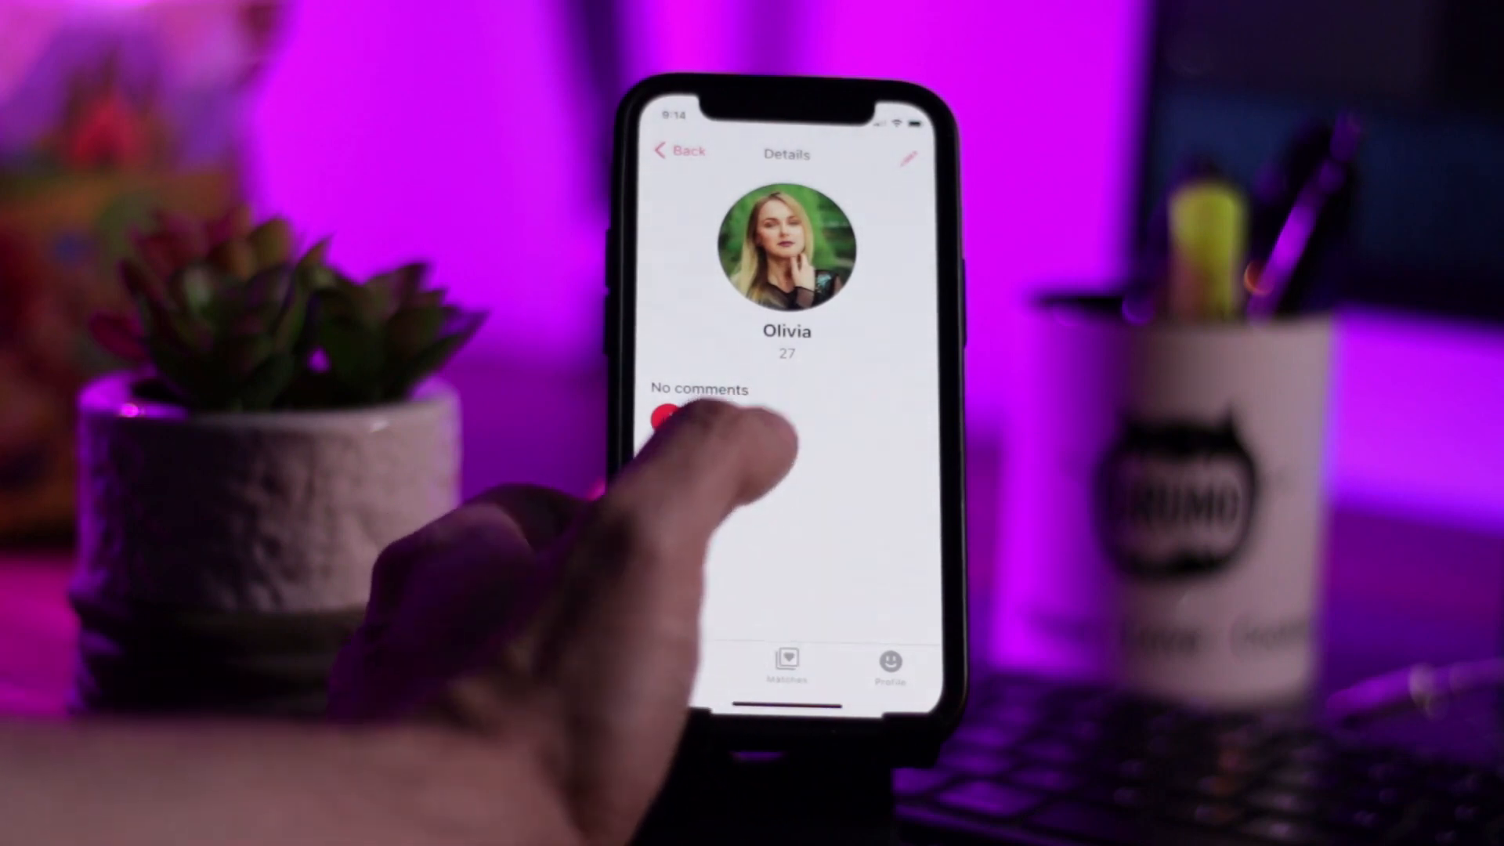
# - Start a comment on the profile card reading 'Hey'
pyautogui.click(751, 423)
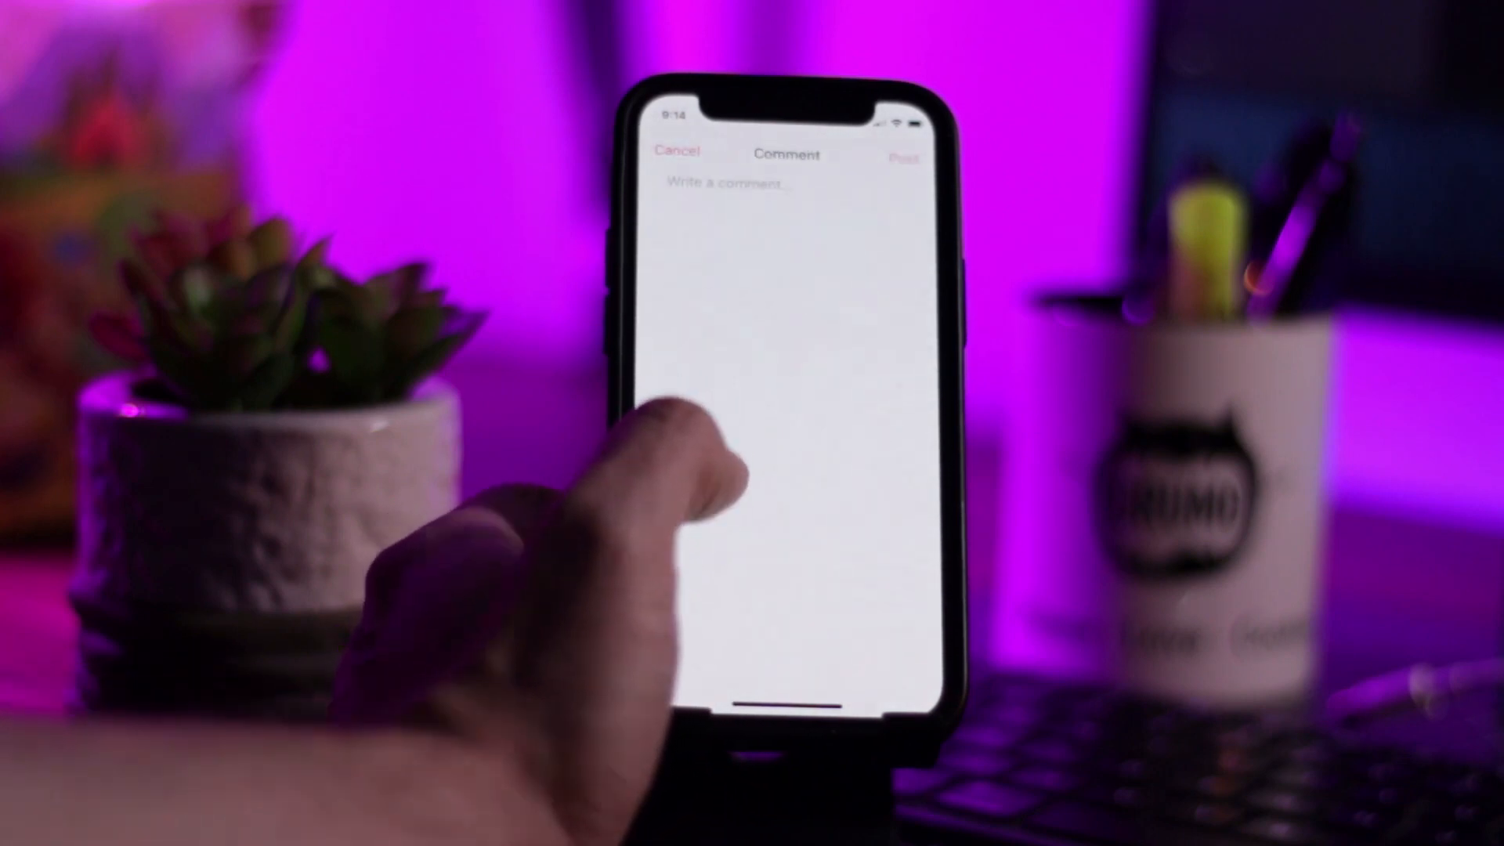
pyautogui.click(705, 182)
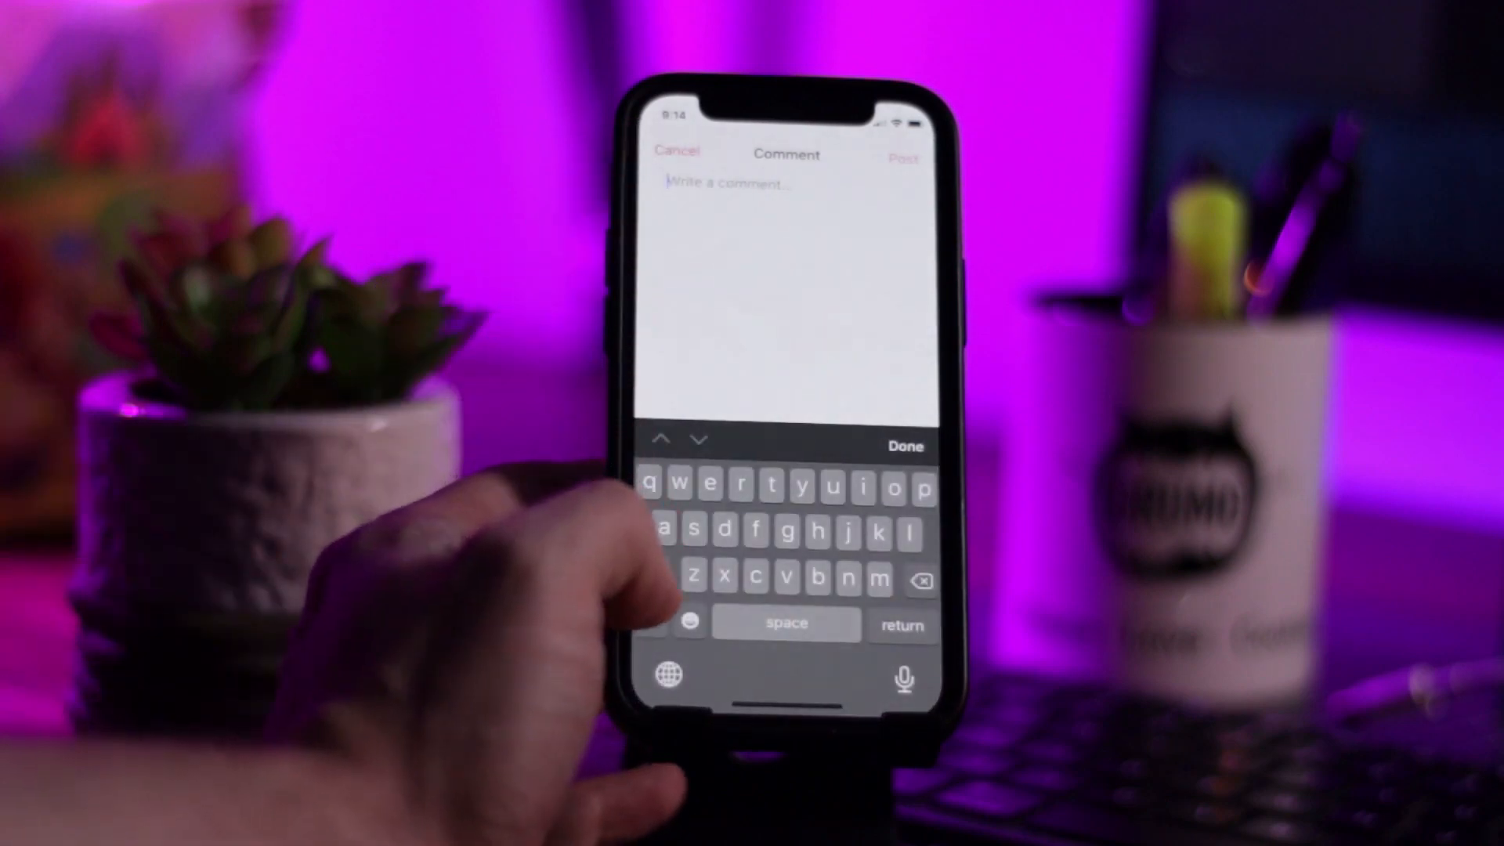
pyautogui.click(652, 574)
pyautogui.write('Hey')
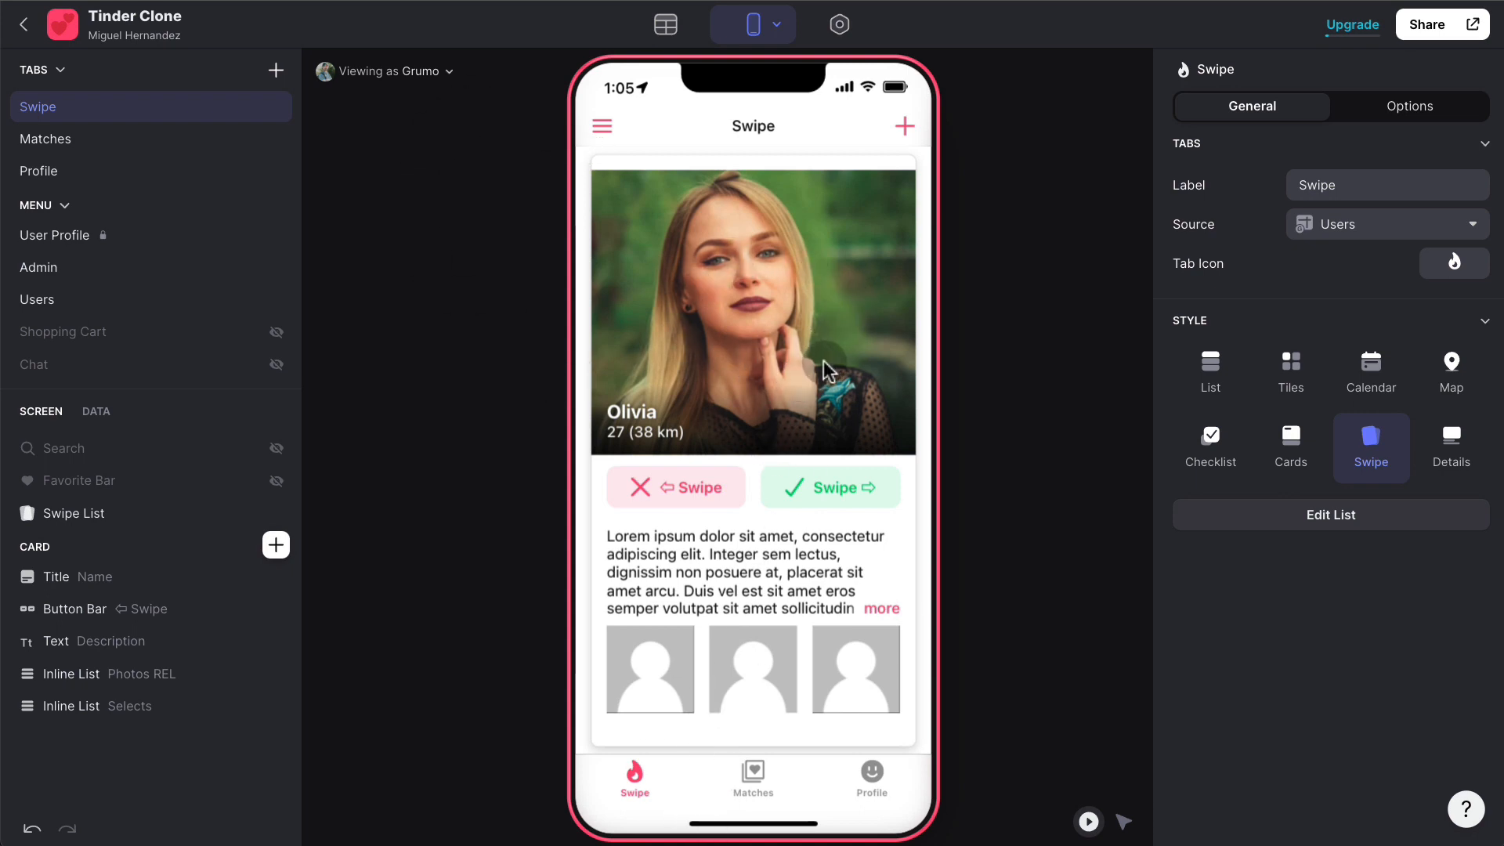
# - Pass on the blonde woman, like the smiling woman, and confirm Matches is still empty
pyautogui.moveTo(813, 355); pyautogui.dragTo(666, 372)
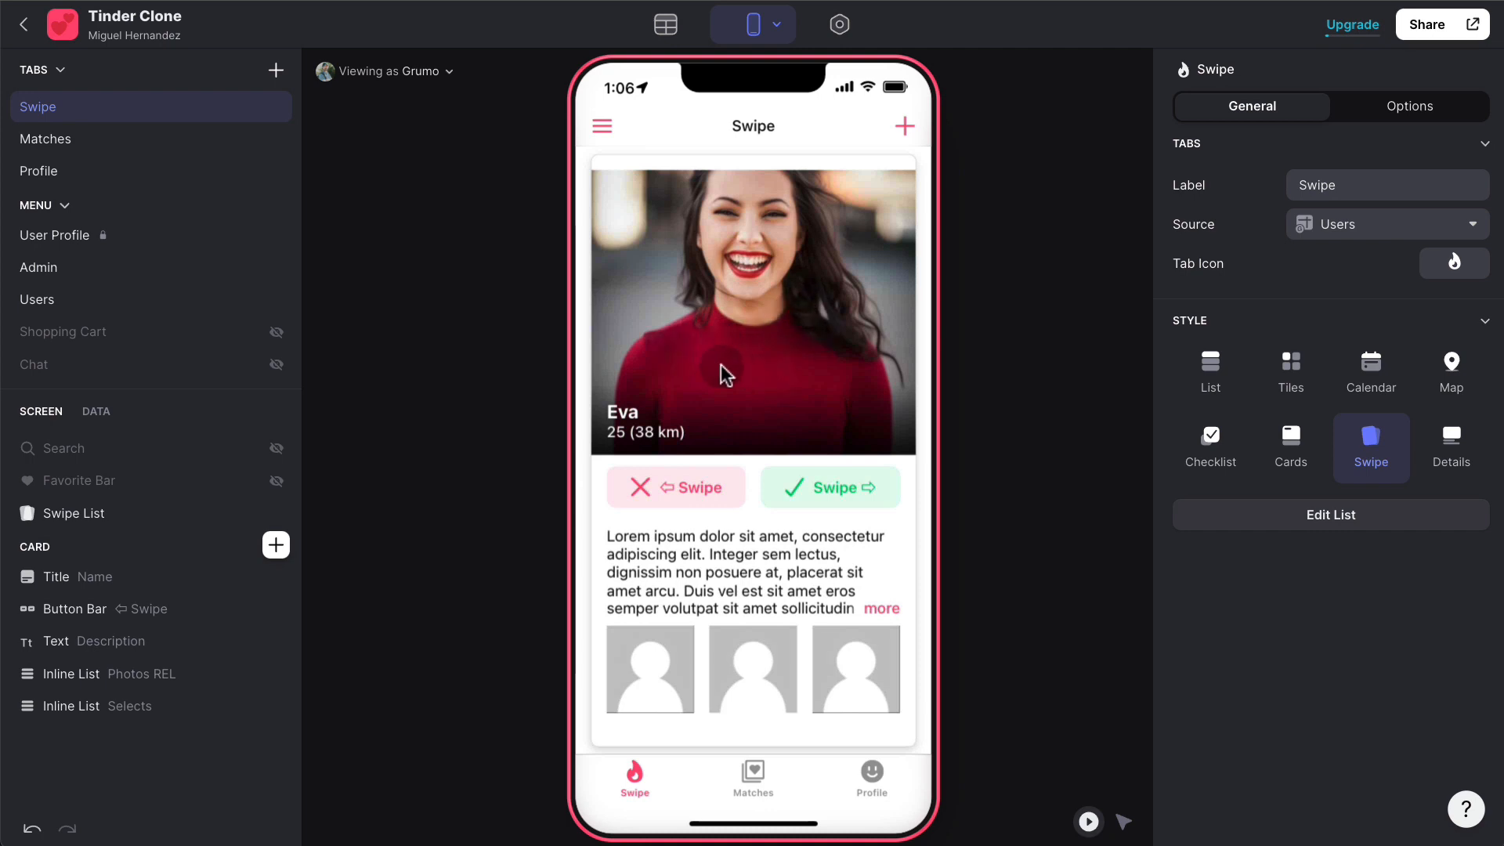
pyautogui.moveTo(706, 360); pyautogui.dragTo(1051, 365)
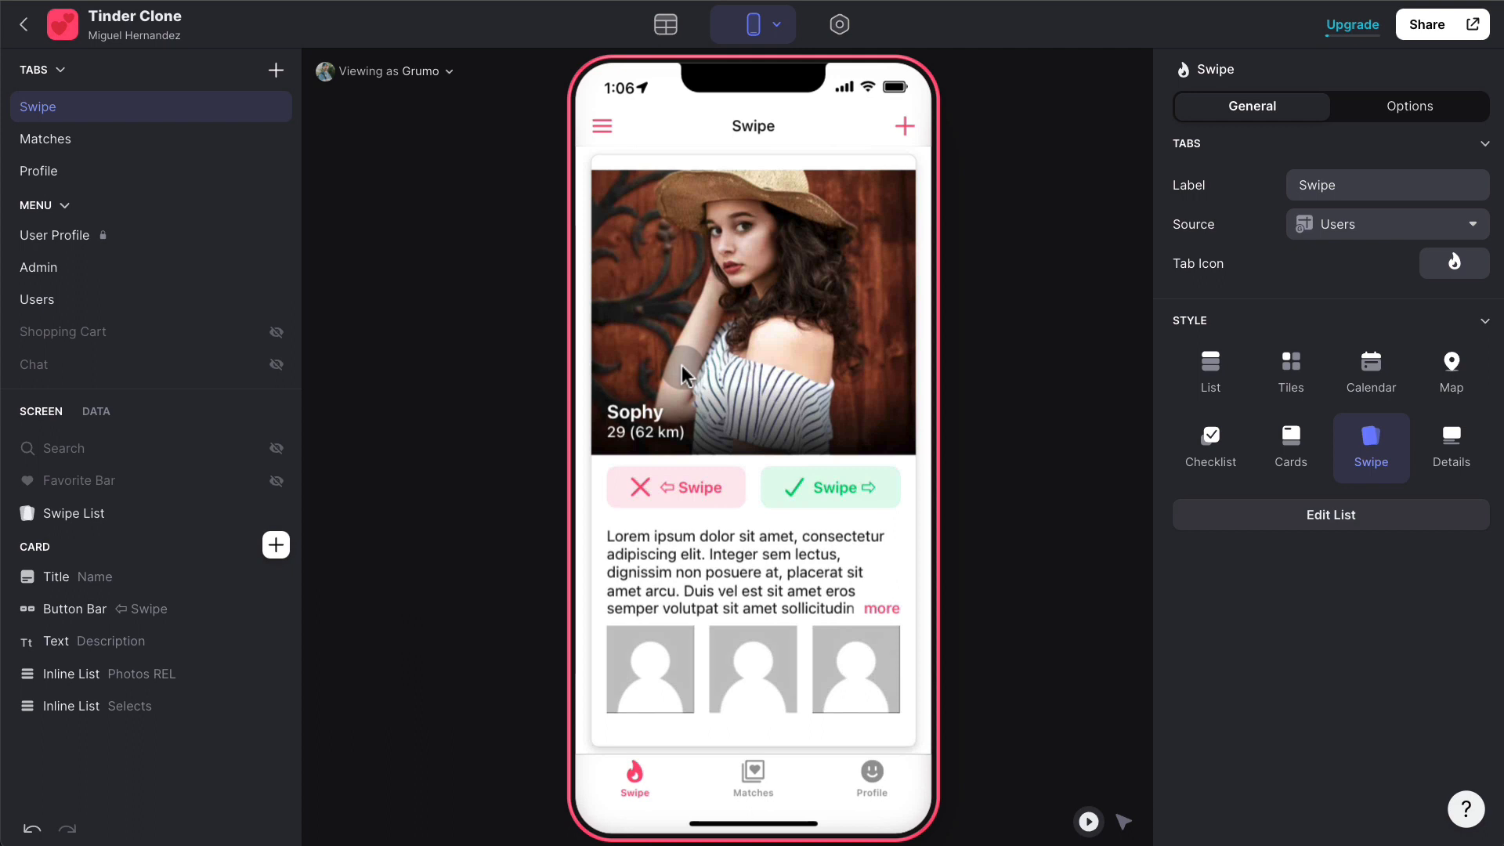
pyautogui.click(741, 799)
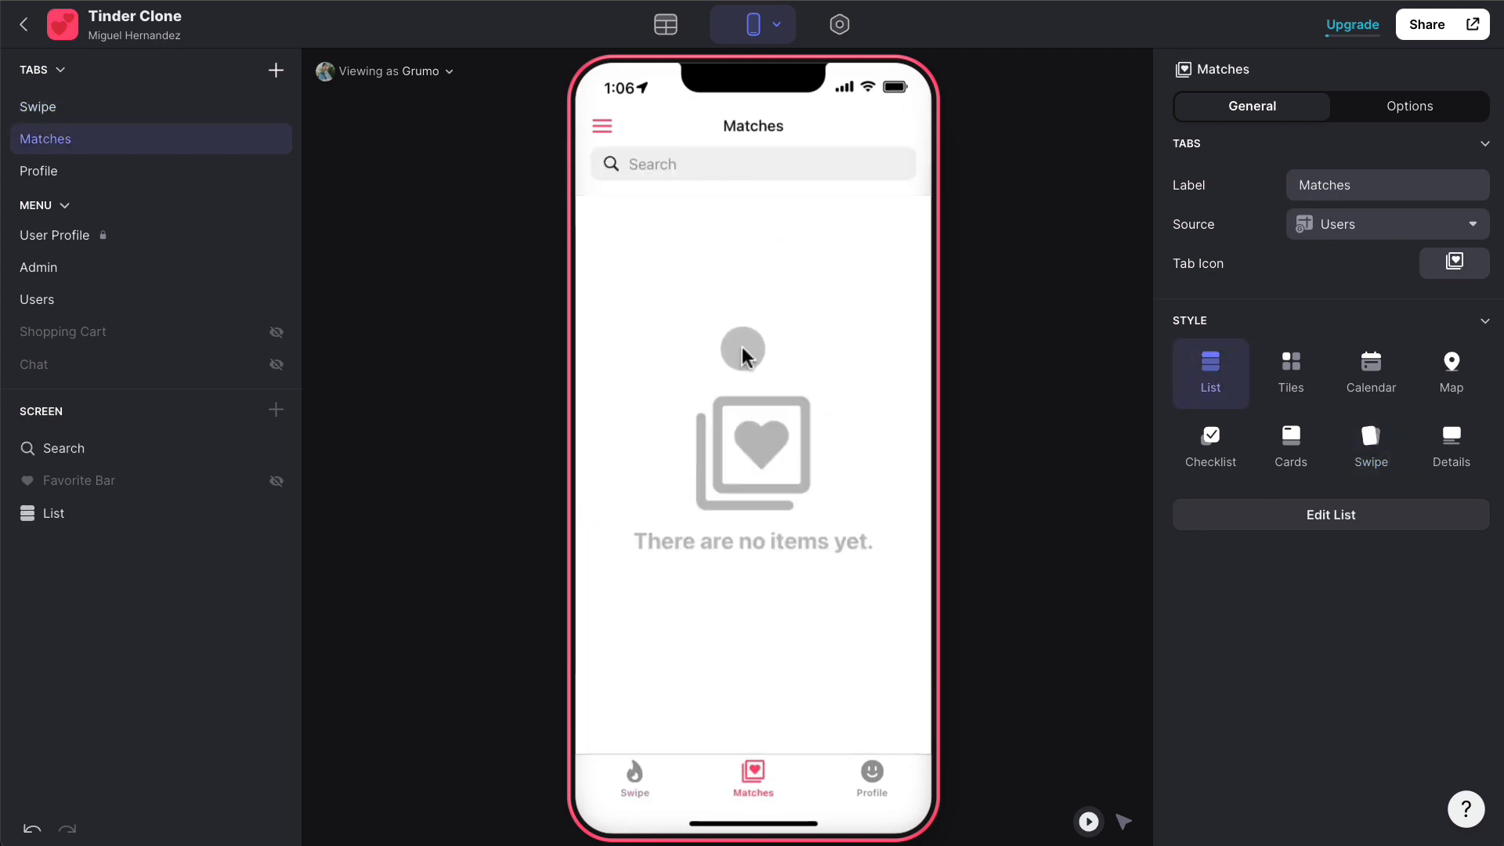
pyautogui.click(634, 773)
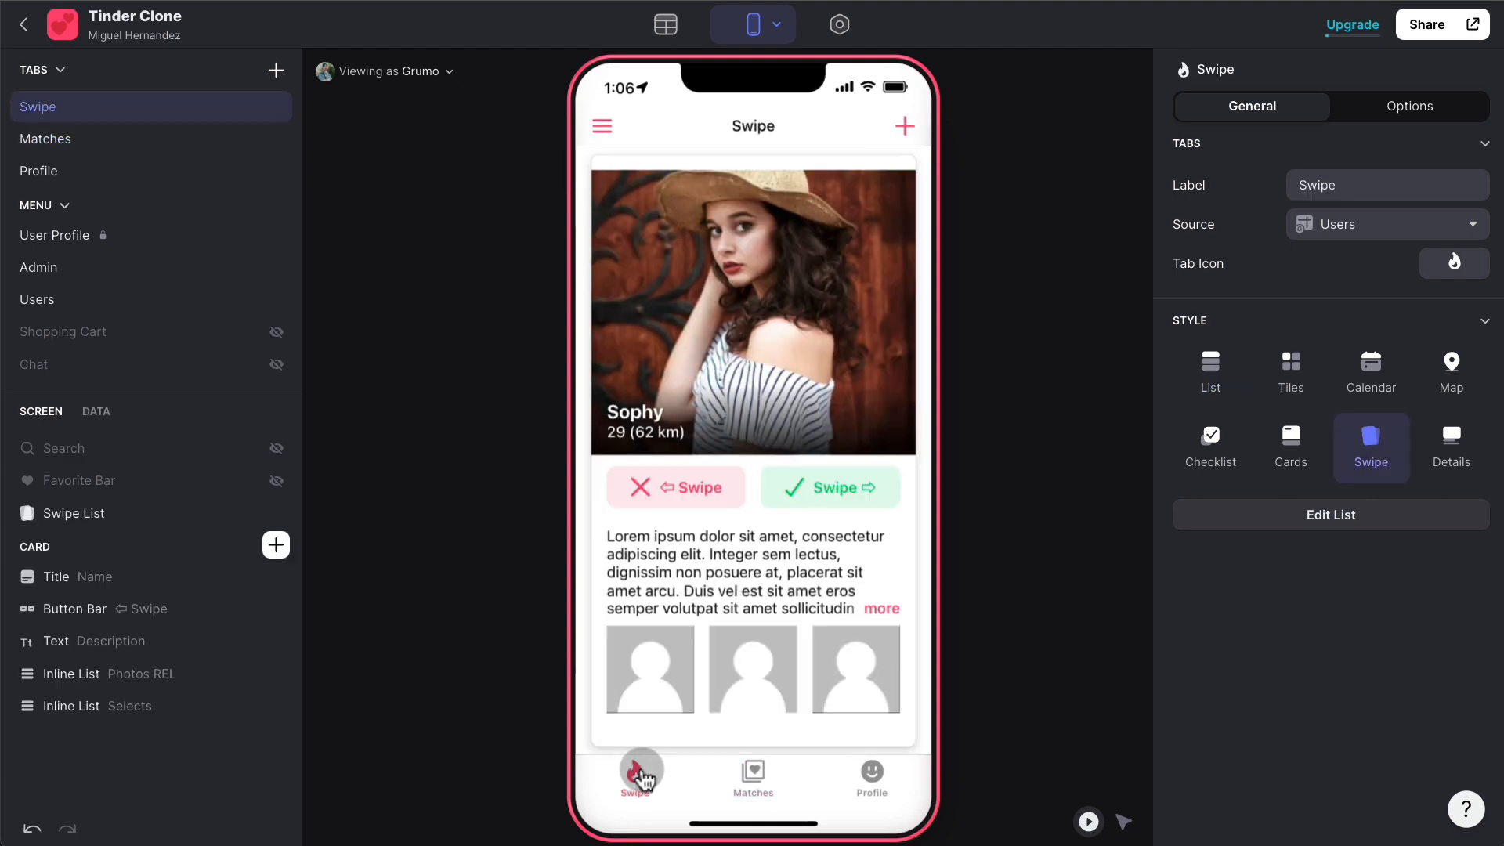
# - Open the current user's Profile screen and scroll down to the match preferences
pyautogui.click(870, 775)
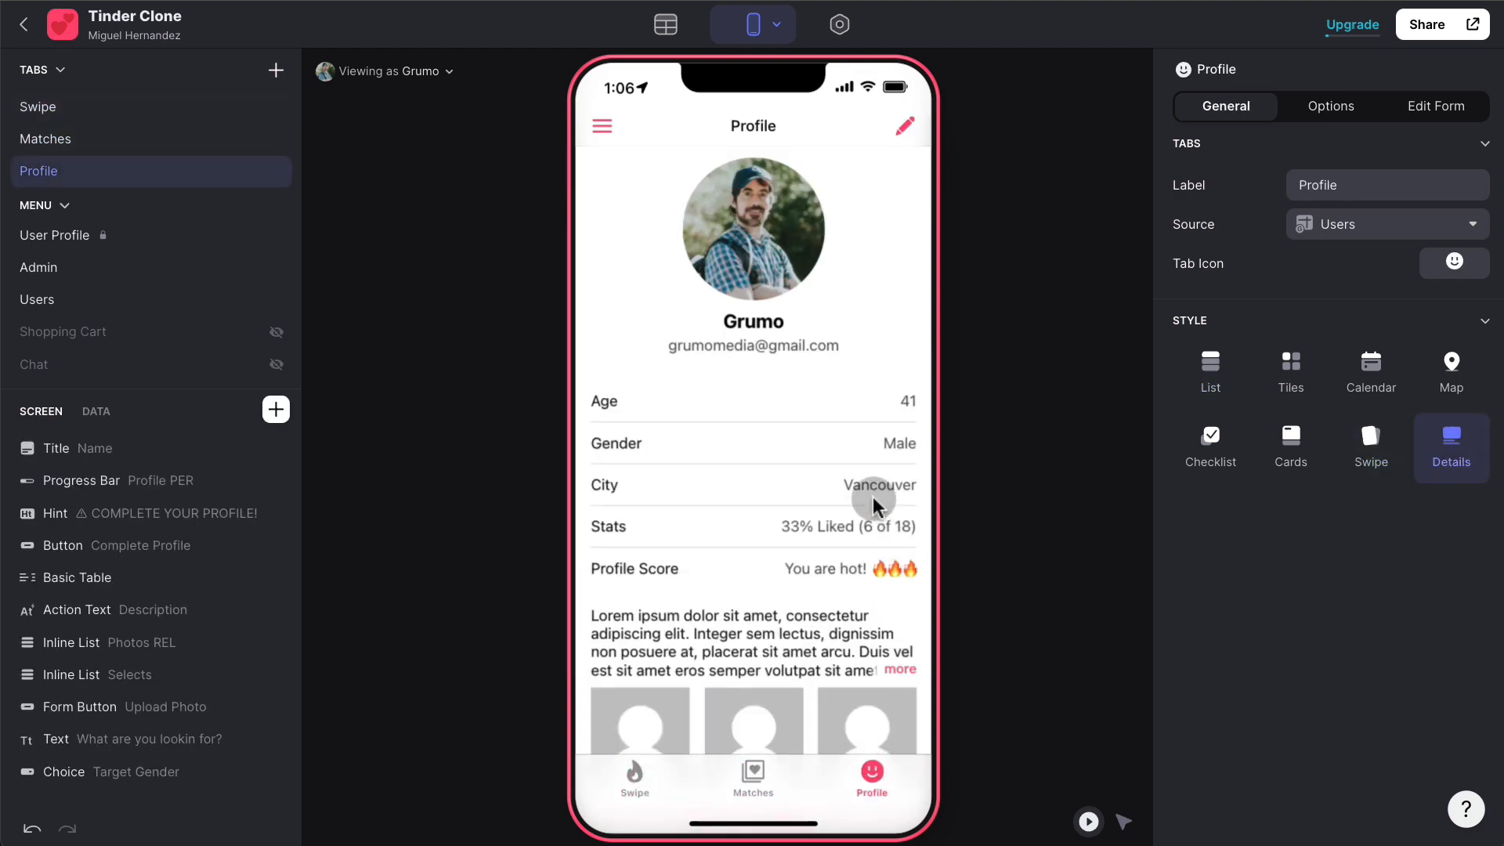
pyautogui.scroll(-3, 739, 422)
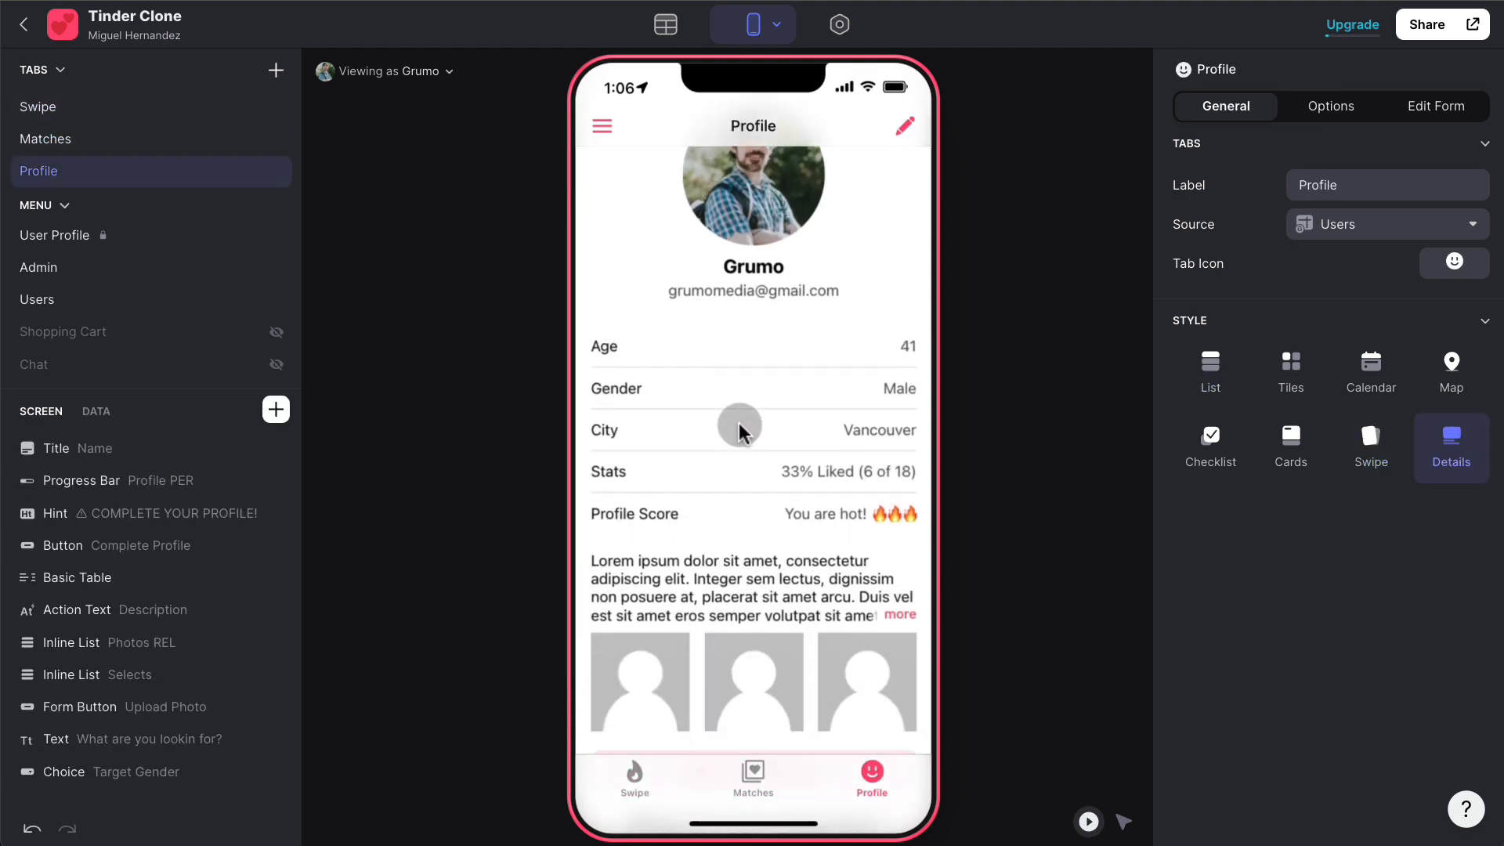
pyautogui.scroll(-1, 740, 422)
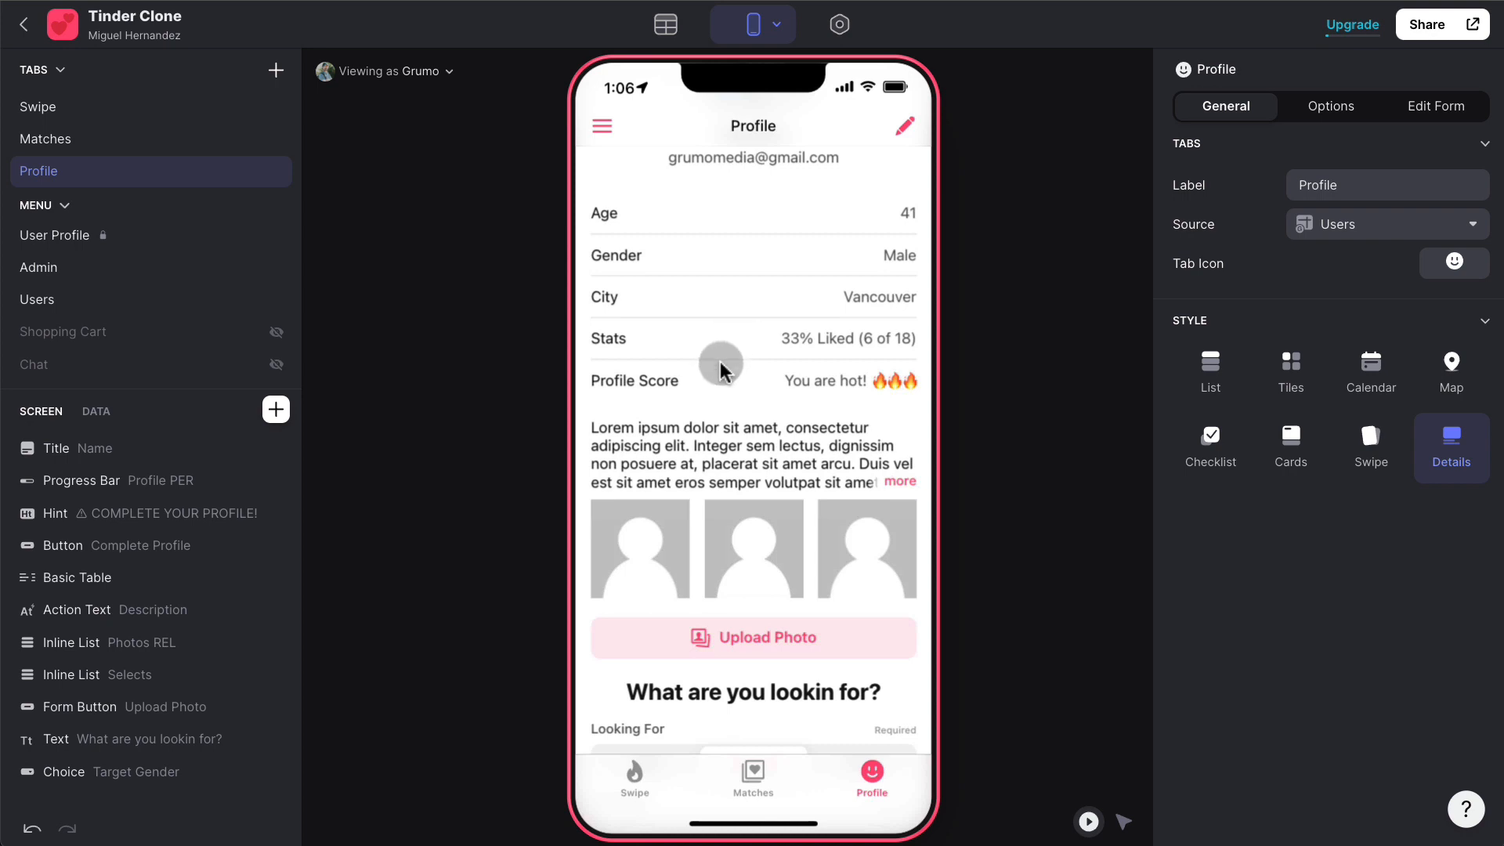
pyautogui.scroll(-2, 724, 376)
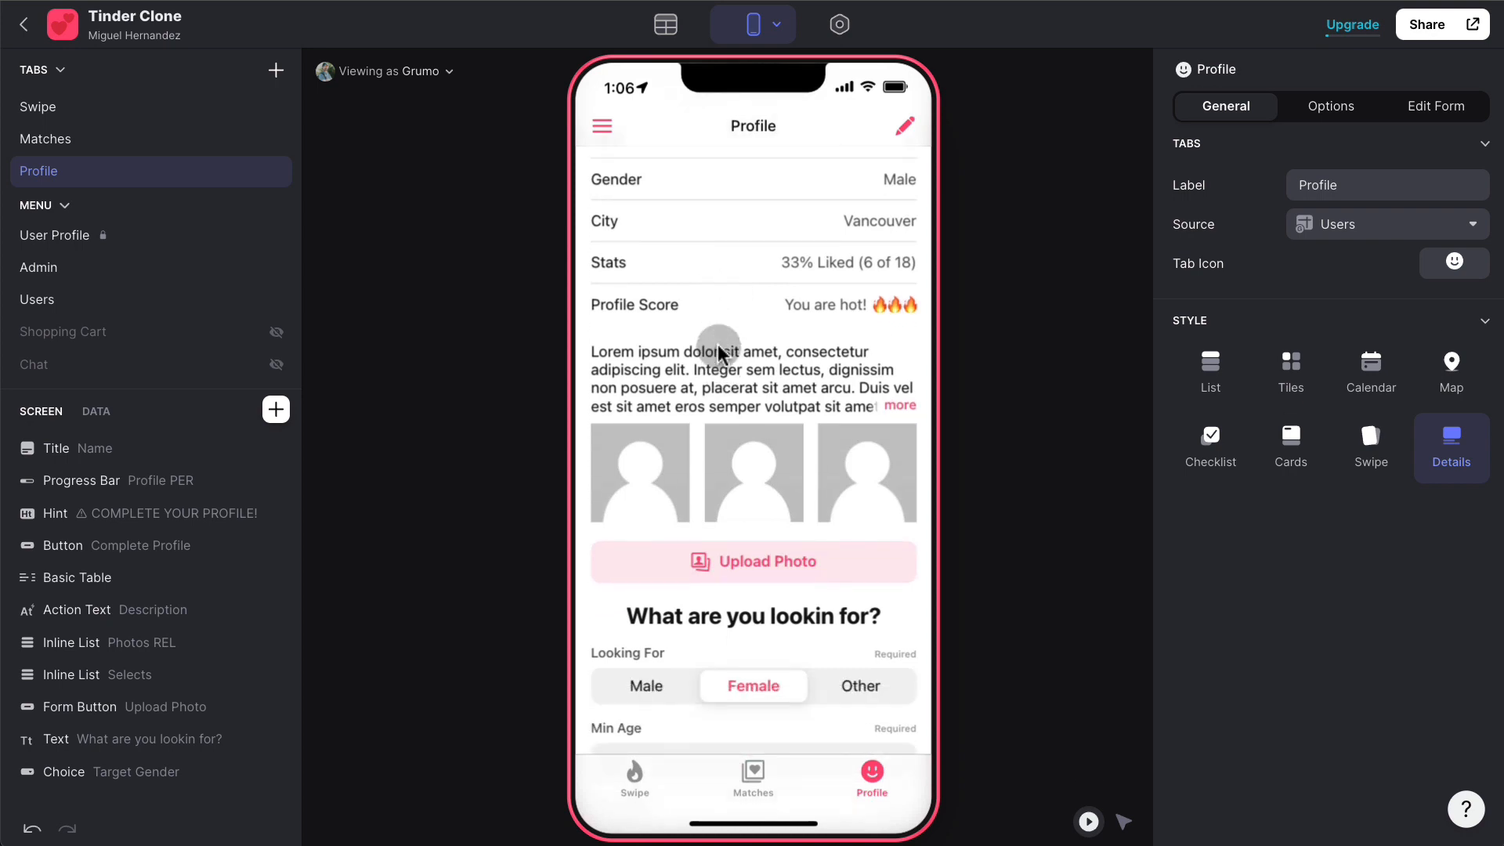
pyautogui.scroll(-6, 717, 345)
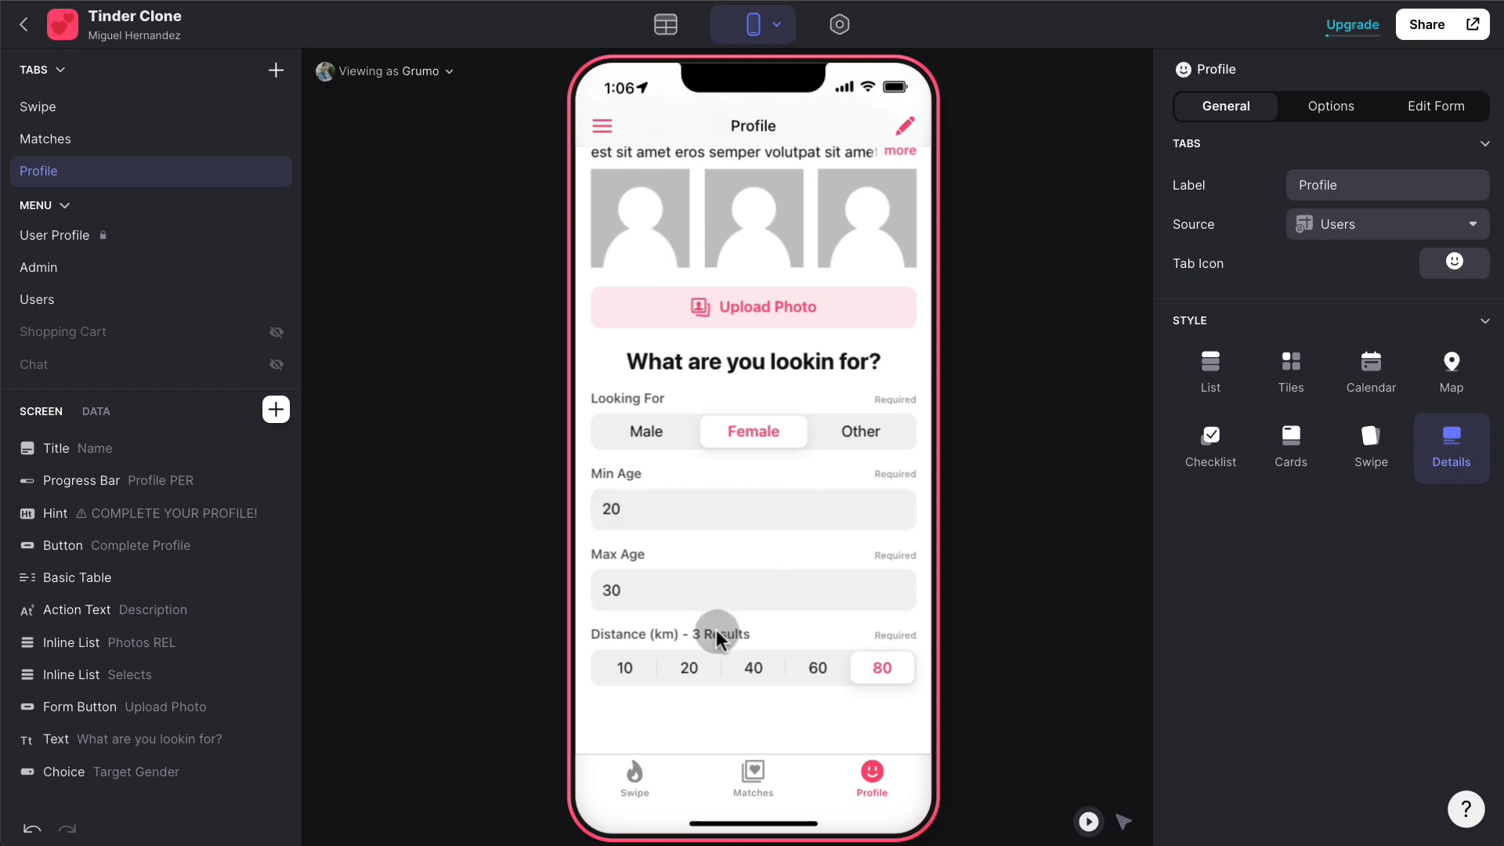
# - Try distance filters of 40, 10, 20, 40 and 60 km, then return to 80 km
pyautogui.click(758, 668)
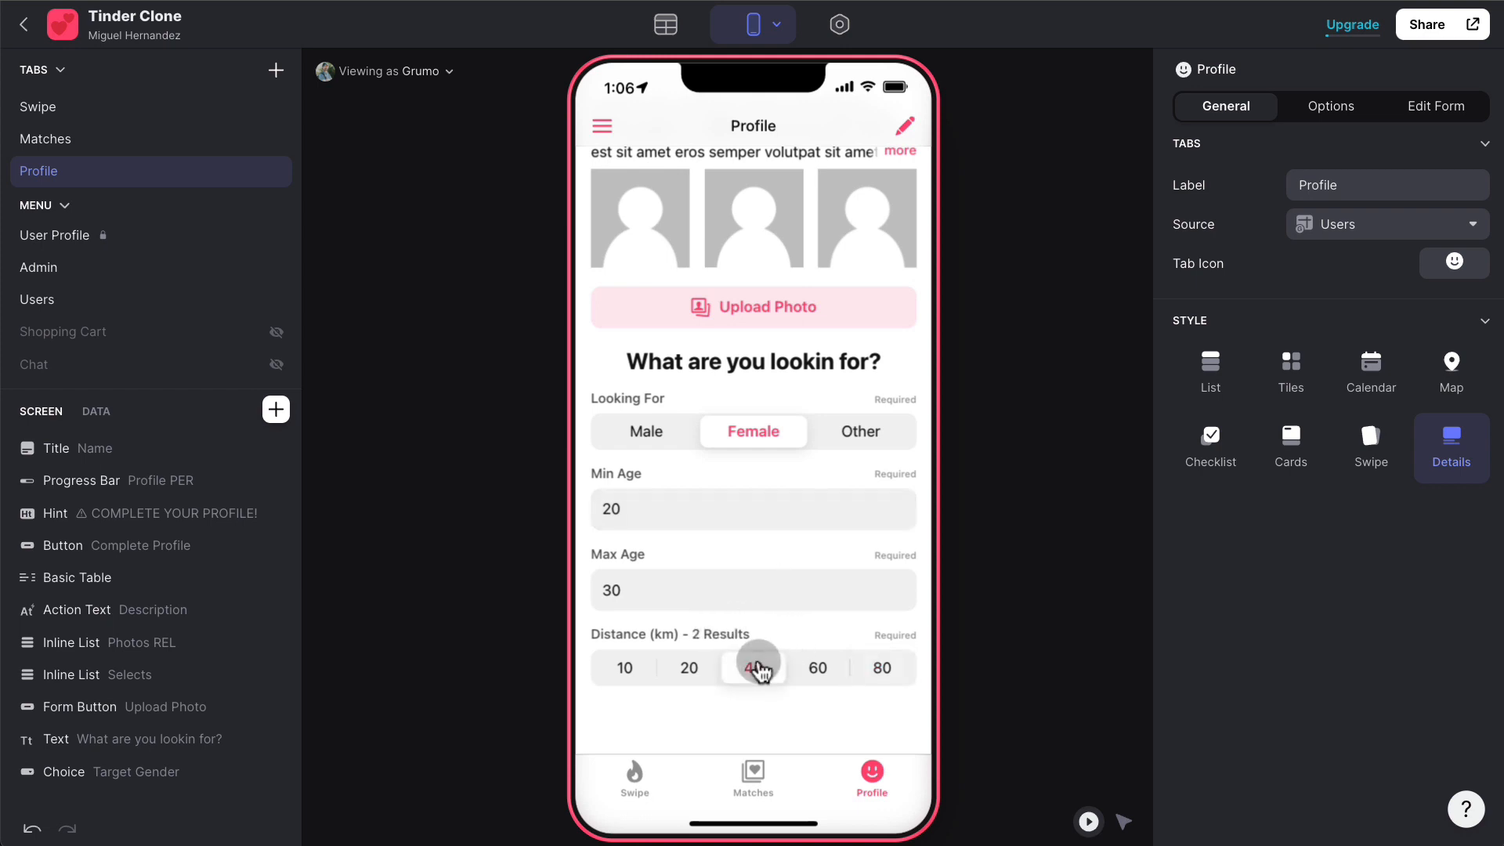
pyautogui.click(638, 670)
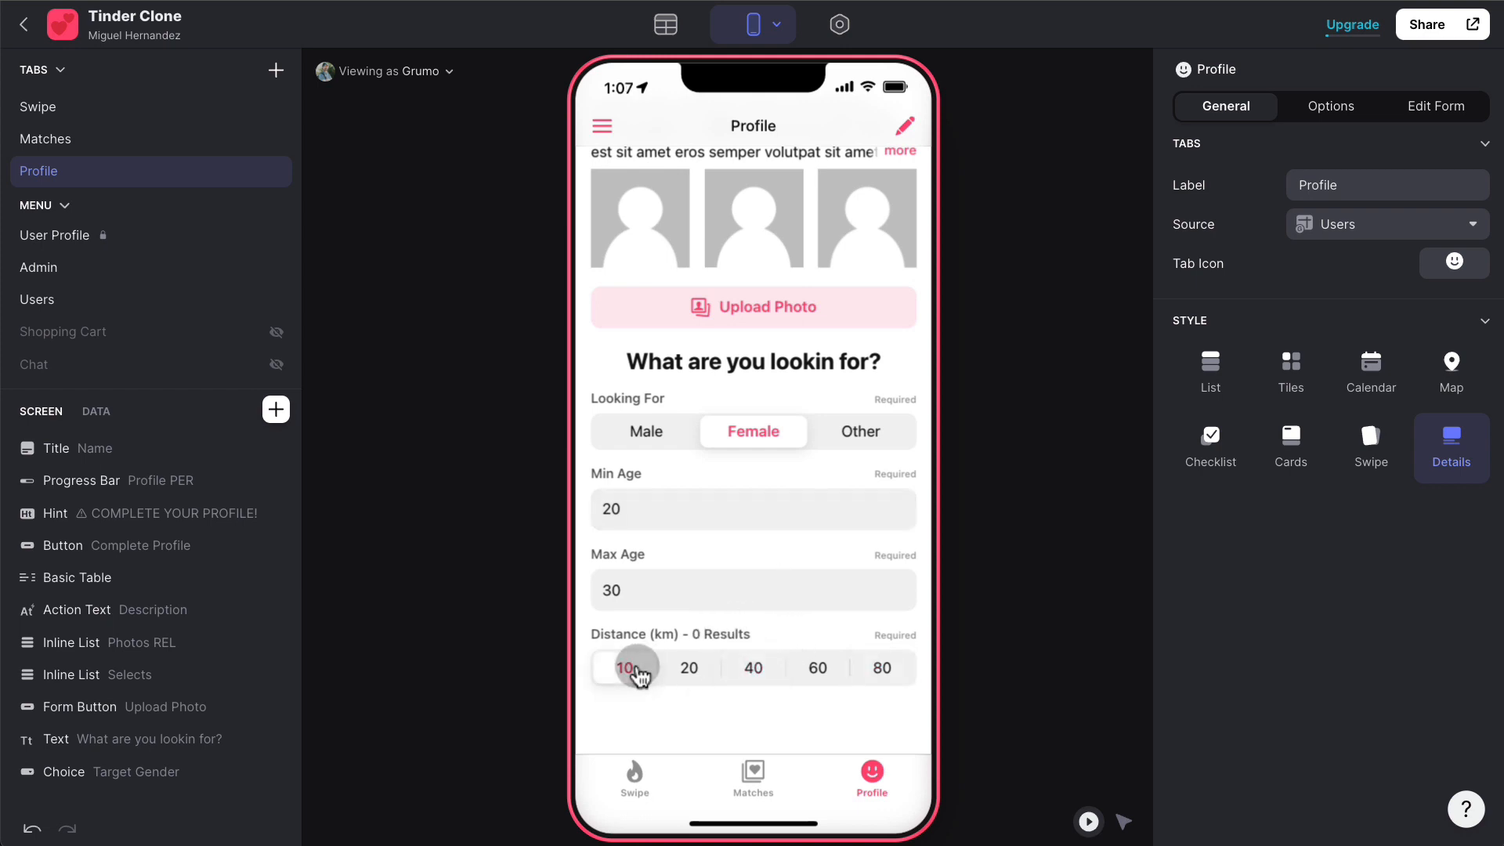
pyautogui.click(680, 673)
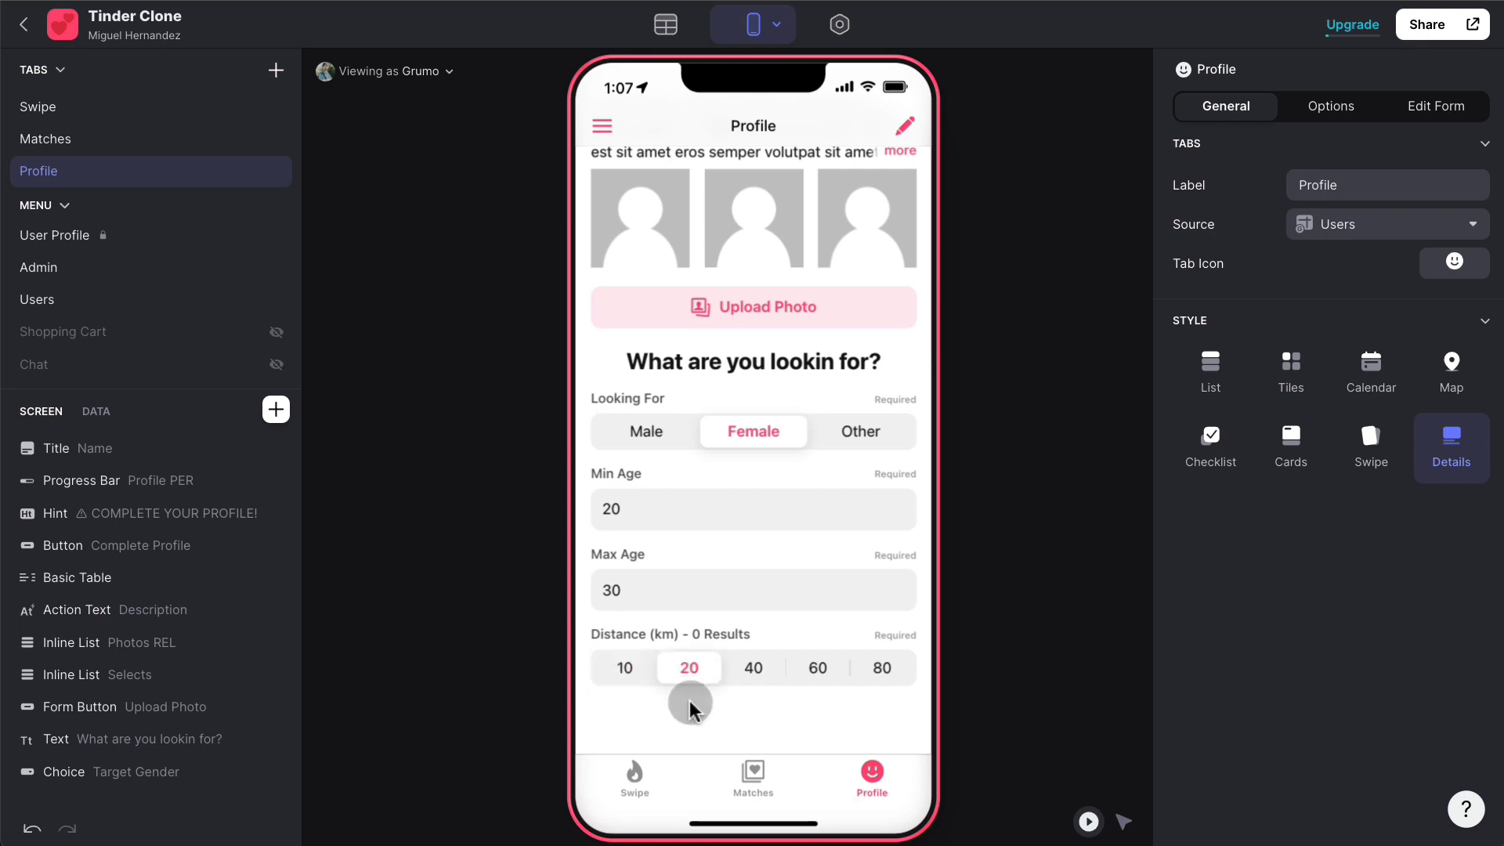
pyautogui.click(745, 671)
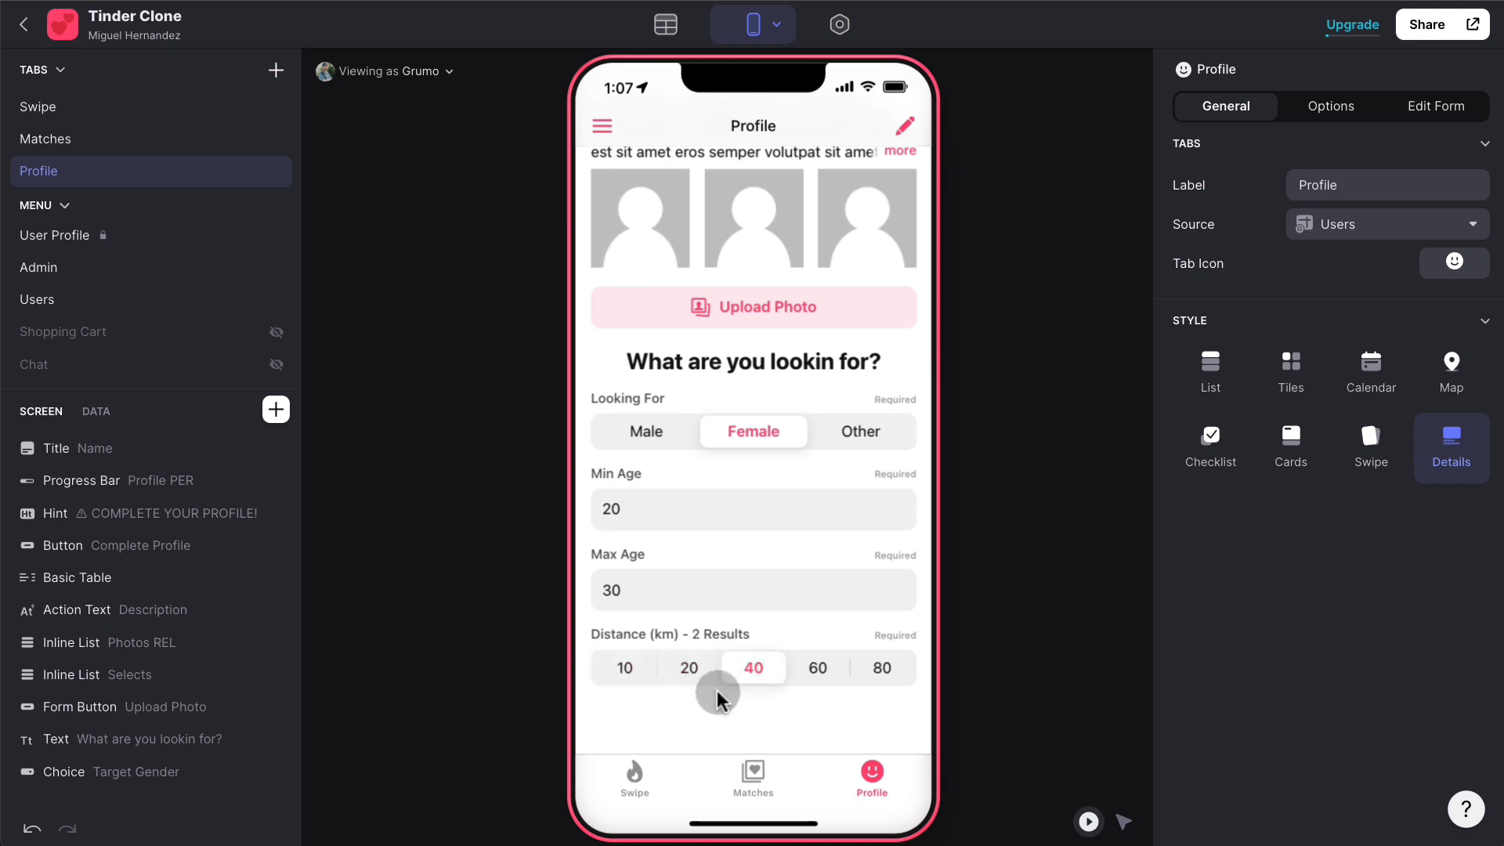
pyautogui.click(822, 681)
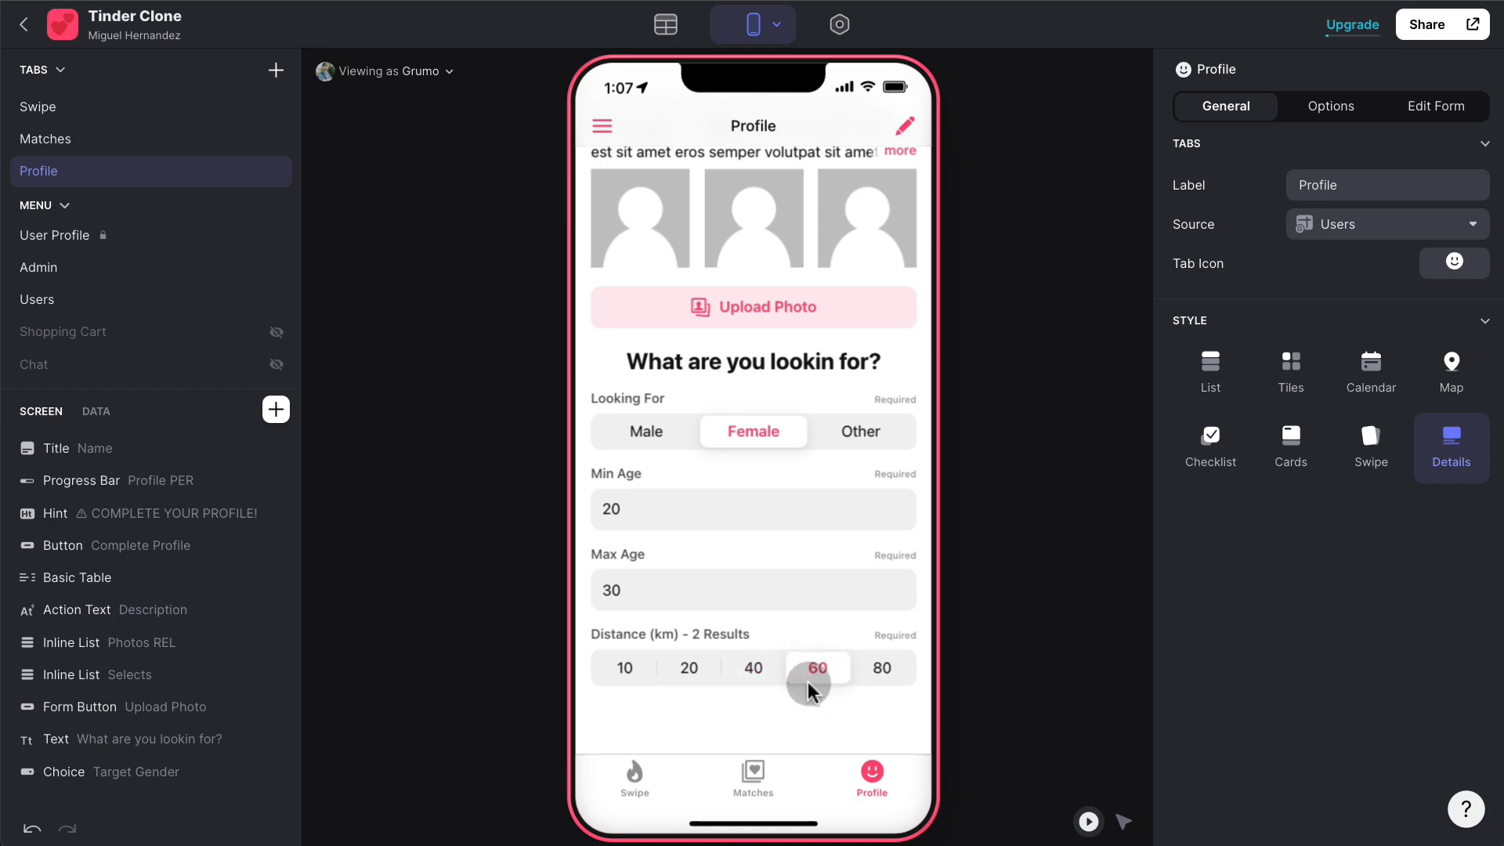
pyautogui.click(879, 670)
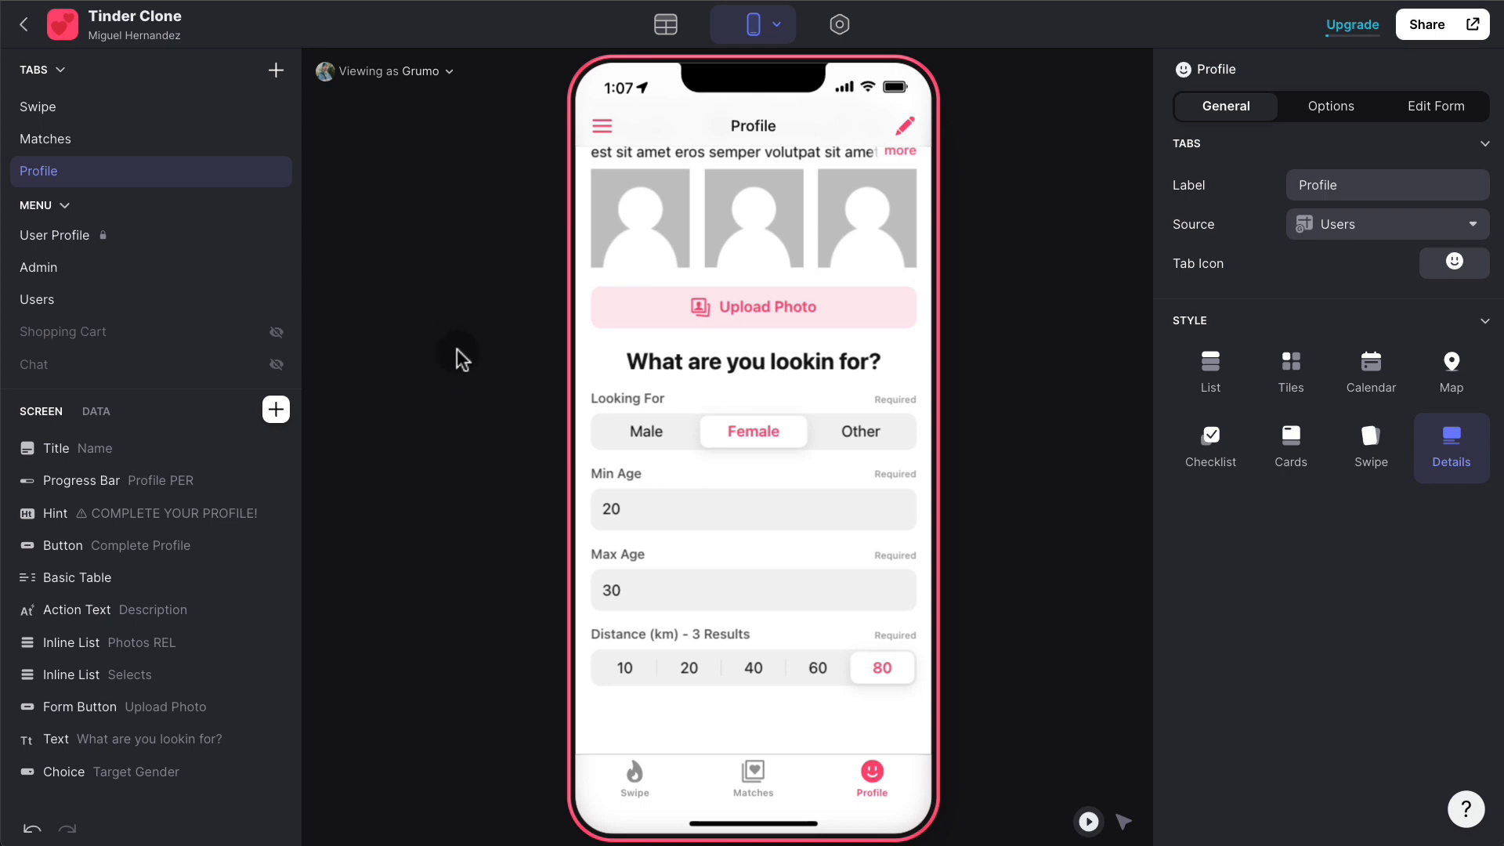
pyautogui.click(439, 76)
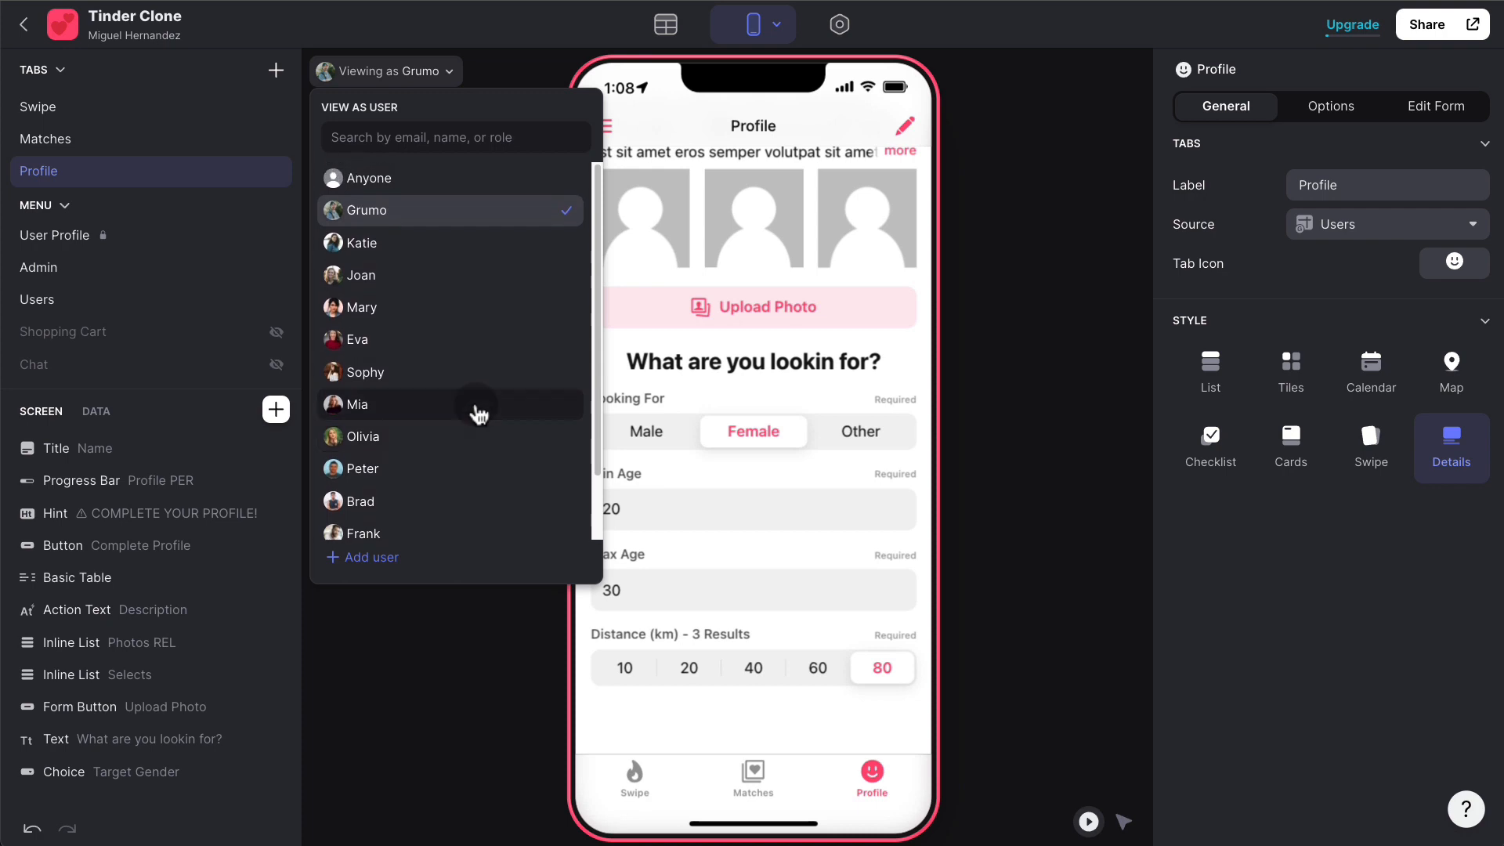
# - Preview as Eva, reject three profiles and like Grumo back to create a match
pyautogui.click(441, 344)
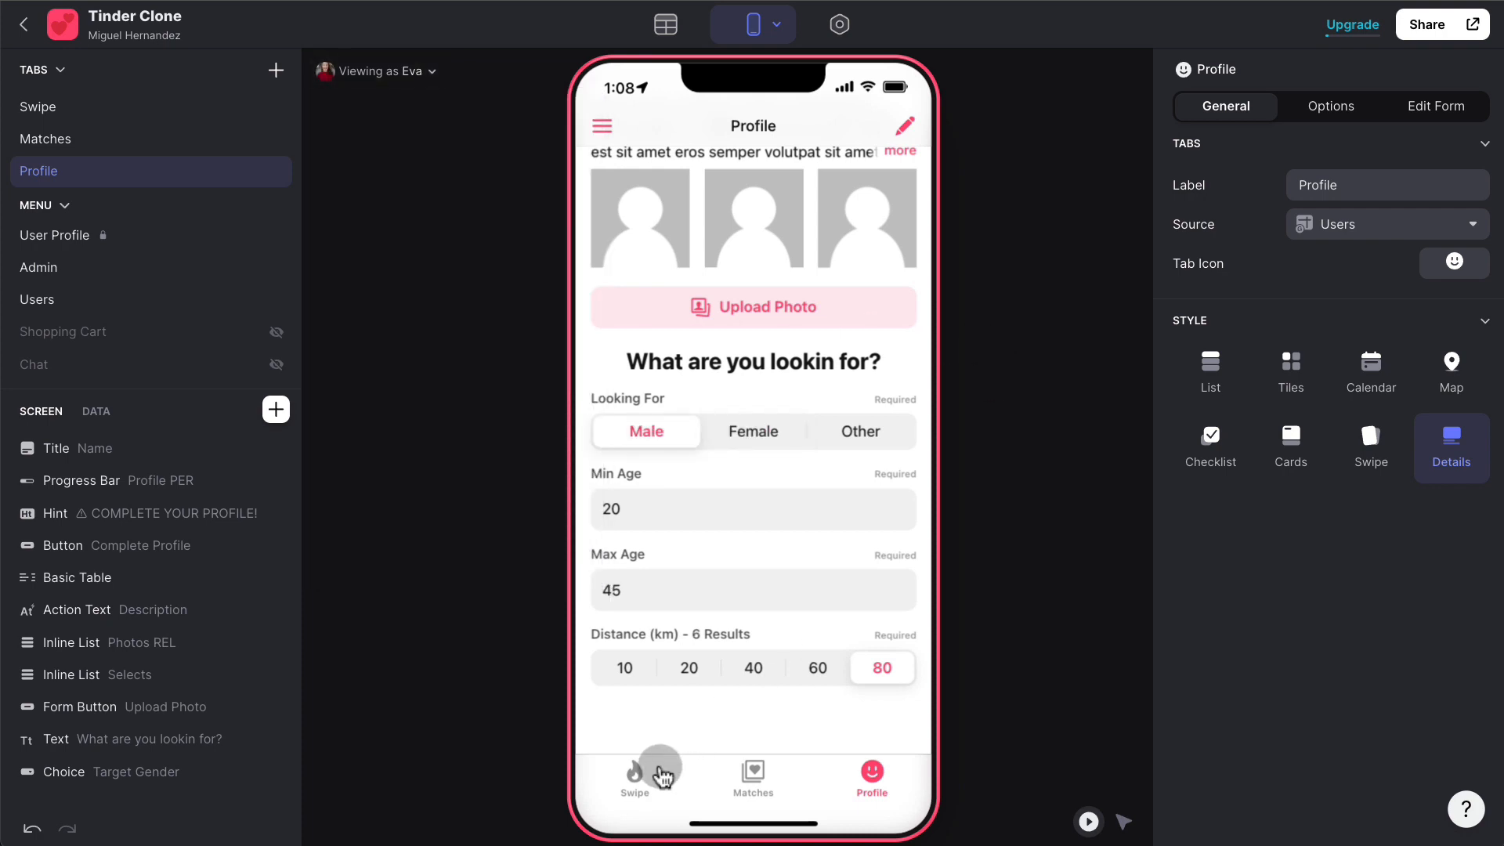
pyautogui.click(659, 771)
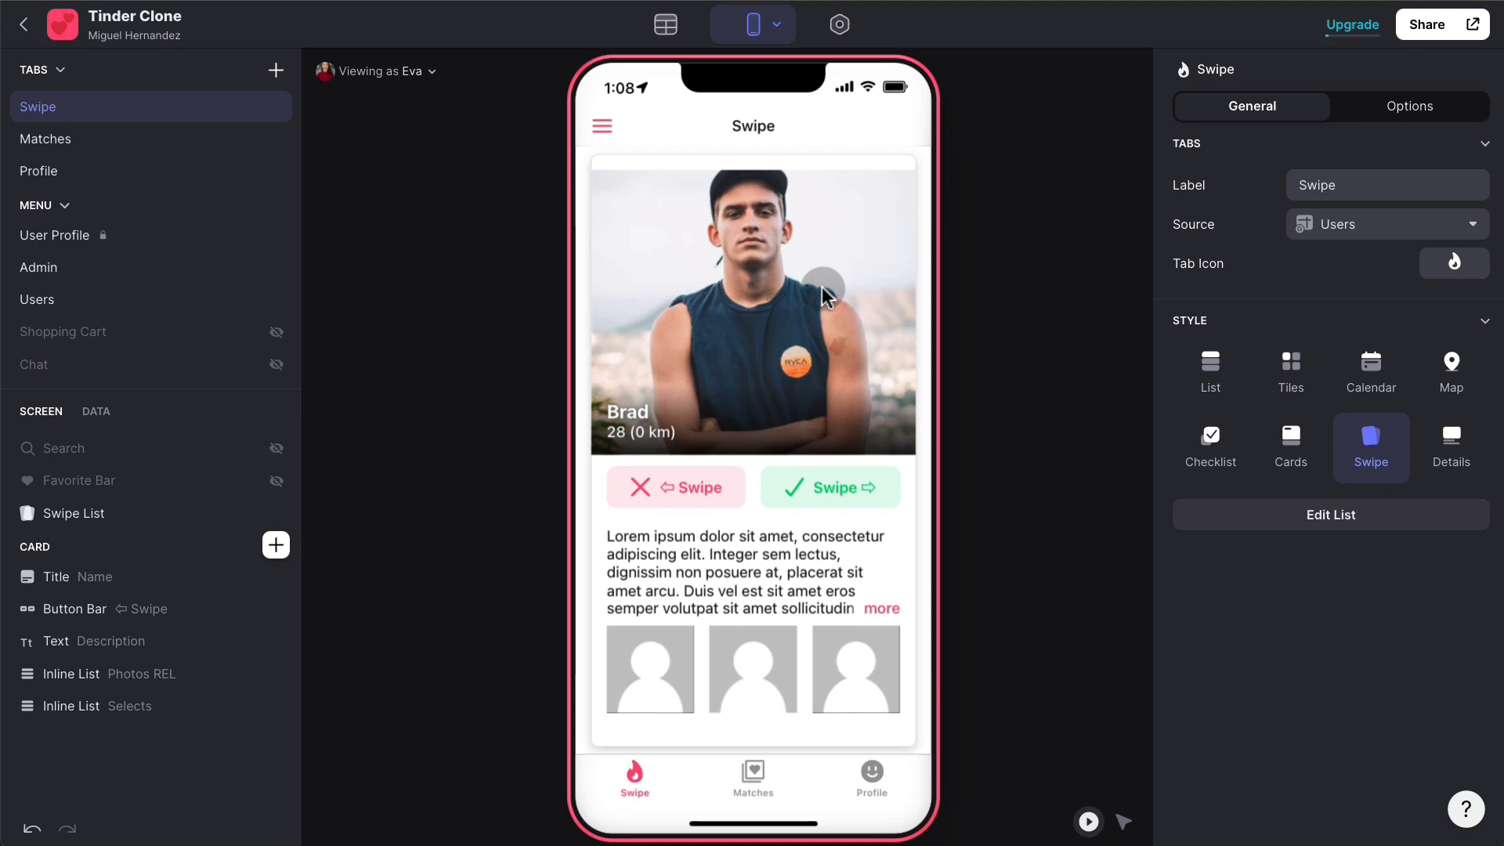
pyautogui.moveTo(813, 290); pyautogui.dragTo(544, 270)
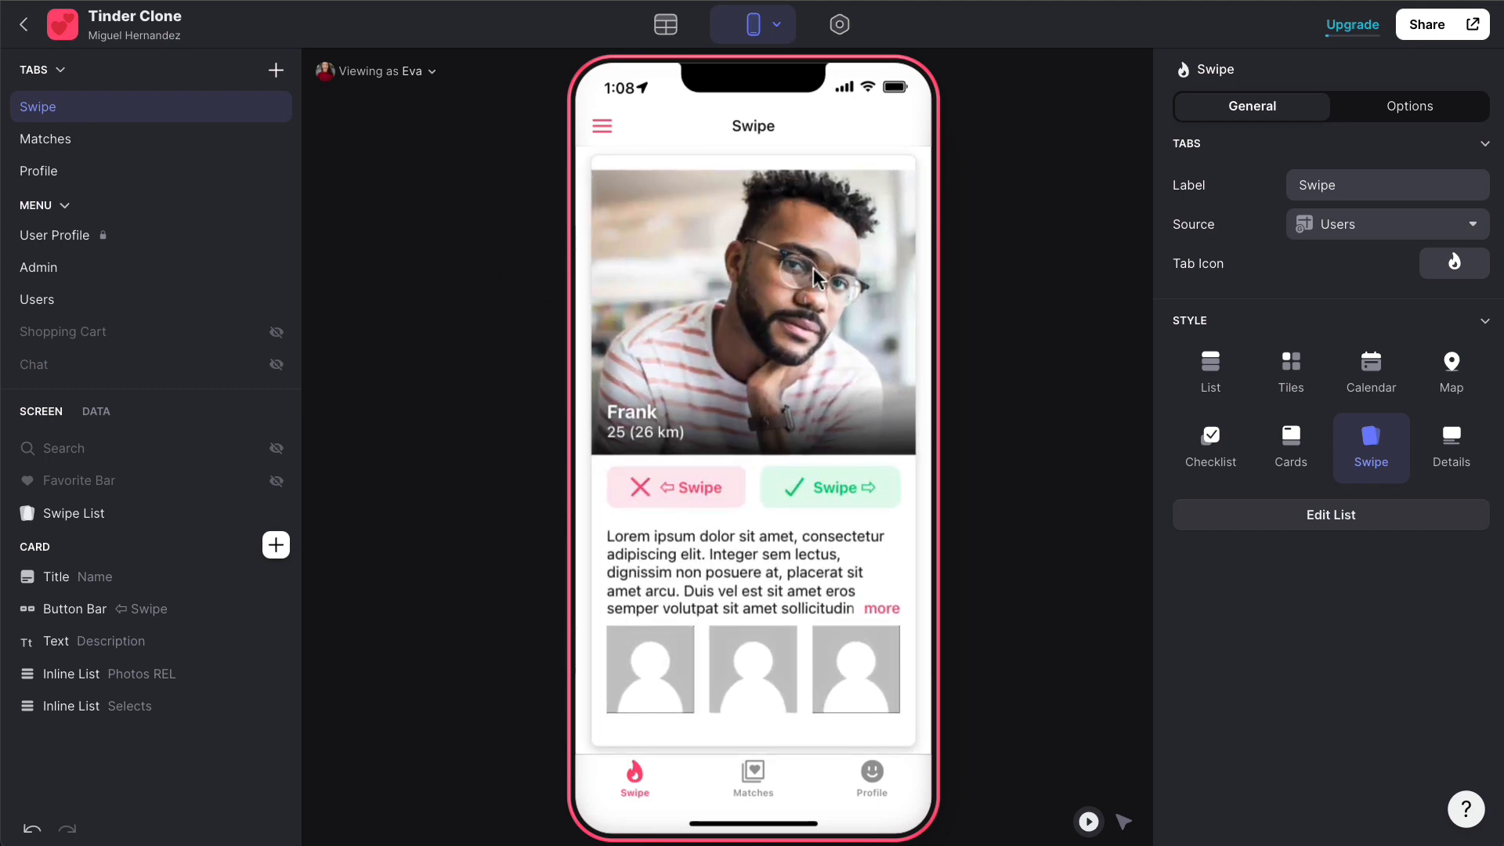
pyautogui.moveTo(813, 268); pyautogui.dragTo(688, 268)
pyautogui.moveTo(786, 253); pyautogui.dragTo(690, 269)
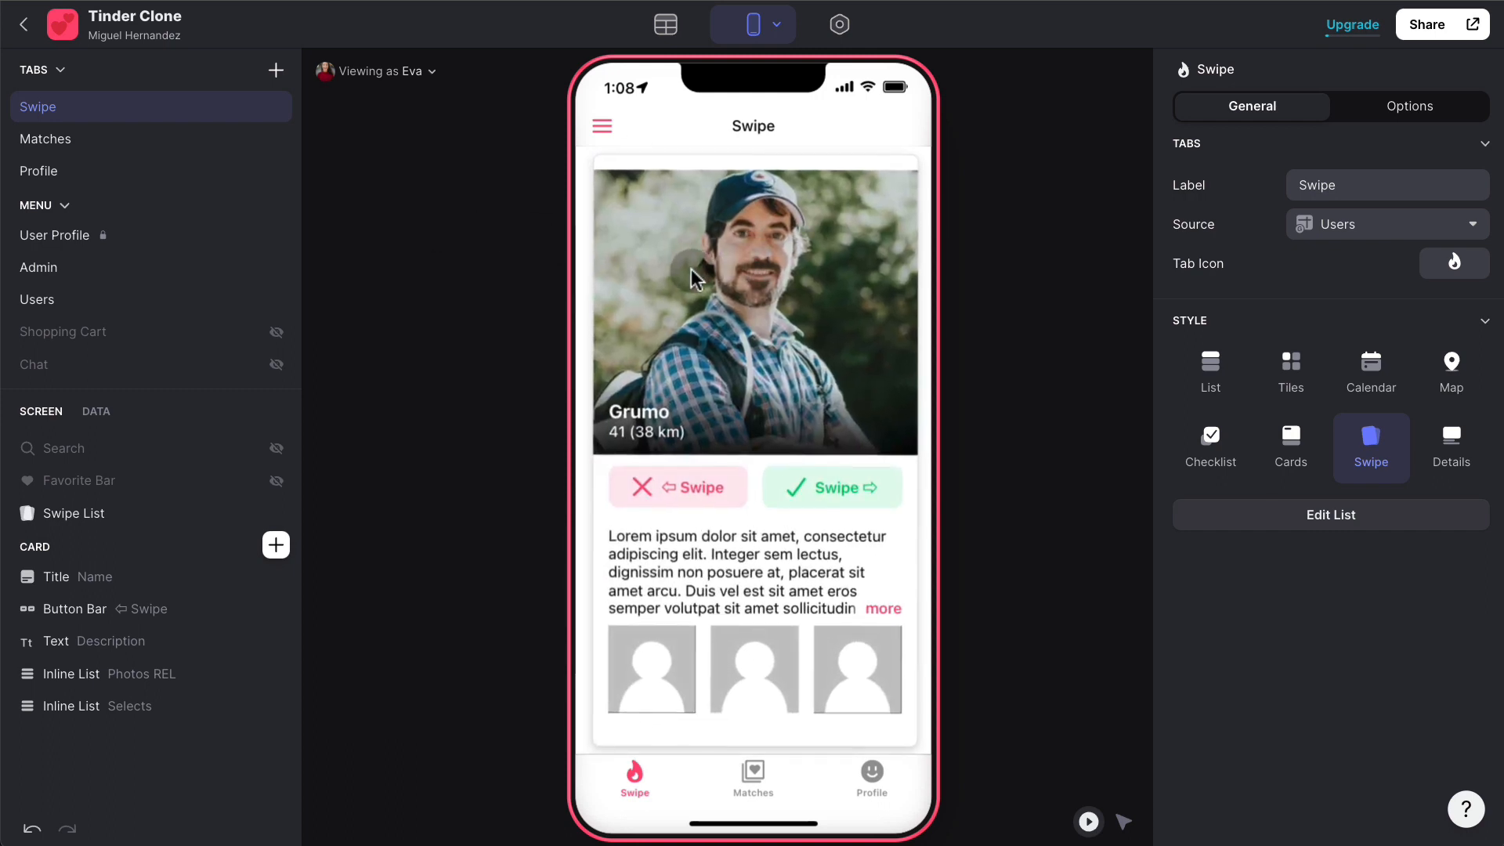
pyautogui.moveTo(691, 269); pyautogui.dragTo(1209, 306)
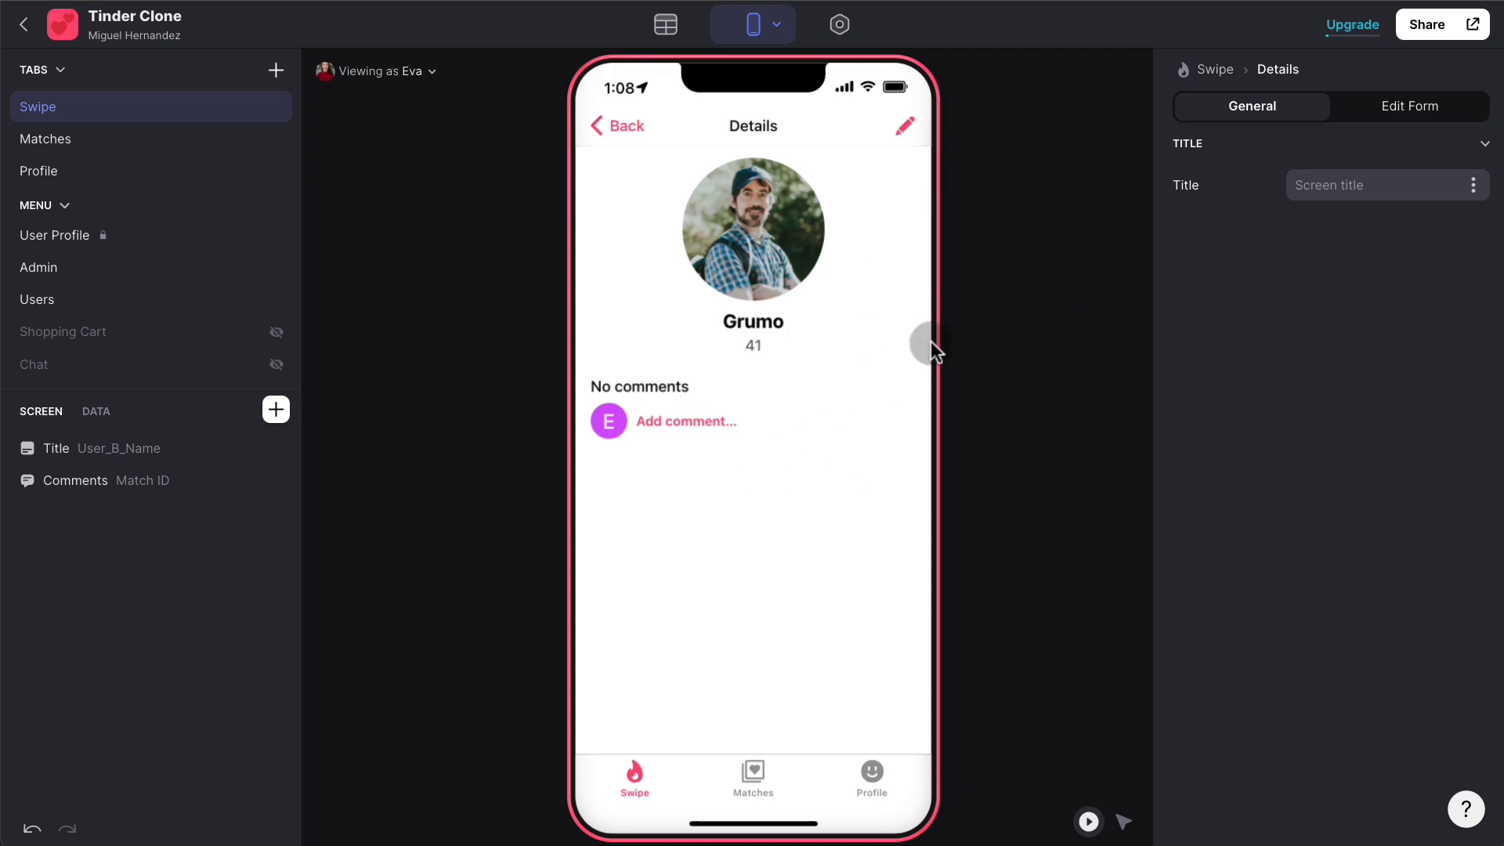
# - Post 'Hello!' on the match as Eva, then preview as Grumo again
pyautogui.click(714, 420)
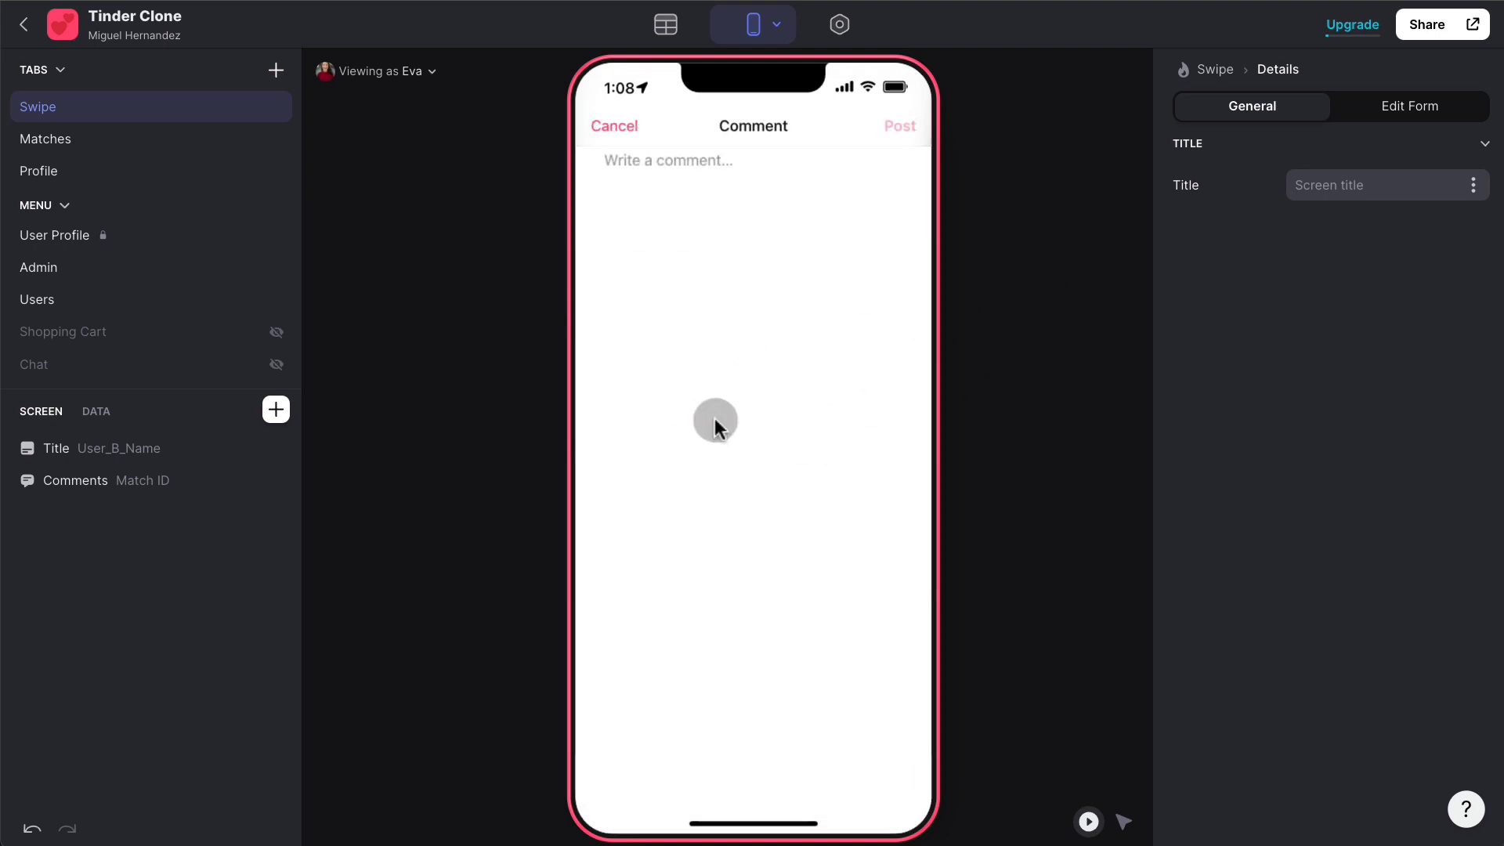
pyautogui.write('Hello!')
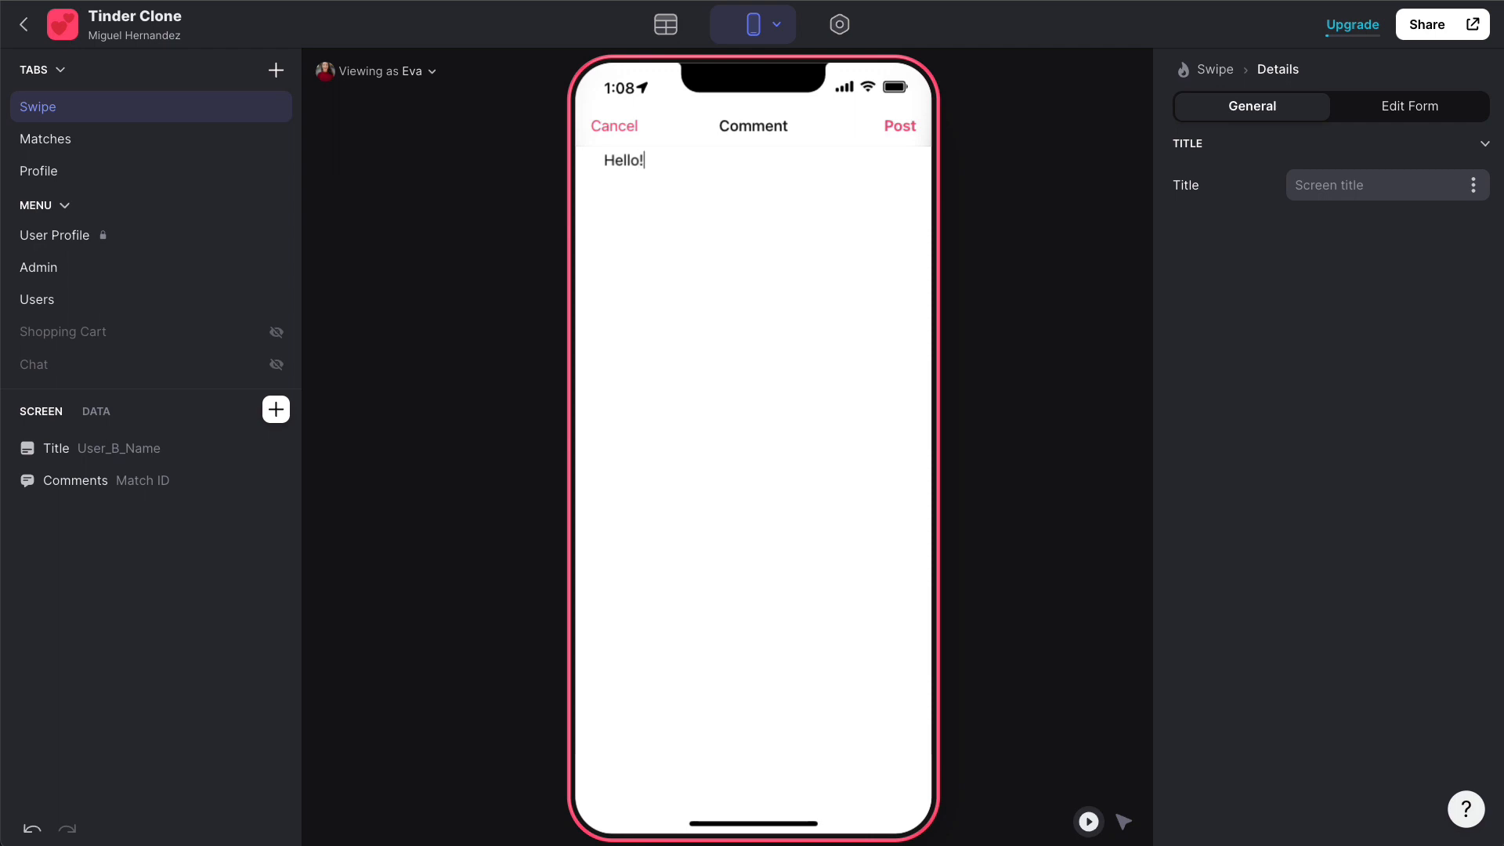
pyautogui.click(900, 127)
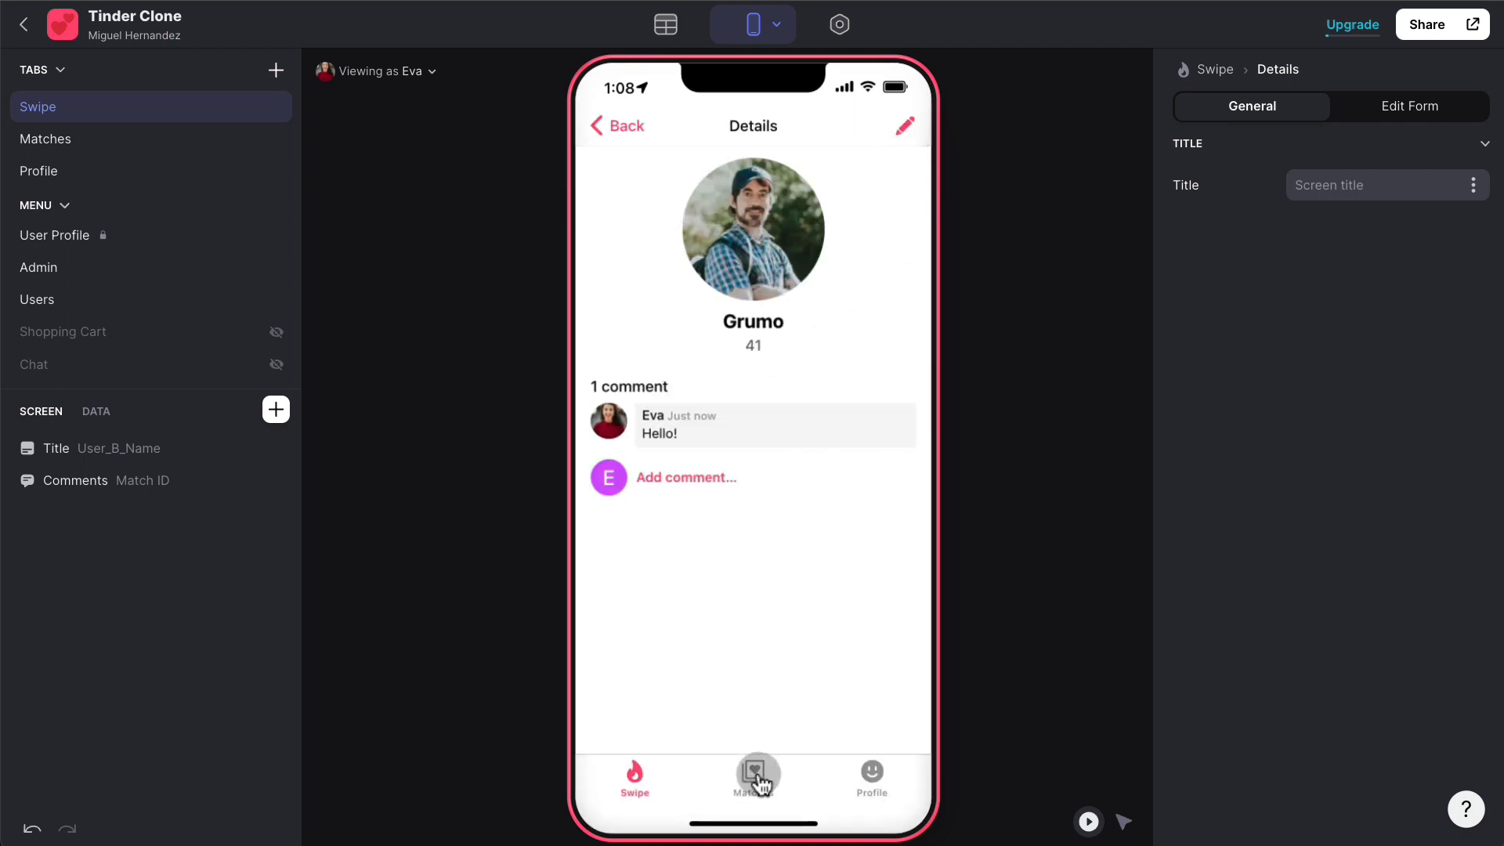
pyautogui.click(420, 77)
pyautogui.click(379, 209)
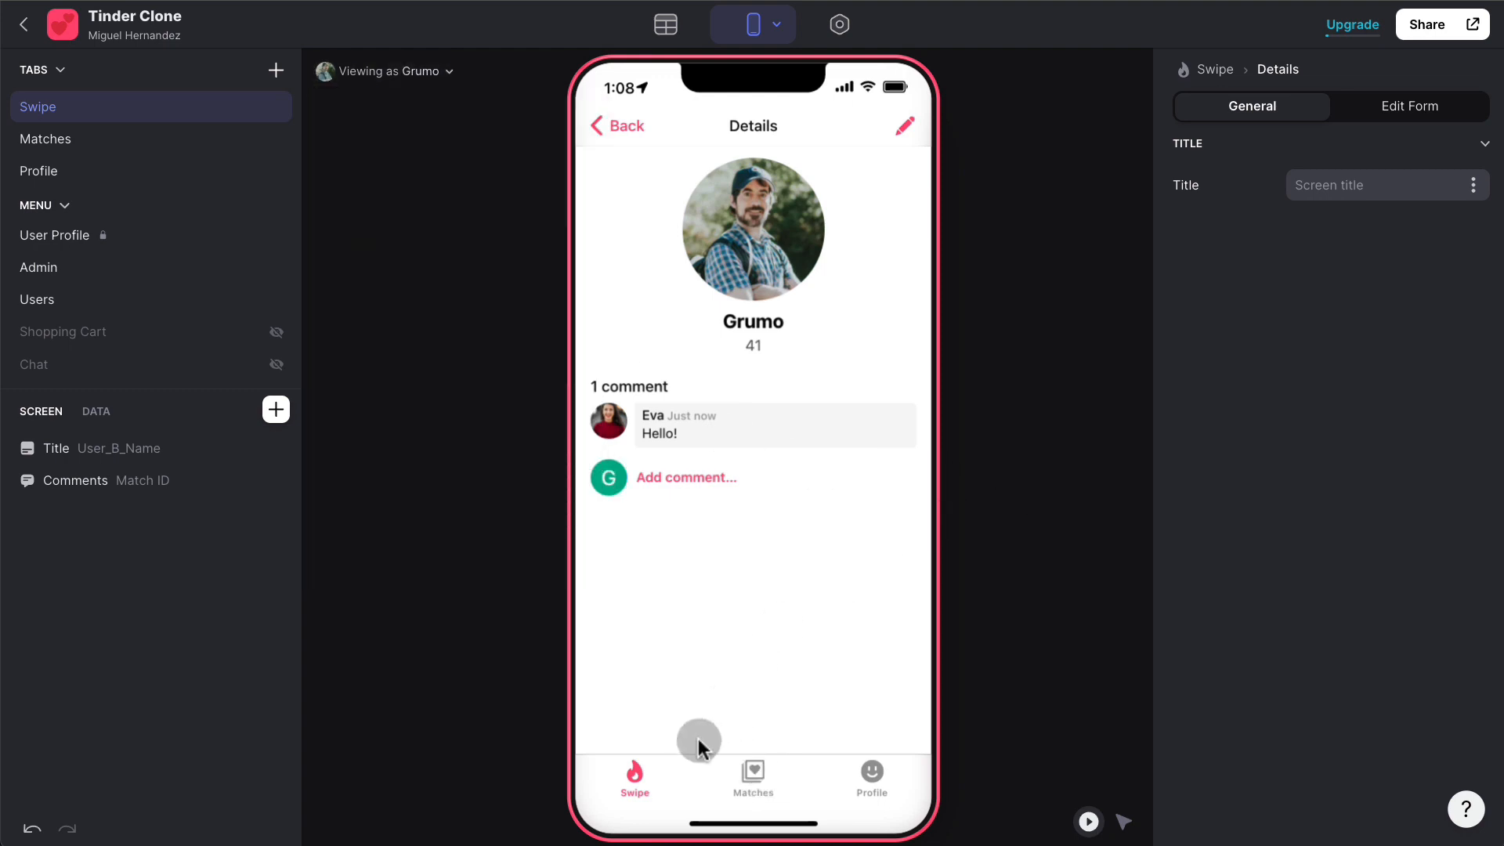
pyautogui.click(642, 773)
# - As Grumo, open the match with Eva and reply 'Hello back!'
pyautogui.click(768, 767)
pyautogui.click(707, 219)
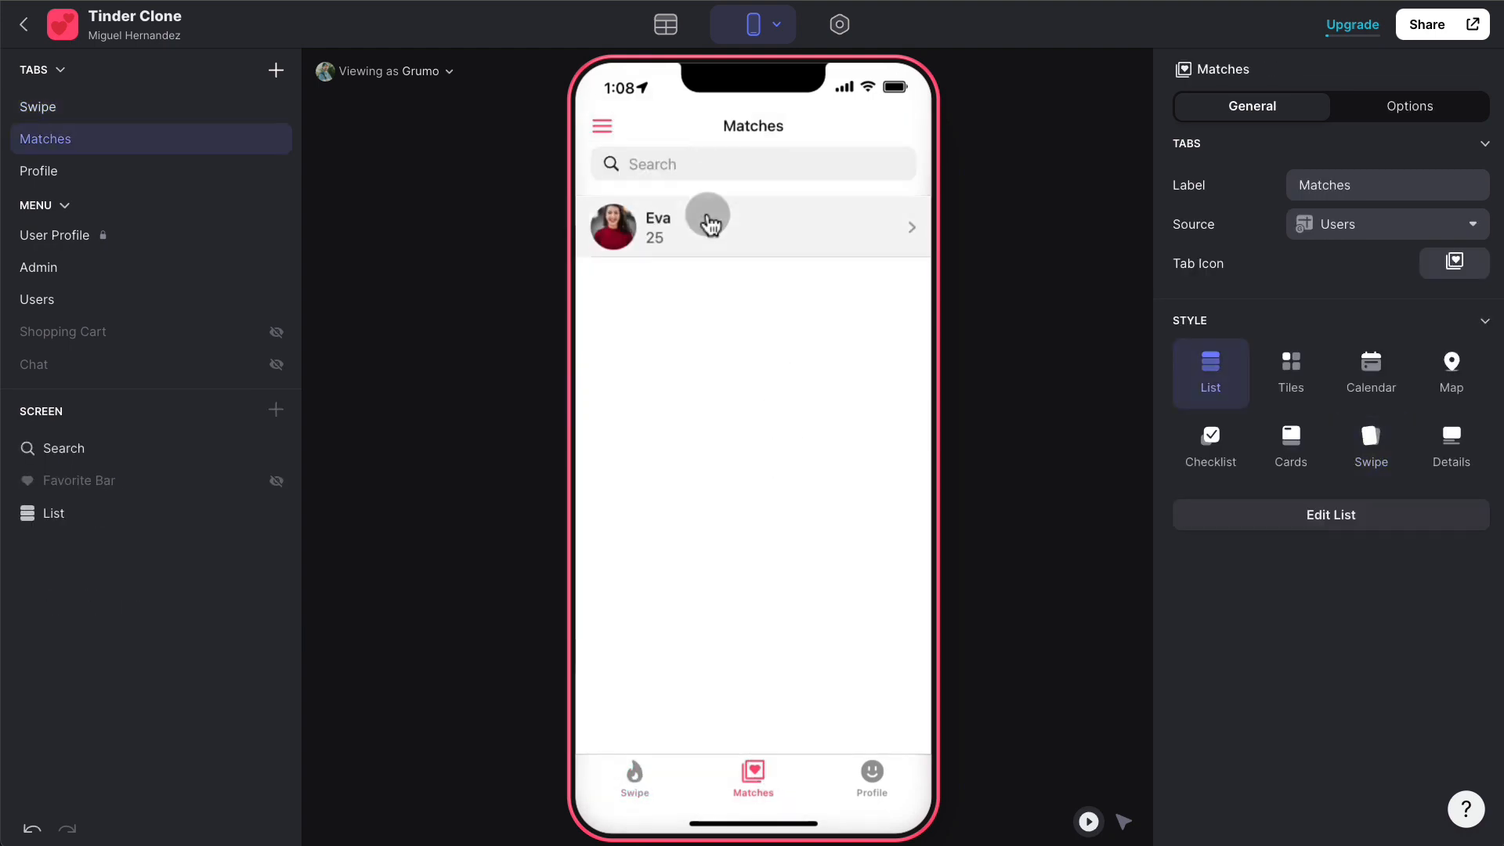
pyautogui.click(705, 477)
pyautogui.write('Hell')
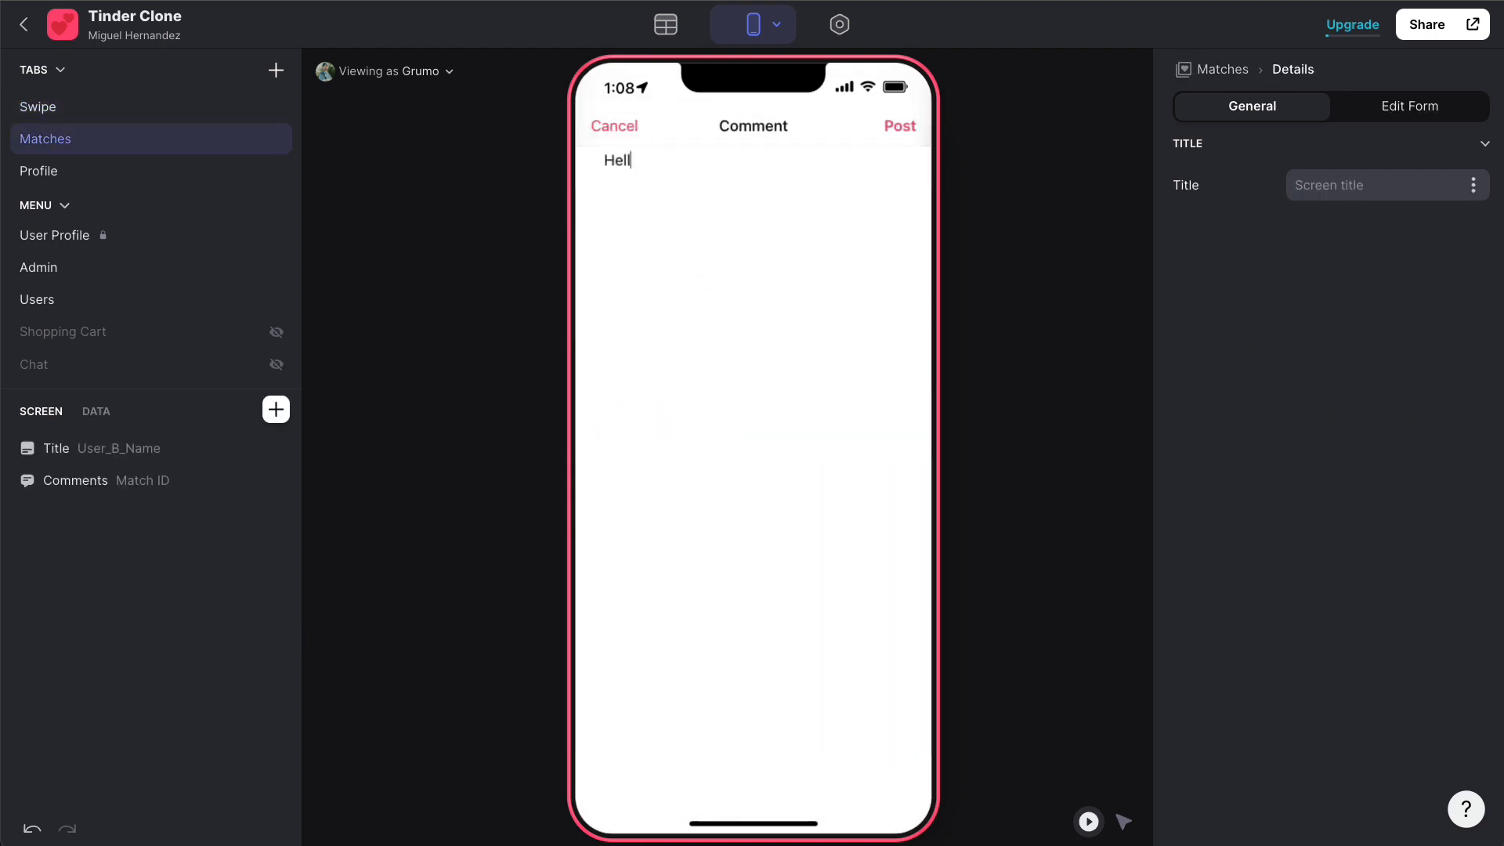
pyautogui.write('o back!')
pyautogui.click(902, 127)
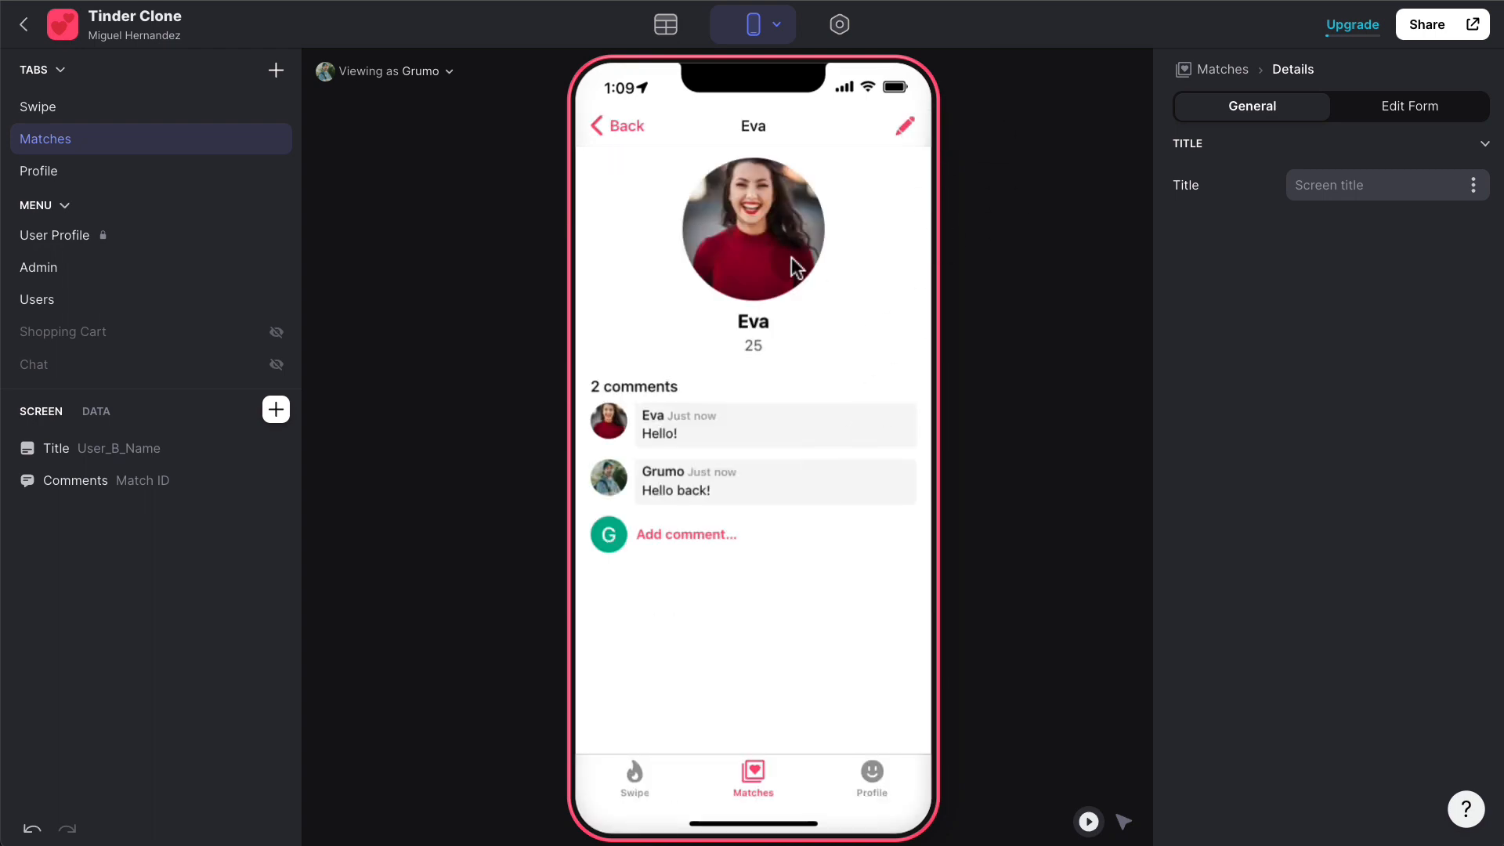
# - Look through the Profile and Matches screens, then return to the Swipe tab showing Sophy
pyautogui.click(872, 774)
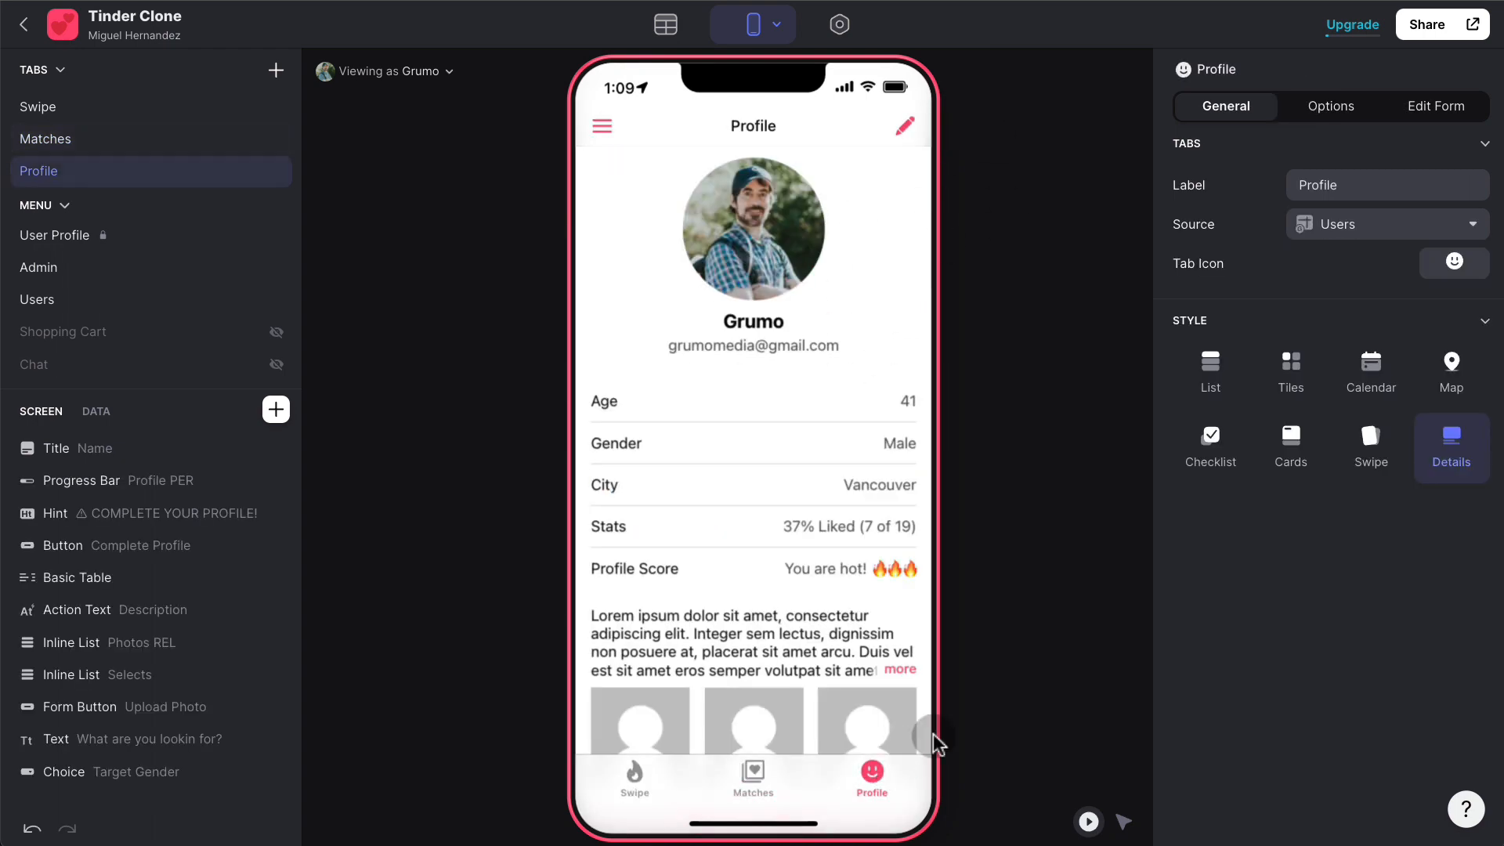
pyautogui.click(771, 777)
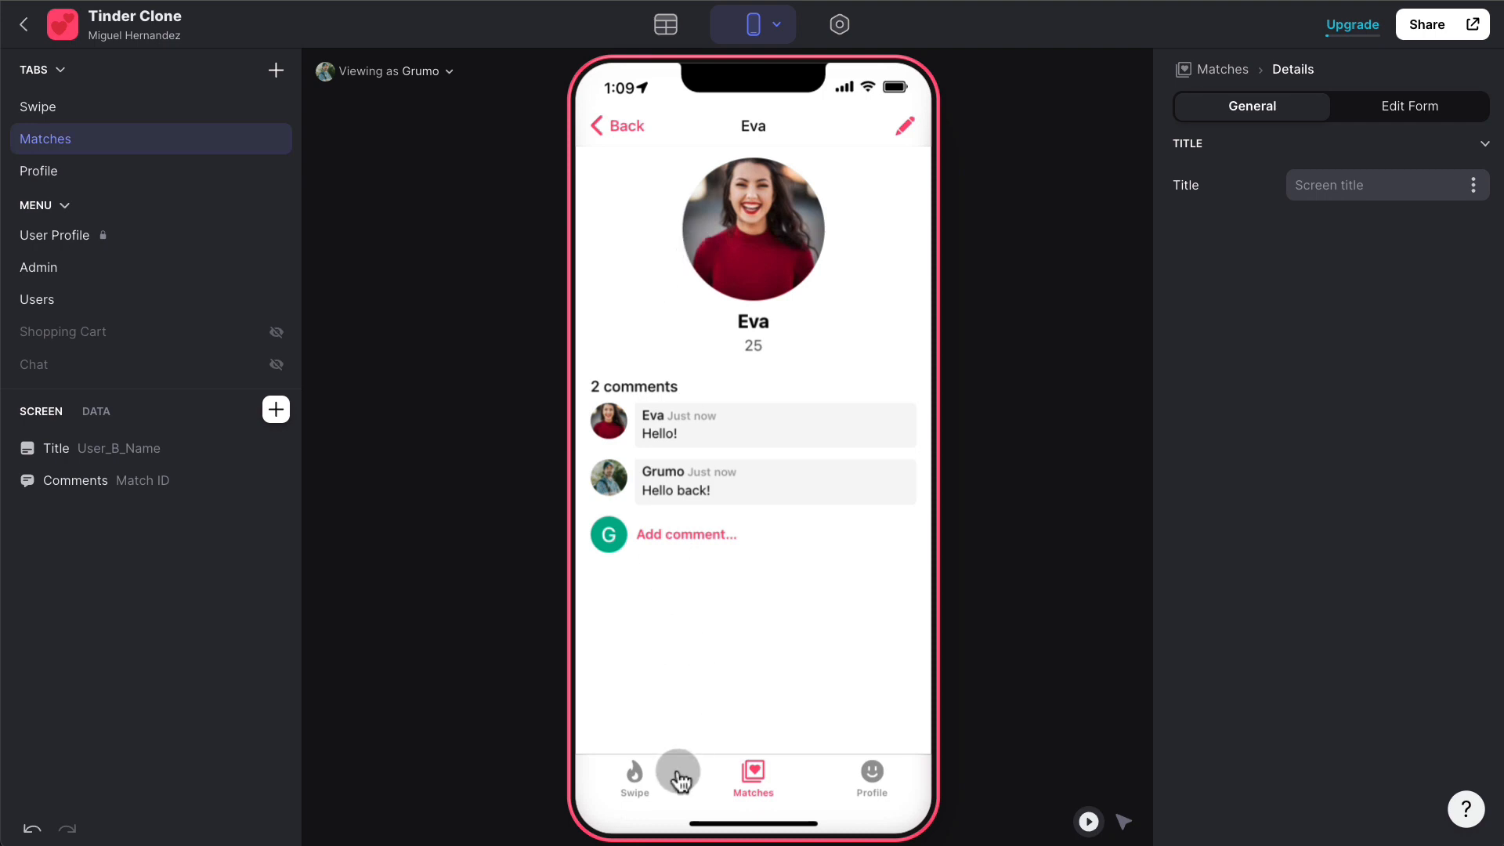
pyautogui.click(643, 780)
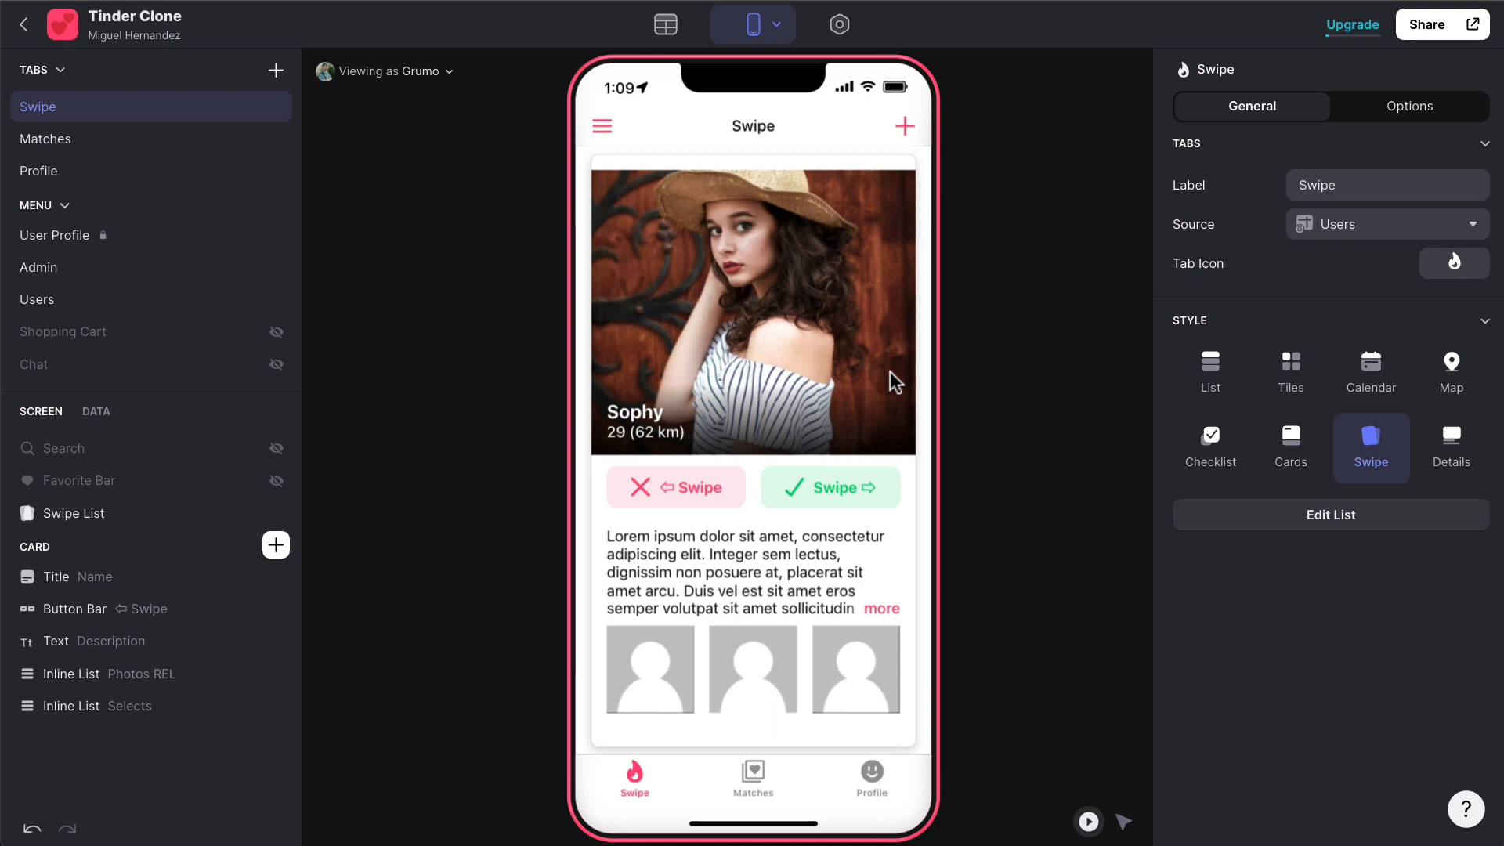
pyautogui.click(786, 370)
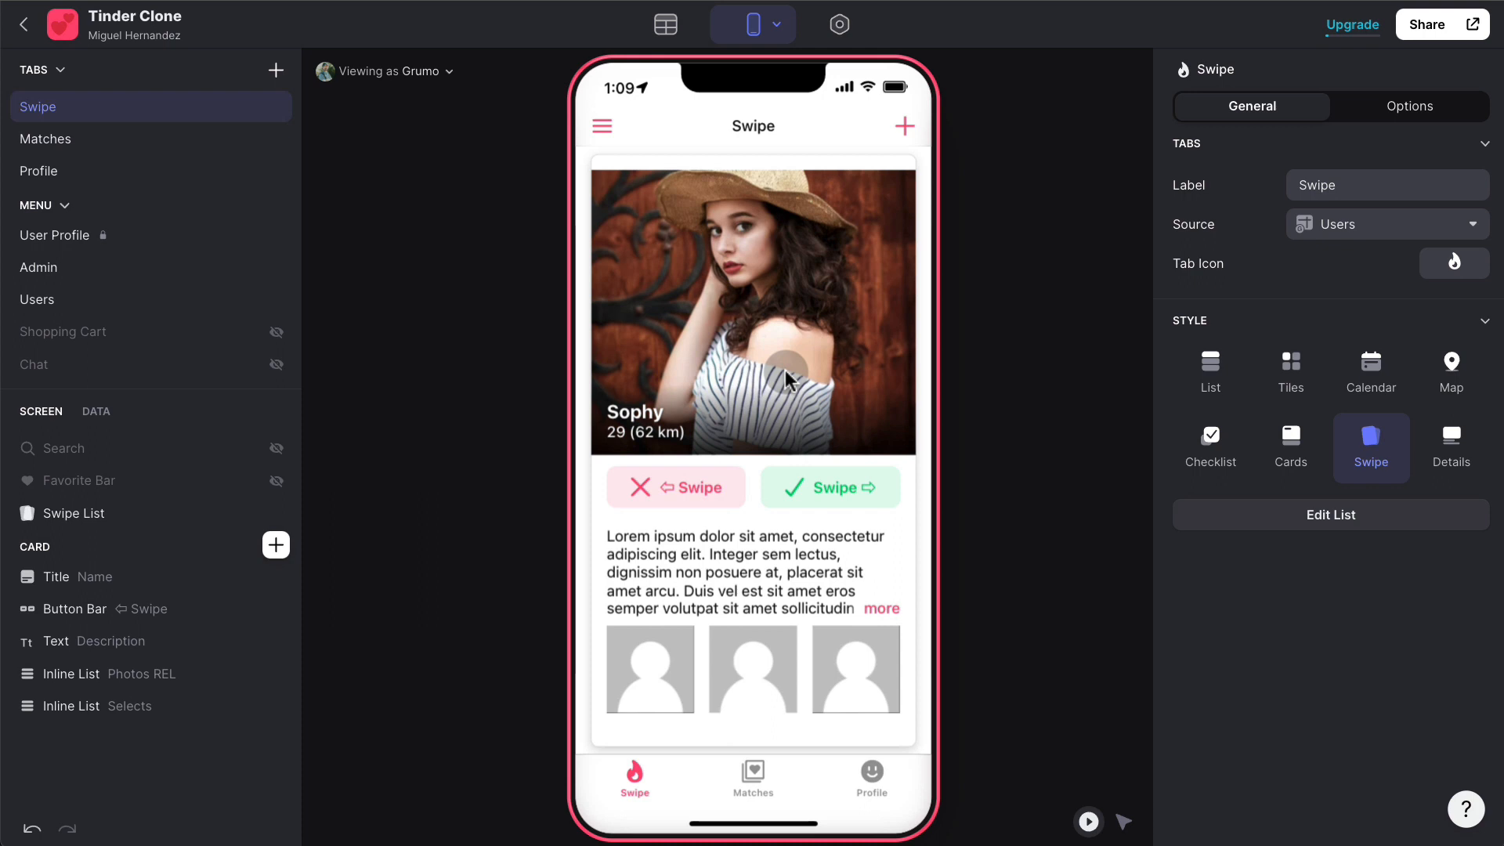
pyautogui.click(664, 24)
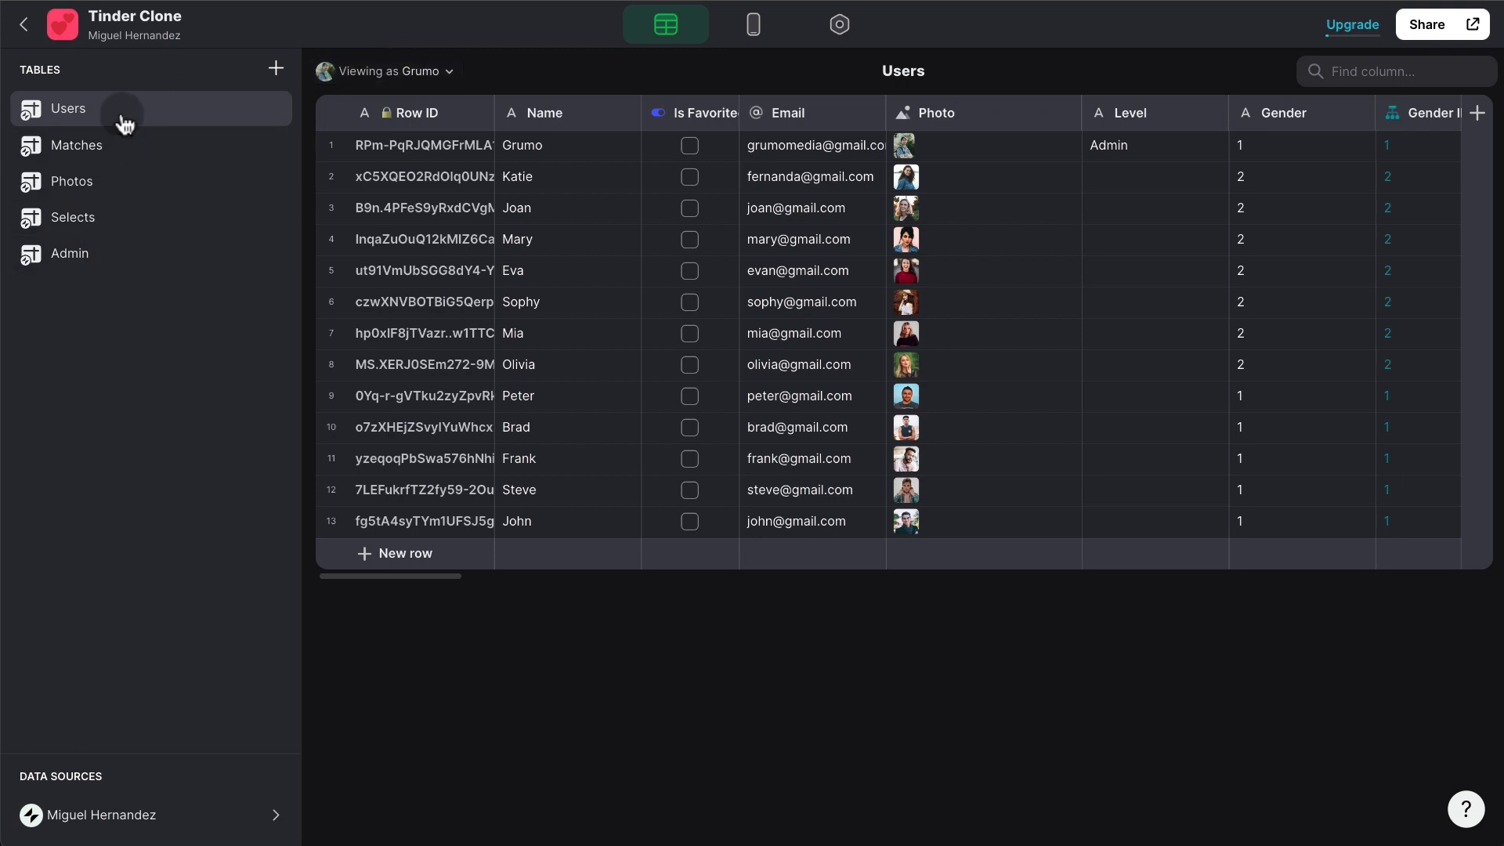
pyautogui.click(118, 153)
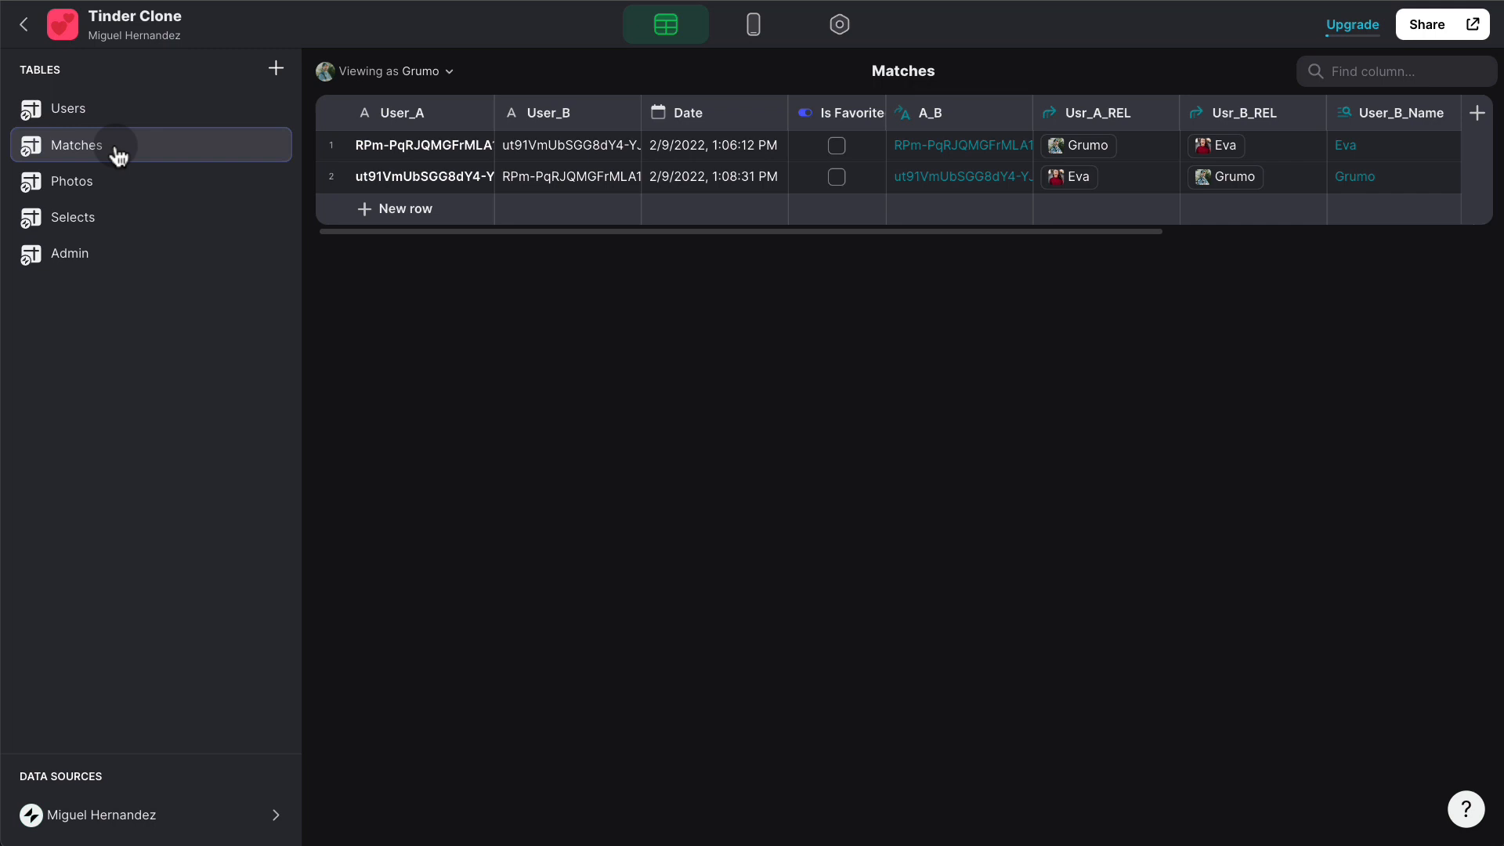
pyautogui.click(115, 191)
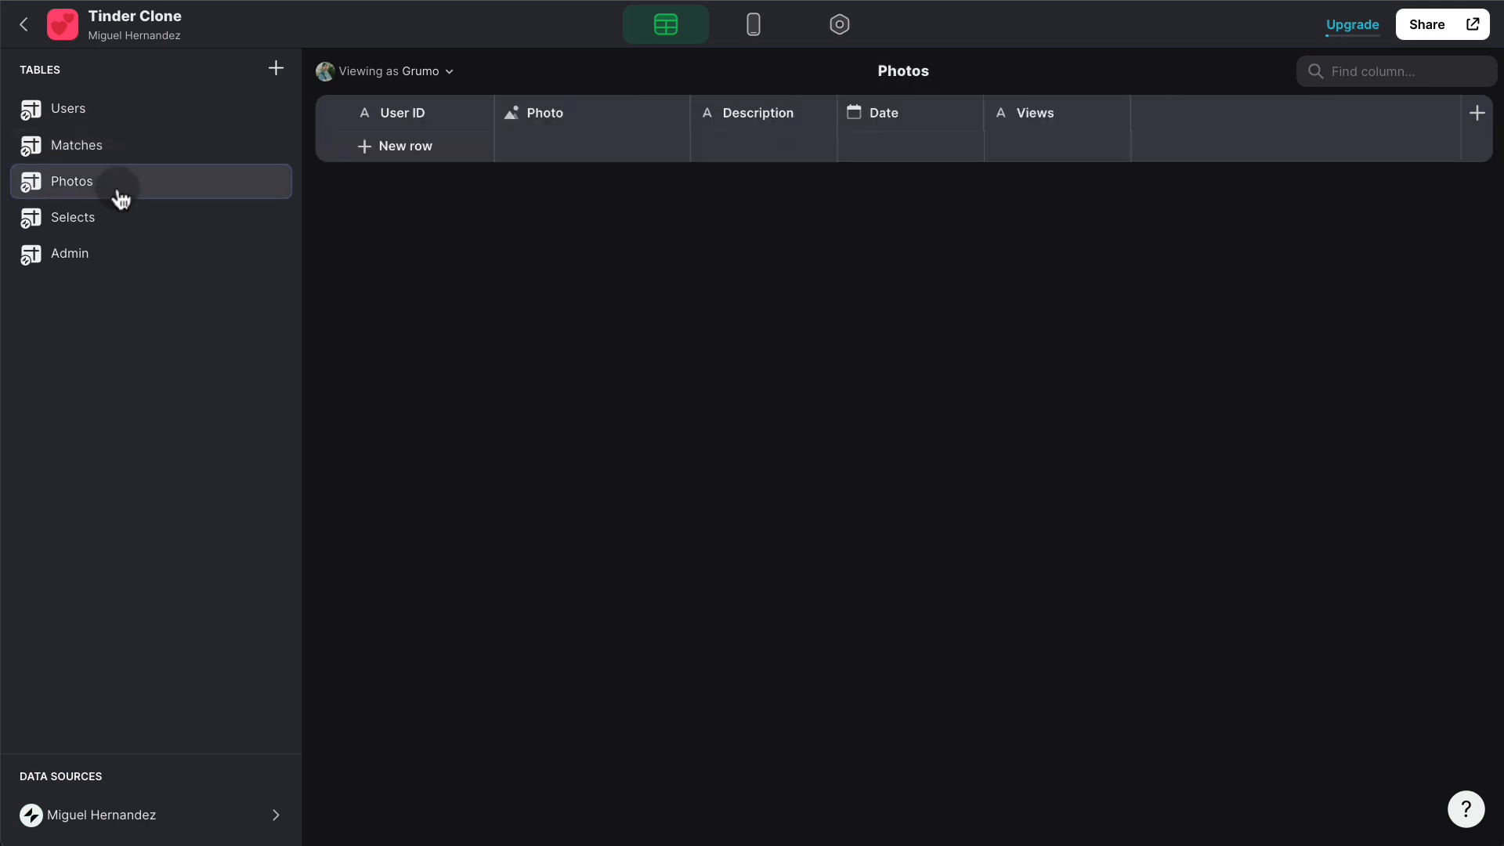
pyautogui.click(111, 220)
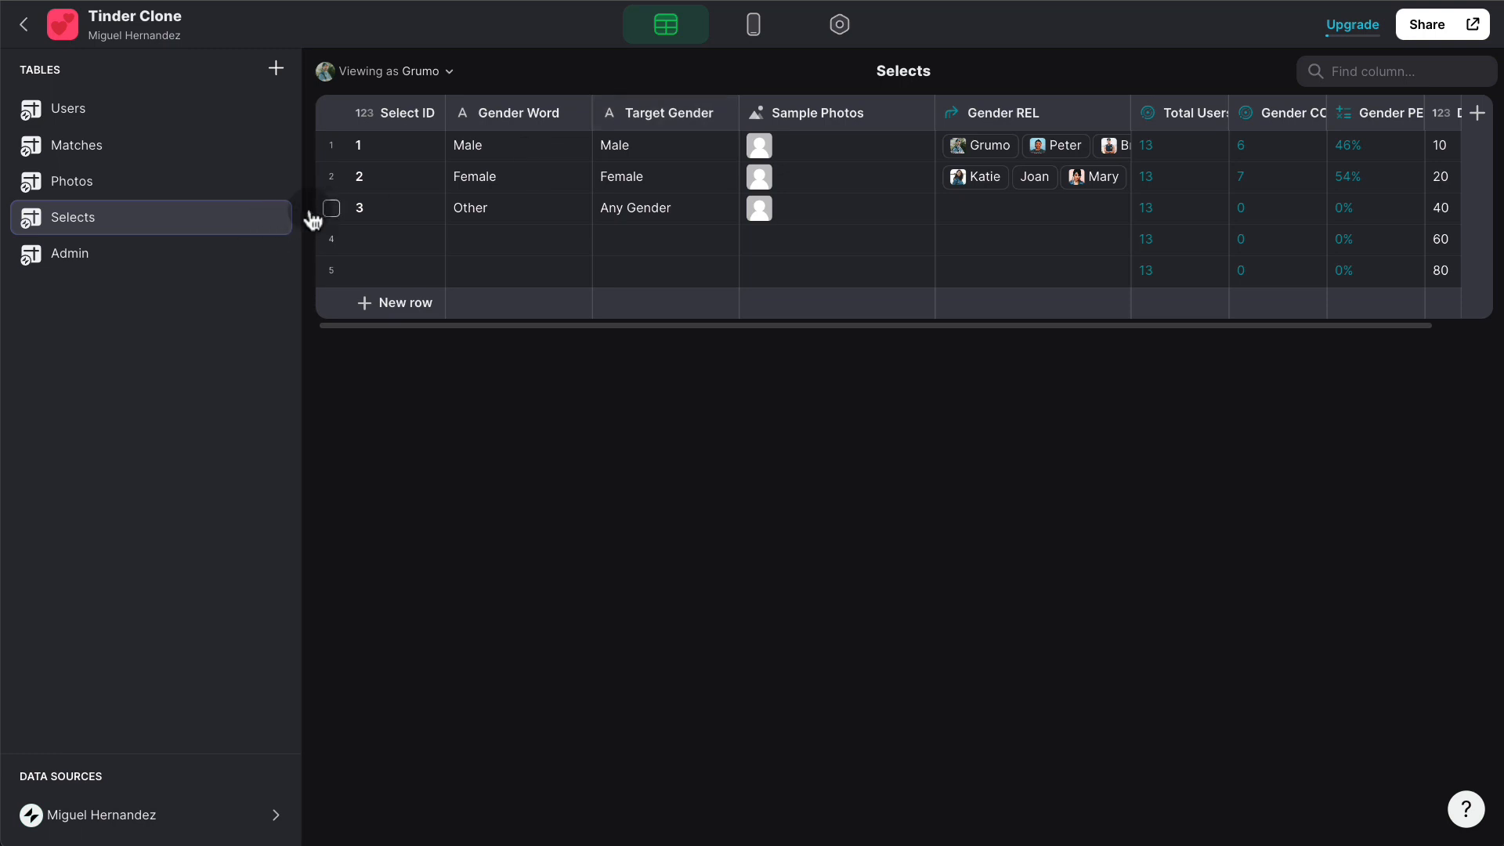
pyautogui.click(168, 260)
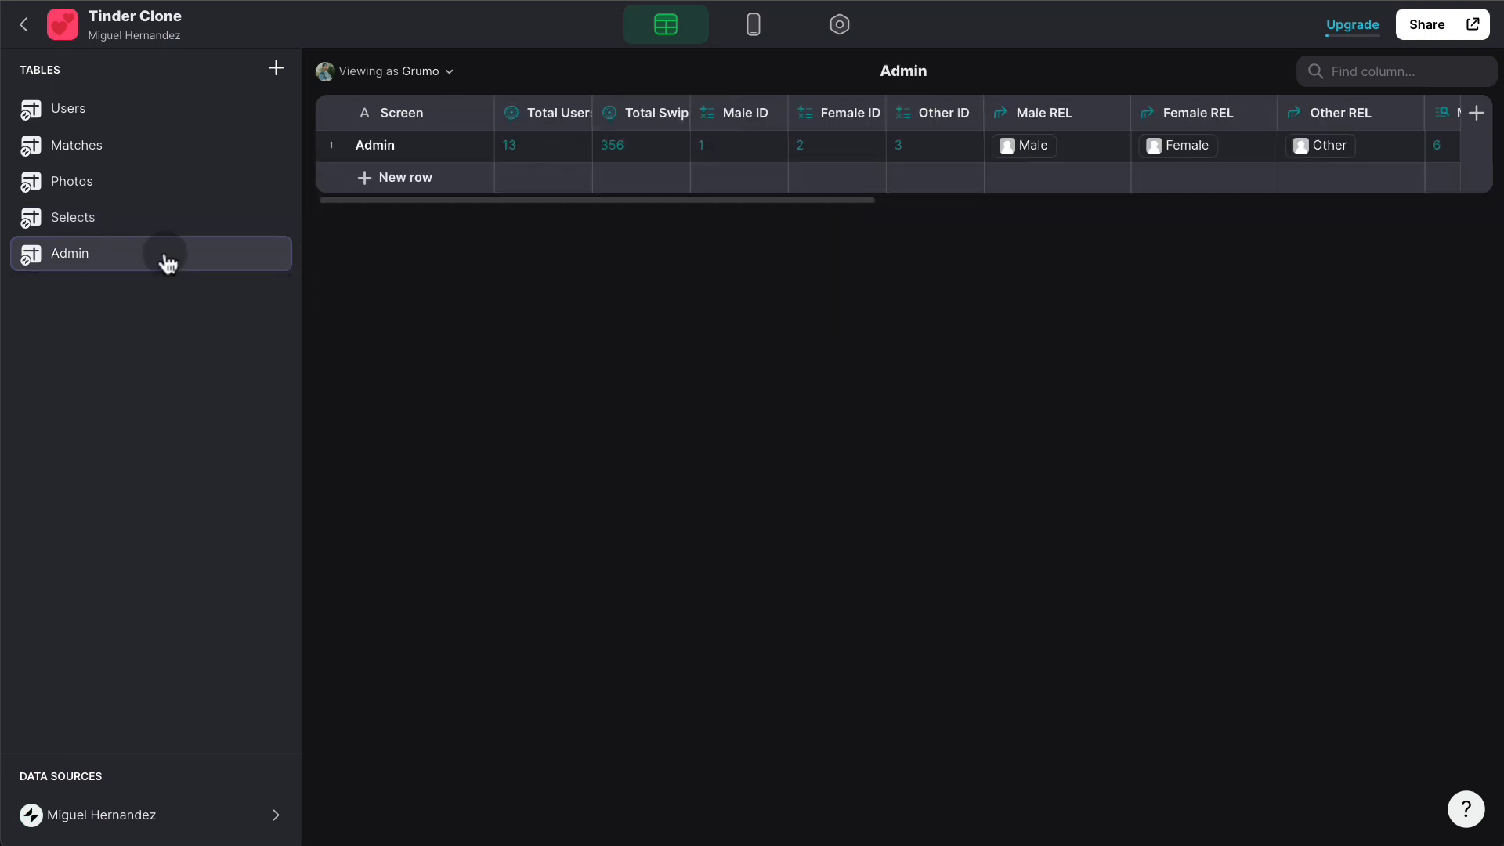
pyautogui.click(766, 35)
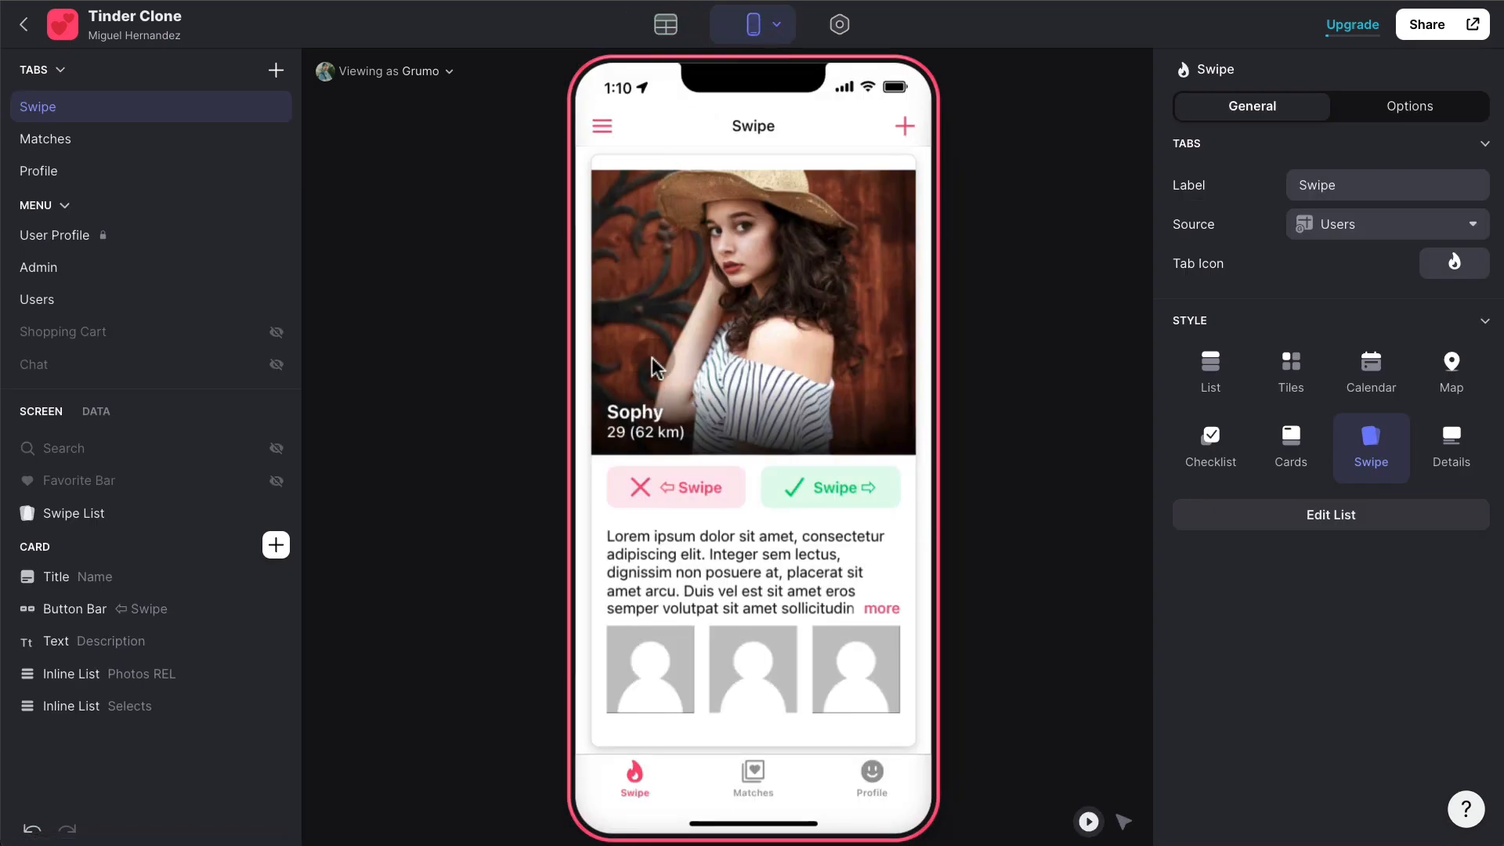
# - View the Admin statistics screen from the side menu, go back, and switch to the data tables
pyautogui.click(602, 126)
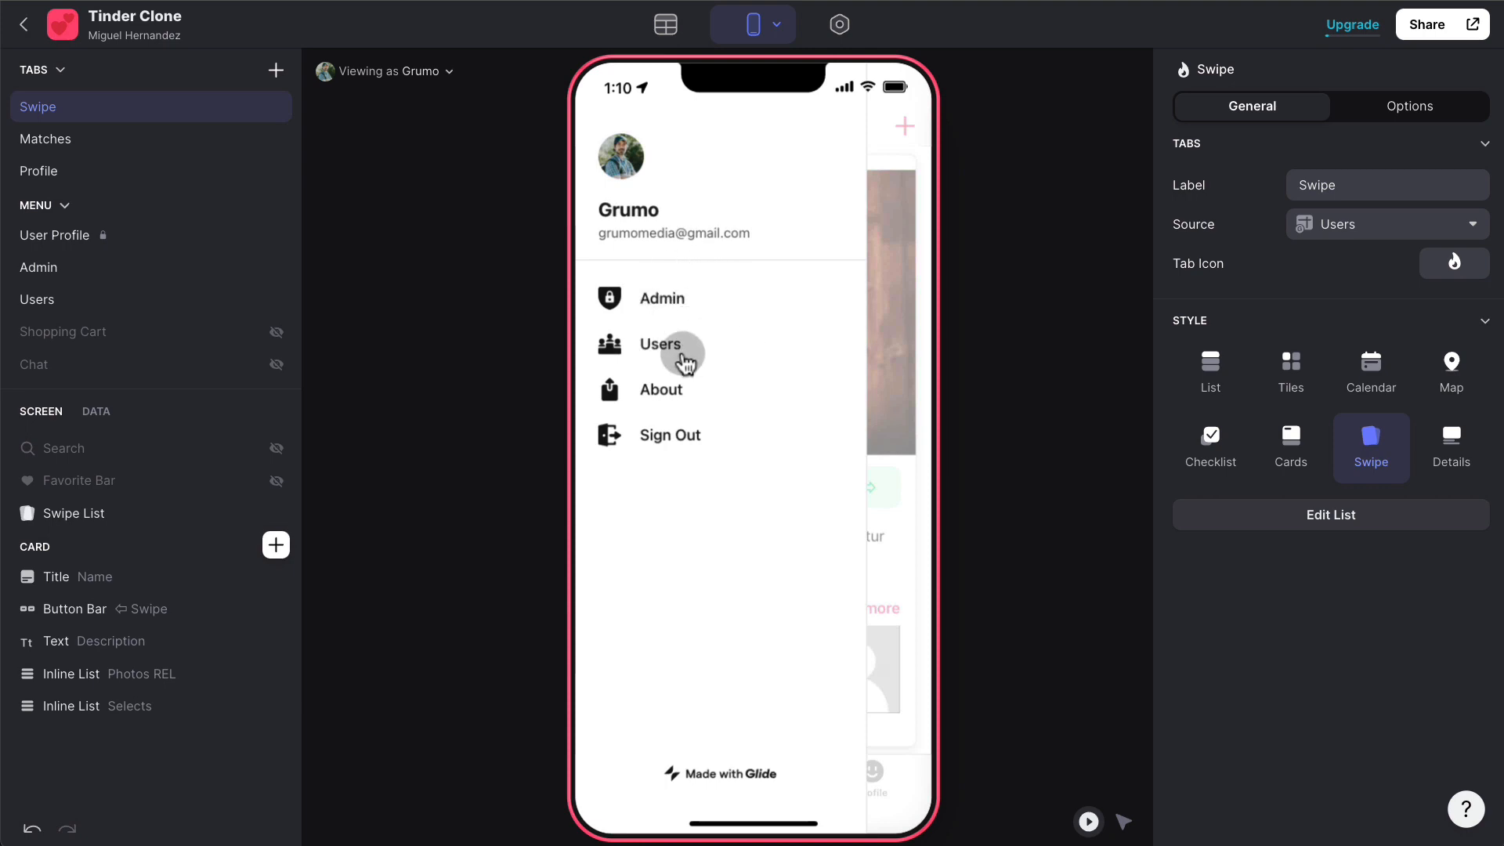
pyautogui.click(680, 301)
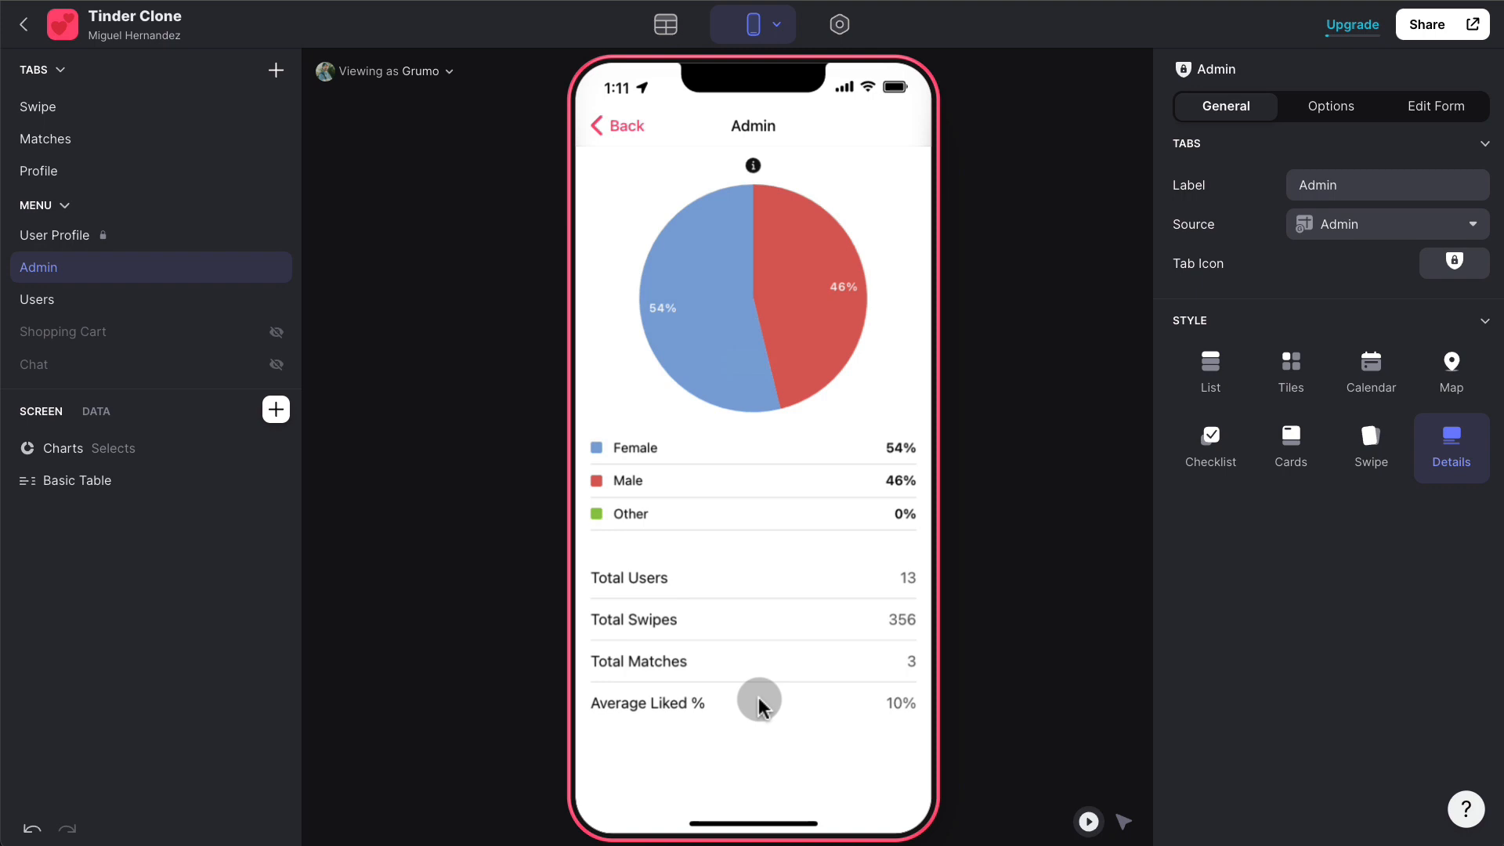
pyautogui.click(622, 133)
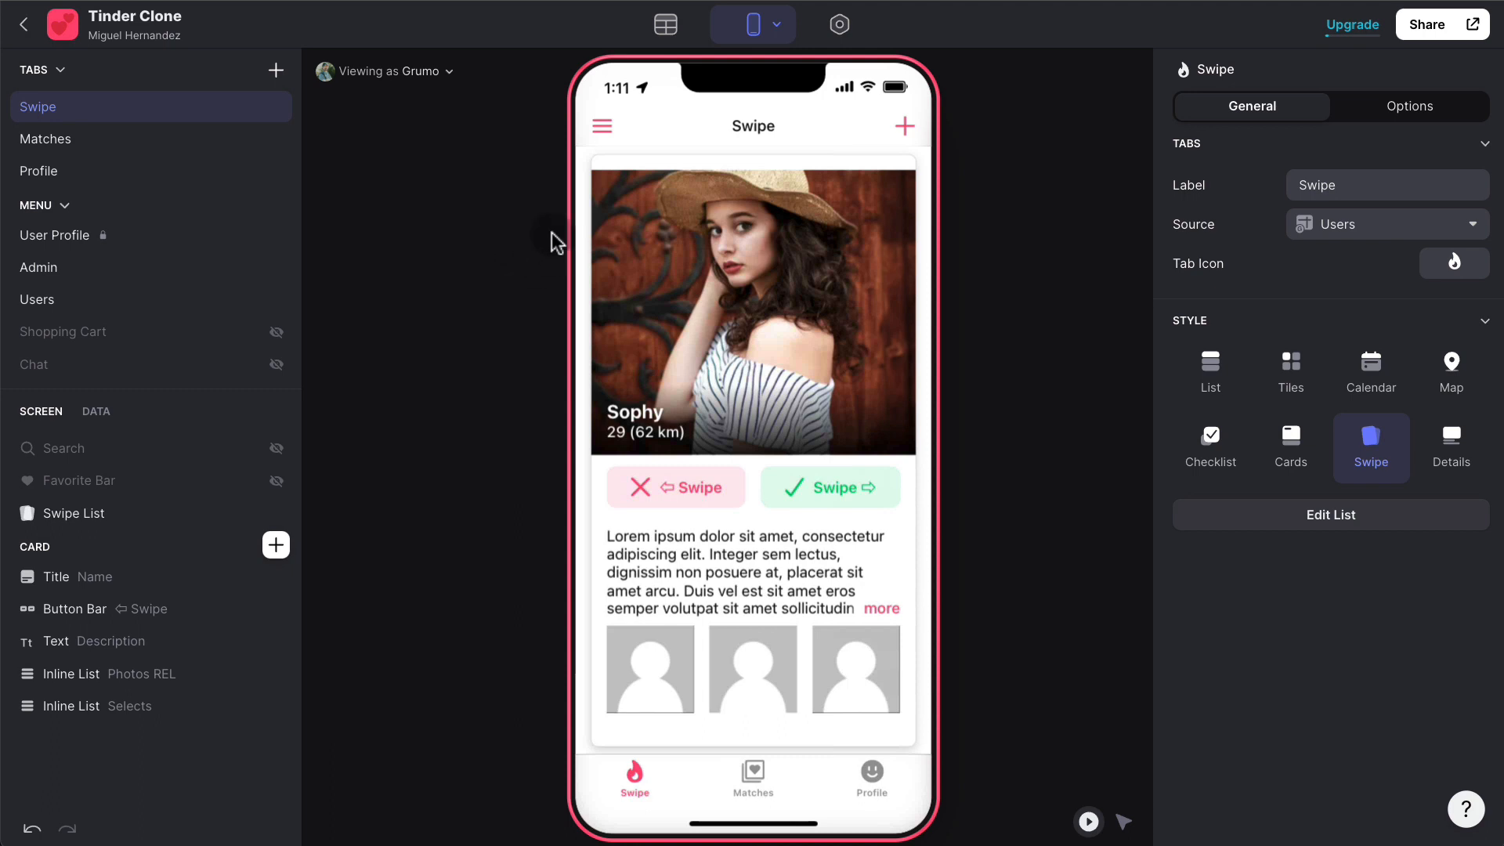
pyautogui.click(667, 26)
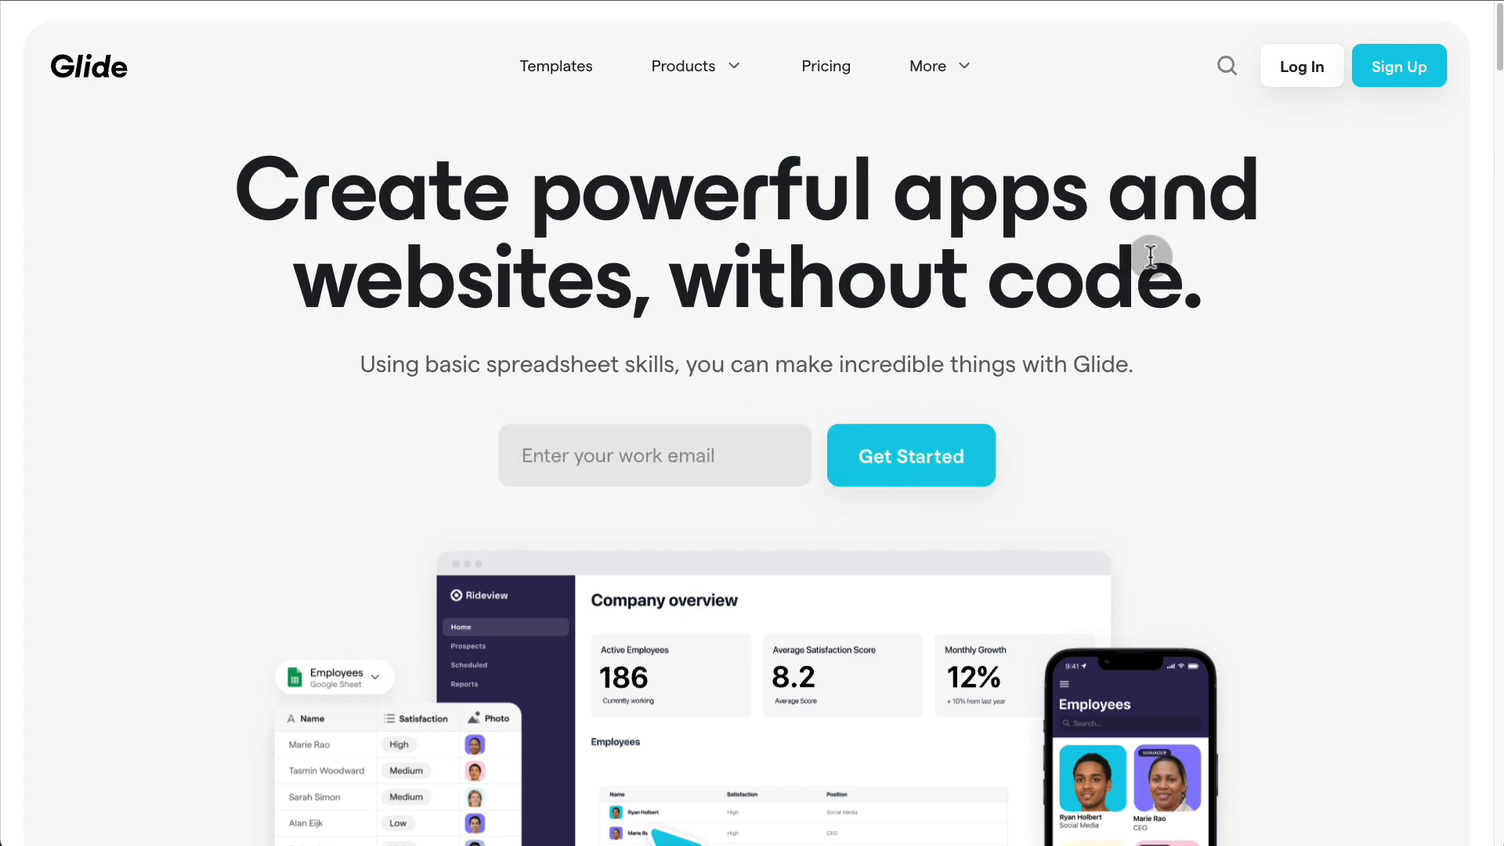
# - Sign up for Glide with a Google account and reach the My Apps dashboard
pyautogui.click(1414, 68)
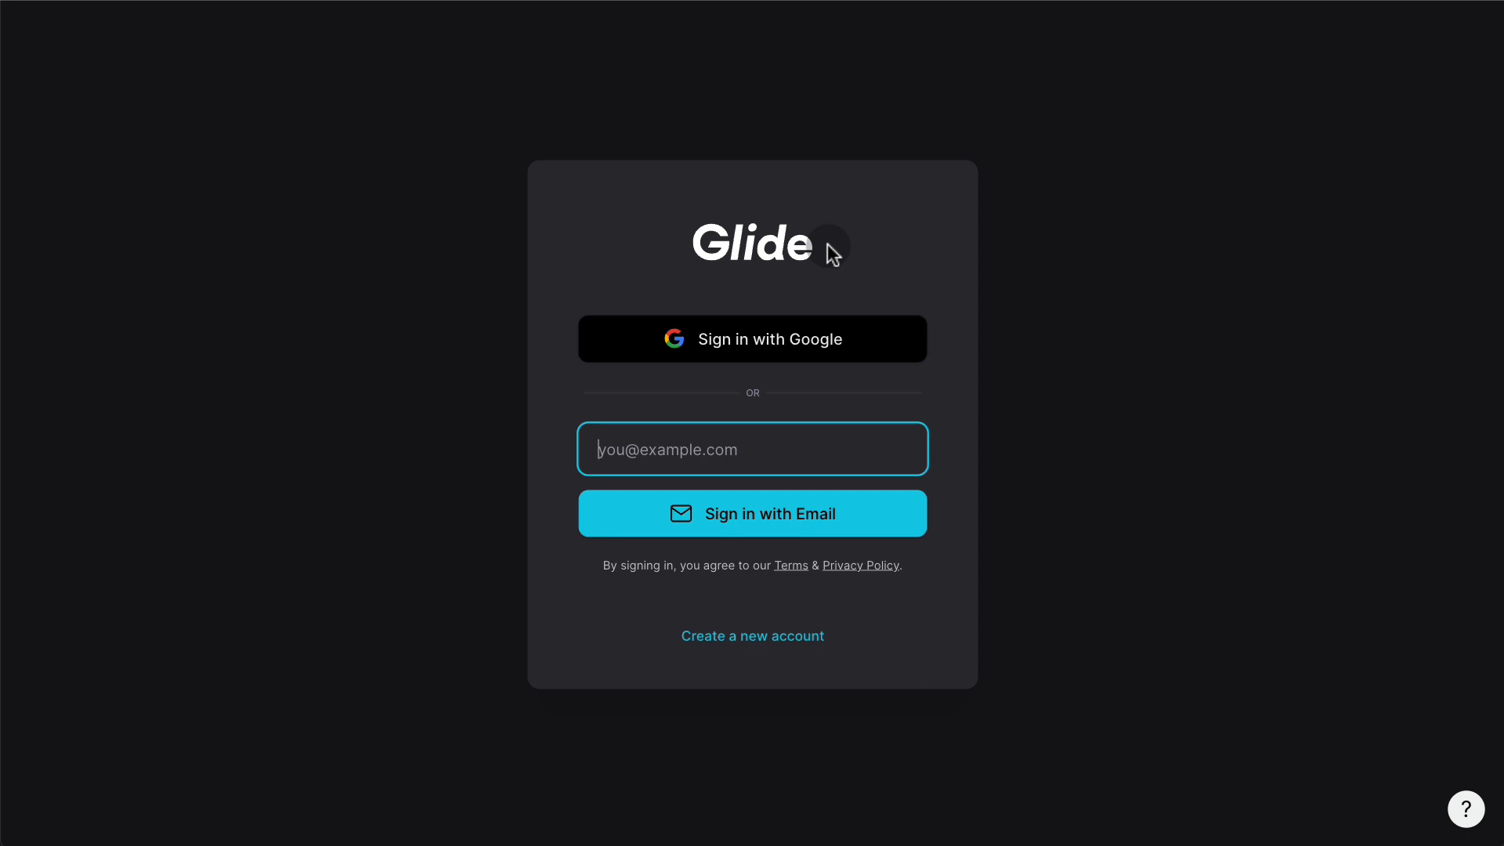
pyautogui.click(781, 344)
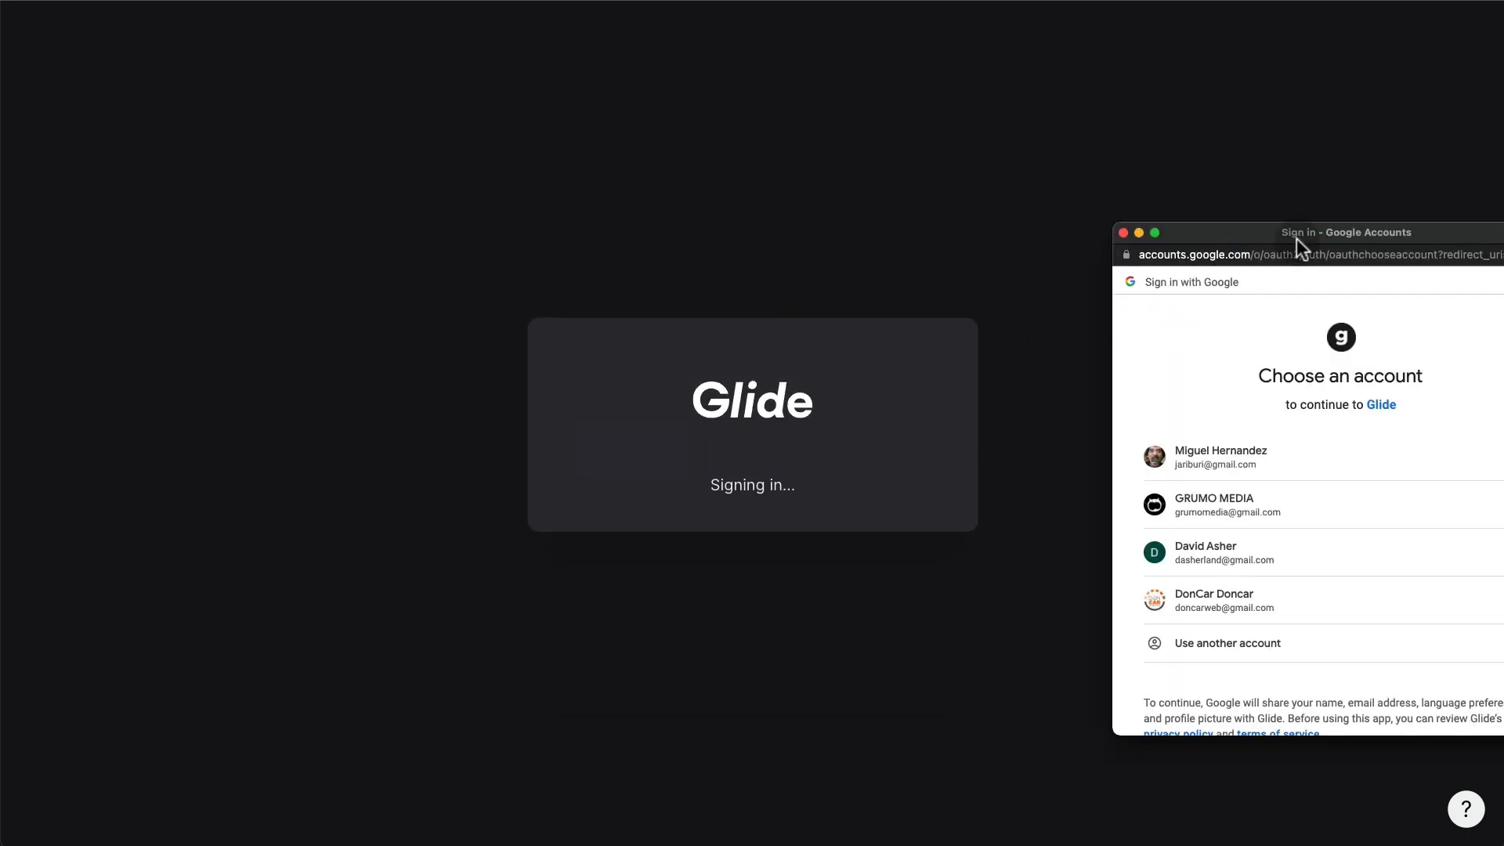
pyautogui.moveTo(1295, 238); pyautogui.dragTo(807, 202)
pyautogui.click(832, 489)
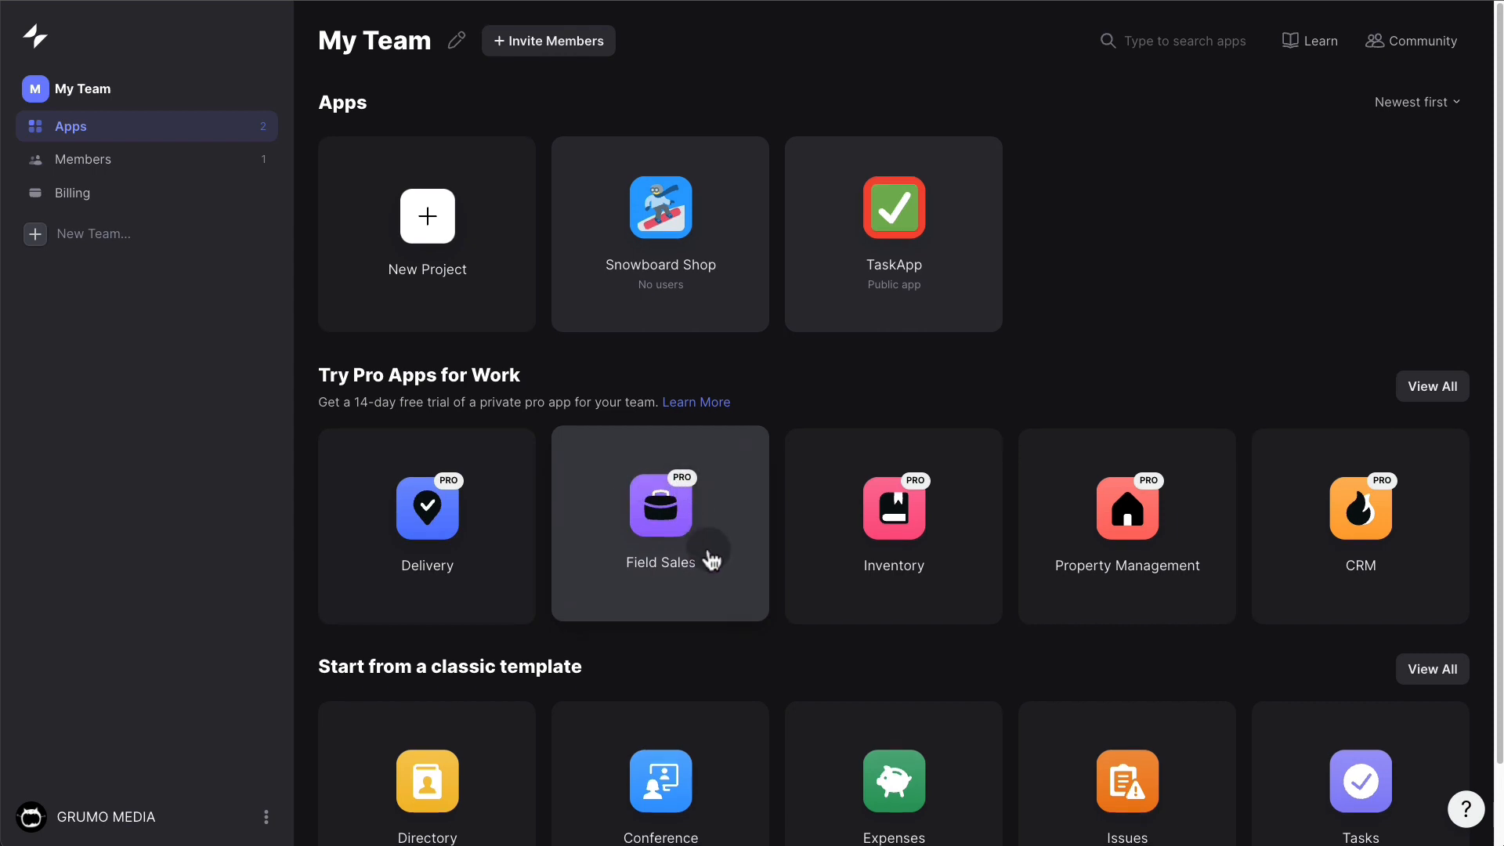
pyautogui.scroll(-1, 703, 554)
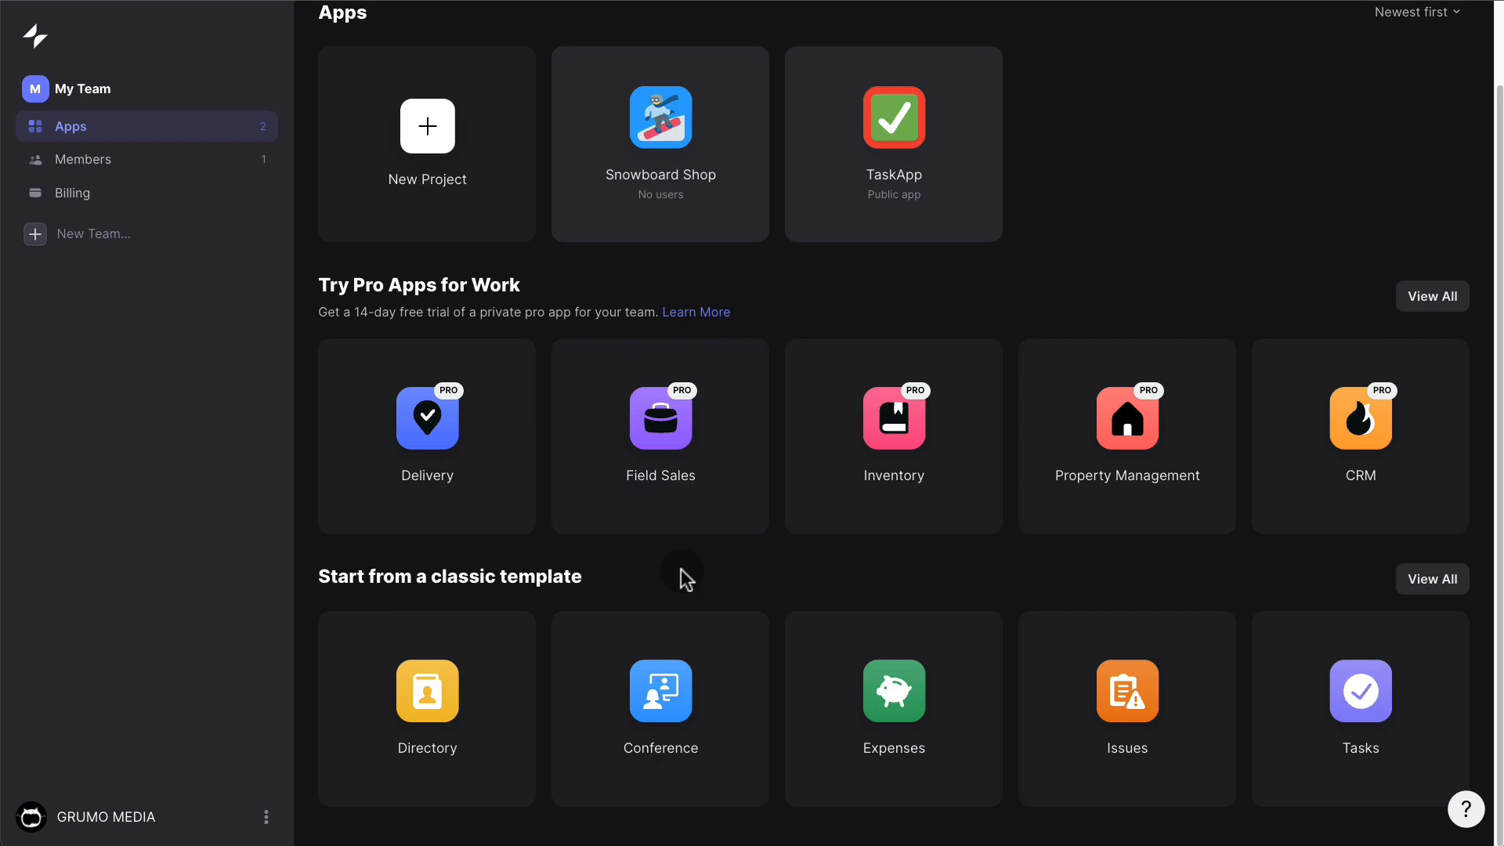
pyautogui.scroll(1, 698, 573)
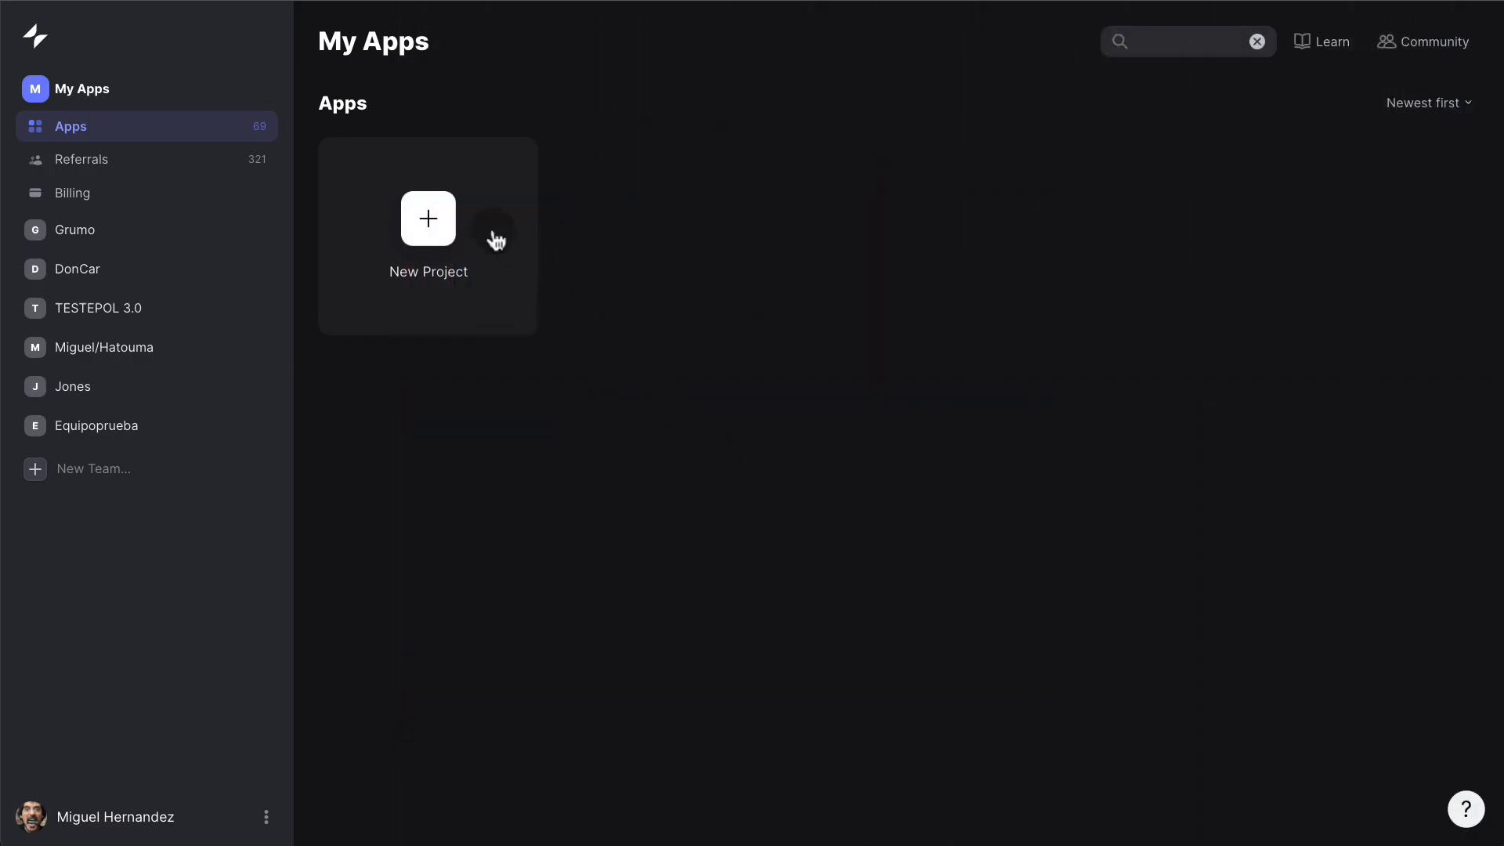
# - Create a Glide App named 'Tinder Project' with Glide Tables as its data source
pyautogui.click(443, 223)
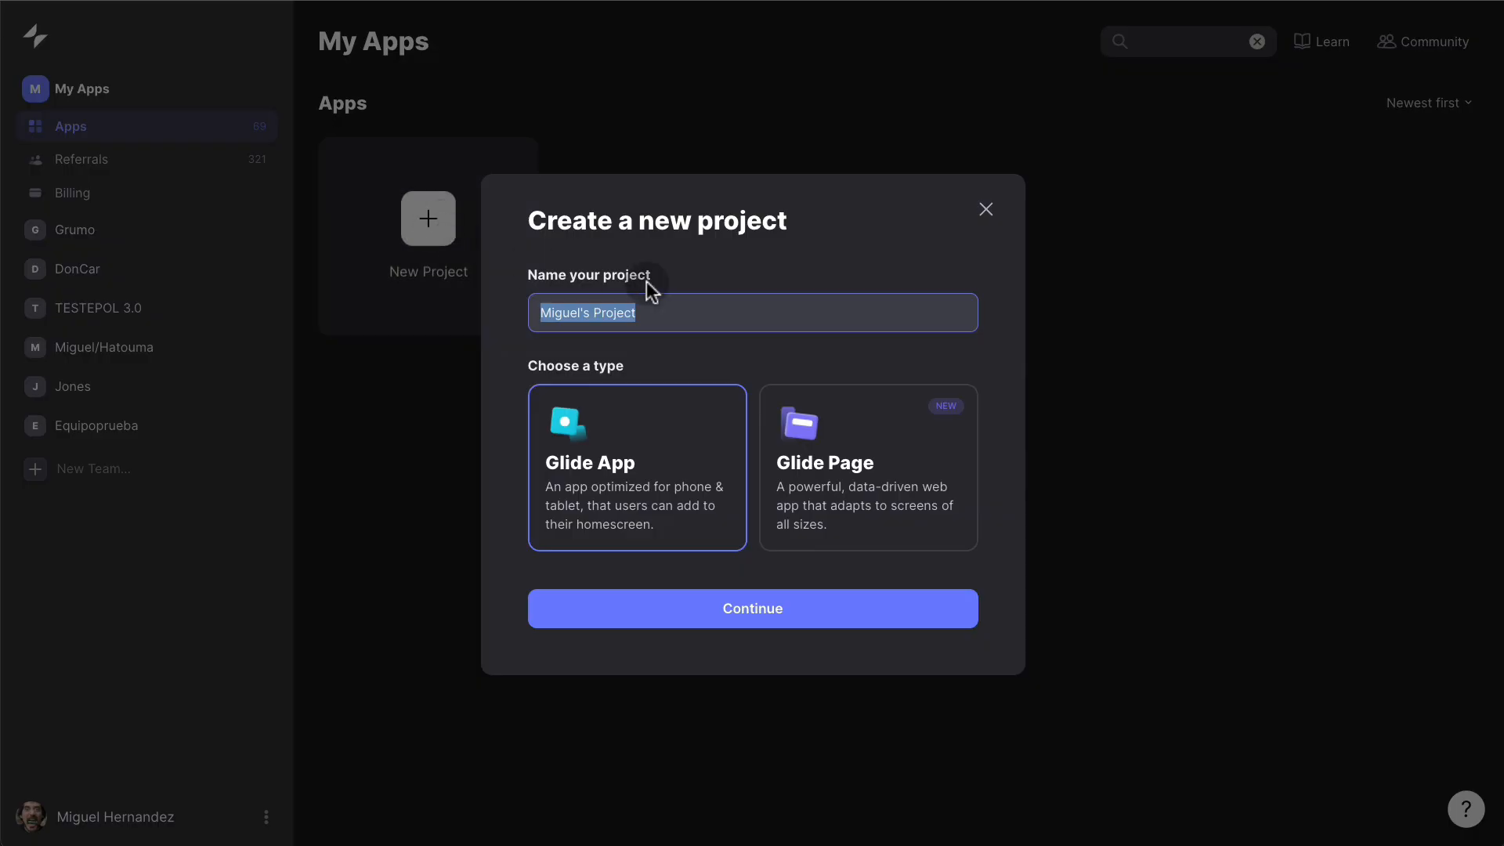
pyautogui.write('Tinder Project')
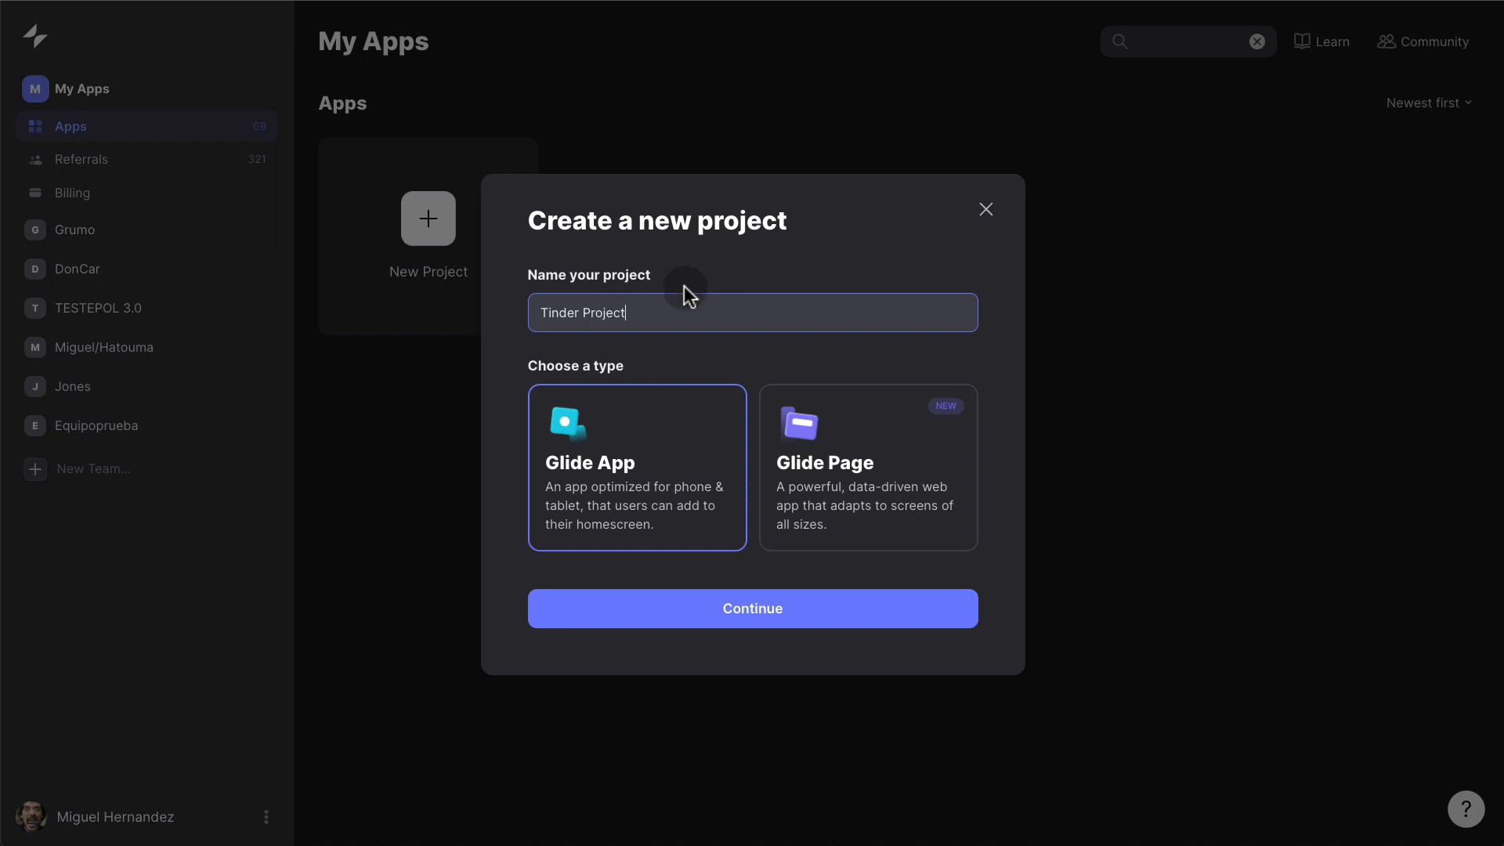
pyautogui.click(753, 608)
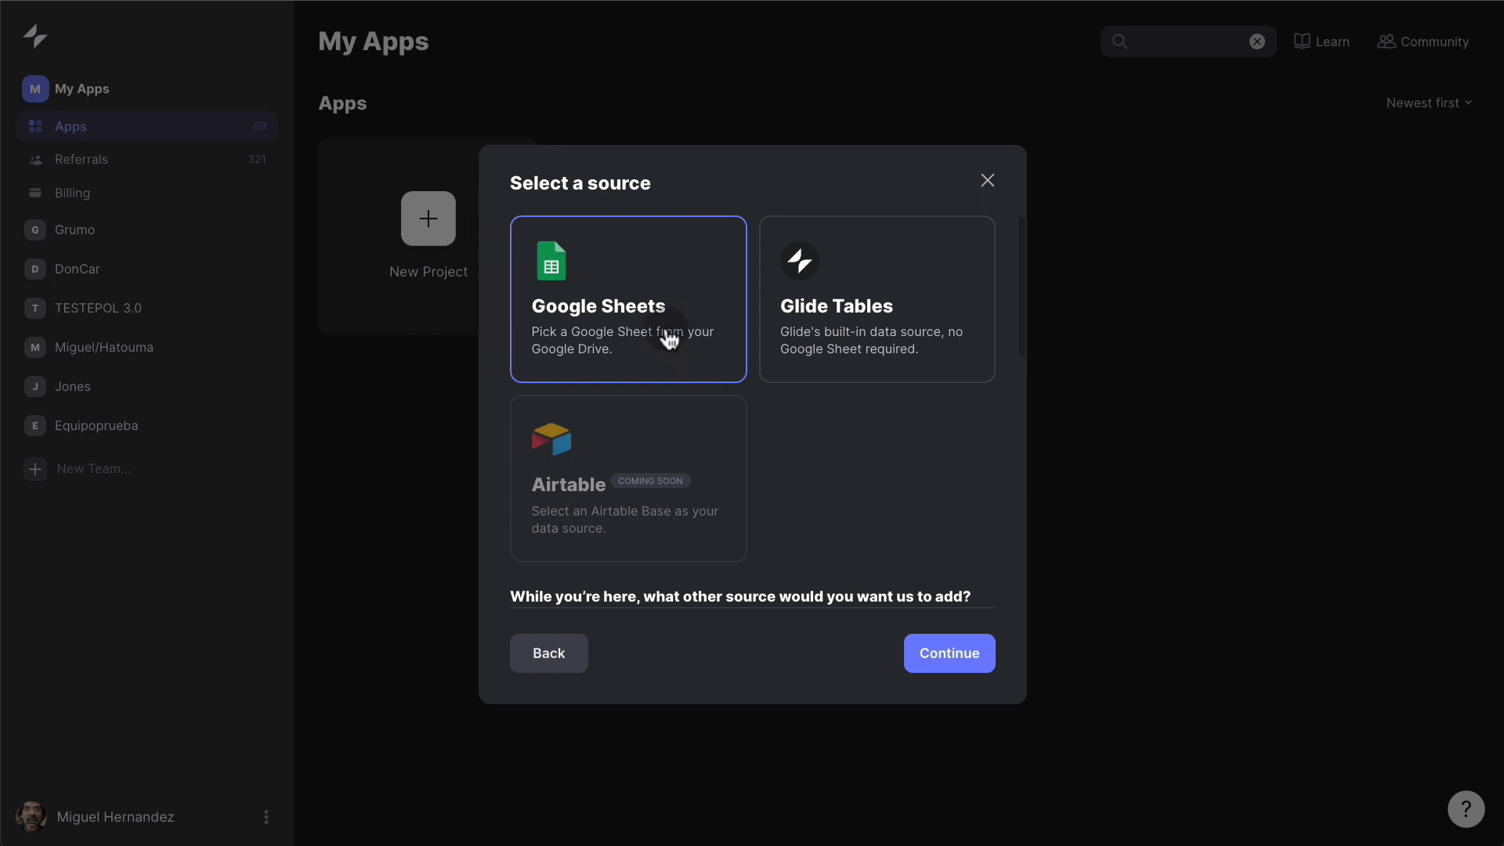
pyautogui.click(892, 335)
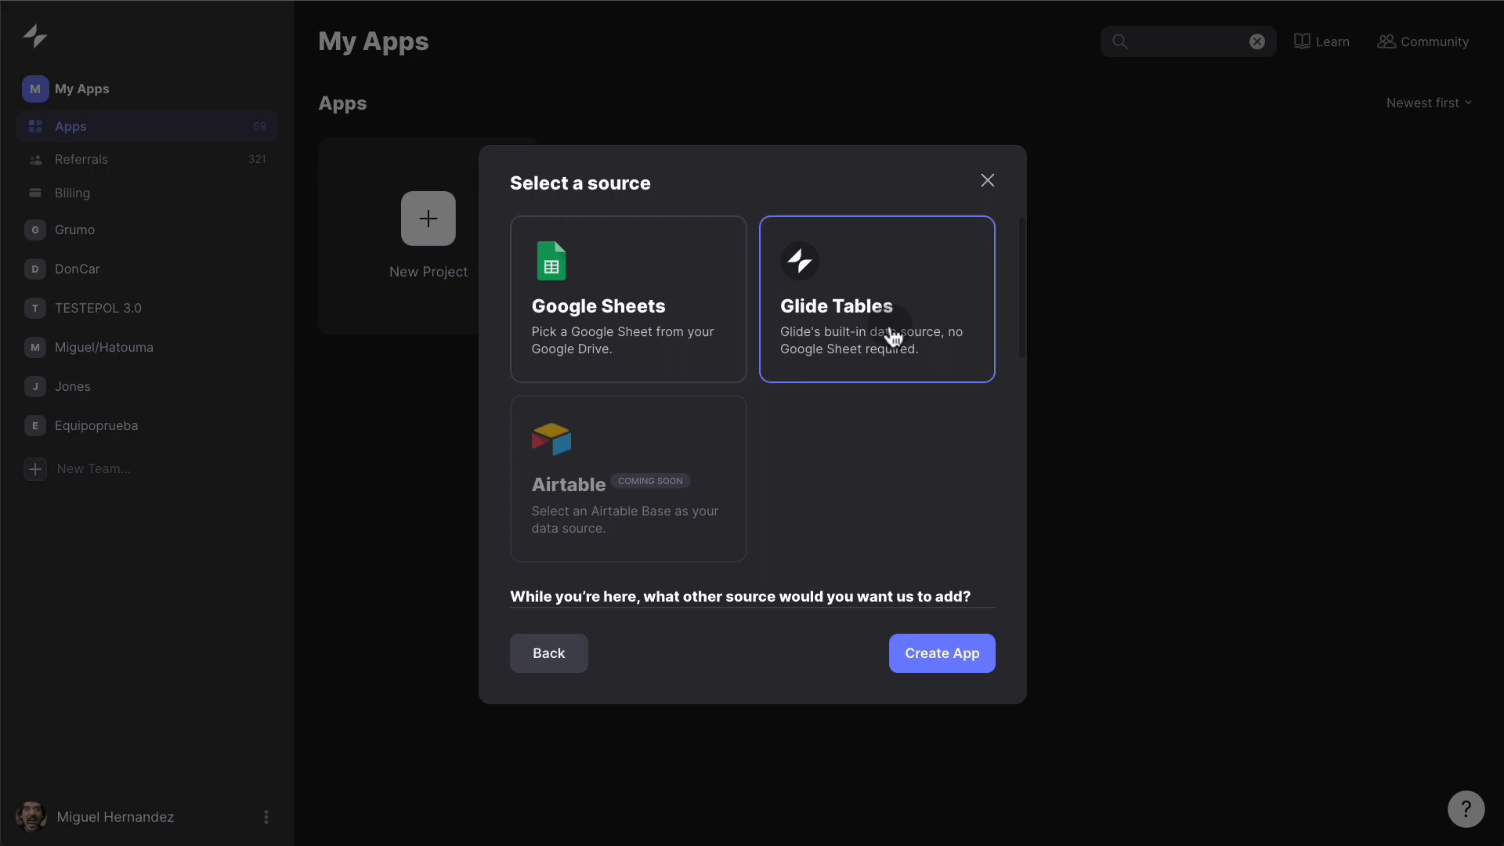
pyautogui.click(930, 656)
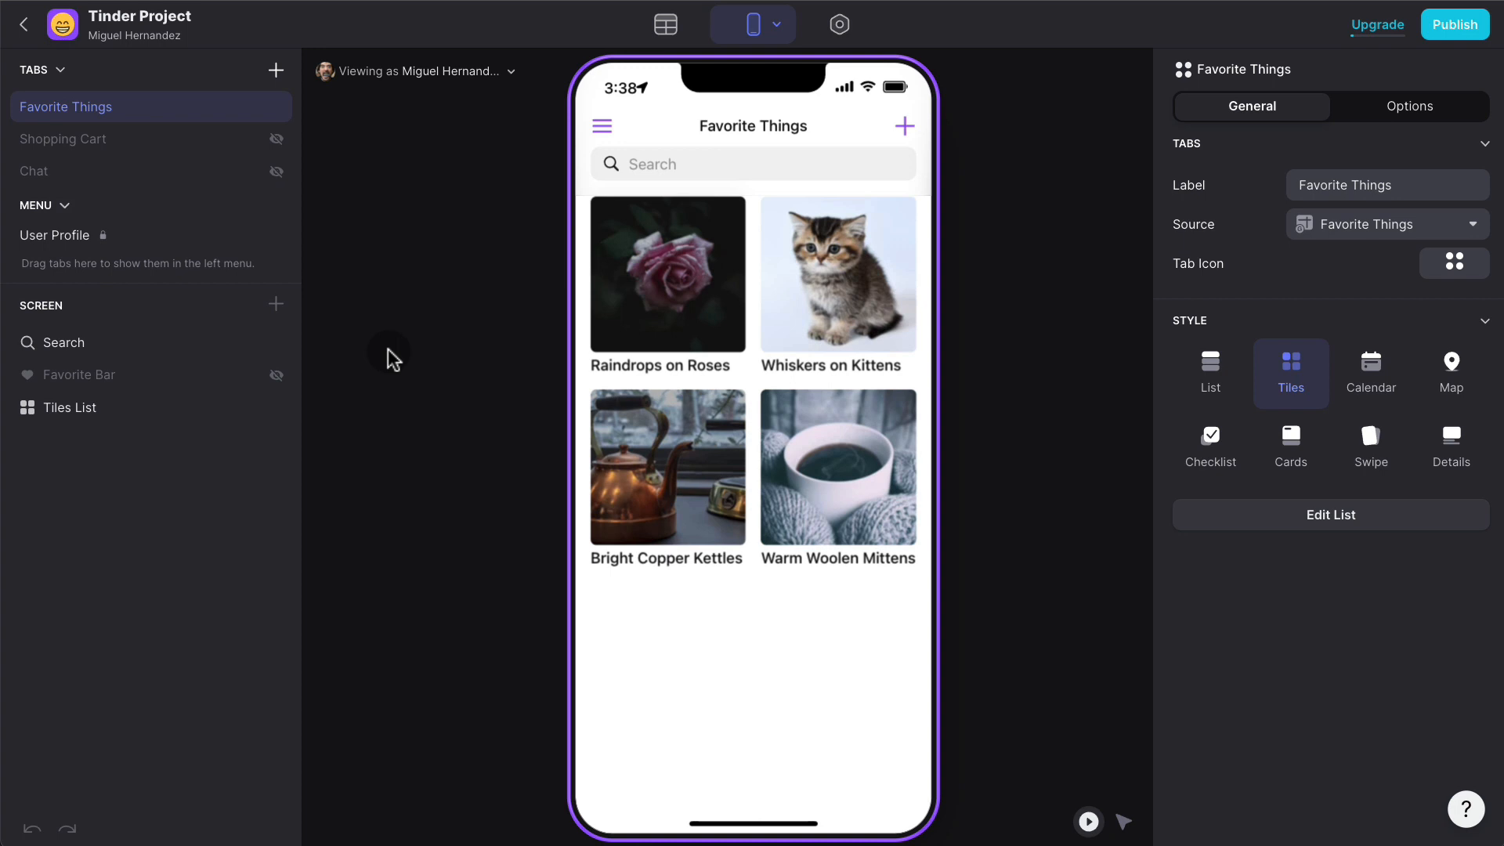
# - Change the Favorite Things tiles list to the Swipe style and view its data table
pyautogui.click(681, 30)
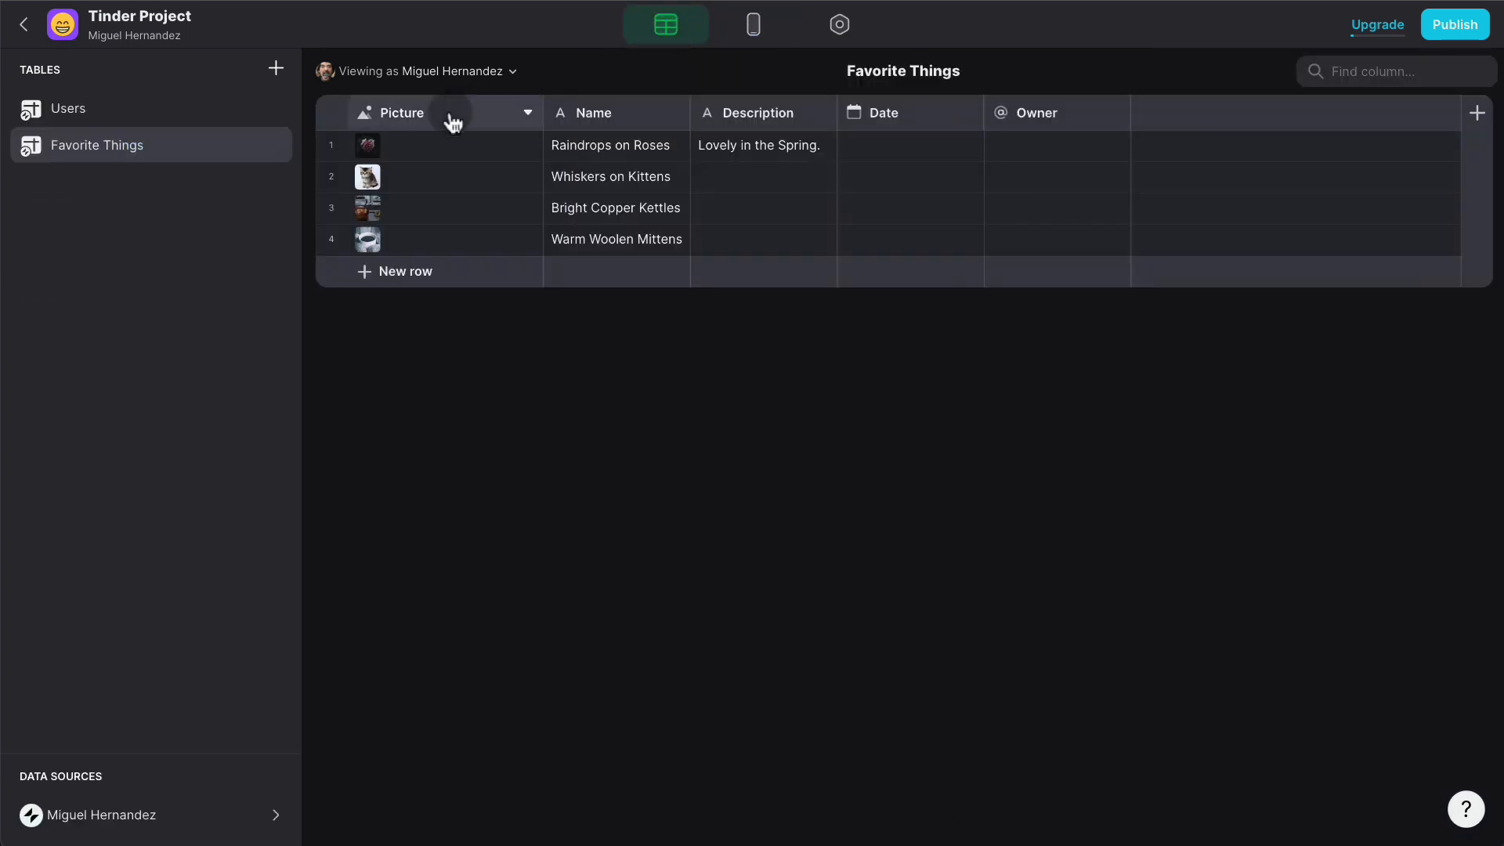
pyautogui.click(756, 33)
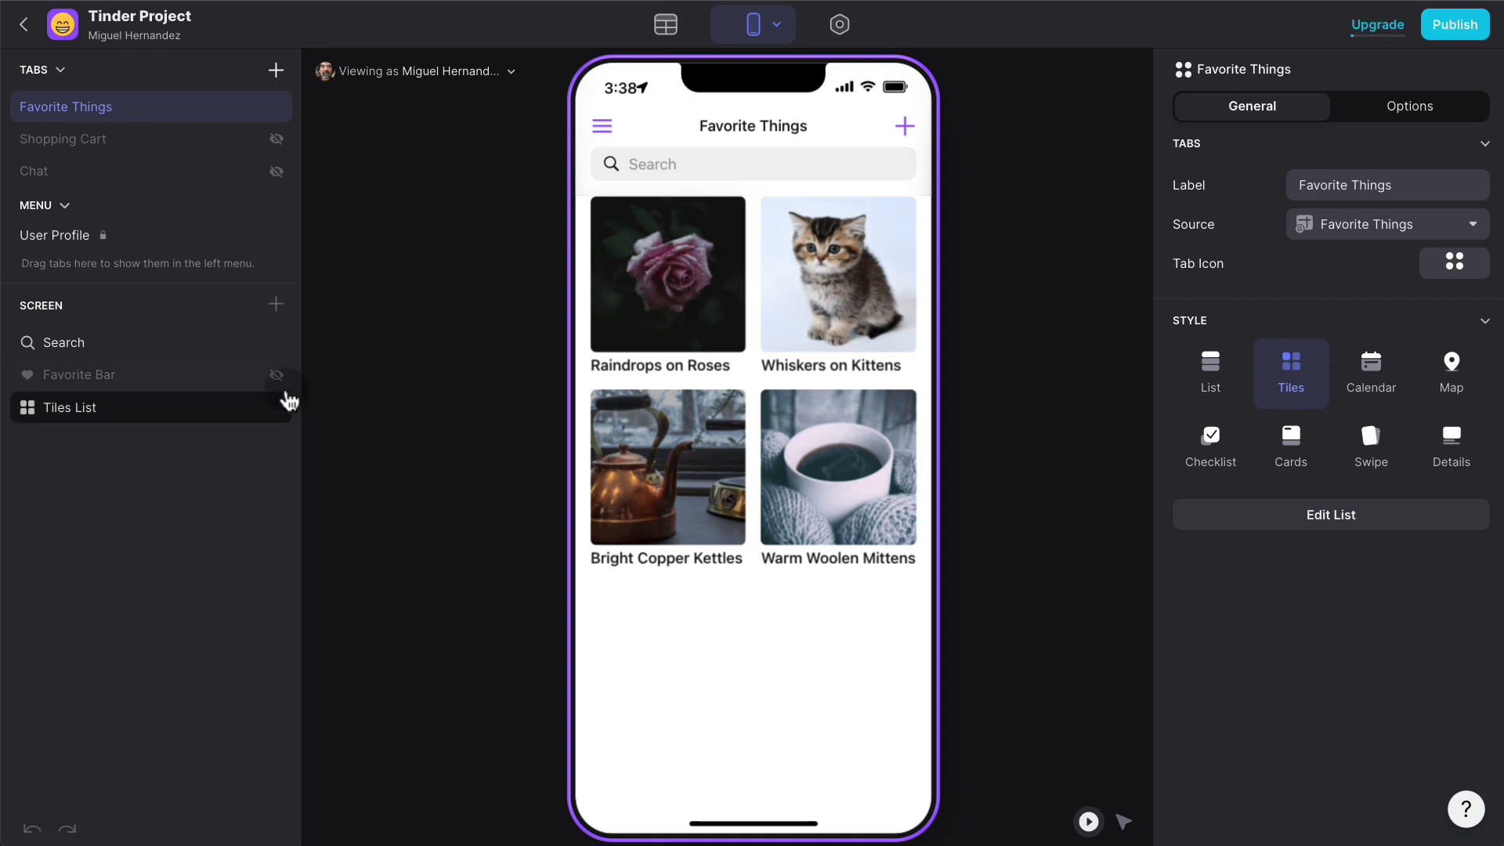
pyautogui.click(144, 410)
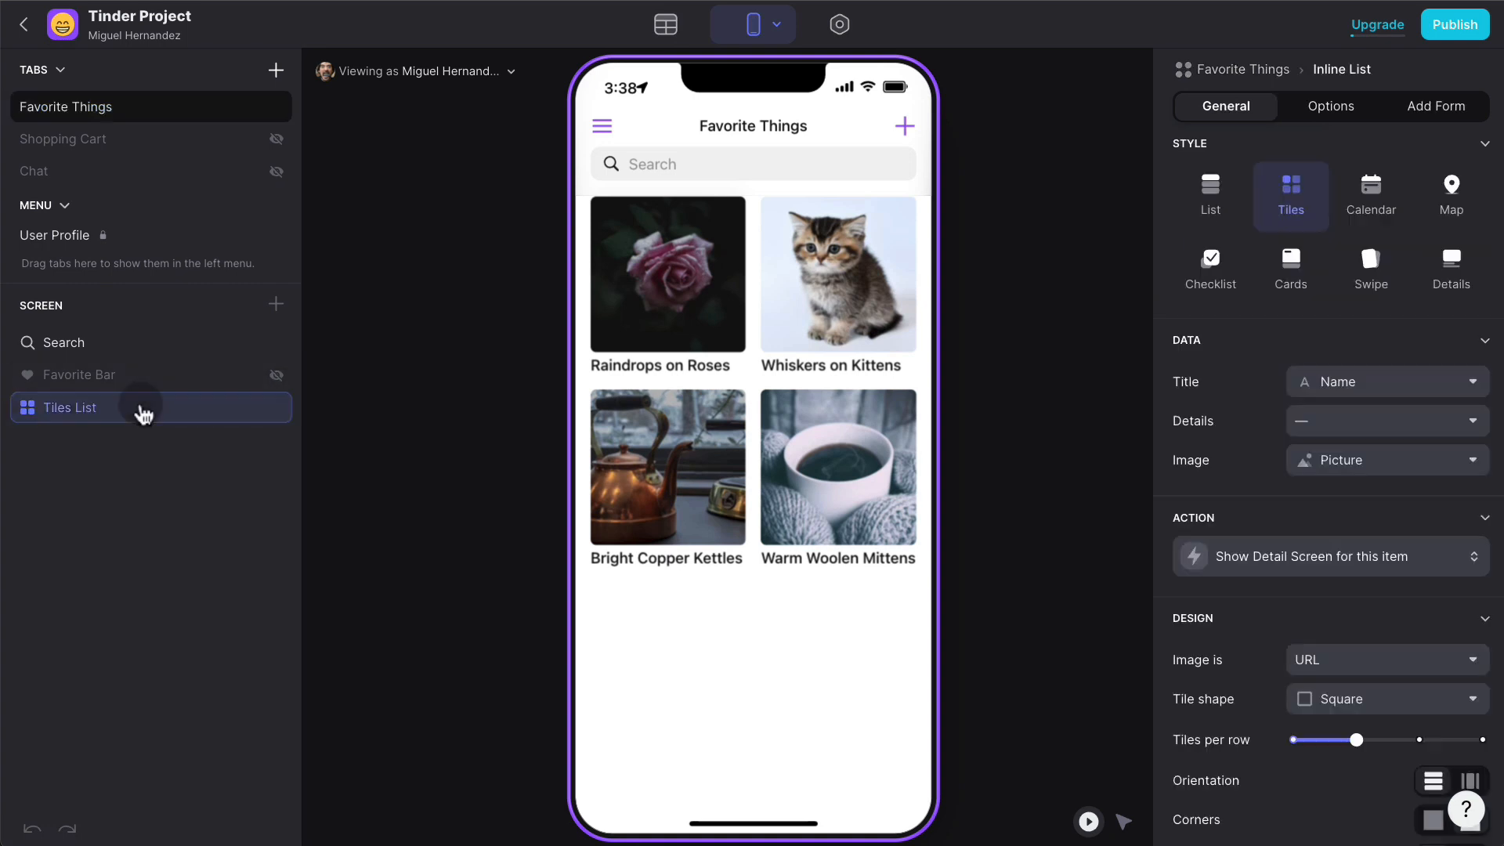
pyautogui.click(1380, 281)
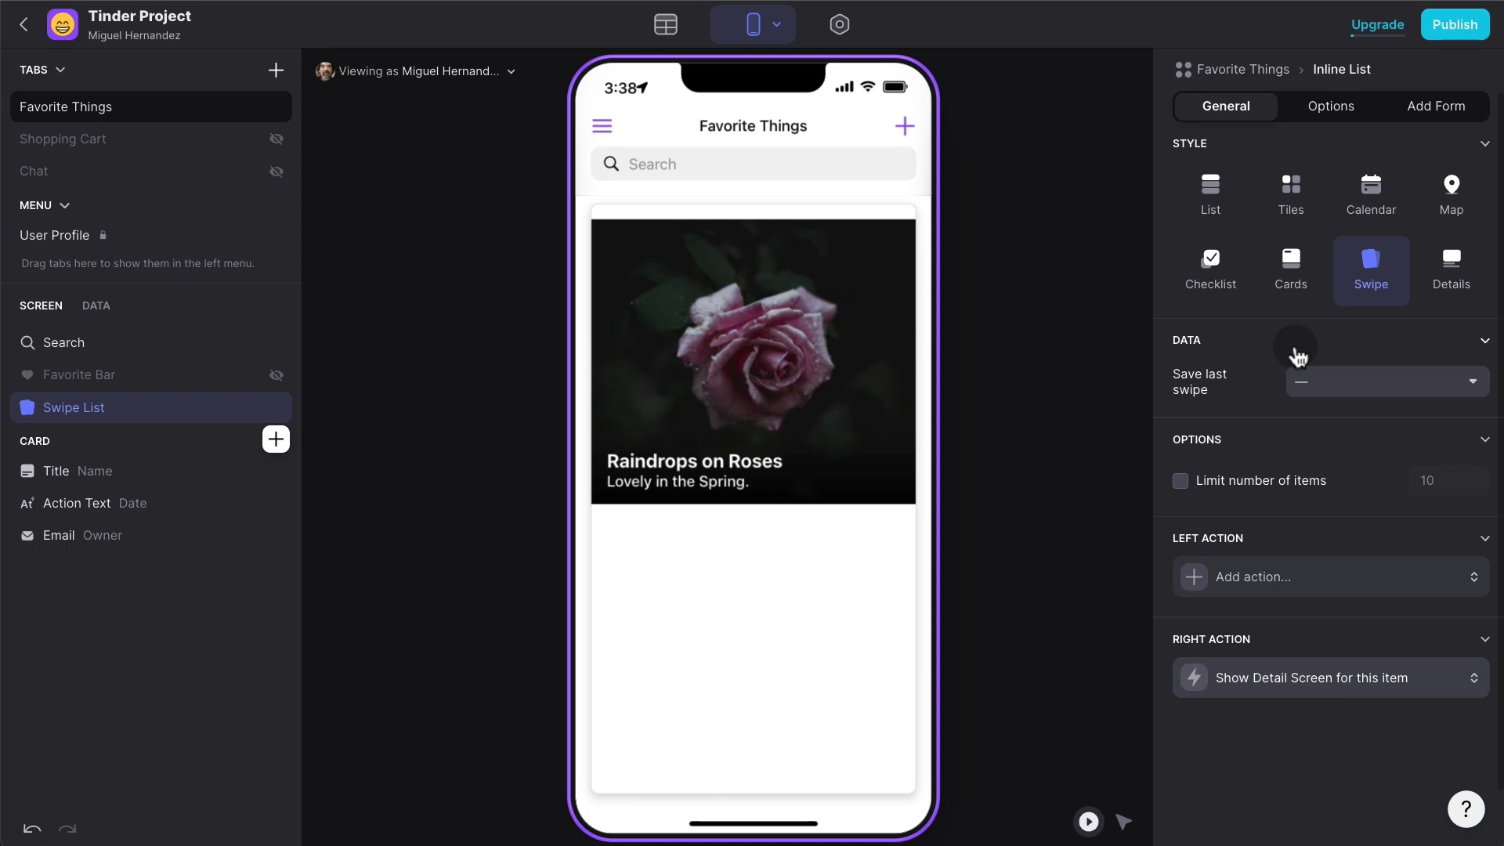
pyautogui.click(678, 37)
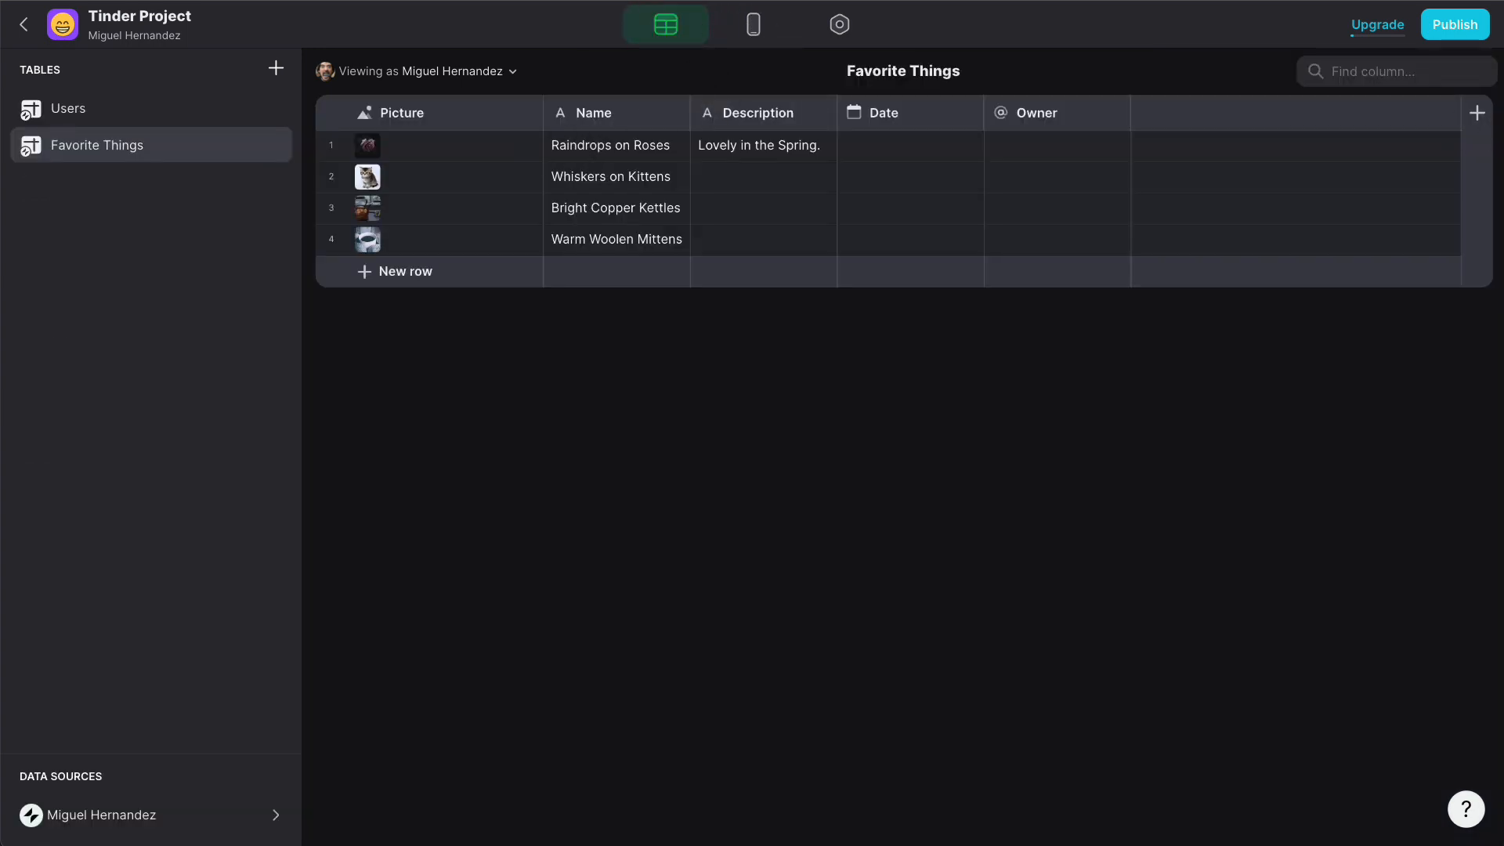
# - Add a 'Swipes' column to the Favorite Things table
pyautogui.click(1477, 113)
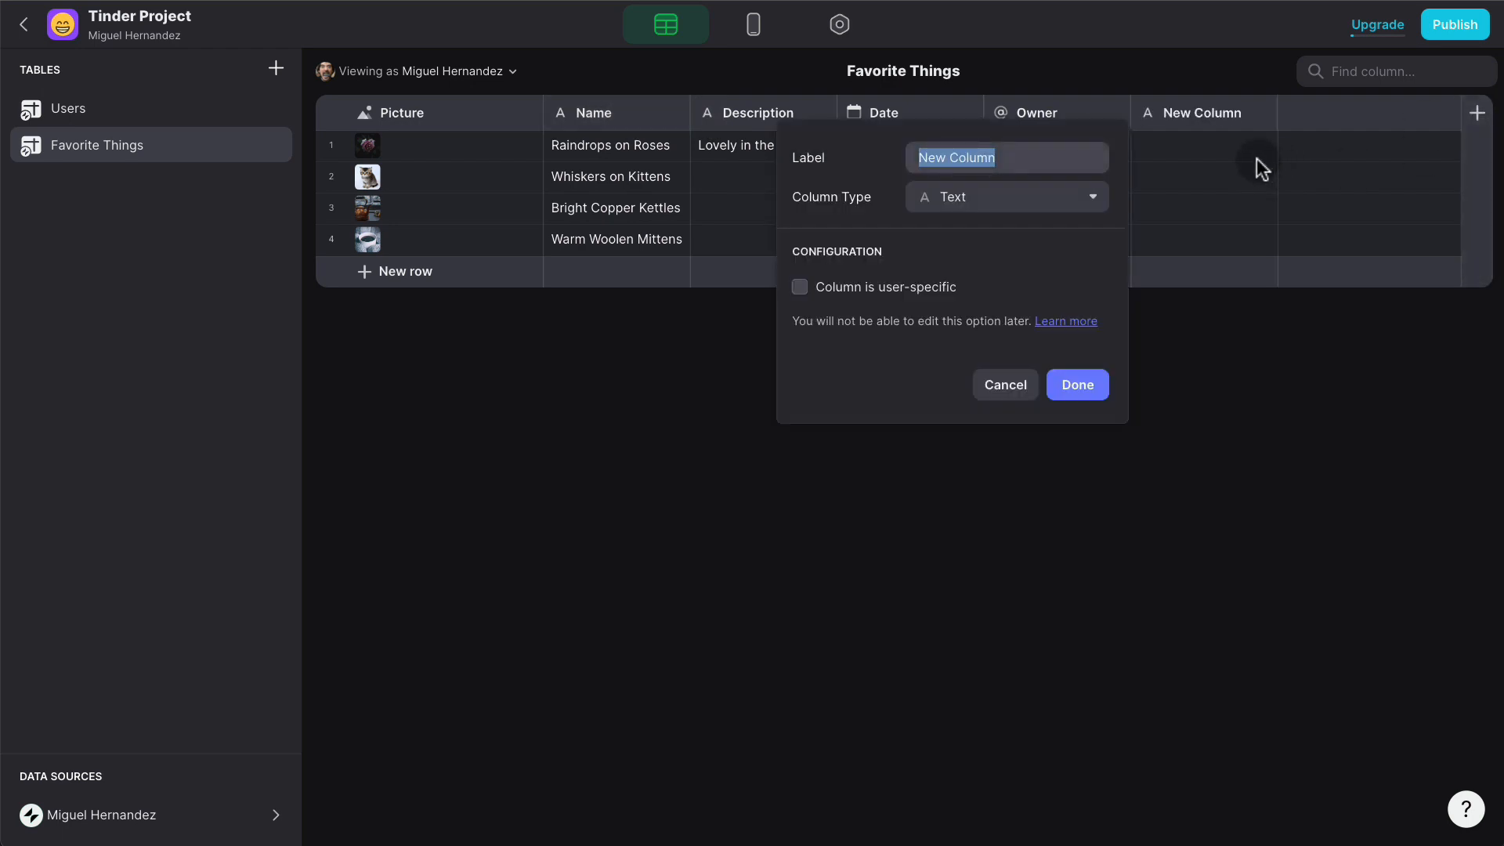
pyautogui.write('Swipes')
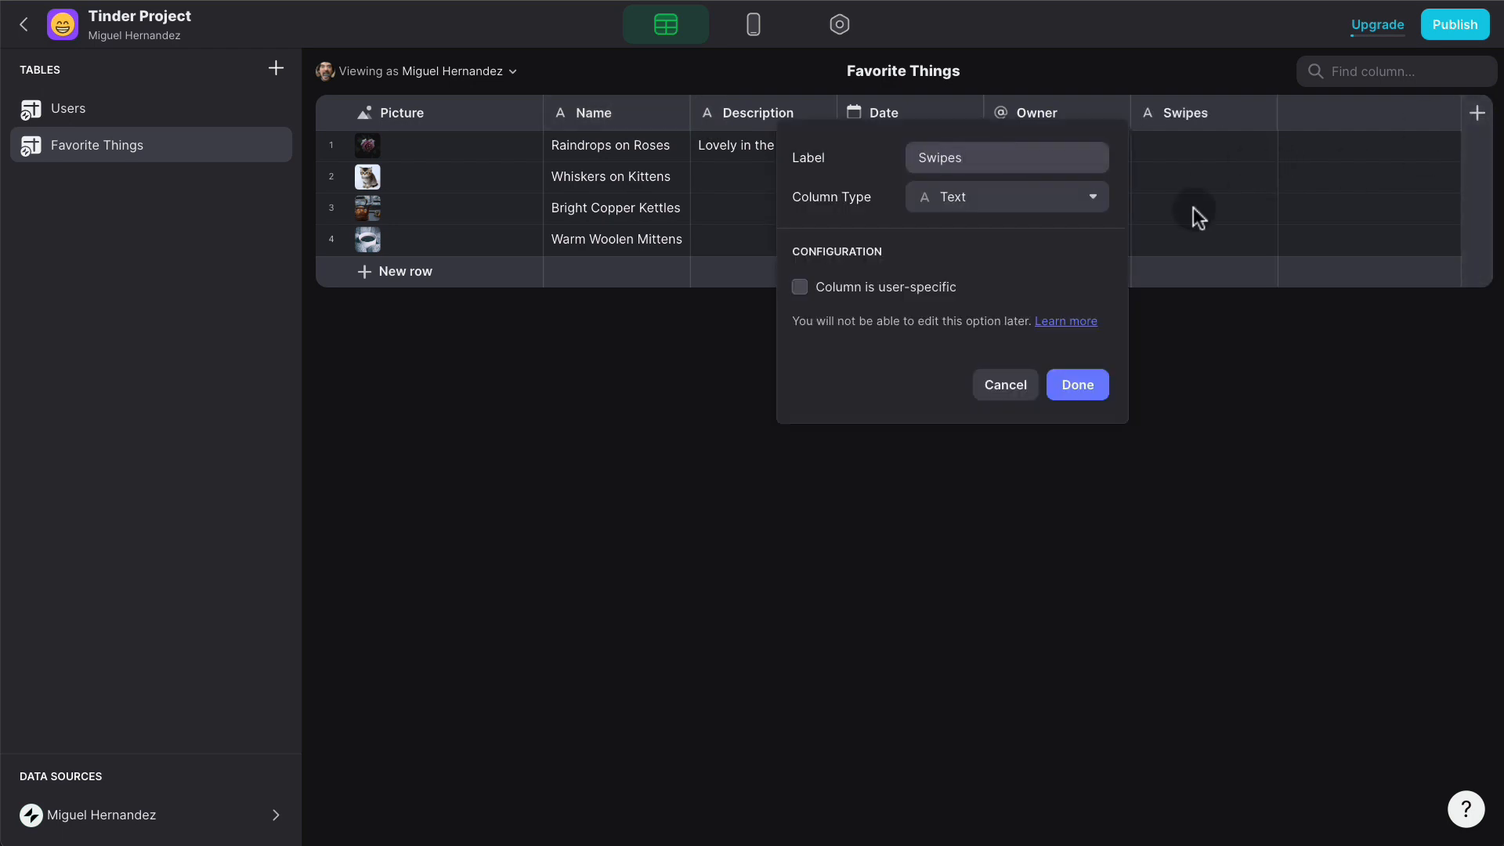
pyautogui.click(1093, 391)
pyautogui.click(753, 25)
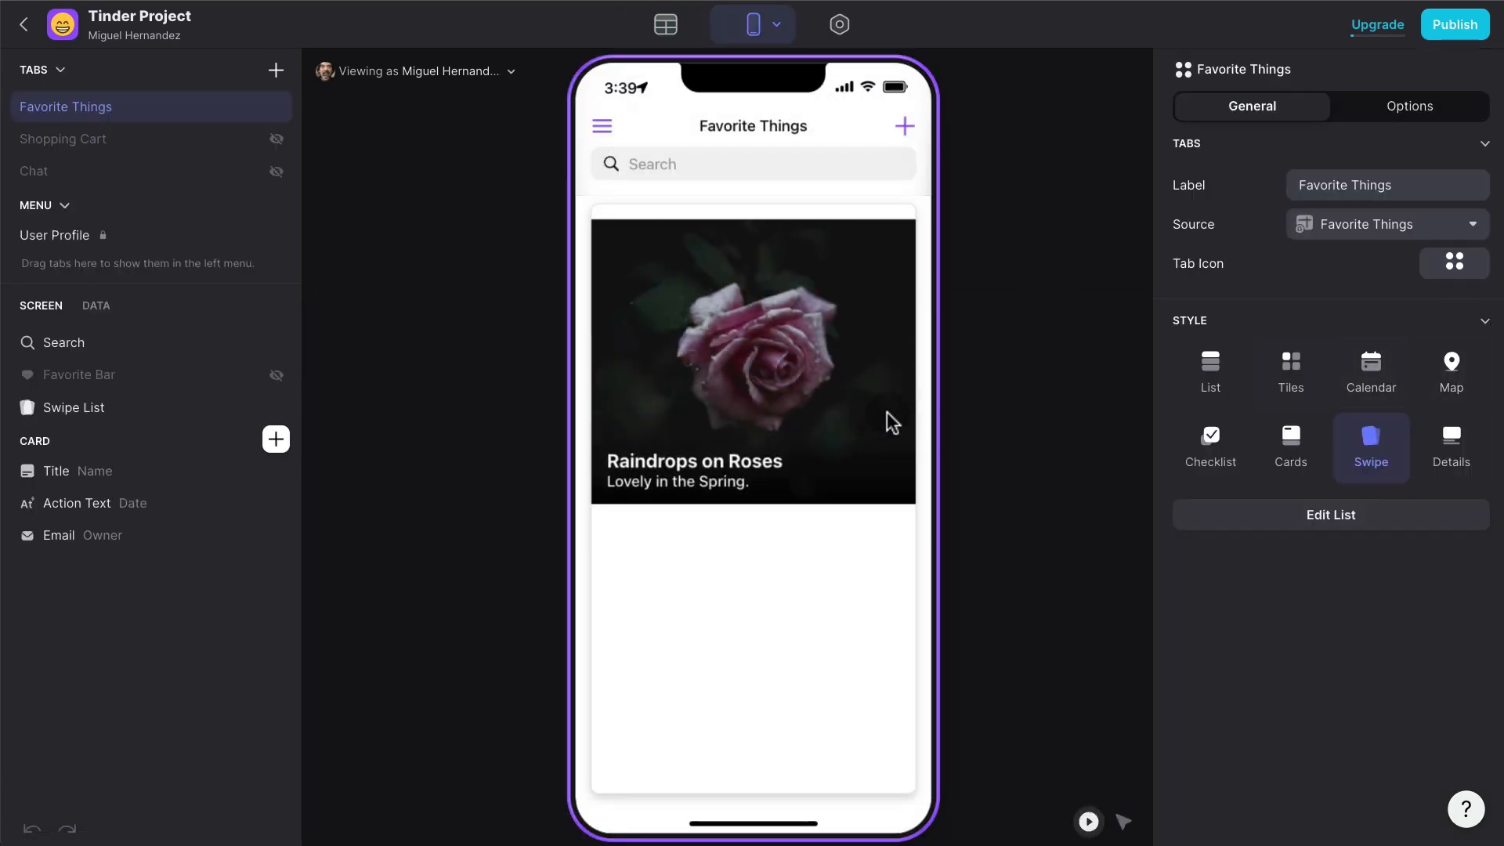
# - Set the swipe list to save the last swipe into Swipes, test two swipes, and check the data
pyautogui.click(149, 415)
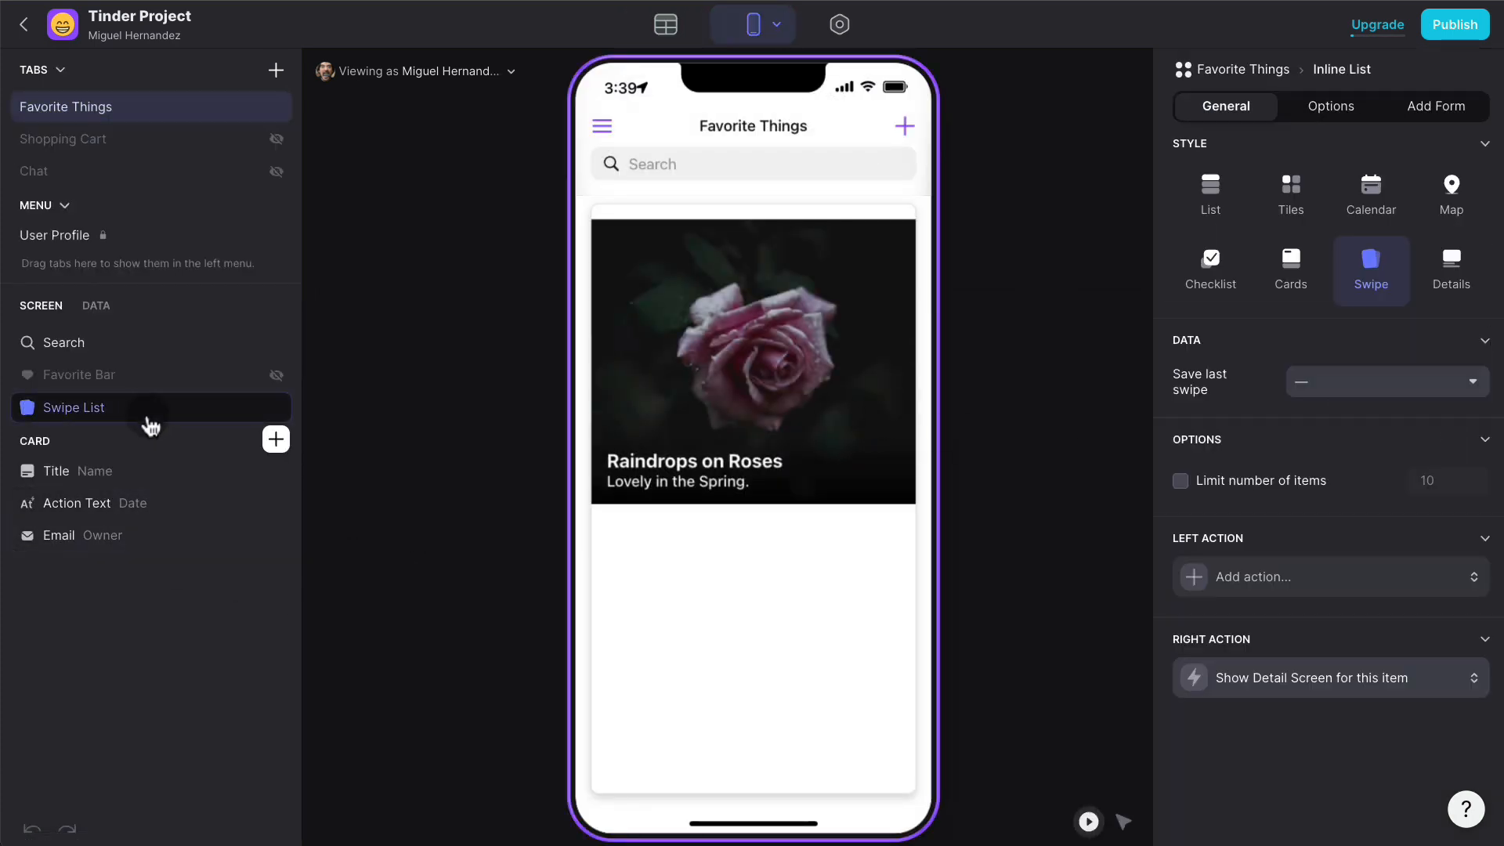
pyautogui.click(1341, 386)
pyautogui.click(1329, 599)
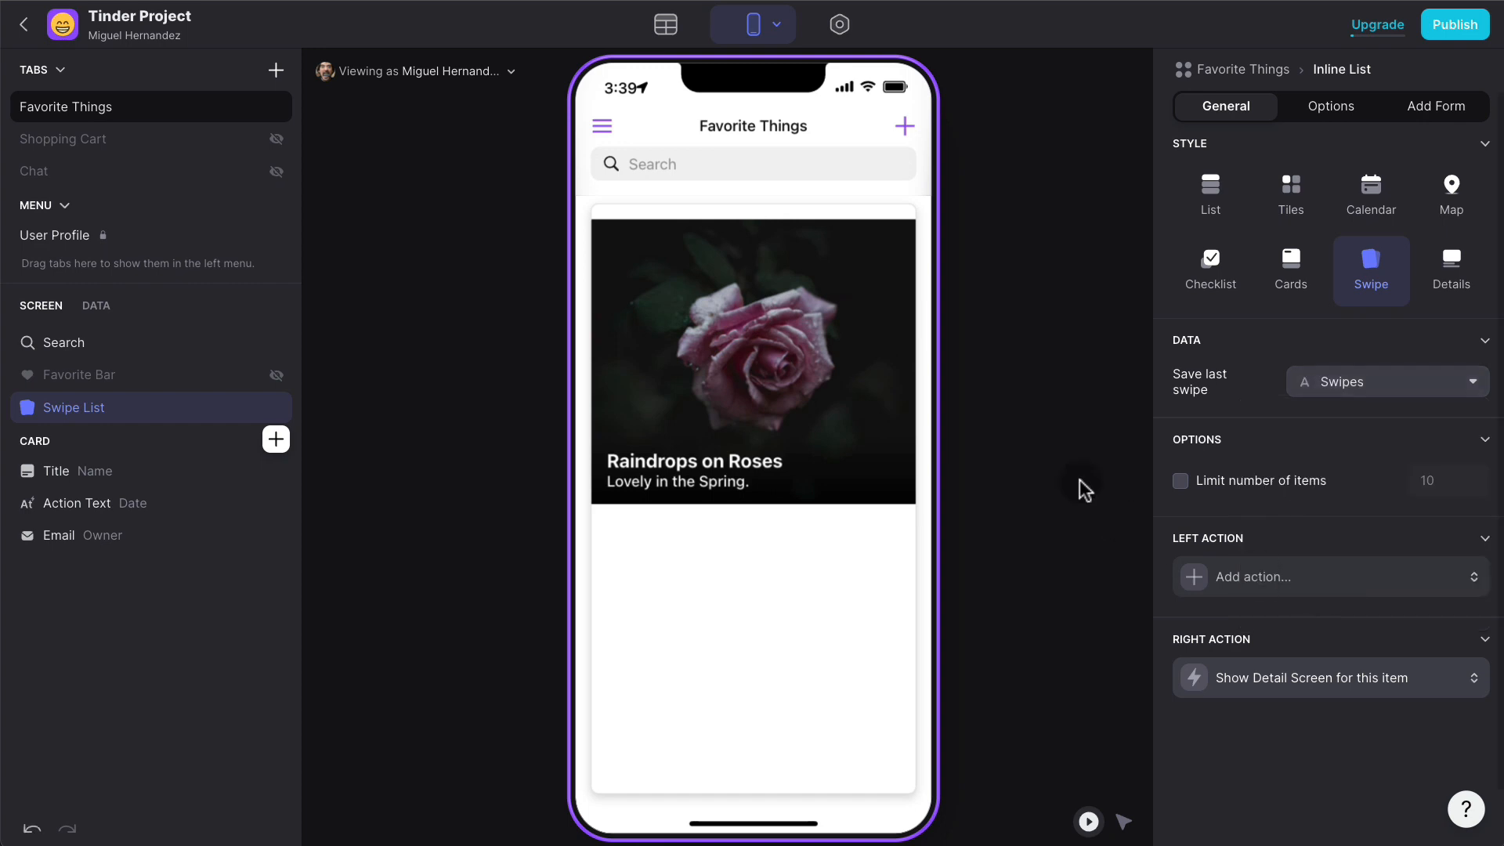
pyautogui.click(1080, 479)
pyautogui.moveTo(846, 373); pyautogui.dragTo(556, 374)
pyautogui.moveTo(736, 374); pyautogui.dragTo(768, 384)
pyautogui.click(655, 133)
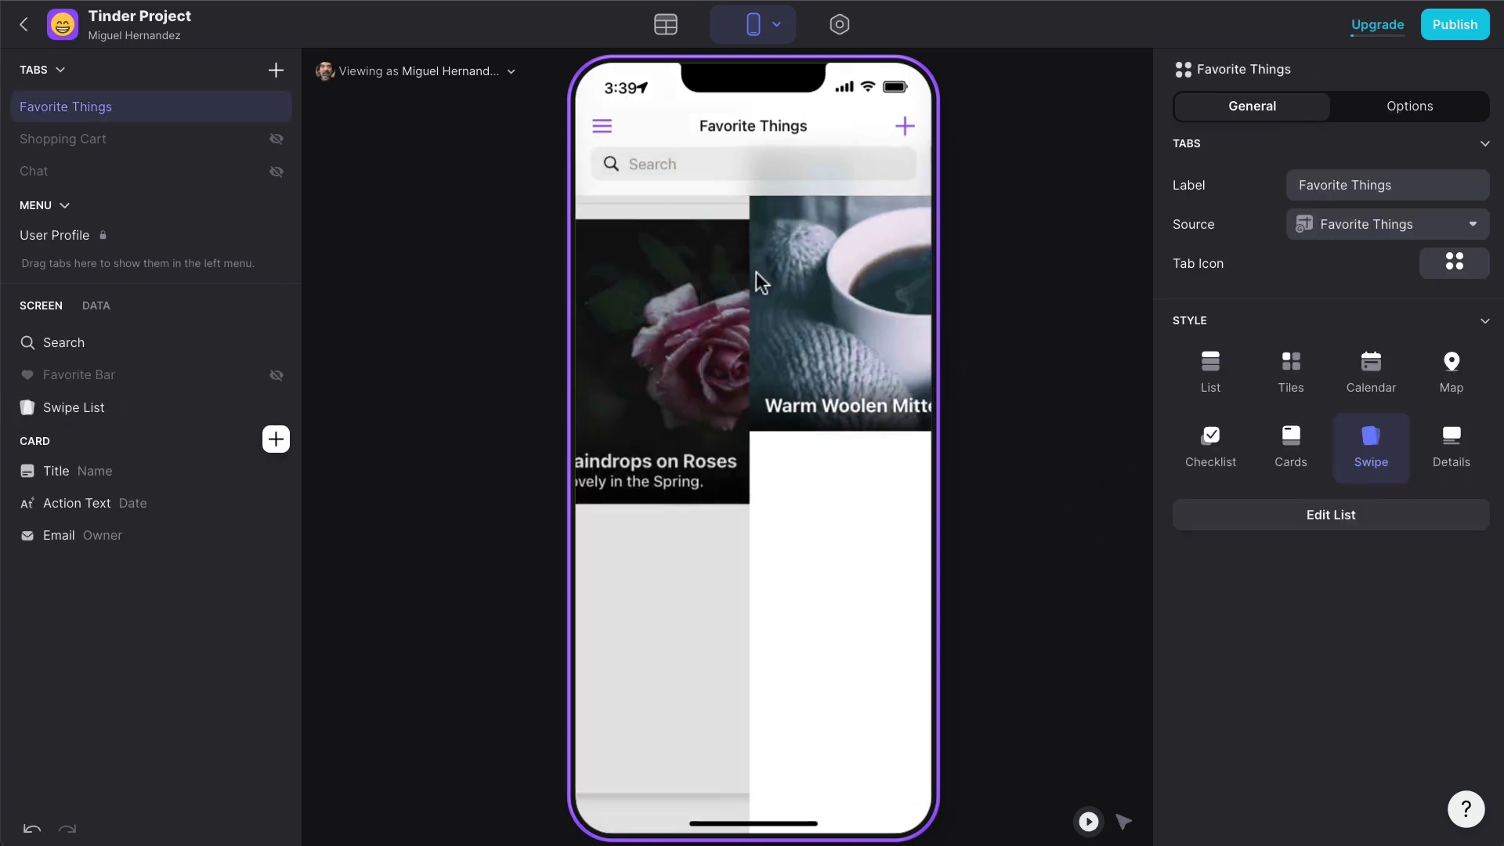
pyautogui.click(675, 27)
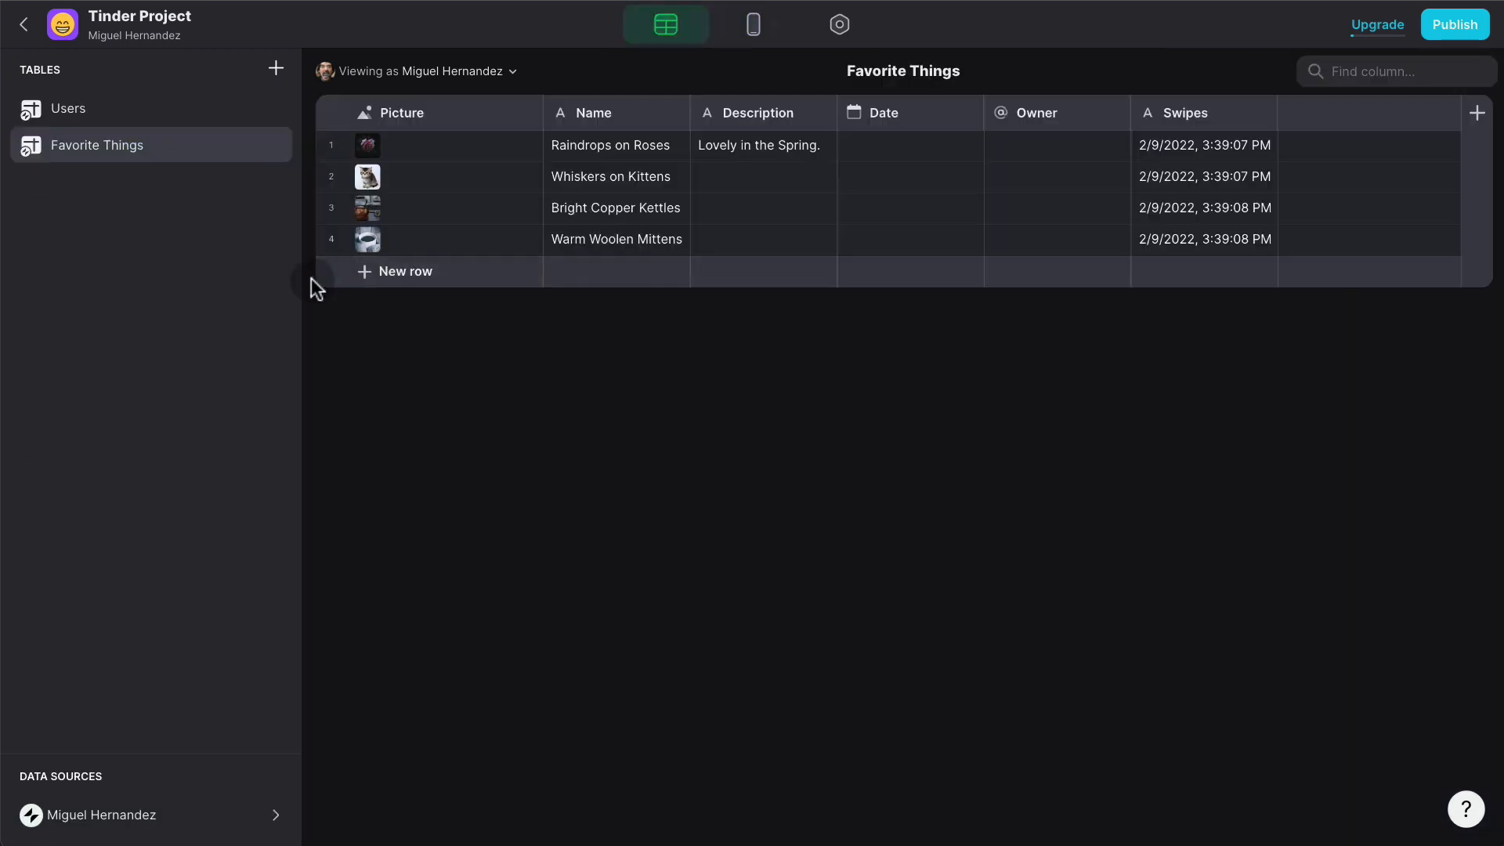
# - Delete the Favorite Things table and confirm its permanent removal
pyautogui.rightClick(208, 148)
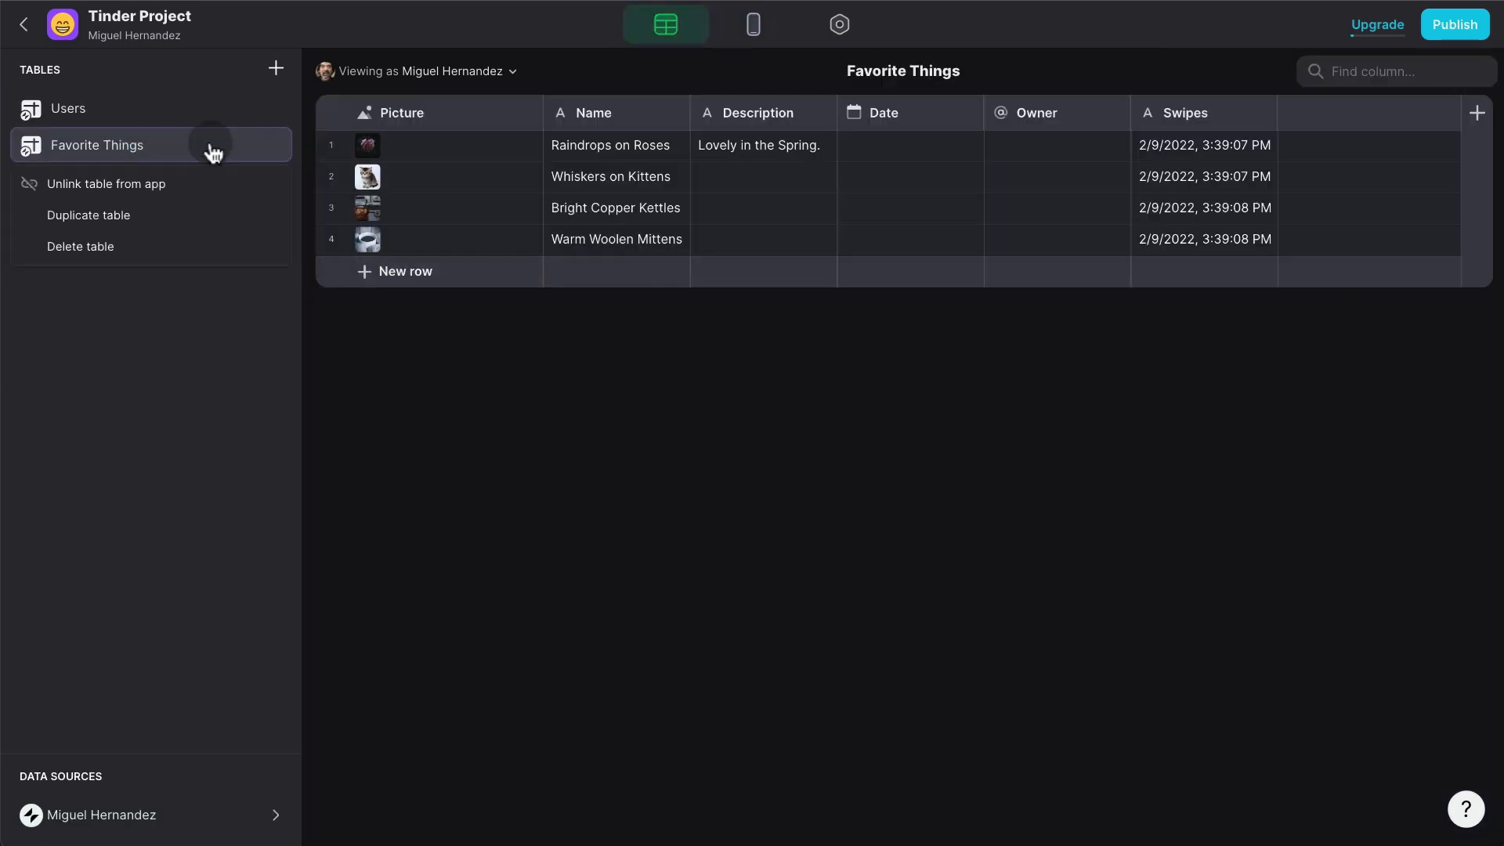
pyautogui.click(124, 239)
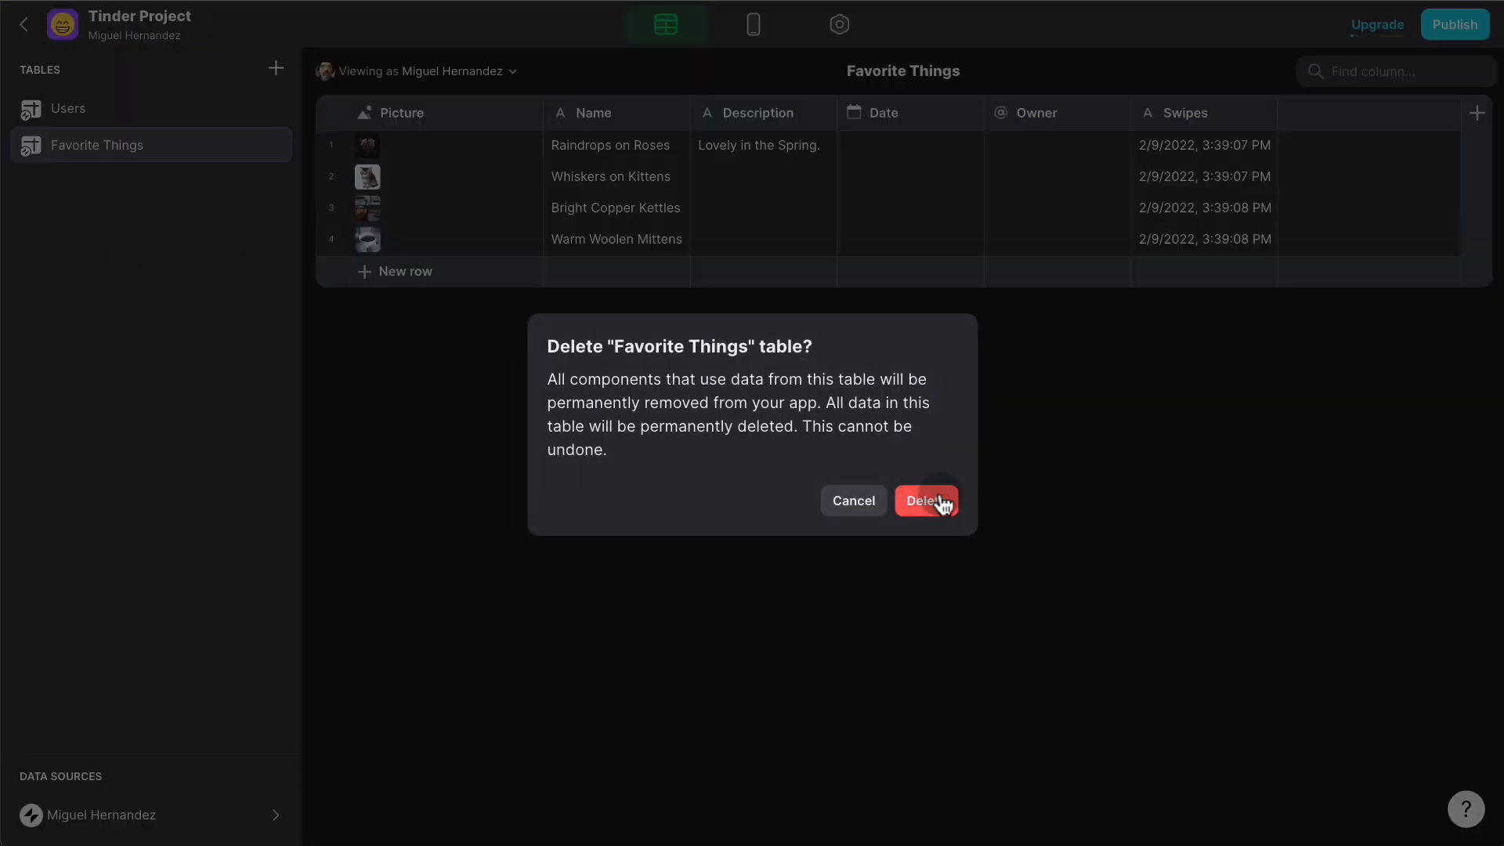
pyautogui.click(932, 503)
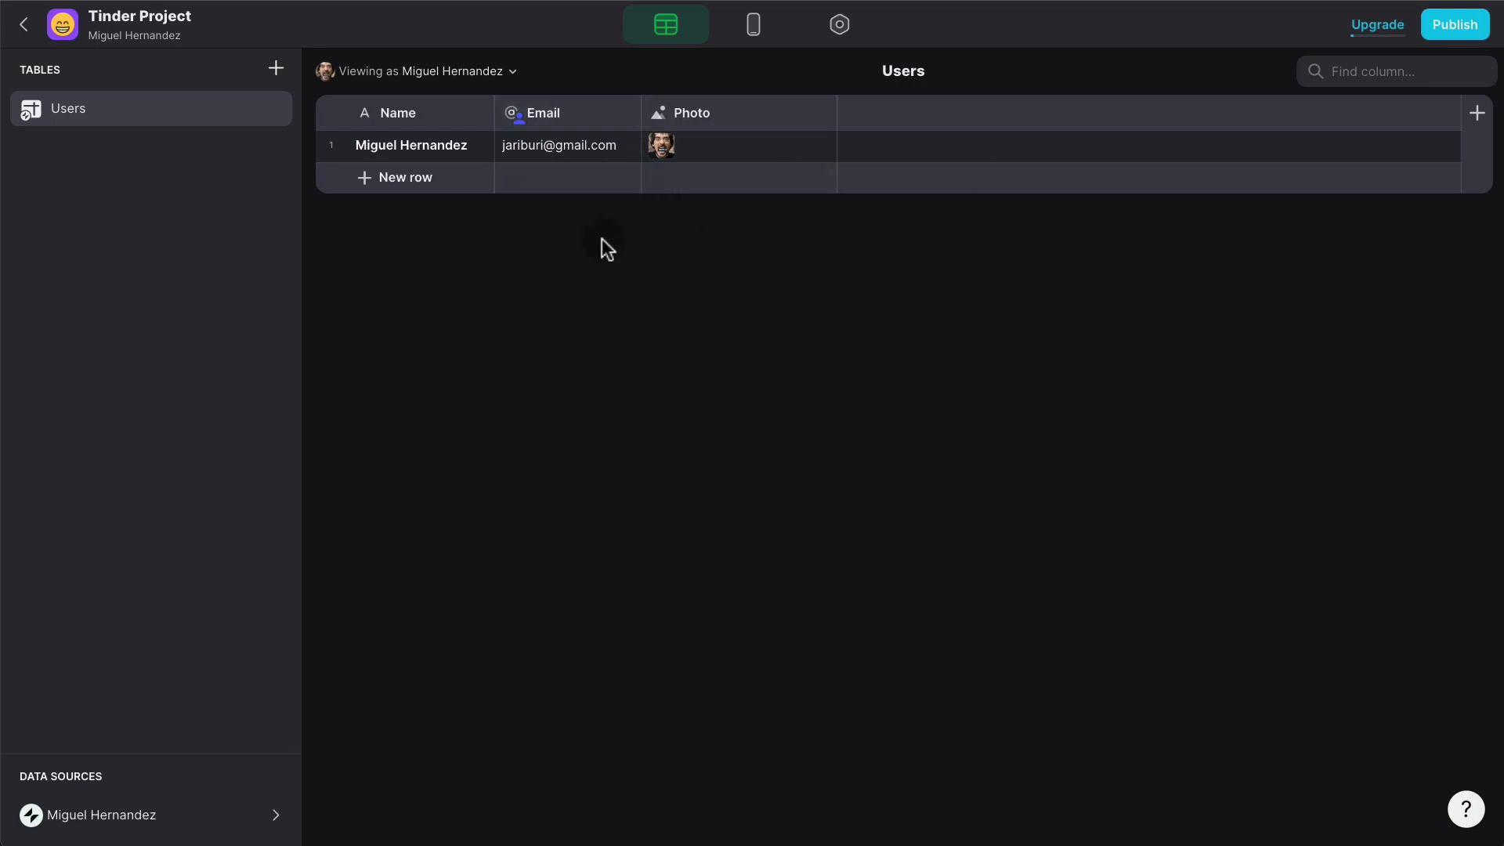
# - Add new rows 2 through 14 to the Users table
pyautogui.click(412, 179)
pyautogui.click(415, 209)
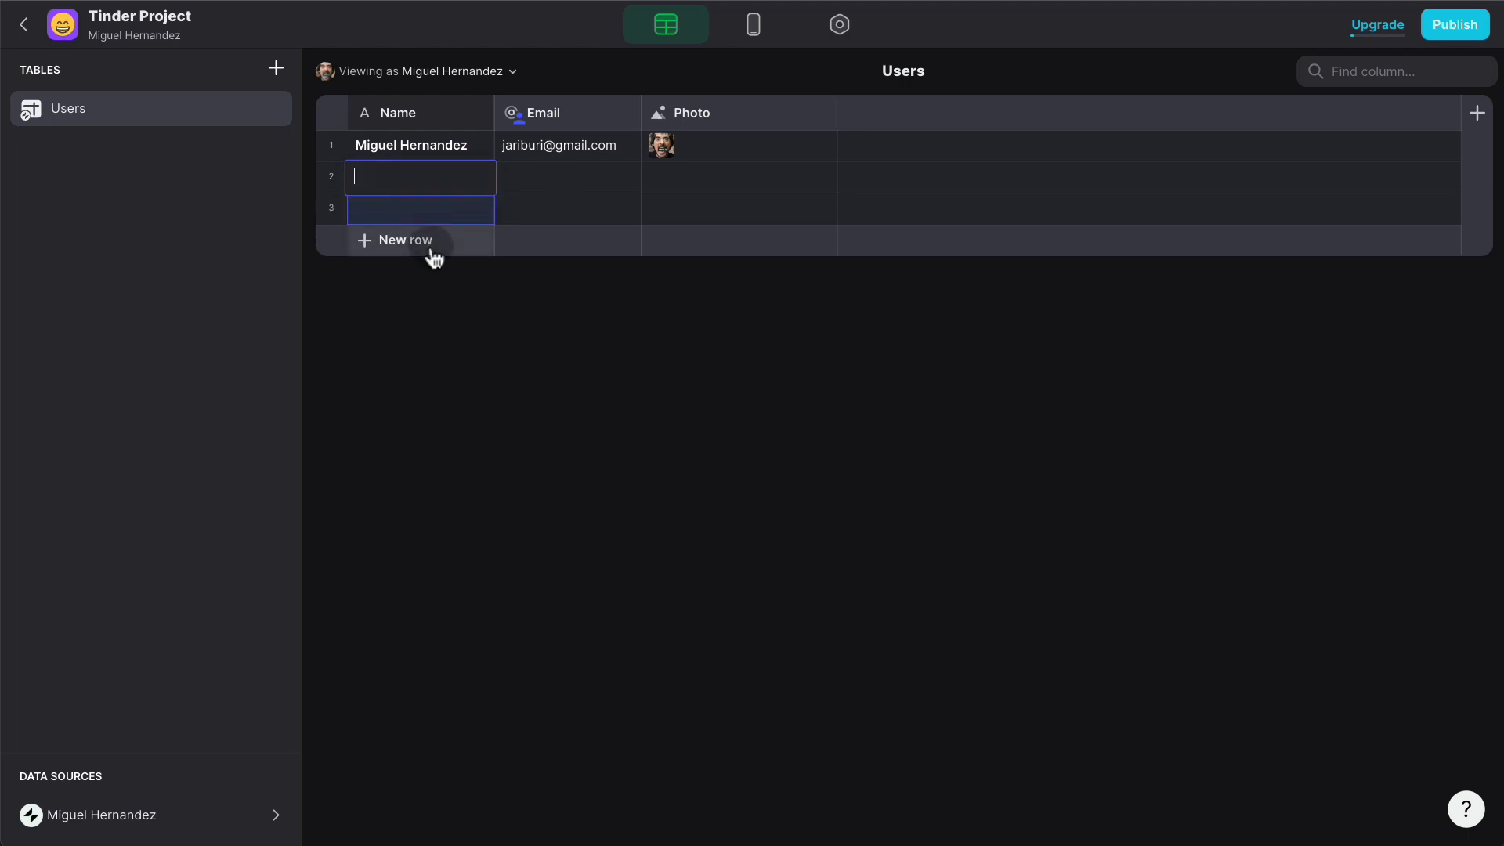
pyautogui.click(430, 258)
pyautogui.click(429, 273)
pyautogui.click(431, 302)
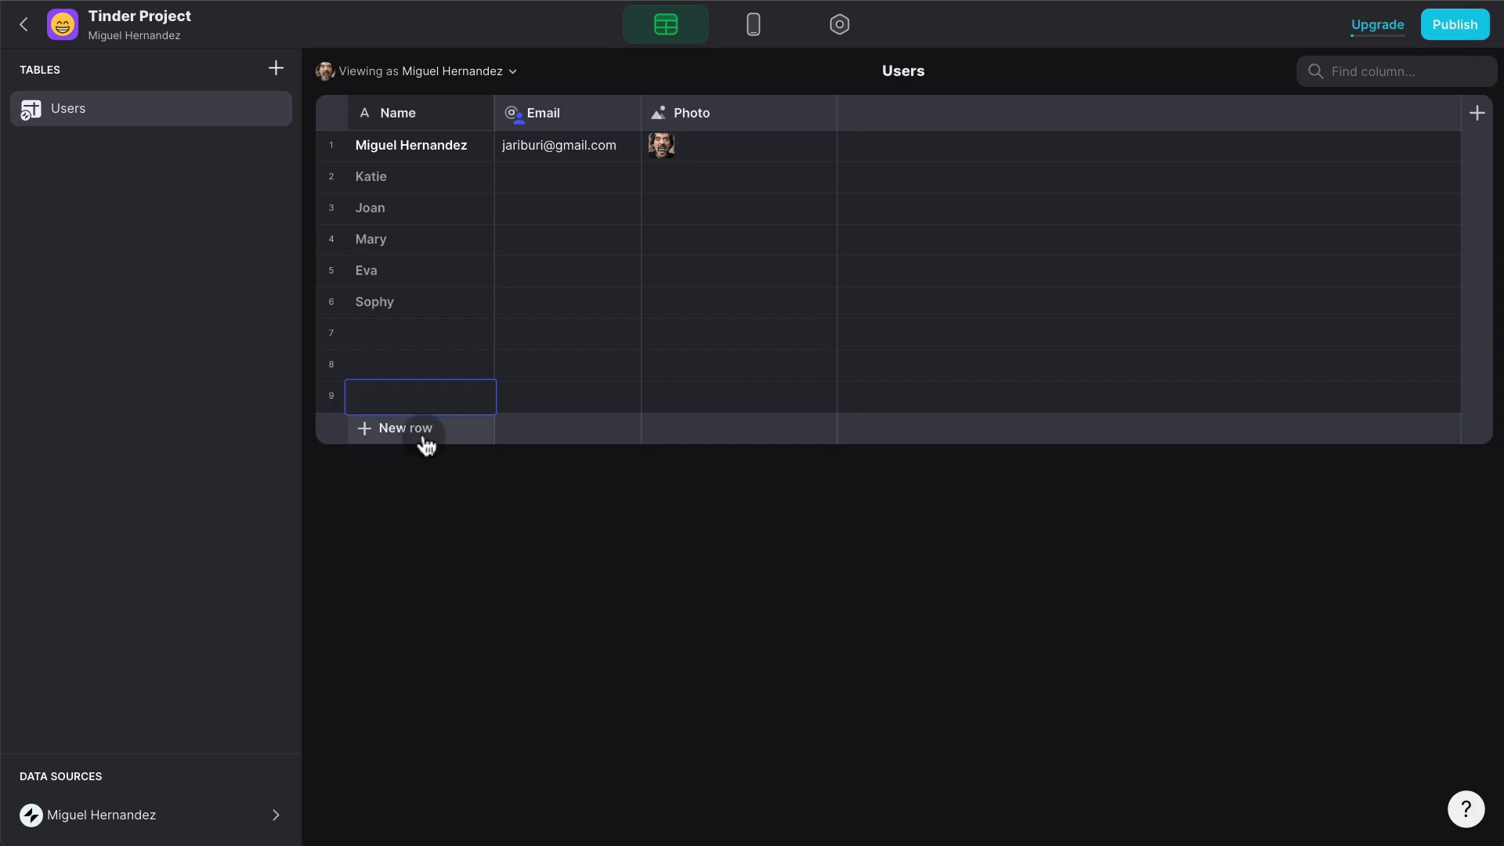
pyautogui.click(427, 439)
pyautogui.click(427, 464)
pyautogui.click(427, 495)
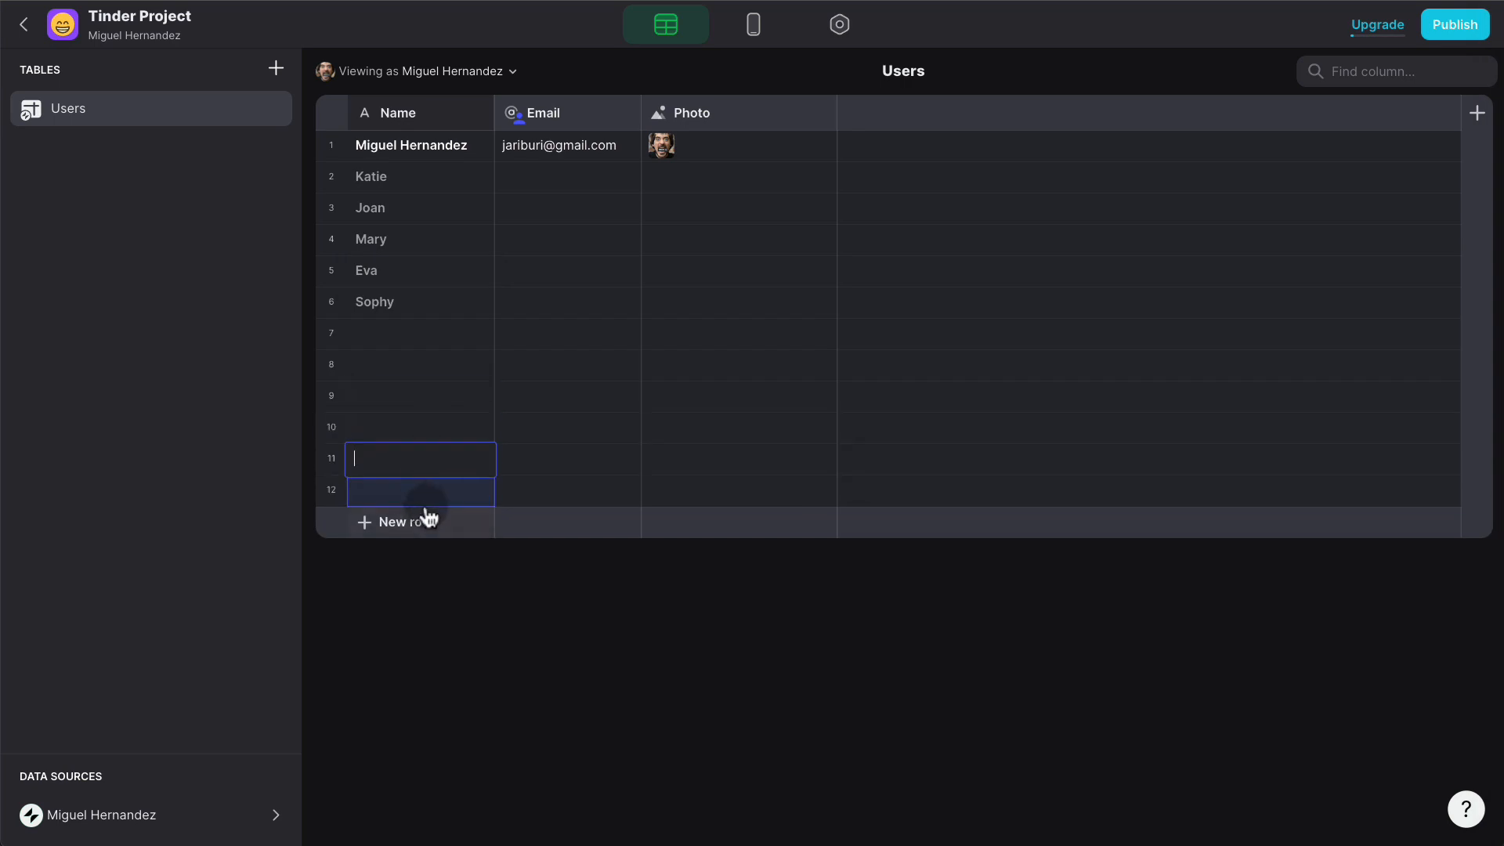
pyautogui.click(428, 517)
pyautogui.click(431, 552)
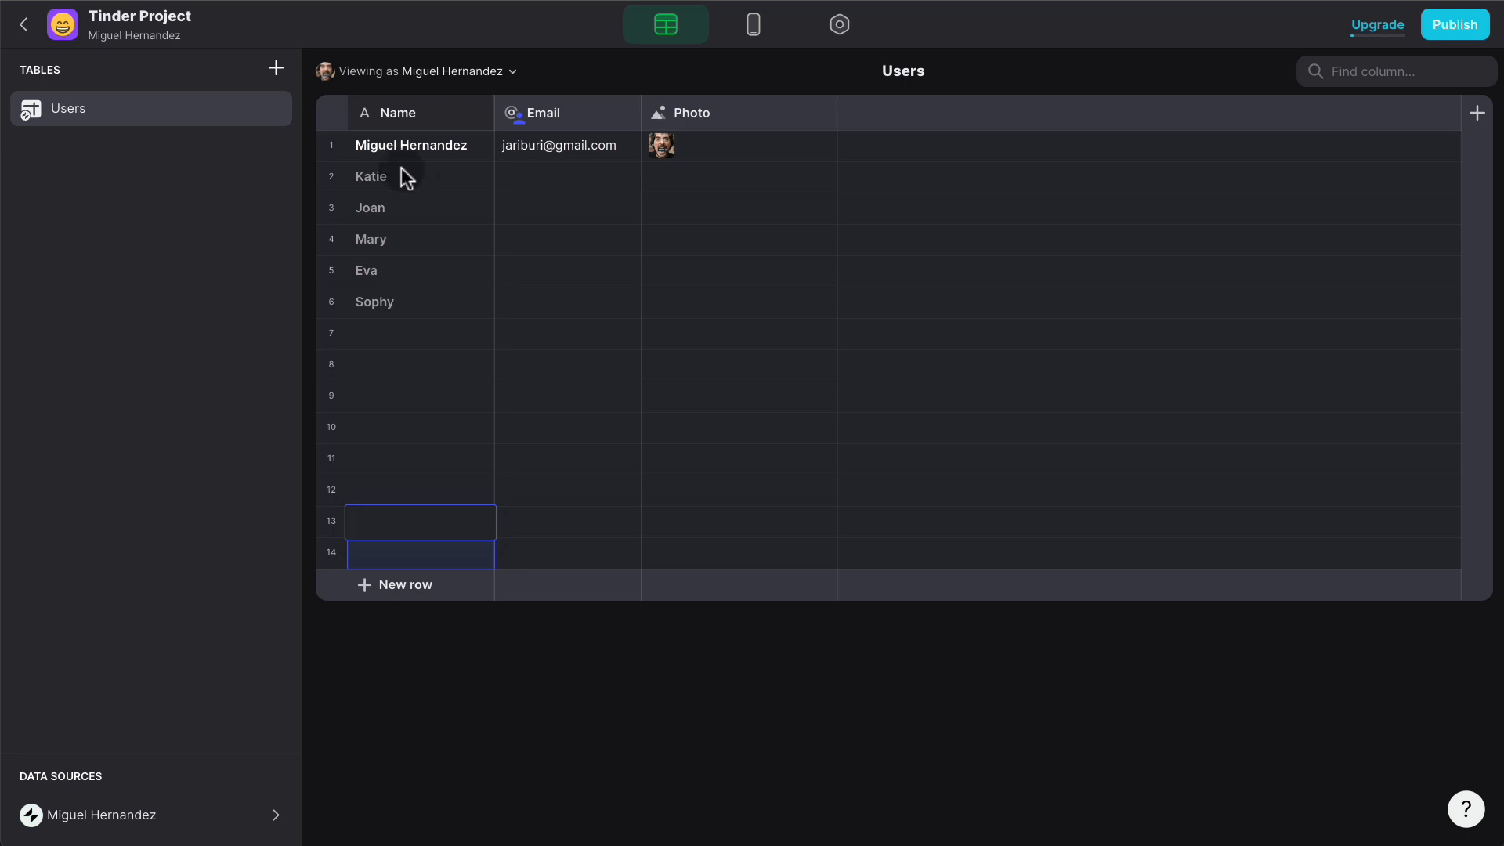
# - Give the second user a dark-haired woman portrait from a 'woman' stock image search
pyautogui.doubleClick(707, 178)
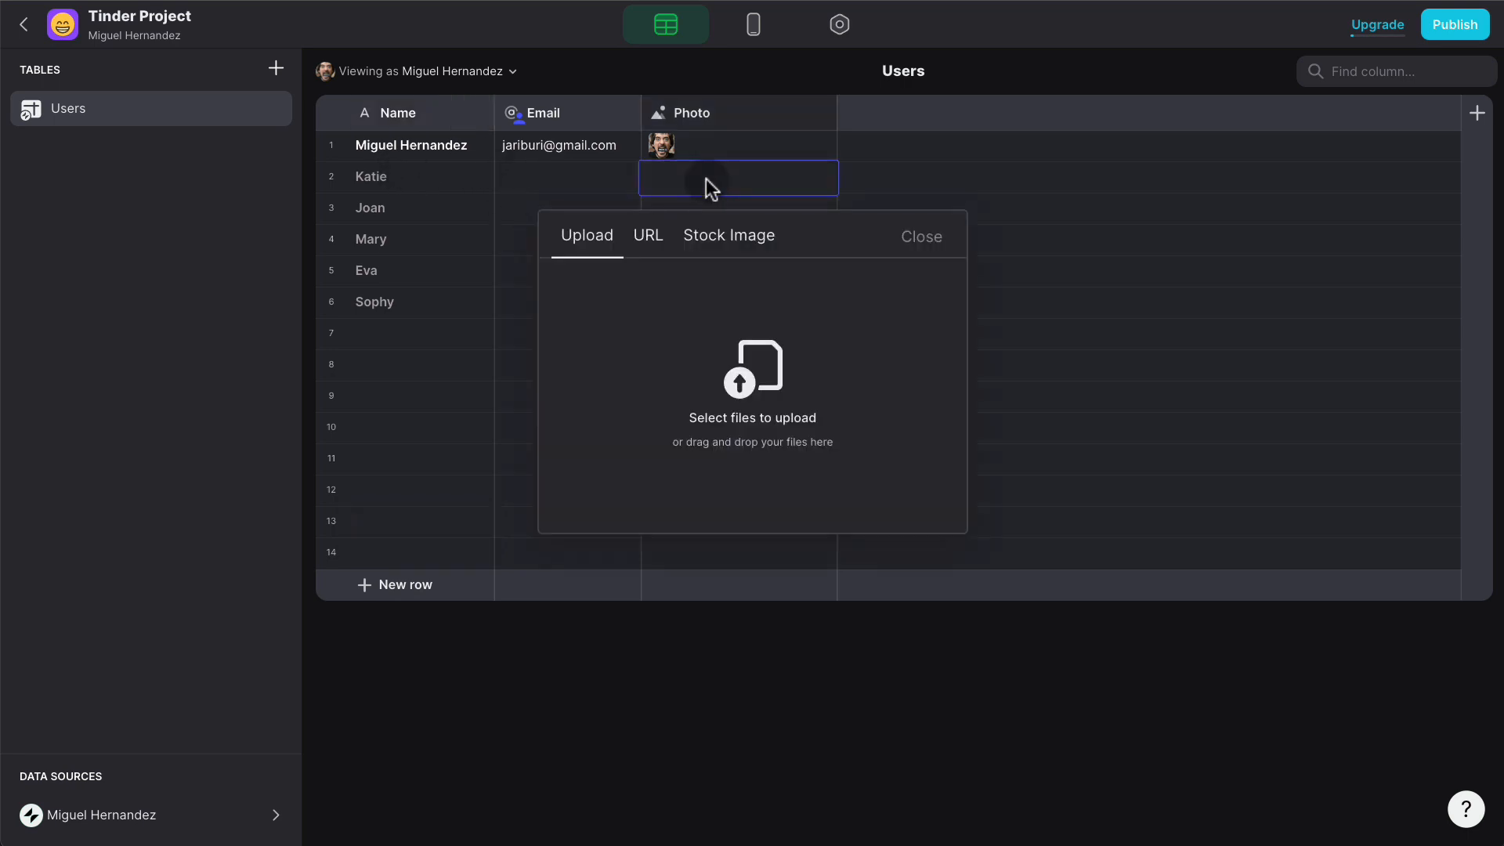
pyautogui.click(742, 234)
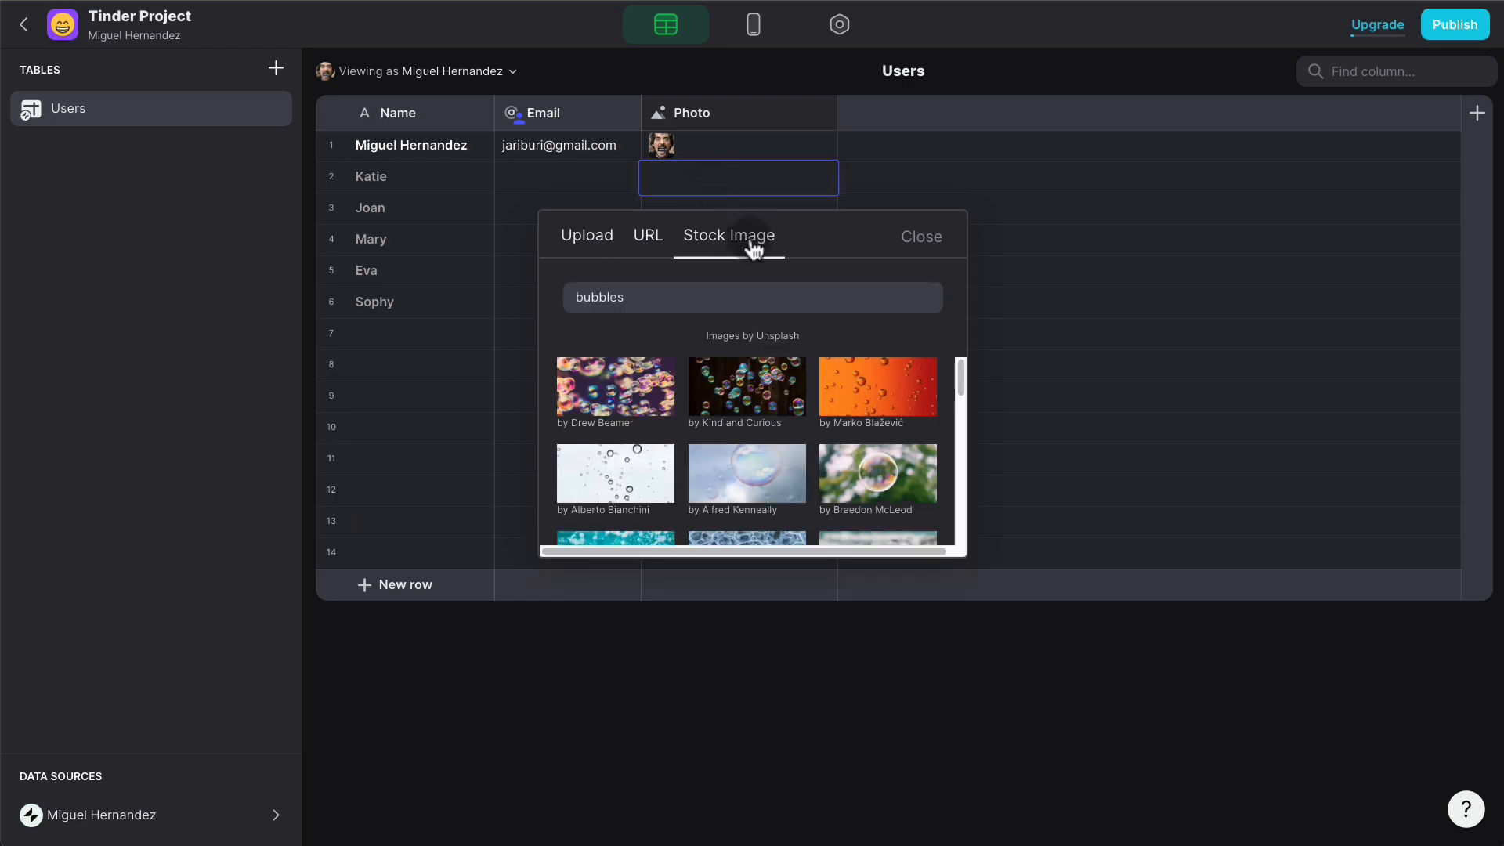
pyautogui.tripleClick(742, 298)
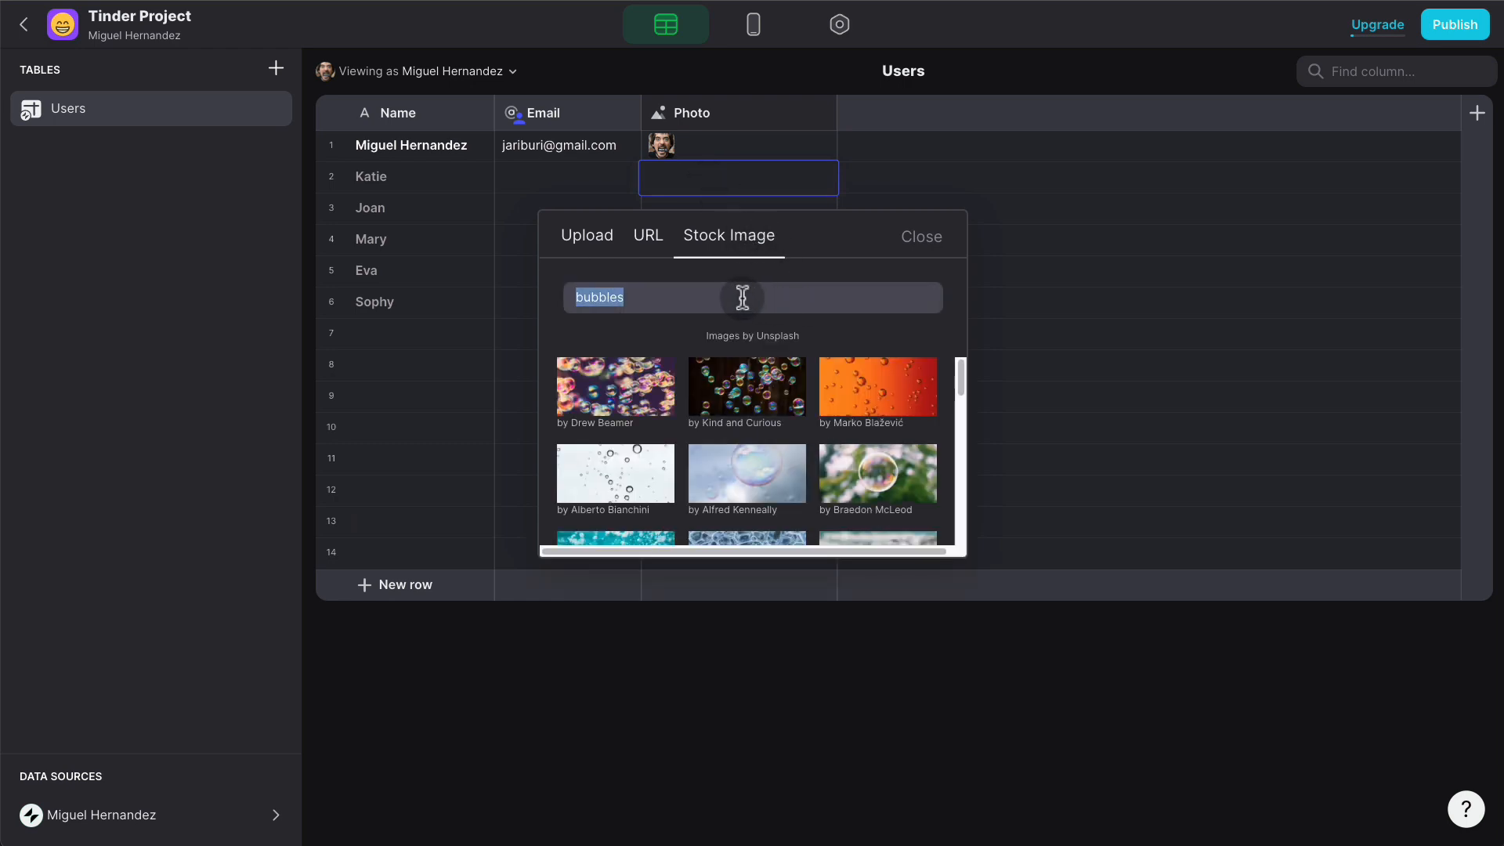
pyautogui.write('woman')
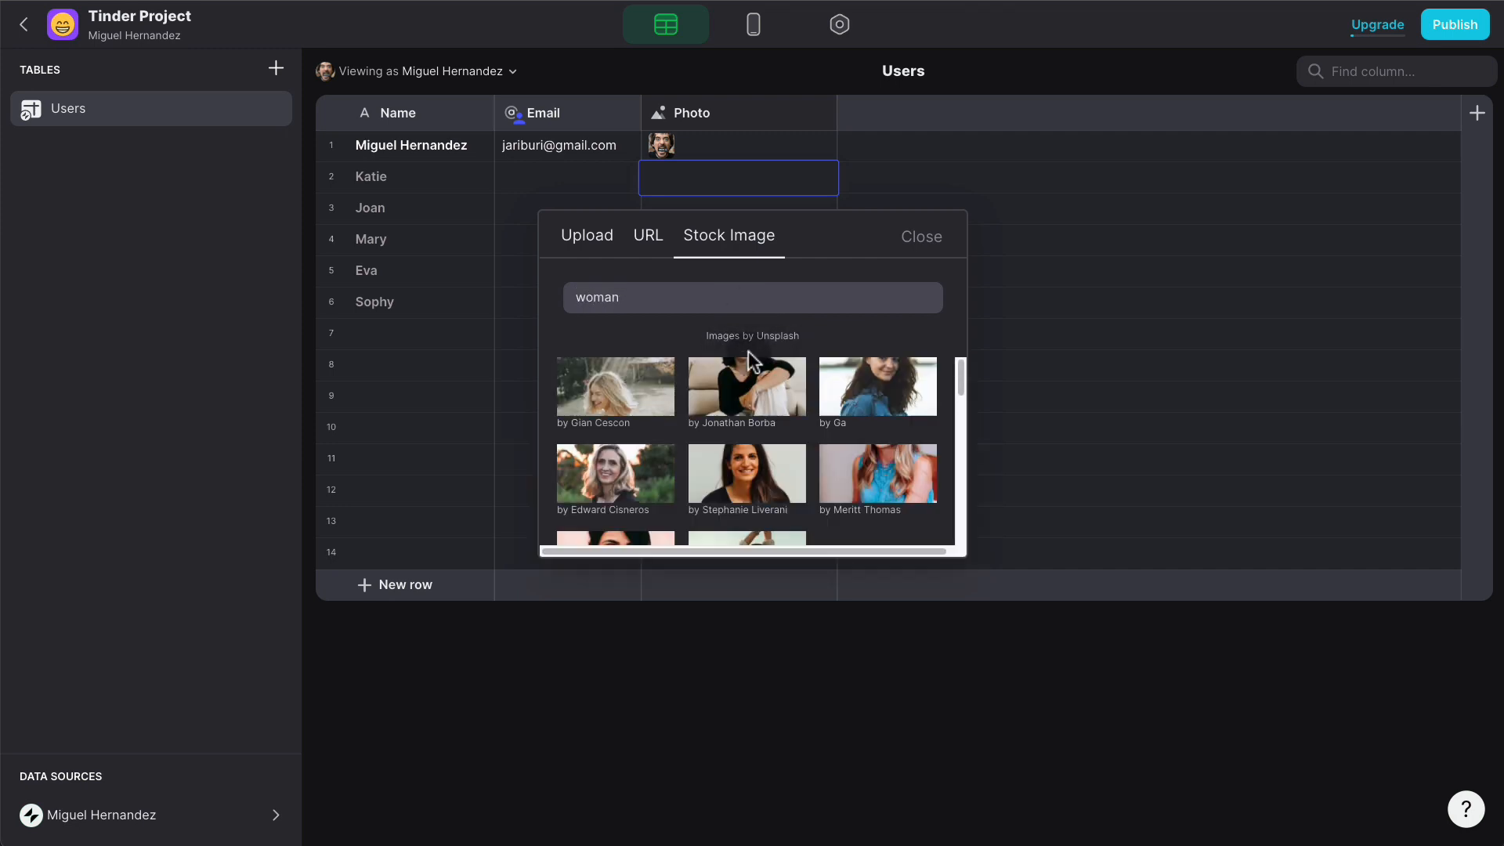
pyautogui.scroll(-2, 752, 391)
pyautogui.click(755, 407)
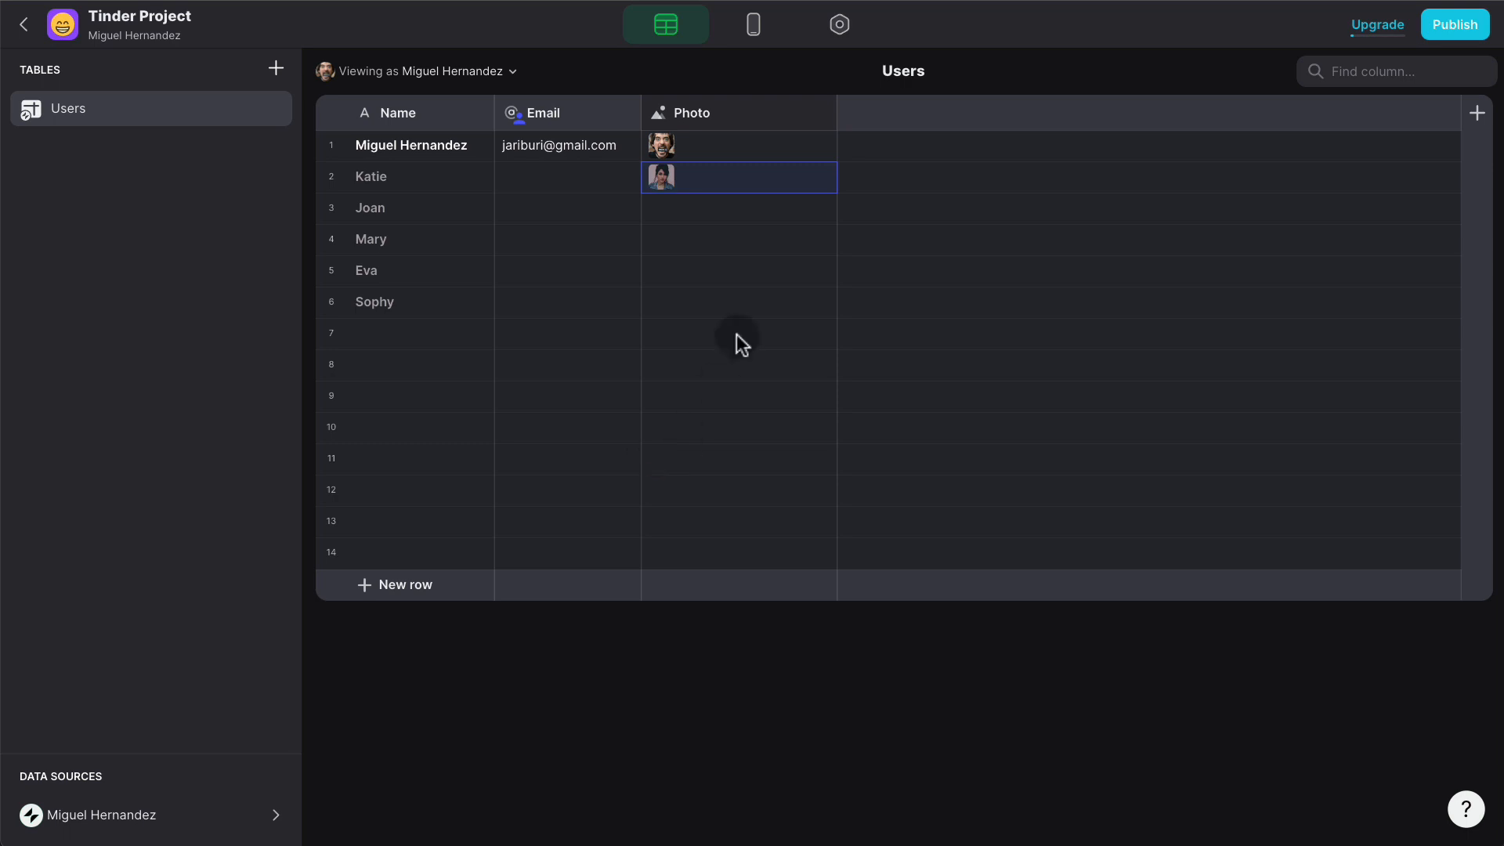
# - Set a 'woman' stock portrait as the third user's photo
pyautogui.doubleClick(702, 206)
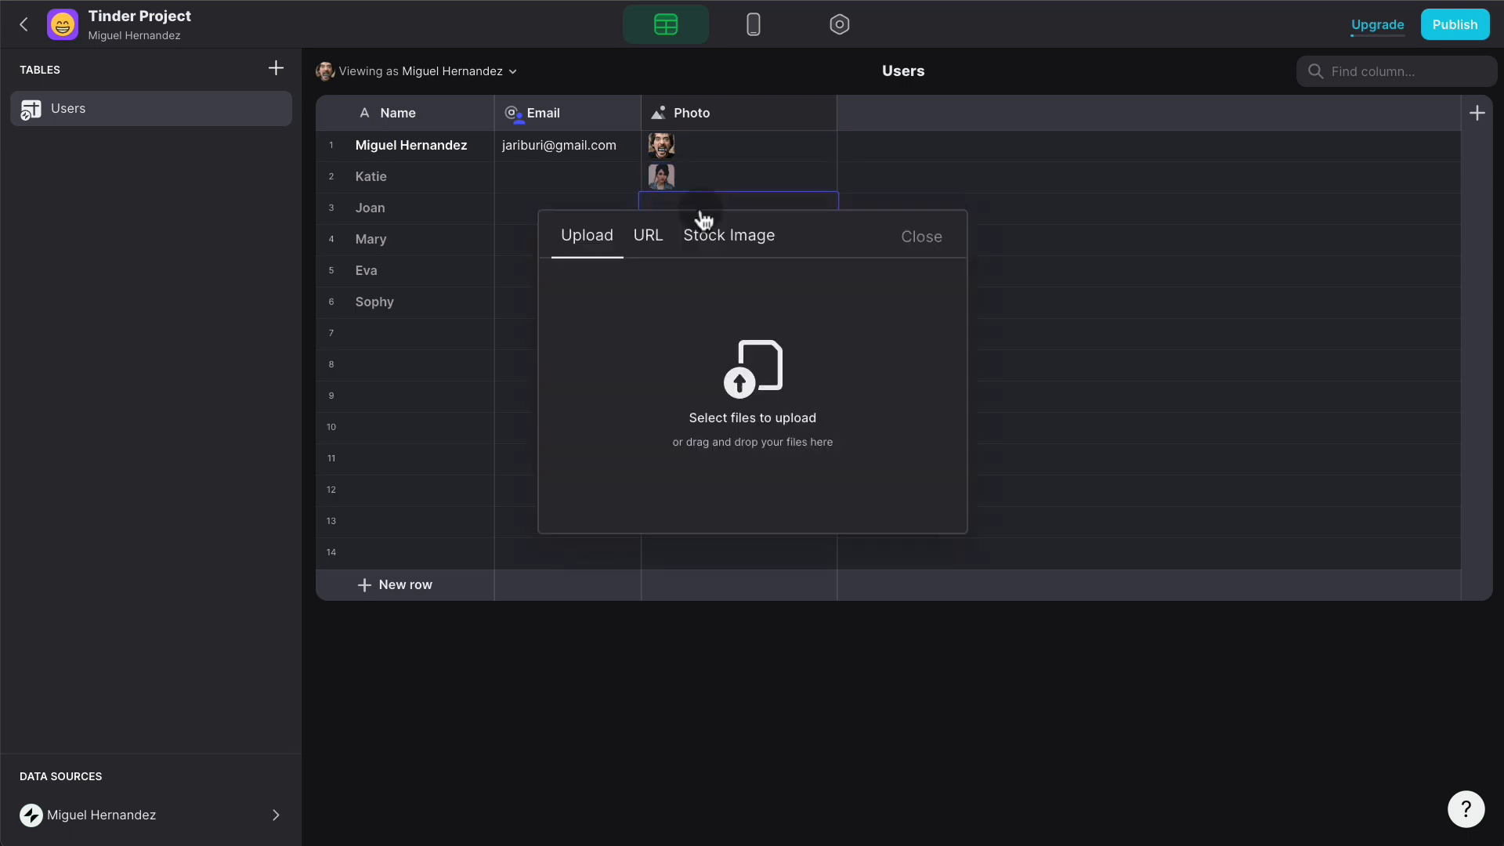
pyautogui.click(741, 248)
pyautogui.doubleClick(727, 296)
pyautogui.write('woman')
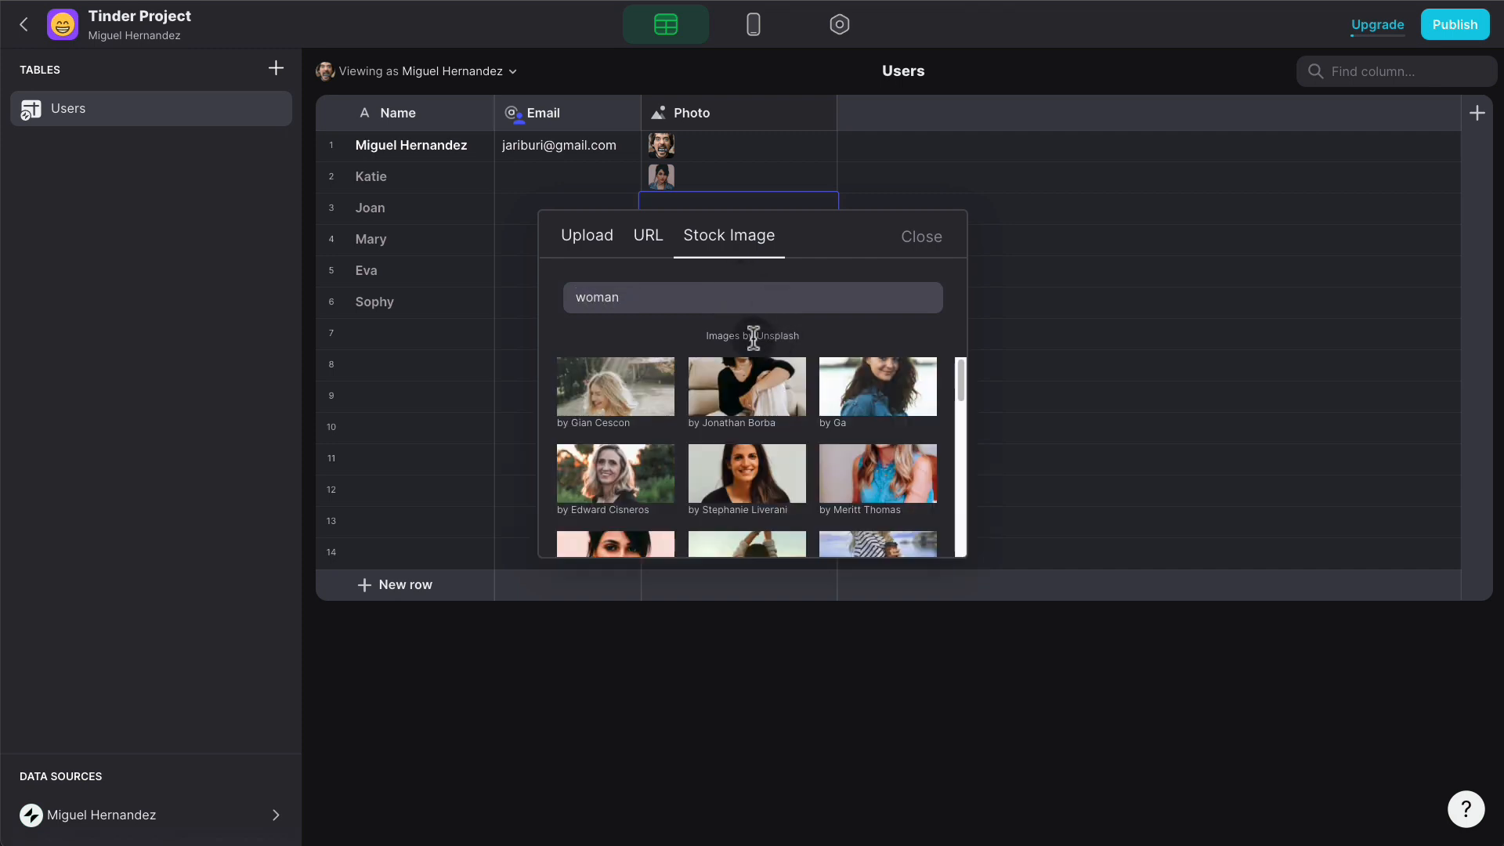
pyautogui.scroll(-1, 770, 362)
pyautogui.click(883, 368)
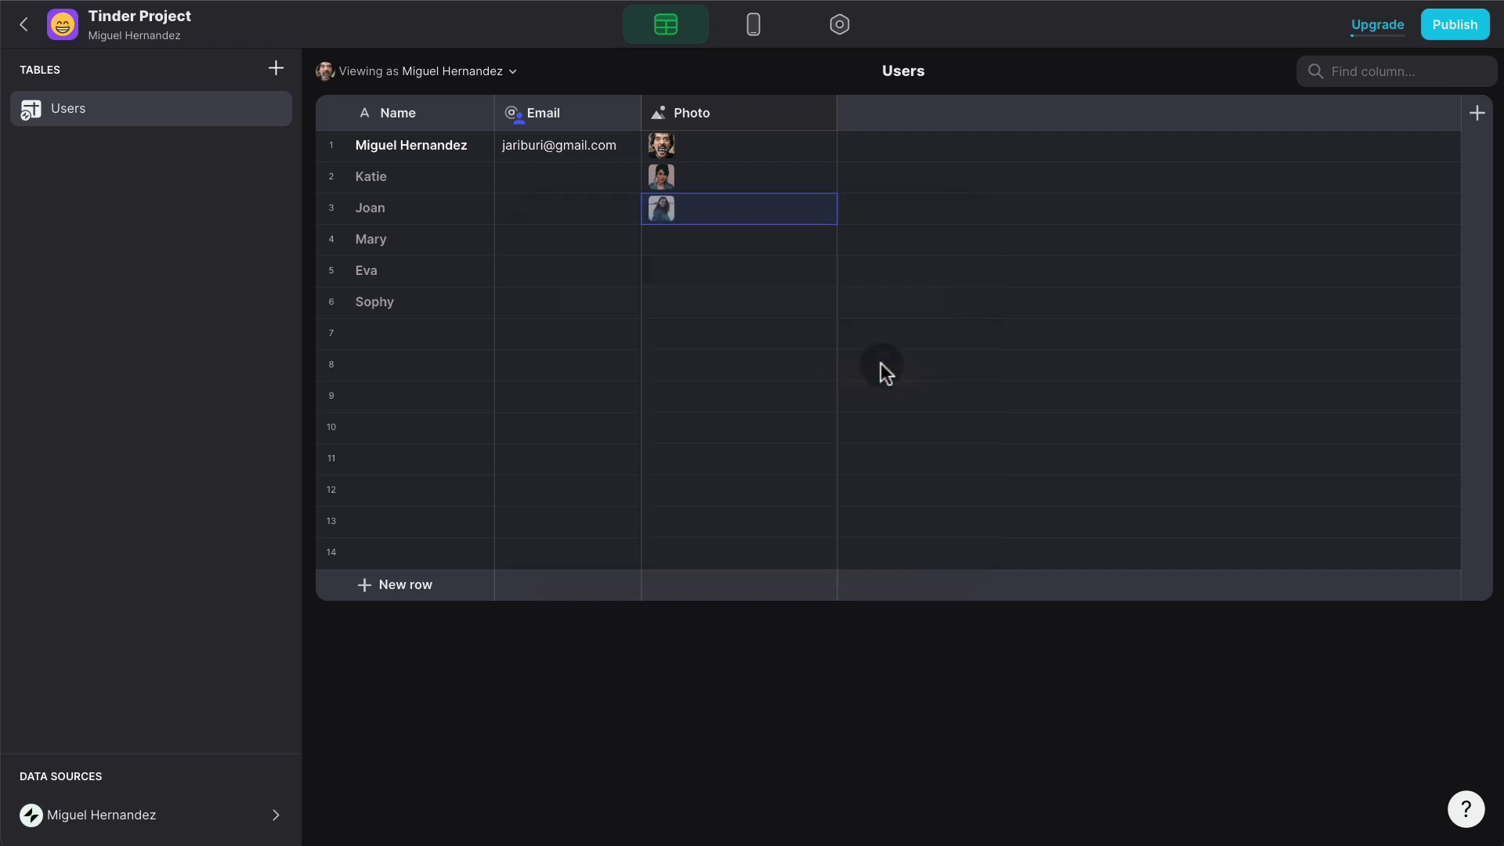
pyautogui.click(786, 333)
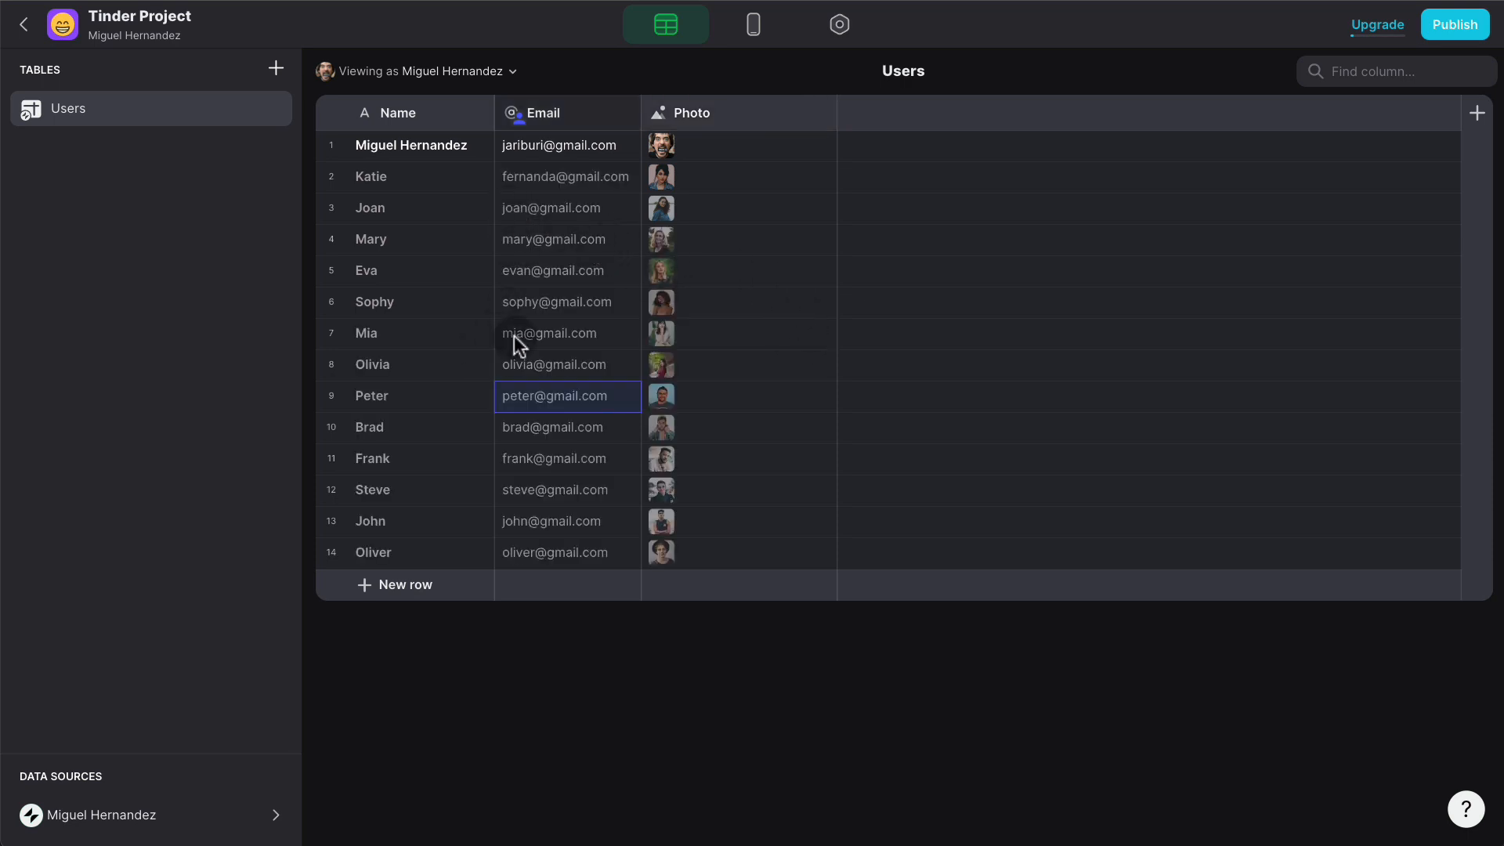
pyautogui.click(626, 114)
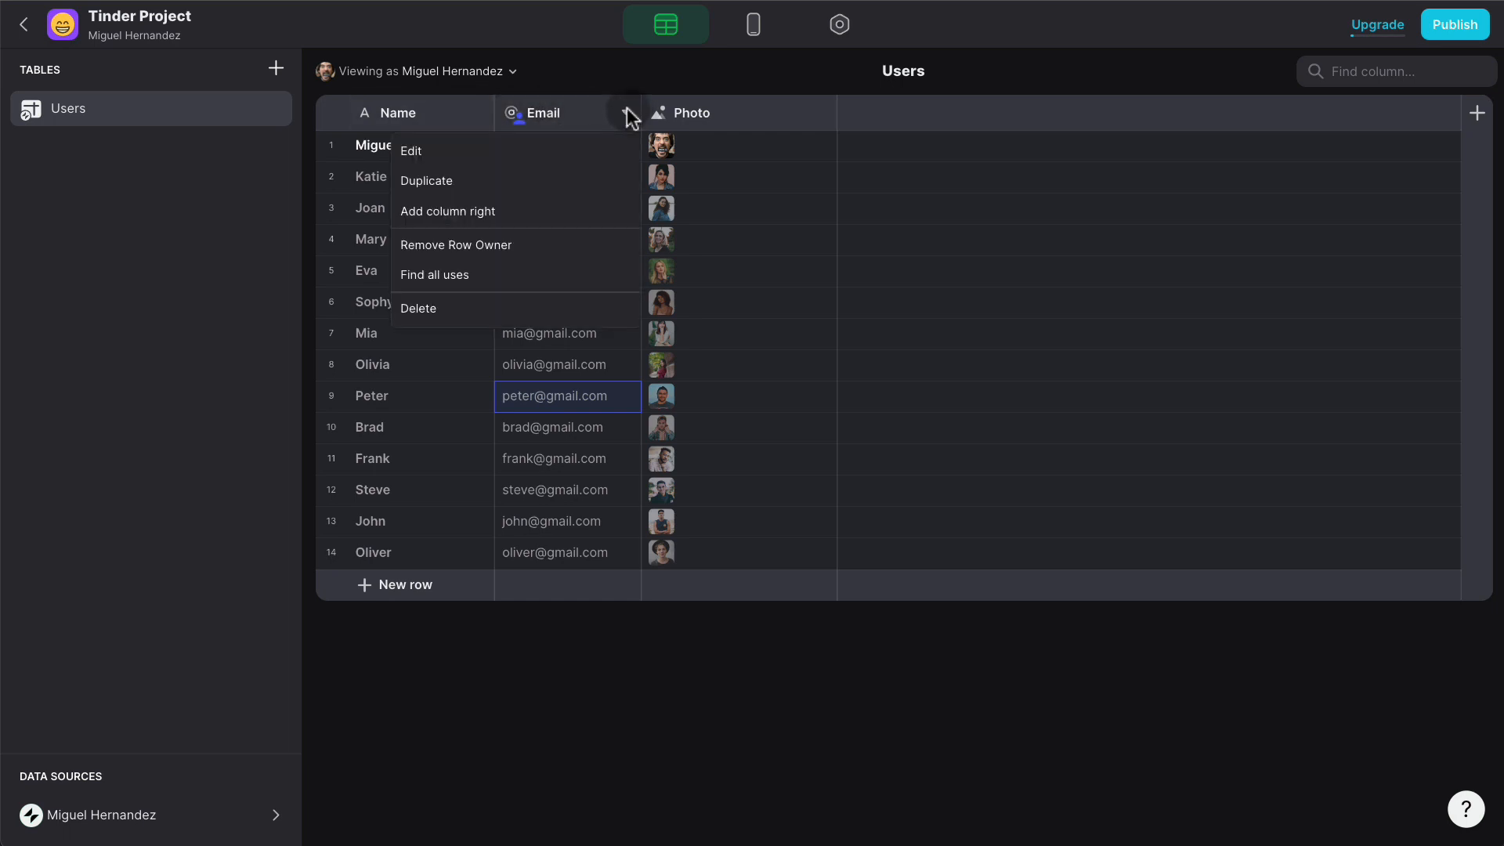
# - Remove Email as the row owner and return to the Layout editor
pyautogui.click(501, 246)
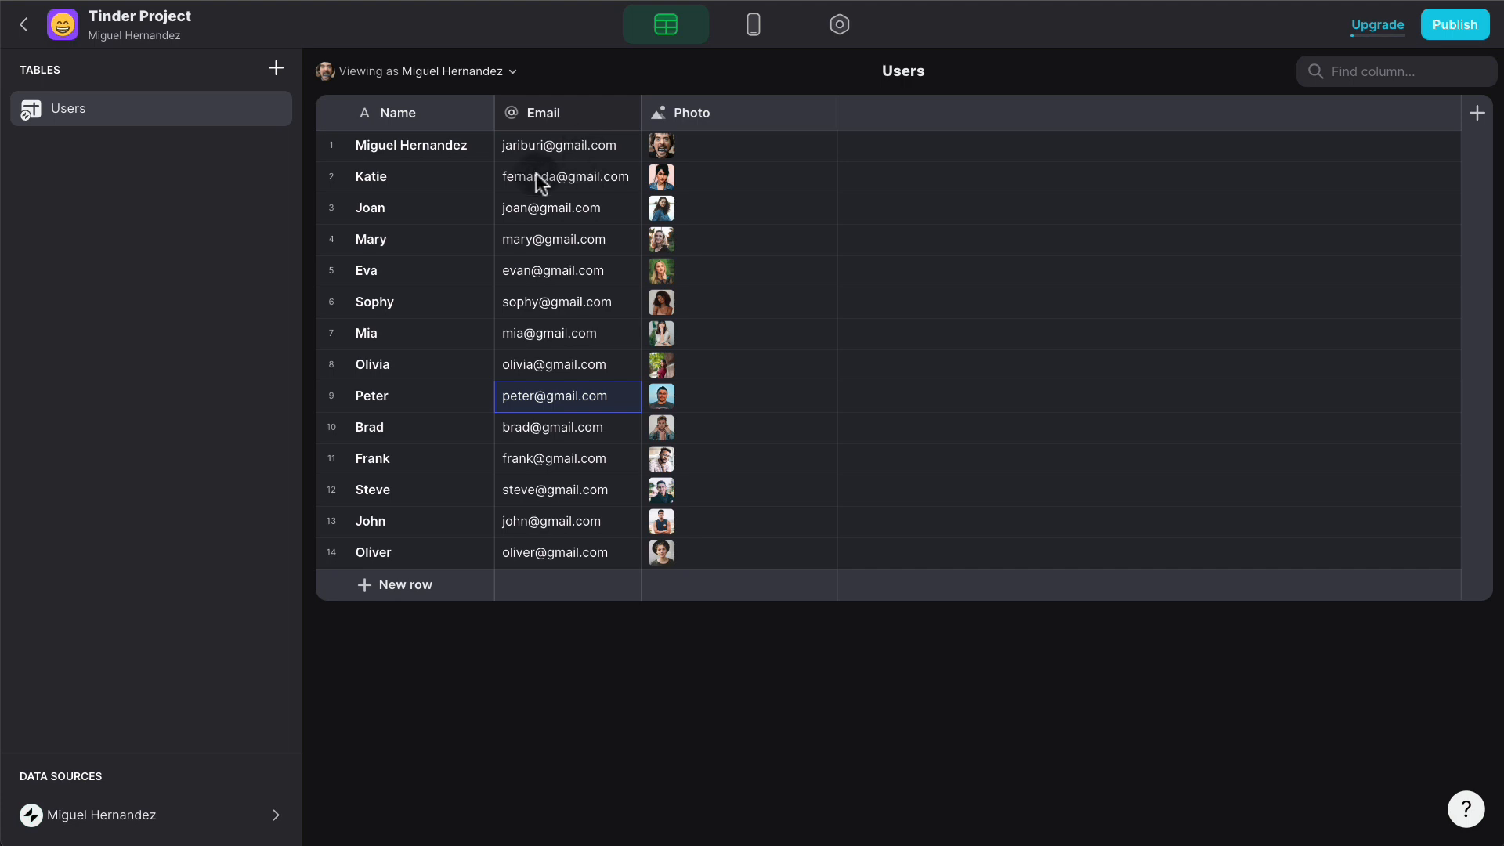
pyautogui.click(751, 25)
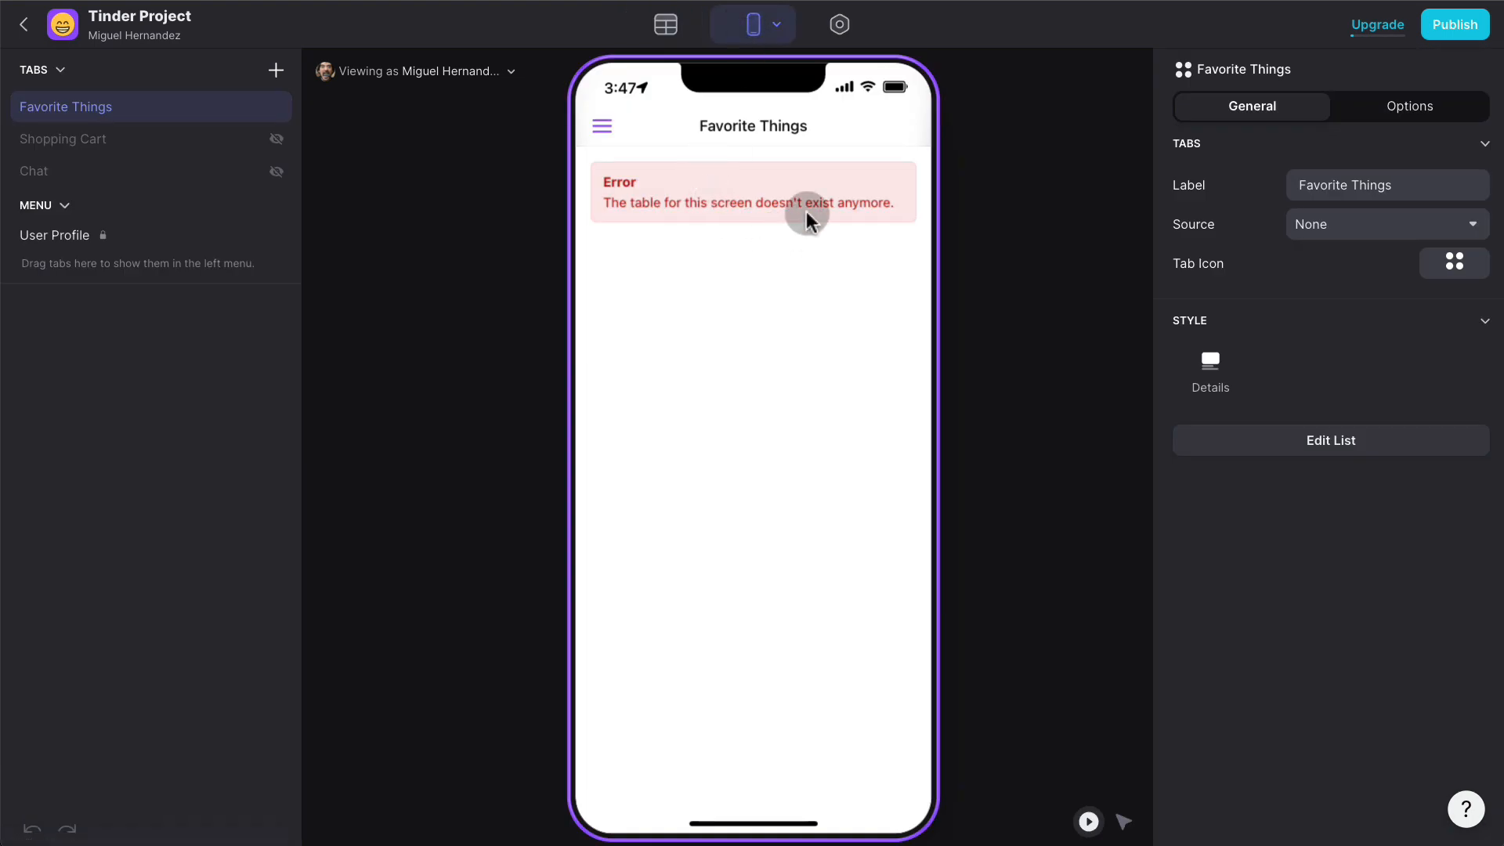
# - Delete the broken Favorite Things tab and add a new tab named Tinder
pyautogui.rightClick(161, 124)
pyautogui.click(124, 169)
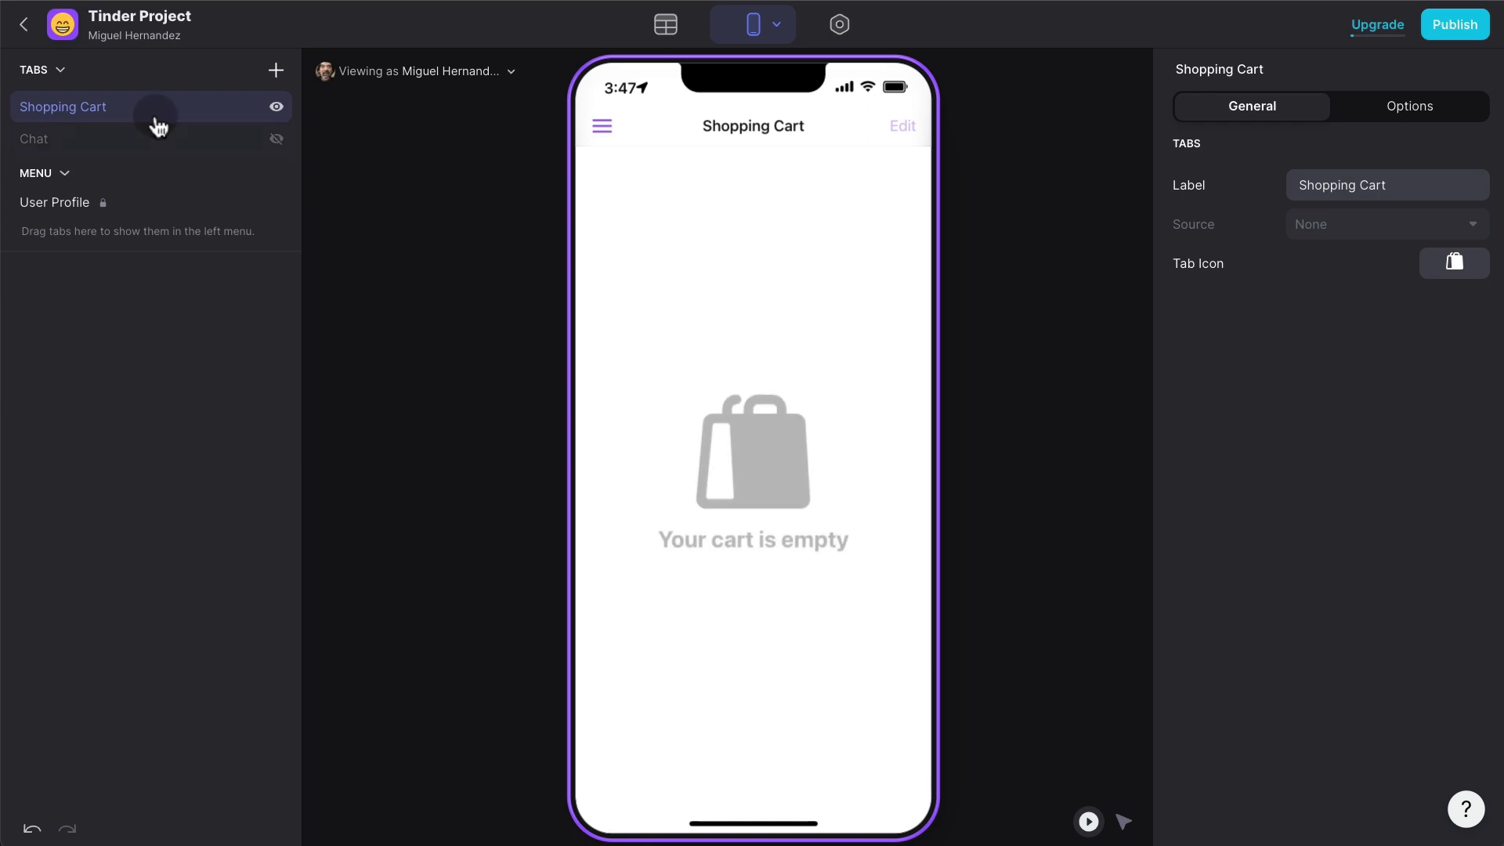
pyautogui.click(275, 72)
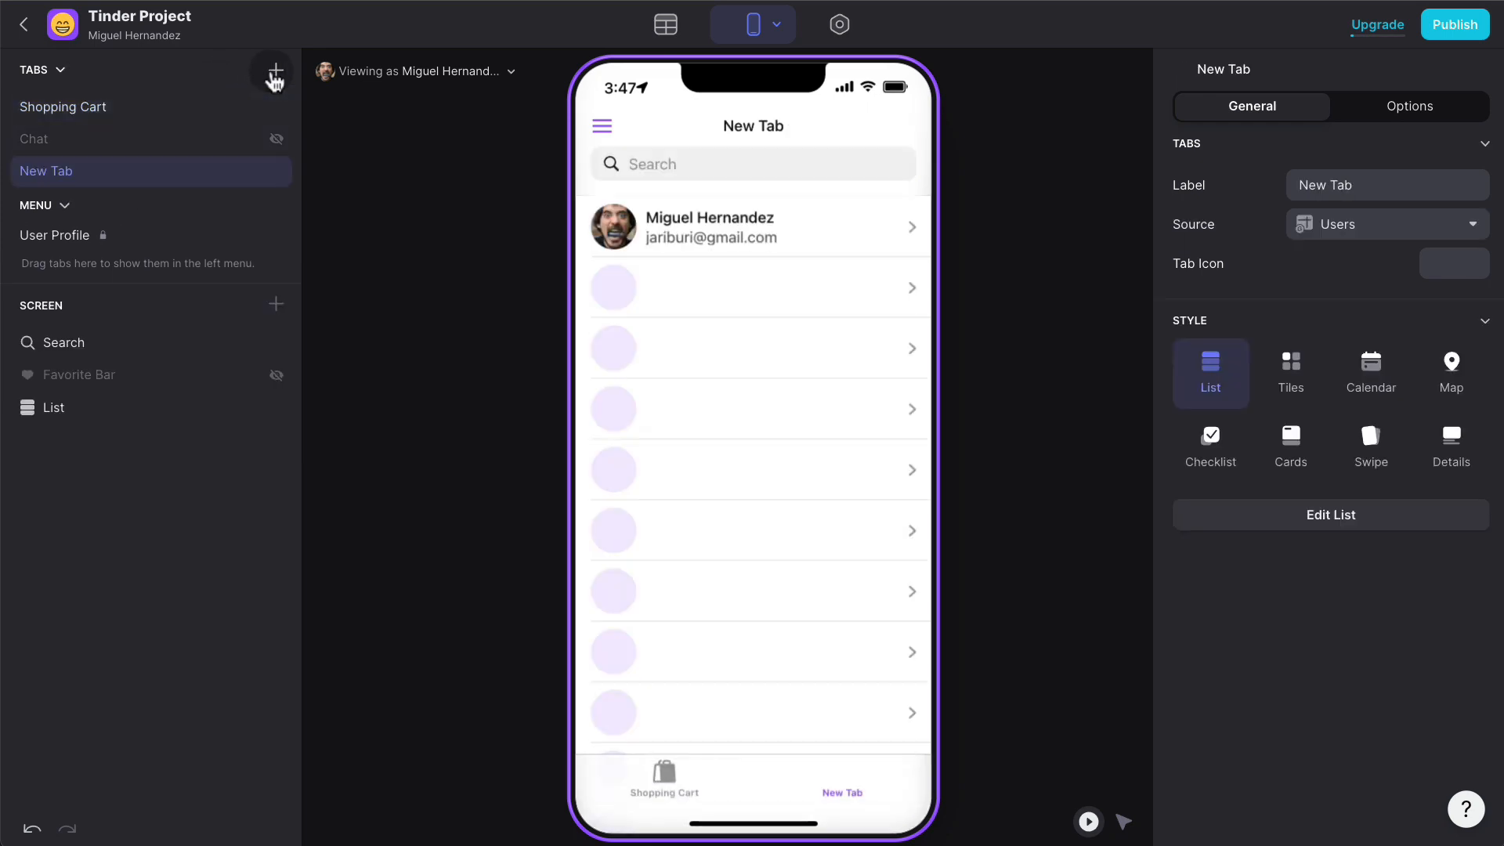
pyautogui.tripleClick(1363, 185)
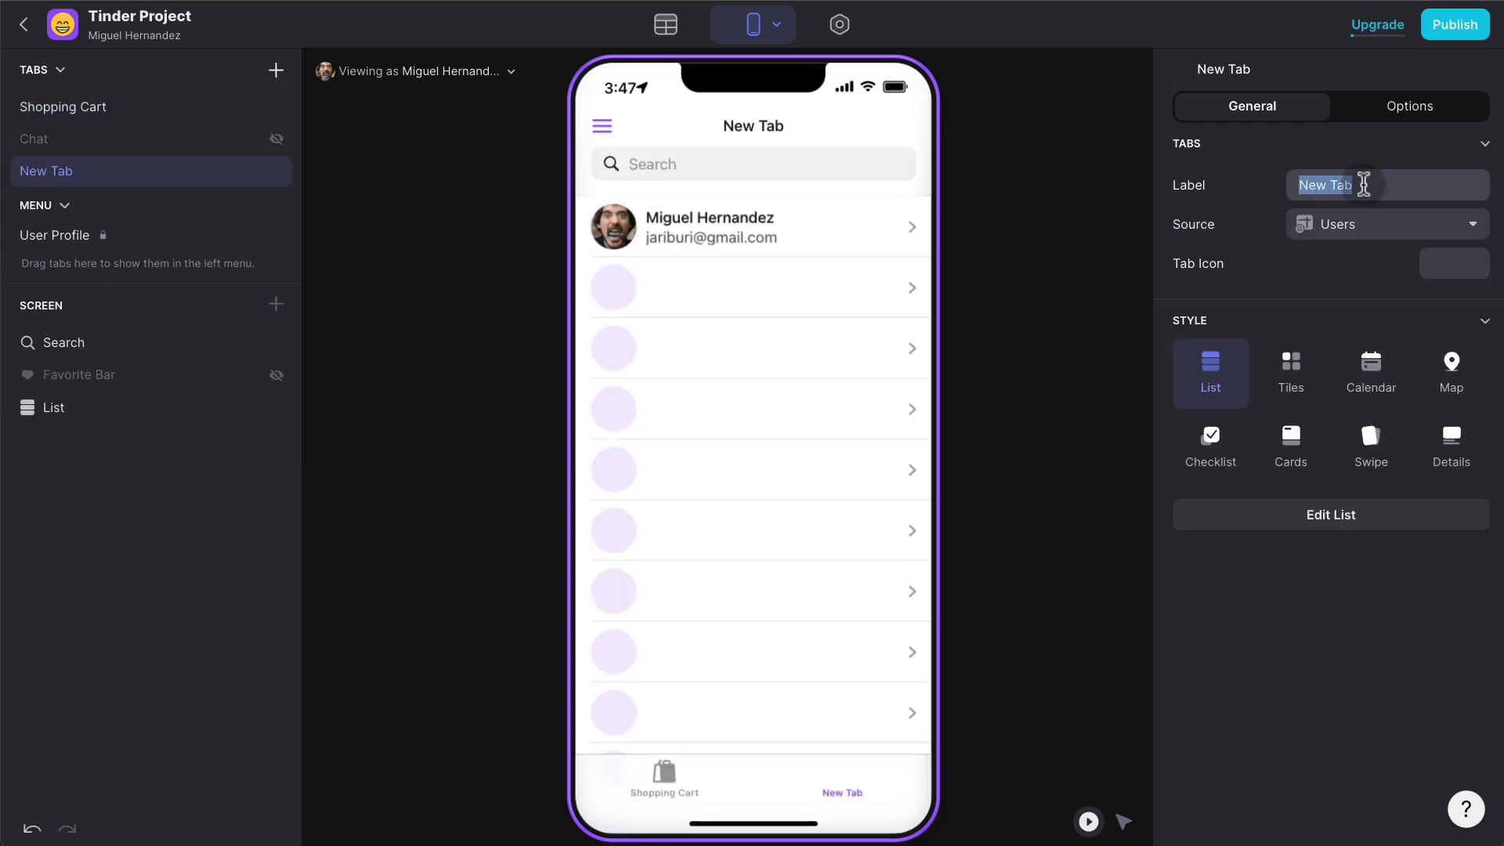
pyautogui.write('Tinder')
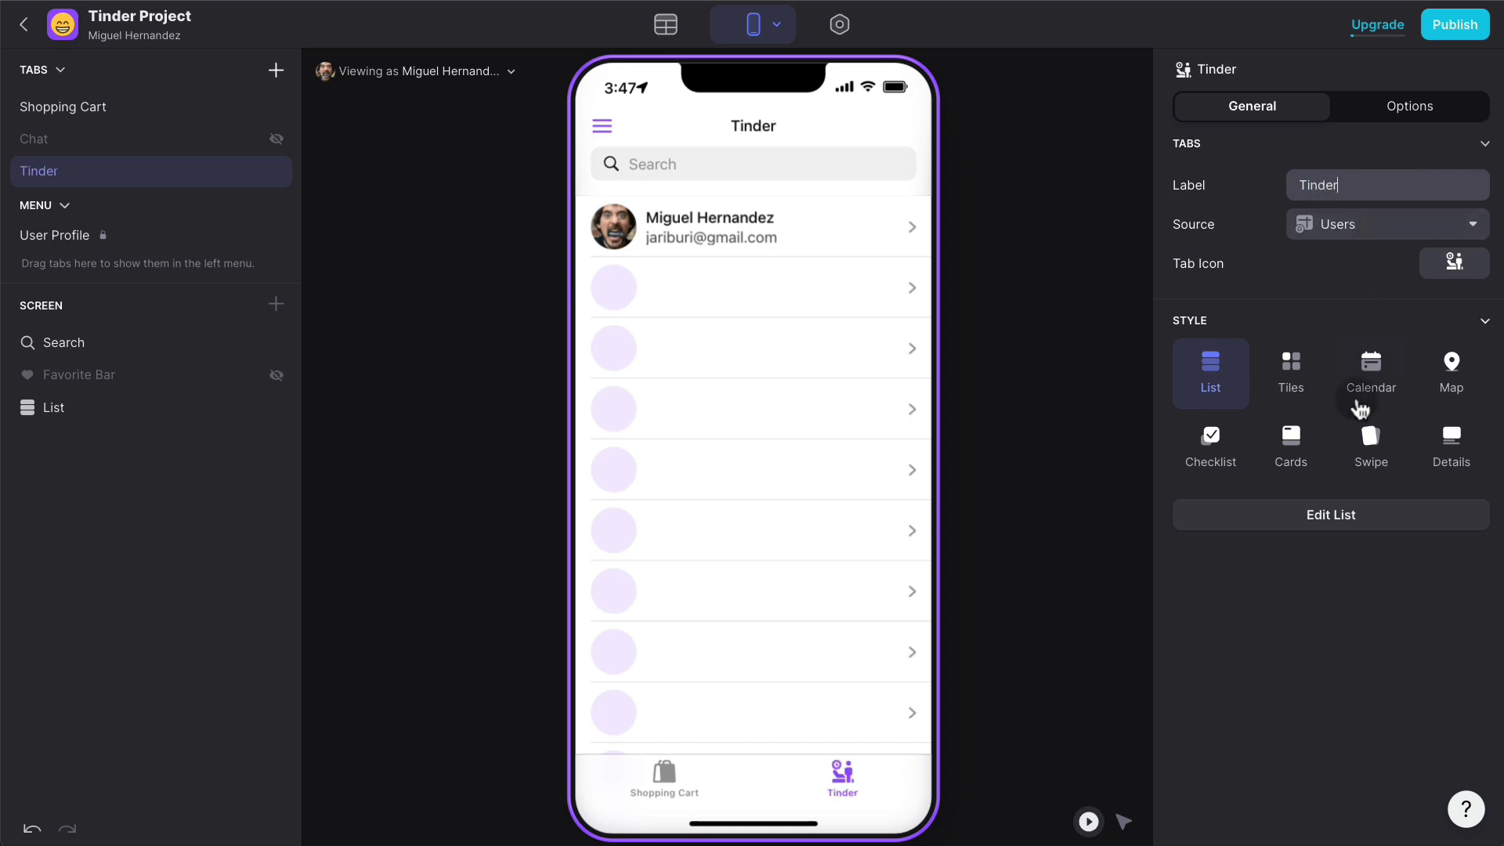
# - Switch the Tinder tab to Swipe style so users appear as cards
pyautogui.click(1371, 439)
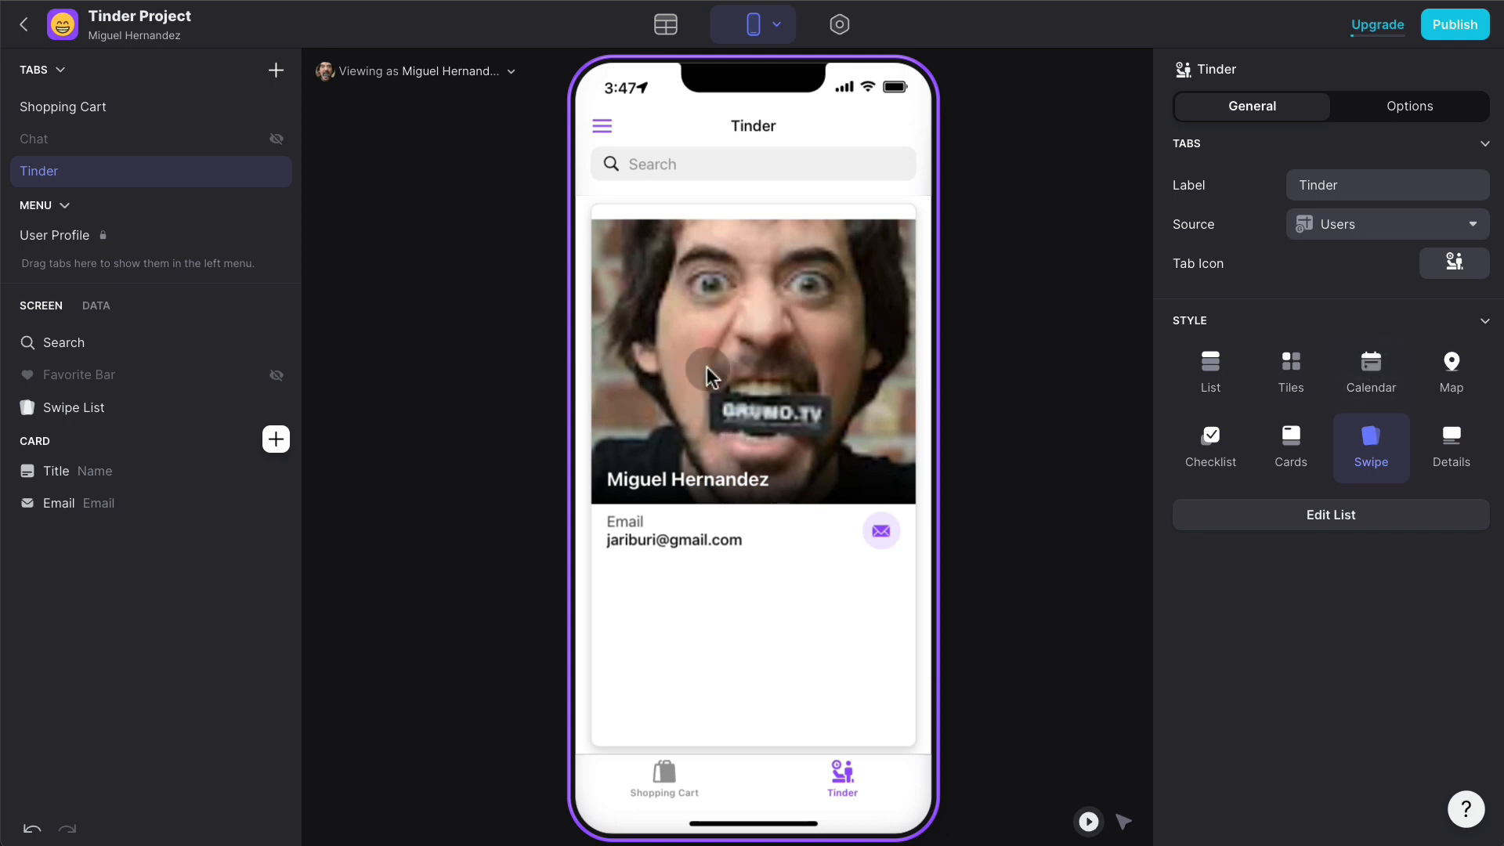
pyautogui.click(100, 406)
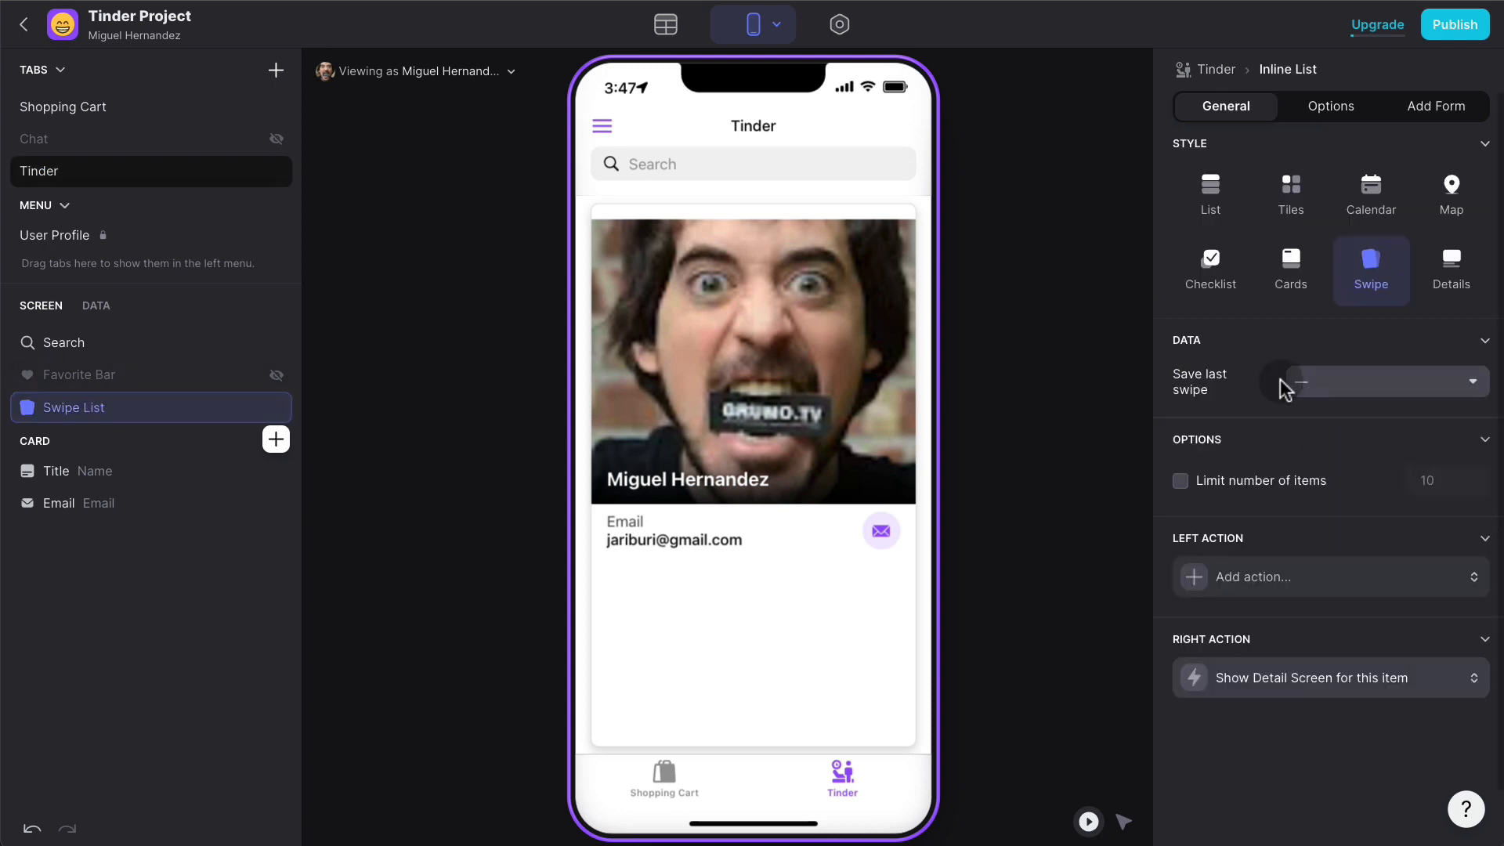
pyautogui.click(667, 28)
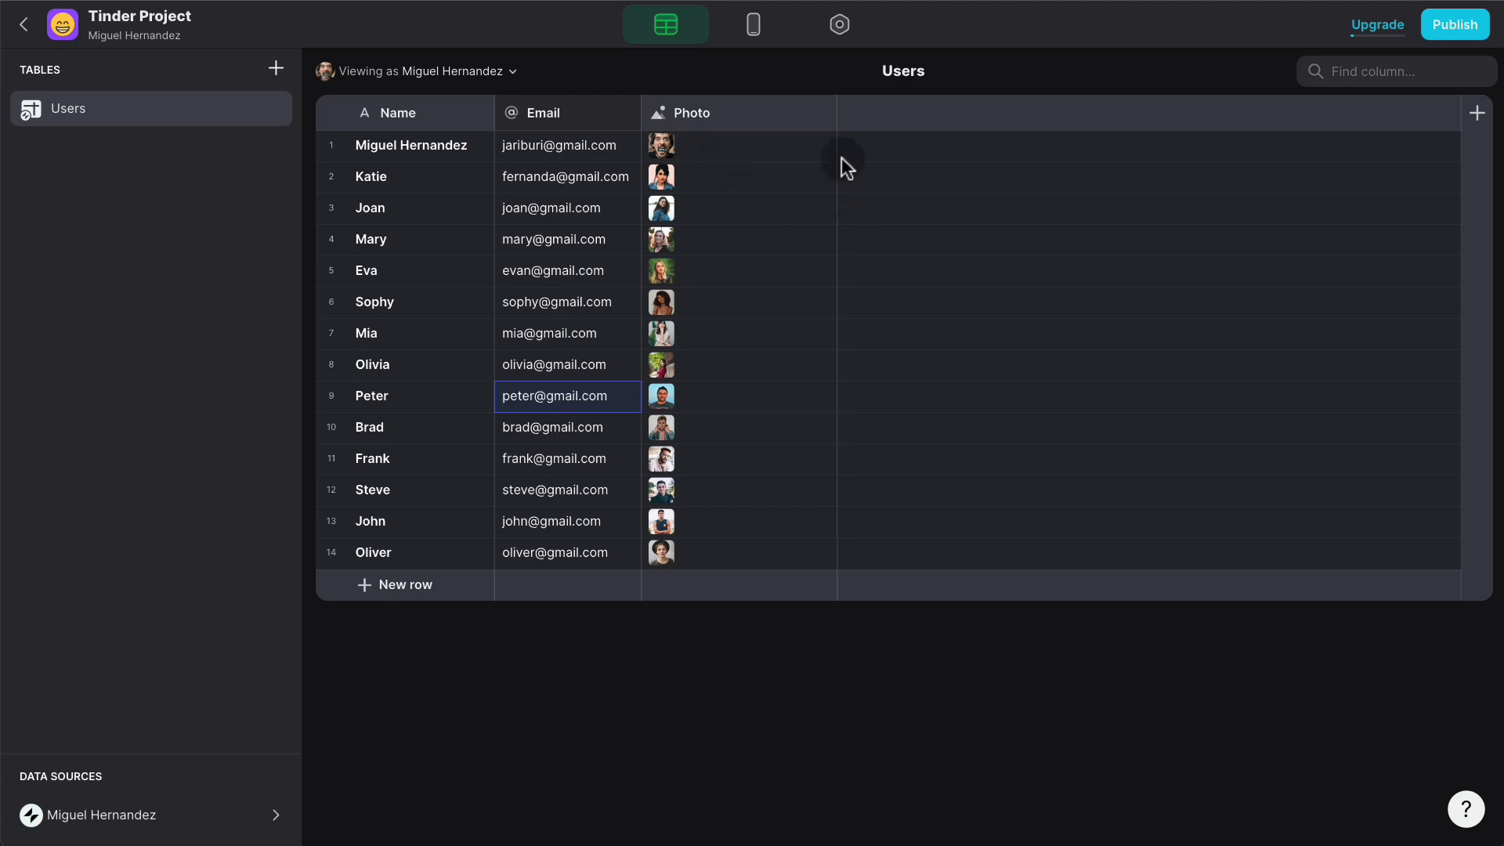
# - Add a Date/Time column named Swipe Date to the Users table
pyautogui.click(1477, 112)
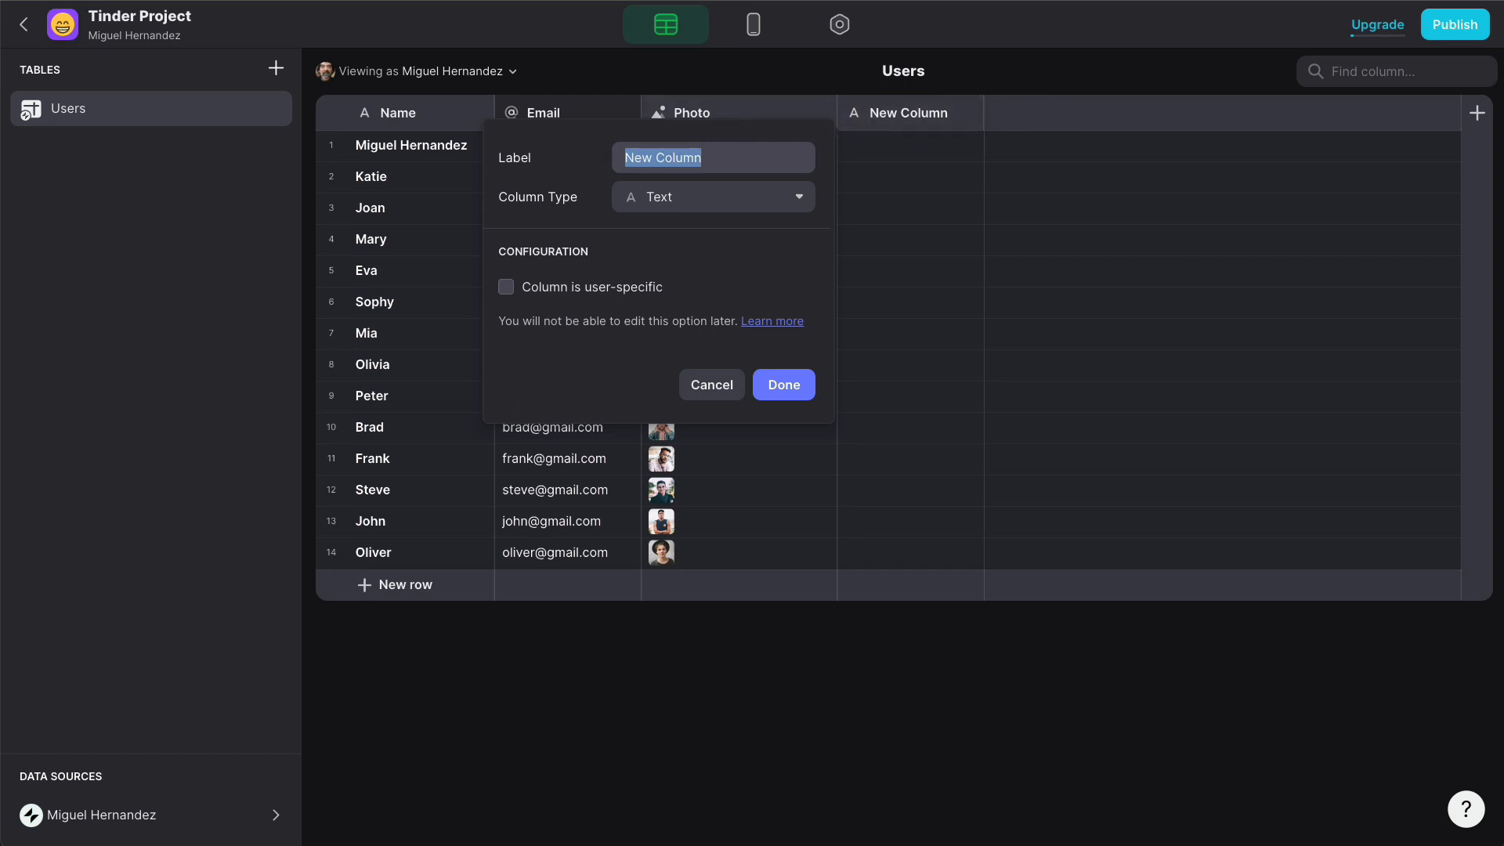
pyautogui.write('Swipe Date')
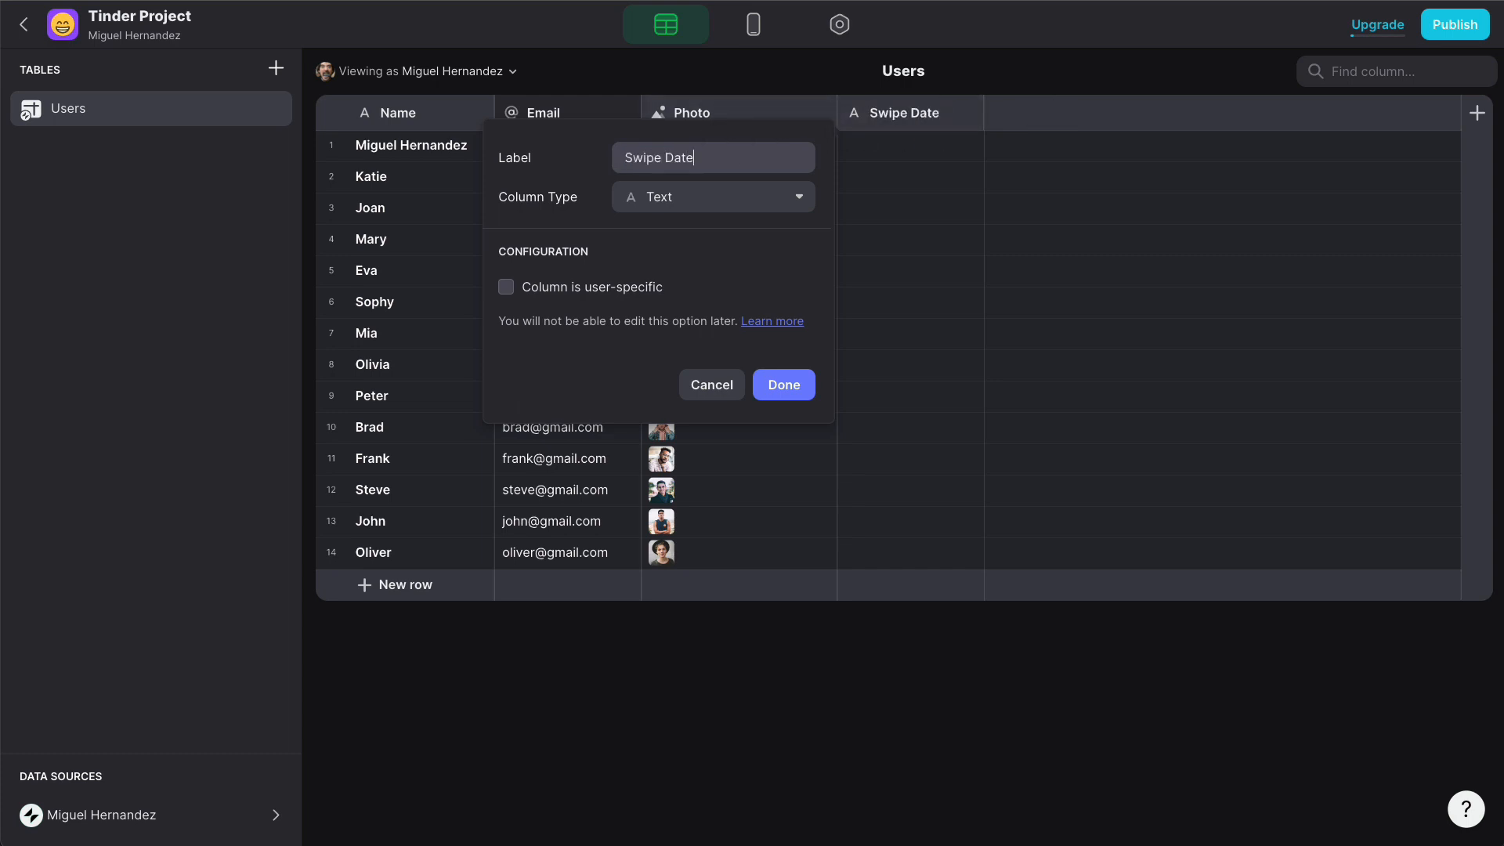
pyautogui.click(715, 202)
pyautogui.moveTo(712, 233)
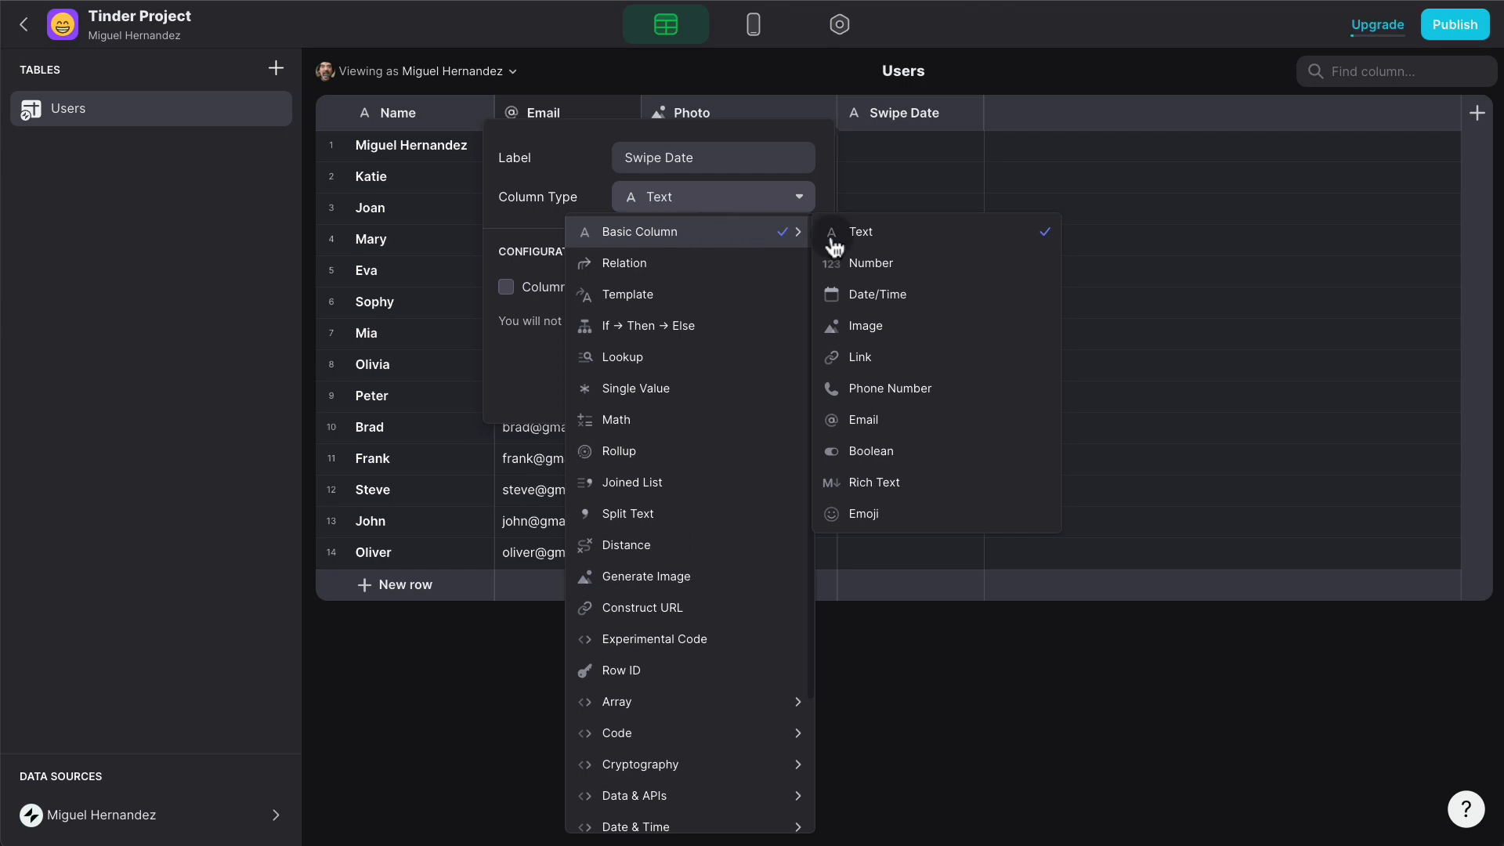
pyautogui.click(900, 289)
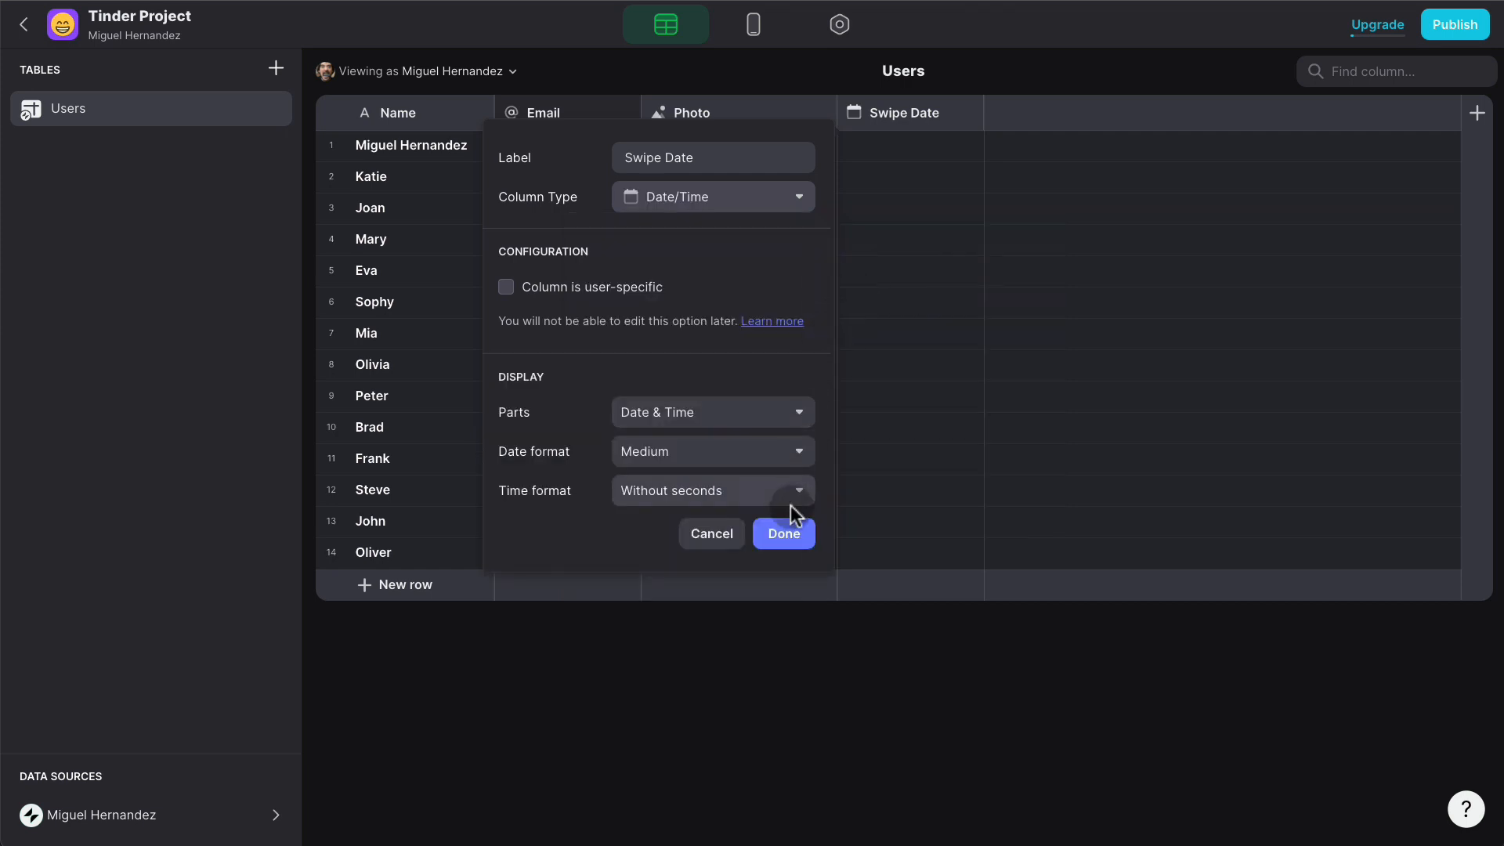
pyautogui.click(792, 535)
pyautogui.click(754, 26)
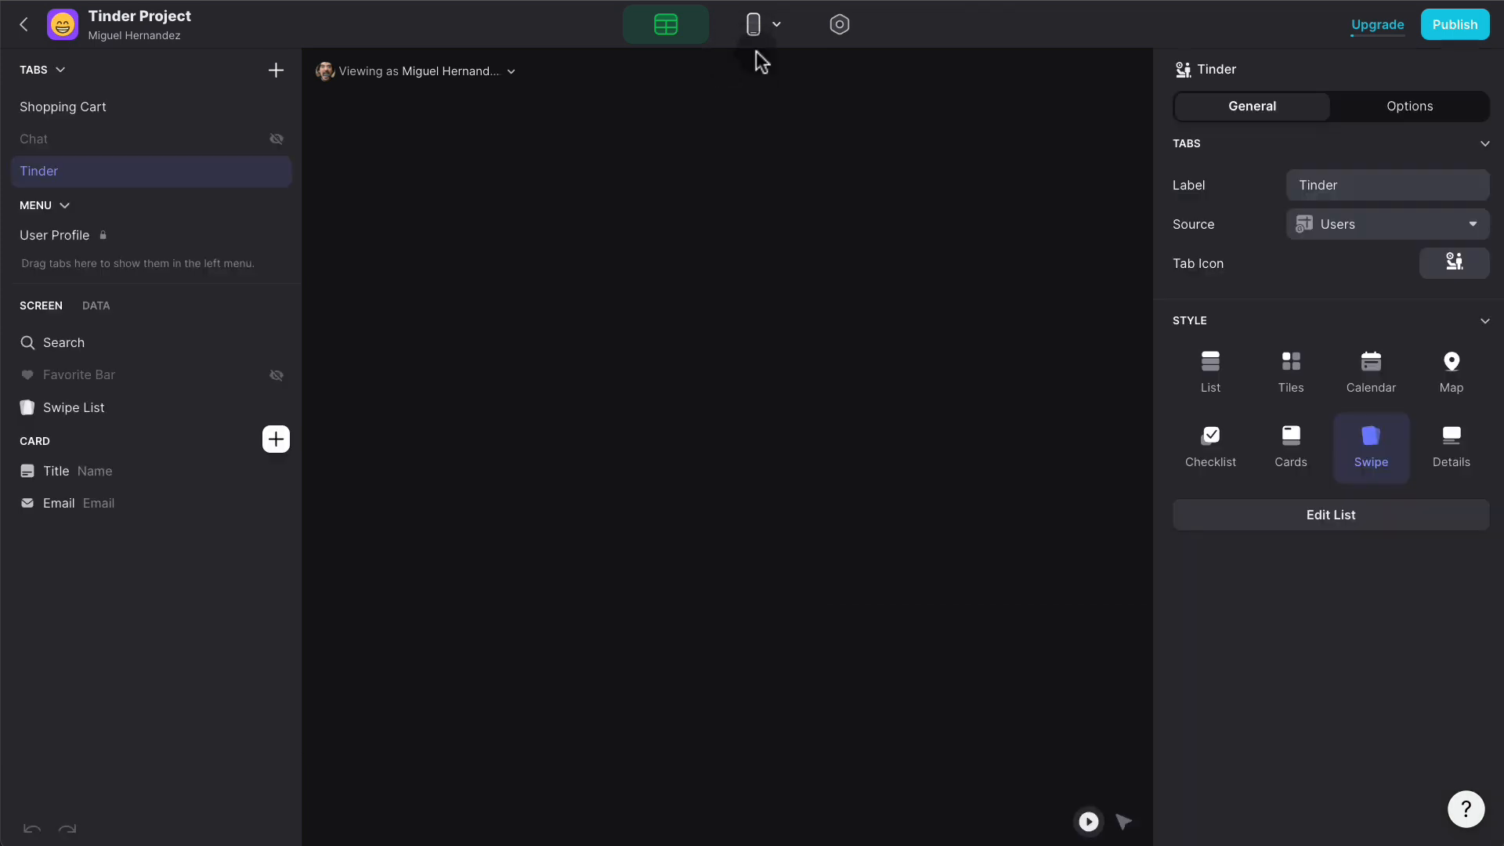
# - Set the swipe list to save the last swipe time into Swipe Date
pyautogui.click(121, 406)
pyautogui.click(1365, 383)
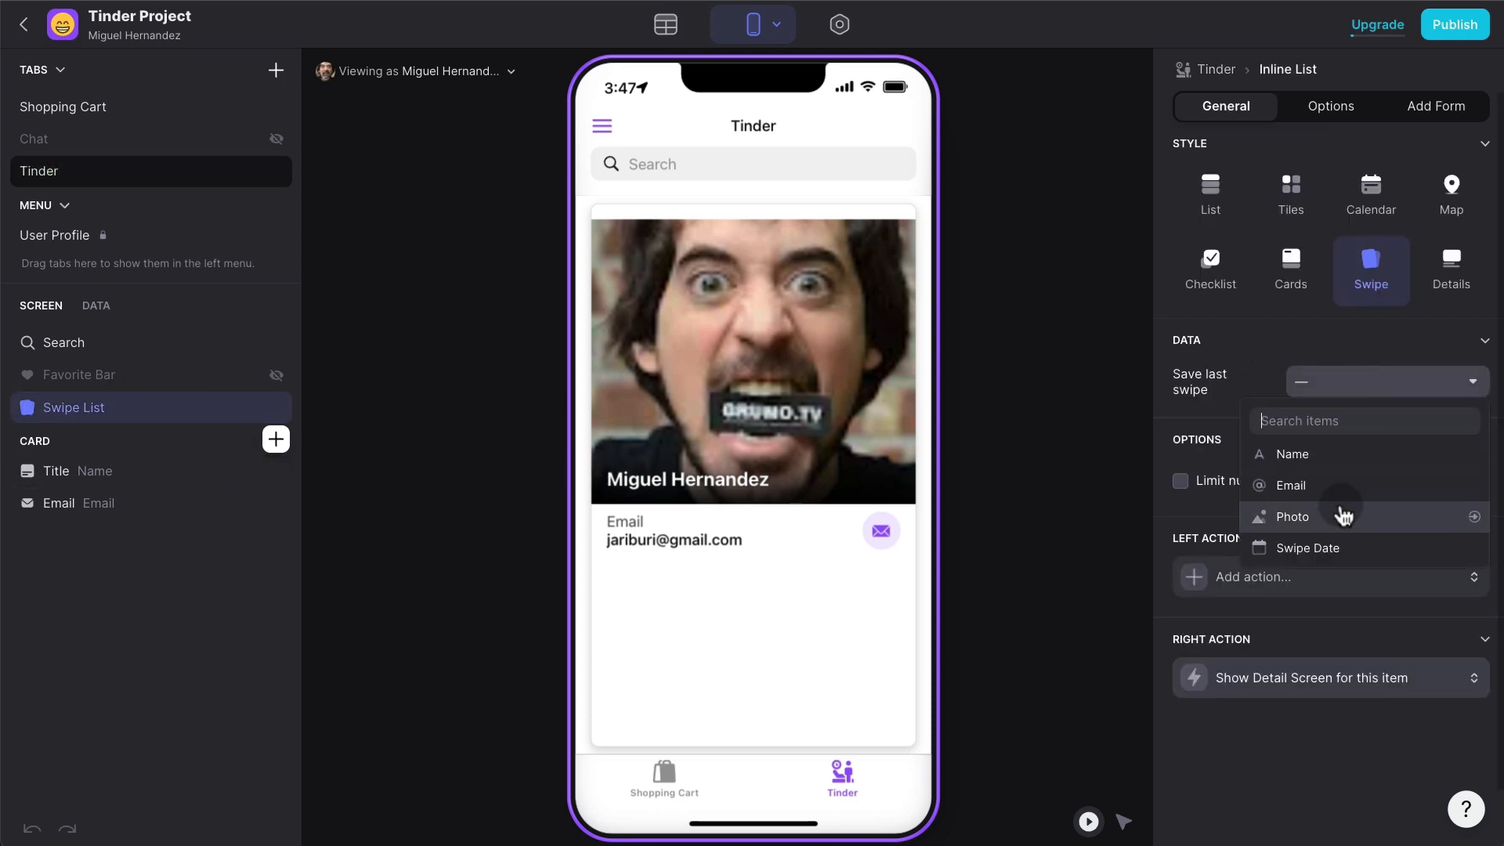
pyautogui.click(1355, 545)
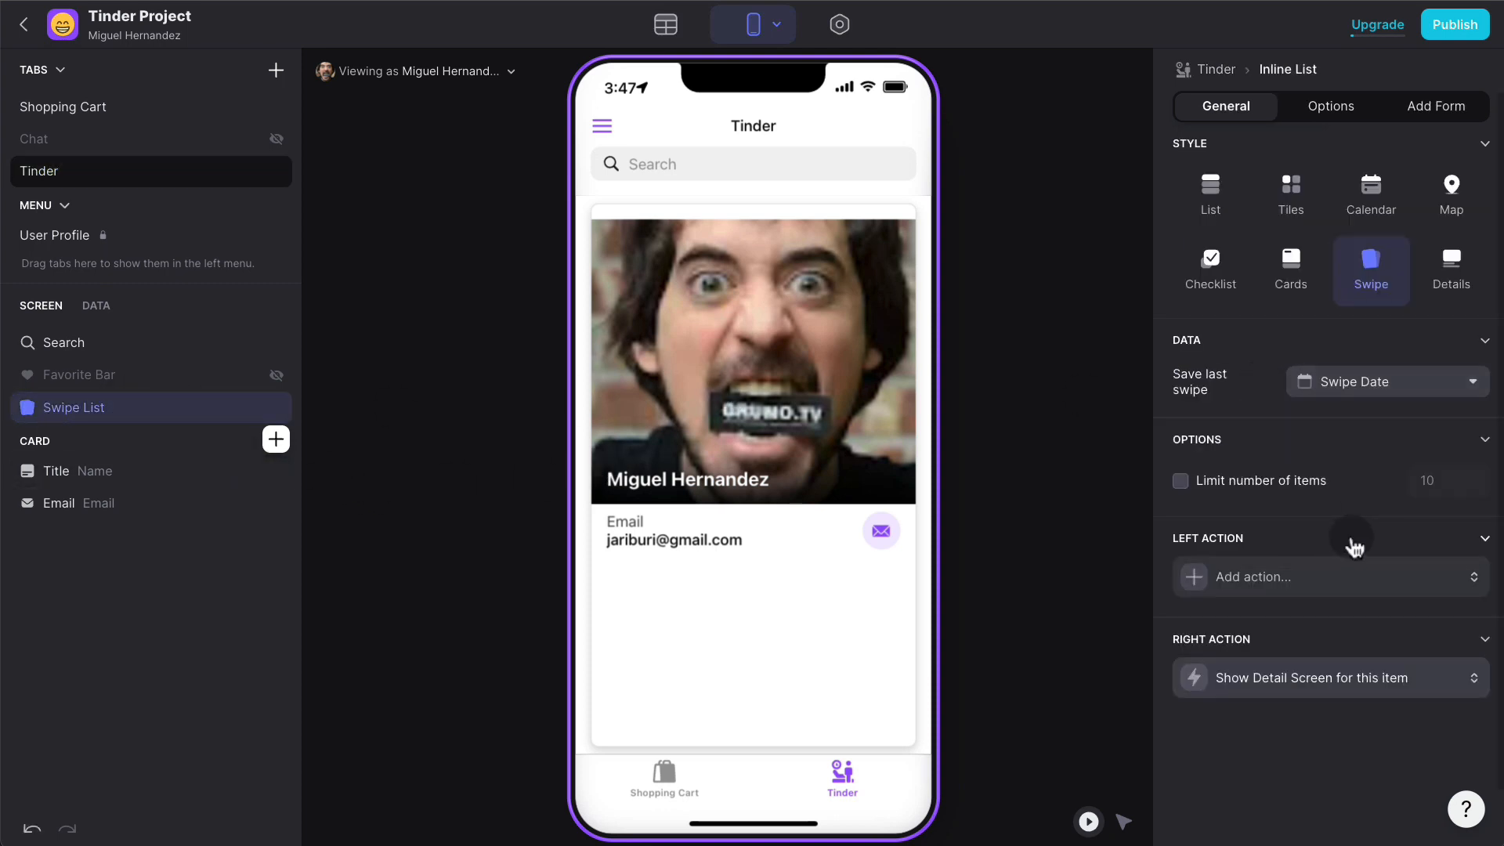
pyautogui.click(1128, 376)
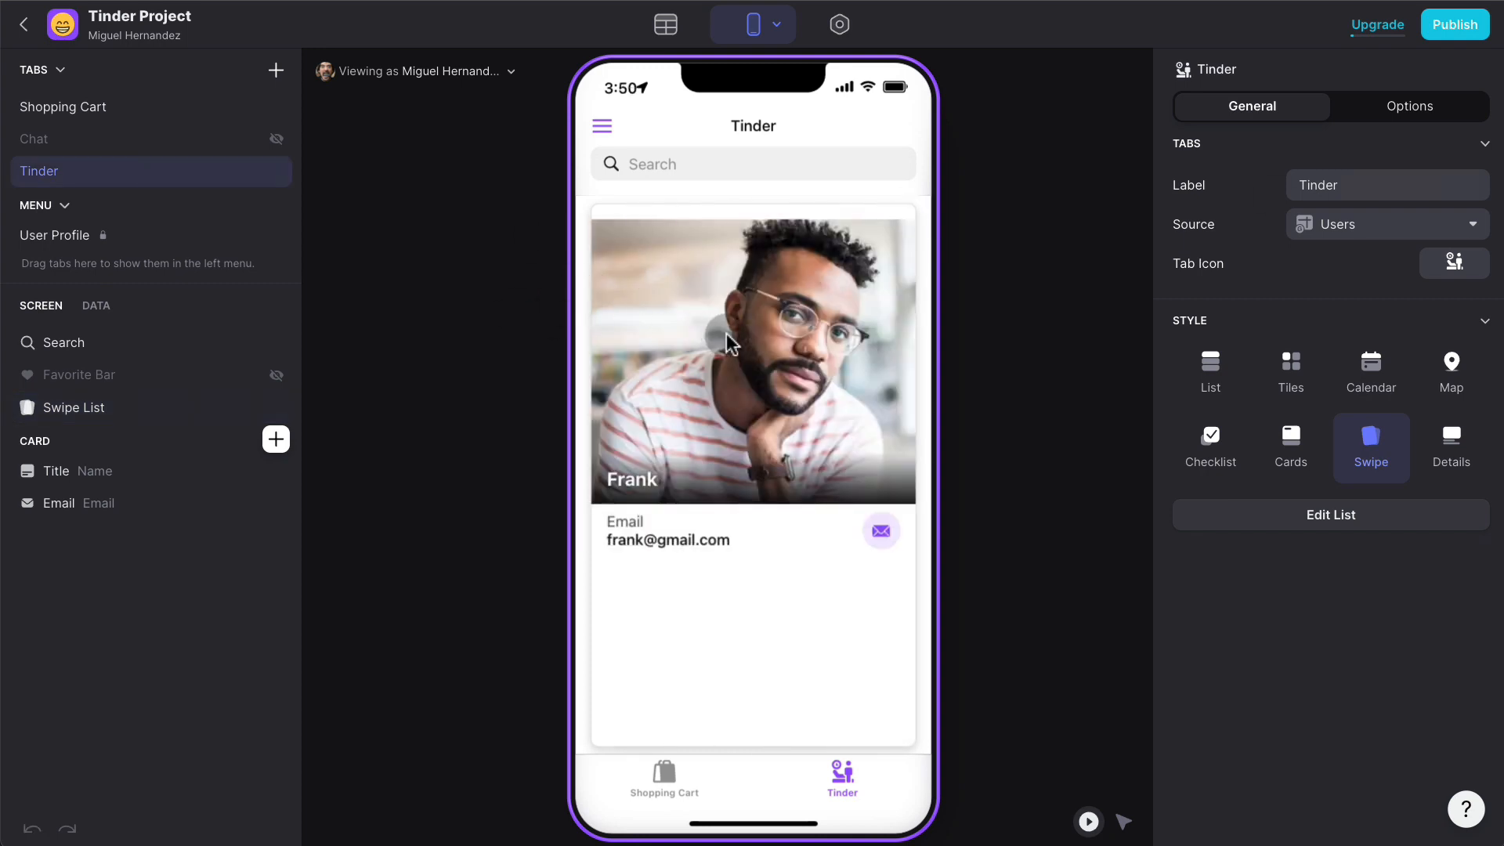
# - Test swipes in the preview and check the recorded Swipe Date values in Users
pyautogui.moveTo(726, 329); pyautogui.dragTo(716, 296)
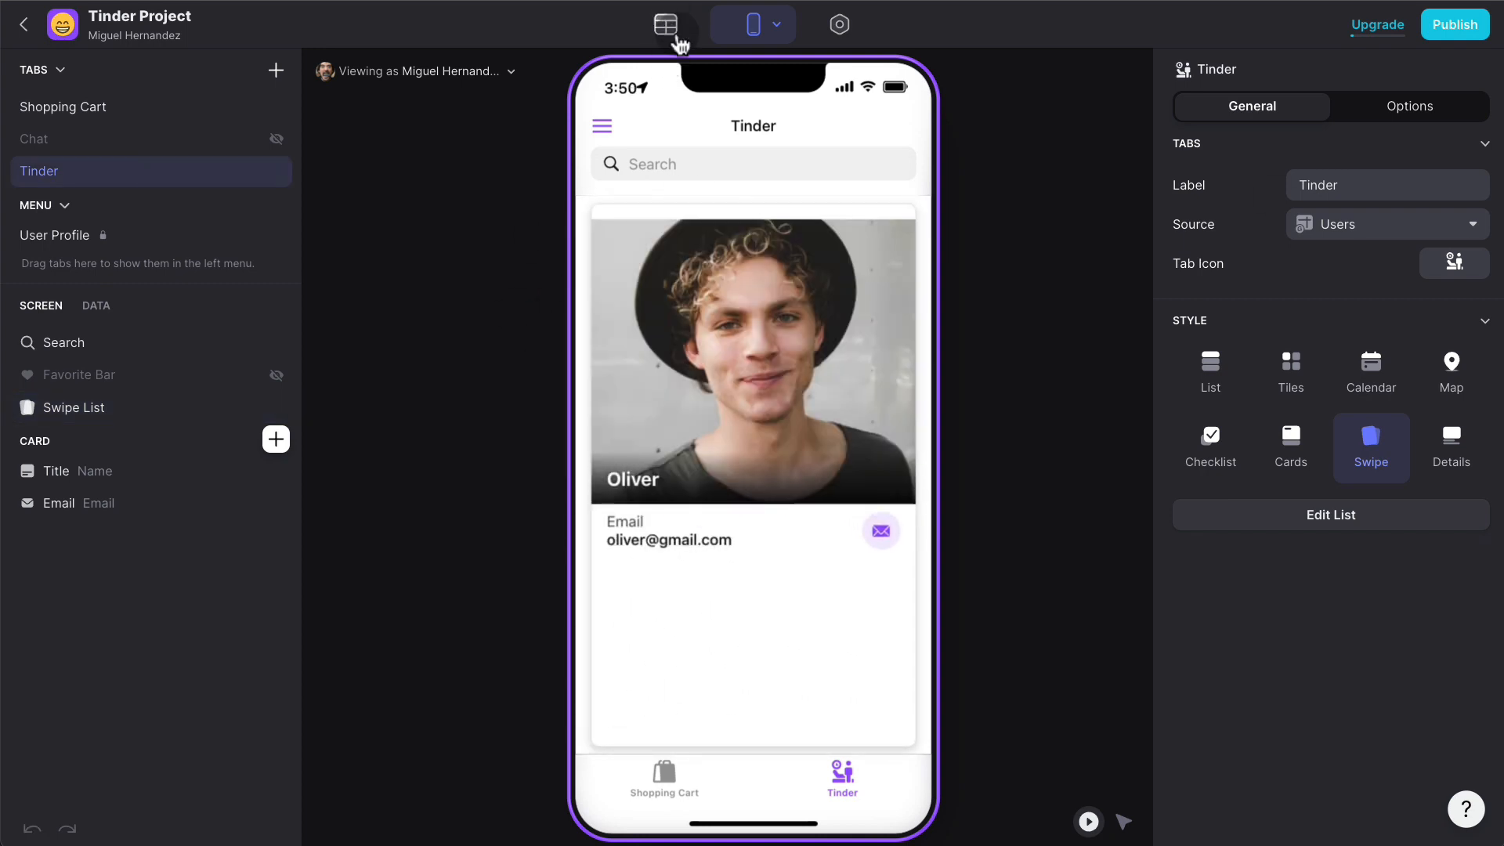
pyautogui.click(674, 35)
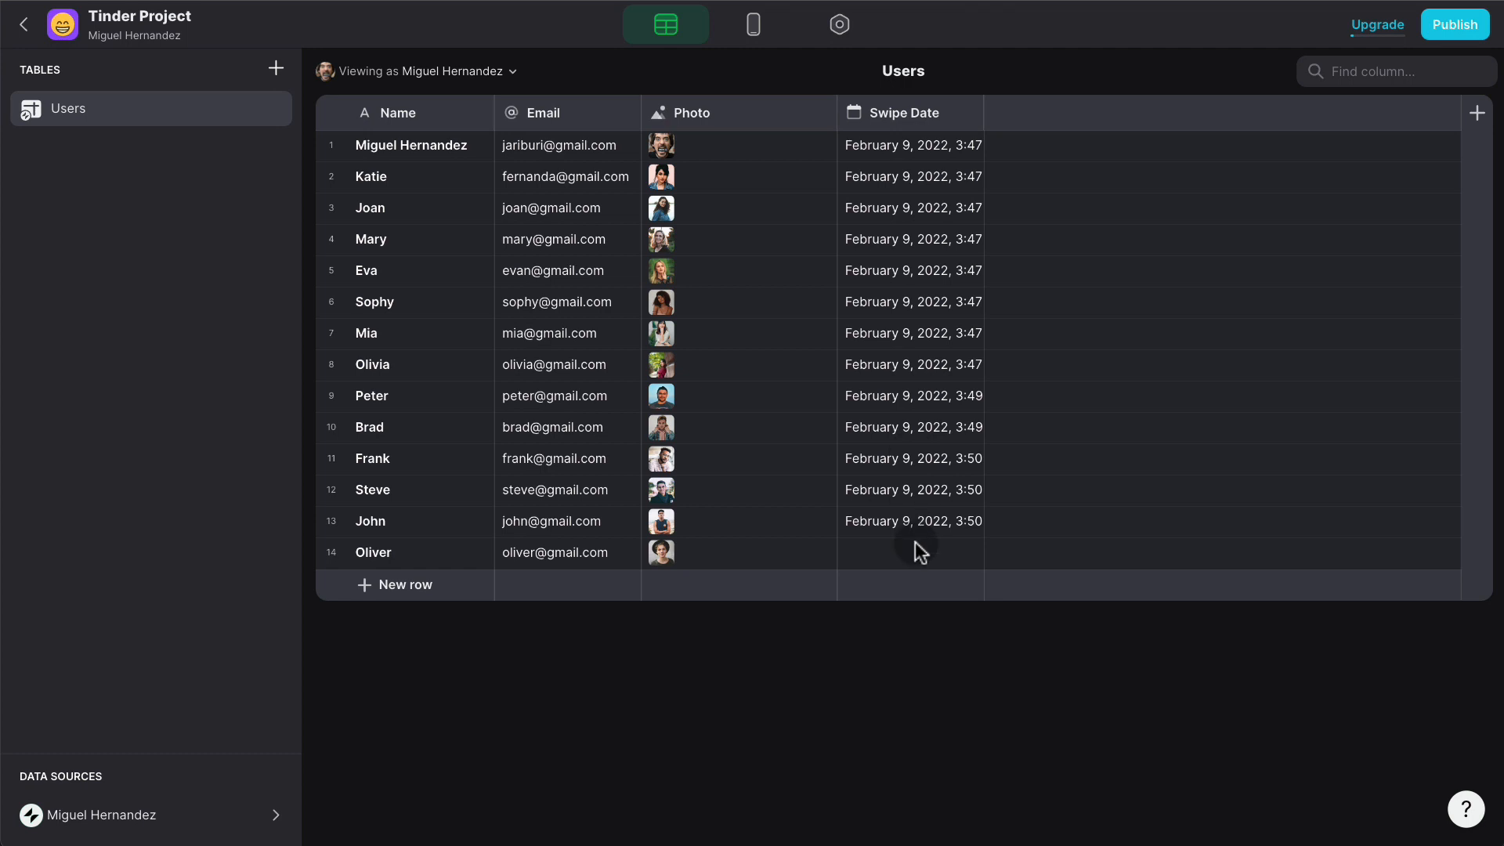
pyautogui.click(747, 33)
pyautogui.moveTo(750, 355); pyautogui.dragTo(889, 364)
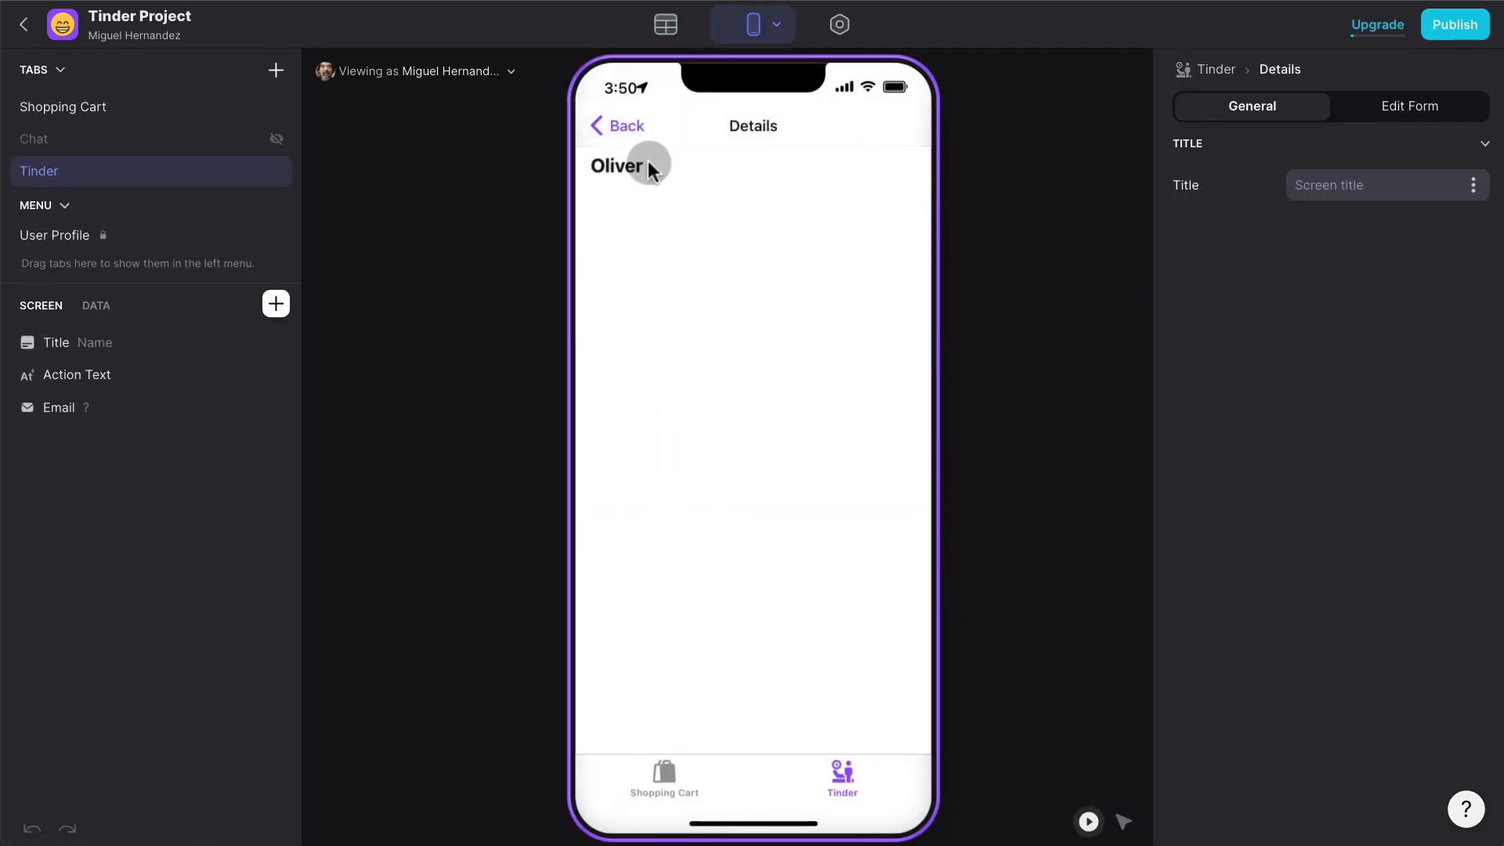
pyautogui.click(618, 125)
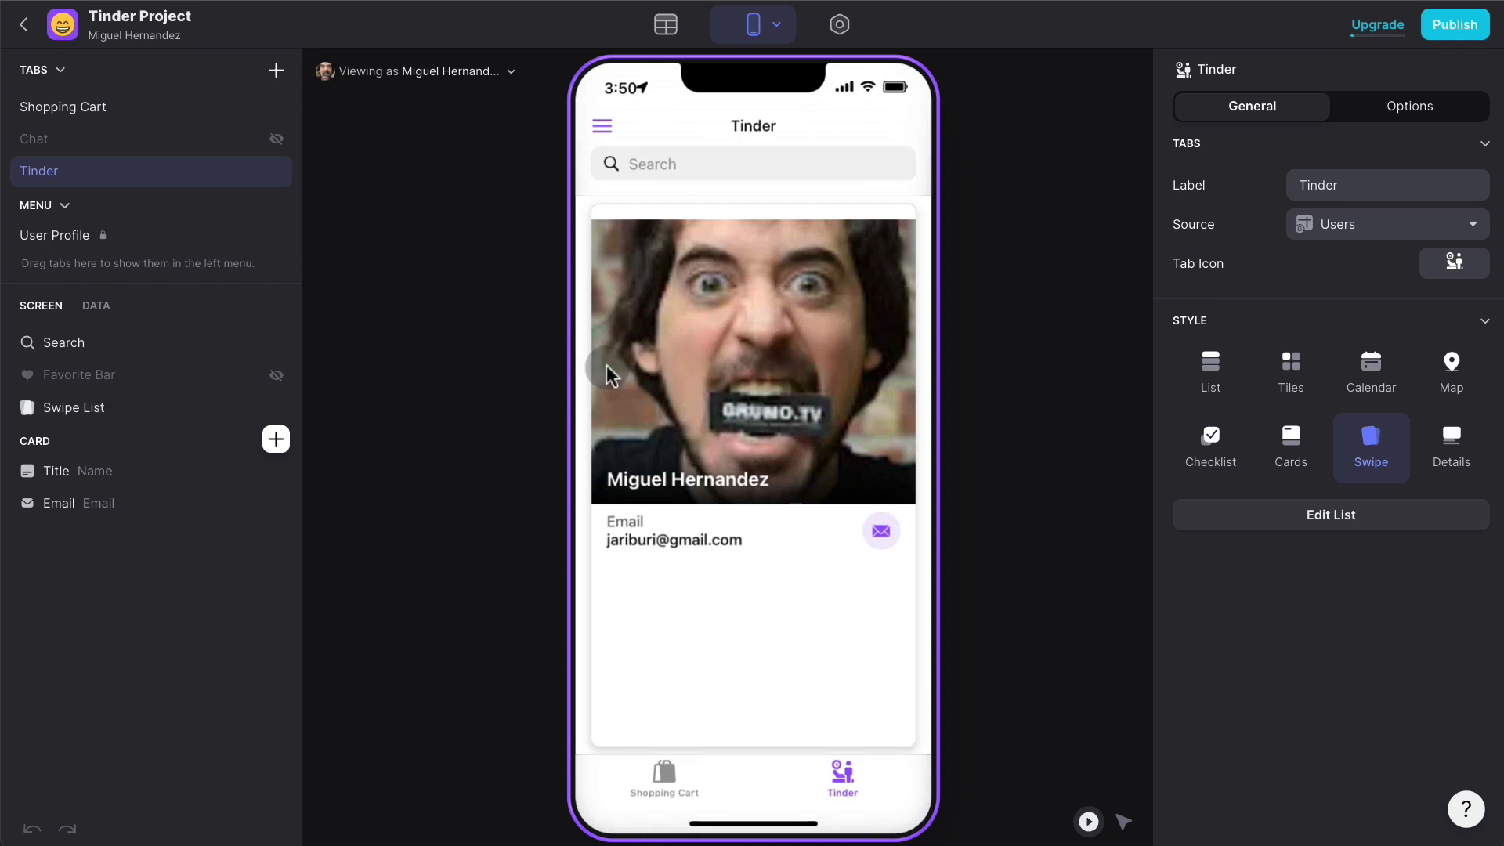
pyautogui.click(129, 408)
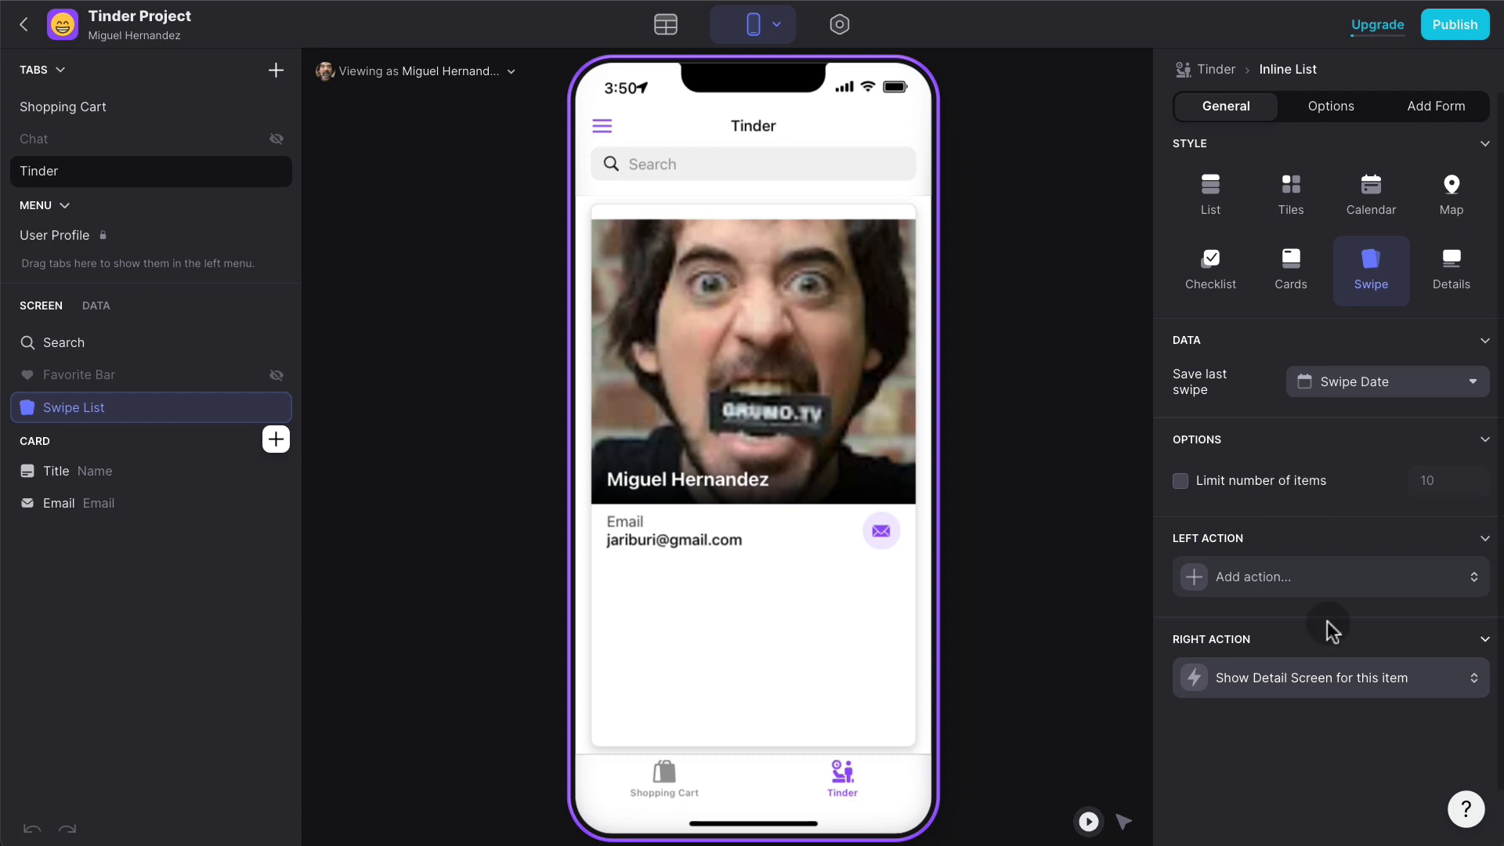
# - Set the swipe list's right-swipe action to None
pyautogui.click(1336, 678)
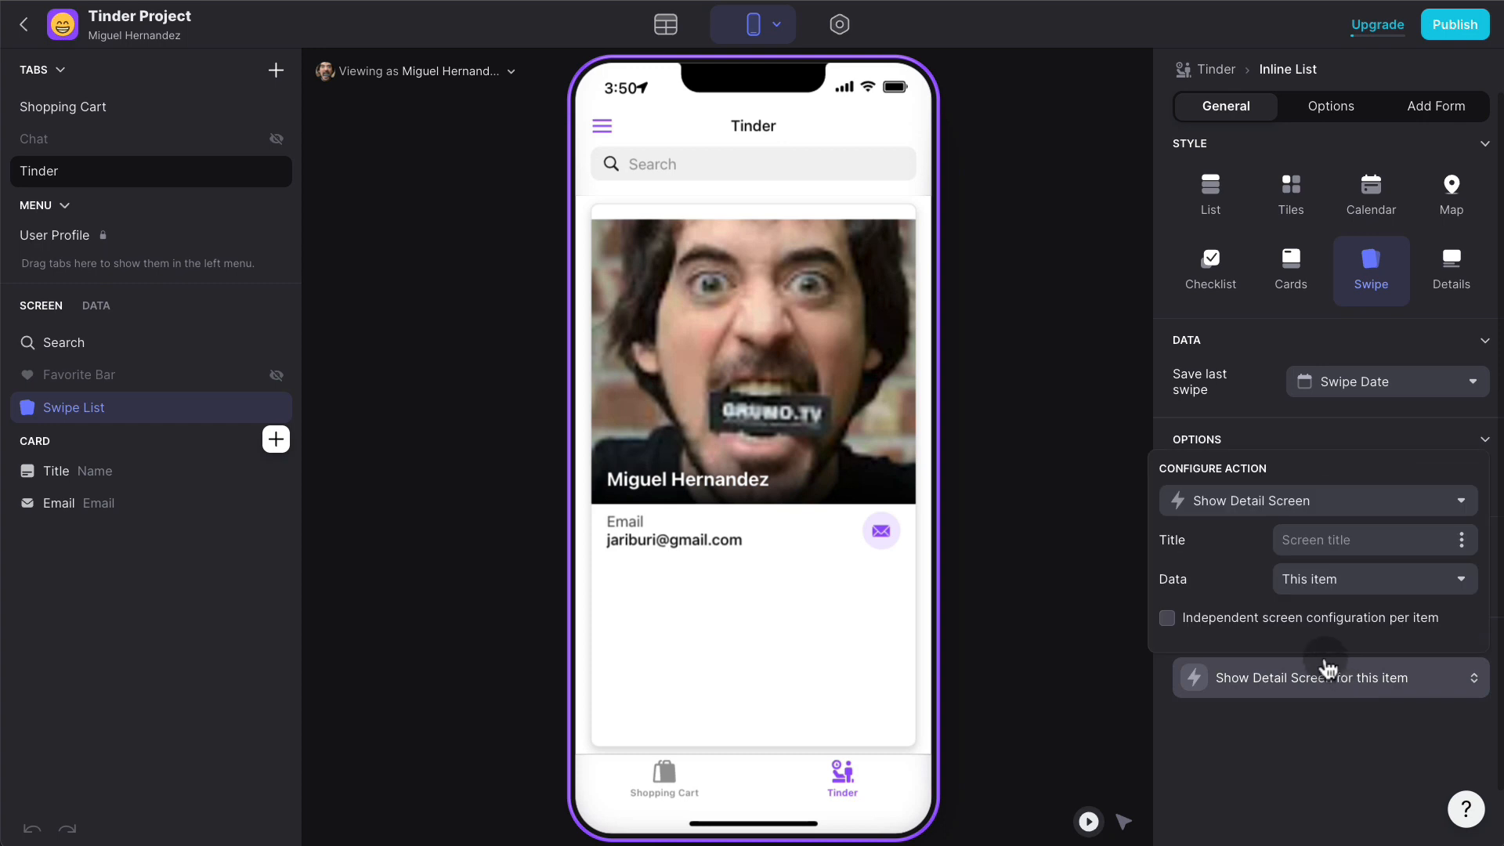
pyautogui.click(1293, 517)
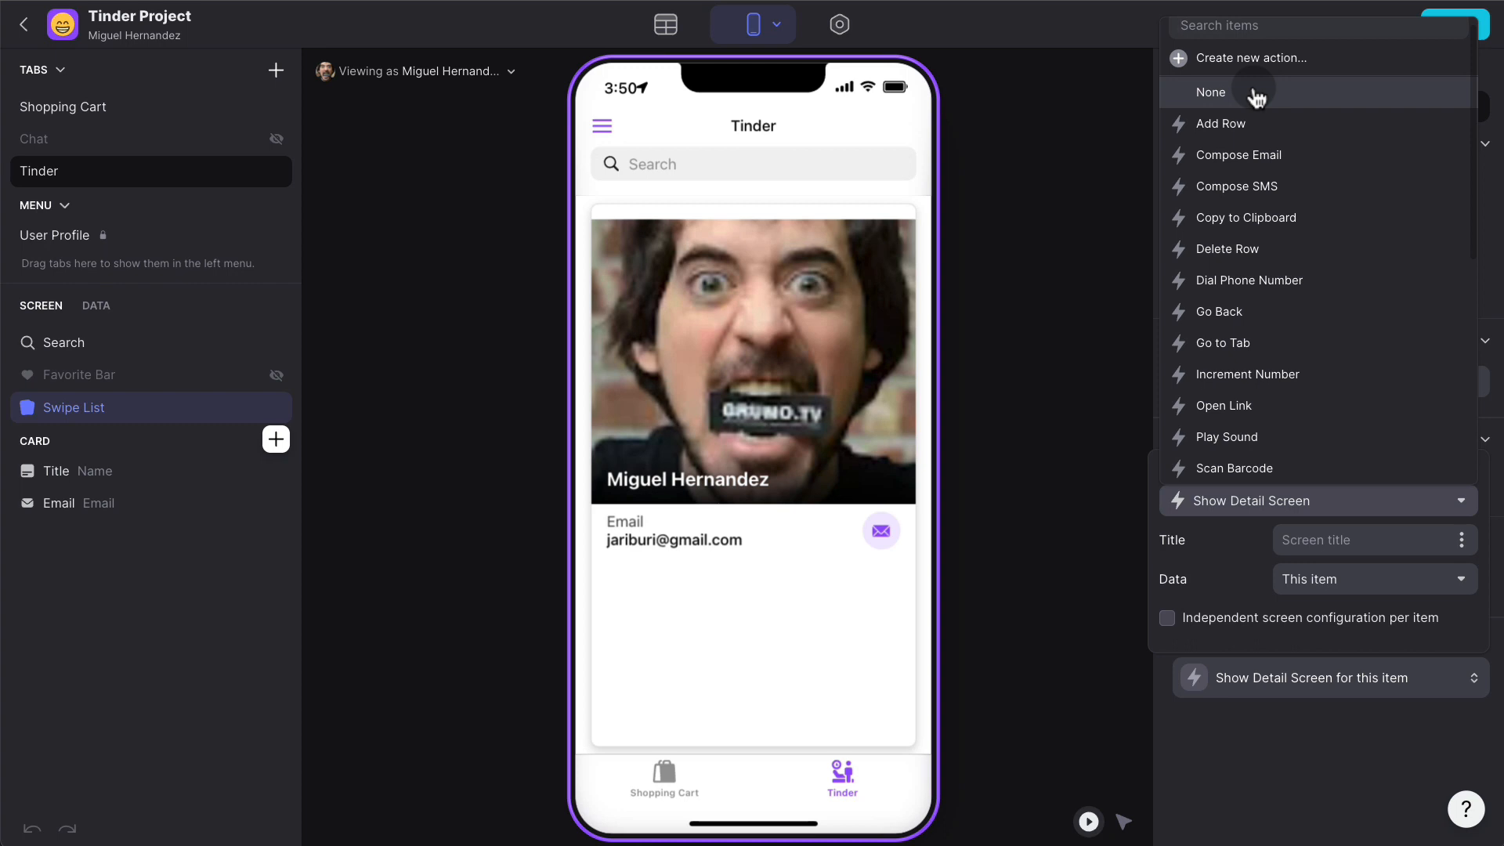
pyautogui.click(1253, 92)
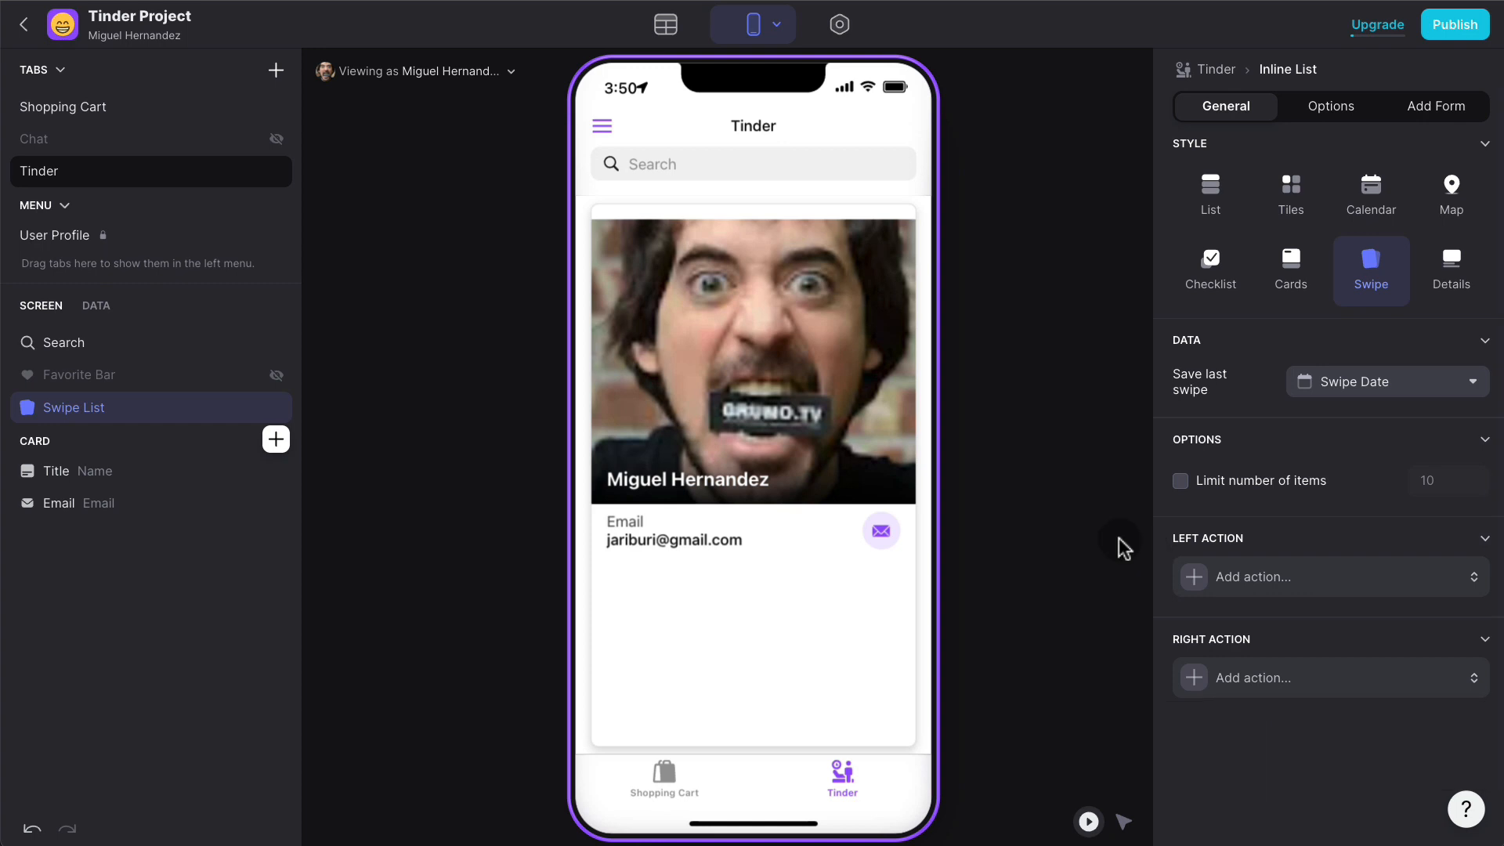
pyautogui.click(1082, 426)
# - Swipe profile cards left and right to record fresh Swipe Date timestamps, then view Users
pyautogui.moveTo(810, 379); pyautogui.dragTo(689, 348)
pyautogui.moveTo(740, 357); pyautogui.dragTo(674, 362)
pyautogui.moveTo(792, 359); pyautogui.dragTo(587, 376)
pyautogui.moveTo(815, 382); pyautogui.dragTo(974, 392)
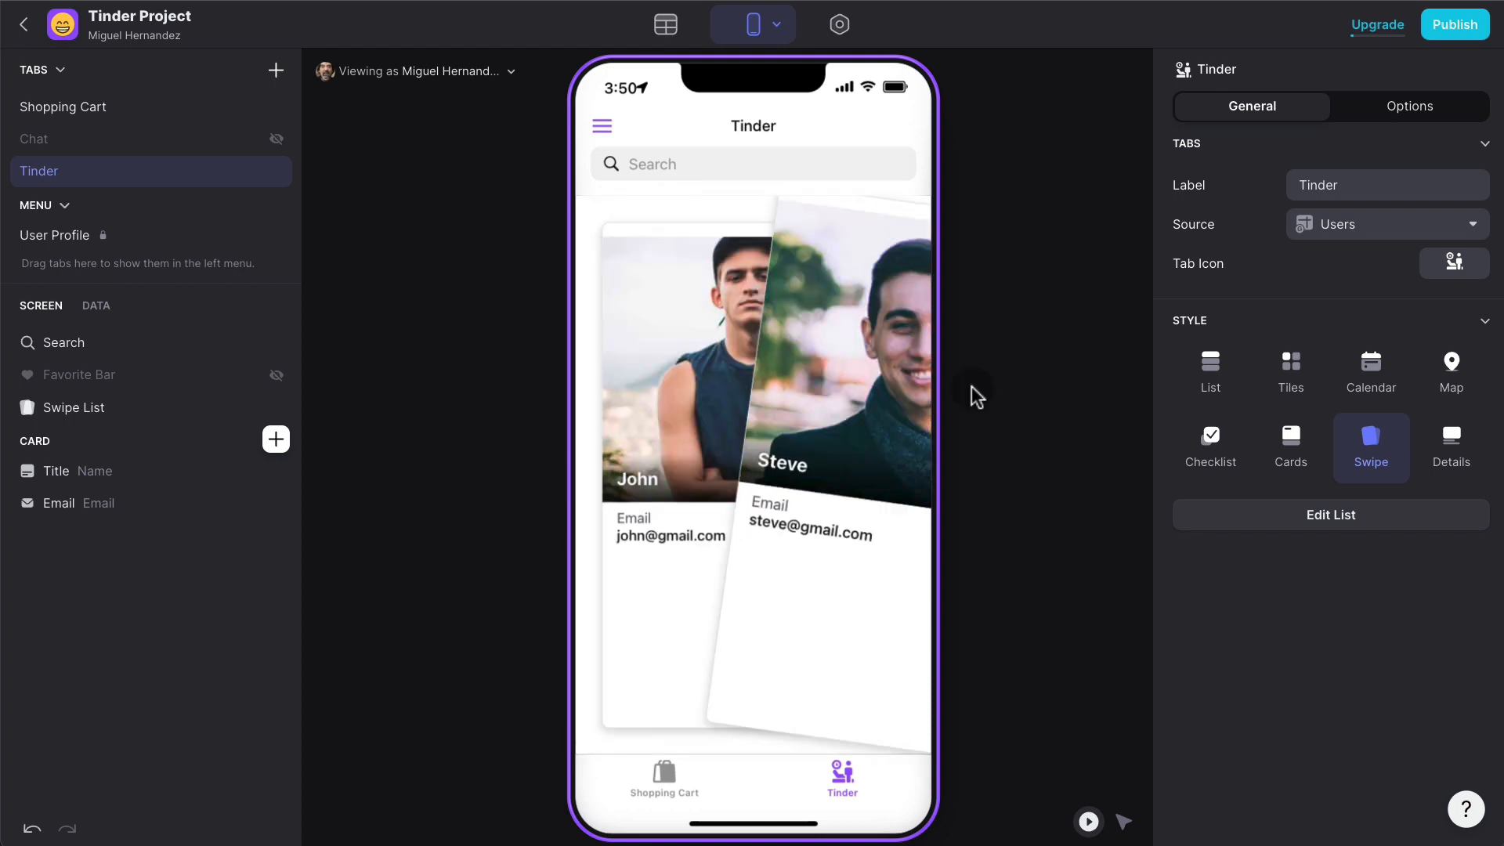
pyautogui.moveTo(782, 392); pyautogui.dragTo(995, 376)
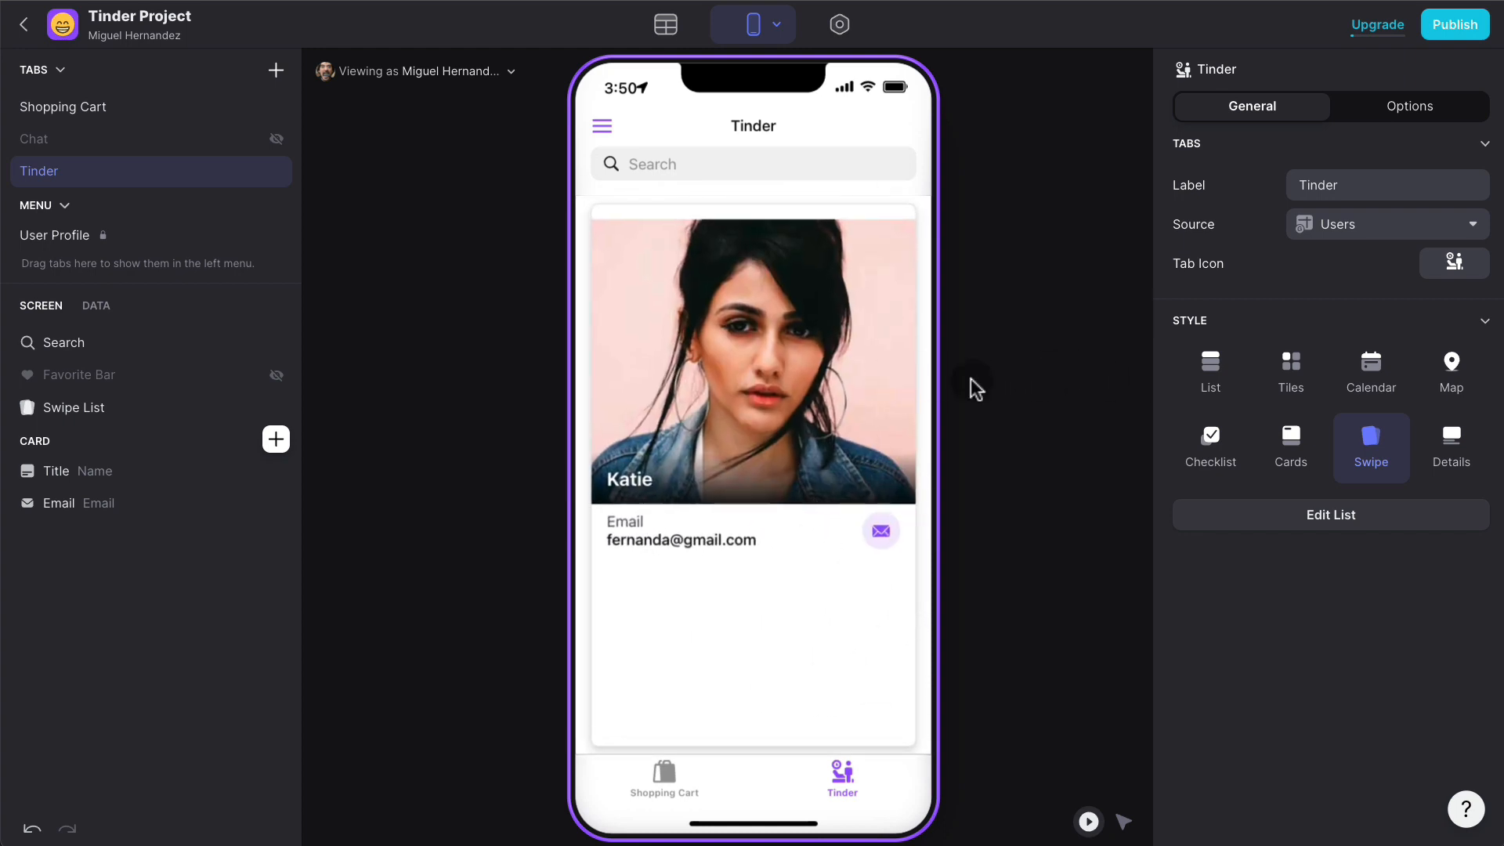
pyautogui.moveTo(765, 386); pyautogui.dragTo(939, 377)
pyautogui.moveTo(845, 381); pyautogui.dragTo(540, 382)
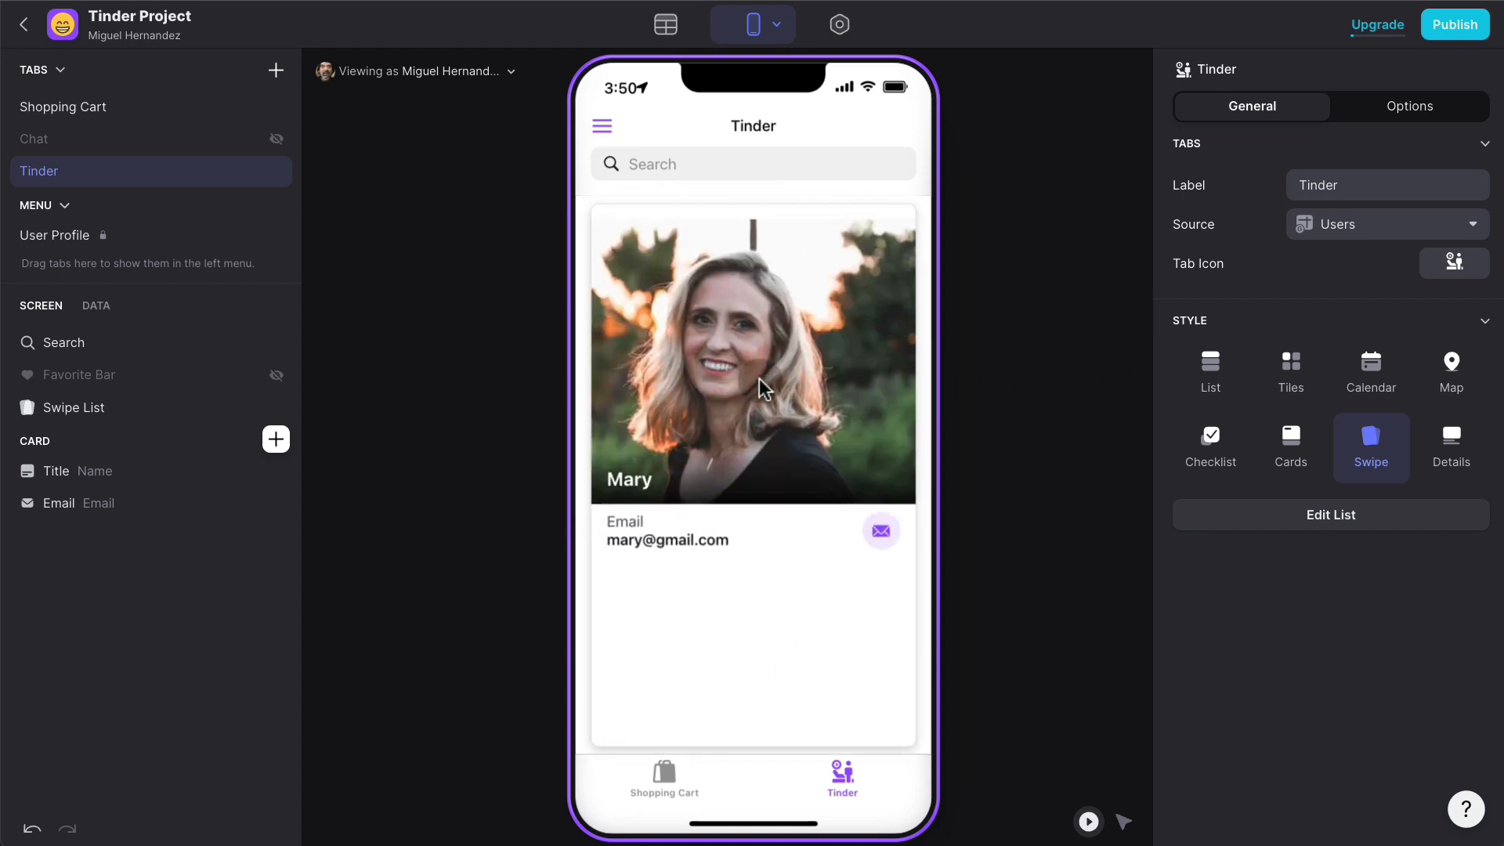
pyautogui.moveTo(775, 380); pyautogui.dragTo(691, 369)
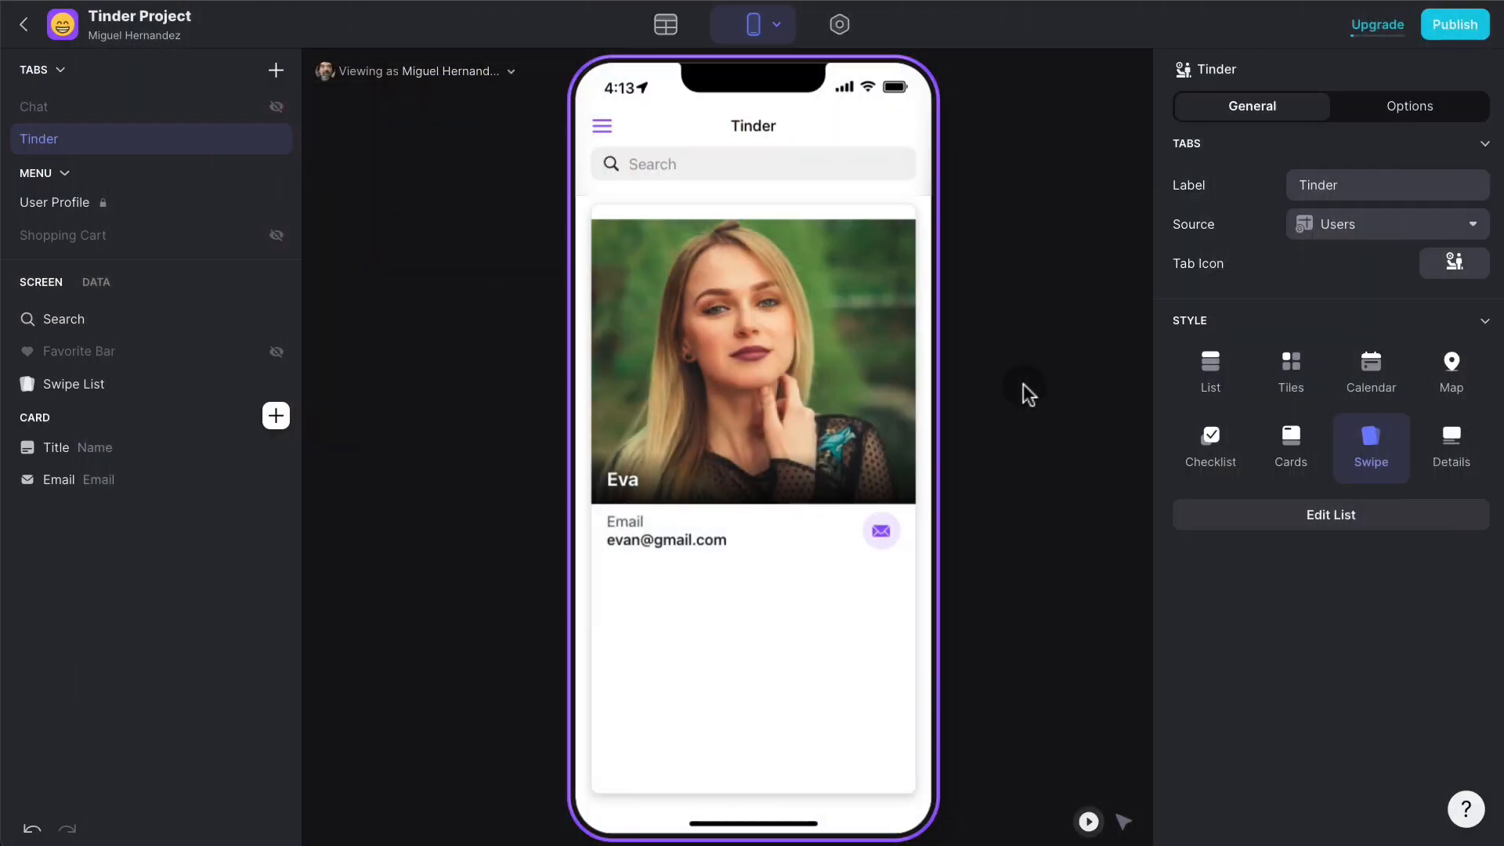
pyautogui.moveTo(728, 348); pyautogui.dragTo(602, 345)
pyautogui.moveTo(769, 334); pyautogui.dragTo(601, 318)
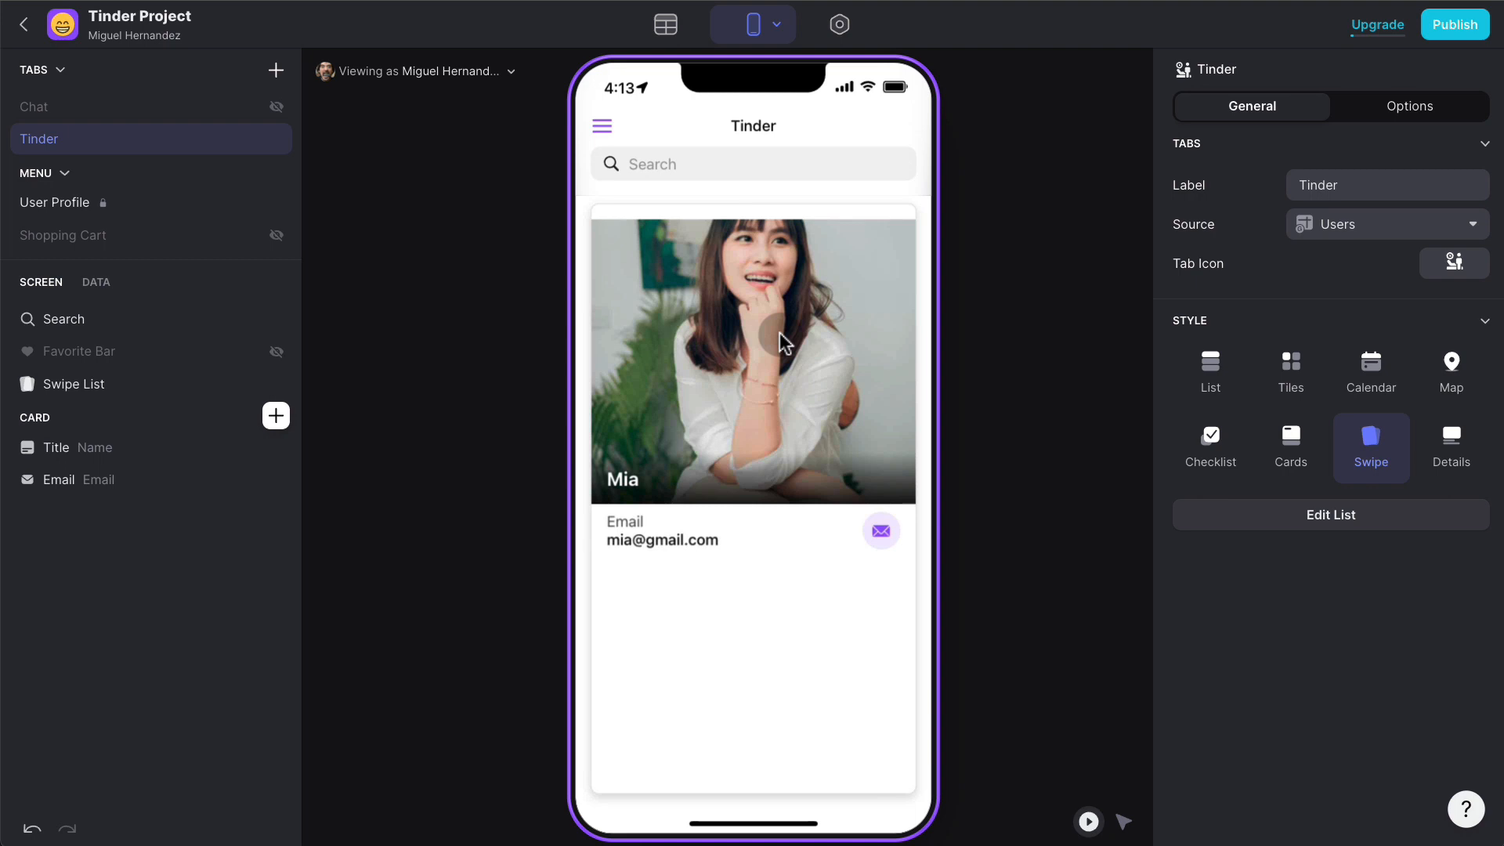
pyautogui.moveTo(838, 322); pyautogui.dragTo(619, 315)
pyautogui.moveTo(840, 320); pyautogui.dragTo(618, 317)
pyautogui.moveTo(838, 315); pyautogui.dragTo(900, 322)
pyautogui.moveTo(675, 323); pyautogui.dragTo(908, 323)
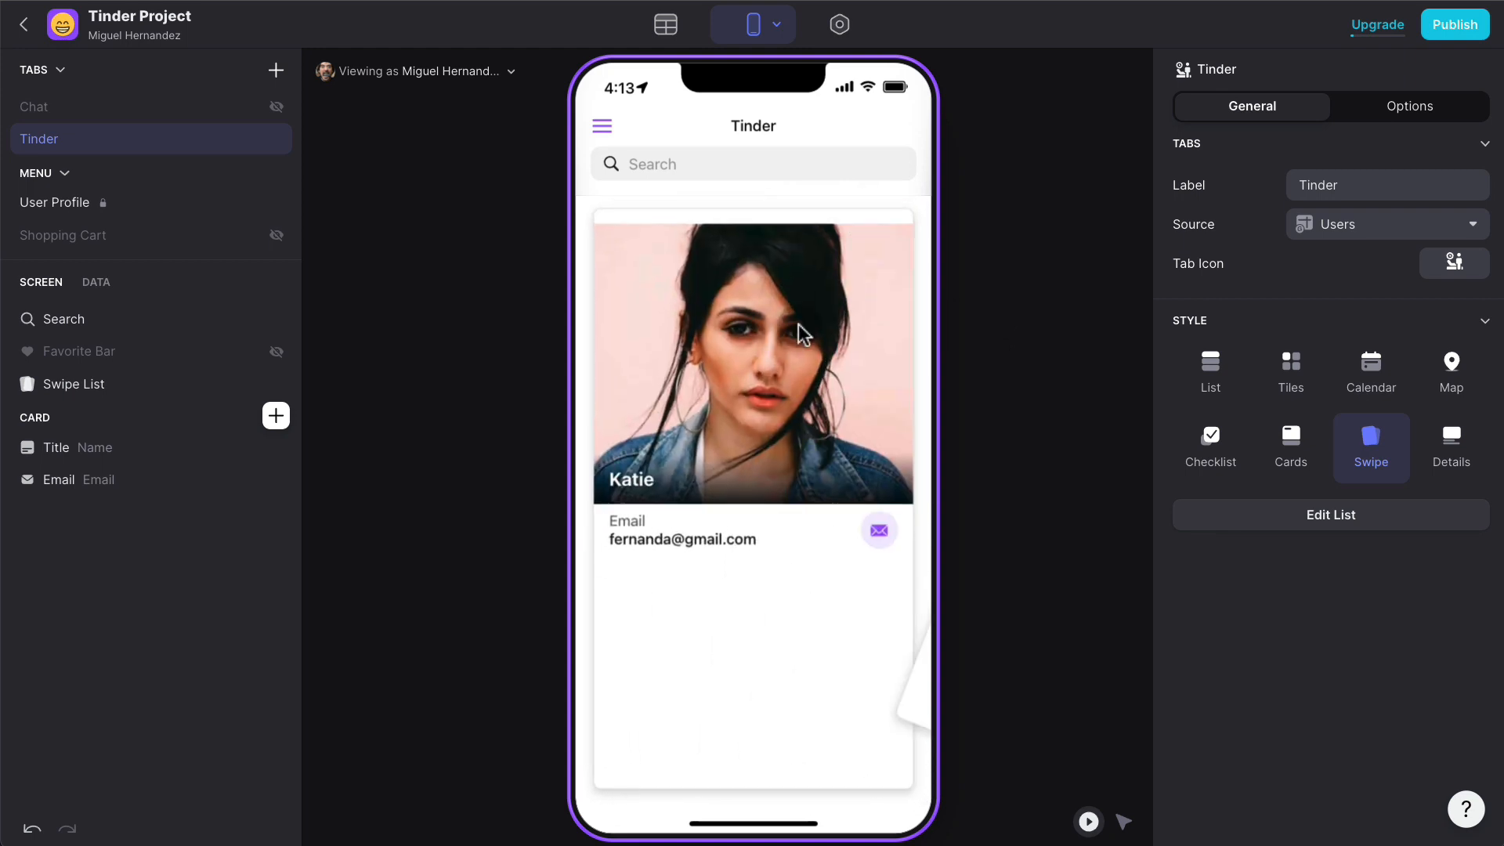
pyautogui.moveTo(797, 322); pyautogui.dragTo(928, 313)
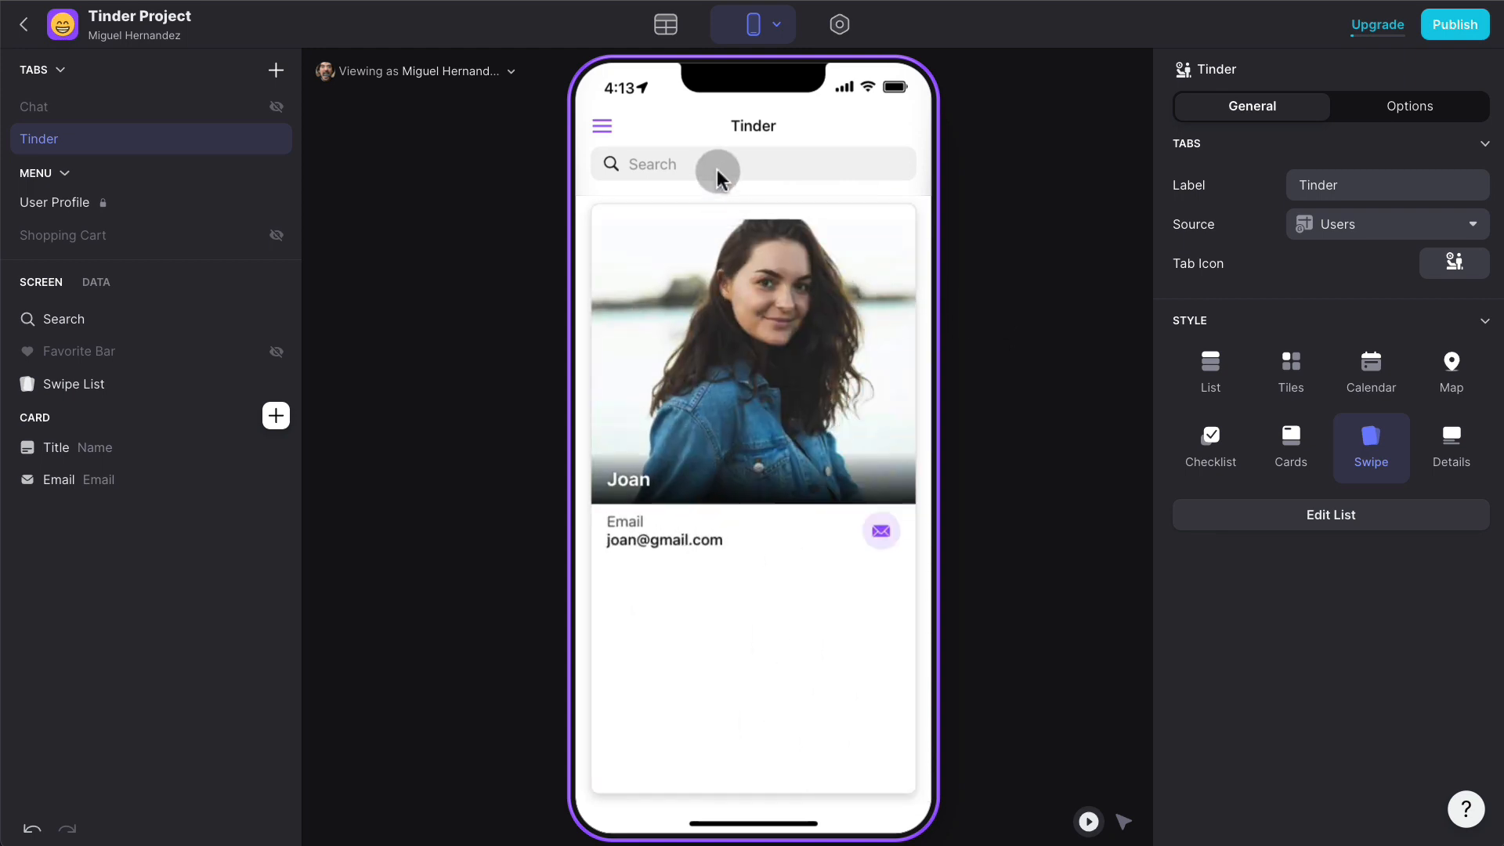
pyautogui.click(666, 33)
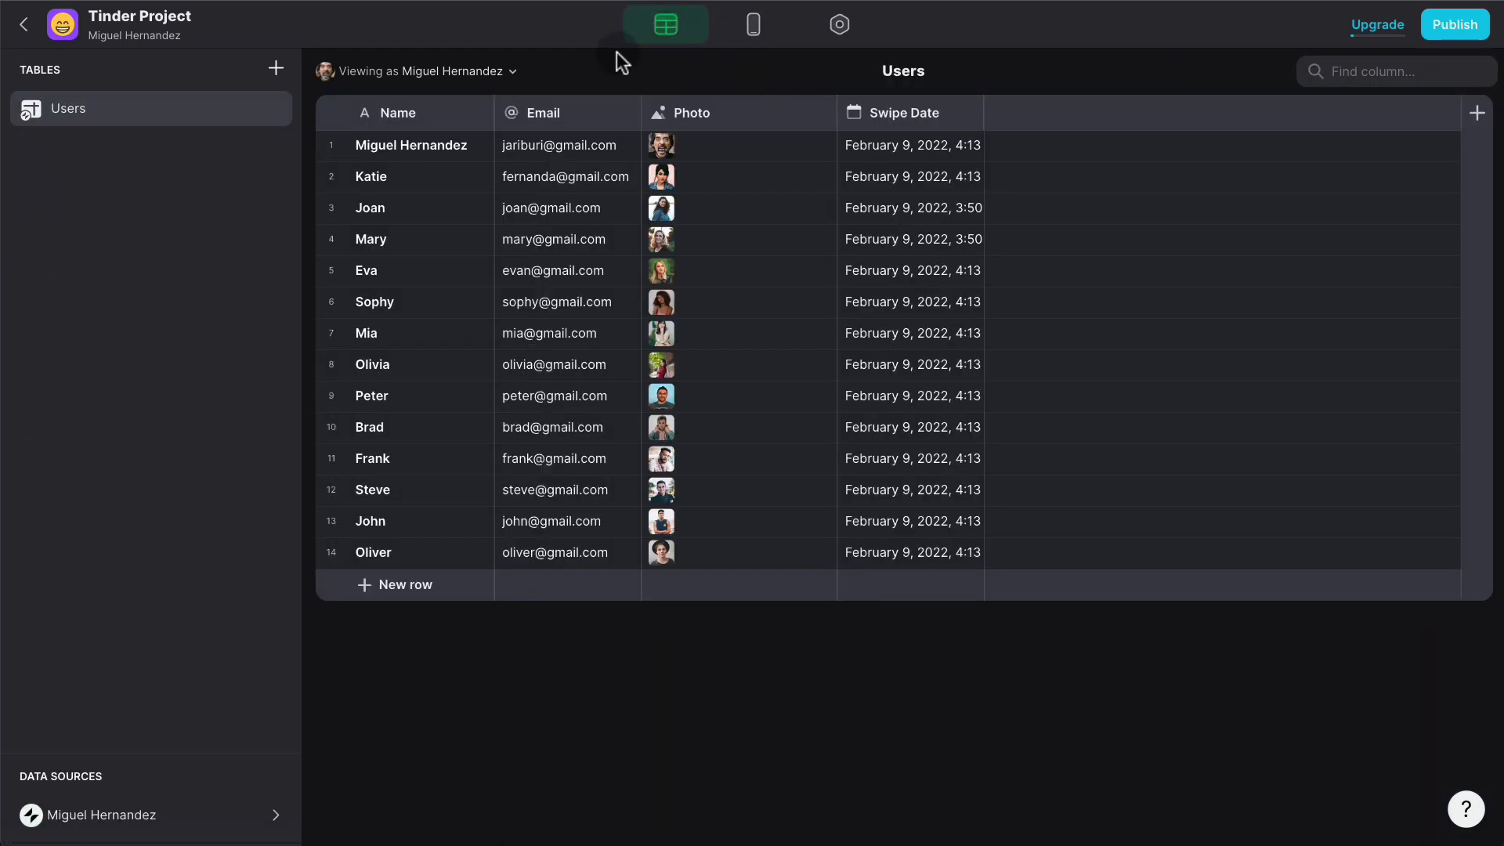
# - Add a text column named Gender to the Users table
pyautogui.click(1477, 117)
pyautogui.write('Gender')
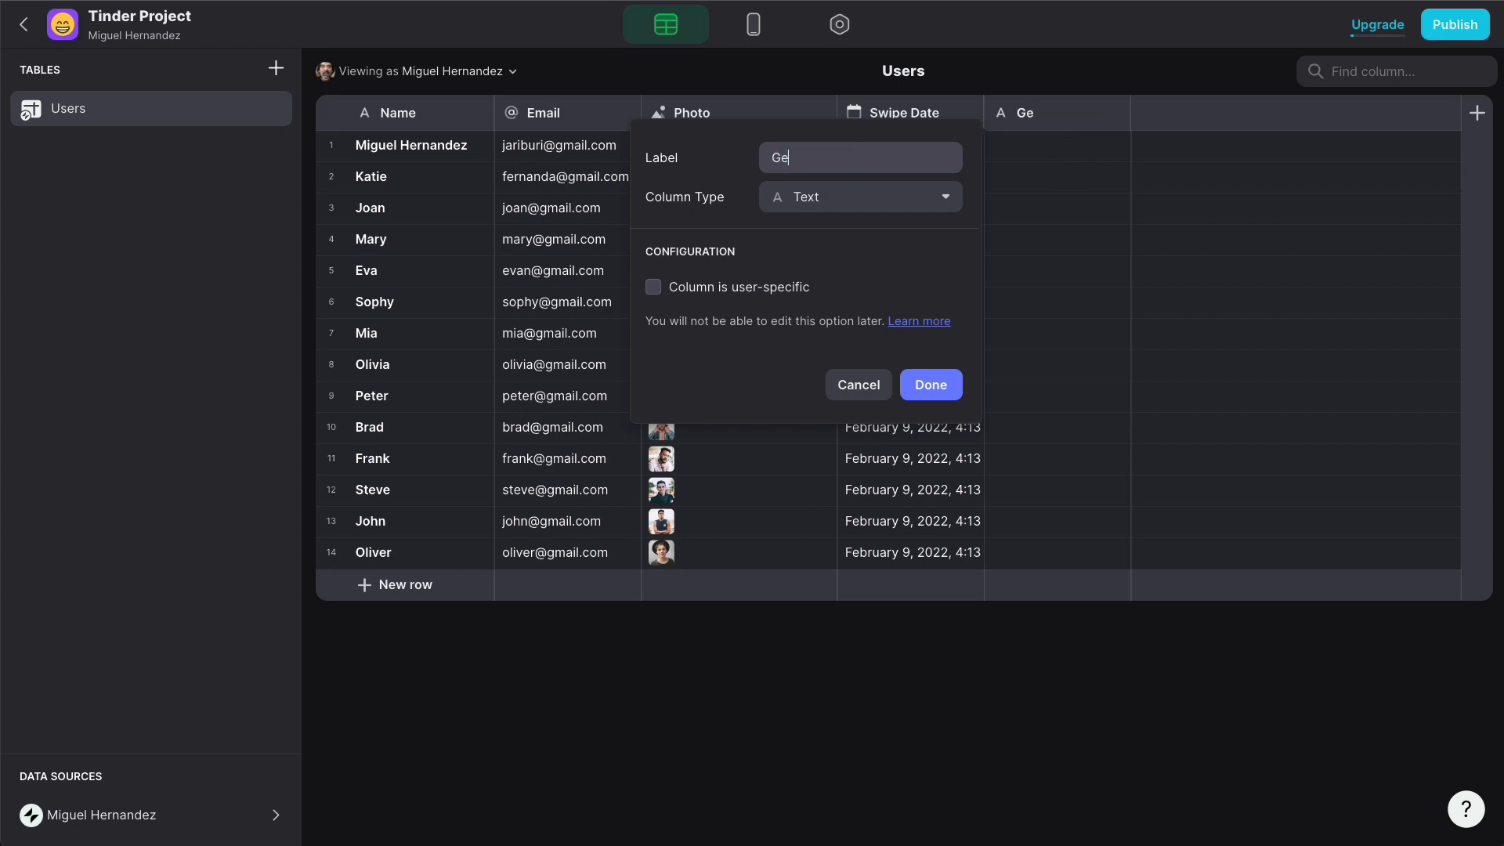
pyautogui.click(873, 169)
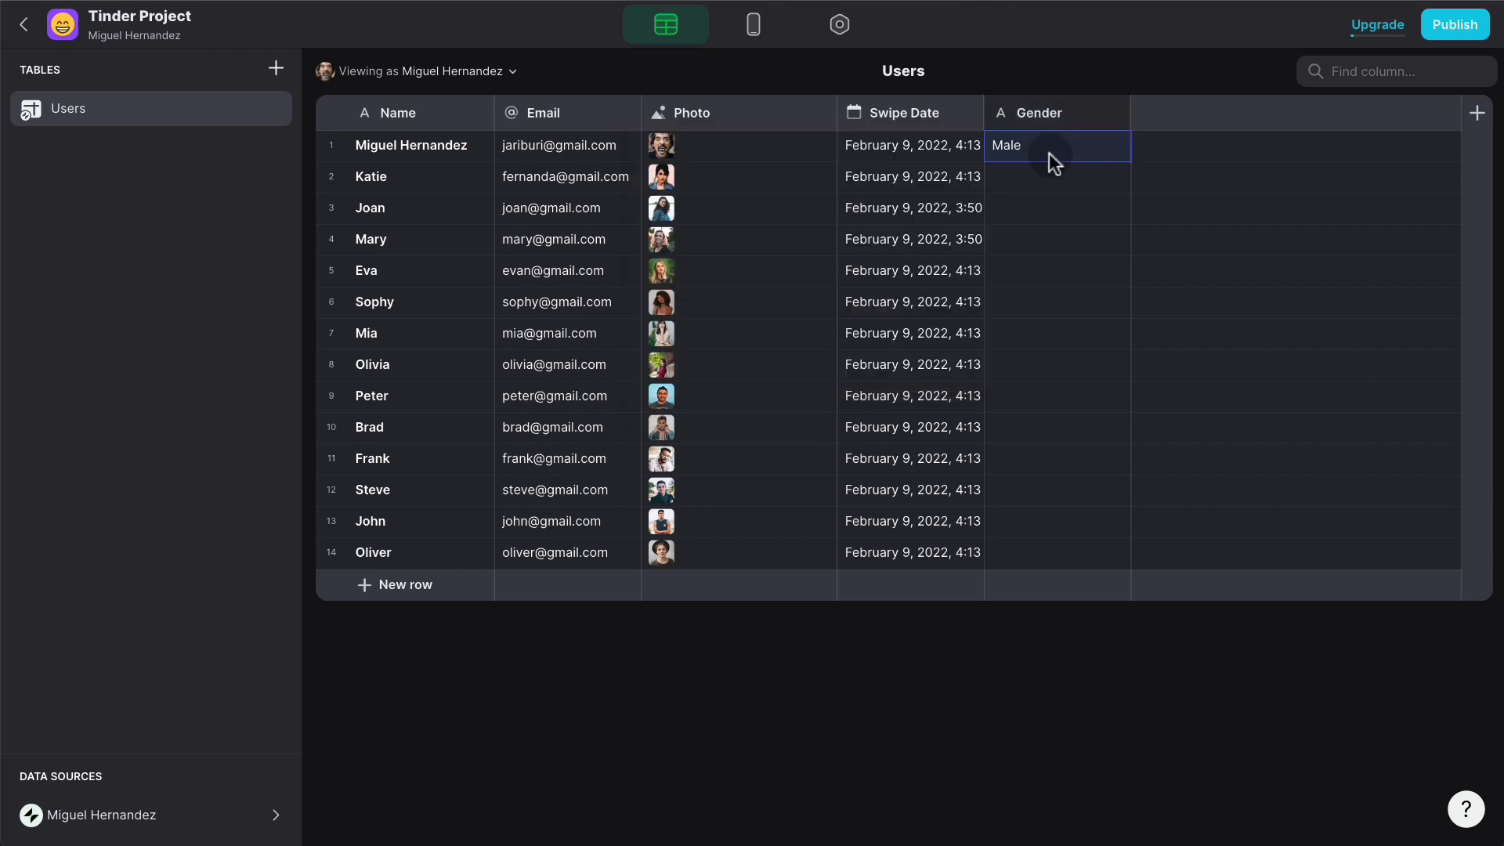
# - Fill the Gender cells of rows 9–14 with Male
pyautogui.click(1016, 390)
pyautogui.write('Male')
pyautogui.click(1022, 427)
pyautogui.write('Male')
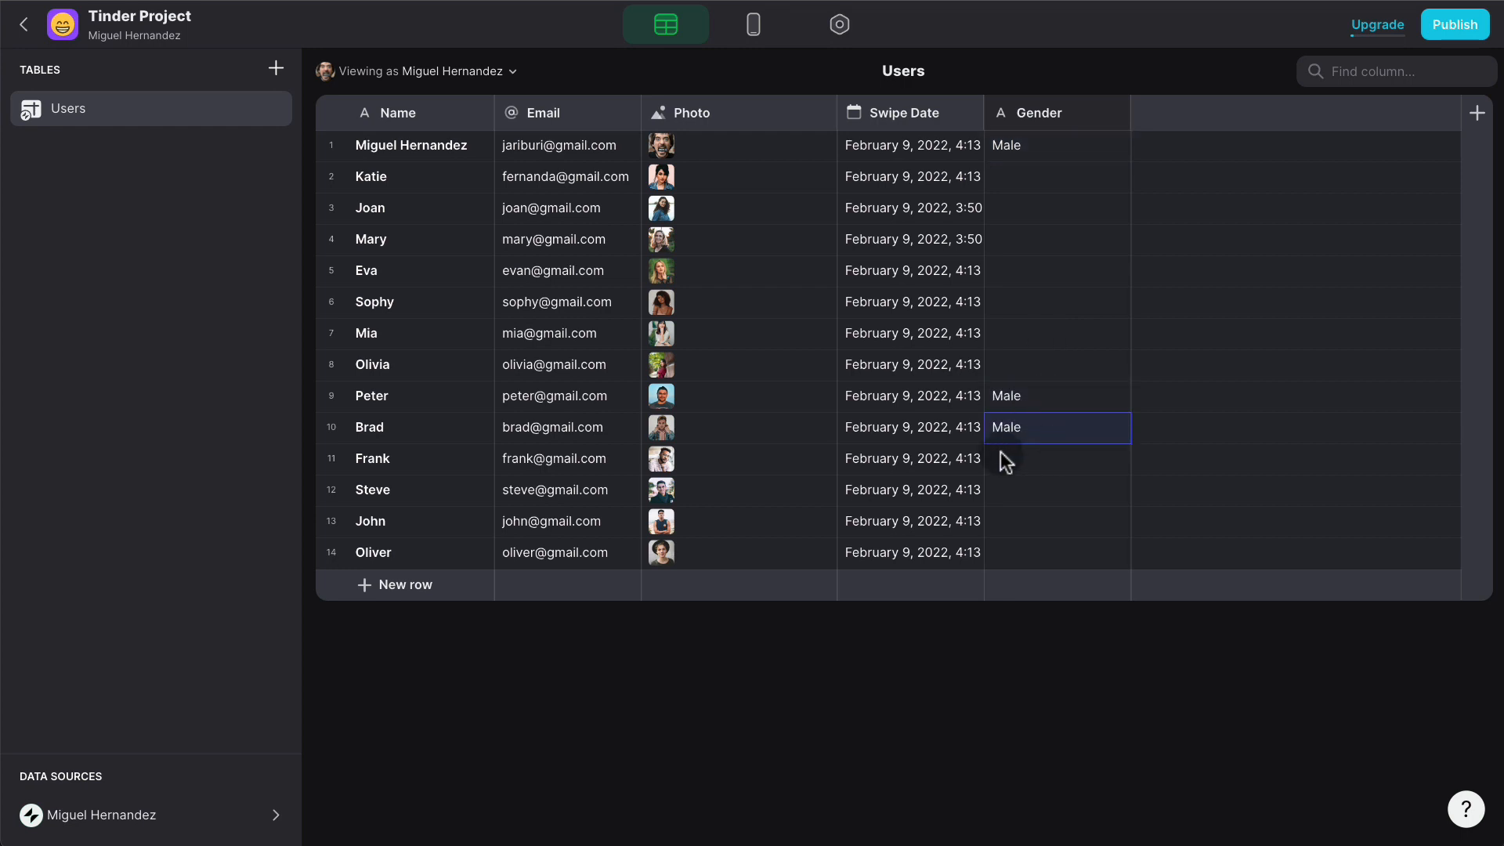
pyautogui.click(1002, 458)
pyautogui.write('Male')
pyautogui.click(1041, 491)
pyautogui.write('Male')
pyautogui.click(1031, 520)
pyautogui.write('Male')
pyautogui.click(1041, 551)
pyautogui.write('Male')
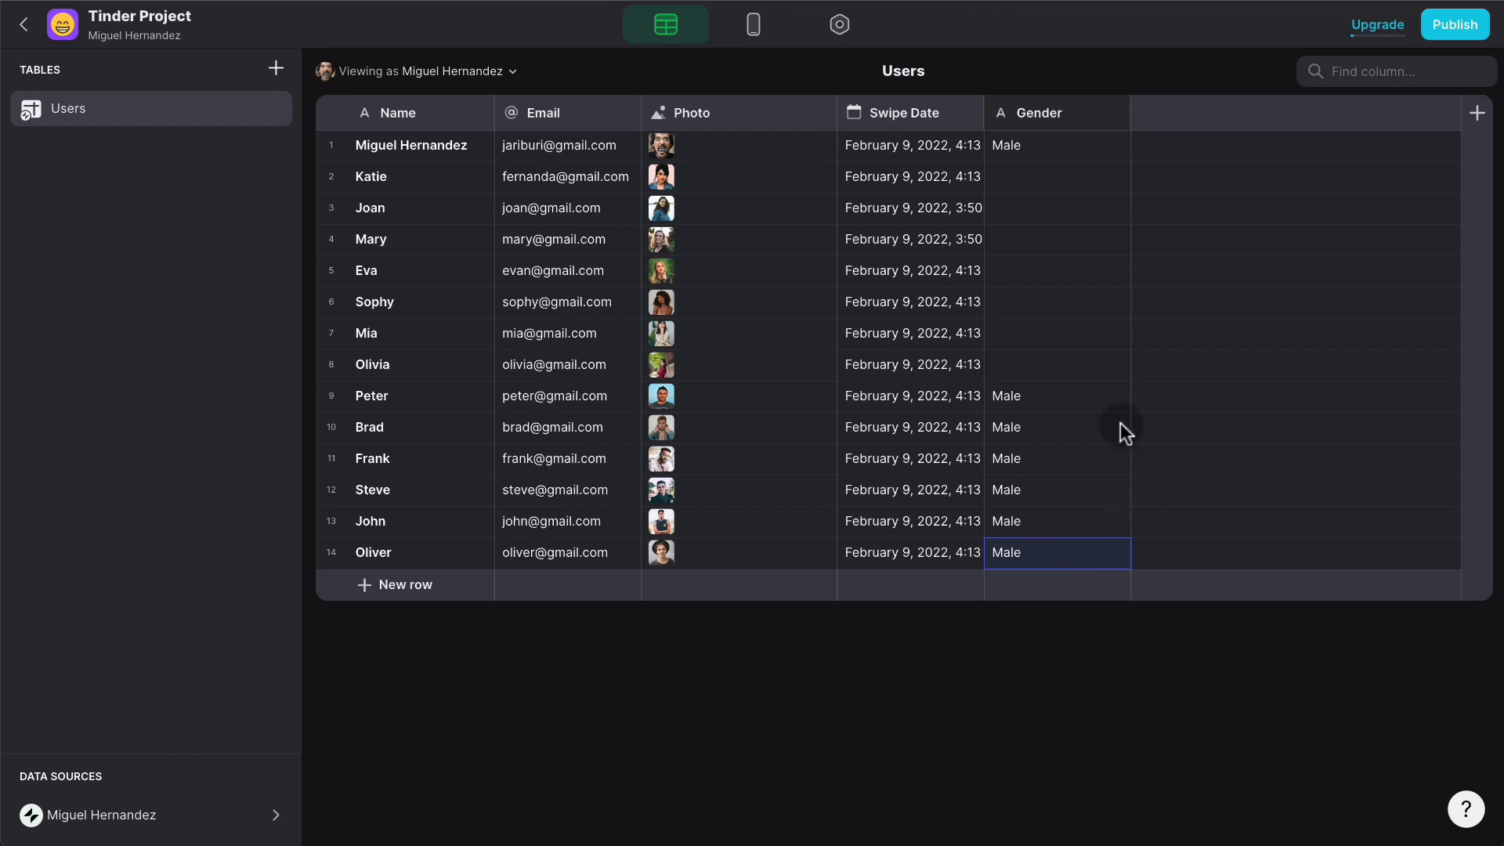
# - Enter Female in the Gender cells of rows 2–8
pyautogui.click(1035, 174)
pyautogui.write('Female')
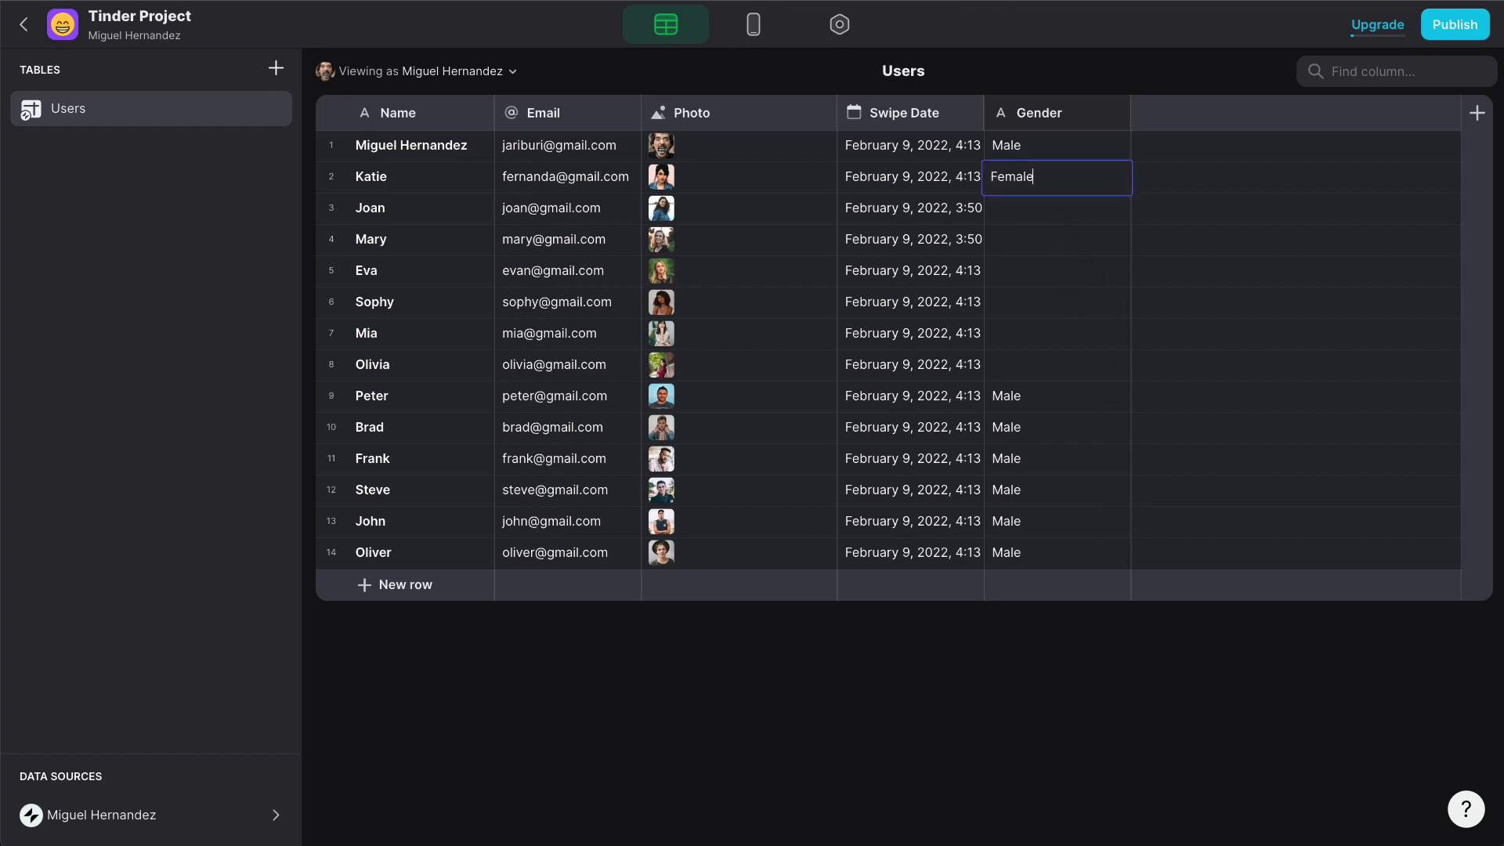
pyautogui.click(1037, 200)
pyautogui.click(1045, 185)
pyautogui.hotkey('ctrl', 'c')
pyautogui.click(1046, 211)
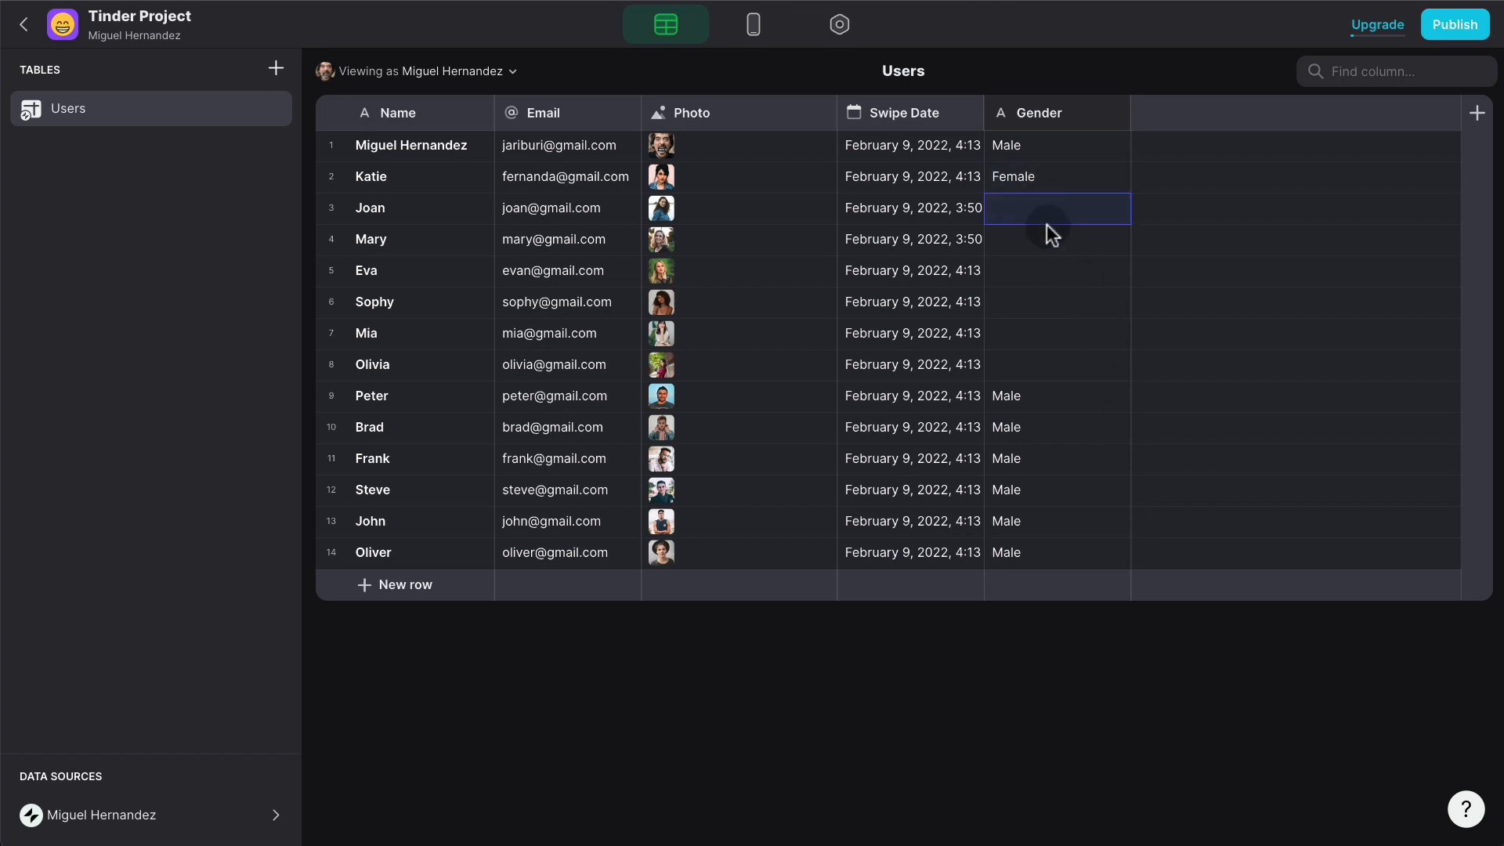
pyautogui.hotkey('ctrl', 'v')
pyautogui.click(1054, 245)
pyautogui.hotkey('ctrl', 'v')
pyautogui.click(1031, 282)
pyautogui.hotkey('ctrl', 'v')
pyautogui.click(1032, 310)
pyautogui.hotkey('ctrl', 'v')
pyautogui.click(1032, 341)
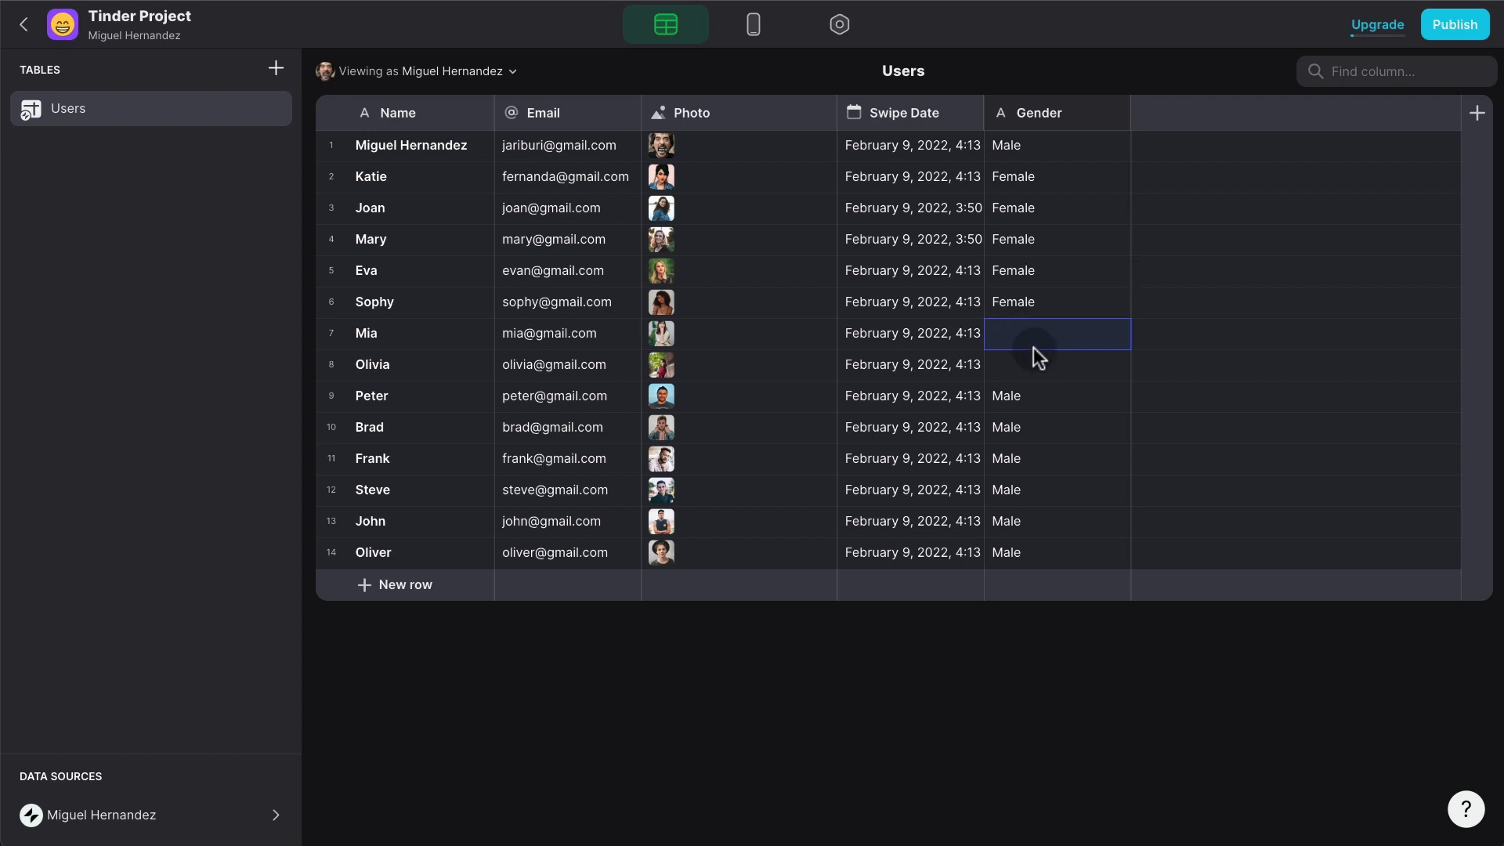
pyautogui.hotkey('ctrl', 'v')
pyautogui.click(1096, 368)
pyautogui.click(1085, 424)
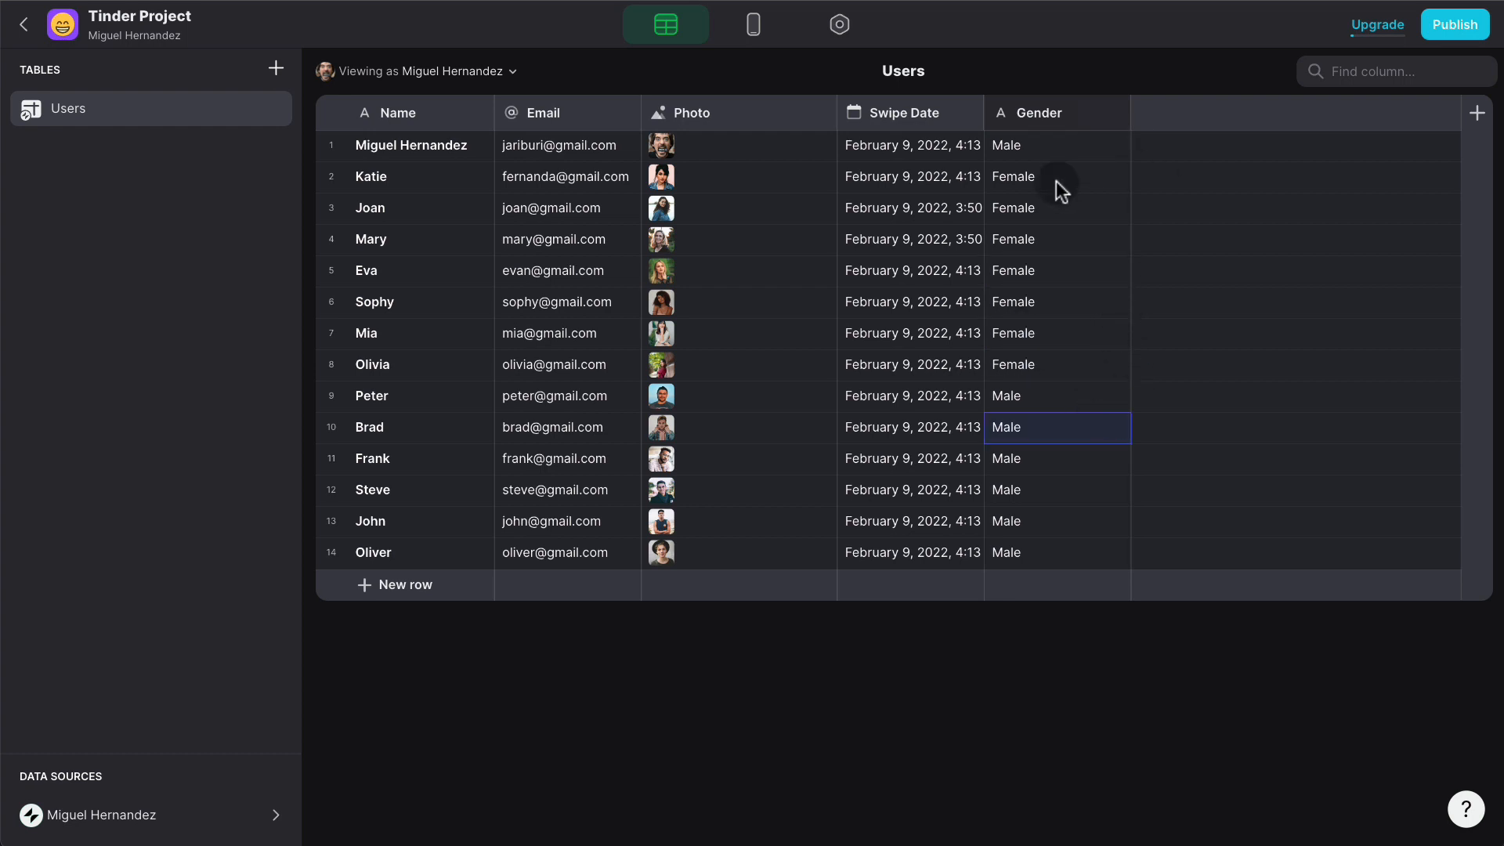
# - Add a Target Gender column to Users and set the first user's value to Female
pyautogui.click(1475, 113)
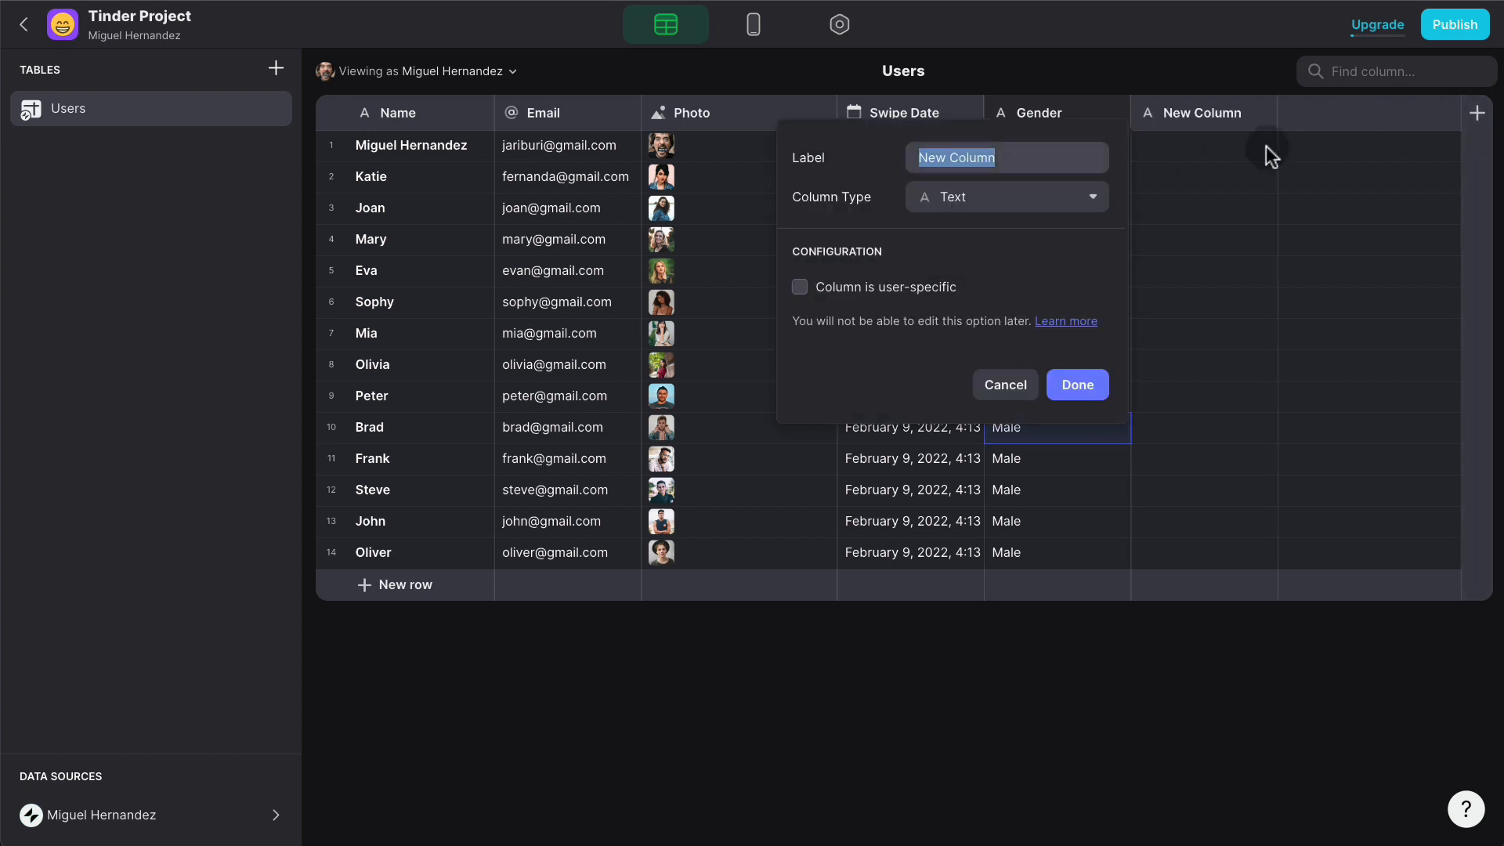
pyautogui.write('Target Gender')
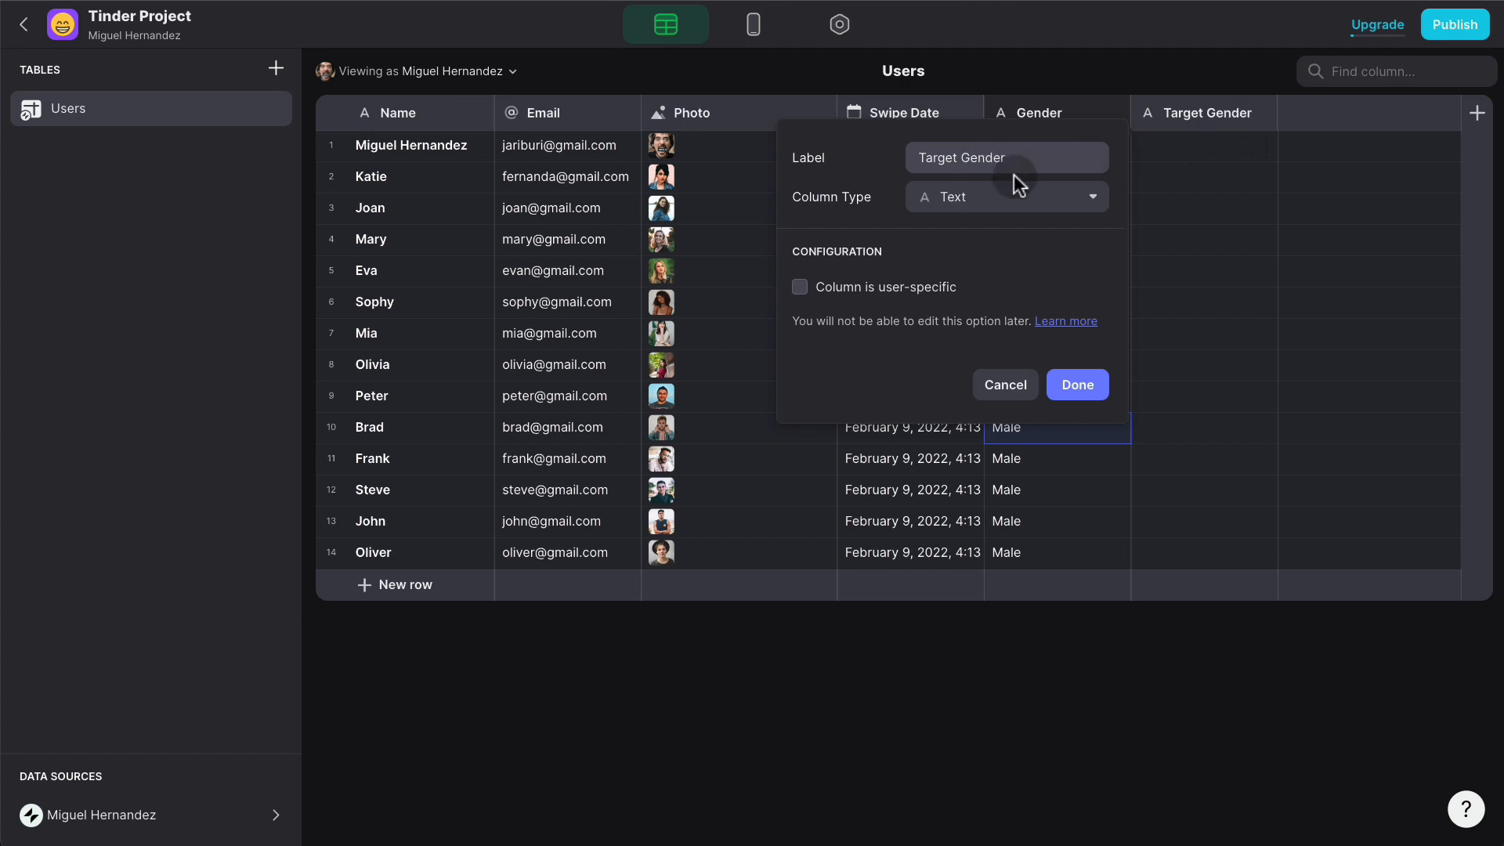
pyautogui.click(1101, 383)
pyautogui.click(1037, 177)
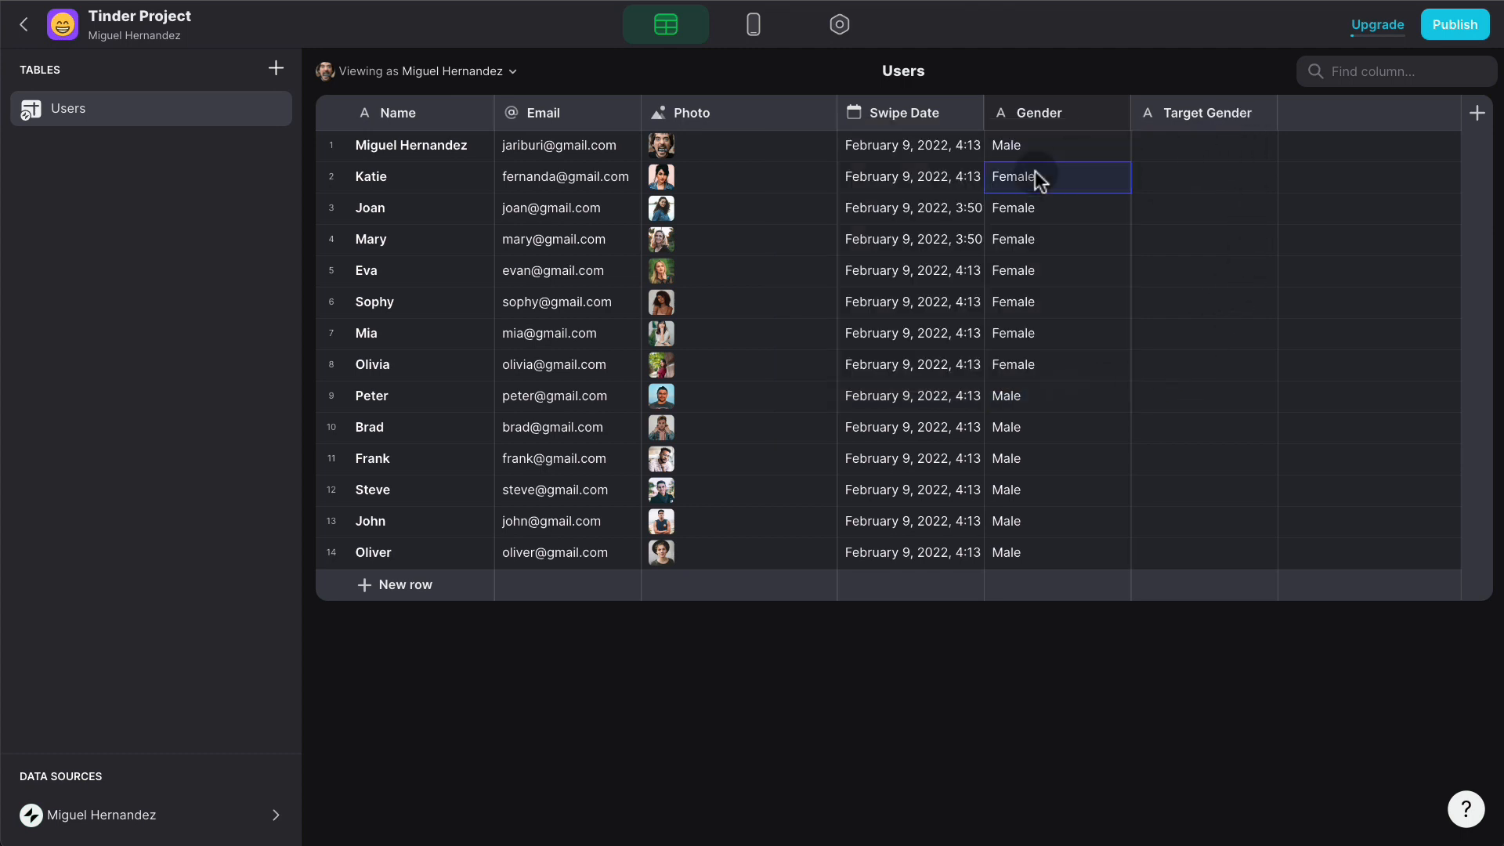
pyautogui.click(1199, 148)
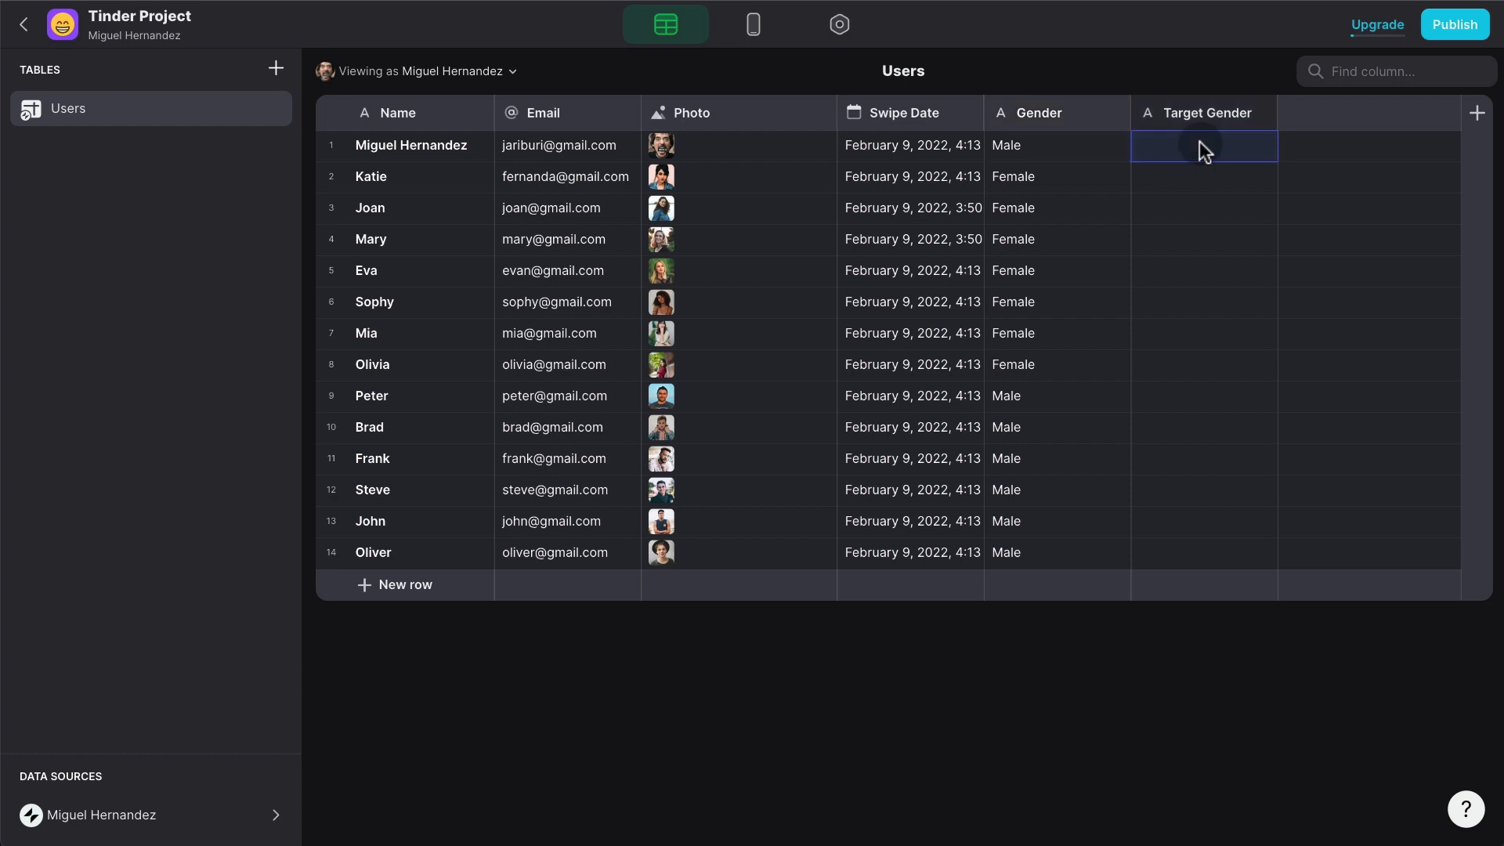
pyautogui.hotkey('ctrl', 'v')
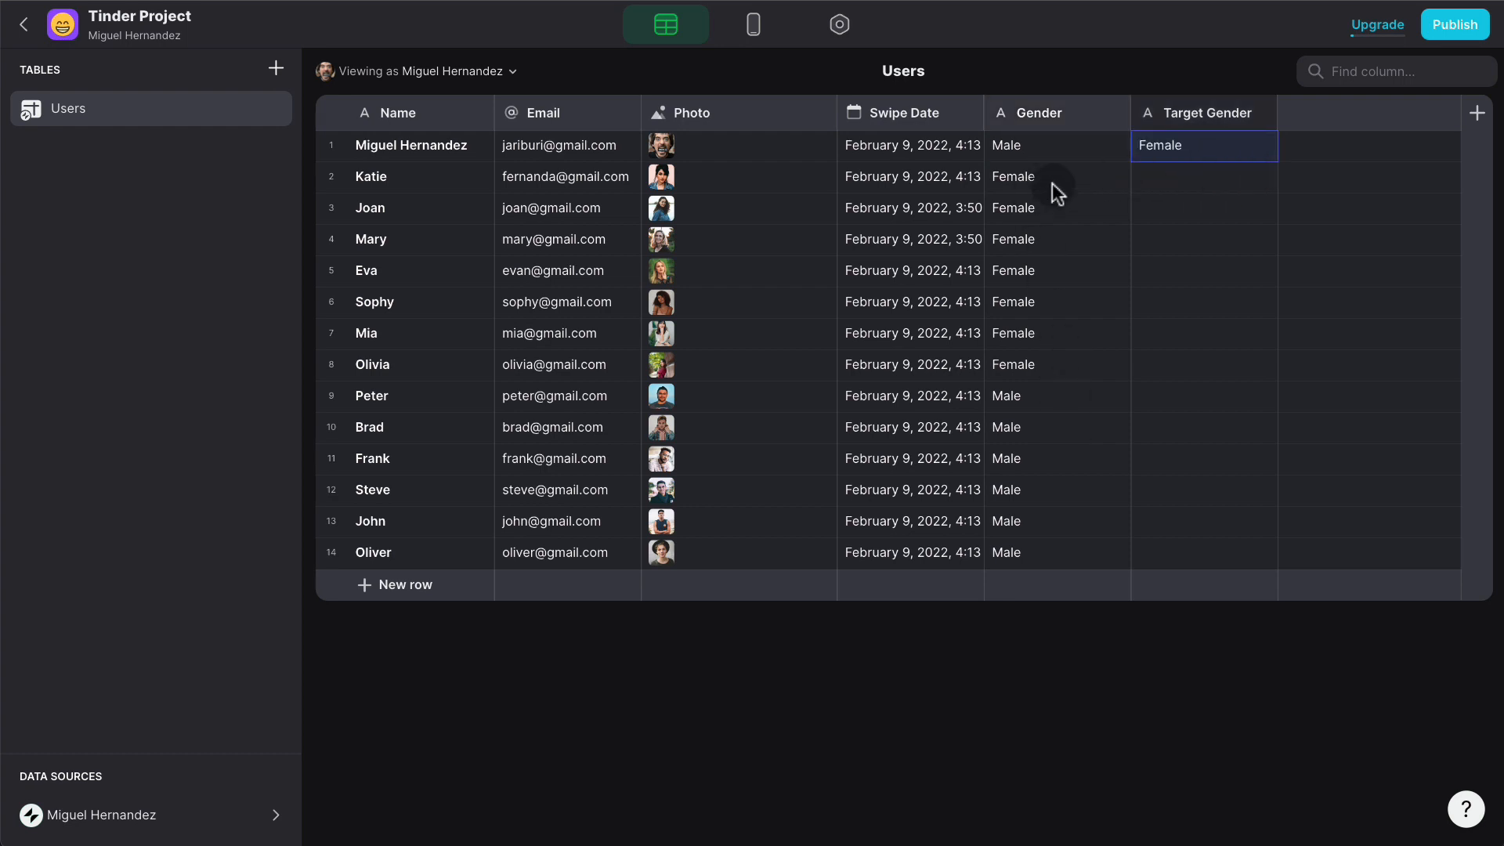
# - Paste Male as the Target Gender for the women in rows 2–8
pyautogui.click(1041, 387)
pyautogui.hotkey('ctrl', 'c')
pyautogui.click(1193, 182)
pyautogui.hotkey('ctrl', 'v')
pyautogui.click(1200, 213)
pyautogui.hotkey('ctrl', 'v')
pyautogui.click(1181, 246)
pyautogui.hotkey('ctrl', 'v')
pyautogui.click(1202, 274)
pyautogui.hotkey('ctrl', 'v')
pyautogui.click(1214, 305)
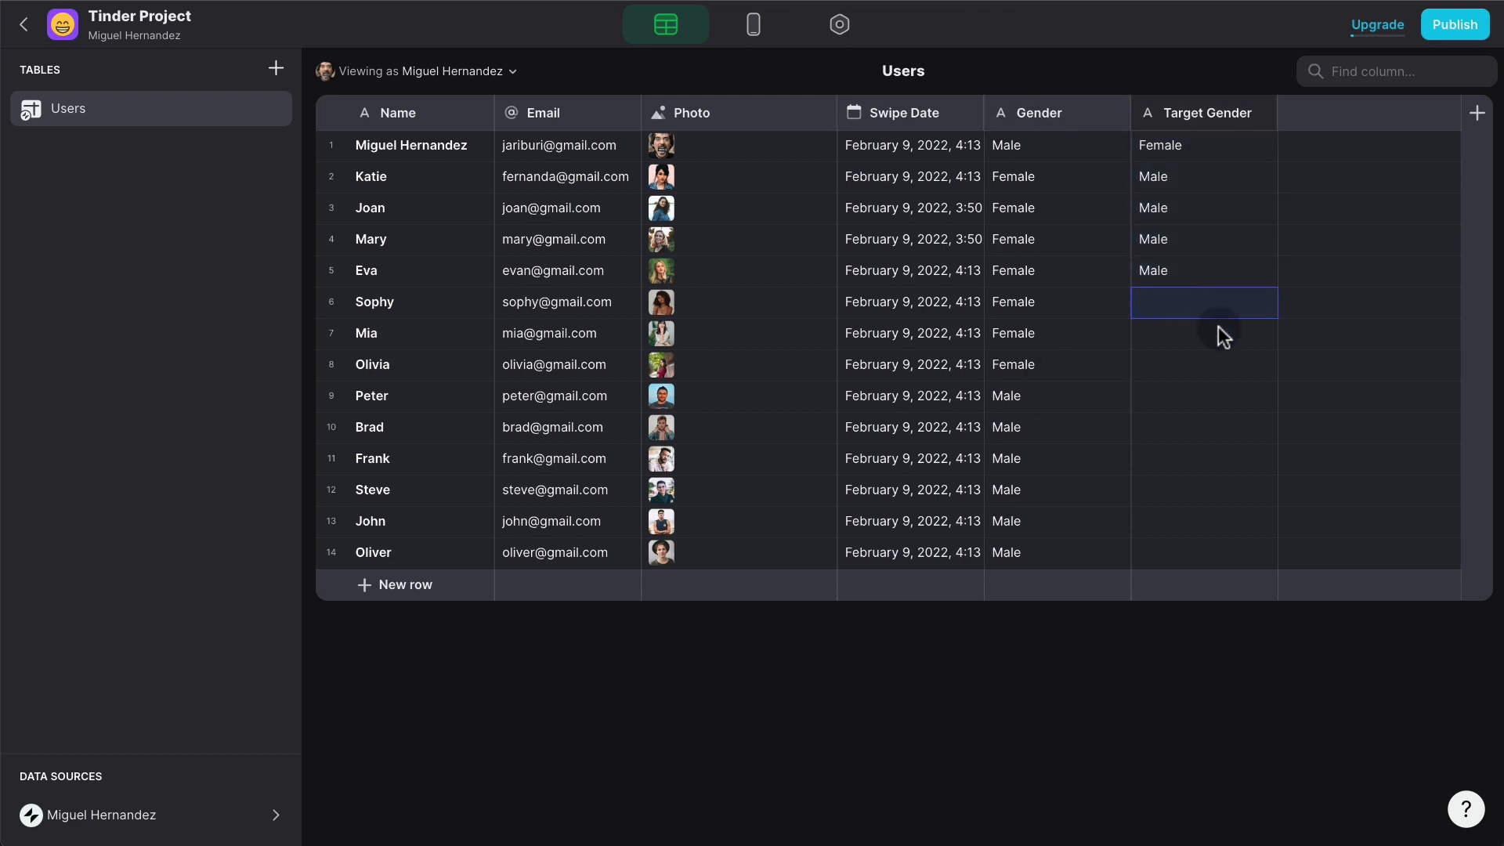
pyautogui.hotkey('ctrl', 'v')
pyautogui.click(1187, 334)
pyautogui.hotkey('ctrl', 'v')
pyautogui.click(1201, 368)
pyautogui.hotkey('ctrl', 'v')
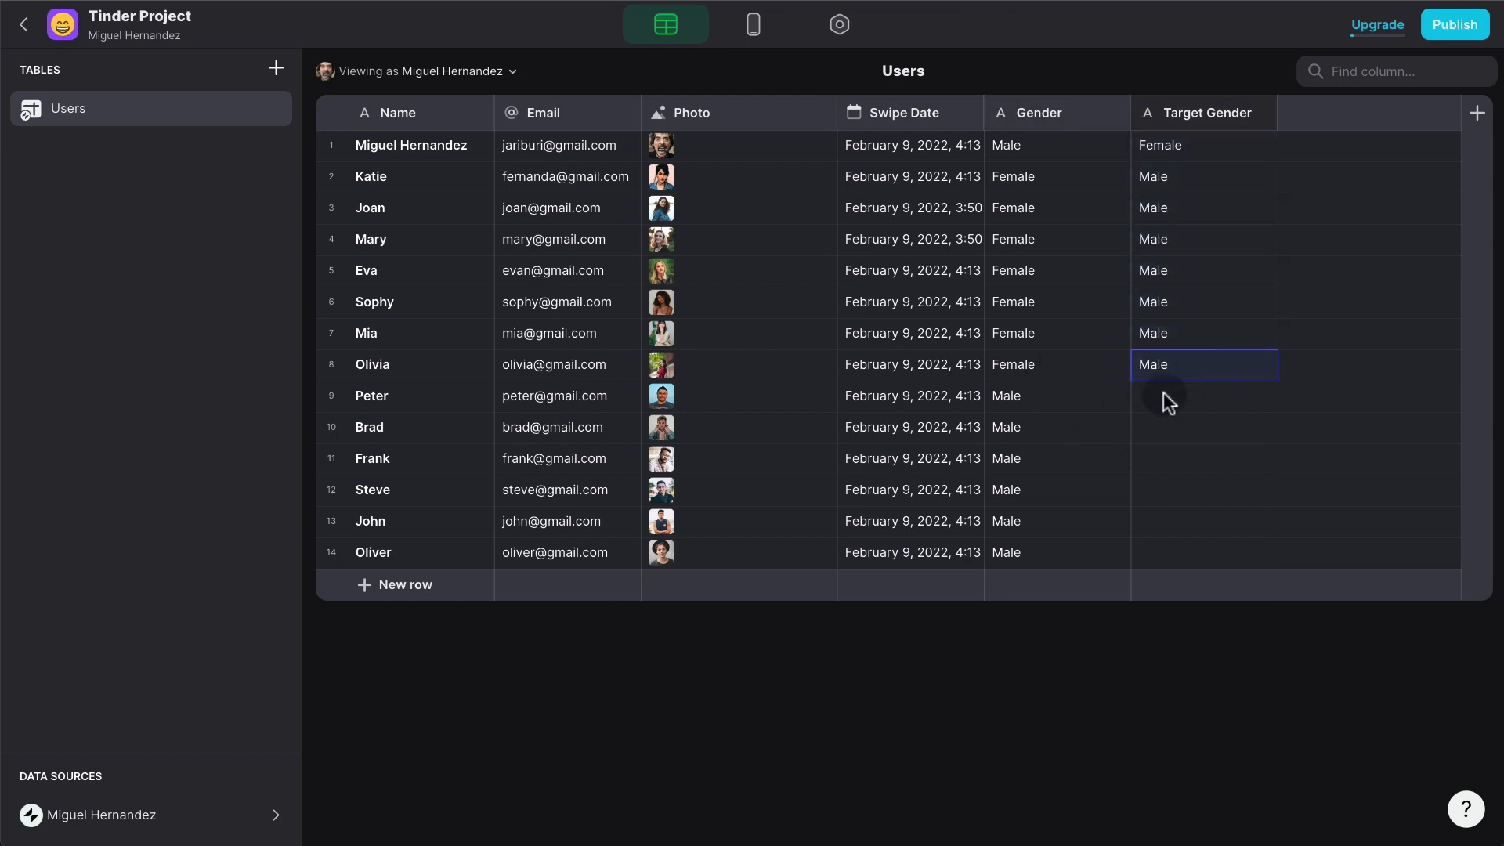
# - Paste Female as the Target Gender for the remaining male users, then return to the layout
pyautogui.click(1051, 371)
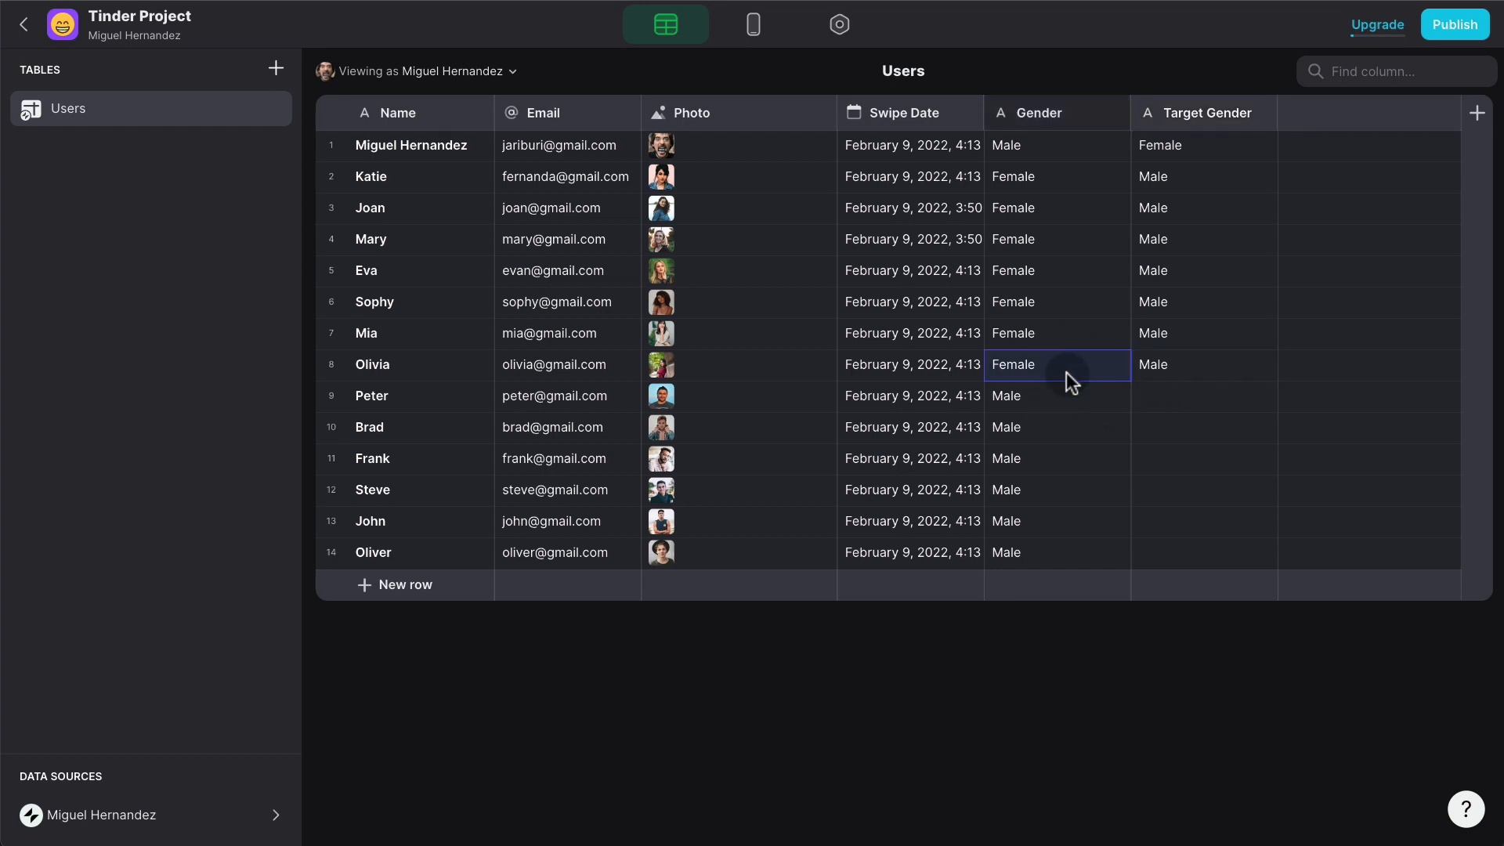
pyautogui.click(1030, 397)
pyautogui.click(1050, 364)
pyautogui.click(1175, 399)
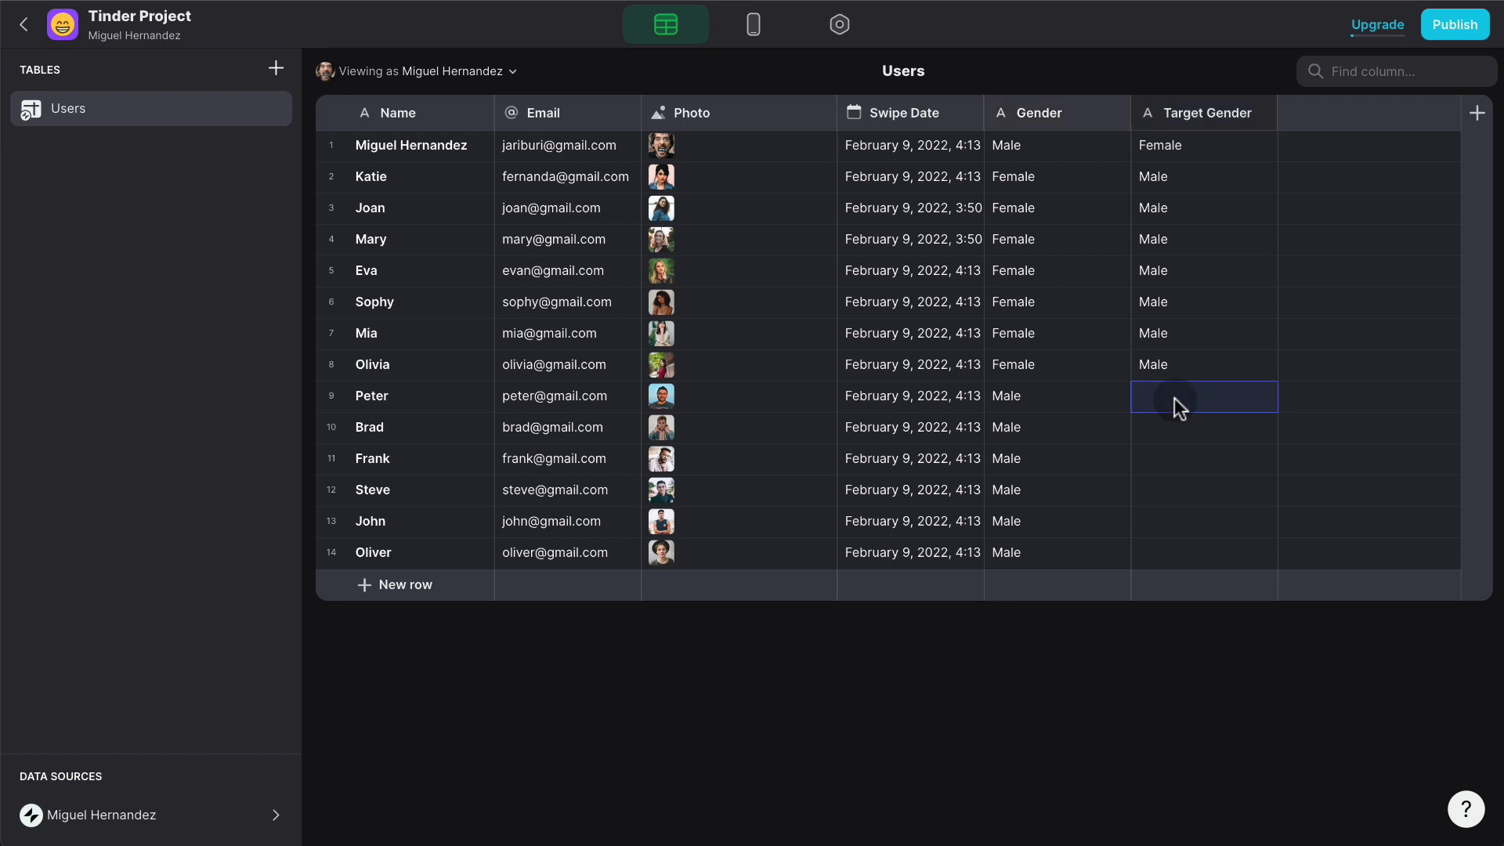
pyautogui.click(1181, 426)
pyautogui.hotkey('ctrl', 'v')
pyautogui.click(1178, 462)
pyautogui.hotkey('ctrl', 'v')
pyautogui.click(1182, 492)
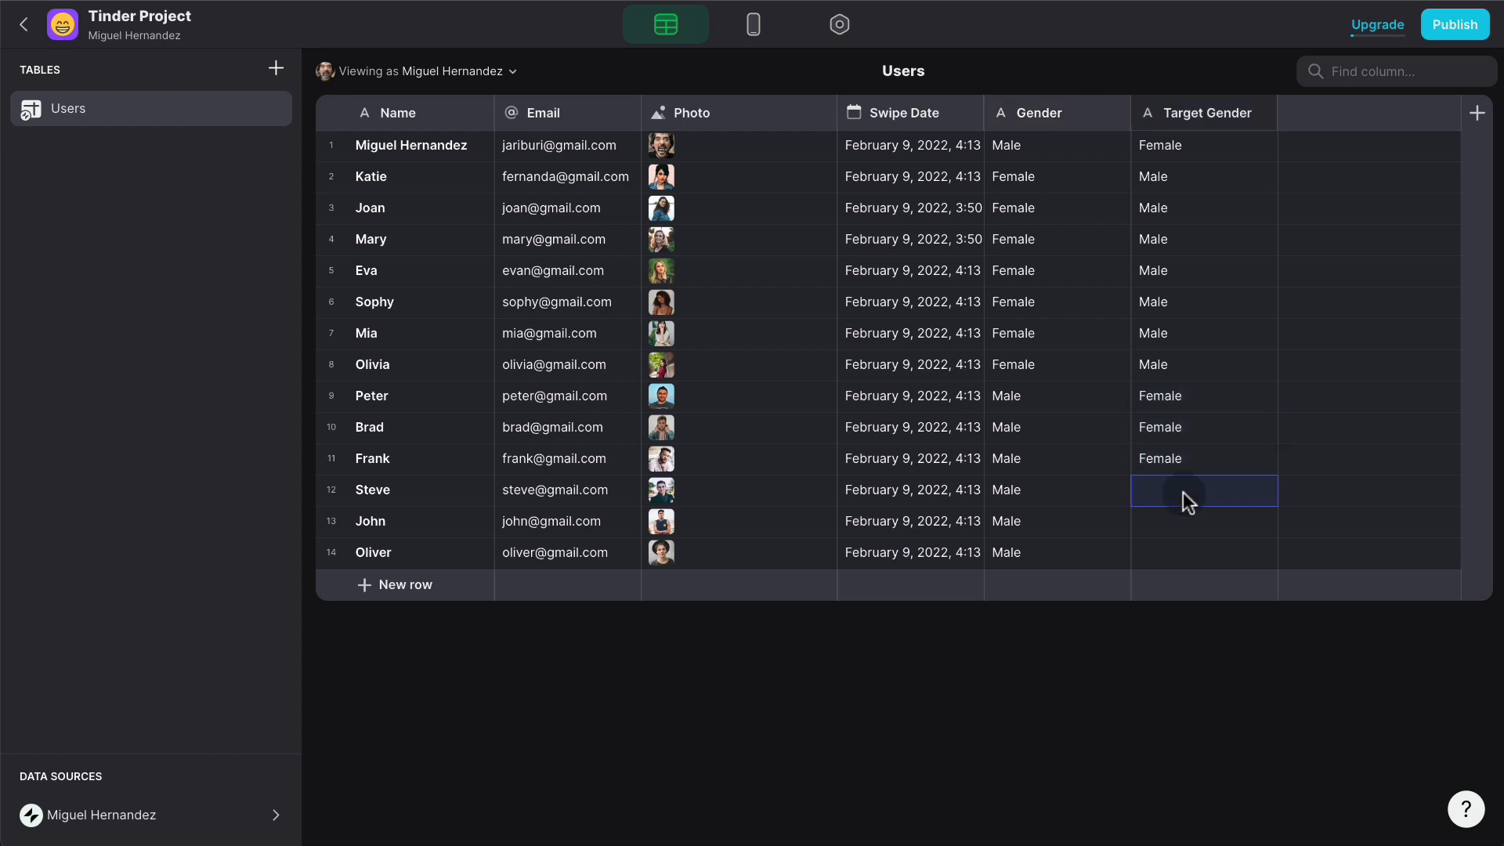
pyautogui.hotkey('ctrl', 'v')
pyautogui.click(1192, 523)
pyautogui.hotkey('ctrl', 'v')
pyautogui.click(1208, 548)
pyautogui.hotkey('ctrl', 'v')
pyautogui.click(1090, 431)
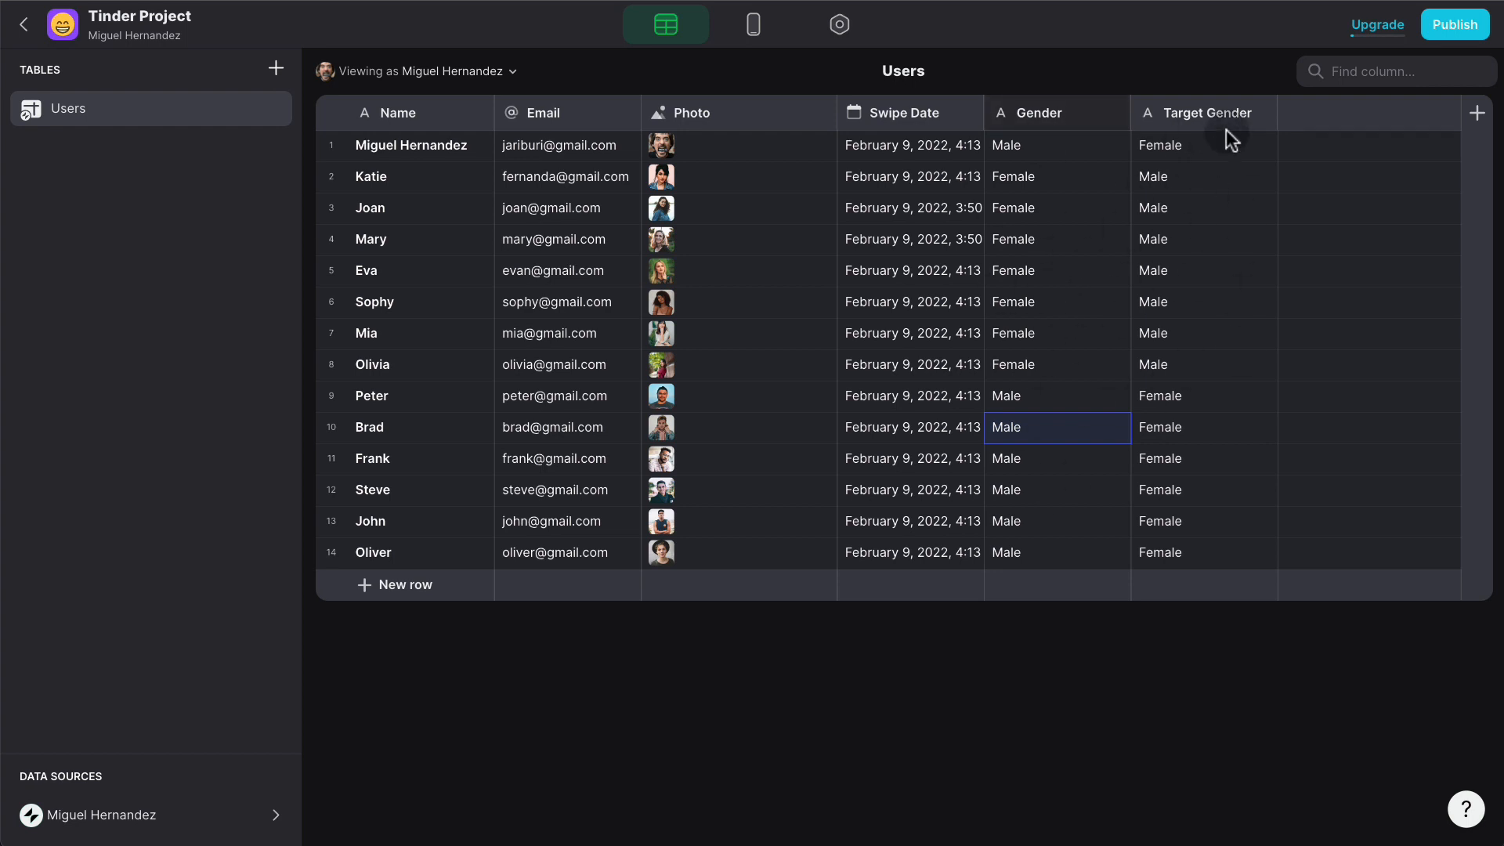
pyautogui.click(754, 25)
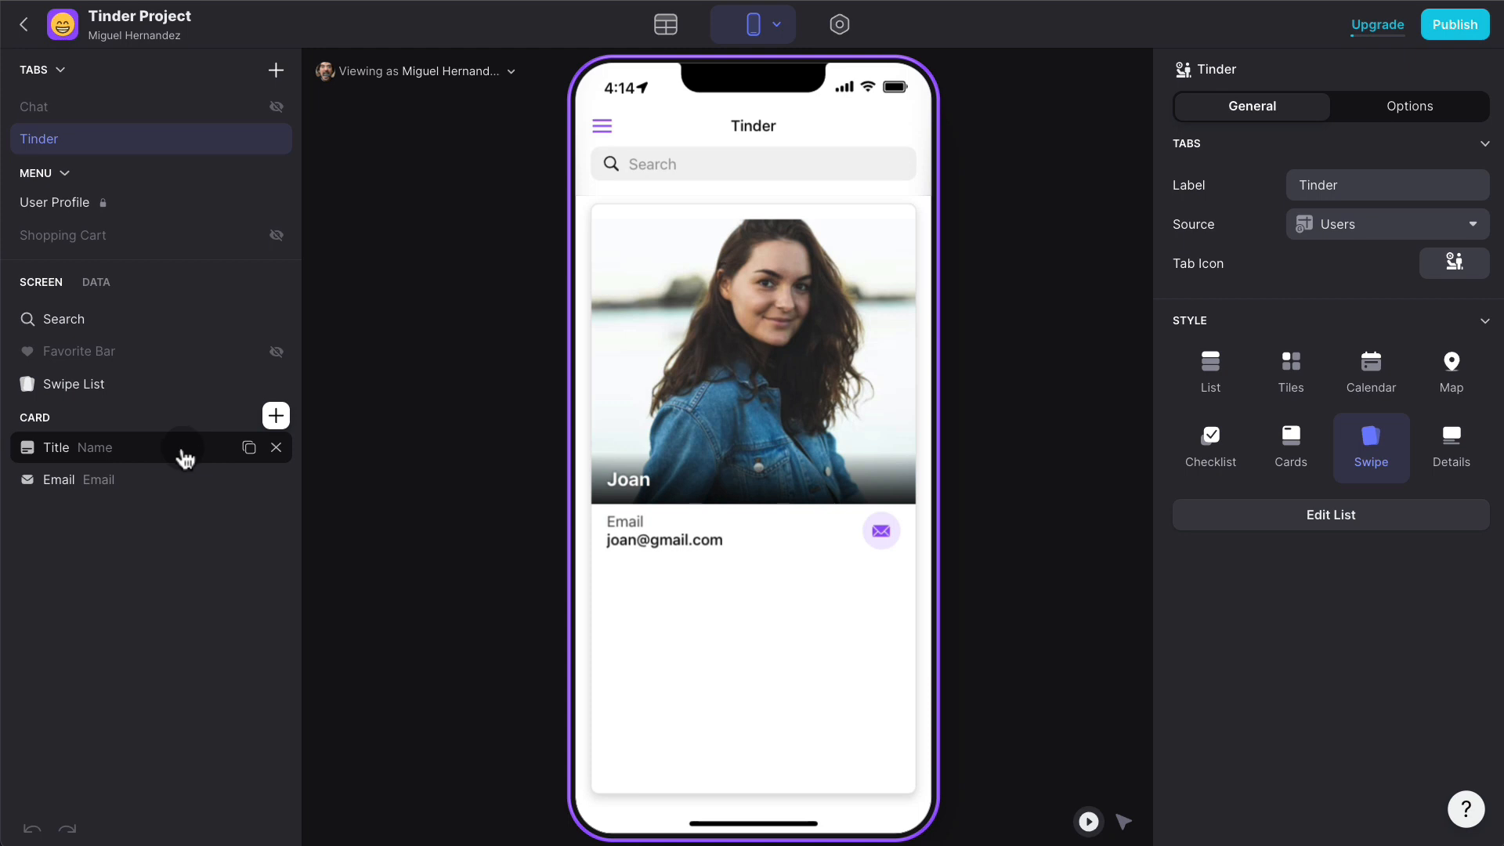
# - Add a swipe list filter: Gender is User Profile > Target Gender
pyautogui.click(124, 400)
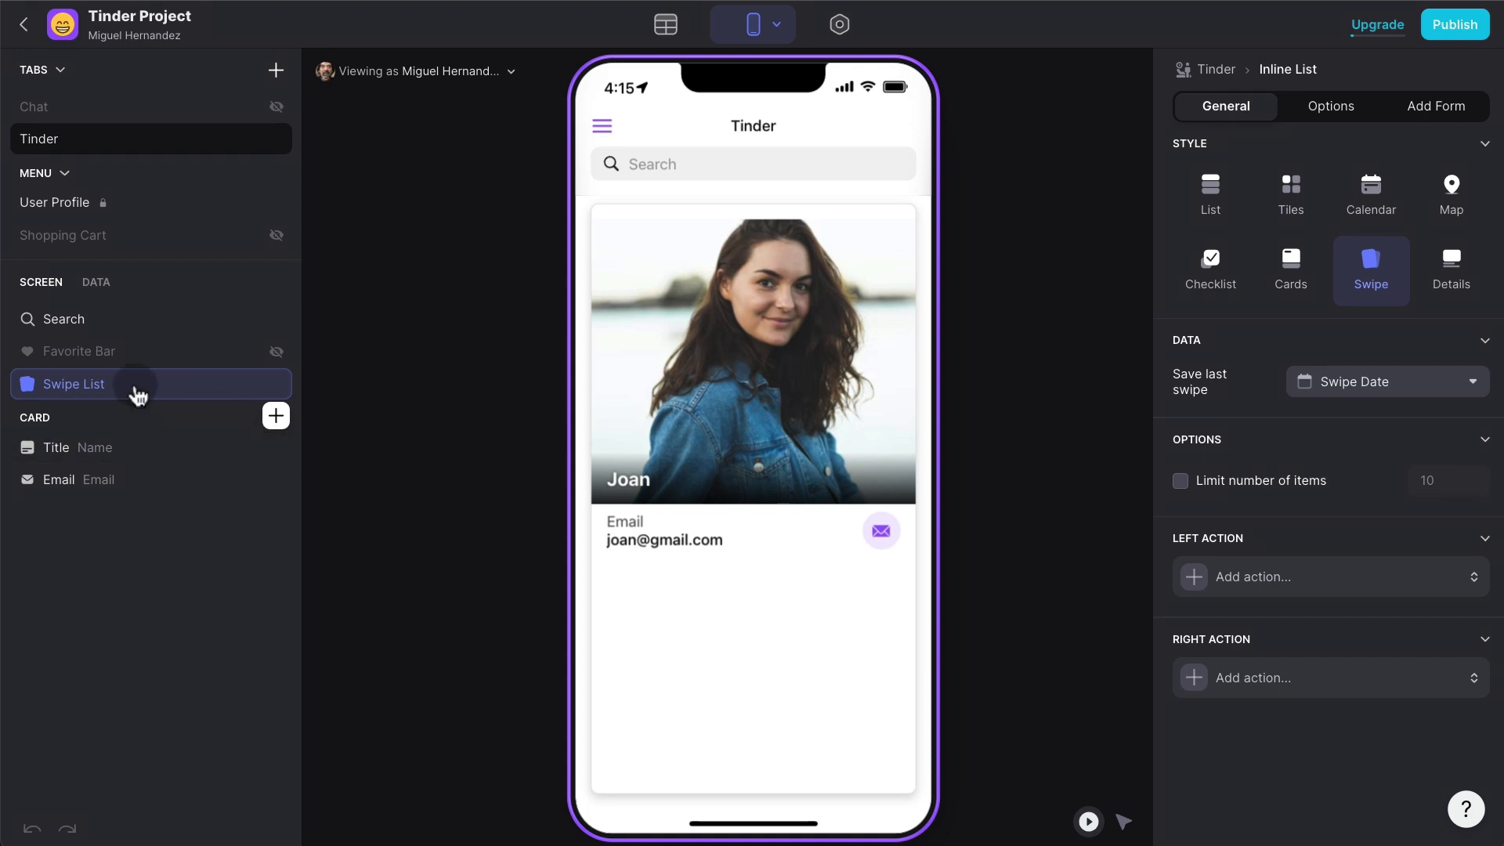
pyautogui.click(1331, 108)
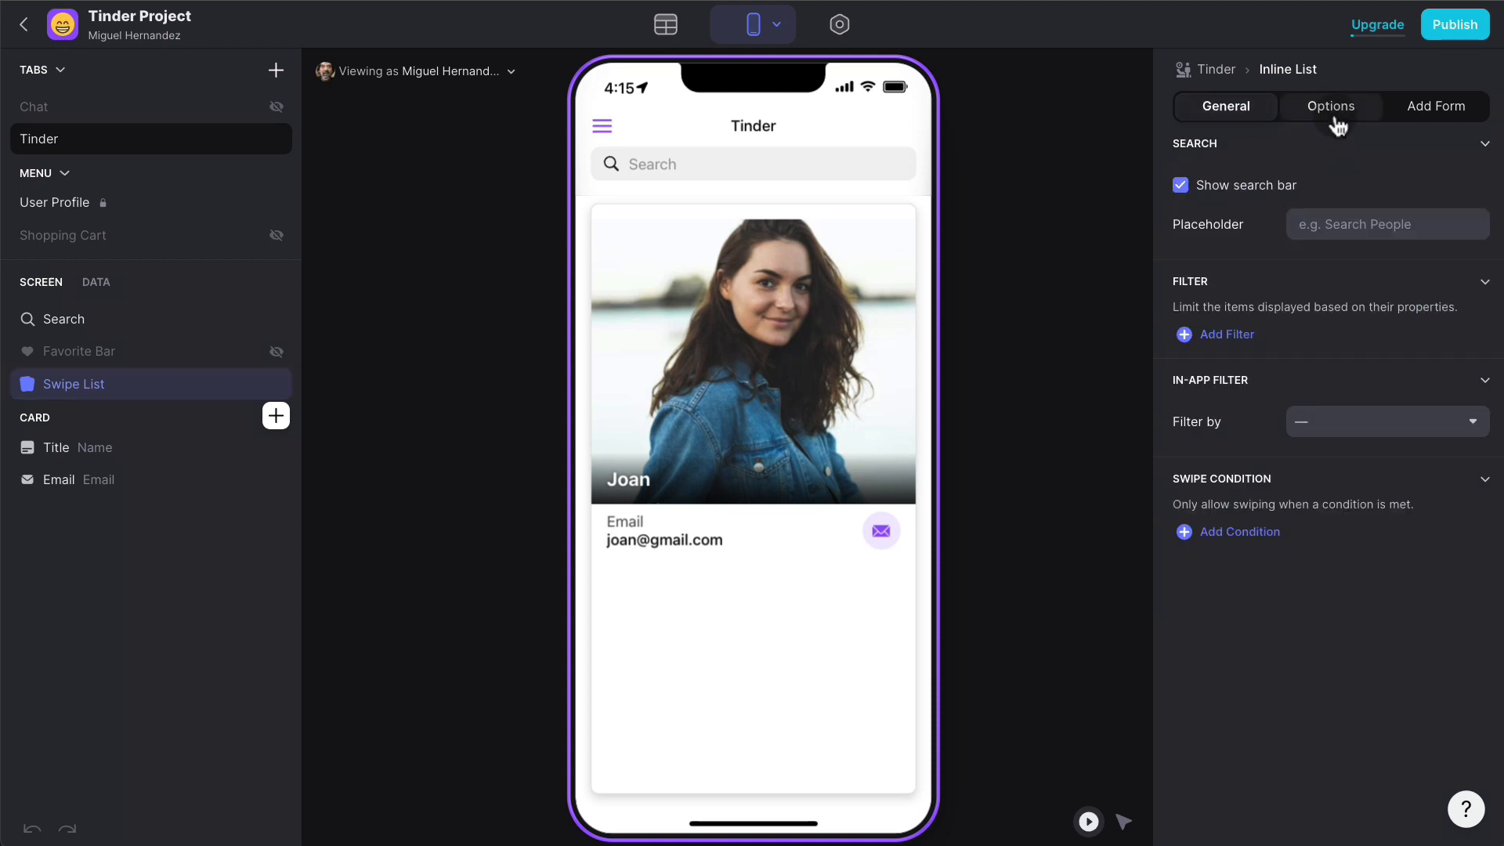
pyautogui.click(1234, 338)
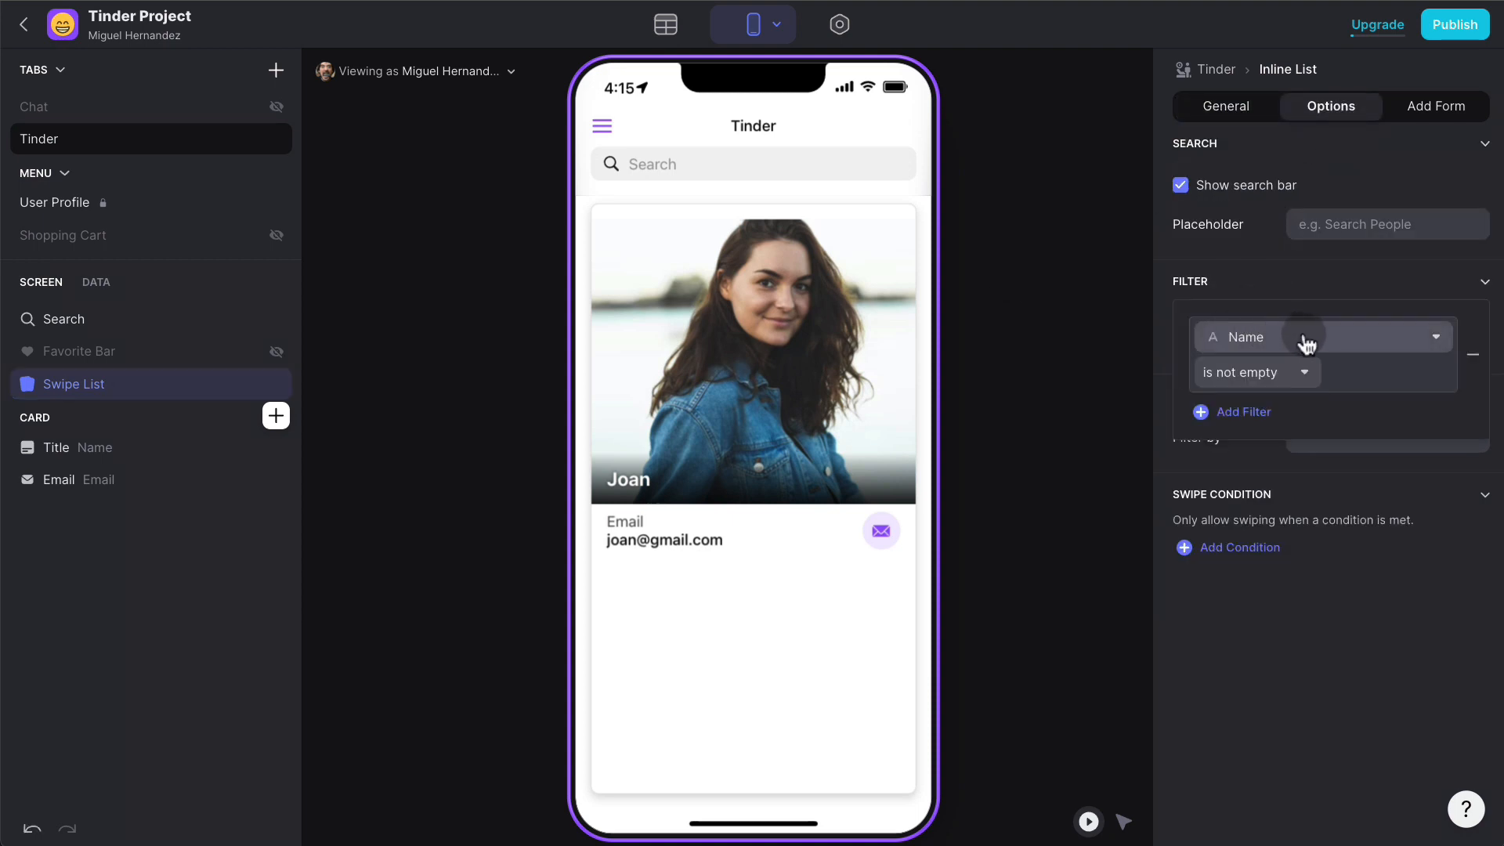
pyautogui.click(1306, 345)
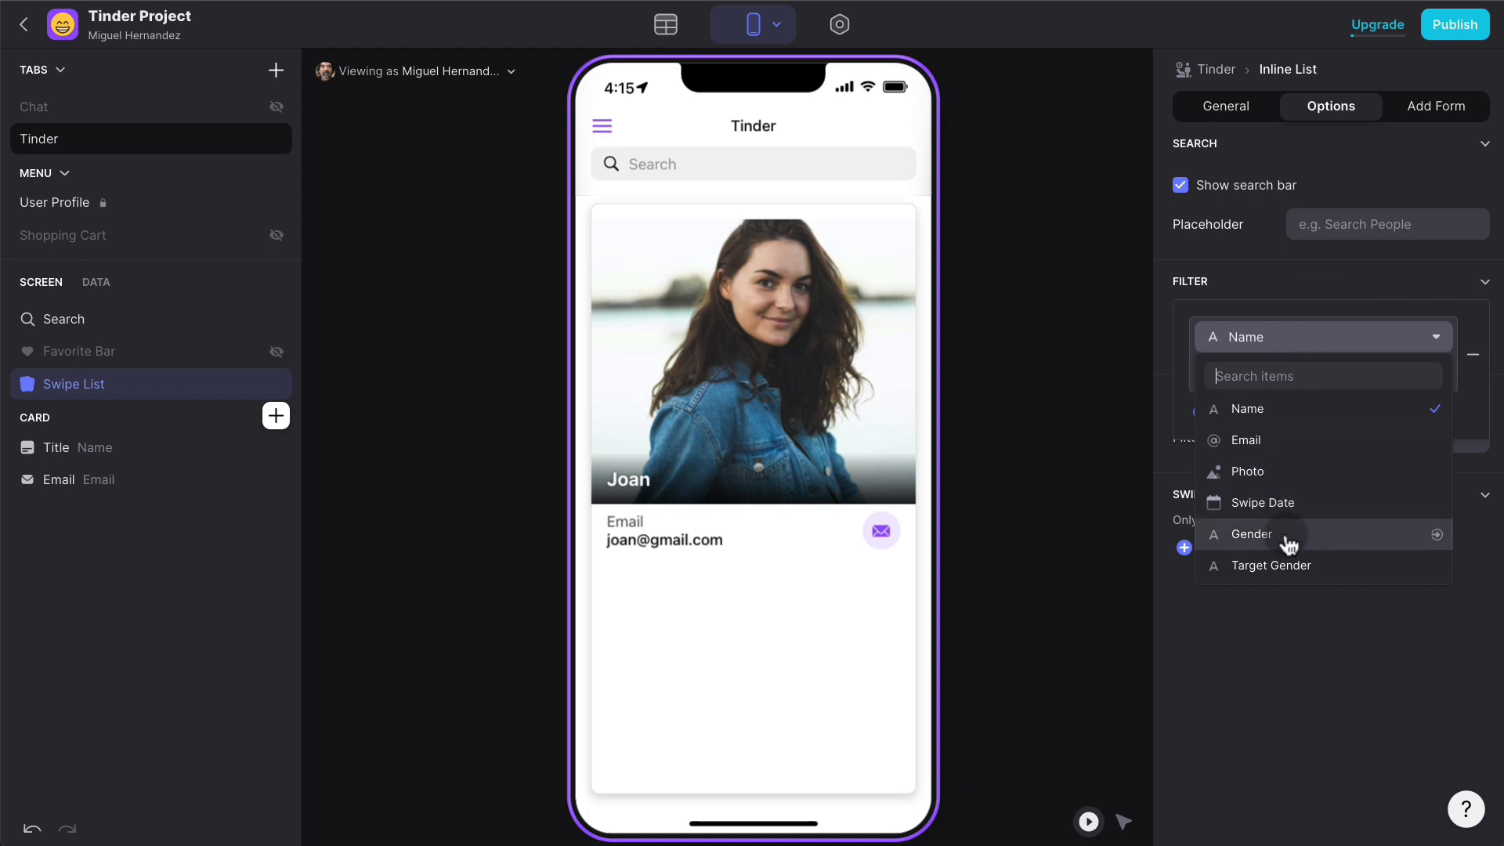
pyautogui.click(1285, 565)
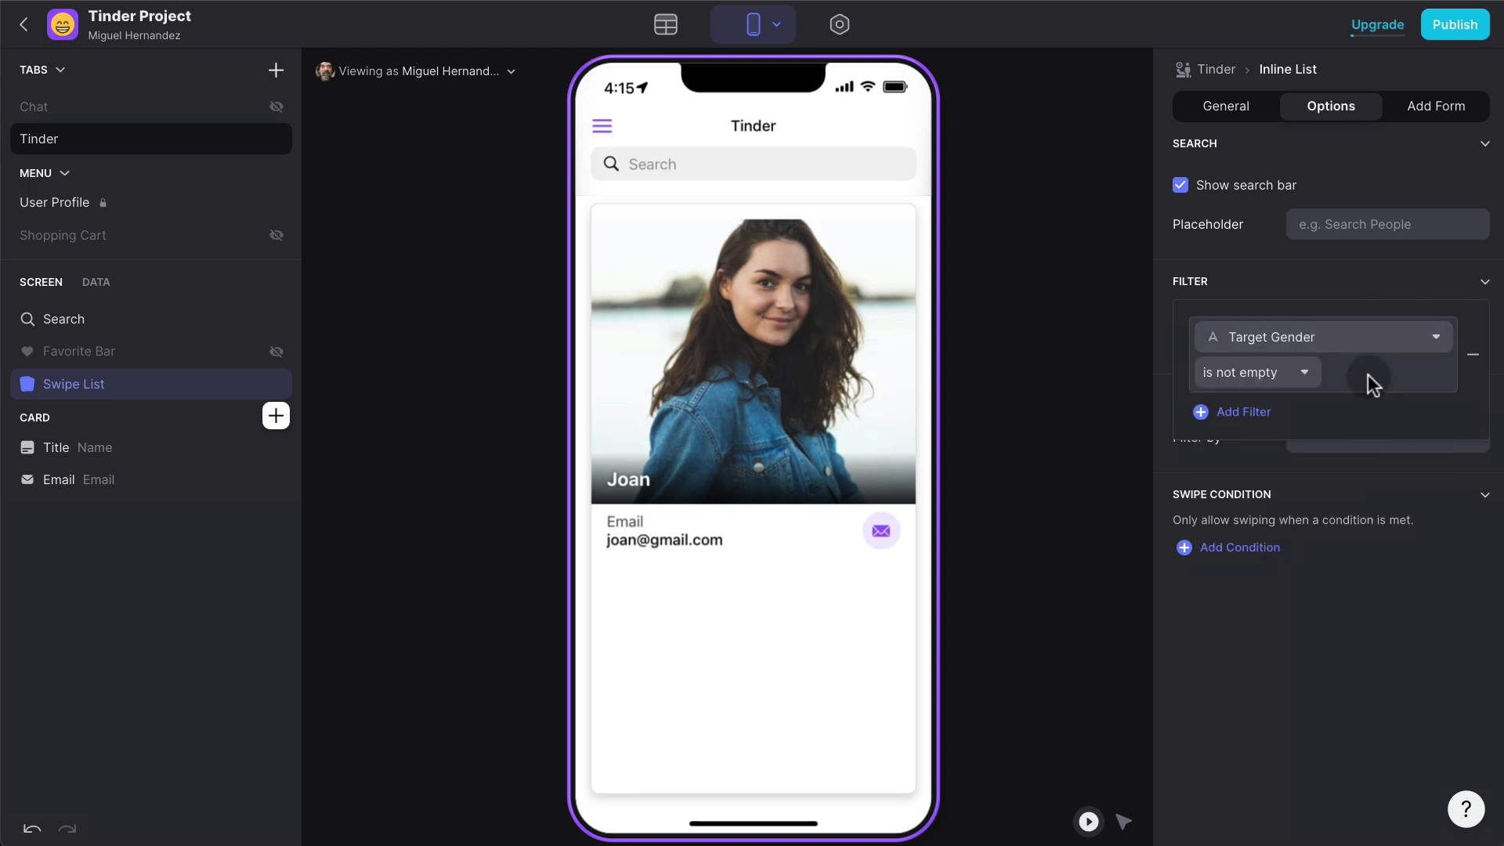
pyautogui.click(1323, 345)
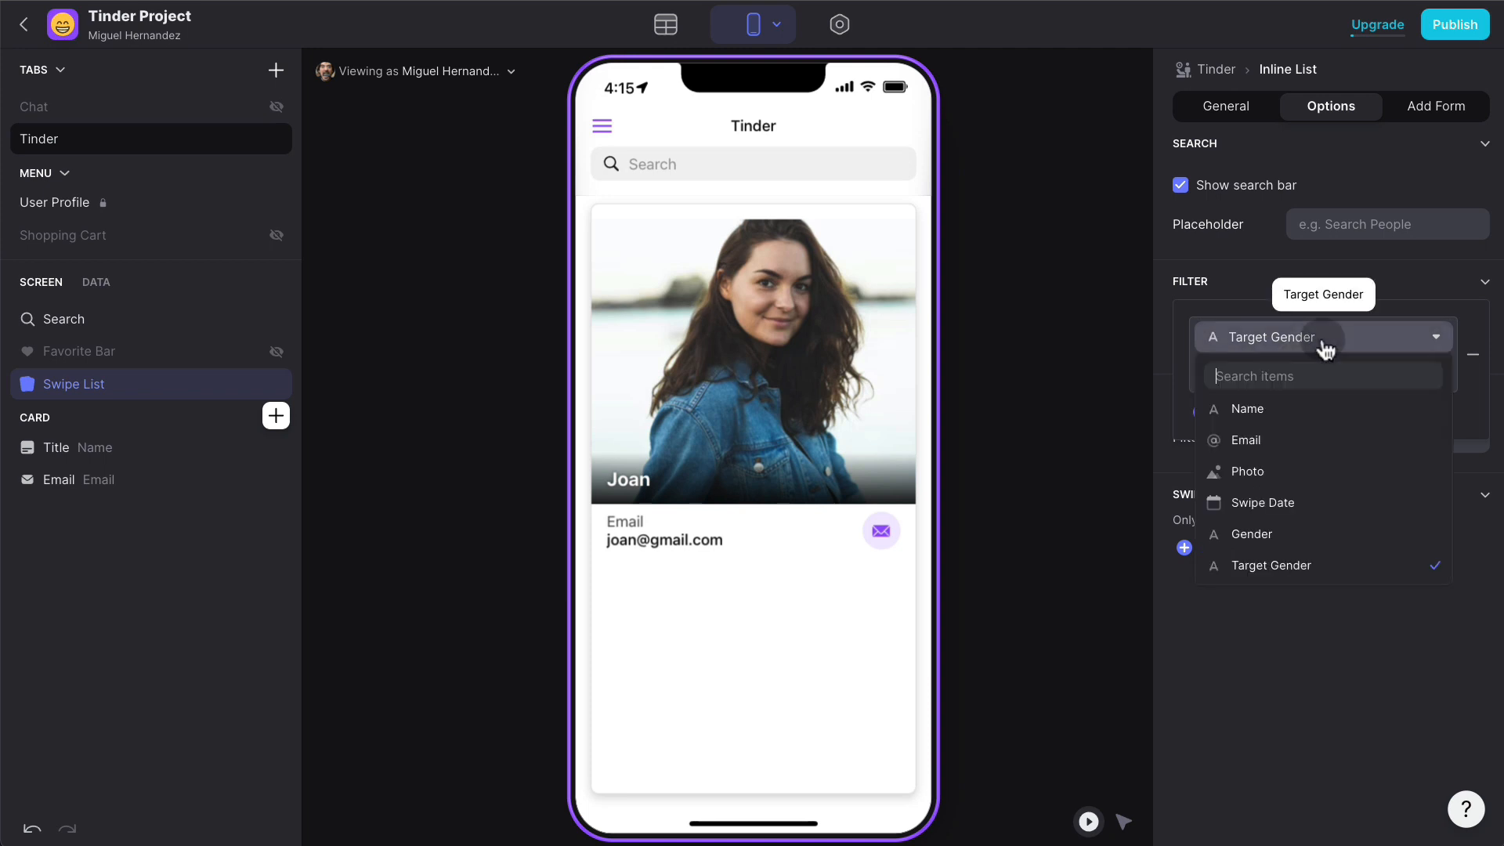
pyautogui.click(1290, 532)
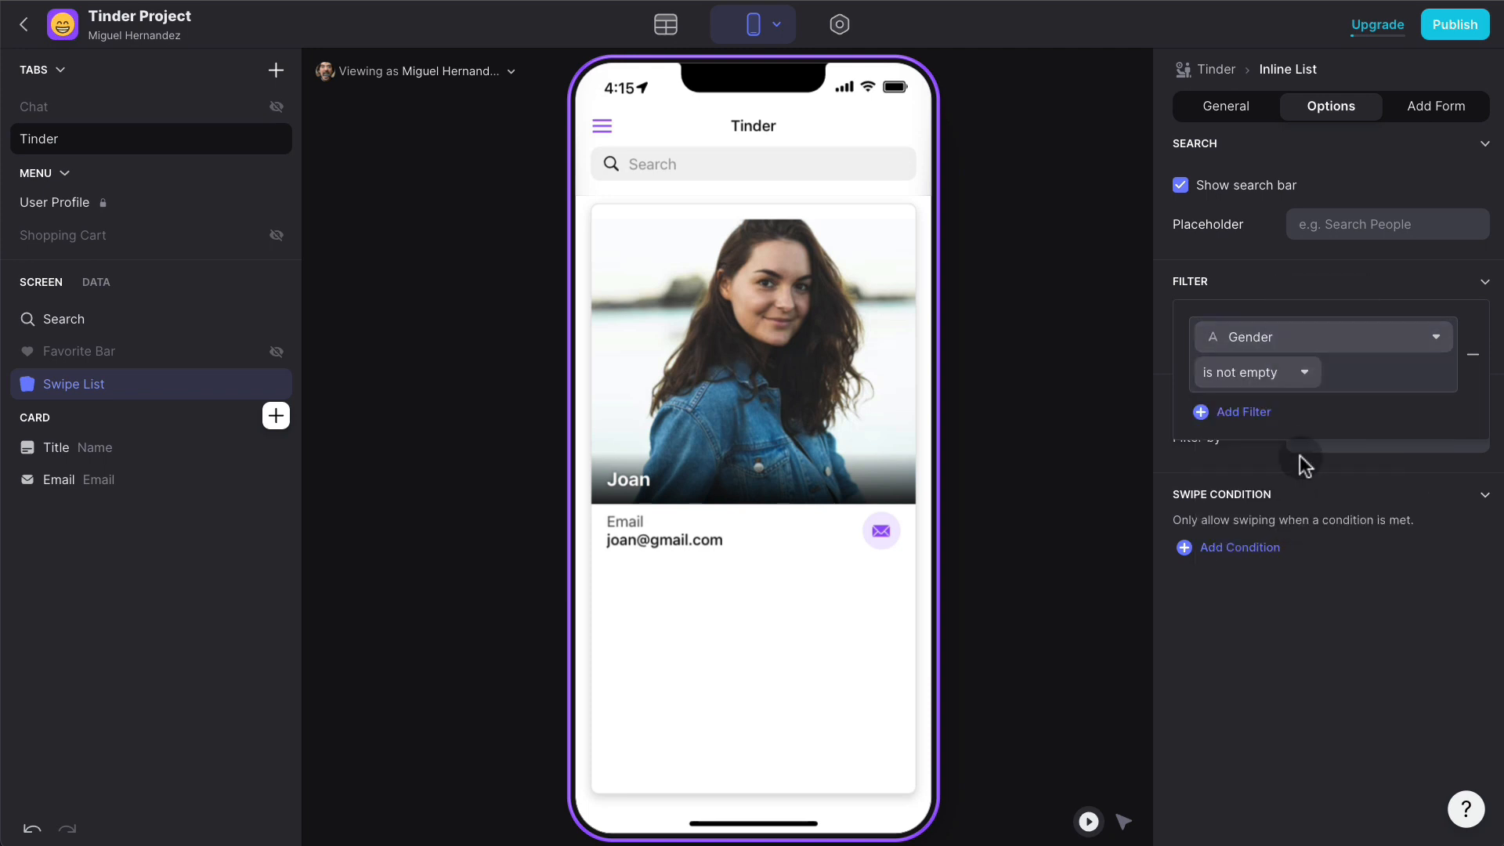
pyautogui.click(1260, 373)
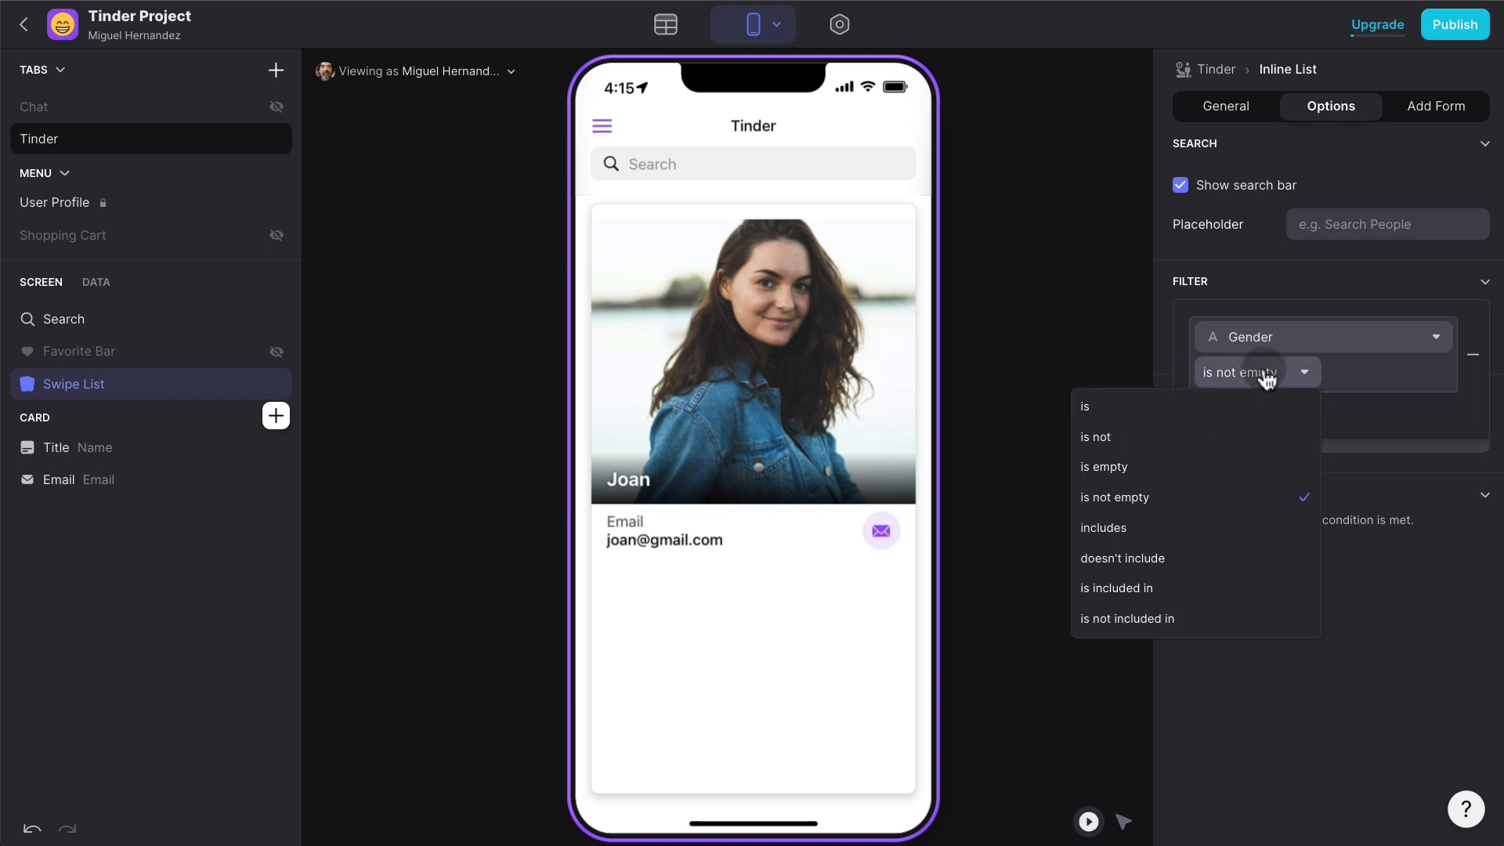
pyautogui.click(1210, 406)
pyautogui.click(1435, 372)
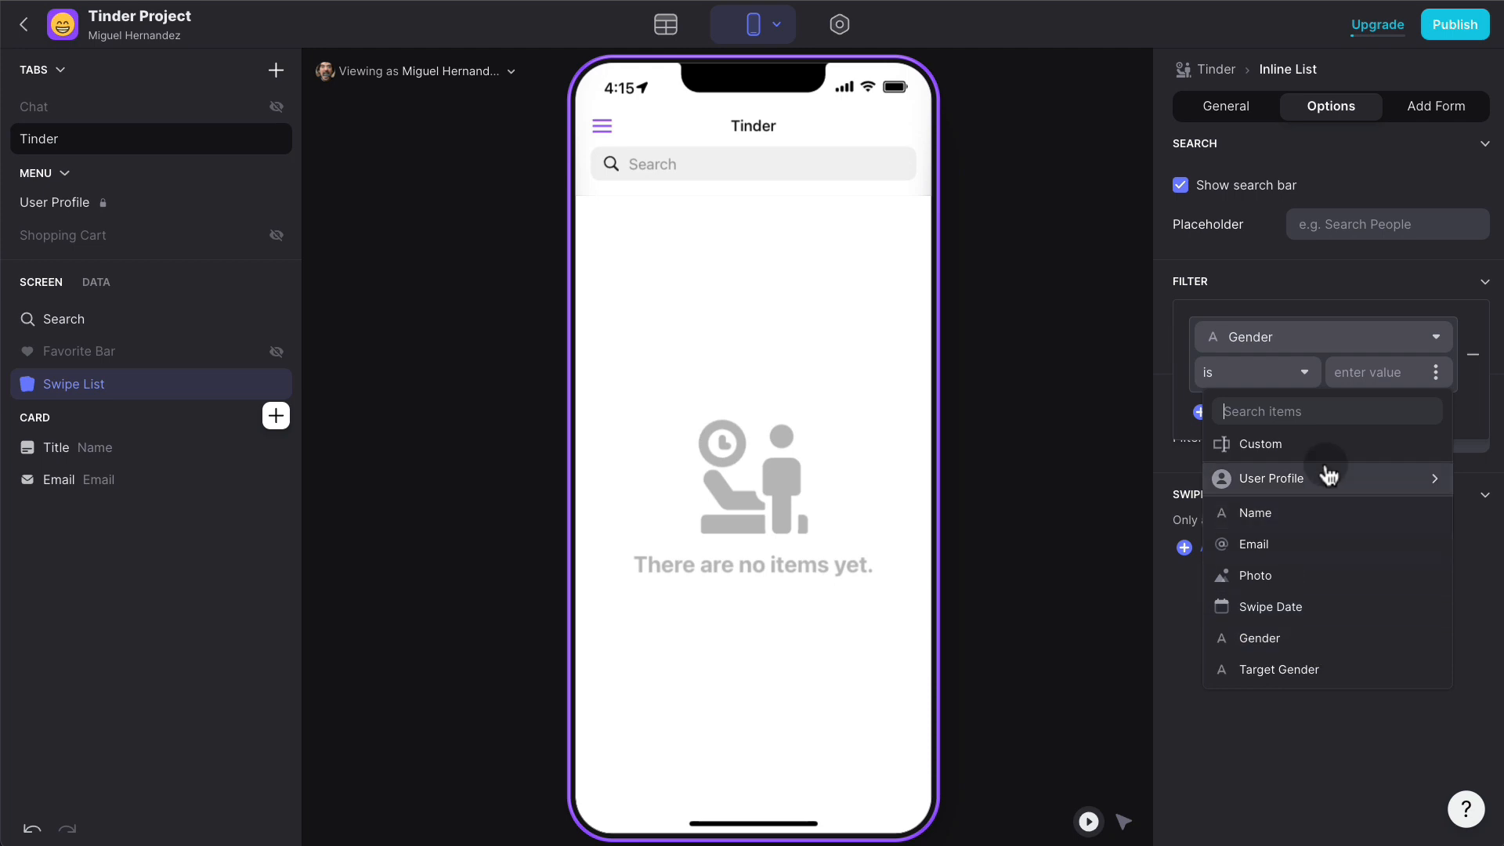
pyautogui.moveTo(1329, 475)
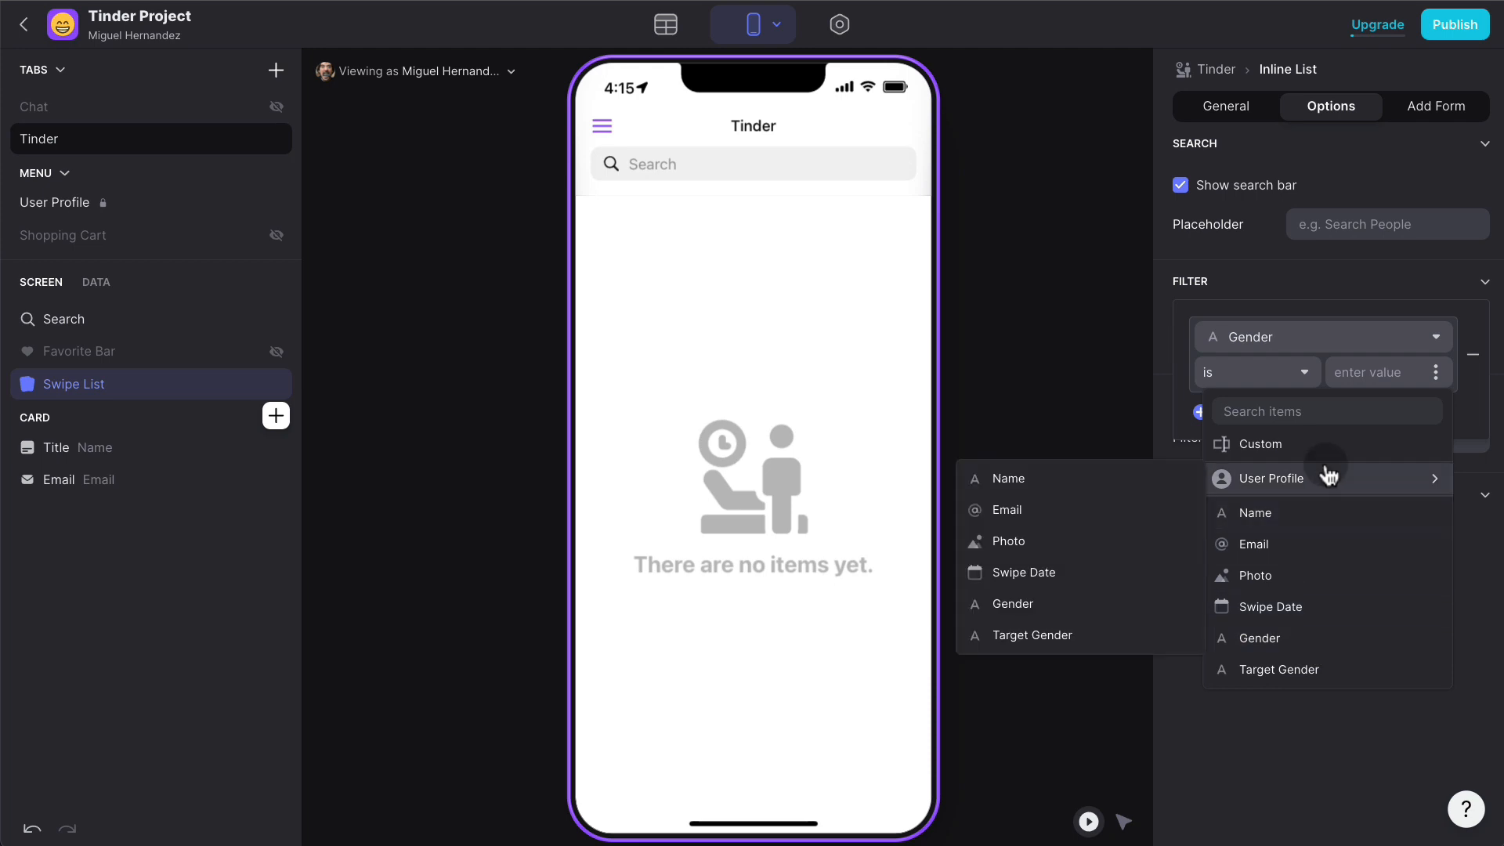
pyautogui.click(1066, 631)
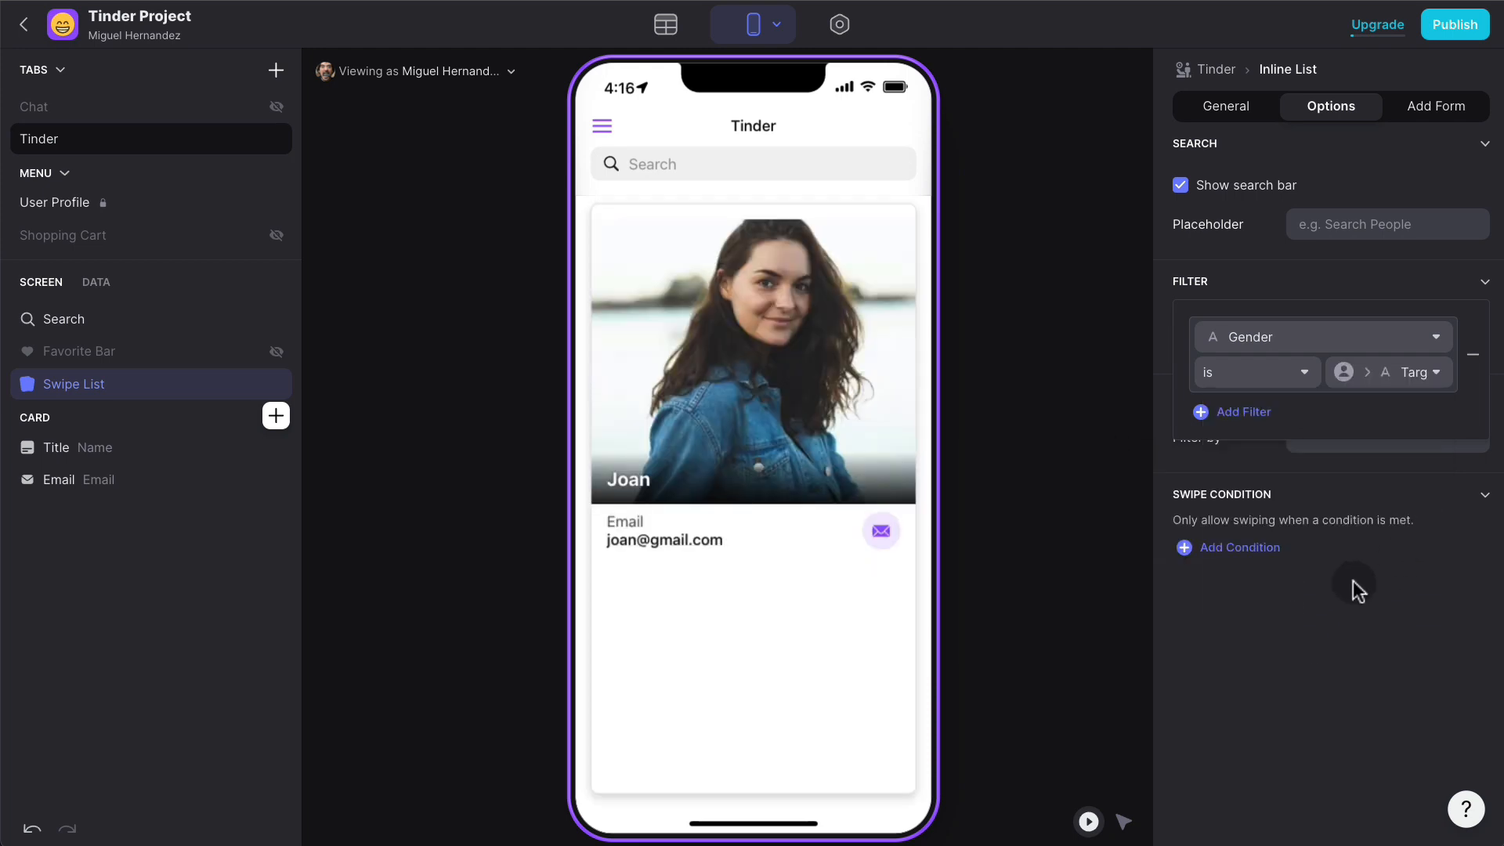
pyautogui.click(1355, 612)
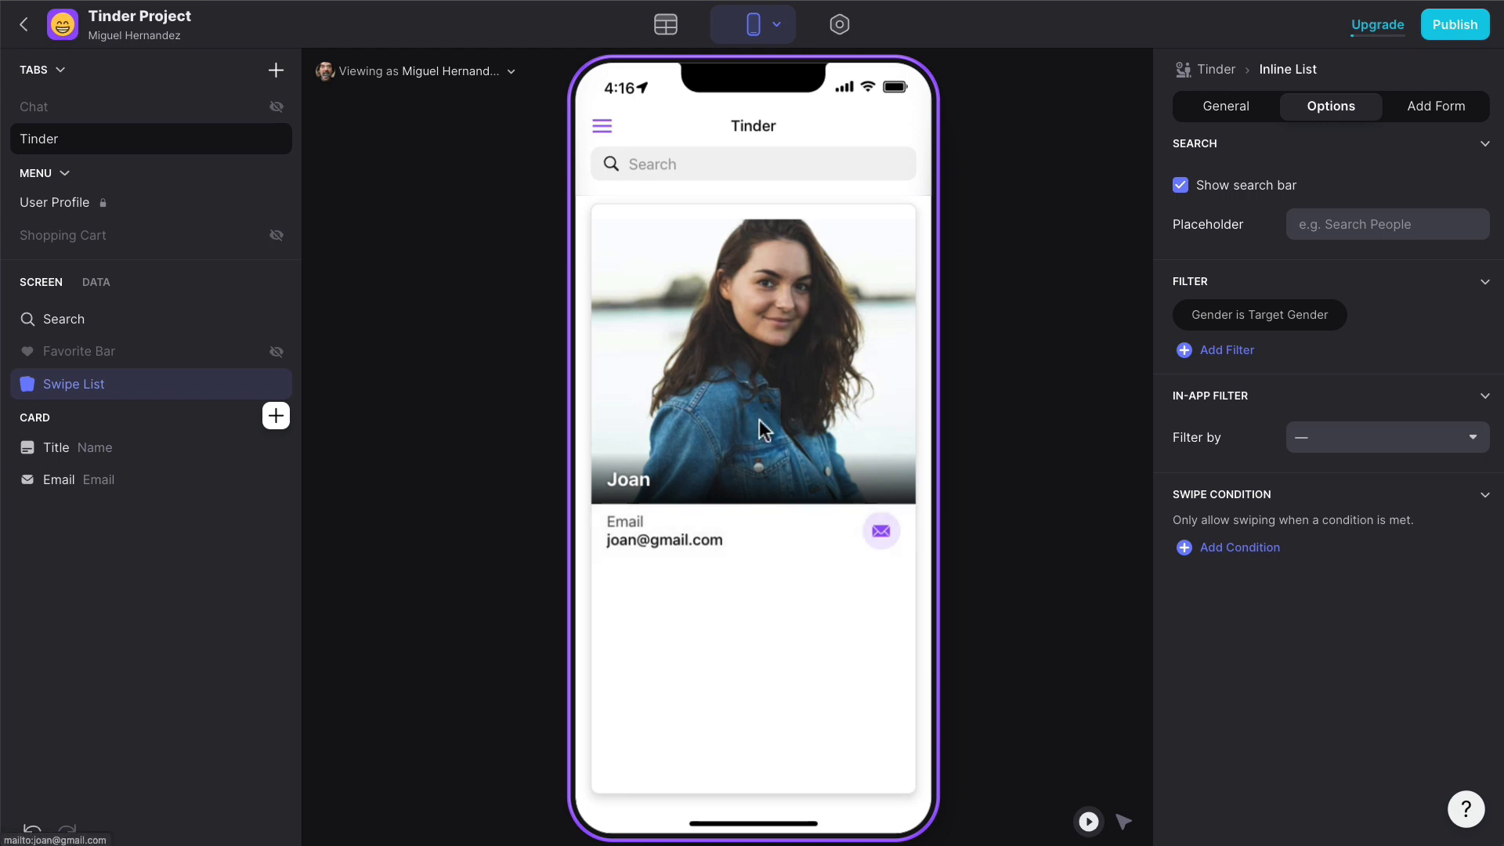
# - Swipe left on five profile cards in the preview
pyautogui.moveTo(759, 401); pyautogui.dragTo(673, 356)
pyautogui.moveTo(752, 368); pyautogui.dragTo(646, 349)
pyautogui.moveTo(771, 356); pyautogui.dragTo(658, 332)
pyautogui.moveTo(783, 349); pyautogui.dragTo(654, 317)
pyautogui.moveTo(783, 337); pyautogui.dragTo(641, 311)
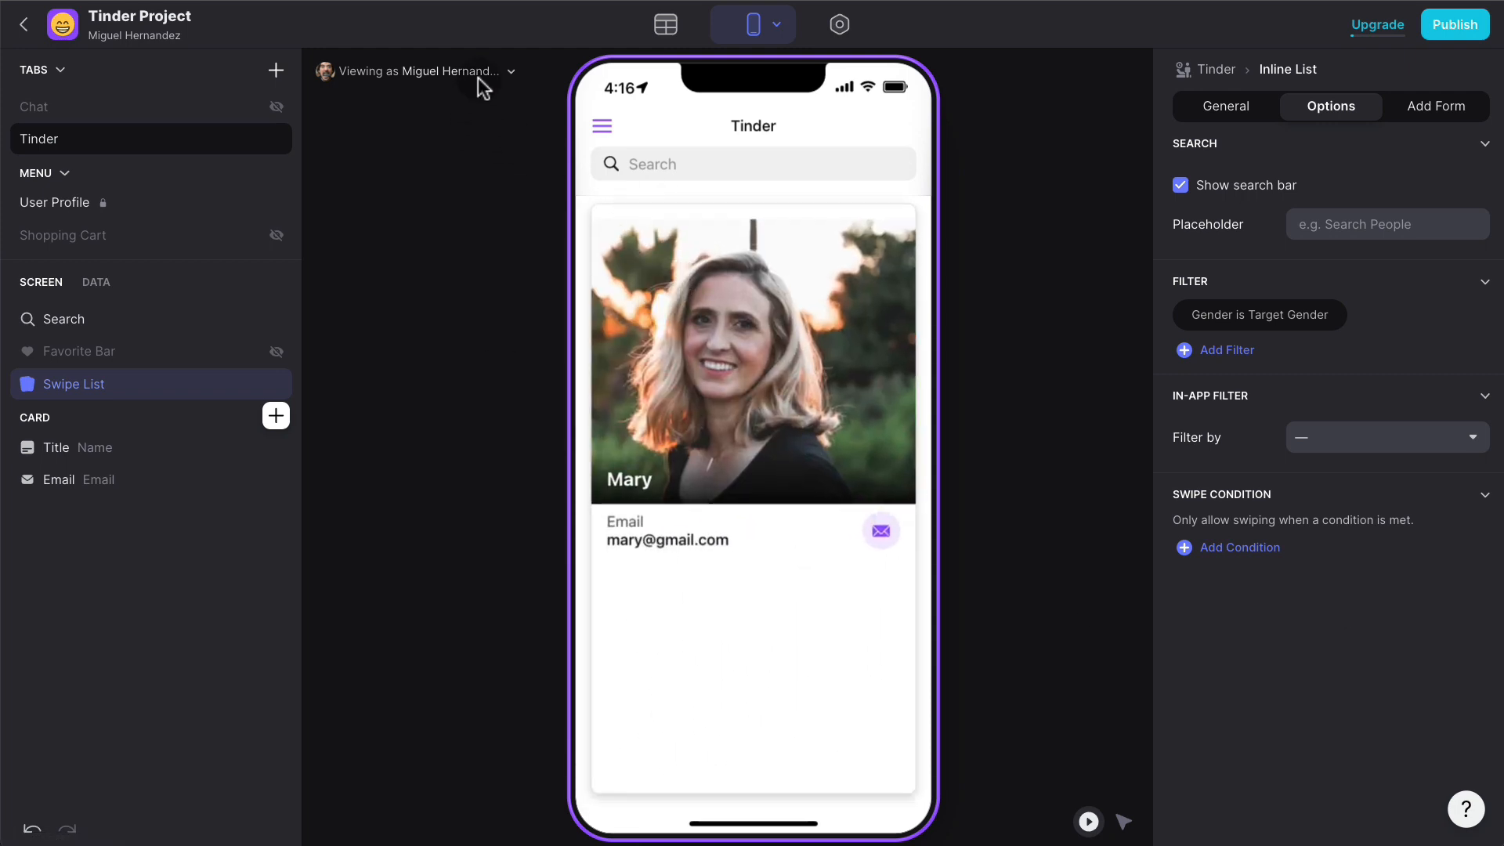
# - Preview the app as female user Katie and pass on five male profiles
pyautogui.click(480, 79)
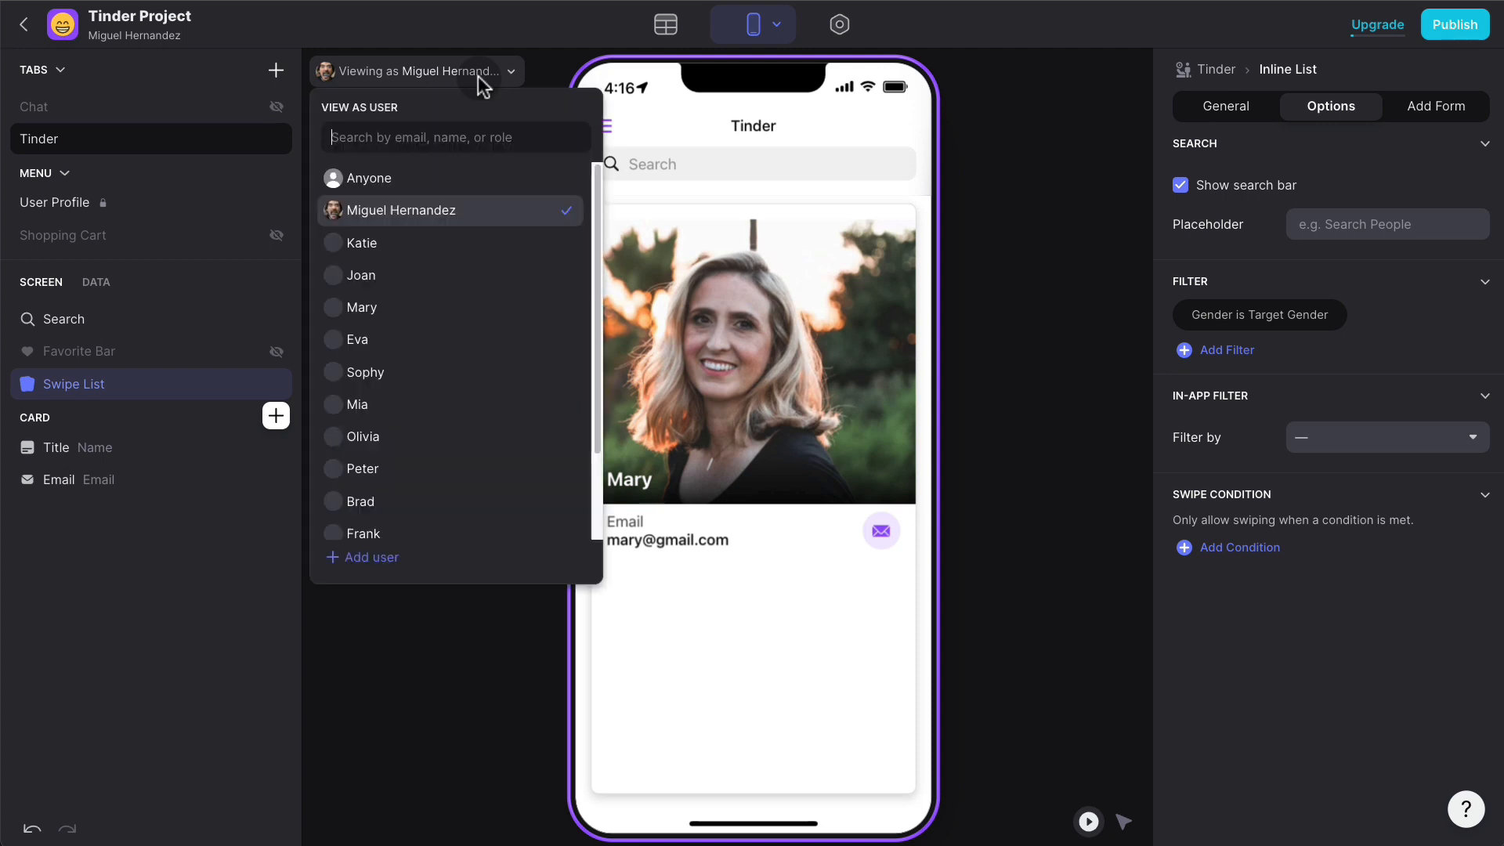
pyautogui.click(392, 246)
pyautogui.click(979, 373)
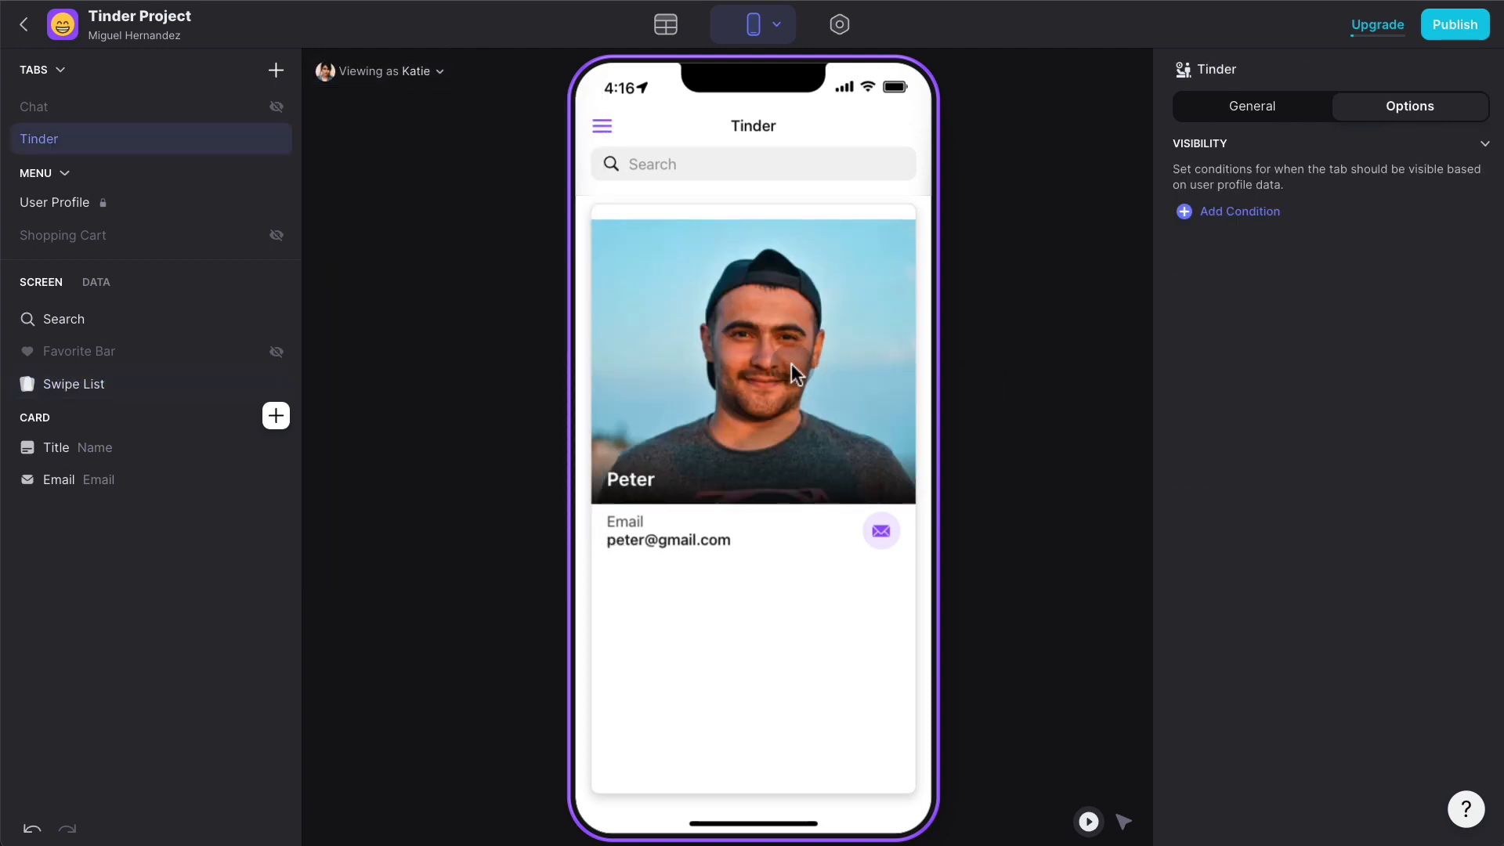
pyautogui.moveTo(791, 363); pyautogui.dragTo(499, 368)
pyautogui.moveTo(783, 364); pyautogui.dragTo(595, 348)
pyautogui.moveTo(791, 348); pyautogui.dragTo(610, 350)
pyautogui.moveTo(791, 350); pyautogui.dragTo(611, 354)
pyautogui.moveTo(767, 354); pyautogui.dragTo(580, 356)
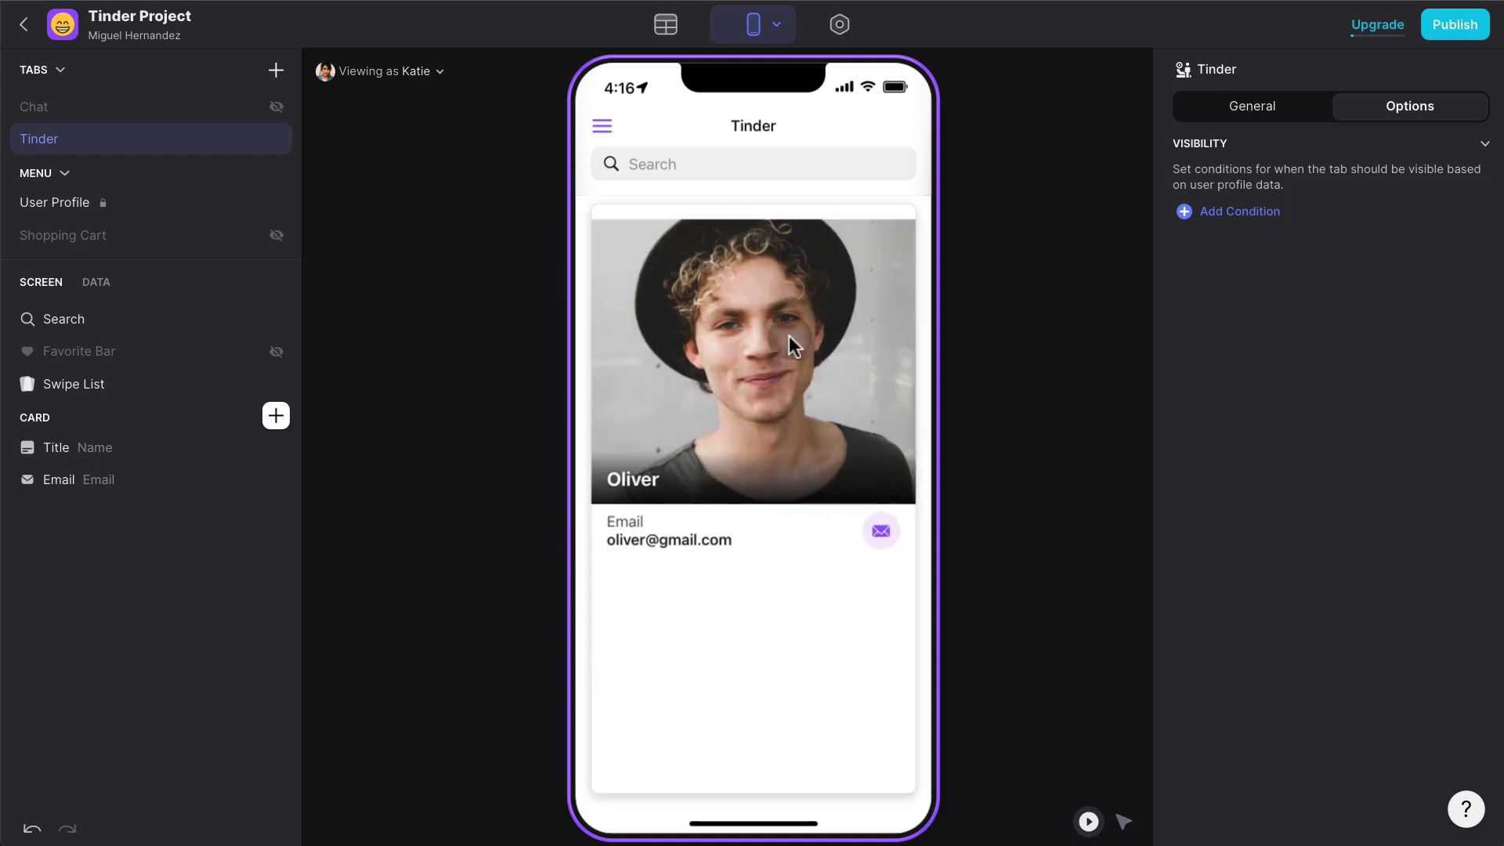
# - Like the next four male profiles by swiping right
pyautogui.moveTo(748, 354); pyautogui.dragTo(861, 349)
pyautogui.moveTo(736, 352); pyautogui.dragTo(865, 347)
pyautogui.moveTo(689, 352); pyautogui.dragTo(837, 346)
pyautogui.moveTo(673, 350); pyautogui.dragTo(830, 348)
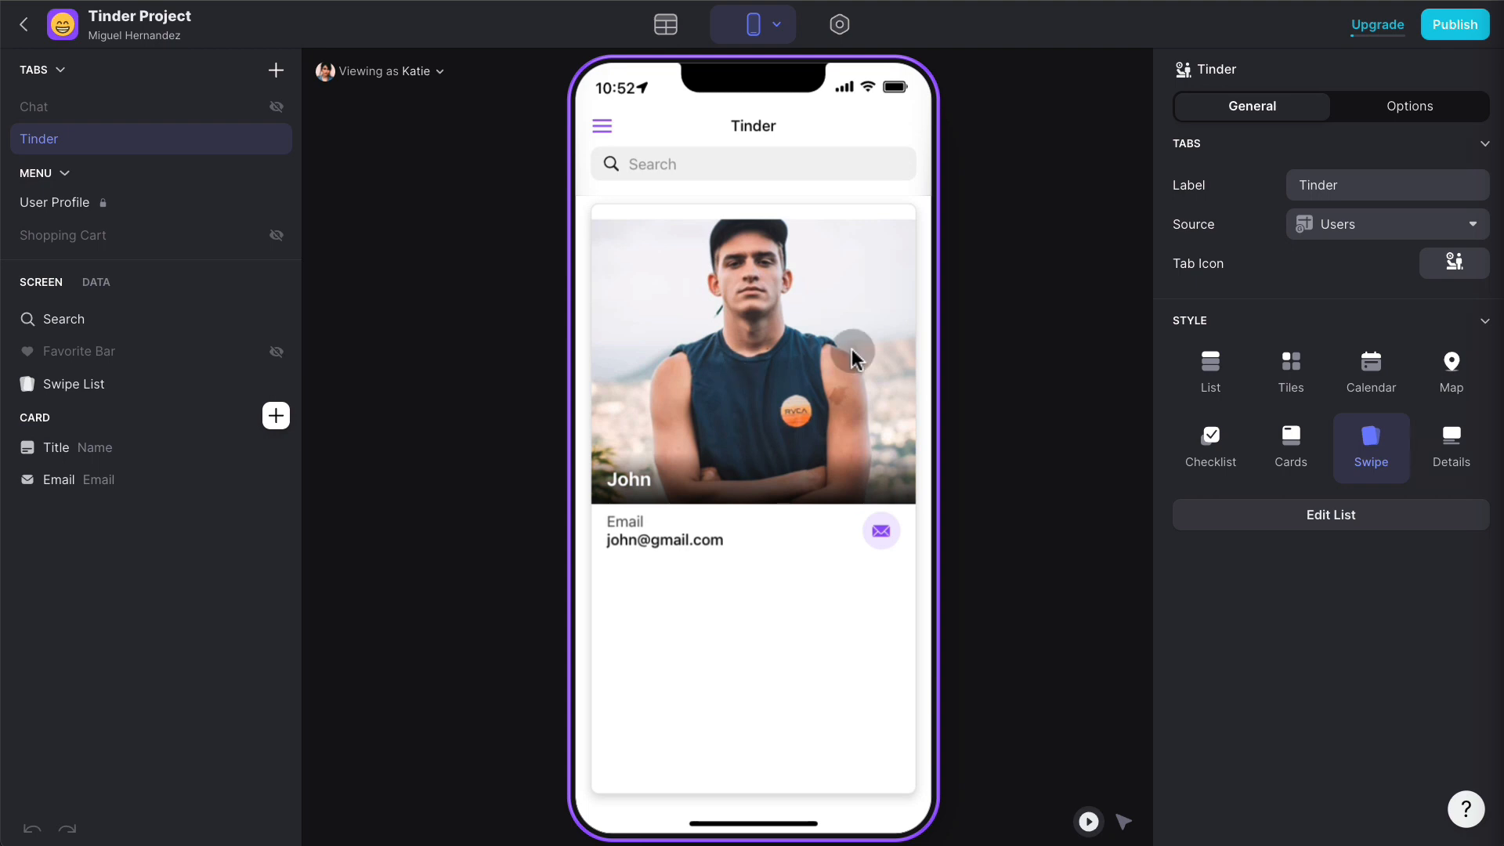
# - Create a new empty table in the data editor and name it 'Matches'
pyautogui.click(666, 26)
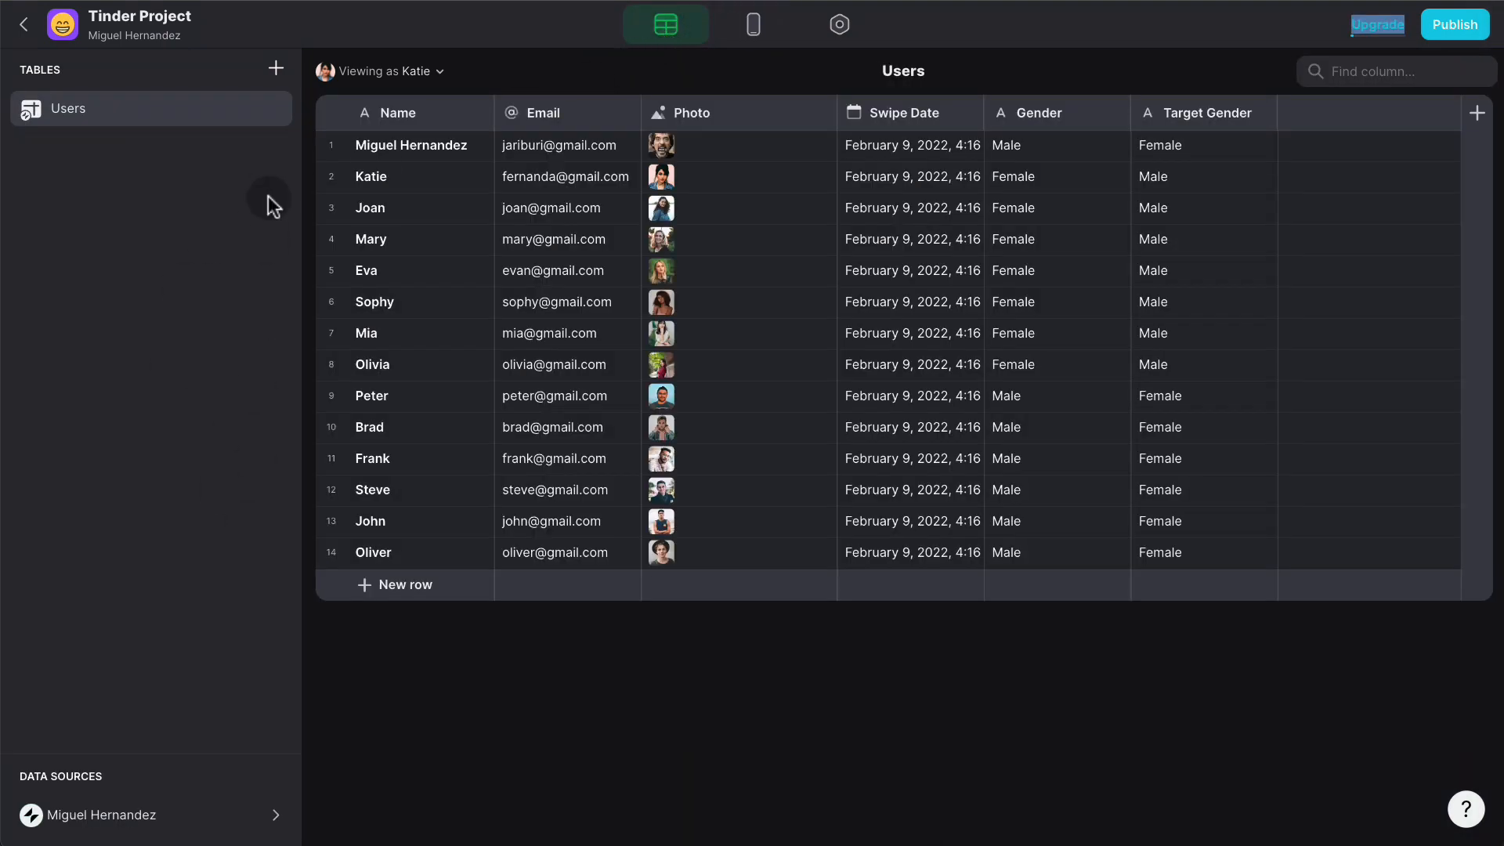
pyautogui.click(279, 72)
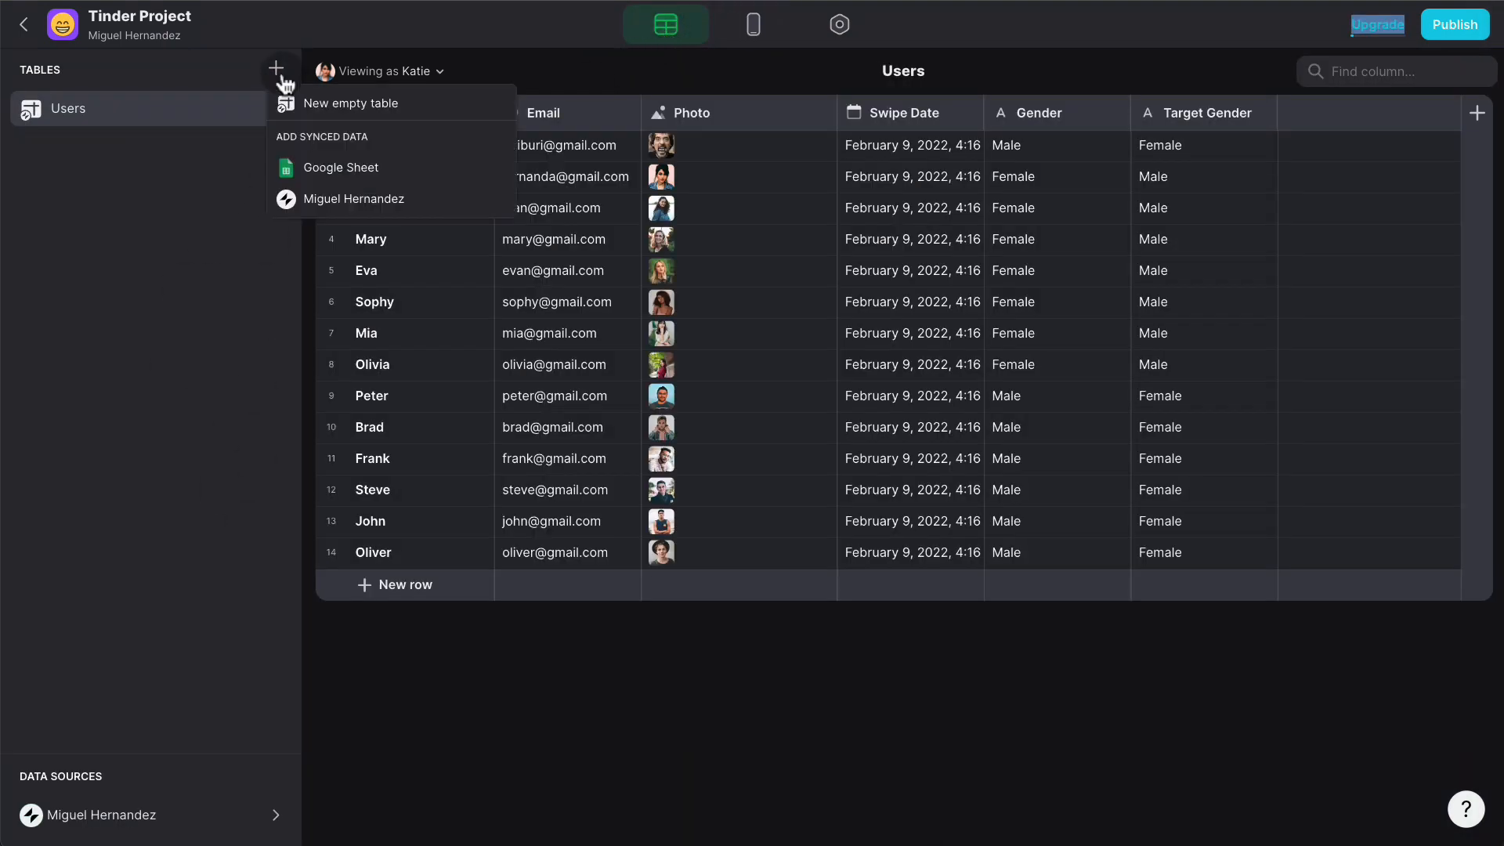
pyautogui.click(318, 100)
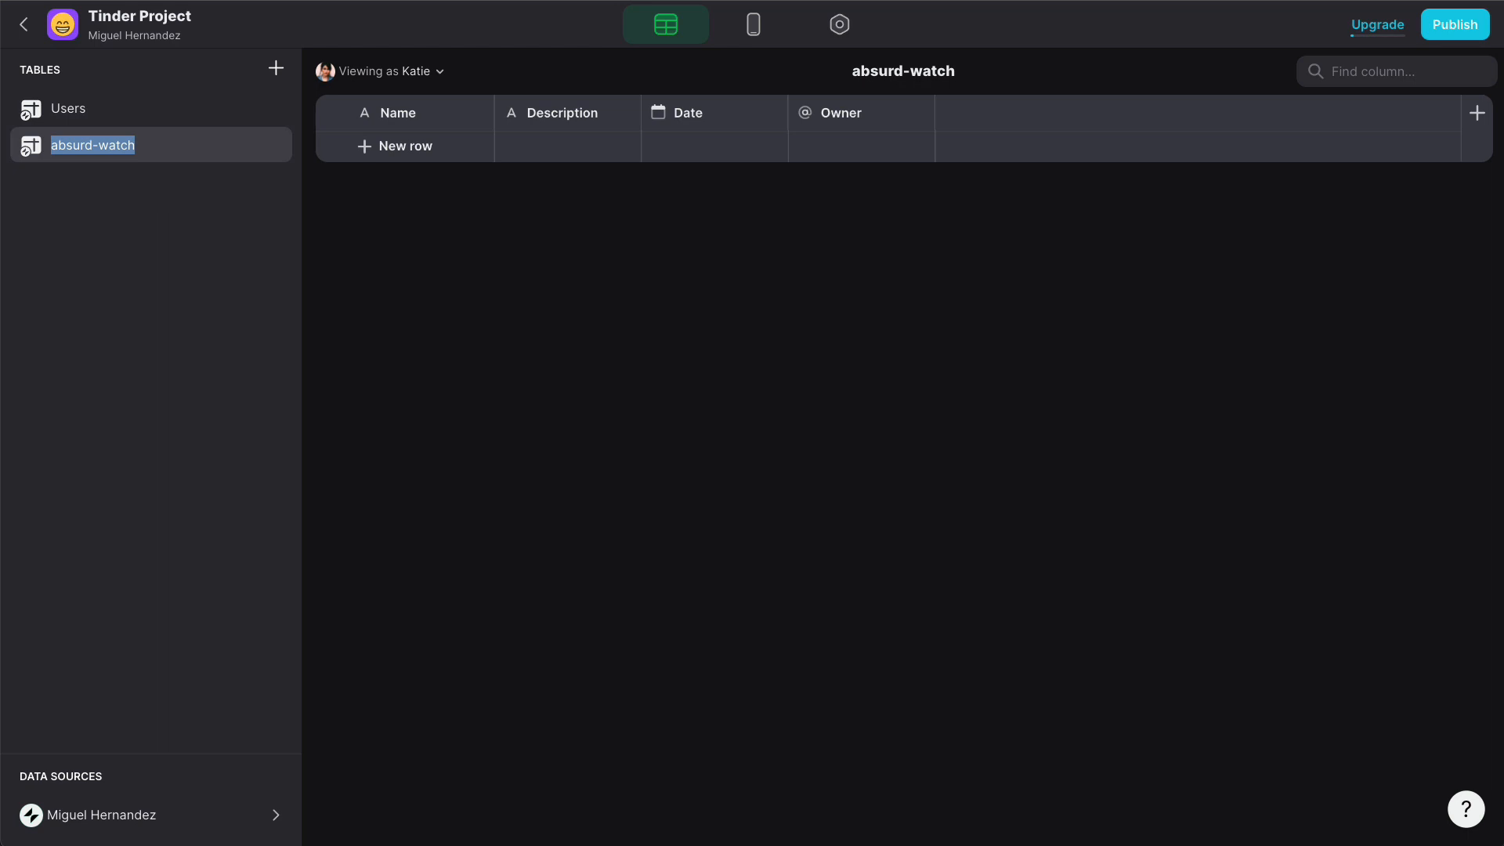
pyautogui.write('Matches')
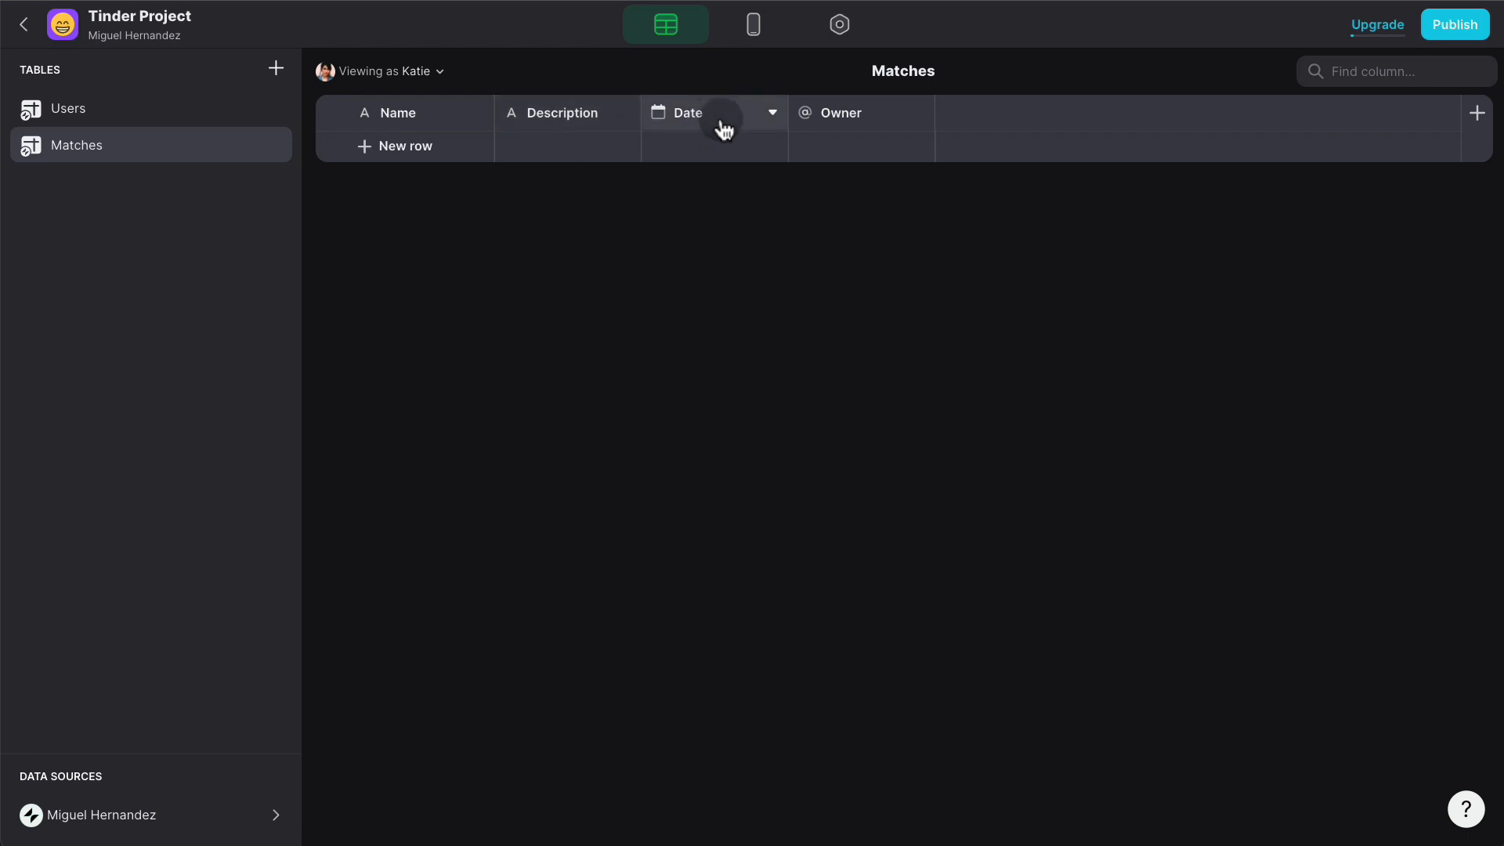
# - Delete the Owner, Date and Description columns from Matches
pyautogui.click(919, 112)
pyautogui.click(775, 307)
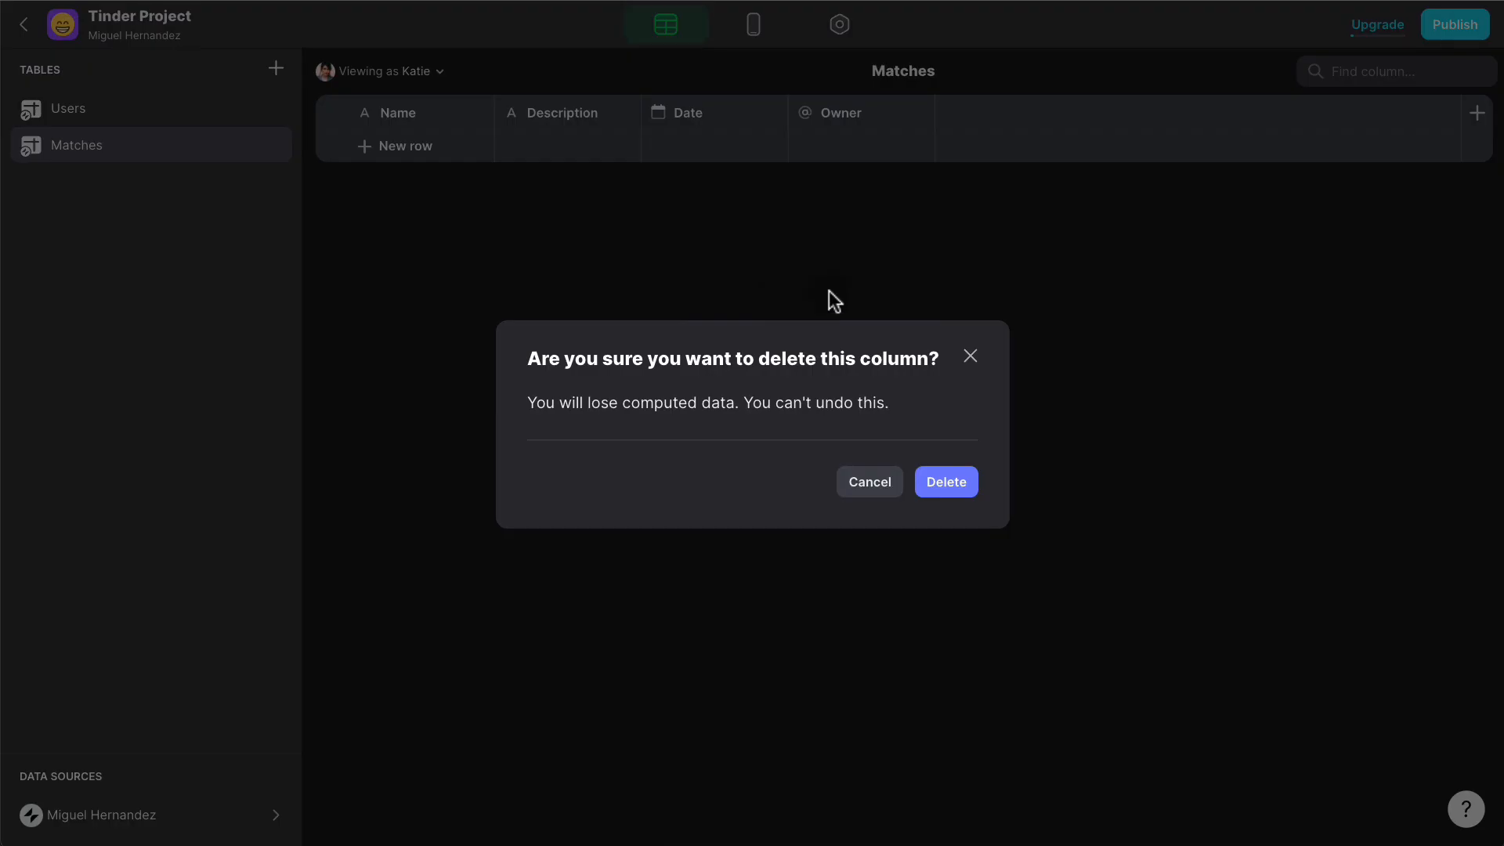
pyautogui.click(946, 481)
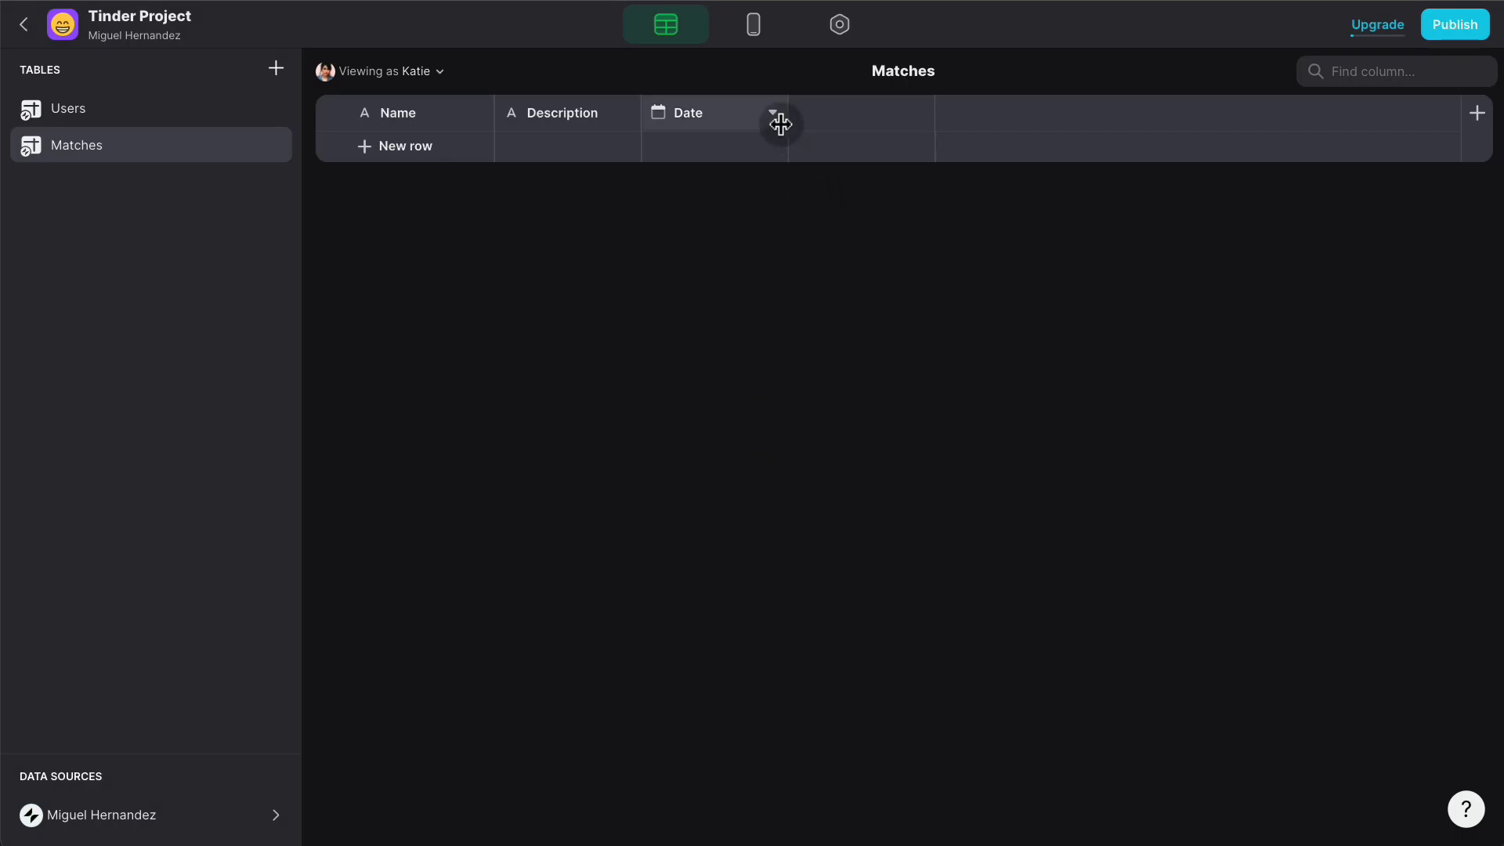
pyautogui.click(773, 118)
pyautogui.click(670, 308)
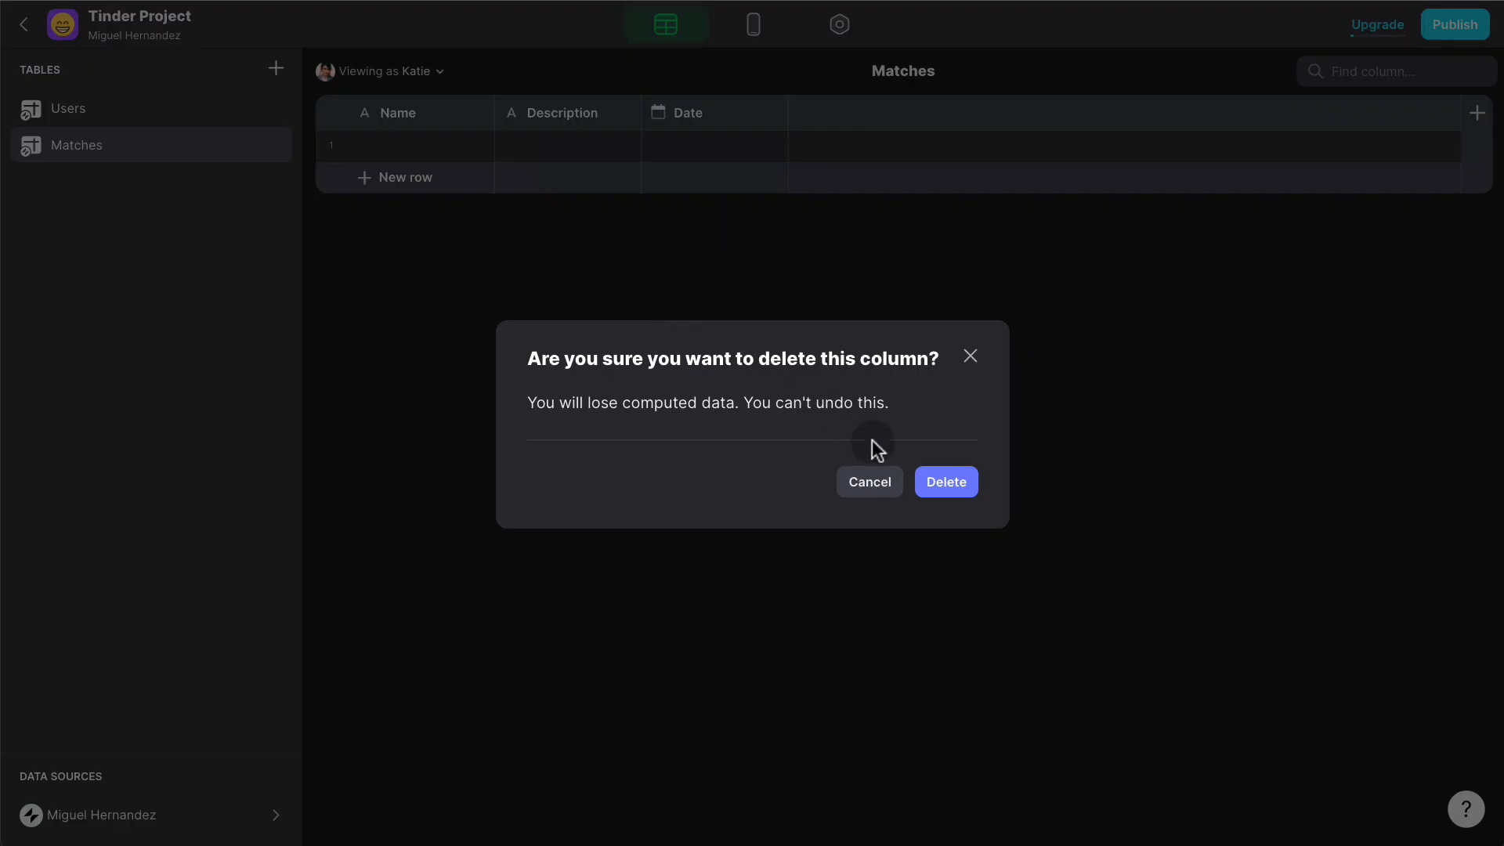
pyautogui.click(946, 480)
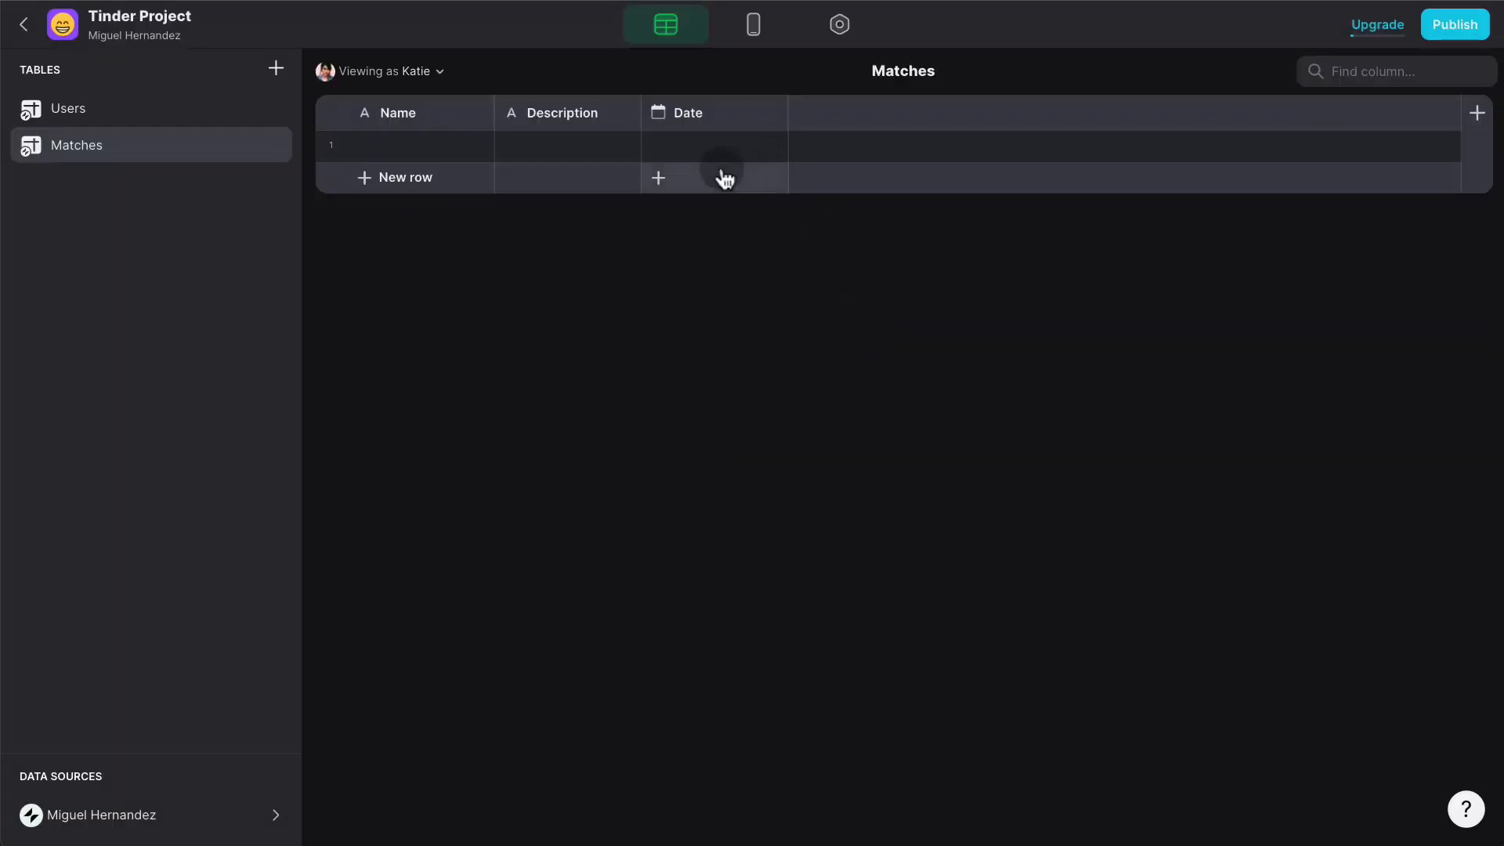
pyautogui.click(624, 125)
pyautogui.click(511, 312)
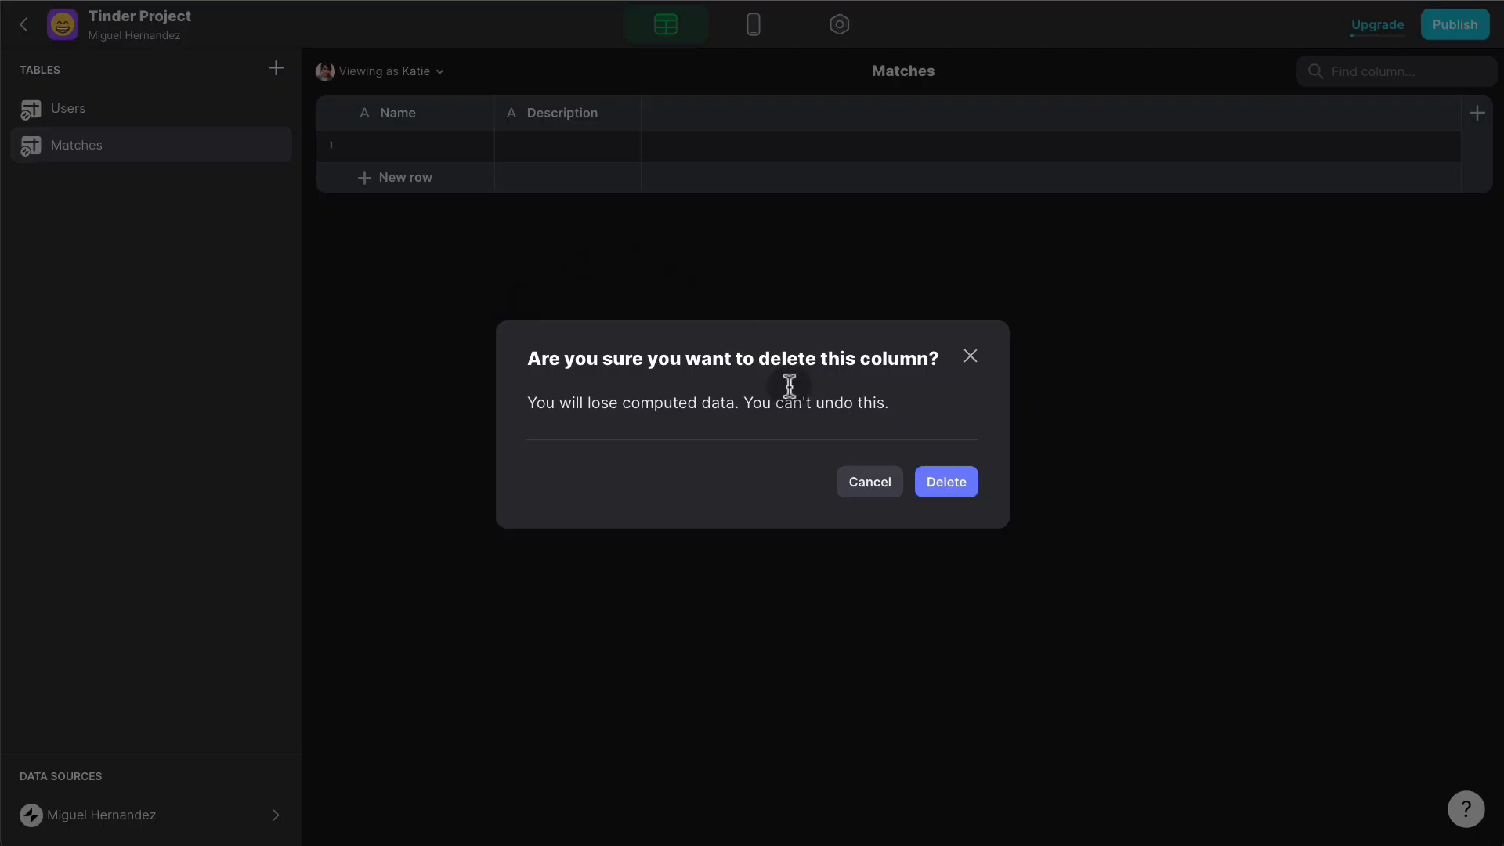
pyautogui.click(968, 484)
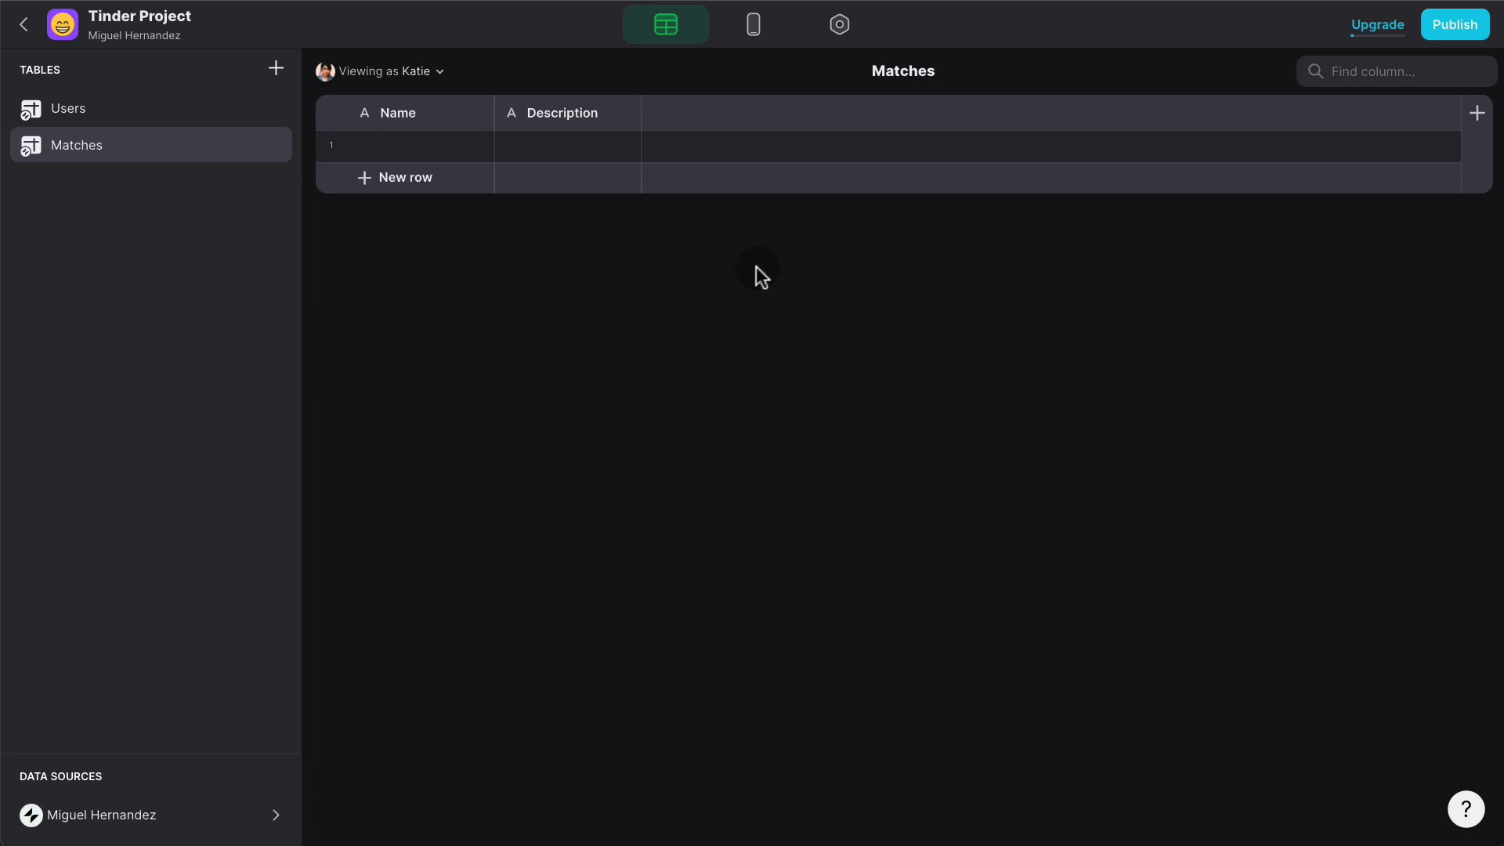
# - Rename the Name column to 'User A' and duplicate it as 'User B'
pyautogui.click(477, 115)
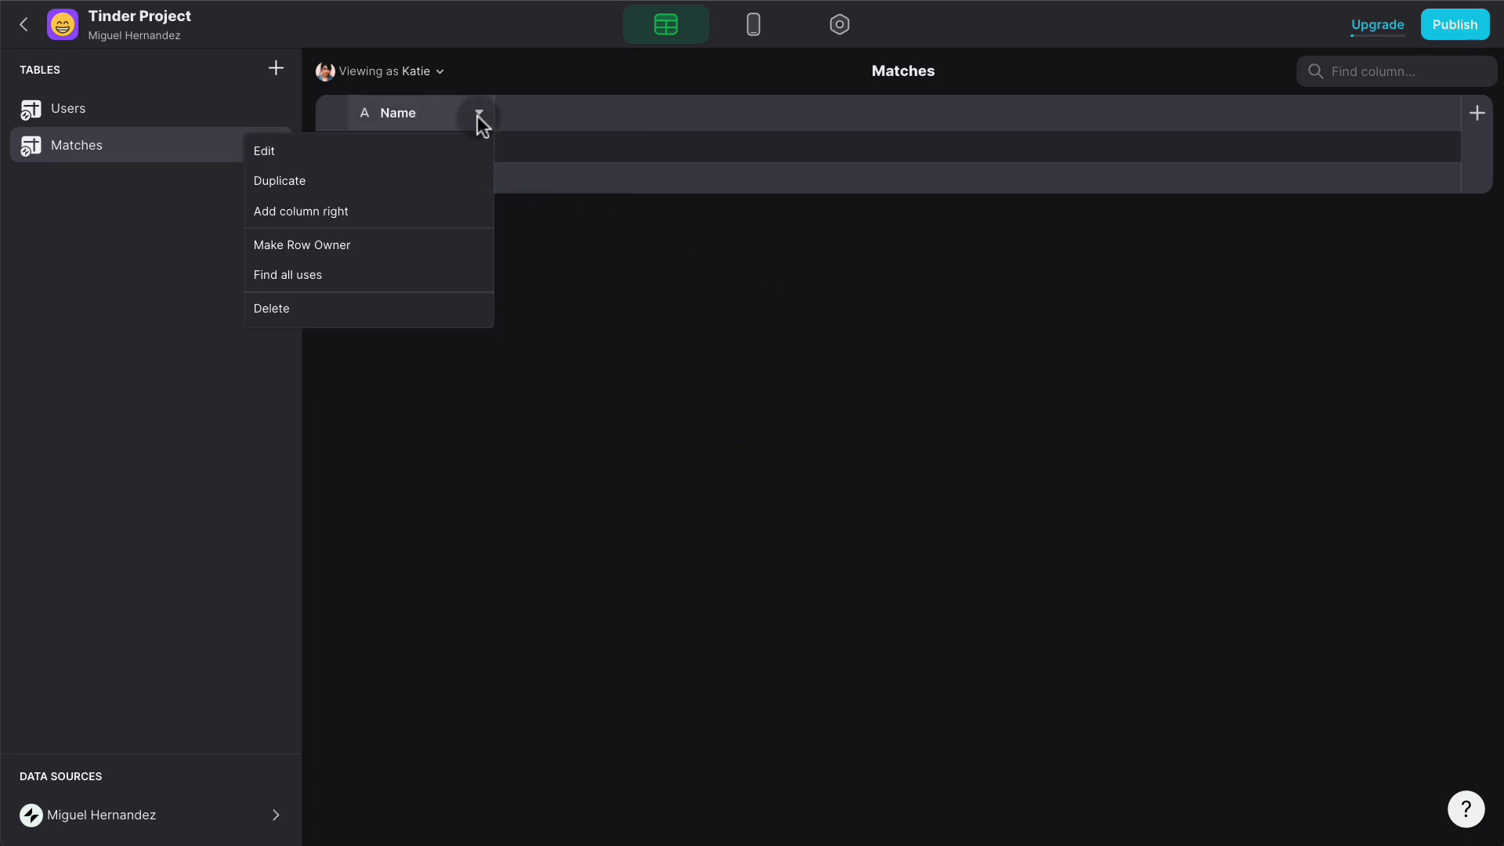
pyautogui.click(389, 150)
pyautogui.doubleClick(721, 157)
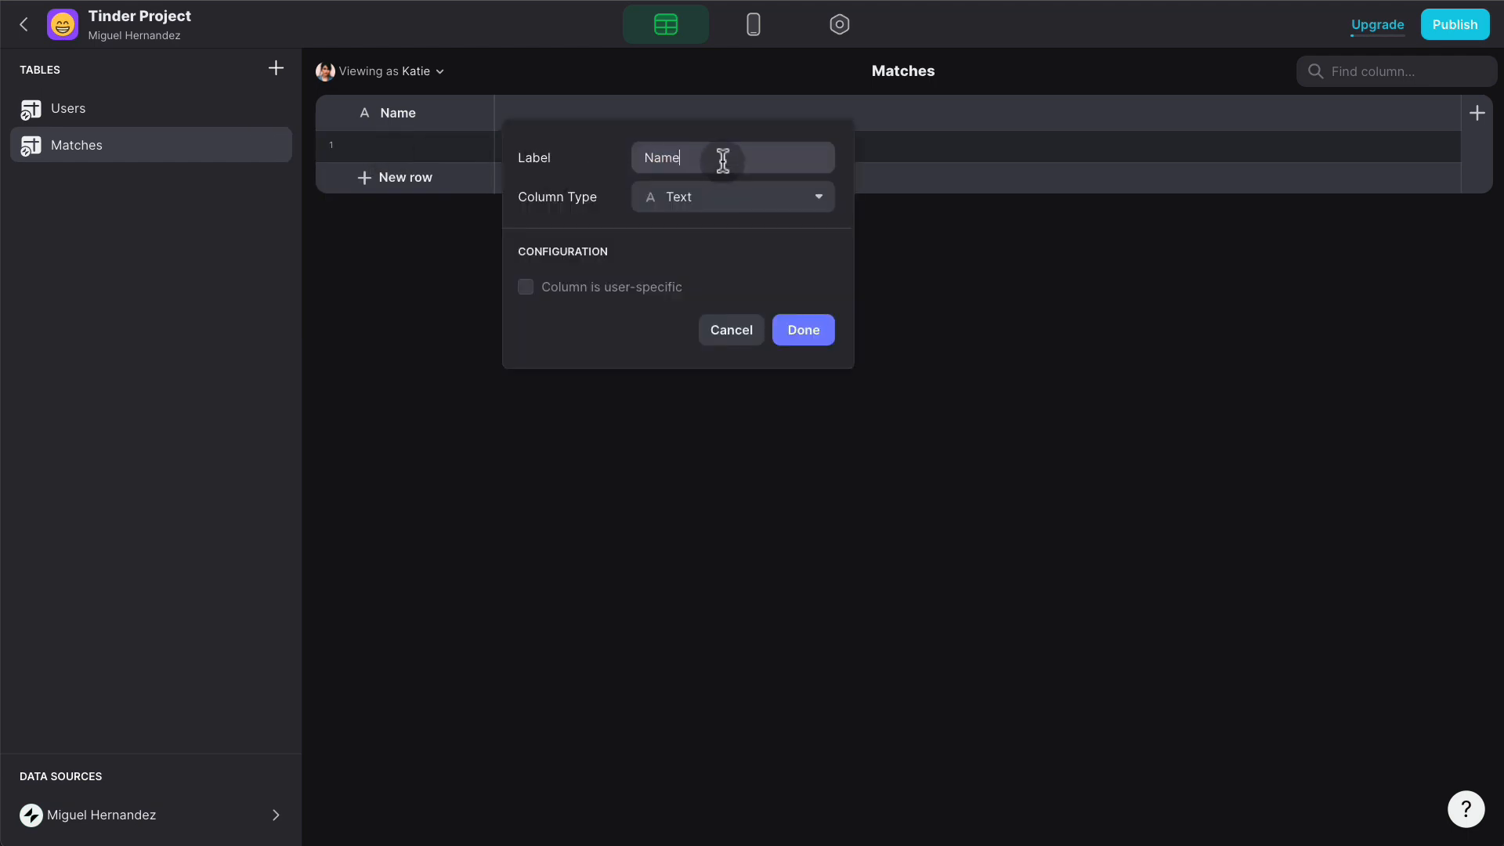
pyautogui.write('User')
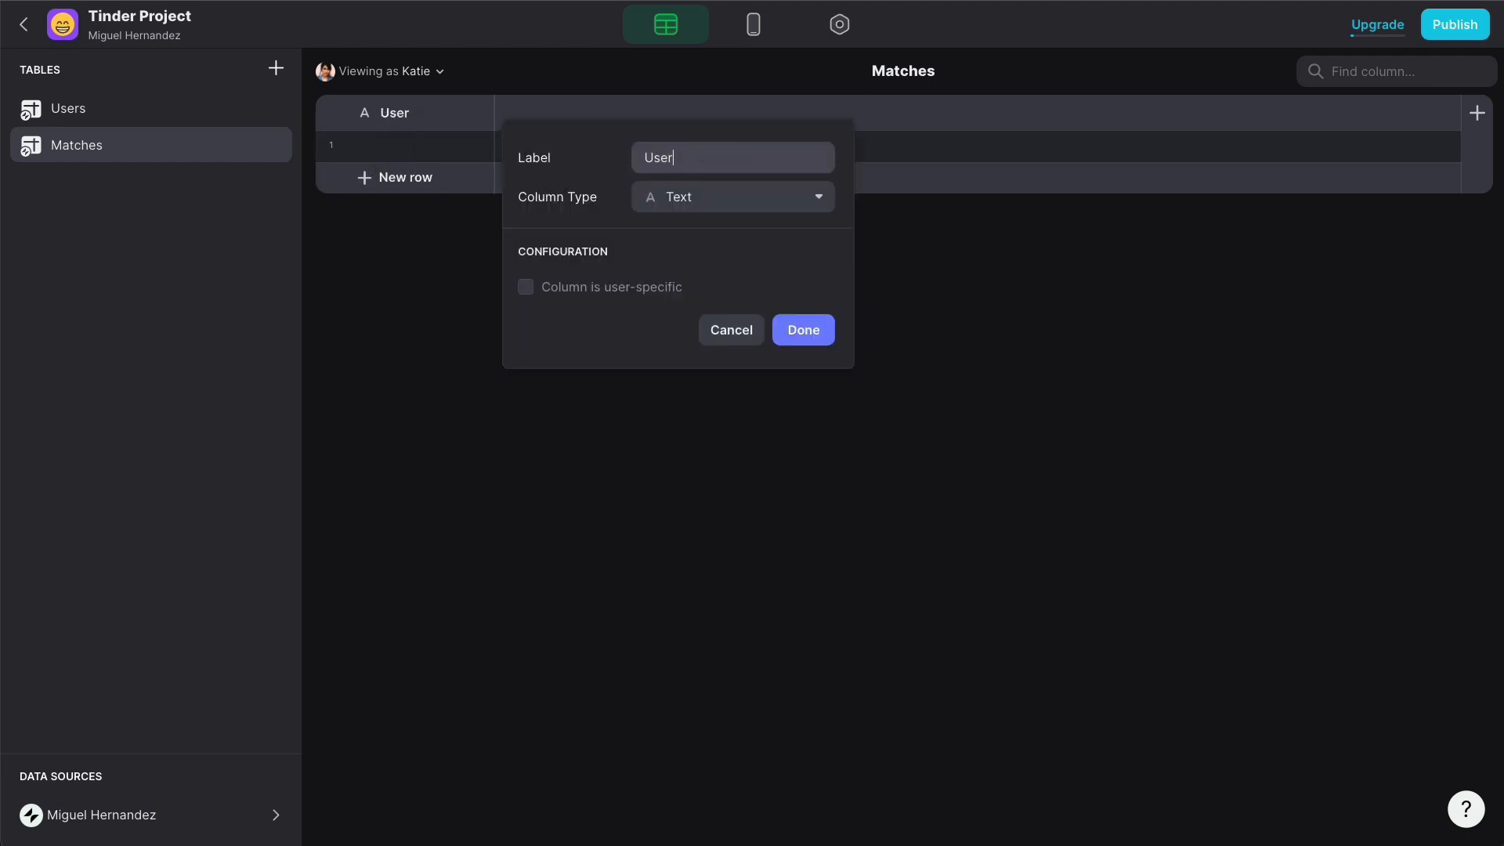
pyautogui.write(' A')
pyautogui.click(809, 326)
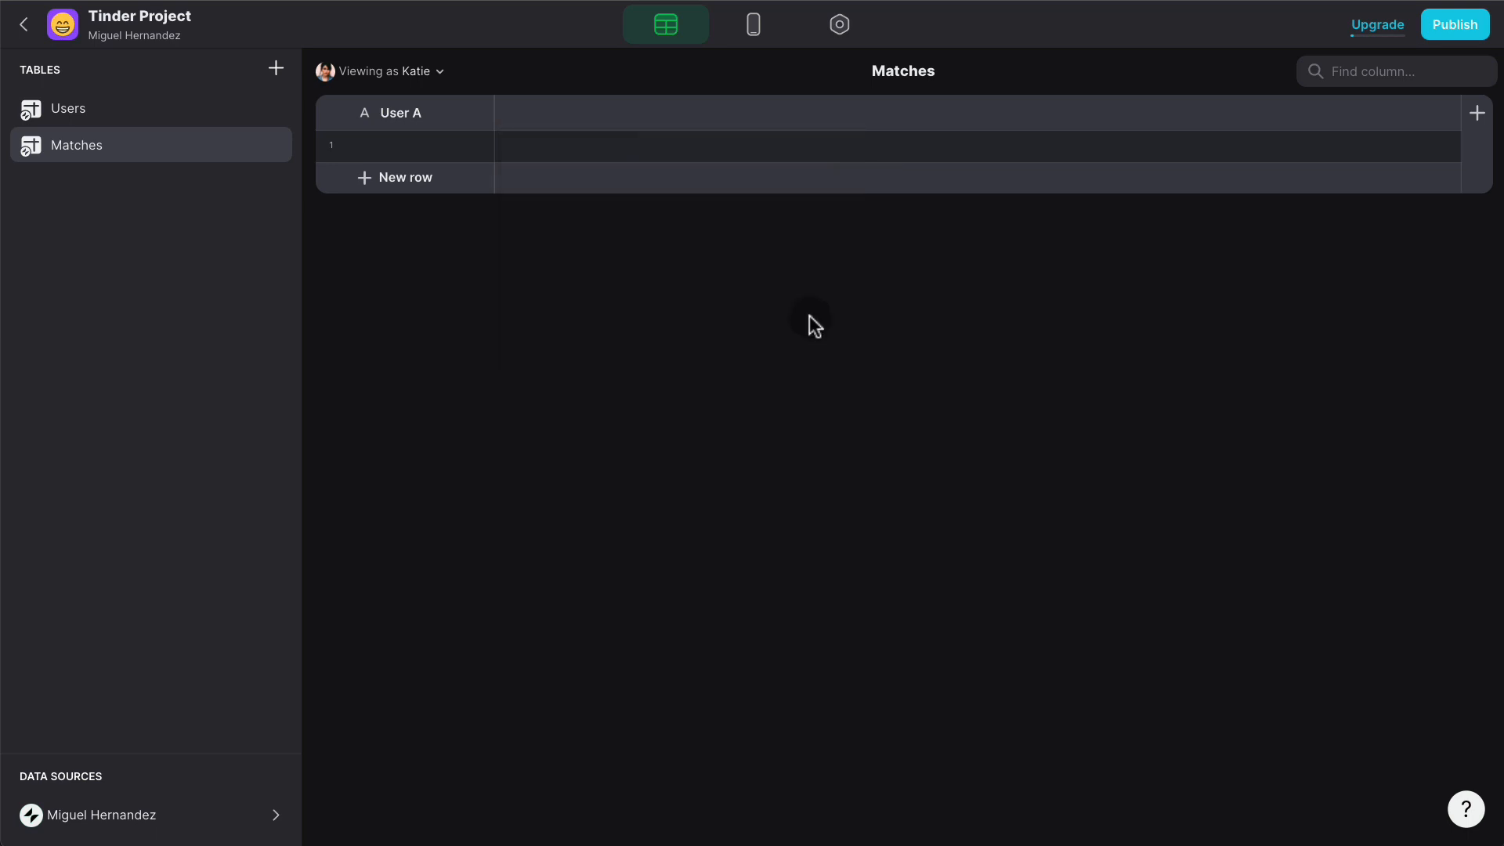
pyautogui.click(480, 111)
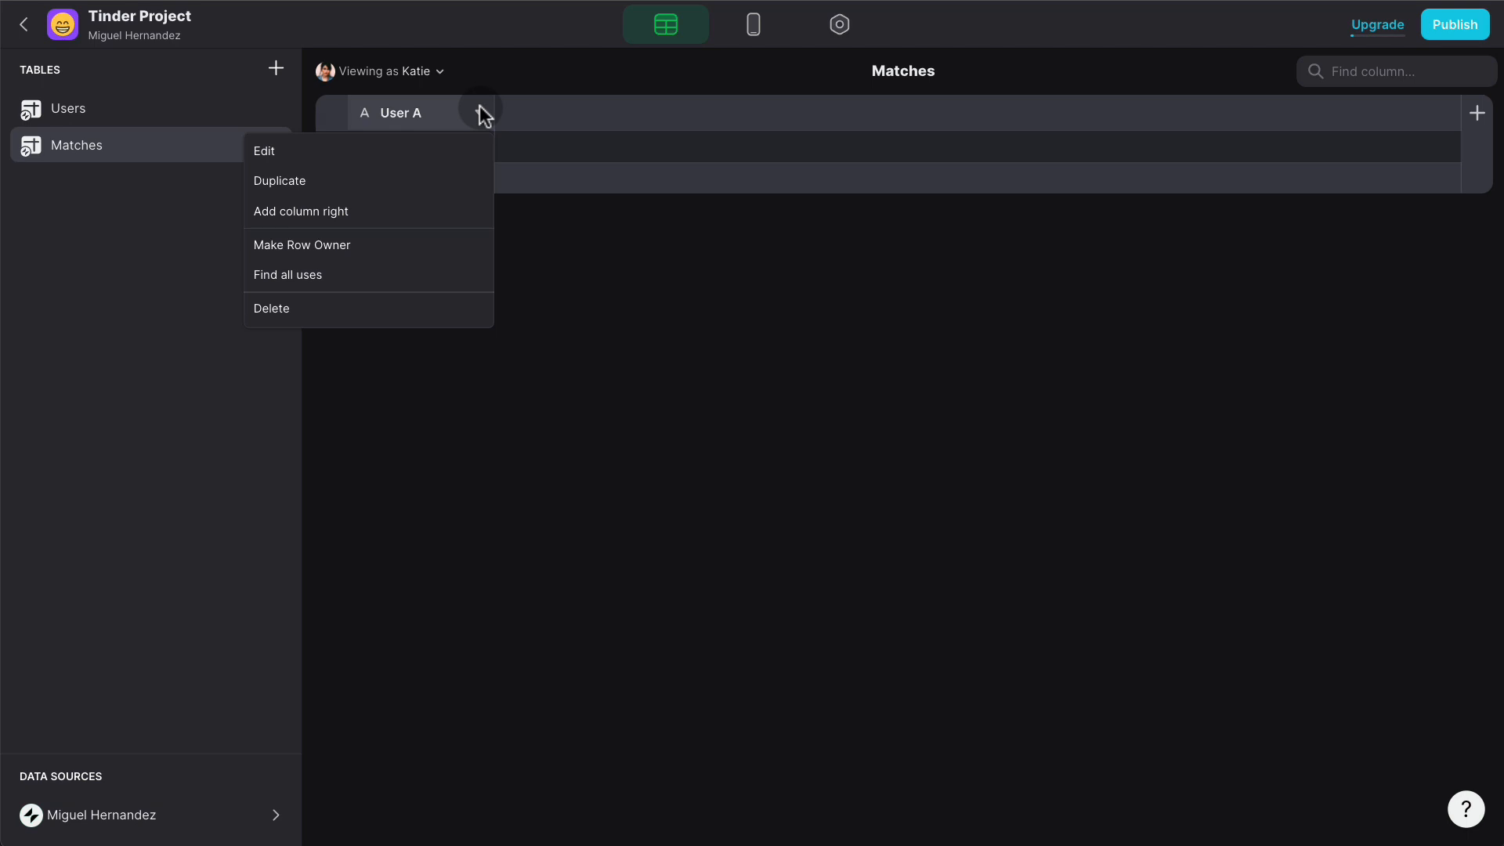
pyautogui.click(342, 181)
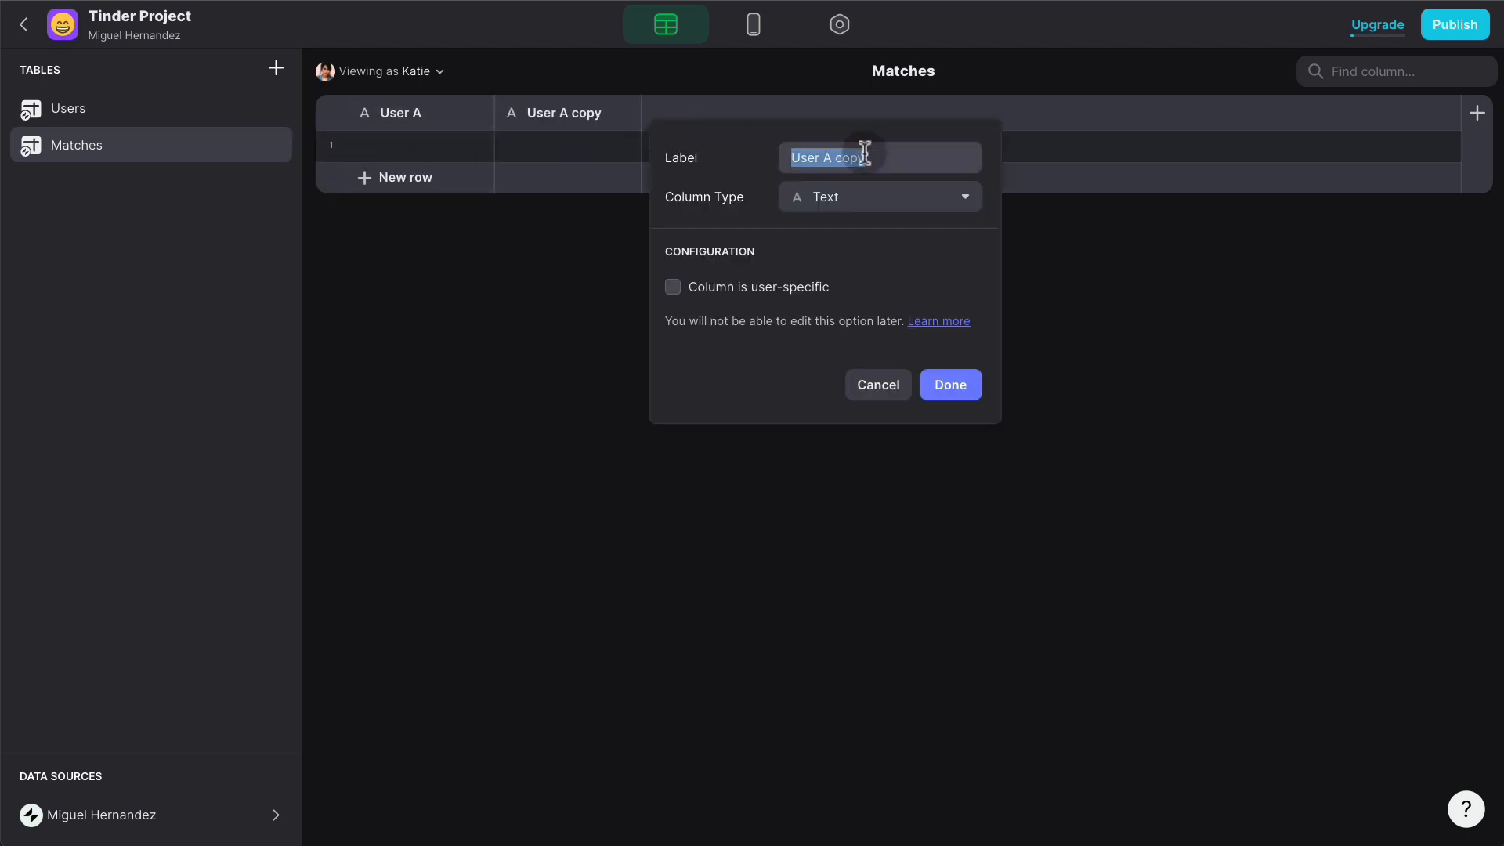
pyautogui.moveTo(874, 158); pyautogui.dragTo(824, 159)
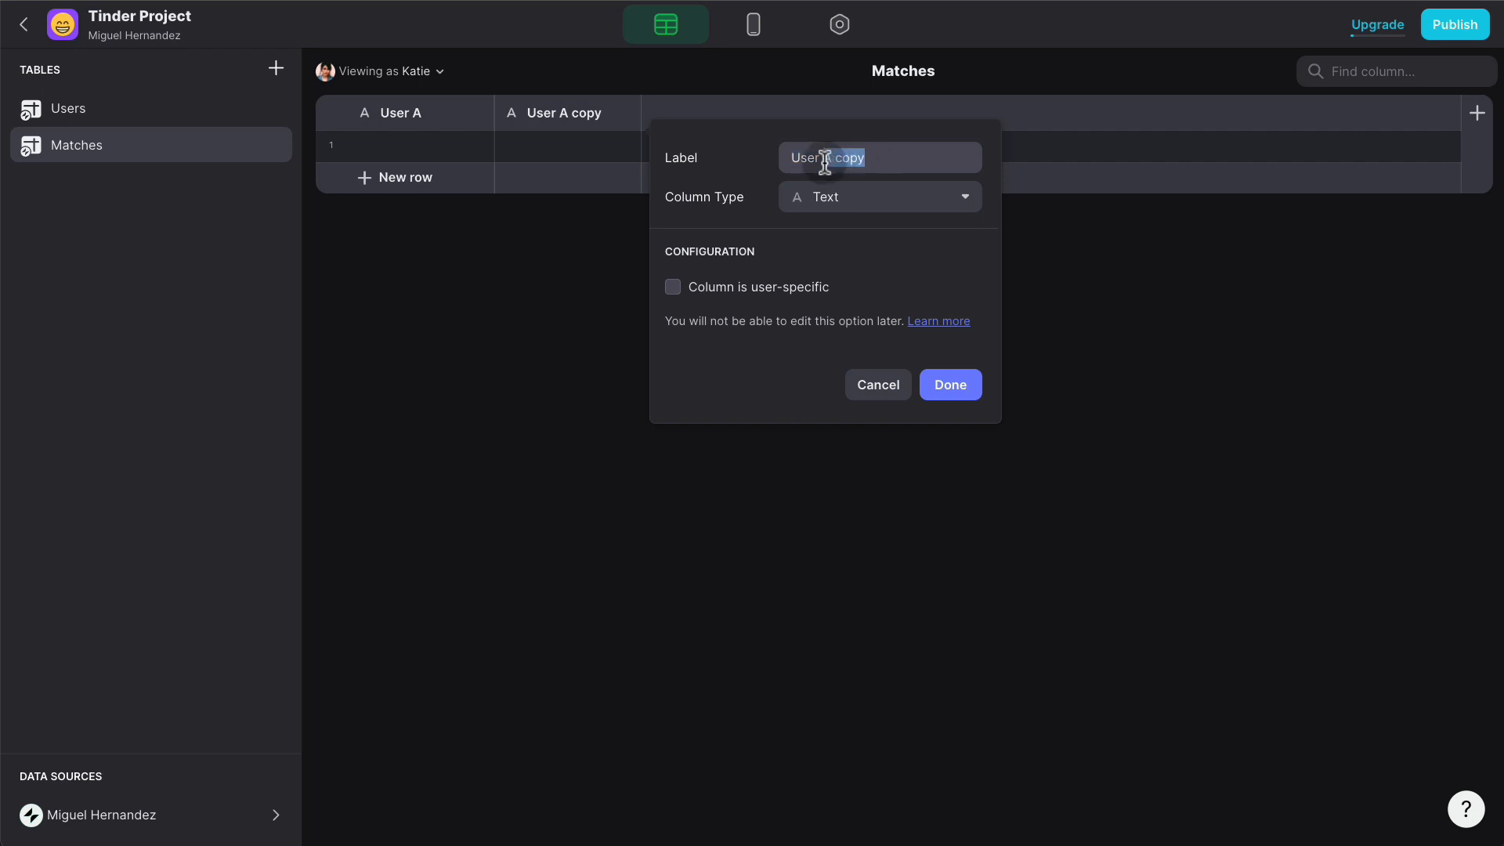
pyautogui.write('B')
pyautogui.click(962, 373)
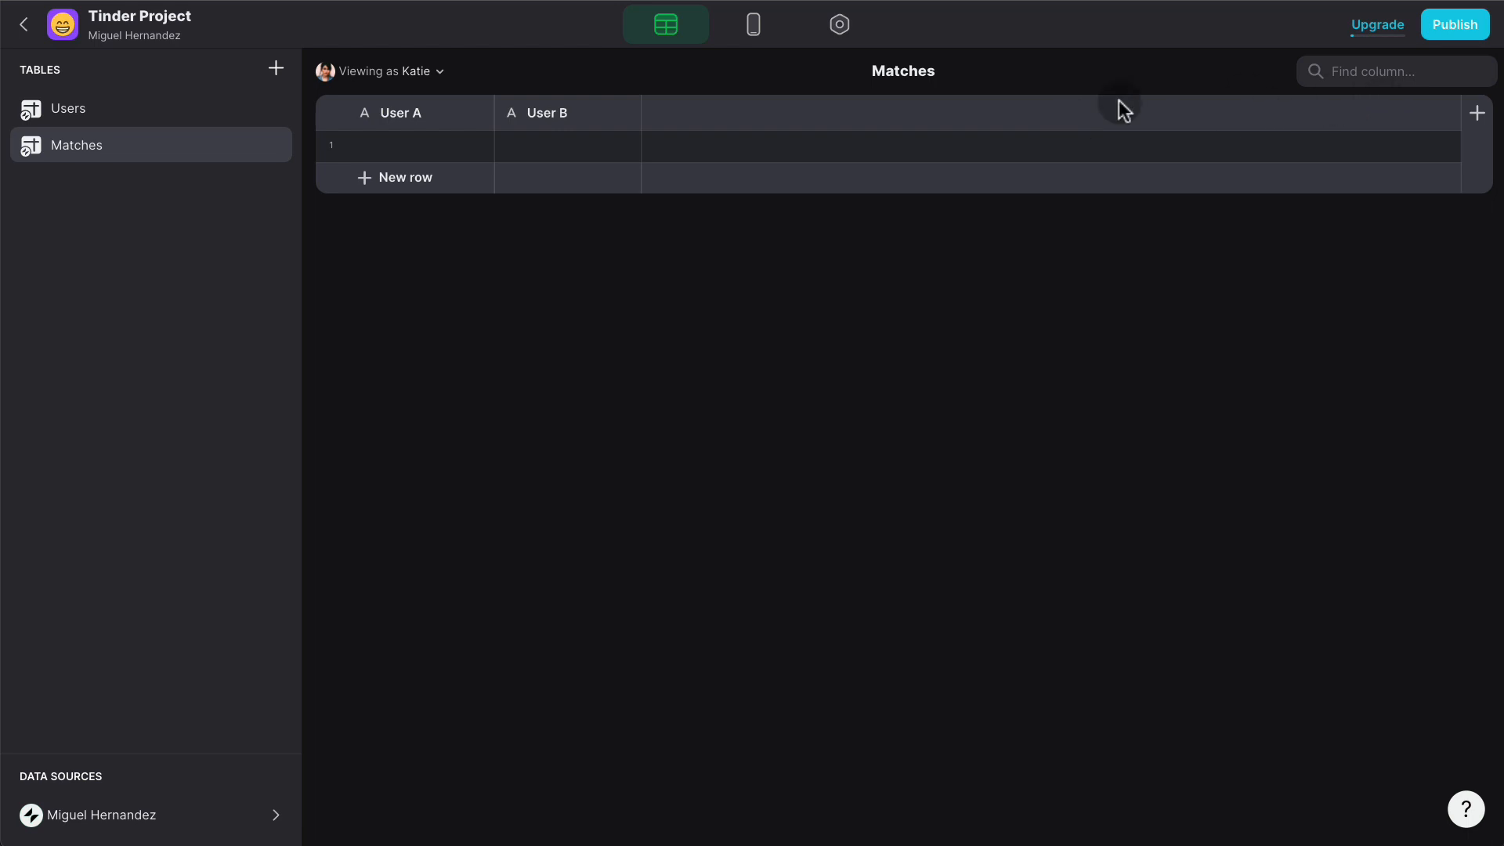
# - Add a 'Date' column of type Date/Time
pyautogui.click(1477, 113)
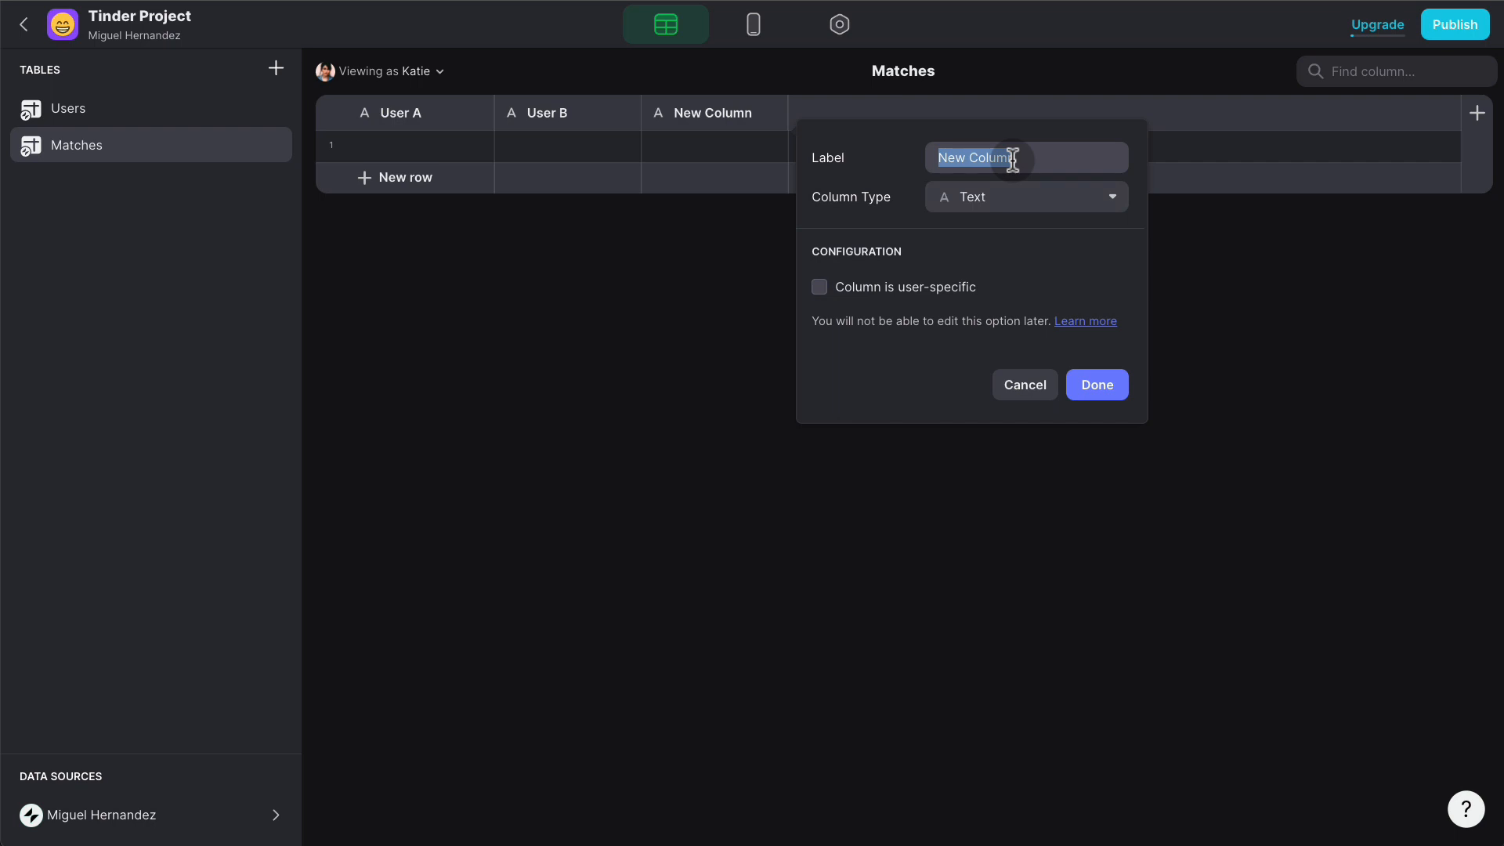
pyautogui.write('Date')
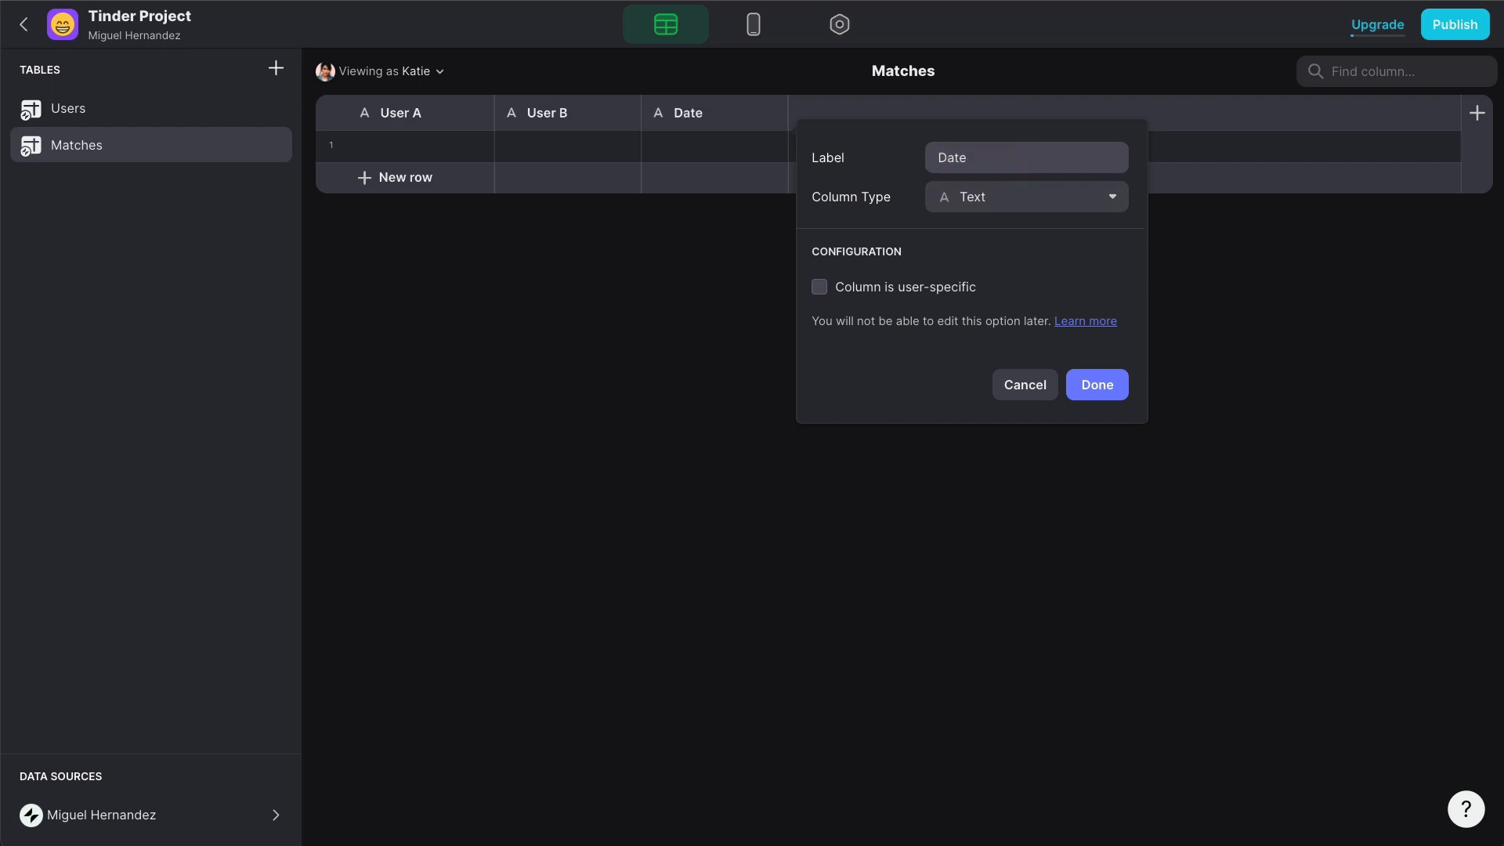
pyautogui.click(1016, 196)
pyautogui.moveTo(1008, 239)
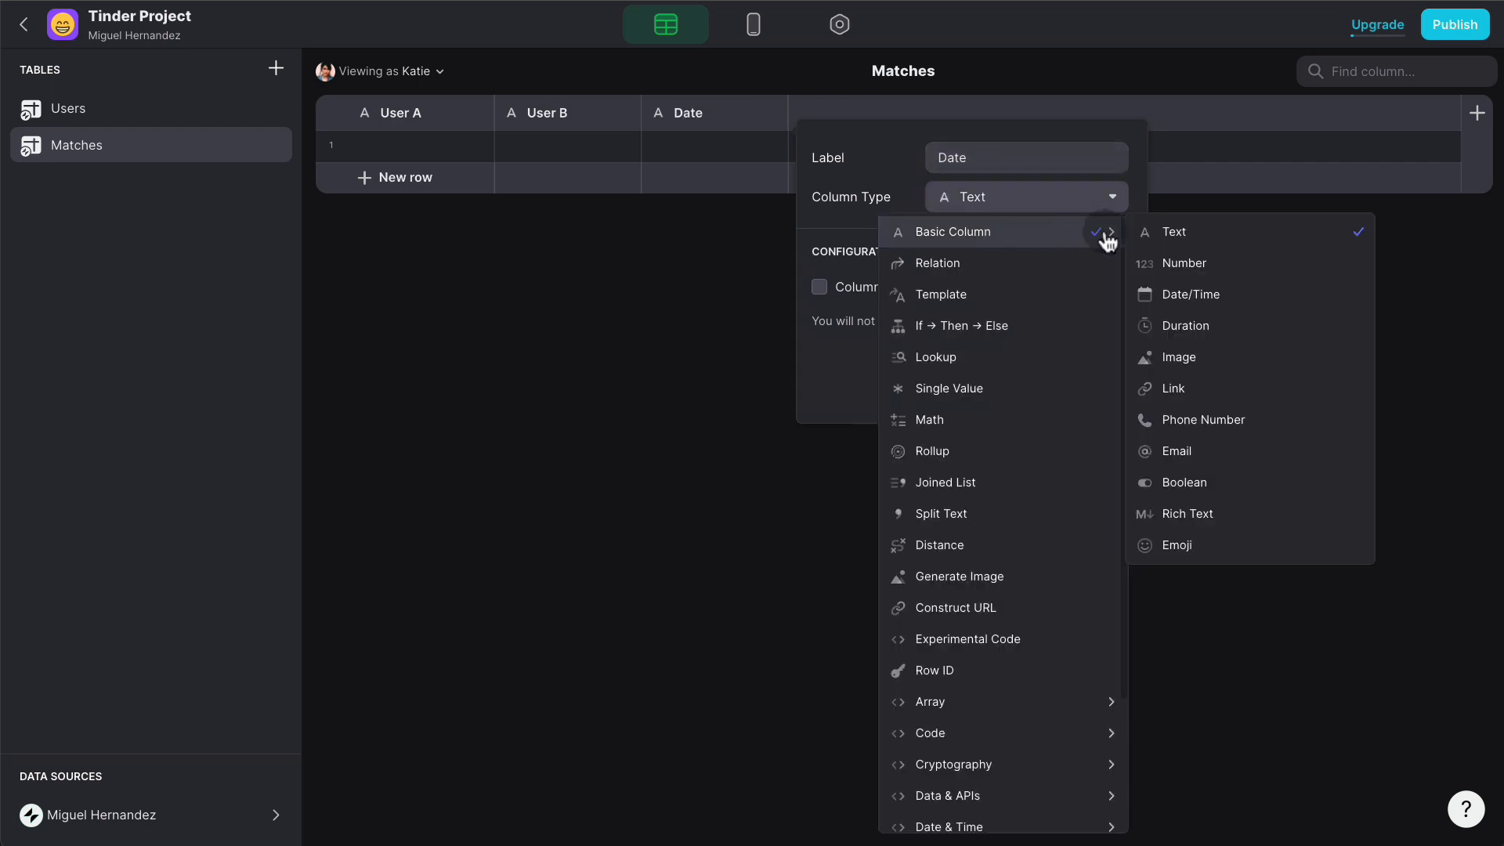
pyautogui.click(1212, 293)
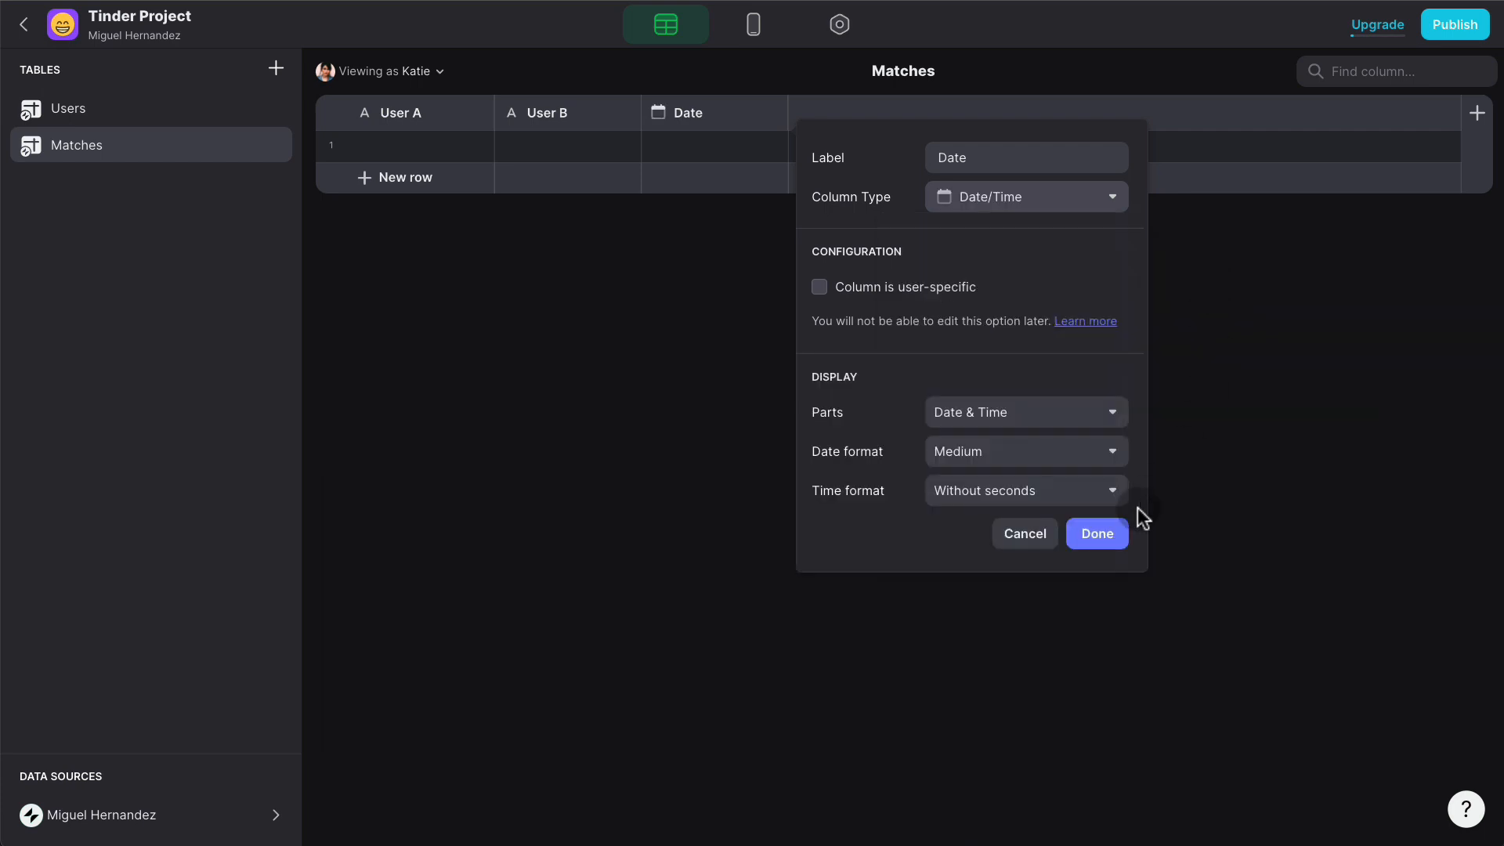
pyautogui.click(1115, 532)
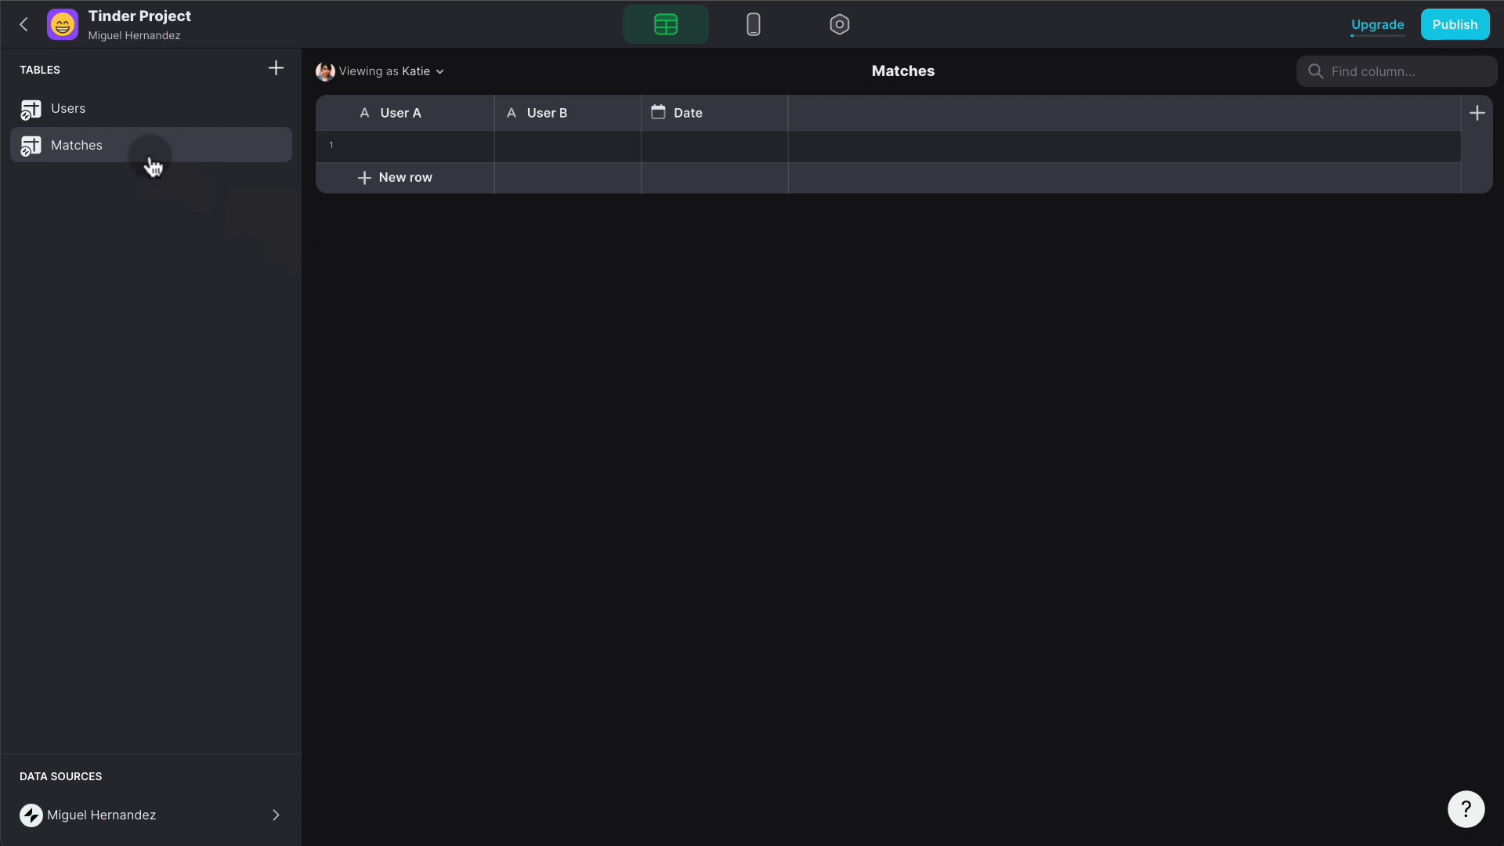
# - Set the layout preview to view the app as the project owner
pyautogui.click(753, 30)
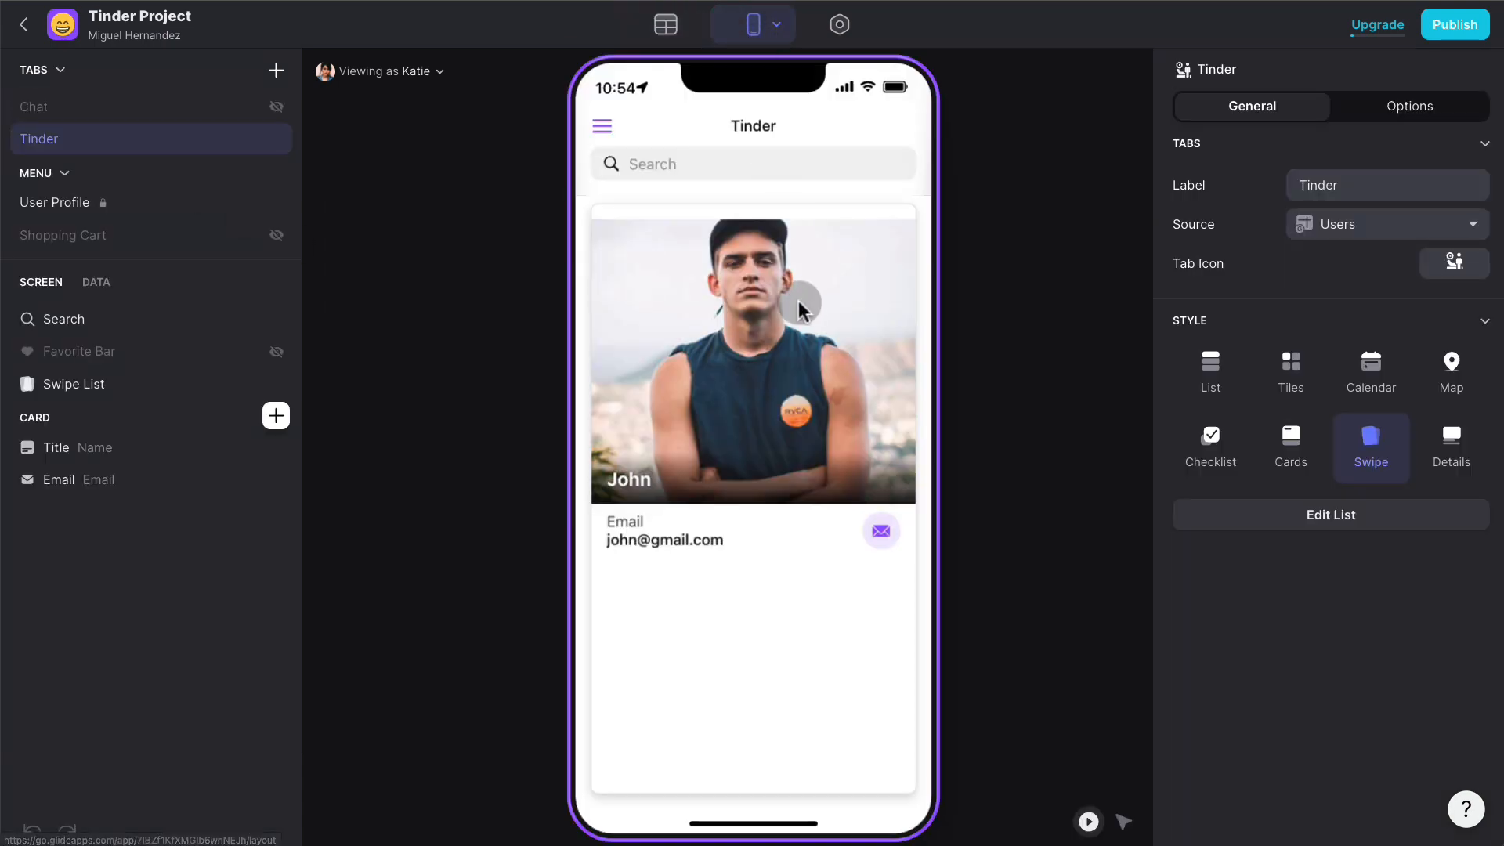
pyautogui.click(439, 73)
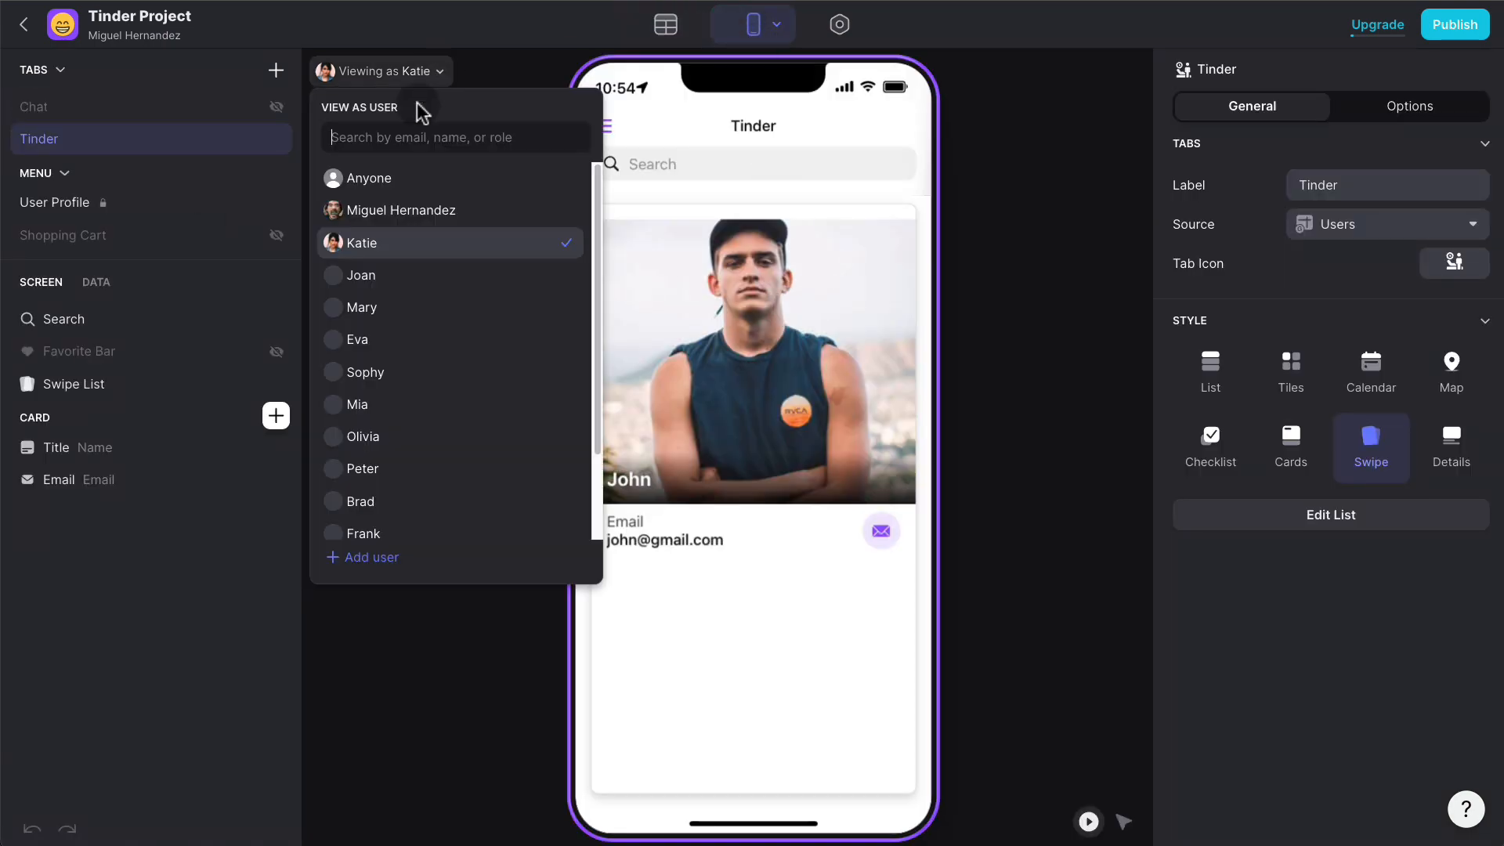
pyautogui.click(396, 210)
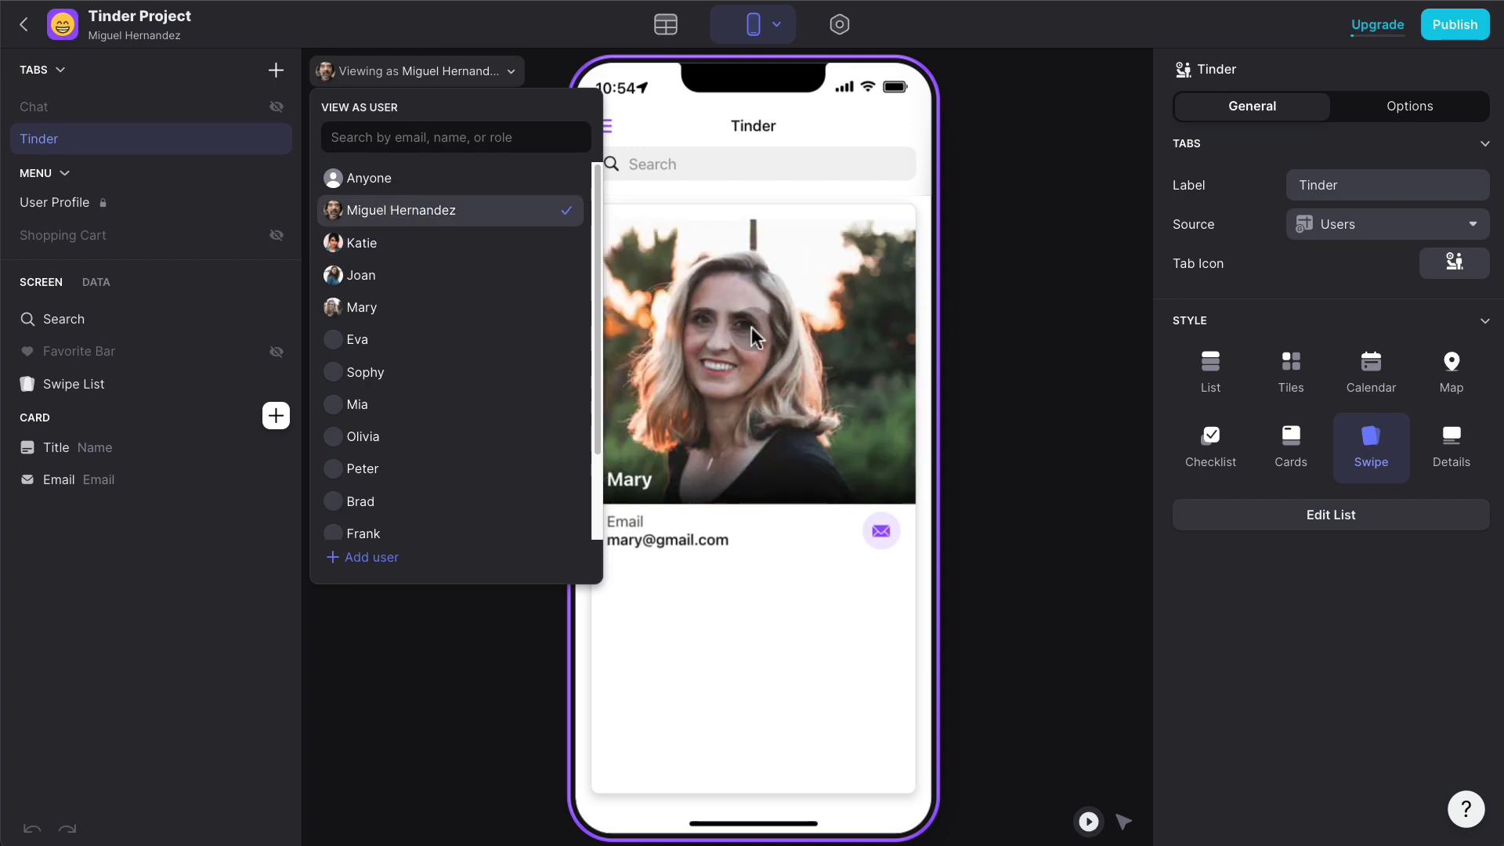
pyautogui.click(800, 328)
# - Pass on four profile cards and select the swipe list's settings
pyautogui.moveTo(802, 327); pyautogui.dragTo(611, 332)
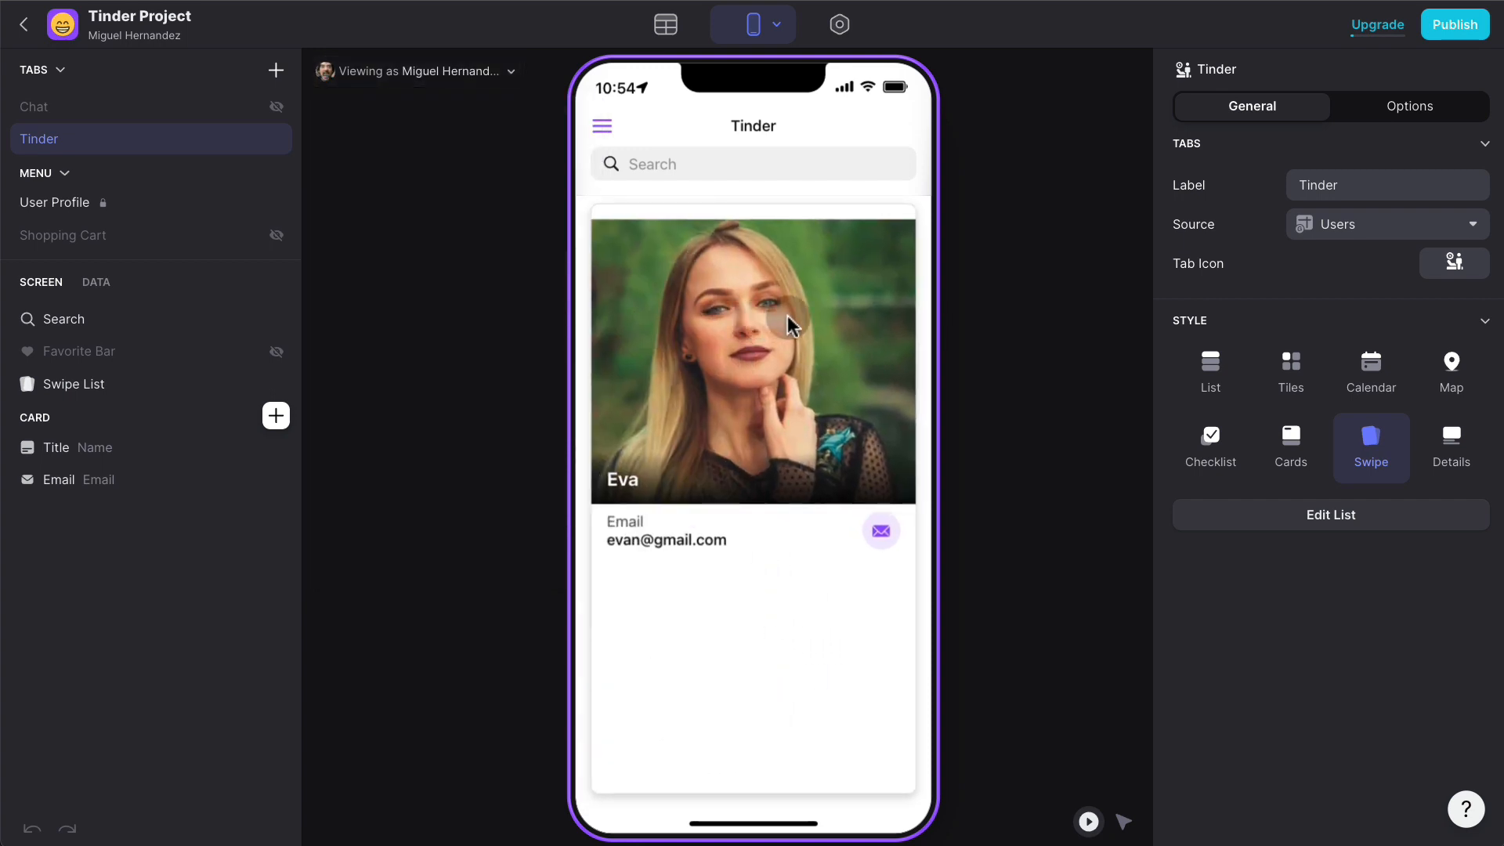
pyautogui.moveTo(787, 314); pyautogui.dragTo(611, 329)
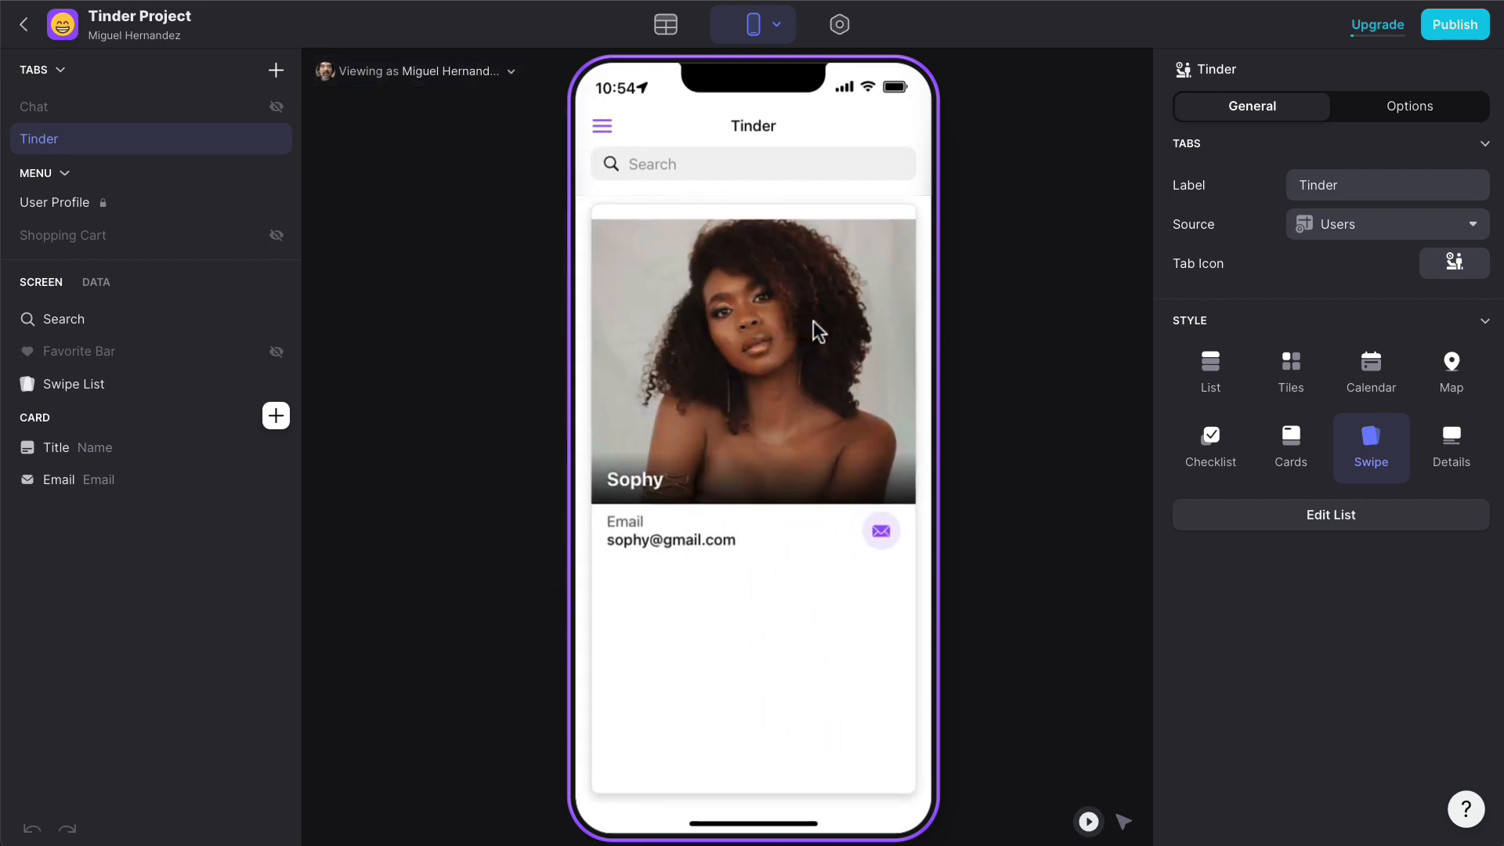
pyautogui.moveTo(828, 318); pyautogui.dragTo(649, 333)
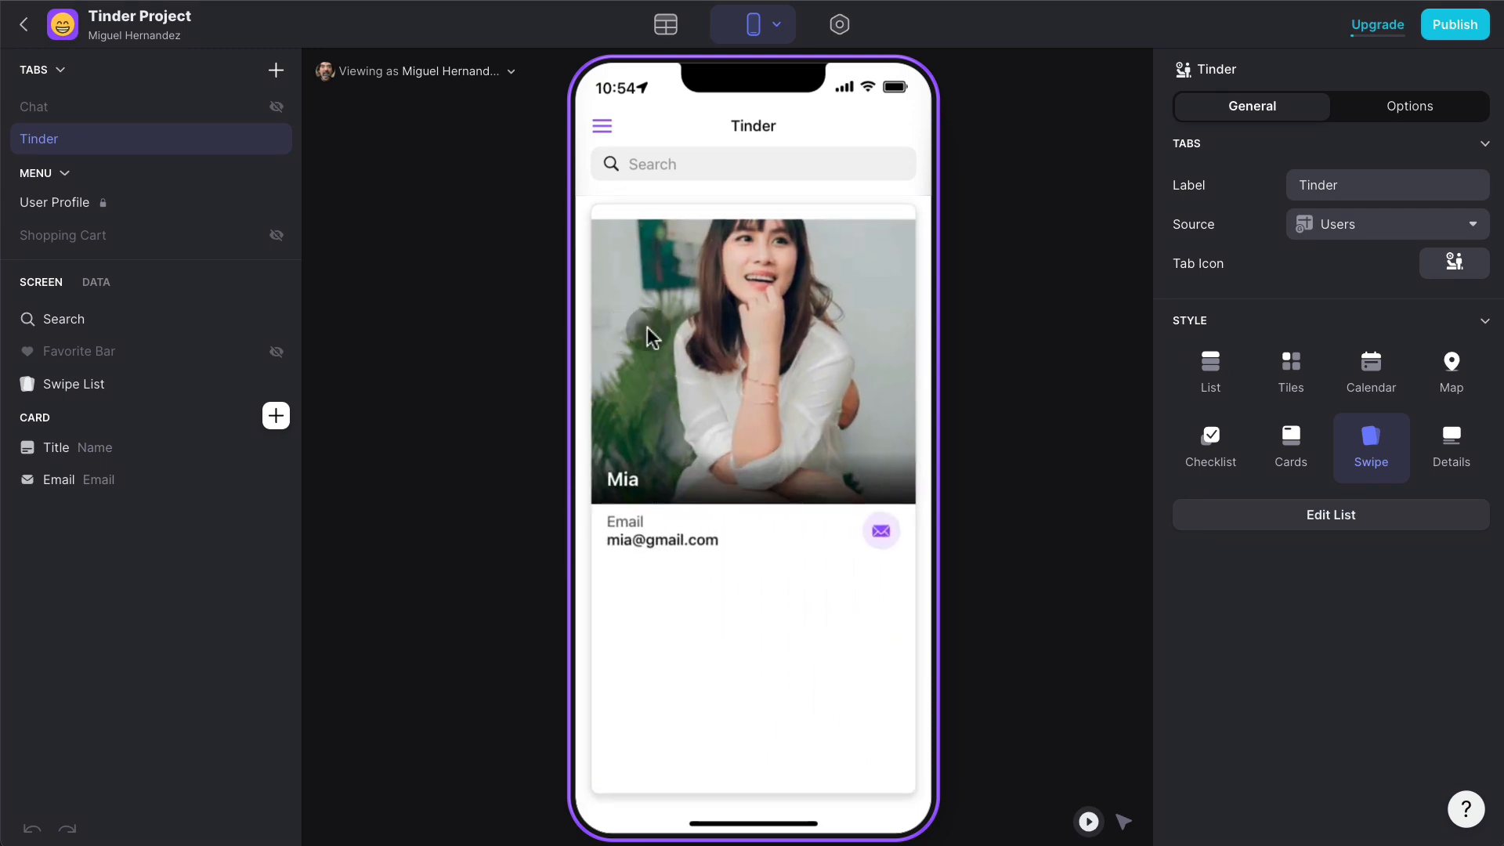
pyautogui.click(775, 325)
pyautogui.moveTo(792, 320); pyautogui.dragTo(669, 333)
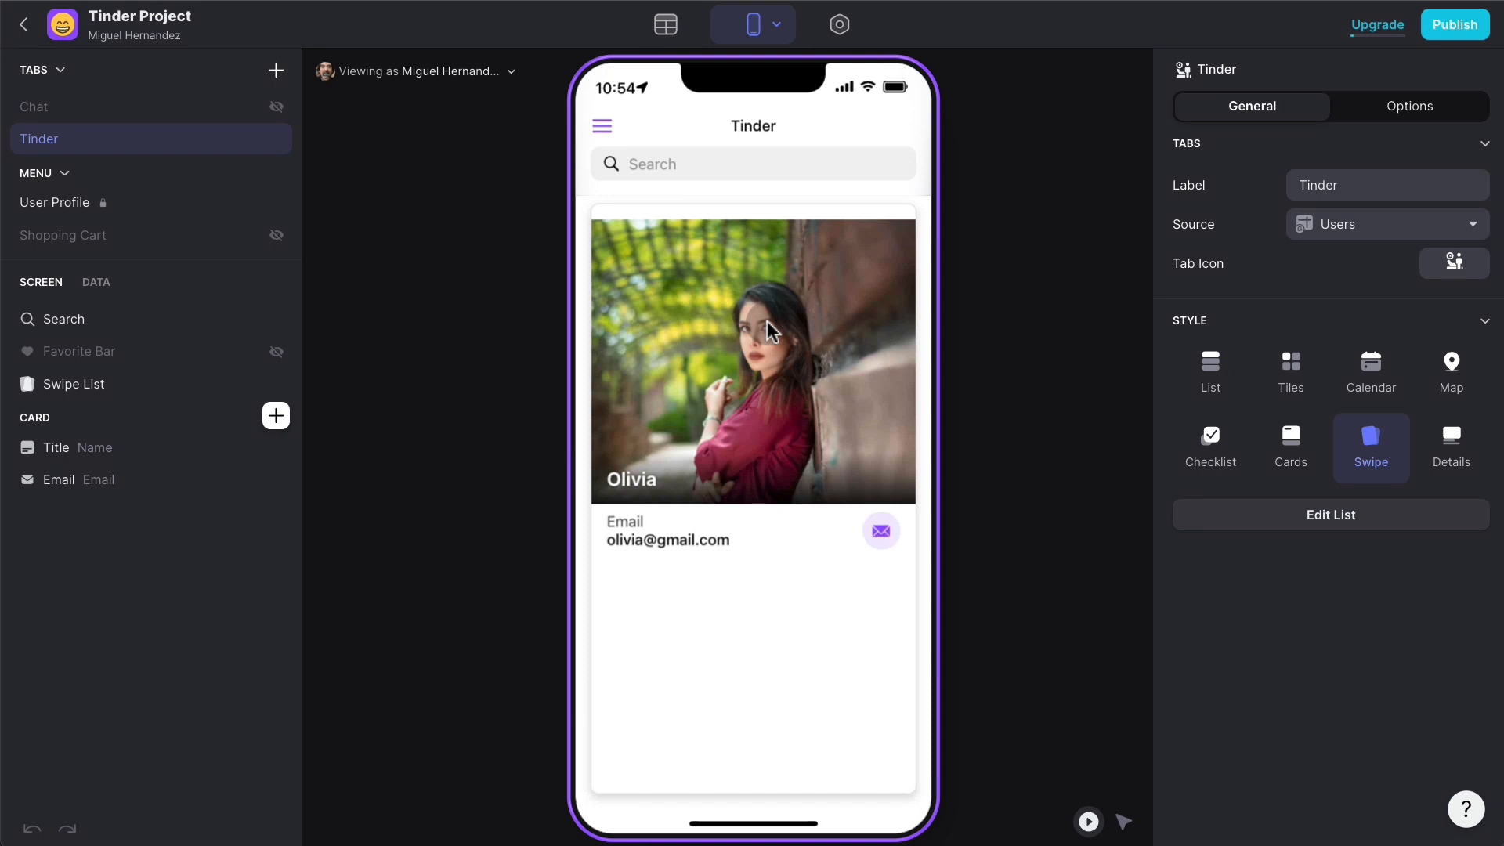
pyautogui.click(721, 342)
pyautogui.click(76, 390)
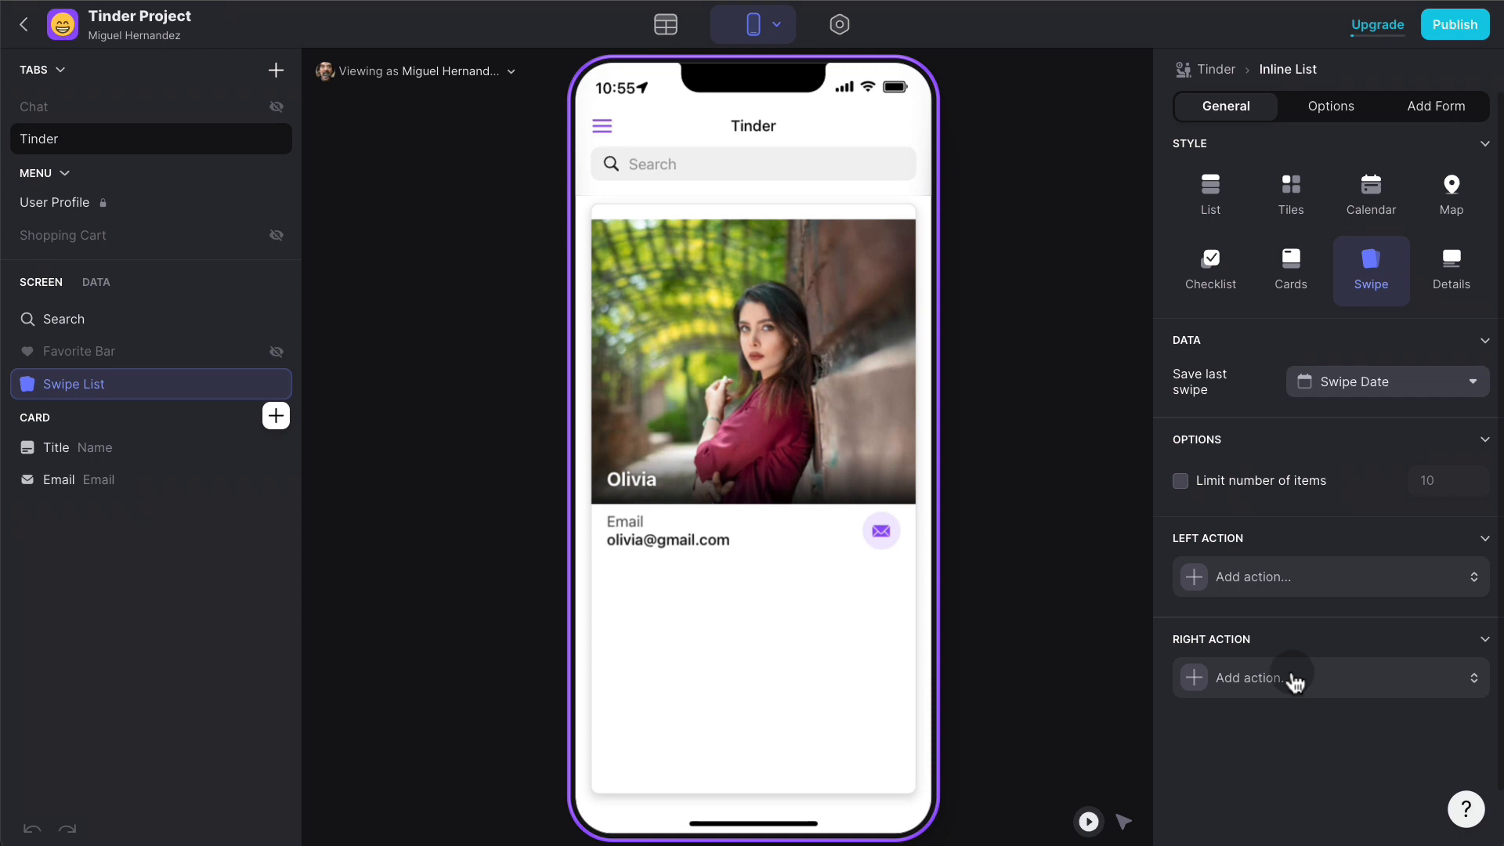
# - Switch to the Data view to show the Users table
pyautogui.click(664, 24)
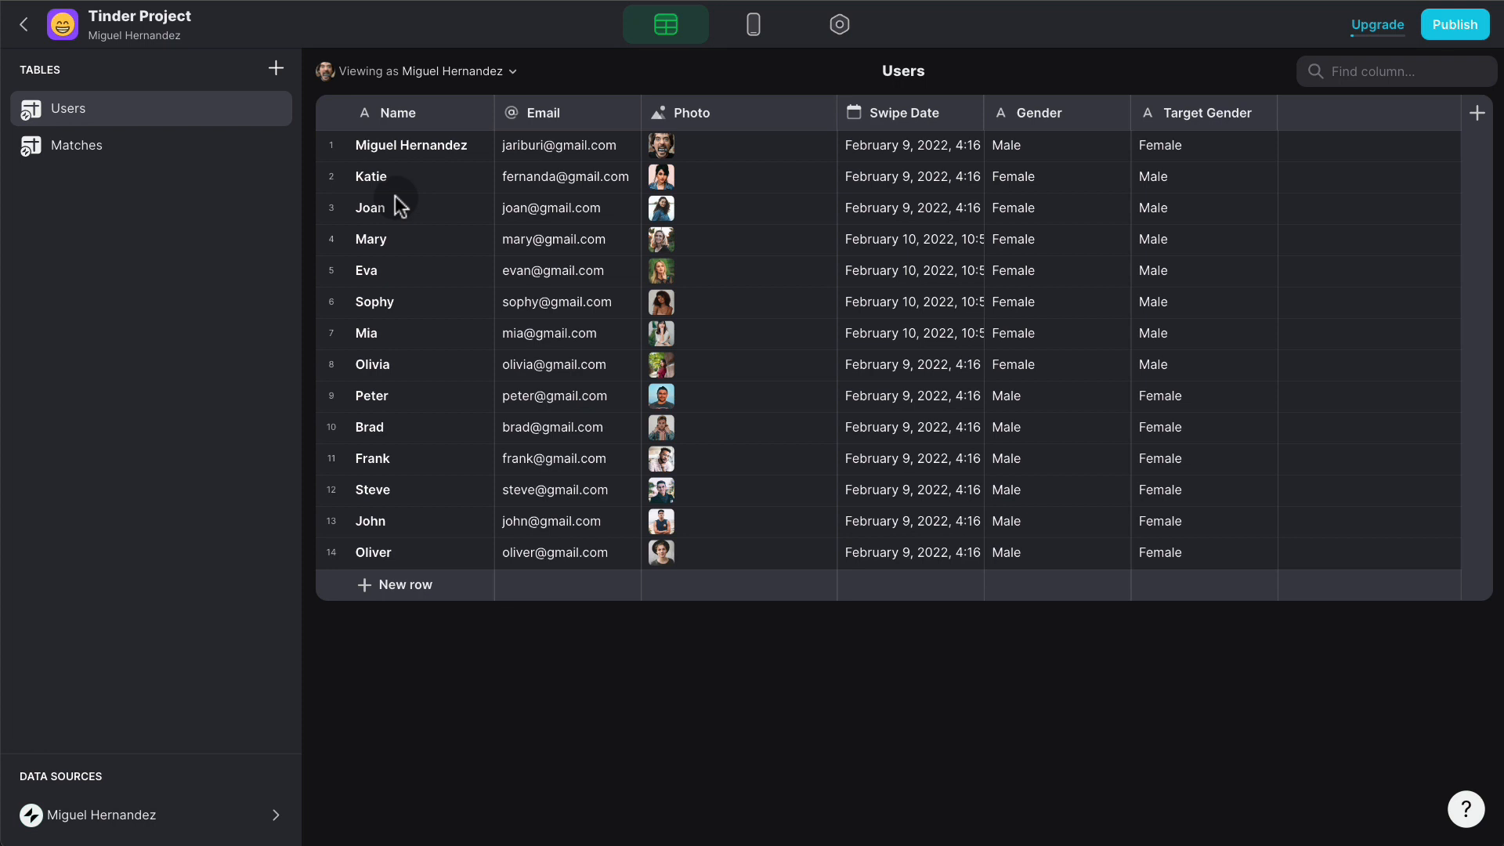
# - Add a Row ID column to Users, then reselect the swipe list in the layout
pyautogui.click(1477, 113)
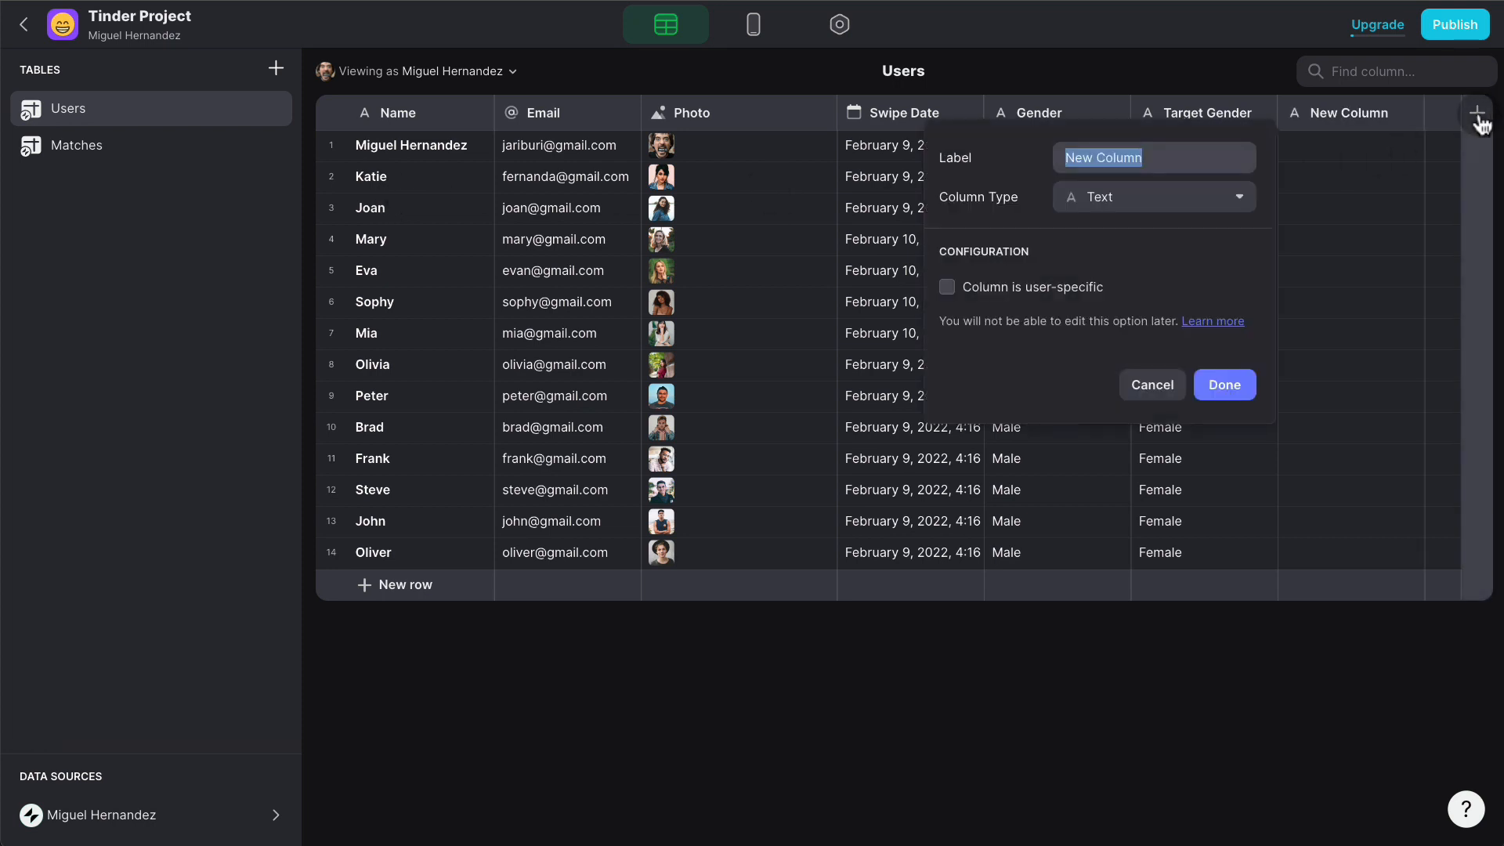
pyautogui.click(1158, 201)
pyautogui.moveTo(1163, 238)
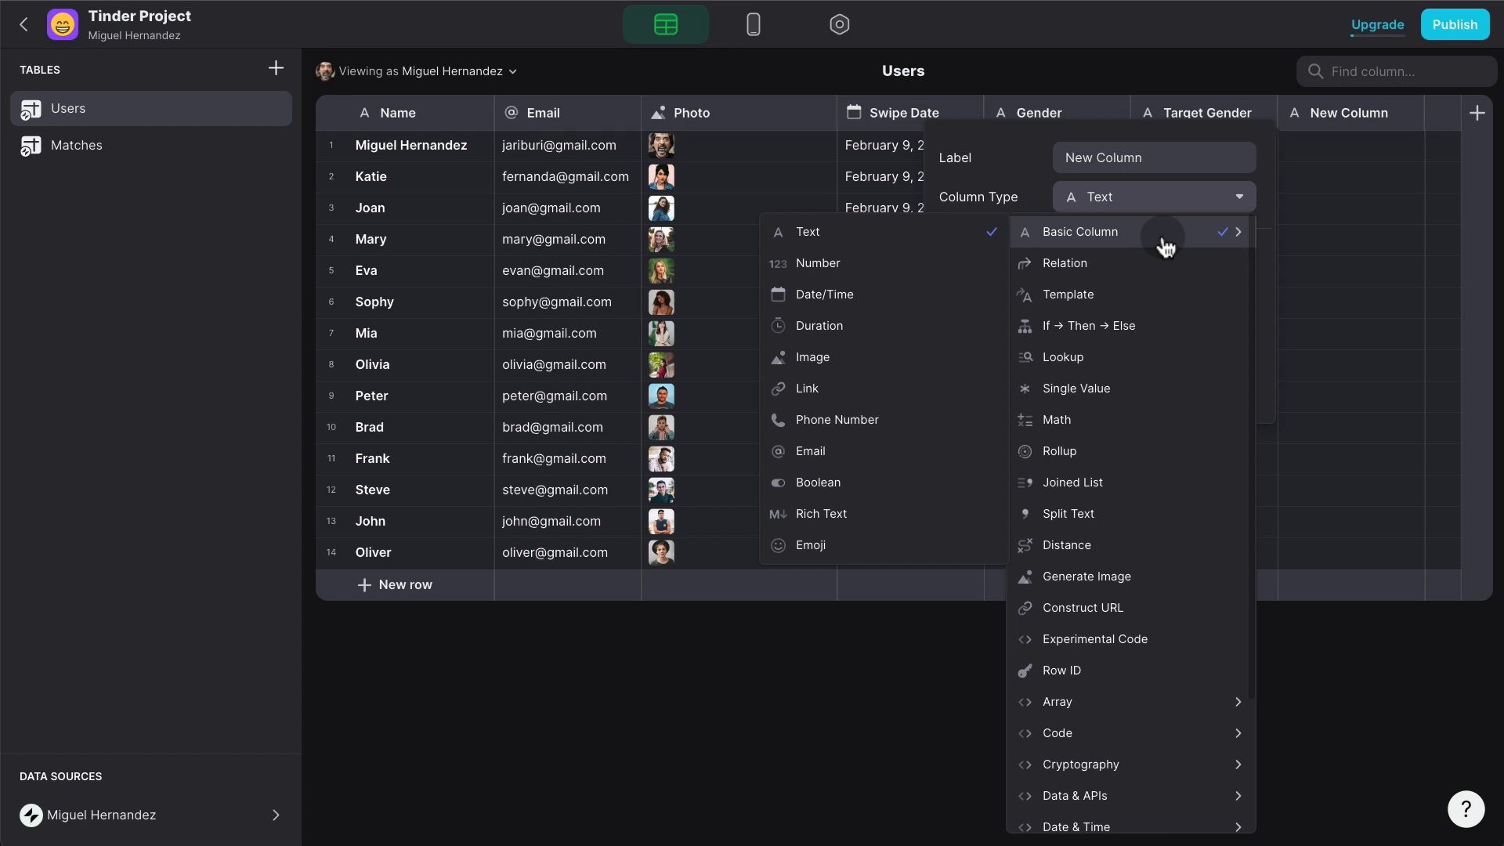
pyautogui.click(1086, 672)
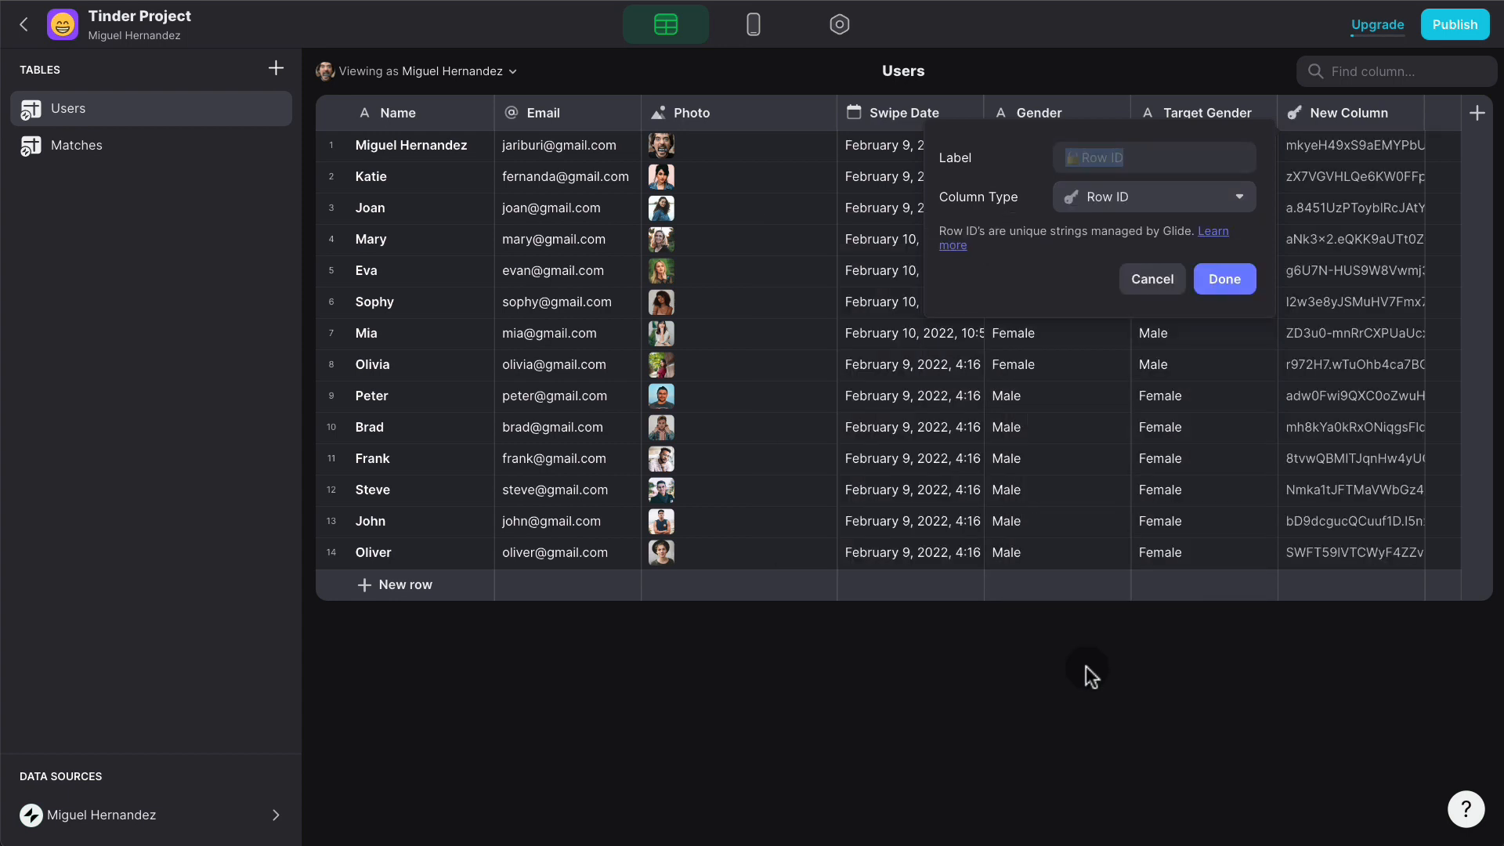
pyautogui.click(1224, 279)
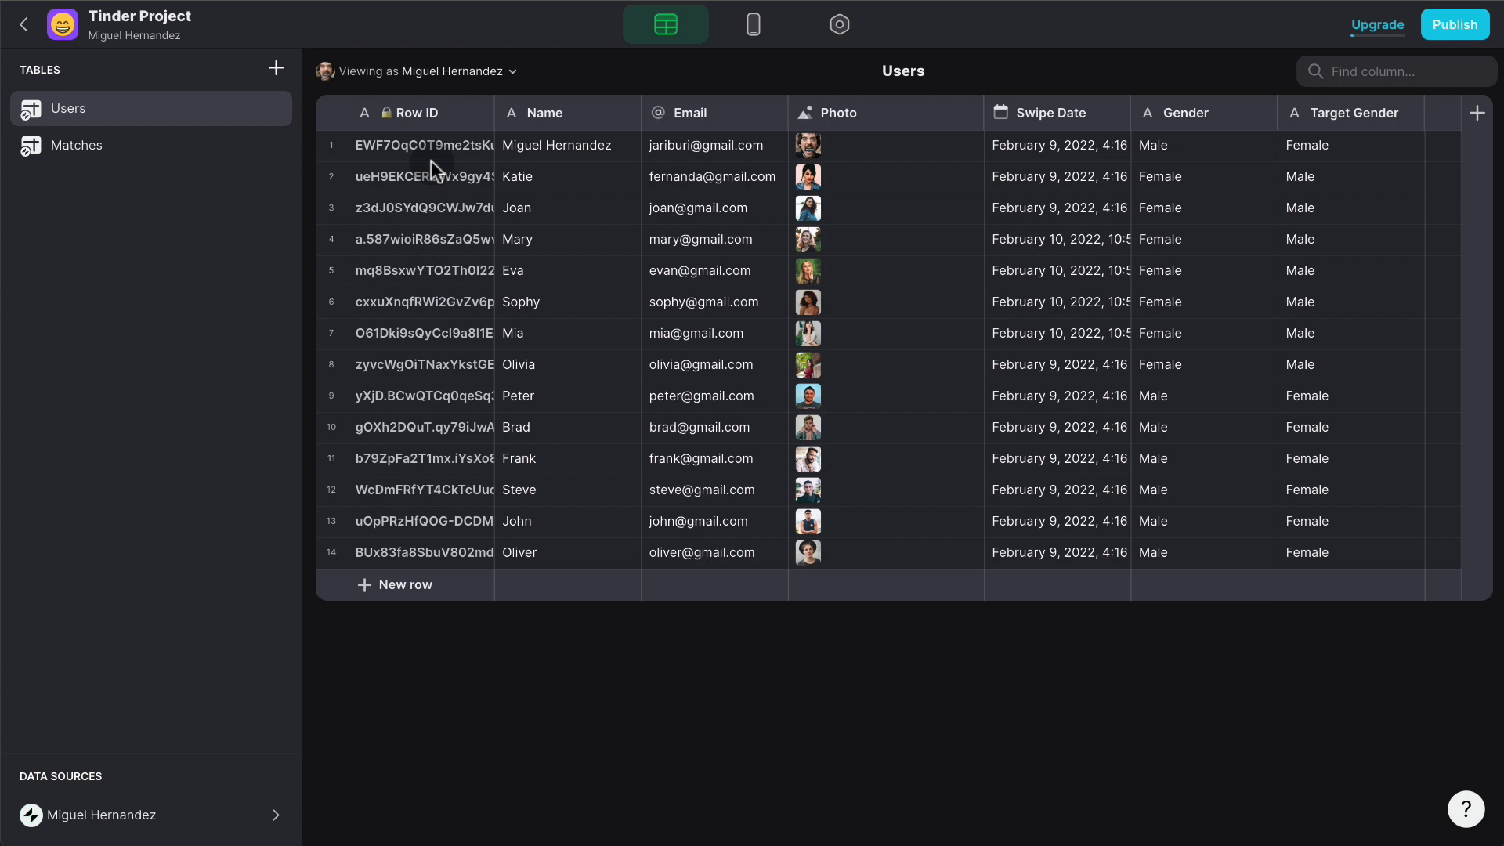
pyautogui.click(750, 32)
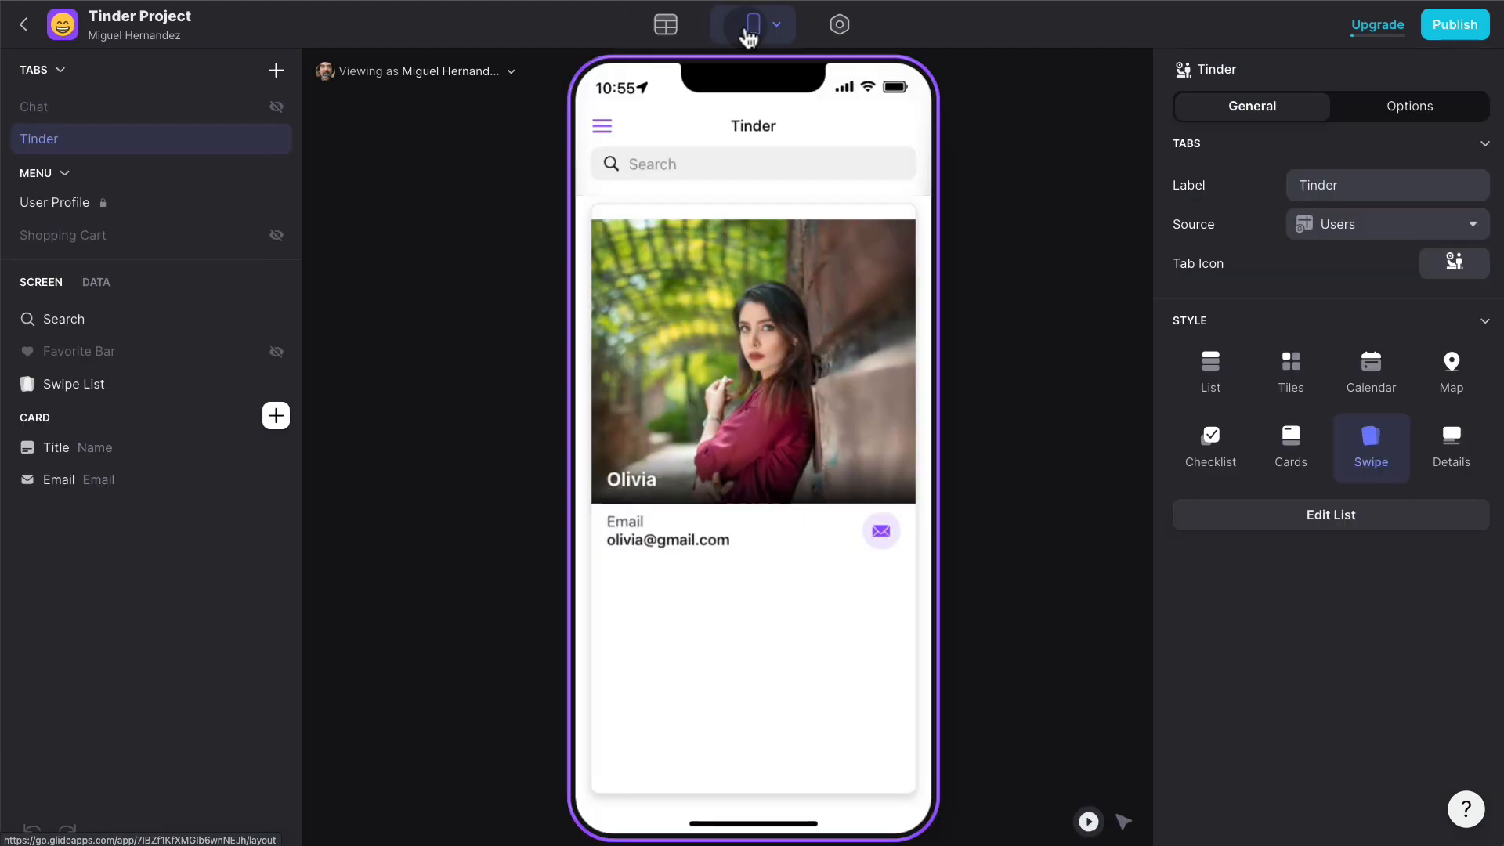
pyautogui.click(119, 385)
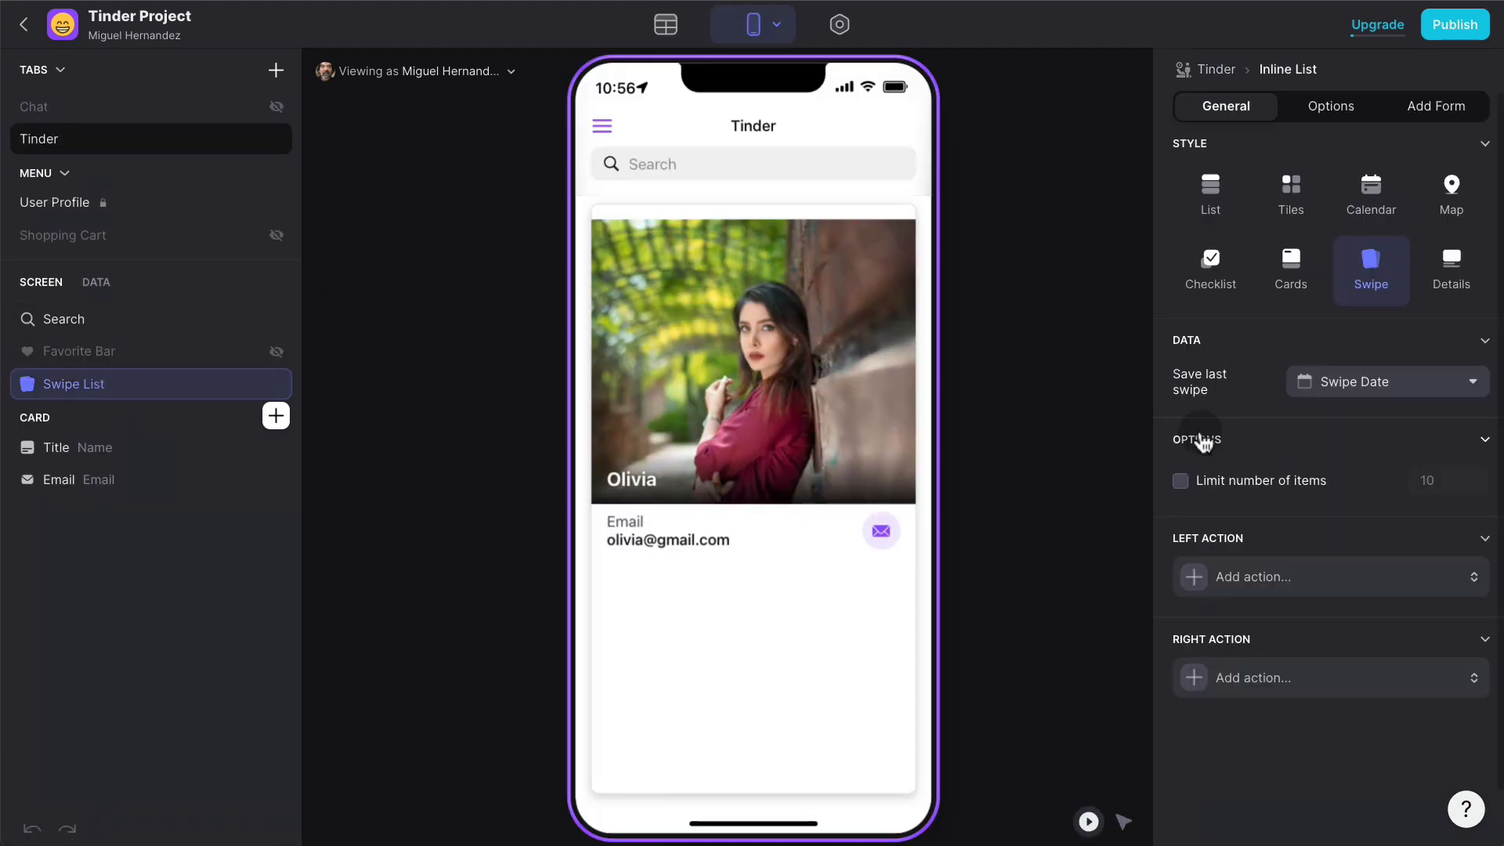
# - Create a new custom right-swipe action named 'Swipe Right'
pyautogui.click(1303, 686)
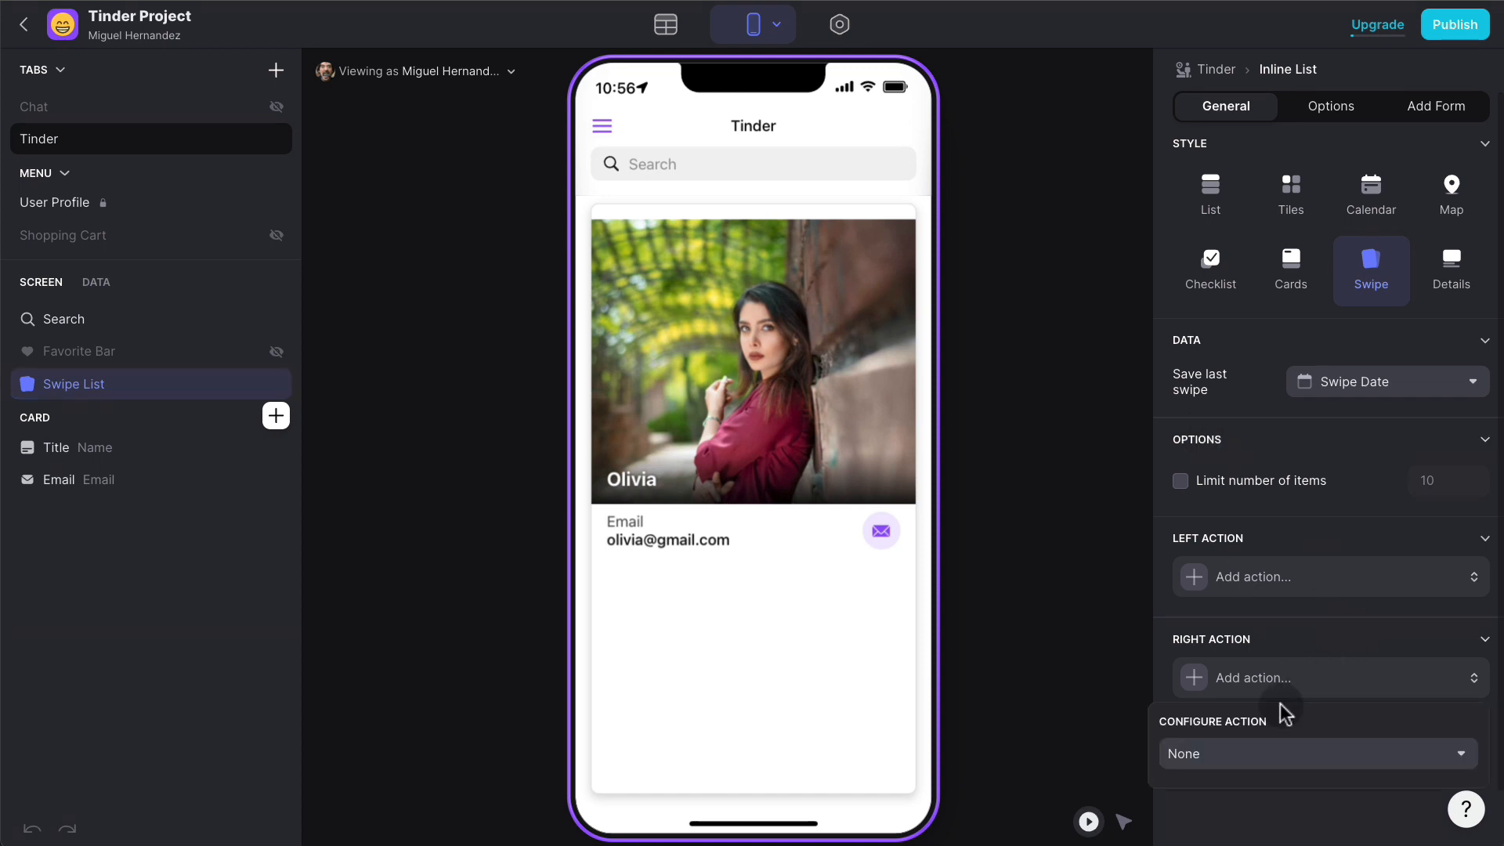
pyautogui.click(1249, 753)
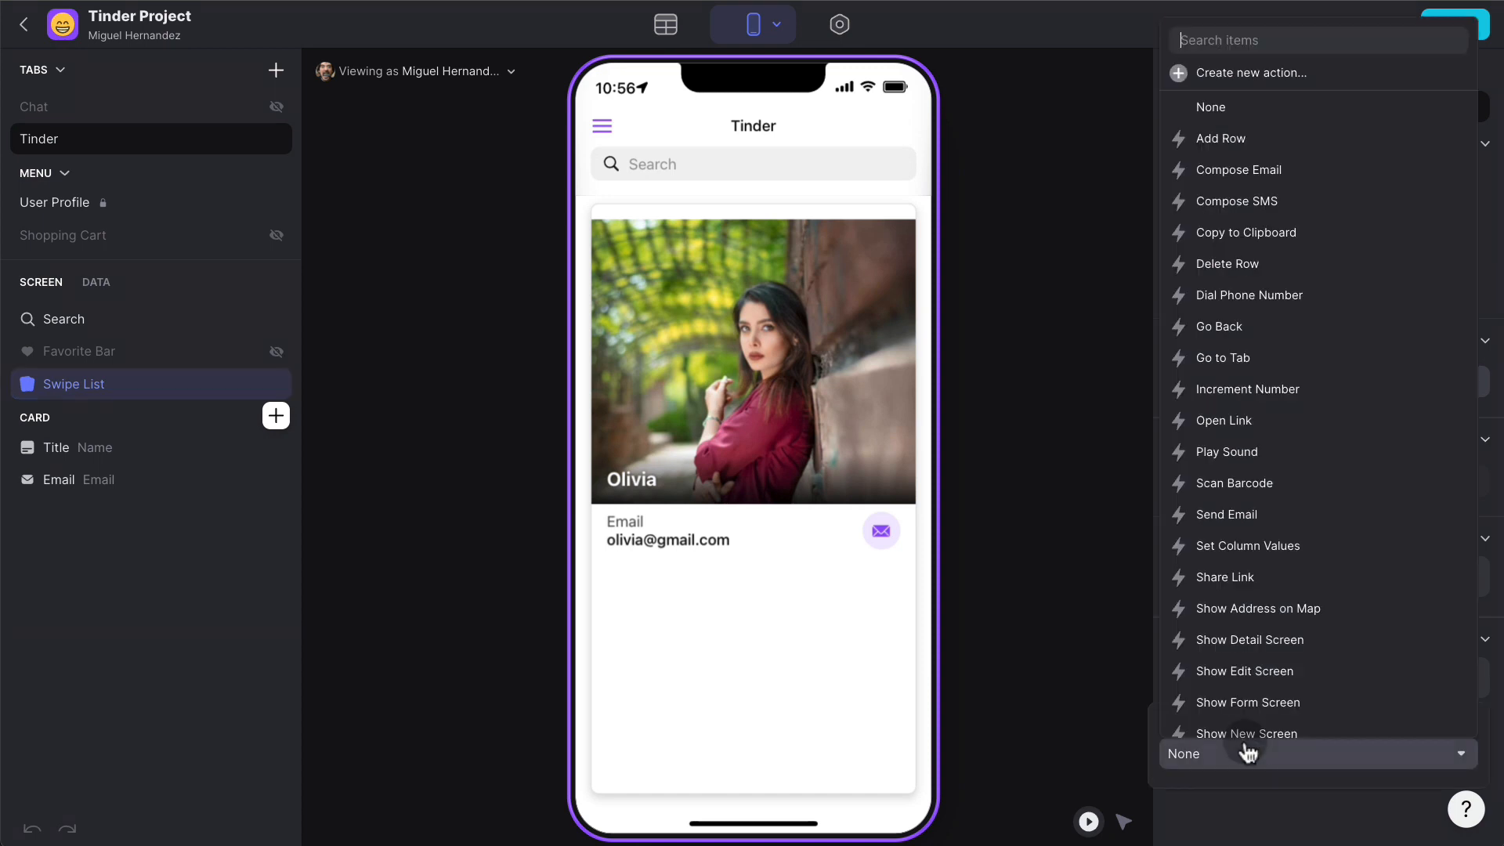
pyautogui.click(1256, 73)
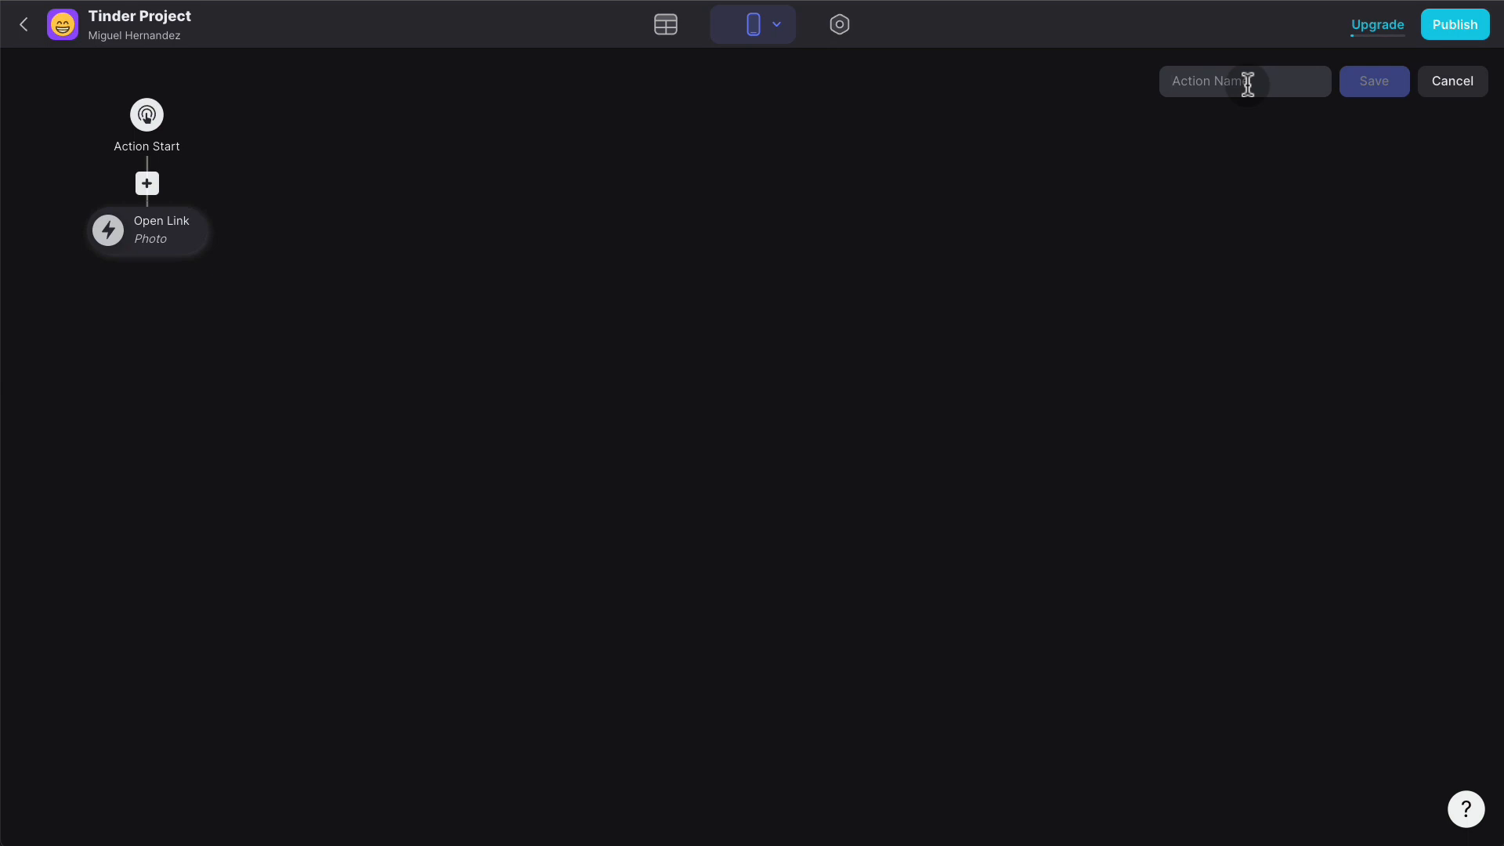
pyautogui.click(1247, 83)
pyautogui.write('Swipe Right')
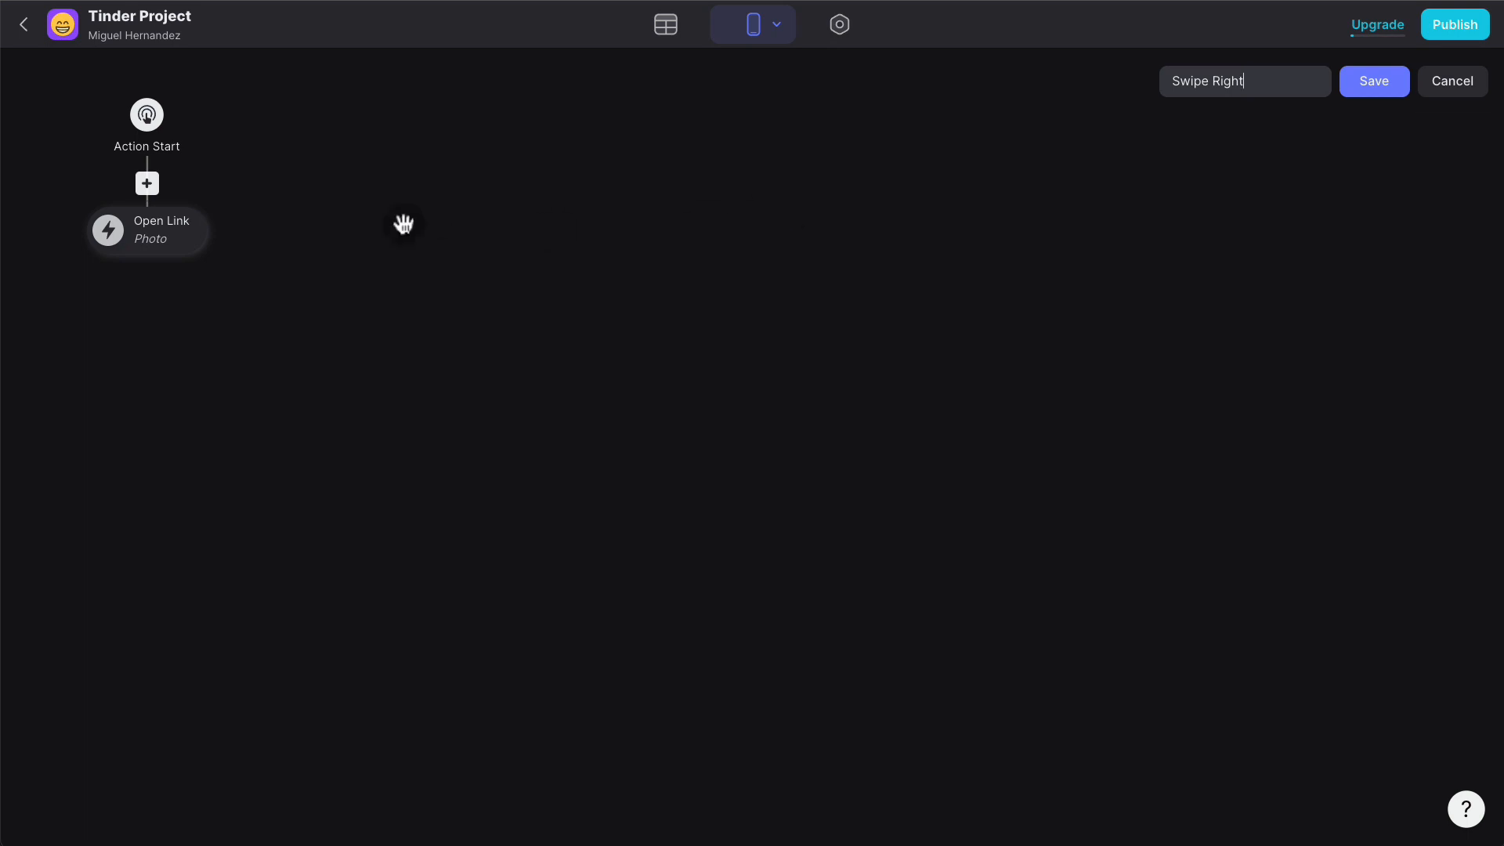
pyautogui.click(191, 232)
# - Change the Open Link step to Add Row targeting the Matches sheet
pyautogui.click(254, 345)
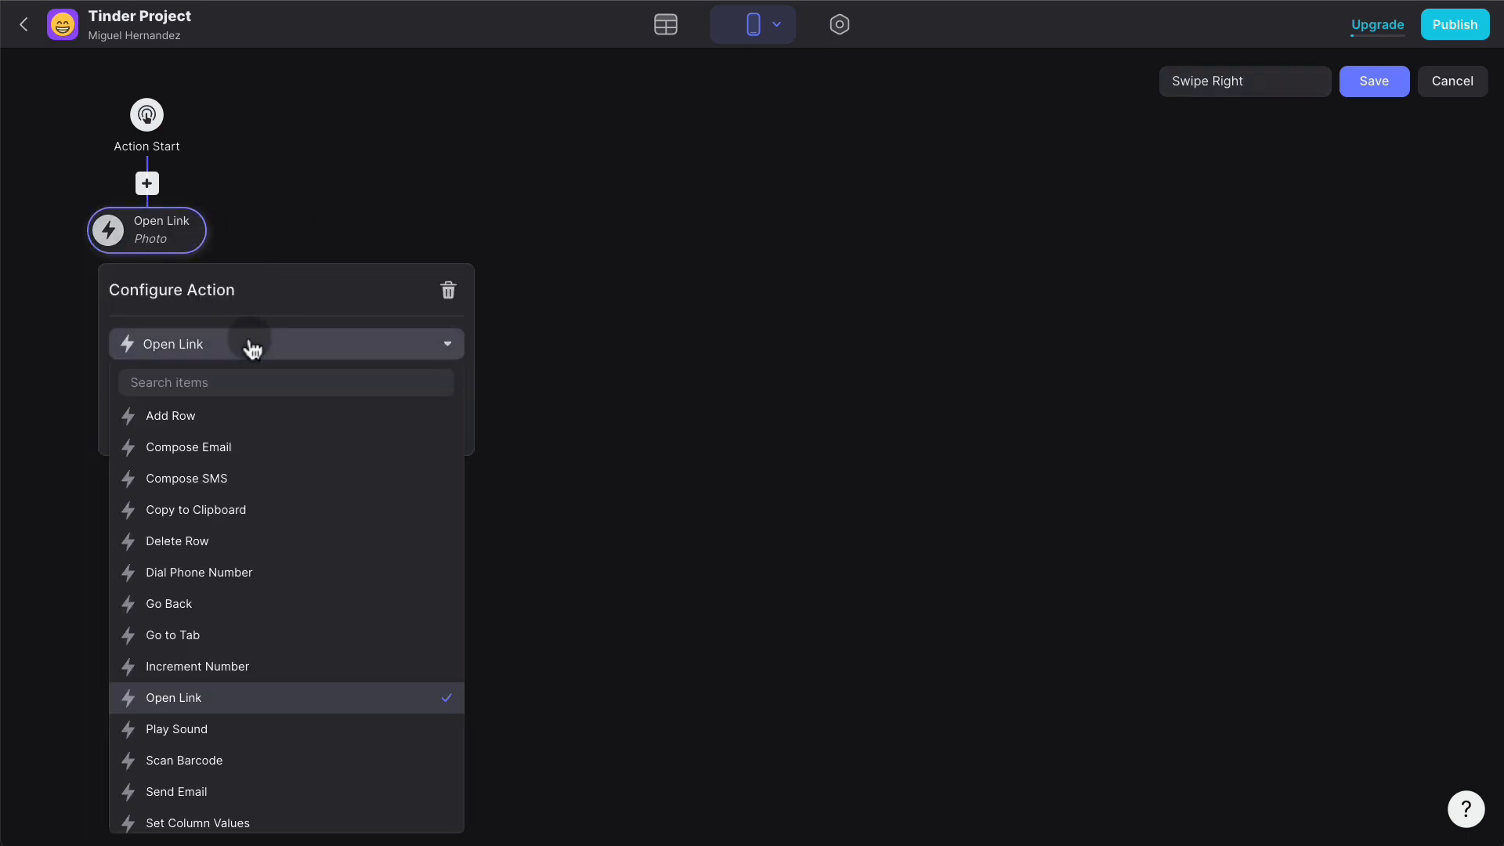
pyautogui.click(216, 414)
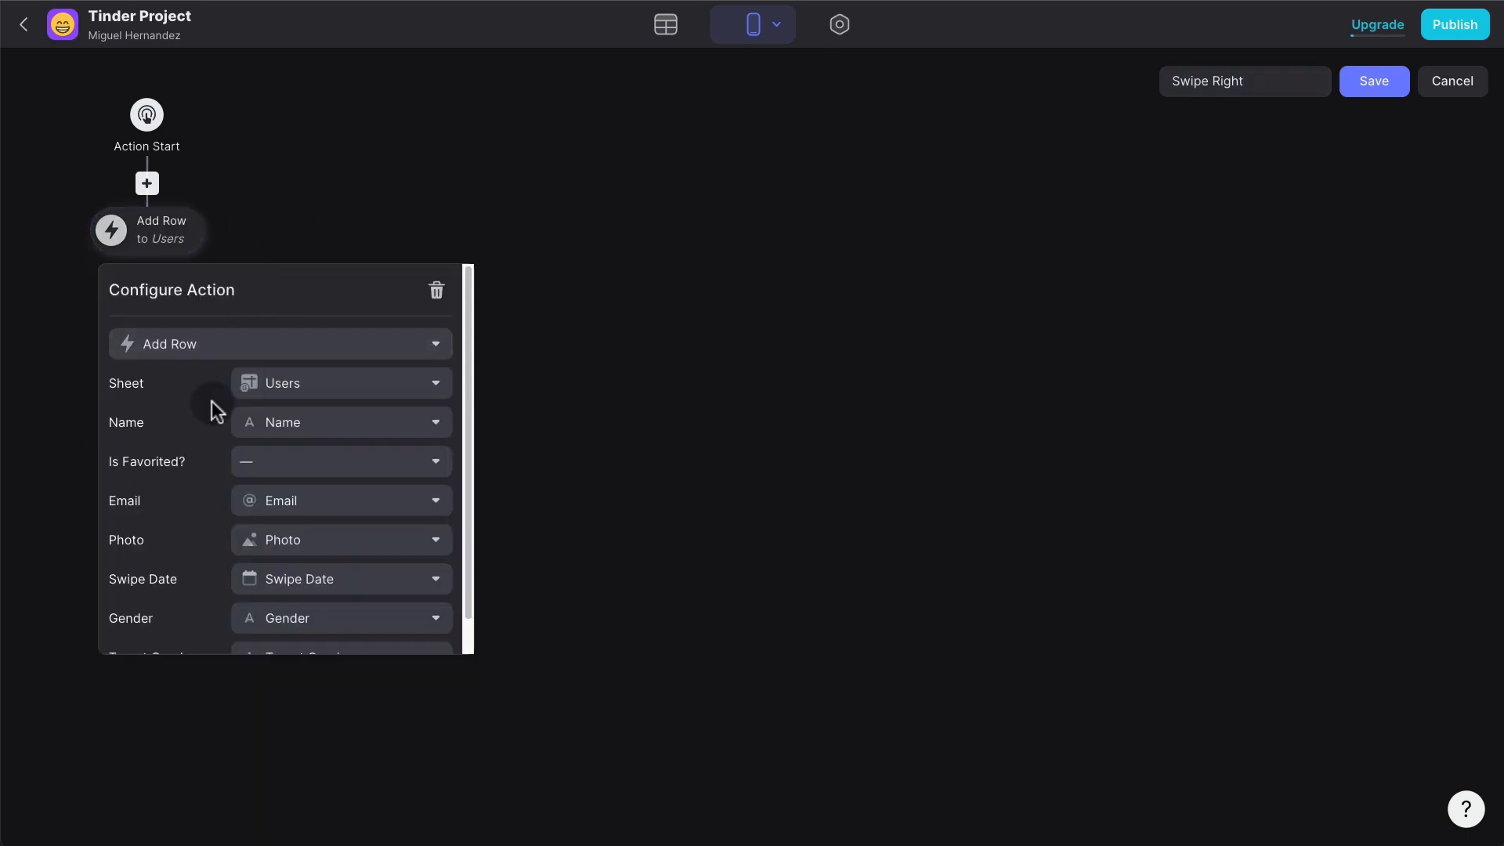
pyautogui.click(319, 383)
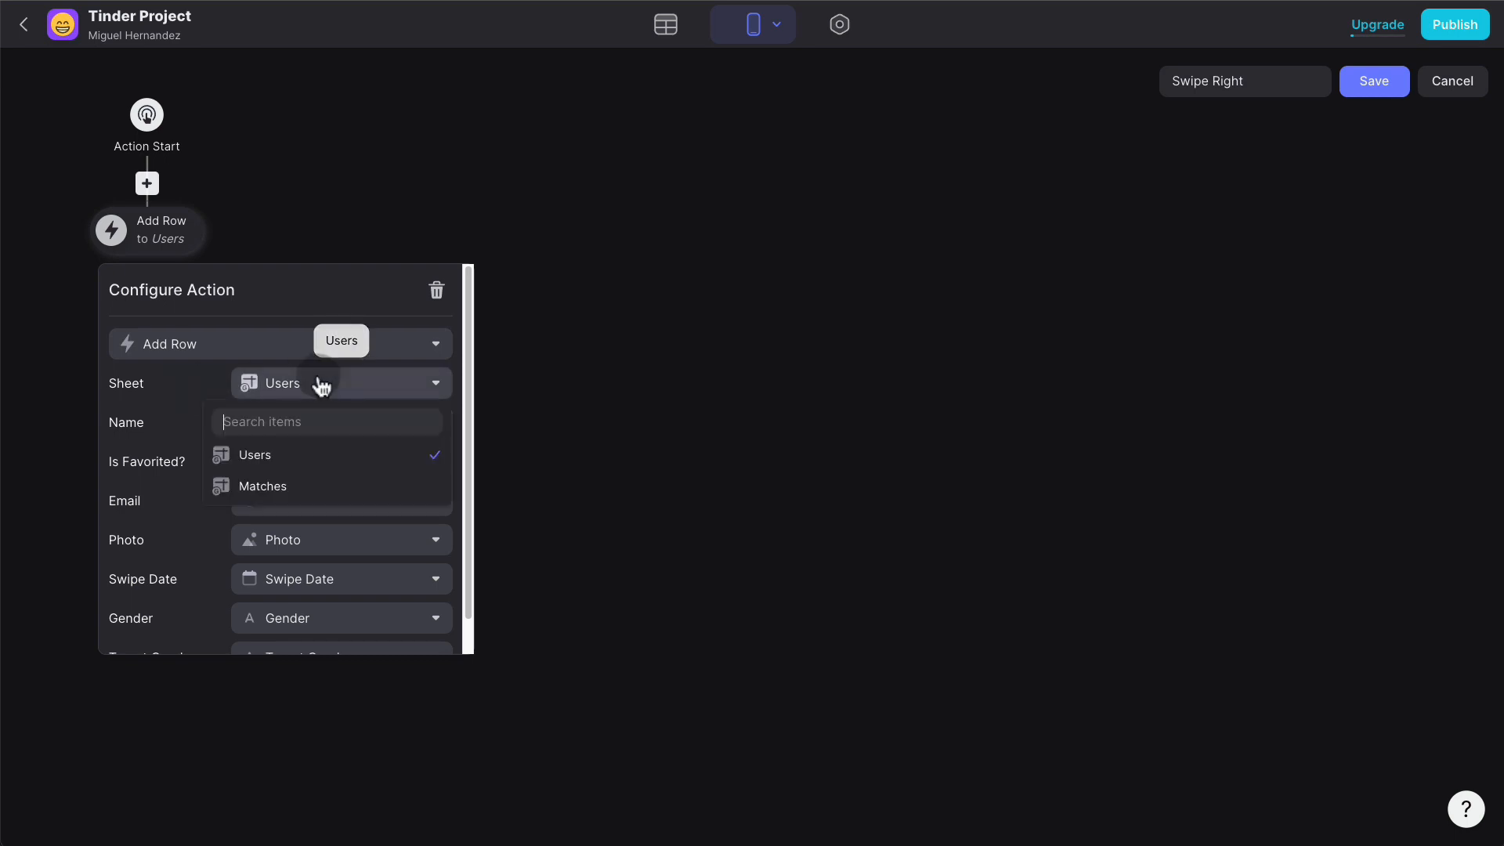
pyautogui.click(292, 486)
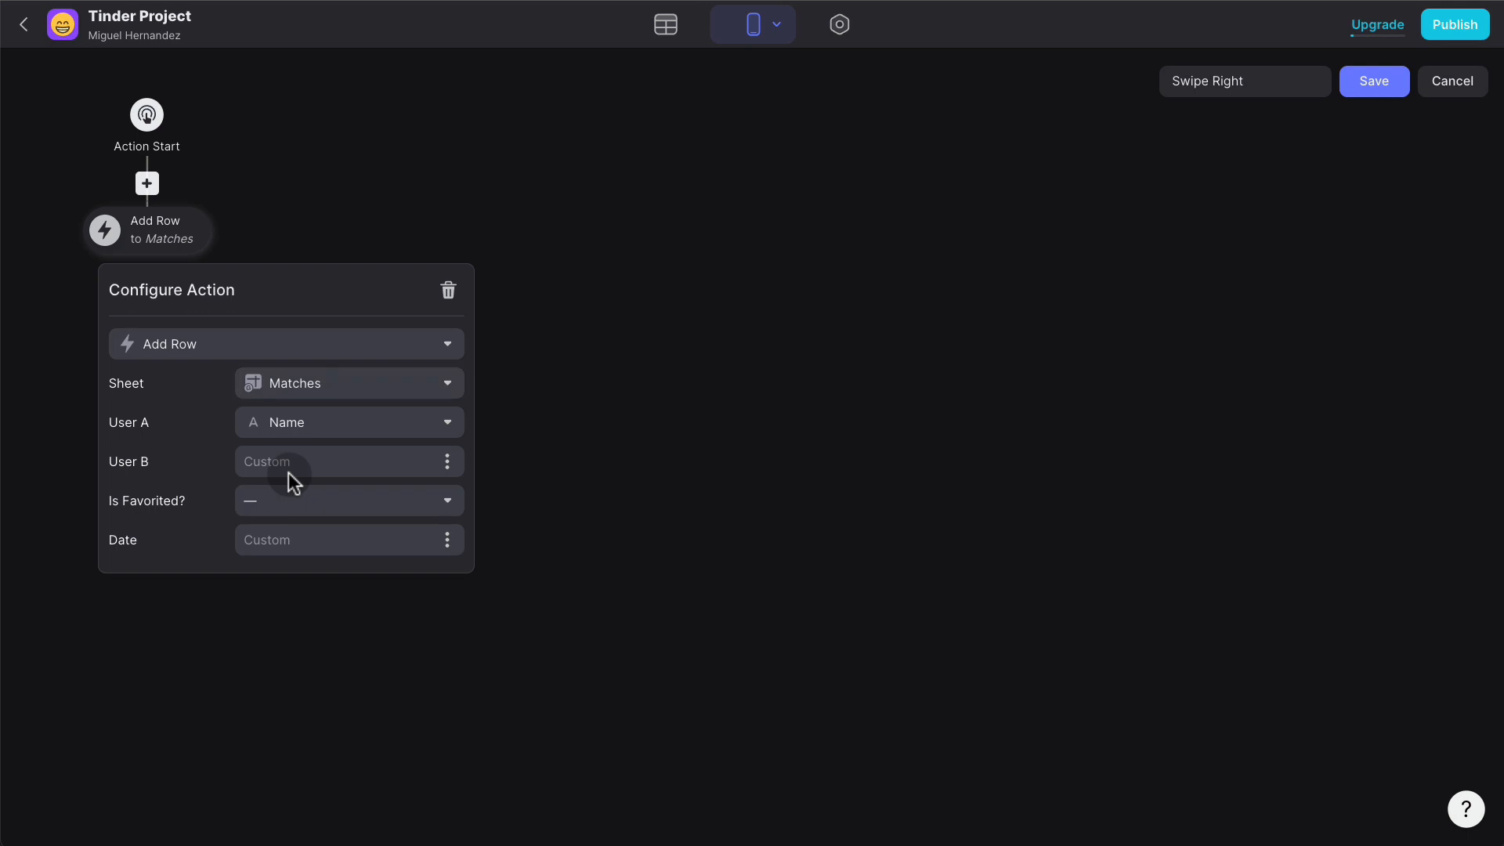
# - Map User A to User Profile > Row ID, User B to Row ID, Date to current date/time
pyautogui.click(316, 441)
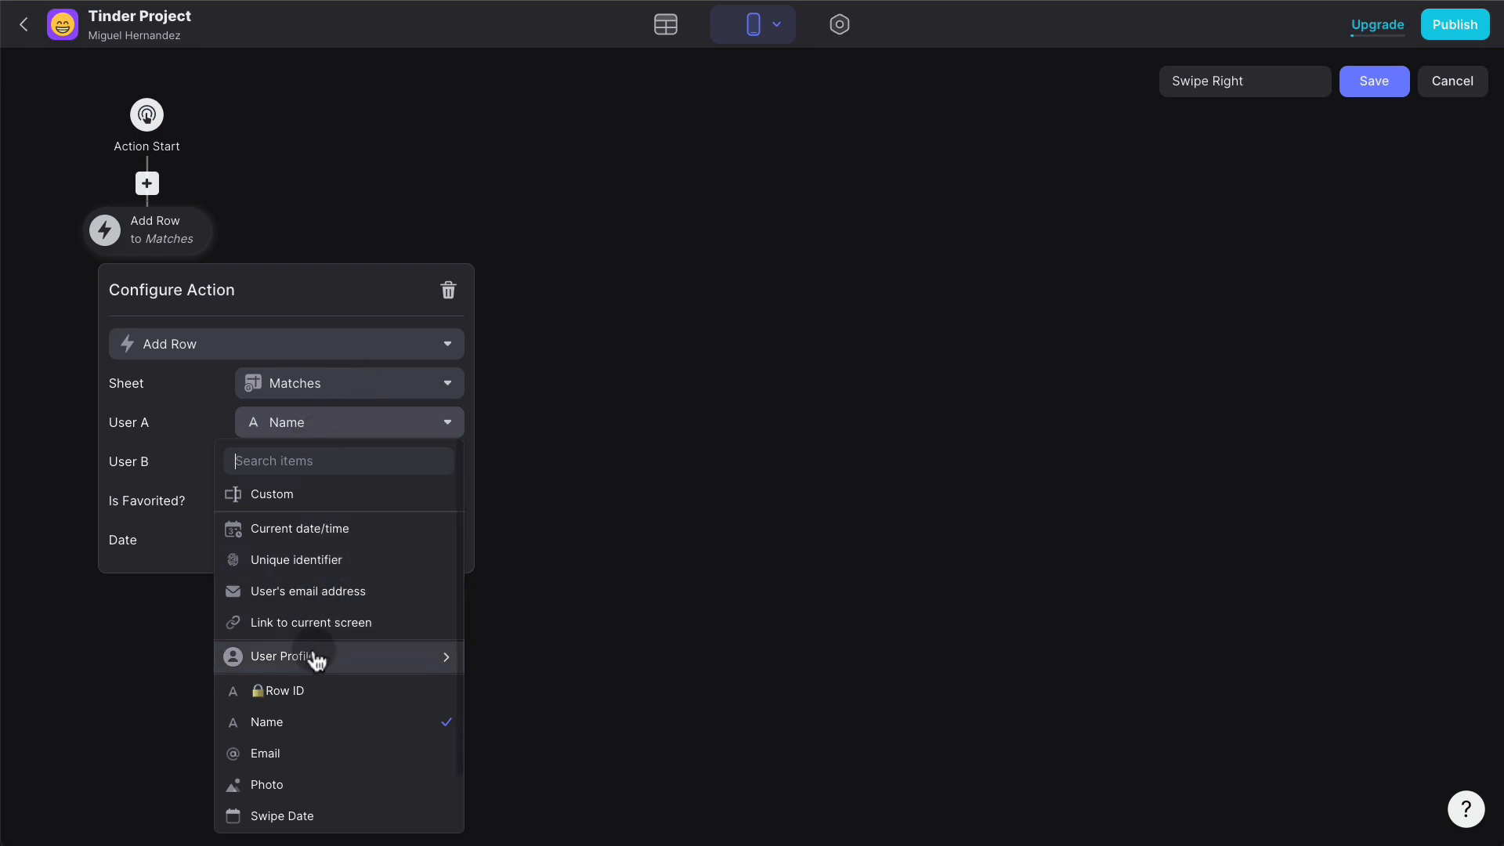
pyautogui.moveTo(315, 657)
pyautogui.click(530, 640)
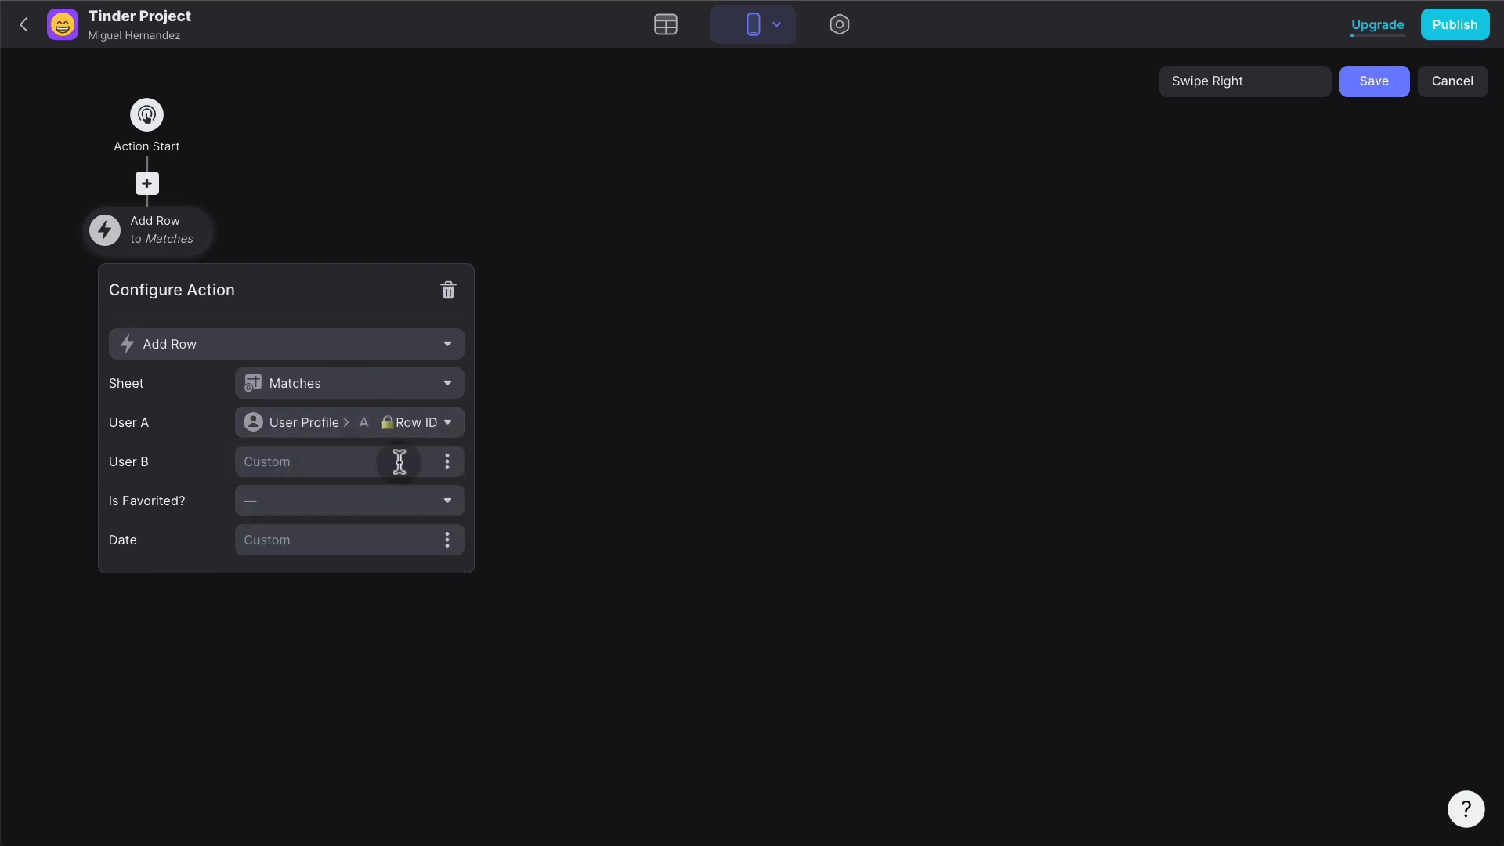
pyautogui.click(446, 462)
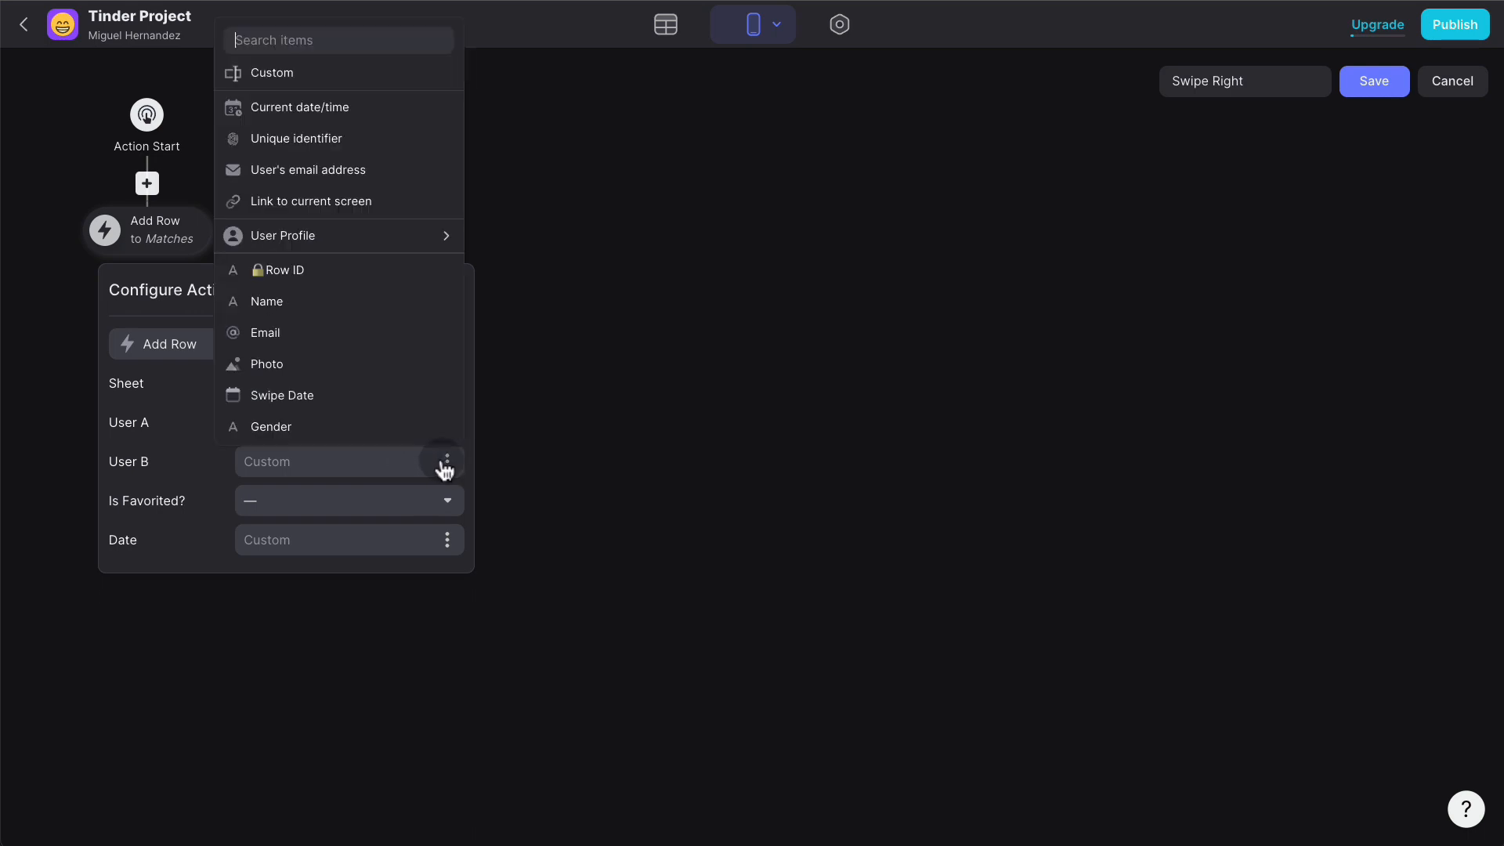
pyautogui.scroll(-1, 349, 342)
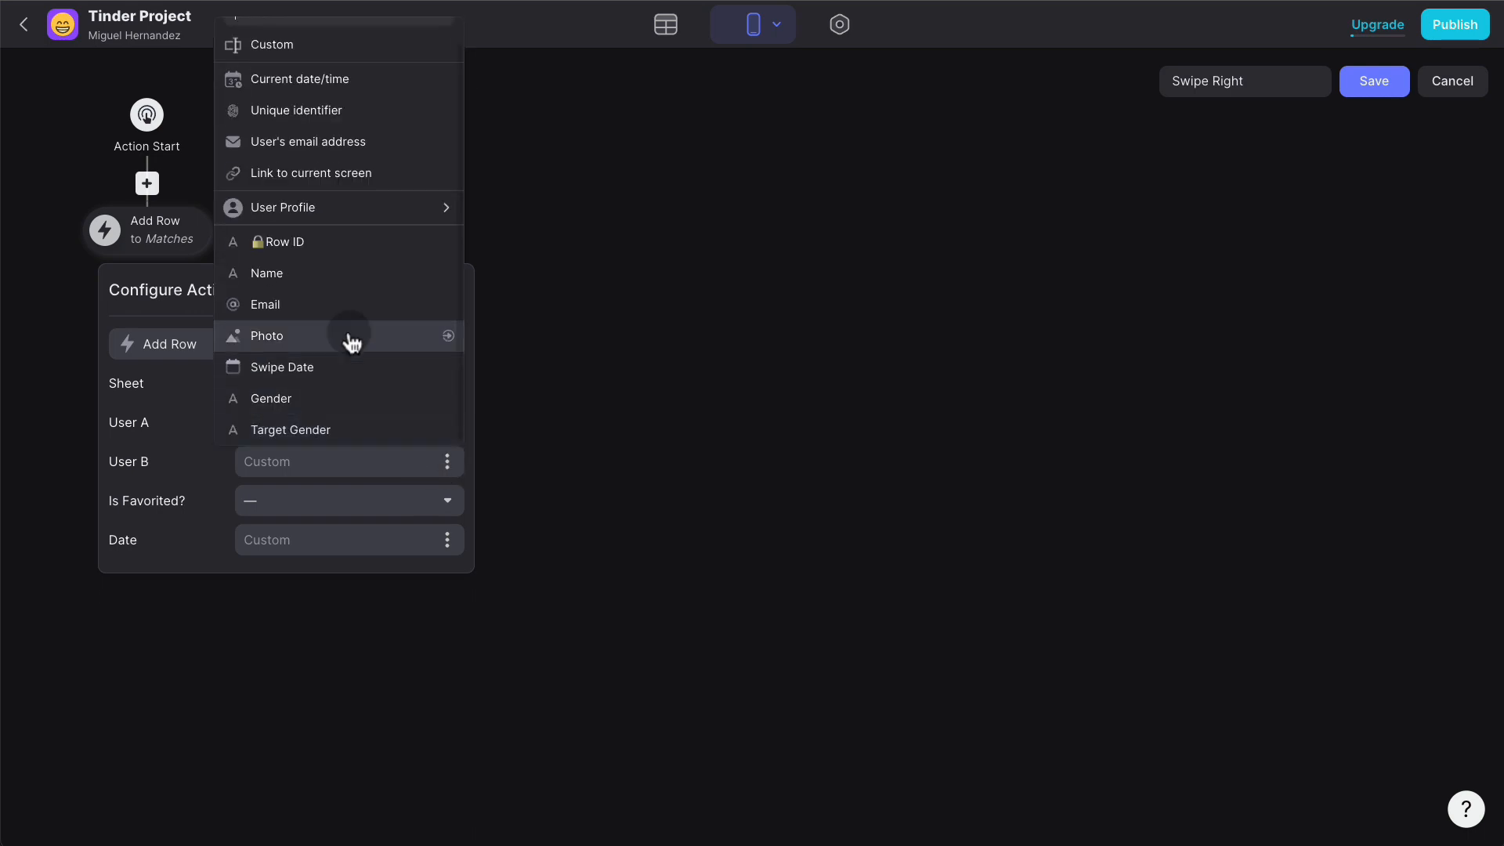
pyautogui.click(323, 259)
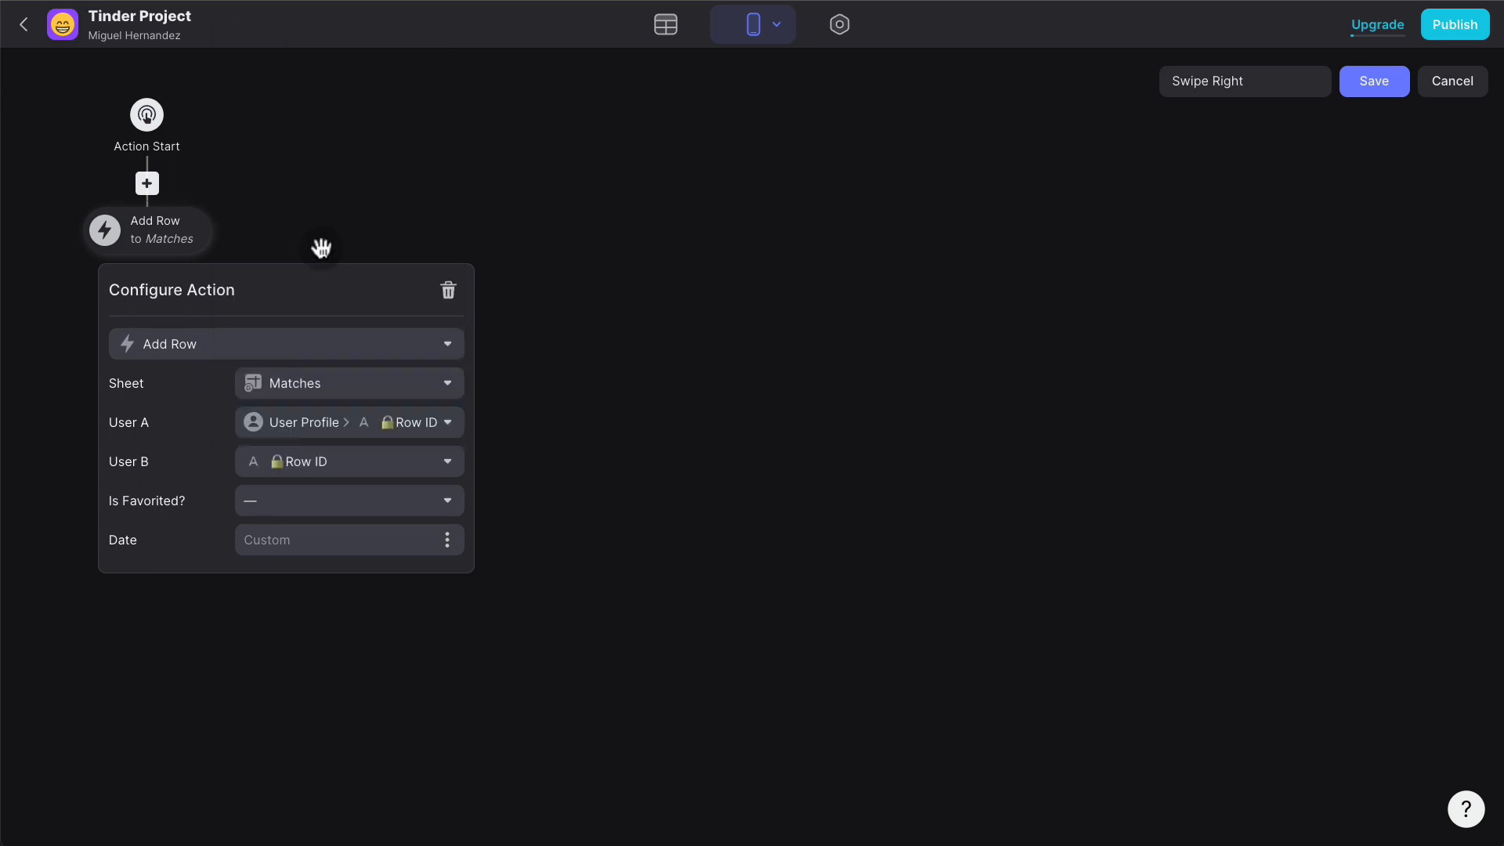
pyautogui.click(447, 540)
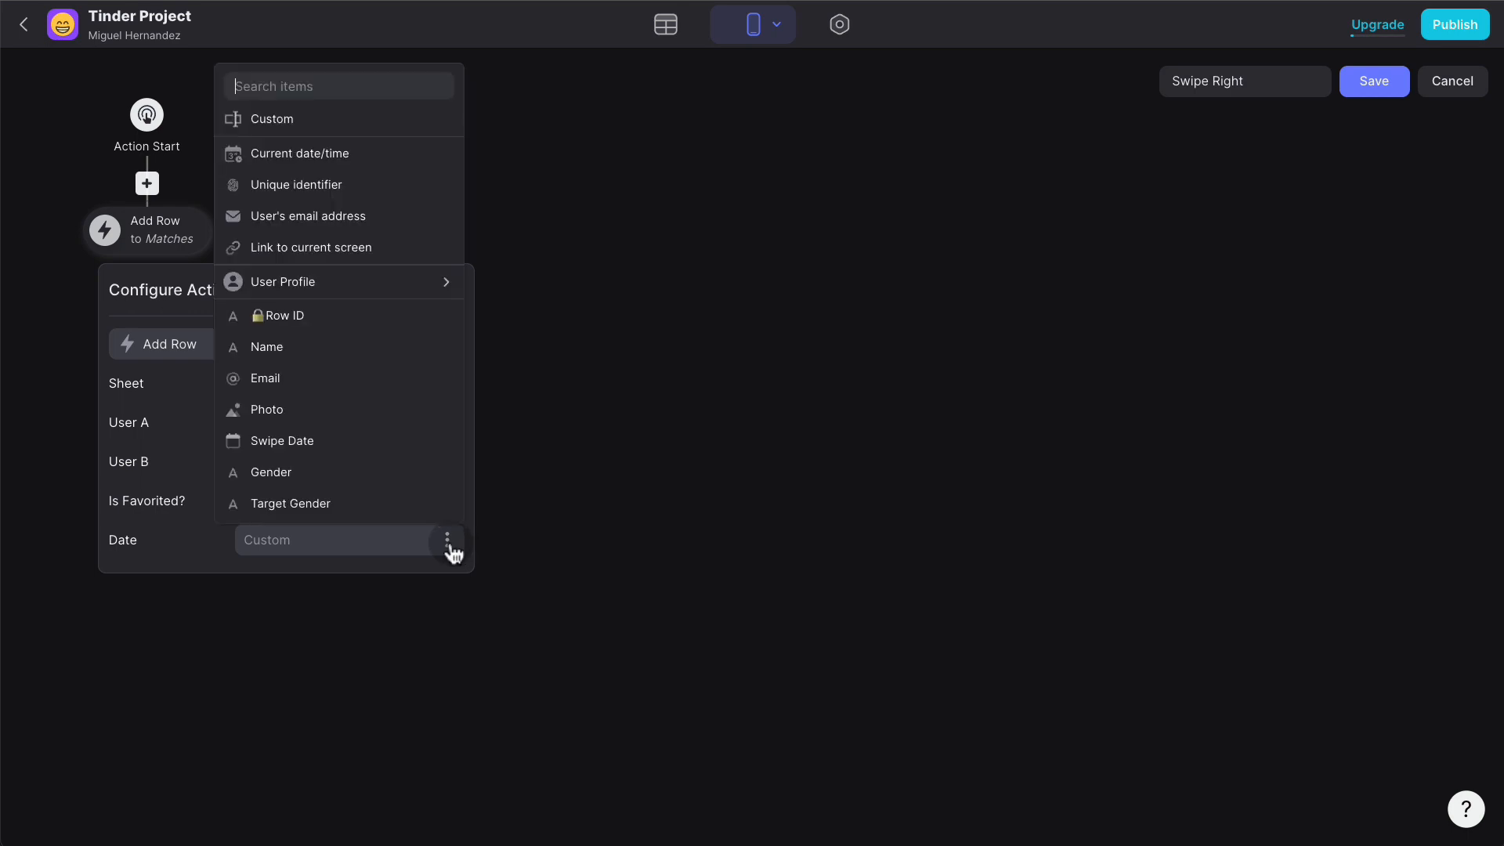
pyautogui.click(358, 174)
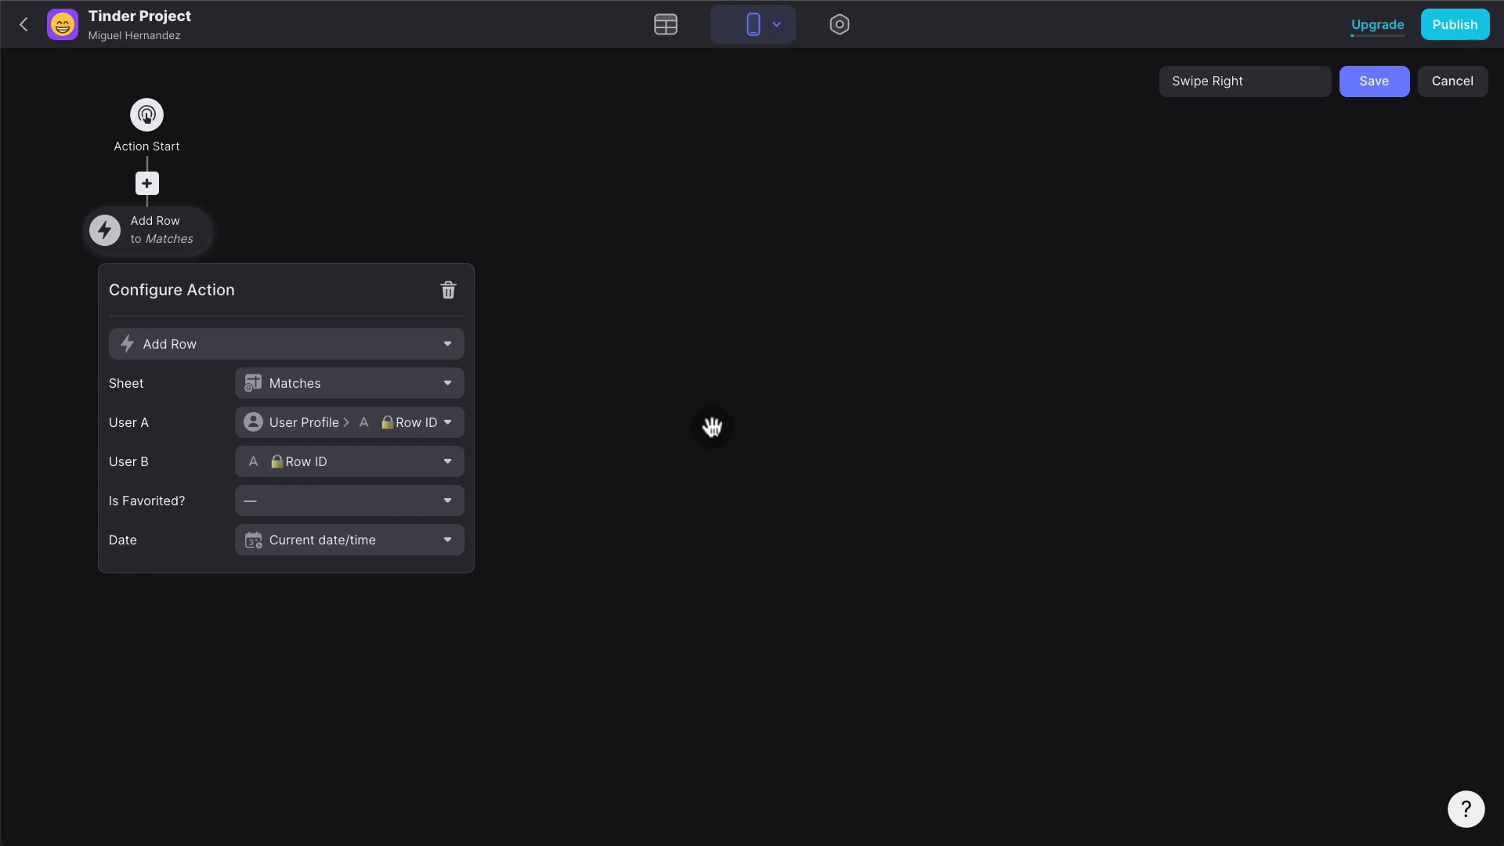
pyautogui.click(712, 427)
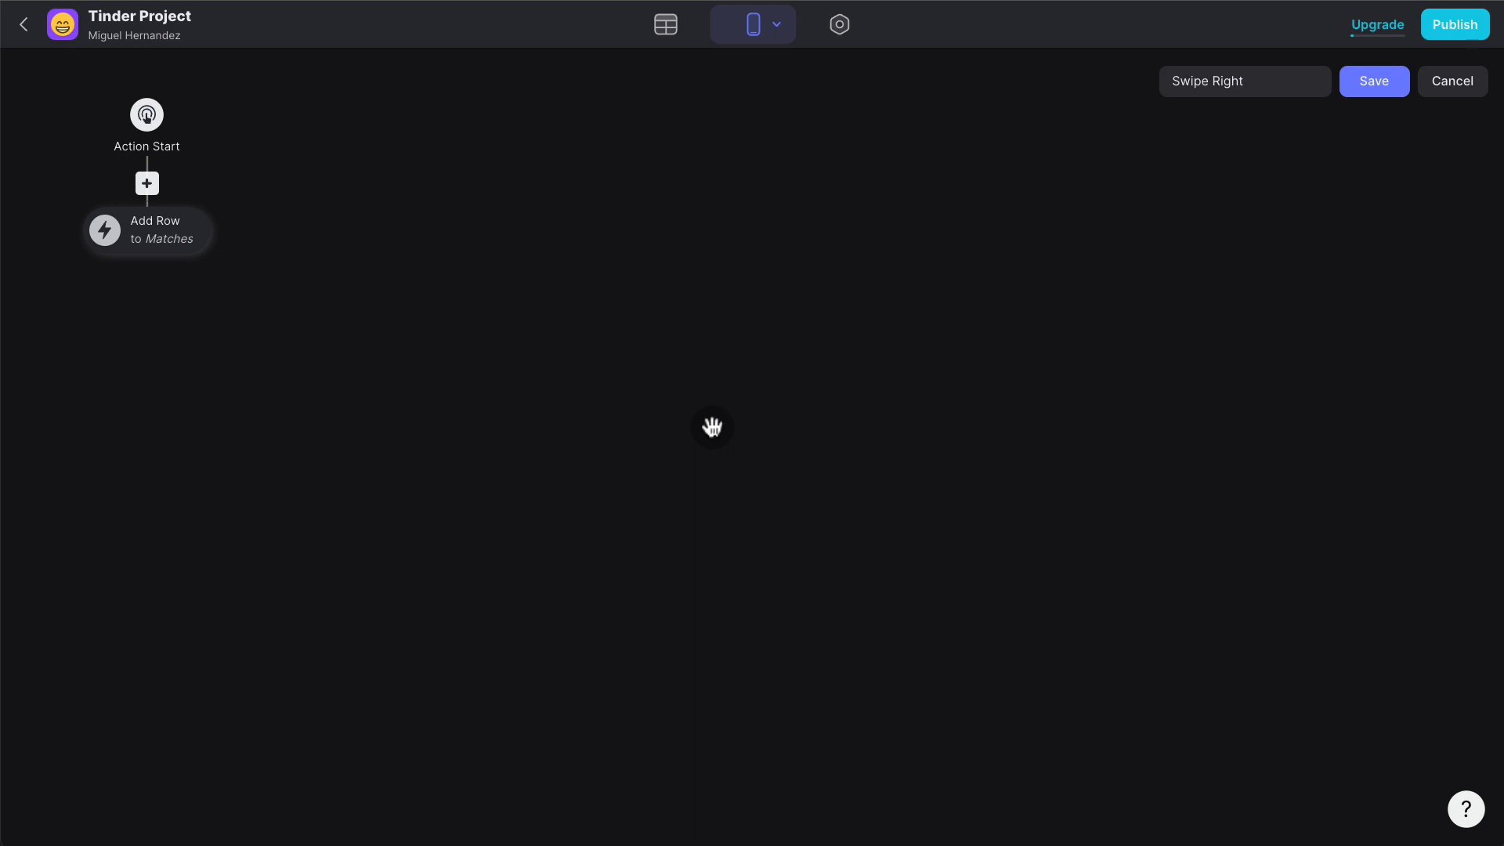
# - Save the Swipe Right action, test it with a right swipe, and delete the blank Matches row
pyautogui.click(1399, 94)
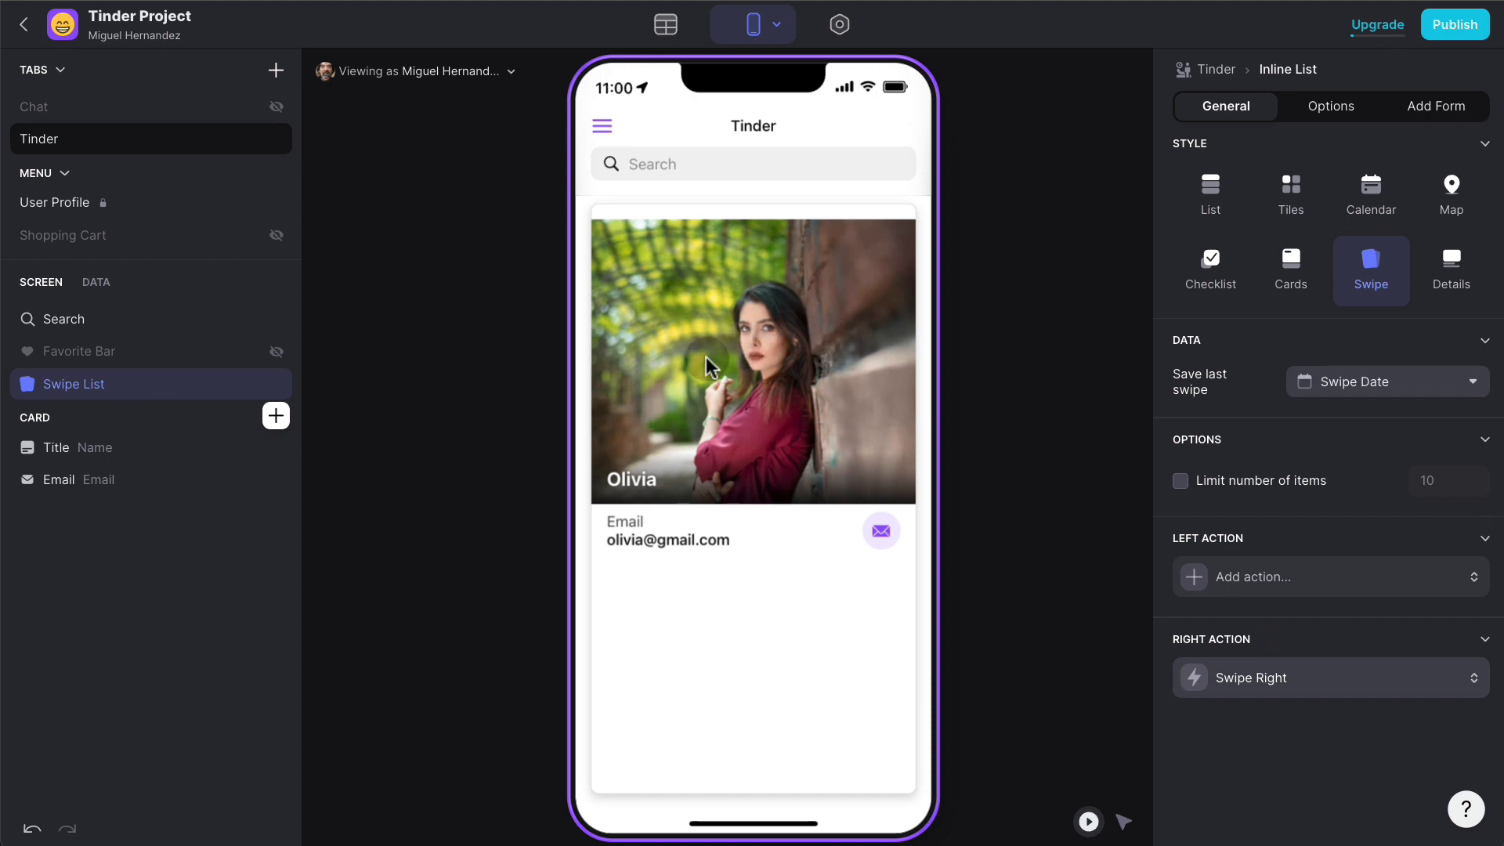
pyautogui.moveTo(694, 358); pyautogui.dragTo(1041, 354)
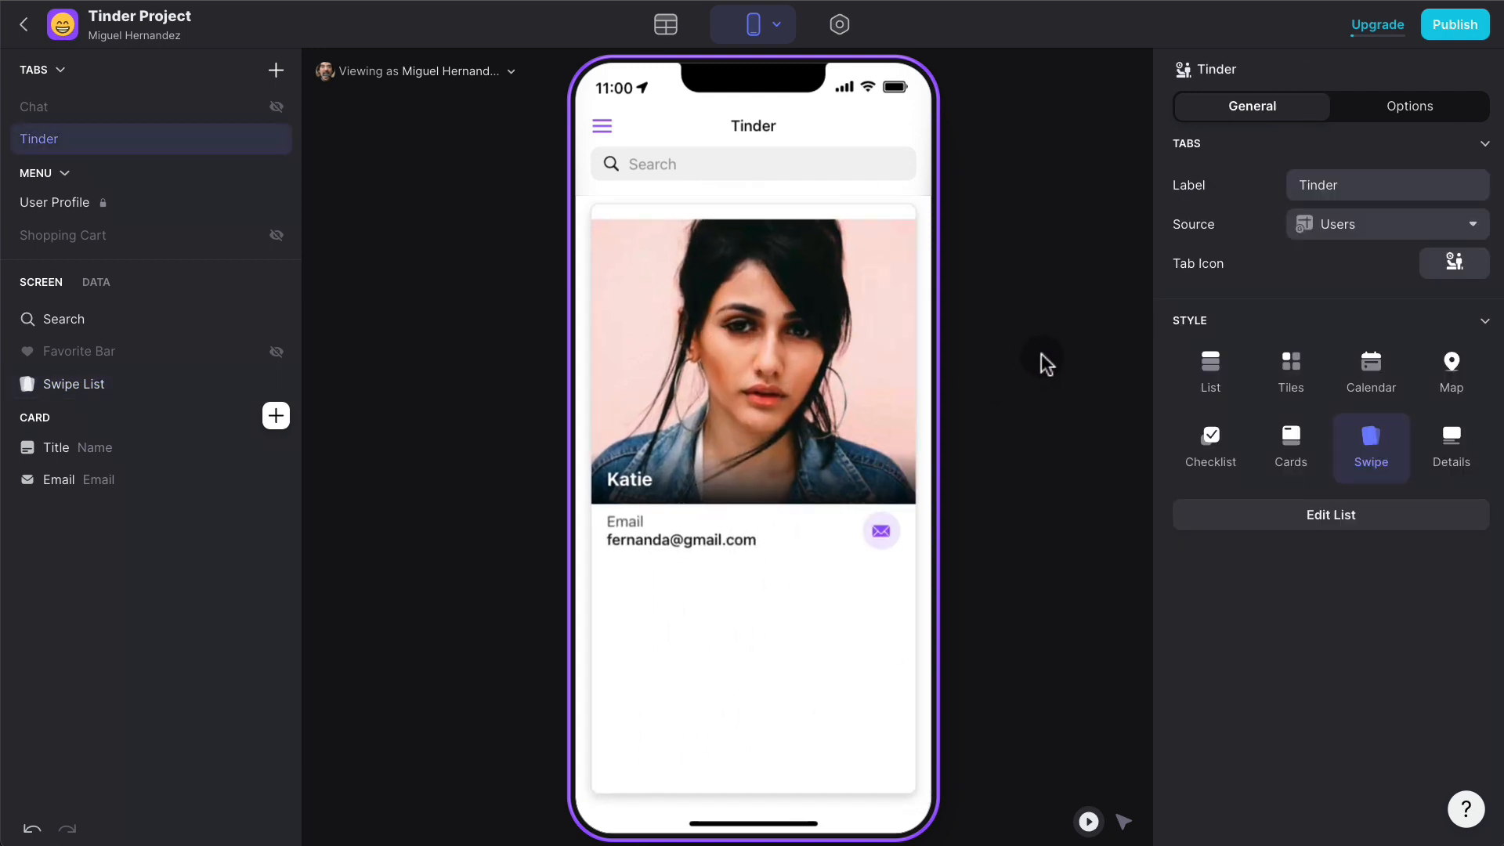
pyautogui.click(667, 29)
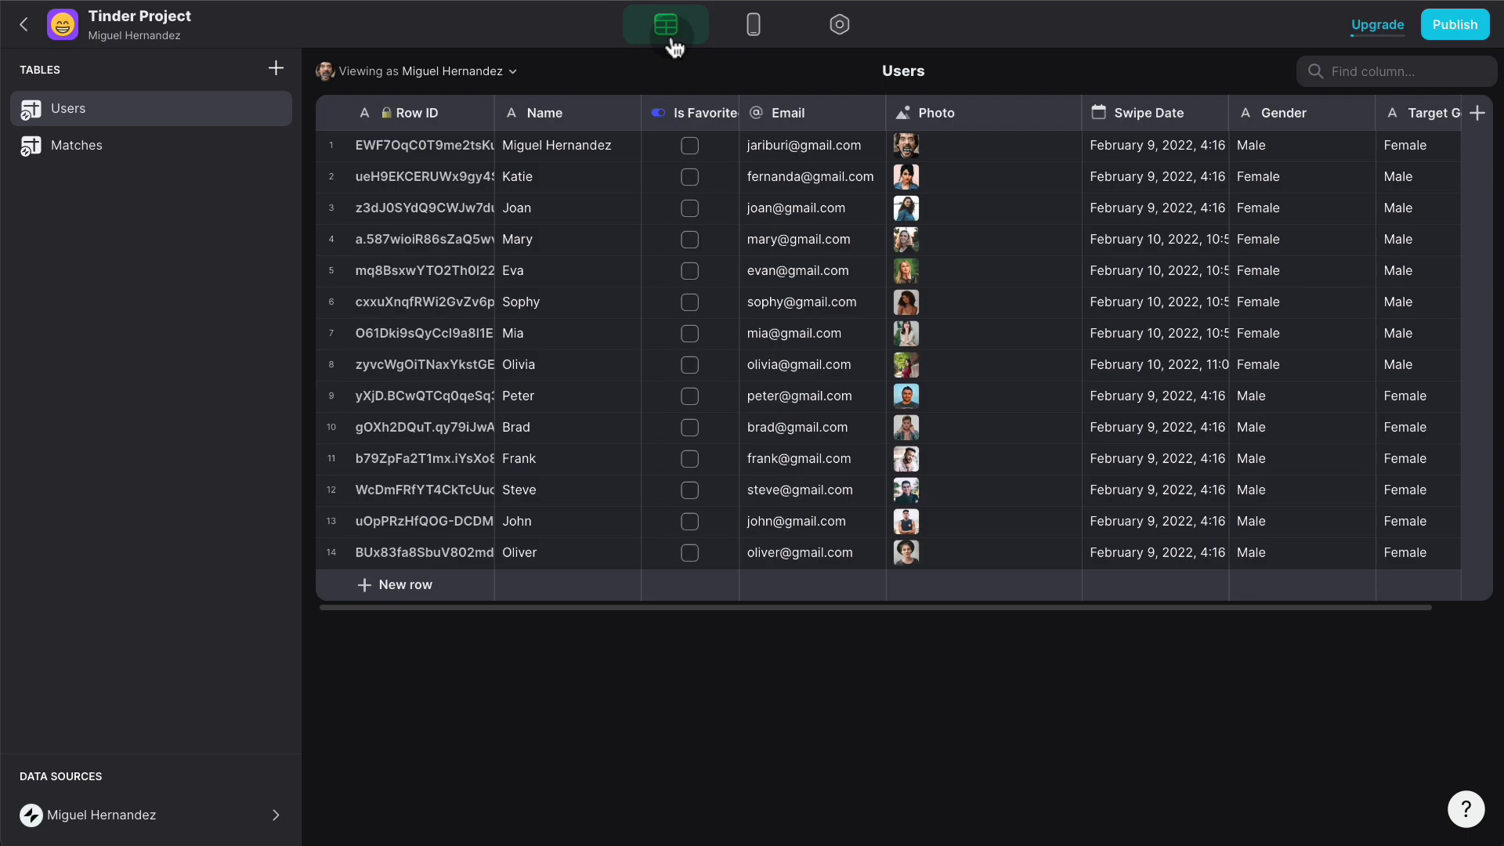
pyautogui.click(150, 155)
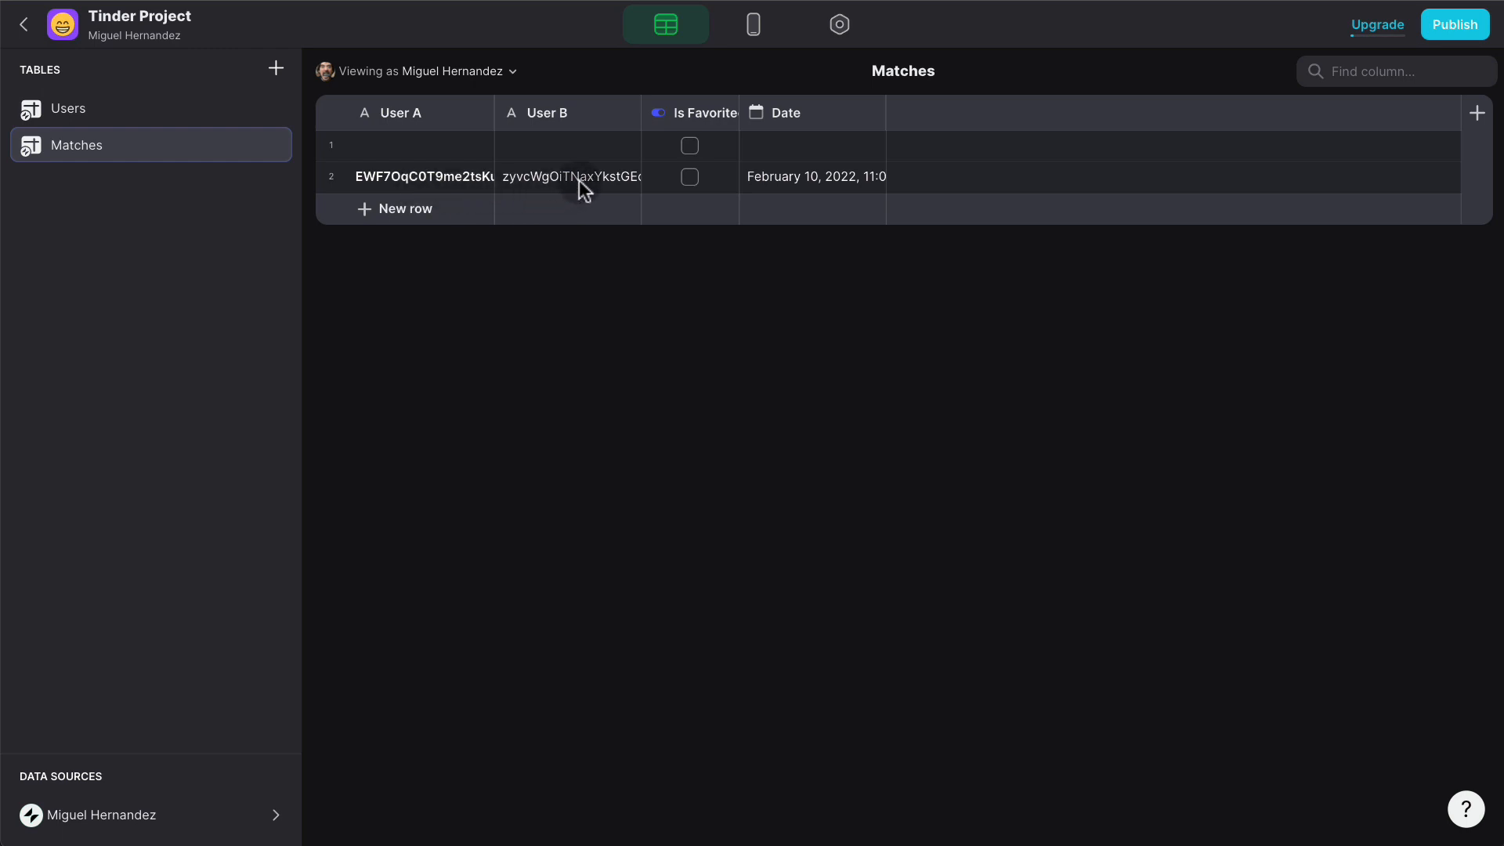
pyautogui.click(331, 147)
pyautogui.press('Delete')
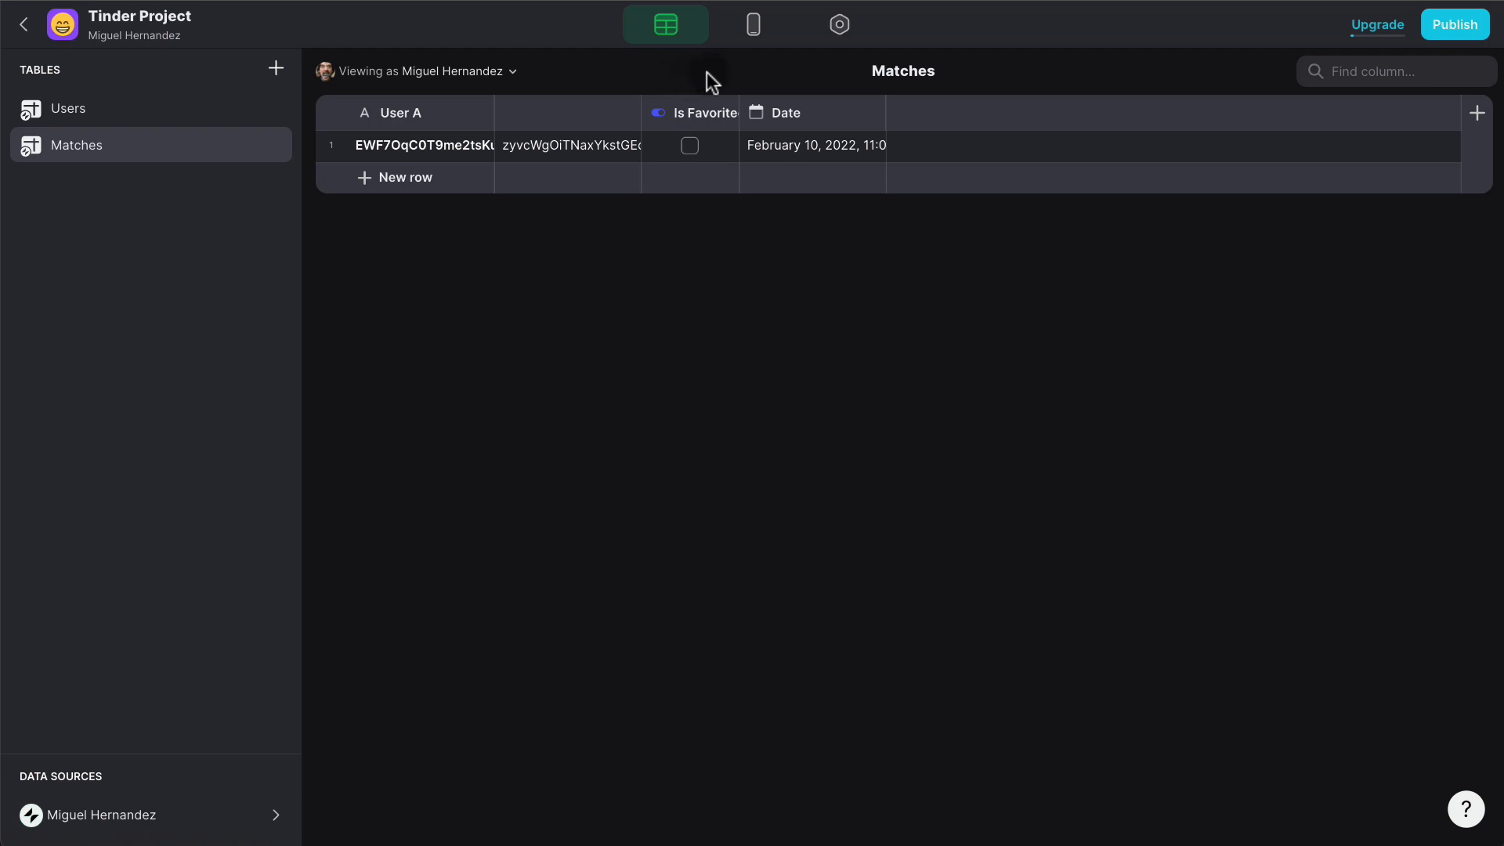
# - Preview the app as the user who was just liked
pyautogui.click(753, 33)
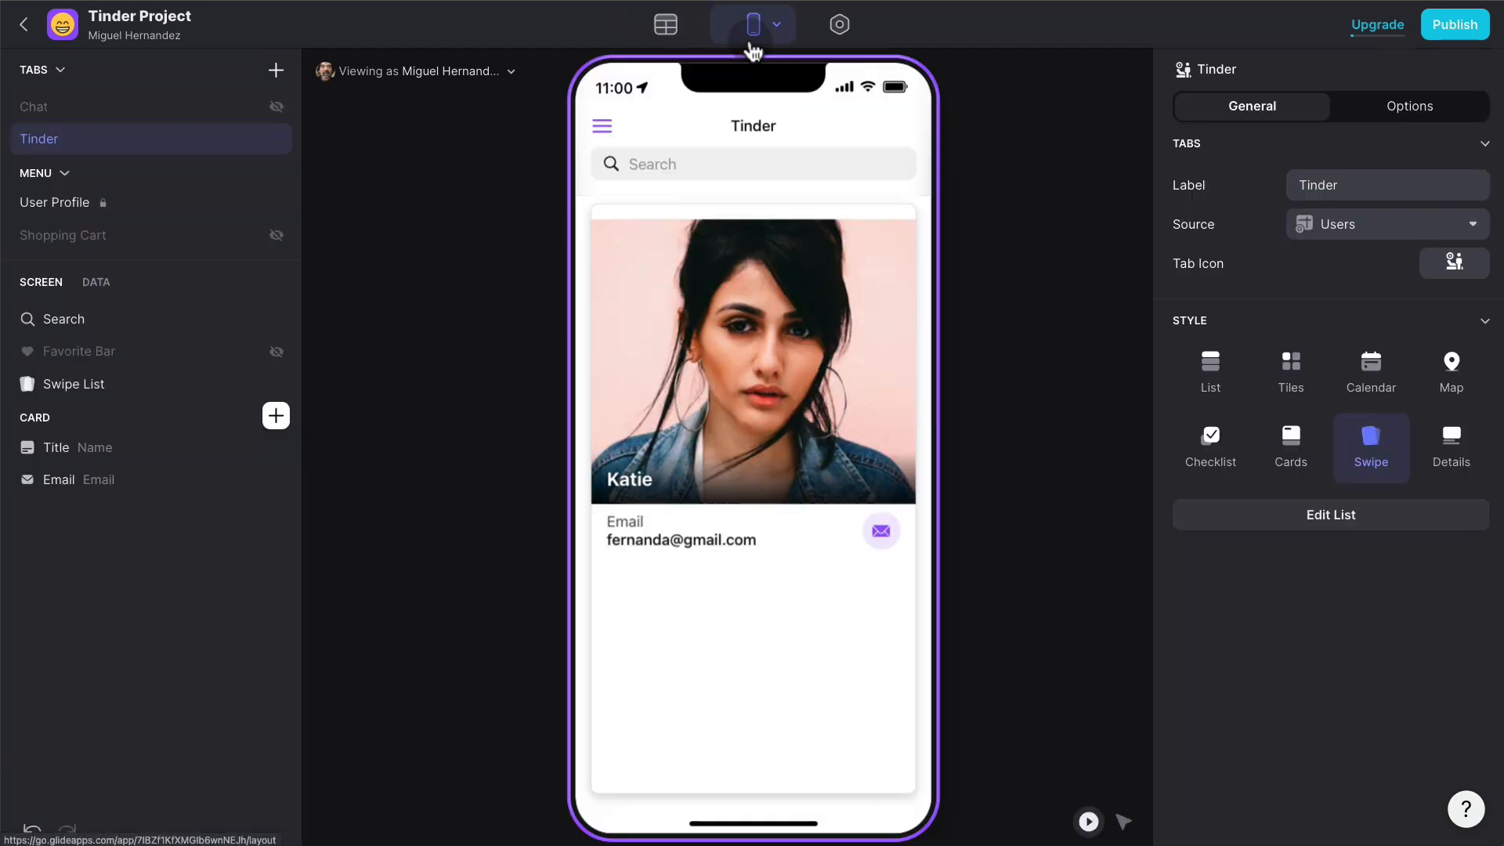
pyautogui.click(459, 75)
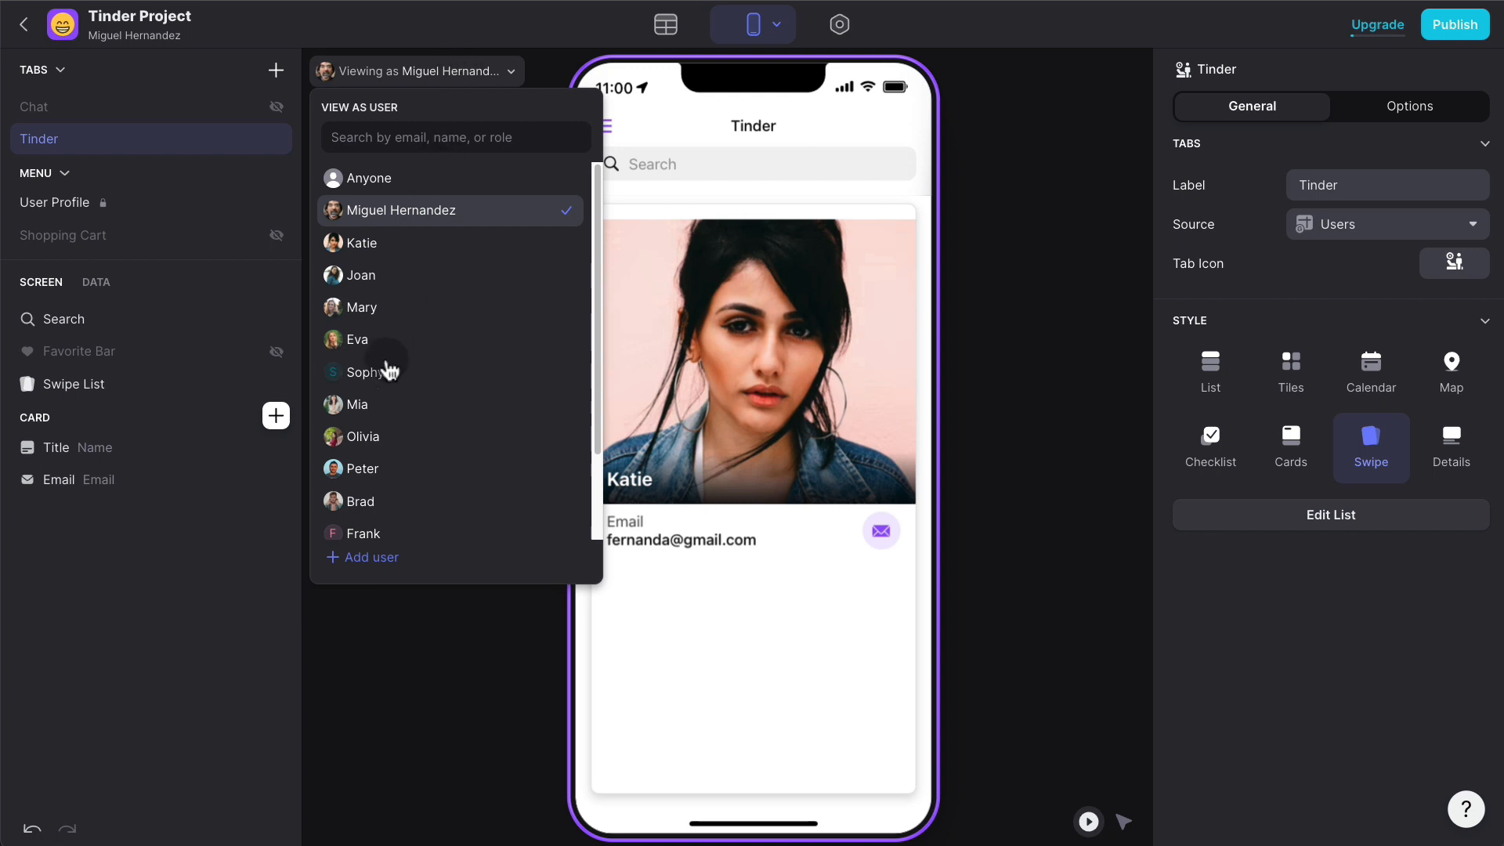
pyautogui.click(379, 436)
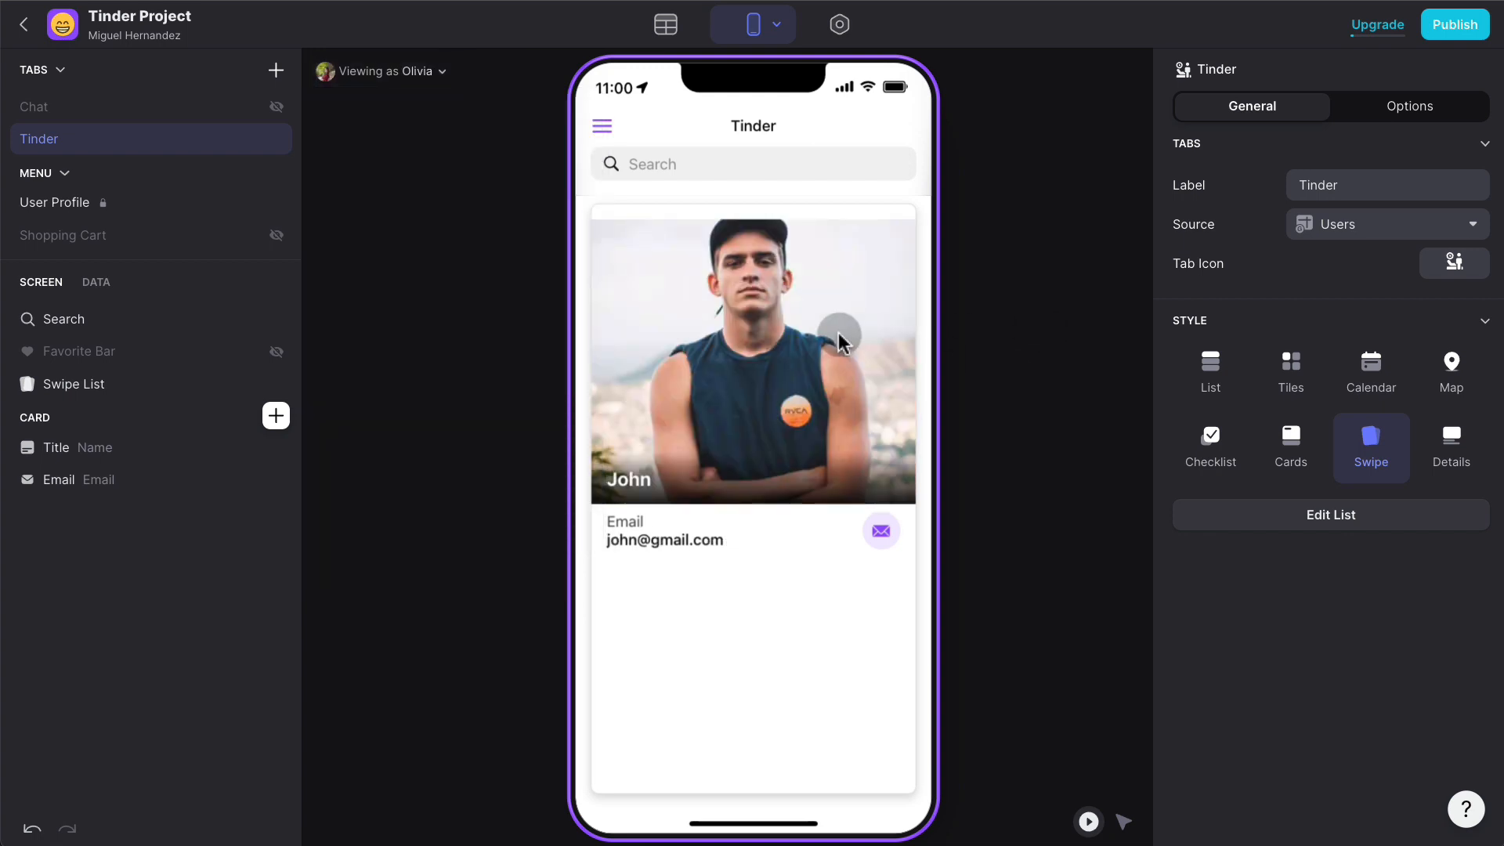
# - Pass on two cards, like the first user back, and check the new Matches row
pyautogui.moveTo(842, 343); pyautogui.dragTo(580, 349)
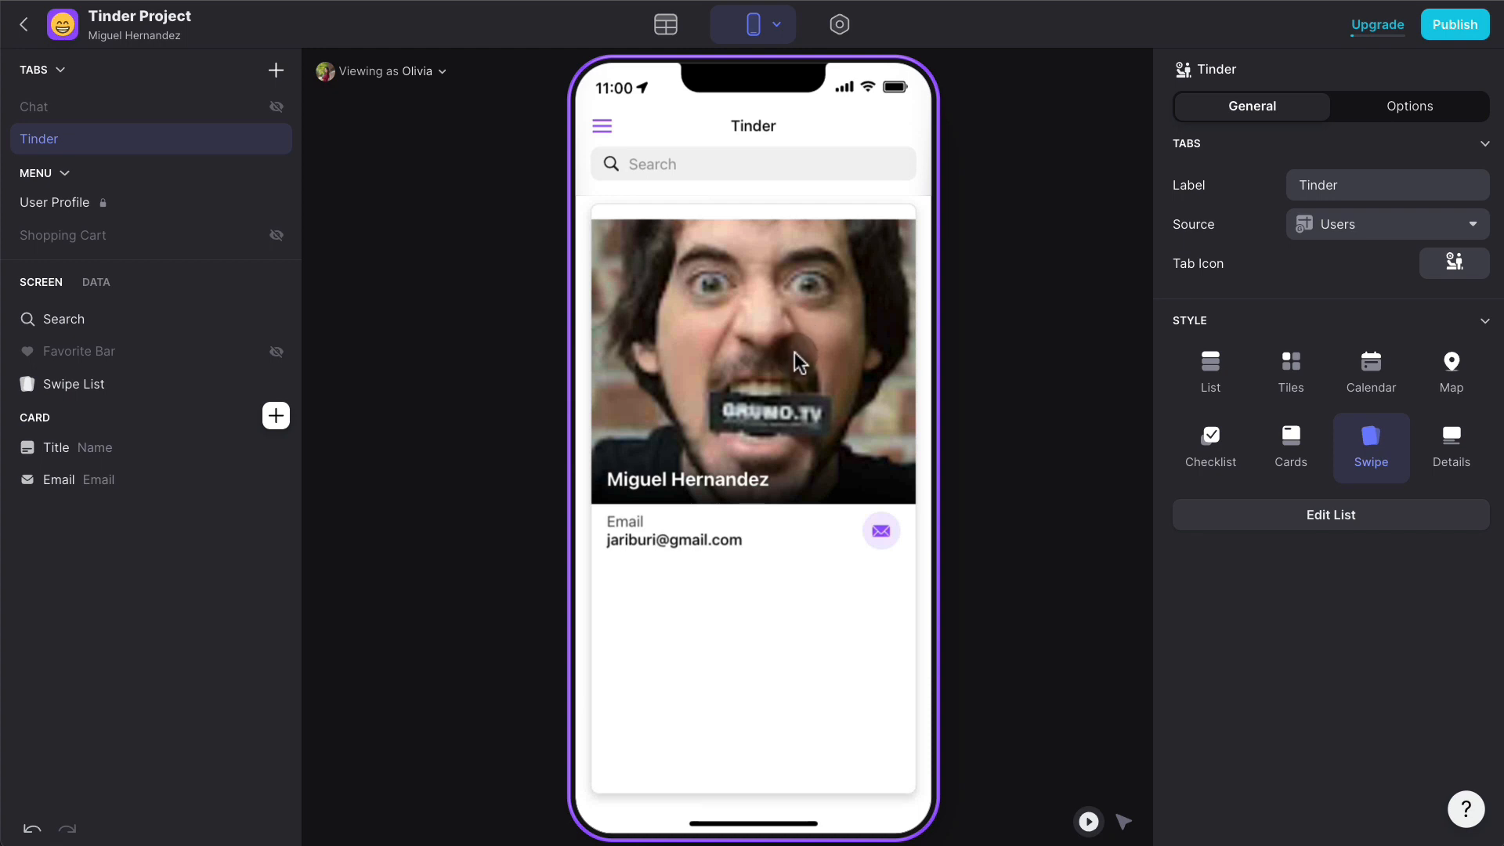
pyautogui.moveTo(725, 365); pyautogui.dragTo(1037, 406)
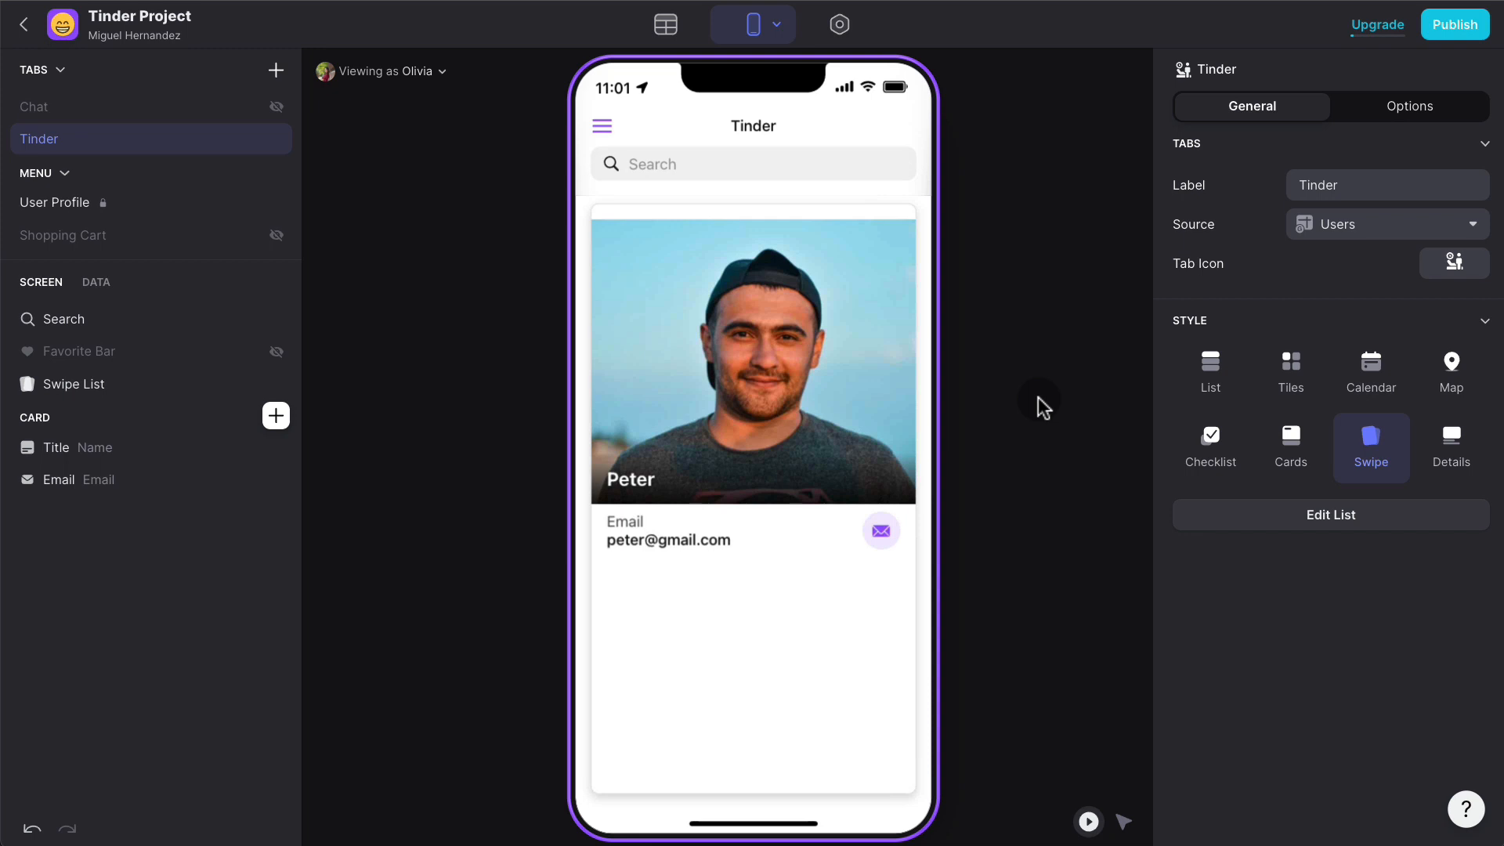
pyautogui.click(665, 27)
pyautogui.click(124, 150)
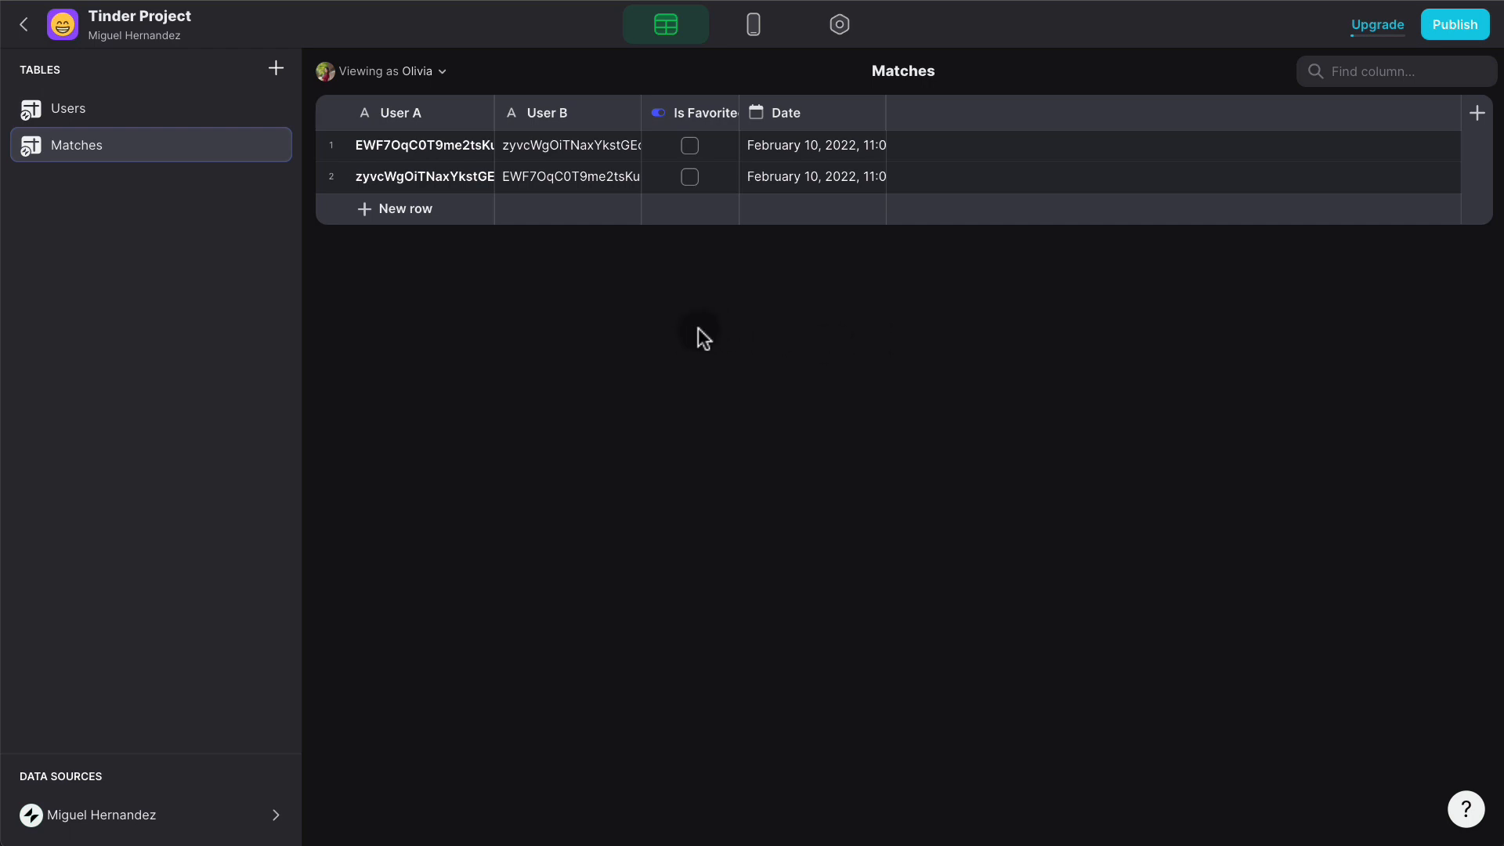
# - Compare the Users and Matches tables, ending on the Users table's fourteen users
pyautogui.click(116, 116)
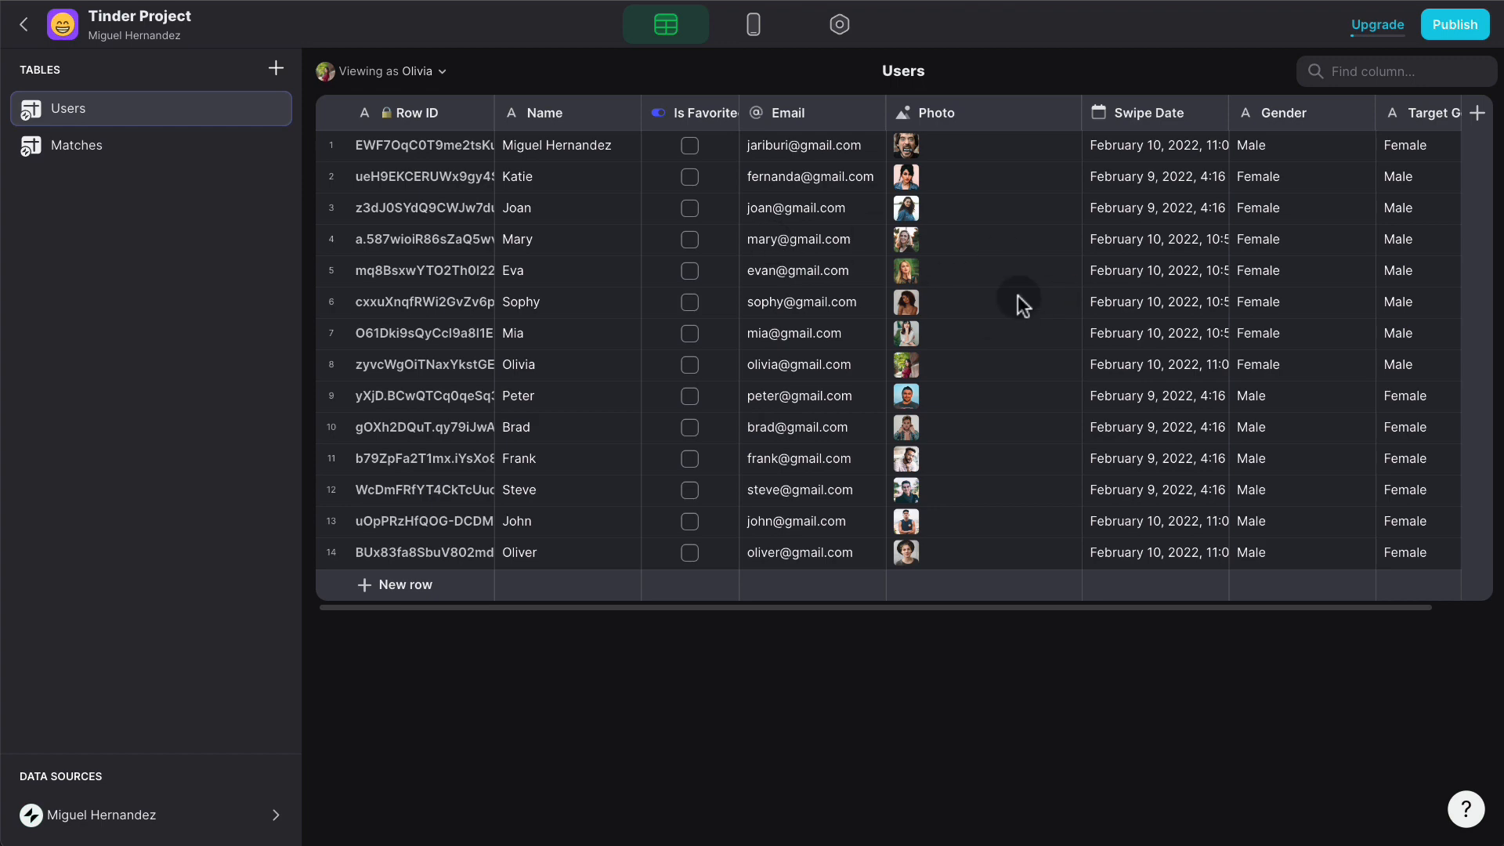
pyautogui.click(753, 26)
pyautogui.click(666, 26)
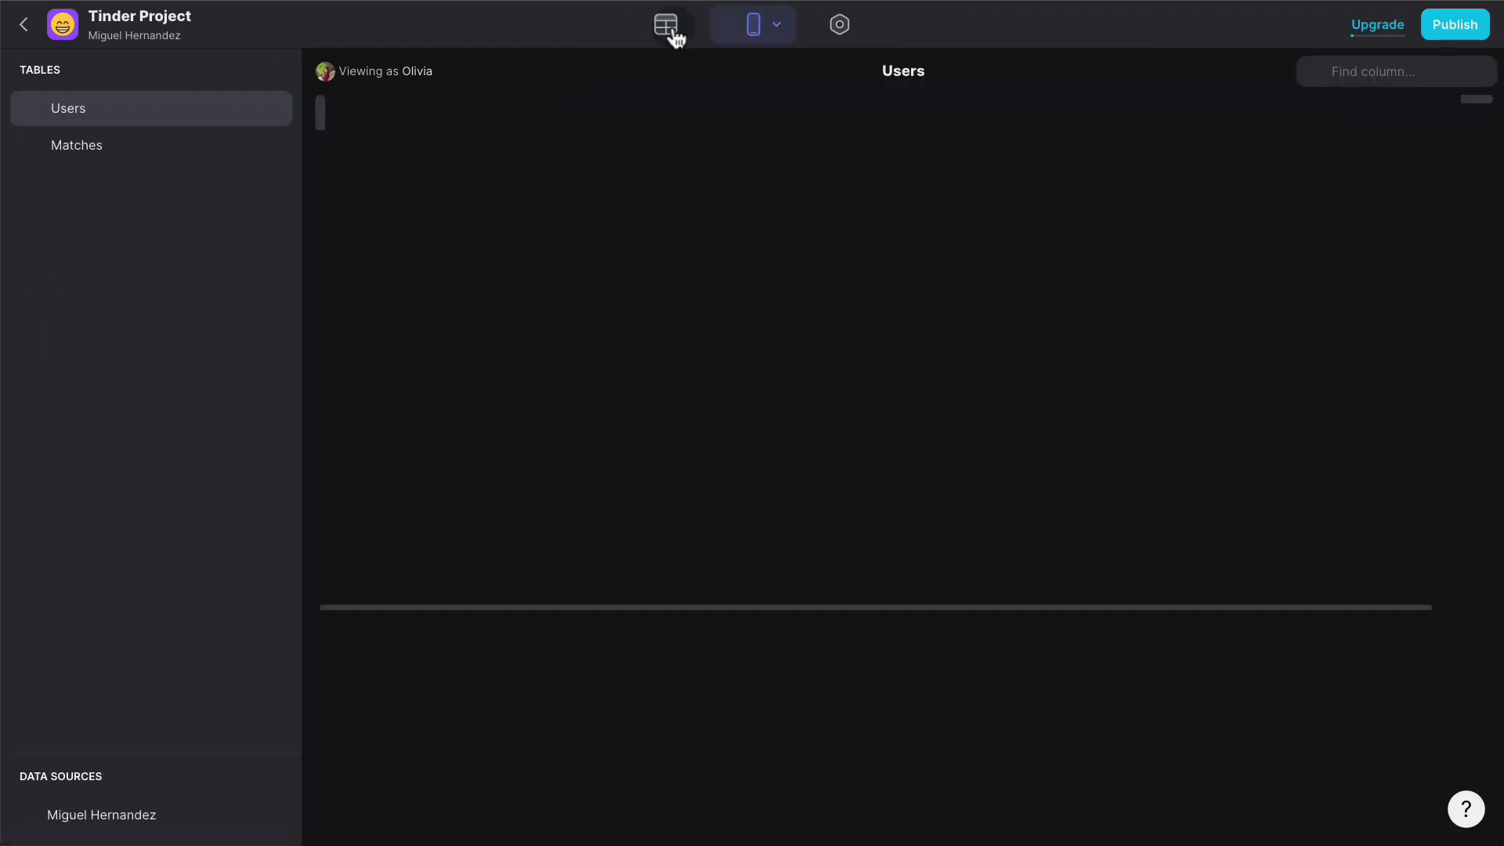
pyautogui.click(100, 149)
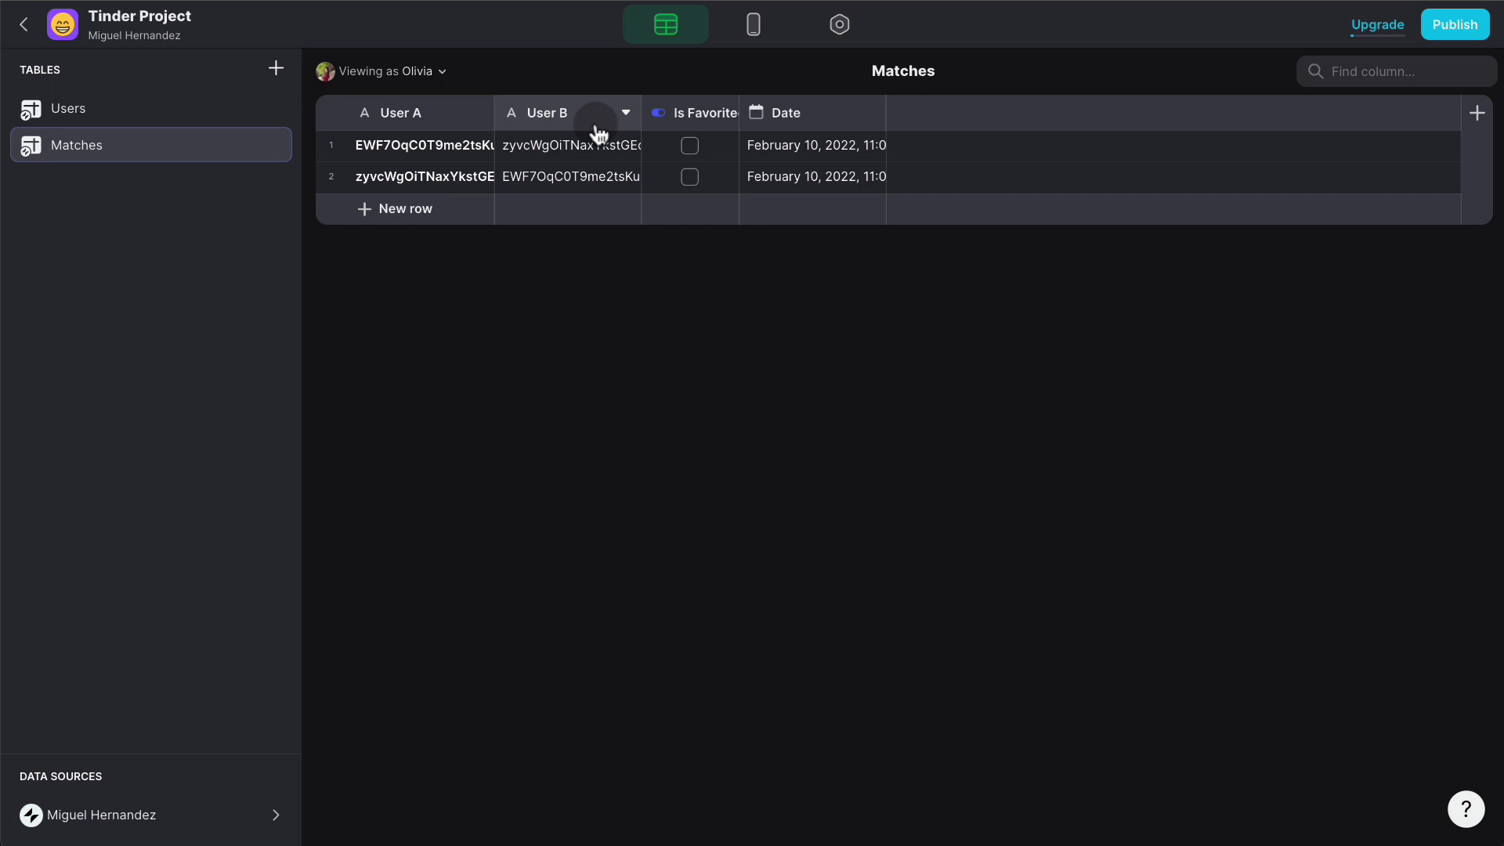
pyautogui.click(136, 109)
pyautogui.click(141, 145)
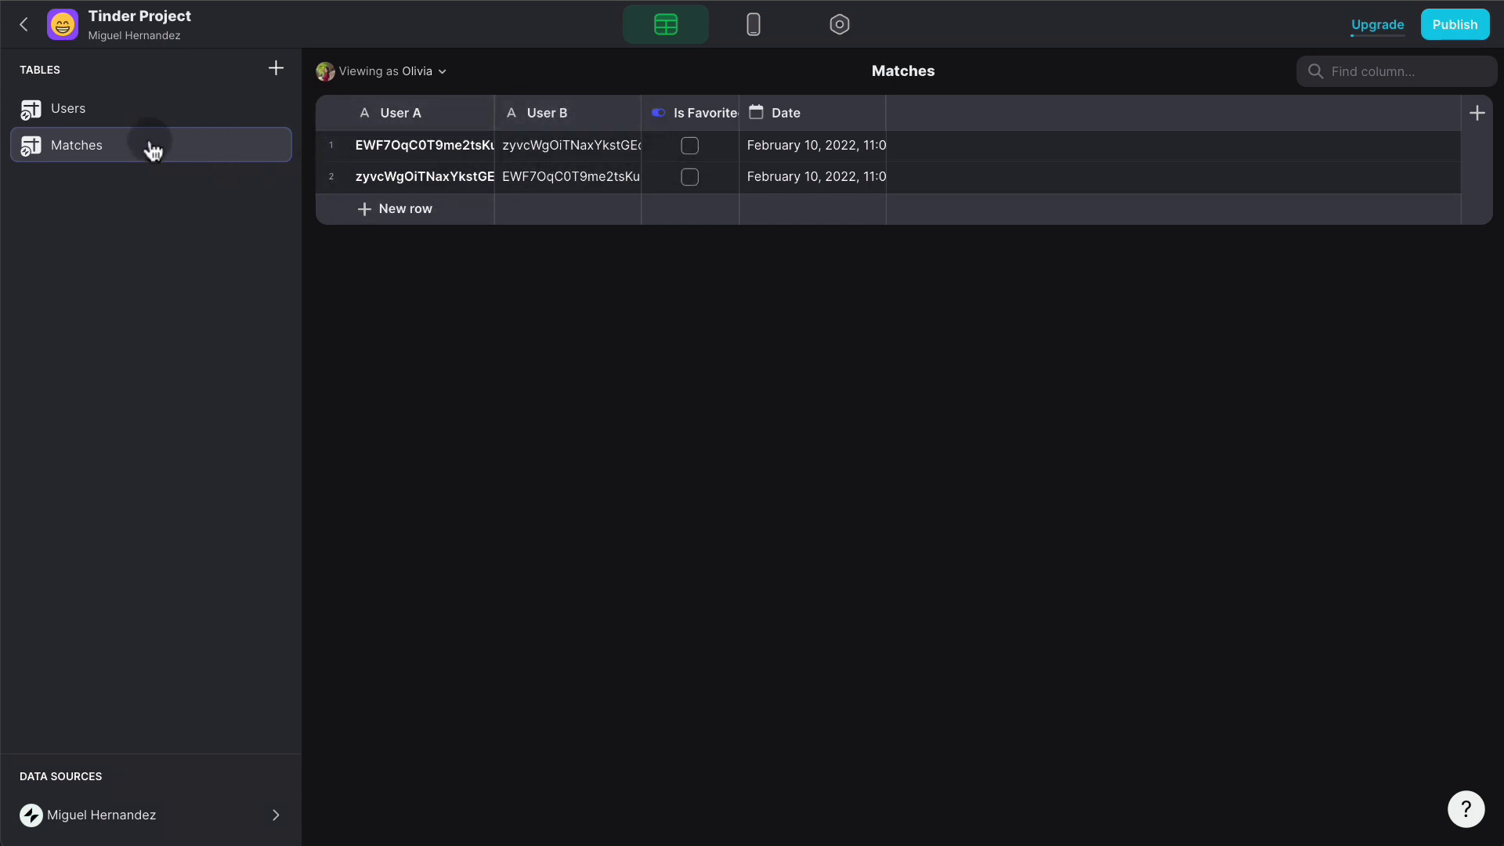
pyautogui.click(162, 116)
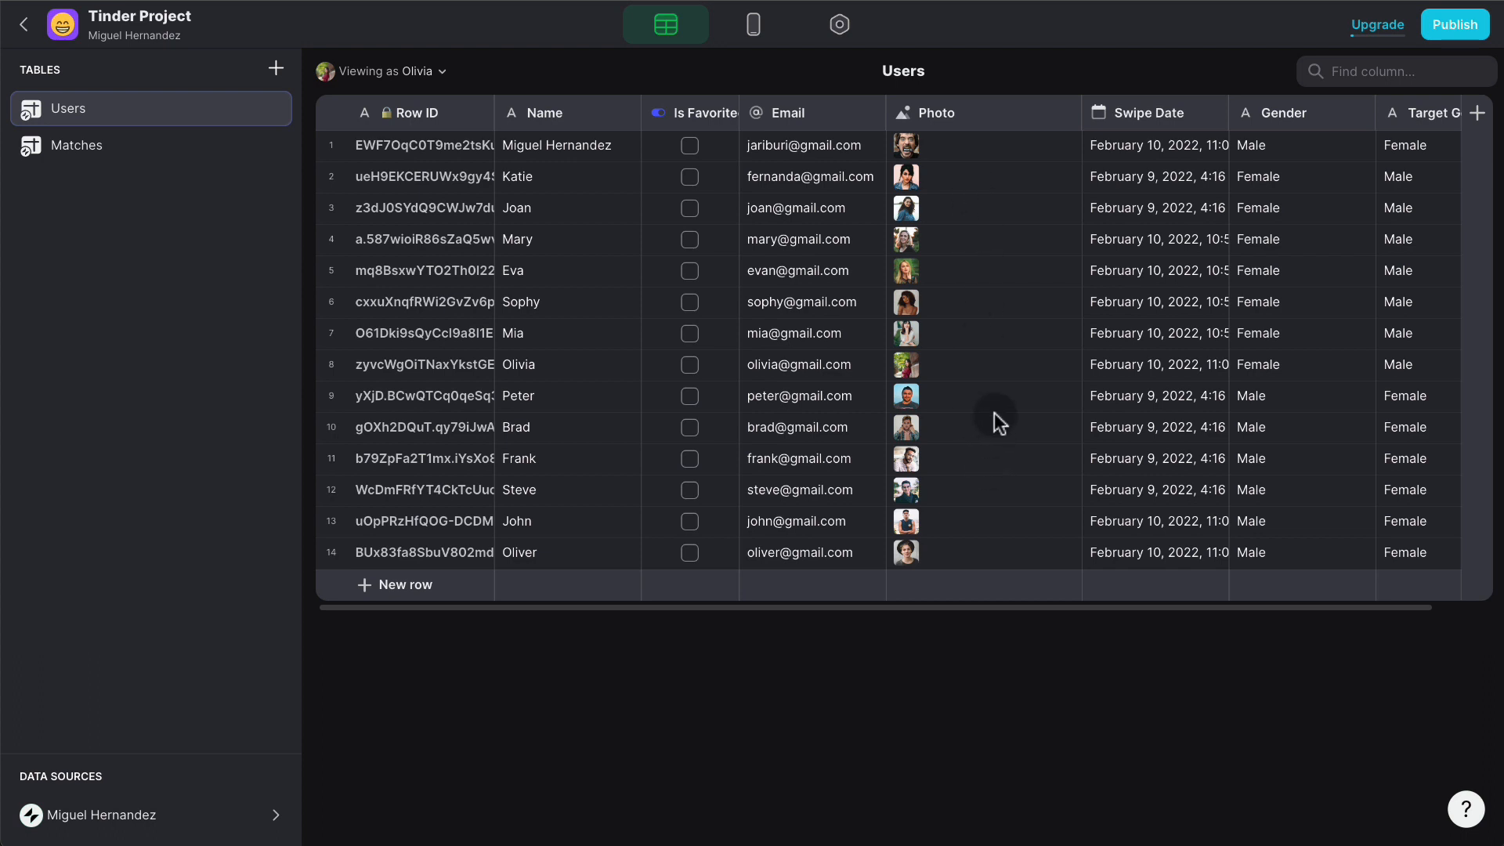
# - Add a UserA-UserB template column to Users with template text A-B
pyautogui.click(1477, 116)
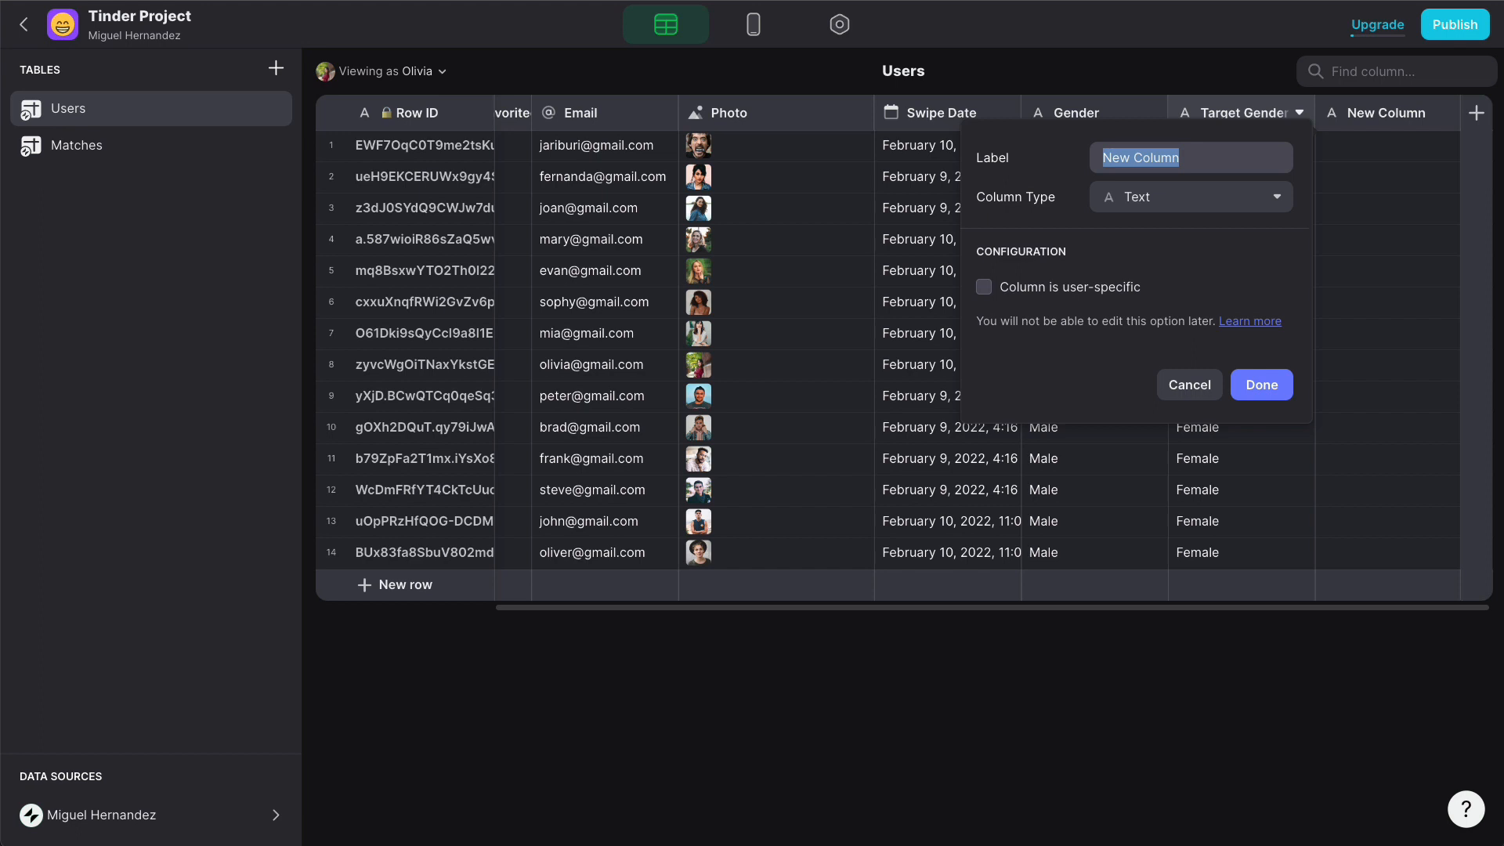
pyautogui.write('User')
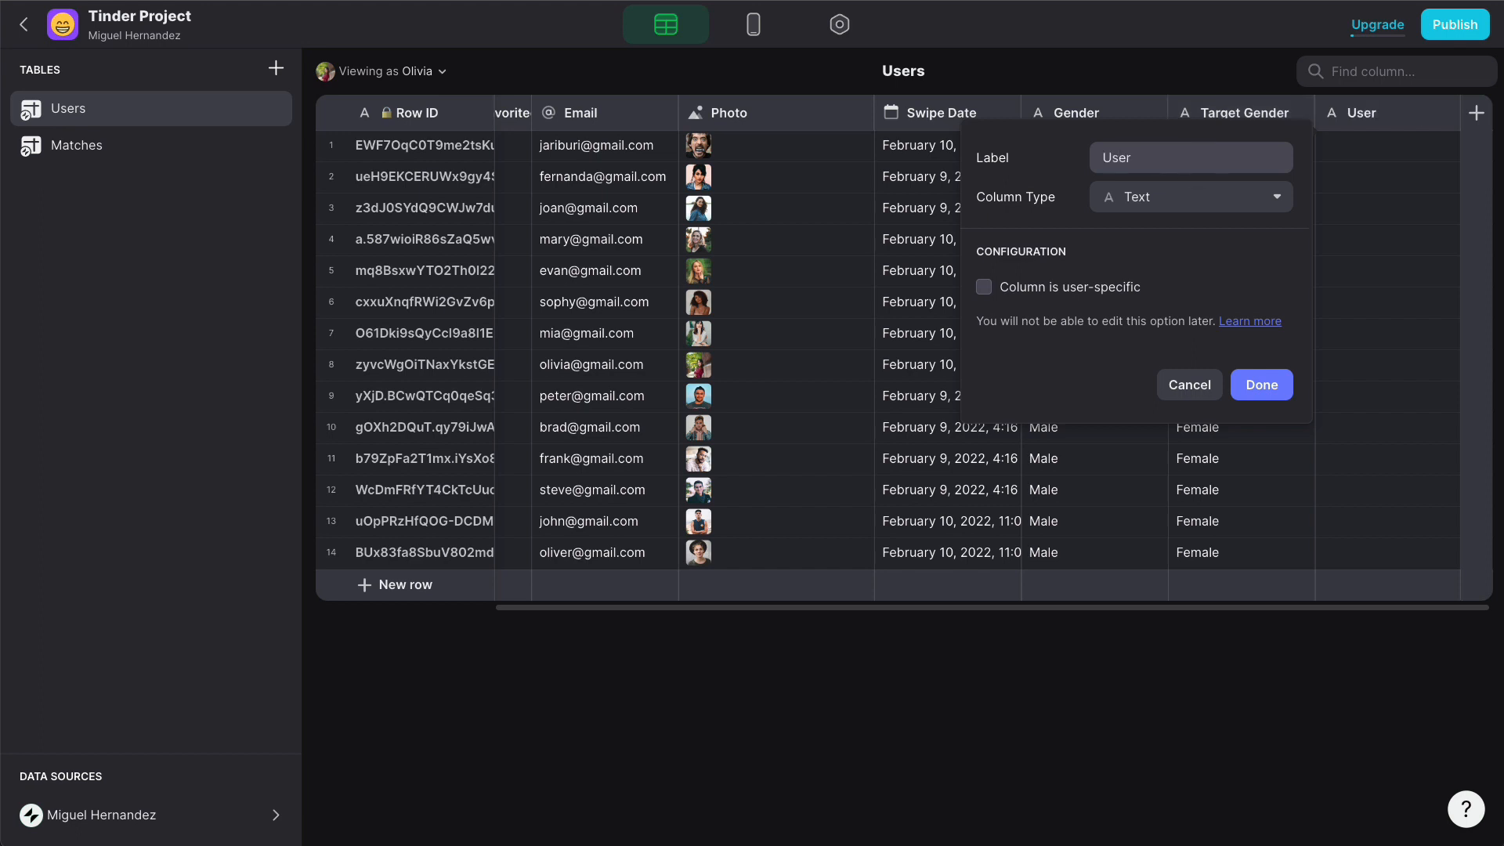
pyautogui.write('A-UserB')
pyautogui.click(1188, 196)
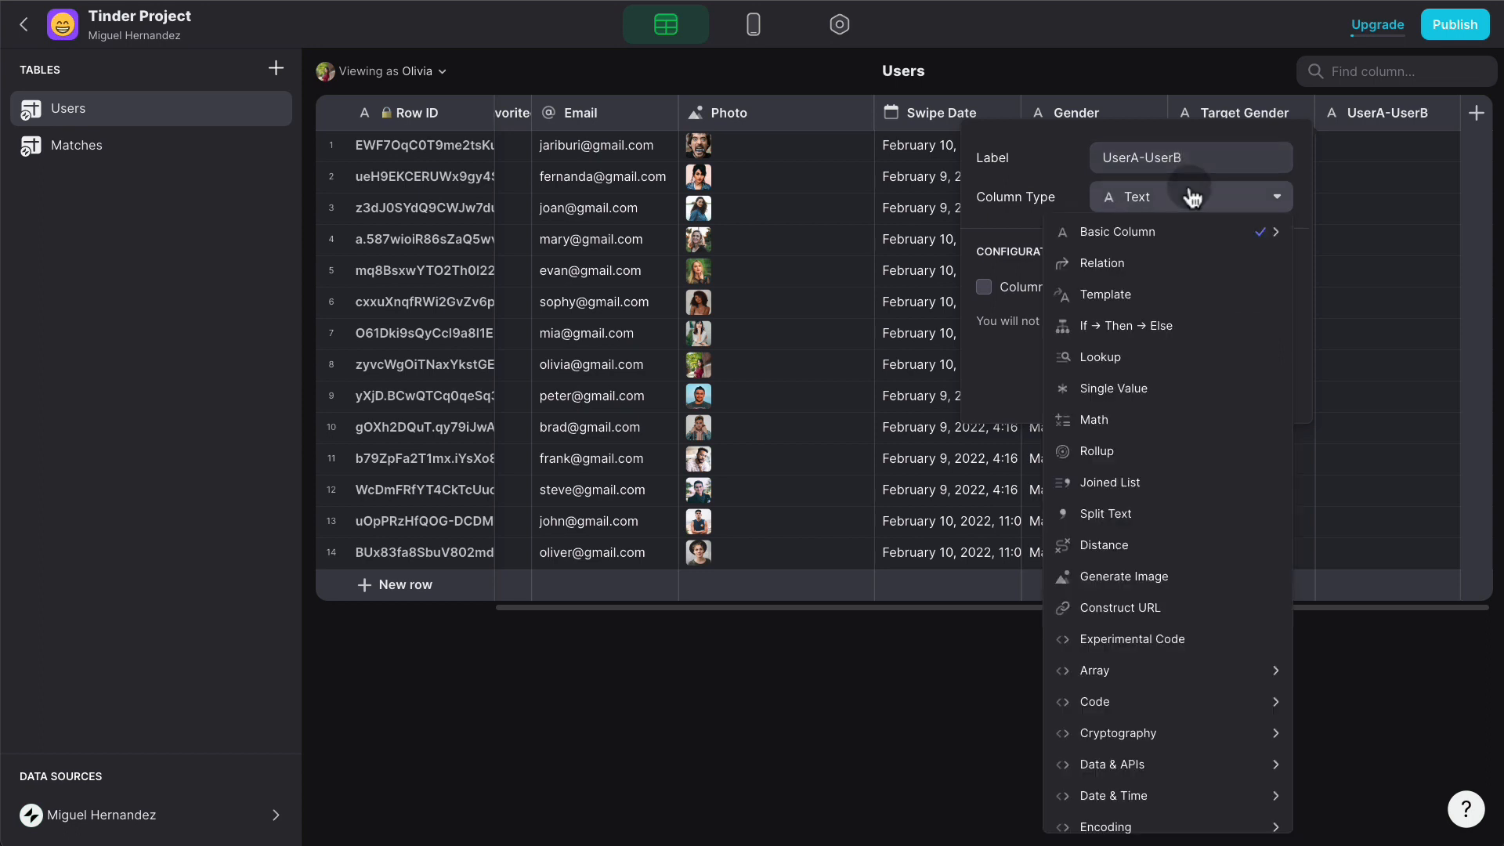
pyautogui.click(1149, 292)
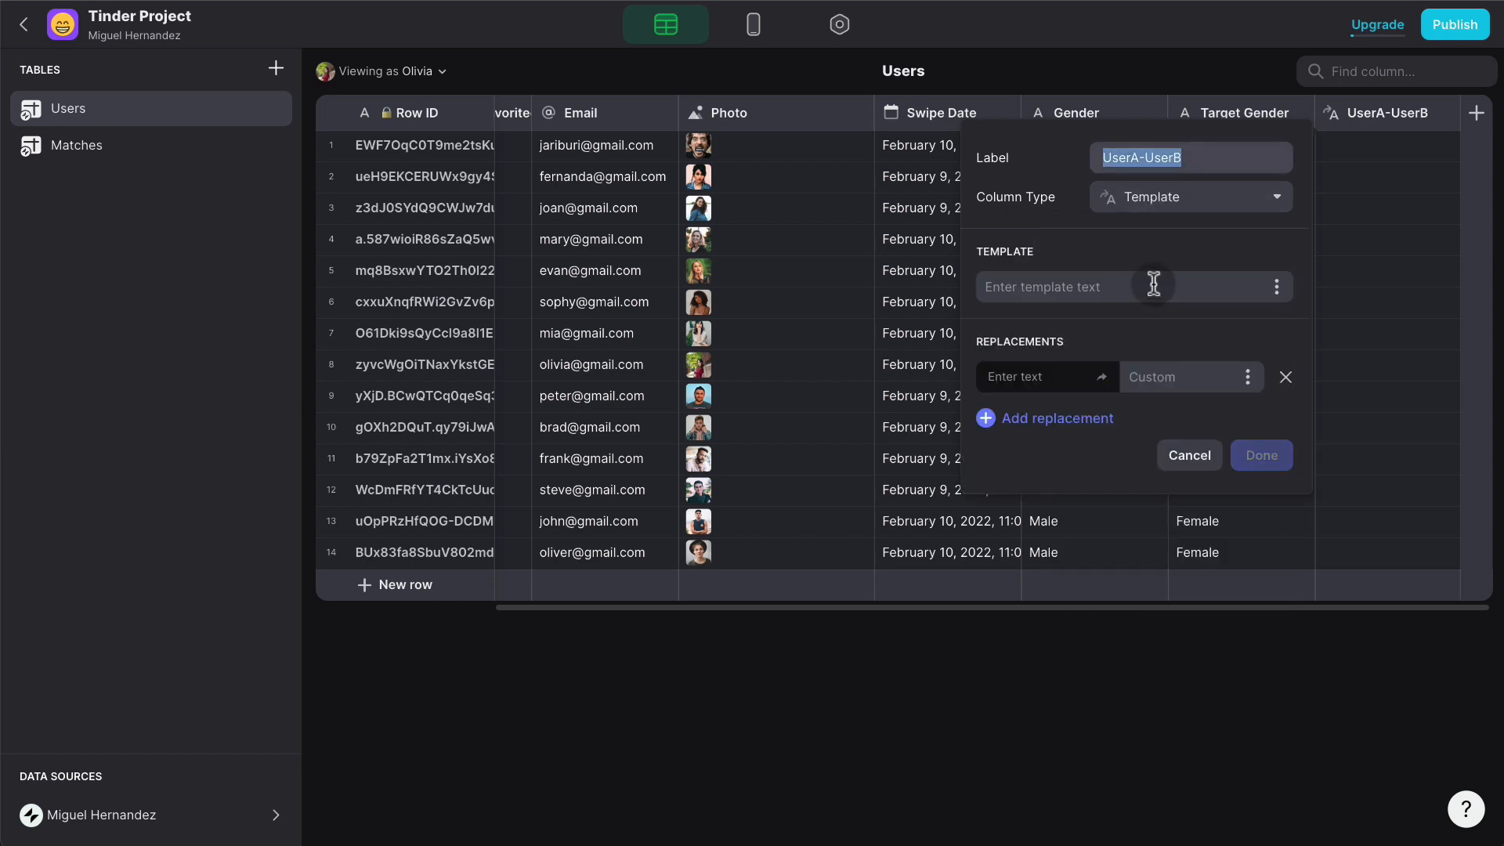
pyautogui.click(1101, 285)
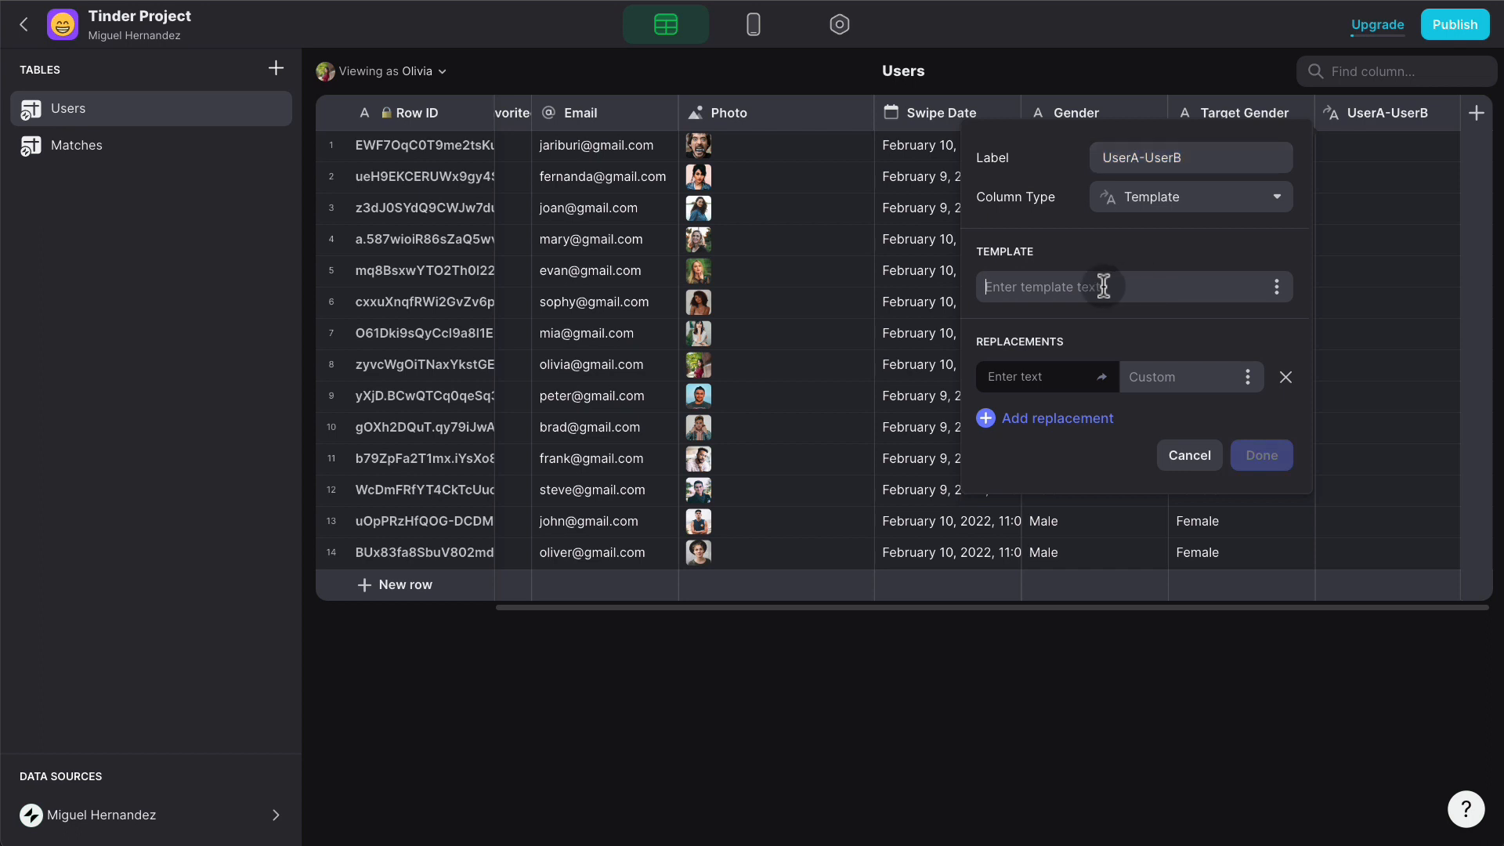
pyautogui.write('A-')
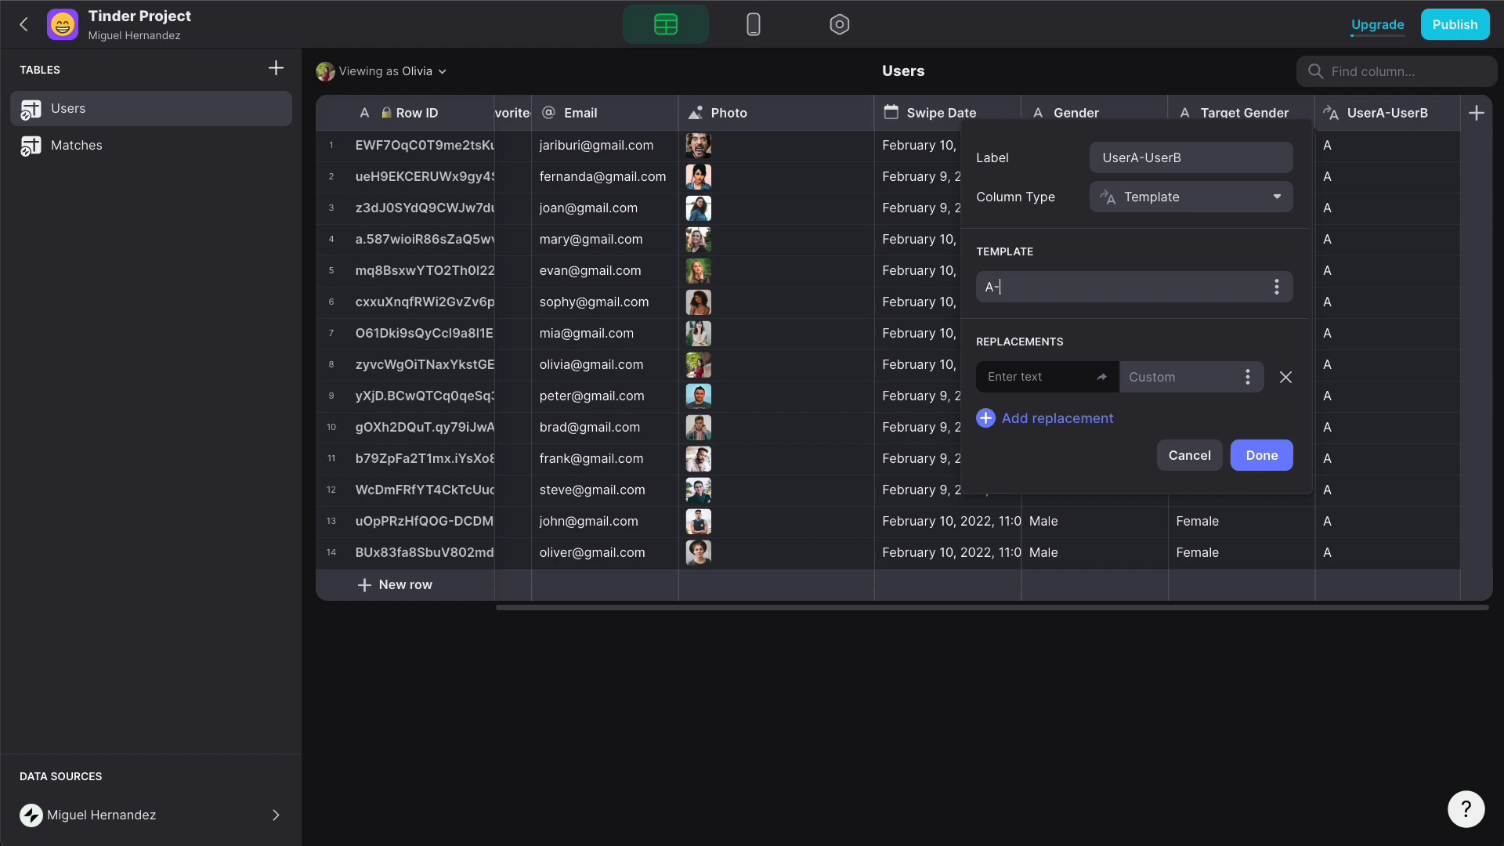
pyautogui.write('B')
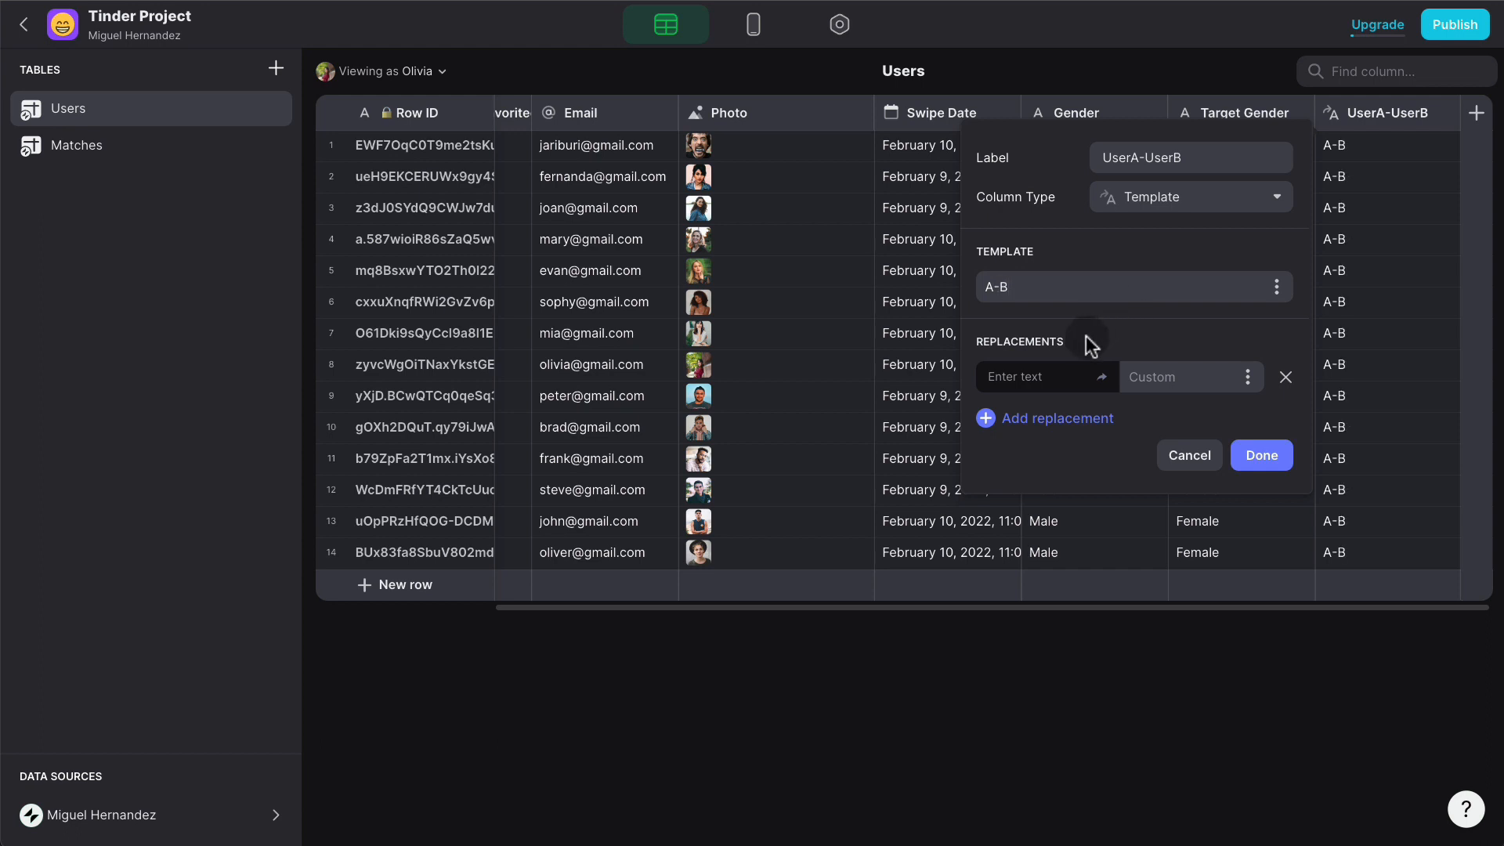
# - Map A to the signed-in user's Row ID and B to each row's Row ID, then start a Matches column
pyautogui.click(1038, 374)
pyautogui.write('A')
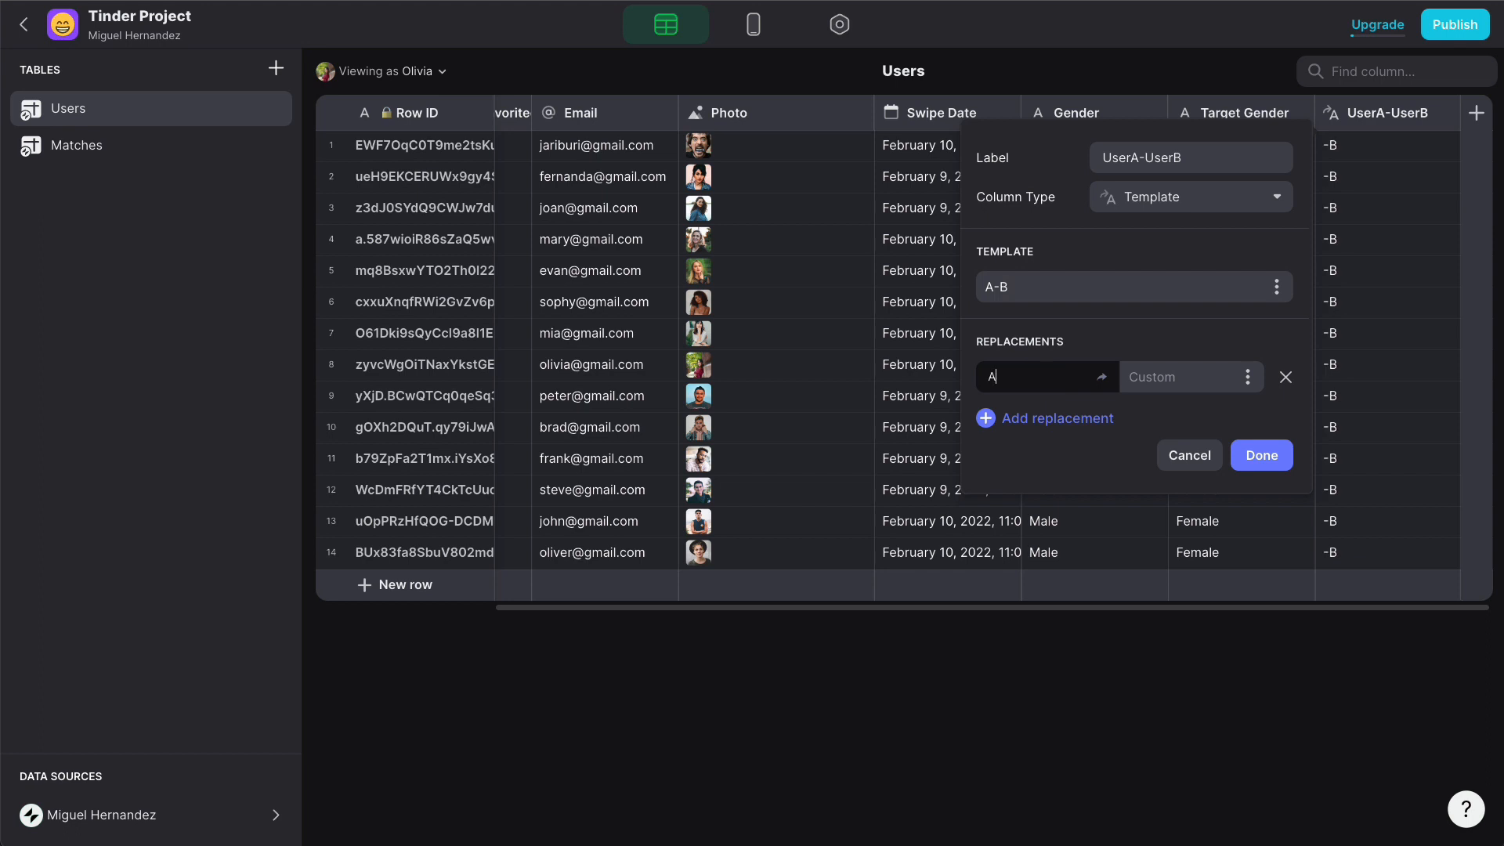
pyautogui.click(1248, 377)
pyautogui.moveTo(1158, 578)
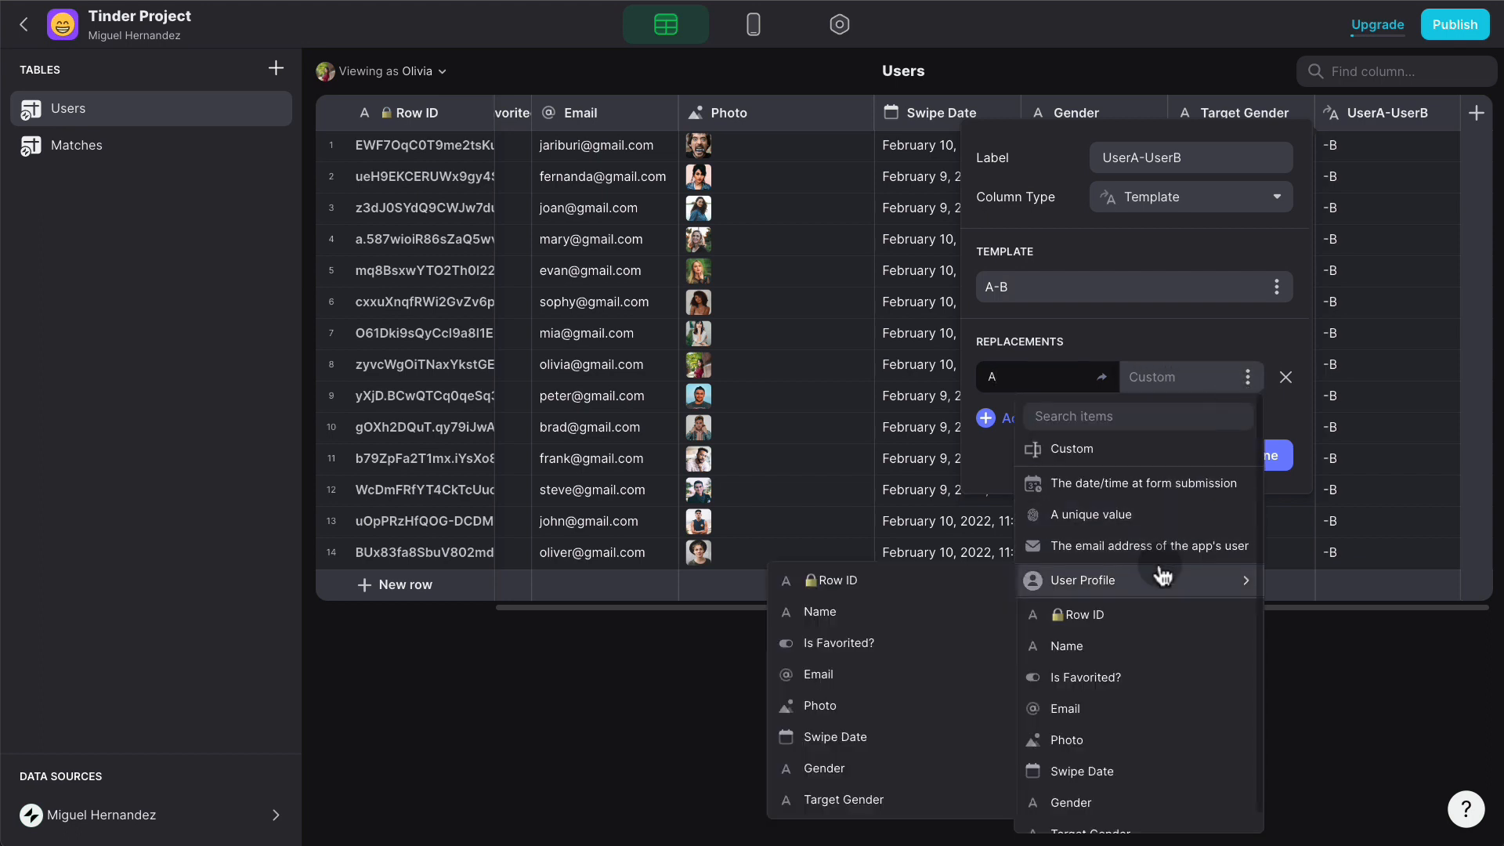
pyautogui.click(971, 580)
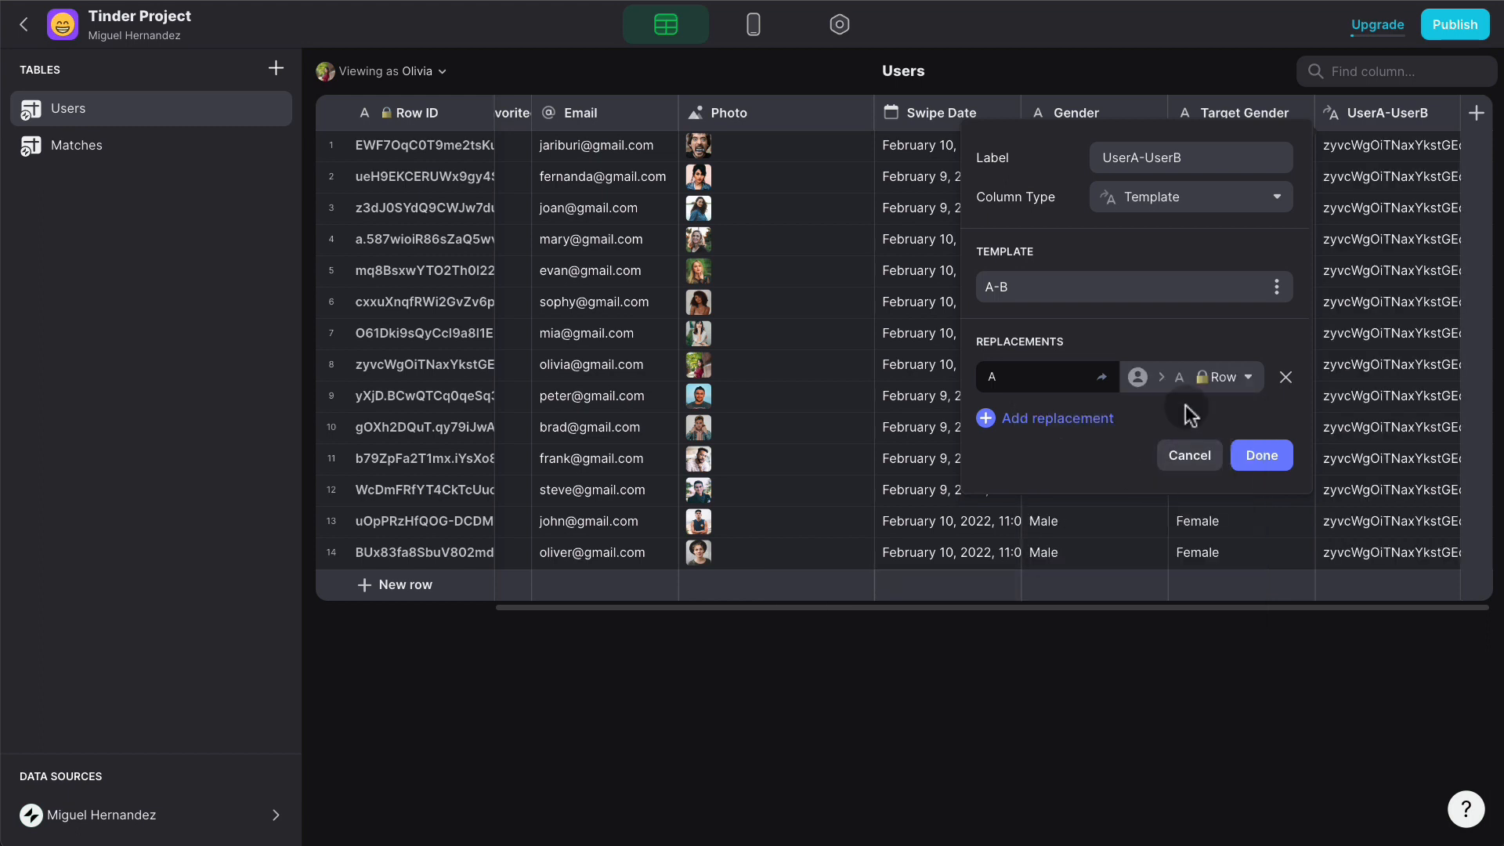
pyautogui.click(1083, 416)
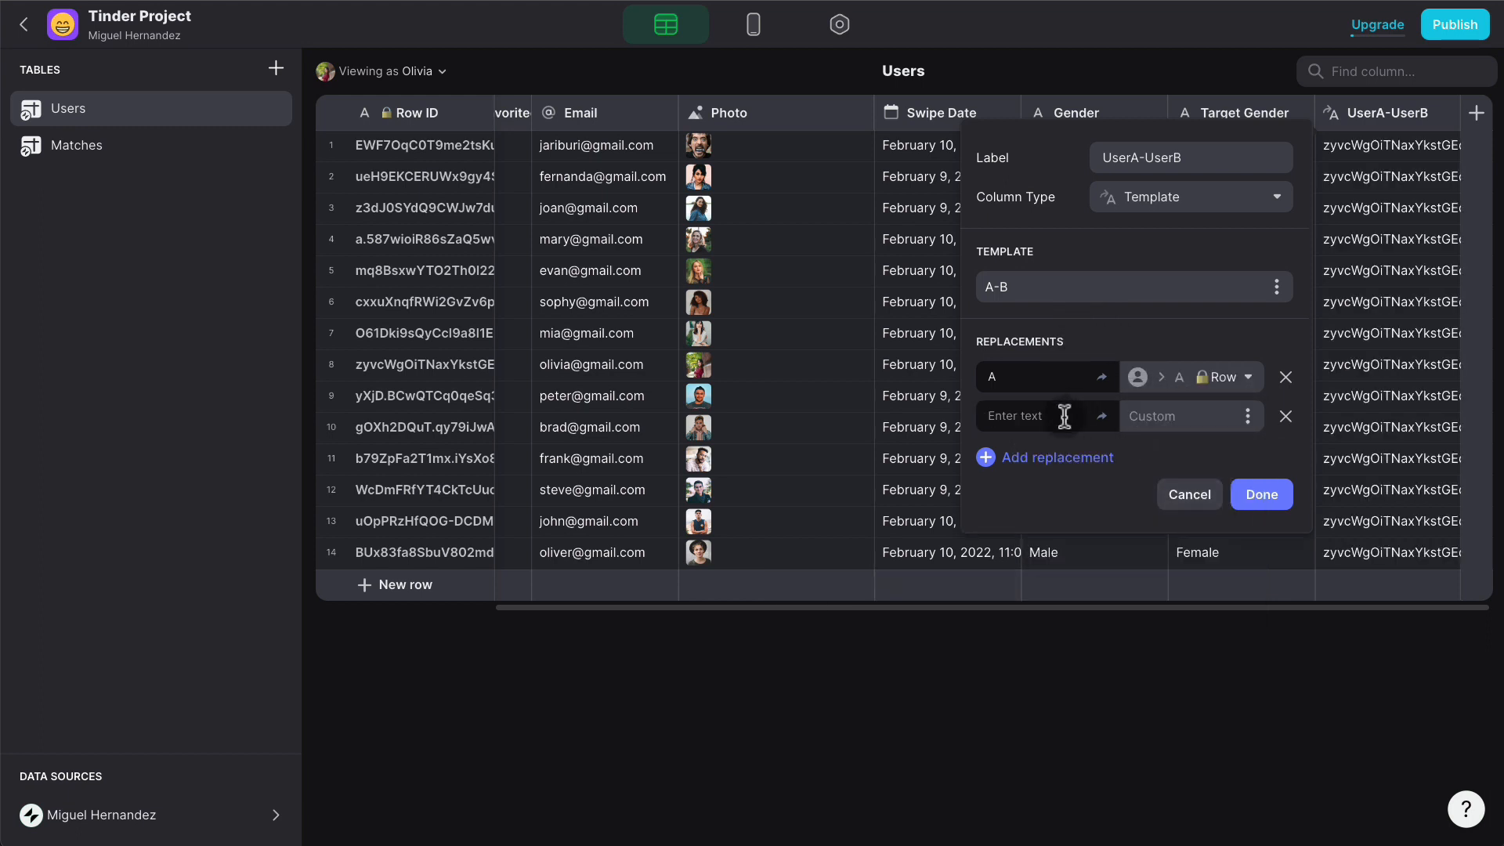
pyautogui.write('B')
pyautogui.click(1248, 416)
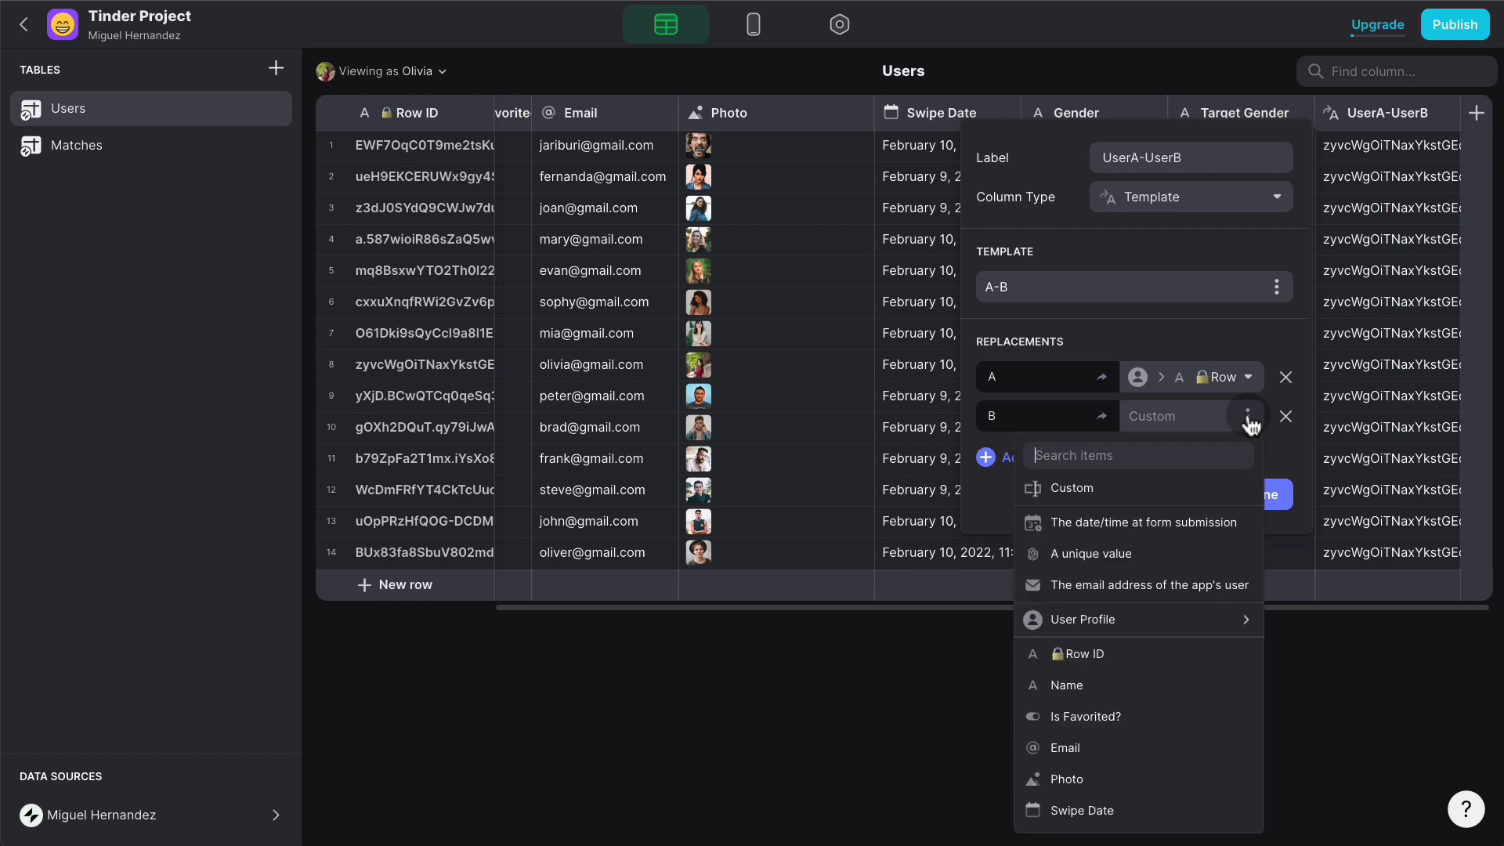
pyautogui.click(1120, 653)
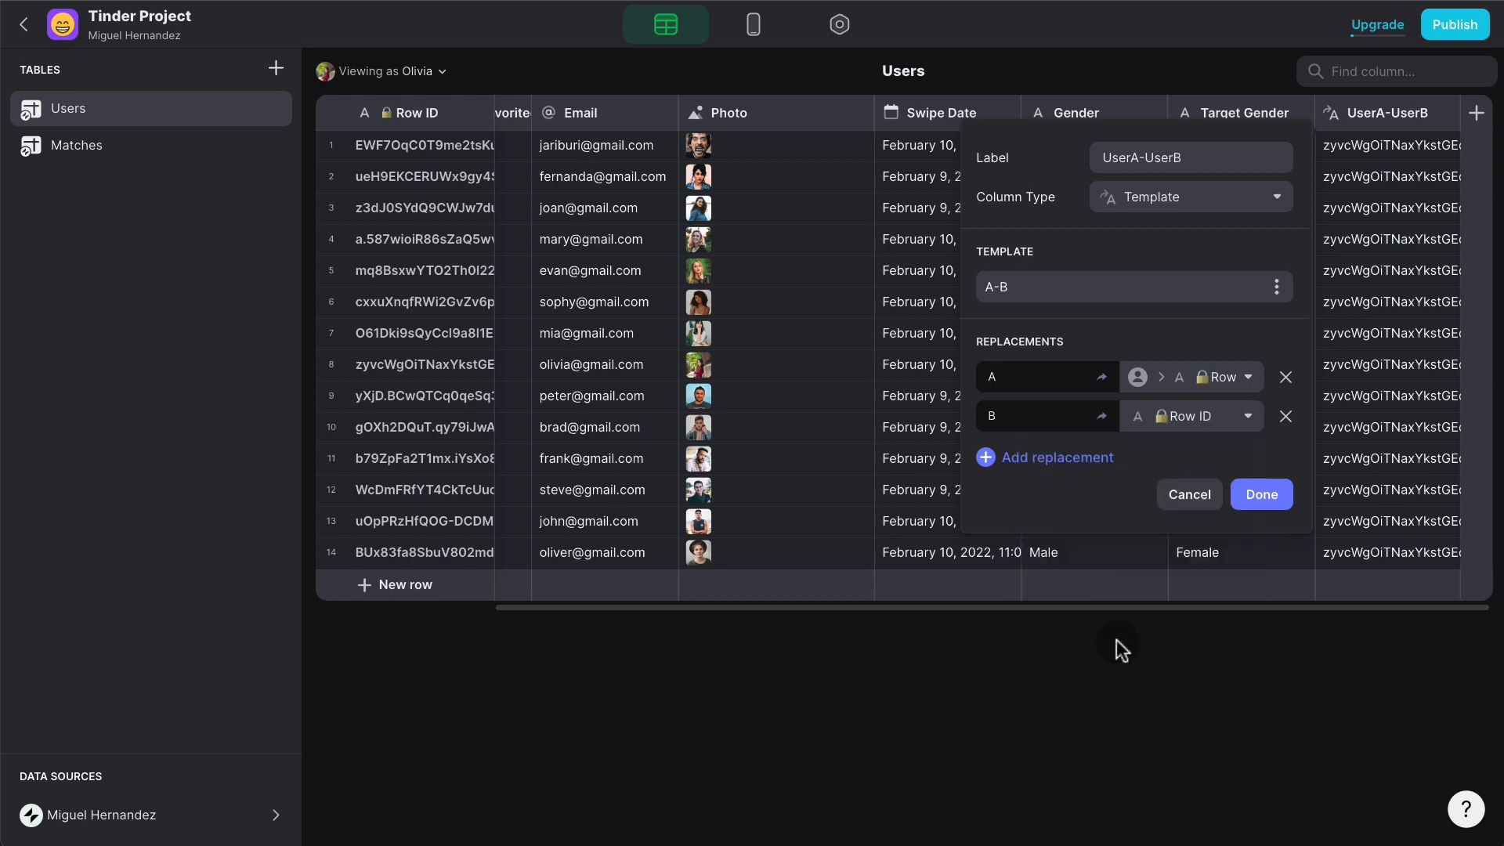
pyautogui.click(1258, 499)
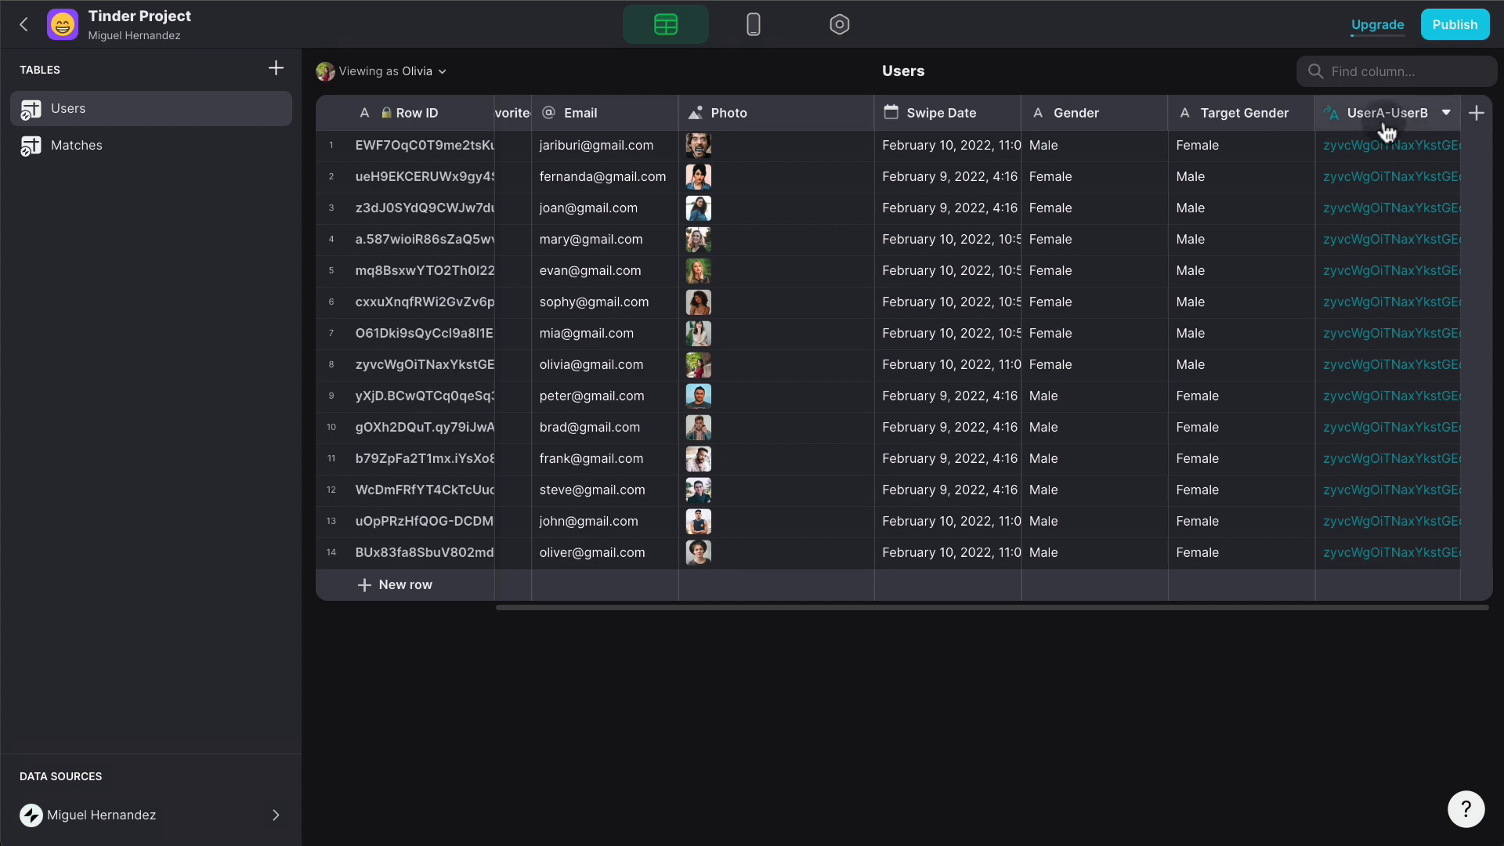
pyautogui.click(157, 162)
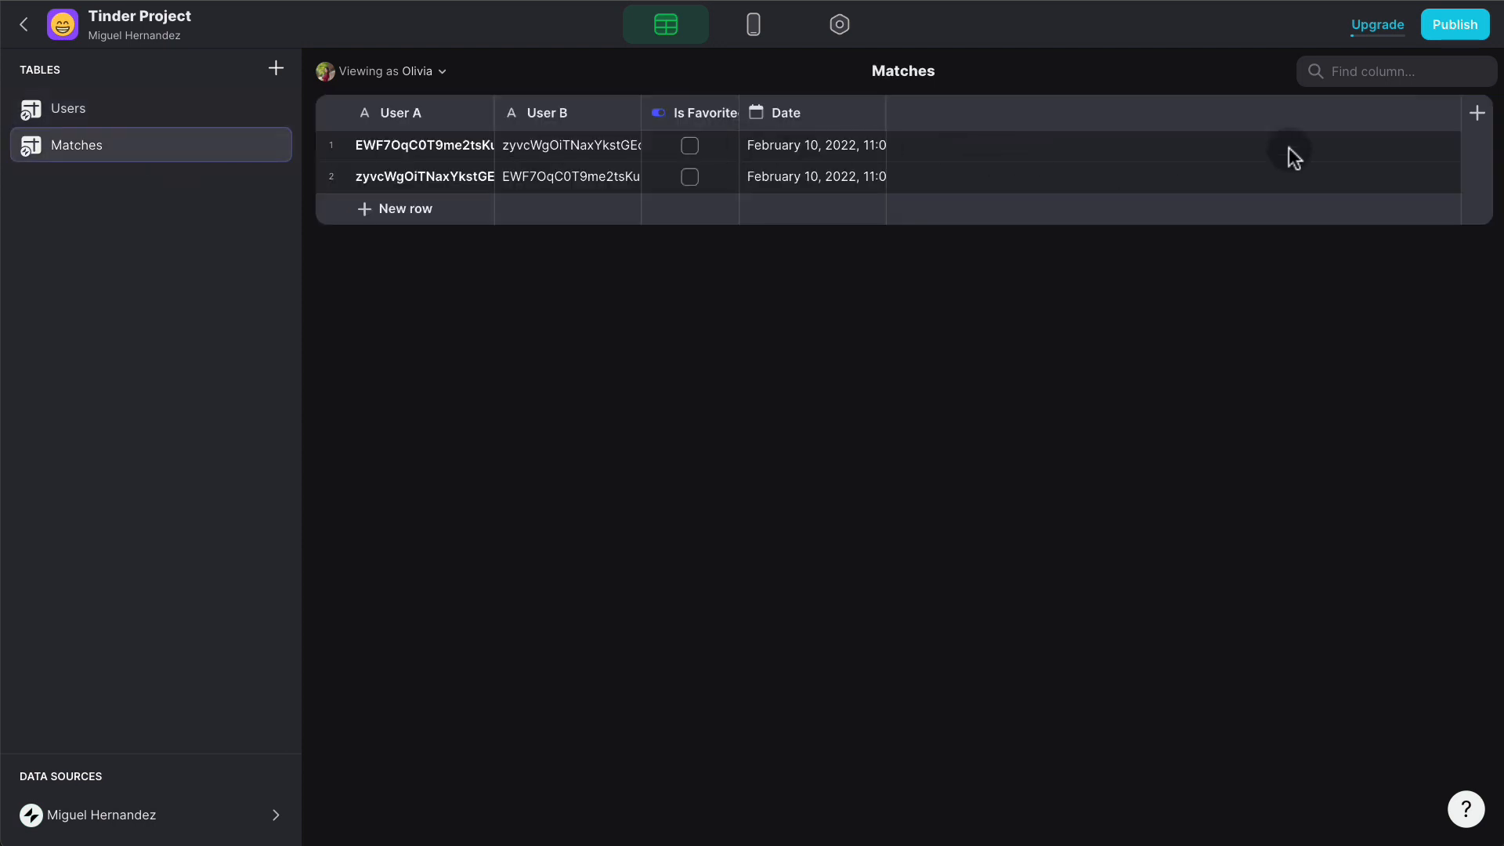
pyautogui.click(1481, 116)
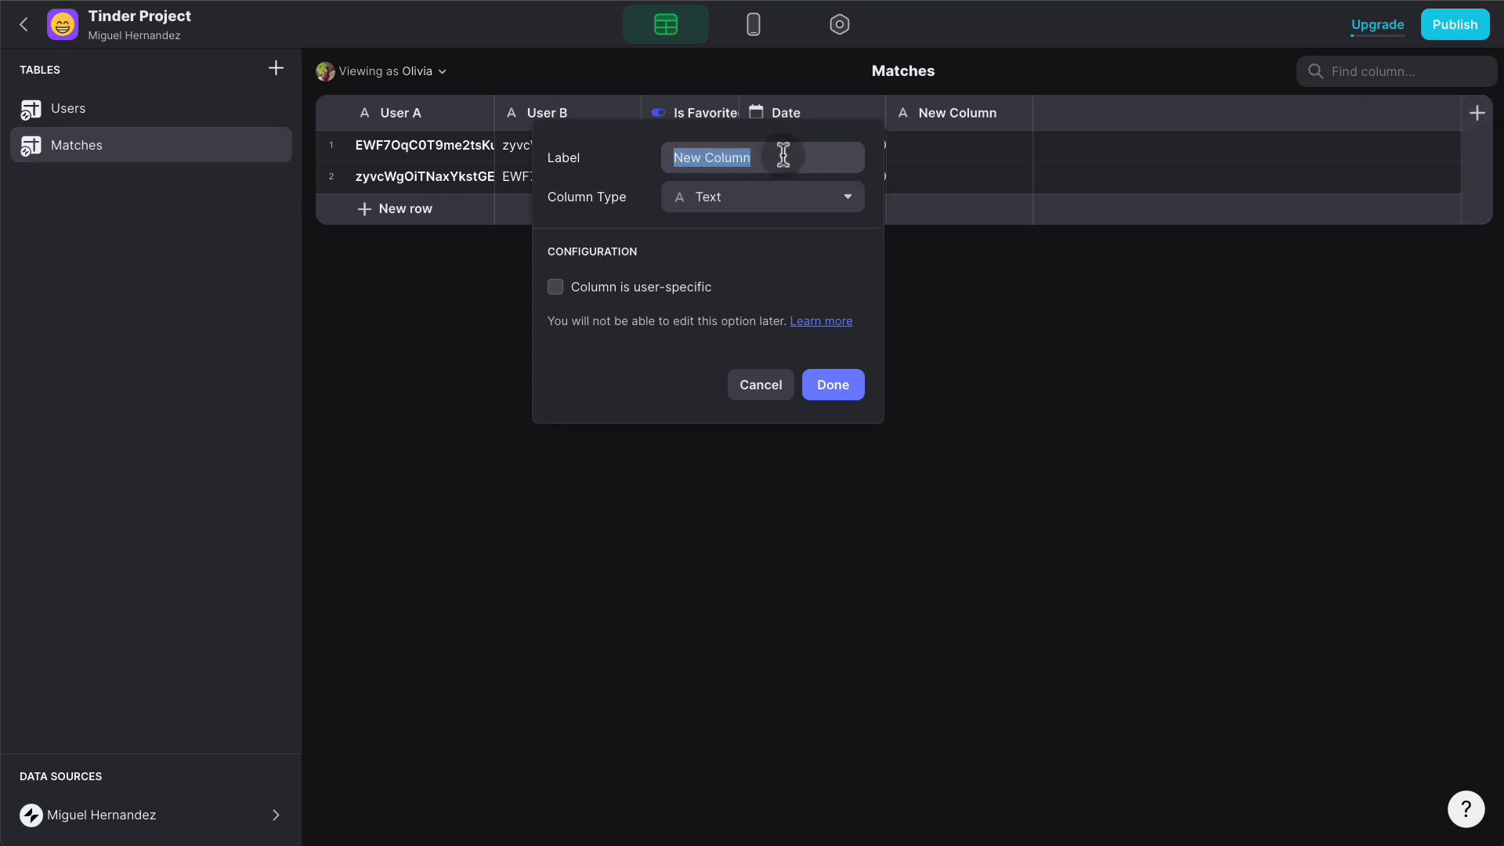
# - Label the new Matches column UserA-UserB as a Template with text A-B
pyautogui.write('Us')
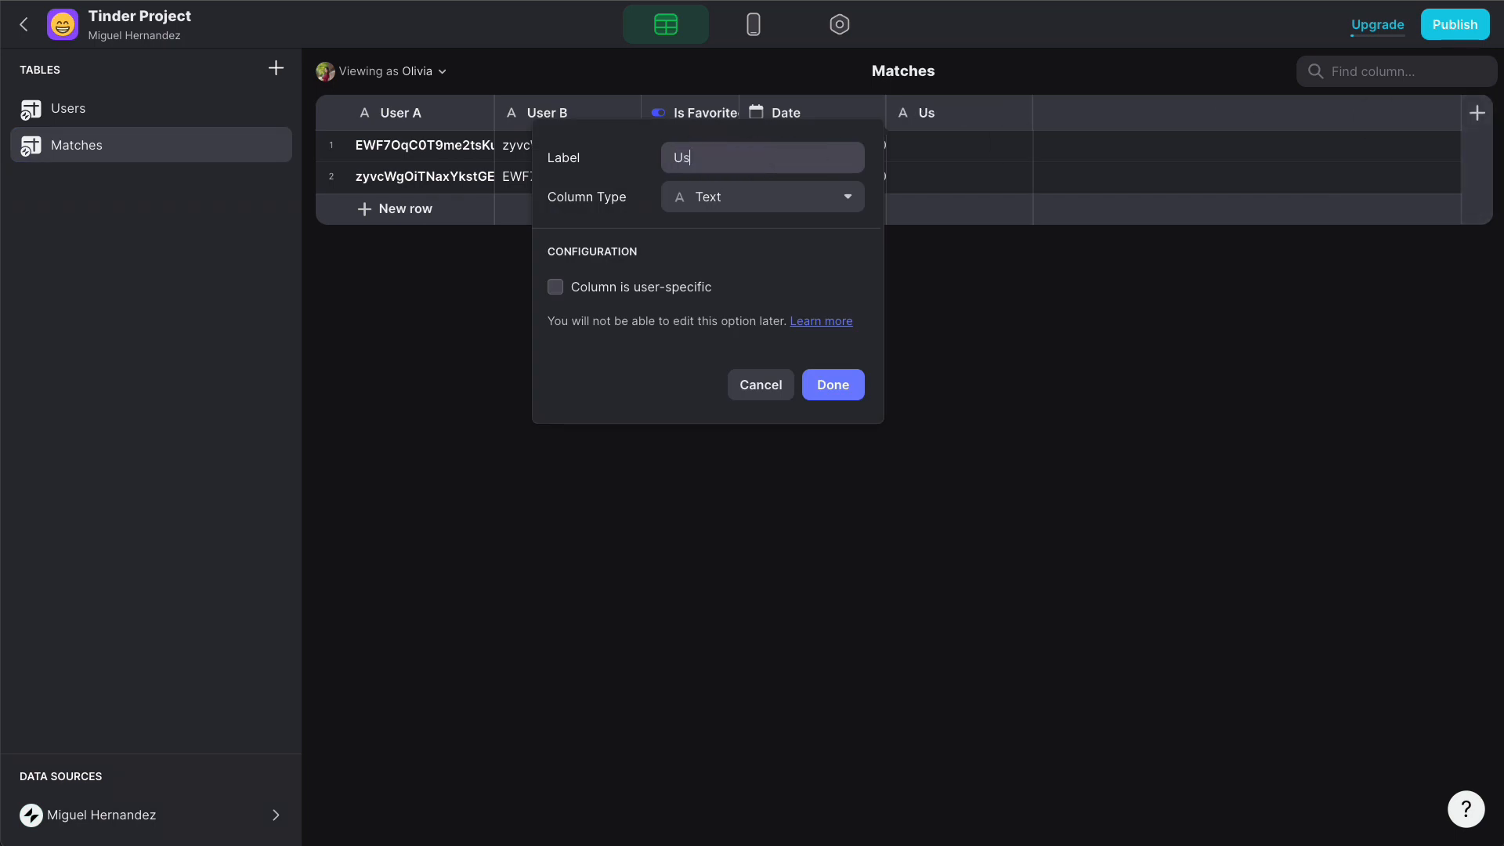
pyautogui.write('erA-UserB')
pyautogui.click(779, 197)
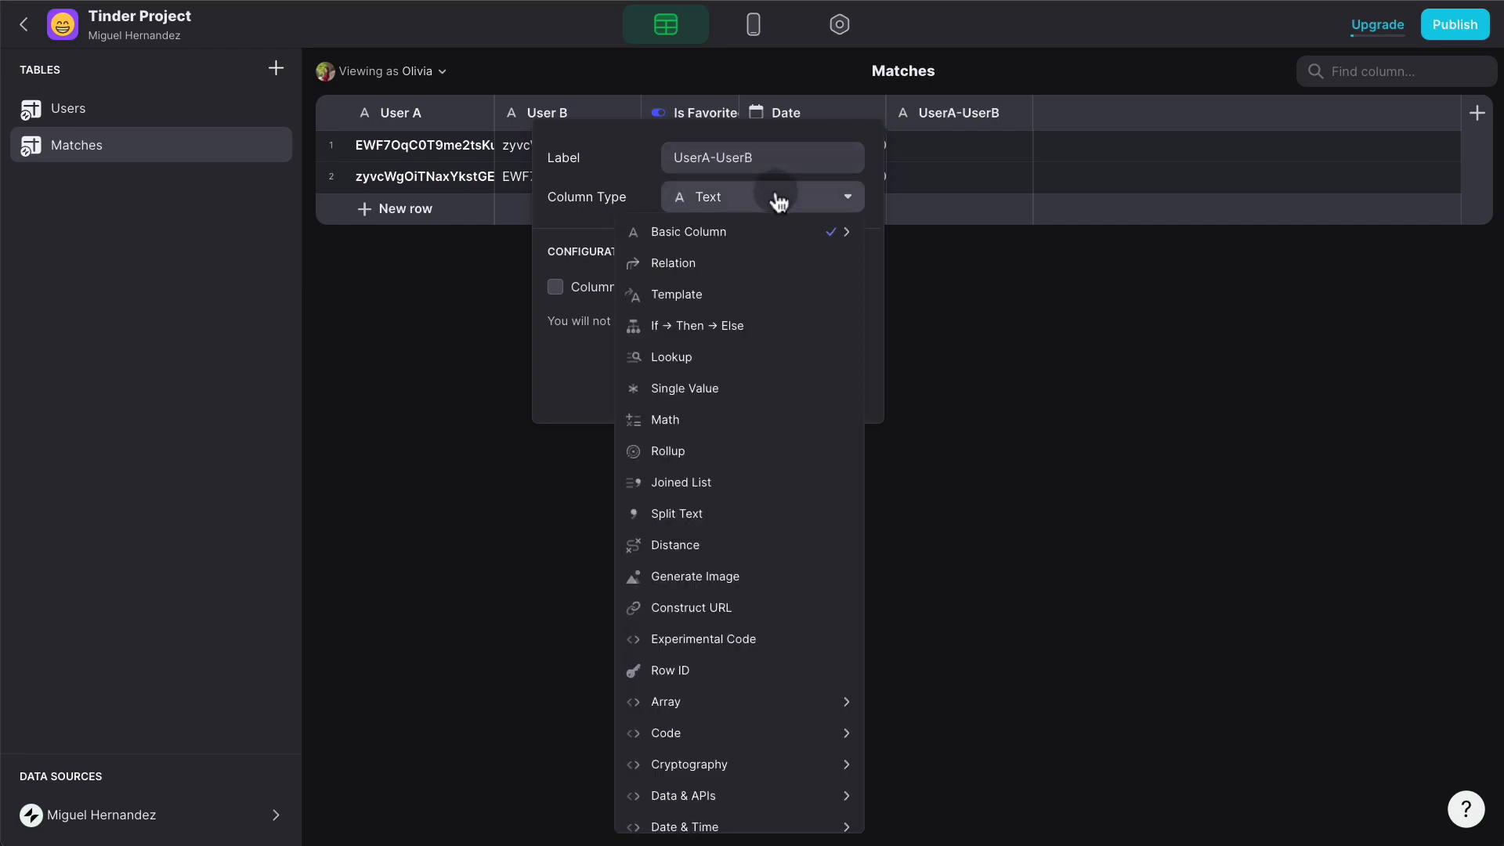
pyautogui.click(725, 292)
pyautogui.click(719, 284)
pyautogui.write('A-B')
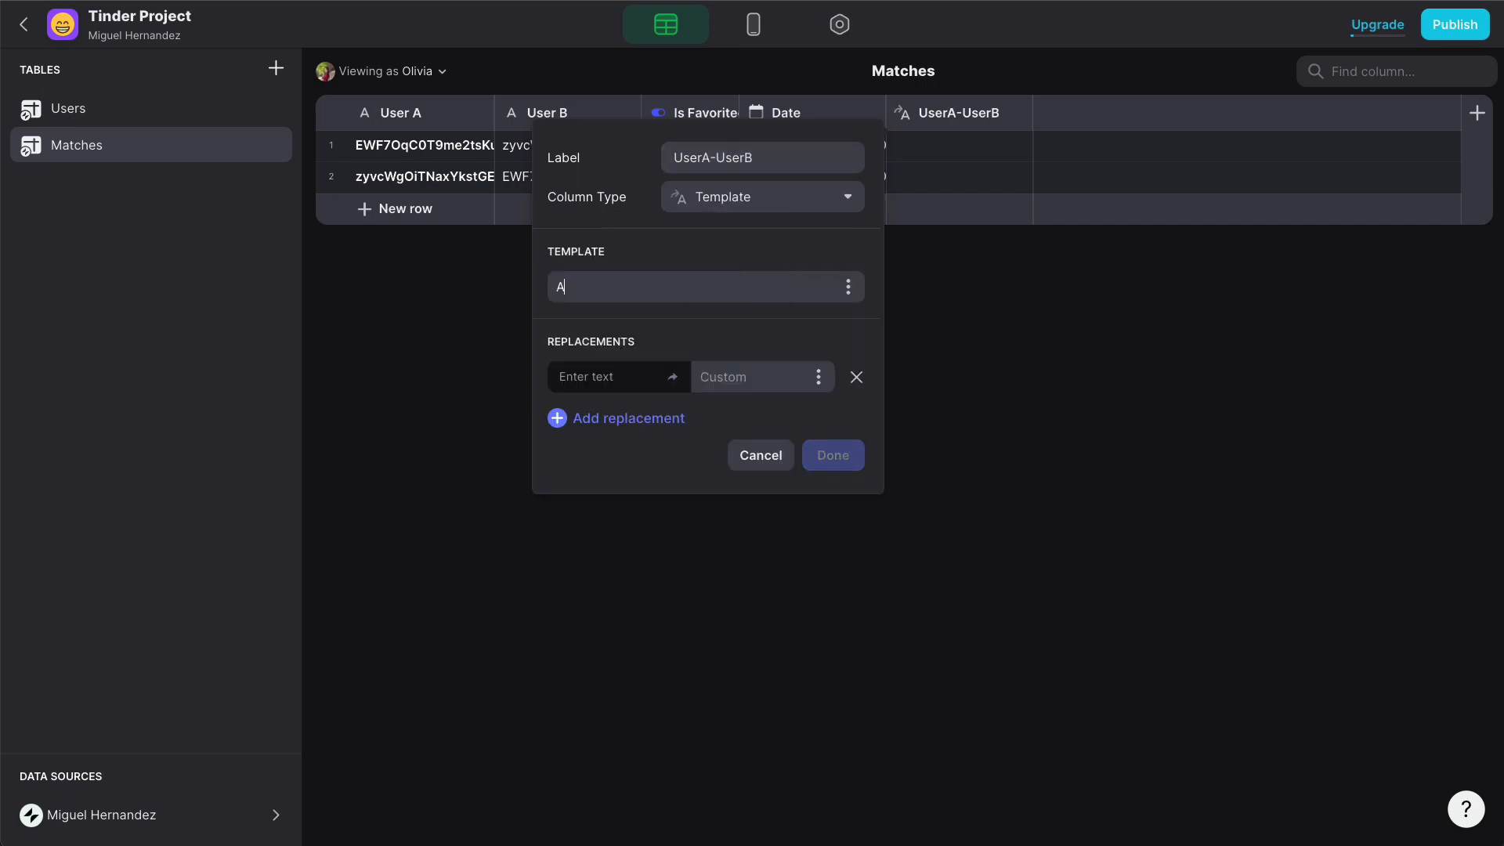
# - Map A to User A and B to User B, save, and widen the column
pyautogui.click(635, 377)
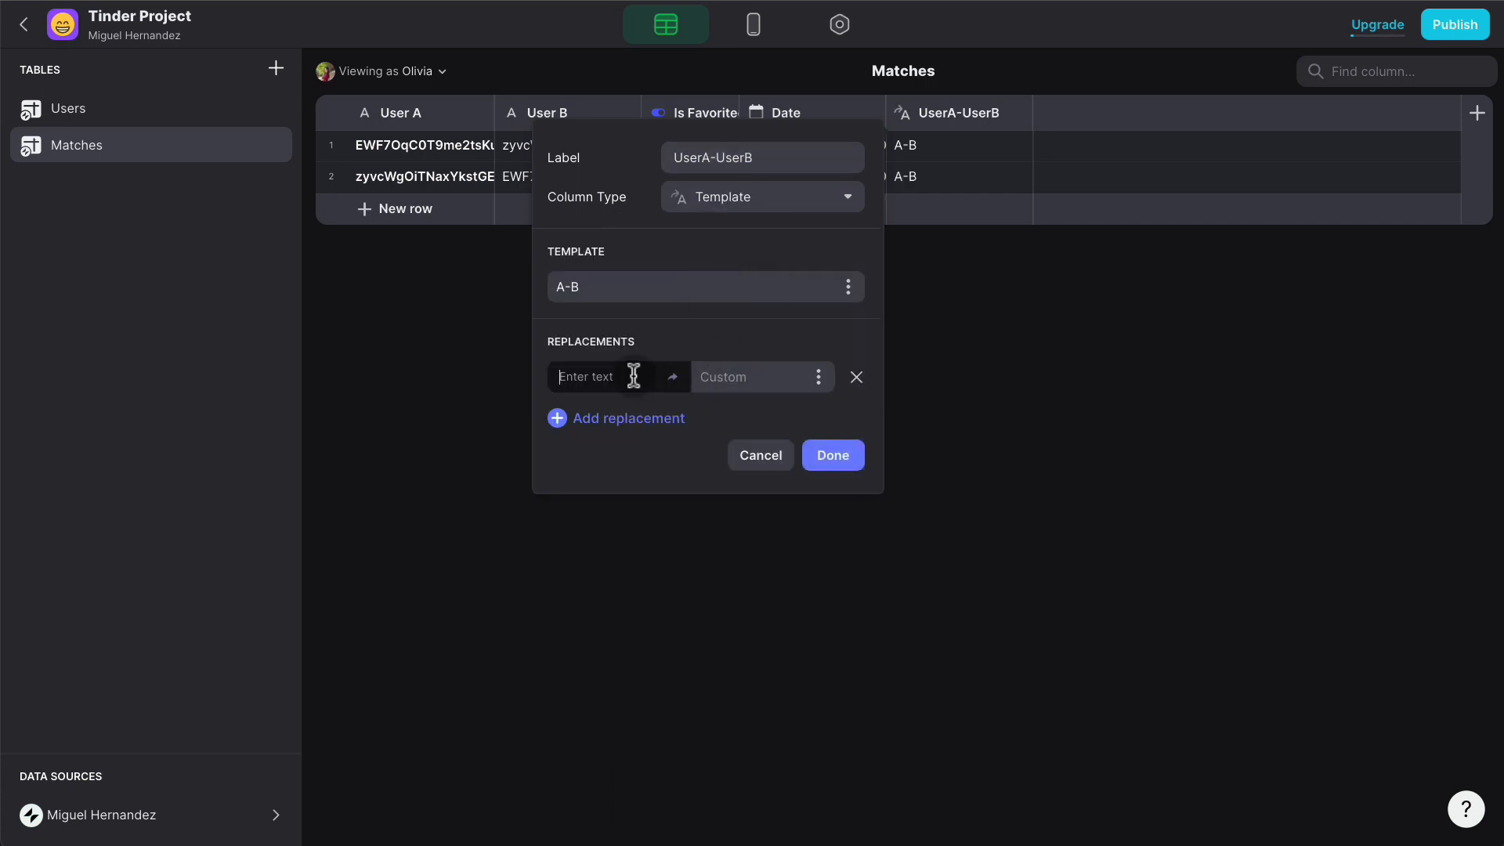
pyautogui.write('A')
pyautogui.click(824, 378)
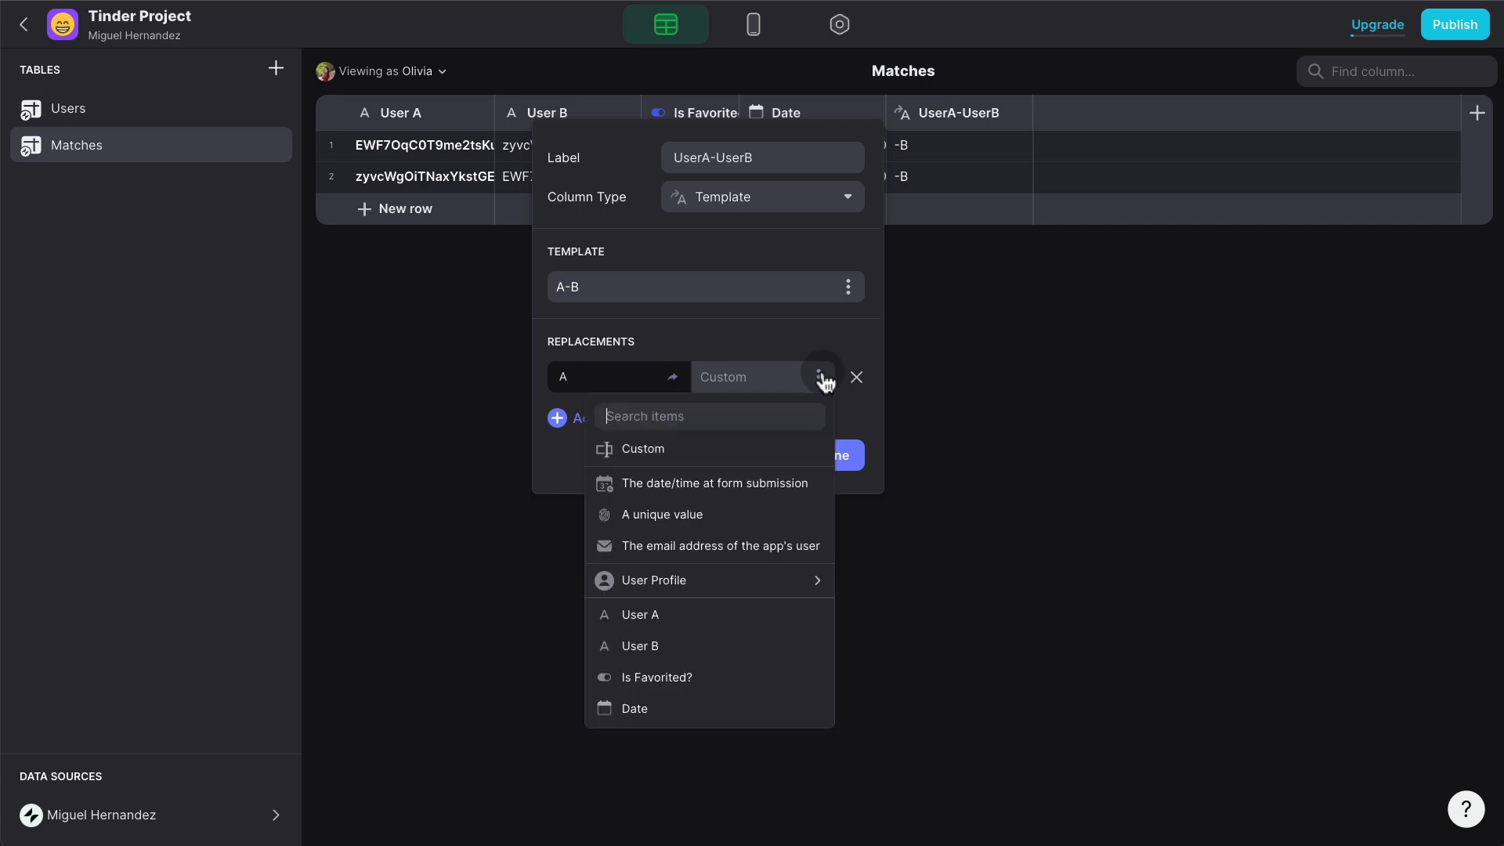
pyautogui.click(721, 613)
pyautogui.click(634, 423)
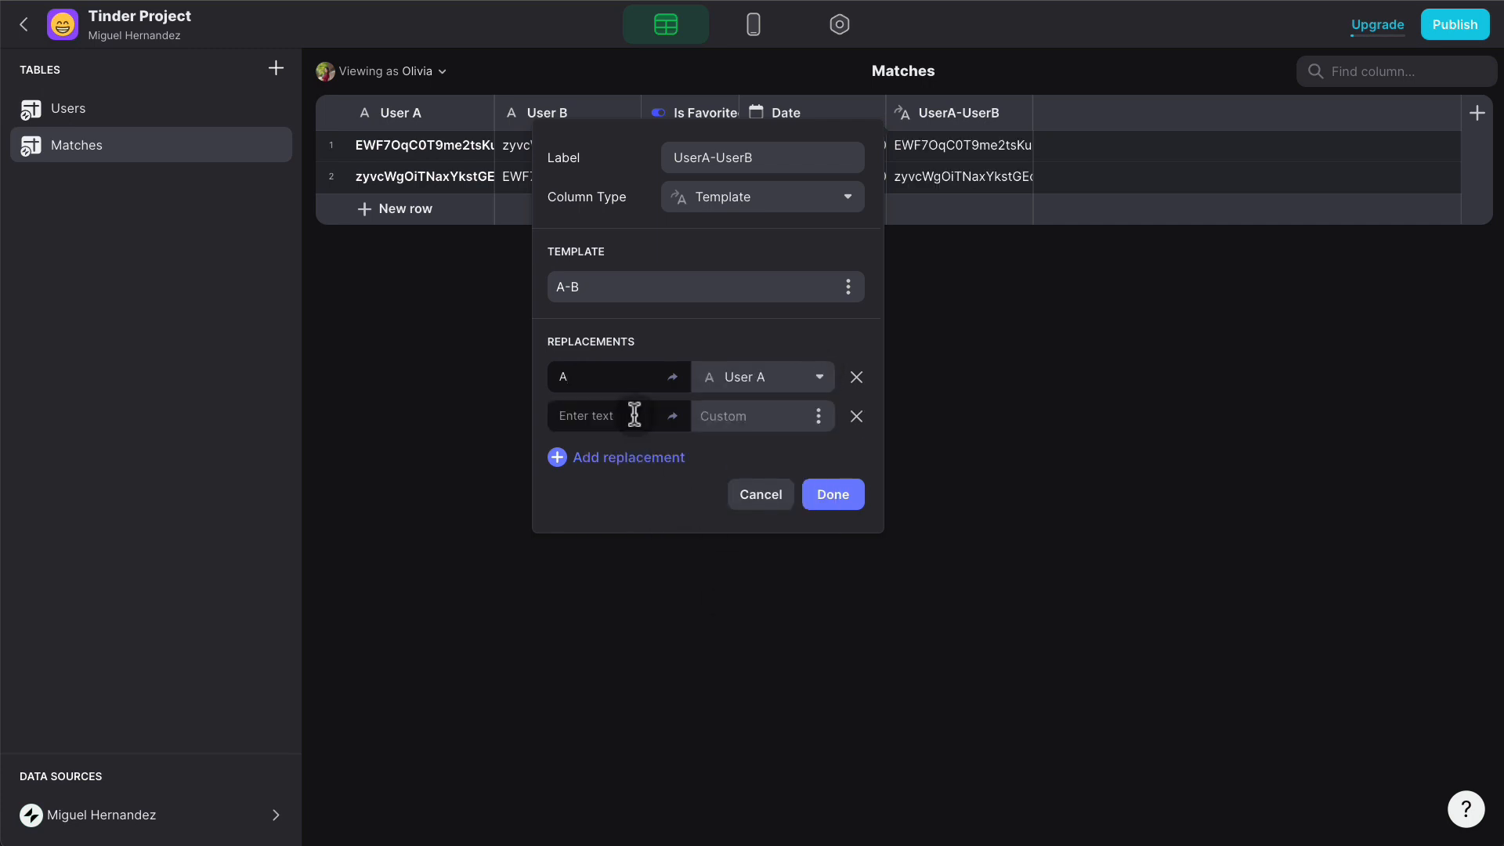
pyautogui.click(631, 415)
pyautogui.write('B')
pyautogui.click(819, 417)
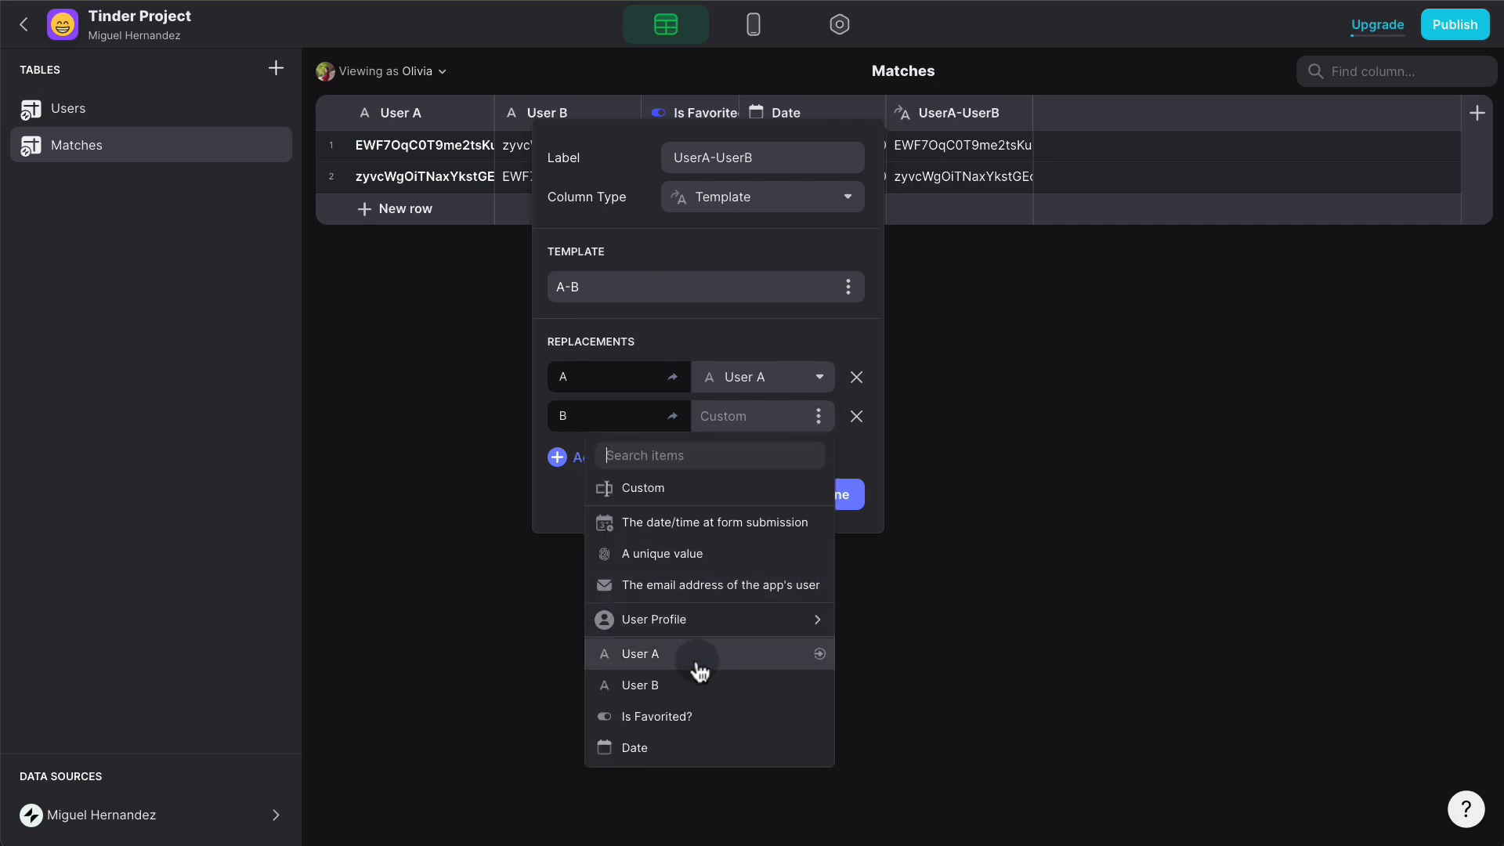
pyautogui.click(694, 685)
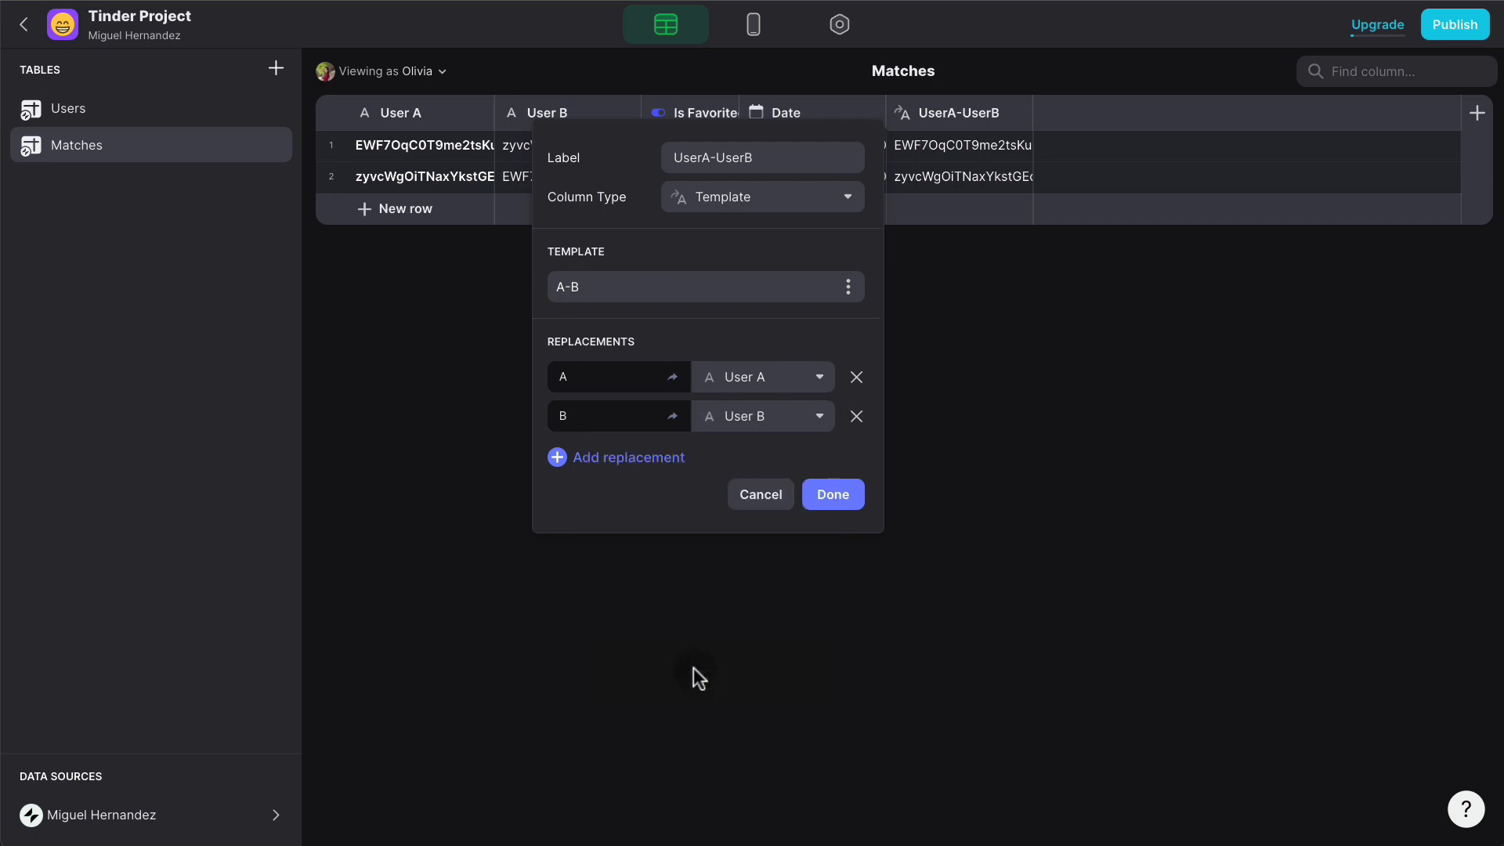
pyautogui.click(835, 495)
pyautogui.moveTo(1032, 107); pyautogui.dragTo(1151, 104)
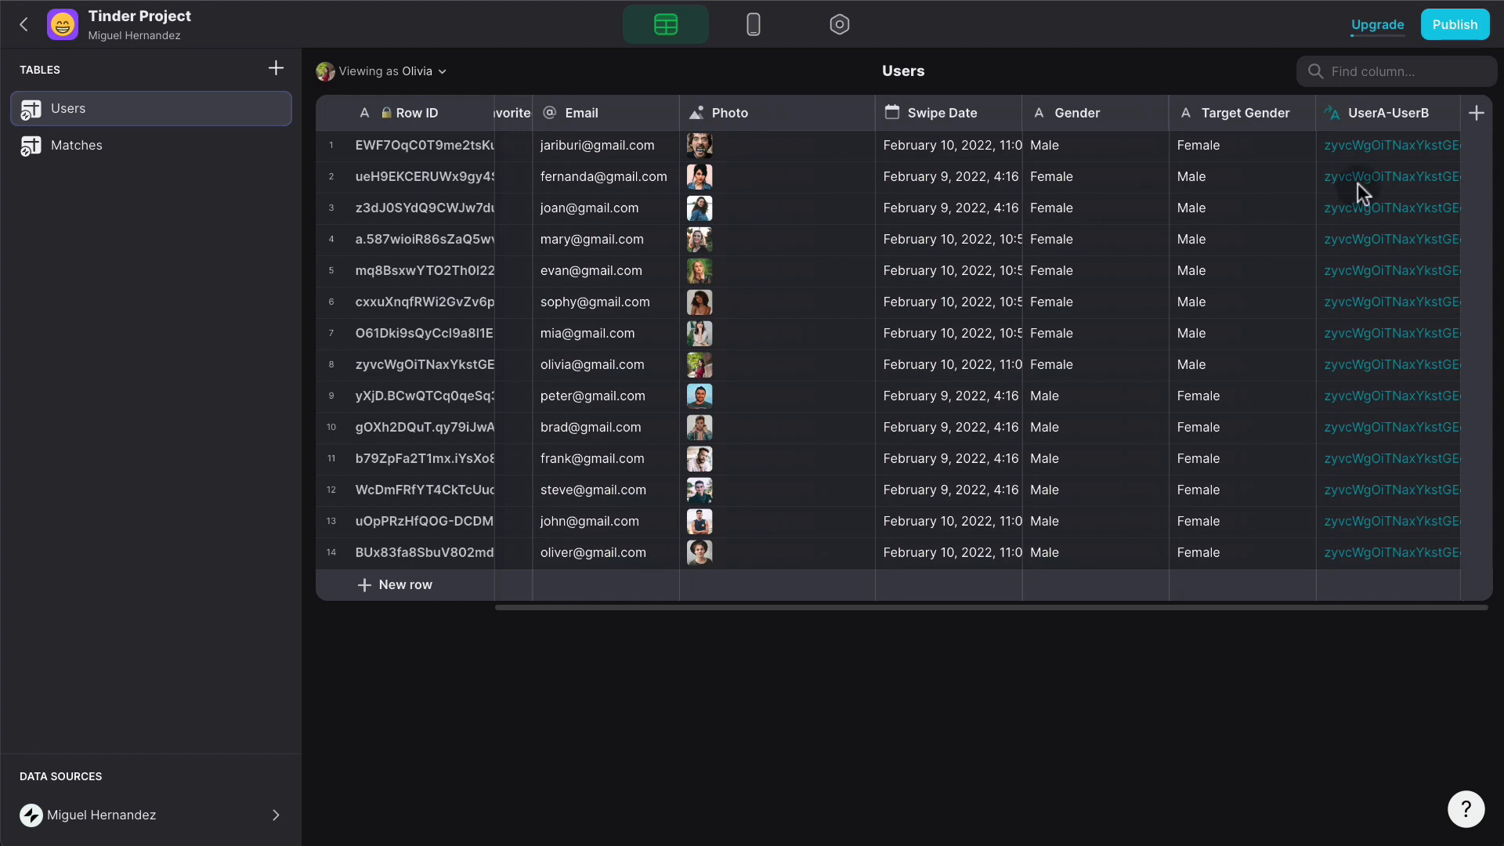
# - Add a UserA-B-REL relation column matching Users' UserA-UserB to Matches' UserA-UserB
pyautogui.click(1477, 116)
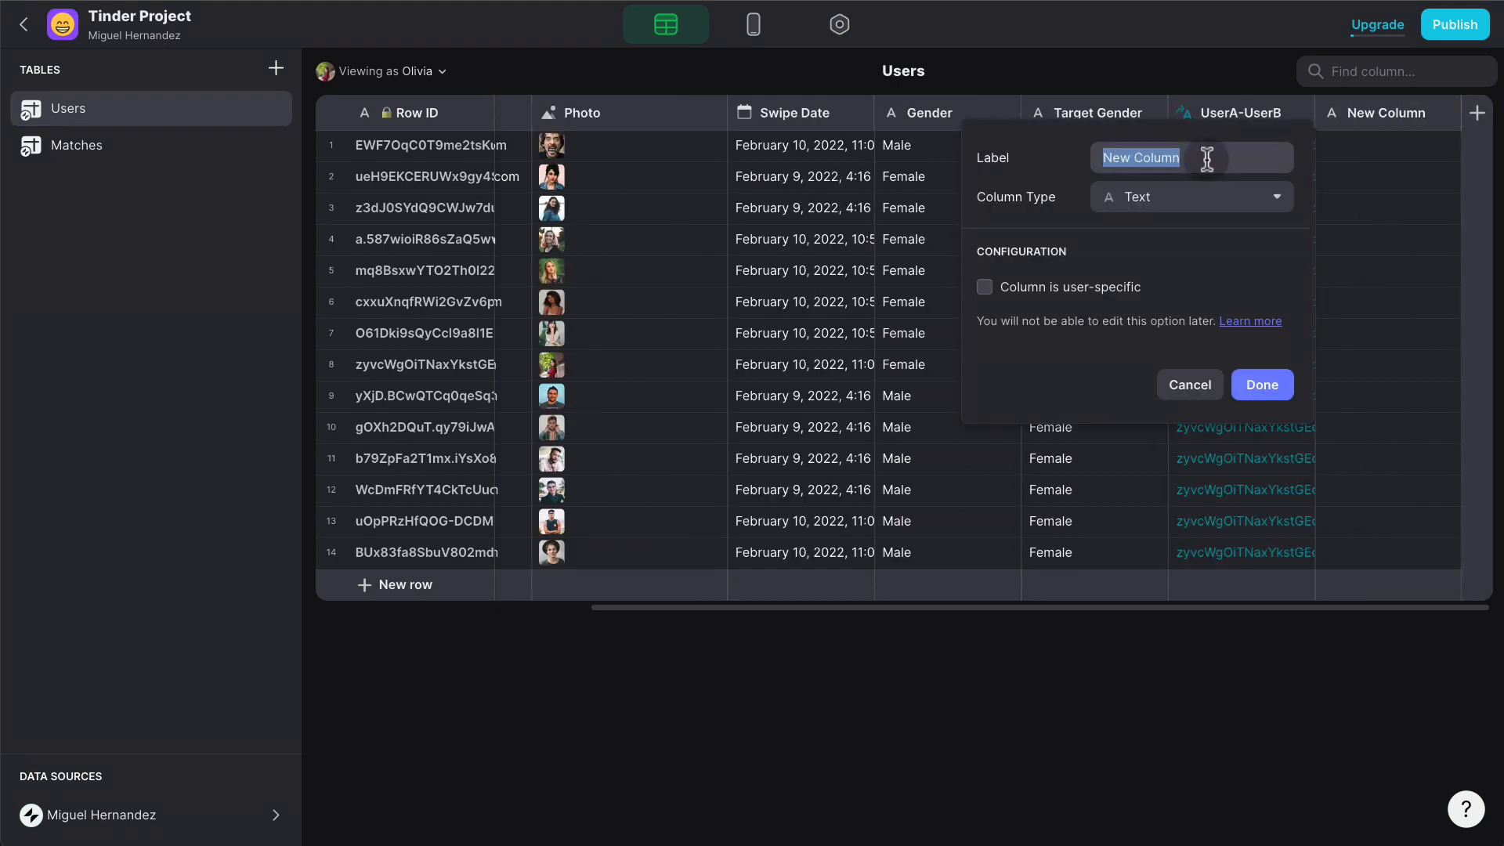
pyautogui.write('UserA')
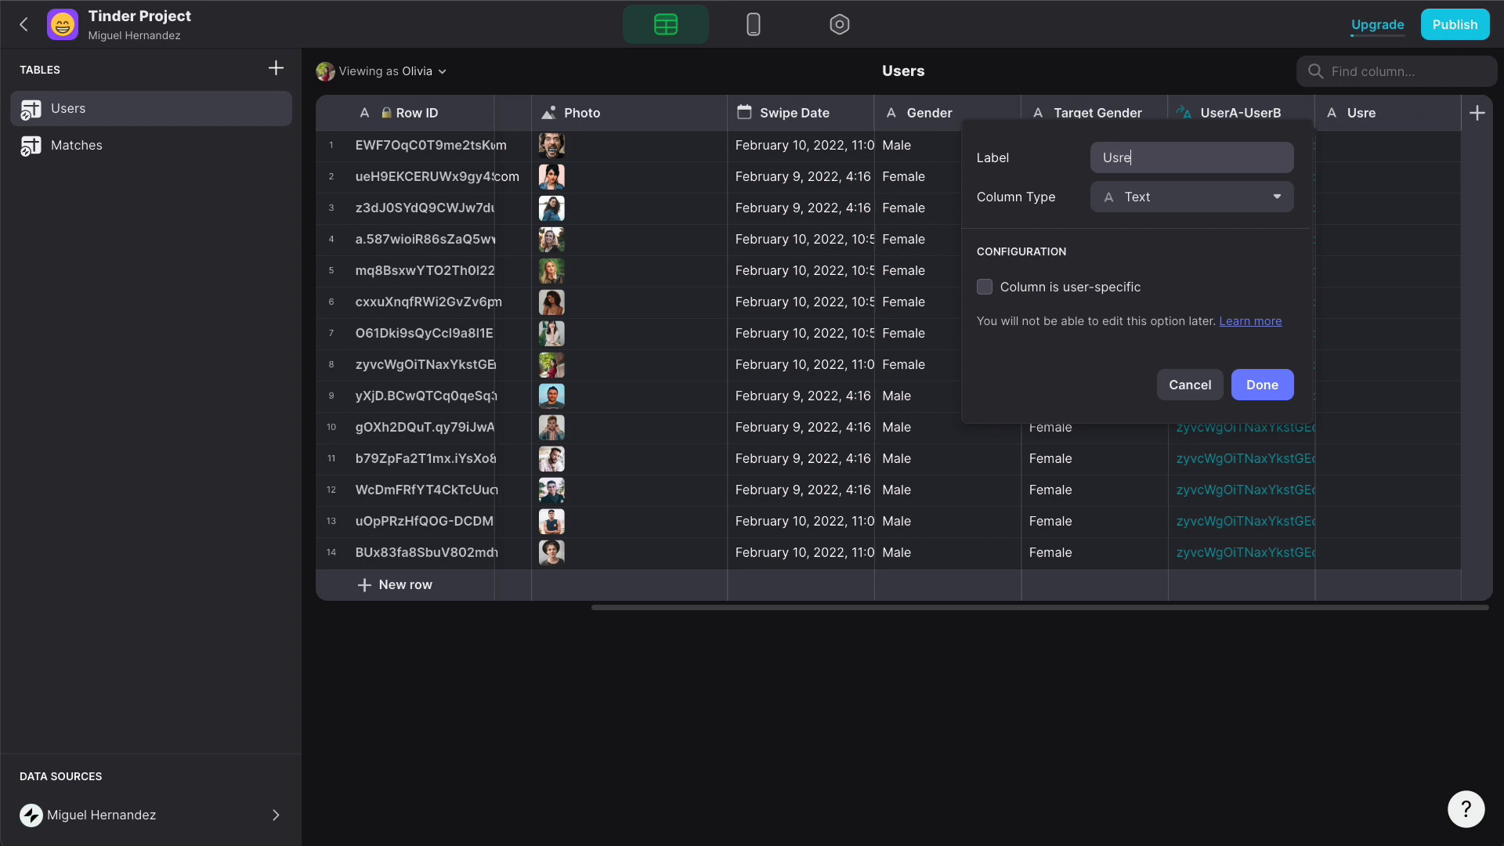
pyautogui.write('-B-REL')
pyautogui.click(1175, 210)
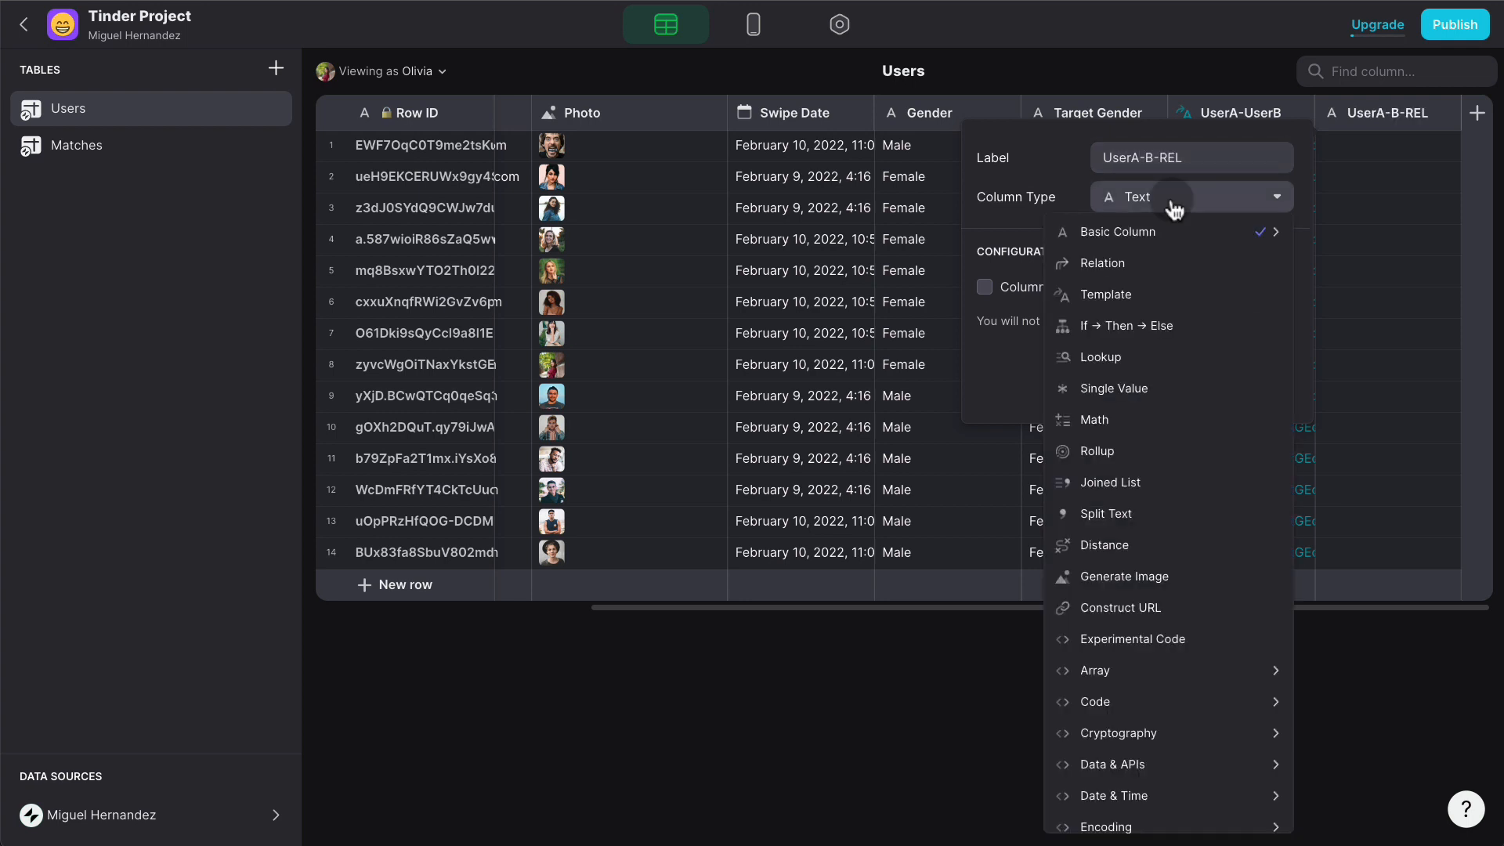
pyautogui.click(1156, 264)
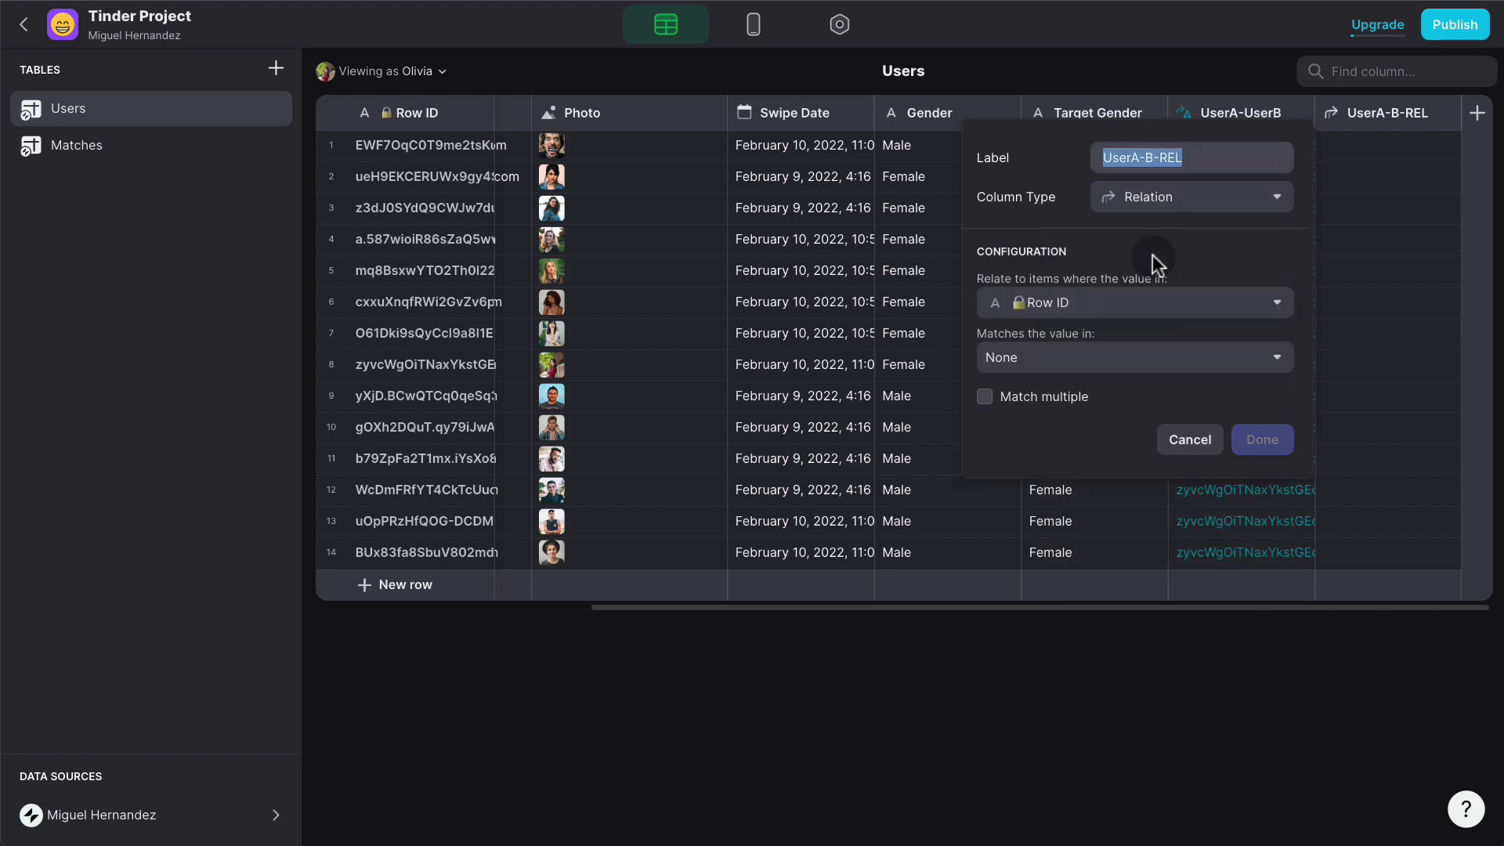
pyautogui.click(1144, 301)
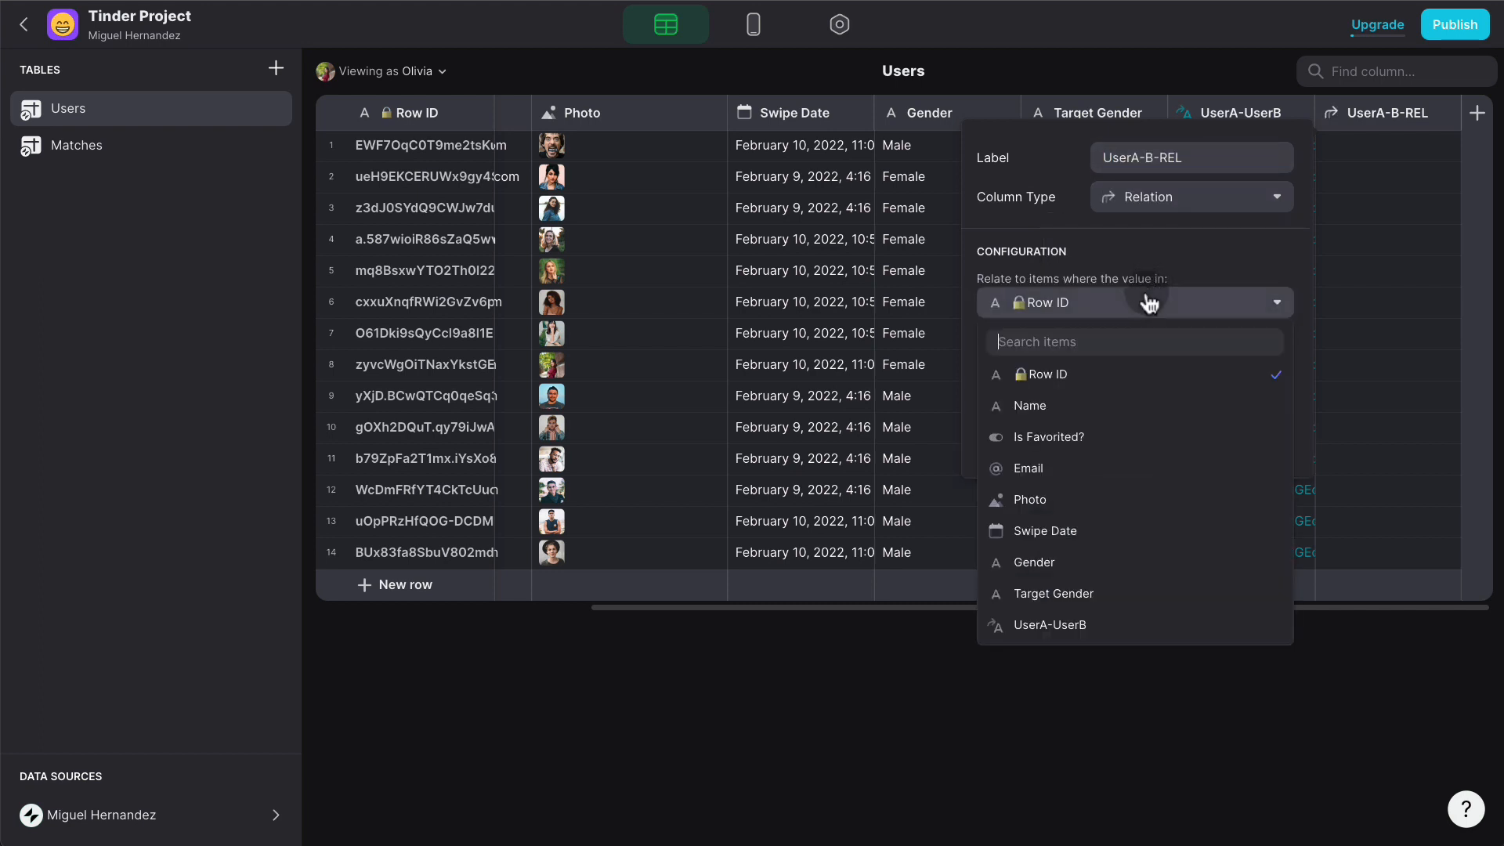
pyautogui.click(1107, 625)
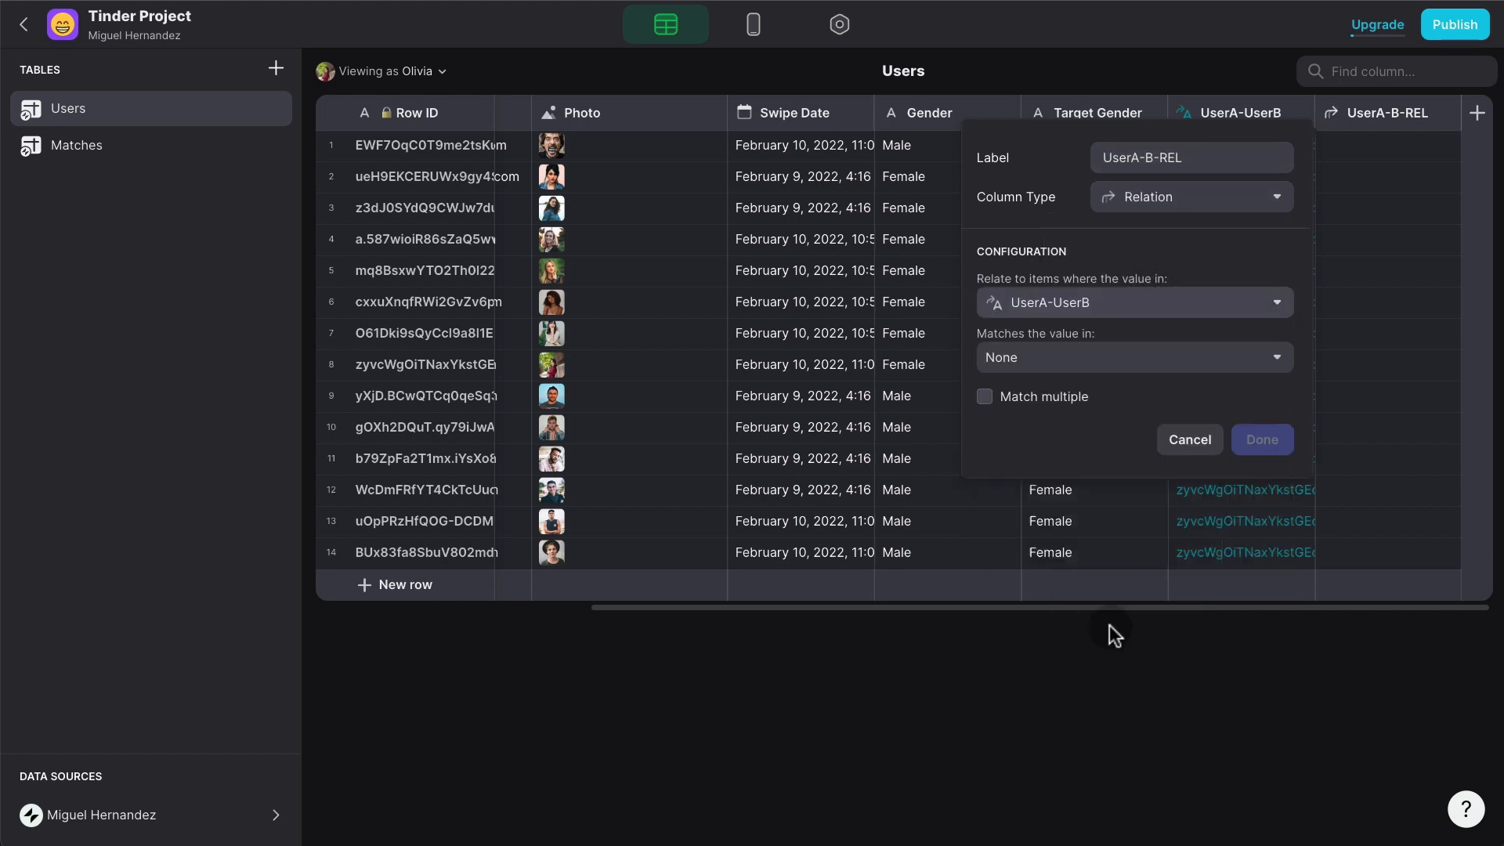
pyautogui.click(1075, 368)
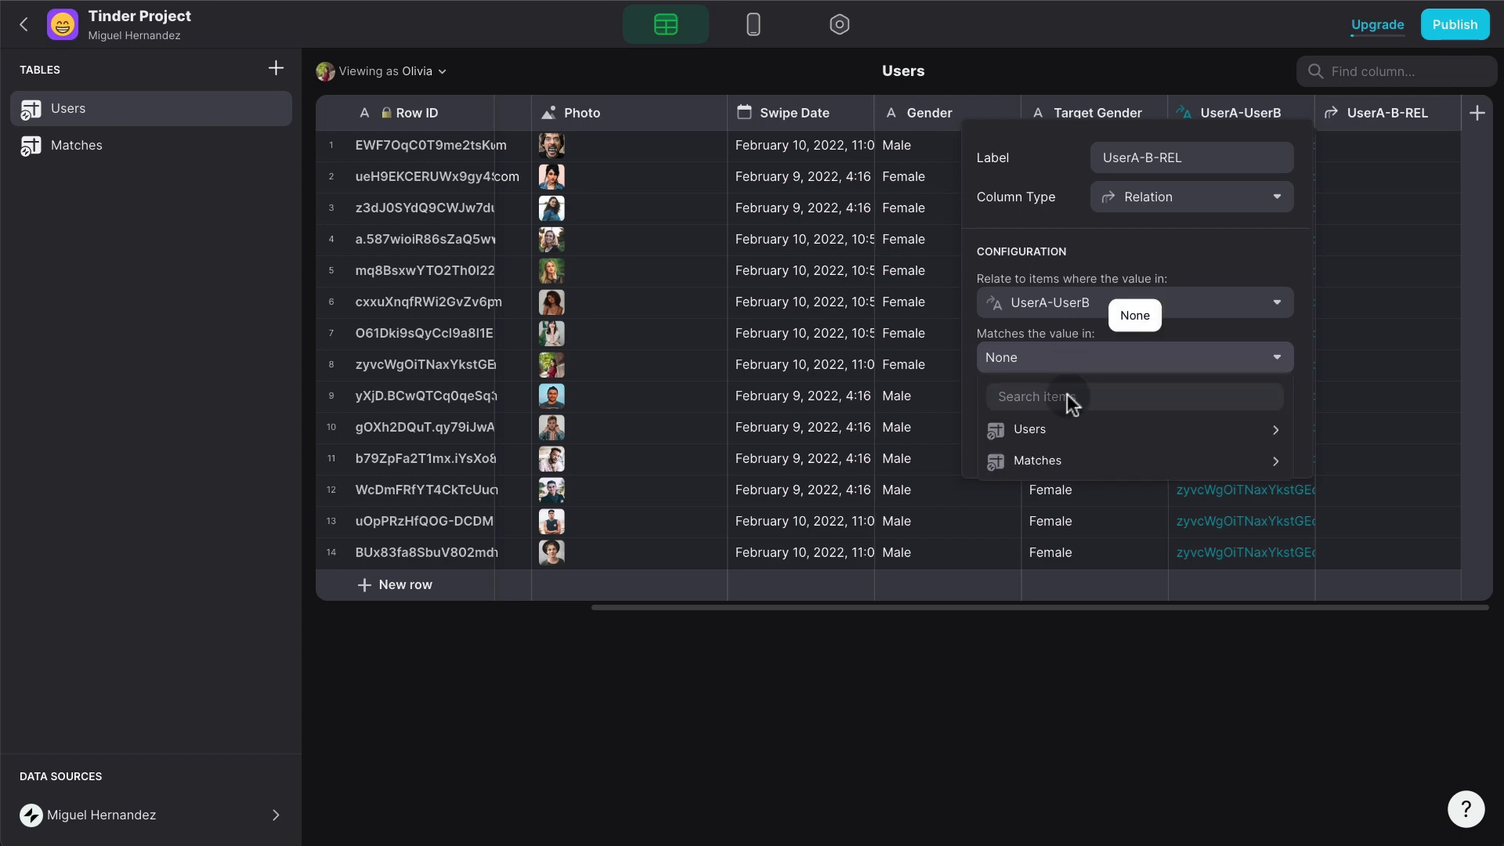
pyautogui.click(1070, 460)
pyautogui.click(867, 586)
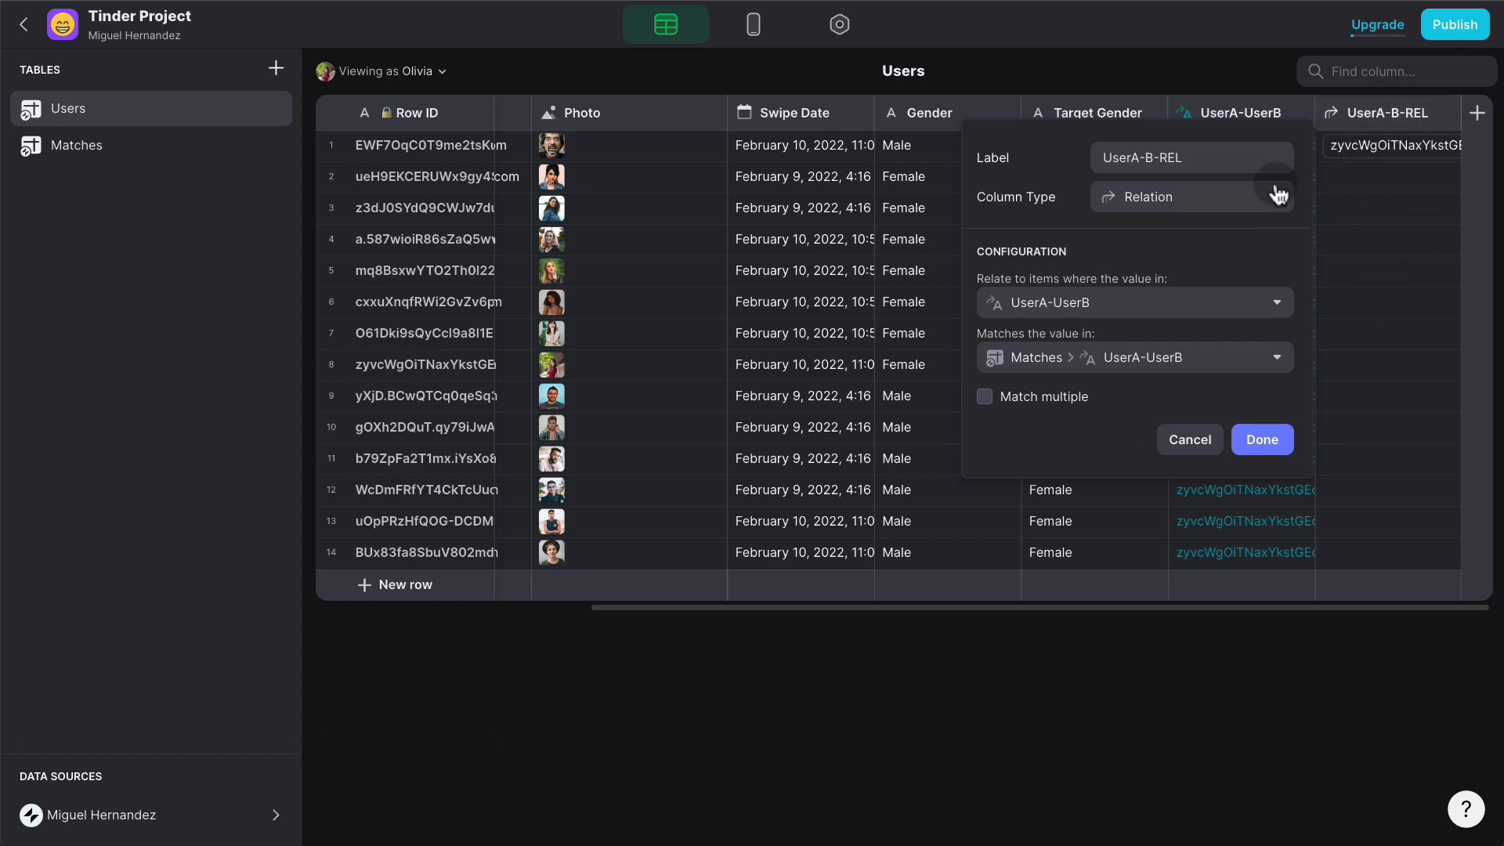
pyautogui.click(1271, 439)
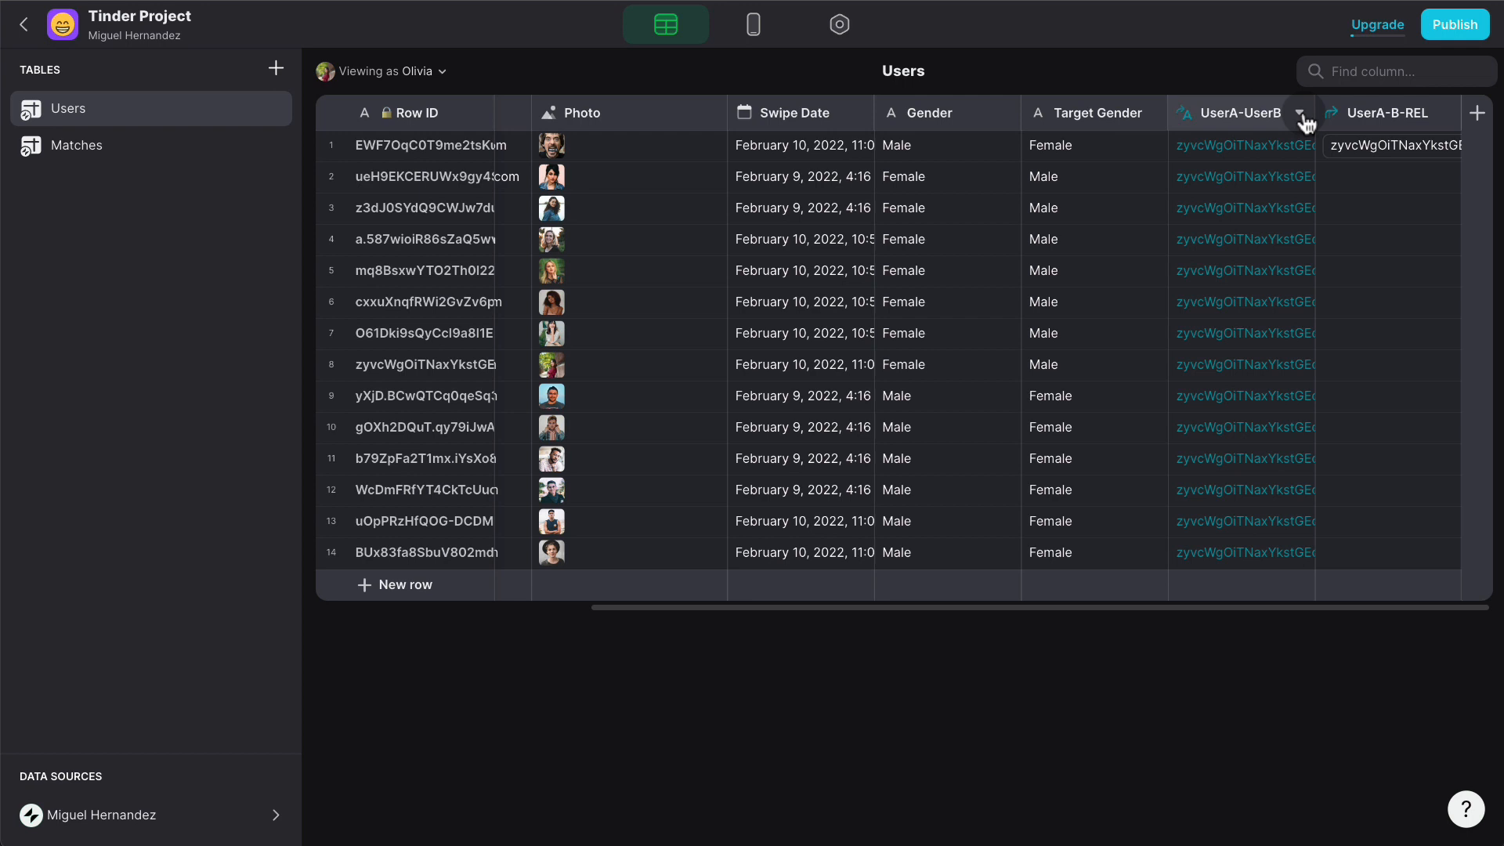
# - Duplicate the UserA-UserB column as UserB-UserA and change its template to B-A
pyautogui.click(1301, 115)
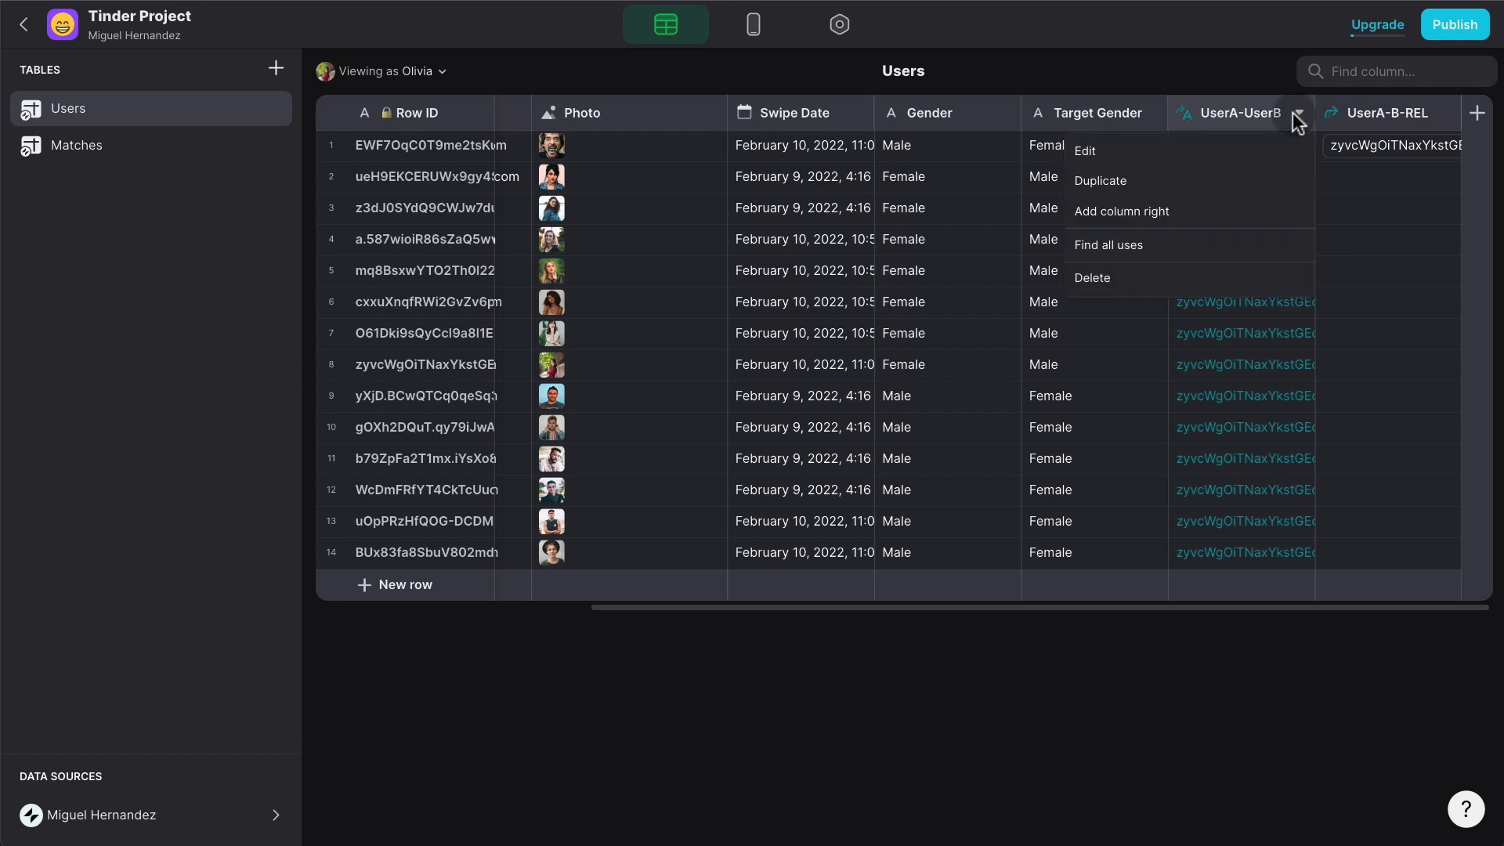
pyautogui.click(1208, 182)
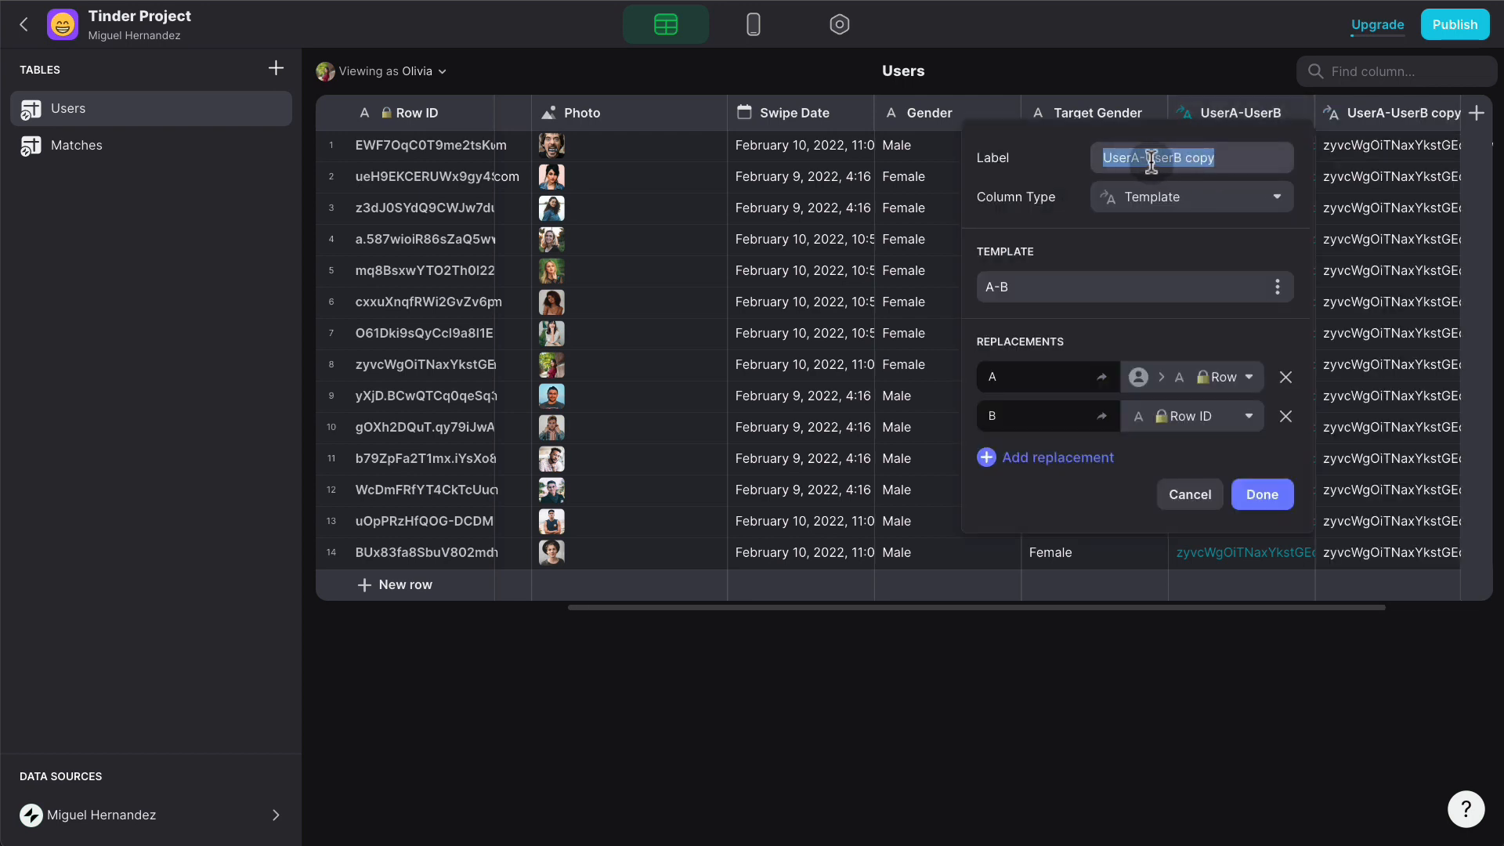
pyautogui.click(1181, 144)
pyautogui.press('BackSpace')
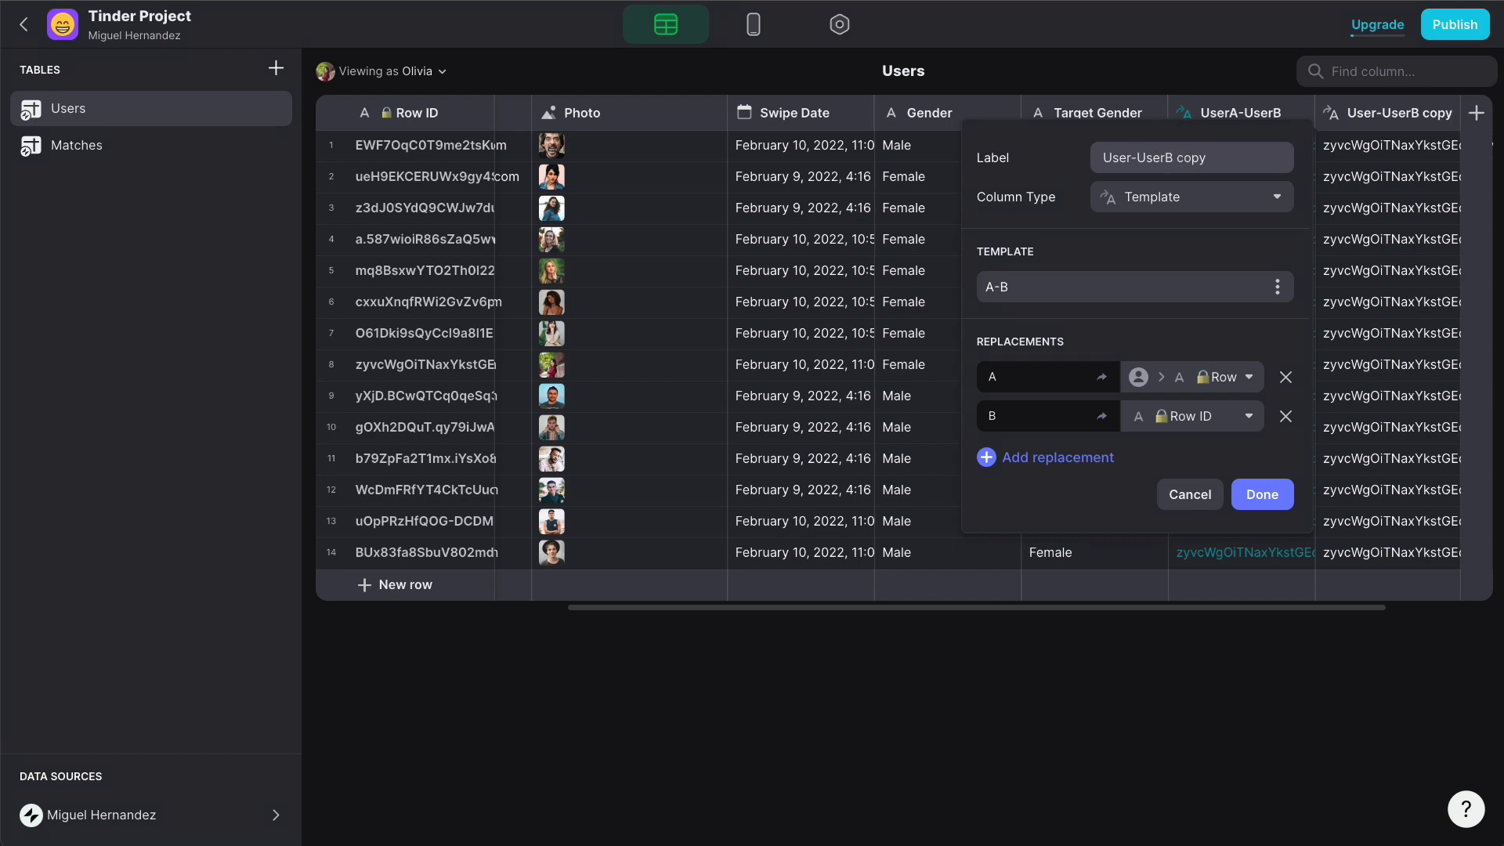
pyautogui.write('B')
pyautogui.press('BackSpace')
pyautogui.write('A')
pyautogui.hotkey('shift', 'End')
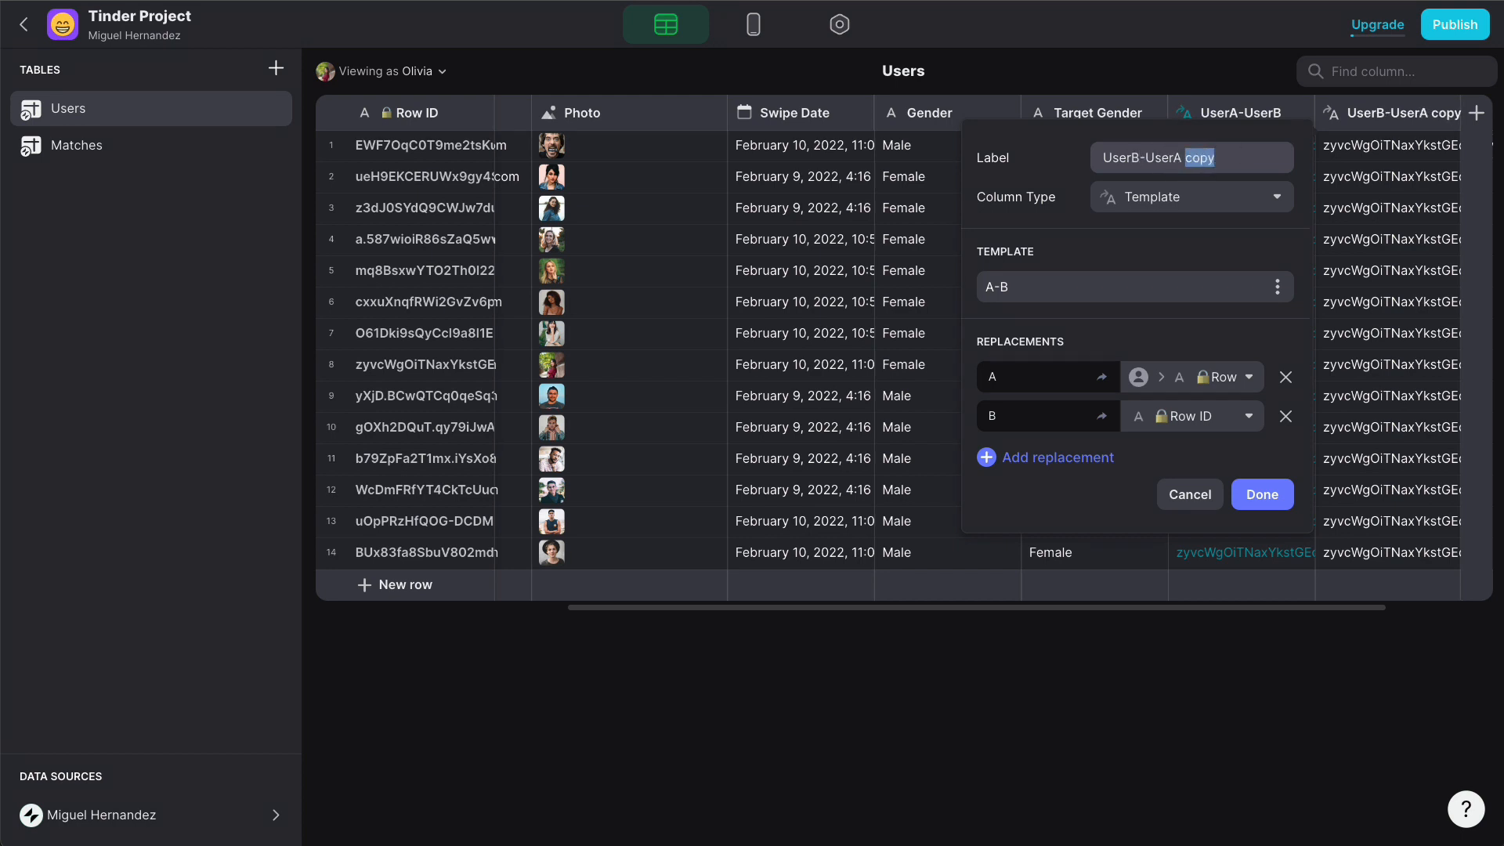
pyautogui.press('BackSpace')
pyautogui.moveTo(1009, 284); pyautogui.dragTo(979, 286)
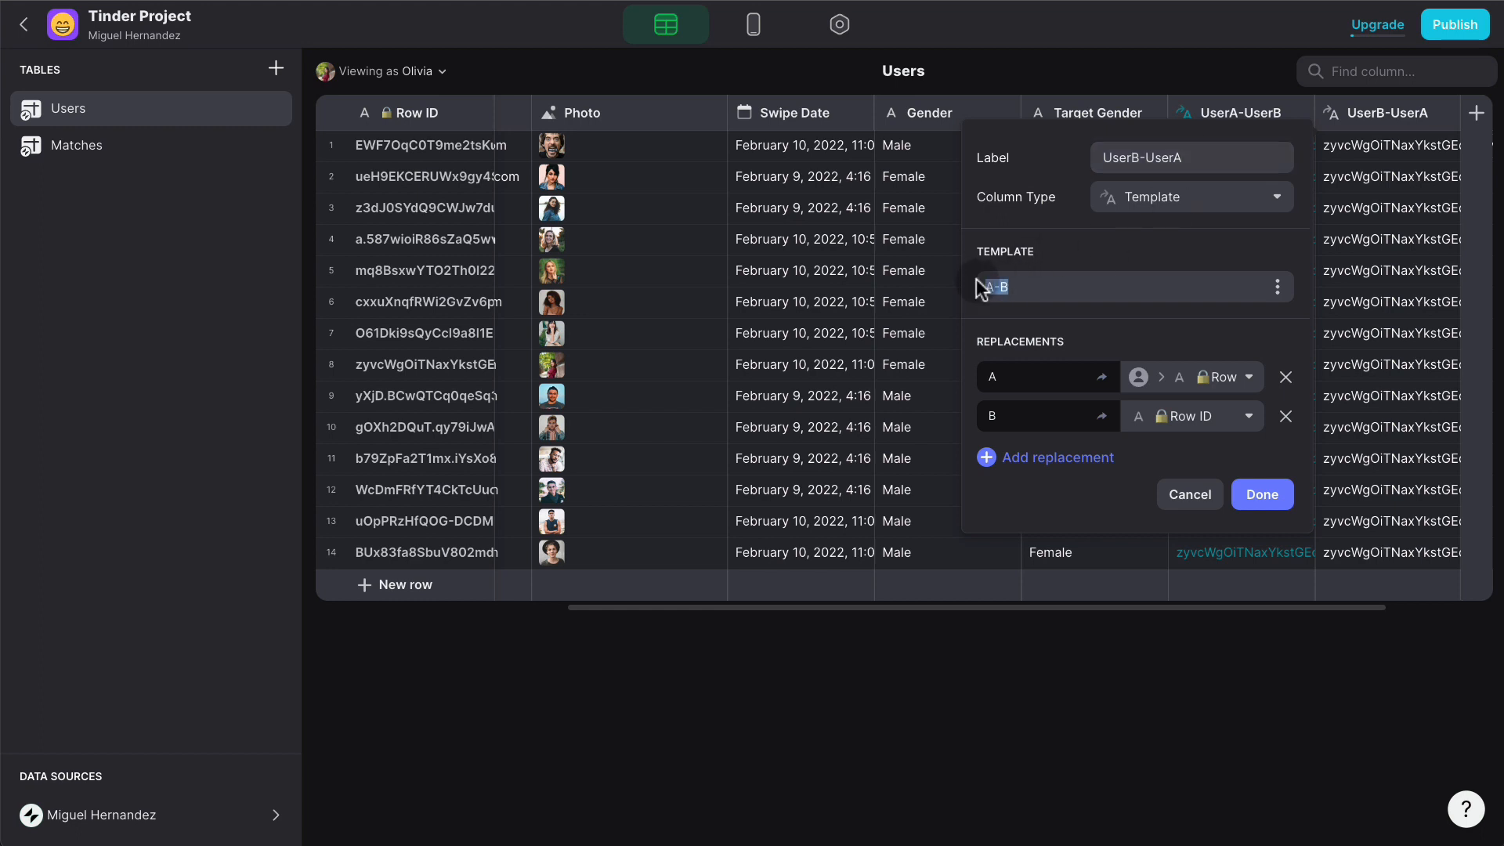
pyautogui.write('B-A')
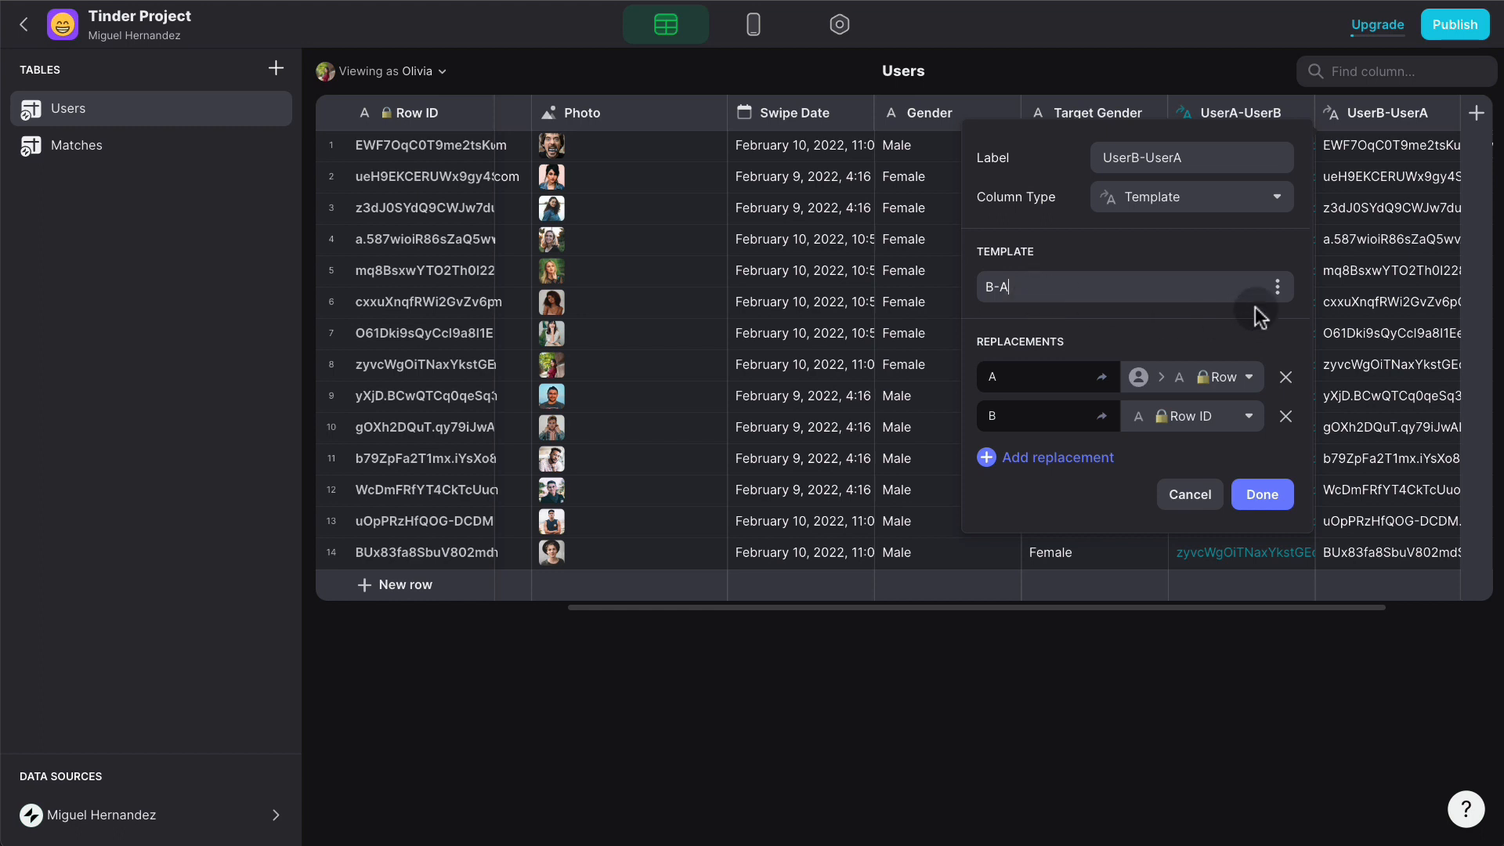
pyautogui.click(1256, 504)
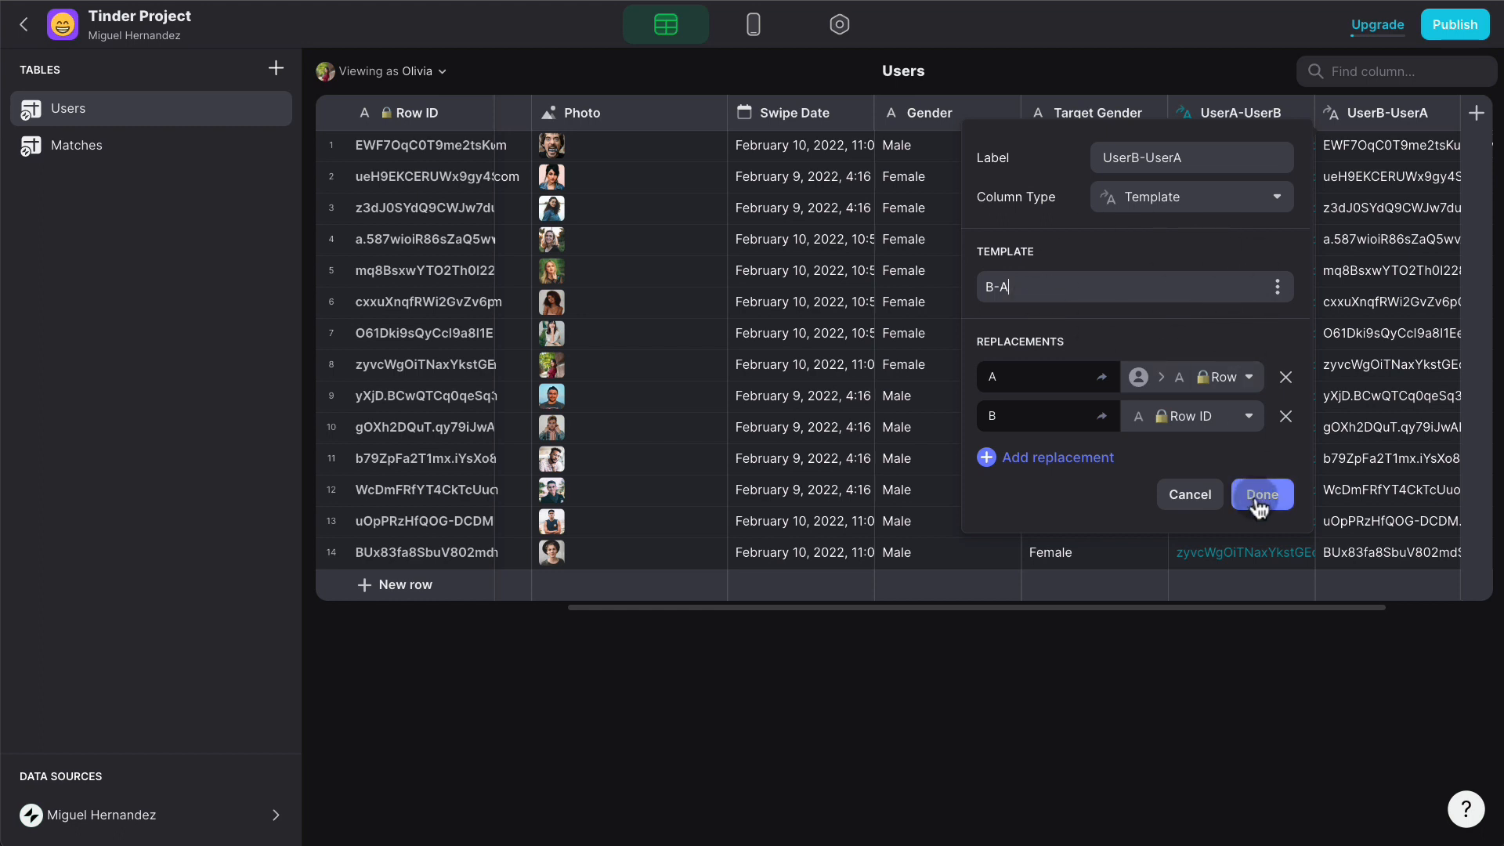
pyautogui.click(1269, 495)
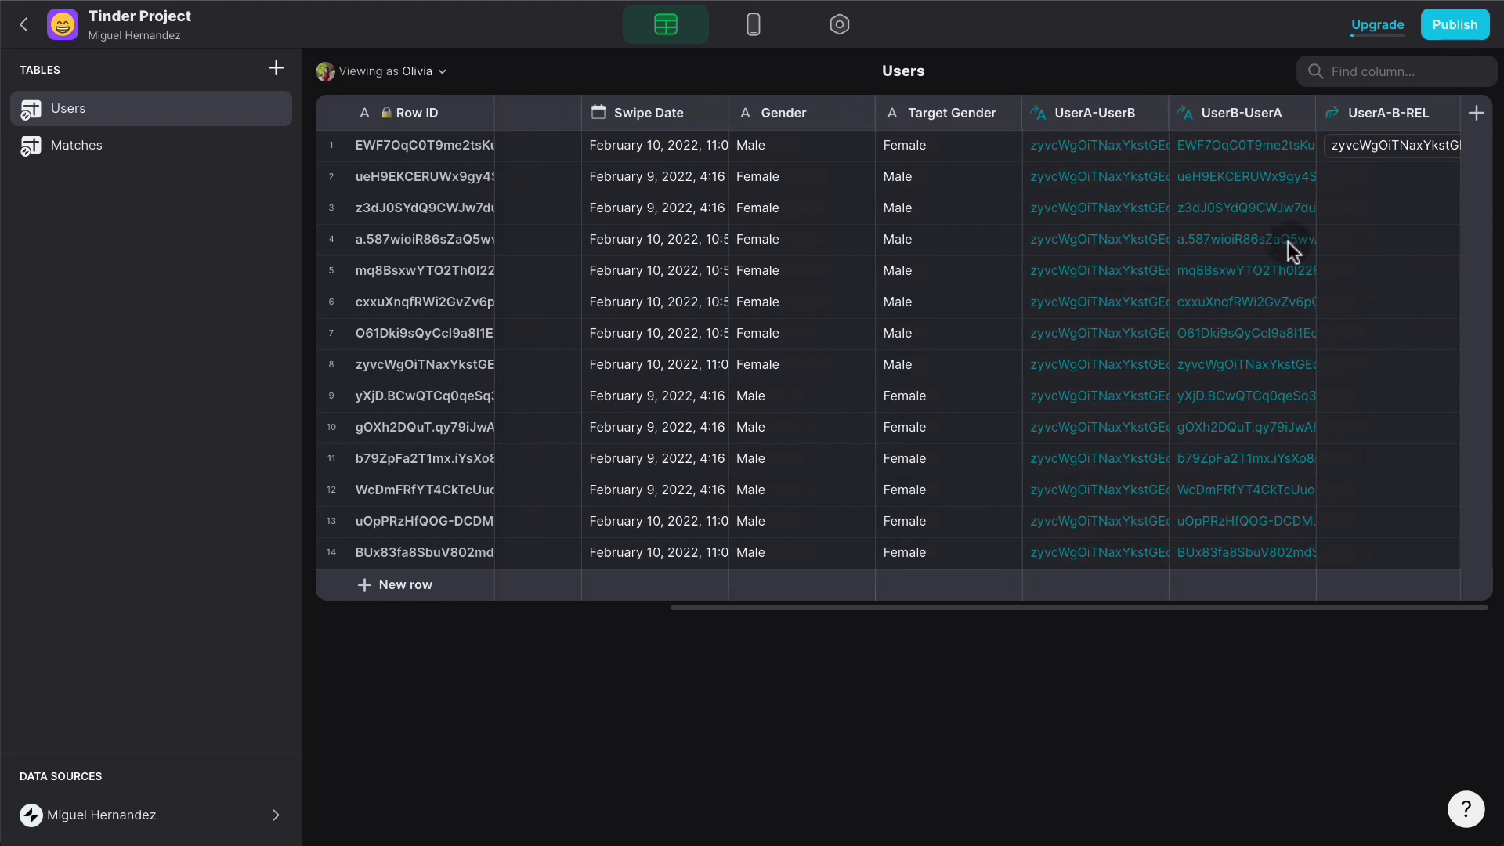
# - Duplicate UserA-B-REL as UserB-A-REL, relating from the UserB-UserA column instead
pyautogui.click(1447, 122)
pyautogui.click(1349, 178)
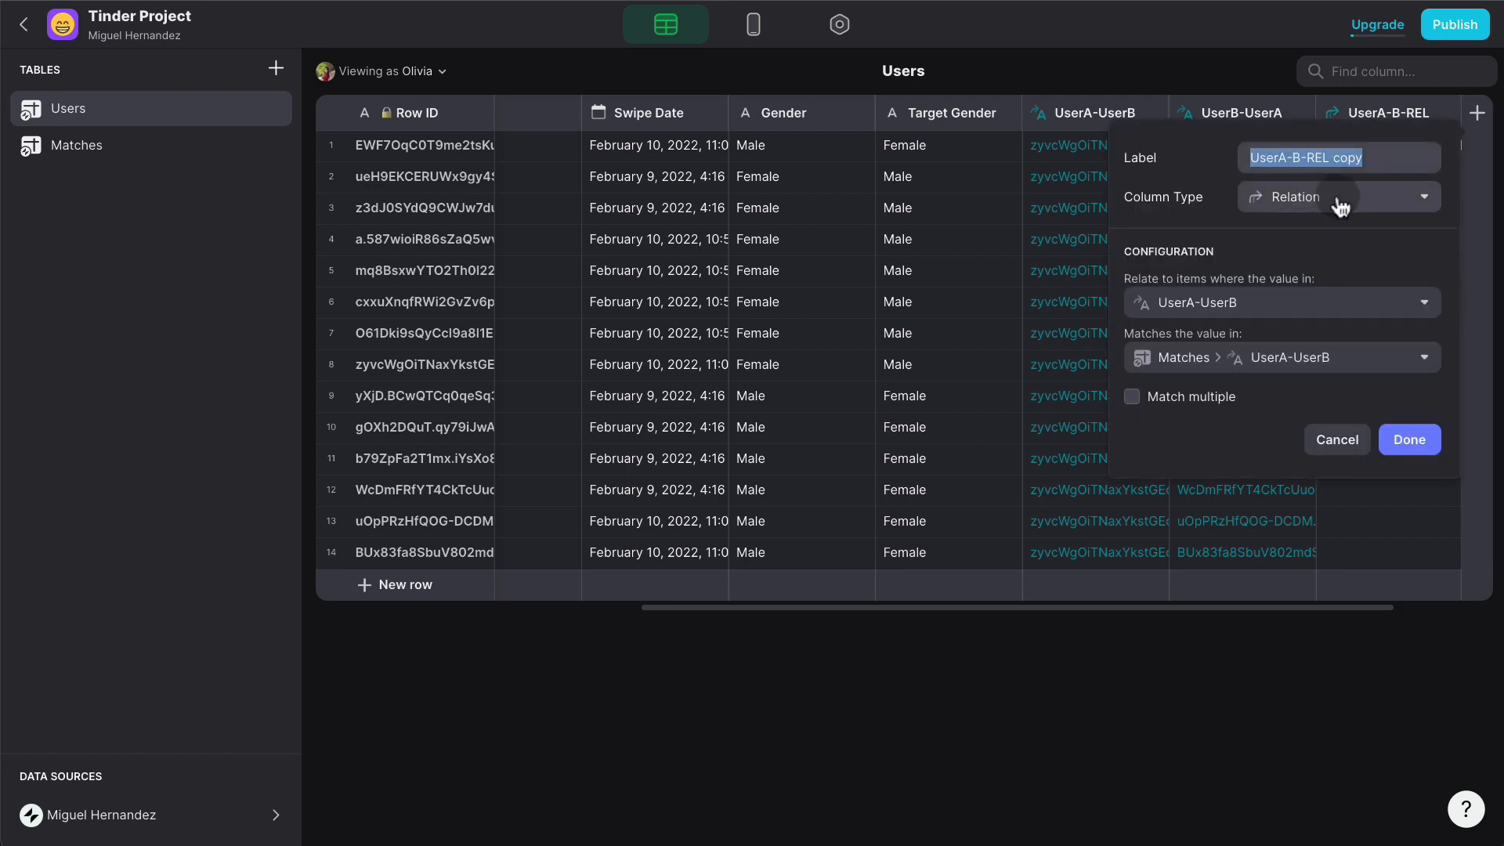
pyautogui.click(1287, 157)
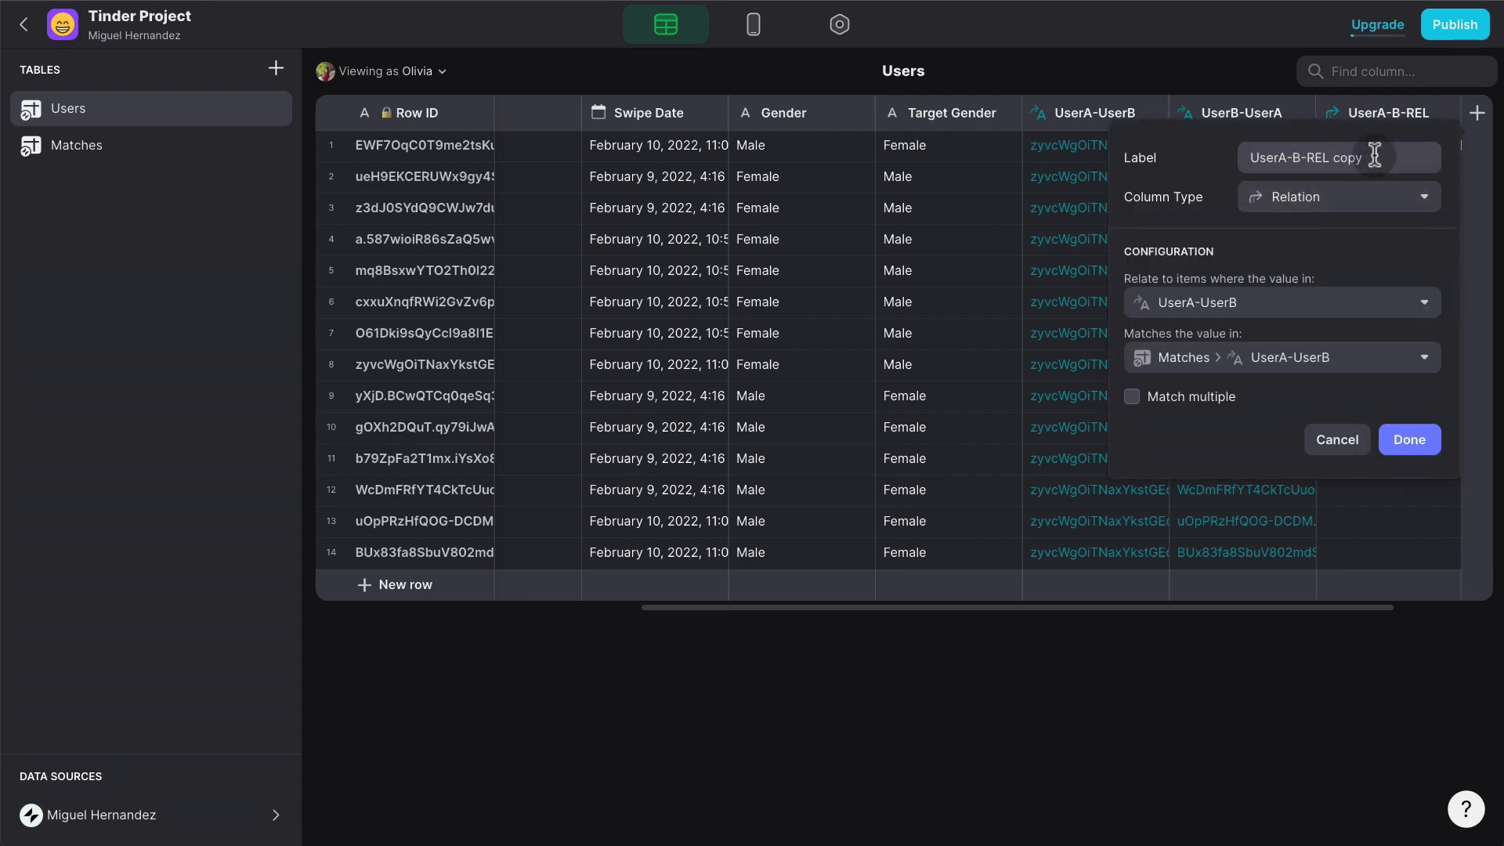
pyautogui.press('BackSpace')
pyautogui.write('B')
pyautogui.press('Right')
pyautogui.press('Right')
pyautogui.press('BackSpace')
pyautogui.press('BackSpace')
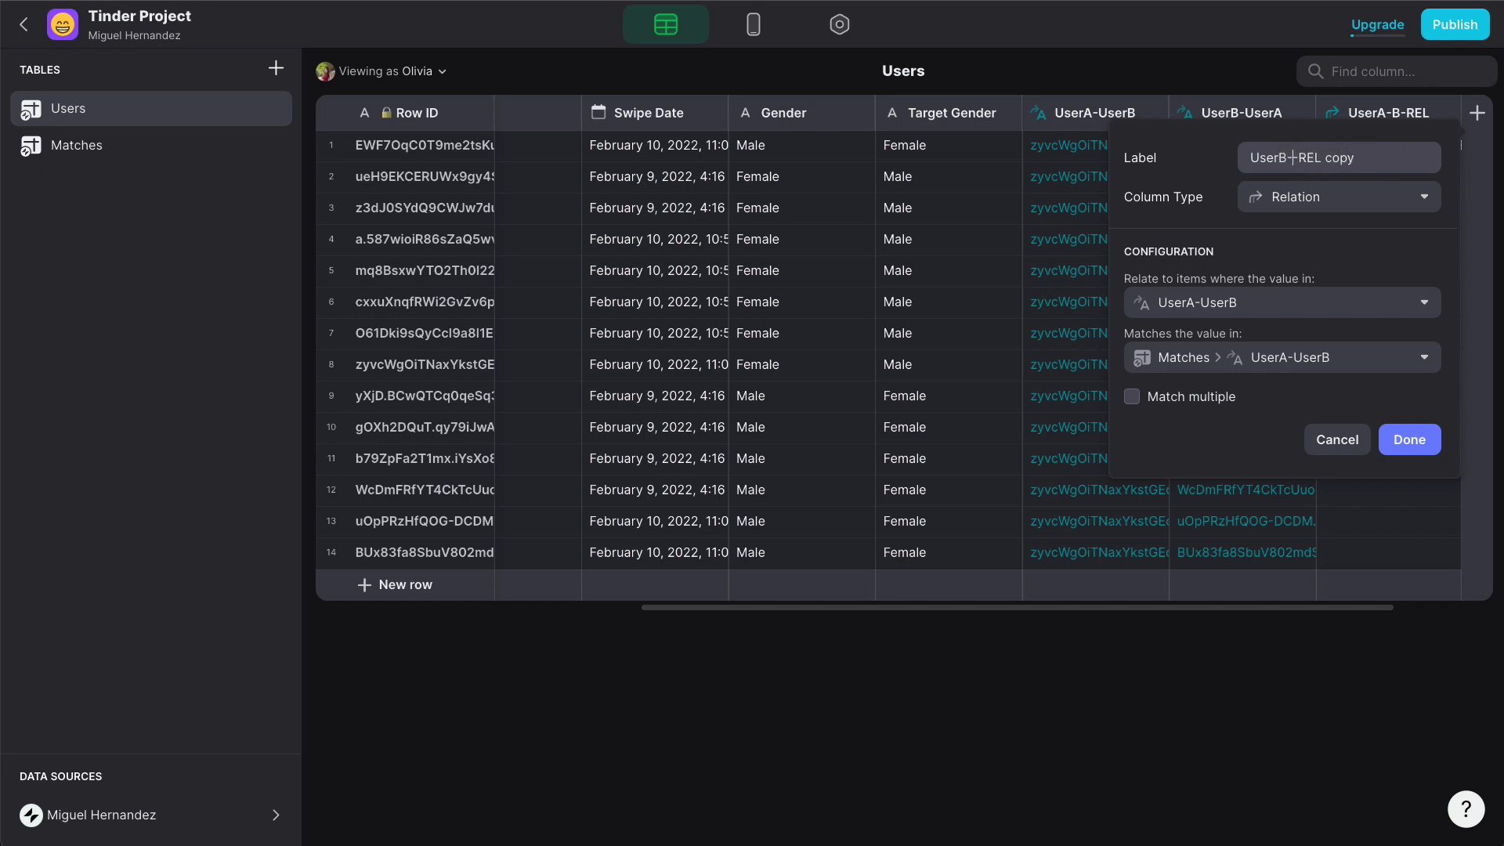
pyautogui.write('-A')
pyautogui.click(1381, 156)
pyautogui.press('BackSpace')
pyautogui.press('BackSpace')
pyautogui.press('BackSpace')
pyautogui.press('BackSpace')
pyautogui.press('BackSpace')
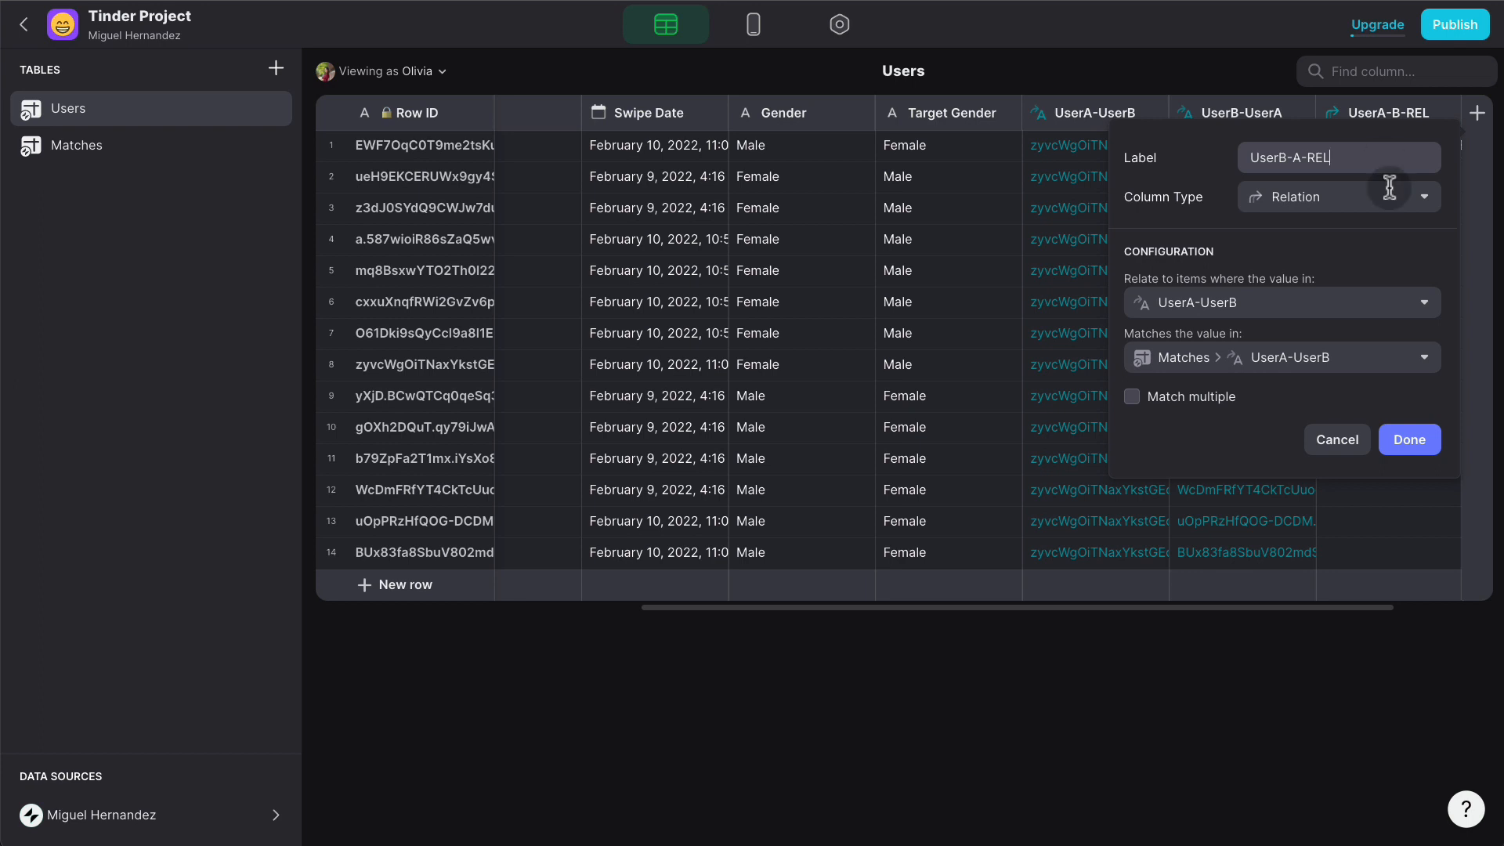
pyautogui.click(1286, 304)
pyautogui.click(1214, 647)
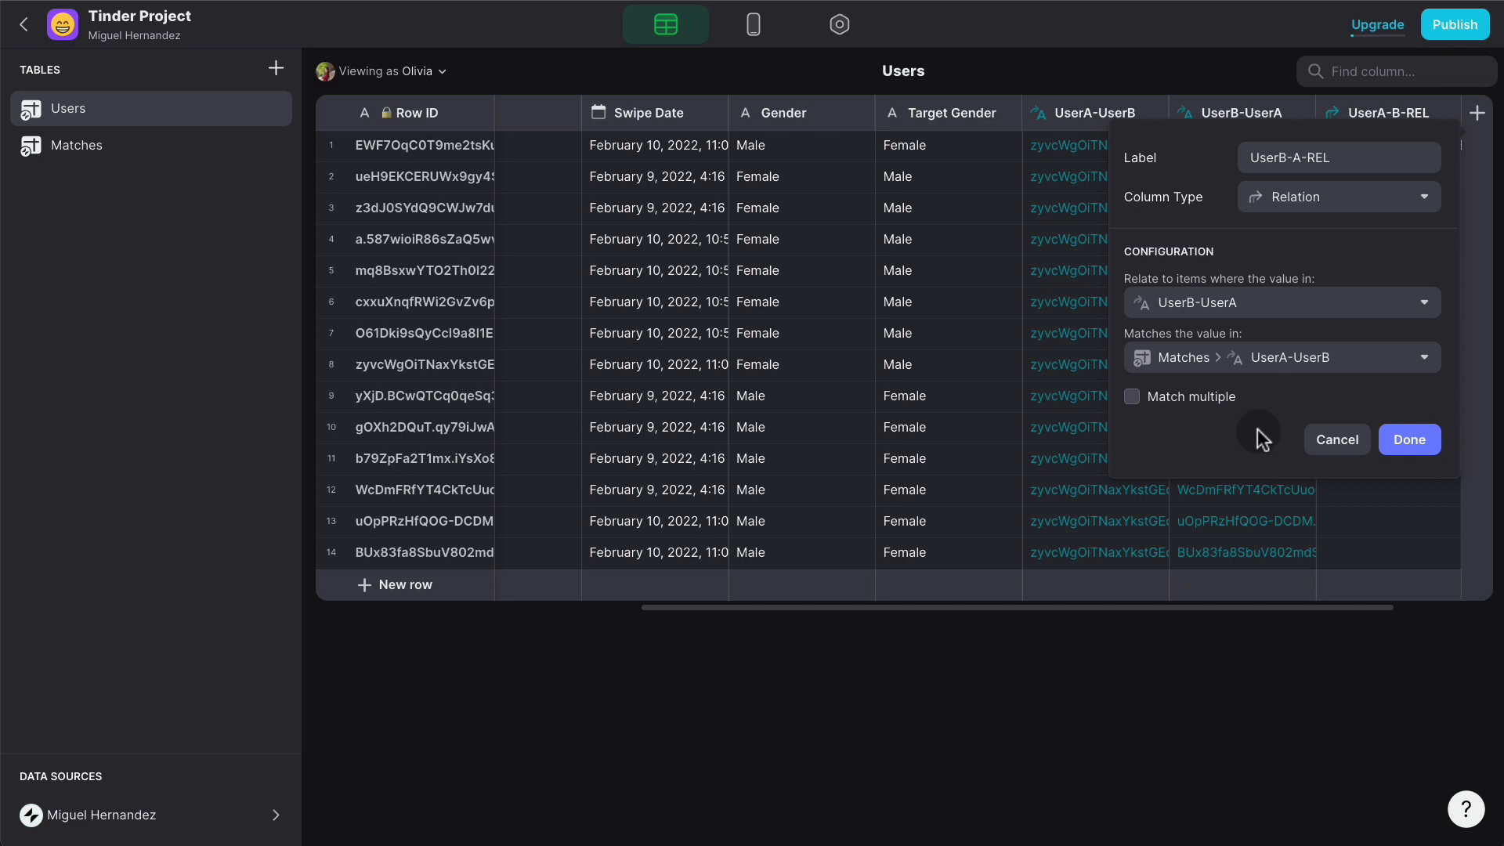
pyautogui.click(1406, 440)
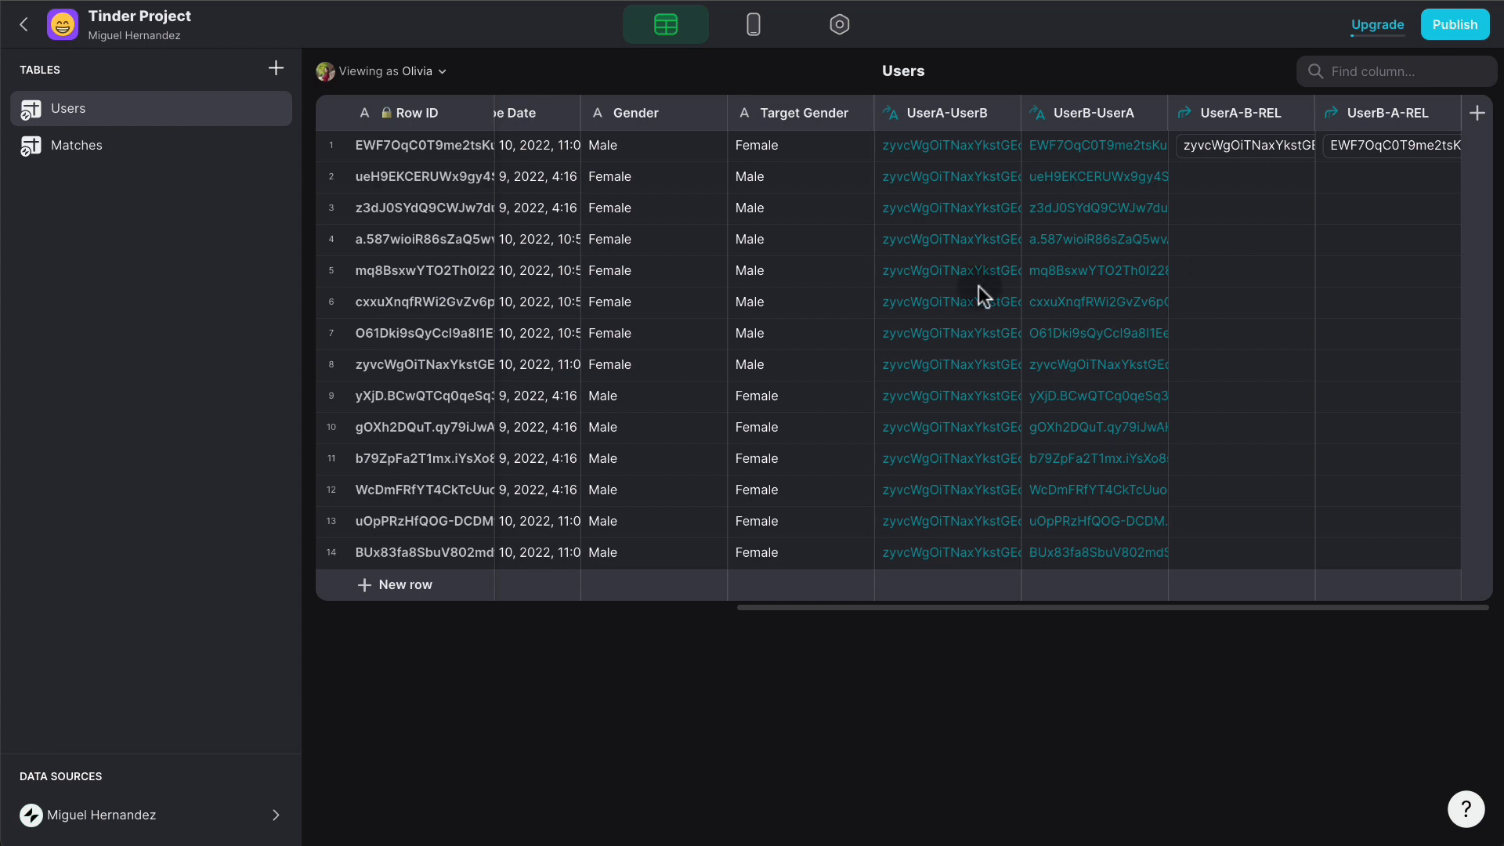
# - Like the first profile card in the phone preview, then return to the Users data
pyautogui.click(755, 31)
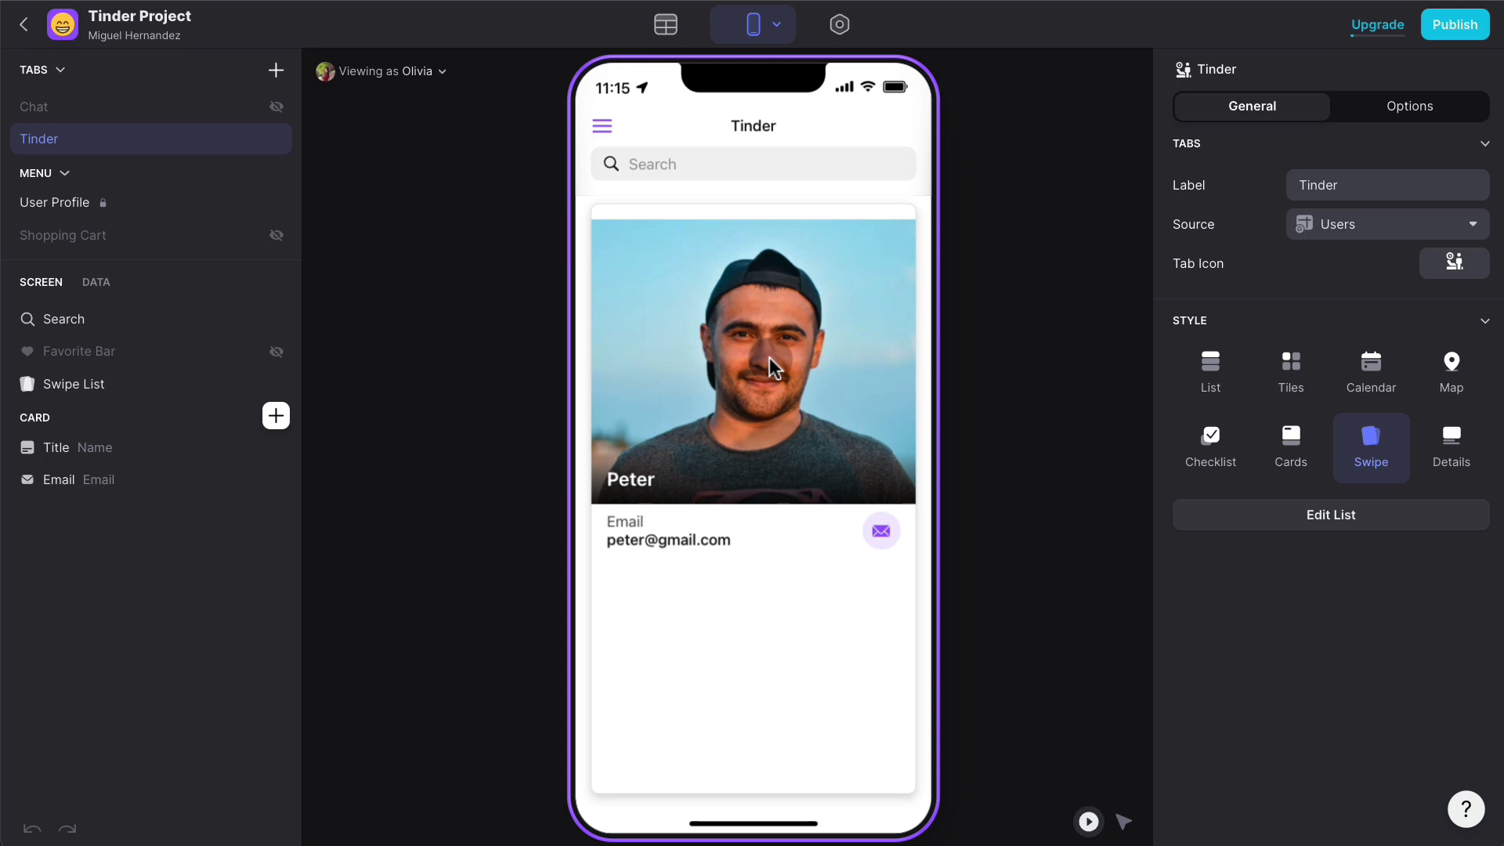
pyautogui.moveTo(745, 365); pyautogui.dragTo(994, 393)
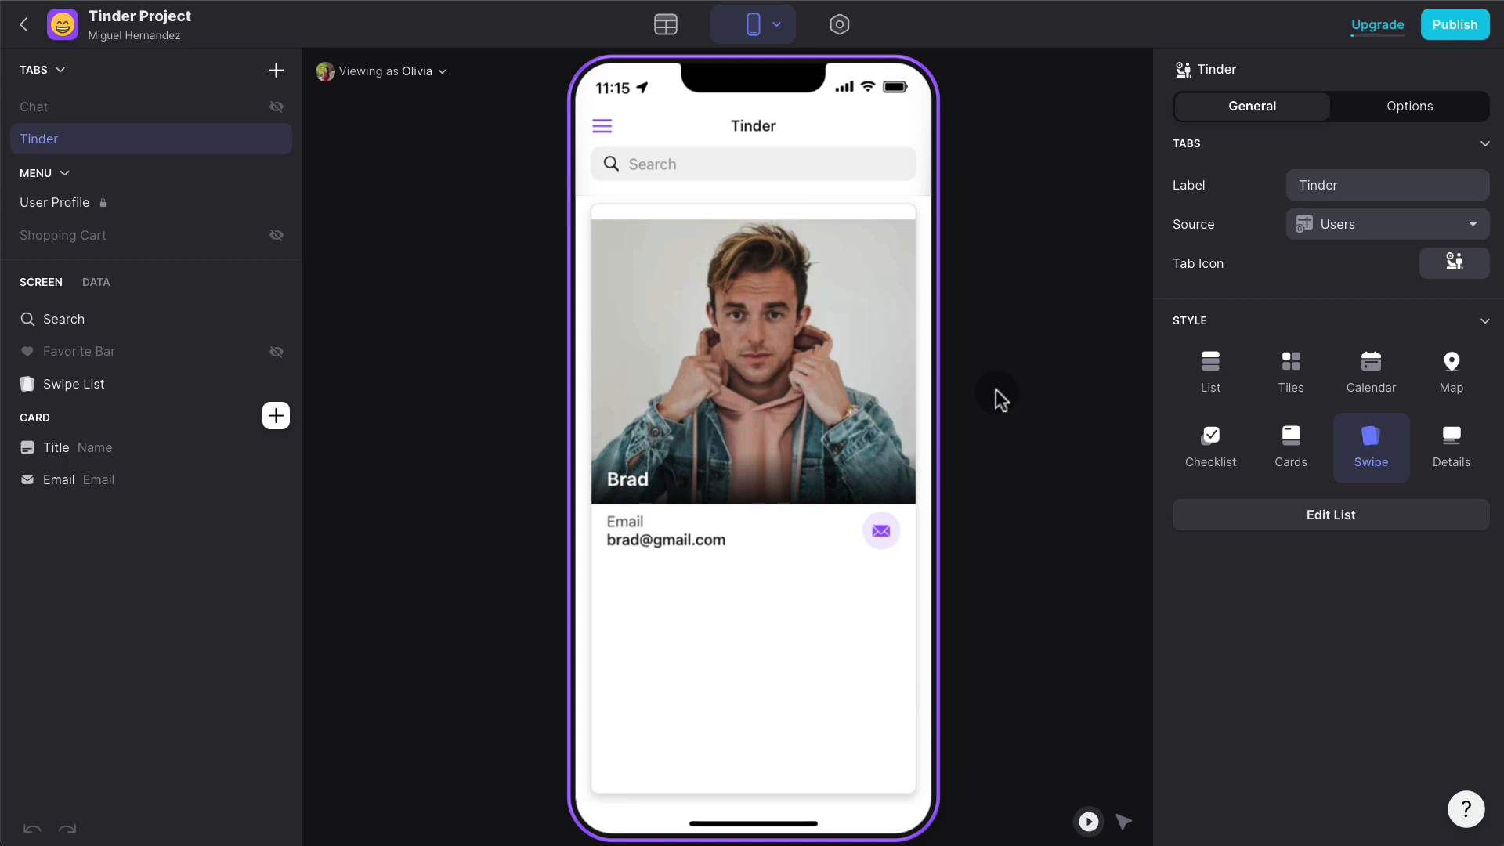
pyautogui.click(678, 44)
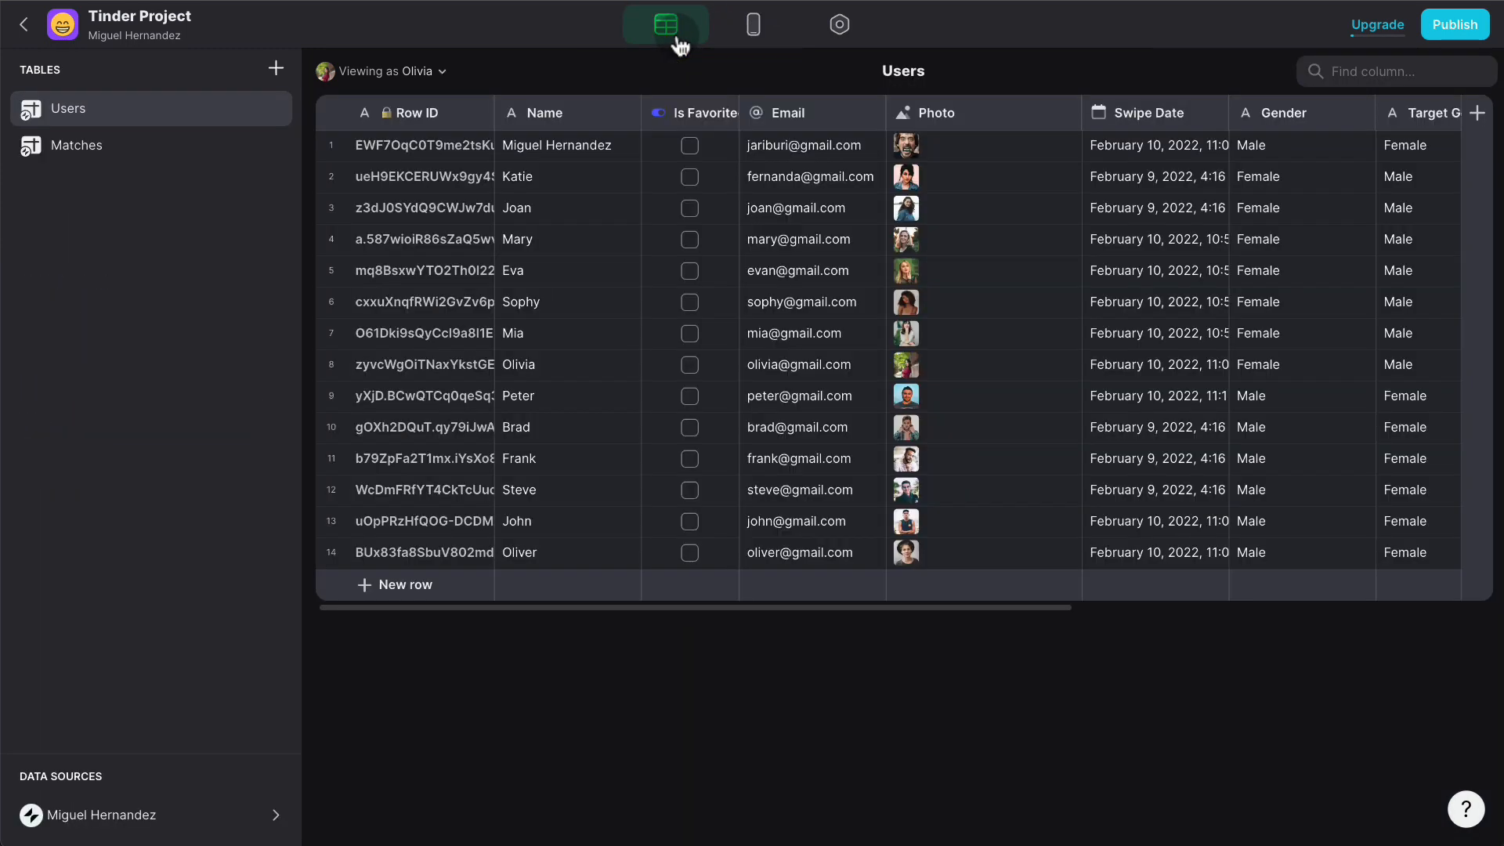
# - Check row 9's new UserA-B-REL match, then open the Viewing as user list
pyautogui.hscroll(10, 866, 375)
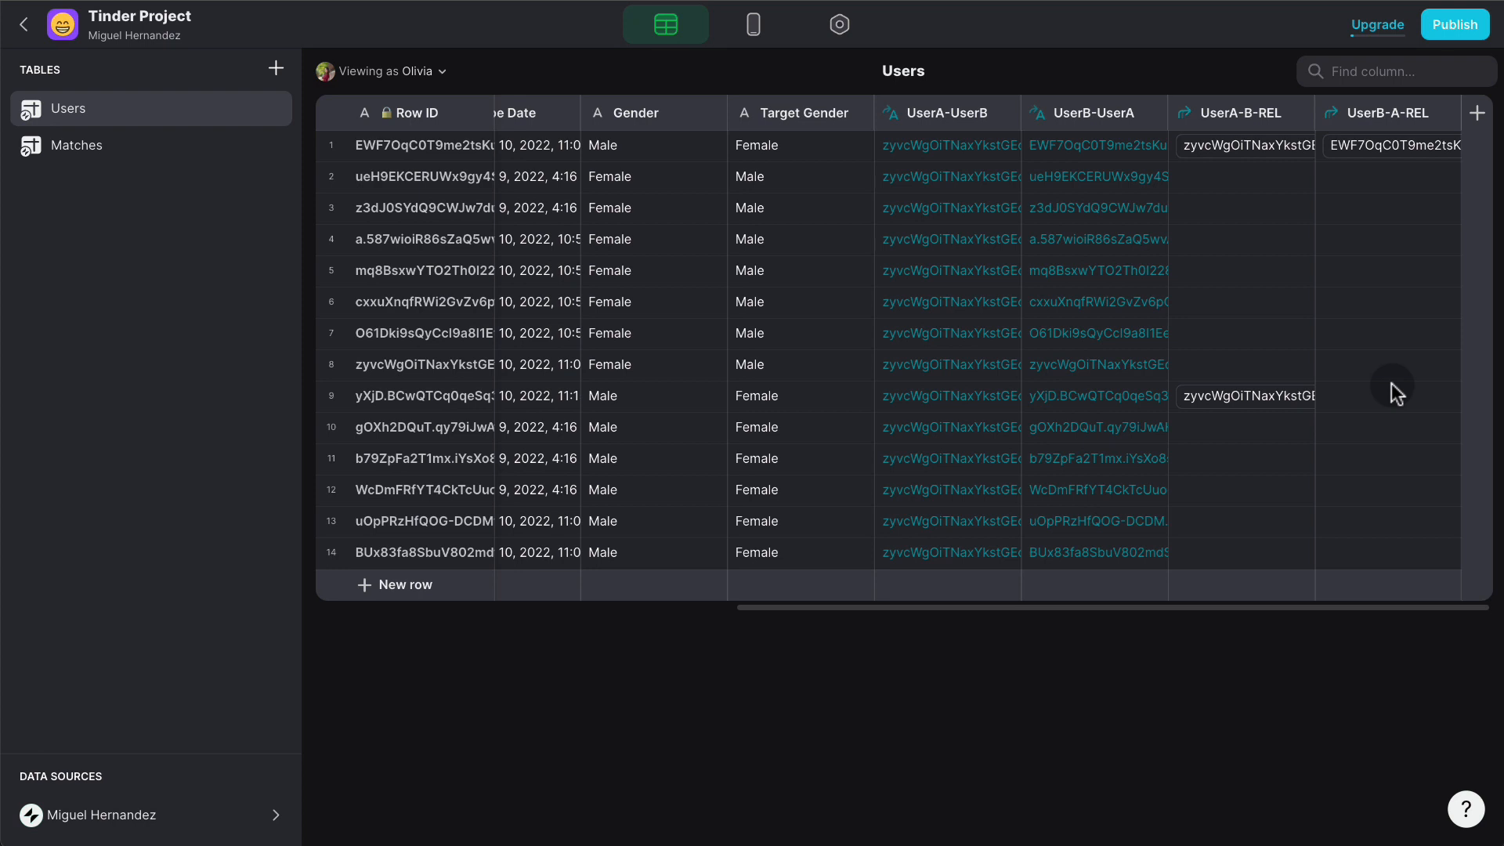
pyautogui.click(442, 74)
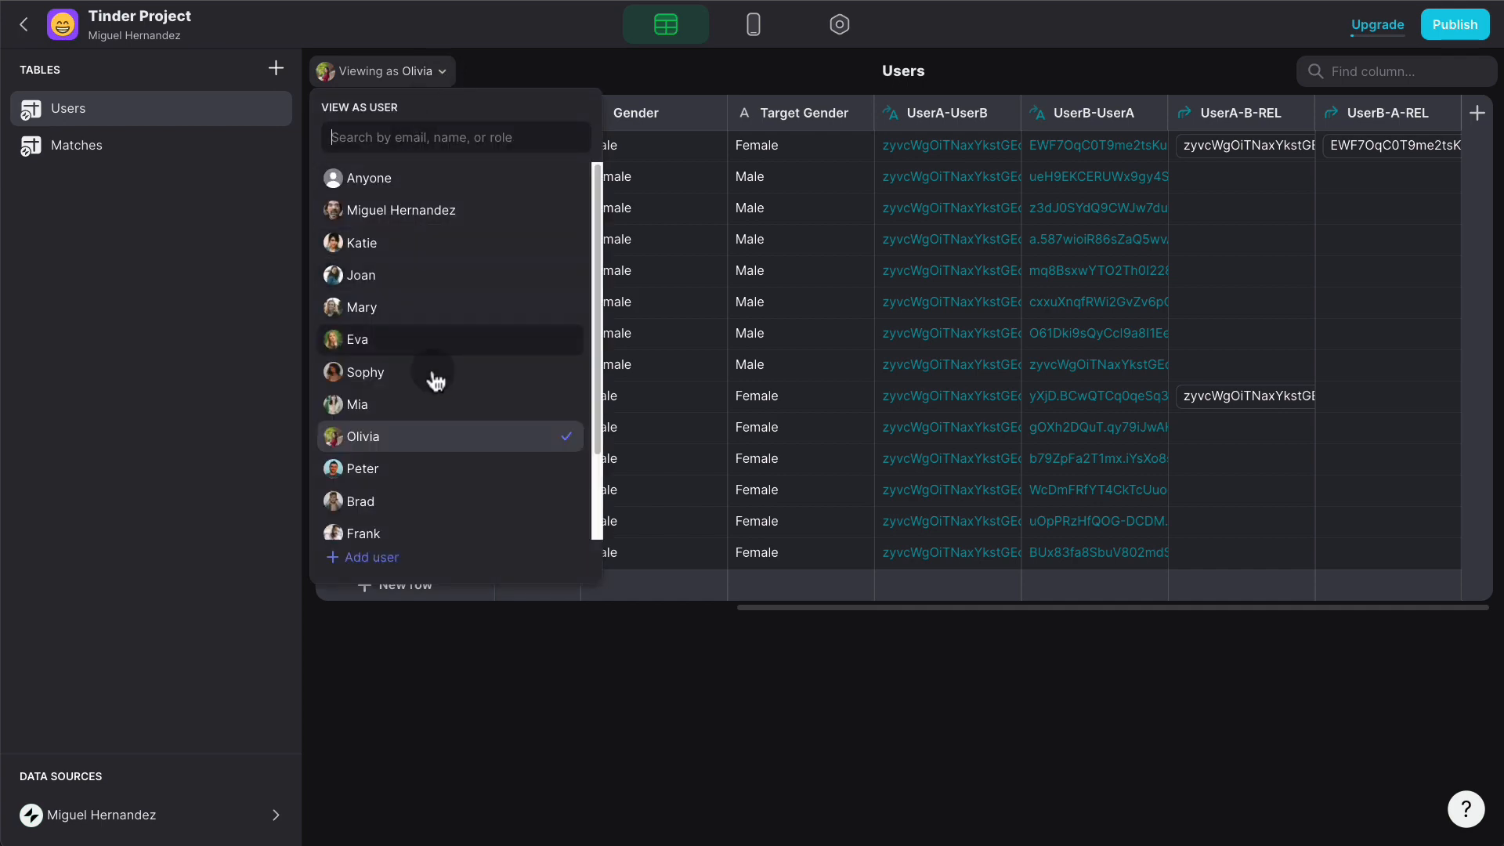
# - Preview the app as the row 9 user and swipe left to pass on three profiles
pyautogui.click(402, 468)
pyautogui.click(754, 24)
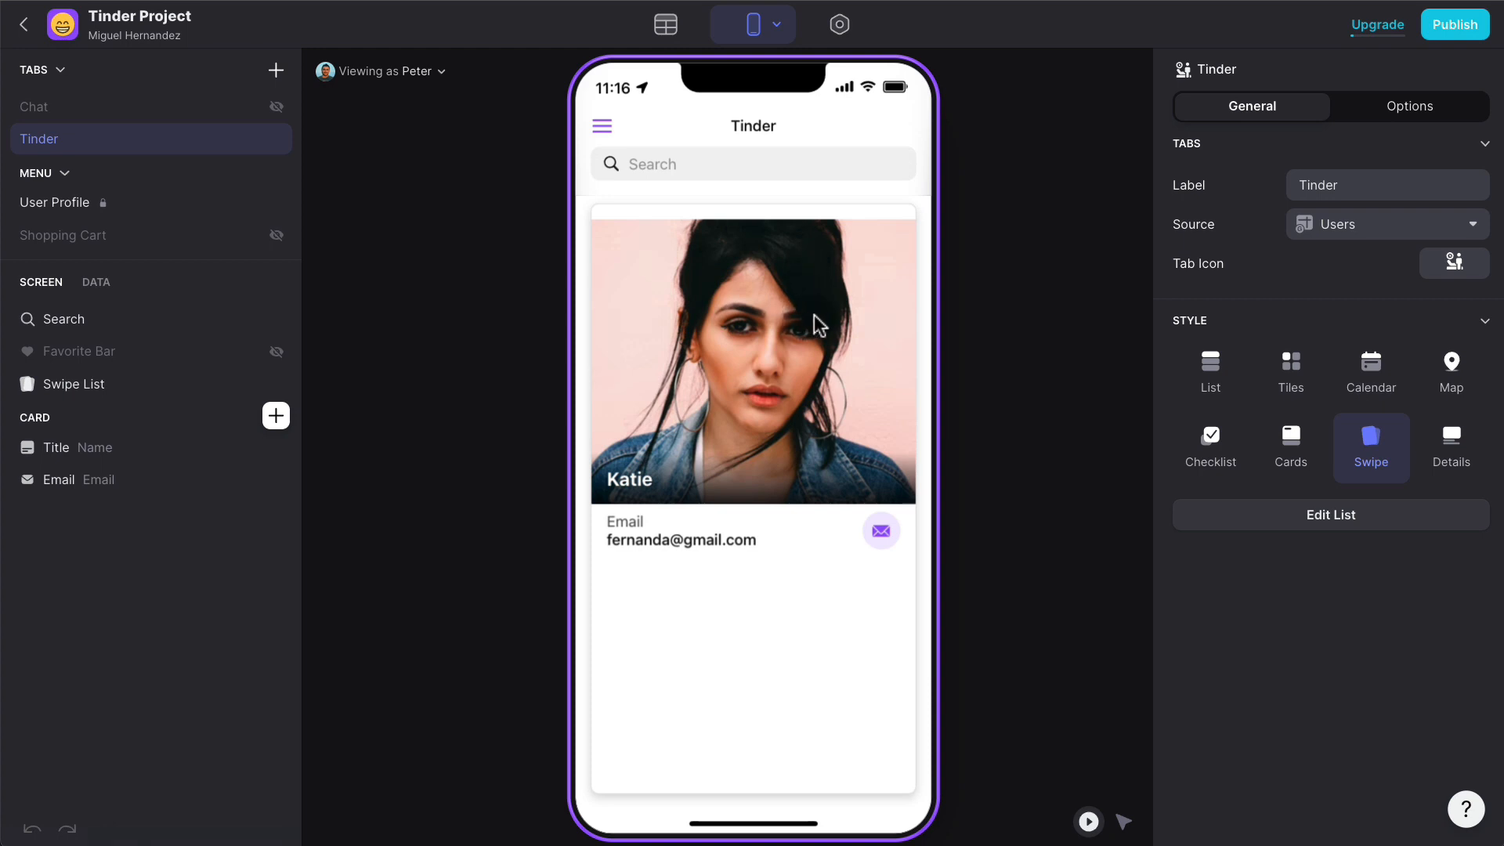
pyautogui.moveTo(814, 313); pyautogui.dragTo(444, 365)
pyautogui.moveTo(749, 349); pyautogui.dragTo(434, 369)
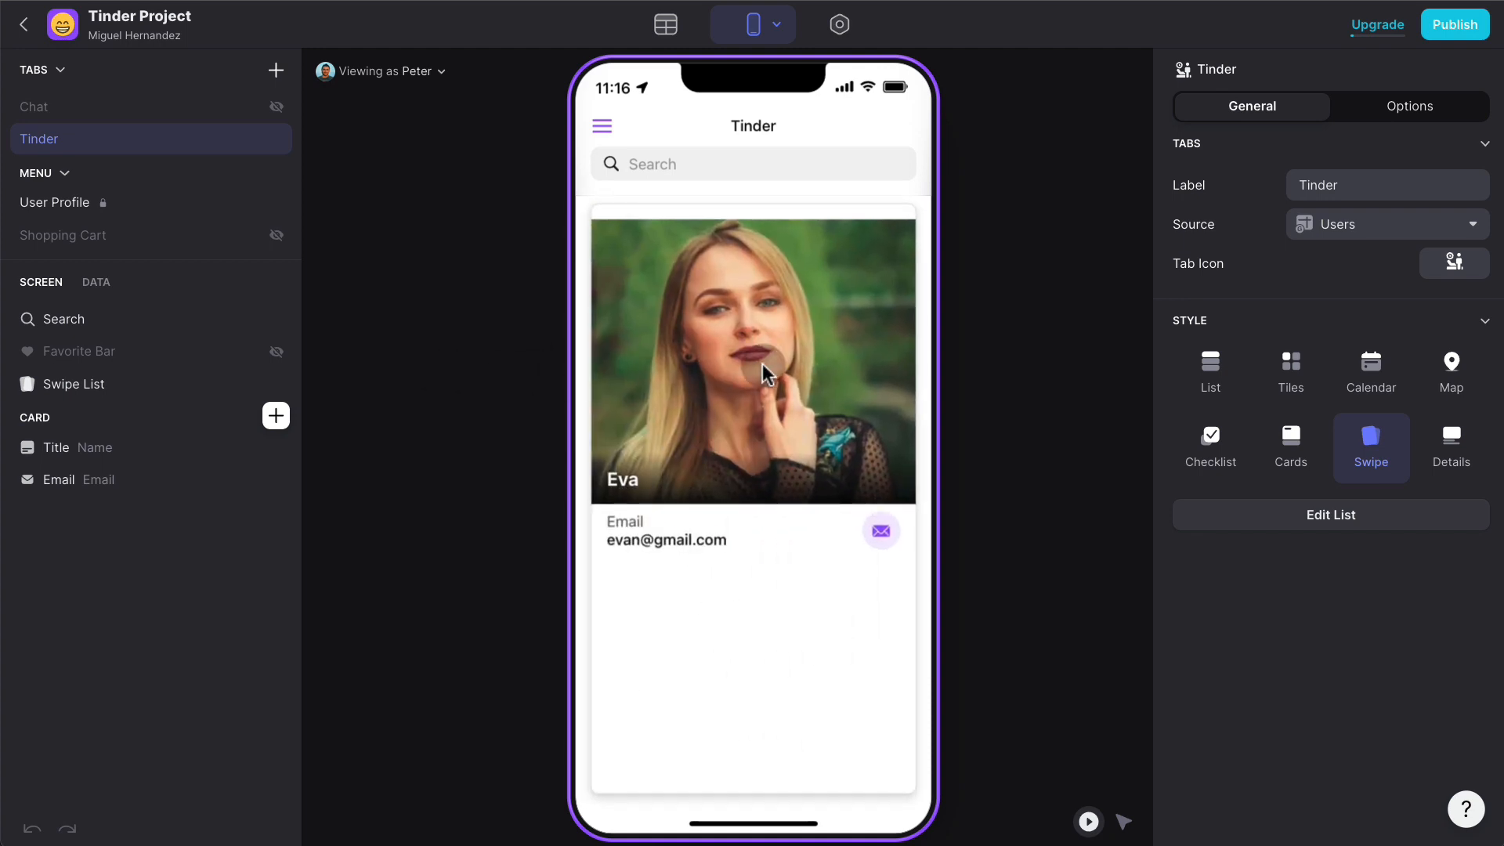
pyautogui.moveTo(763, 363); pyautogui.dragTo(481, 373)
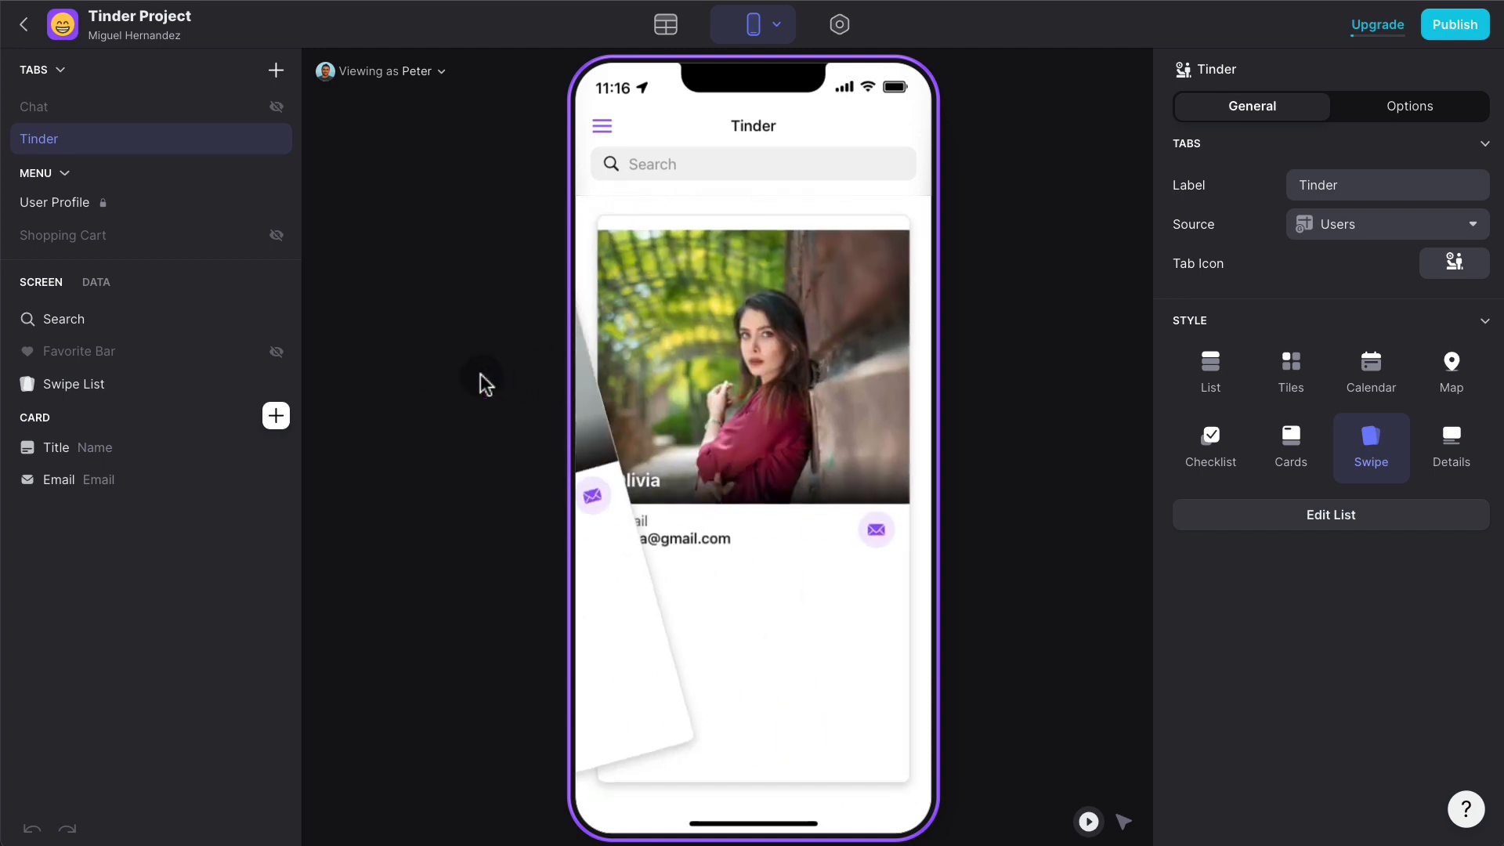
# - Like the row 8 user's profile, then check both REL columns in the Users table
pyautogui.moveTo(680, 376); pyautogui.dragTo(1007, 420)
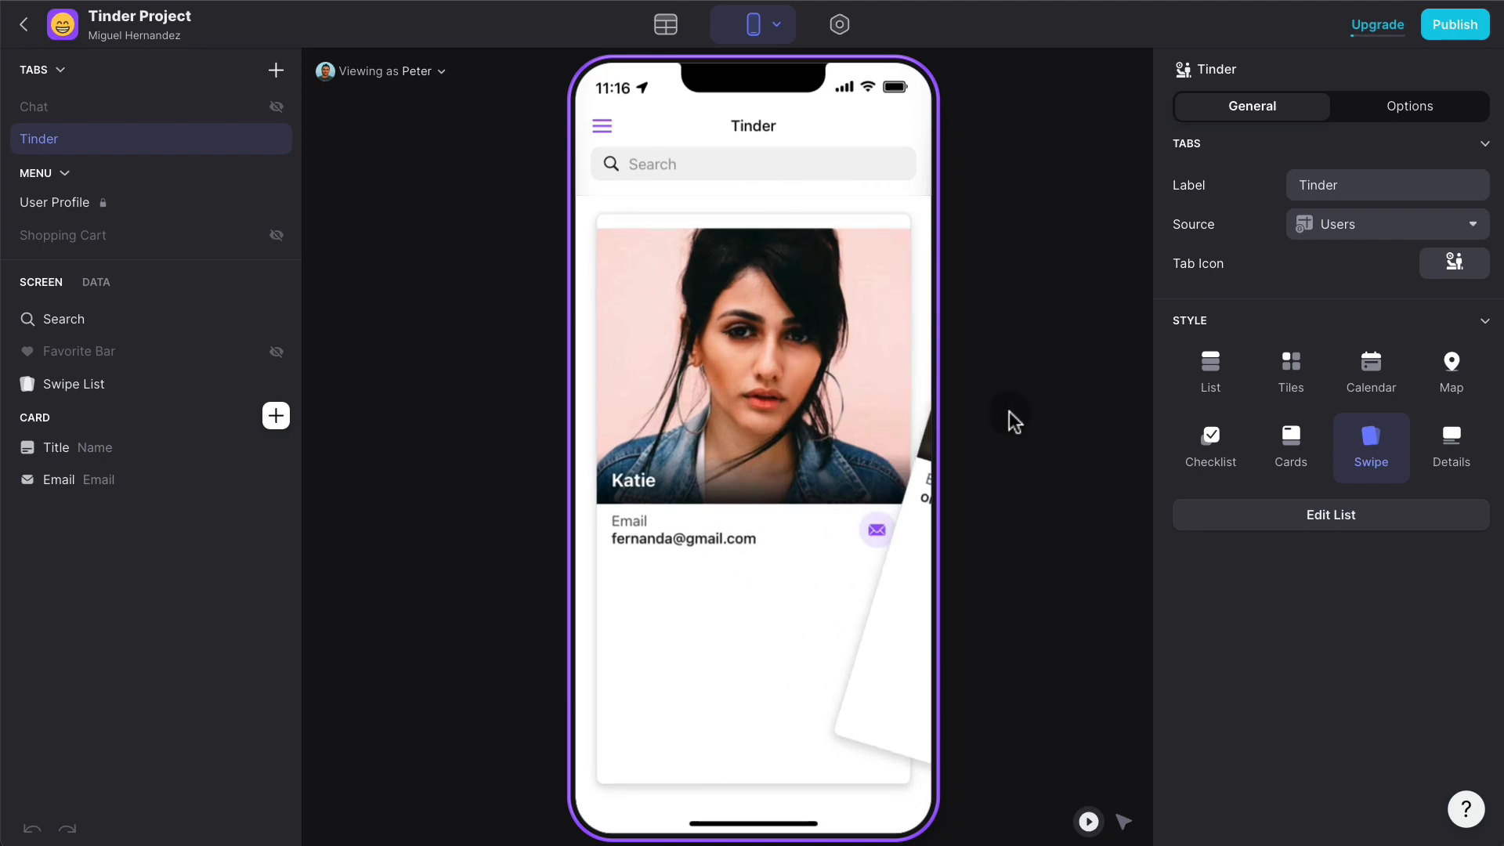
pyautogui.click(667, 30)
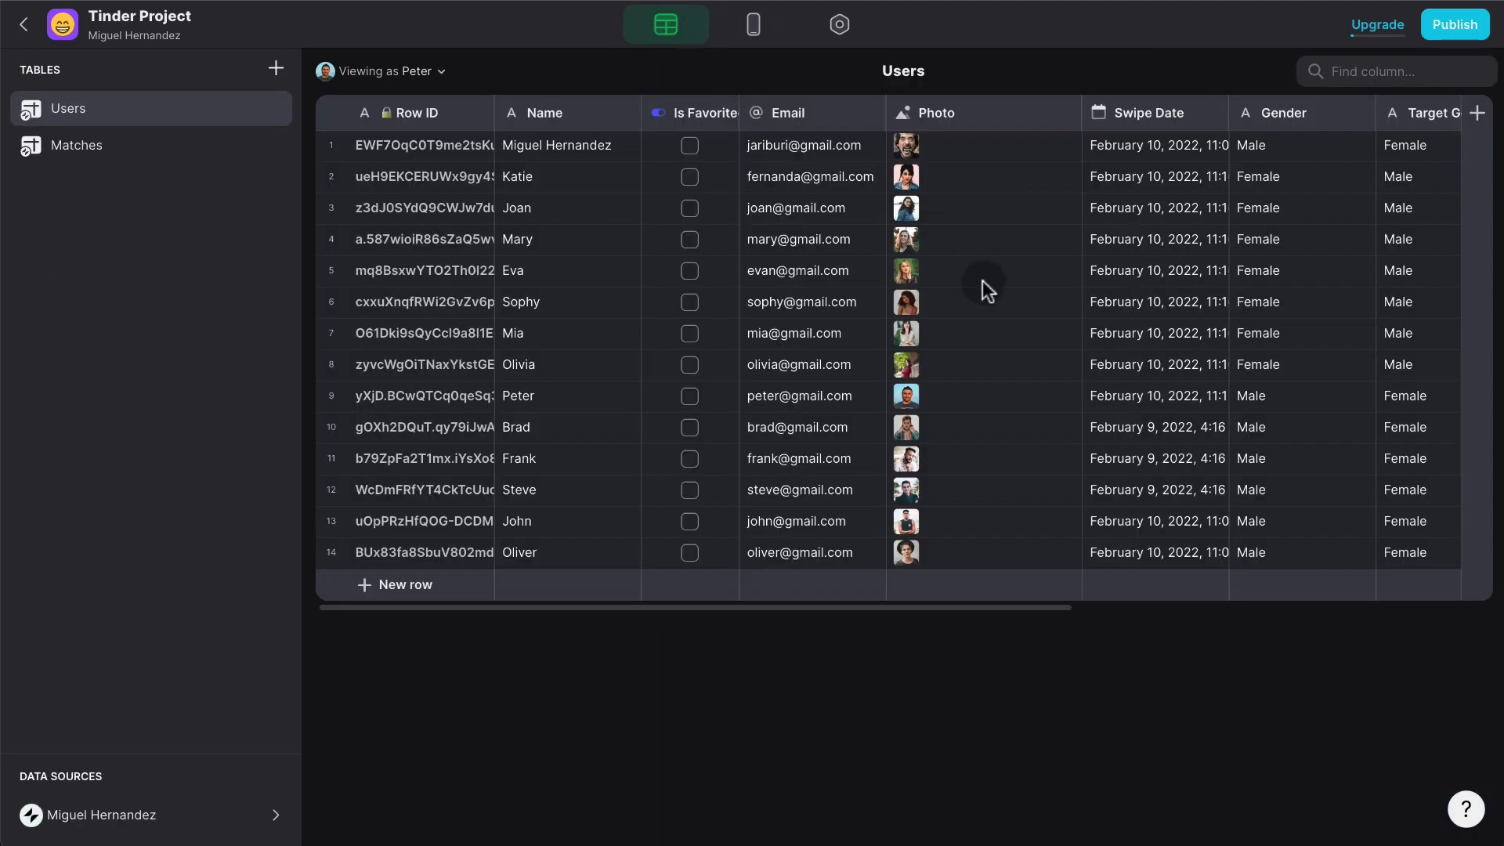
pyautogui.hscroll(8, 982, 282)
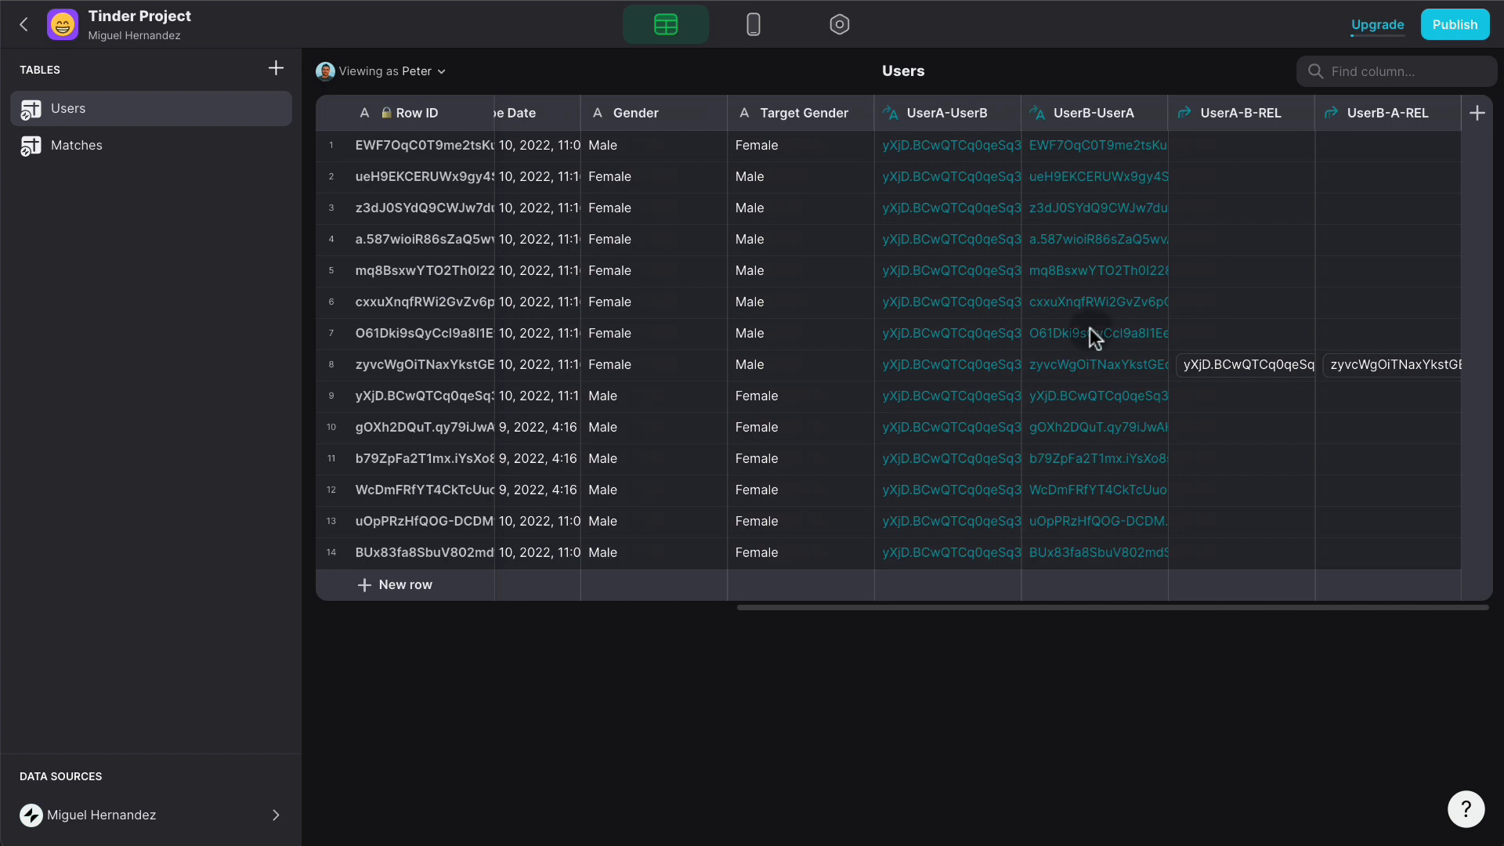
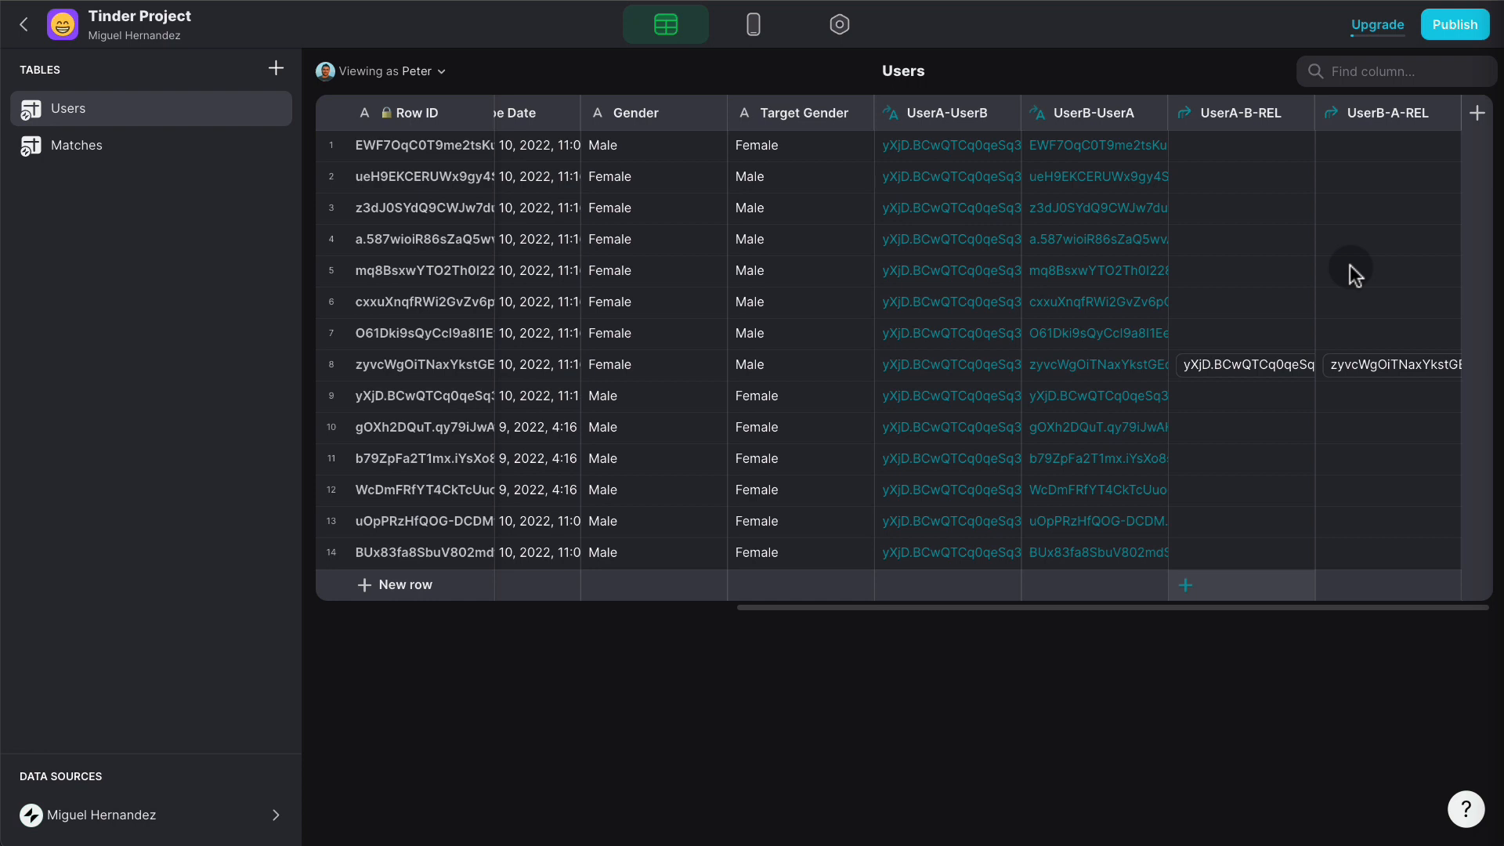
# - Add a Users column named Match A IF of type If → Then → Else
pyautogui.click(1480, 119)
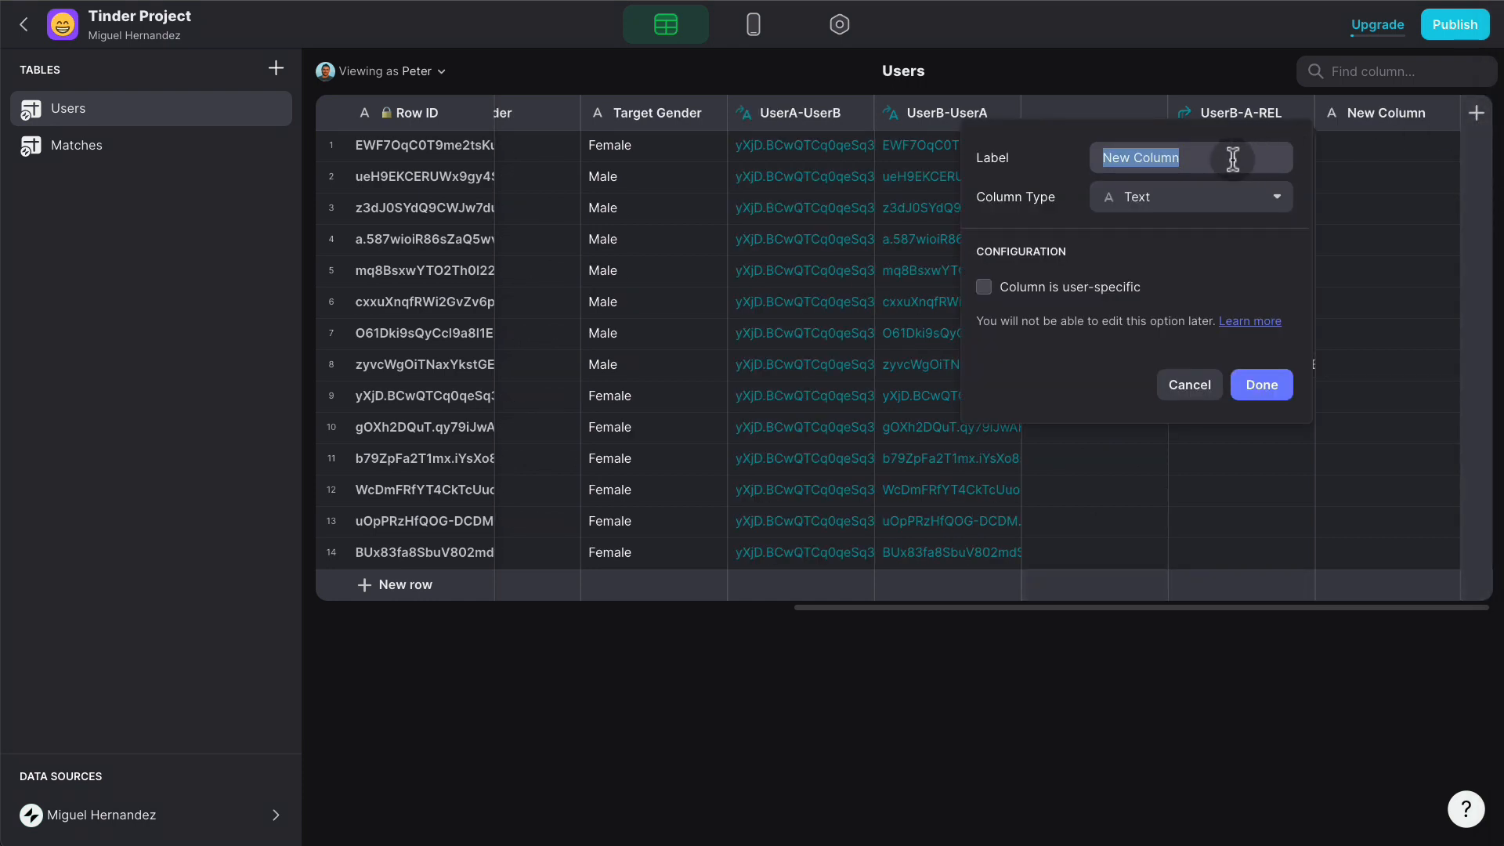
pyautogui.write('Match')
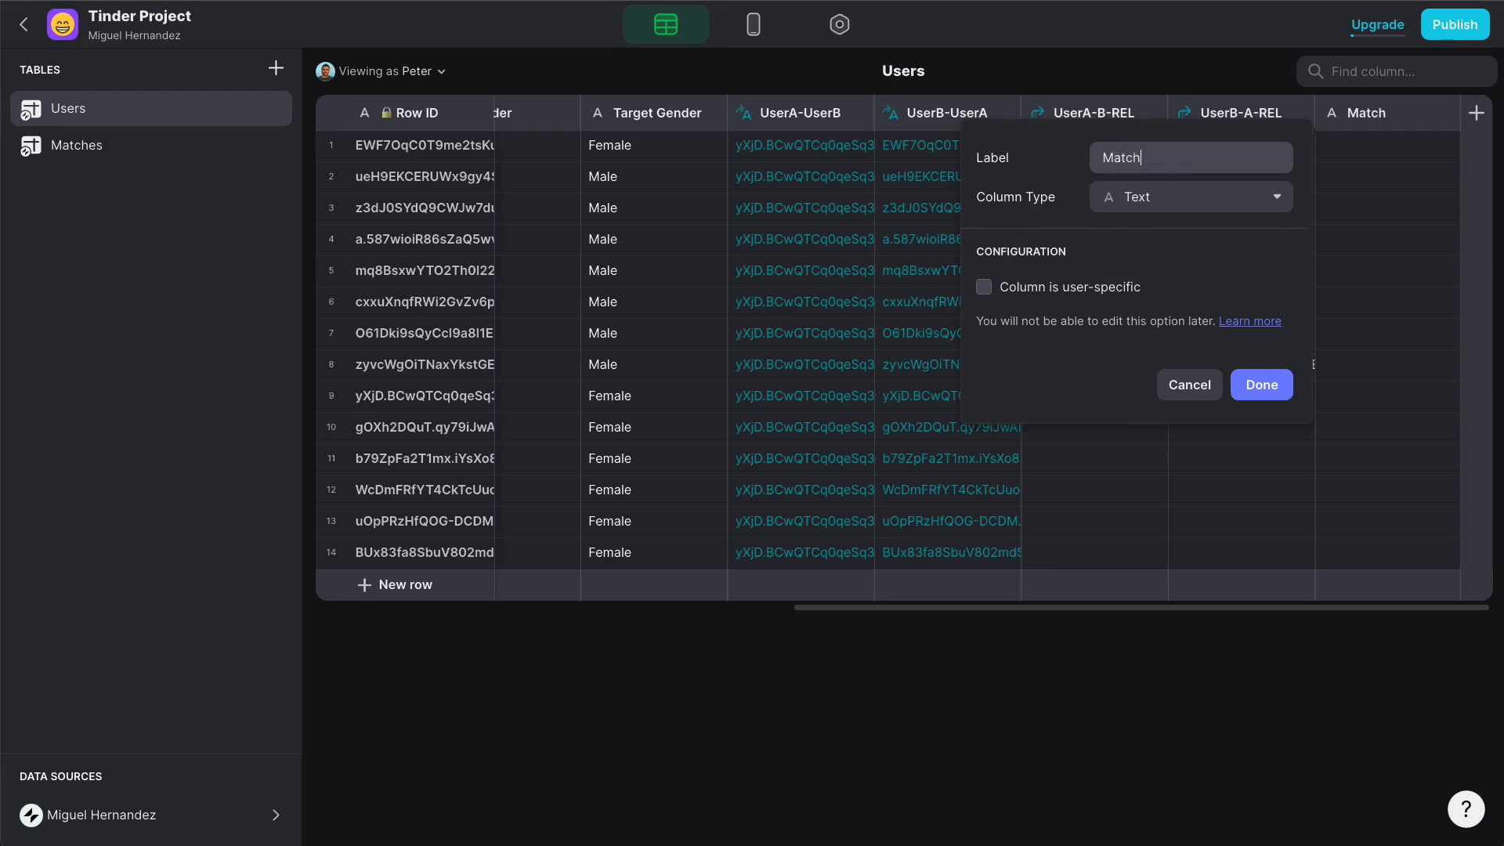
pyautogui.write(' A IF')
pyautogui.click(1201, 203)
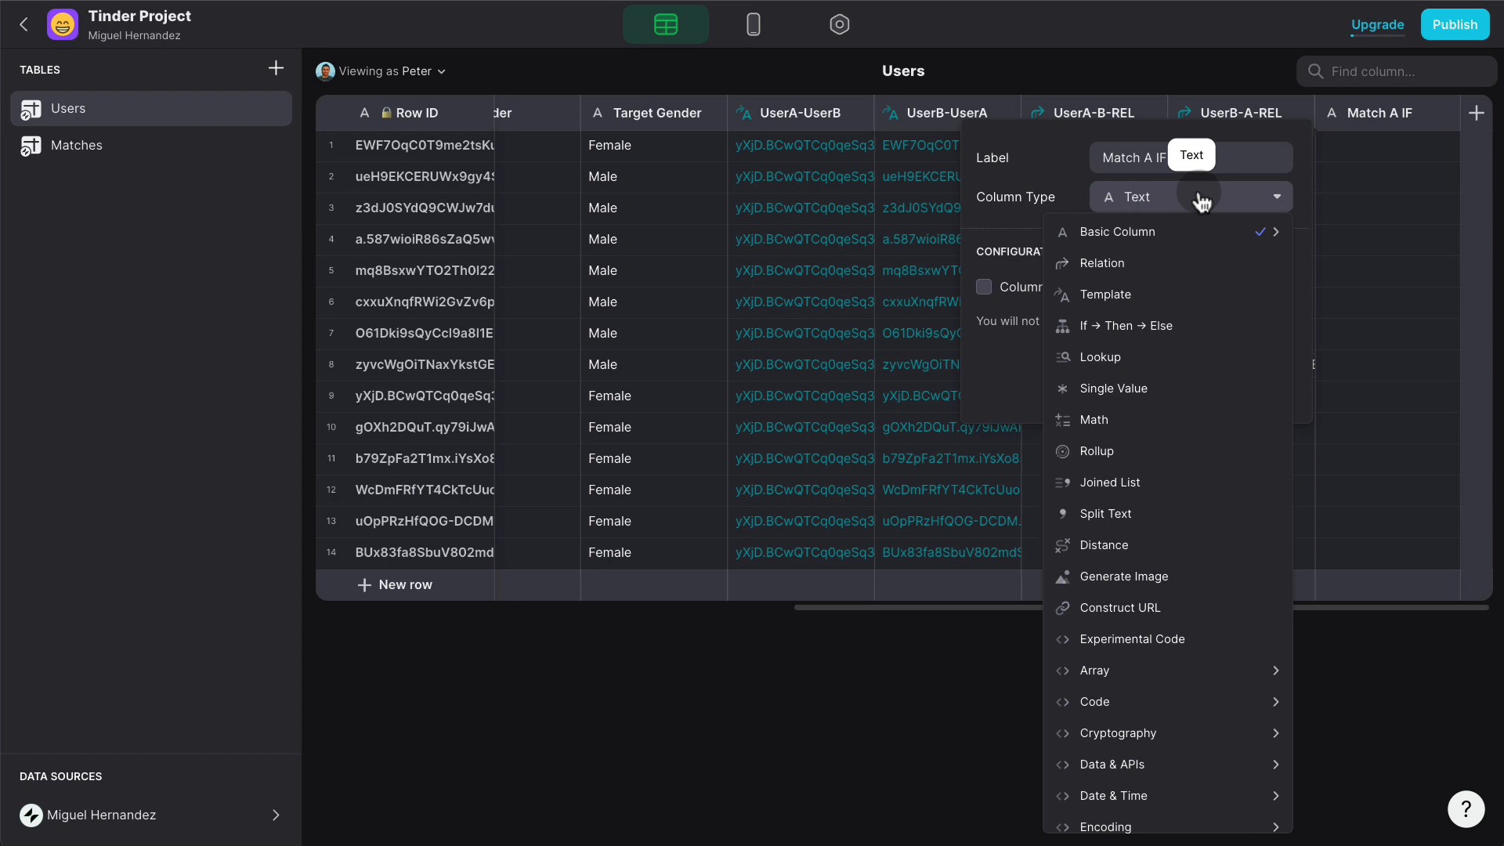
pyautogui.click(1180, 327)
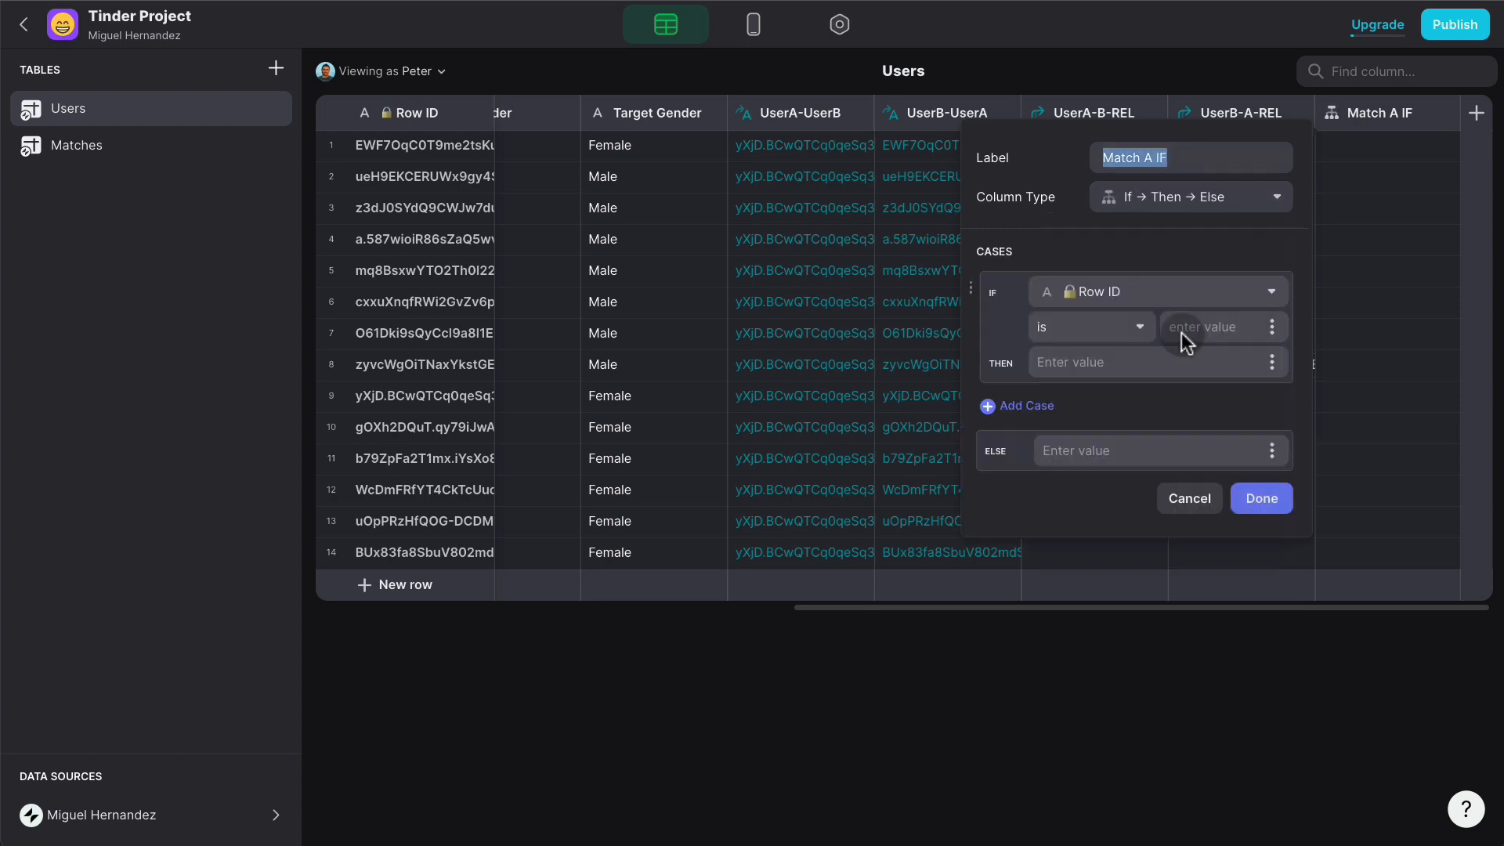
# - Set its rule: UserA-B-REL is not empty gives 1, otherwise 0
pyautogui.click(1143, 291)
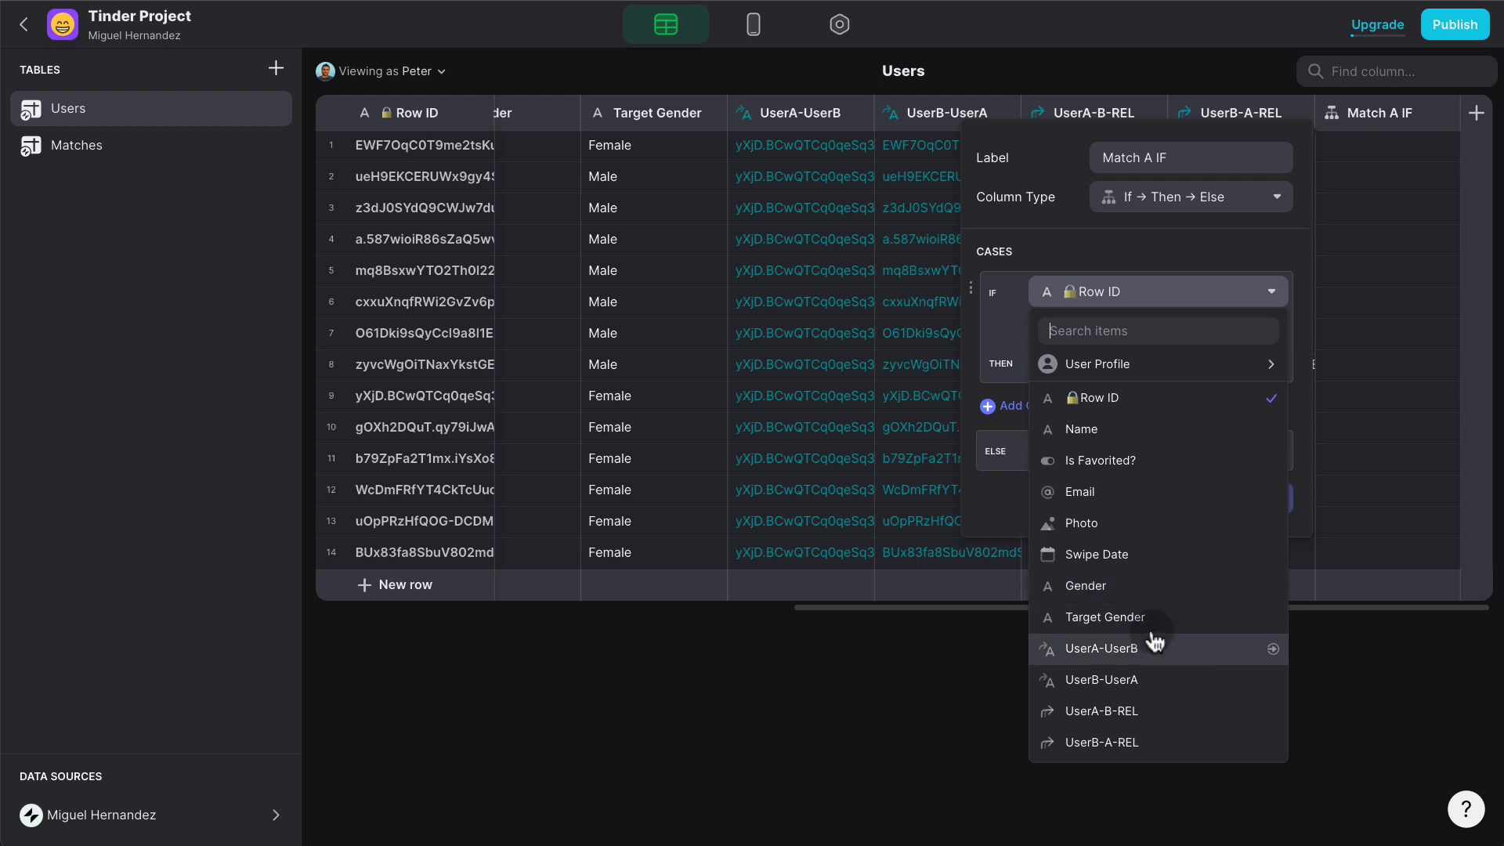
pyautogui.click(1131, 710)
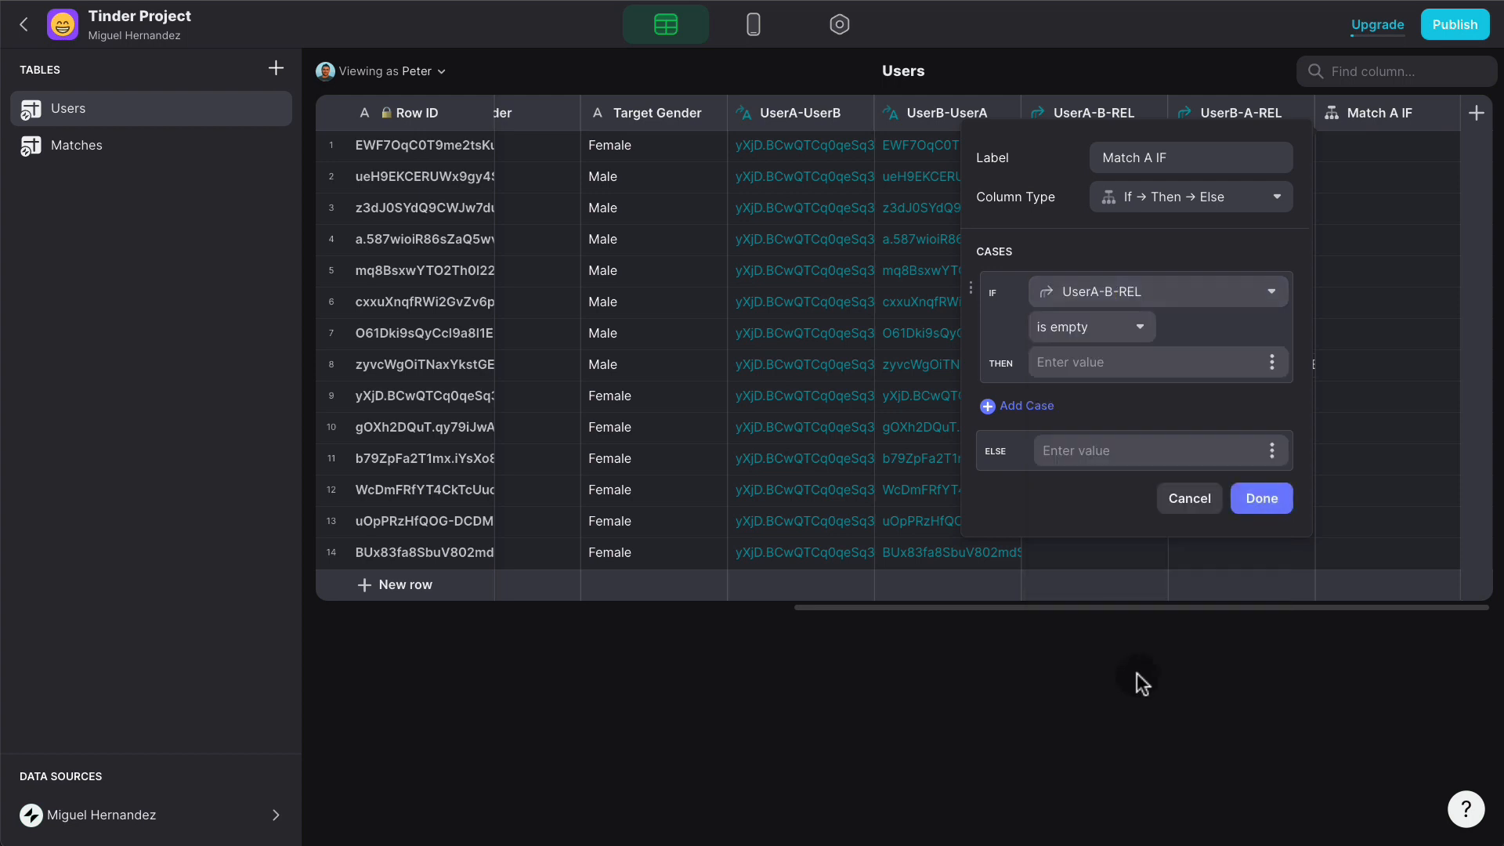
pyautogui.click(1119, 332)
pyautogui.click(1024, 388)
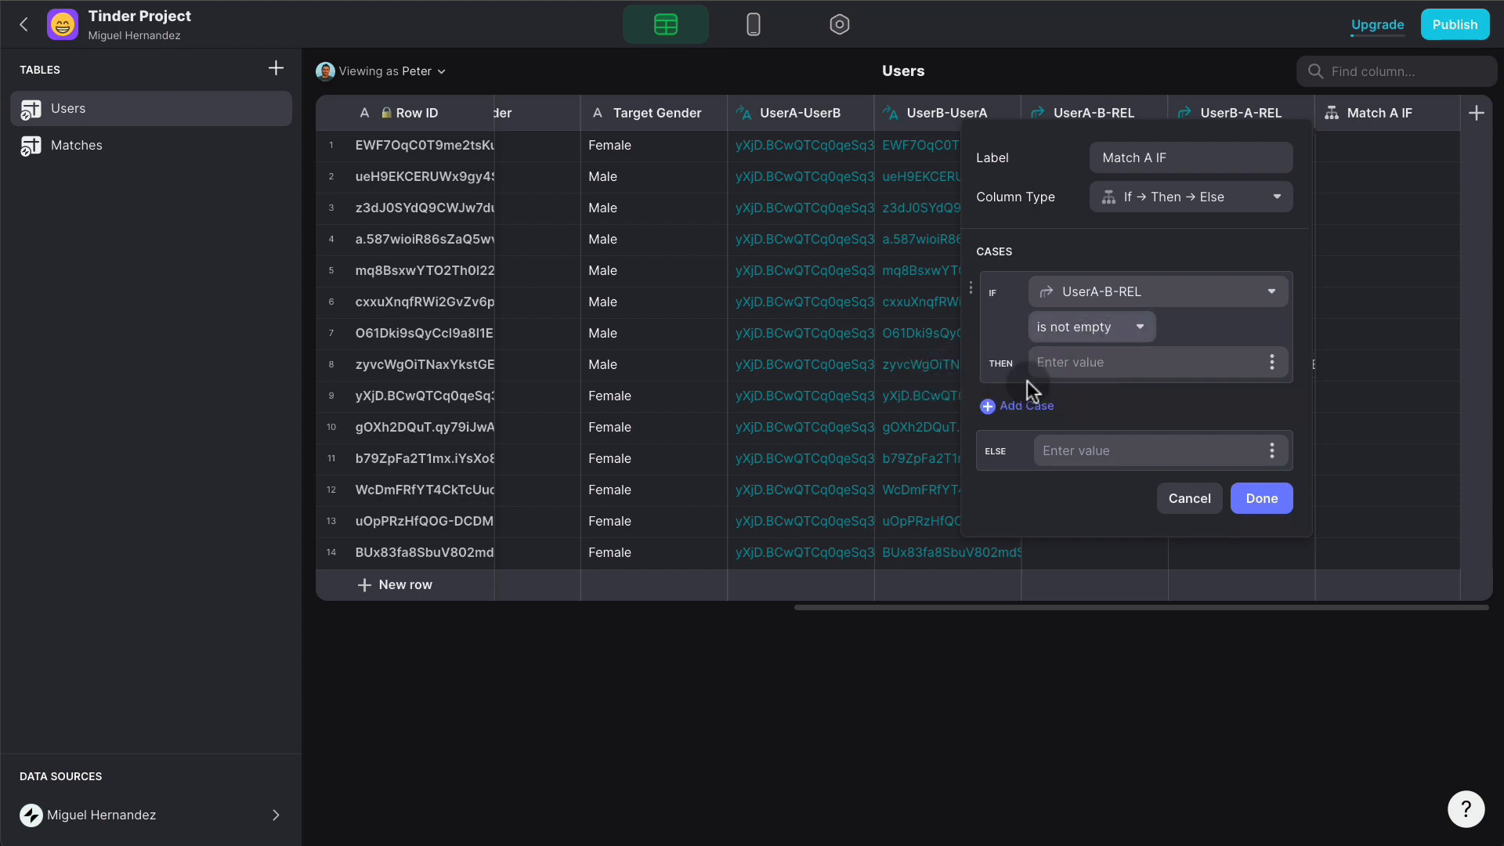
pyautogui.click(1157, 361)
pyautogui.write('1')
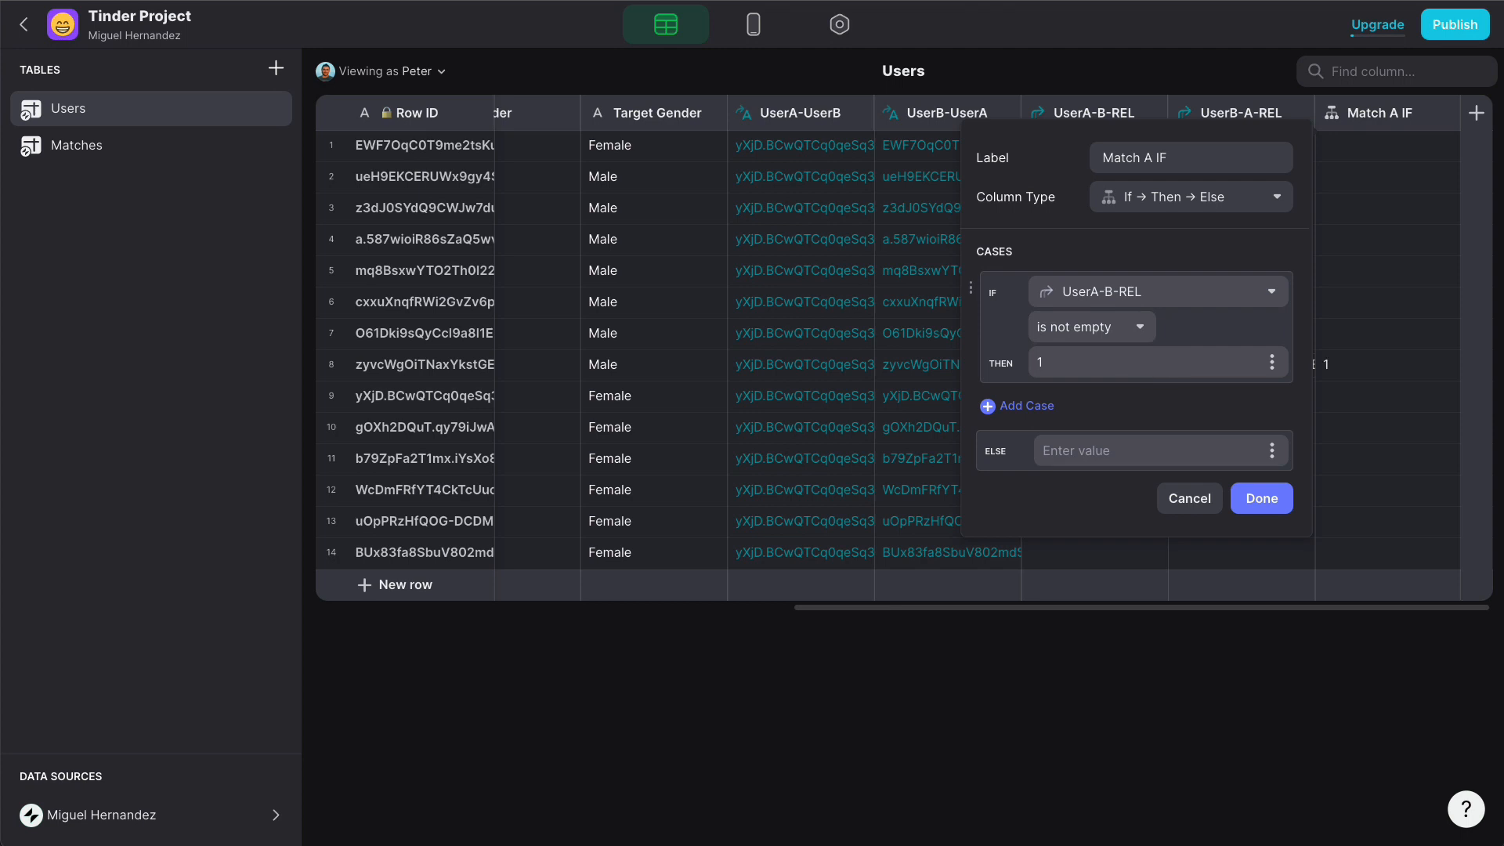
pyautogui.click(1148, 446)
pyautogui.write('0')
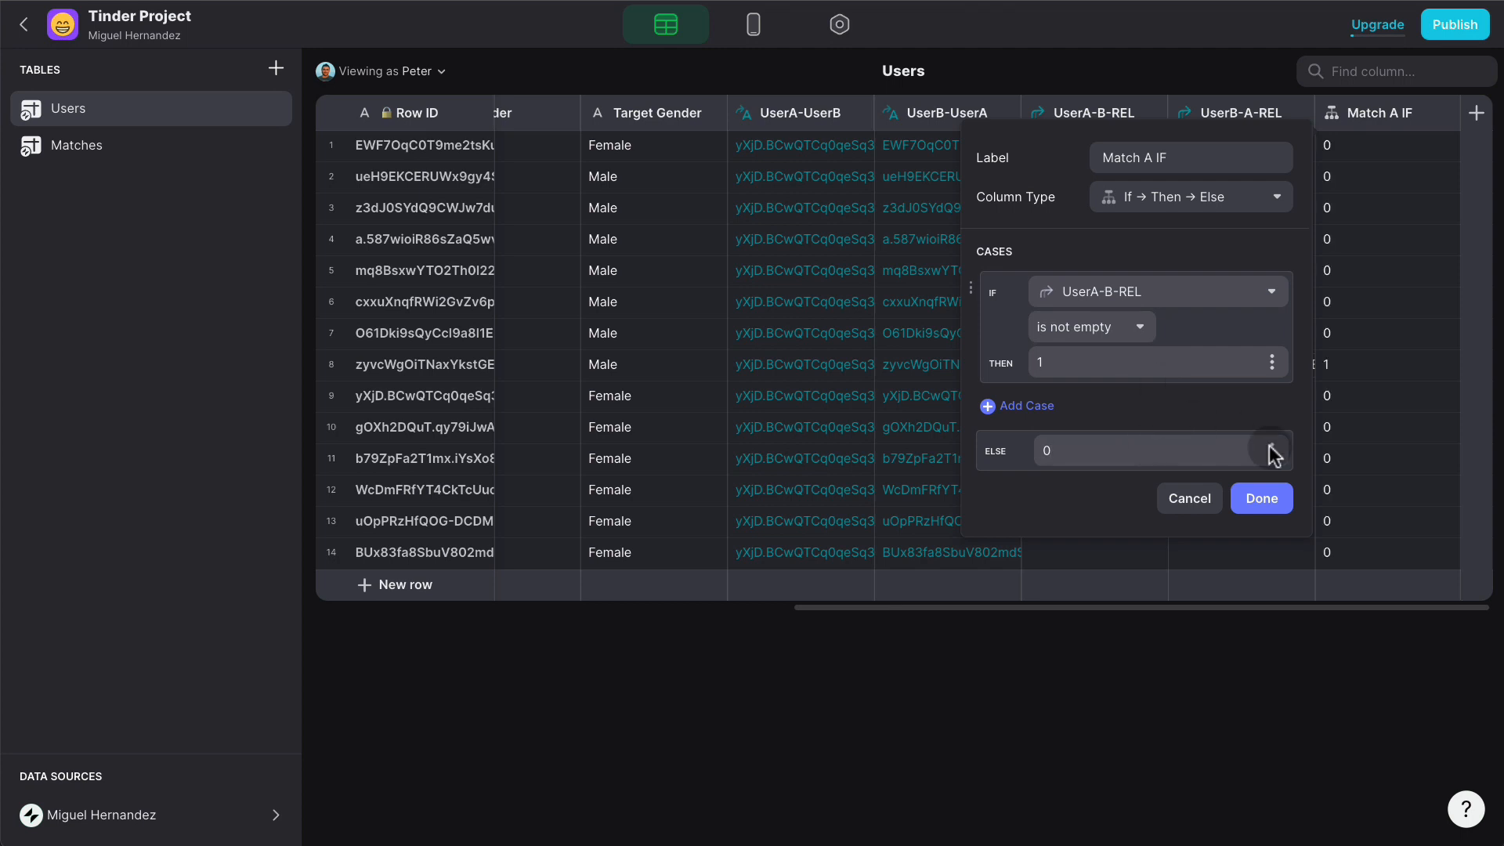
pyautogui.click(1288, 500)
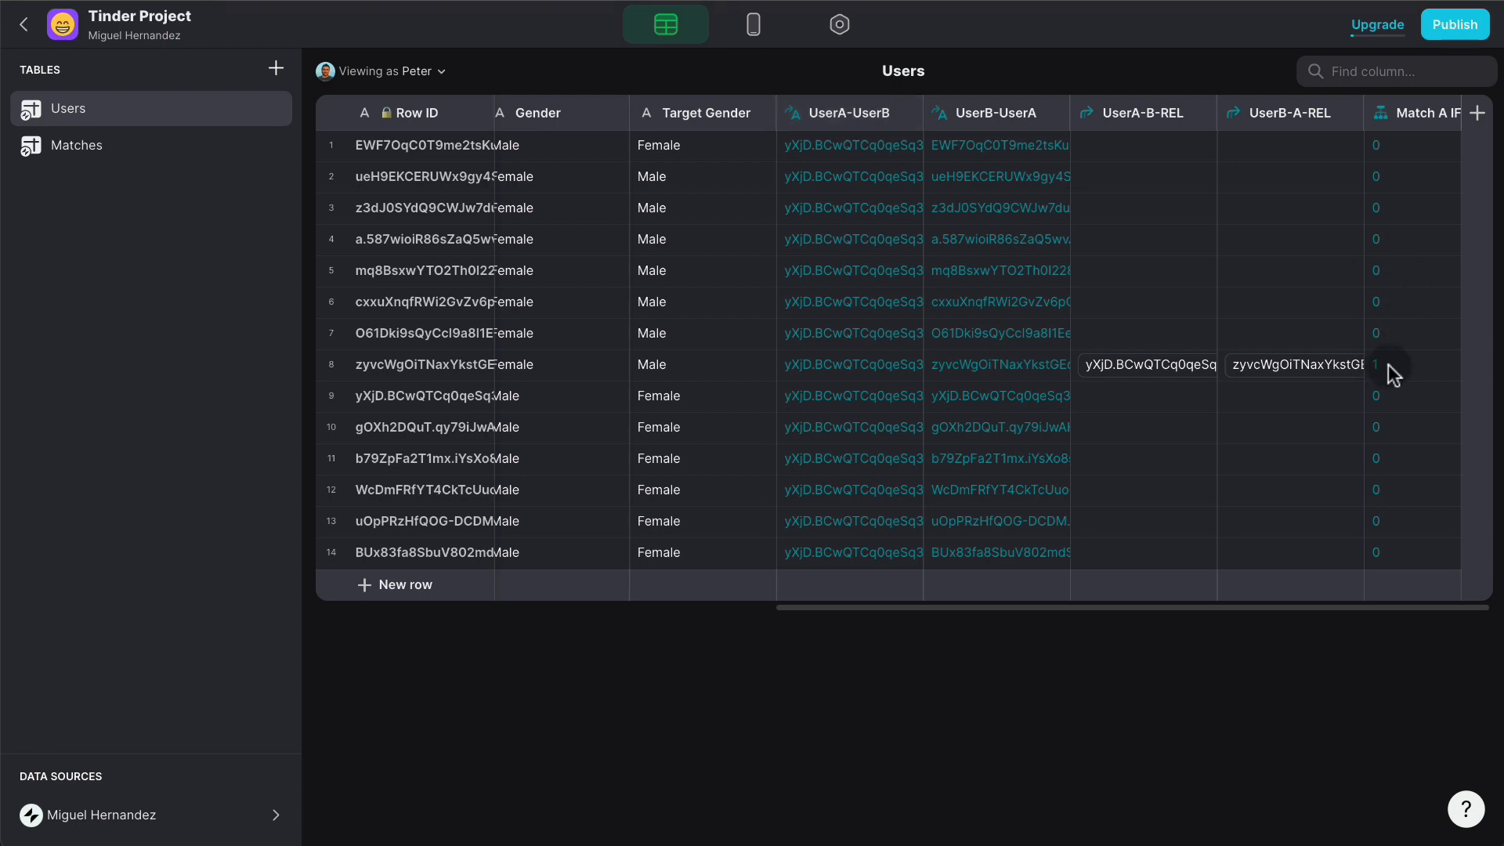
# - Duplicate Match A IF and make the copy's condition check UserB-A-REL instead
pyautogui.click(1435, 113)
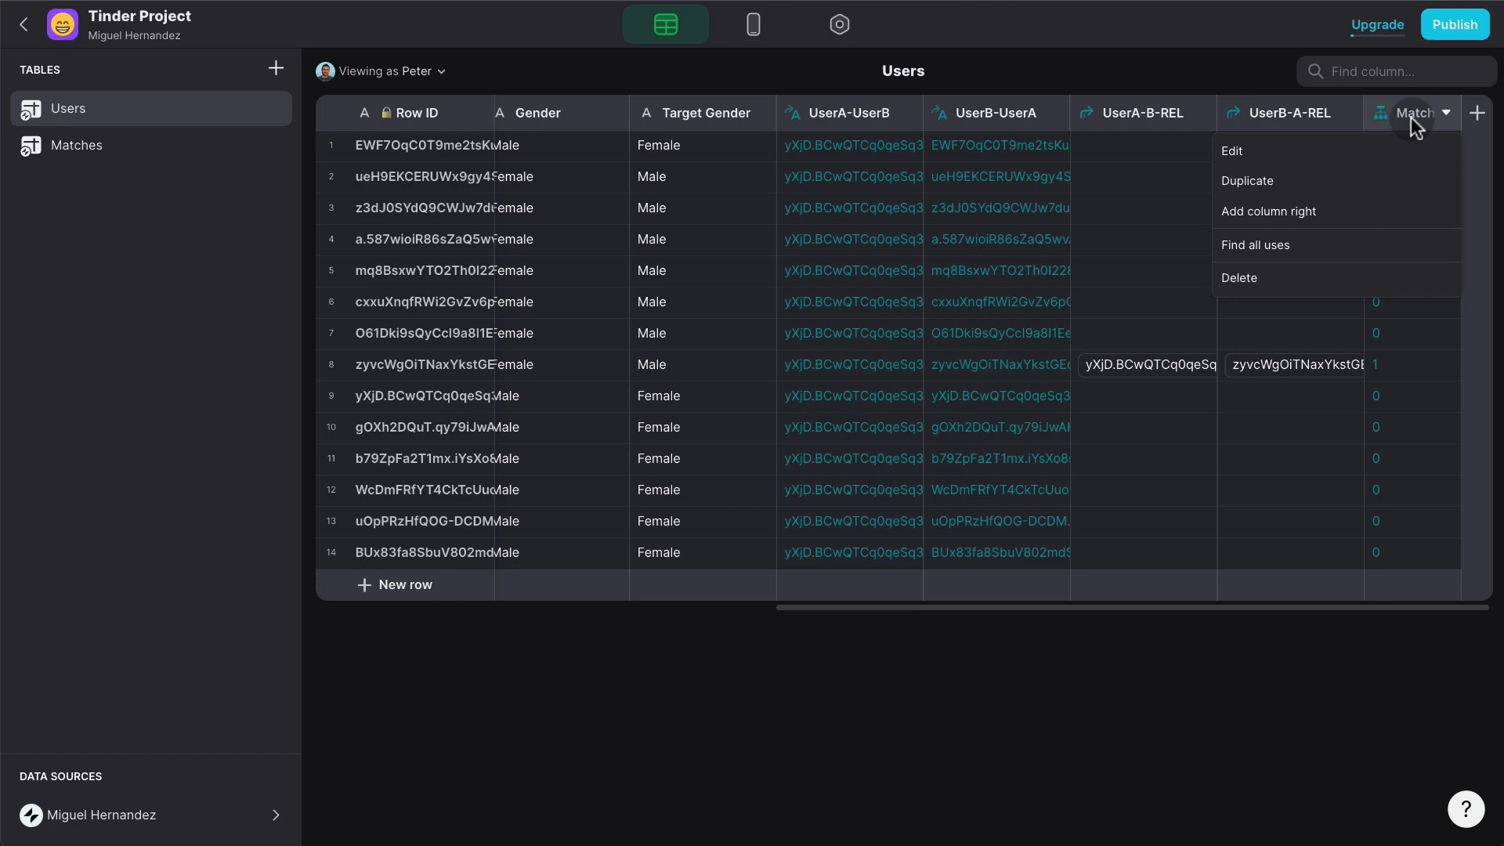
pyautogui.click(1321, 185)
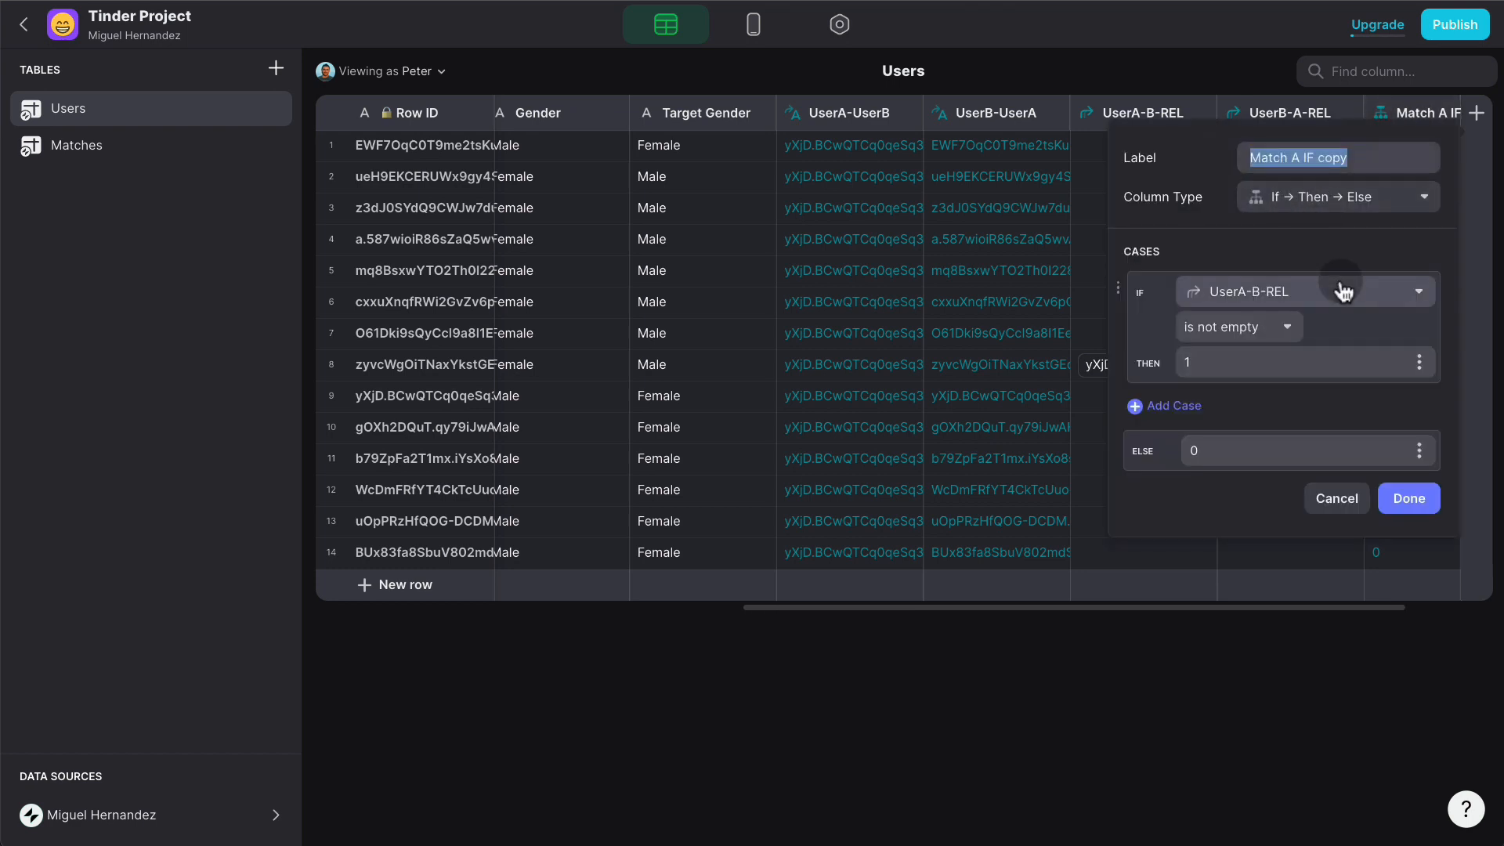
pyautogui.click(1303, 301)
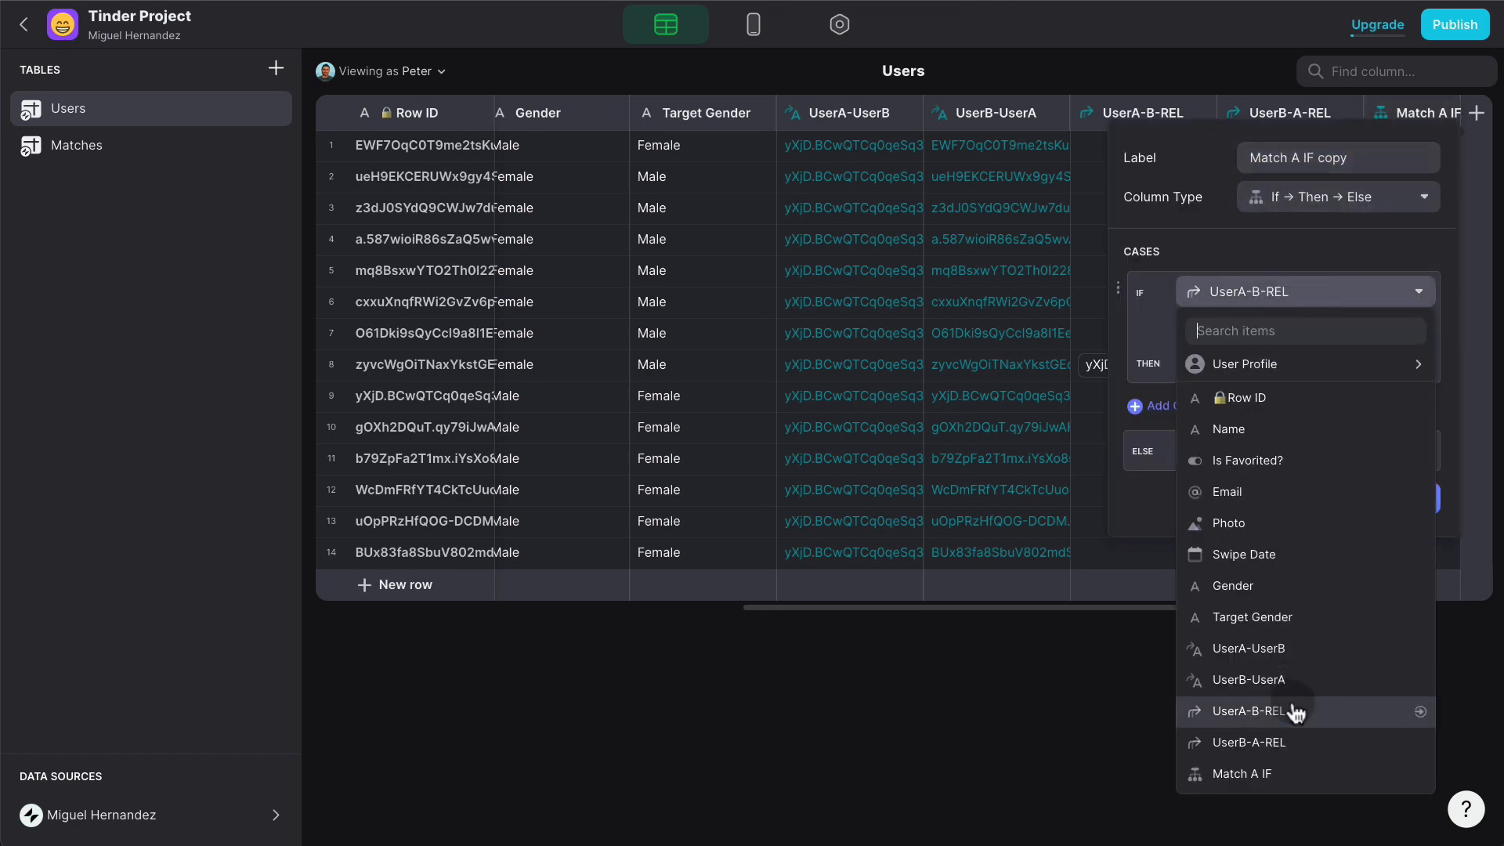
pyautogui.click(1294, 738)
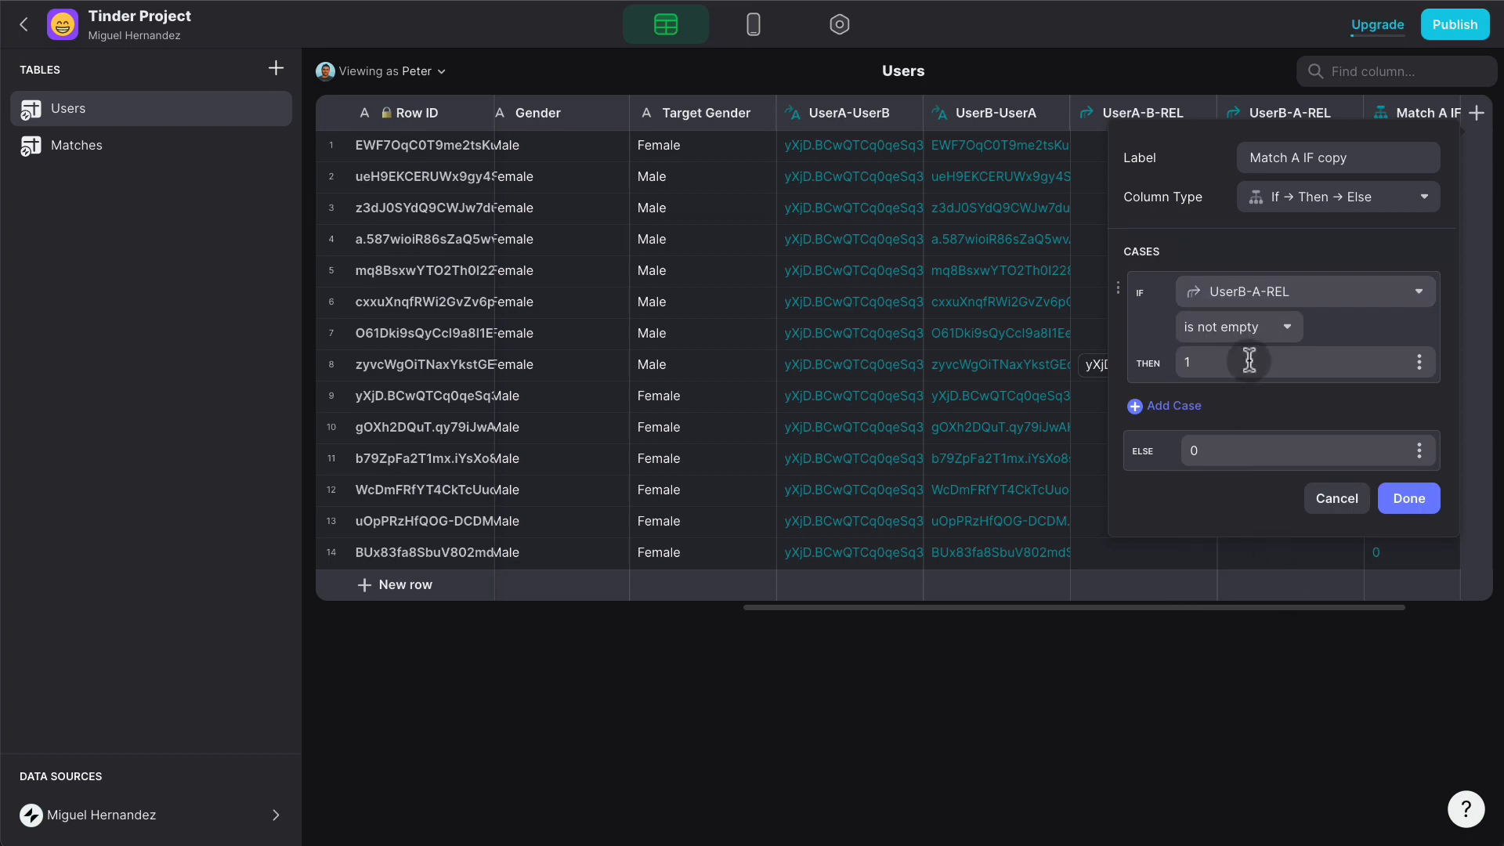
pyautogui.click(1406, 496)
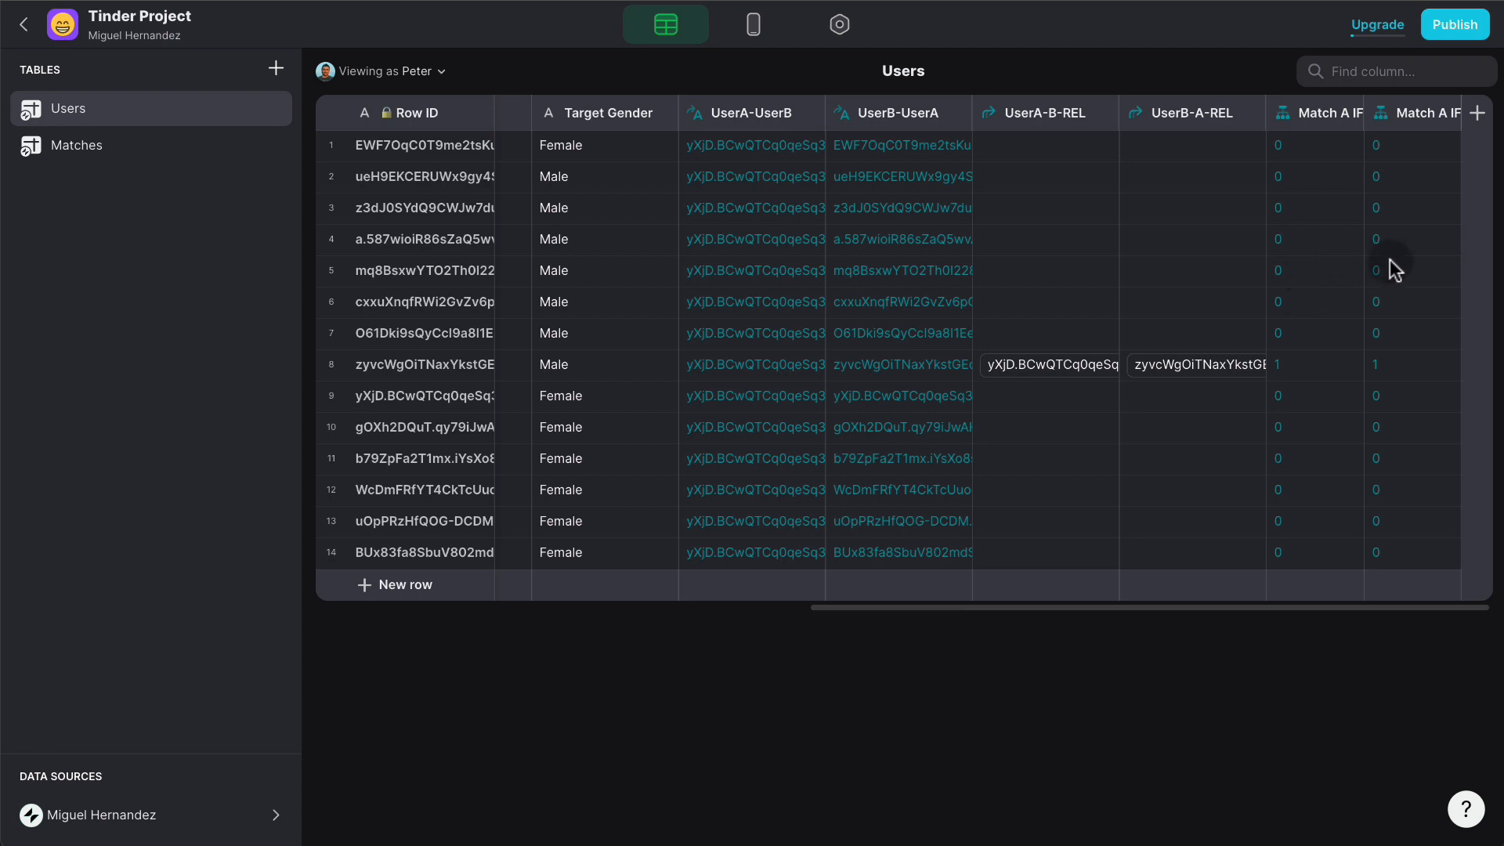
# - Add a Math column named 'Match A + Match B' with formula A + B
pyautogui.click(1476, 114)
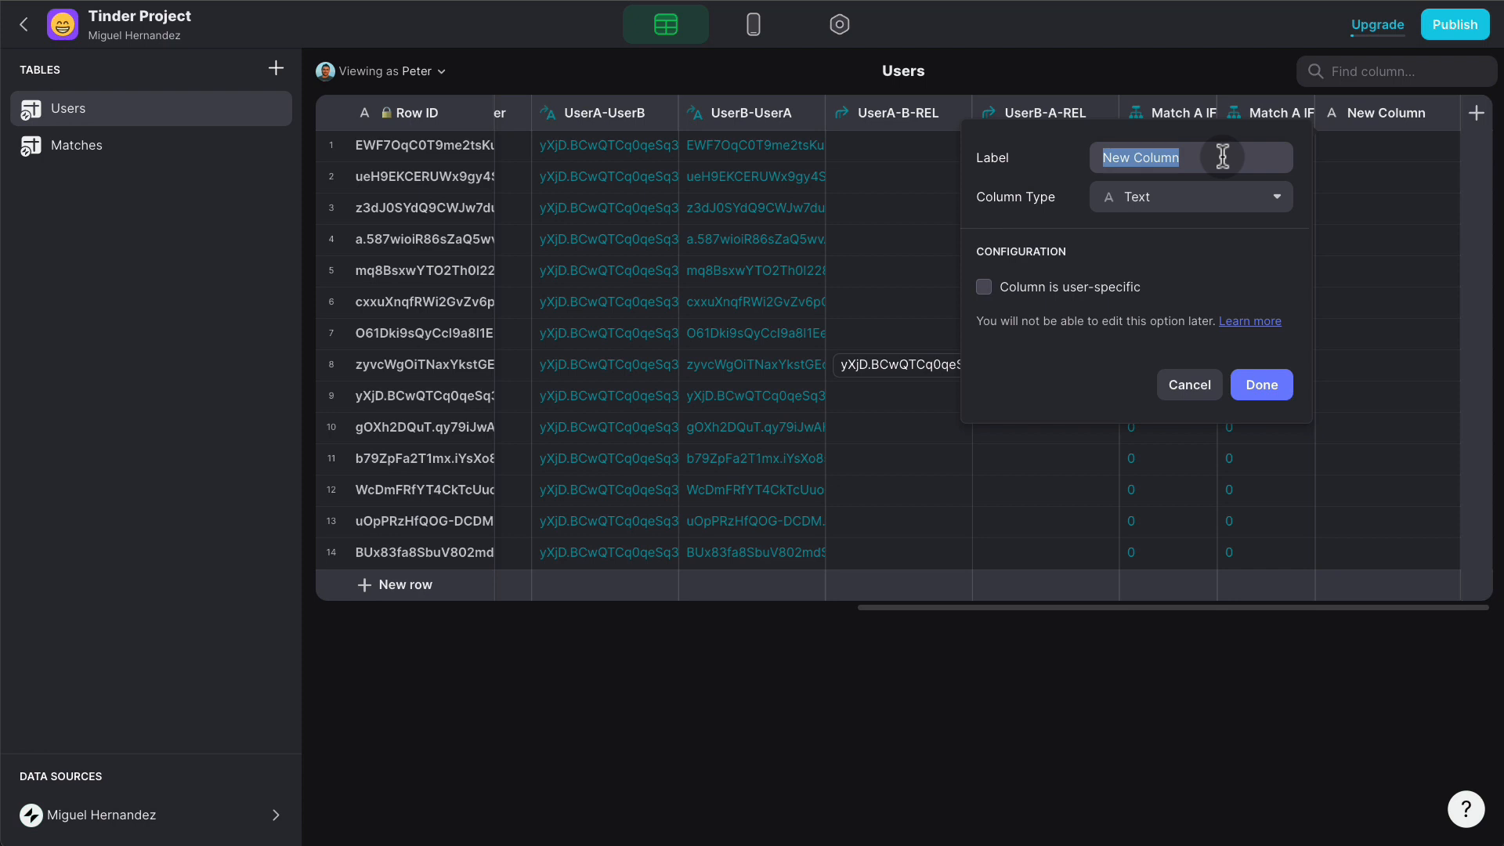
pyautogui.write('Match ')
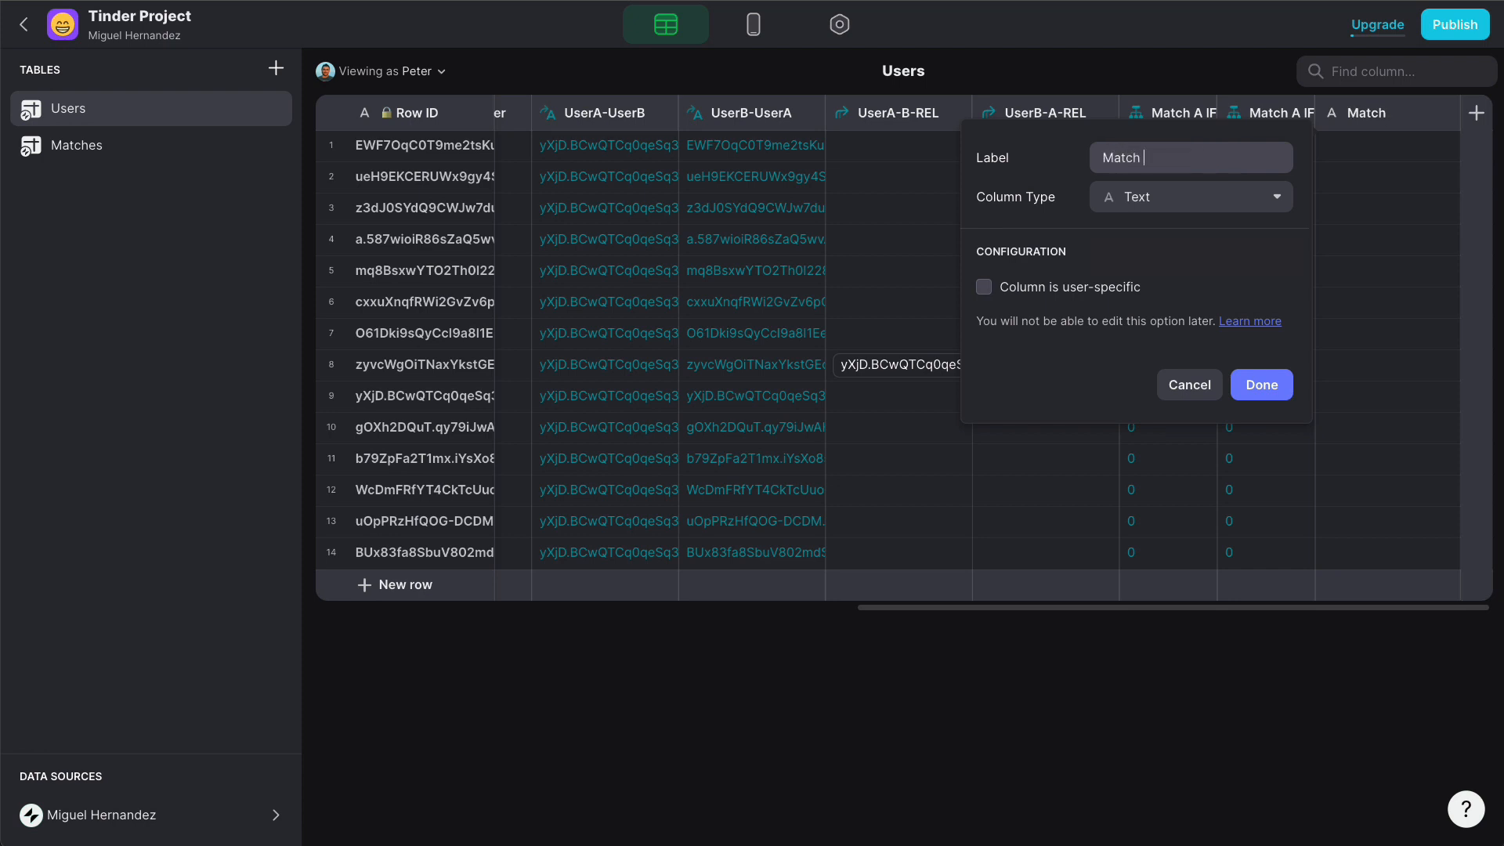
pyautogui.write('A + Match B')
pyautogui.click(1207, 192)
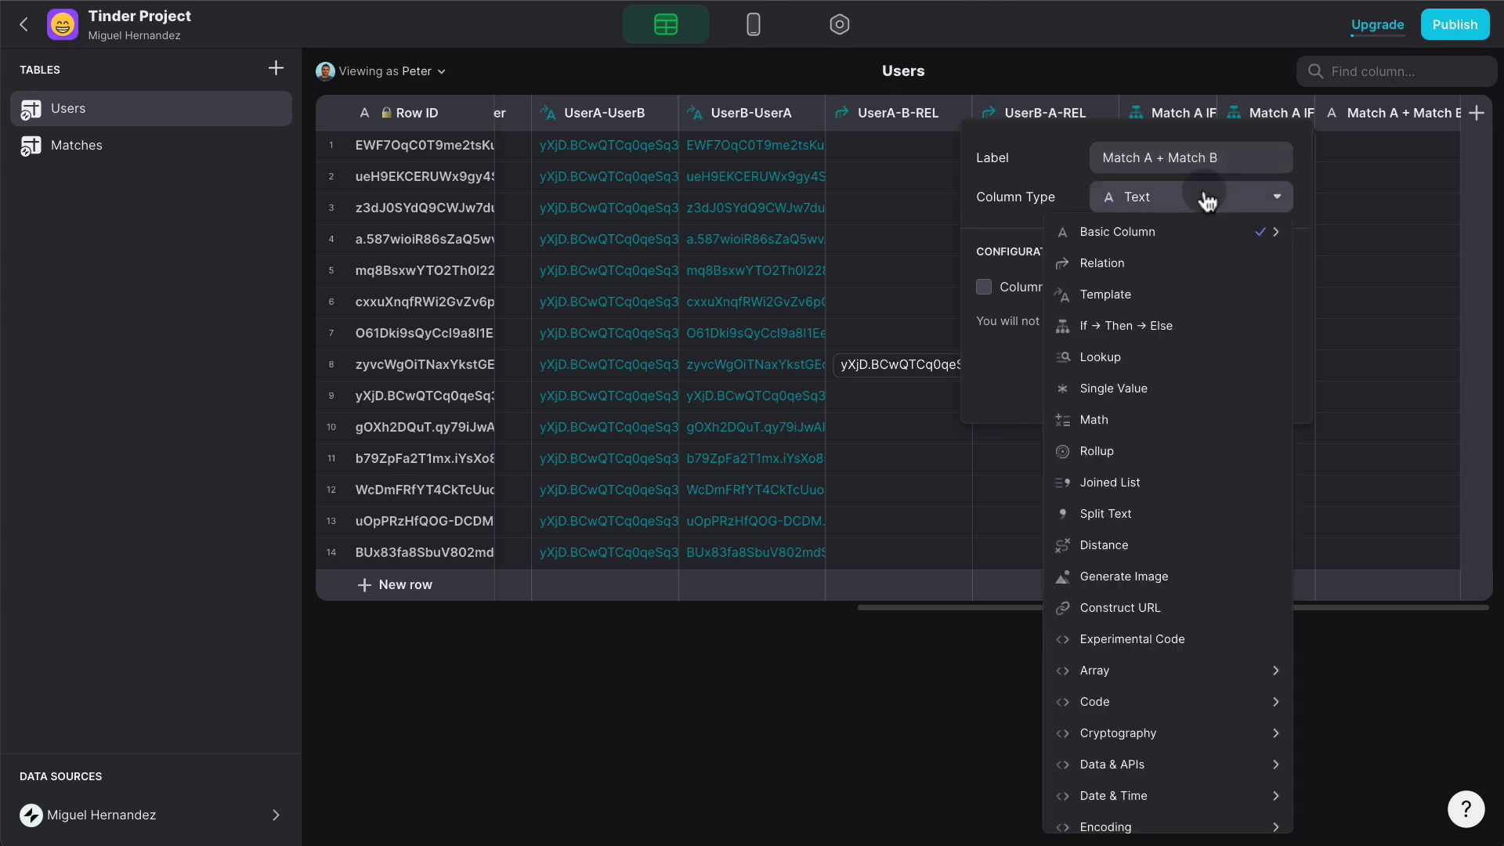
pyautogui.click(1145, 422)
pyautogui.click(1050, 289)
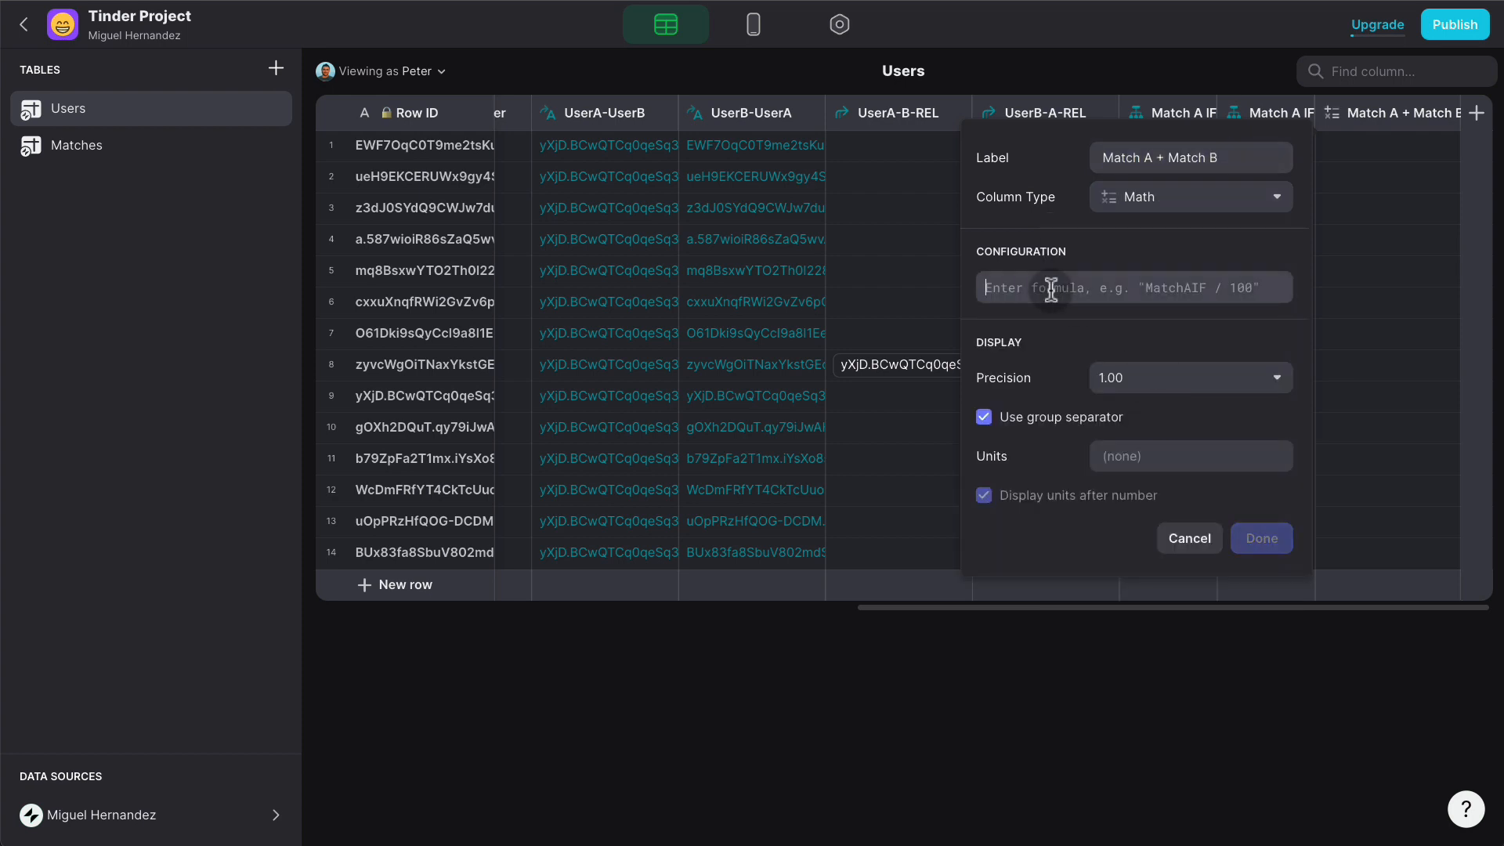
pyautogui.write('A ')
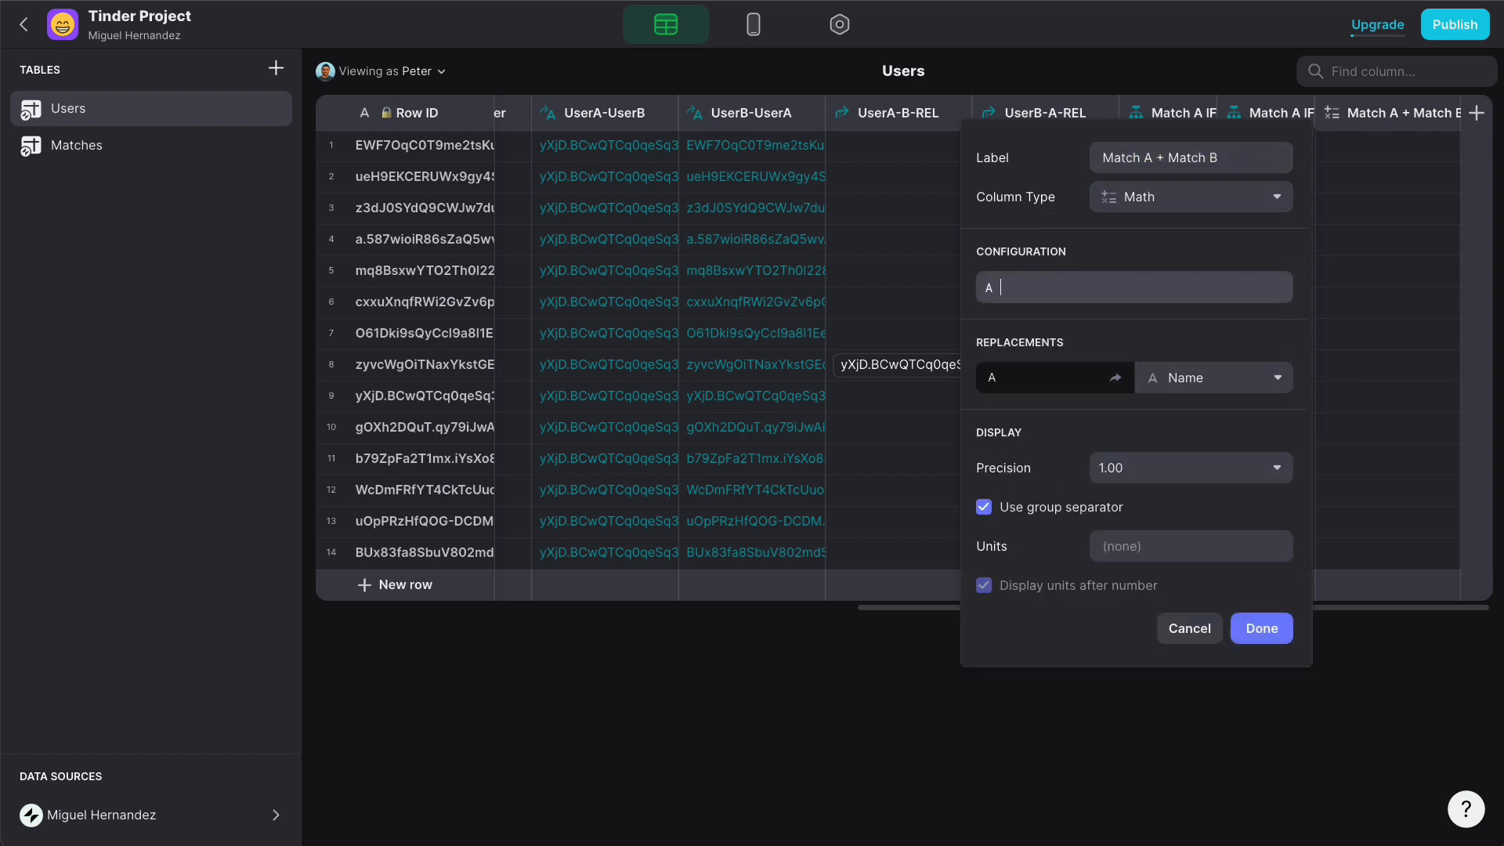
pyautogui.write('+ B')
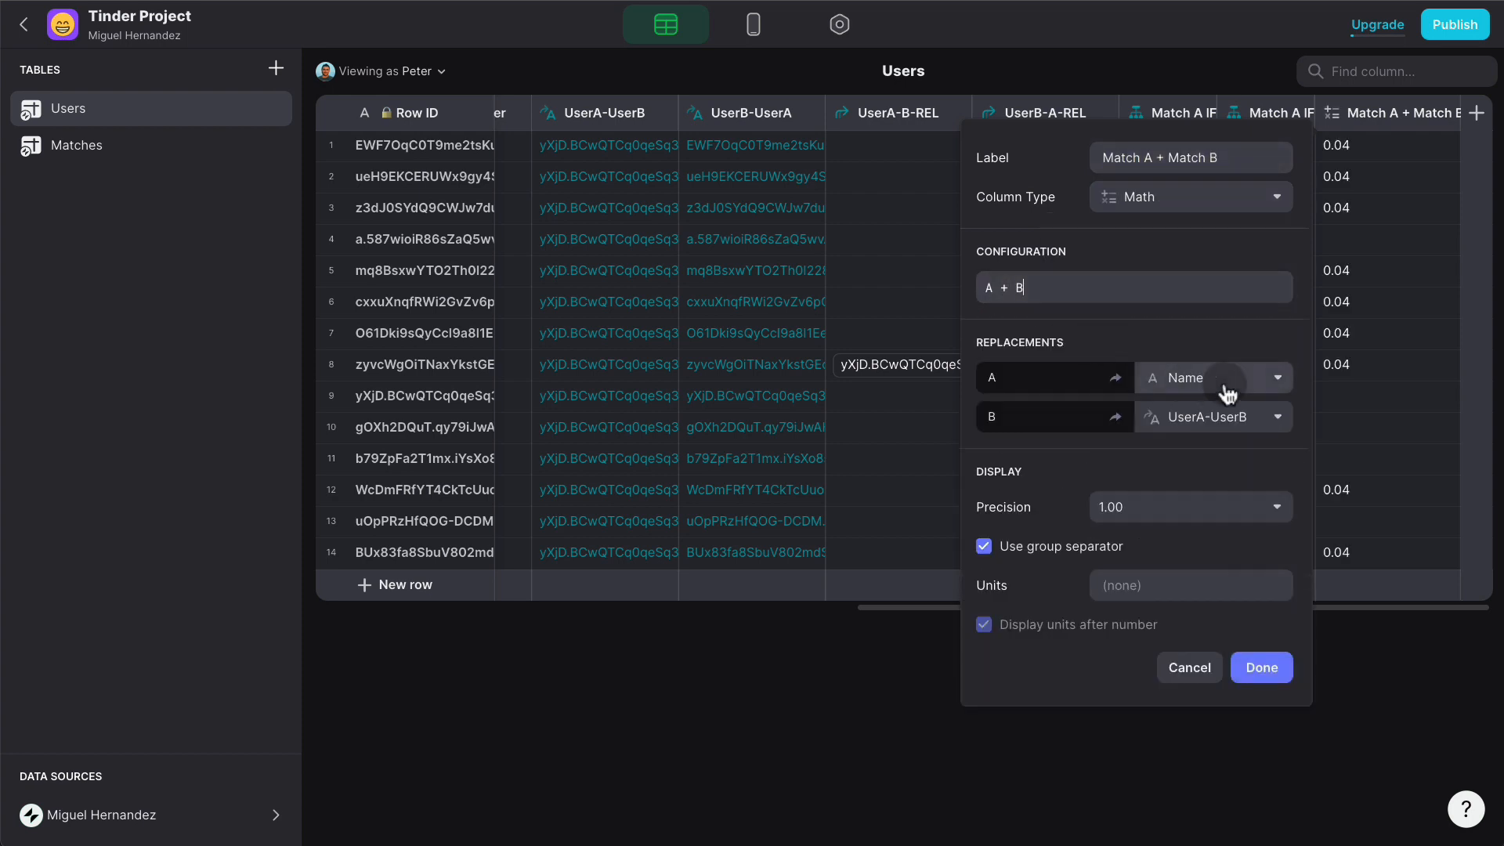
# - Map A to Match A IF and B to Match A IF copy, with whole-number precision
pyautogui.click(1226, 391)
pyautogui.scroll(-1, 1232, 509)
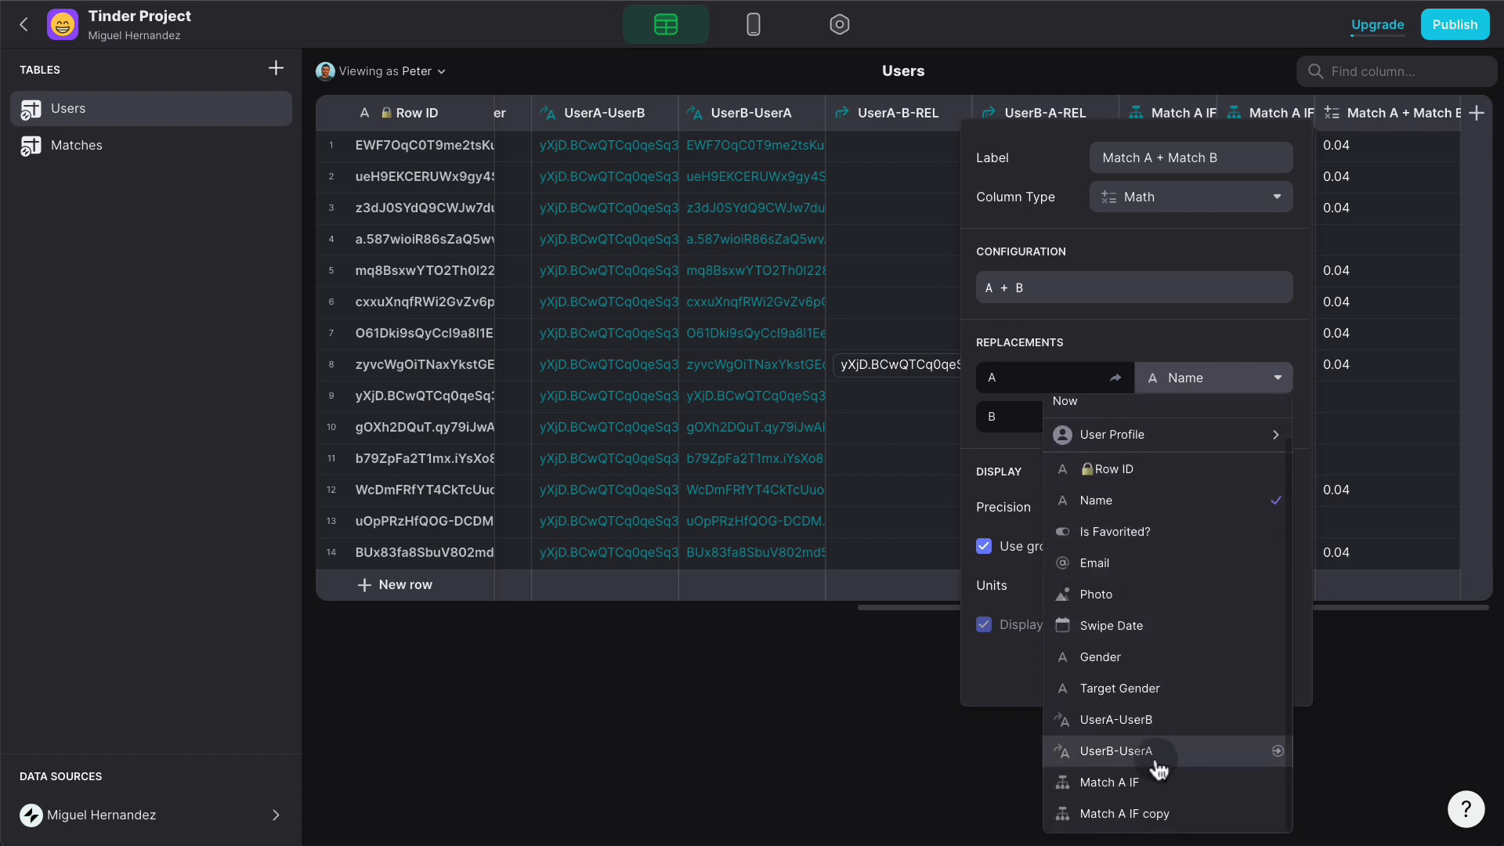
pyautogui.click(1156, 782)
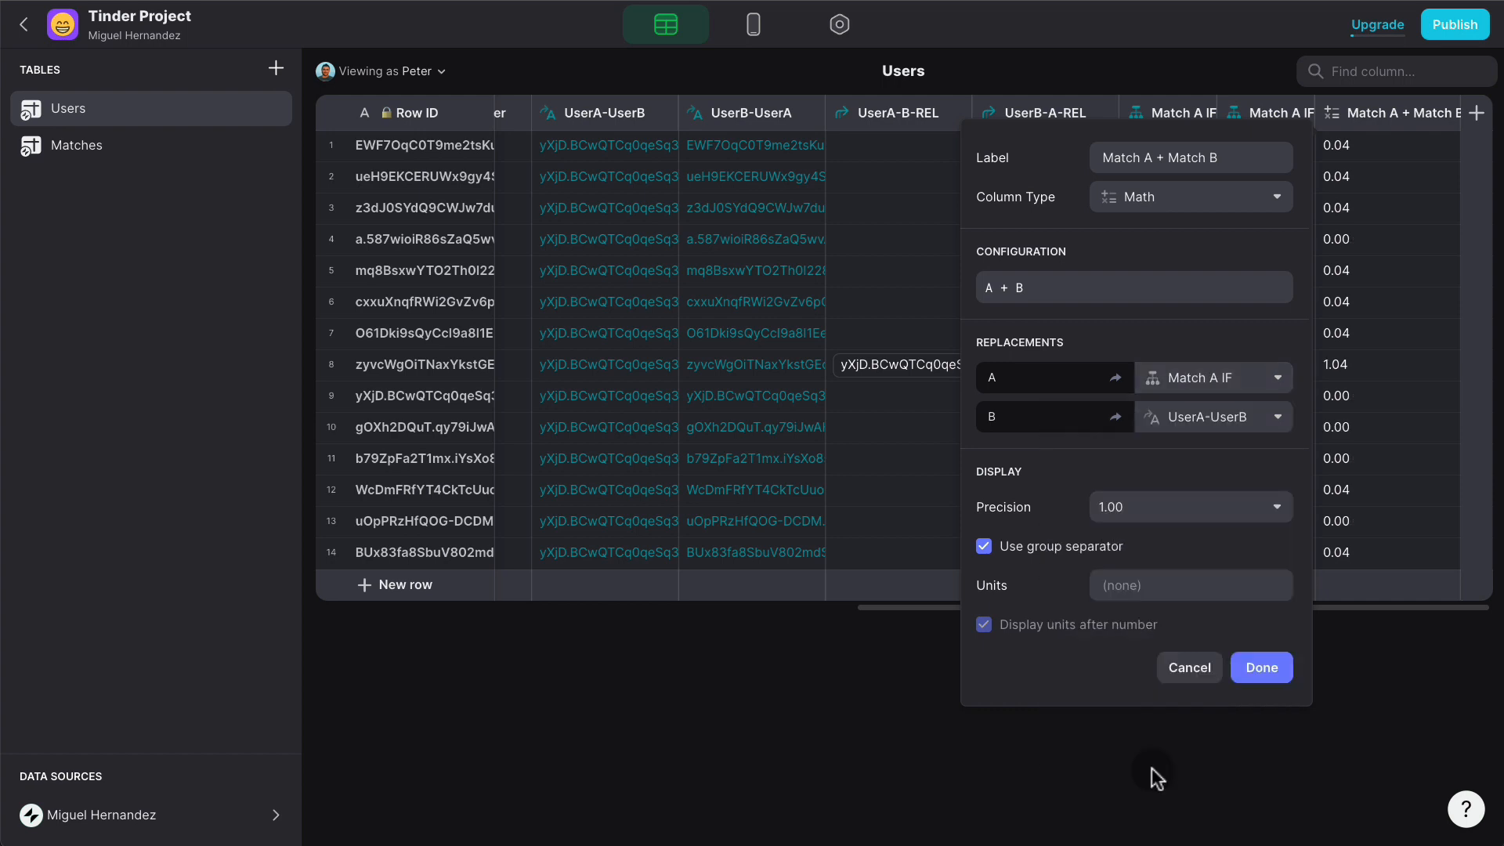
pyautogui.click(1220, 427)
pyautogui.scroll(-3, 1185, 728)
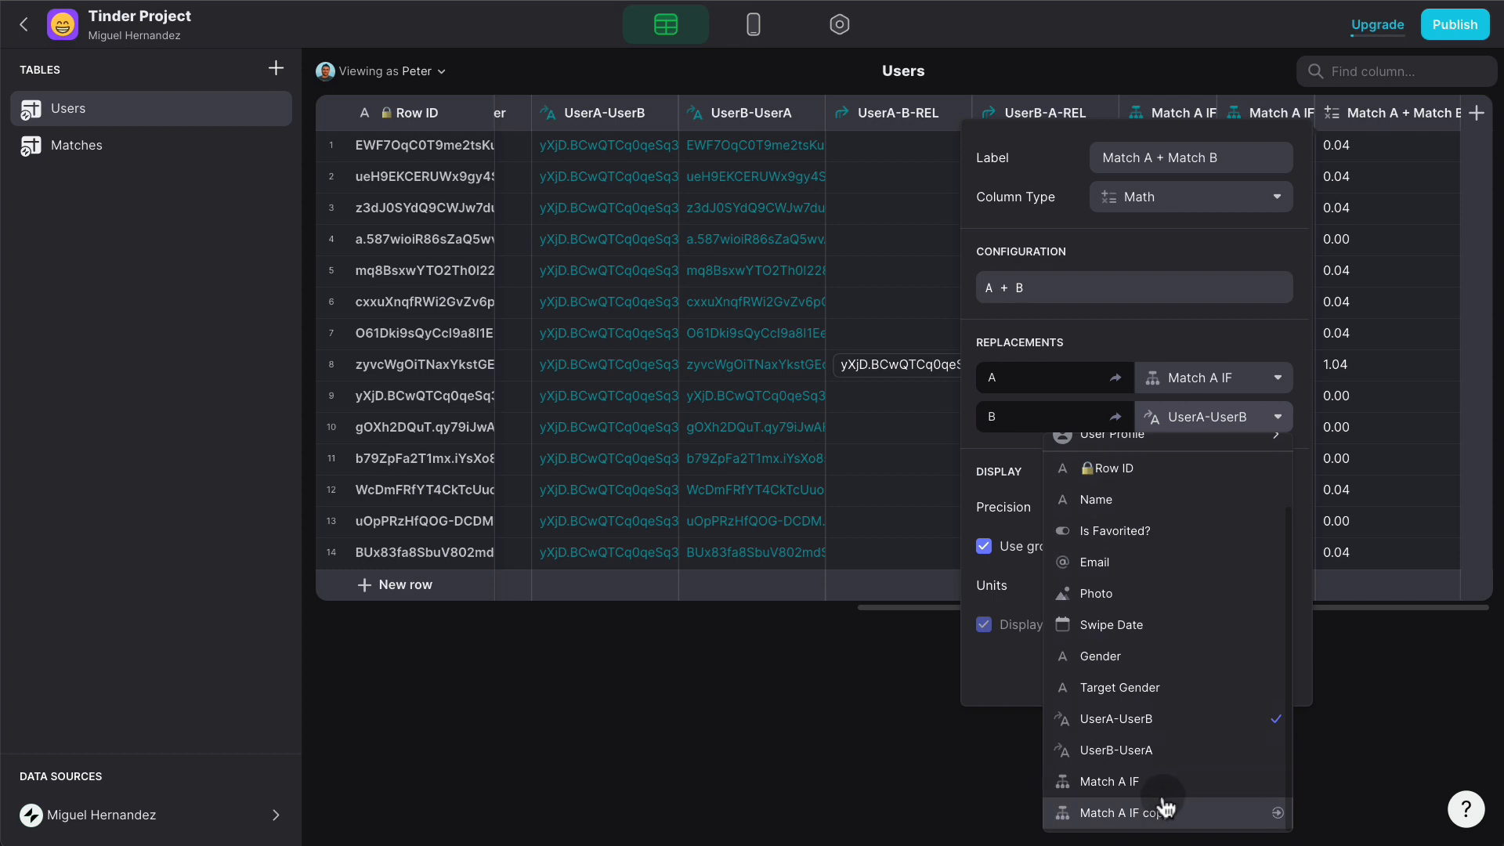
pyautogui.click(1164, 807)
pyautogui.click(1161, 507)
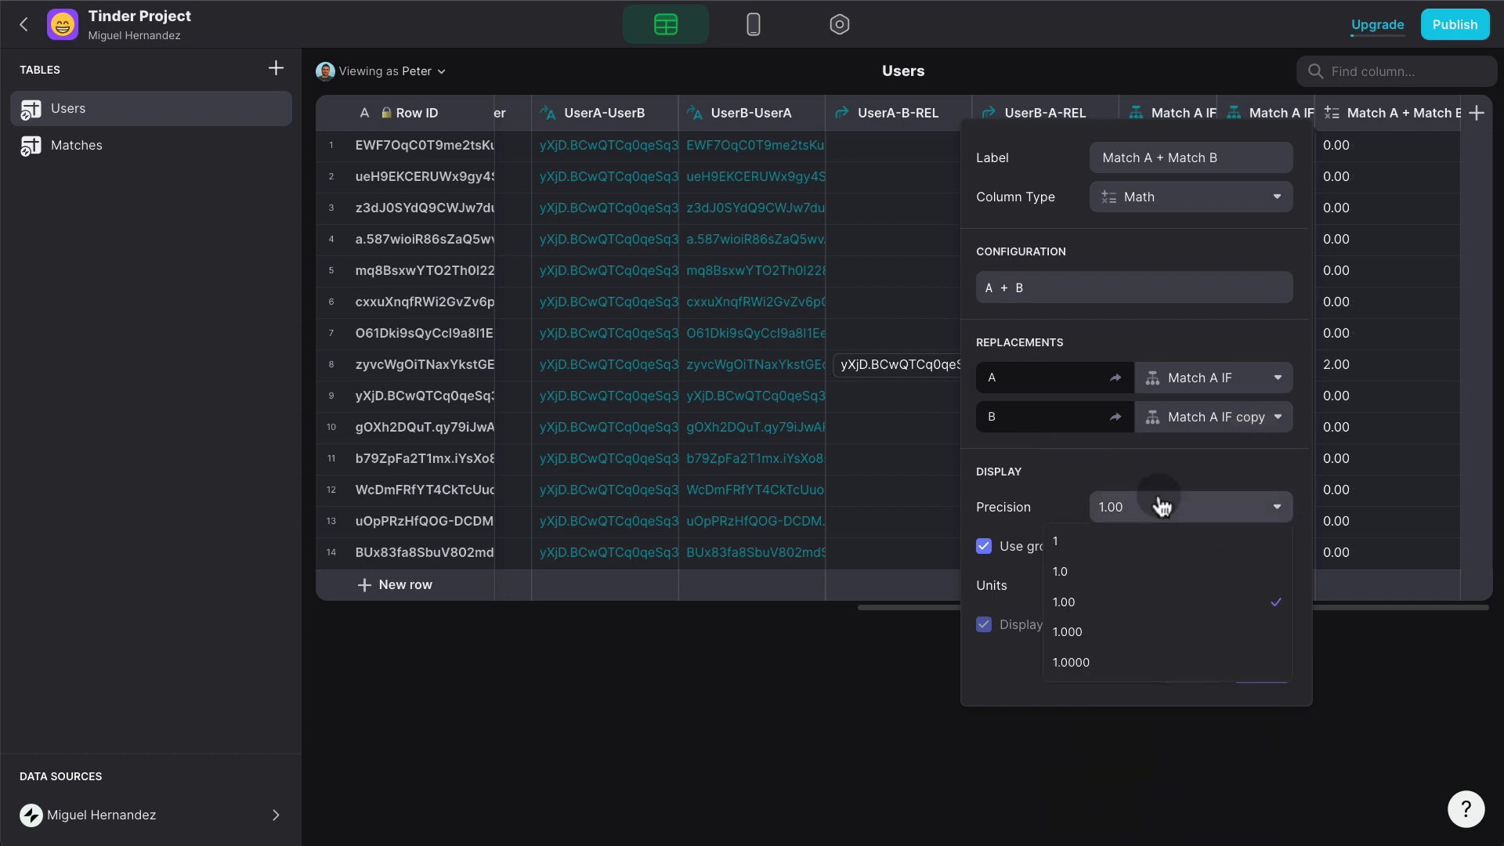
pyautogui.click(1125, 541)
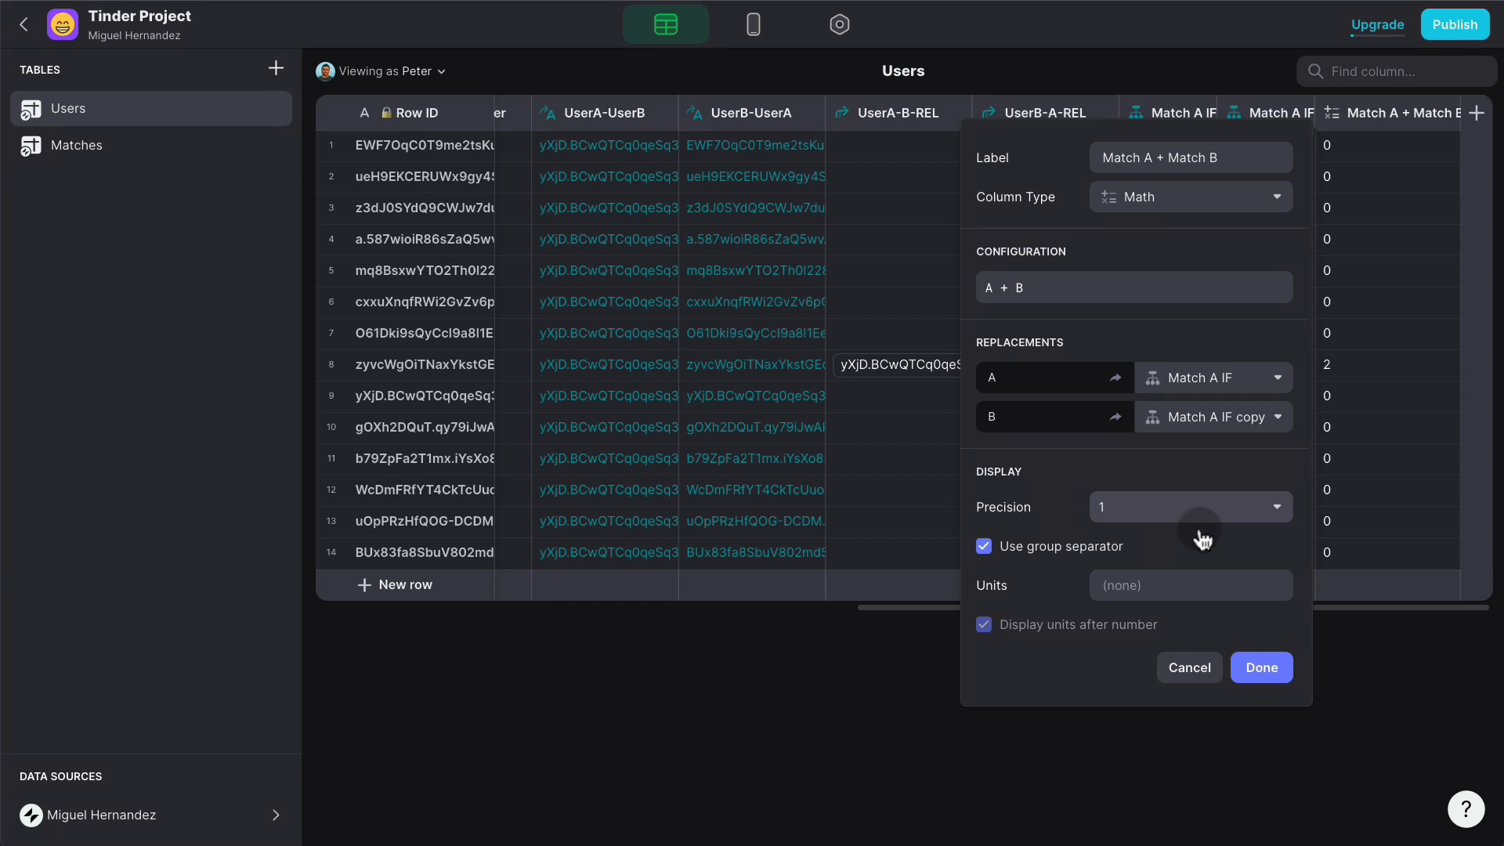
pyautogui.click(1259, 670)
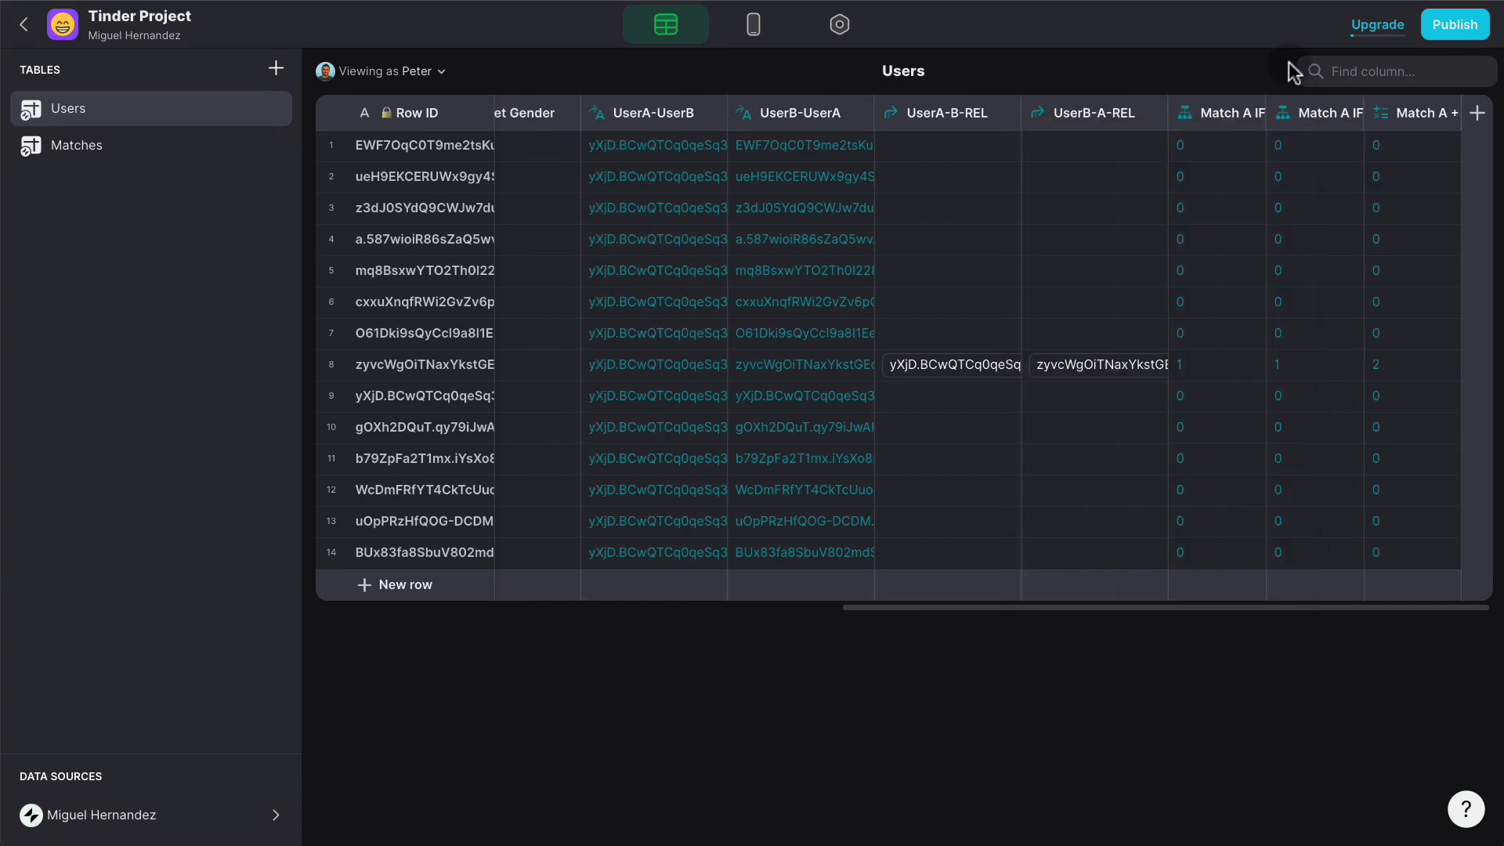
# - Rename the 'Match A IF copy' column to 'Match B IF'
pyautogui.click(1349, 112)
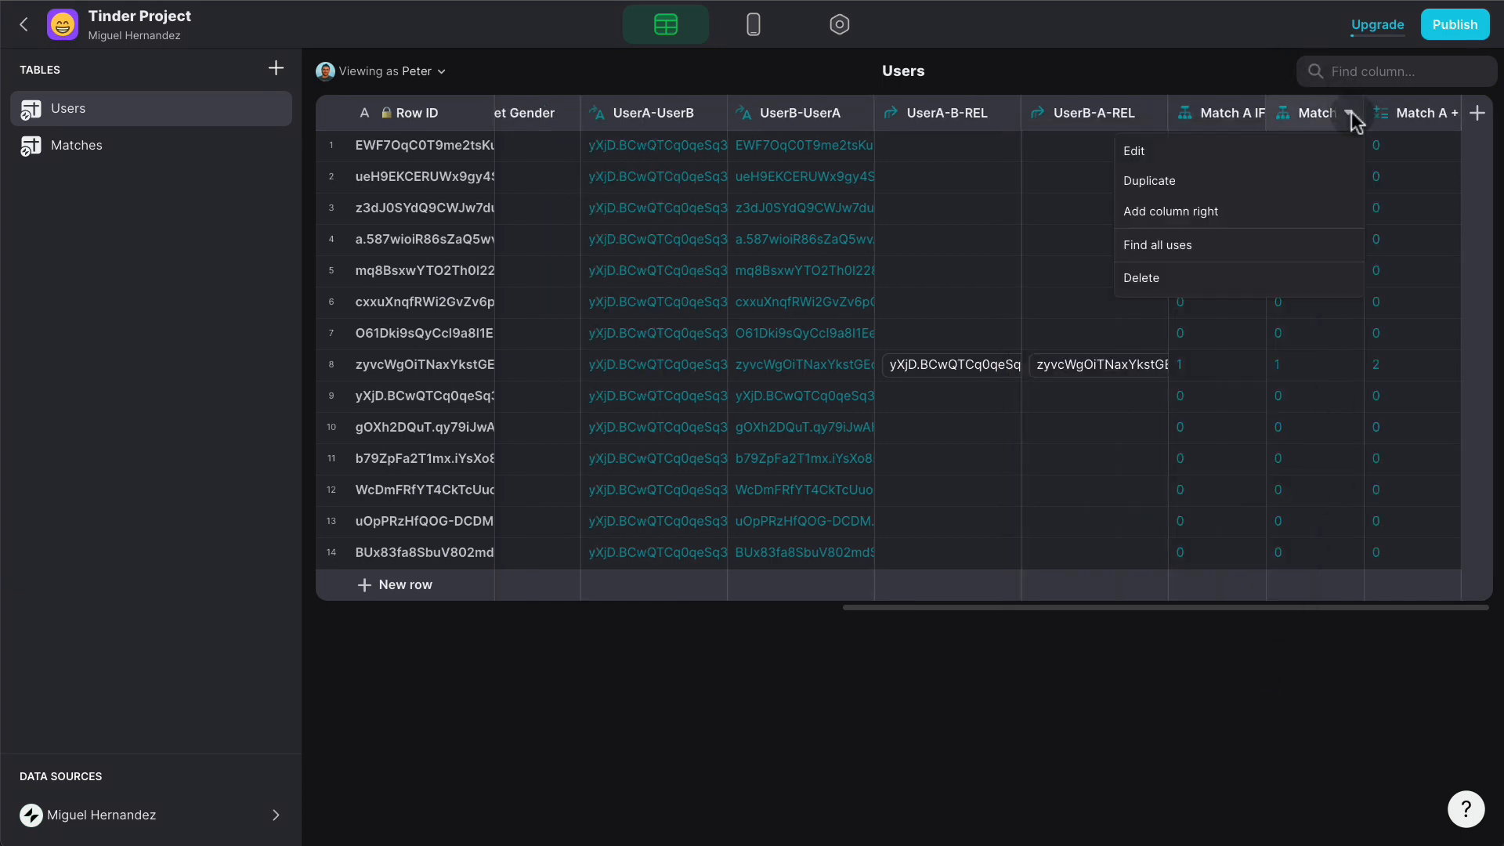
pyautogui.click(1210, 154)
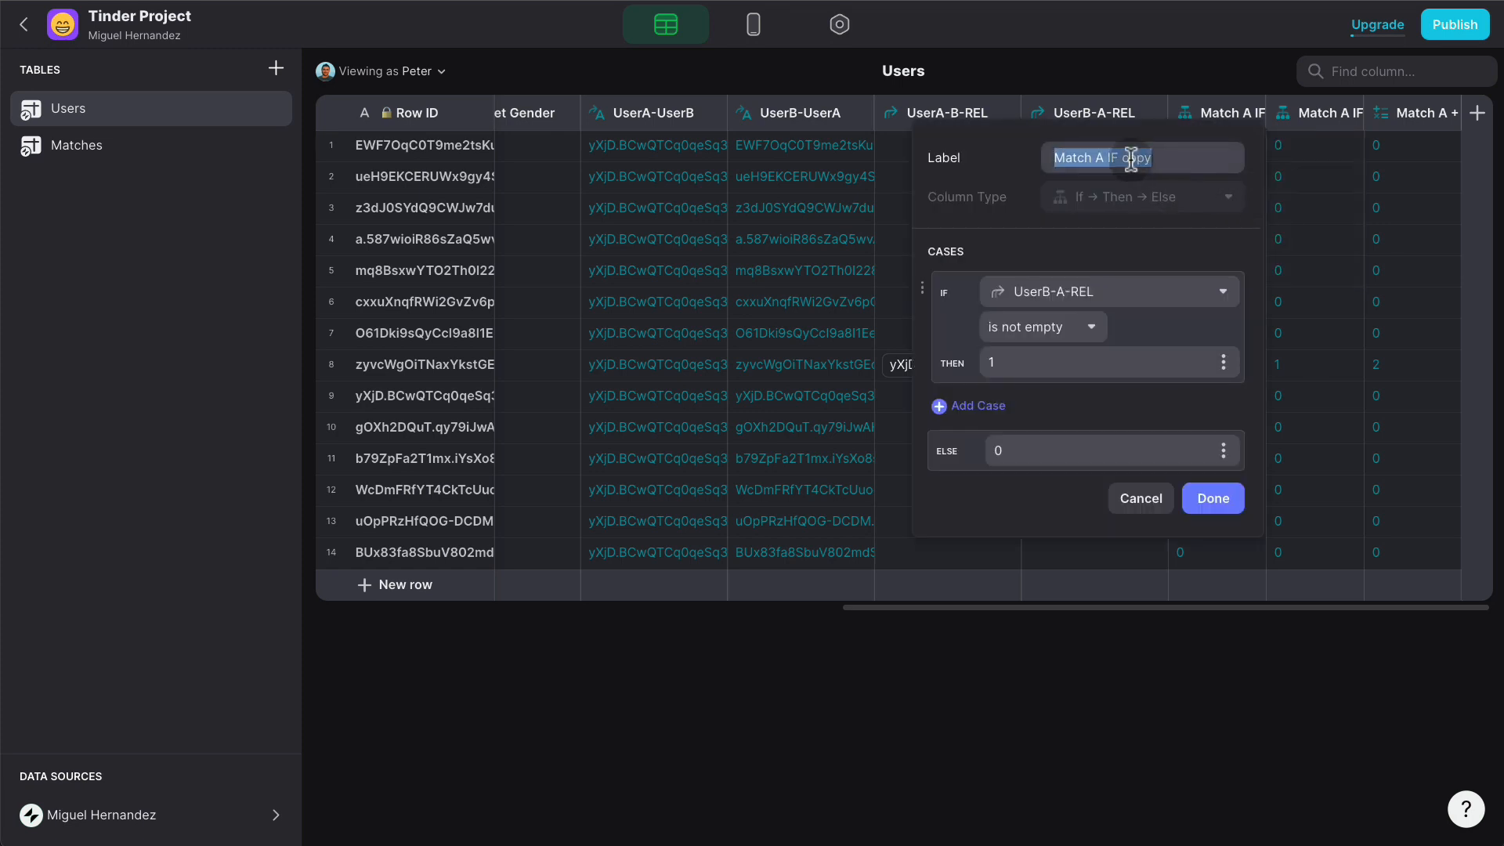
pyautogui.click(1100, 157)
pyautogui.press('BackSpace')
pyautogui.write('B')
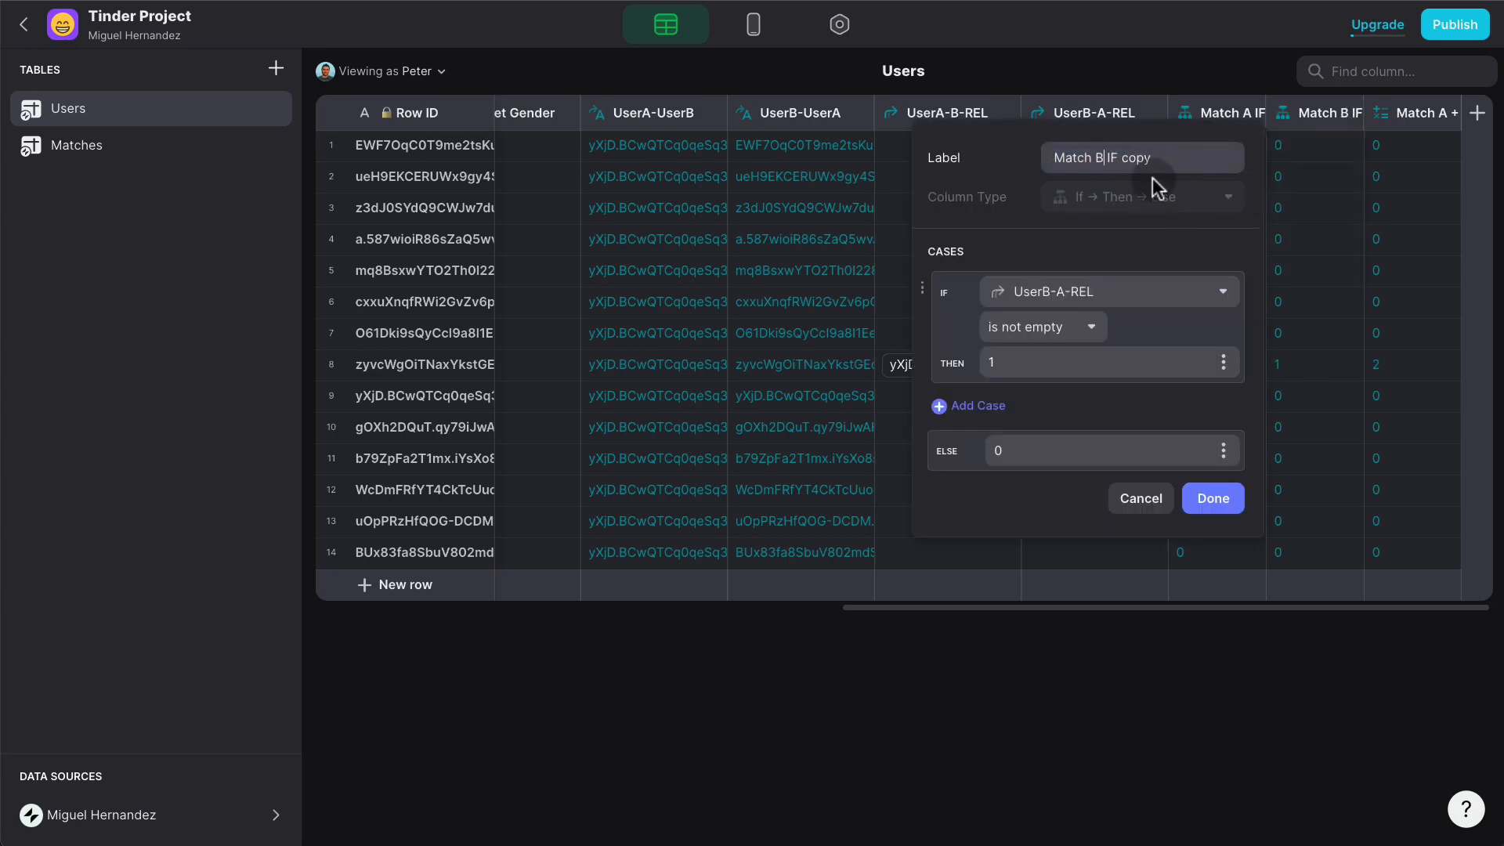
pyautogui.doubleClick(1145, 157)
pyautogui.press('BackSpace')
pyautogui.press('BackSpace')
pyautogui.click(1228, 499)
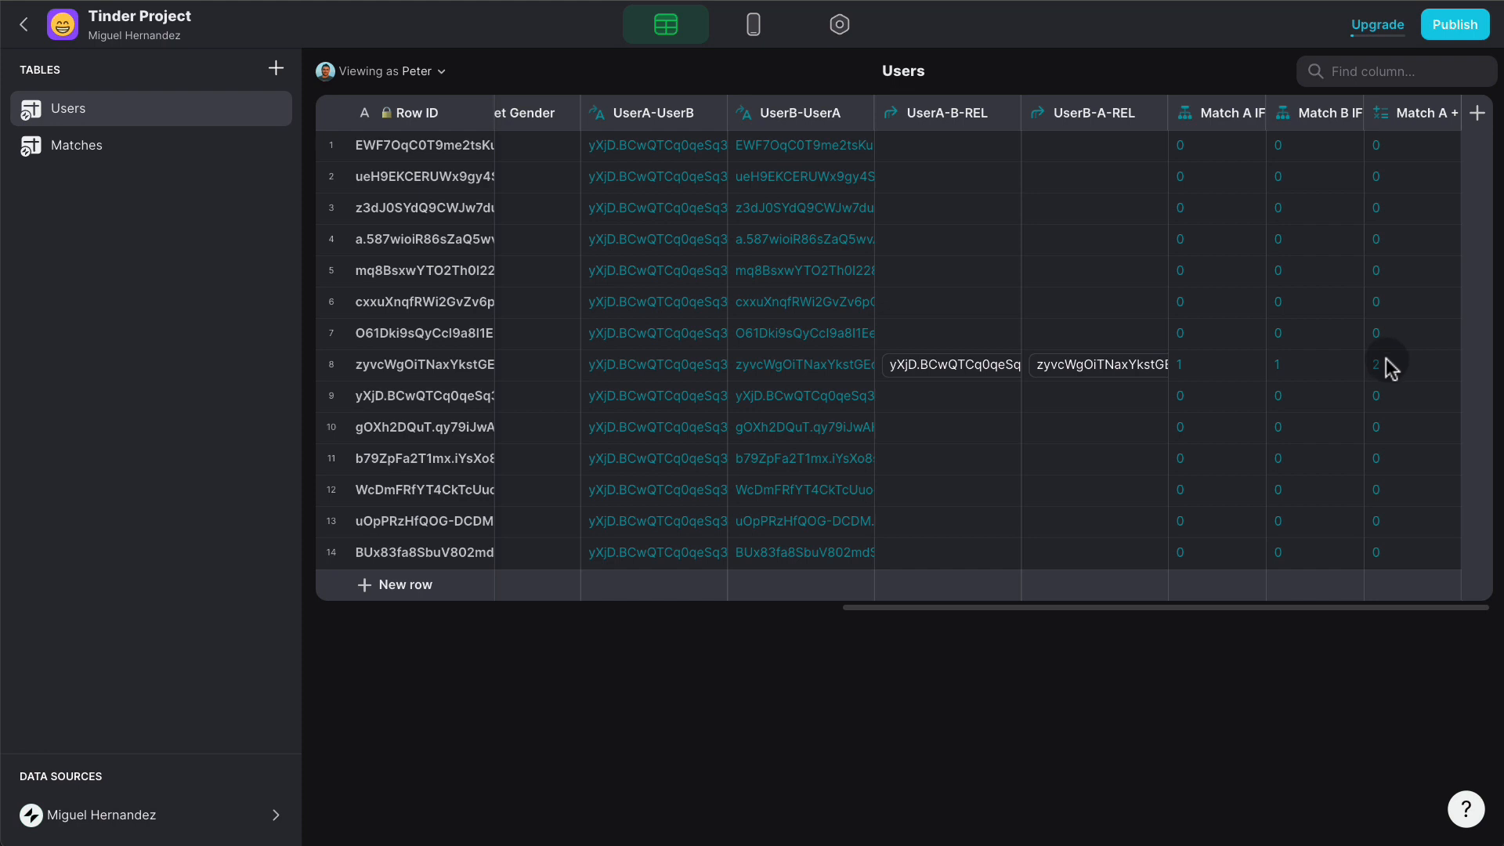
# - Add an if-then-else column Match TXT: Match A + Match B equals 2 gives 'Match!'
pyautogui.click(1477, 114)
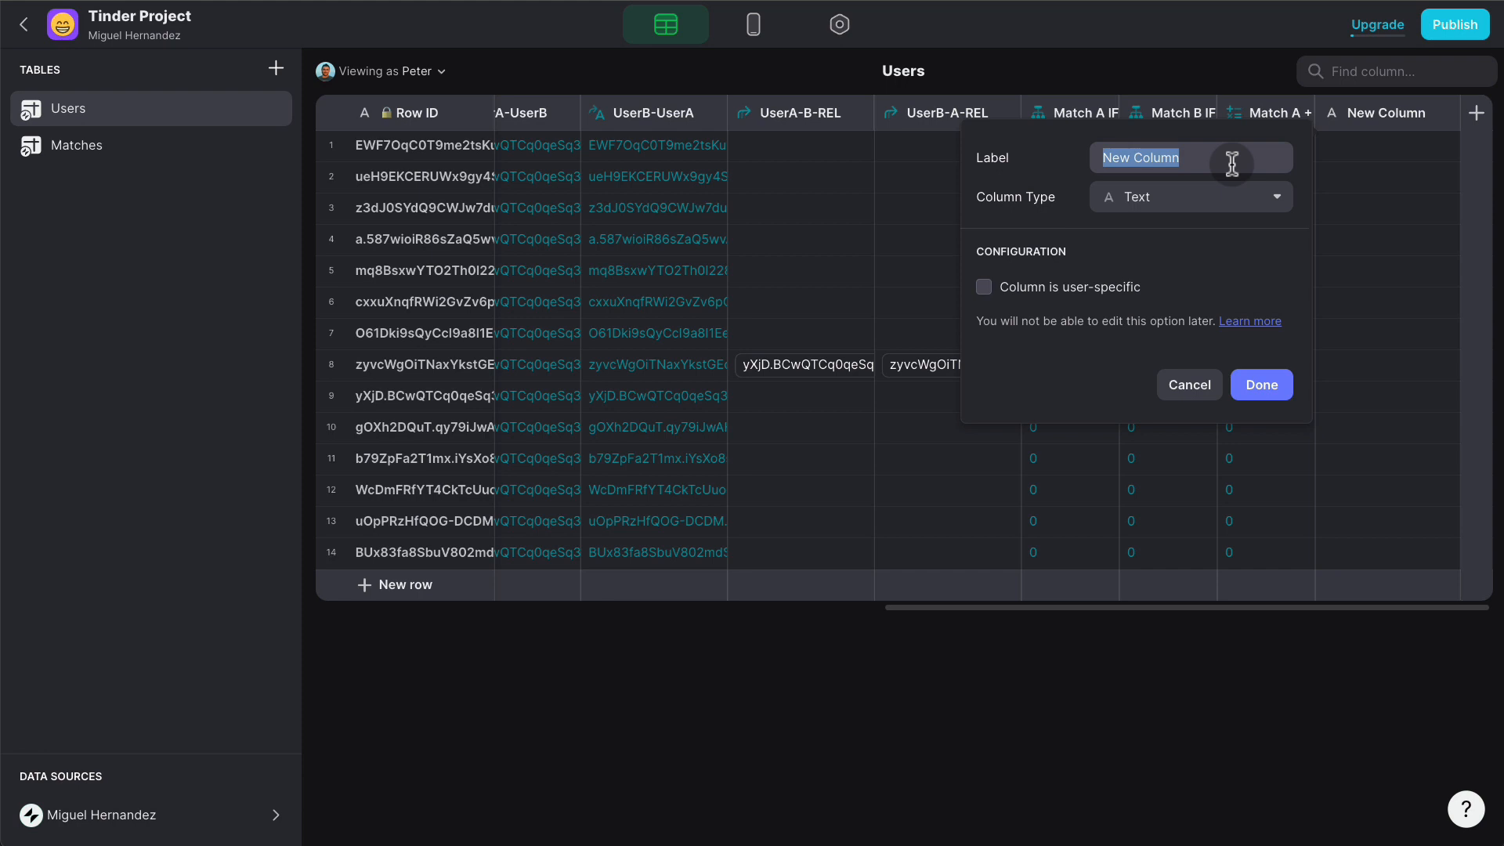
pyautogui.write('Match ')
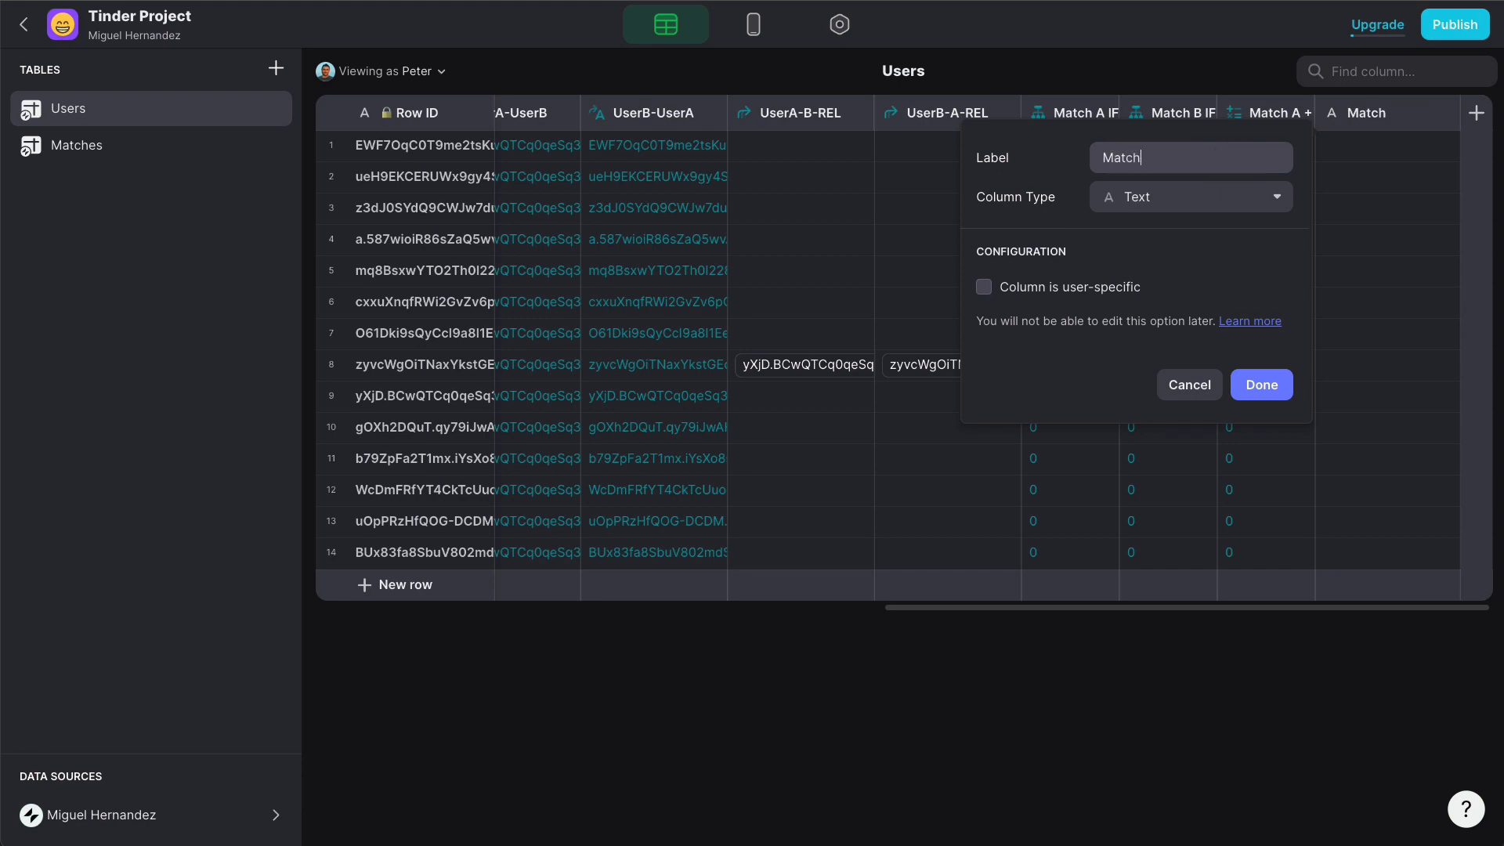
pyautogui.write('TXT')
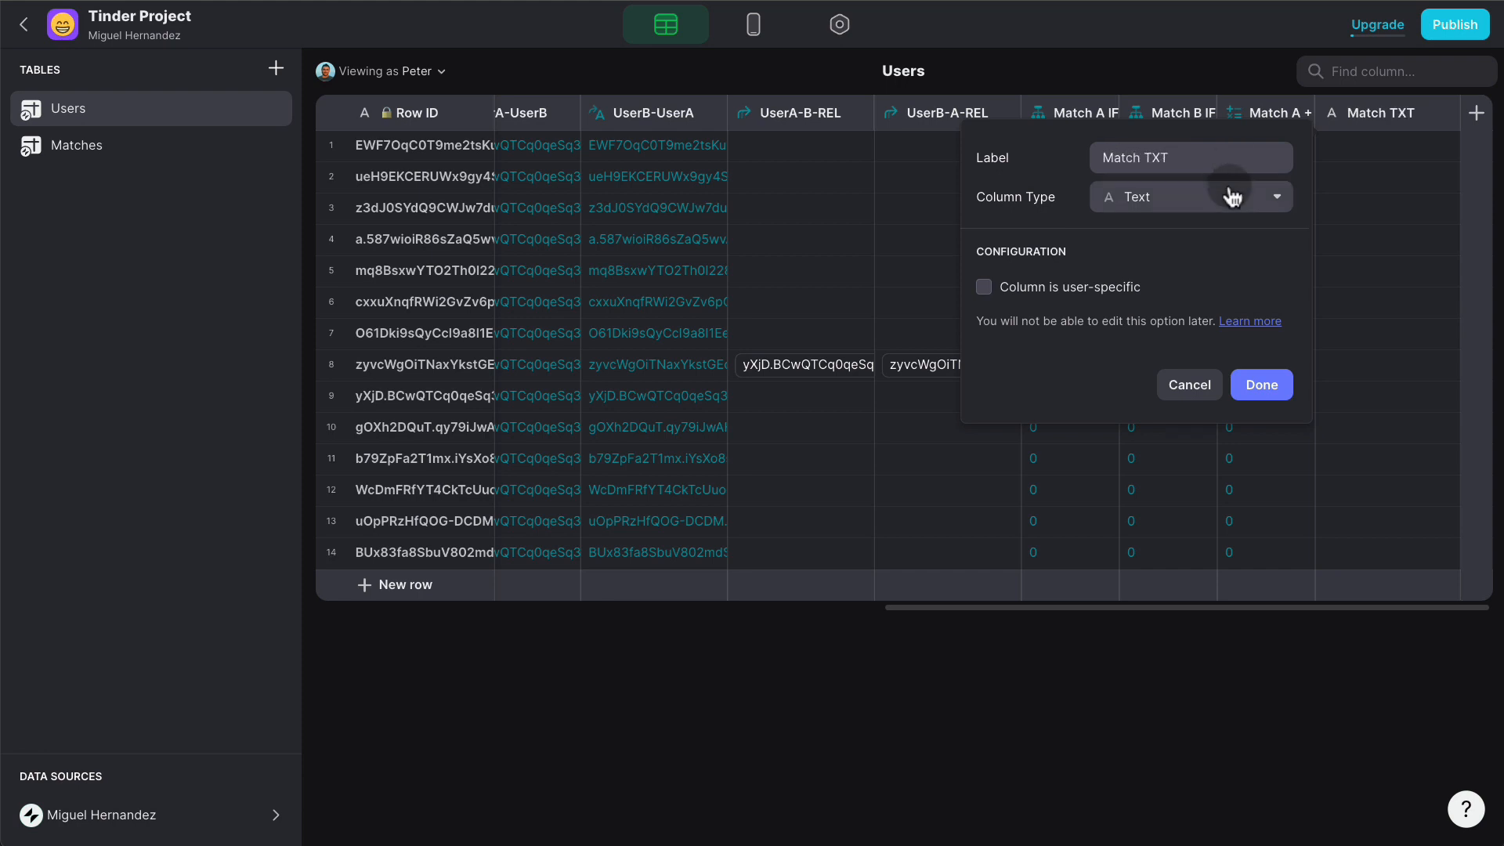
pyautogui.click(1138, 197)
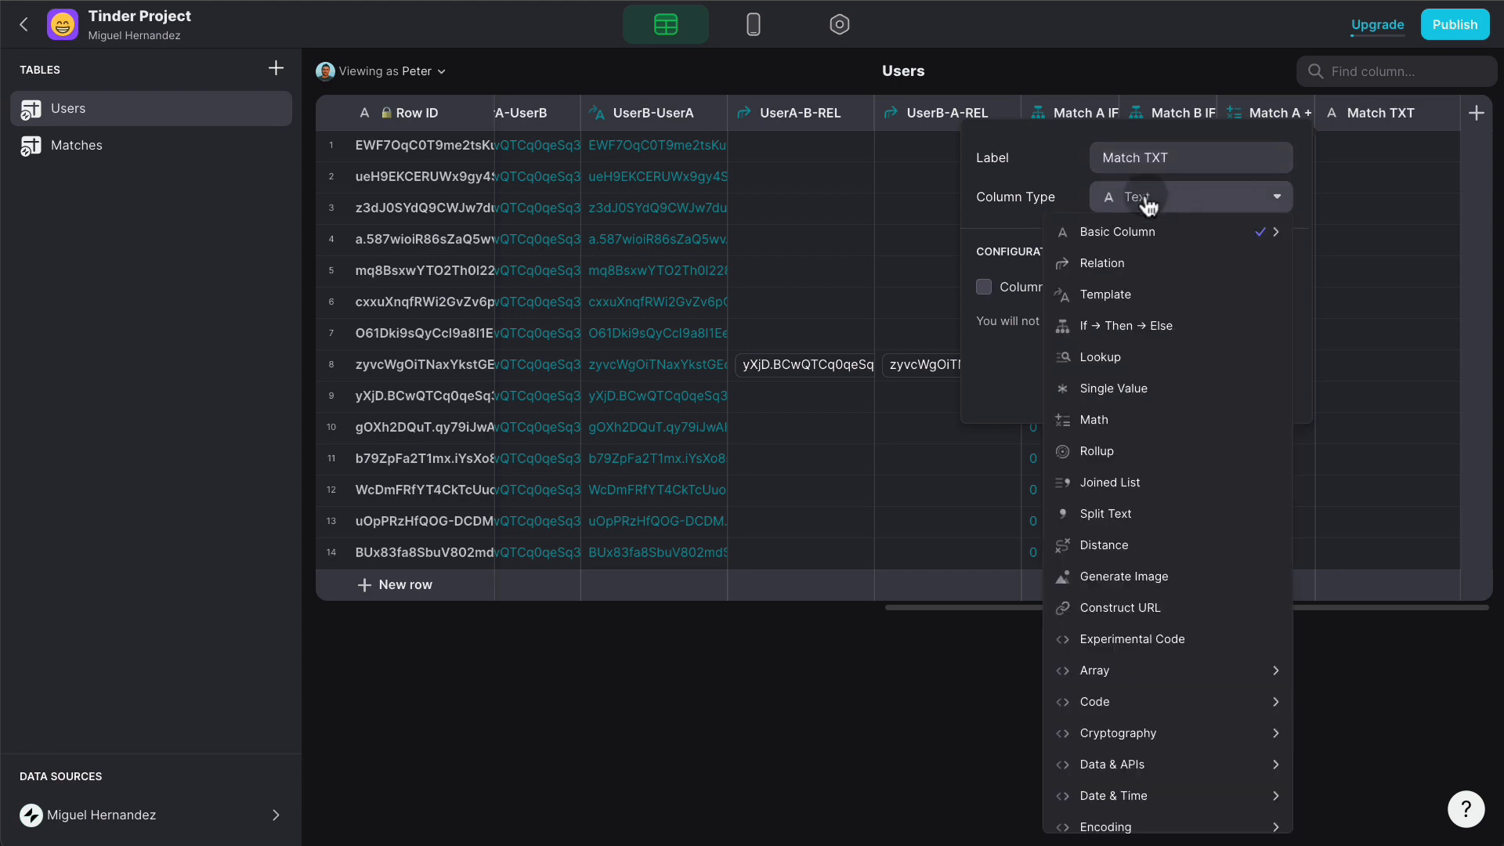
pyautogui.click(1148, 325)
pyautogui.click(1156, 299)
pyautogui.scroll(-1, 1147, 485)
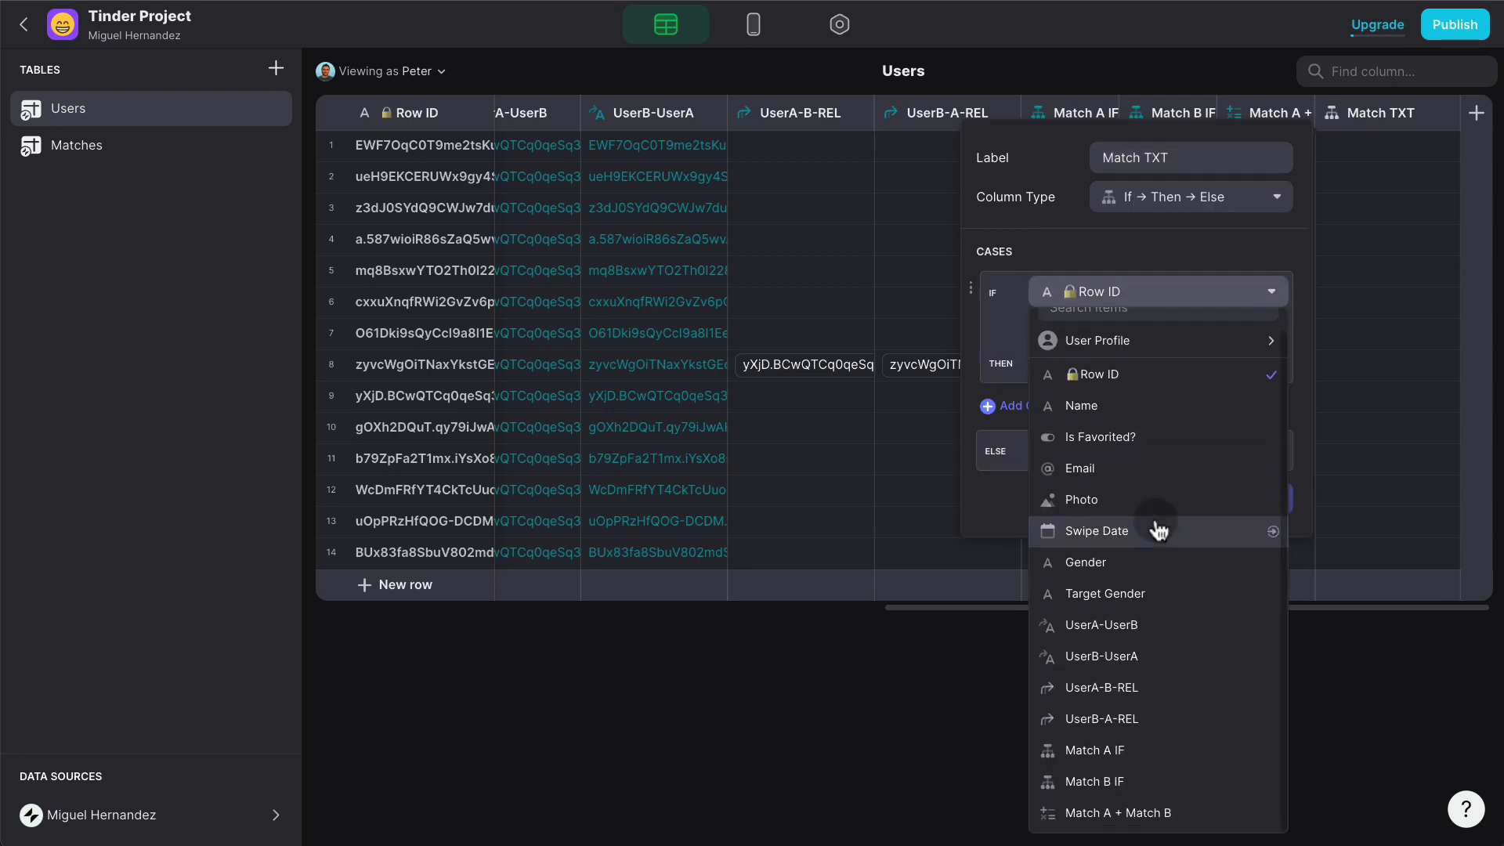
pyautogui.click(1150, 809)
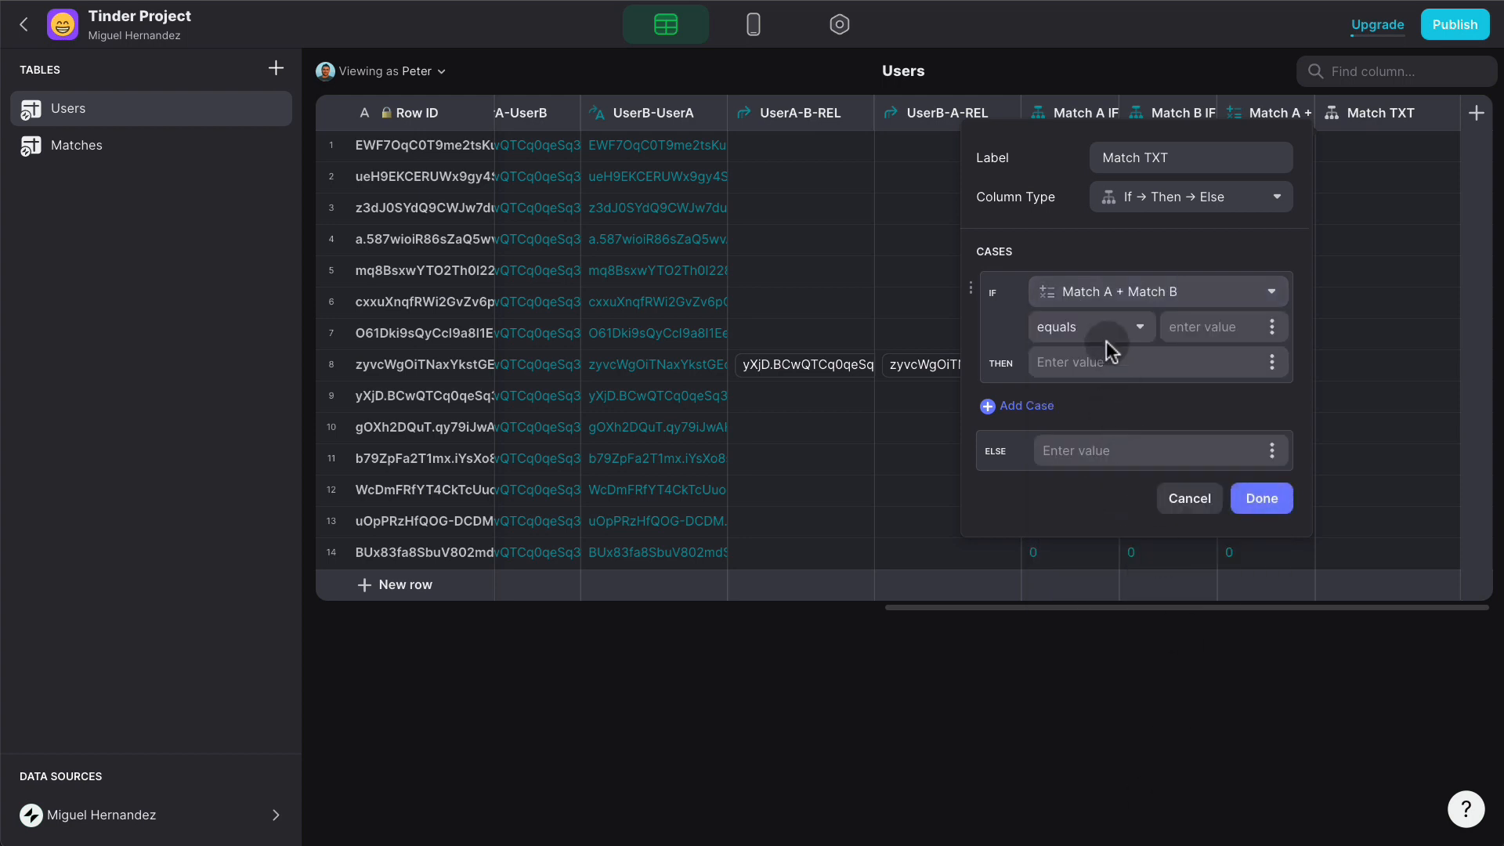
pyautogui.click(1231, 327)
pyautogui.write('2')
pyautogui.write('Match!')
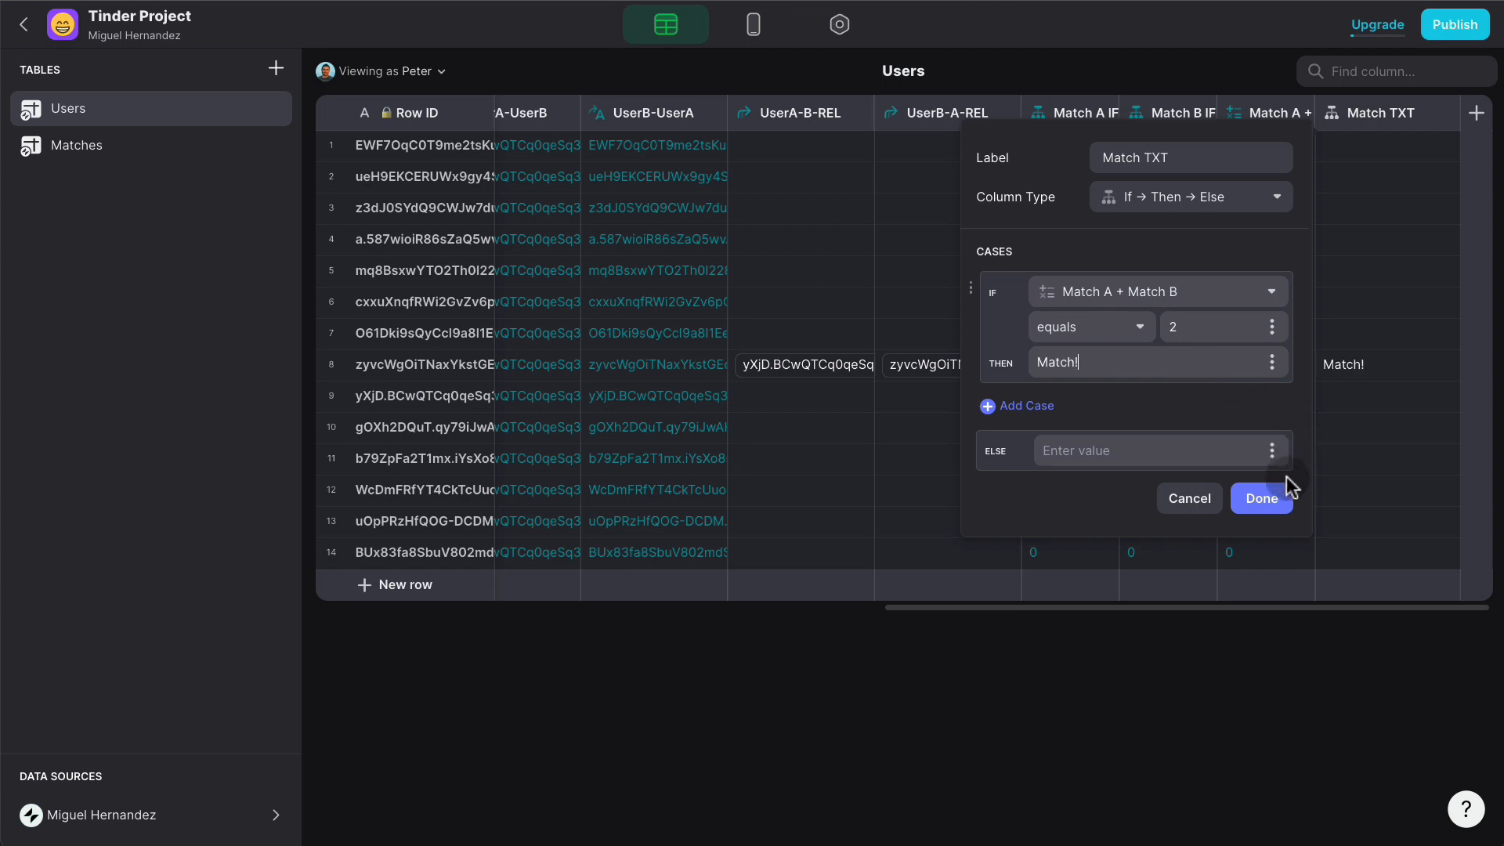
pyautogui.click(1259, 498)
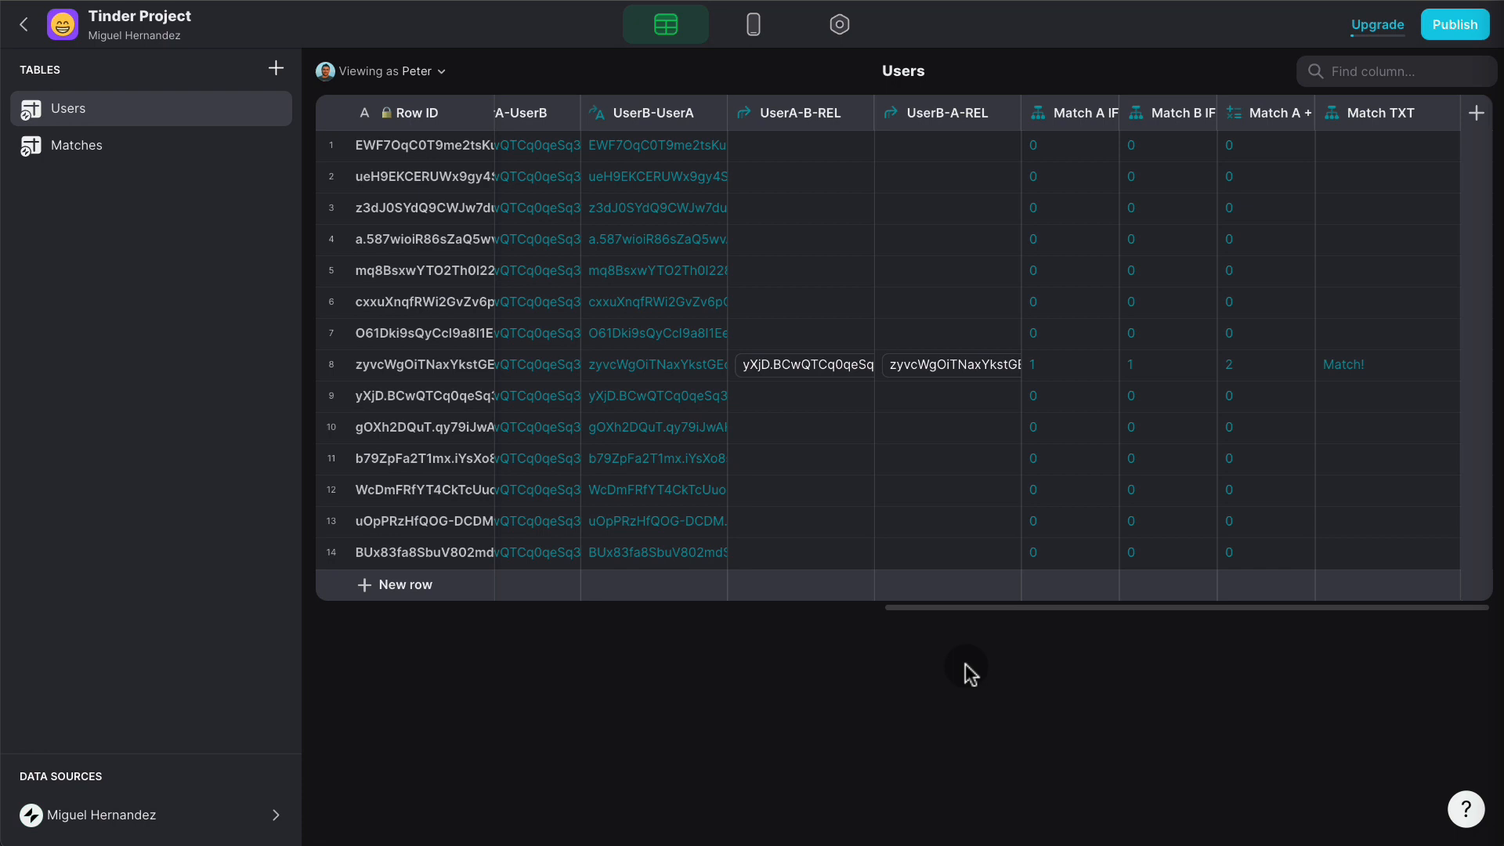
# - Open the Swipe List's Right Action in Layout and review its Add Row to Matches step
pyautogui.click(753, 38)
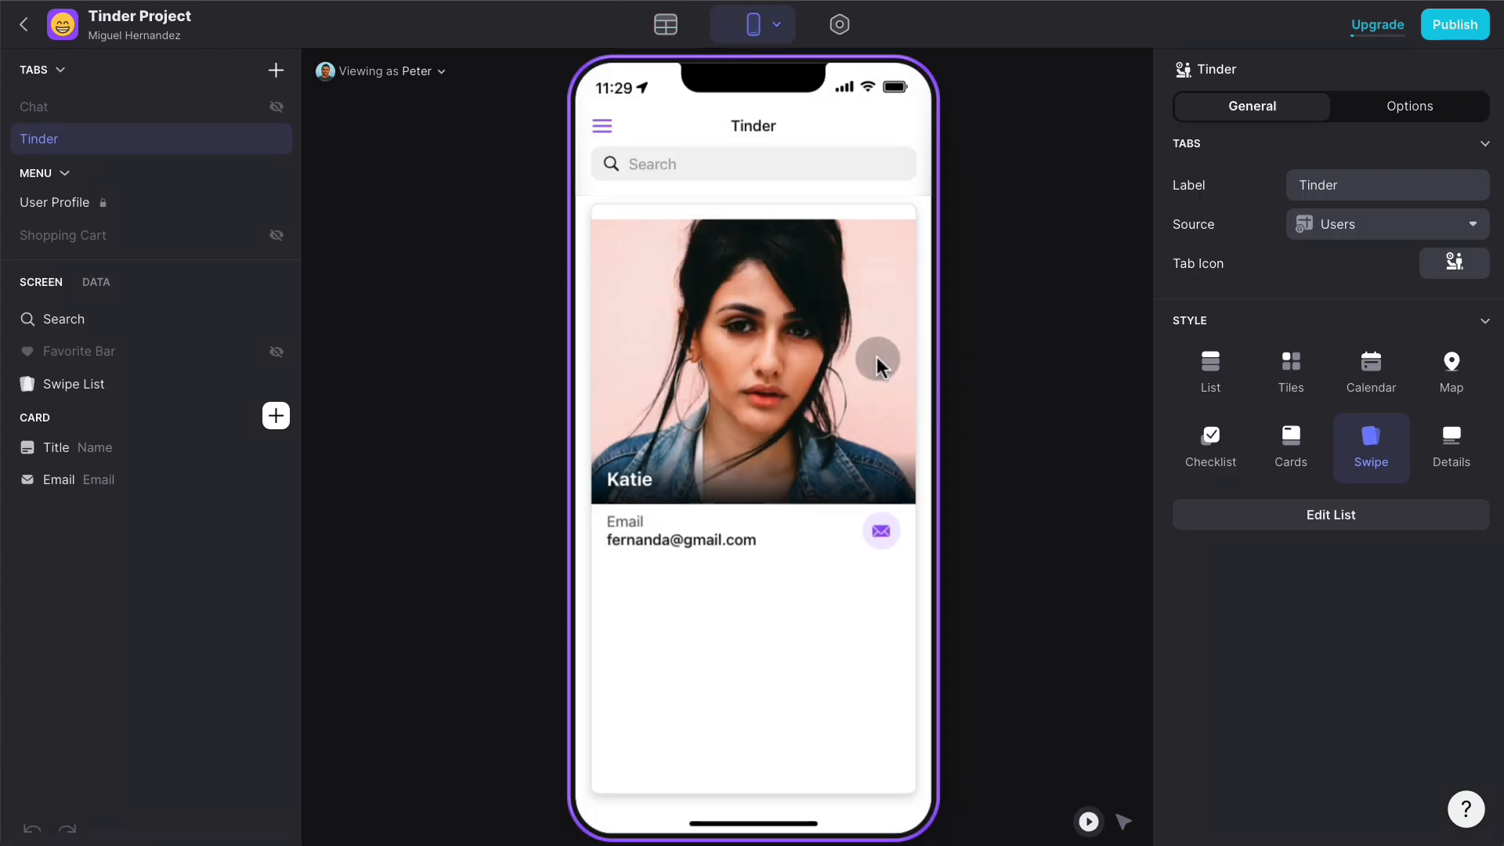
pyautogui.click(124, 386)
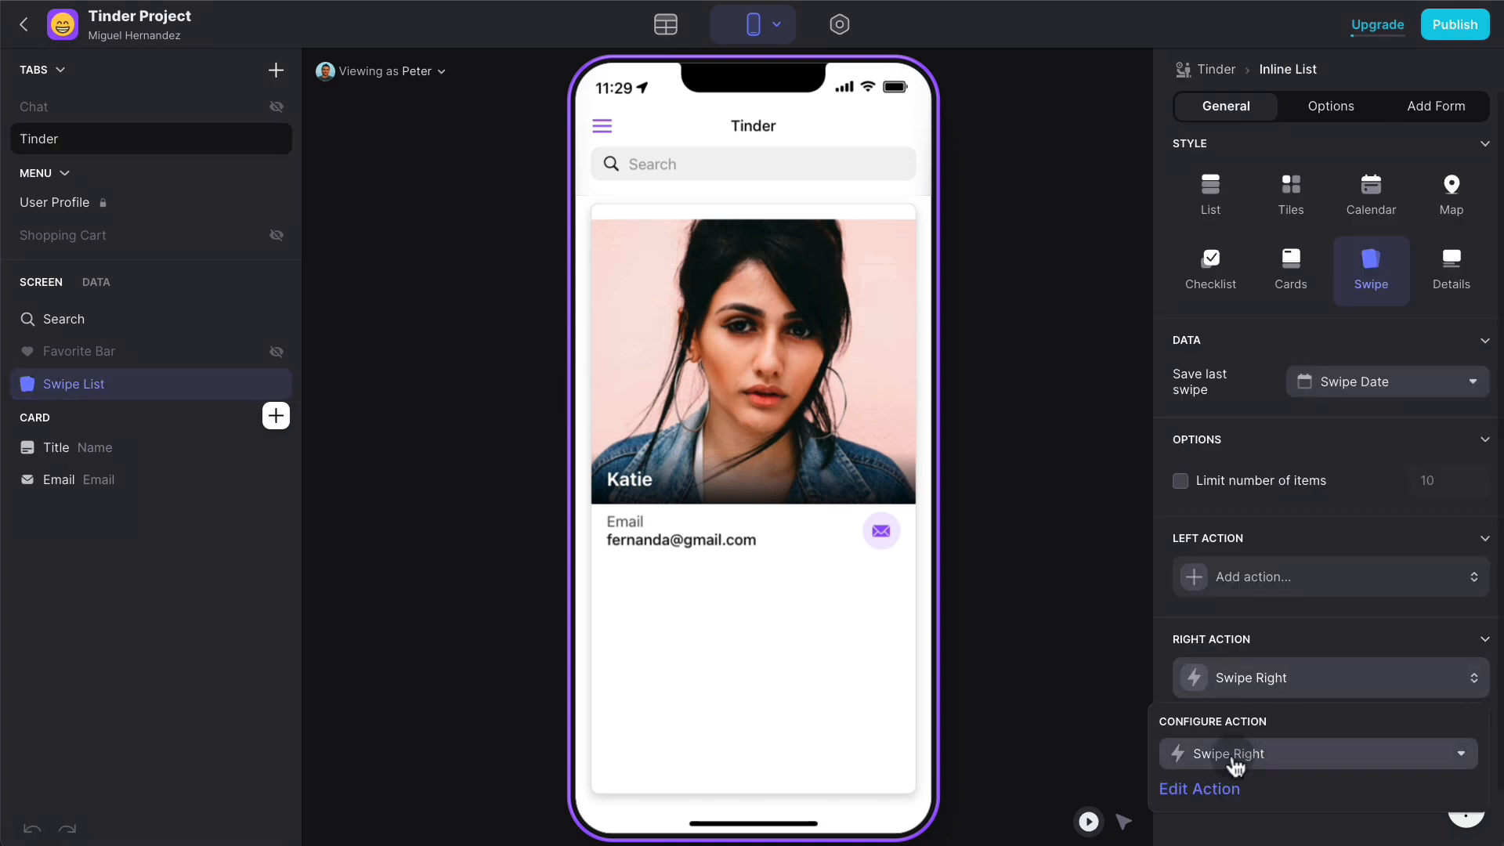
pyautogui.click(1216, 789)
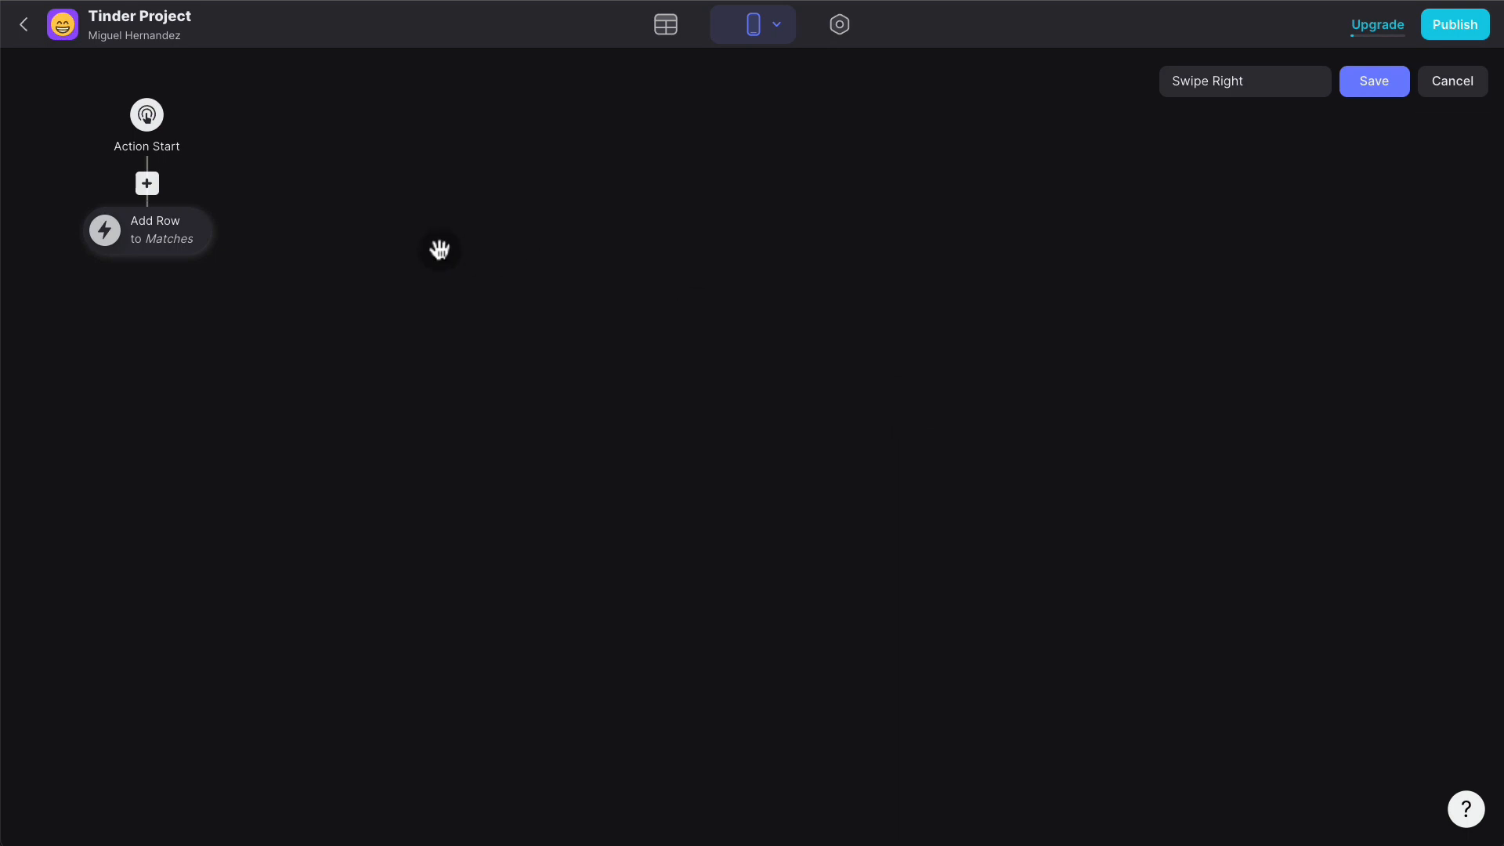
pyautogui.click(174, 233)
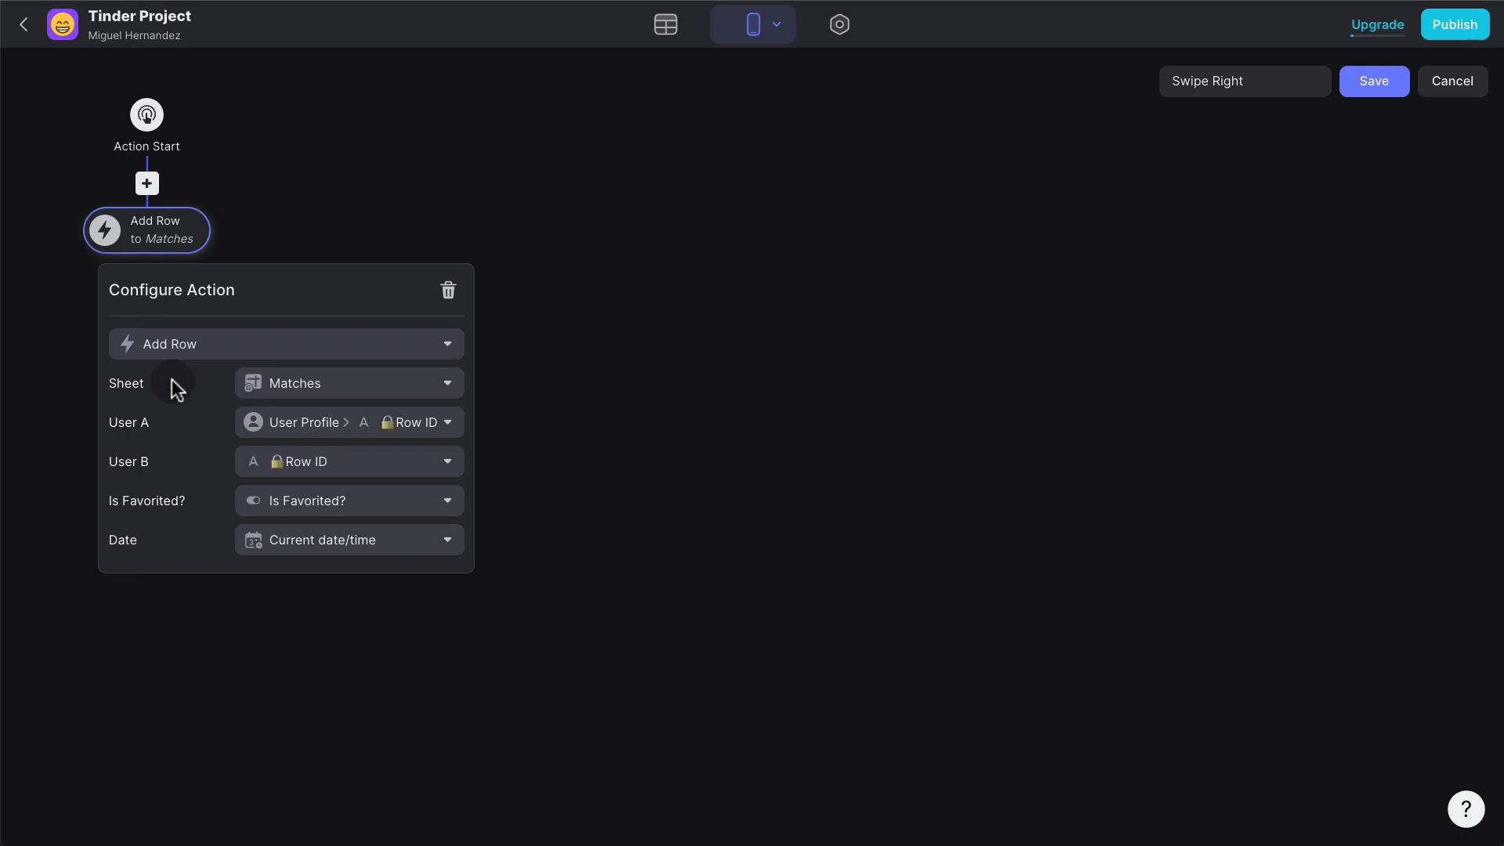
pyautogui.click(383, 193)
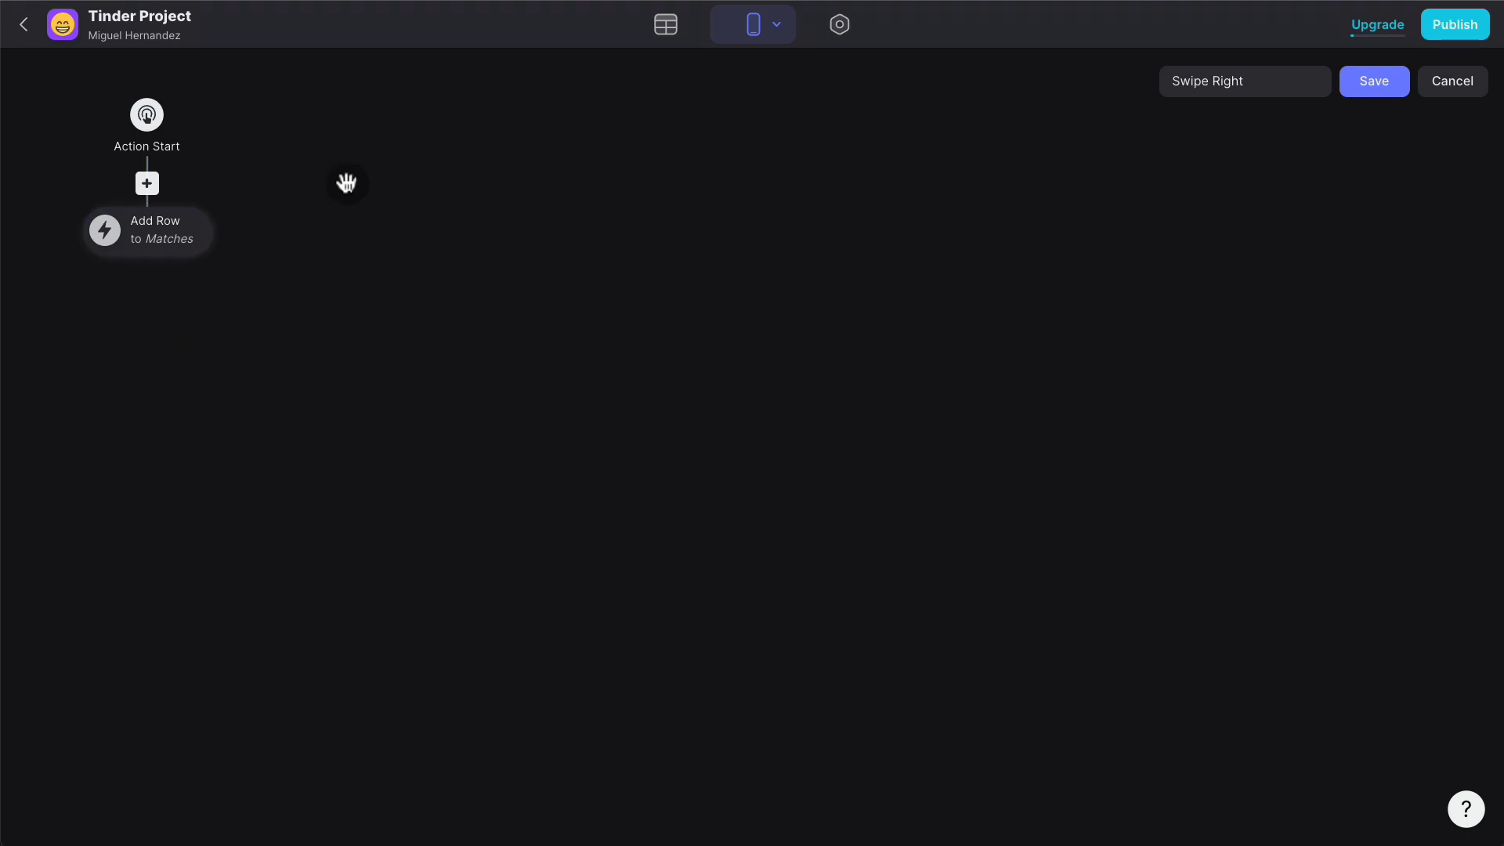
# - Insert a condition before the Add Row step requiring UserA-B-REL to be empty
pyautogui.click(149, 184)
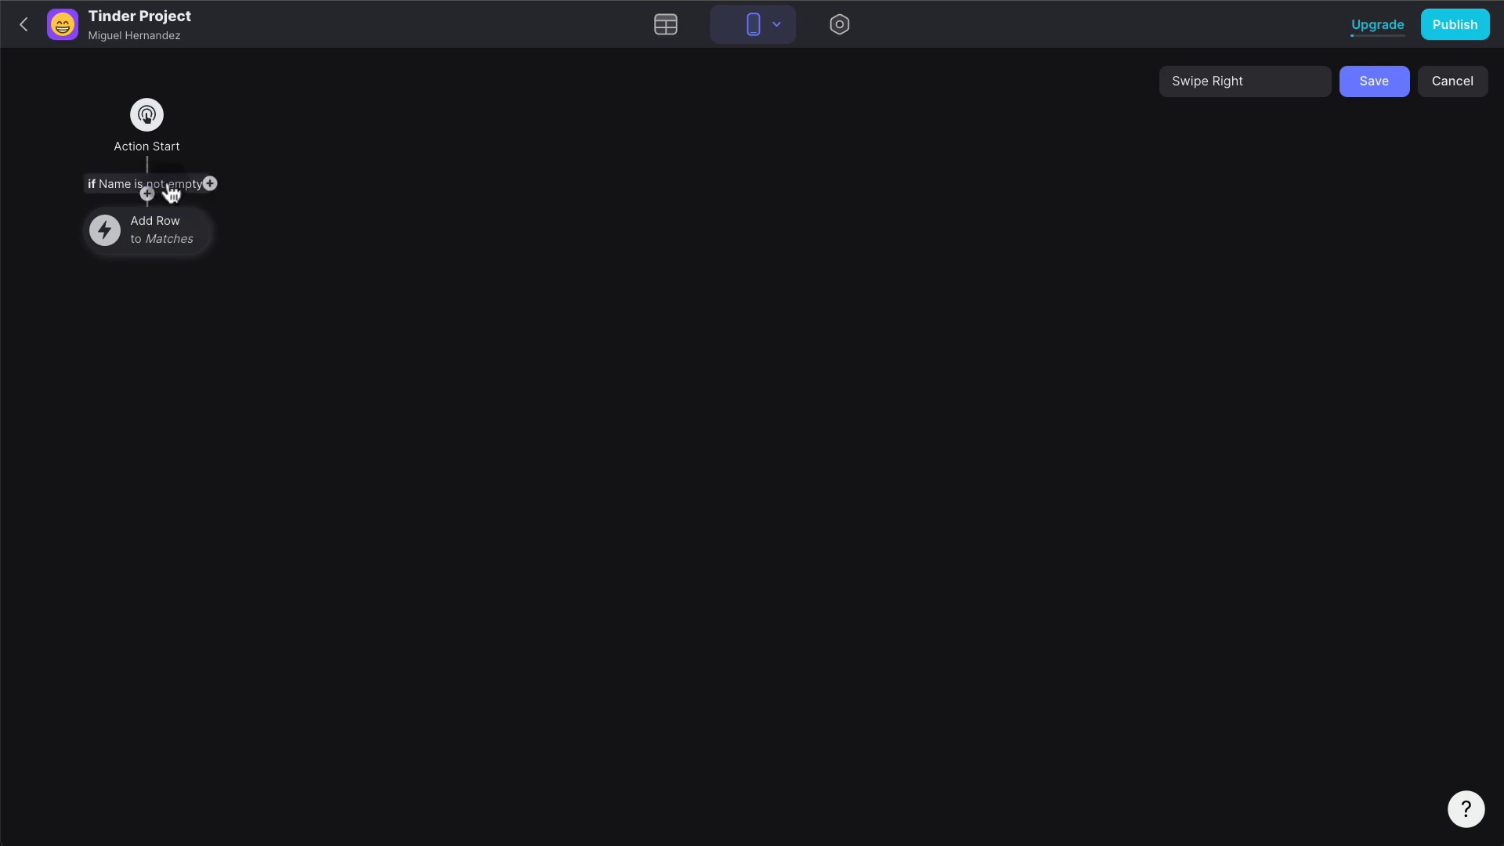
pyautogui.click(179, 188)
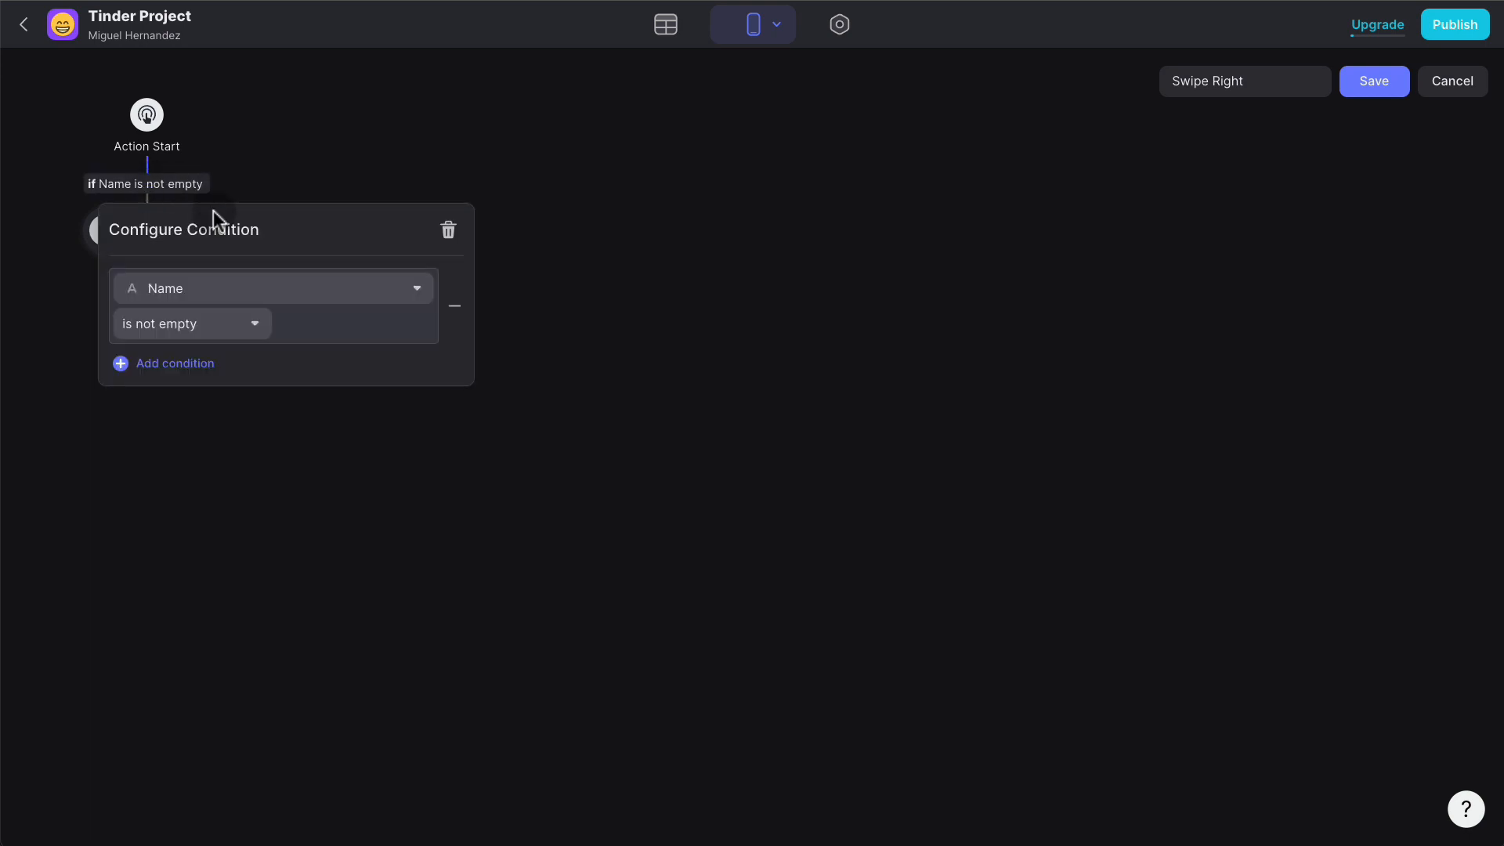
pyautogui.click(228, 287)
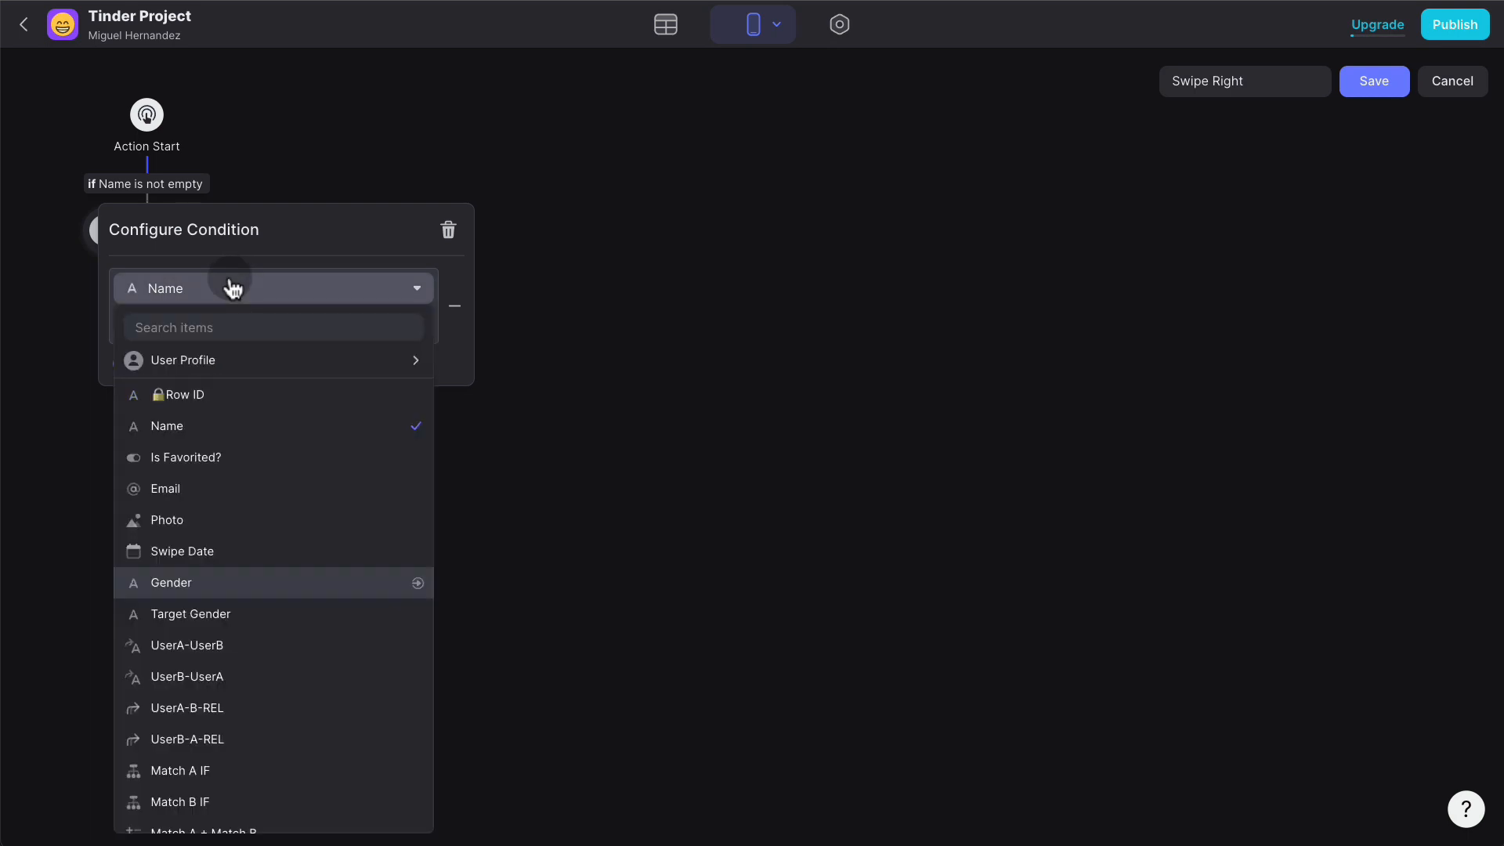
pyautogui.scroll(-1, 251, 657)
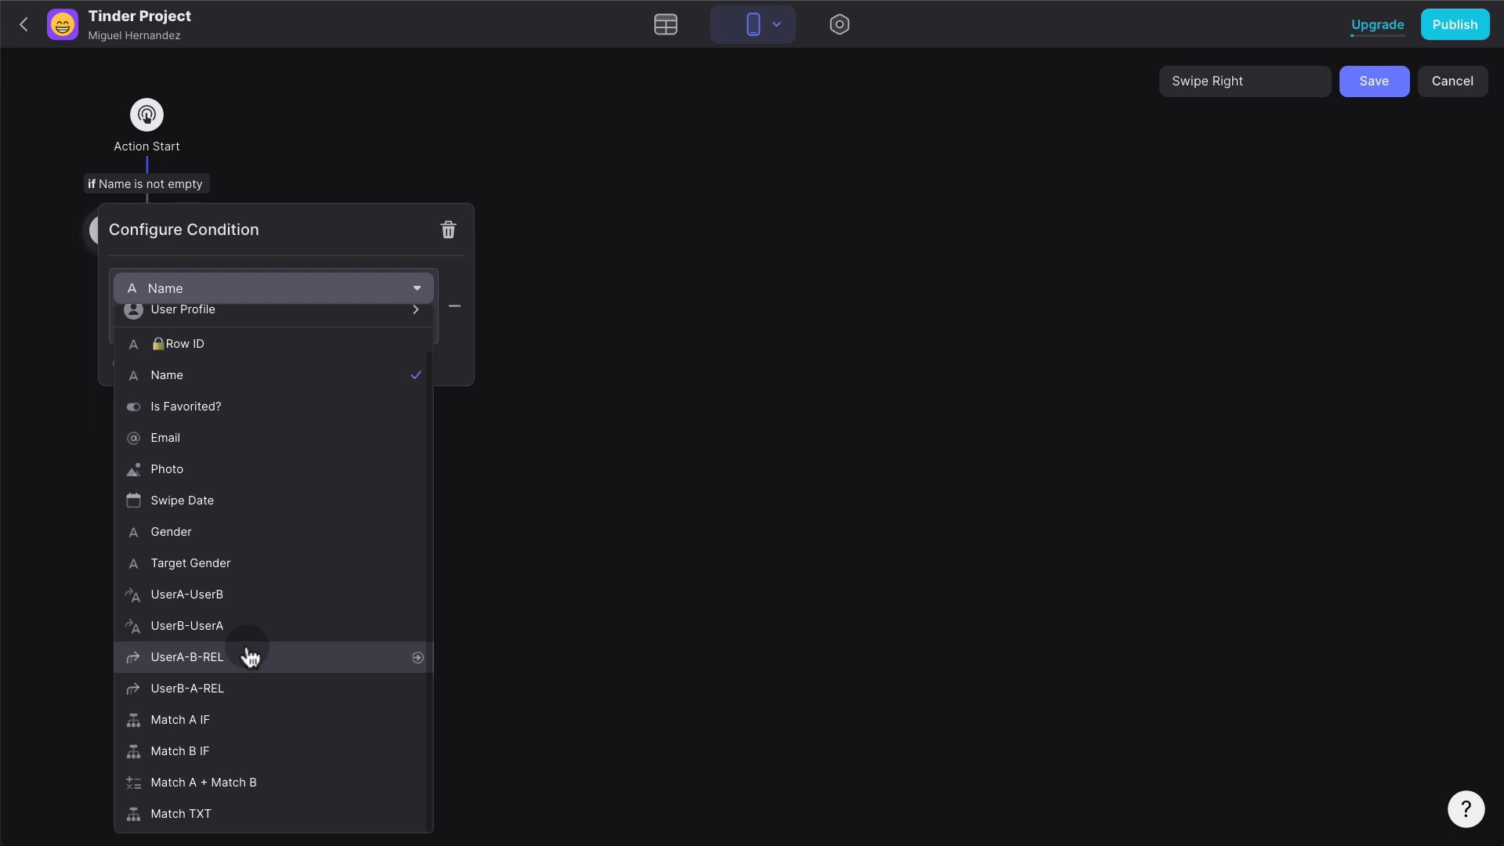
pyautogui.click(251, 656)
pyautogui.click(225, 326)
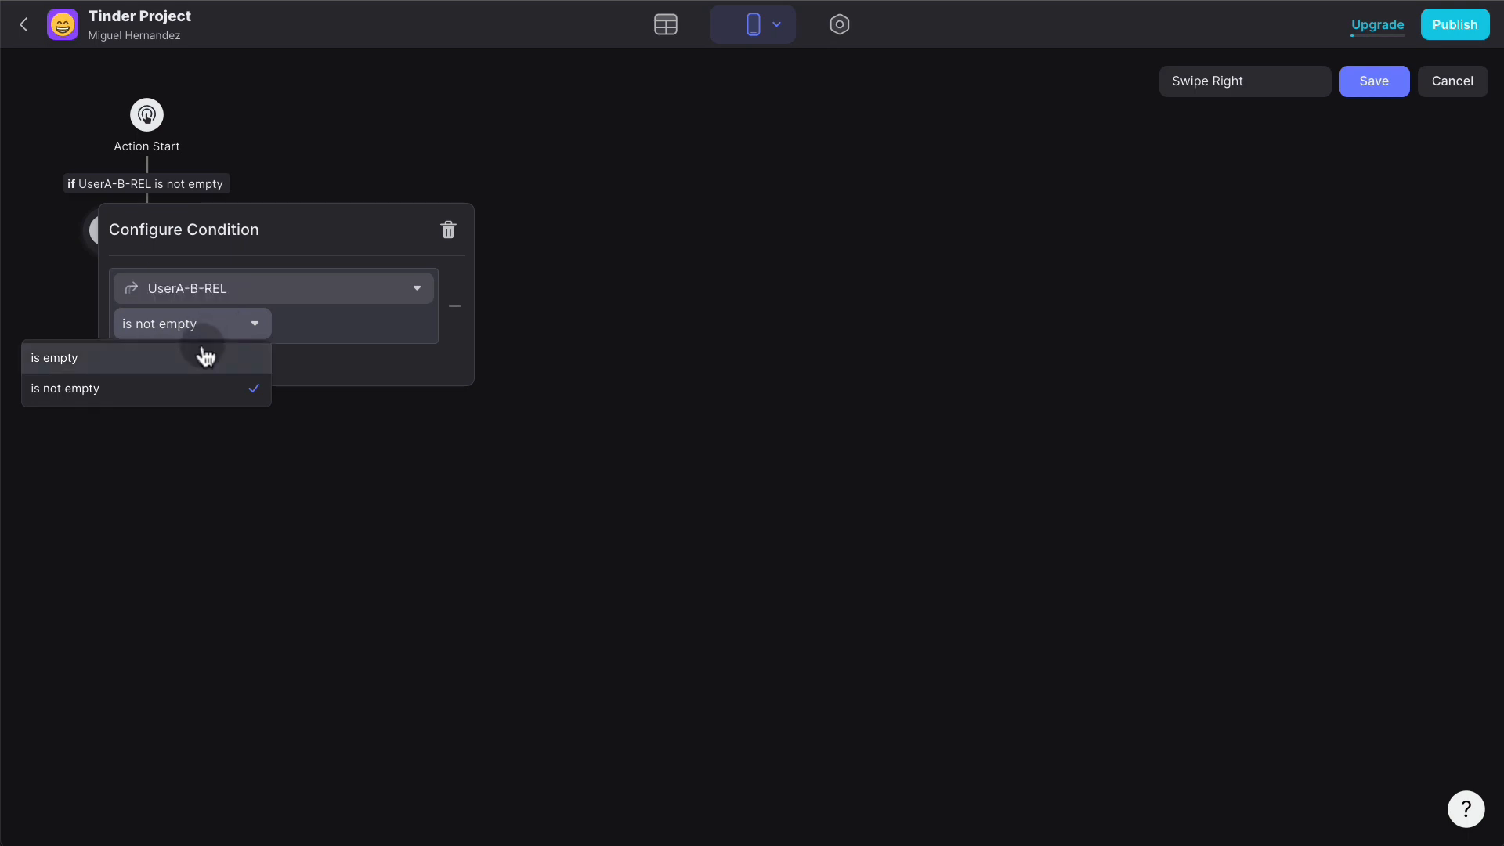
pyautogui.click(202, 356)
pyautogui.click(206, 366)
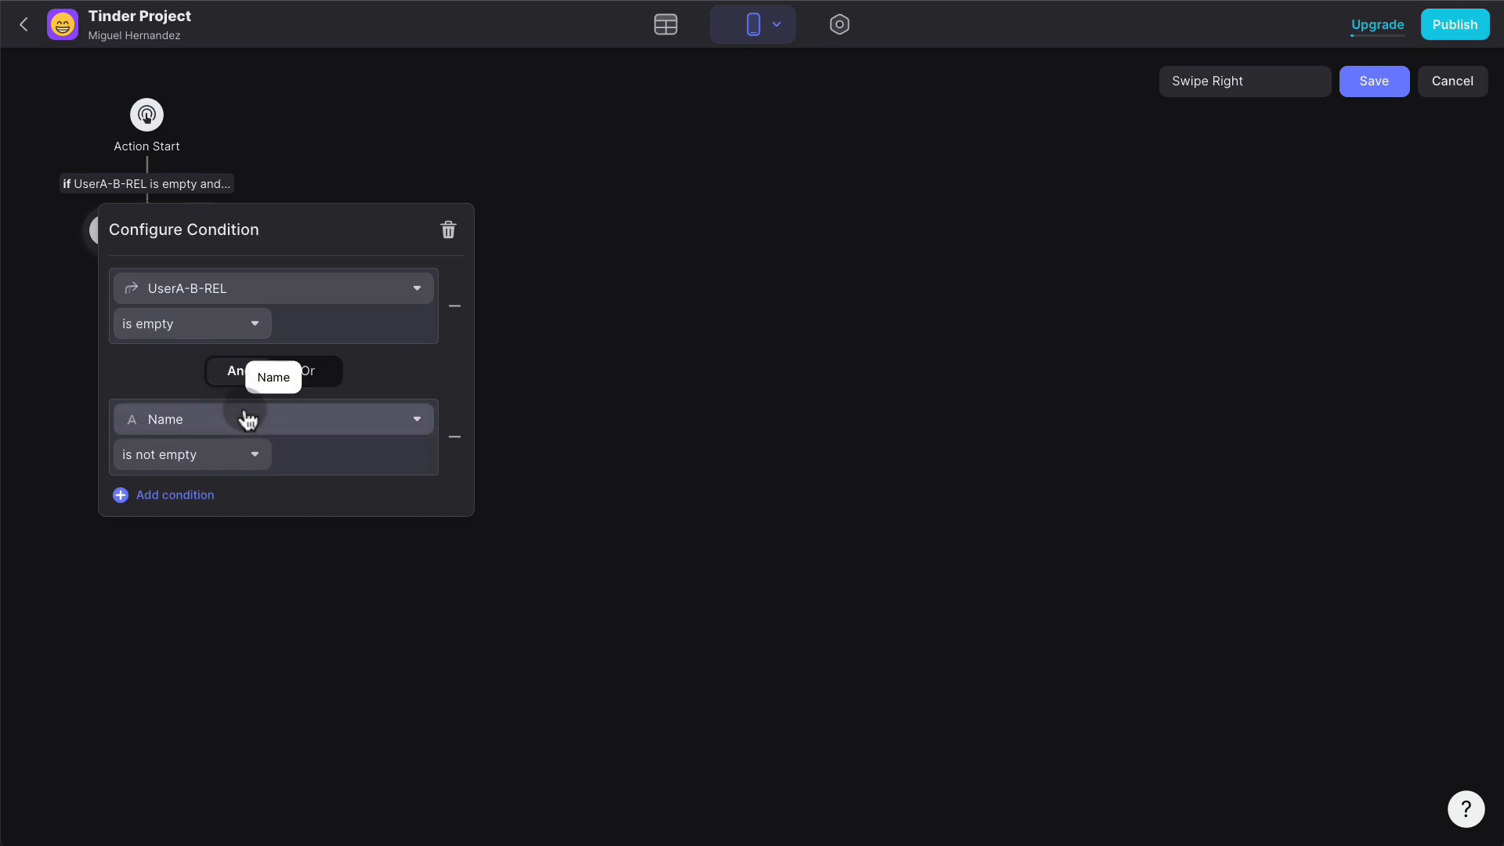
# - Add an And condition requiring UserB-A-REL to be empty, then add a second branch
pyautogui.click(248, 421)
pyautogui.scroll(-2, 270, 713)
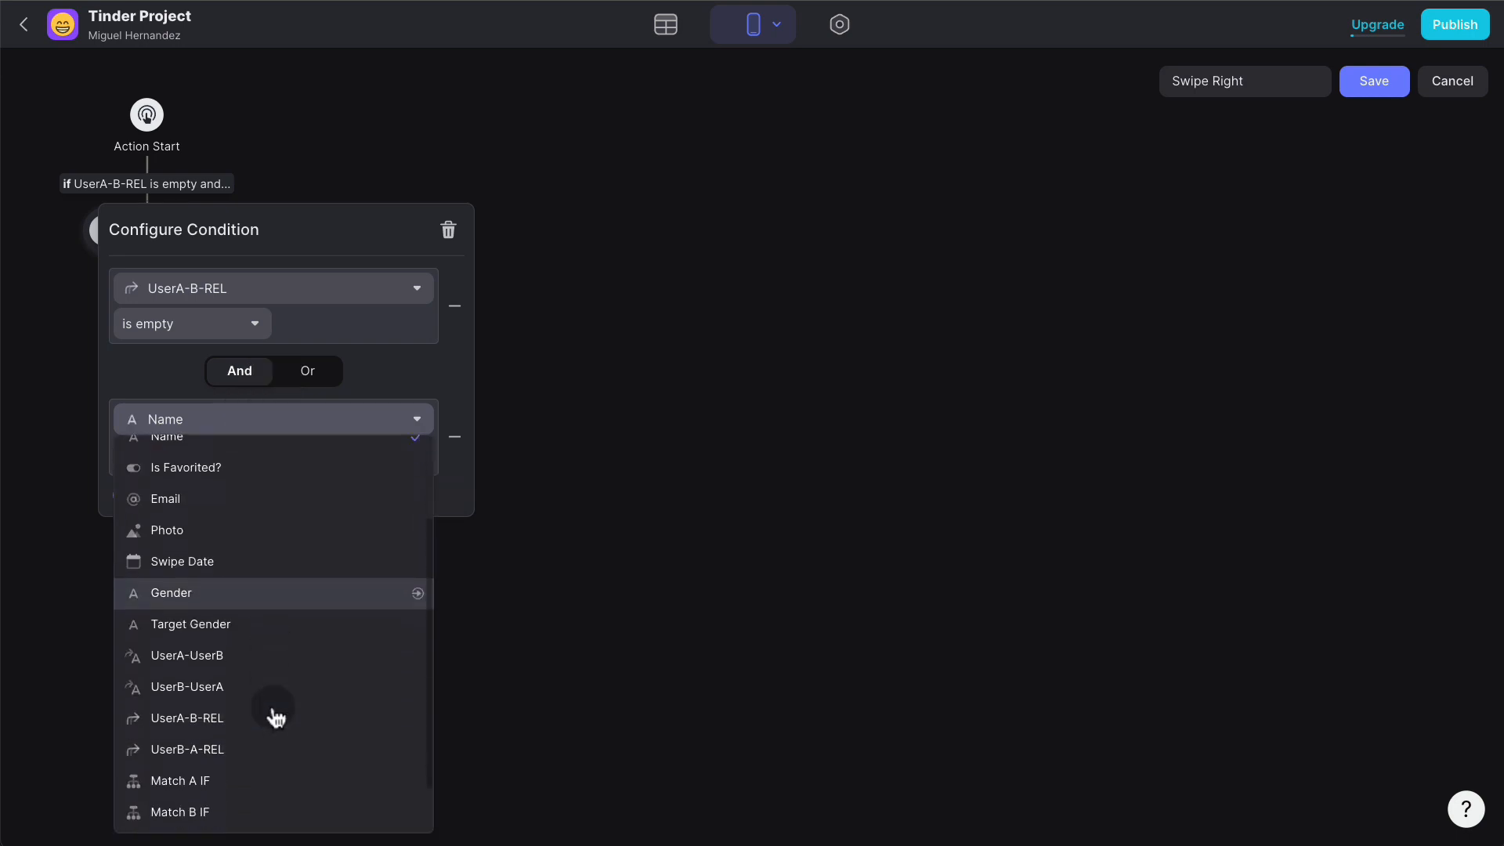
pyautogui.click(249, 748)
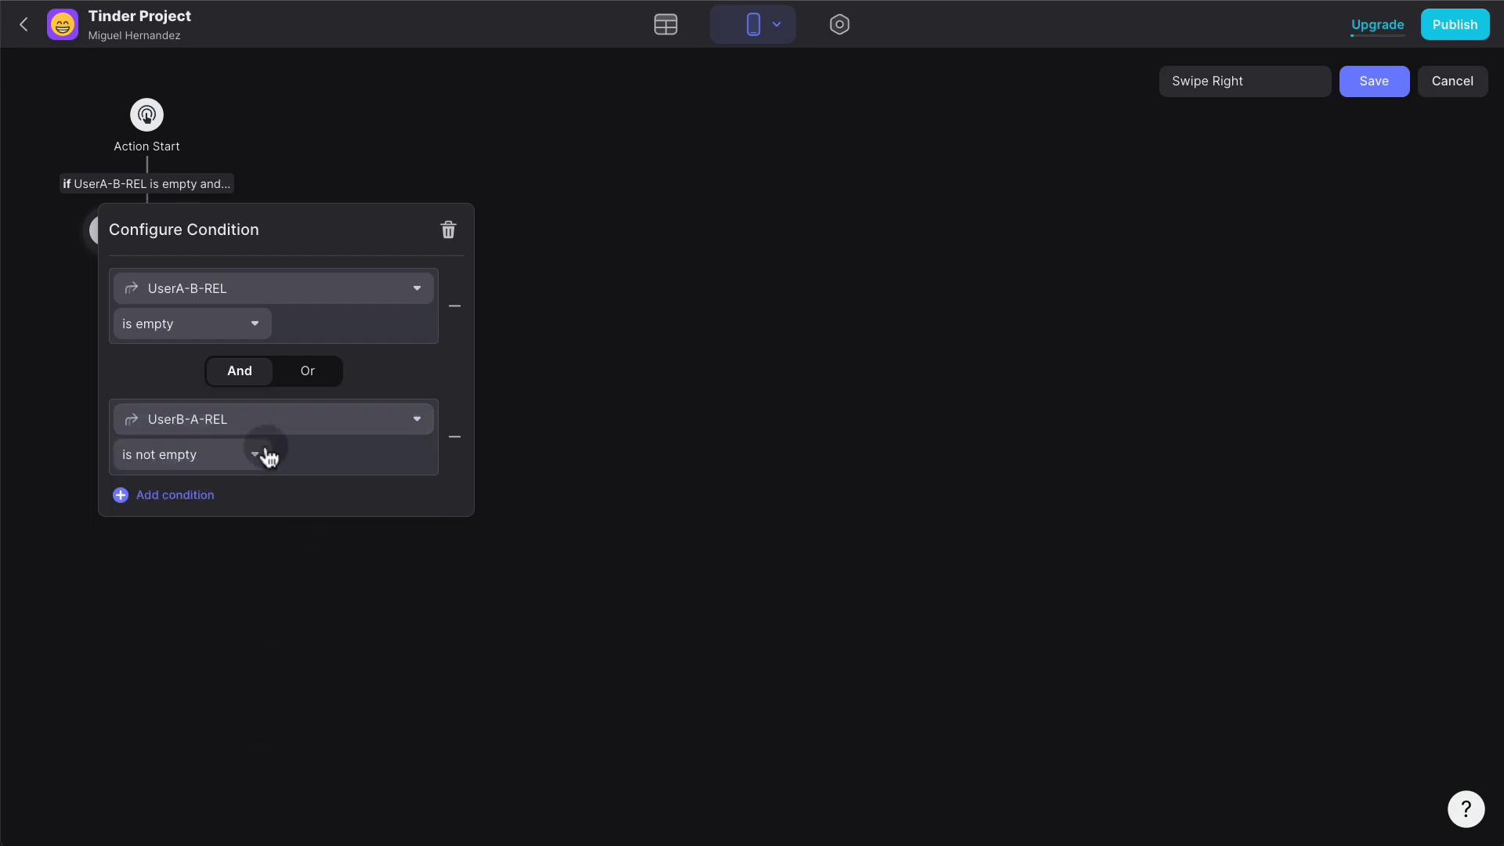
pyautogui.click(235, 456)
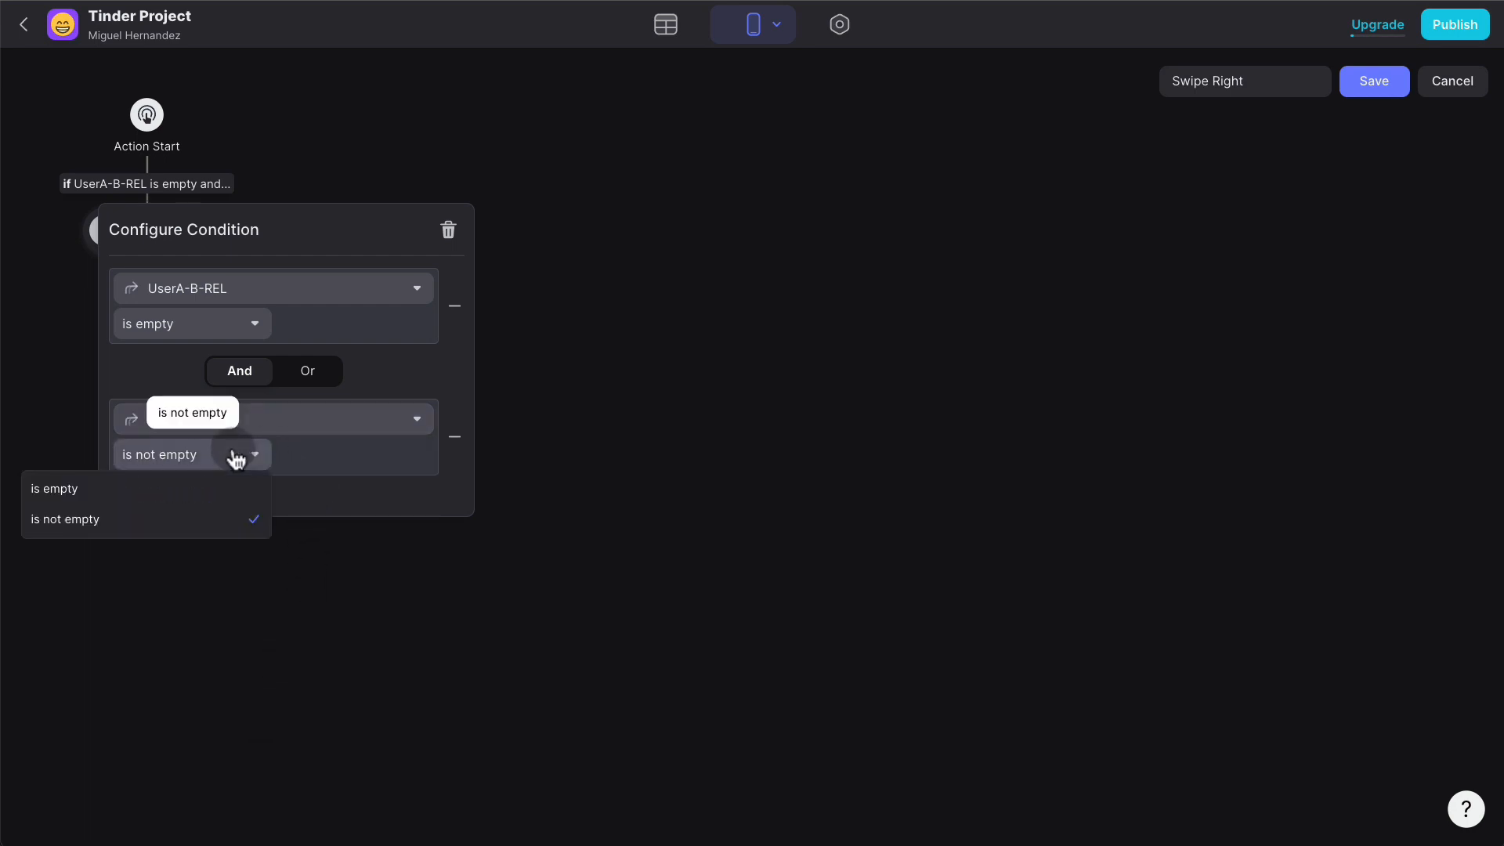
pyautogui.click(191, 486)
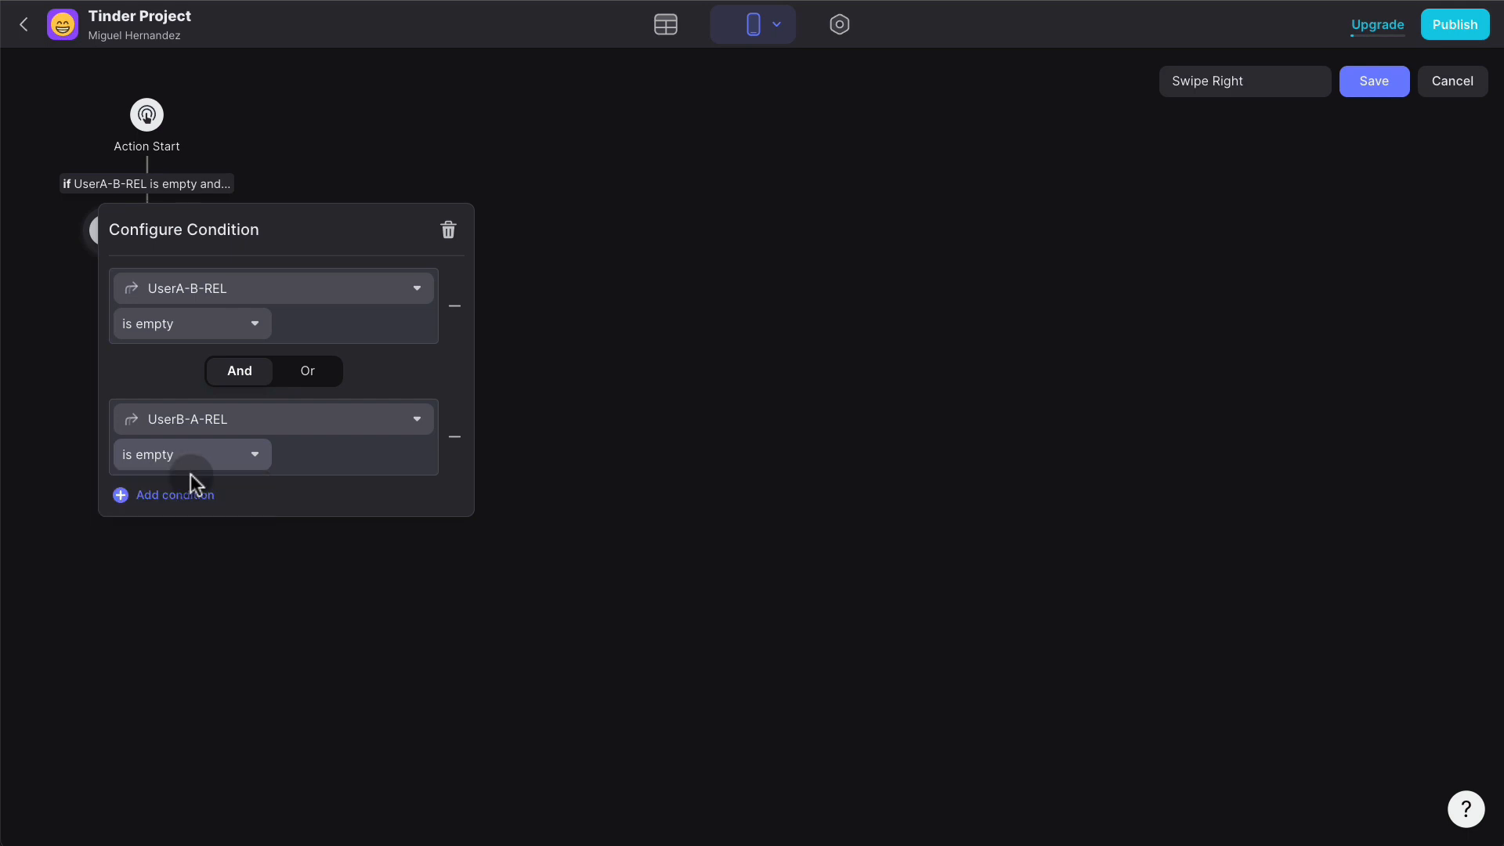
pyautogui.click(644, 423)
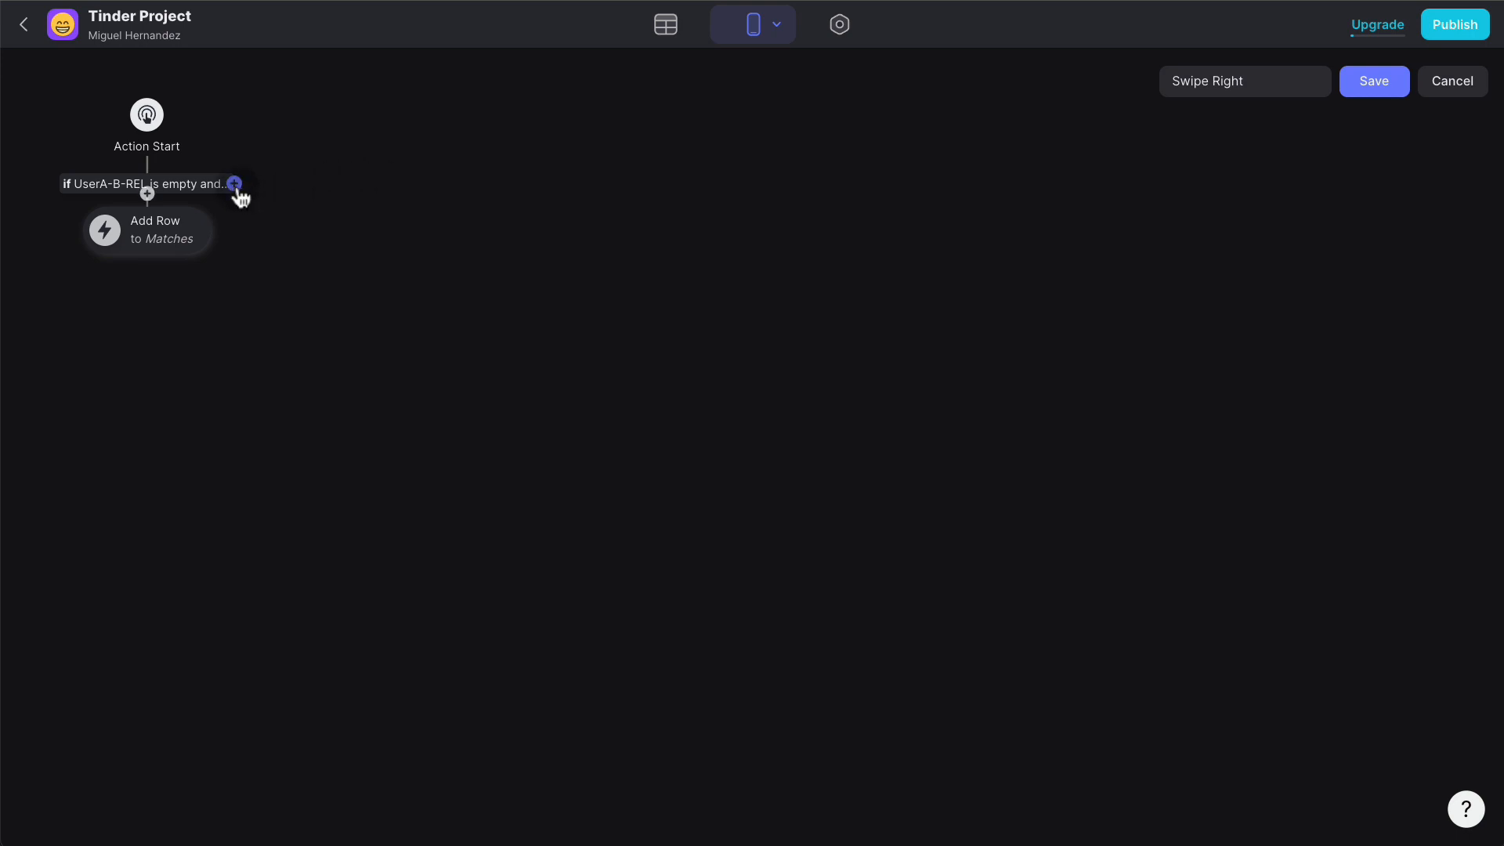
pyautogui.click(235, 187)
# - Set the new branch's first condition to UserA-B-REL is empty
pyautogui.click(441, 191)
pyautogui.click(474, 185)
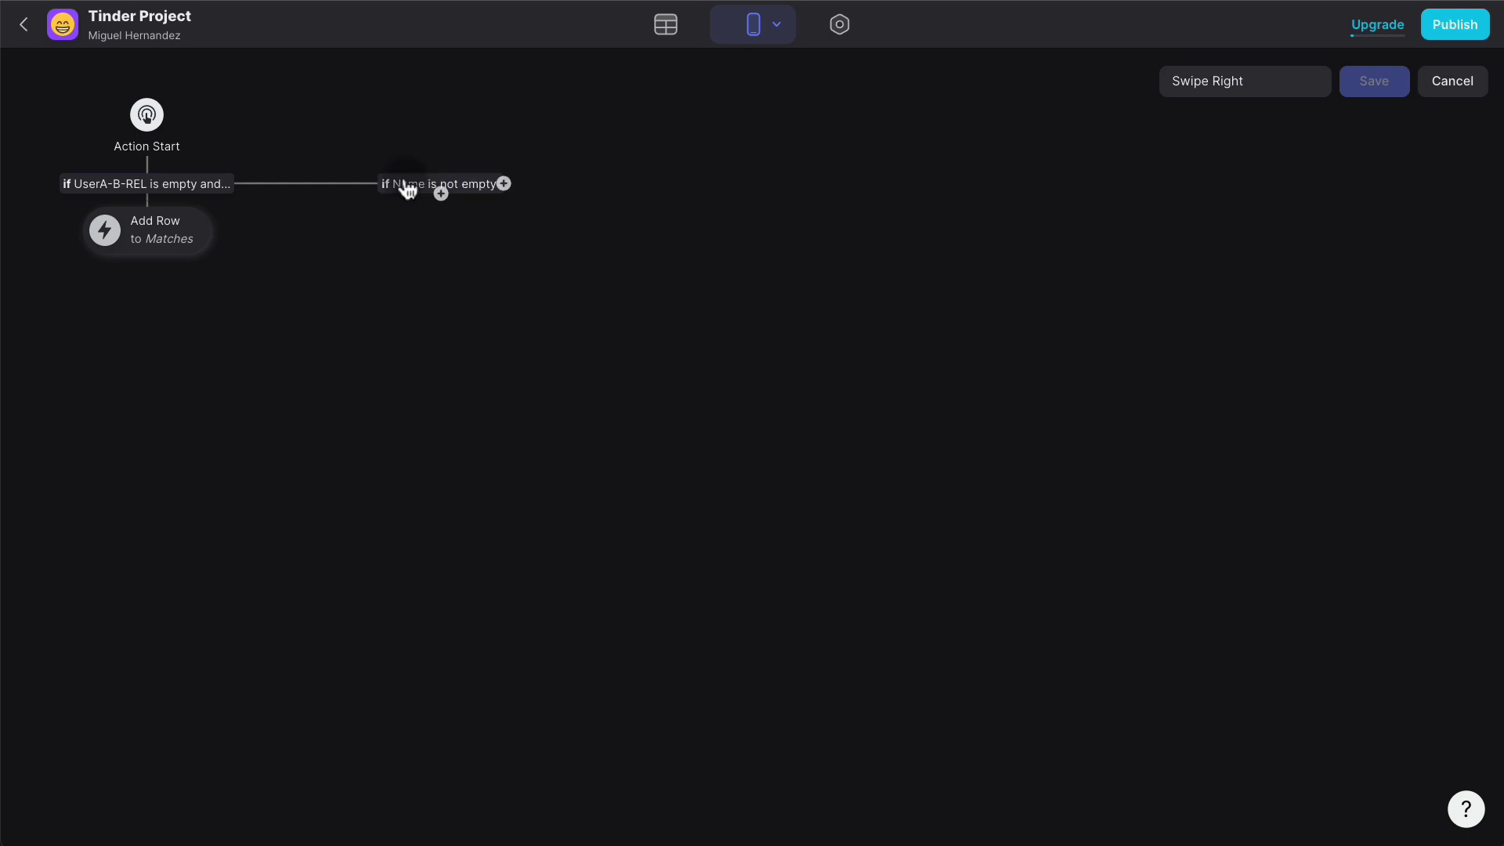
pyautogui.click(407, 188)
pyautogui.click(416, 290)
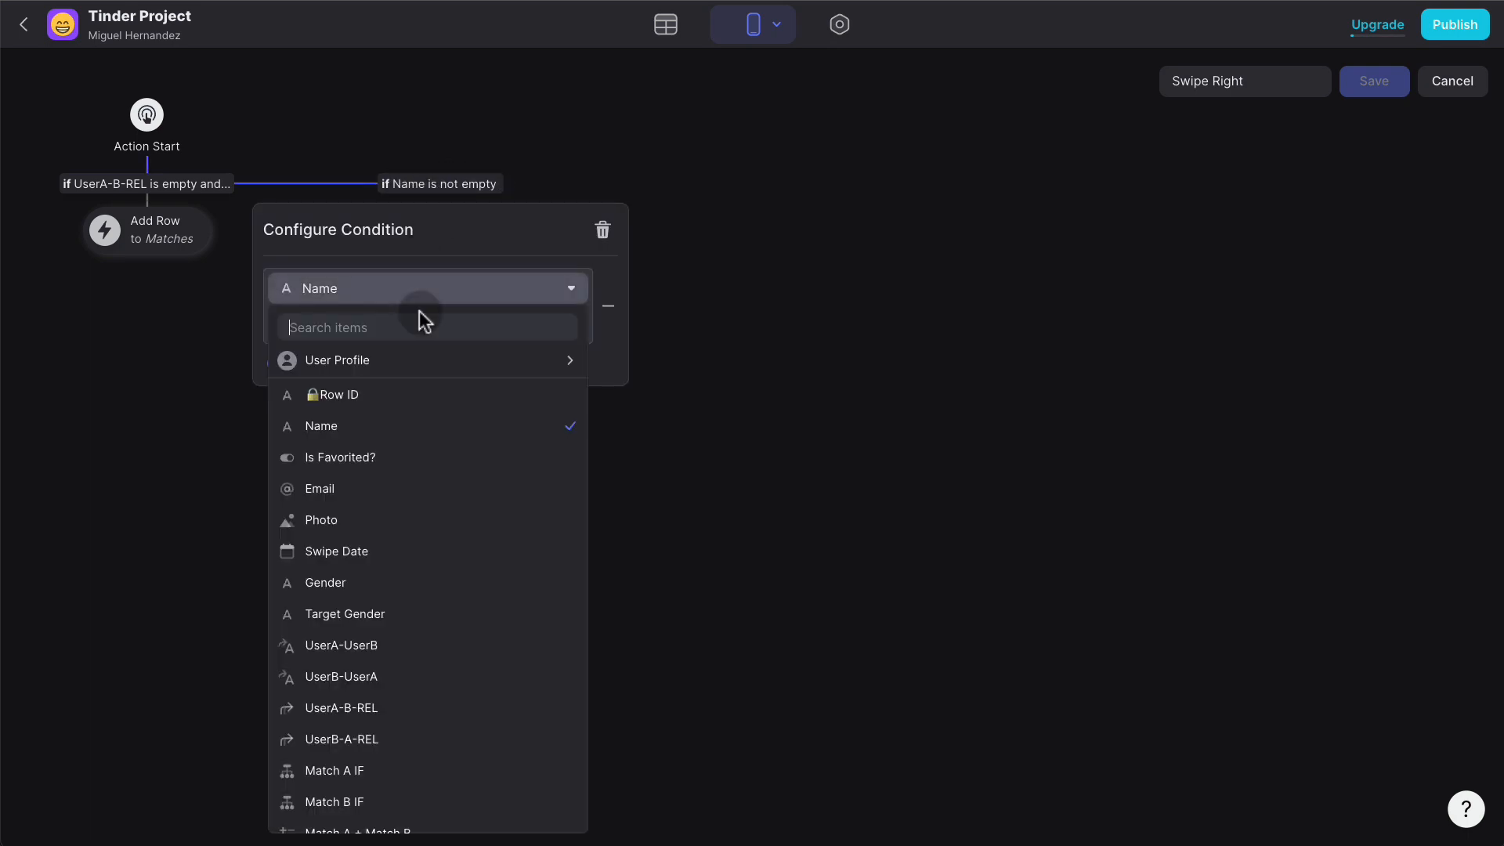
pyautogui.scroll(-1, 461, 513)
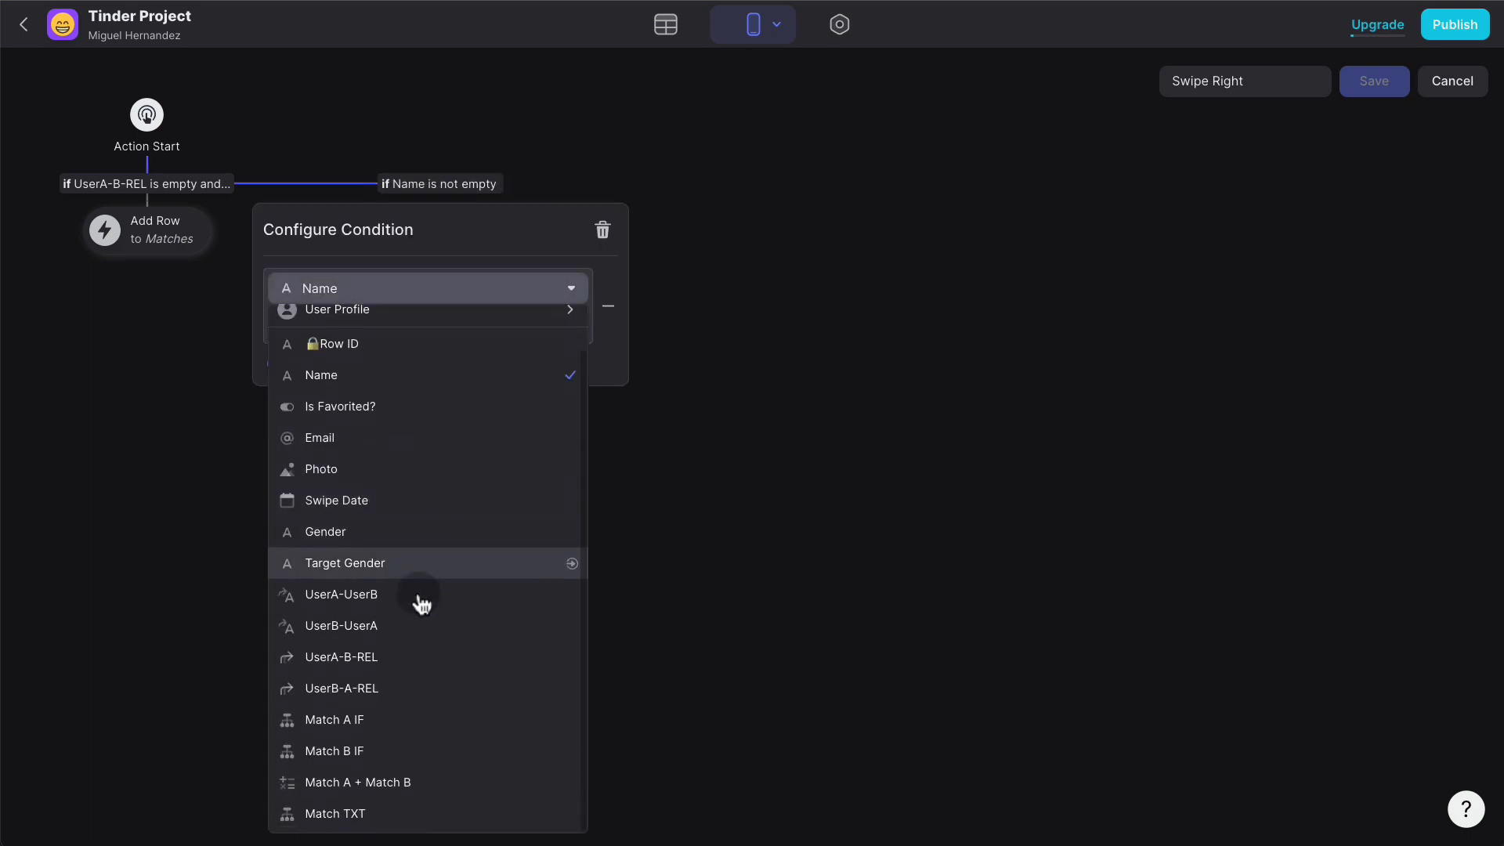
pyautogui.click(404, 657)
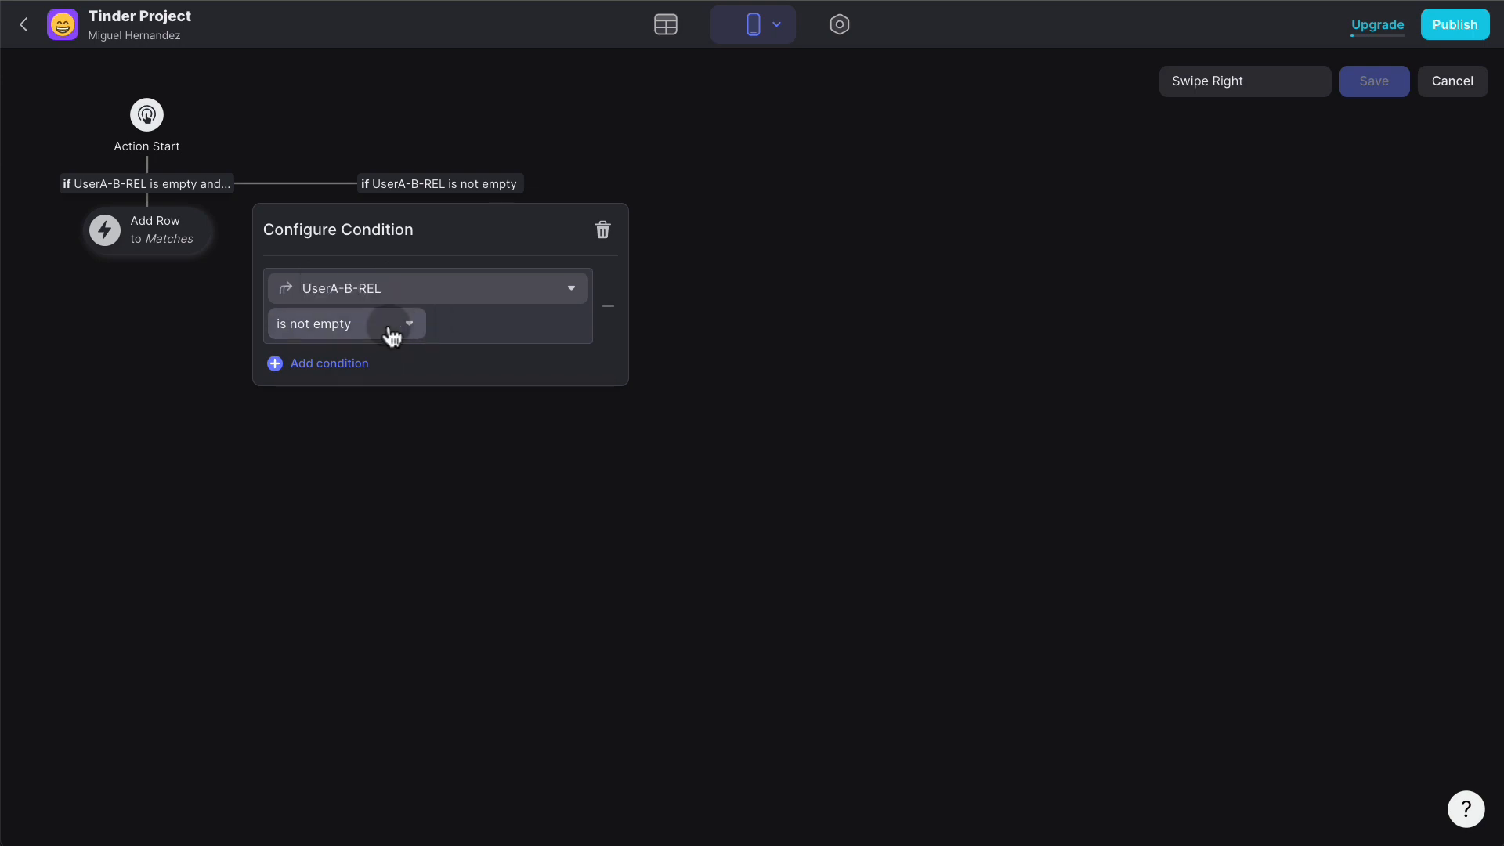
pyautogui.click(388, 326)
pyautogui.click(318, 357)
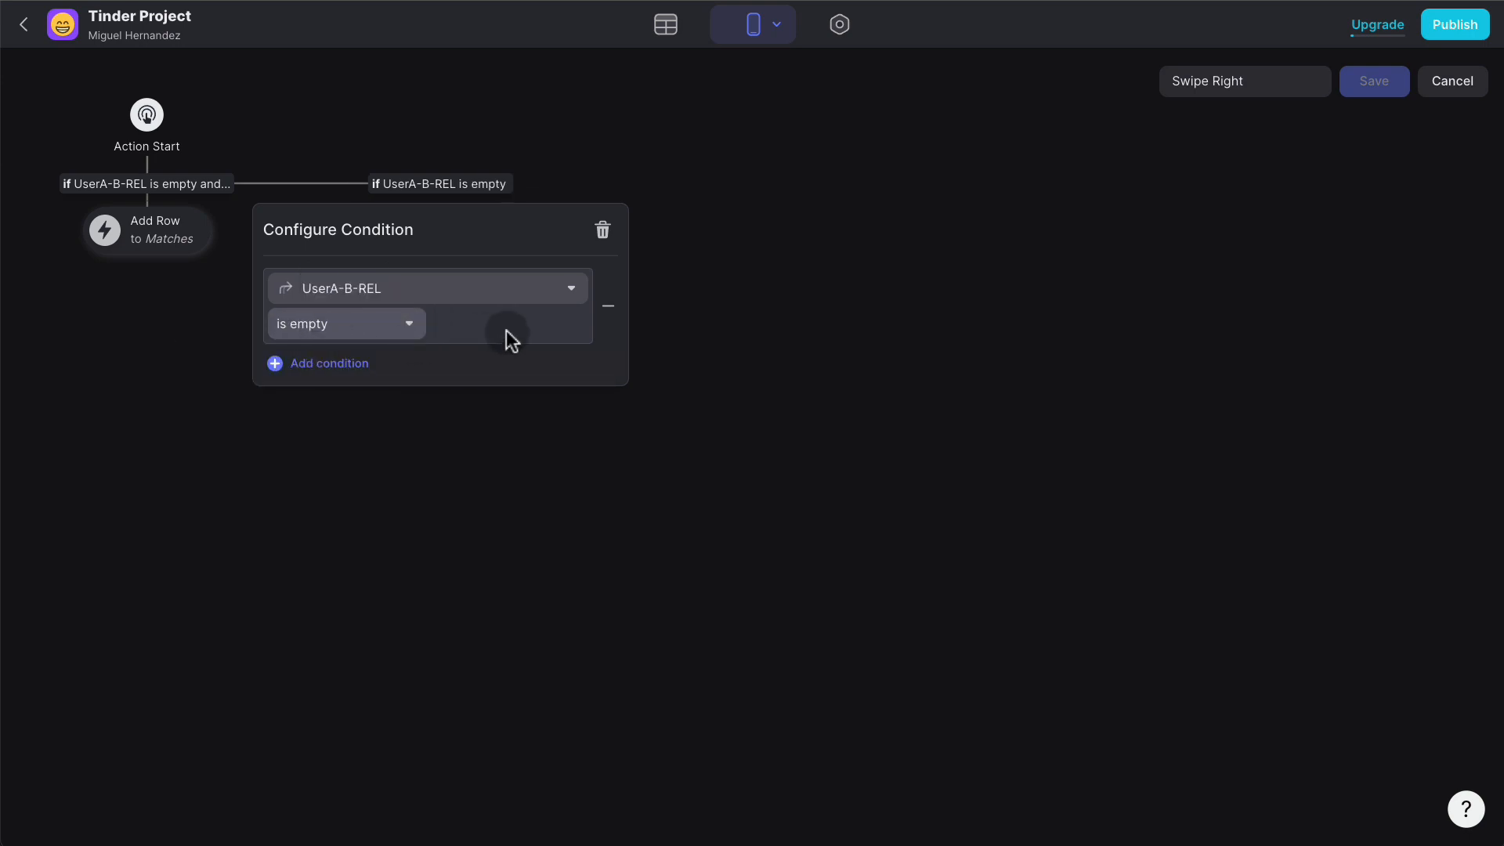
# - Add a second branch condition checking UserB-A-REL is not empty
pyautogui.click(338, 365)
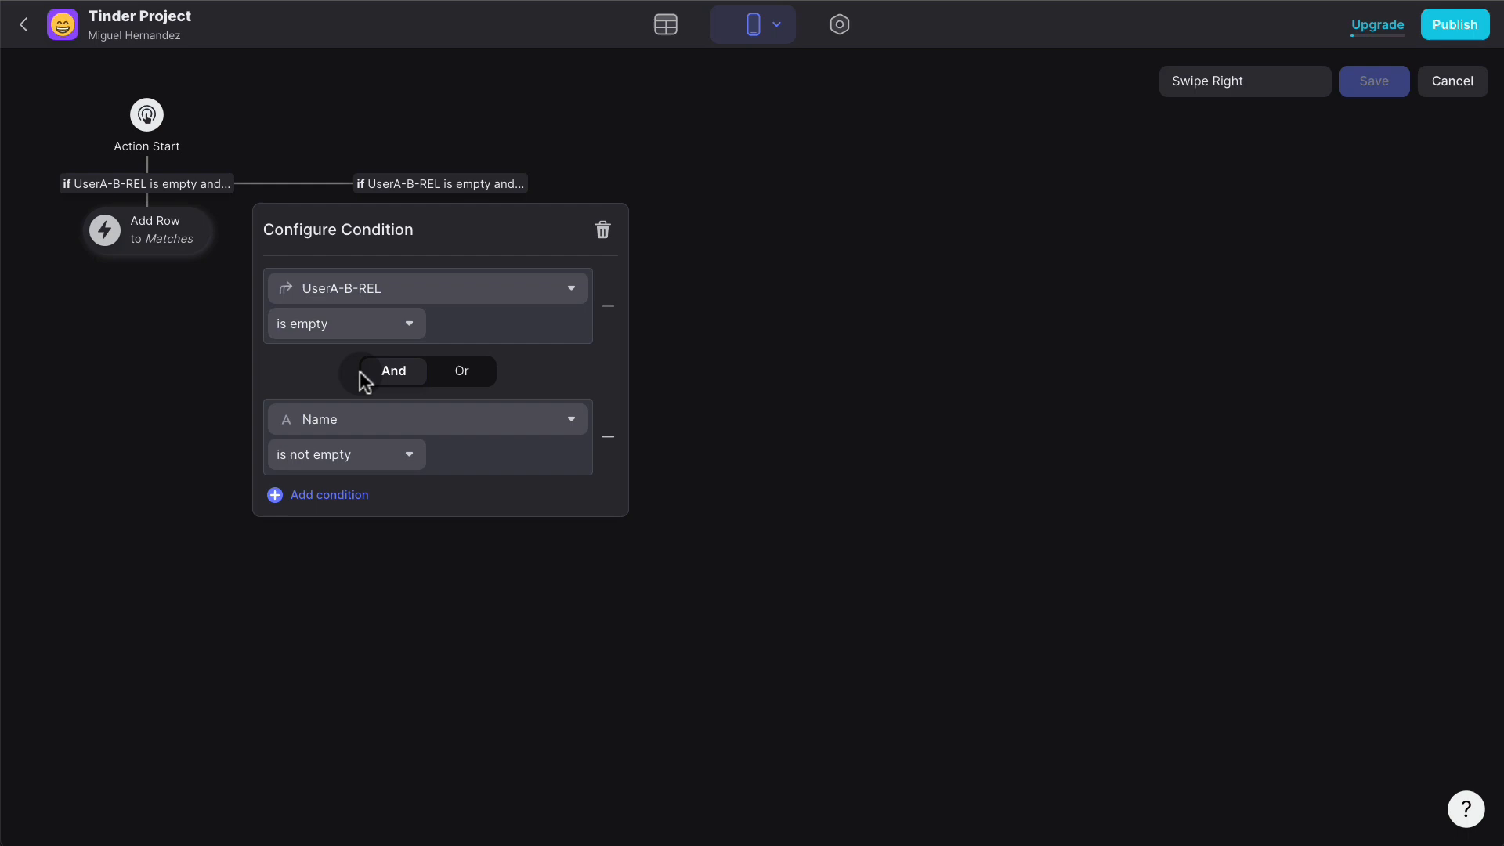
pyautogui.click(420, 423)
pyautogui.scroll(-3, 393, 619)
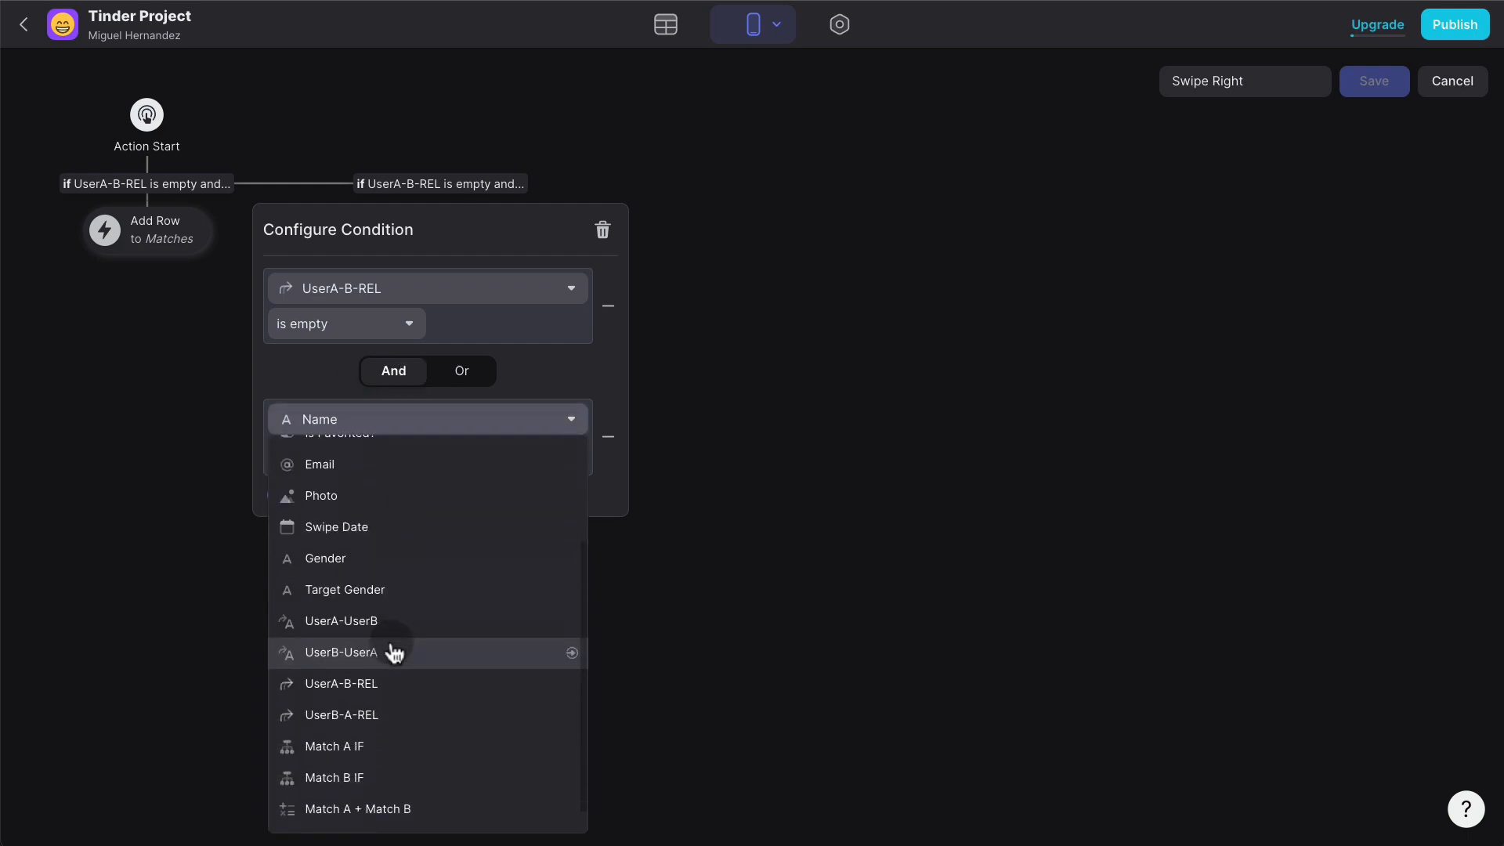
pyautogui.click(387, 710)
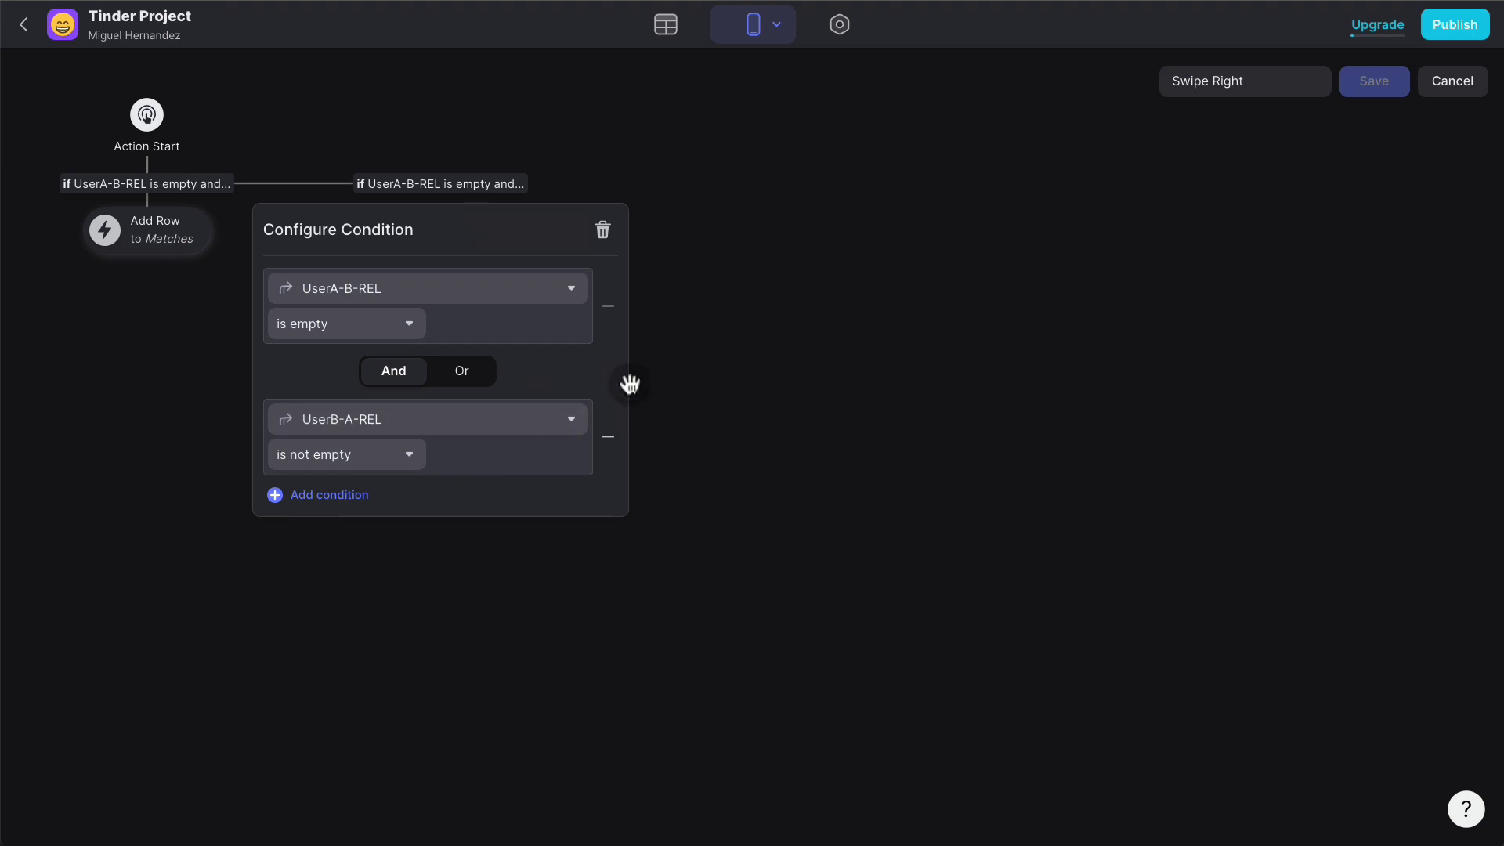
pyautogui.click(678, 367)
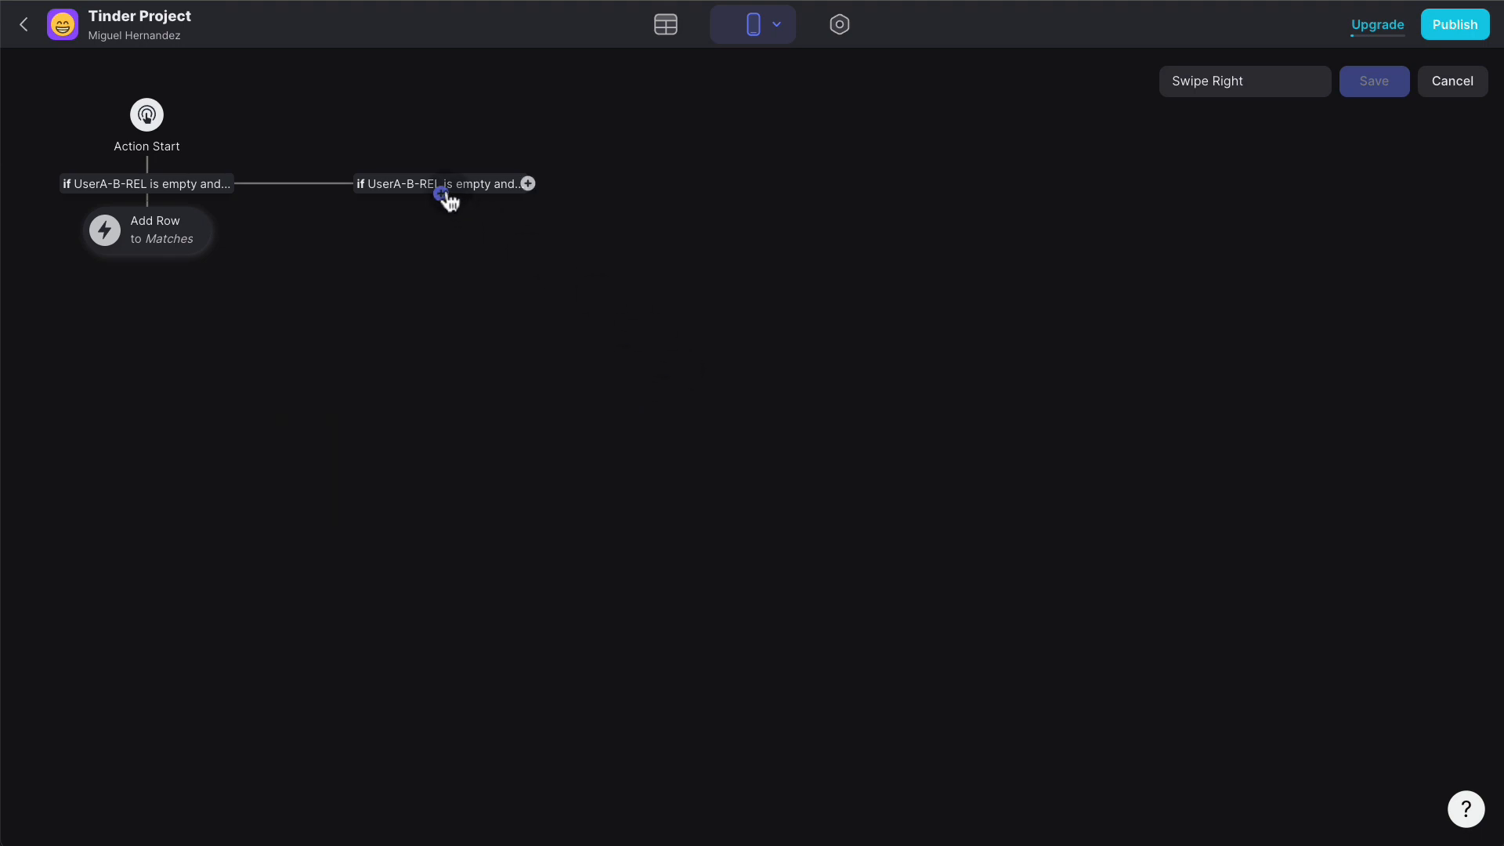
# - Add a Show Notification action to the branch with message 'There is Match!'
pyautogui.click(445, 194)
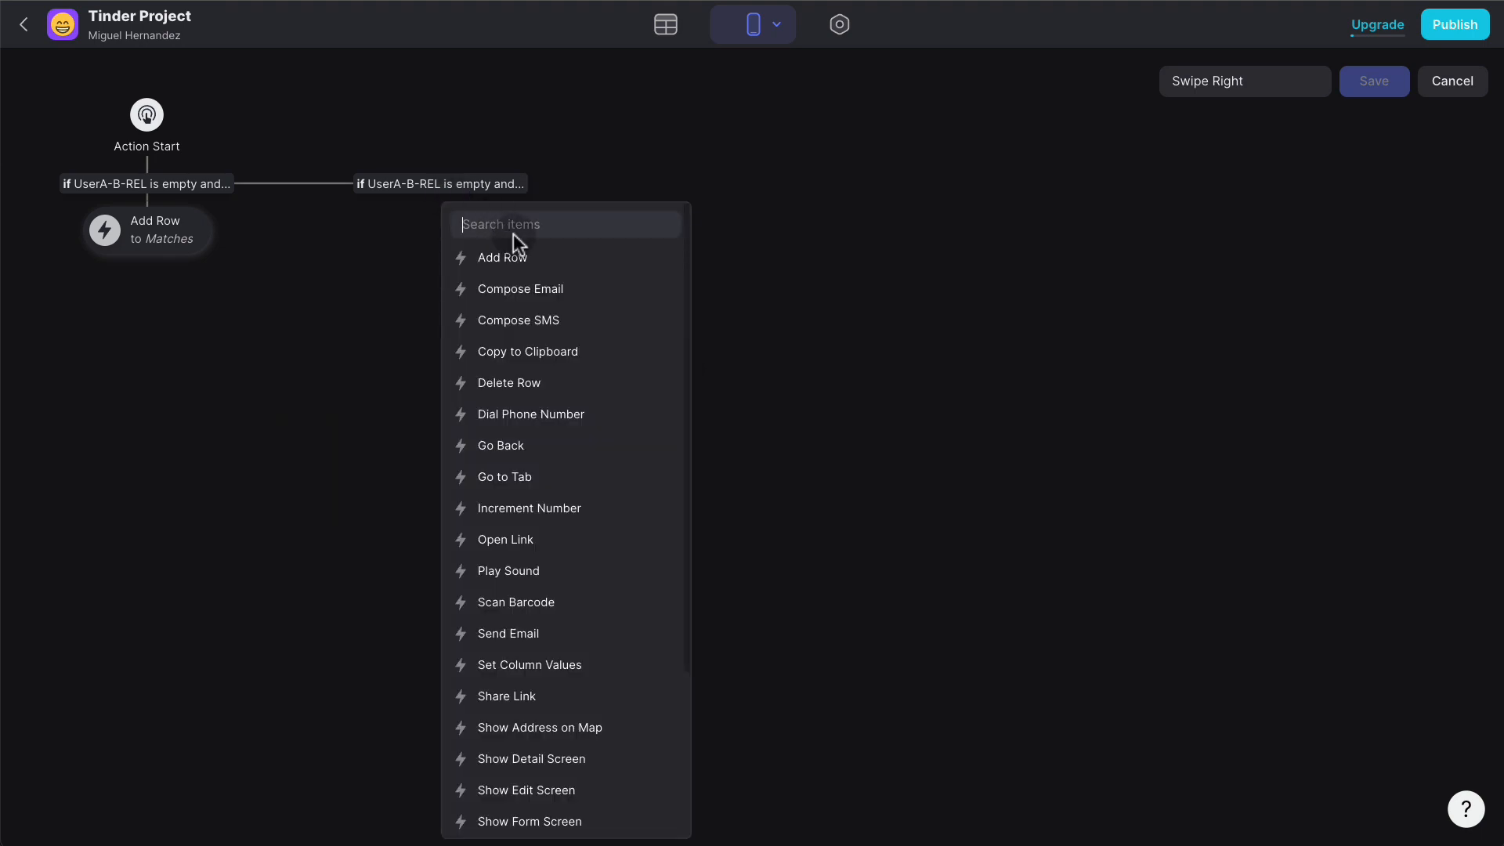
pyautogui.write('noti')
pyautogui.click(530, 262)
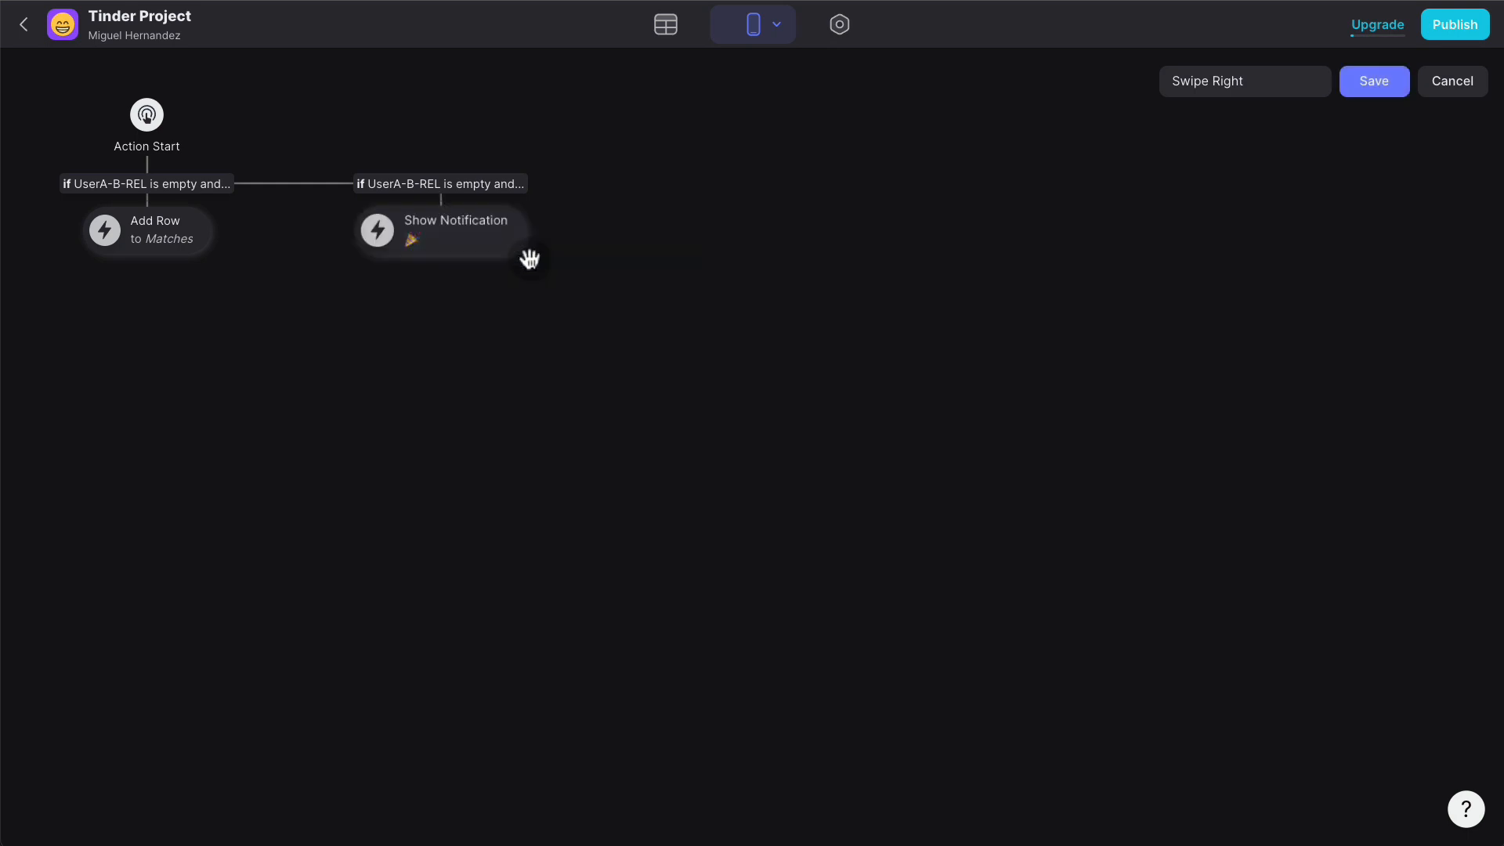
pyautogui.click(473, 242)
pyautogui.click(460, 376)
pyautogui.write('T')
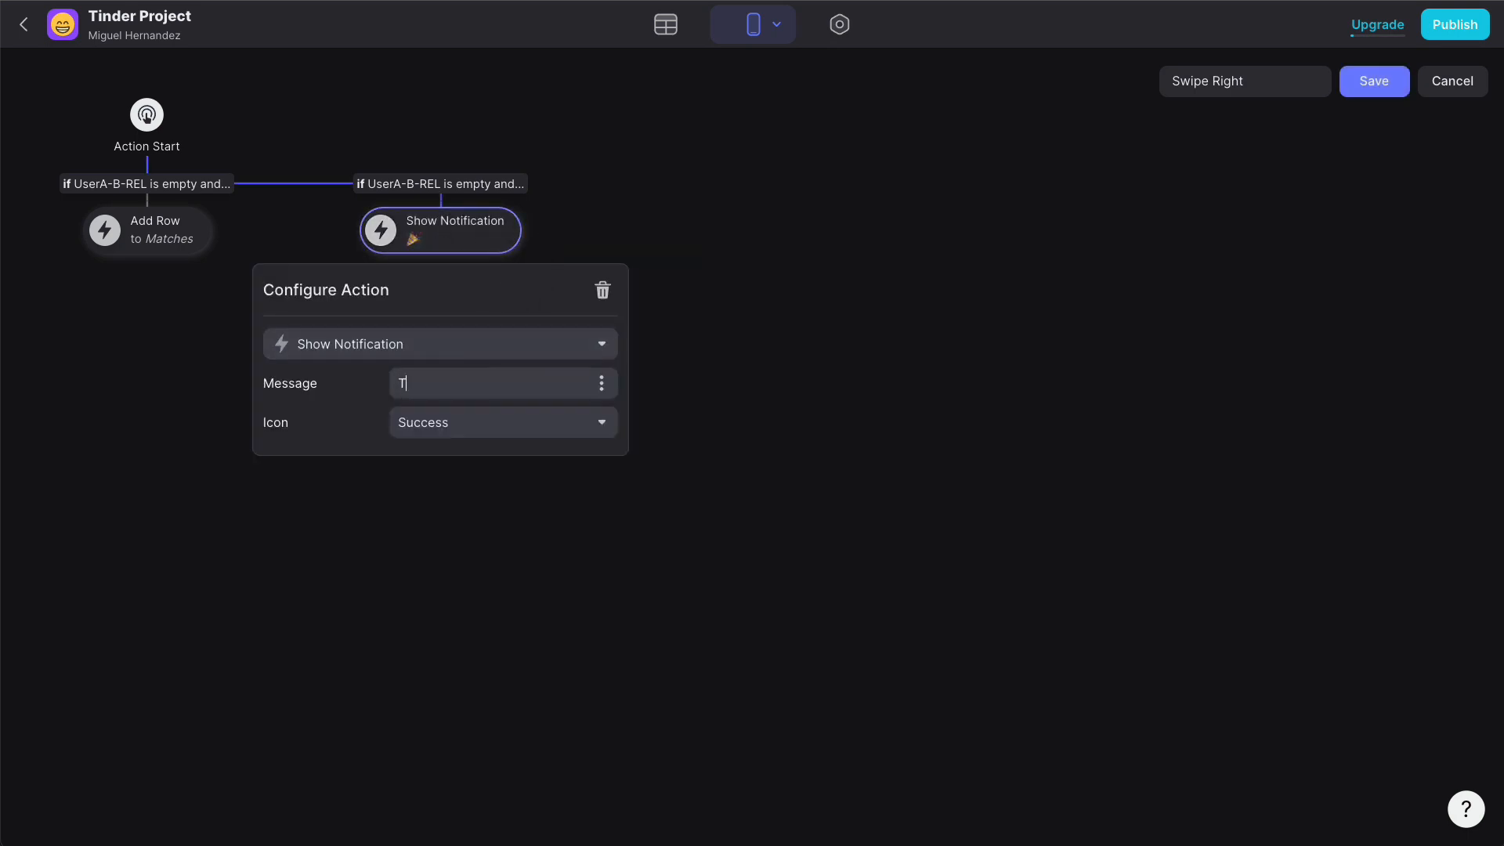
pyautogui.write('here is Match!')
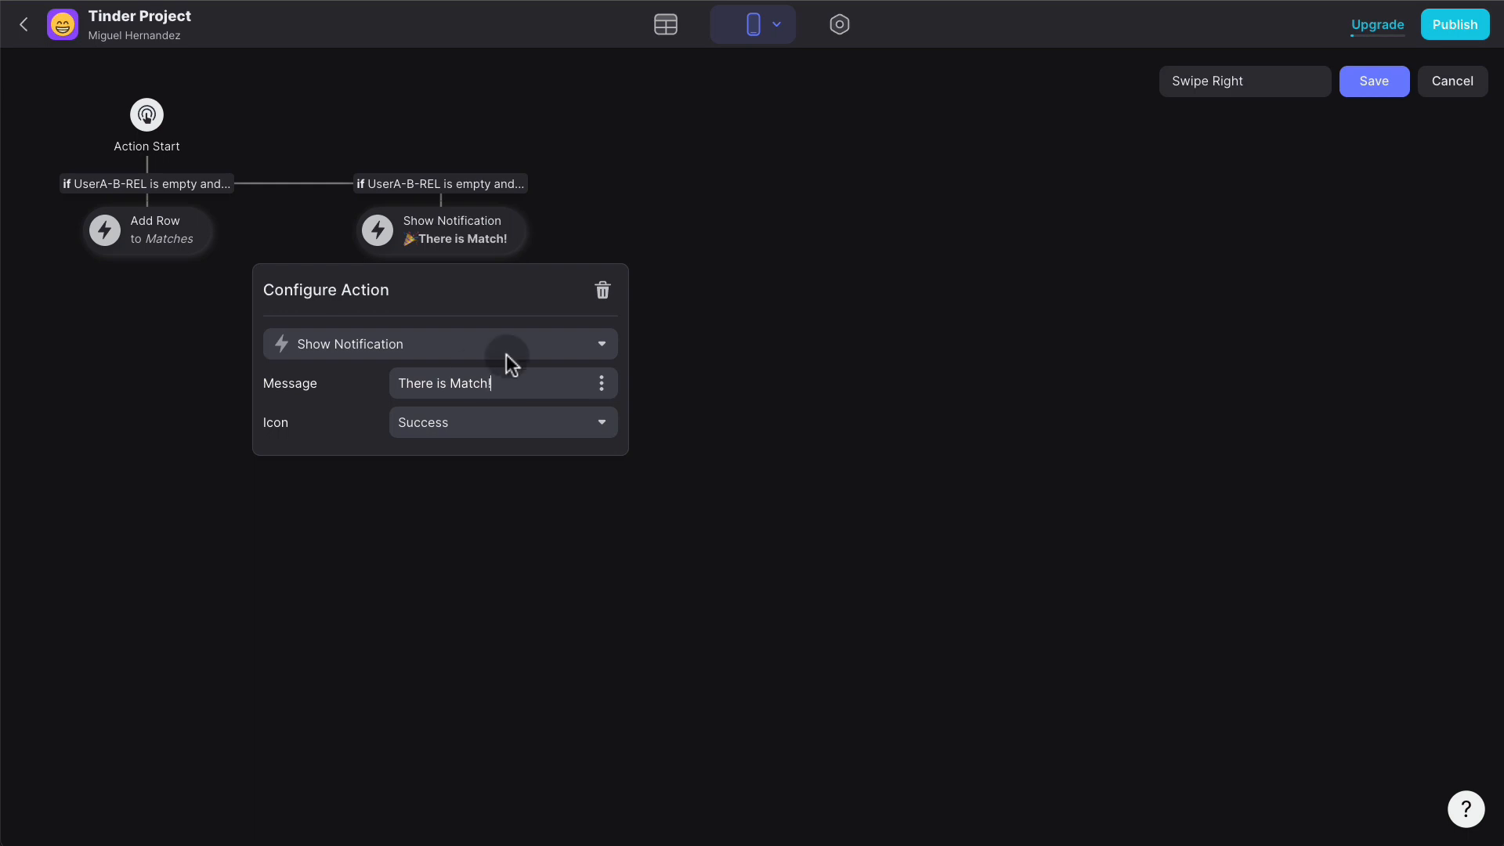
pyautogui.click(705, 303)
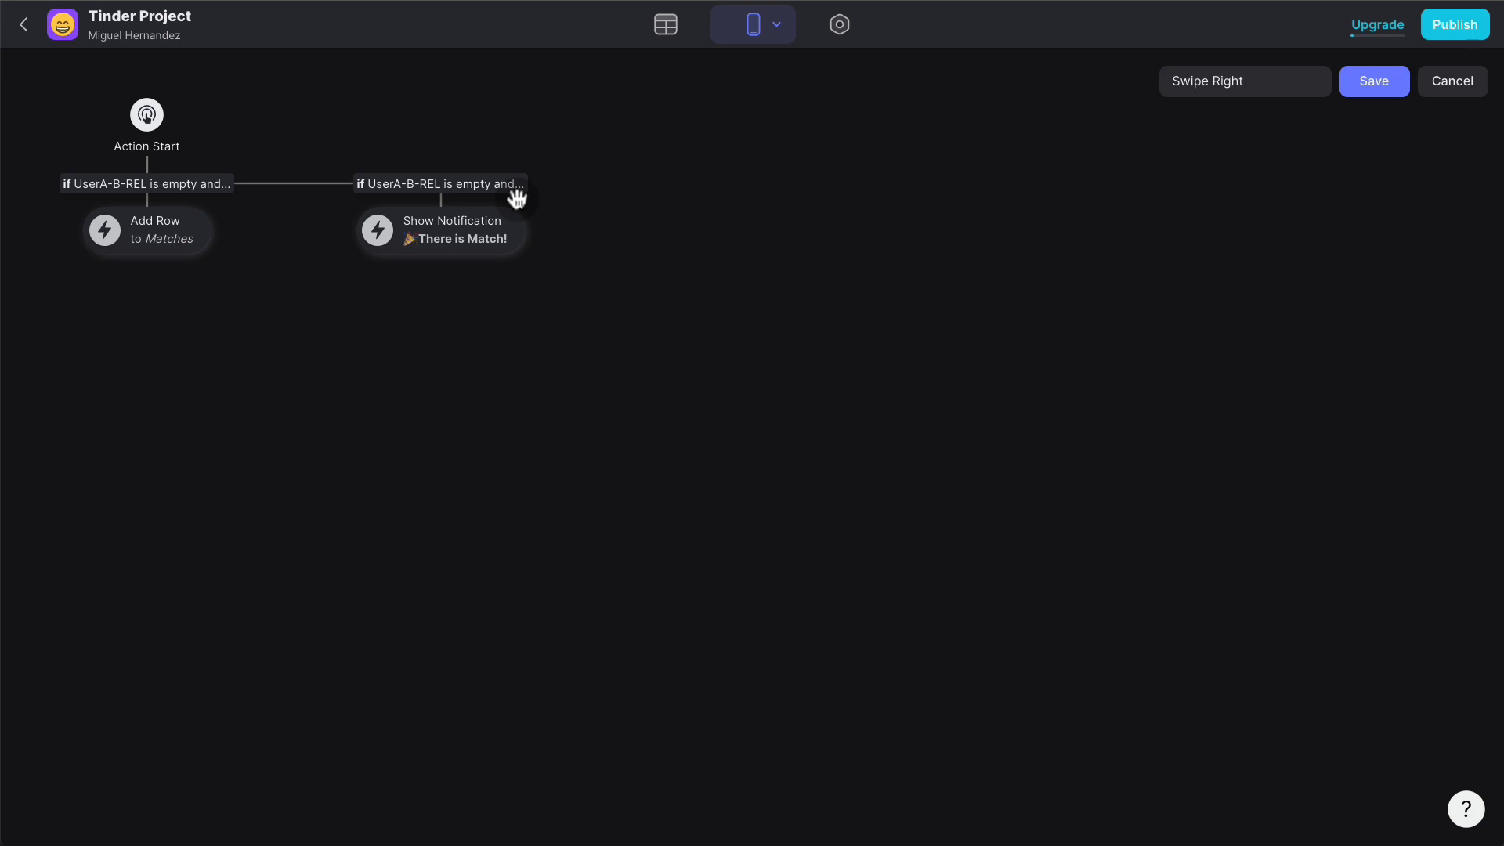
# - Insert a Show Detail Screen action above it, using UserA-B-REL as its data
pyautogui.click(441, 195)
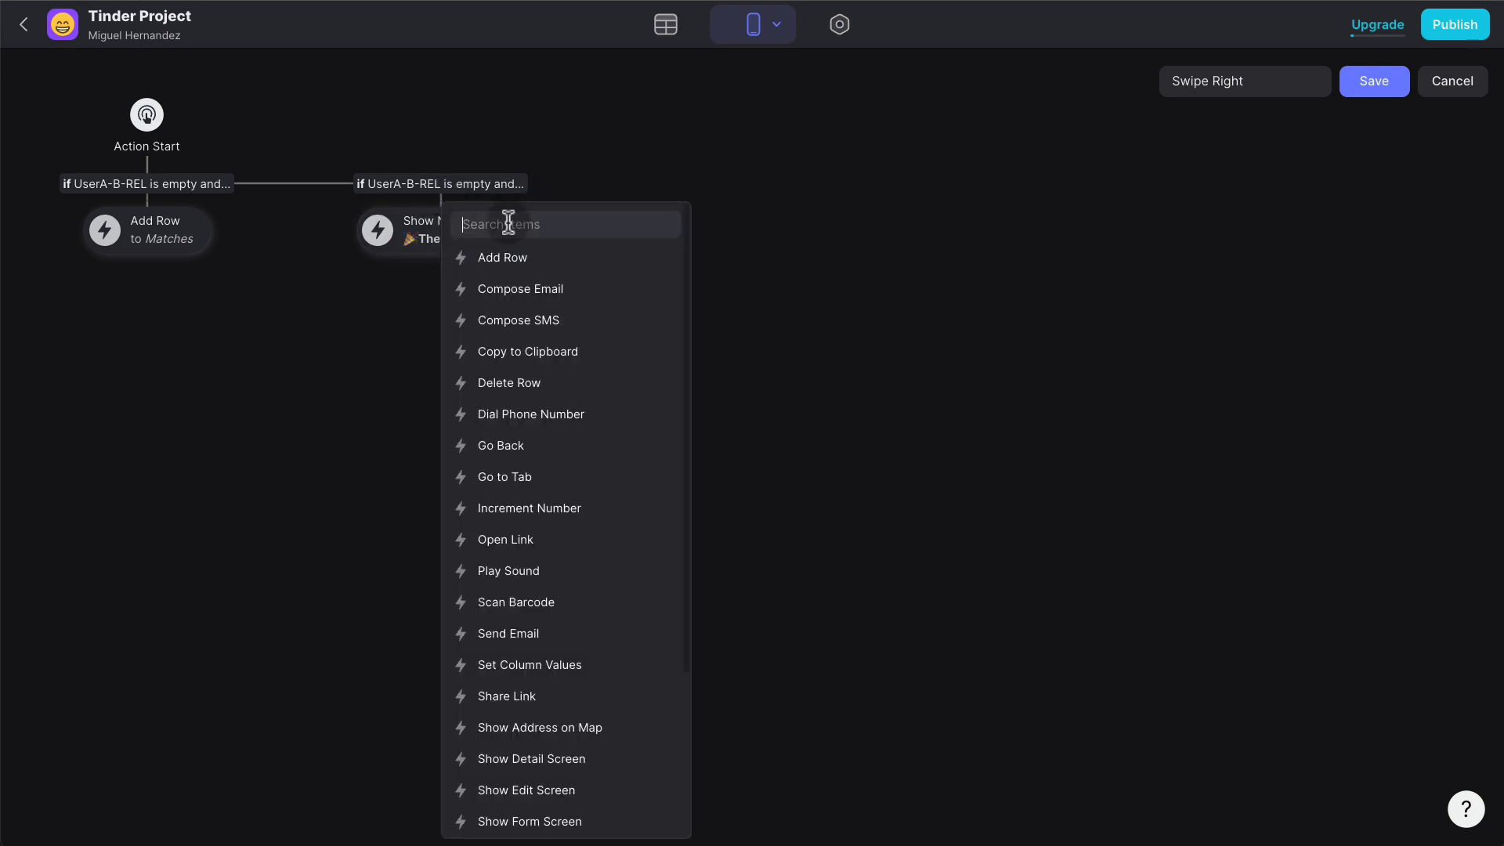
pyautogui.write('show')
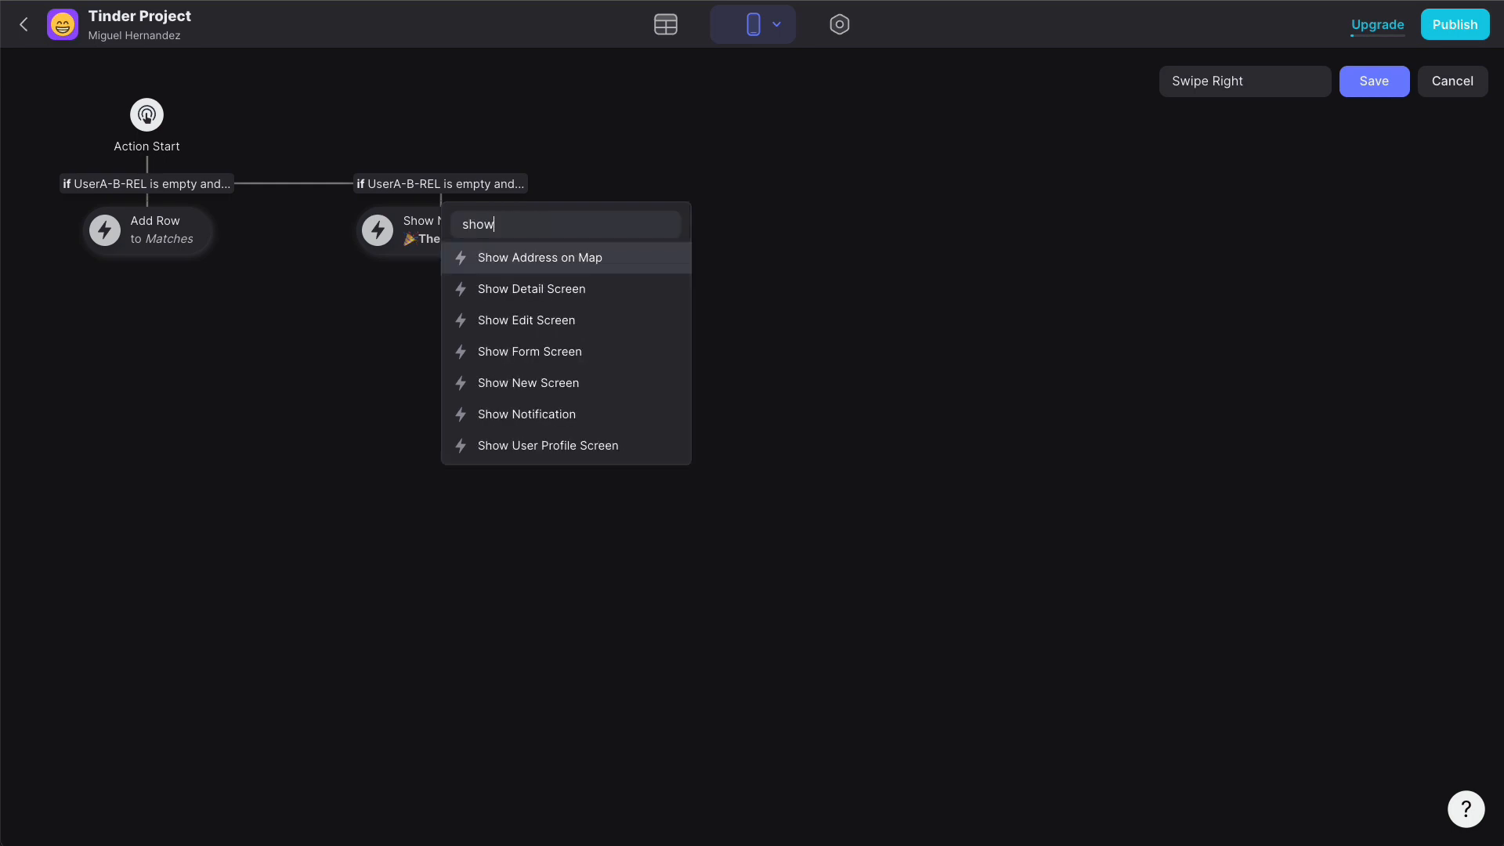
pyautogui.click(581, 305)
pyautogui.click(566, 421)
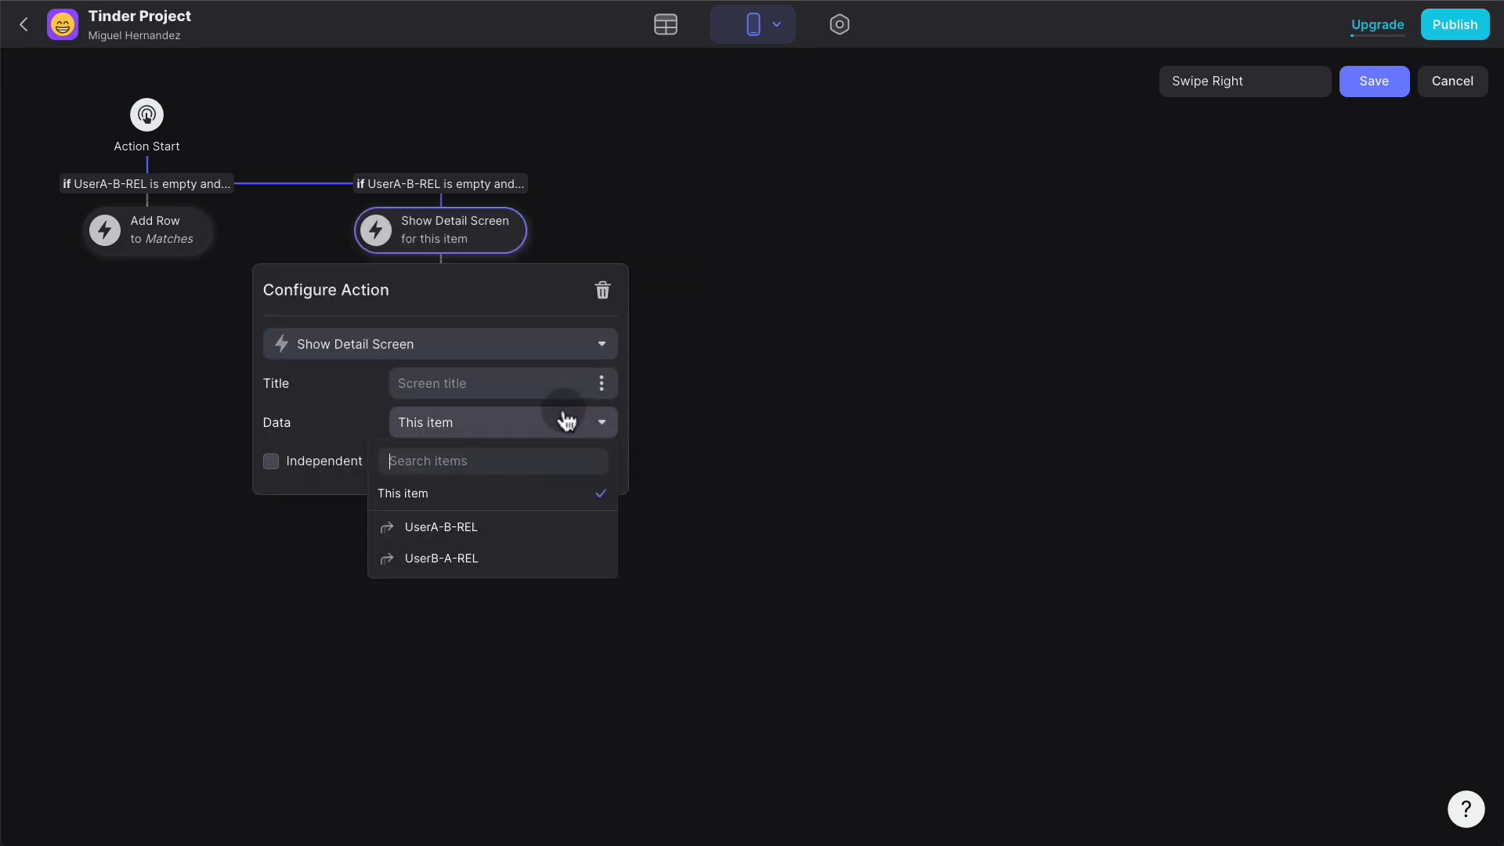
pyautogui.click(482, 505)
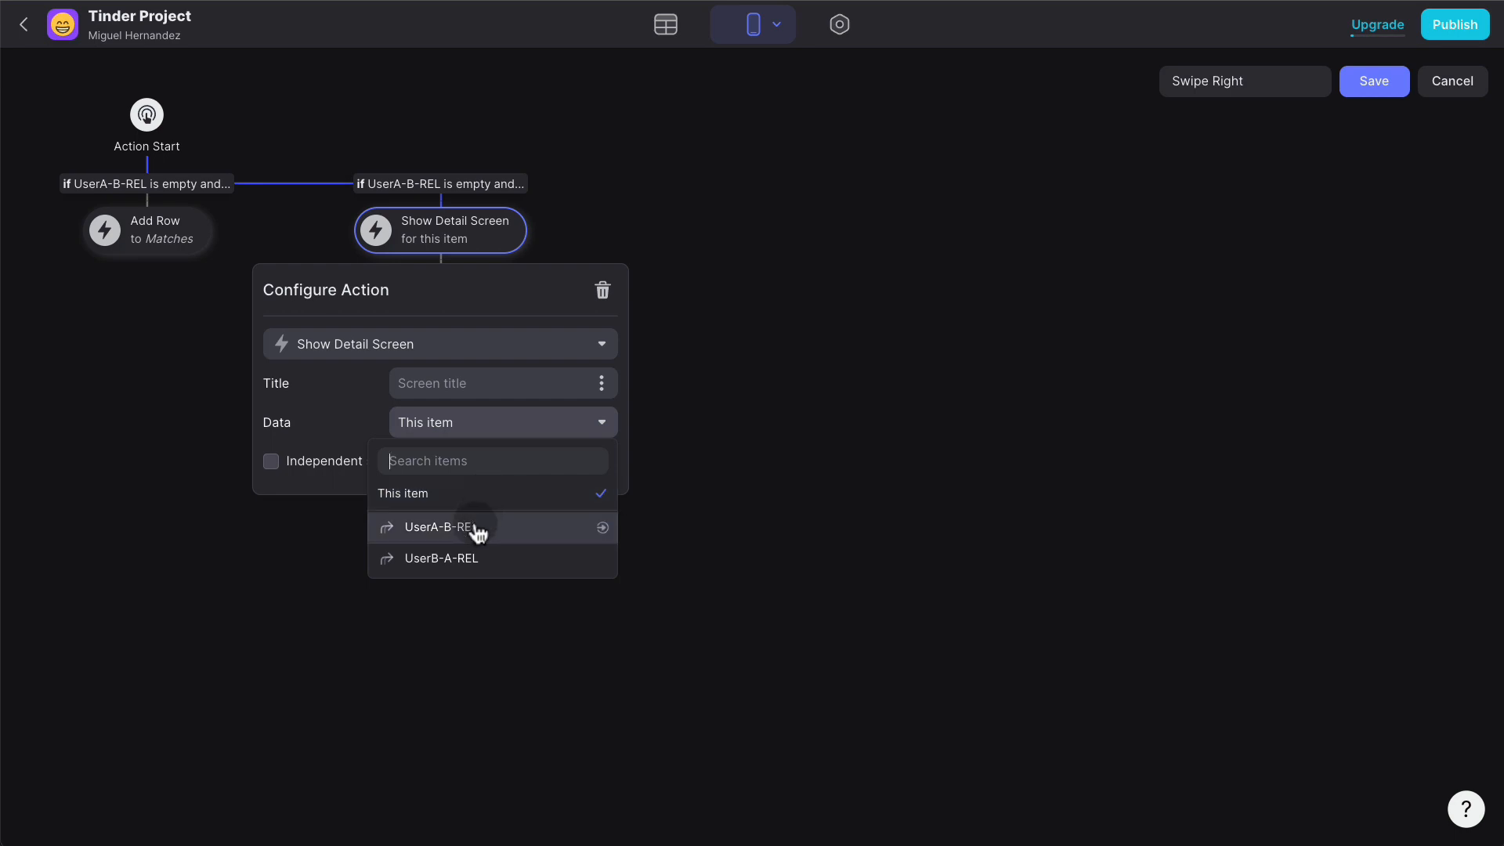
pyautogui.click(454, 527)
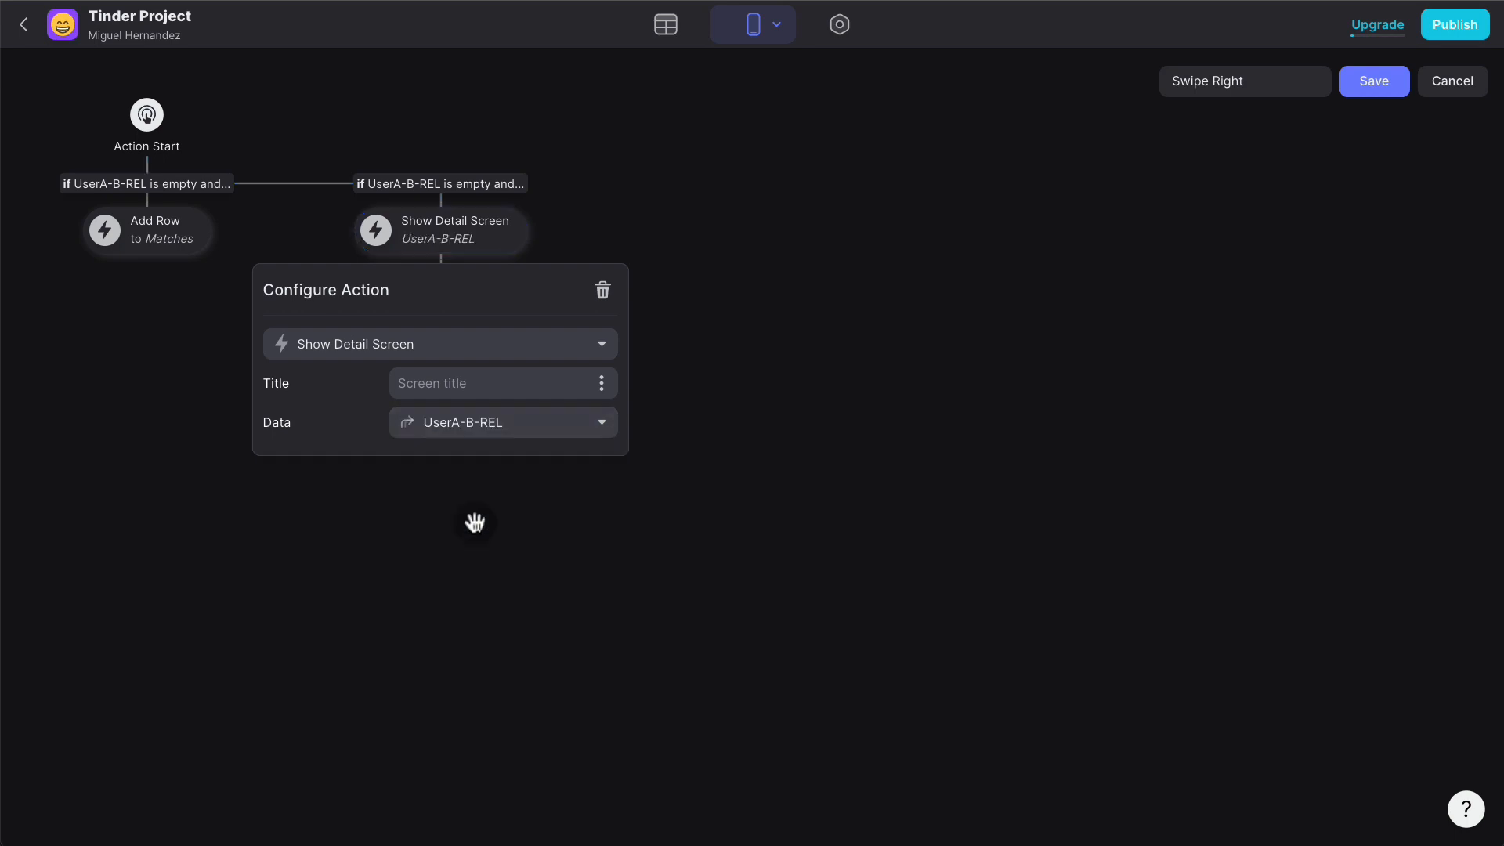
# - Add an Add Row action at the top of the branch targeting the Matches table
pyautogui.click(785, 345)
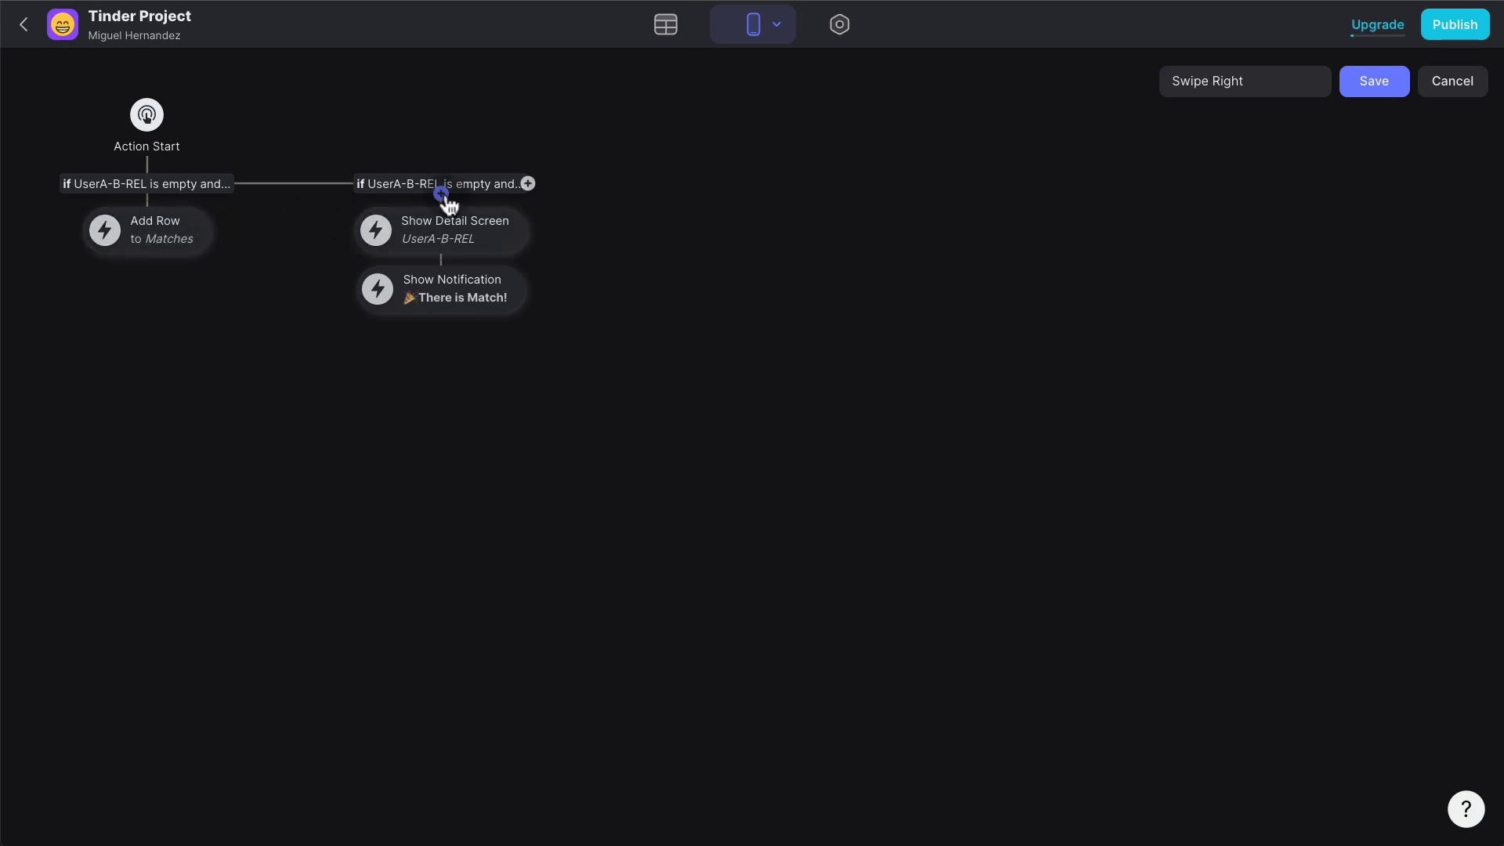
pyautogui.click(443, 195)
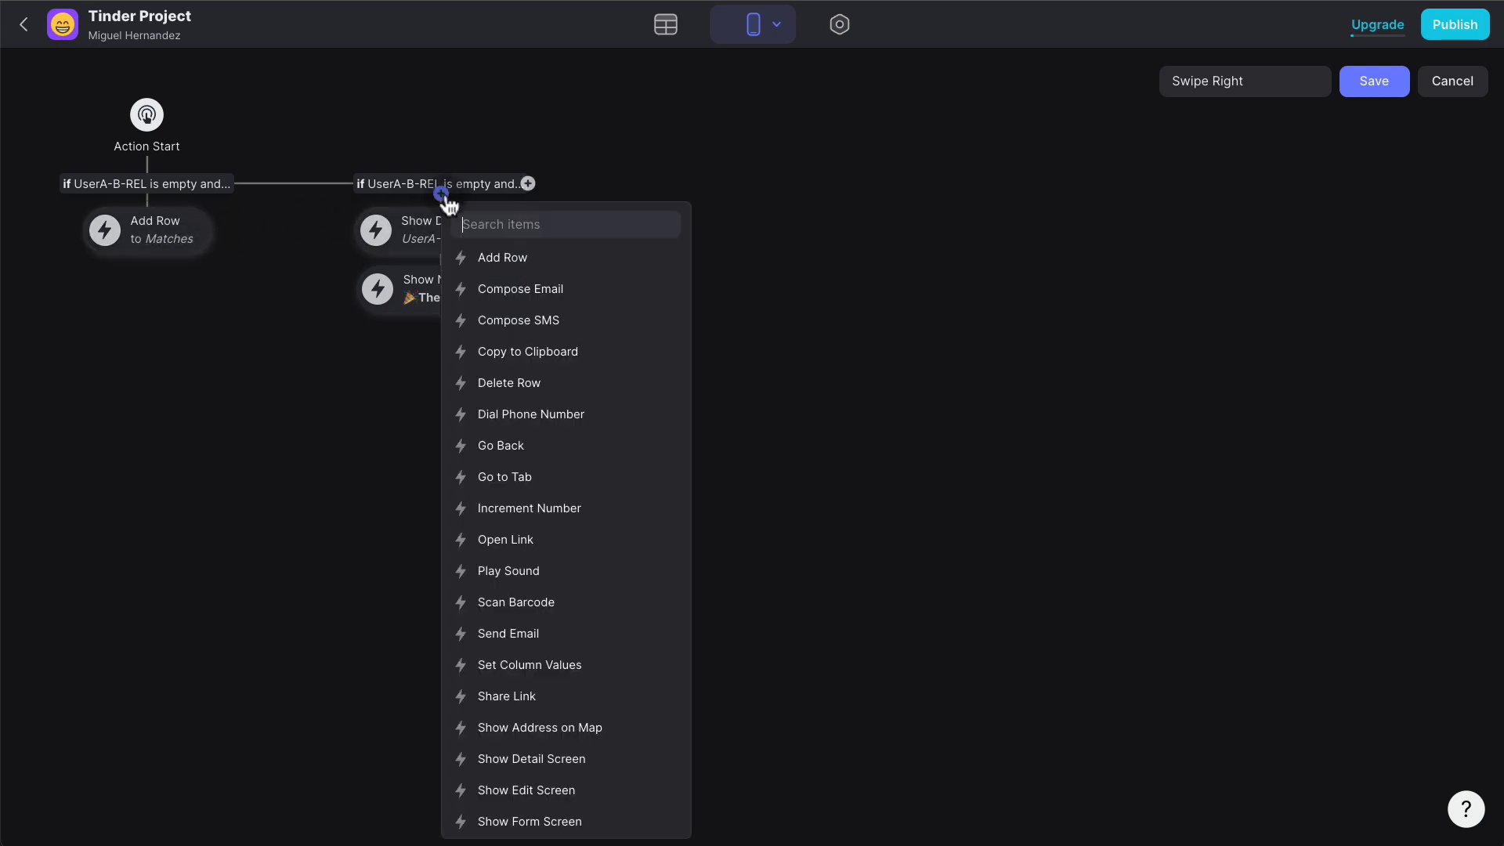
pyautogui.click(517, 255)
pyautogui.click(475, 245)
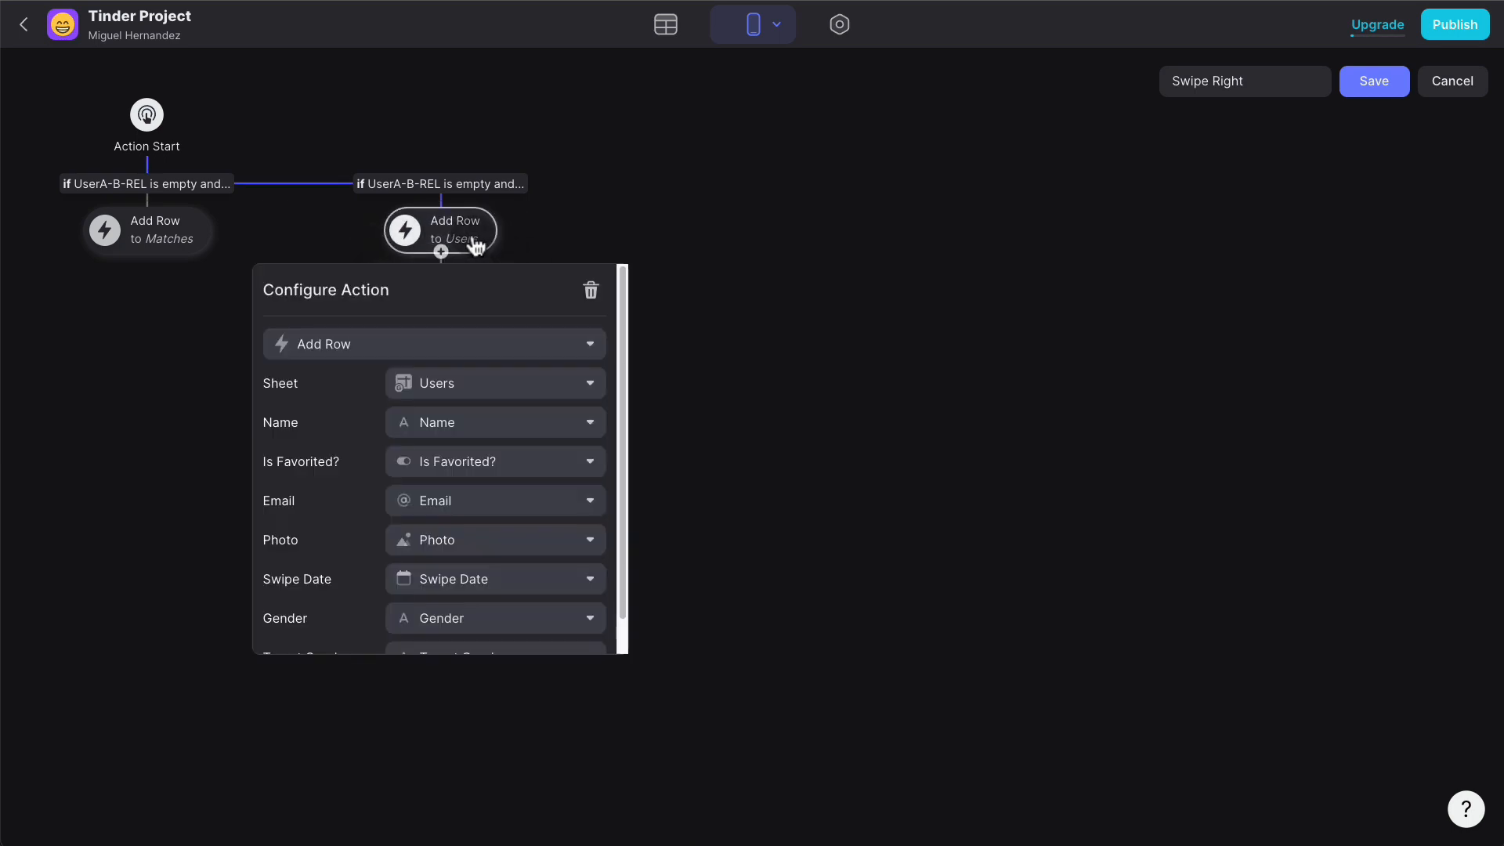
pyautogui.click(449, 383)
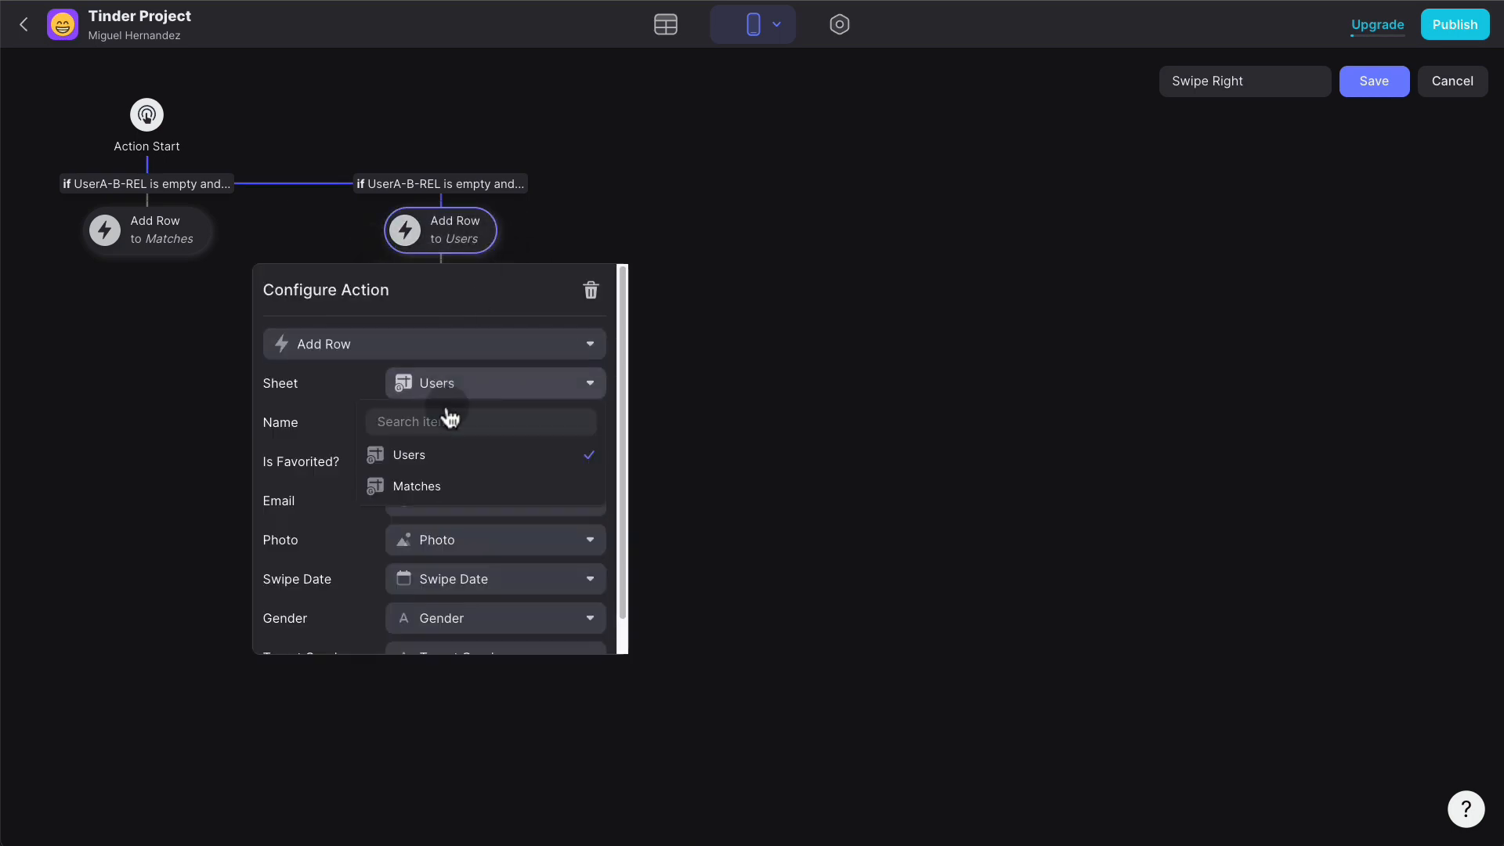
pyautogui.click(437, 487)
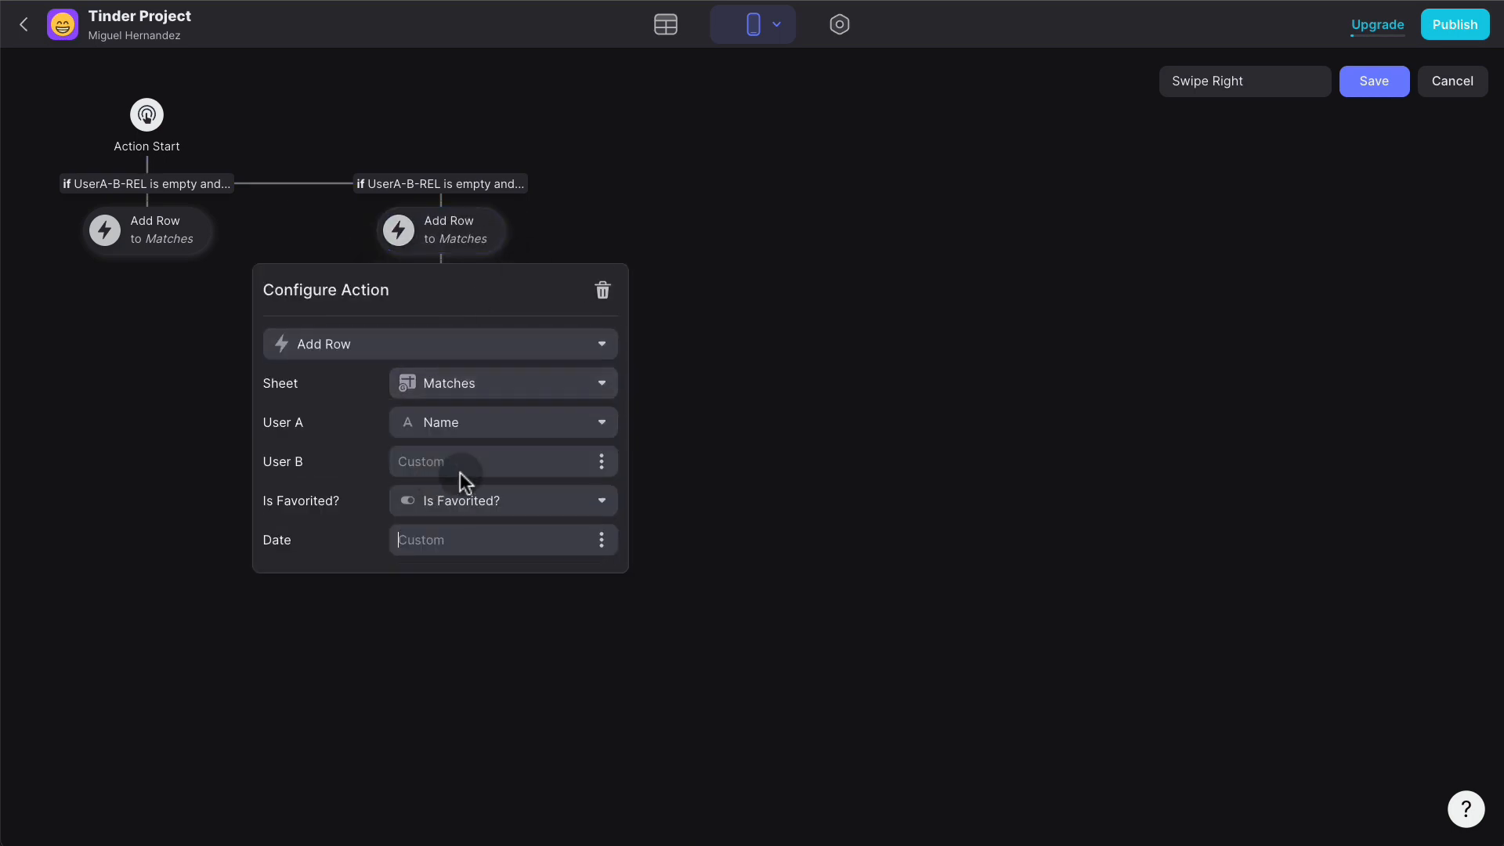
# - Set User A to the profile's Row ID, User B to Row ID, clear Is Favorited?, Date to now
pyautogui.click(480, 437)
pyautogui.moveTo(466, 666)
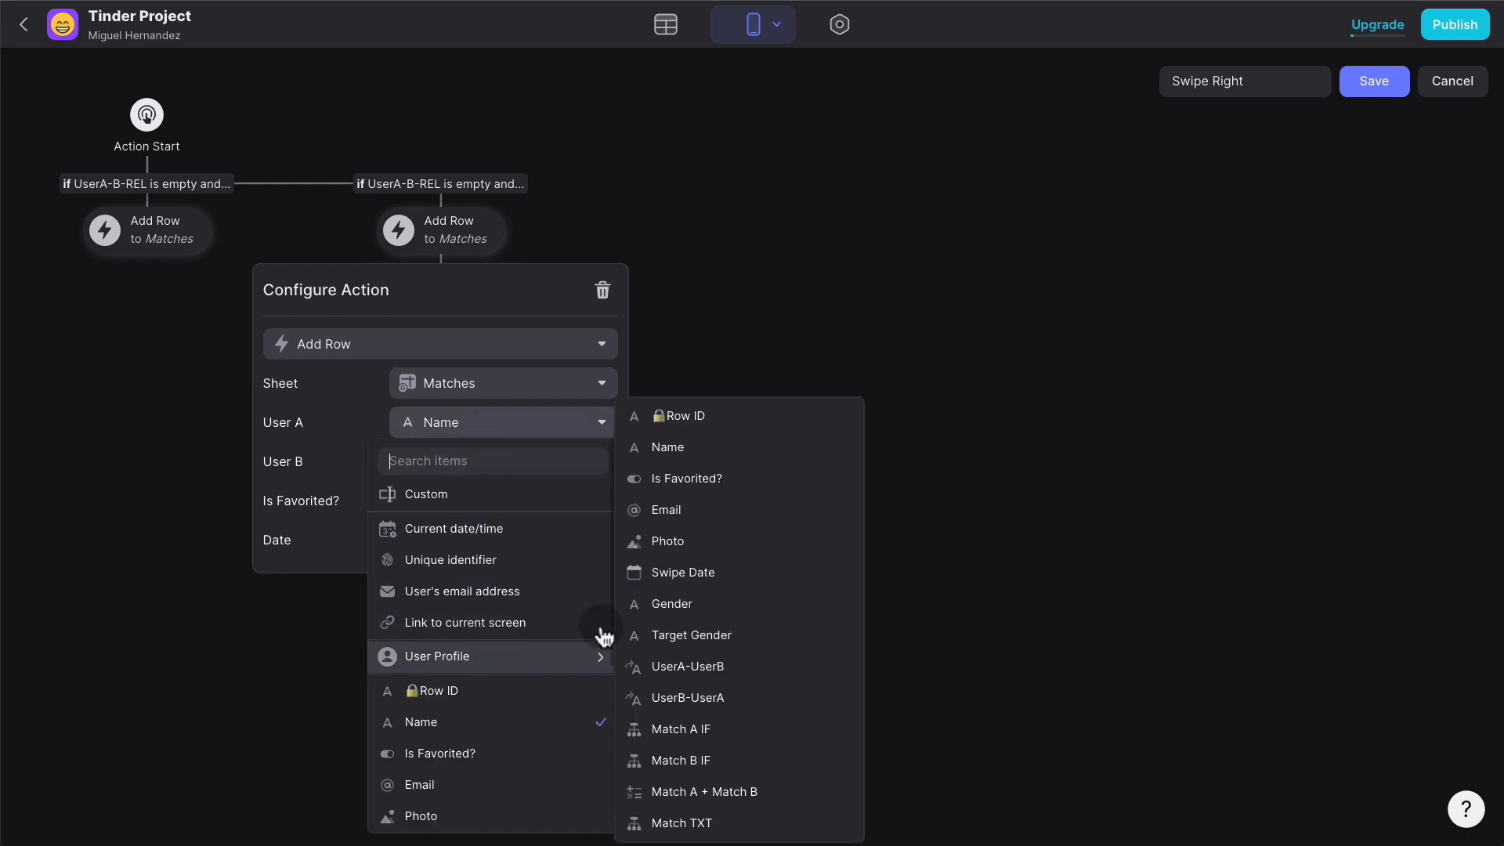
pyautogui.click(688, 423)
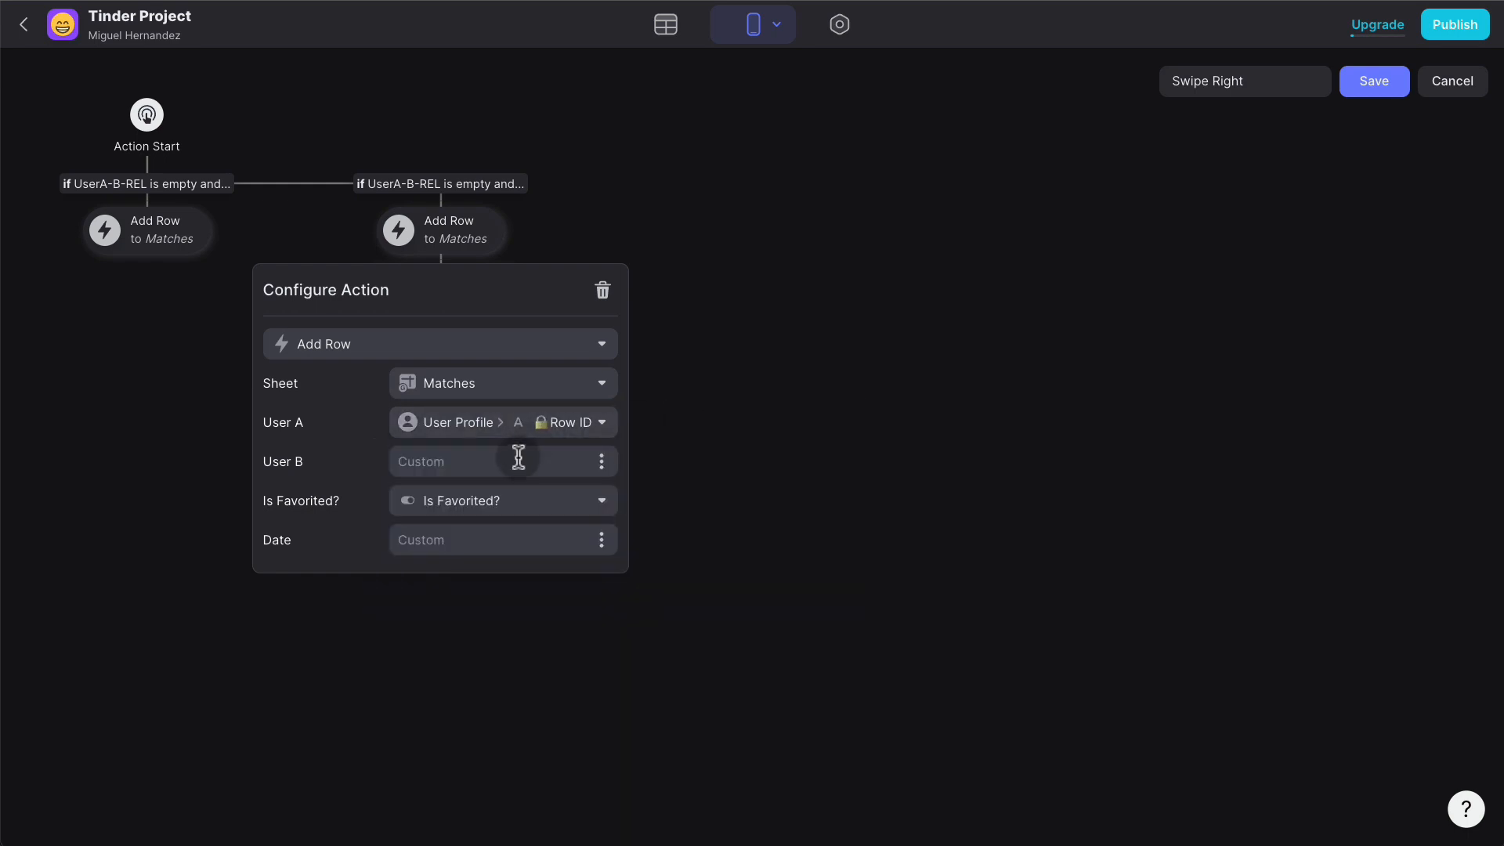
pyautogui.click(601, 464)
pyautogui.scroll(-1, 520, 368)
pyautogui.click(497, 254)
pyautogui.click(590, 513)
pyautogui.scroll(-1, 498, 329)
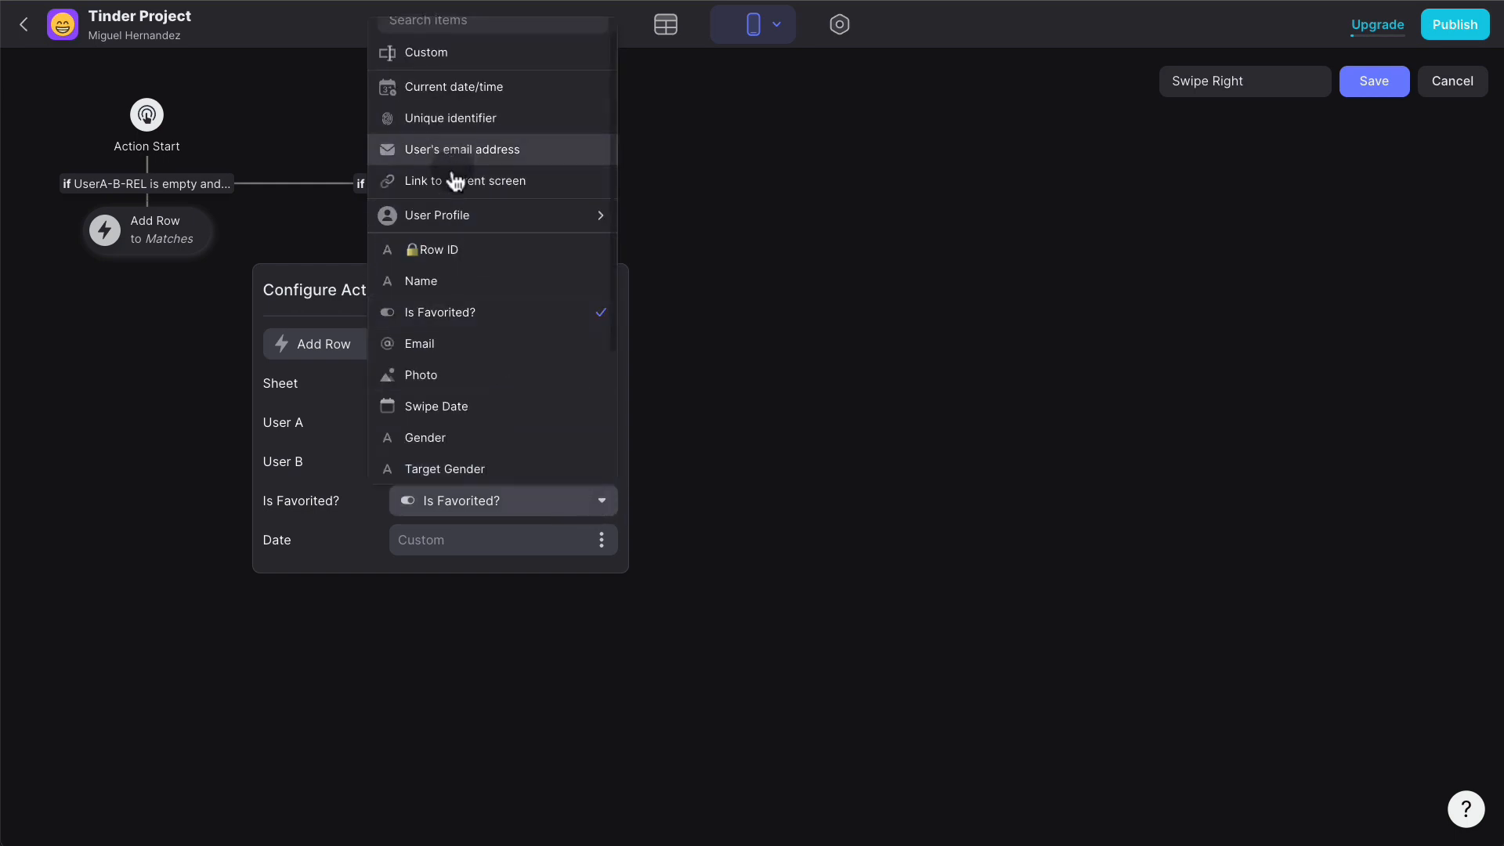
pyautogui.click(426, 51)
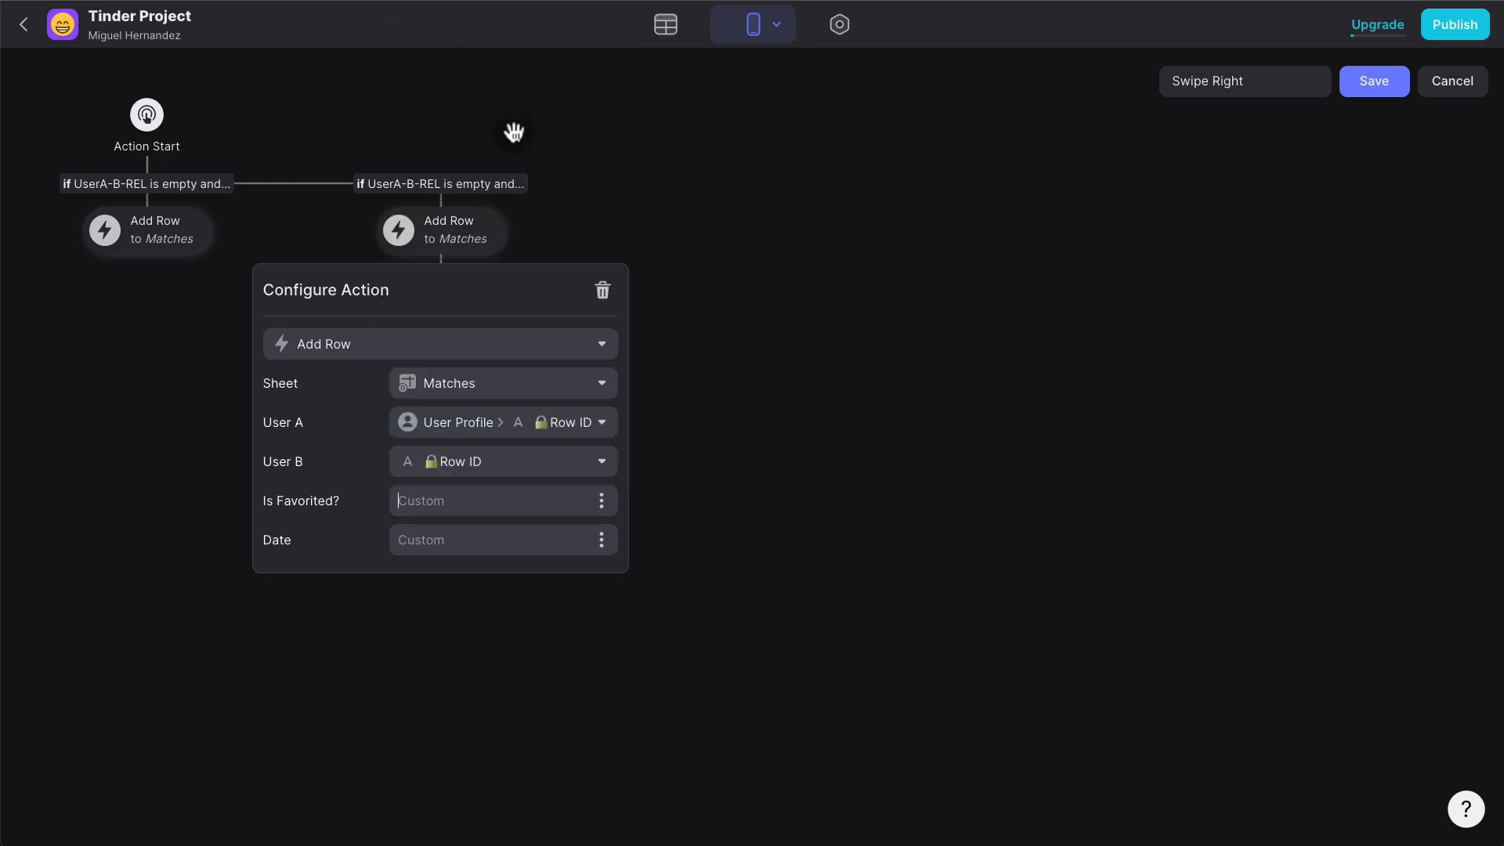
pyautogui.click(604, 540)
pyautogui.scroll(-1, 537, 510)
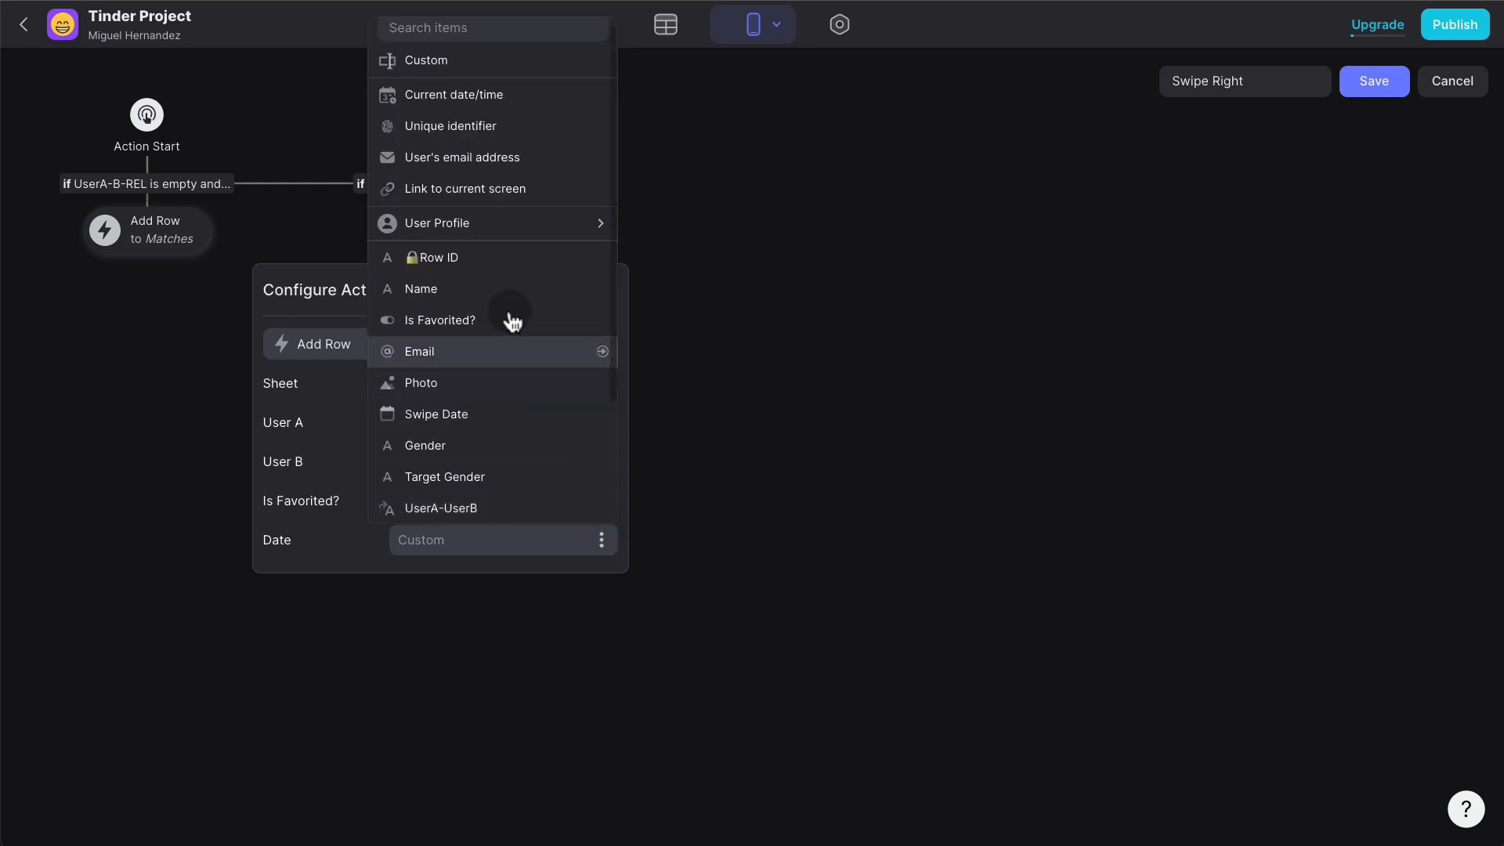
pyautogui.click(517, 99)
pyautogui.click(755, 196)
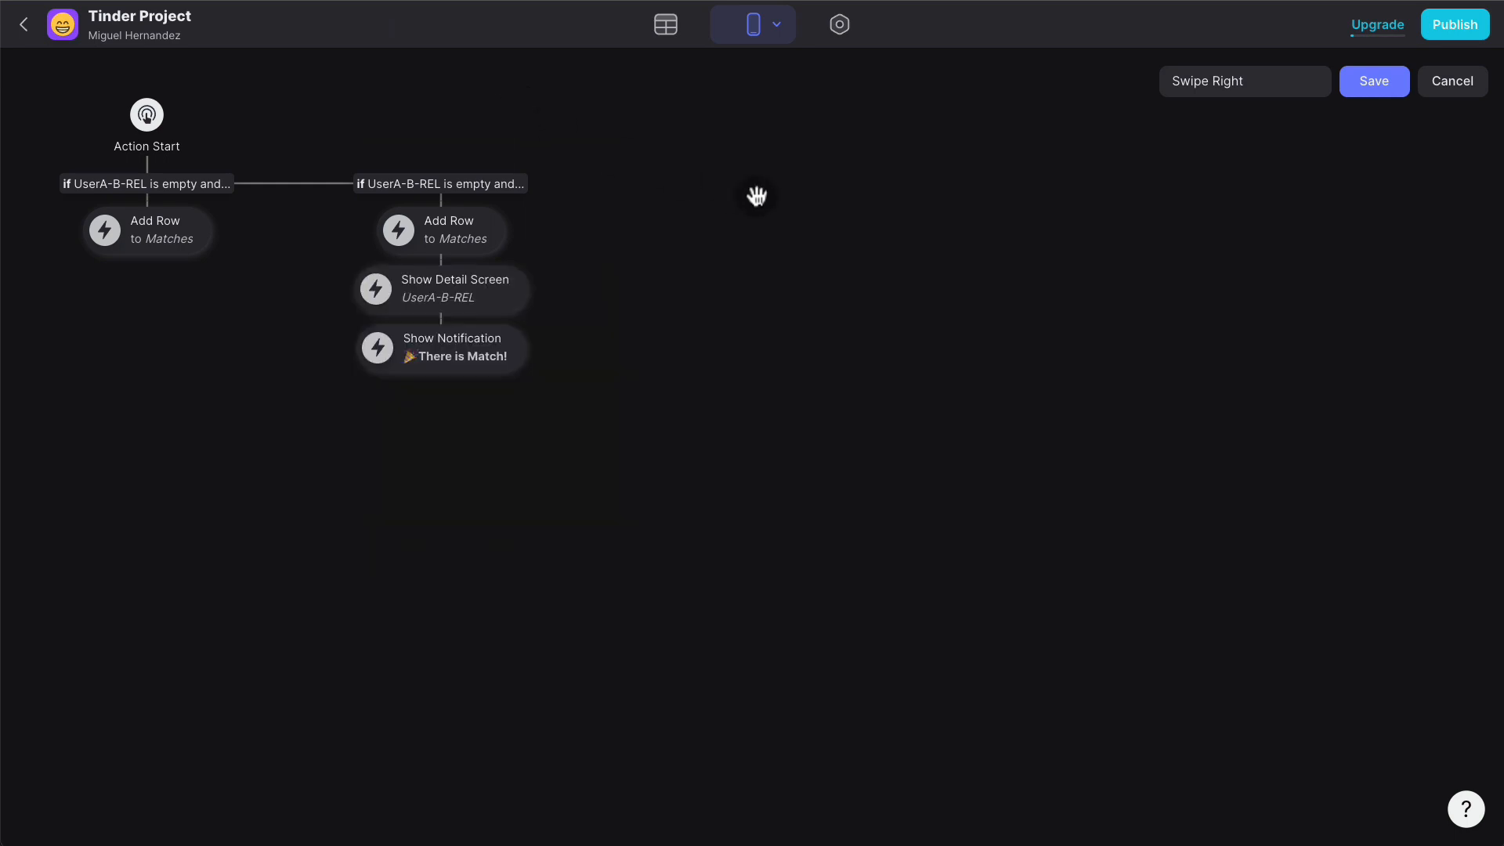
# - Save the Swipe Right action, test a right swipe, and preview as another test user
pyautogui.click(1388, 84)
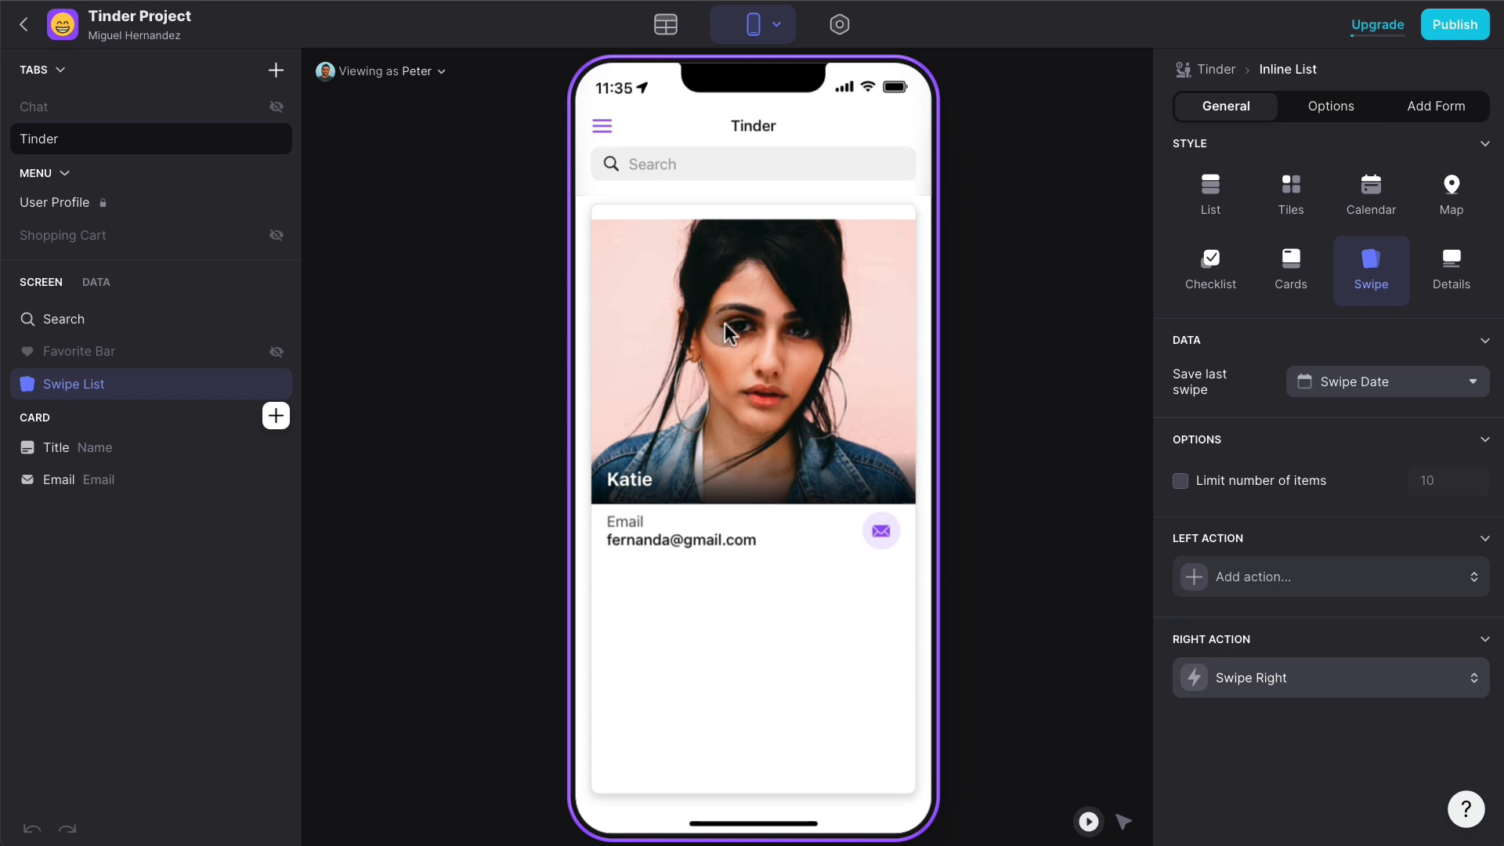
pyautogui.moveTo(725, 322); pyautogui.dragTo(1087, 303)
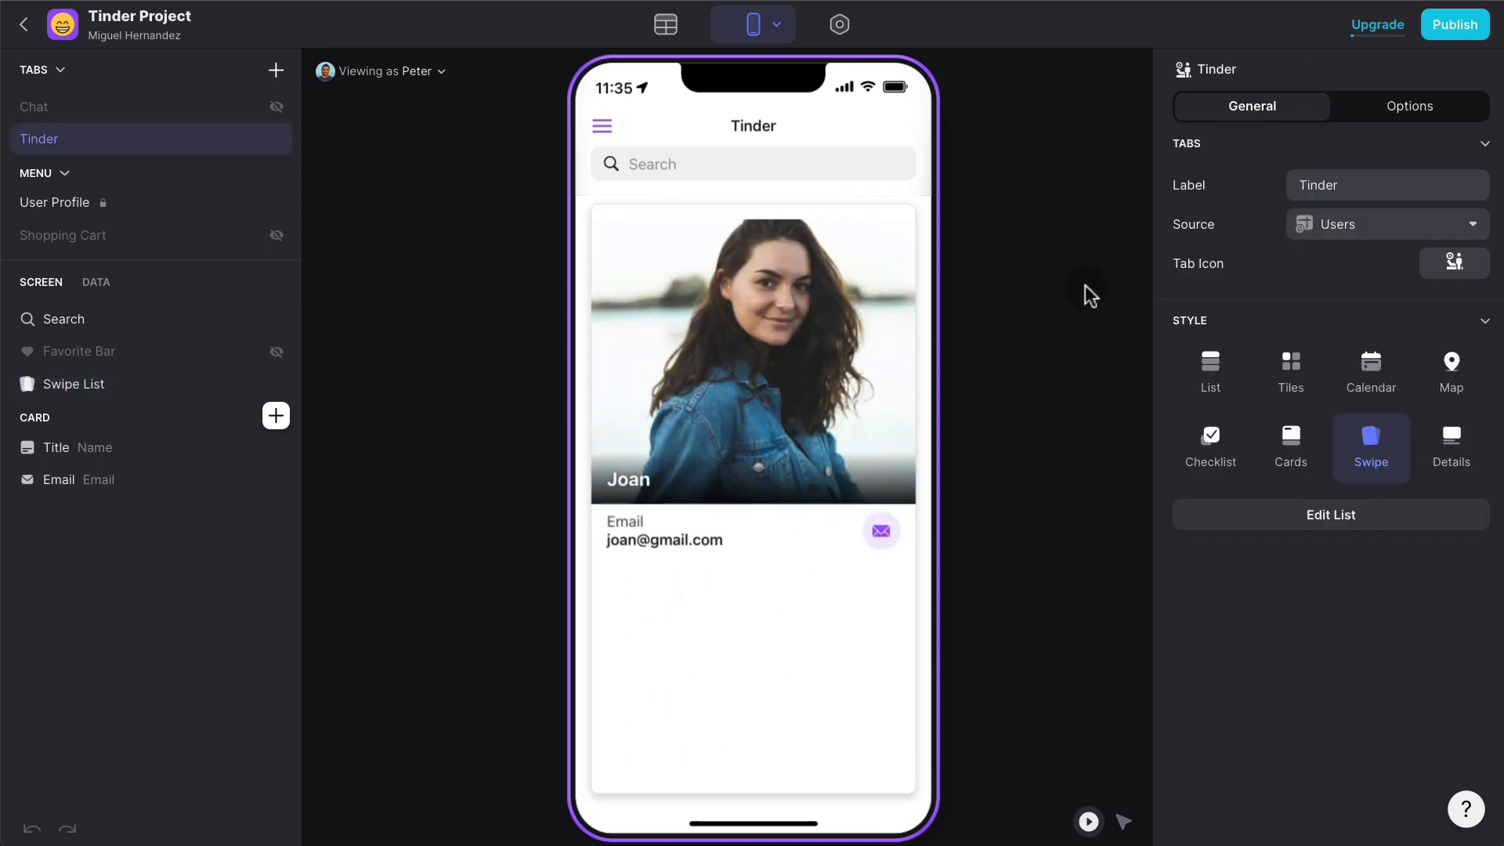
pyautogui.click(427, 75)
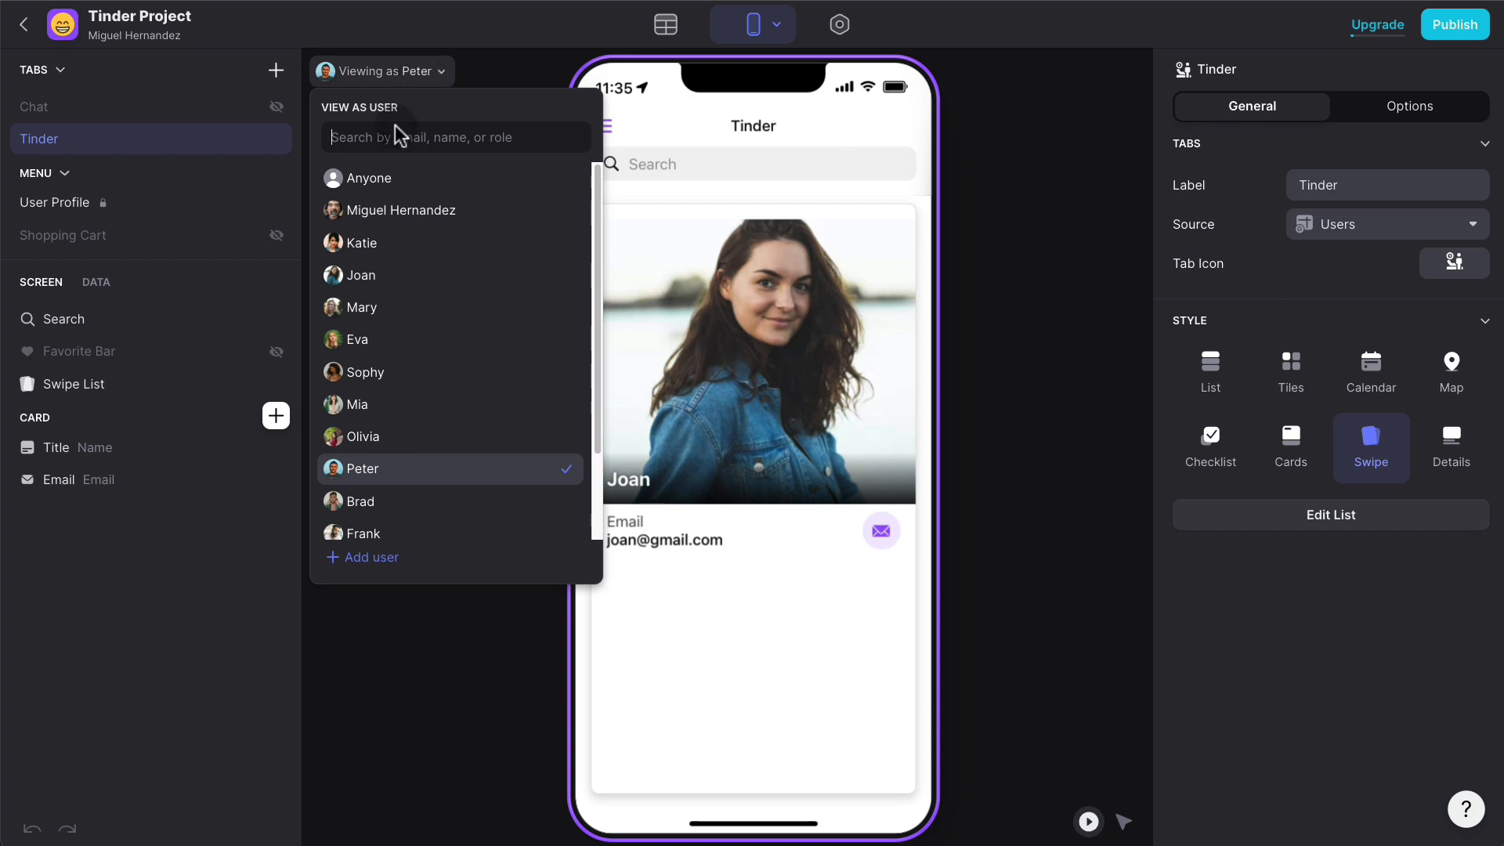
pyautogui.click(379, 244)
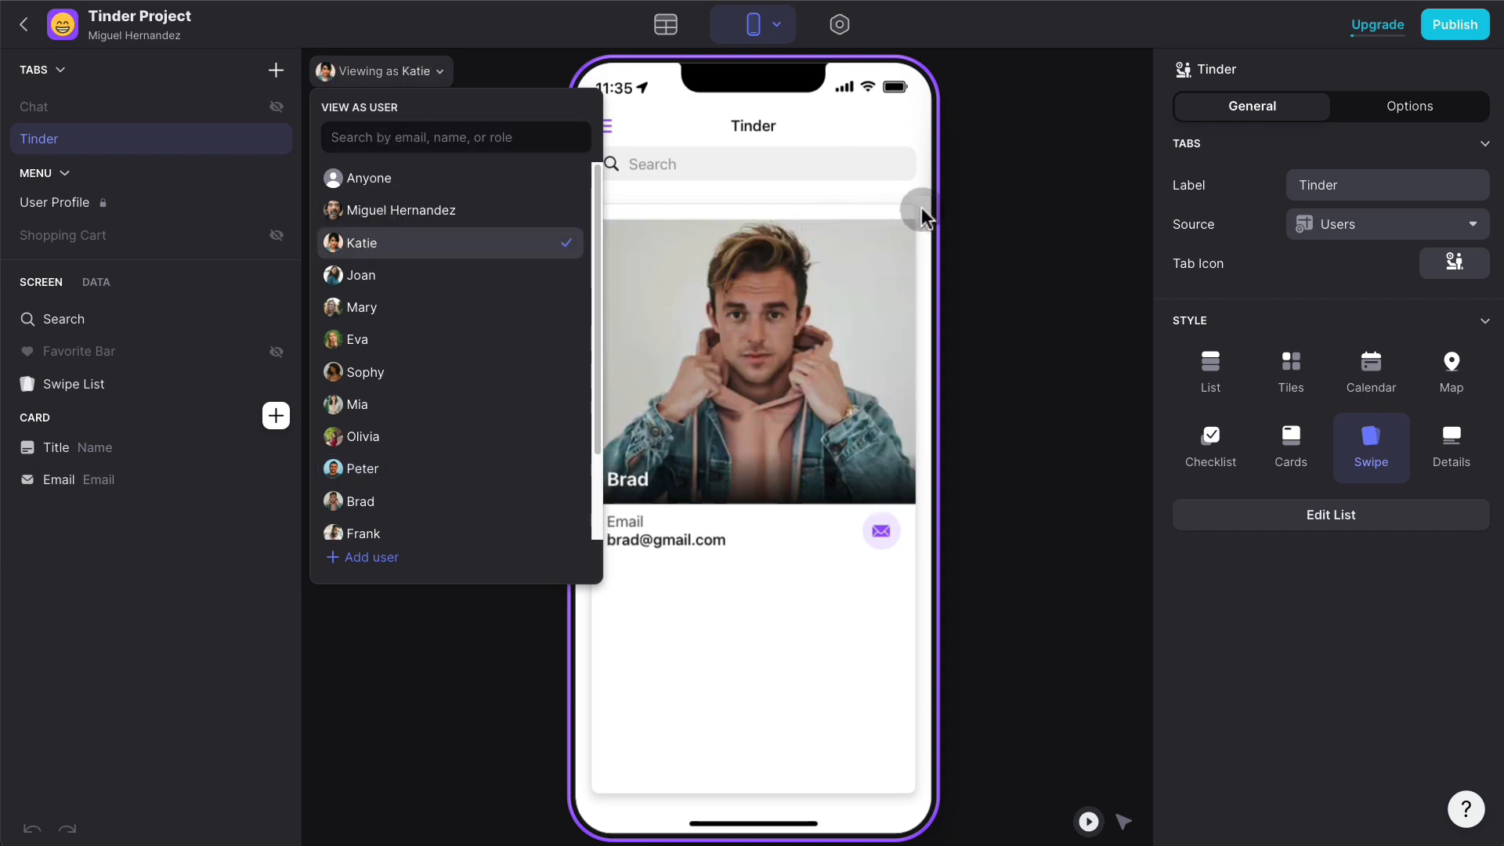
pyautogui.click(976, 205)
# - Swipe left on three profile cards to reach the next profile
pyautogui.moveTo(824, 291); pyautogui.dragTo(563, 332)
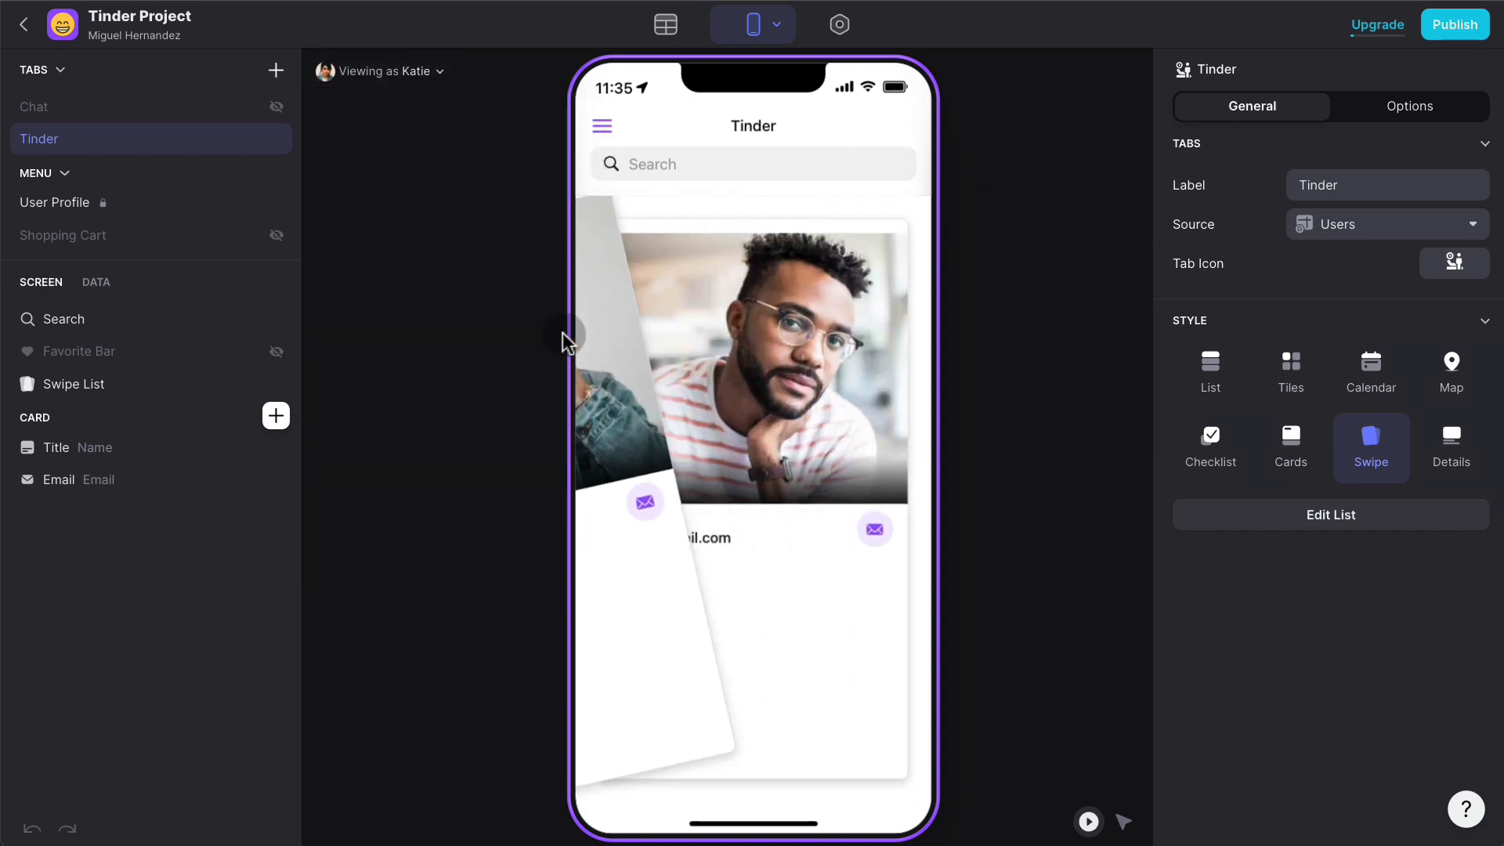
pyautogui.moveTo(809, 325); pyautogui.dragTo(595, 329)
pyautogui.moveTo(698, 325); pyautogui.dragTo(615, 329)
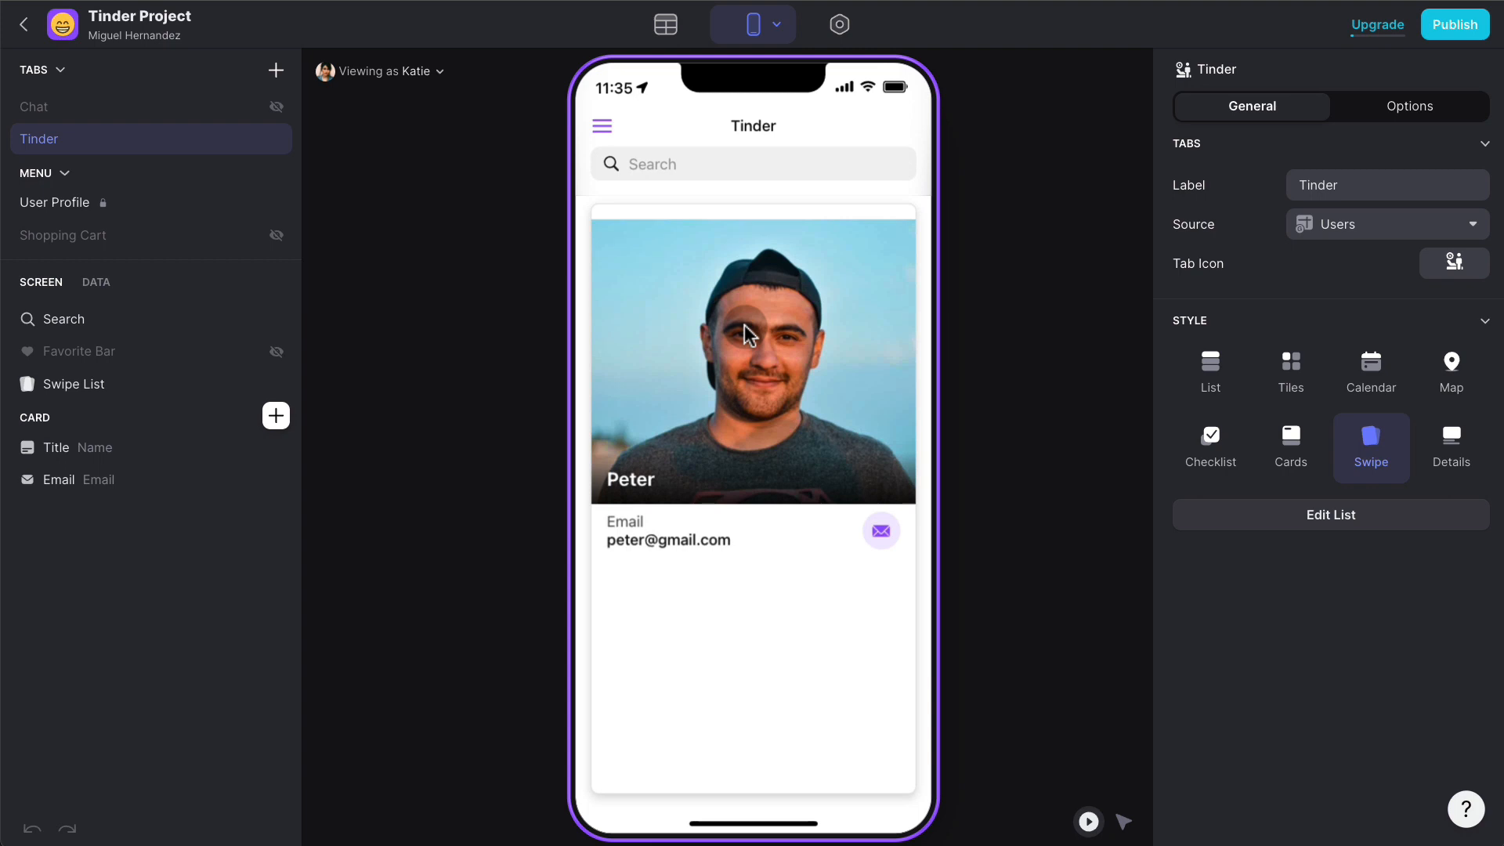
# - Like the current profile to create a match, then select the Details screen's Title component
pyautogui.moveTo(745, 326); pyautogui.dragTo(1097, 326)
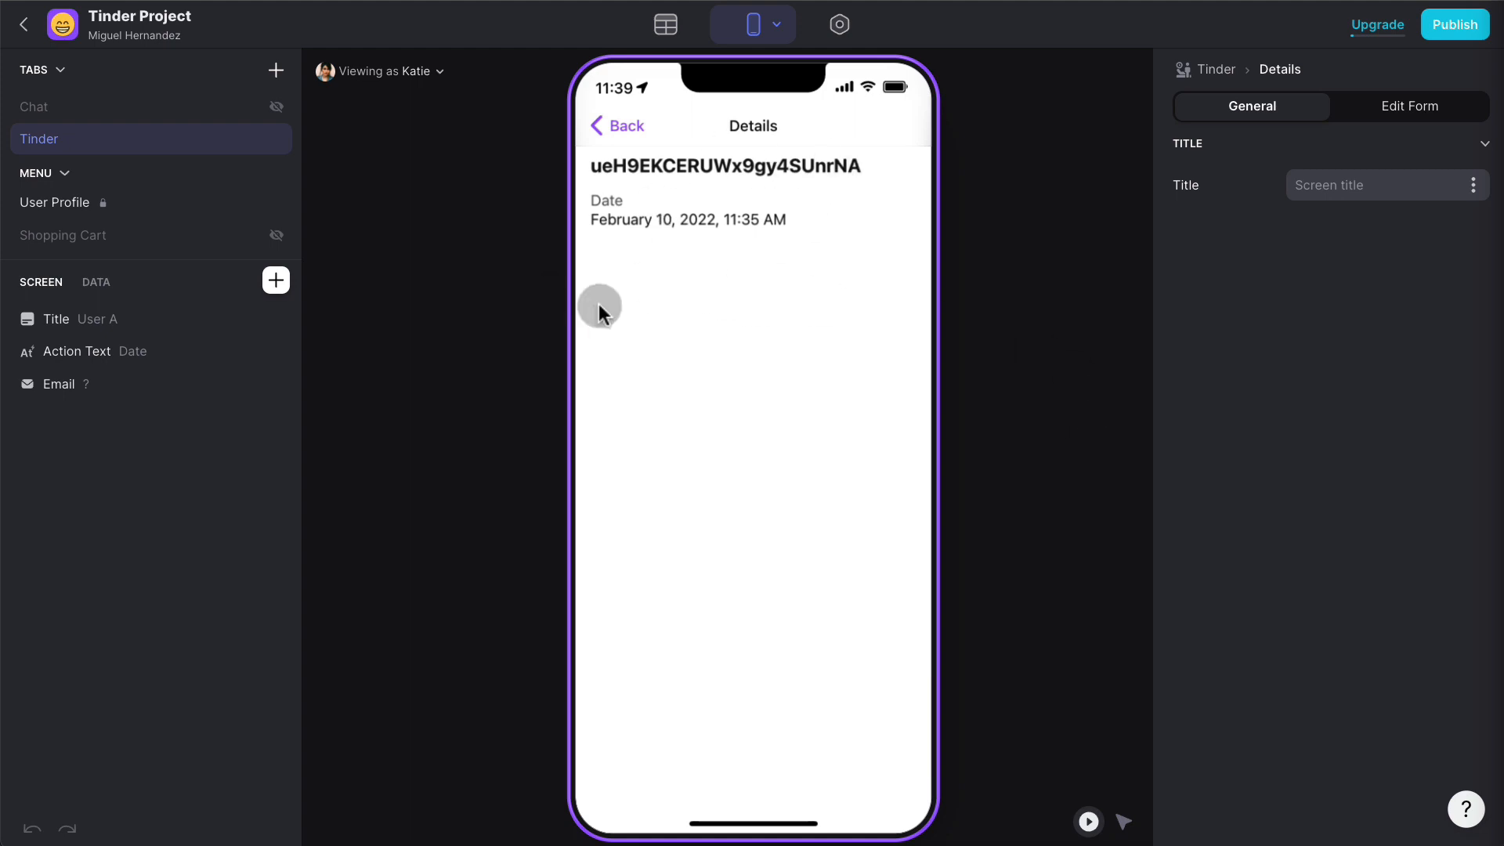
pyautogui.click(123, 312)
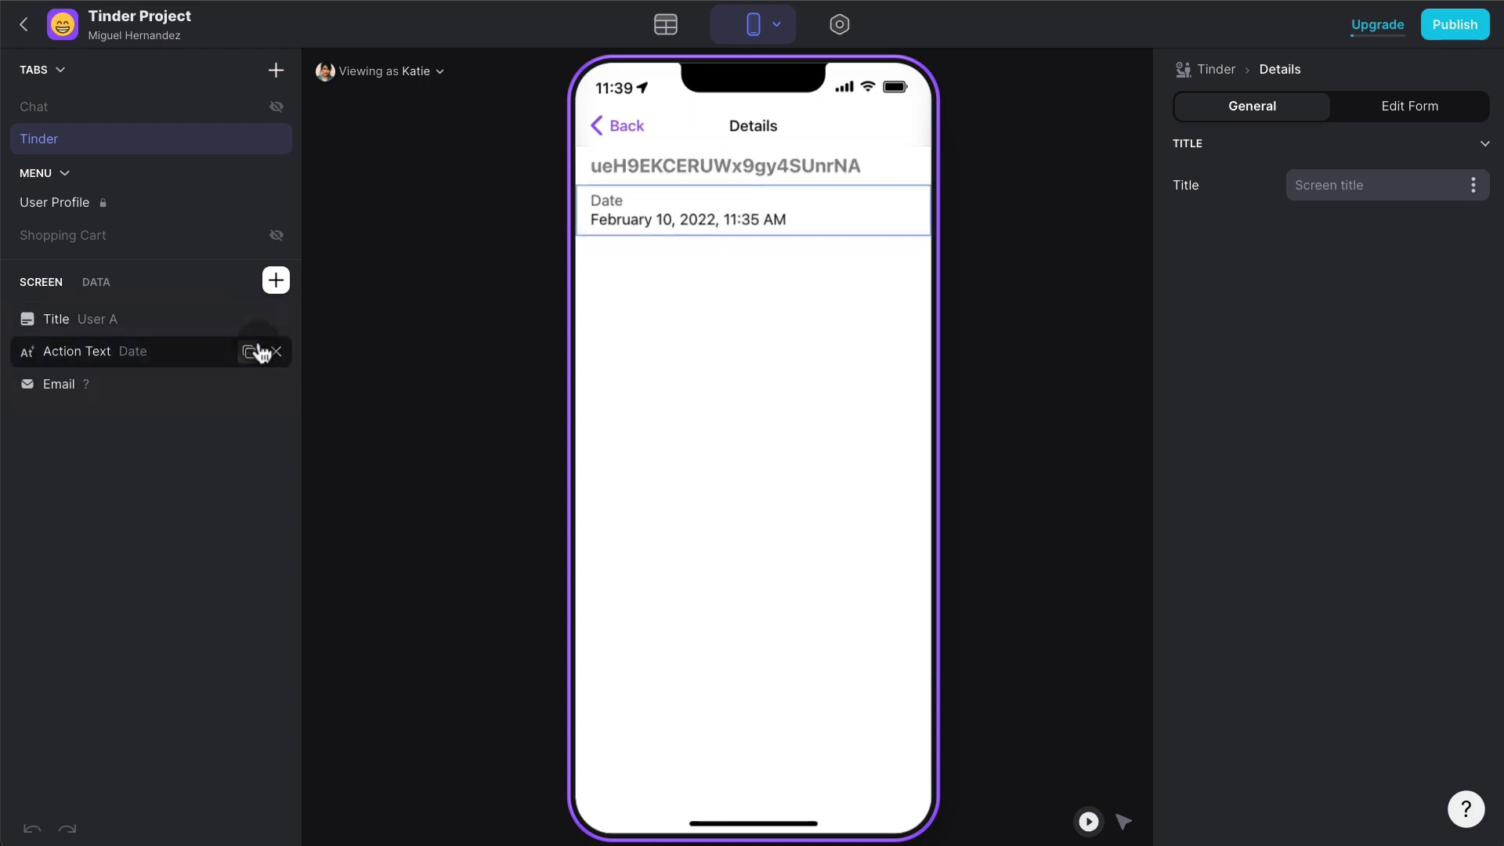
# - Remove the Date and Email components from the match Details screen, then view the Matches table
pyautogui.click(276, 352)
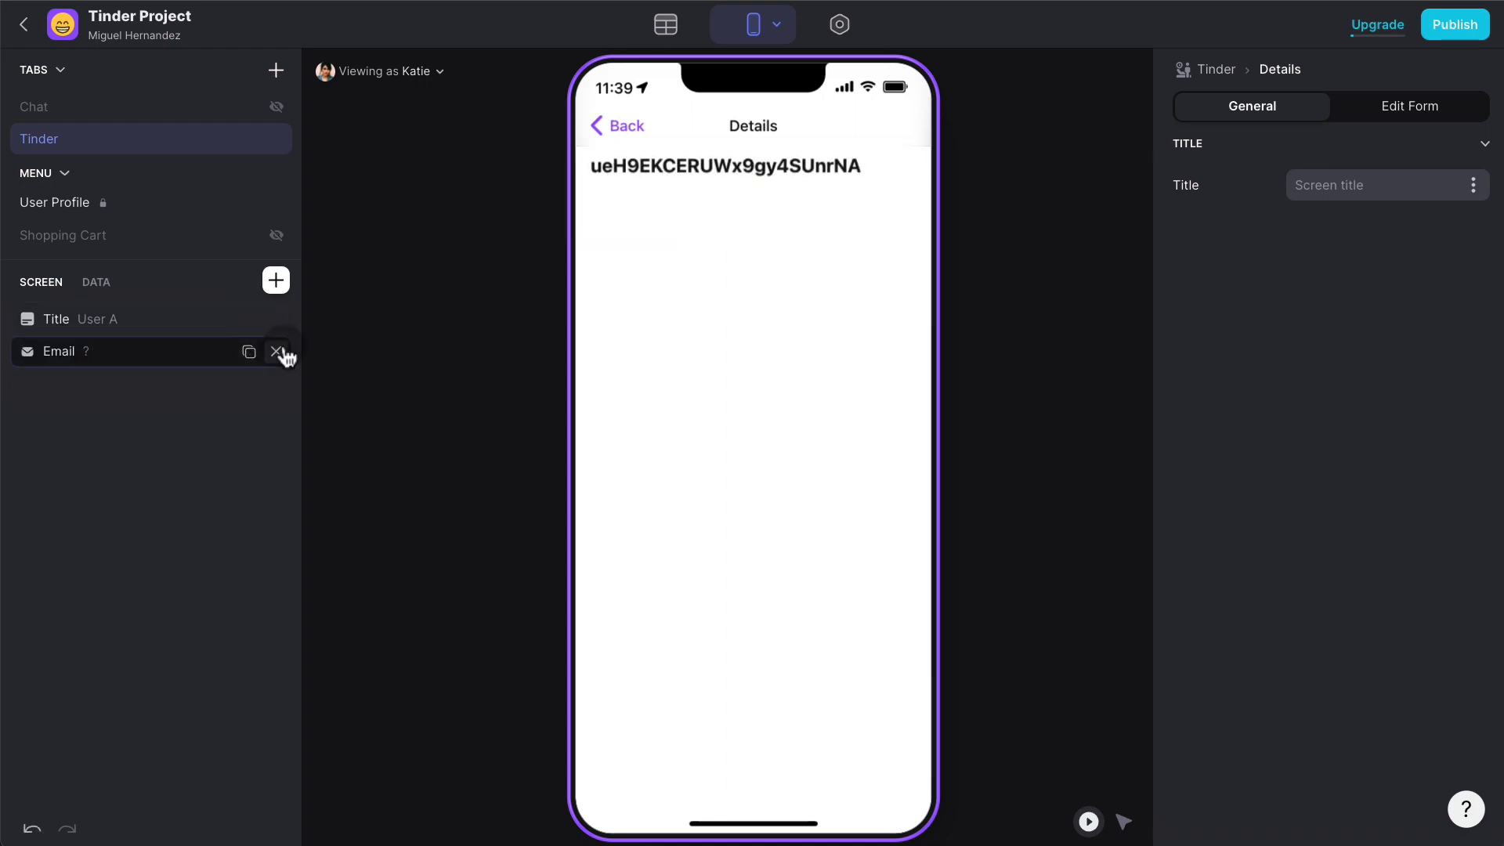
pyautogui.click(276, 352)
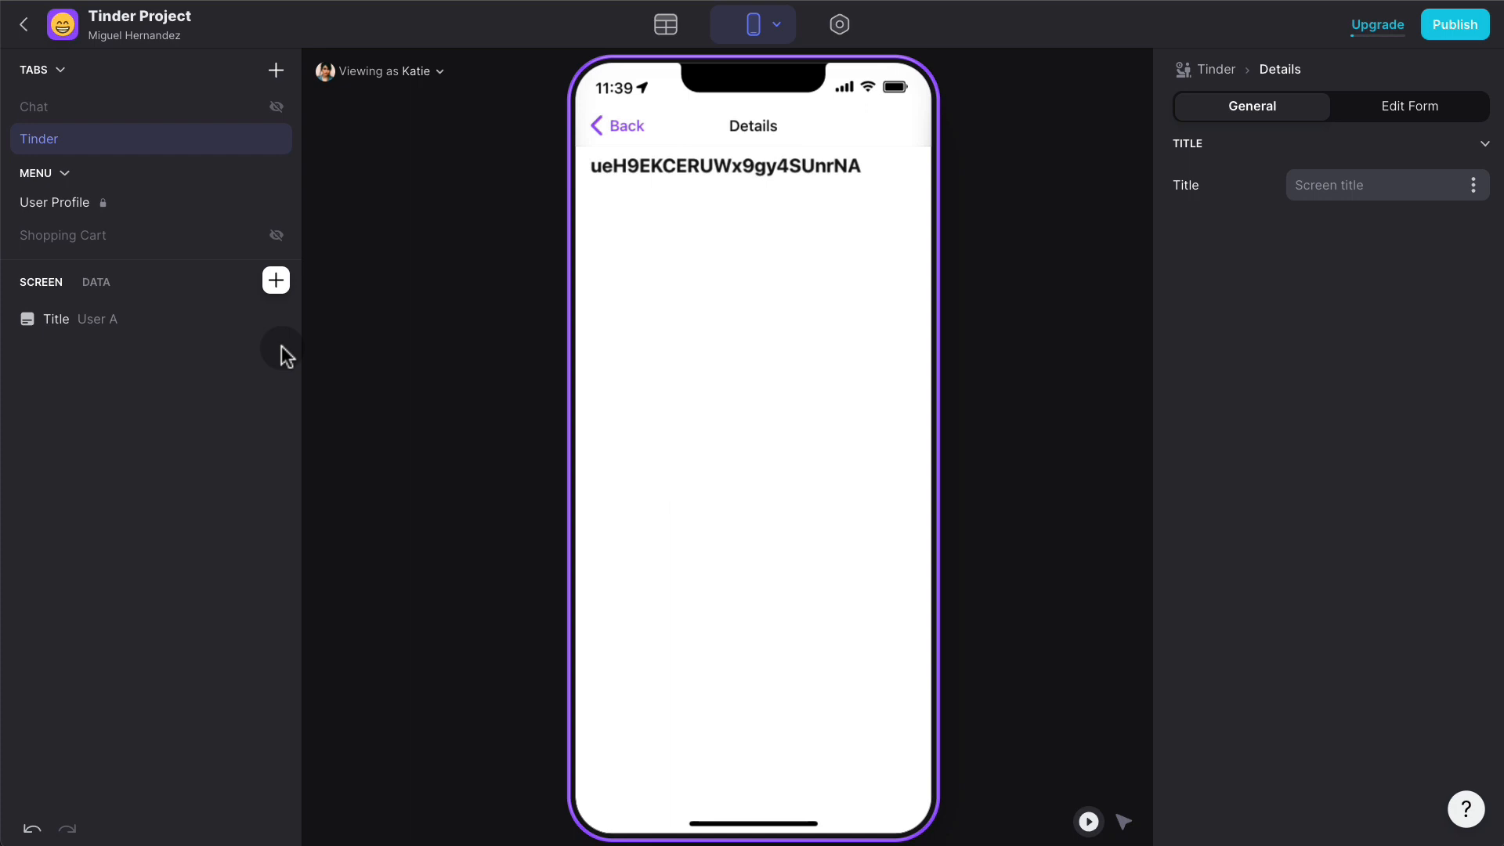
pyautogui.click(118, 334)
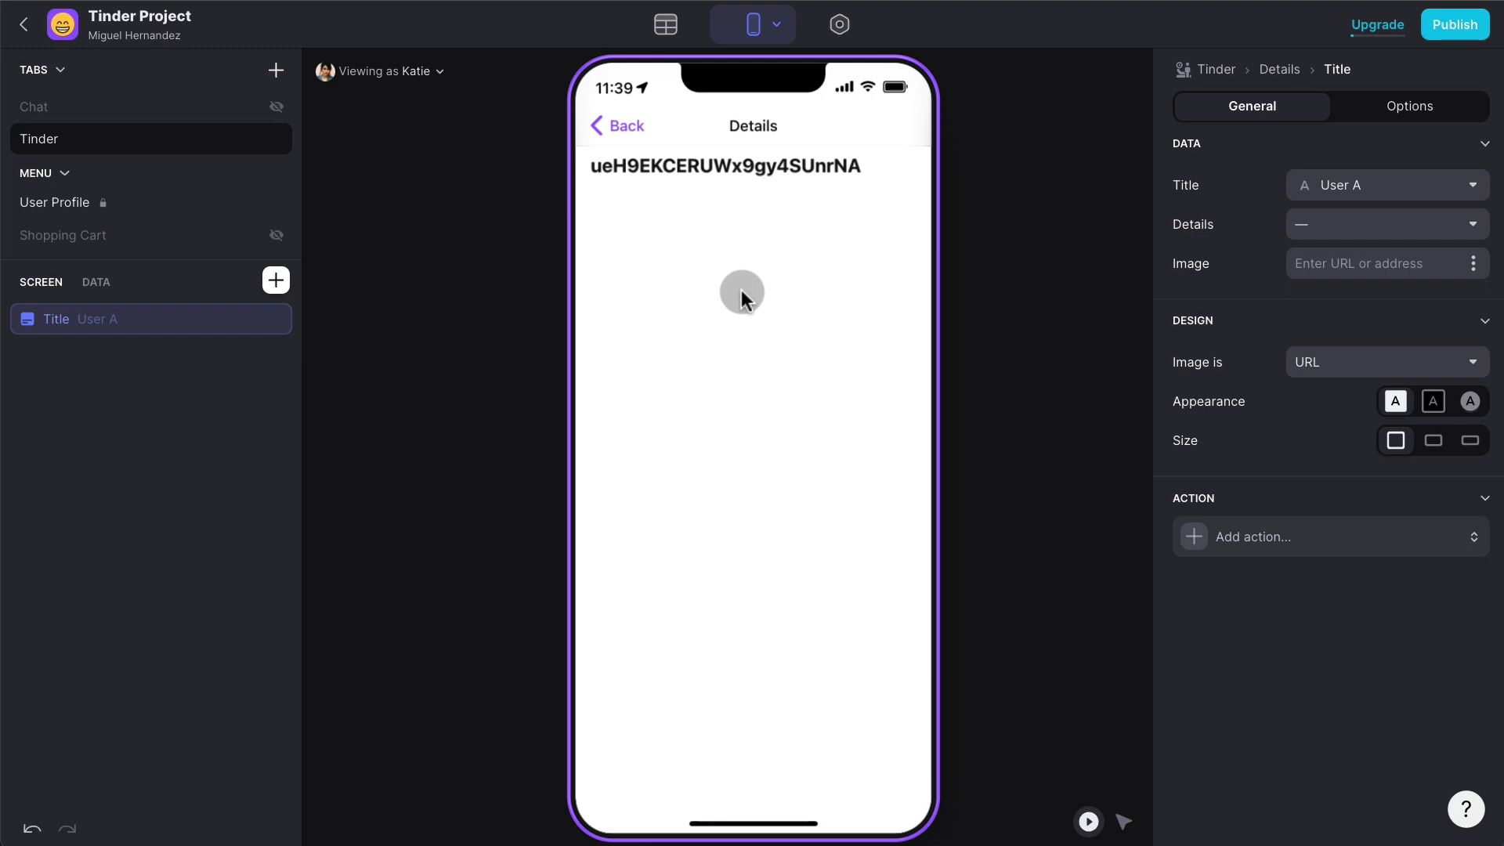
pyautogui.click(665, 25)
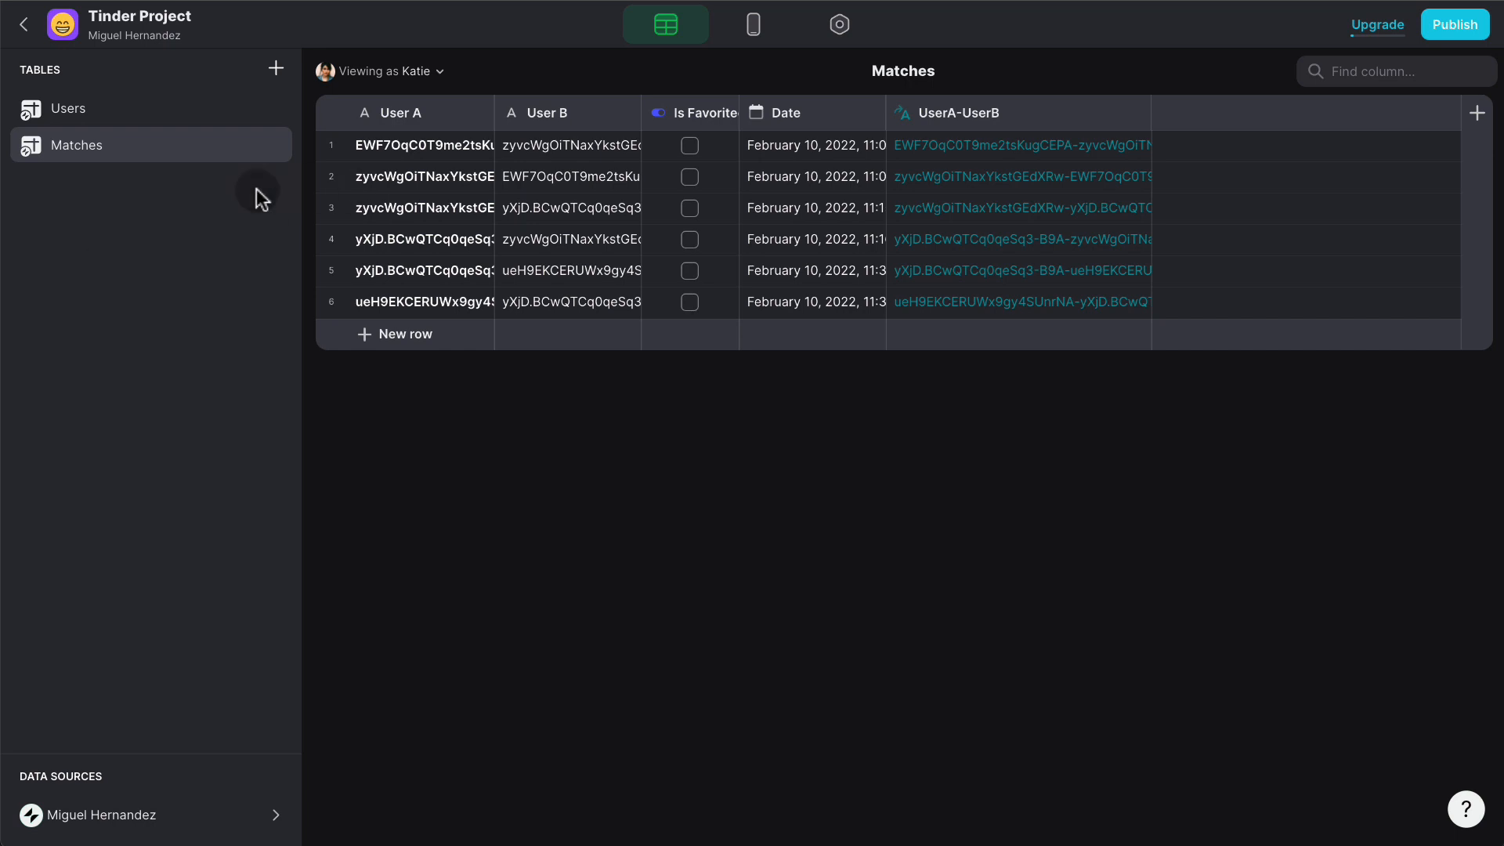
# - Add a new column to the Matches table labelled User B REL
pyautogui.click(1476, 117)
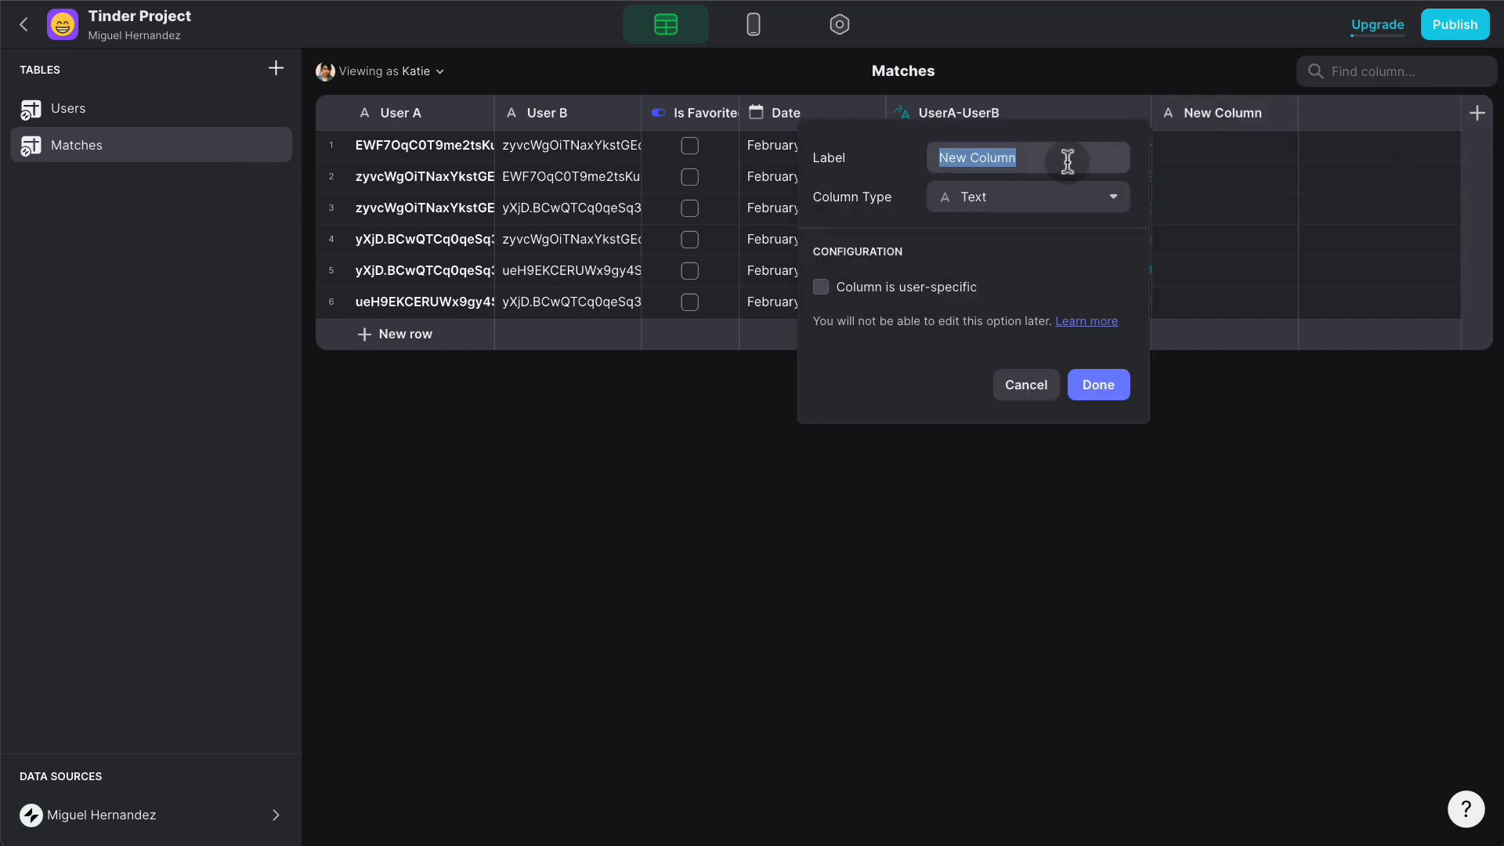
pyautogui.write('Us')
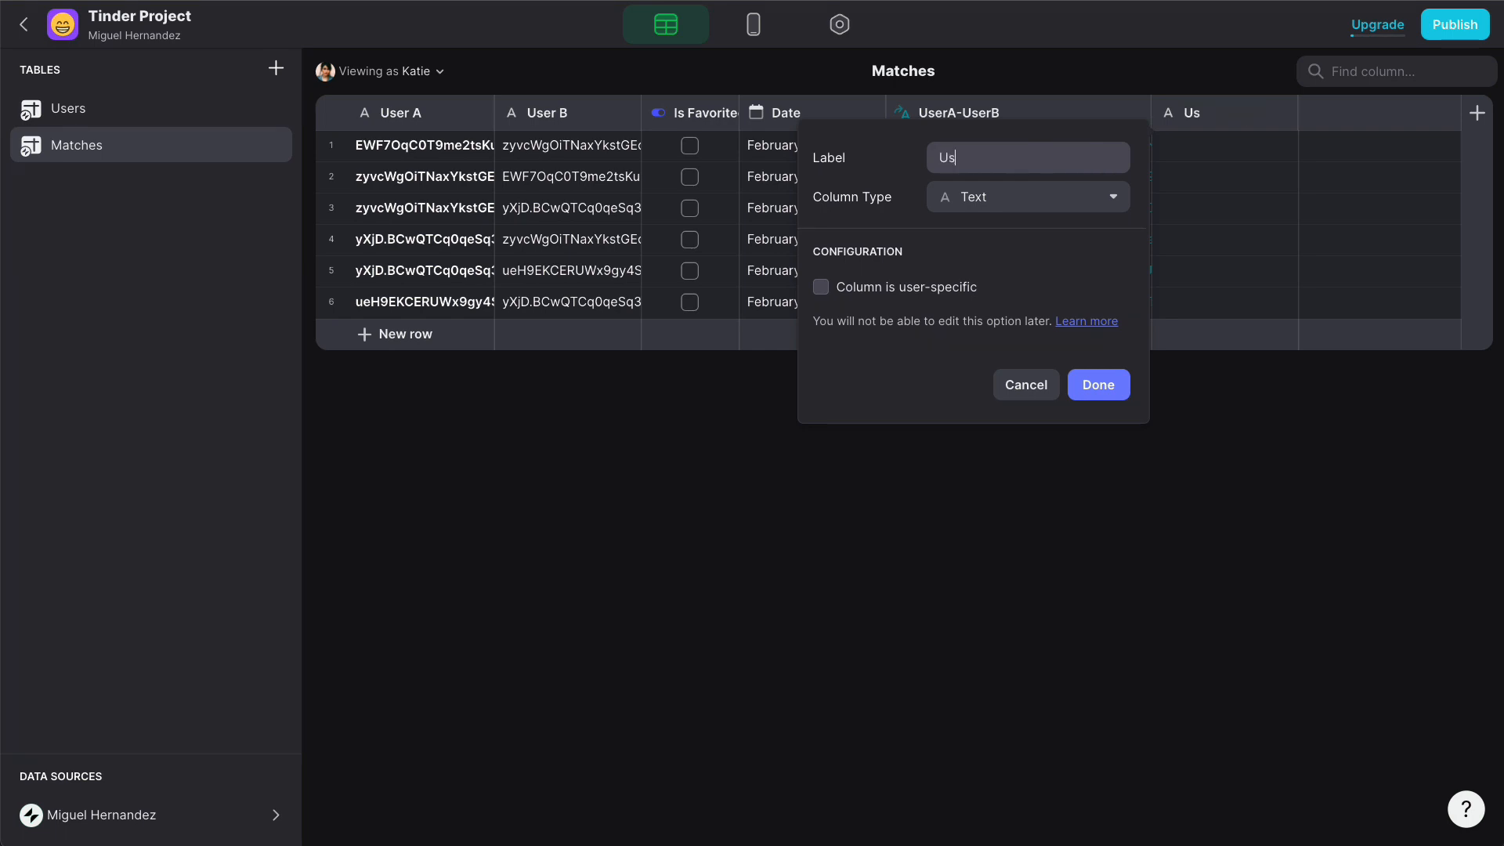
pyautogui.write('er B Photo')
pyautogui.click(1060, 201)
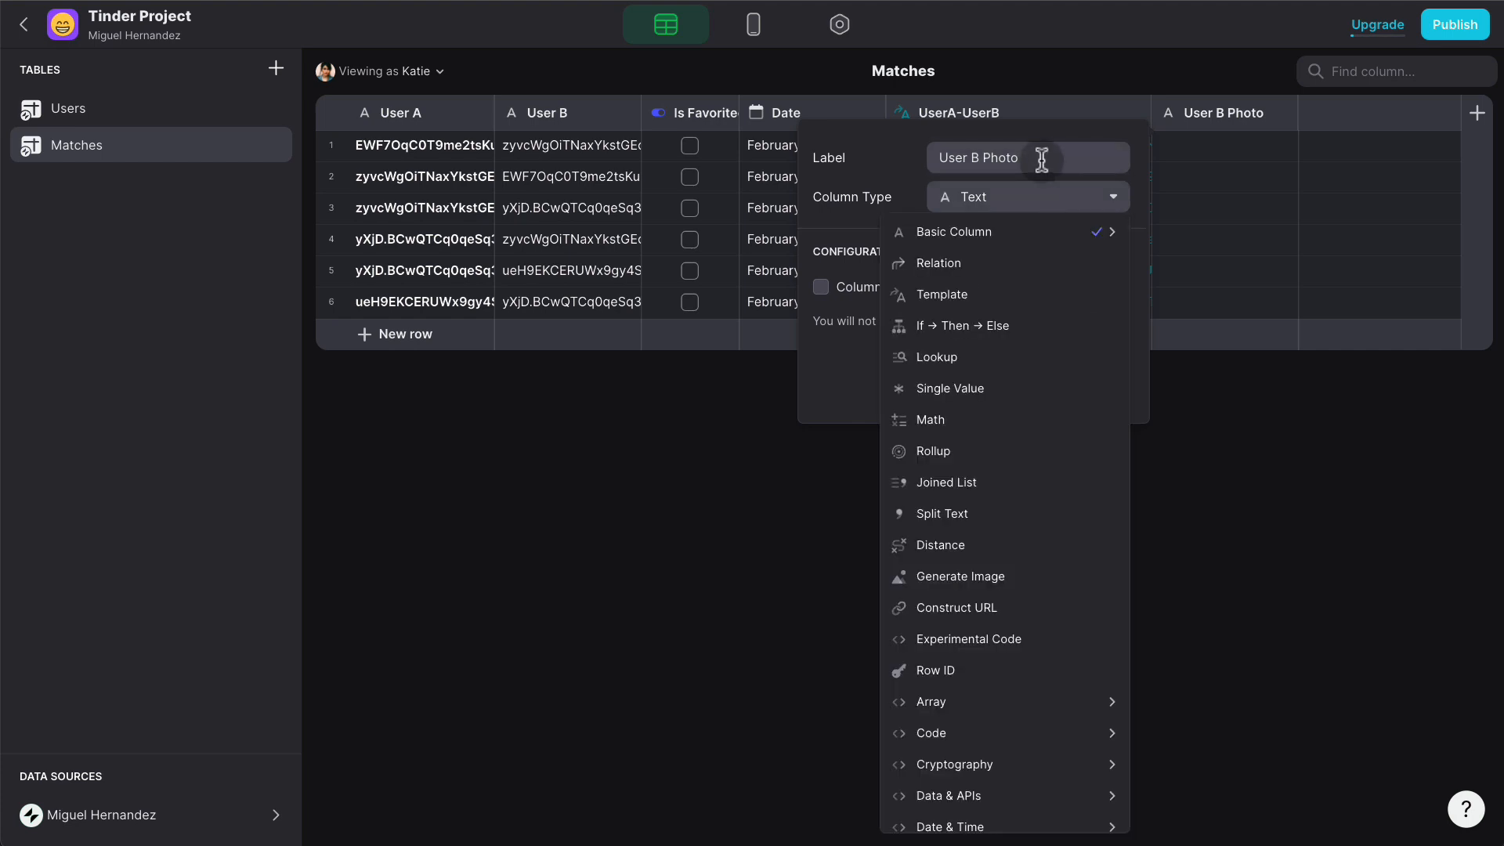
pyautogui.click(1008, 157)
pyautogui.click(1006, 157)
pyautogui.tripleClick(1007, 157)
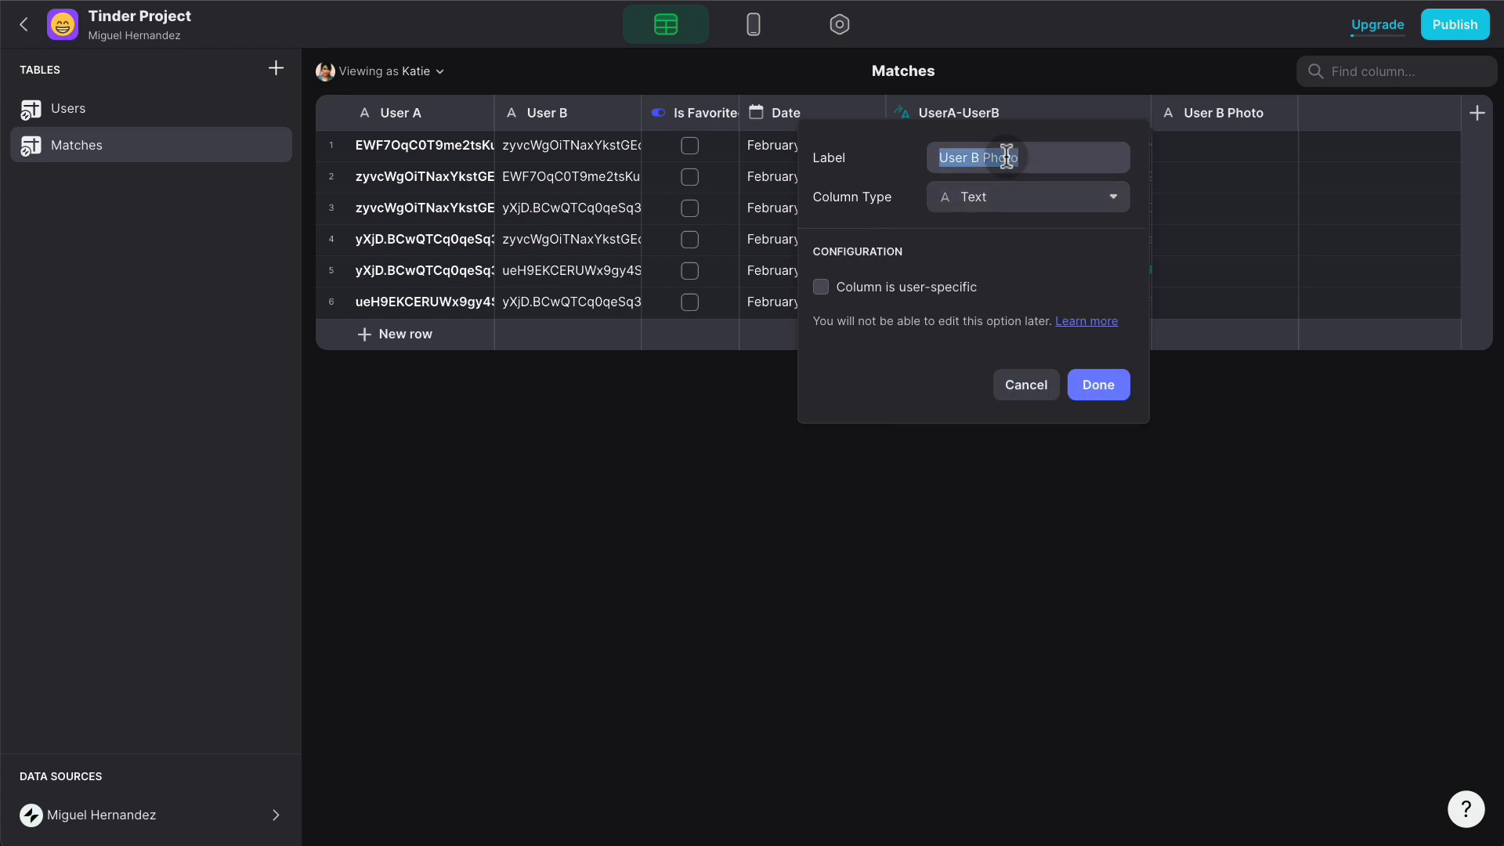
pyautogui.doubleClick(1002, 158)
pyautogui.write('REL')
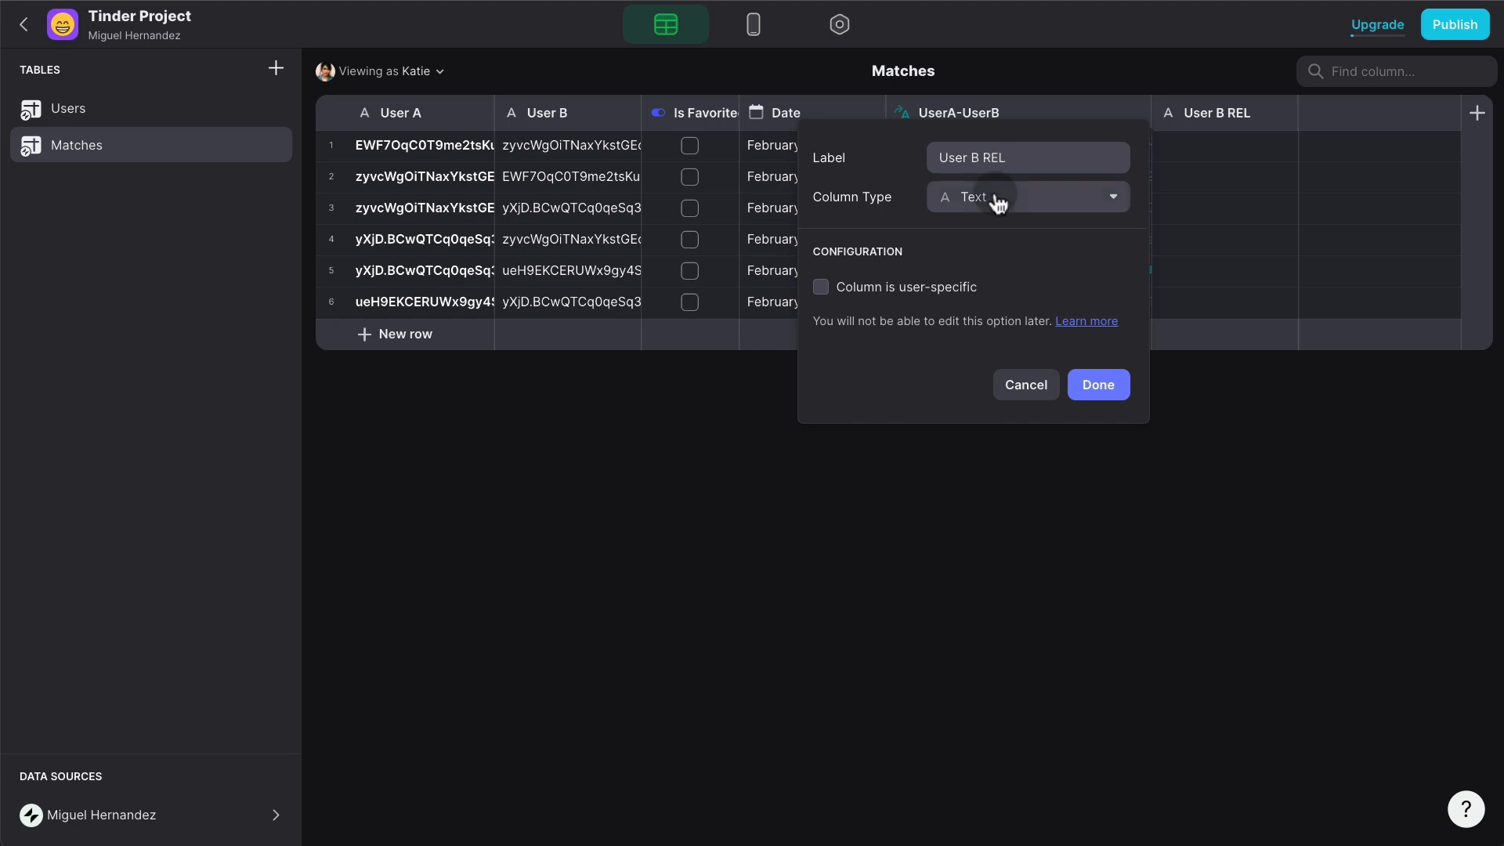
# - Make User B REL a Relation matching User B to the Users Row ID
pyautogui.click(996, 200)
pyautogui.click(988, 260)
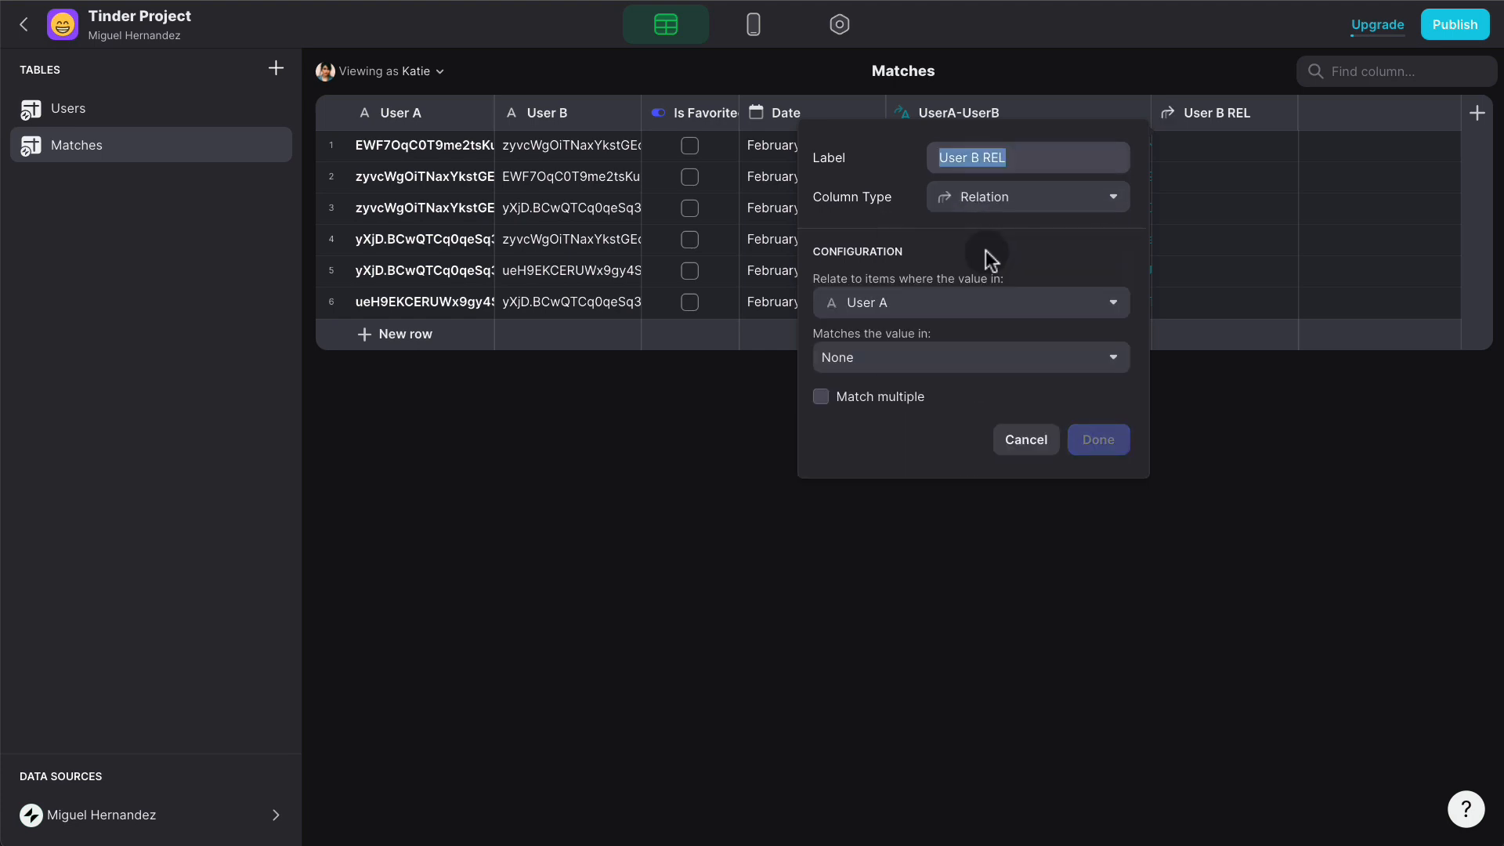
pyautogui.click(963, 302)
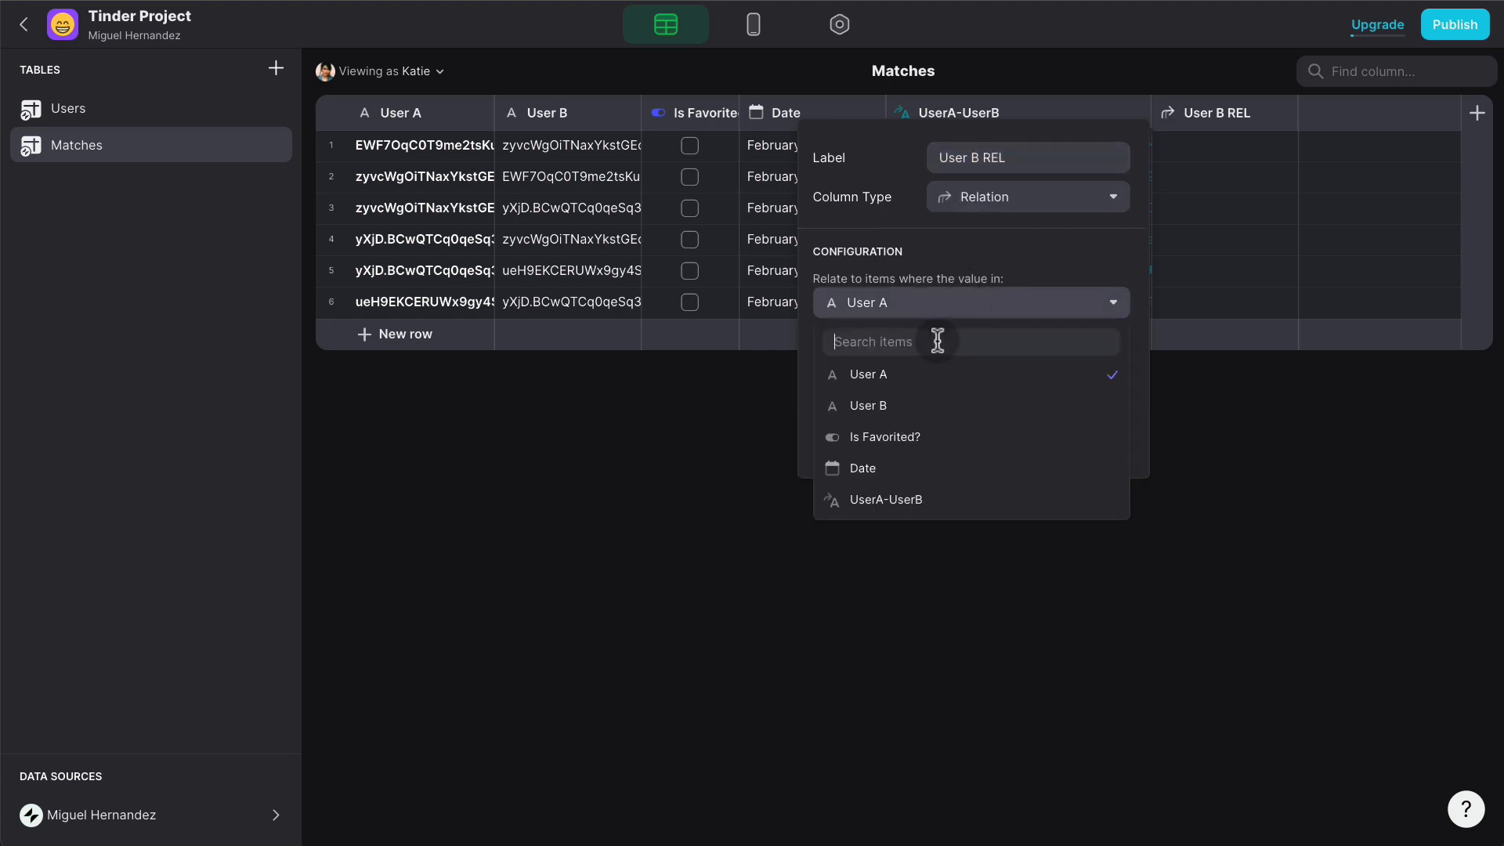
pyautogui.click(921, 405)
pyautogui.click(960, 367)
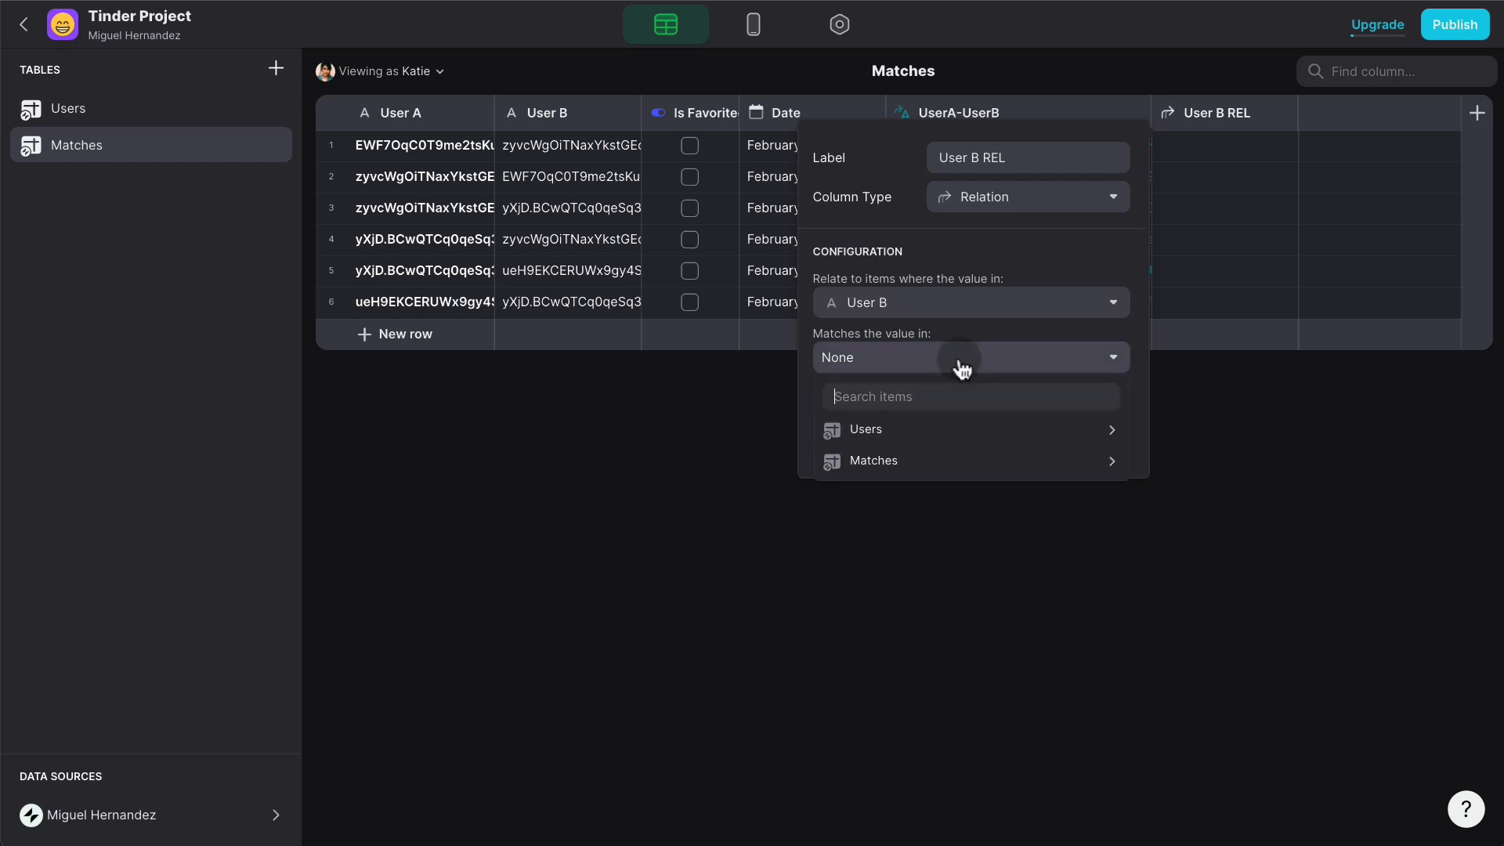
pyautogui.moveTo(943, 428)
pyautogui.click(1191, 420)
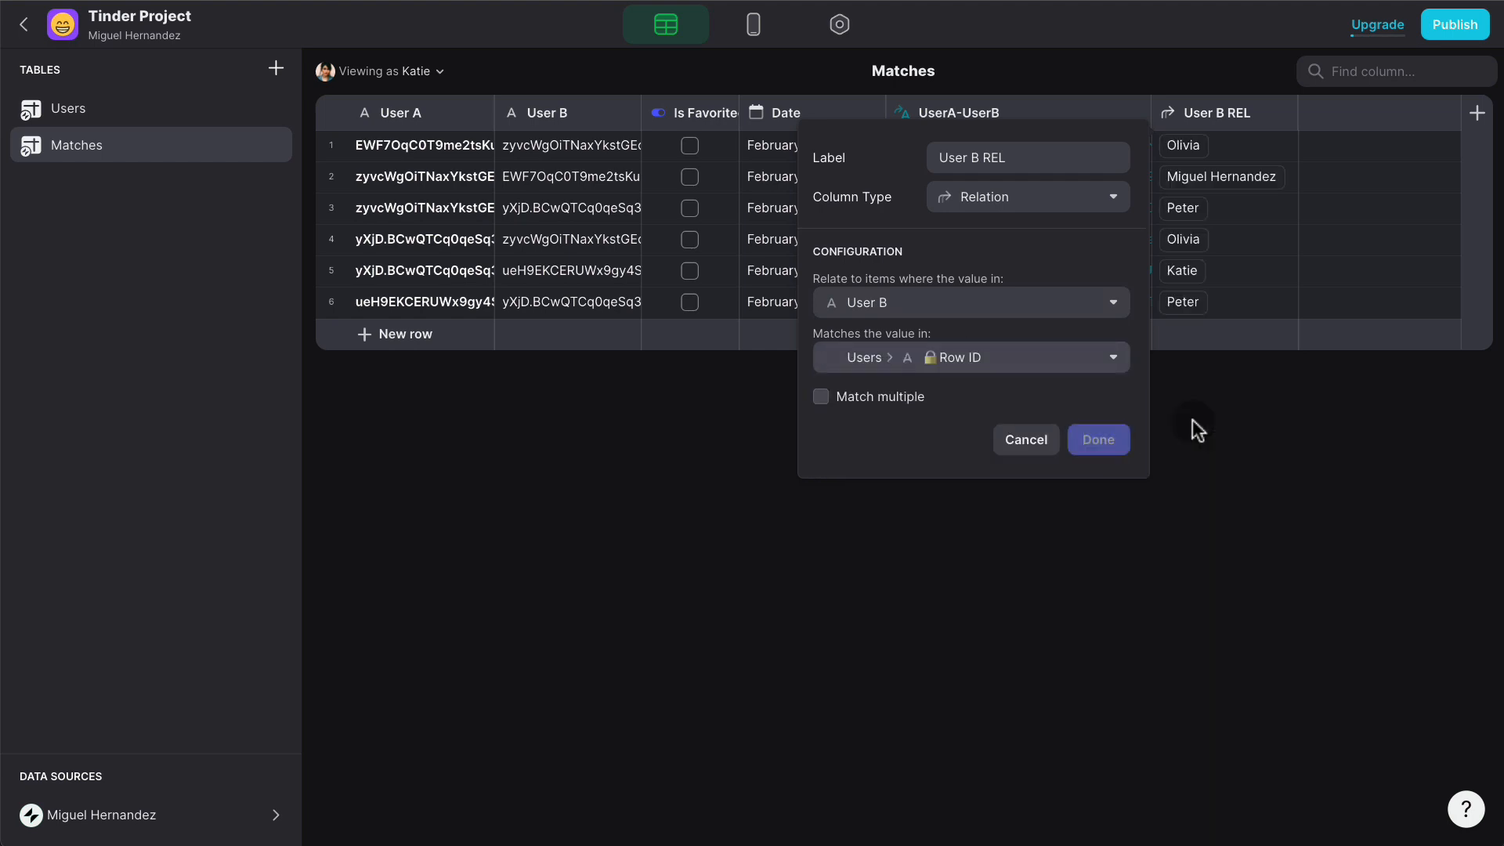
pyautogui.click(1098, 439)
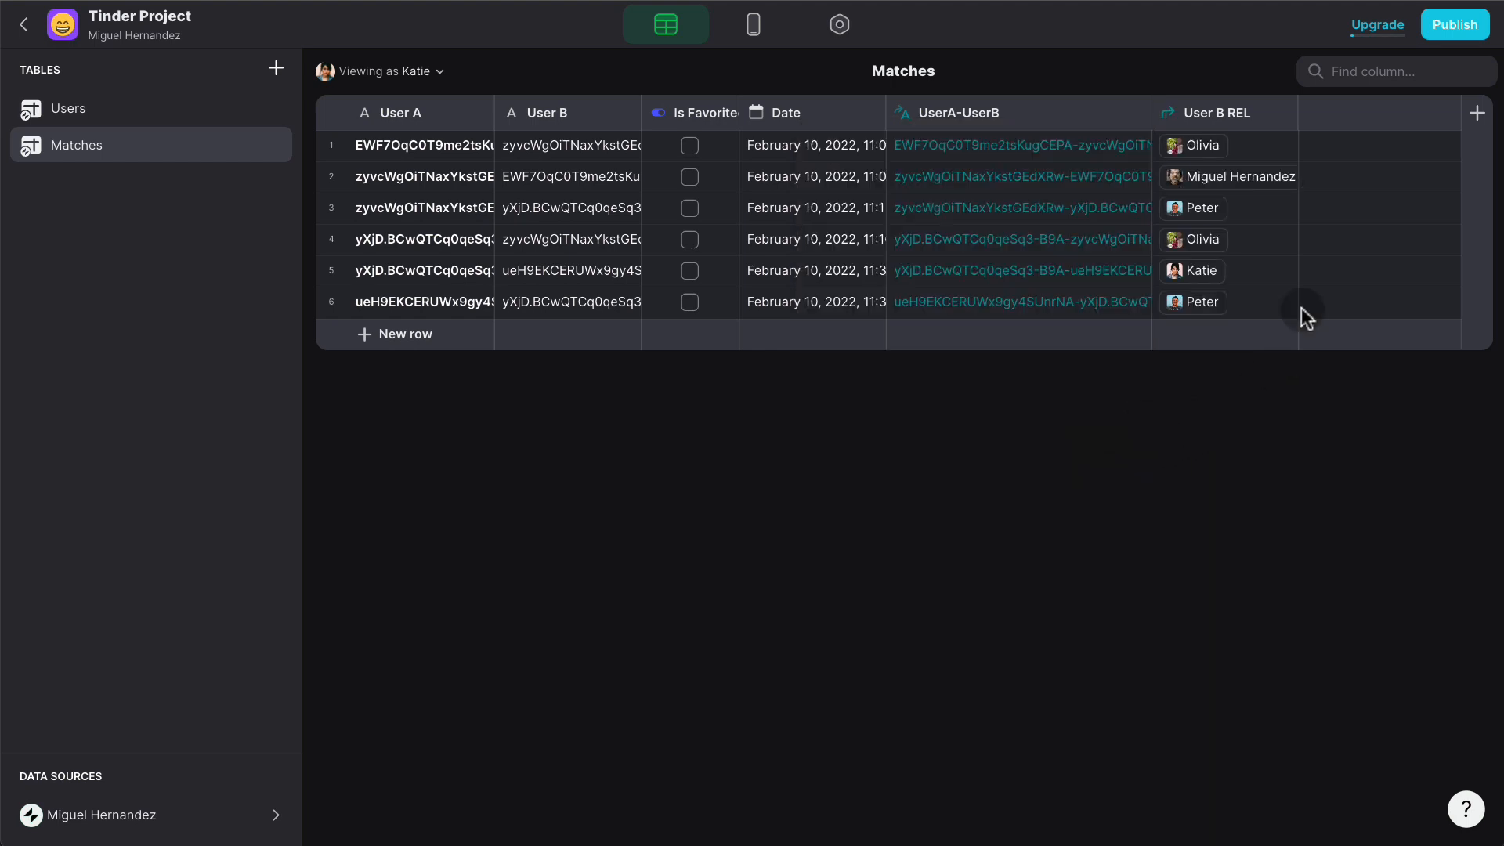
# - Add a User B Name lookup column that pulls Name through User B REL
pyautogui.click(1475, 114)
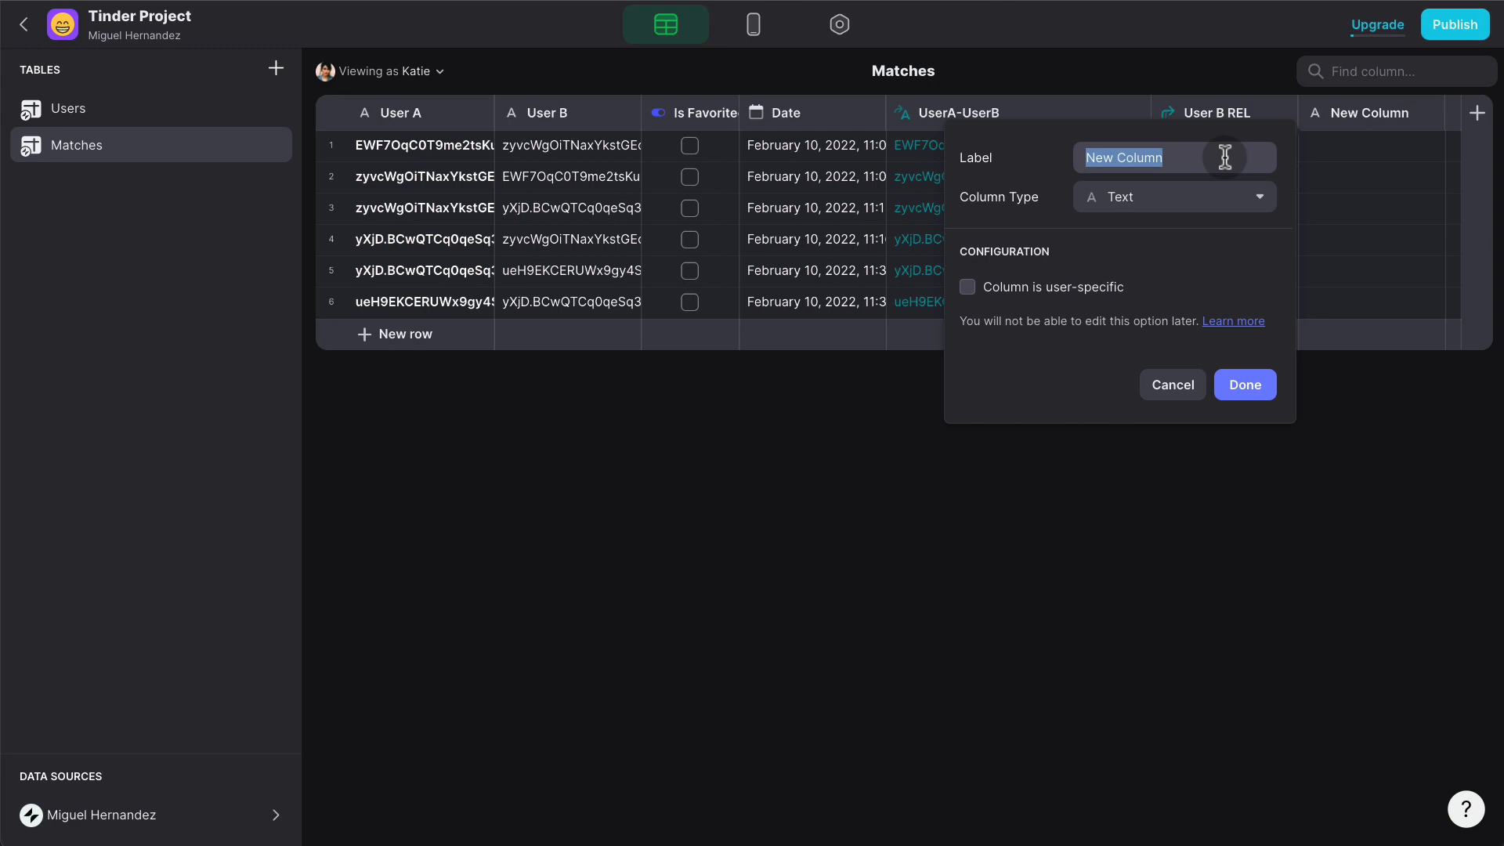
pyautogui.write('User B Na')
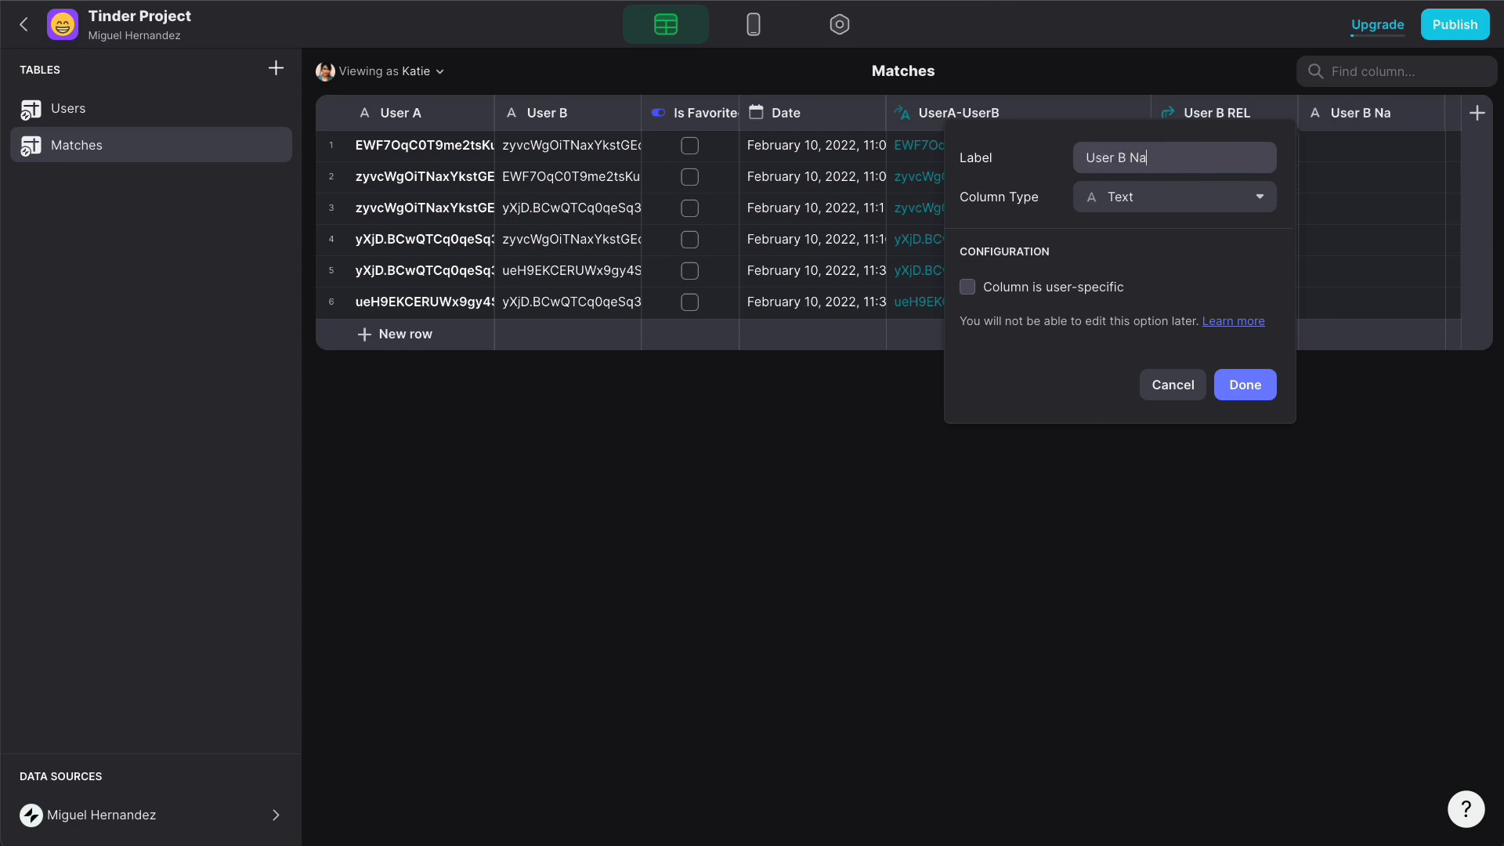
pyautogui.write('me')
pyautogui.click(1206, 197)
pyautogui.click(1137, 357)
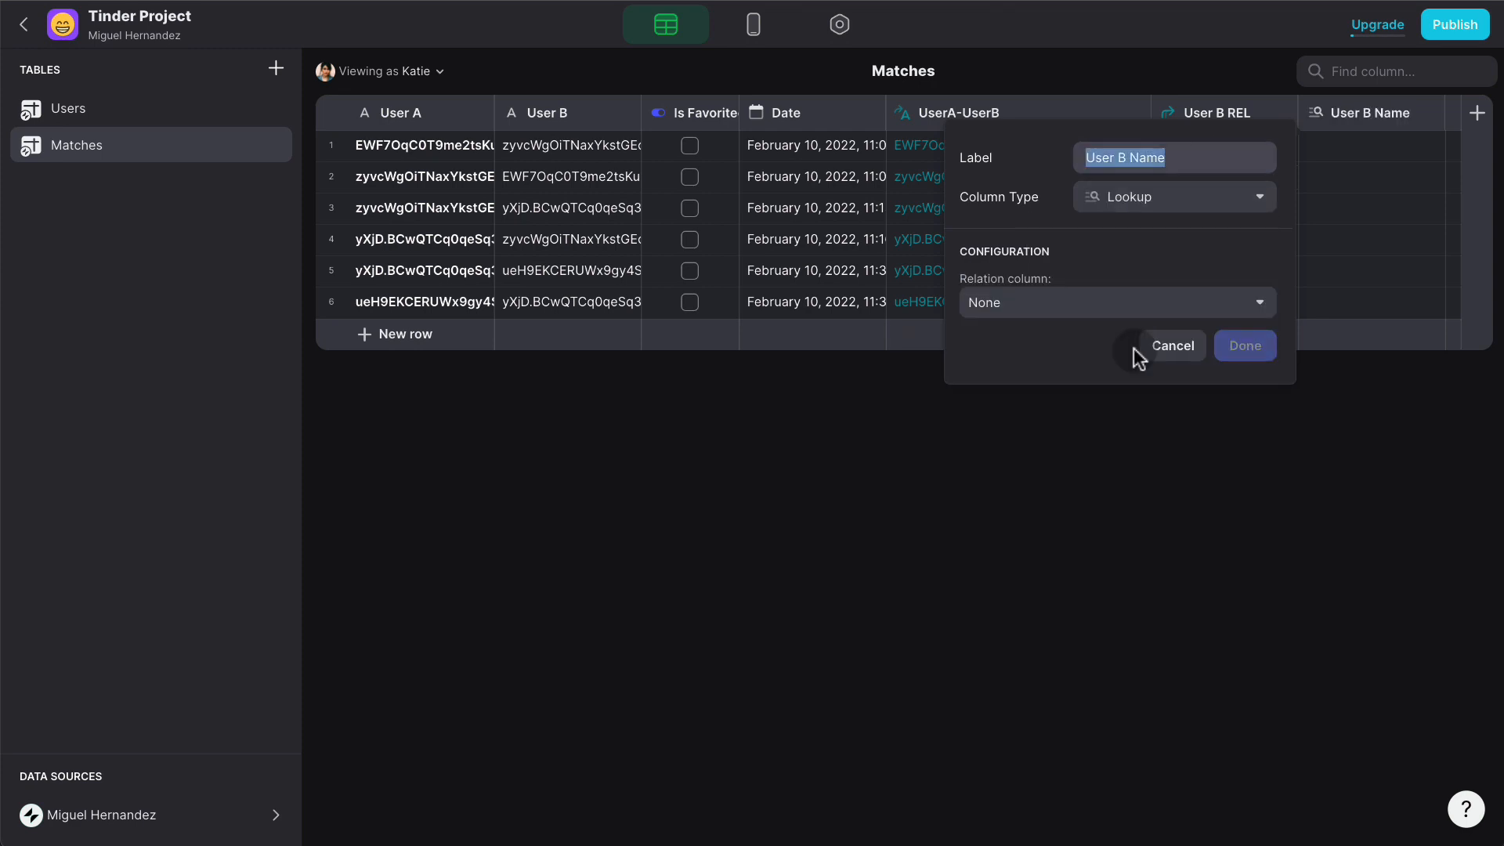
pyautogui.click(1091, 304)
pyautogui.moveTo(1078, 374)
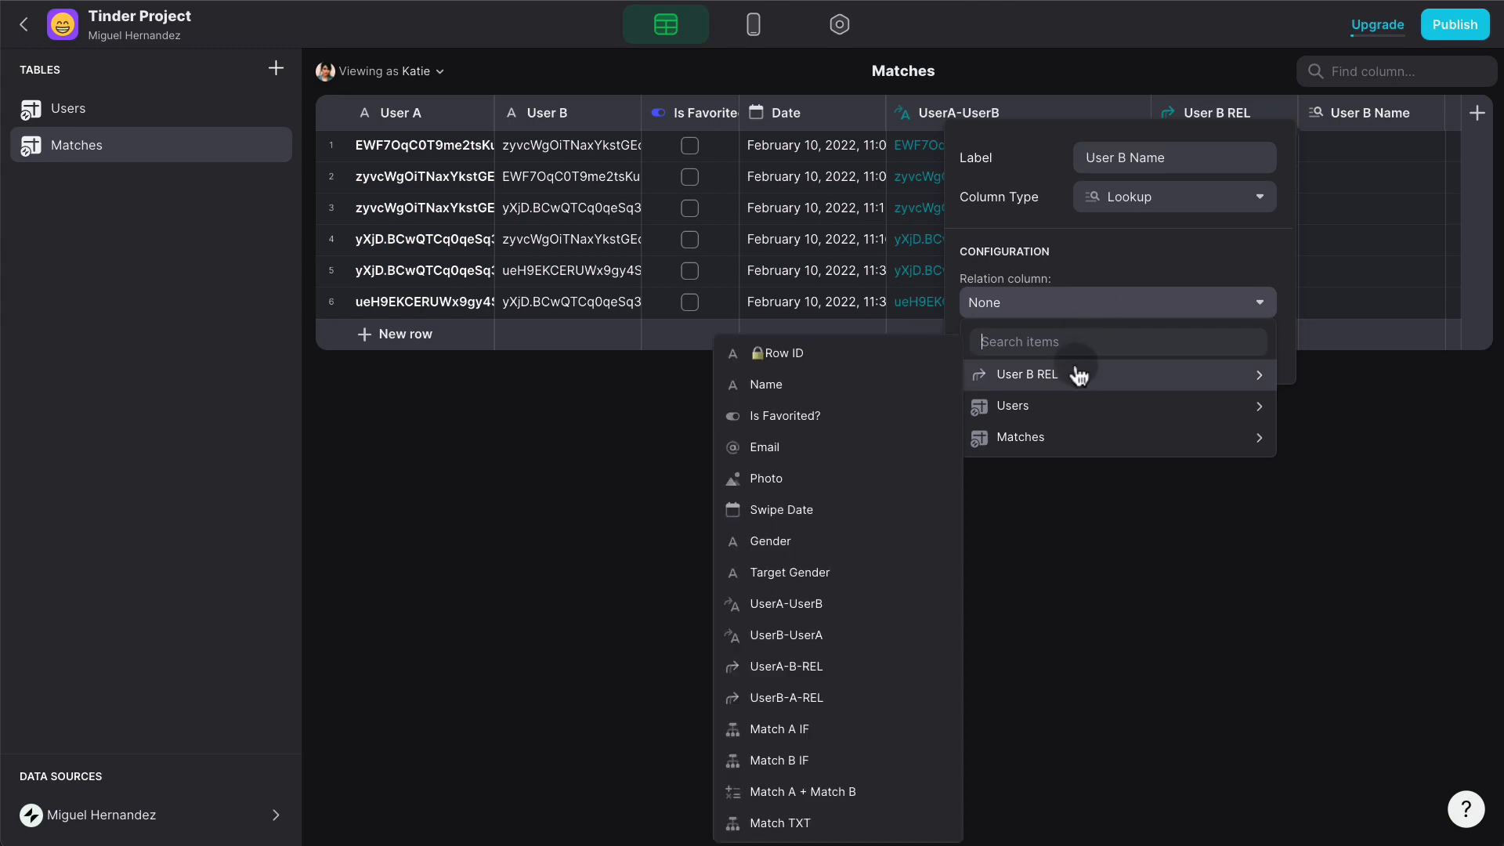
pyautogui.click(861, 384)
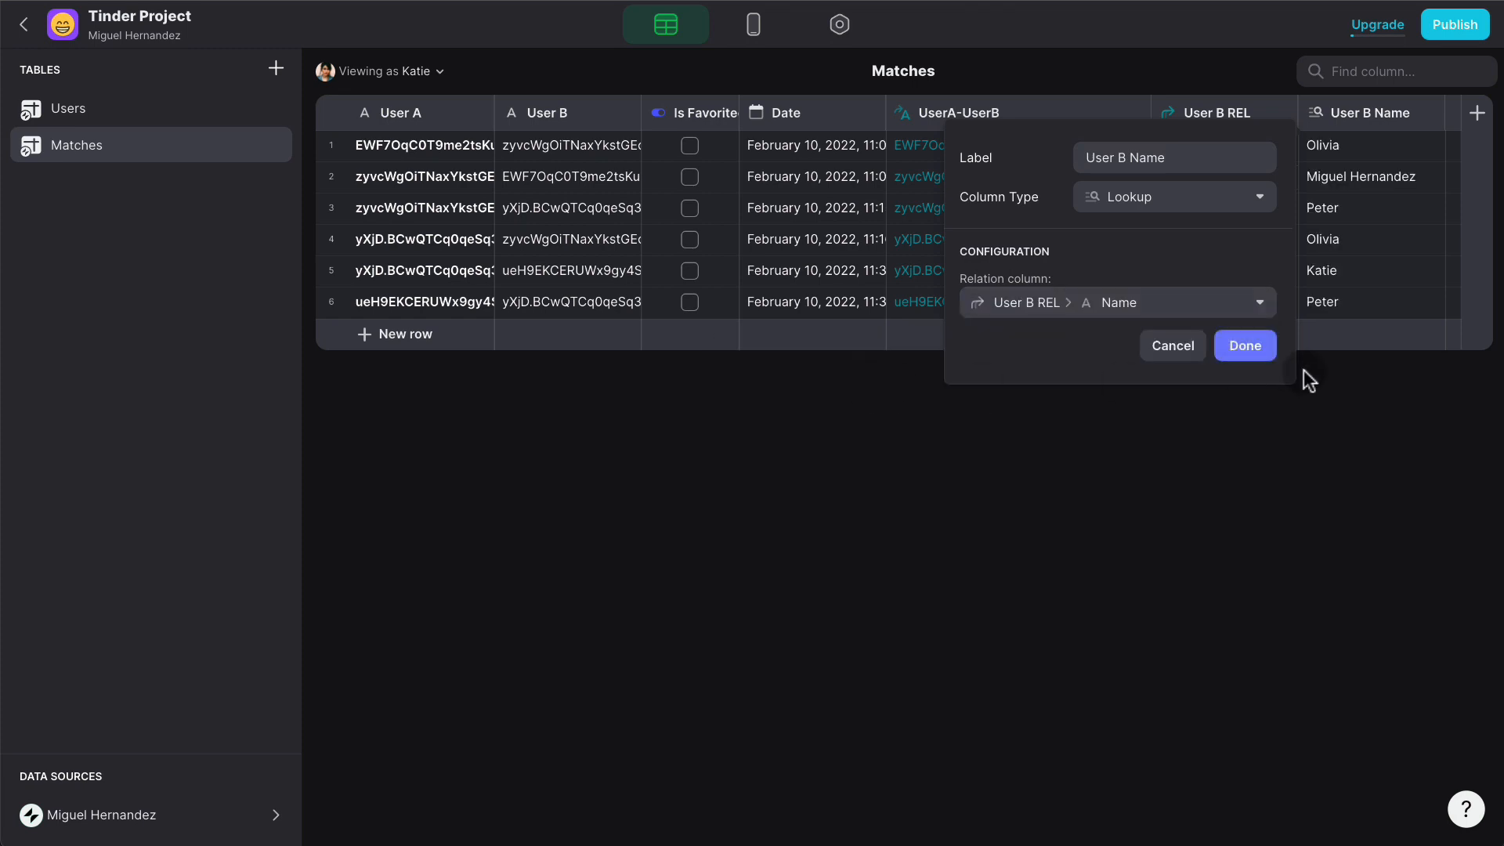
pyautogui.click(1253, 346)
# - Duplicate it as User B Photo, looking up Photo through User B REL
pyautogui.click(1436, 112)
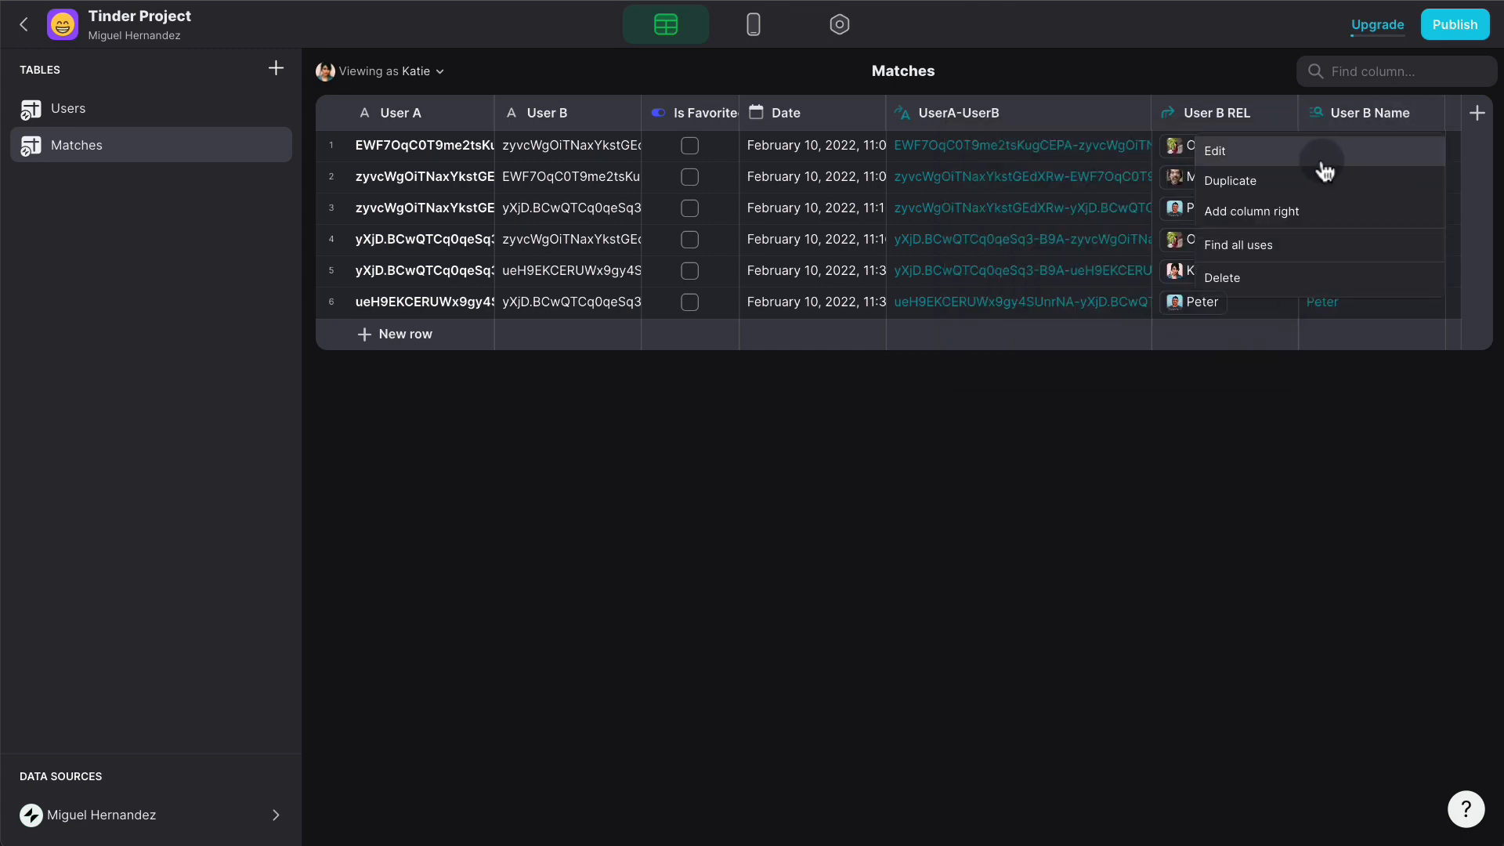
pyautogui.click(1230, 181)
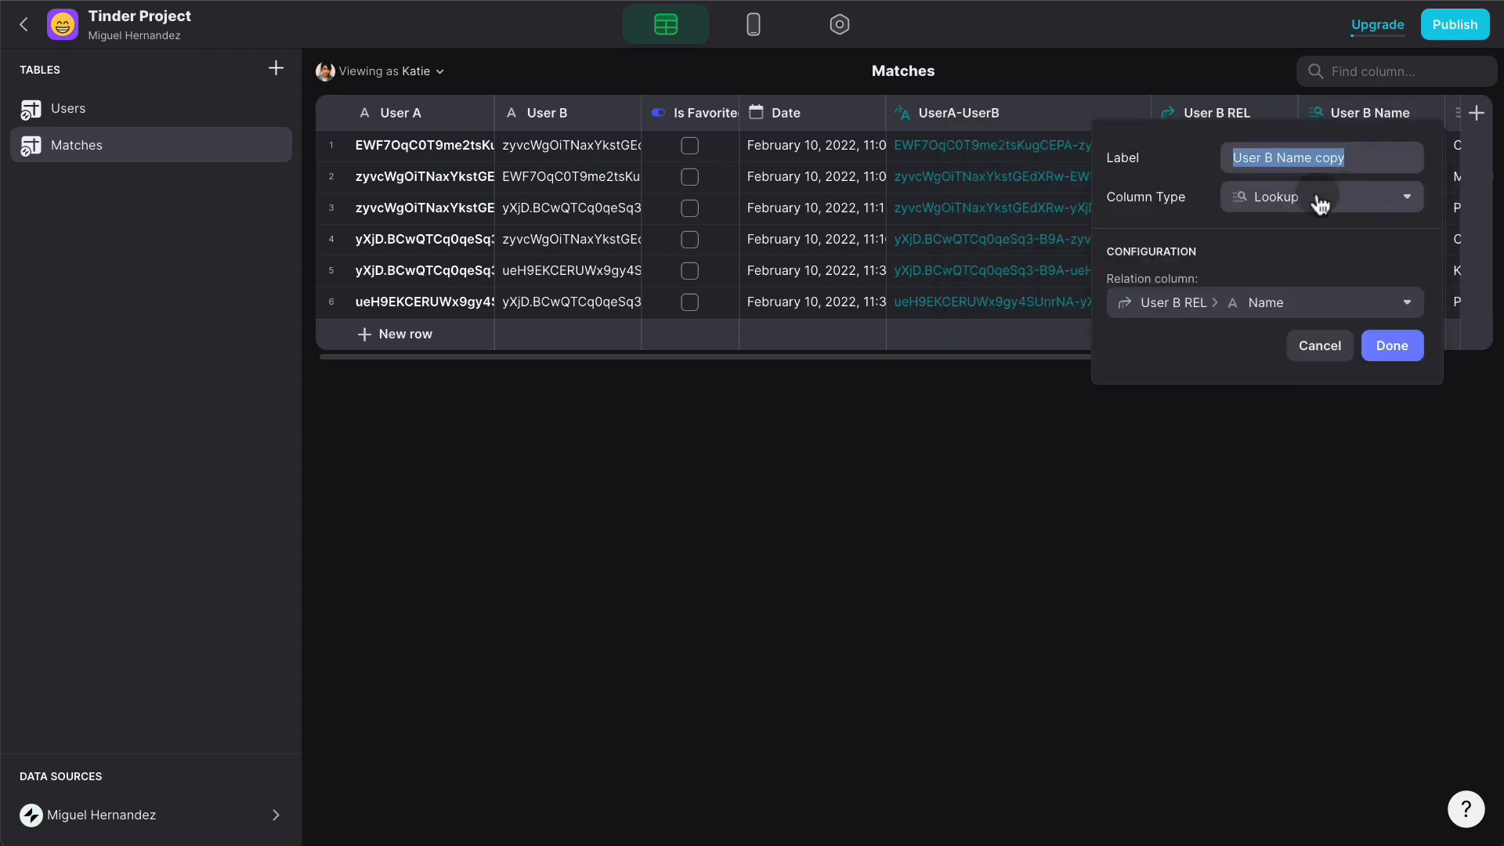
pyautogui.click(1318, 158)
pyautogui.moveTo(1351, 157); pyautogui.dragTo(1266, 158)
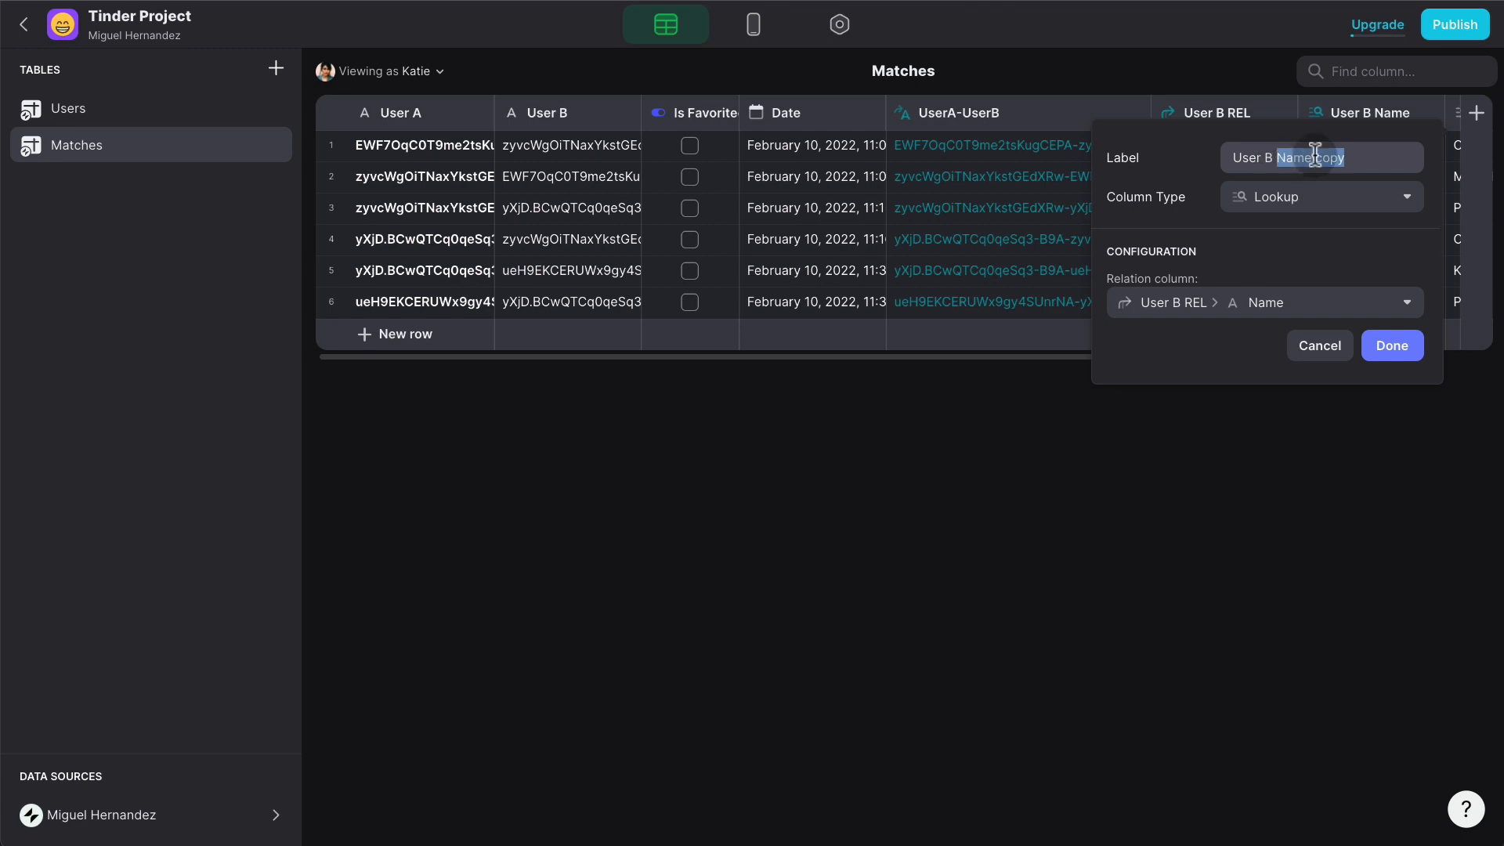
pyautogui.write('Photo')
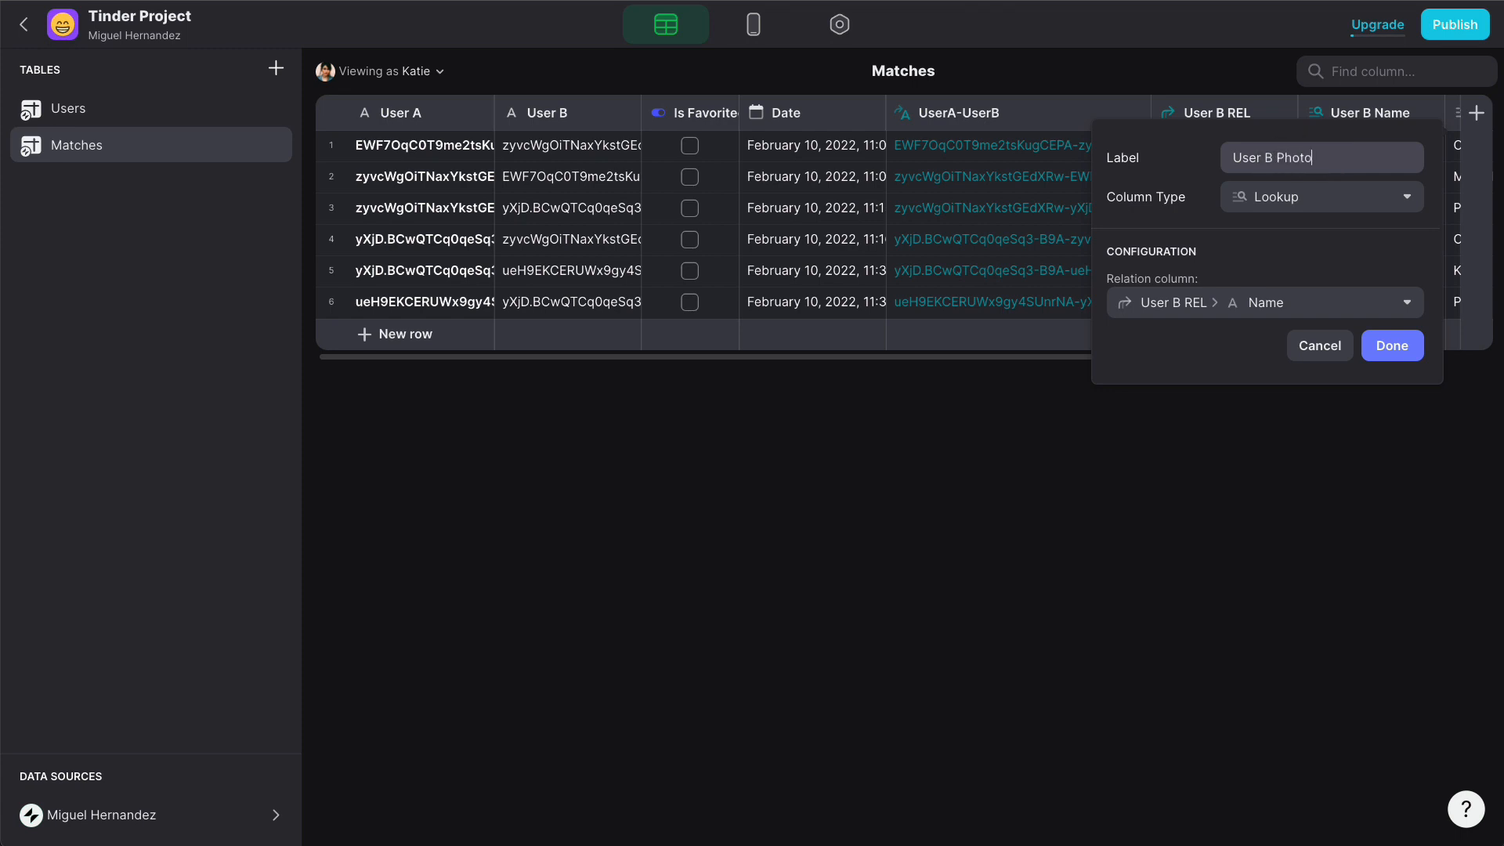
pyautogui.click(1315, 197)
pyautogui.click(1183, 177)
pyautogui.click(1234, 303)
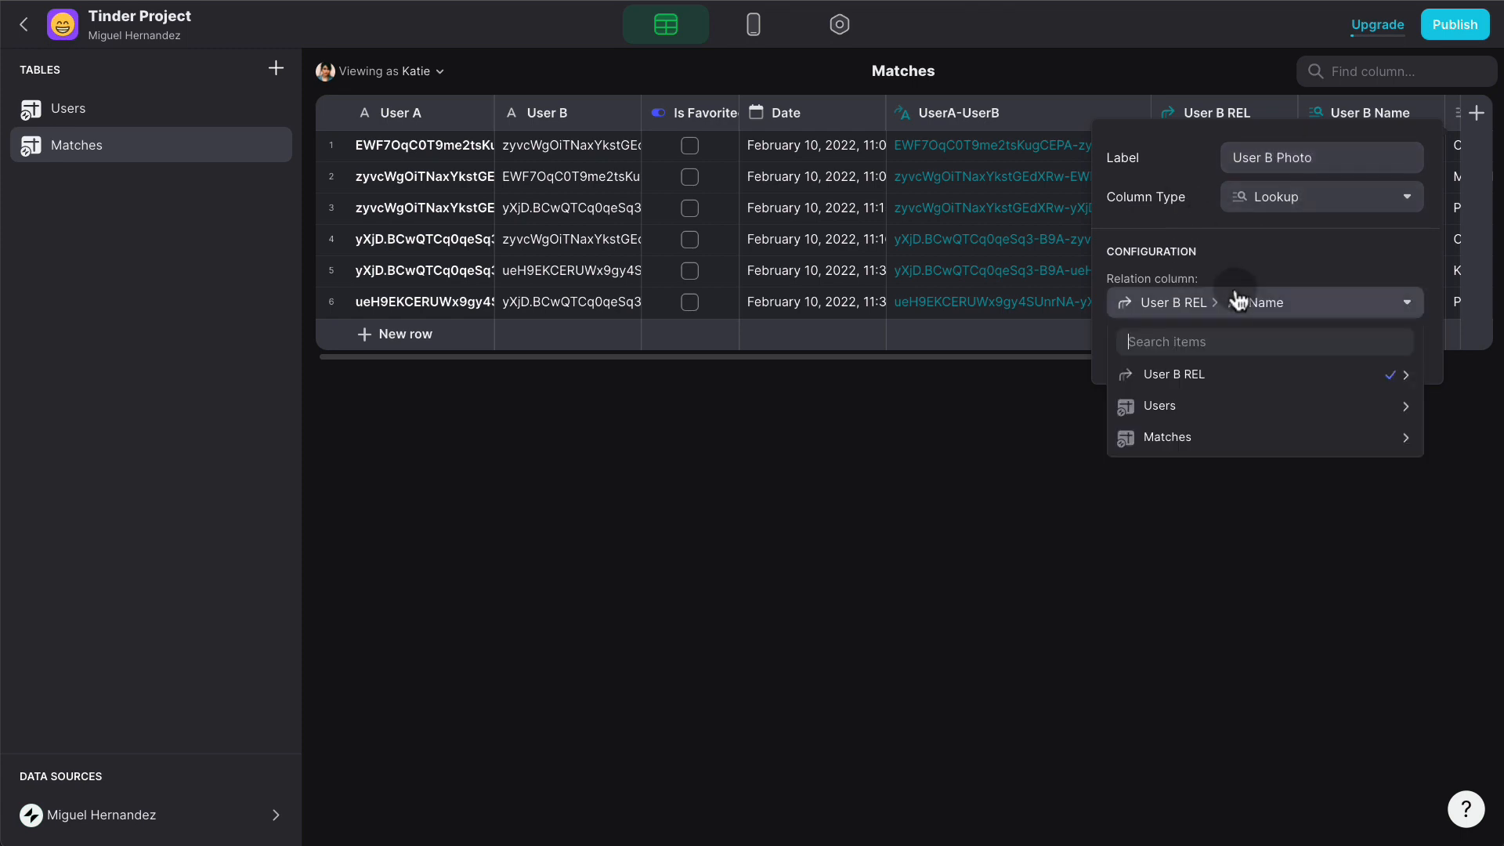
pyautogui.moveTo(1215, 386)
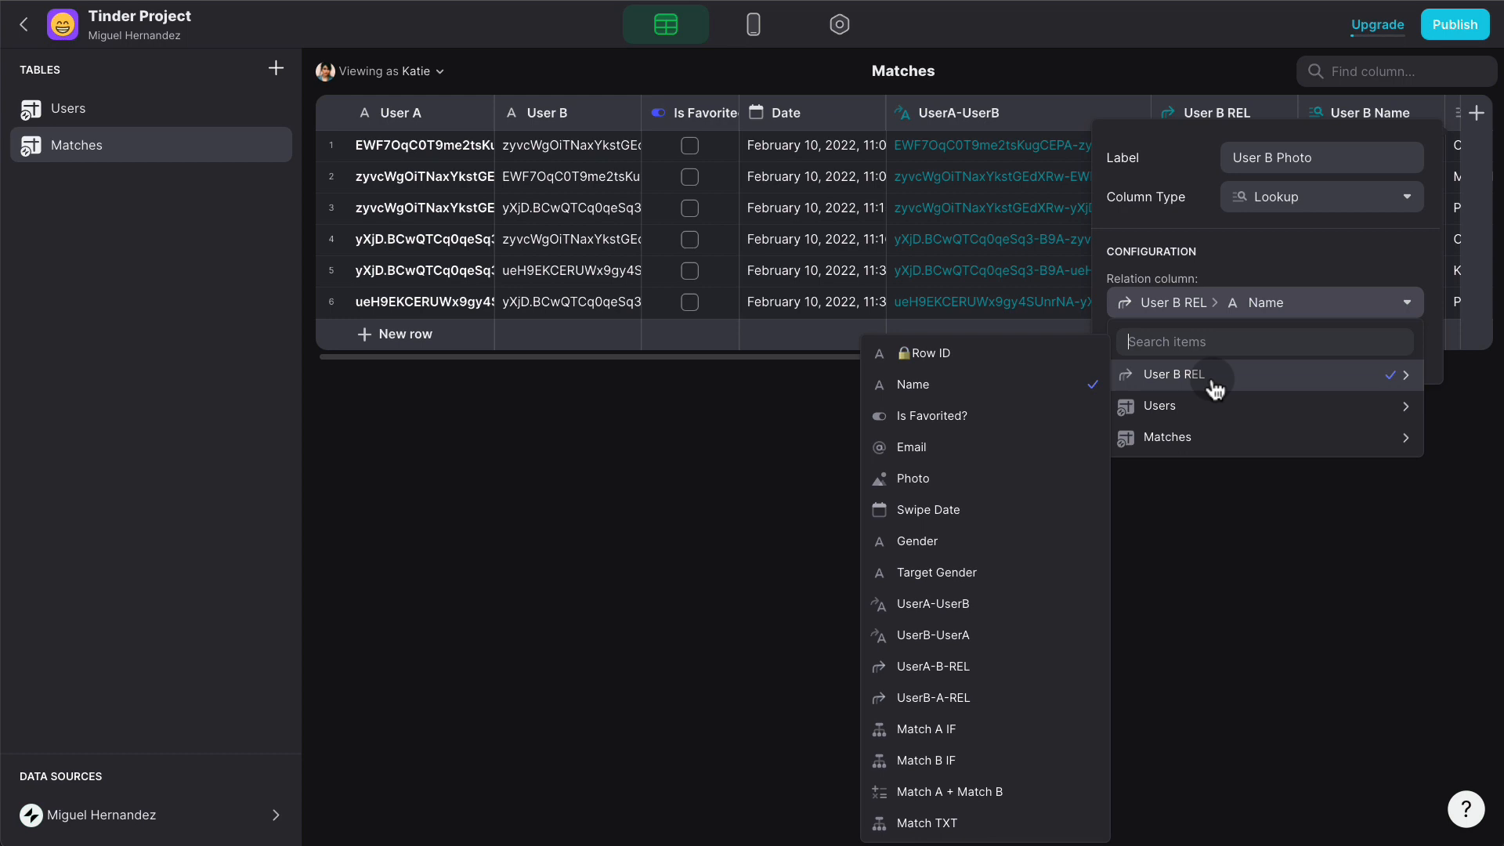
pyautogui.click(993, 474)
pyautogui.click(1402, 345)
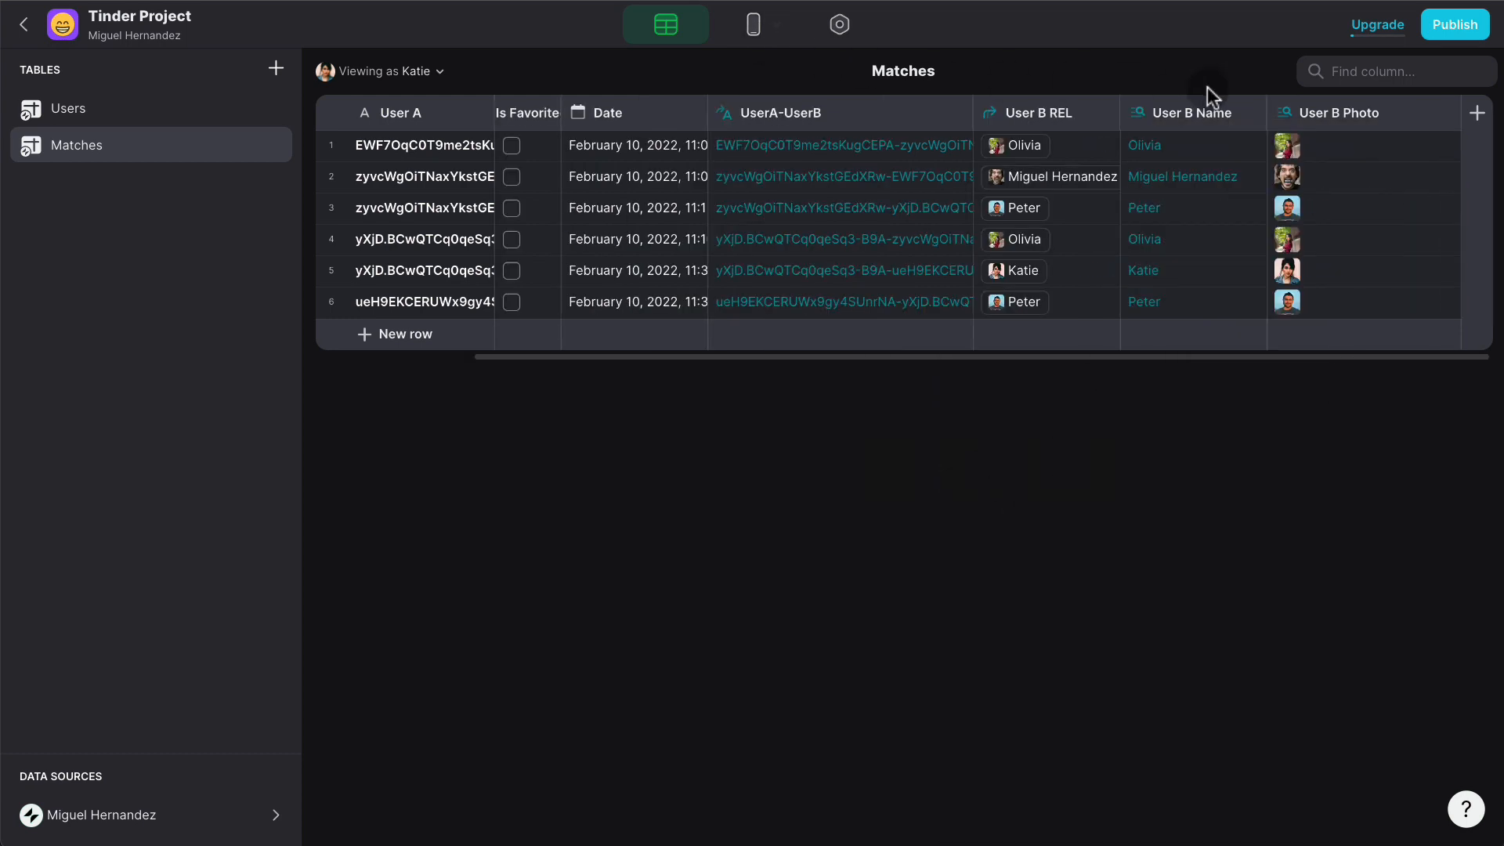
# - Set the Details title's image to User B Photo, title to User B Name, appearance Profile
pyautogui.click(753, 25)
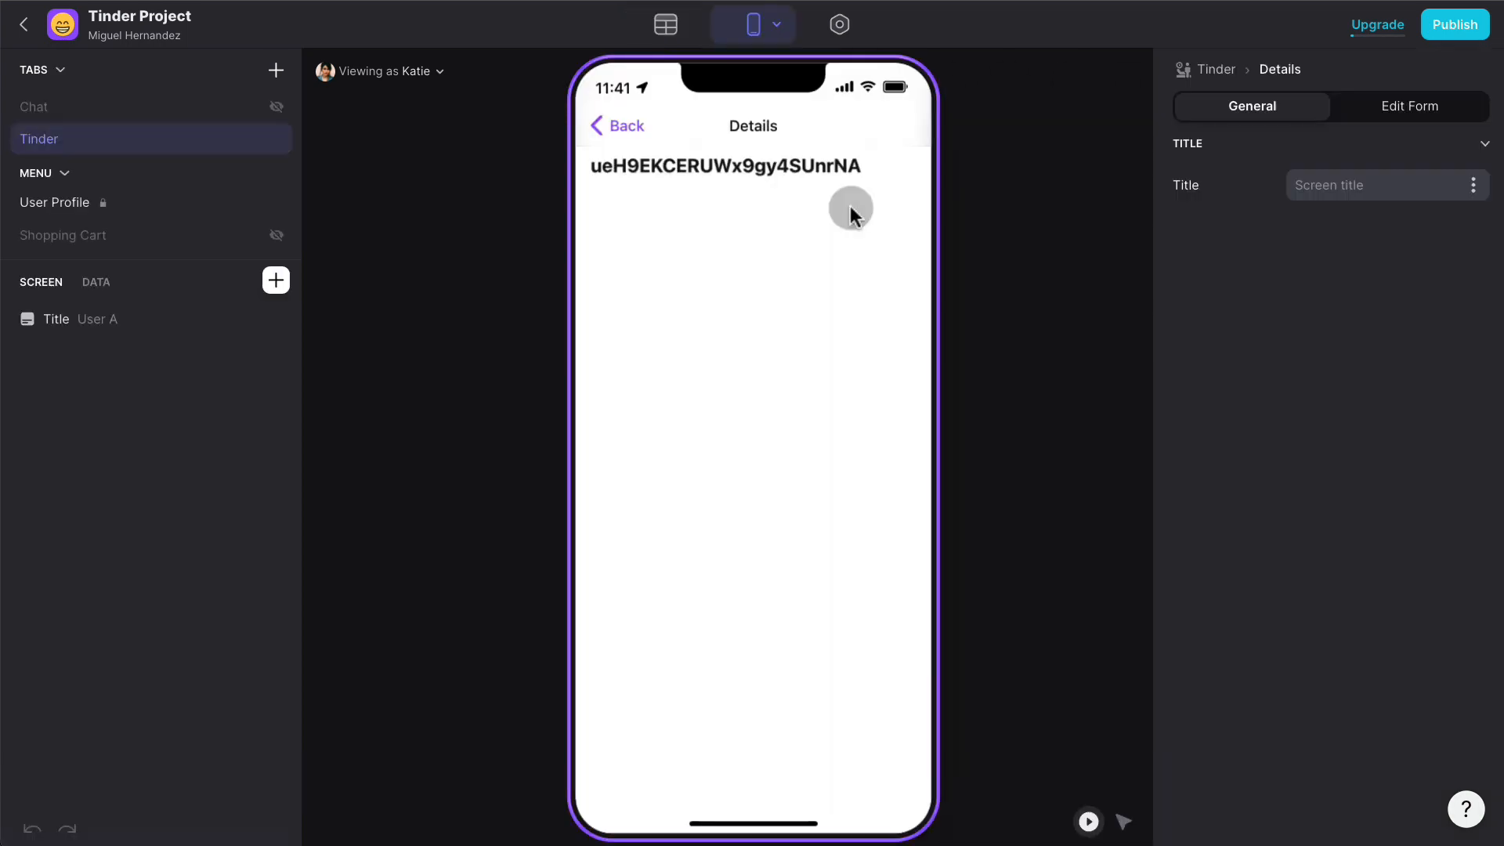
pyautogui.click(100, 317)
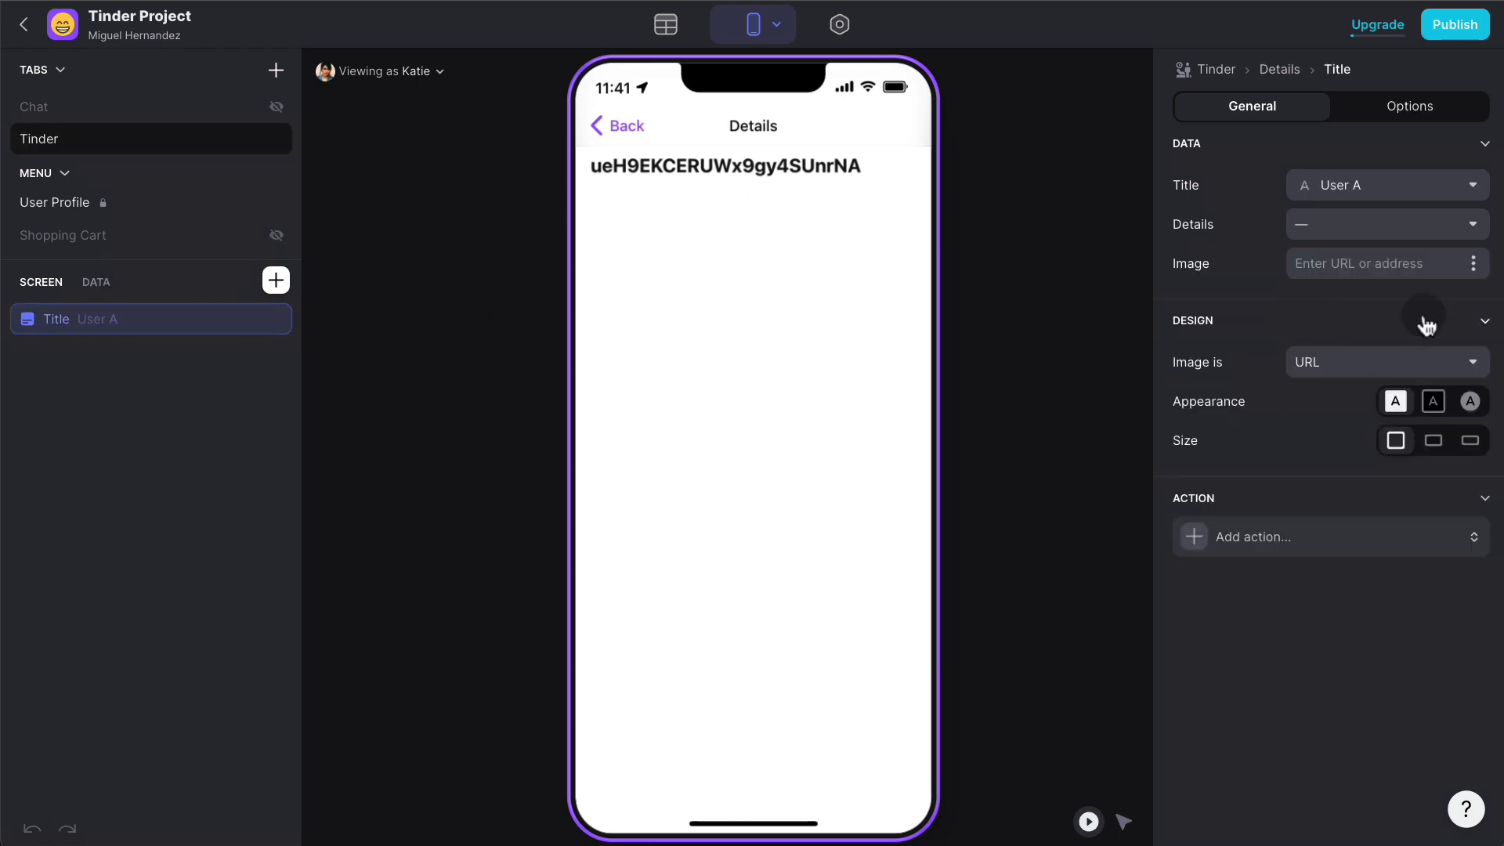
pyautogui.click(1472, 263)
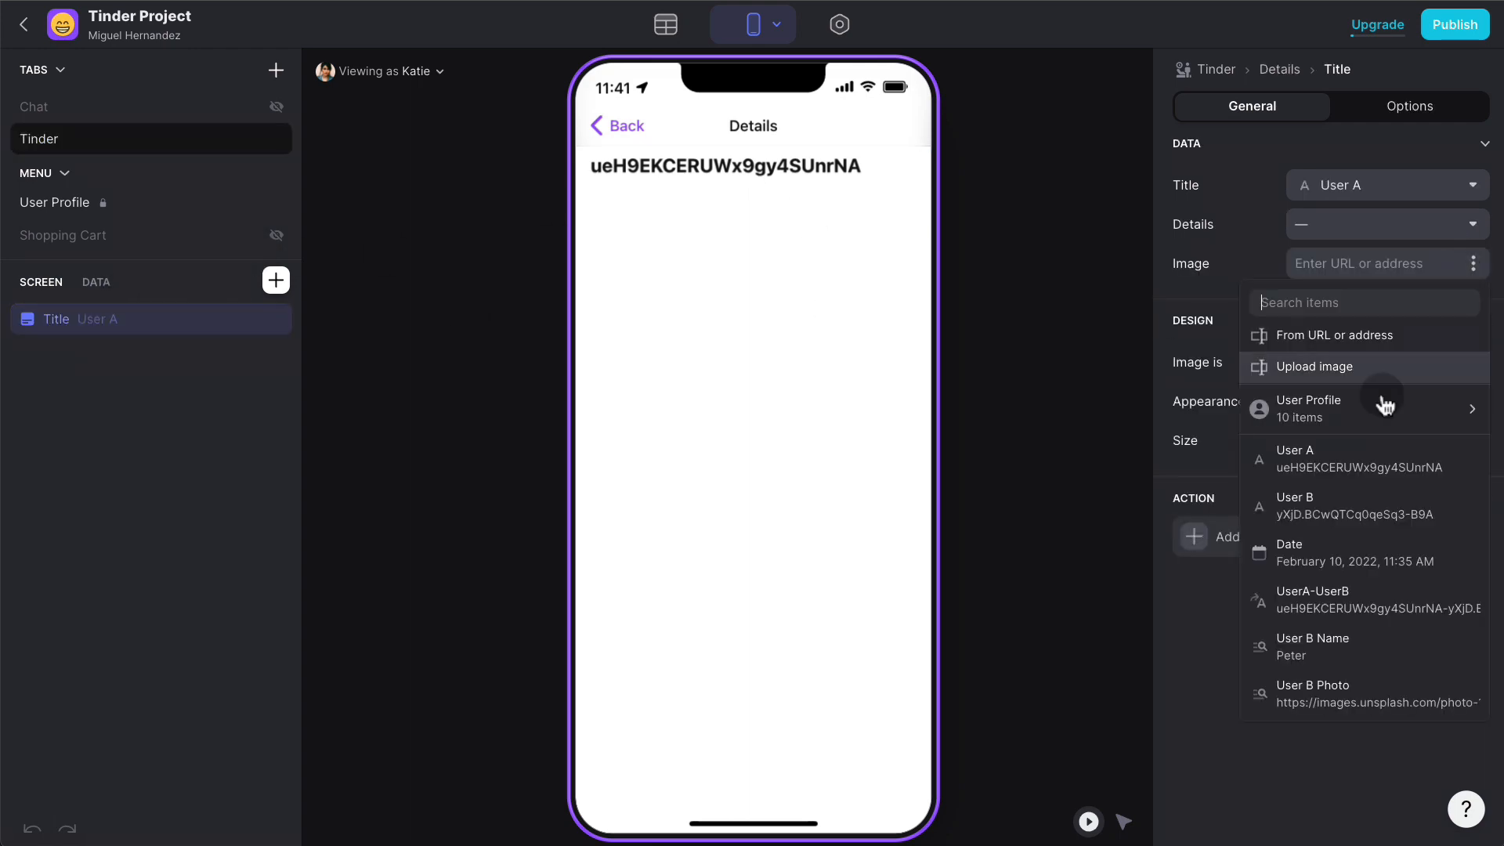
pyautogui.click(1306, 688)
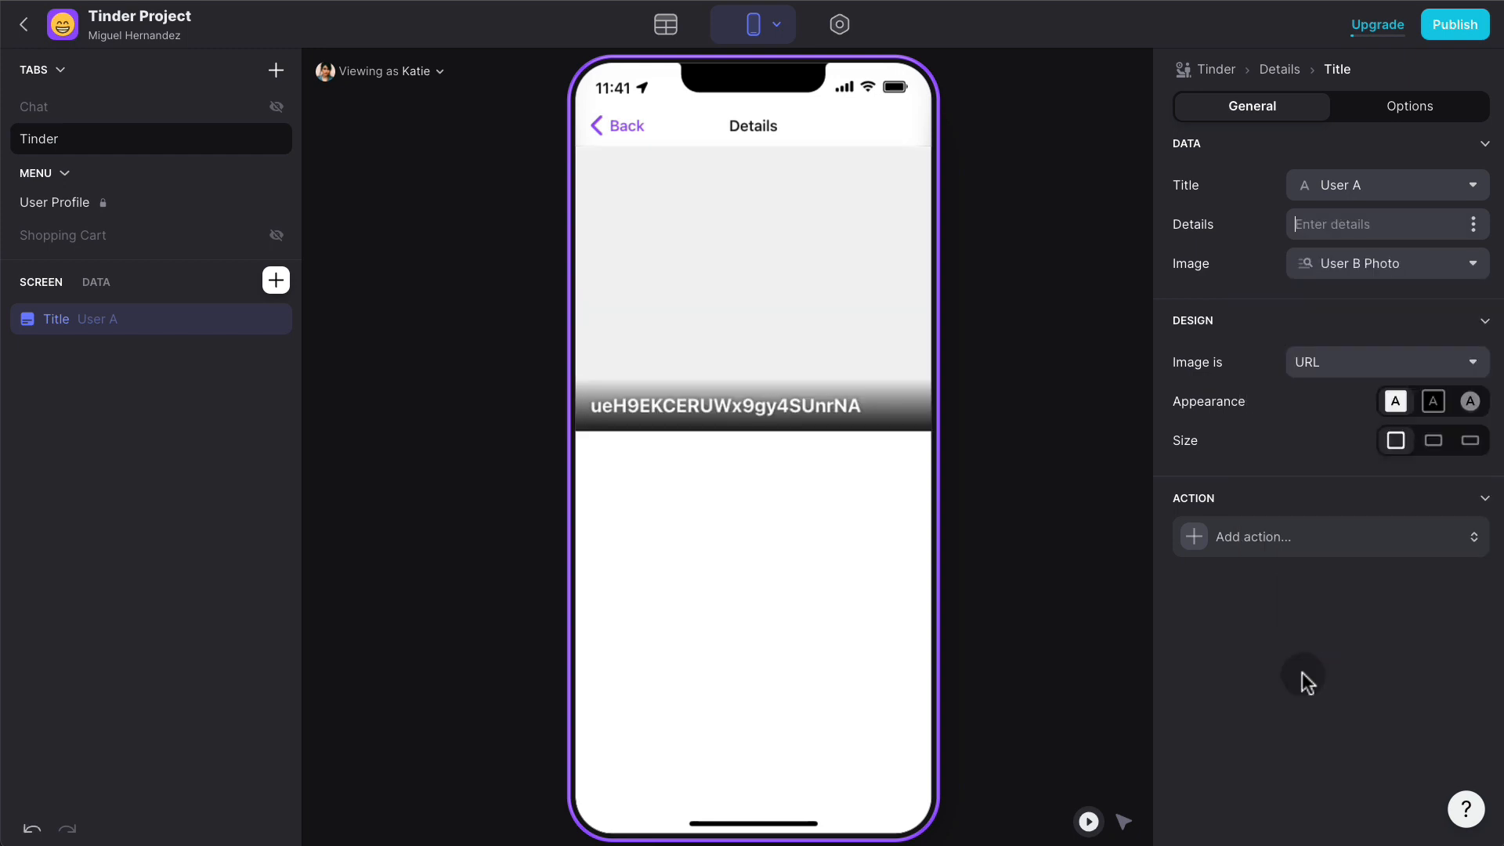
pyautogui.click(1477, 188)
pyautogui.click(1352, 566)
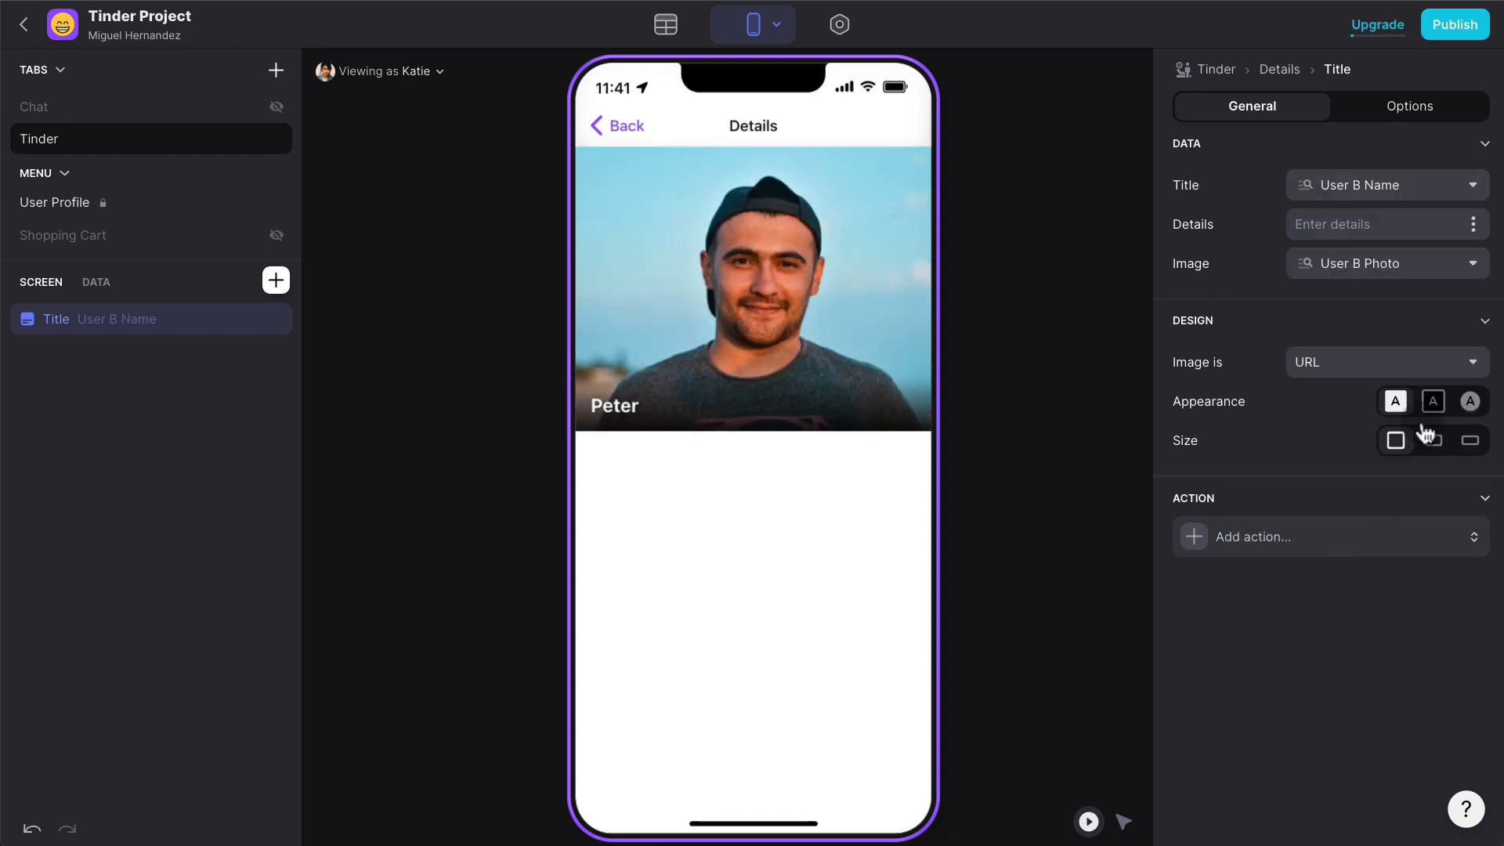
pyautogui.click(1471, 402)
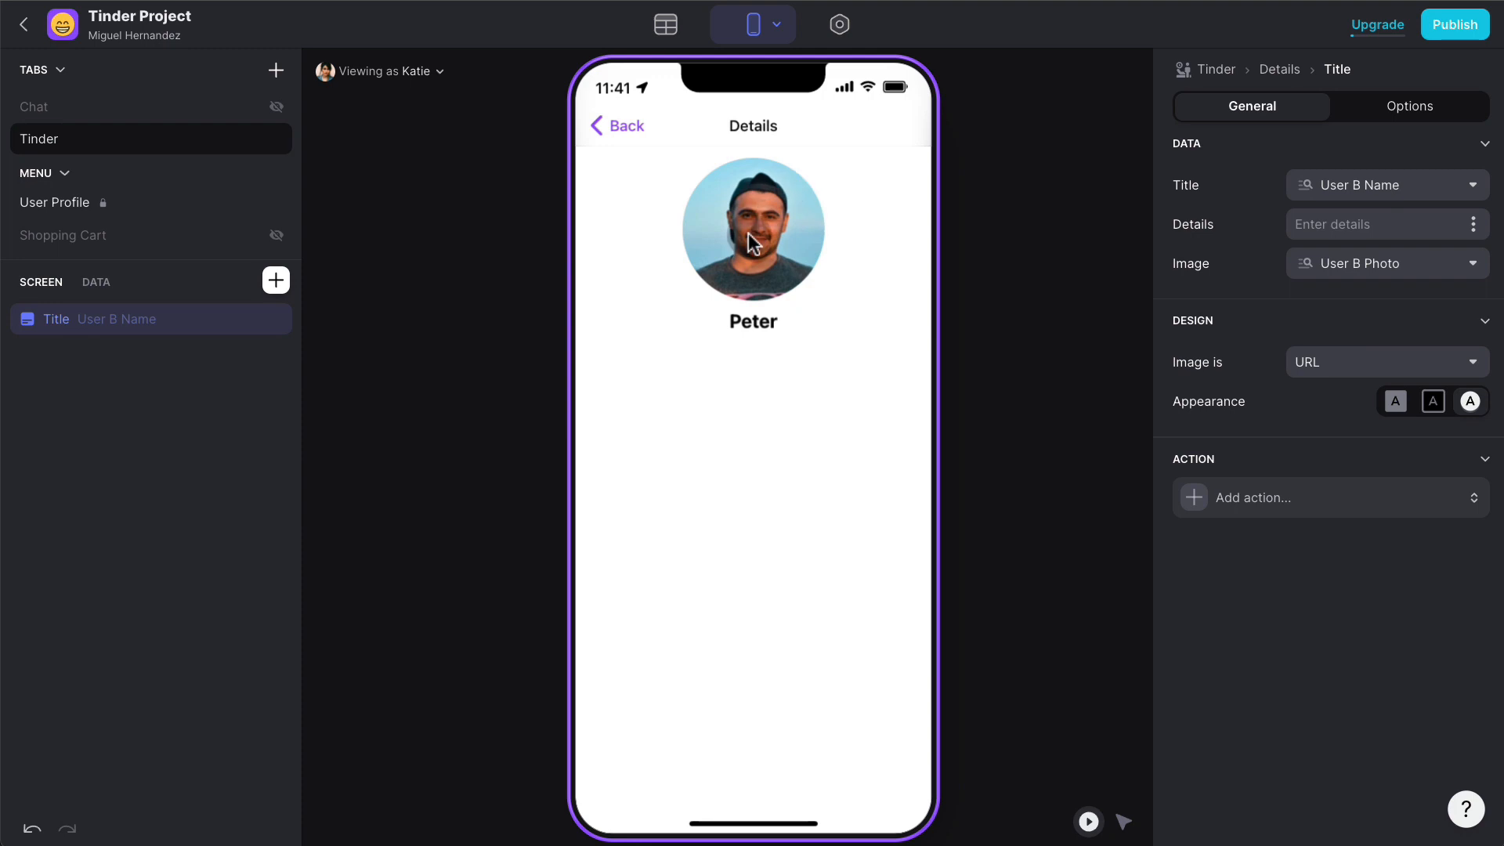
pyautogui.click(660, 280)
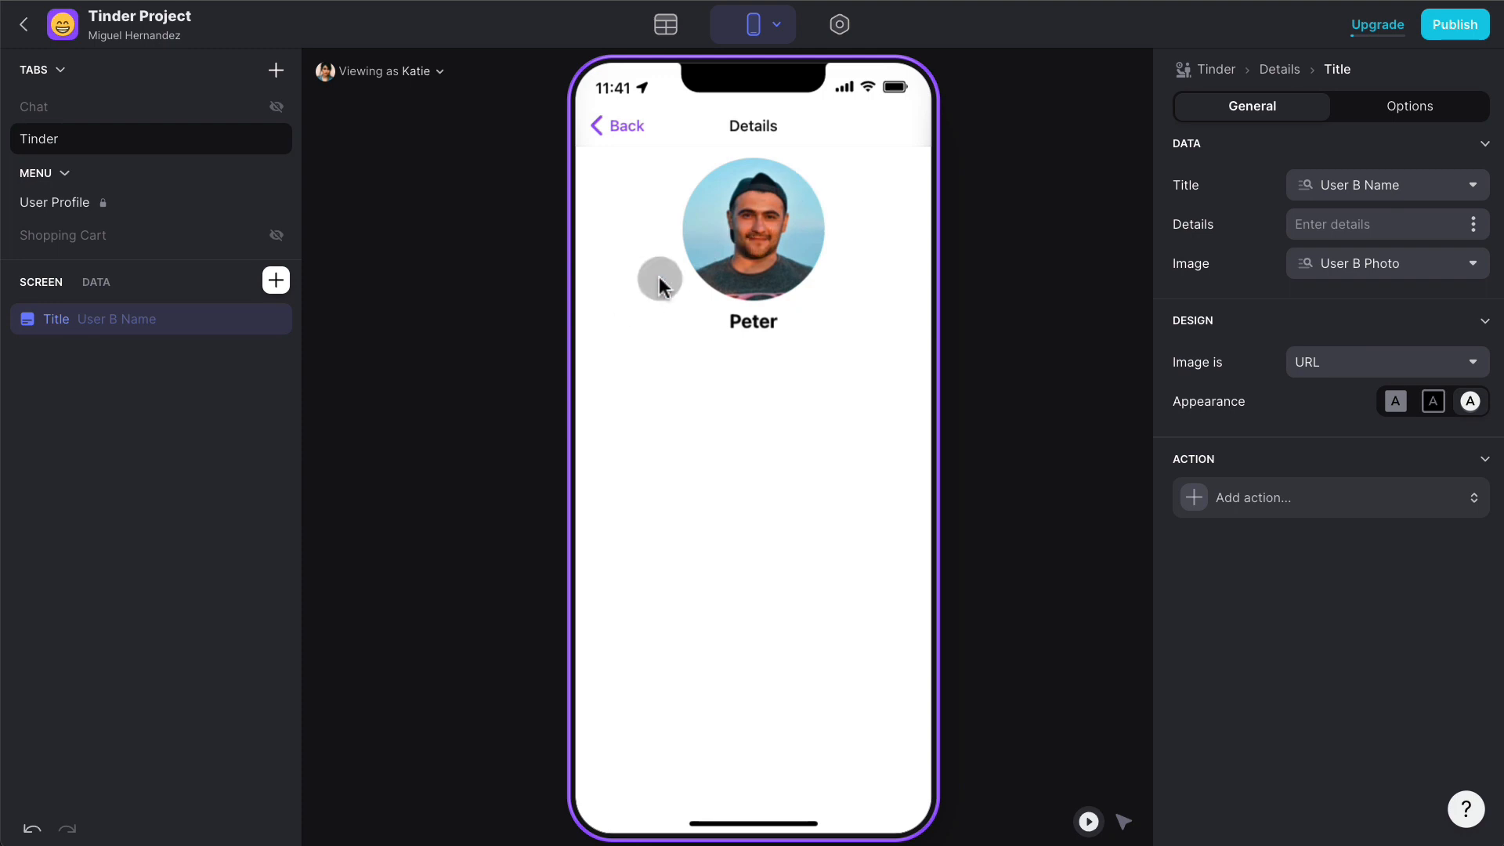
pyautogui.click(275, 281)
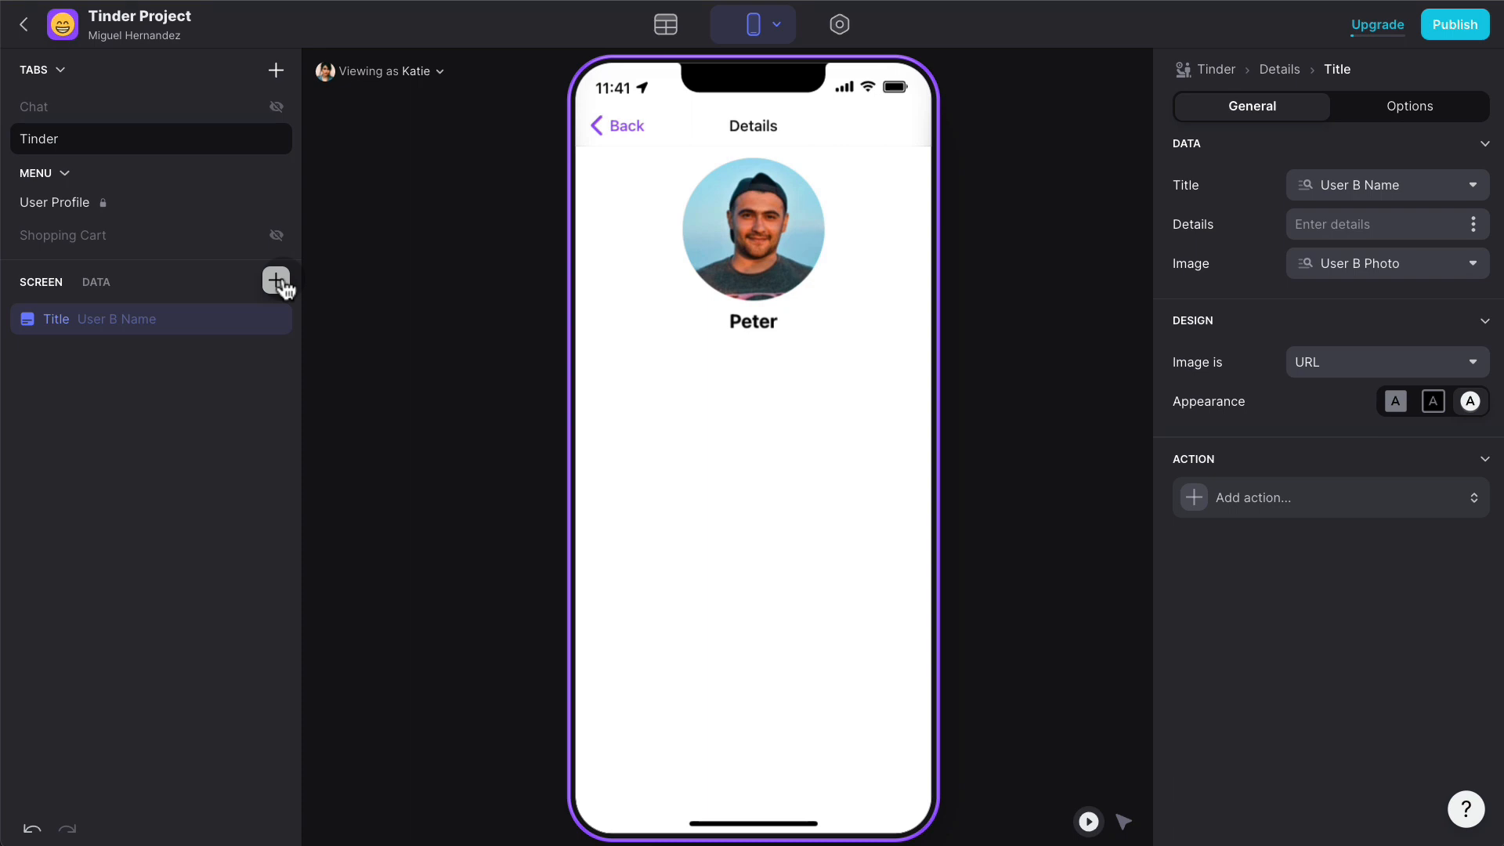
# - Insert a Comments component on the Details screen with its topic set to UserA-UserB
pyautogui.click(275, 280)
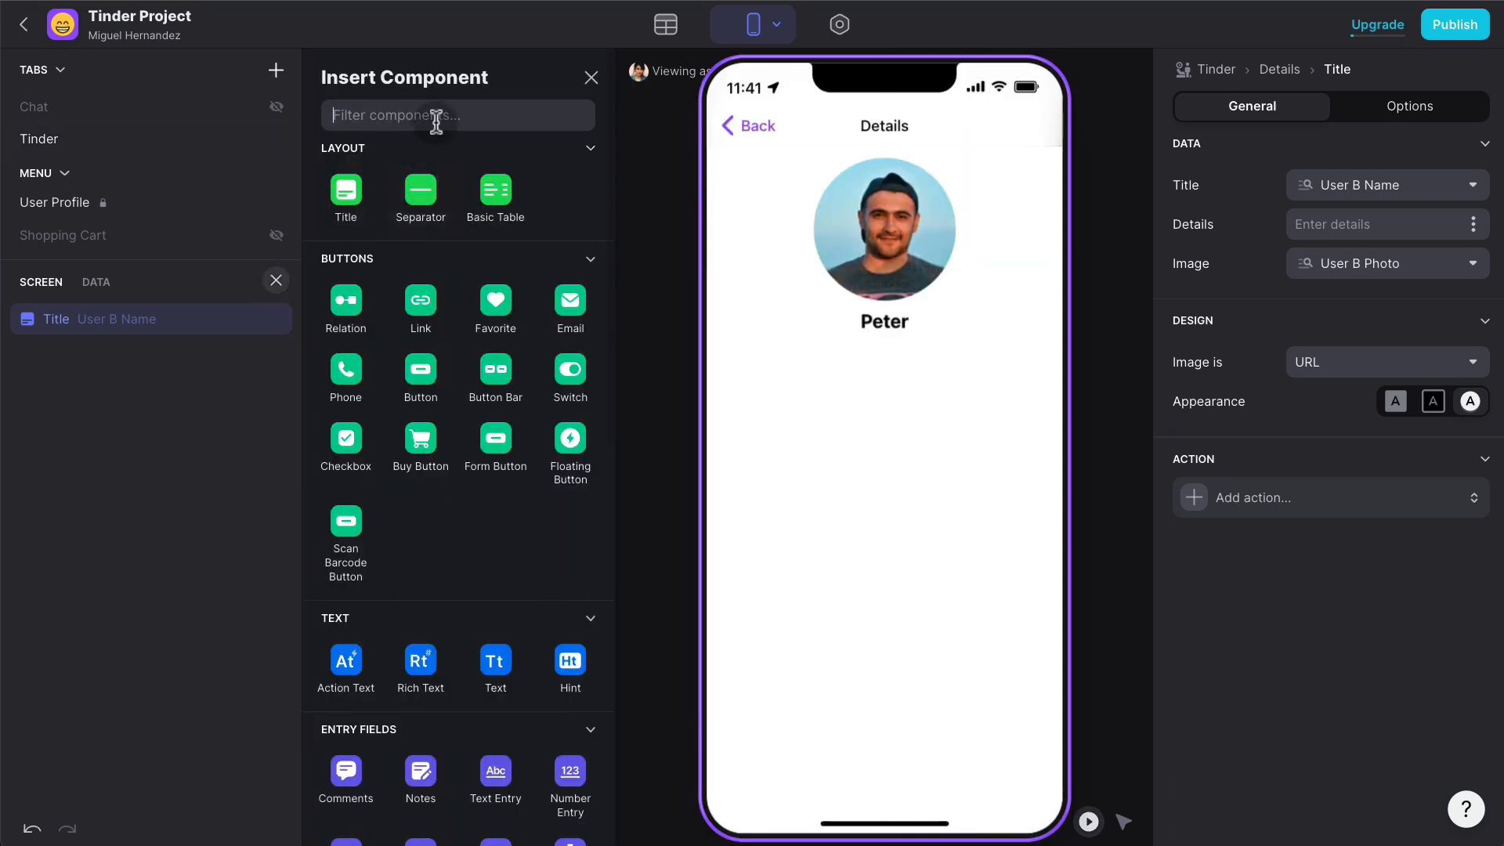
pyautogui.write('comme')
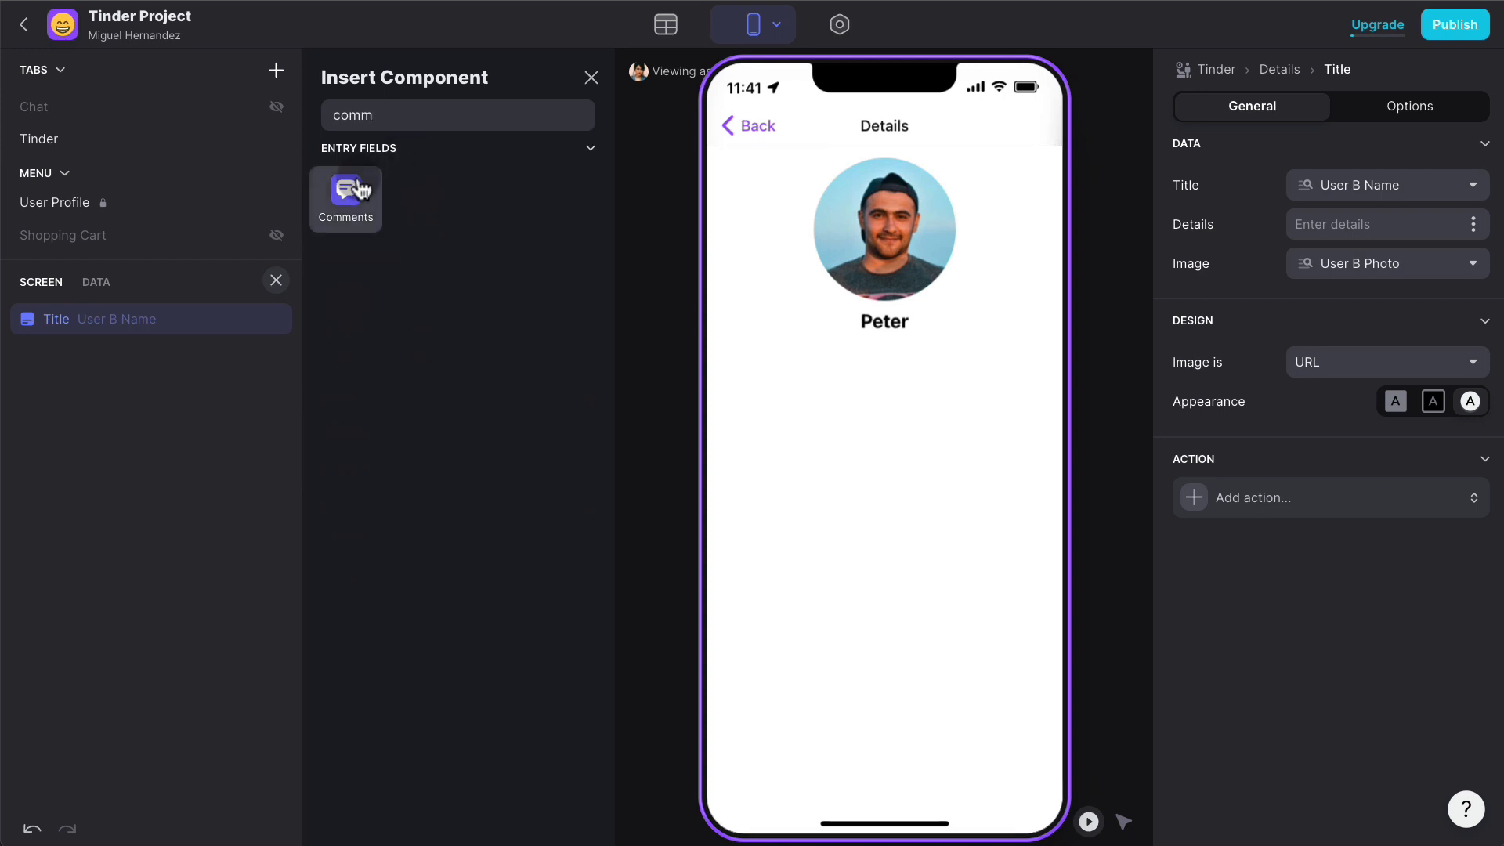
pyautogui.click(350, 193)
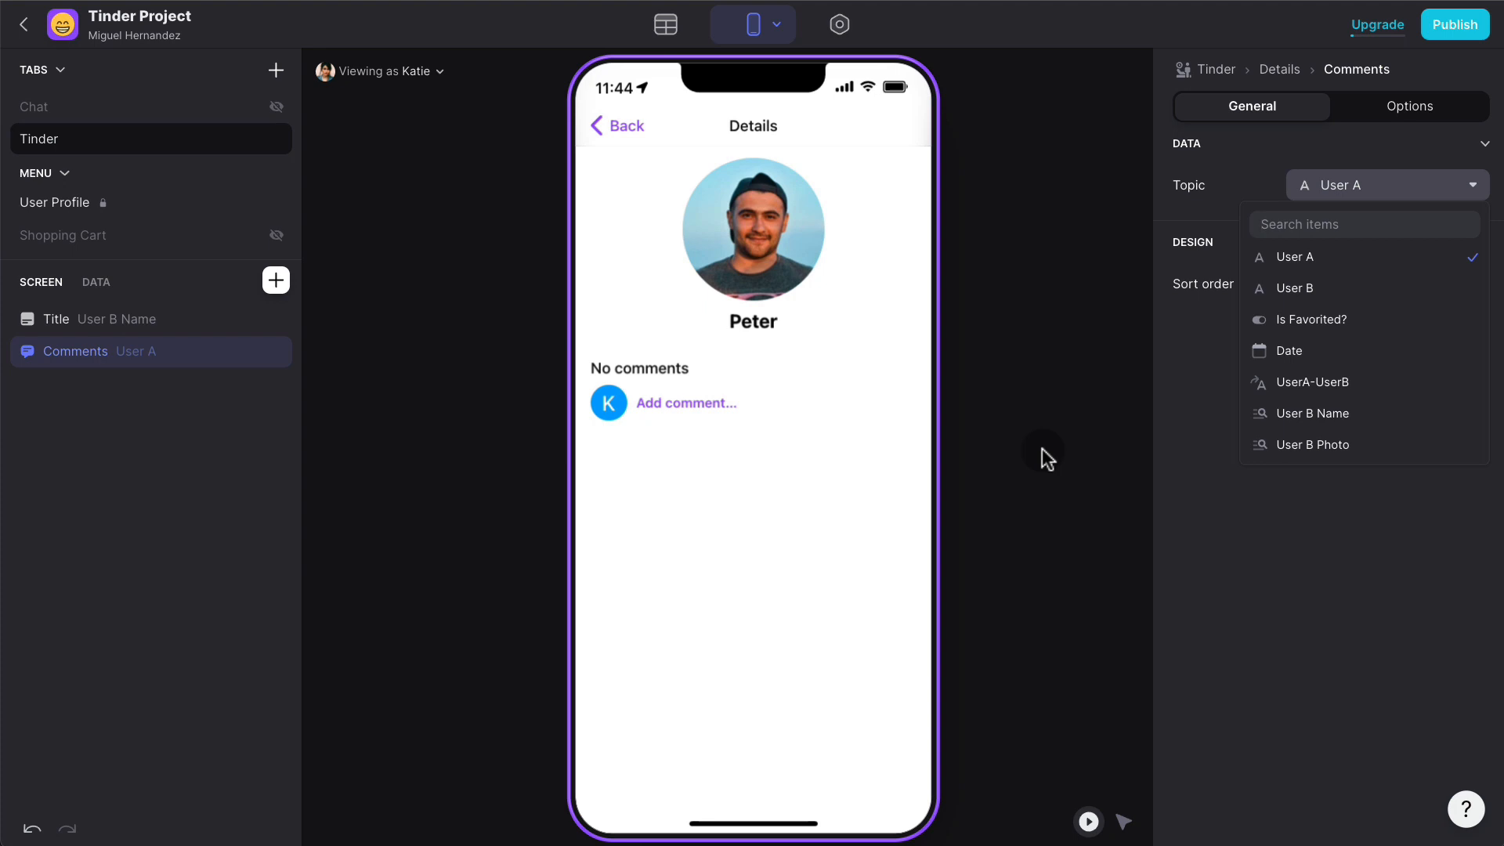
pyautogui.click(1230, 490)
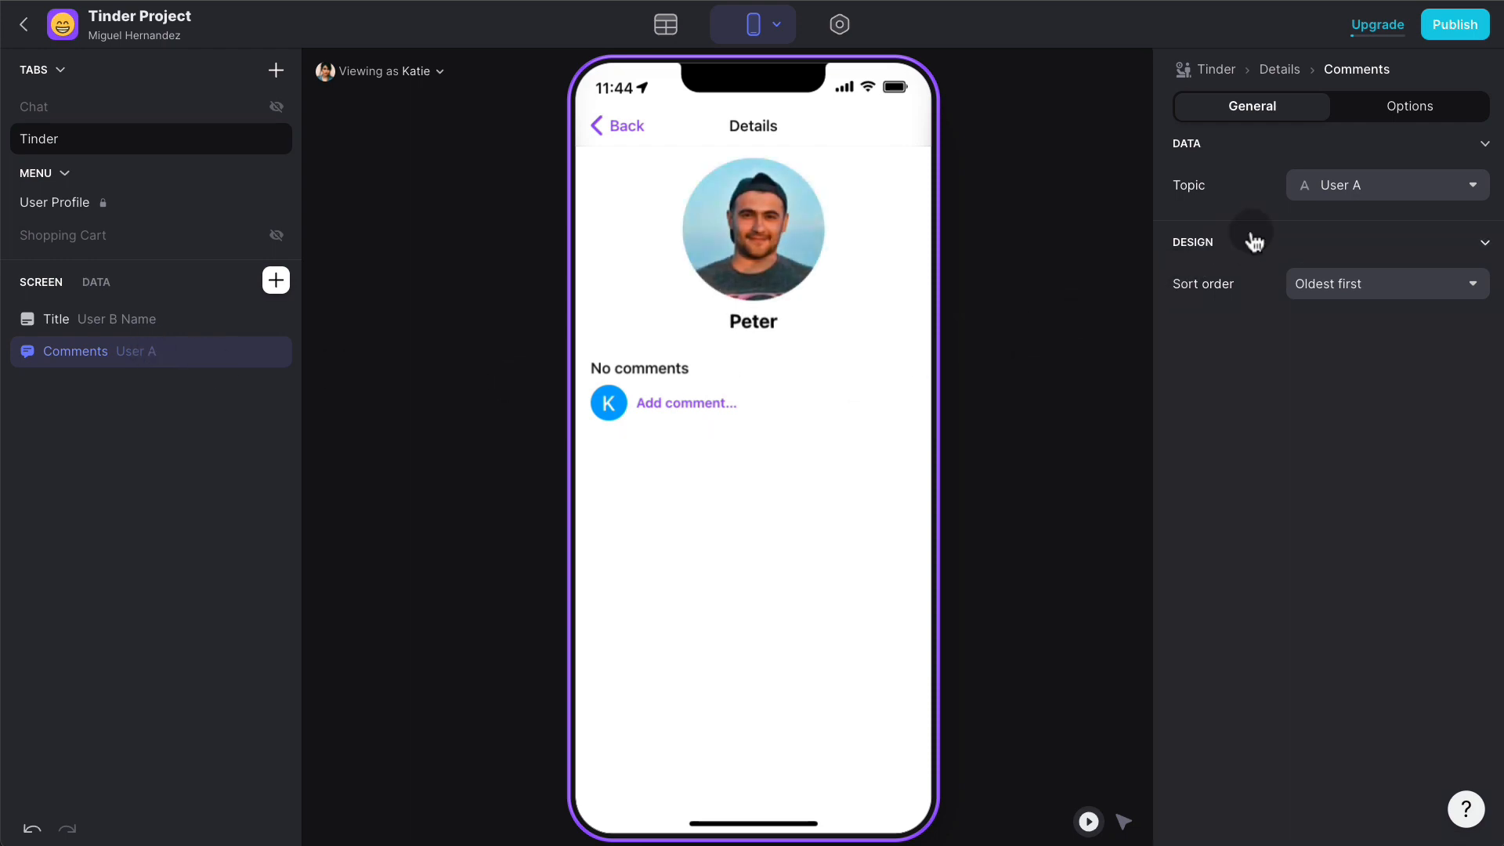
pyautogui.click(1356, 195)
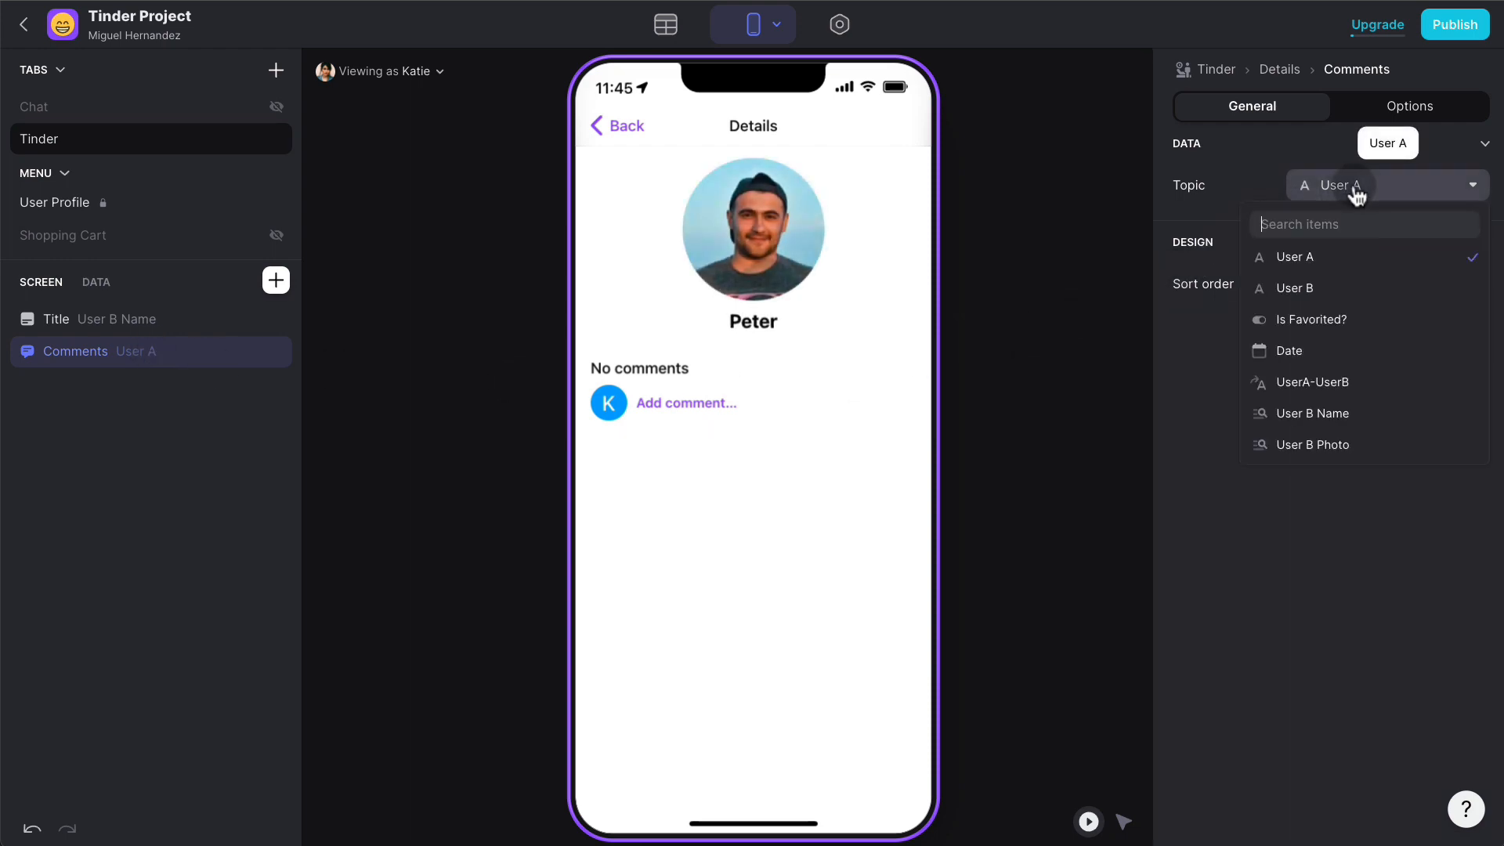
pyautogui.click(1360, 389)
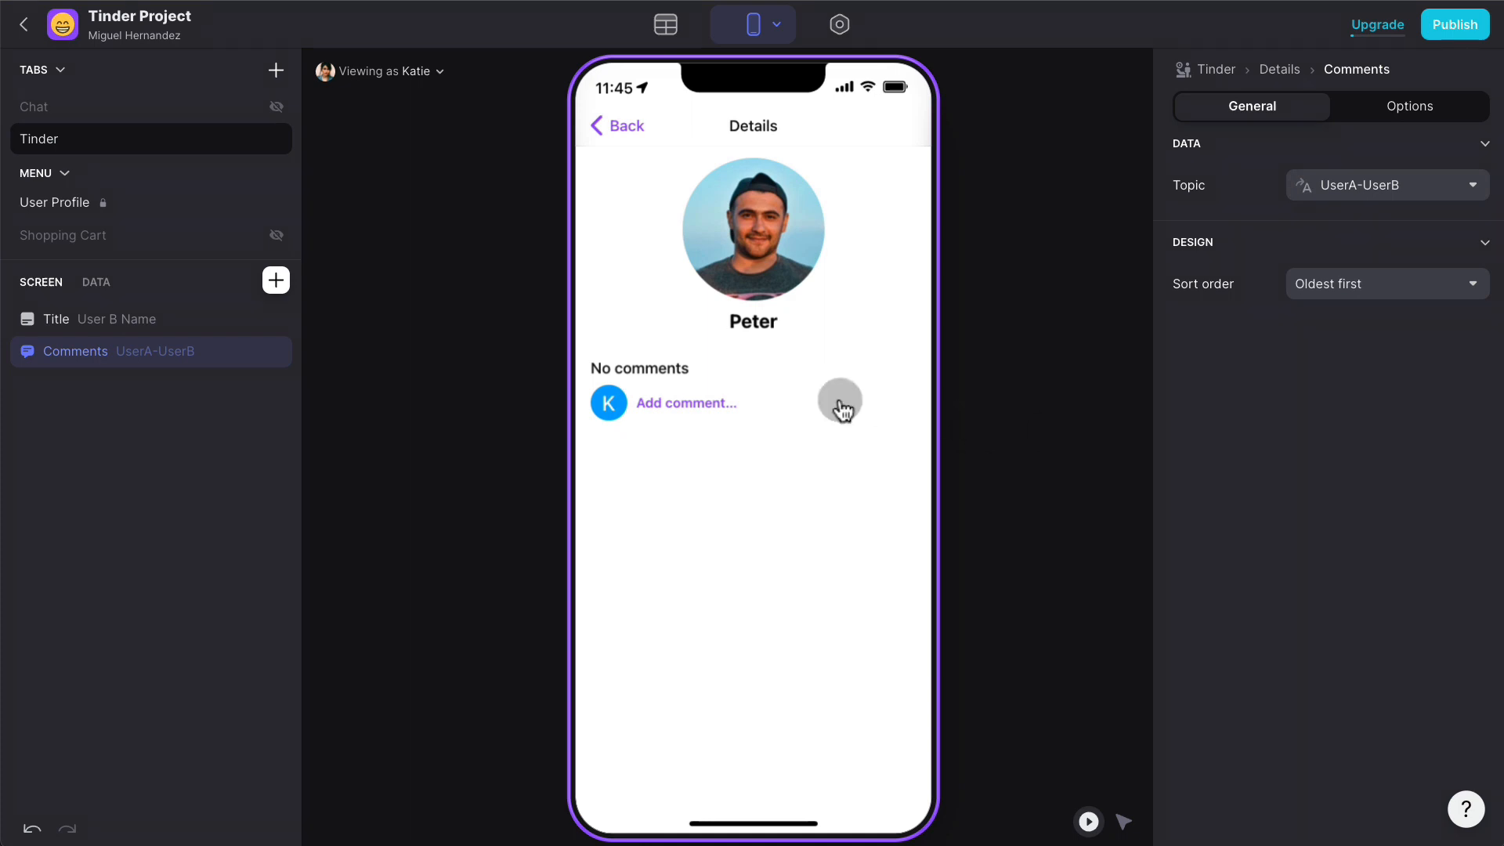
# - Post a short greeting comment to the matched user on the Details screen
pyautogui.click(728, 404)
pyautogui.write('H')
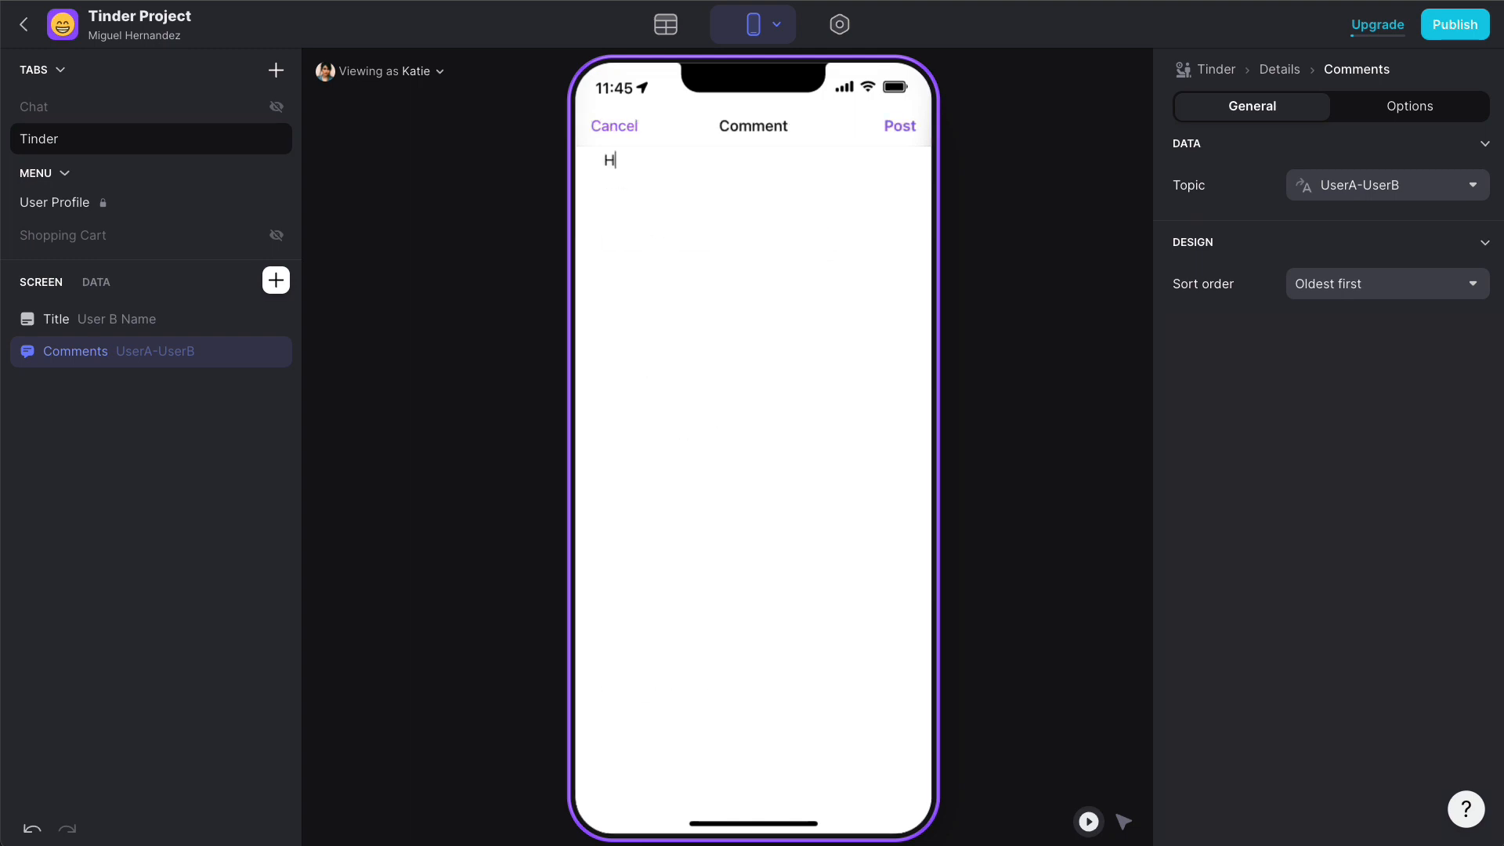
pyautogui.write('i Peter!')
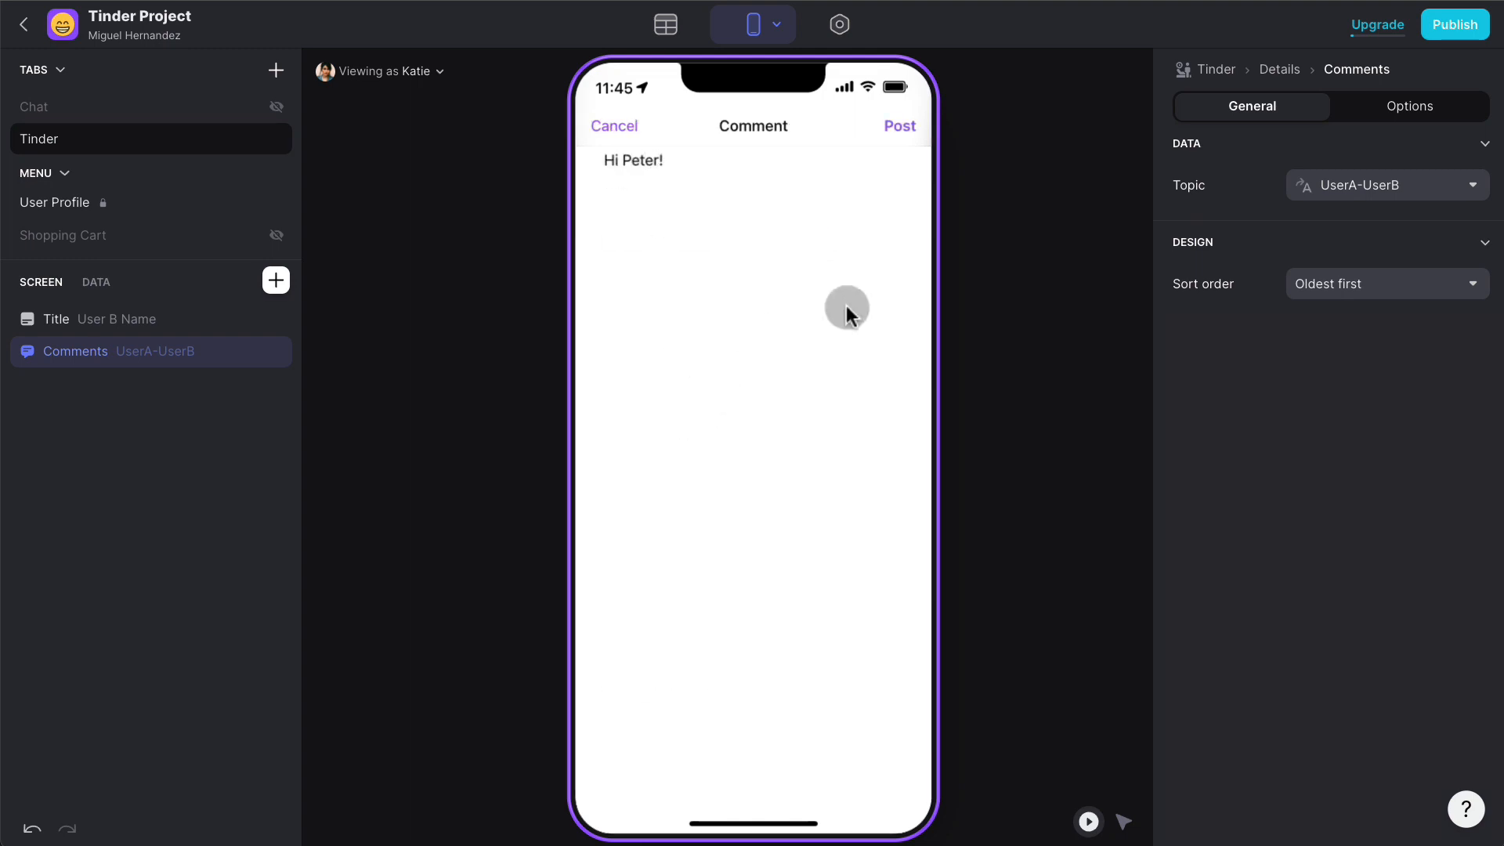
pyautogui.click(914, 126)
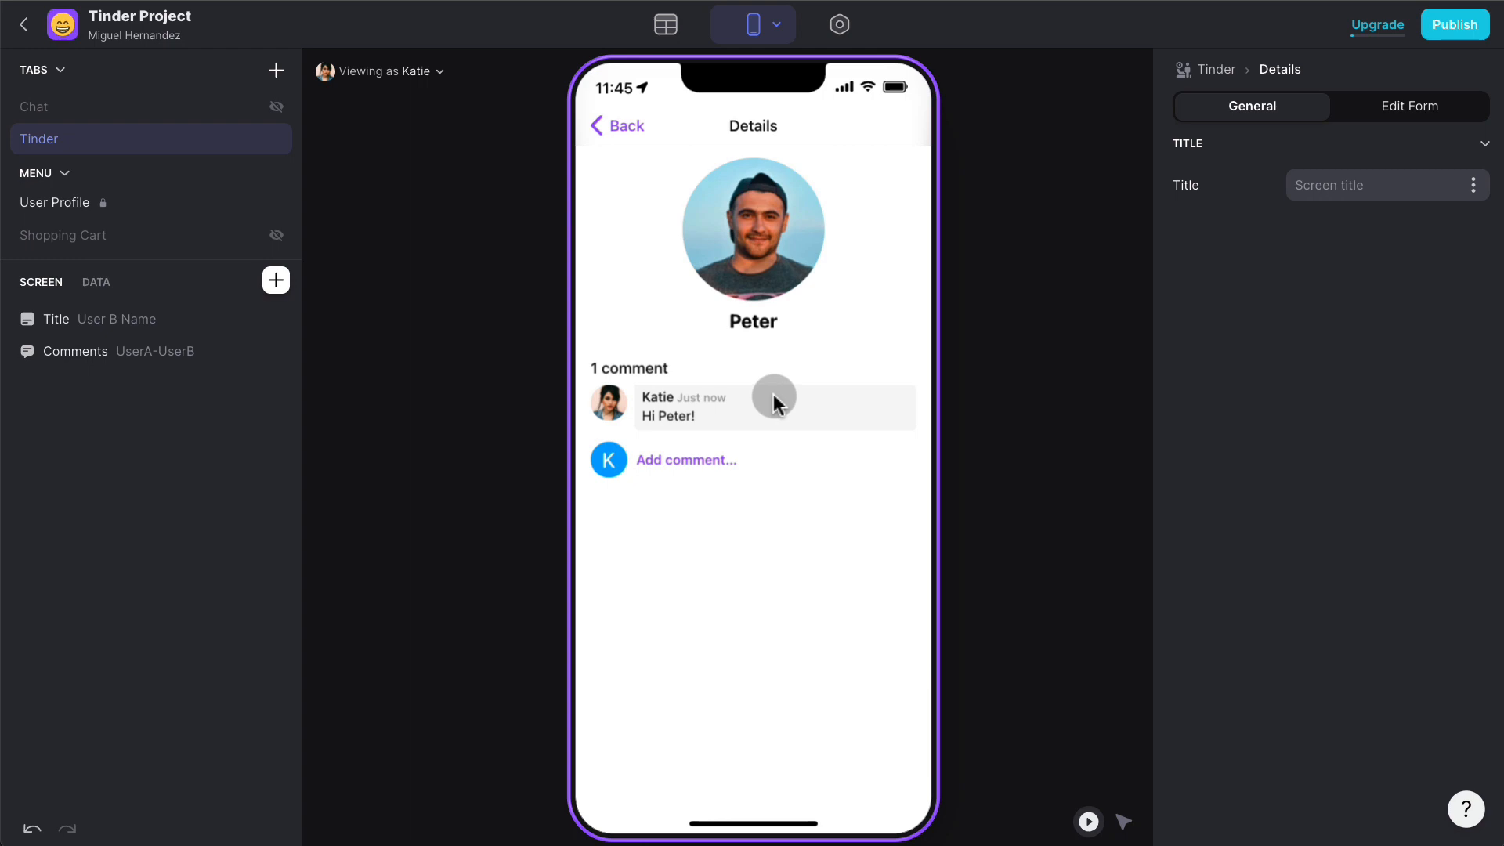
# - Preview the app as the matched user and return to the swipe list
pyautogui.click(416, 71)
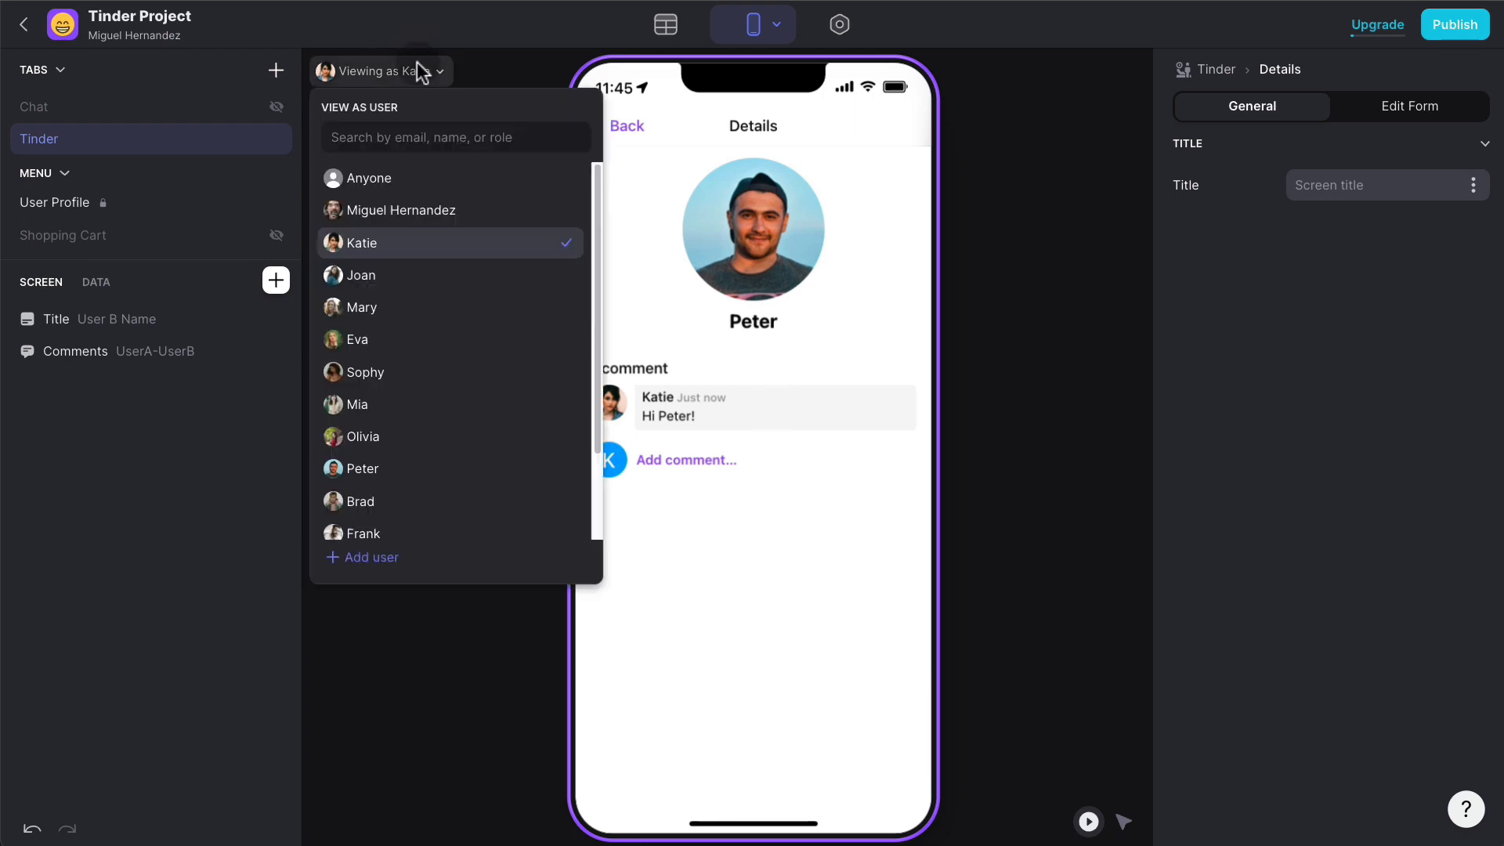
pyautogui.click(394, 469)
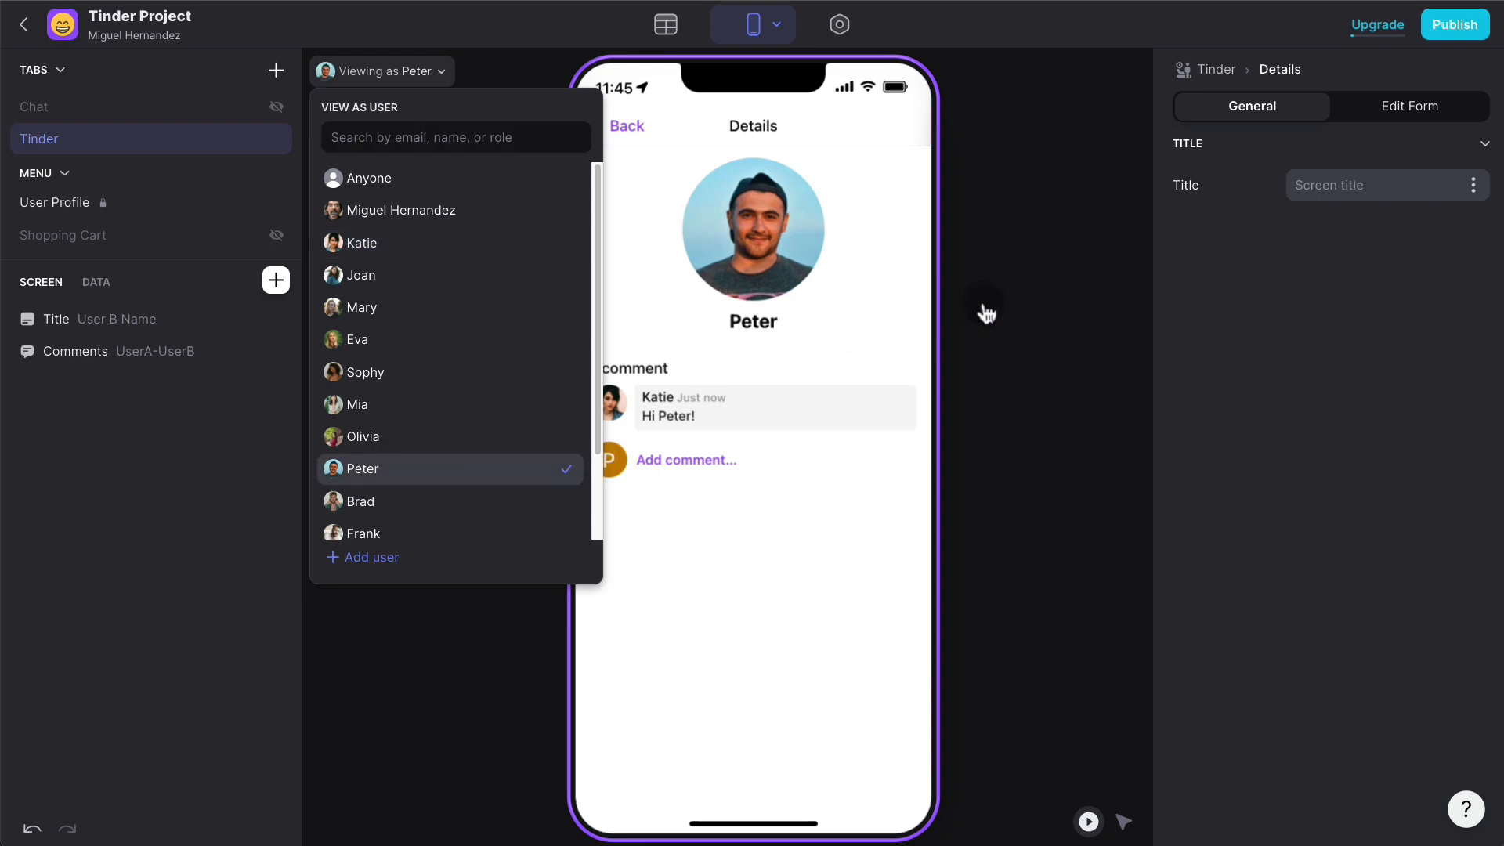
pyautogui.click(986, 308)
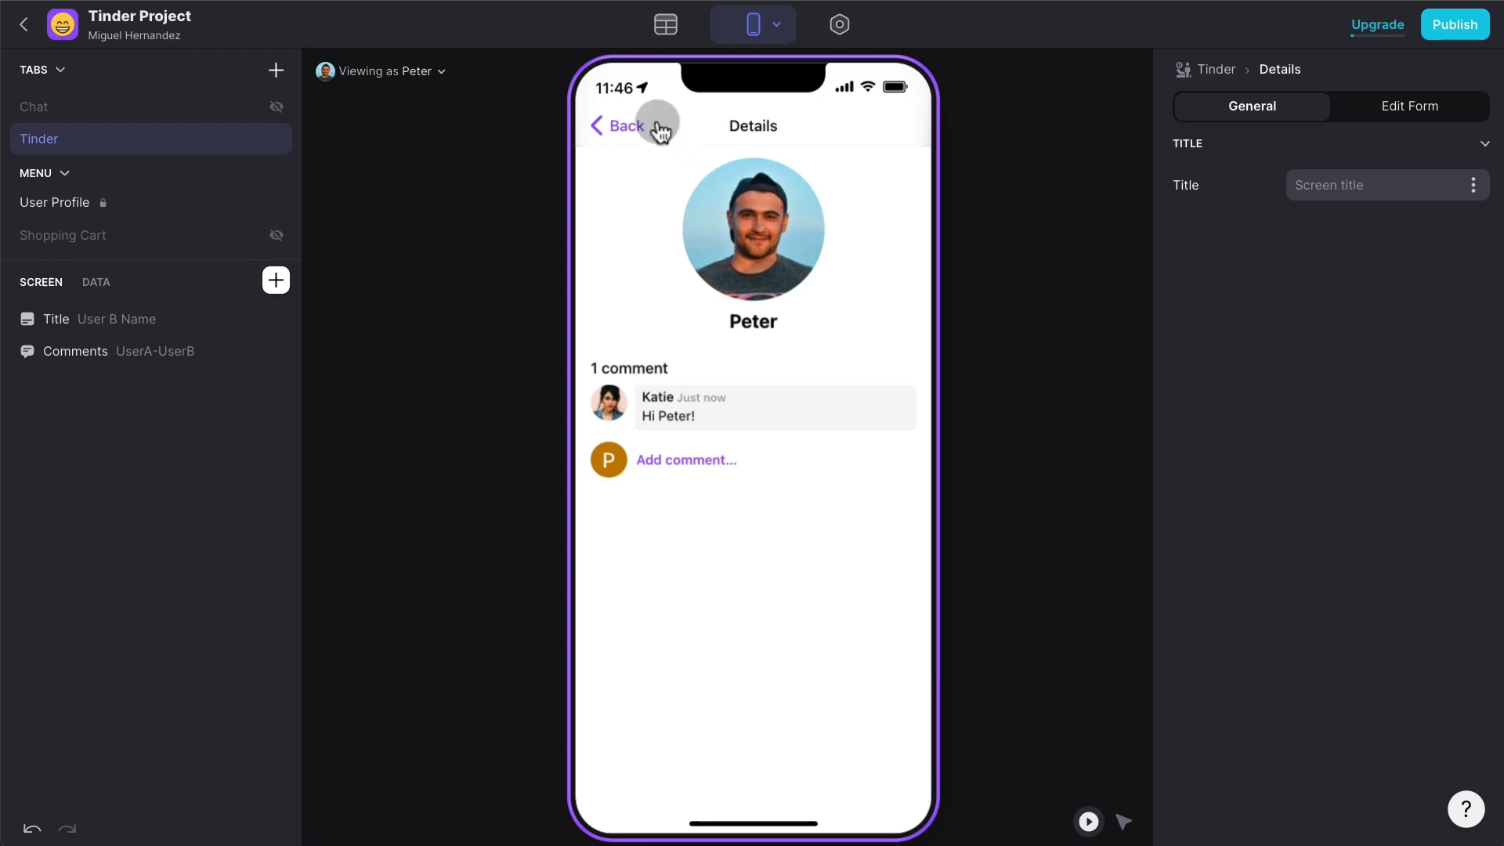
pyautogui.click(631, 124)
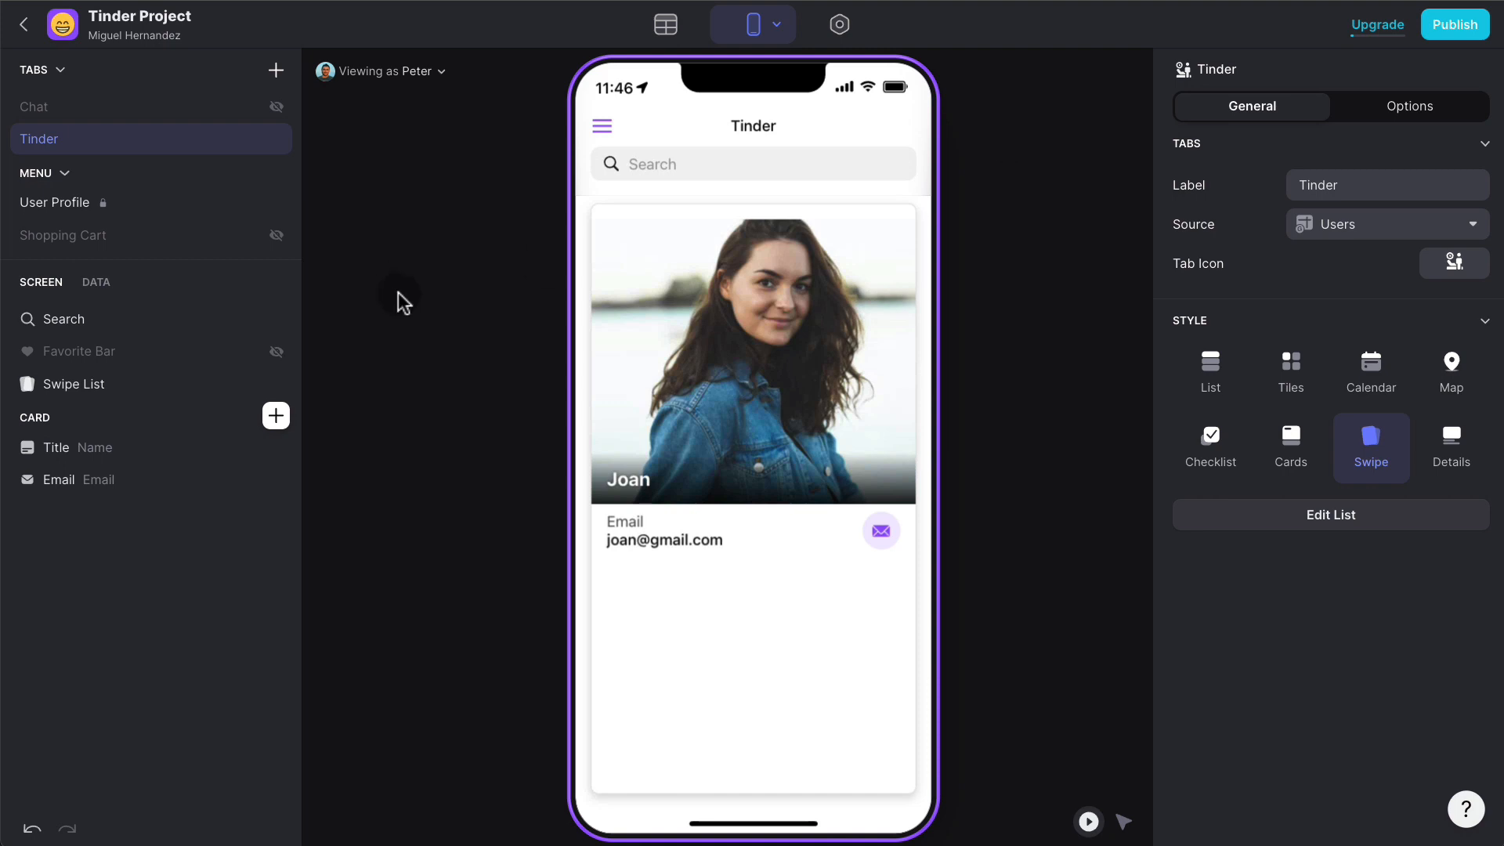
# - Add a tab labelled Matches with the Matches table as its source, then view the data
pyautogui.click(277, 72)
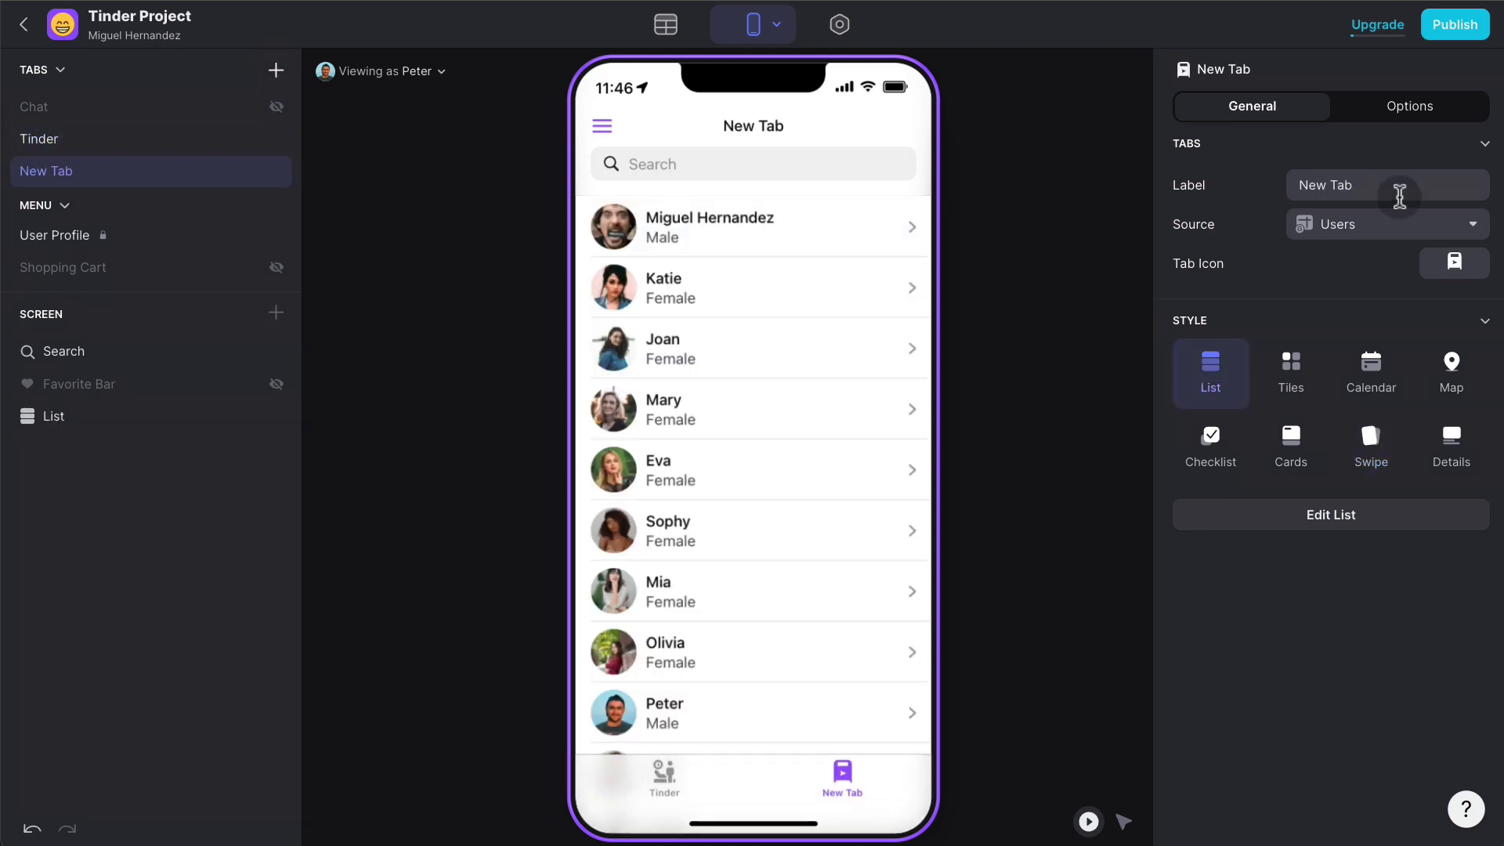
pyautogui.click(1400, 196)
pyautogui.hotkey('ctrl', 'a')
pyautogui.write('Matches')
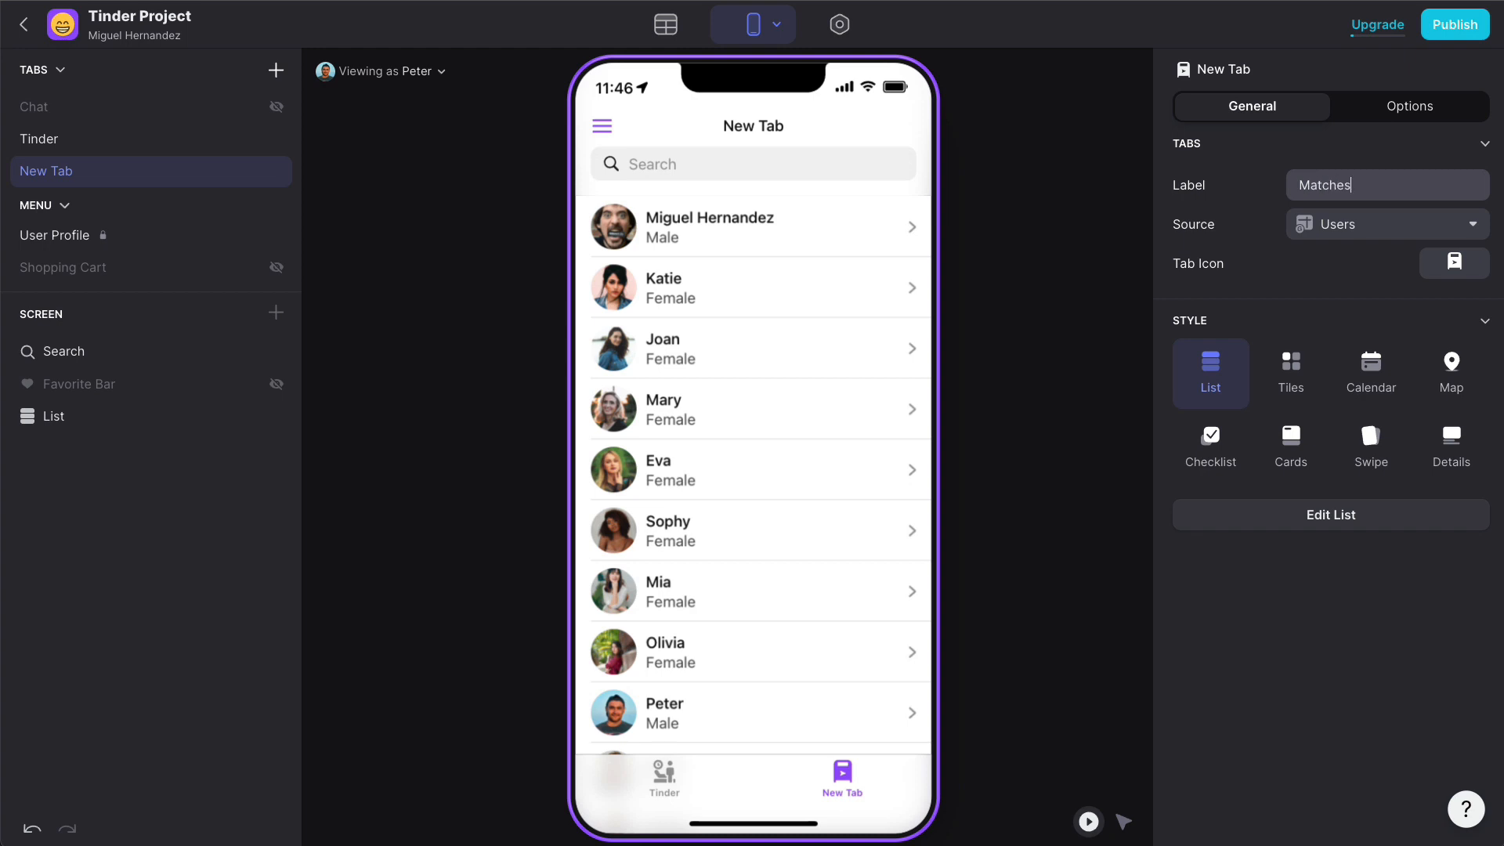
pyautogui.click(1392, 225)
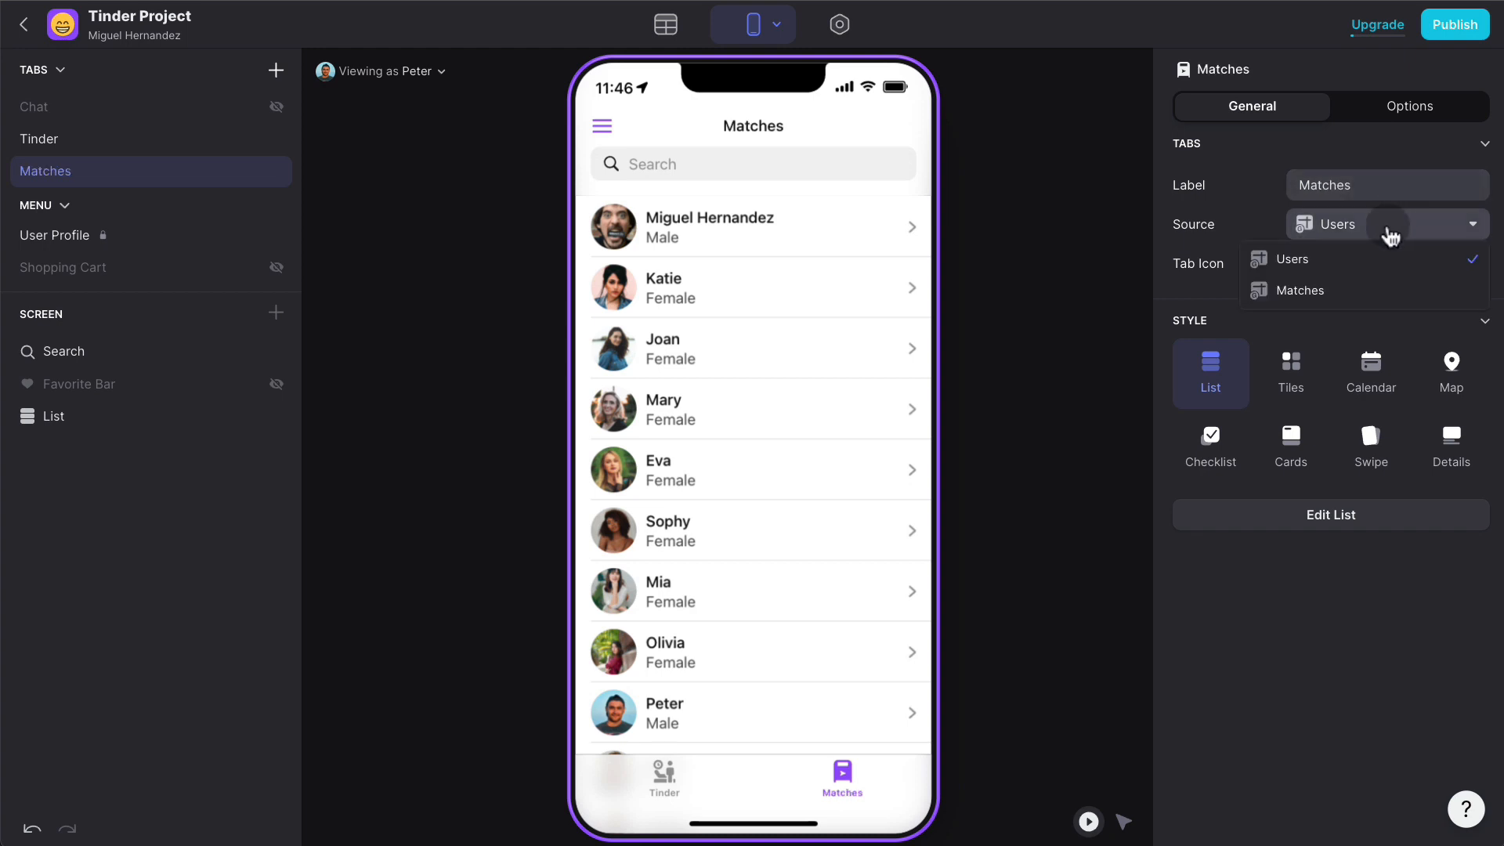
pyautogui.click(1364, 285)
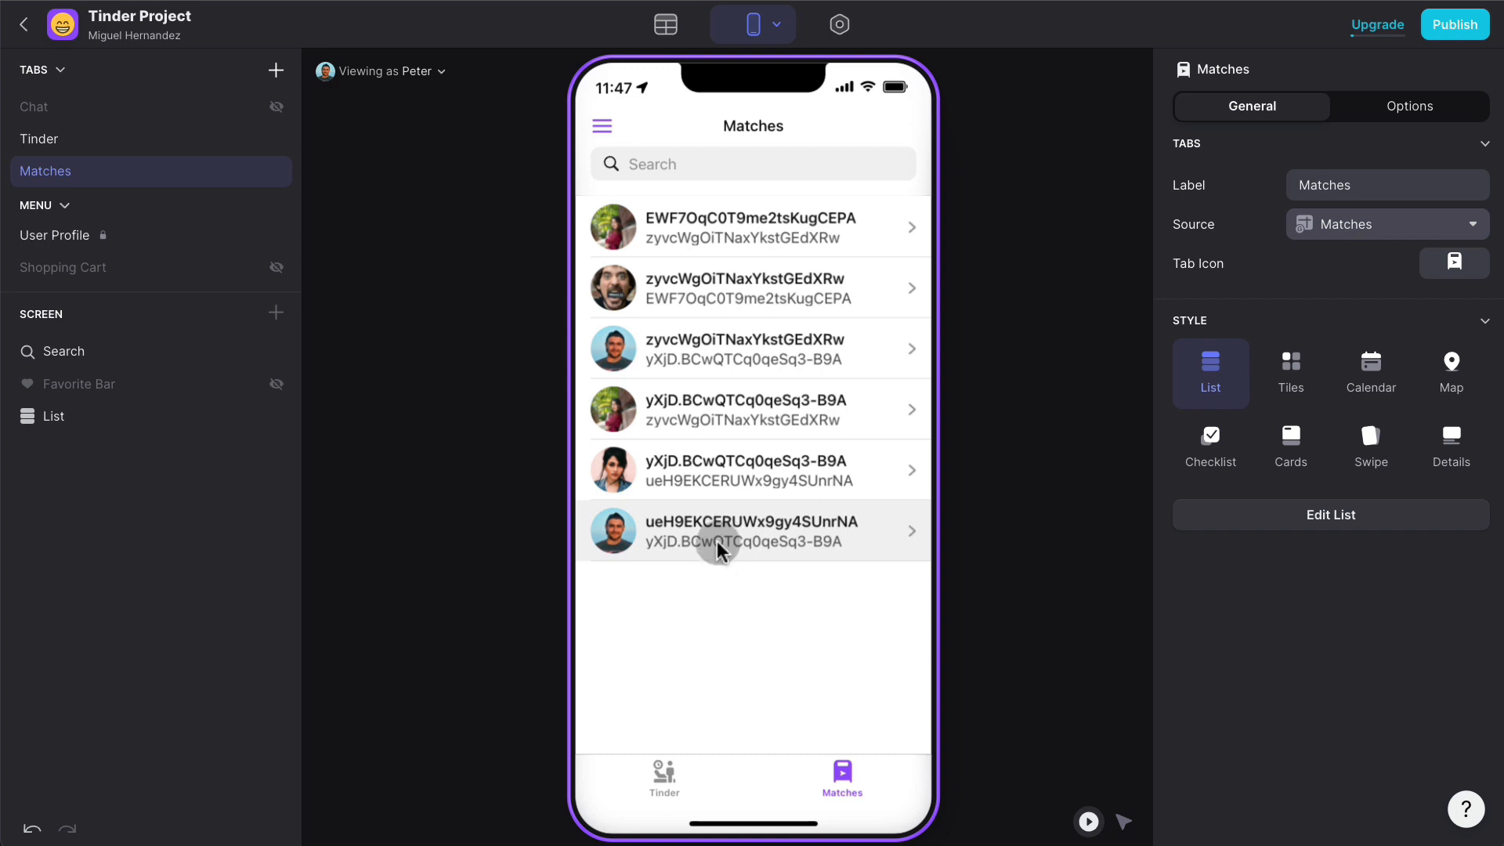
pyautogui.click(667, 29)
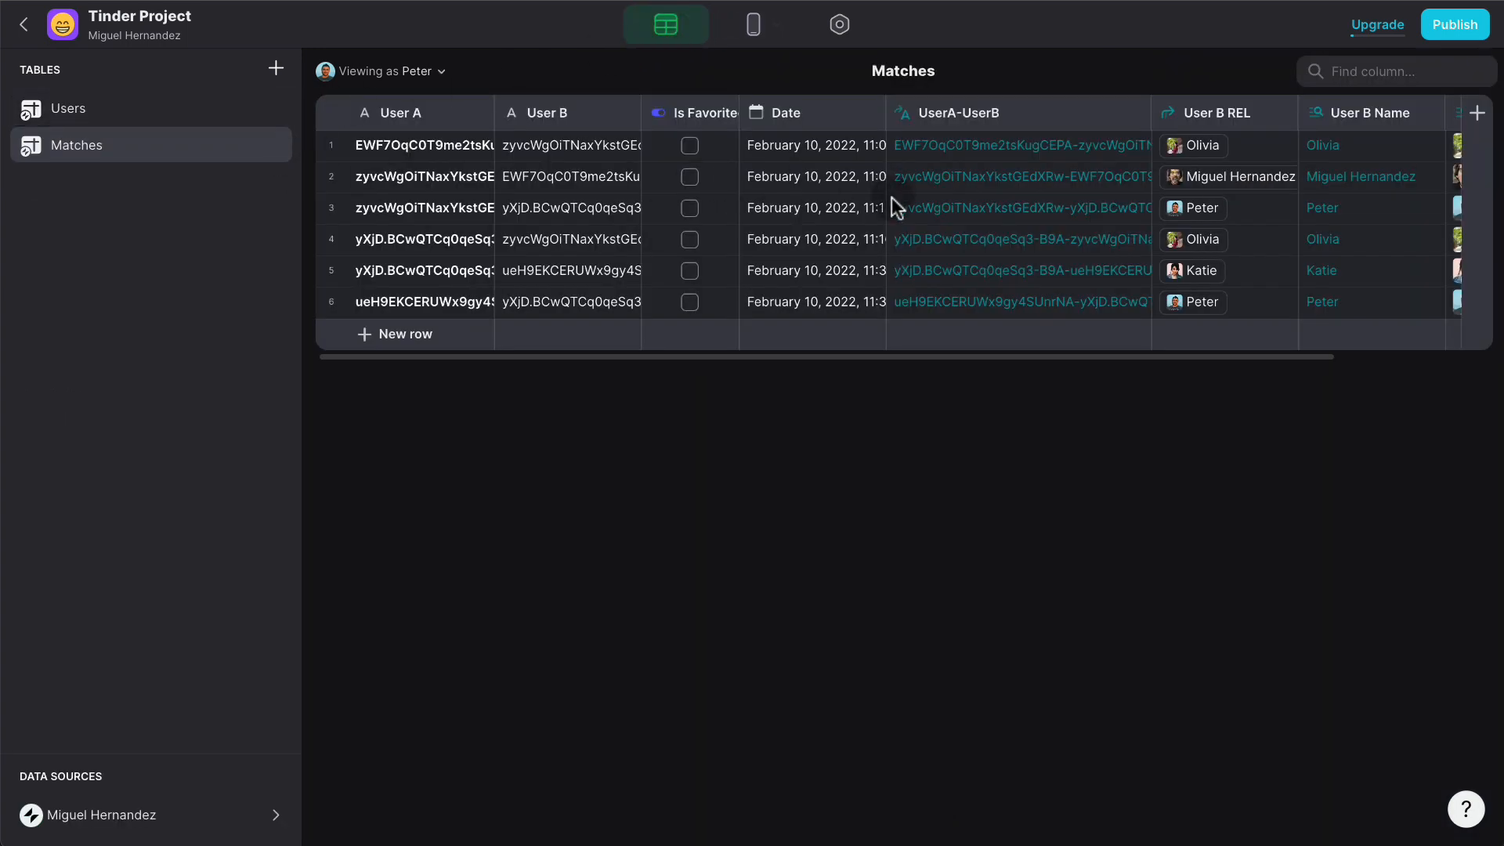
# - Check the Users table's Match columns, then go back to the layout editor
pyautogui.hscroll(5, 891, 200)
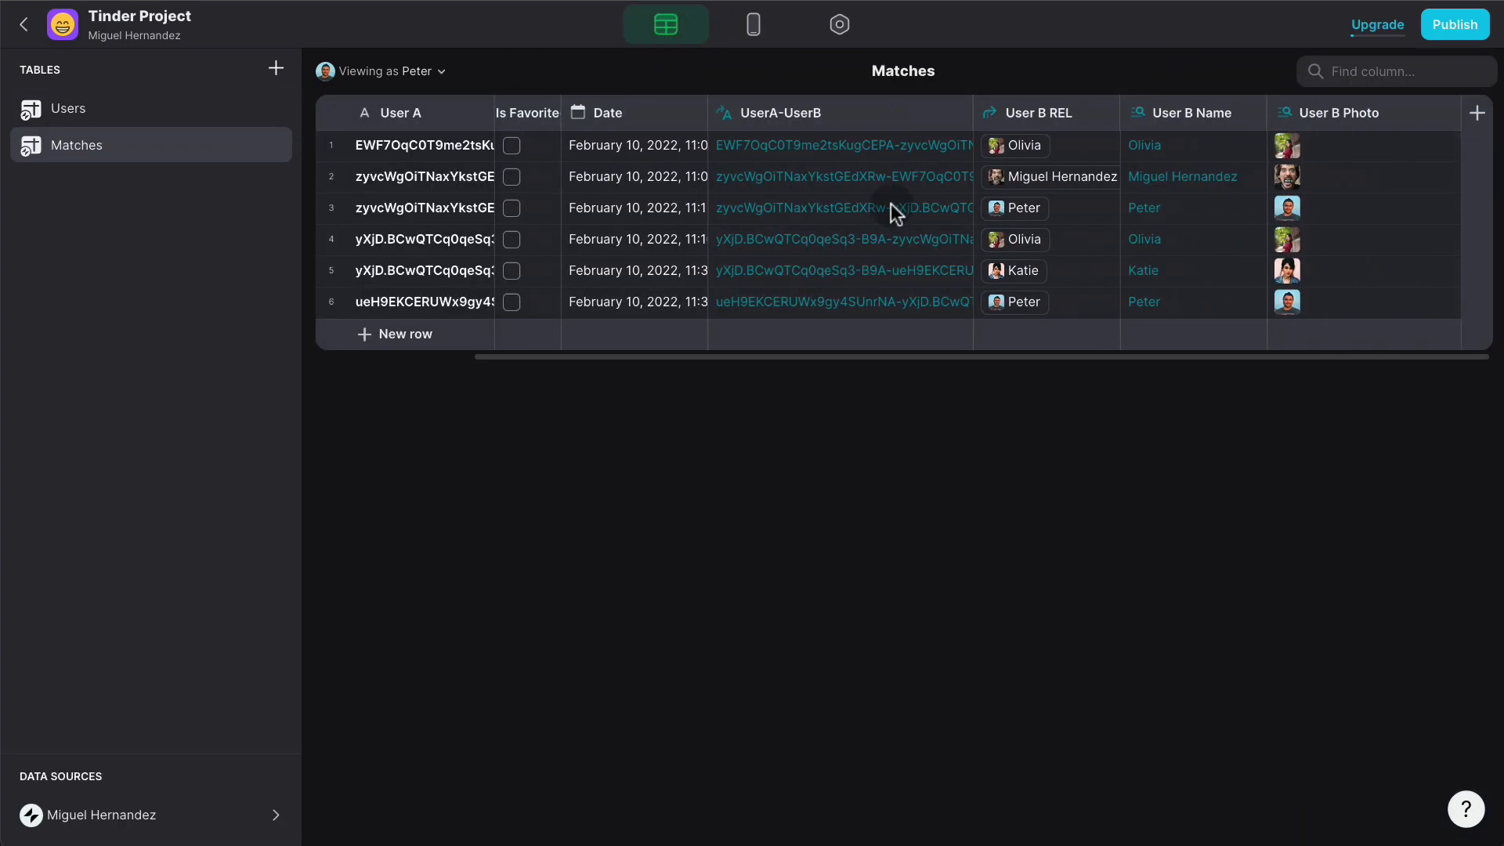
pyautogui.click(116, 110)
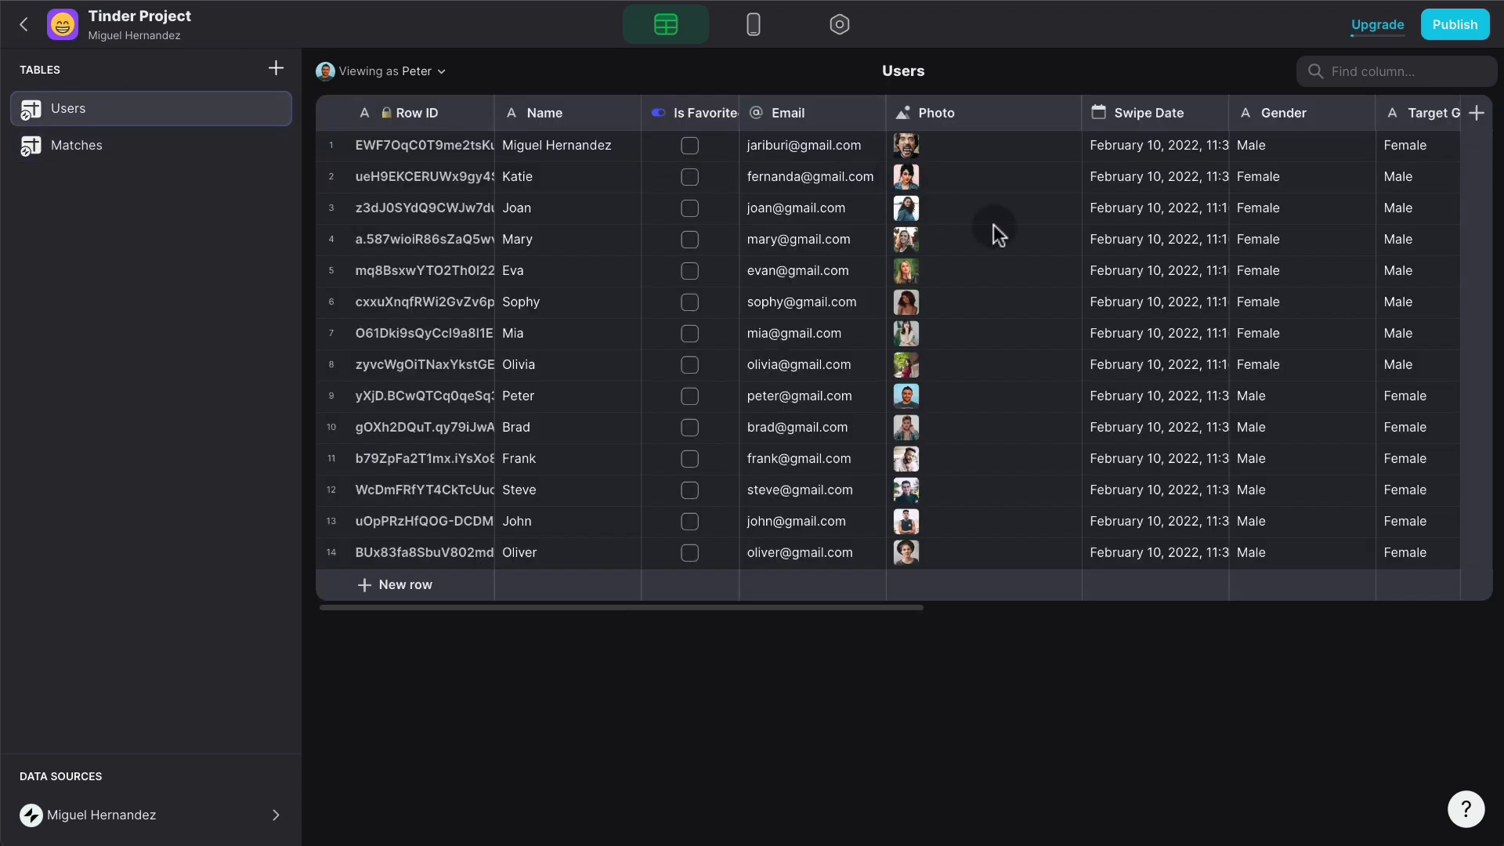
pyautogui.hscroll(10, 993, 226)
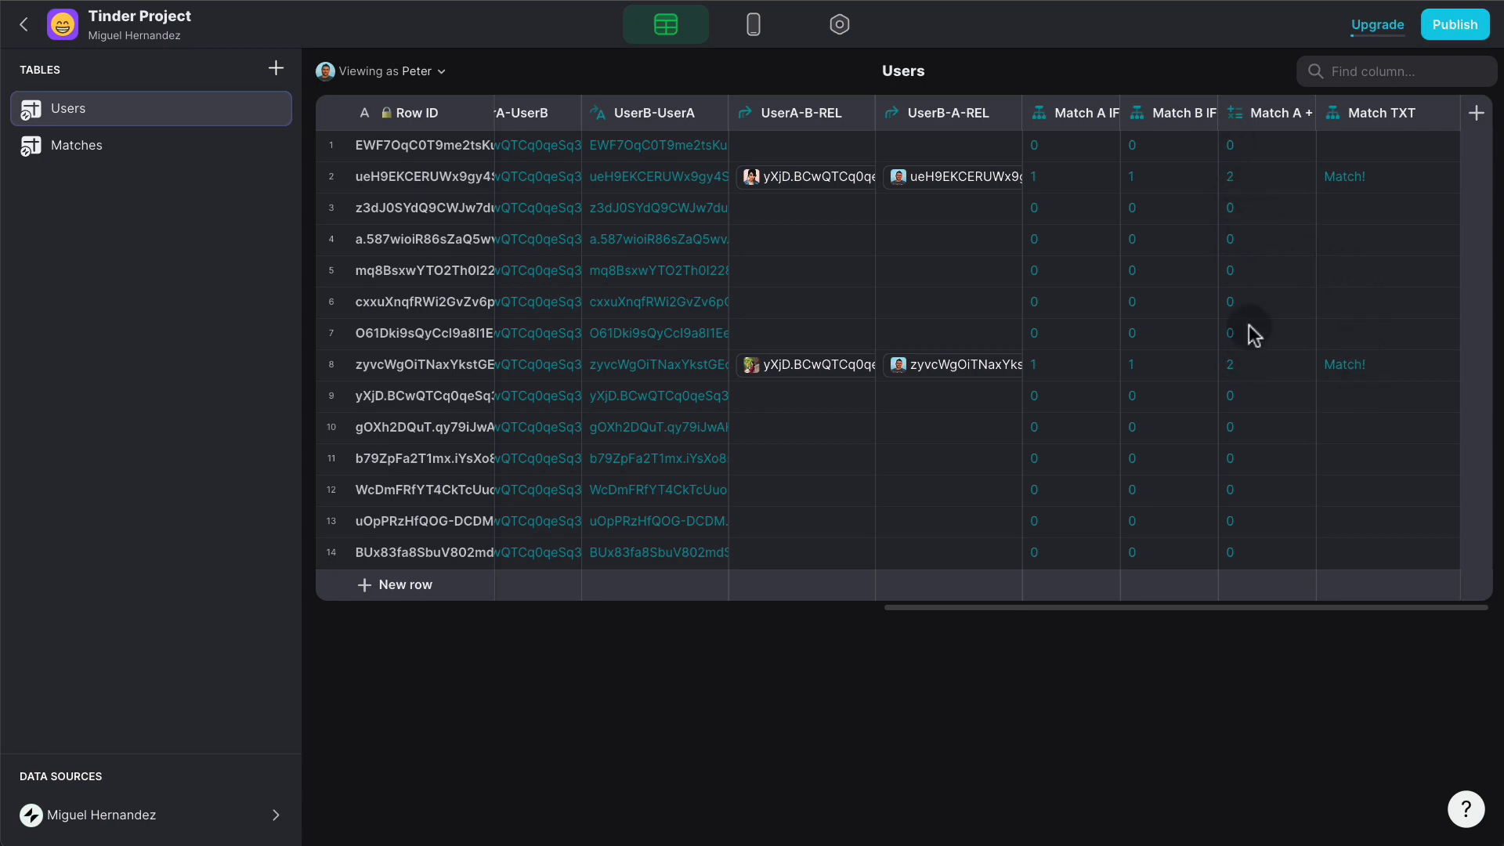
pyautogui.click(759, 27)
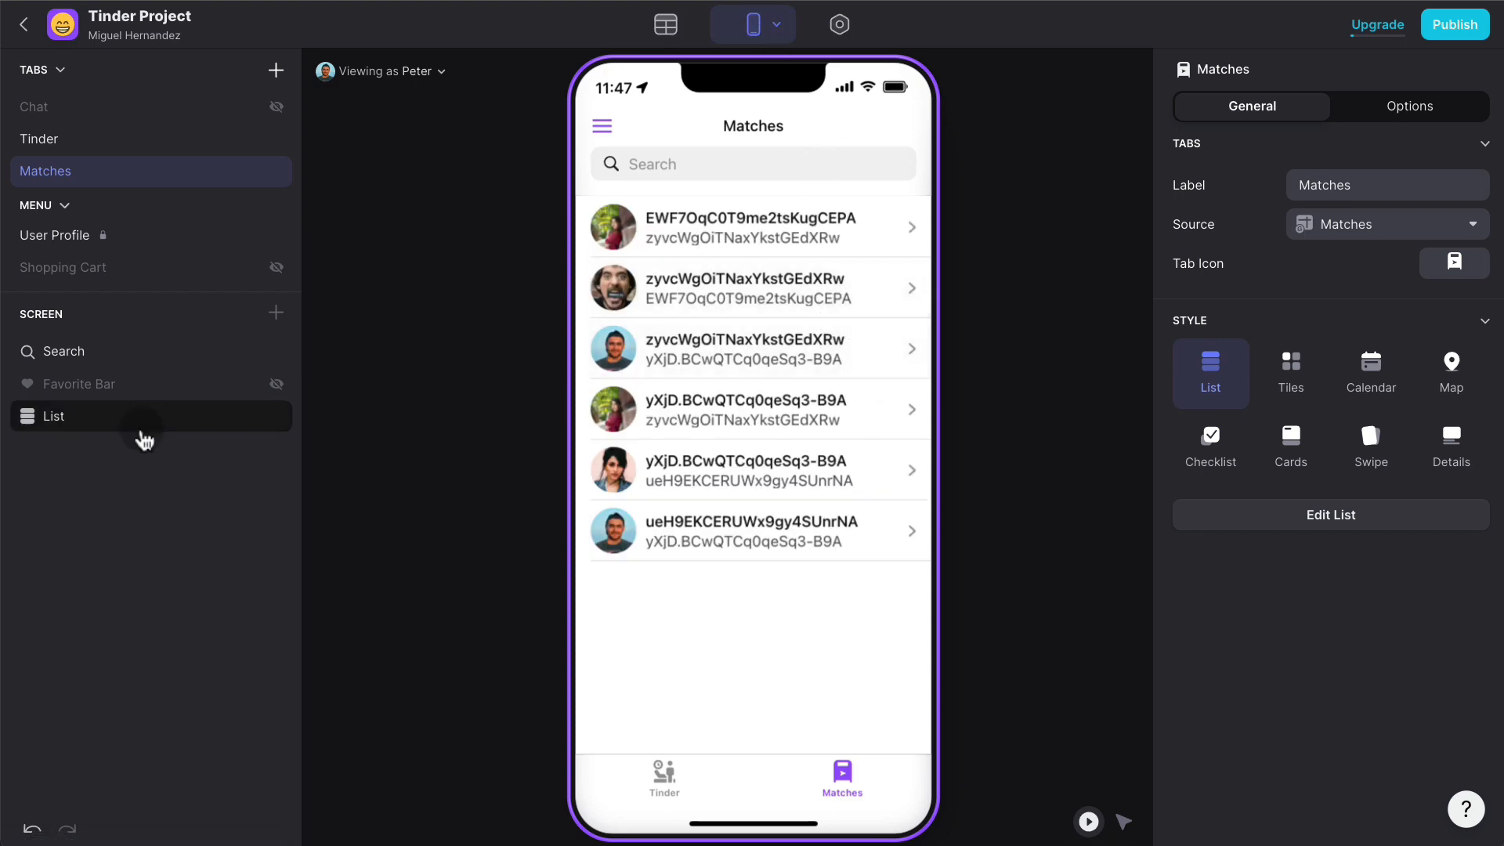
# - Change the Matches tab's data source from Matches to the Users table
pyautogui.click(144, 423)
pyautogui.click(1331, 107)
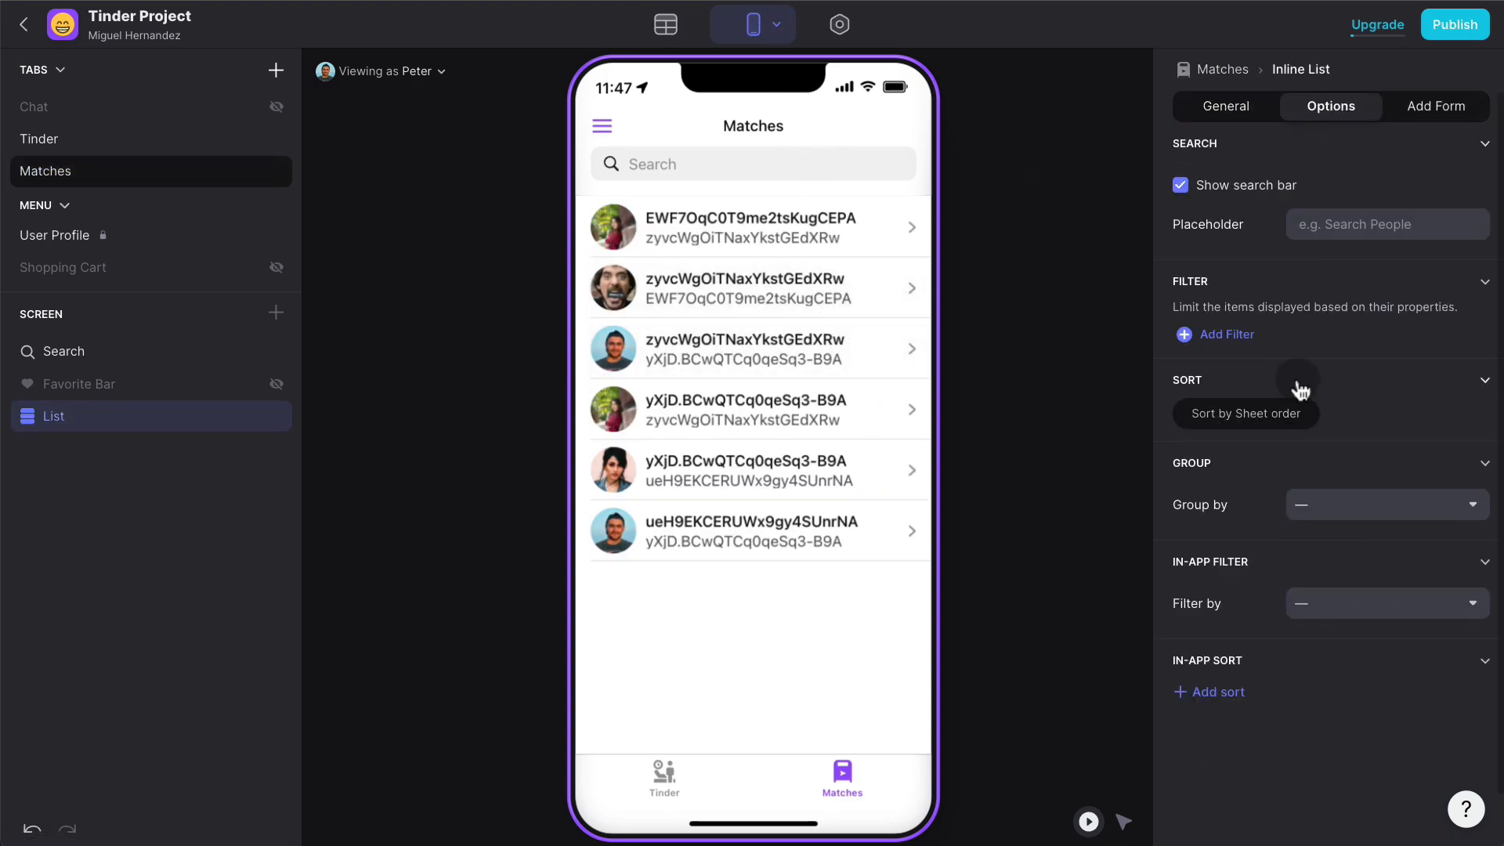
pyautogui.click(1248, 341)
pyautogui.click(1302, 340)
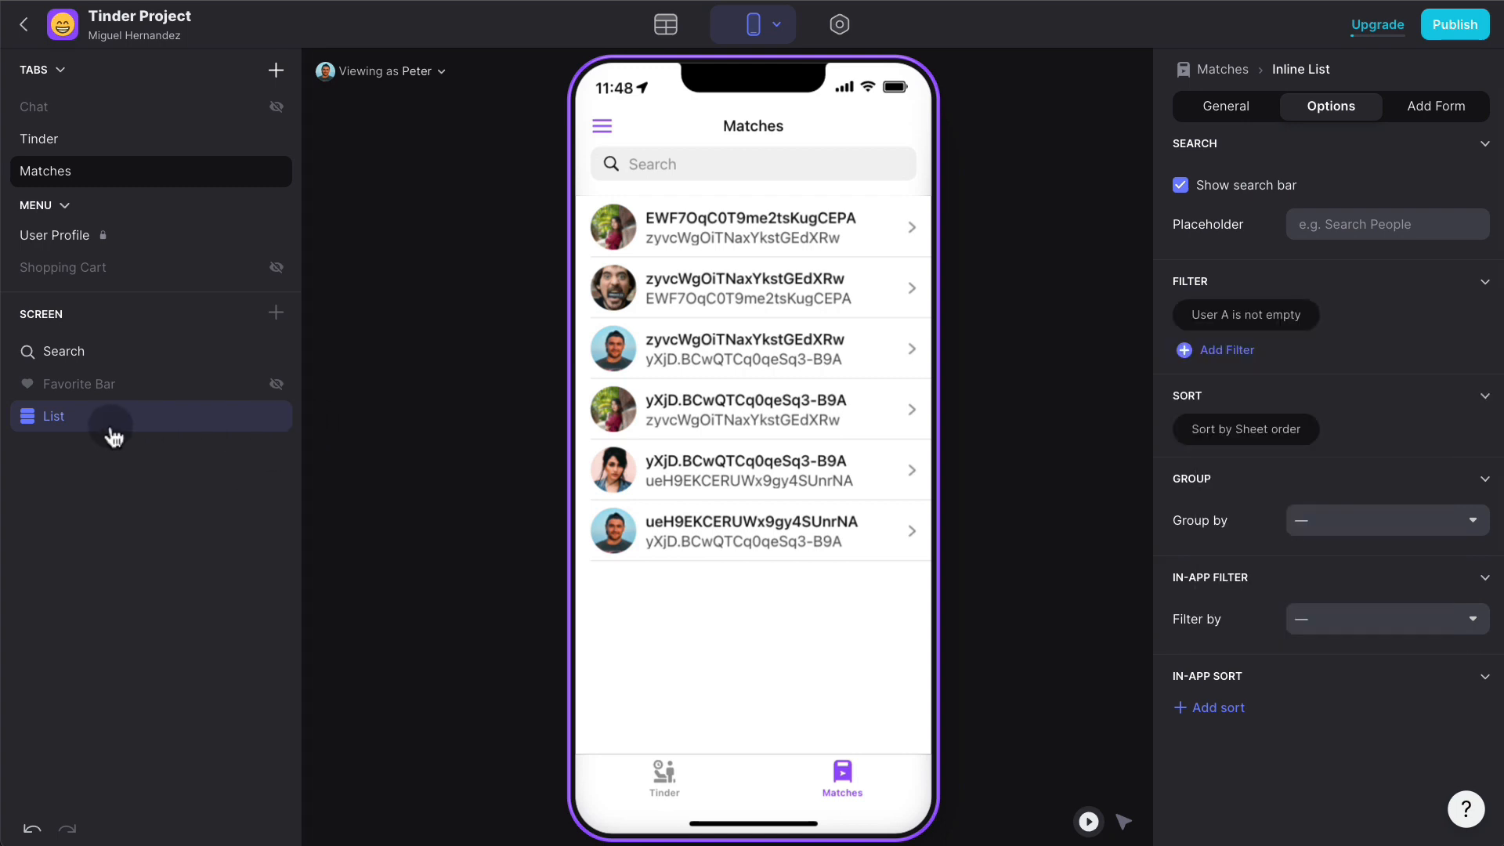
pyautogui.click(111, 427)
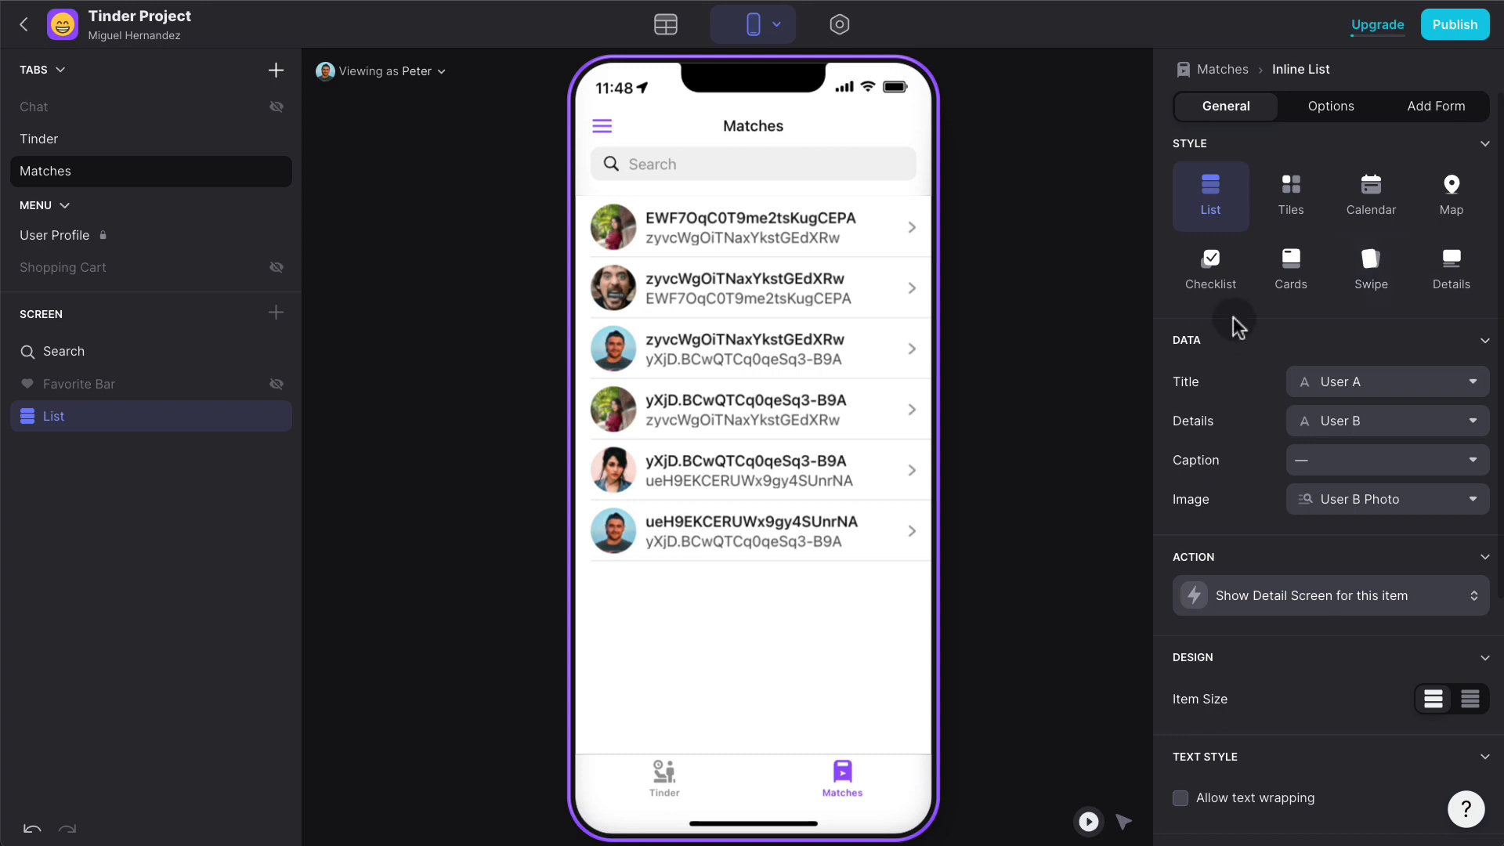
pyautogui.click(59, 180)
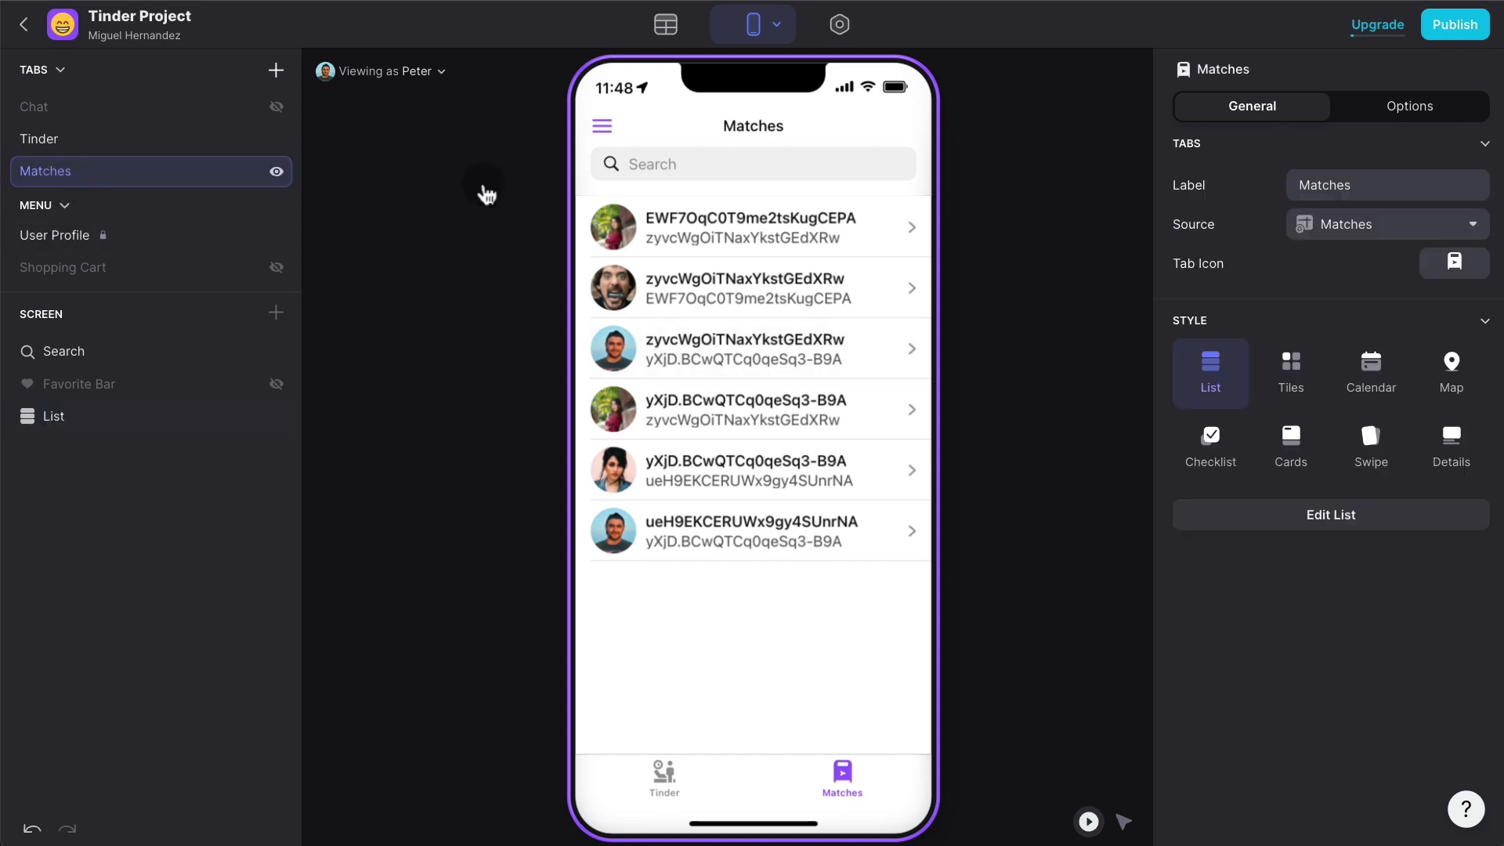
pyautogui.click(1394, 233)
pyautogui.click(1344, 255)
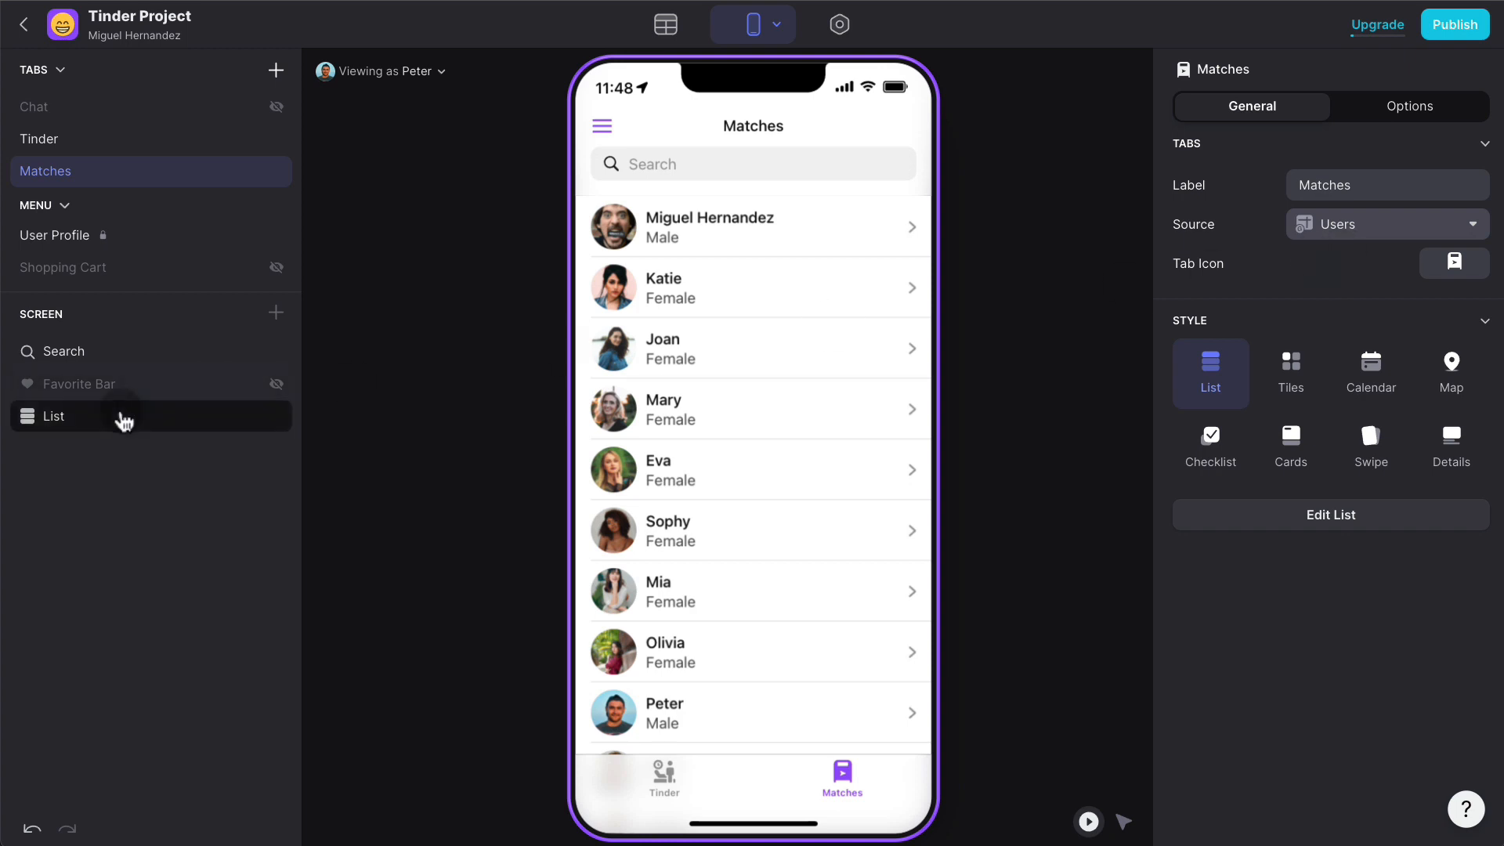
# - Filter the list to Match A + Match B equals 2, then open the first match's details
pyautogui.click(123, 421)
pyautogui.click(1330, 108)
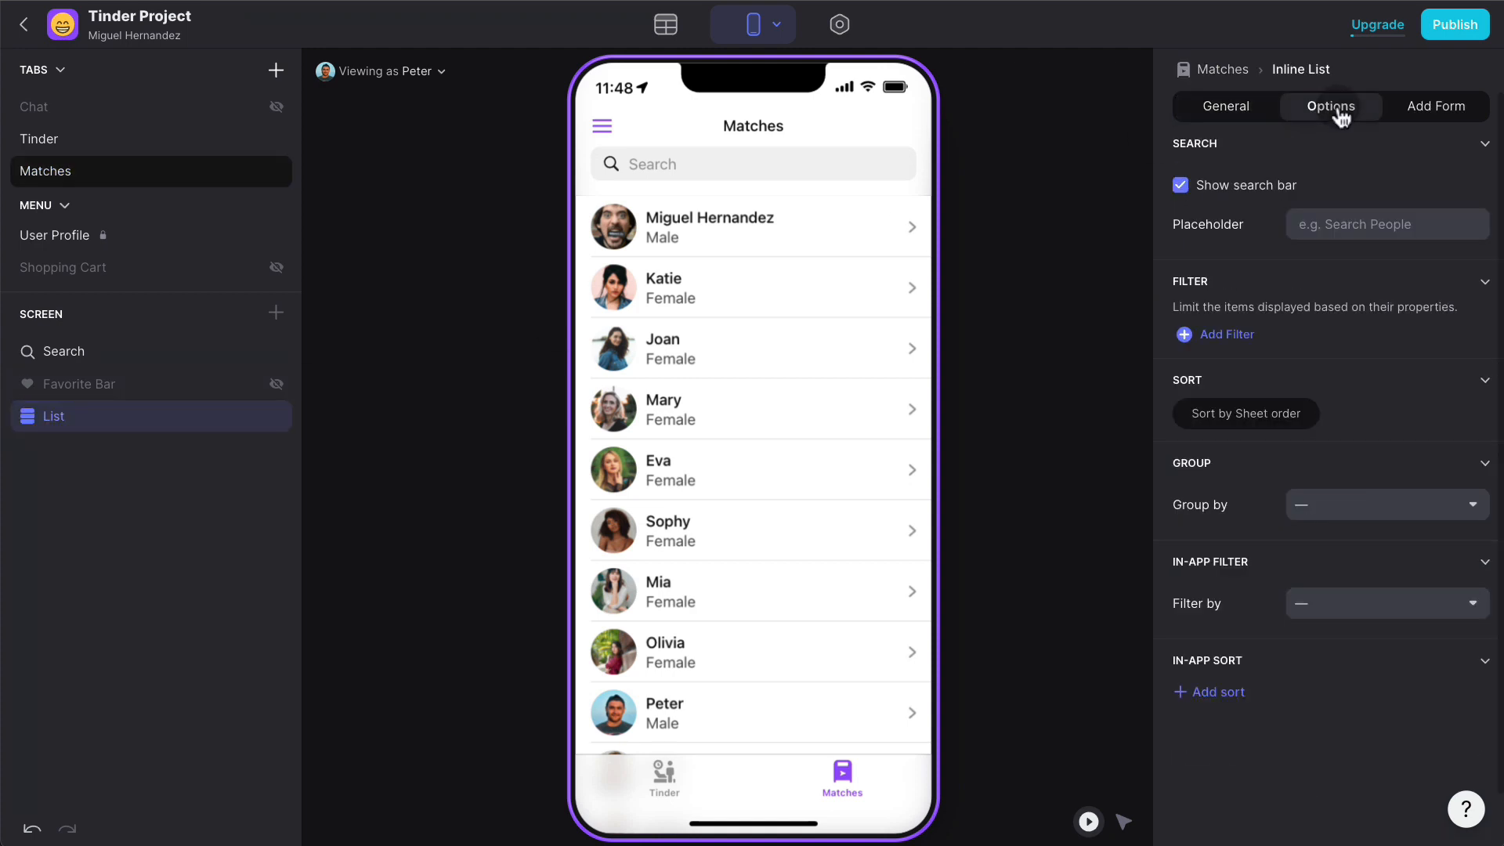
pyautogui.click(1228, 335)
pyautogui.click(1303, 343)
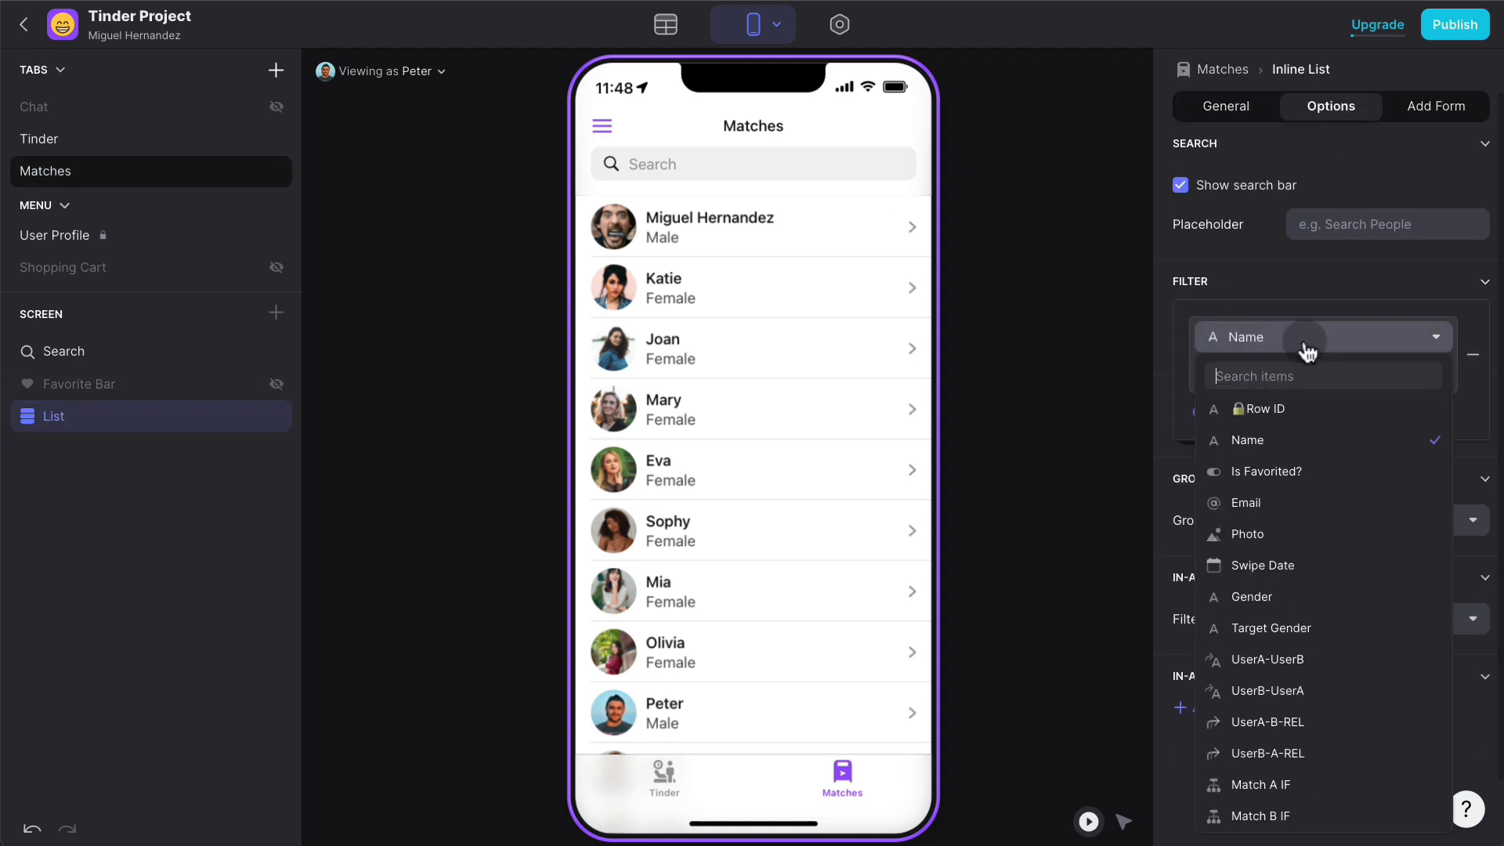
pyautogui.scroll(-2, 1309, 628)
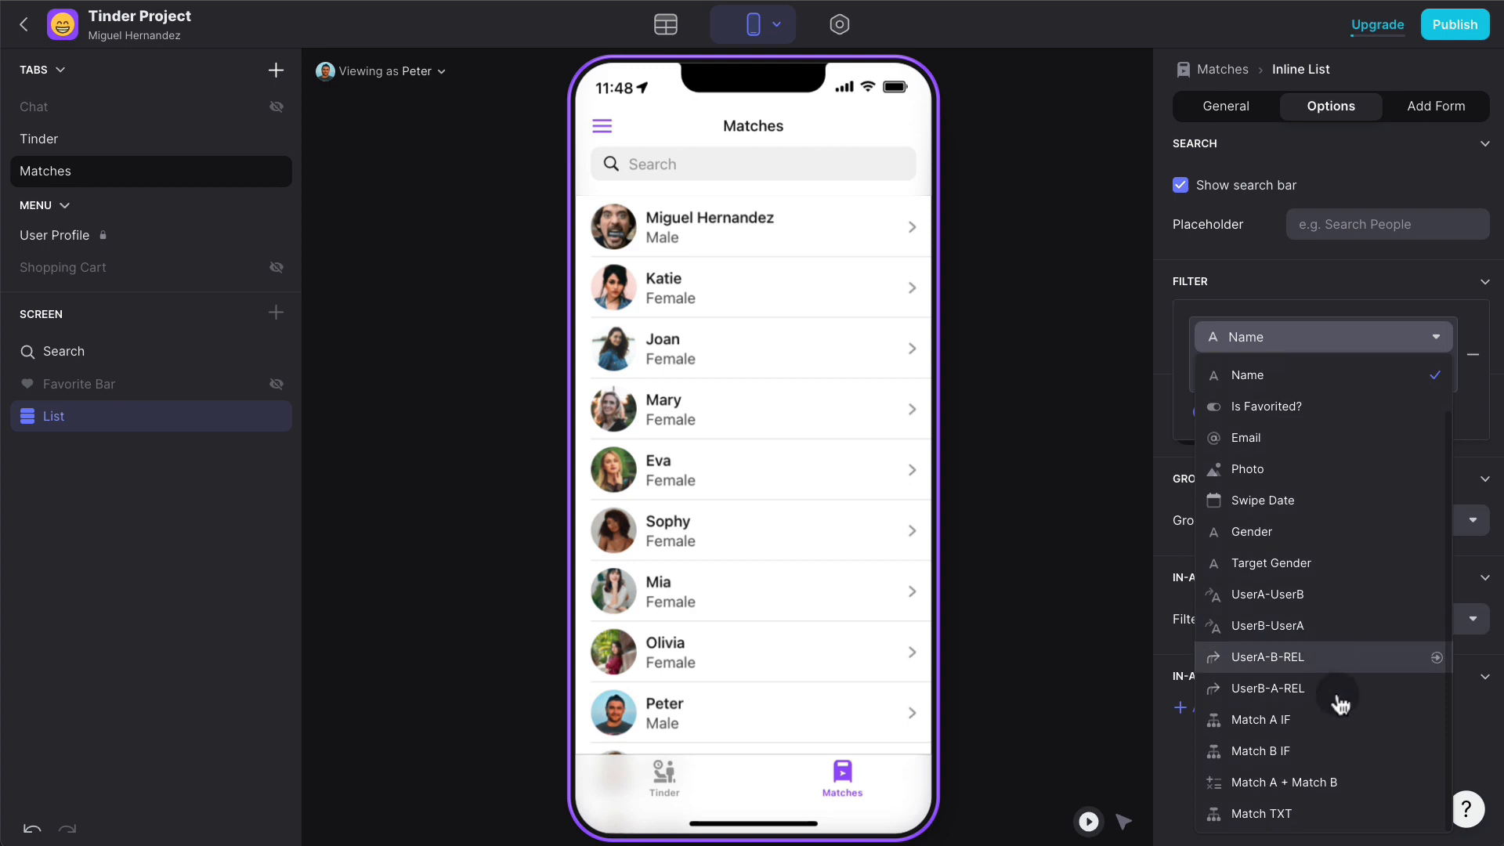
pyautogui.click(1336, 781)
pyautogui.click(1266, 379)
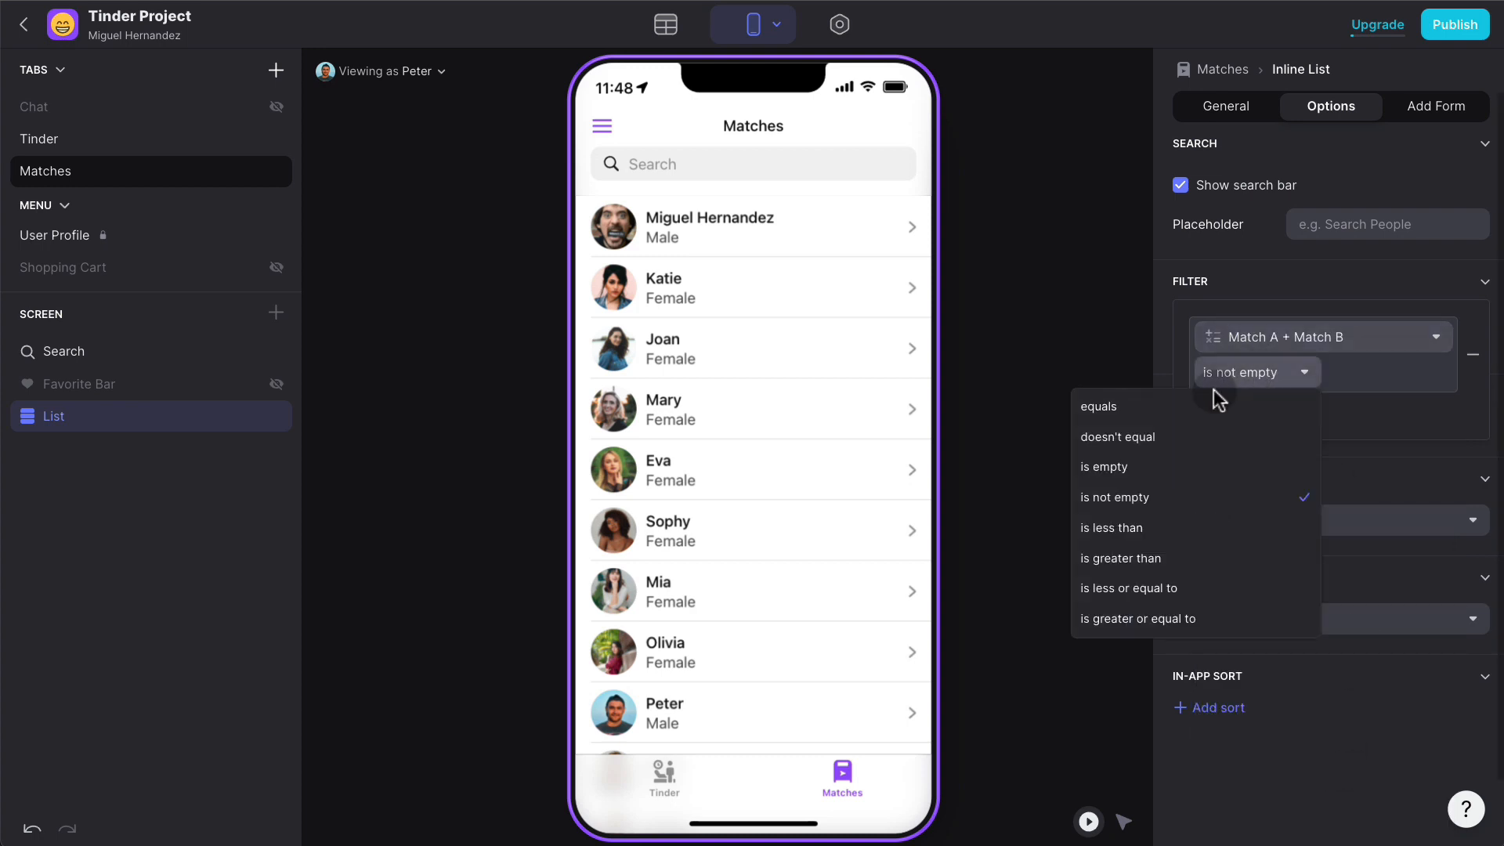
pyautogui.click(1190, 411)
pyautogui.click(1386, 370)
pyautogui.write('2')
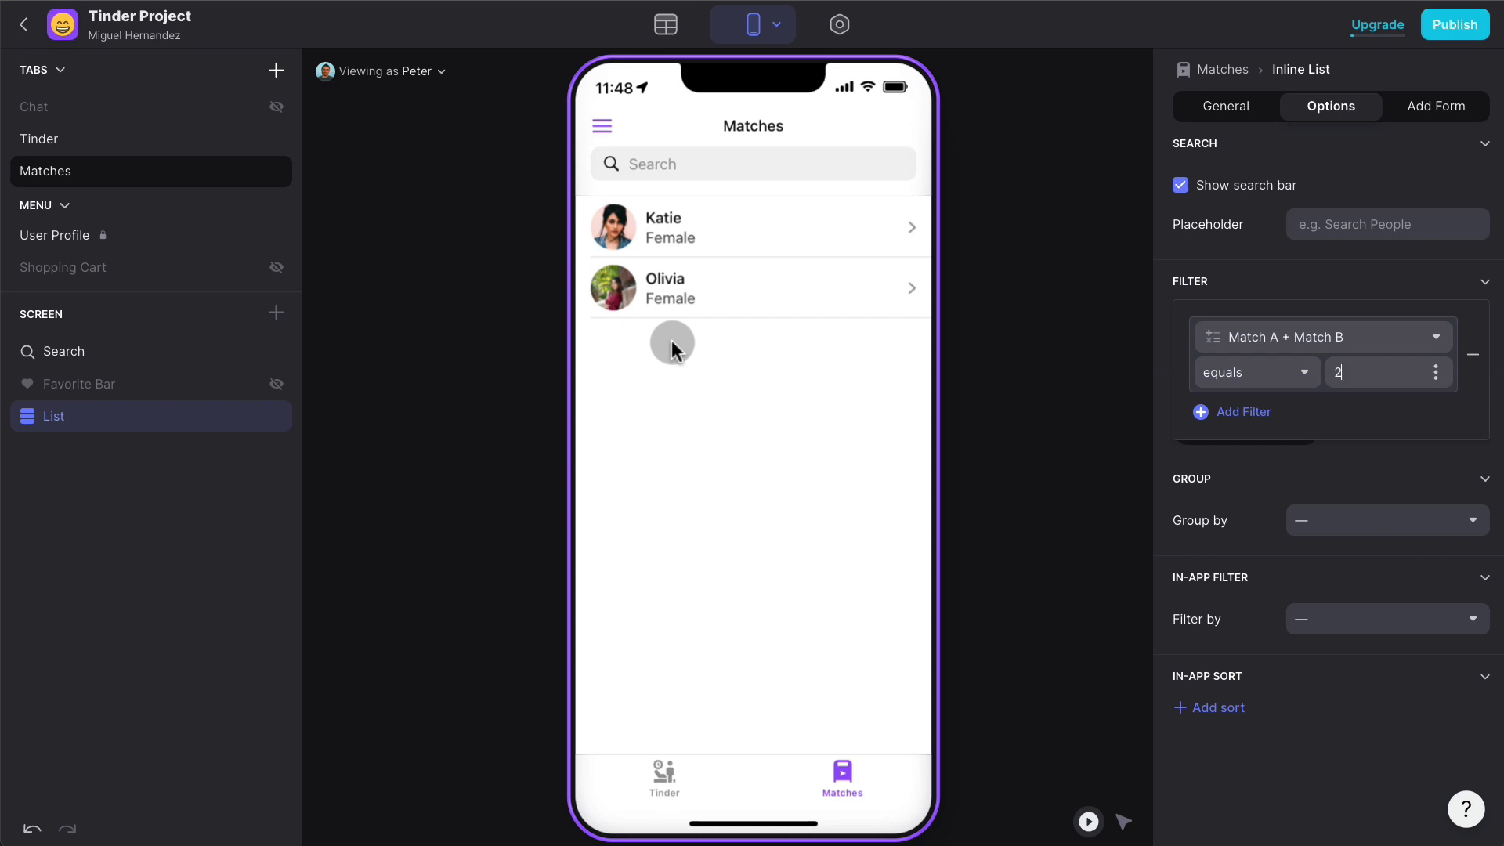
pyautogui.click(759, 229)
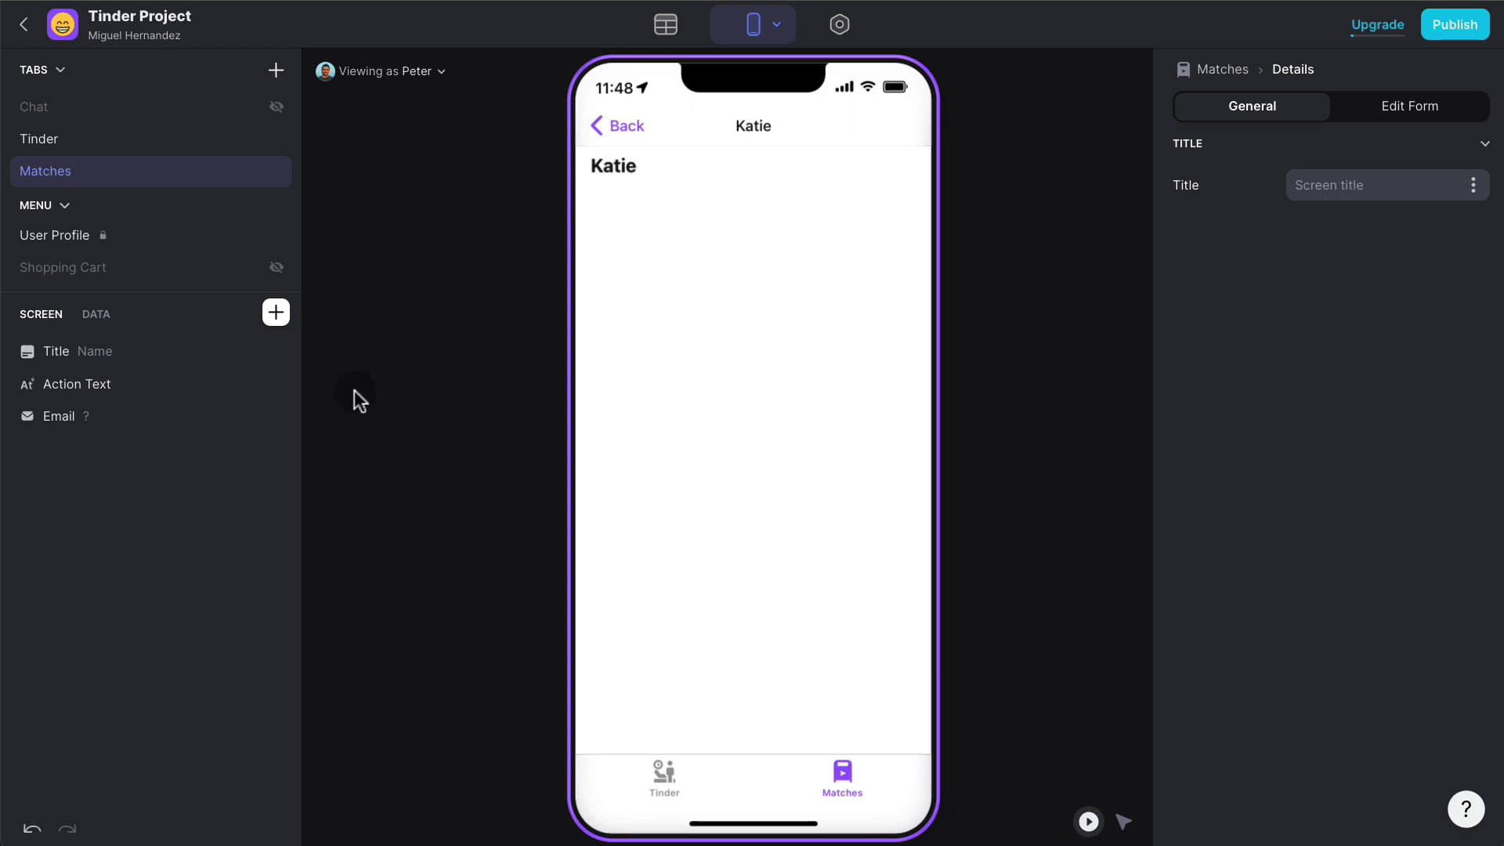
# - Delete the Action Text and Email components, keeping only Title, and return to the Matches list
pyautogui.click(277, 385)
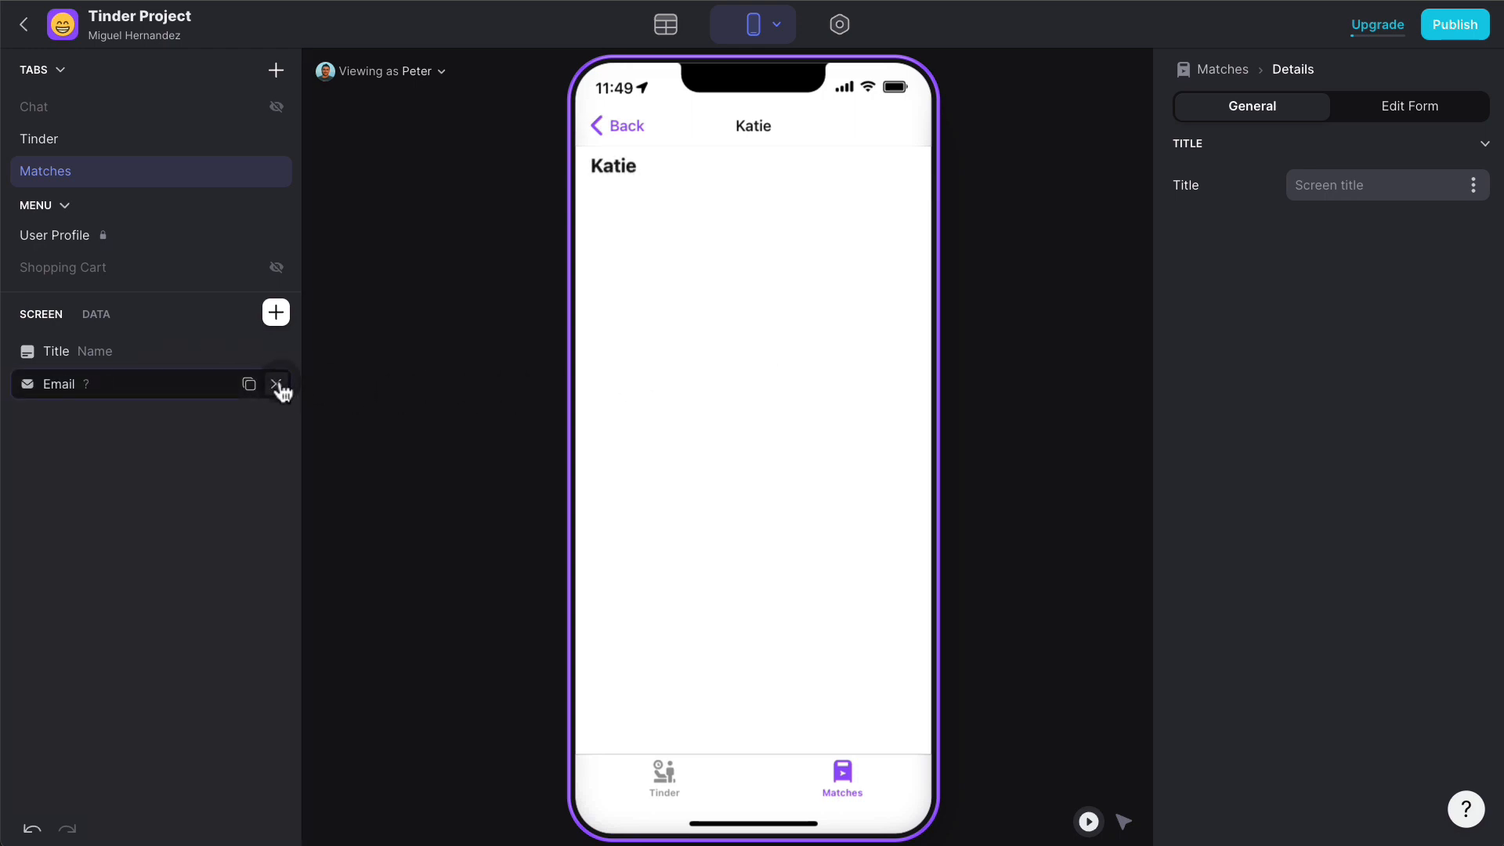
pyautogui.click(277, 385)
pyautogui.click(201, 359)
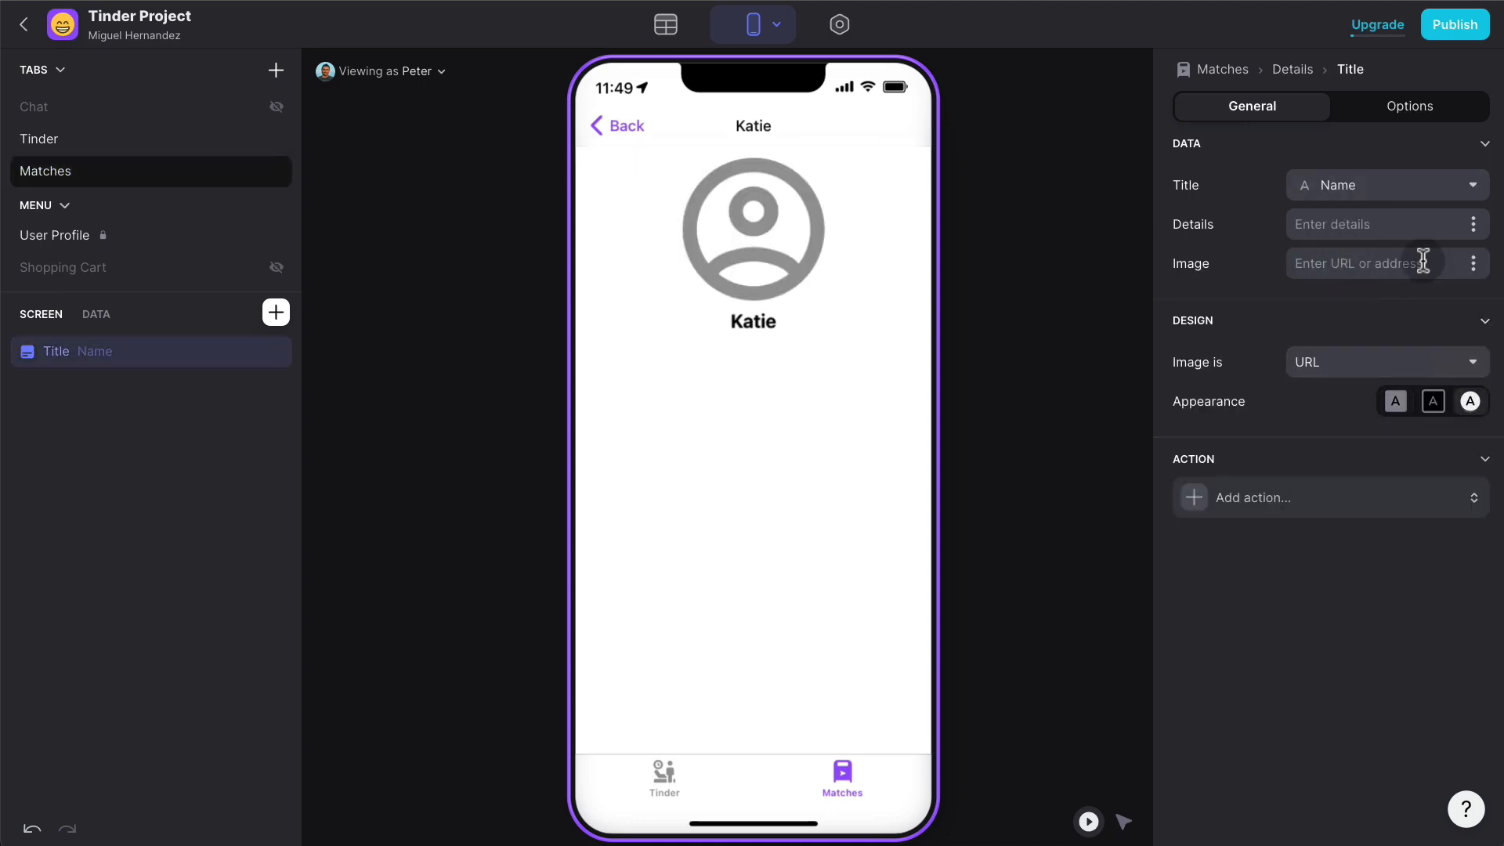
pyautogui.click(1471, 265)
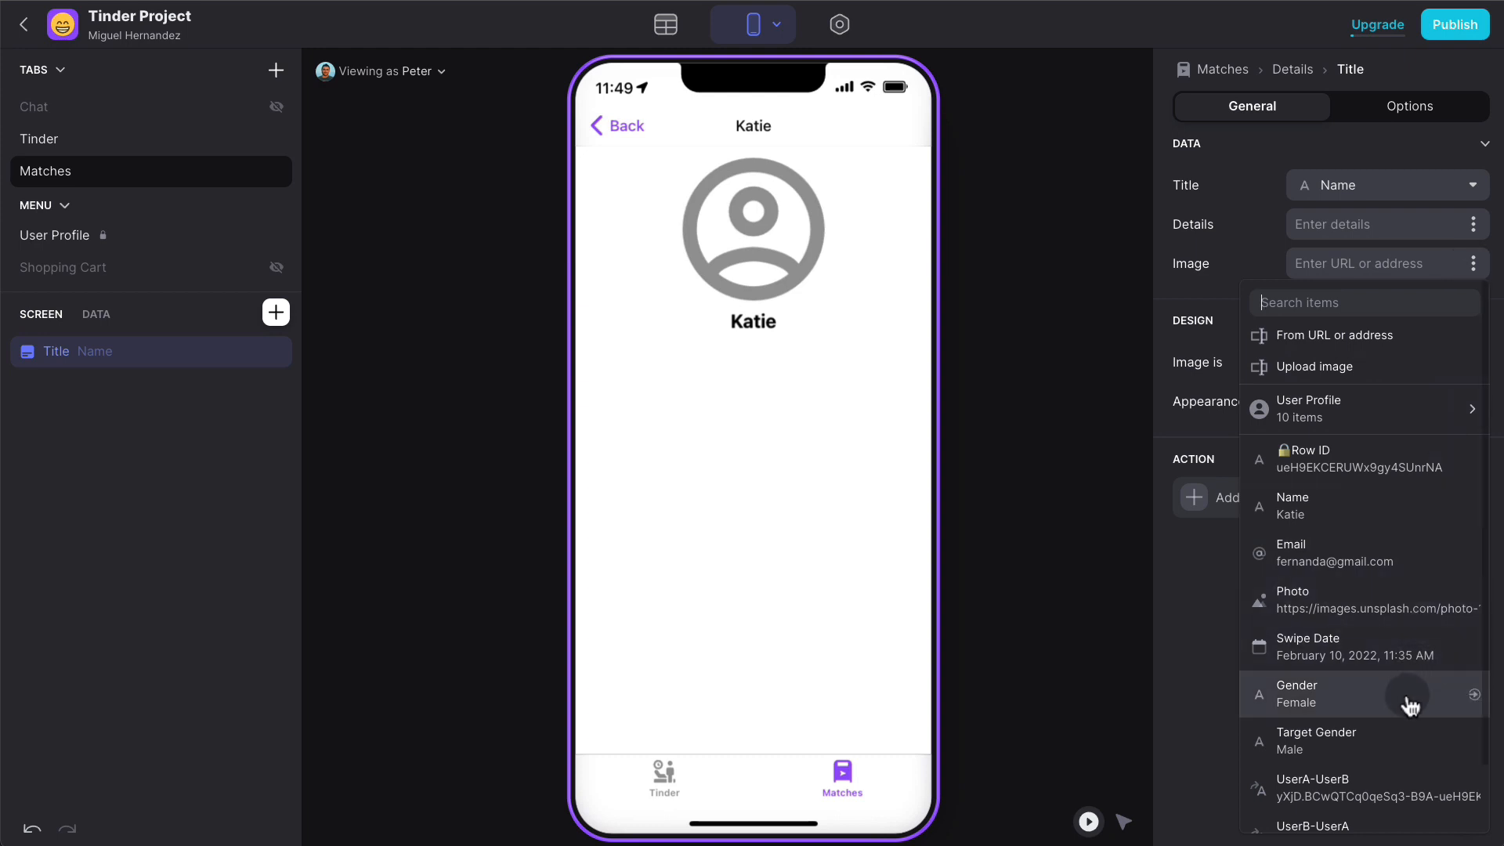
pyautogui.scroll(-1, 1409, 705)
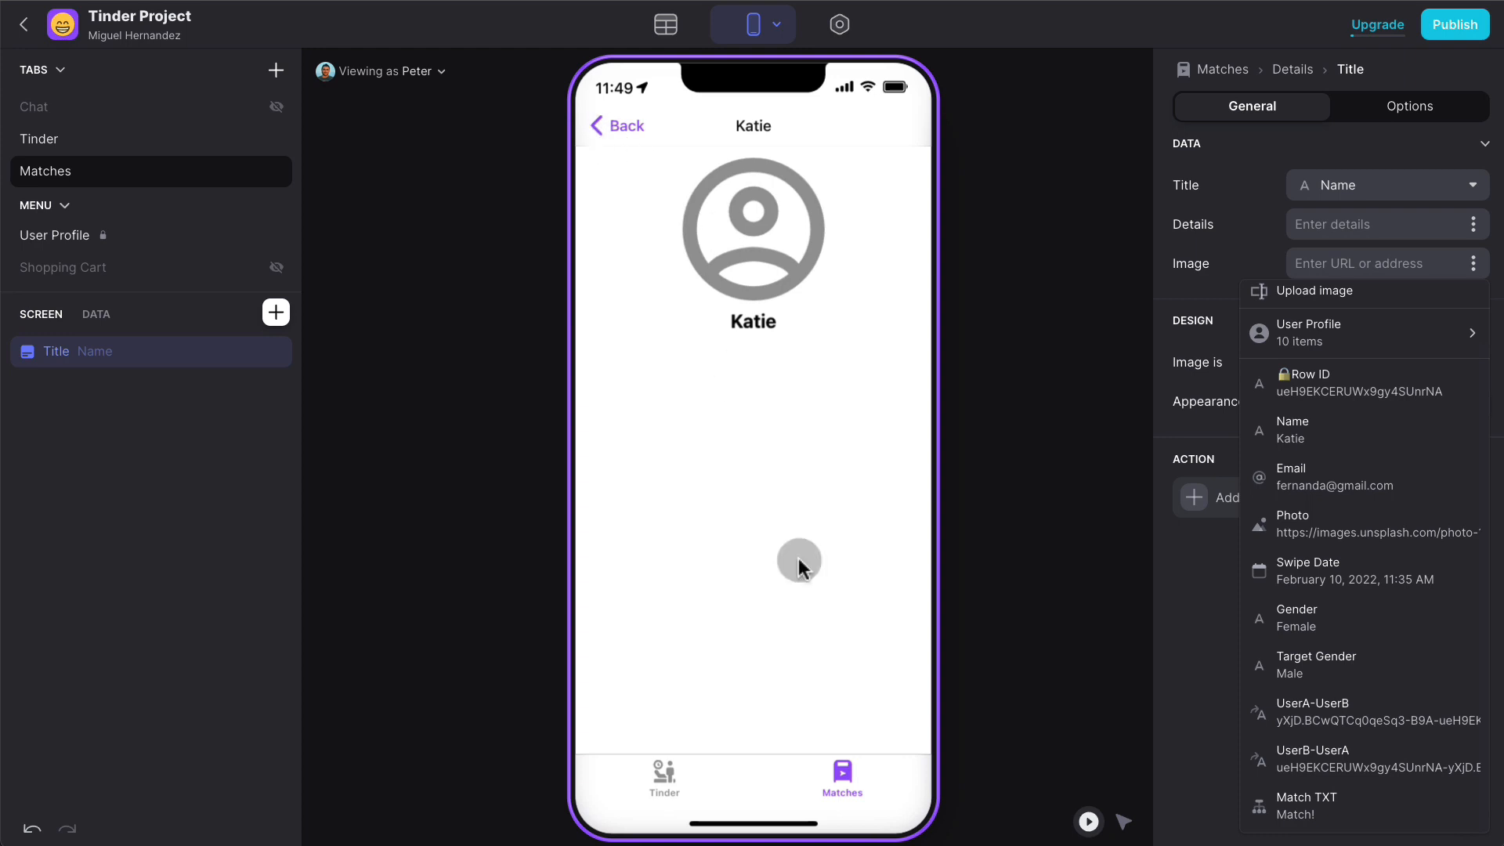
pyautogui.click(848, 779)
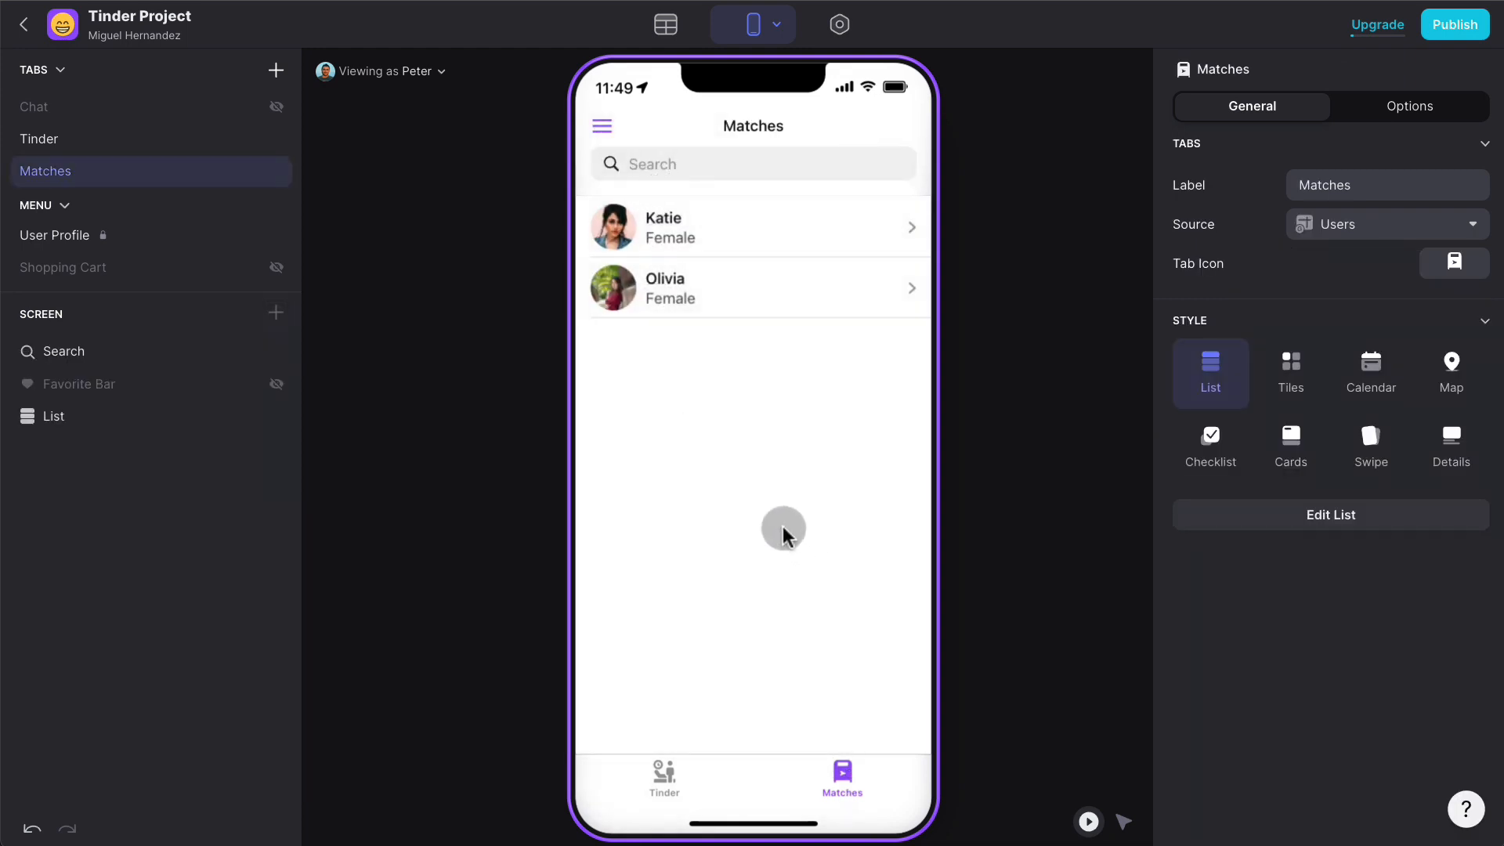
# - Make tapping a Matches list item show a detail screen for UserA-B-REL, then preview a match's page
pyautogui.click(79, 430)
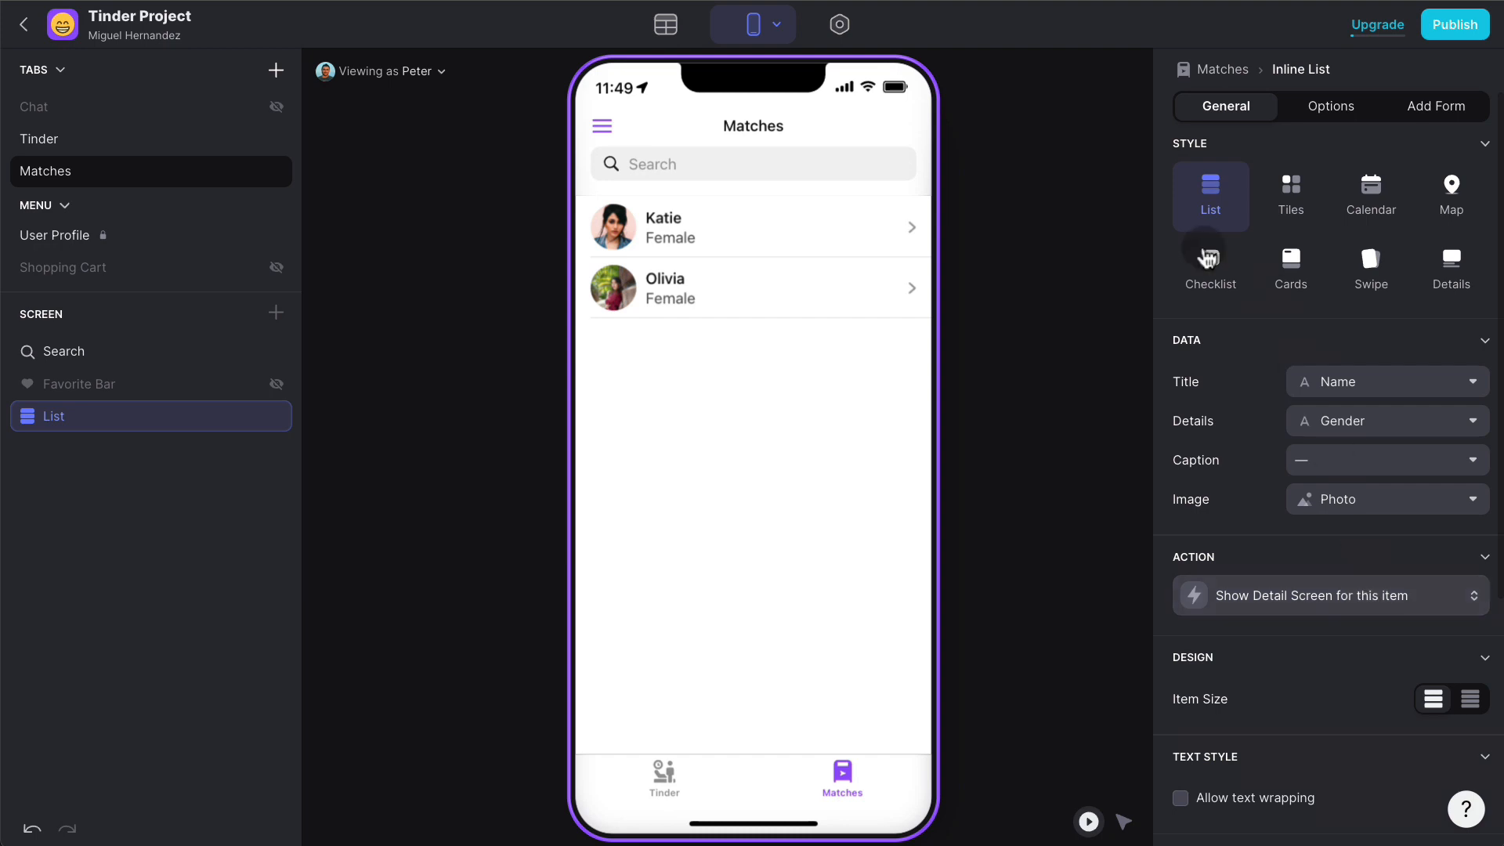
pyautogui.click(676, 39)
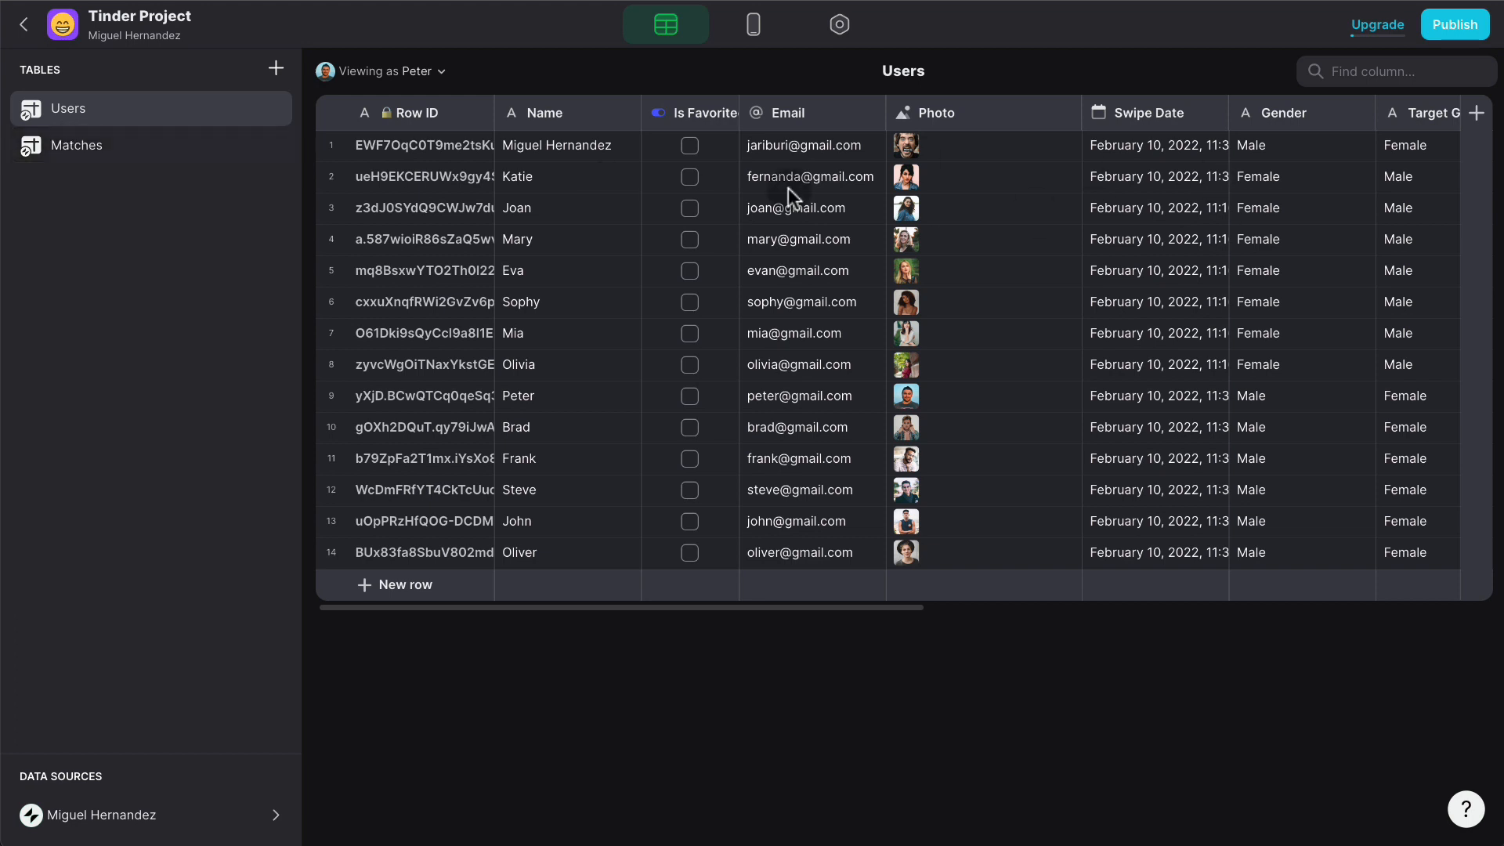
pyautogui.click(753, 25)
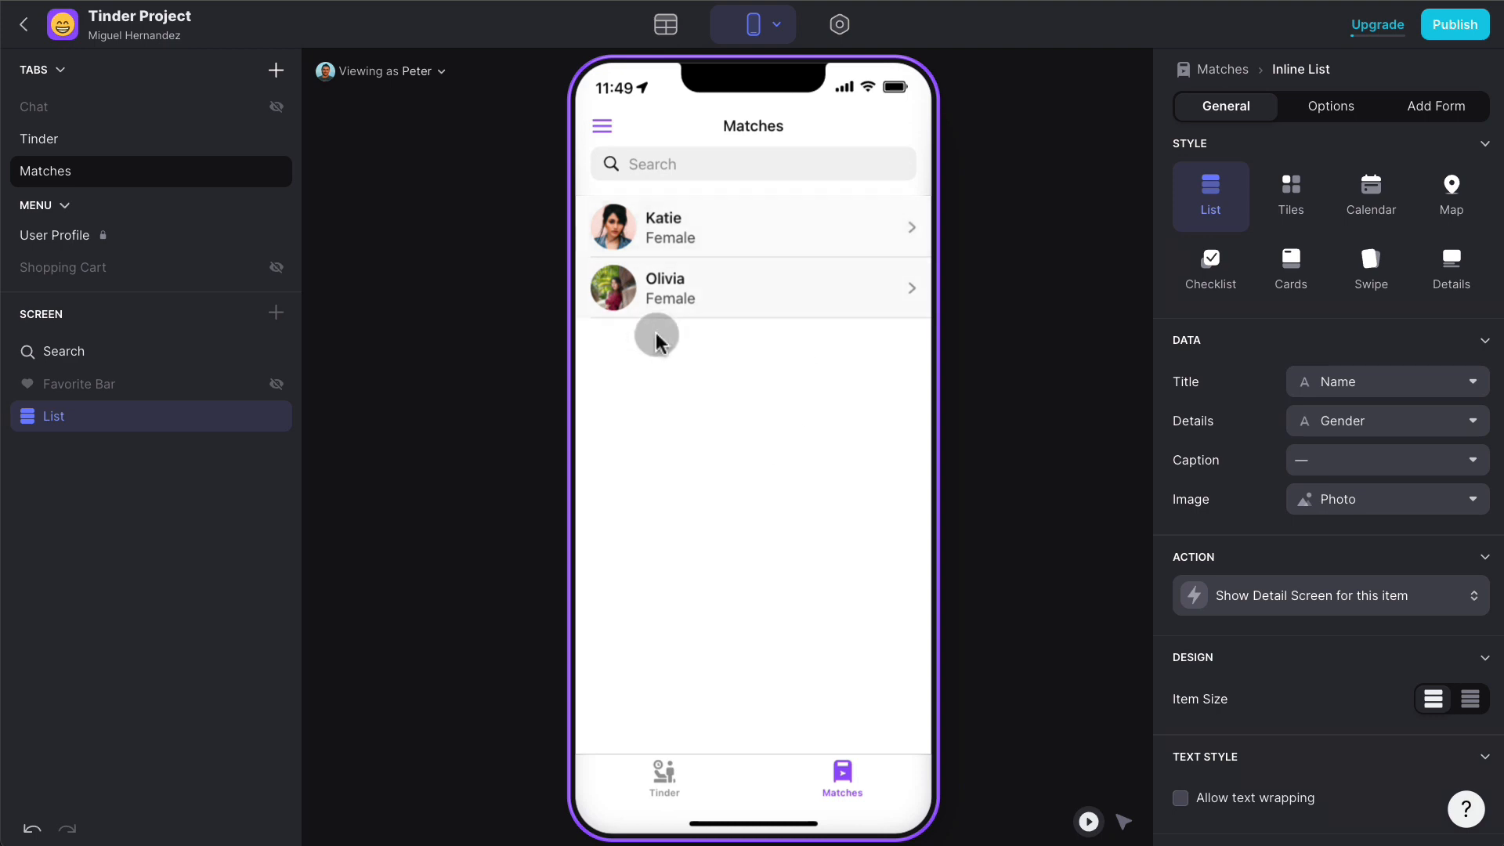
pyautogui.click(1345, 611)
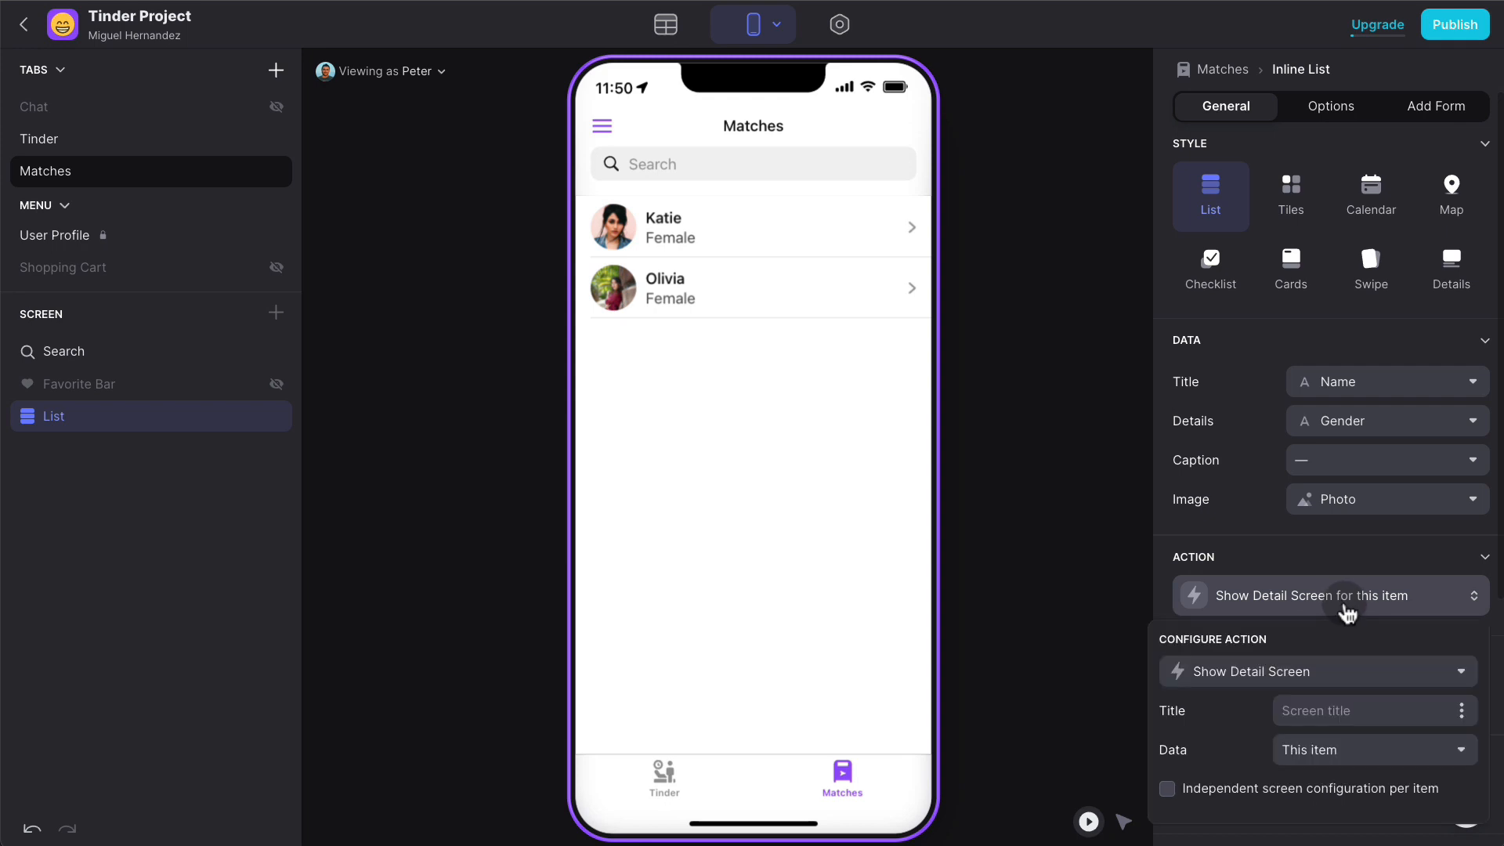
pyautogui.click(1376, 752)
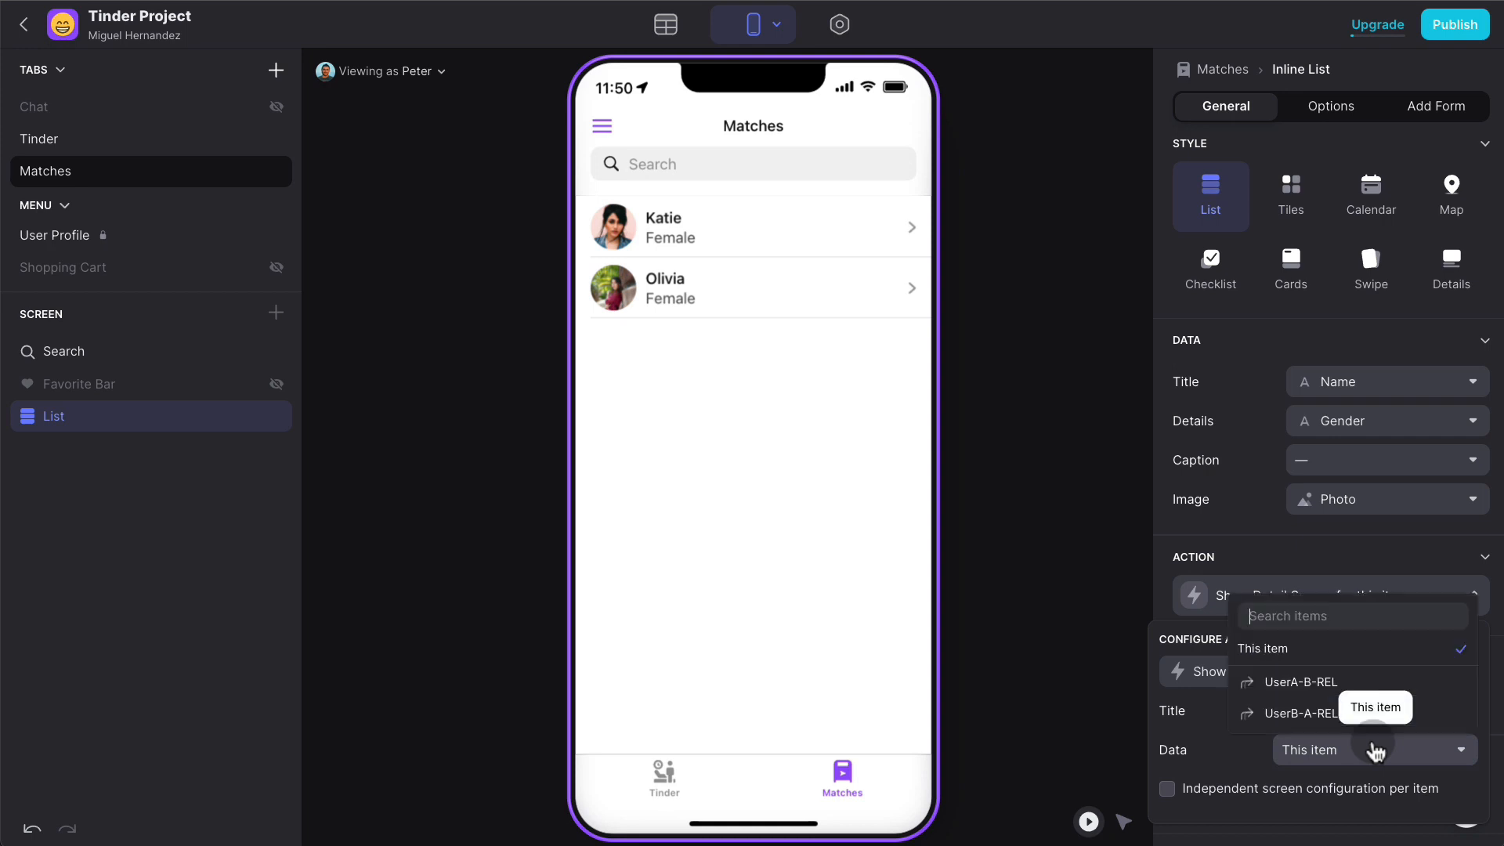
pyautogui.click(1344, 688)
pyautogui.click(1069, 687)
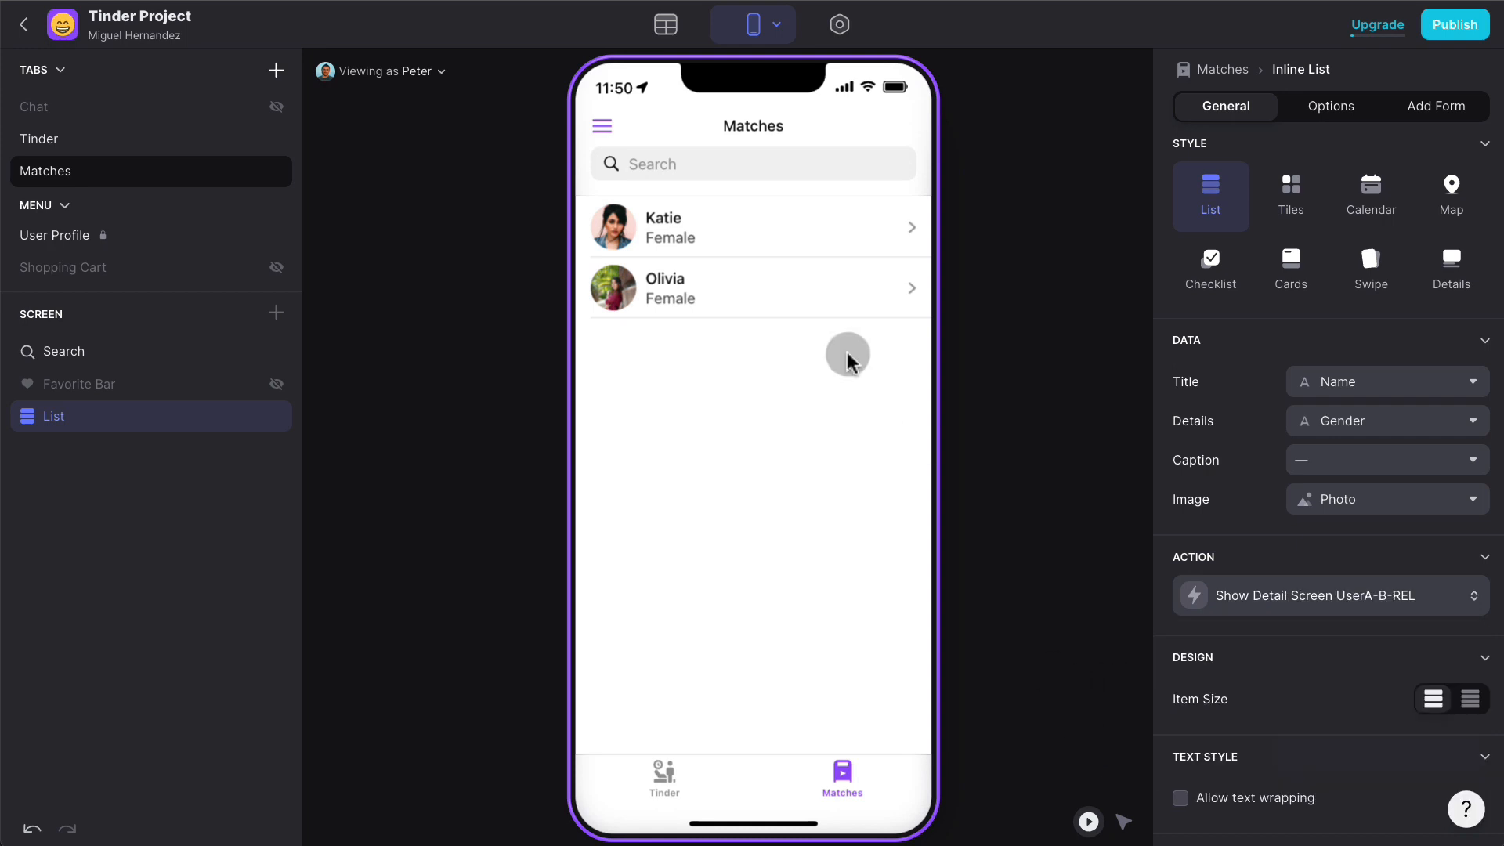
pyautogui.click(682, 207)
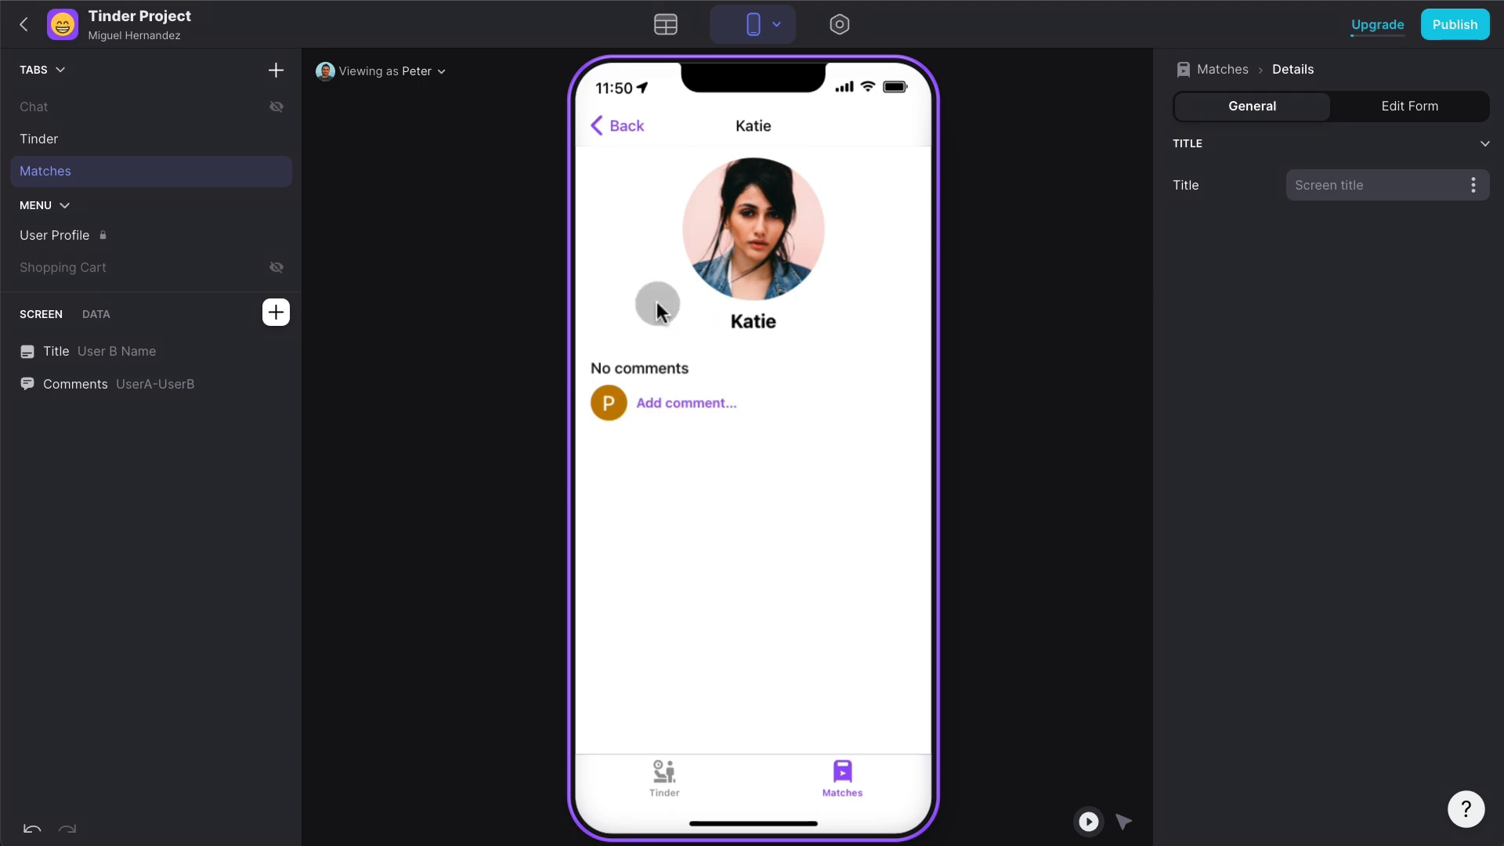
# - Preview the app as the other test user, open a match's details, and inspect the Comments component settings
pyautogui.click(622, 125)
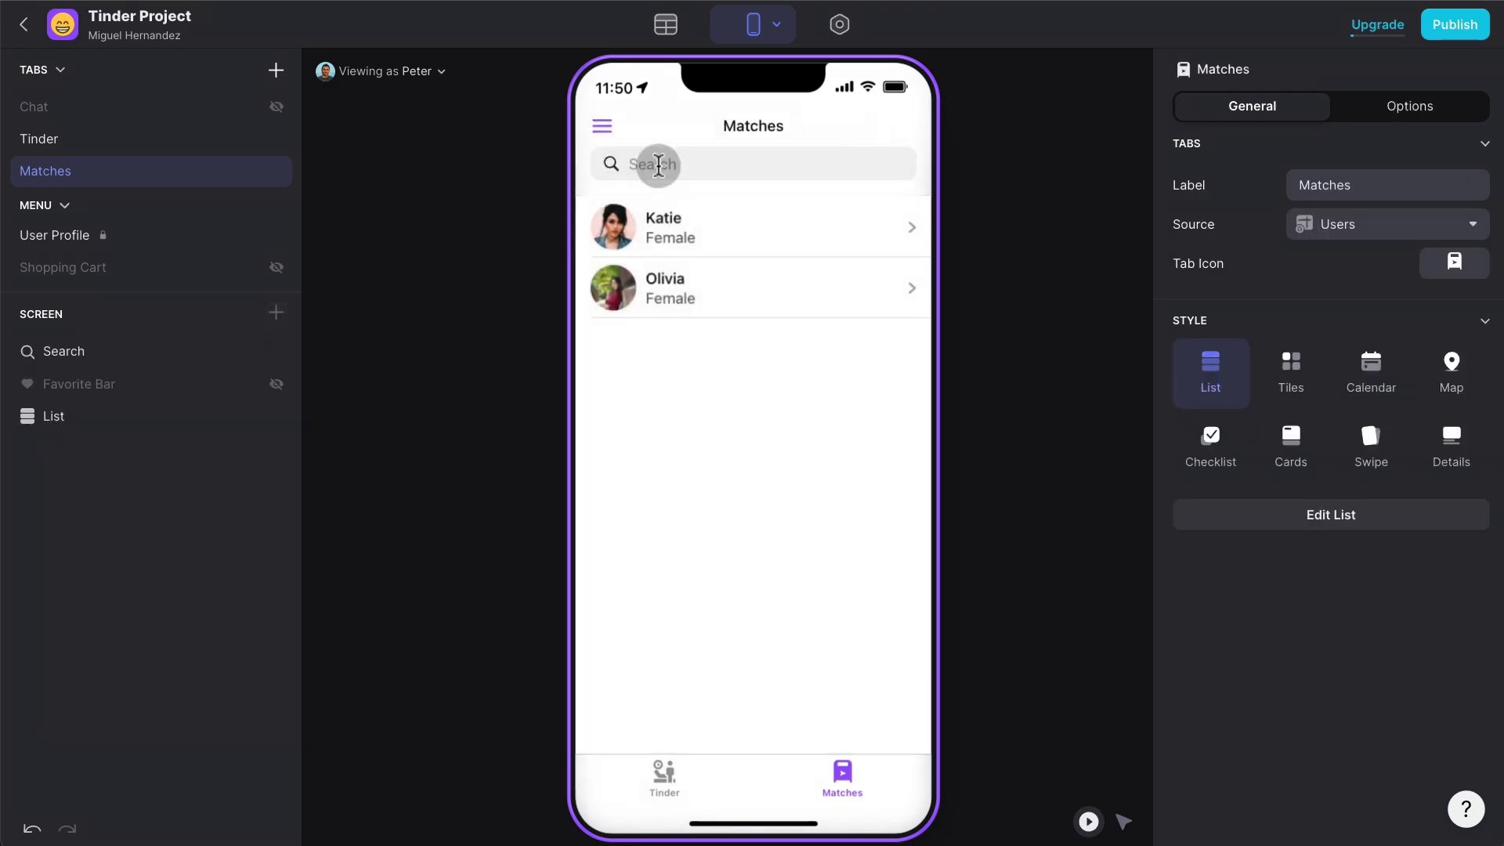
pyautogui.click(406, 71)
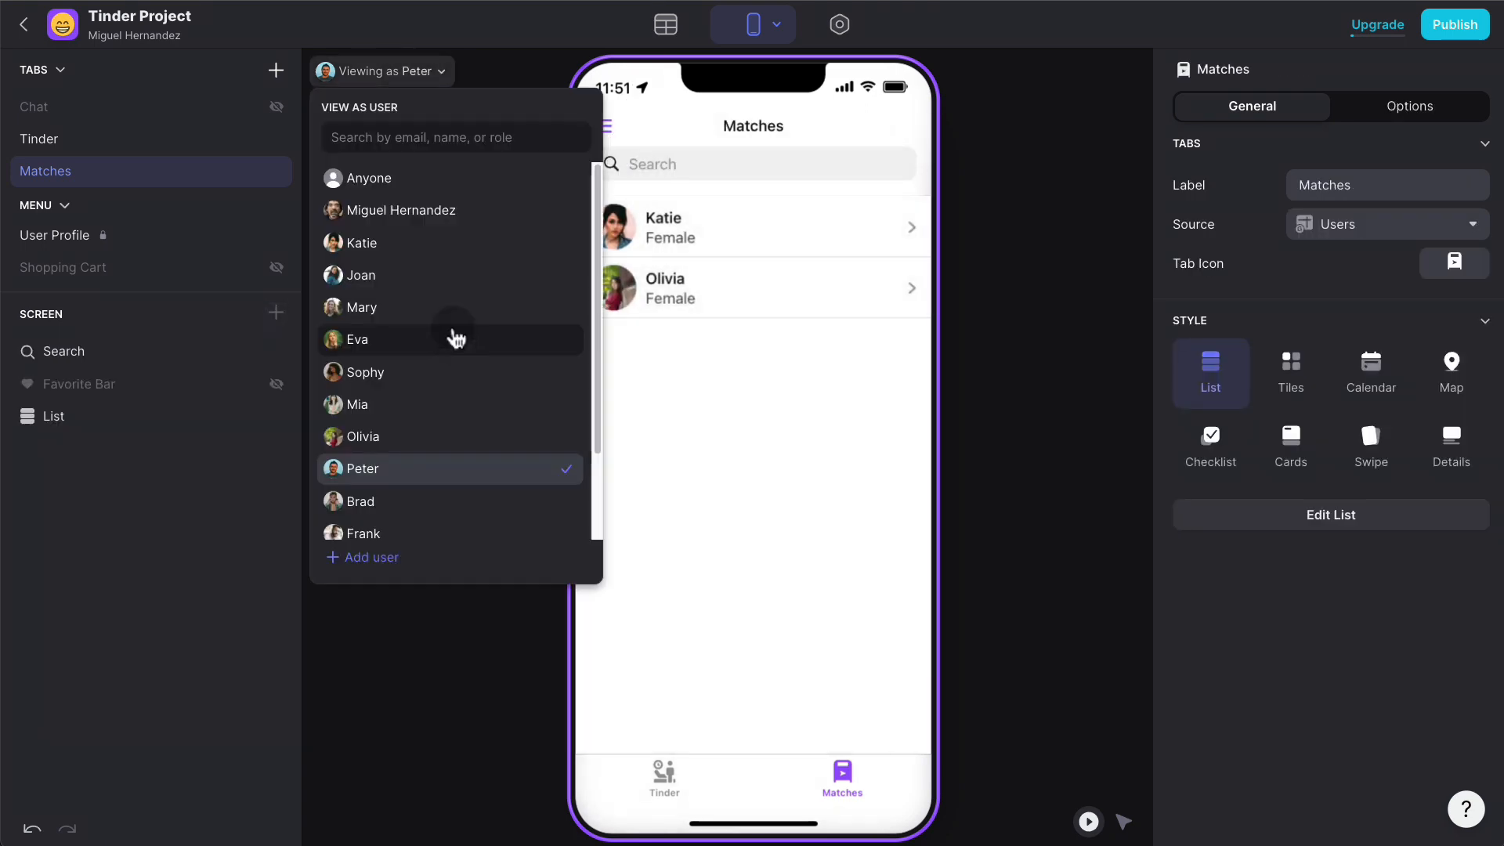
pyautogui.click(423, 245)
pyautogui.click(672, 223)
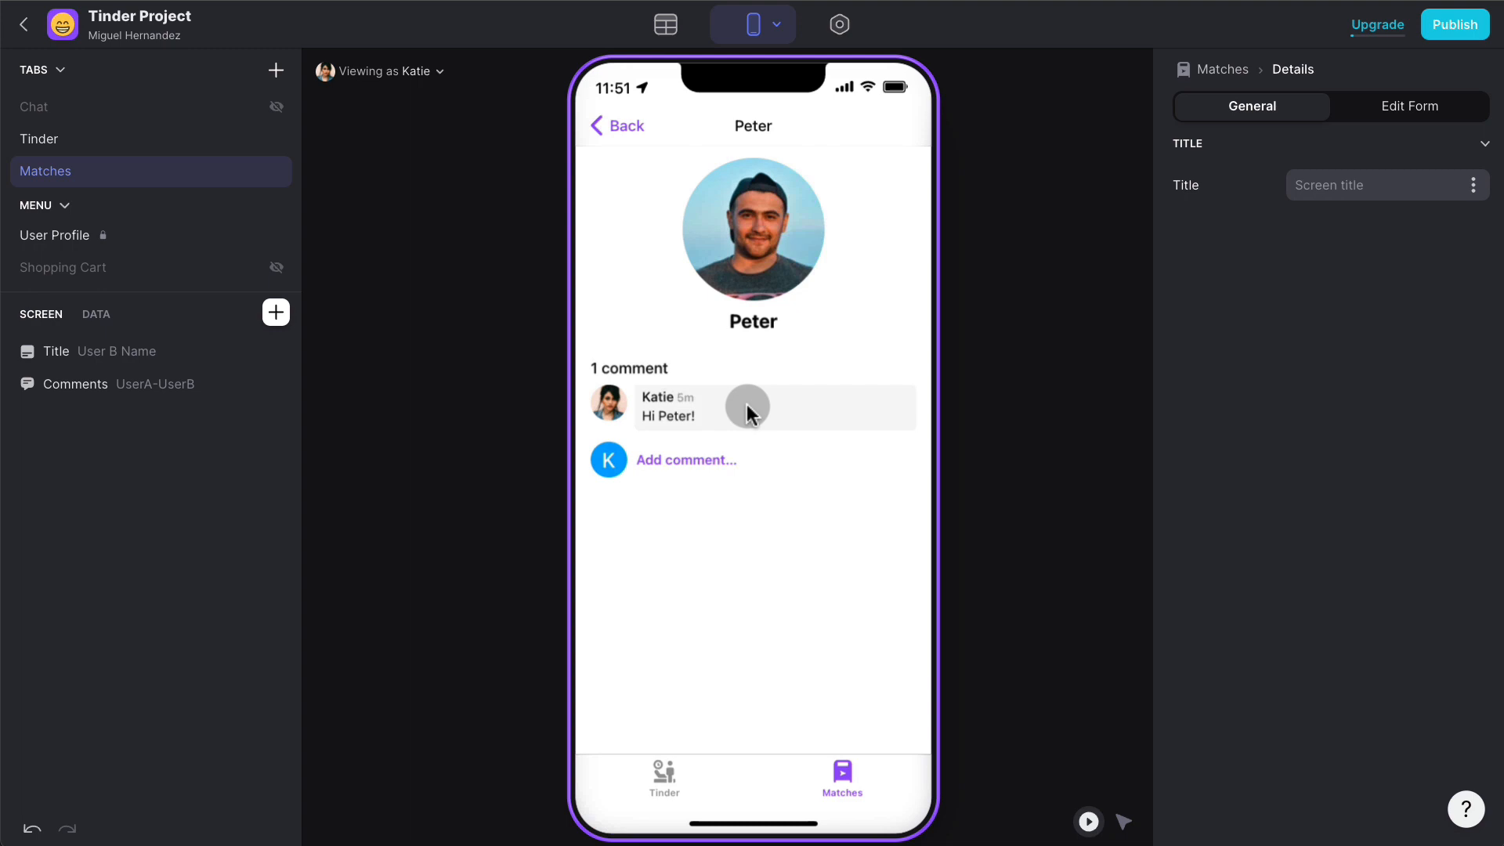
pyautogui.click(118, 390)
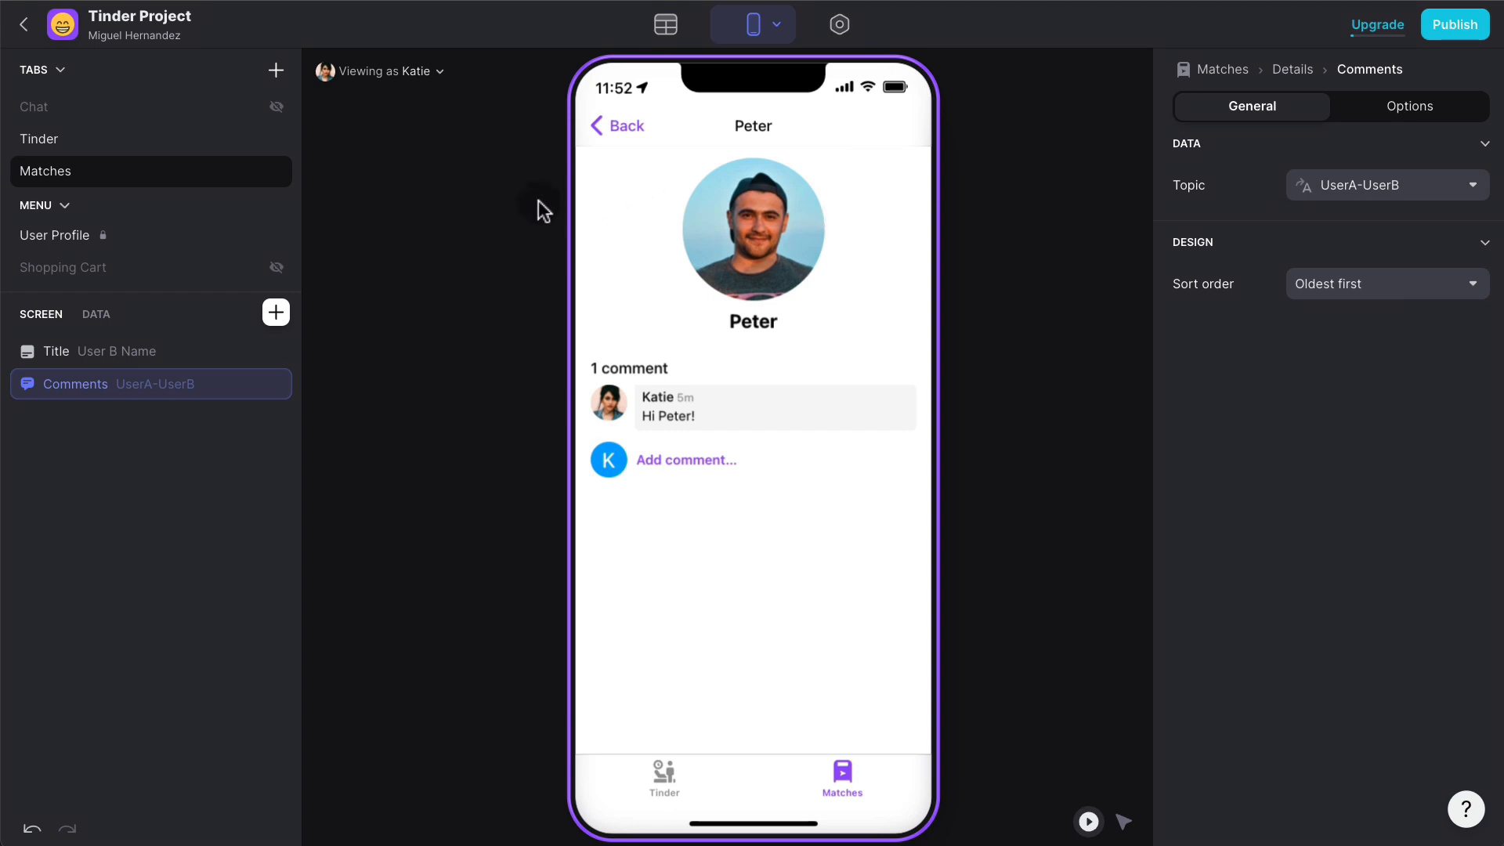
# - Add a text column named 'Chat ID' to the Matches table
pyautogui.click(666, 28)
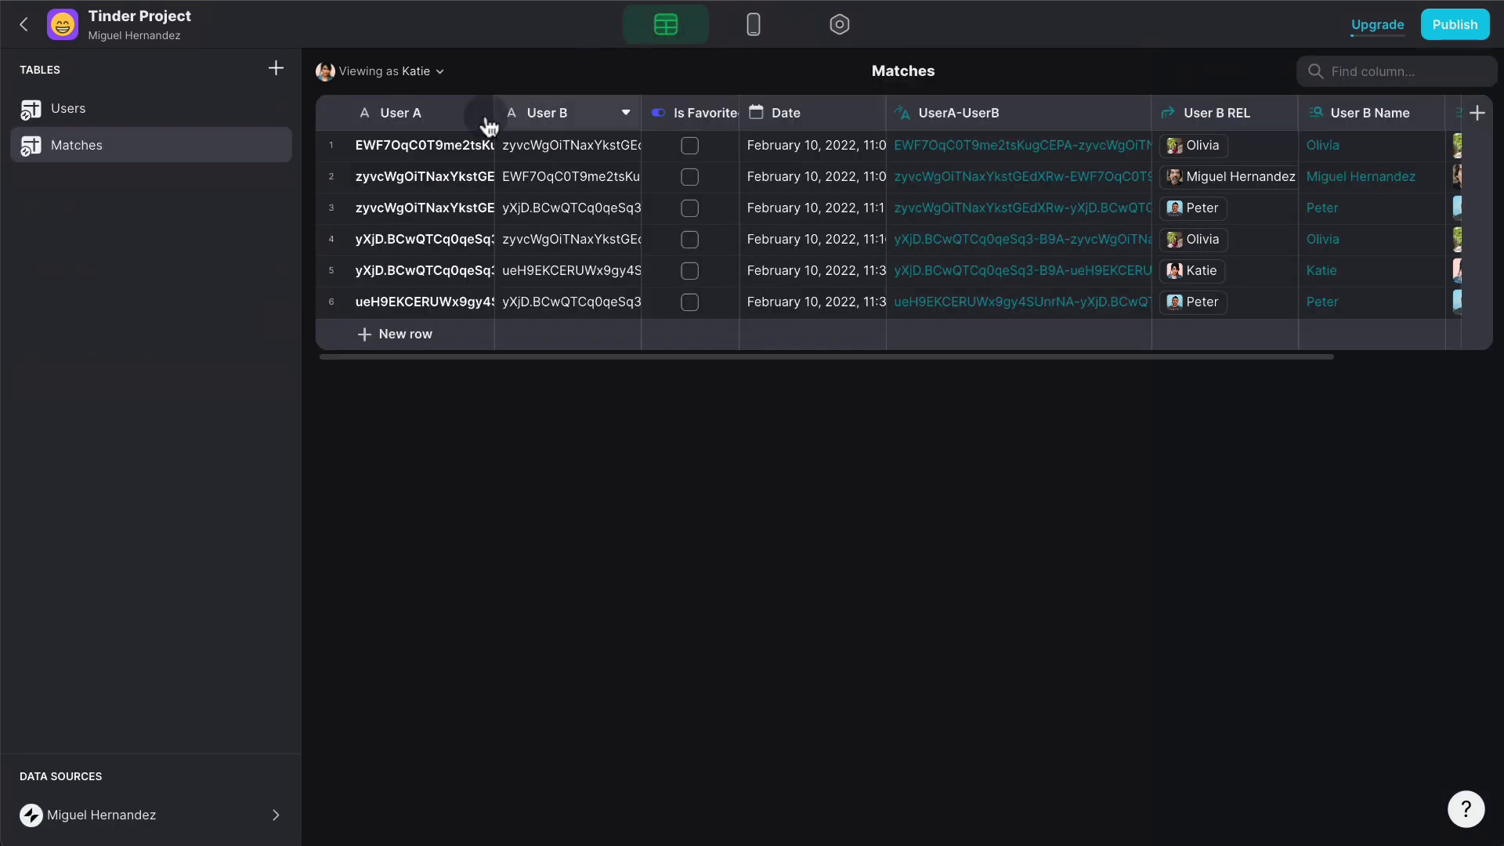
pyautogui.click(1477, 113)
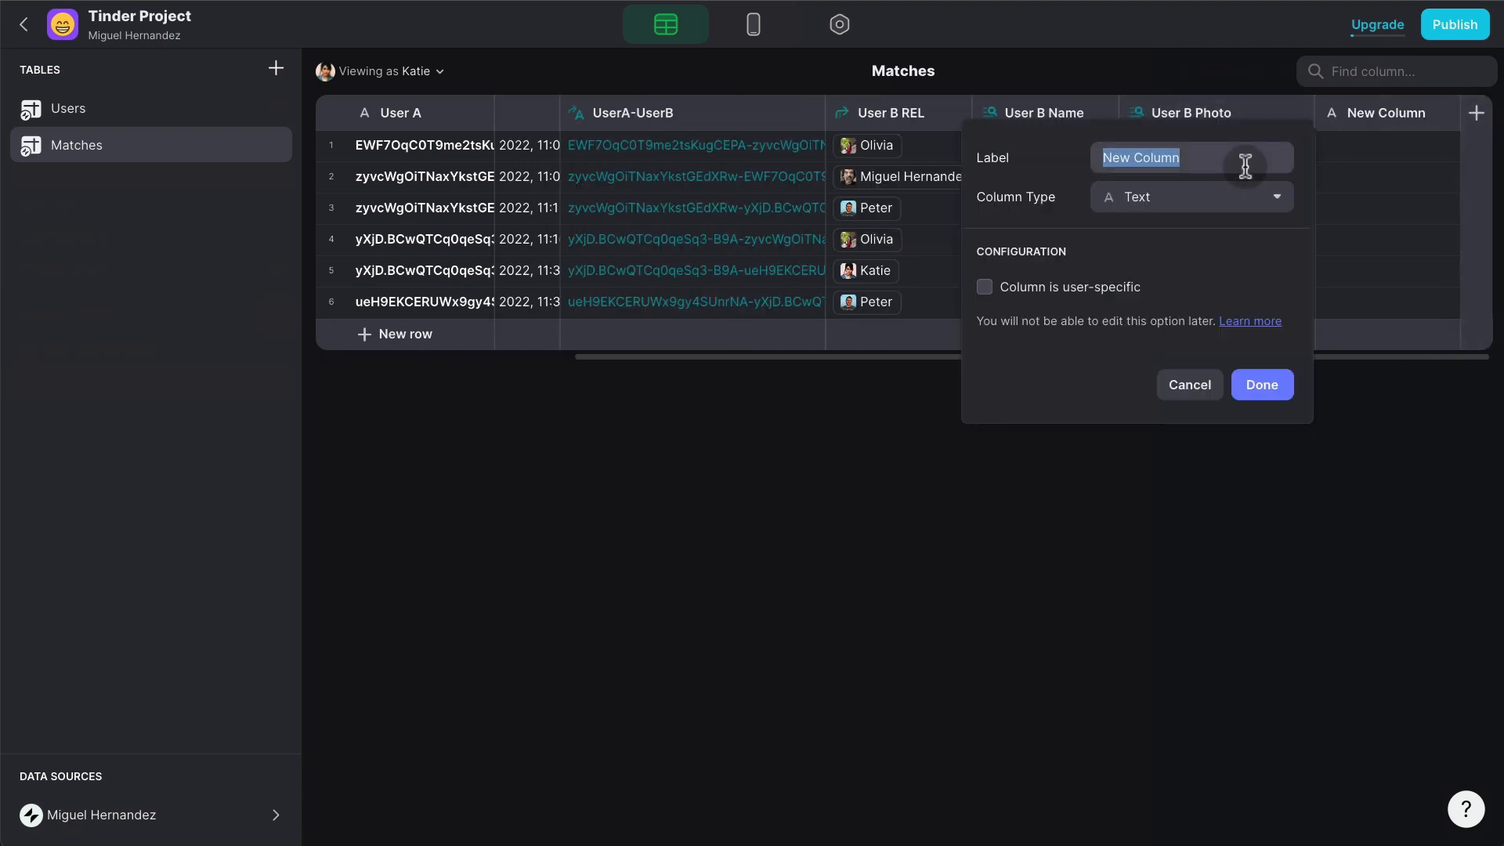
pyautogui.write('Chat ID')
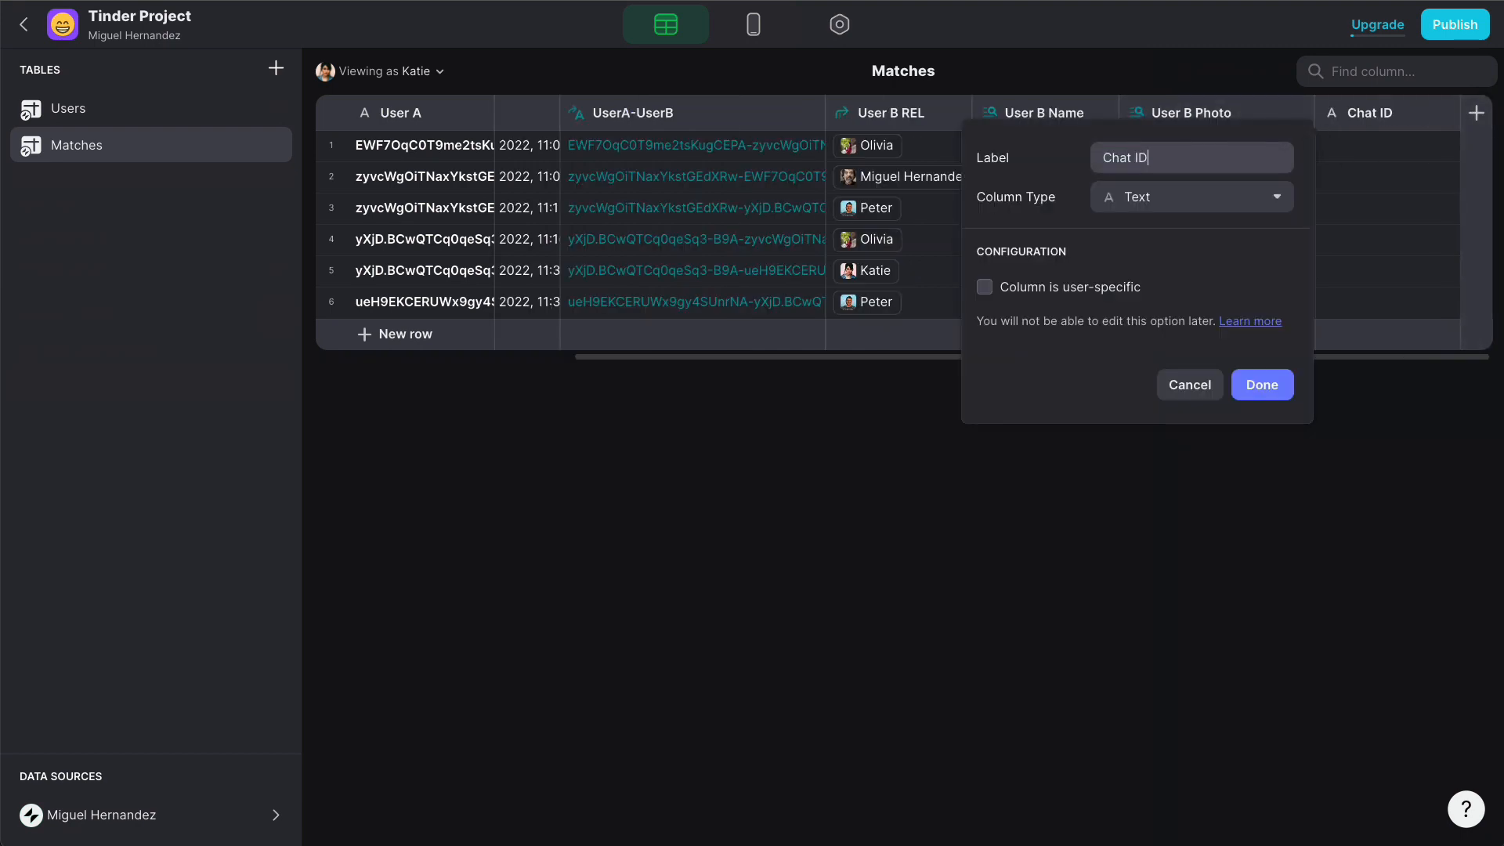
pyautogui.click(1275, 387)
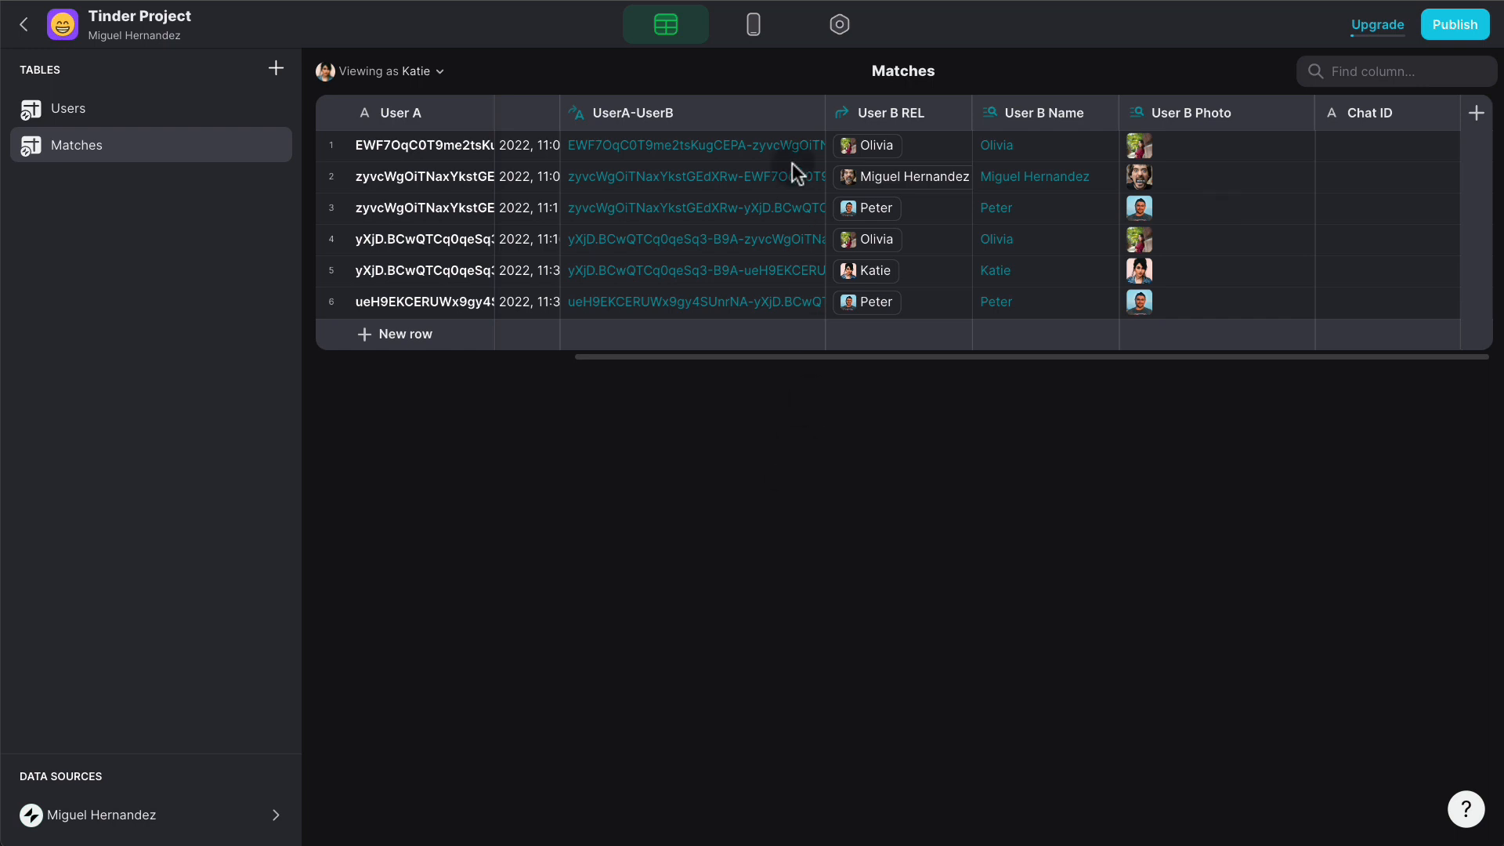
# - Open the Tinder swipe list's Swipe Right action in the full action editor
pyautogui.click(754, 33)
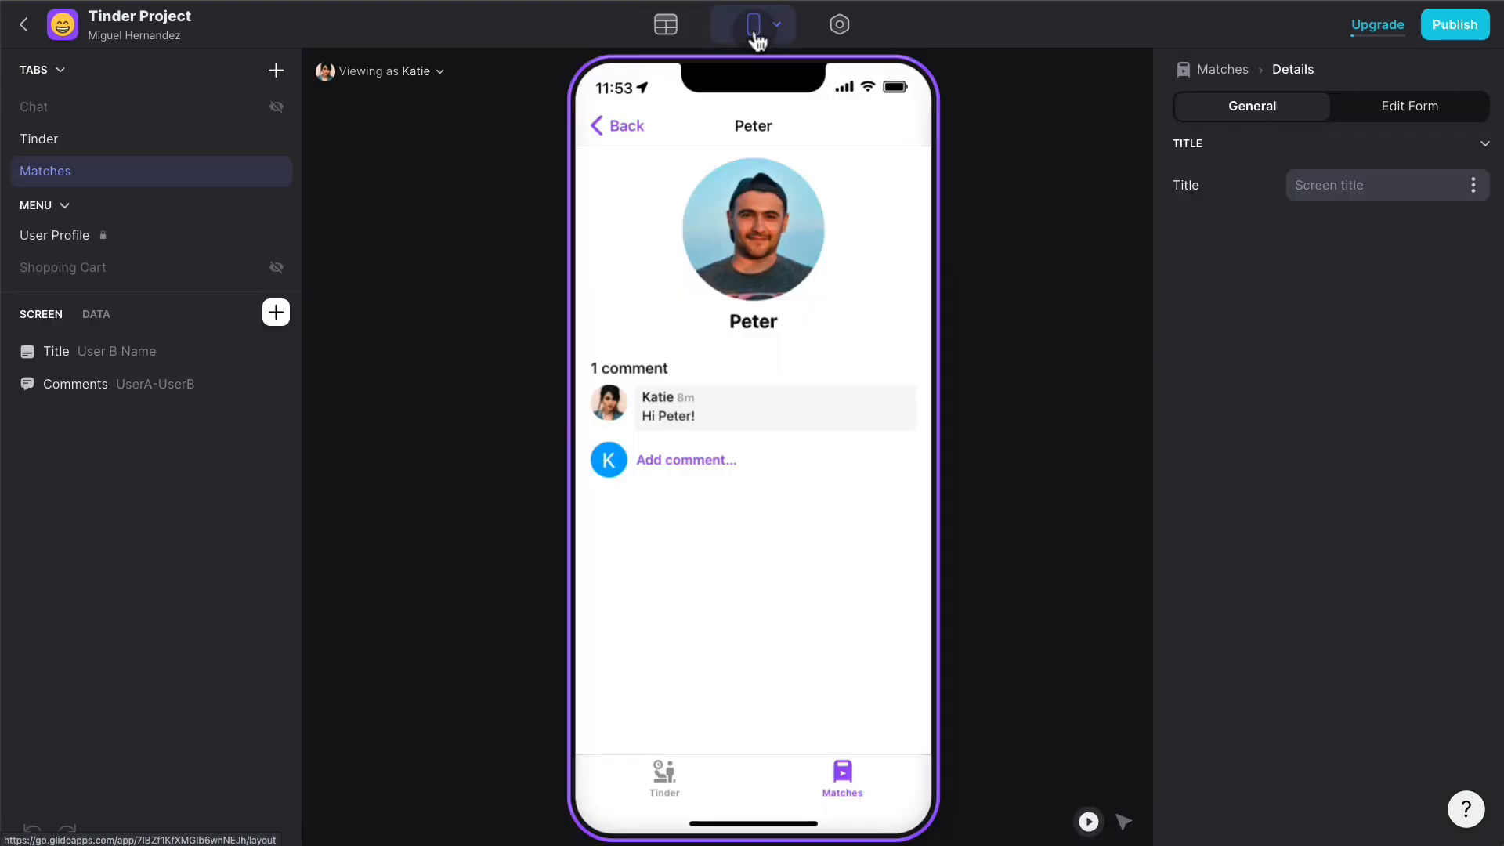
pyautogui.click(94, 138)
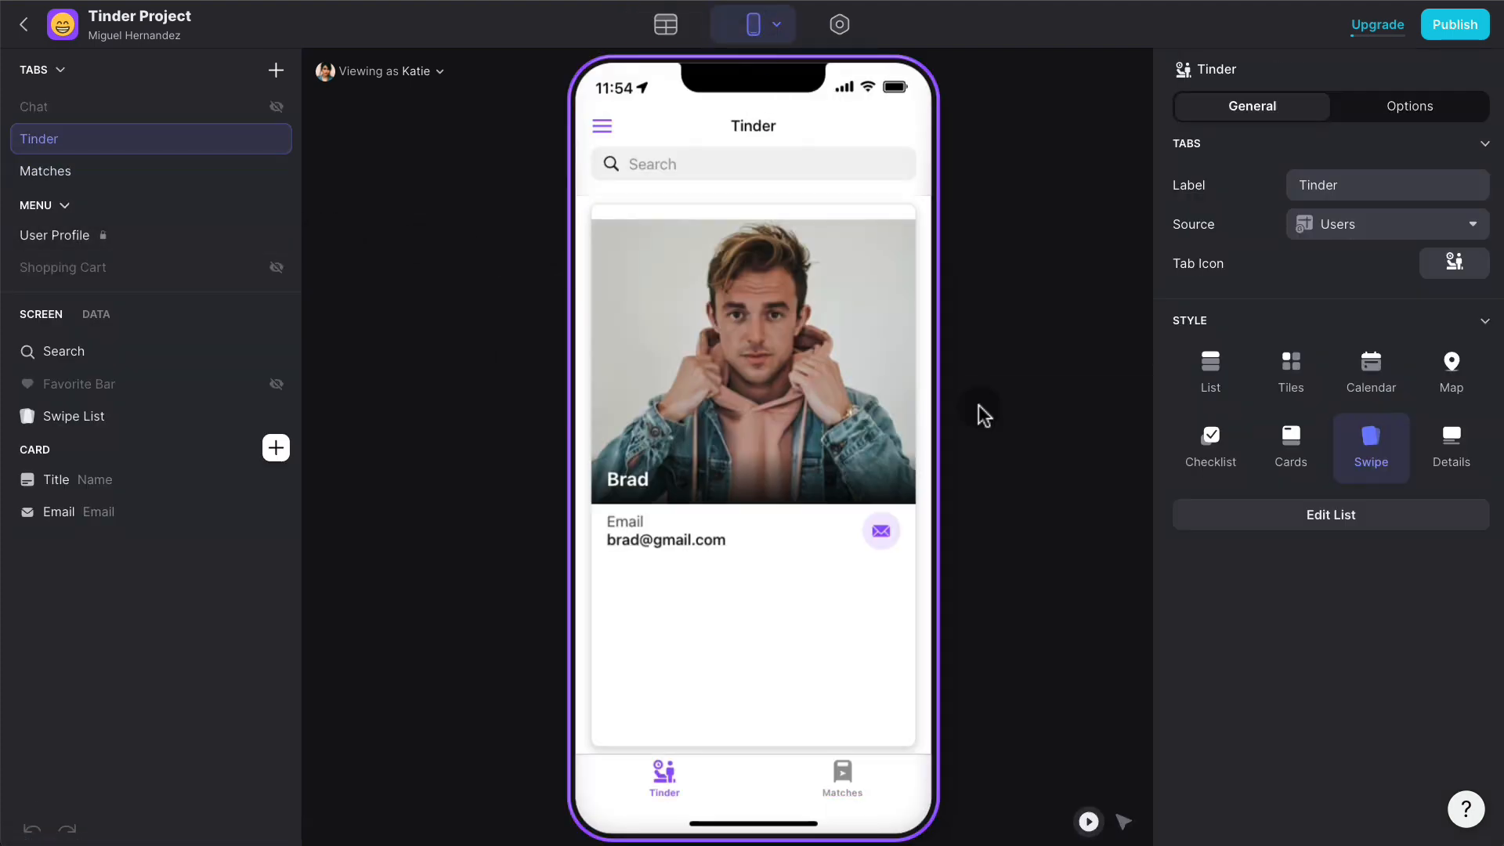
pyautogui.click(87, 426)
pyautogui.click(1322, 681)
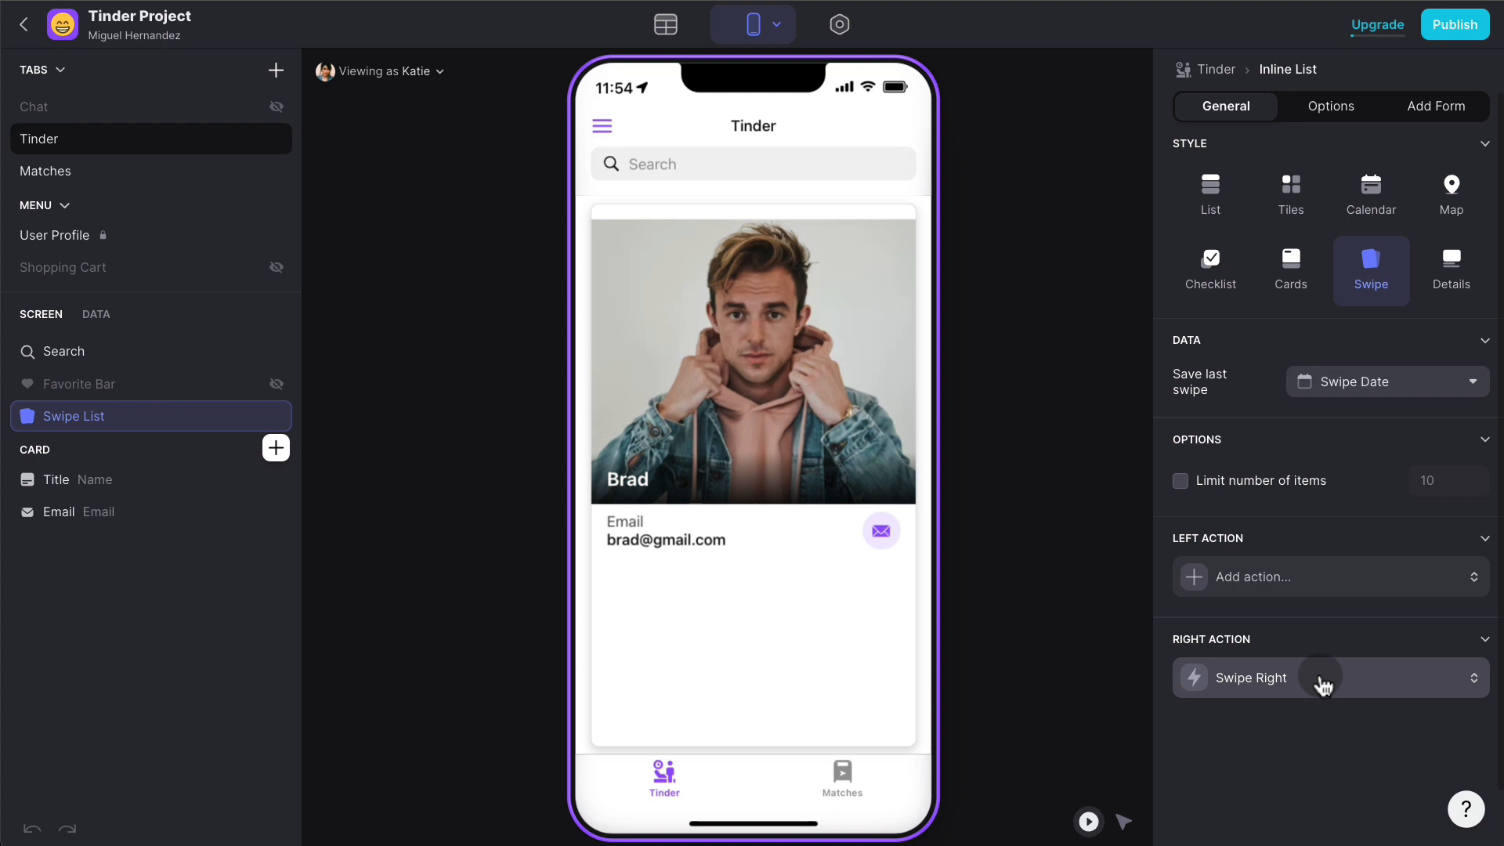
pyautogui.click(1321, 682)
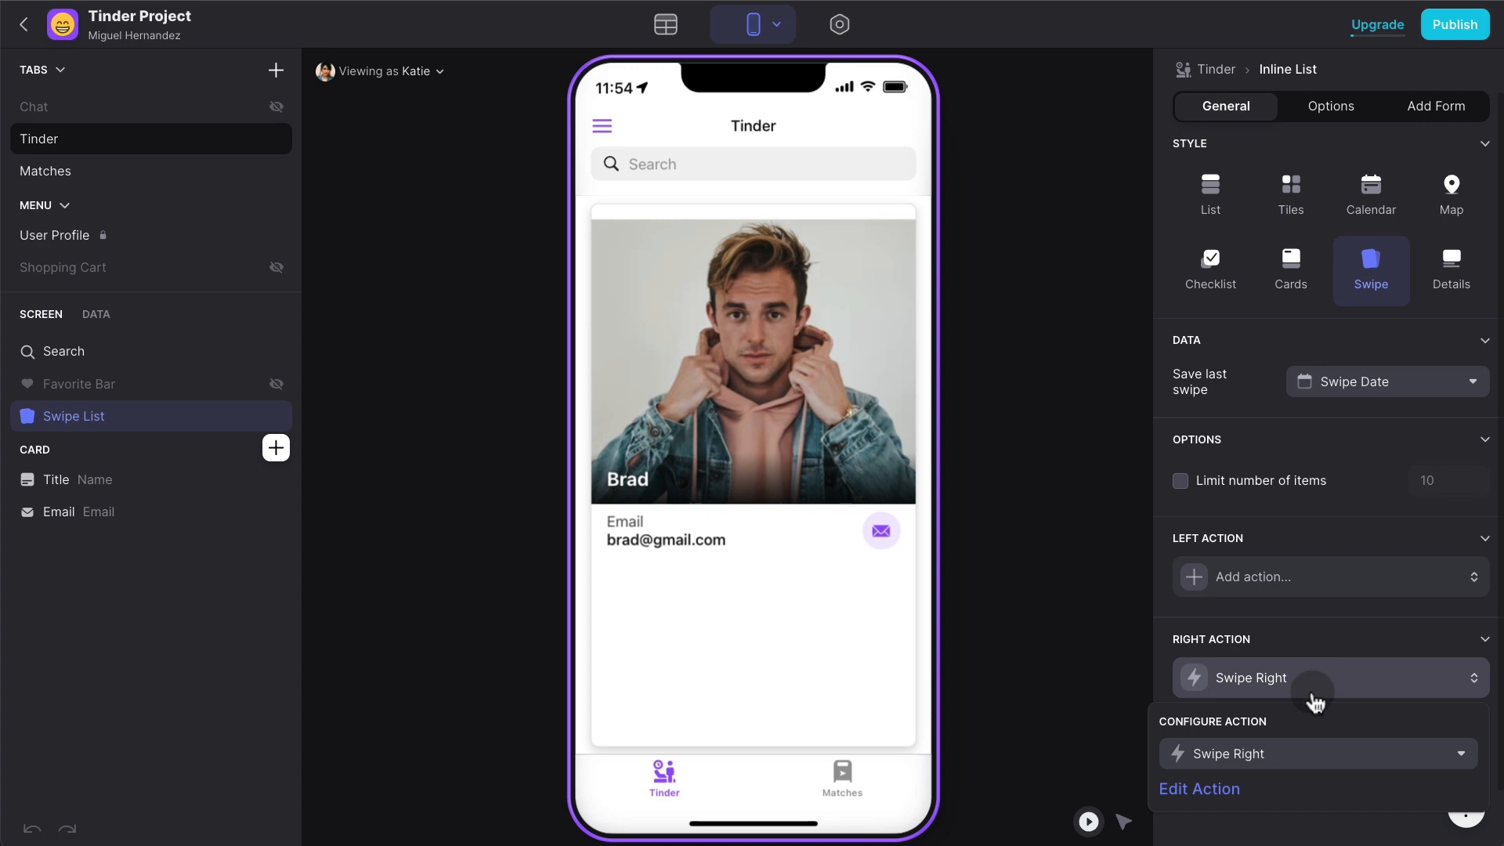
pyautogui.click(1215, 790)
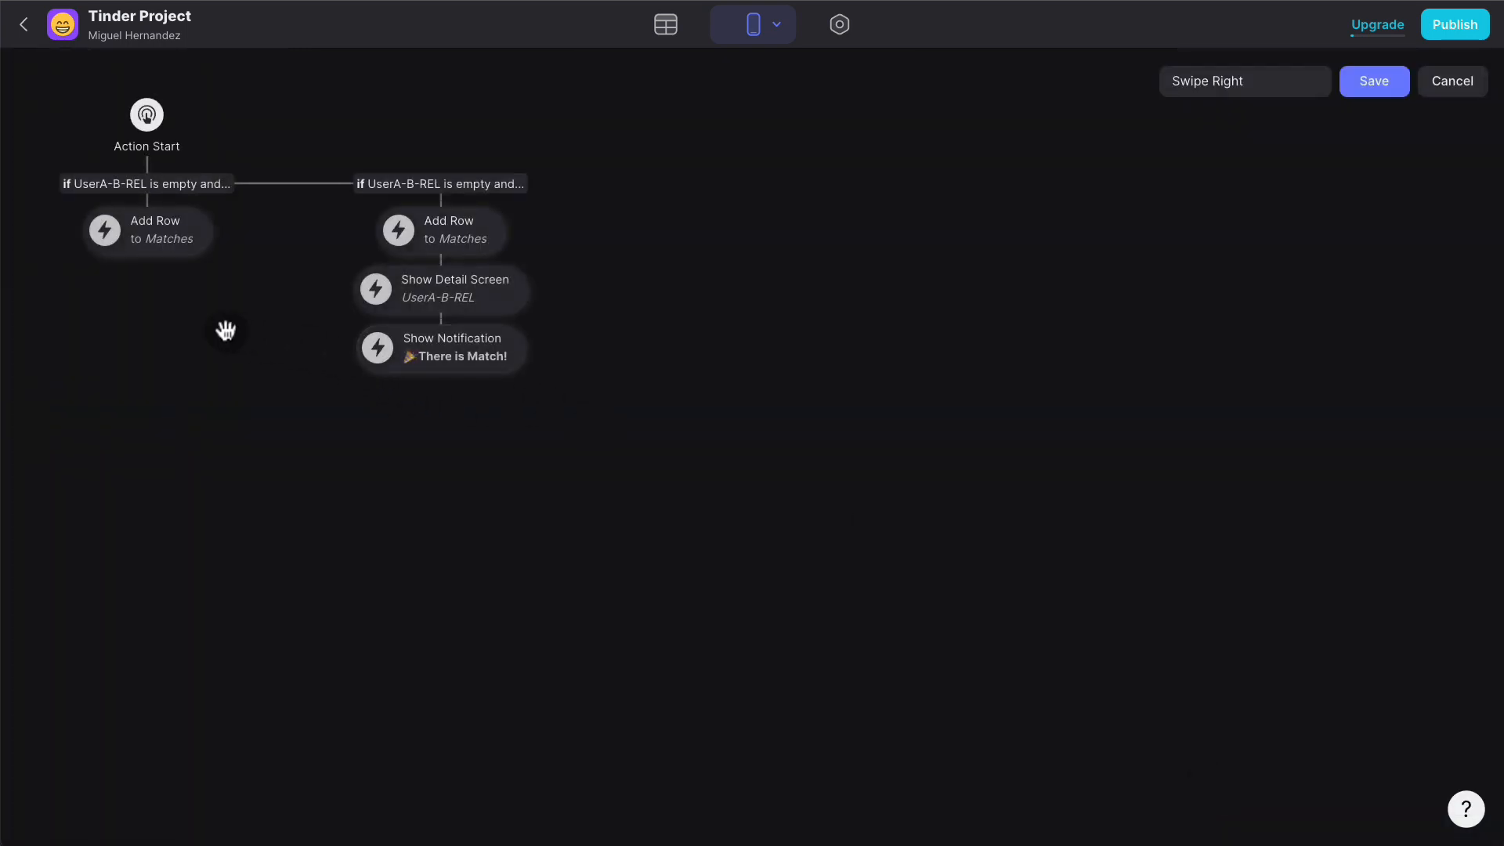
# - In the first Add Row step, fill Chat ID with a Unique identifier and save the action
pyautogui.click(182, 243)
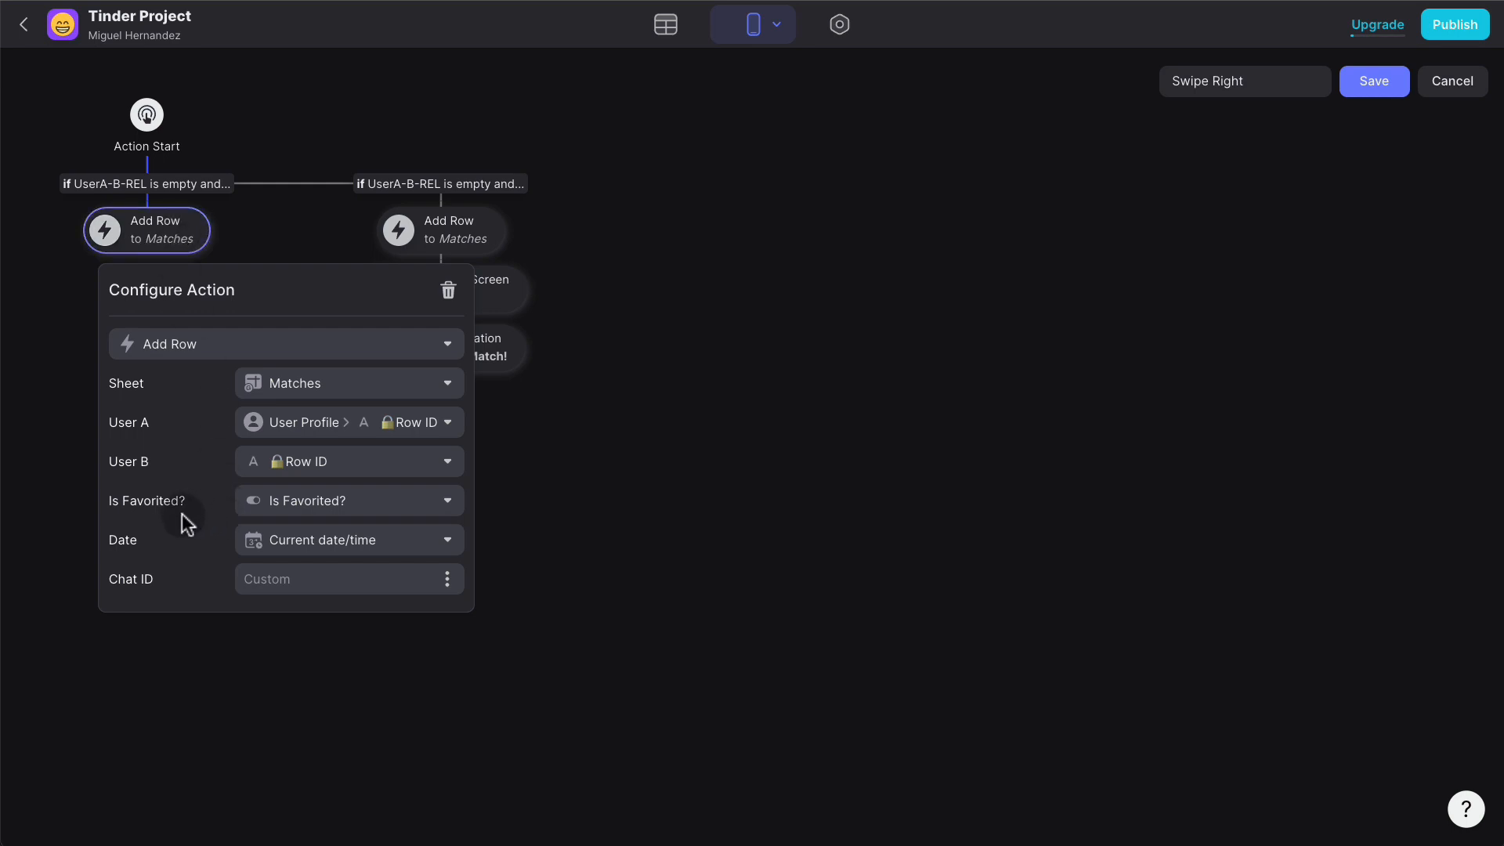
pyautogui.click(449, 584)
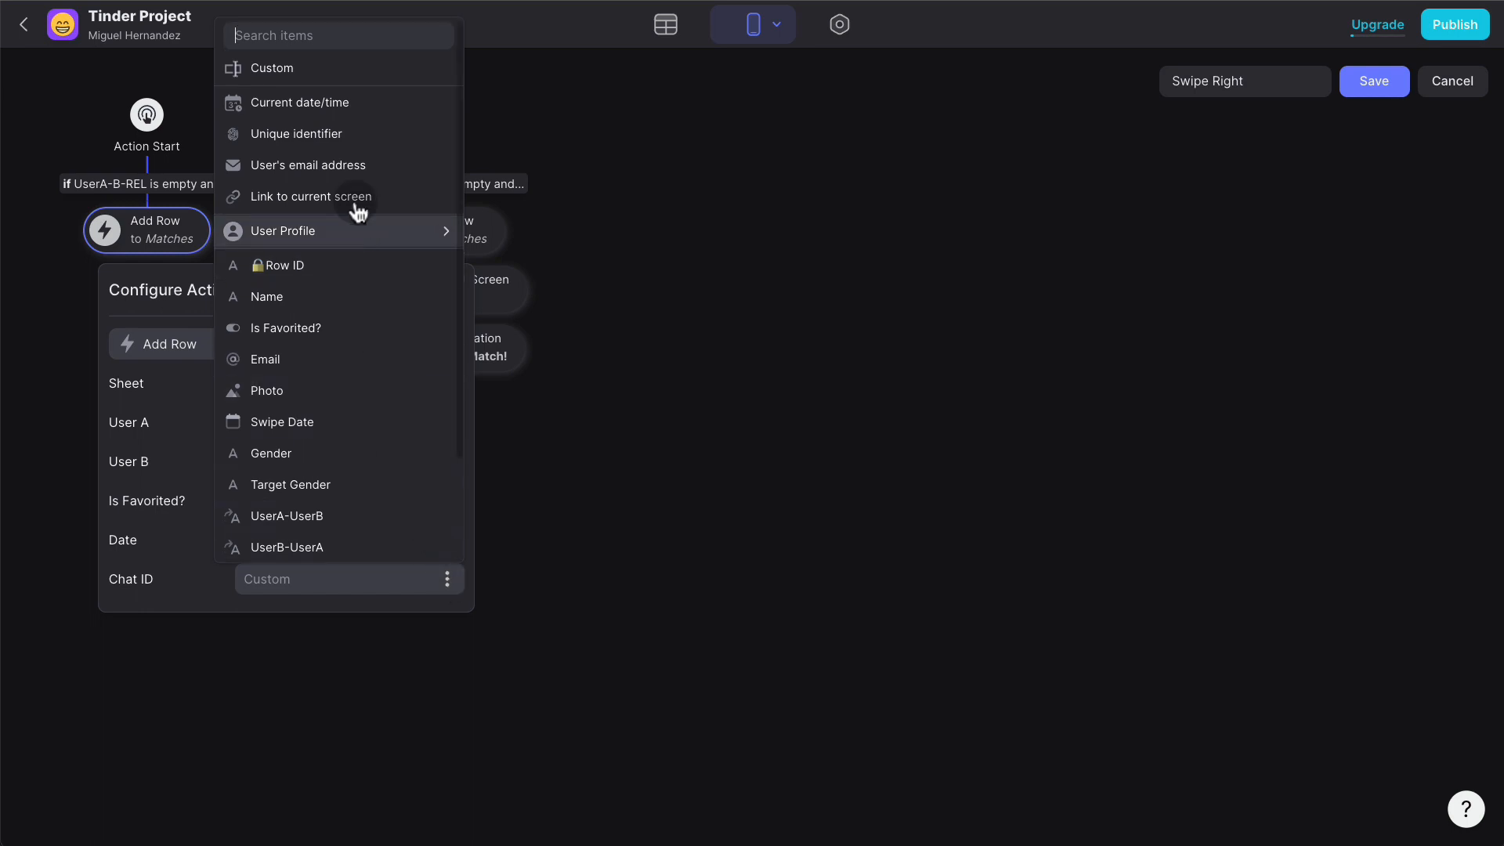
pyautogui.click(354, 141)
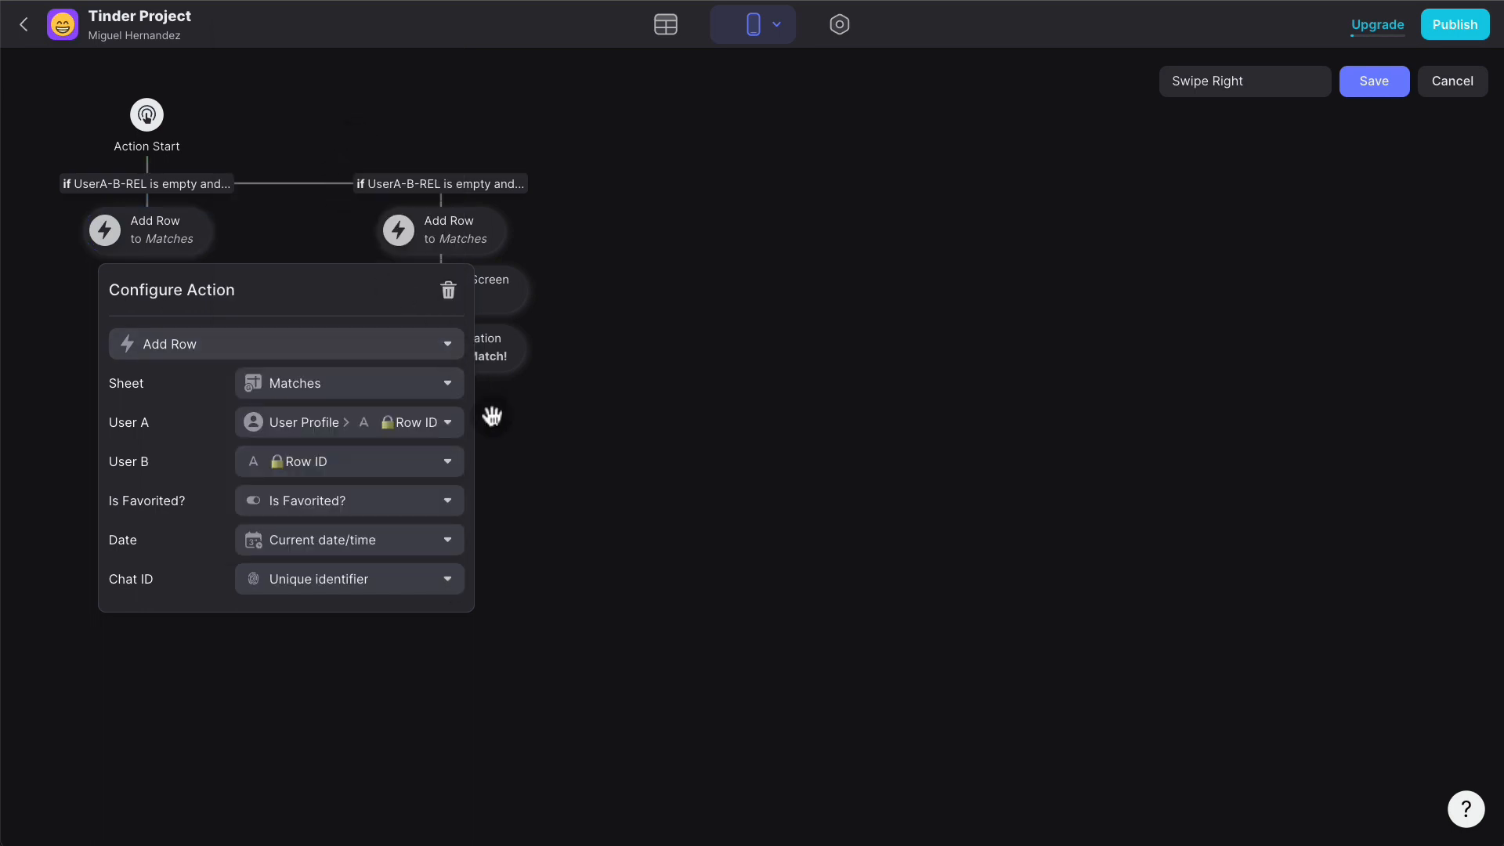
pyautogui.click(1384, 92)
pyautogui.click(1383, 102)
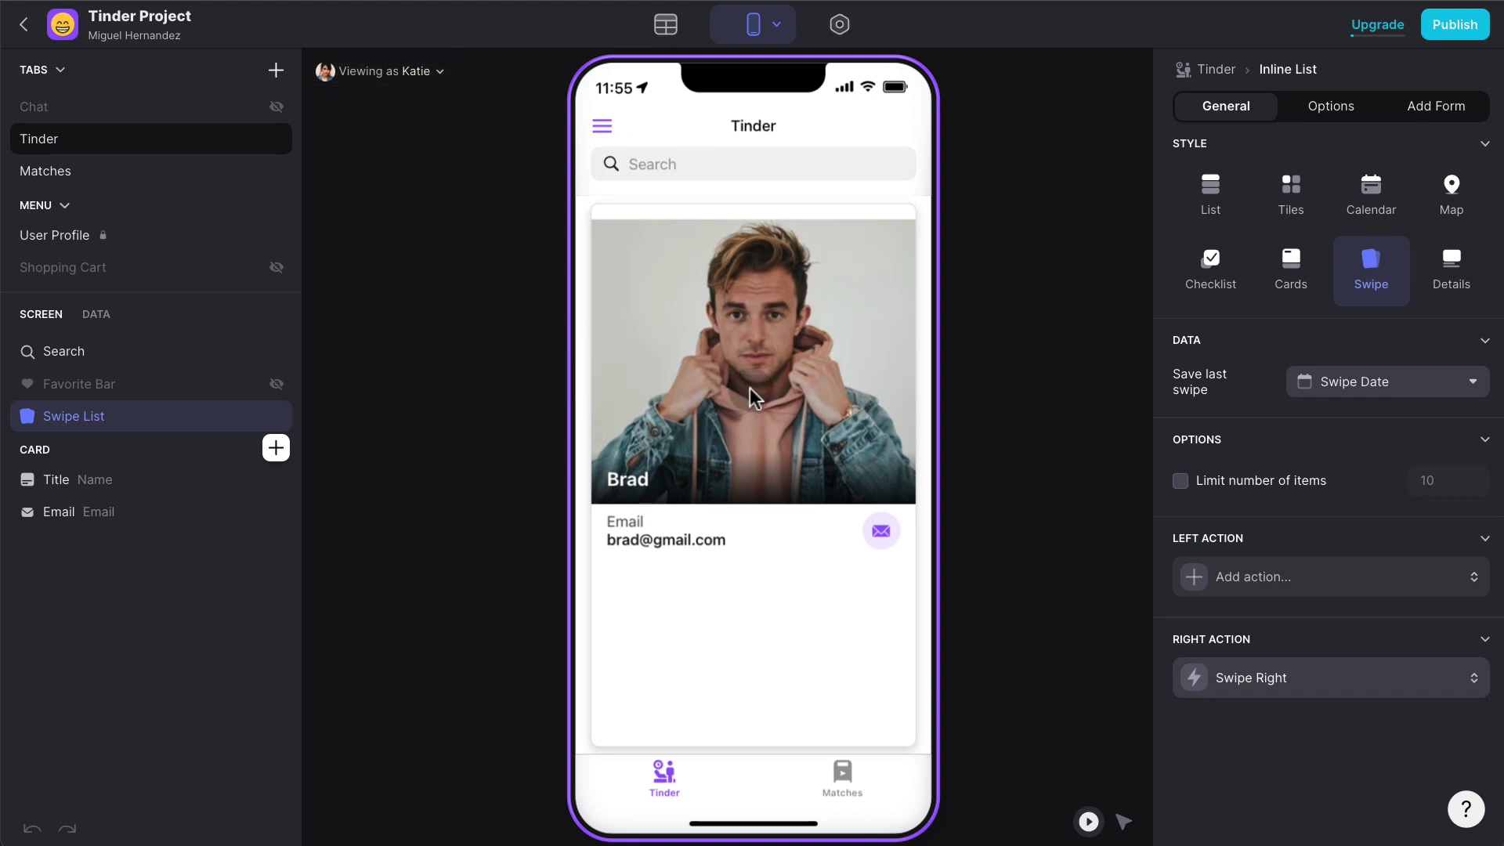
# - Swipe a profile right to create a test match, then verify the new Matches row's generated Chat ID
pyautogui.moveTo(711, 387); pyautogui.dragTo(1126, 382)
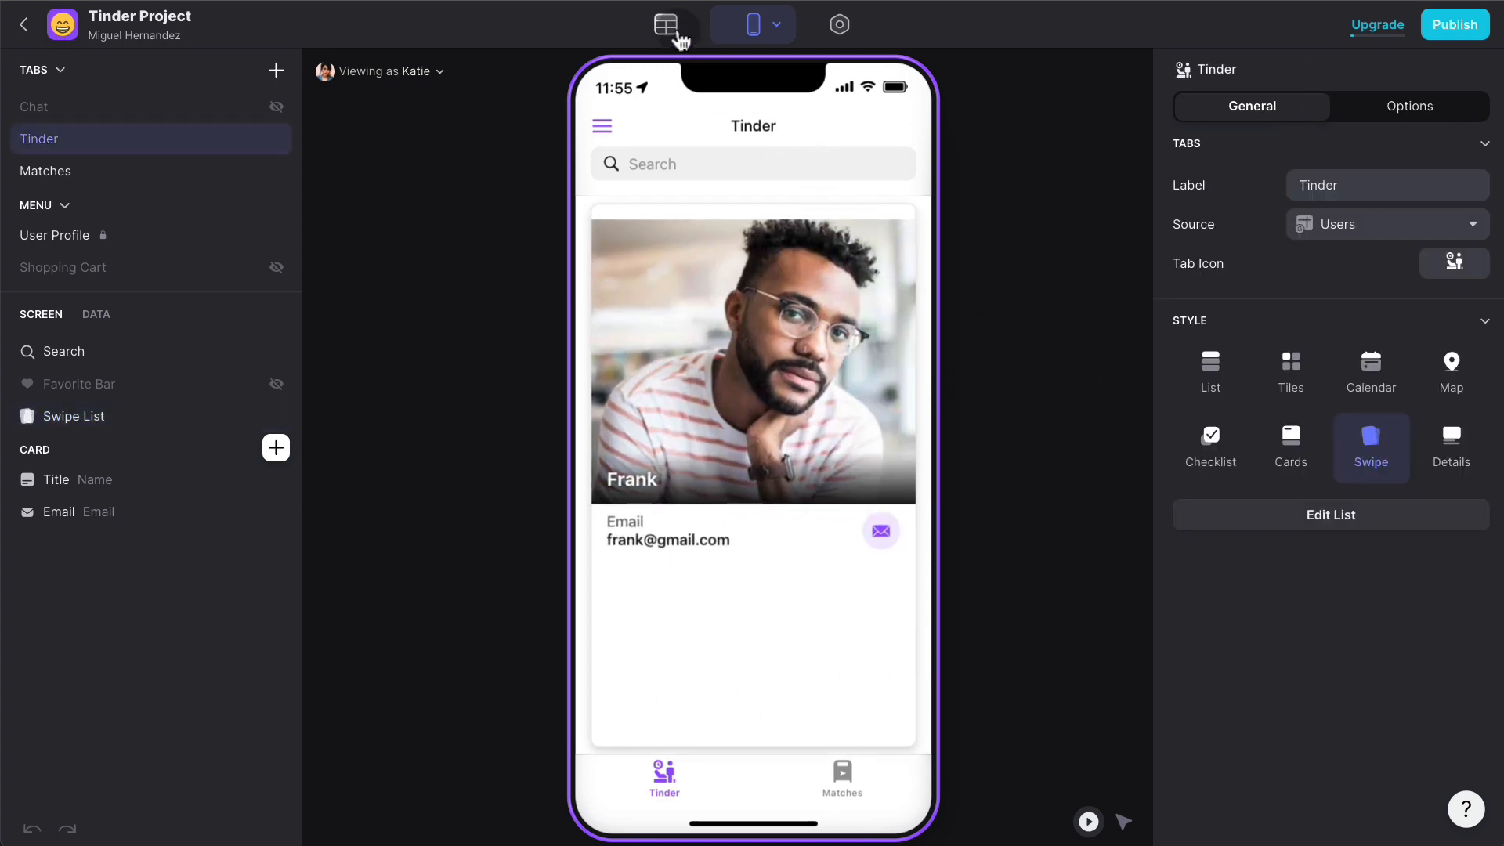
pyautogui.click(678, 38)
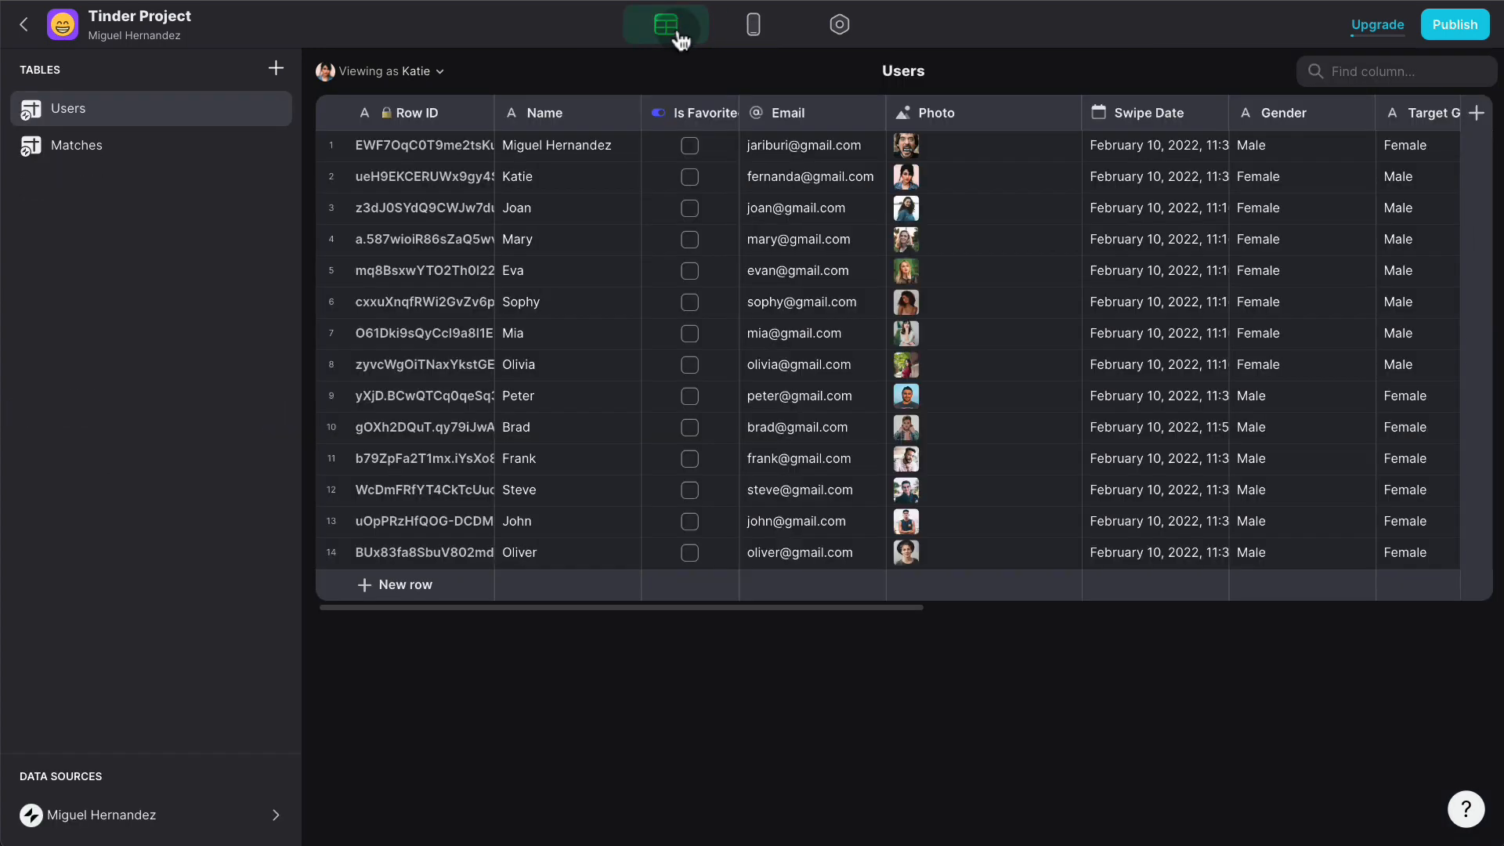
pyautogui.click(182, 149)
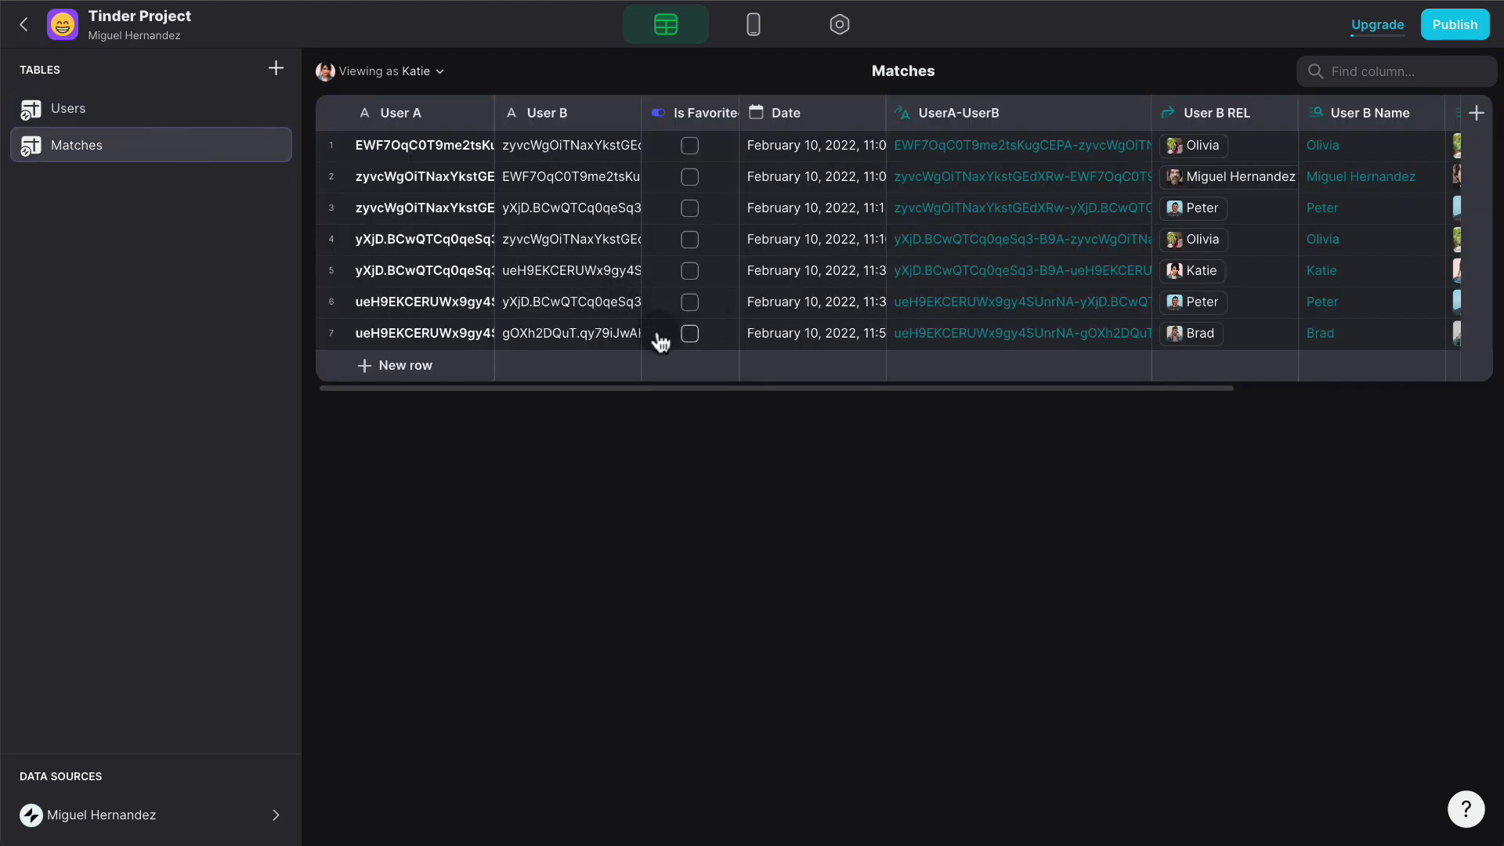
pyautogui.hscroll(5, 1110, 335)
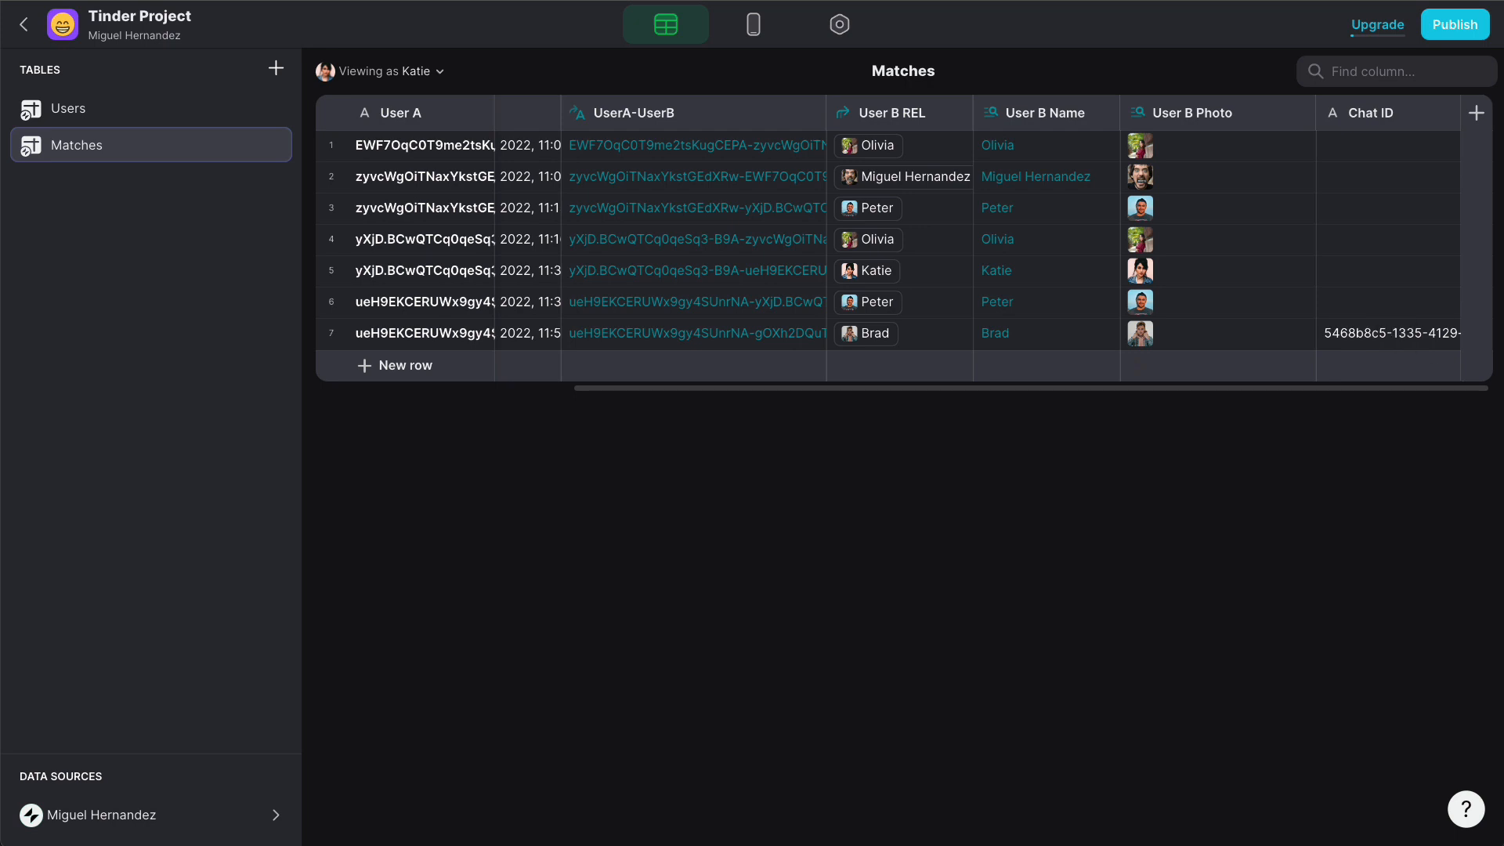
pyautogui.click(1014, 455)
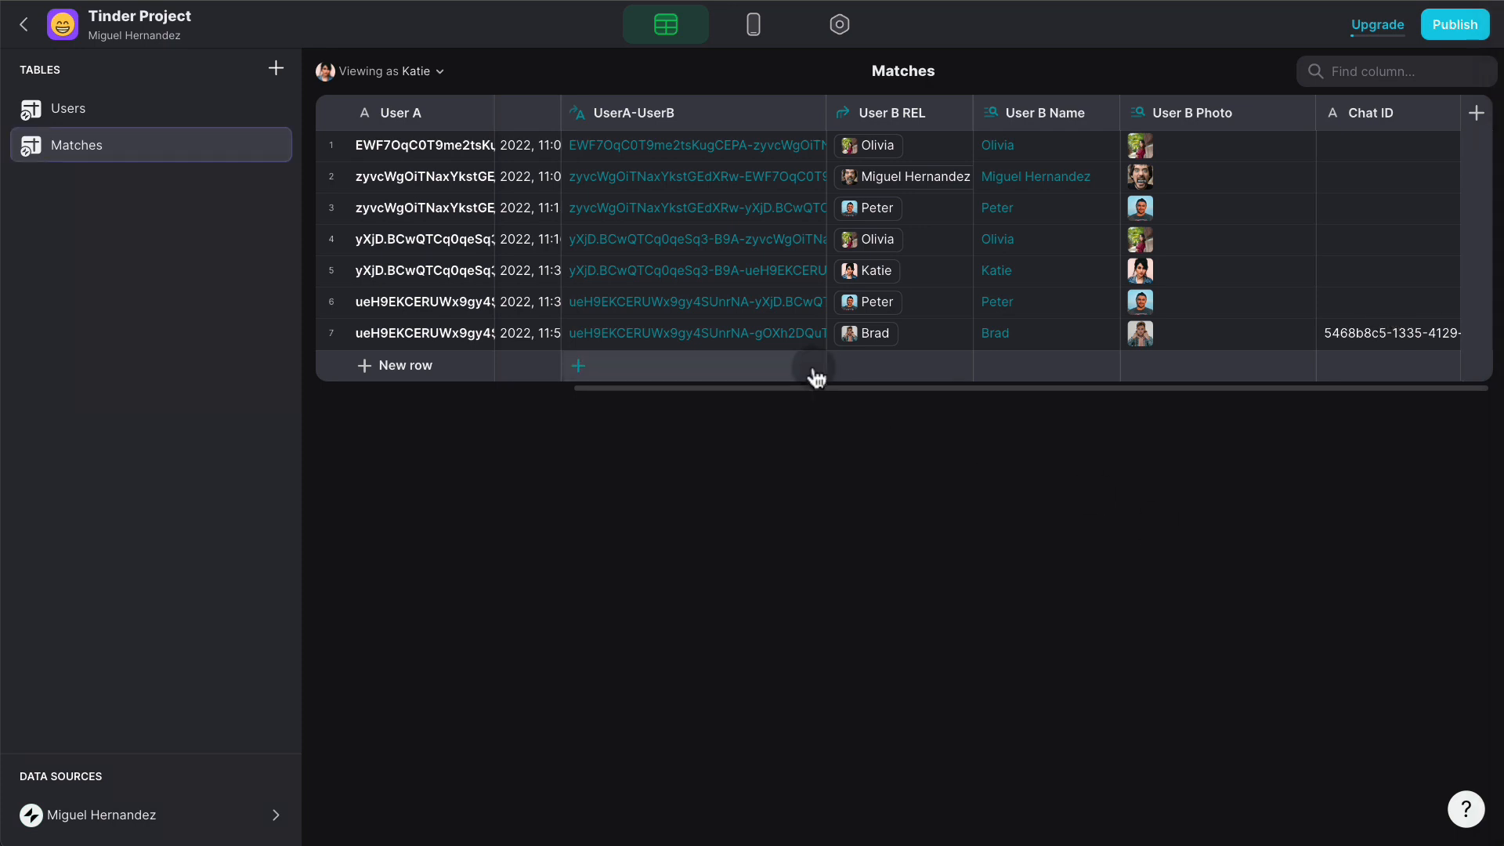
pyautogui.click(756, 32)
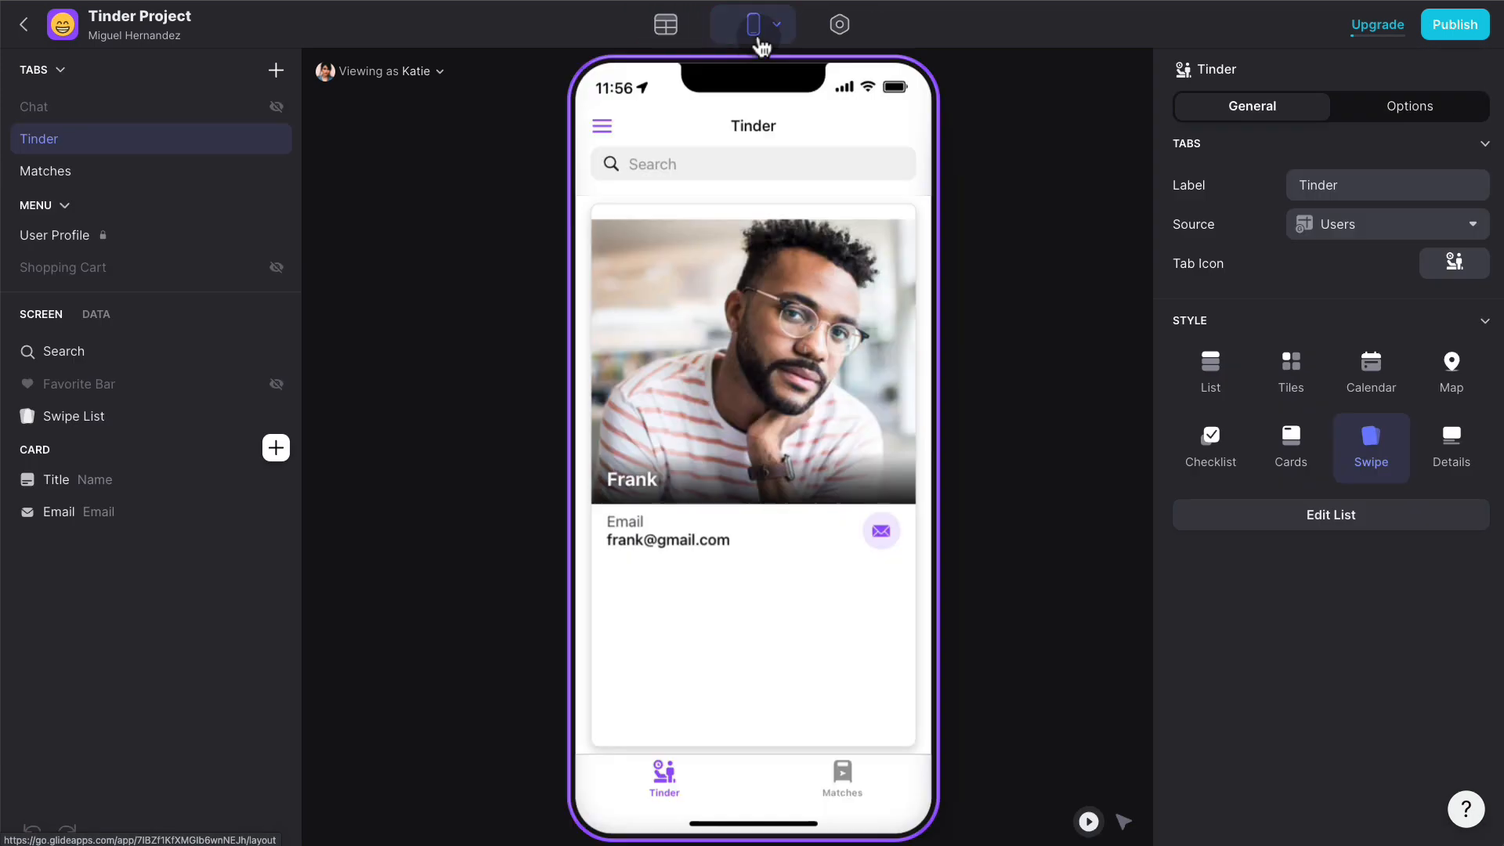
pyautogui.click(108, 416)
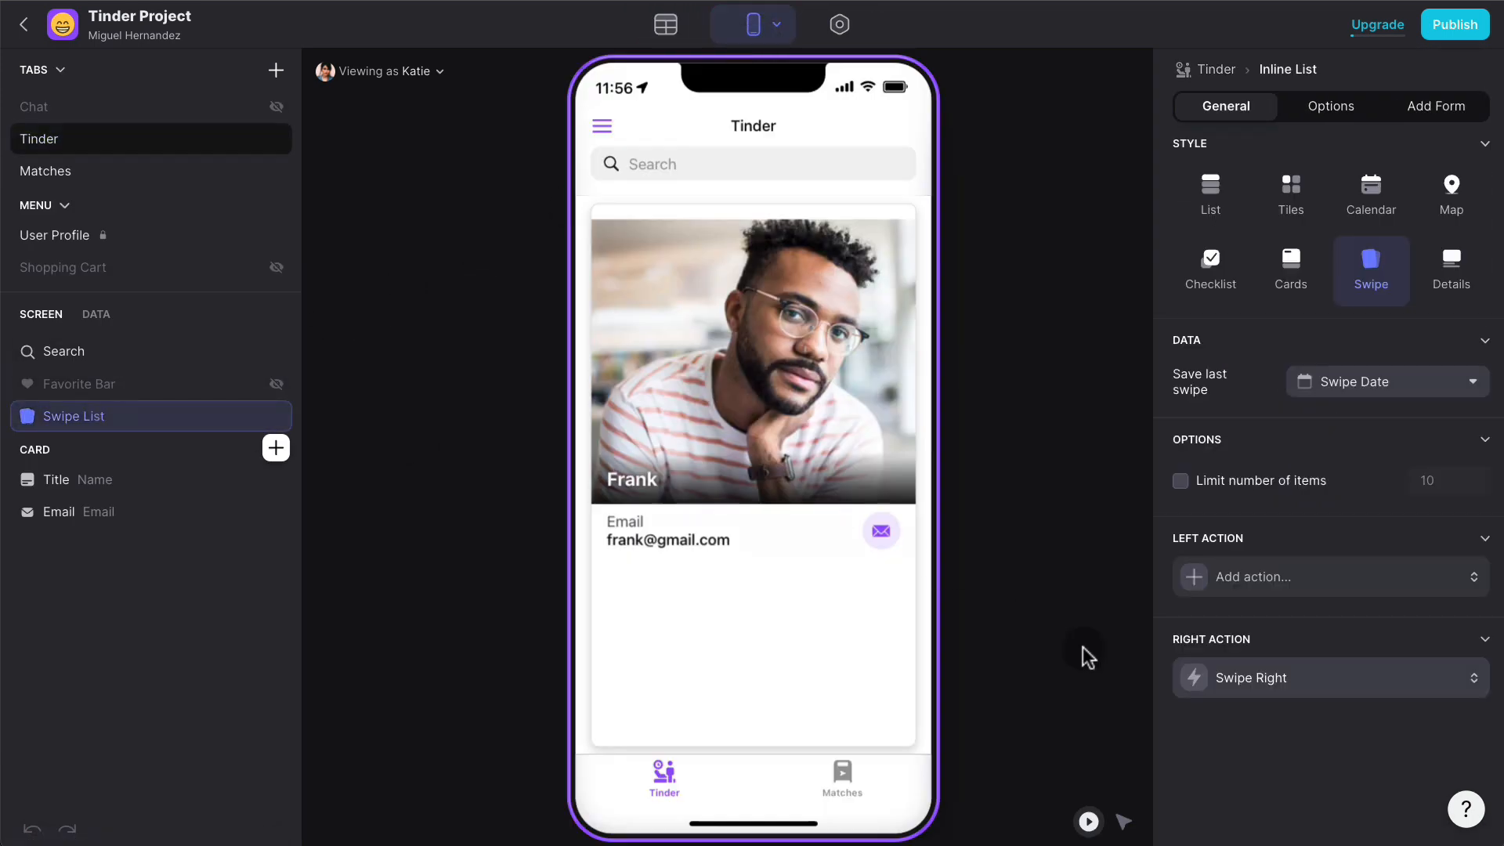
pyautogui.click(1319, 679)
pyautogui.click(1204, 787)
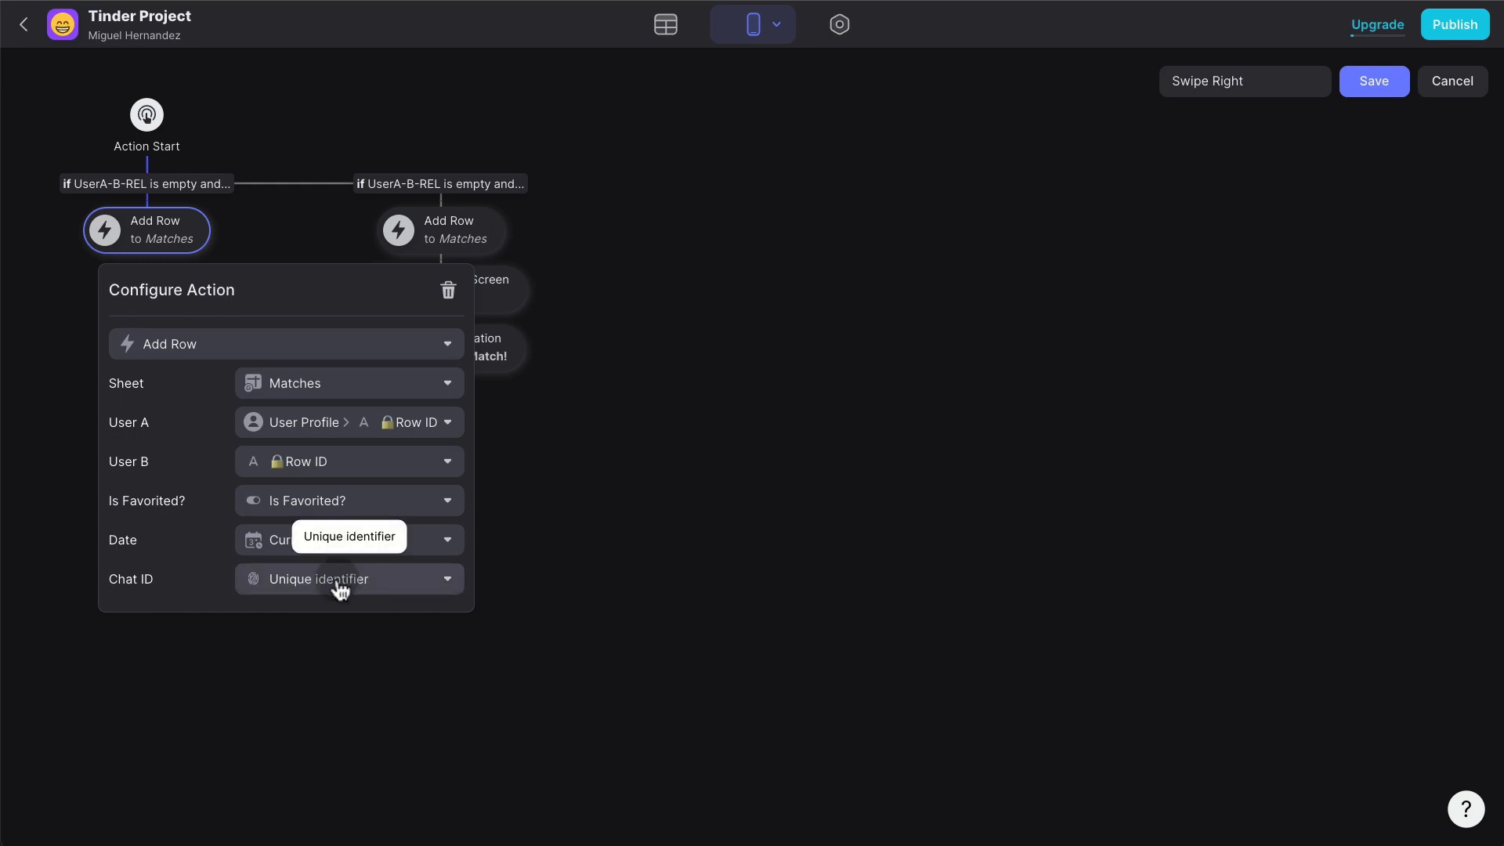
pyautogui.click(537, 537)
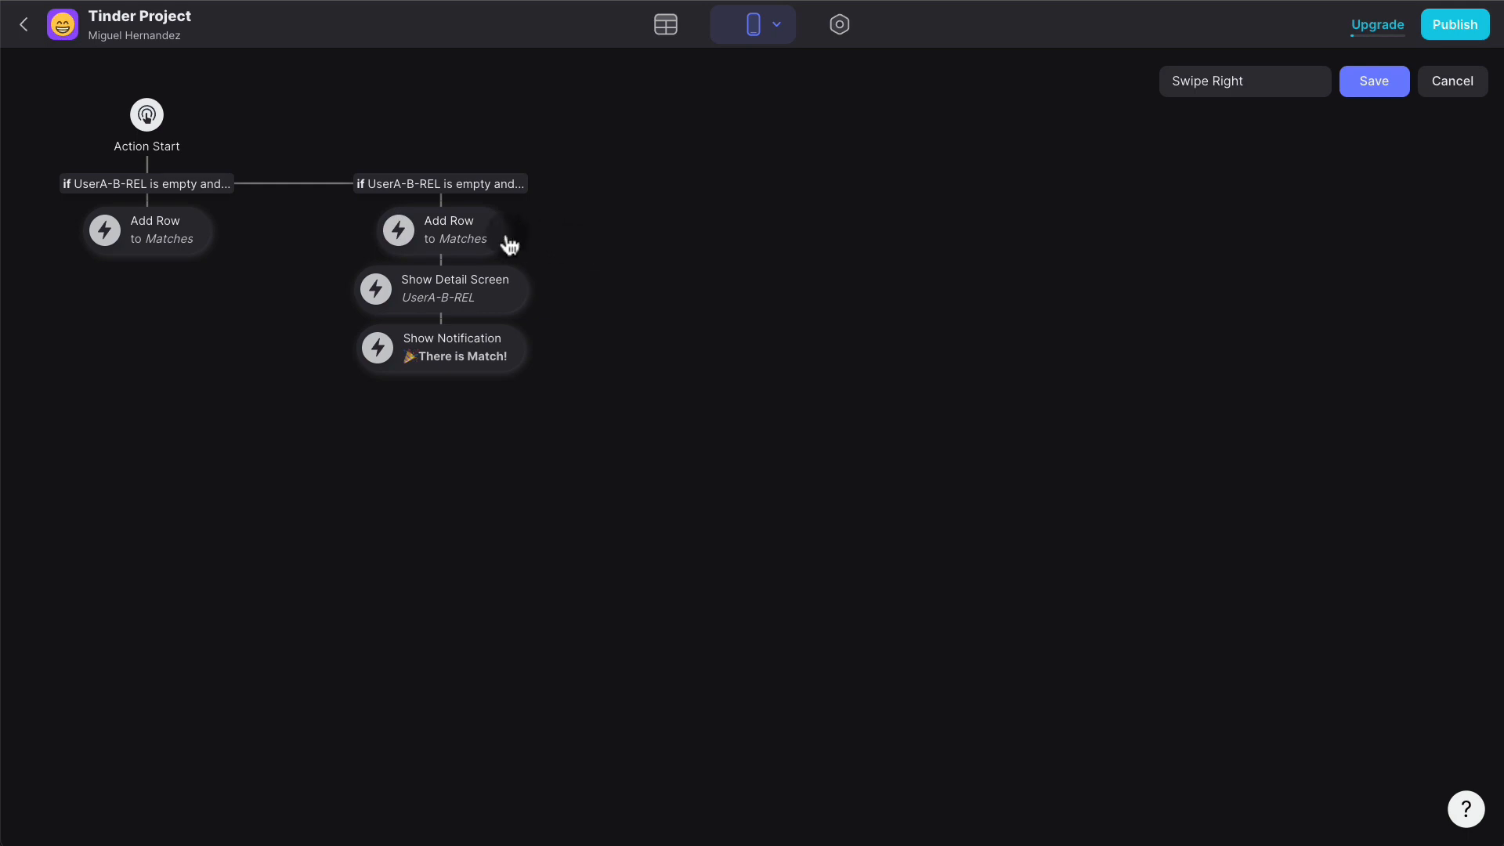
pyautogui.click(481, 240)
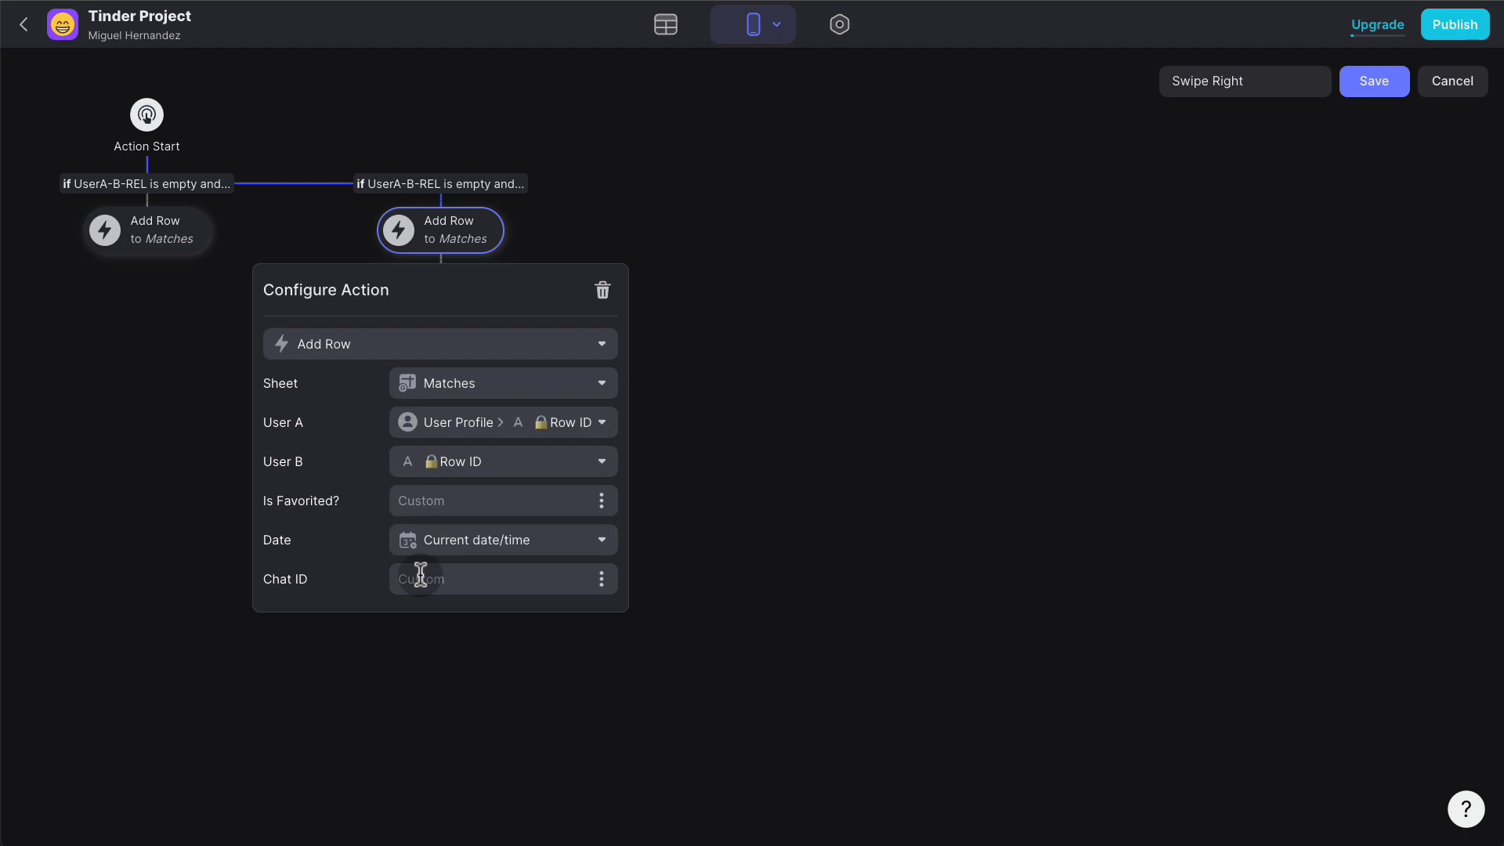
pyautogui.click(1061, 197)
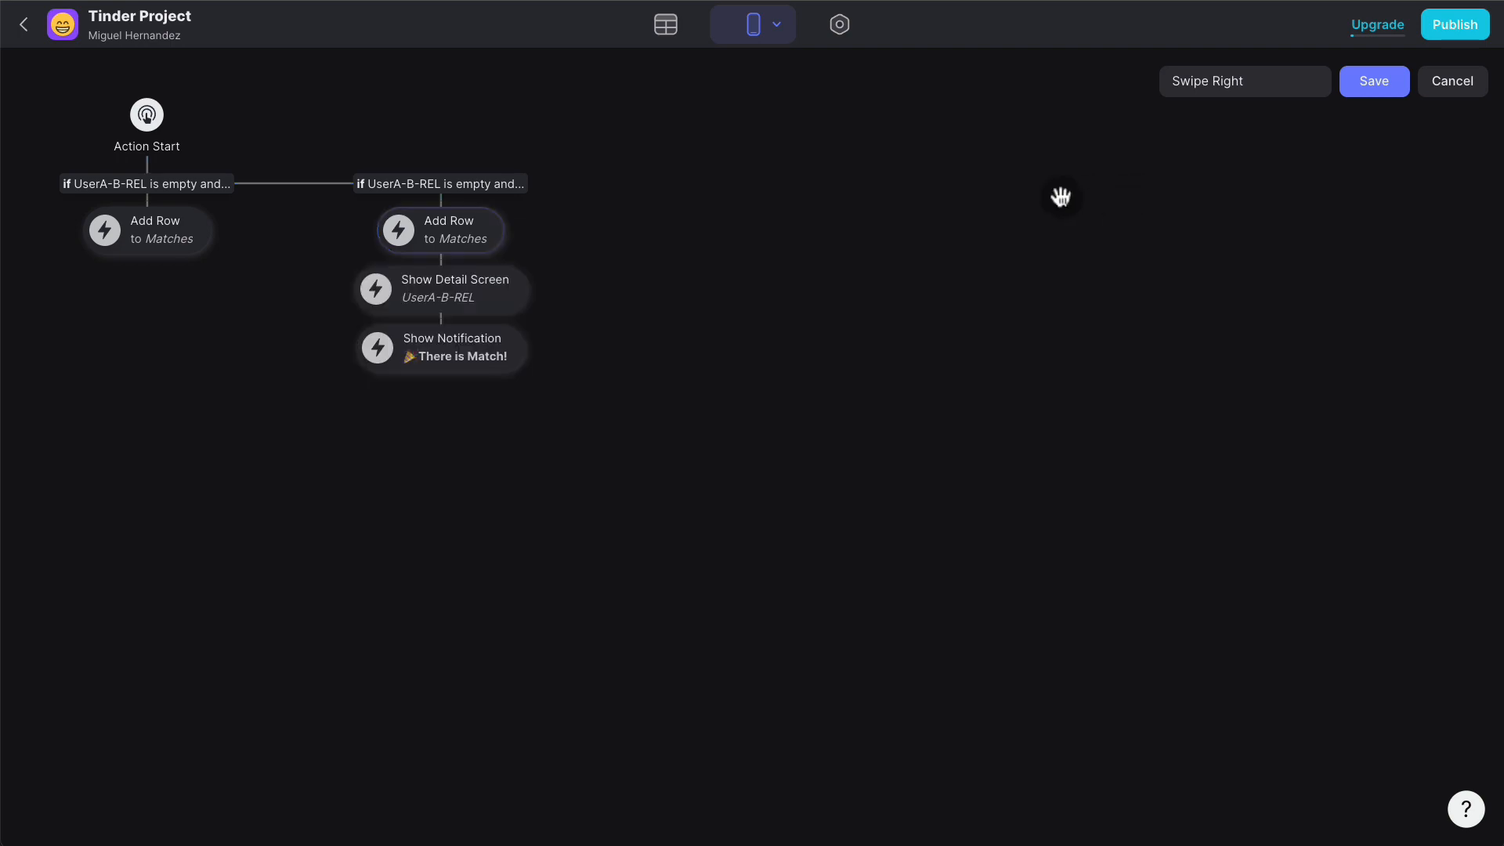
pyautogui.click(1463, 98)
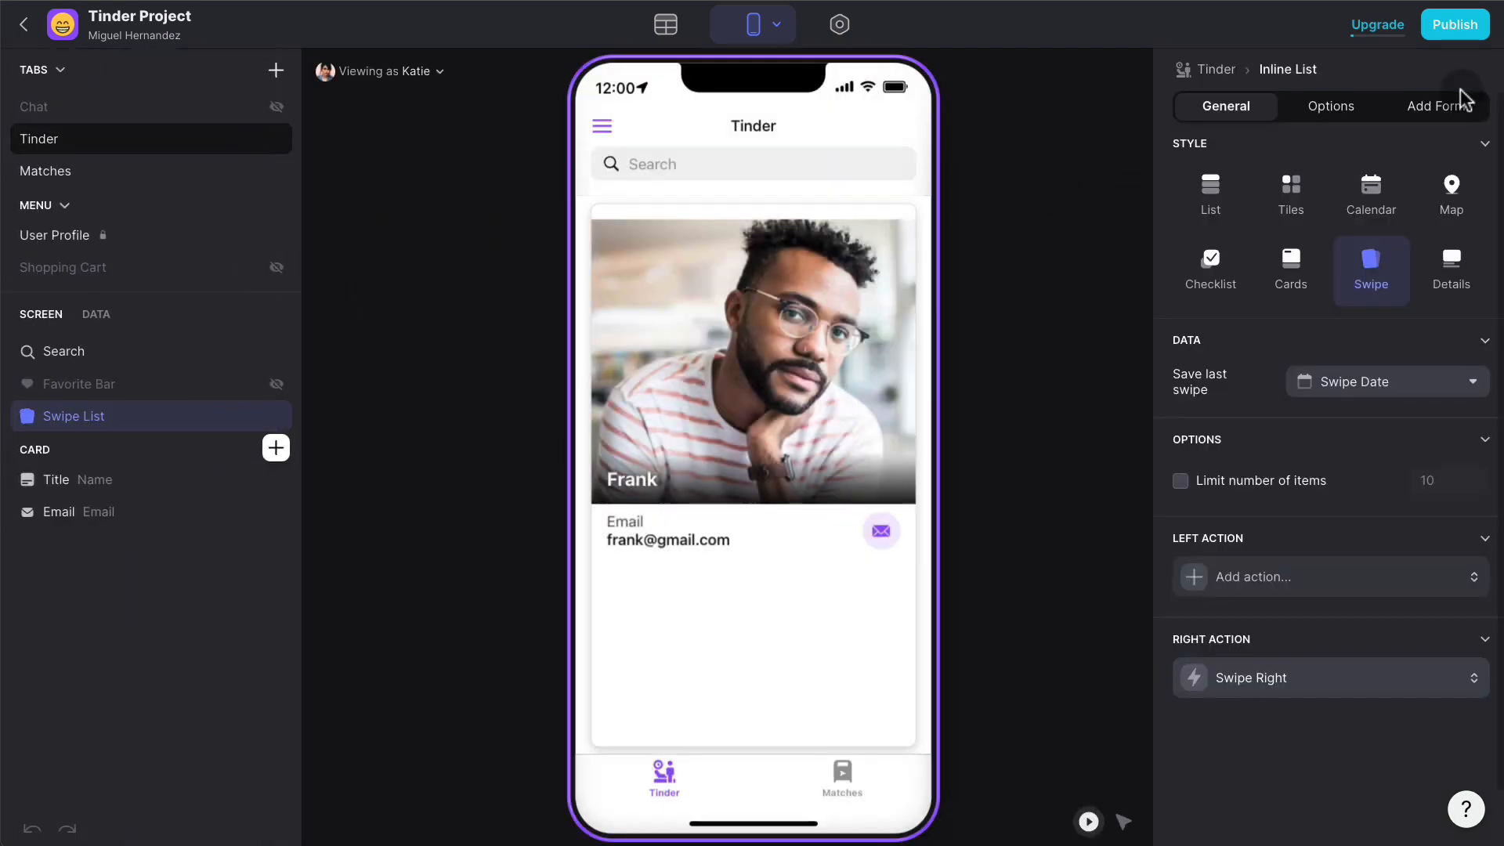
# - Add a Users column 'Chat ID A-B' that looks up Chat ID through UserA-B-REL
pyautogui.click(672, 32)
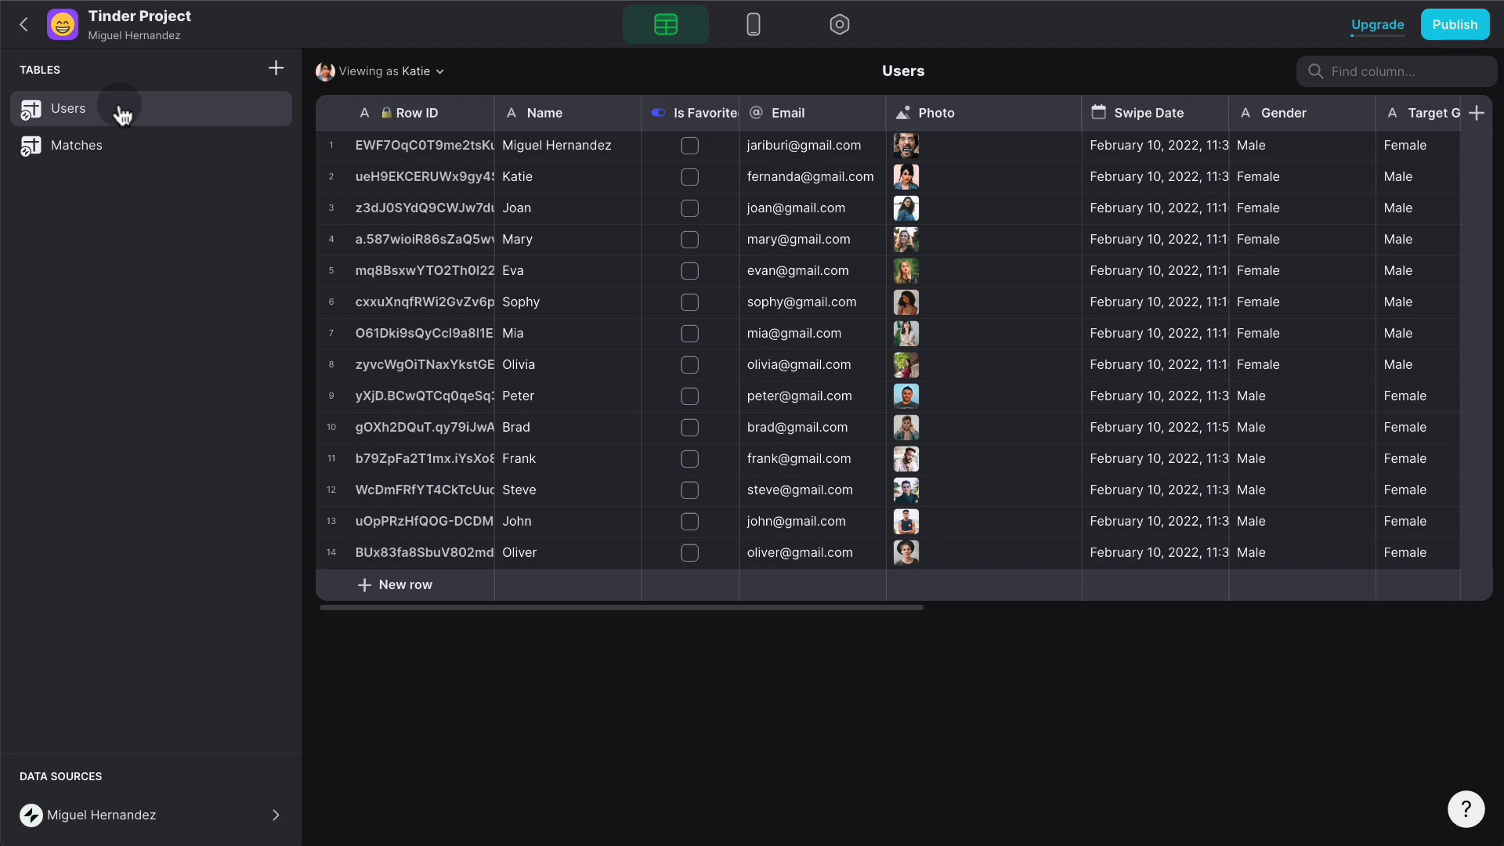
pyautogui.click(1480, 115)
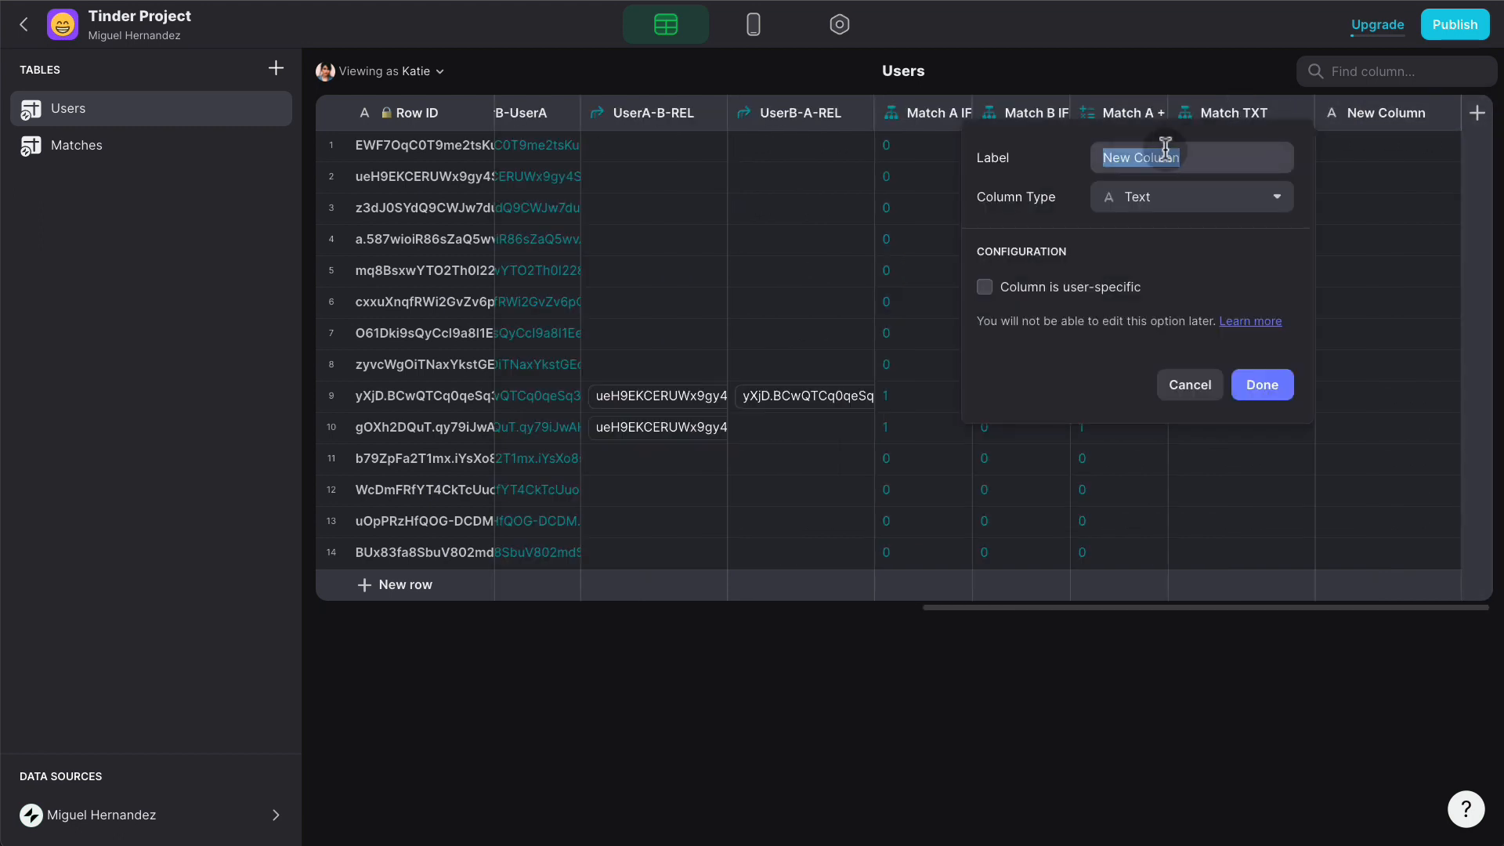
pyautogui.write('Chat')
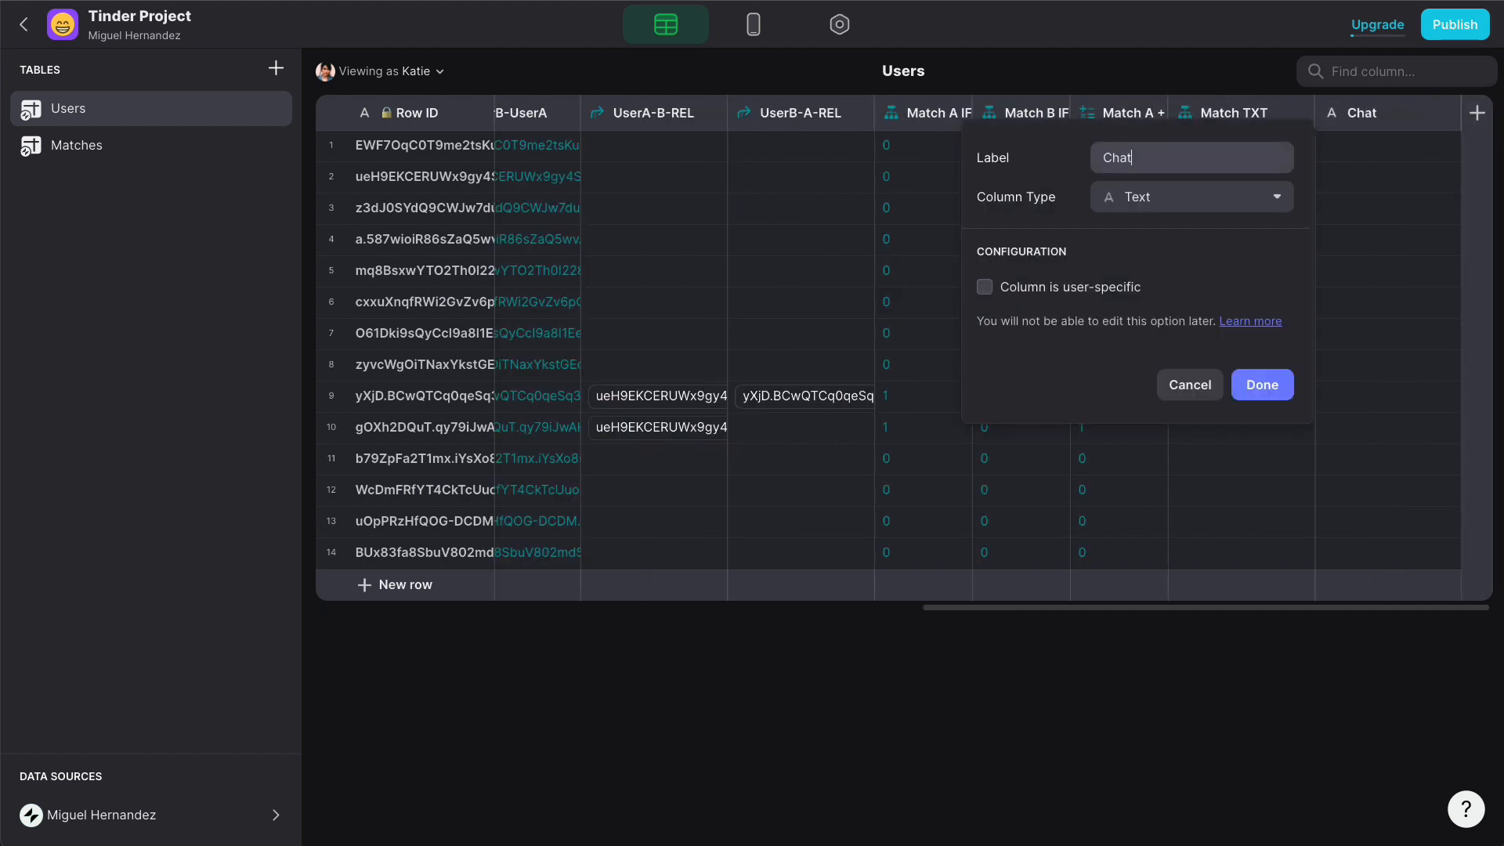
pyautogui.write(' ID')
pyautogui.write('A-B')
pyautogui.click(1193, 198)
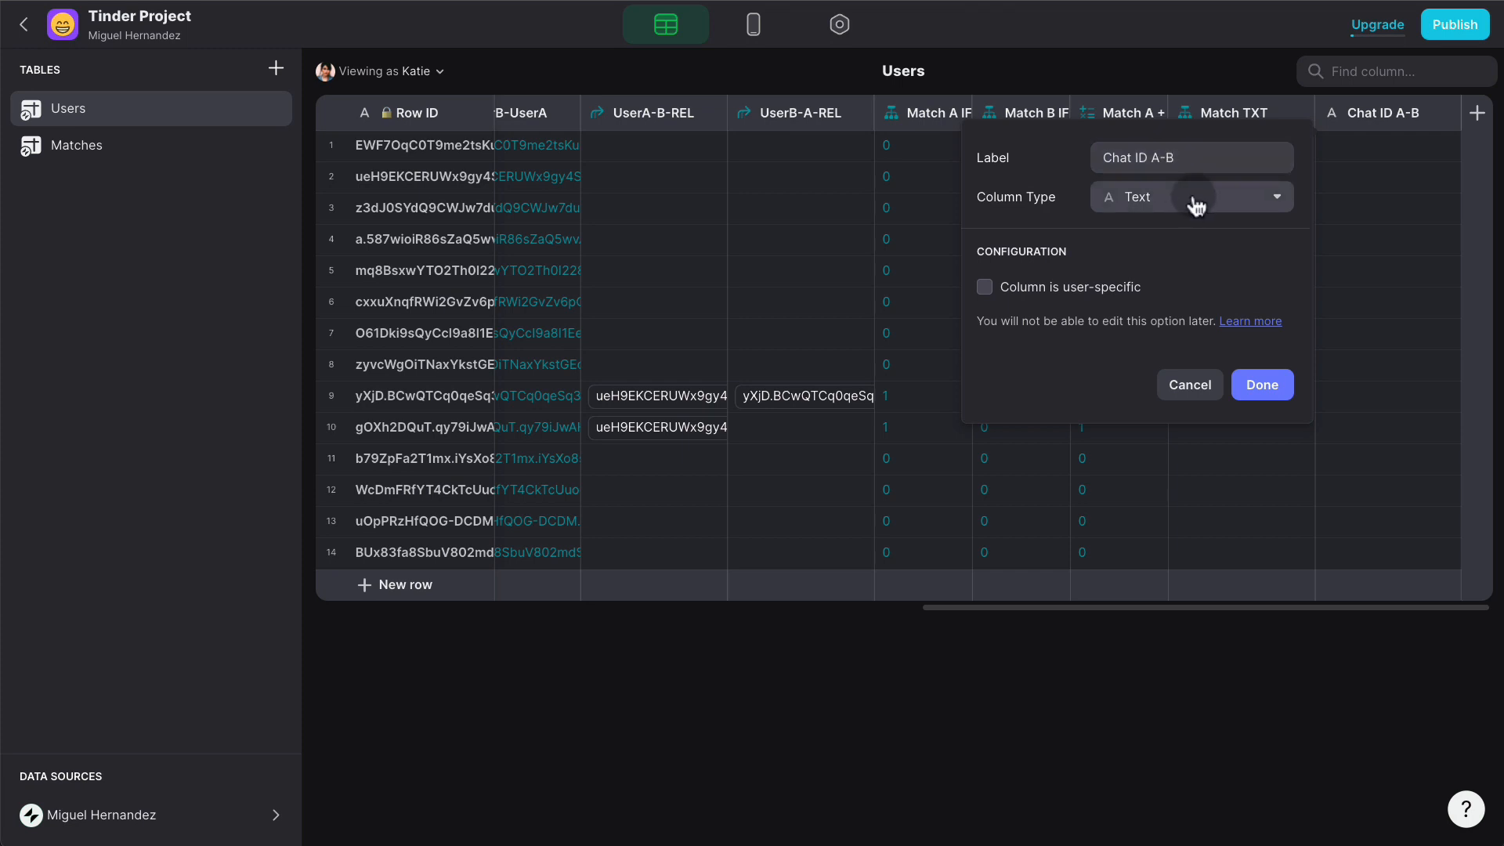
pyautogui.click(1139, 358)
pyautogui.click(1101, 305)
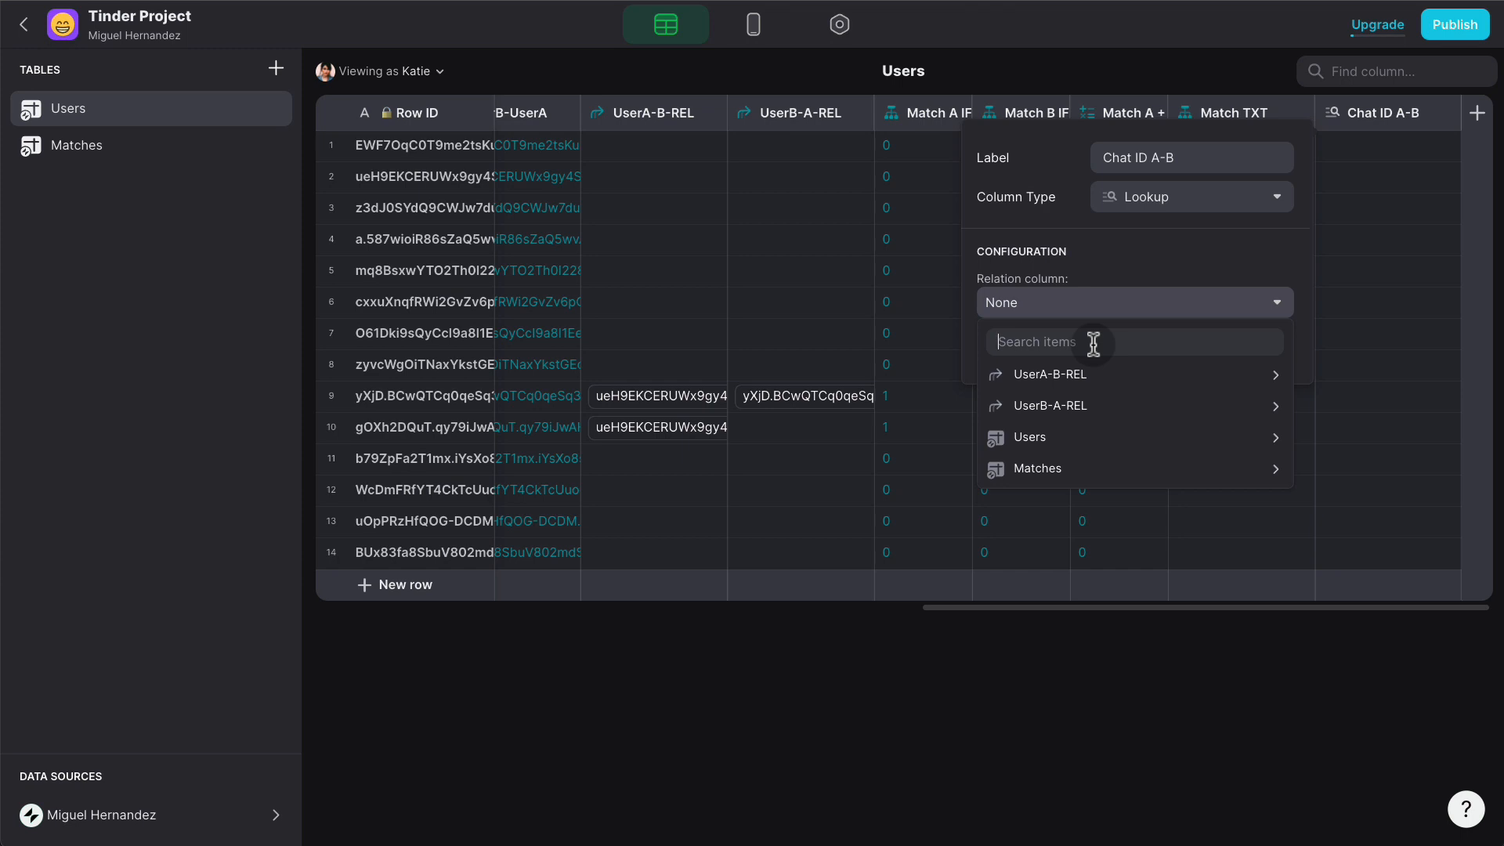
pyautogui.moveTo(1095, 379)
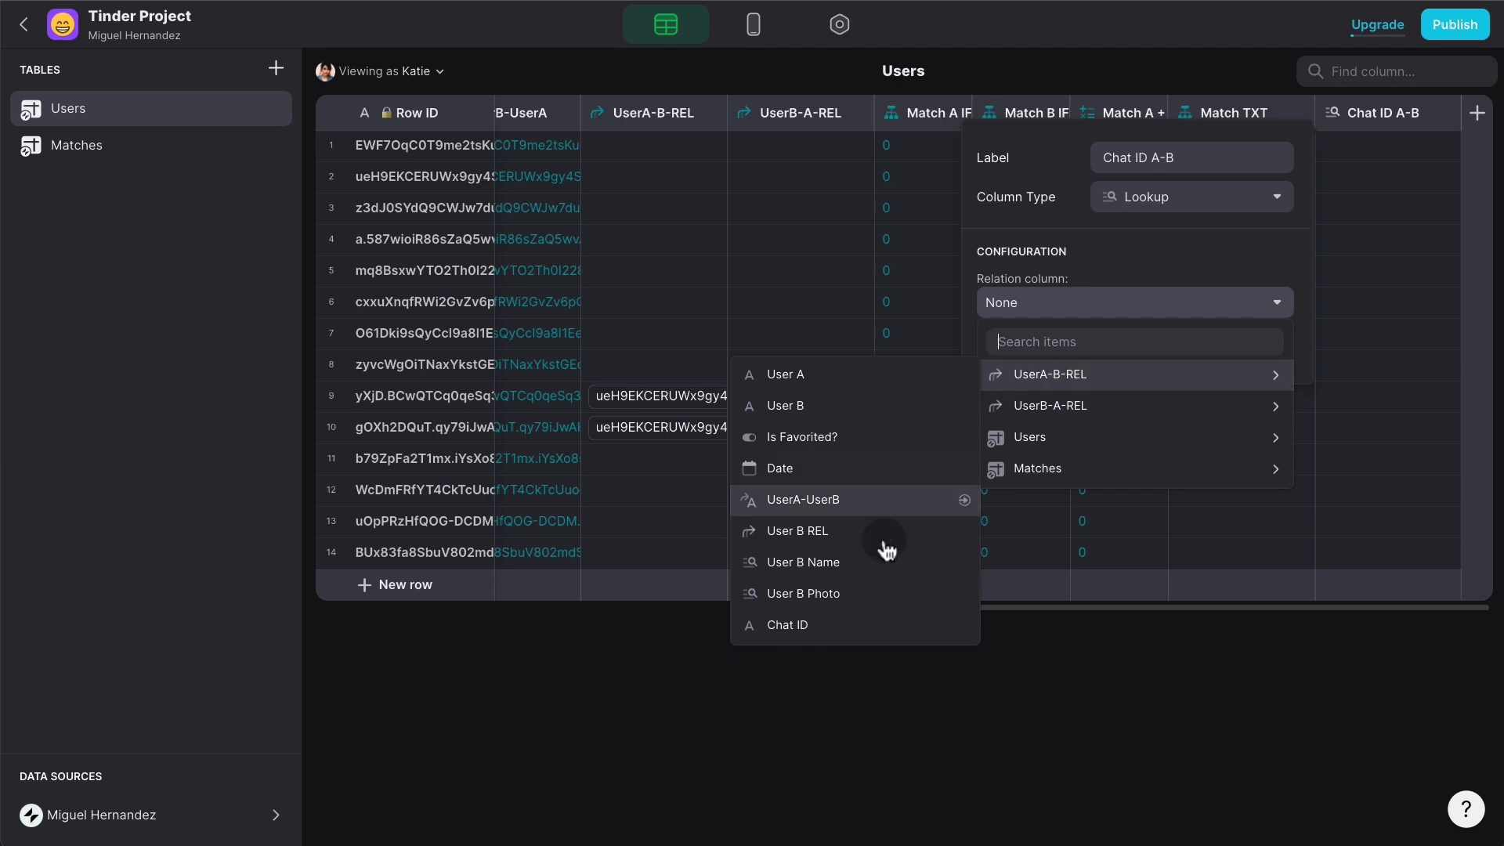
pyautogui.click(829, 623)
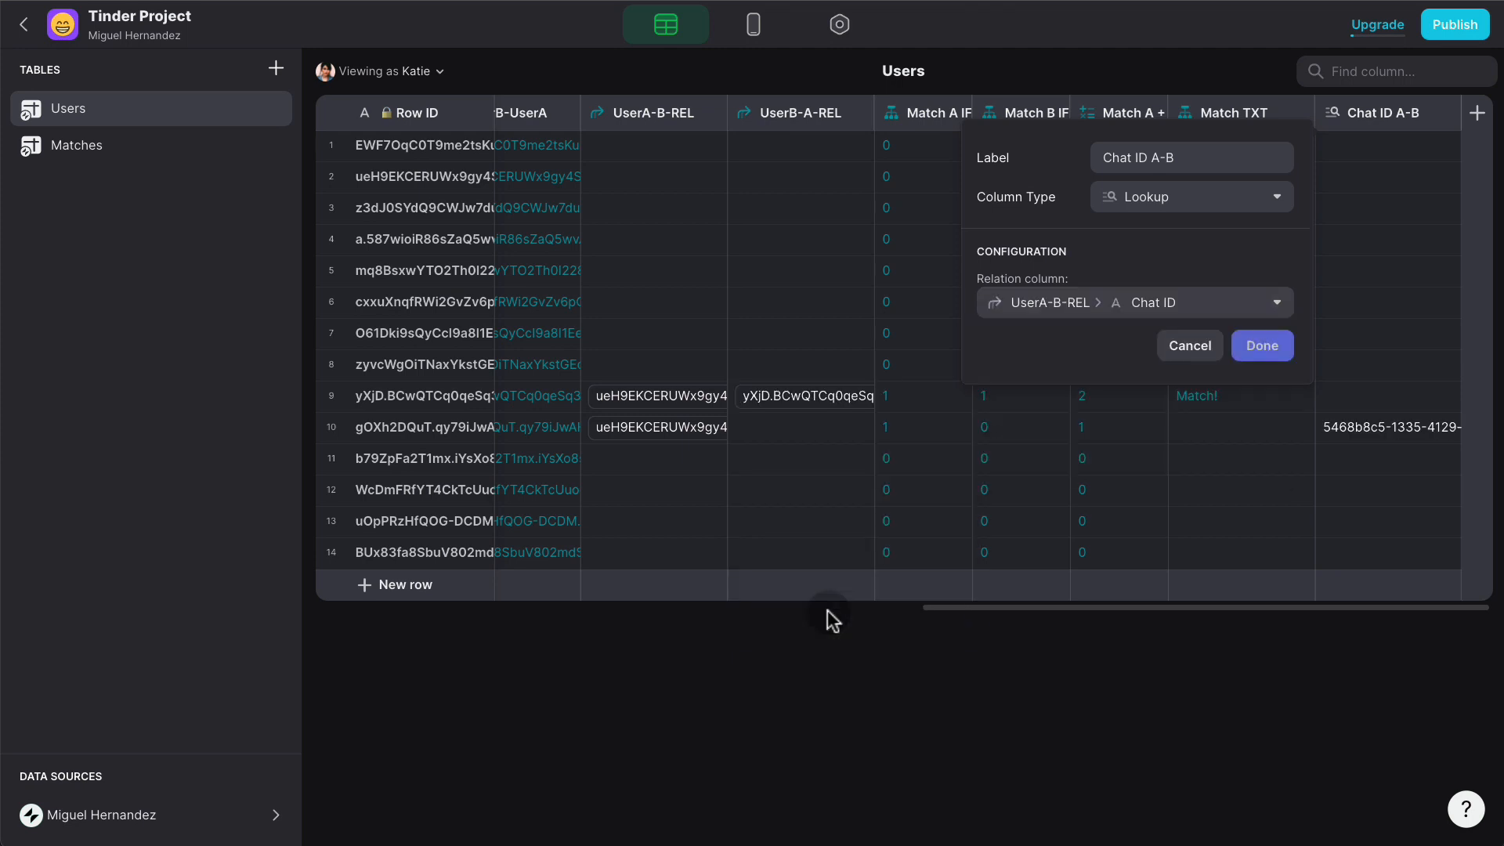
pyautogui.click(1284, 350)
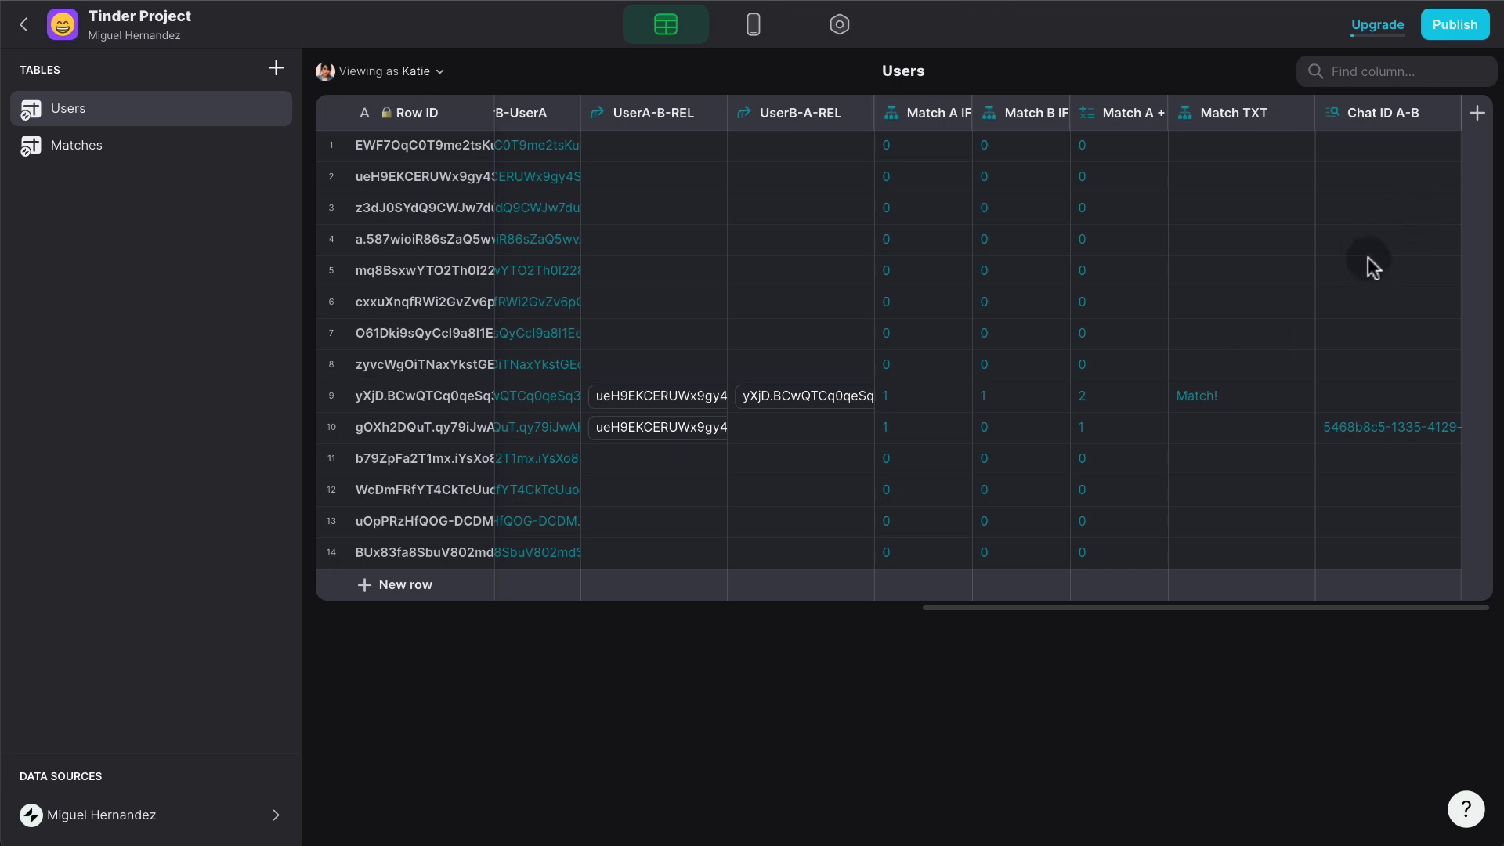
# - Duplicate Chat ID A-B as 'Chat ID B-A', looking up Chat ID through UserB-A-REL instead
pyautogui.click(1439, 118)
pyautogui.click(1298, 179)
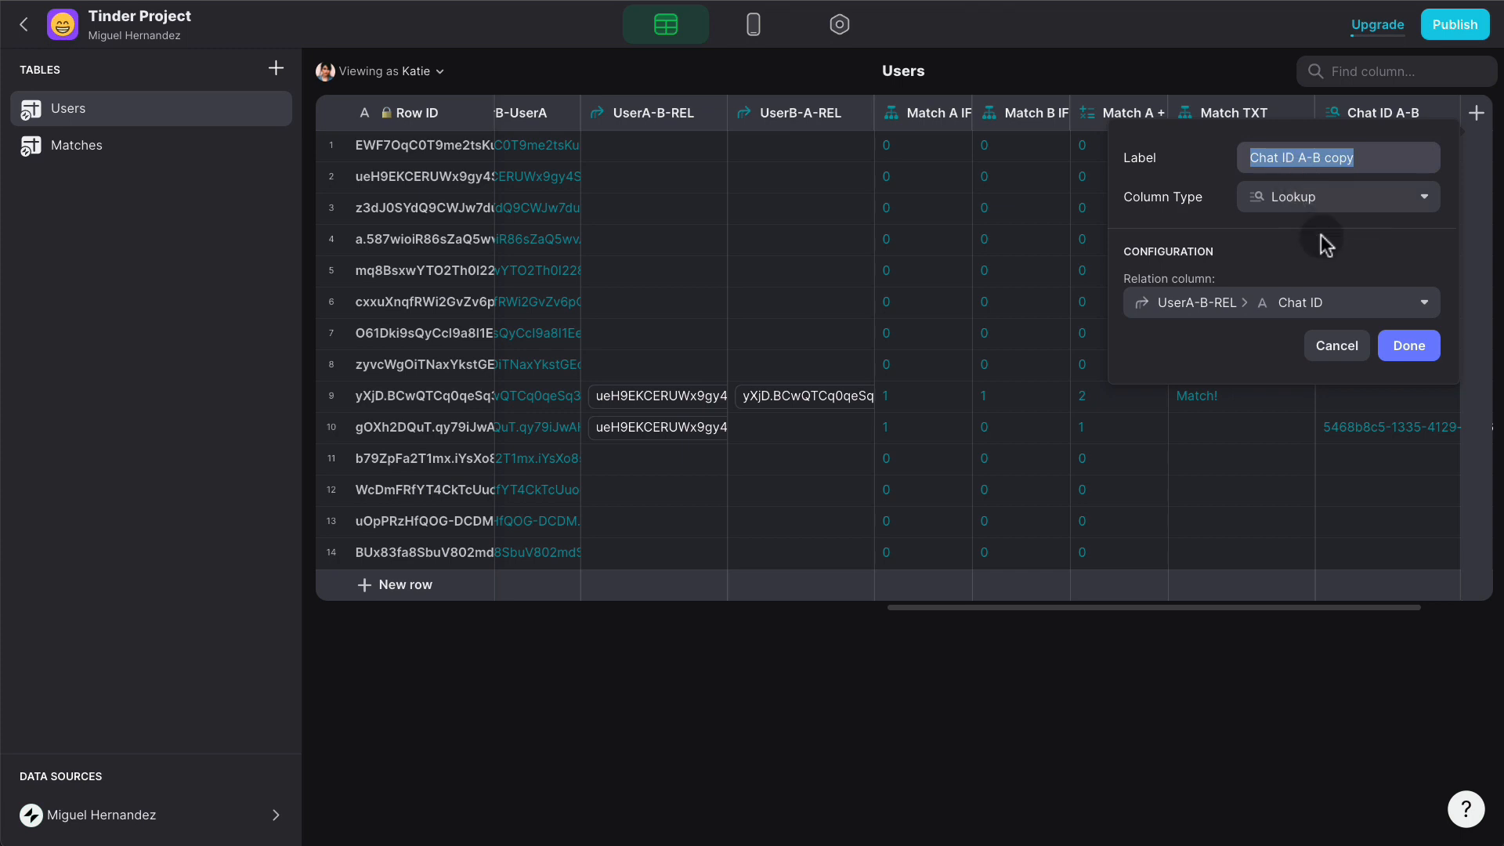
pyautogui.moveTo(1363, 154); pyautogui.dragTo(1300, 153)
pyautogui.write('B-A')
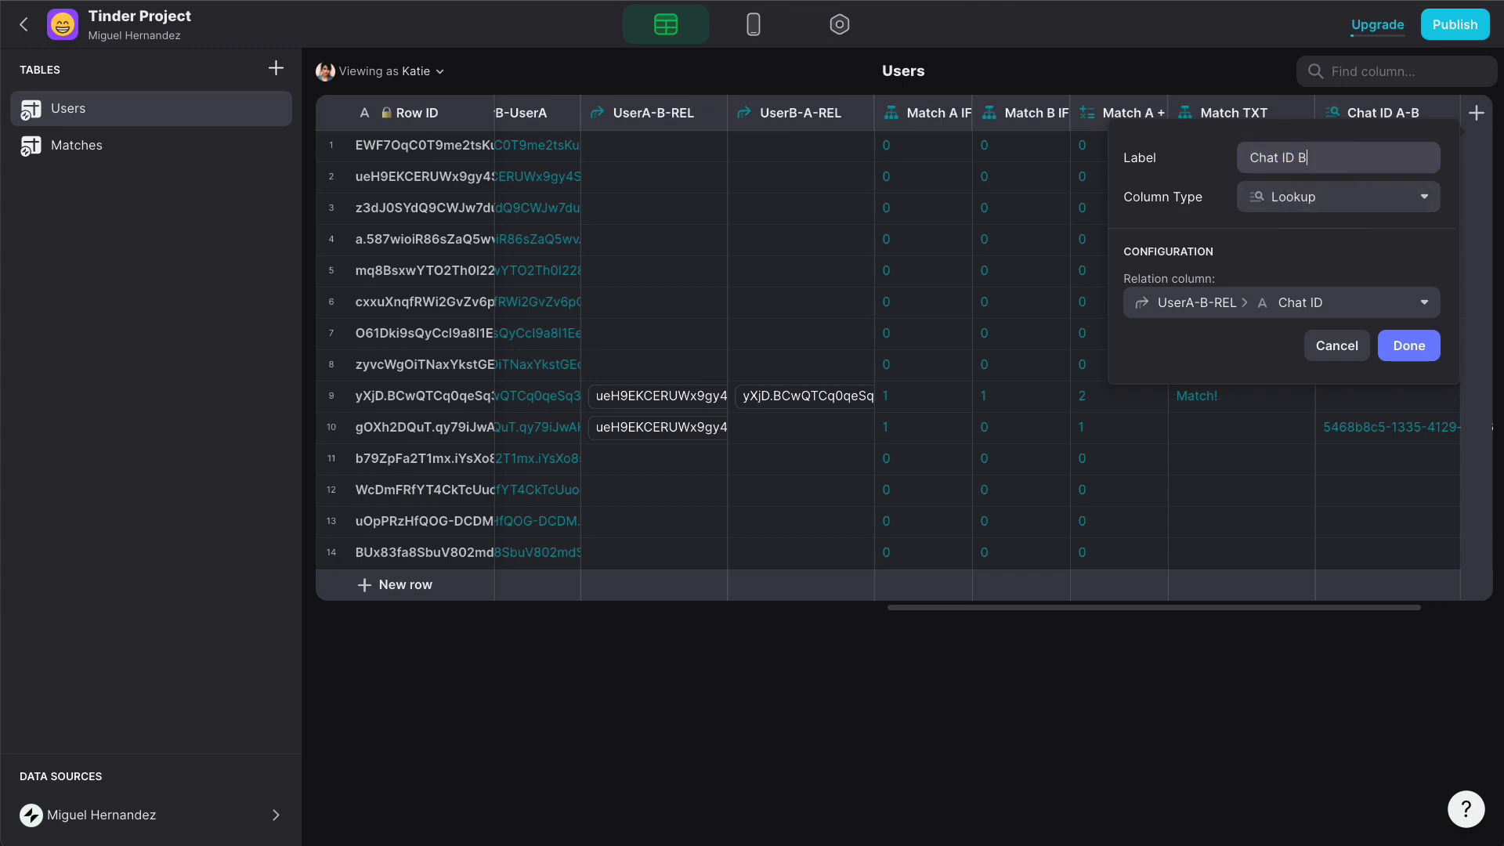
pyautogui.click(1339, 305)
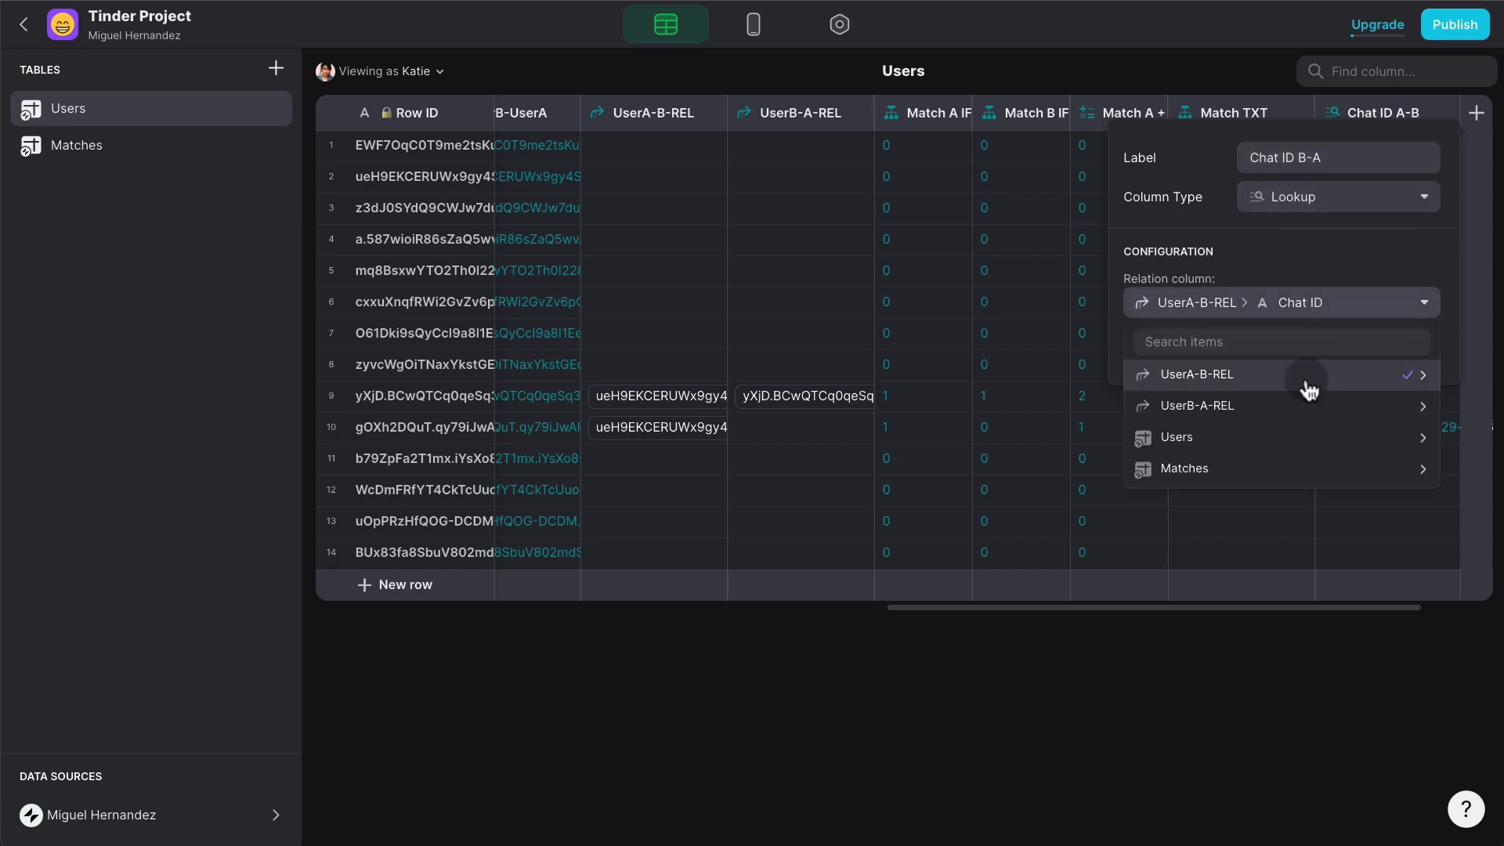
pyautogui.click(1300, 413)
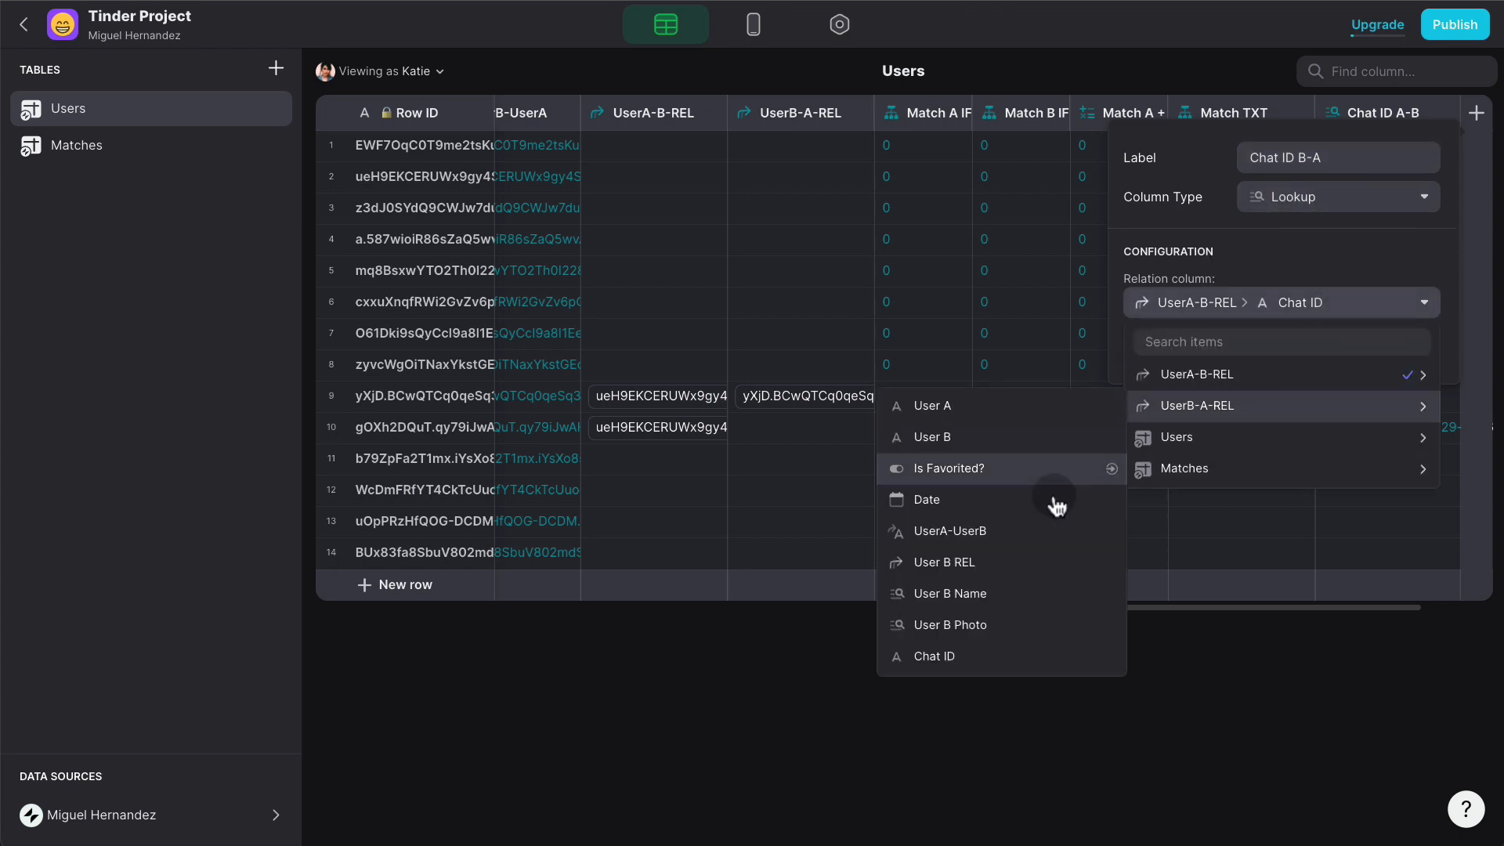
pyautogui.click(940, 652)
pyautogui.click(1409, 345)
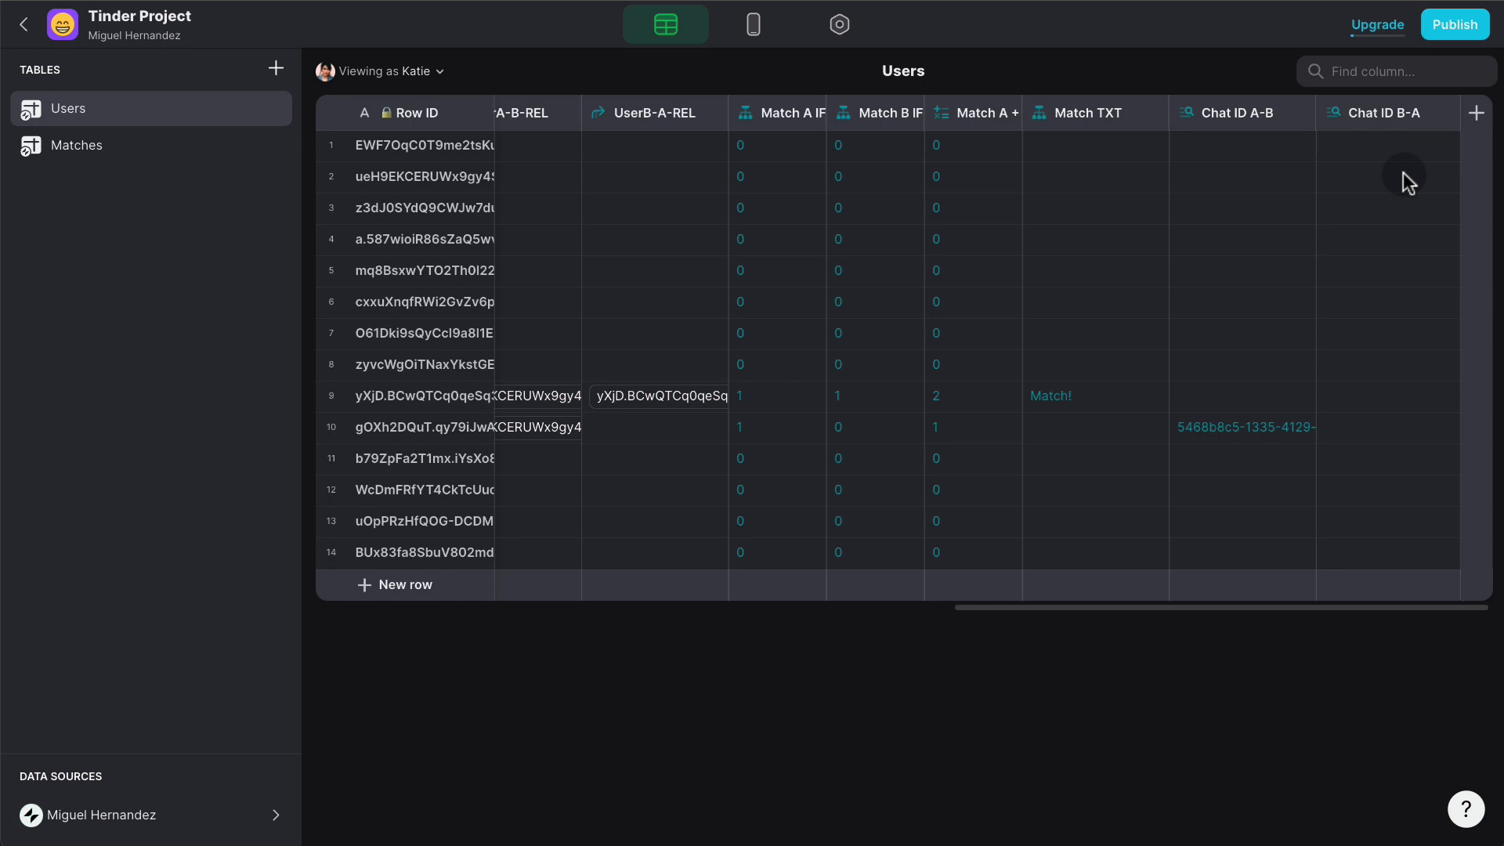
# - Add a Users column 'Chat ID IF' of type If → Then → Else, testing Chat ID A-B
pyautogui.click(1476, 114)
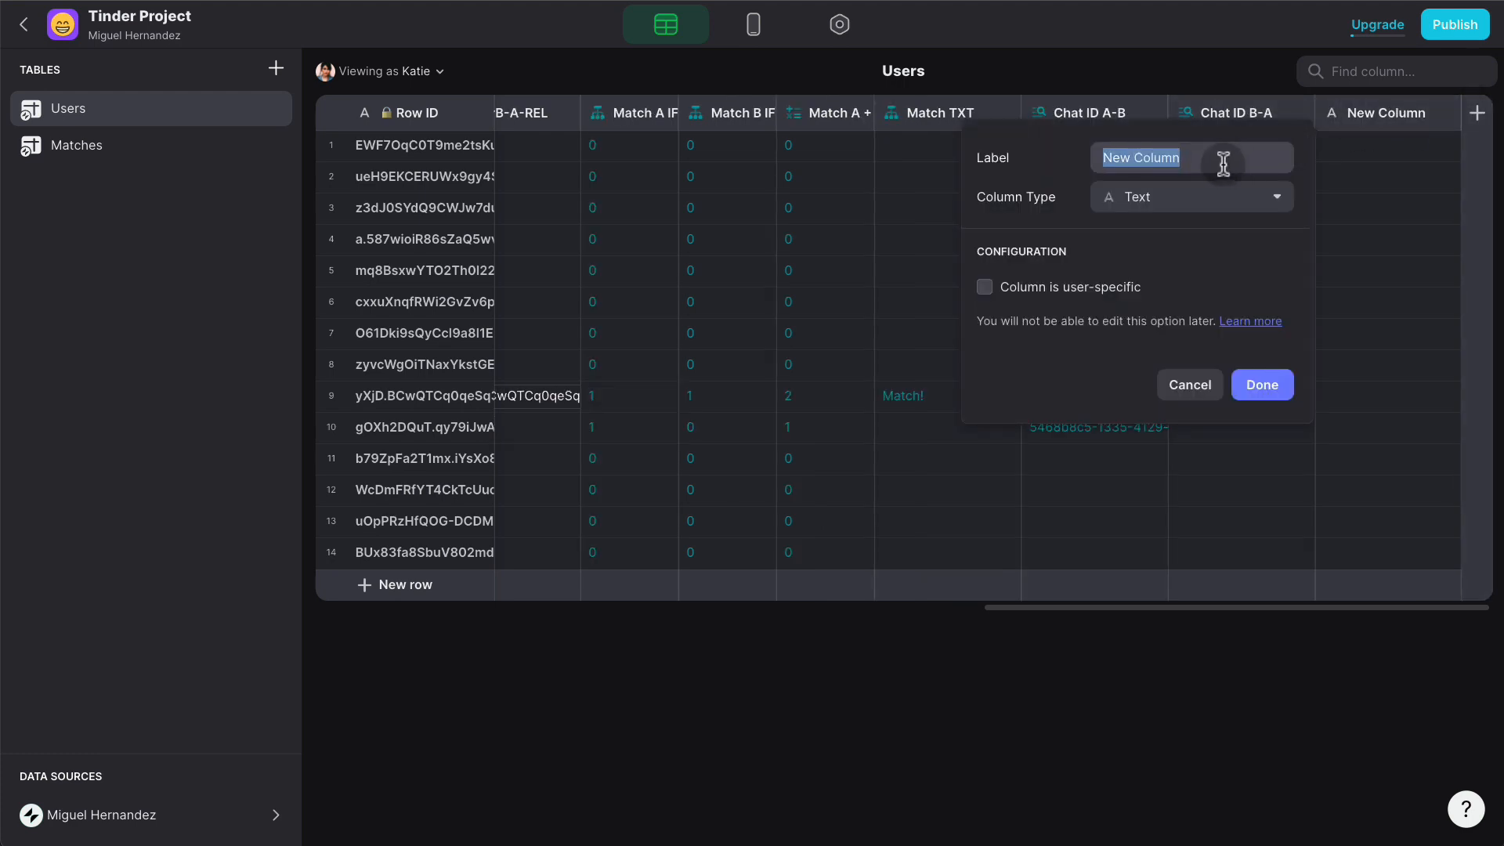
pyautogui.write('Chat ID')
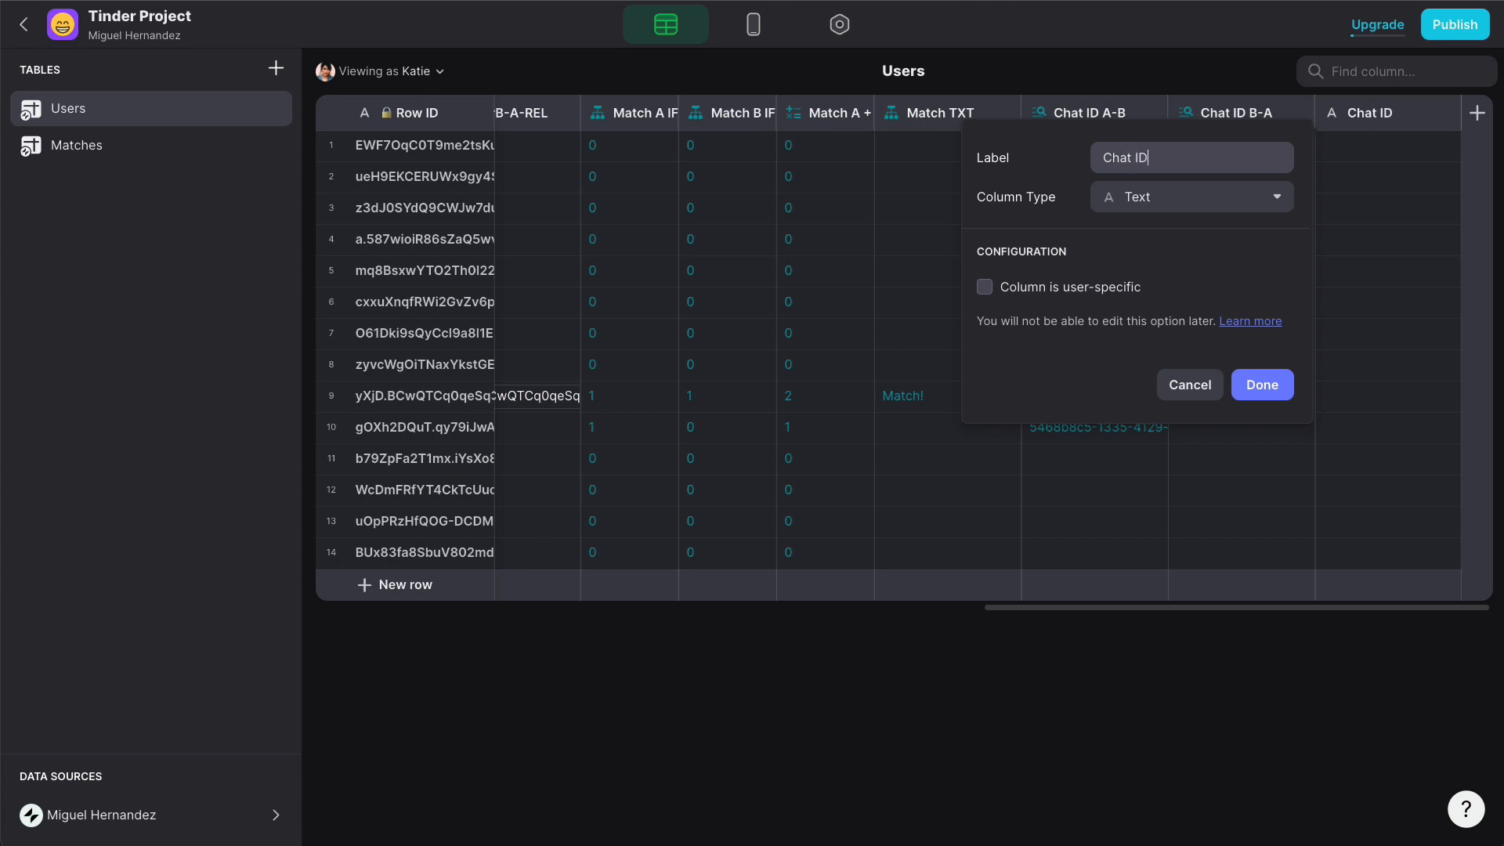
pyautogui.write(' IF')
pyautogui.click(1205, 198)
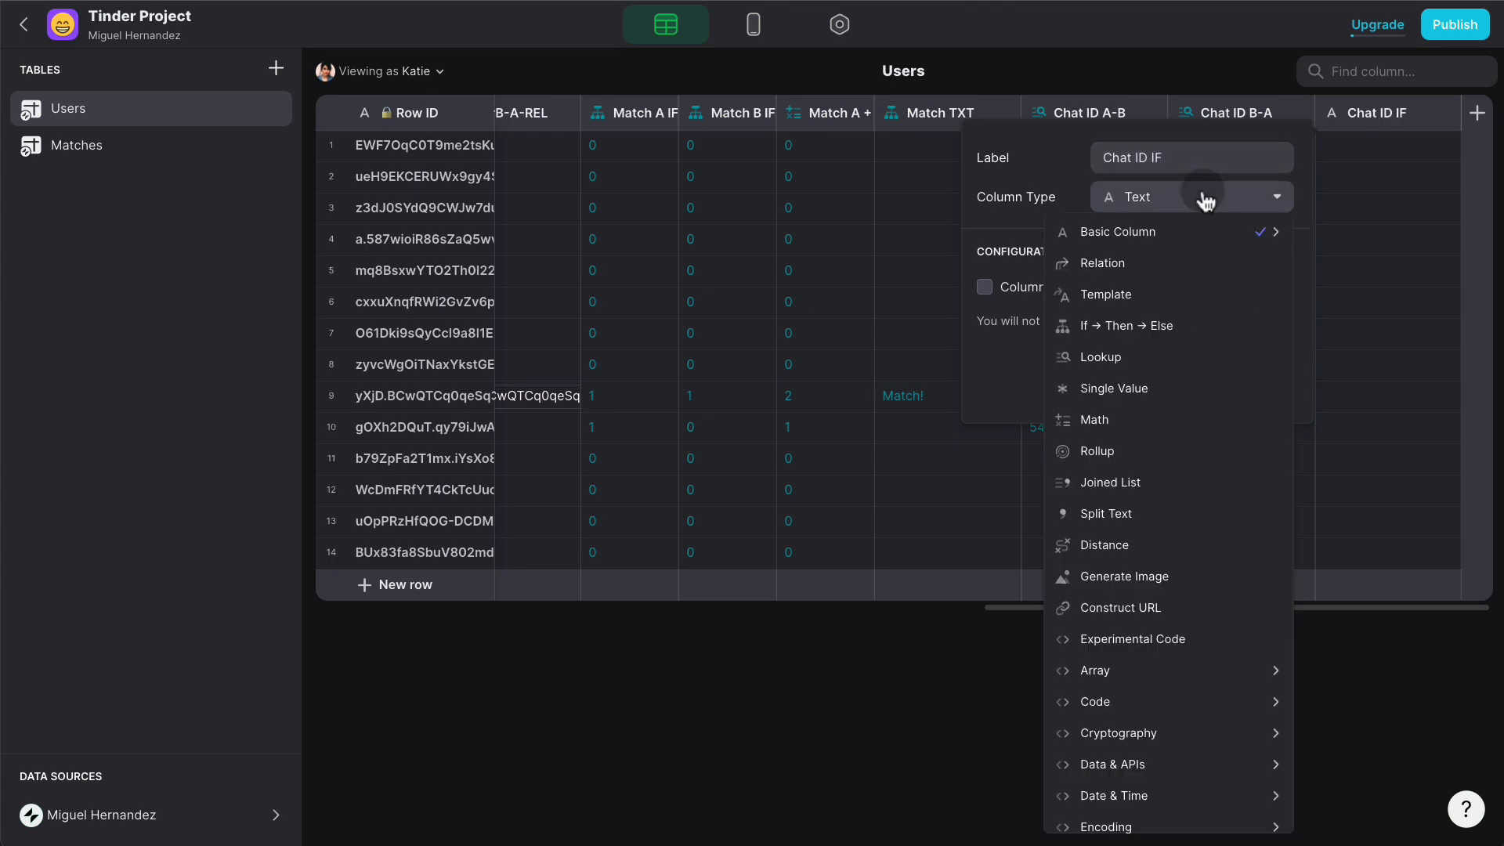
pyautogui.click(1128, 325)
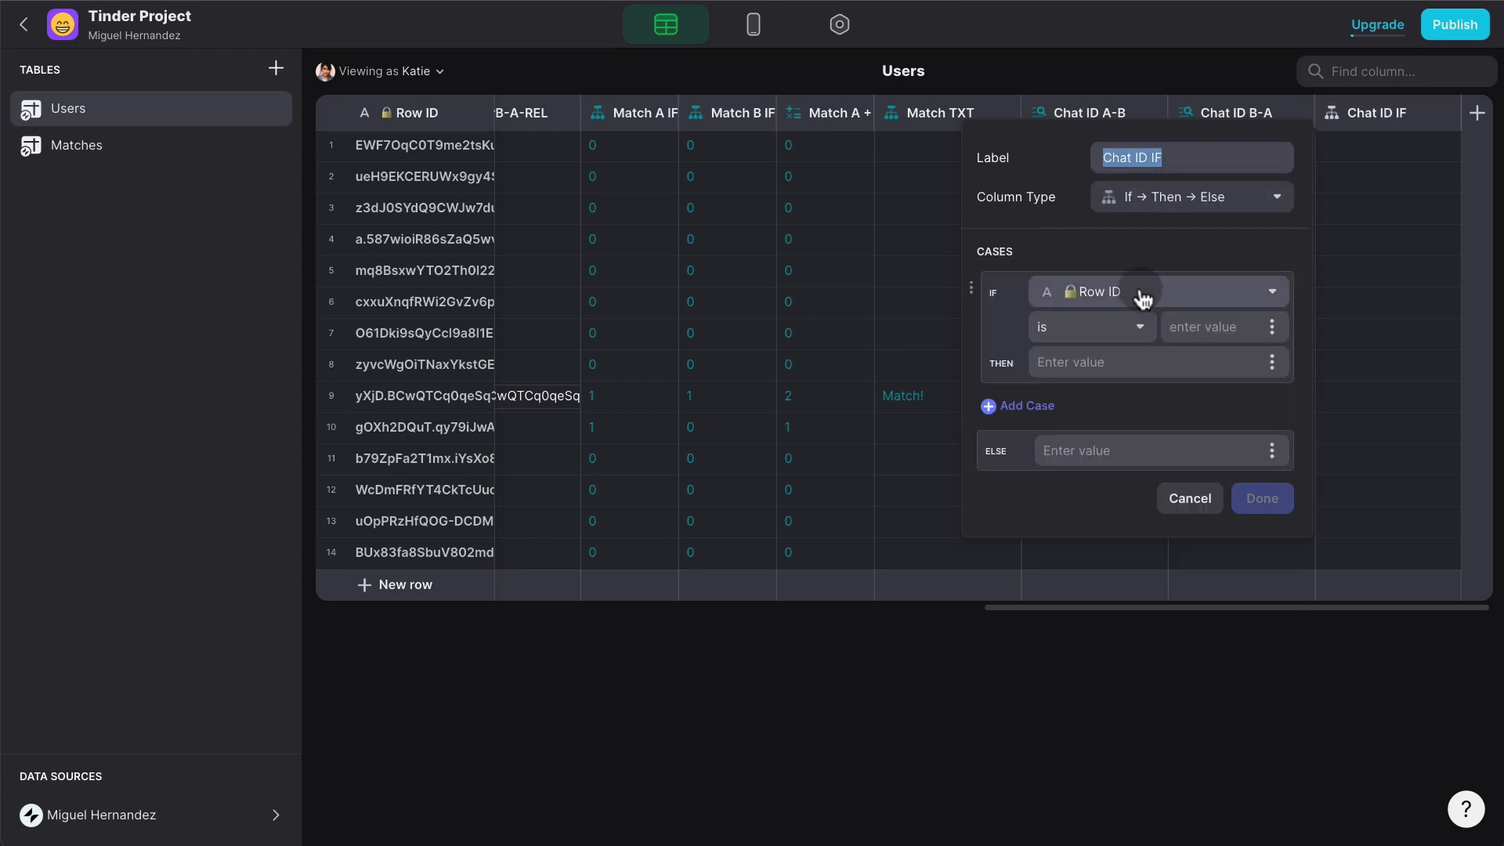
pyautogui.click(1142, 293)
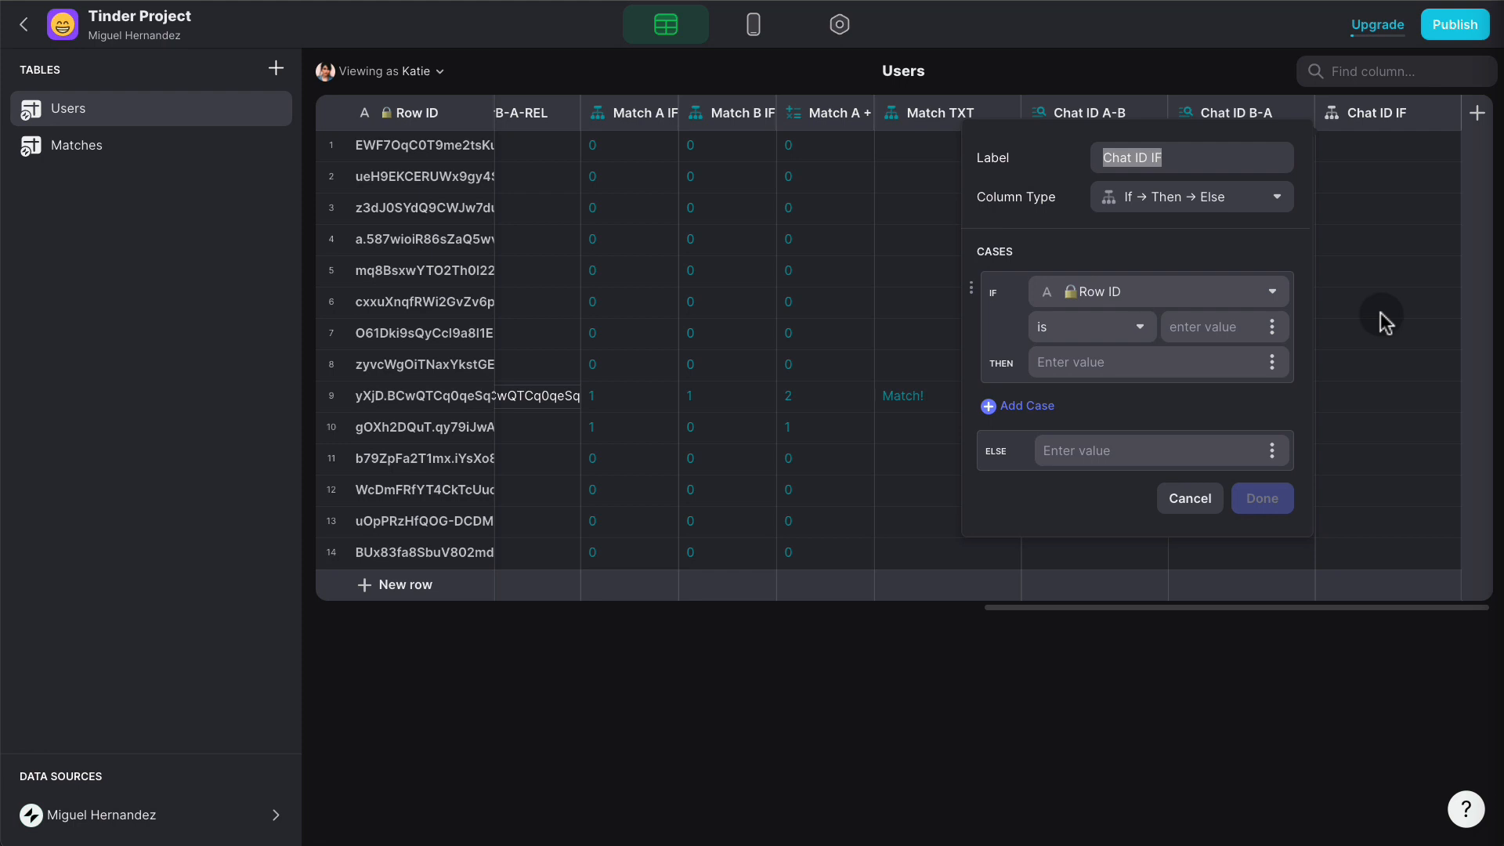
pyautogui.click(1147, 293)
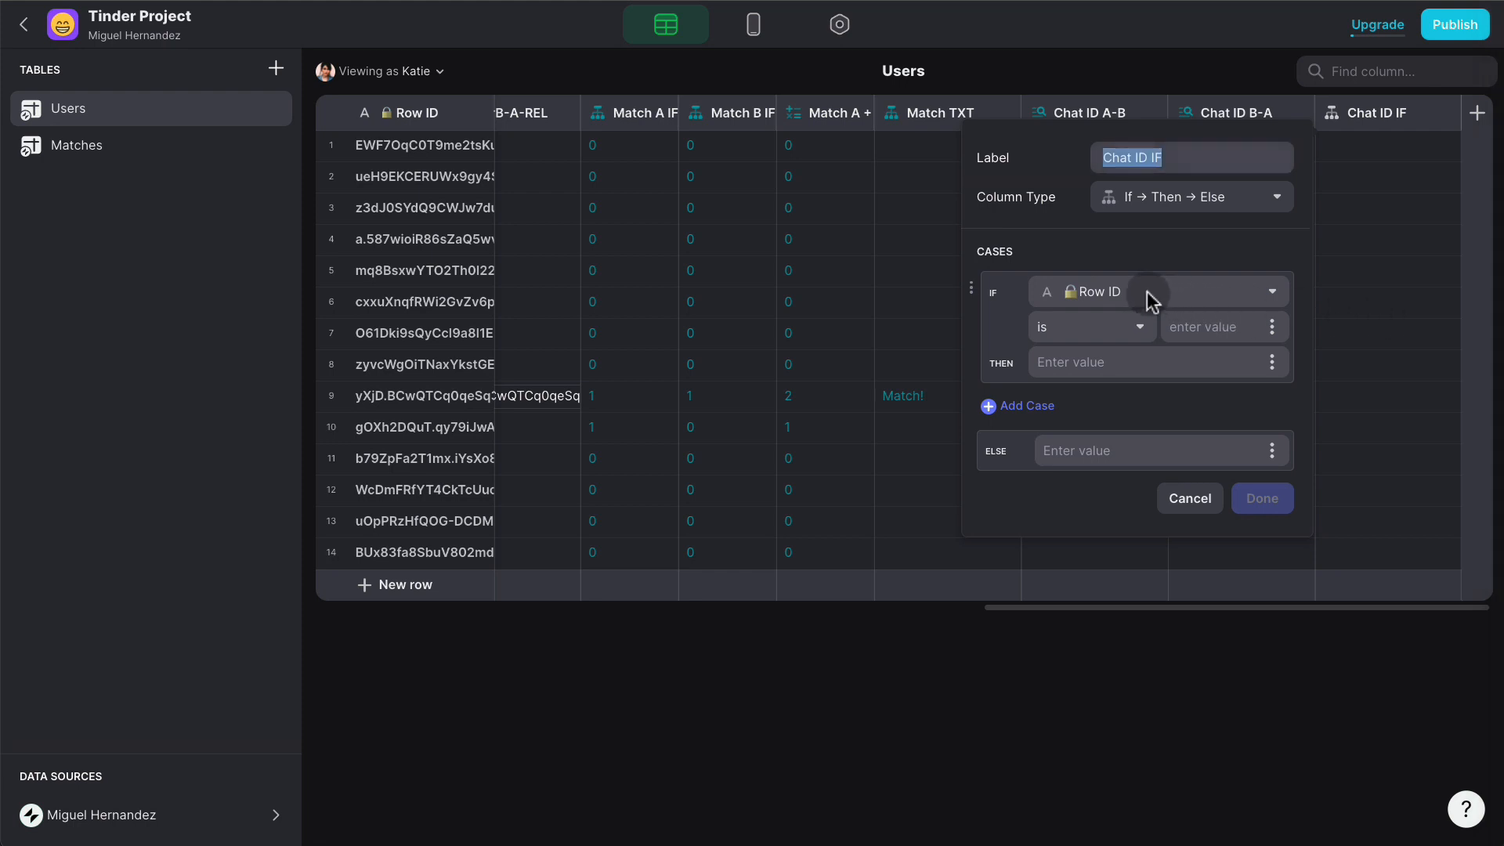
pyautogui.click(1148, 301)
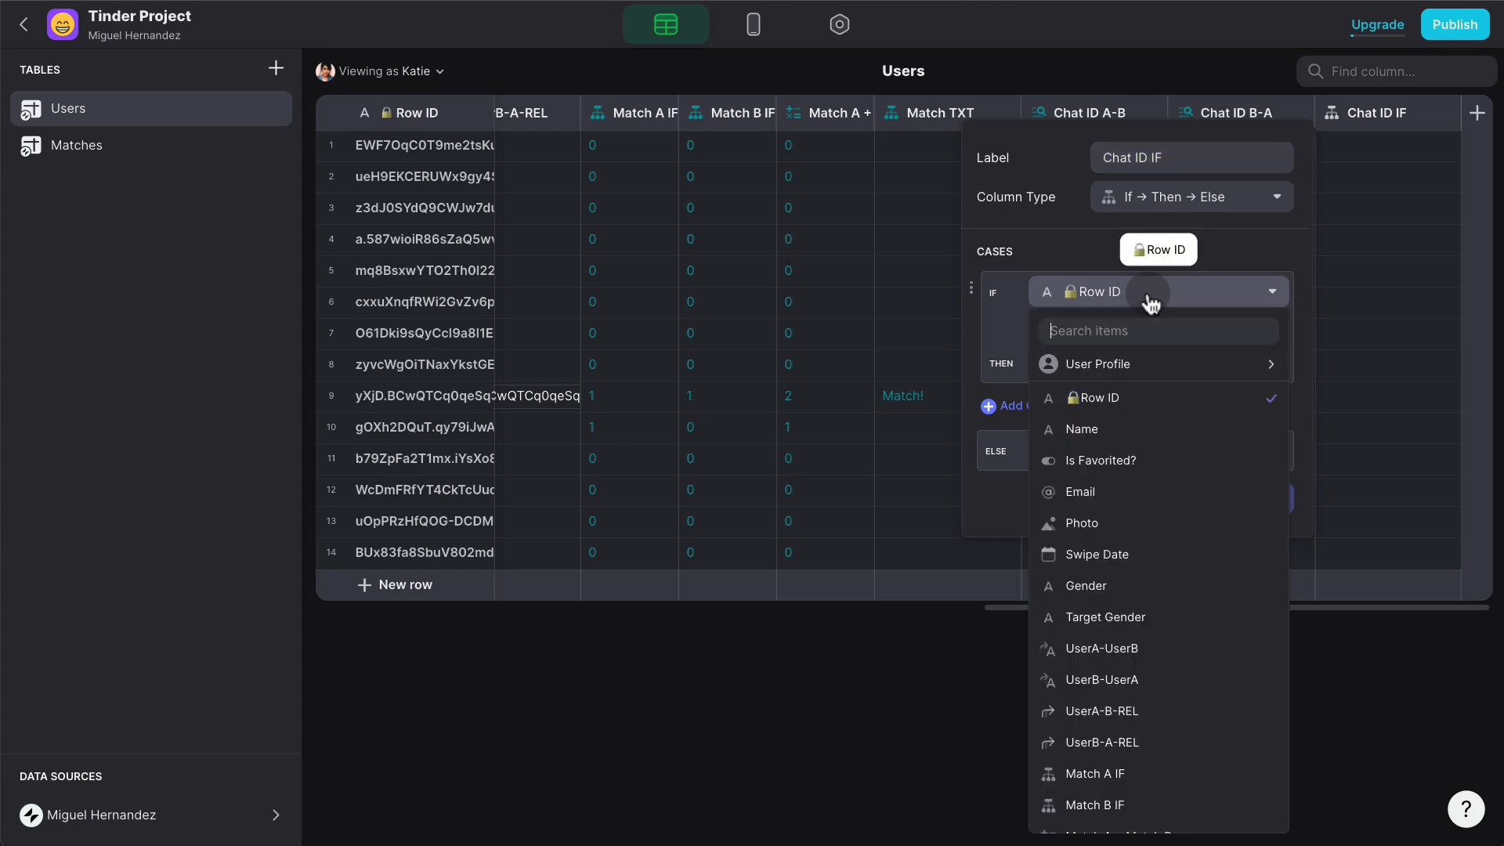
pyautogui.scroll(-1, 1175, 541)
pyautogui.scroll(-1, 1178, 552)
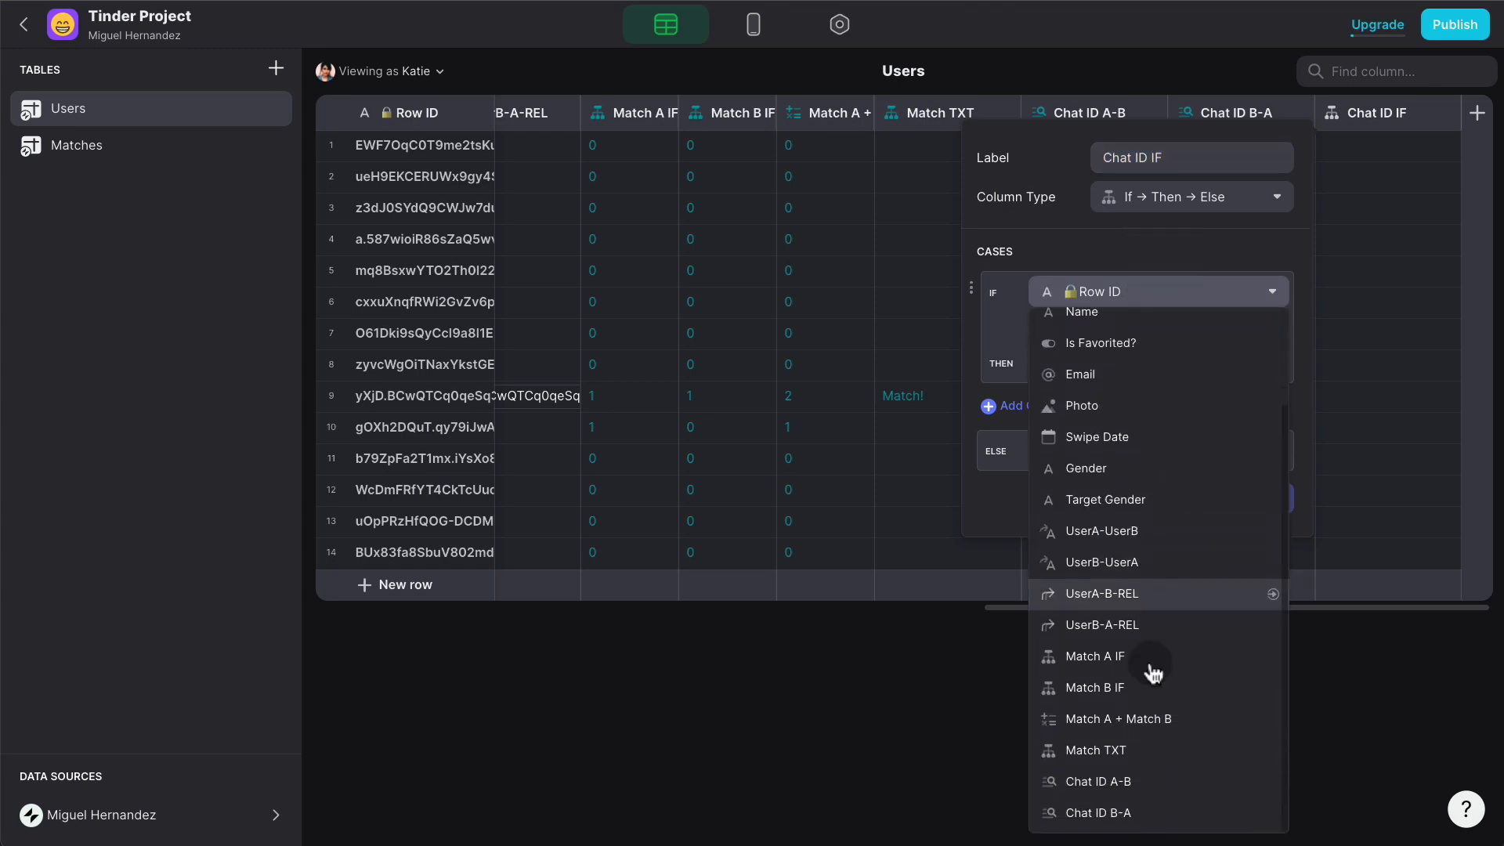
pyautogui.click(1145, 777)
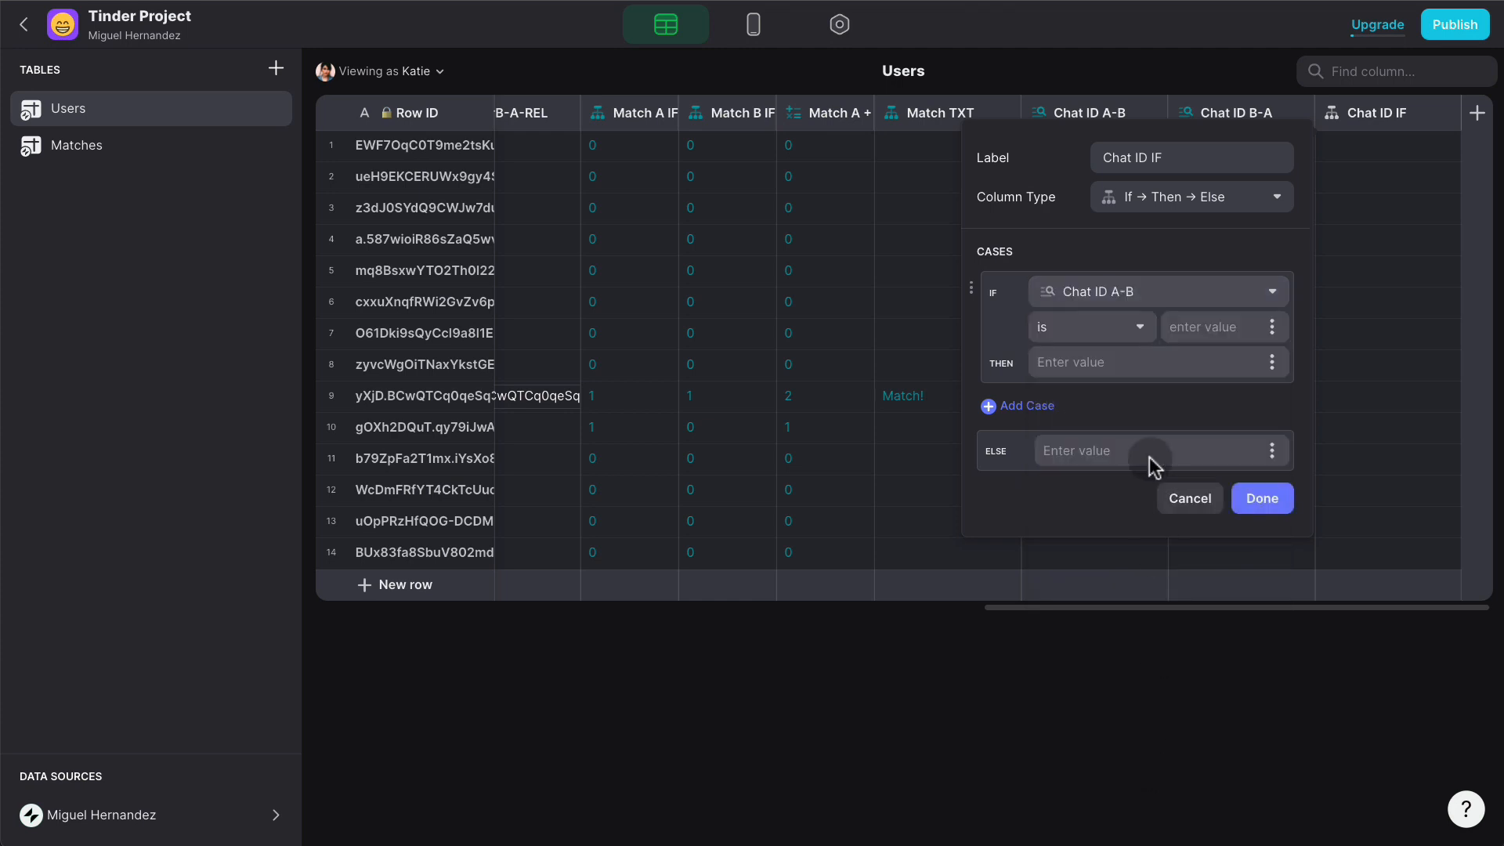
# - Make the condition 'is empty', returning Chat ID B-A if so, otherwise Chat ID A-B
pyautogui.click(1146, 328)
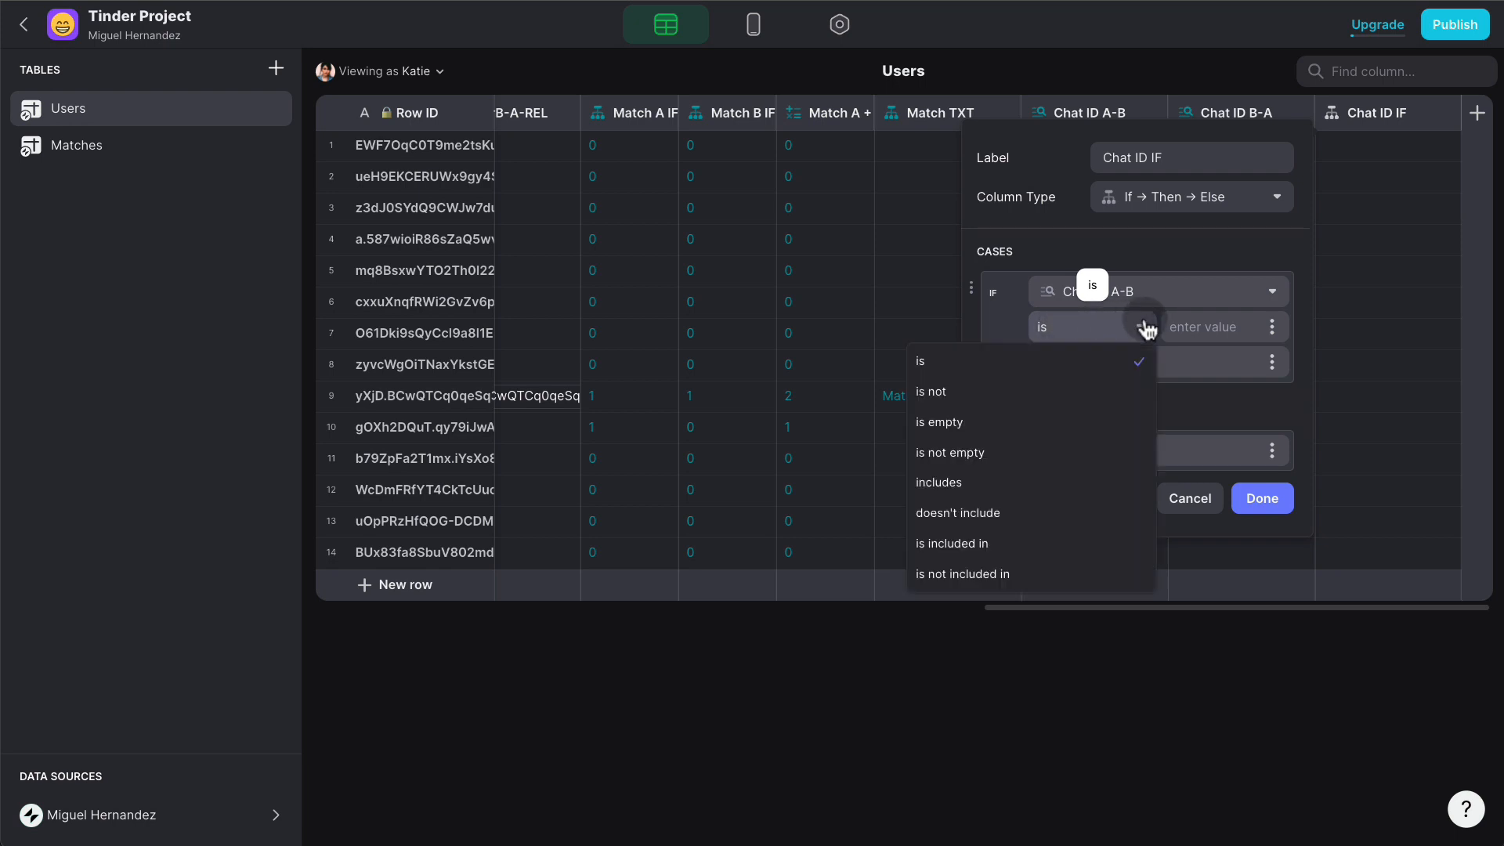
pyautogui.click(1040, 421)
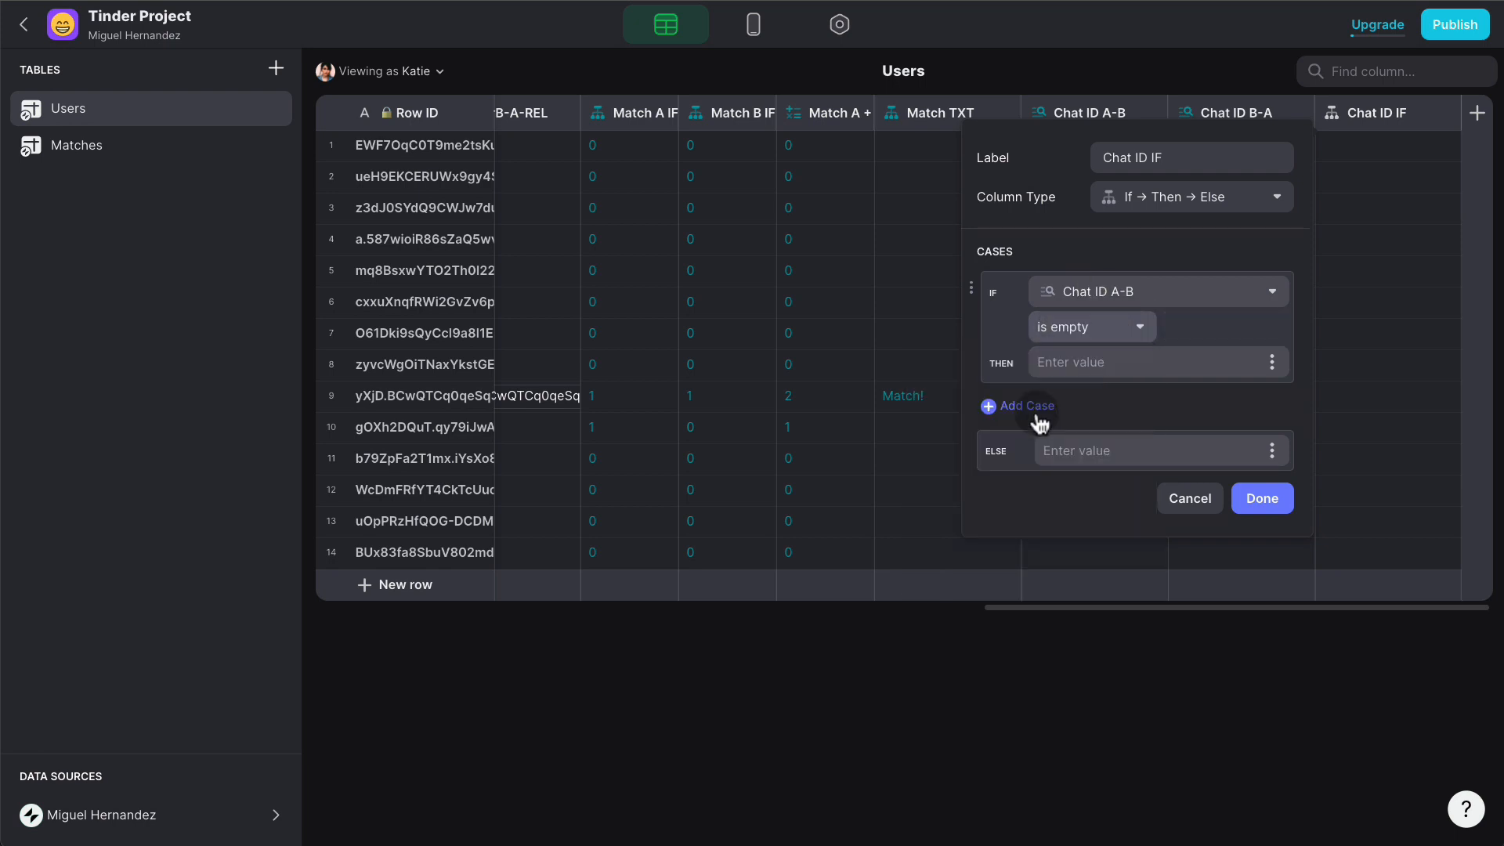
pyautogui.click(1271, 361)
pyautogui.scroll(-3, 1206, 595)
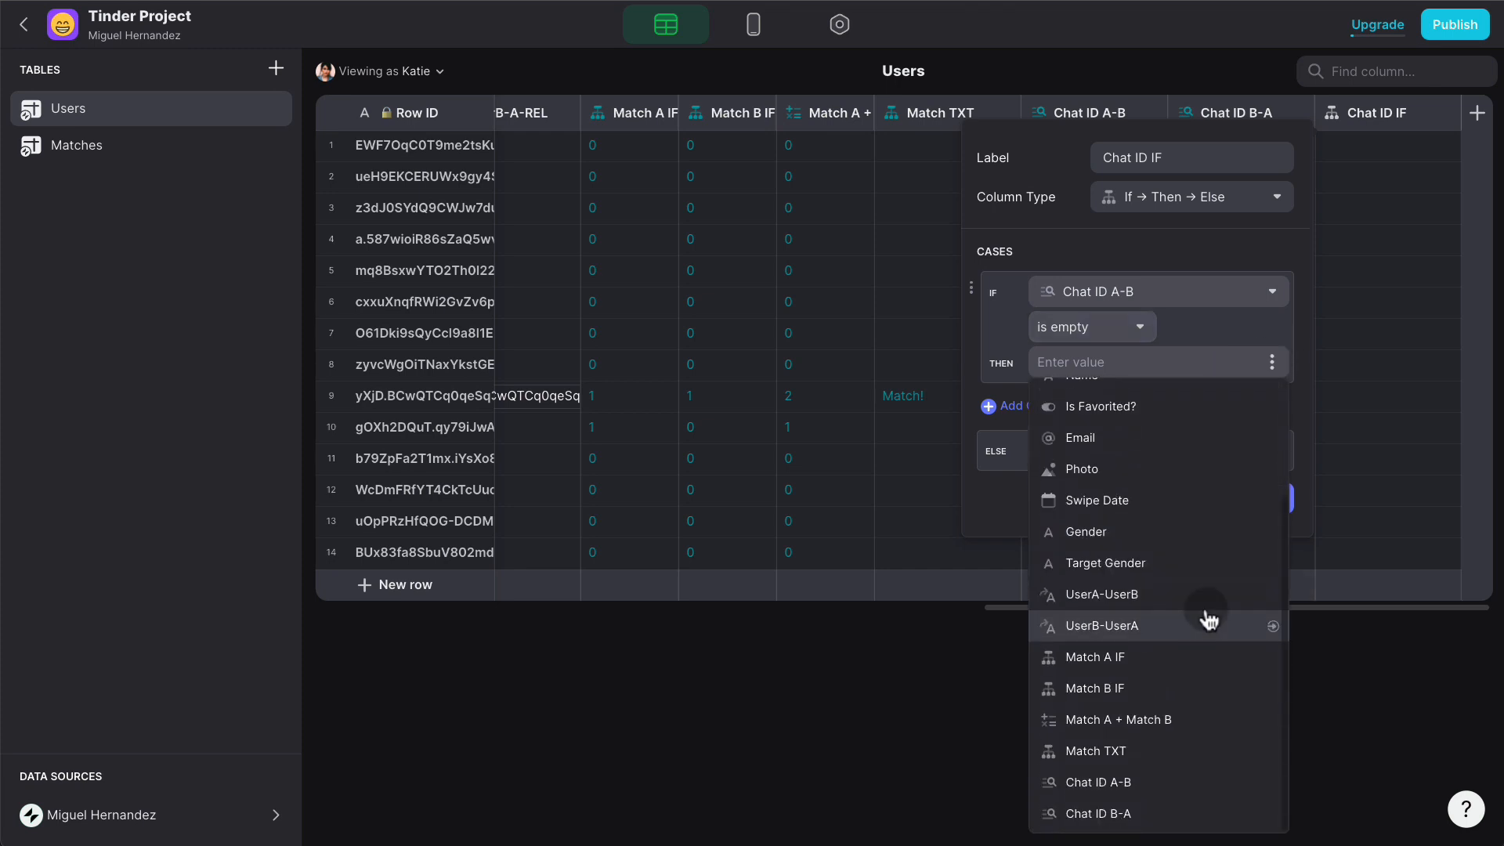
pyautogui.click(1152, 812)
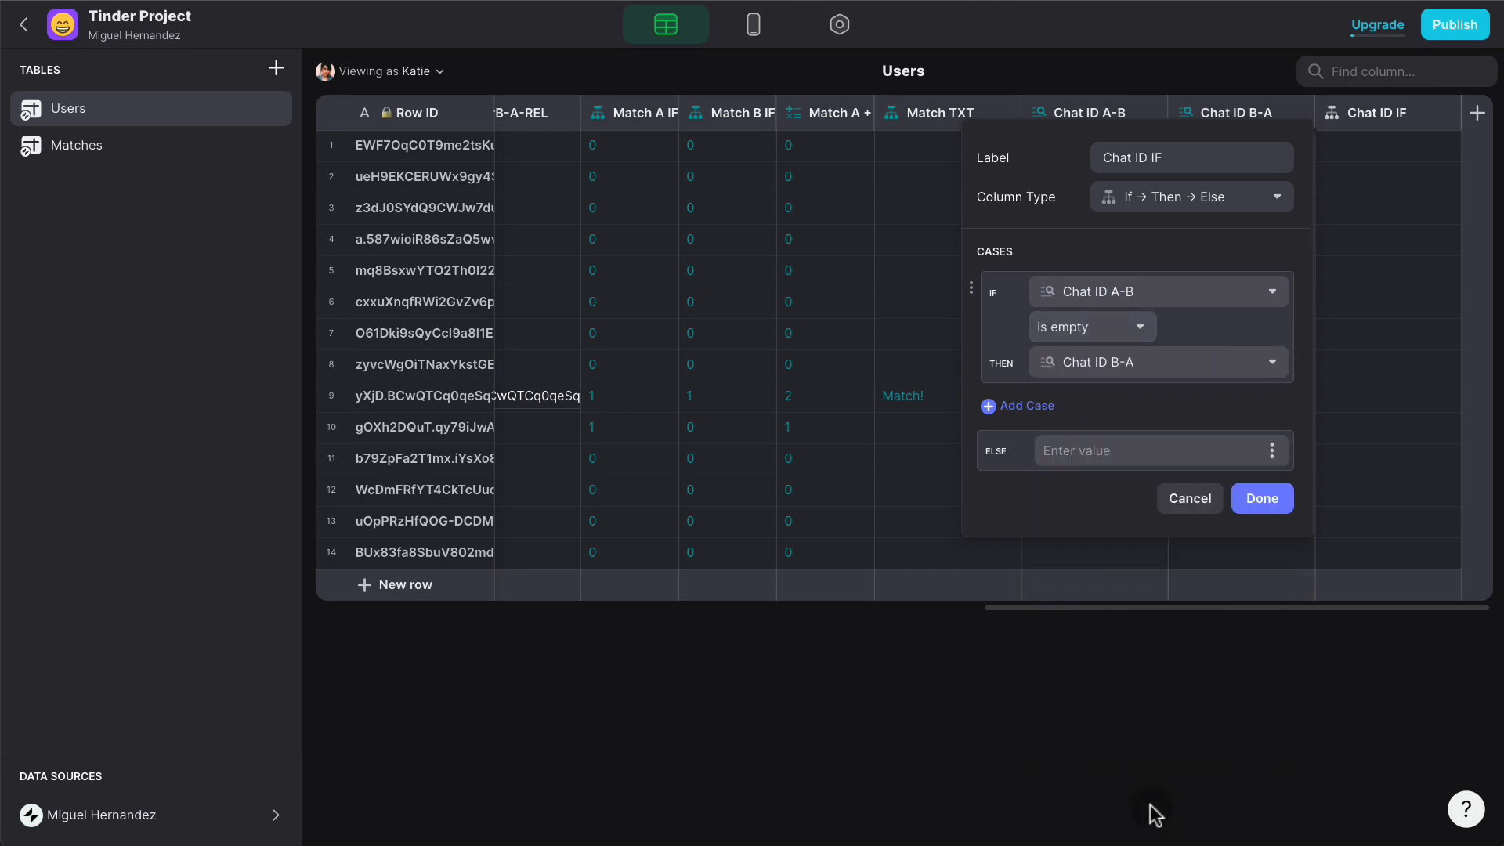
pyautogui.click(1272, 450)
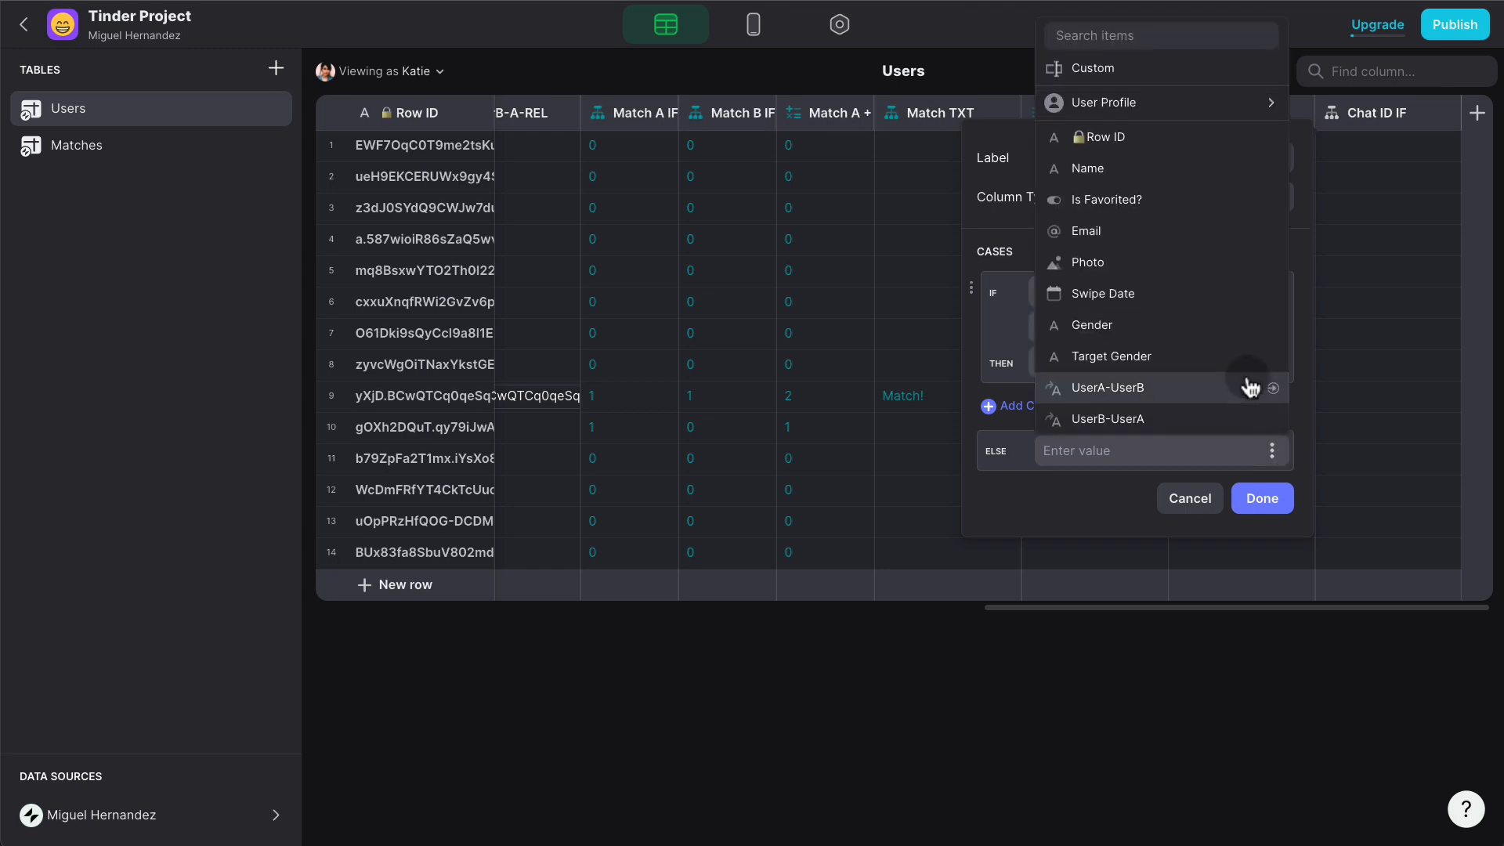
pyautogui.scroll(-3, 1248, 383)
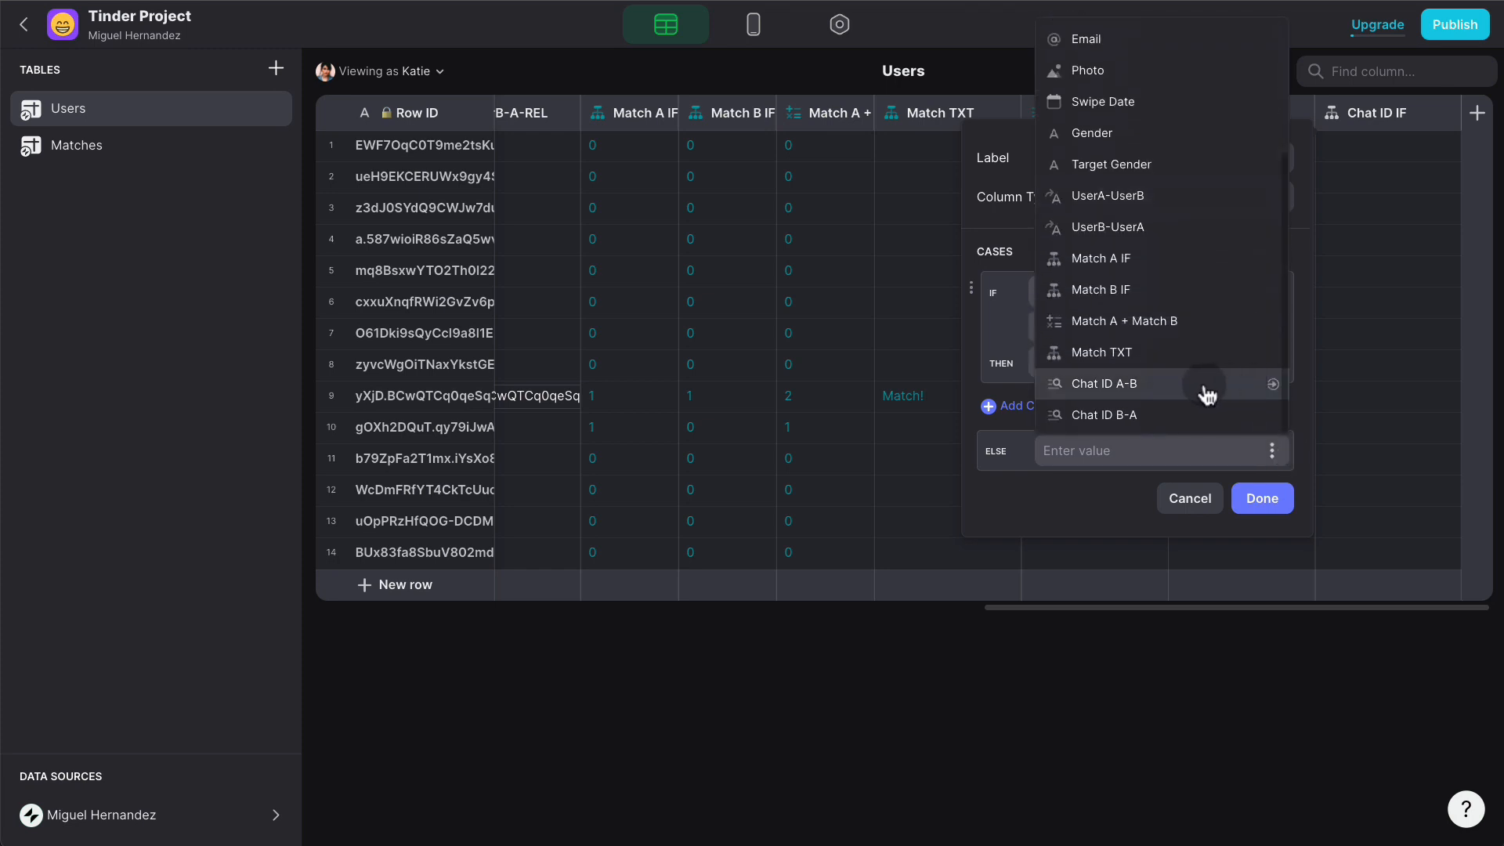
pyautogui.click(1208, 393)
pyautogui.click(1262, 501)
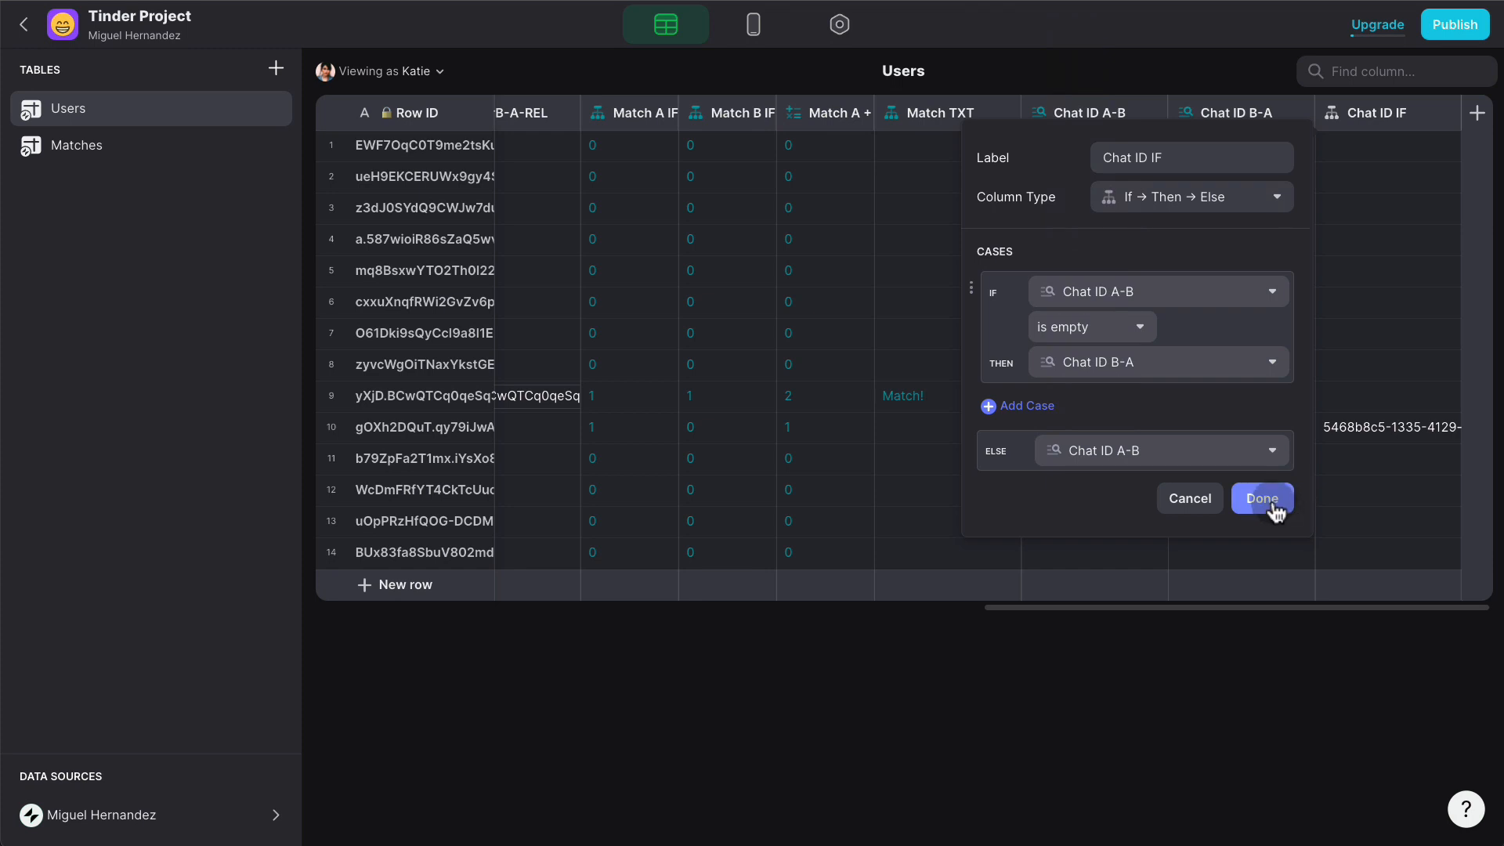
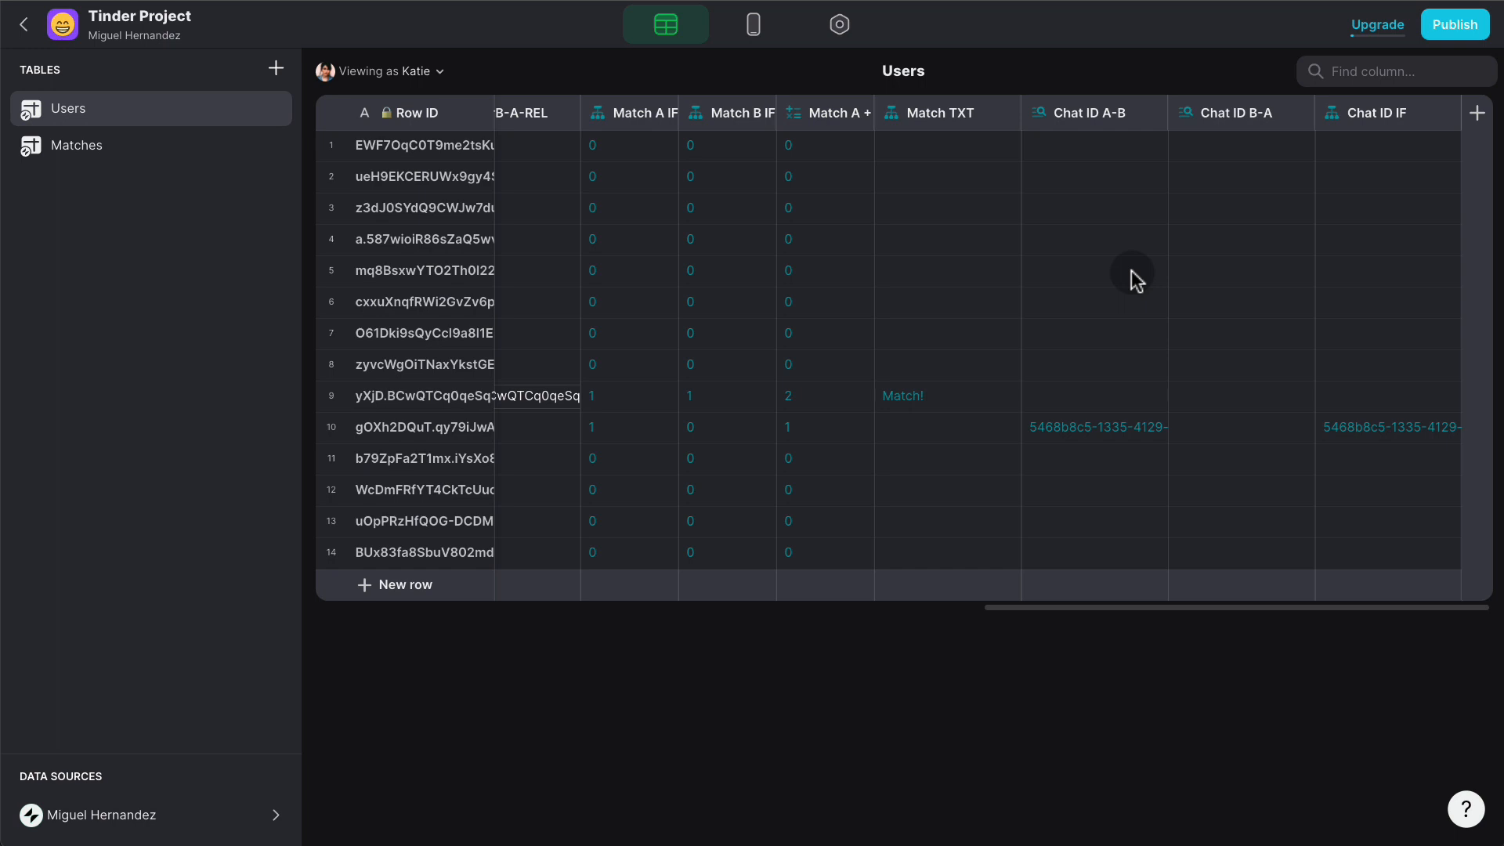
# - Review the Matches and Users tables, then bring up the layout editor with the Tinder swipe screen
pyautogui.click(72, 148)
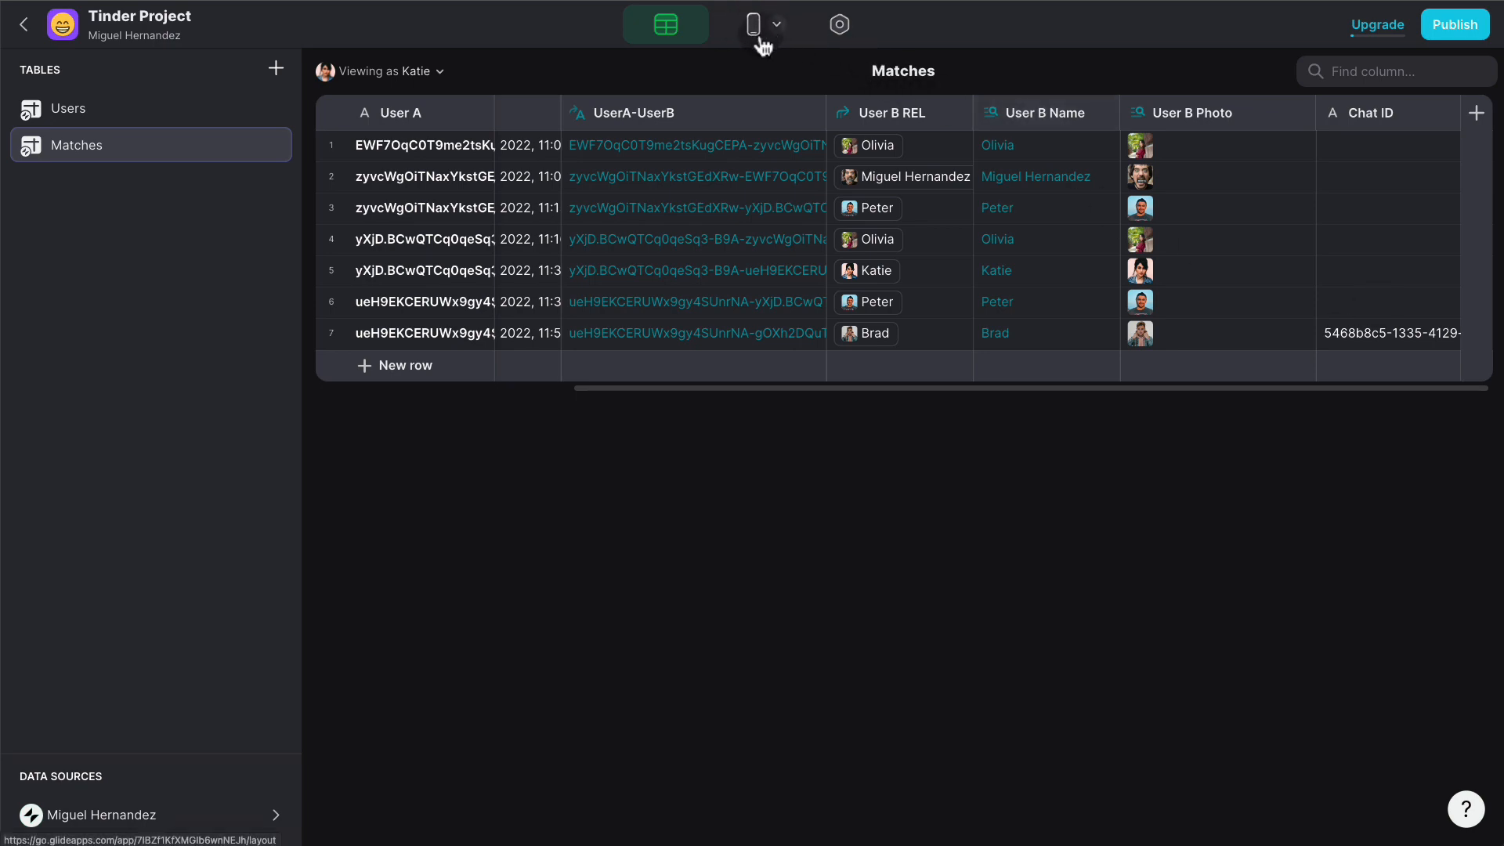
pyautogui.click(176, 113)
pyautogui.hscroll(10, 1293, 376)
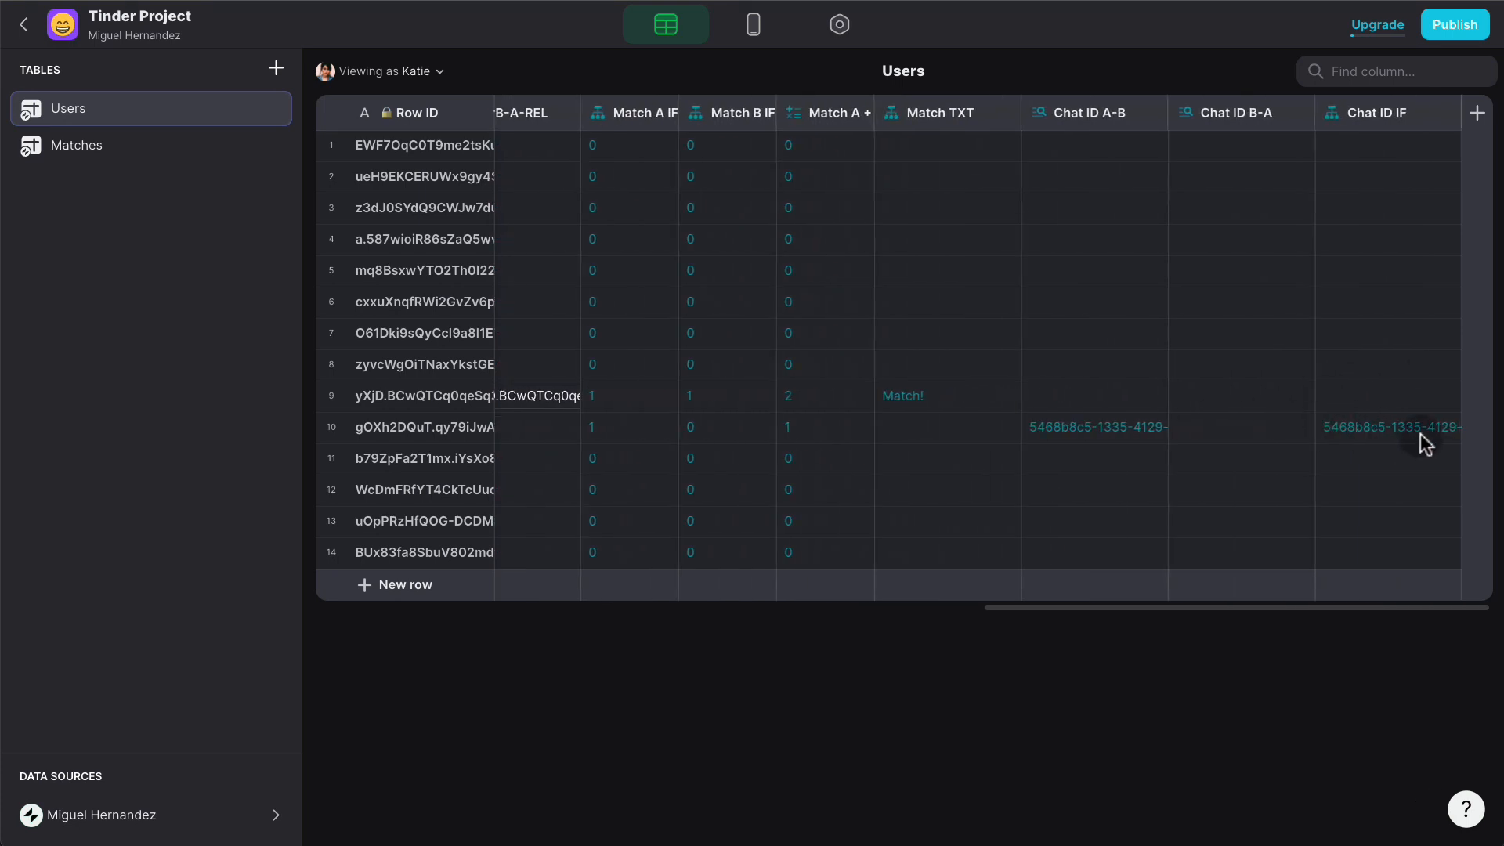
pyautogui.click(754, 26)
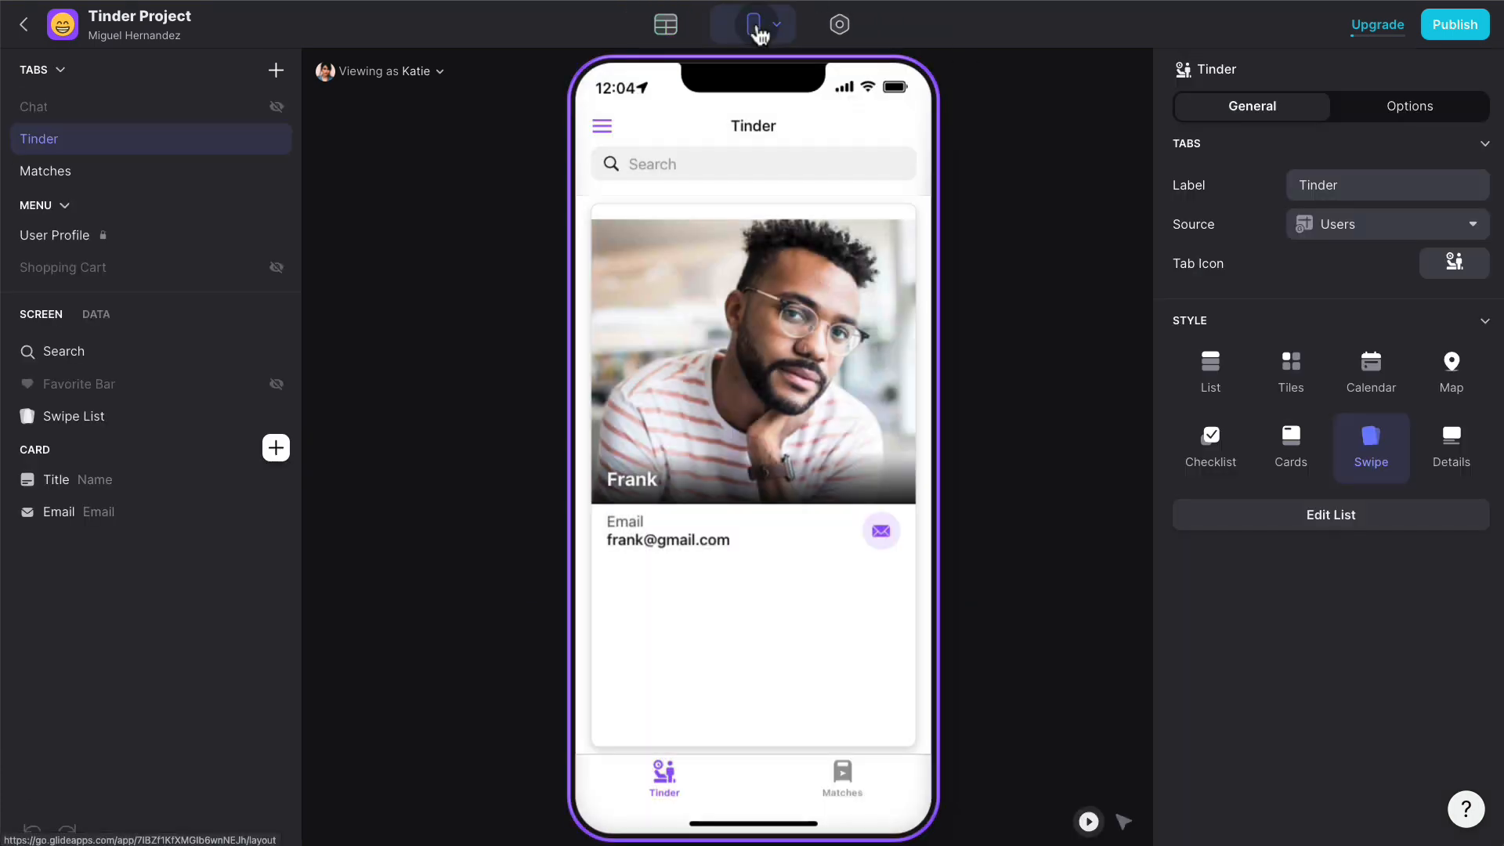
# - Make the Swipe Right action's second Add Row to Matches fill Chat ID from Chat ID IF, and save
pyautogui.click(151, 416)
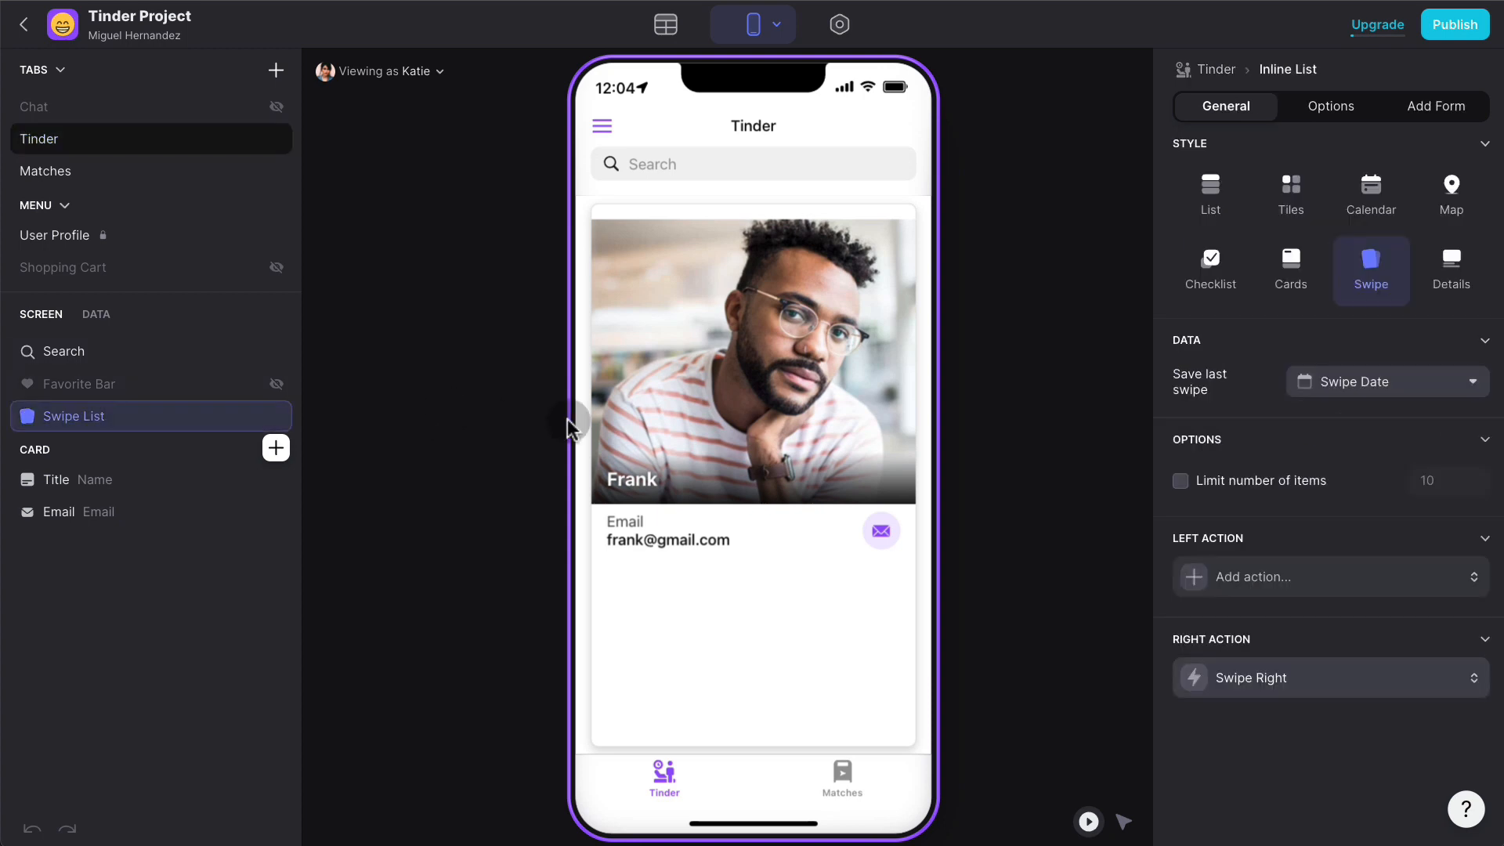
pyautogui.click(1363, 684)
pyautogui.click(1214, 791)
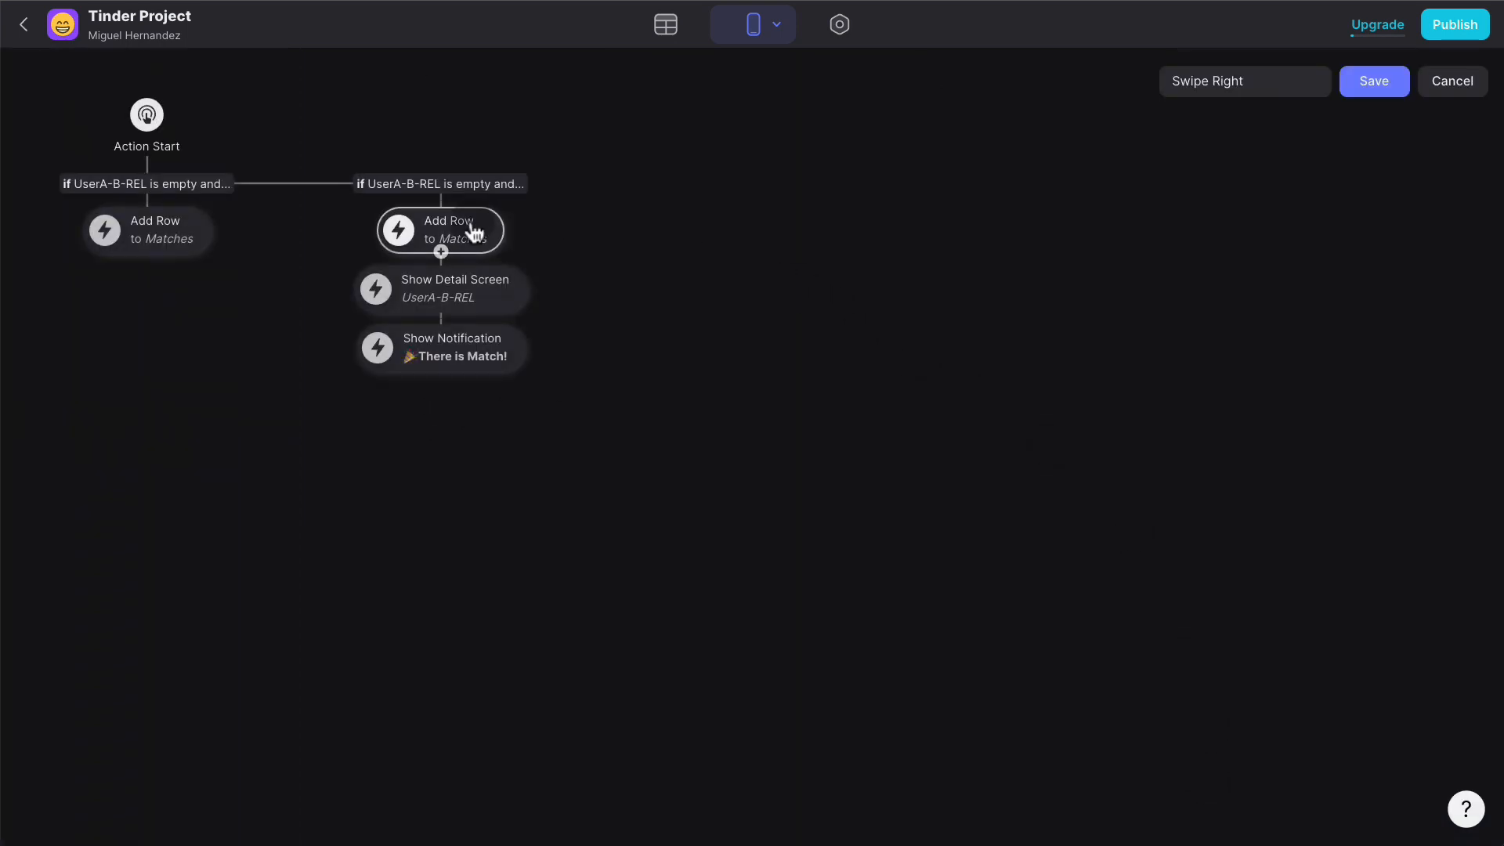
pyautogui.click(202, 229)
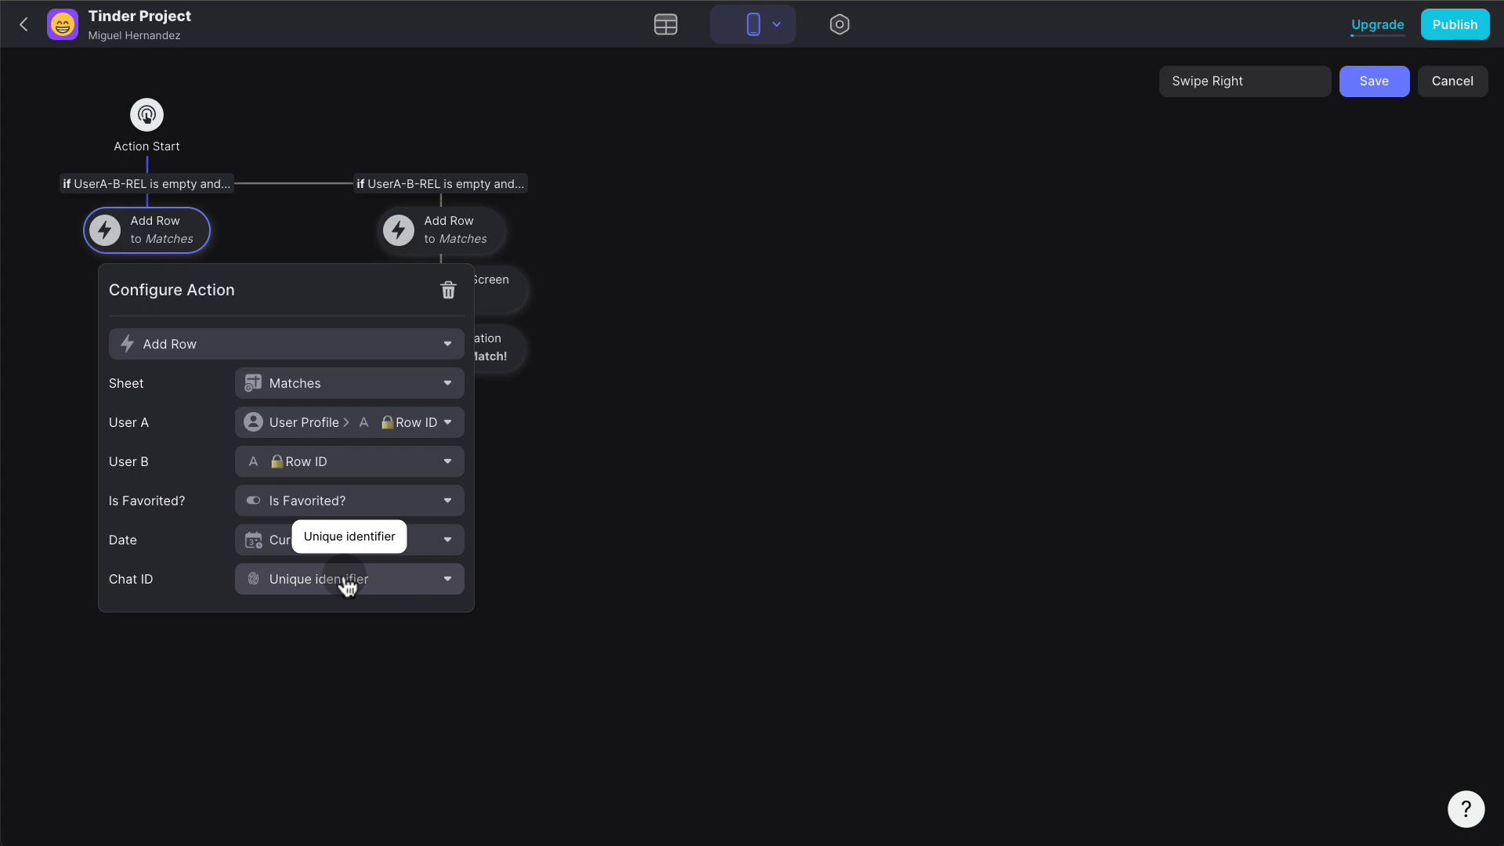
pyautogui.click(665, 480)
pyautogui.click(489, 237)
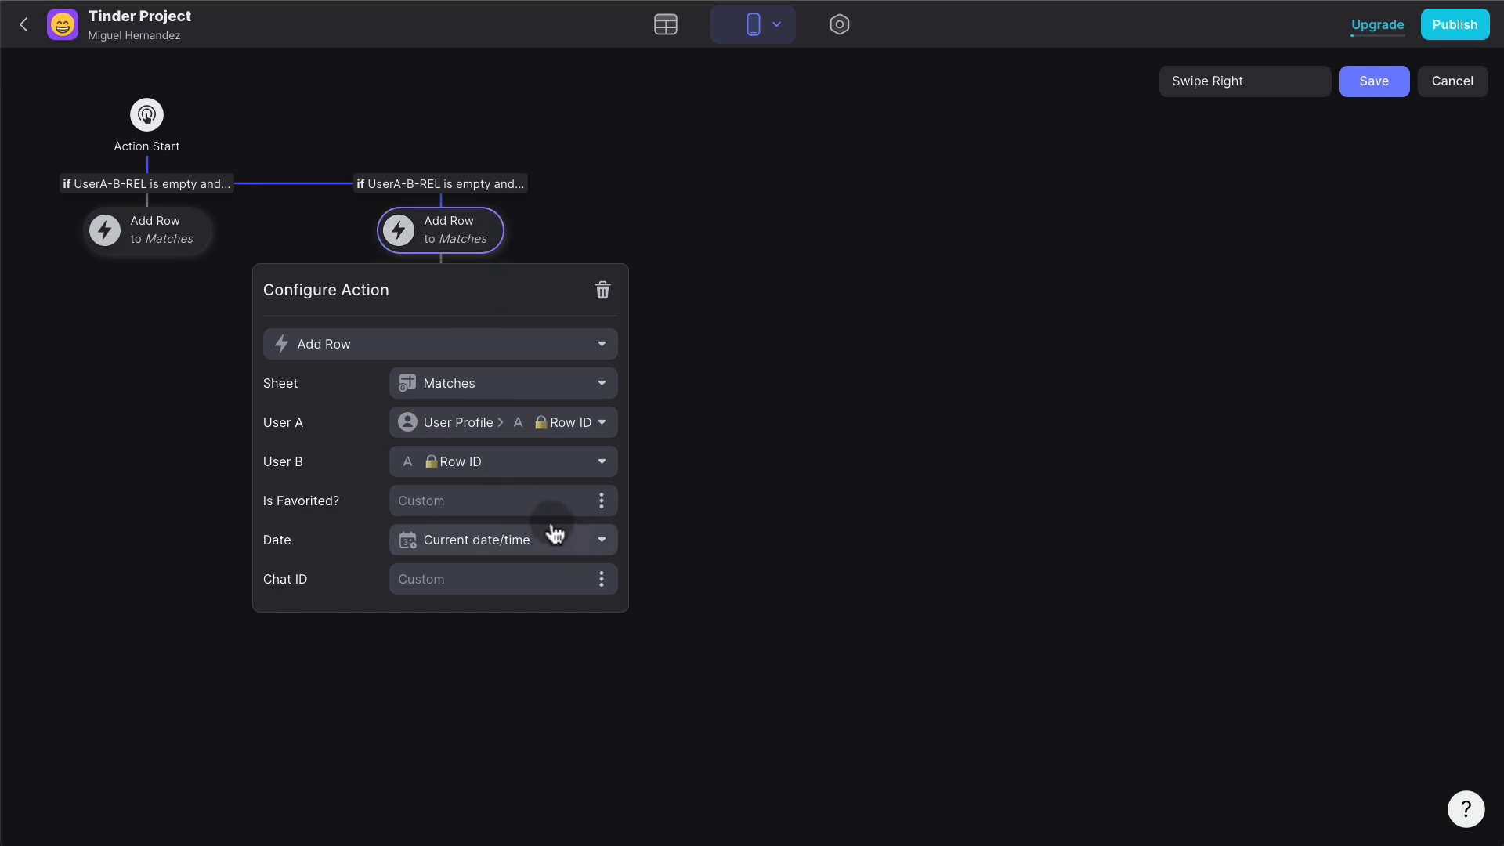
pyautogui.click(602, 580)
pyautogui.scroll(-3, 560, 462)
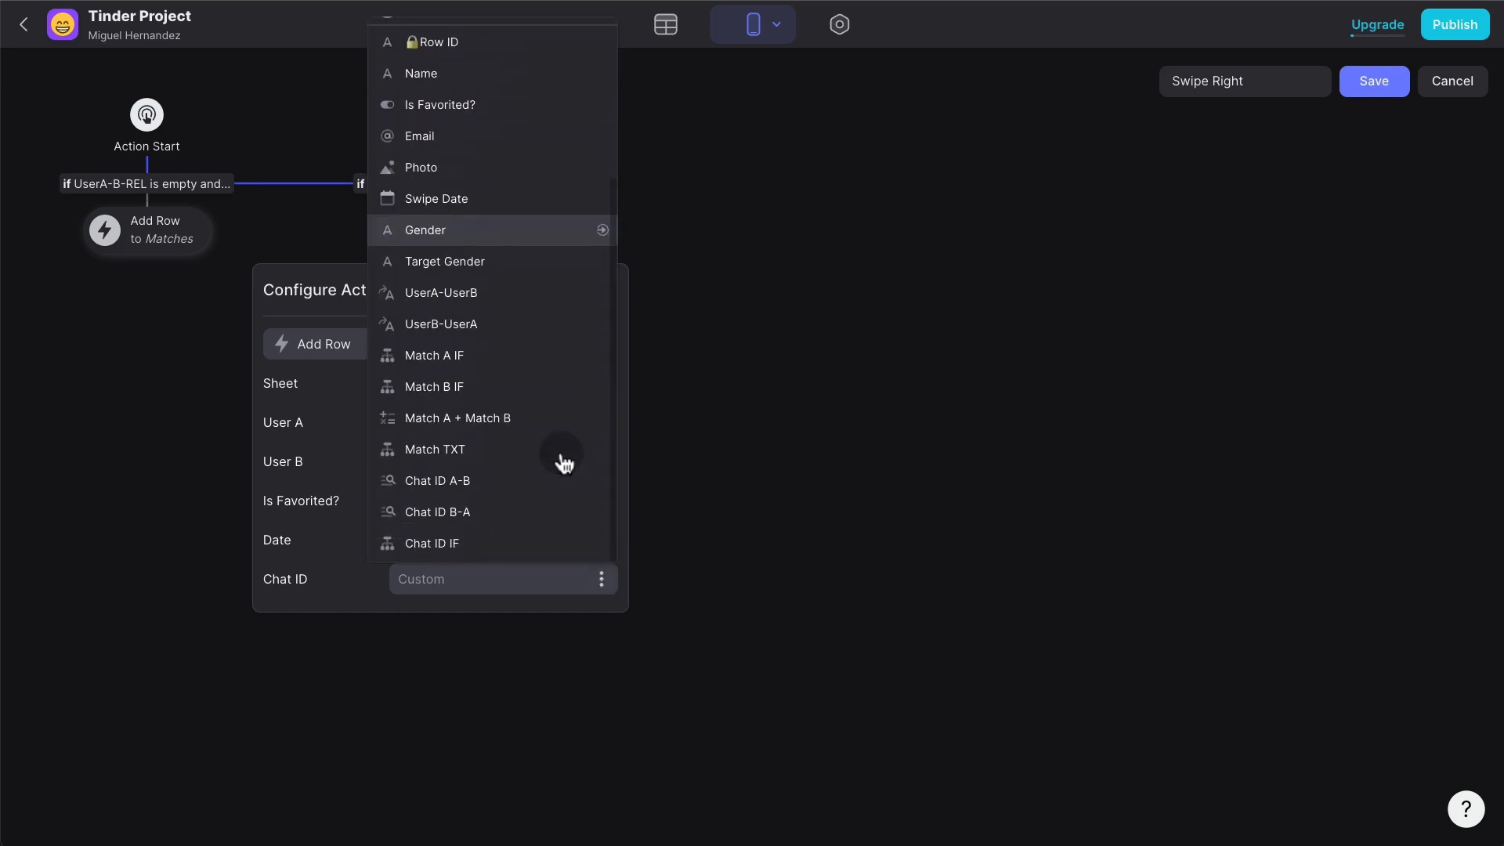
pyautogui.click(502, 543)
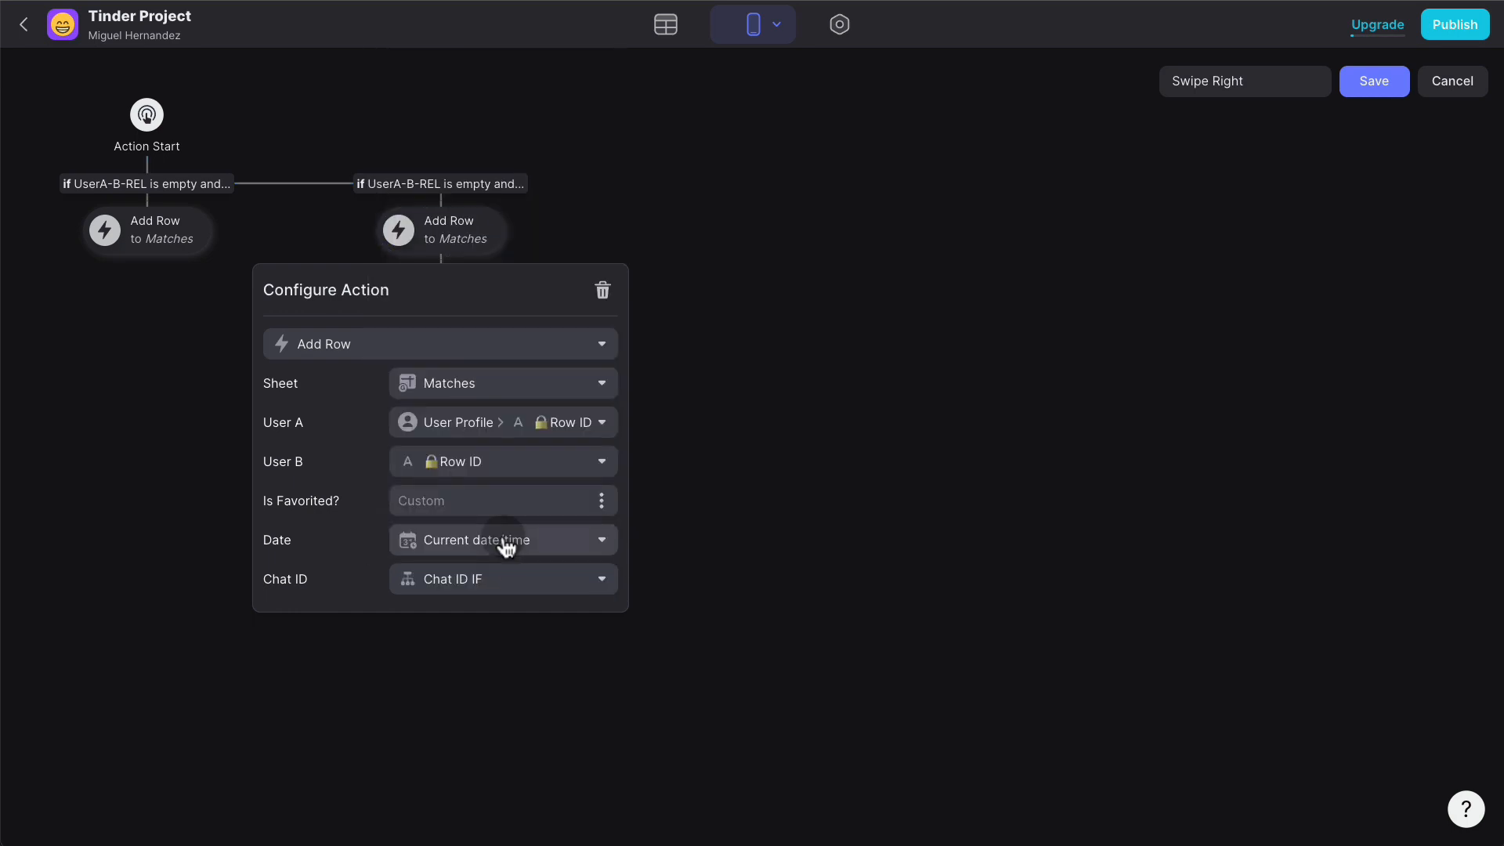
pyautogui.click(1381, 85)
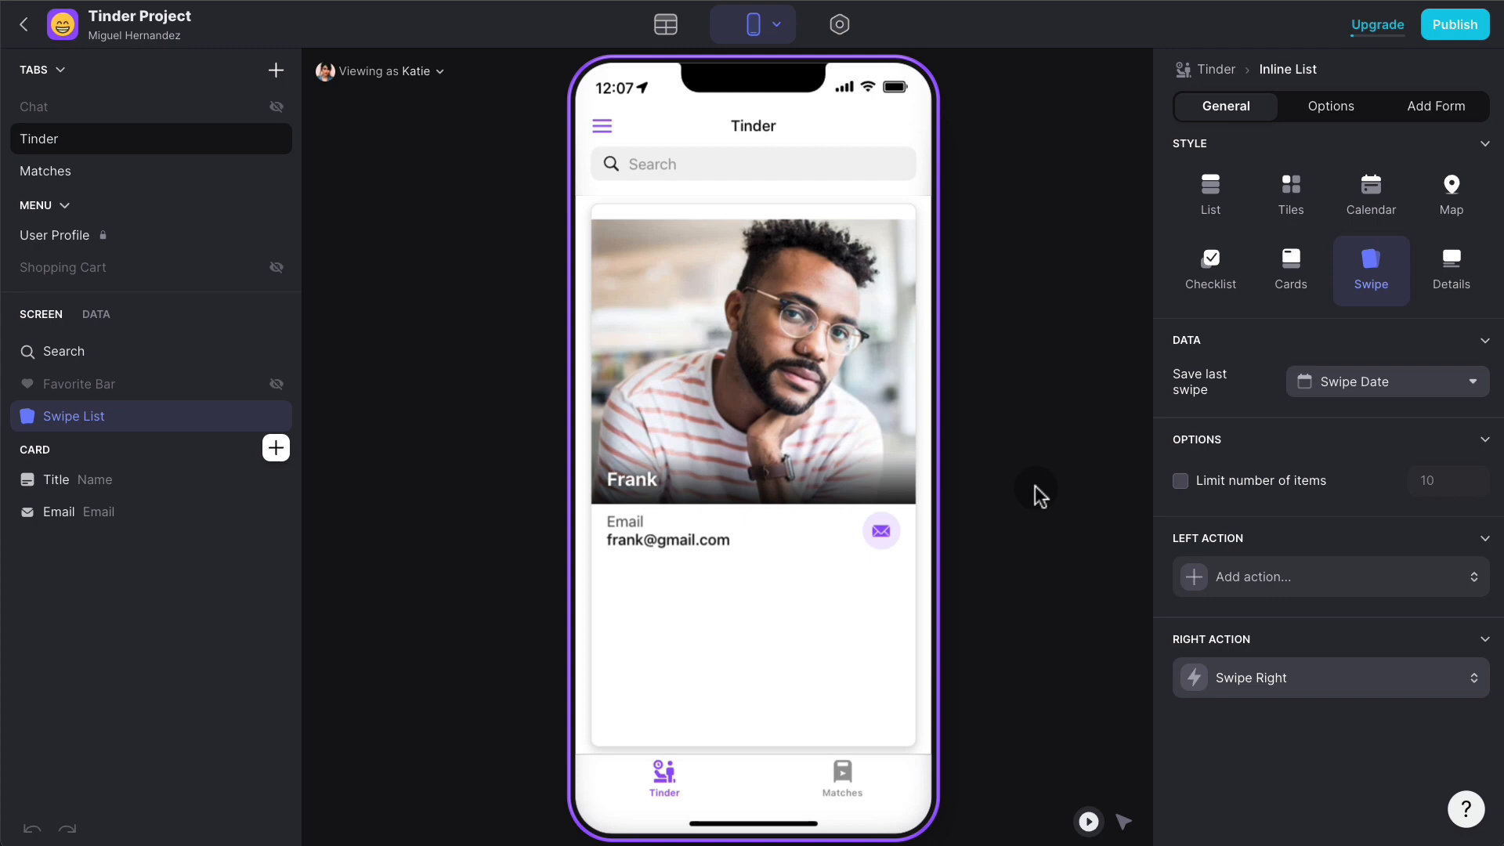
# - Delete every existing row in the Matches table
pyautogui.click(666, 26)
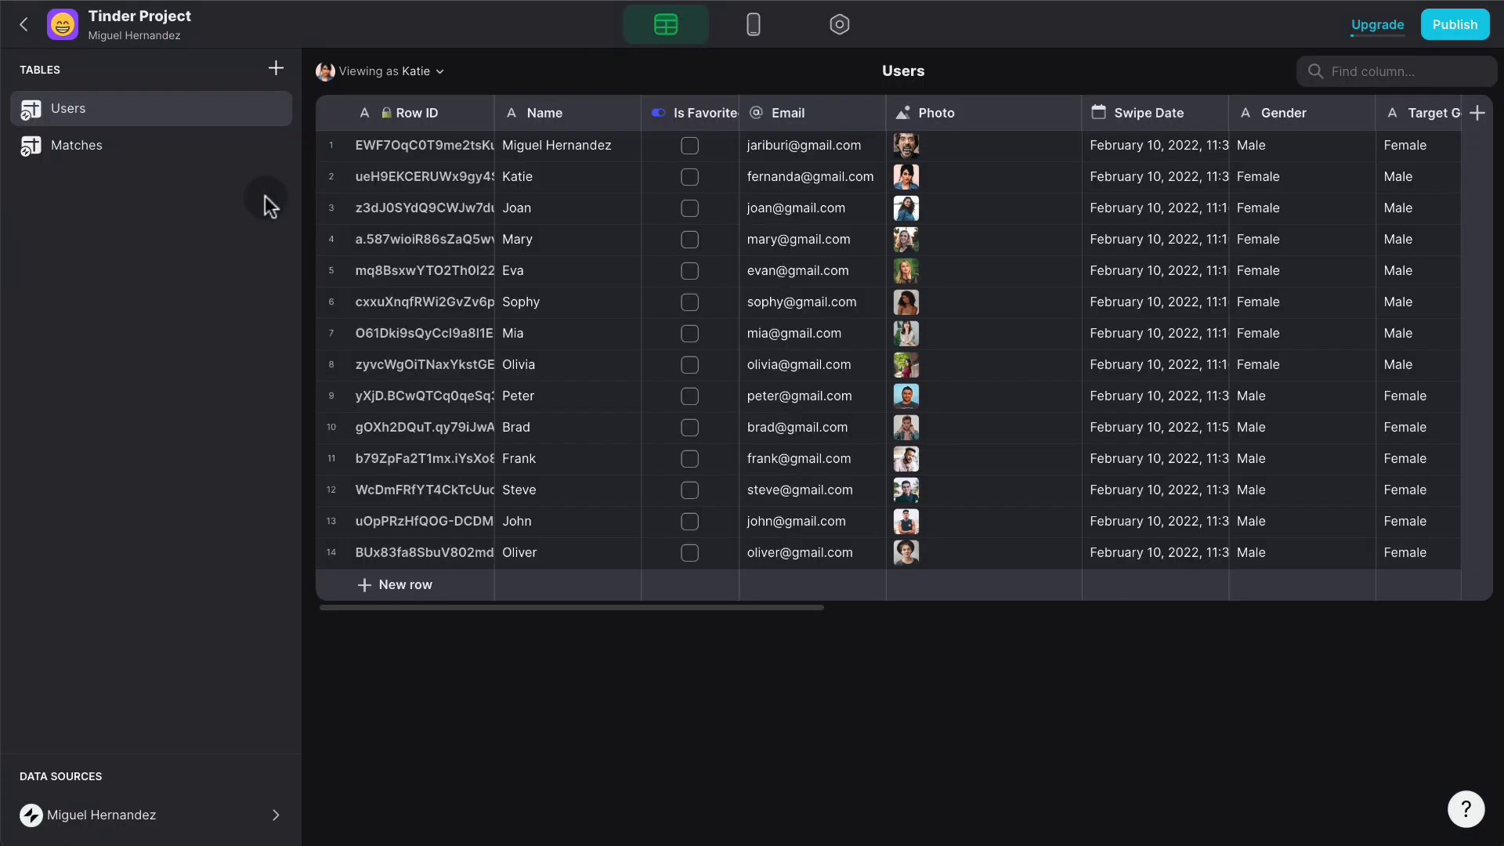
pyautogui.click(144, 156)
pyautogui.click(337, 116)
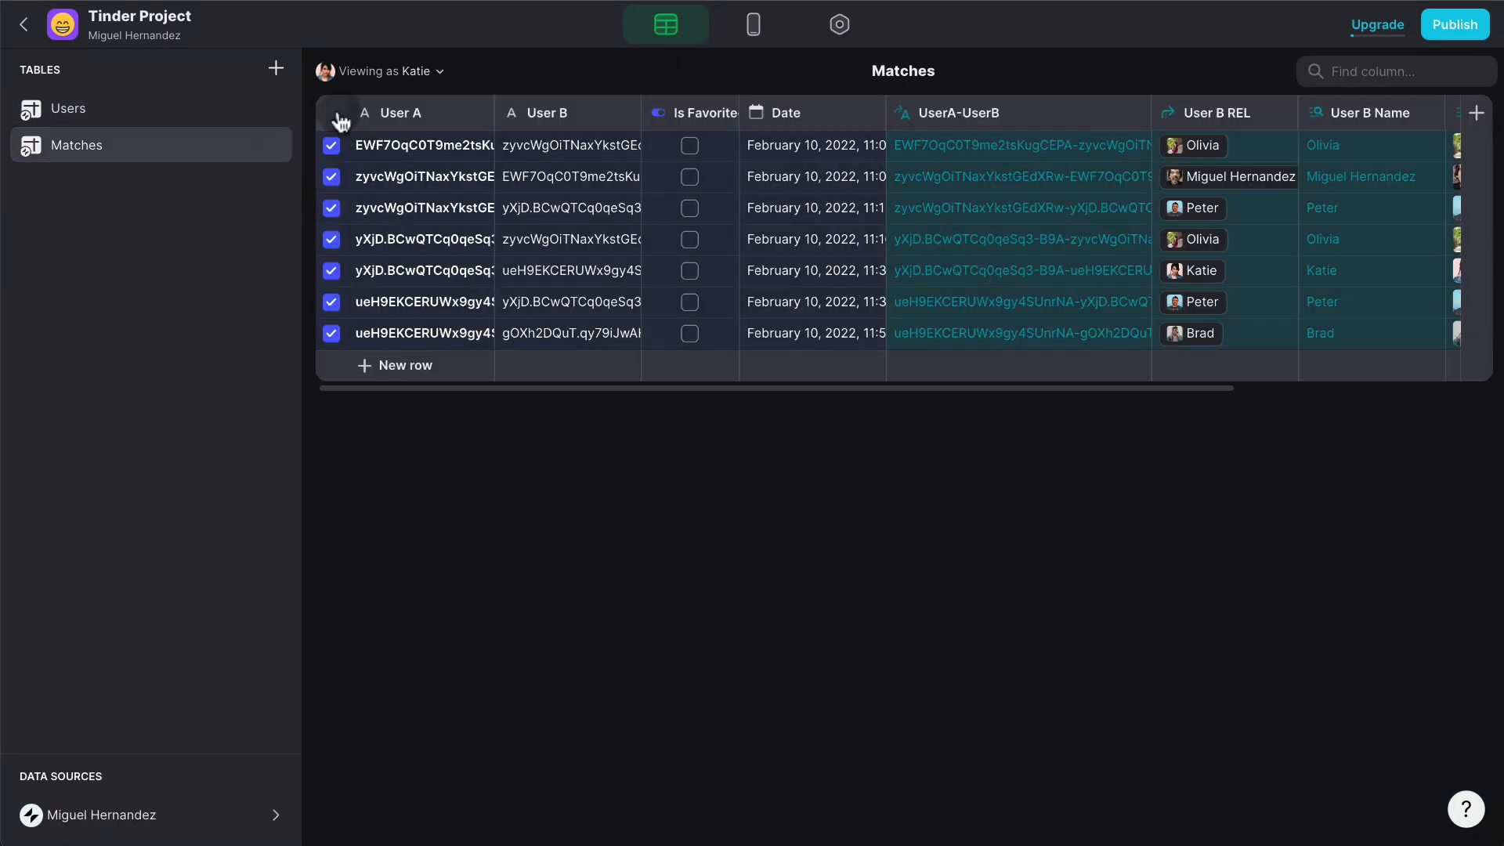
pyautogui.press('Delete')
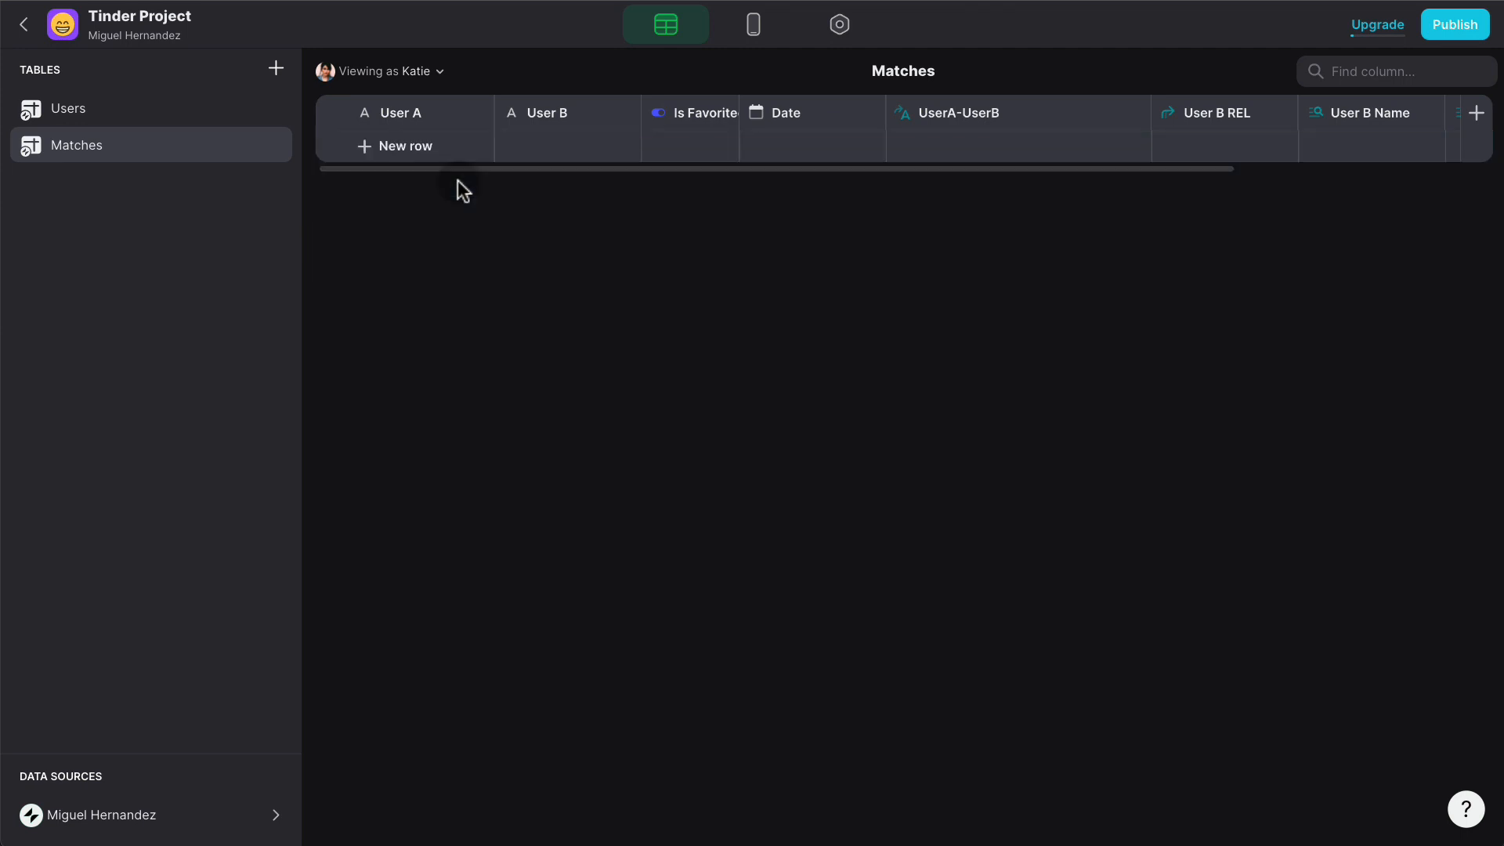
# - Swipe a profile card right and confirm the new Matches row carries a Chat ID
pyautogui.click(750, 26)
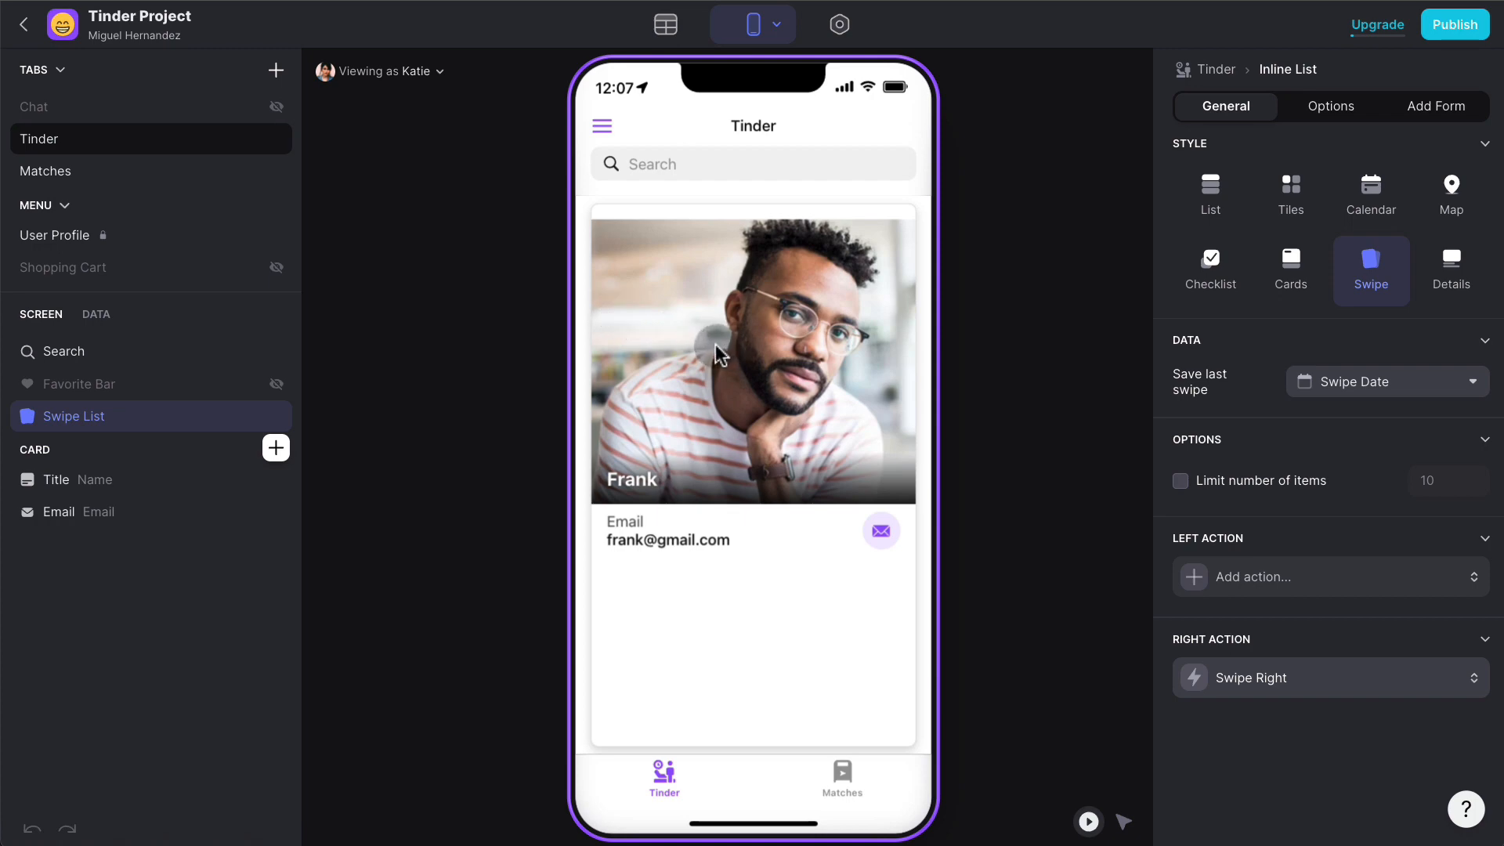
pyautogui.moveTo(716, 344); pyautogui.dragTo(1036, 340)
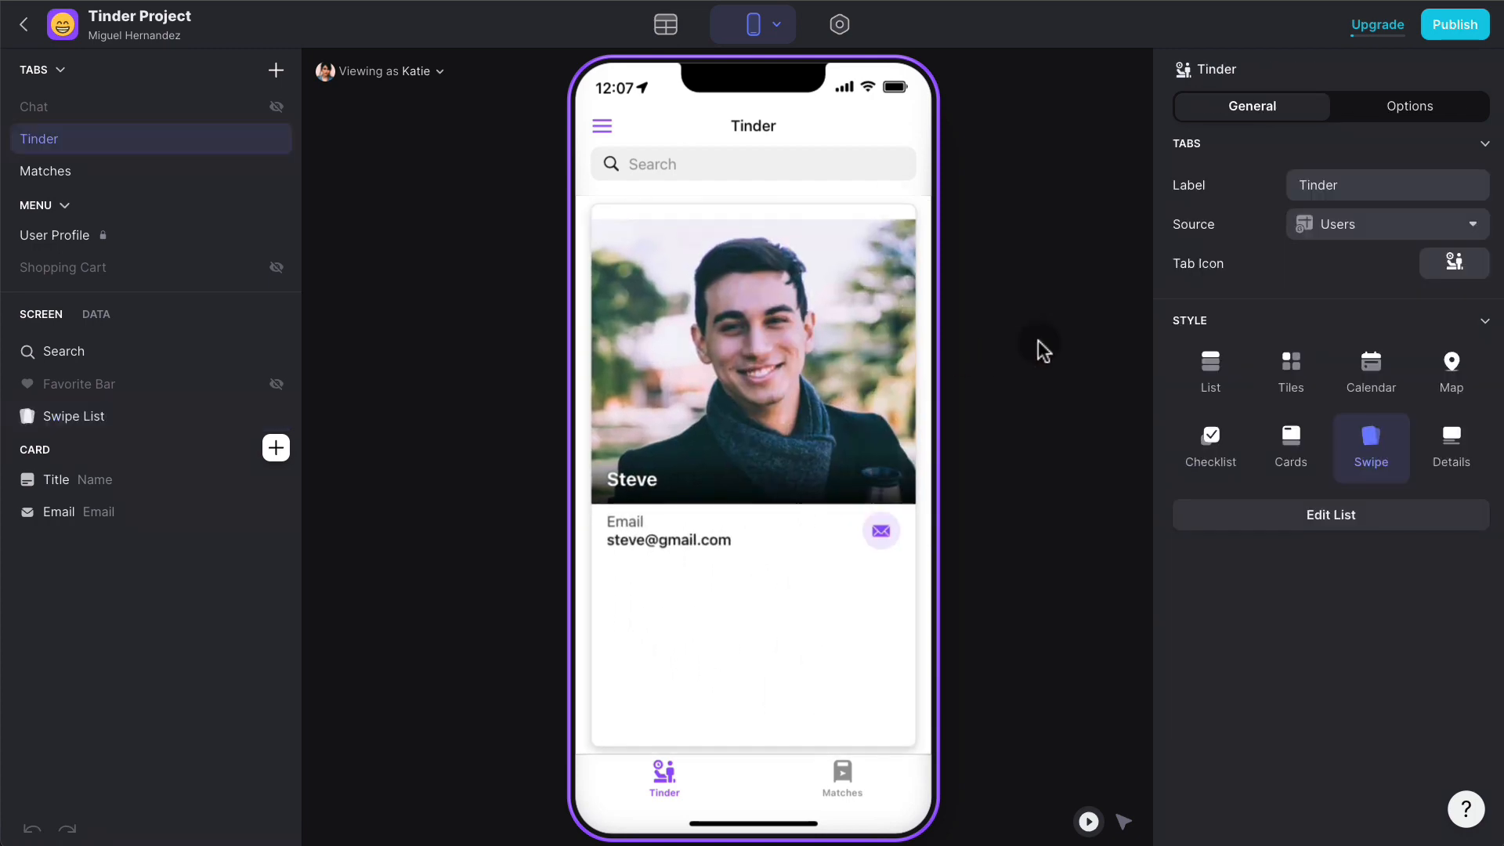
pyautogui.click(668, 26)
pyautogui.click(129, 146)
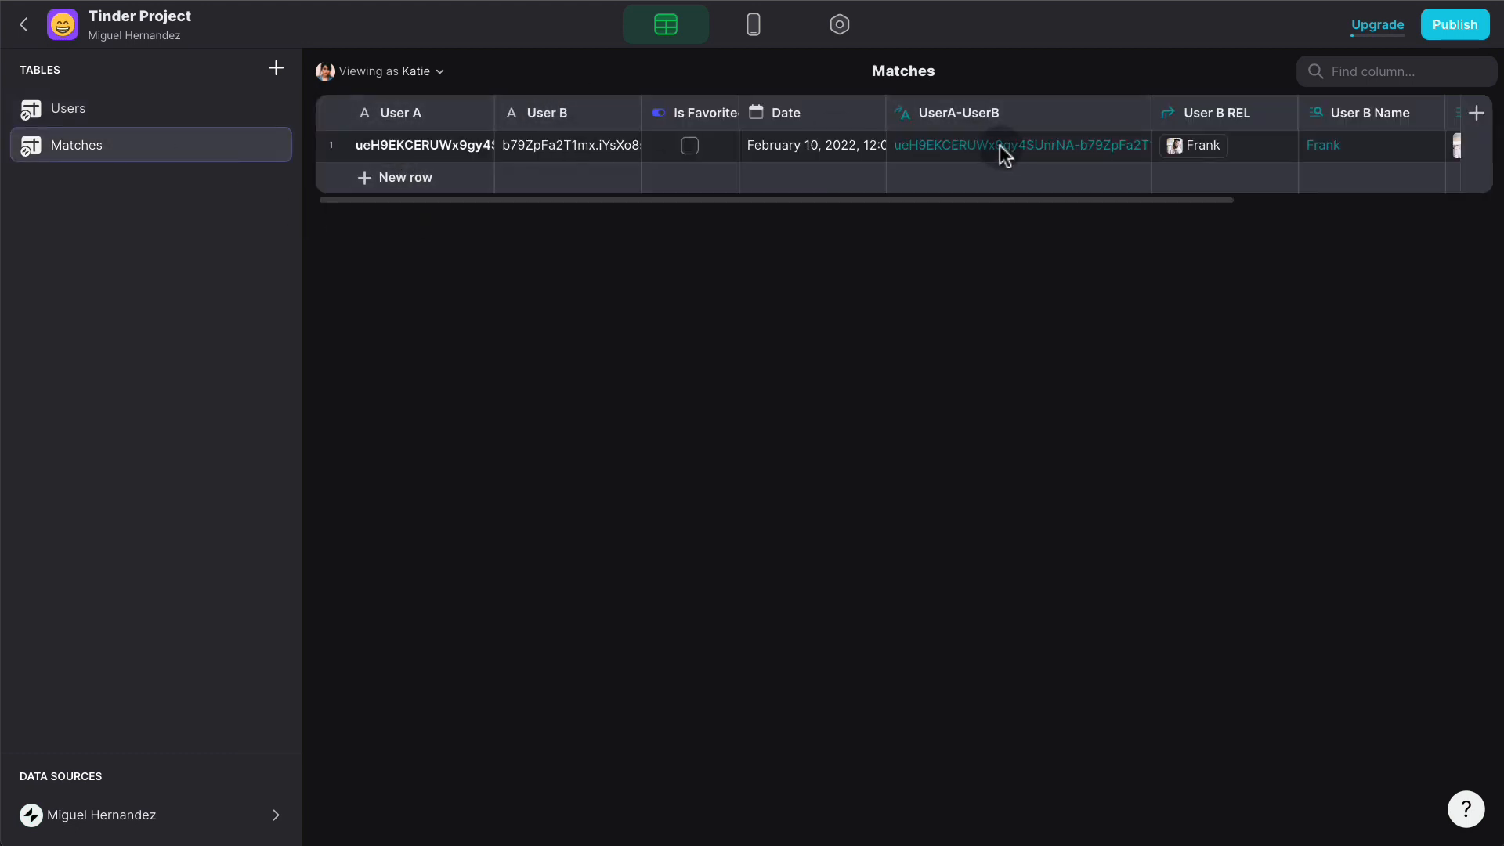
pyautogui.hscroll(5, 1000, 153)
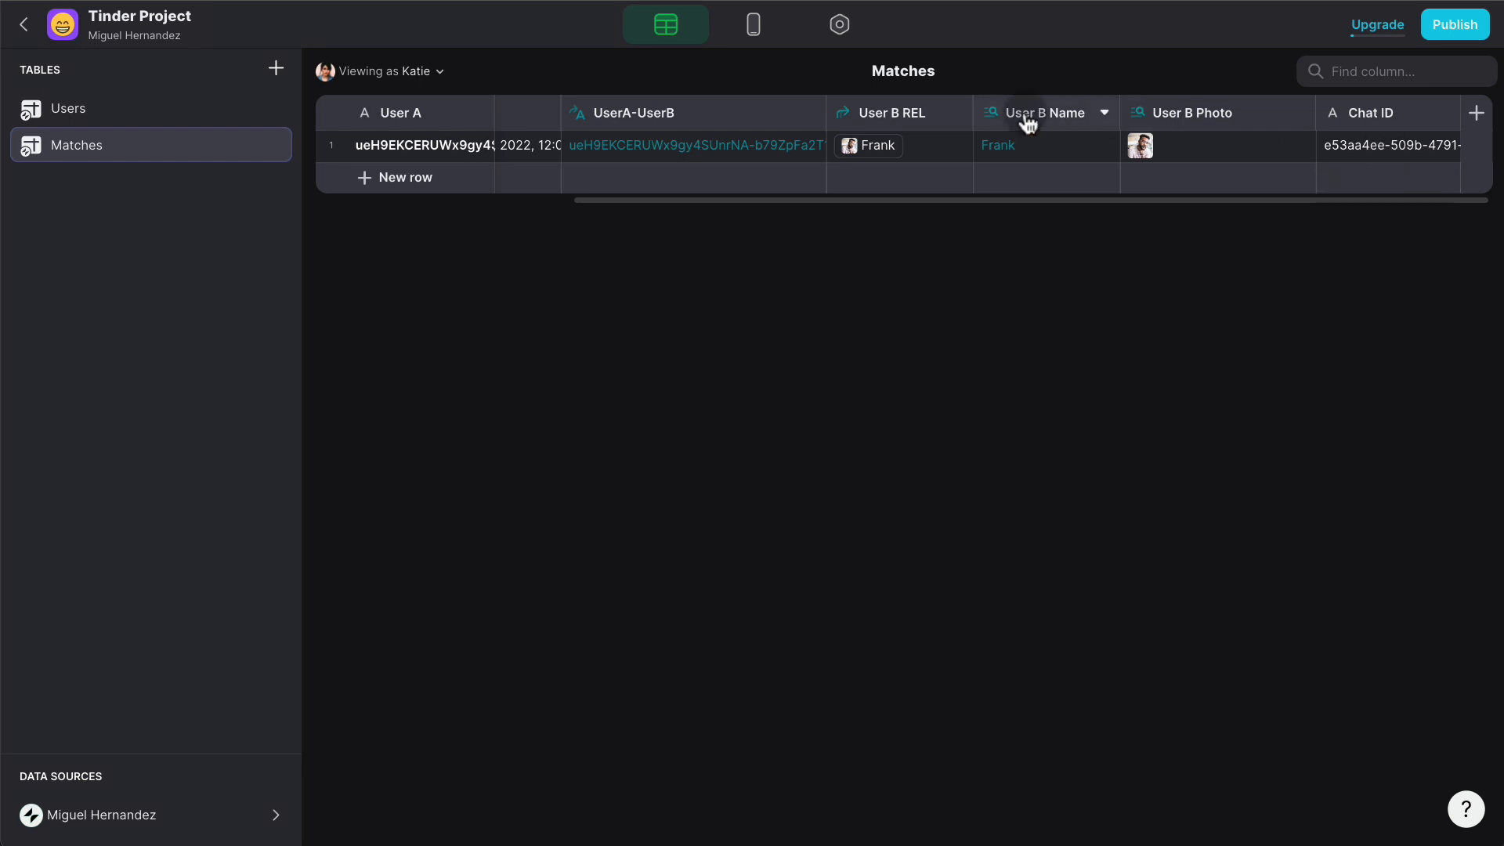
pyautogui.click(761, 38)
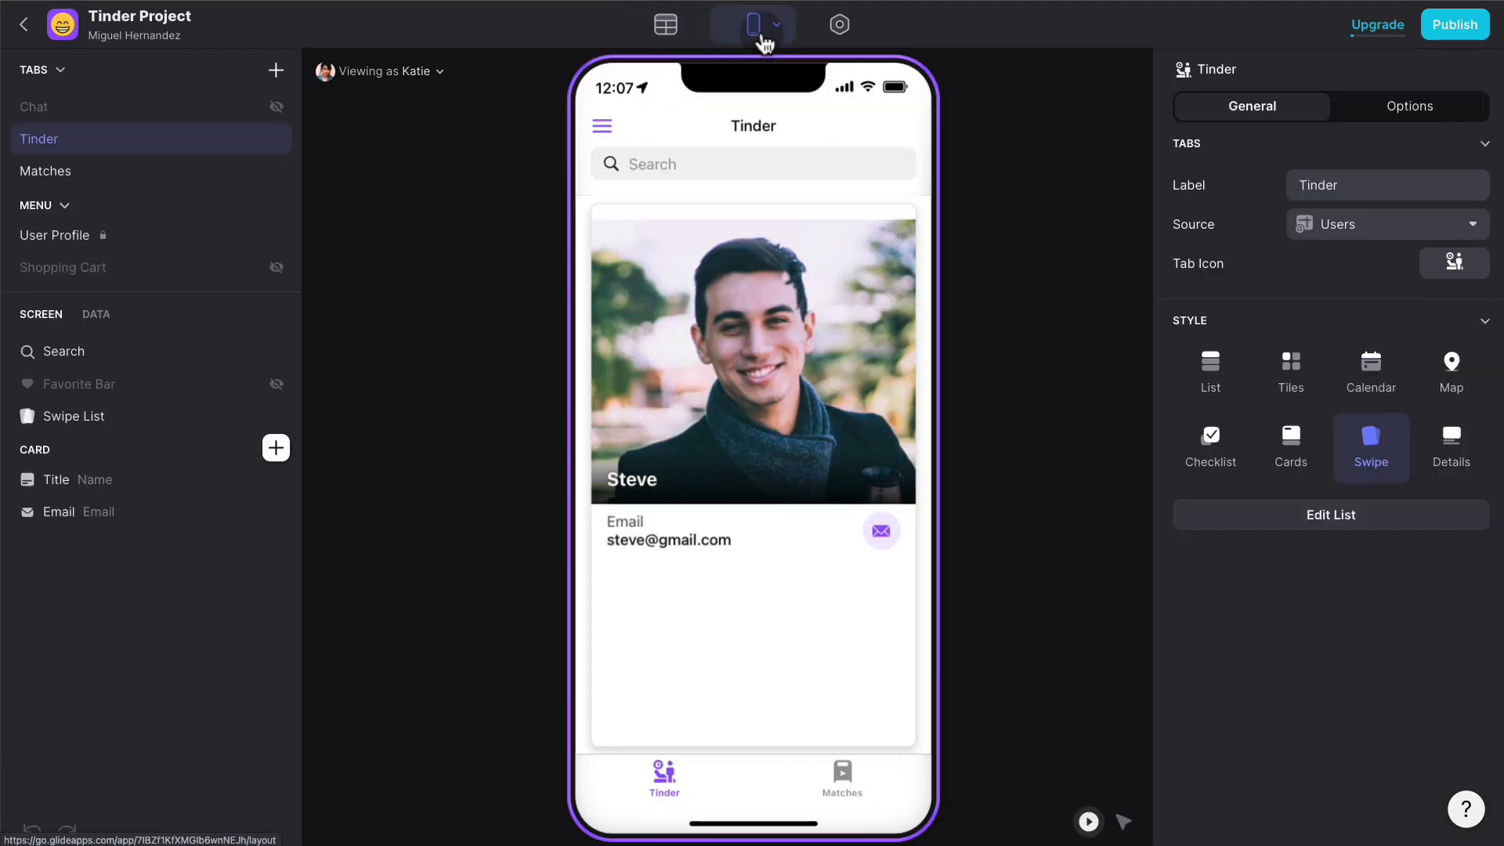
# - Preview as another user, pass on several profiles and like the matching one back
pyautogui.click(441, 69)
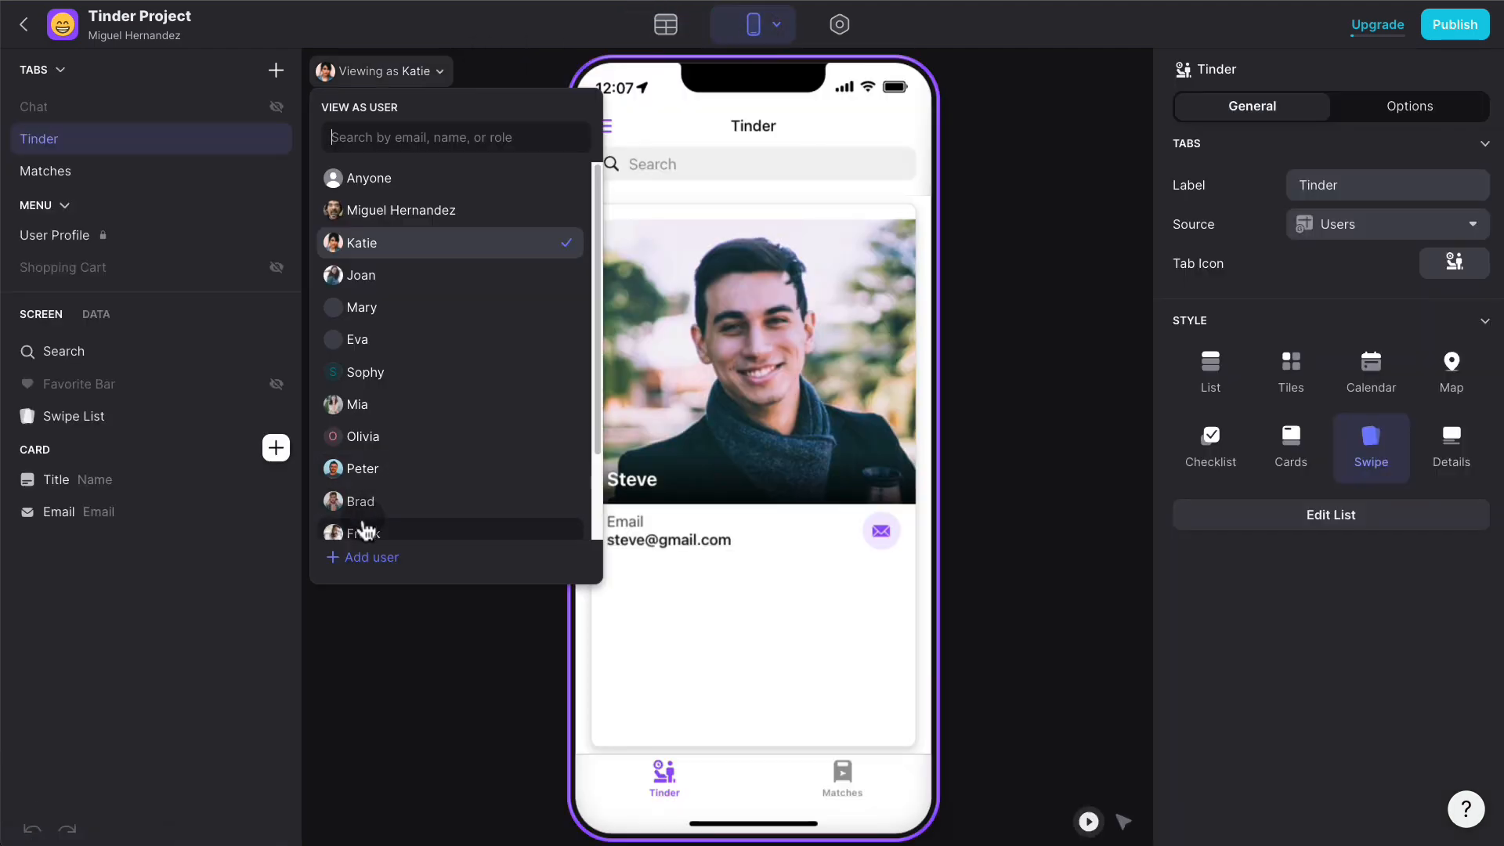
pyautogui.click(362, 534)
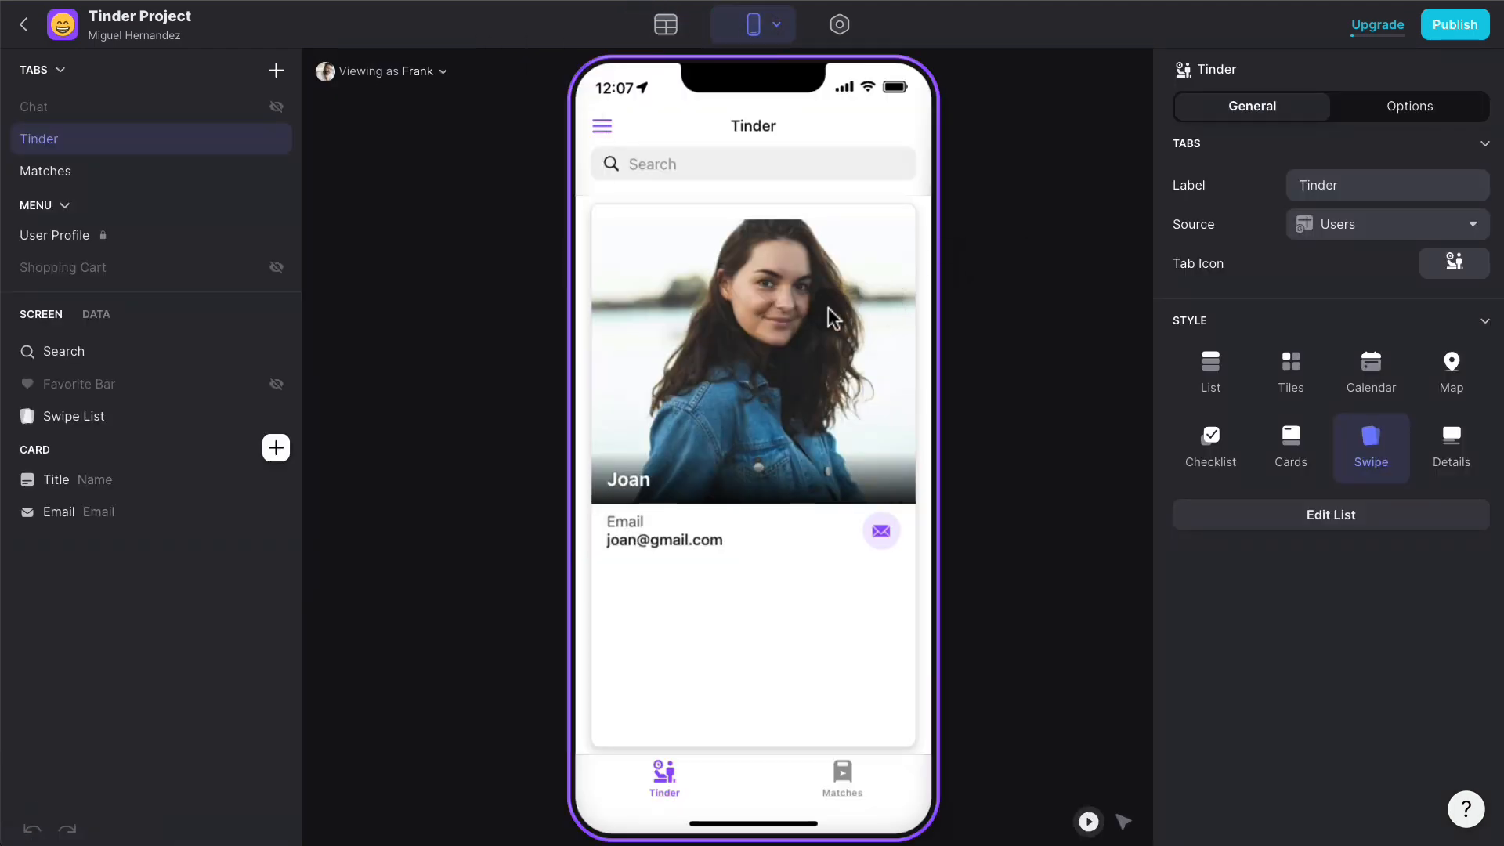
pyautogui.moveTo(832, 318); pyautogui.dragTo(575, 344)
pyautogui.moveTo(785, 325); pyautogui.dragTo(518, 349)
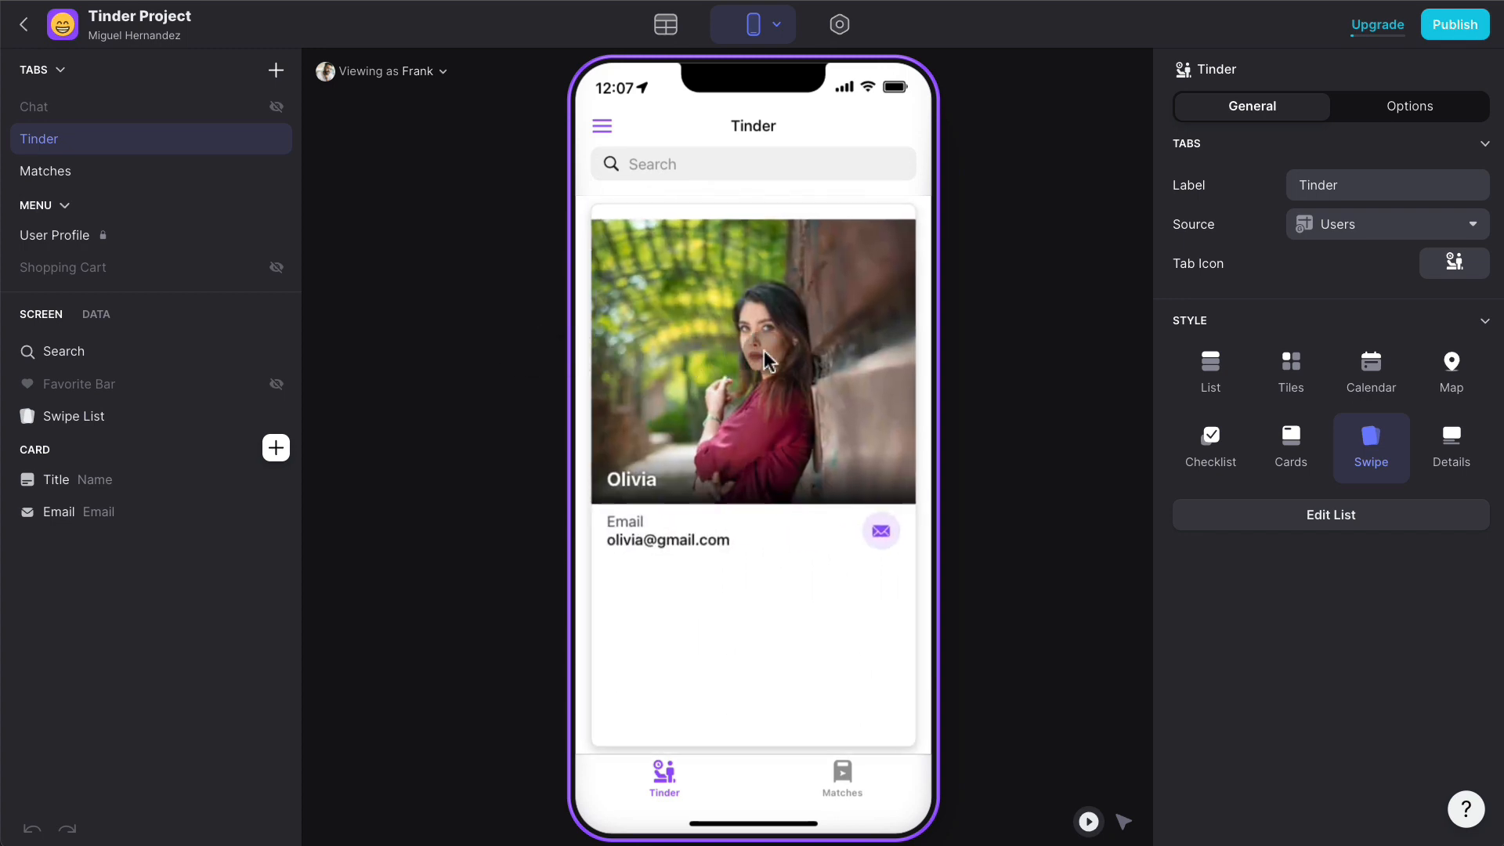
pyautogui.moveTo(763, 350); pyautogui.dragTo(567, 378)
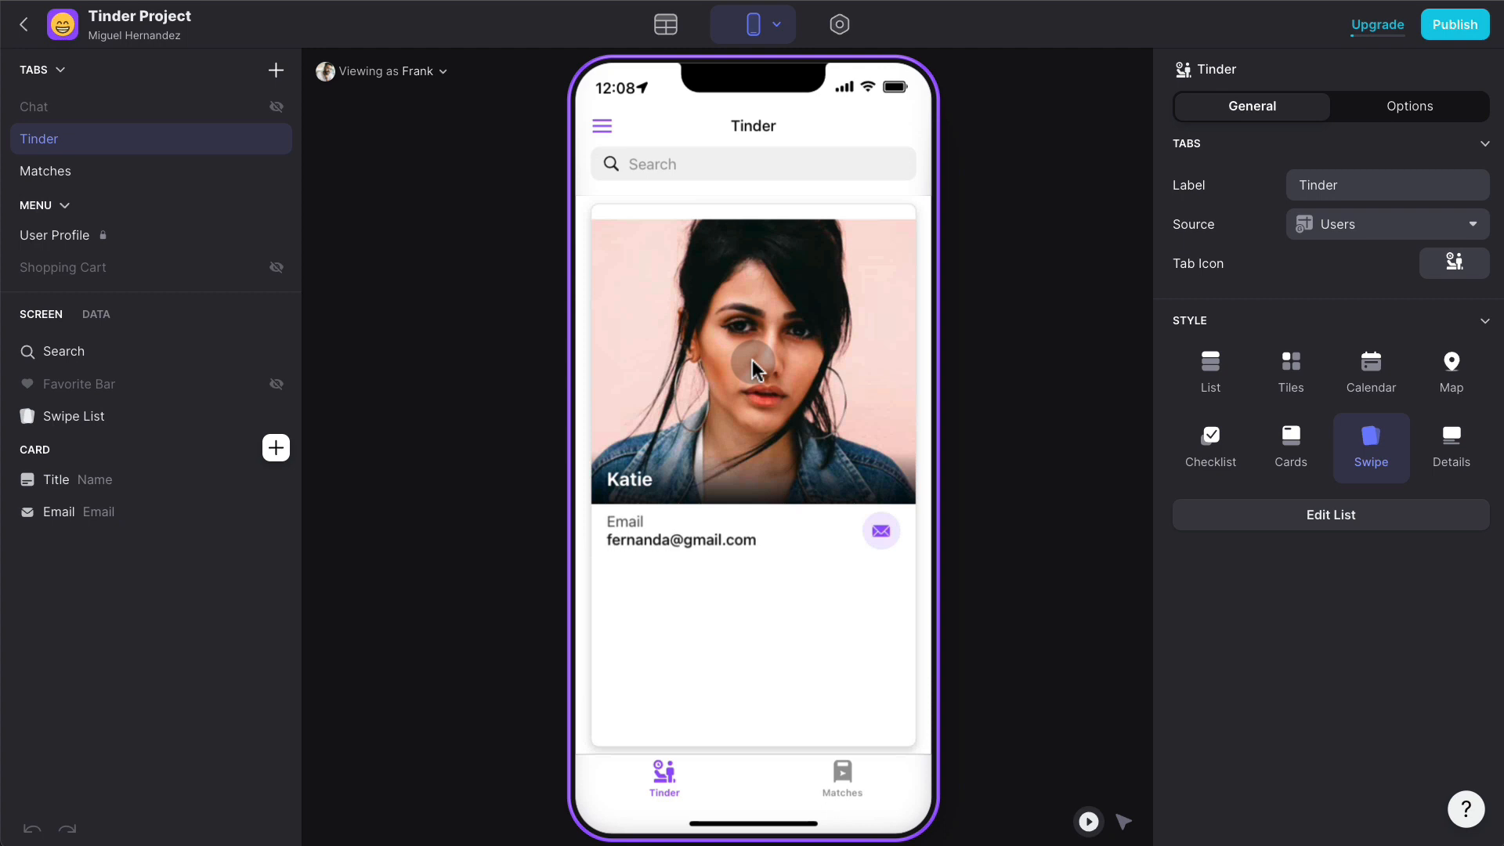
pyautogui.moveTo(752, 362); pyautogui.dragTo(1052, 376)
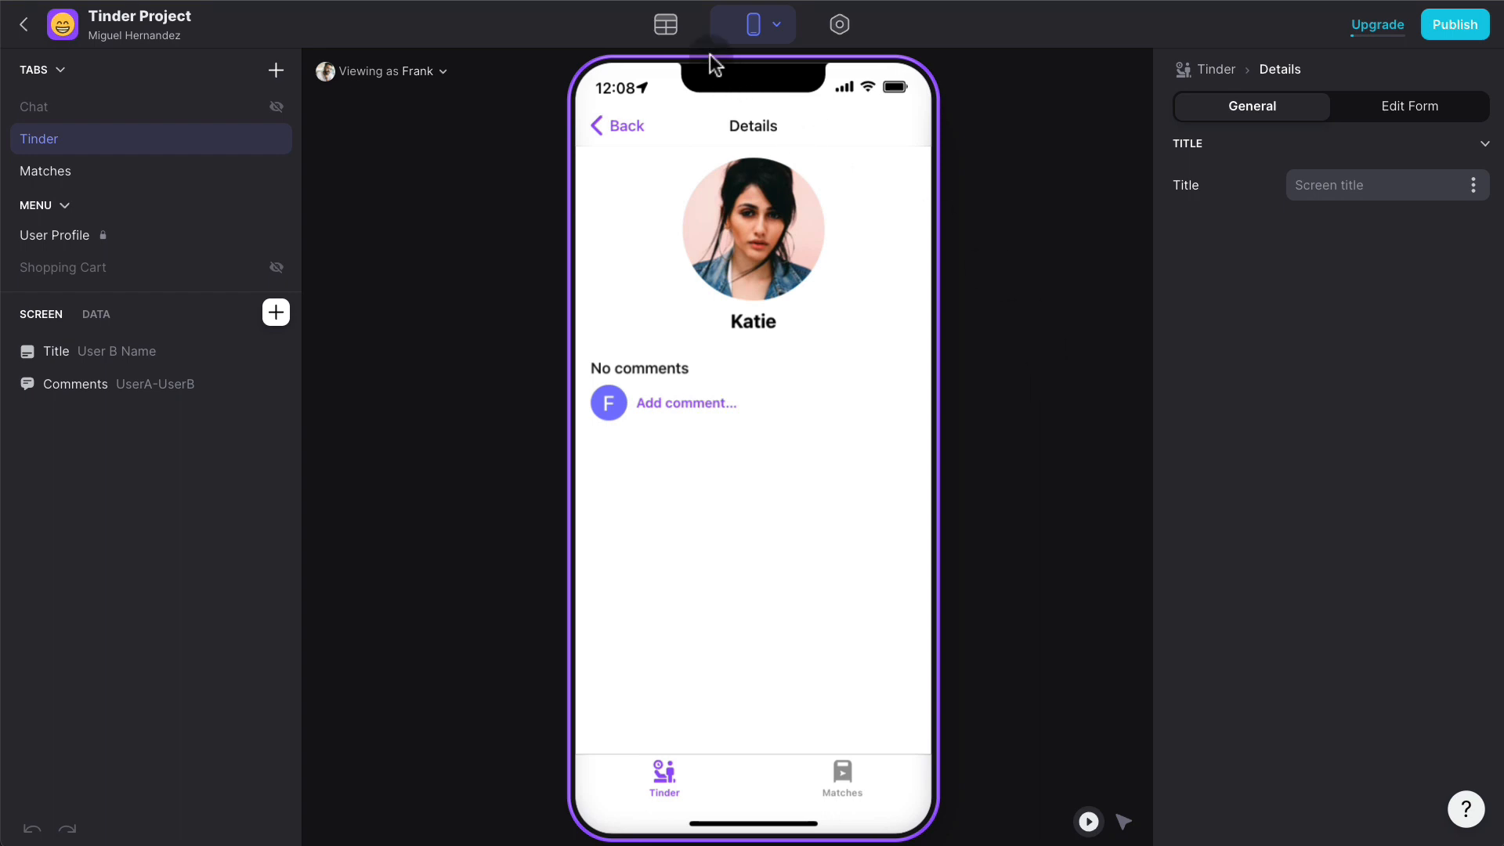
# - Check that Matches now holds two reciprocal rows sharing one Chat ID
pyautogui.click(675, 33)
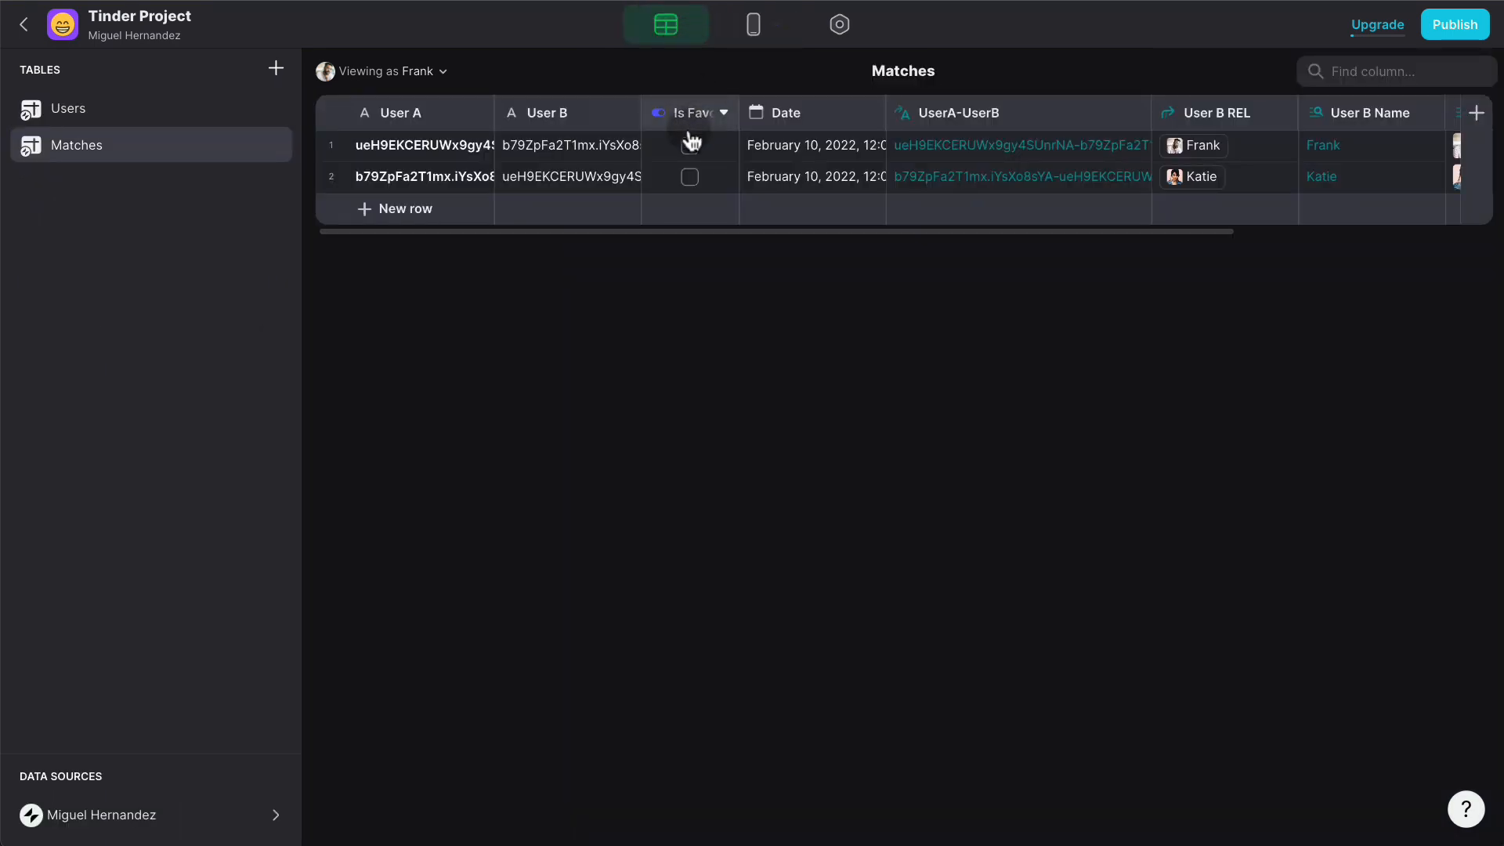
pyautogui.hscroll(5, 891, 172)
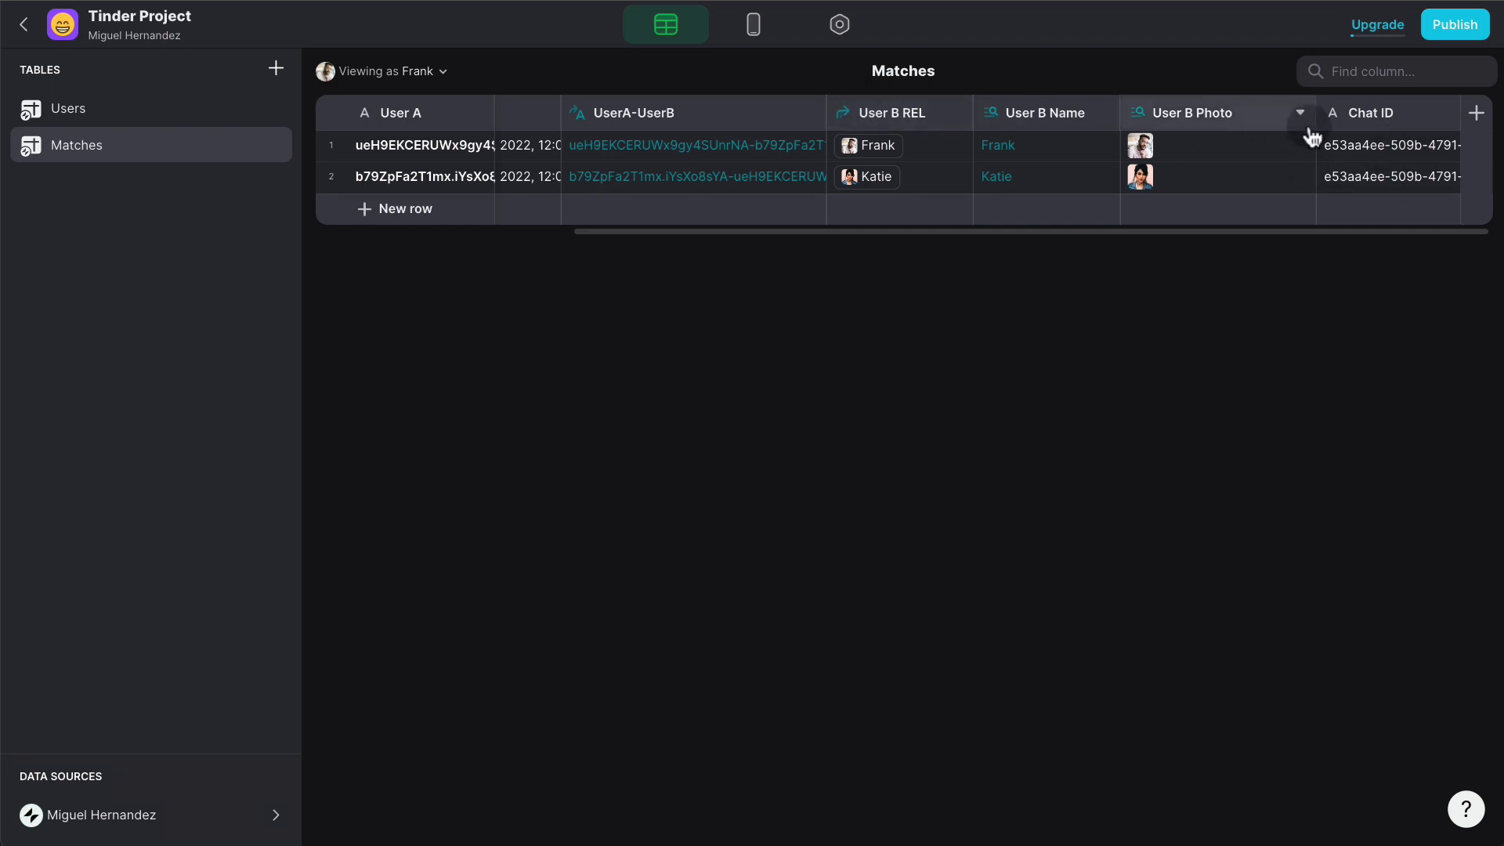
pyautogui.click(753, 35)
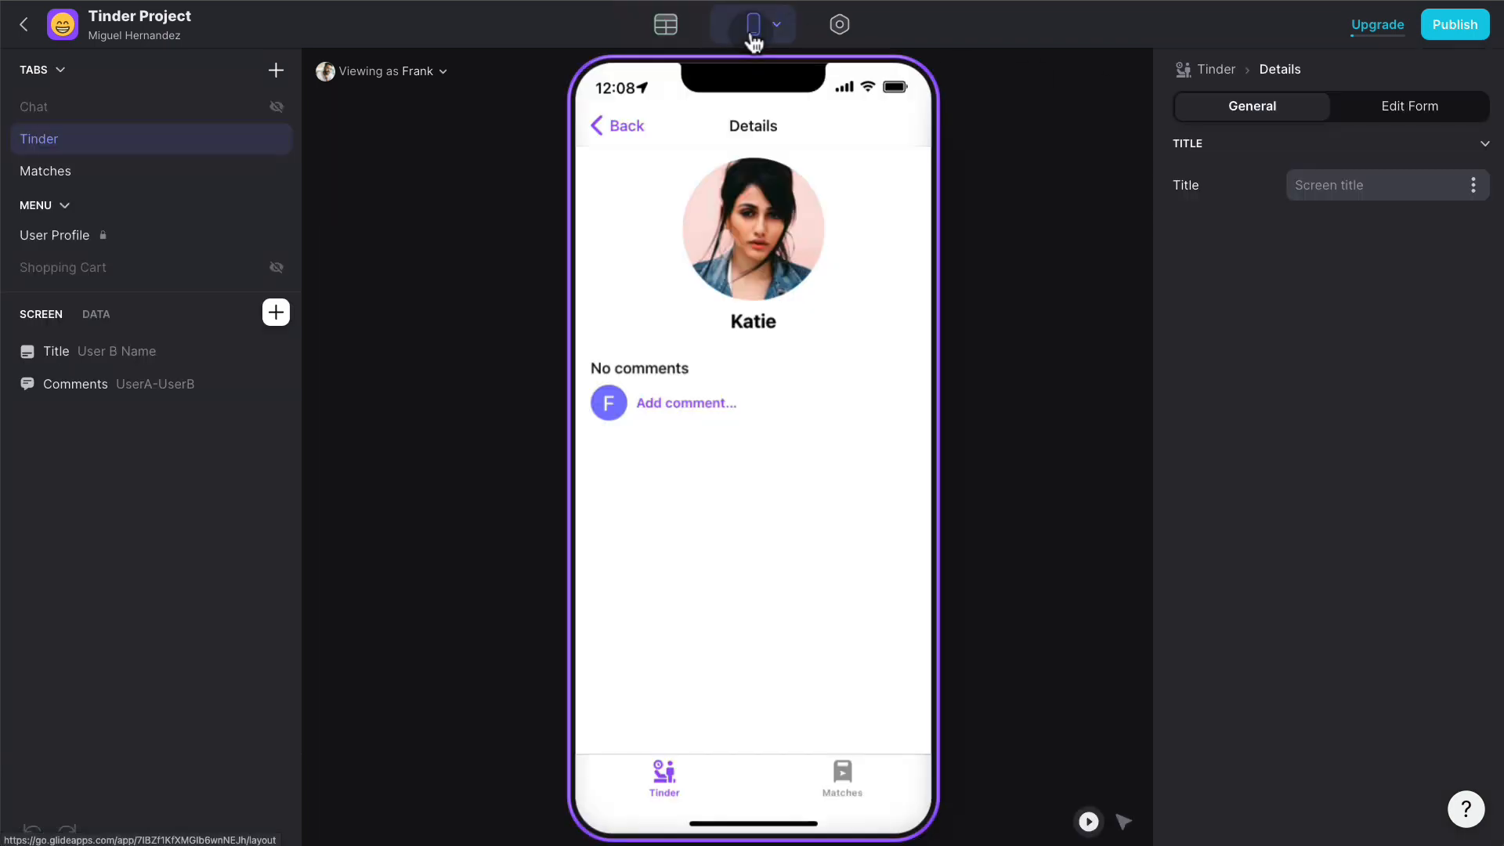
# - Set the Comments component's topic to Chat ID and switch the preview into Play Mode
pyautogui.click(1125, 822)
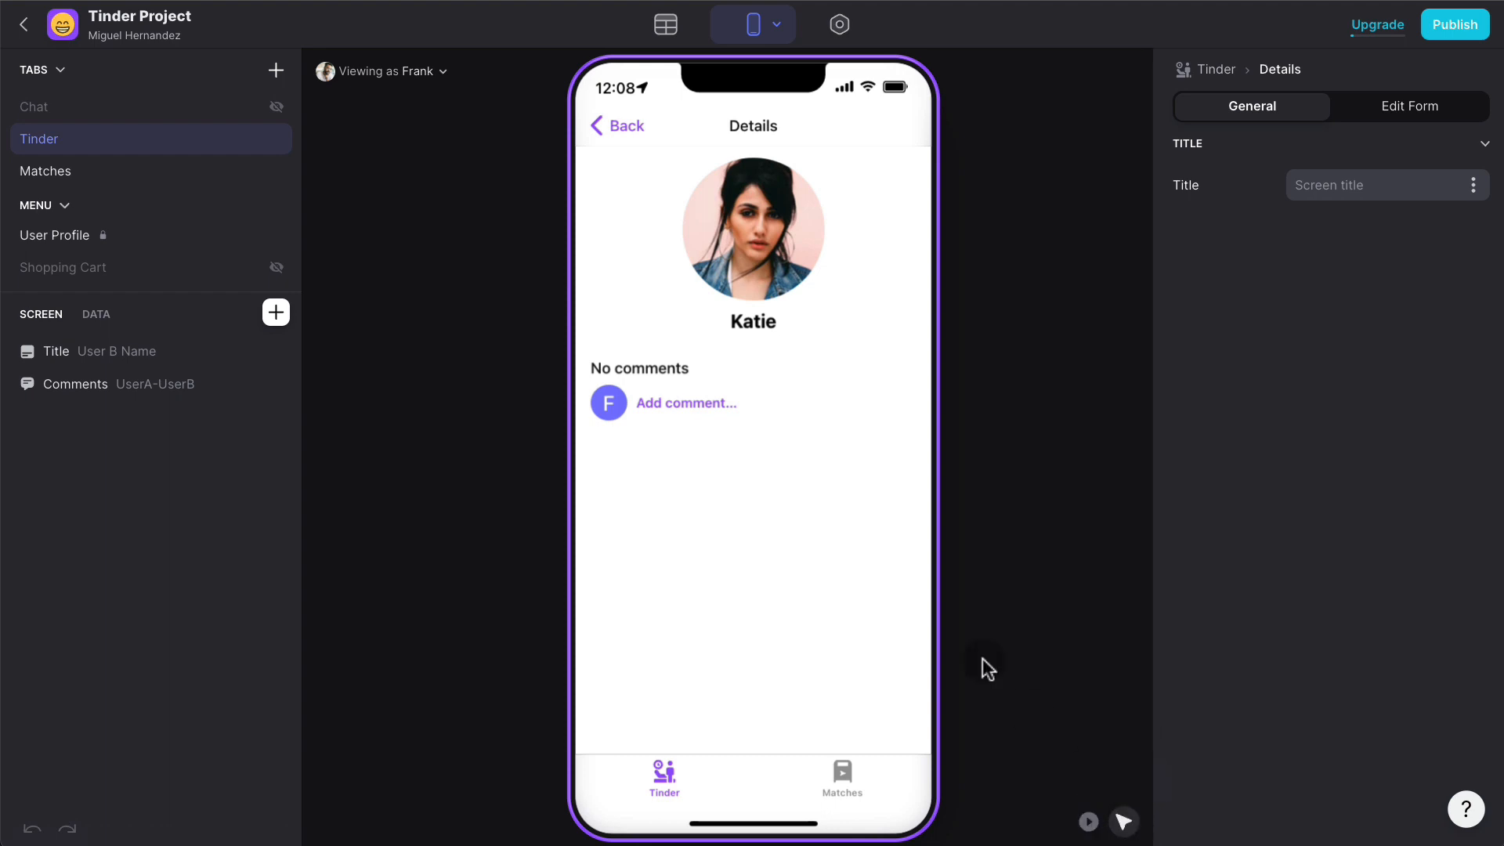
pyautogui.click(689, 385)
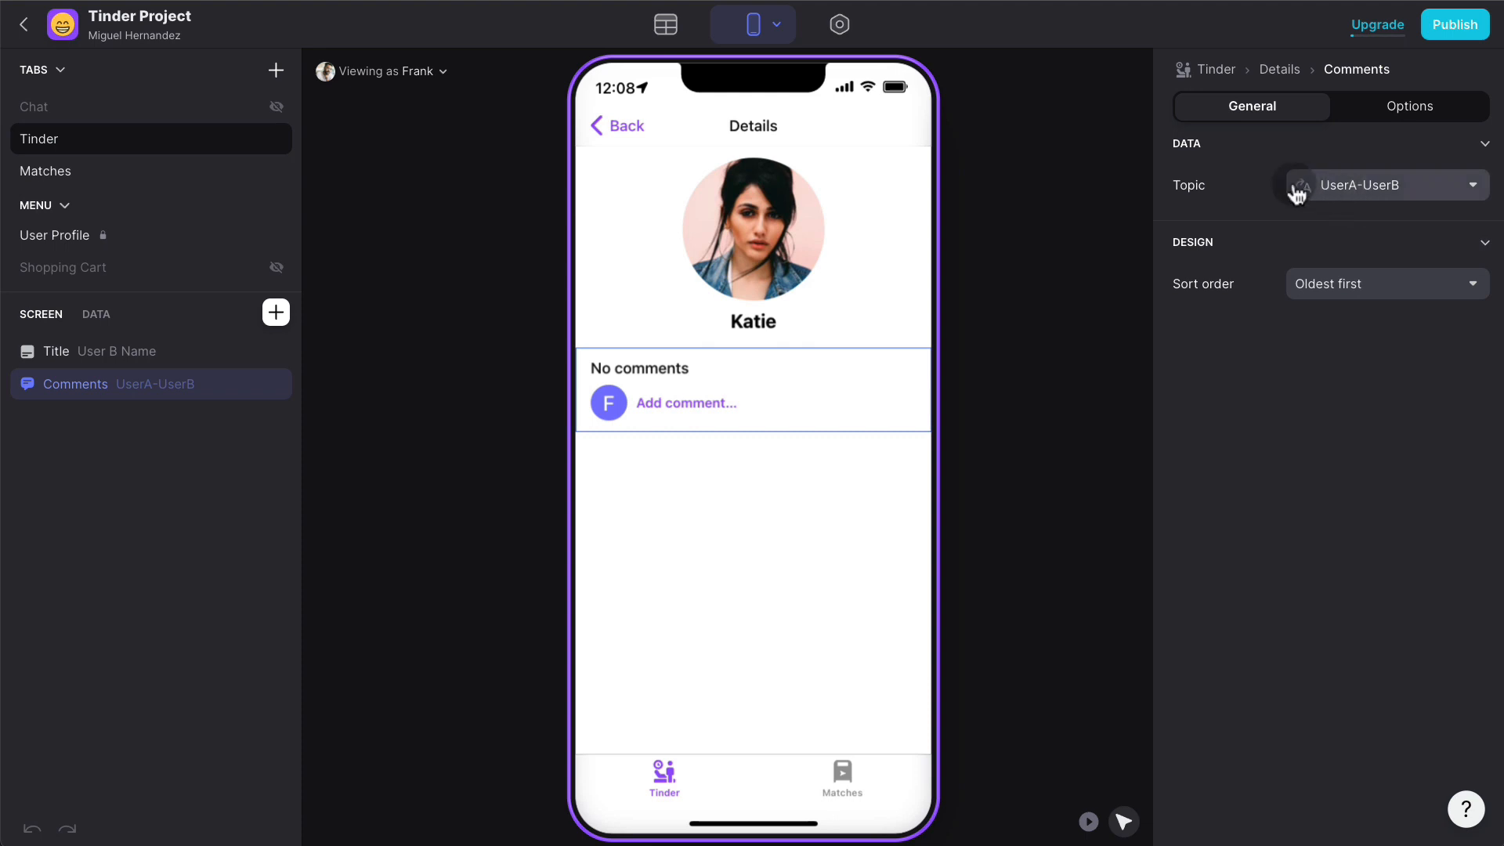
pyautogui.click(1372, 196)
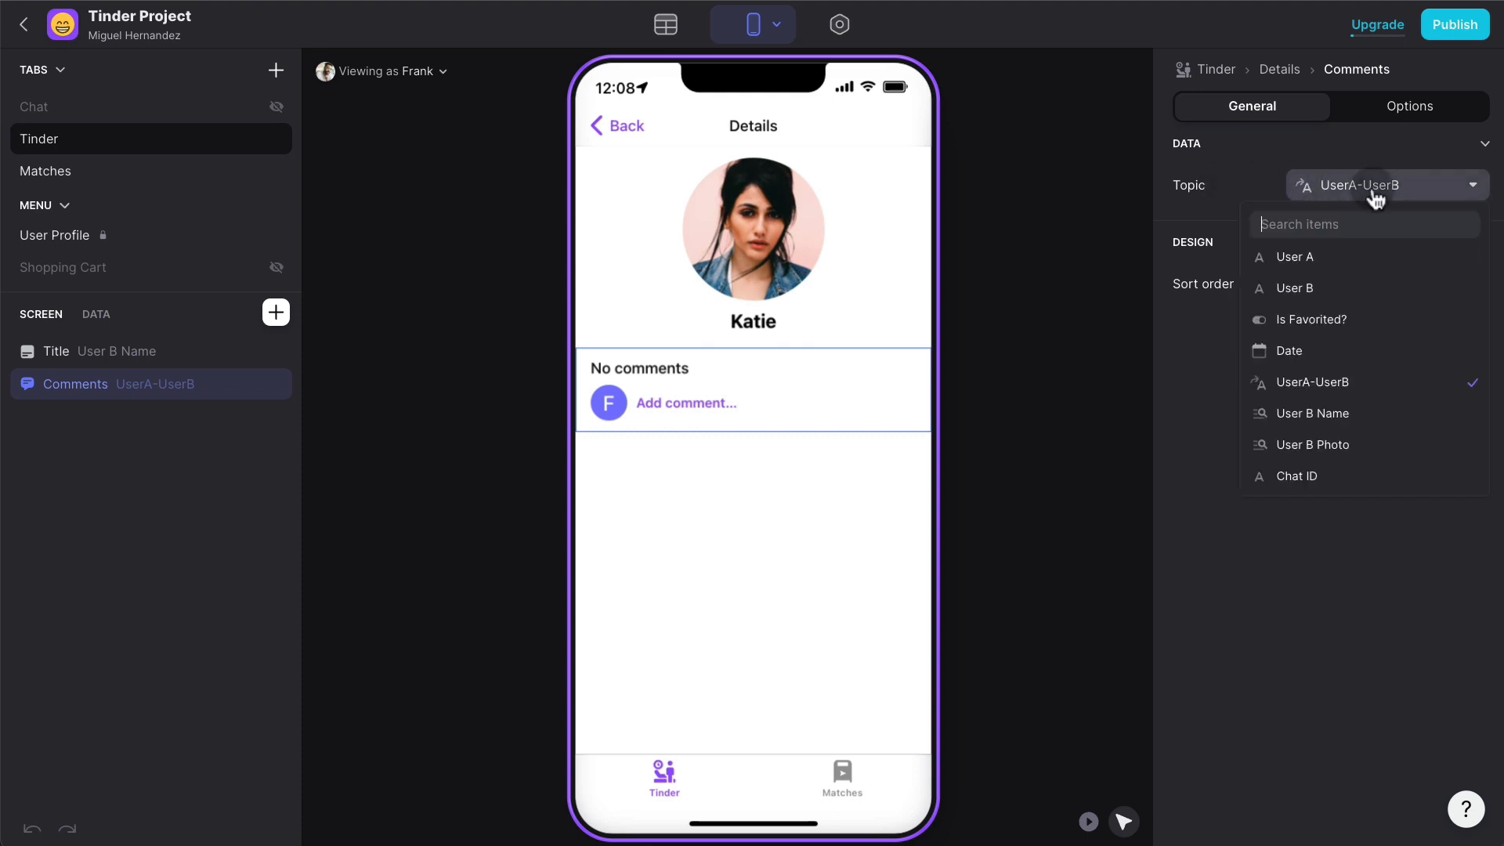
pyautogui.click(1308, 476)
pyautogui.click(1095, 448)
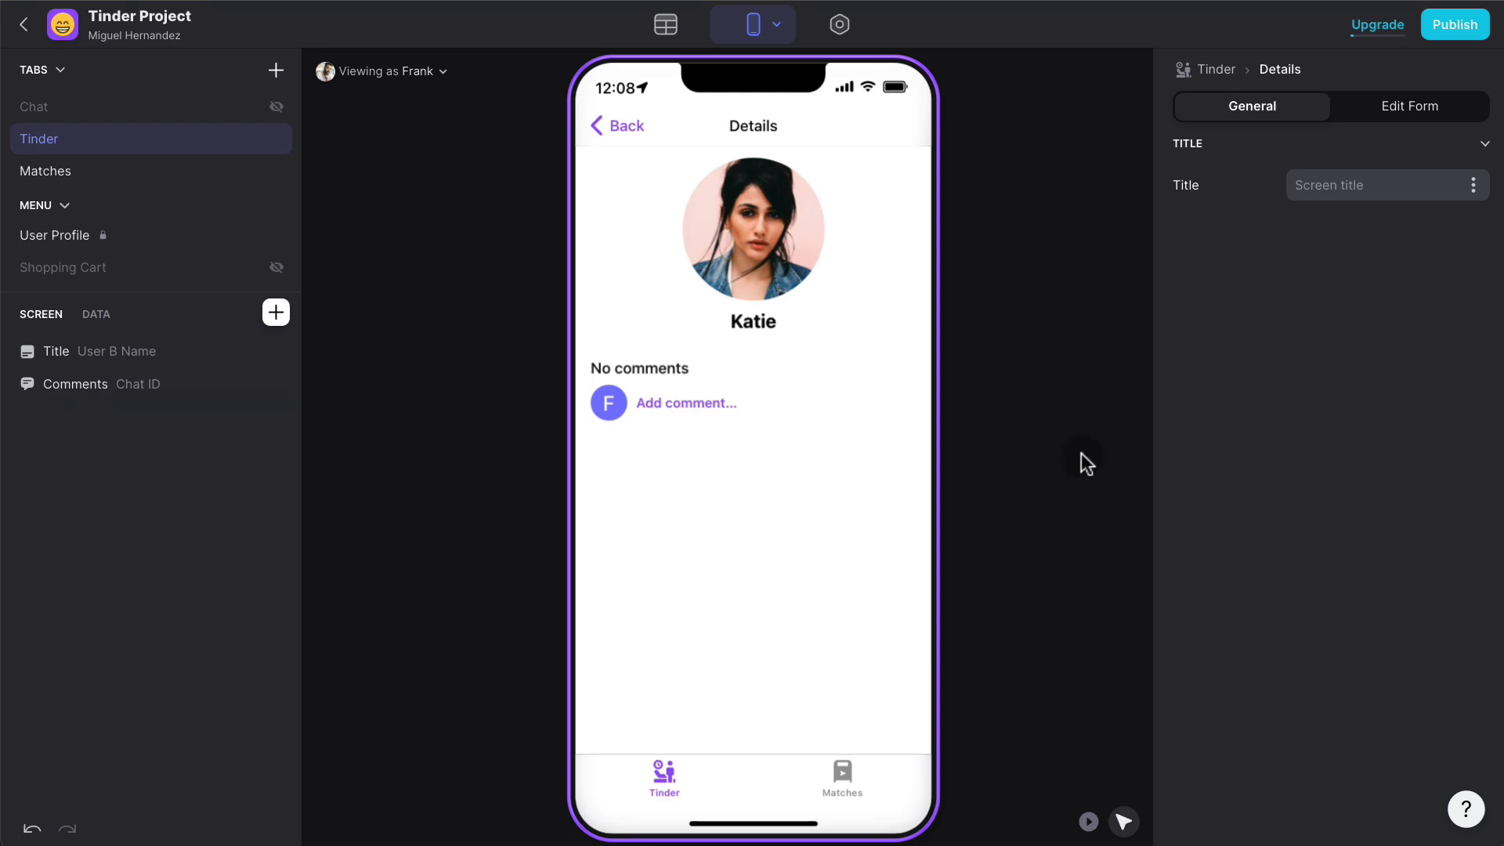
pyautogui.click(1088, 821)
pyautogui.click(728, 407)
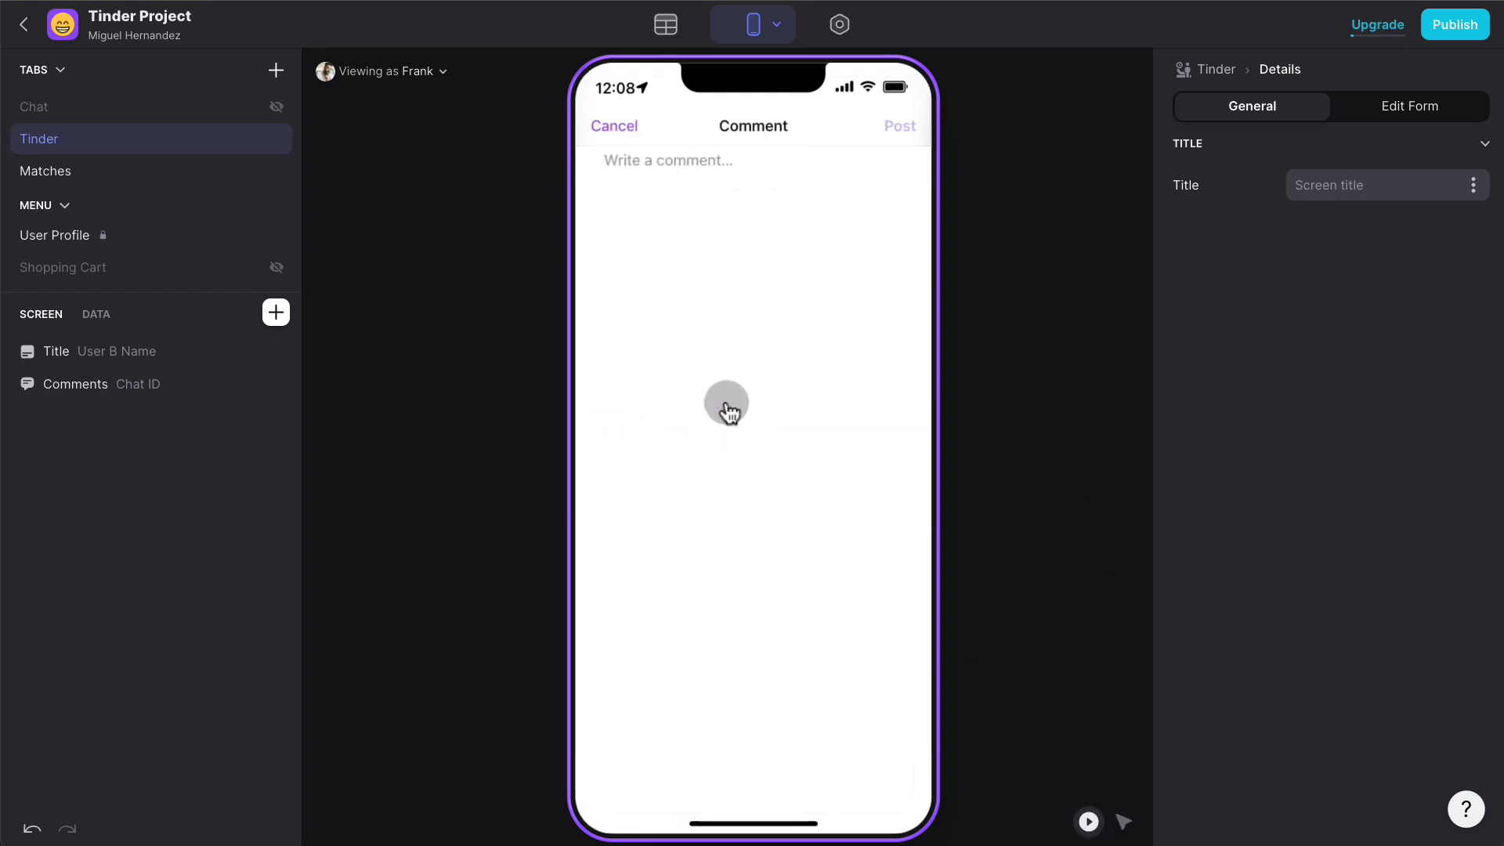
# - Post the comment 'Hey Katie!' and switch the preview to view as Katie
pyautogui.write('Hey Katie!')
pyautogui.click(900, 126)
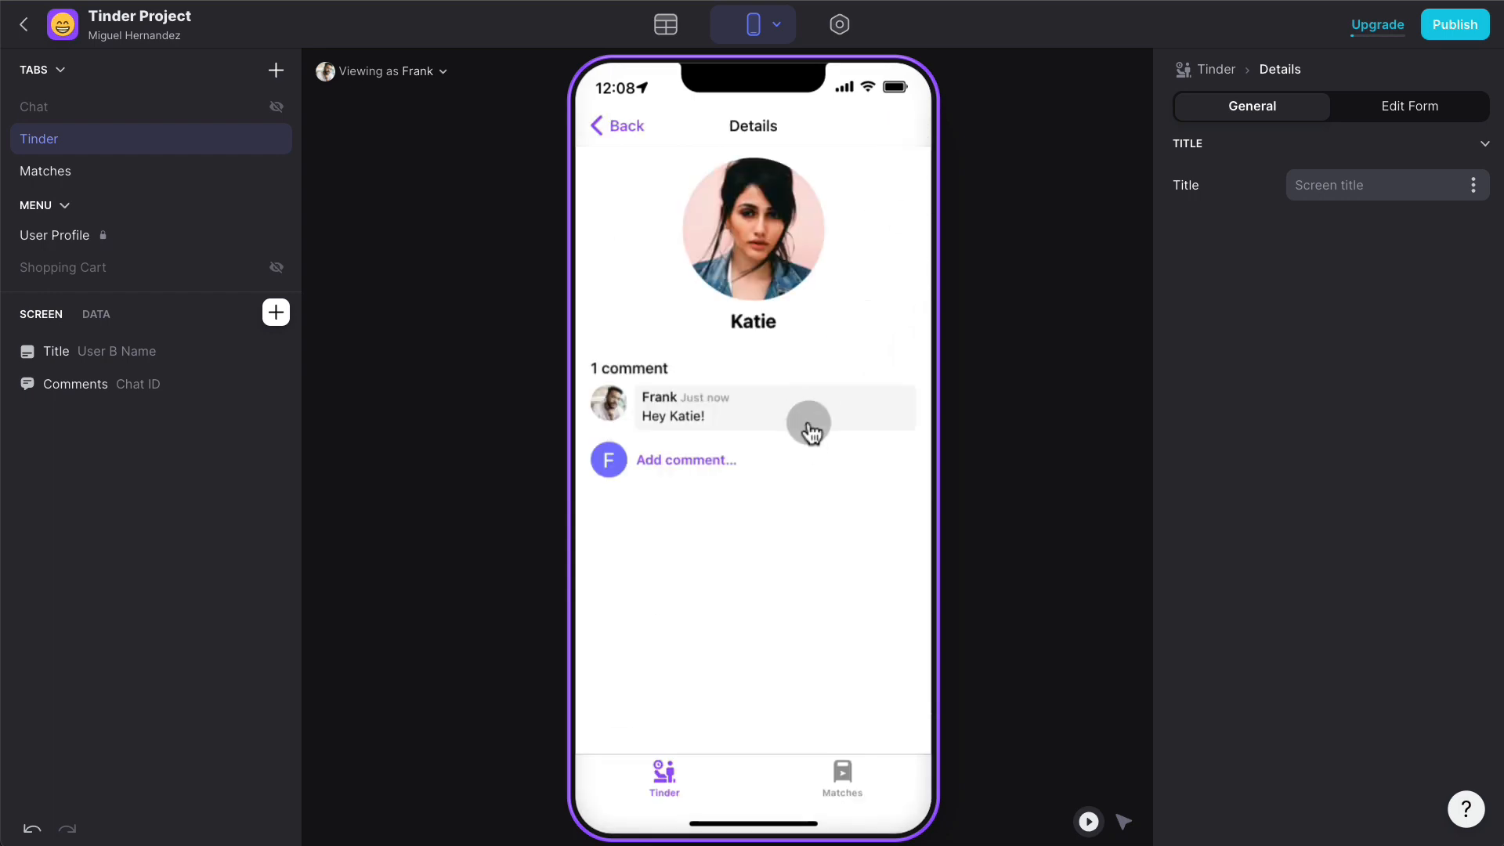
pyautogui.click(426, 76)
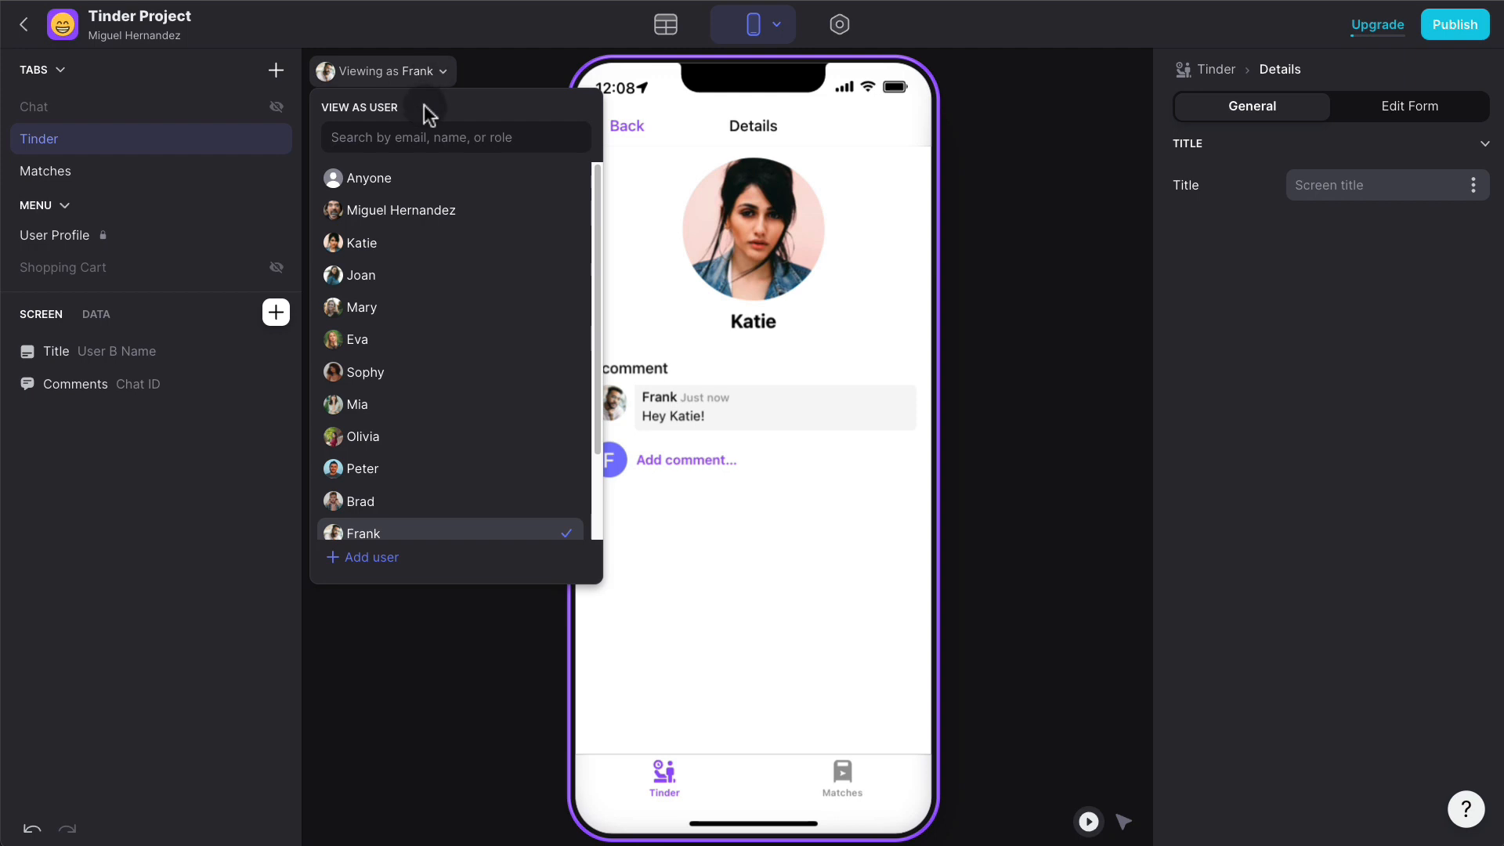
pyautogui.click(404, 244)
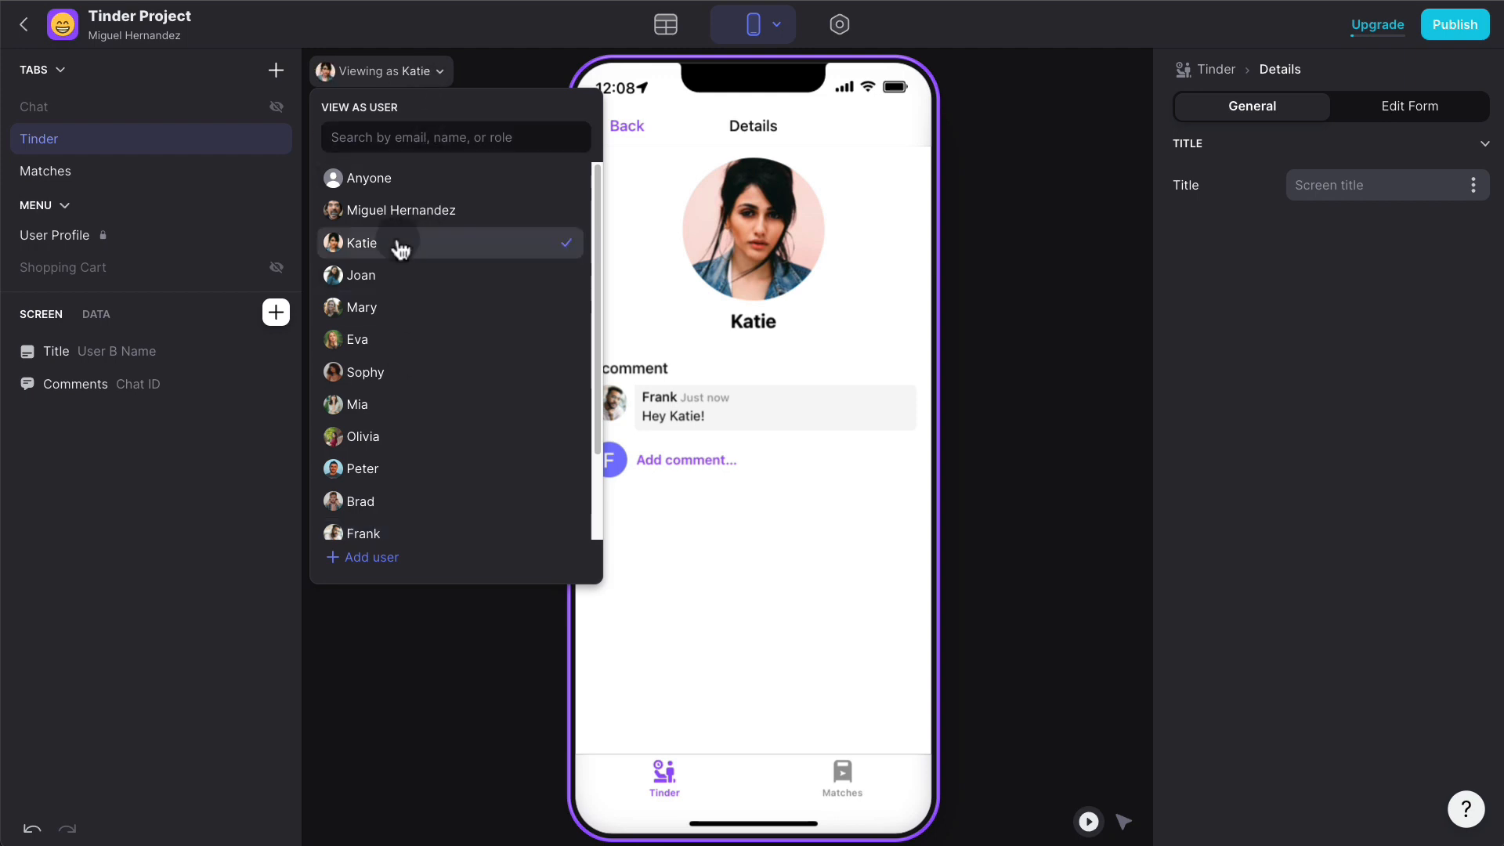
pyautogui.click(1042, 364)
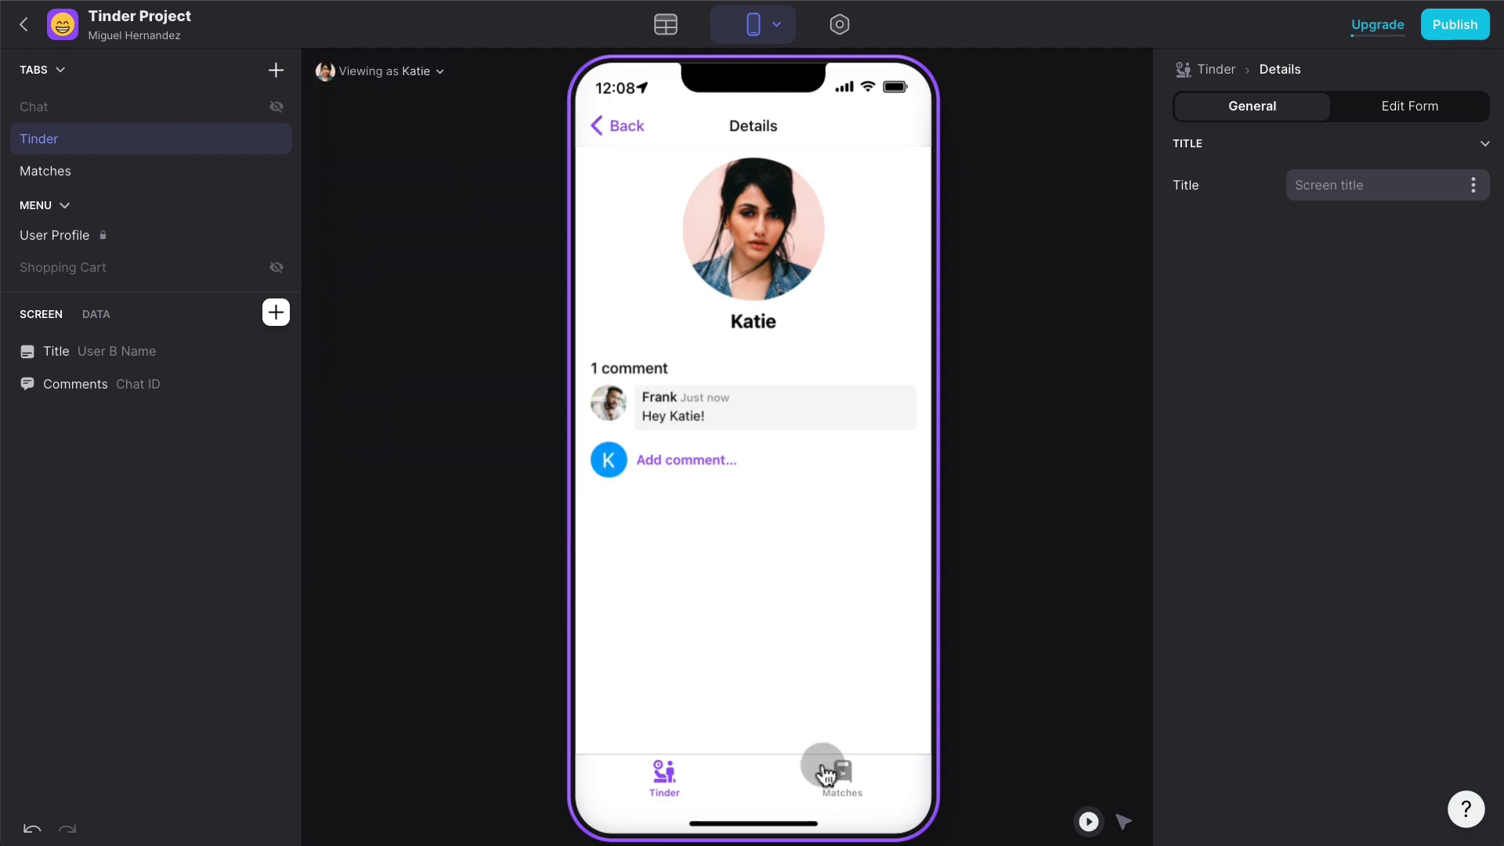
# - As Katie, open Frank's match and post the reply 'Hi Frank!'
pyautogui.click(857, 781)
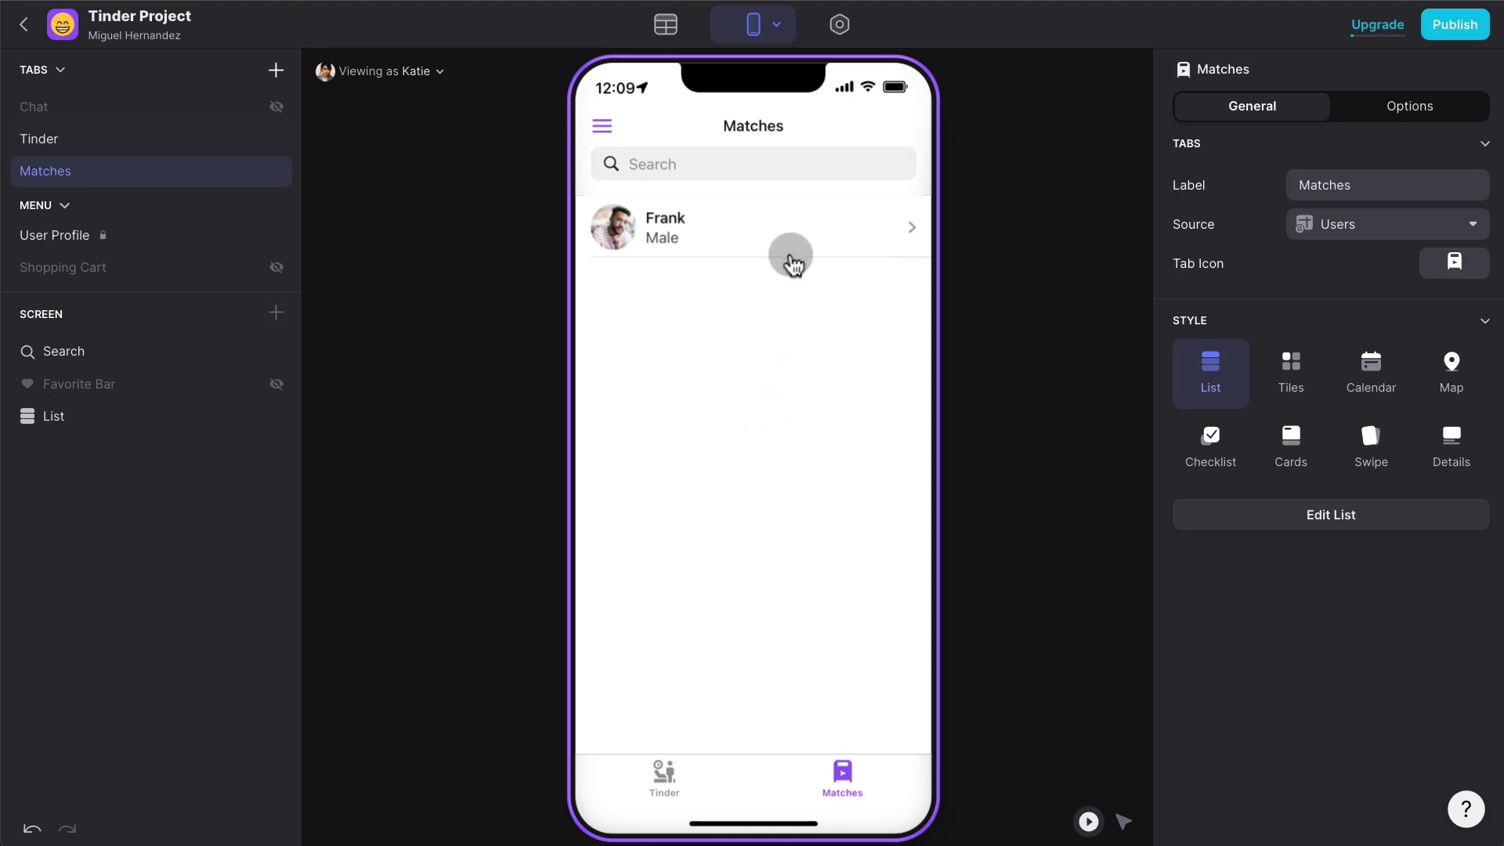
pyautogui.click(789, 255)
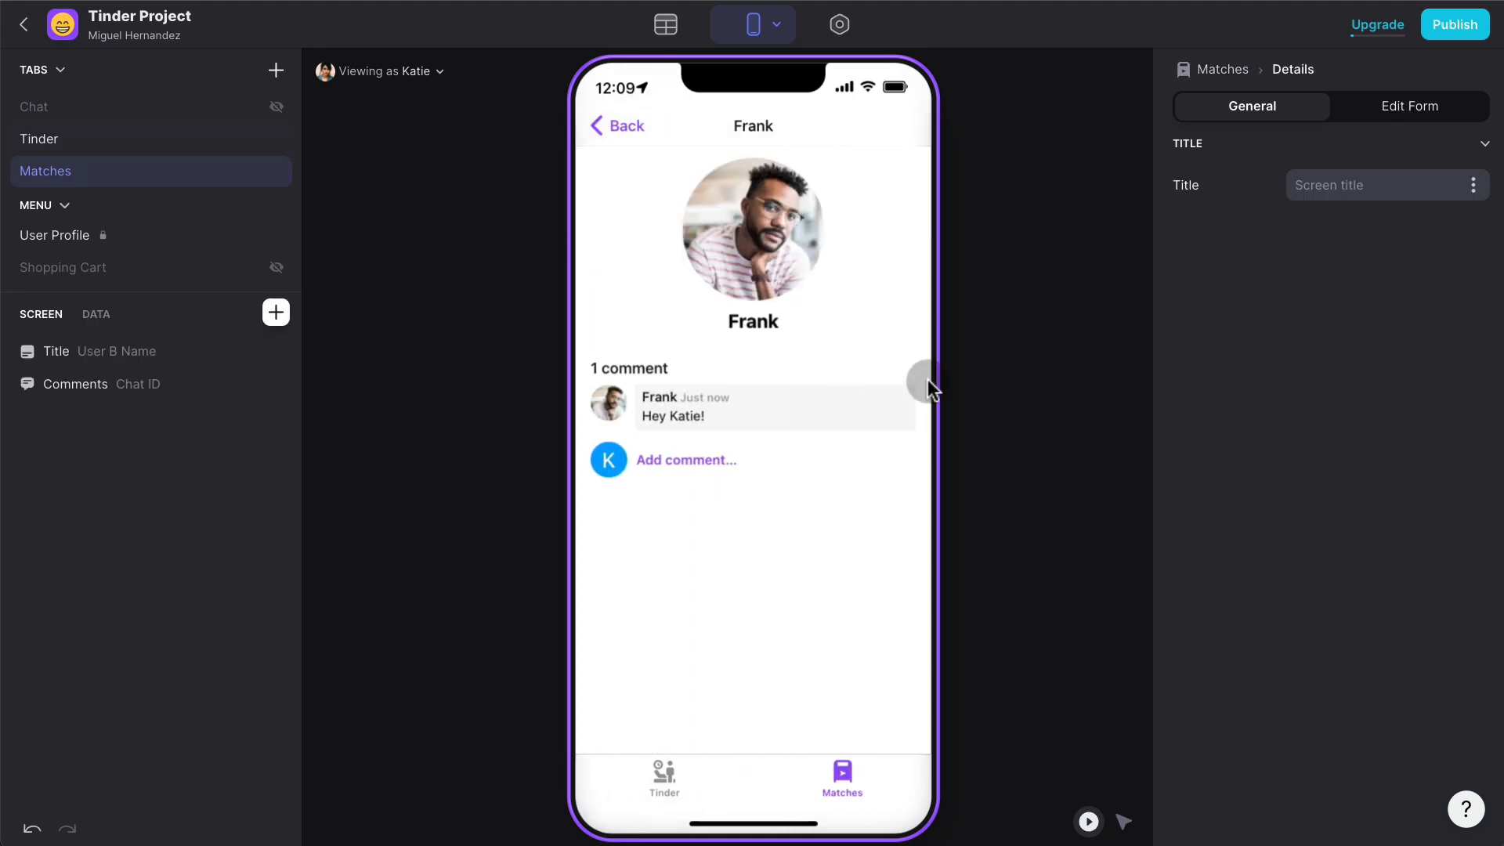
pyautogui.click(725, 459)
pyautogui.write('Hi Frank!')
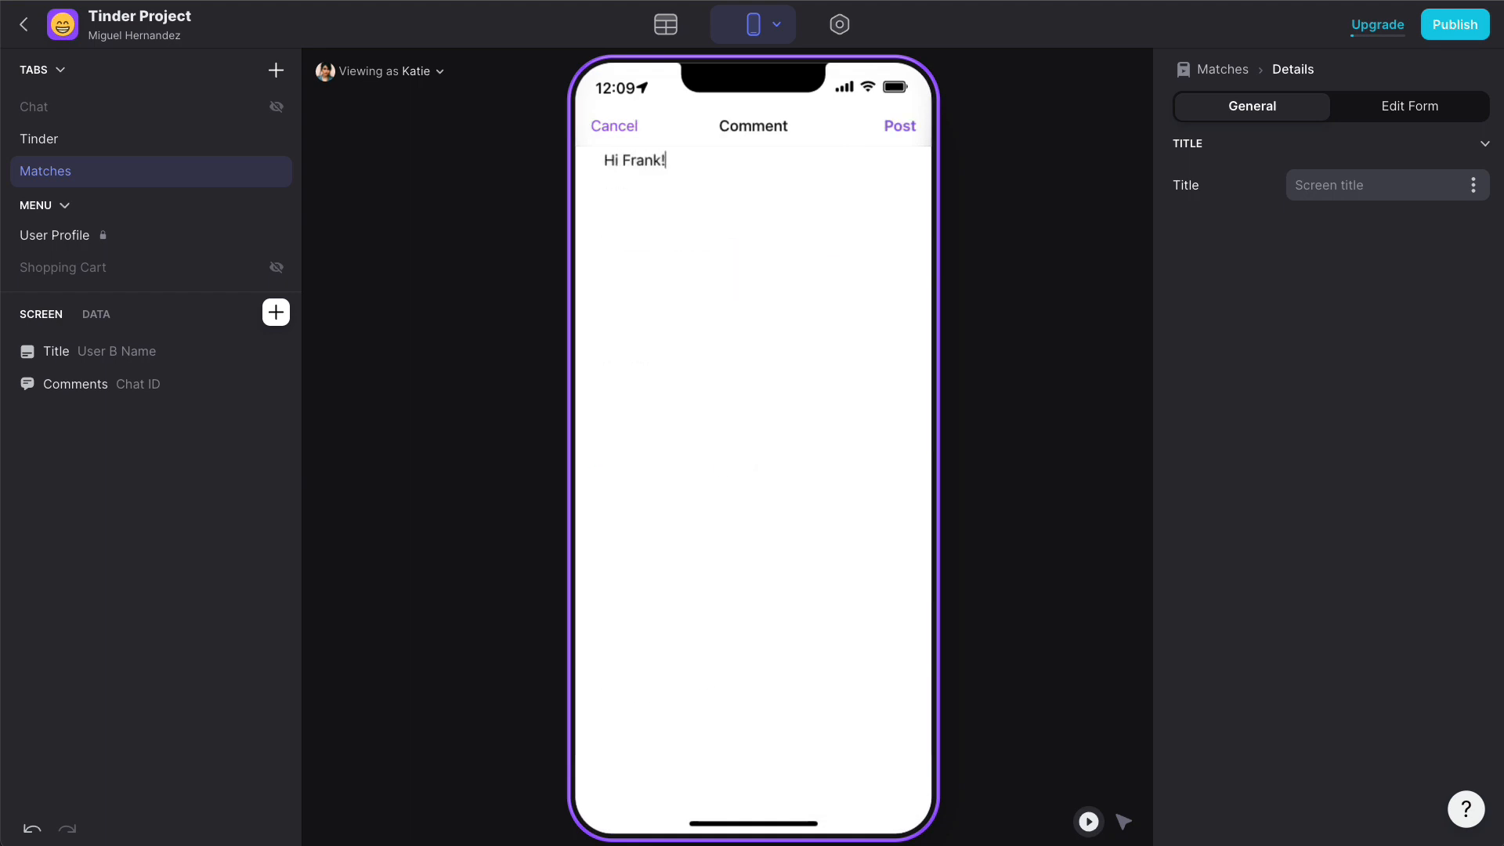
pyautogui.click(902, 129)
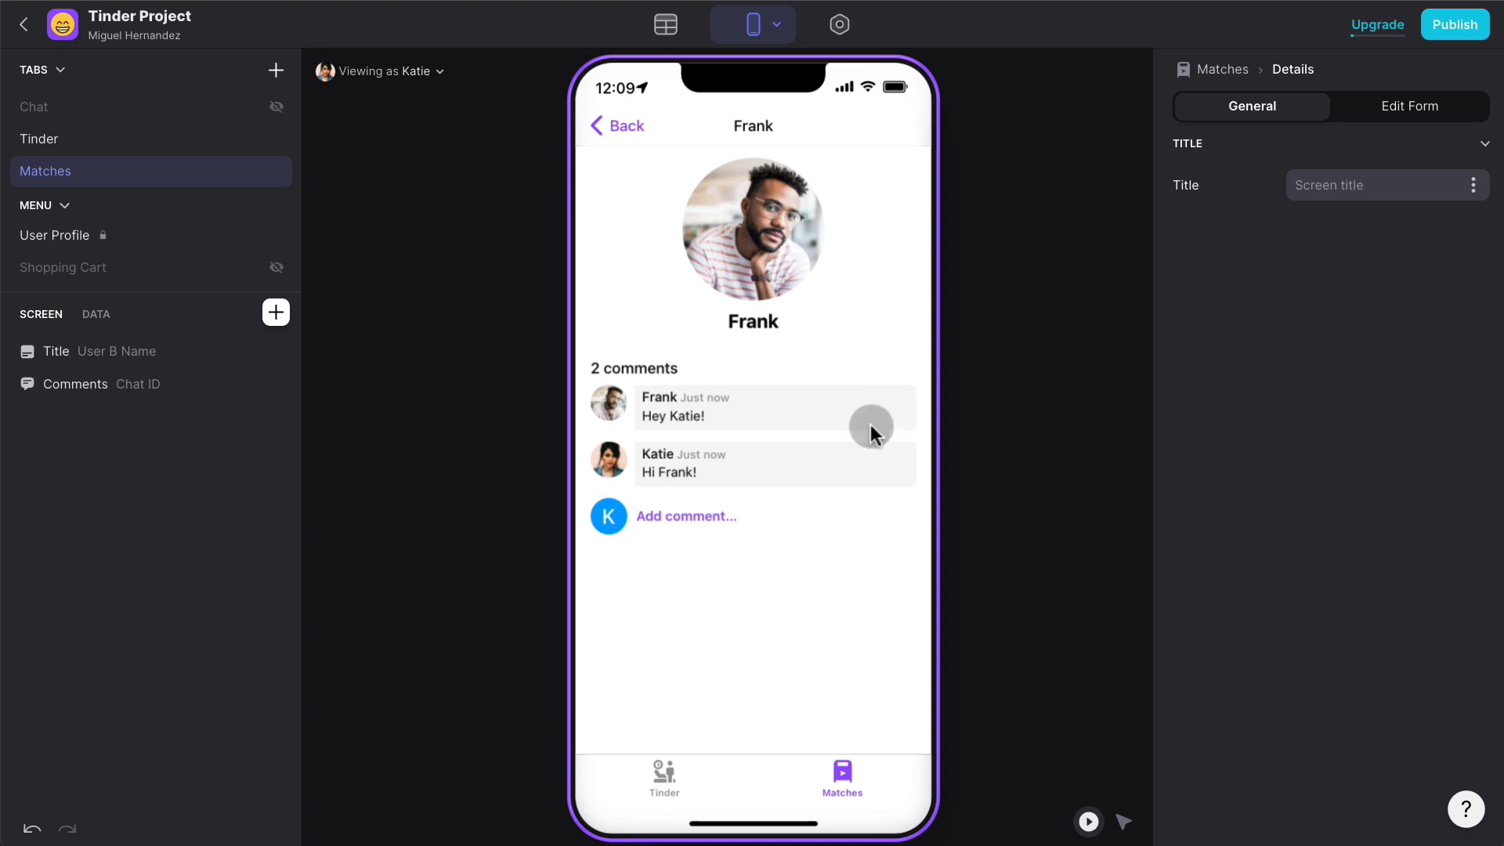
# - Switch back to Frank to read Katie's reply, then add a new tab to the app
pyautogui.click(841, 775)
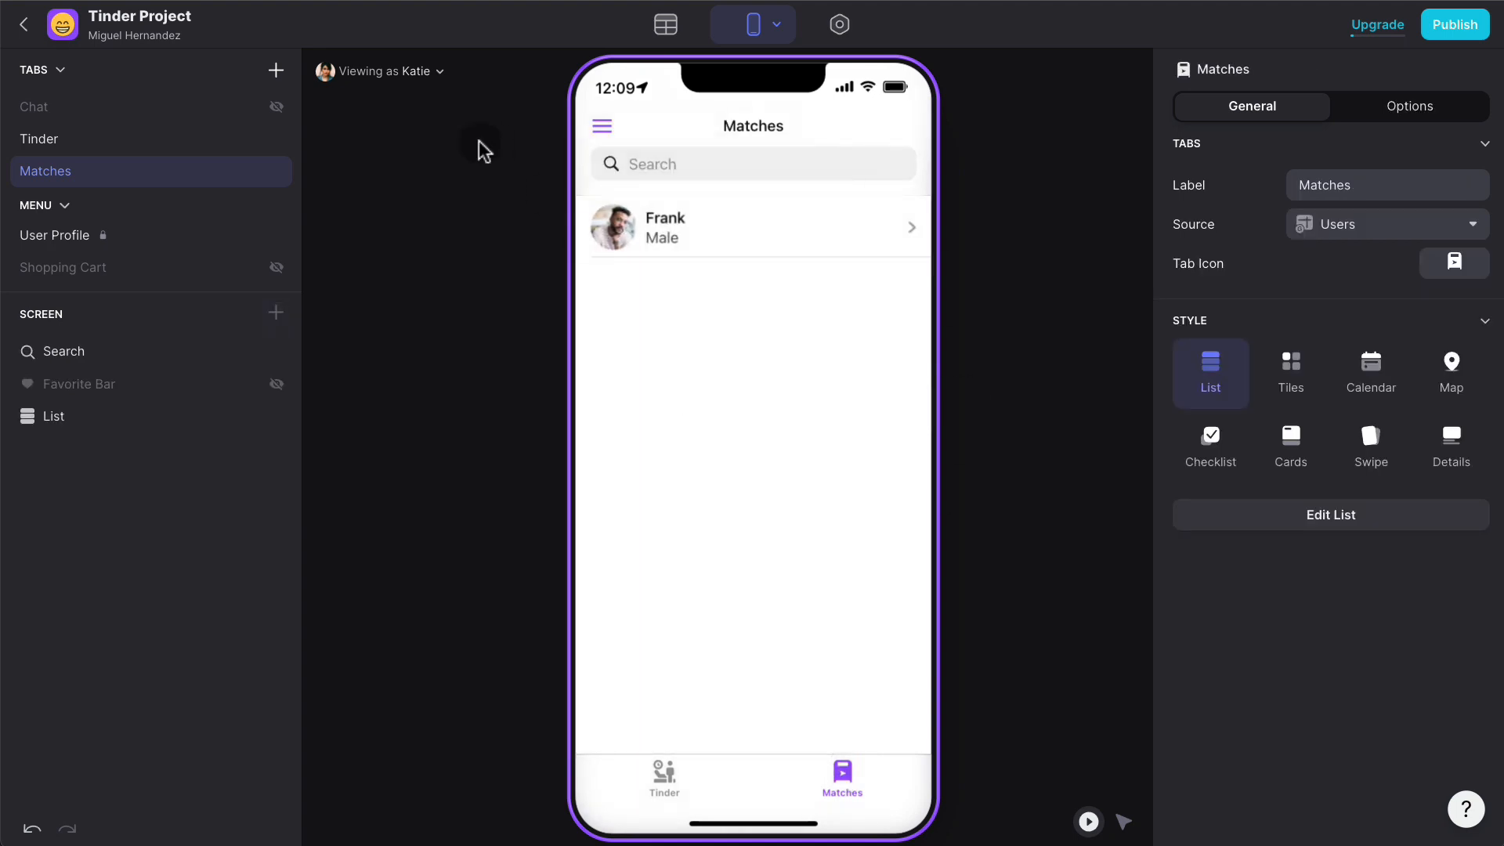
pyautogui.click(398, 79)
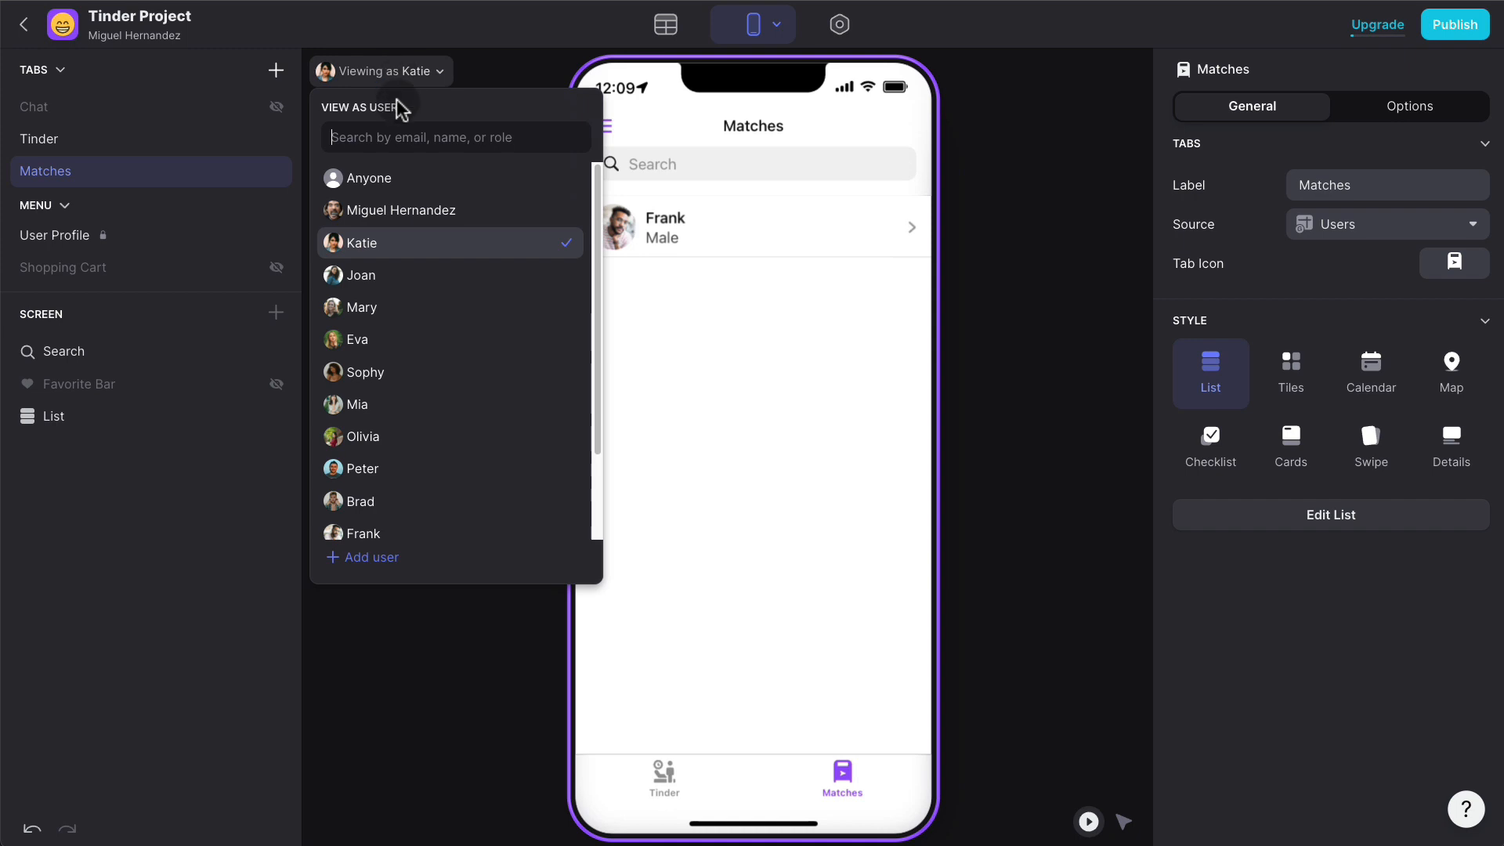
pyautogui.click(384, 533)
pyautogui.click(713, 234)
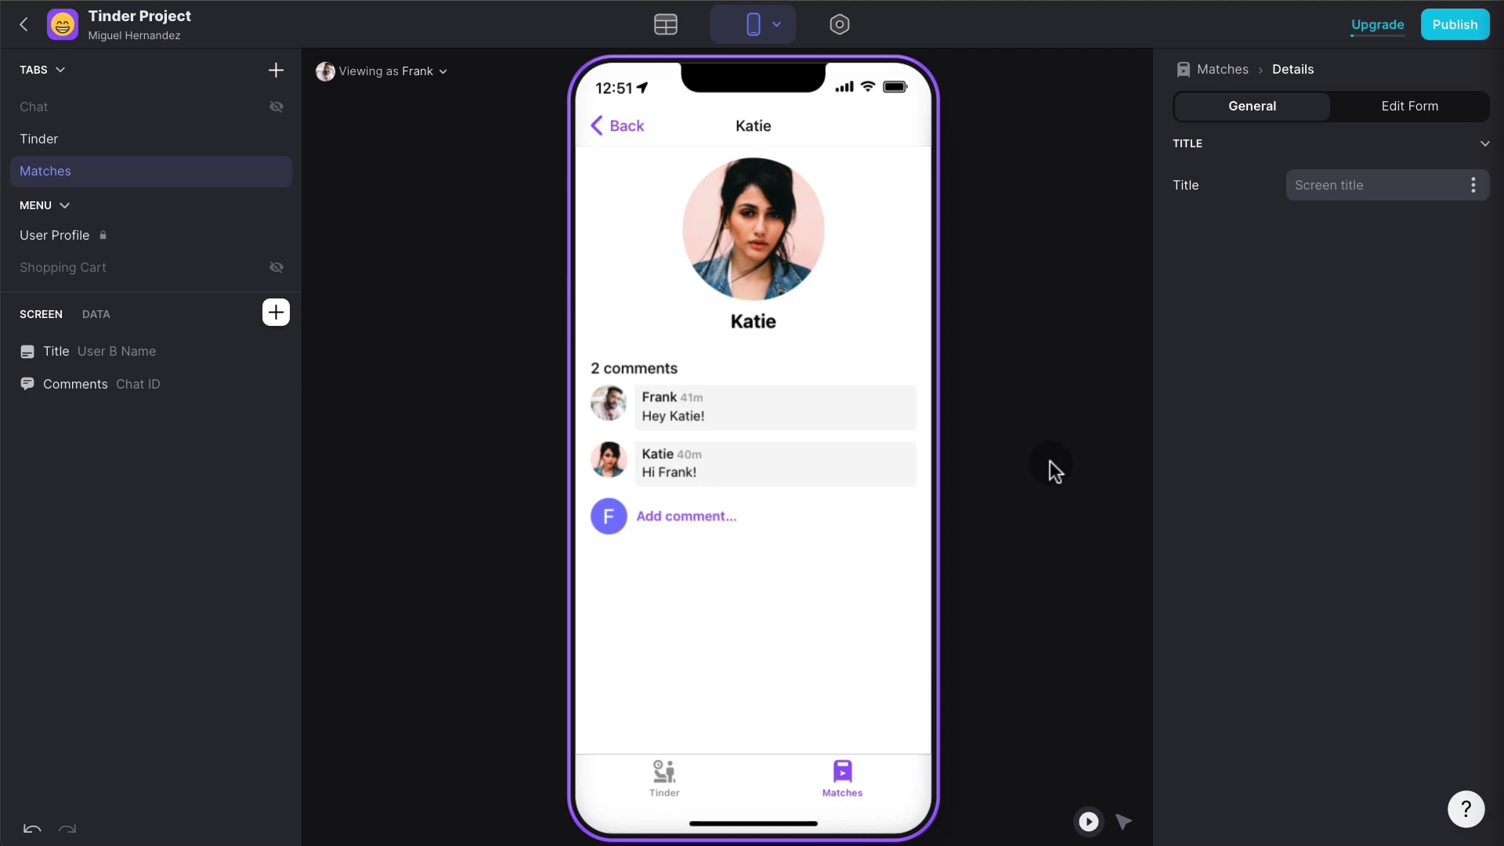
pyautogui.click(276, 70)
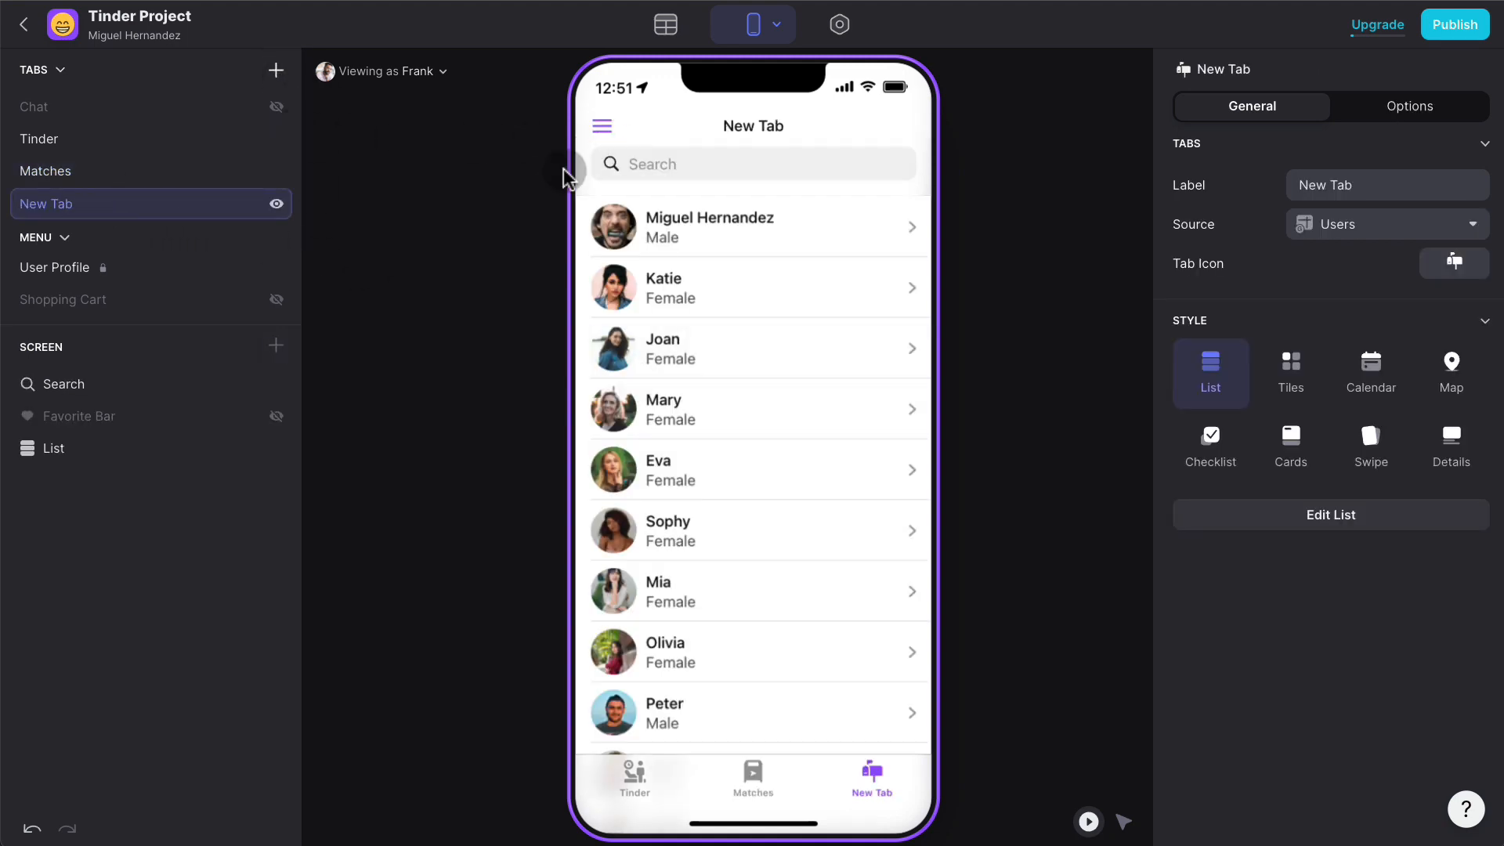
# - Name the new tab 'Profile' and give it the filled smiley-face icon
pyautogui.click(1373, 181)
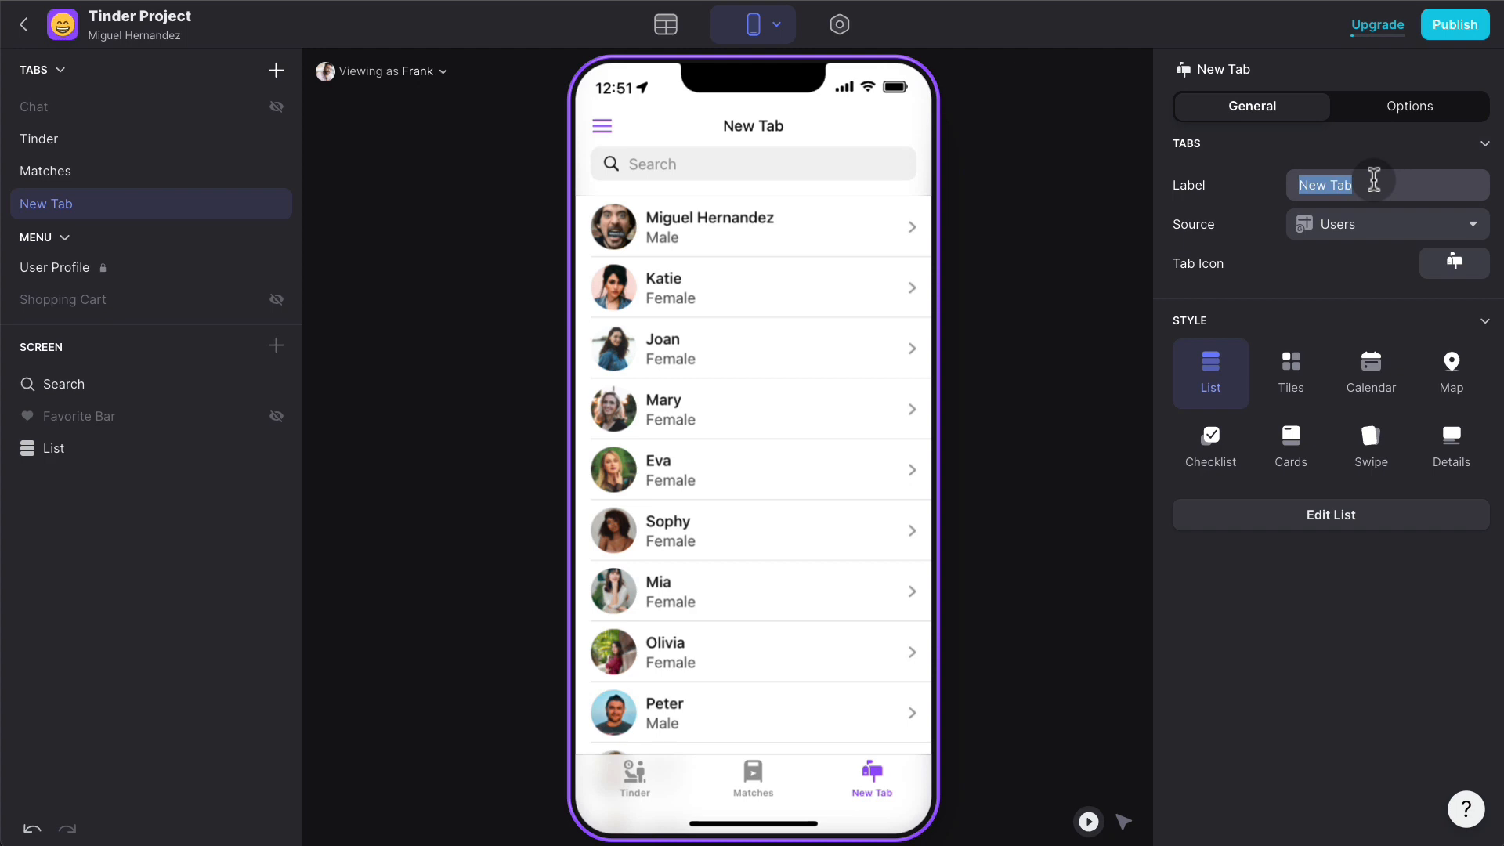
pyautogui.write('Profile')
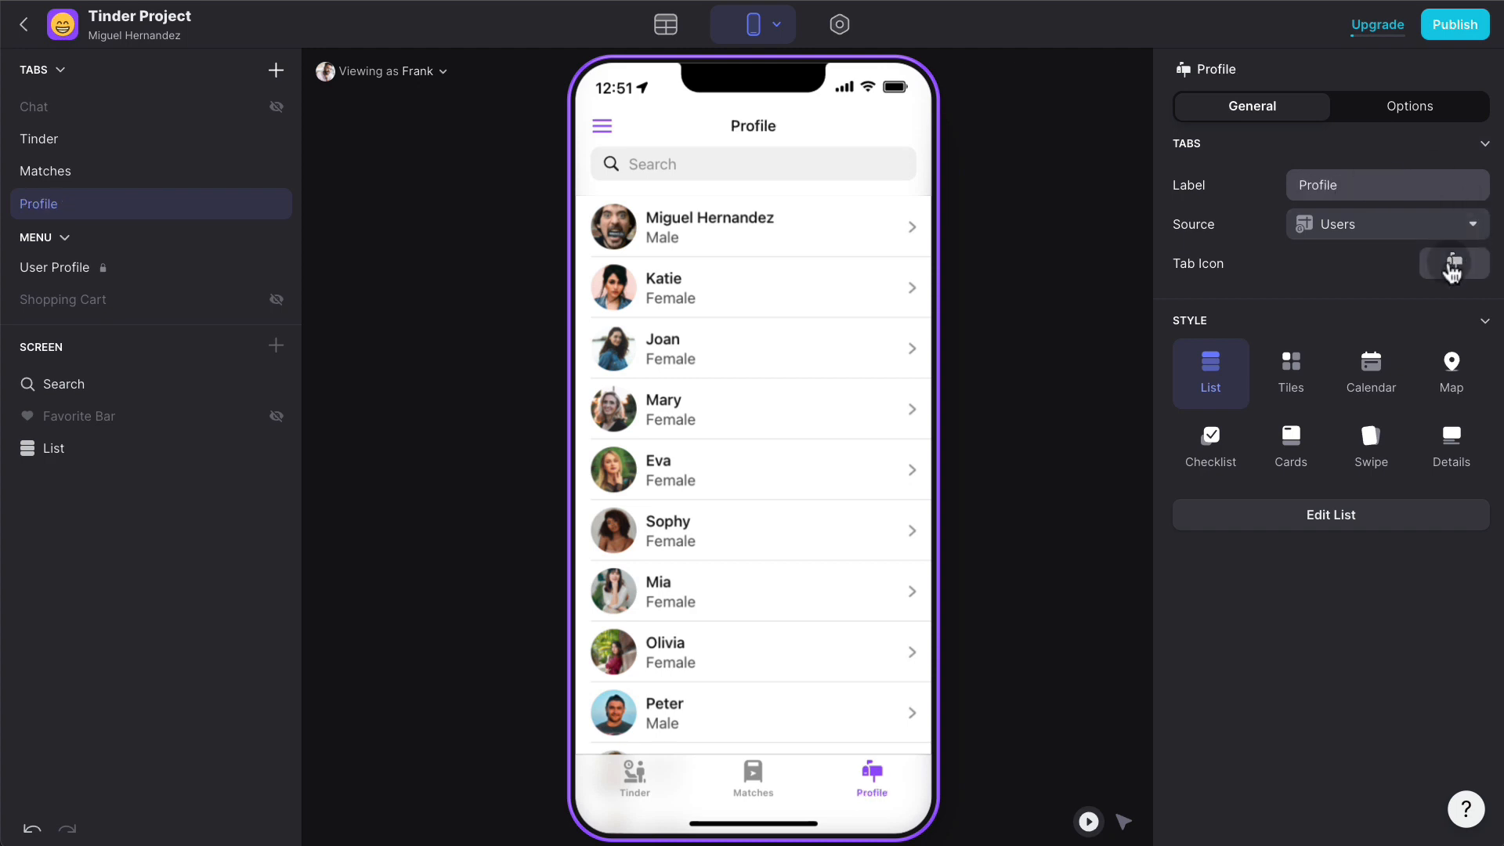
pyautogui.click(1453, 263)
pyautogui.click(752, 299)
pyautogui.write('smile')
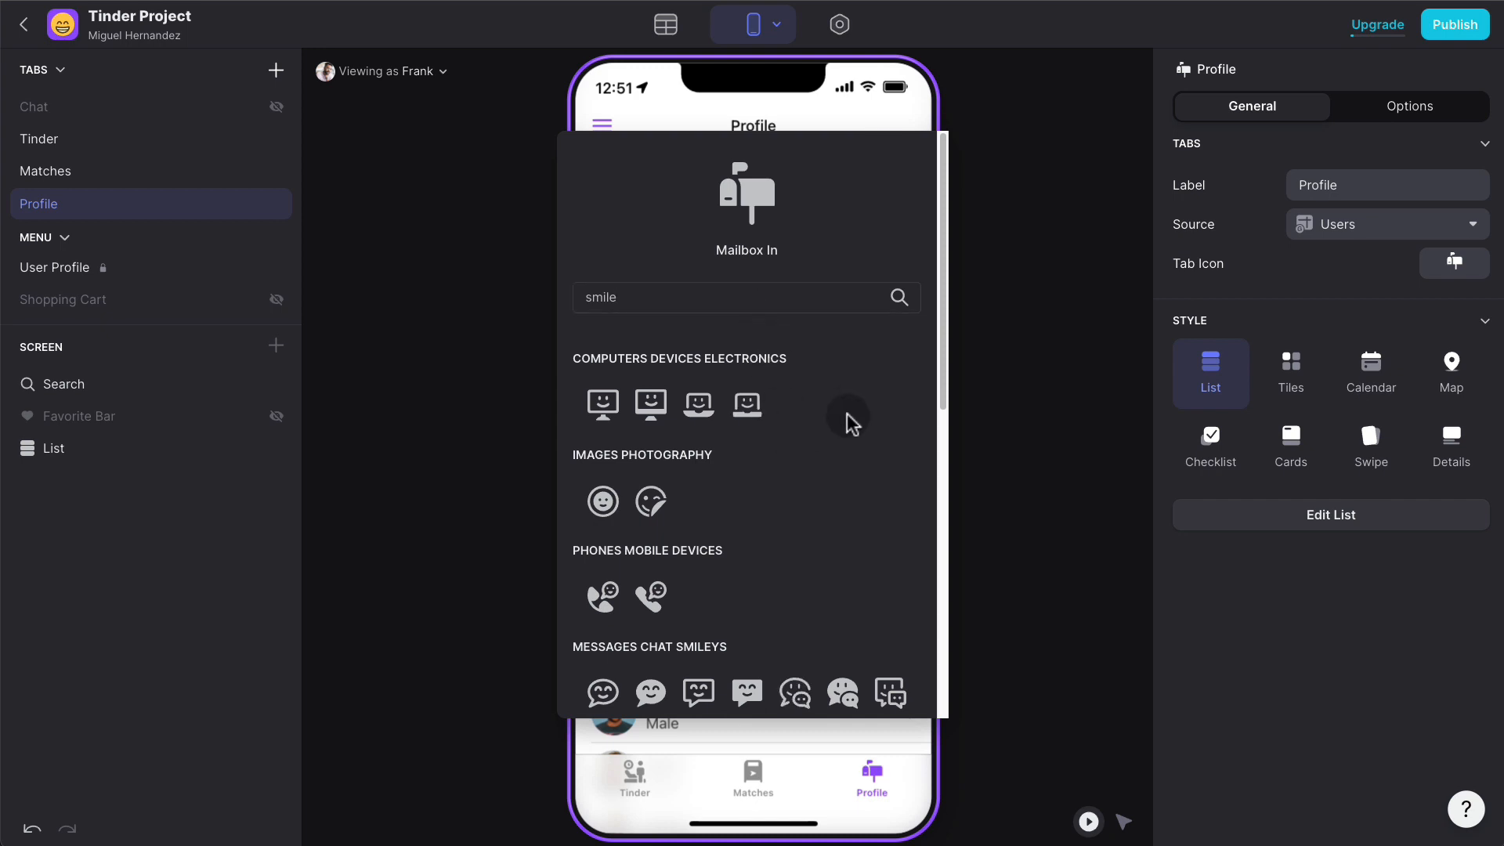
pyautogui.doubleClick(638, 295)
pyautogui.write('face')
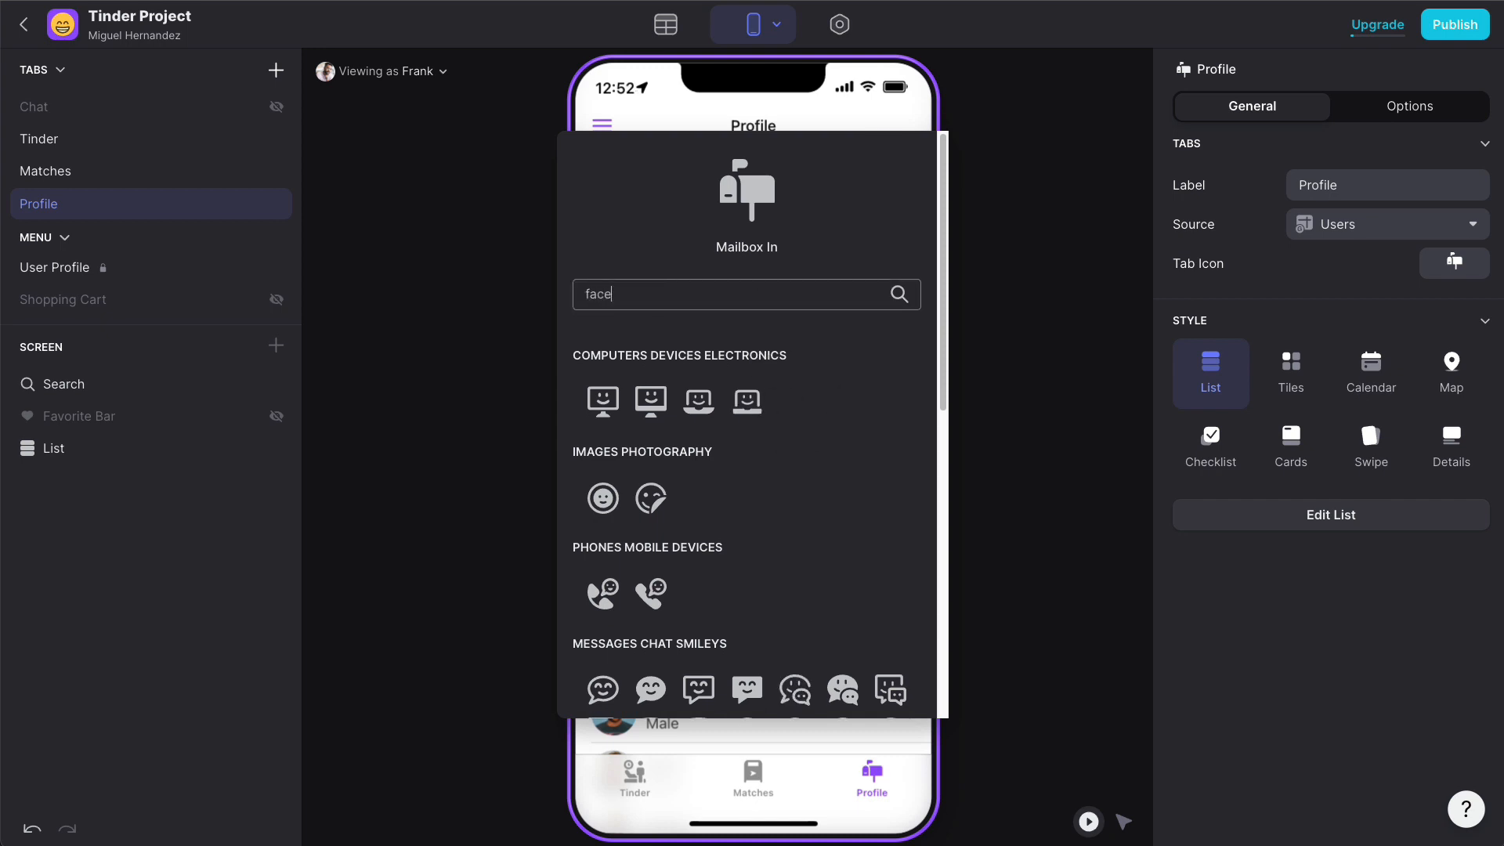
pyautogui.click(653, 401)
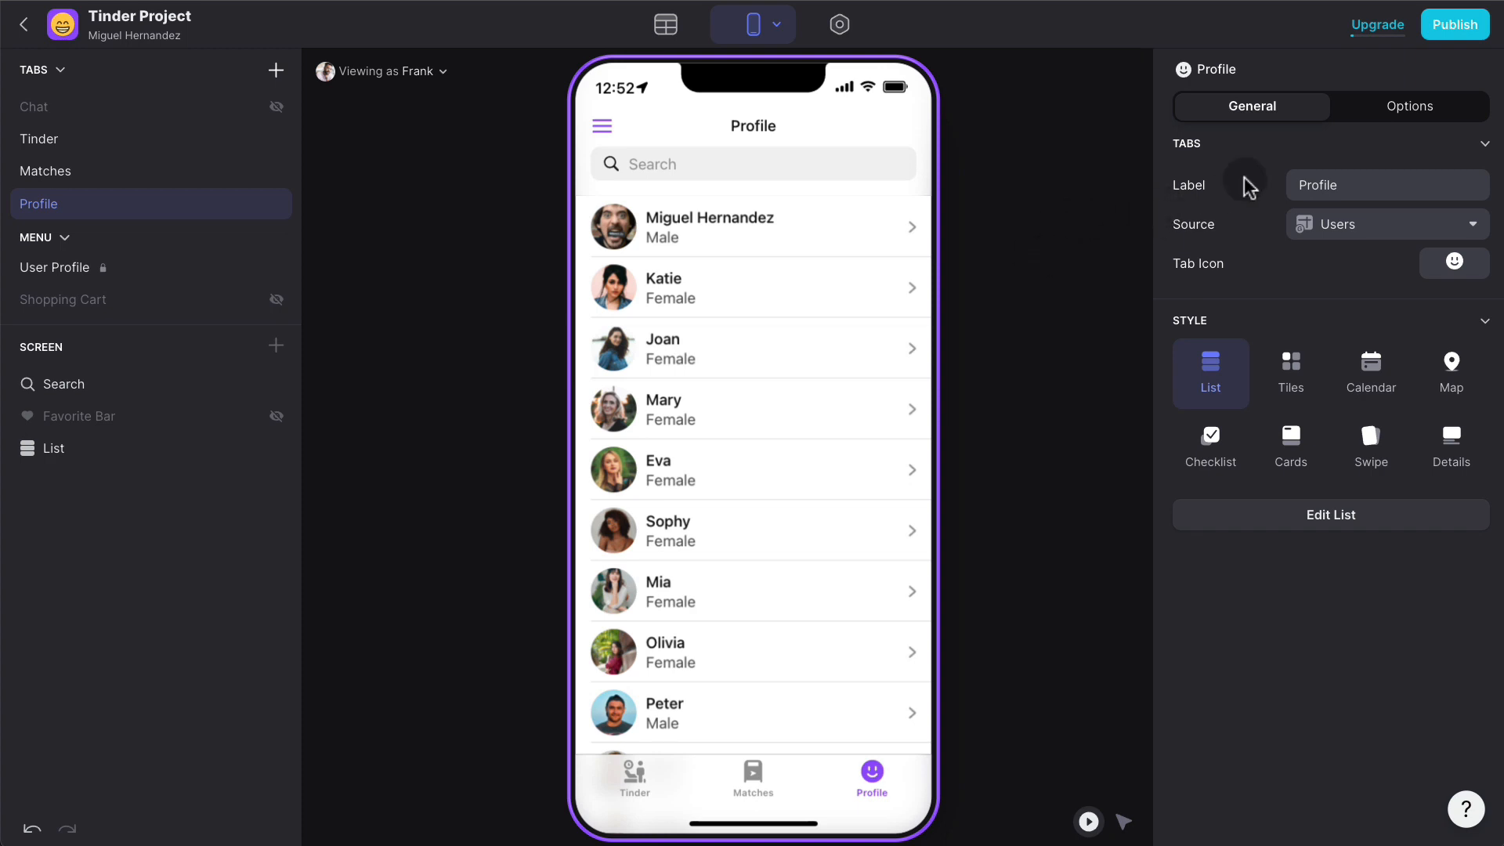
pyautogui.click(1405, 109)
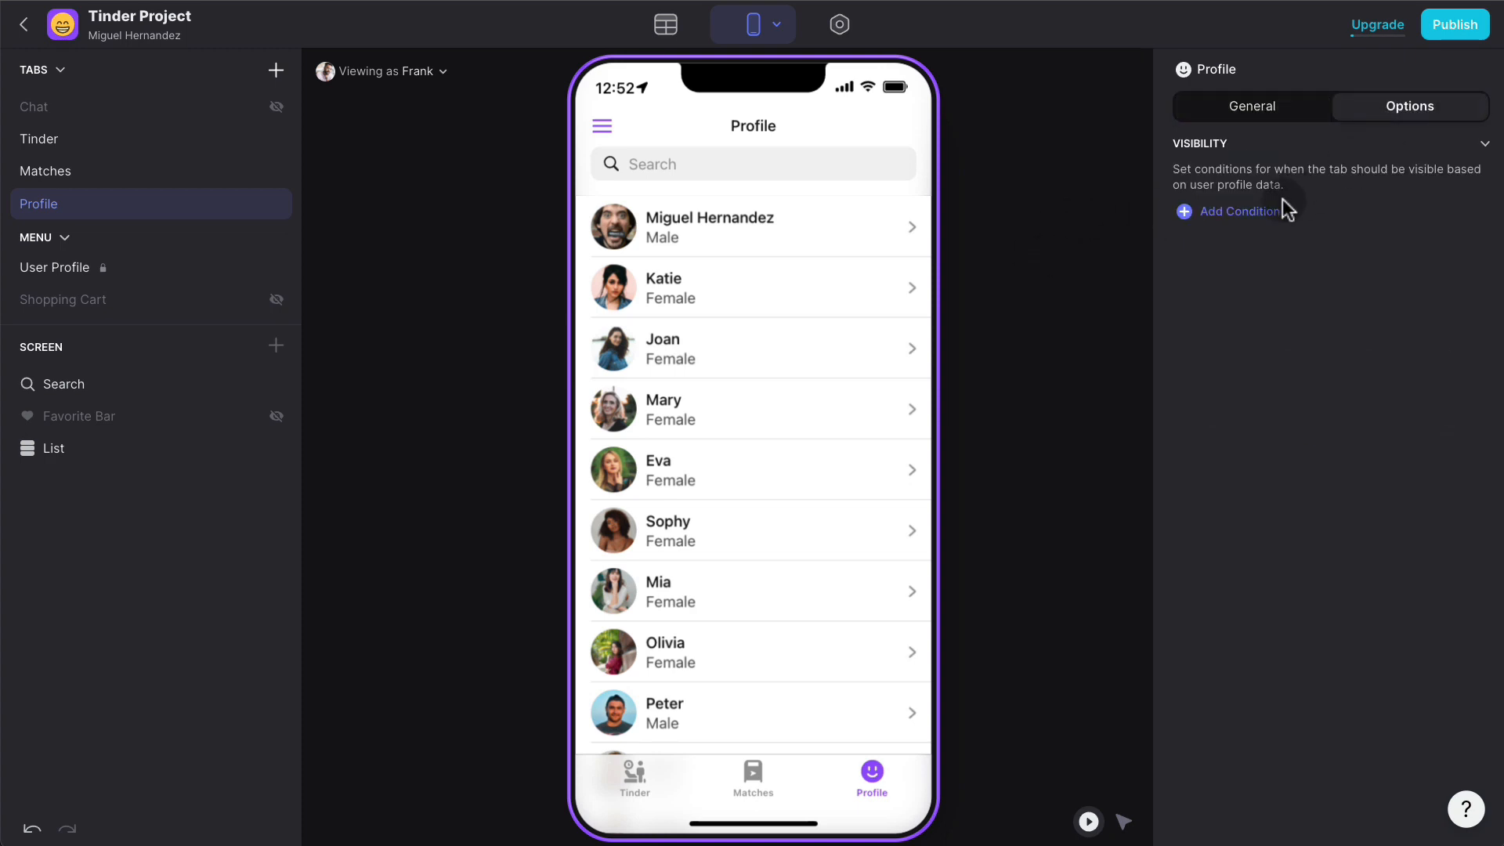
# - Filter the Profile tab's user list so Row ID equals the signed-in user's Row ID
pyautogui.click(1282, 107)
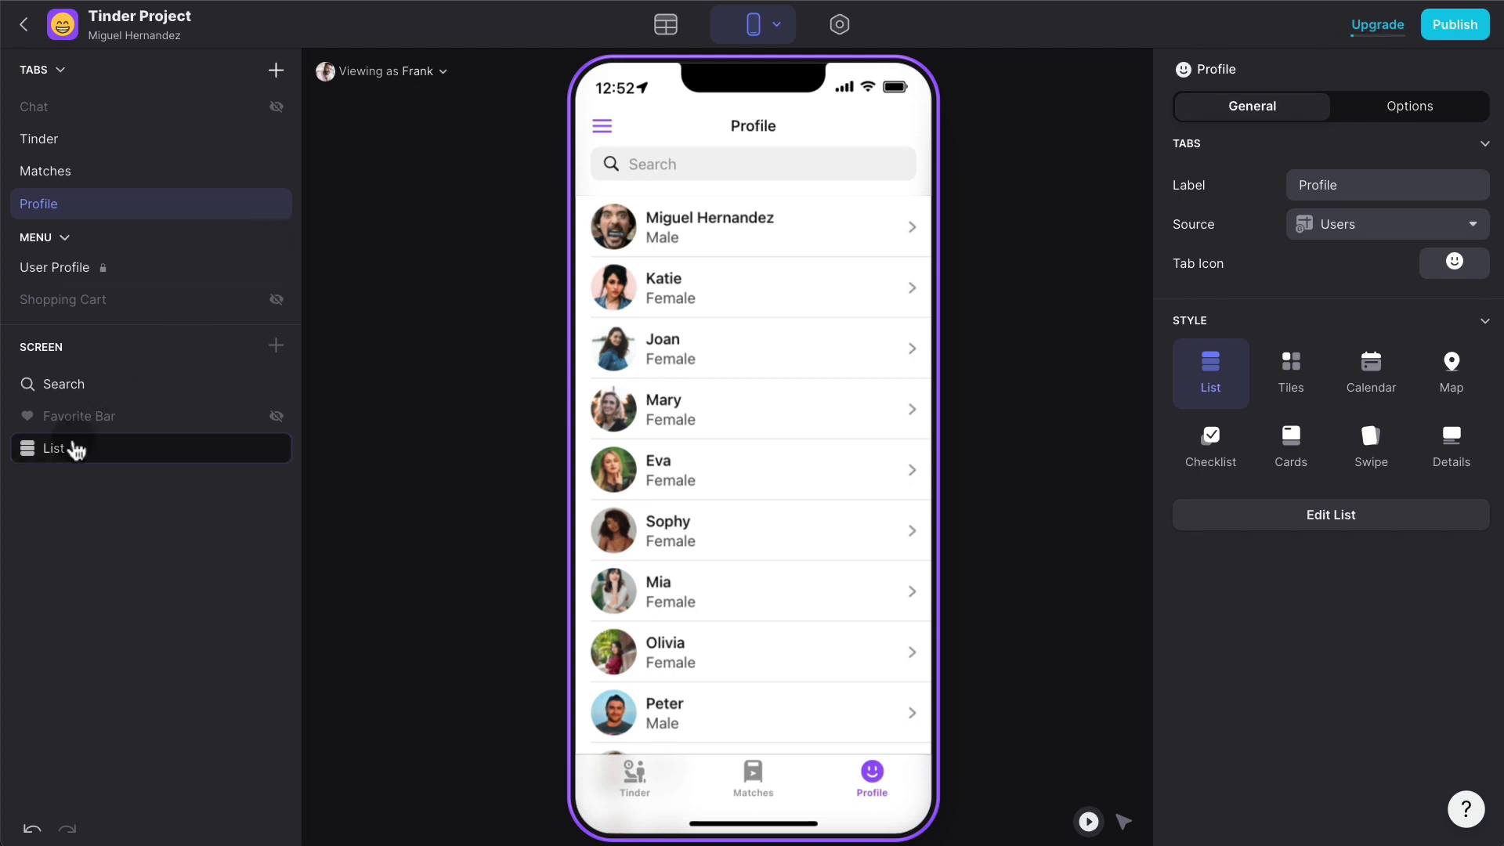
pyautogui.click(76, 449)
pyautogui.click(1339, 107)
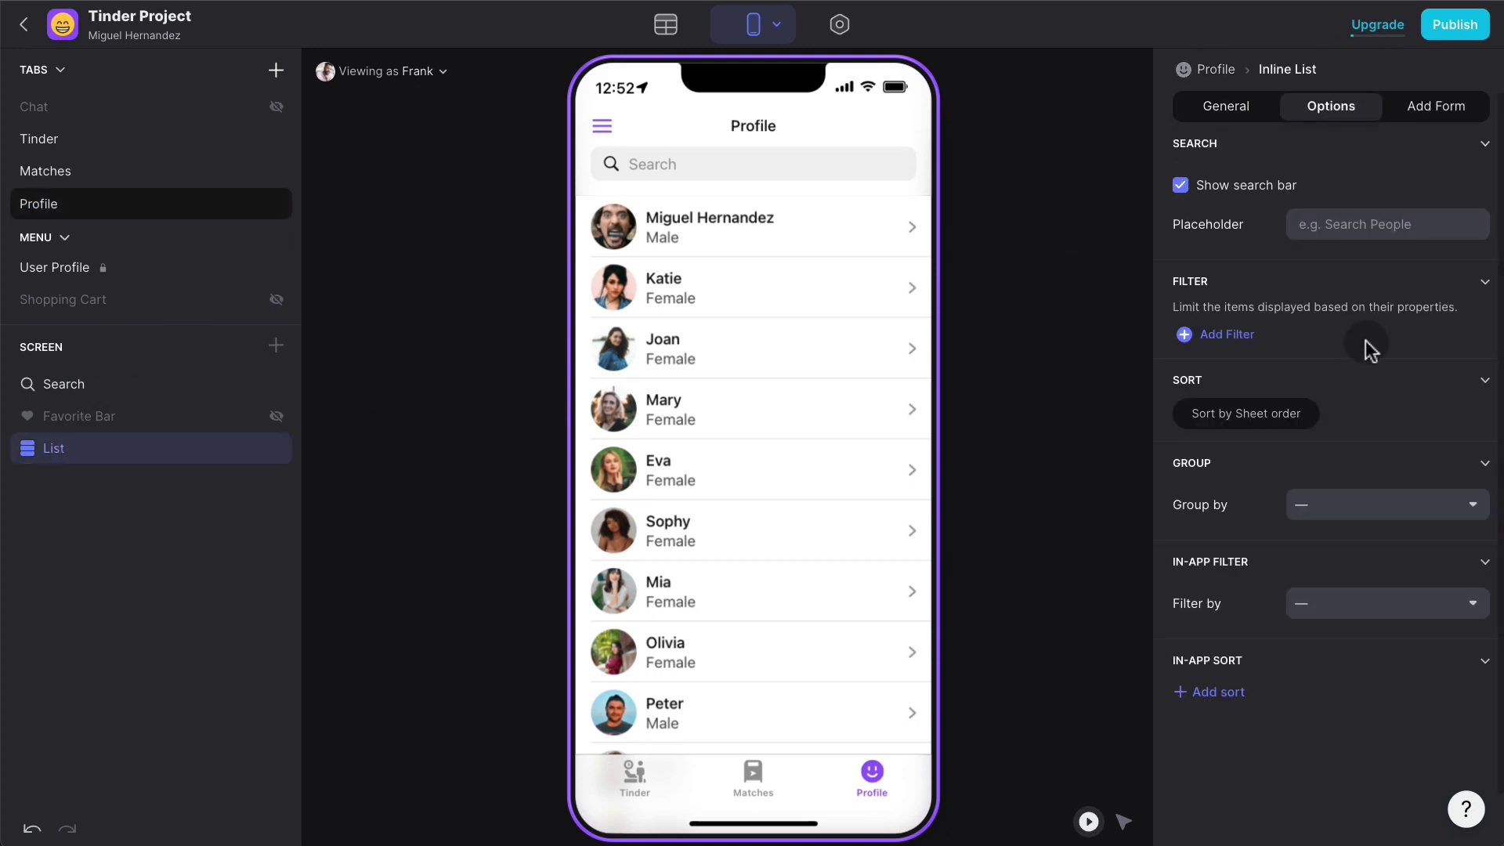
pyautogui.click(1051, 271)
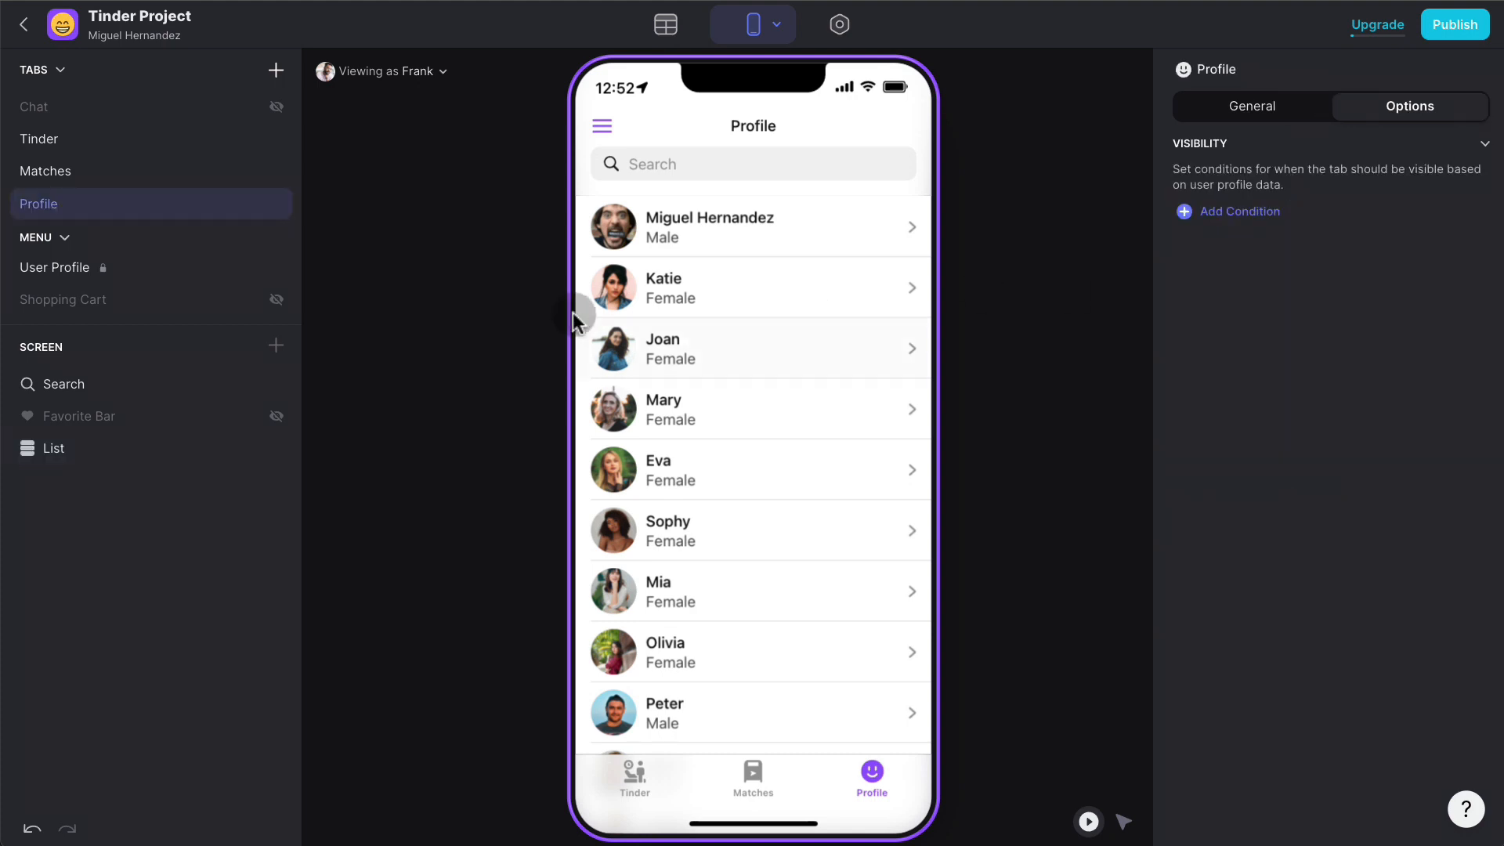
pyautogui.click(100, 459)
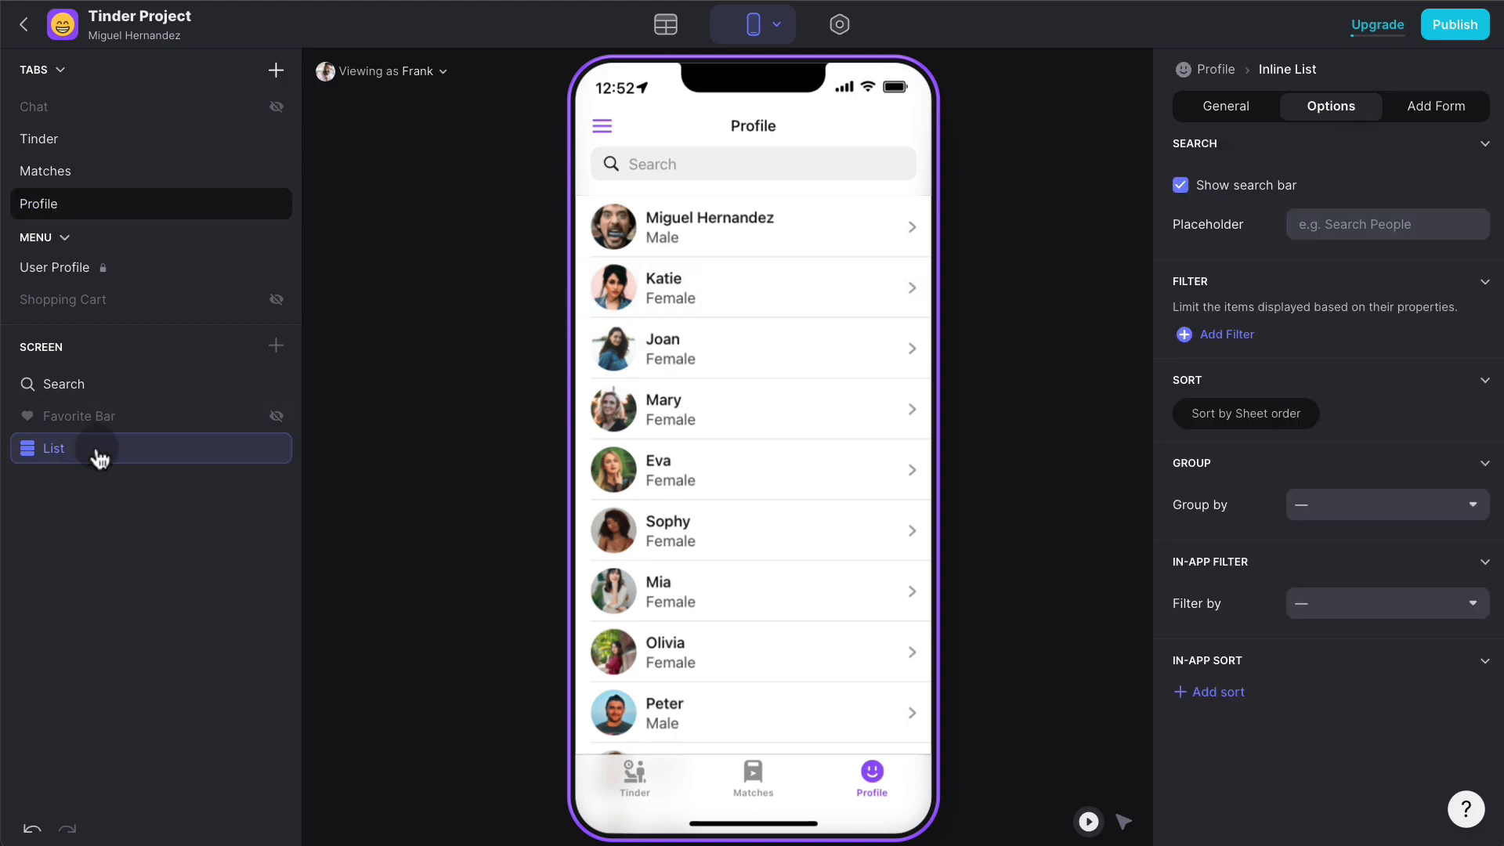
pyautogui.click(1243, 336)
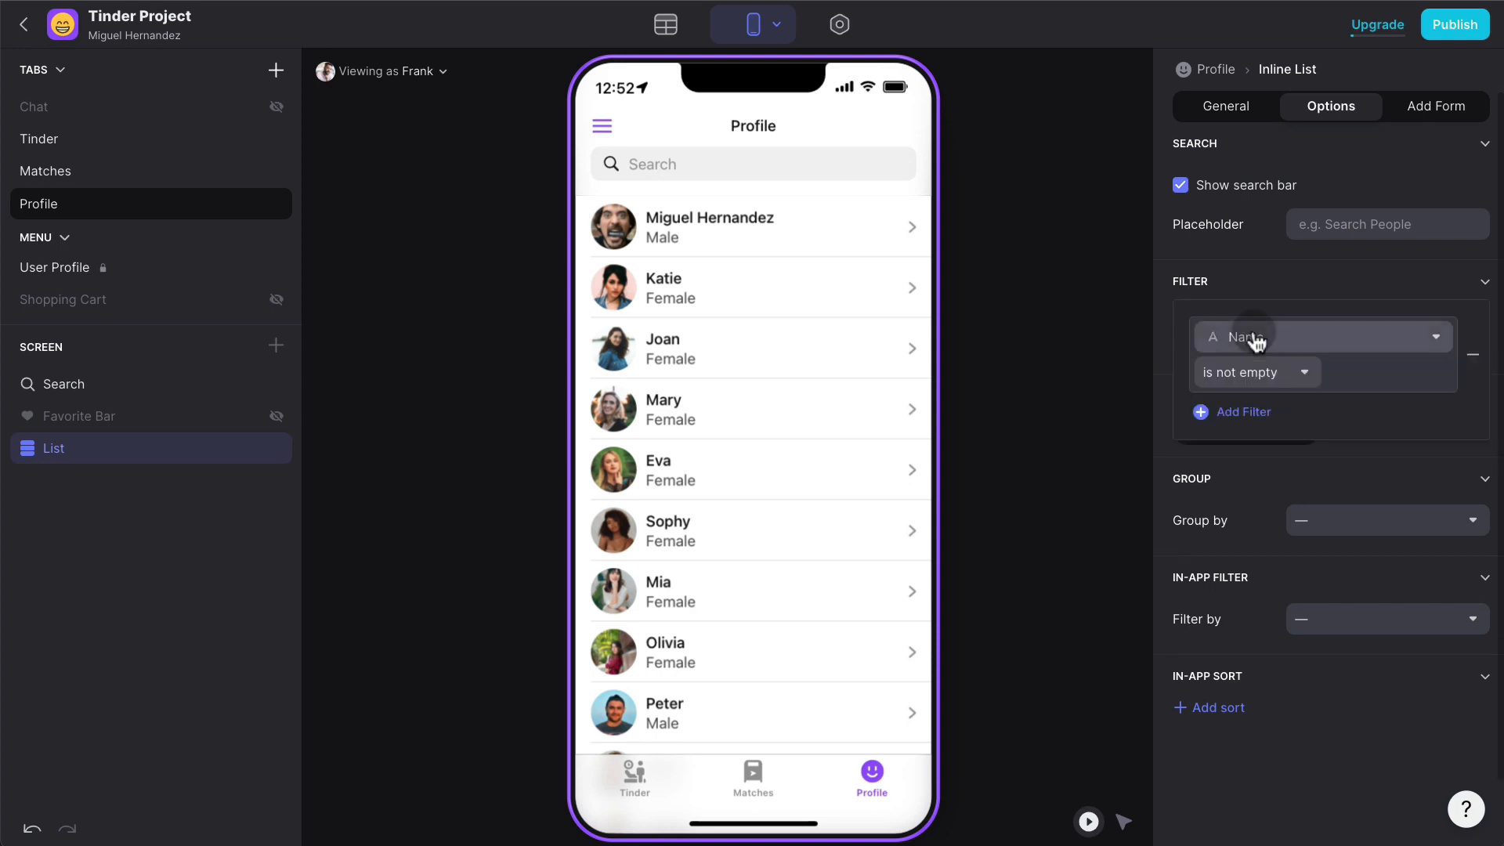
pyautogui.click(1287, 336)
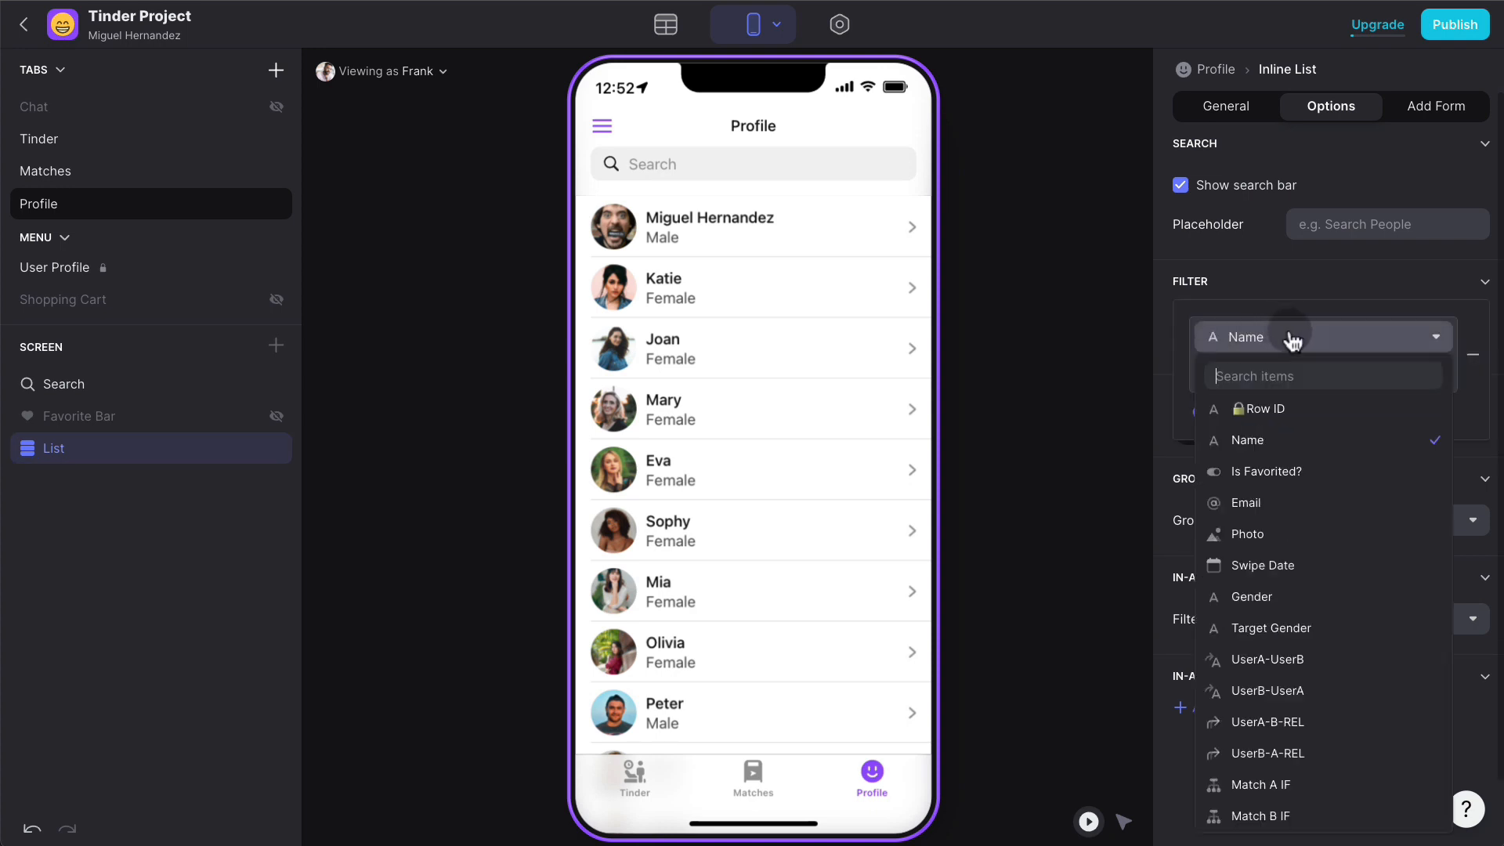
pyautogui.click(1268, 409)
pyautogui.click(1267, 380)
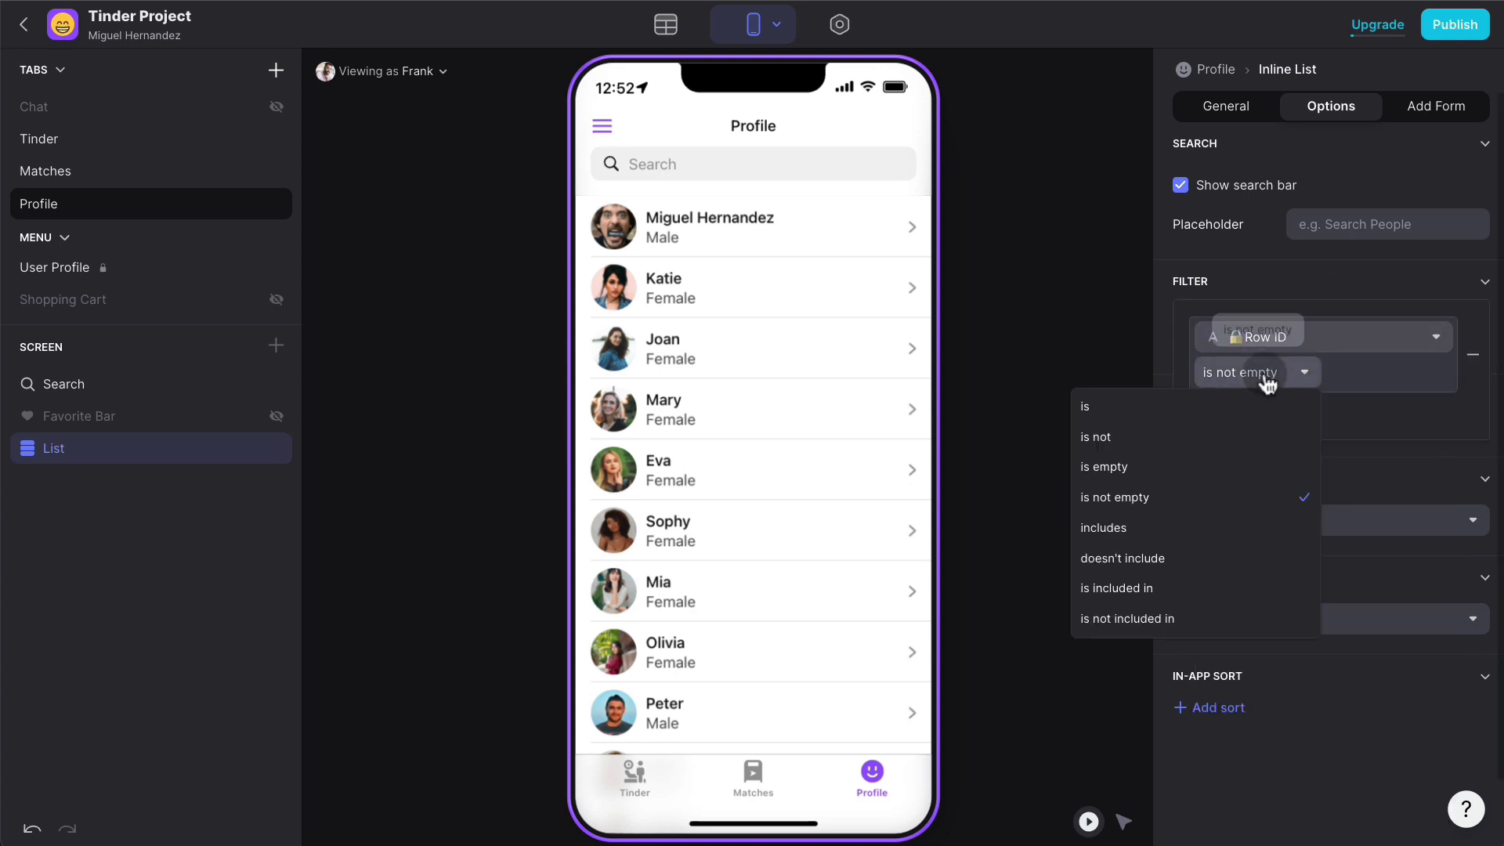
pyautogui.click(1229, 406)
pyautogui.click(1436, 373)
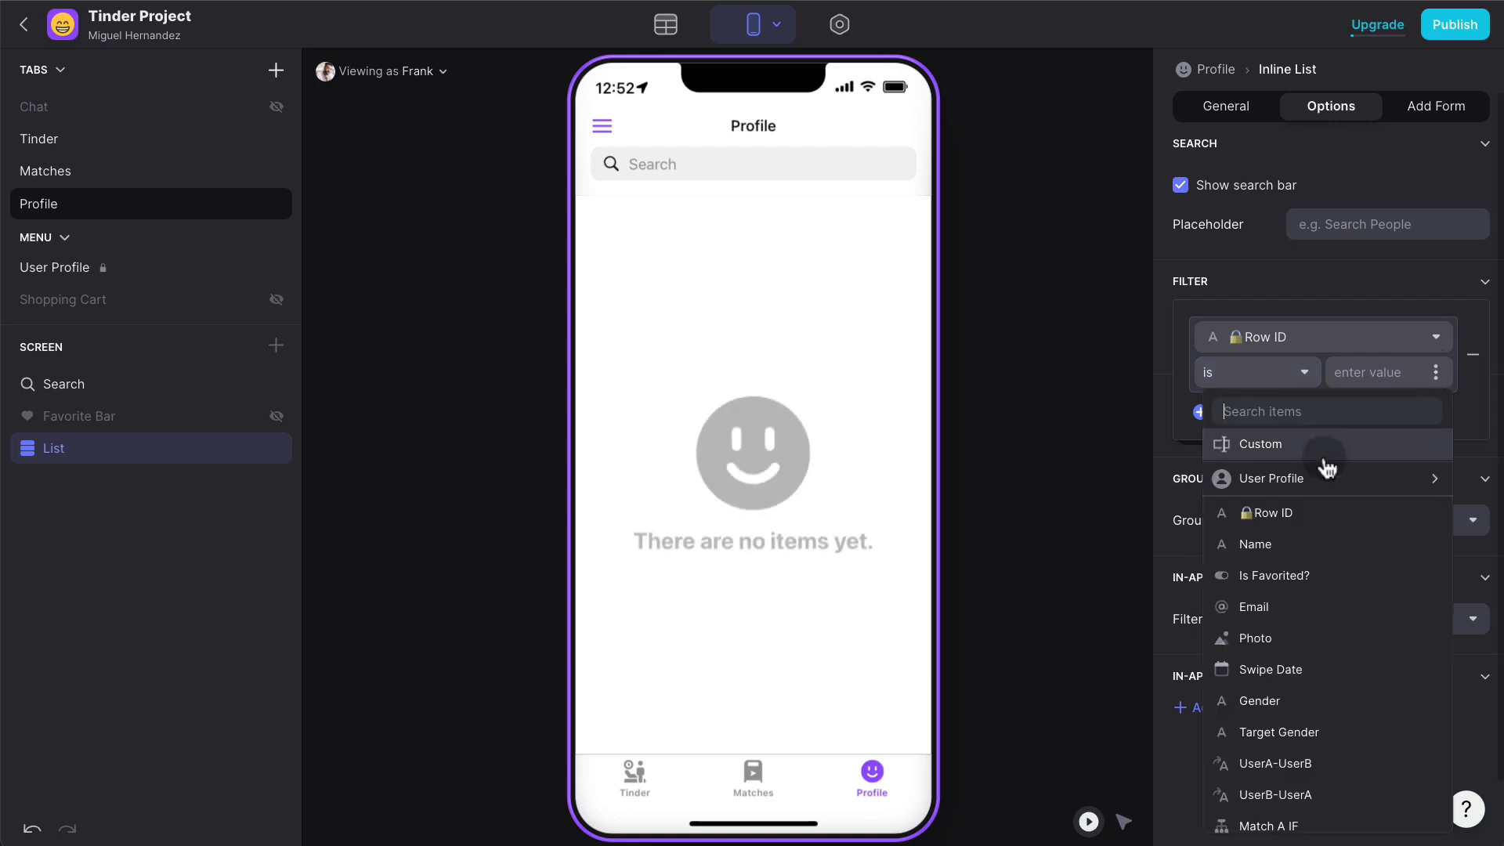
pyautogui.moveTo(1332, 486)
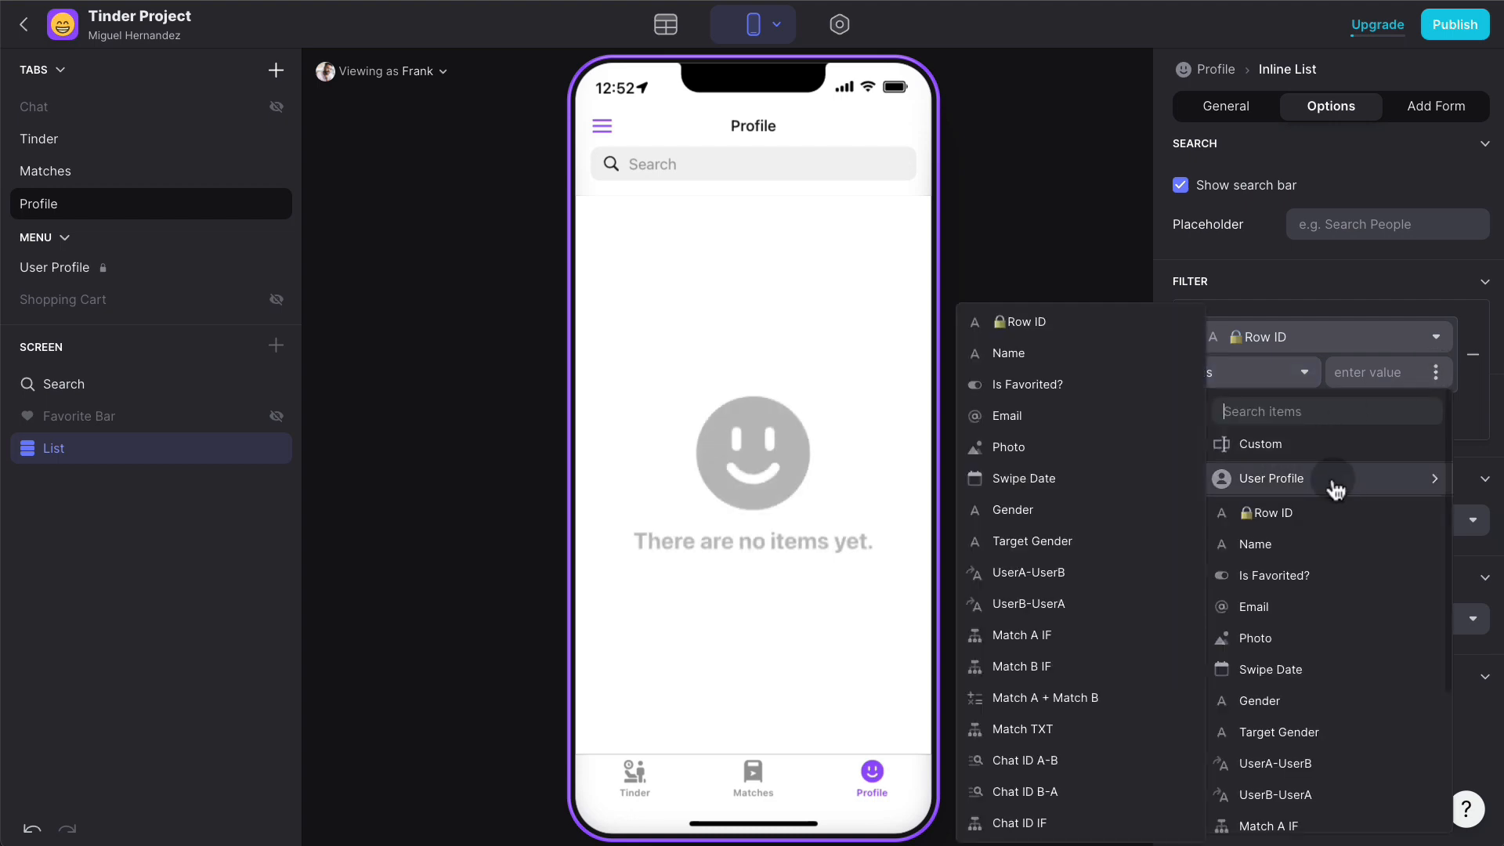
pyautogui.click(1072, 324)
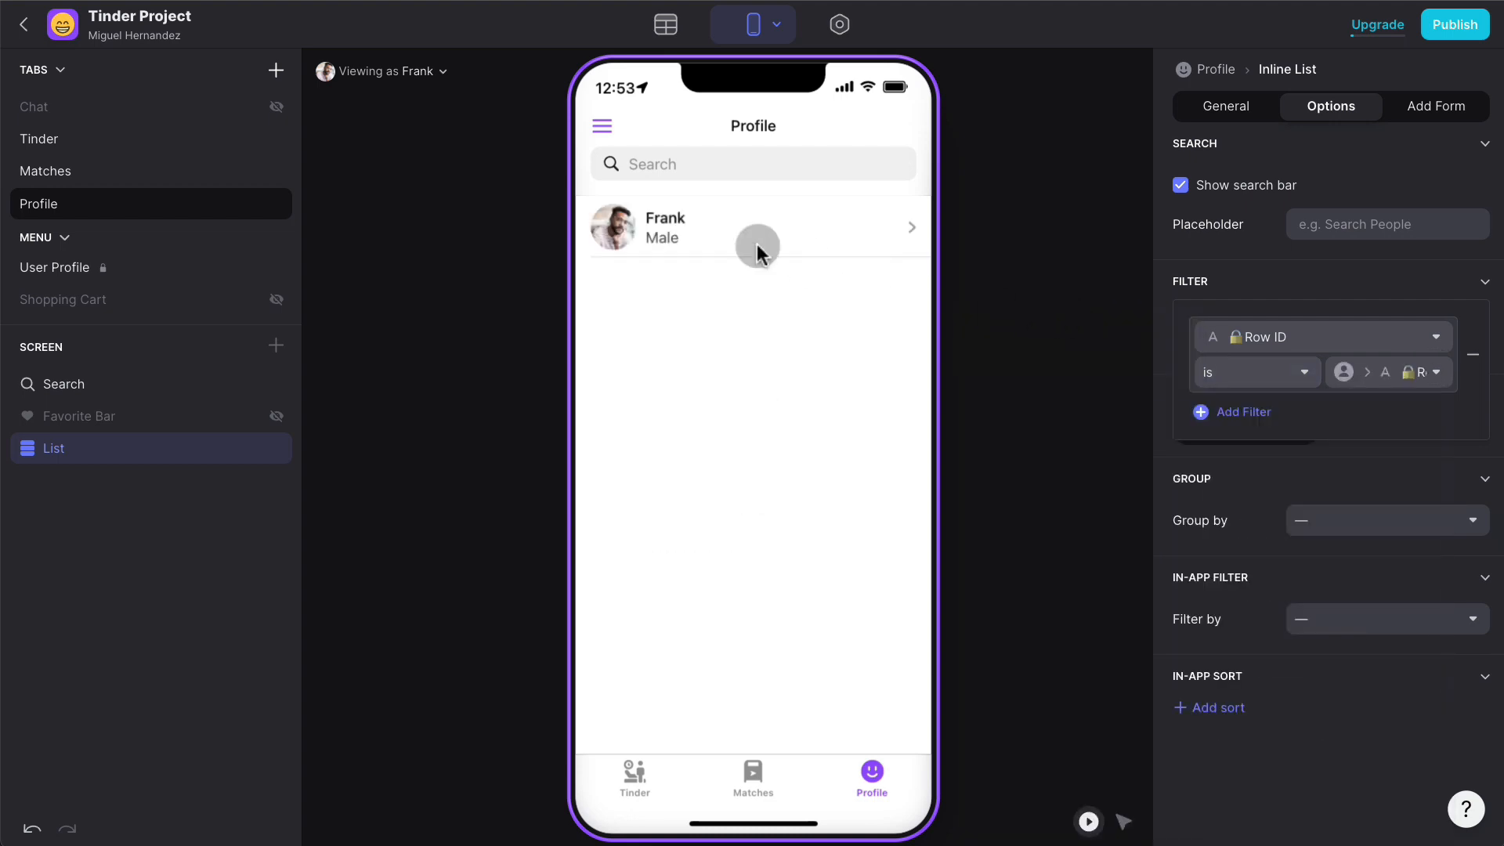
# - Preview as Katie to confirm the Profile list shows only her own entry
pyautogui.click(417, 72)
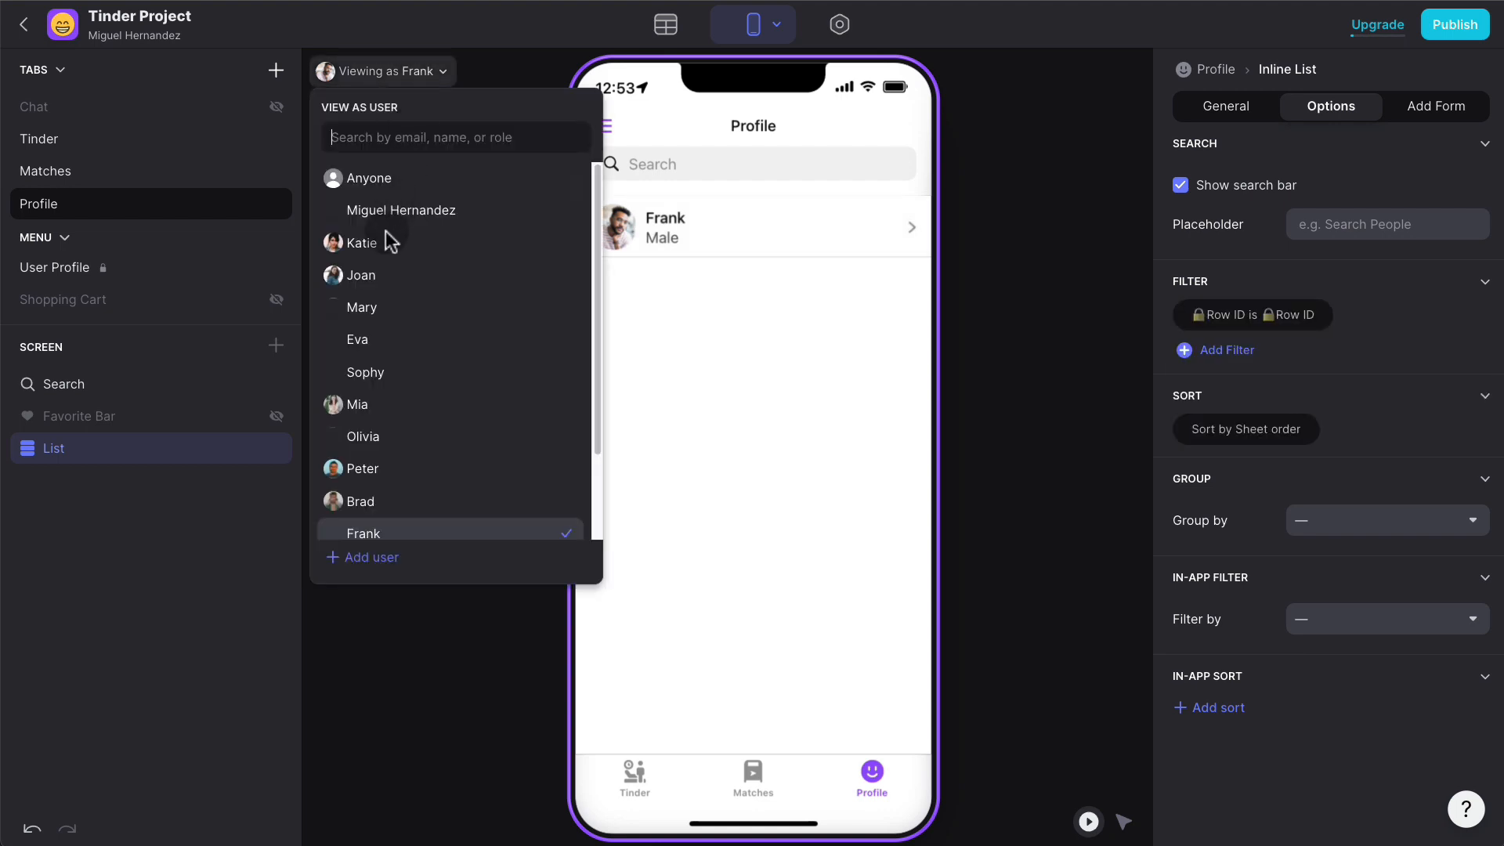
pyautogui.click(375, 249)
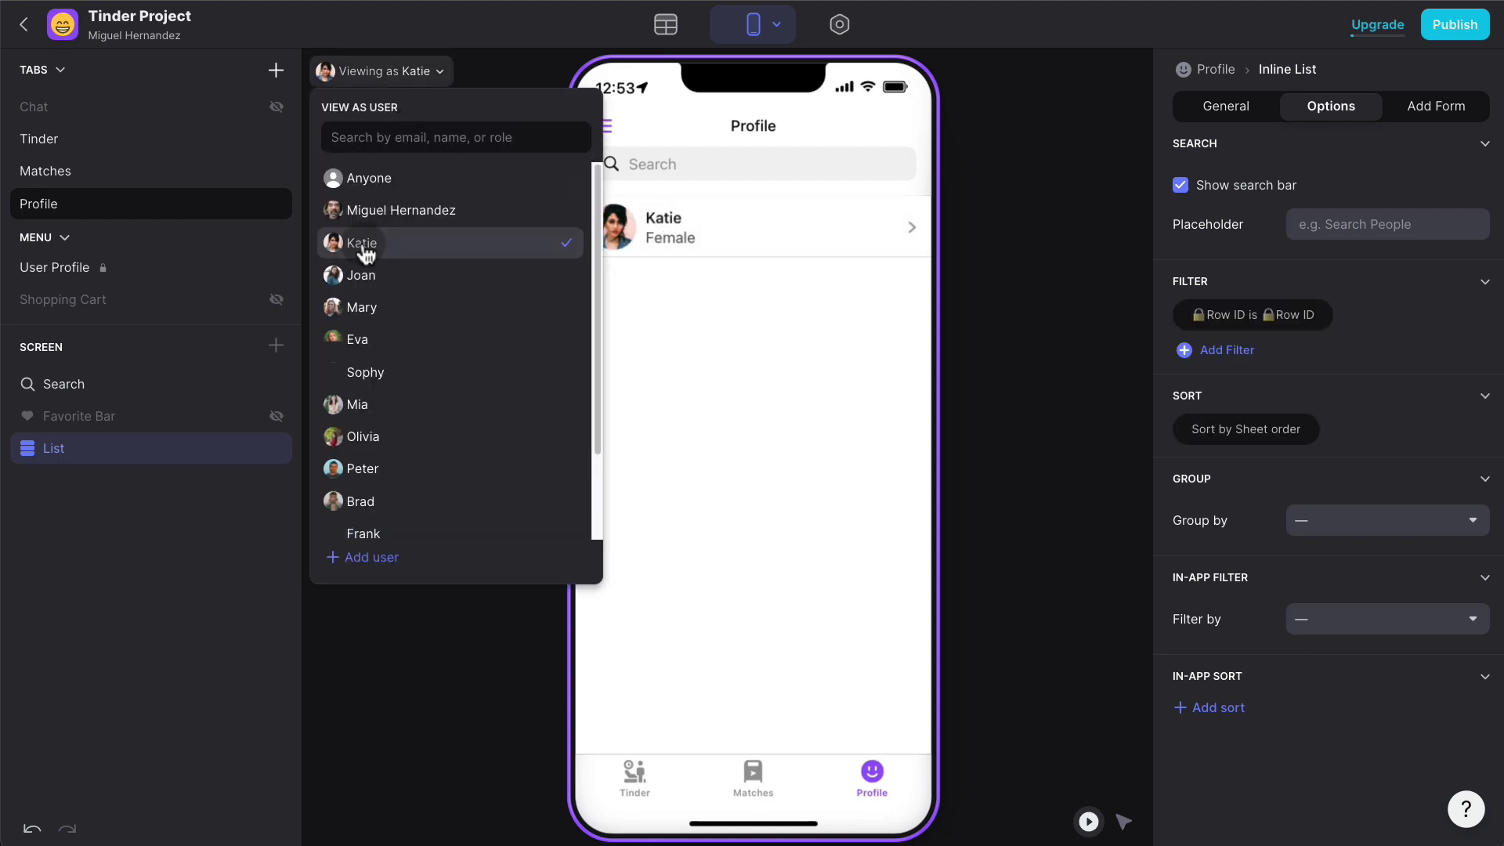
pyautogui.click(1054, 309)
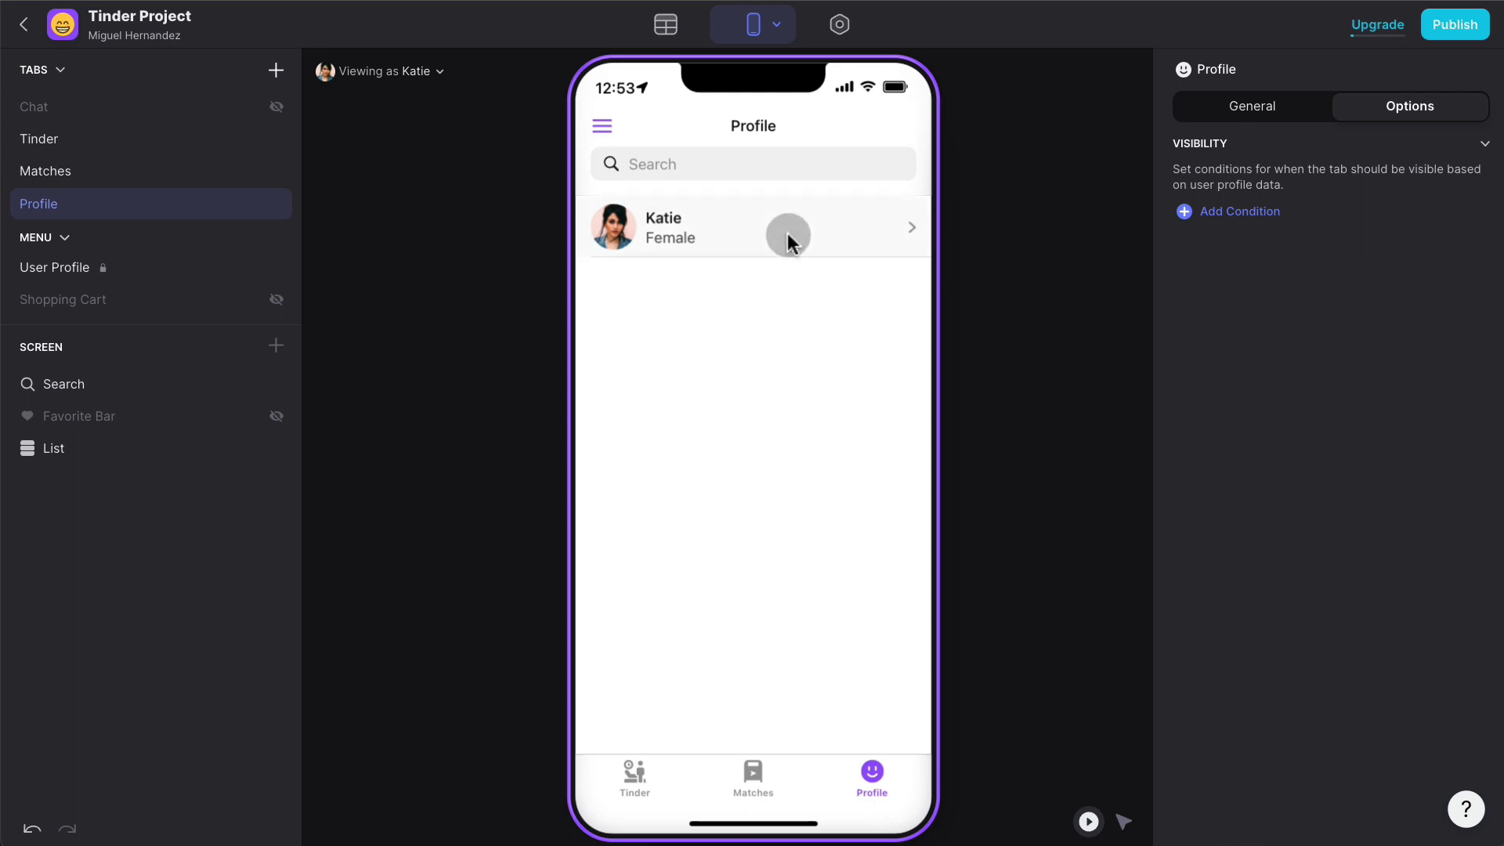
pyautogui.click(747, 249)
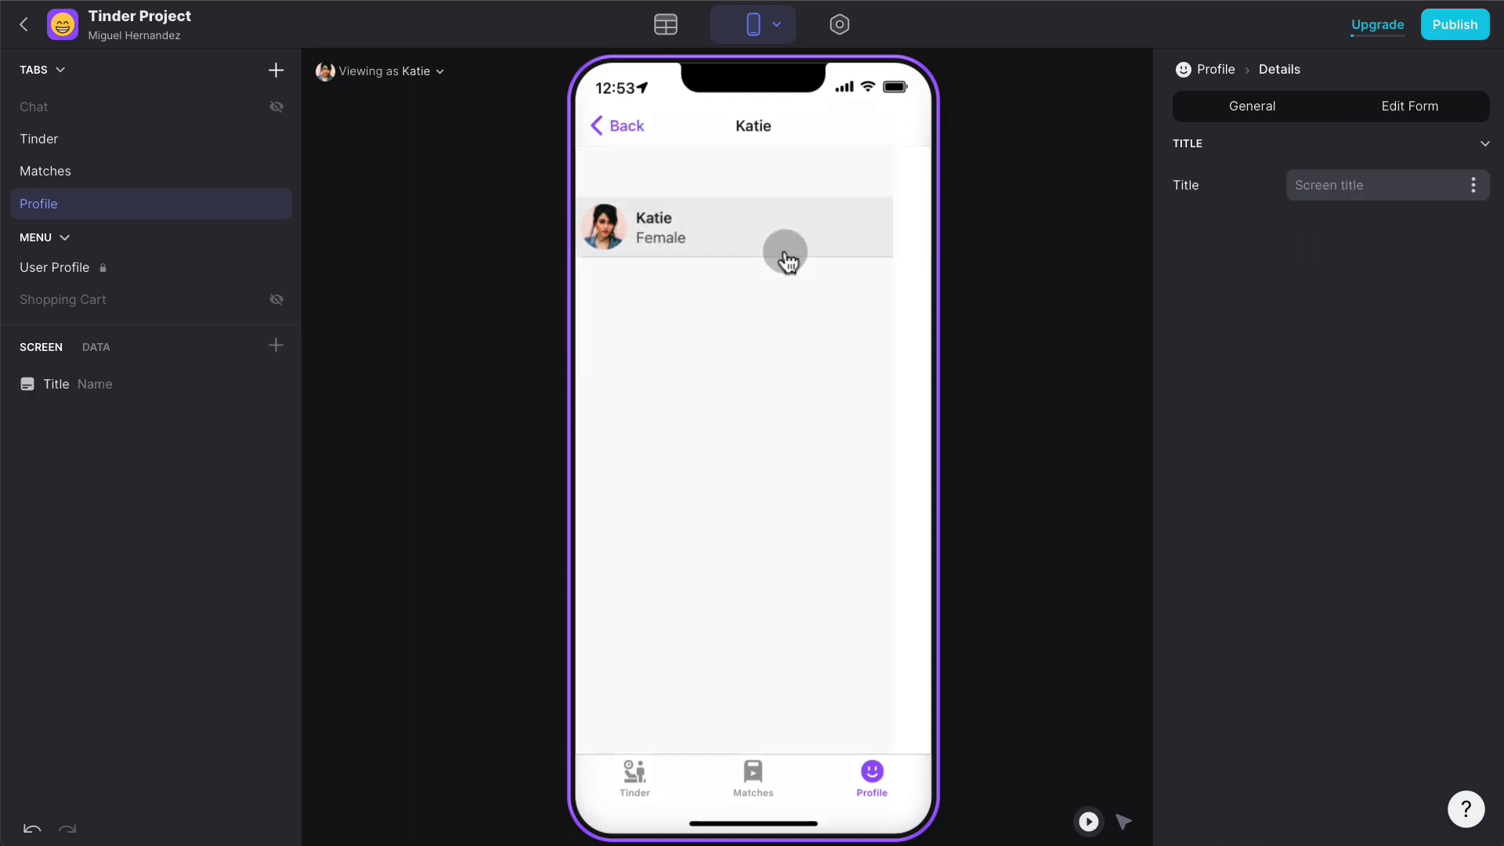
pyautogui.click(613, 125)
pyautogui.click(91, 446)
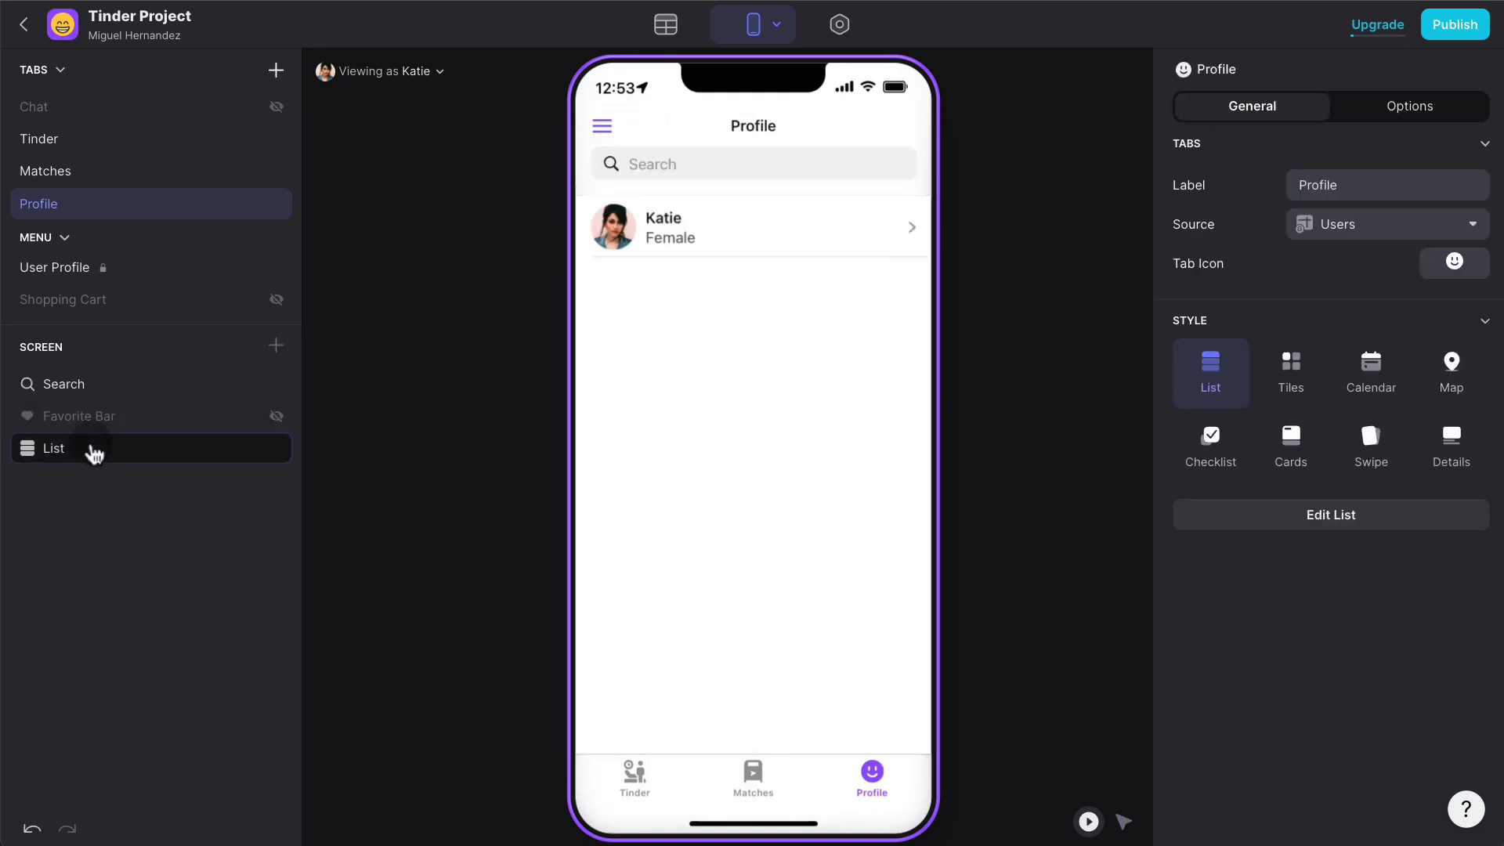
# - Switch the Profile tab to Details style and delete every component except the title
pyautogui.click(1465, 280)
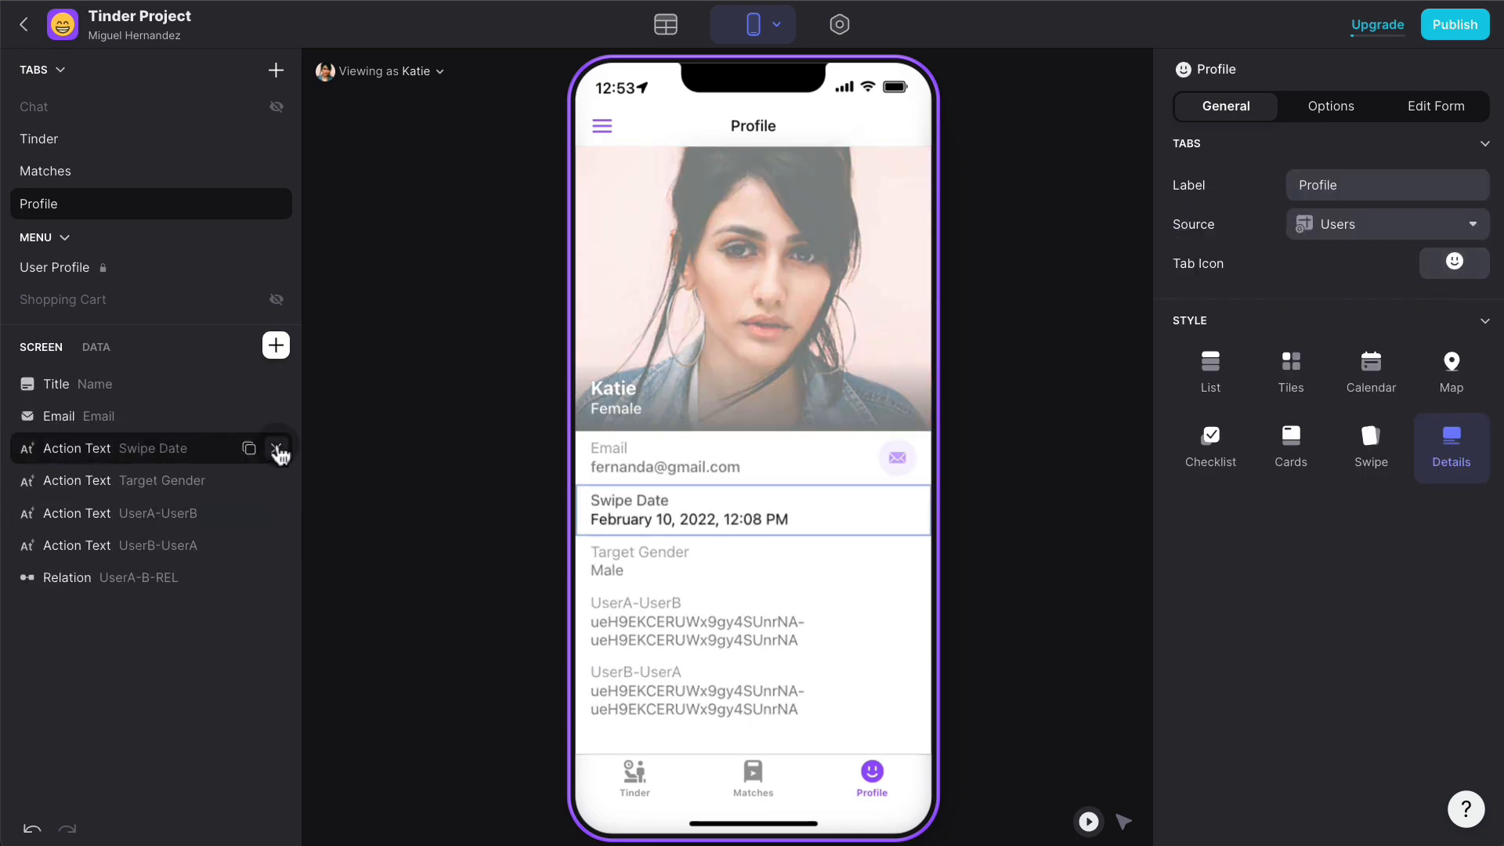
pyautogui.click(277, 448)
pyautogui.click(276, 448)
pyautogui.click(277, 449)
pyautogui.click(277, 449)
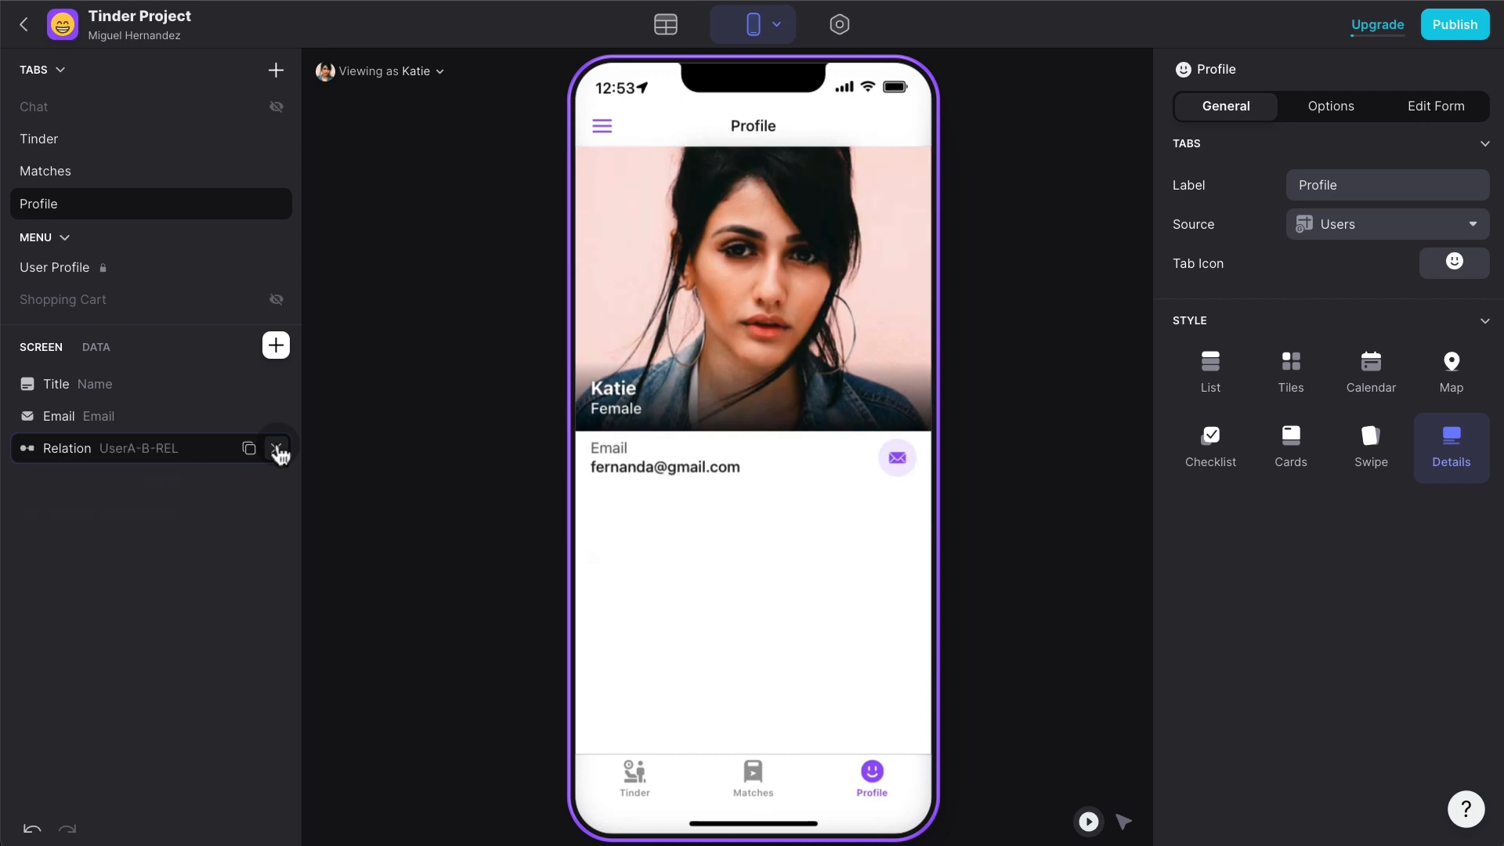
pyautogui.click(277, 448)
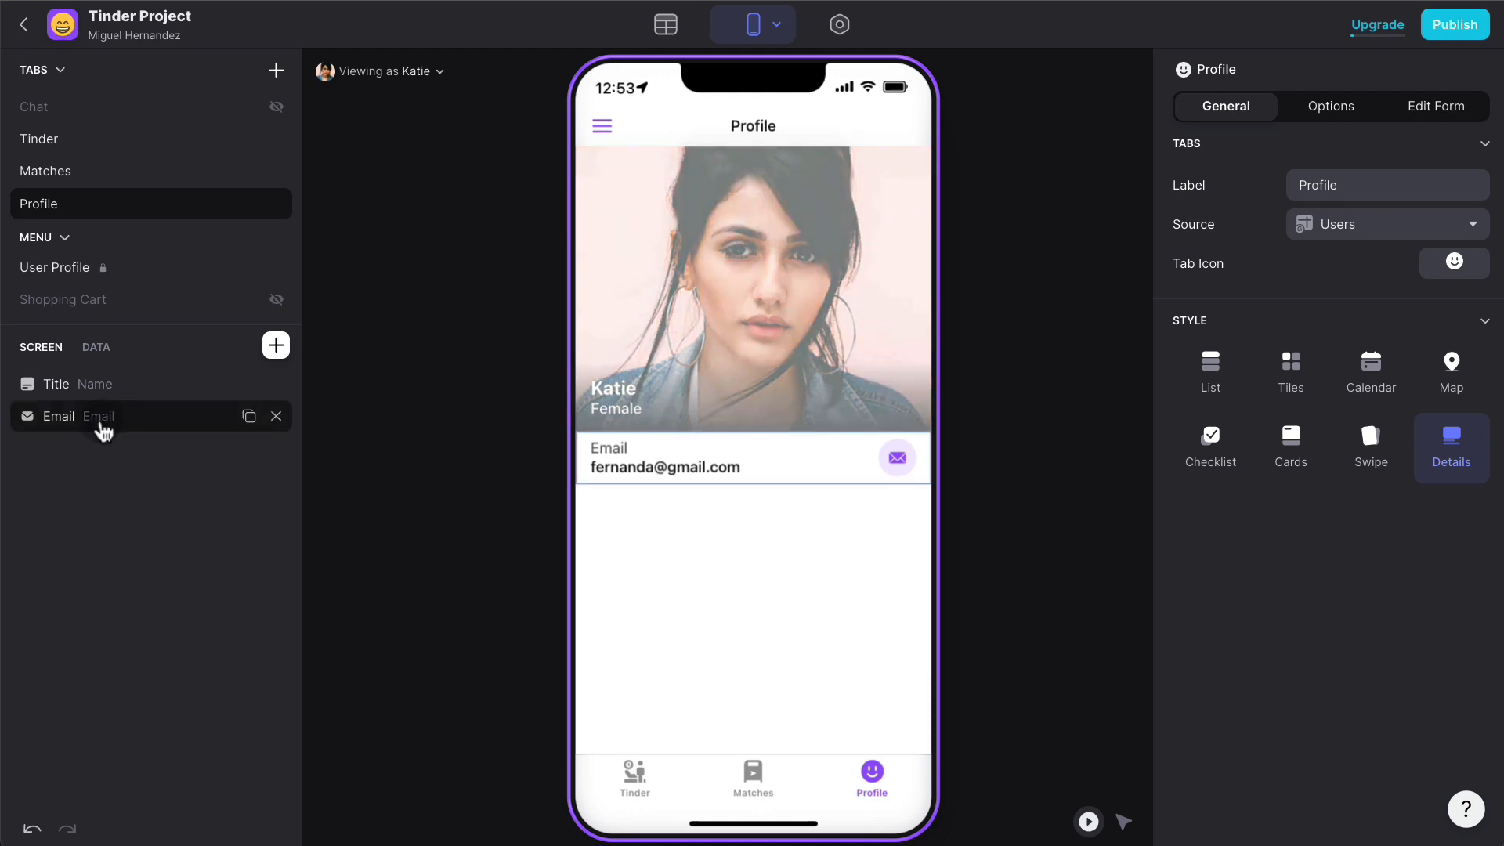
pyautogui.click(274, 416)
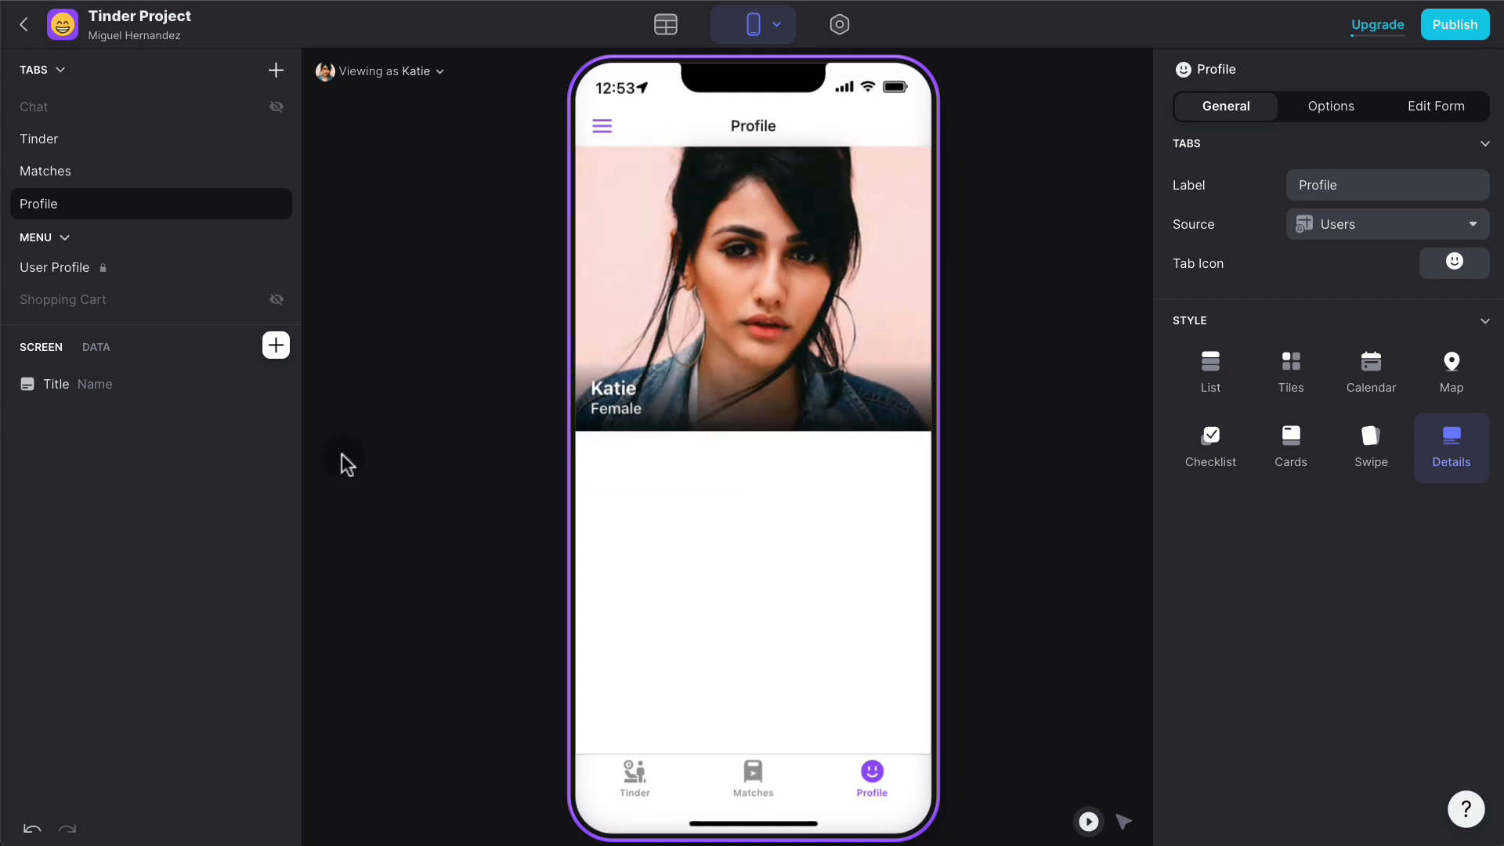
# - Show the title as a round profile photo with Email as its detail text
pyautogui.click(54, 384)
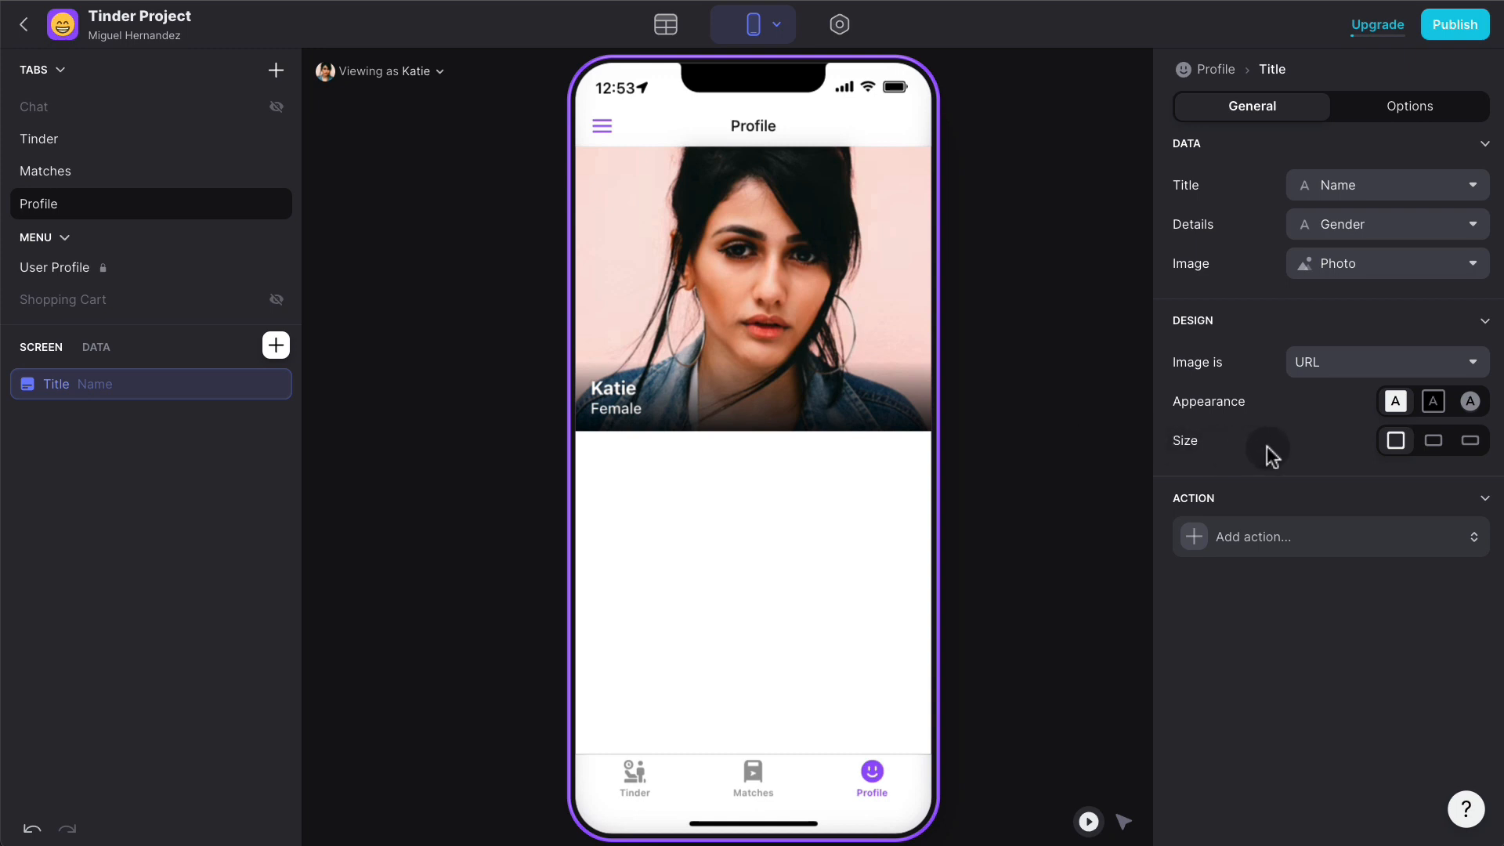
pyautogui.click(1470, 401)
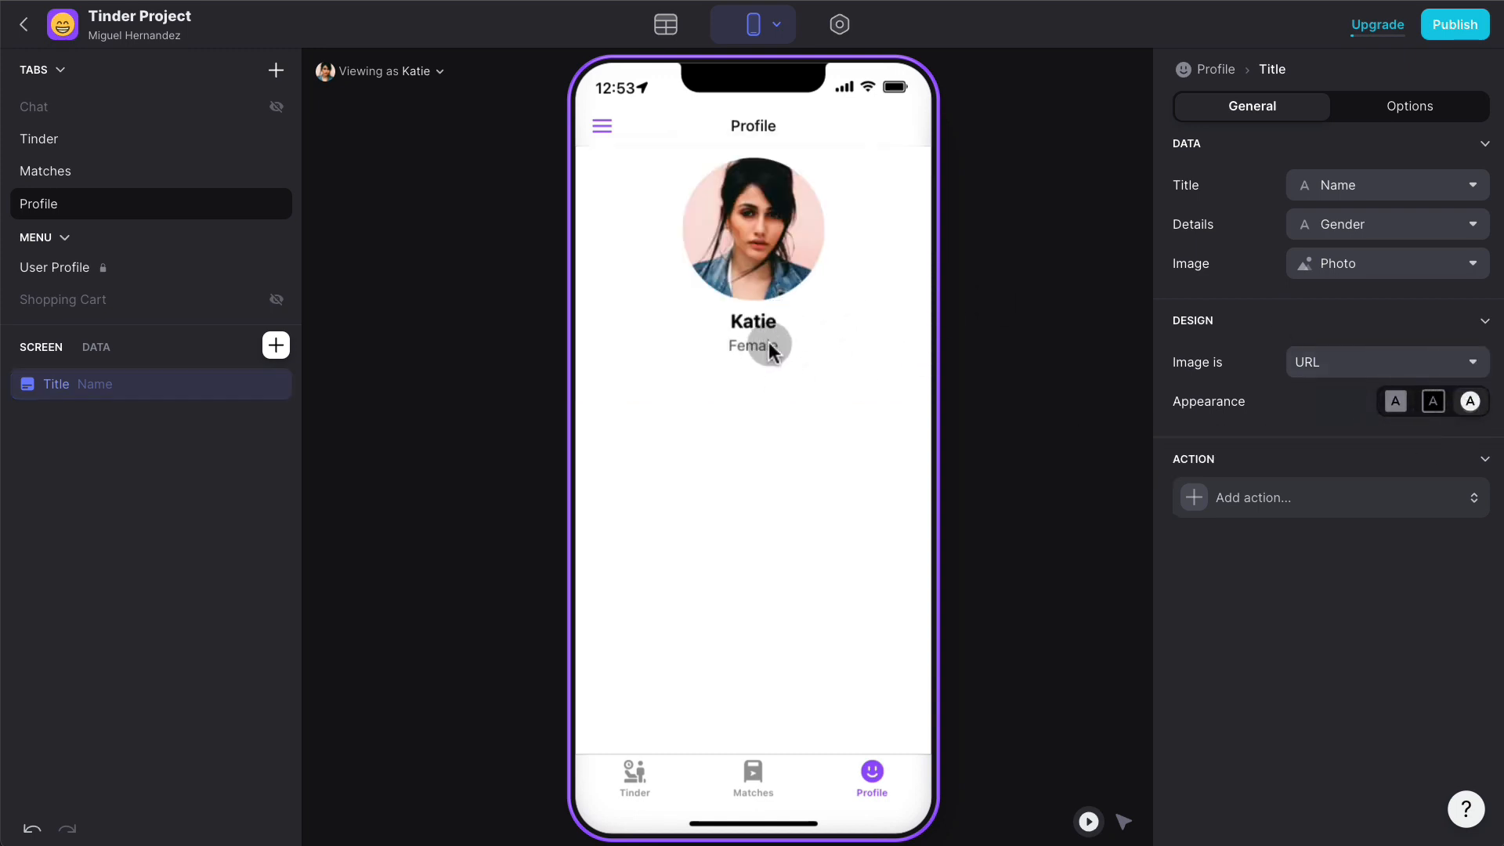
pyautogui.click(1435, 239)
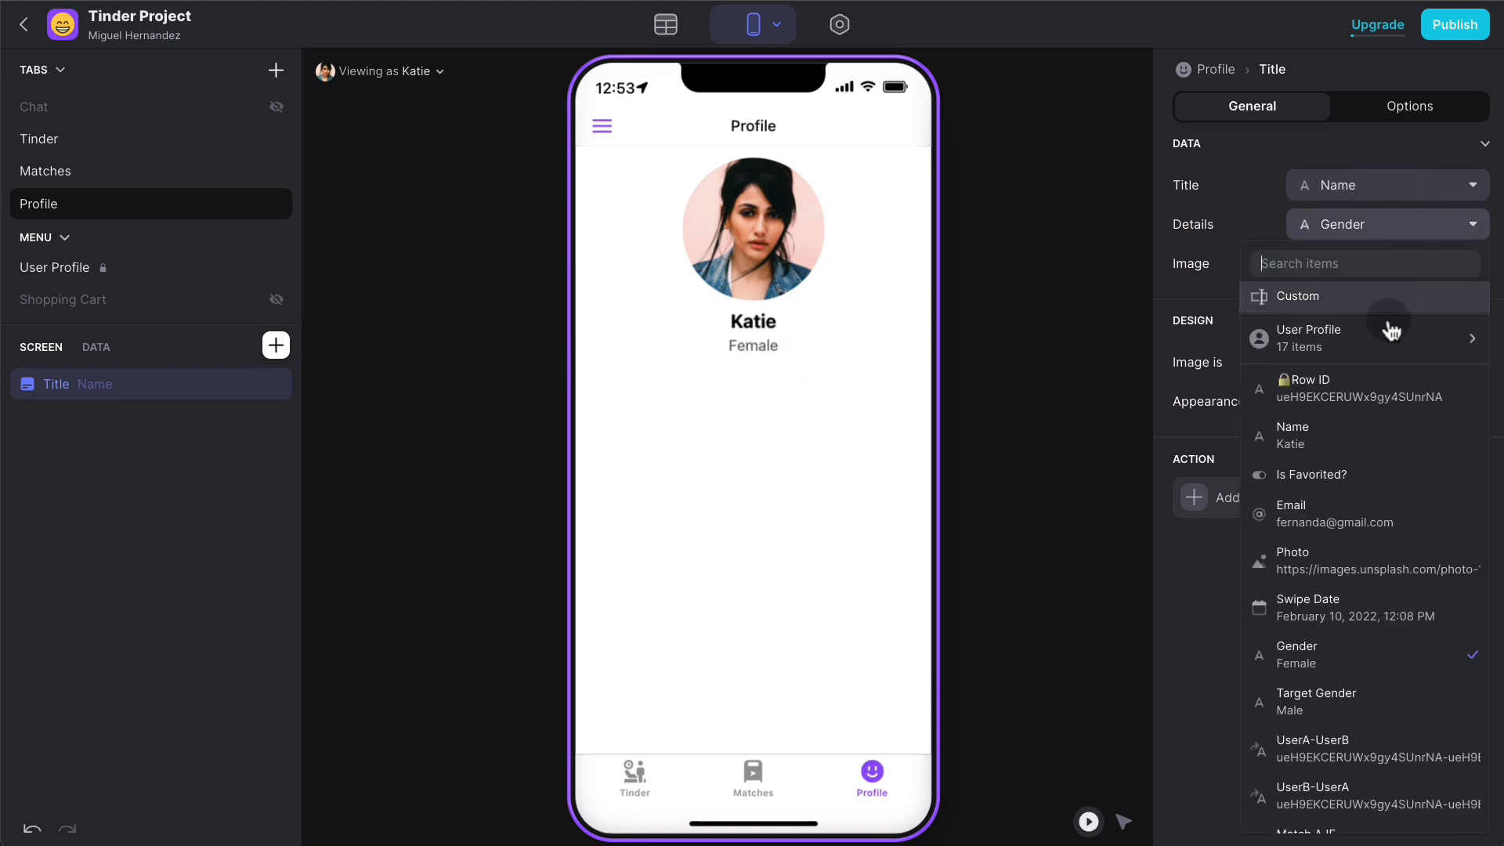
pyautogui.click(1337, 516)
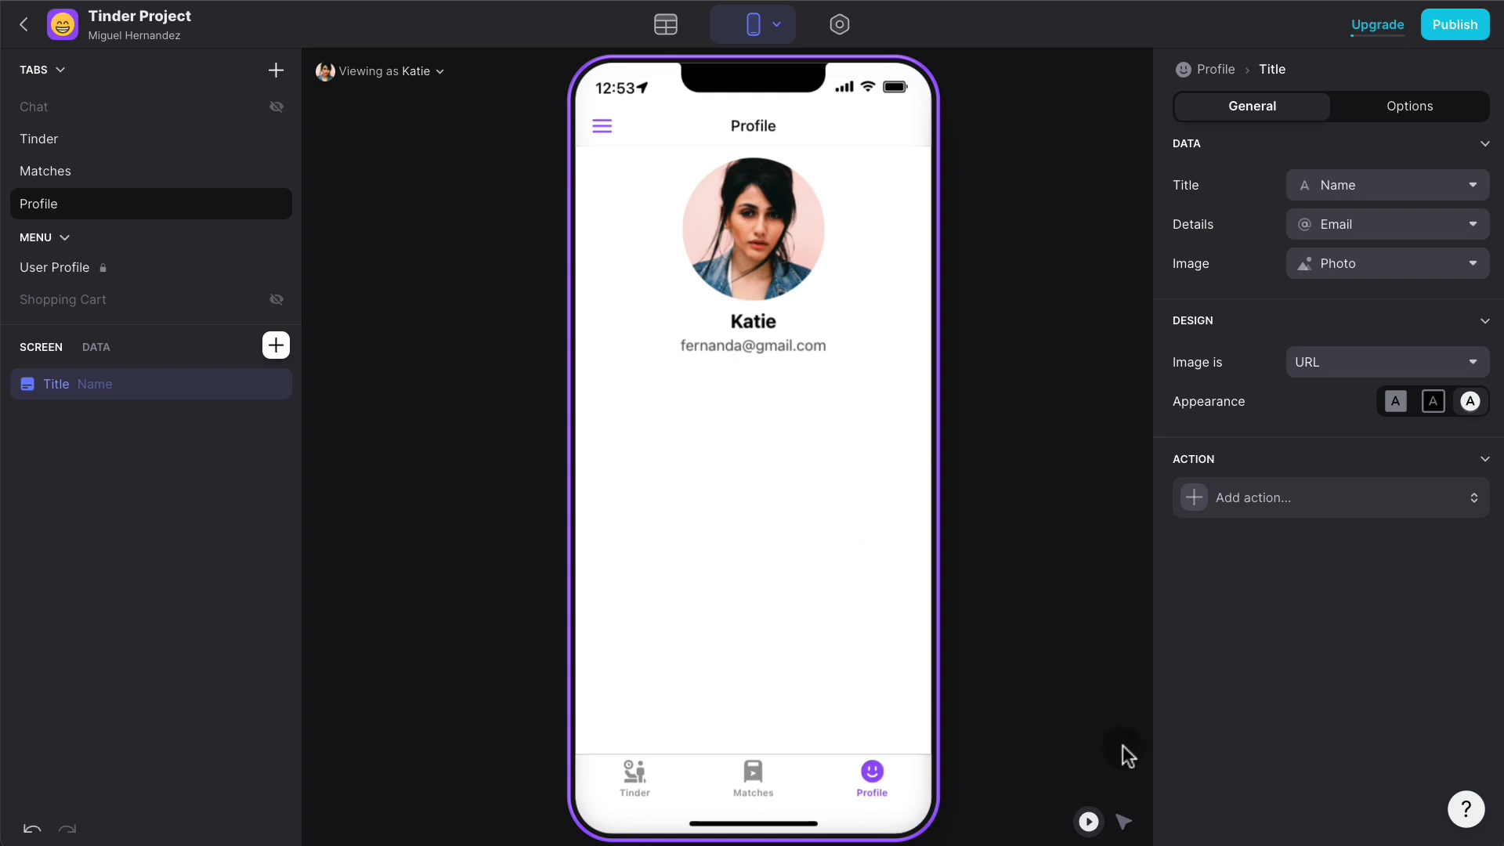
pyautogui.click(1123, 821)
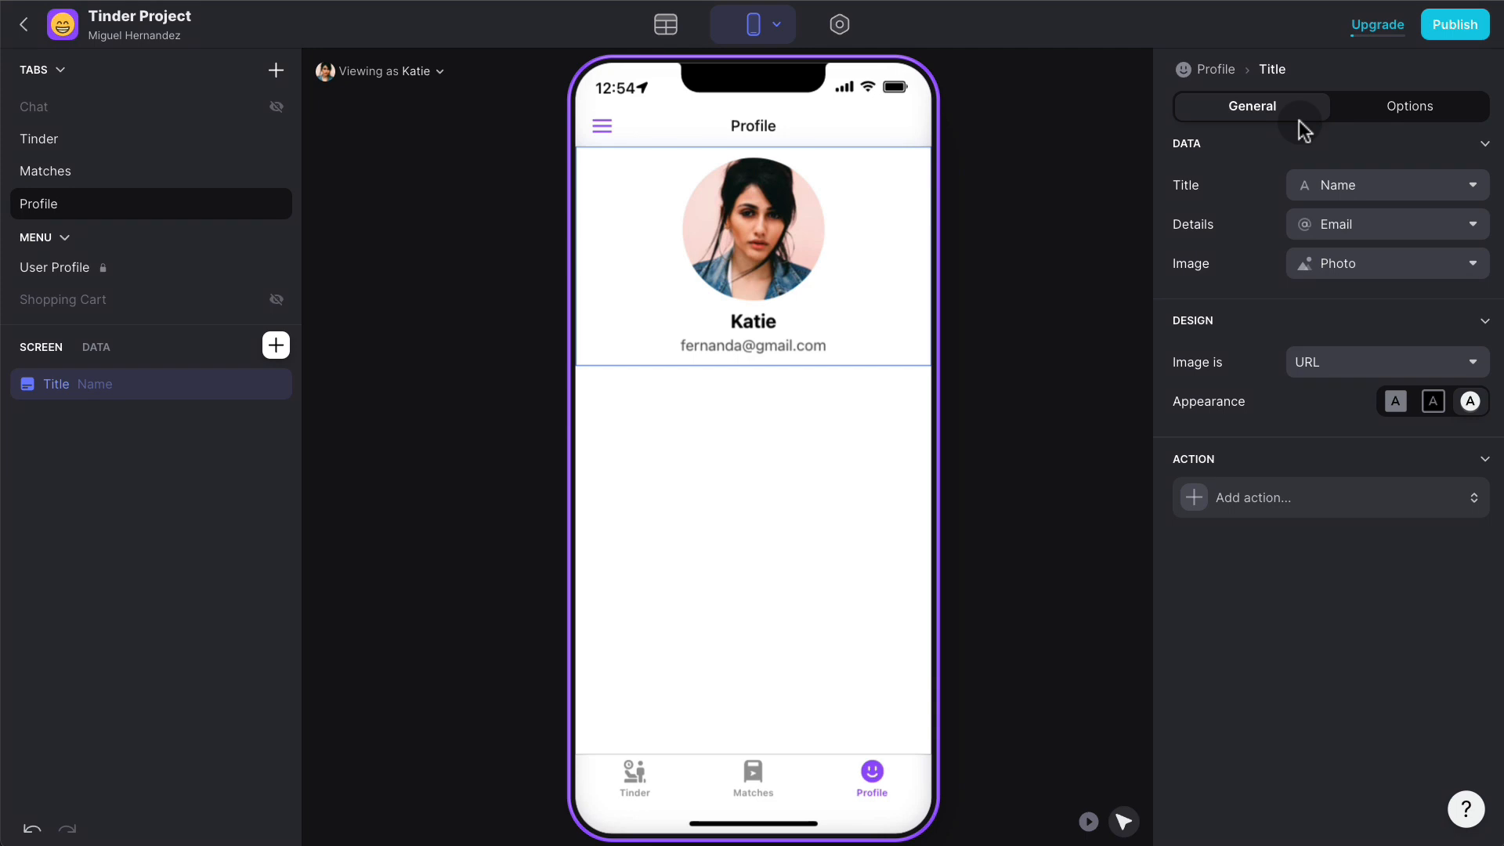
# - Show the title block only when Row ID is not empty, and preview as an anonymous visitor
pyautogui.click(1350, 113)
pyautogui.click(1251, 213)
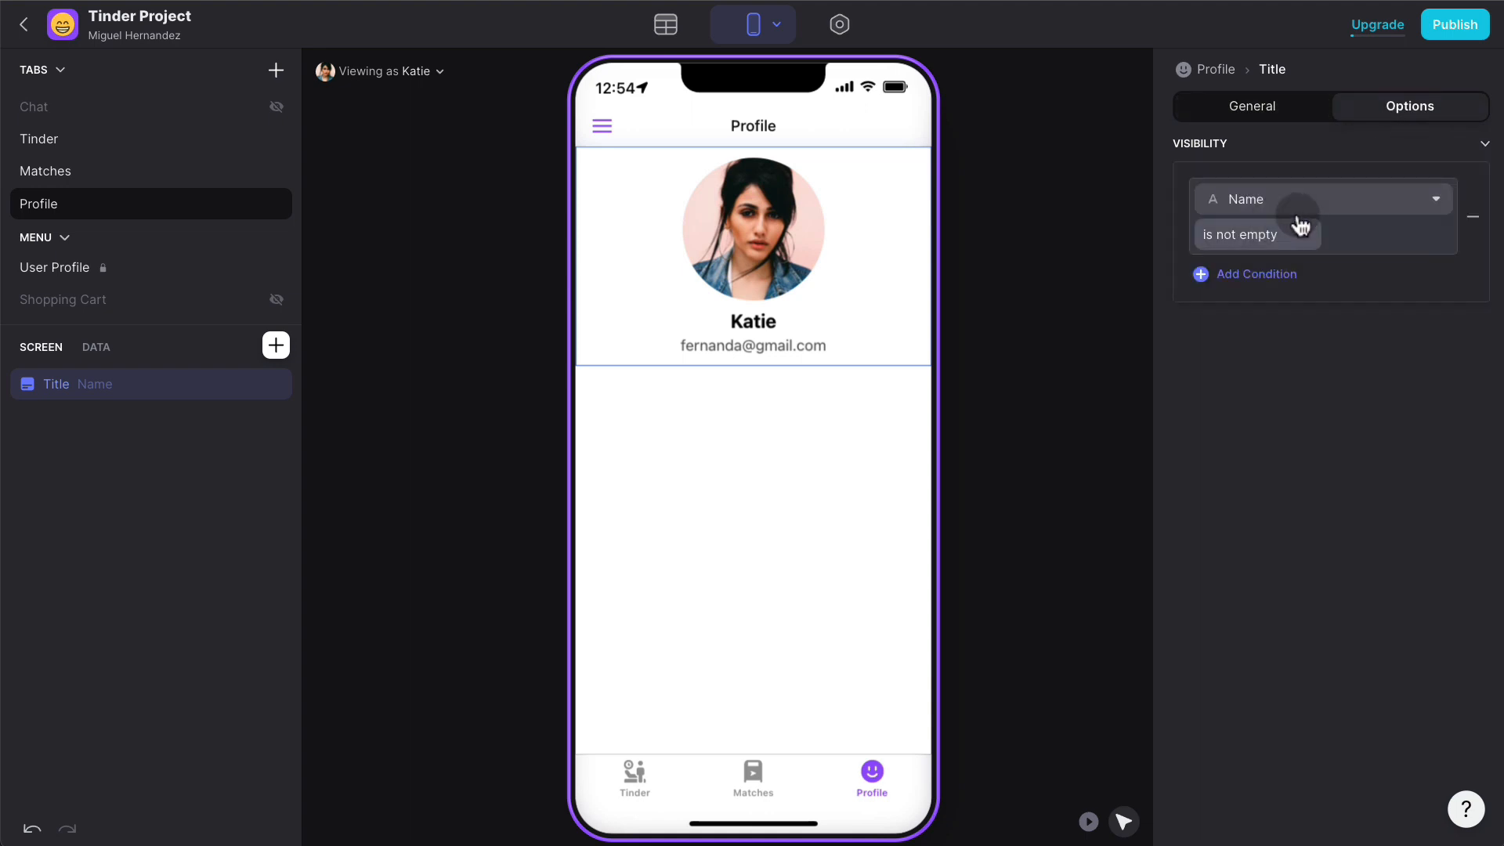
pyautogui.click(1302, 206)
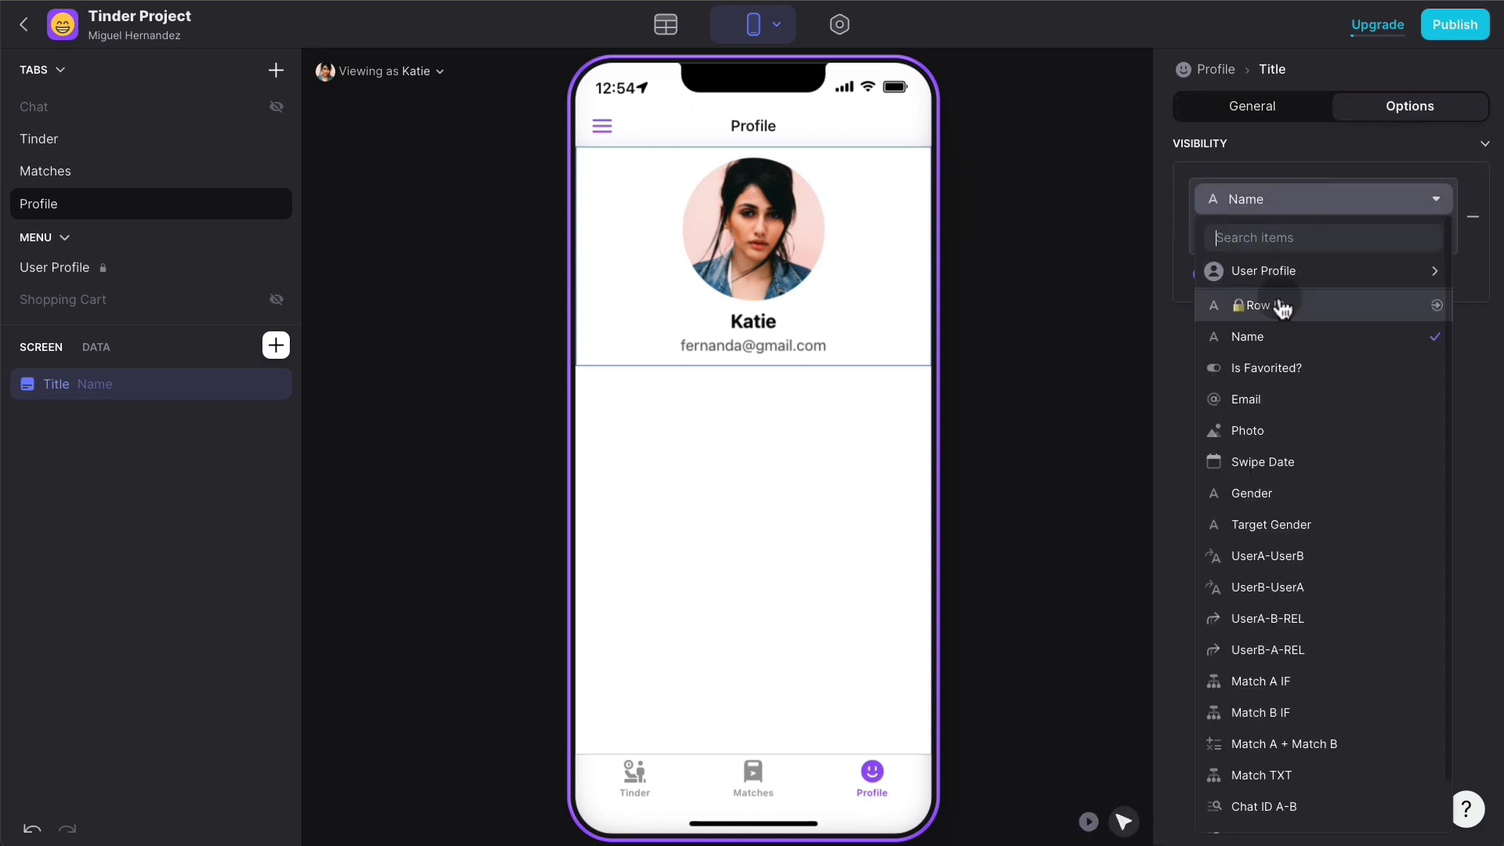
pyautogui.moveTo(1288, 288)
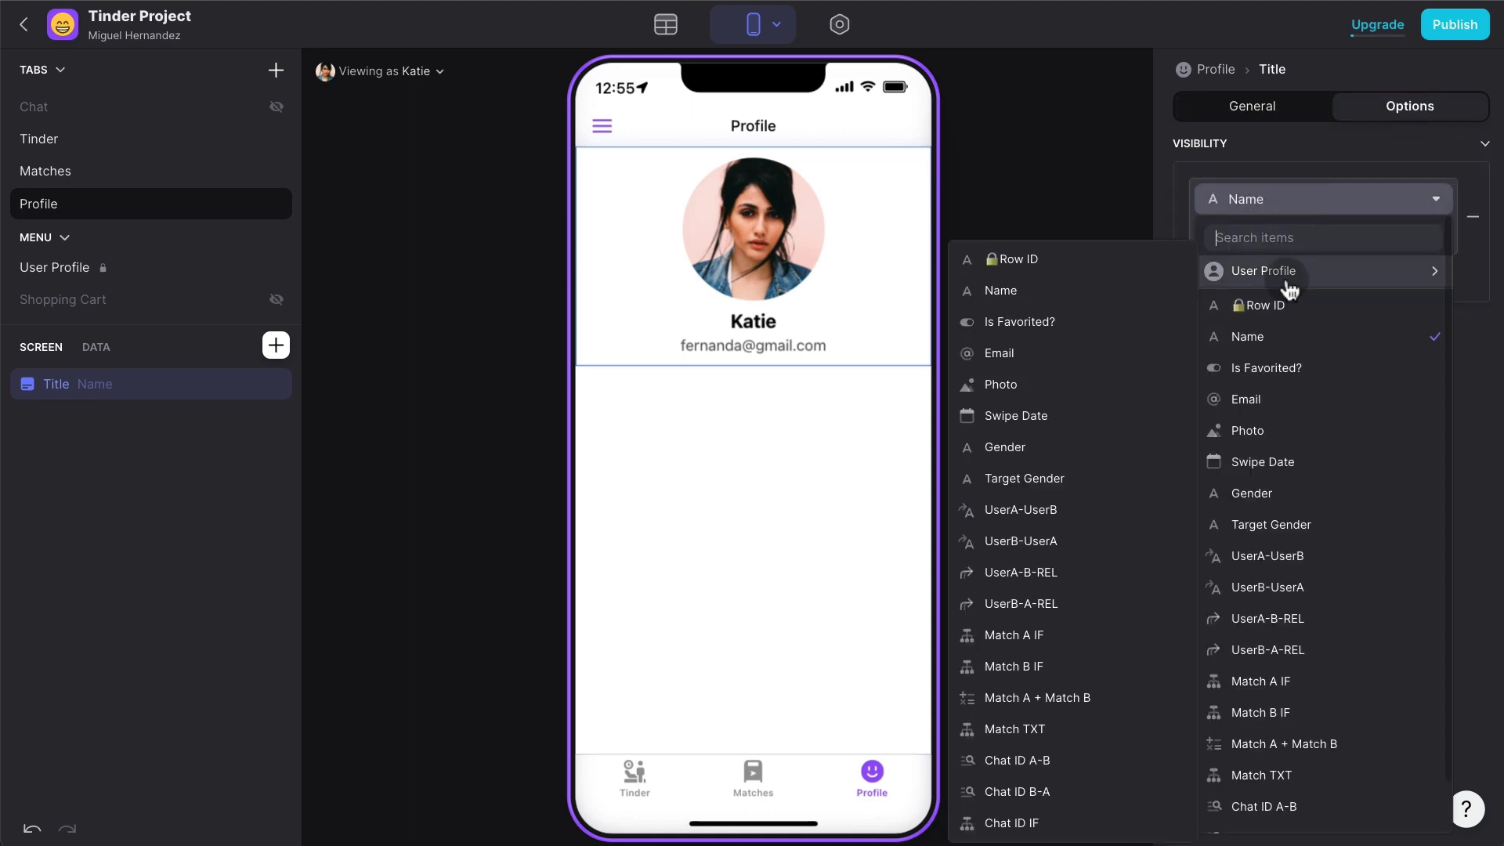
pyautogui.click(1279, 305)
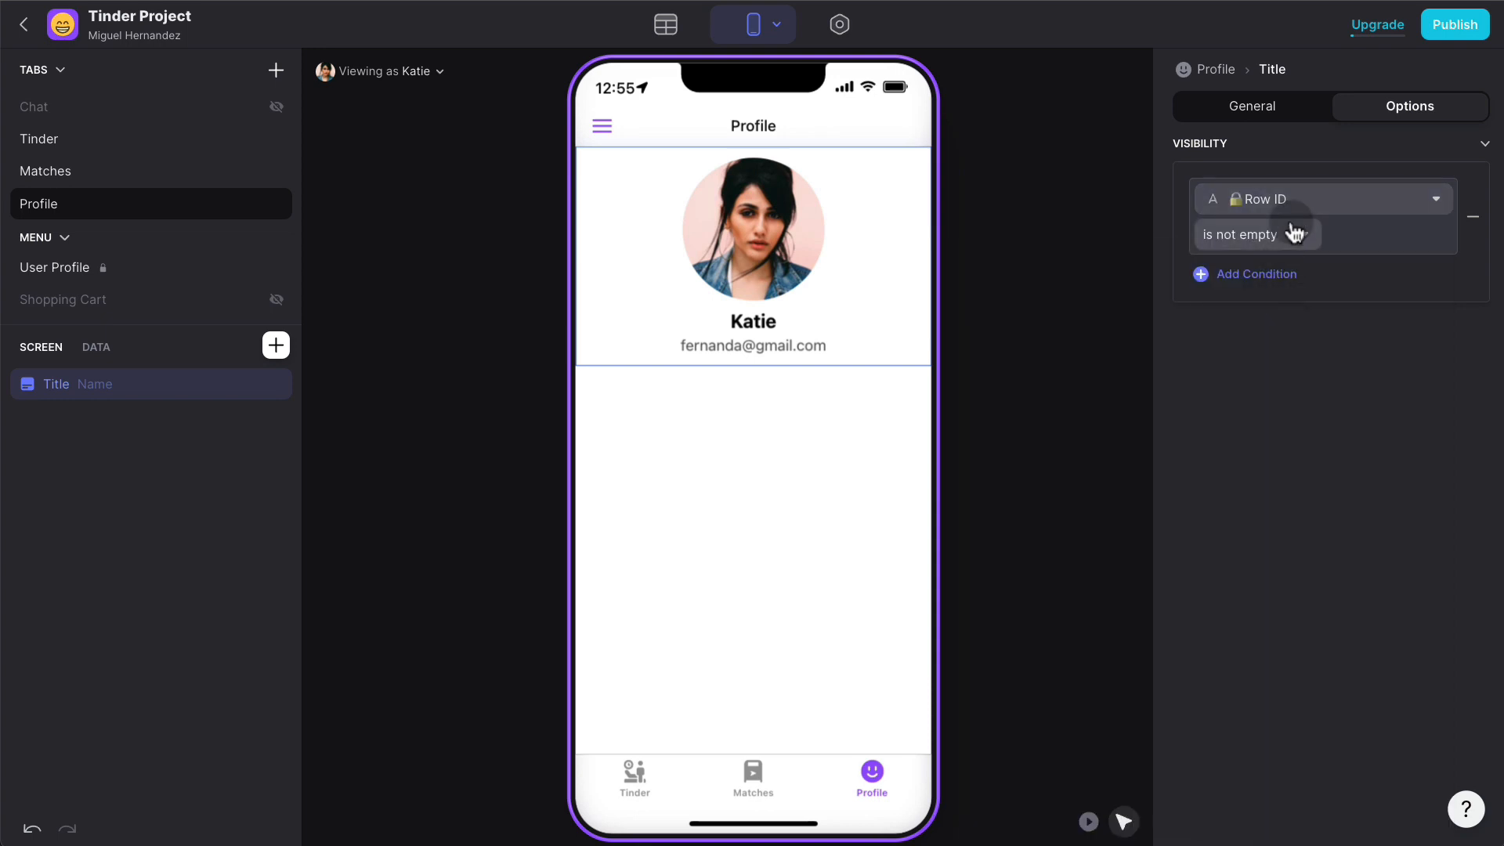
pyautogui.click(1128, 309)
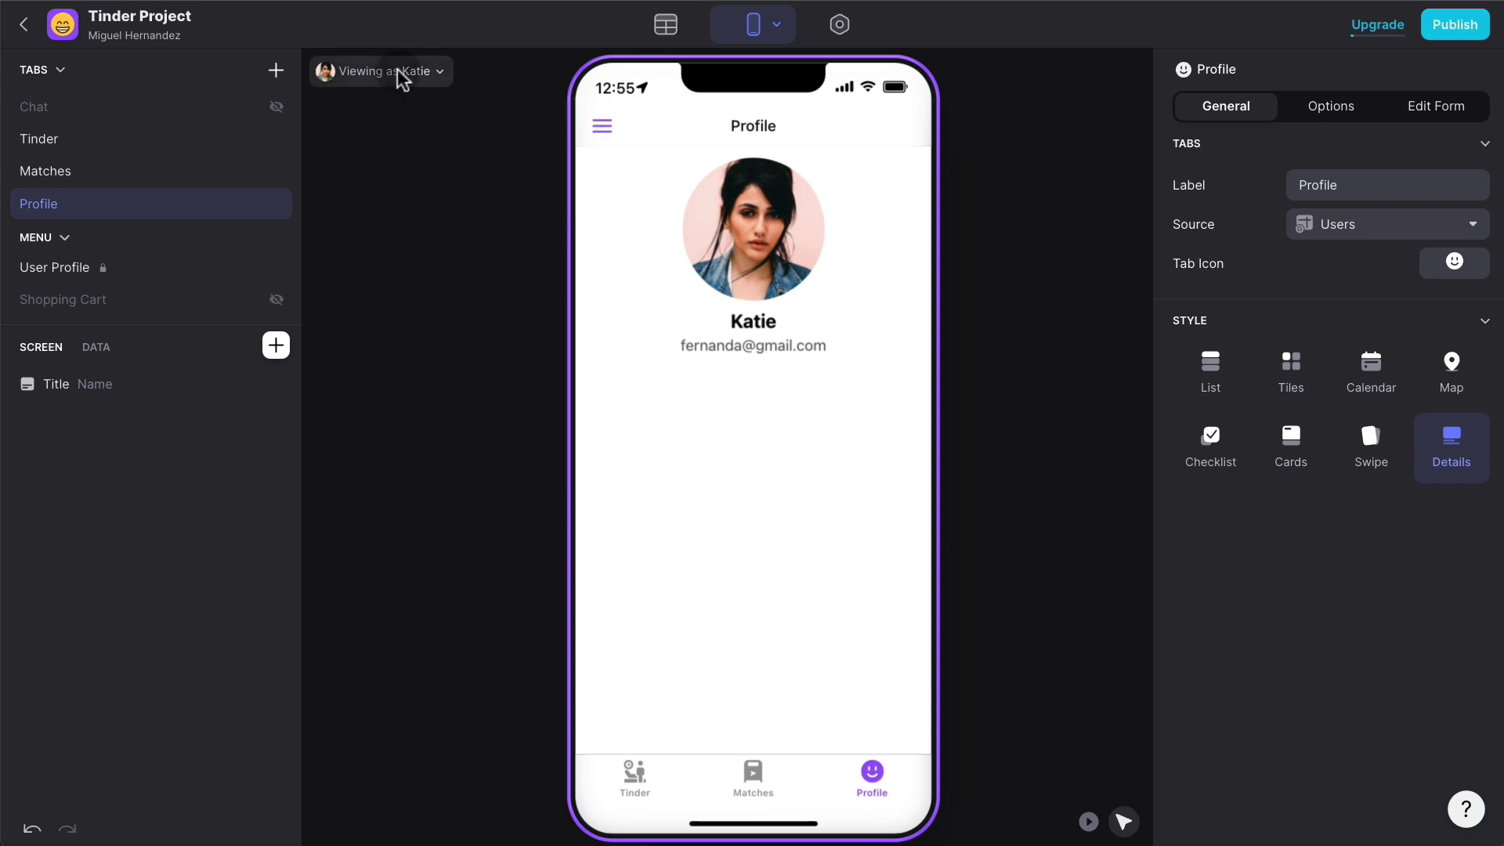
pyautogui.click(397, 69)
pyautogui.click(377, 177)
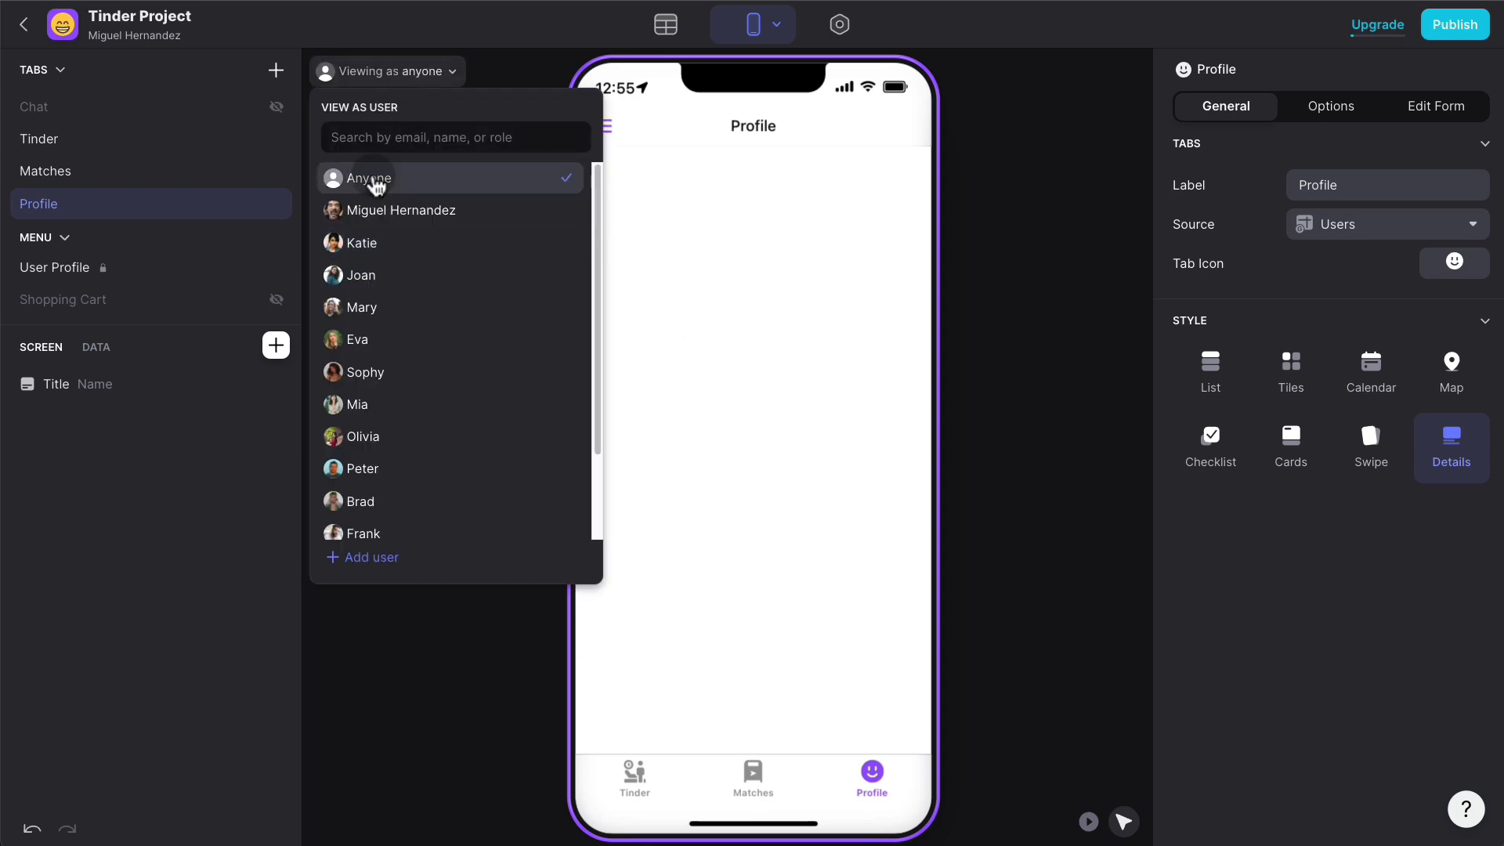
pyautogui.click(939, 213)
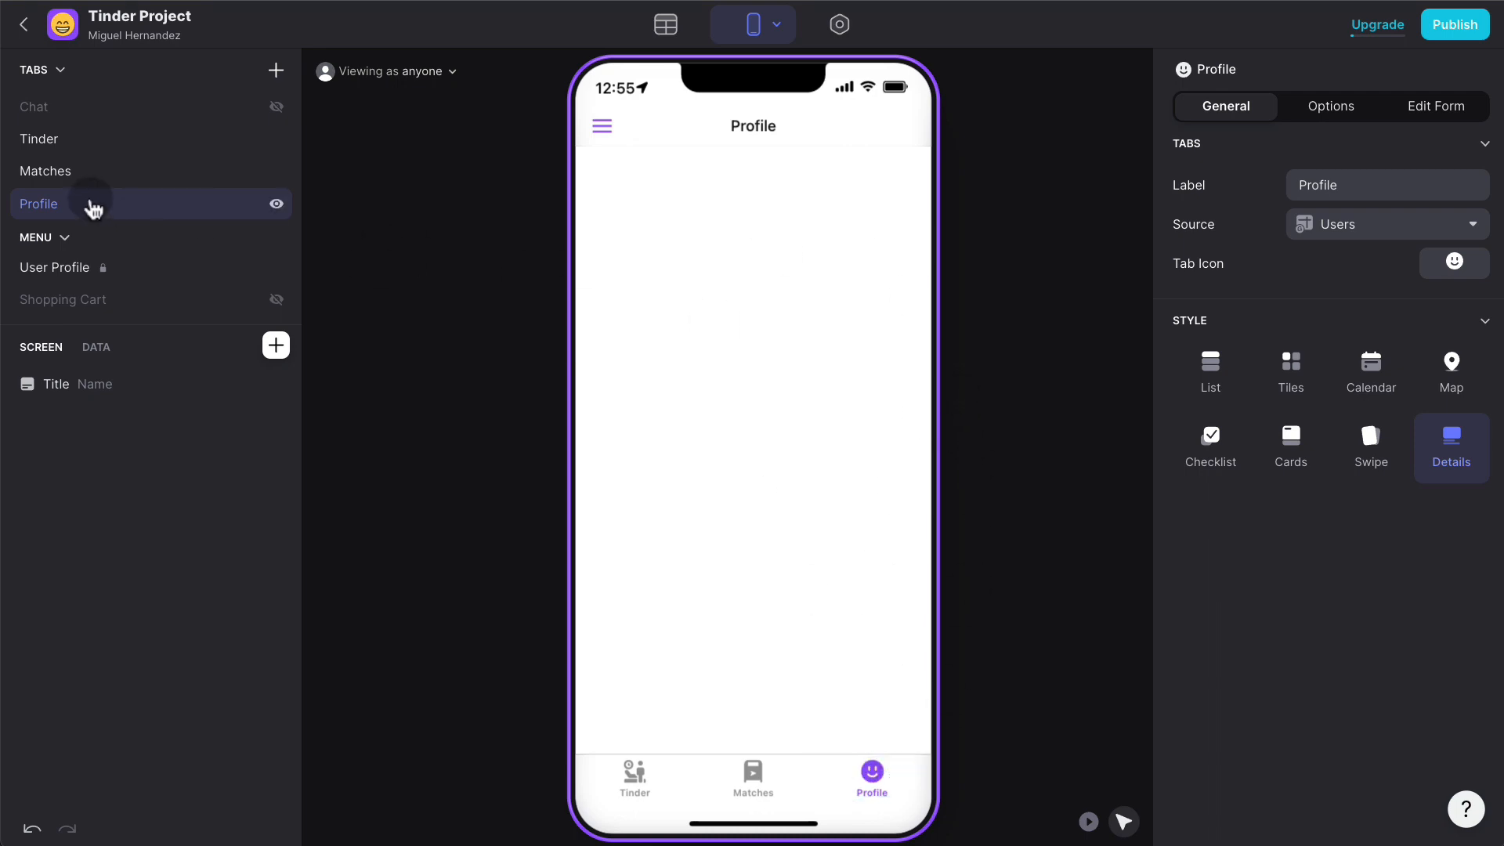
# - Give the Profile tab a Row ID is not empty visibility condition and recheck as the sample user
pyautogui.click(1336, 109)
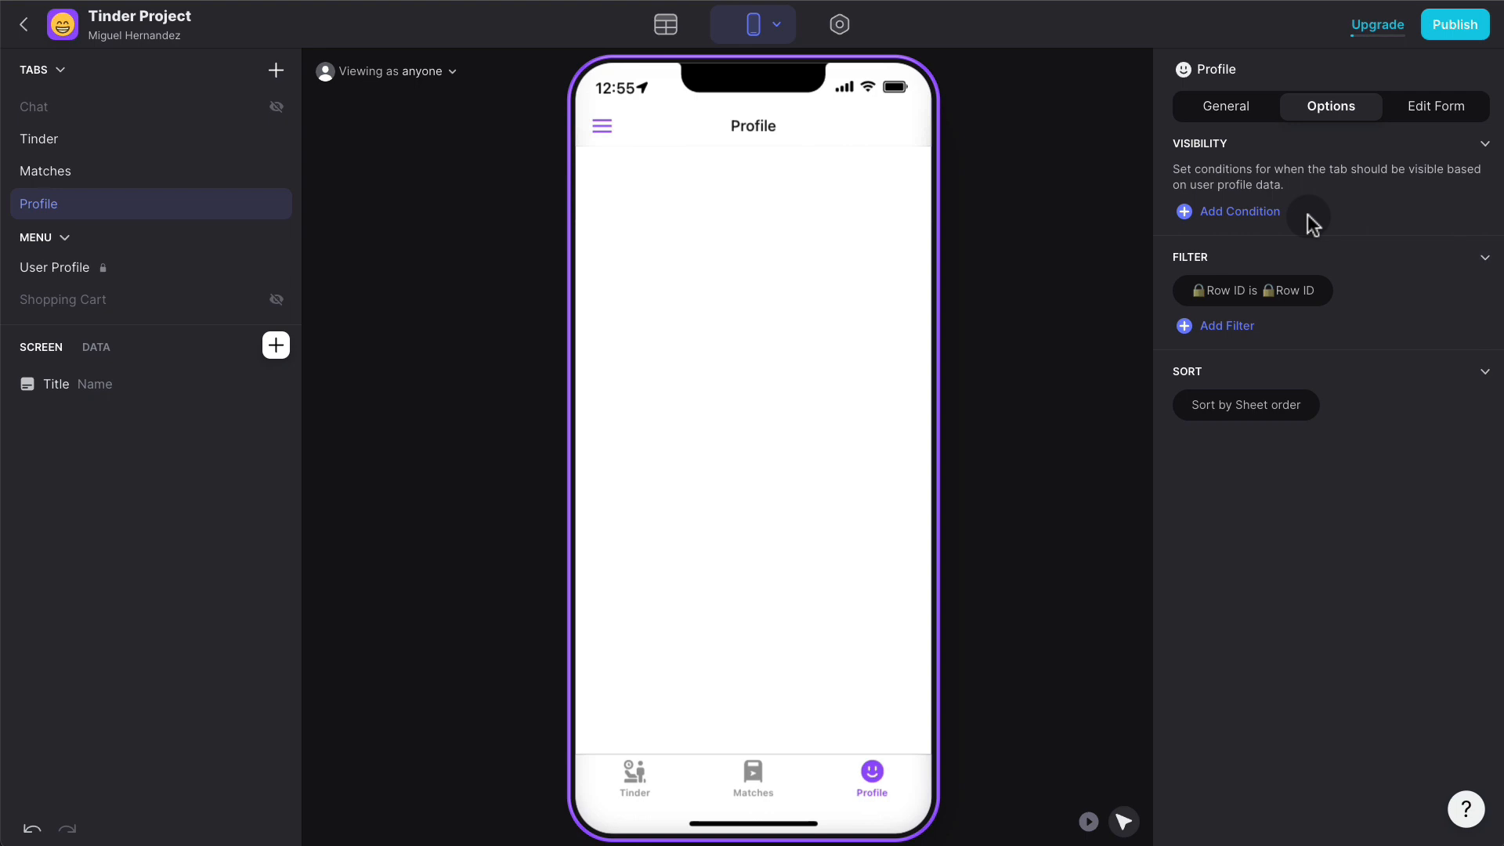
pyautogui.click(1273, 211)
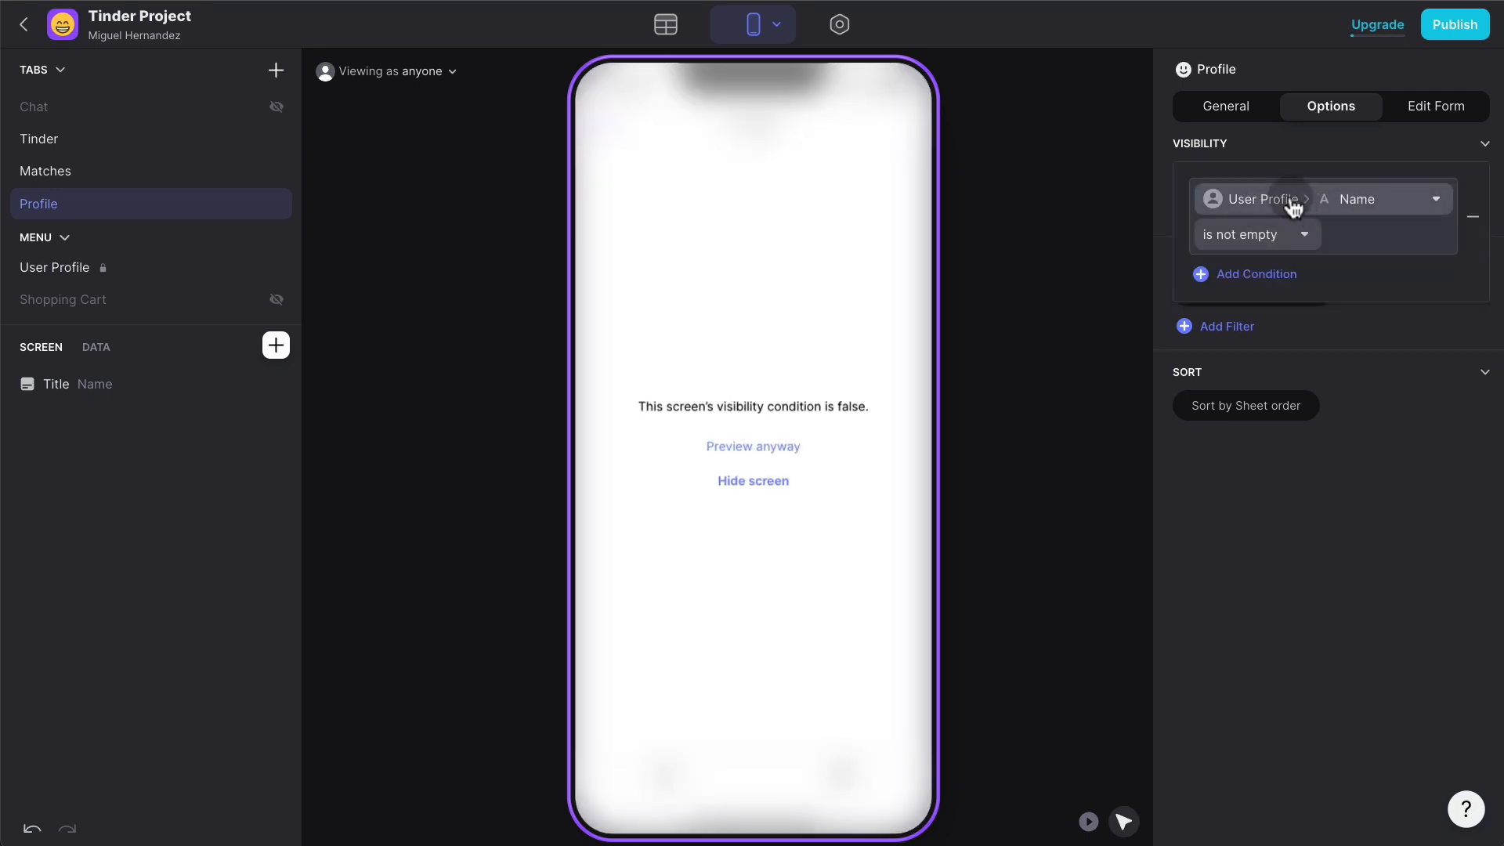
pyautogui.click(1293, 207)
pyautogui.moveTo(1279, 274)
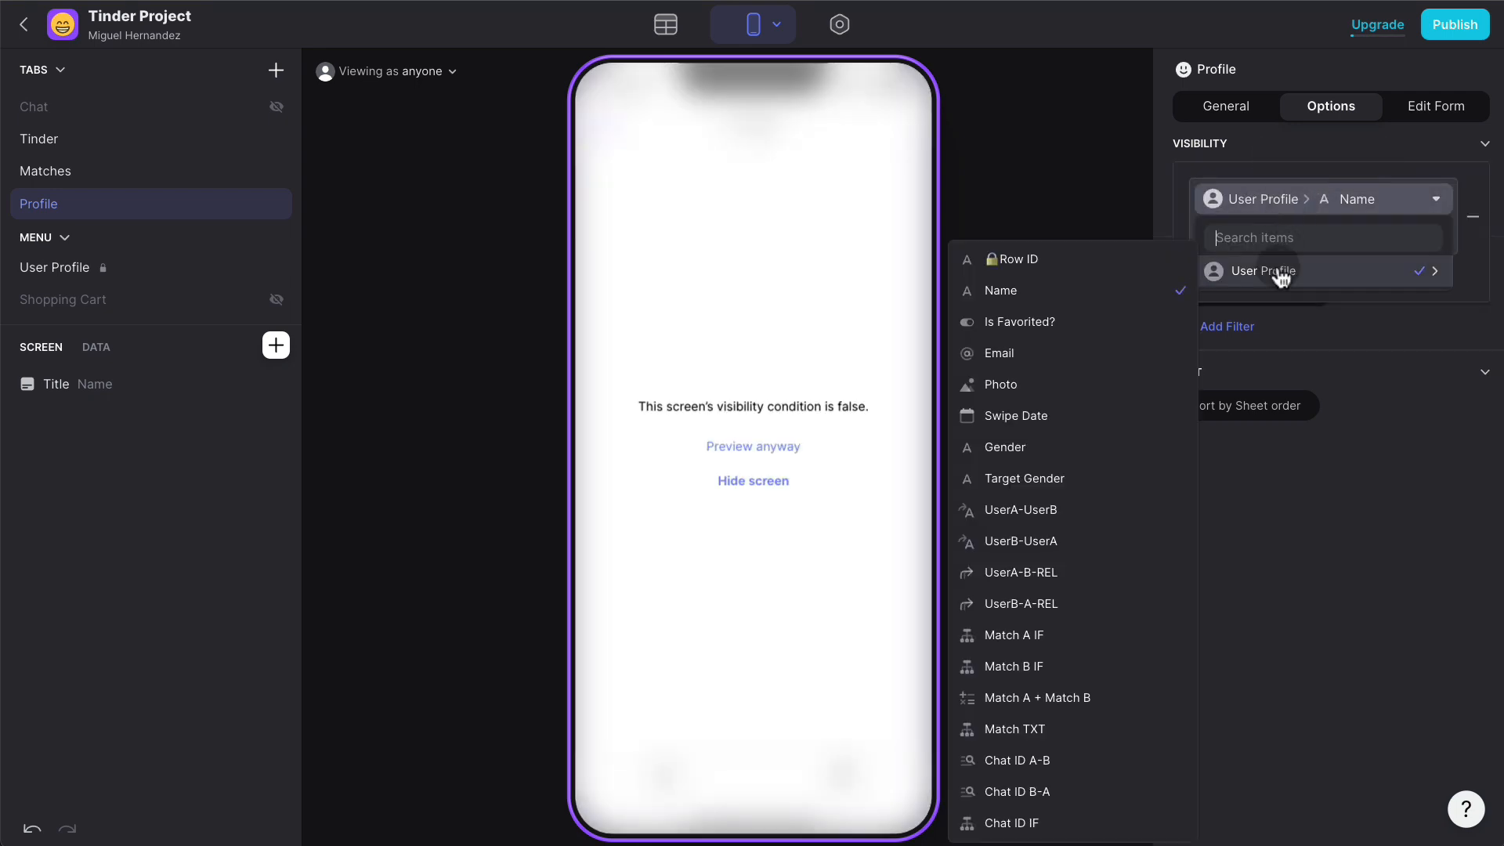
pyautogui.click(1081, 265)
pyautogui.click(1294, 493)
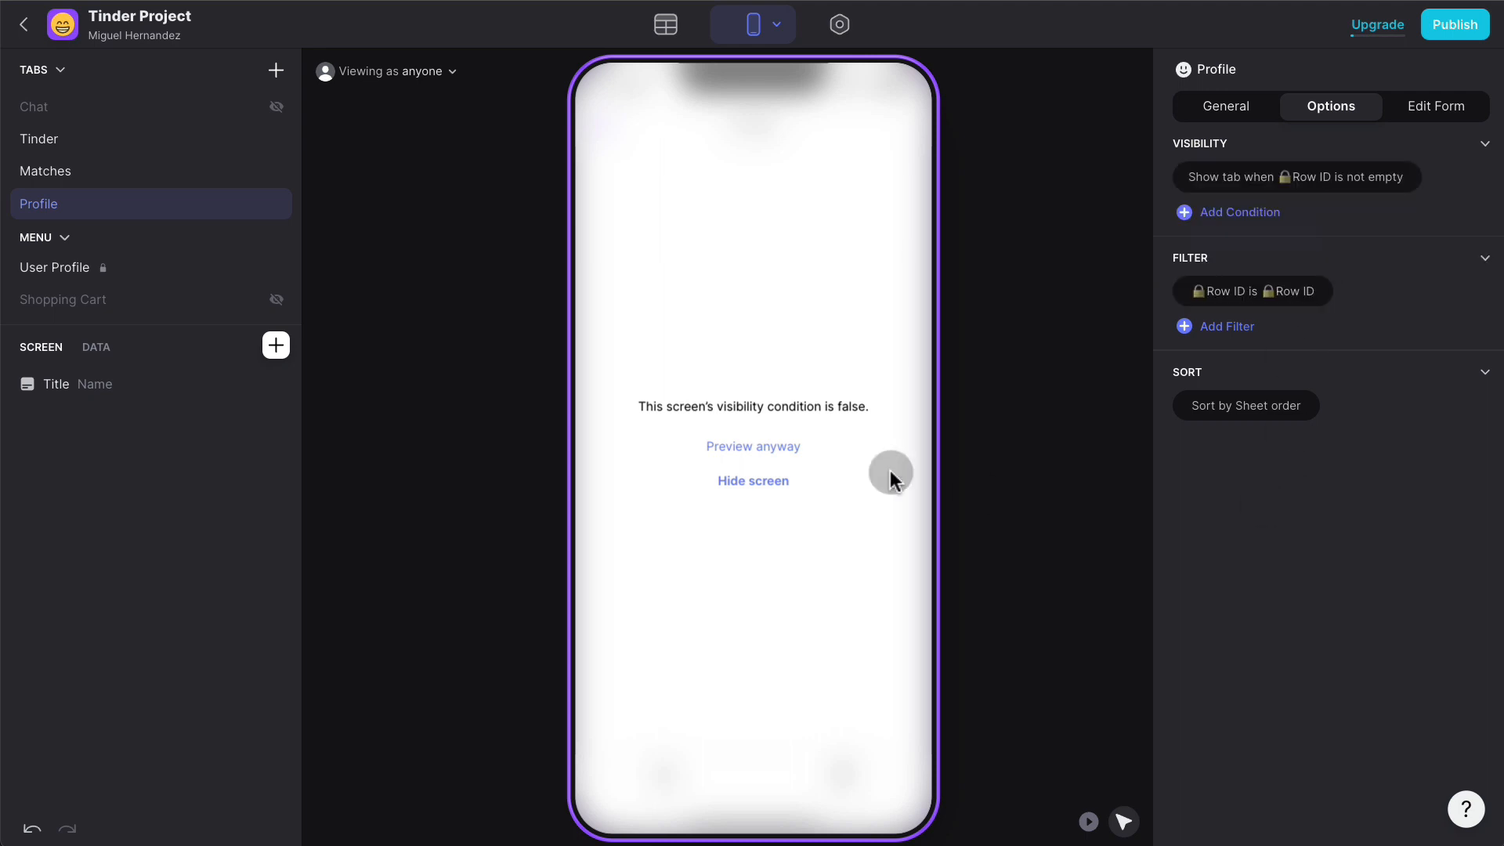
pyautogui.click(418, 73)
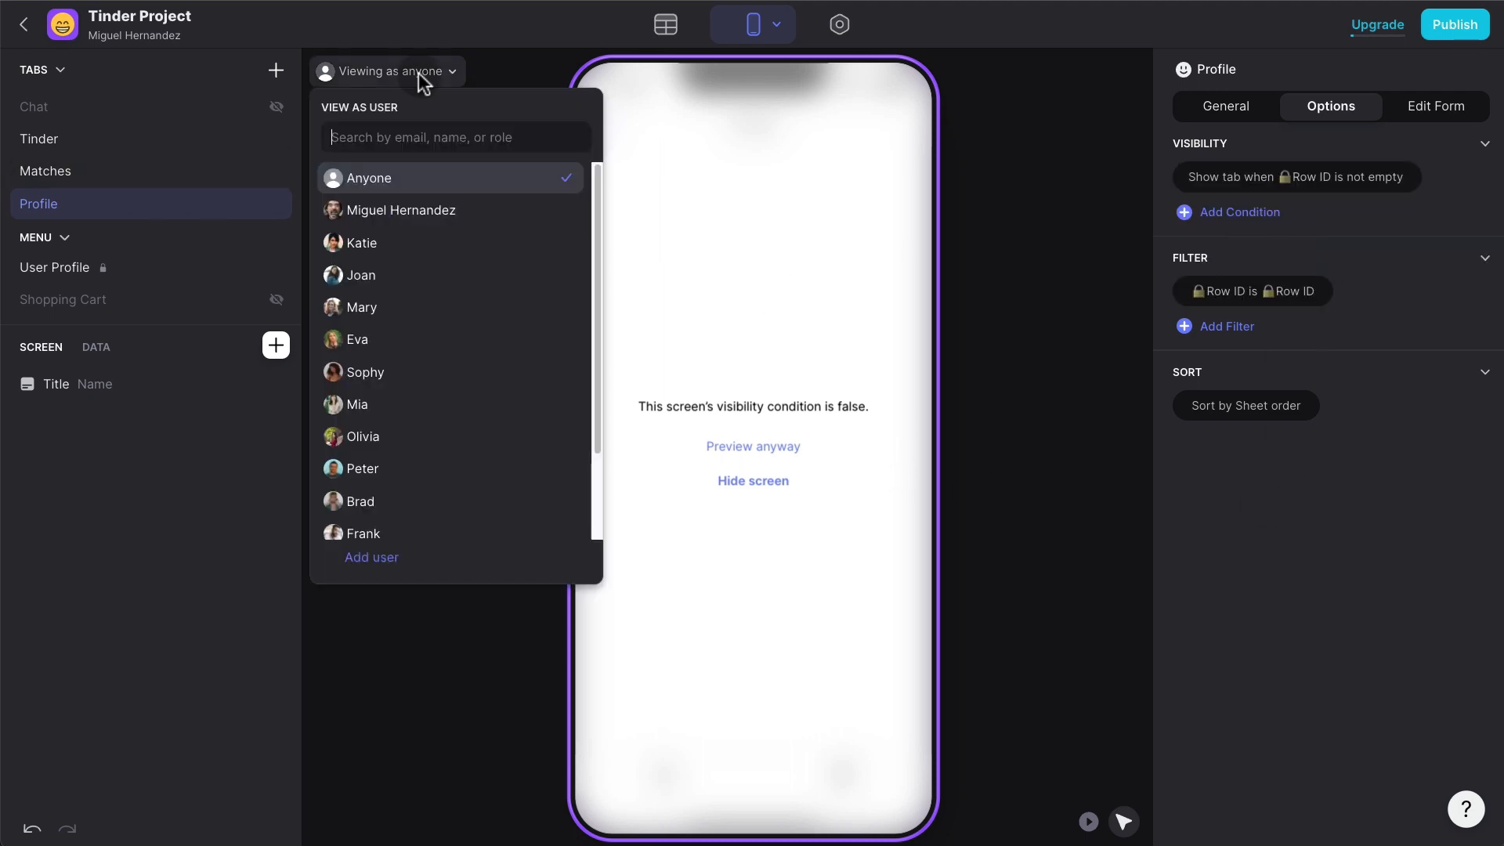
pyautogui.click(387, 246)
pyautogui.click(1054, 251)
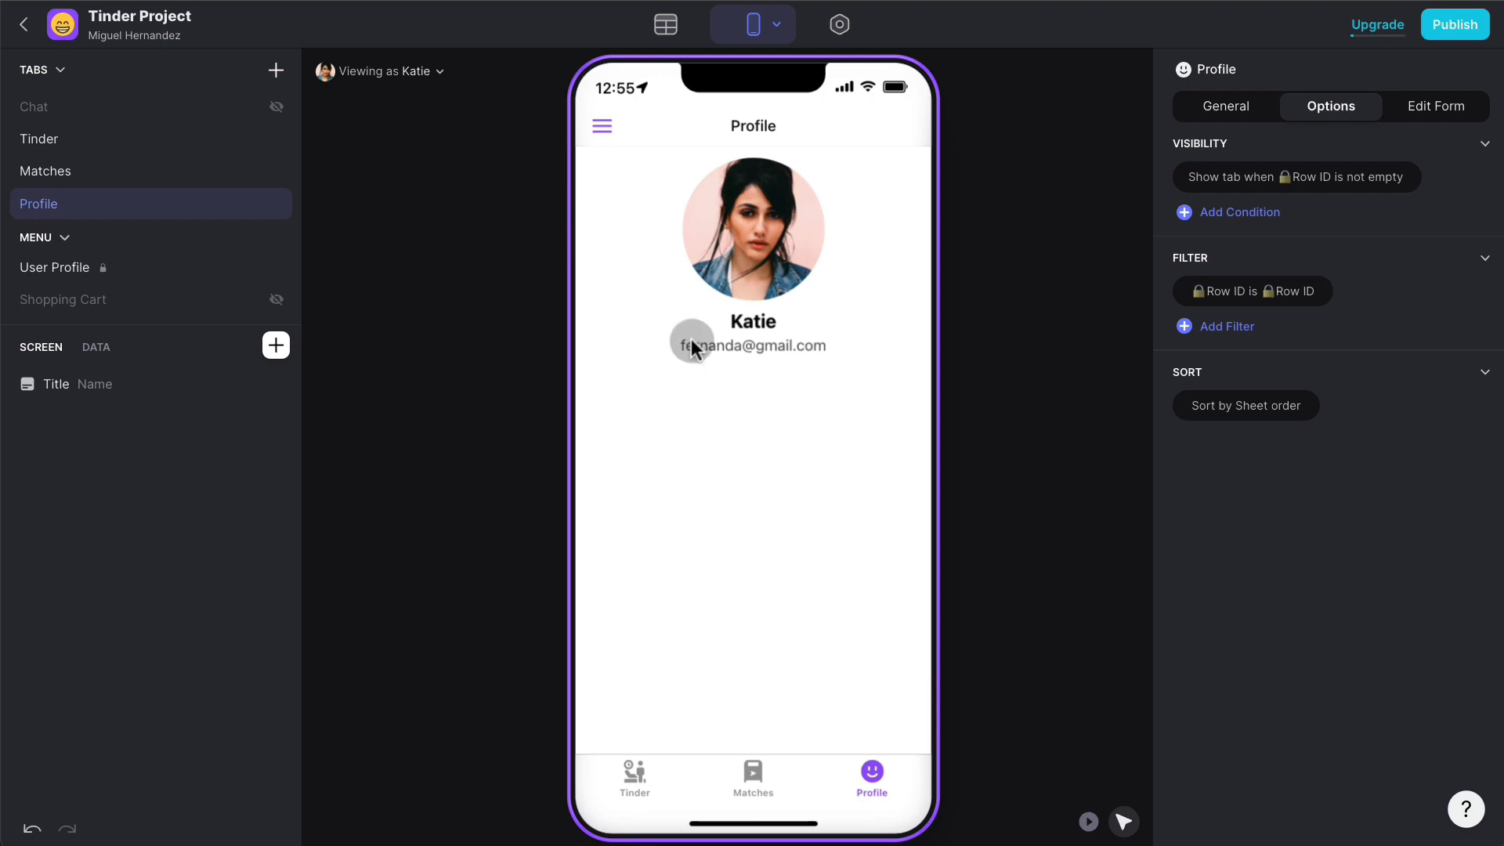
pyautogui.click(676, 38)
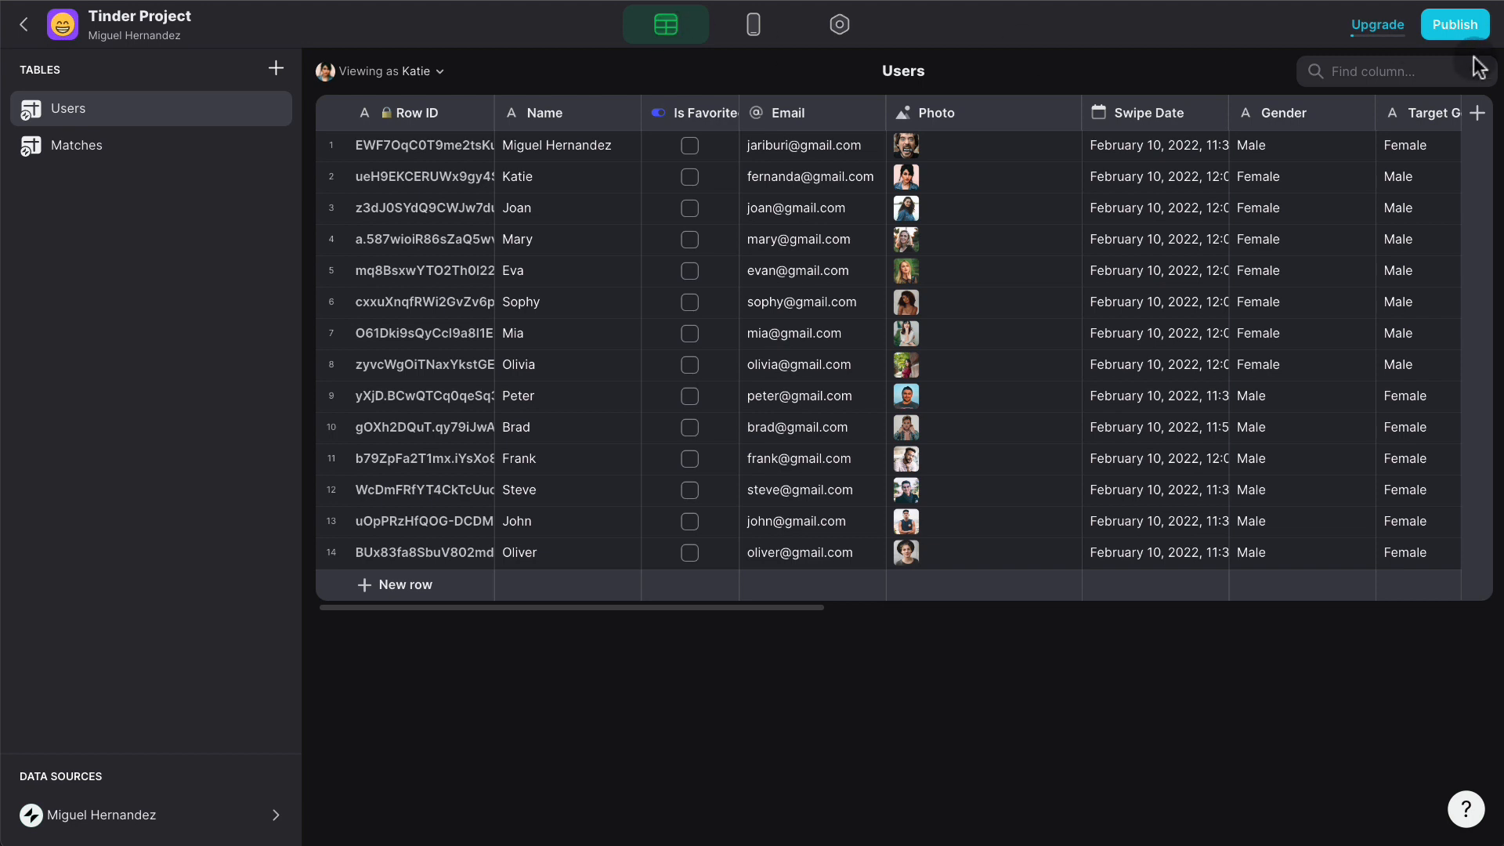
# - Add a Min Age number column to the Users table, shown as whole numbers
pyautogui.hscroll(2, 1335, 122)
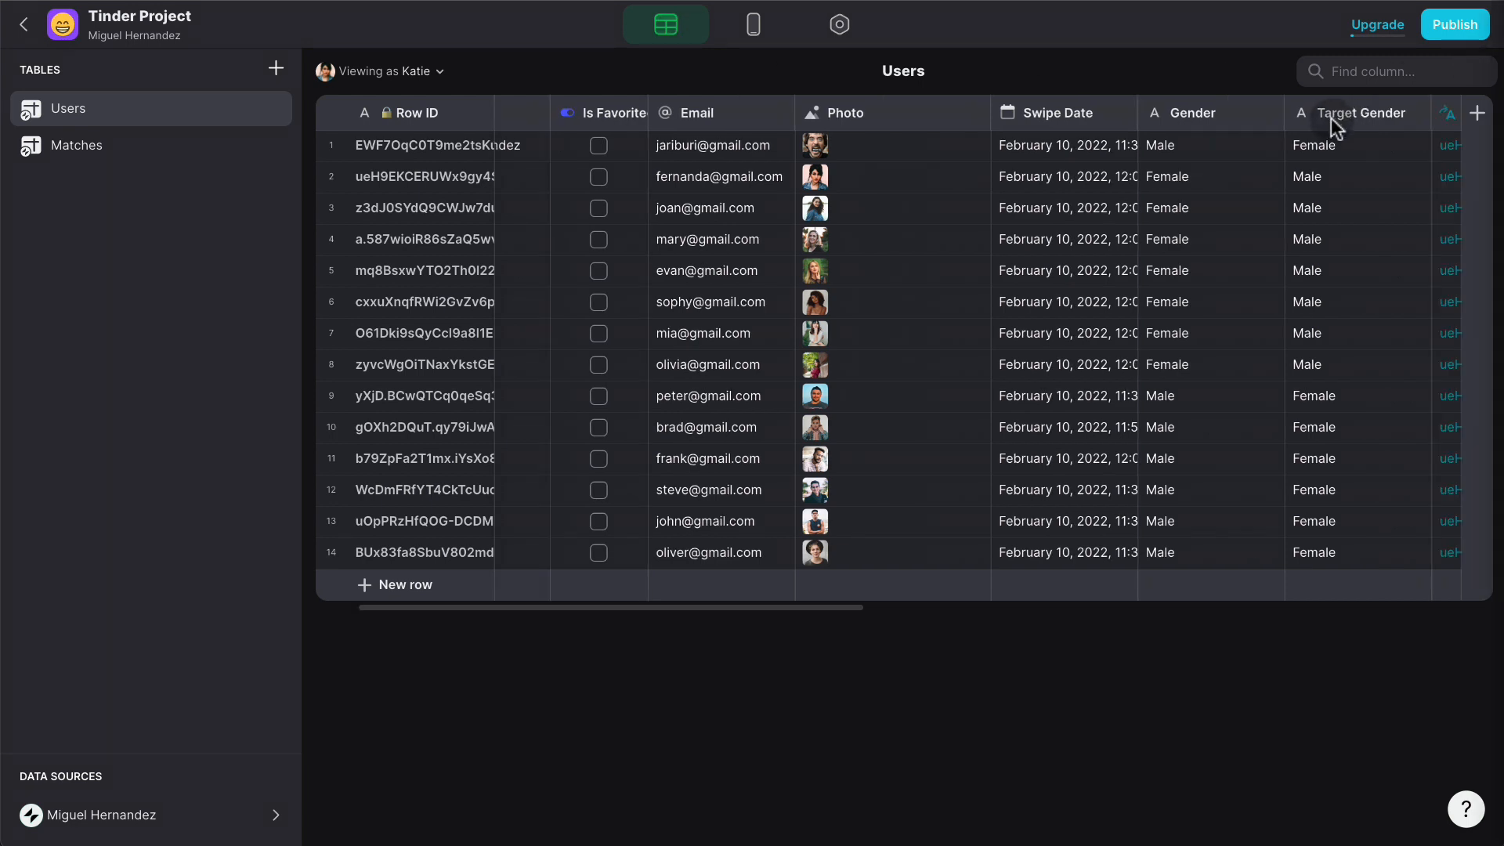
pyautogui.click(1476, 112)
pyautogui.write('Min Age')
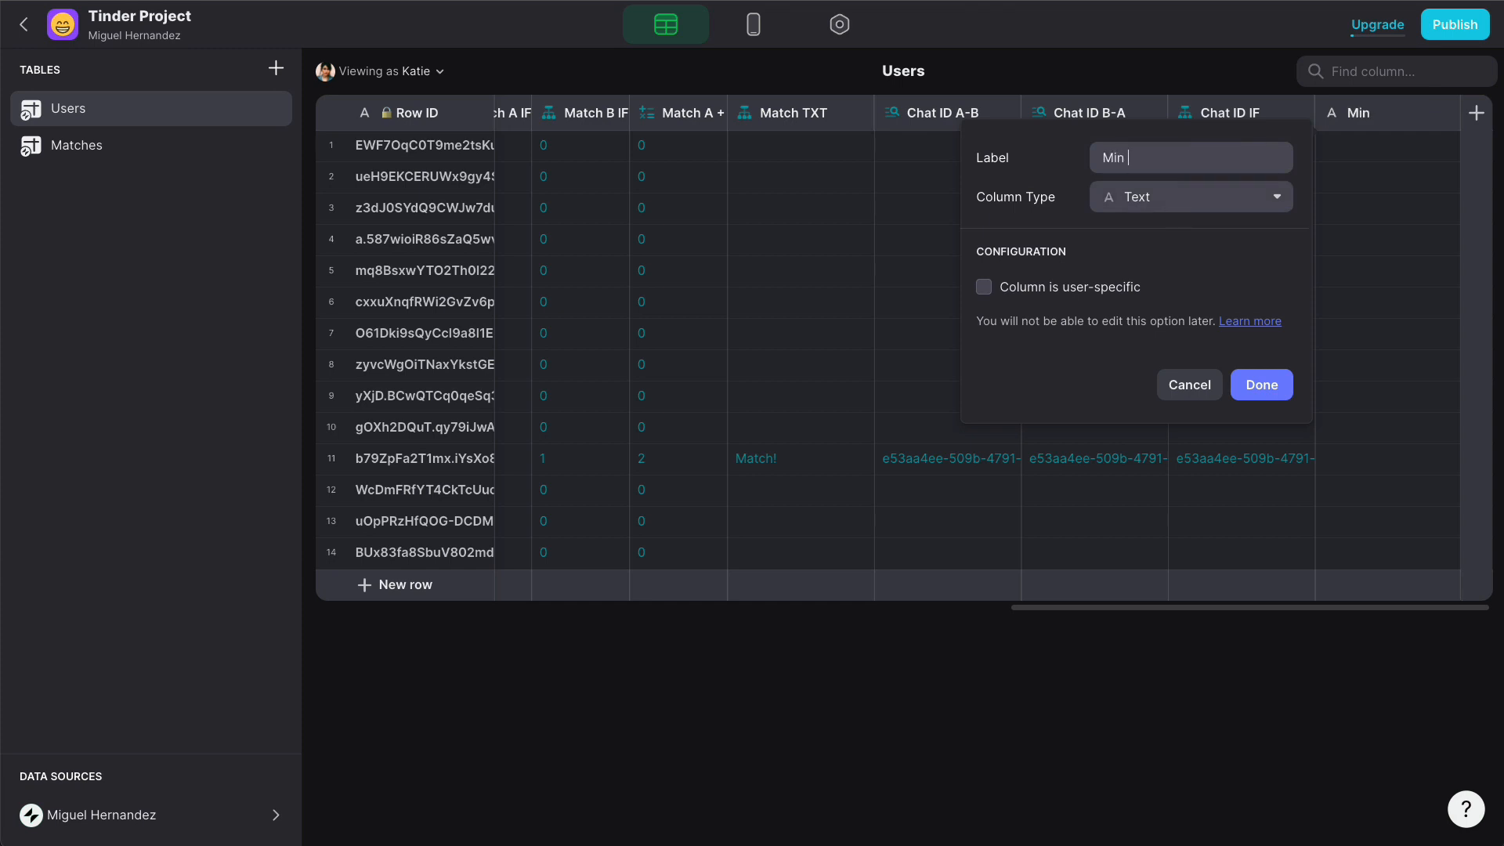
pyautogui.click(1180, 209)
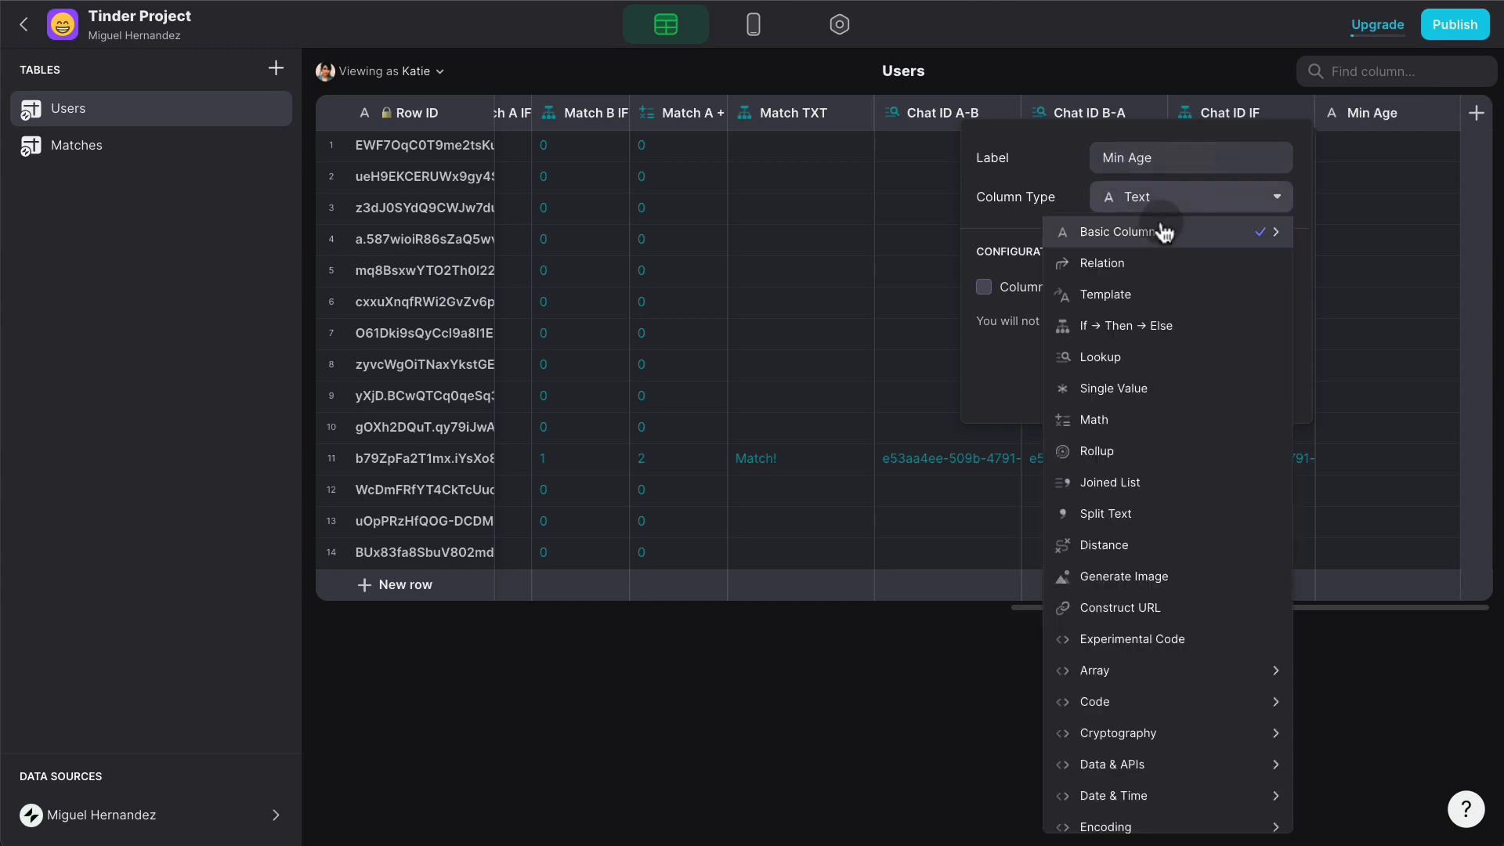
pyautogui.moveTo(1158, 232)
pyautogui.click(960, 269)
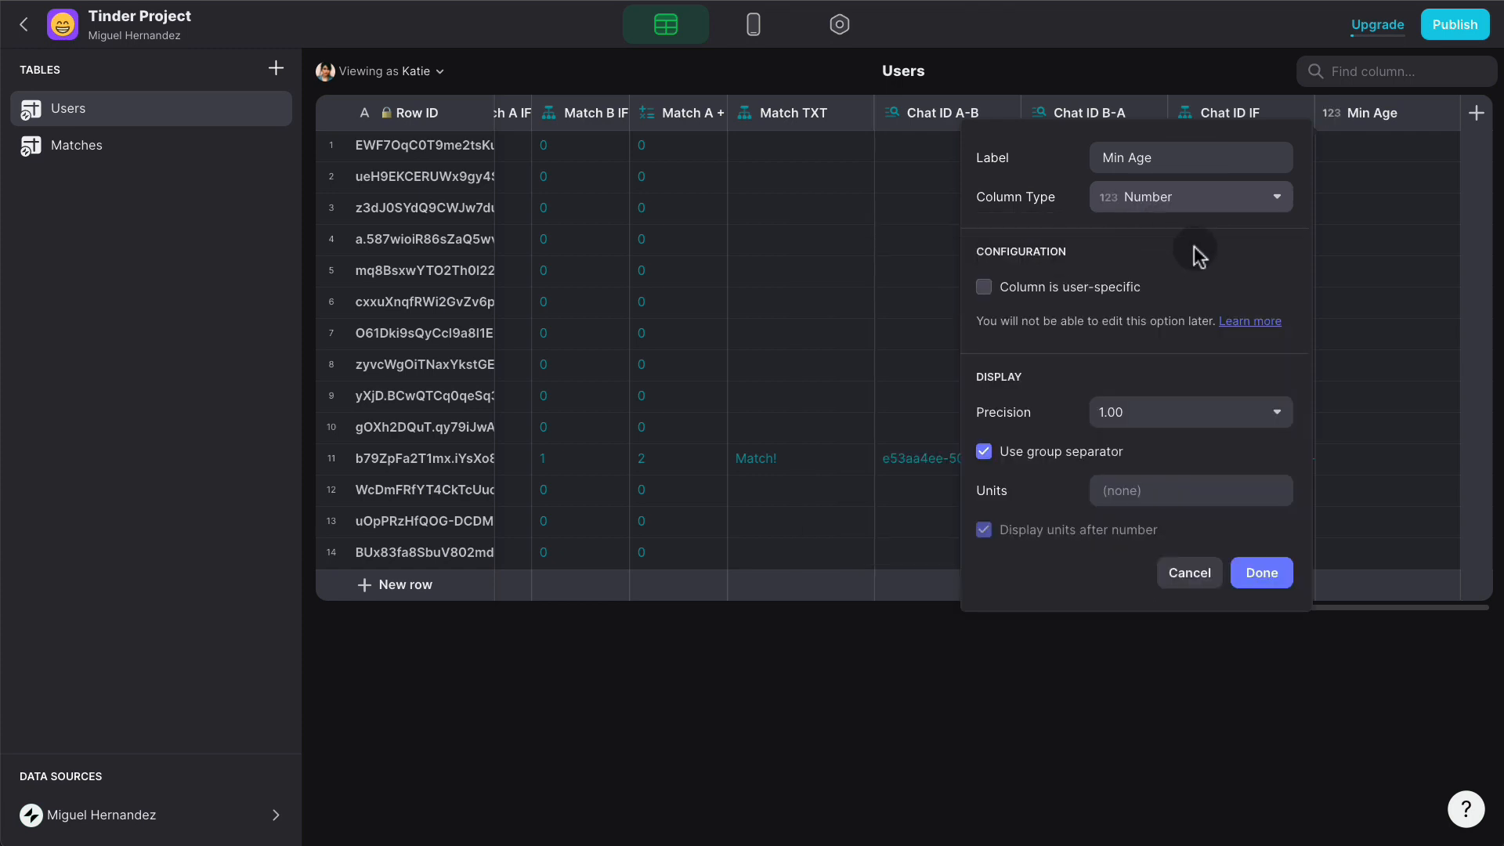
pyautogui.click(1166, 412)
pyautogui.click(1100, 445)
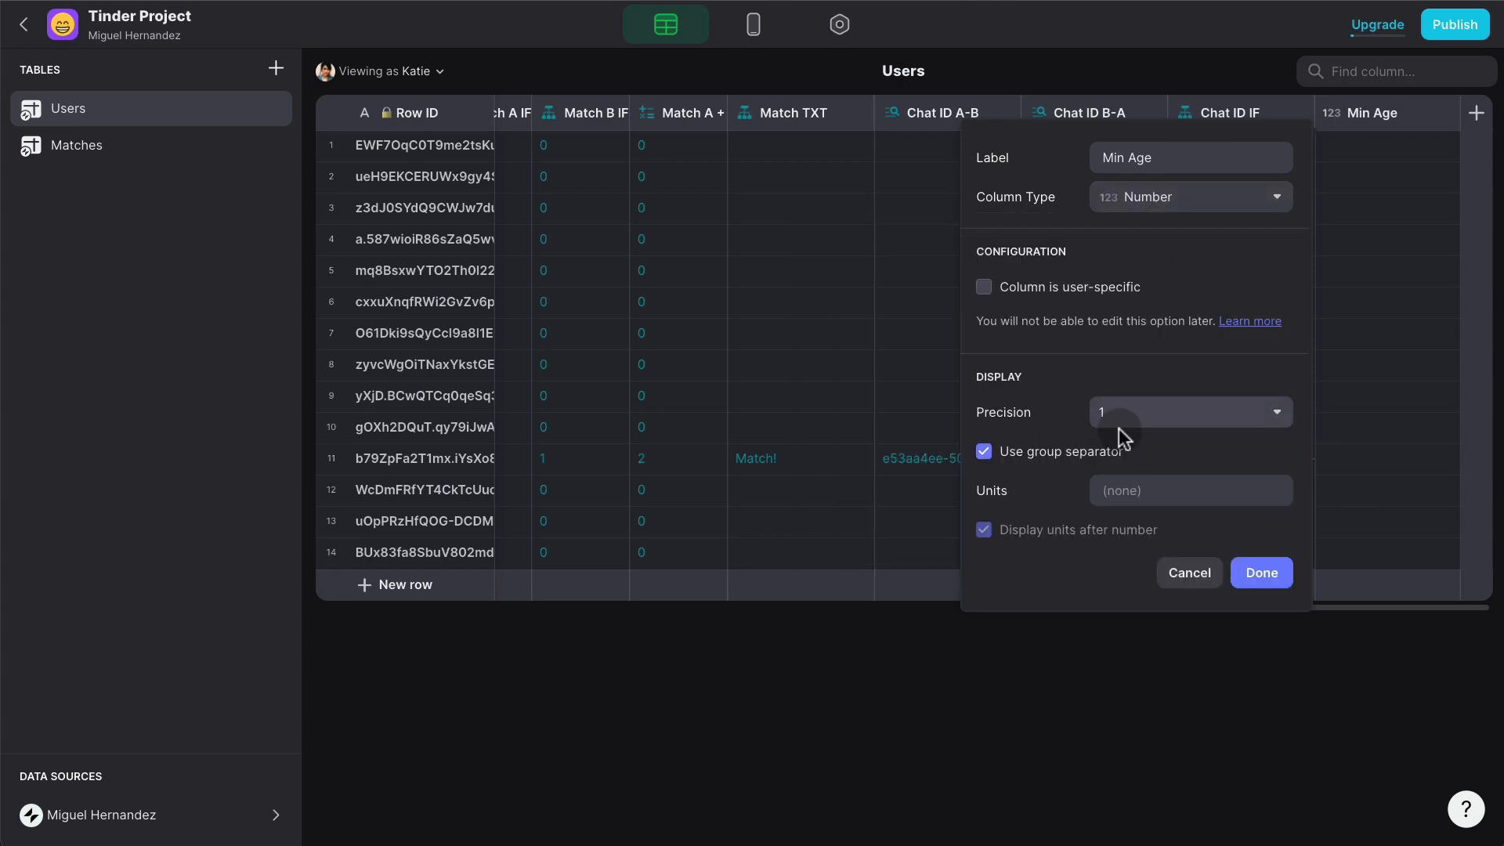
pyautogui.click(1263, 578)
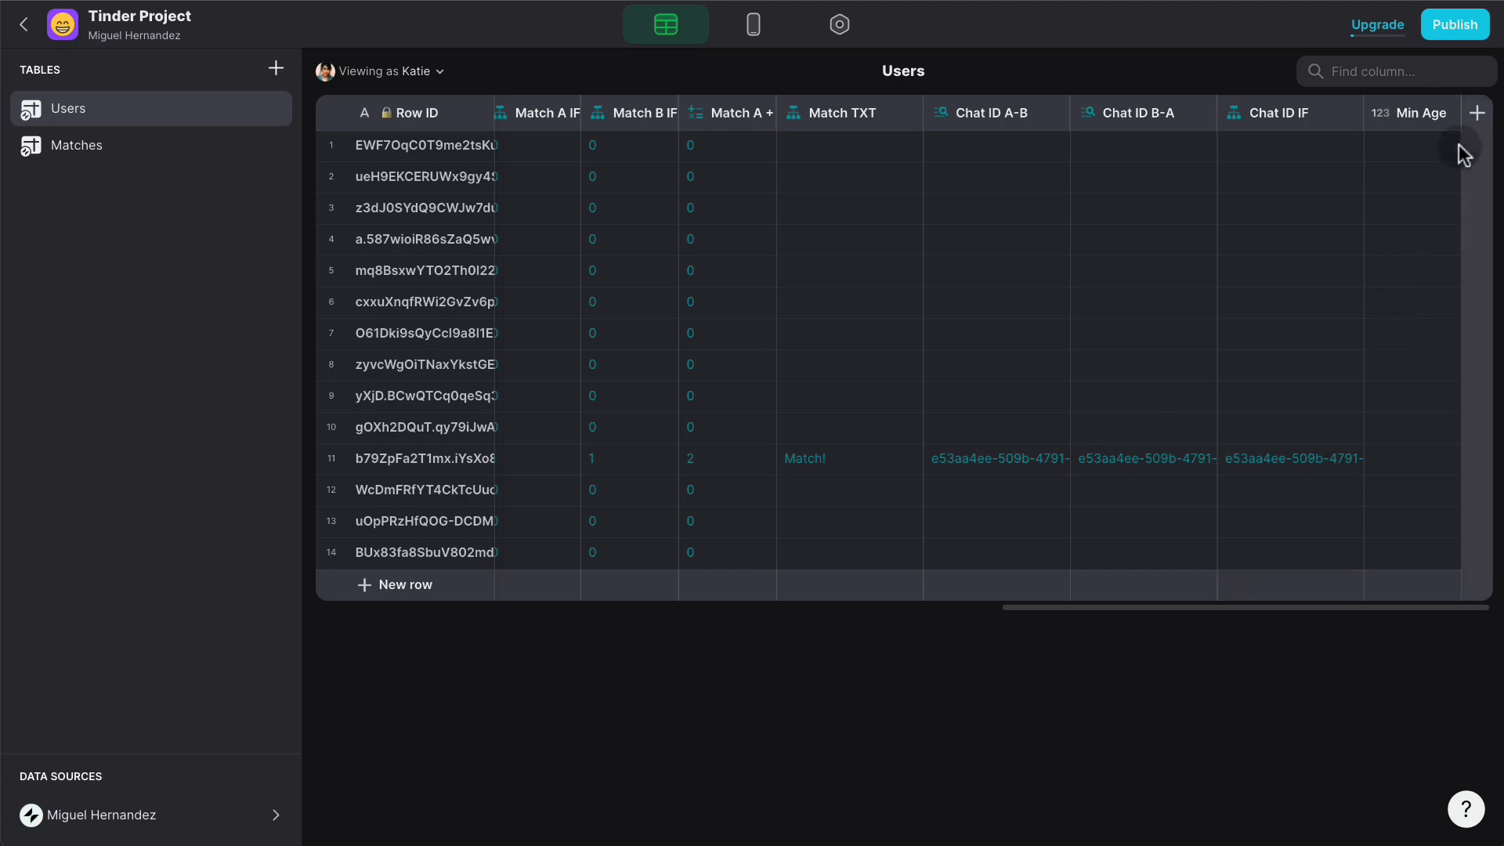
# - Duplicate Min Age and rename the copy Max Age, keeping it a Number column
pyautogui.click(1446, 115)
pyautogui.click(1289, 178)
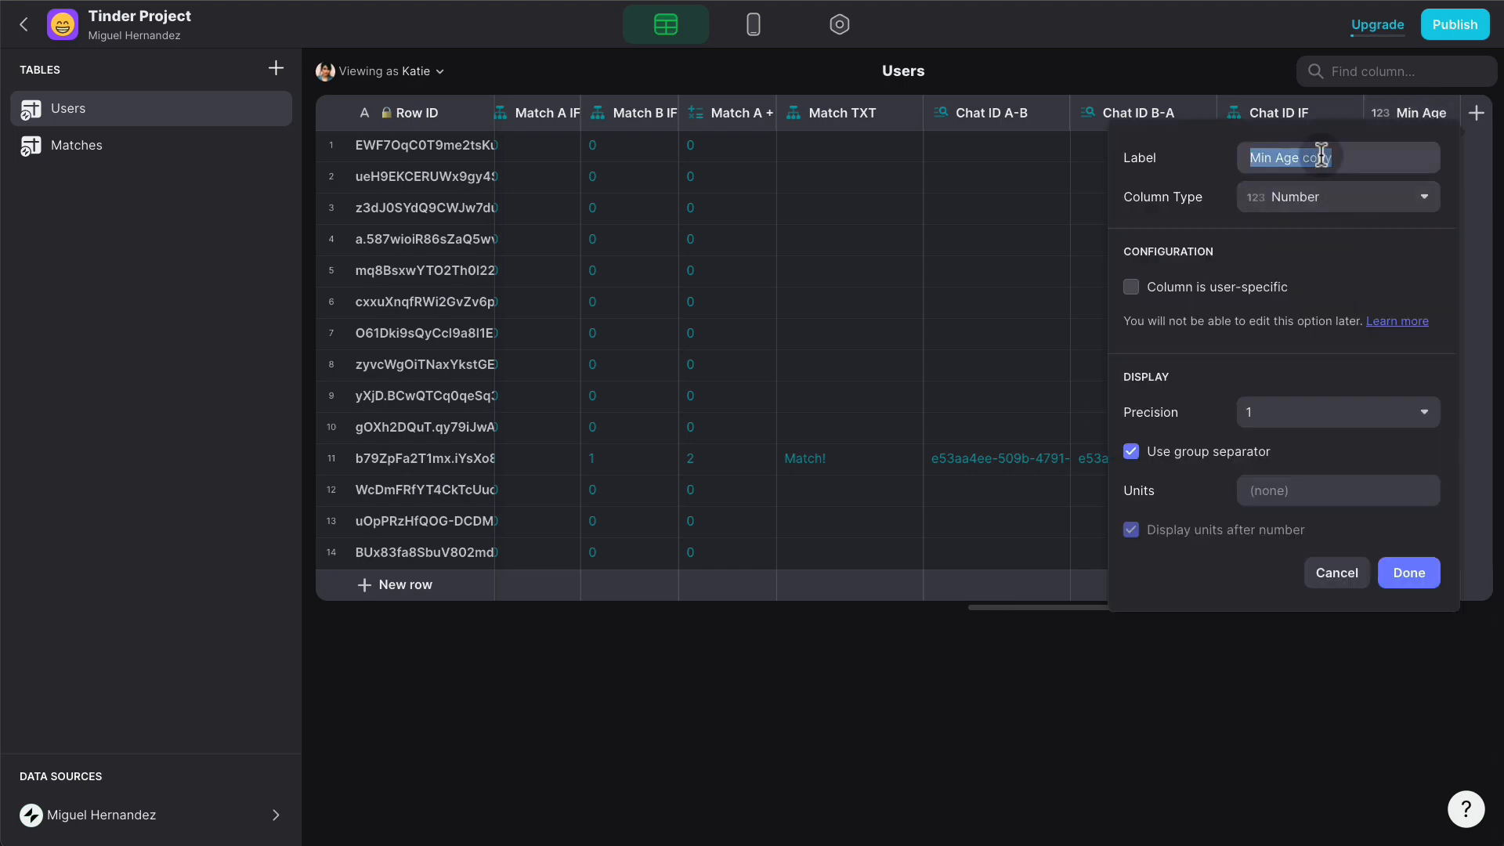
pyautogui.click(1376, 157)
pyautogui.hotkey('ctrl', 'a')
pyautogui.write('Max Age')
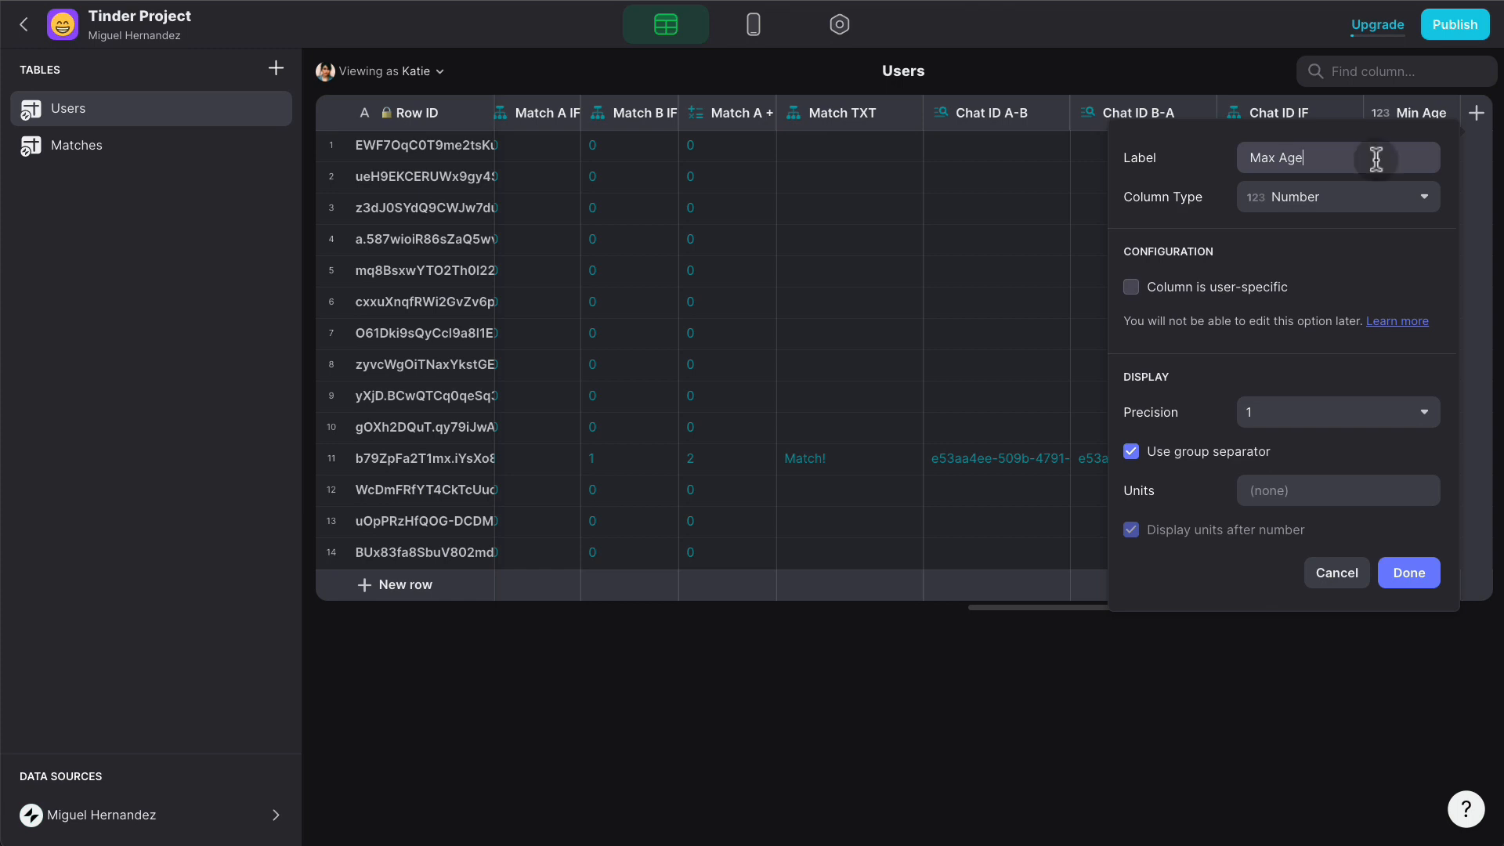
pyautogui.click(1361, 206)
pyautogui.click(1361, 206)
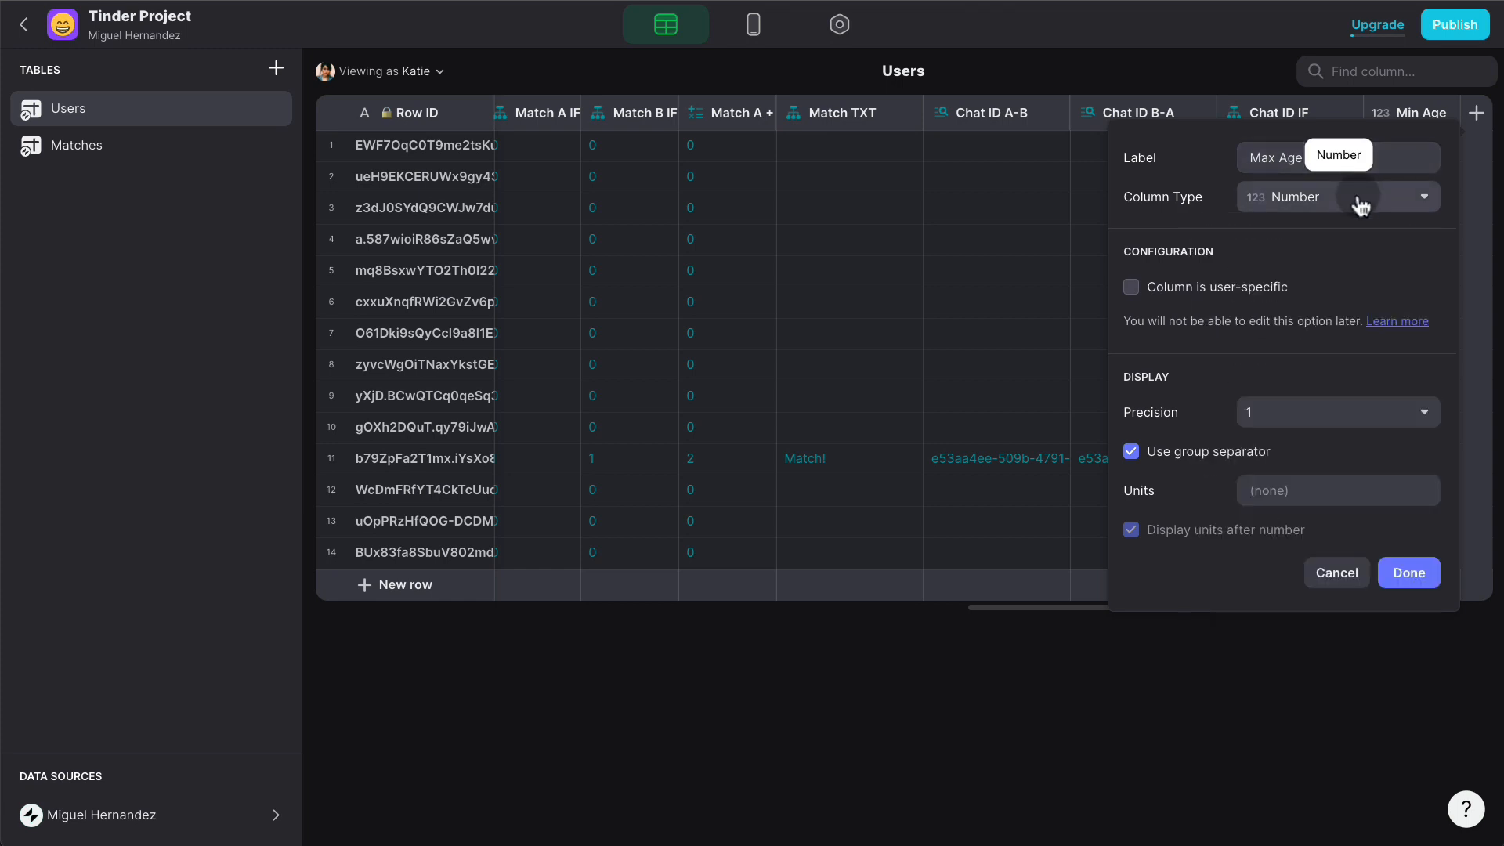
pyautogui.click(1422, 582)
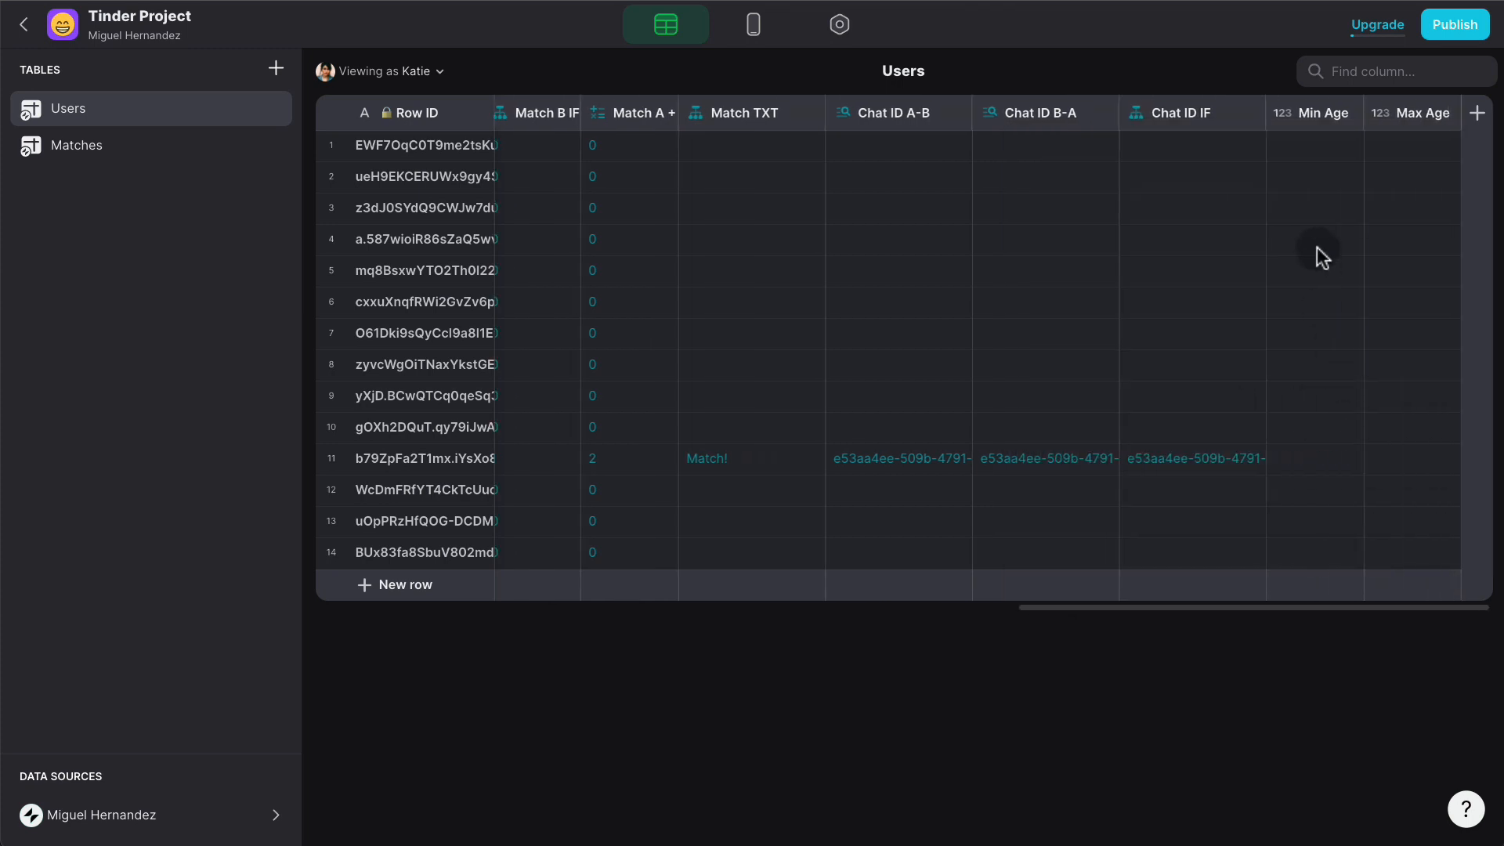
pyautogui.click(1477, 112)
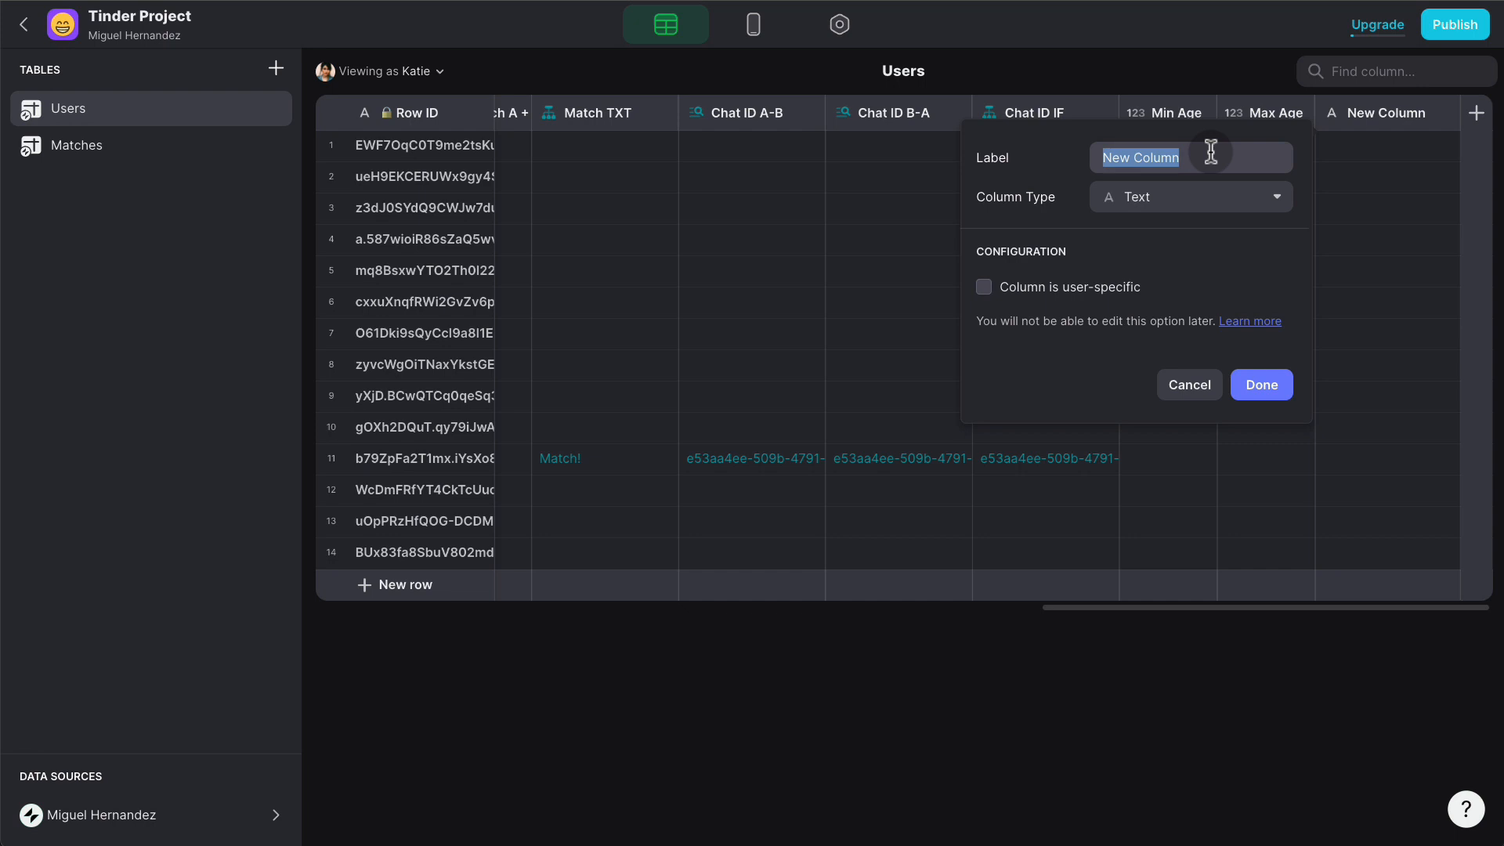
# - Create a City text column in the Users table
pyautogui.write('Cit')
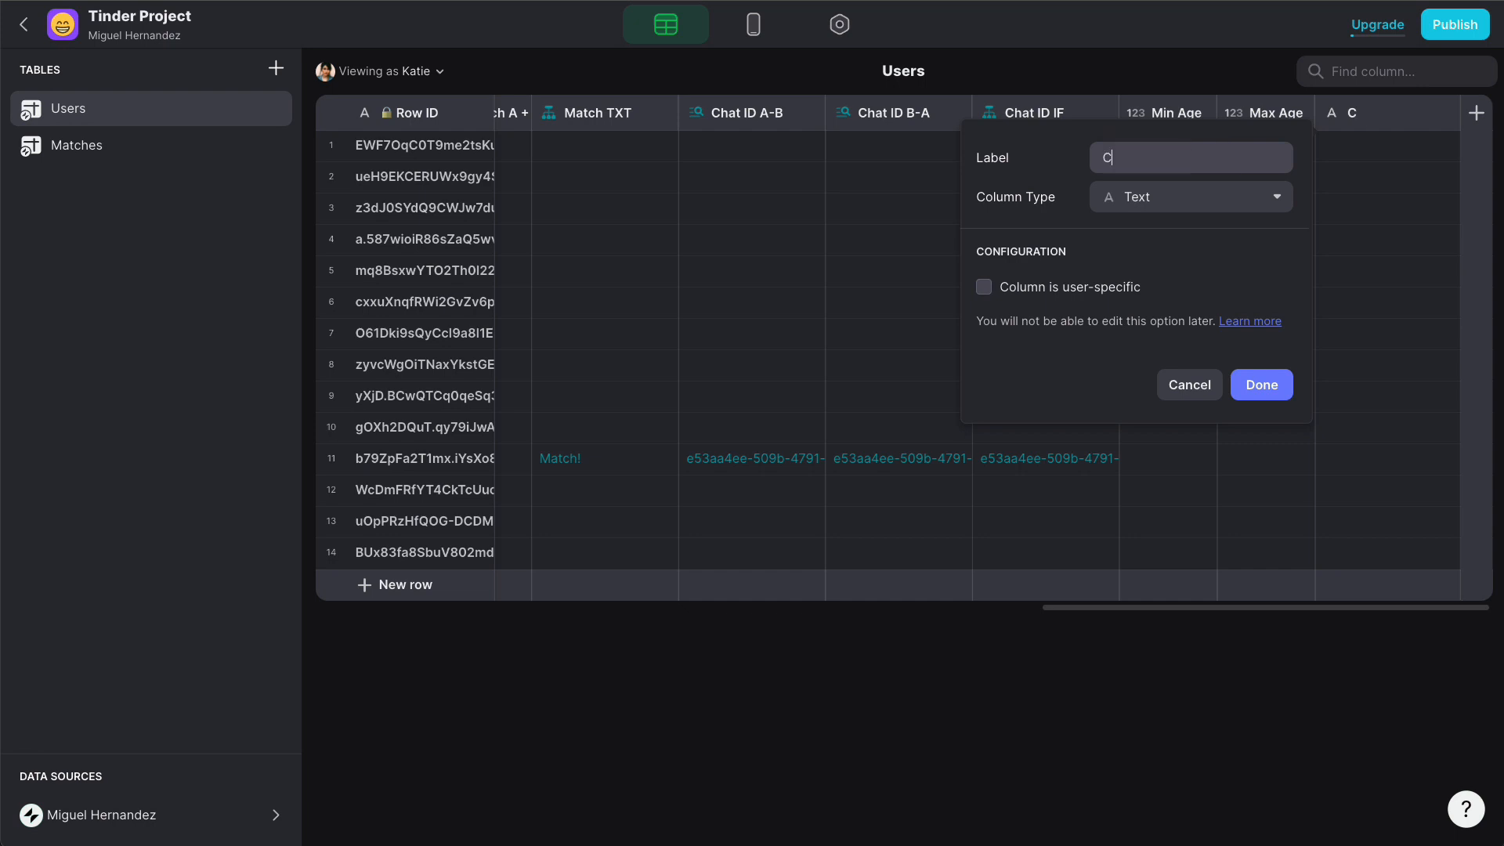
pyautogui.write('y')
pyautogui.click(1263, 390)
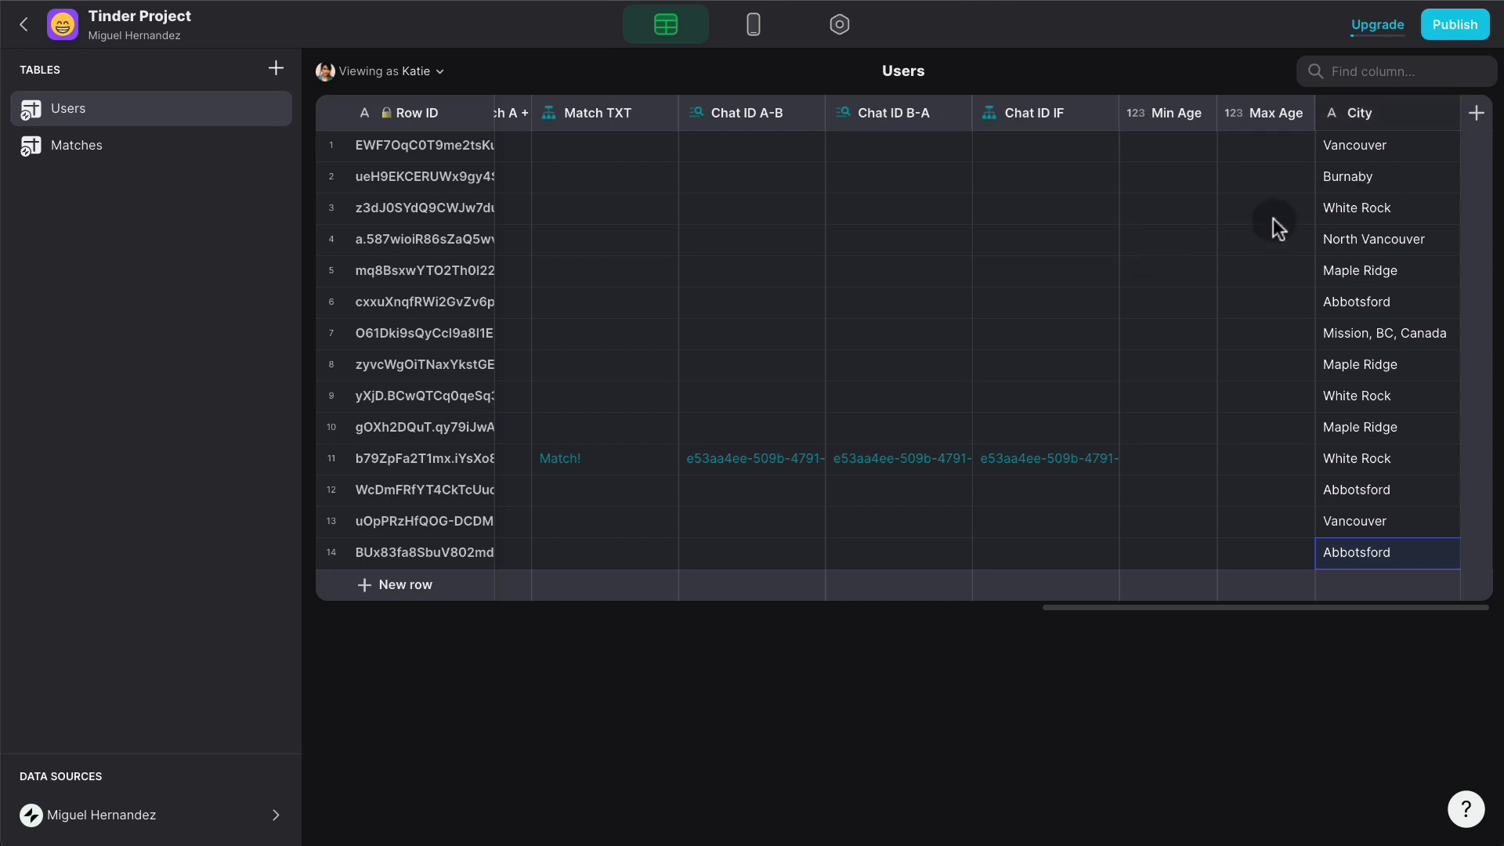
pyautogui.click(1476, 112)
# - Name the new column Distance To Target and make it a Distance column
pyautogui.doubleClick(1251, 154)
pyautogui.hotkey('ctrl', 'a')
pyautogui.write('Dis')
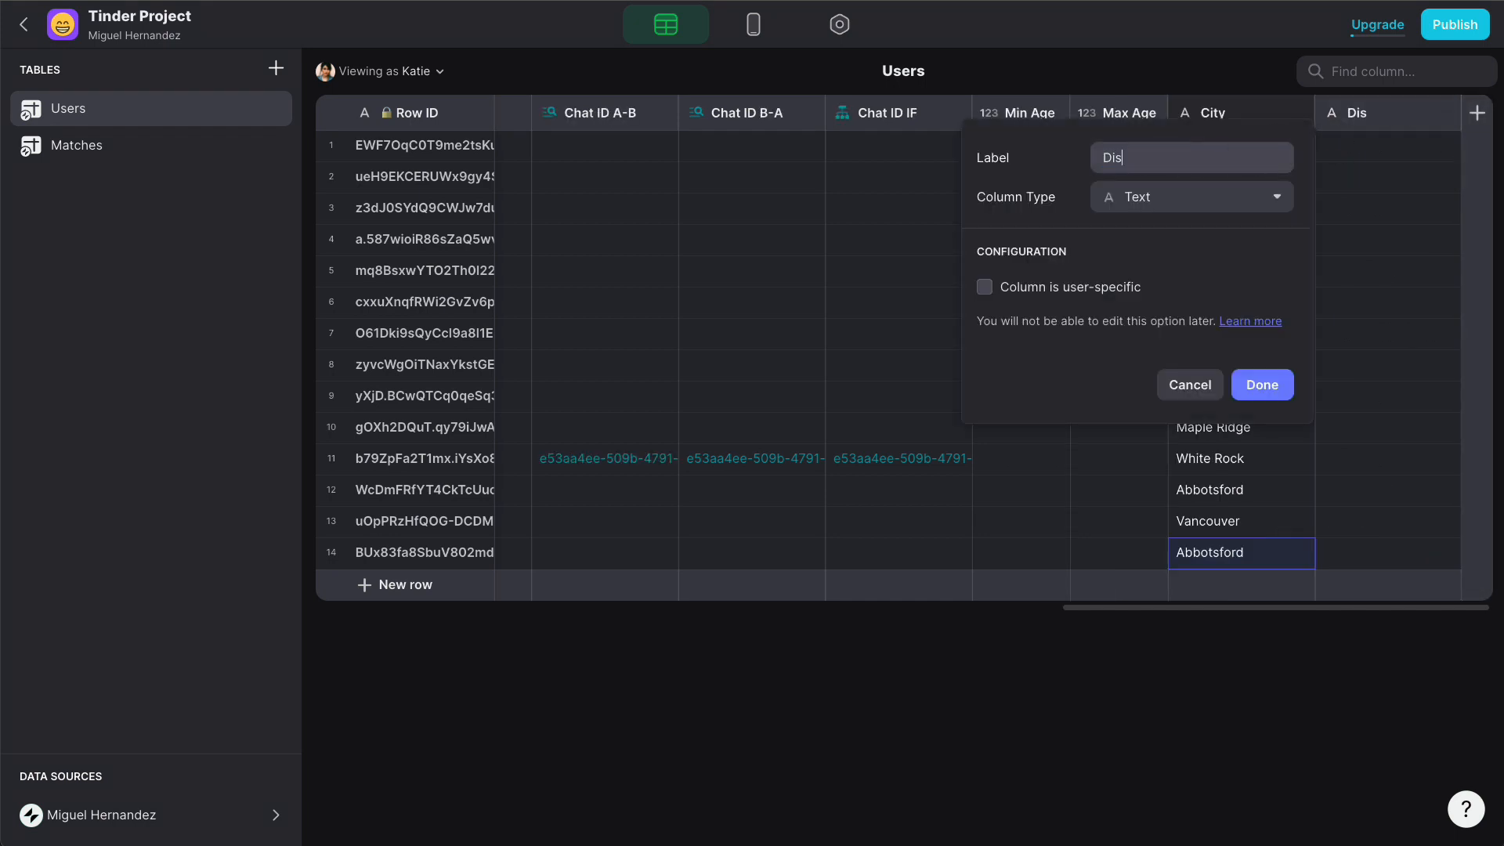
pyautogui.write('tance To Target')
pyautogui.click(1215, 207)
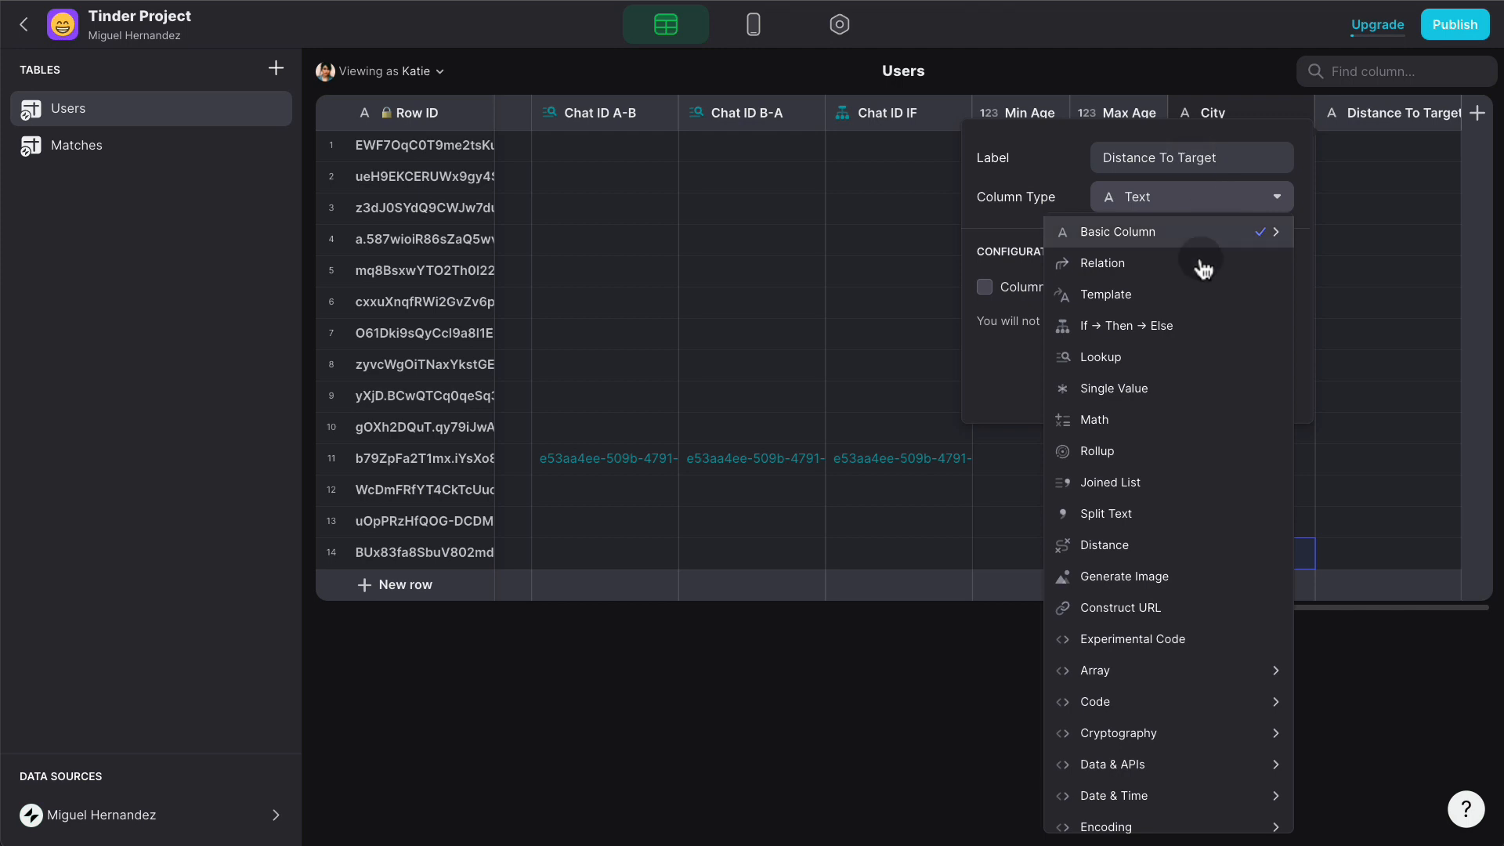
pyautogui.click(1123, 547)
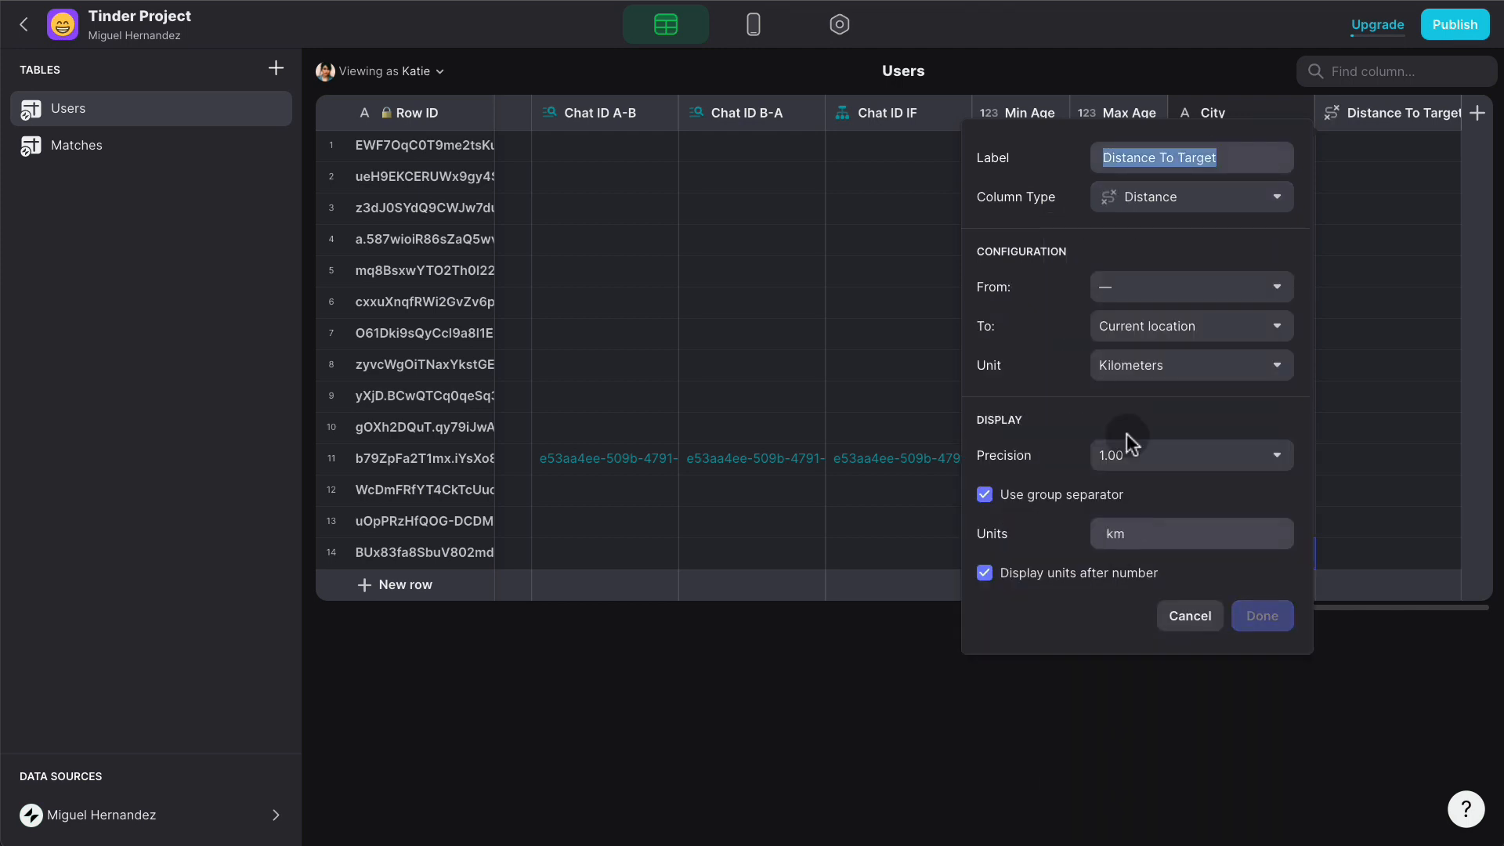
# - Measure from the user profile's City to each row's City, in kilometers
pyautogui.click(1120, 291)
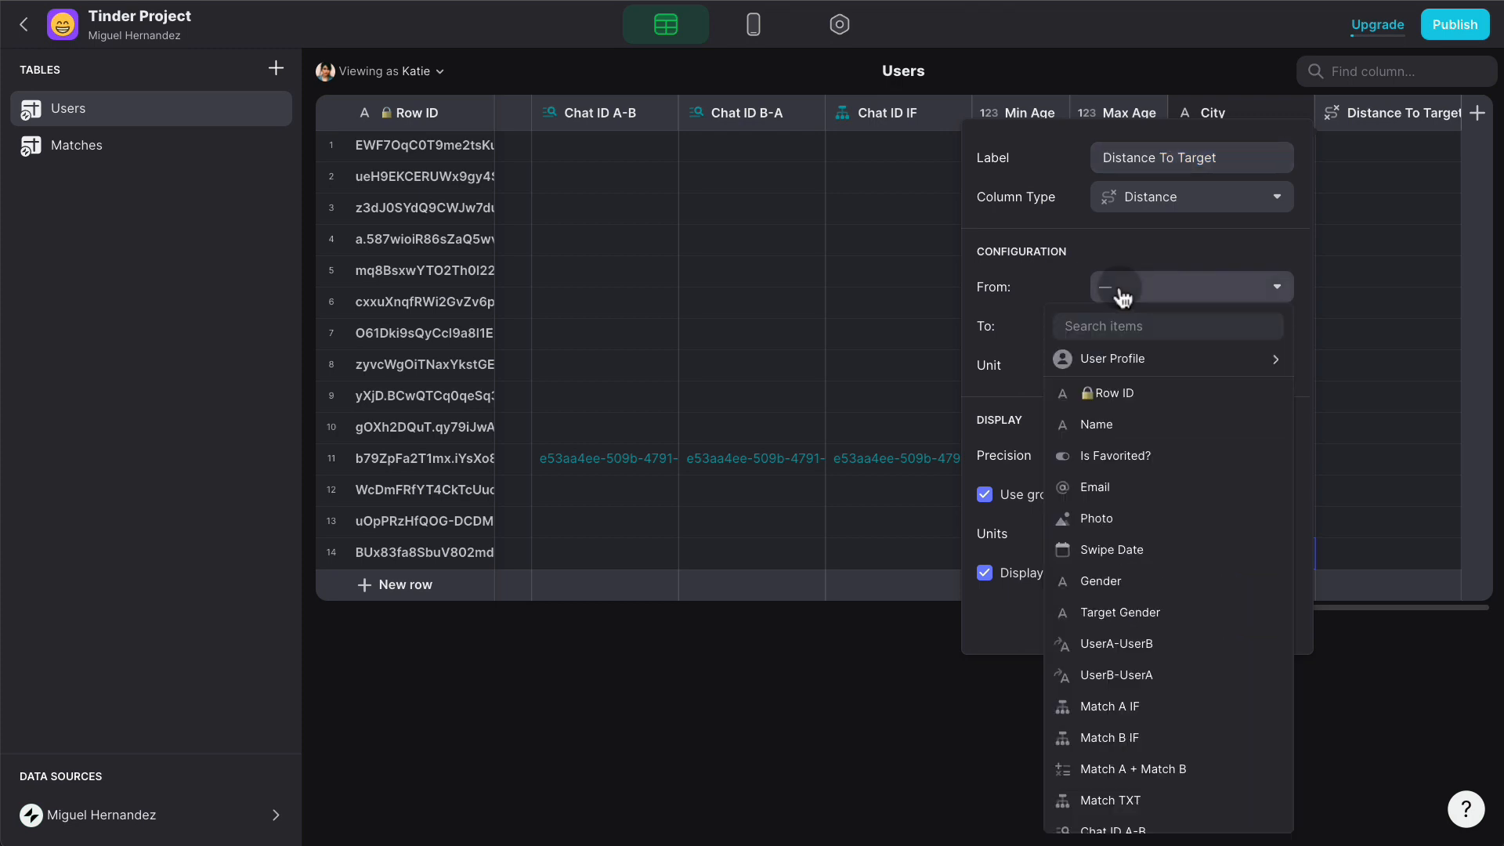
pyautogui.moveTo(1125, 361)
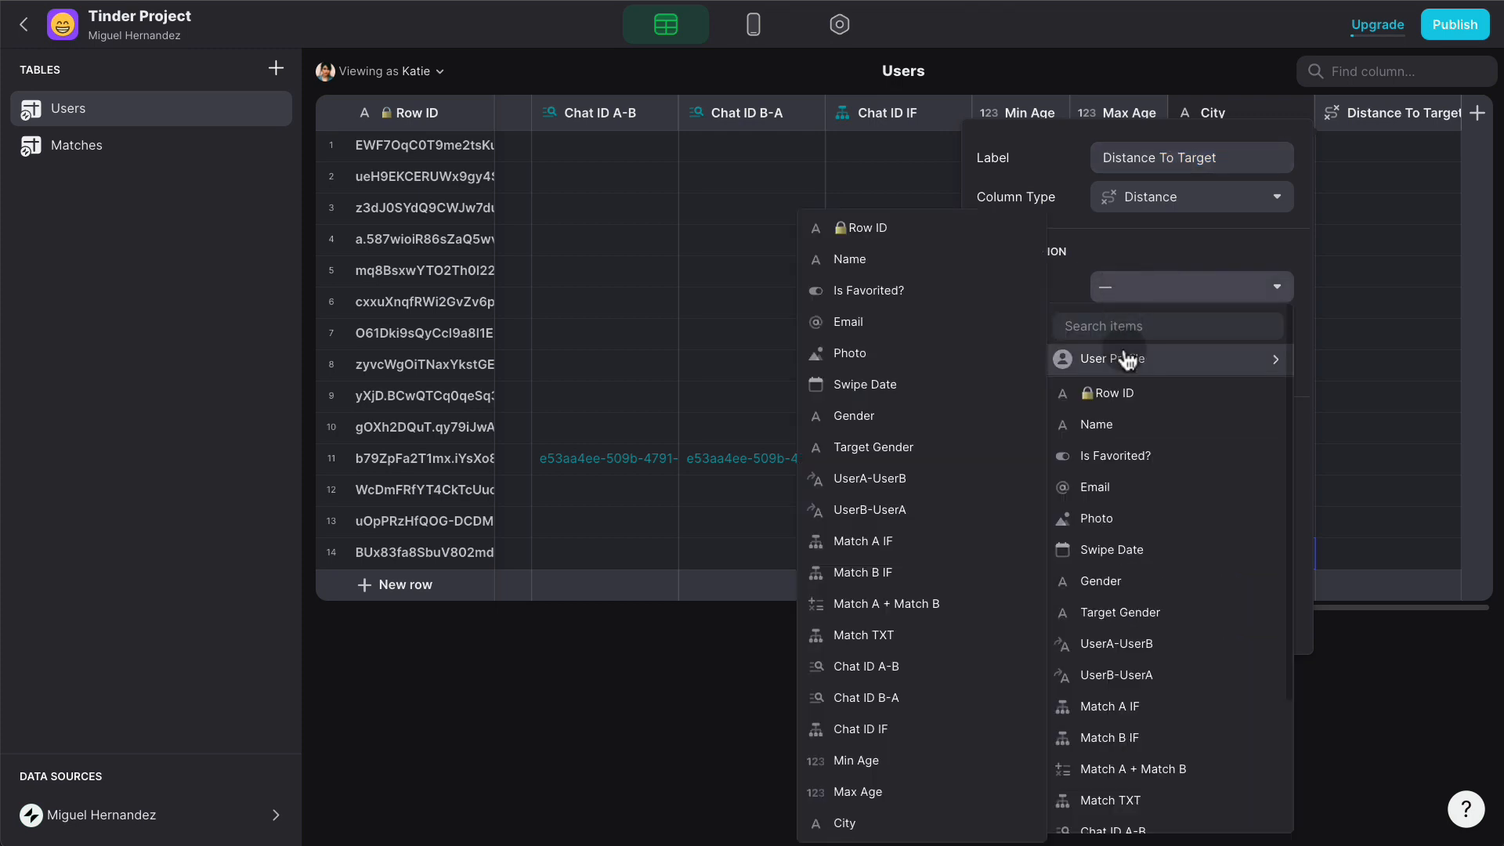
pyautogui.click(923, 818)
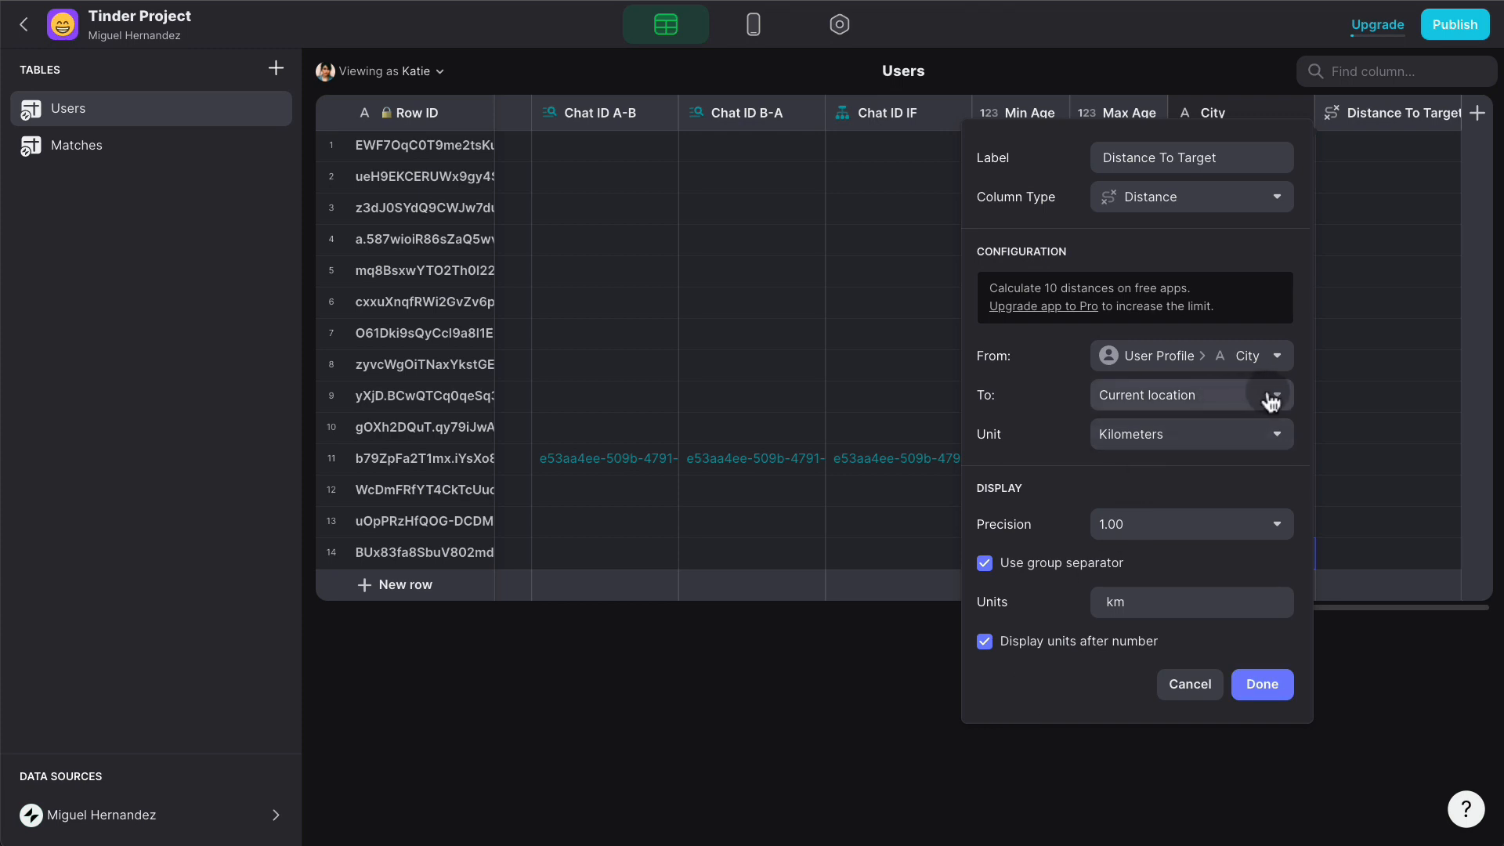
pyautogui.click(1270, 396)
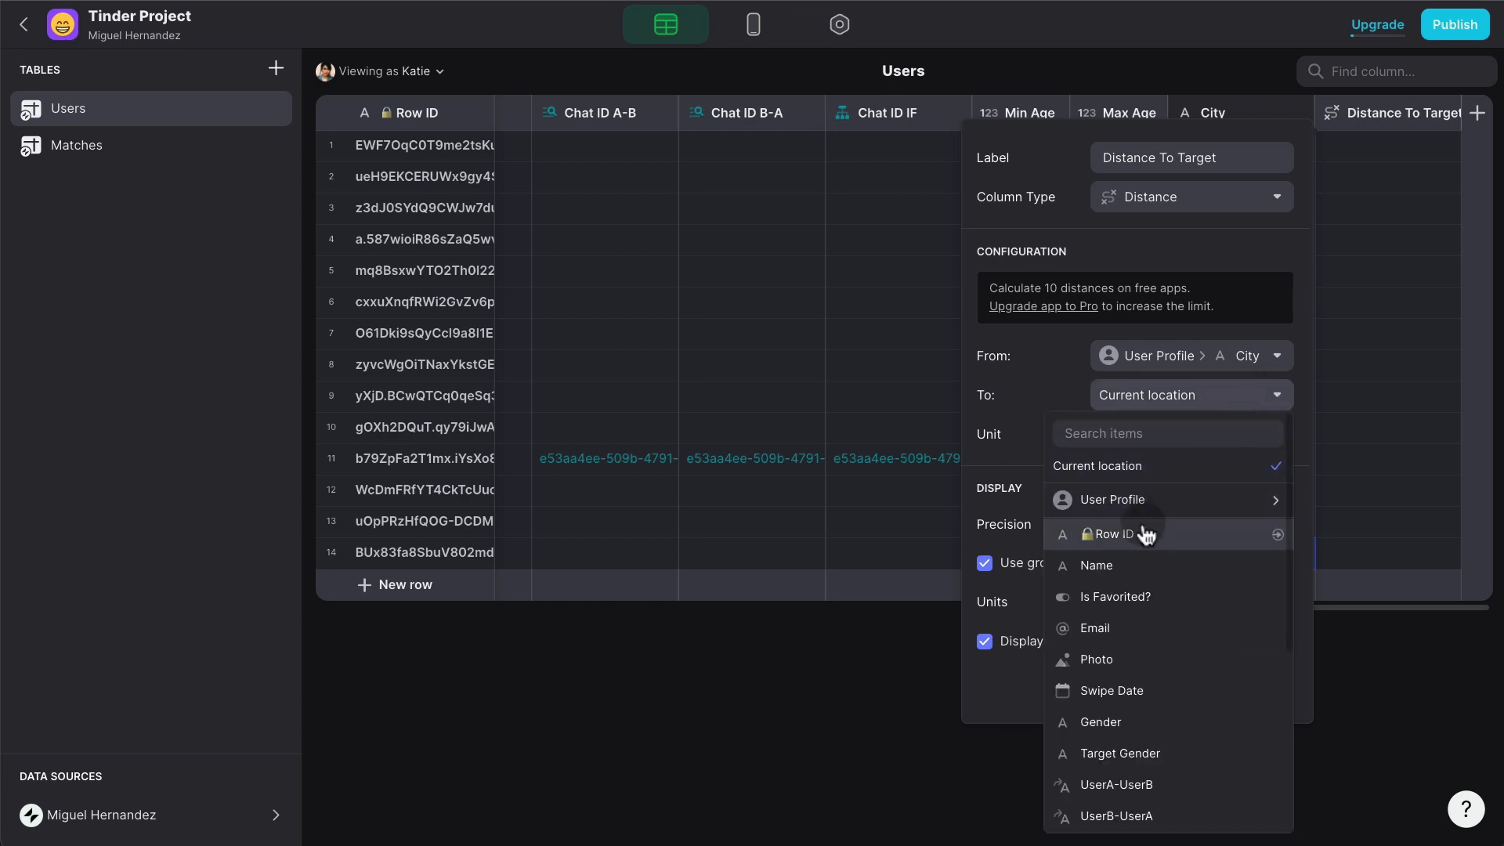
pyautogui.scroll(-4, 1132, 607)
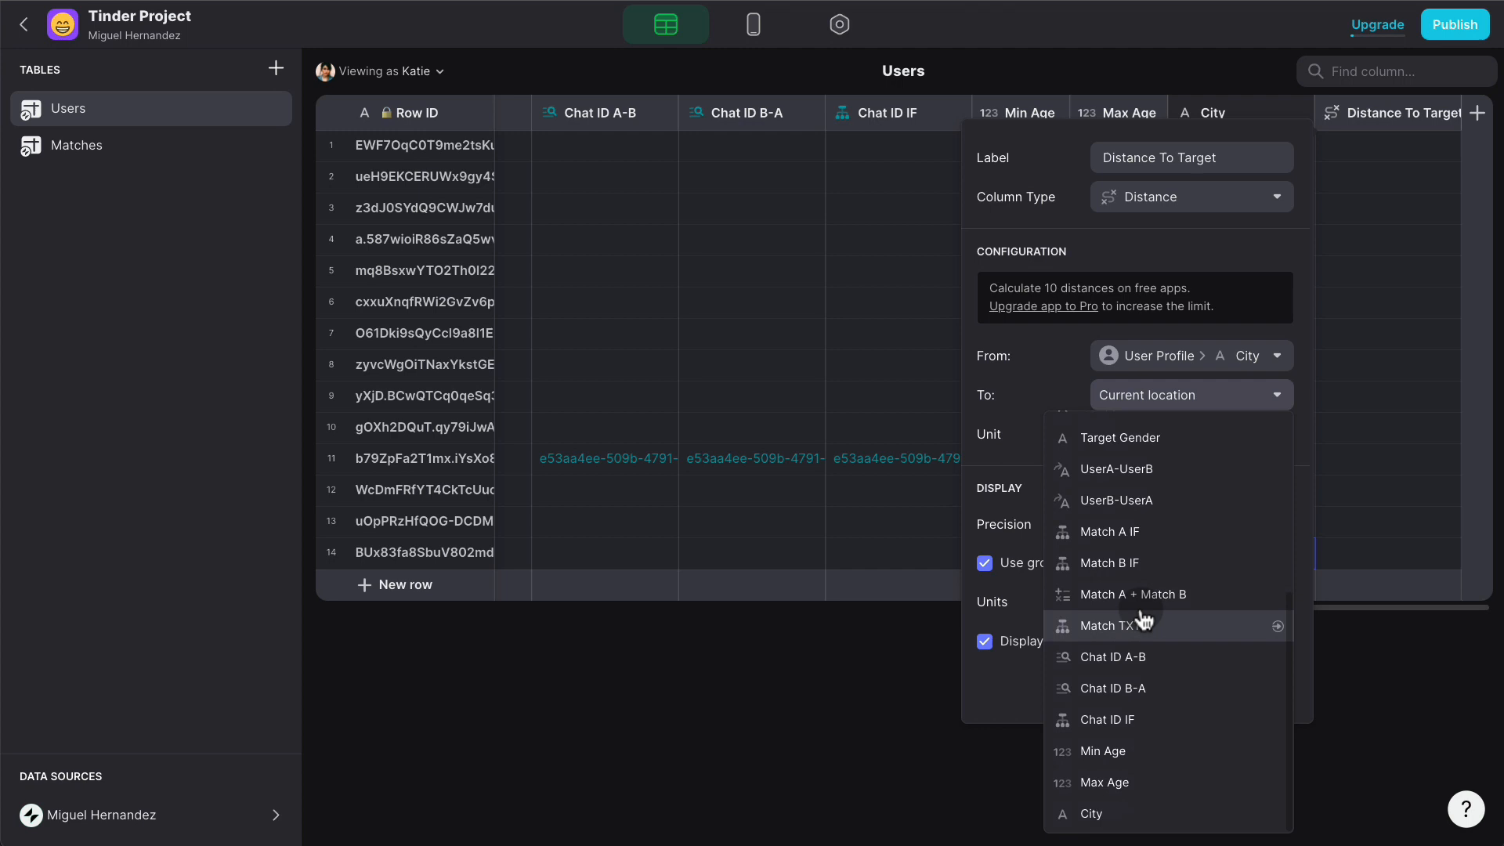
pyautogui.click(1125, 813)
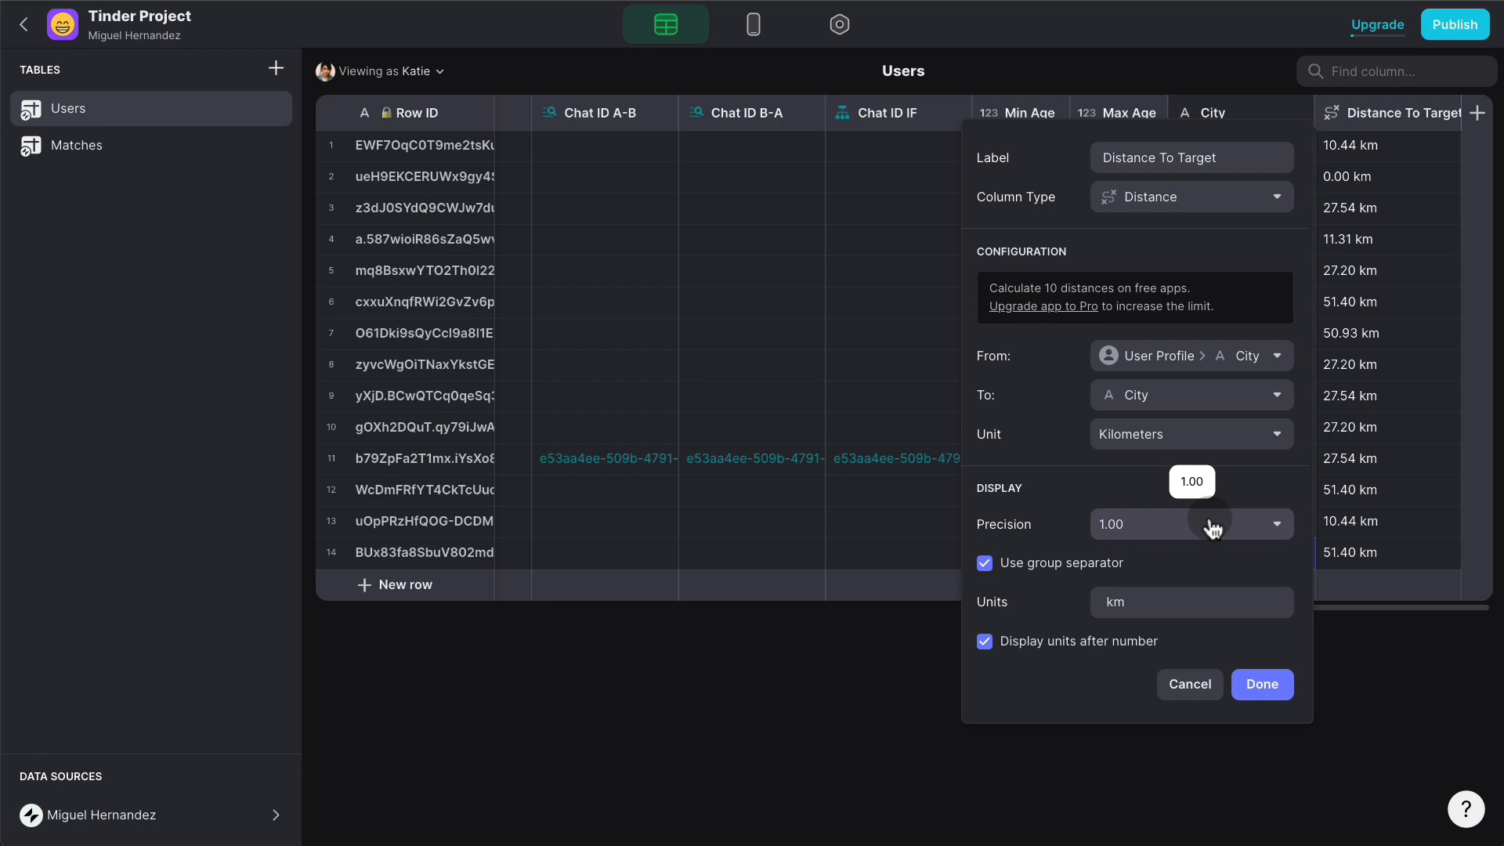
pyautogui.click(1097, 435)
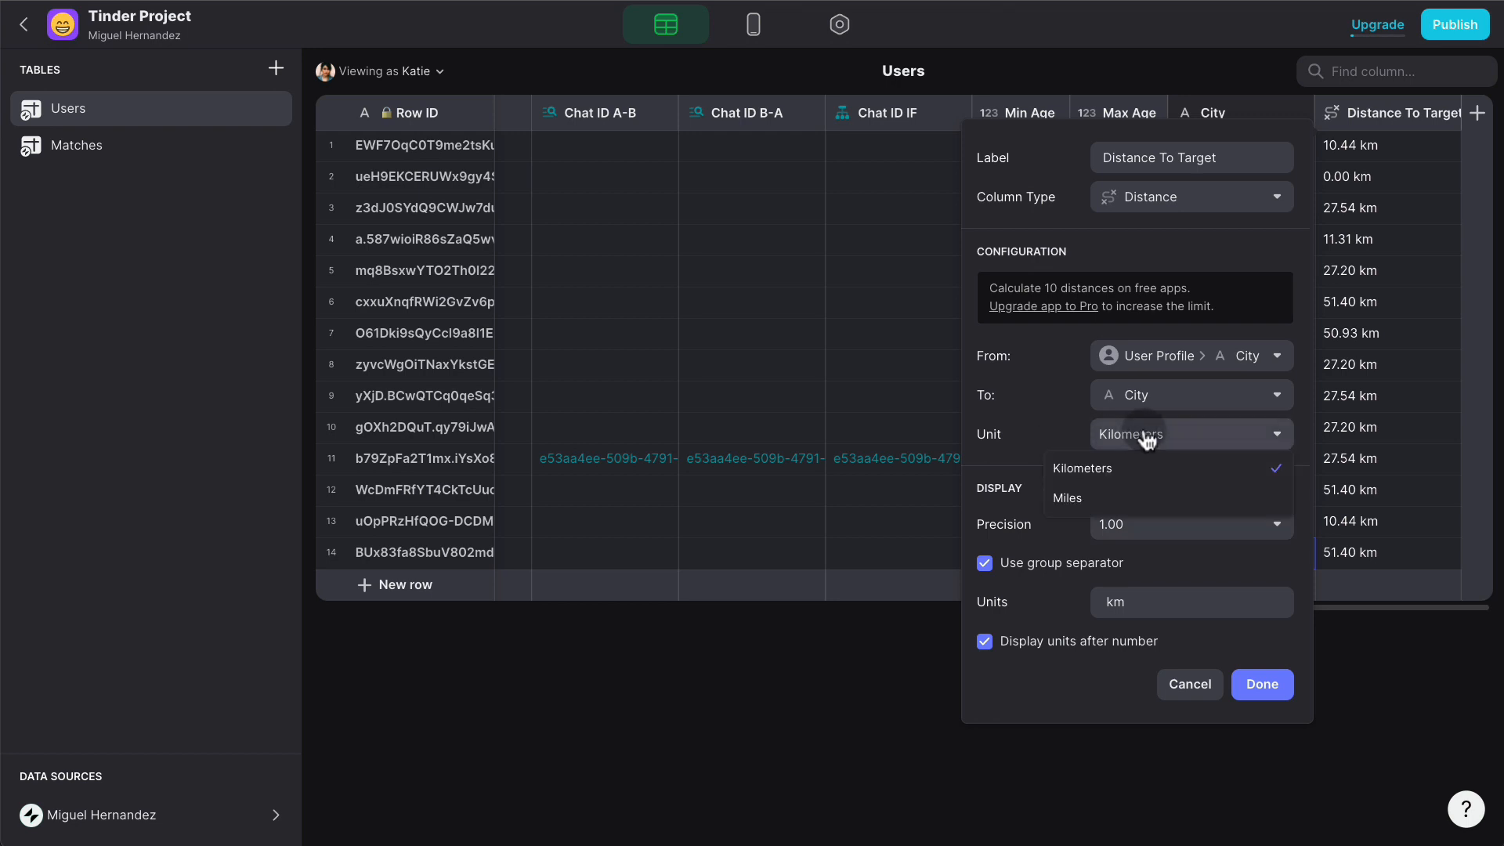
pyautogui.click(1112, 497)
pyautogui.click(1192, 445)
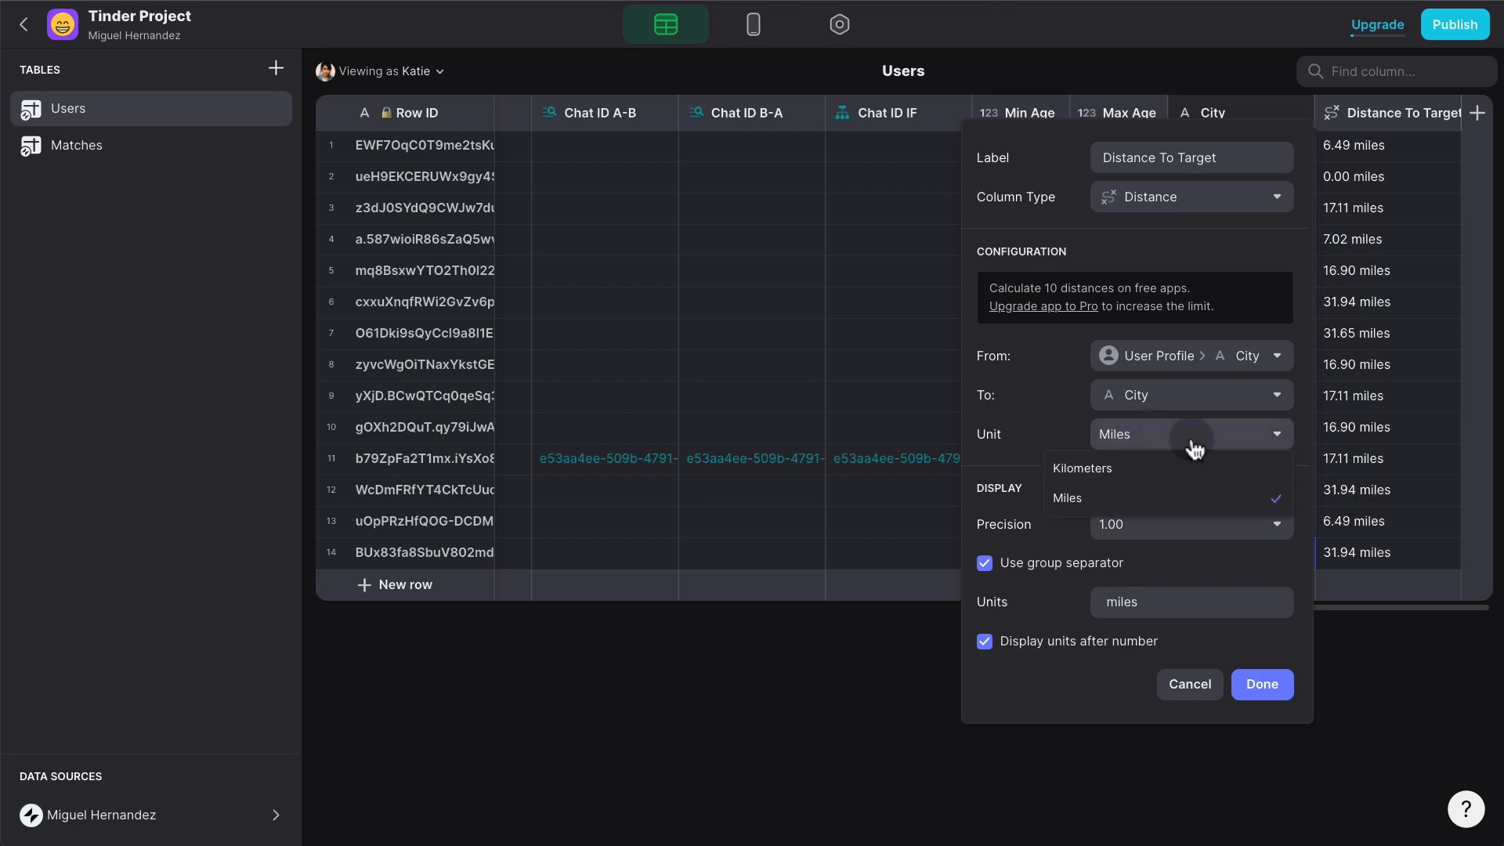
pyautogui.click(1162, 466)
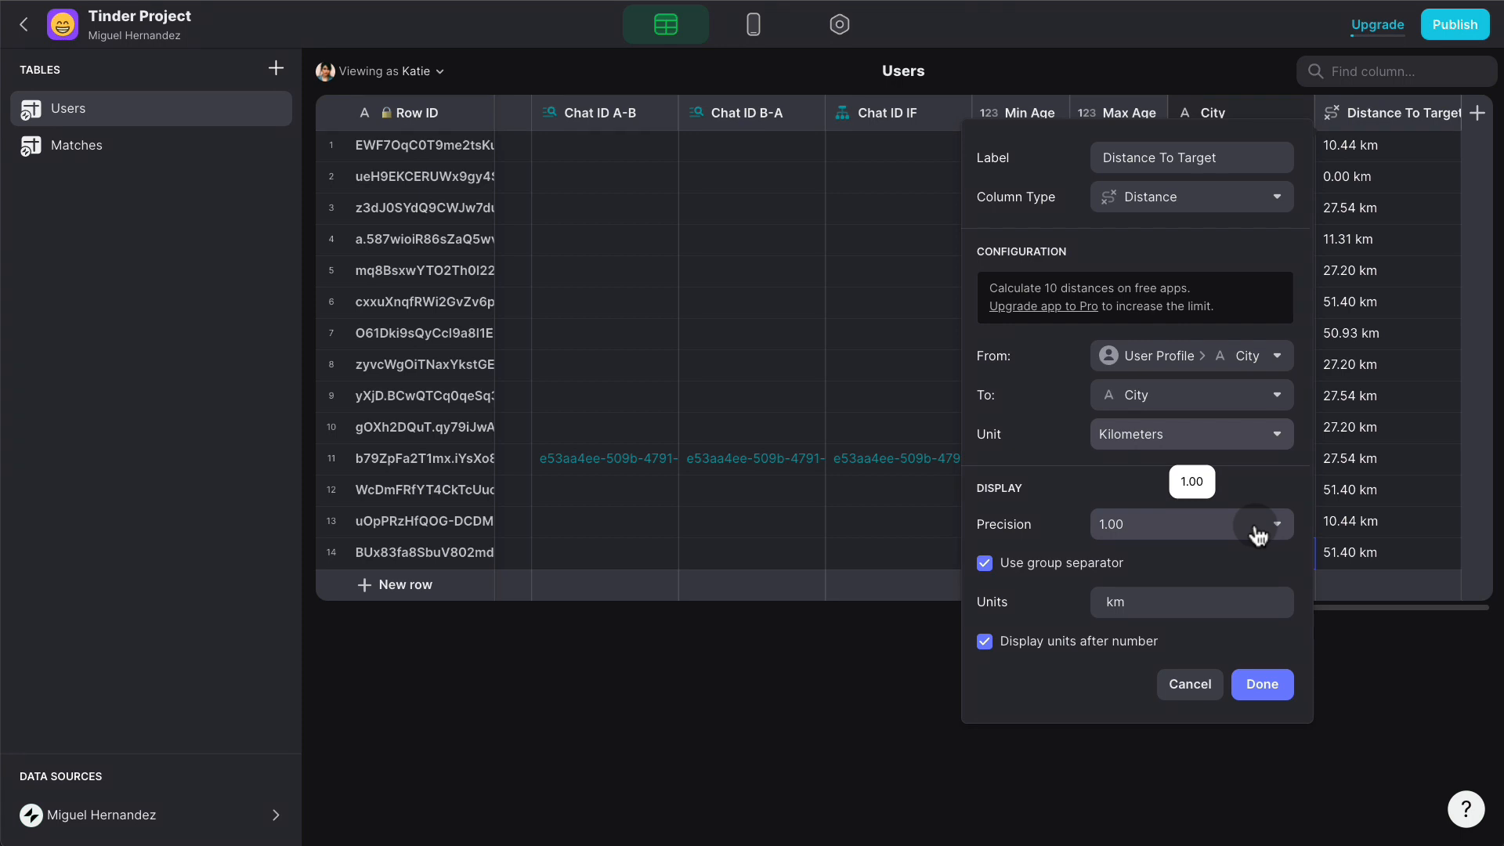
pyautogui.click(1262, 685)
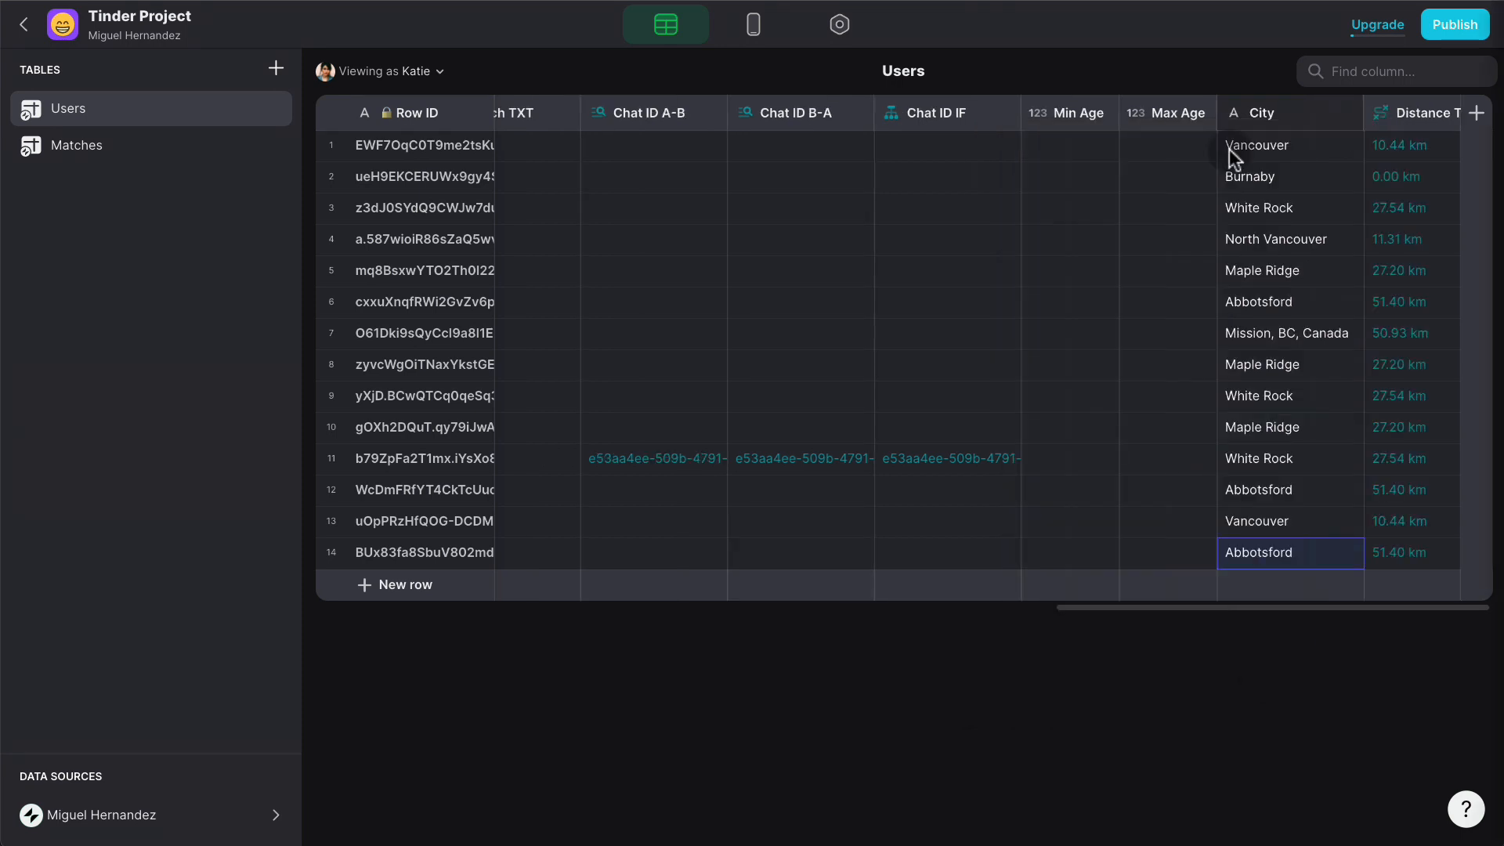
# - Create a Distance Radius number column with whole-number precision
pyautogui.click(1478, 118)
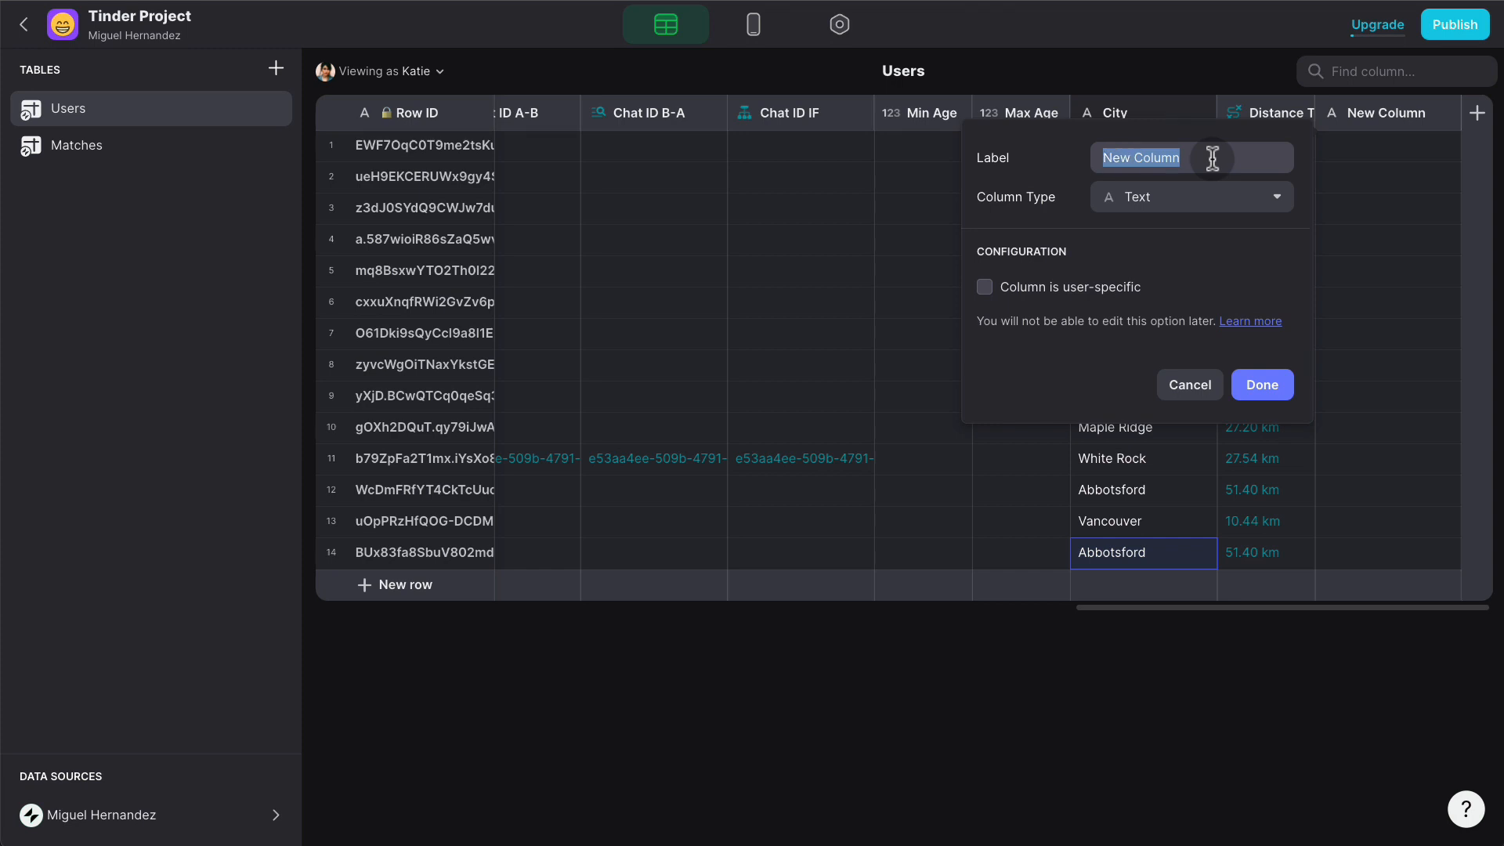
pyautogui.write('Dis')
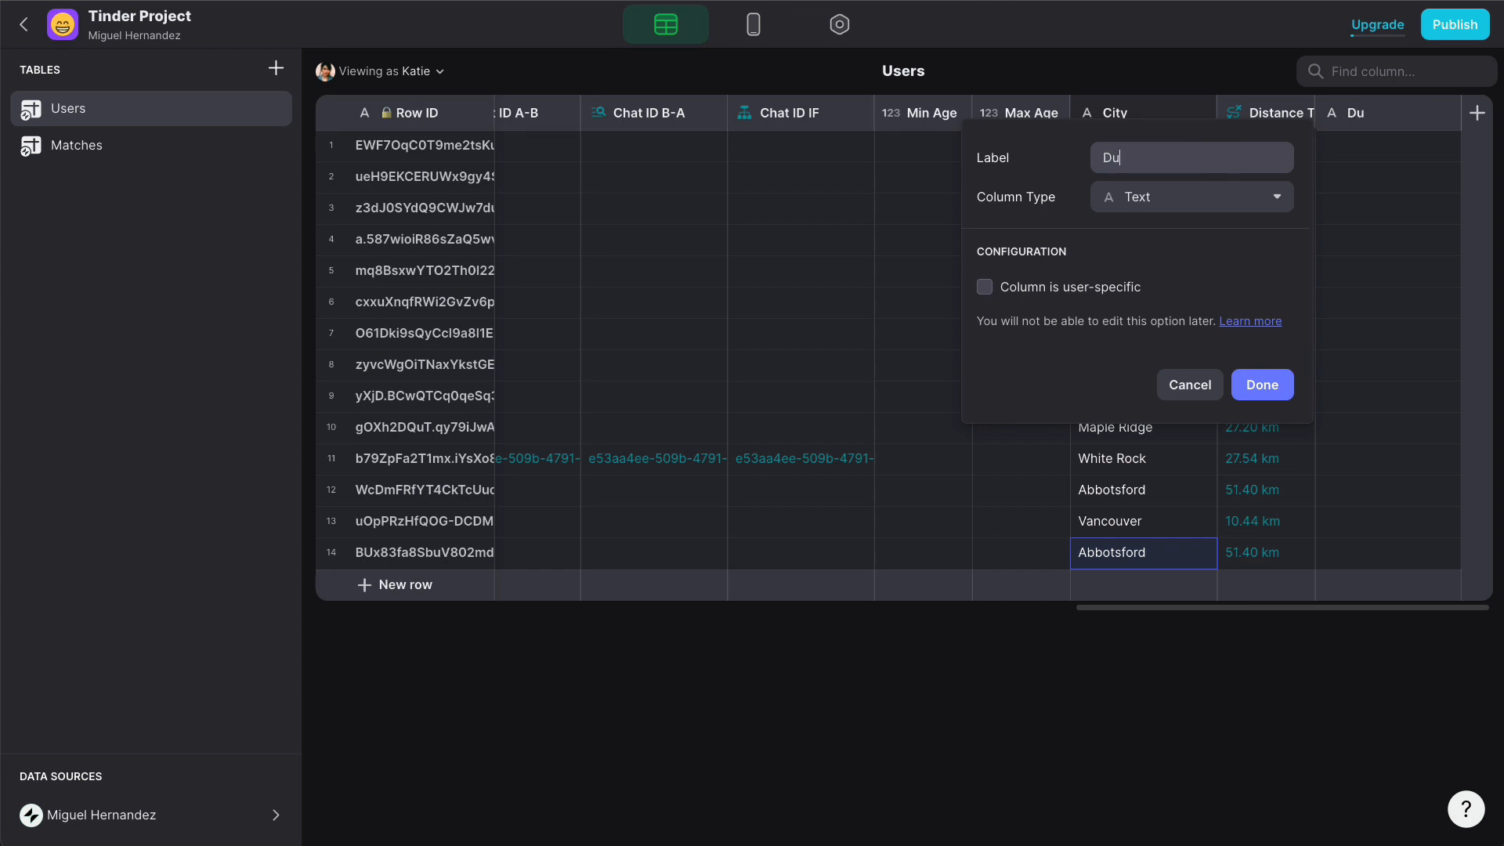
pyautogui.press('BackSpace')
pyautogui.press('BackSpace')
pyautogui.write('ista')
pyautogui.write('nce Raido')
pyautogui.press('BackSpace')
pyautogui.press('BackSpace')
pyautogui.press('BackSpace')
pyautogui.write('dius')
pyautogui.click(1140, 200)
pyautogui.moveTo(1137, 232)
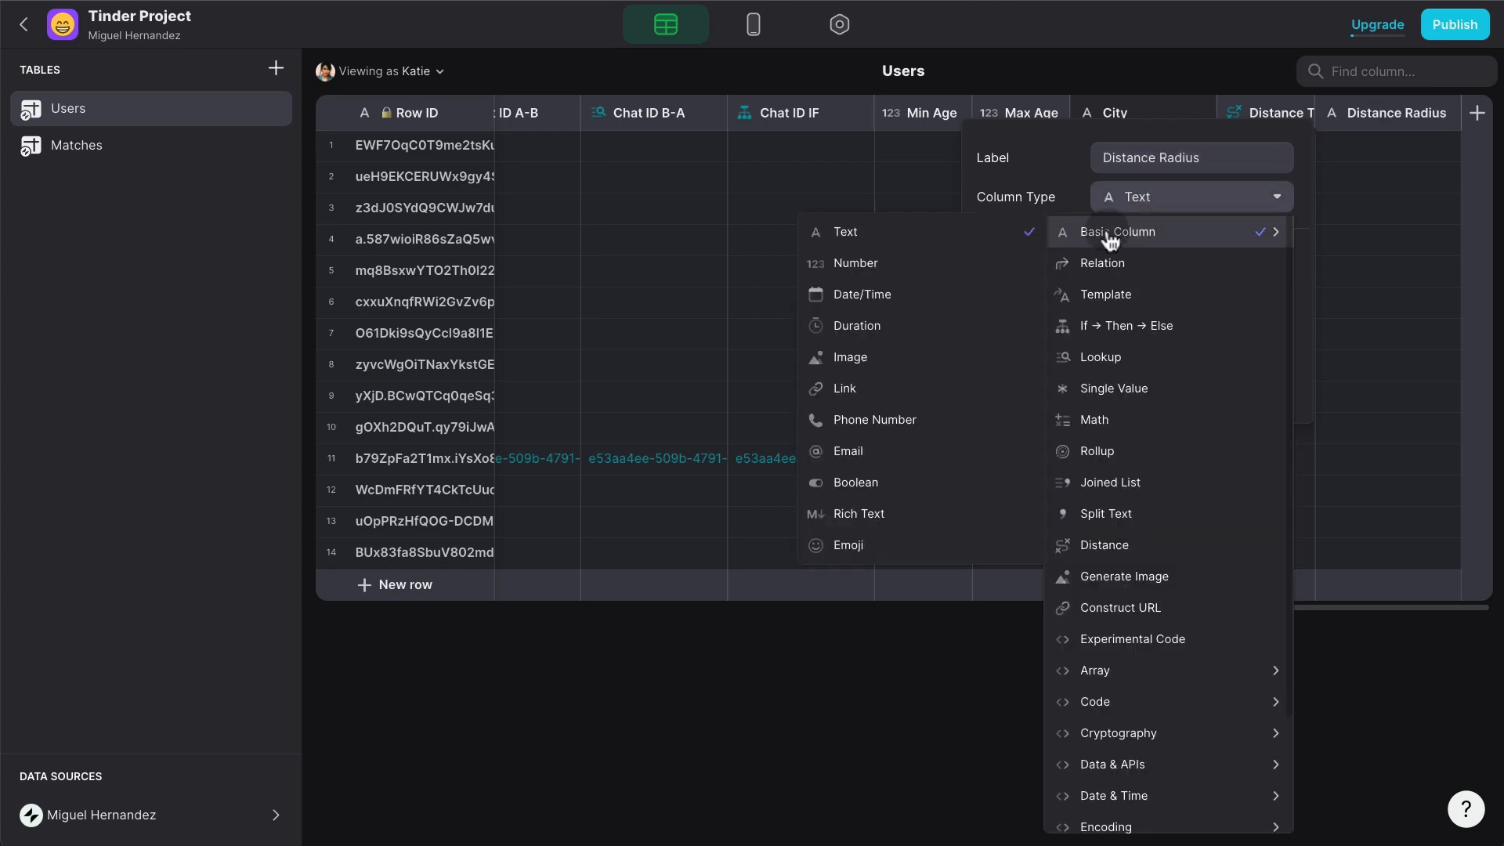
pyautogui.click(959, 259)
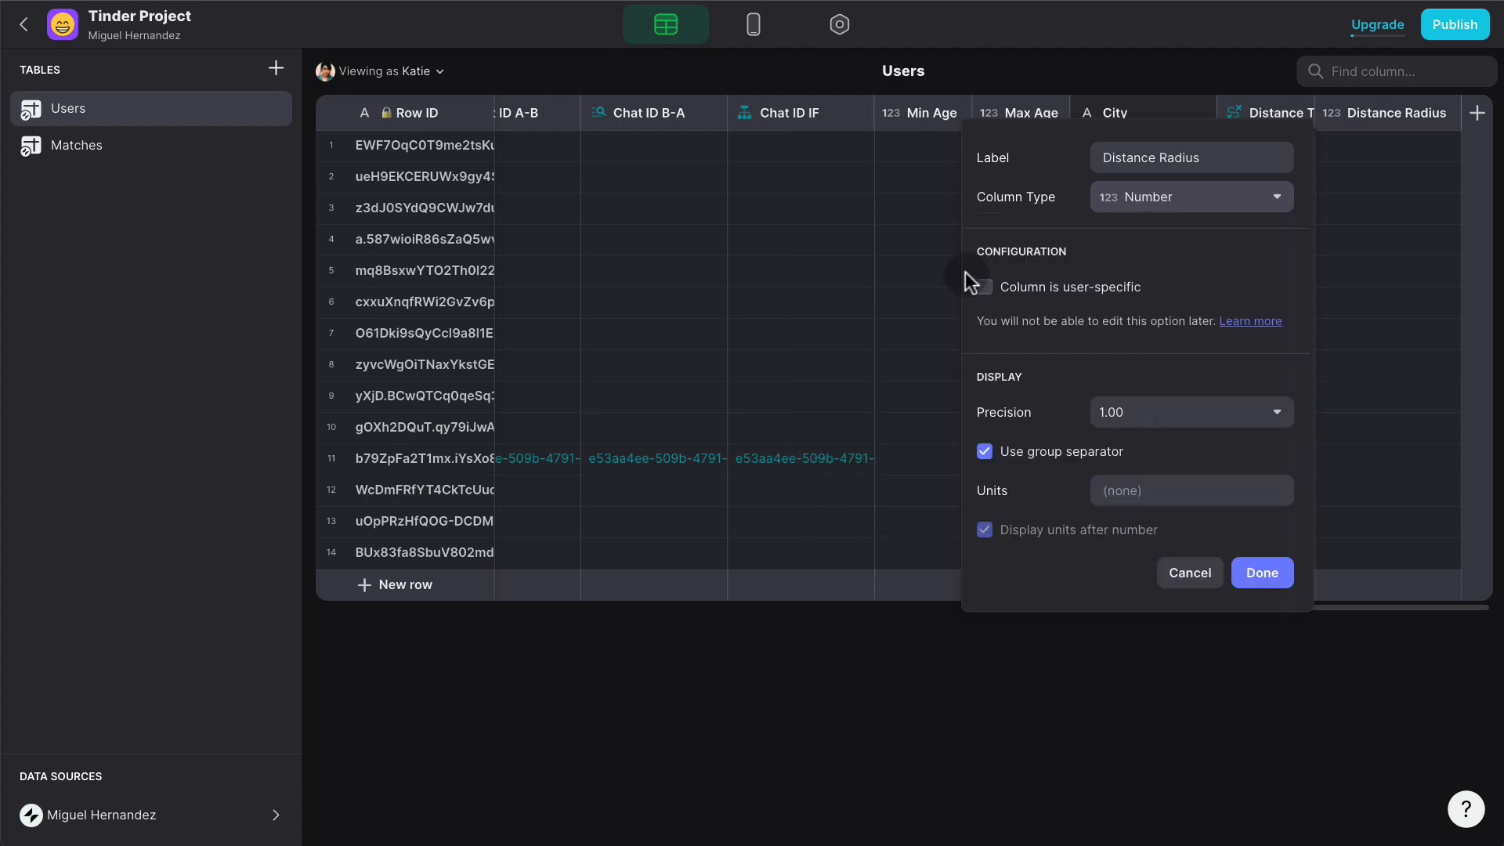
pyautogui.click(1147, 426)
pyautogui.click(1084, 458)
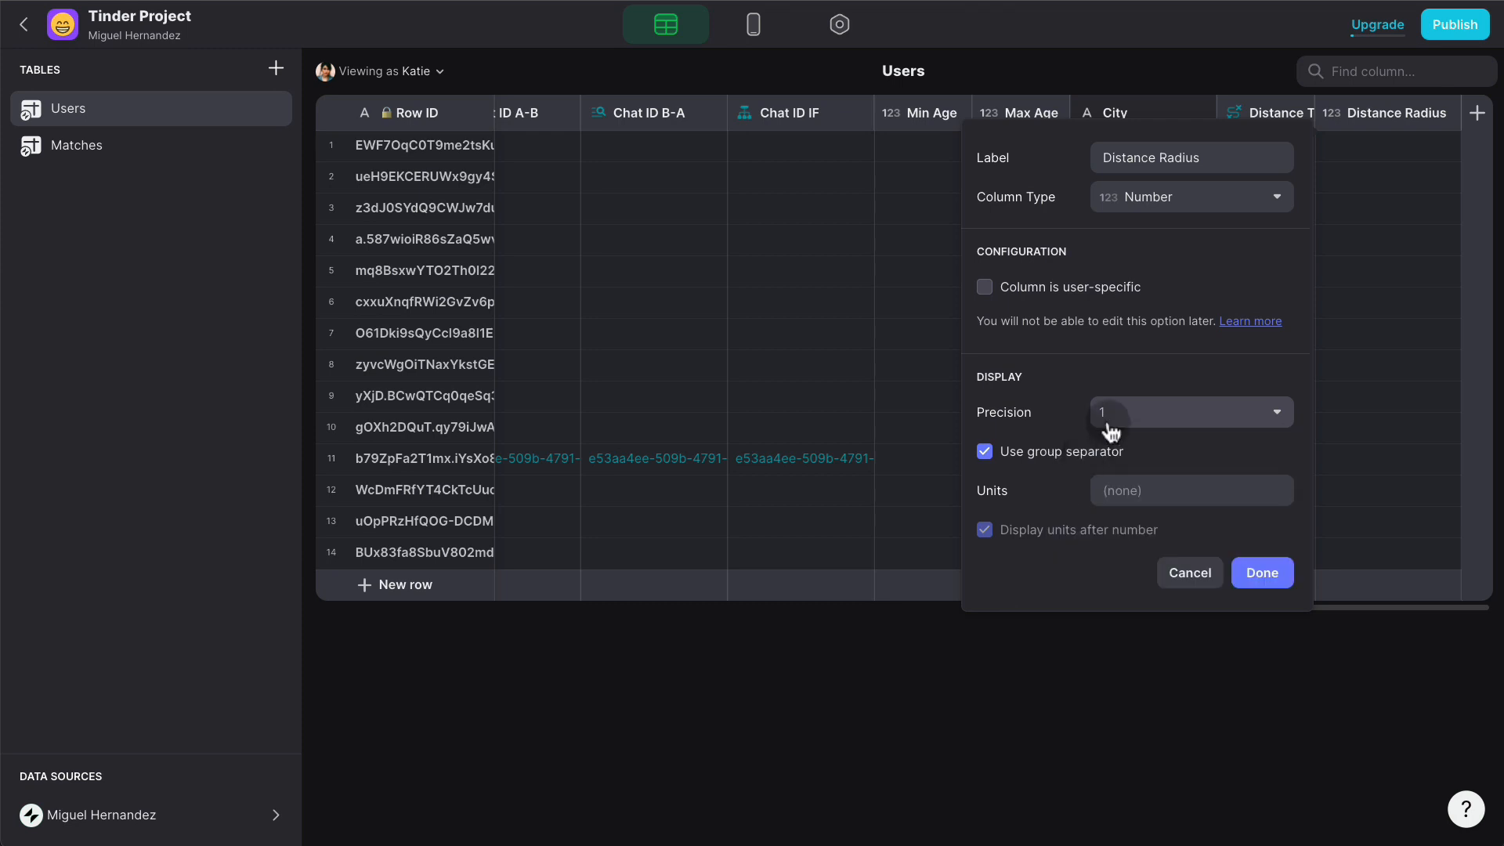
pyautogui.click(1257, 572)
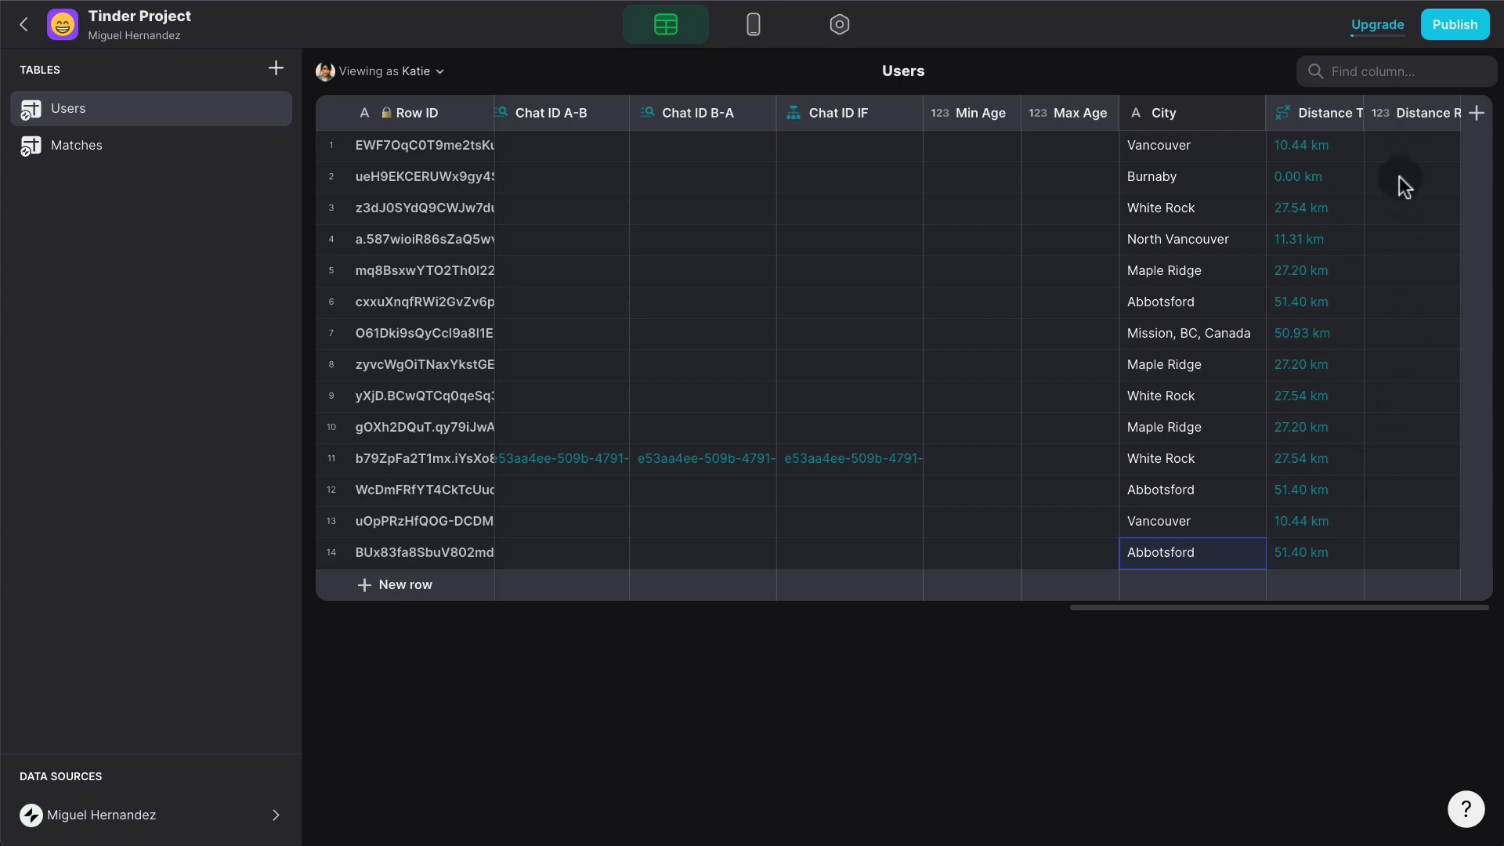
# - Enter 80 as the Distance Radius for the first three users
pyautogui.click(1409, 157)
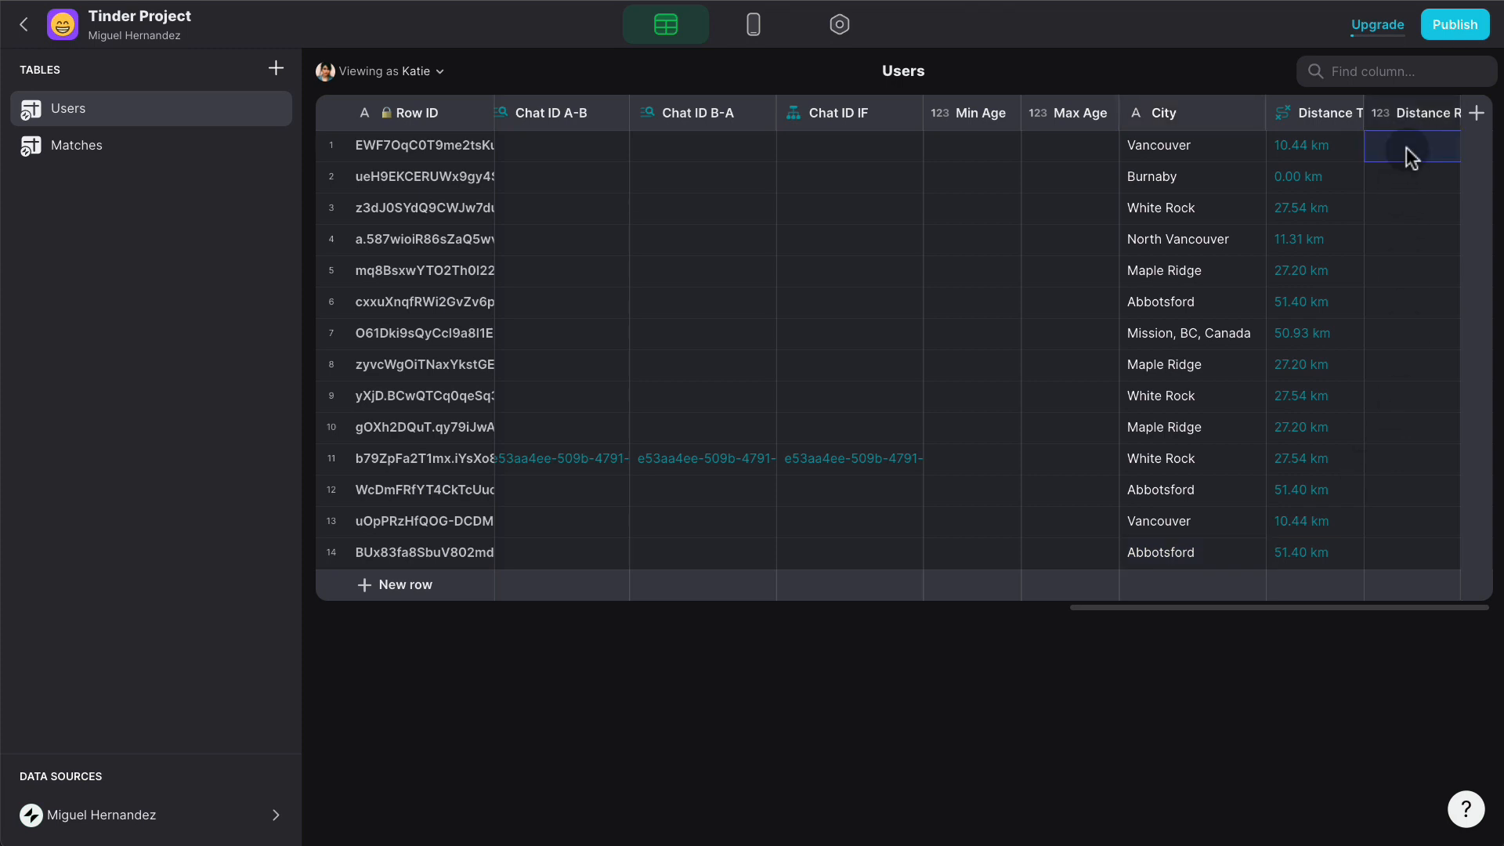
pyautogui.write('80')
pyautogui.press('Return')
pyautogui.write('80')
pyautogui.press('Return')
pyautogui.write('80')
pyautogui.press('Return')
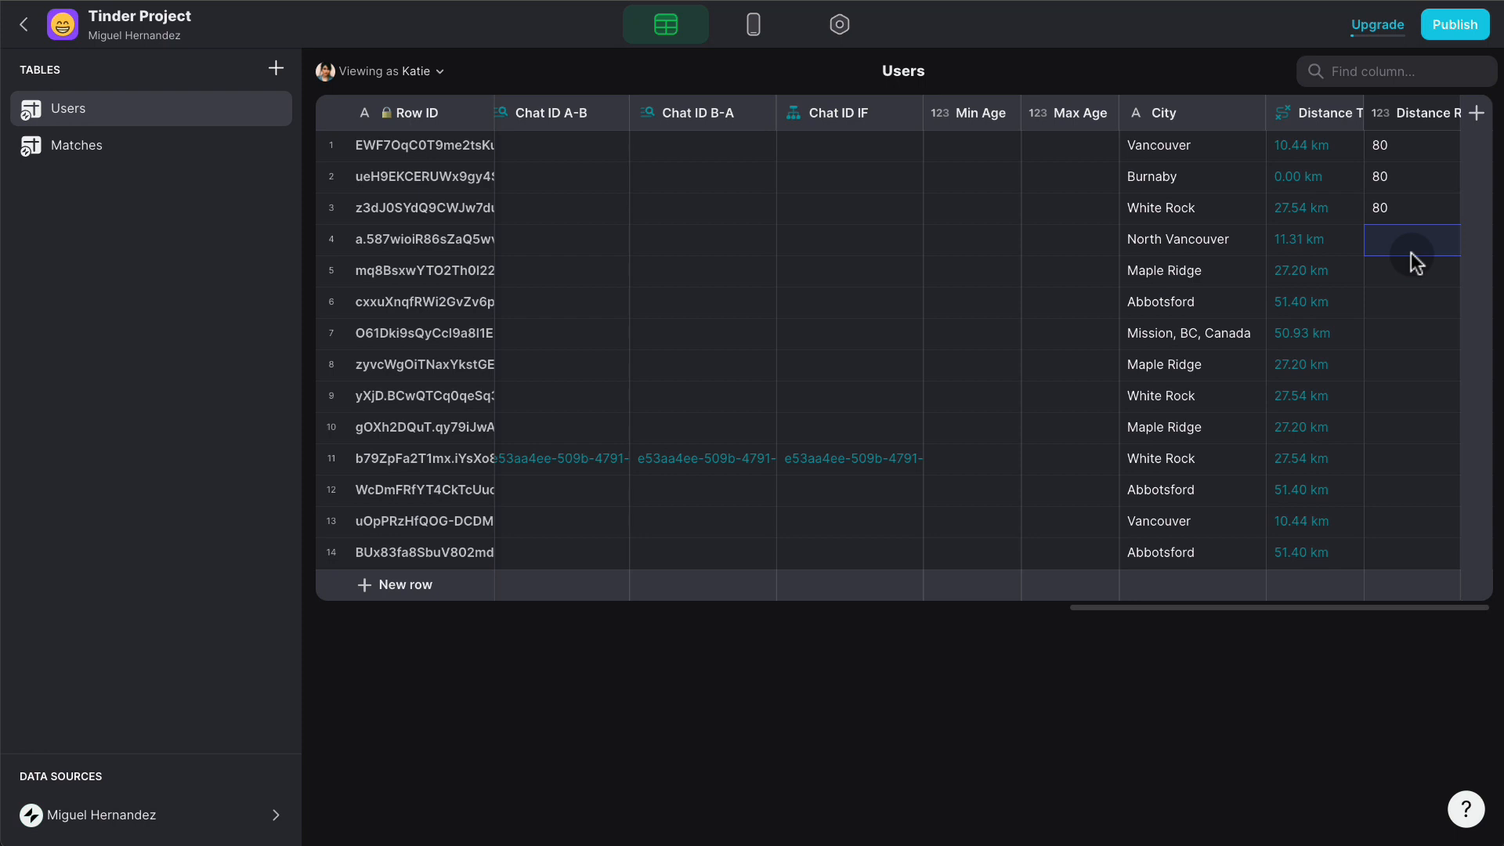
# - Add a Distance Default Math column with formula 100, shown as a whole number
pyautogui.click(1476, 112)
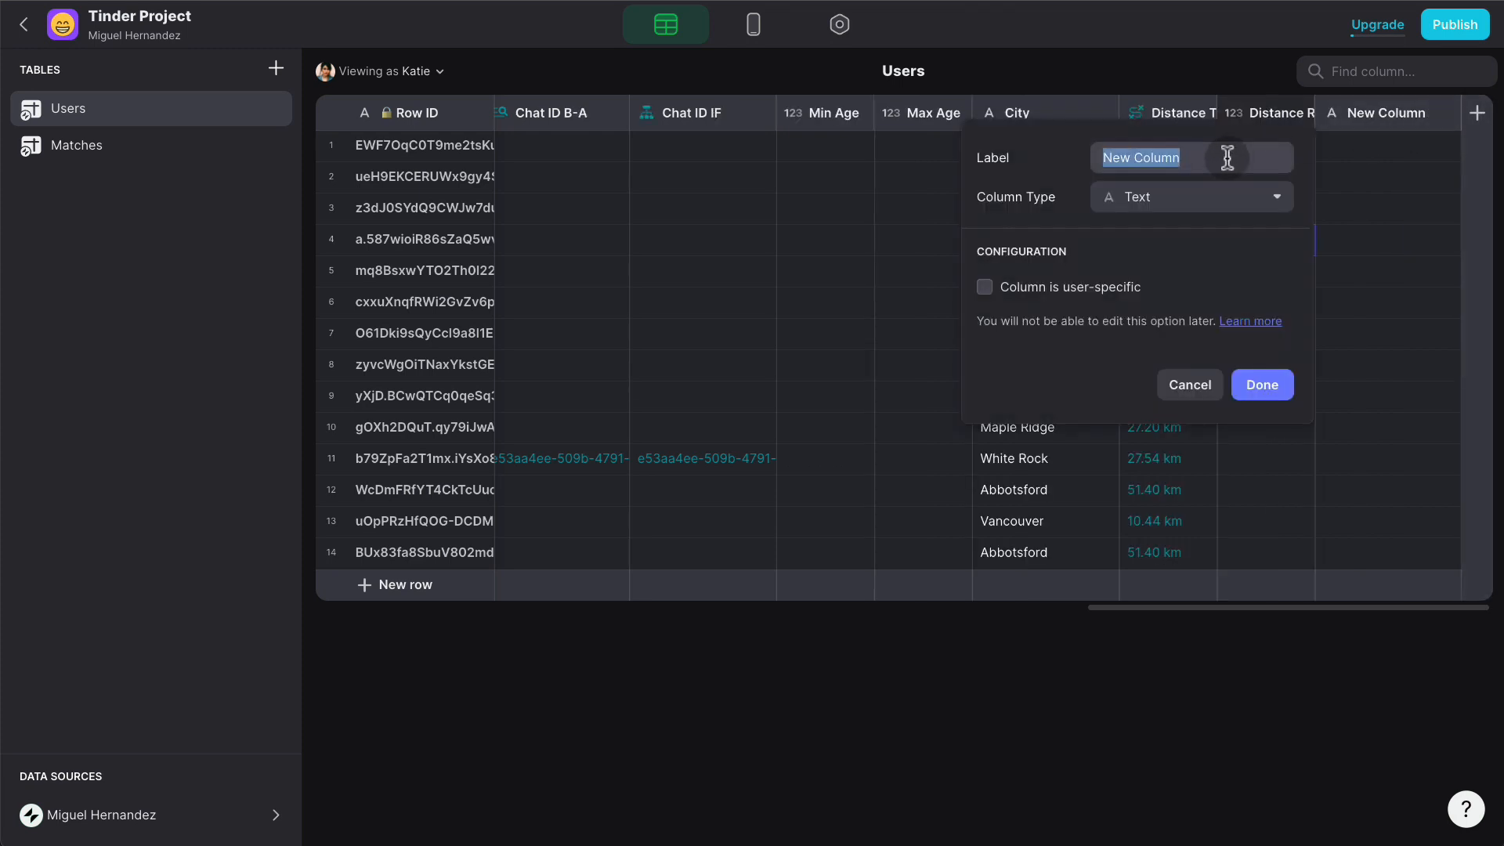
pyautogui.write('Di')
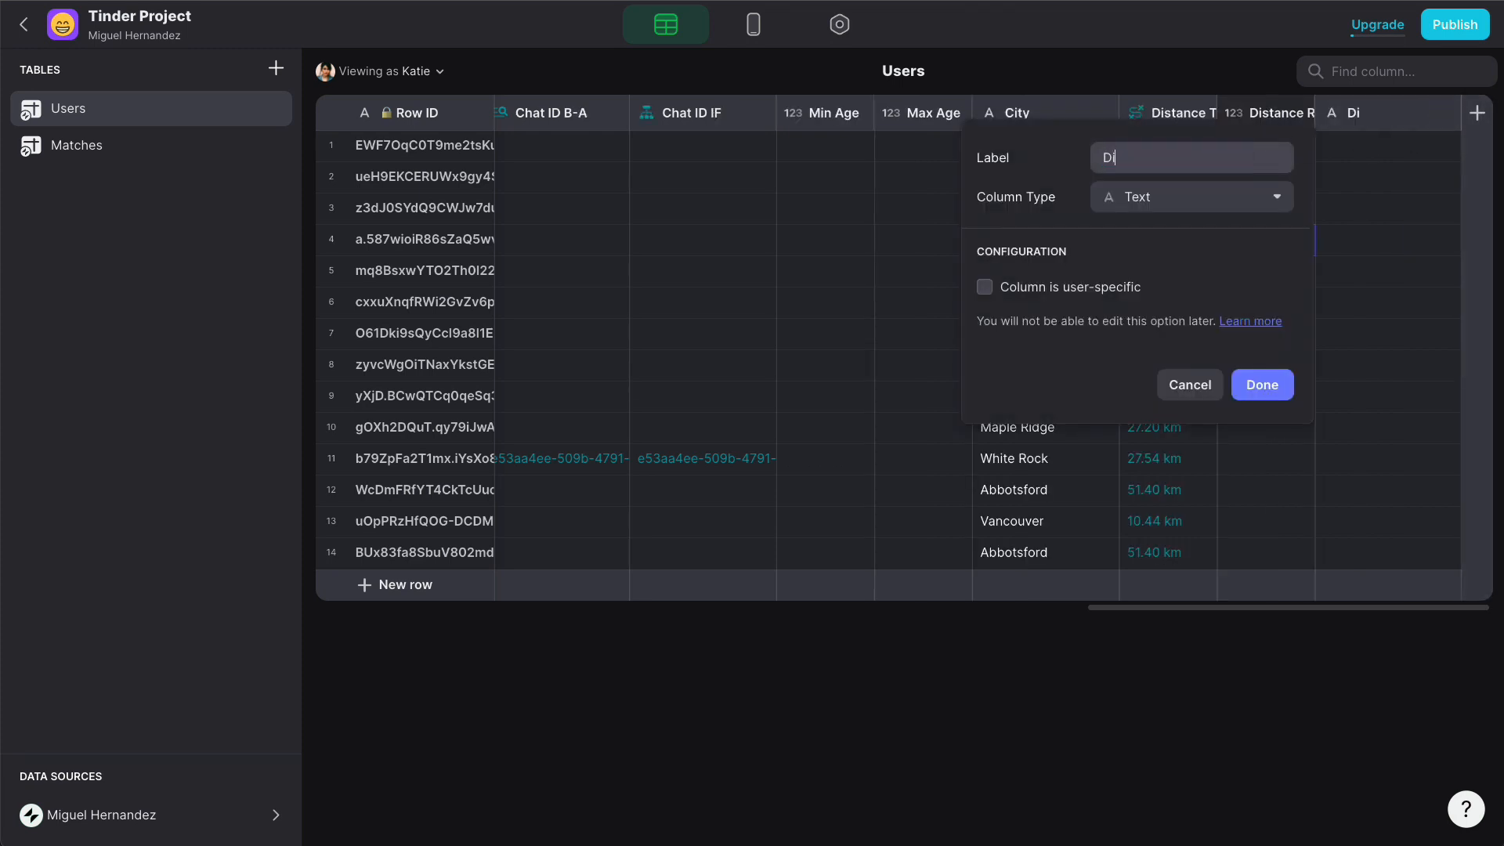
pyautogui.write('stance Default')
pyautogui.click(1172, 196)
pyautogui.moveTo(1151, 235)
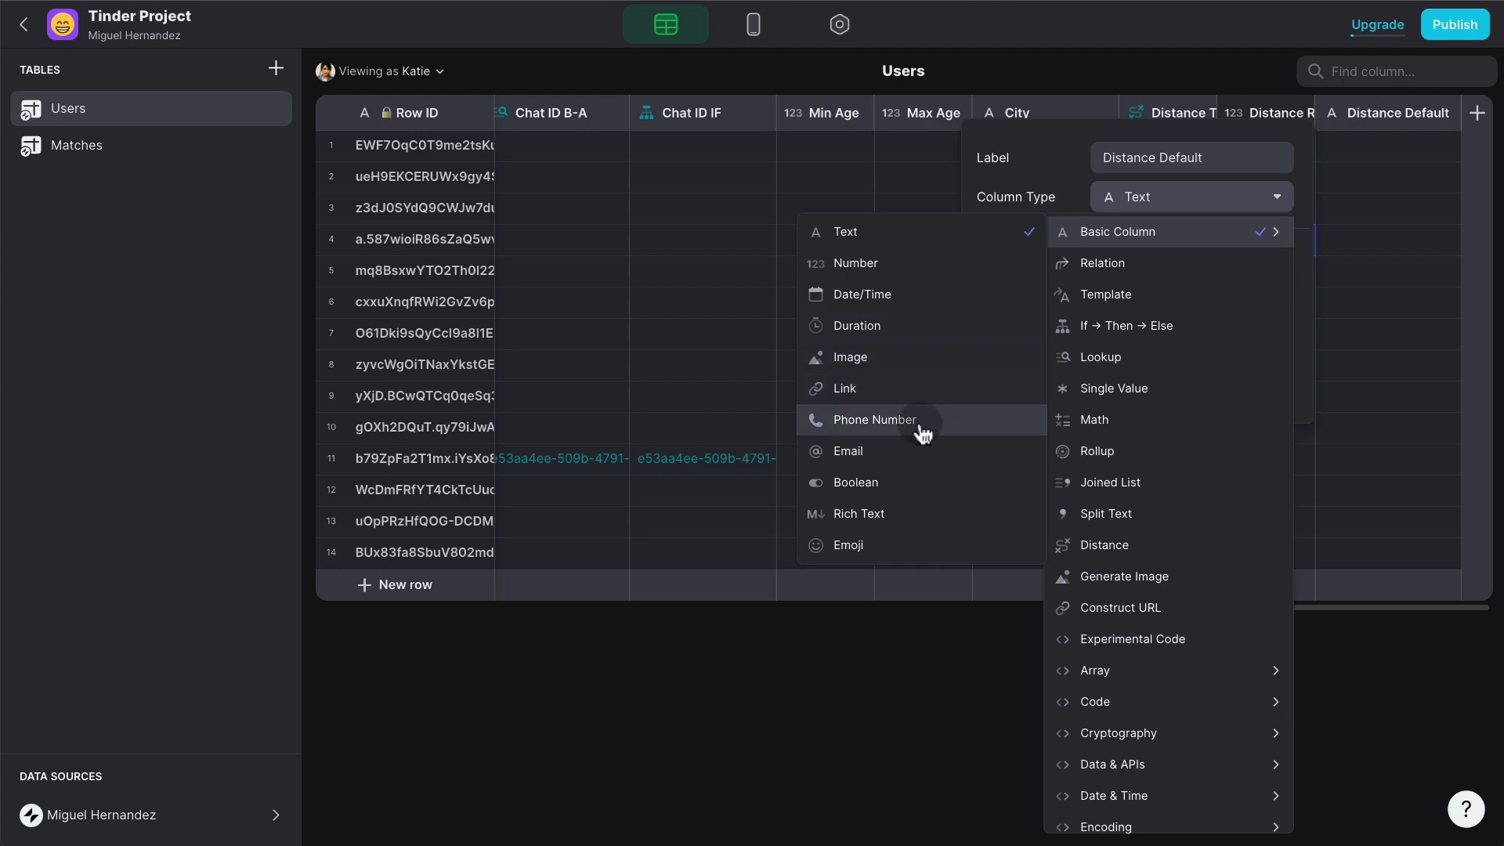
pyautogui.click(1147, 420)
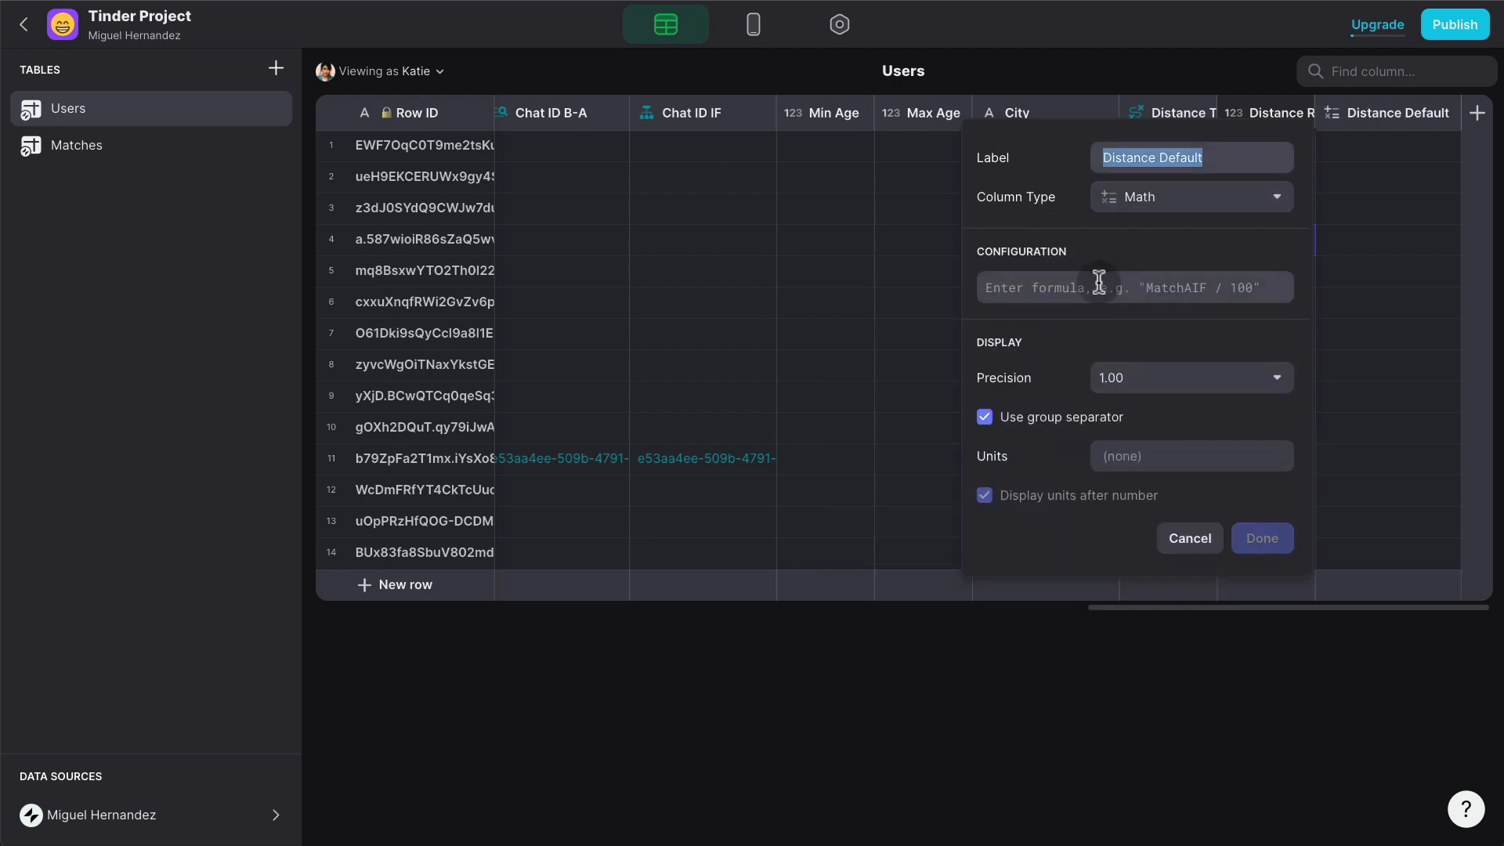
pyautogui.click(1099, 284)
pyautogui.write('100')
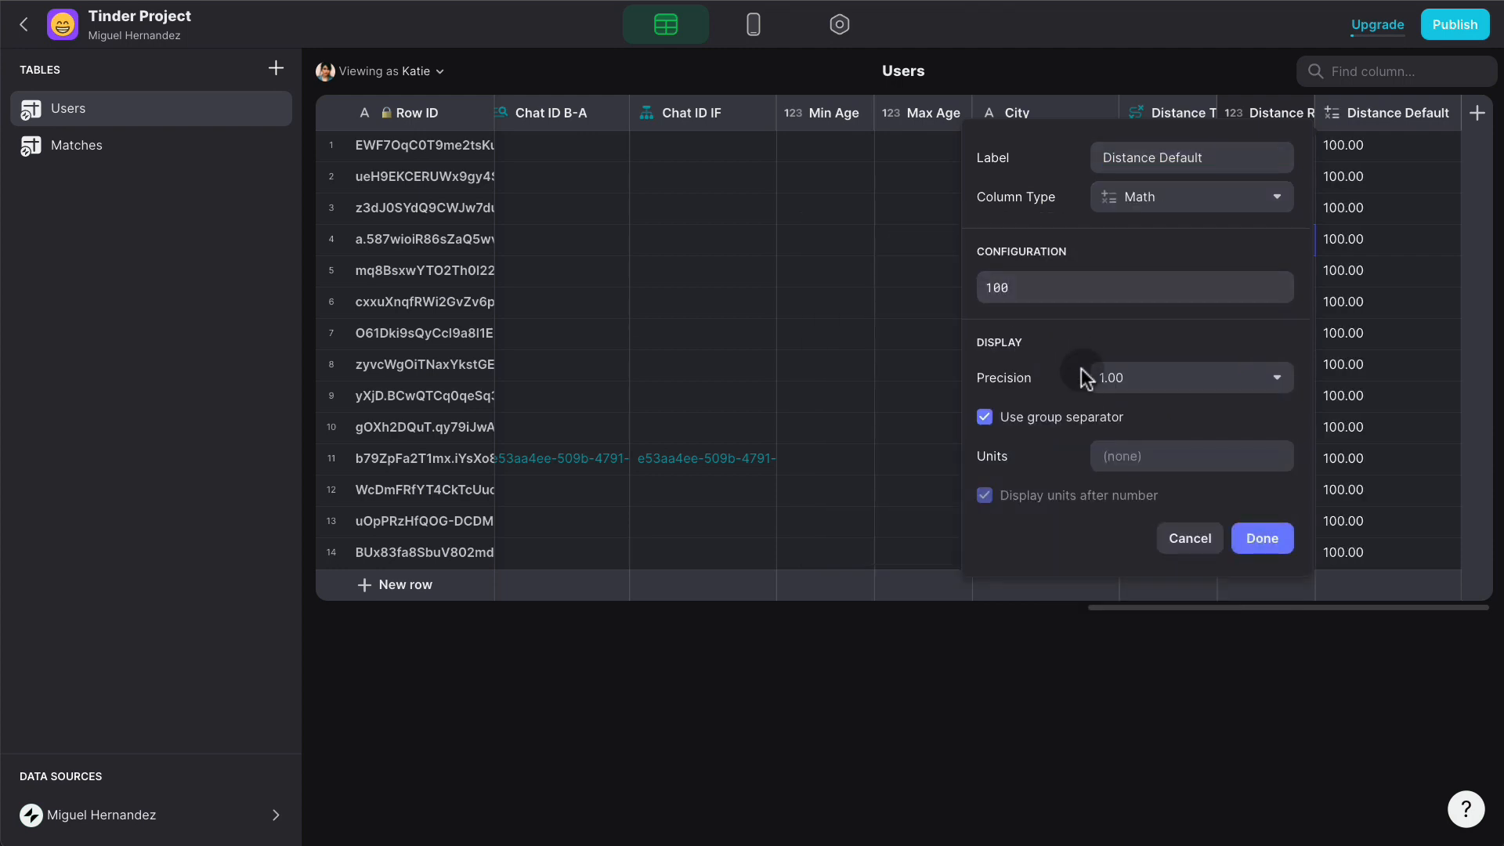
pyautogui.click(1115, 380)
pyautogui.click(1120, 412)
pyautogui.click(1276, 543)
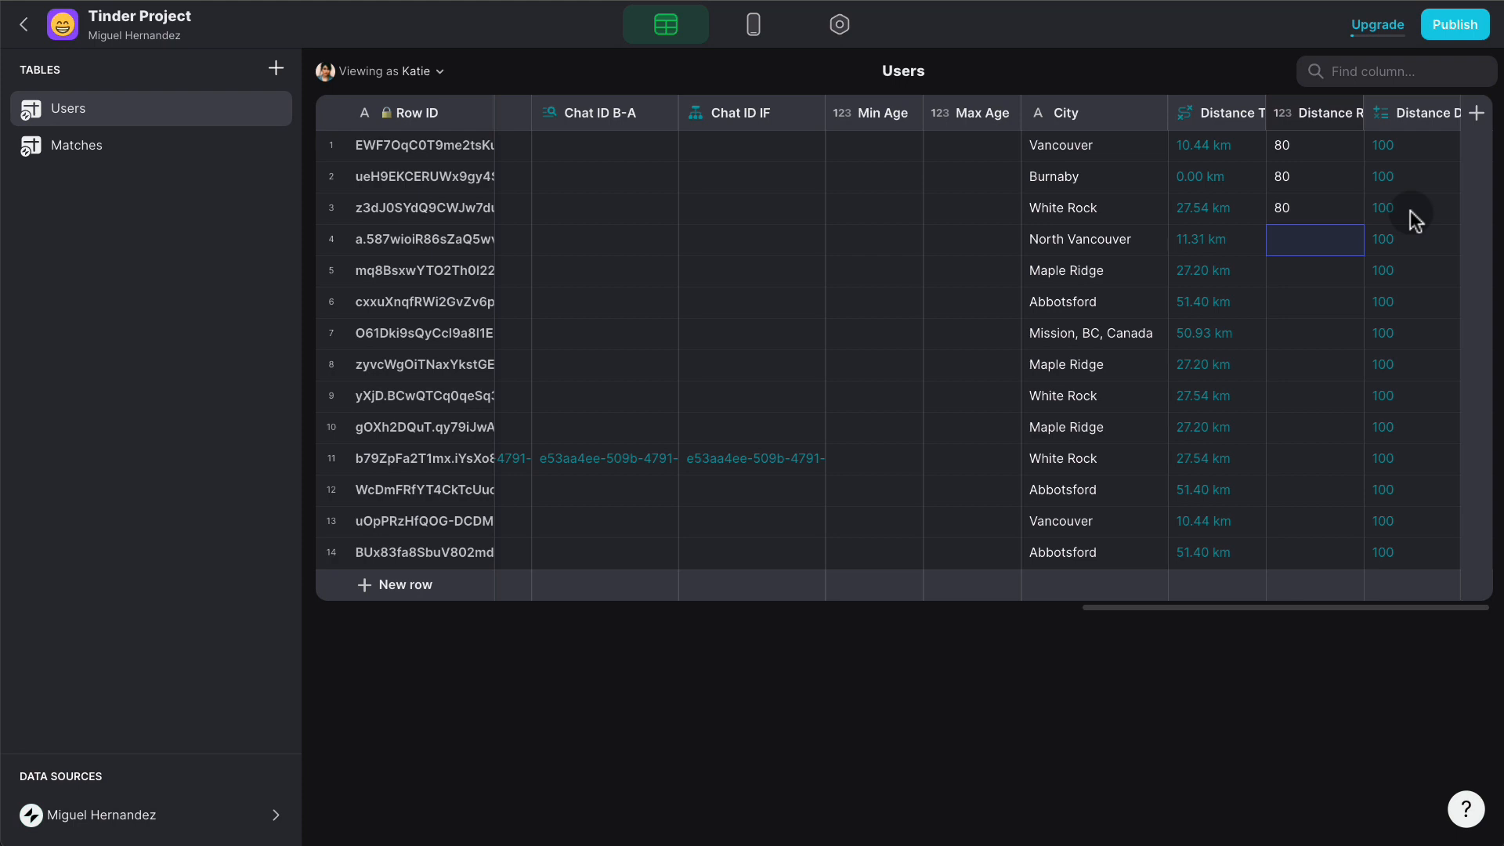
# - Add a Distance IF if-then-else column testing whether Distance Radius is empty
pyautogui.click(1476, 113)
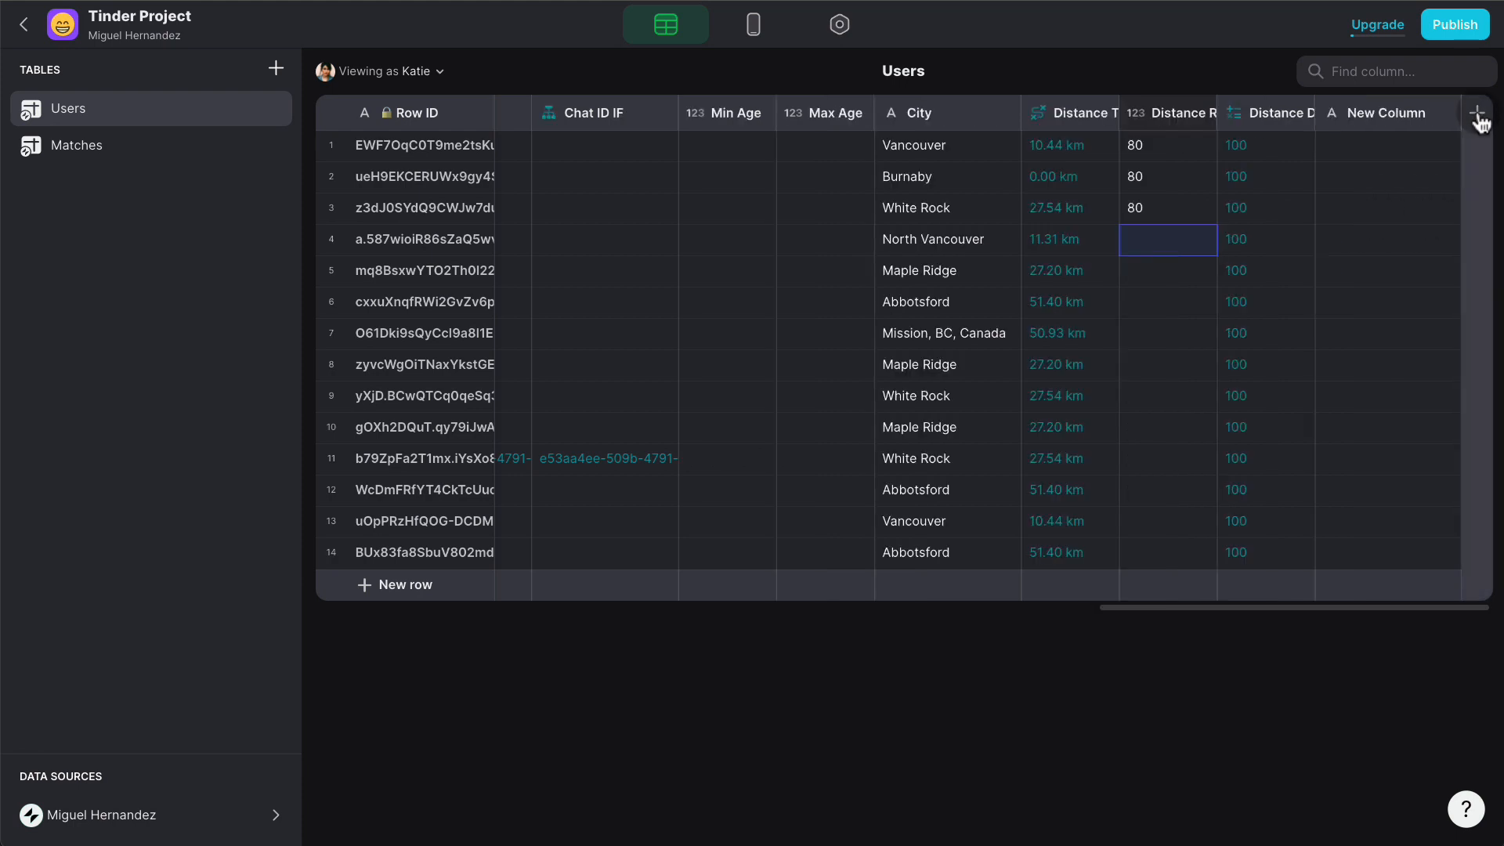
pyautogui.write('Di')
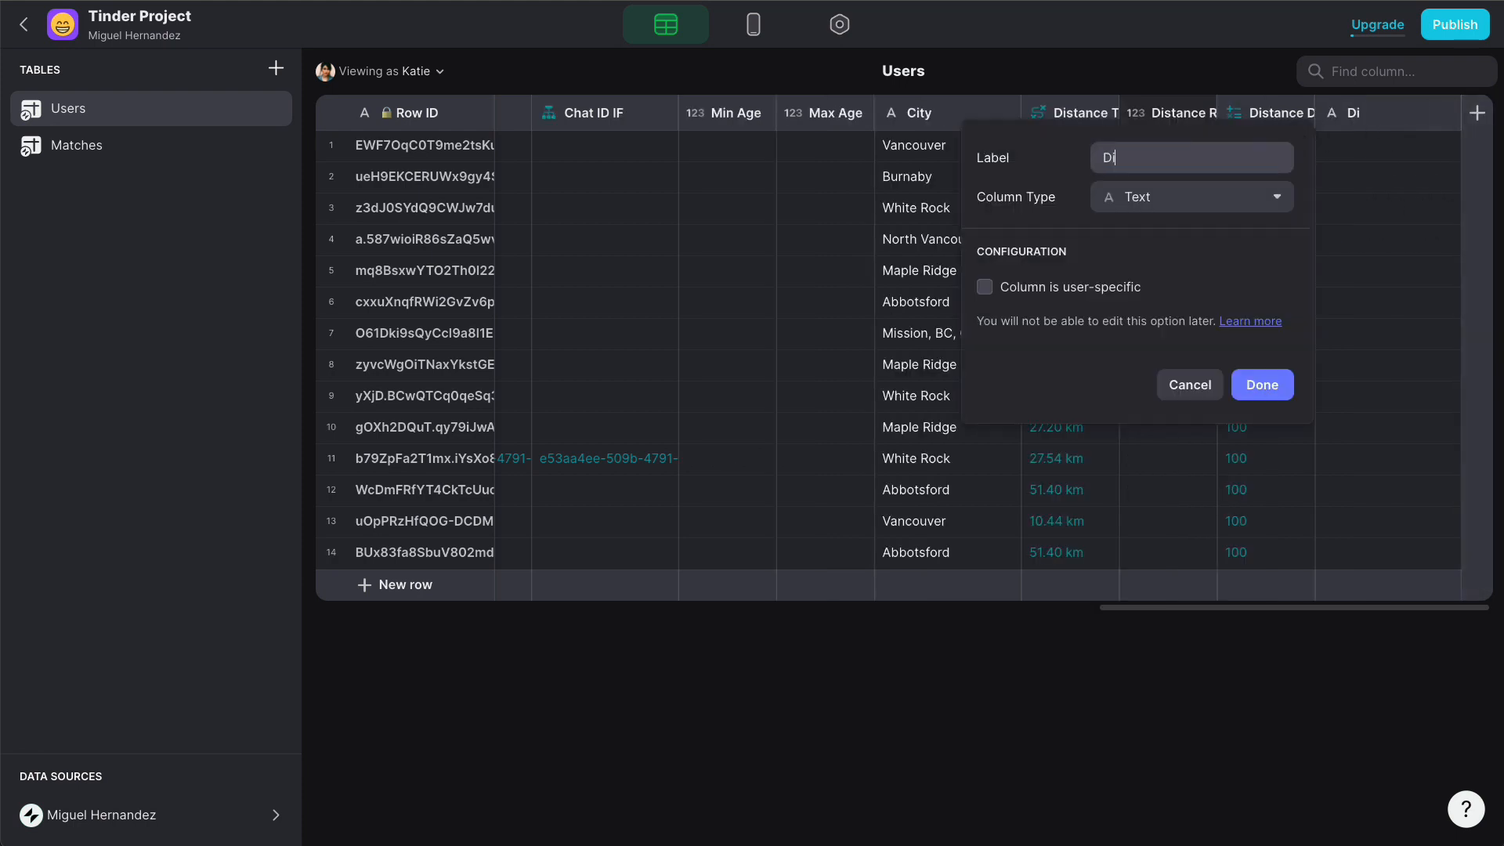
pyautogui.write('stance IF')
pyautogui.click(1245, 196)
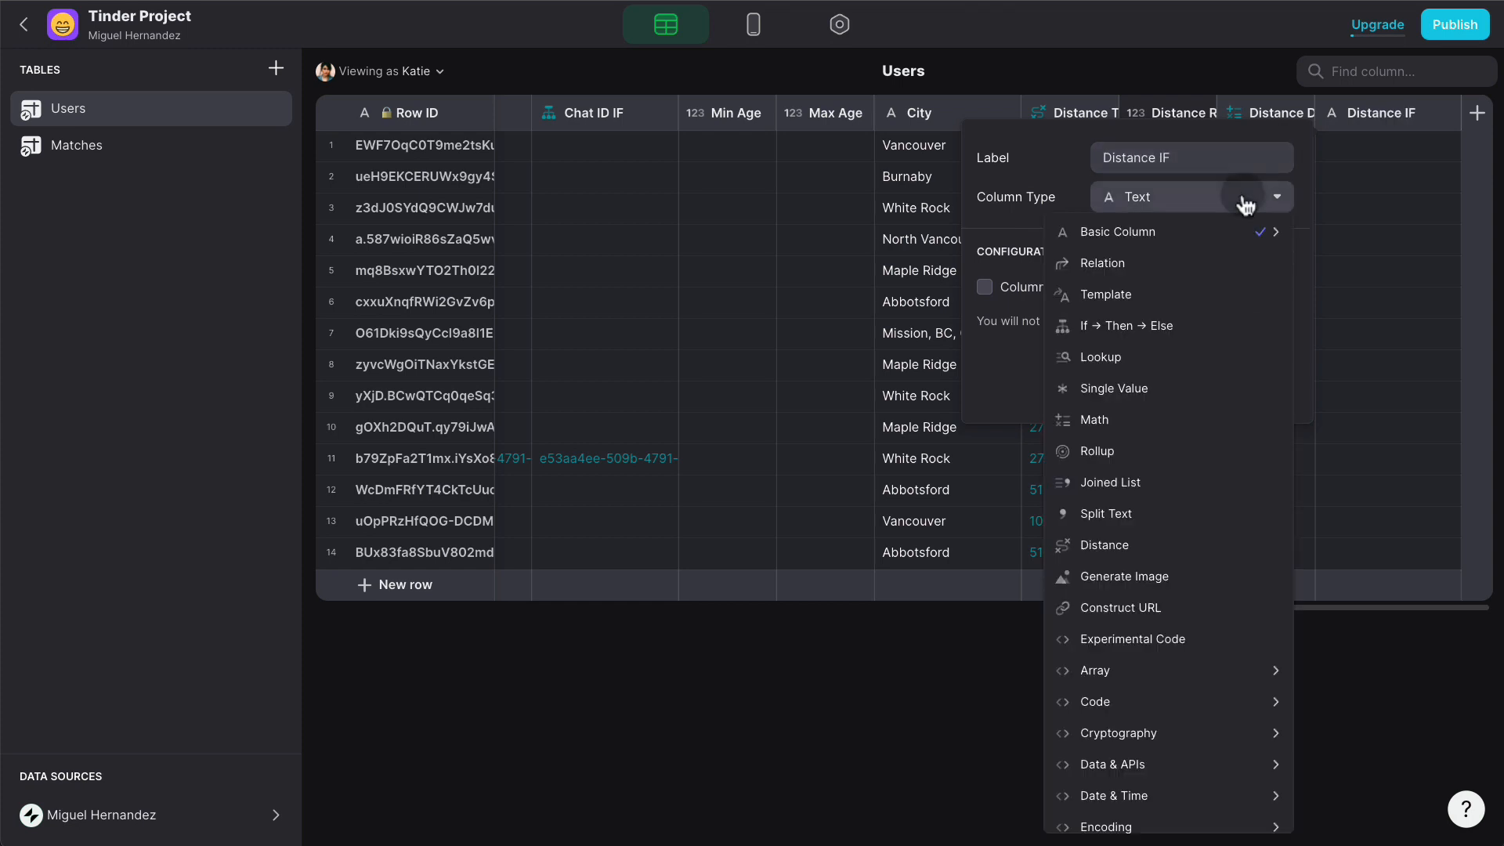
pyautogui.click(1169, 325)
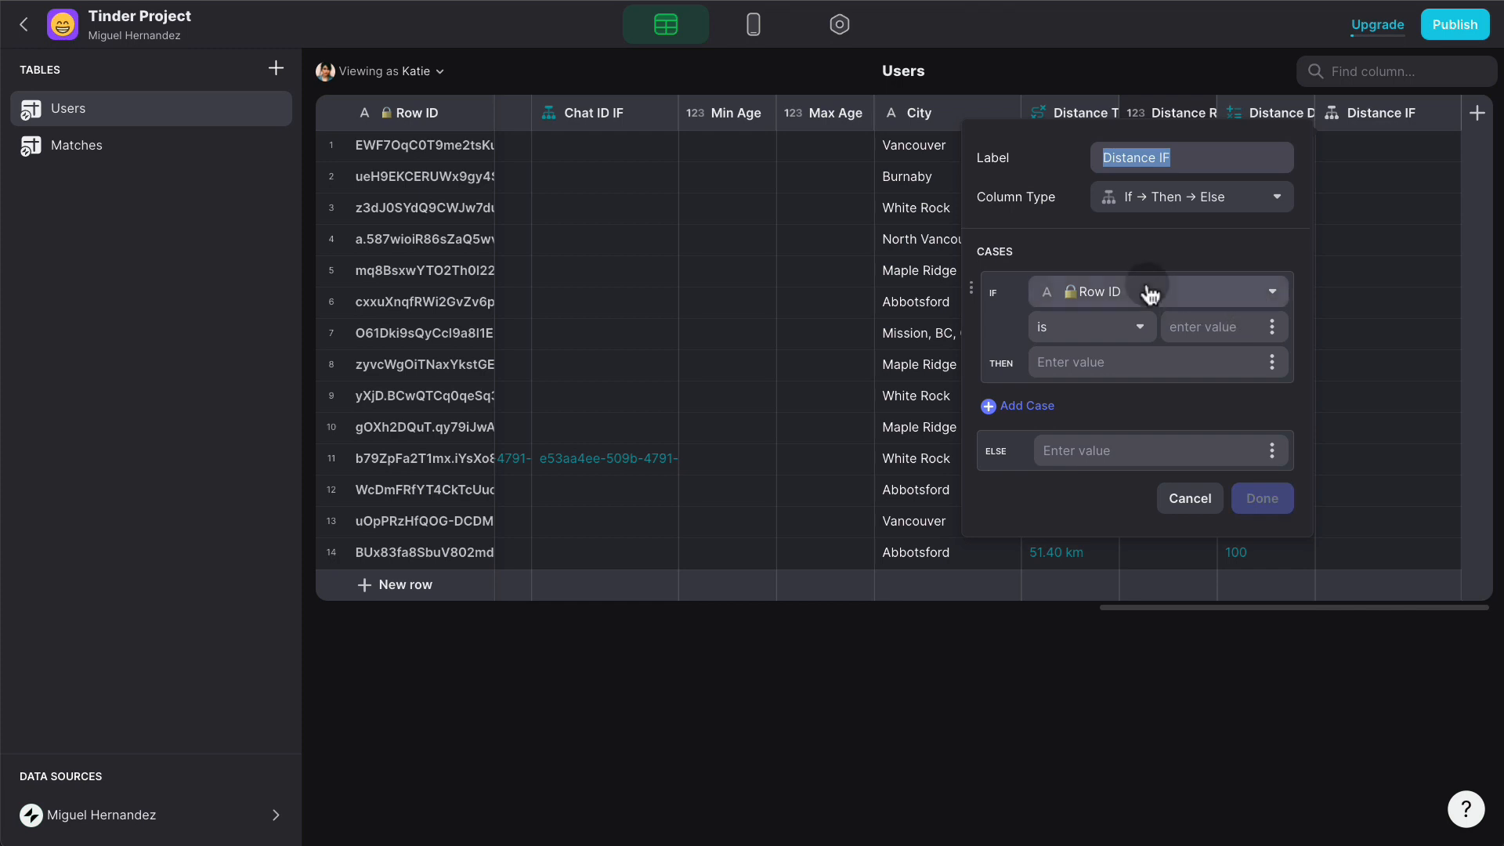
pyautogui.click(1148, 292)
pyautogui.scroll(-6, 1168, 776)
pyautogui.click(1166, 780)
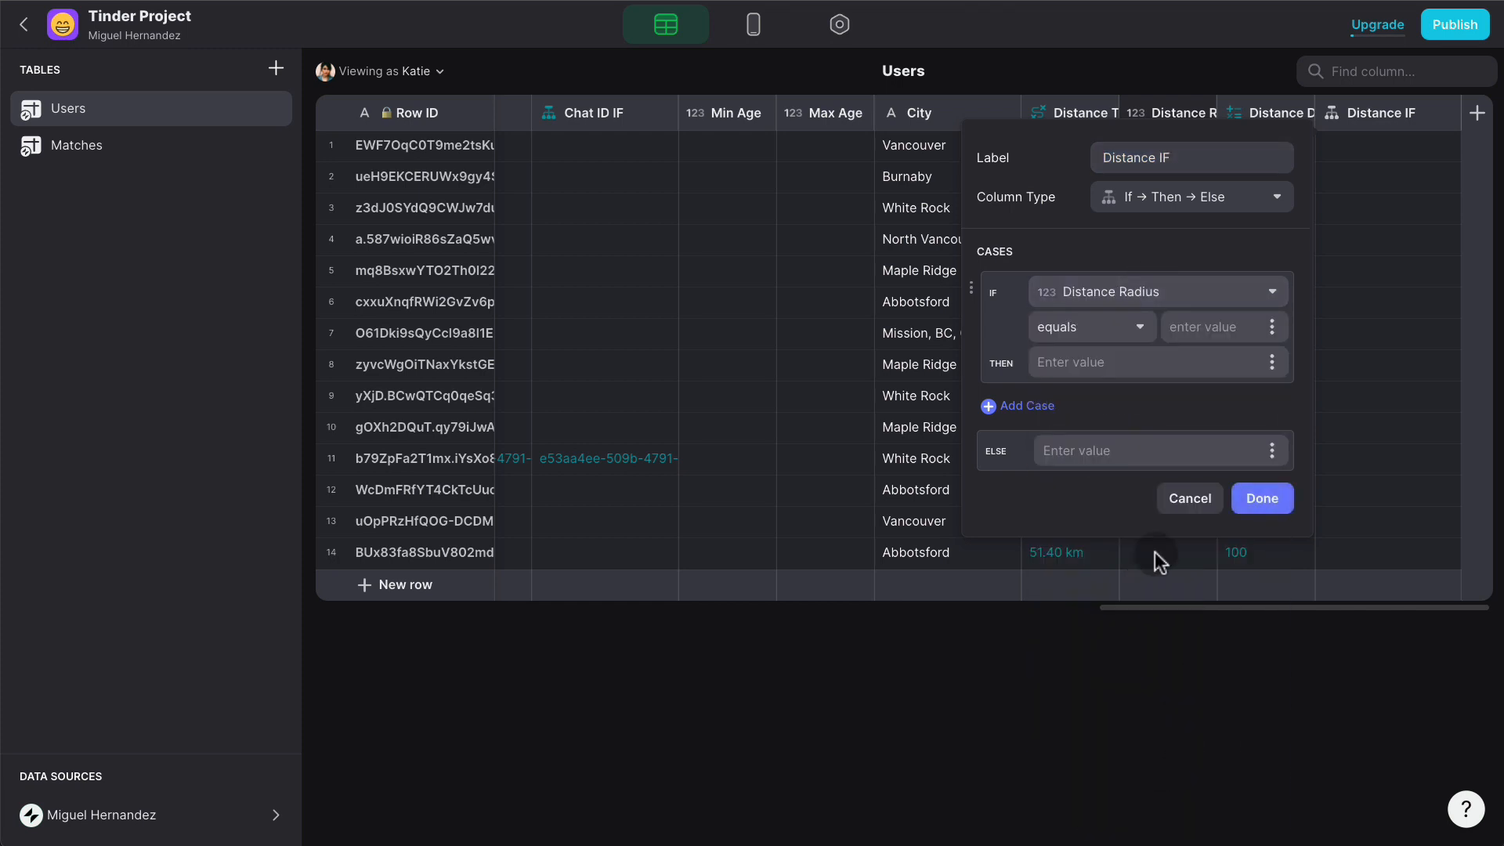
pyautogui.click(1109, 329)
pyautogui.click(1043, 422)
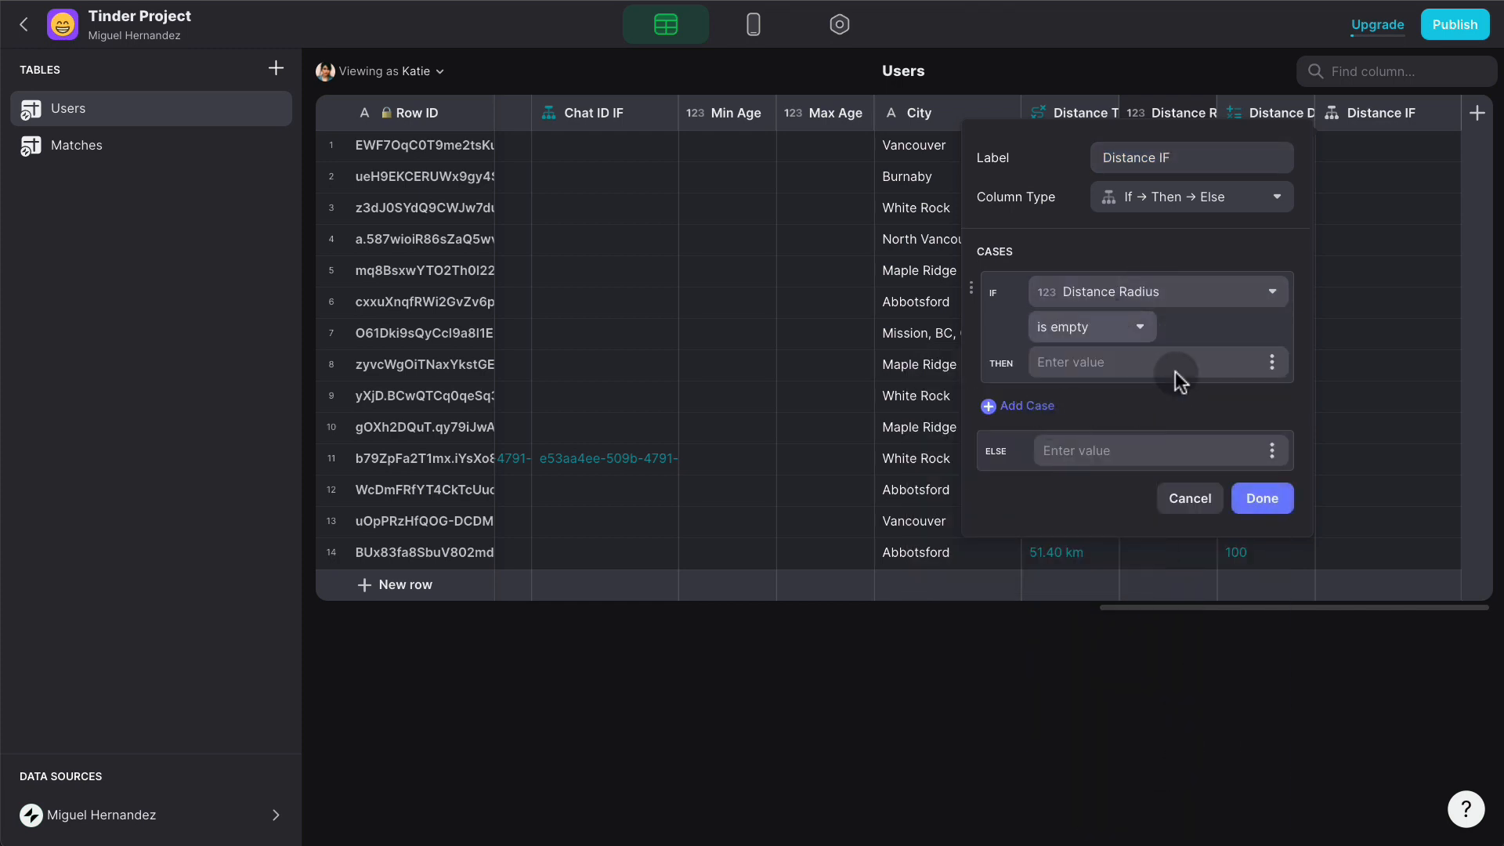
# - Return Distance Default when it is empty, otherwise Distance Radius
pyautogui.click(1273, 362)
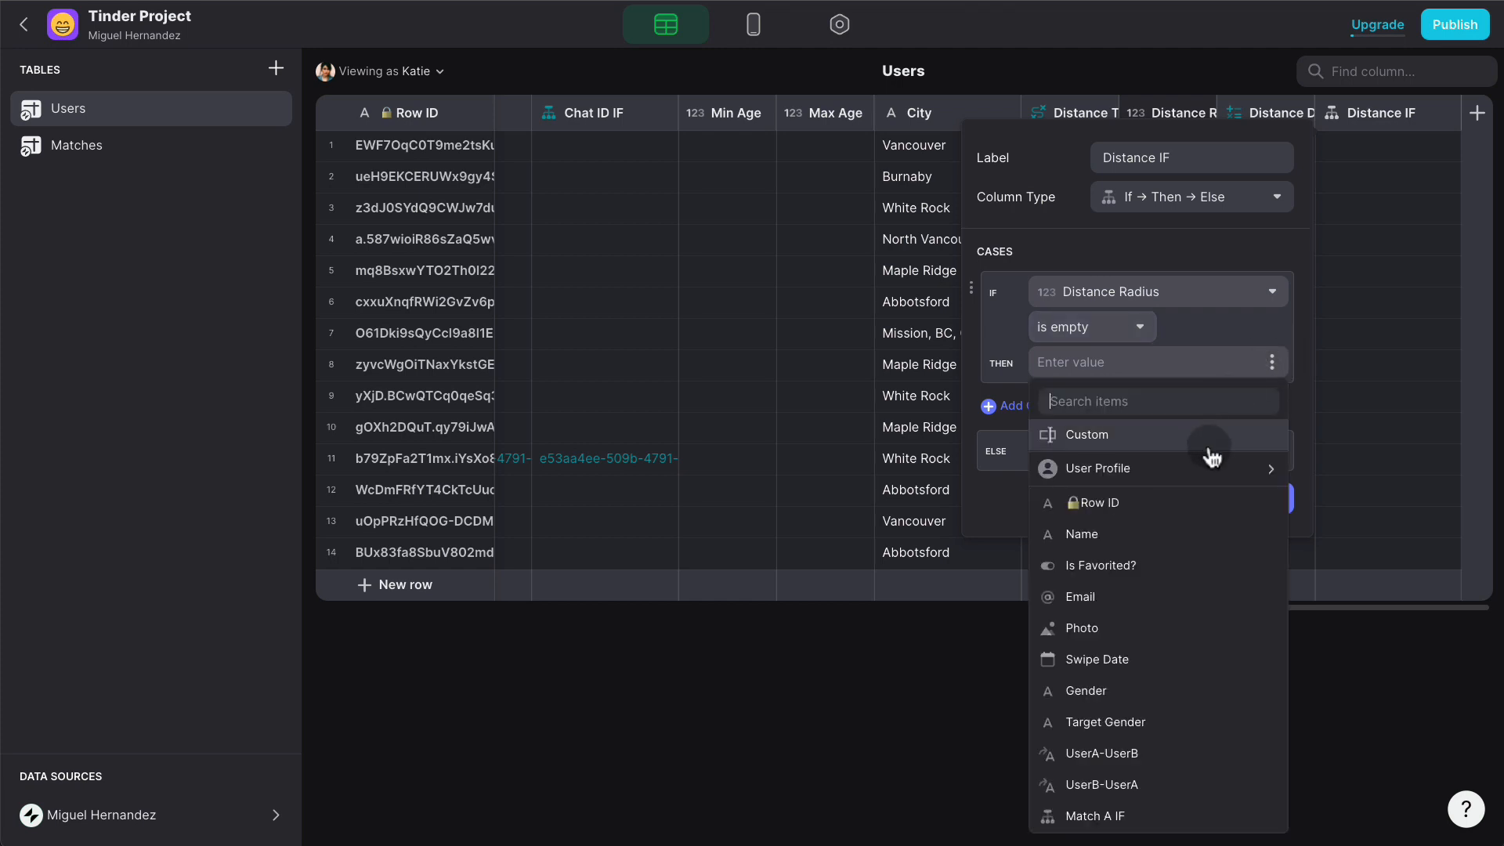
pyautogui.scroll(-10, 1214, 728)
pyautogui.click(1191, 807)
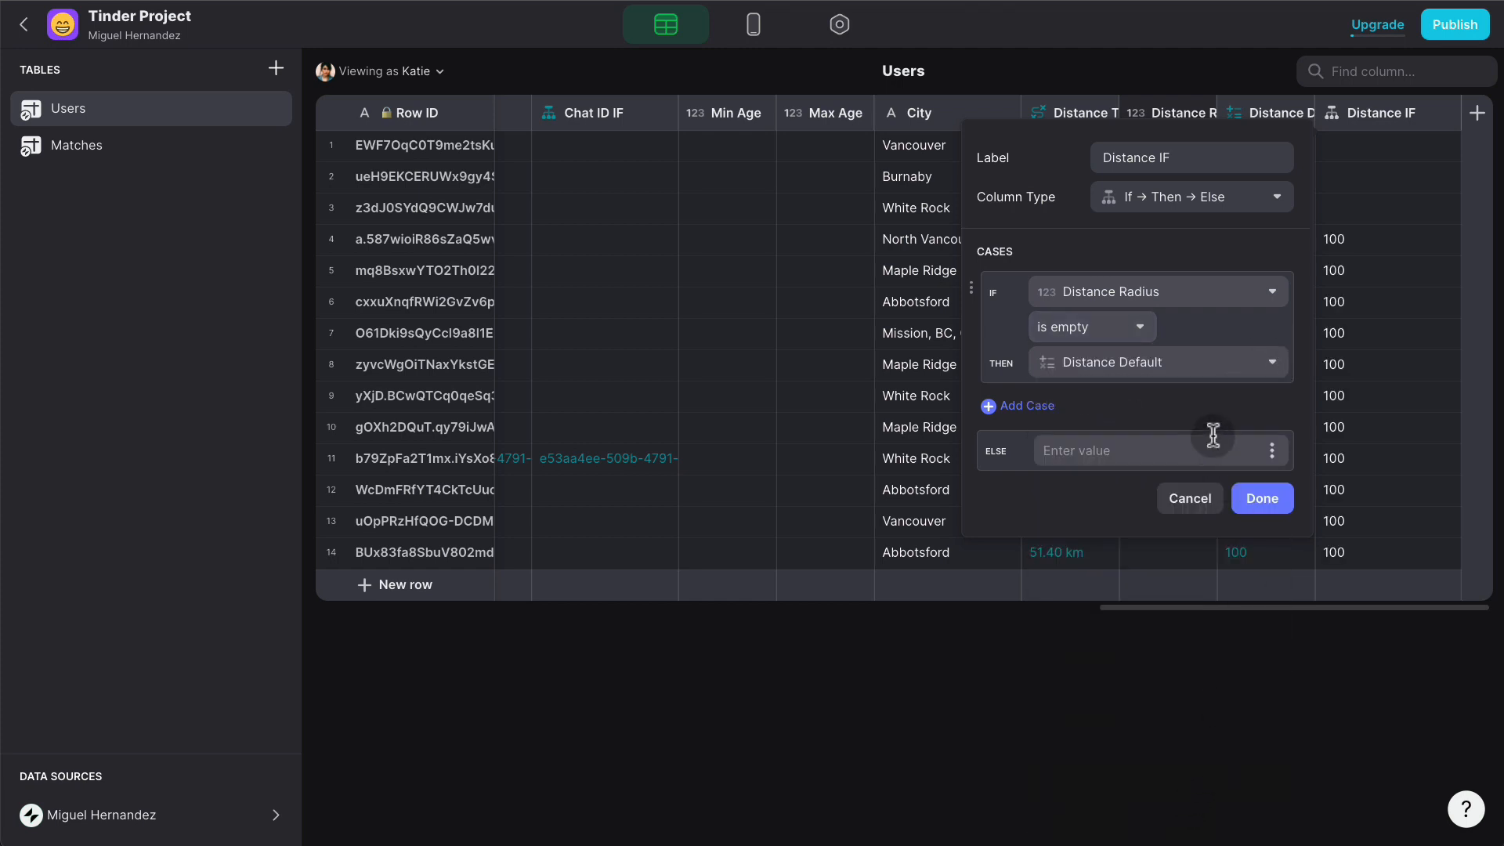
pyautogui.click(1272, 451)
pyautogui.scroll(-5, 1214, 345)
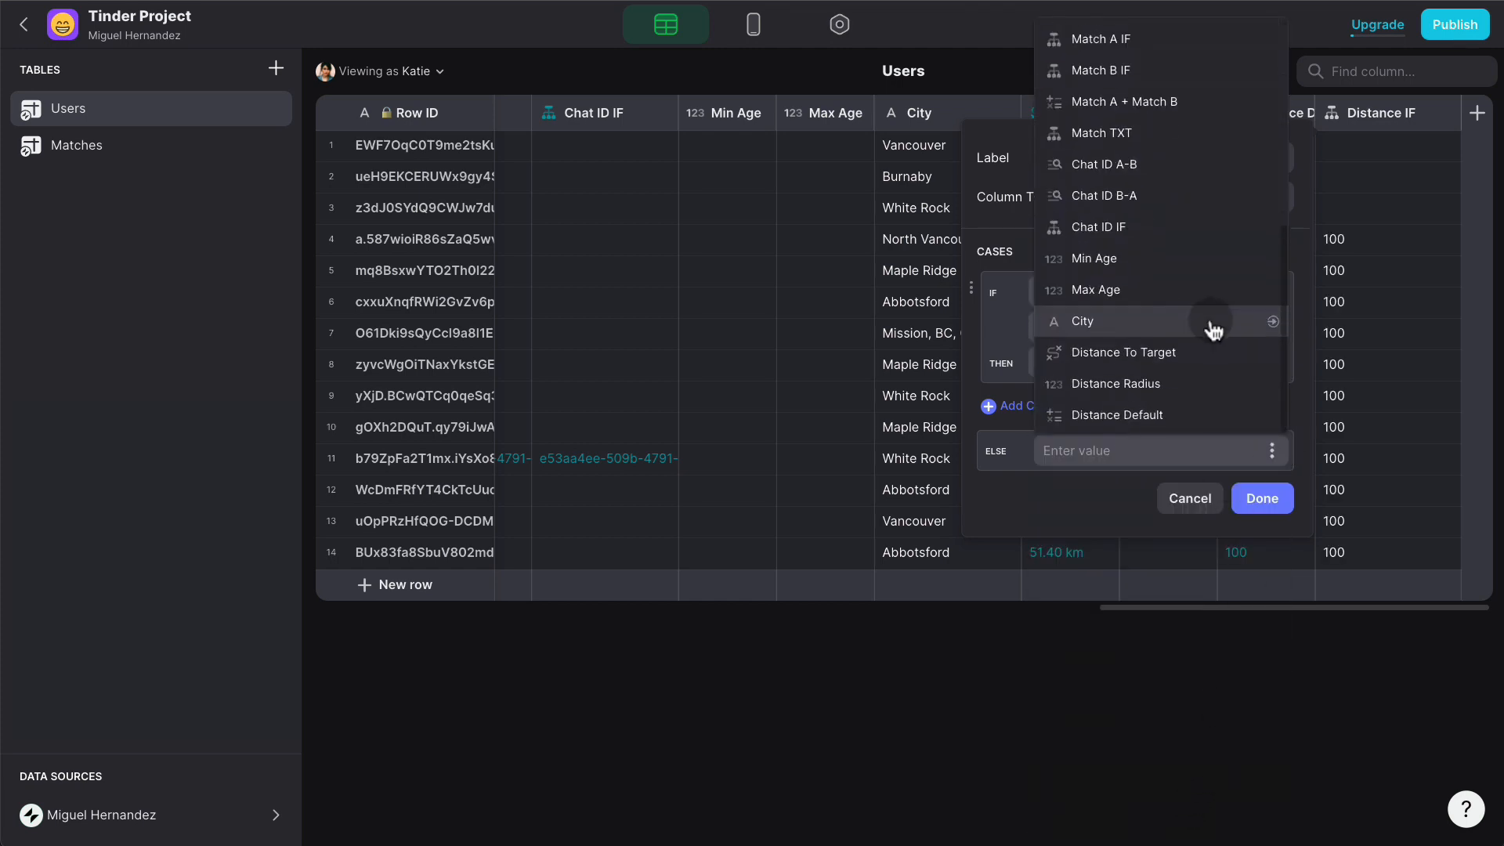
pyautogui.click(1182, 383)
pyautogui.click(1259, 501)
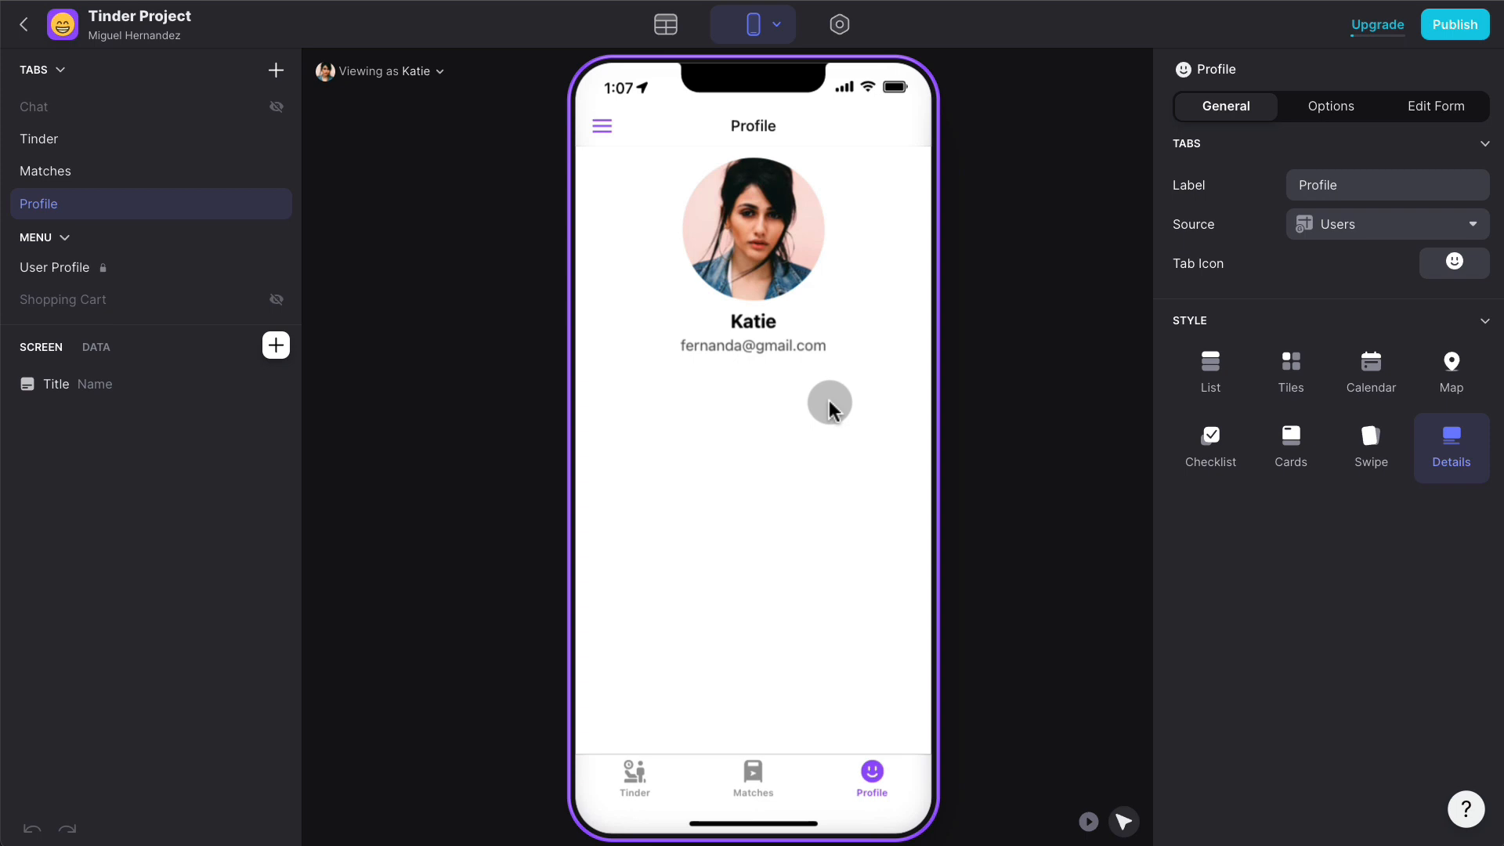
# - Insert a Text component styled Headline 2, with custom text 'What are you looking for?', centre-aligned
pyautogui.click(276, 345)
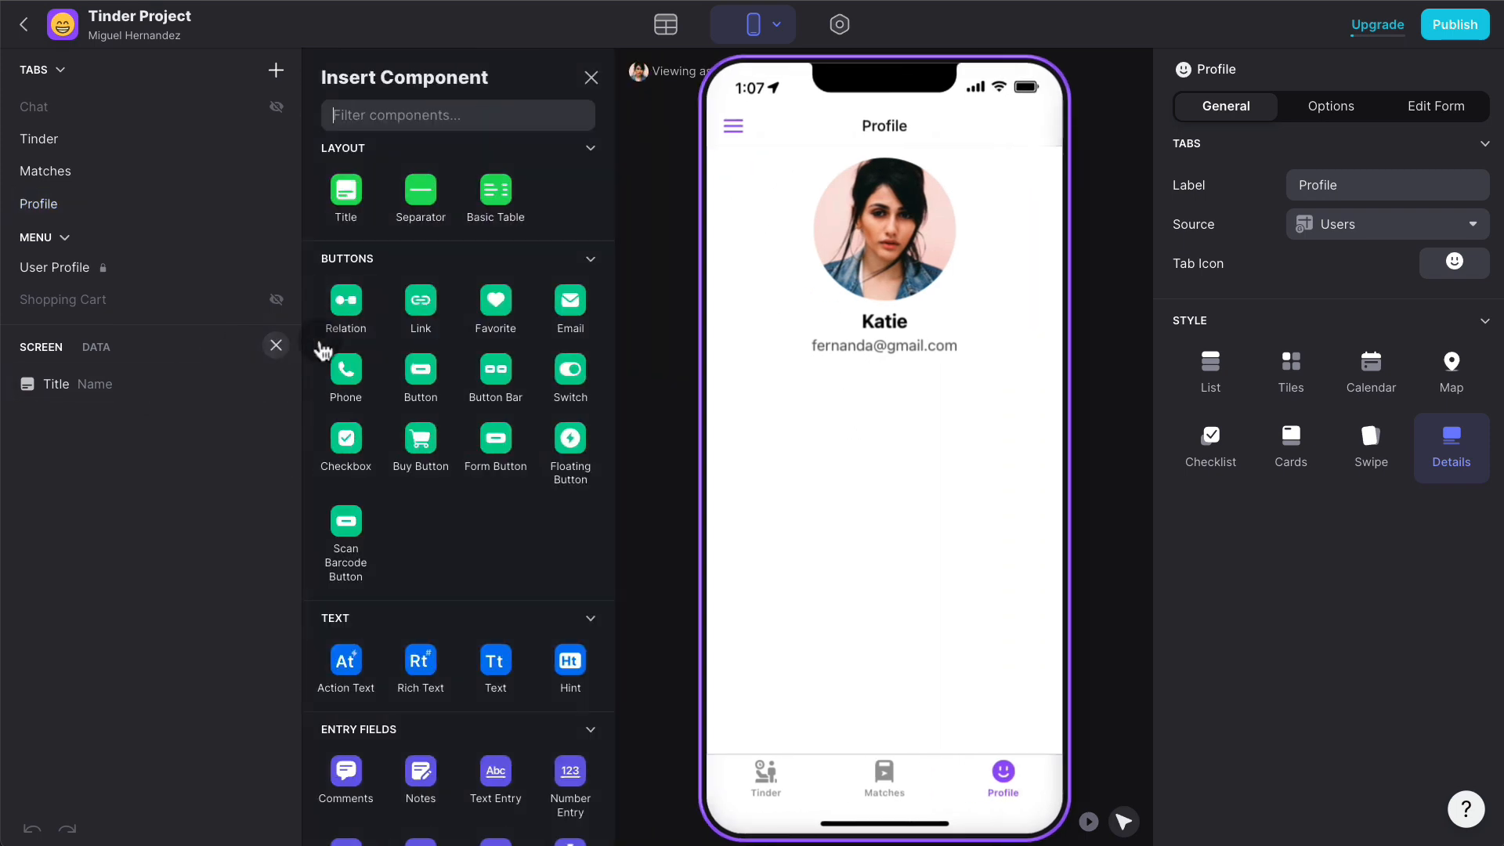
pyautogui.write('Tes')
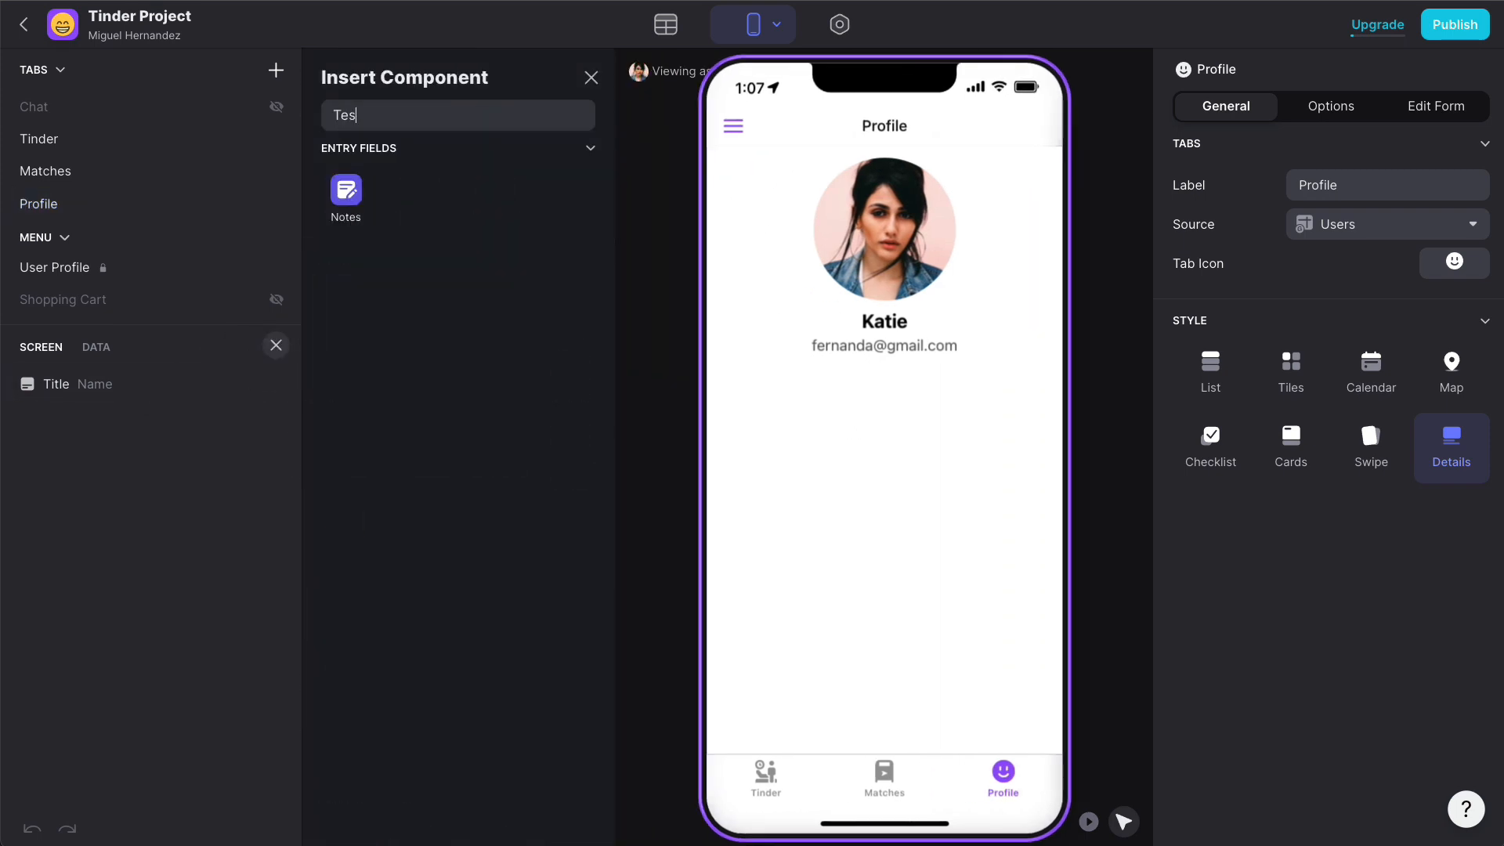
pyautogui.press('BackSpace')
pyautogui.press('BackSpace')
pyautogui.write('ext')
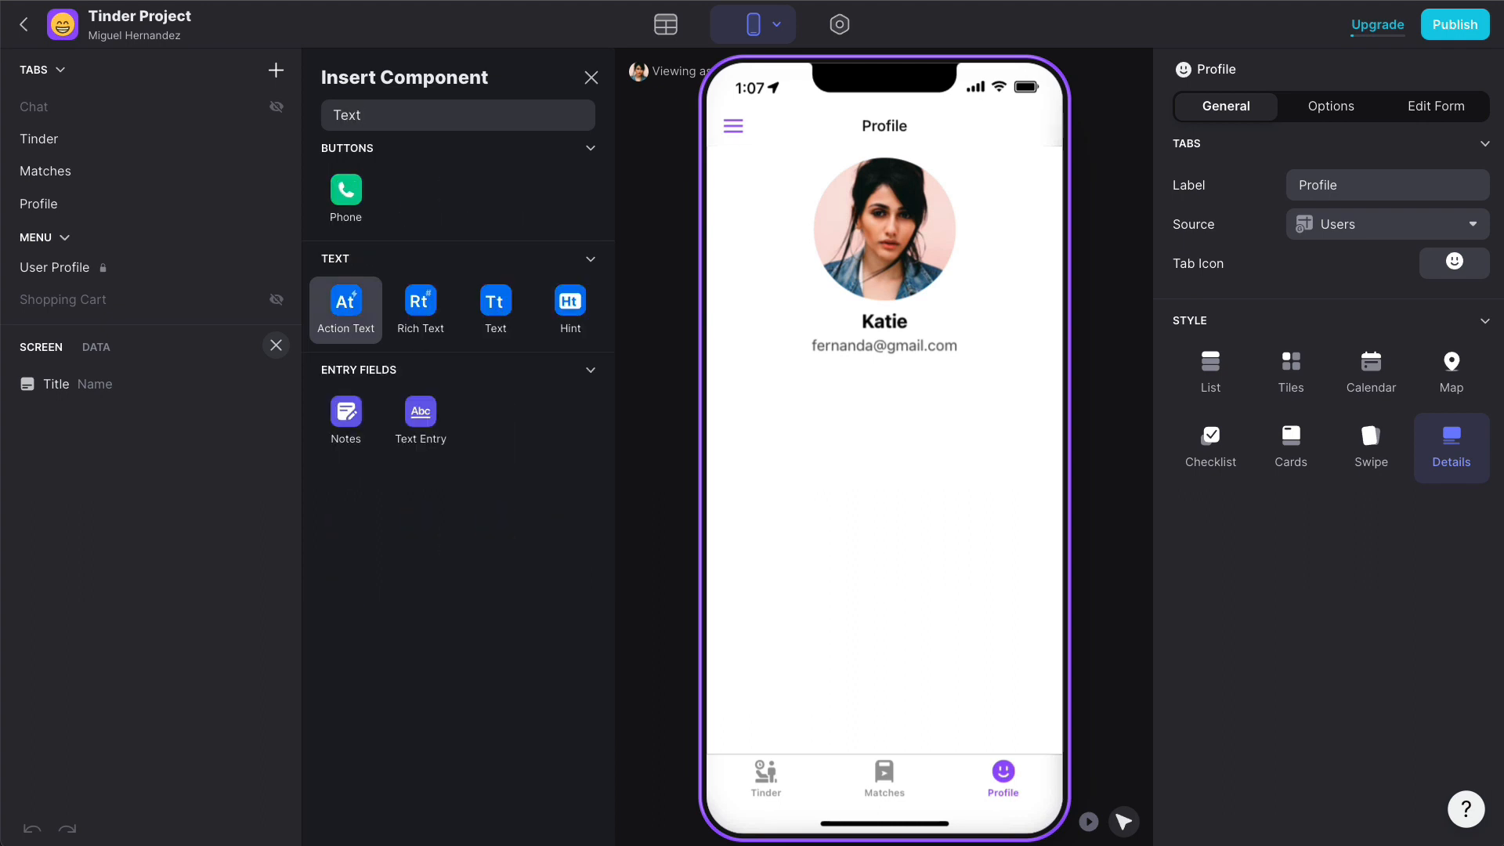
pyautogui.click(491, 304)
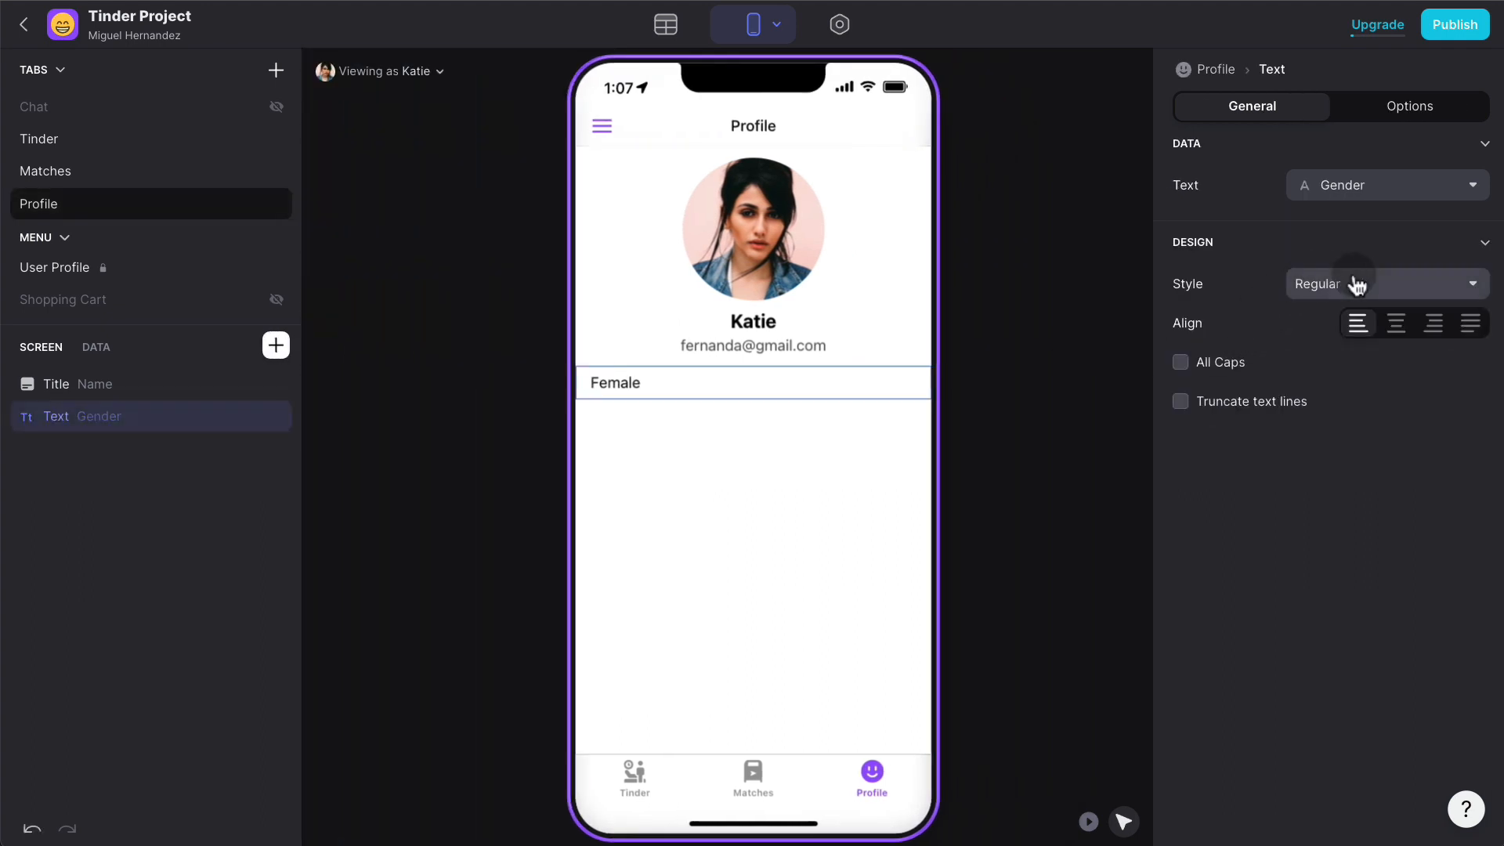
pyautogui.click(1351, 285)
pyautogui.click(1328, 507)
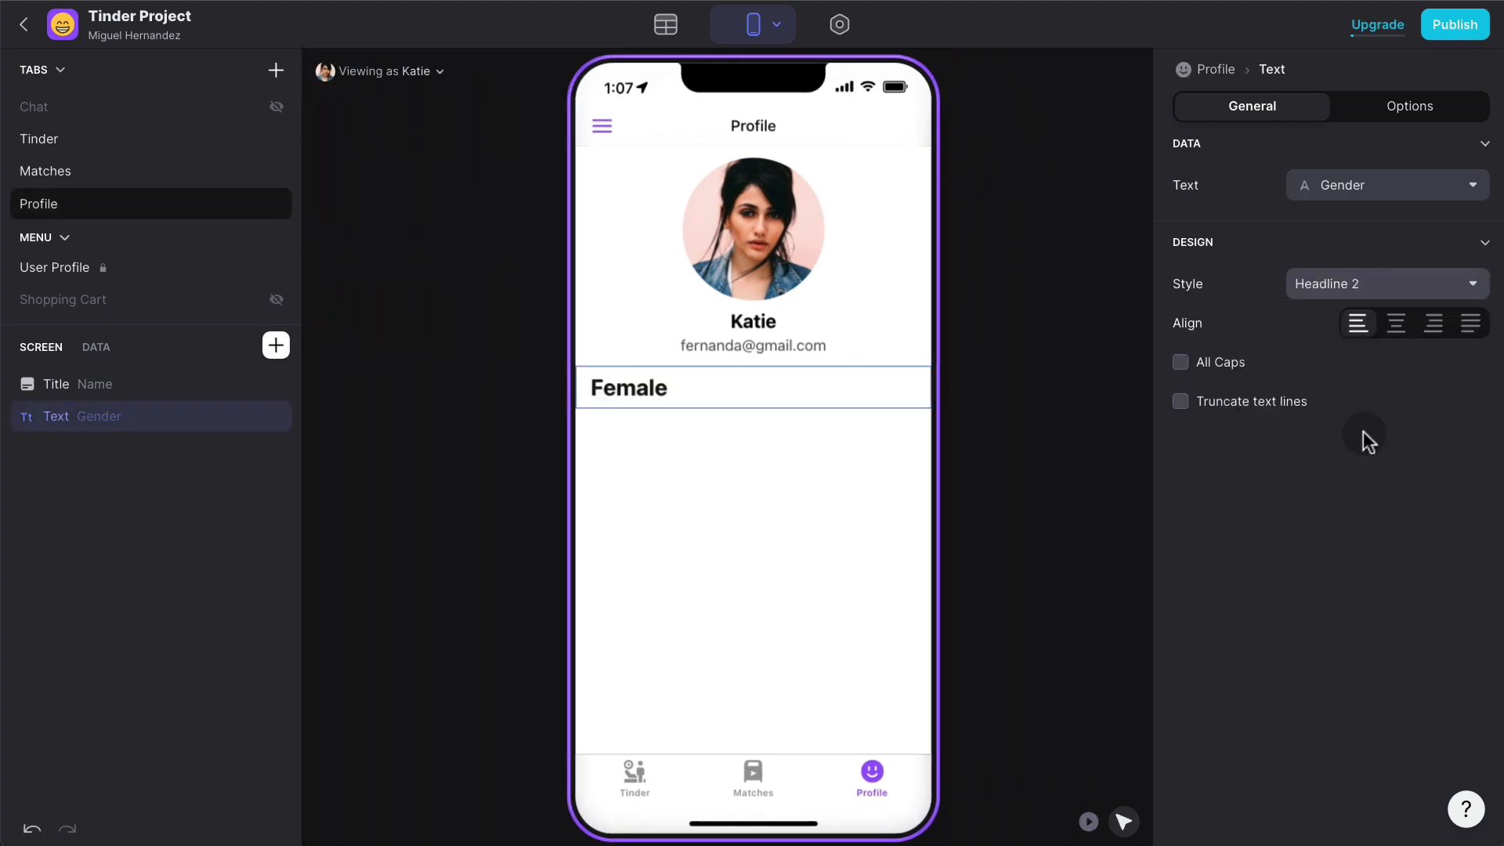
pyautogui.click(1416, 194)
pyautogui.click(1336, 257)
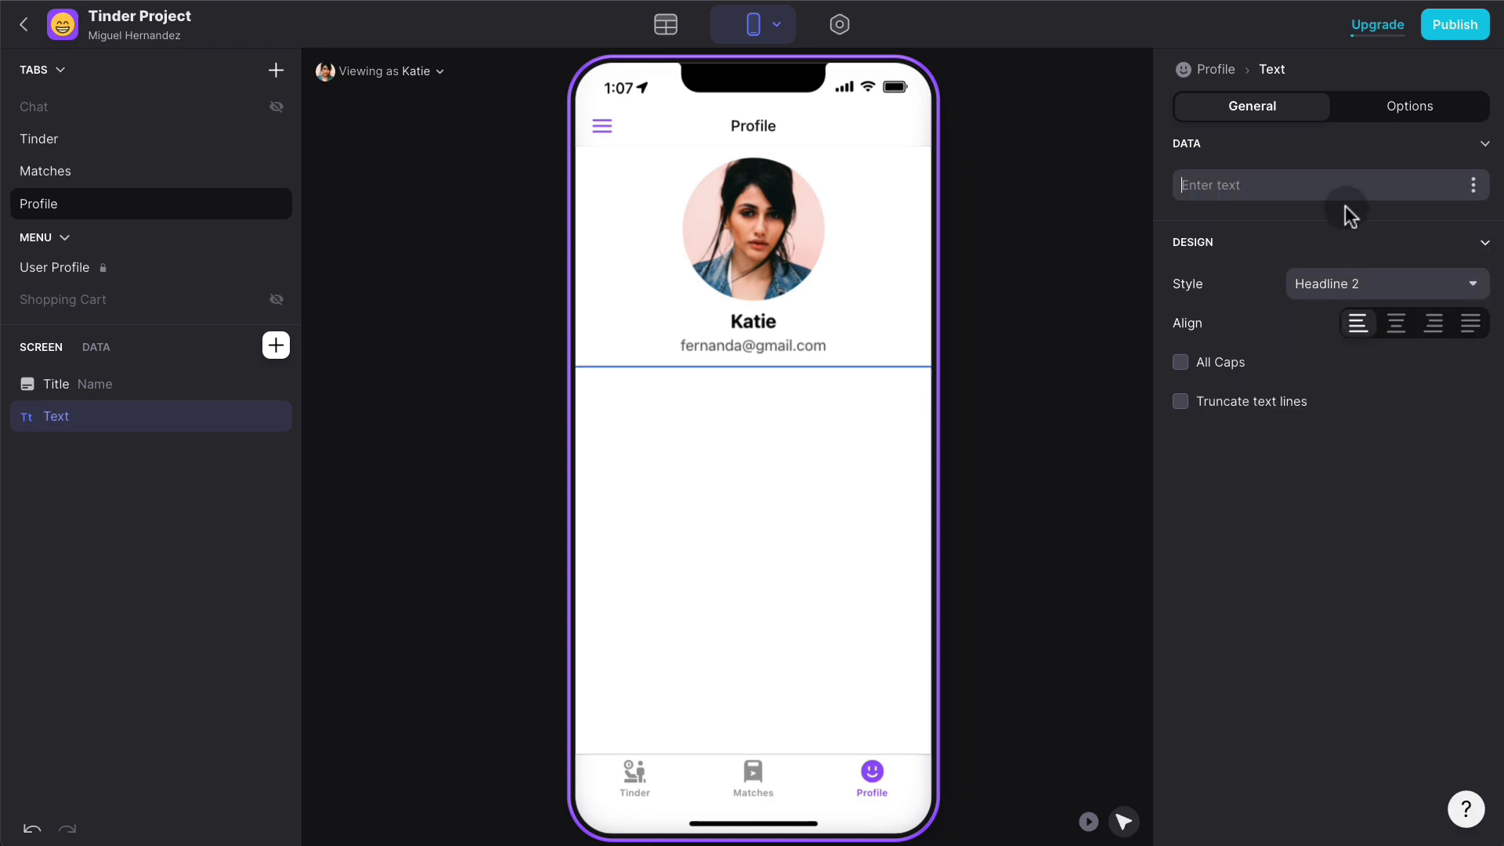
pyautogui.click(1276, 189)
pyautogui.write('What are y')
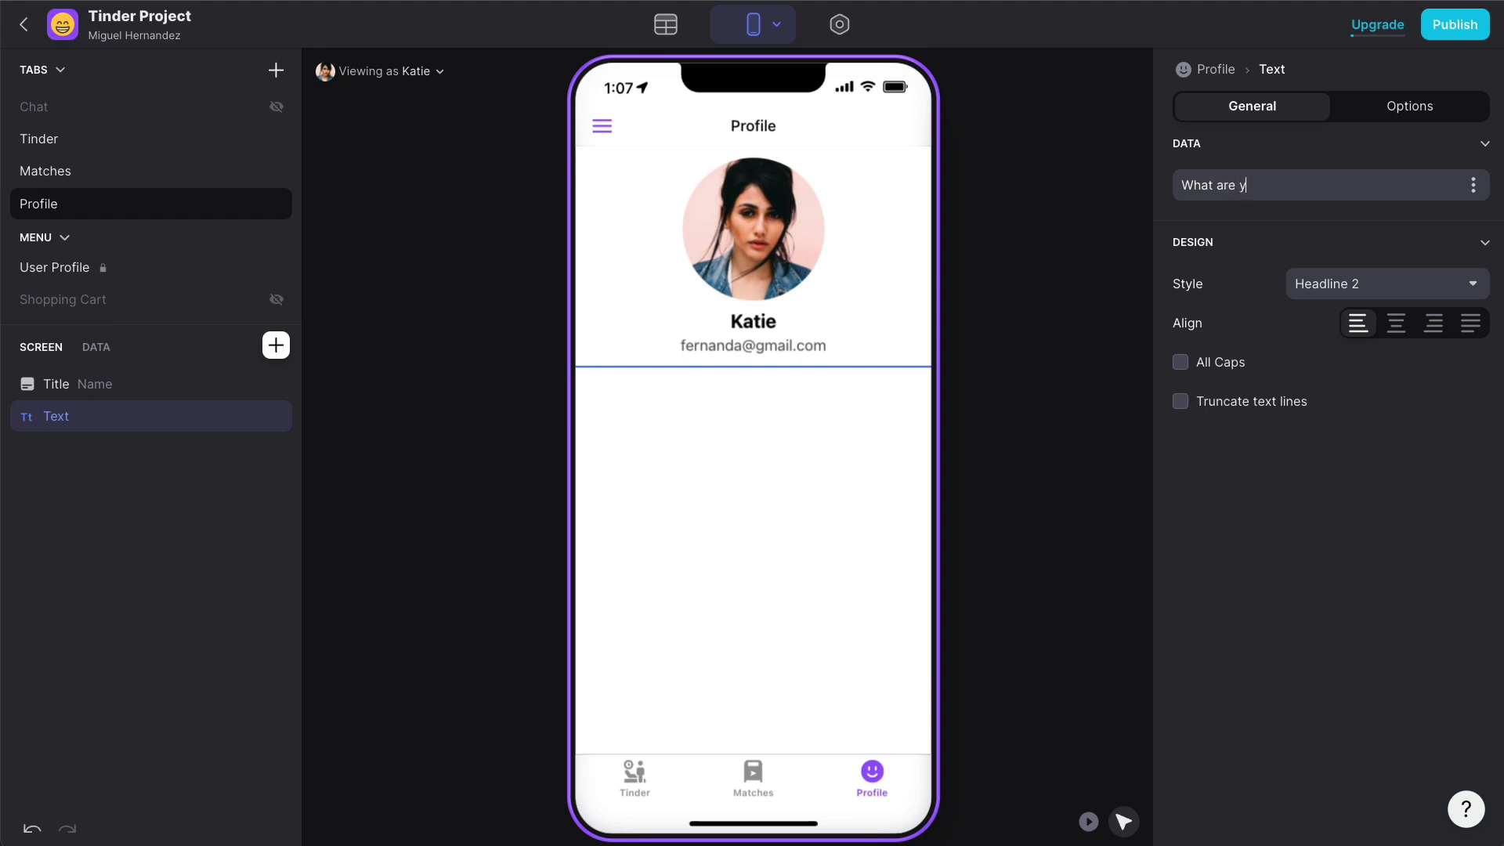
pyautogui.write('ou looking for?')
pyautogui.click(1396, 322)
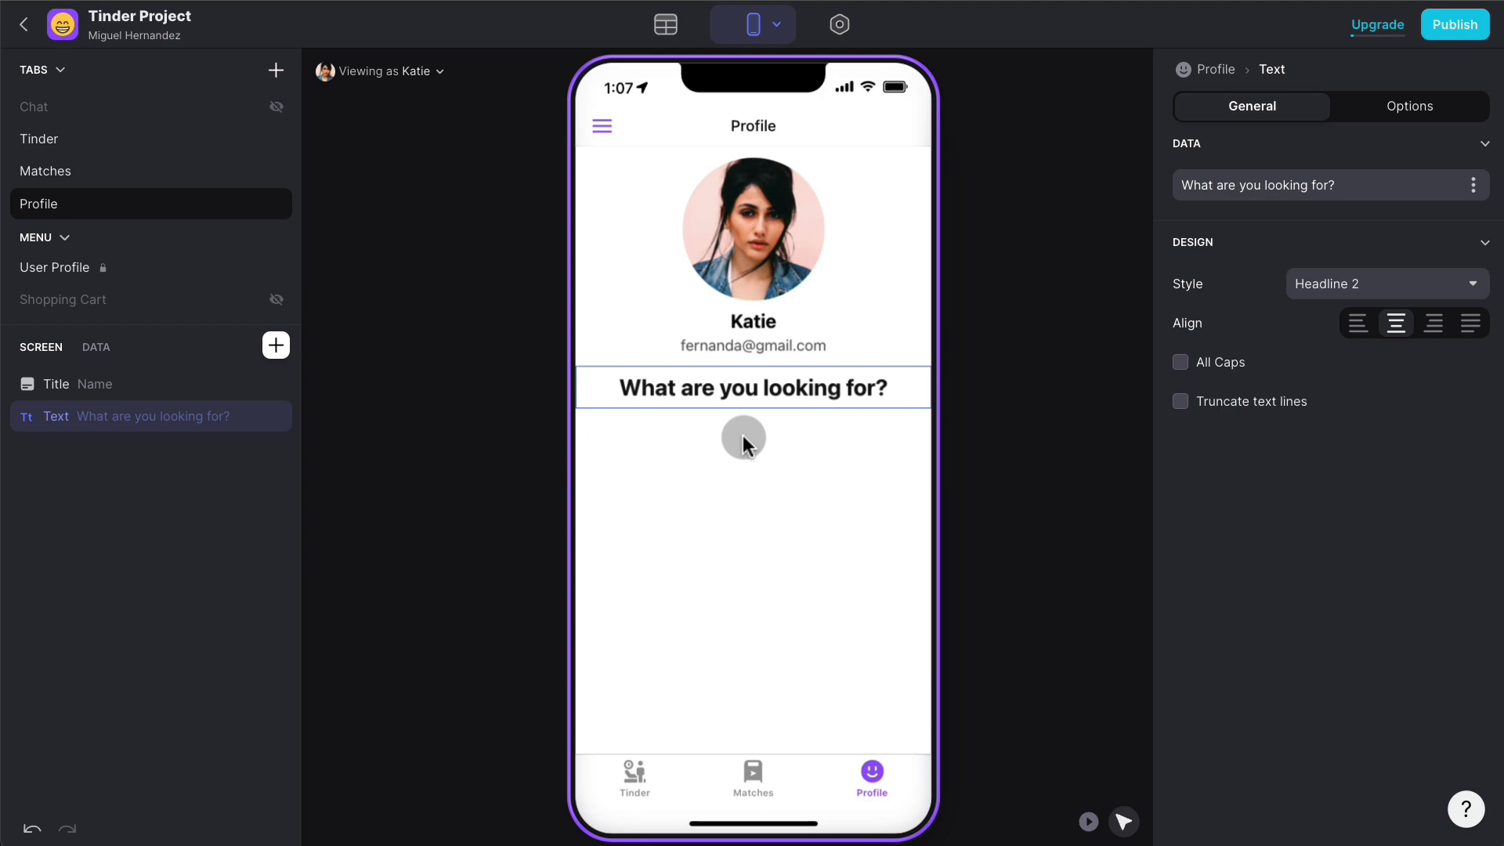
# - Insert a Choice component using the Gender values, then test picking Female in the preview
pyautogui.click(275, 345)
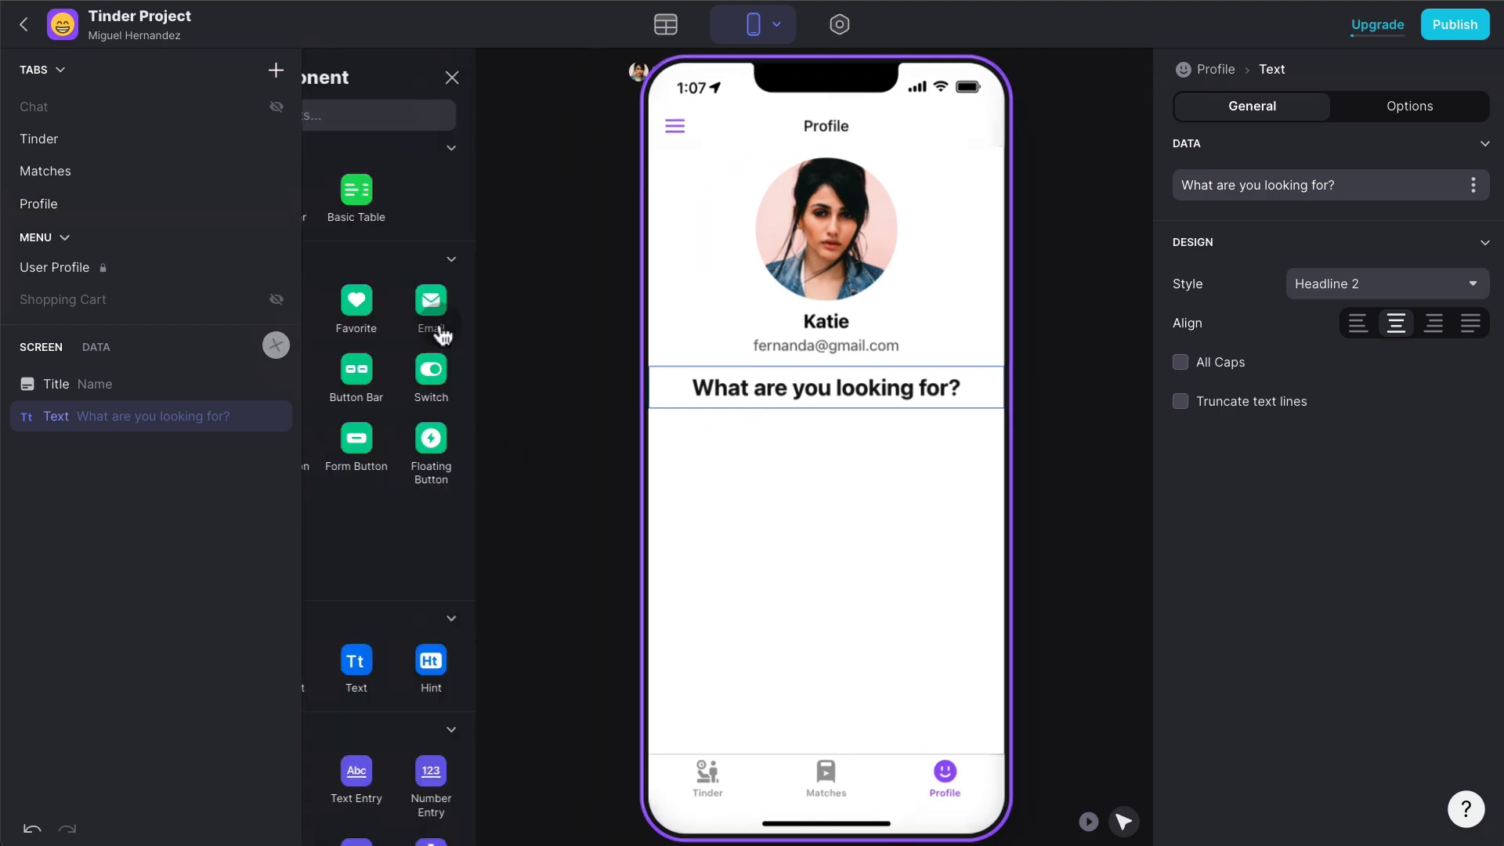
pyautogui.write('choice')
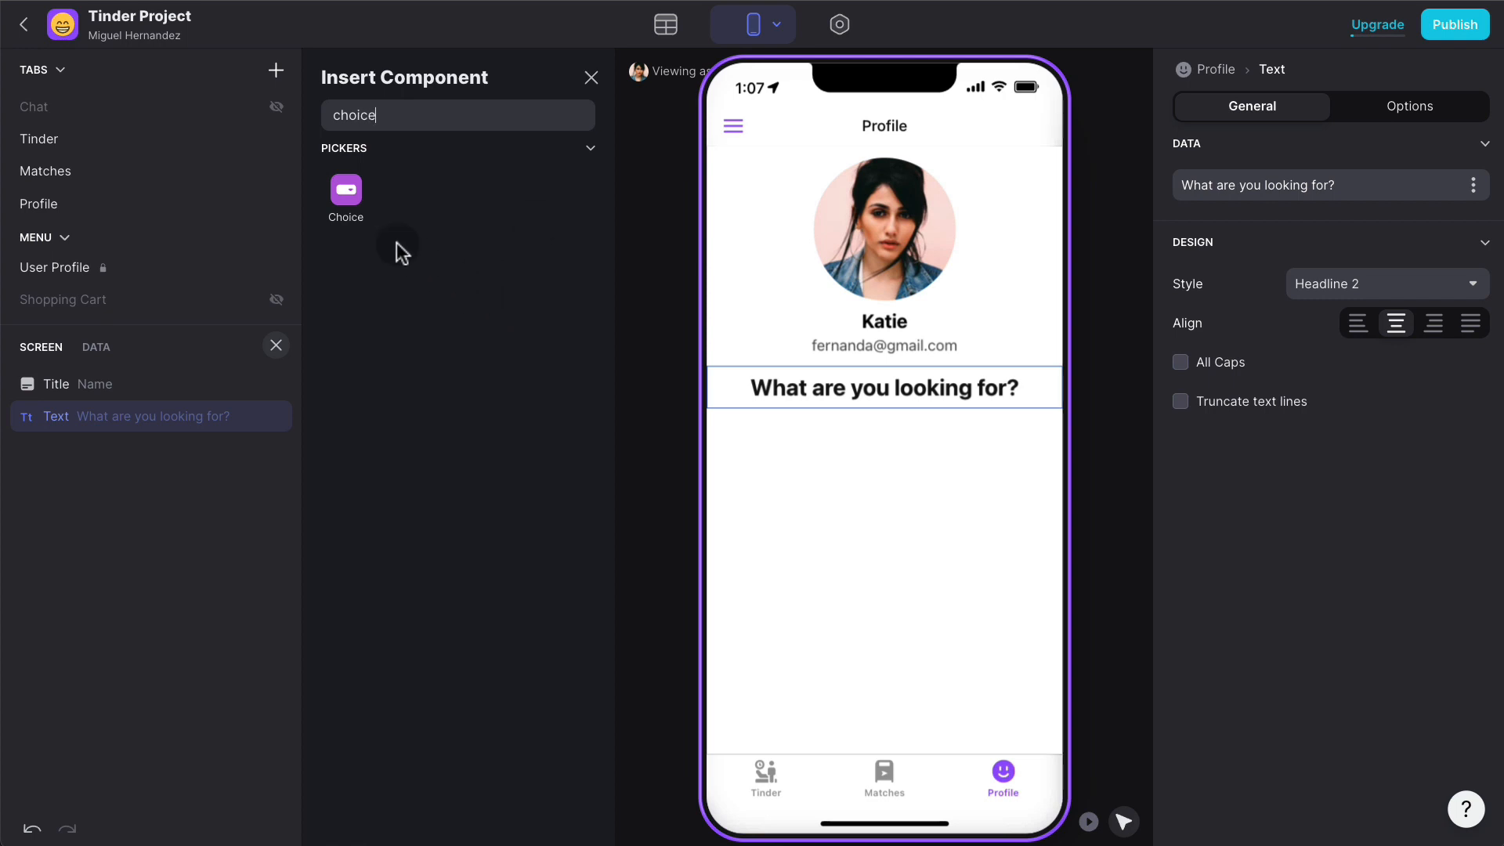
pyautogui.click(346, 198)
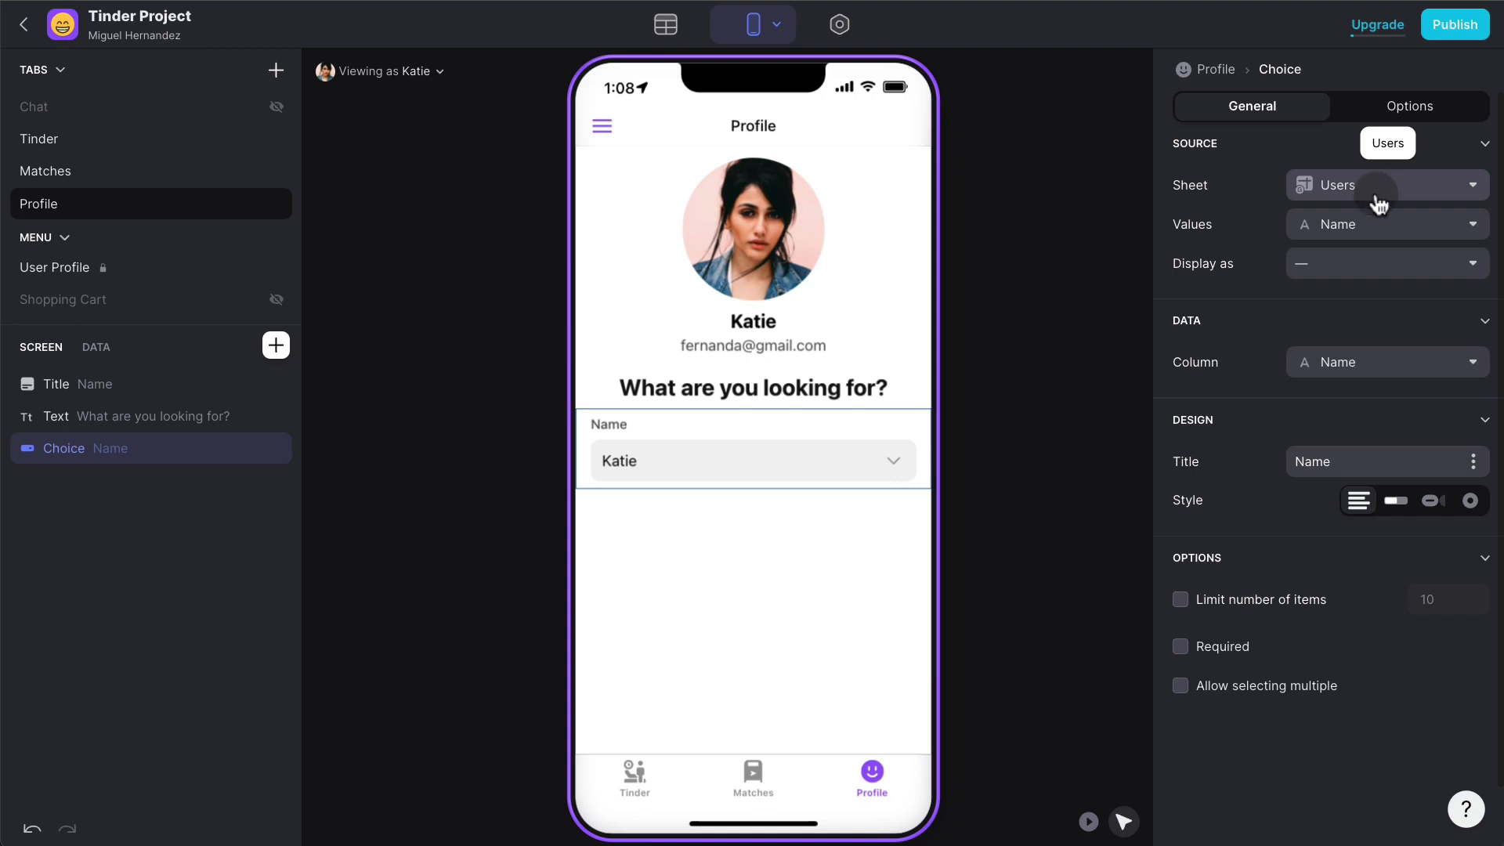
pyautogui.click(1377, 224)
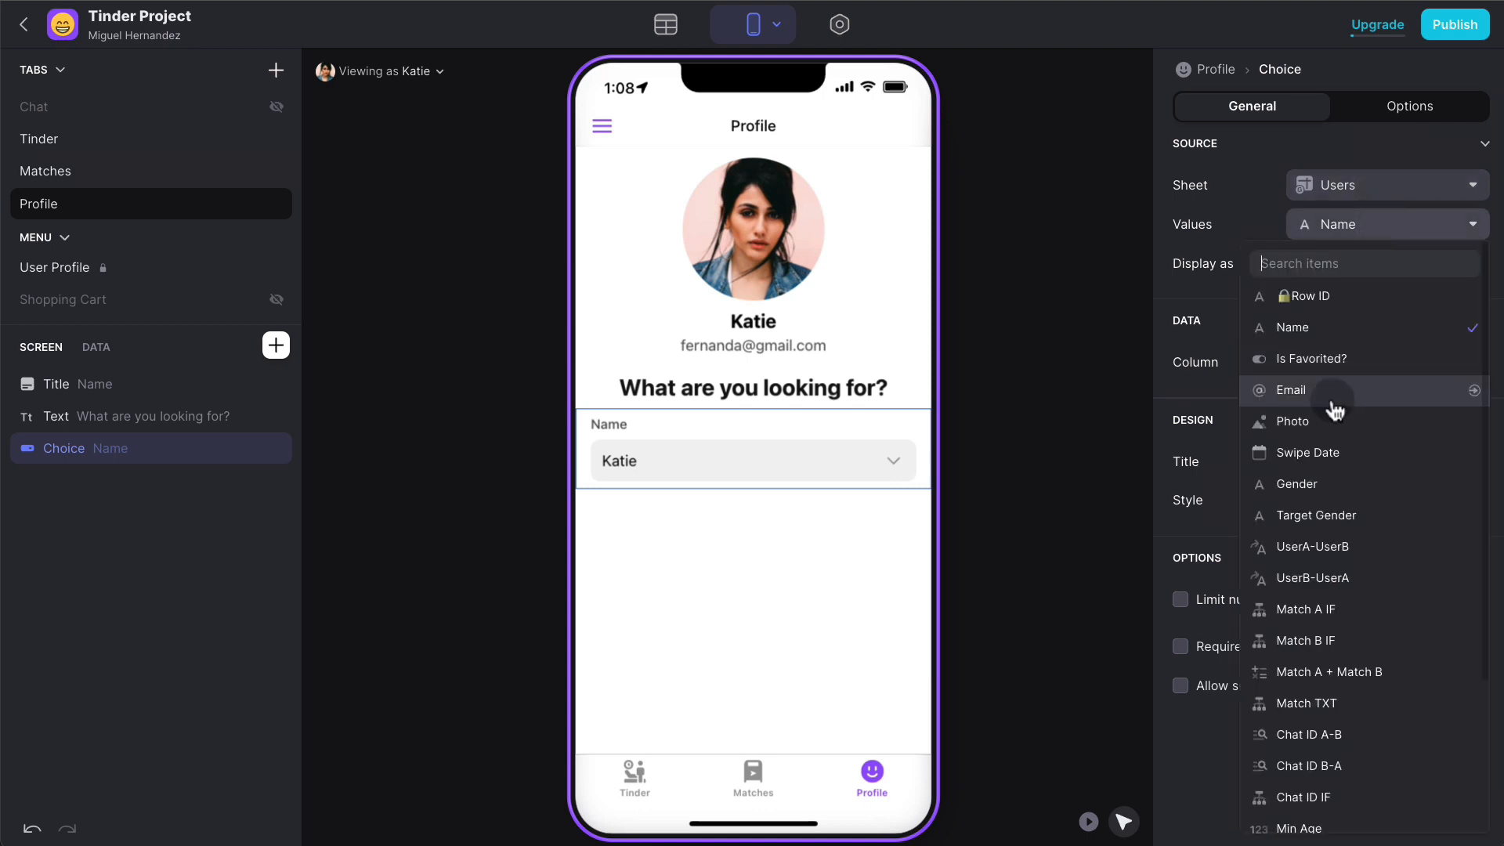
pyautogui.click(1333, 483)
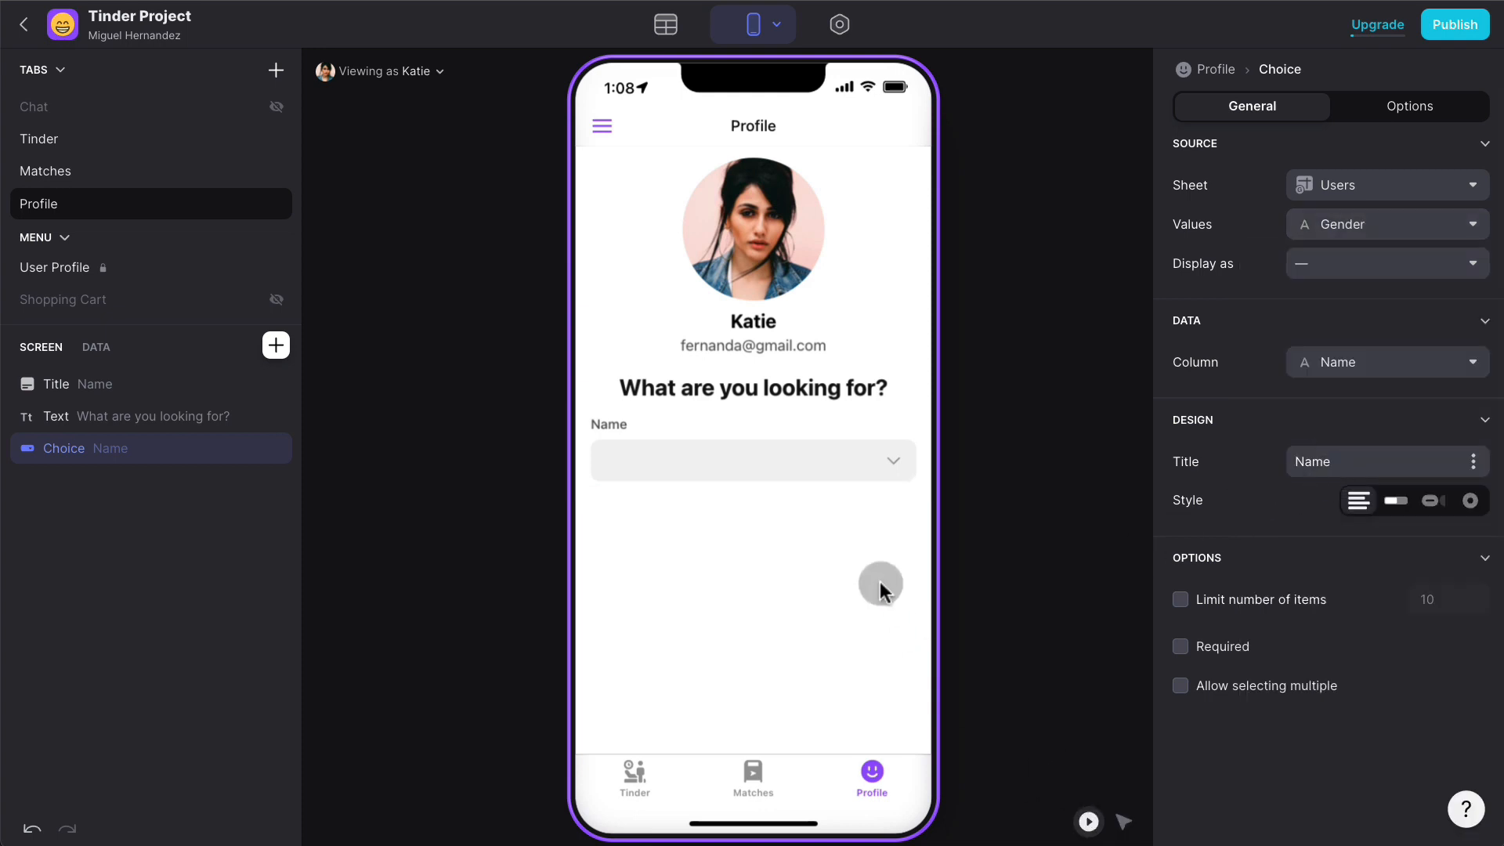
pyautogui.click(886, 456)
pyautogui.click(887, 249)
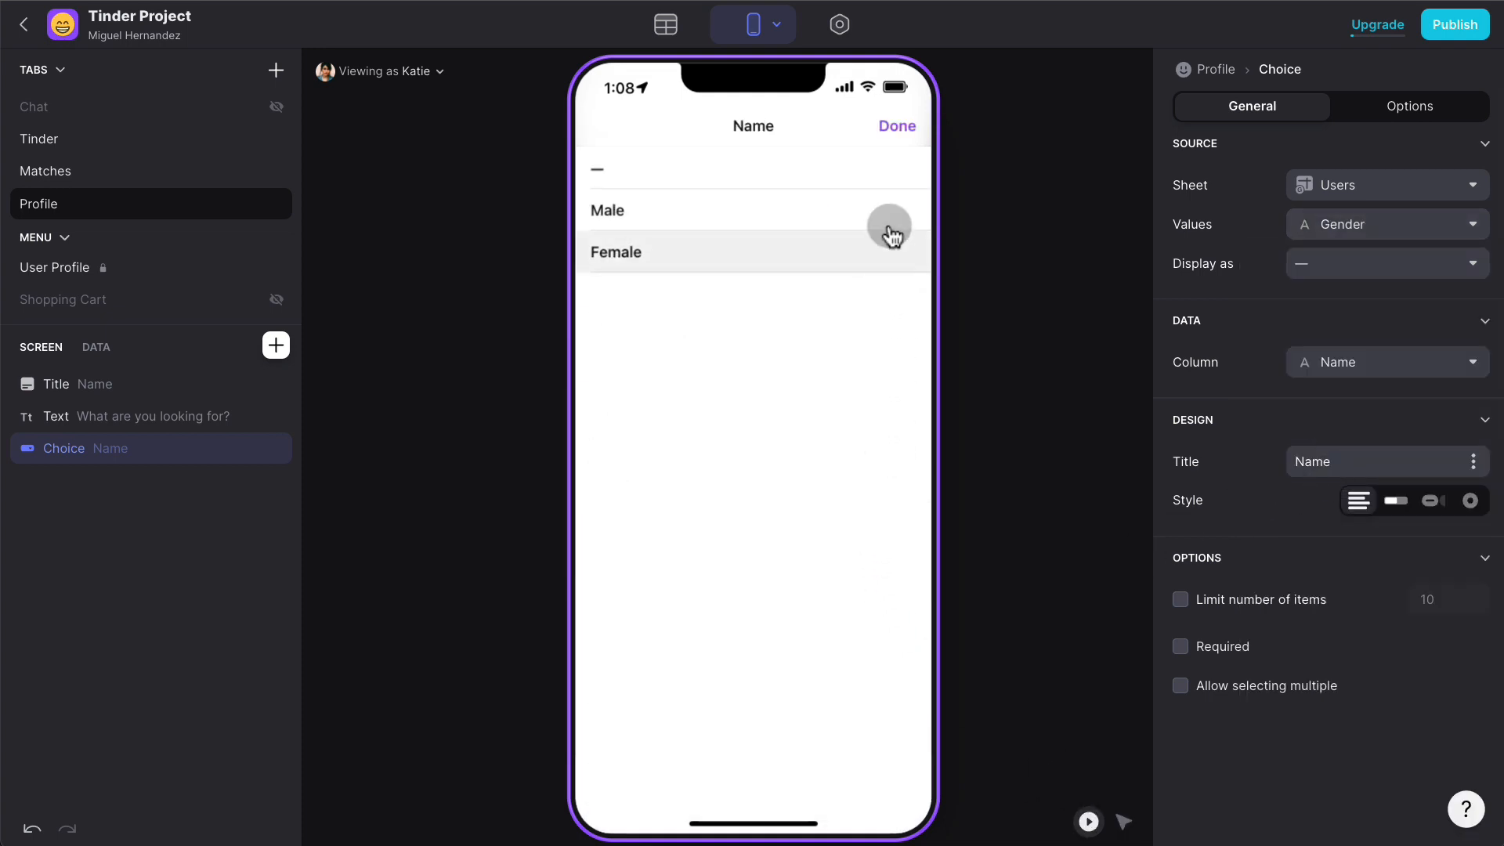
pyautogui.click(895, 133)
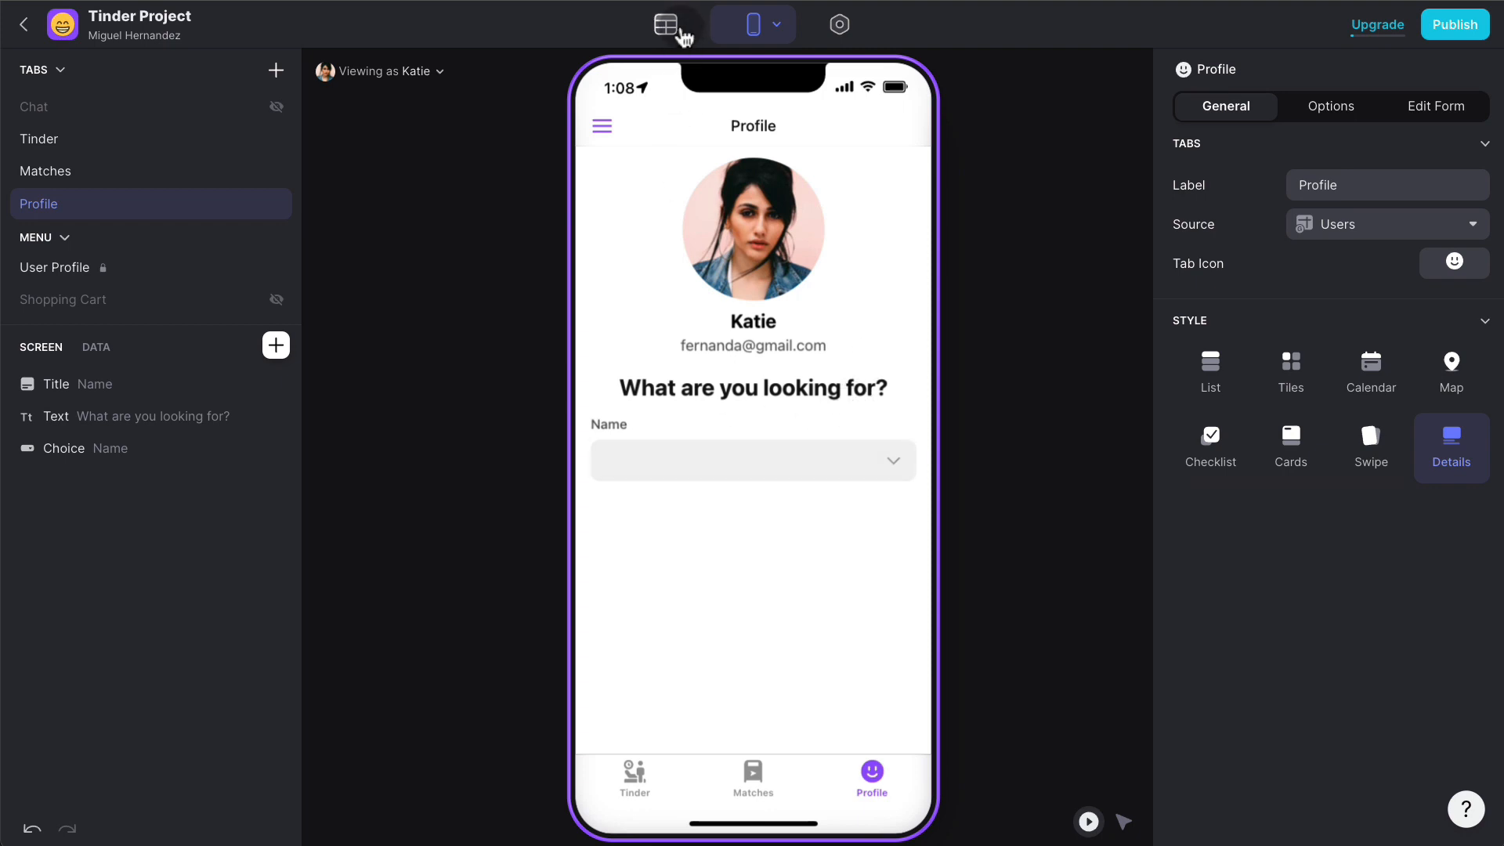
# - In the Data Editor, create a new empty table named Choices and add its first row
pyautogui.click(681, 32)
pyautogui.hscroll(3, 1051, 224)
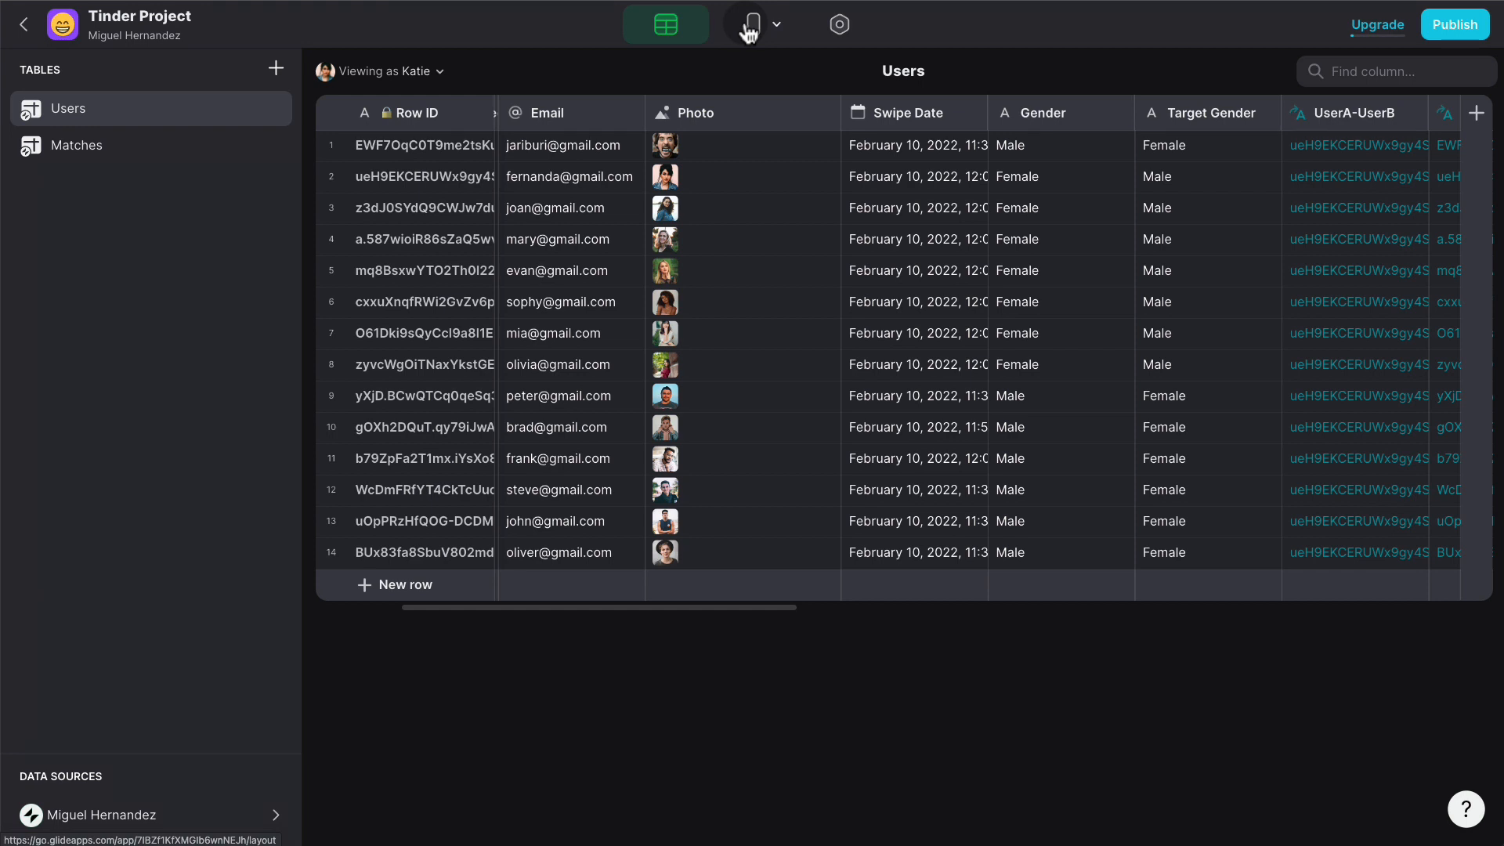
pyautogui.click(276, 68)
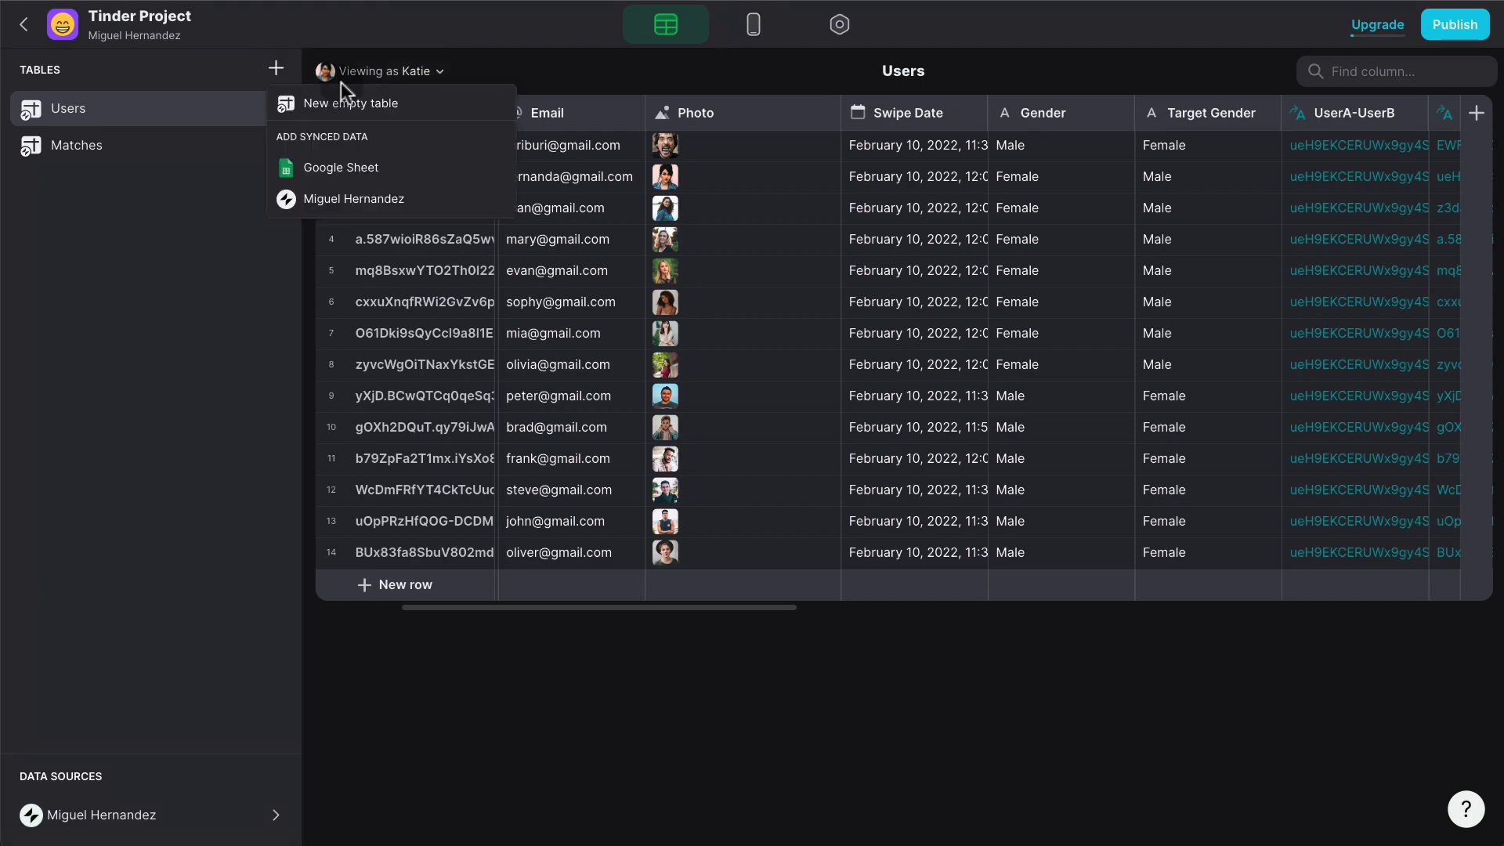
pyautogui.click(458, 116)
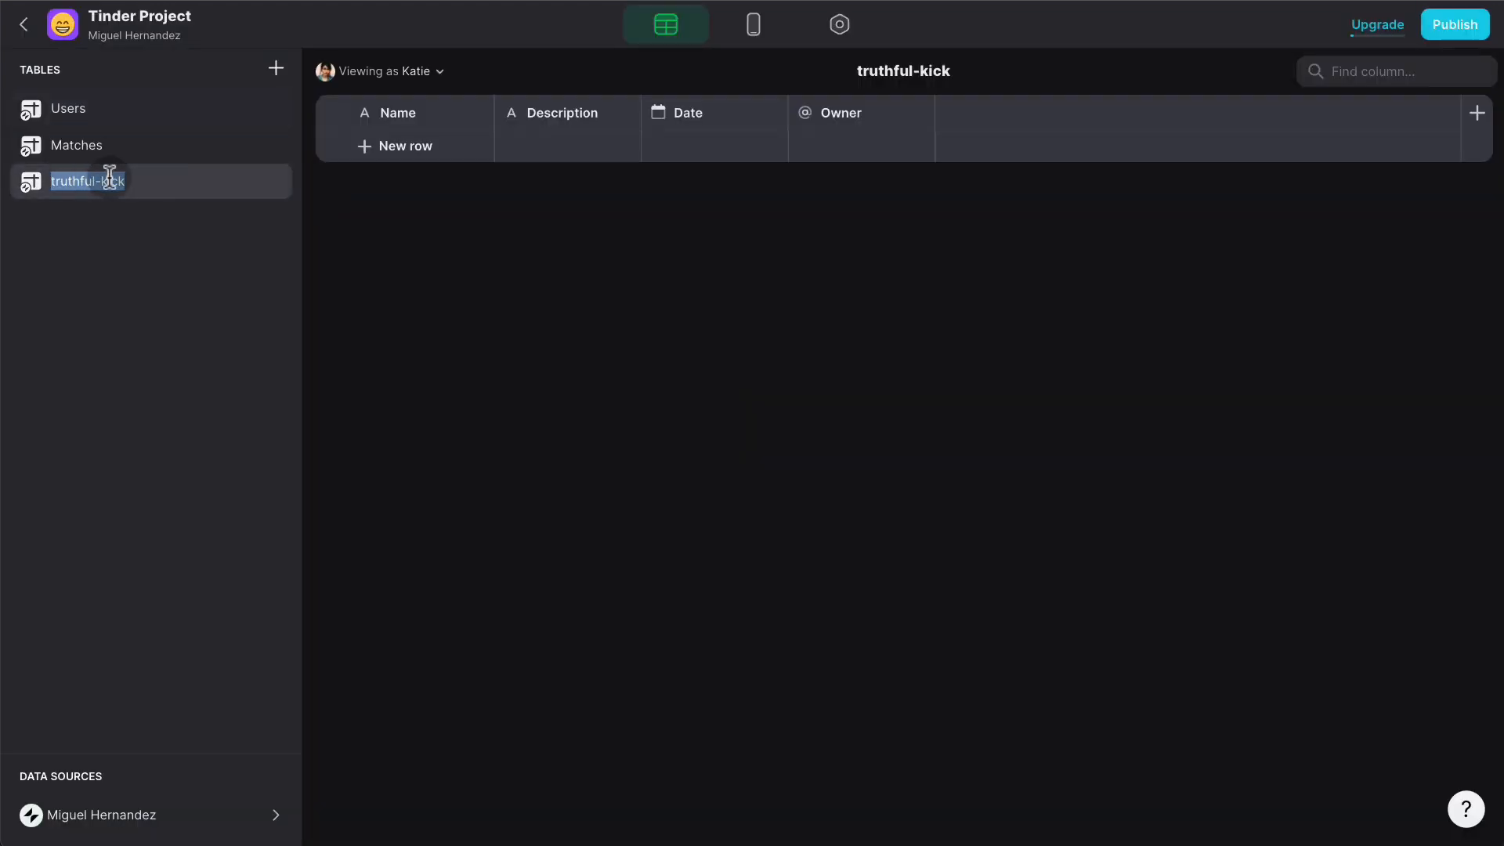
pyautogui.write('Choices')
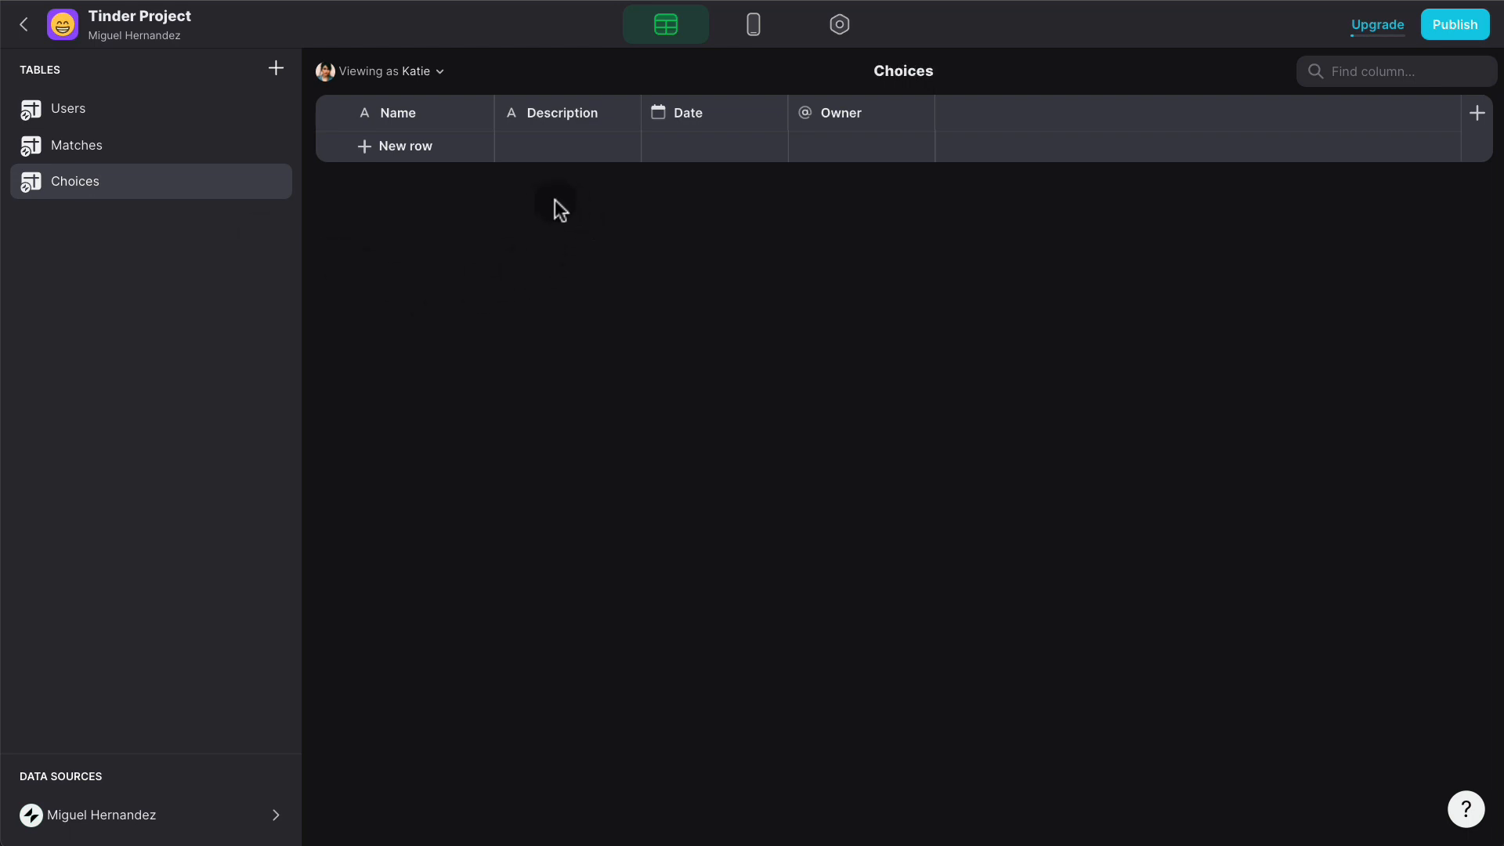
pyautogui.click(419, 147)
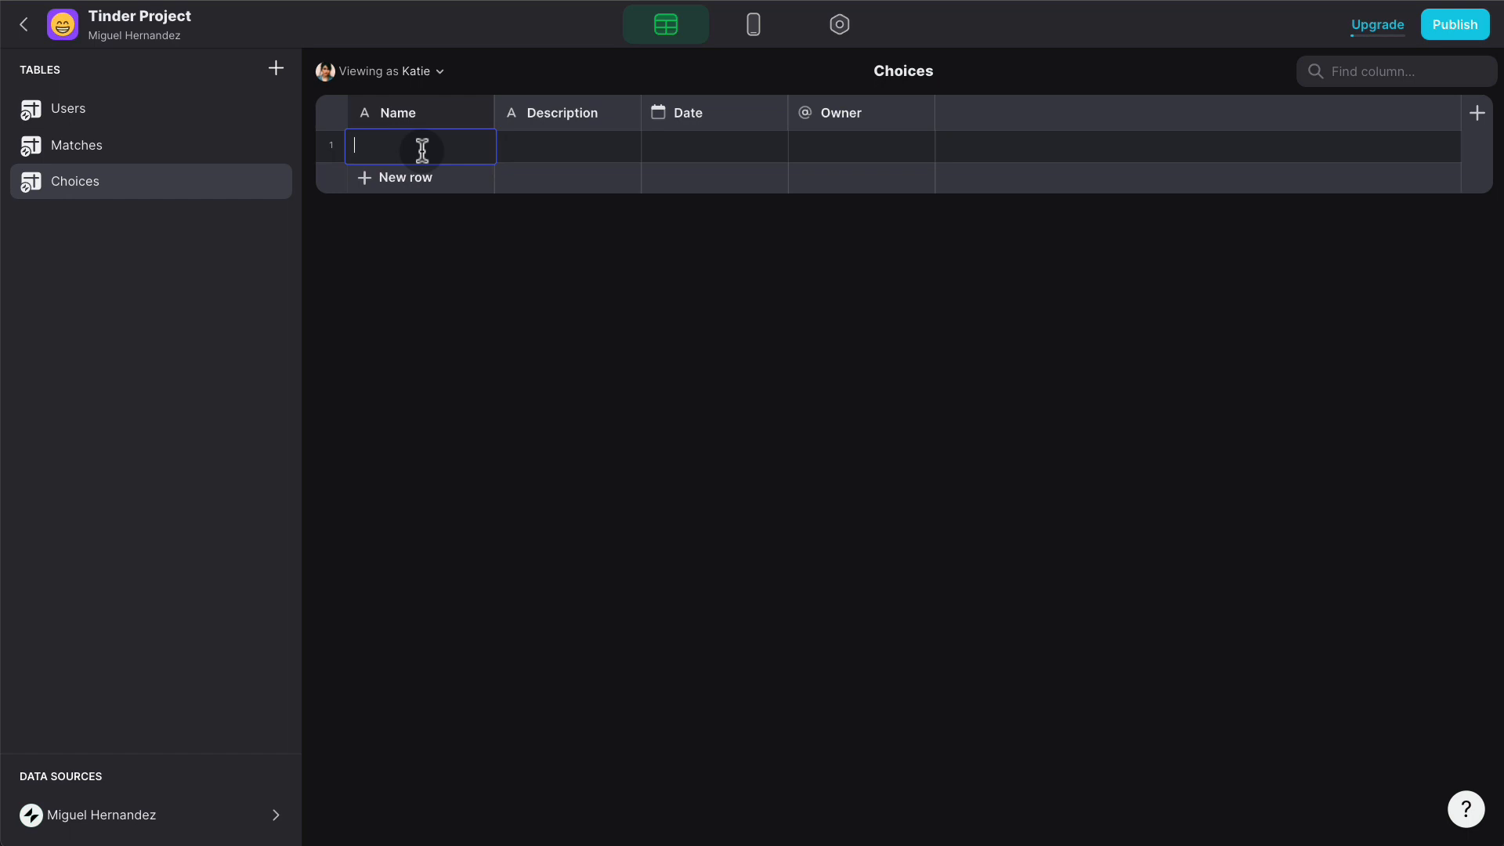
# - Change the Choices Name column to a Number type with whole-number precision
pyautogui.click(476, 116)
pyautogui.click(410, 145)
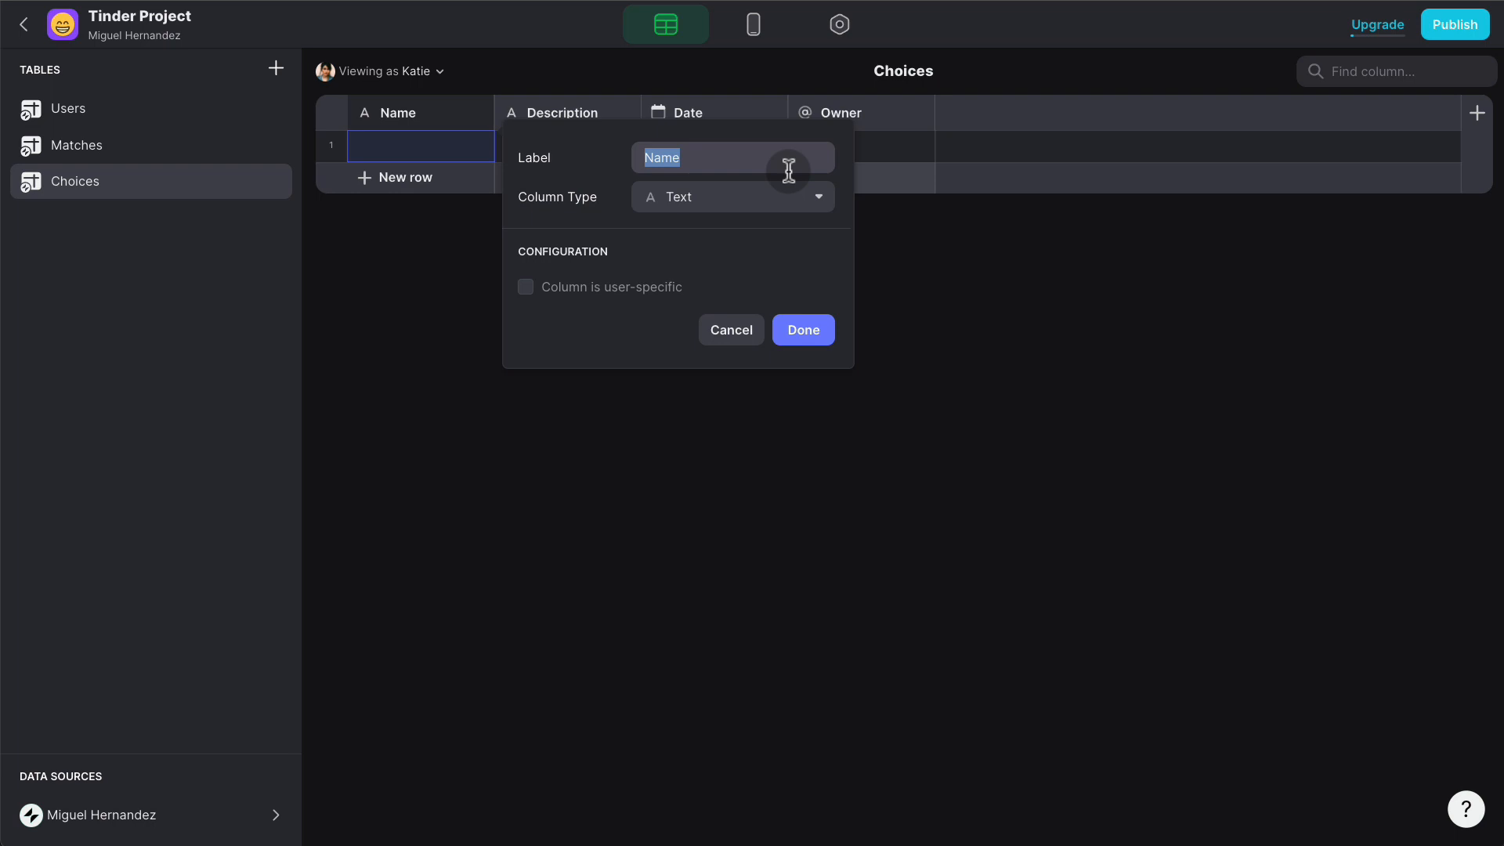
pyautogui.click(726, 198)
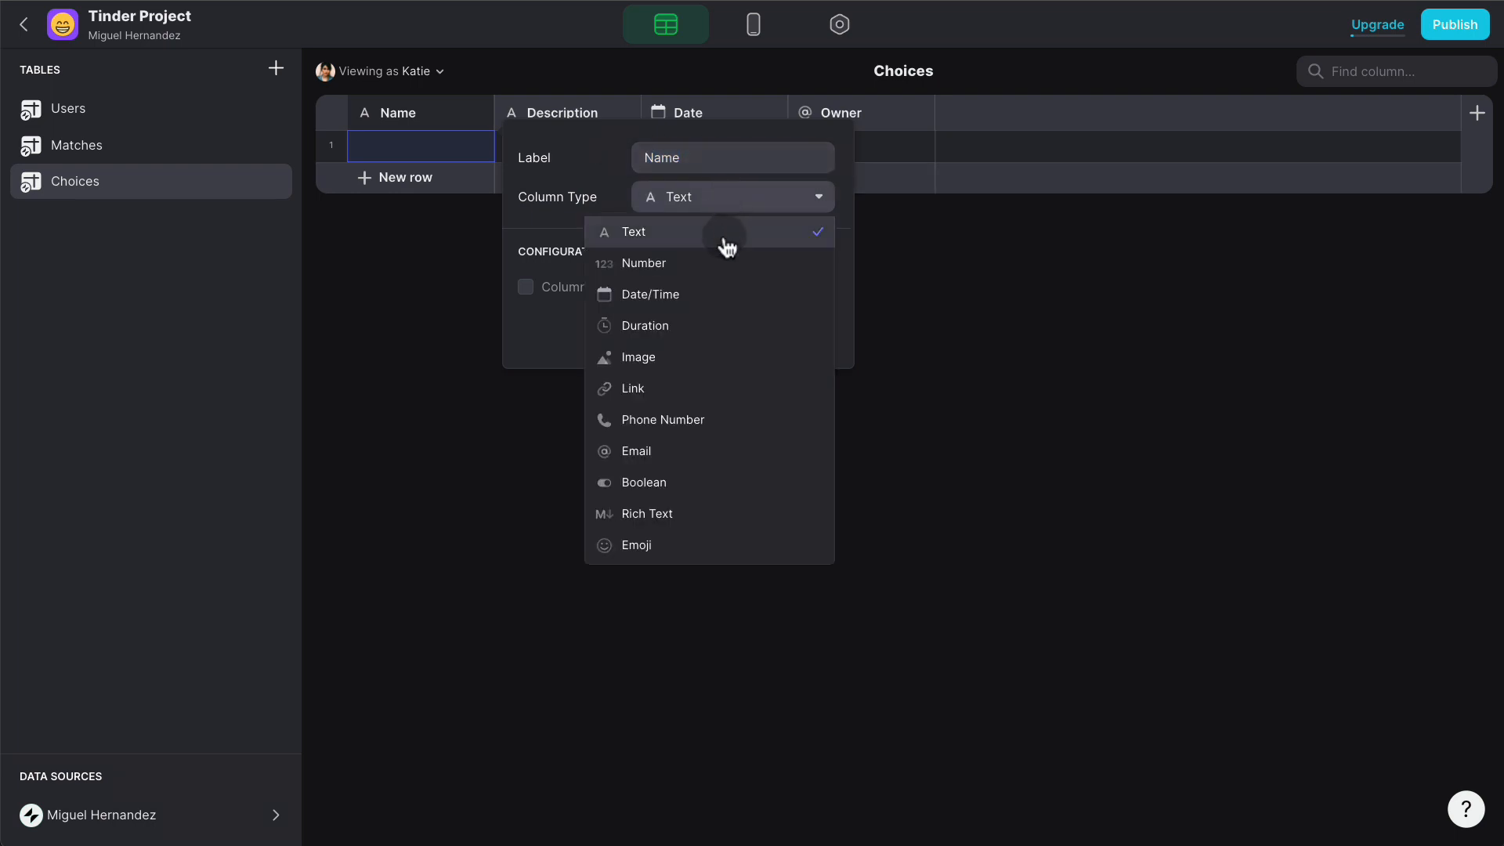
pyautogui.click(718, 262)
pyautogui.click(679, 384)
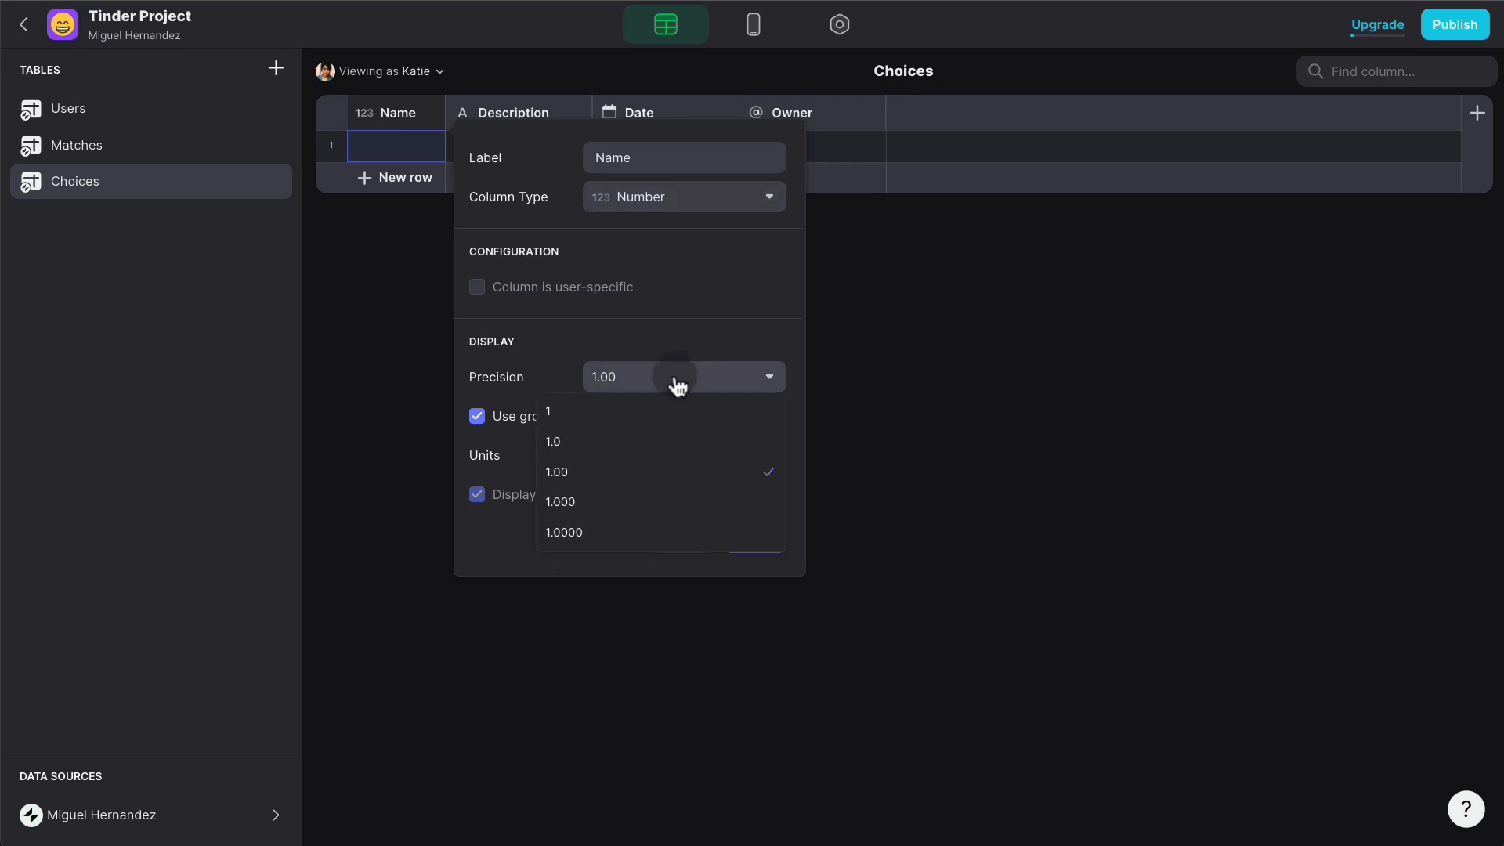
pyautogui.click(650, 409)
pyautogui.click(772, 537)
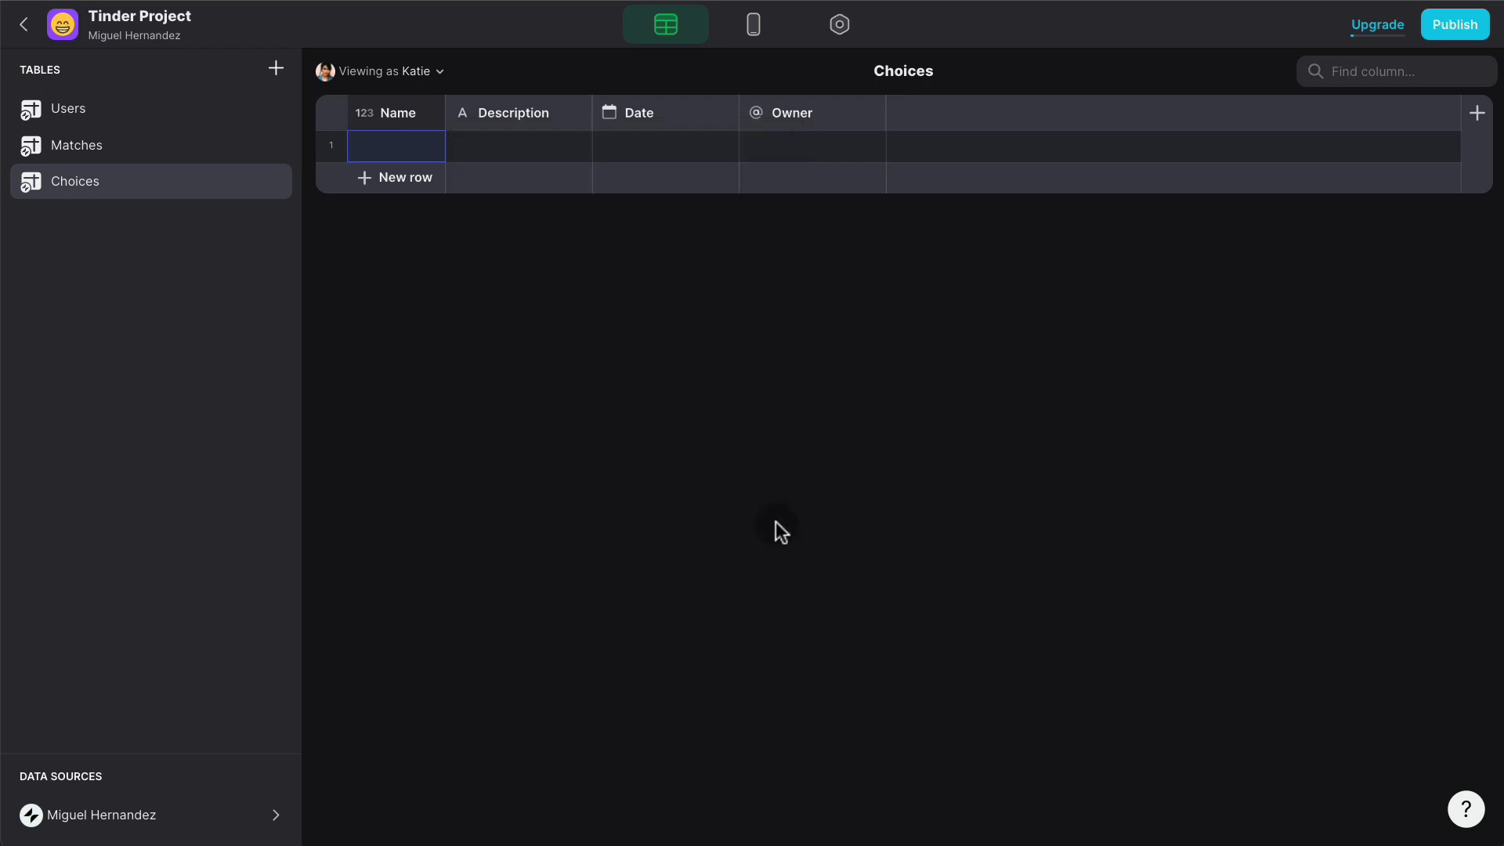
# - Add three rows to Choices with Name values 1, 2 and 3
pyautogui.doubleClick(411, 151)
pyautogui.write('1')
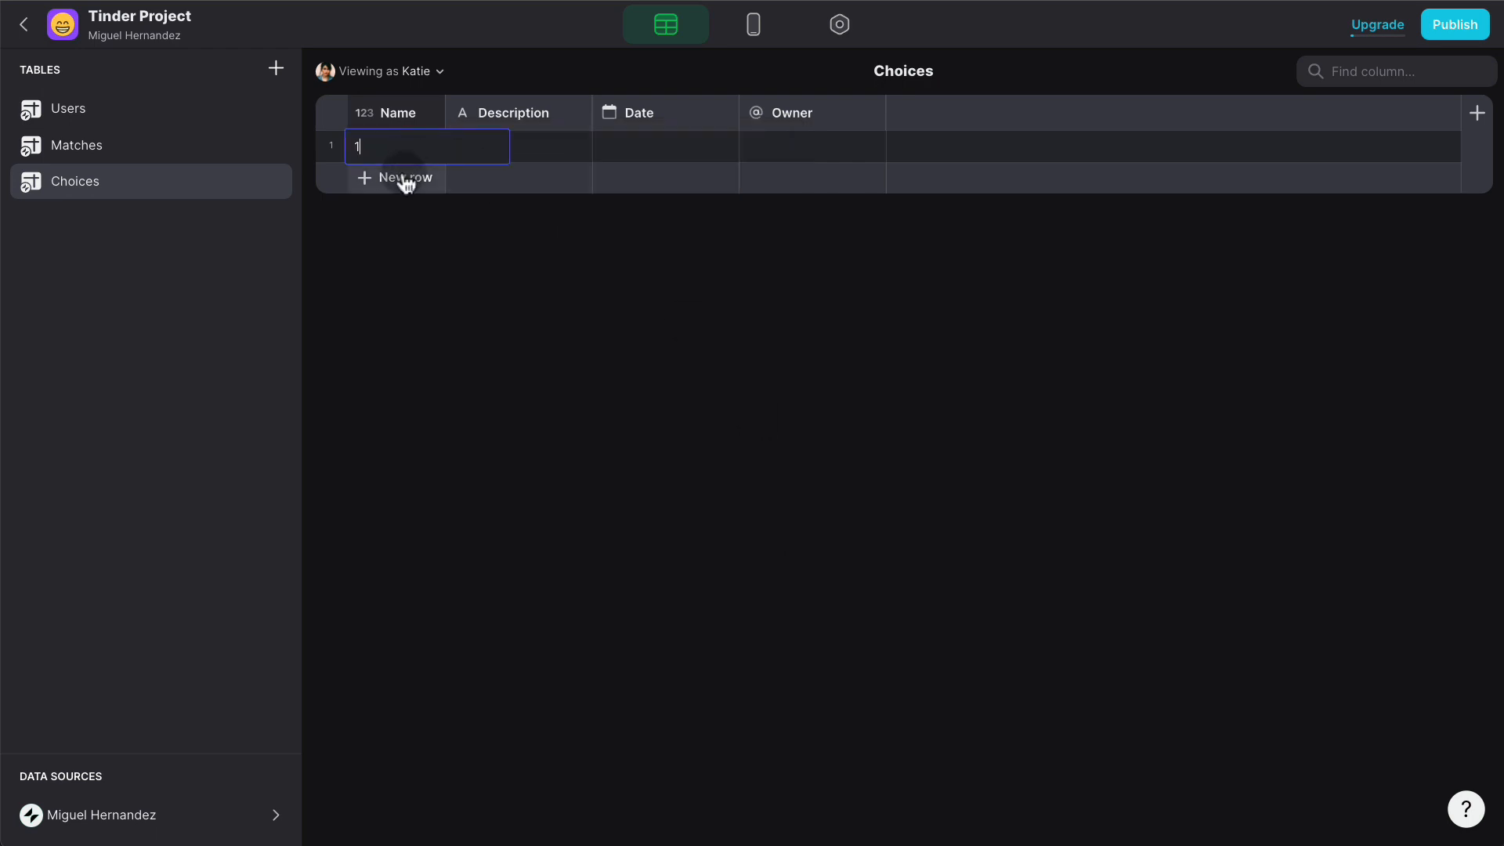
pyautogui.click(405, 180)
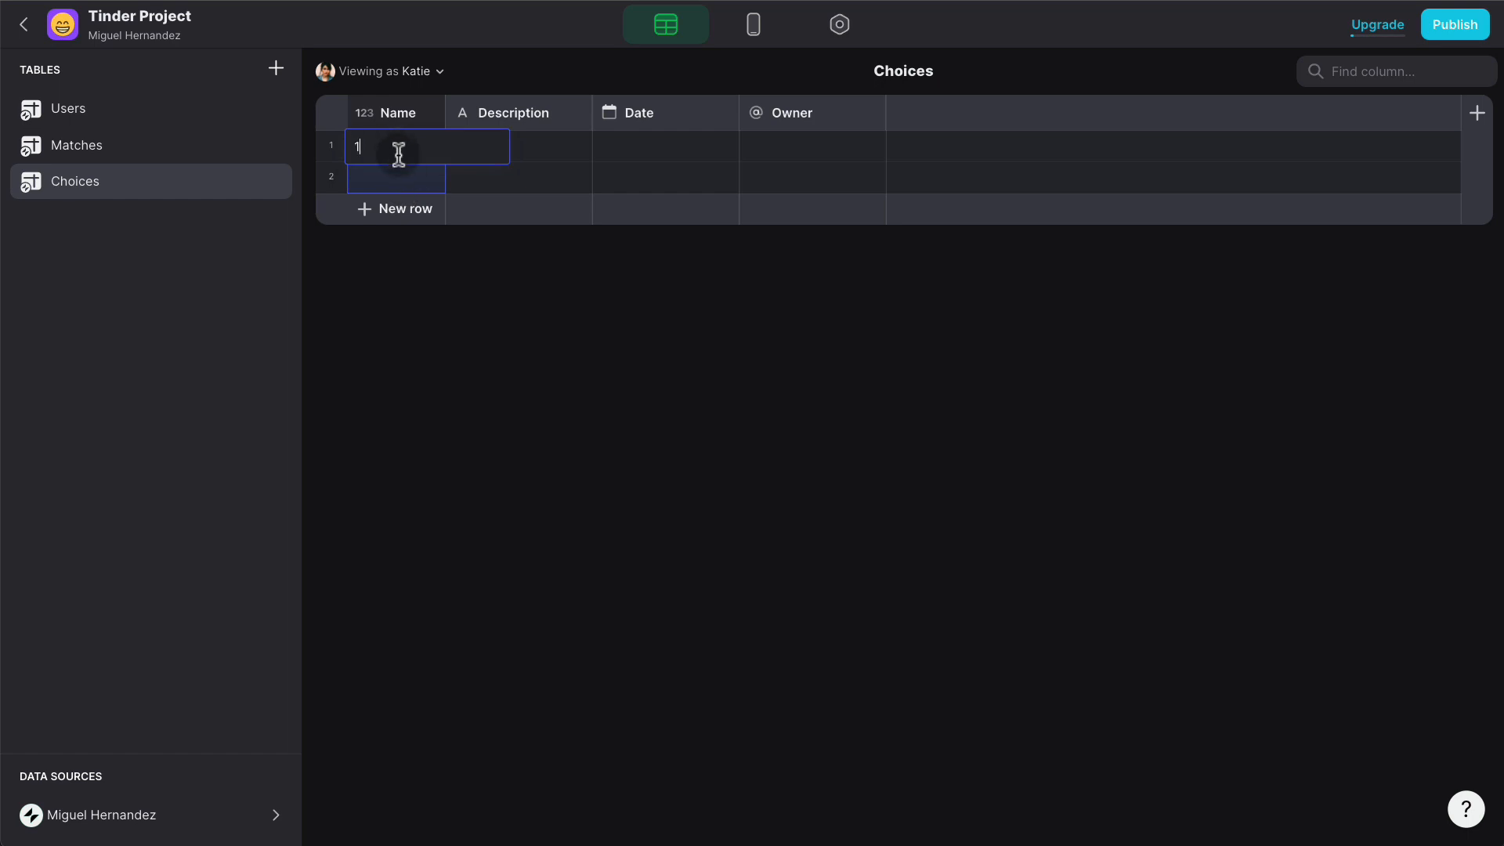
pyautogui.doubleClick(389, 175)
pyautogui.write('2')
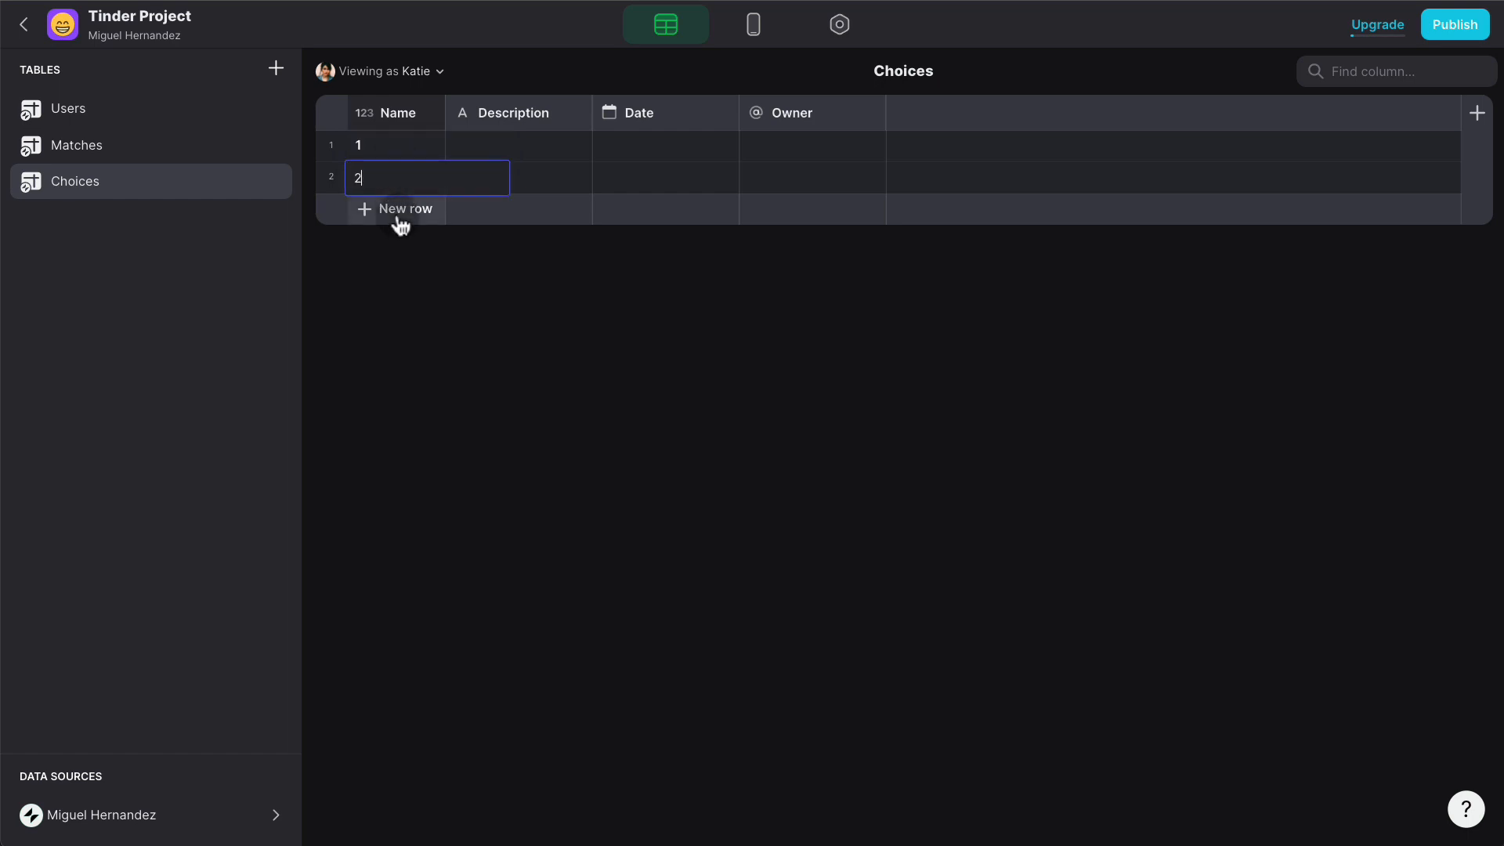
pyautogui.click(396, 216)
pyautogui.doubleClick(390, 205)
pyautogui.write('3')
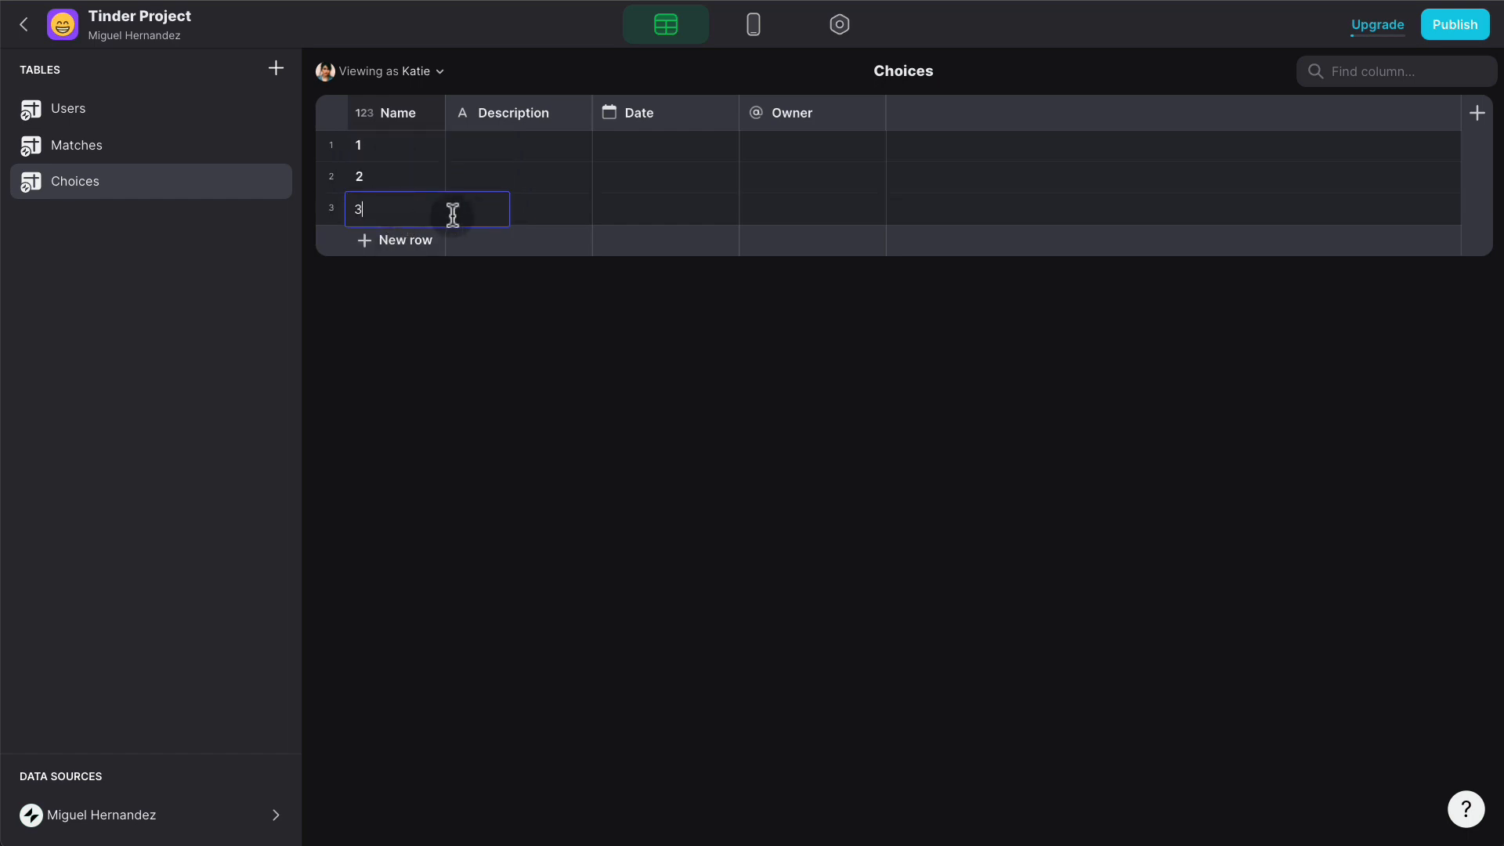
pyautogui.click(530, 211)
# - Rename the Description column to 'Gender Profile'
pyautogui.click(580, 114)
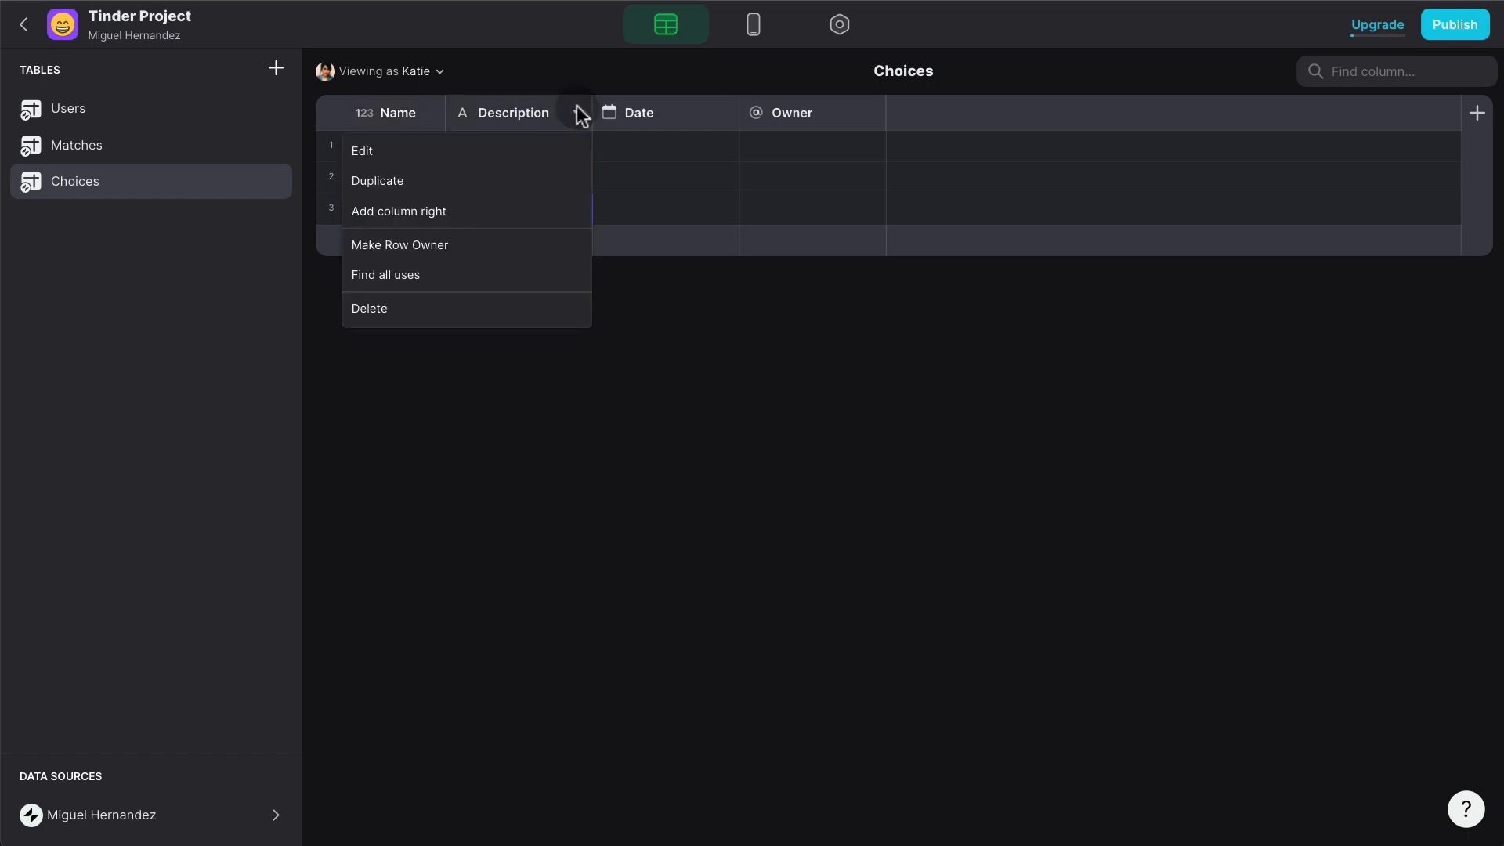
pyautogui.click(483, 151)
pyautogui.click(789, 157)
pyautogui.doubleClick(789, 157)
pyautogui.write('Gender')
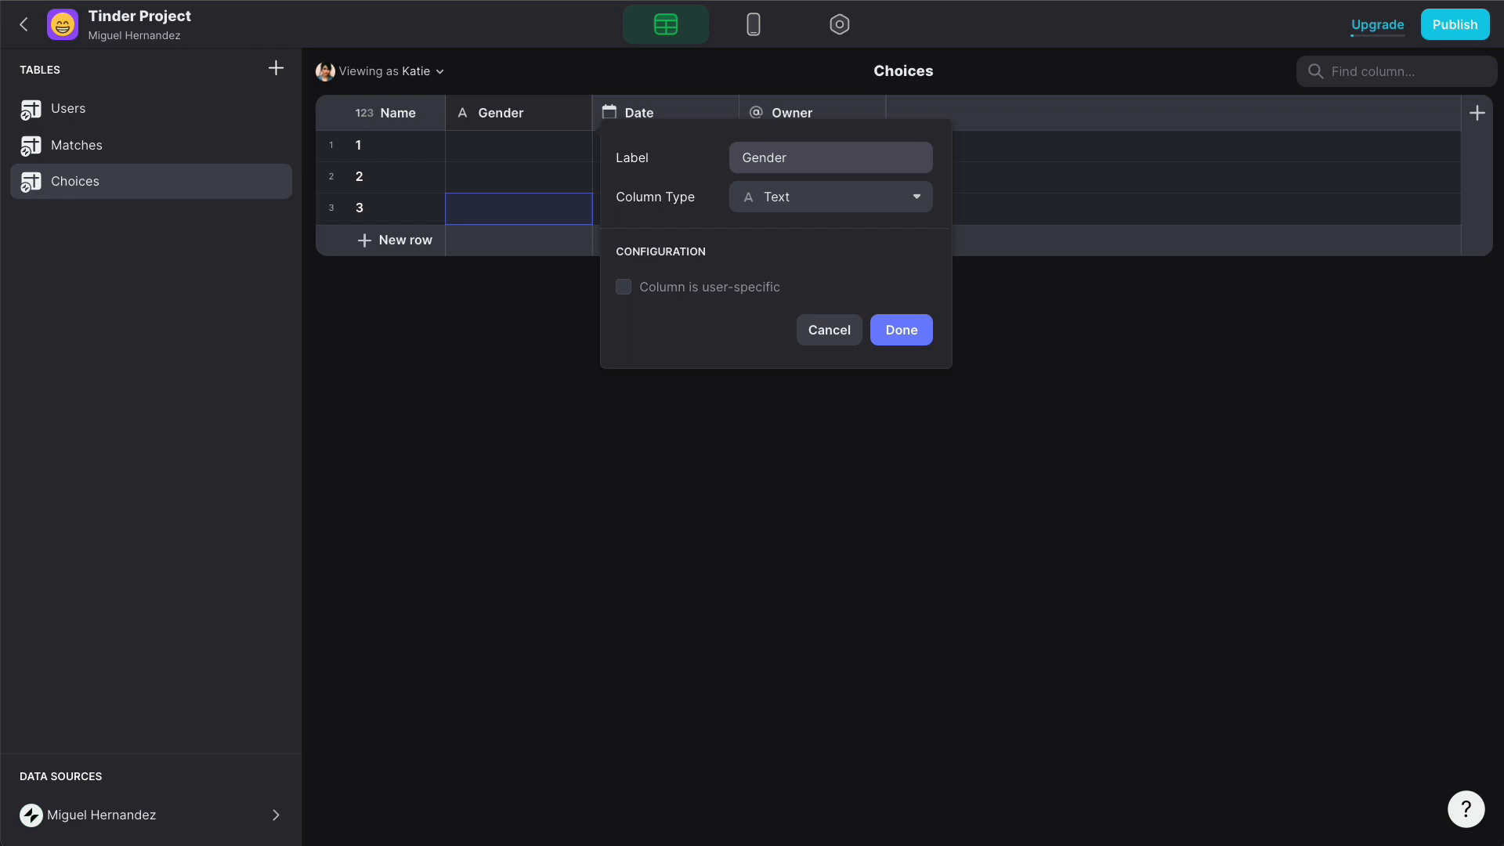
pyautogui.click(857, 194)
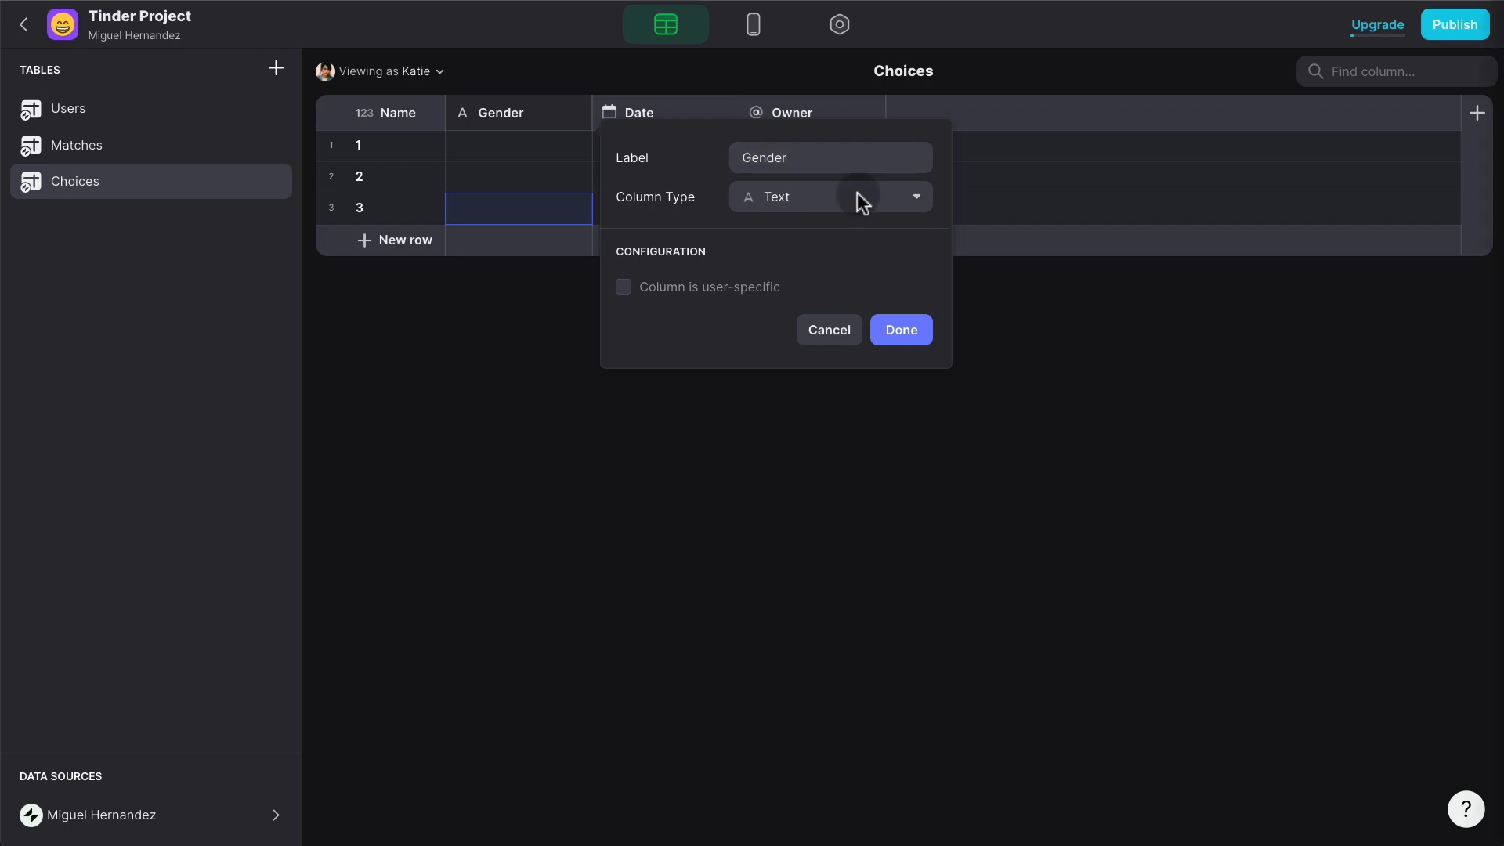
pyautogui.click(852, 233)
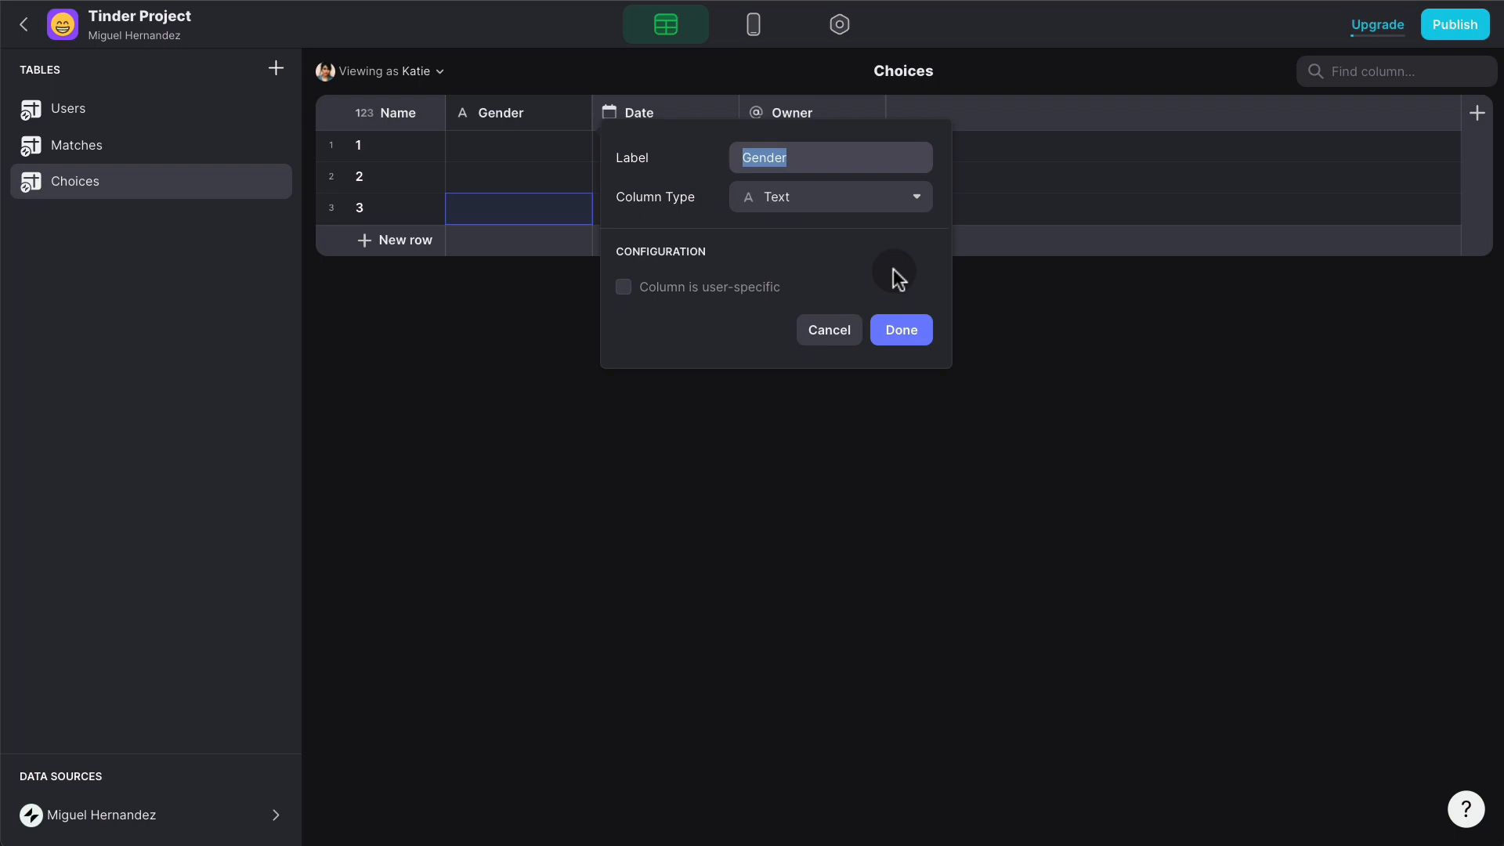
pyautogui.click(841, 160)
pyautogui.write('Prof')
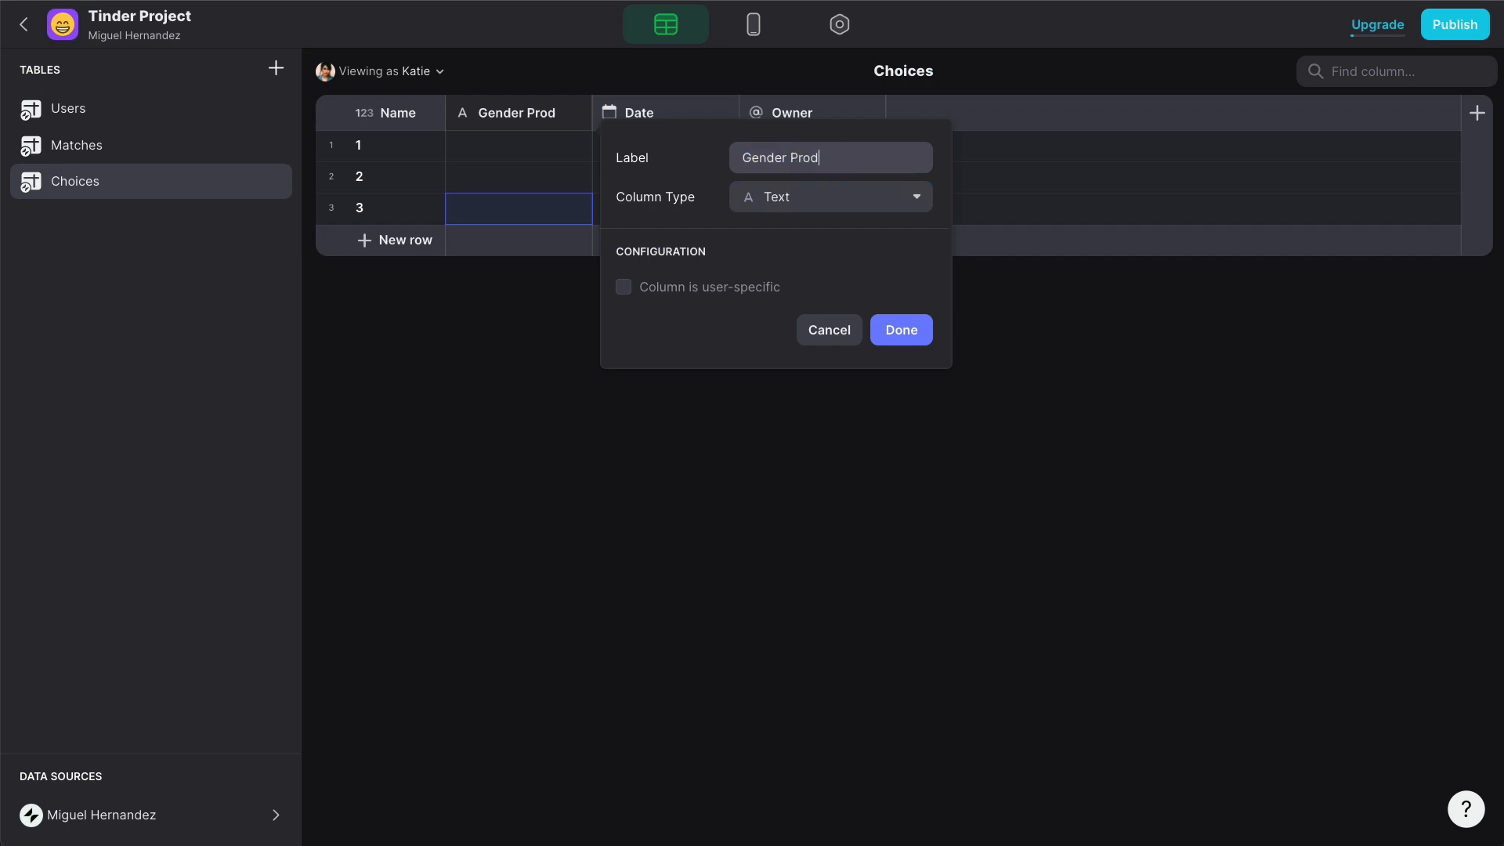
pyautogui.write('ile')
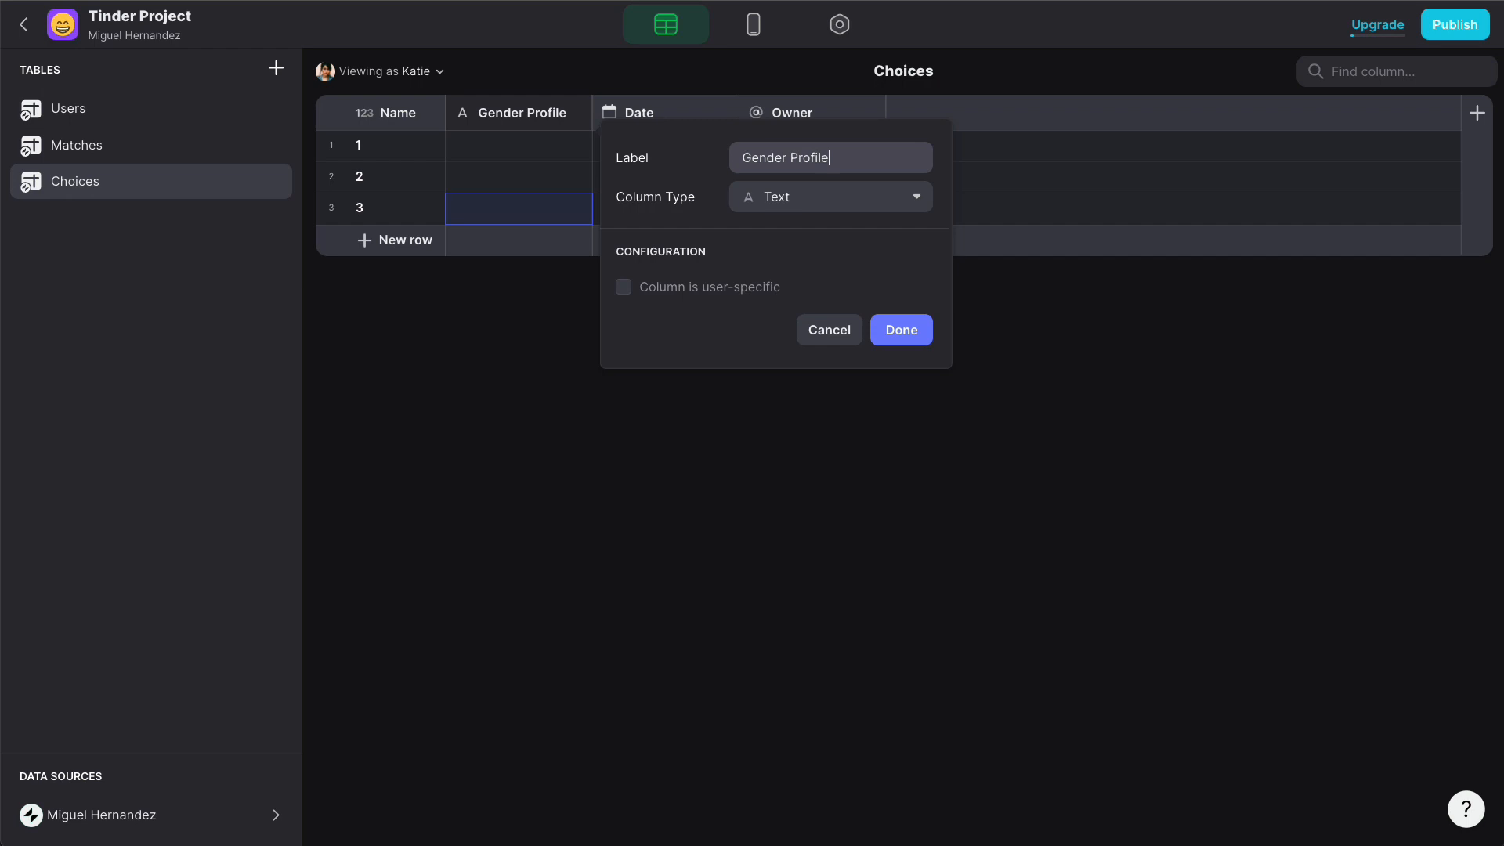
pyautogui.click(905, 329)
# - Fill Gender Profile with Male, Female and Other for rows 1–3
pyautogui.click(538, 156)
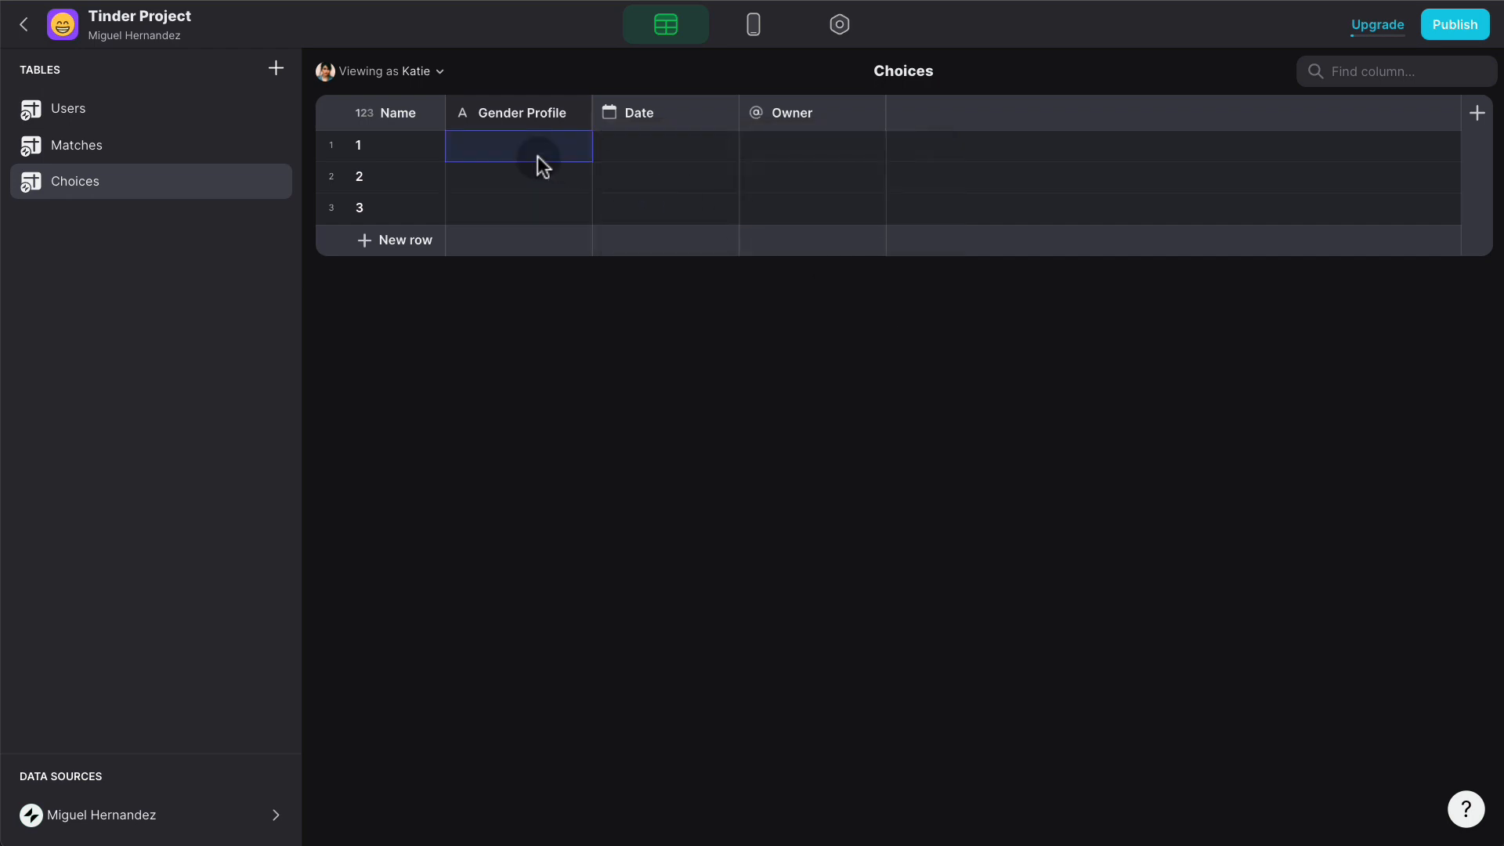
pyautogui.write('Male')
pyautogui.press('Return')
pyautogui.write('Fe')
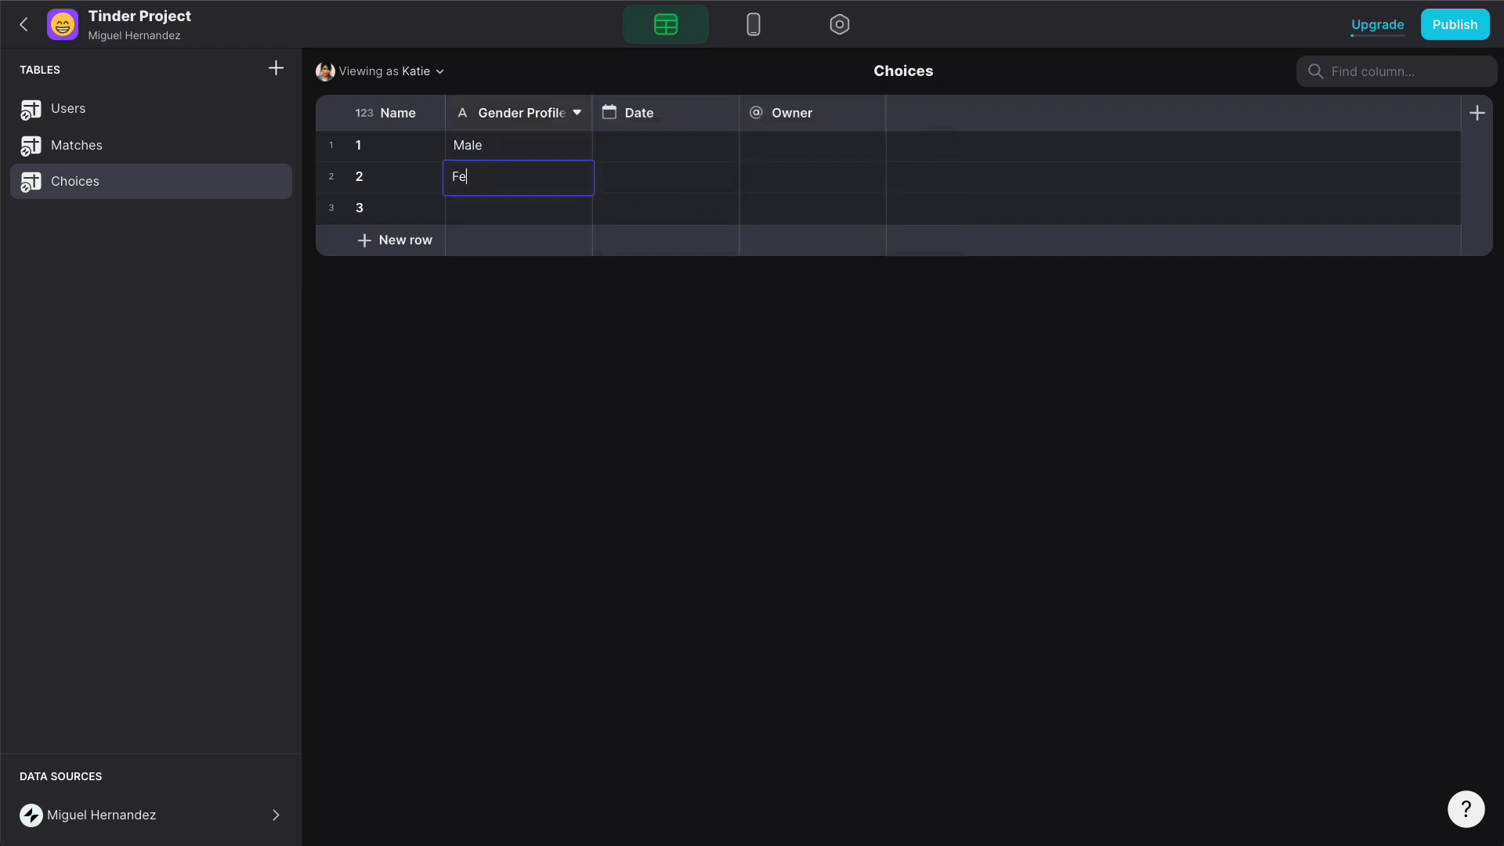
pyautogui.write('male')
pyautogui.click(507, 208)
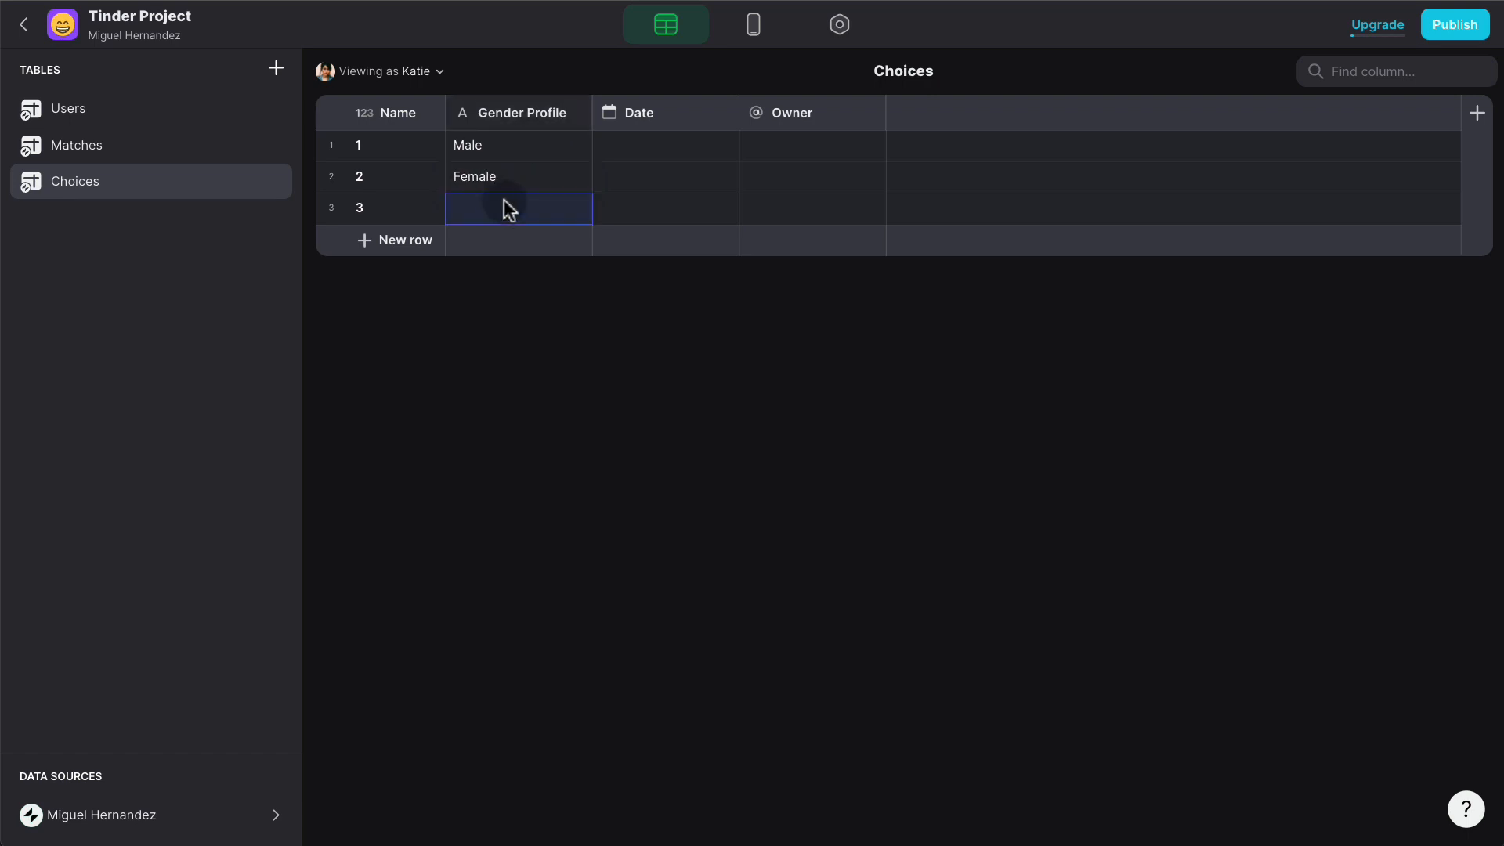
pyautogui.write('Other')
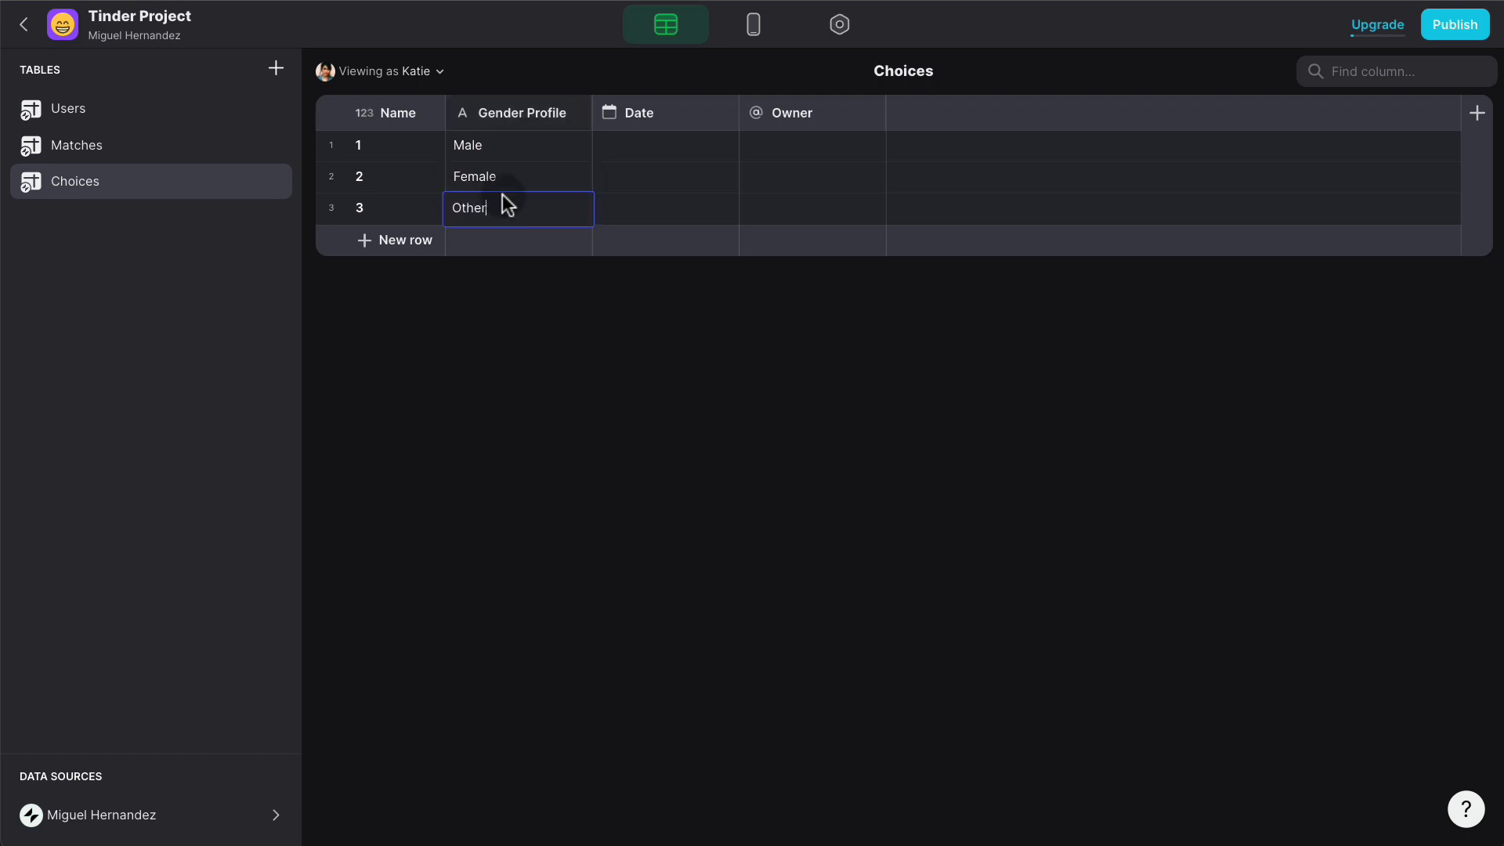
pyautogui.click(574, 117)
pyautogui.click(576, 116)
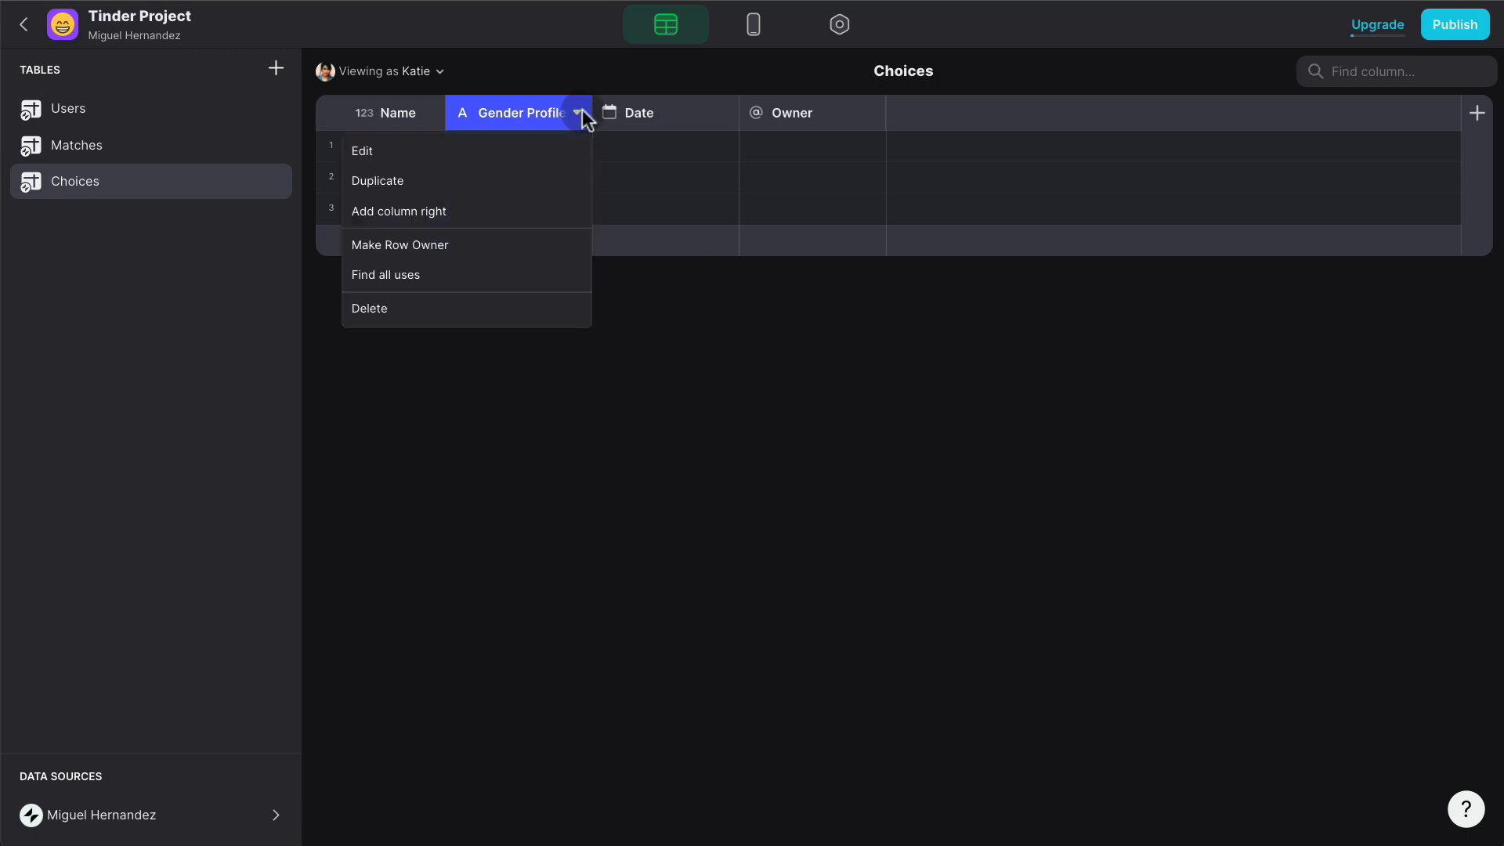
# - Duplicate the Gender Profile column and name the copy 'Gender Target'
pyautogui.click(491, 178)
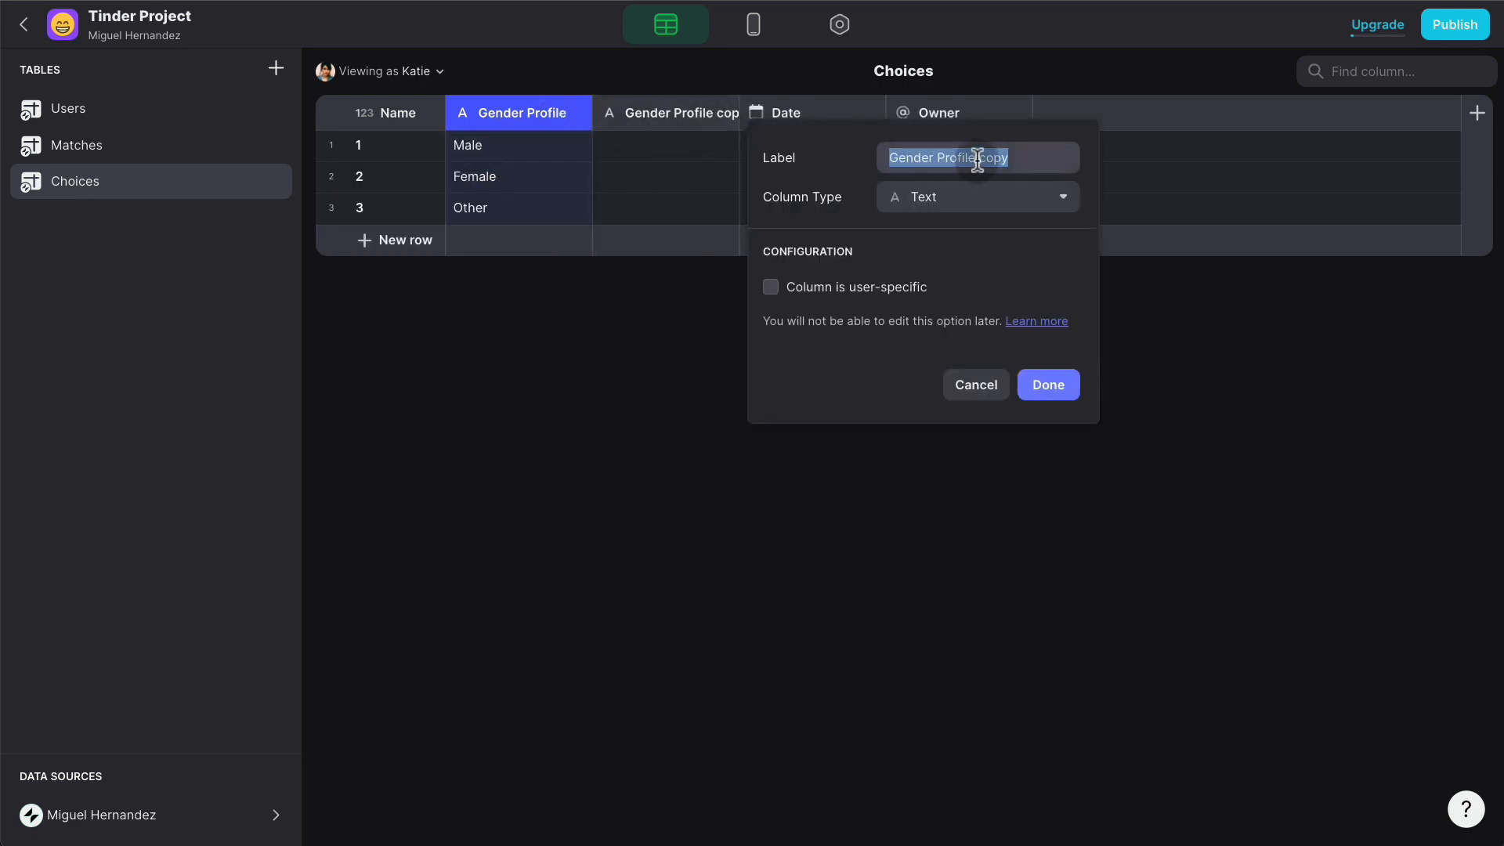
pyautogui.moveTo(1007, 157); pyautogui.dragTo(938, 160)
pyautogui.write('Target')
pyautogui.click(1048, 385)
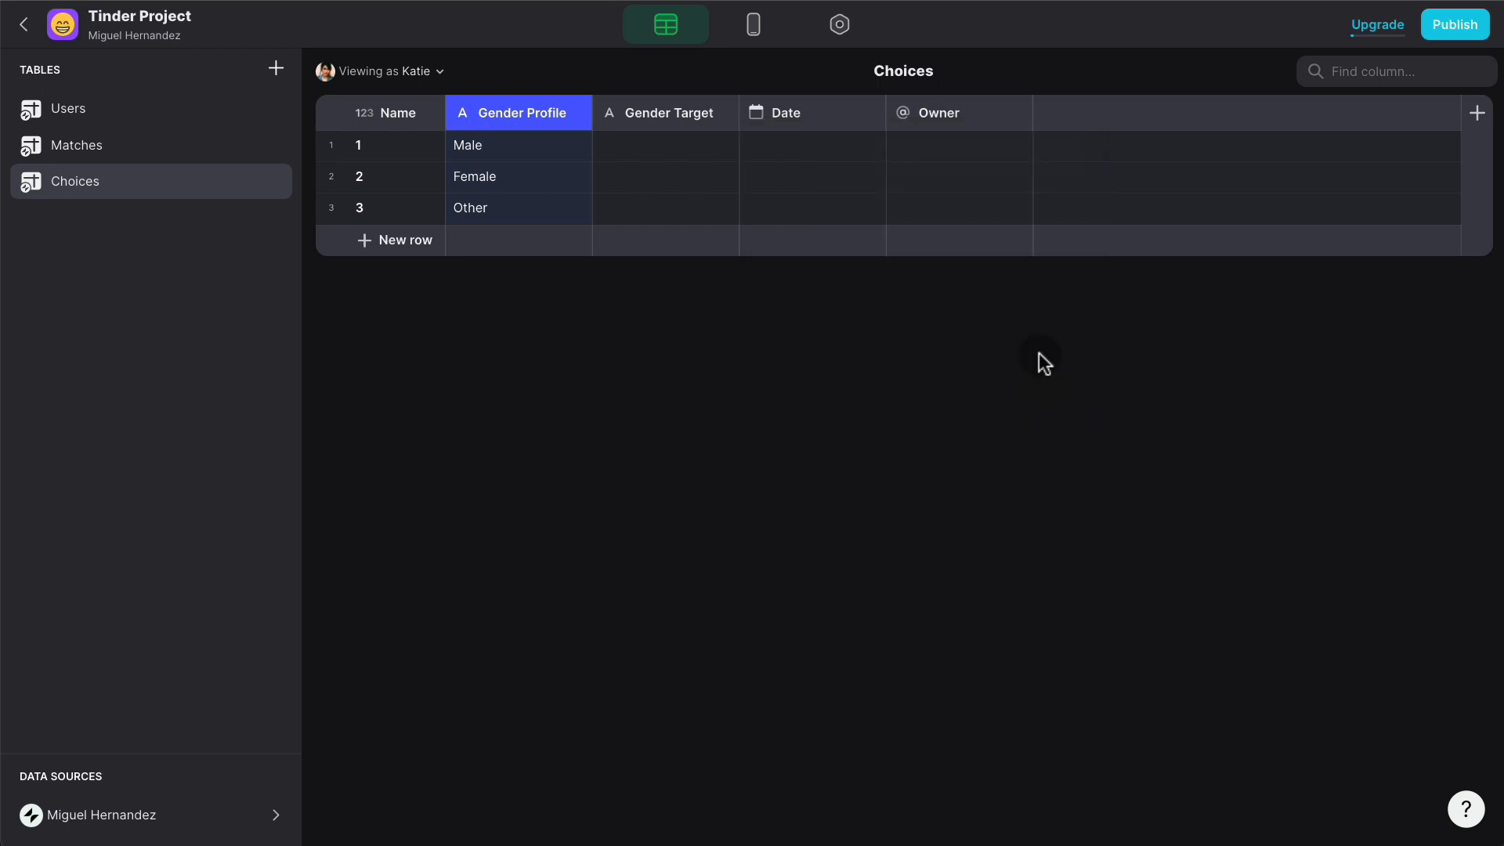
# - Delete the accidental empty row from the Choices table
pyautogui.click(671, 152)
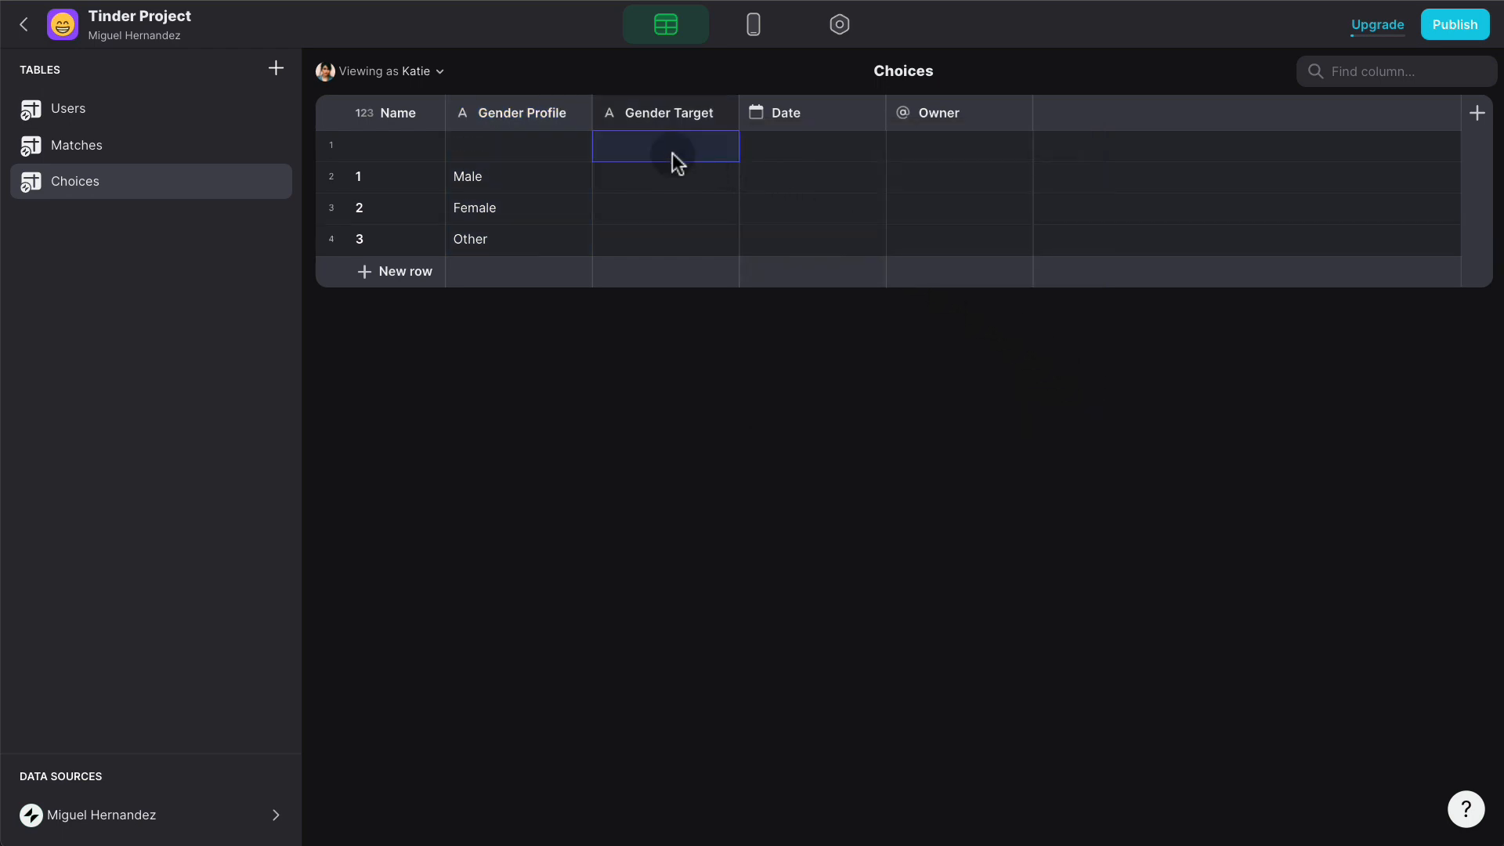
pyautogui.click(673, 185)
pyautogui.click(332, 146)
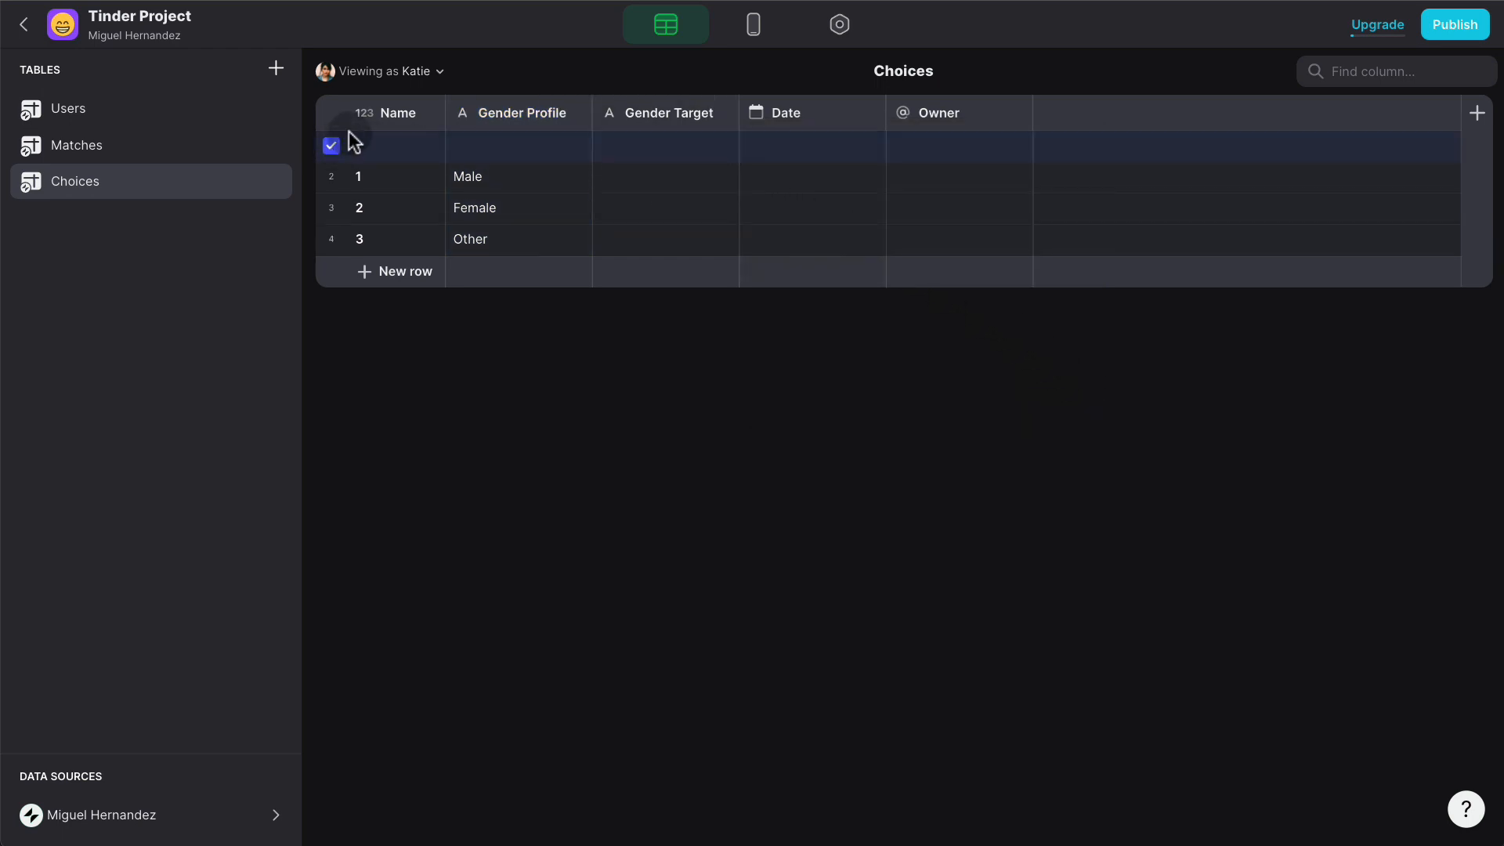
pyautogui.press('Delete')
# - Enter Male, Female and Any Gender in Gender Target for rows 1–3
pyautogui.click(650, 151)
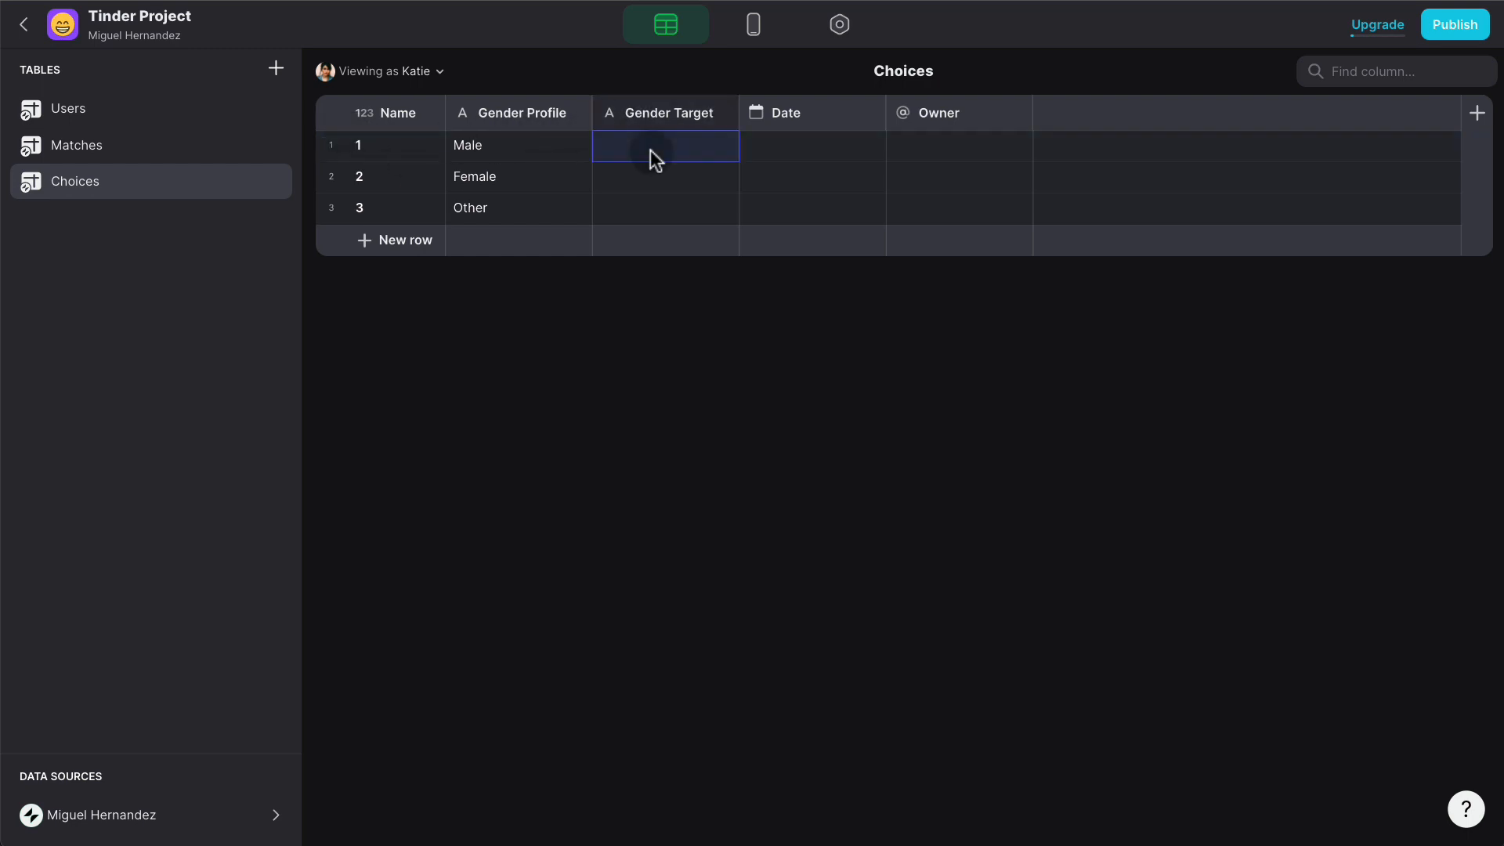
pyautogui.write('Male')
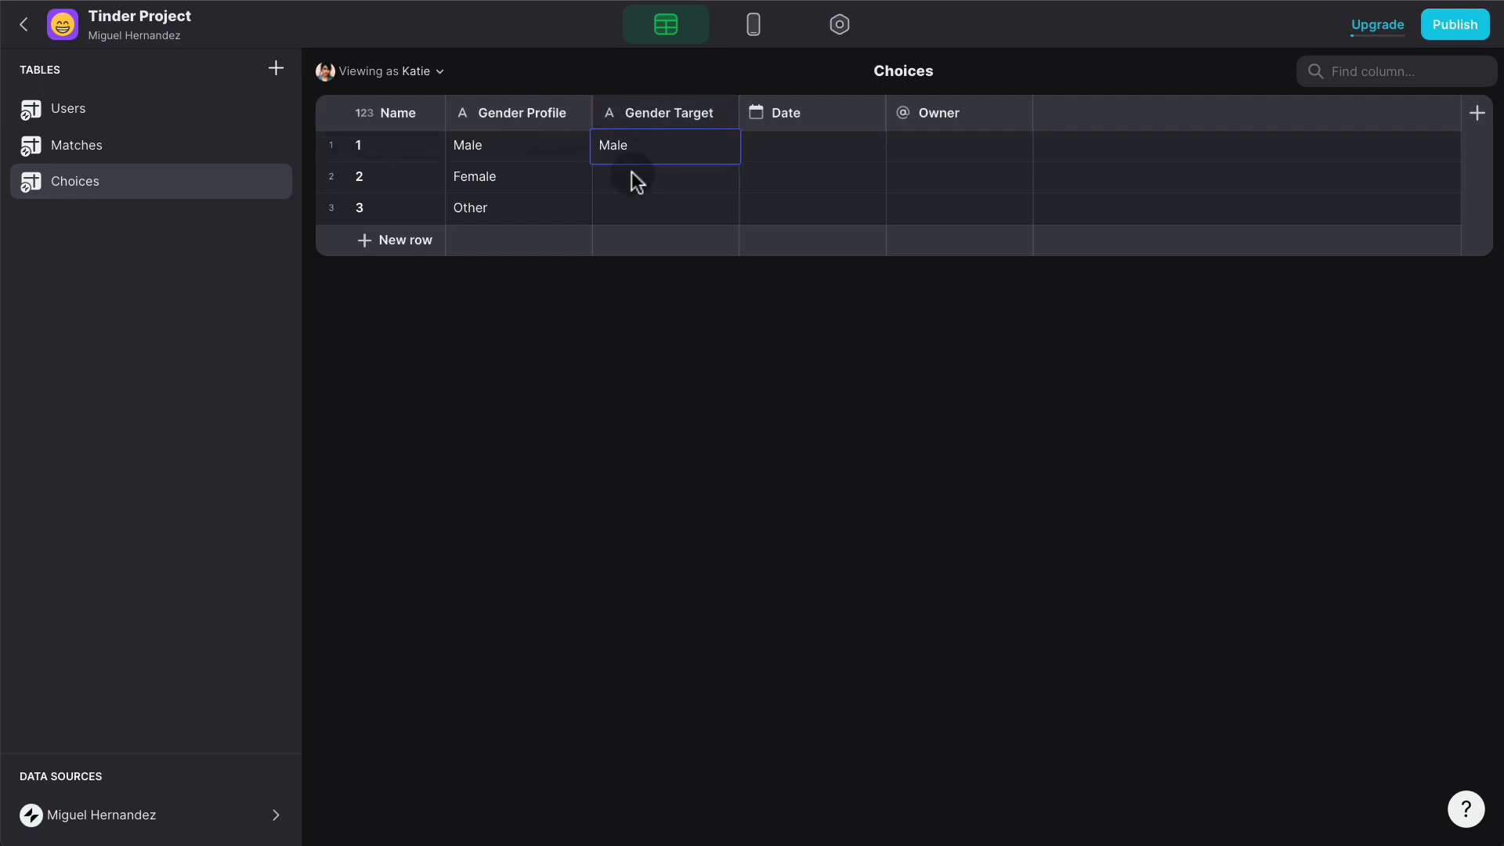
pyautogui.click(631, 180)
pyautogui.write('Female')
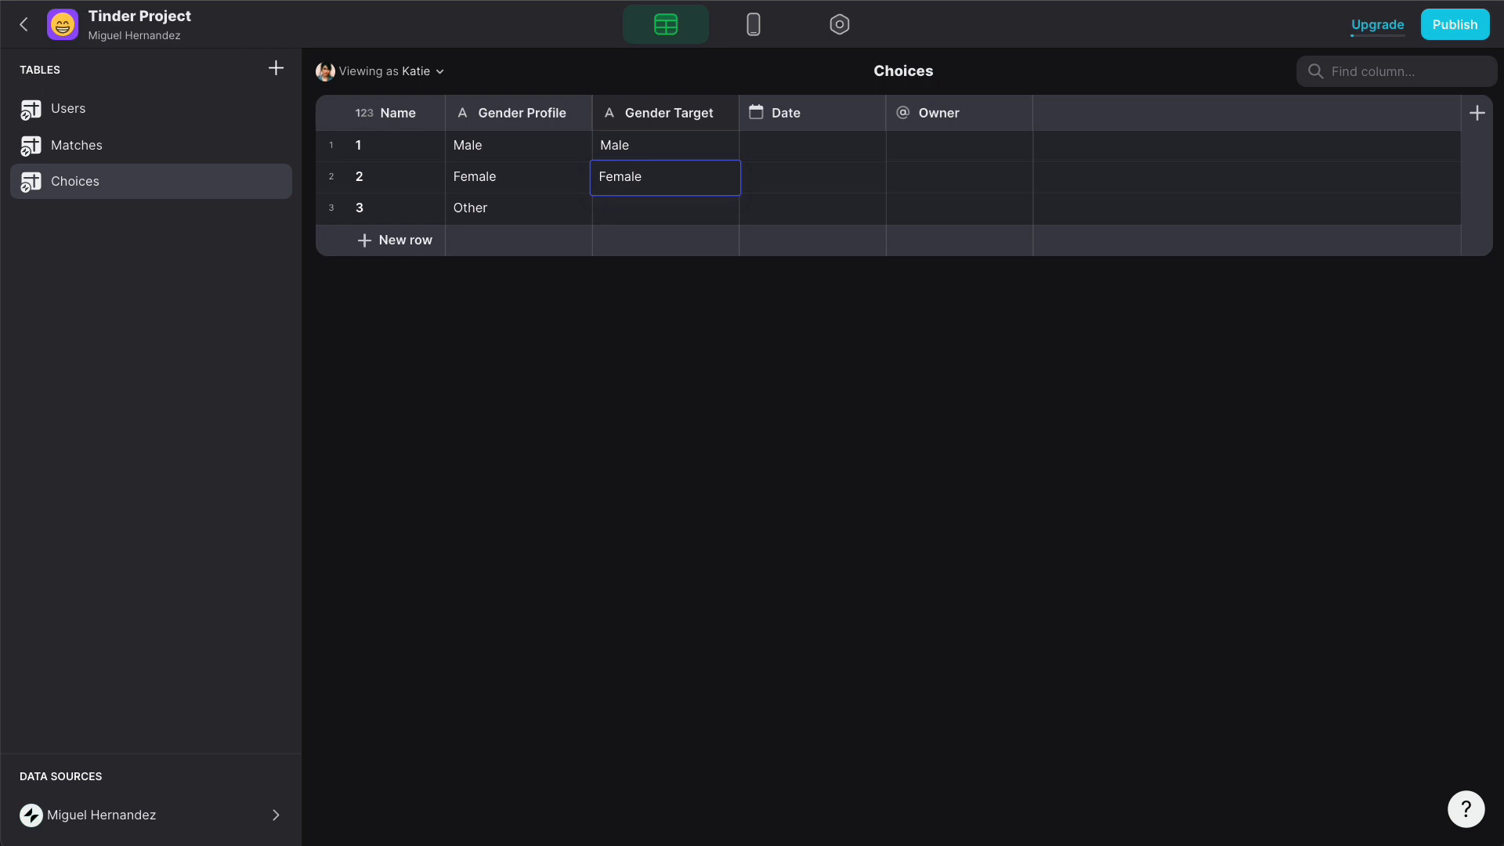
pyautogui.click(665, 216)
pyautogui.write('Any')
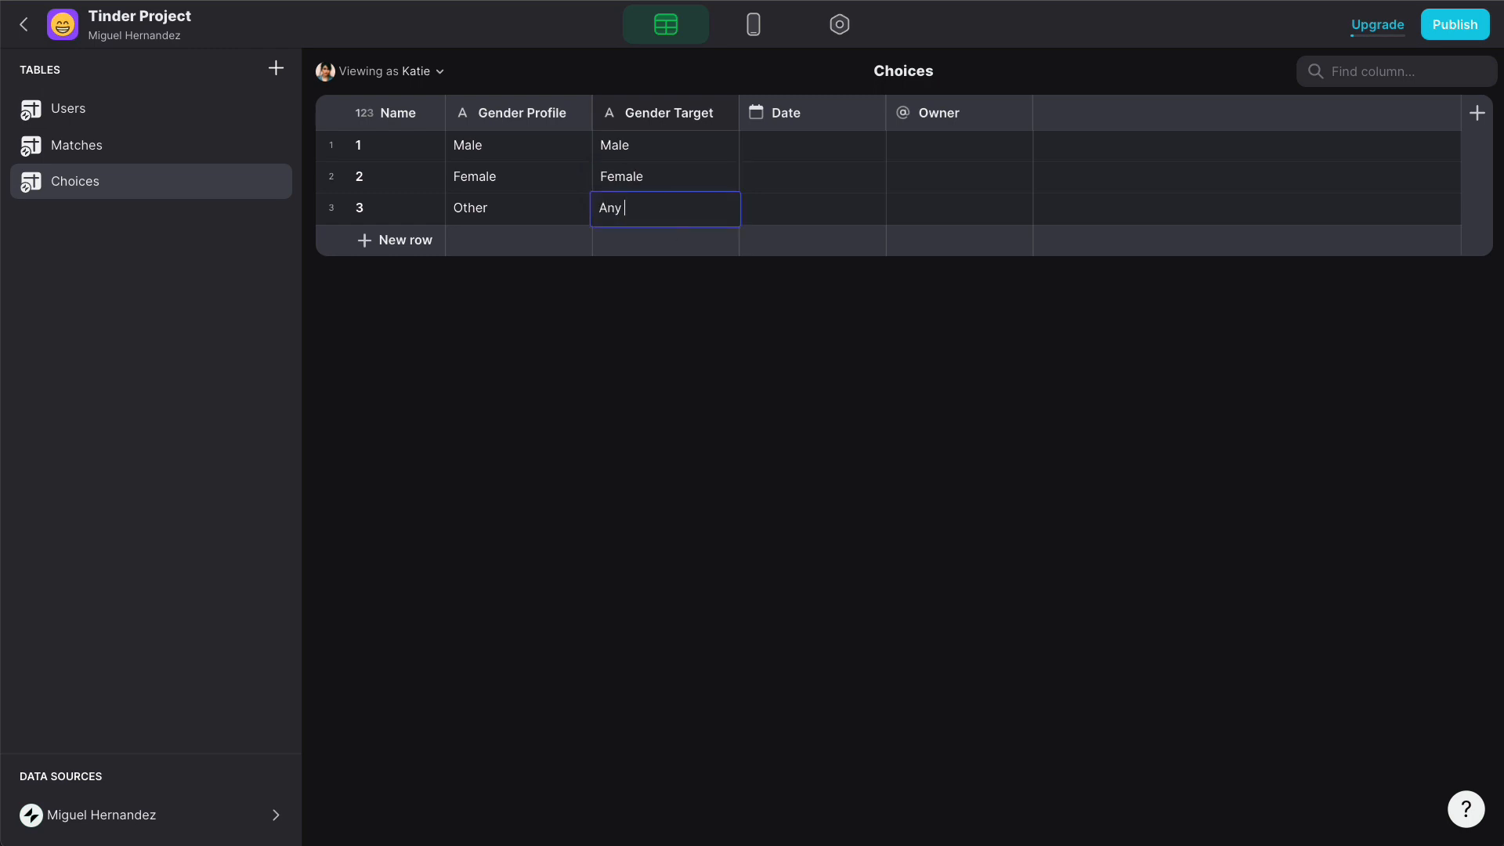
pyautogui.write(' Gender')
pyautogui.click(674, 293)
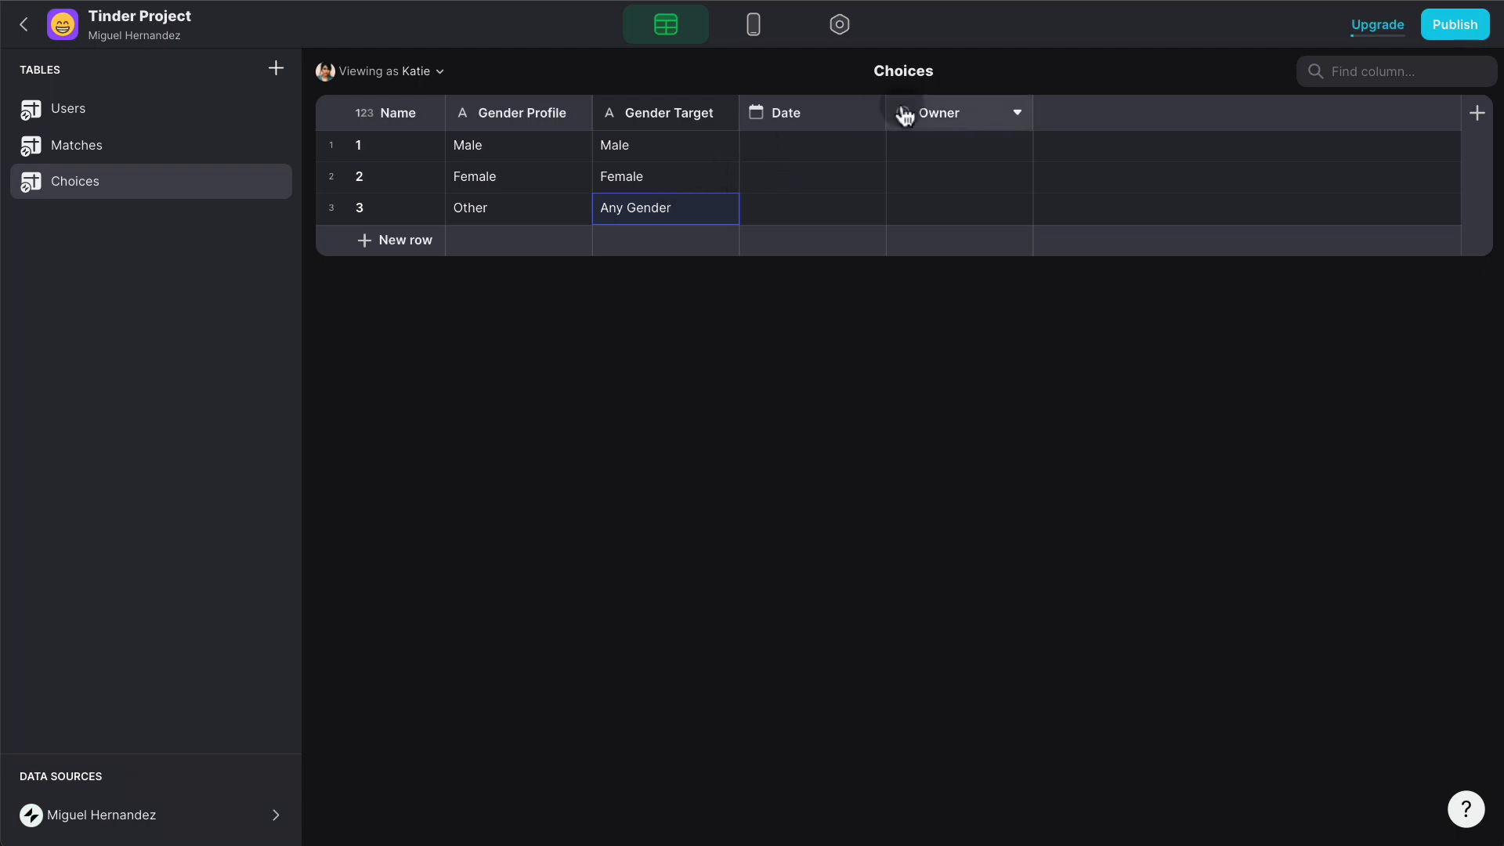
# - Delete the Date and Owner columns from Choices, then return to the Users table
pyautogui.click(868, 116)
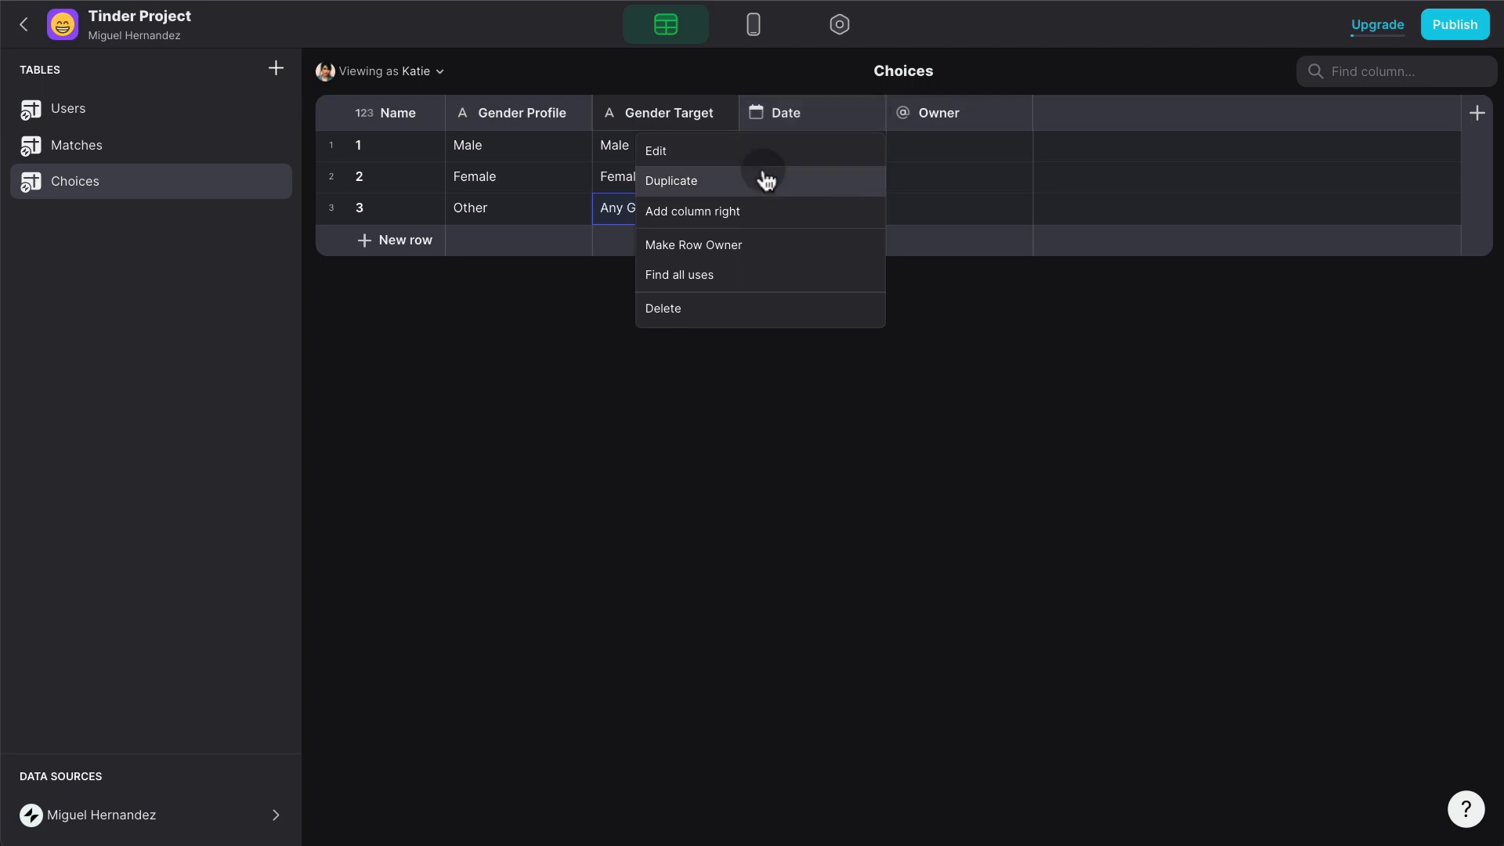
pyautogui.click(730, 308)
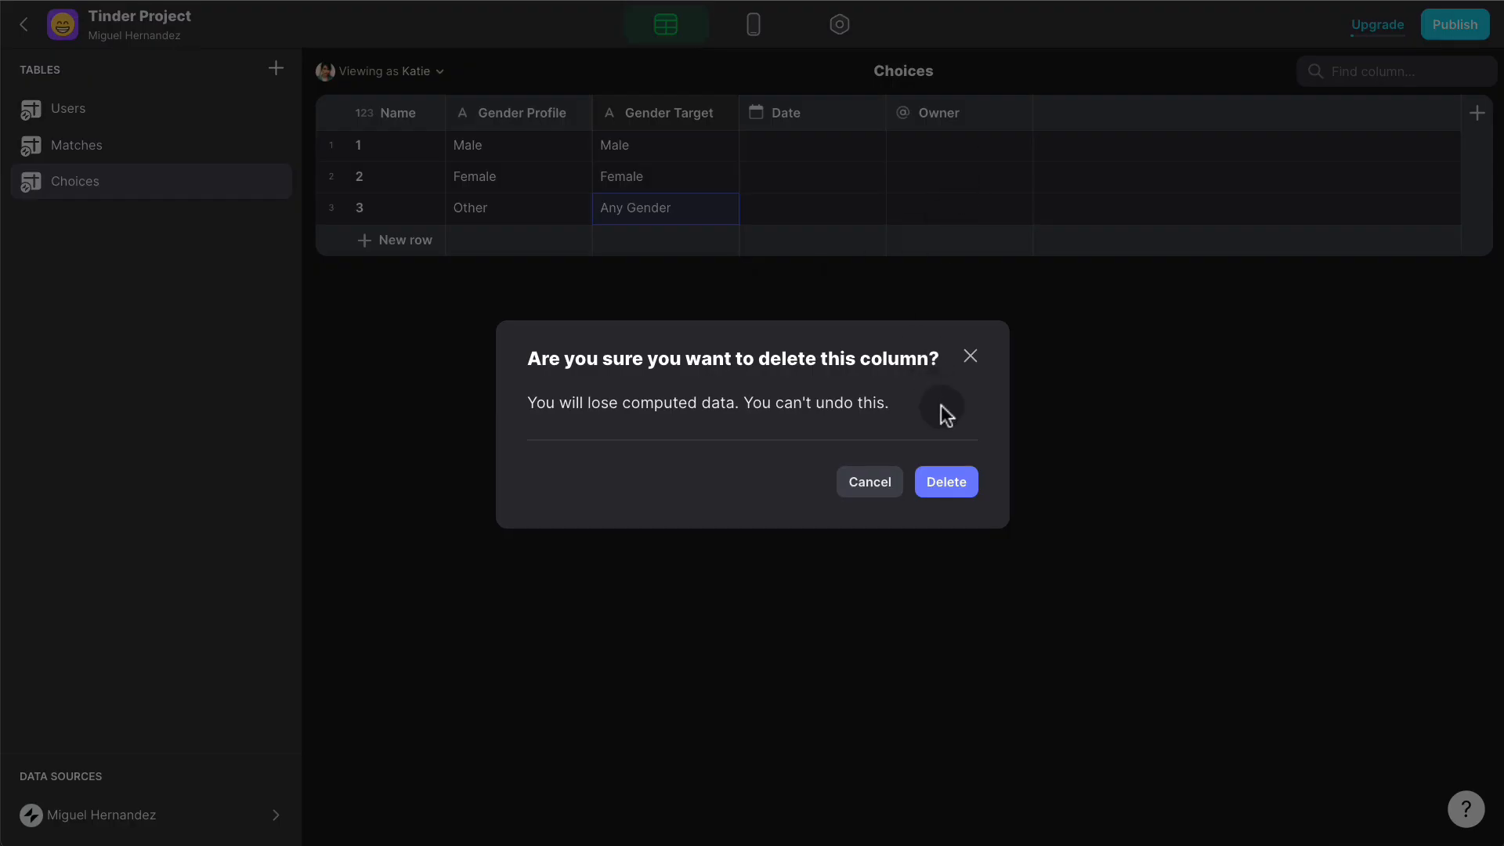
pyautogui.click(947, 481)
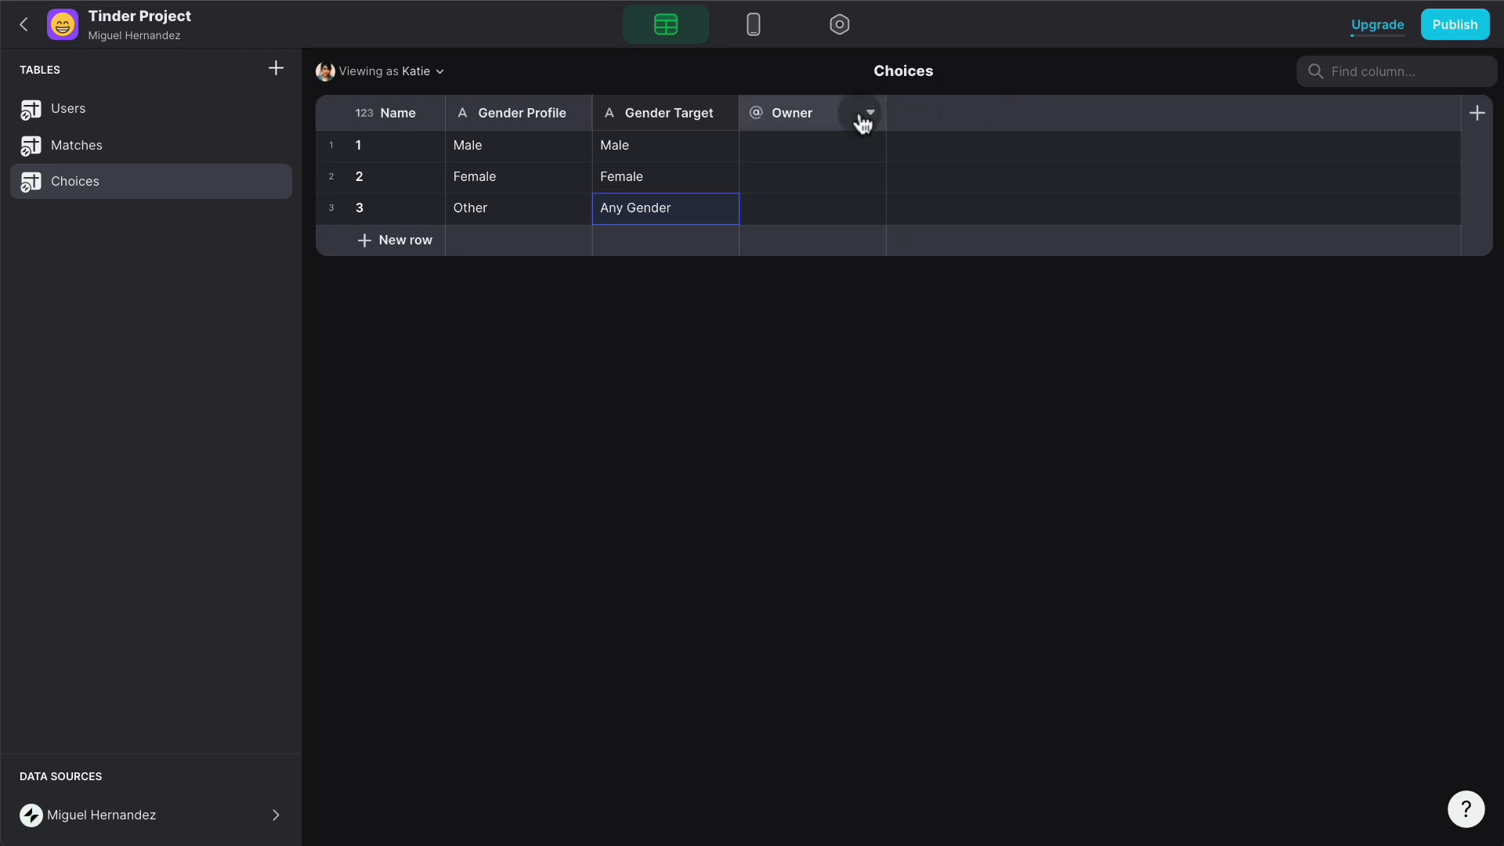
pyautogui.click(864, 117)
pyautogui.click(773, 306)
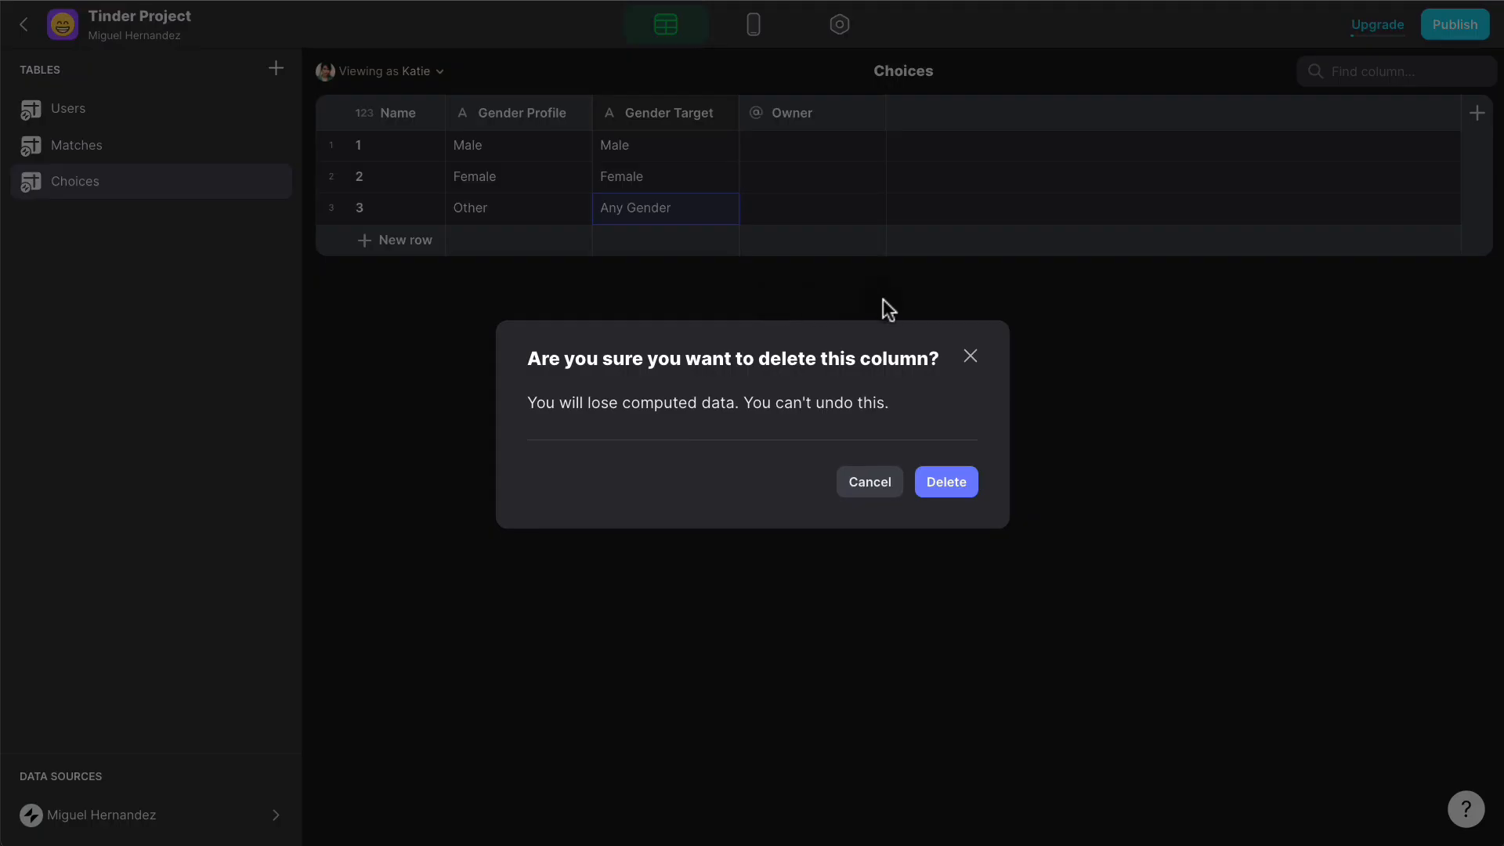
pyautogui.click(948, 484)
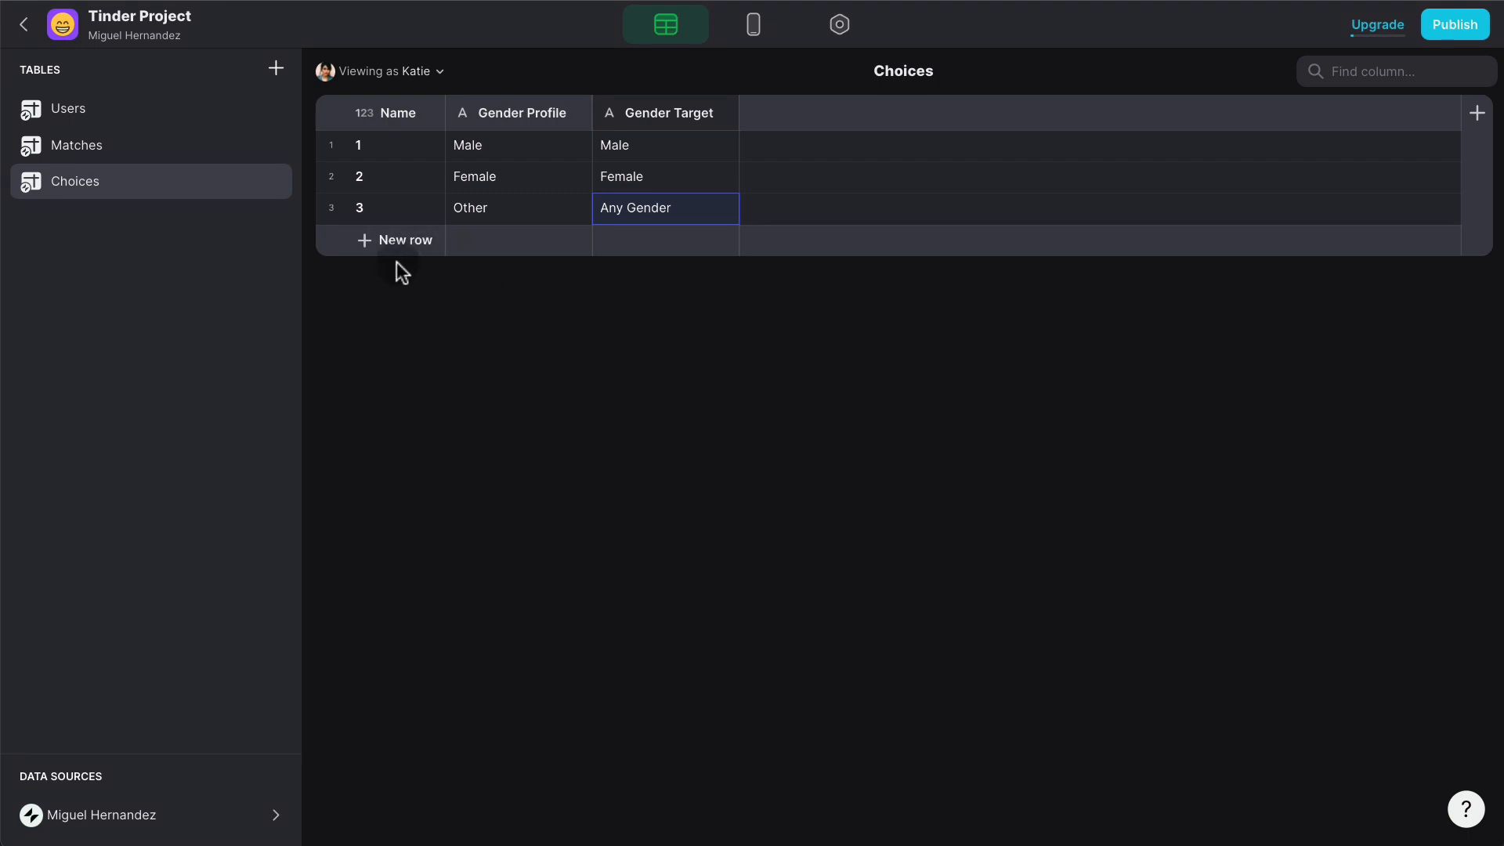
pyautogui.click(147, 129)
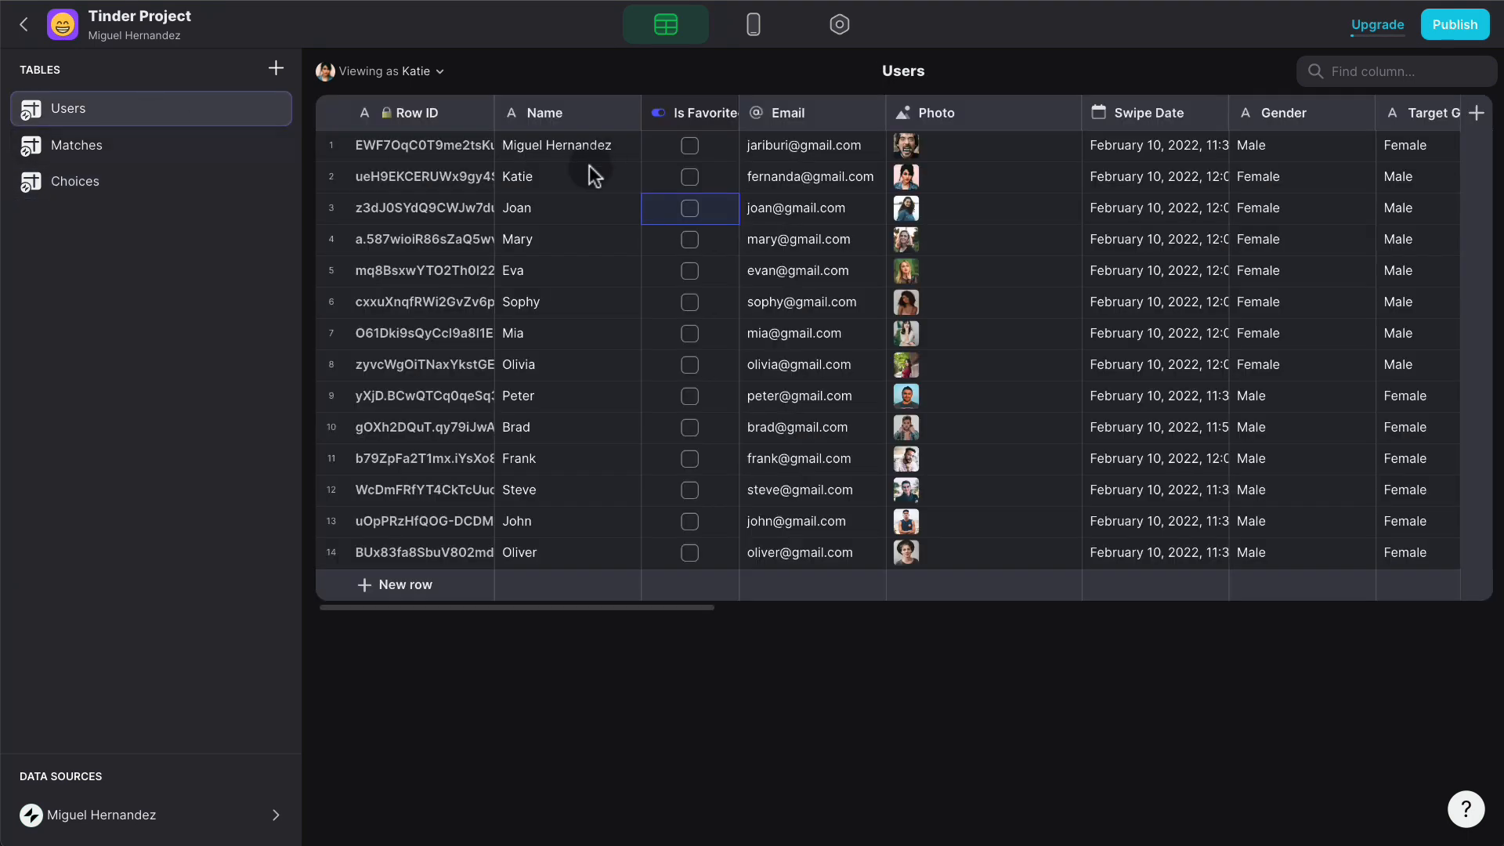
# - Change the Users table's Target Gender column to a Number type
pyautogui.hscroll(5, 872, 177)
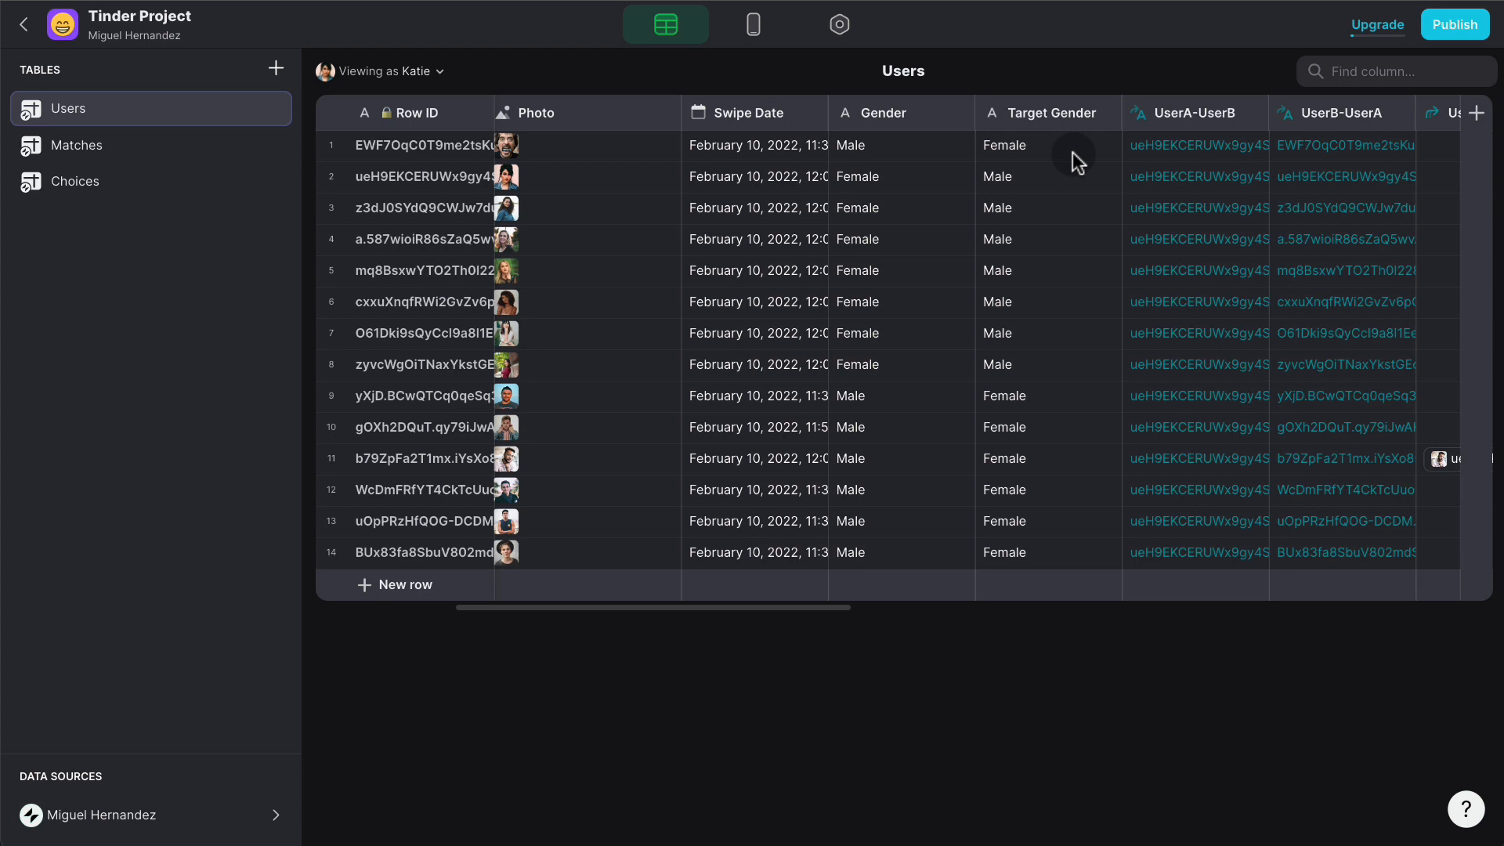
pyautogui.click(1106, 112)
pyautogui.click(997, 156)
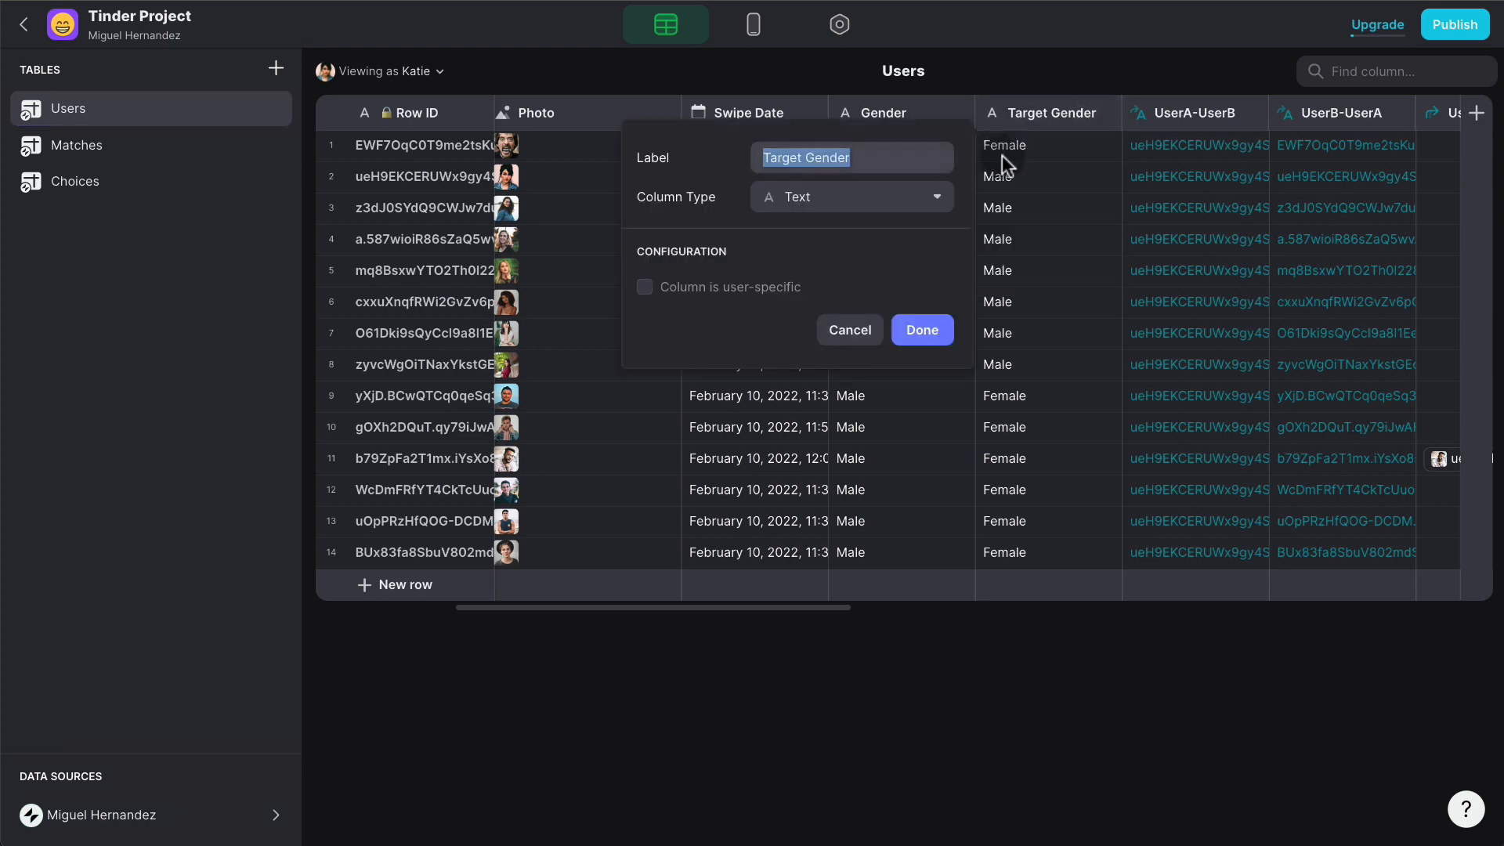
pyautogui.click(900, 198)
pyautogui.click(812, 270)
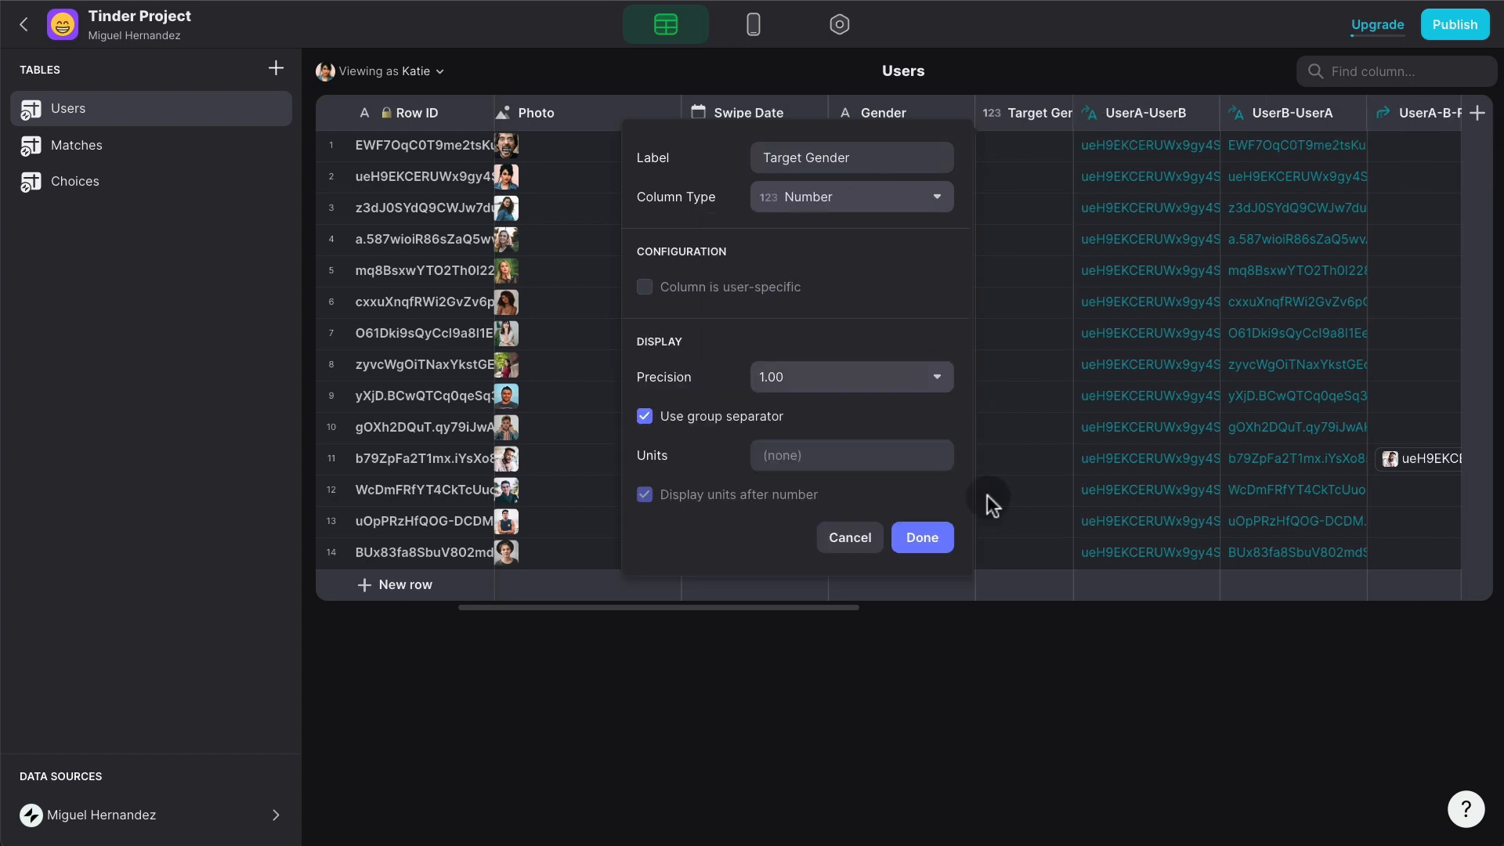
pyautogui.click(932, 537)
# - Enter Target Gender 1 in row 1, 2 in rows 2–8, and 1 in rows 9–14
pyautogui.click(1025, 149)
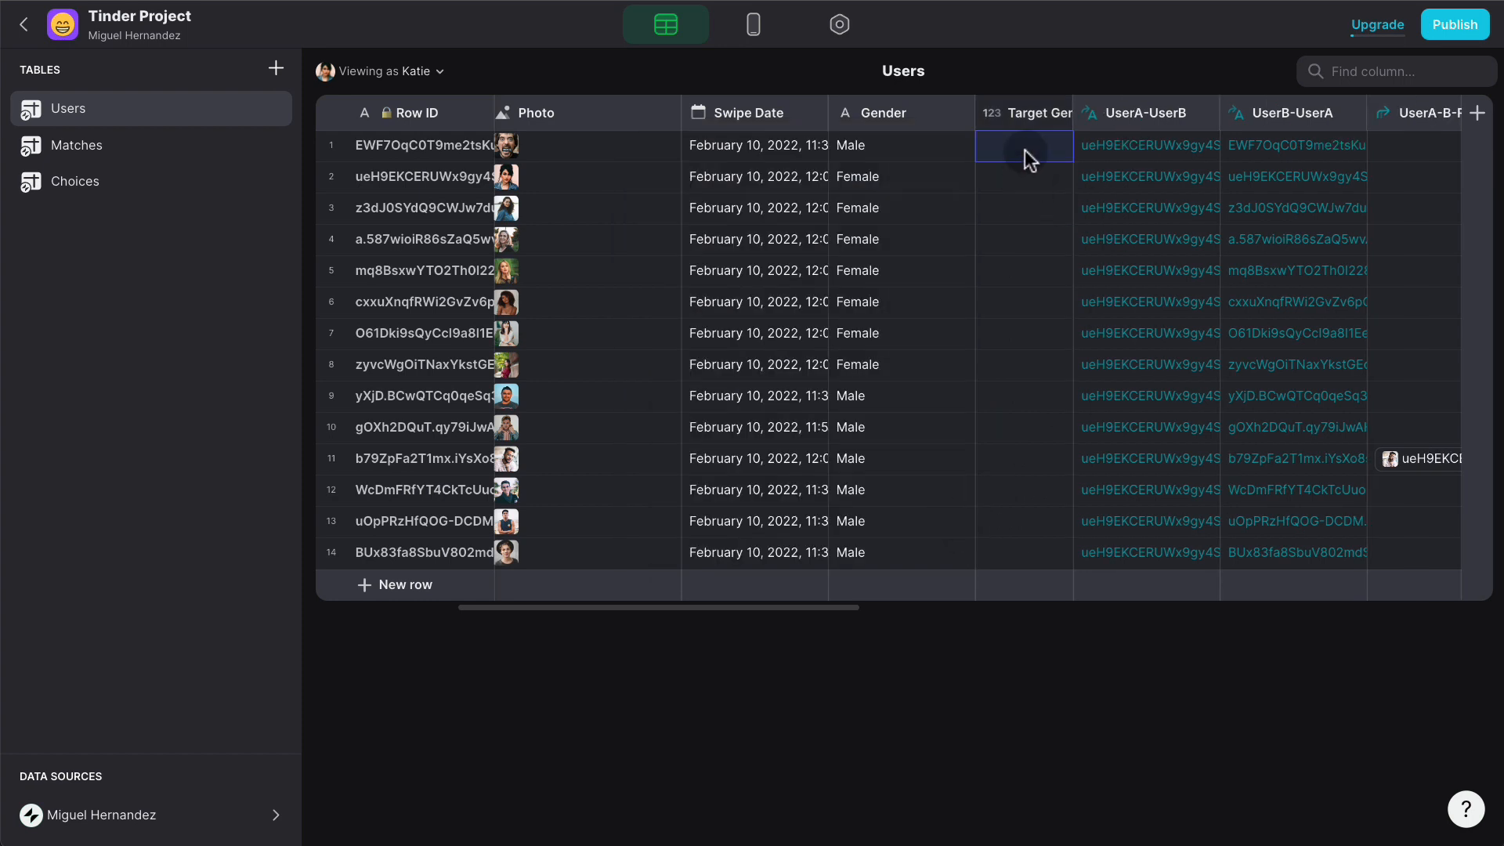
pyautogui.press('Return')
pyautogui.write('2 2 2 2 2 2 2')
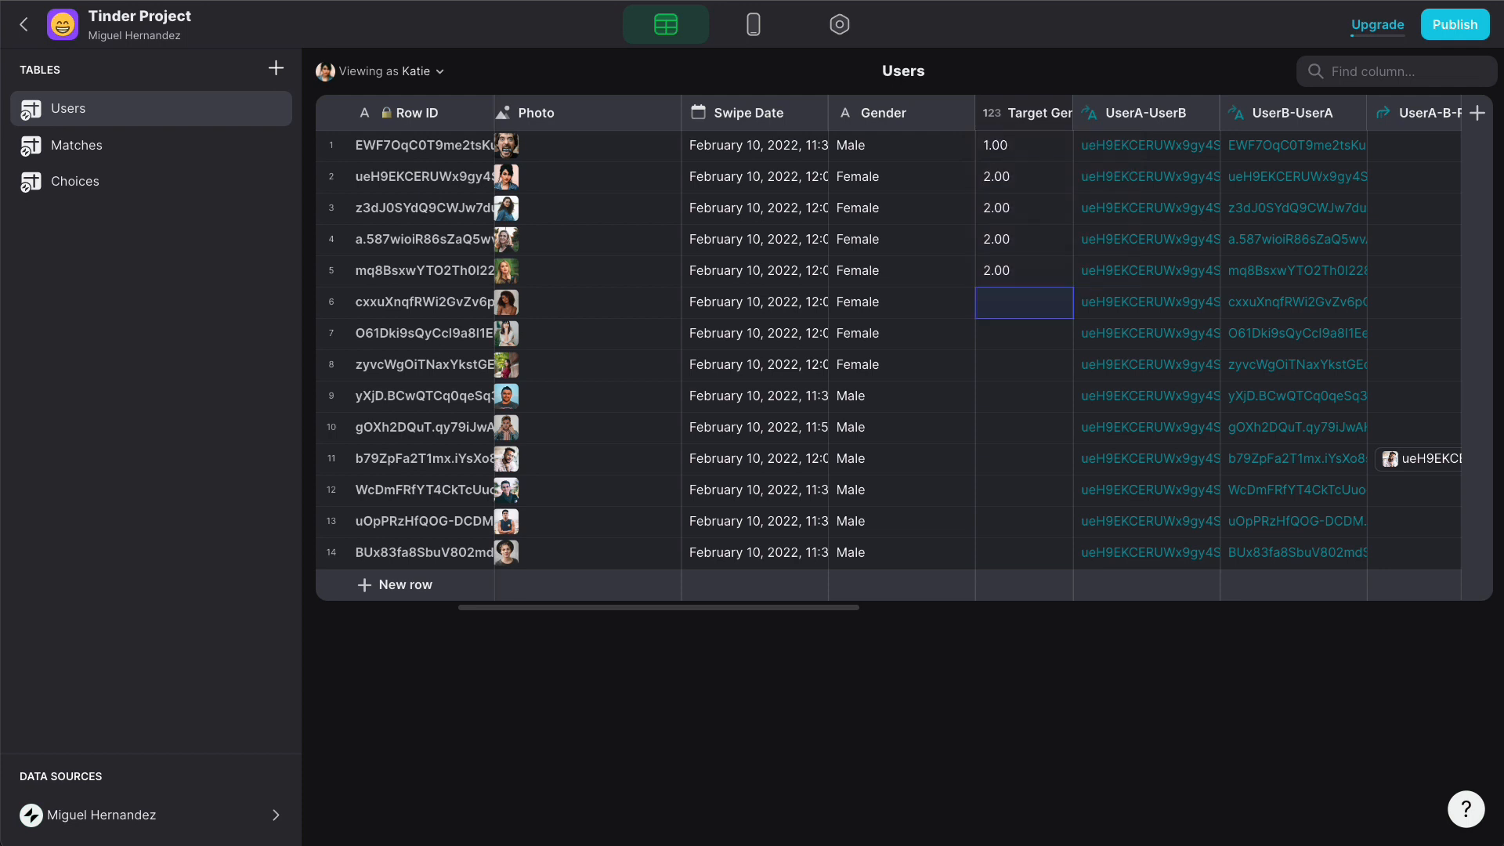
pyautogui.press('Return')
pyautogui.write('2')
pyautogui.press('Return')
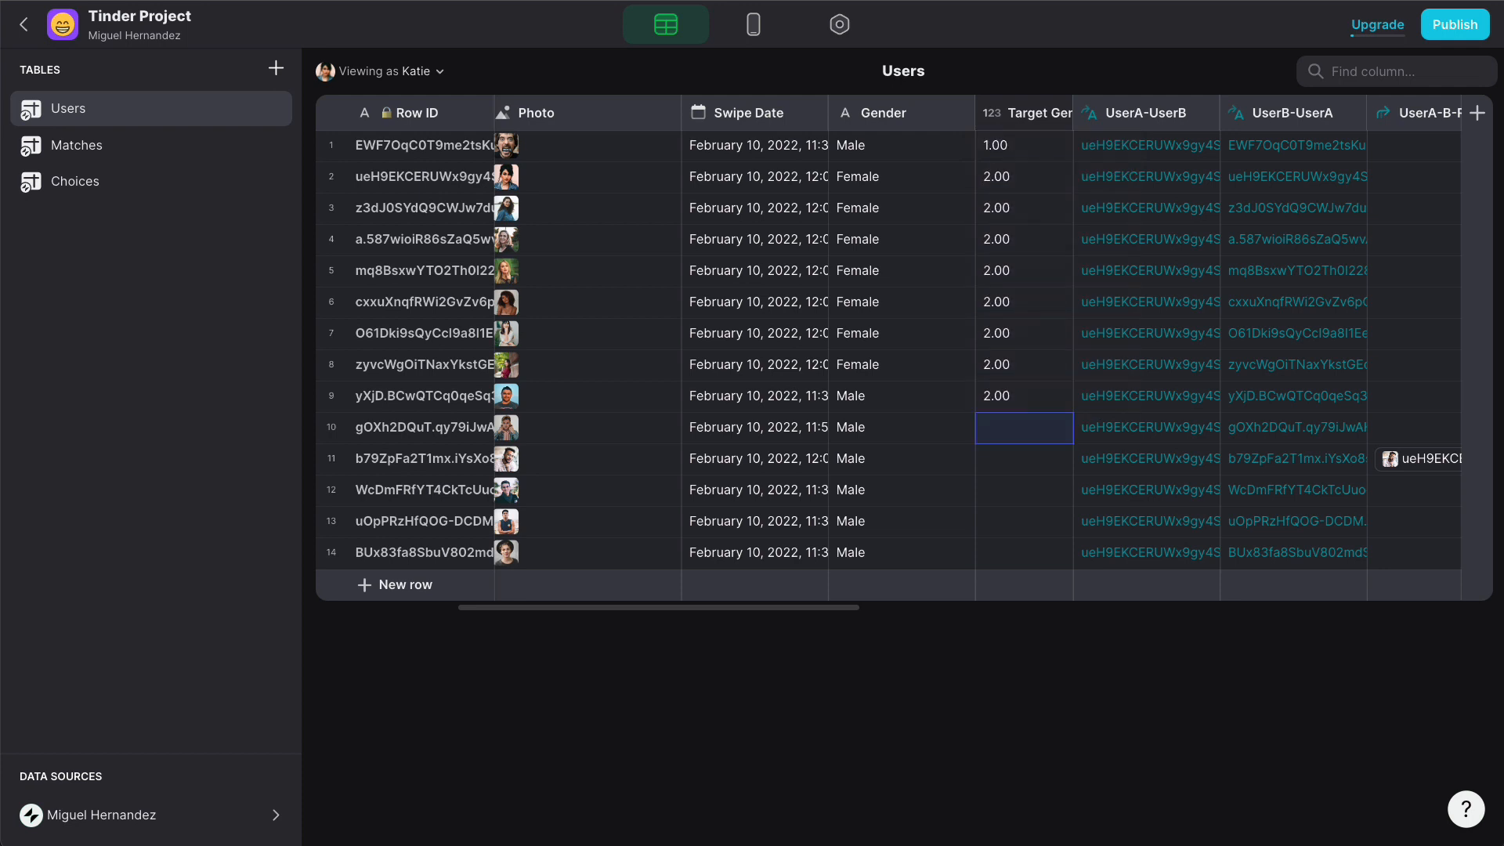
pyautogui.press('Up')
pyautogui.write('1 1 1 1 1')
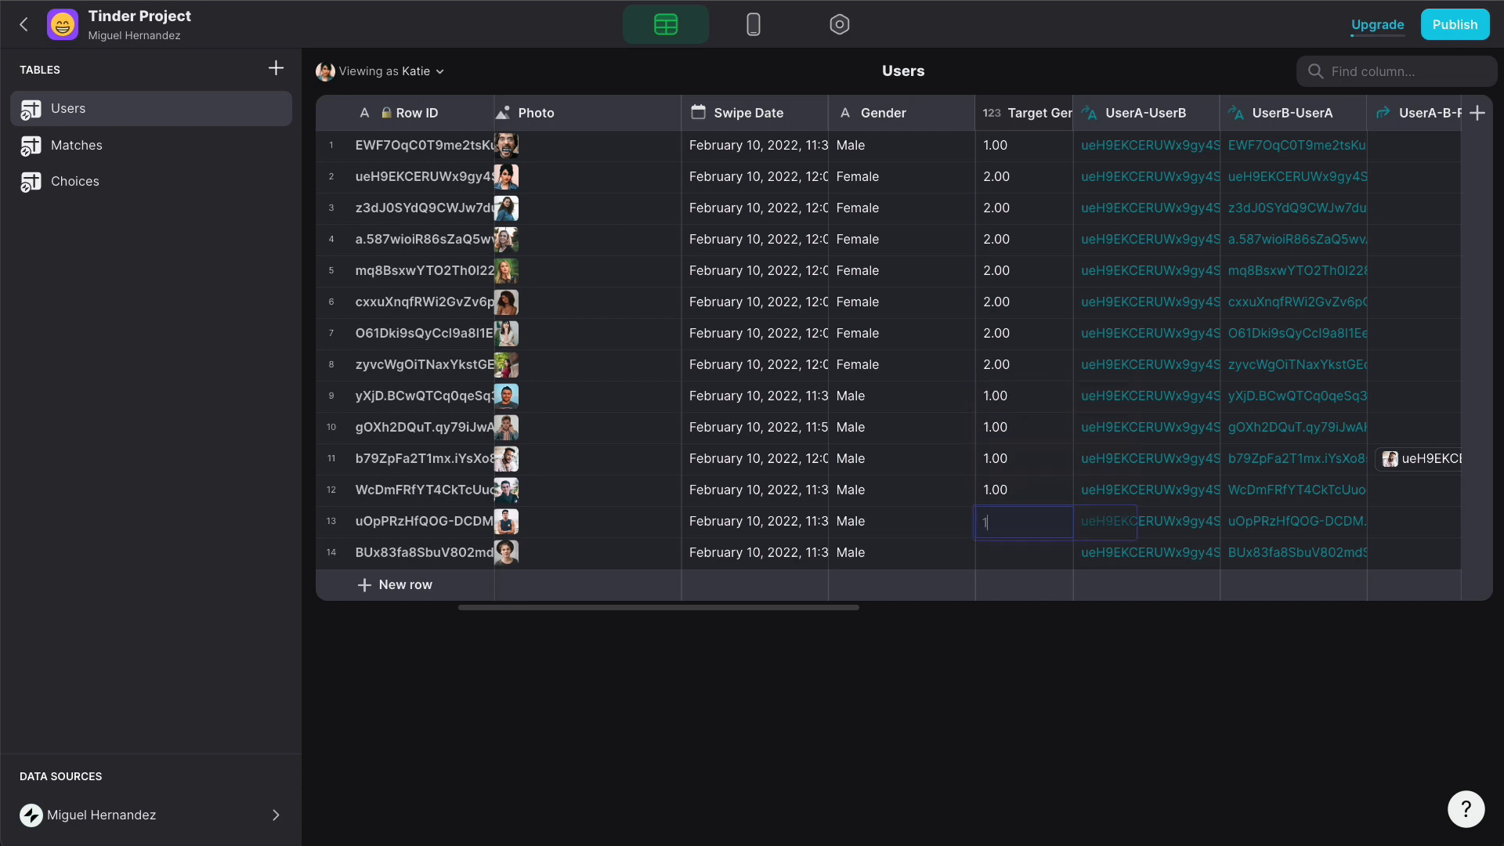
pyautogui.press('Return')
pyautogui.write('1')
pyautogui.press('Return')
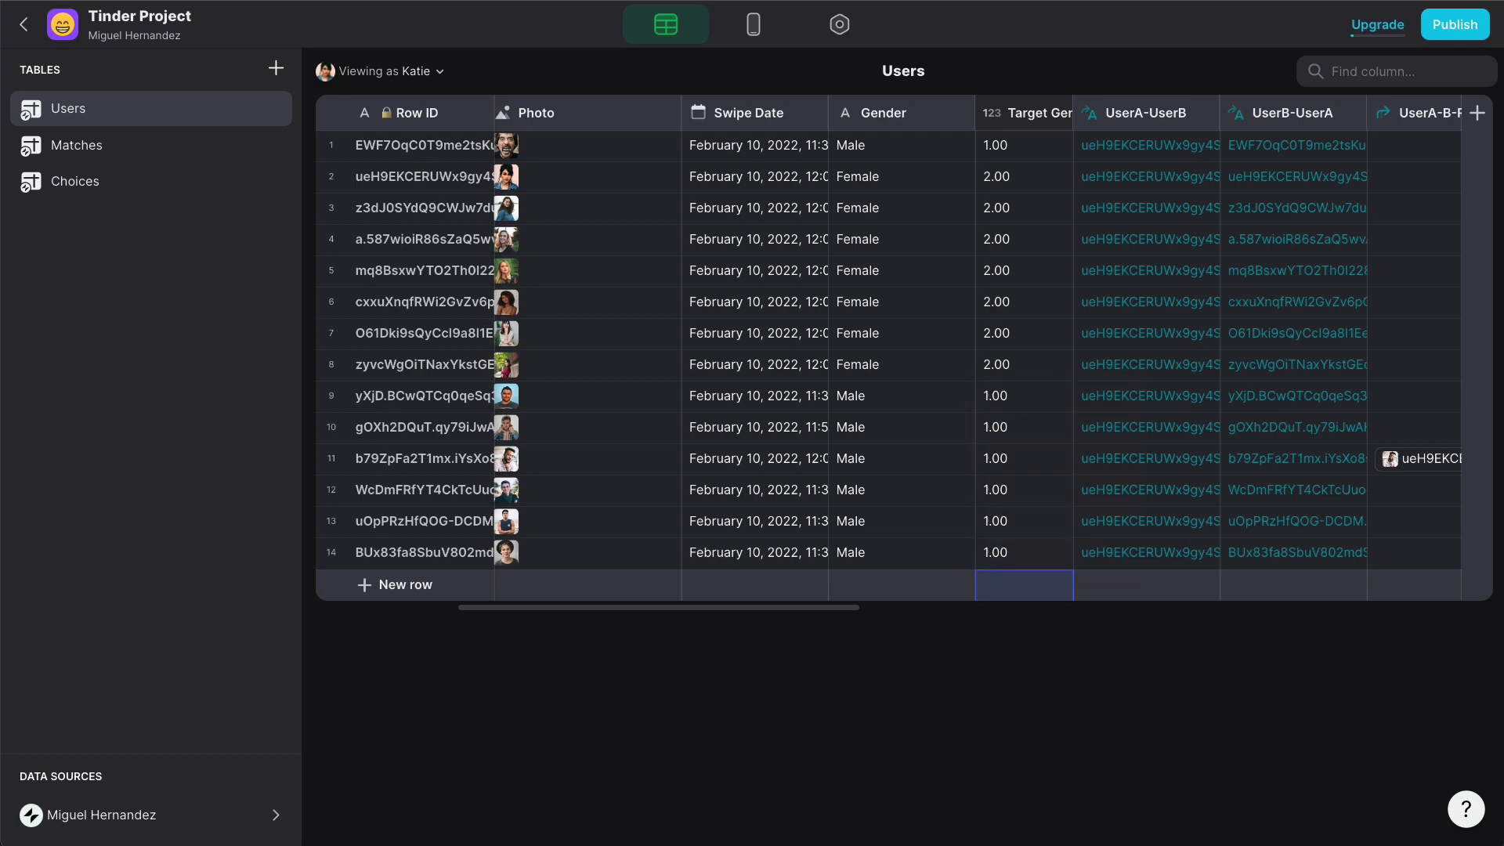
# - Set Target Gender's precision to show whole numbers without decimals
pyautogui.click(1026, 112)
pyautogui.click(1050, 112)
pyautogui.click(943, 161)
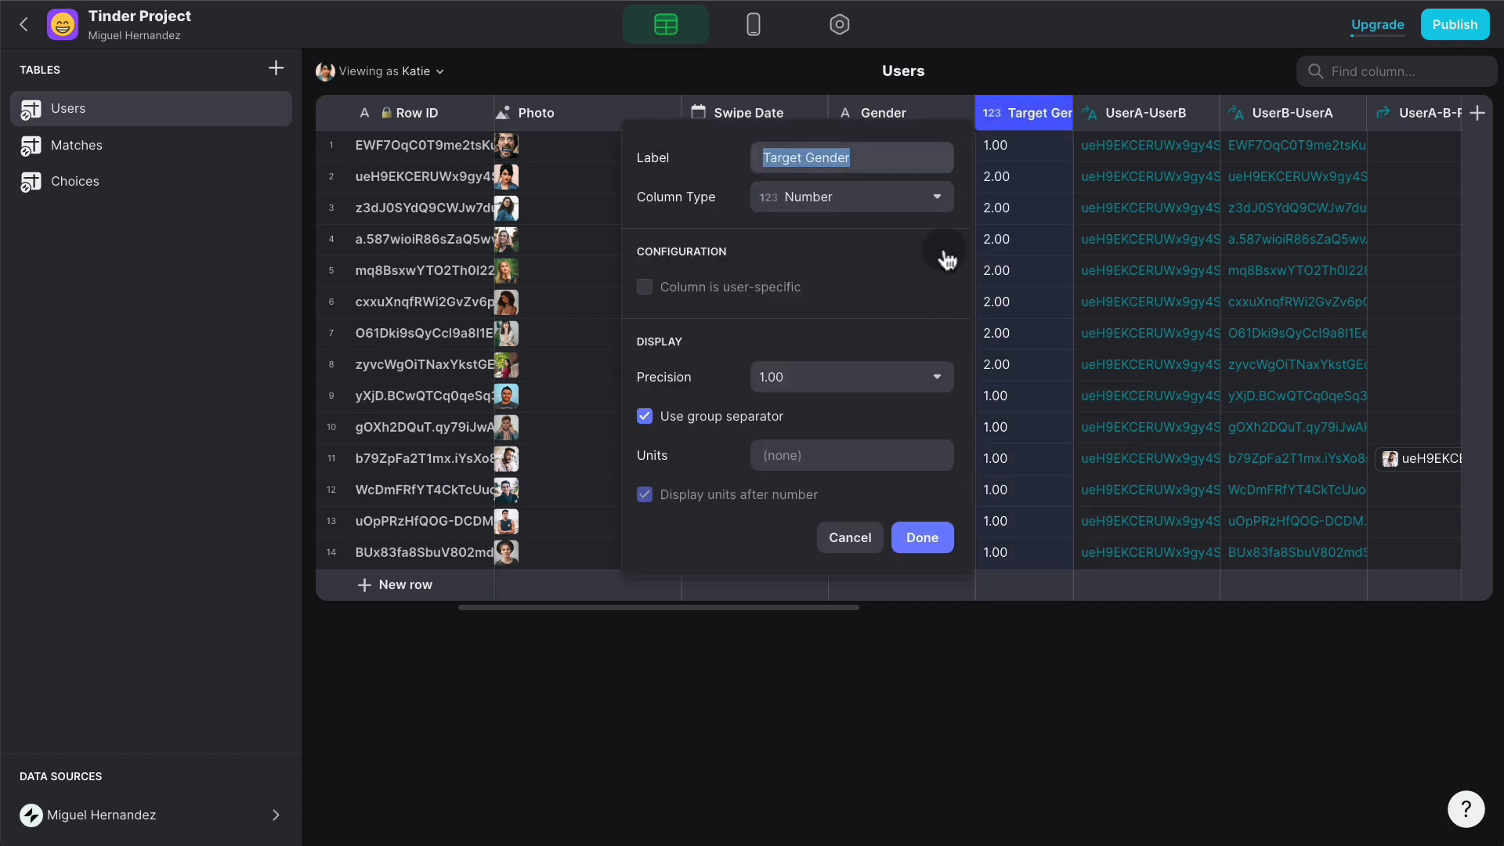
pyautogui.click(802, 378)
pyautogui.click(780, 411)
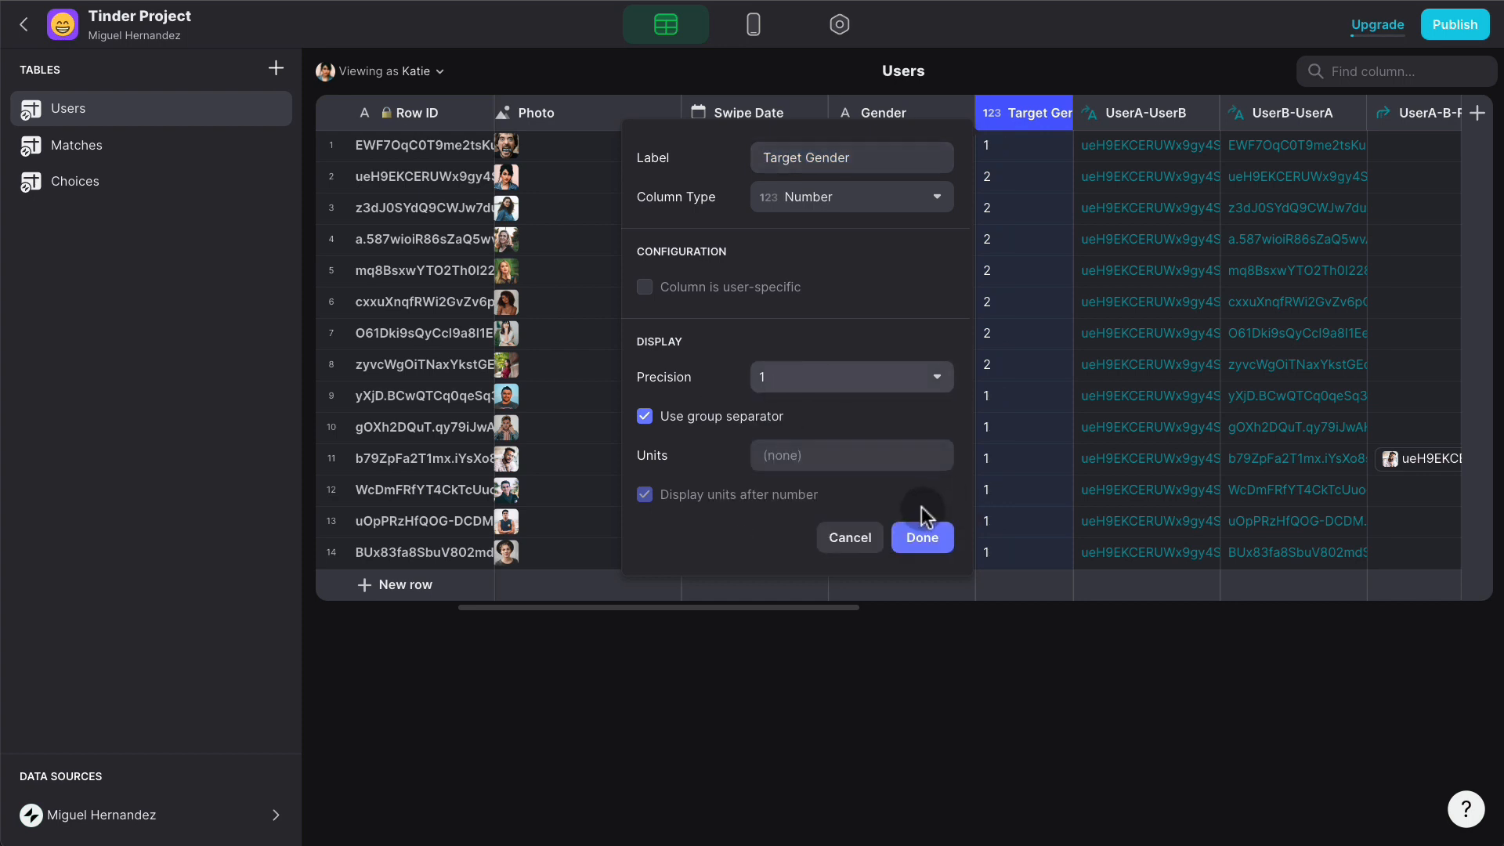
pyautogui.click(933, 536)
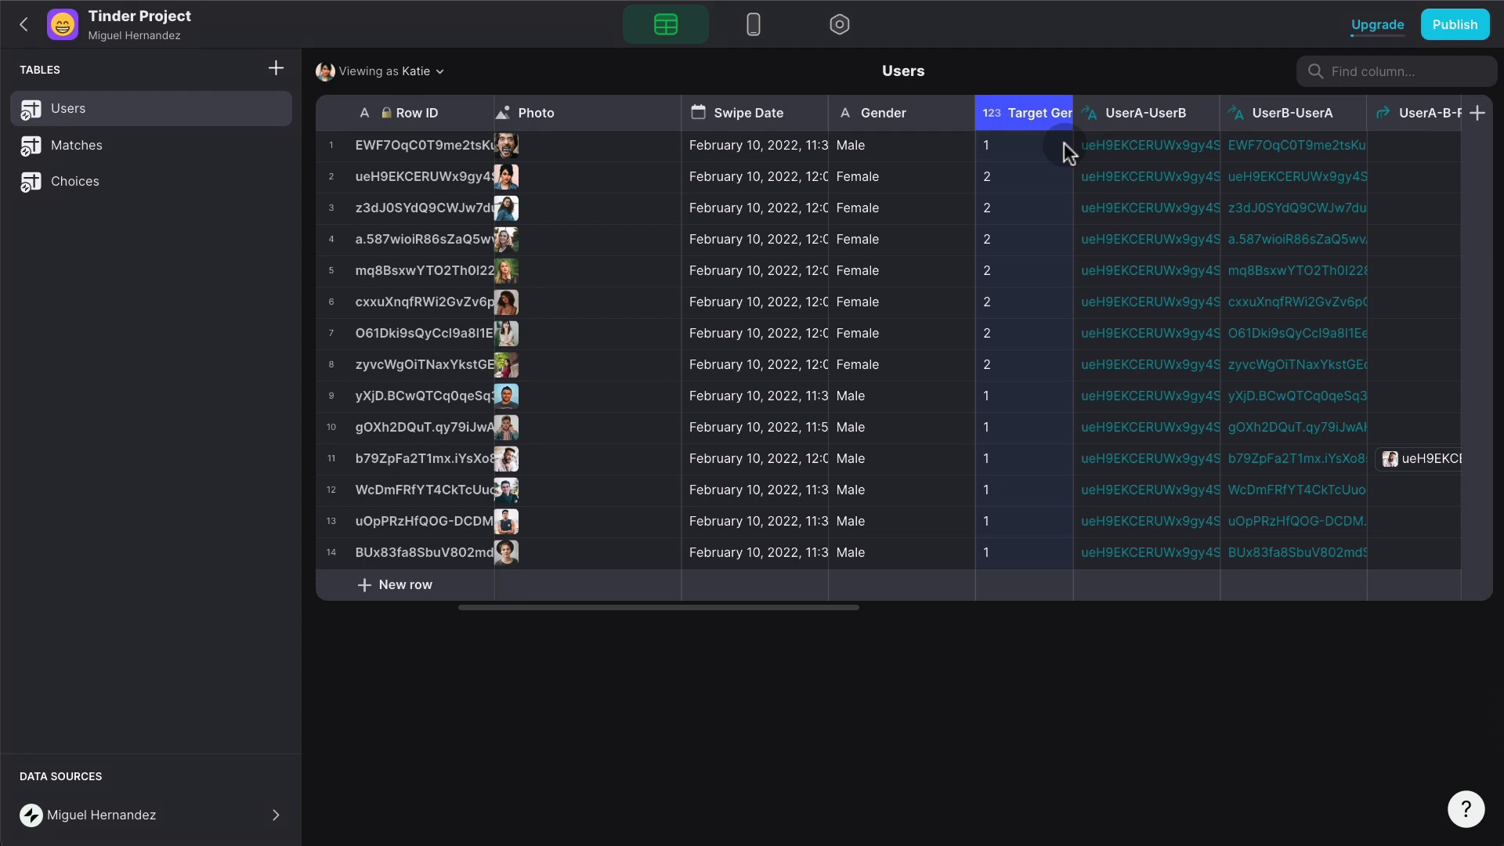
# - Replace Gender values with codes: 1 in row 1, 2 in rows 2–8, 1 in rows 9–14
pyautogui.click(888, 144)
pyautogui.click(888, 144)
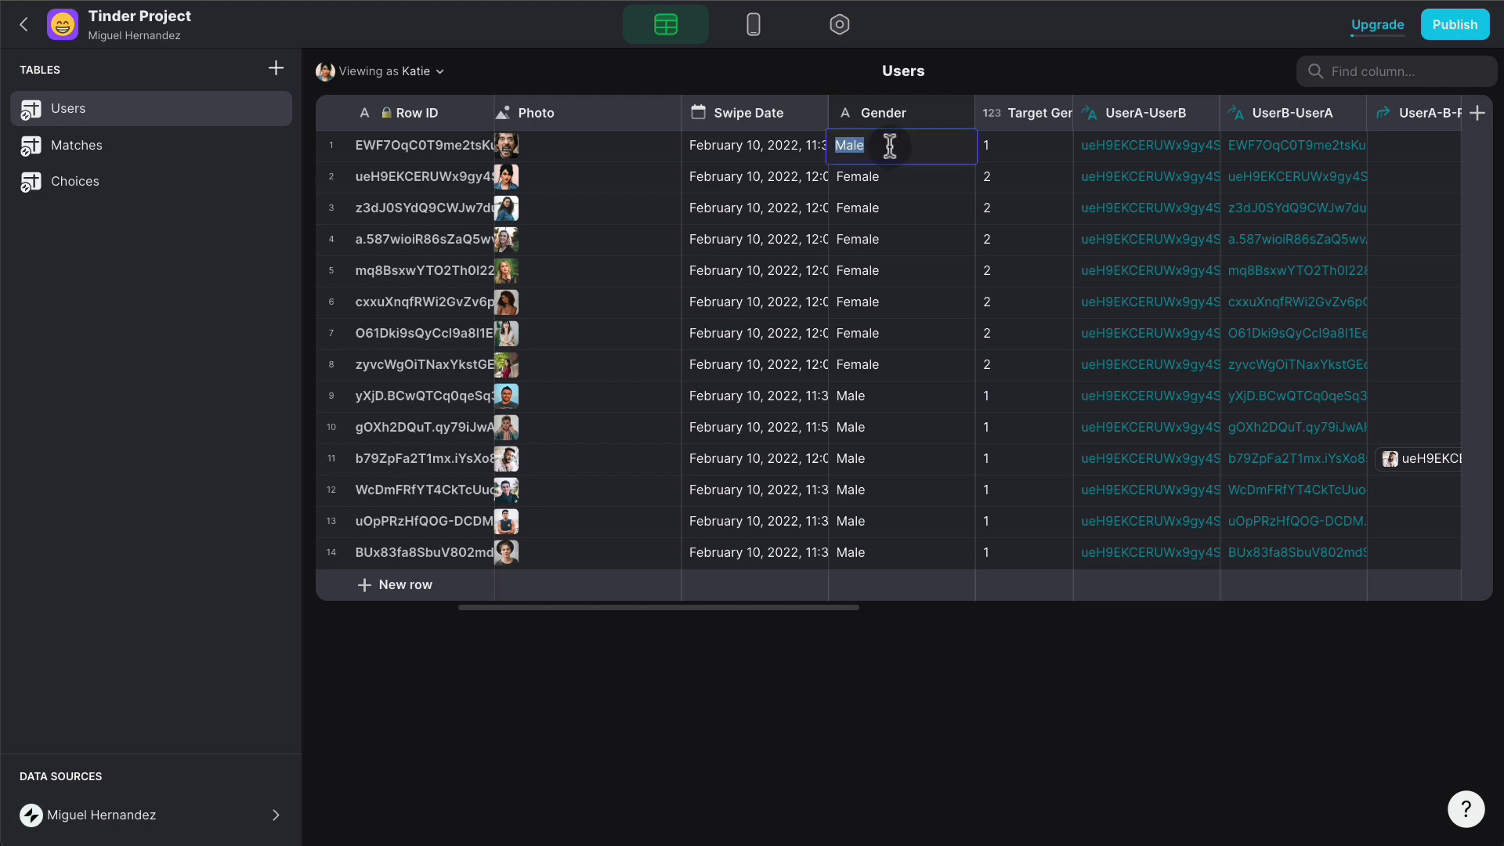
pyautogui.write('1')
pyautogui.press('Return')
pyautogui.write('2 2 2 2 2 2')
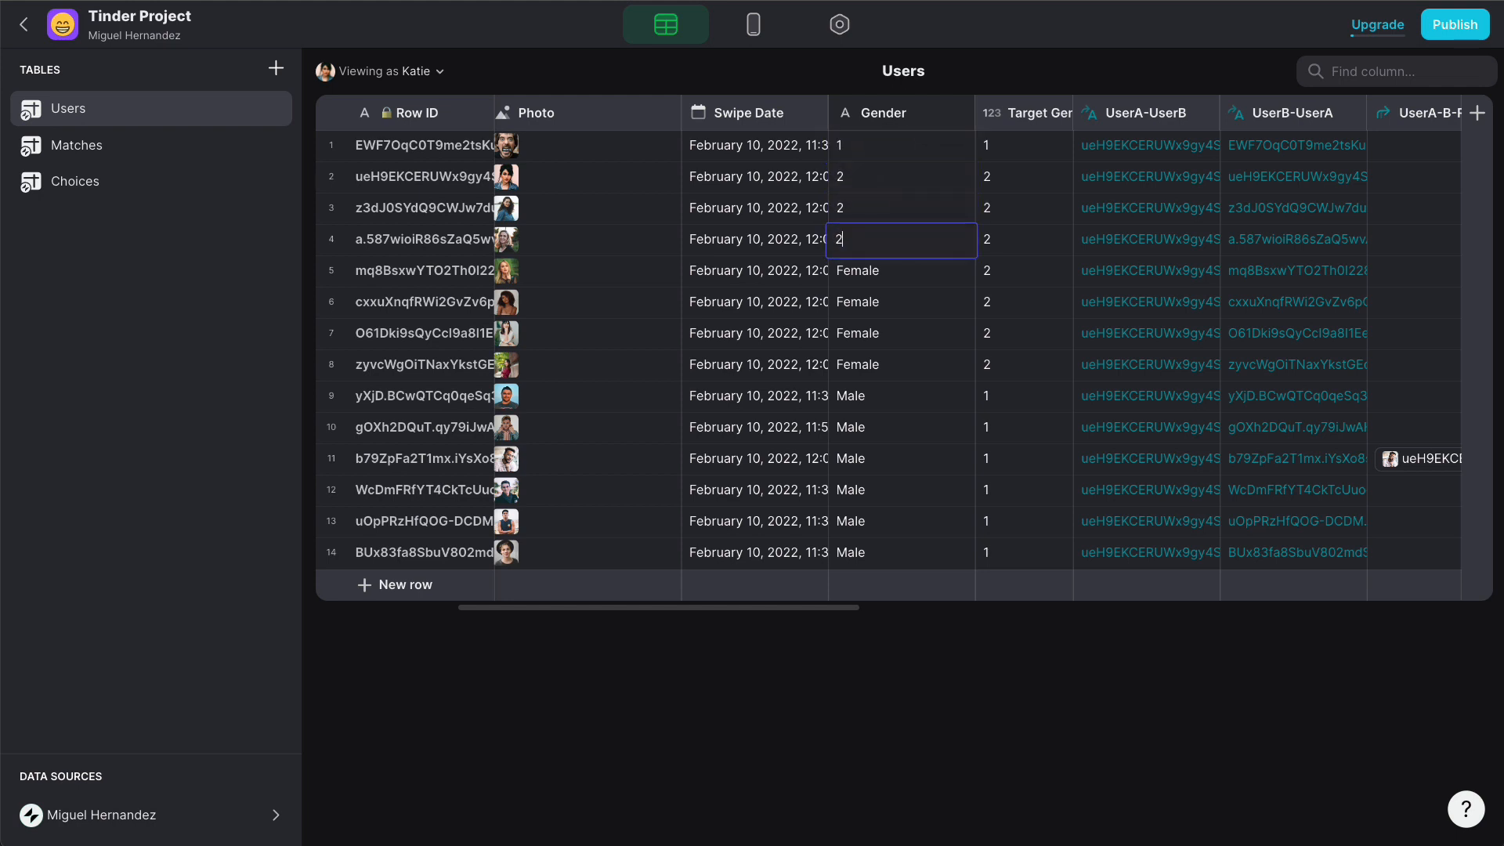
pyautogui.press('Return')
pyautogui.write('2')
pyautogui.press('Return')
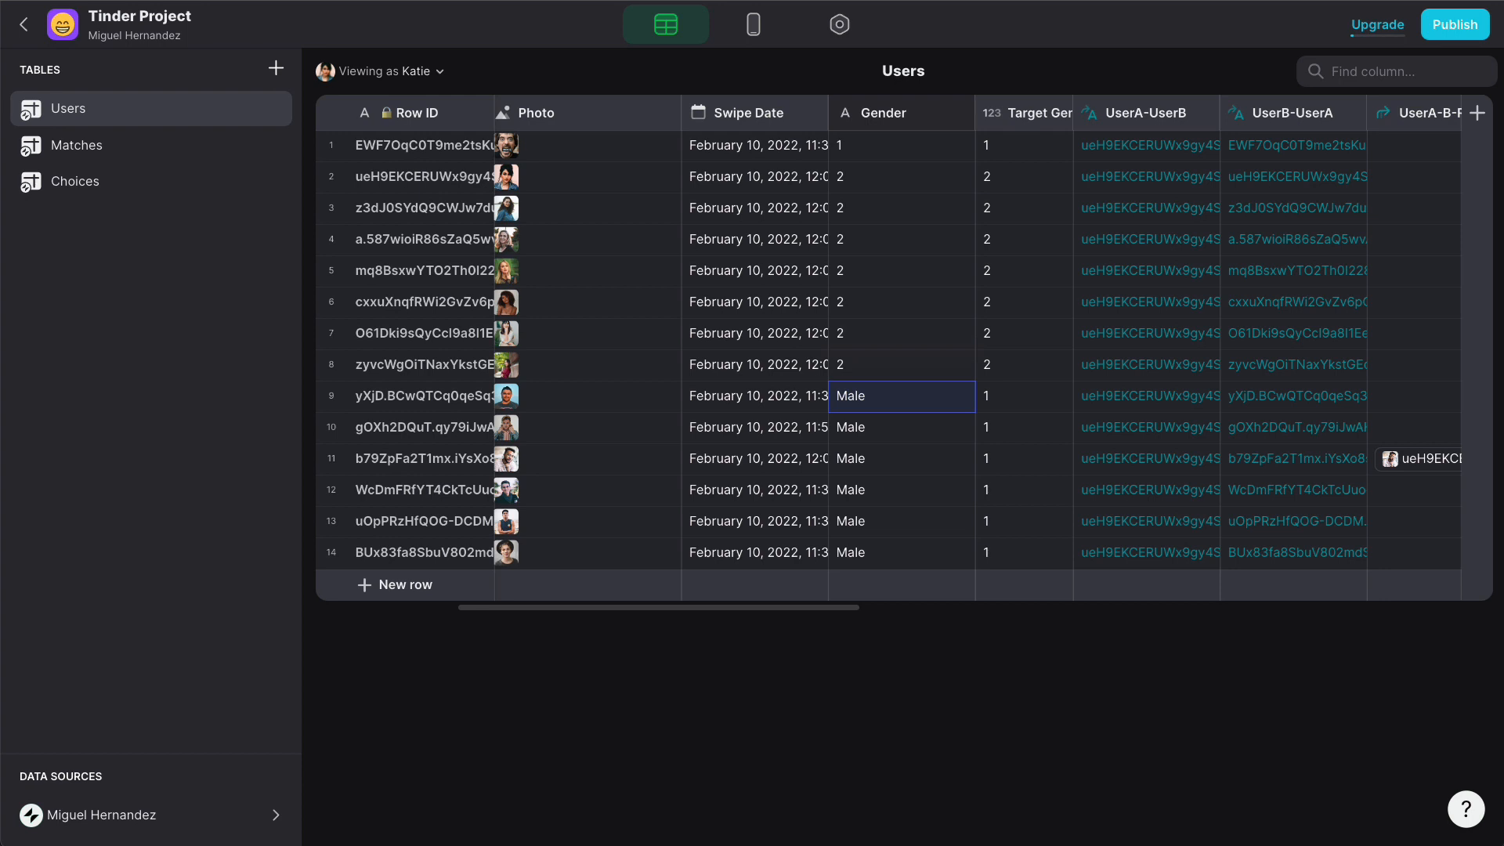
pyautogui.write('1 1 1 1 1 1')
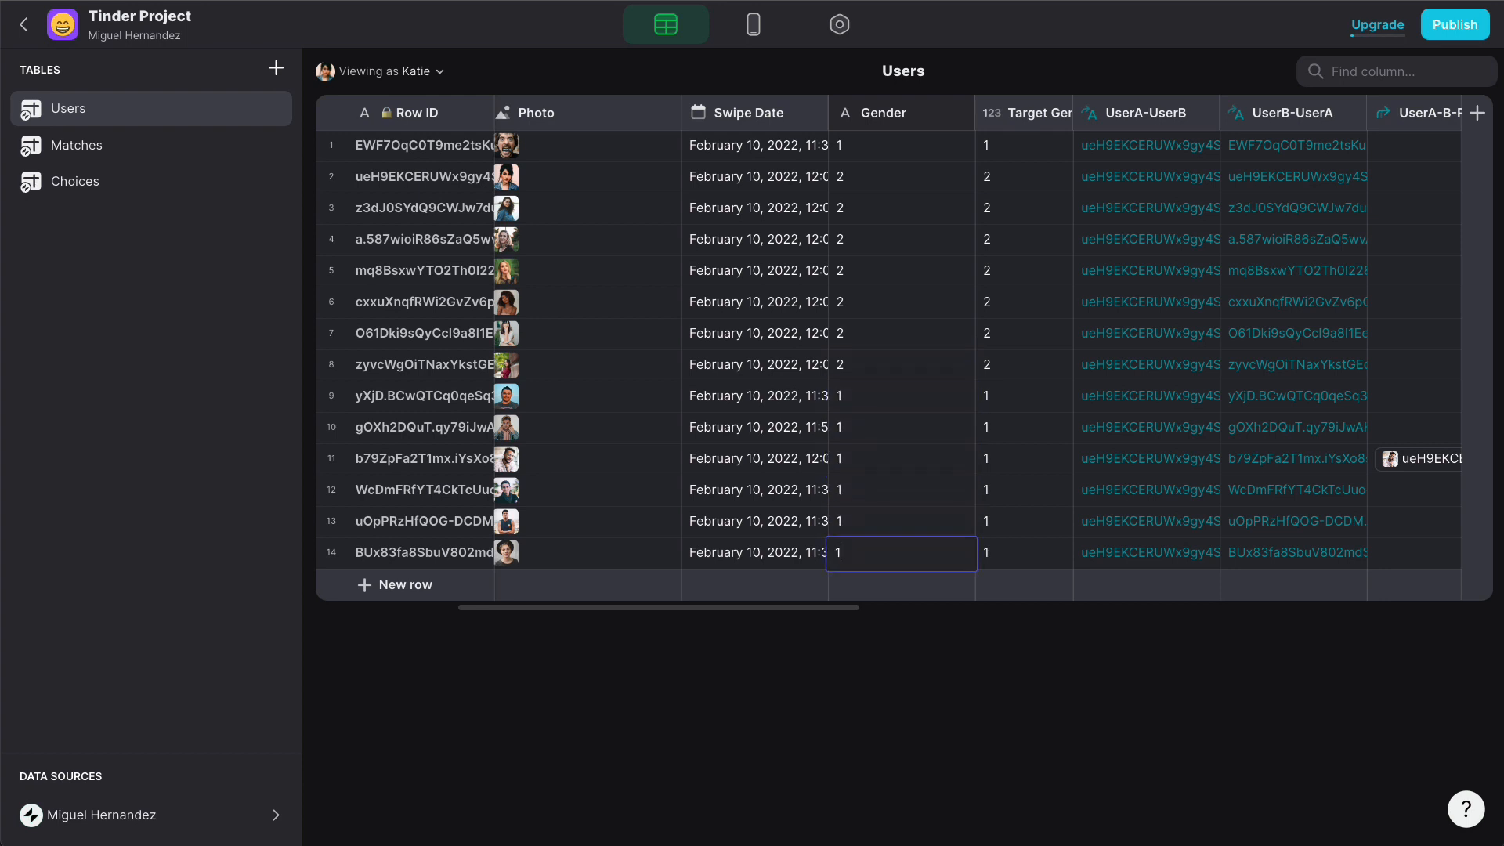
pyautogui.click(928, 271)
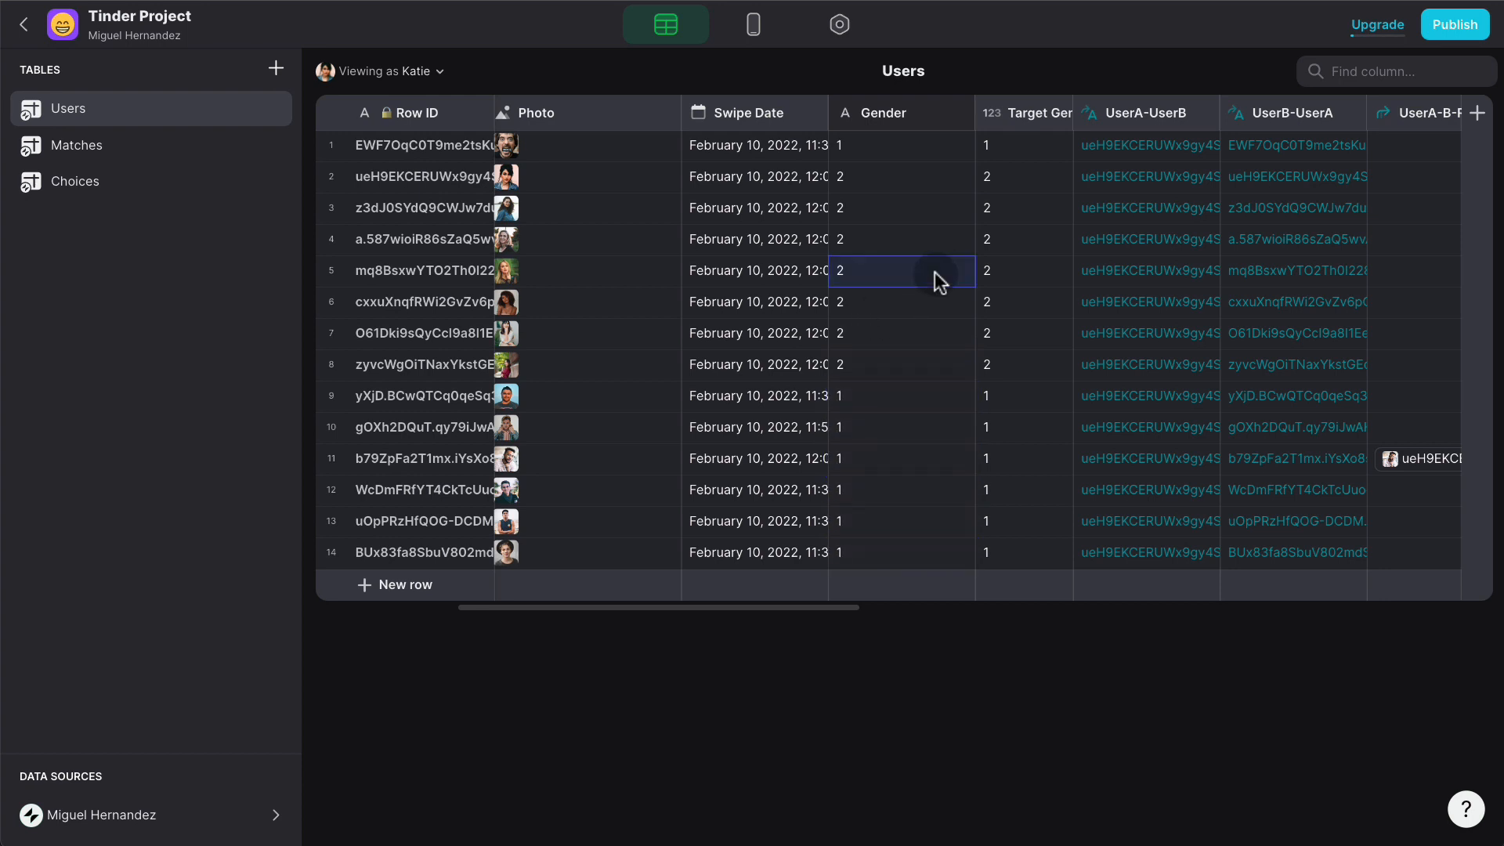
# - Make Gender a Number column with whole-number precision
pyautogui.click(960, 118)
pyautogui.click(891, 156)
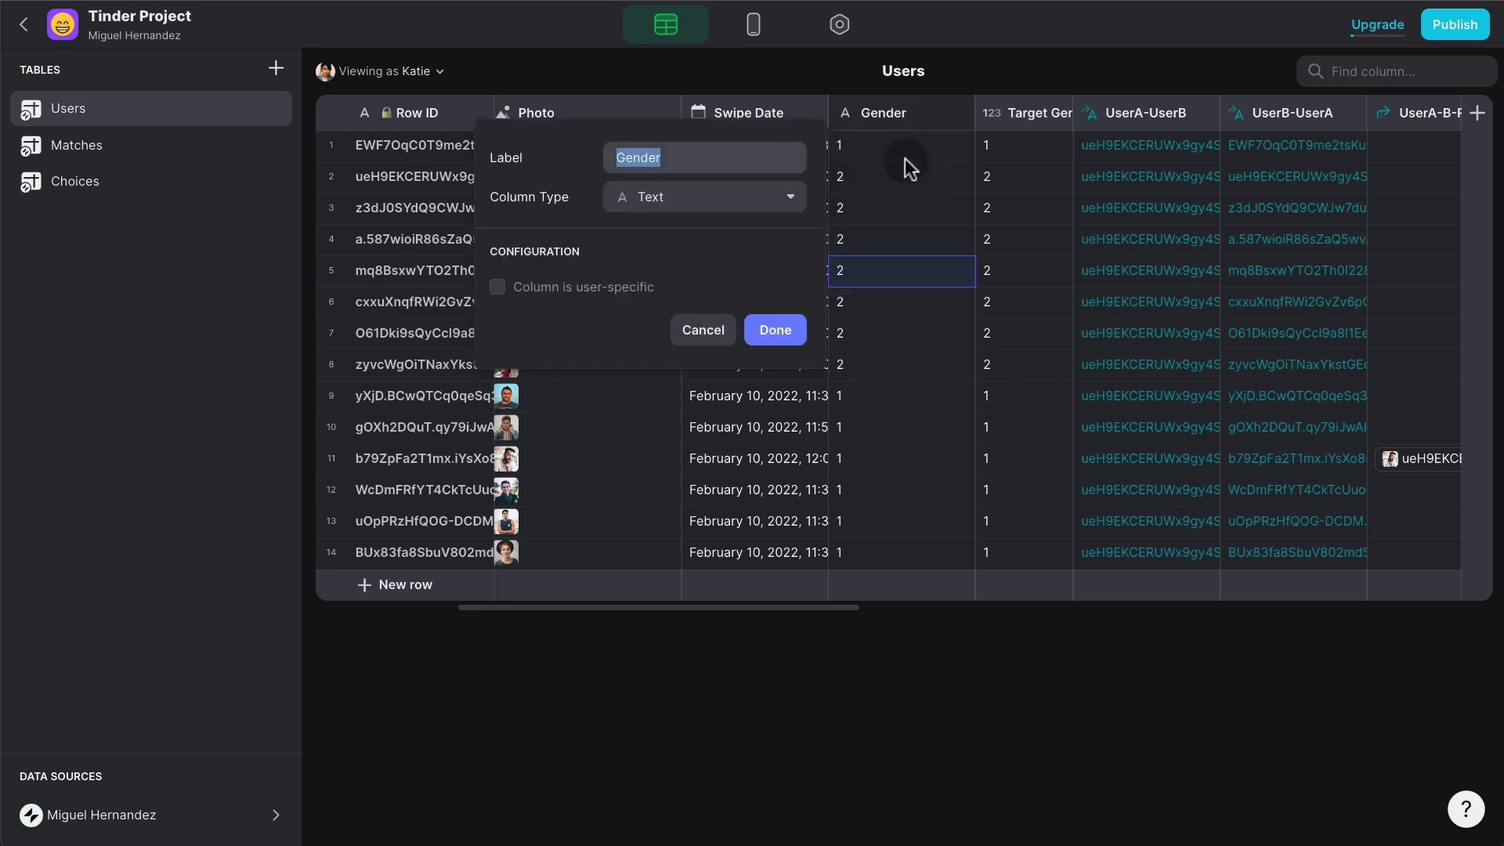
pyautogui.click(732, 208)
pyautogui.click(689, 259)
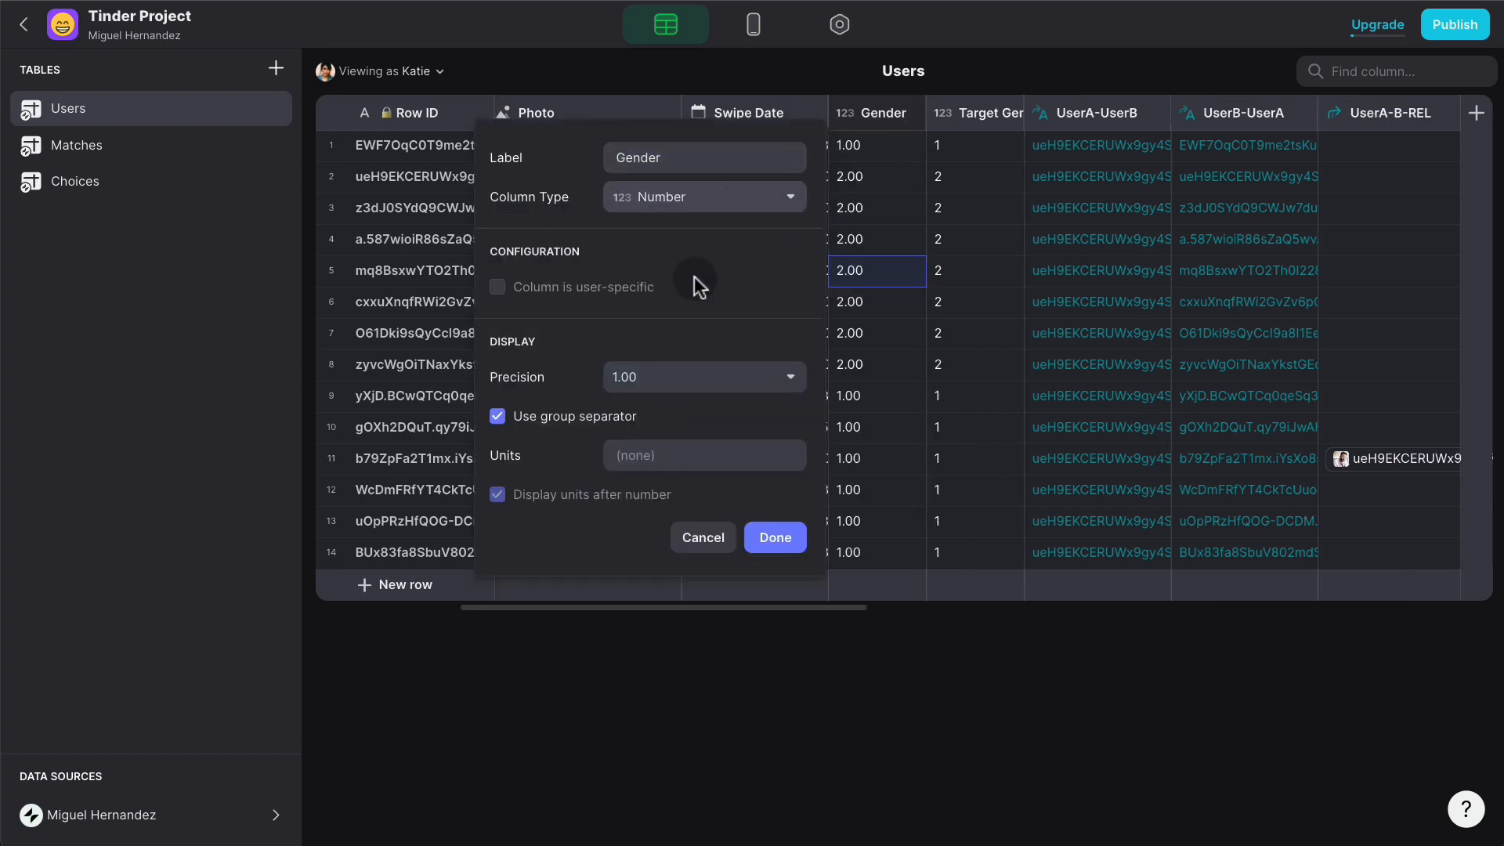
pyautogui.click(637, 379)
pyautogui.click(638, 423)
pyautogui.click(791, 539)
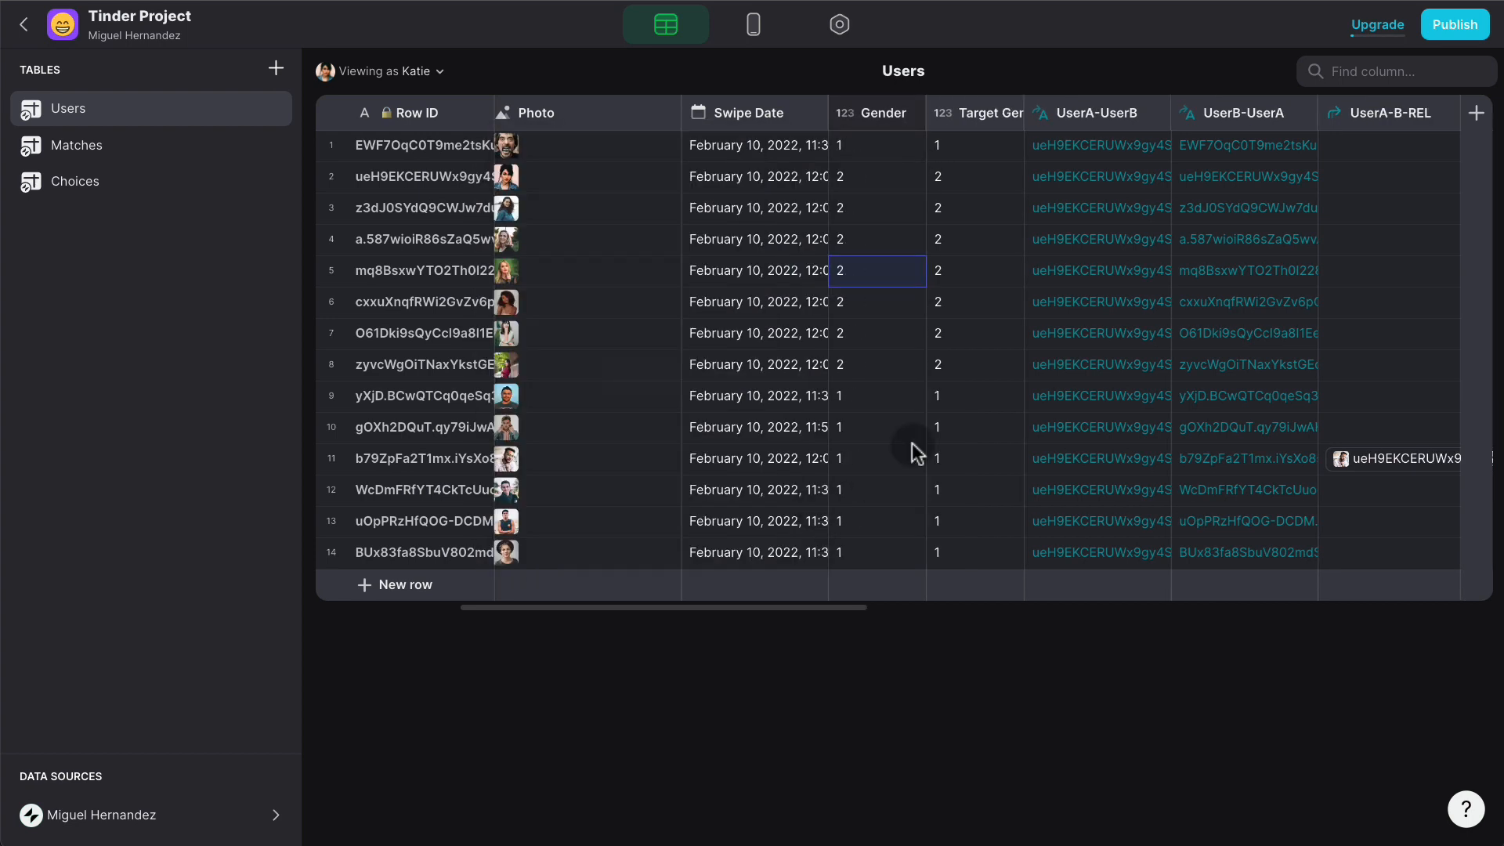
# - Re-enter Target Gender as each user's opposite code: 2 for gender 1, 1 for gender 2
pyautogui.click(970, 147)
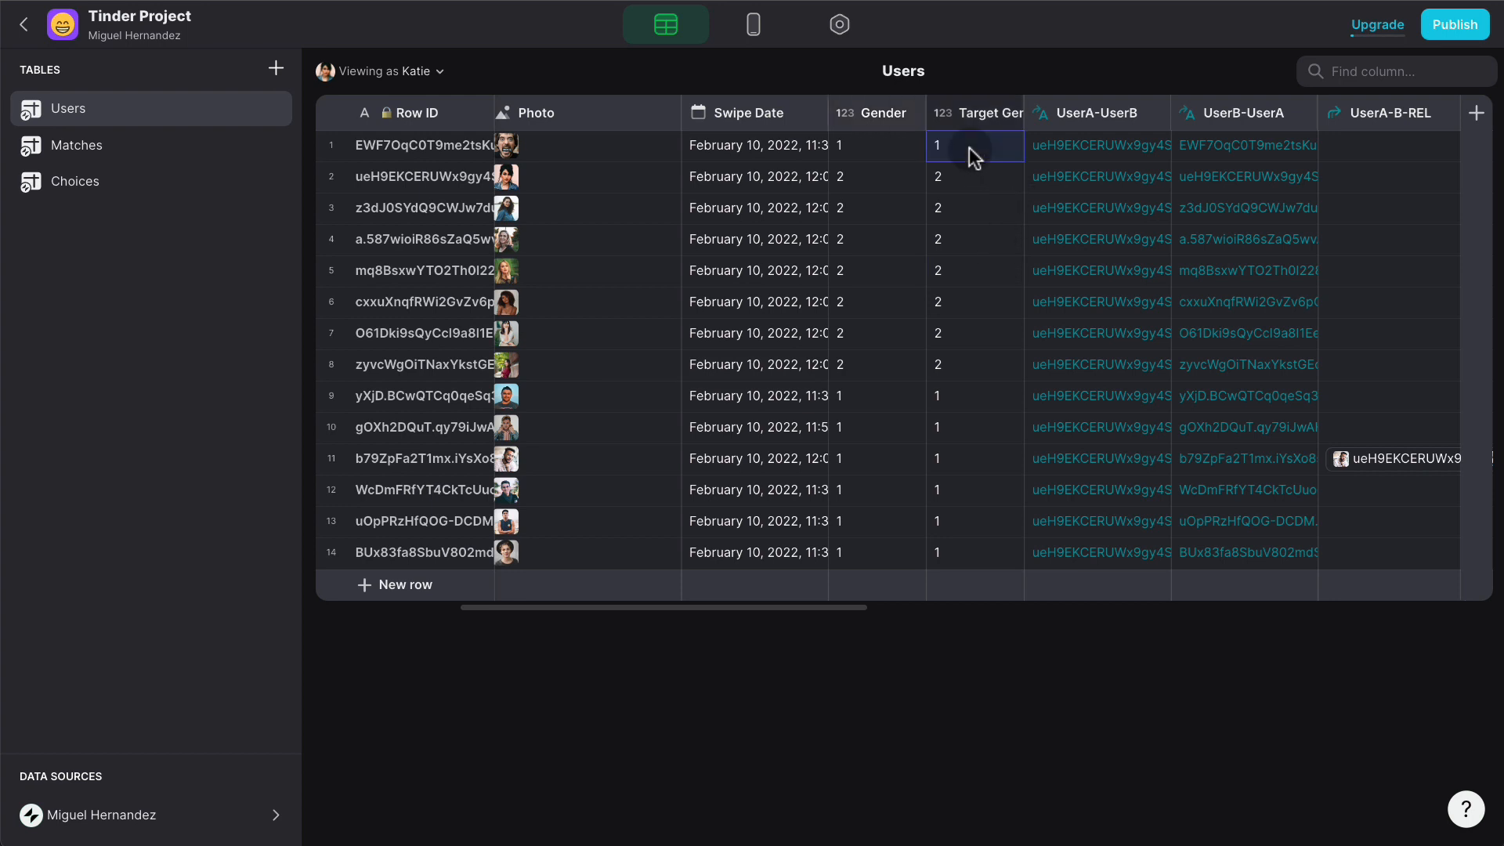
pyautogui.write('2 1 1 1 1 1')
pyautogui.press('Down')
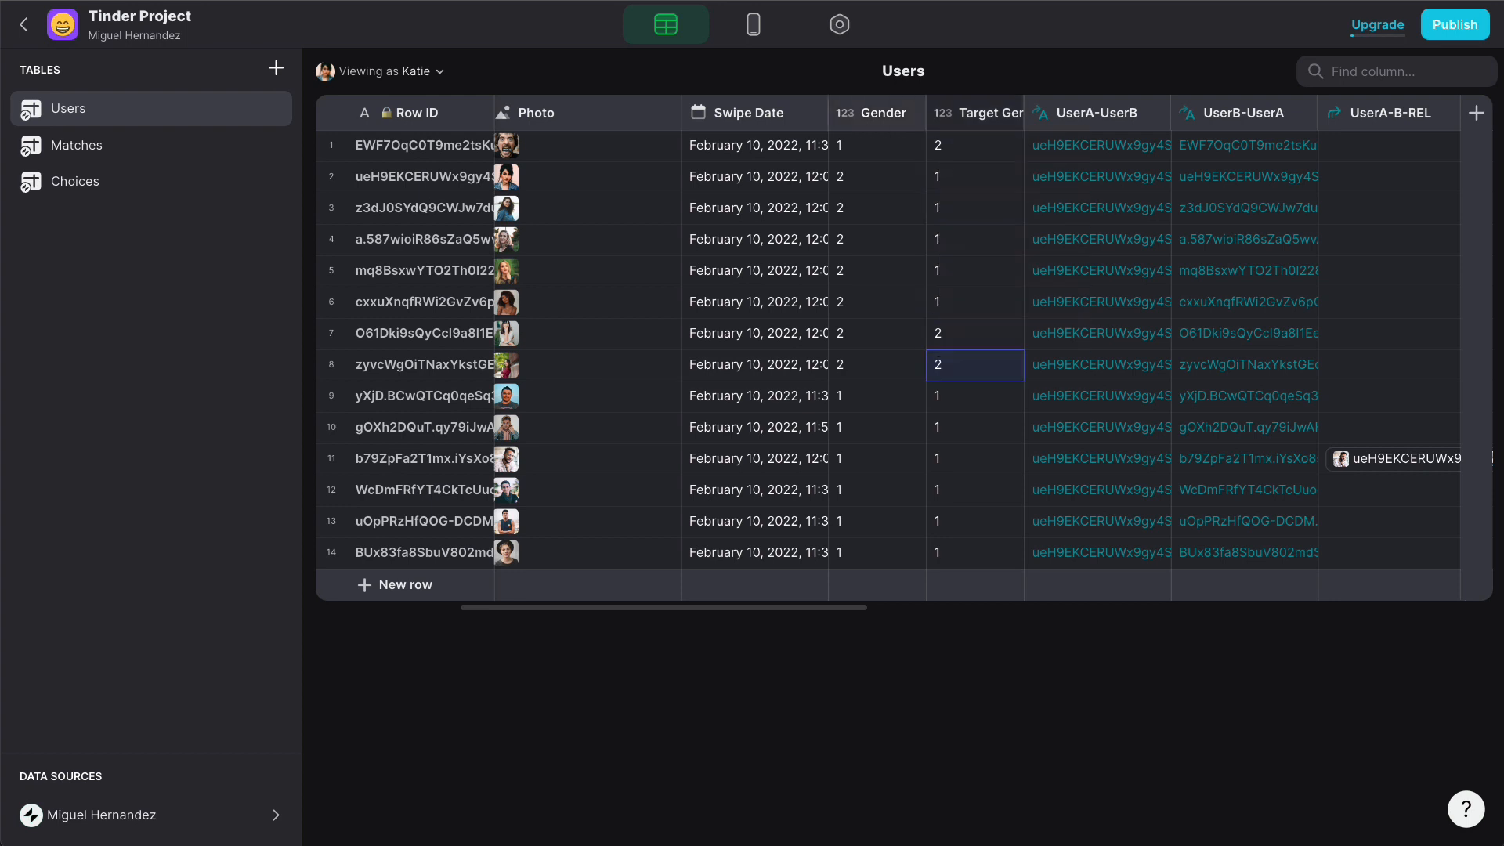
pyautogui.write('1 2 2 2 2 2 ')
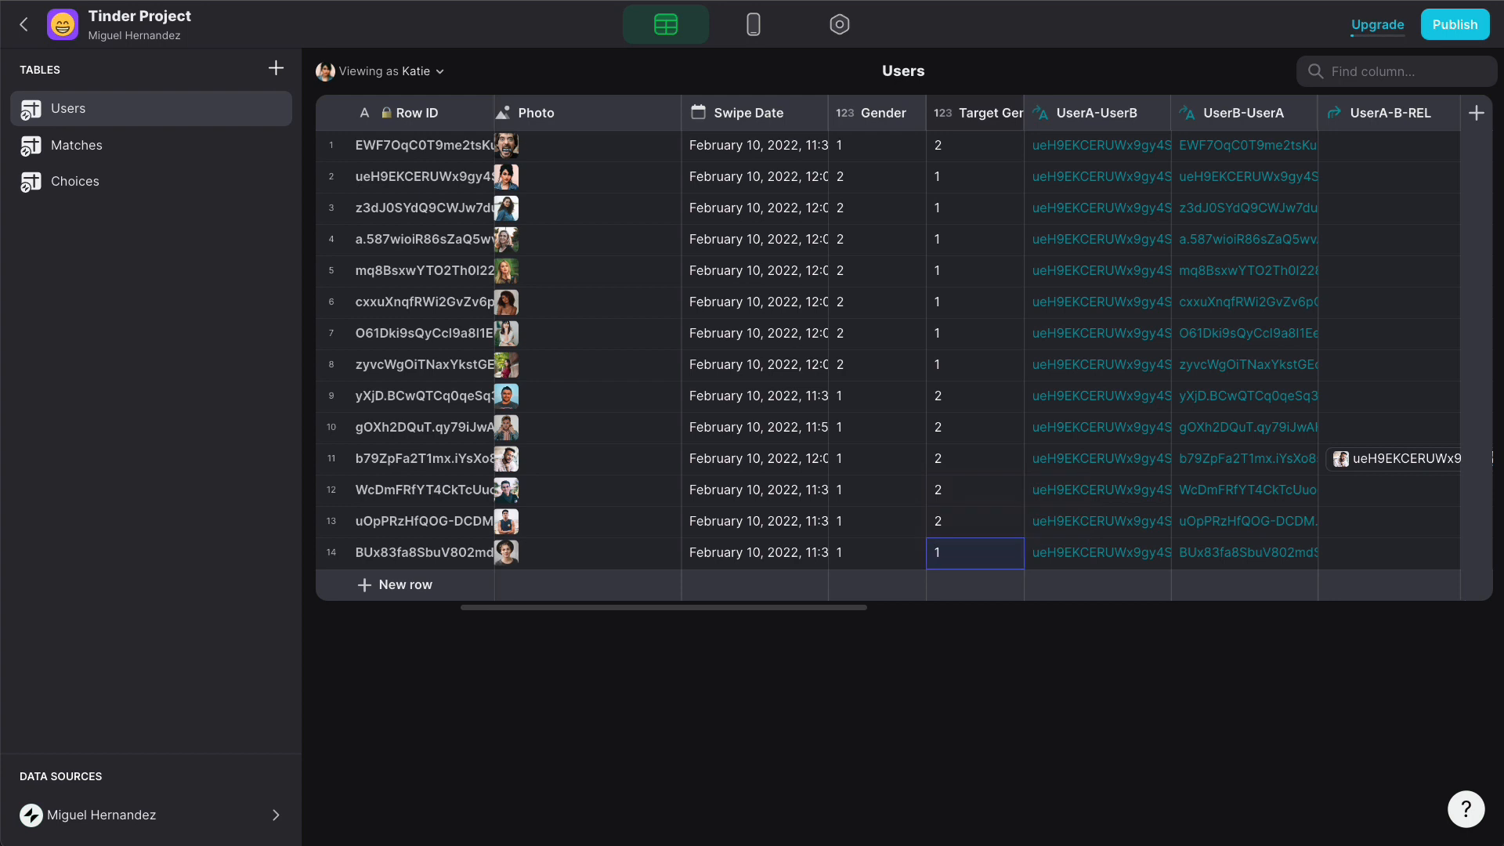
pyautogui.write('2')
pyautogui.click(915, 236)
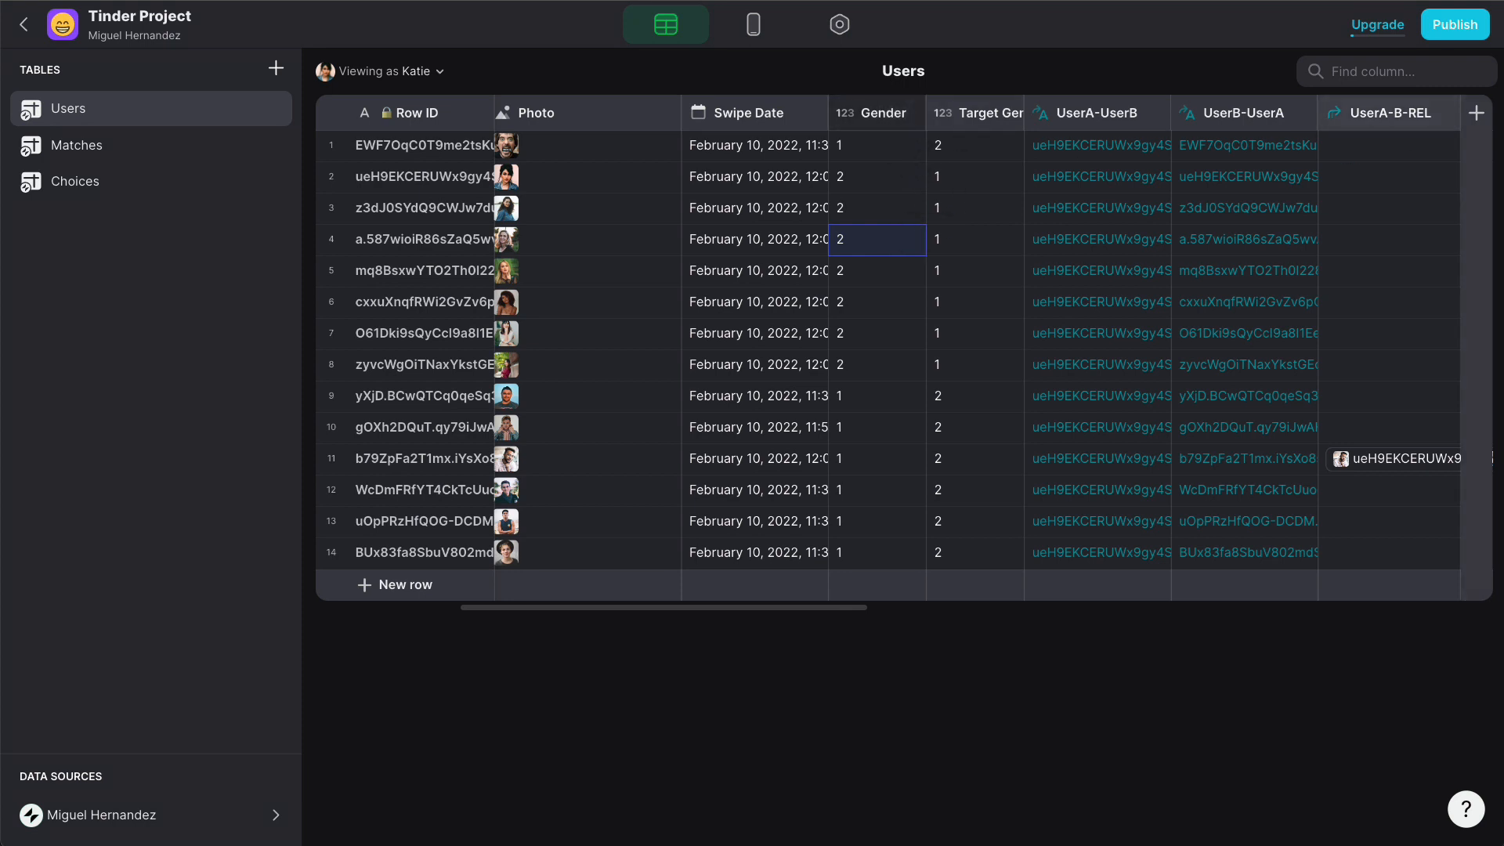
# - Add a 'Gender Profile REL' relation column matching Users' Gender to the Choices Name column
pyautogui.click(1477, 114)
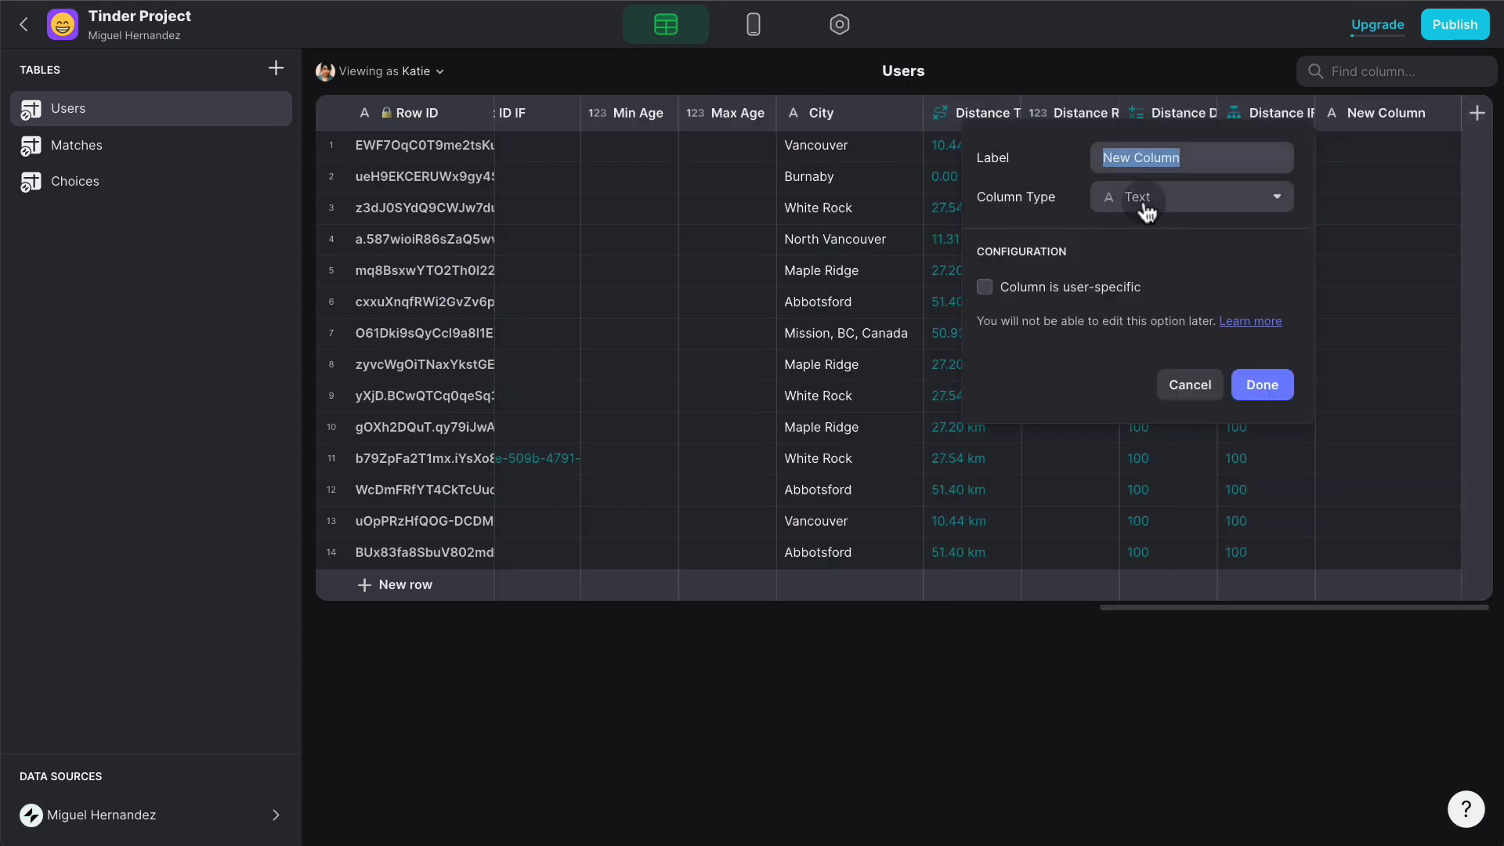
pyautogui.write('G')
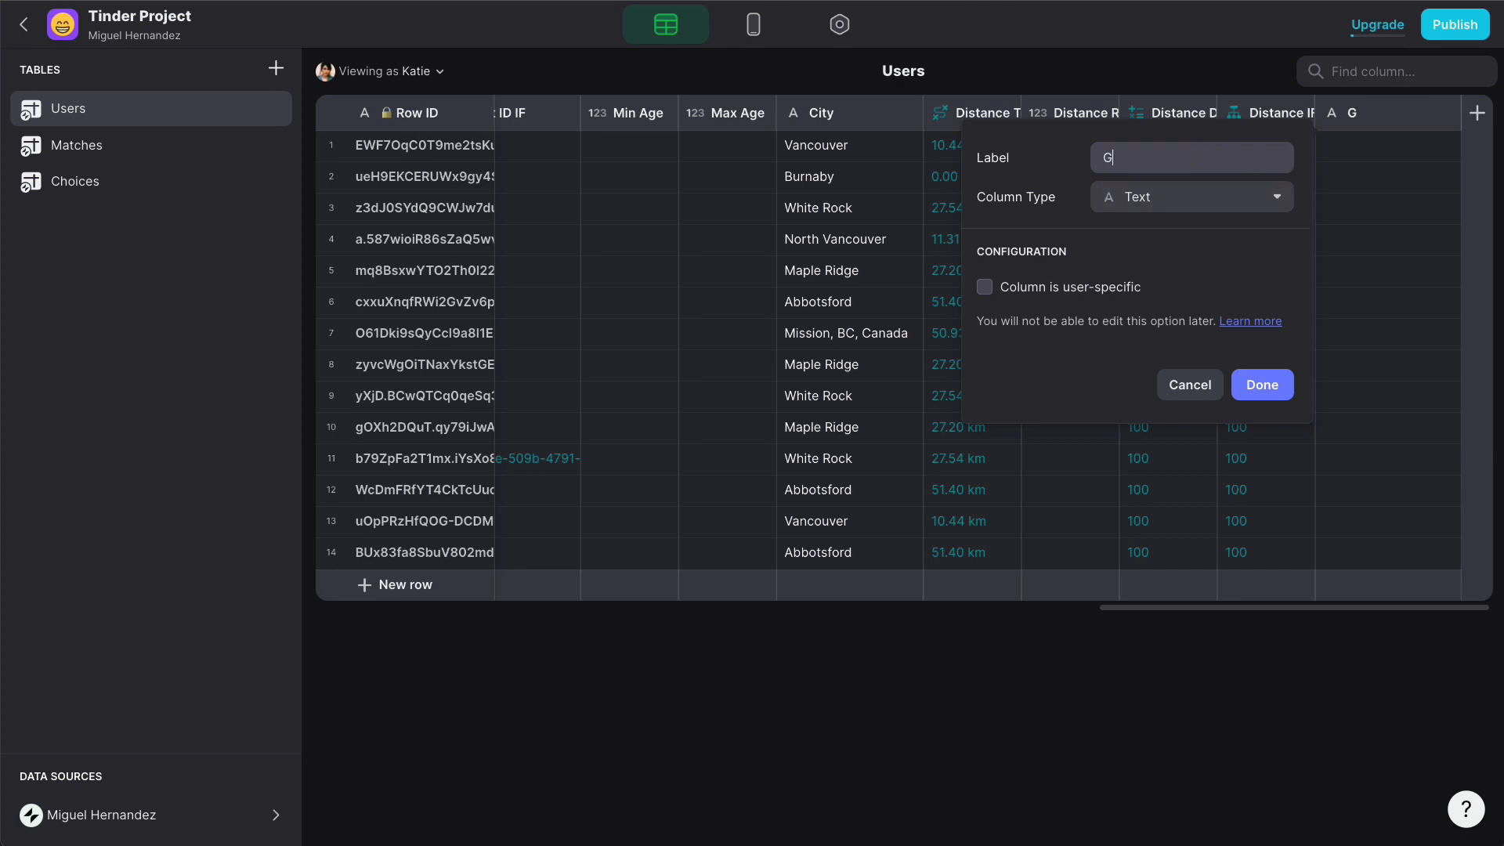
pyautogui.write('ender Profile REL')
pyautogui.click(1191, 199)
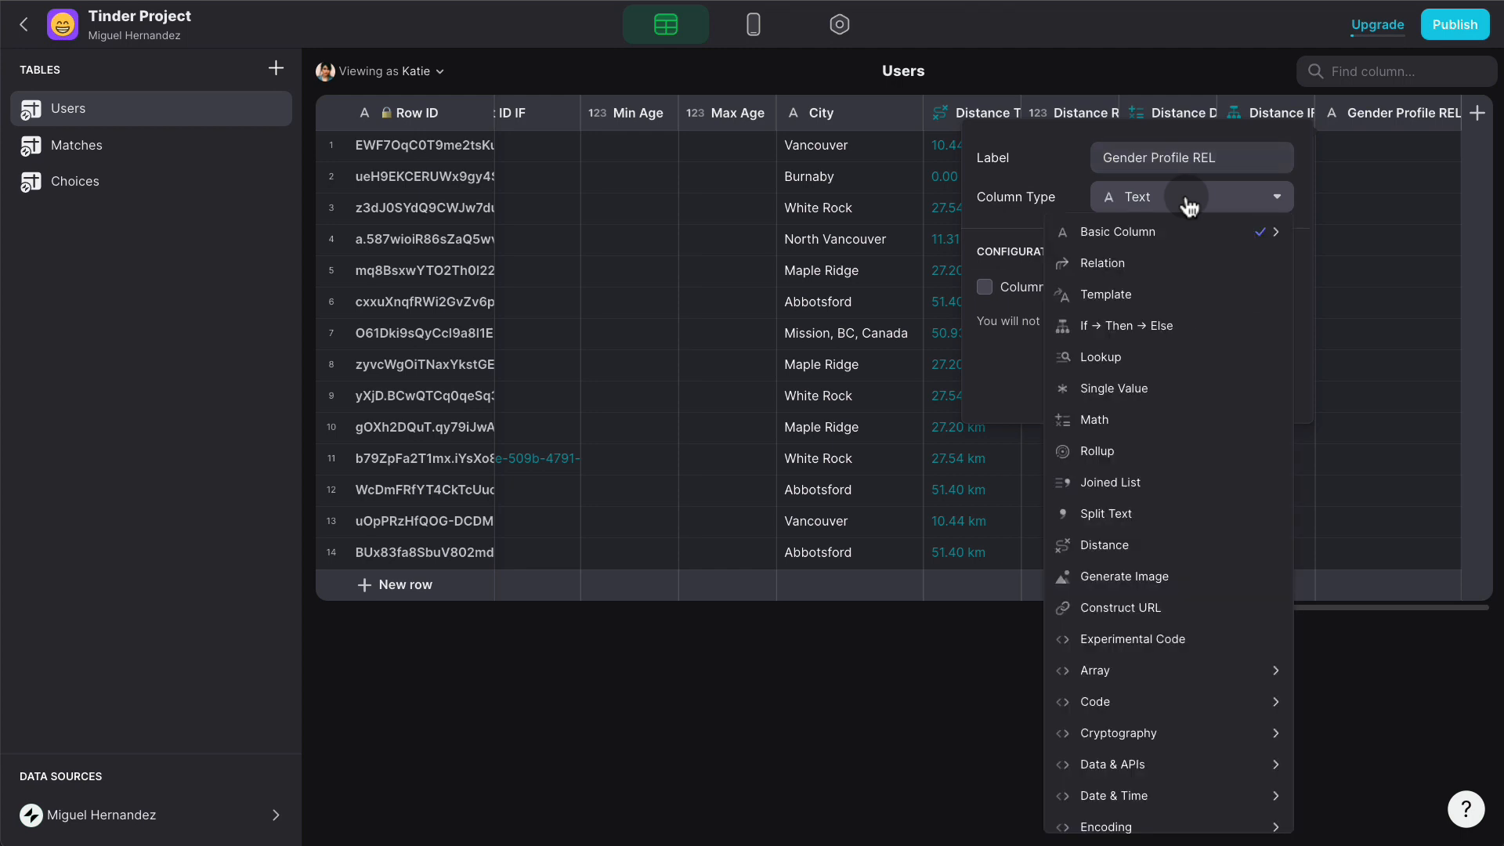
pyautogui.click(1156, 263)
pyautogui.click(1099, 305)
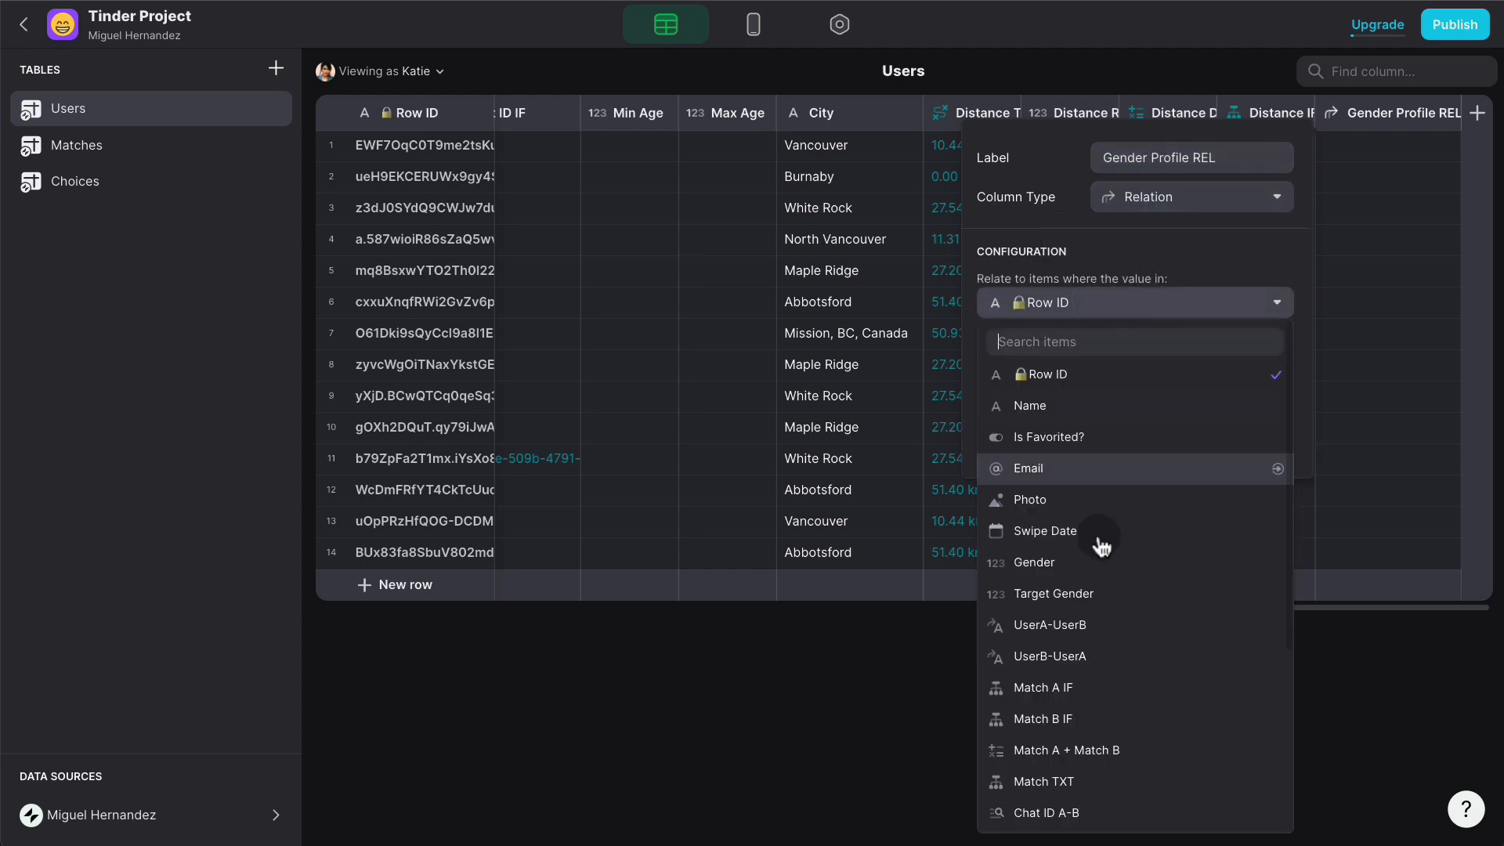
pyautogui.click(1120, 564)
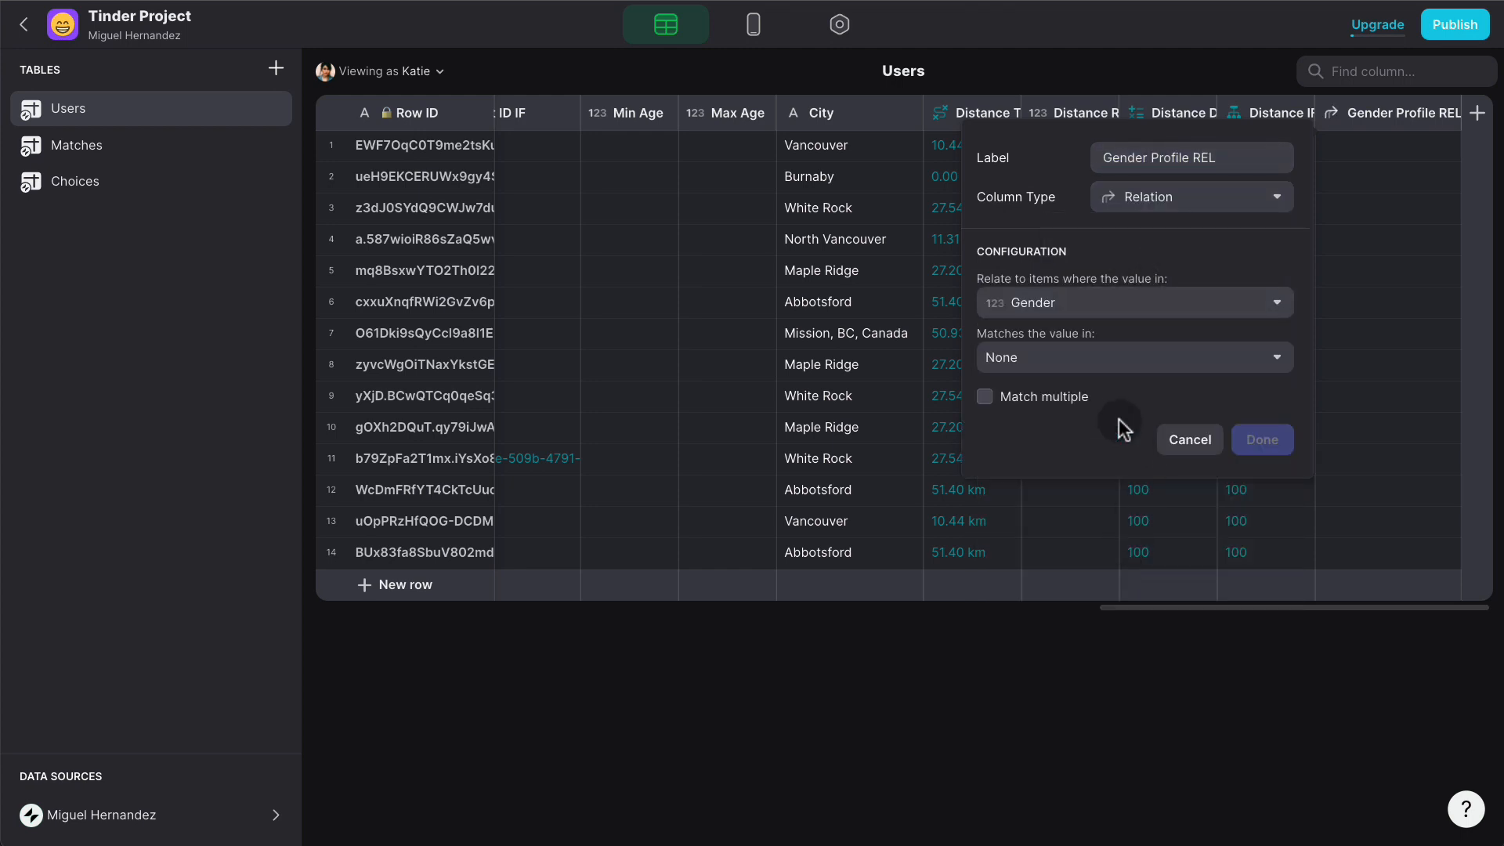
pyautogui.click(1088, 368)
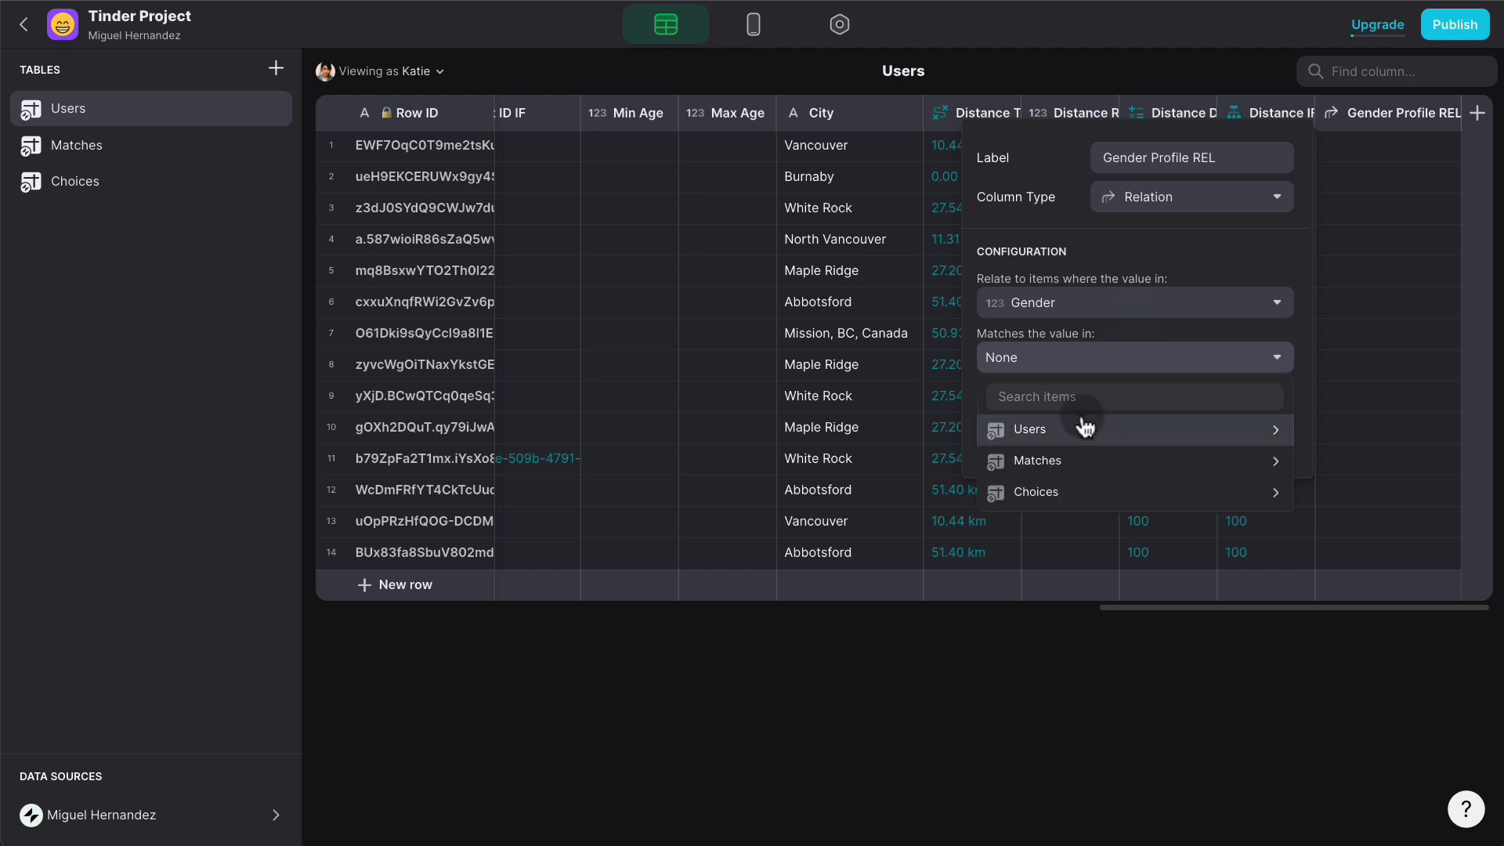
pyautogui.moveTo(1073, 494)
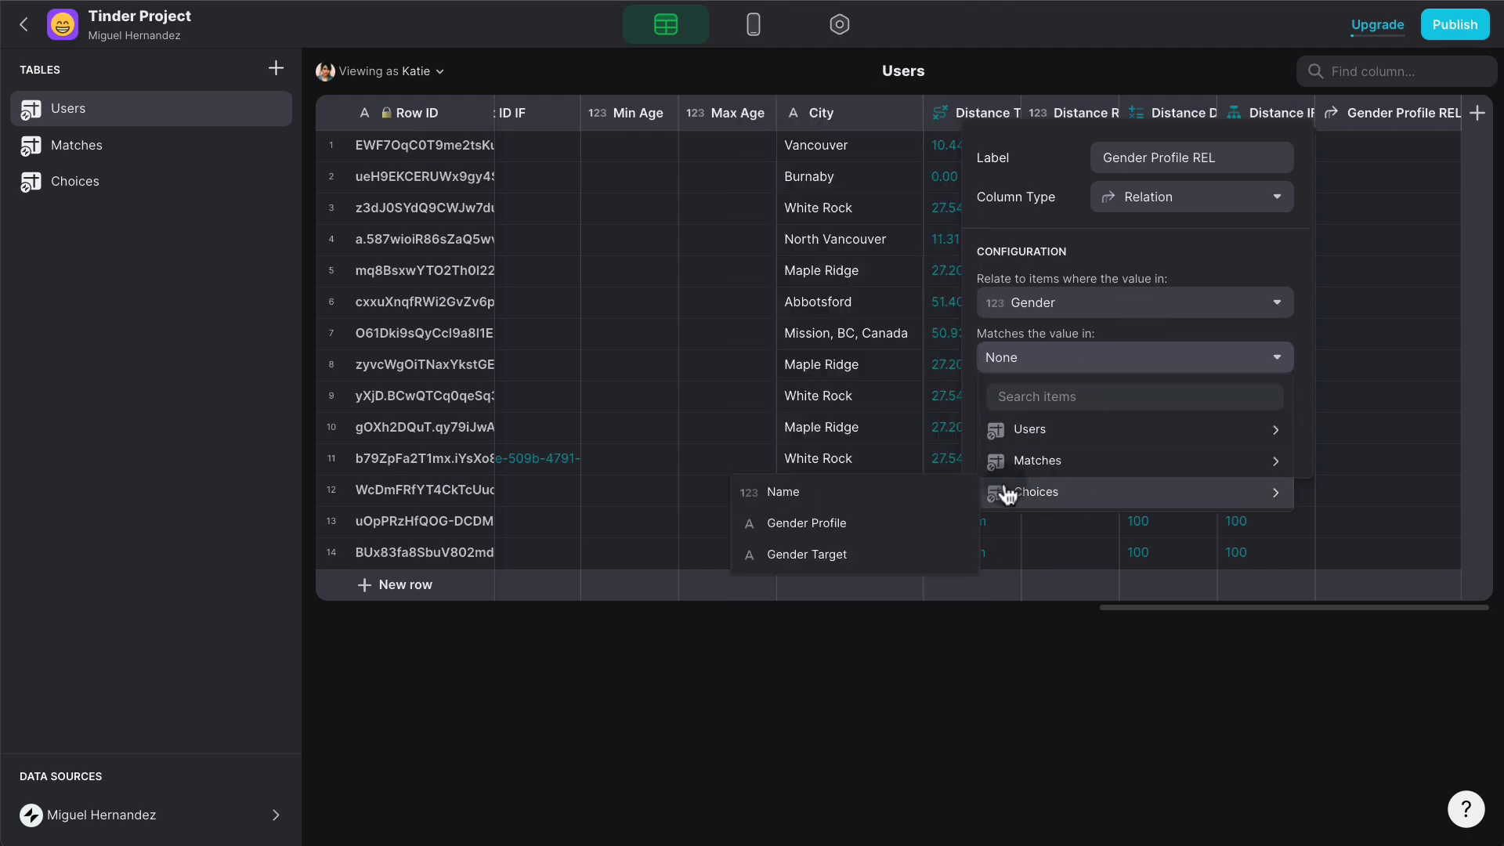
pyautogui.click(926, 492)
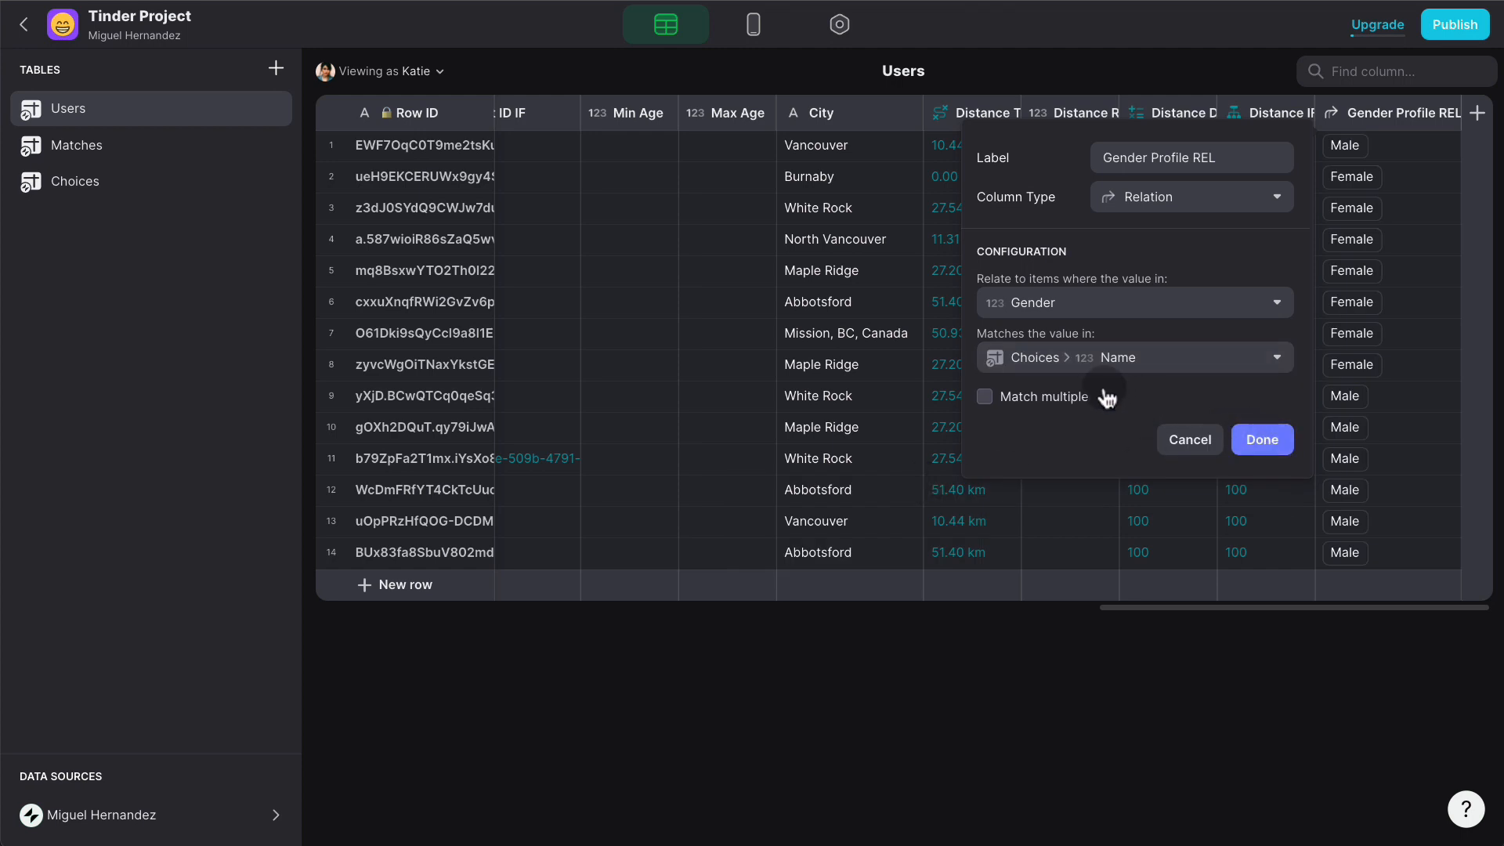
pyautogui.click(1261, 440)
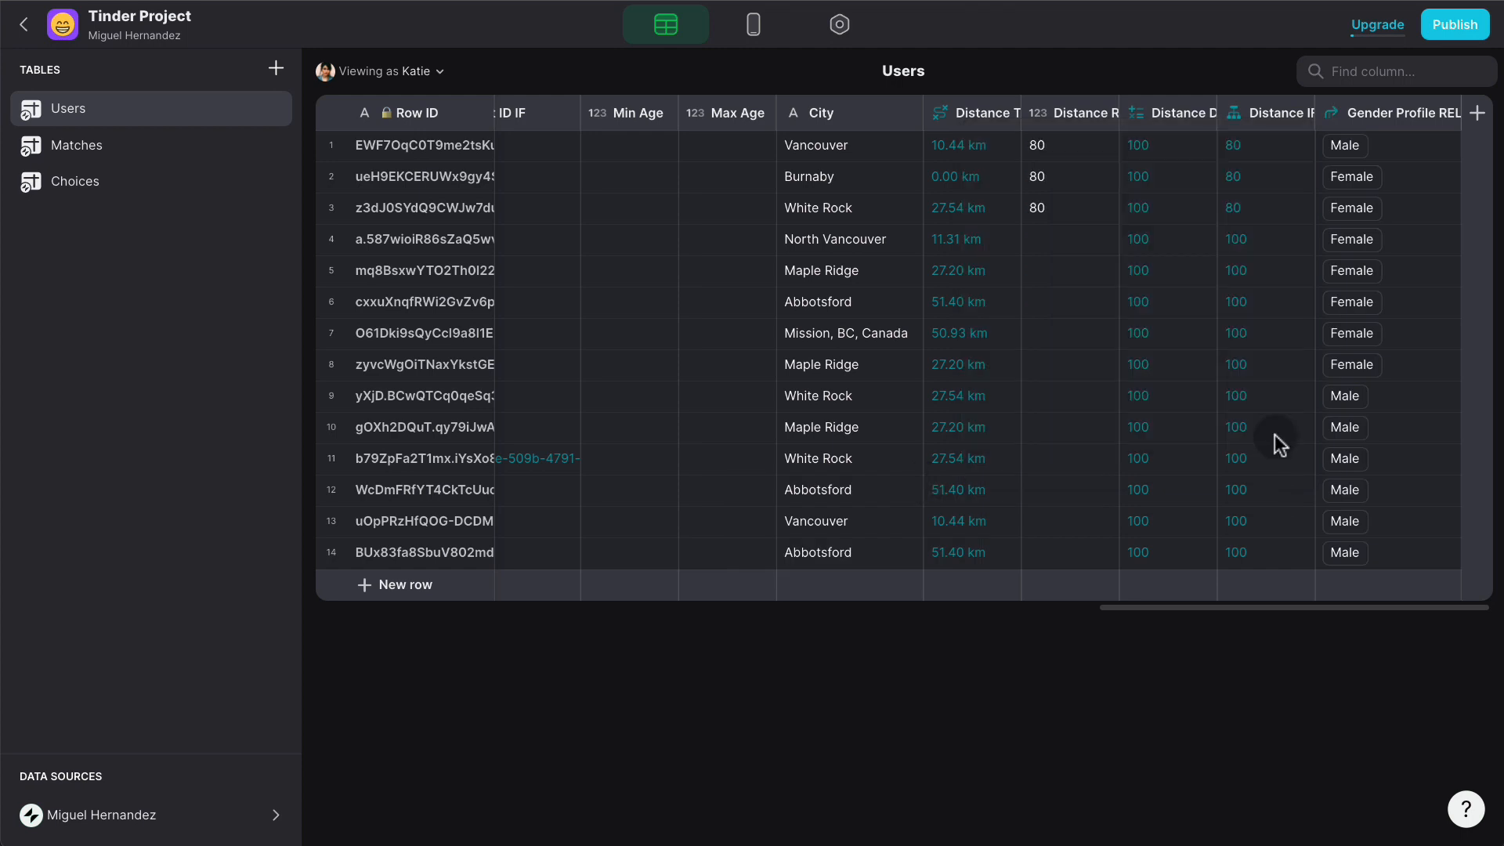
pyautogui.click(752, 32)
pyautogui.click(681, 38)
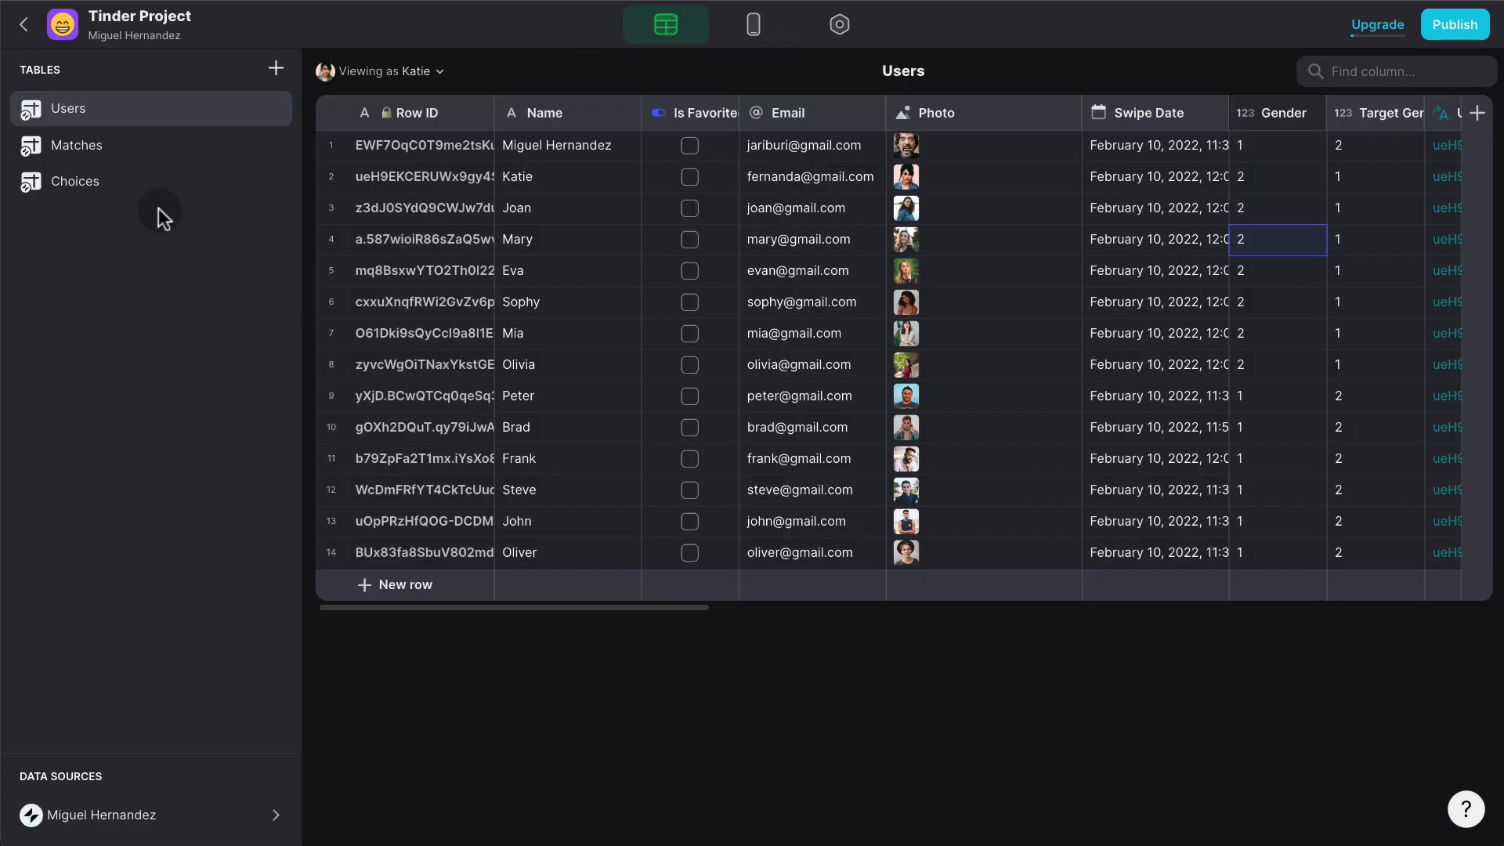
# - Rename the Choices Name column to 'Choice ID', then go back to the Users table
pyautogui.click(207, 195)
pyautogui.click(433, 119)
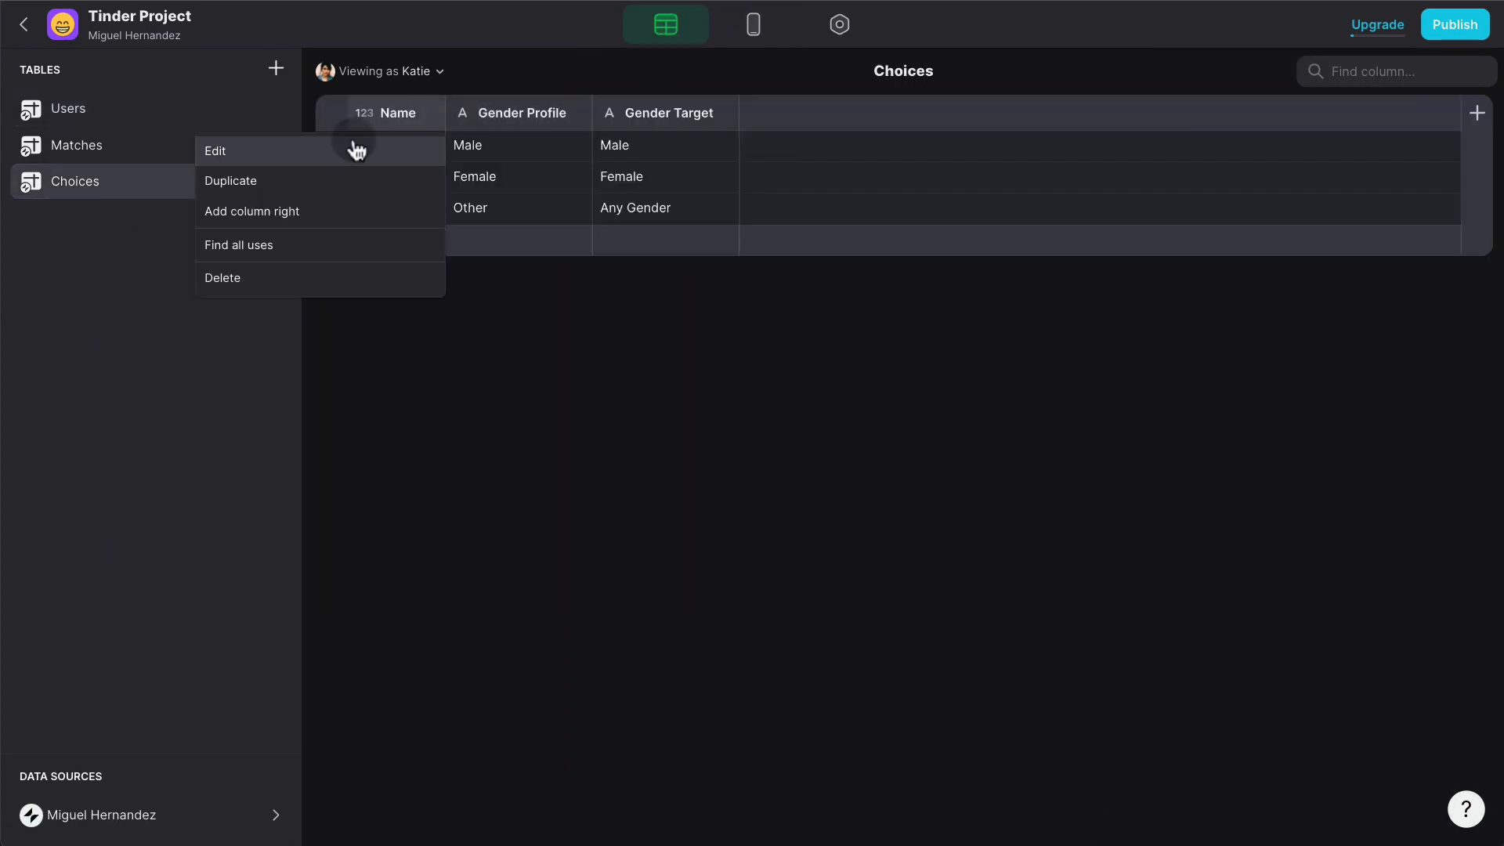
pyautogui.click(356, 147)
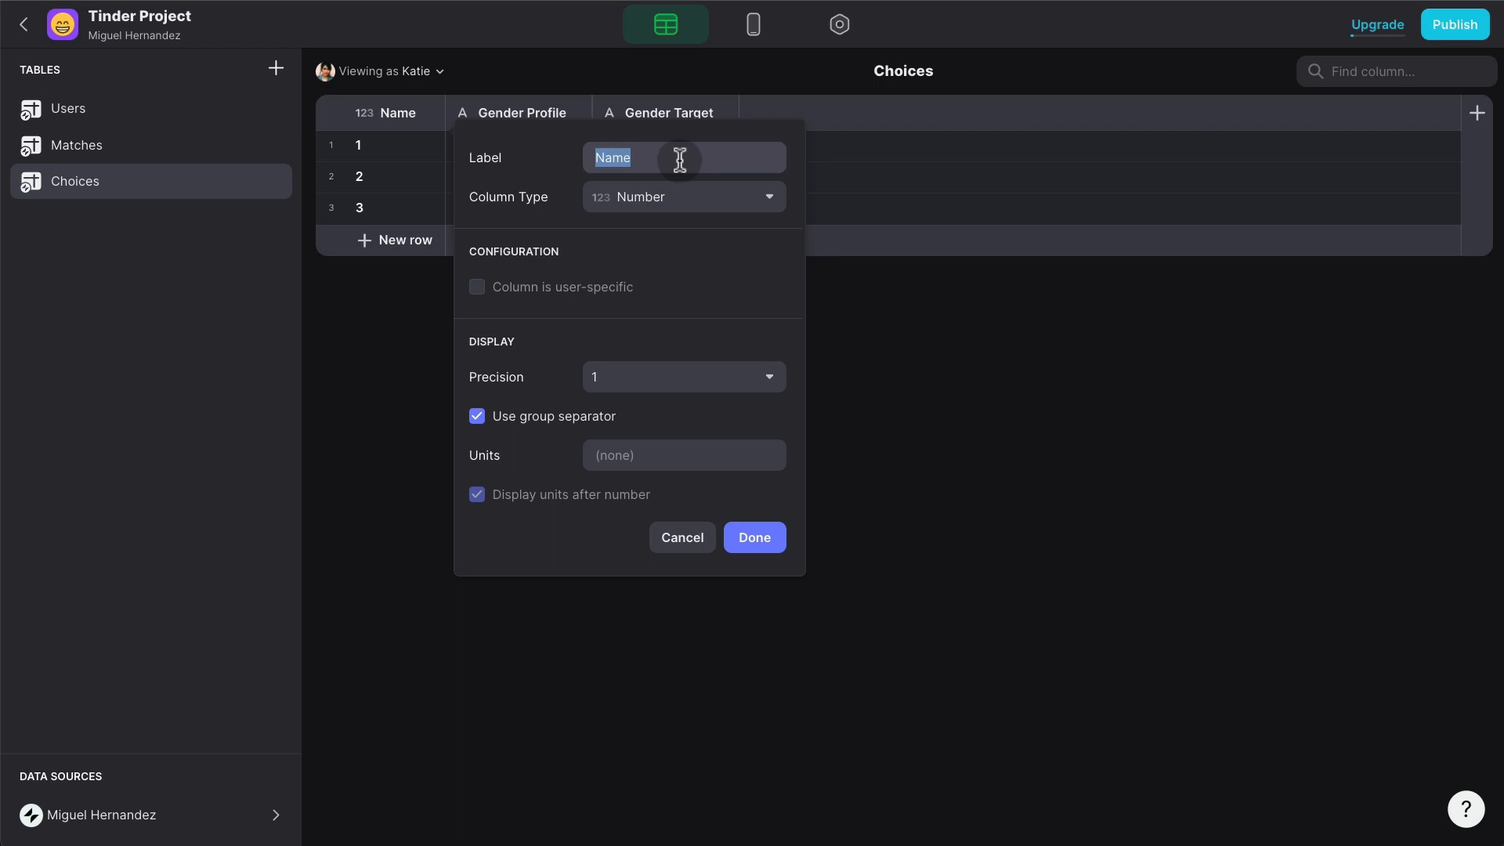
pyautogui.write('Choice ID')
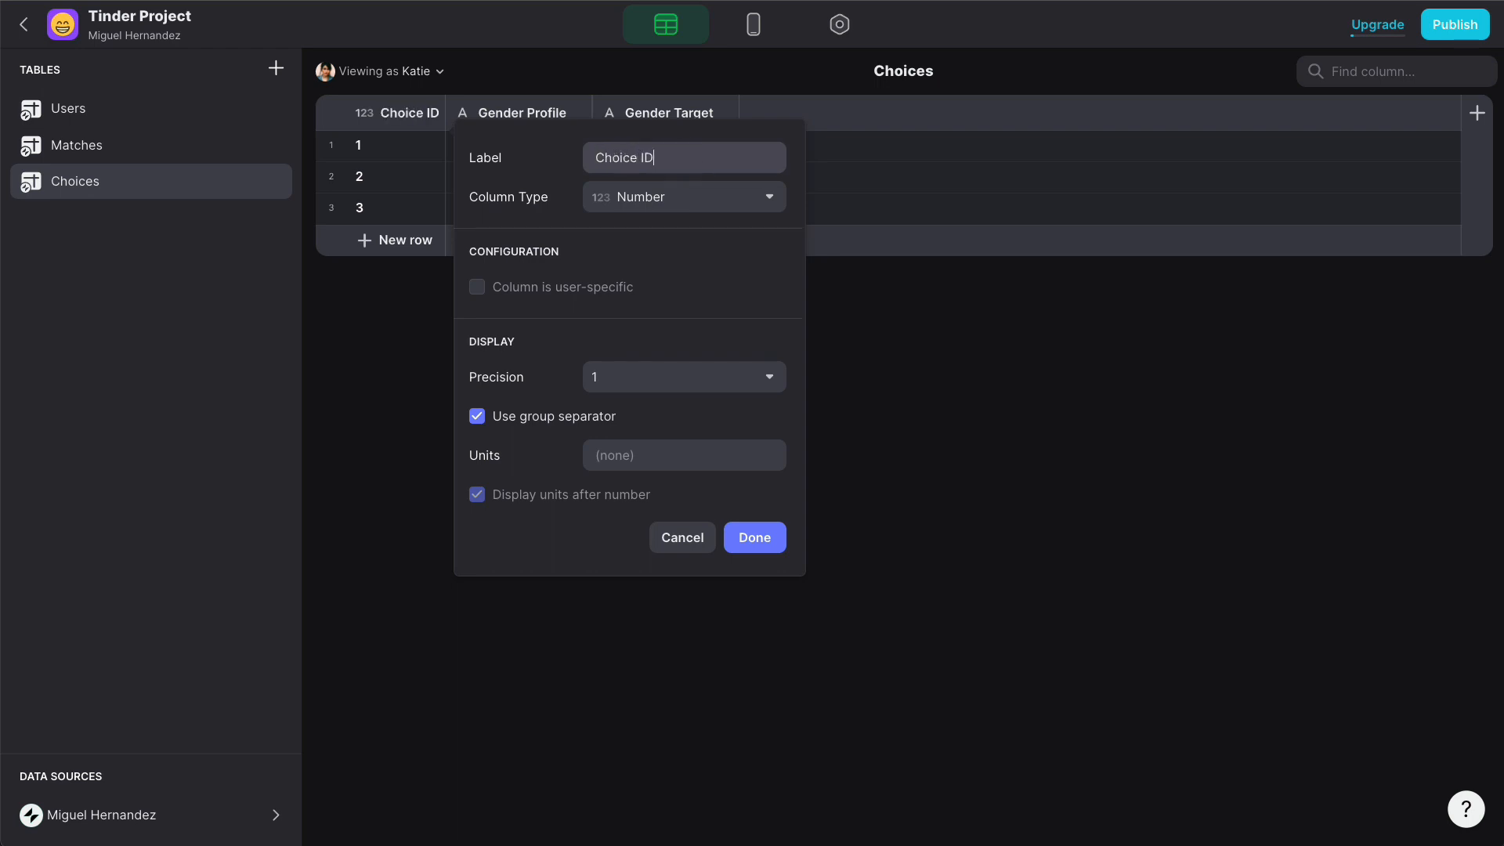
pyautogui.click(780, 542)
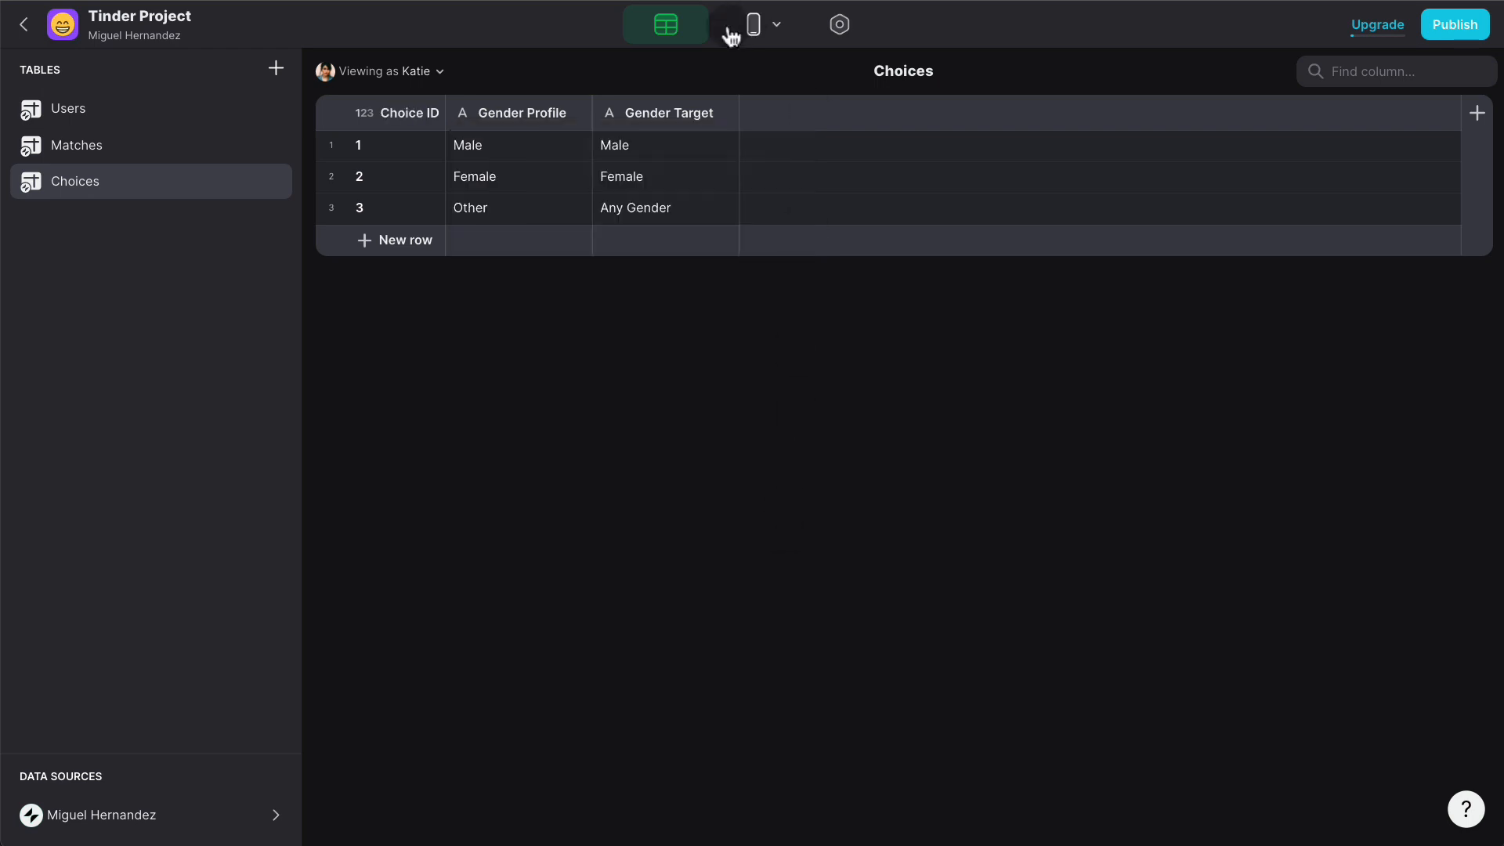
pyautogui.click(109, 117)
pyautogui.hscroll(10, 1181, 274)
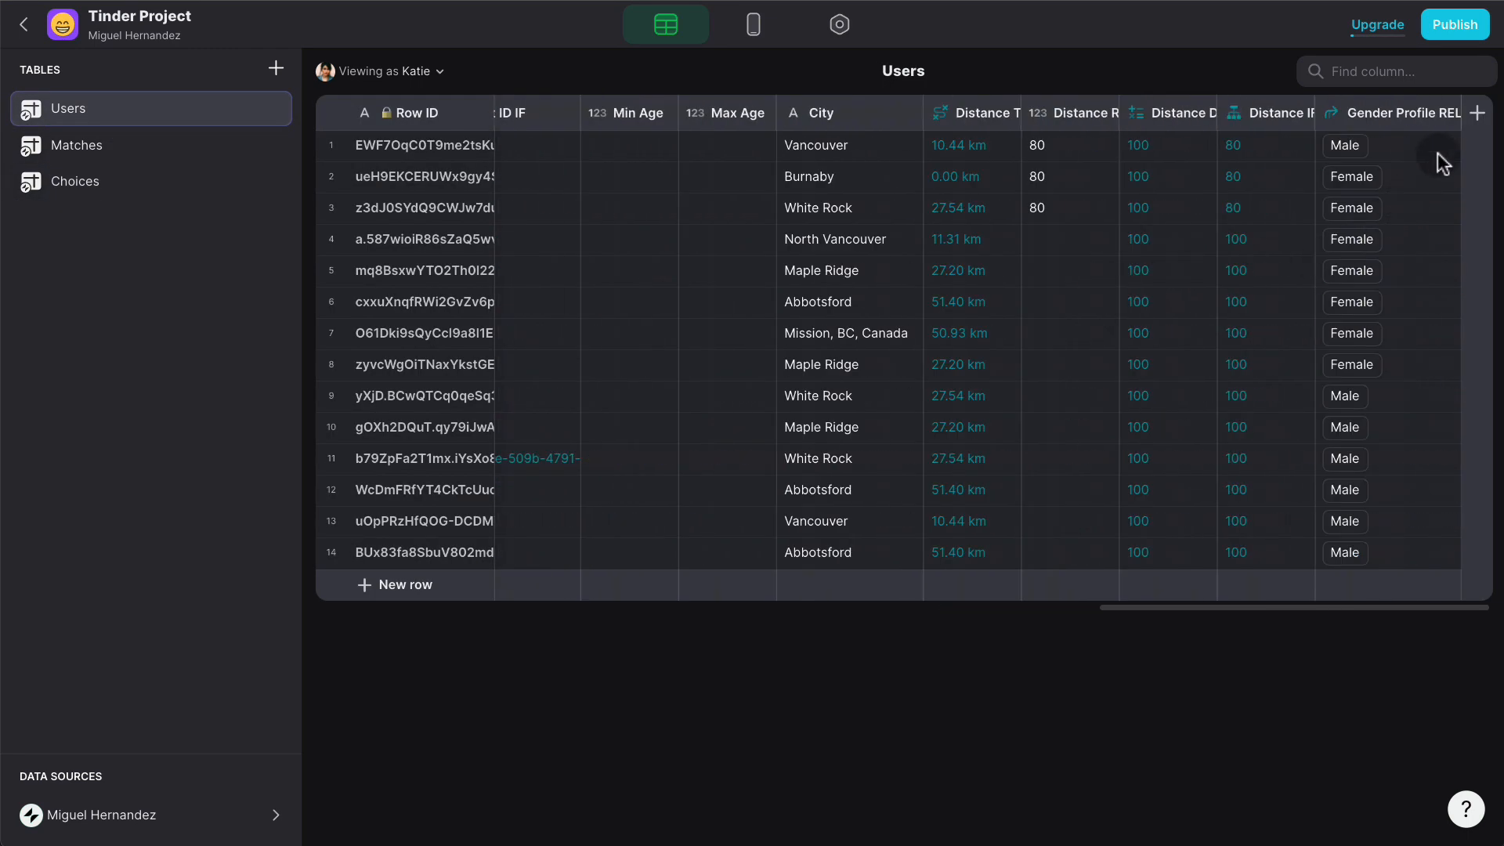
# - Duplicate the Gender Profile REL column and rename the copy 'Gender Target REL'
pyautogui.click(1446, 113)
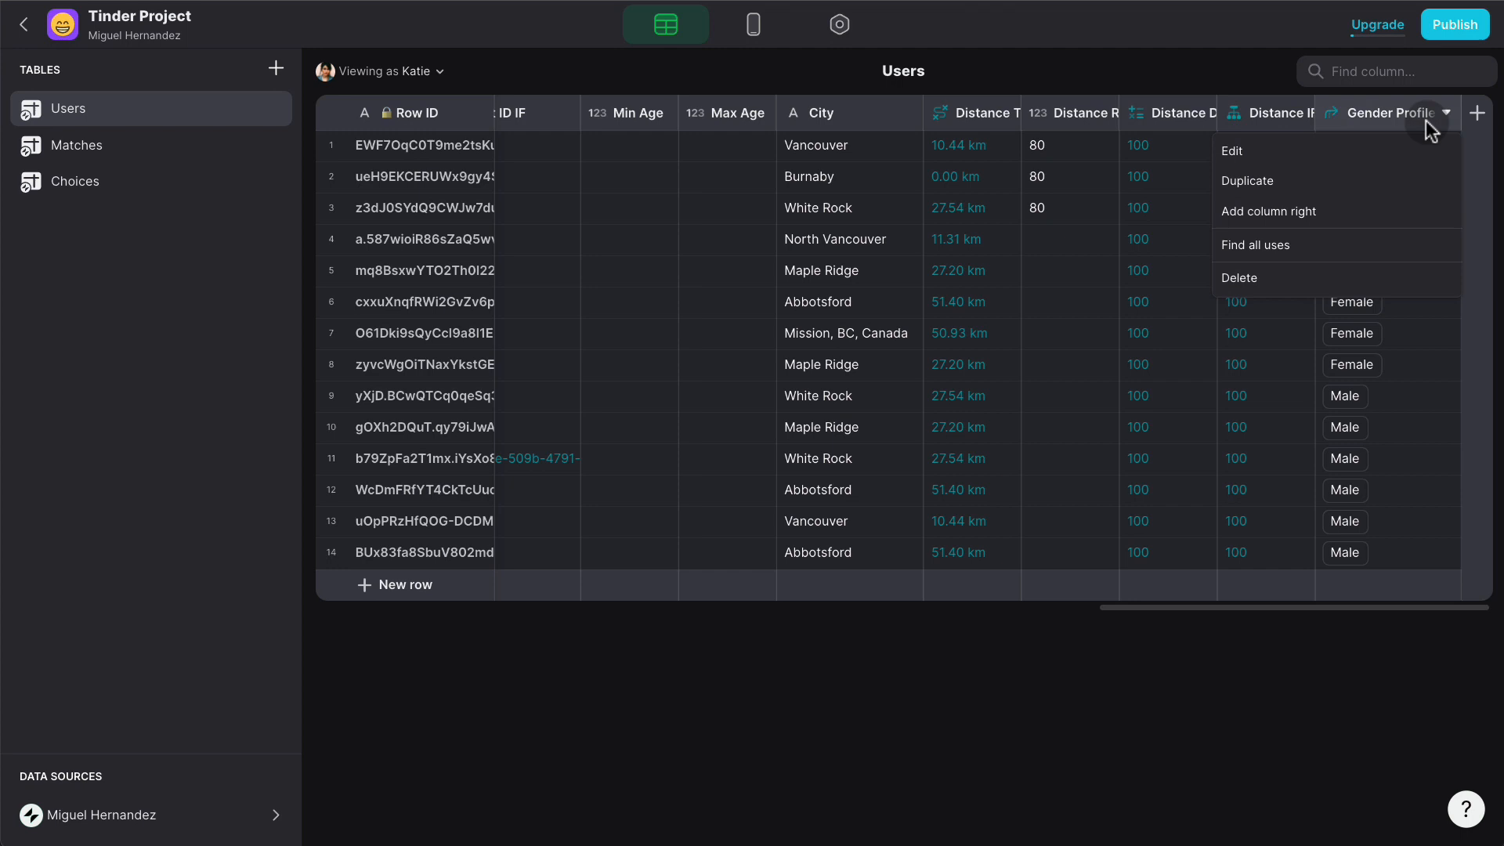
pyautogui.click(1336, 180)
pyautogui.moveTo(1395, 158); pyautogui.dragTo(1296, 159)
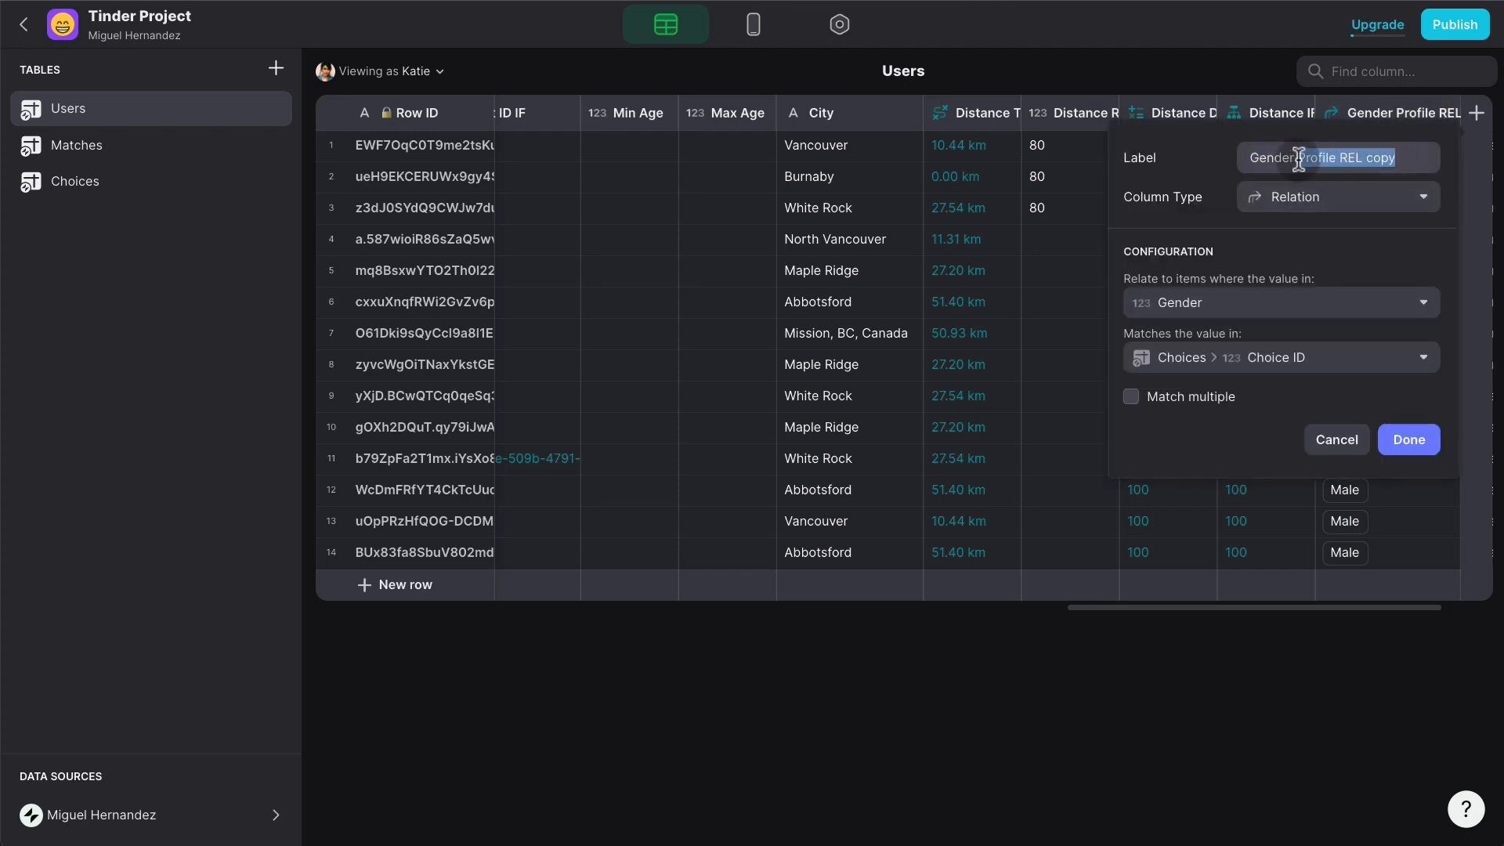
pyautogui.write('Taarg')
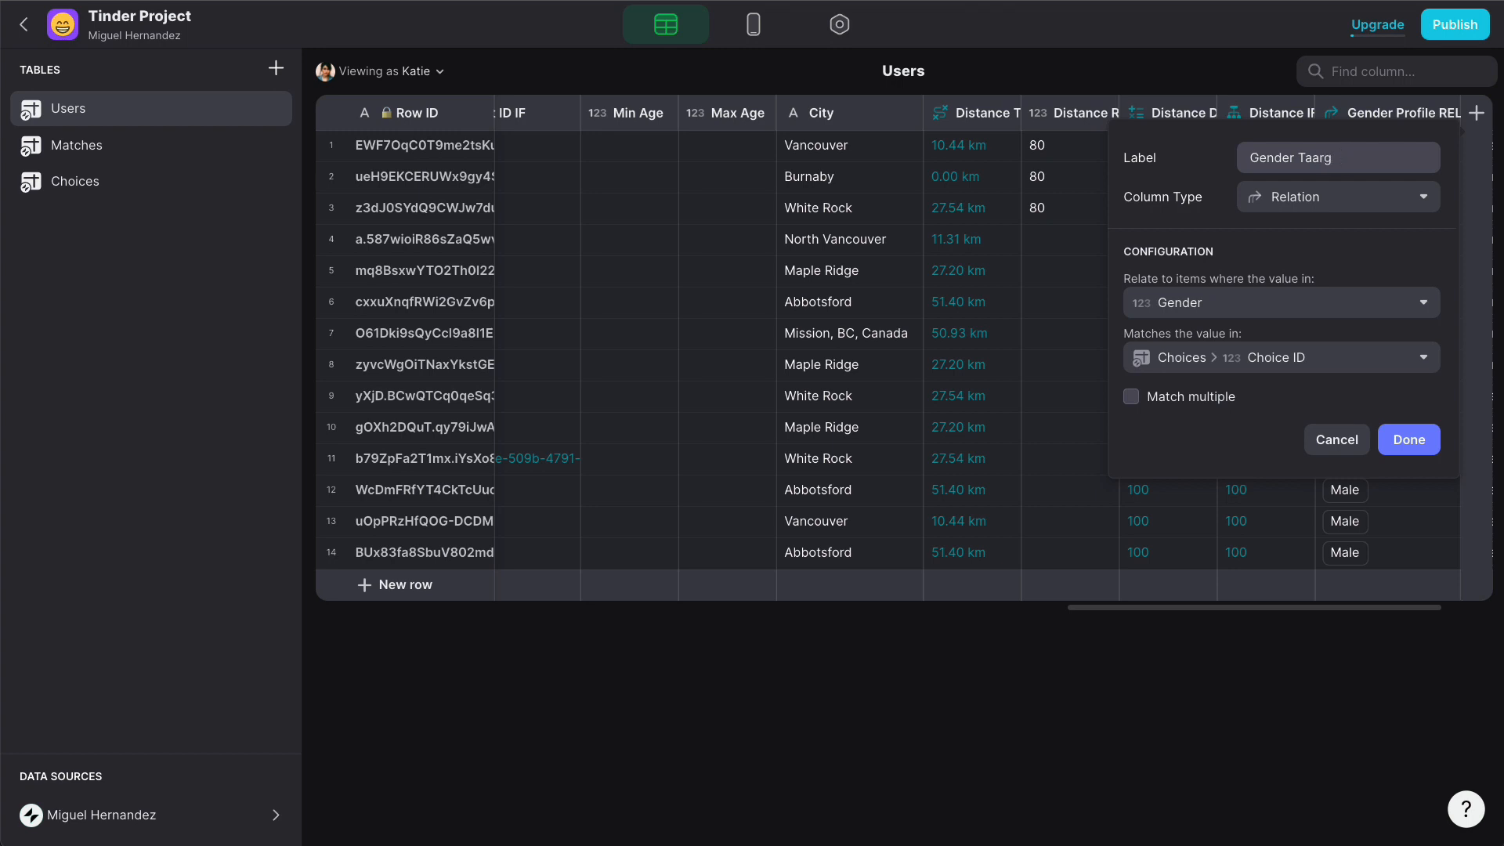
pyautogui.press('BackSpace')
pyautogui.press('BackSpace')
pyautogui.press('BackSpace')
pyautogui.write('rget REL')
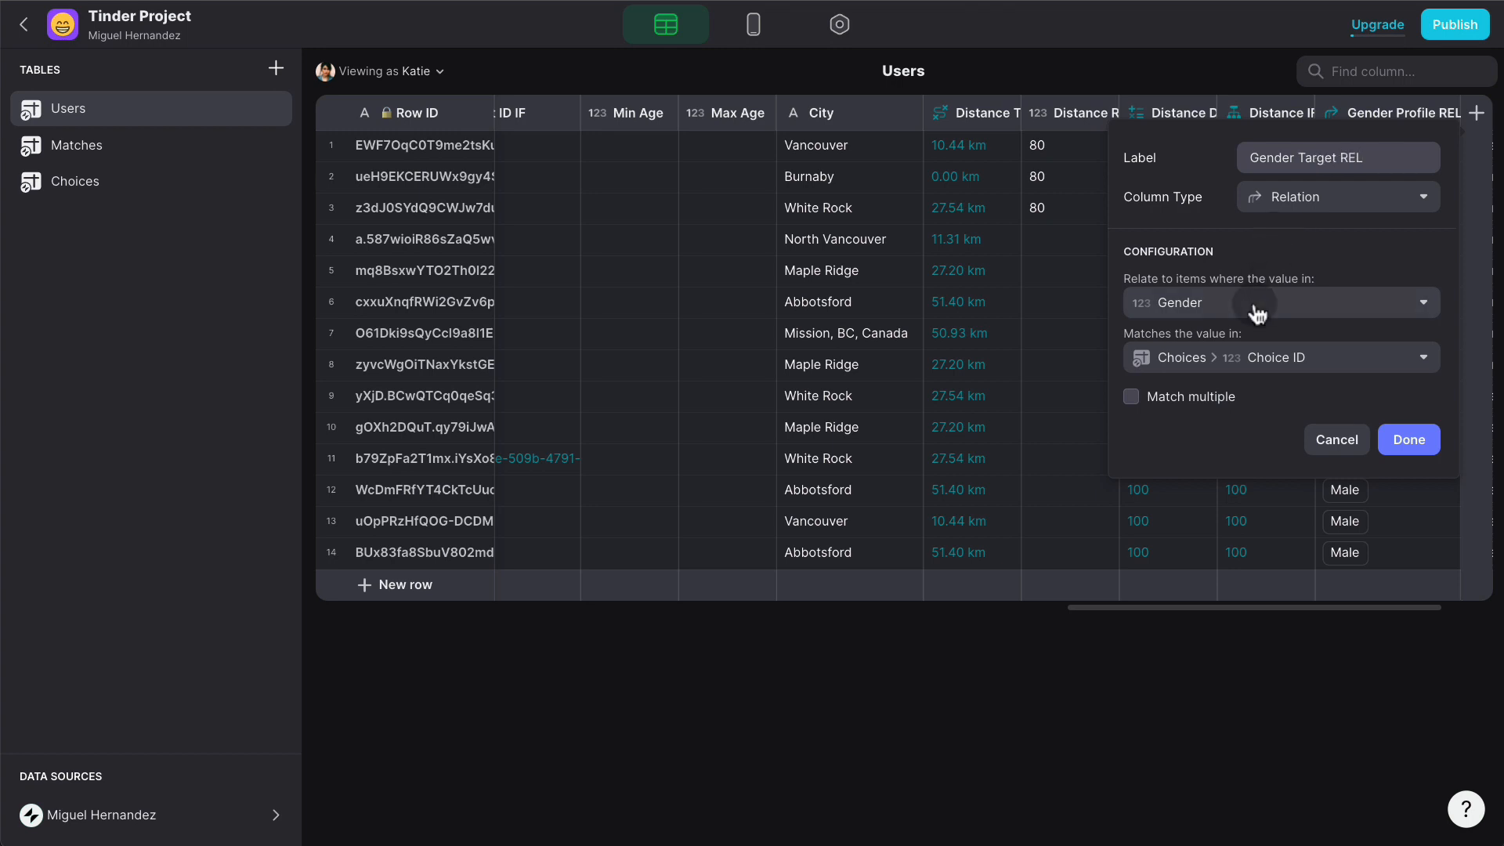
# - Relate the copy's Target Gender column to Choices > Choice ID and confirm
pyautogui.click(1254, 305)
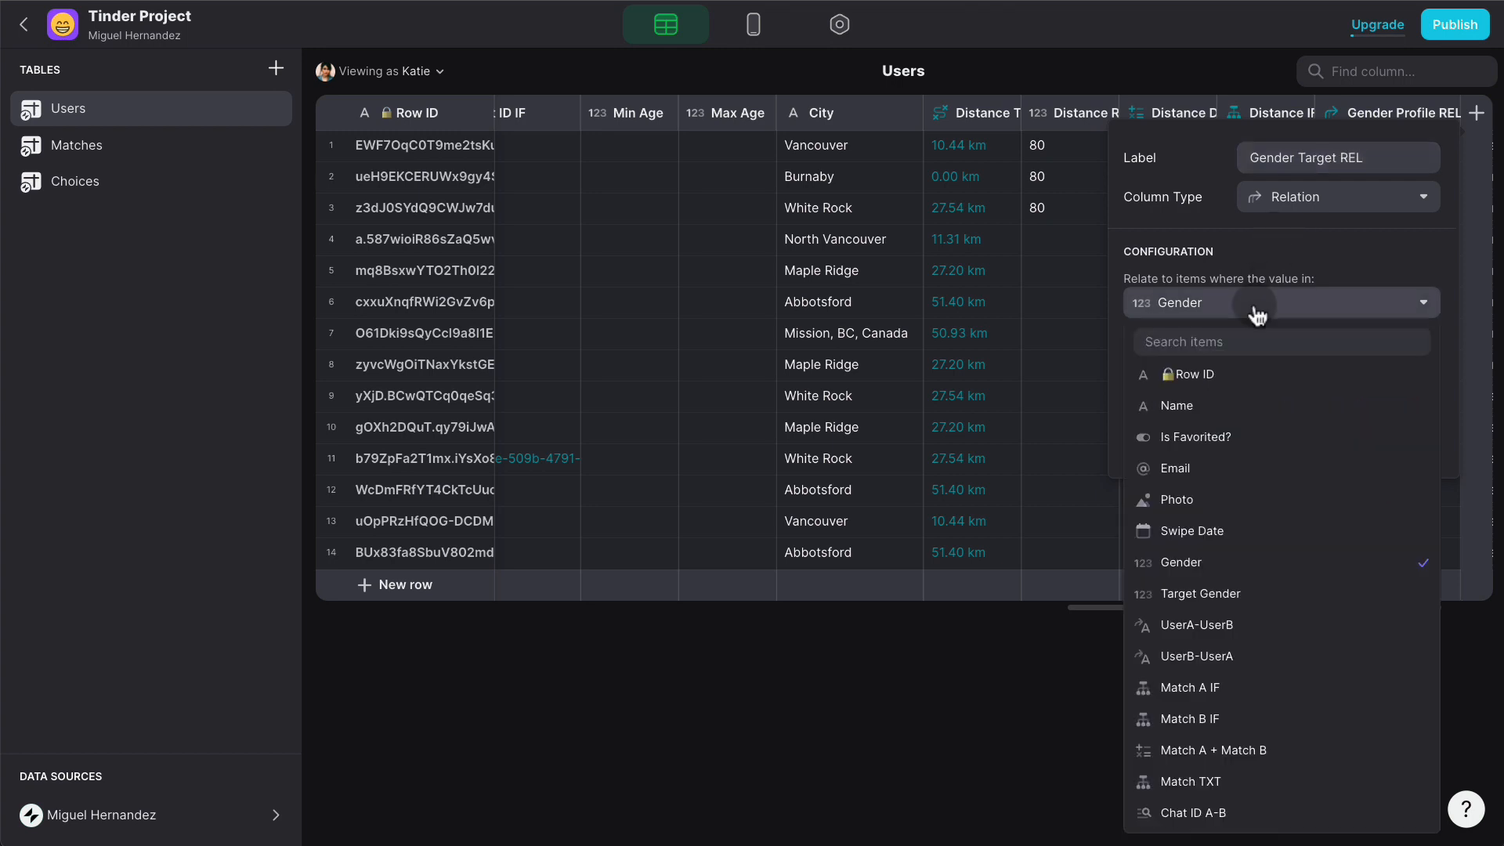
pyautogui.click(1257, 593)
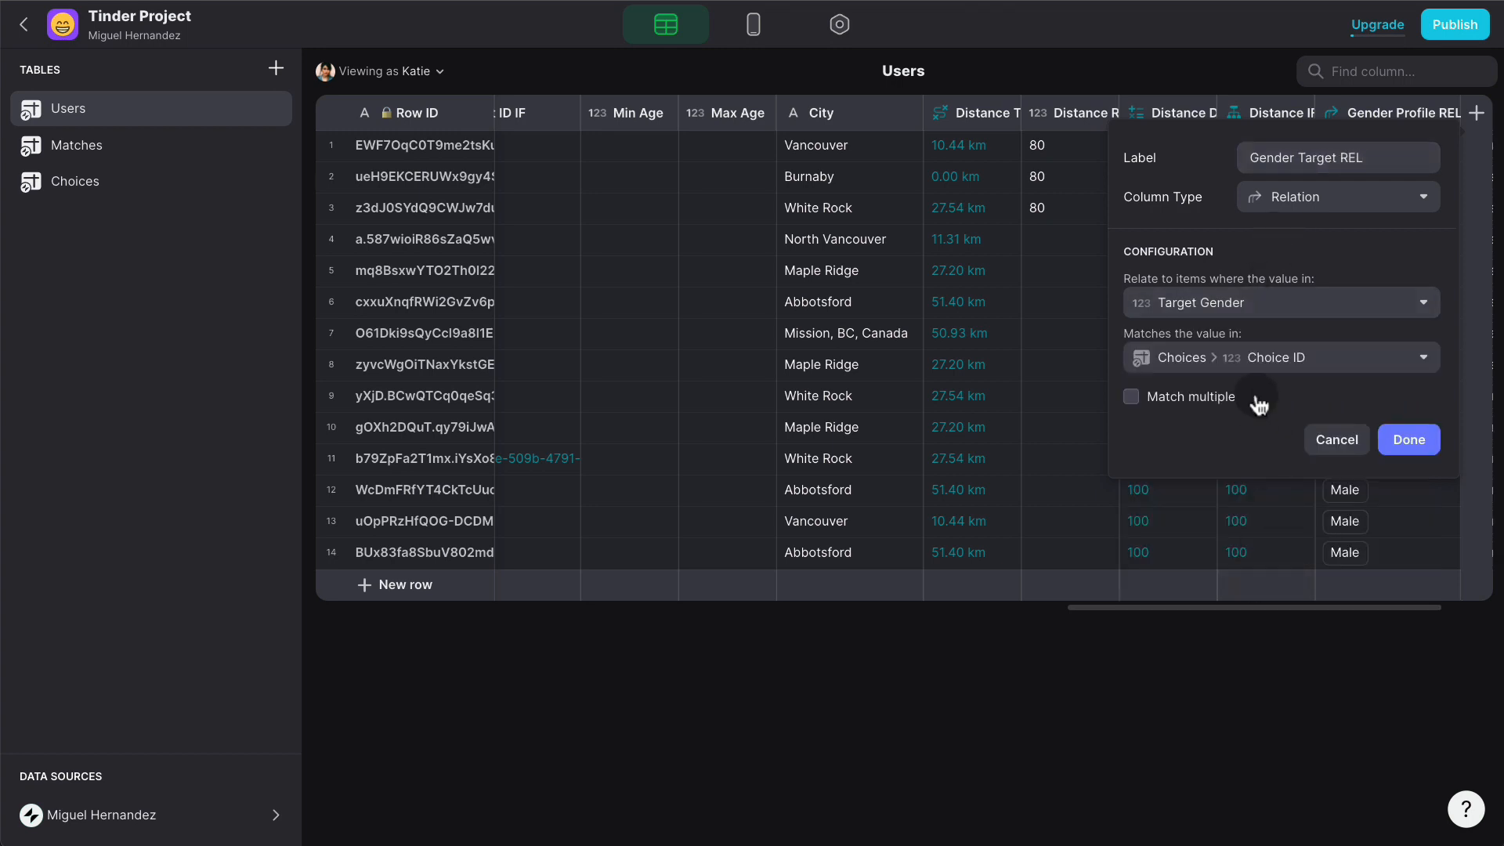
pyautogui.click(1268, 357)
pyautogui.moveTo(1255, 492)
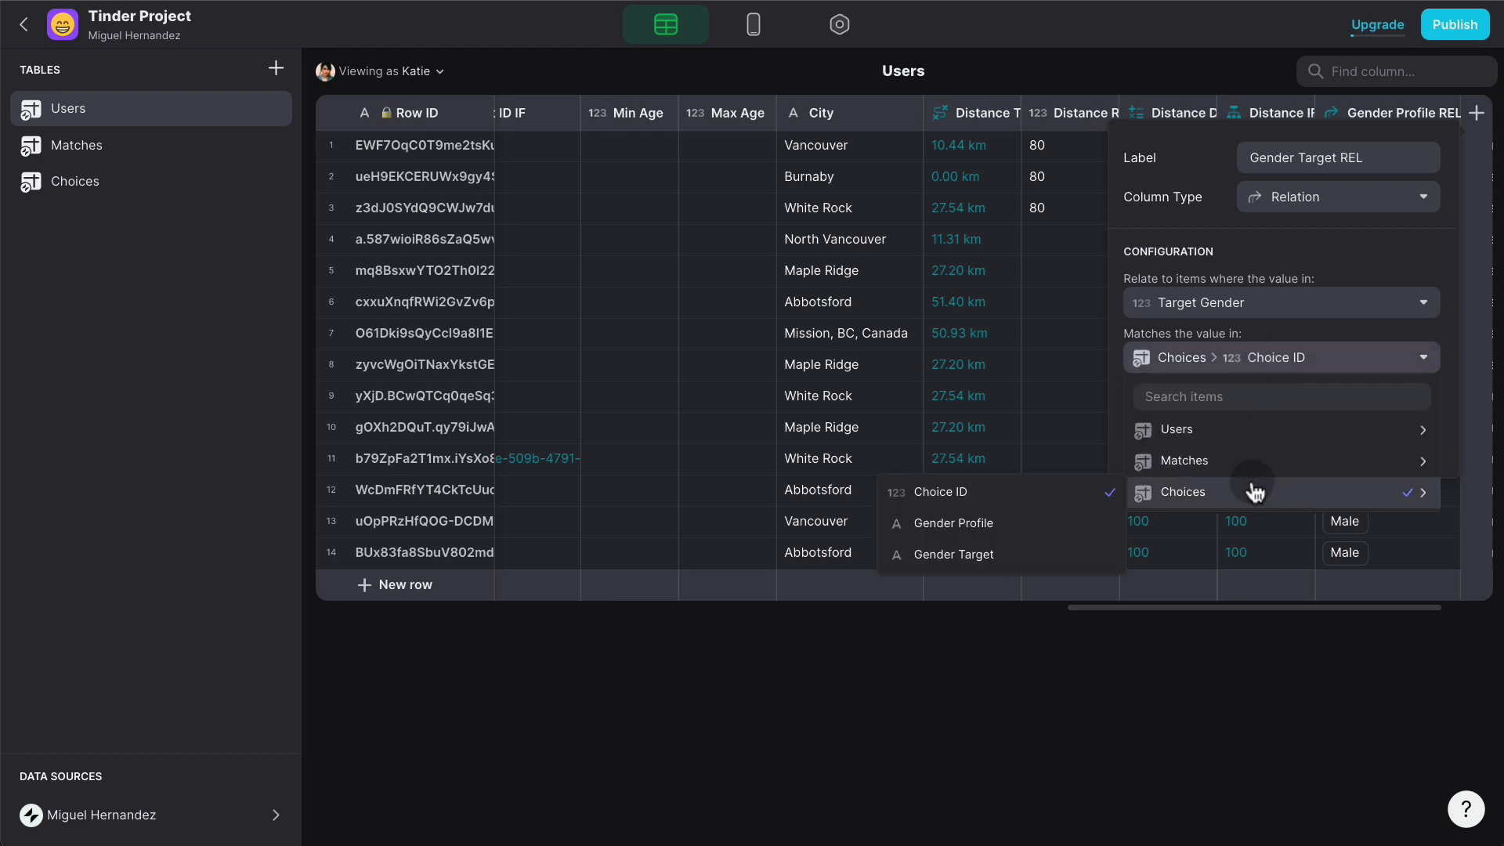
pyautogui.click(1018, 553)
pyautogui.click(1407, 438)
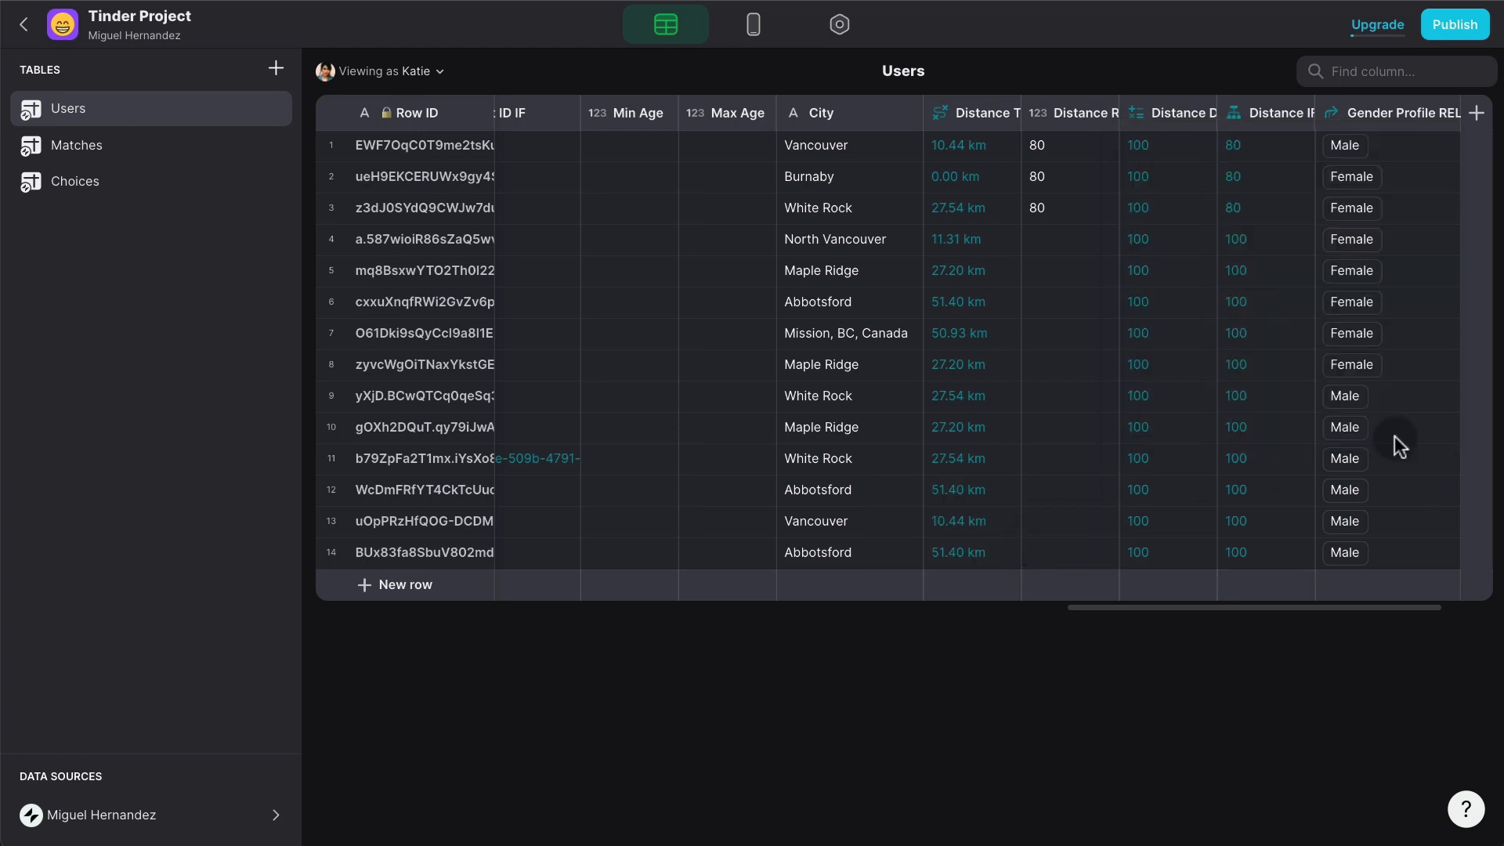
pyautogui.hscroll(2, 1408, 399)
# - Rebuild Gender Target REL from a fresh duplicate of Gender Profile REL, relating from Target Gender
pyautogui.click(1445, 115)
pyautogui.click(1425, 187)
pyautogui.click(1445, 114)
pyautogui.click(1326, 153)
pyautogui.click(1373, 157)
pyautogui.moveTo(1410, 153); pyautogui.dragTo(1302, 161)
pyautogui.write('Target REL')
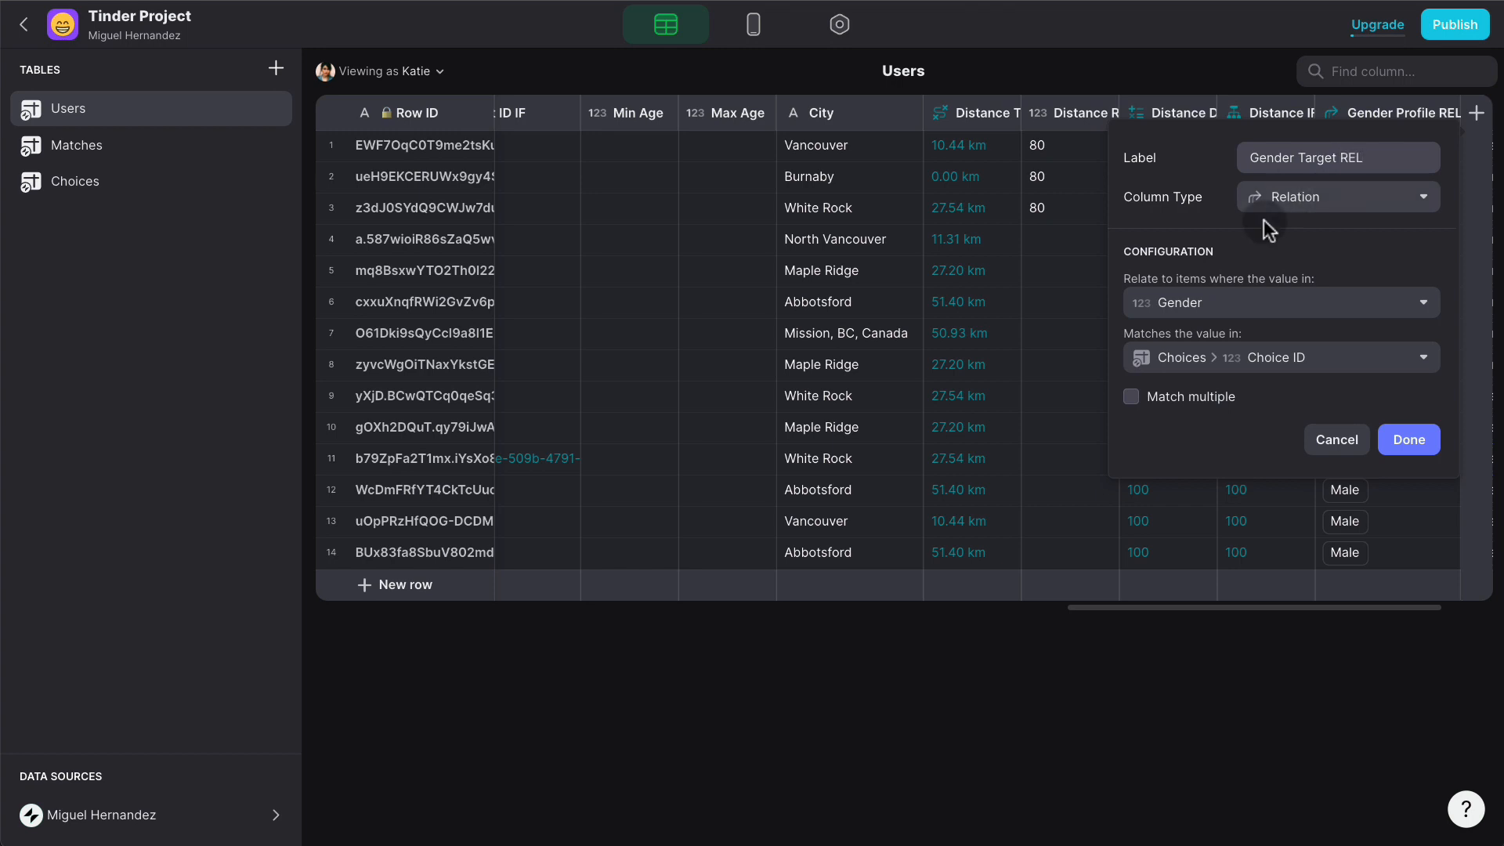
pyautogui.click(1232, 307)
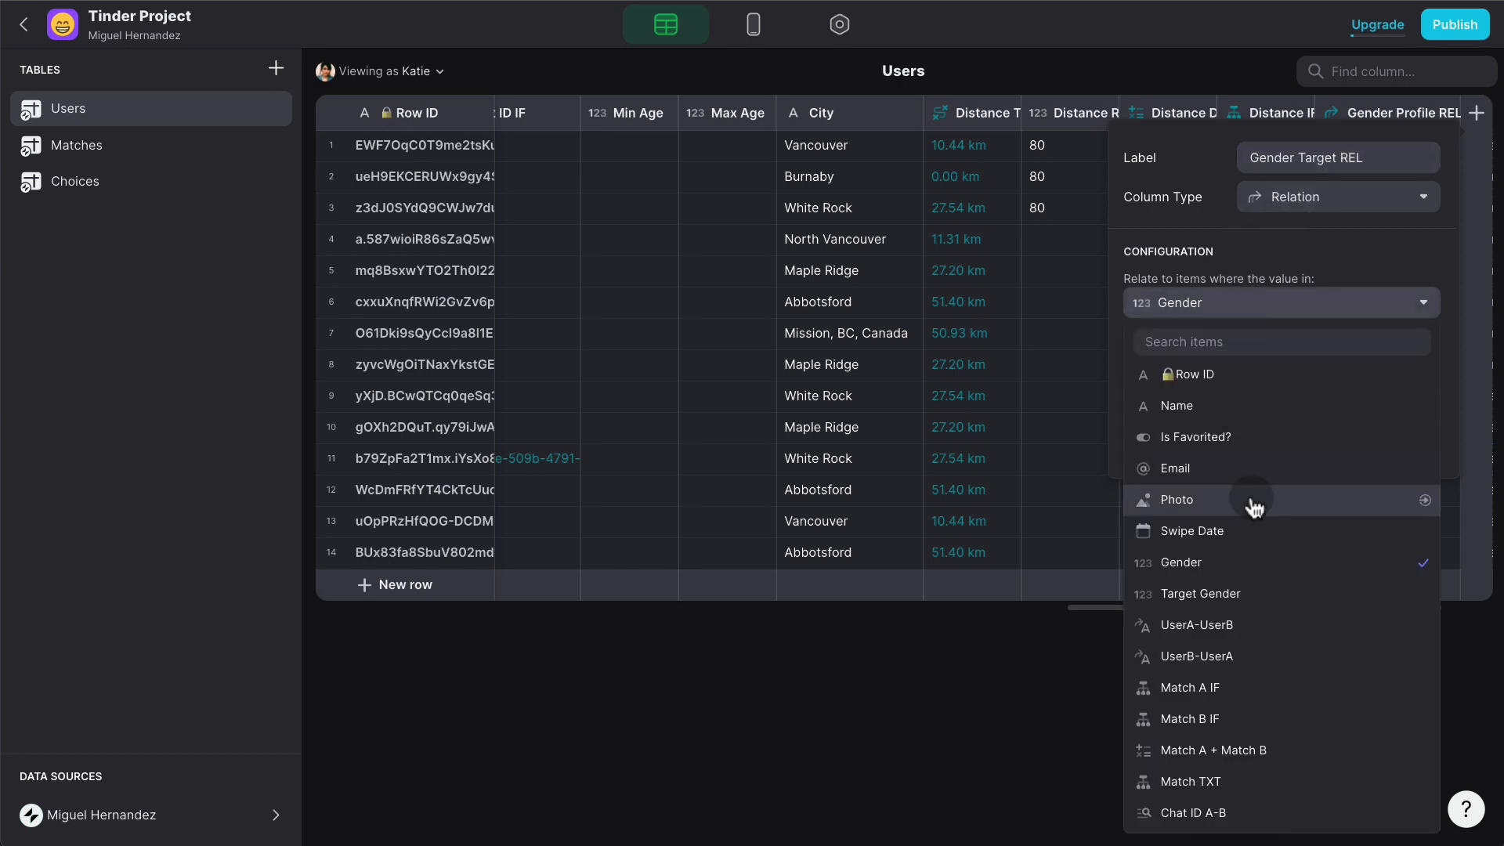
pyautogui.click(1170, 593)
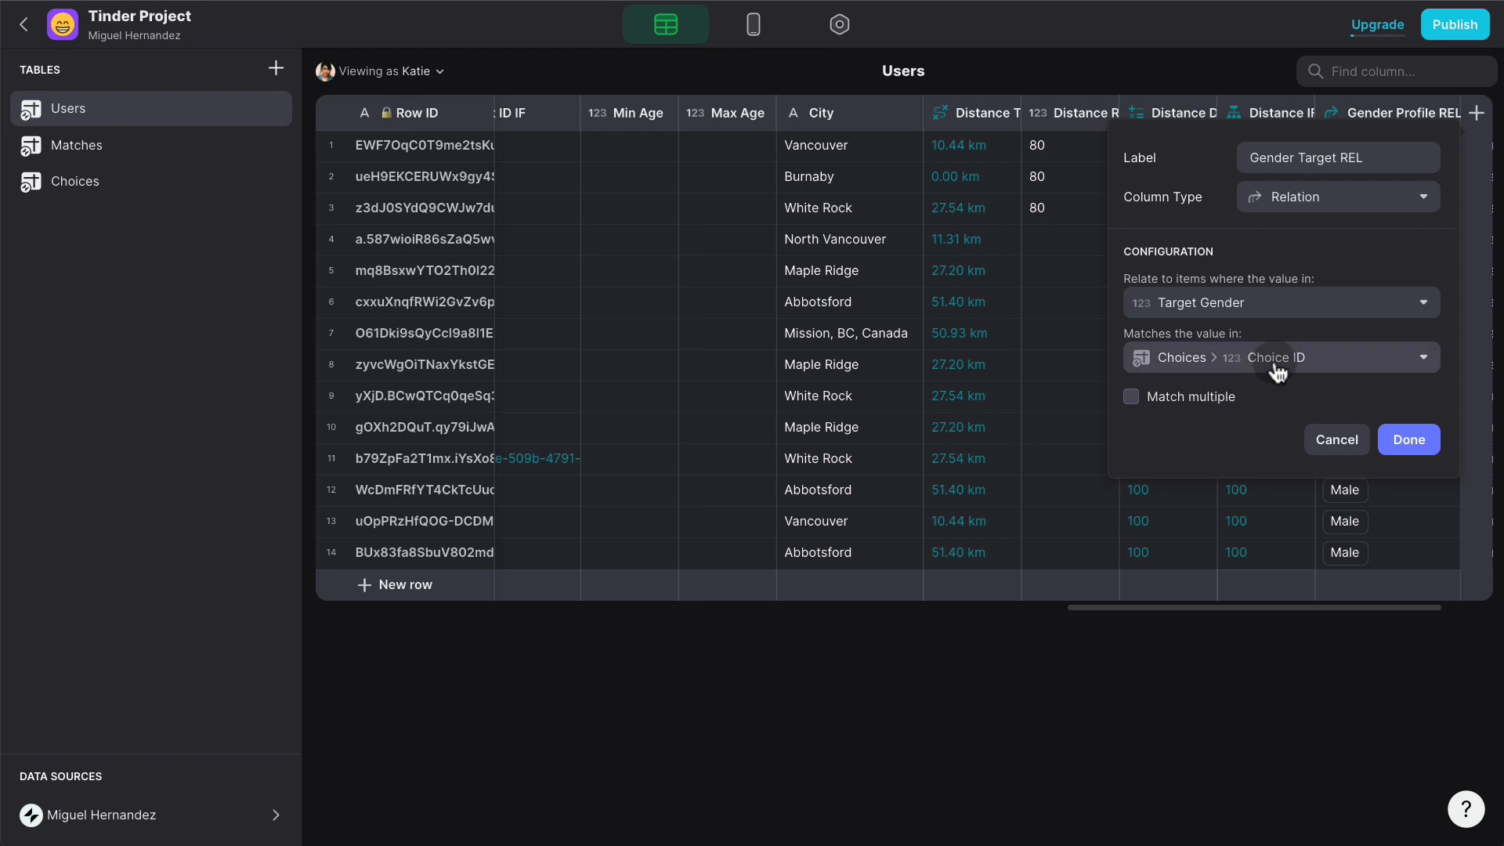
pyautogui.click(1407, 440)
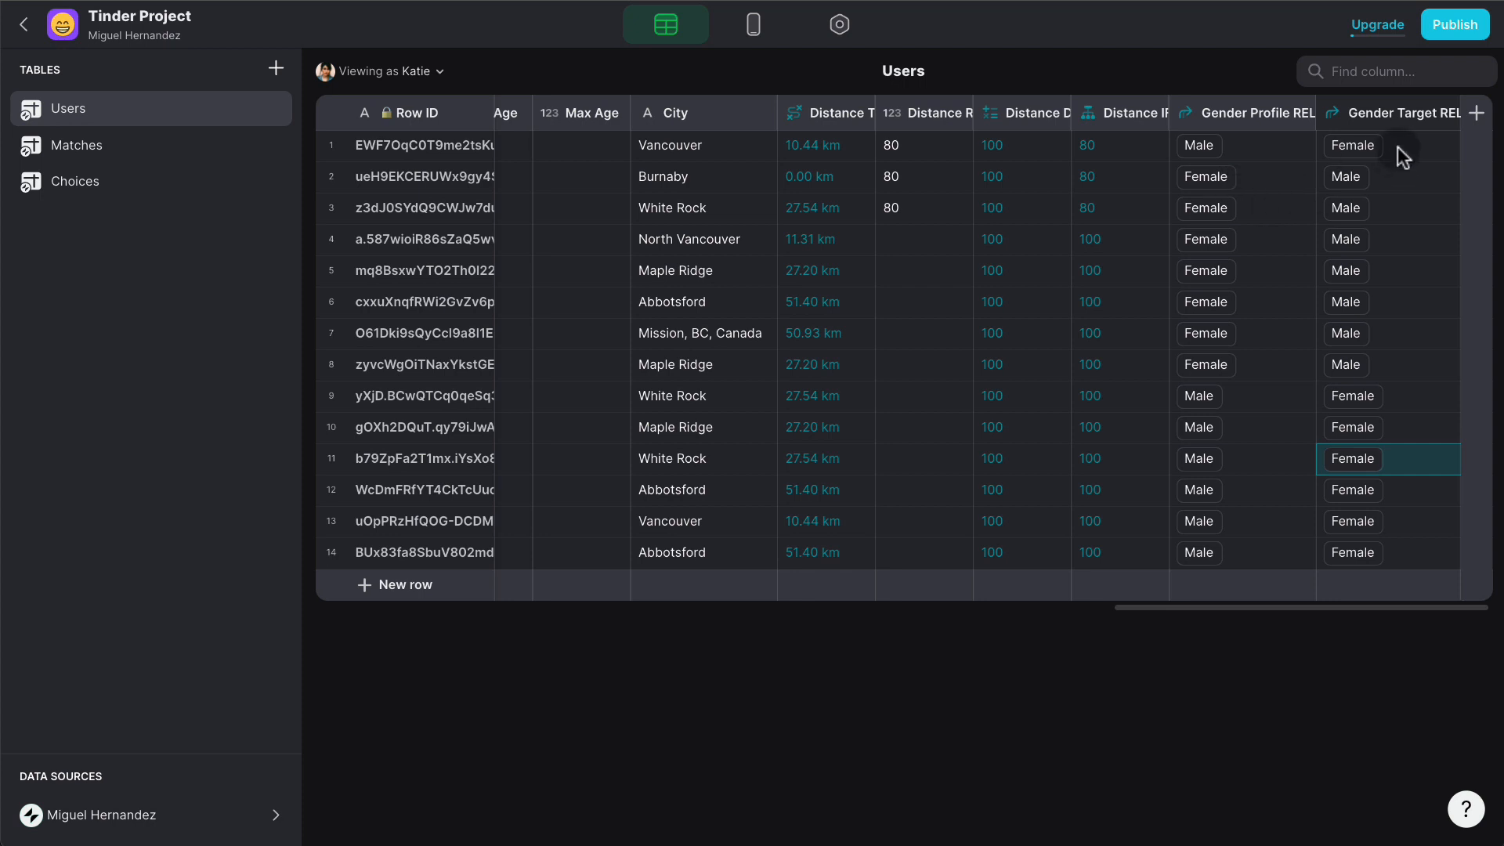
pyautogui.click(1476, 114)
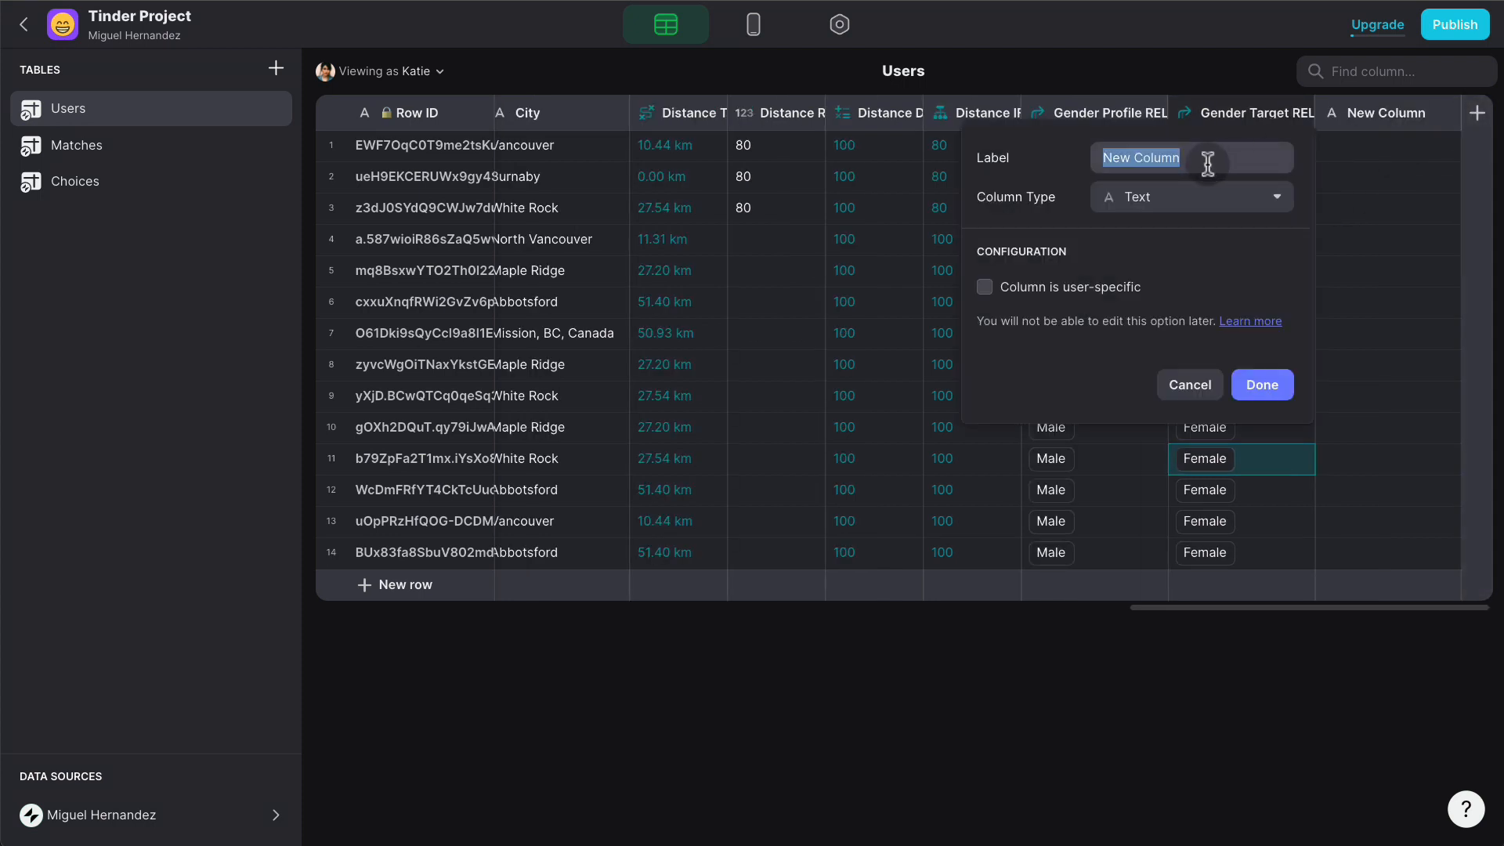
# - Add a Gender TXT lookup column showing Gender Profile through Gender Profile REL
pyautogui.write('Gen')
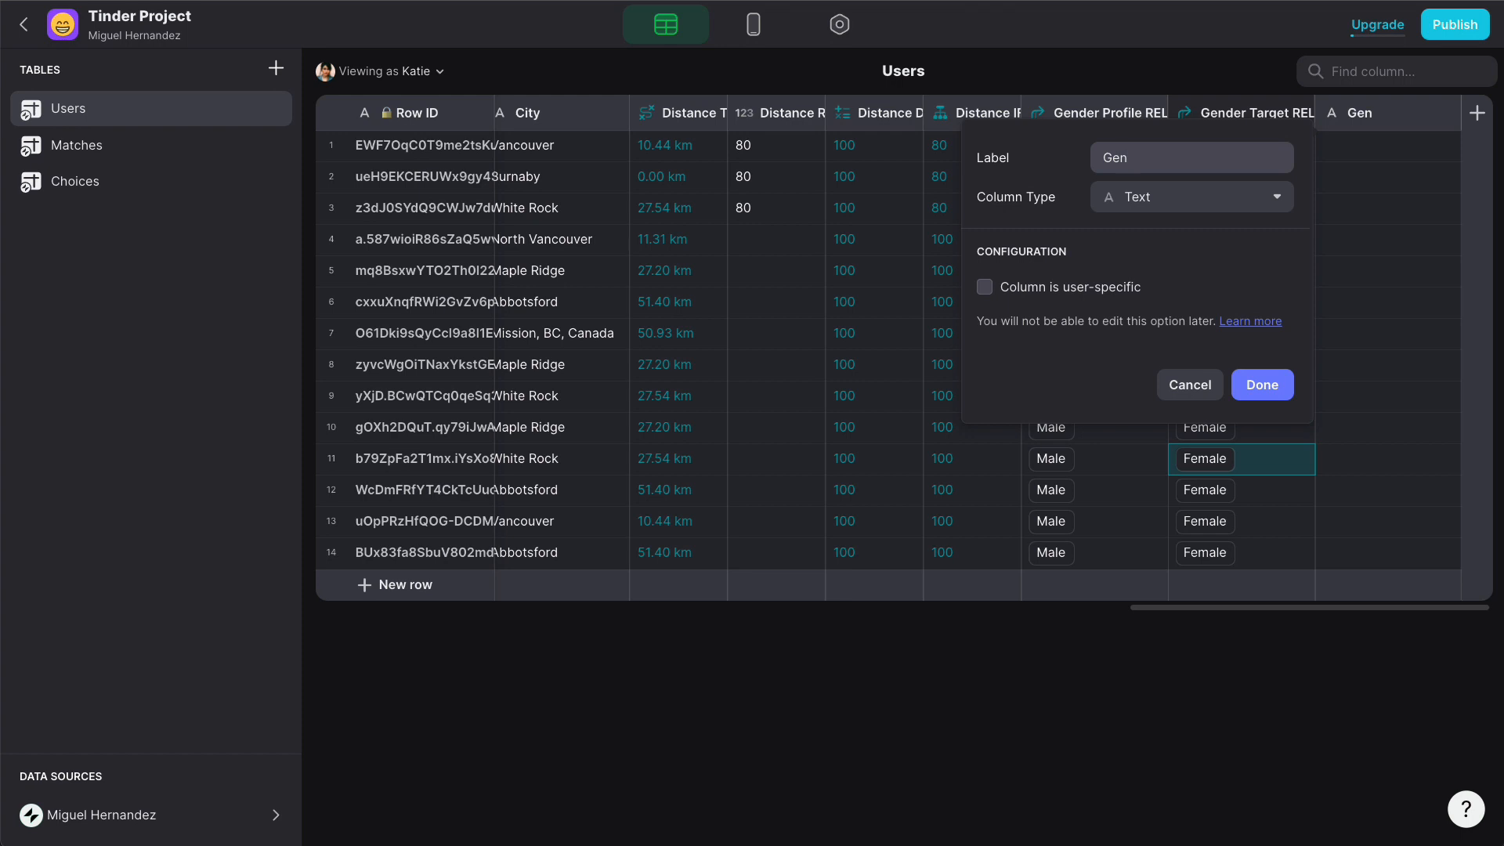
pyautogui.write('der TXT')
pyautogui.click(1181, 199)
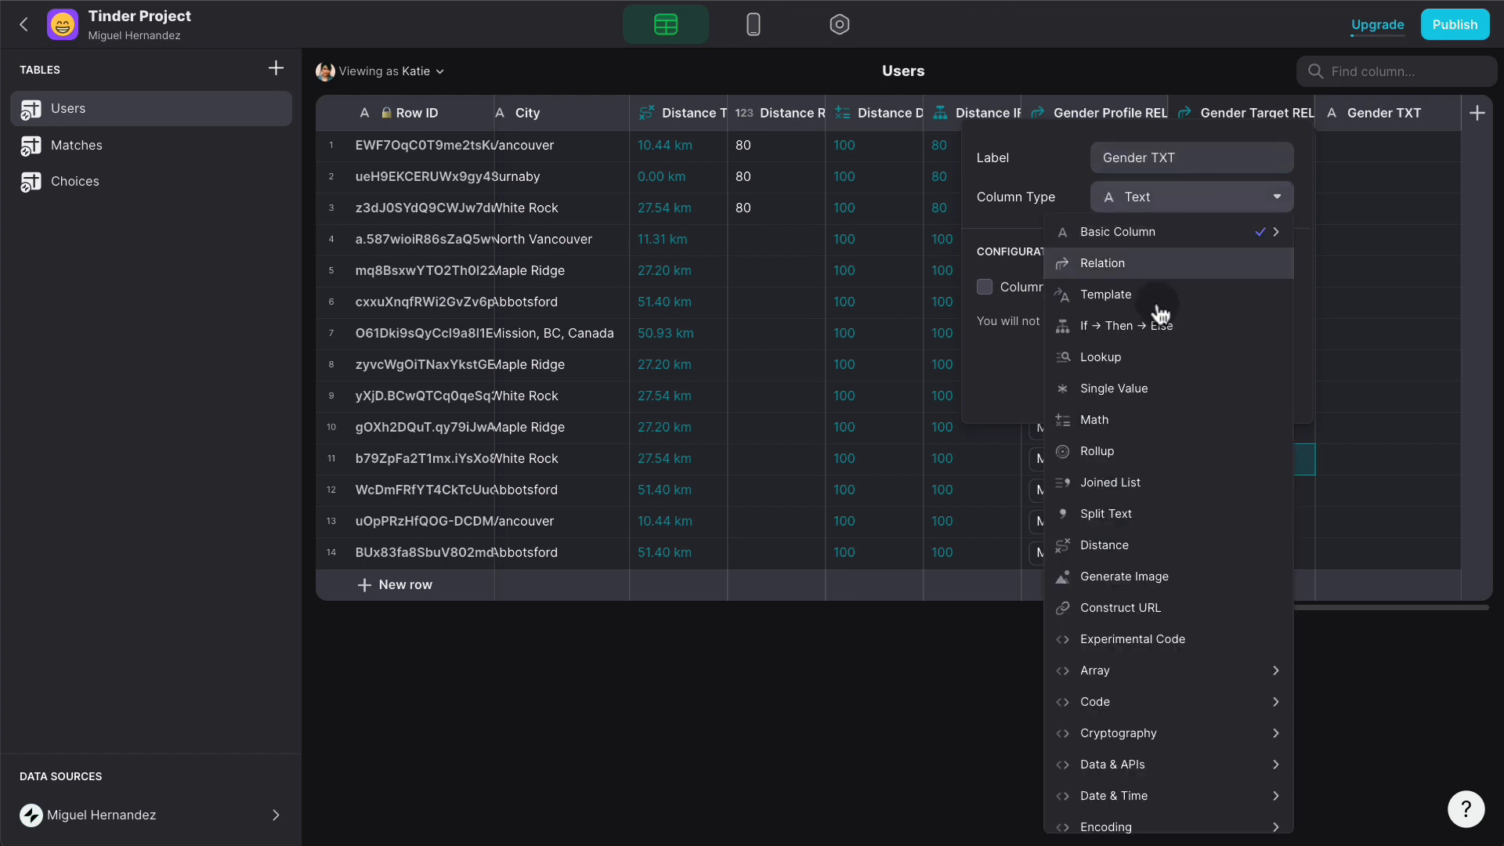
pyautogui.click(1155, 359)
pyautogui.click(1079, 301)
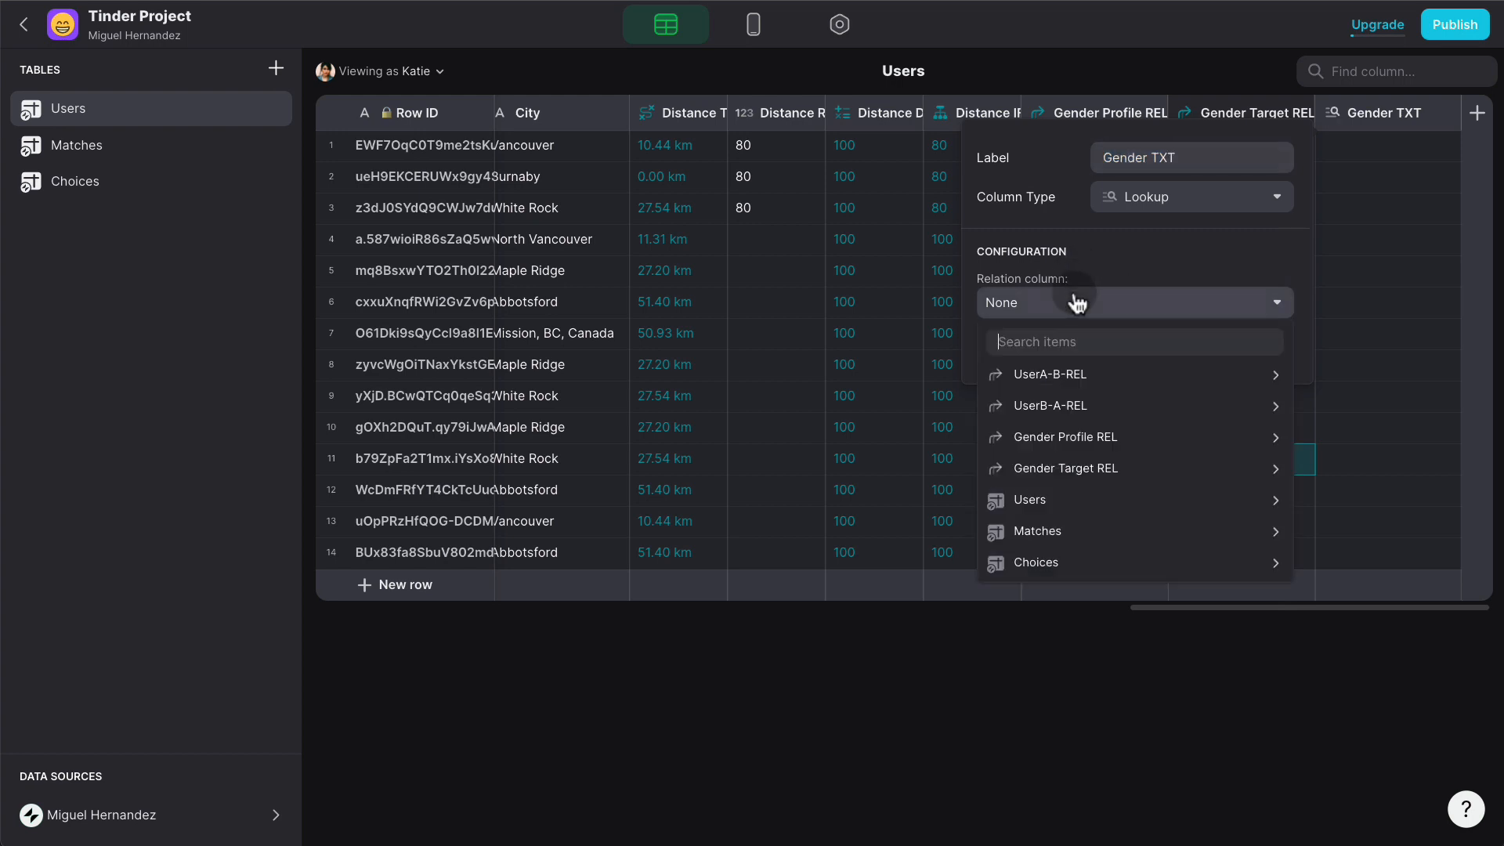
pyautogui.moveTo(1094, 446)
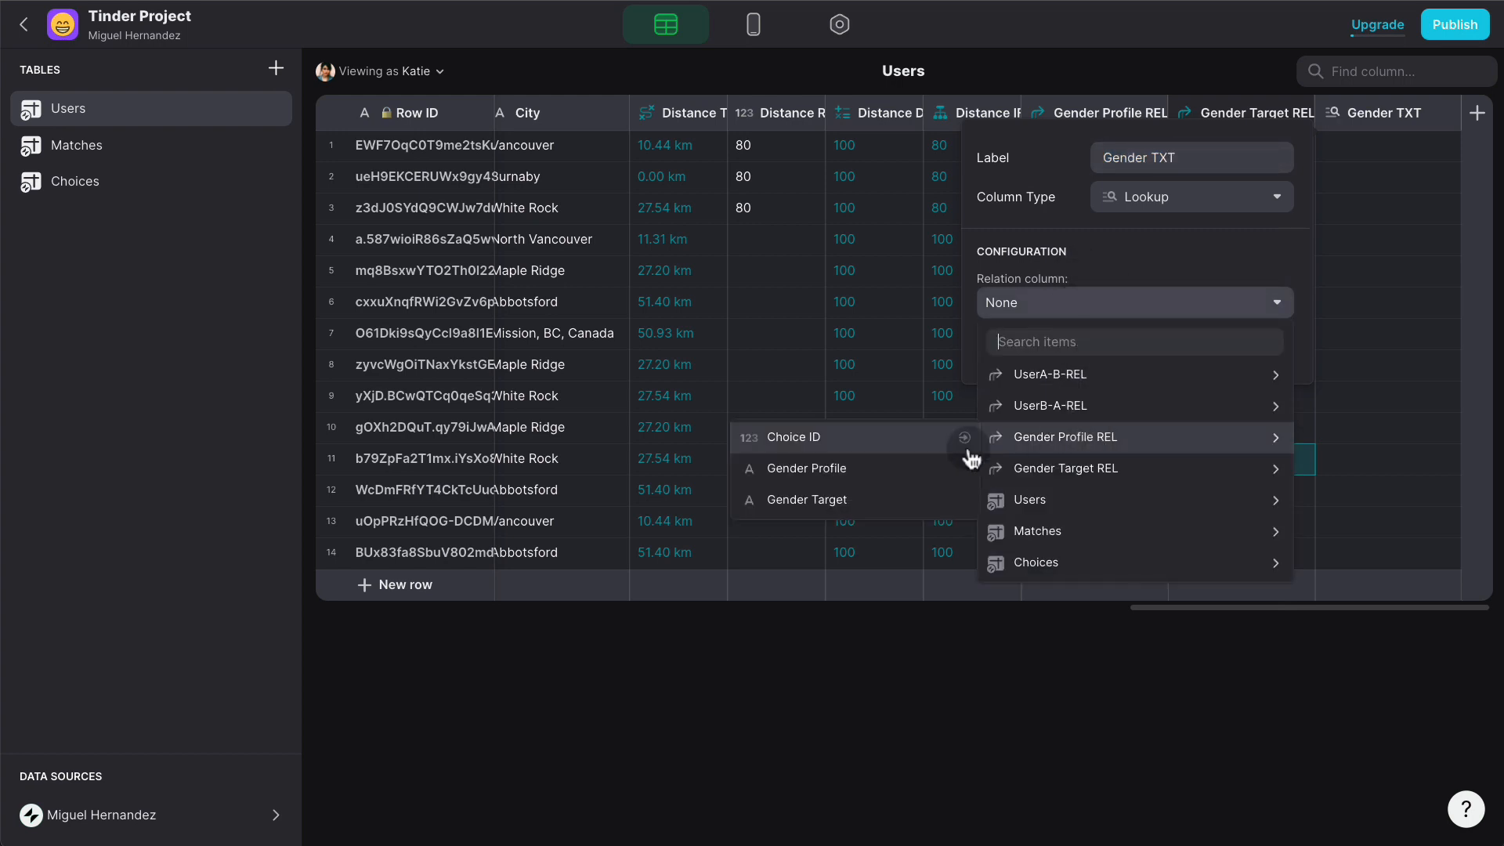
pyautogui.click(920, 468)
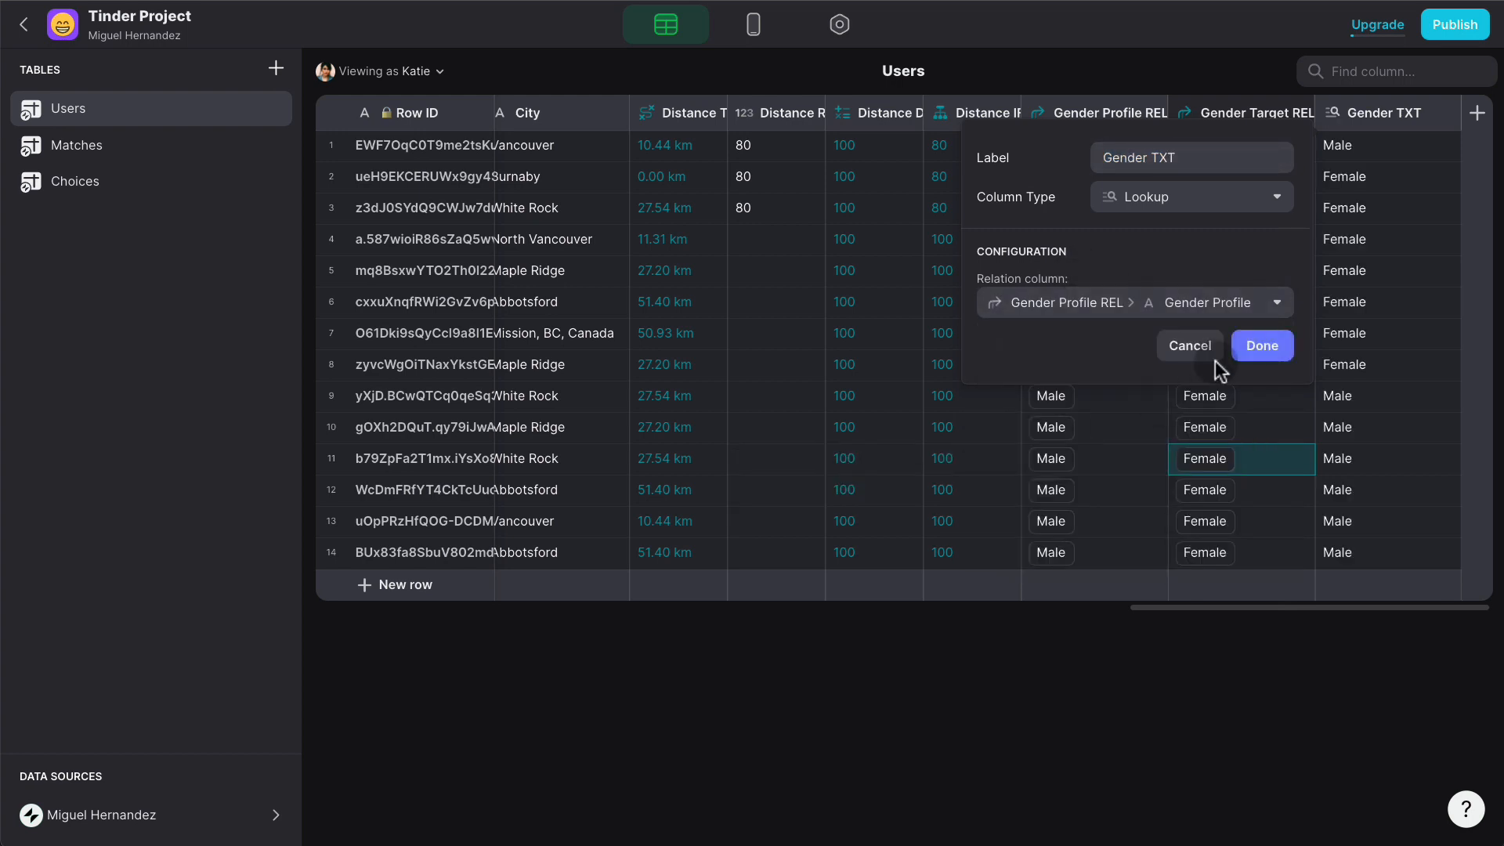
pyautogui.click(1258, 341)
# - Duplicate it as Gender Target TXT, looking up Gender Target through Gender Target REL
pyautogui.click(1448, 117)
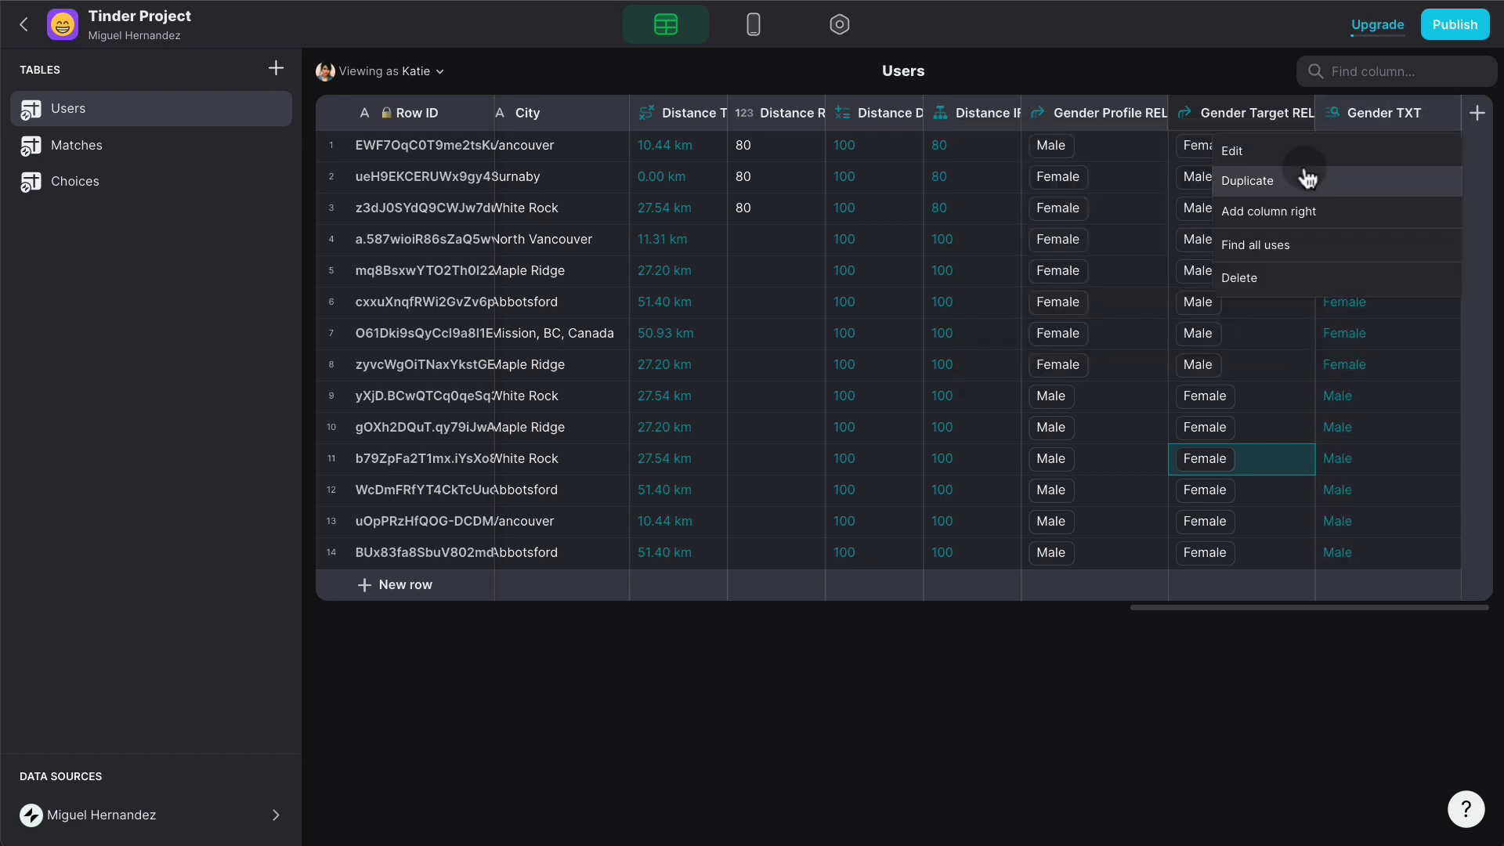
pyautogui.click(1303, 178)
pyautogui.click(1368, 163)
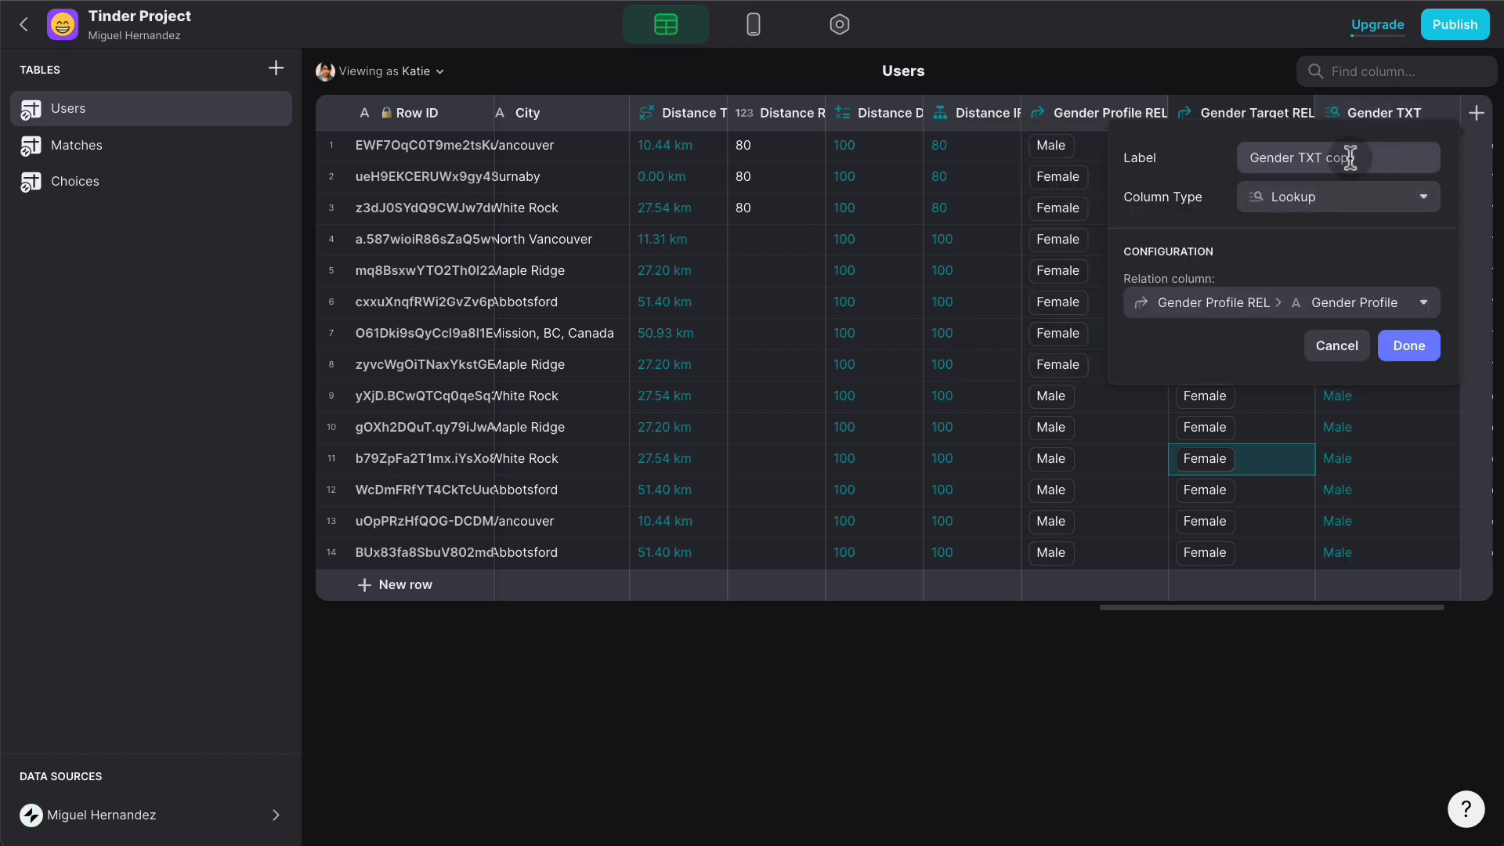
pyautogui.click(1299, 159)
pyautogui.write('Target')
pyautogui.click(1412, 161)
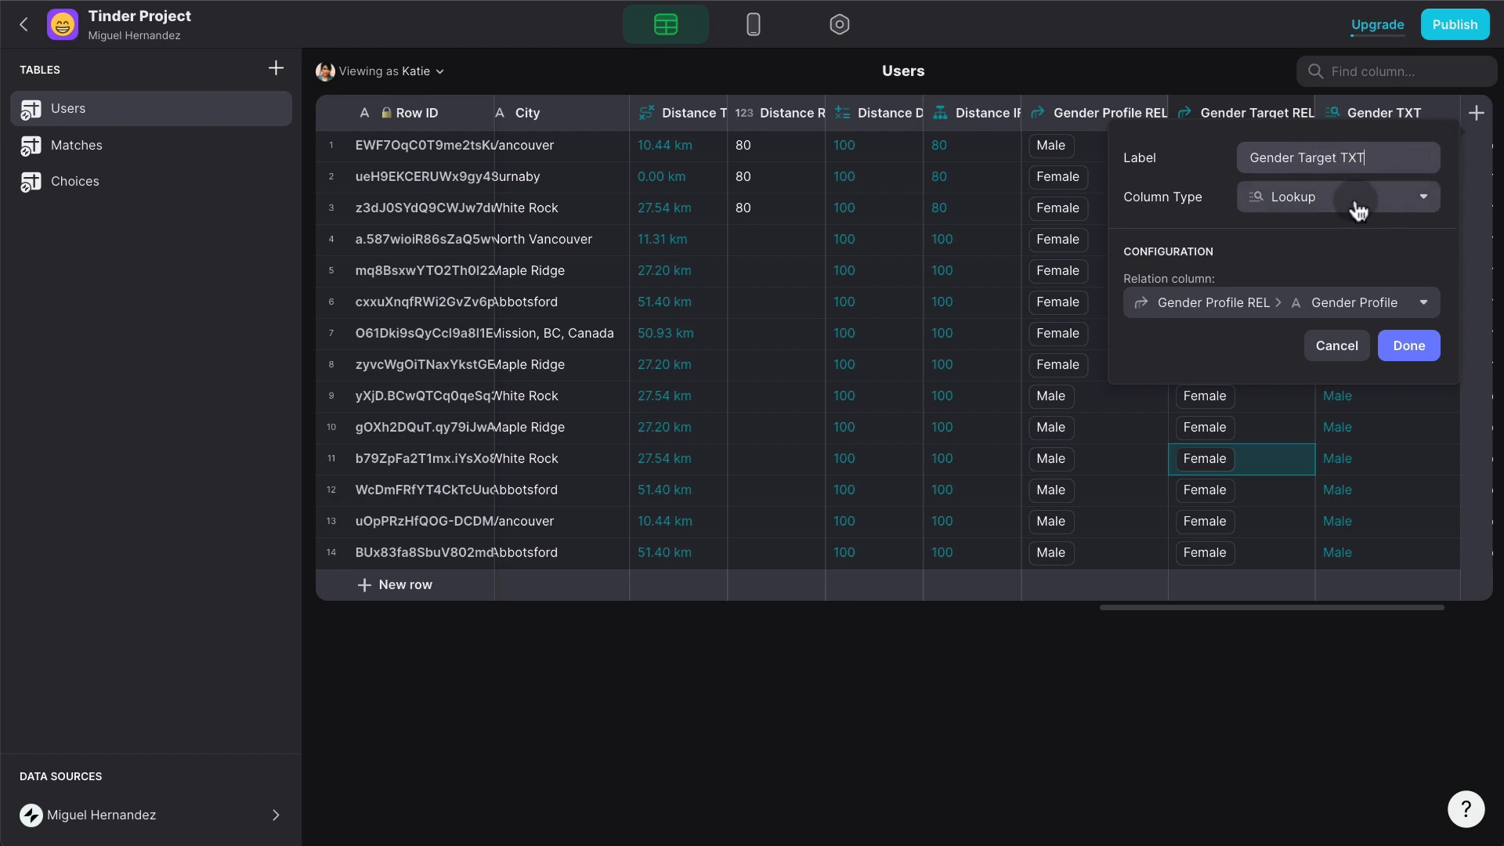
pyautogui.click(1306, 302)
pyautogui.moveTo(1261, 470)
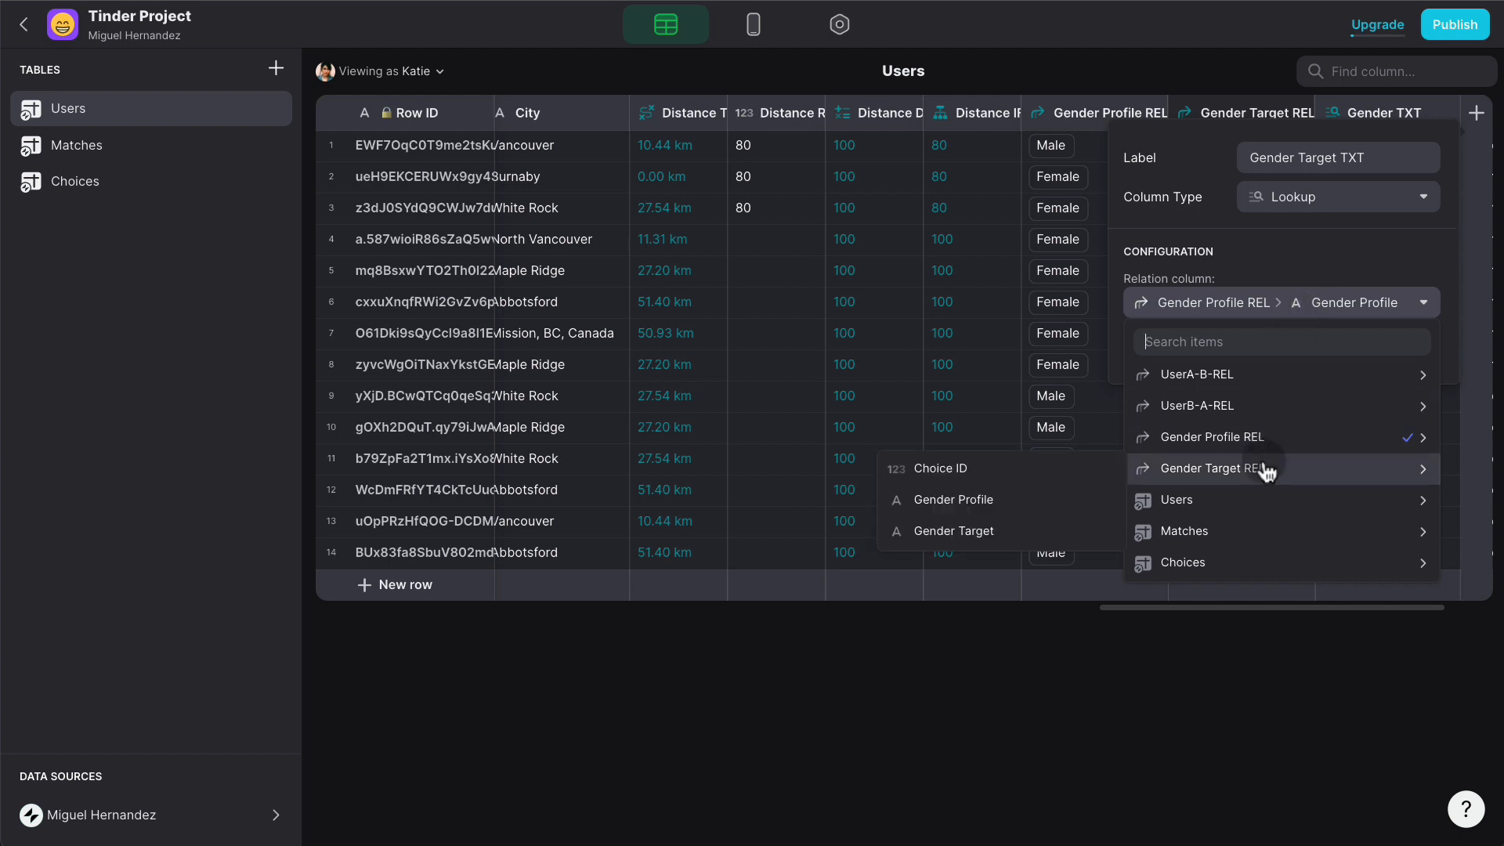
pyautogui.click(1028, 528)
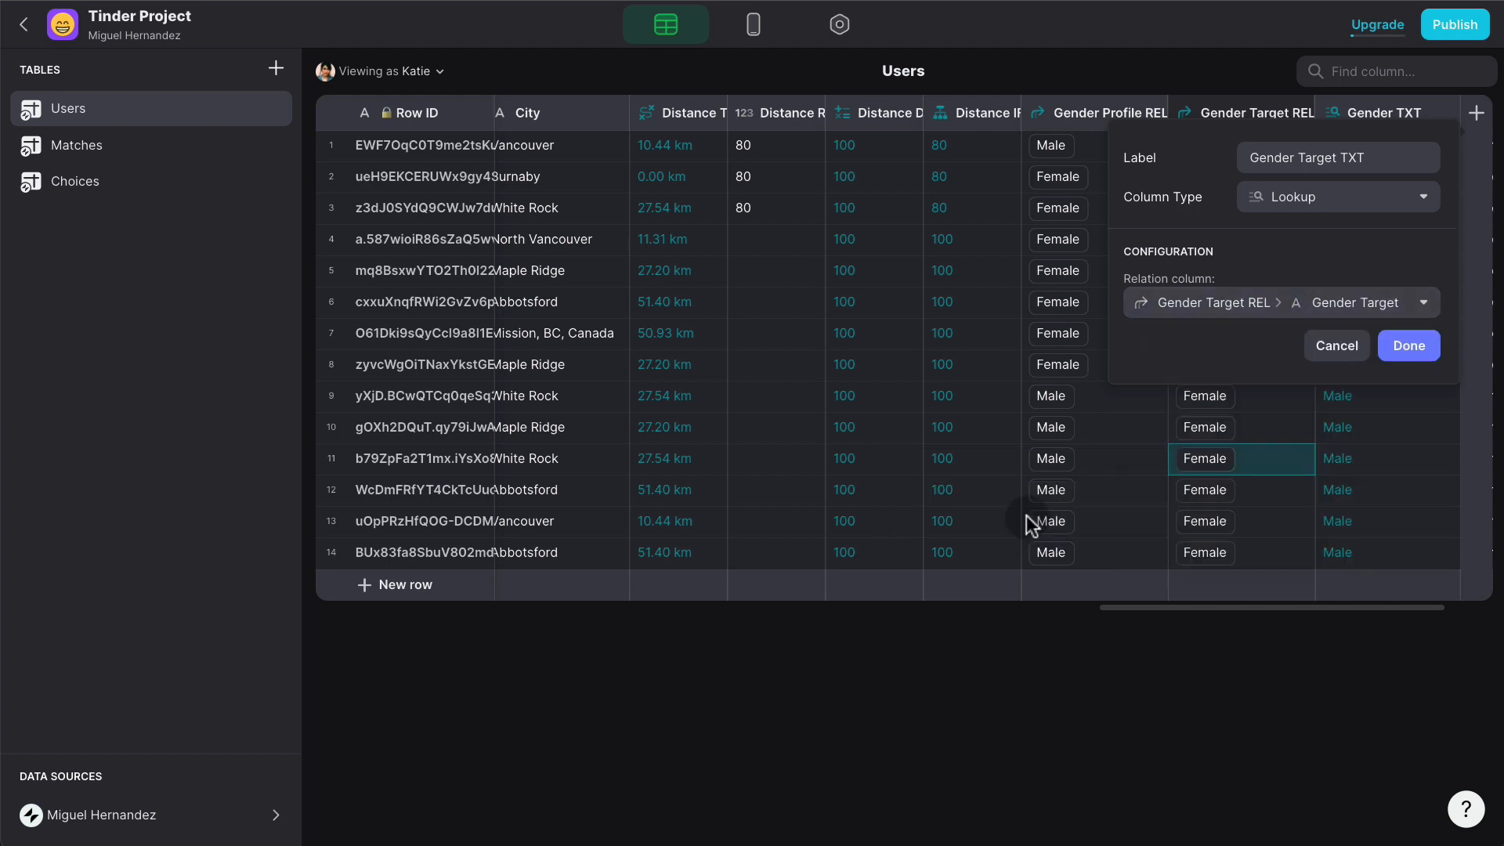
pyautogui.click(1411, 344)
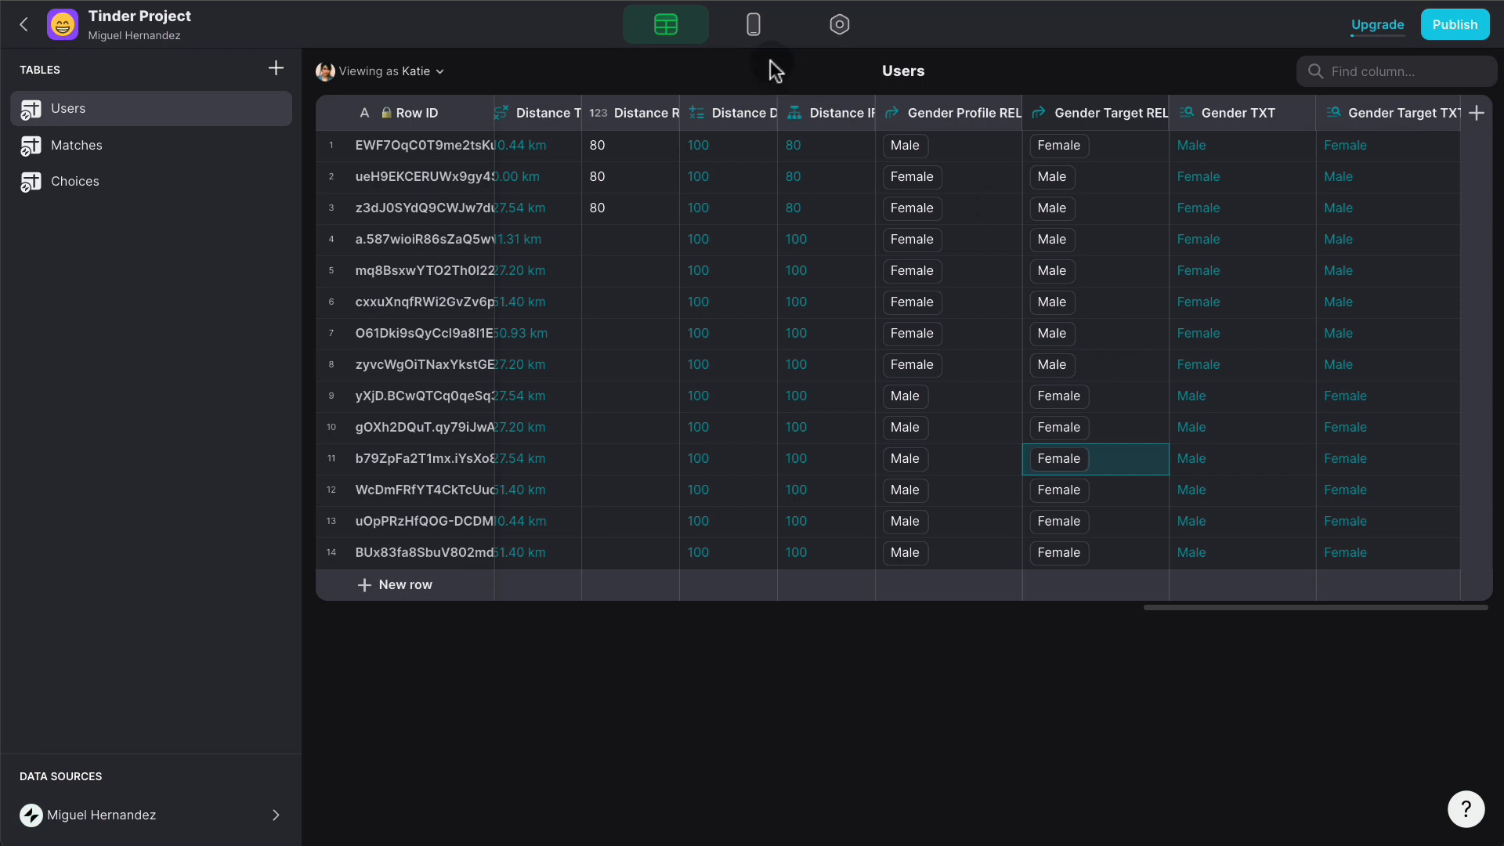
# - Leave the Data Editor for the Layout Editor, previewing the Tinder swipe screen
pyautogui.click(753, 28)
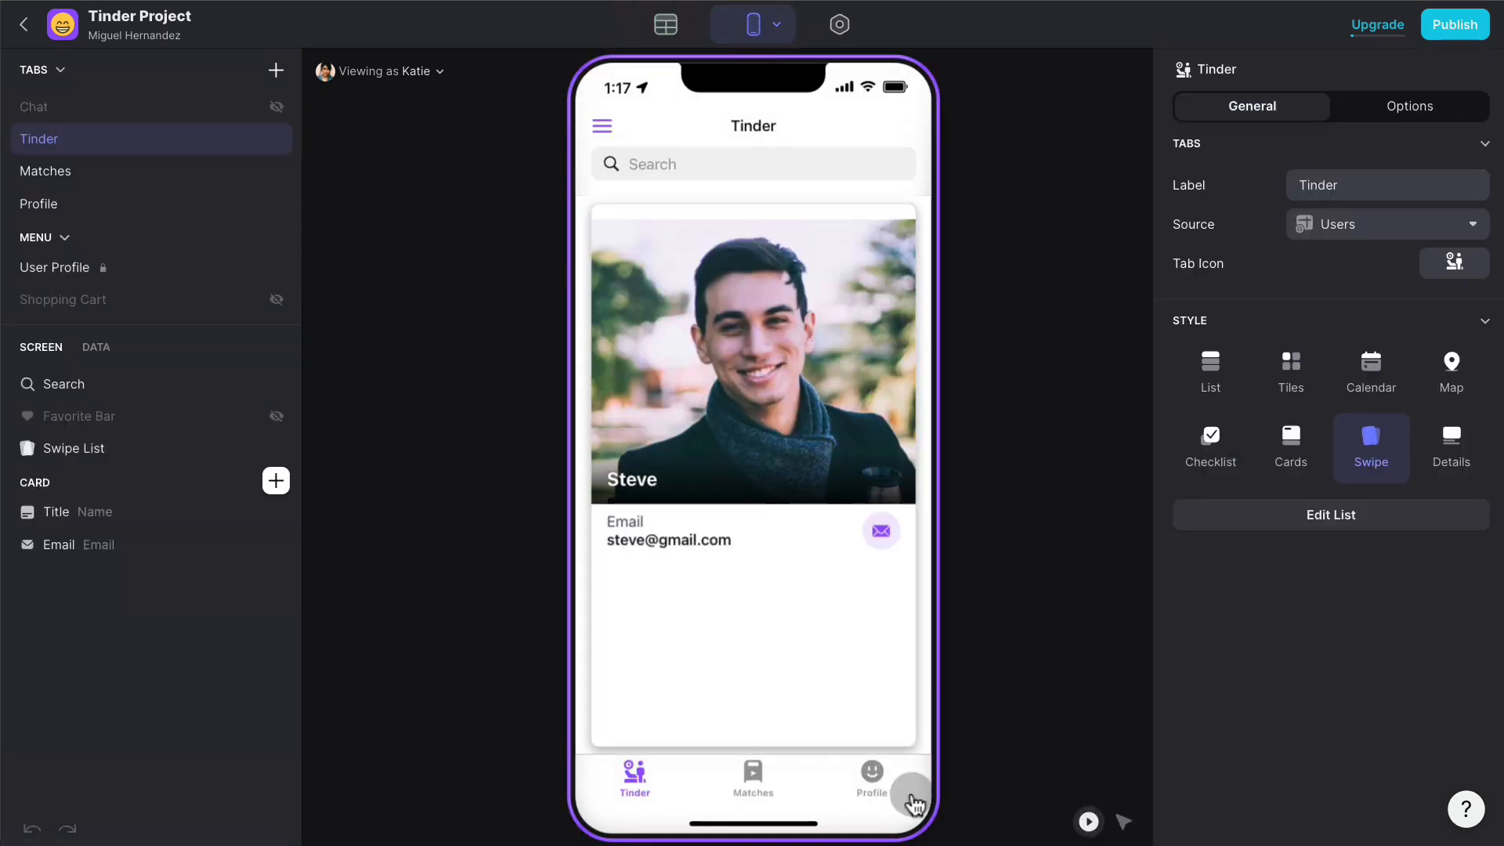
# - On the Profile screen, select the choice field and source its options from the Choices sheet
pyautogui.click(873, 775)
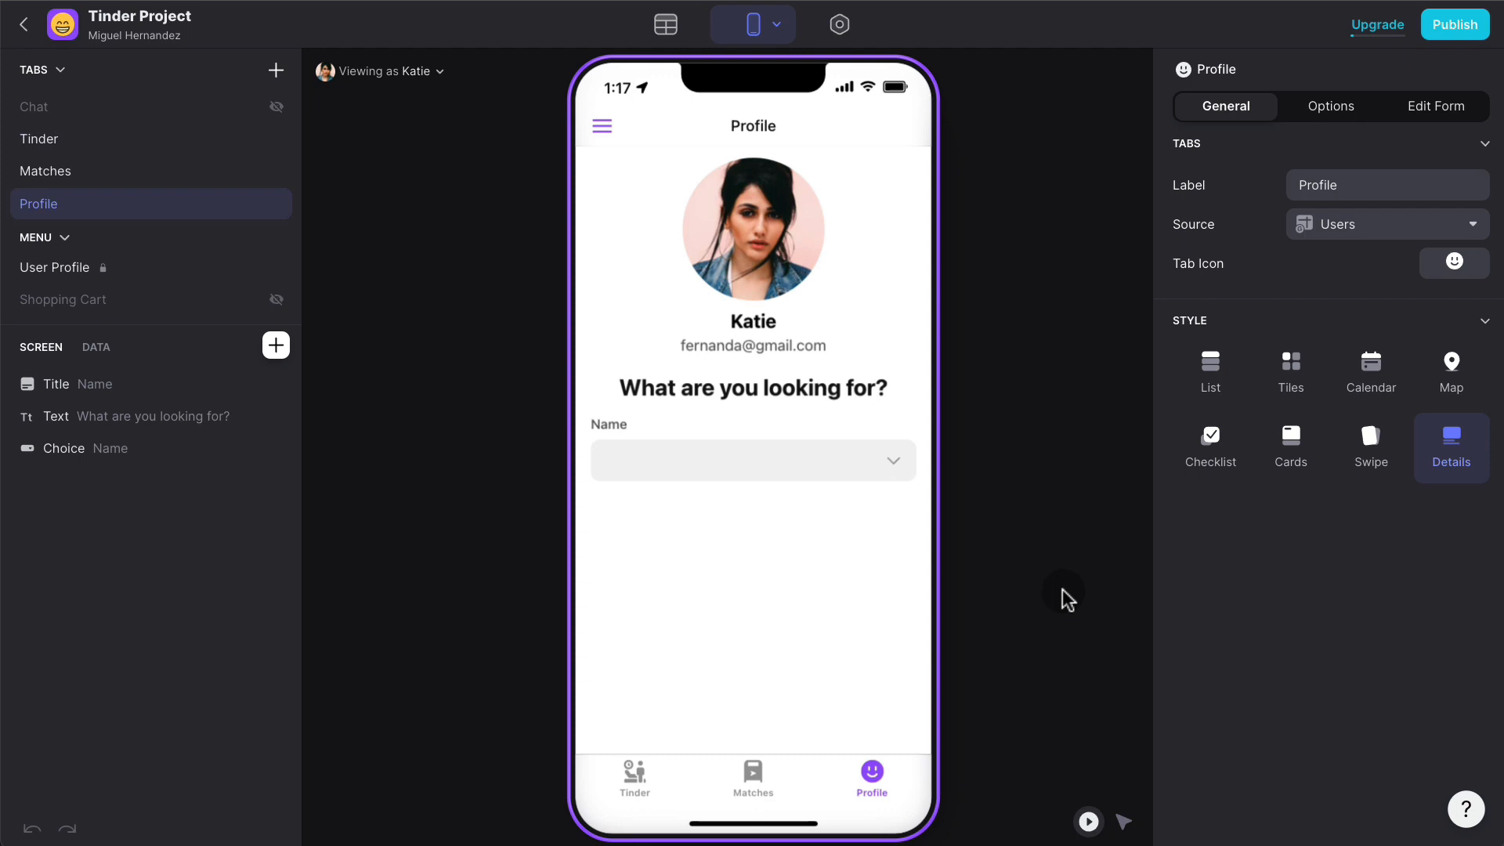
pyautogui.click(1124, 821)
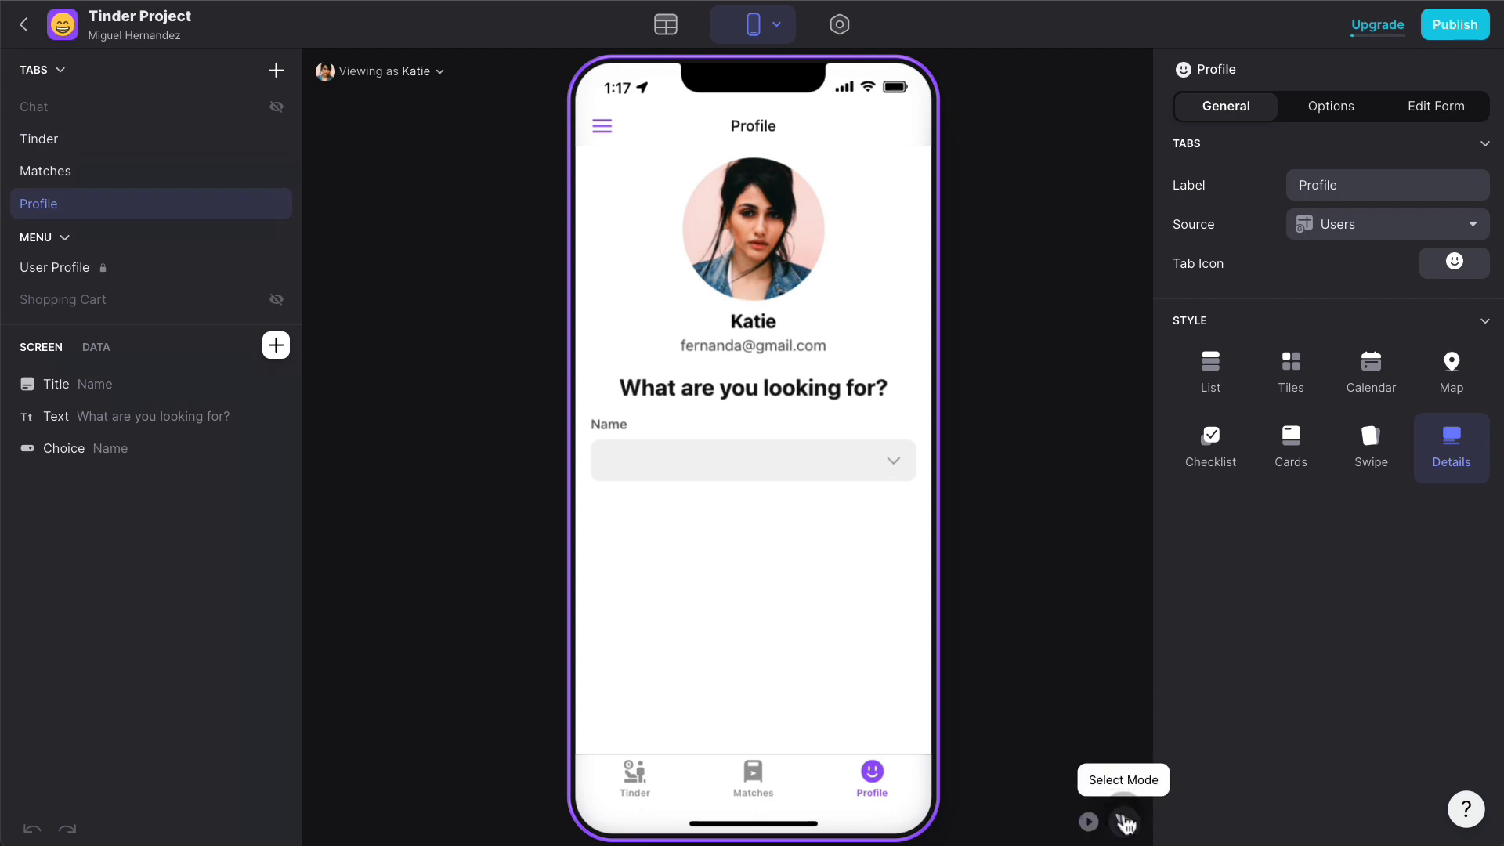
pyautogui.click(885, 463)
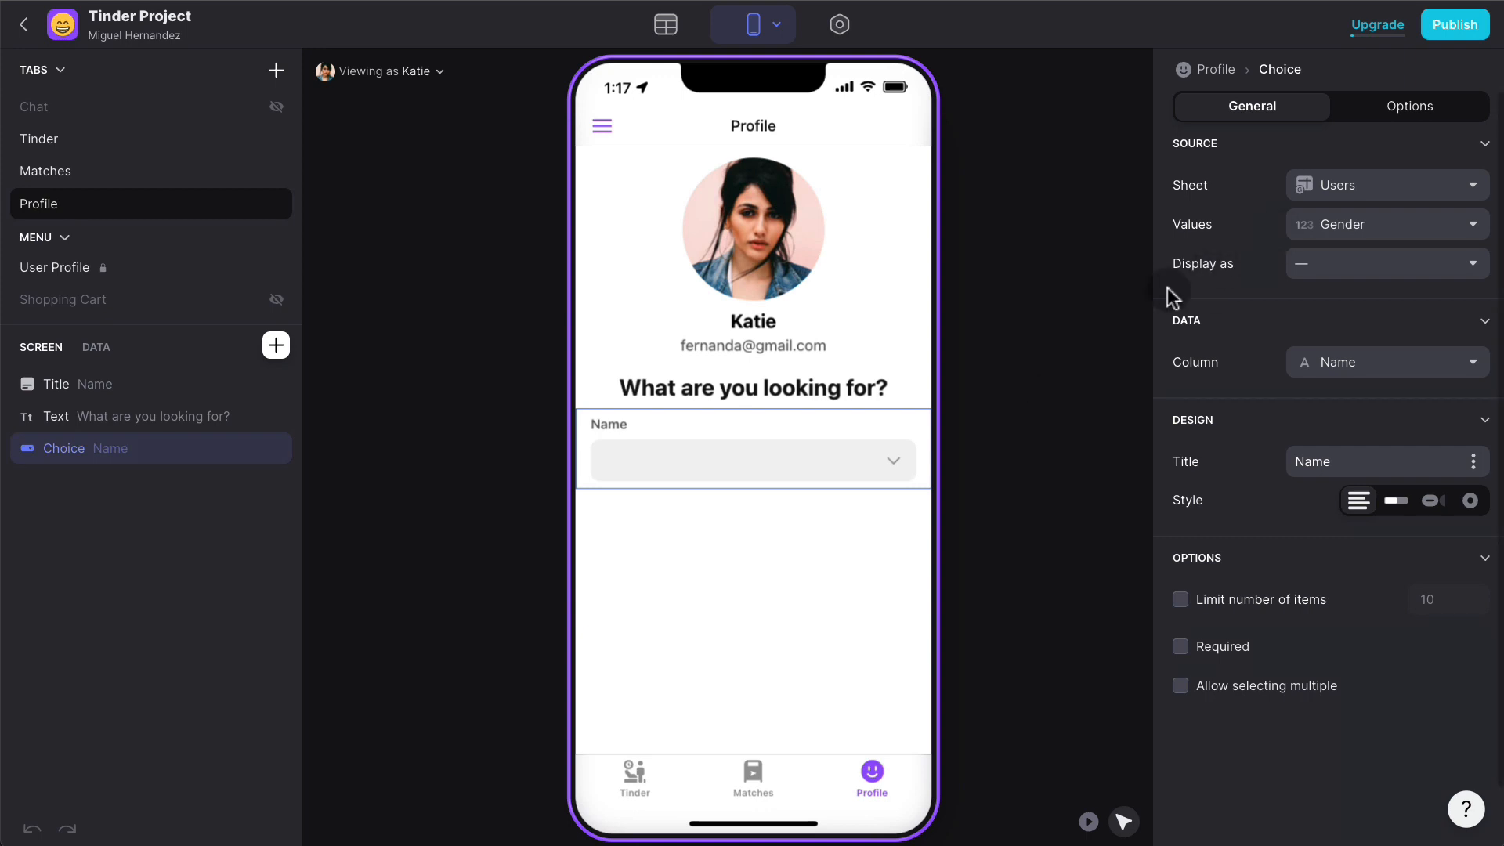
pyautogui.click(1376, 190)
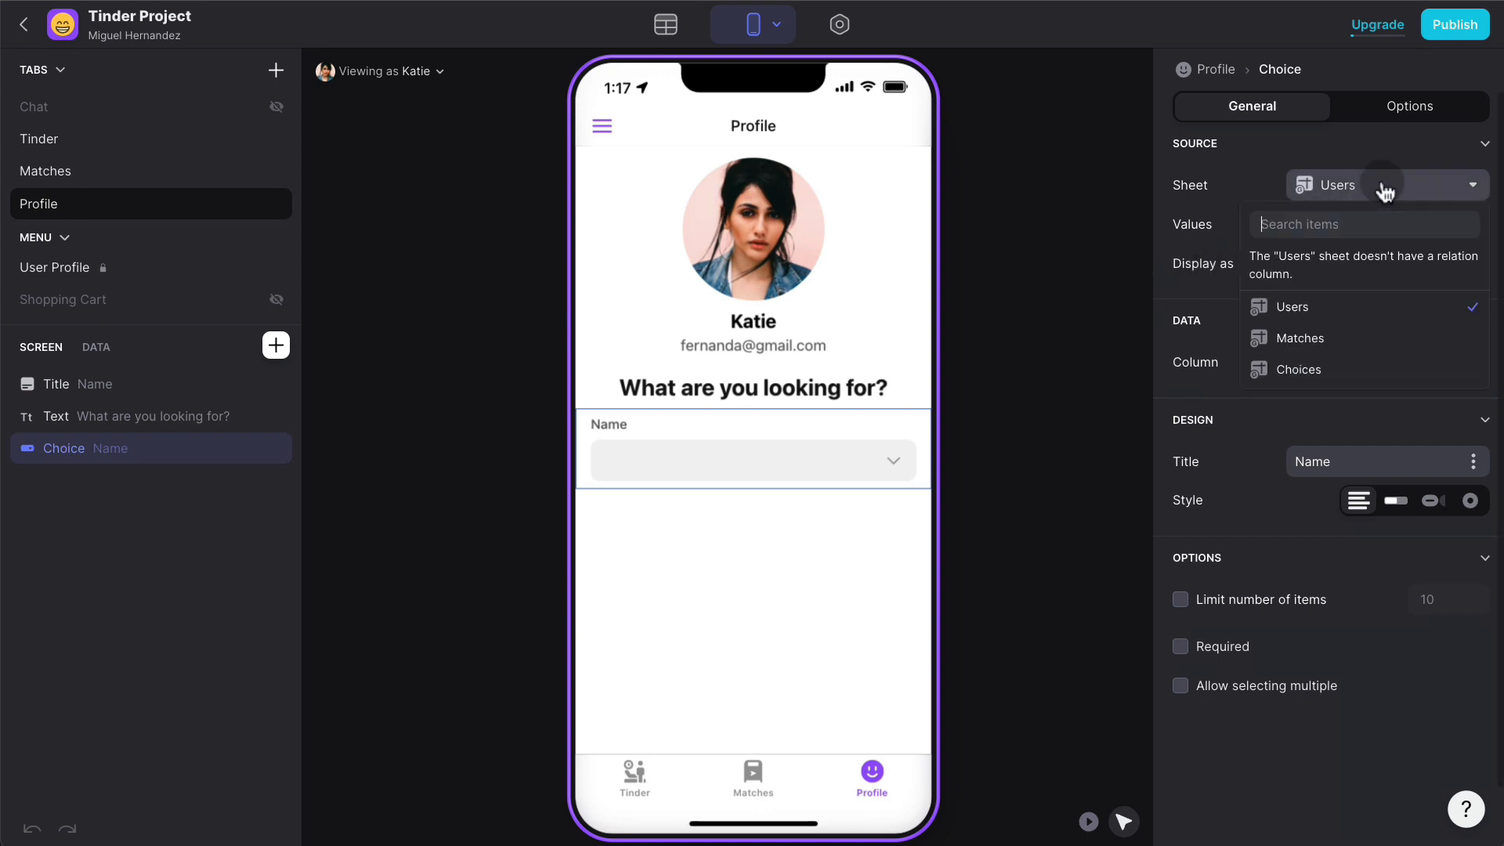
pyautogui.click(1325, 369)
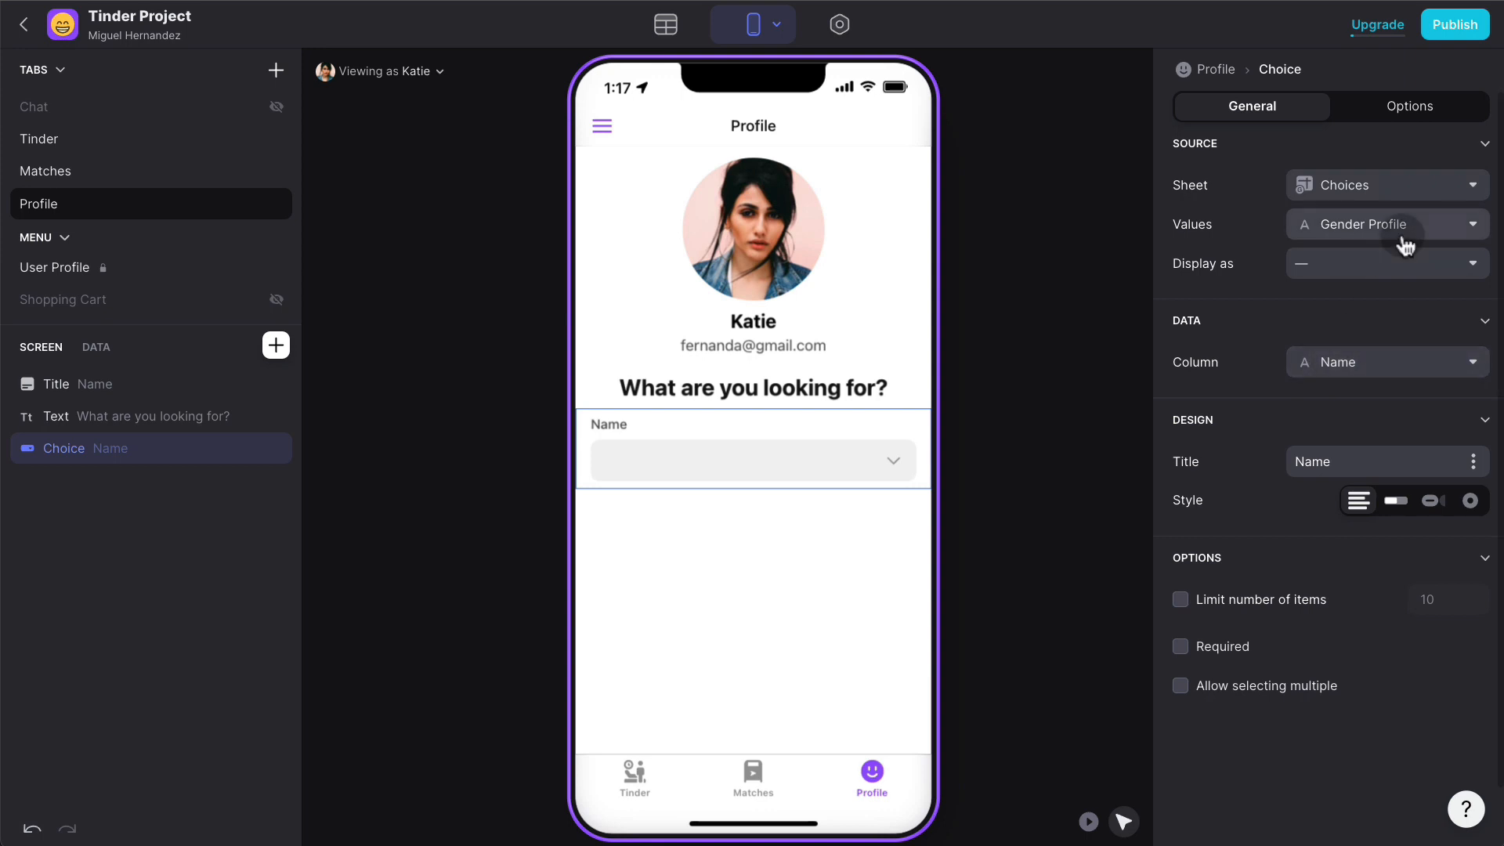
# - Store Choice ID as the option value and display Gender Target as the labels
pyautogui.click(1404, 244)
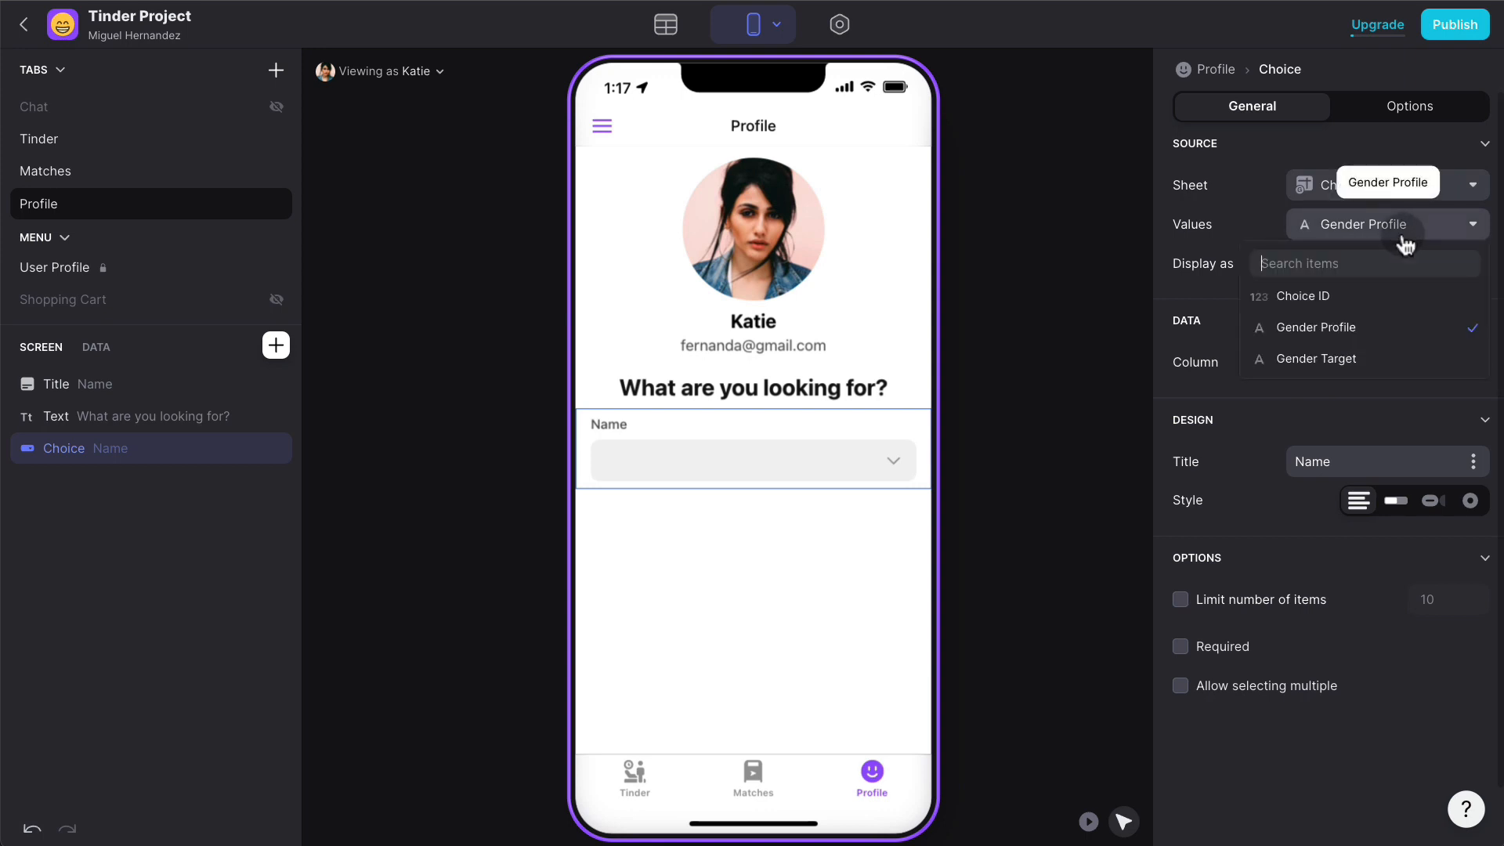
pyautogui.click(1361, 359)
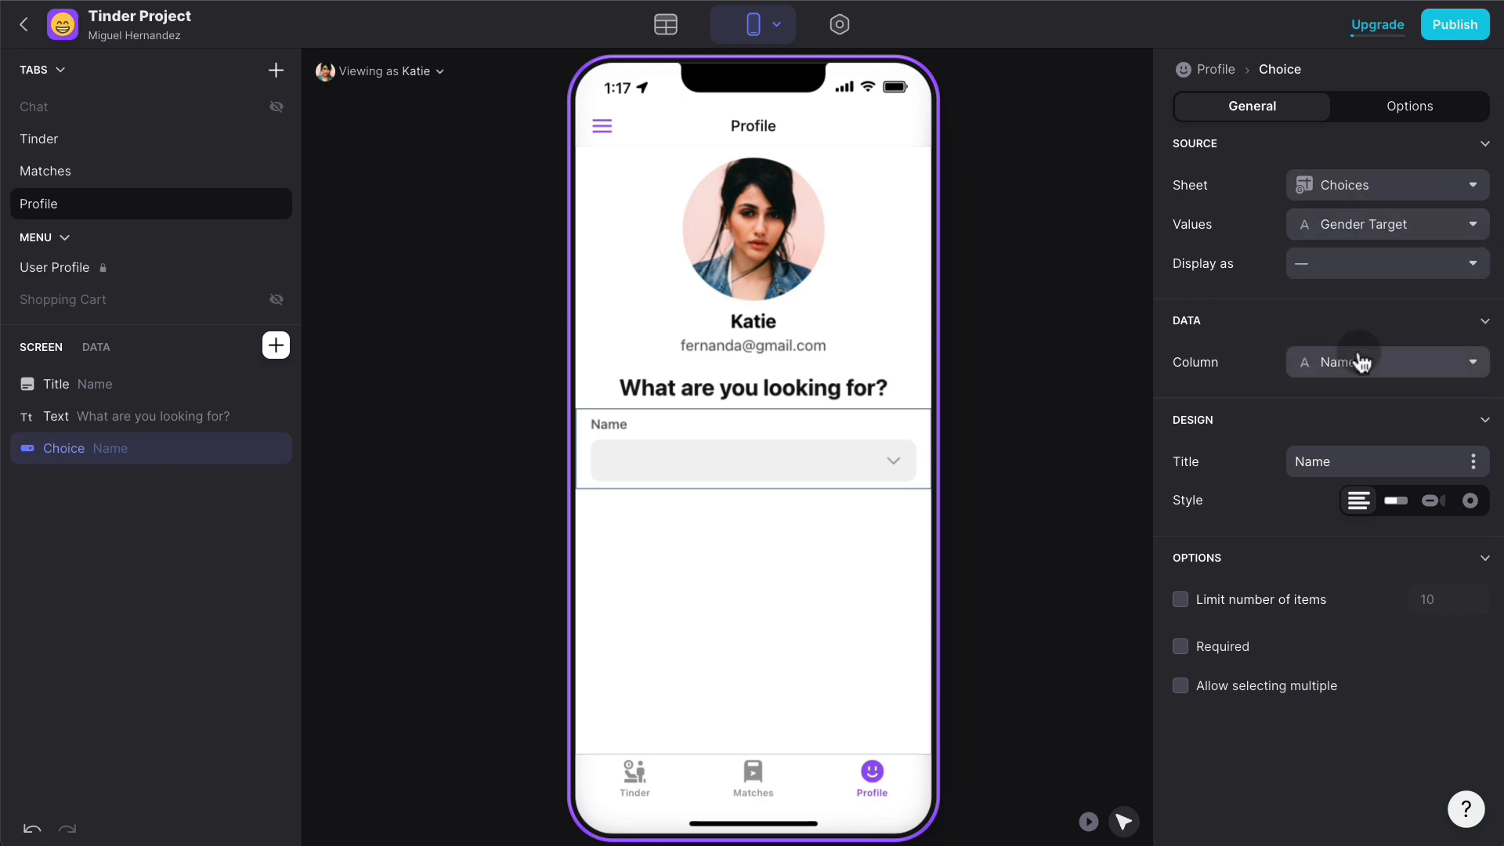
pyautogui.click(1376, 242)
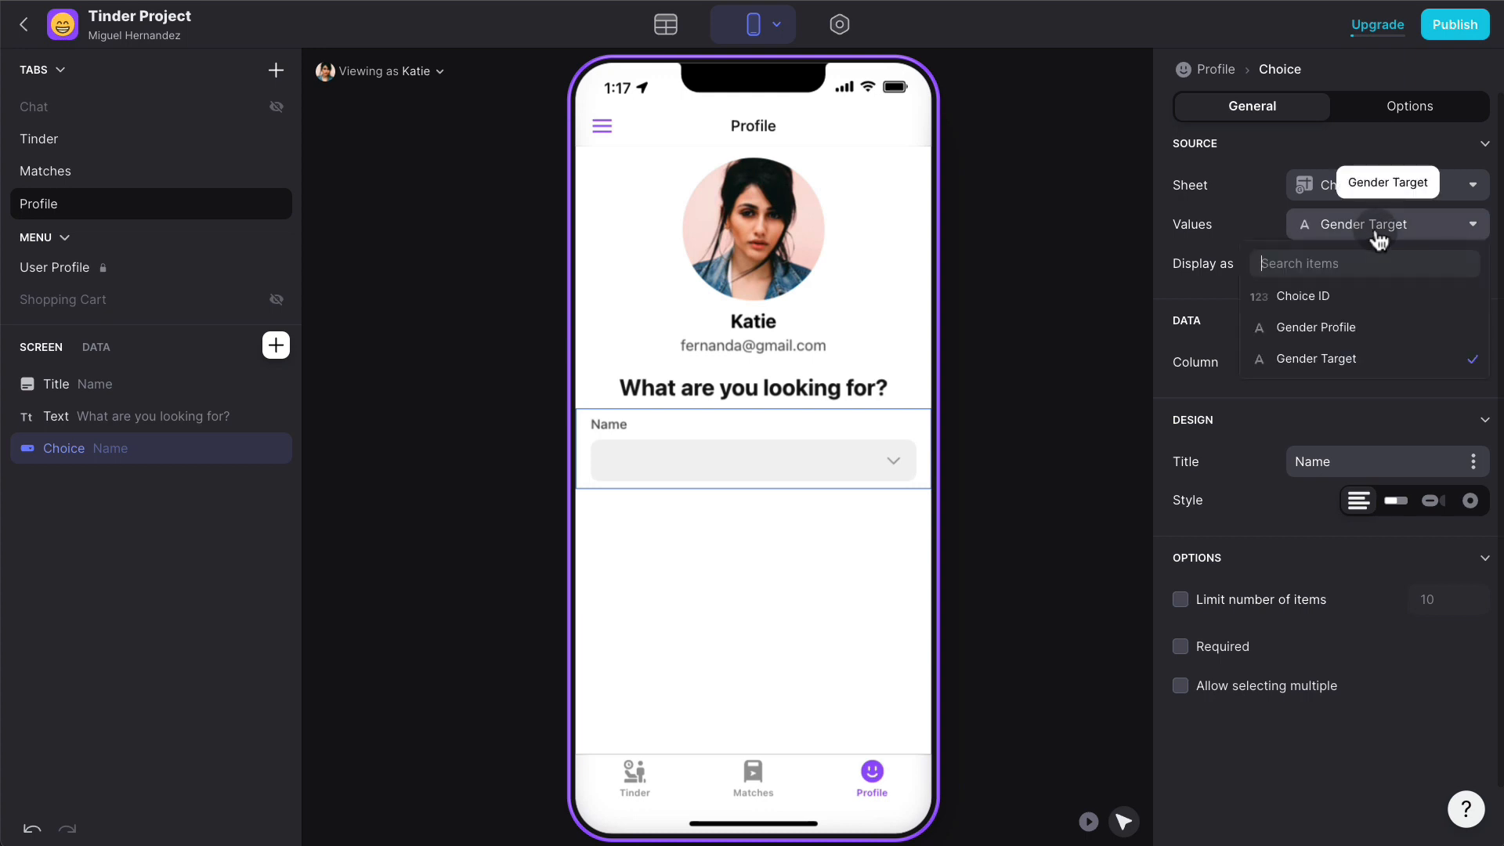
pyautogui.click(1356, 296)
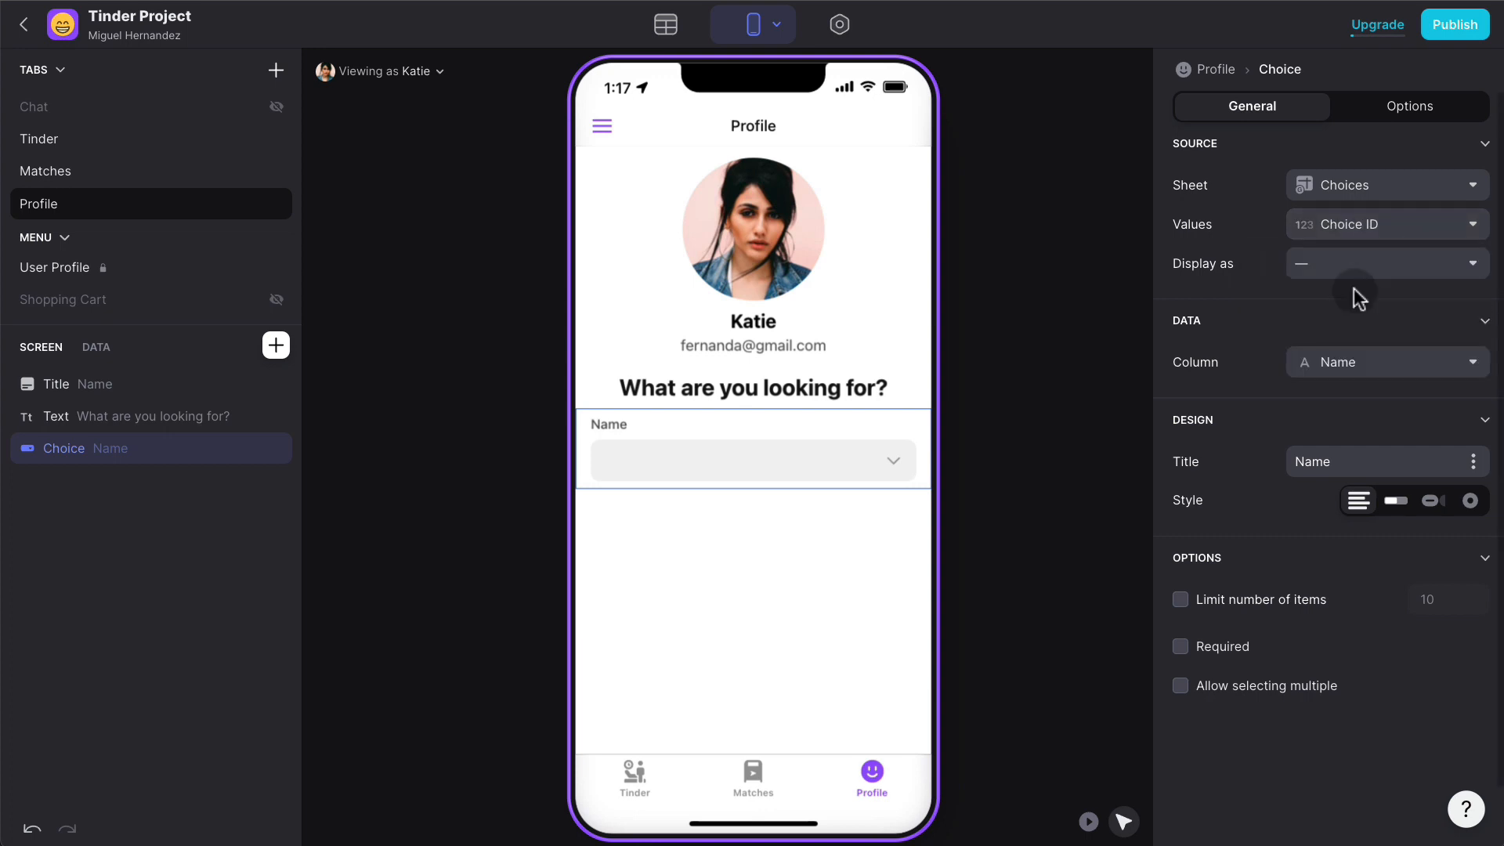
pyautogui.click(1375, 266)
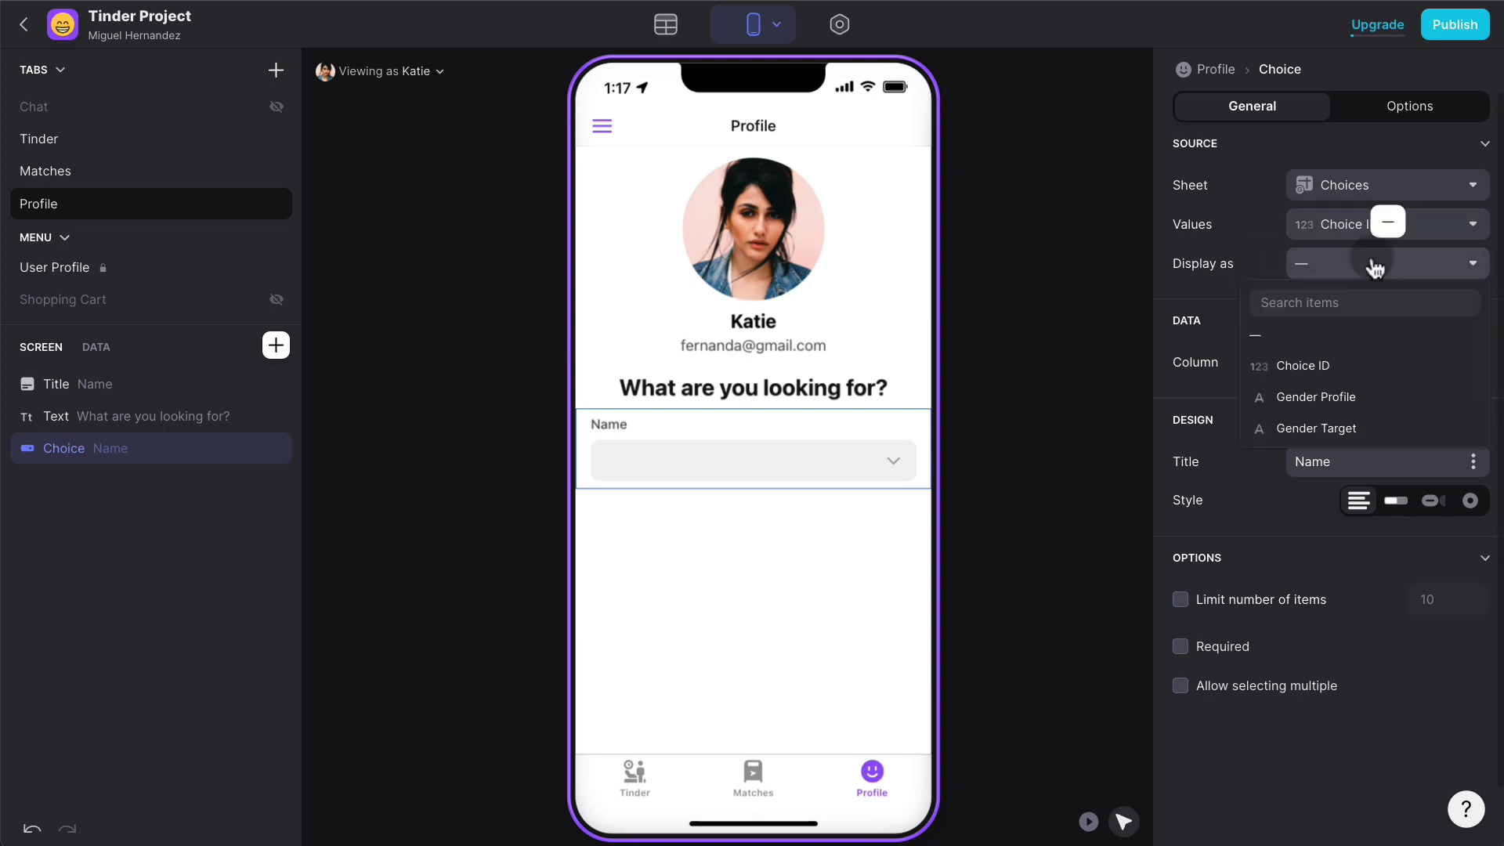
pyautogui.click(1347, 429)
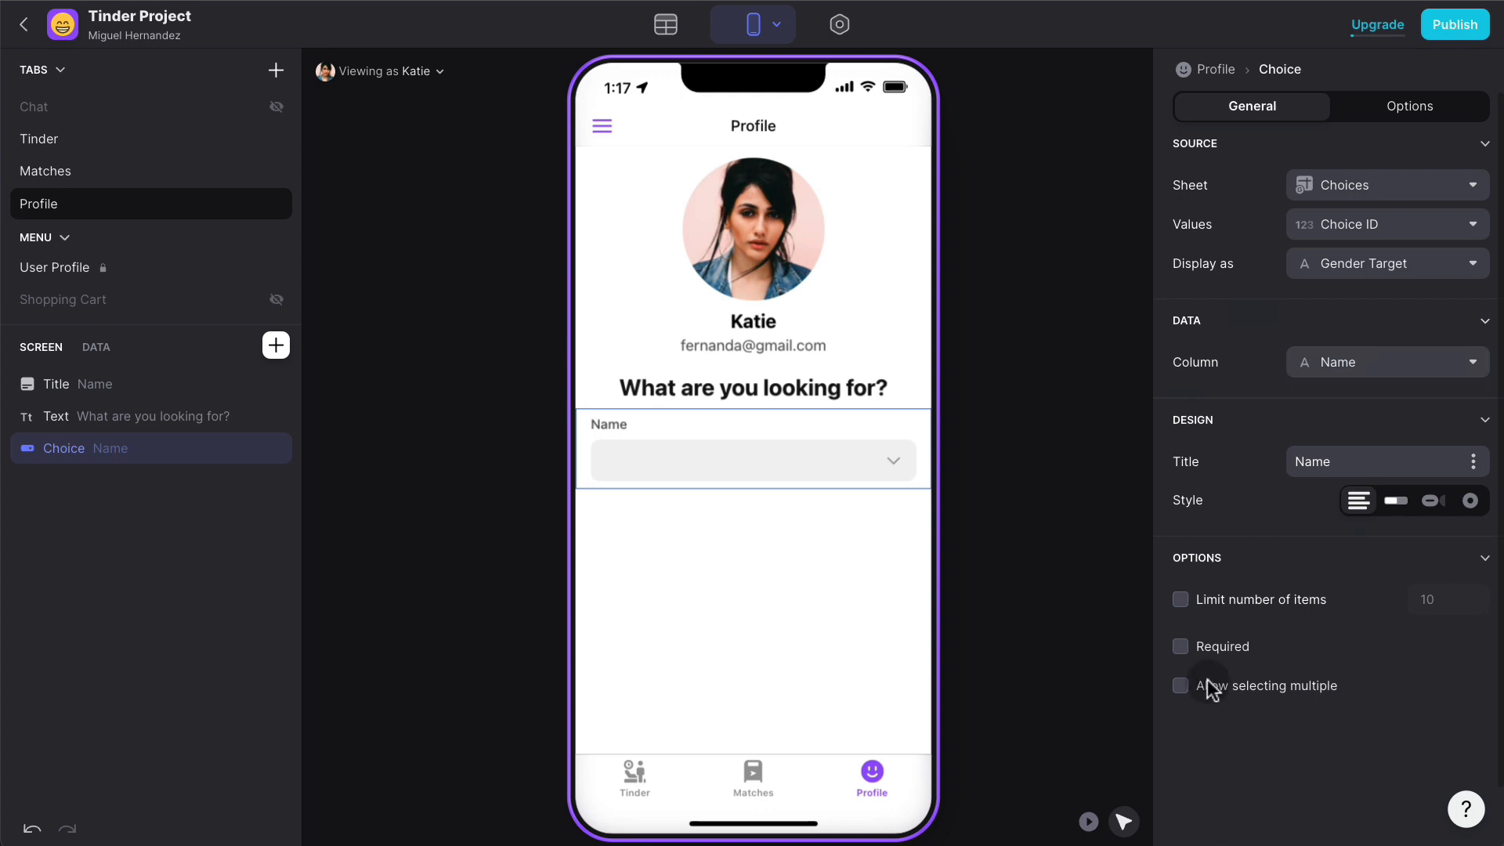
# - Preview the Male, Female and Any Gender options in the picker, then reselect the choice field
pyautogui.click(899, 461)
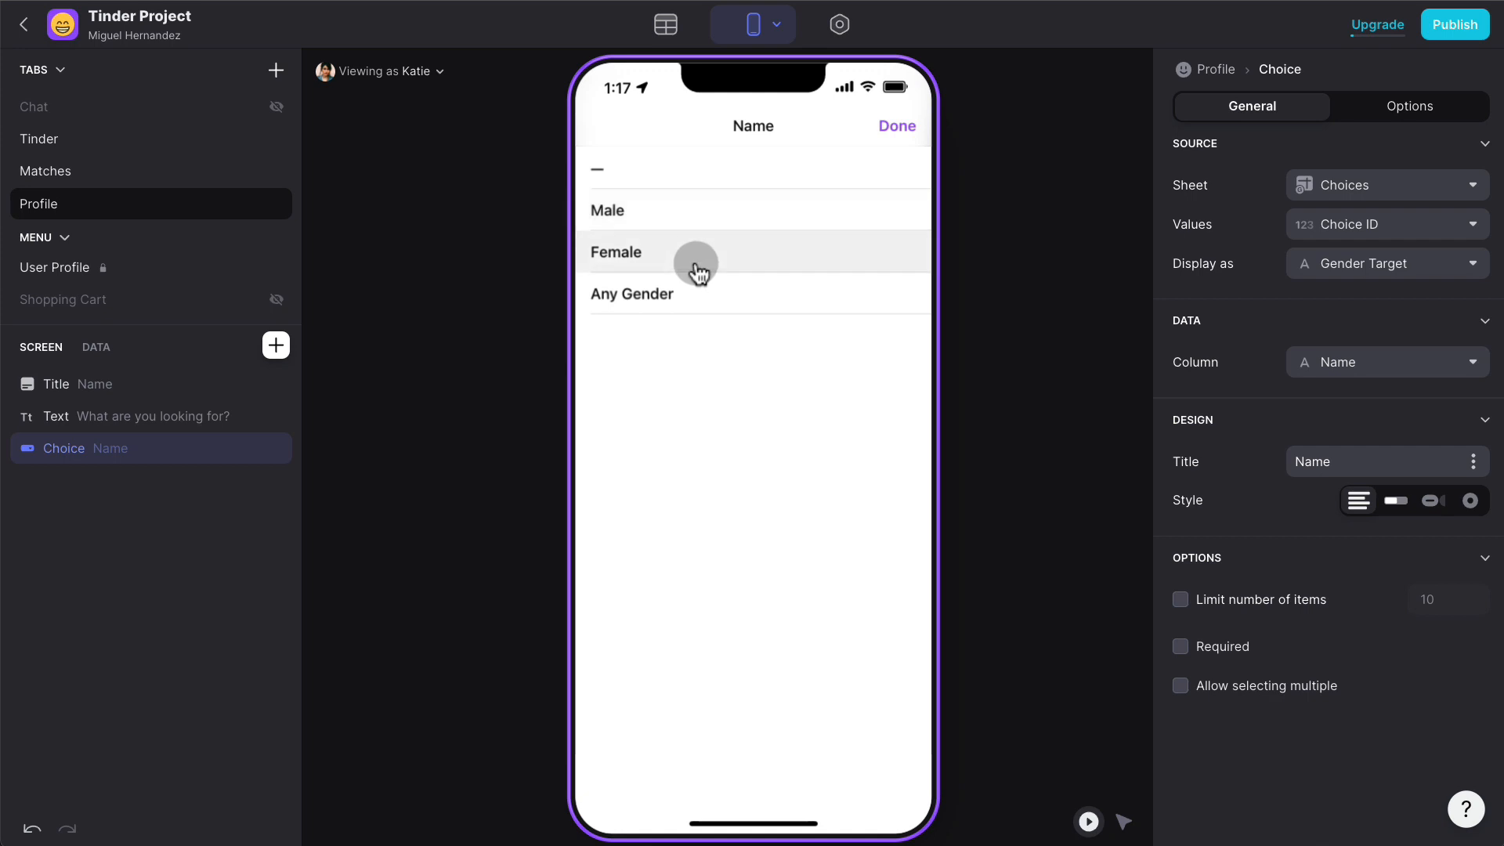
pyautogui.click(901, 134)
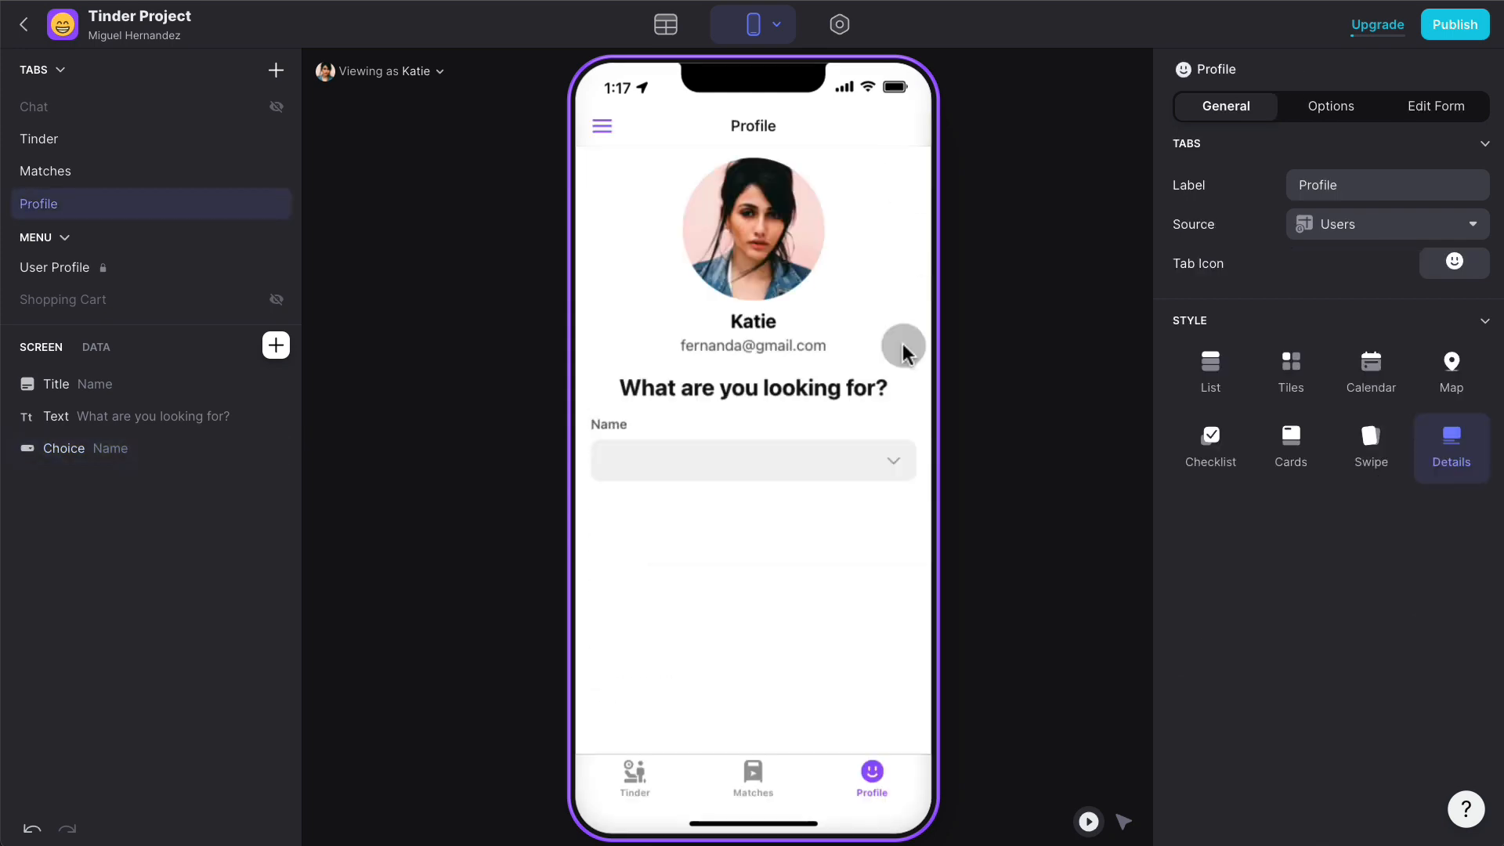
pyautogui.click(822, 463)
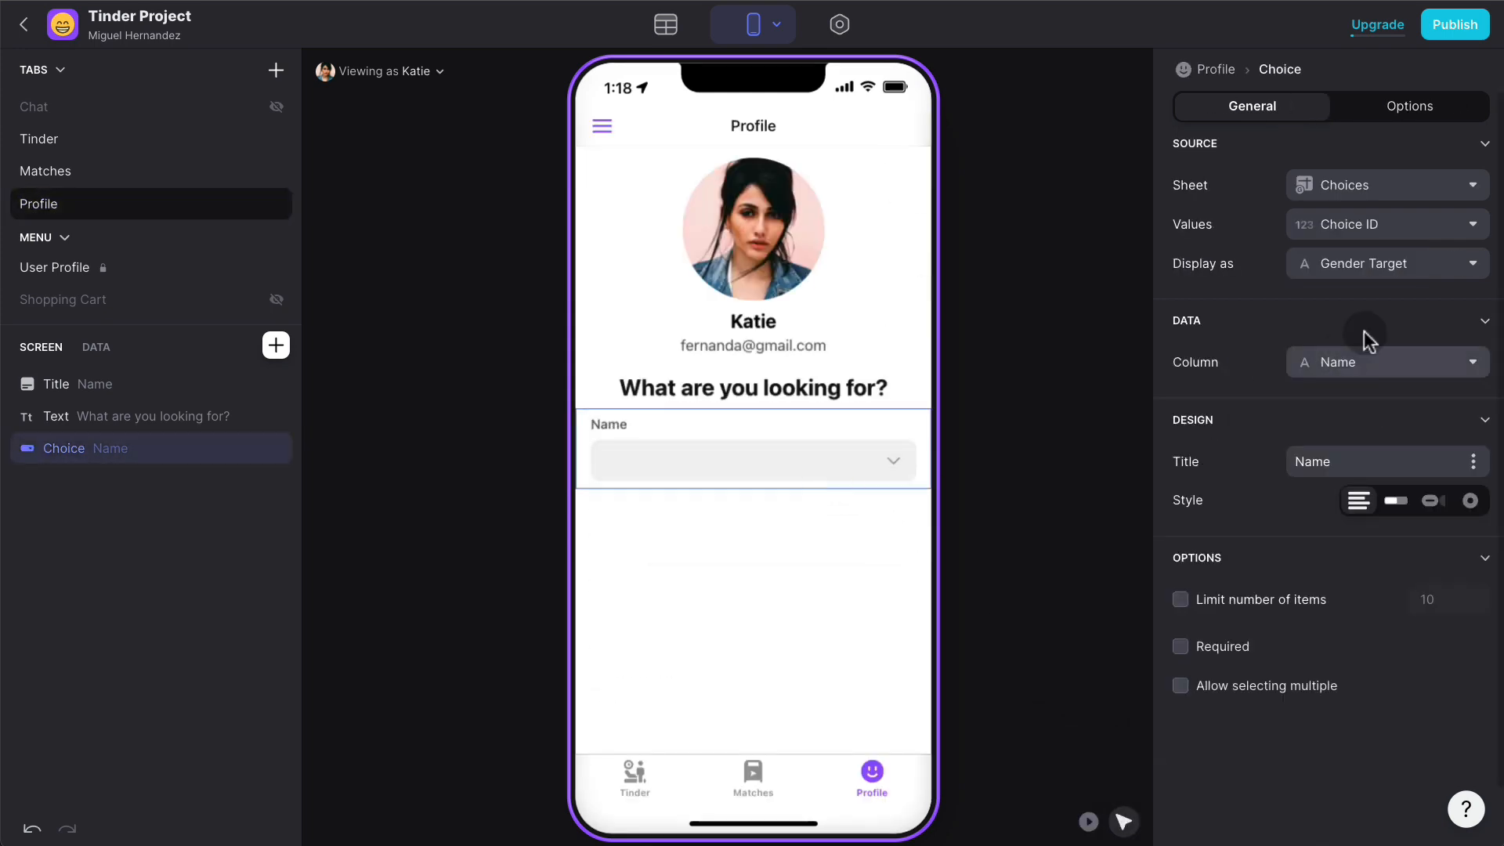
pyautogui.click(1386, 362)
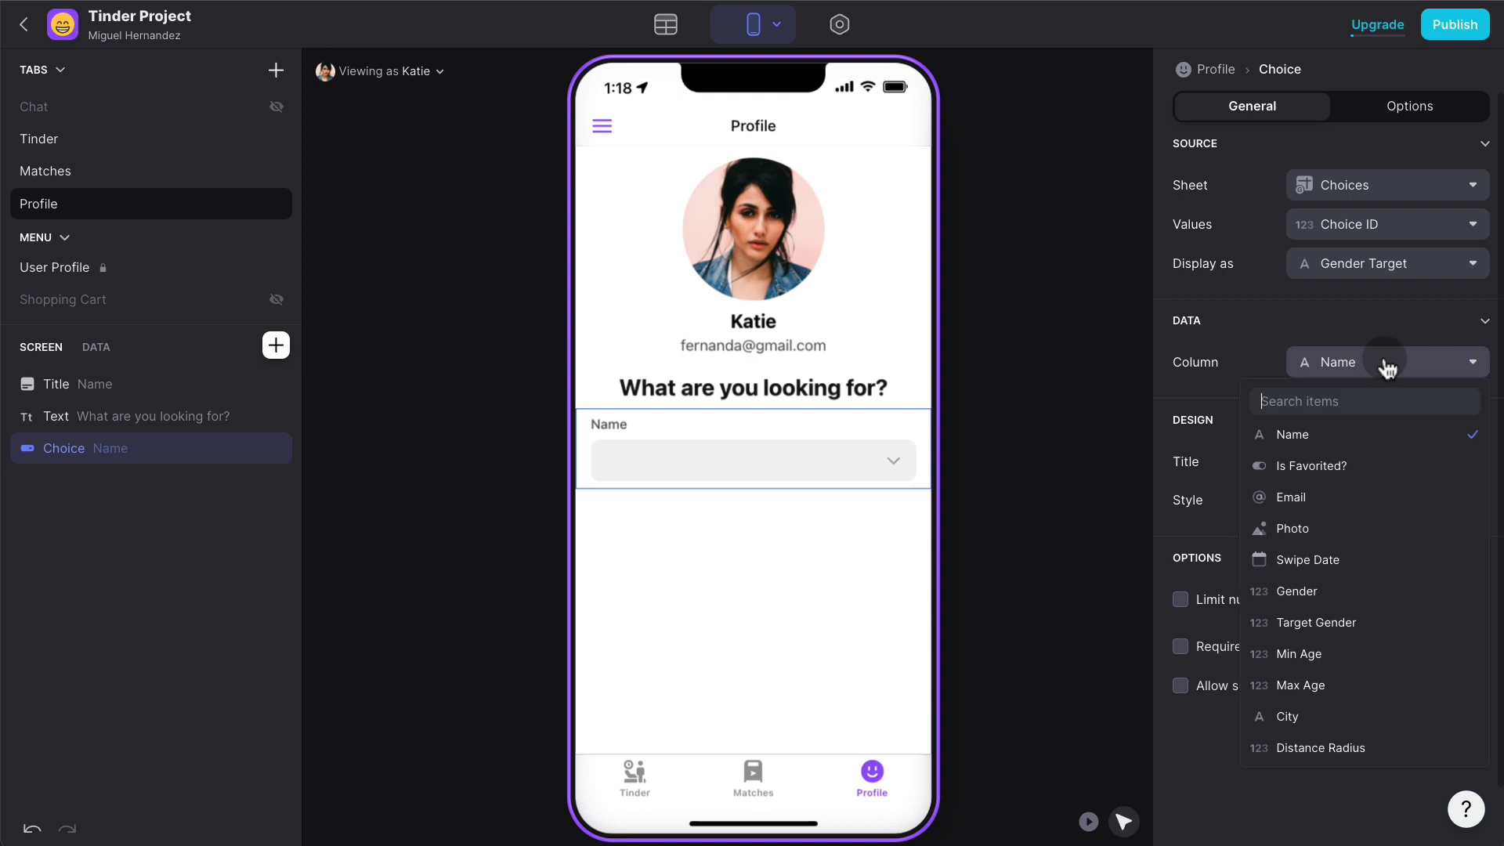
# - Save the choice to Target Gender, title it 'Looking for', and make it a required segmented control
pyautogui.click(1339, 621)
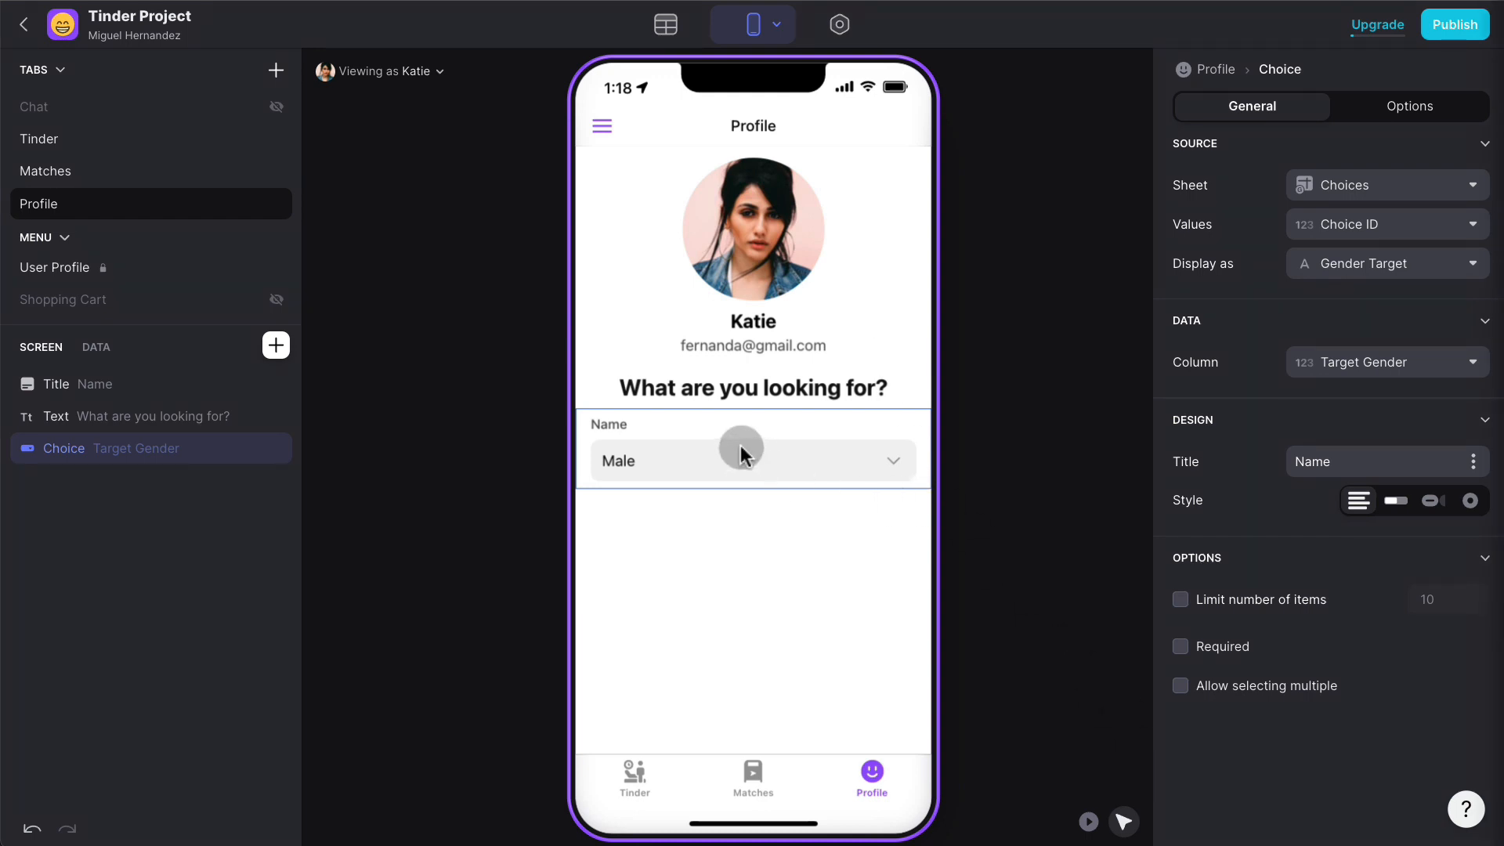
pyautogui.click(1341, 456)
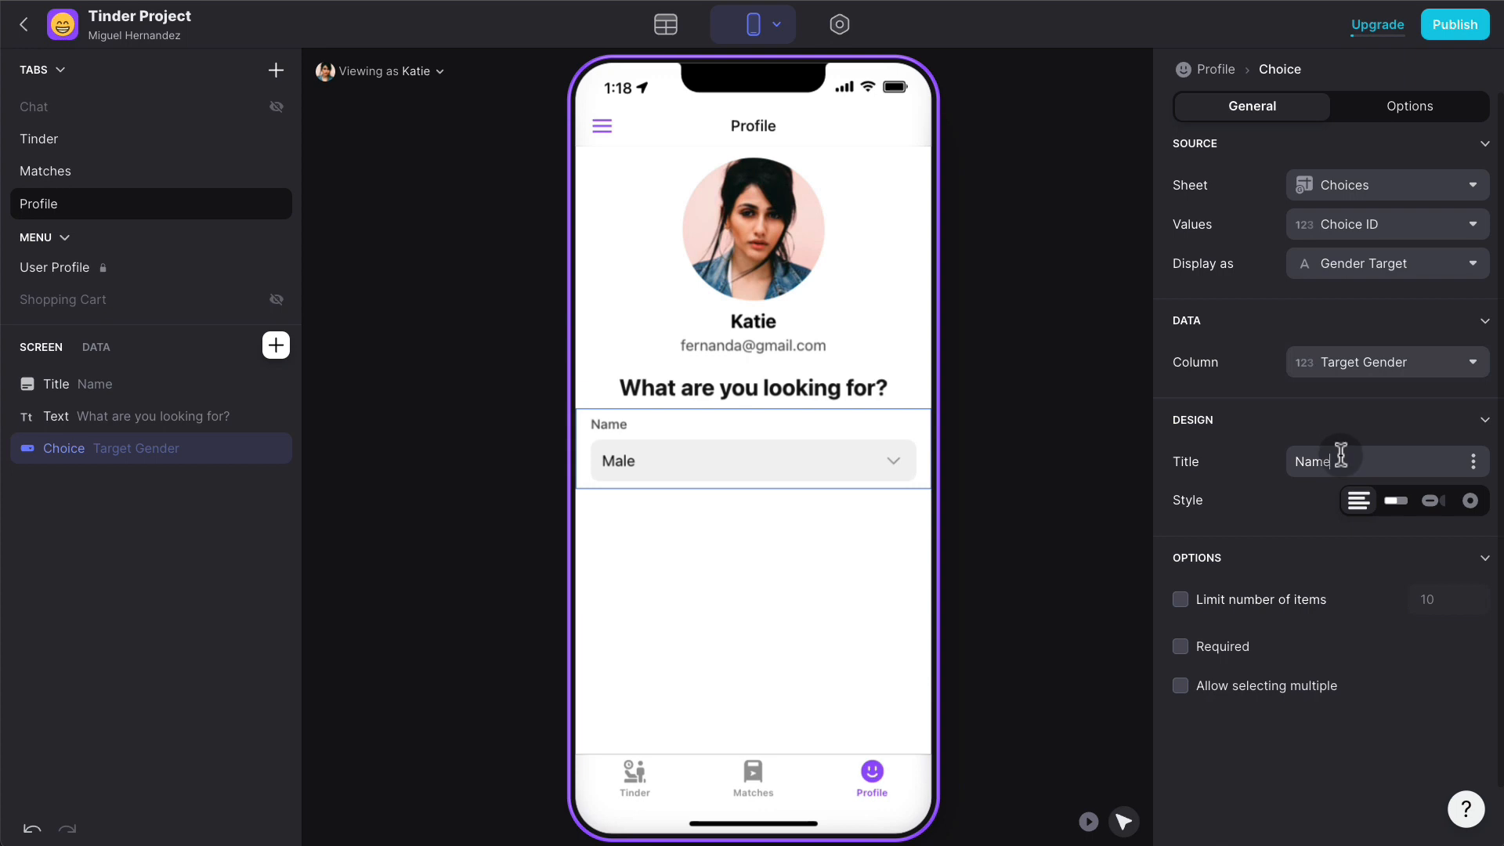
pyautogui.doubleClick(1341, 456)
pyautogui.write('Looking for')
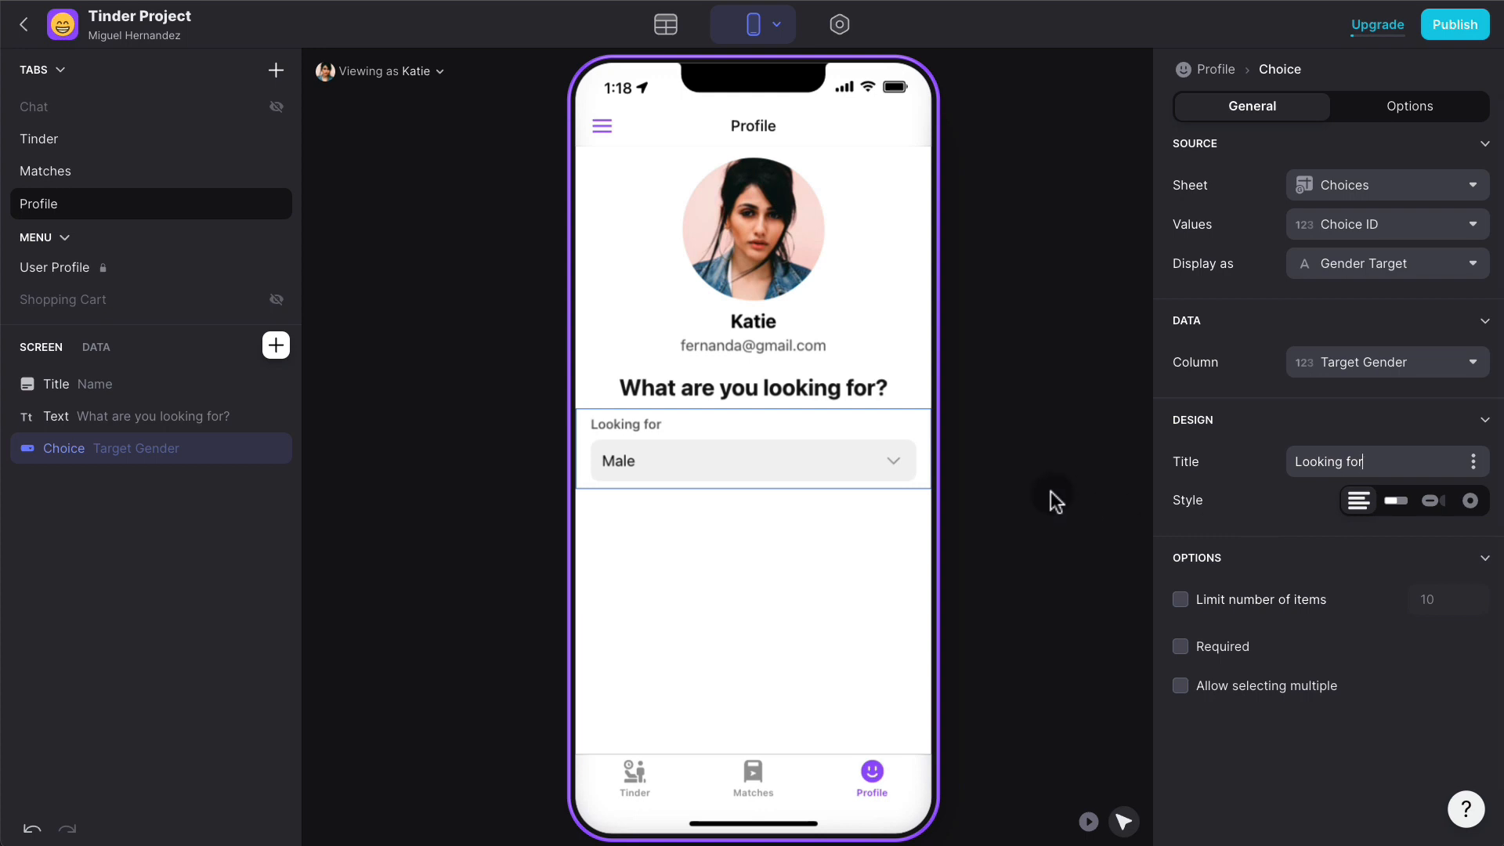
pyautogui.click(1398, 509)
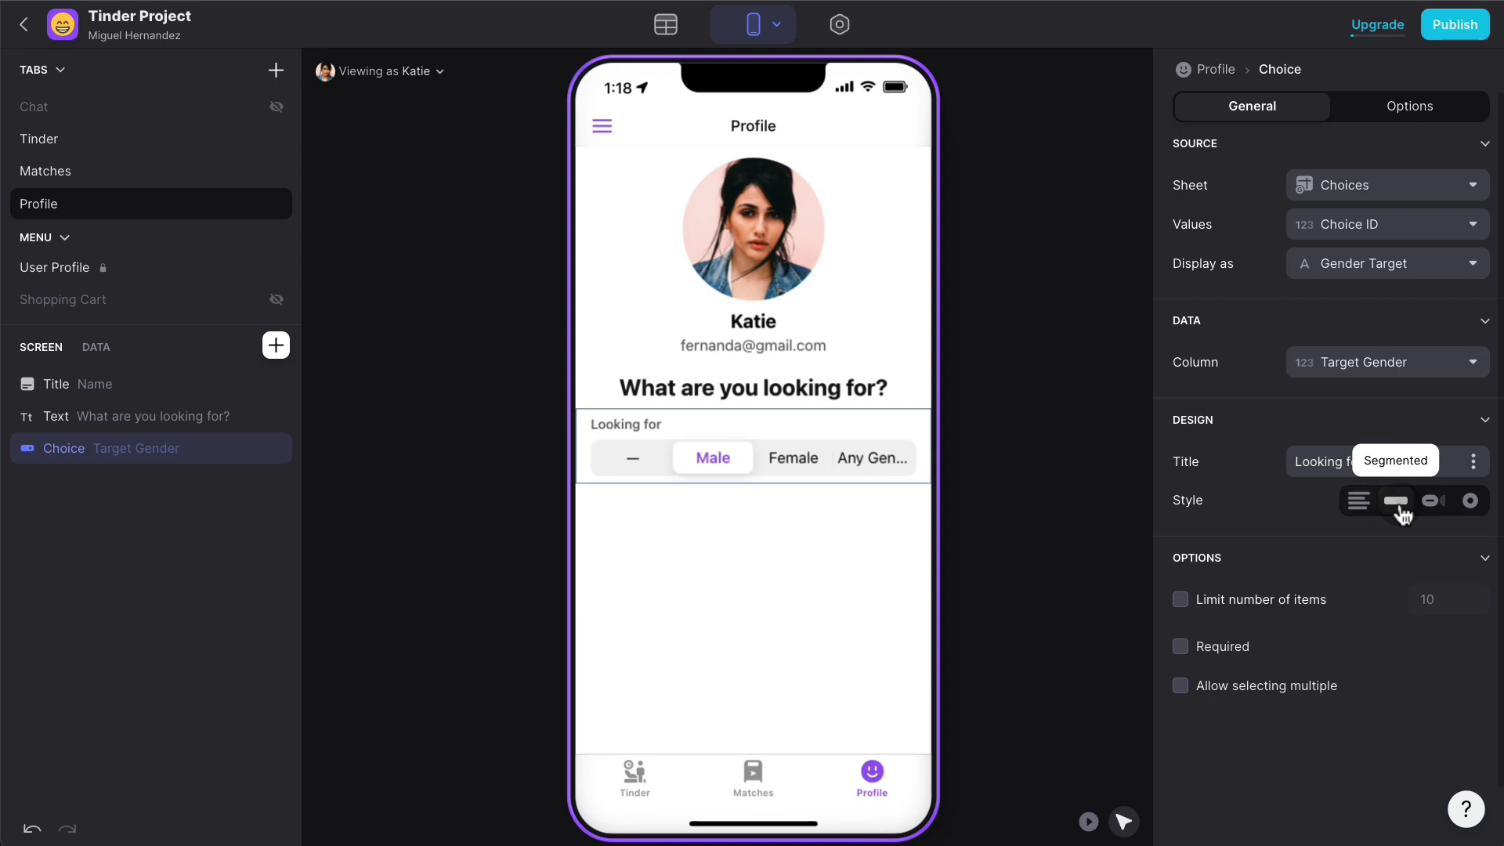
pyautogui.click(1180, 647)
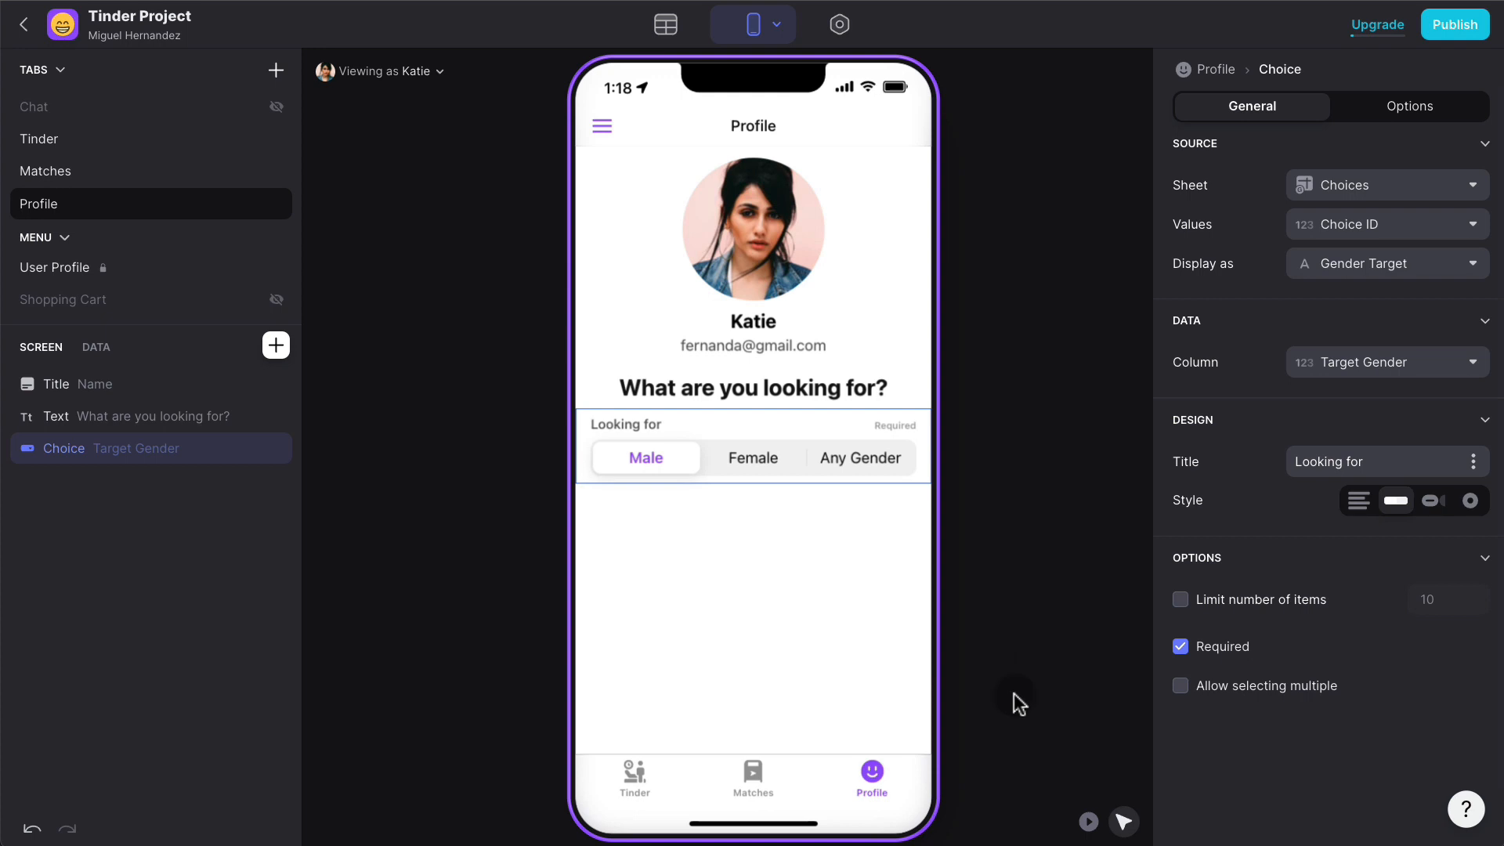
# - In Play Mode, toggle between Male, Female and Any Gender, leaving Male selected
pyautogui.click(1089, 820)
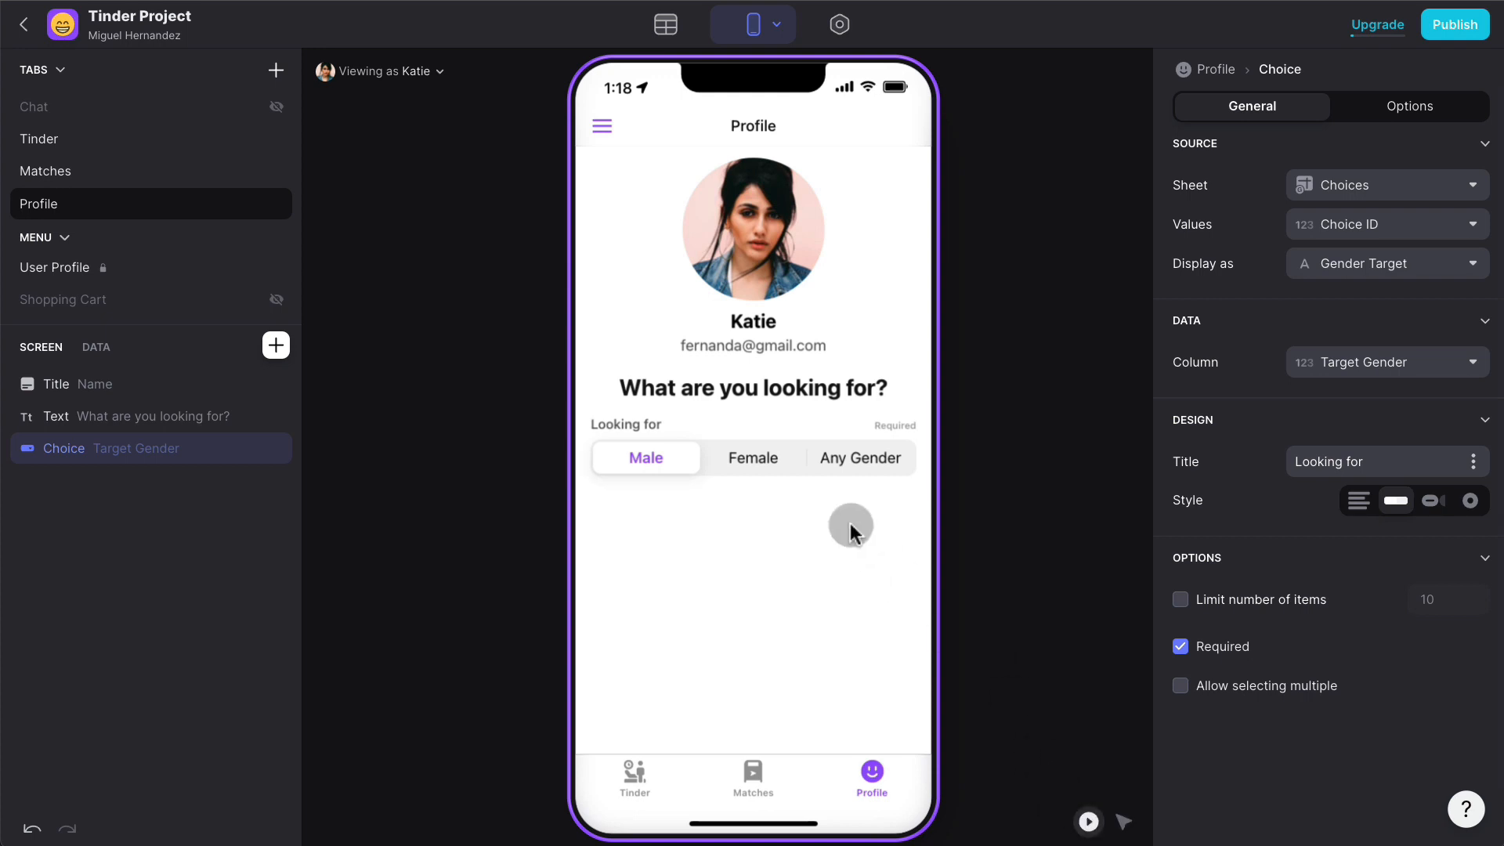
pyautogui.click(766, 461)
pyautogui.click(854, 460)
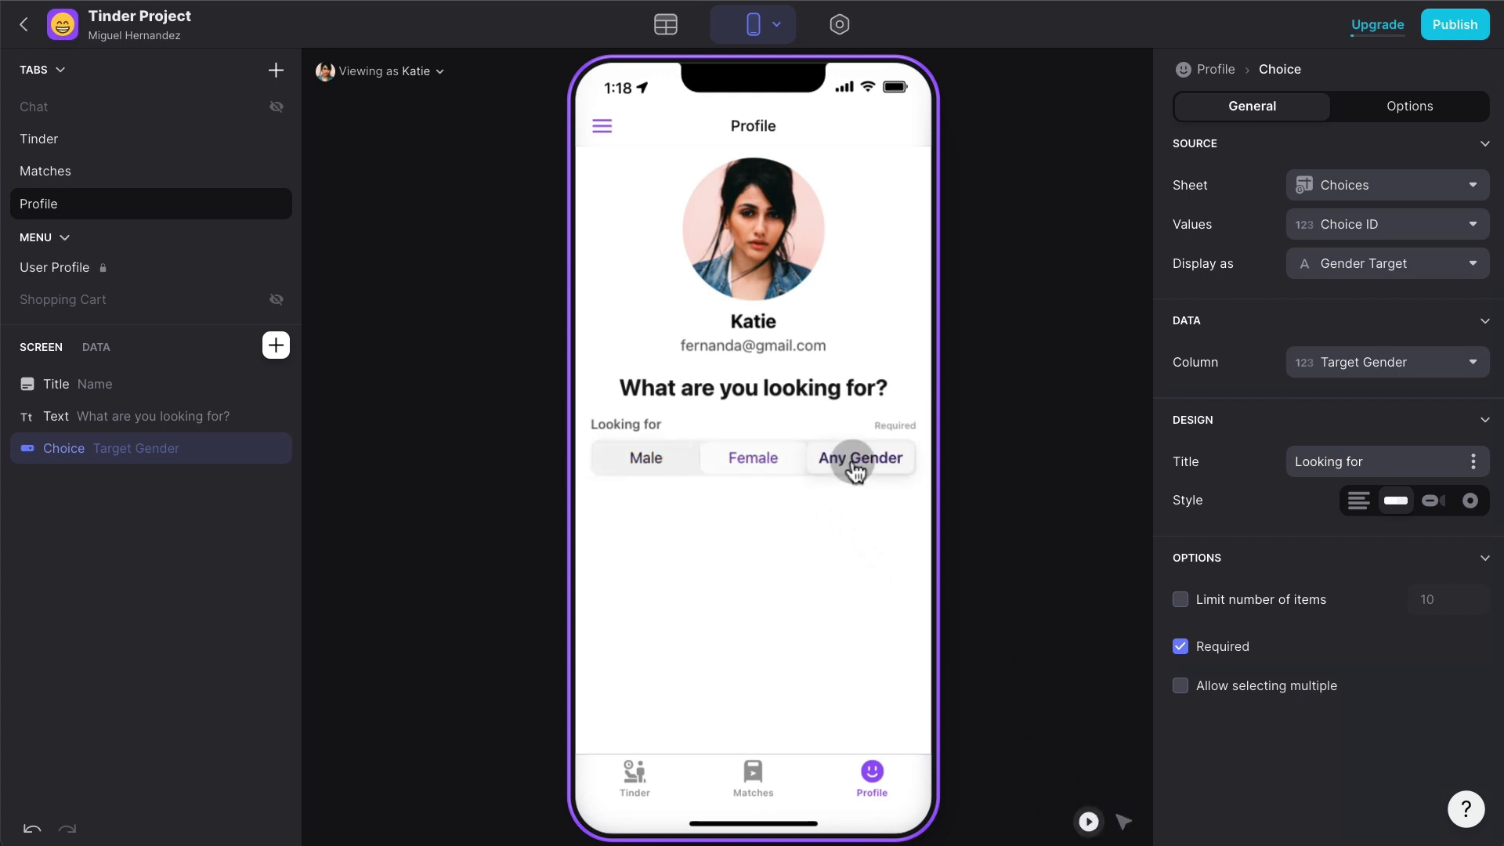
pyautogui.click(734, 459)
pyautogui.click(660, 461)
pyautogui.click(736, 462)
pyautogui.click(656, 461)
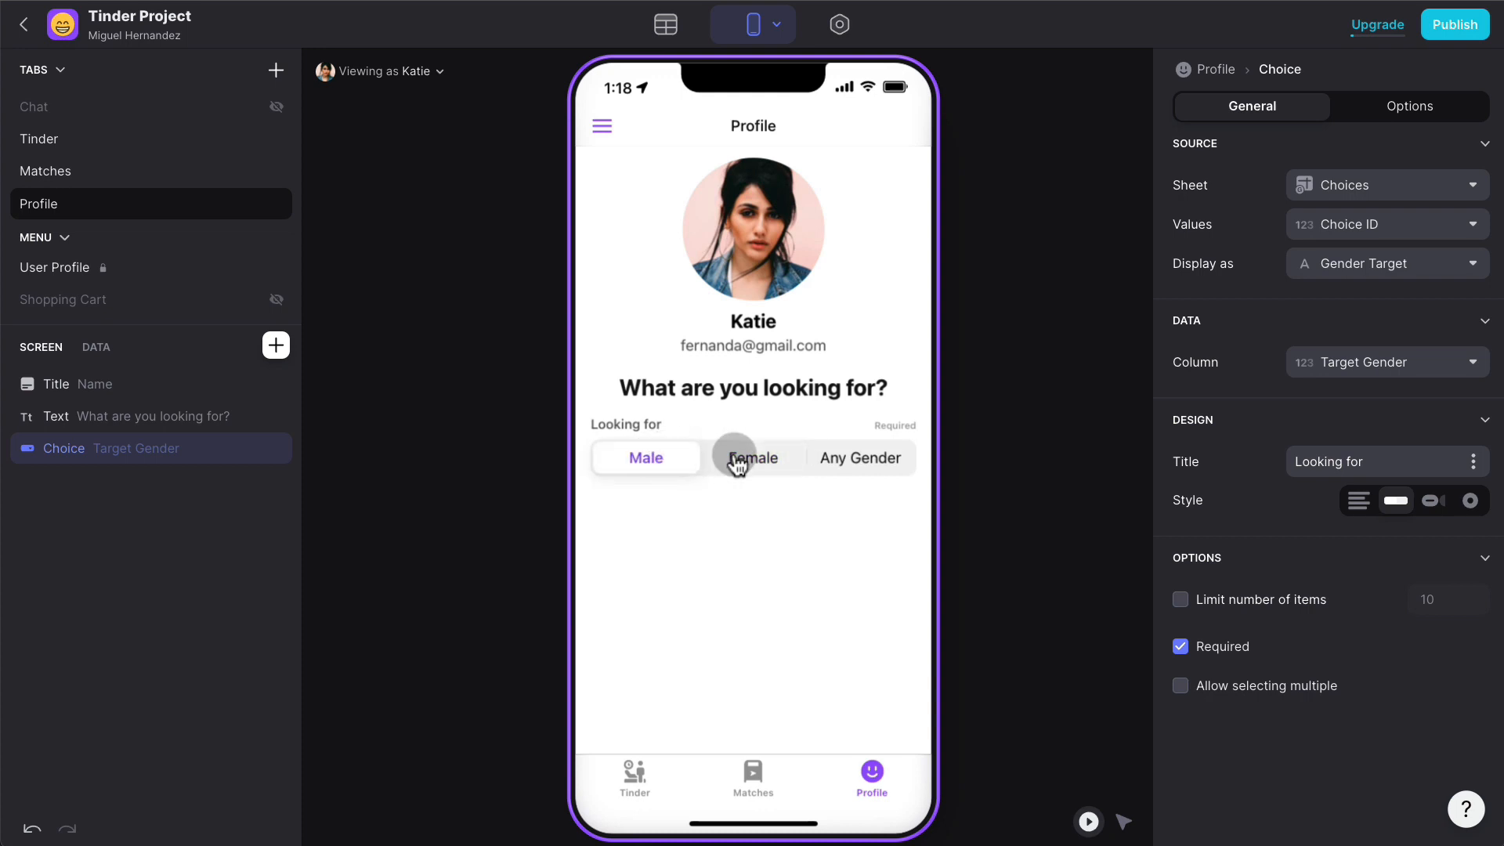
pyautogui.click(736, 460)
pyautogui.click(646, 462)
pyautogui.click(764, 460)
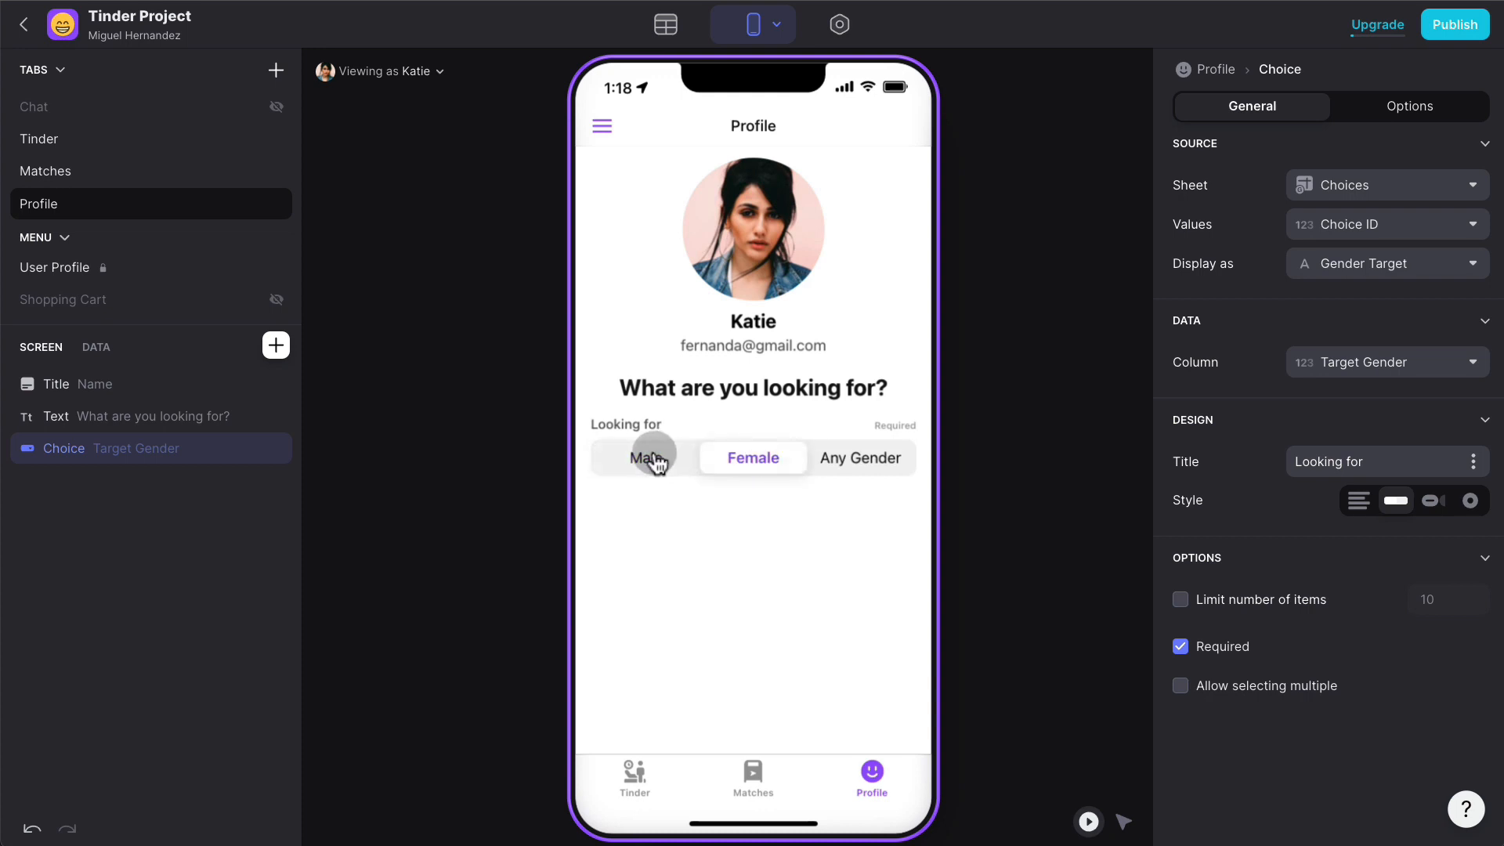
pyautogui.click(658, 460)
pyautogui.click(756, 460)
pyautogui.click(664, 462)
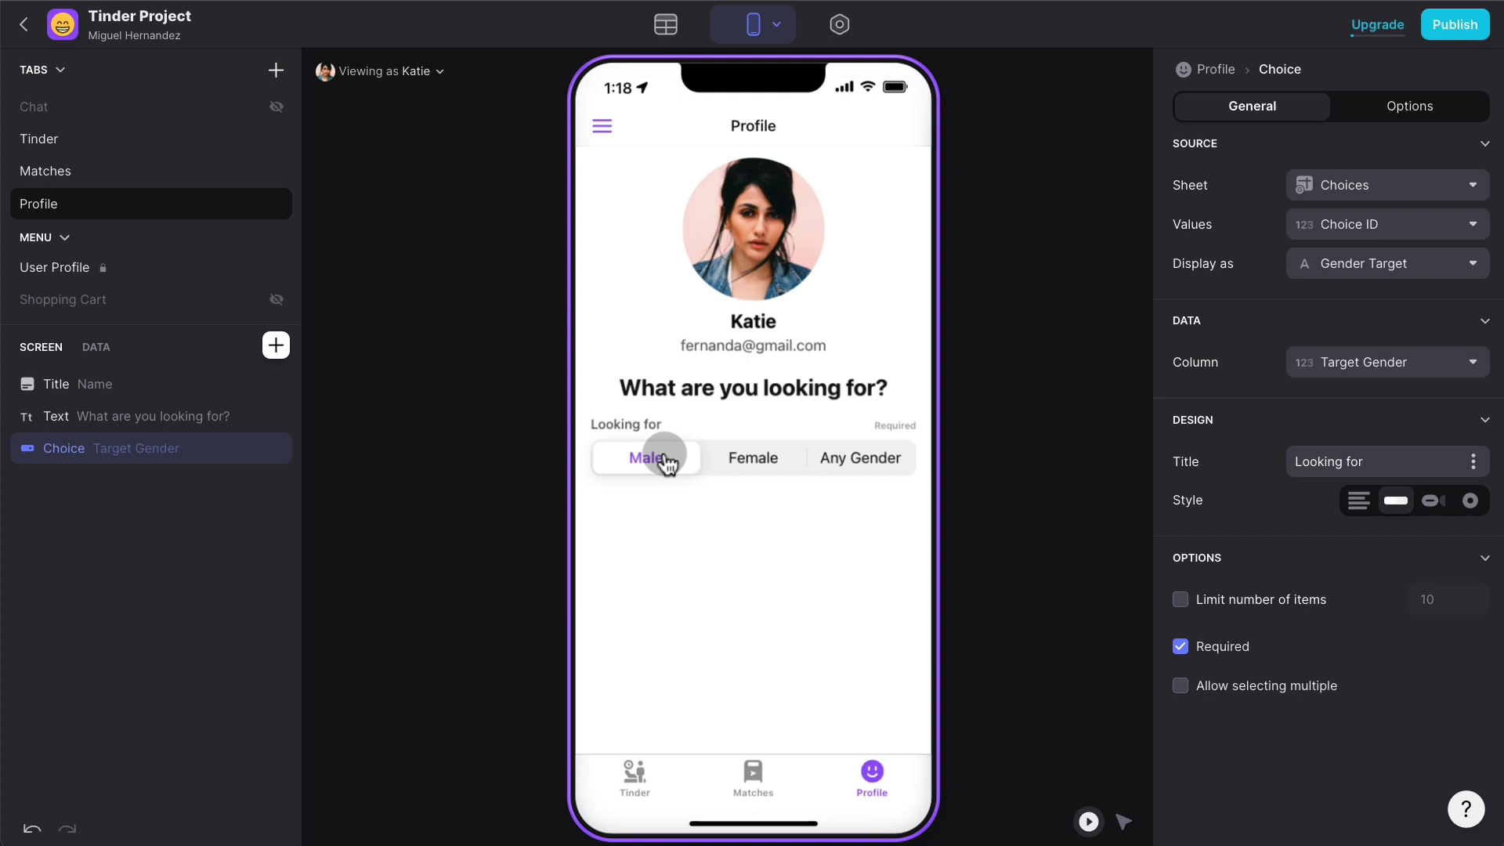
pyautogui.click(275, 347)
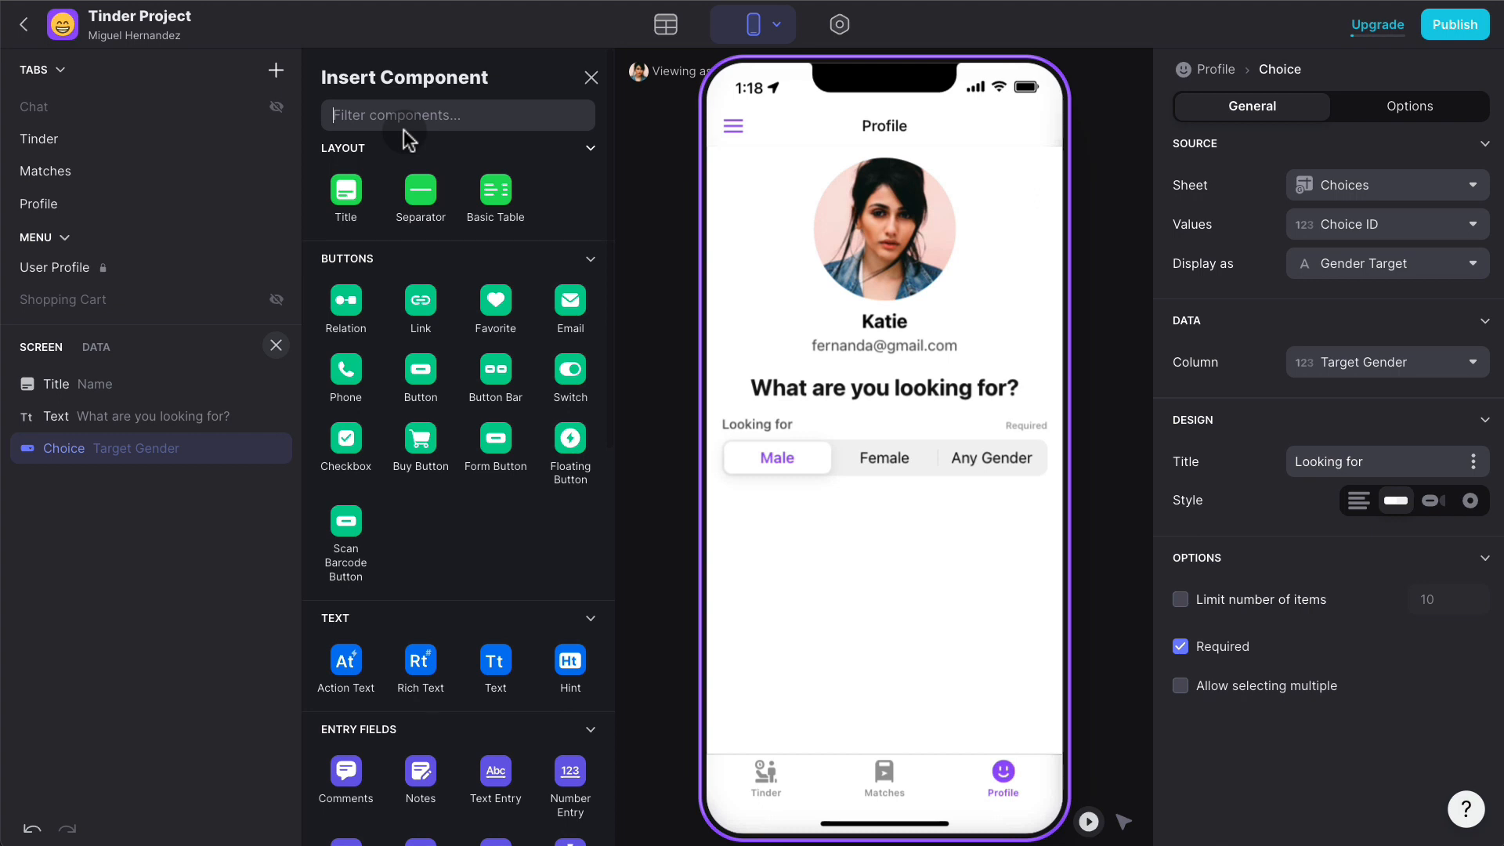
# - Add a number entry titled Min Age that saves to the Min Age column
pyautogui.write('number')
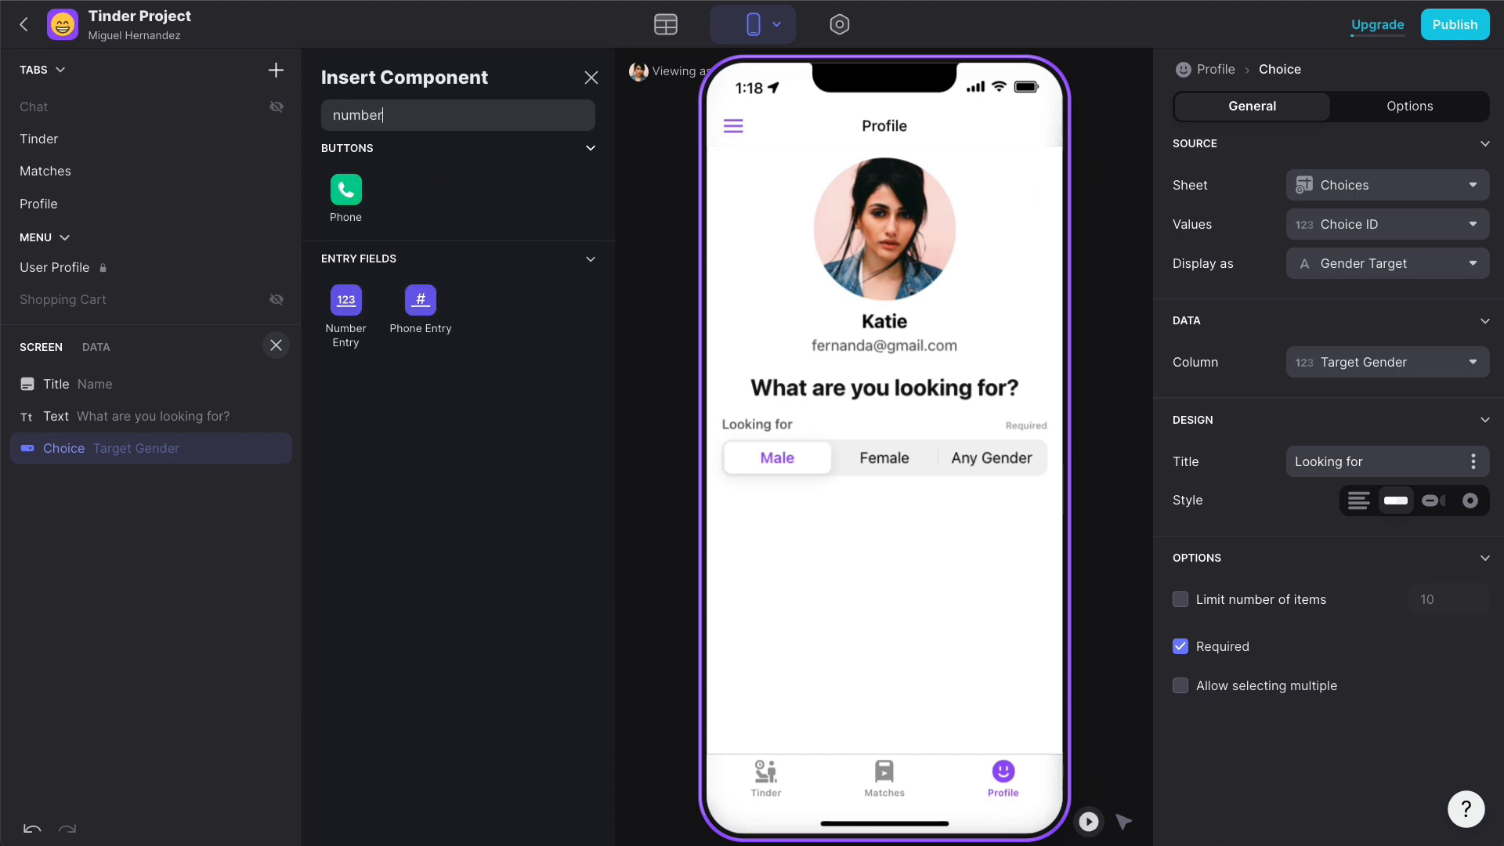
pyautogui.click(347, 315)
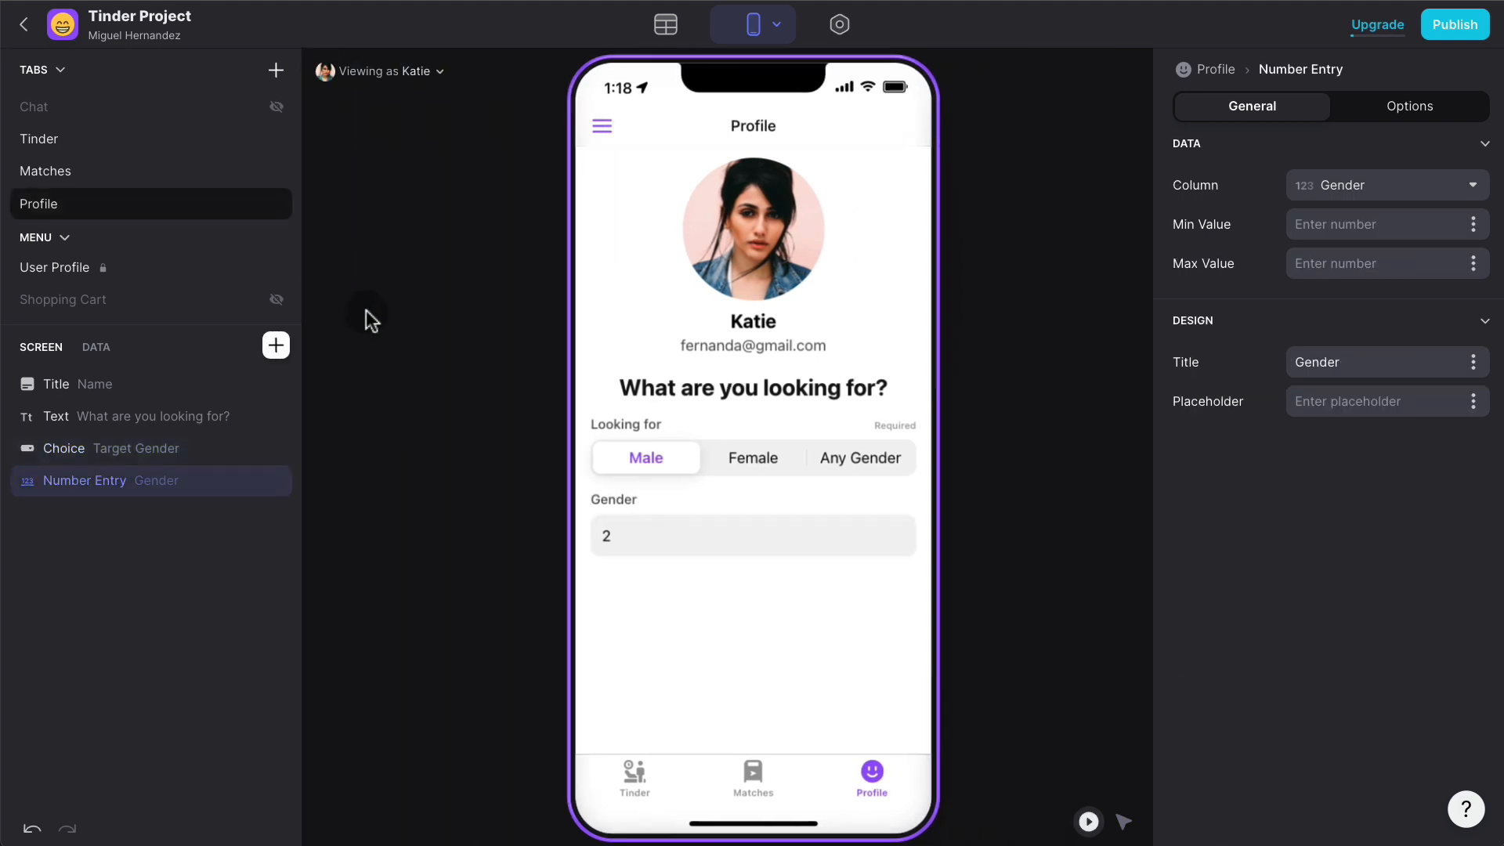
pyautogui.doubleClick(1366, 359)
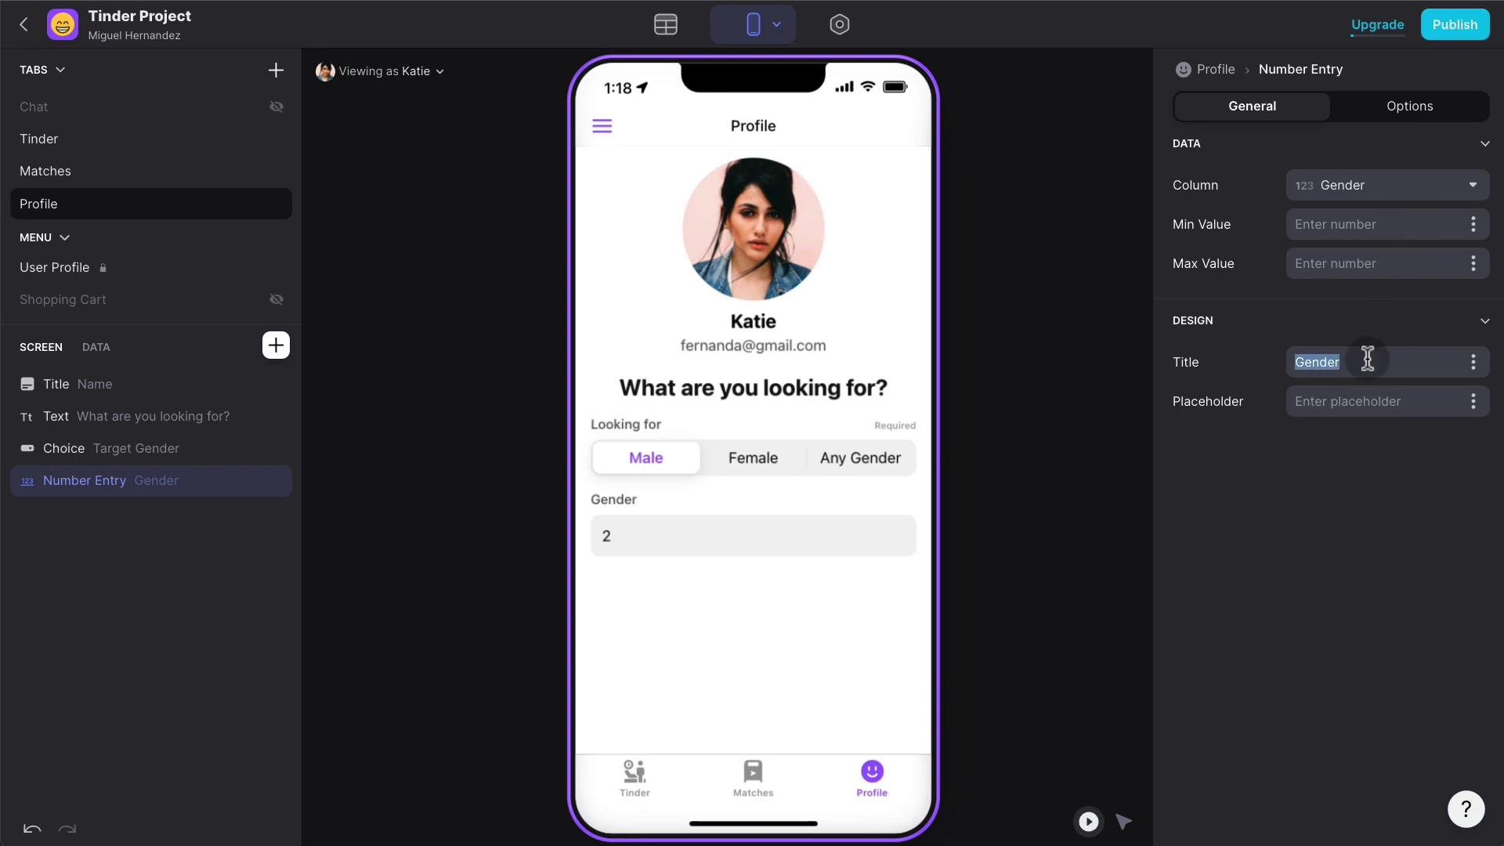
pyautogui.write('Min Age')
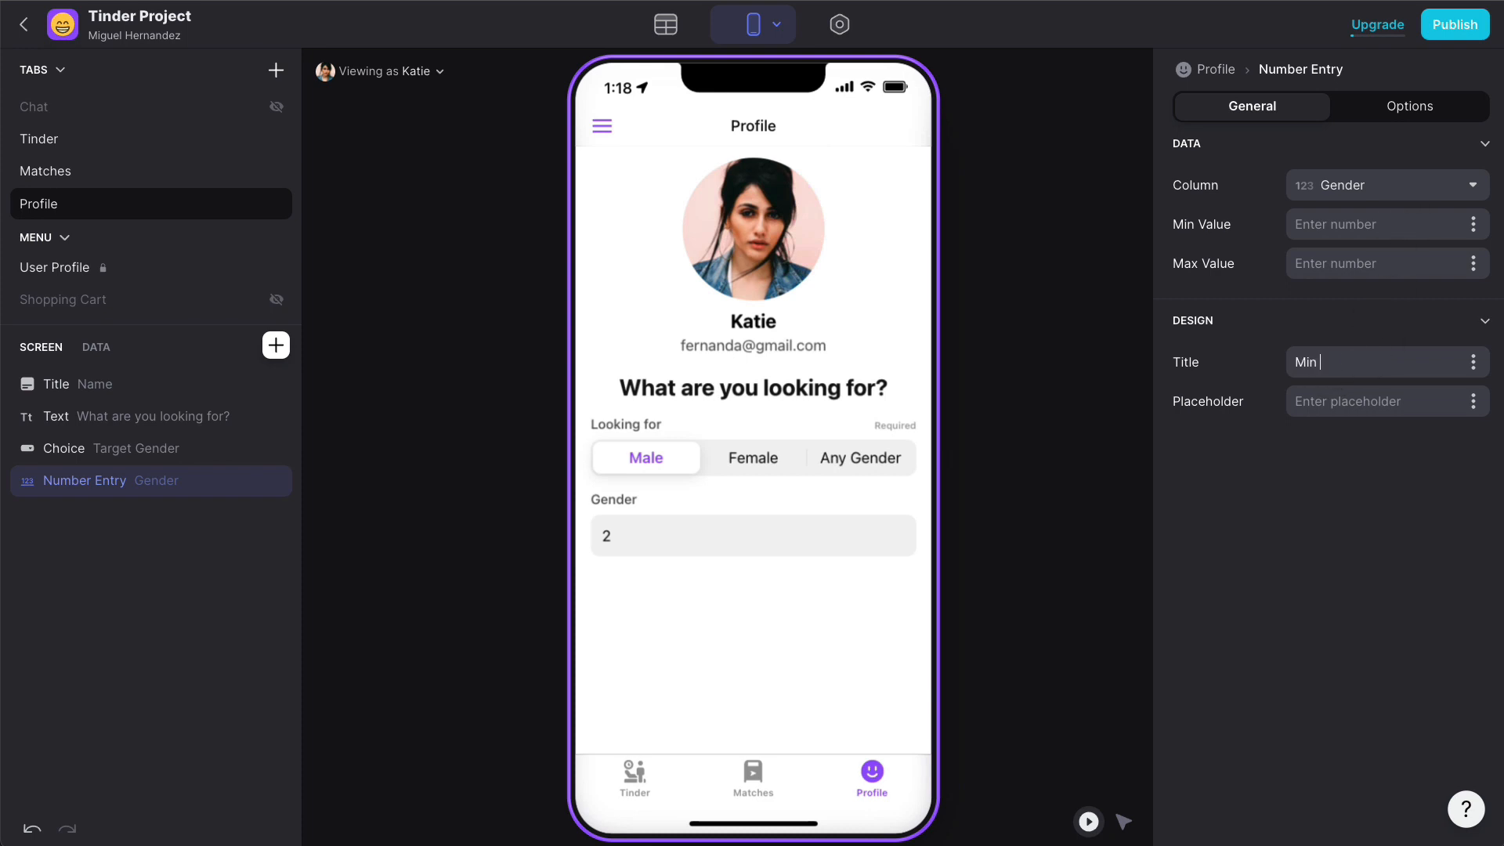
pyautogui.click(1398, 188)
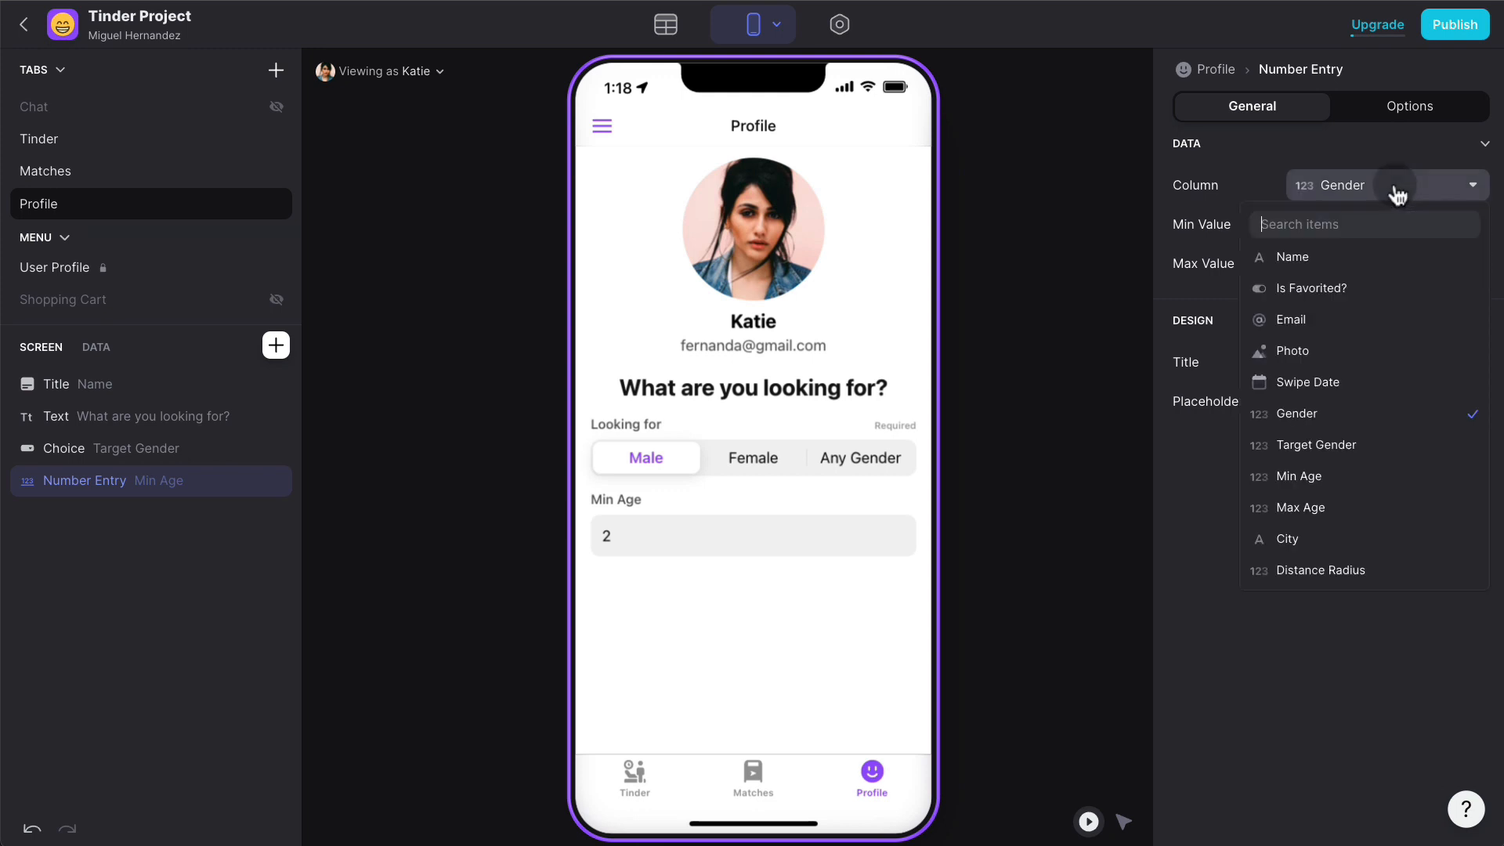
pyautogui.click(1338, 477)
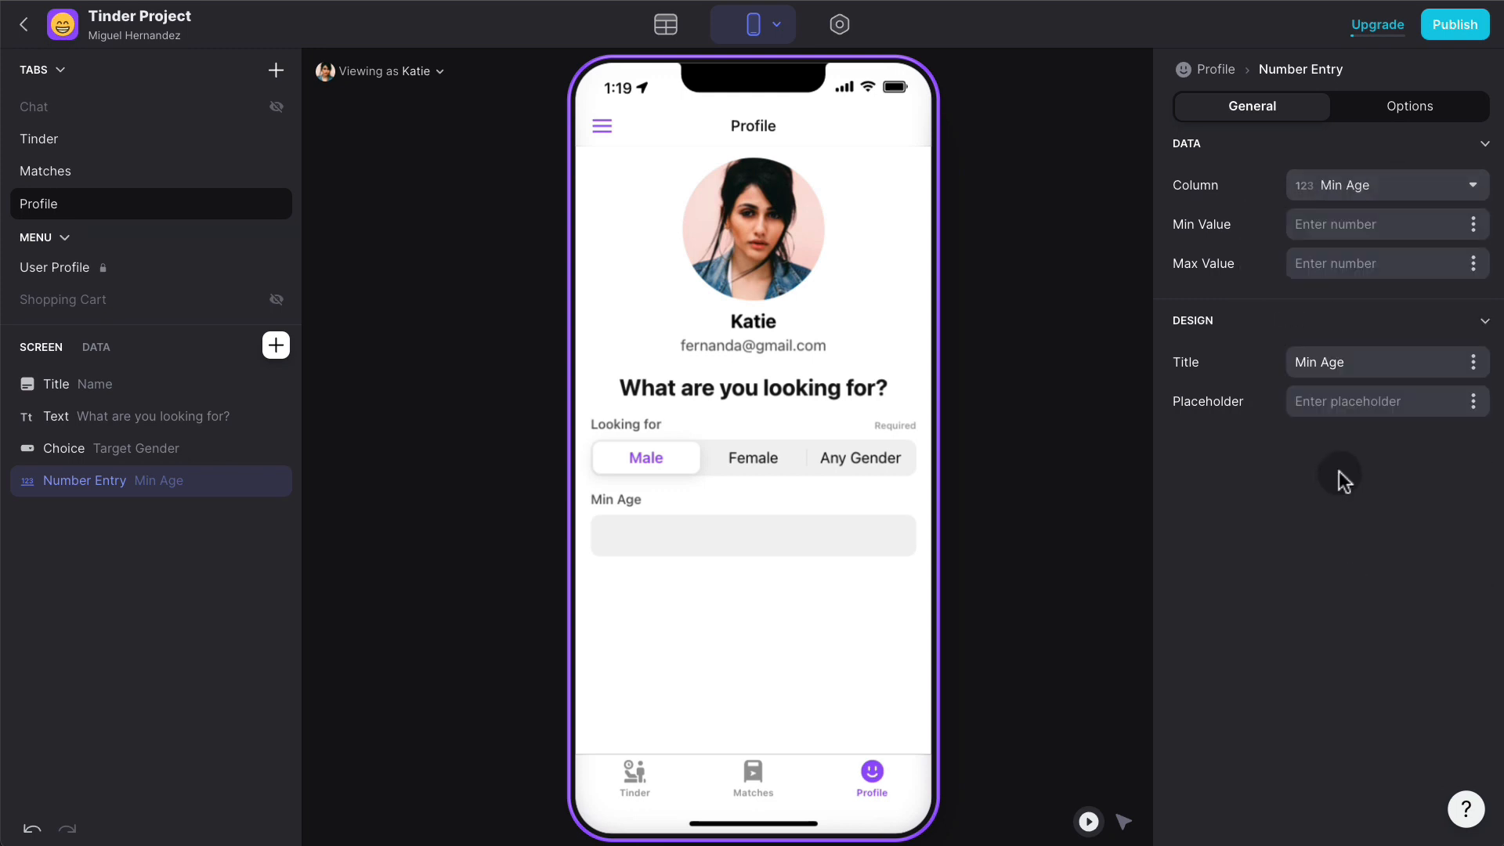
# - Give Min Age a minimum value of 18 and duplicate the entry
pyautogui.click(1339, 227)
pyautogui.write('18')
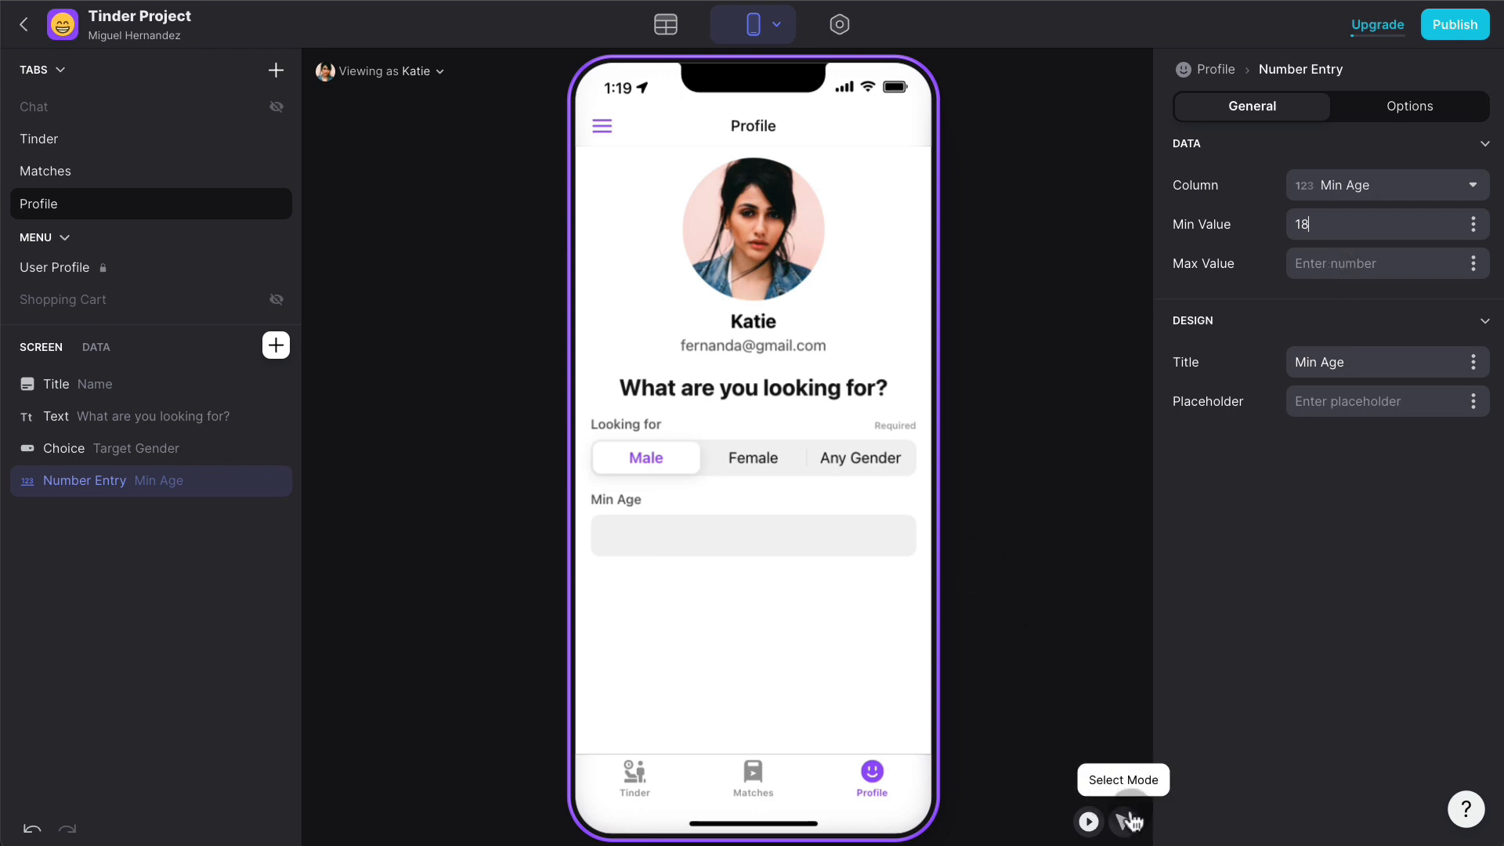
pyautogui.click(242, 480)
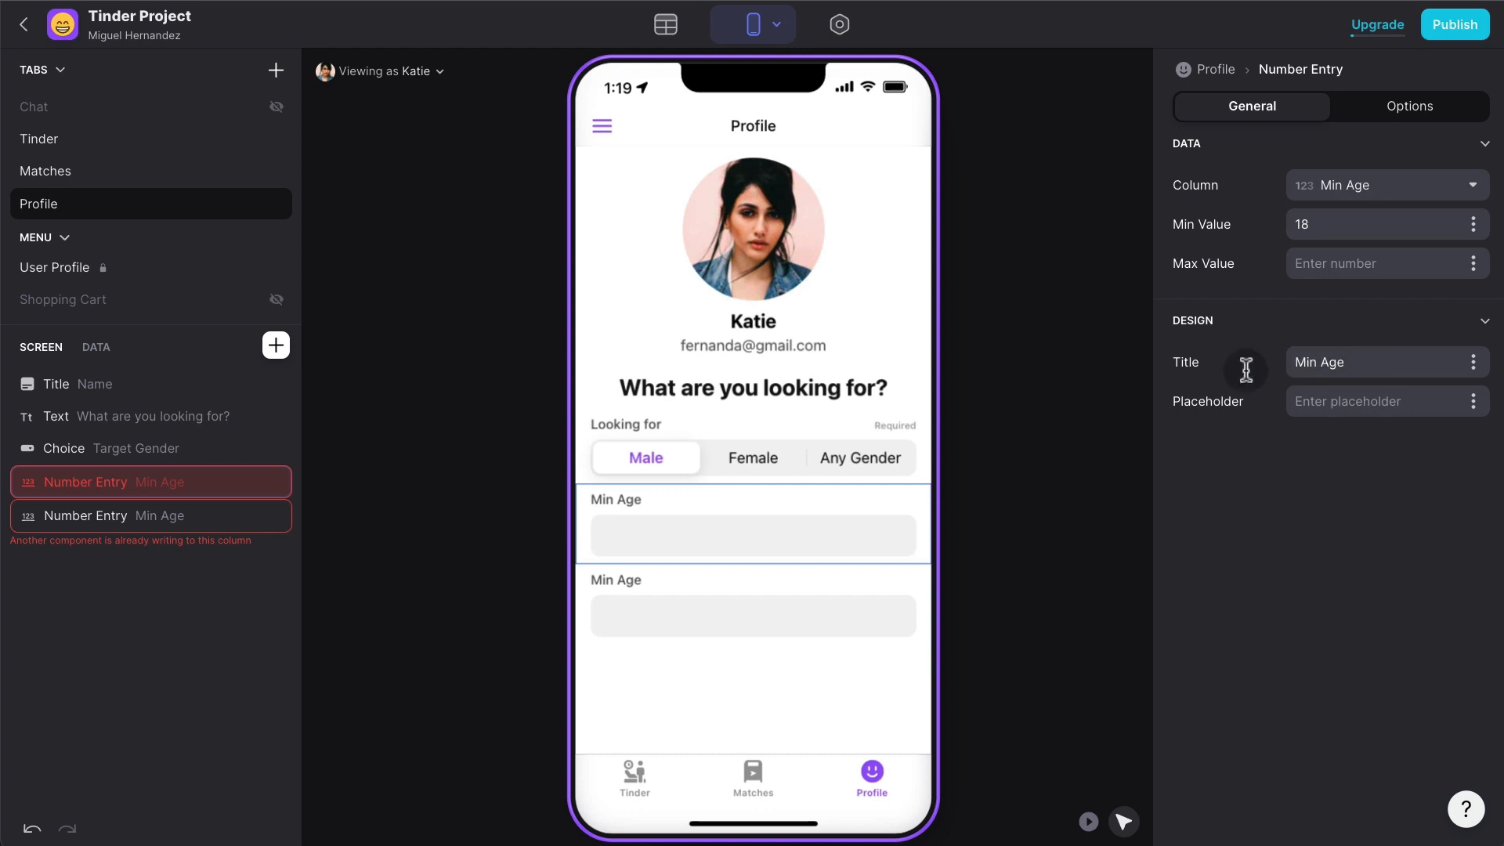
# - Retitle the duplicate entry Max Age, clear its minimum of 18, and save it to Max Age
pyautogui.click(219, 519)
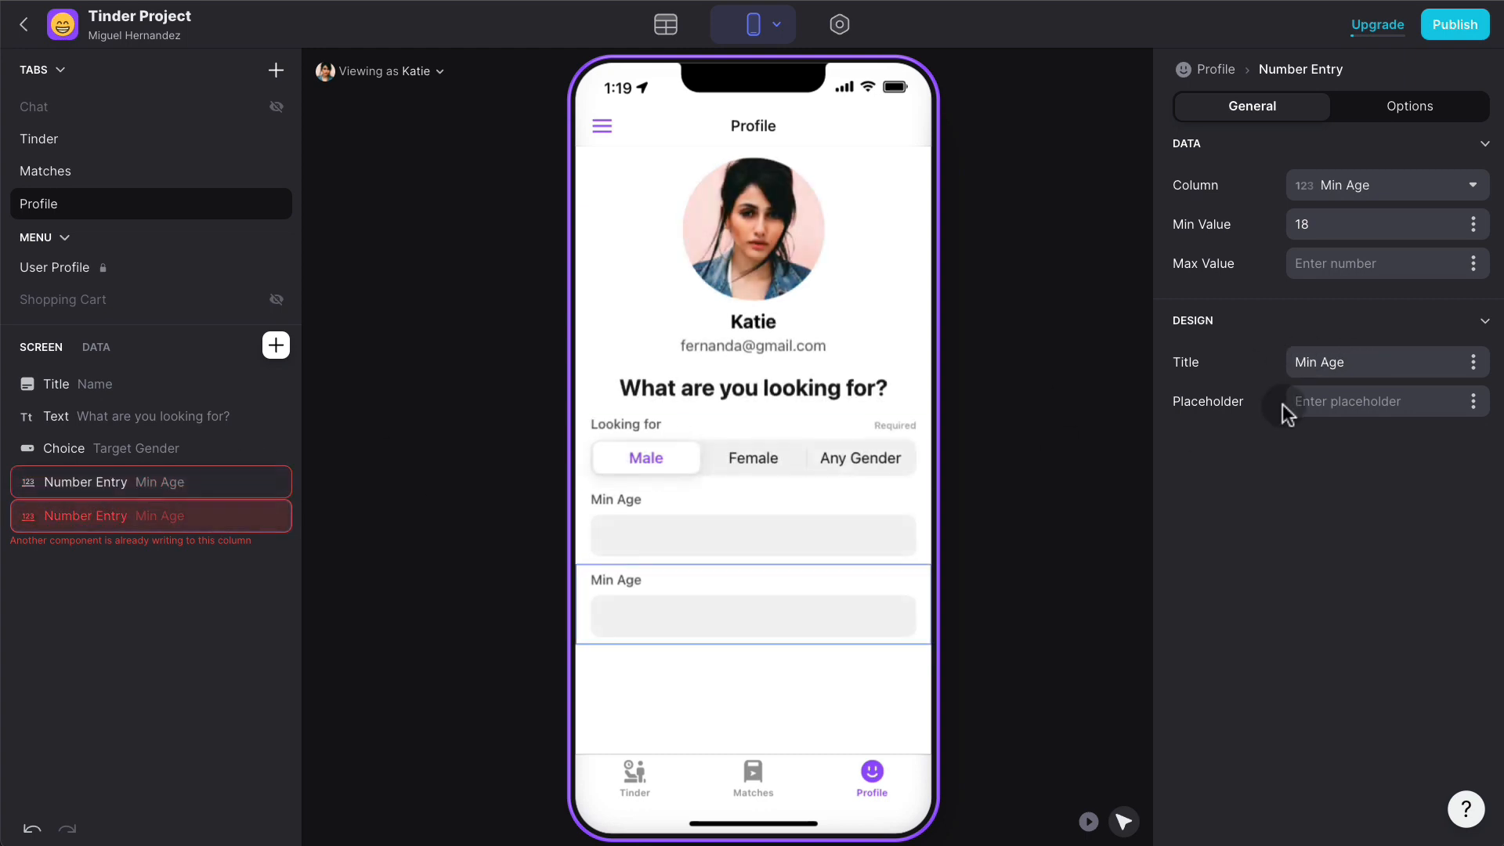
pyautogui.doubleClick(1312, 359)
pyautogui.write('Mac')
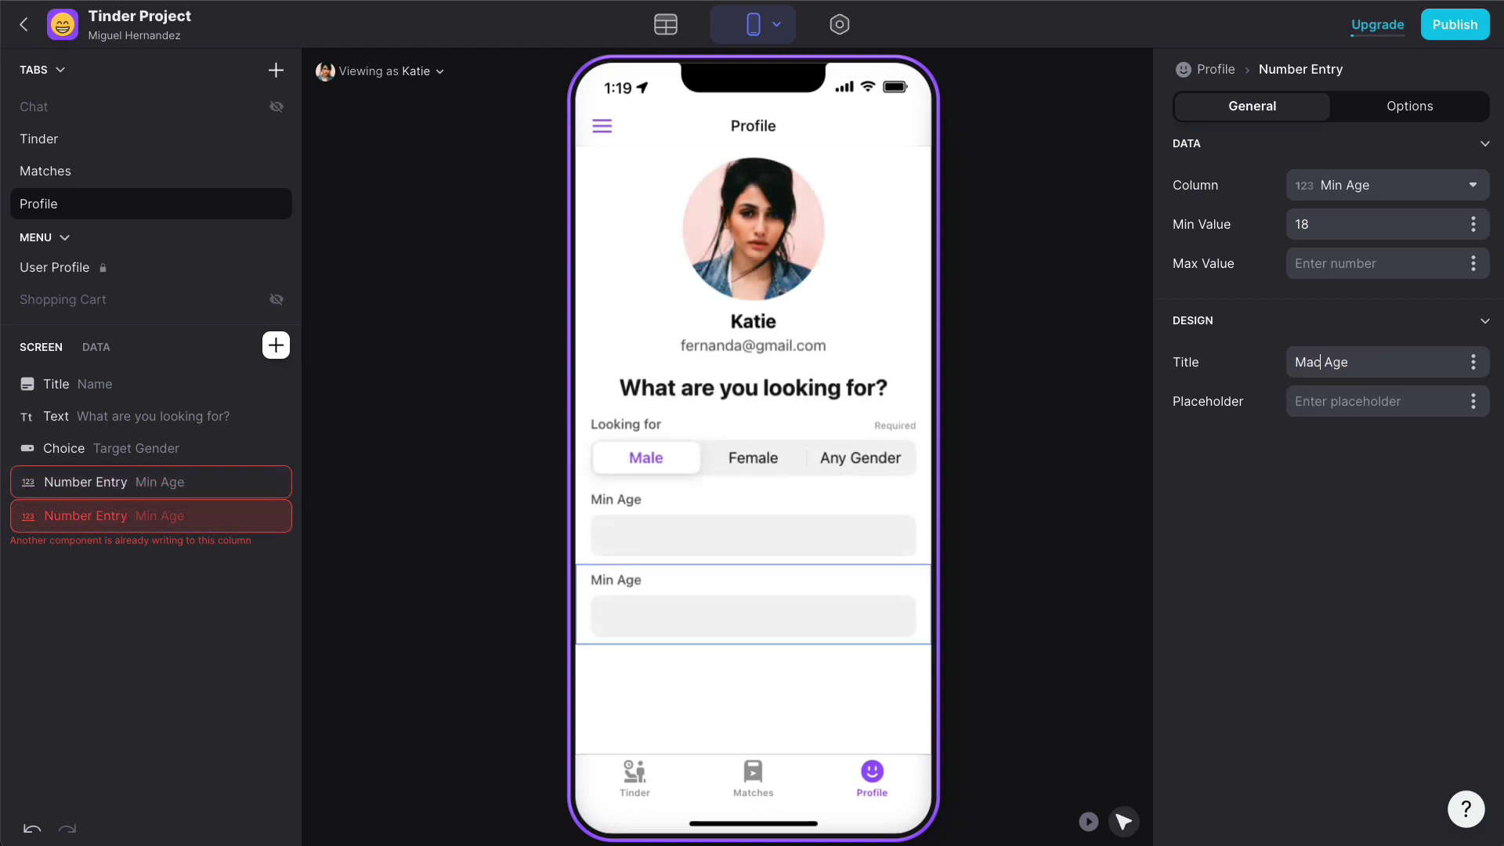
pyautogui.press('BackSpace')
pyautogui.write('x')
pyautogui.doubleClick(1323, 228)
pyautogui.press('BackSpace')
pyautogui.click(1331, 194)
pyautogui.click(1323, 510)
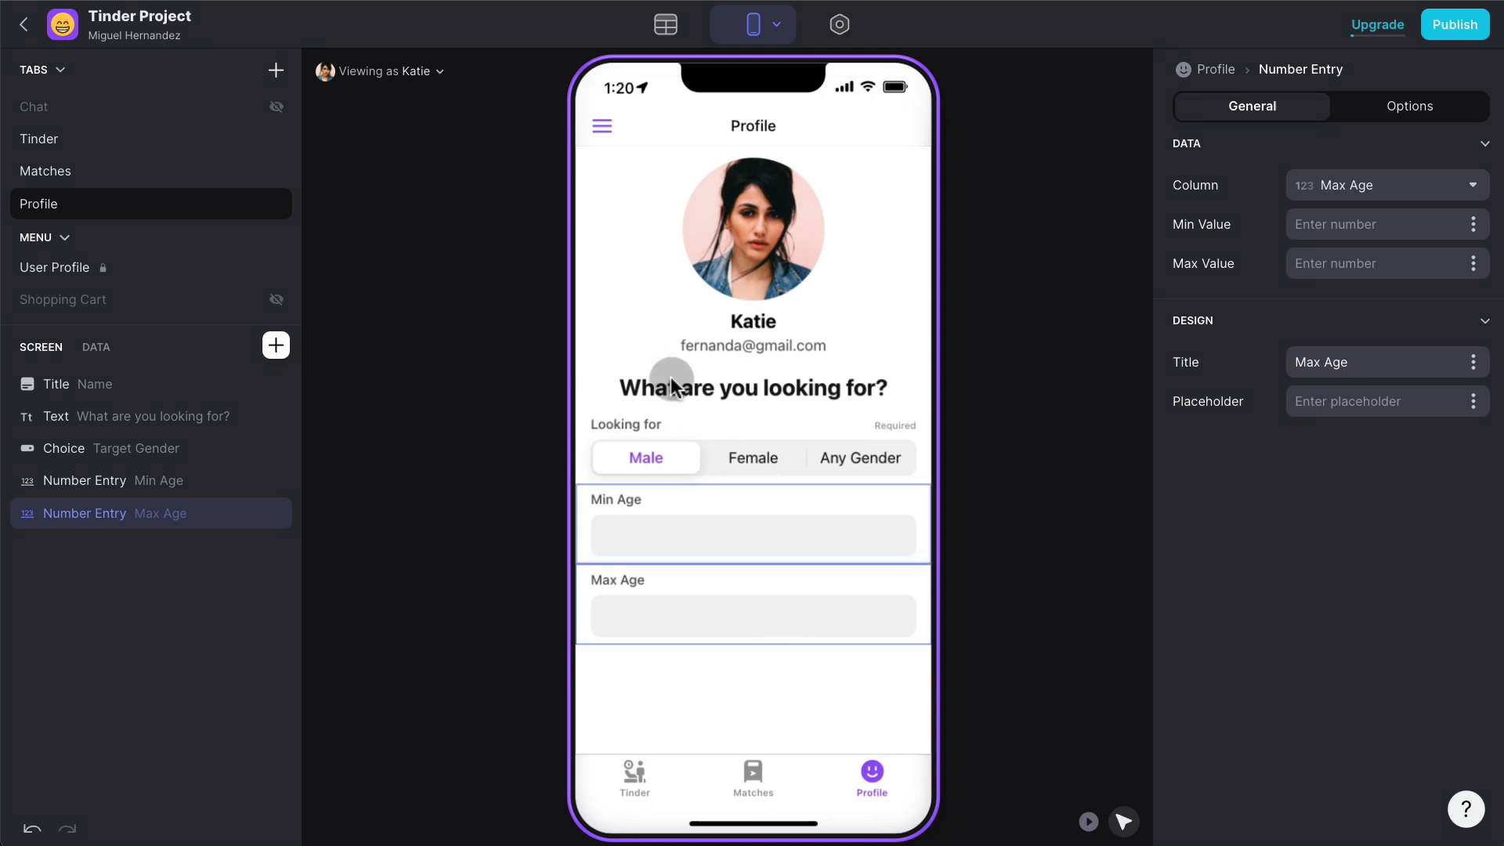
# - In the Choices table, add a Number column named Radius
pyautogui.click(671, 43)
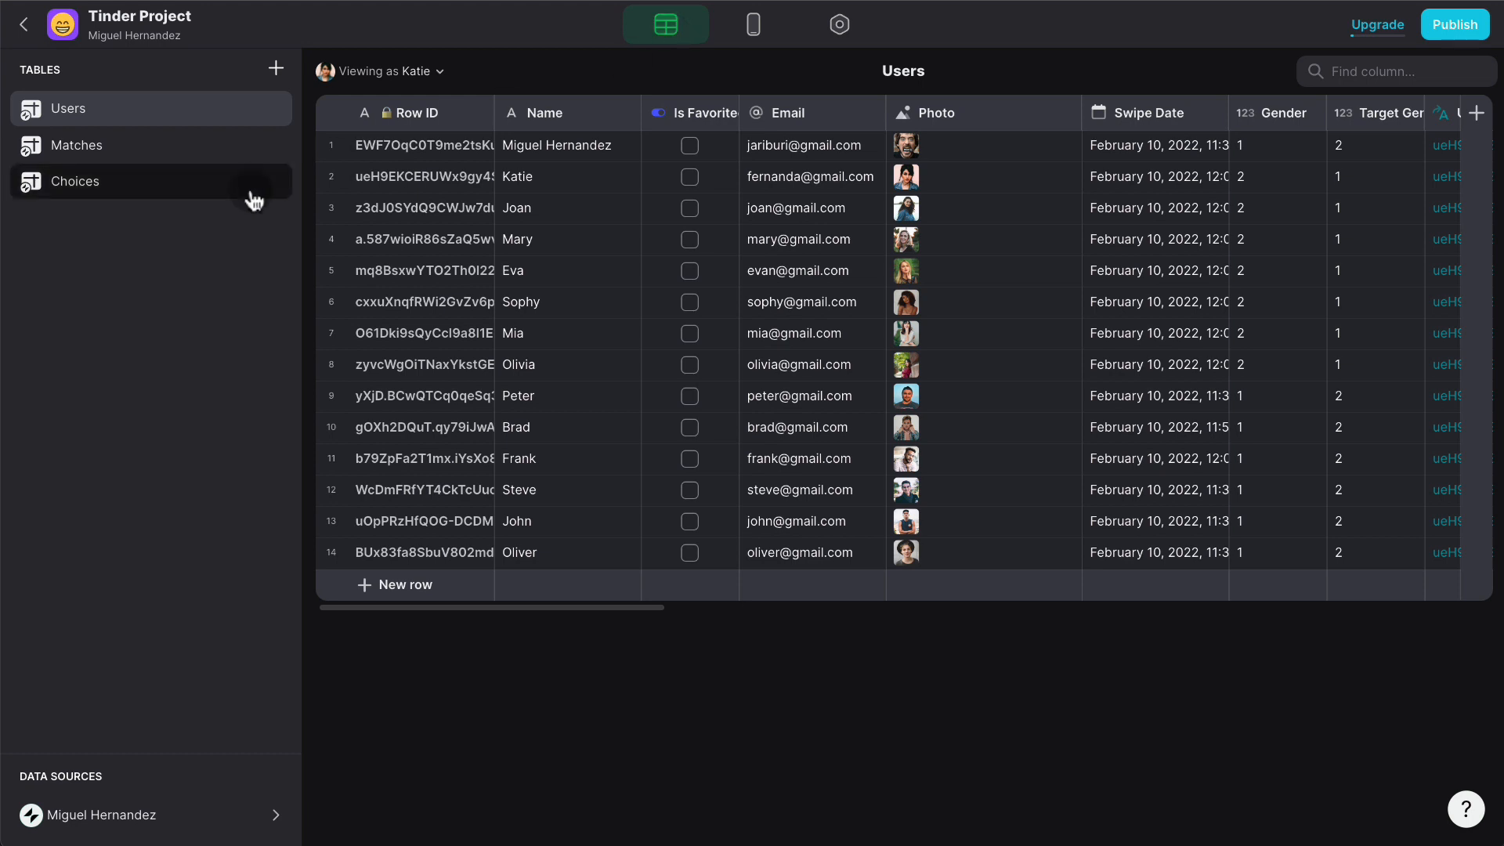
pyautogui.click(195, 194)
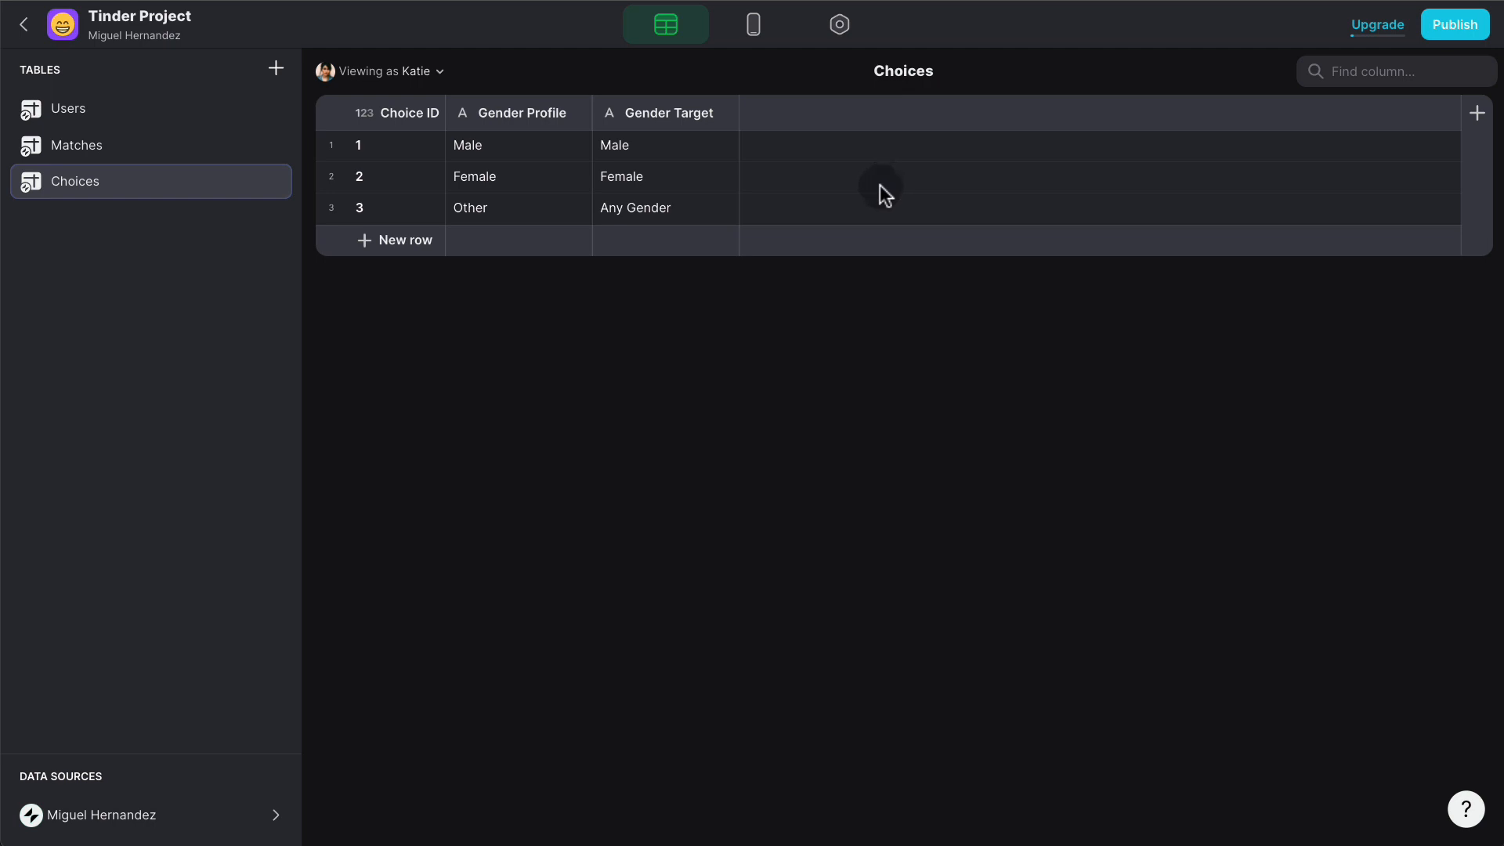
pyautogui.click(1477, 112)
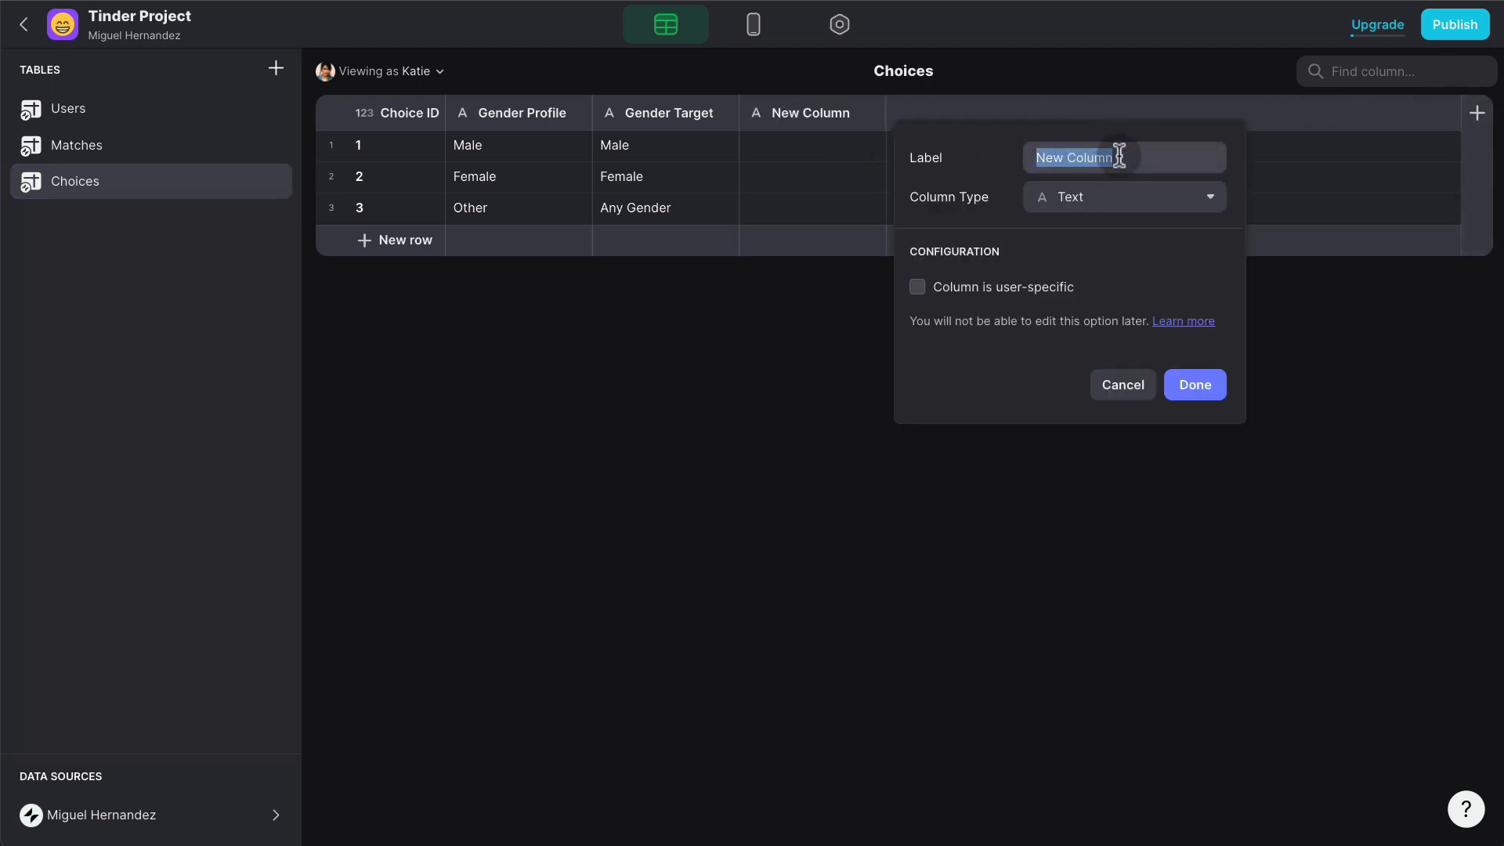
pyautogui.write('Raidou')
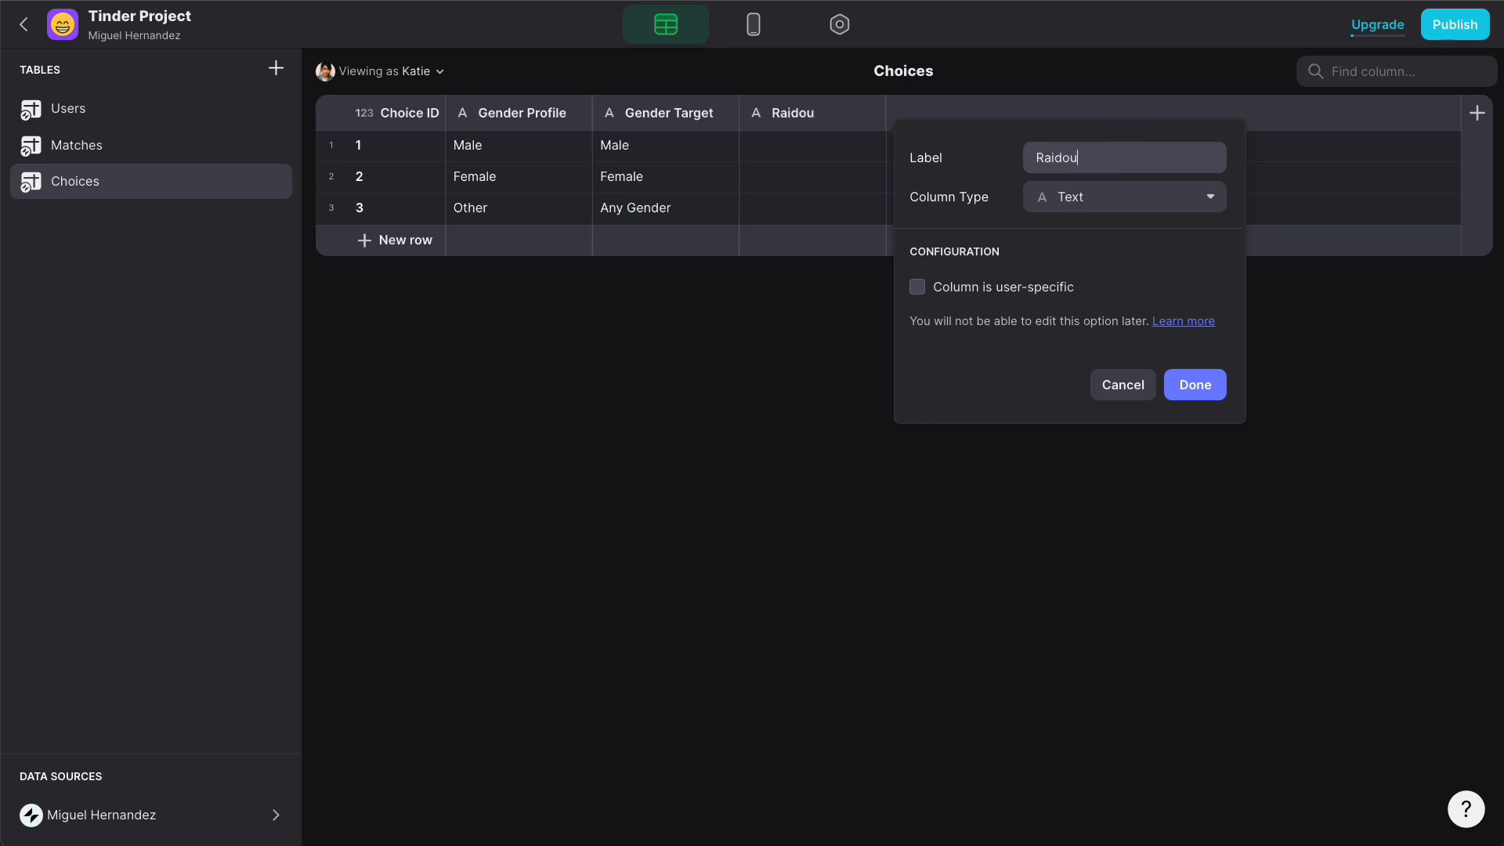
pyautogui.press('BackSpace')
pyautogui.press('BackSpace')
pyautogui.press('BackSpace')
pyautogui.press('BackSpace')
pyautogui.write('dius')
pyautogui.click(1132, 196)
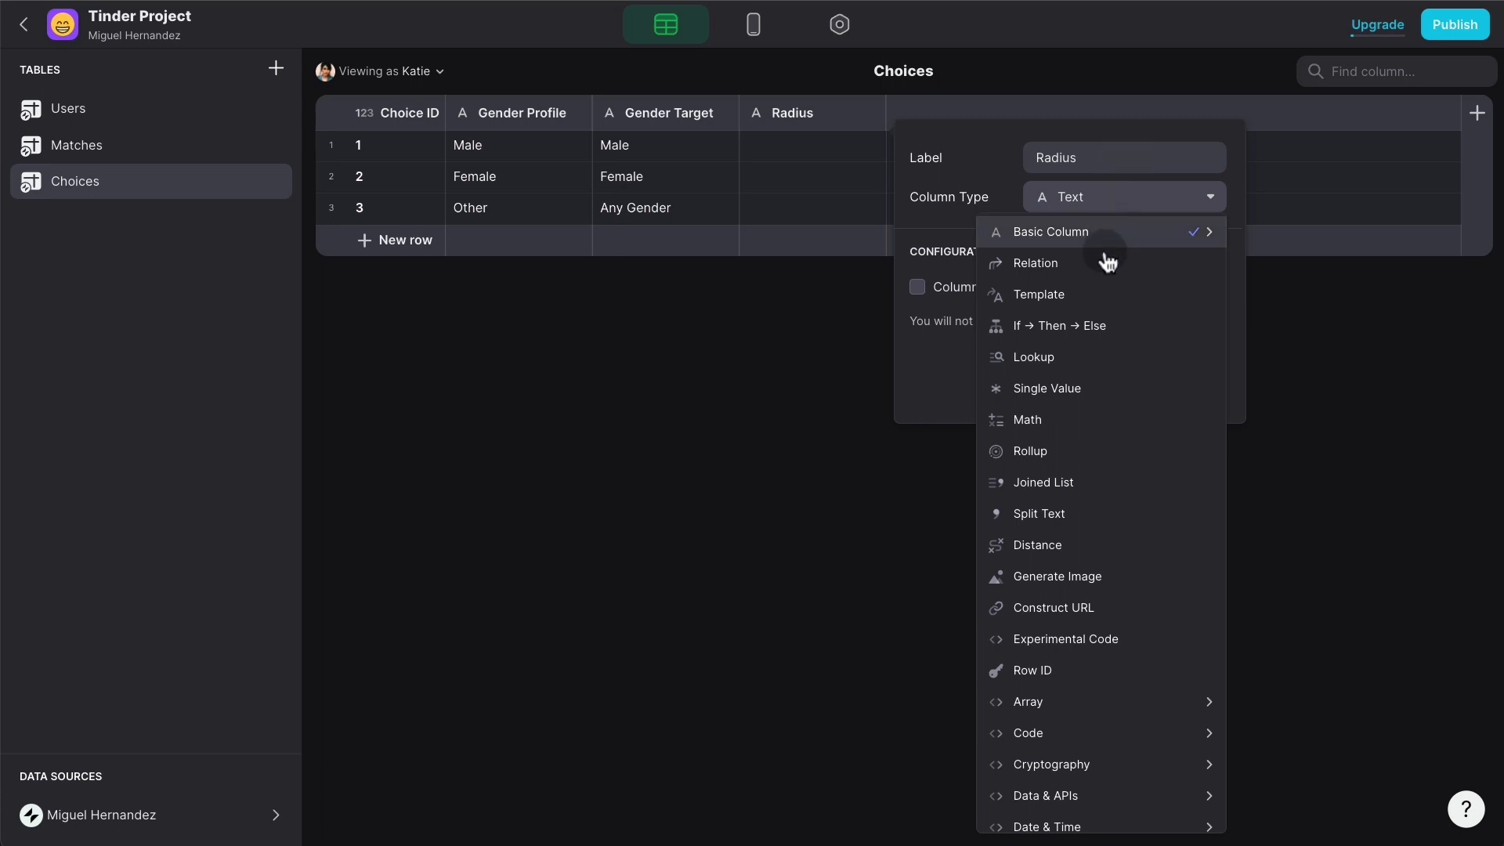
pyautogui.moveTo(1108, 238)
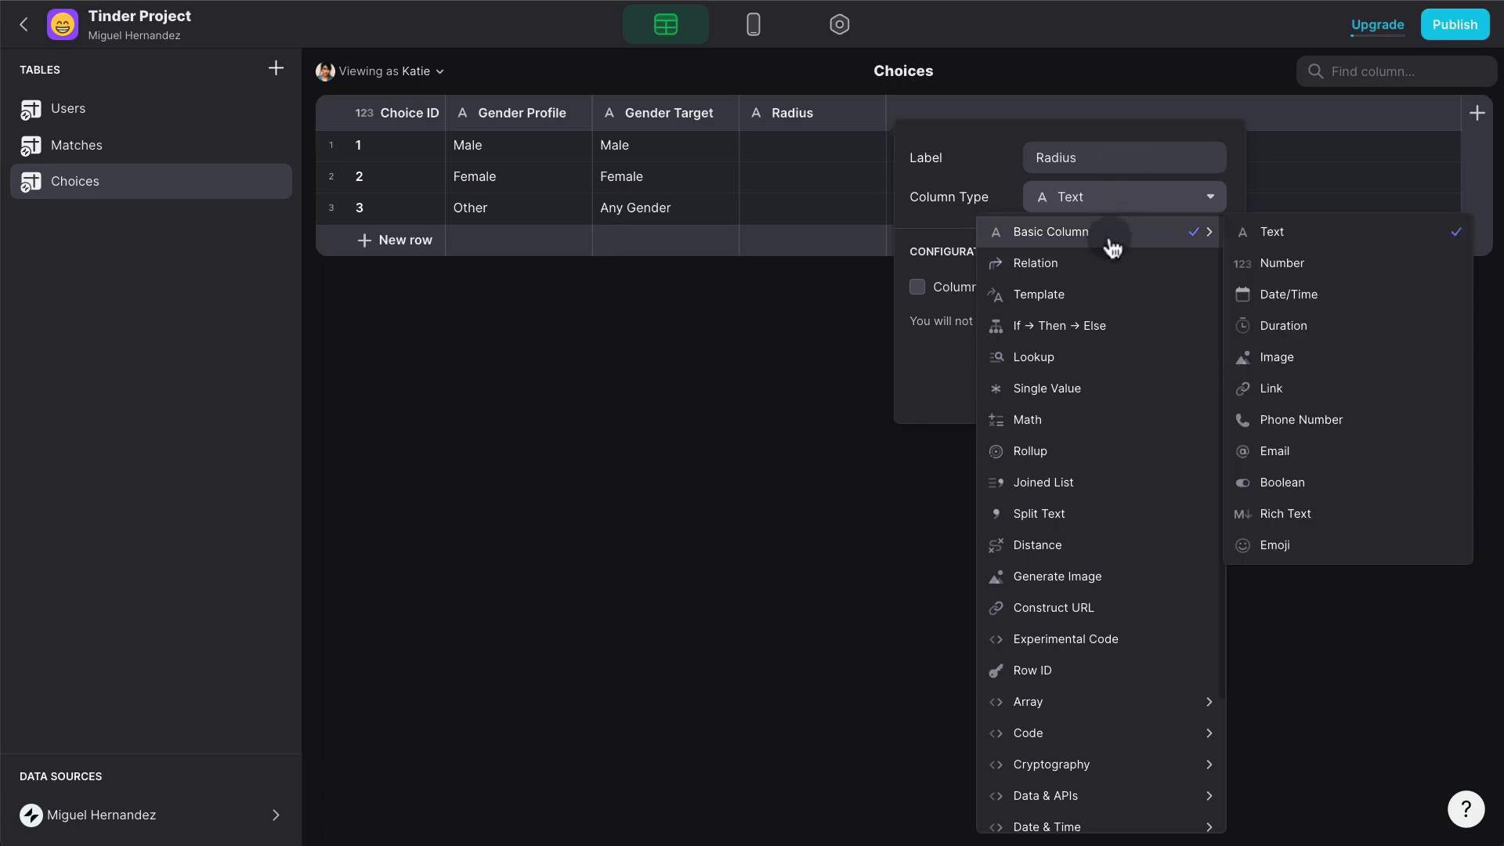
pyautogui.click(1325, 265)
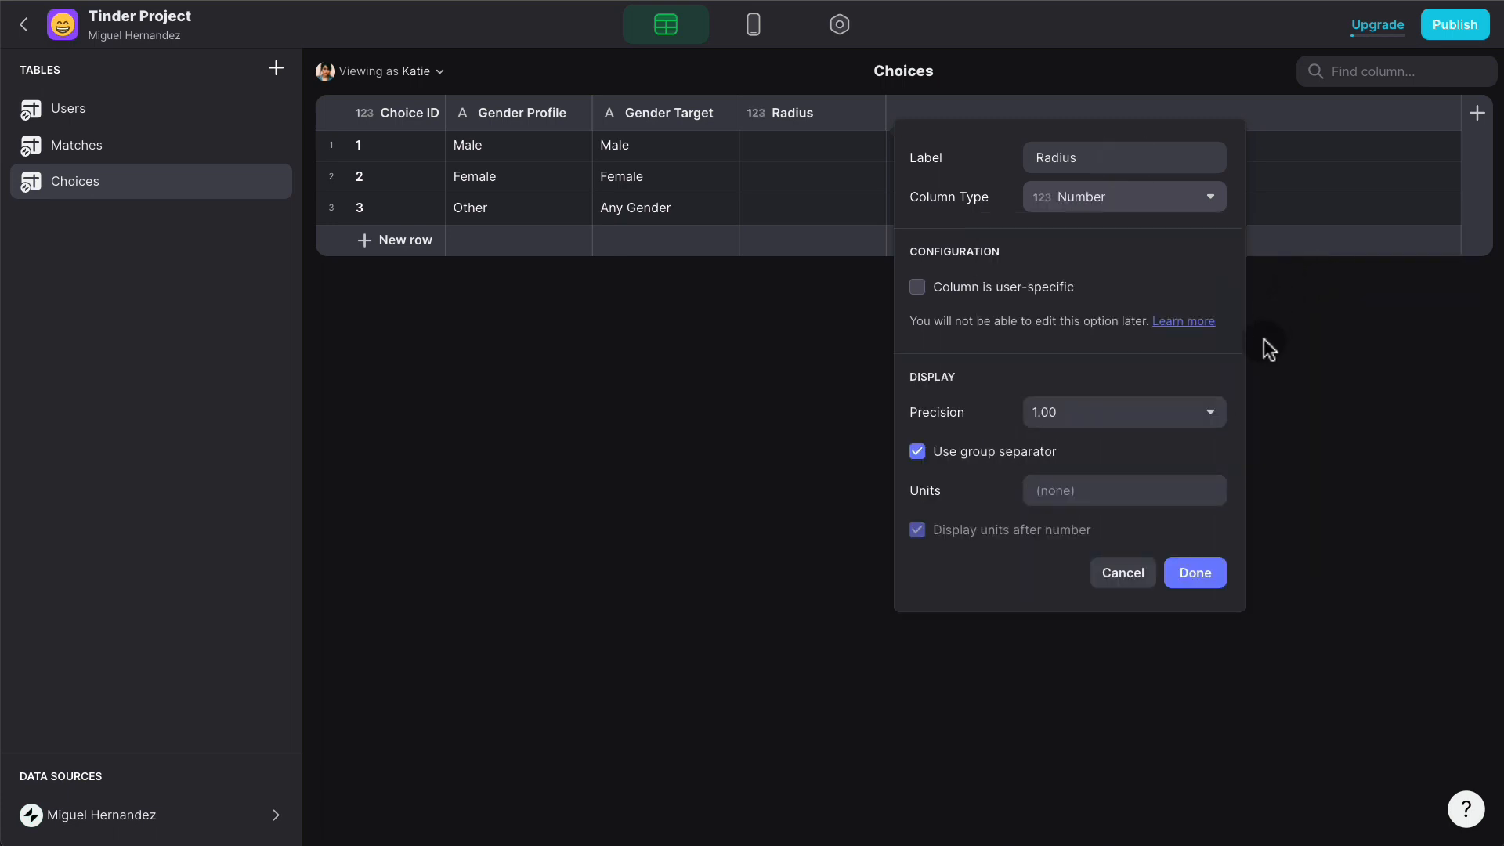
pyautogui.click(1134, 417)
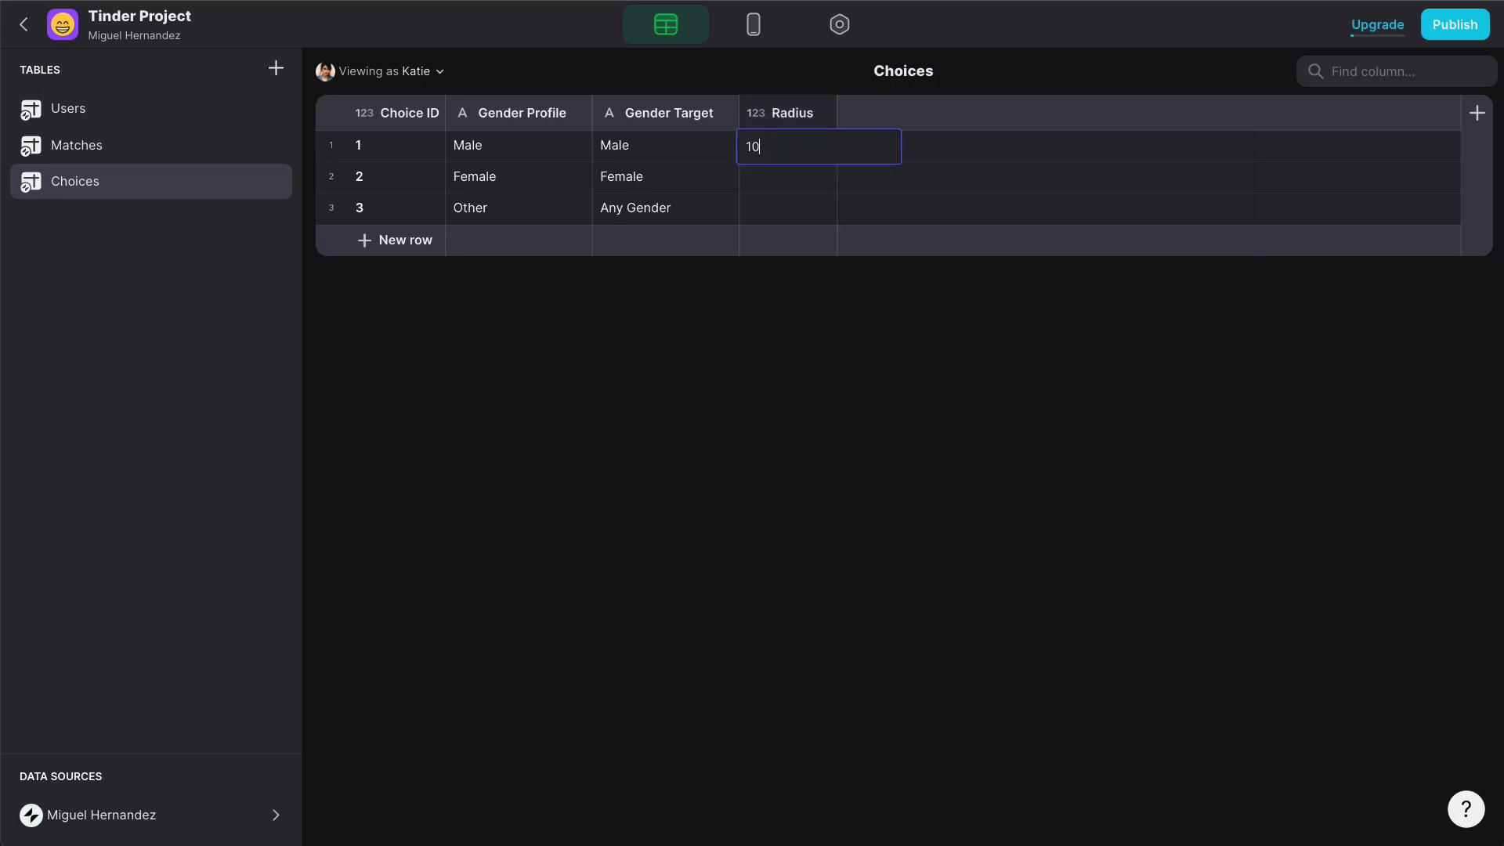
# - Fill Radius with 10, 20, 40, 60 and 80, adding rows for the last two, then return to Layout
pyautogui.press('Return')
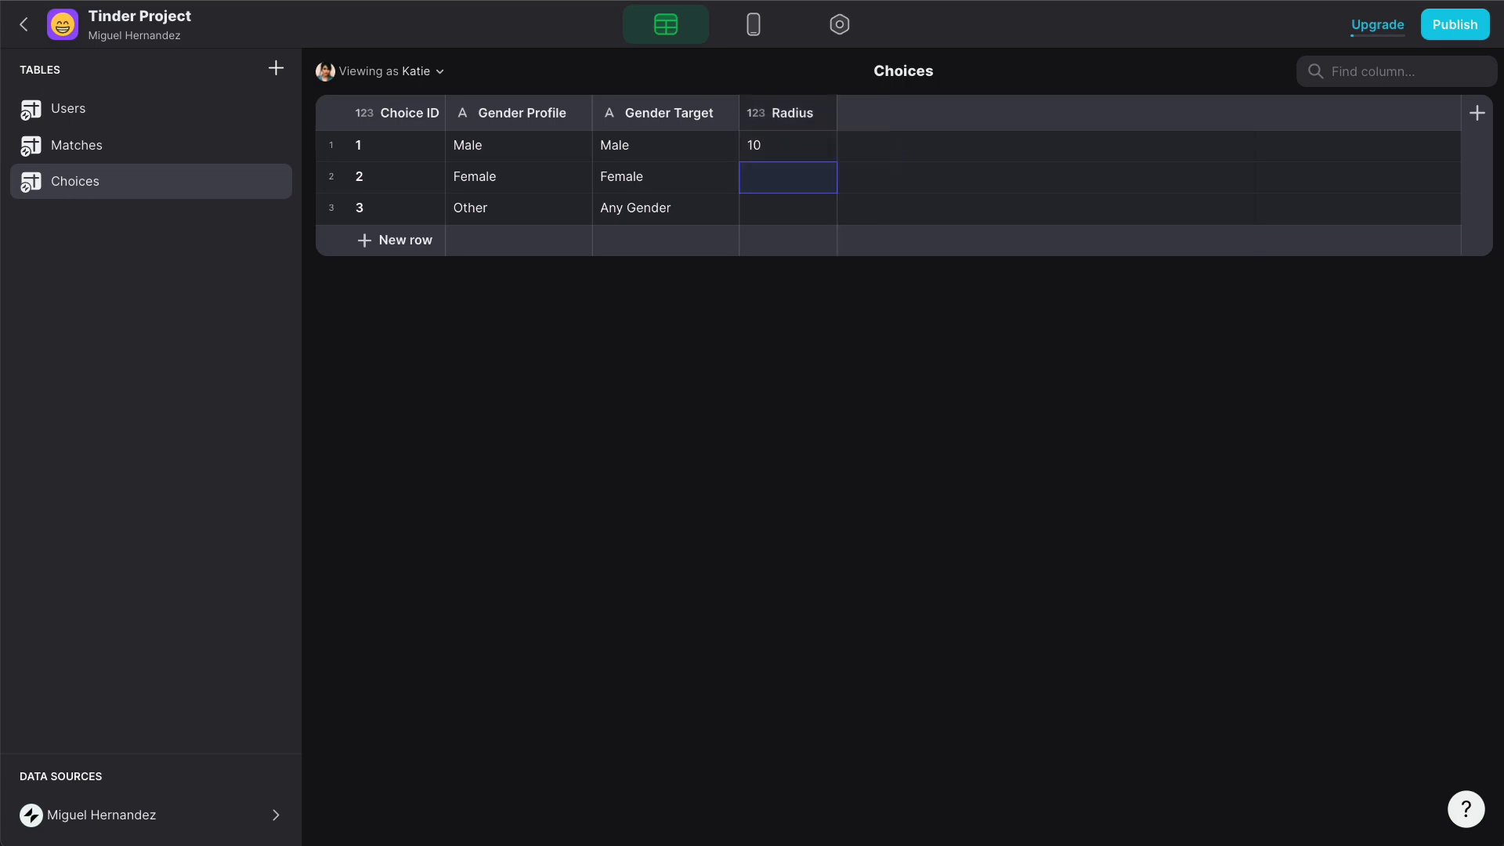
pyautogui.write('20')
pyautogui.press('Return')
pyautogui.write('40')
pyautogui.press('Return')
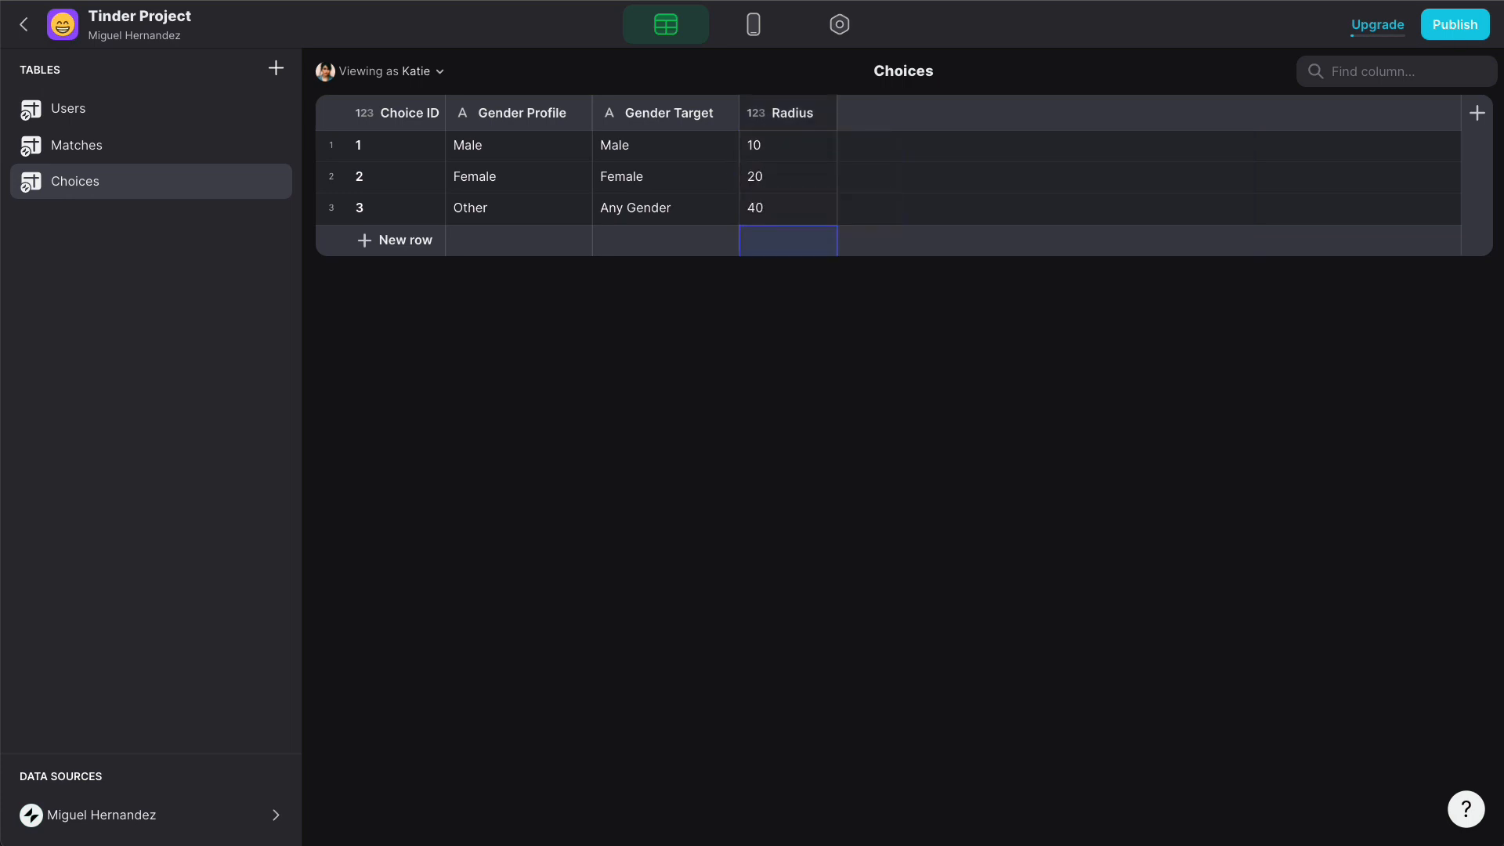
pyautogui.click(398, 240)
pyautogui.click(805, 240)
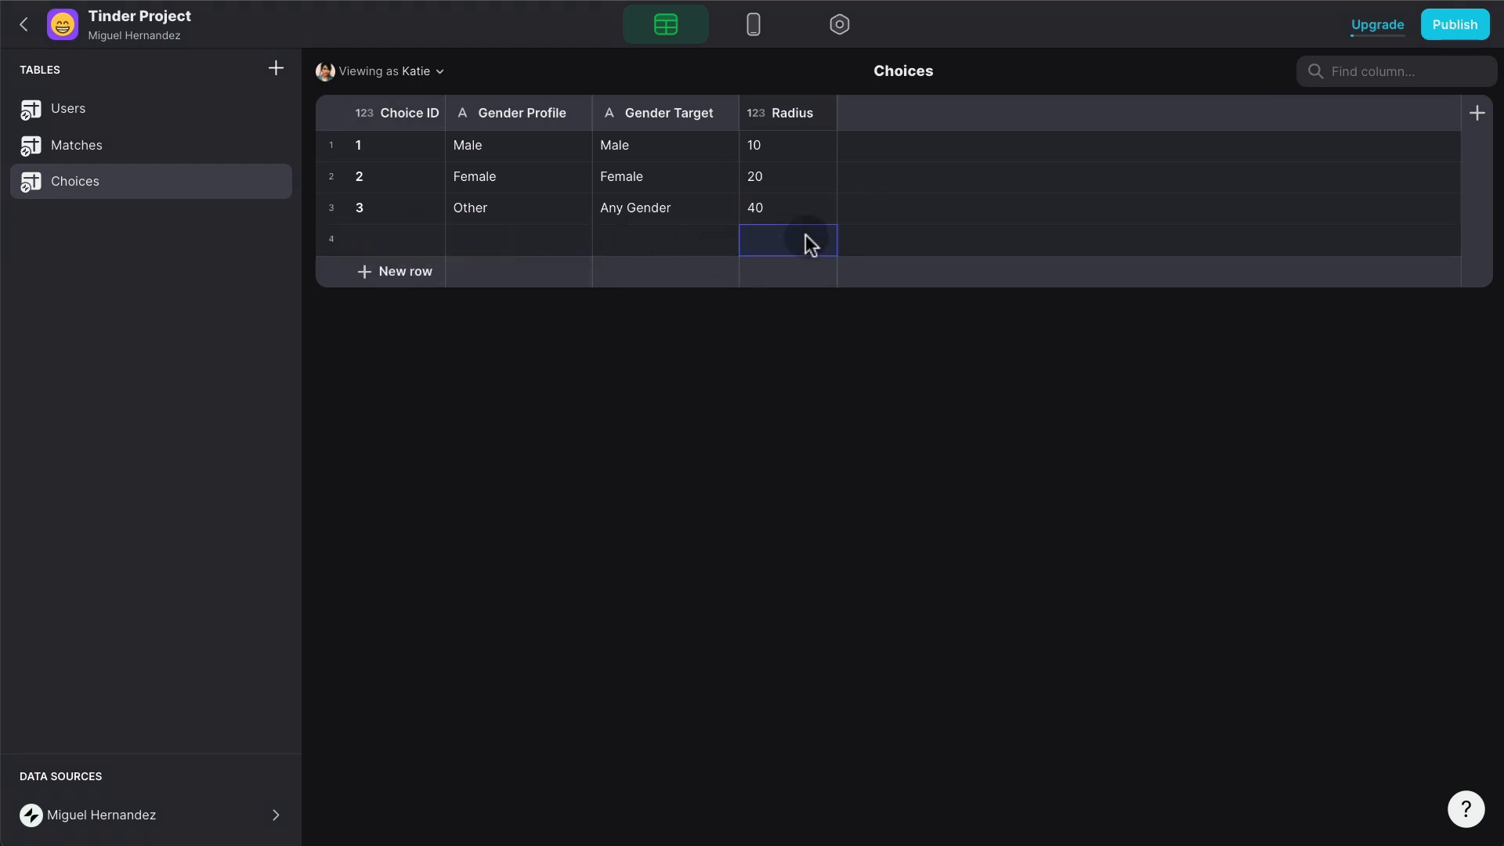
pyautogui.write('60')
pyautogui.press('Return')
pyautogui.click(400, 270)
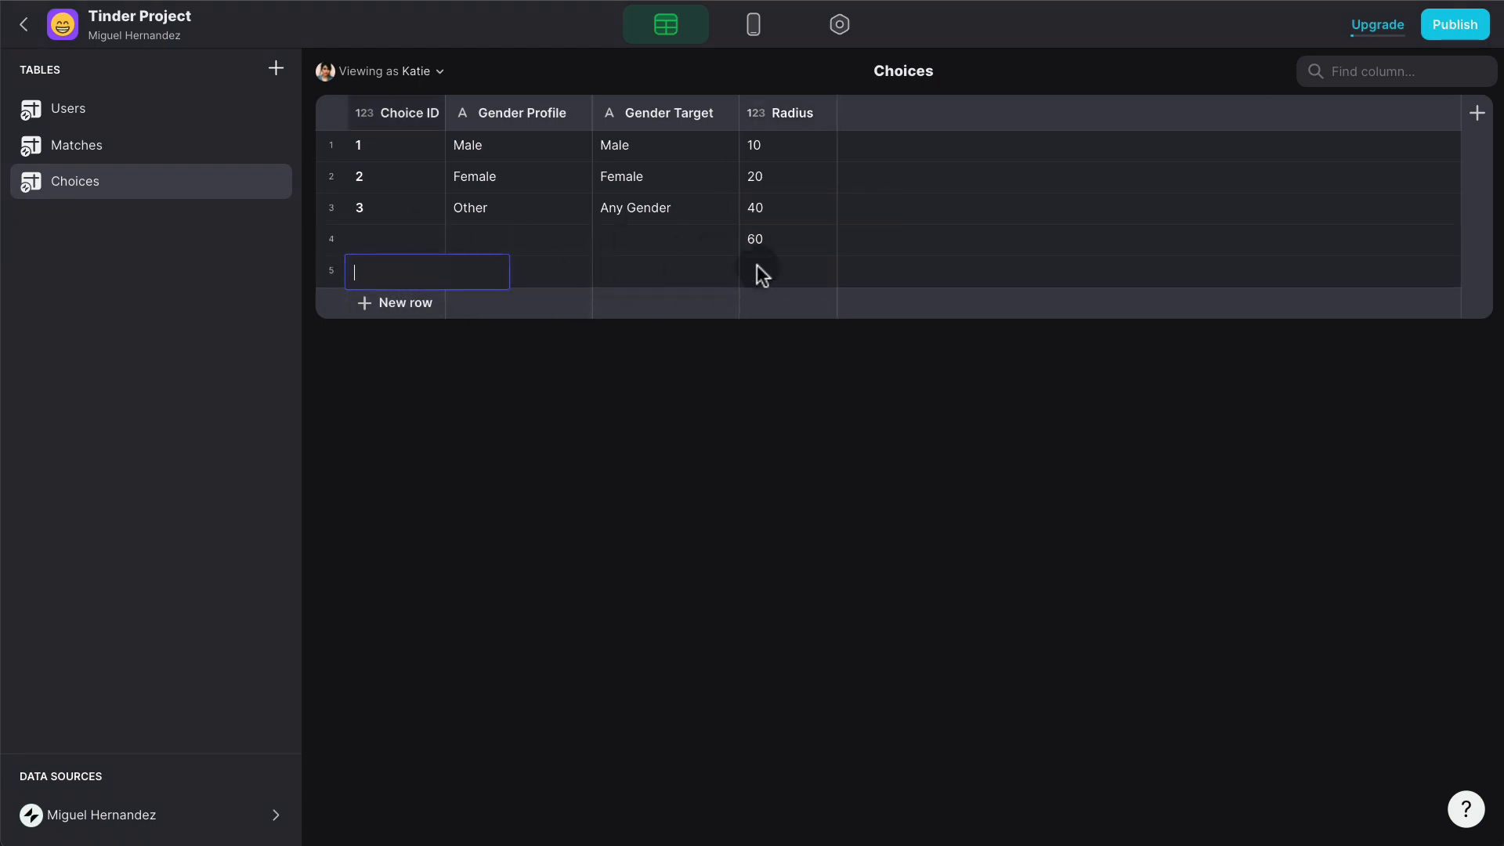
pyautogui.click(814, 271)
pyautogui.write('80')
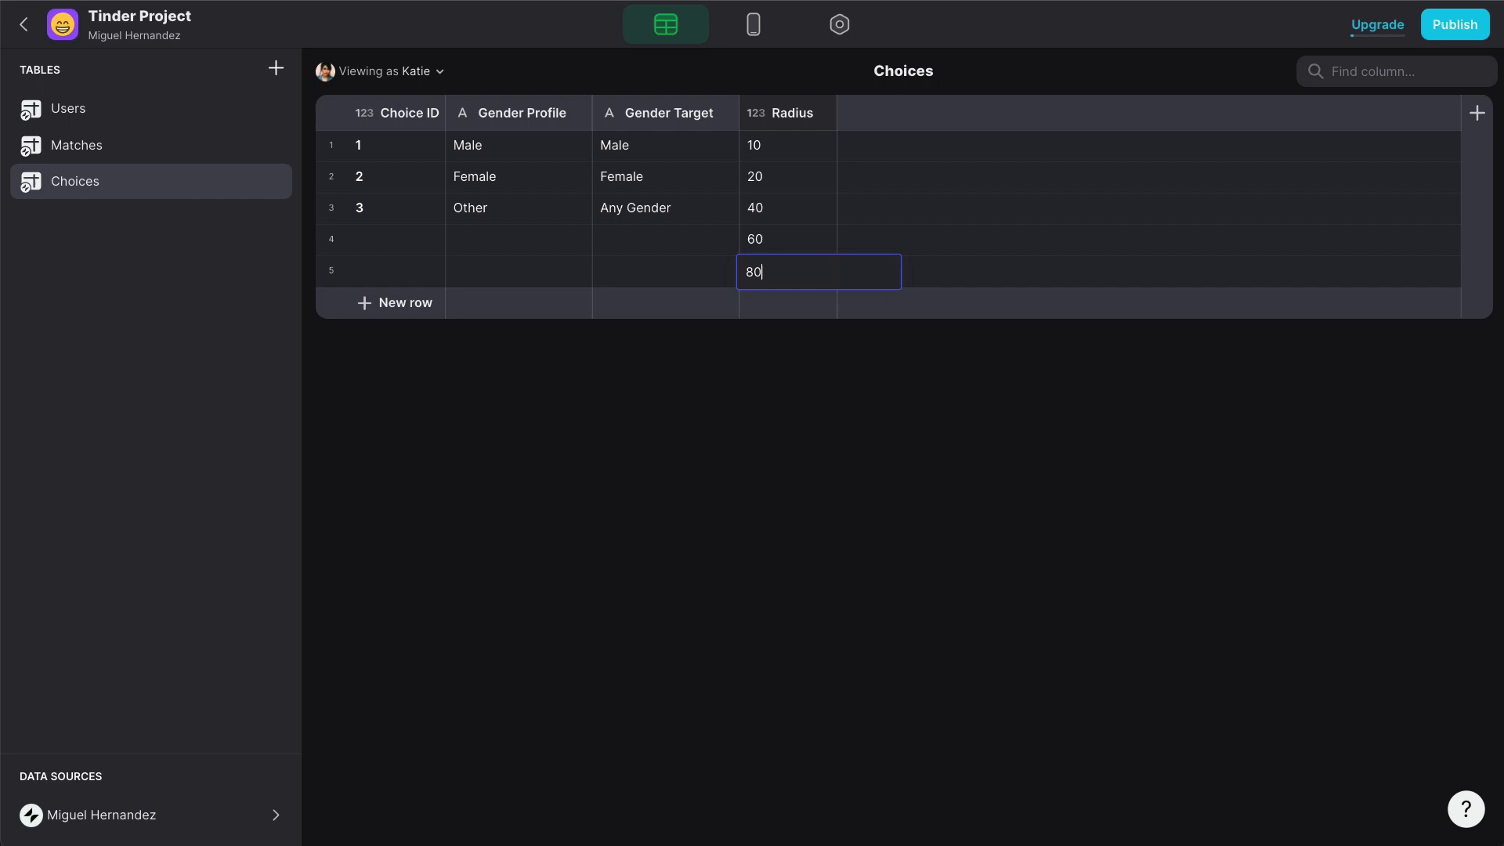
pyautogui.click(826, 242)
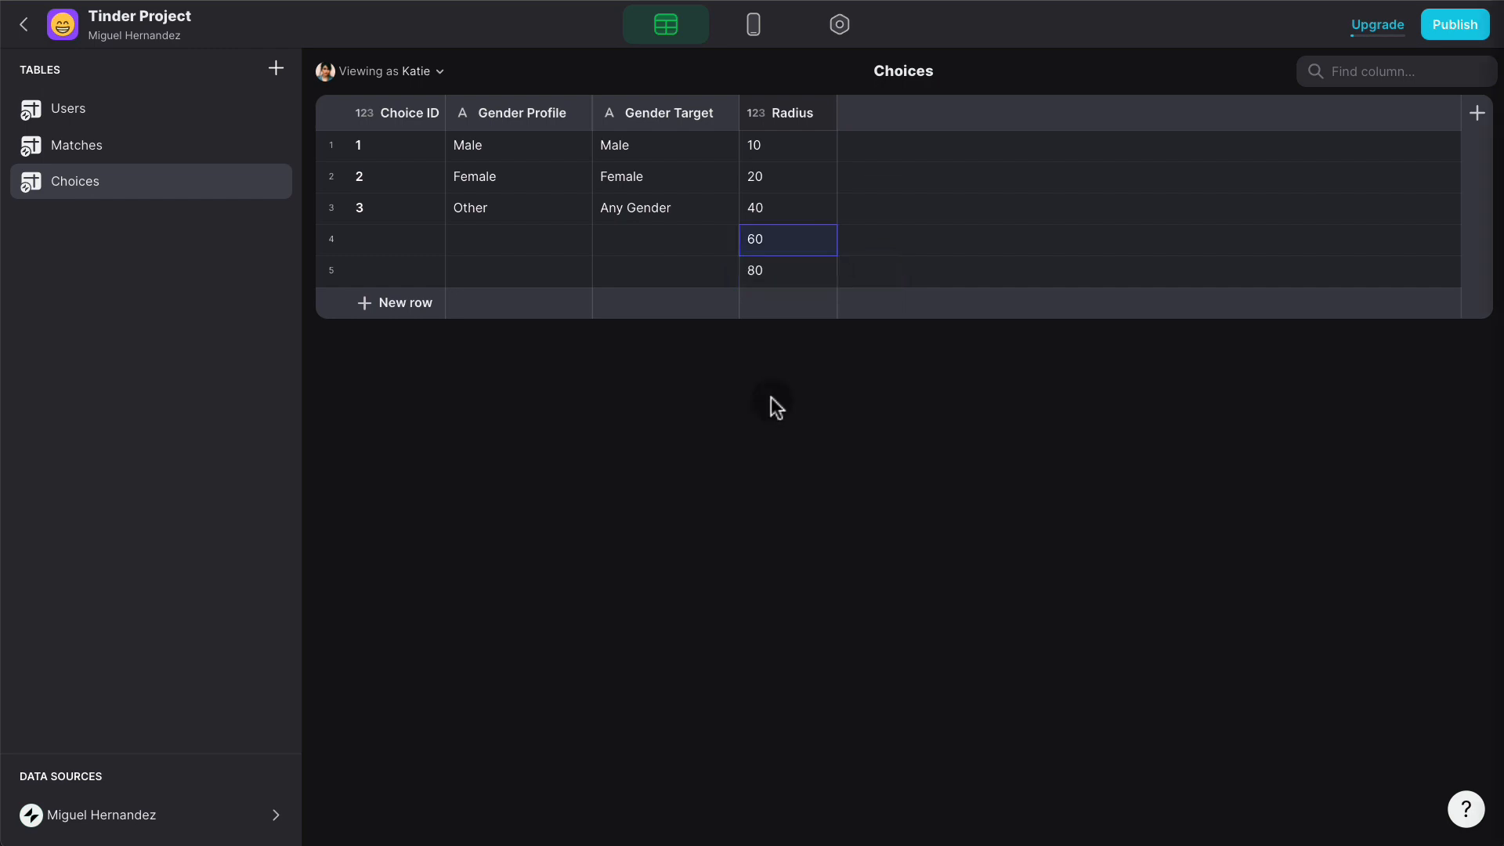
pyautogui.click(754, 24)
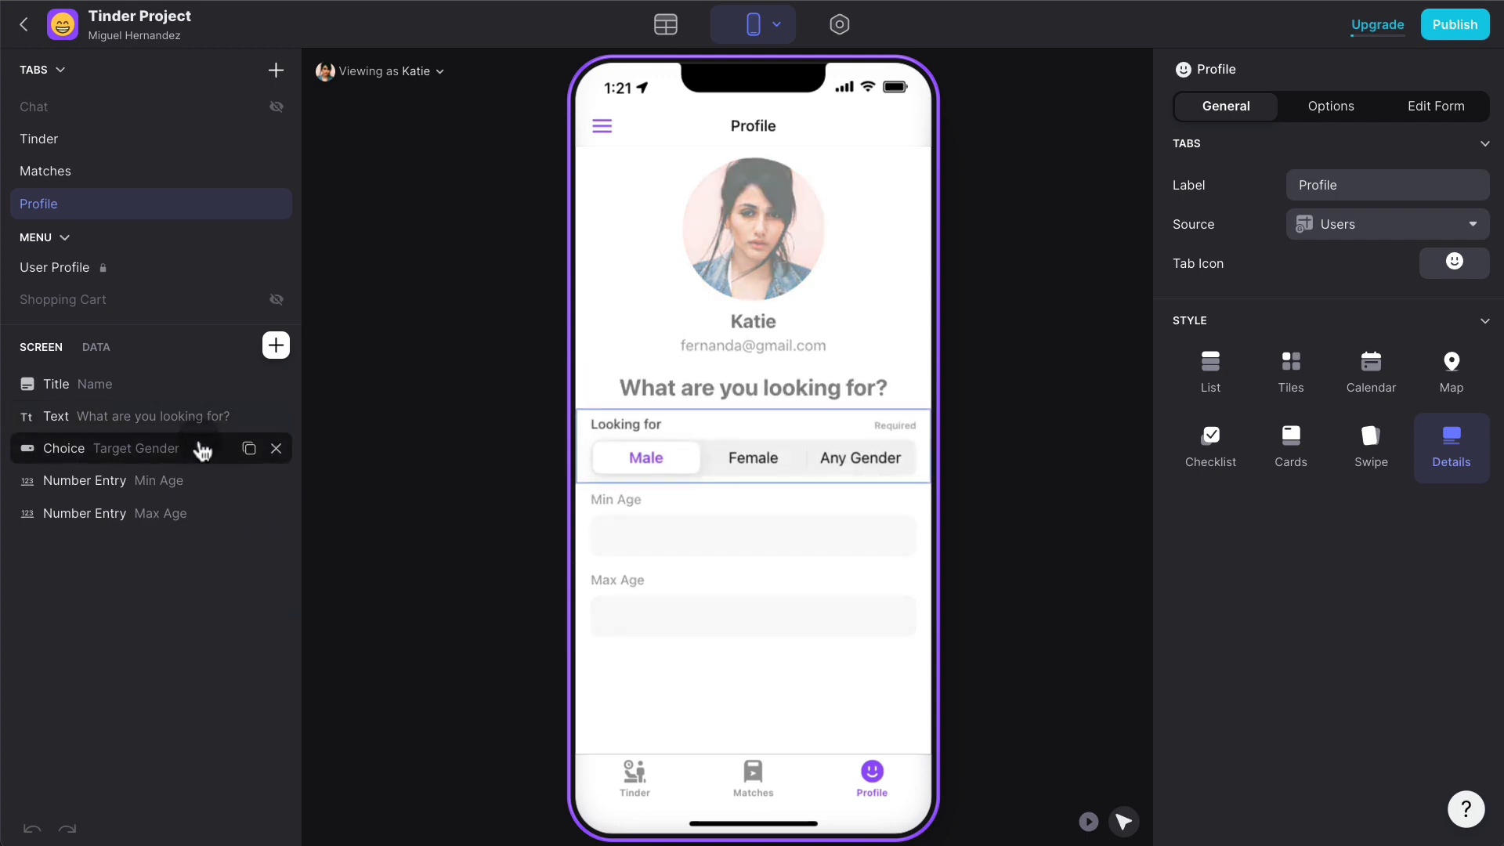
# - Duplicate the gender choice below Max Age and use Radius for its values and labels
pyautogui.click(249, 449)
pyautogui.moveTo(195, 499); pyautogui.dragTo(195, 597)
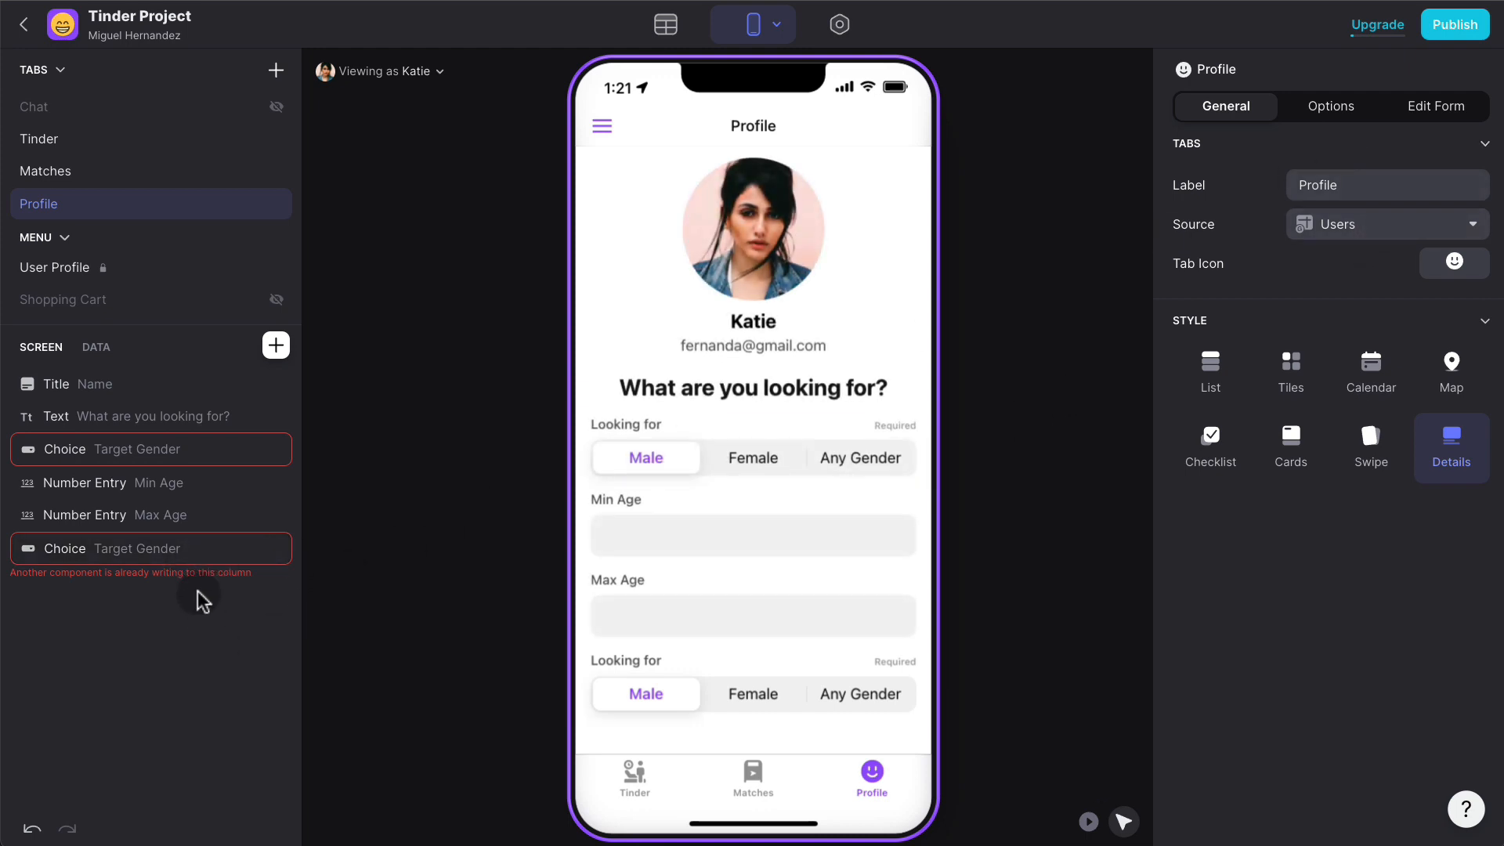
pyautogui.click(176, 556)
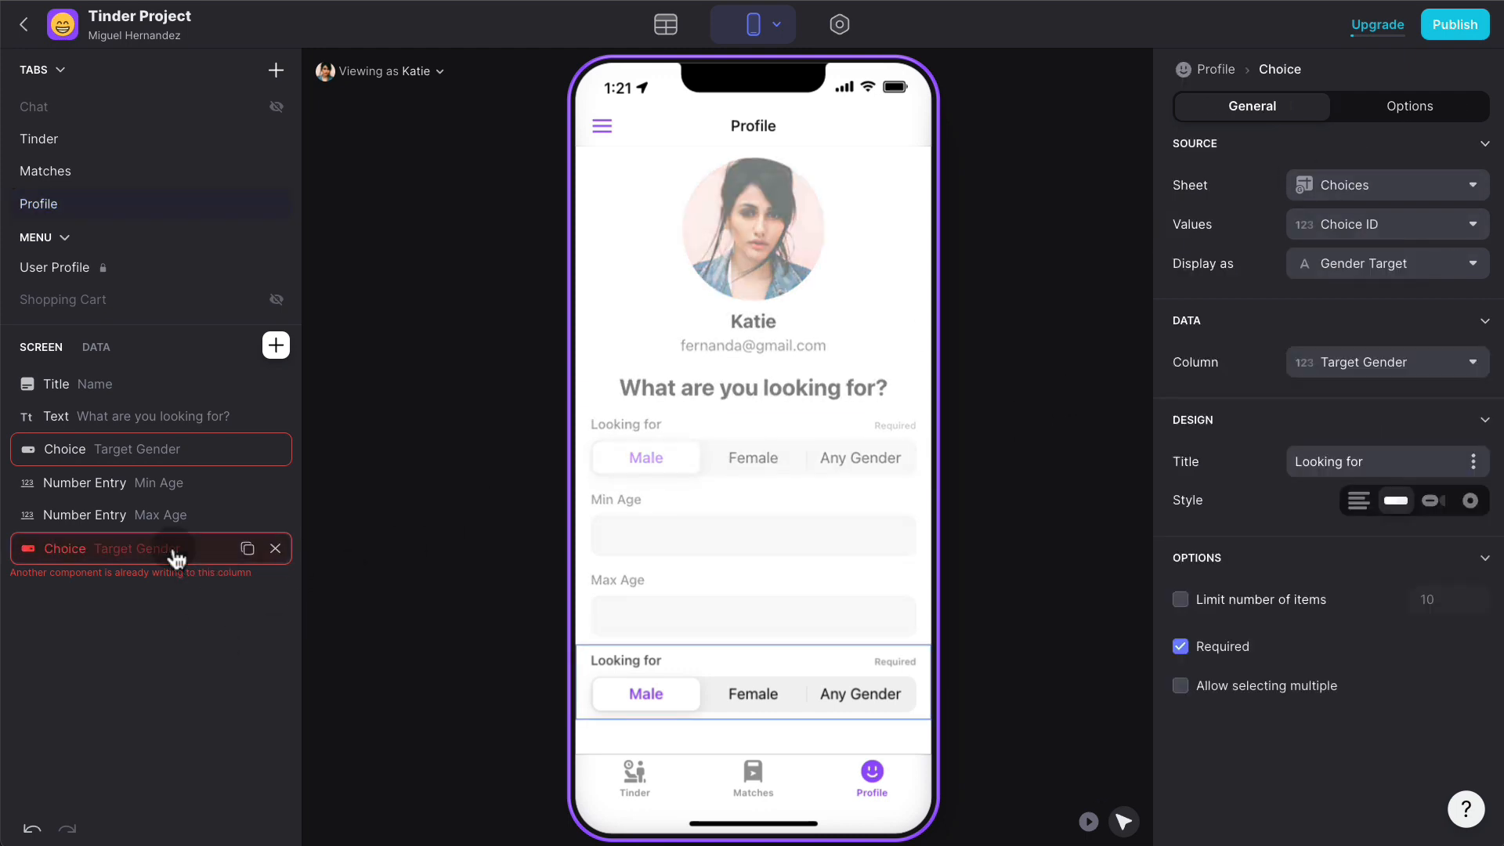
pyautogui.click(1410, 226)
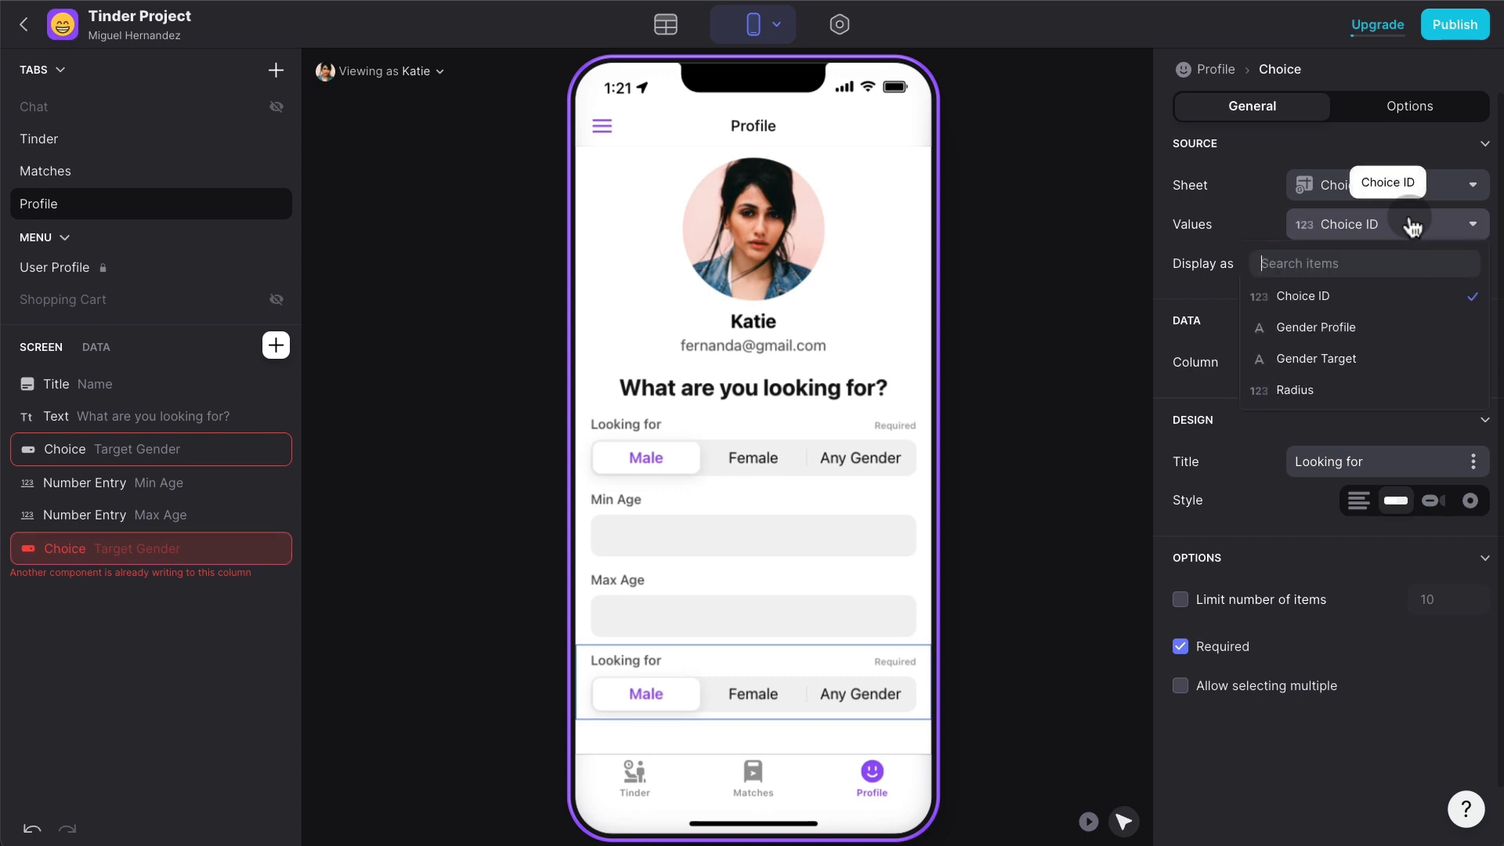
pyautogui.click(1307, 395)
pyautogui.click(1400, 266)
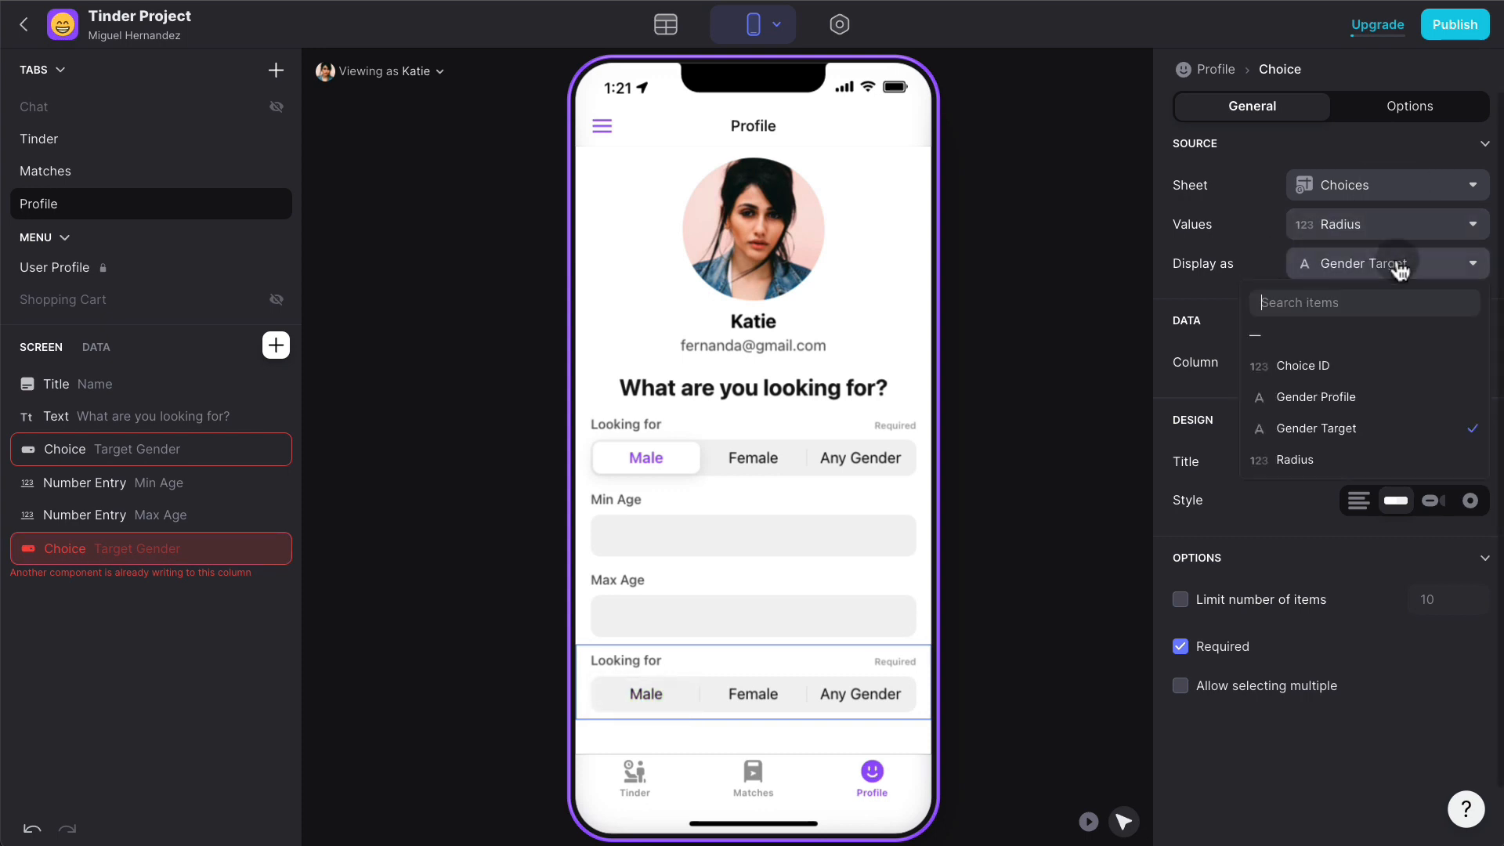
pyautogui.click(1313, 458)
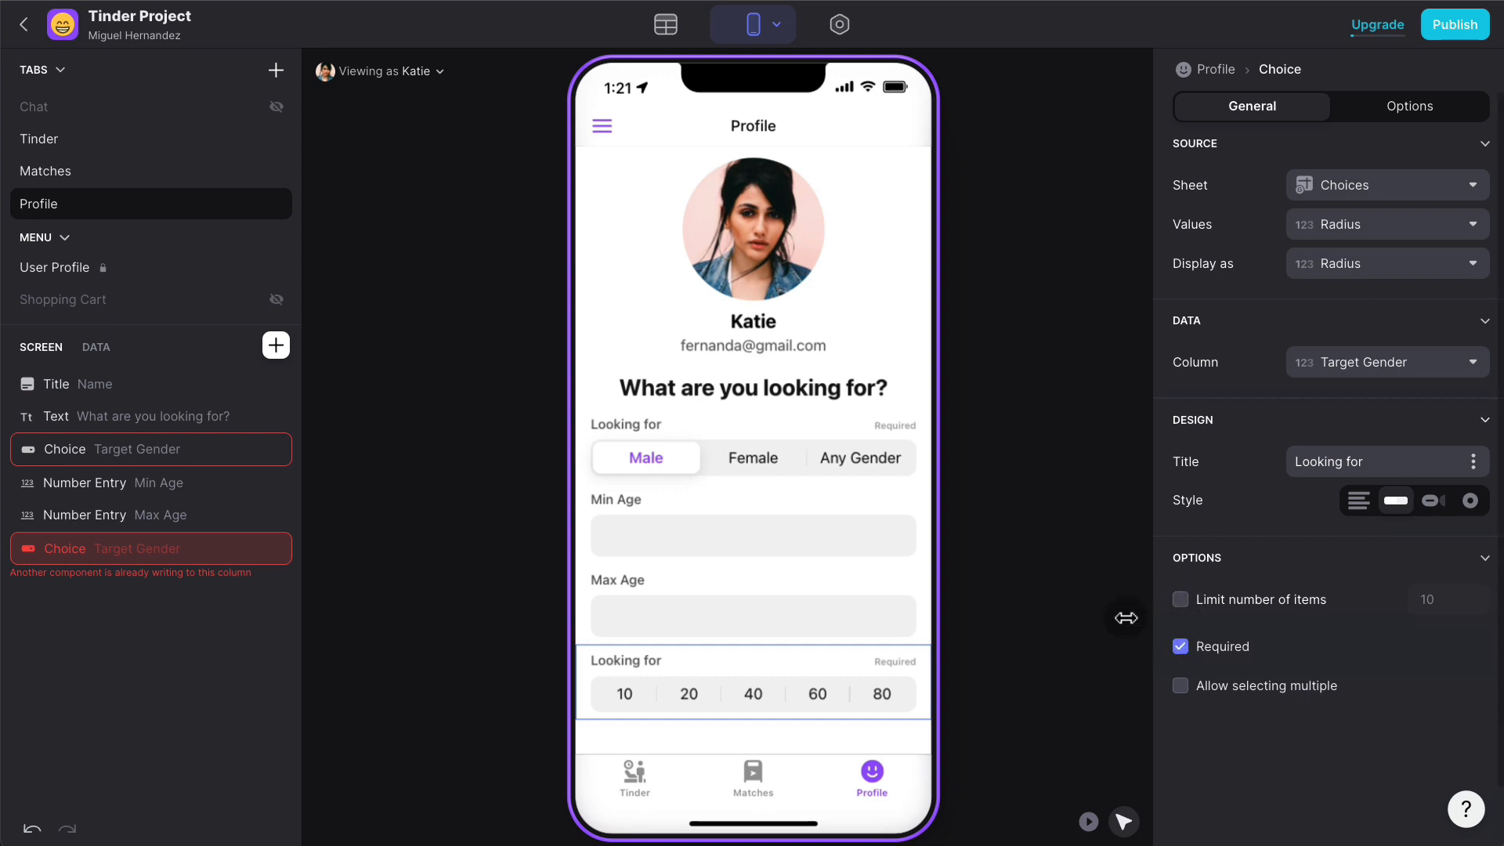
# - Save the choice to Distance Radius and retitle it 'Distance (km)'
pyautogui.click(773, 531)
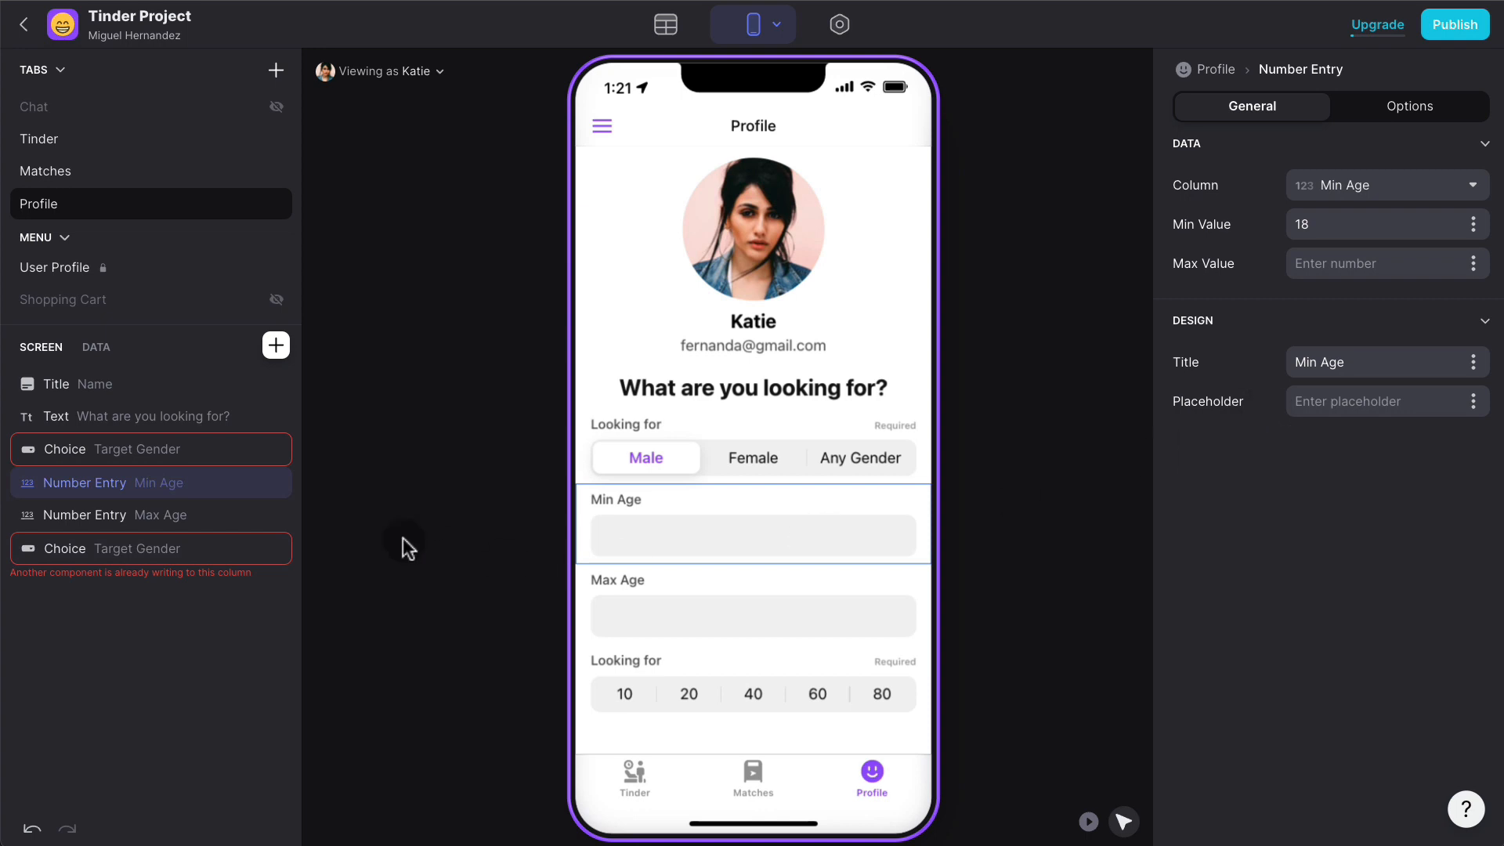
pyautogui.click(165, 547)
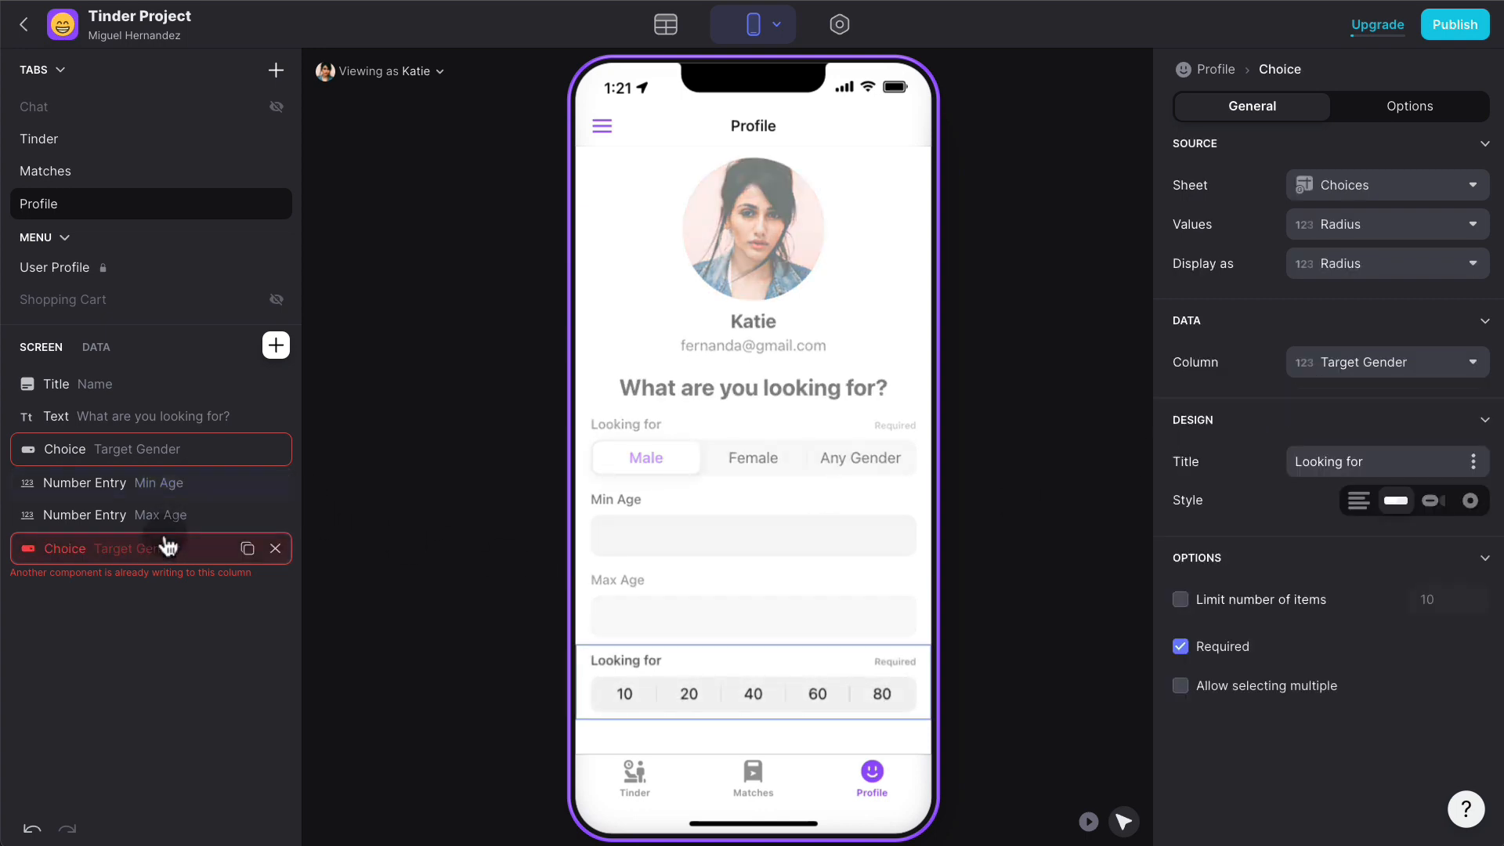
pyautogui.click(1416, 375)
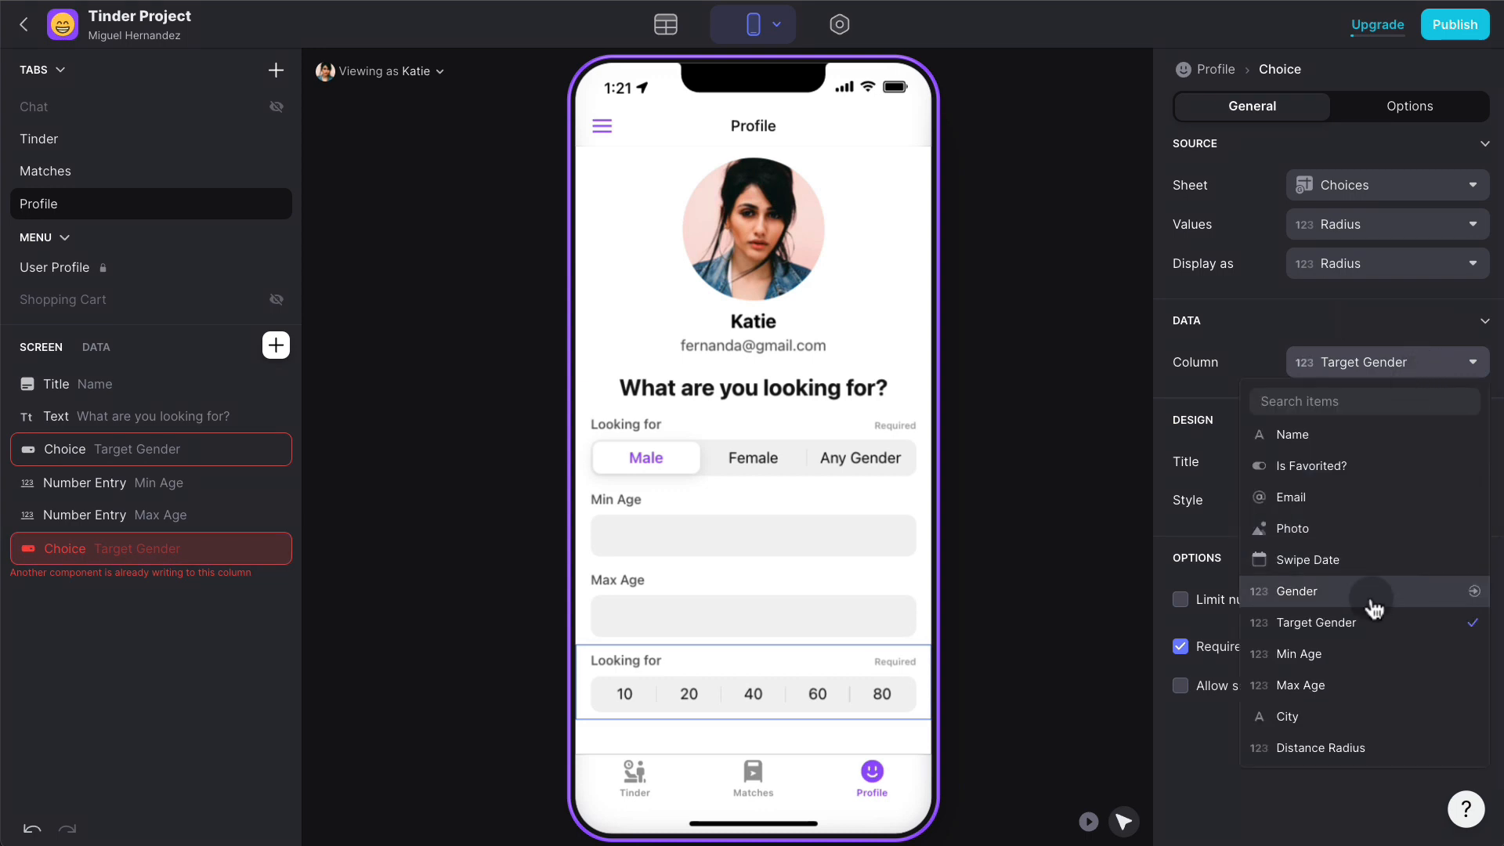
pyautogui.click(1348, 747)
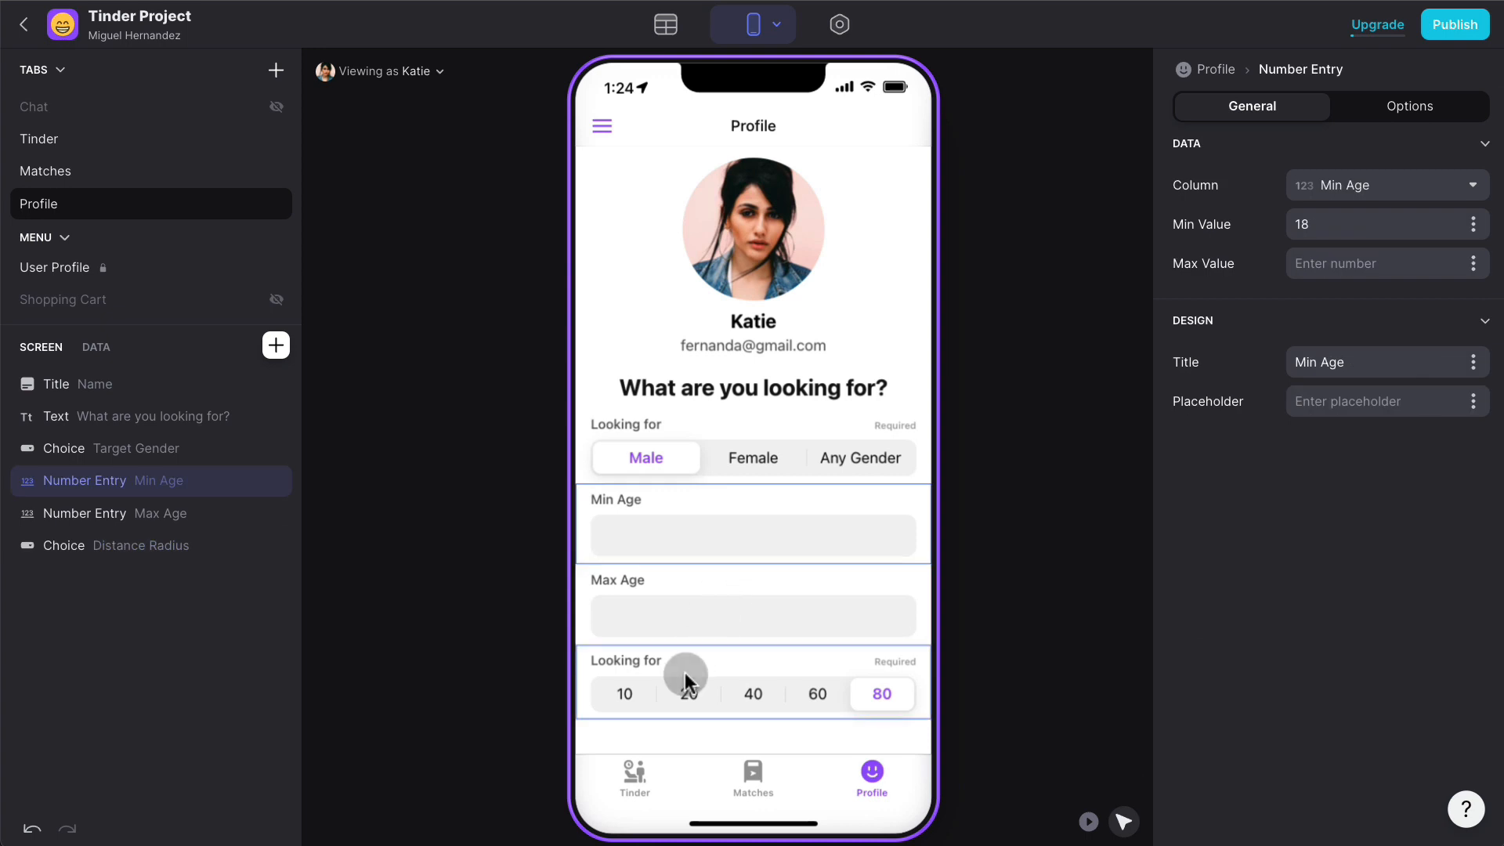
pyautogui.click(685, 672)
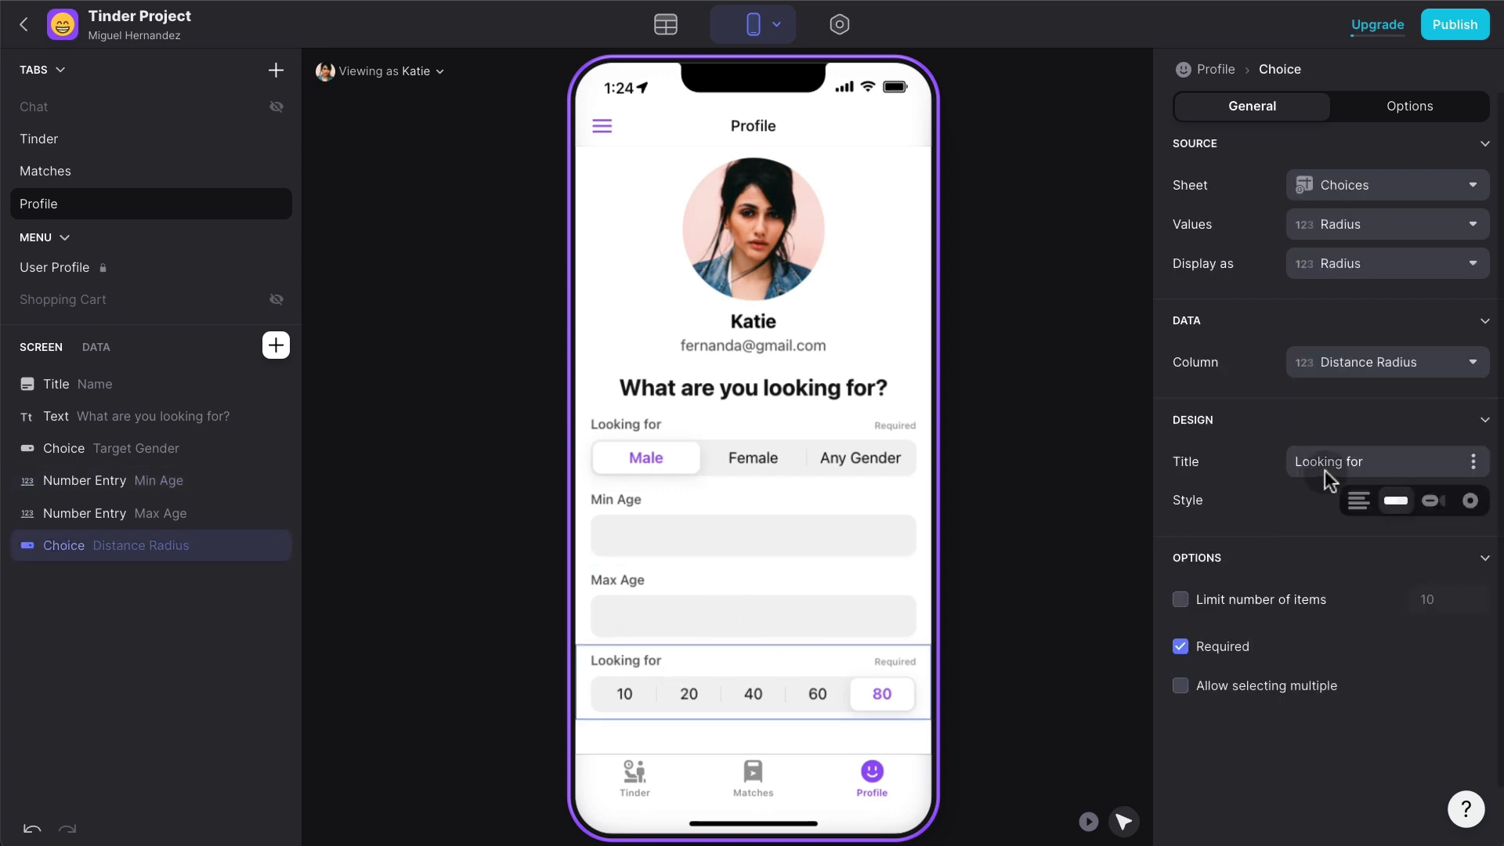
pyautogui.click(1371, 456)
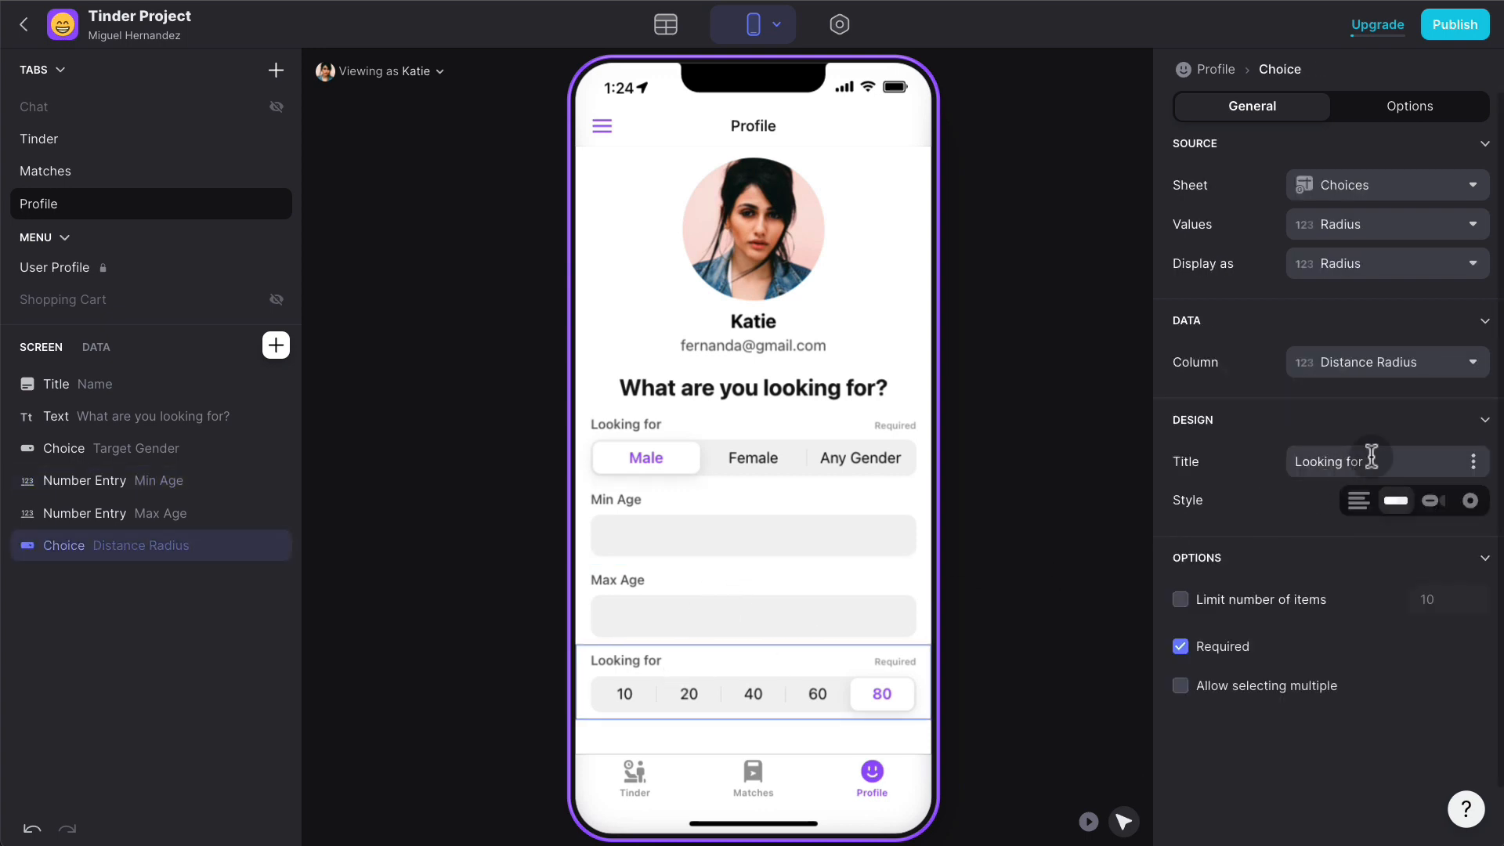
pyautogui.hotkey('ctrl', 'a')
pyautogui.write('Dis')
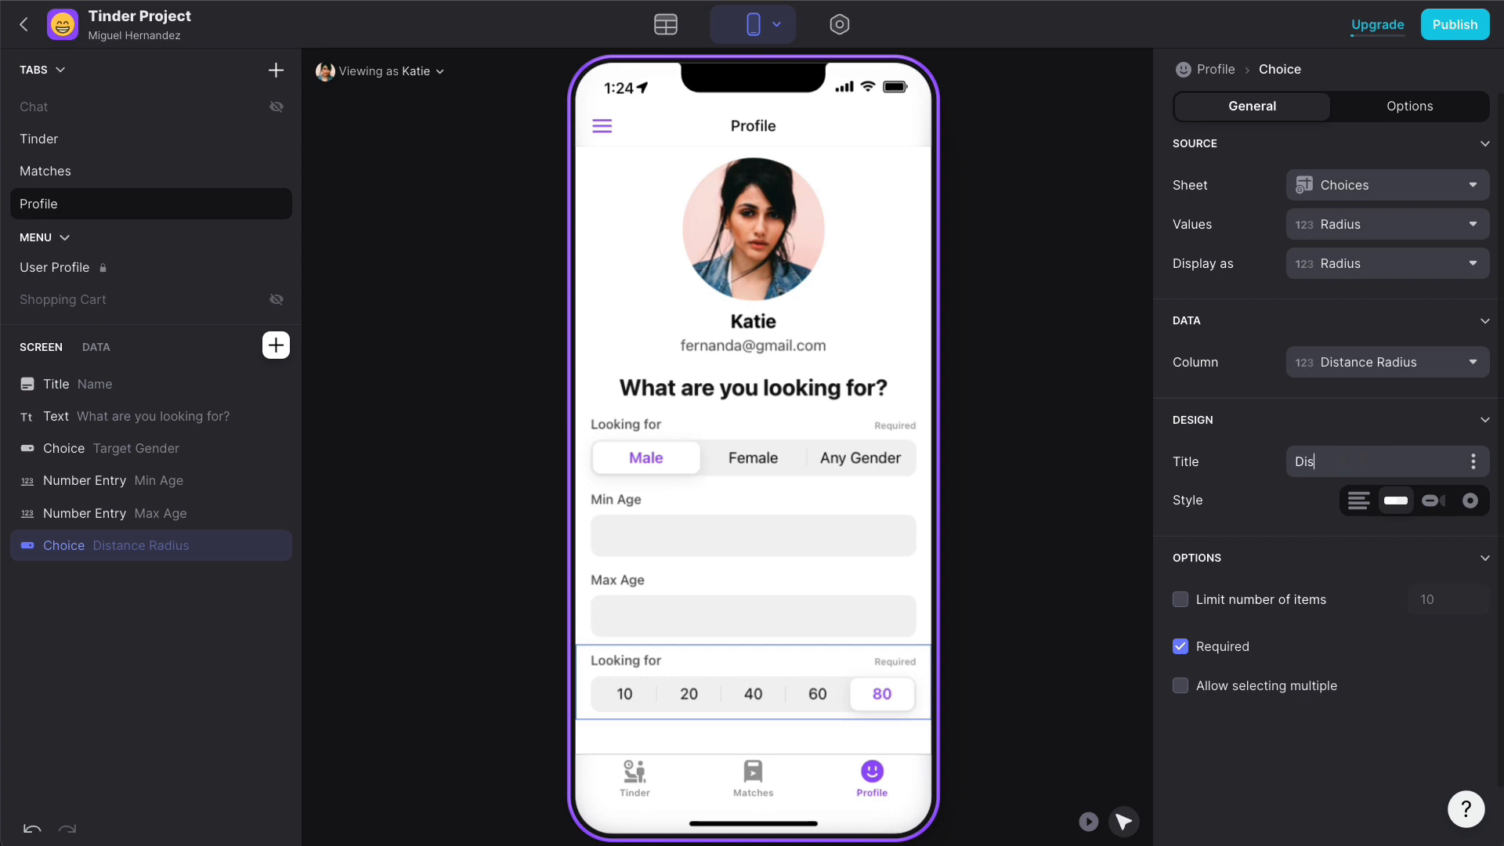
pyautogui.write('tance (km)')
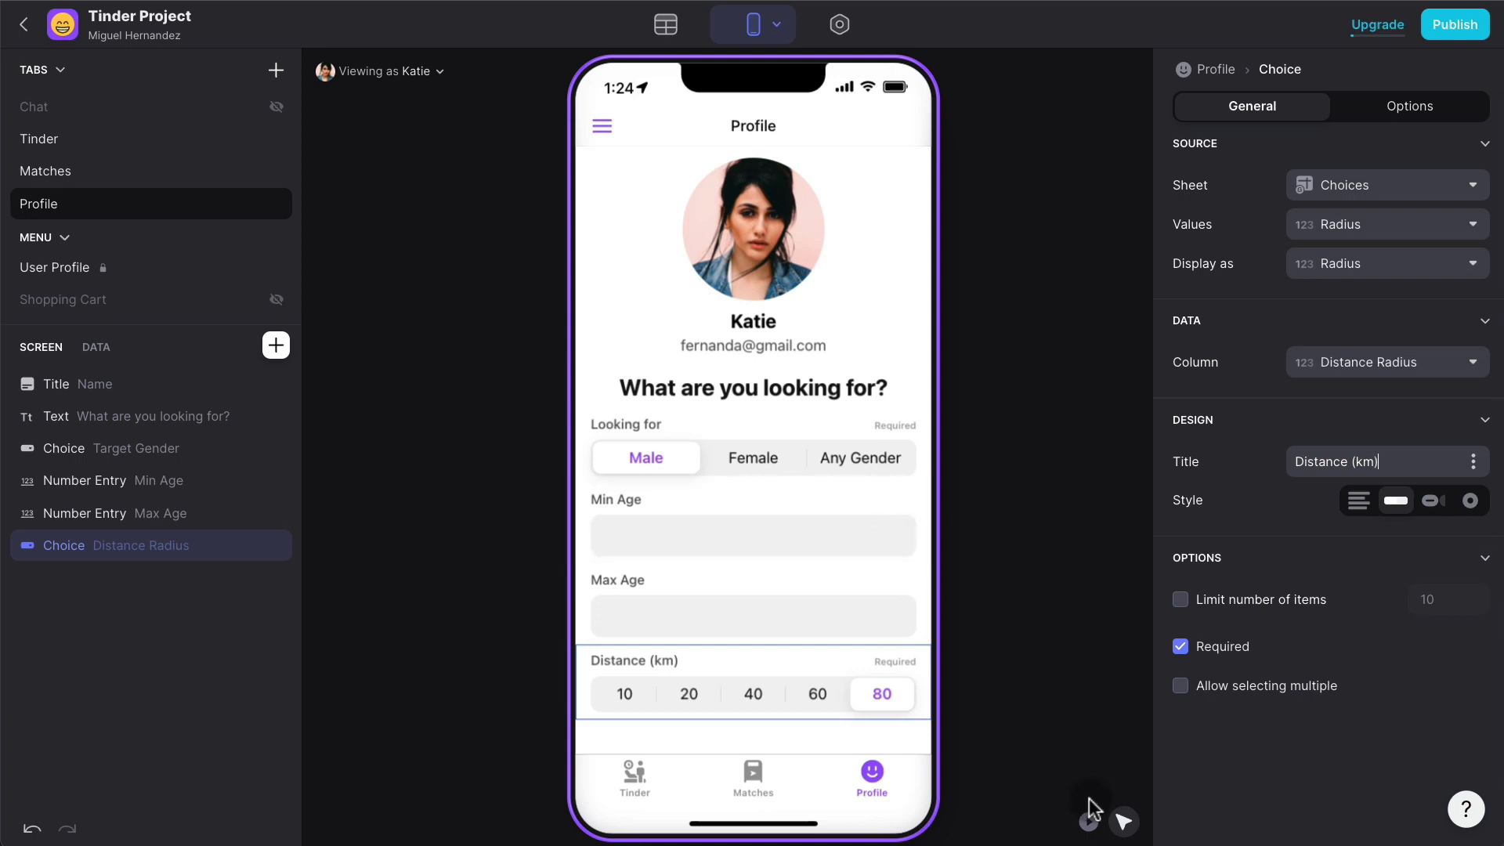
# - In Play mode, enter Min Age 18 and Max Age 45, visit the Tinder tab, and return to Profile
pyautogui.click(1089, 821)
pyautogui.click(715, 533)
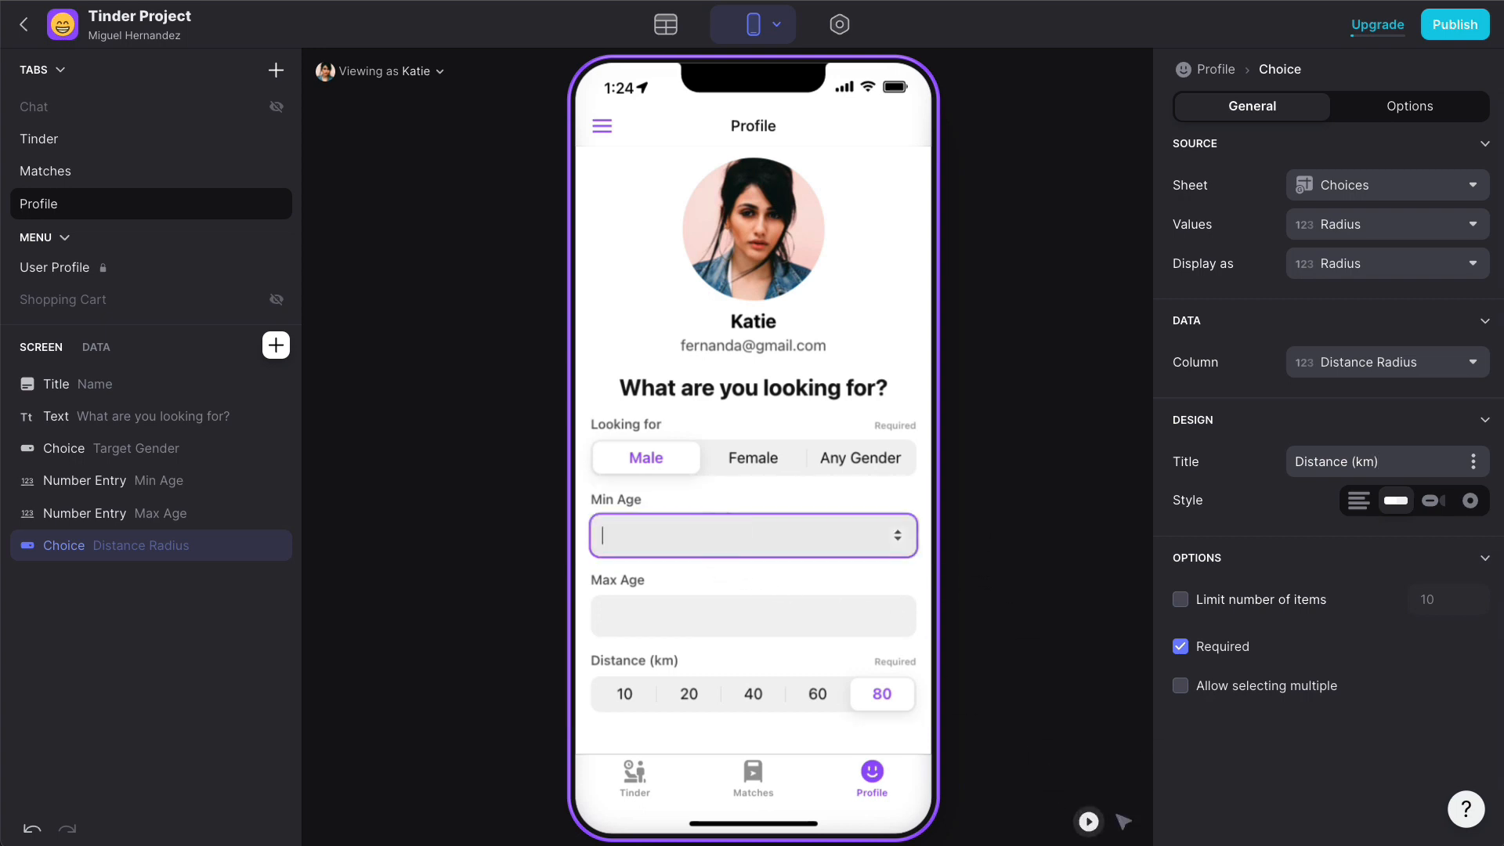
pyautogui.write('18')
pyautogui.click(736, 621)
pyautogui.write('45')
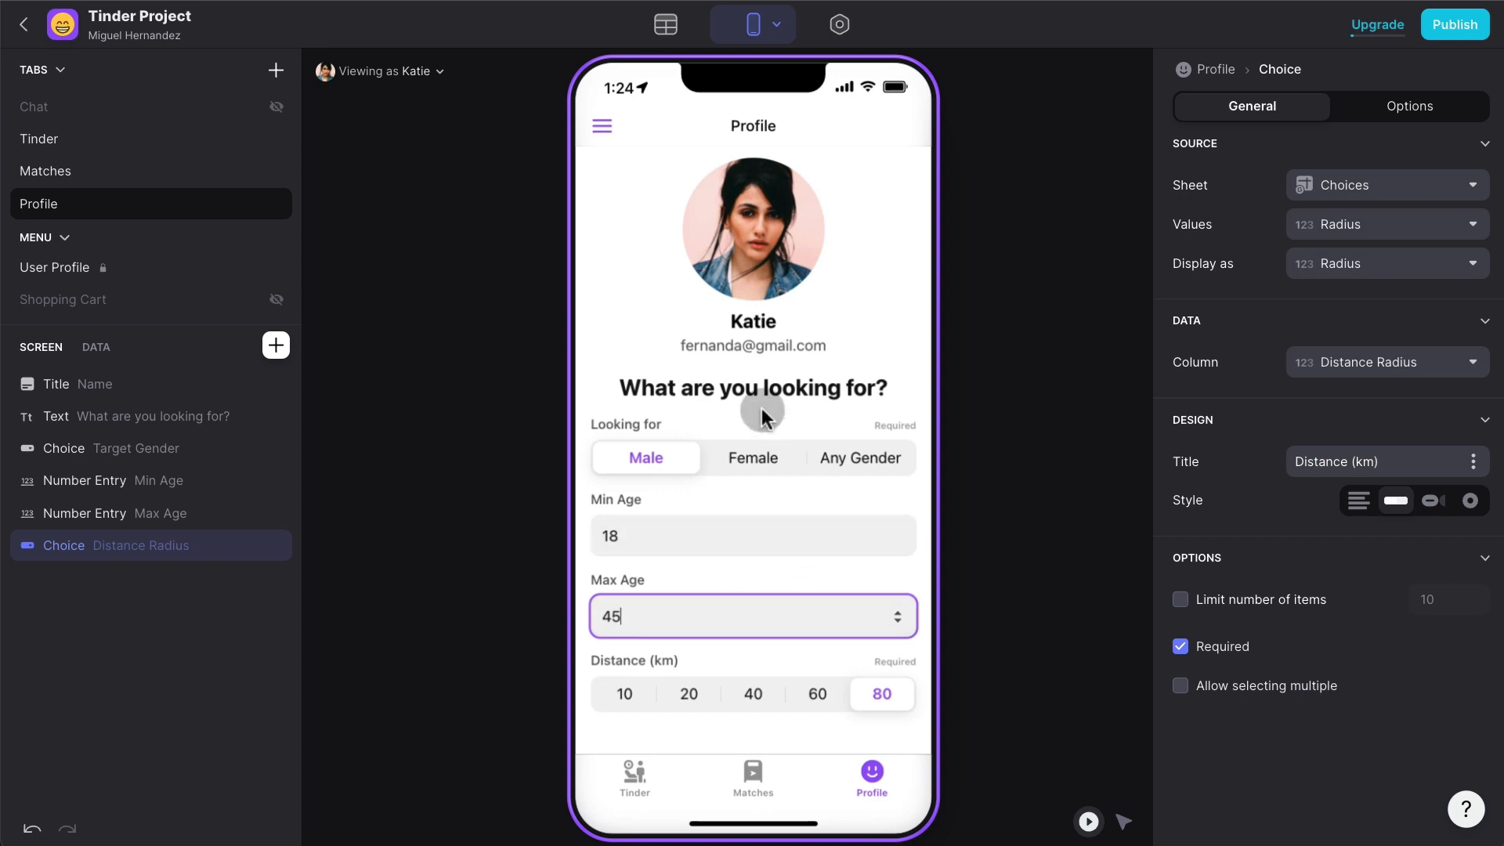
pyautogui.click(713, 529)
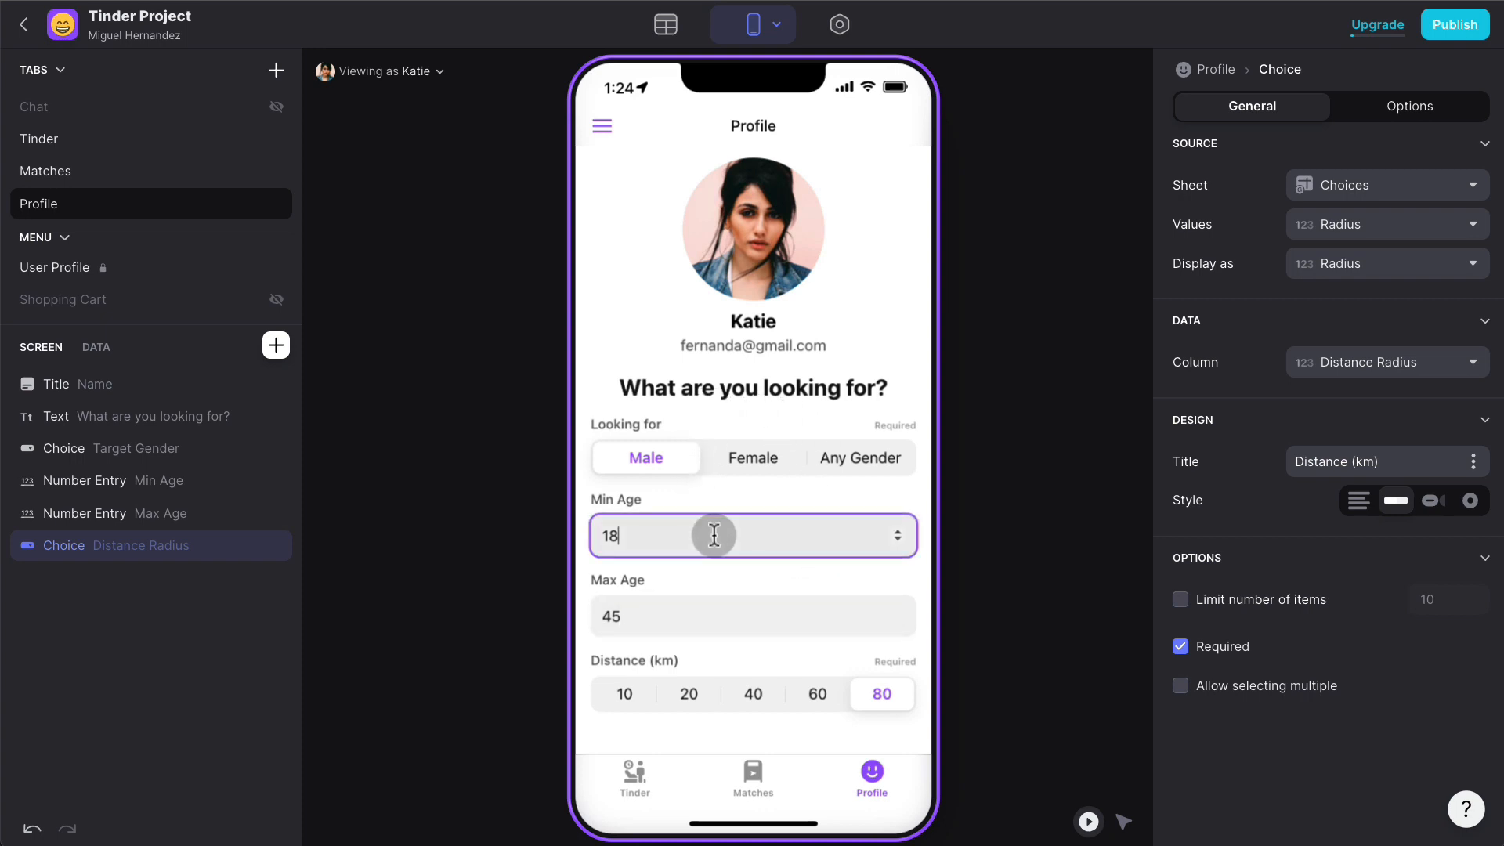
pyautogui.click(722, 623)
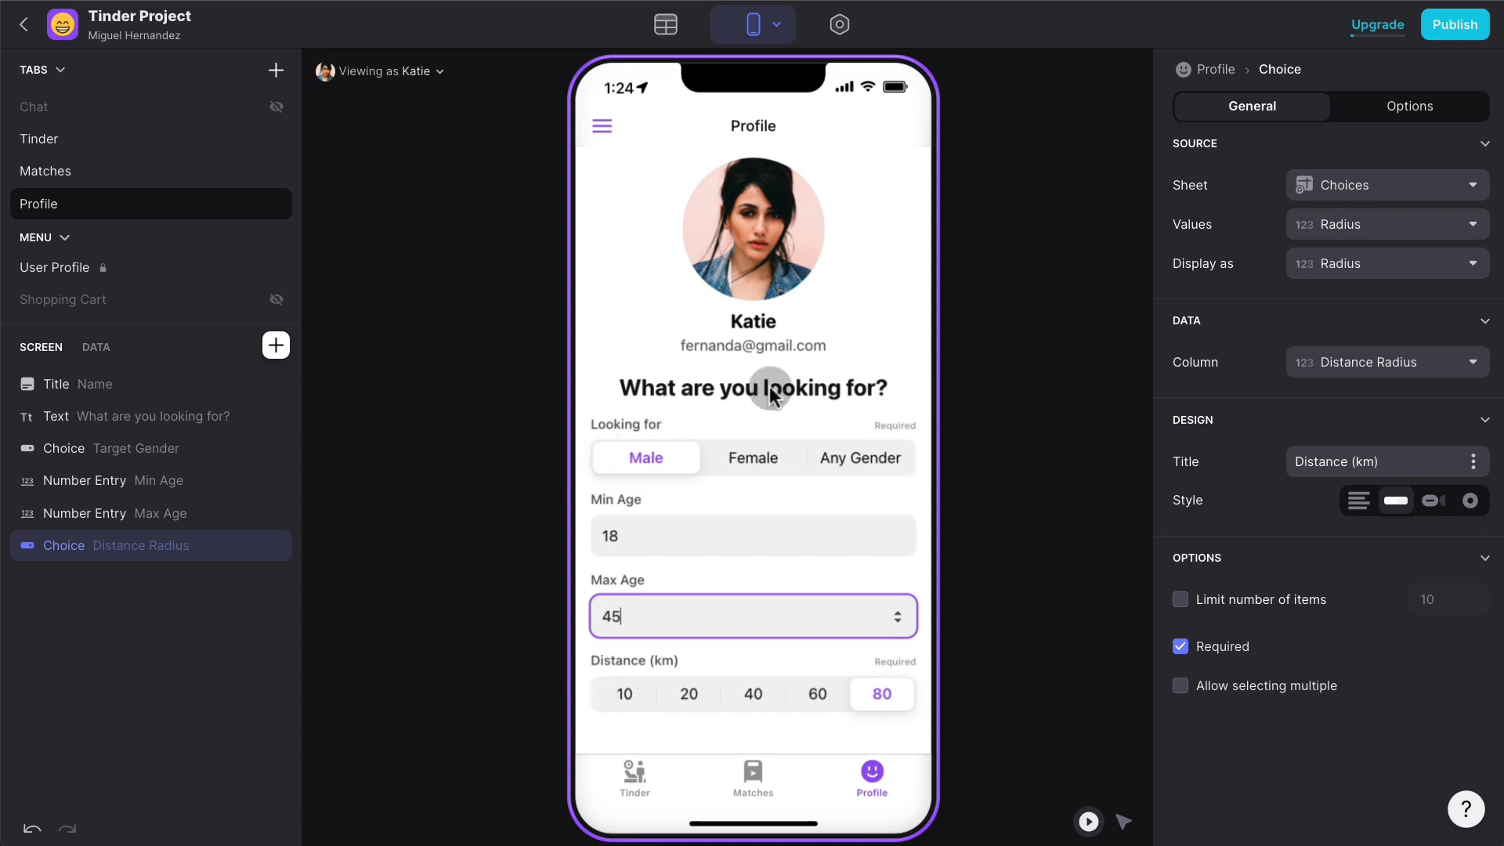
pyautogui.click(634, 772)
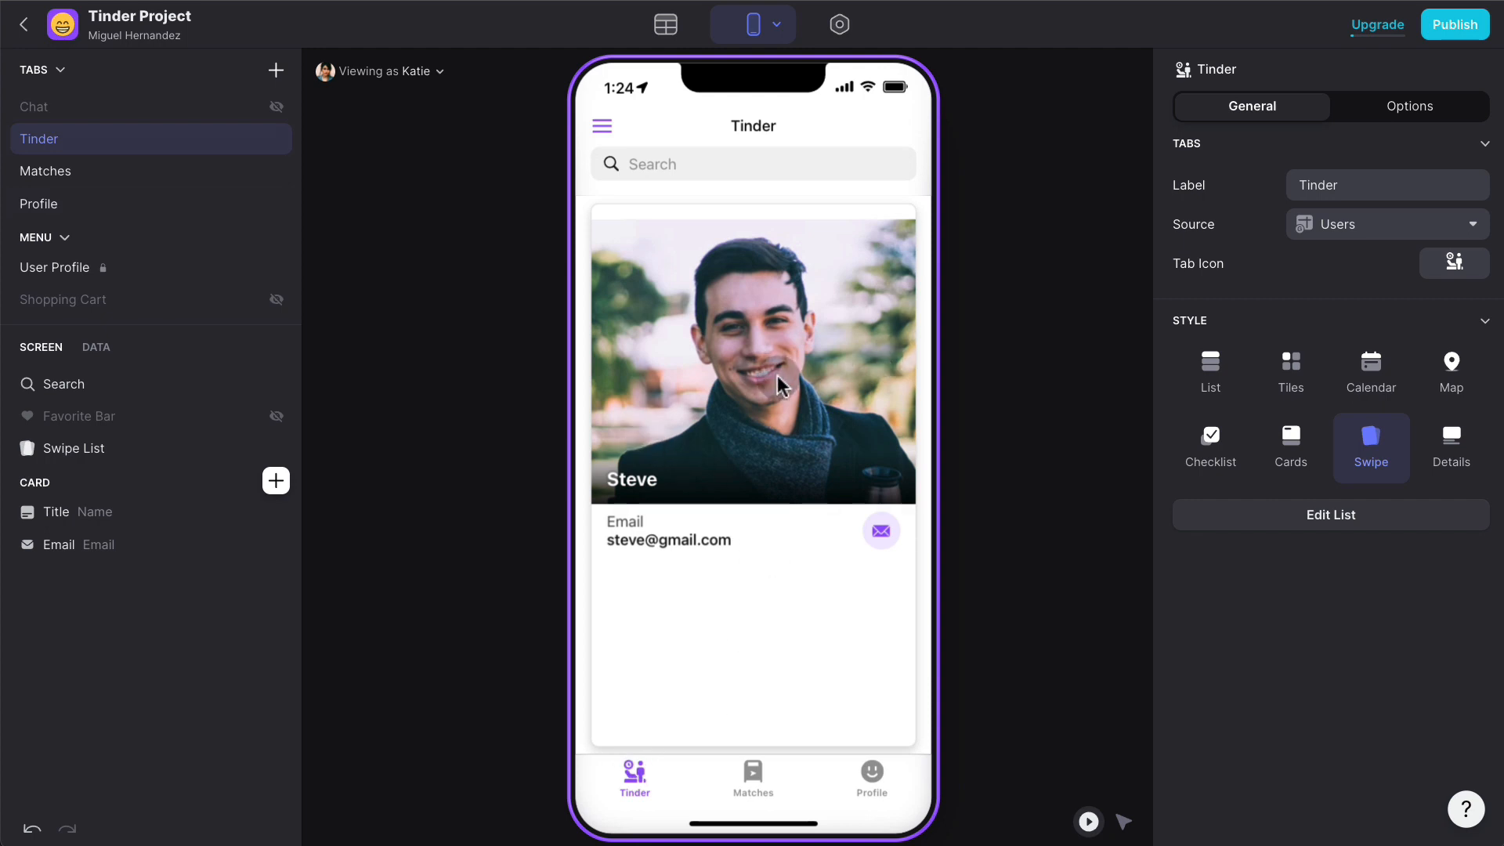
pyautogui.click(871, 772)
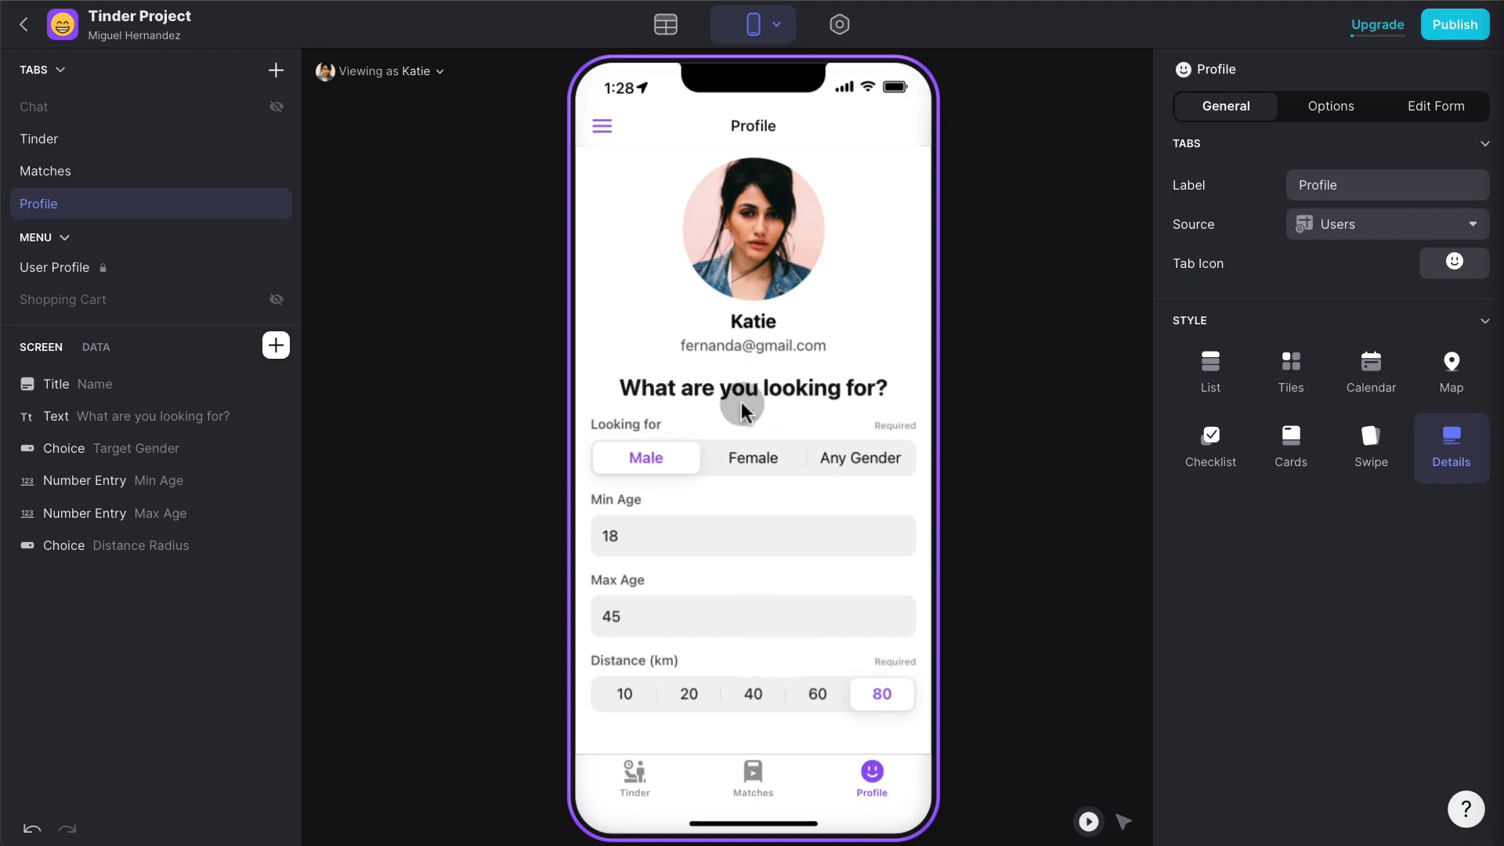
# - In the Users table, add an if-then-else column named IsWhithinGender?
pyautogui.click(666, 26)
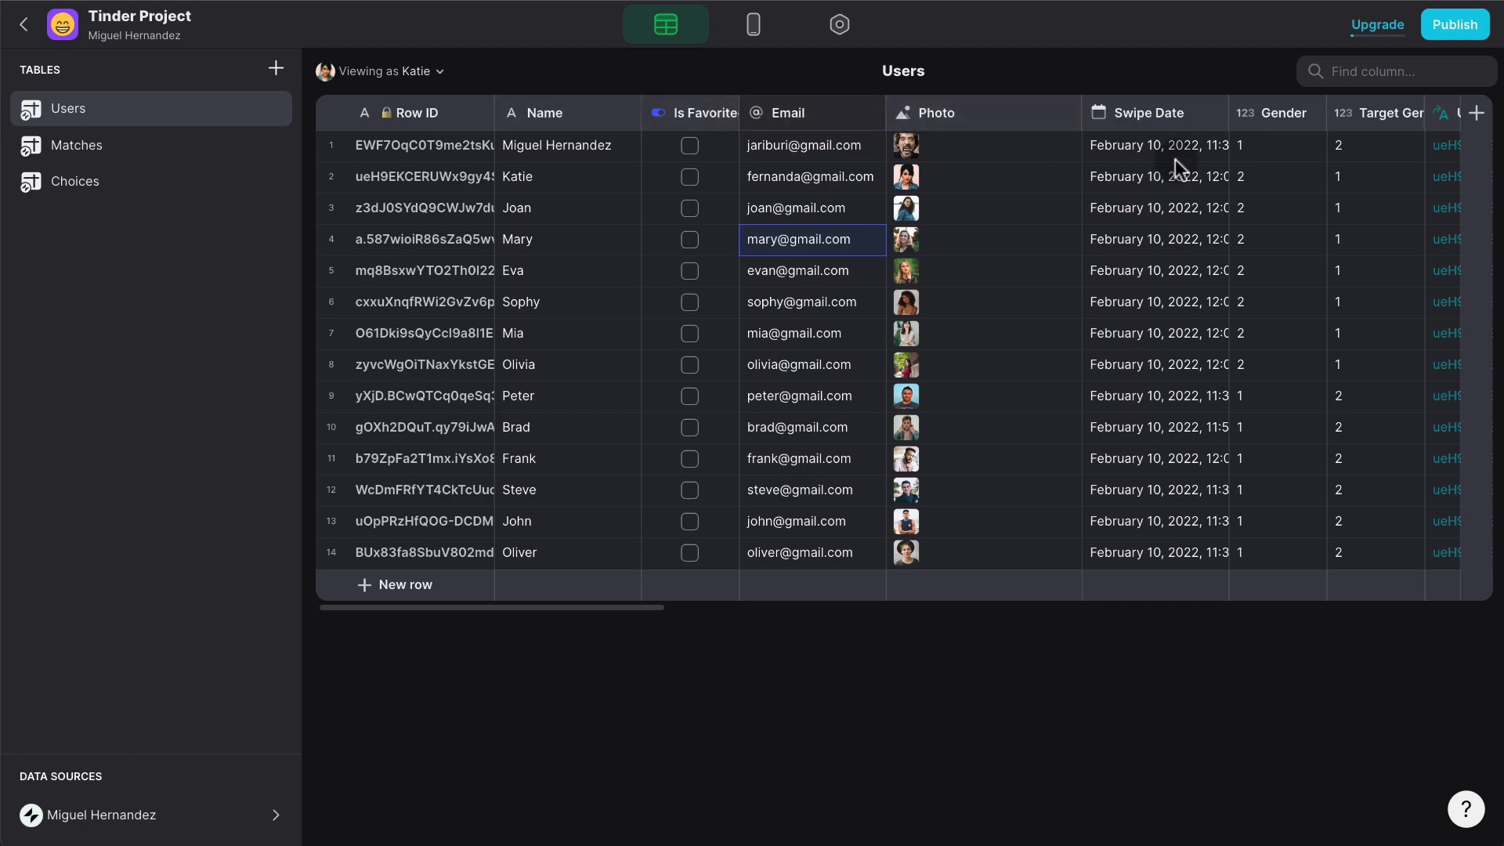
pyautogui.hscroll(20, 1220, 159)
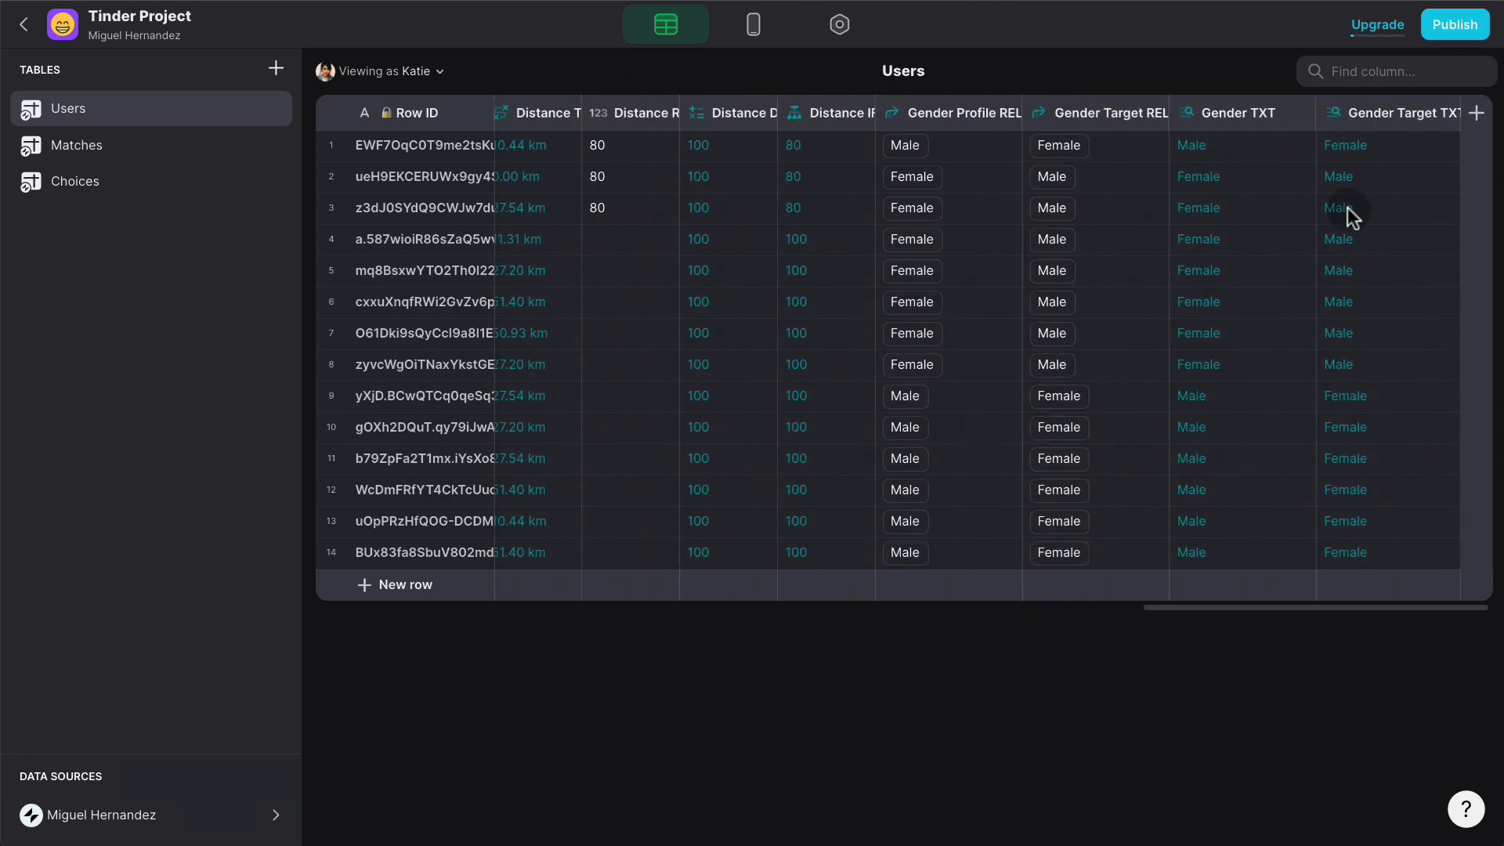
pyautogui.click(1477, 118)
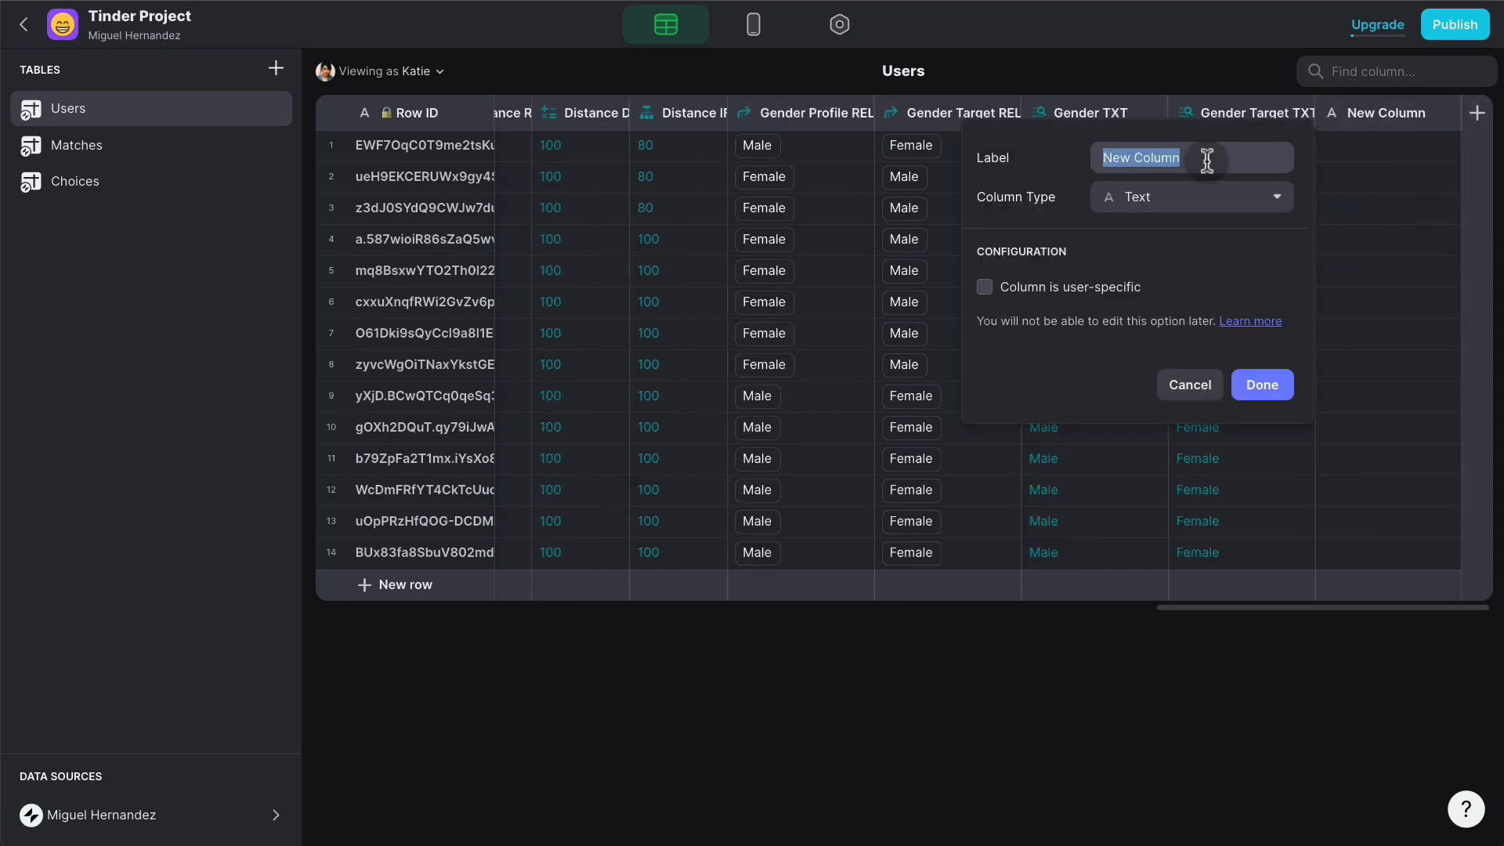
pyautogui.write('IsWhithin')
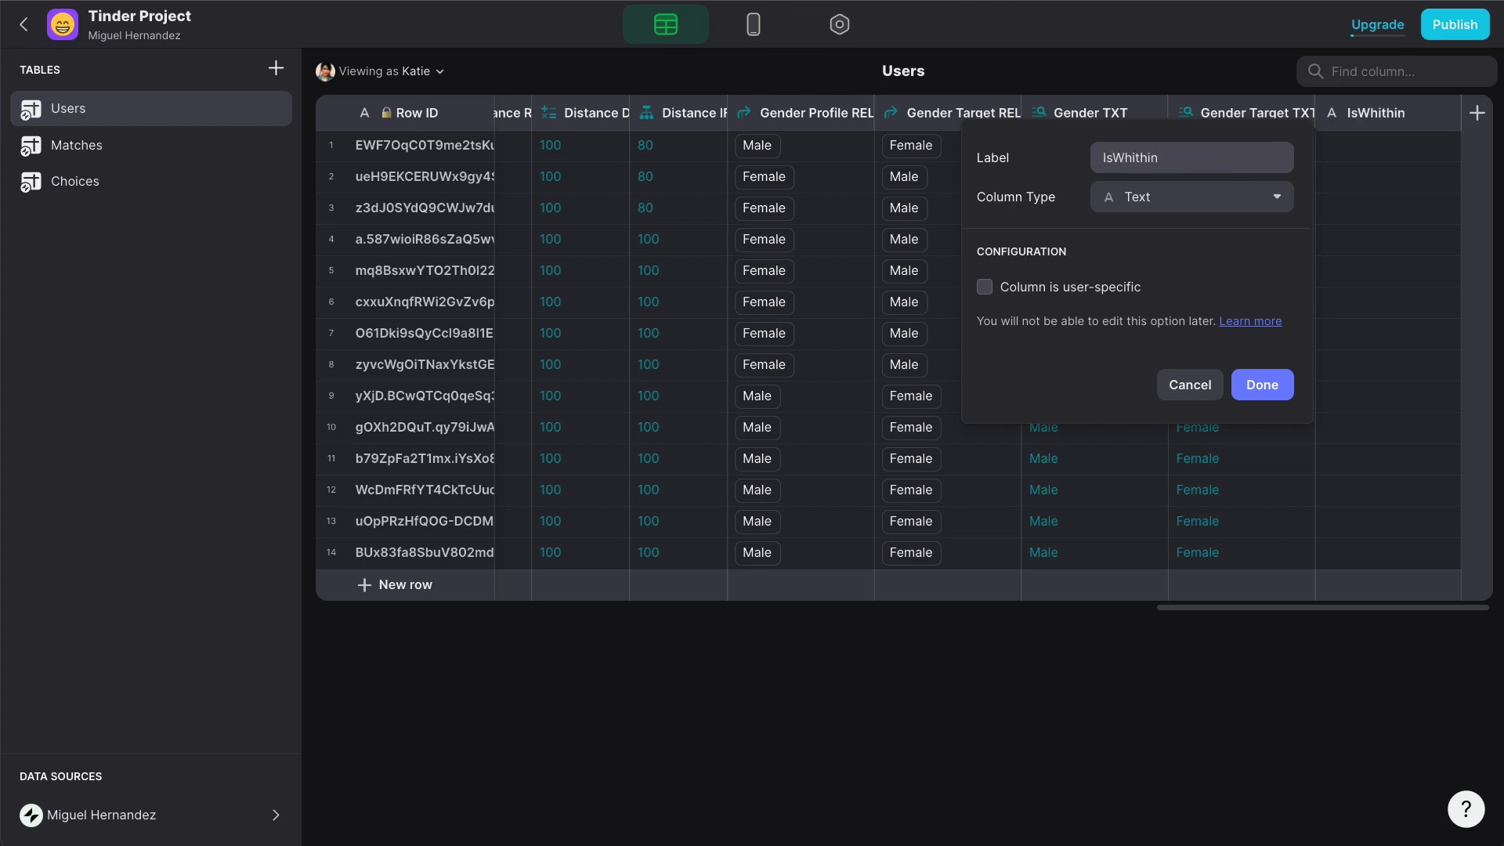
pyautogui.write('Gender?')
pyautogui.click(1159, 196)
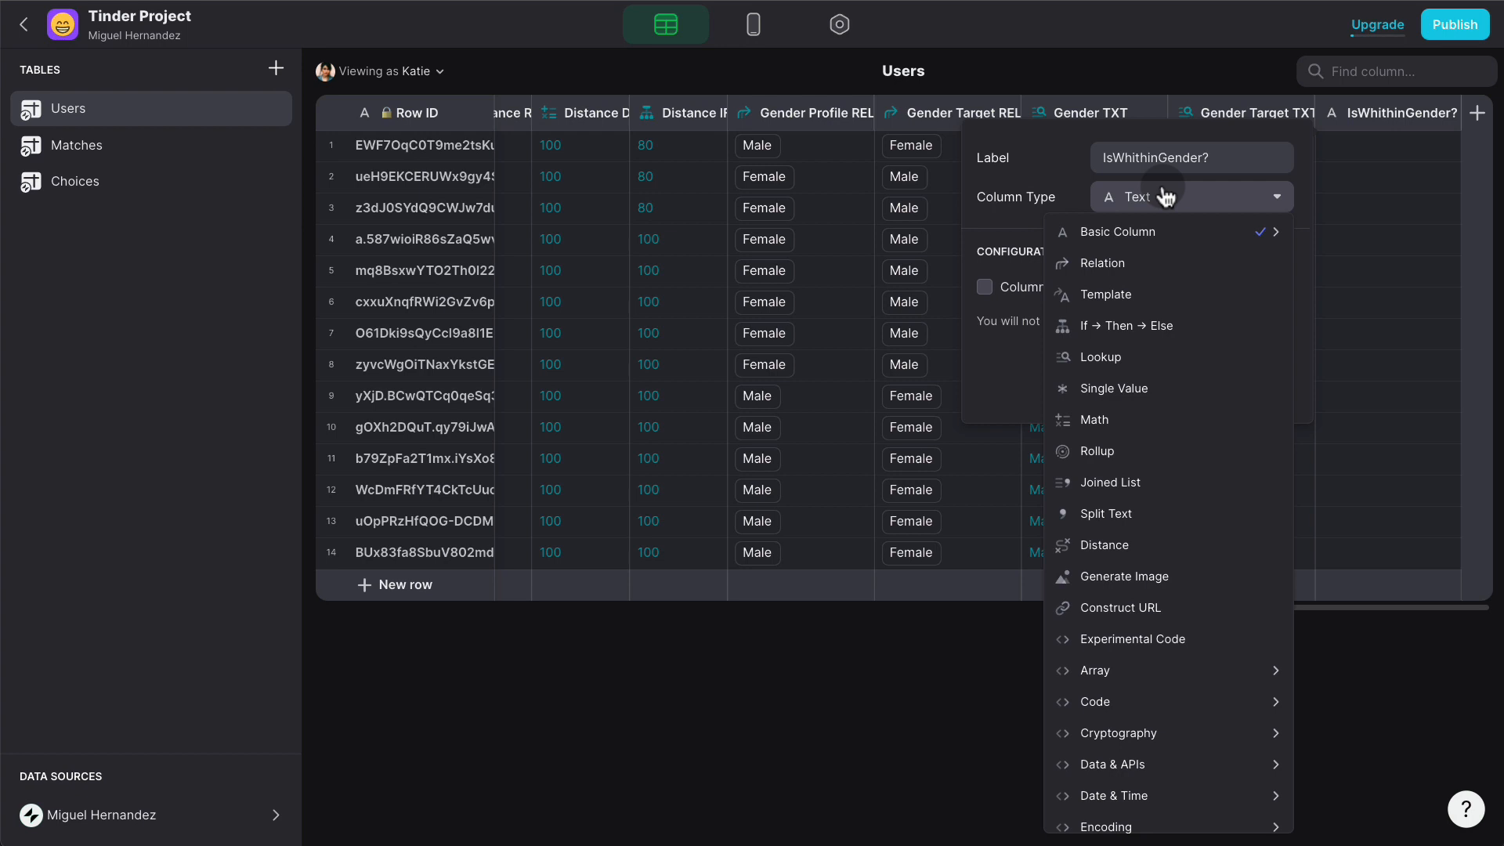
pyautogui.click(1147, 325)
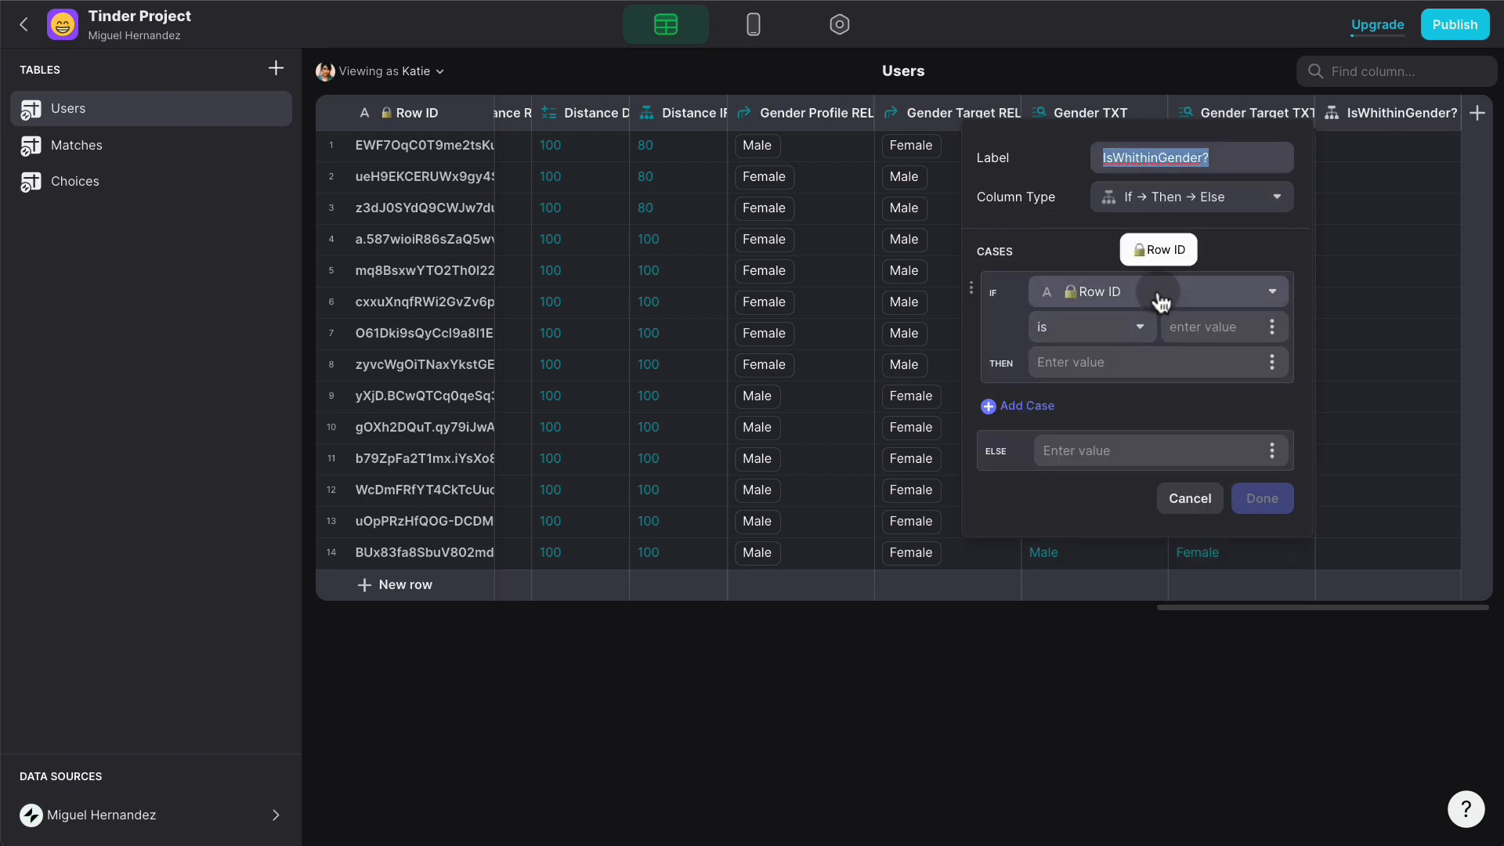
# - Make it return 1 when Gender equals User Profile > Target Gender, else 0
pyautogui.click(1160, 302)
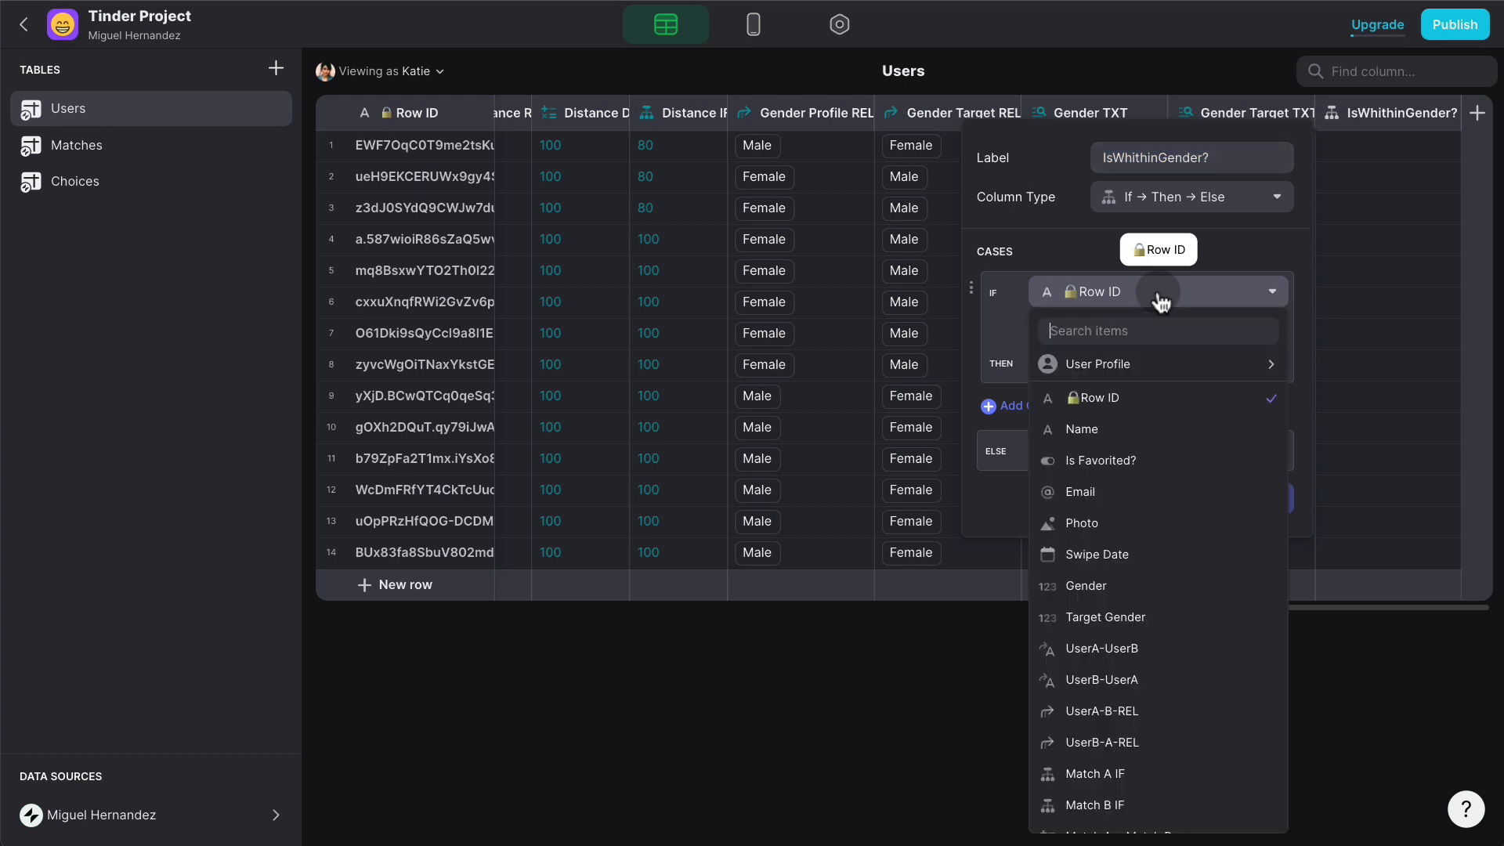
pyautogui.click(1143, 585)
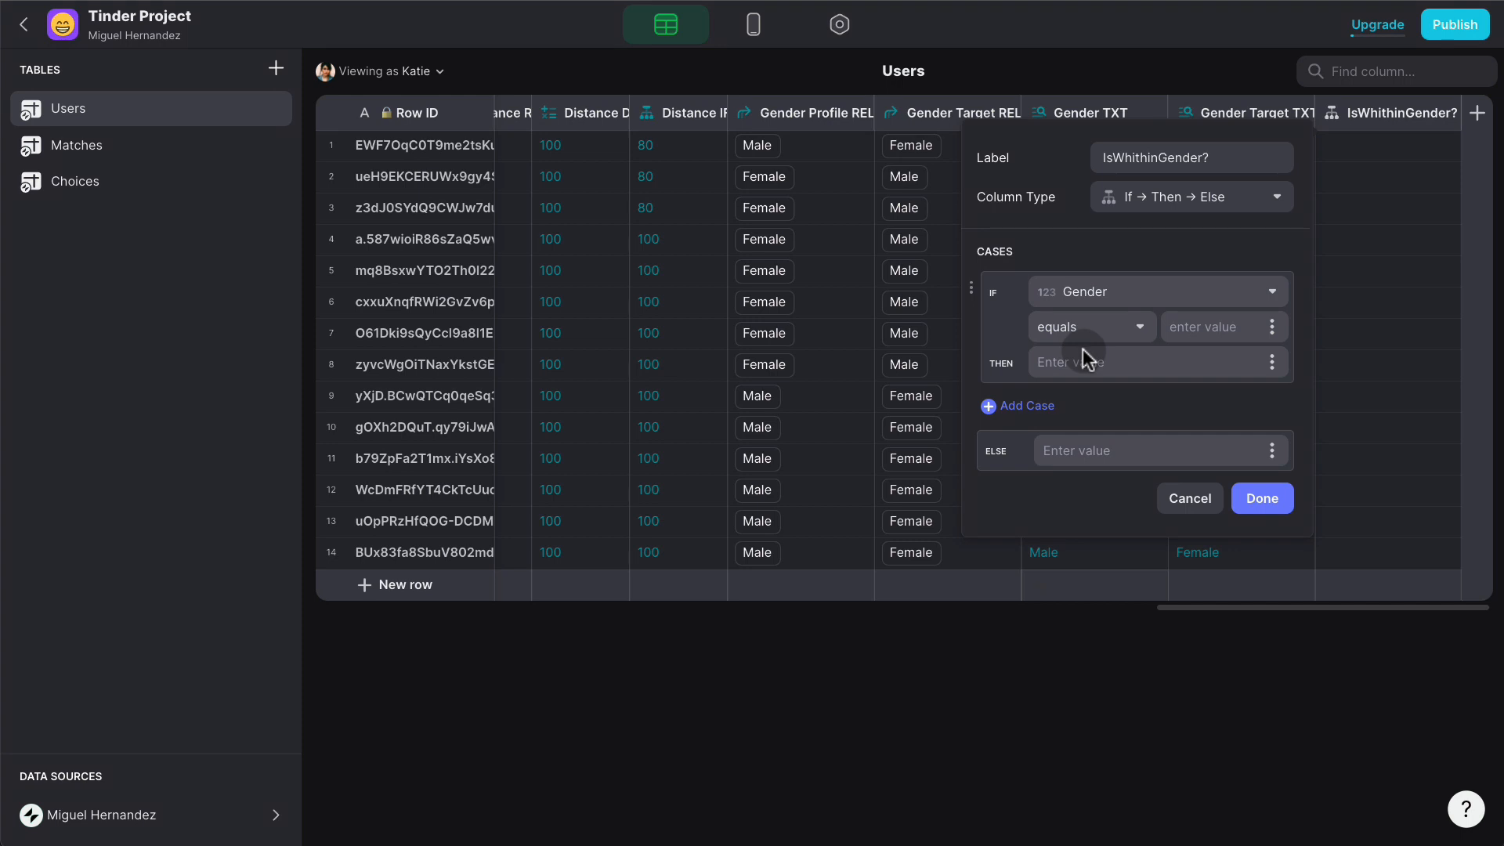
pyautogui.click(1259, 352)
pyautogui.moveTo(1201, 432)
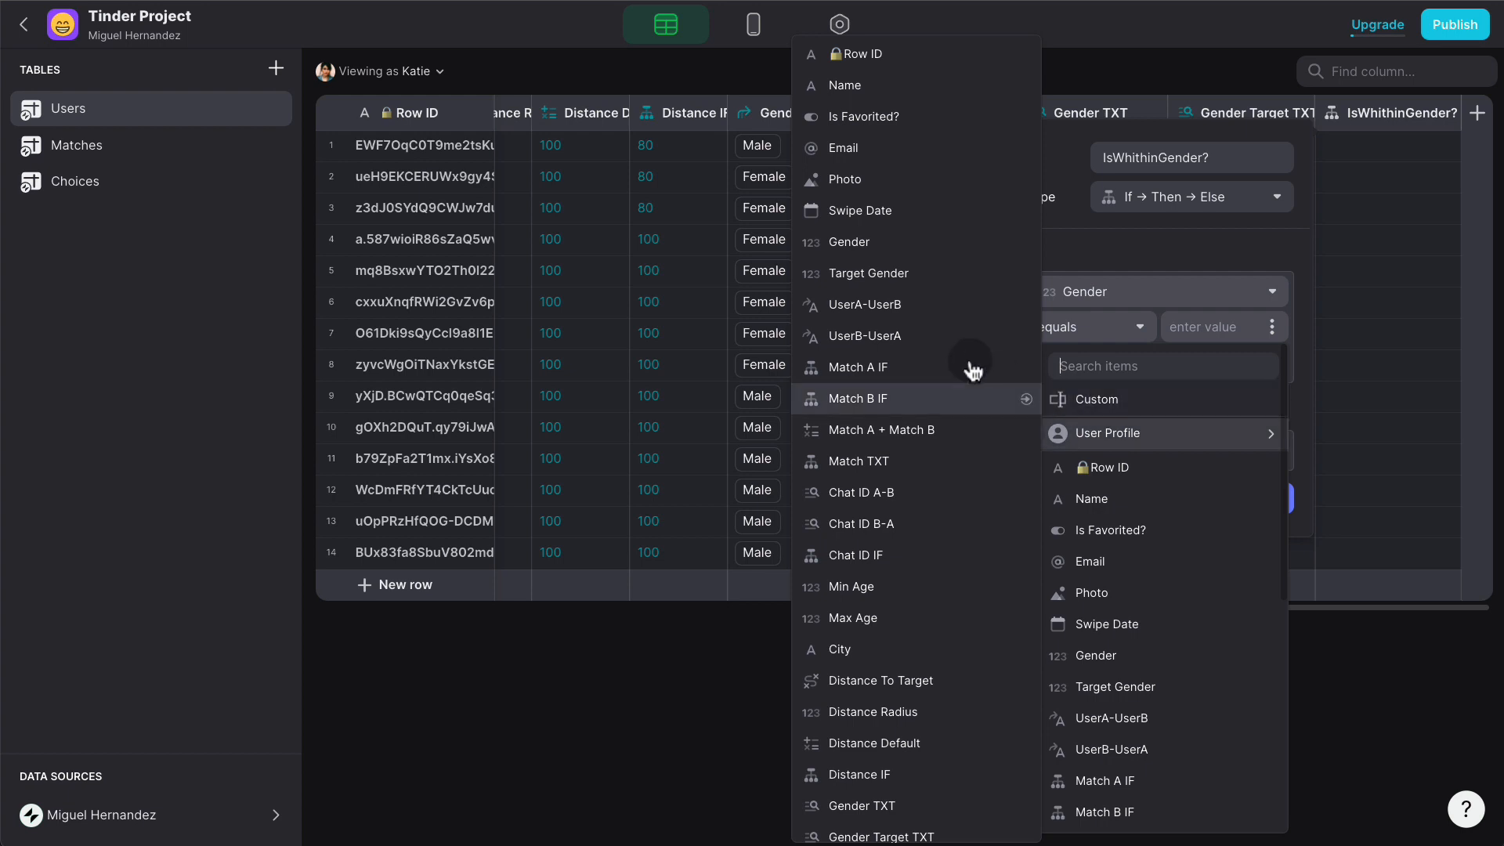
pyautogui.click(891, 279)
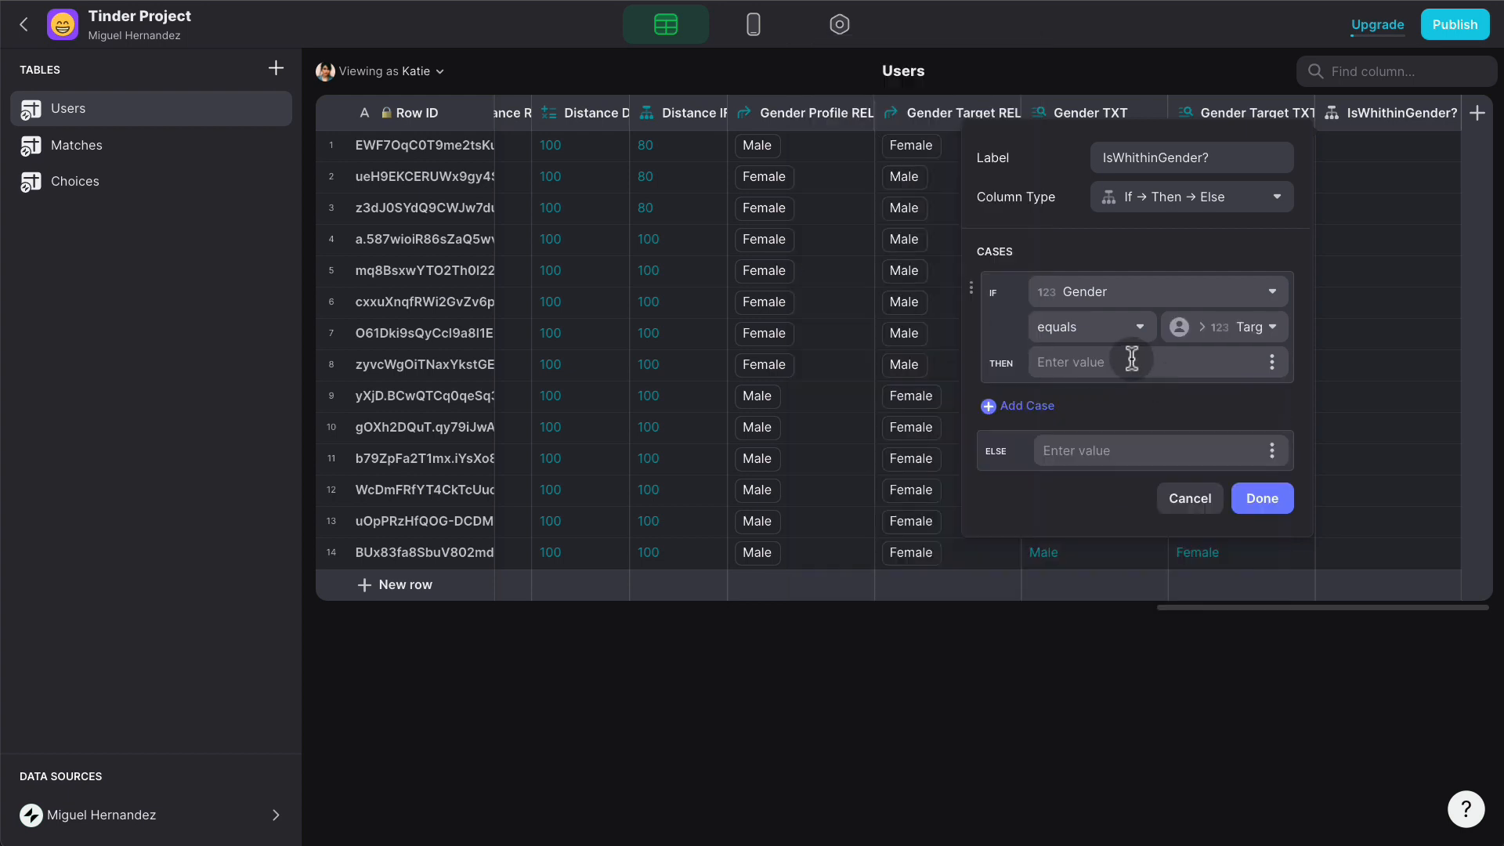
pyautogui.write('1')
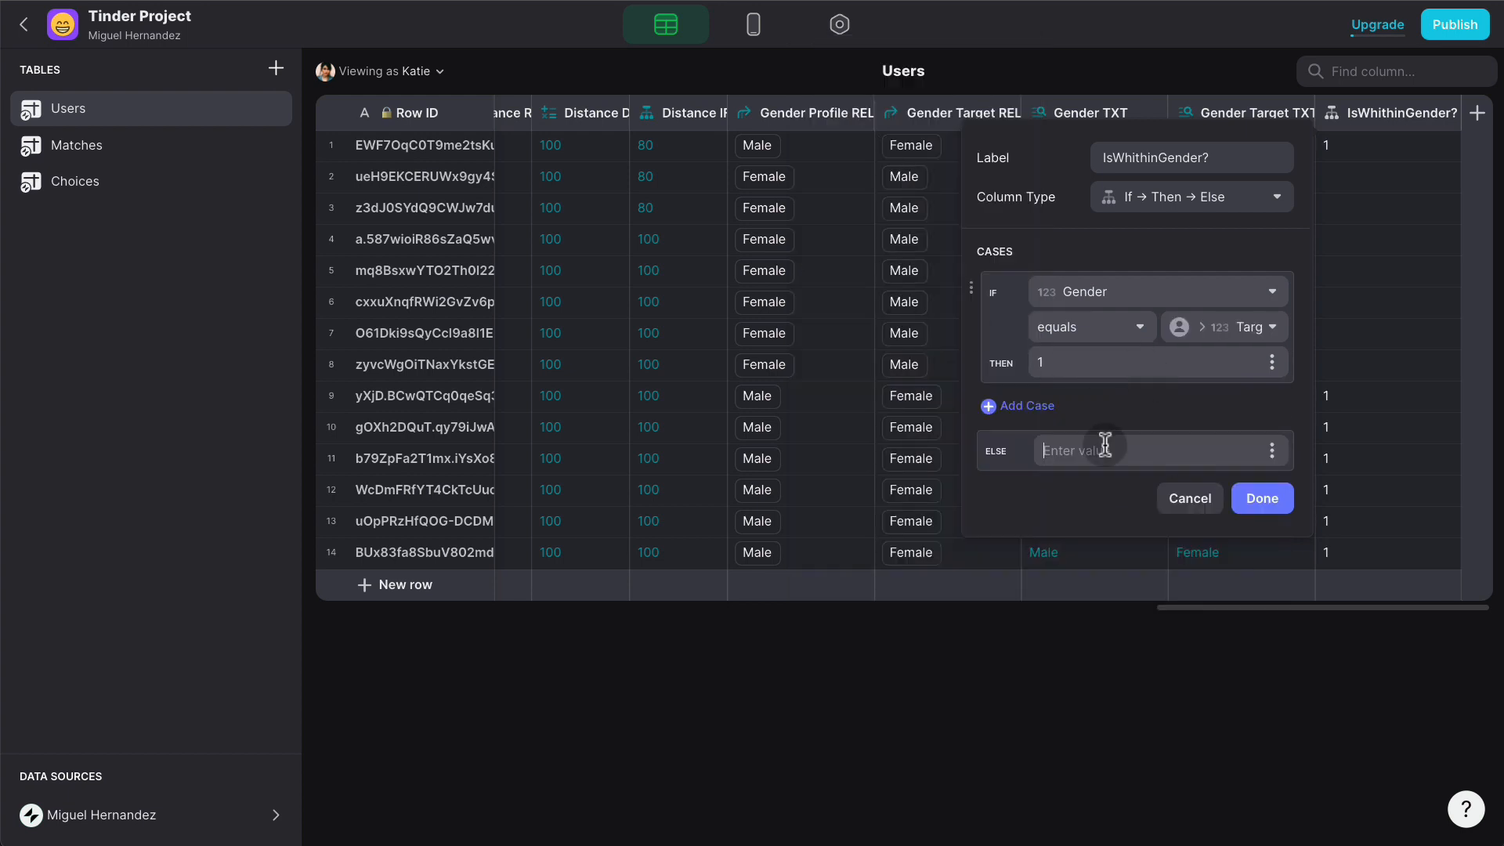
pyautogui.write('0')
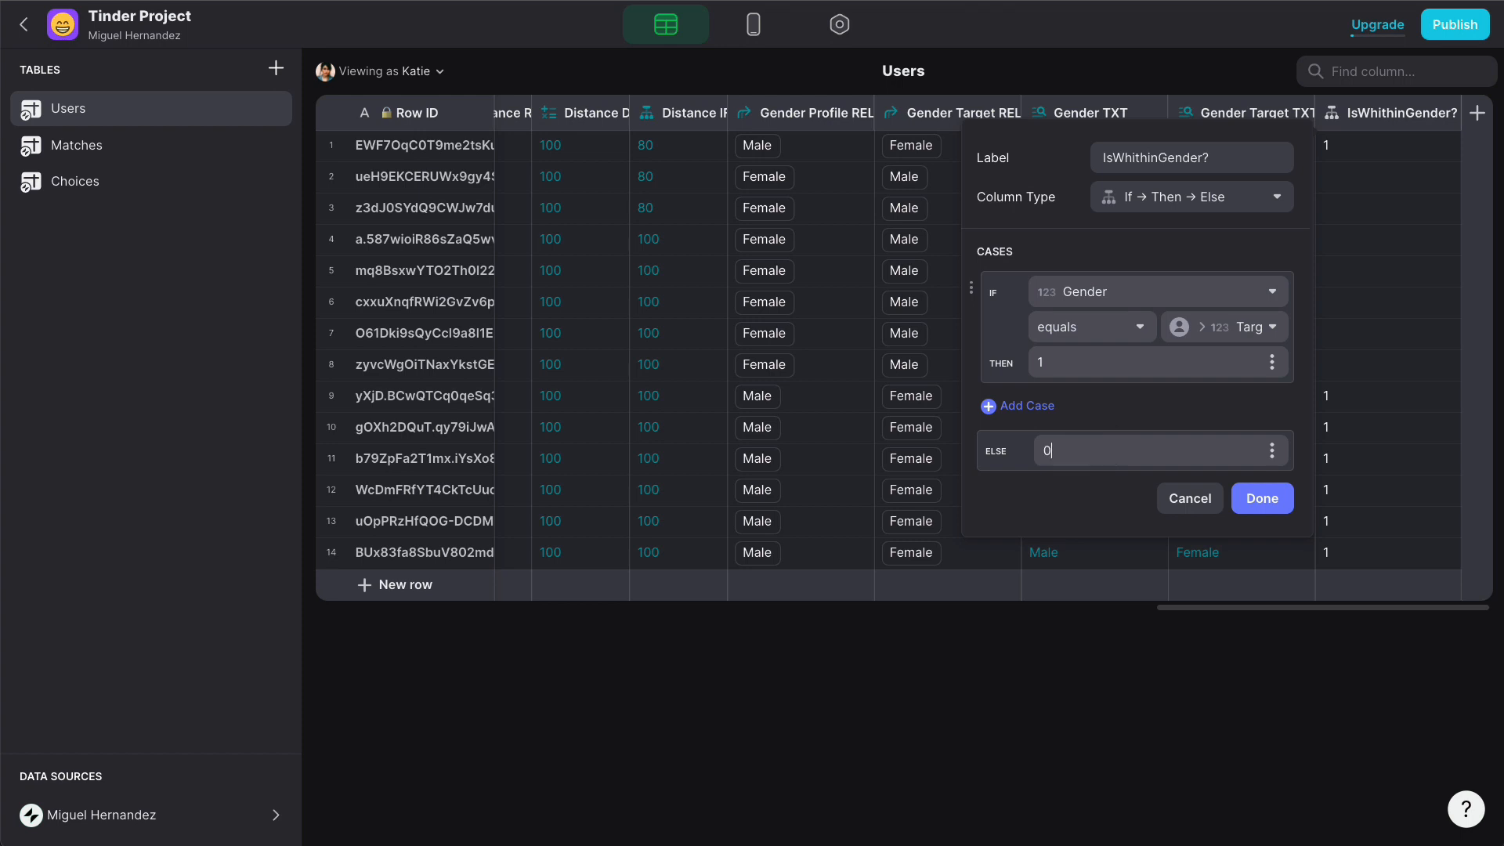
pyautogui.click(1285, 498)
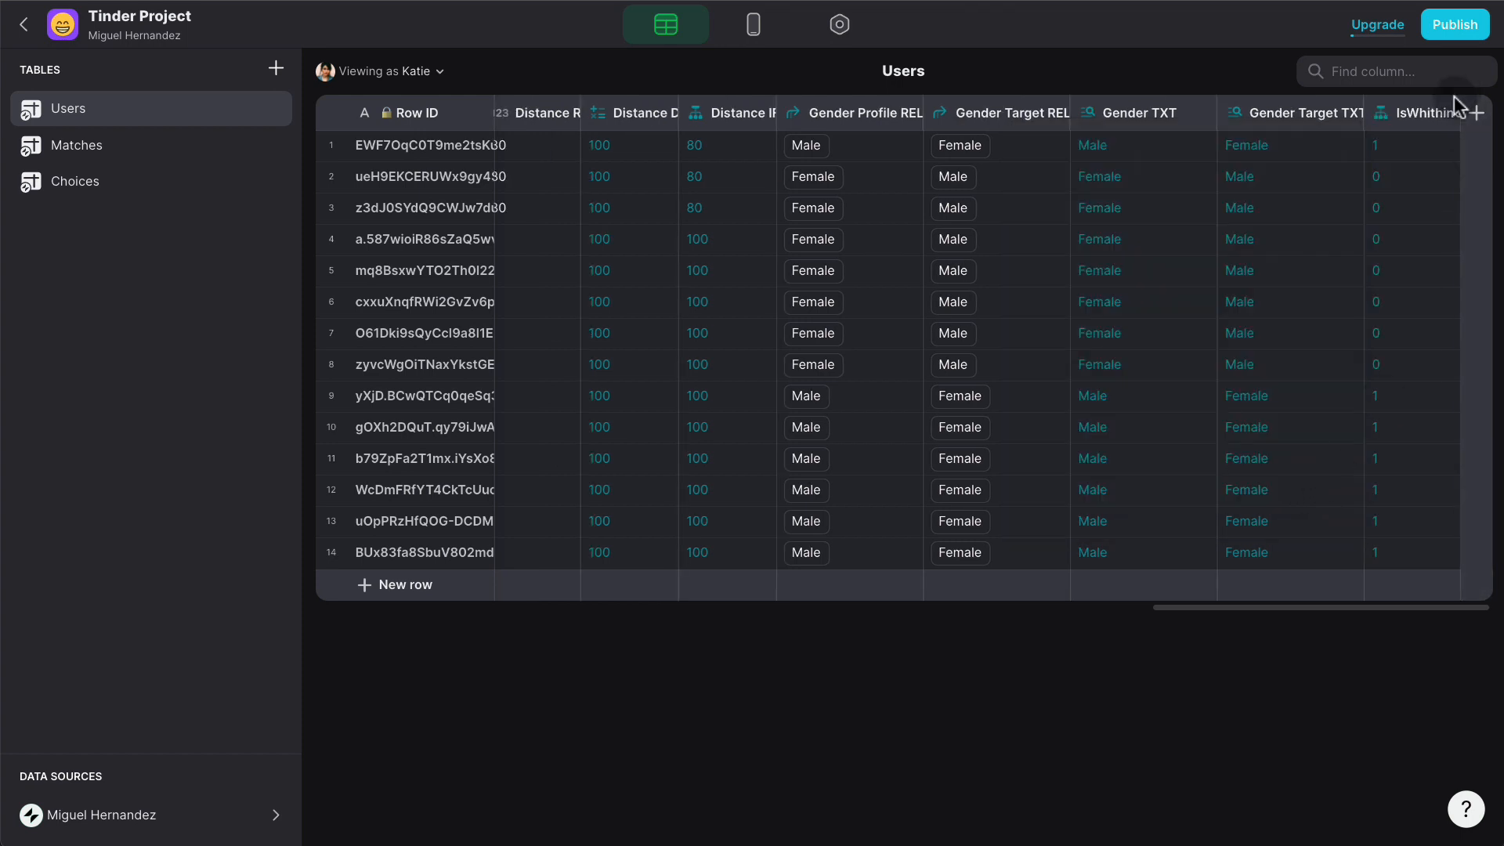
pyautogui.moveTo(1451, 115)
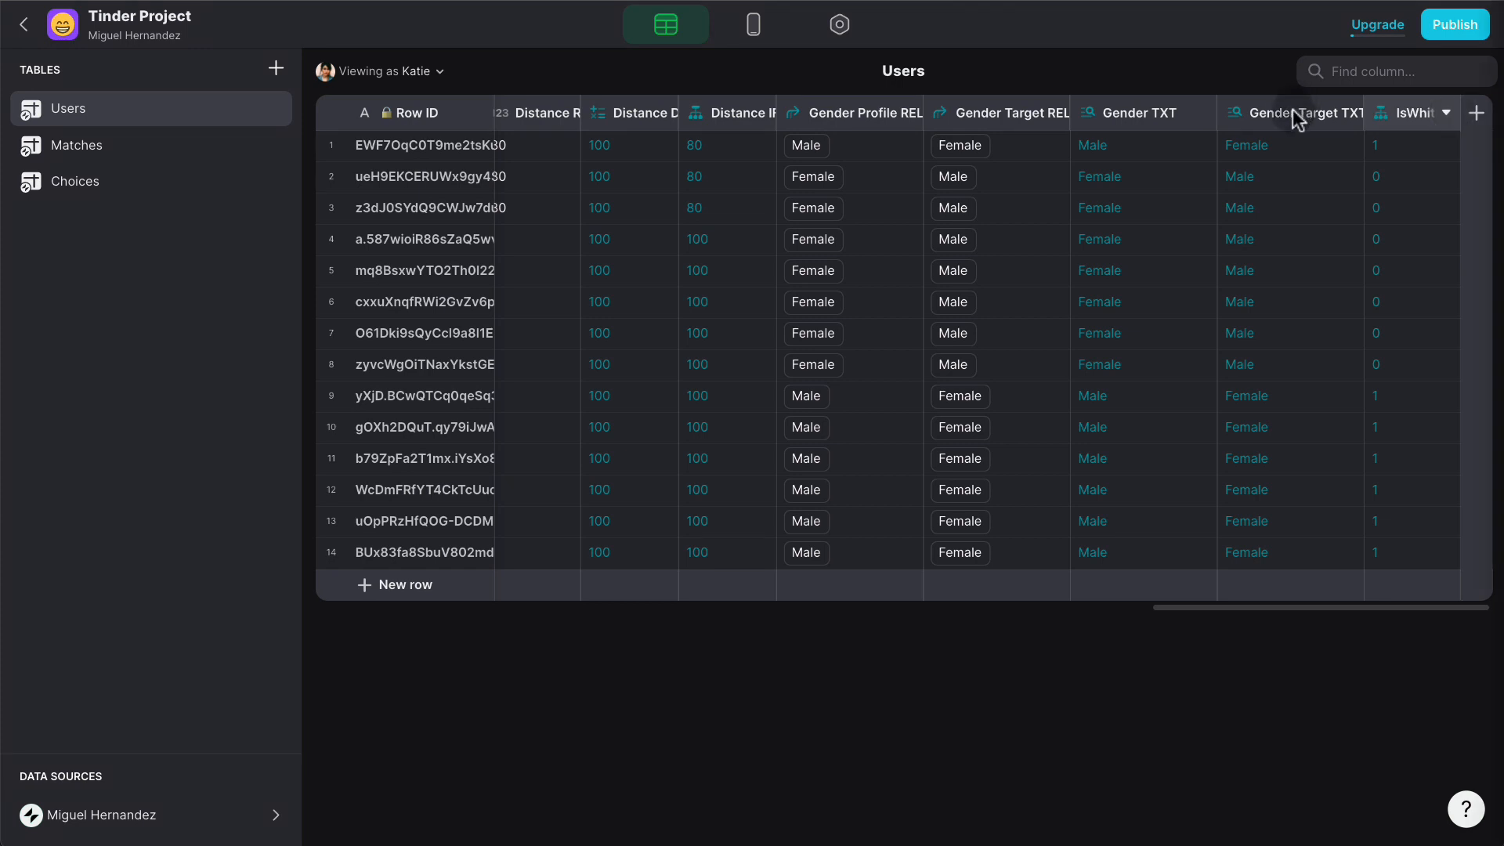
pyautogui.click(1450, 117)
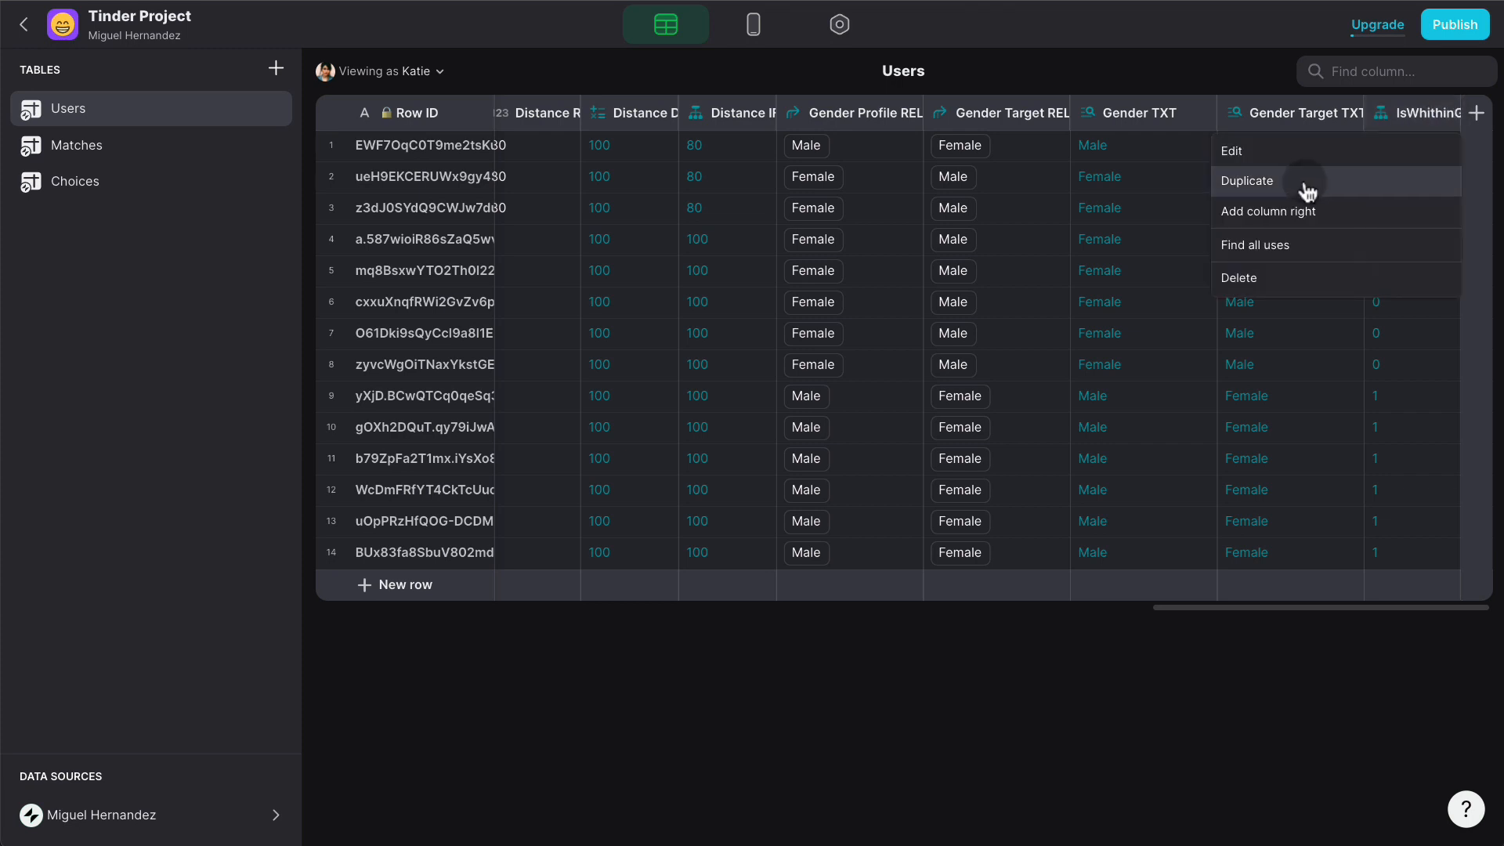
pyautogui.click(1300, 180)
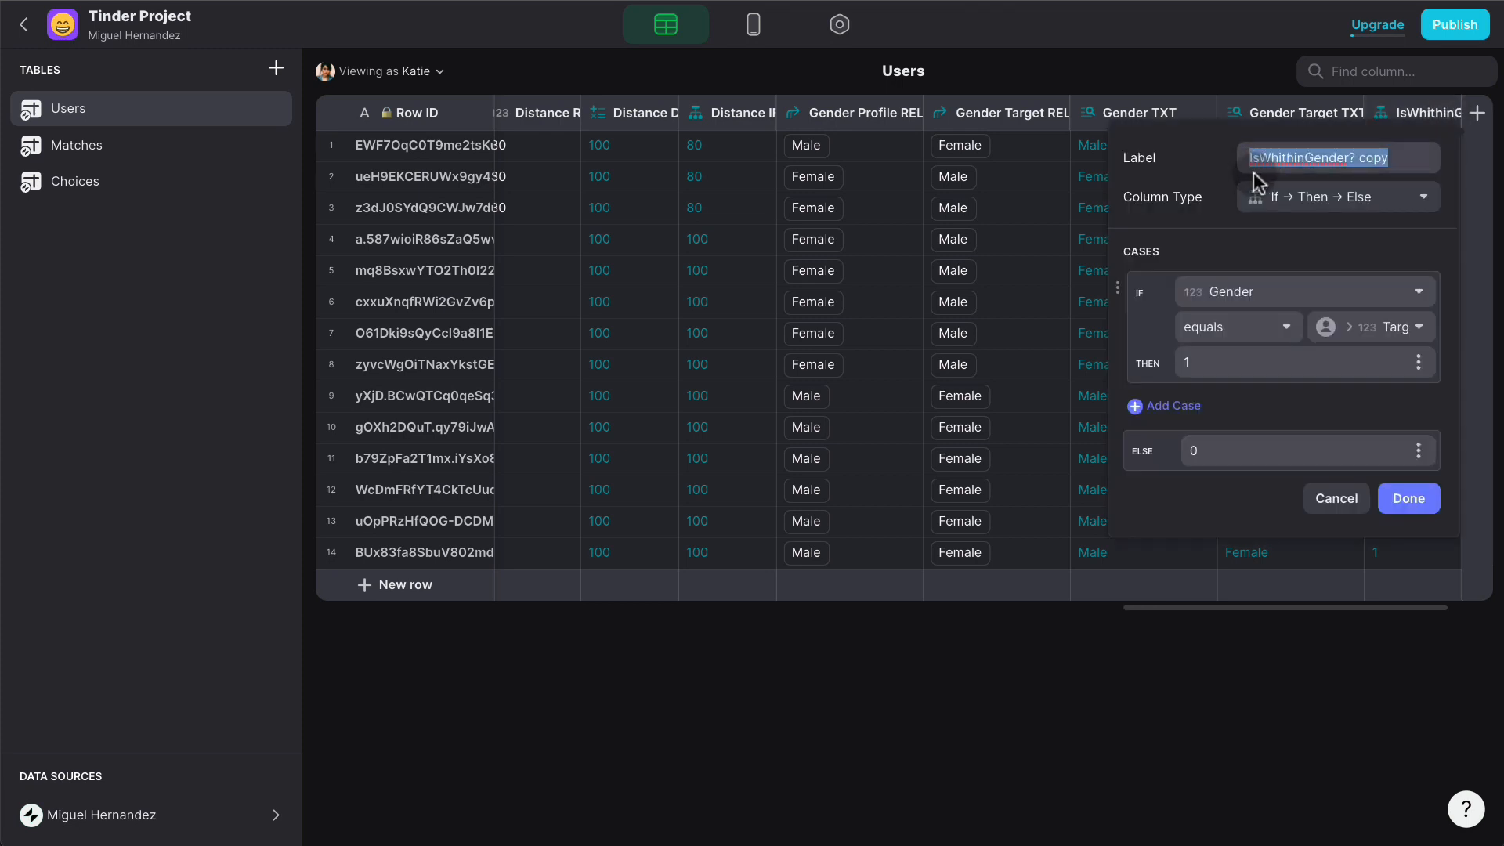
pyautogui.click(1359, 162)
pyautogui.hotkey('ctrl', 'a')
pyautogui.write('IsW')
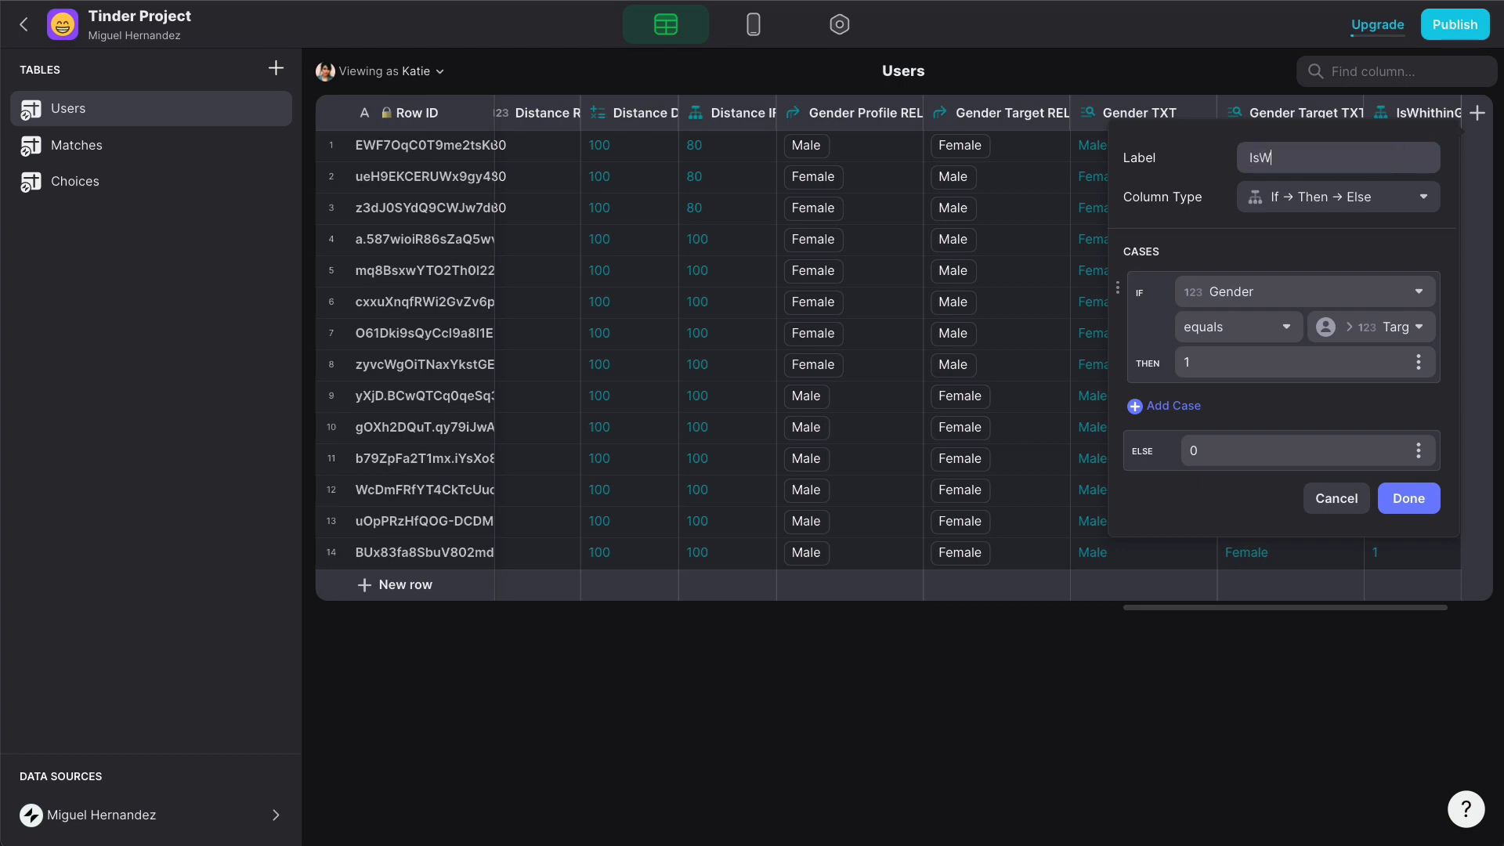
pyautogui.write('ithinAge?')
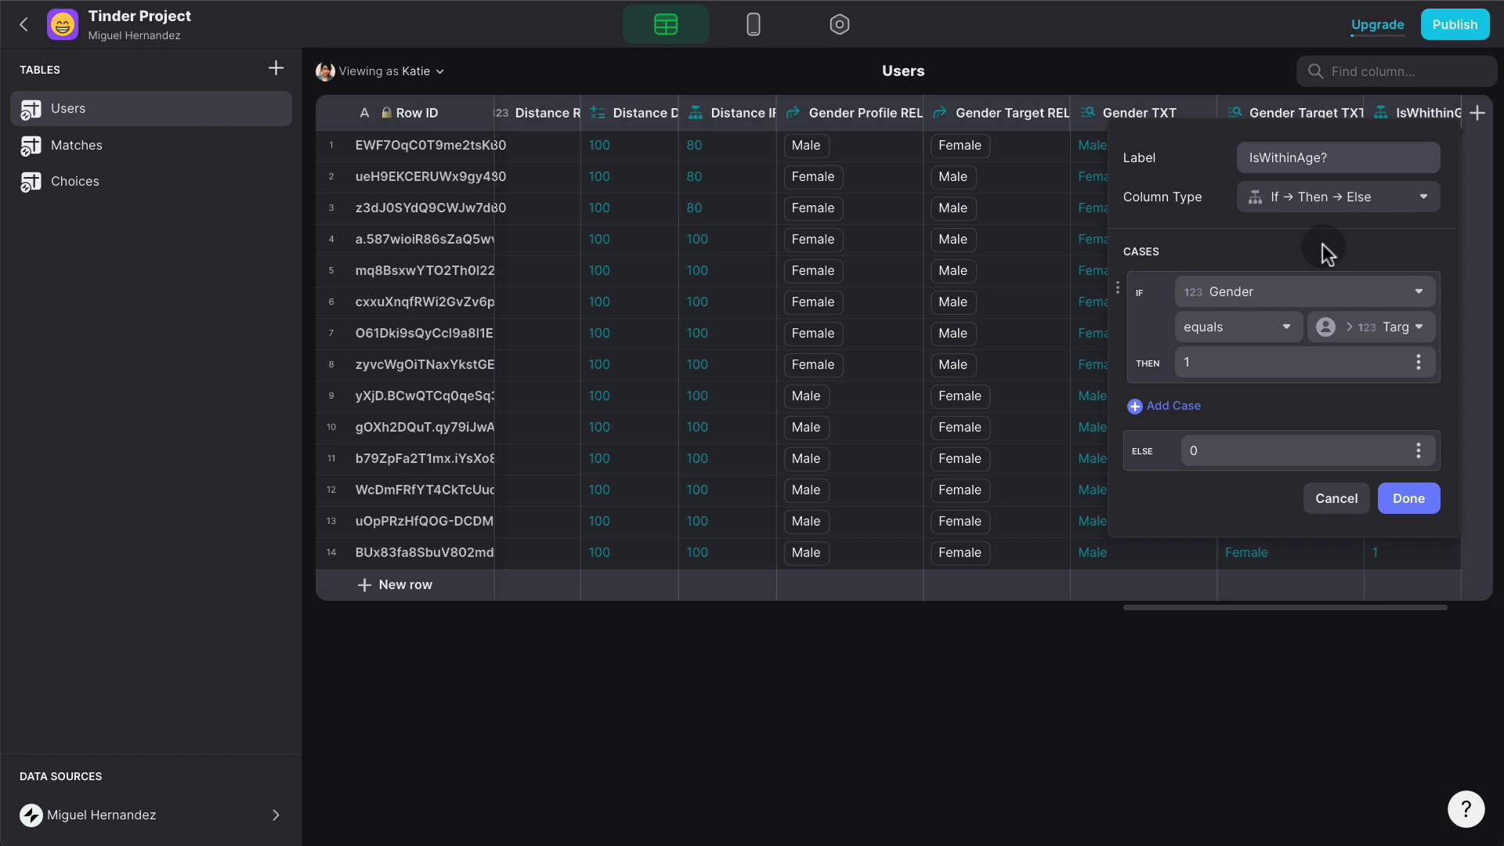
pyautogui.click(1296, 289)
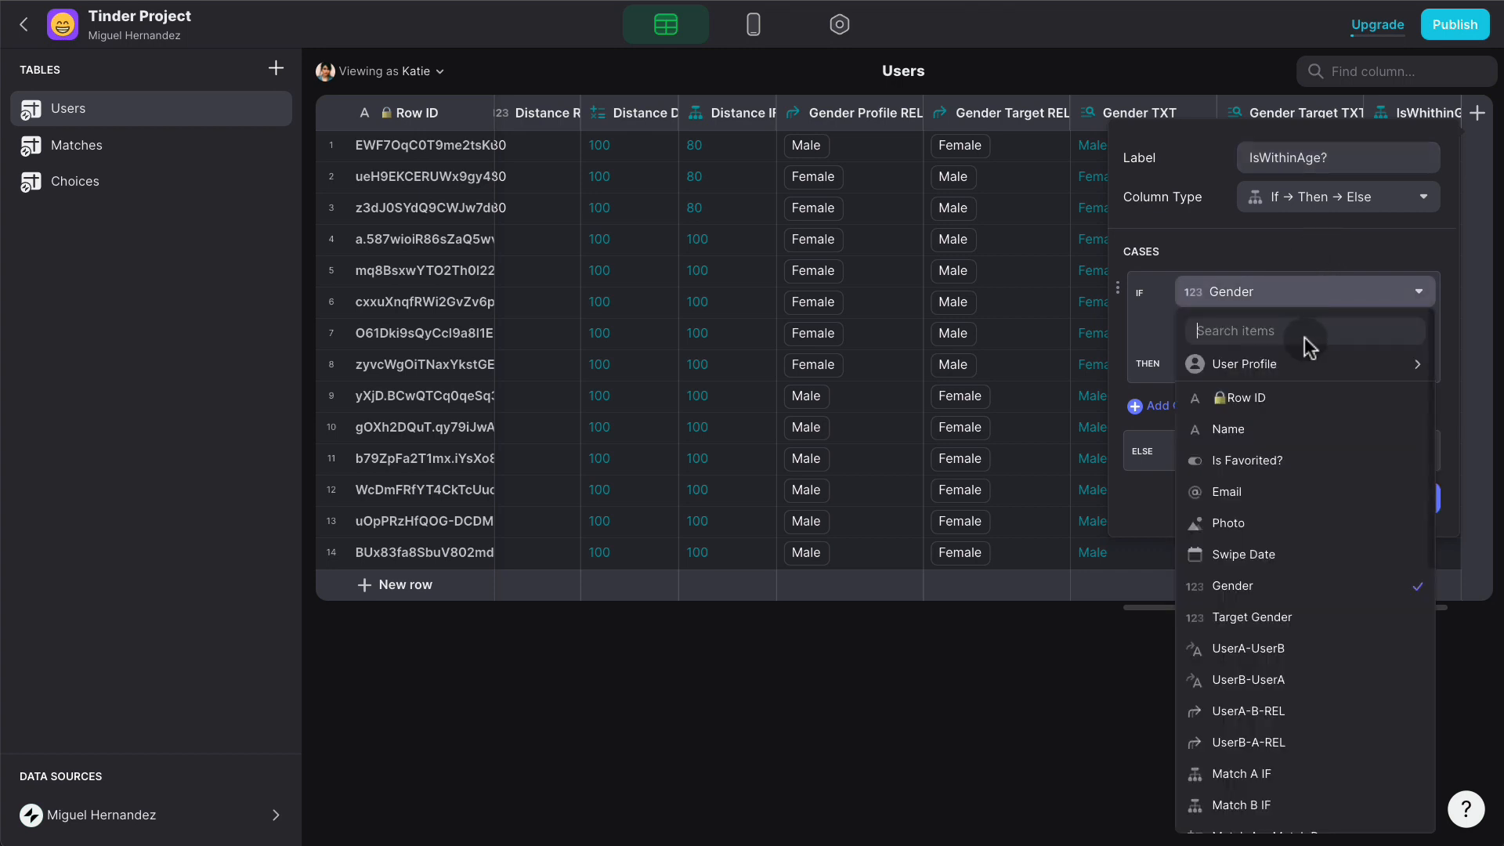
pyautogui.scroll(-2, 1302, 501)
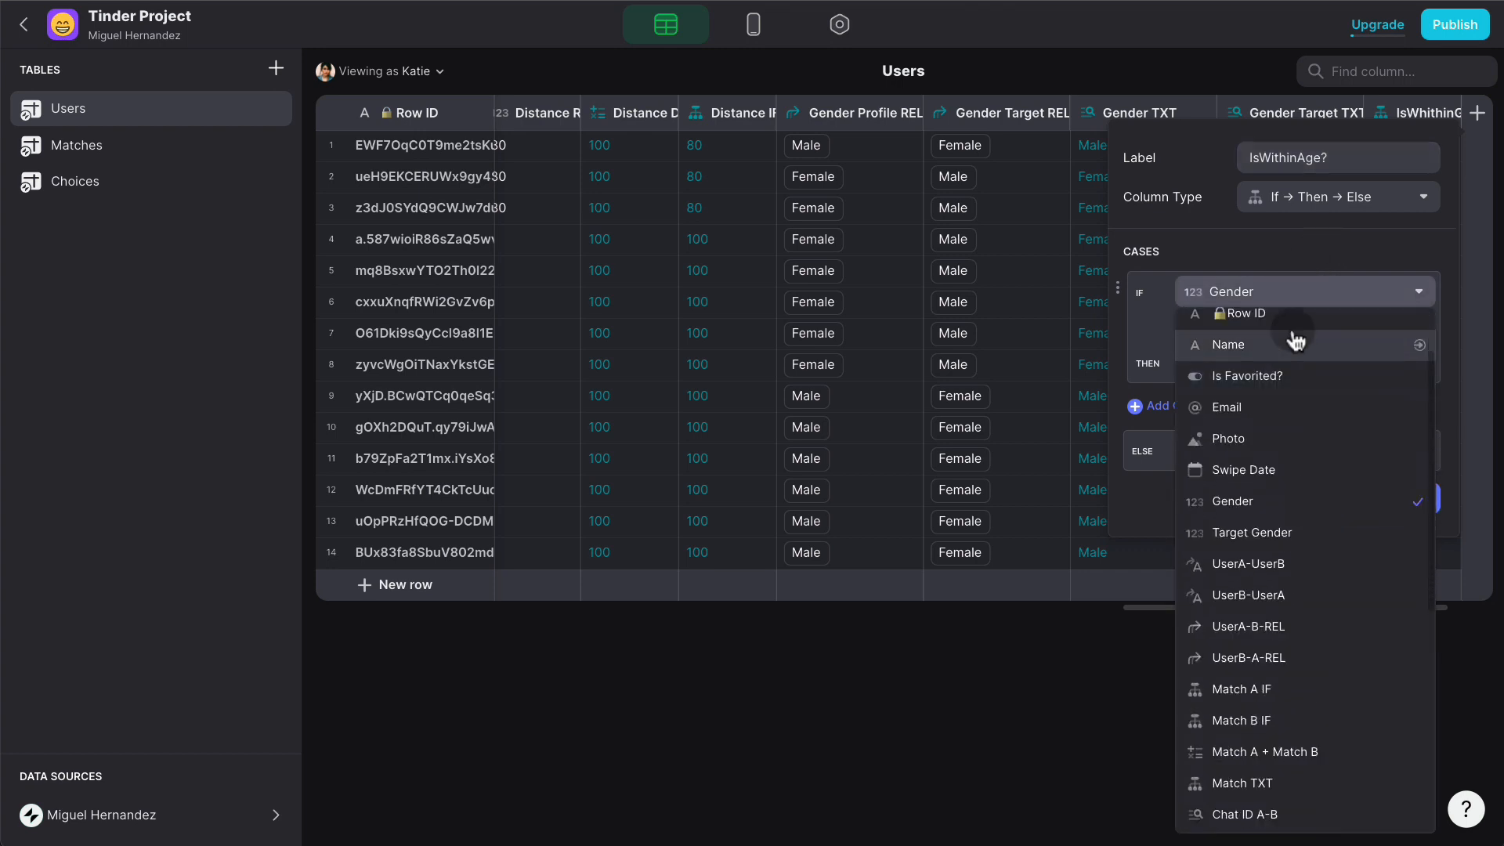
pyautogui.scroll(-3, 1300, 431)
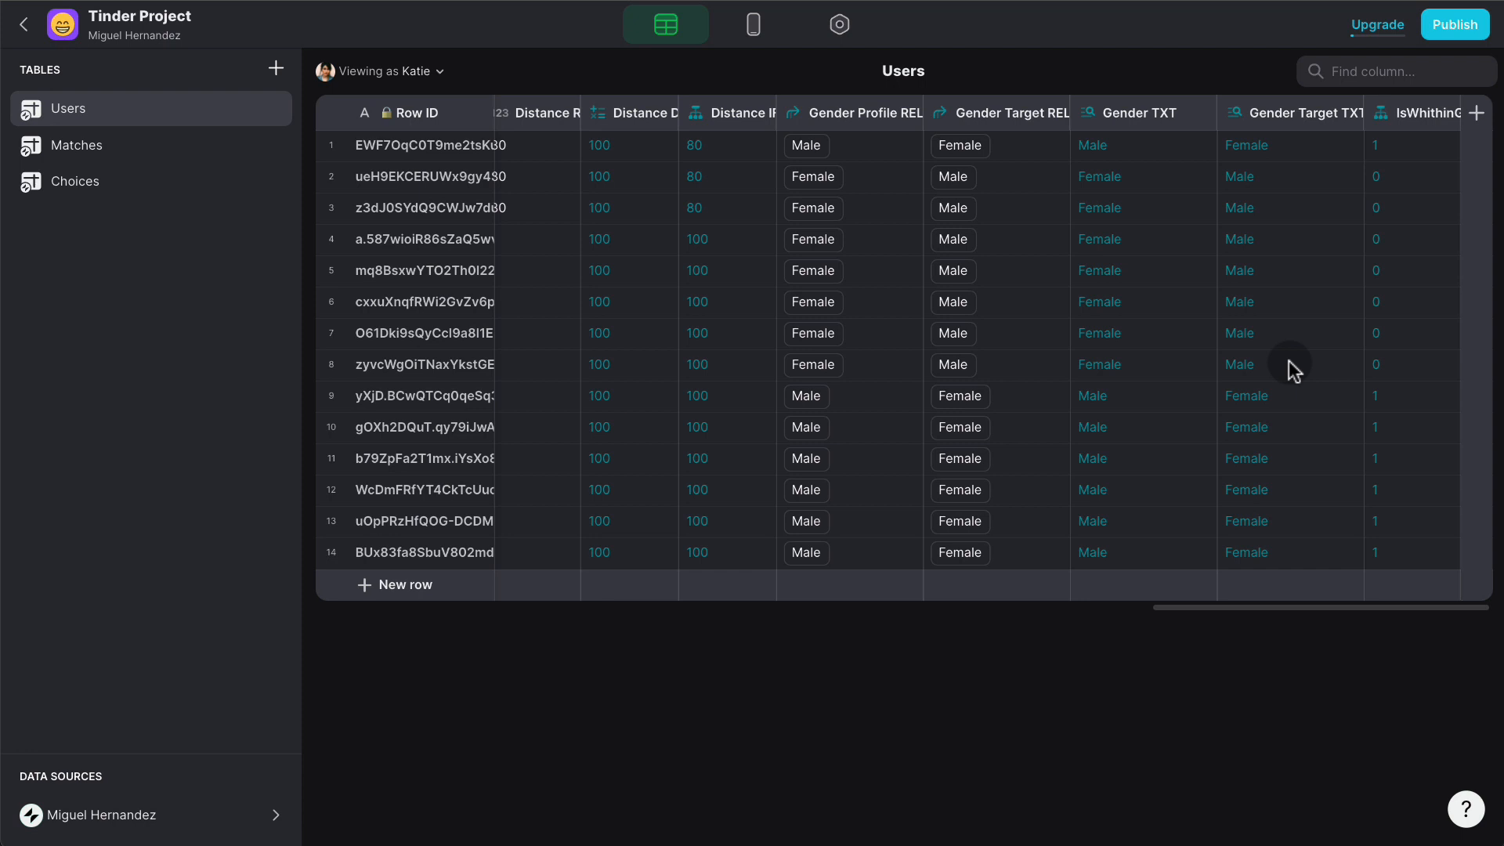
# - Add a whole-number Age column to the Users table
pyautogui.click(1474, 114)
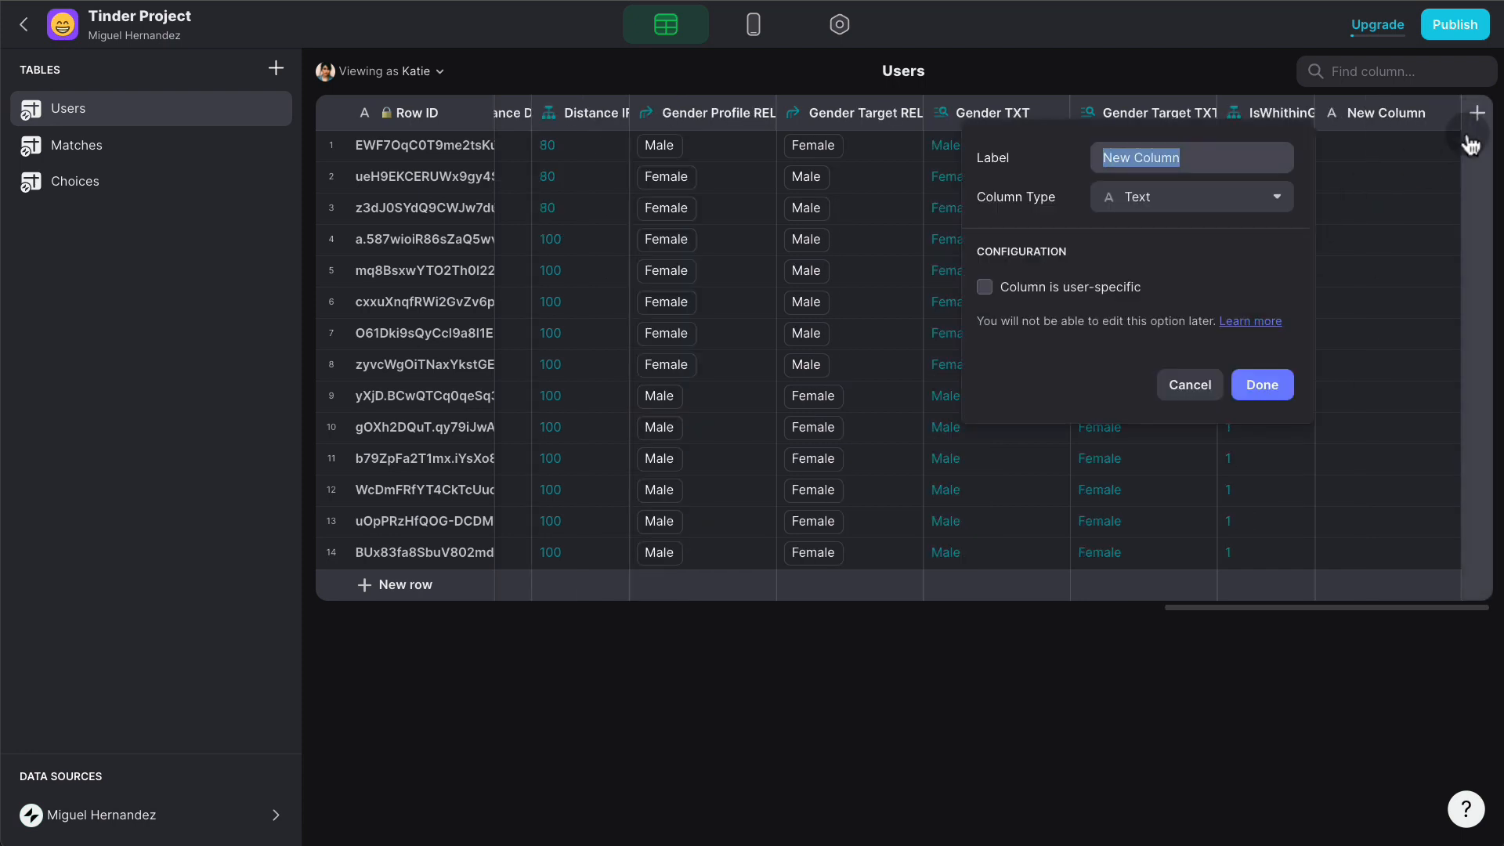
pyautogui.write('Age')
pyautogui.click(1248, 202)
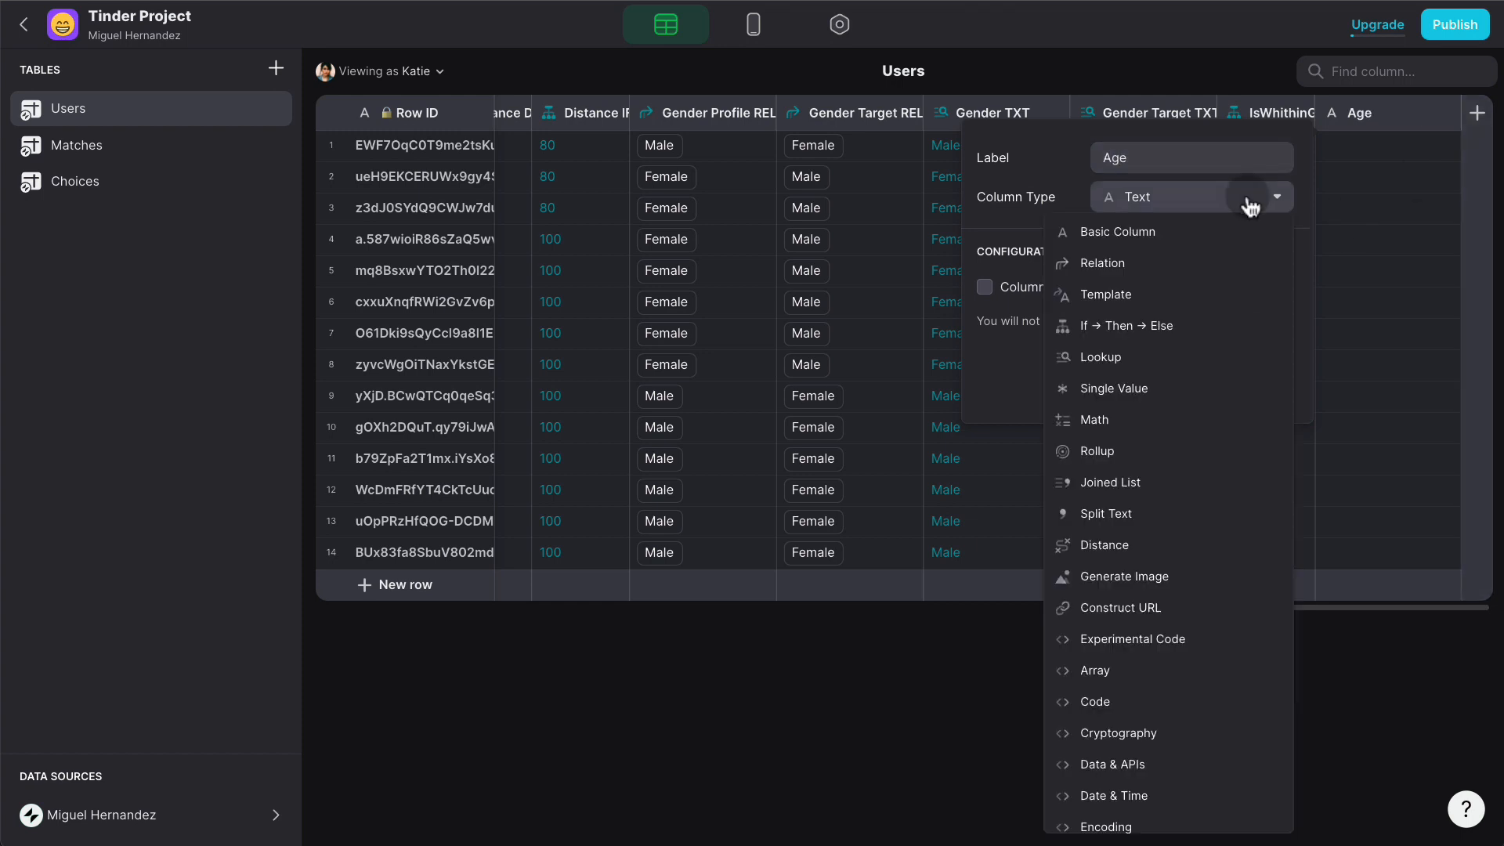
pyautogui.moveTo(1198, 234)
pyautogui.click(940, 262)
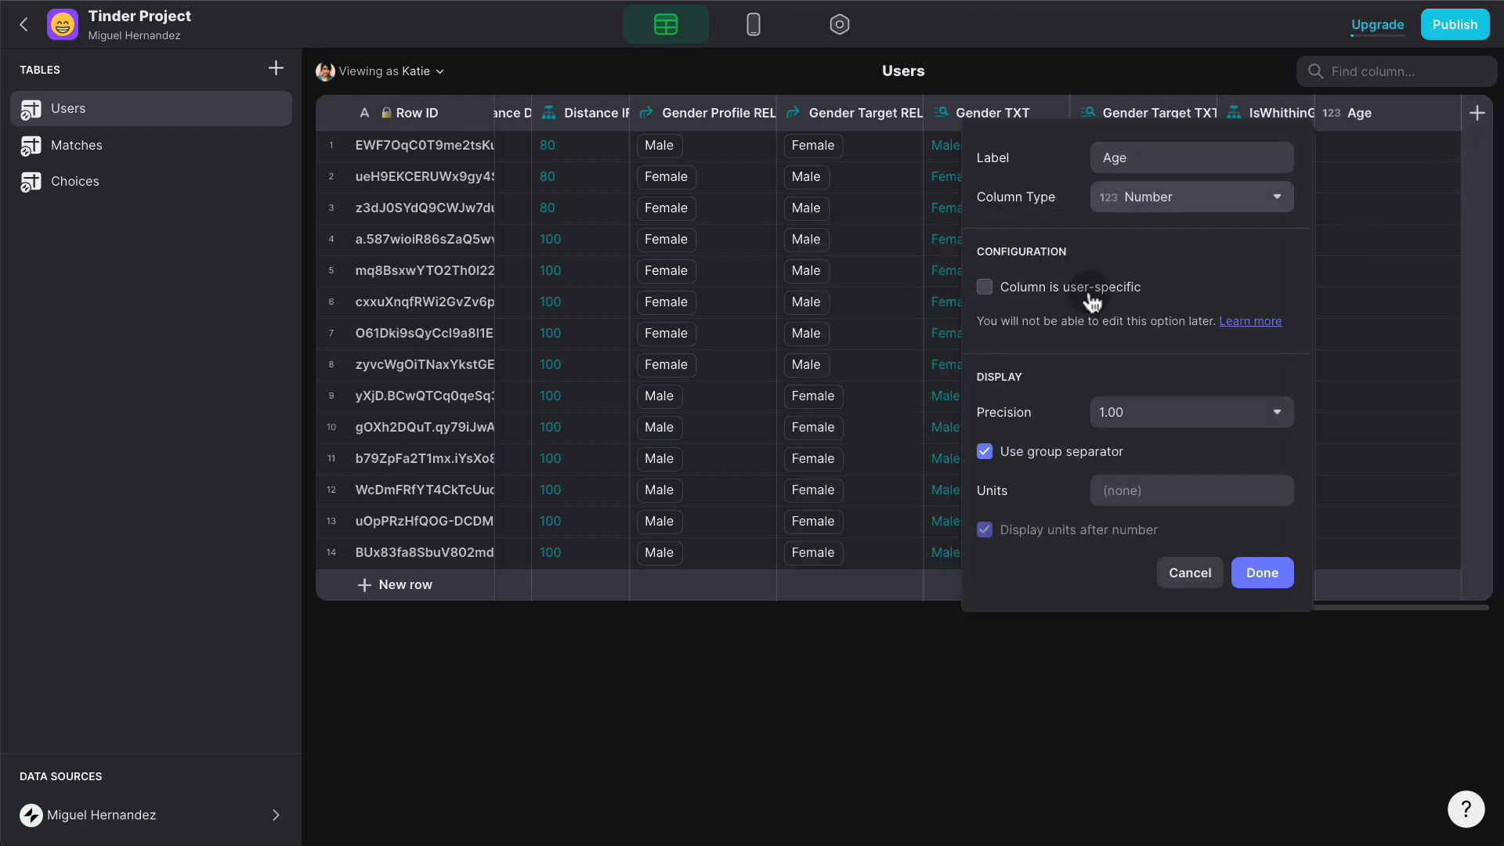
pyautogui.click(1119, 412)
pyautogui.click(1108, 430)
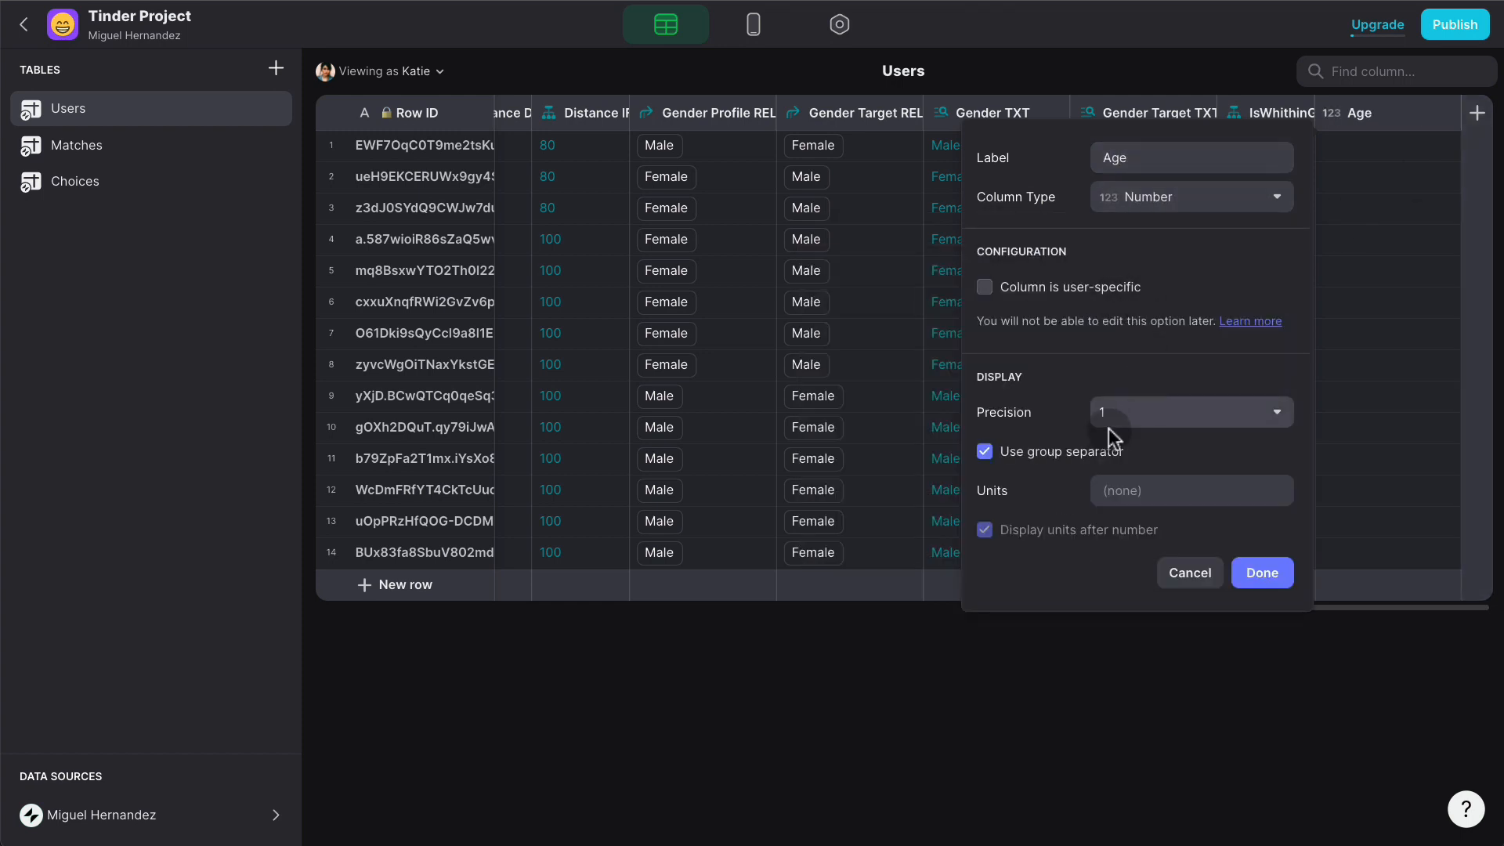
pyautogui.click(1276, 572)
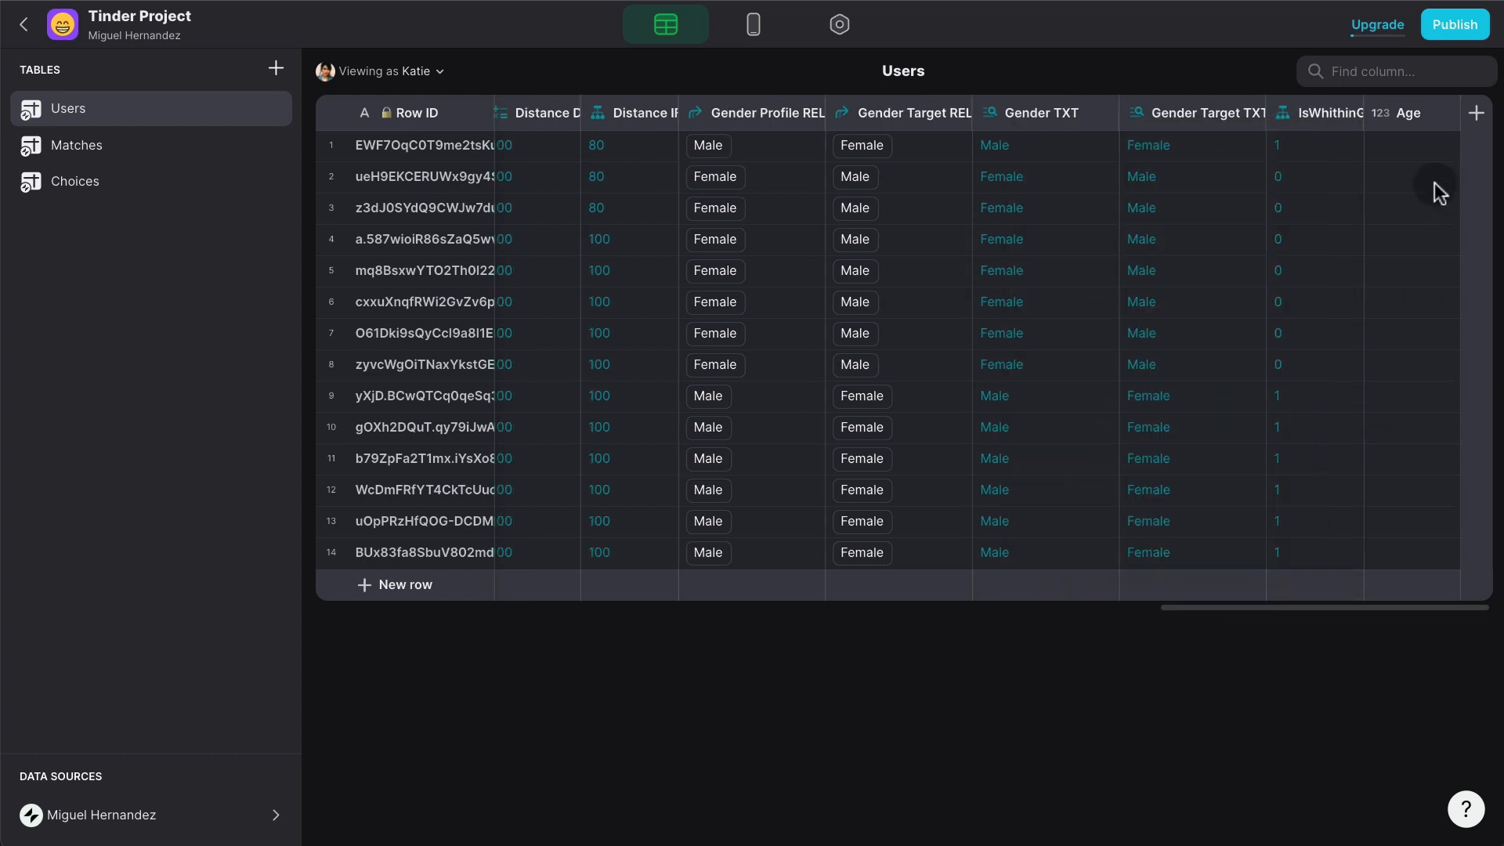
# - Enter ages 25, 20, 30, 40, 25 and 31 down the Age column
pyautogui.click(1402, 145)
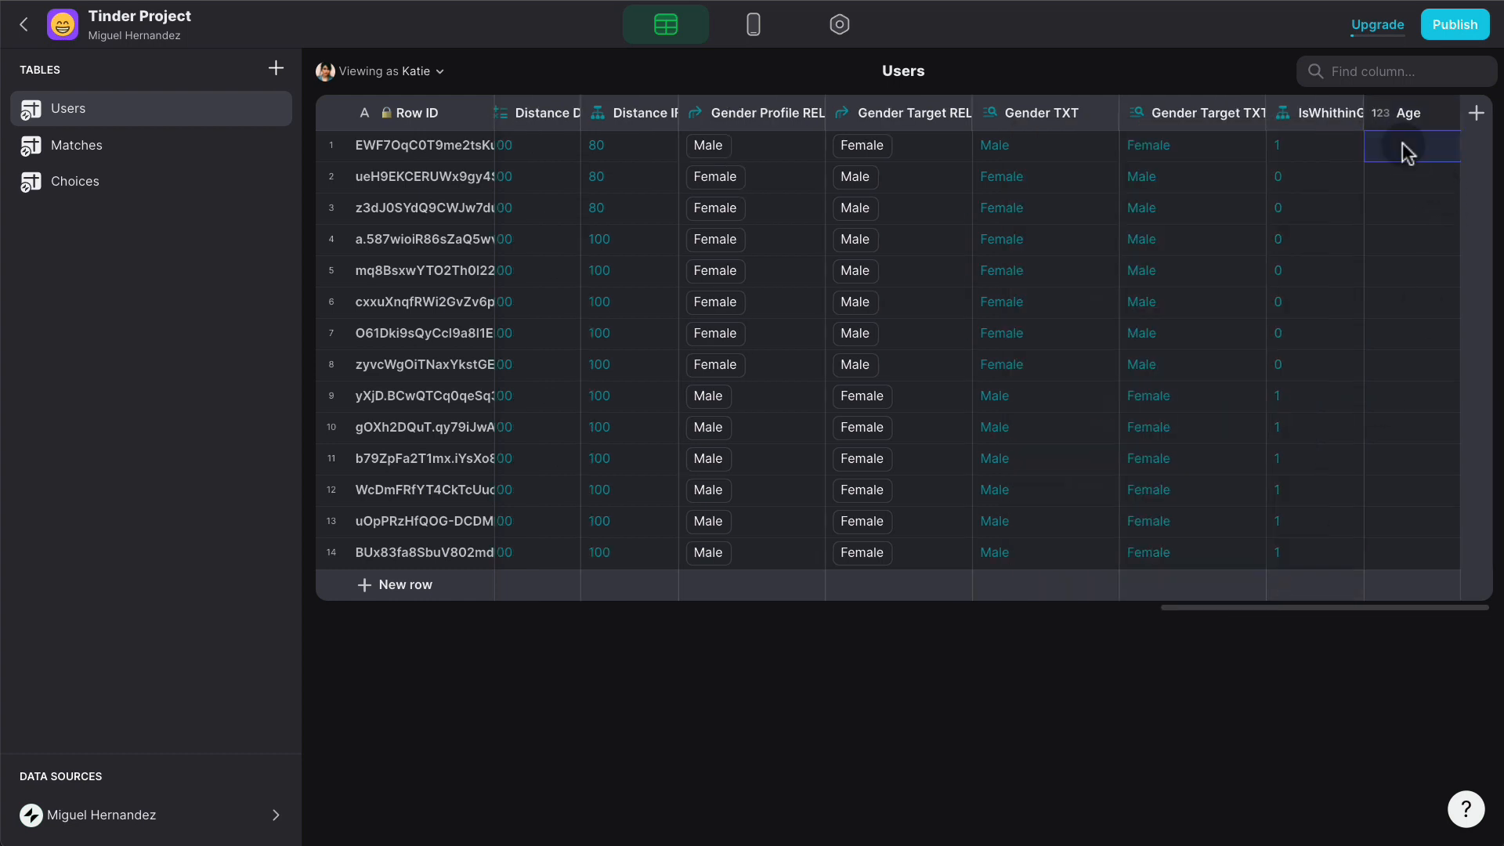
pyautogui.write('25')
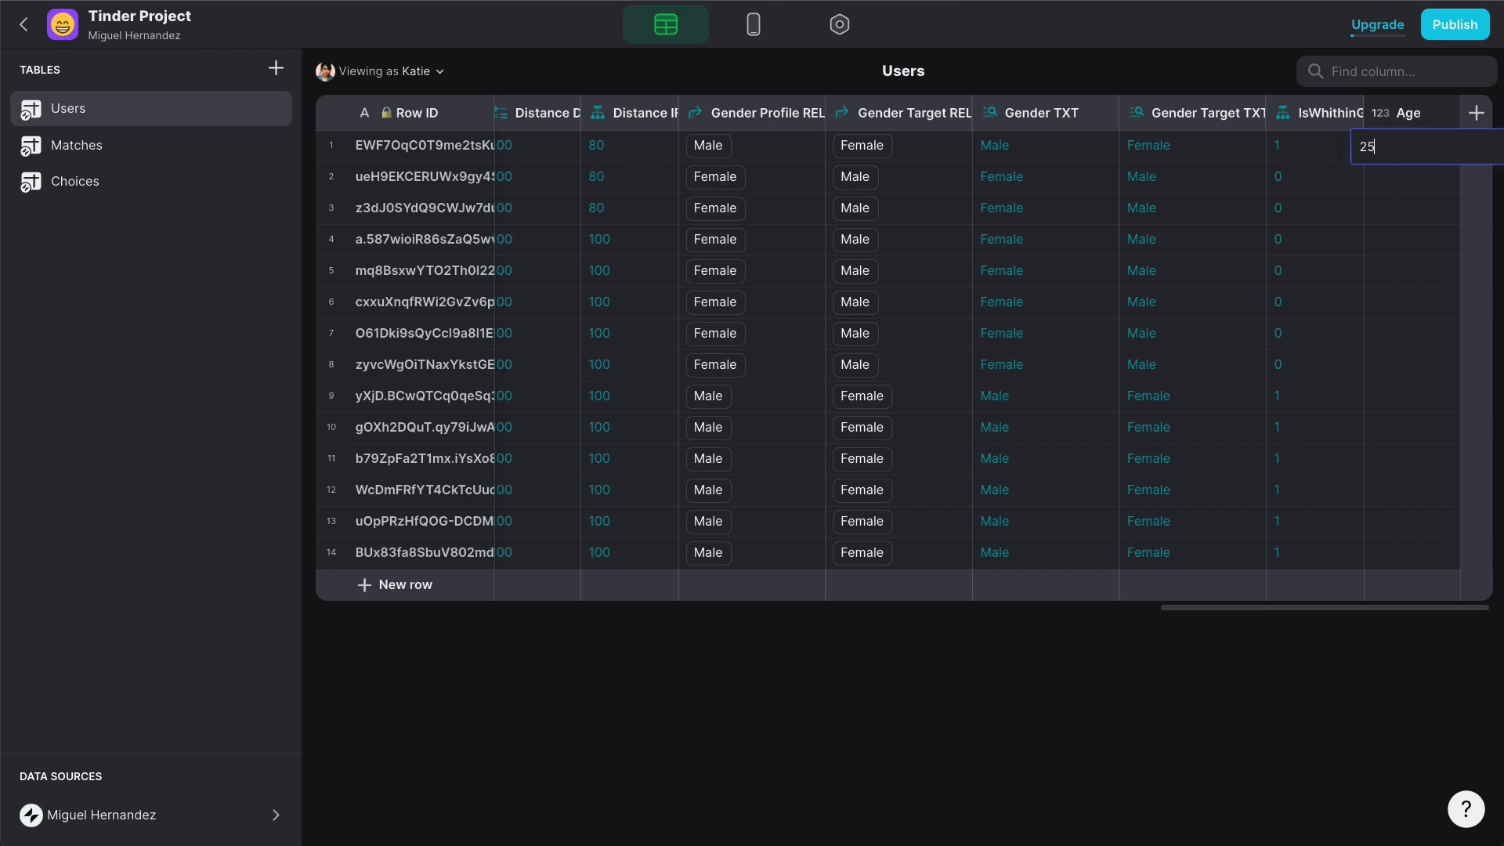
pyautogui.click(1379, 185)
pyautogui.write('20')
pyautogui.press('Return')
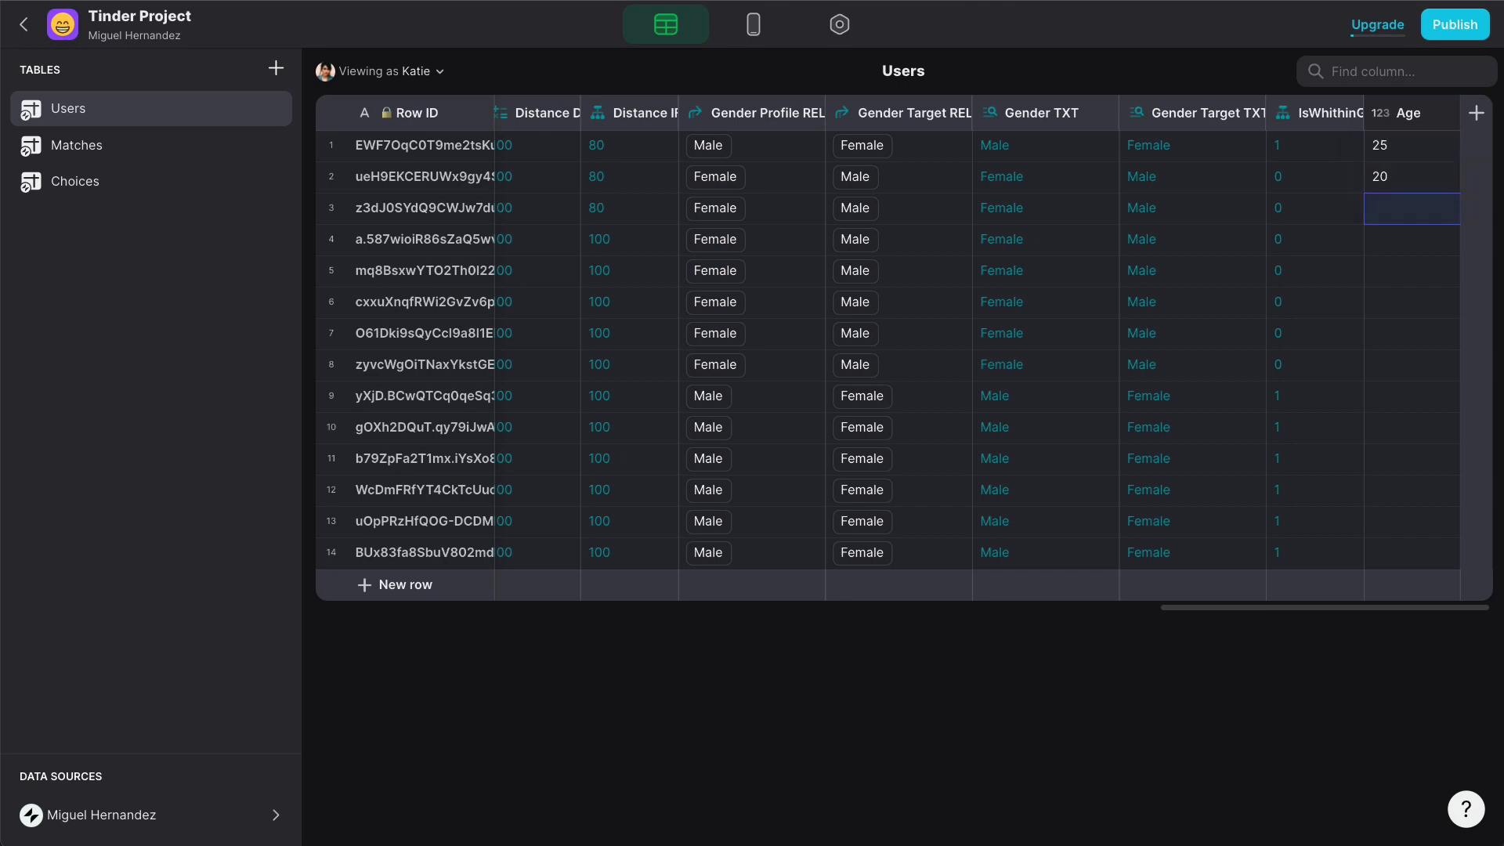
pyautogui.write('30')
pyautogui.press('Return')
pyautogui.write('40')
pyautogui.press('Return')
pyautogui.write('25')
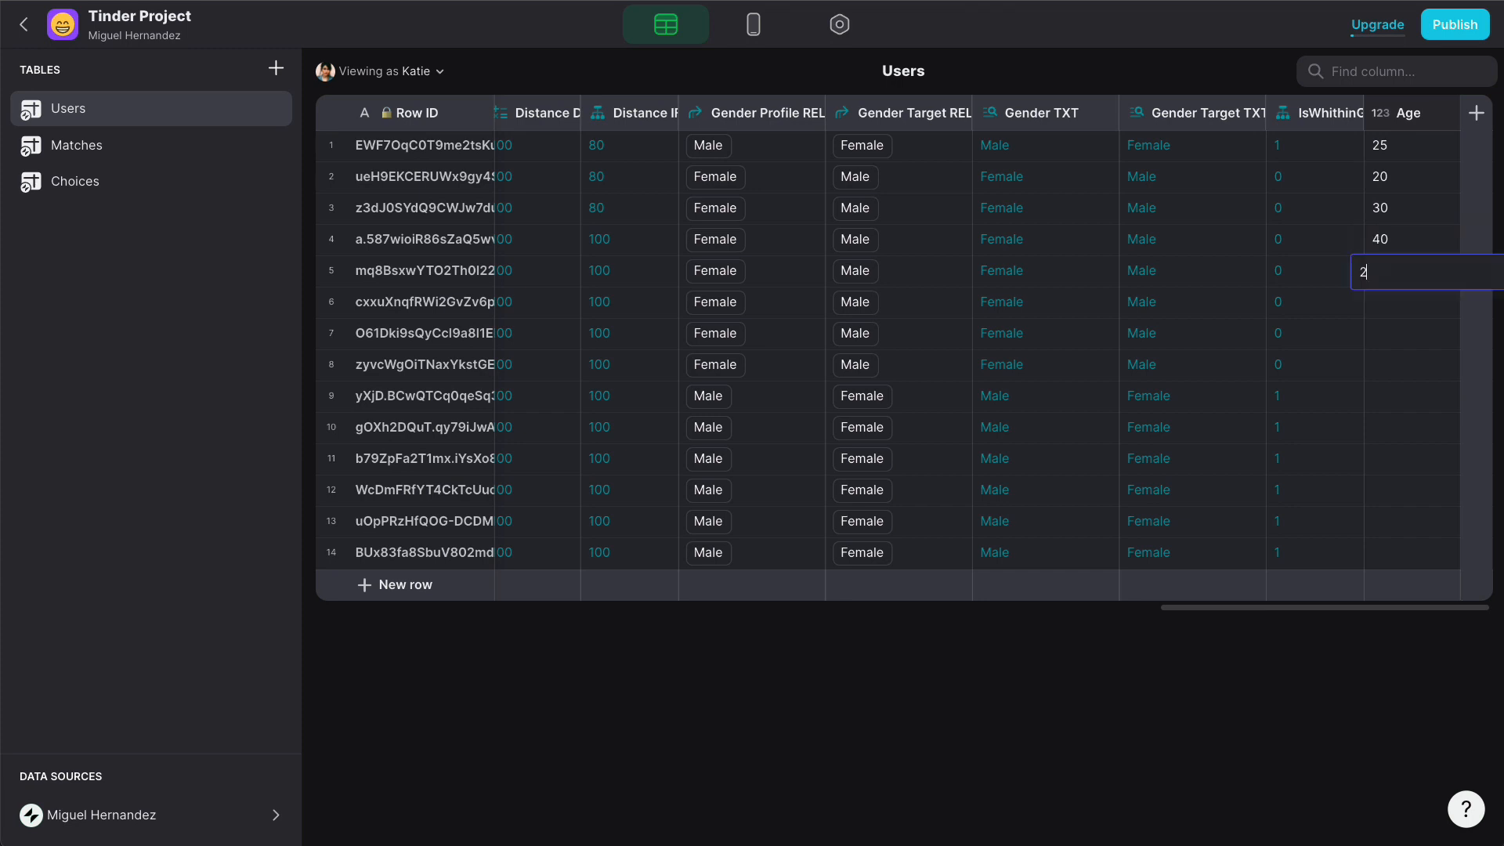
pyautogui.press('Return')
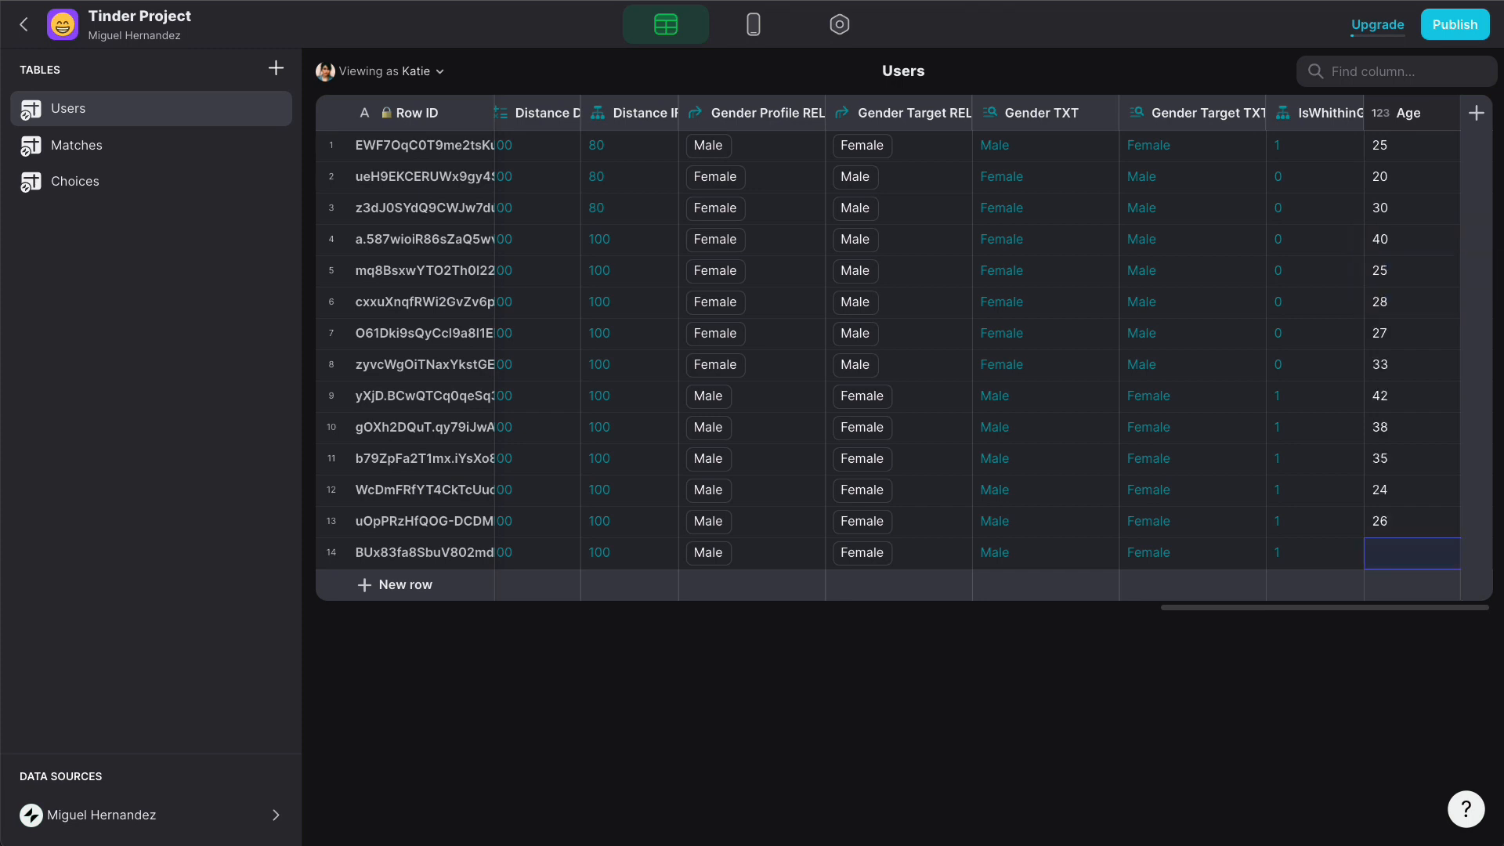
pyautogui.write('31')
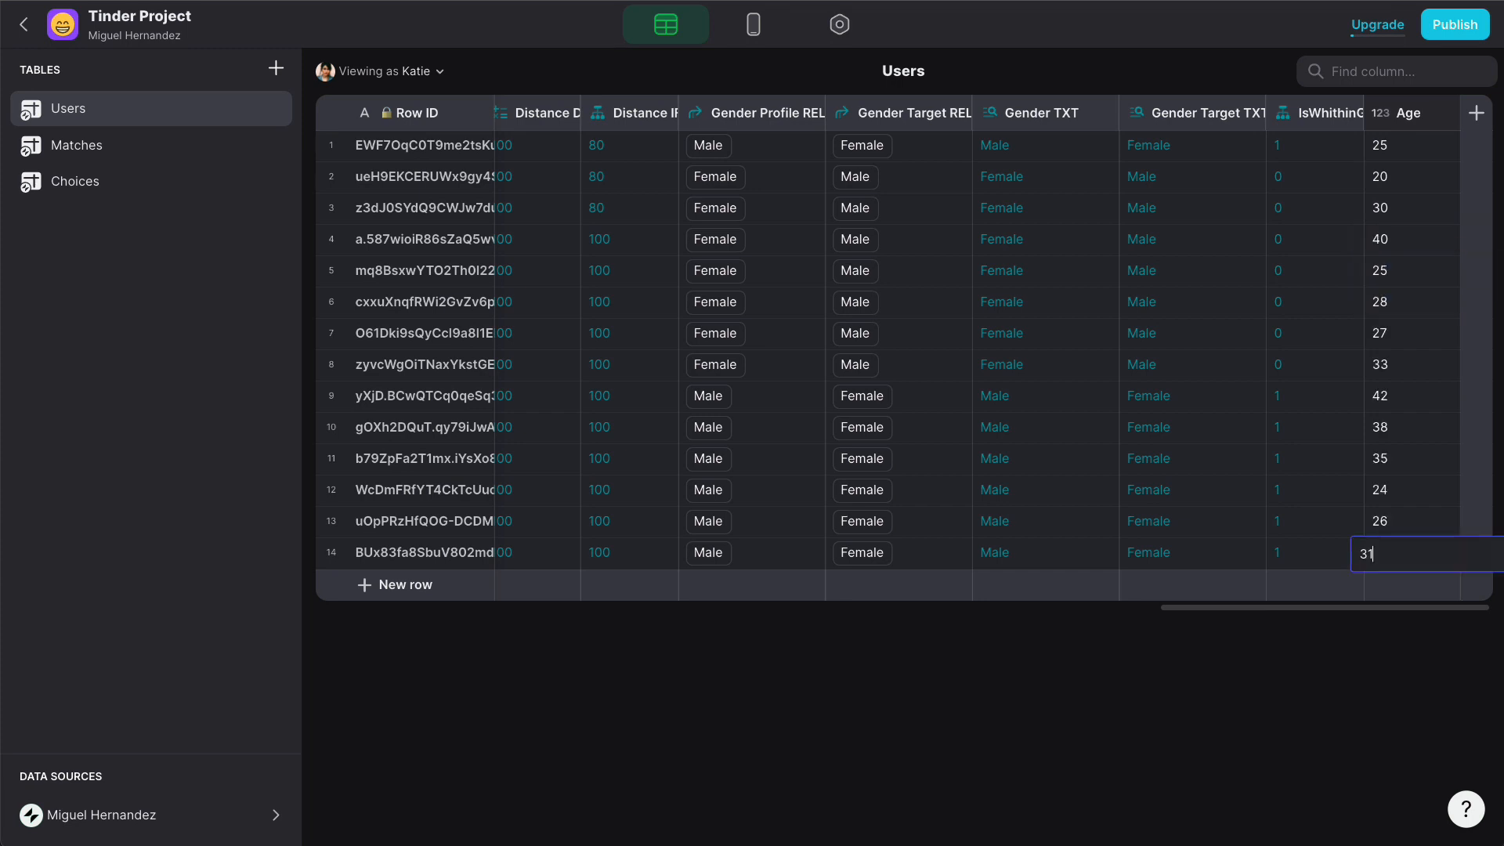
pyautogui.click(1392, 198)
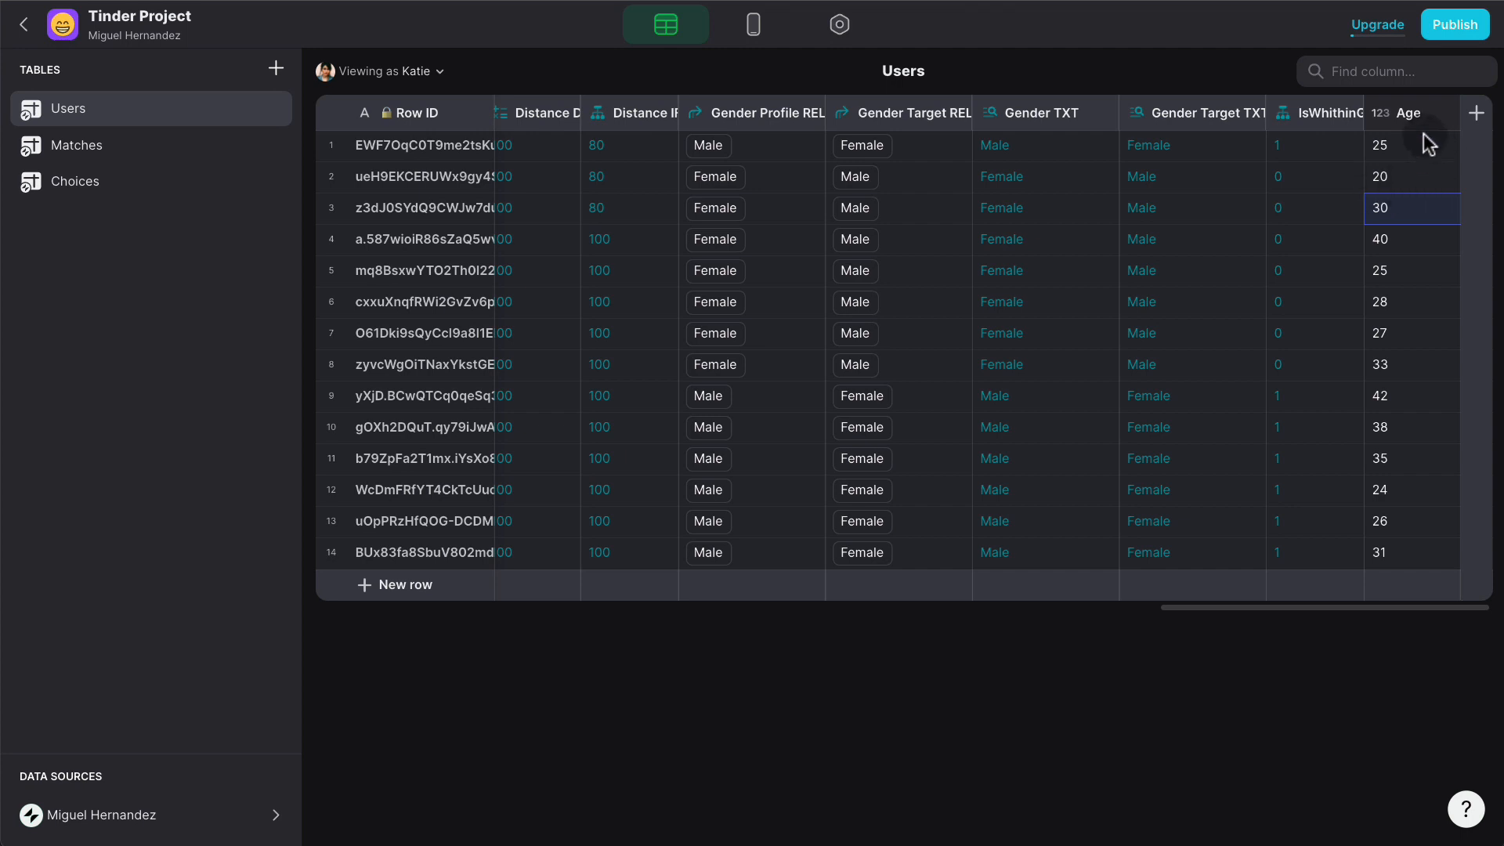
# - Duplicate IsWhithinGender? as IsWhithinAge? with first case Age < User Profile > Min Age → 0
pyautogui.click(1350, 114)
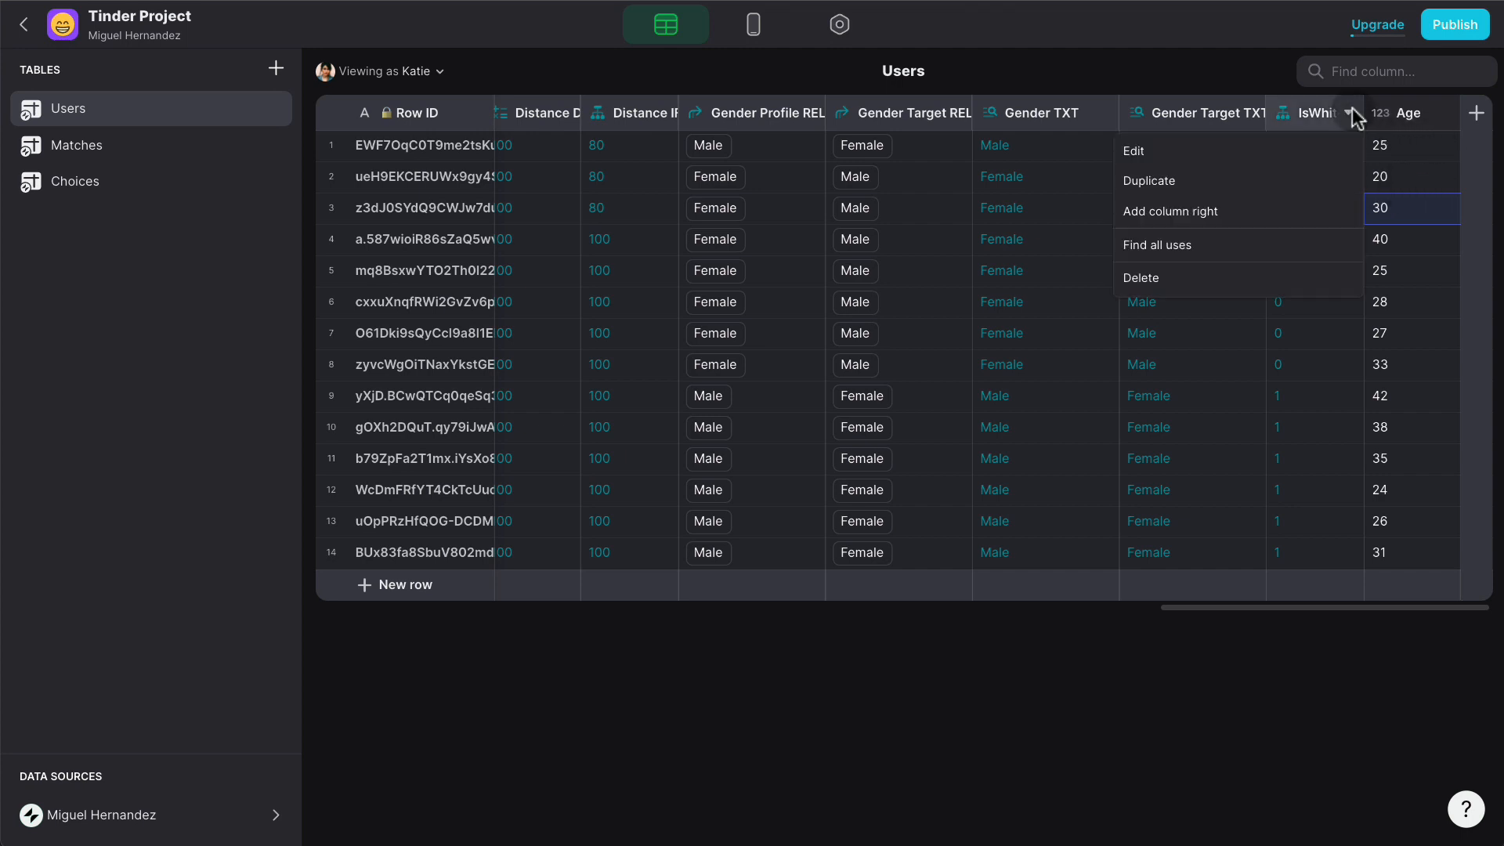
pyautogui.click(1227, 178)
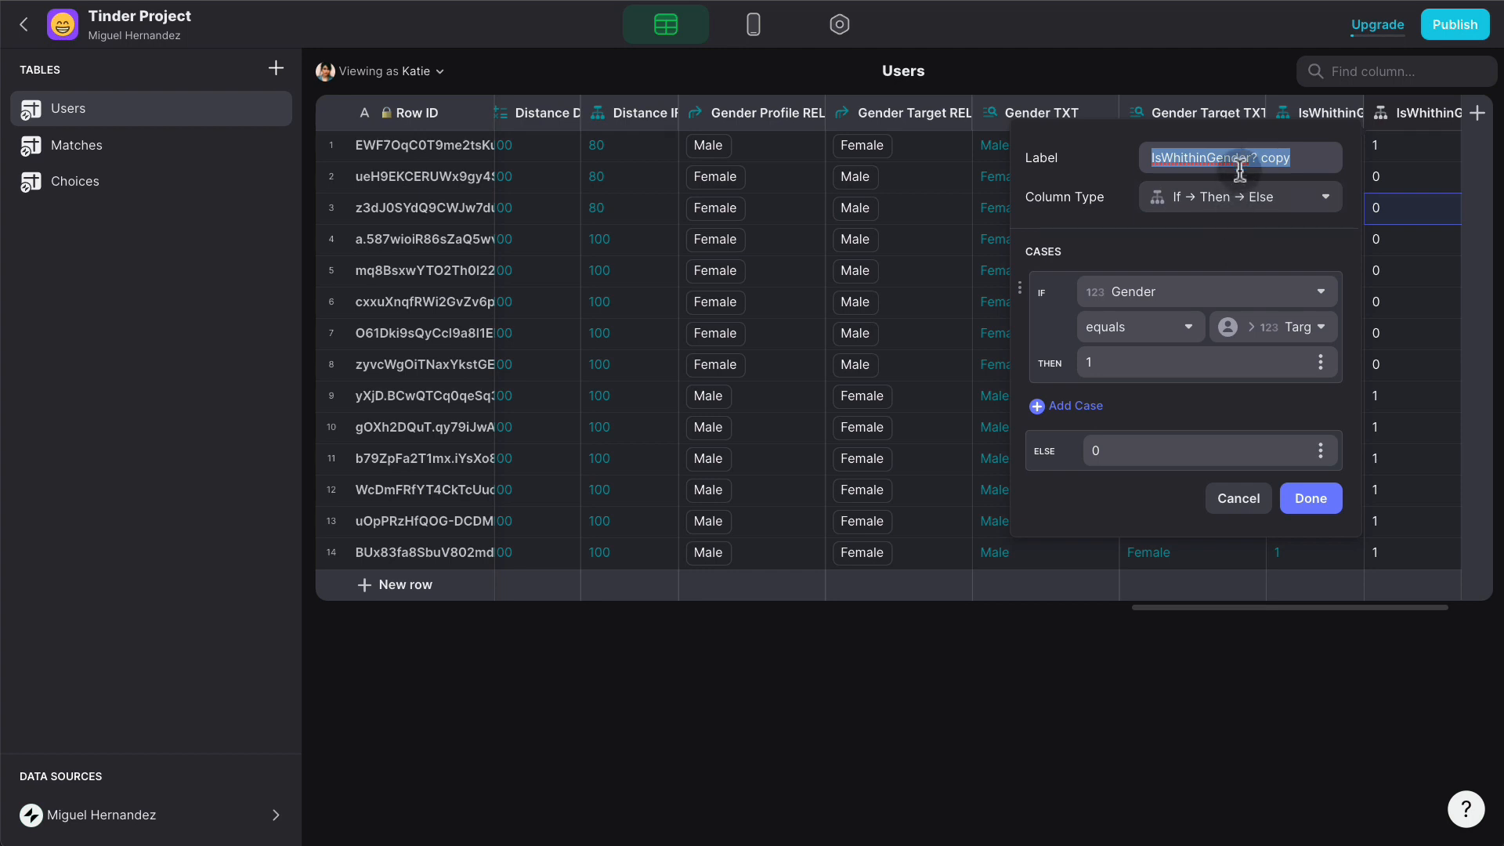
pyautogui.write('IsWh')
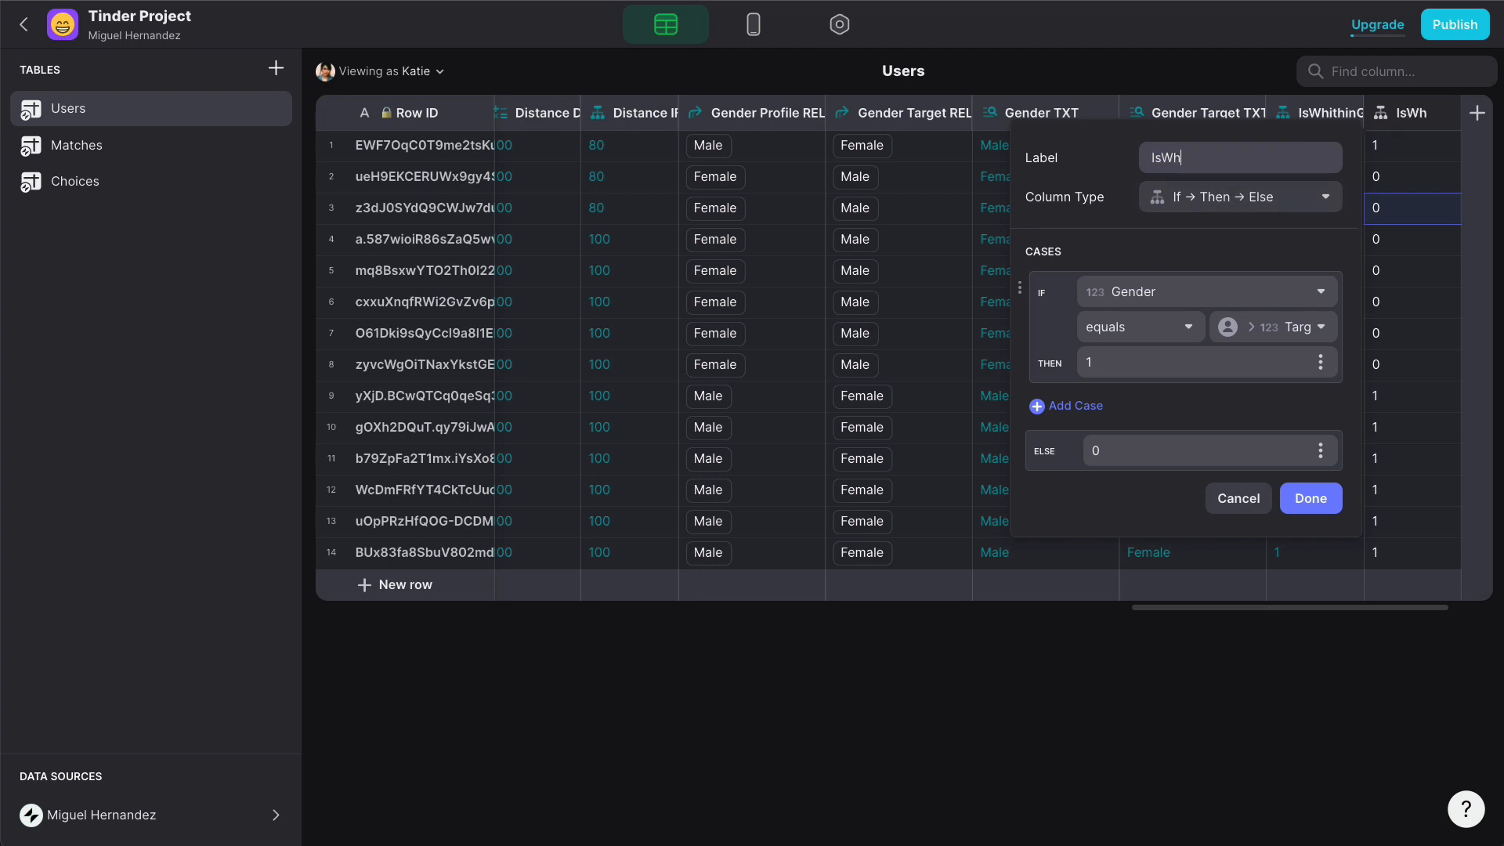
pyautogui.write('ithinAge?')
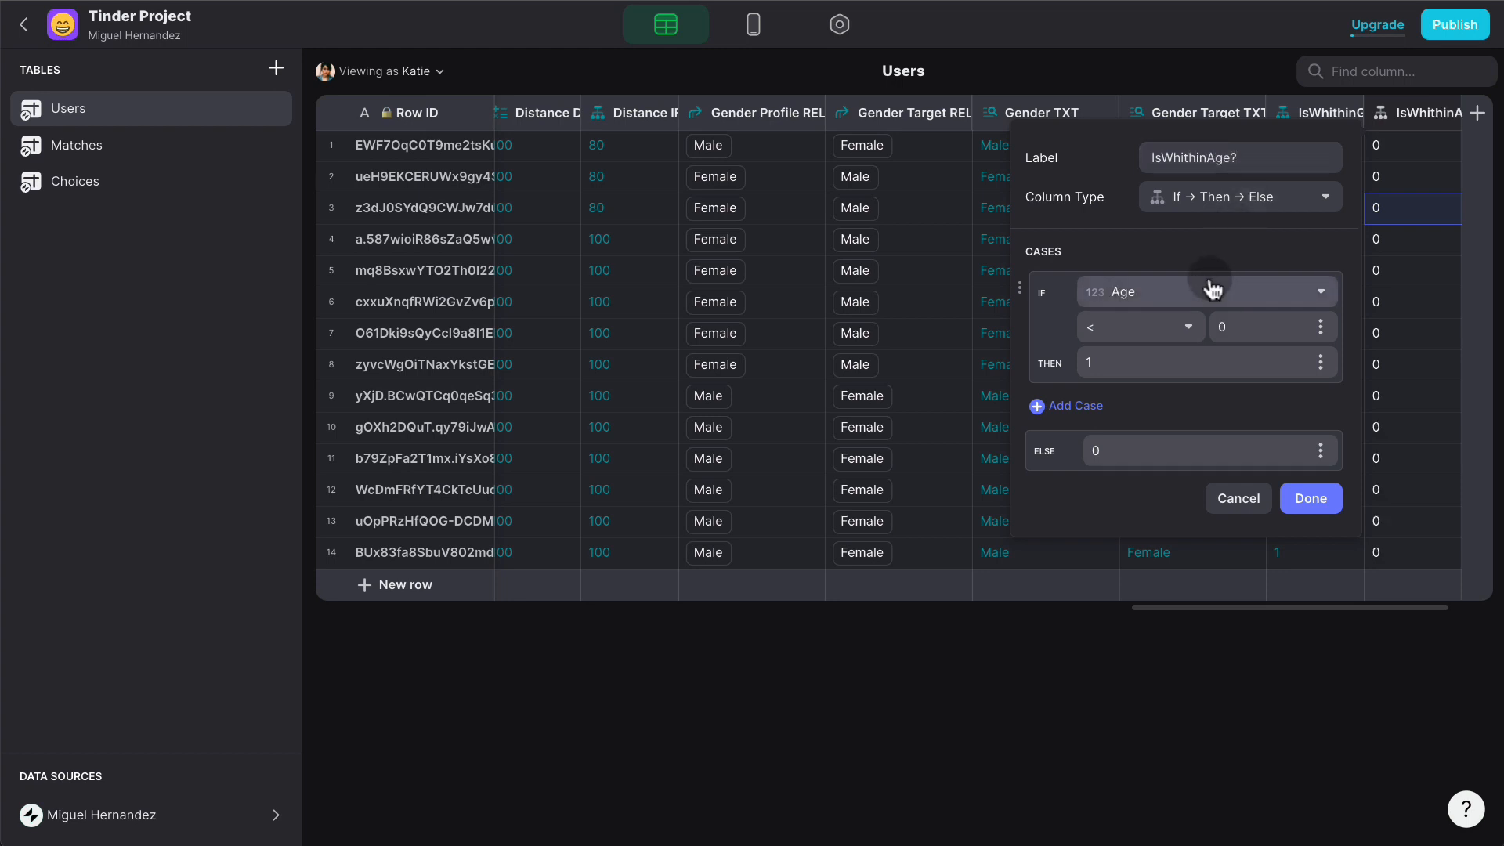
pyautogui.click(1193, 330)
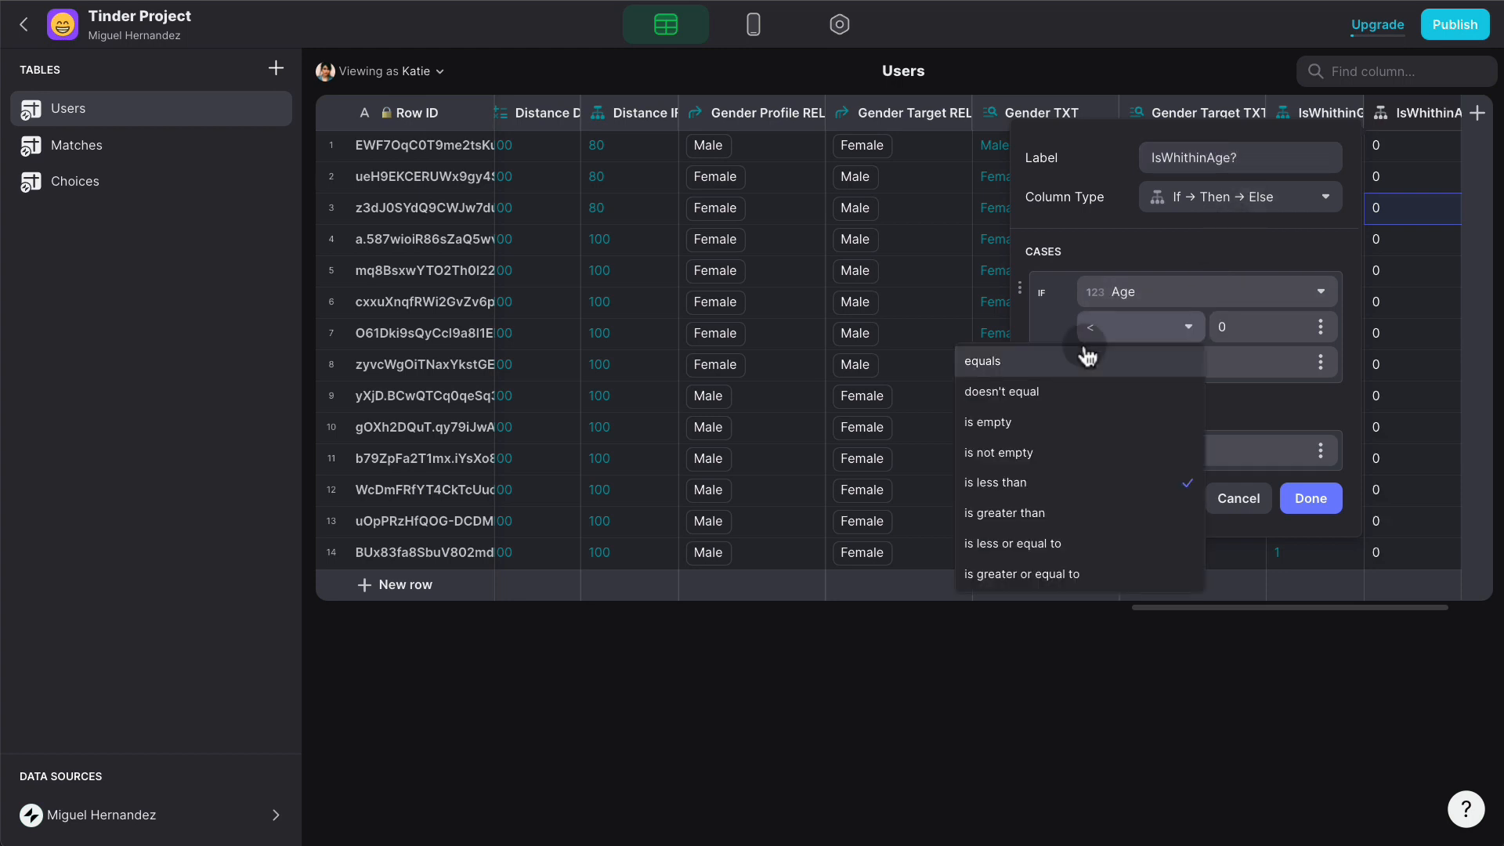
pyautogui.click(1078, 484)
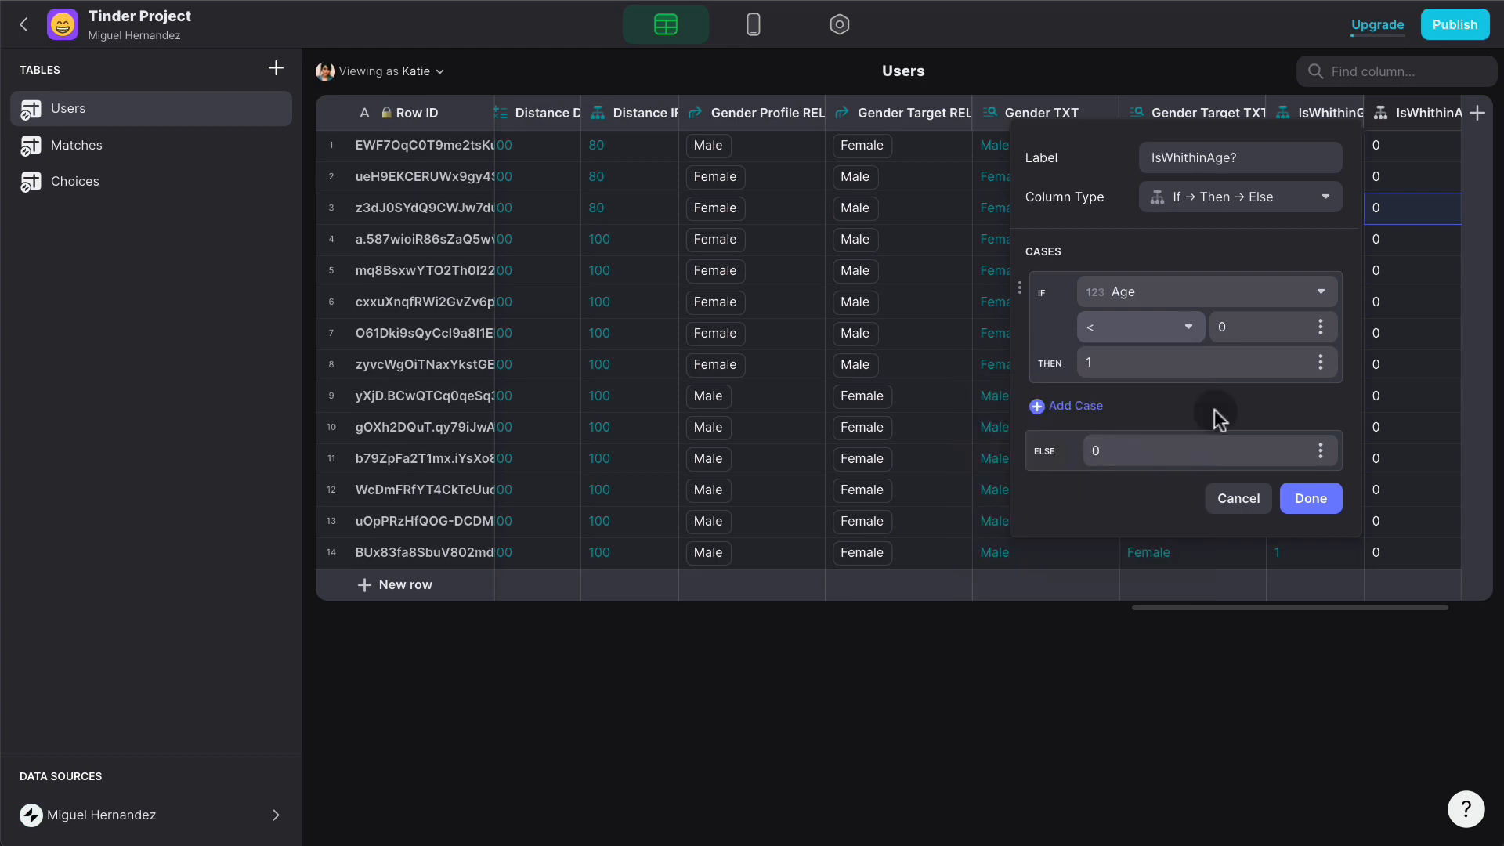
pyautogui.click(1319, 328)
pyautogui.moveTo(1253, 435)
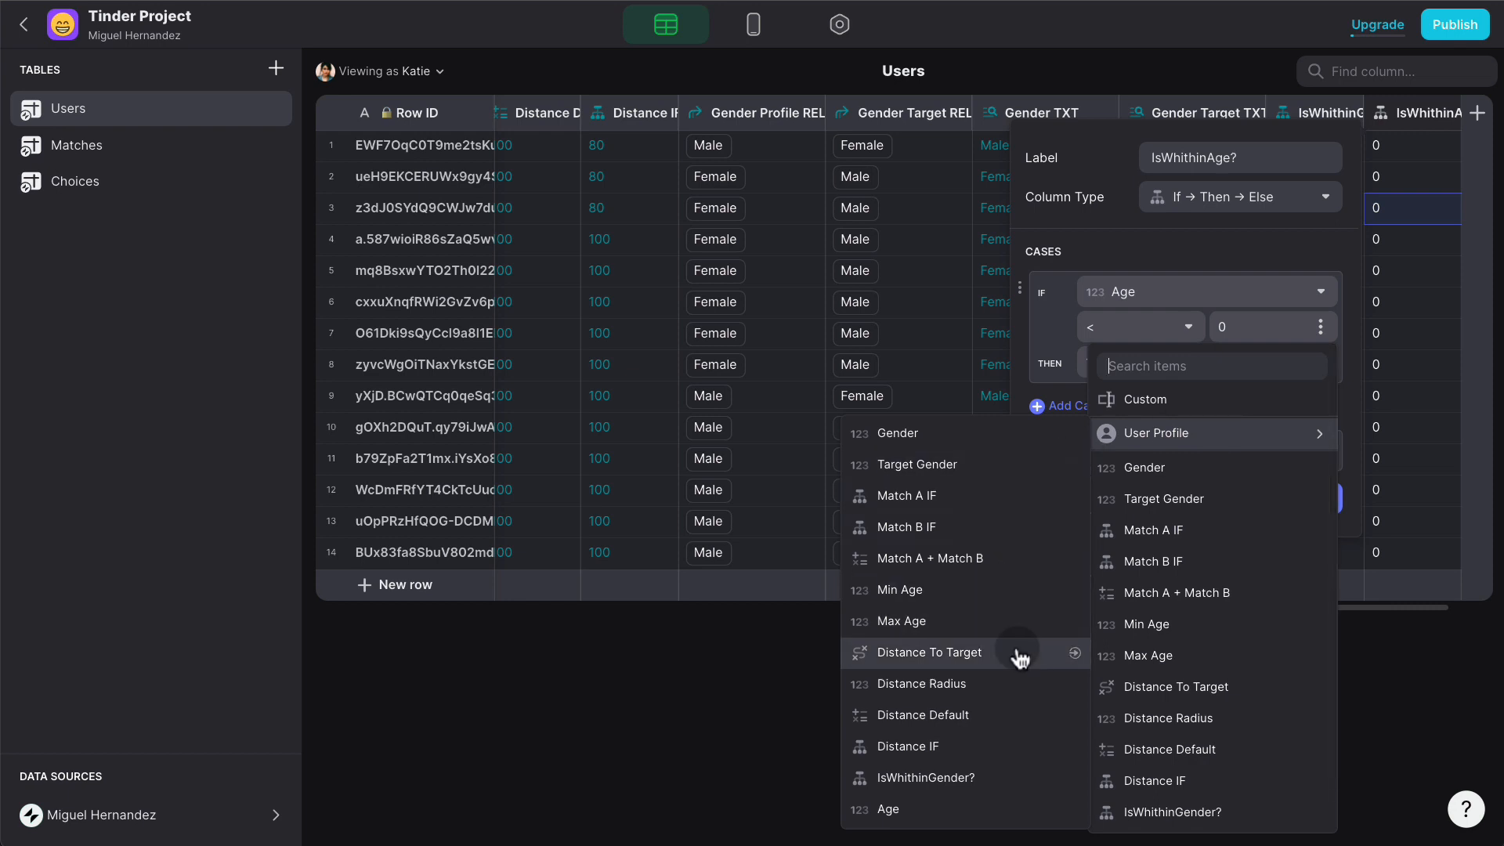
pyautogui.click(1033, 589)
pyautogui.doubleClick(1131, 365)
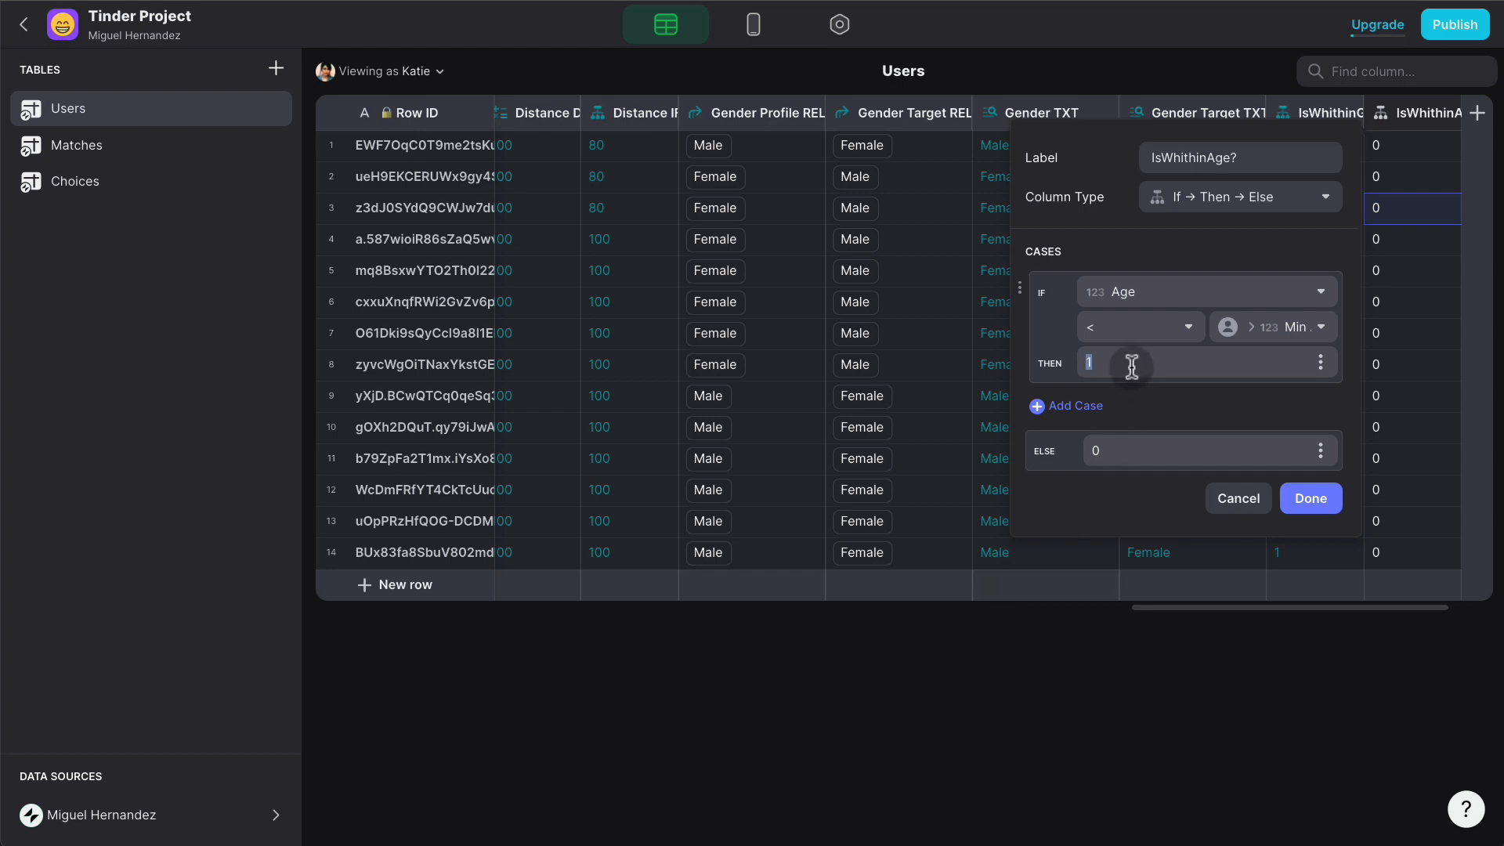
pyautogui.write('0')
# - Add a second case: Age > User Profile > Max Age → 0
pyautogui.click(1097, 406)
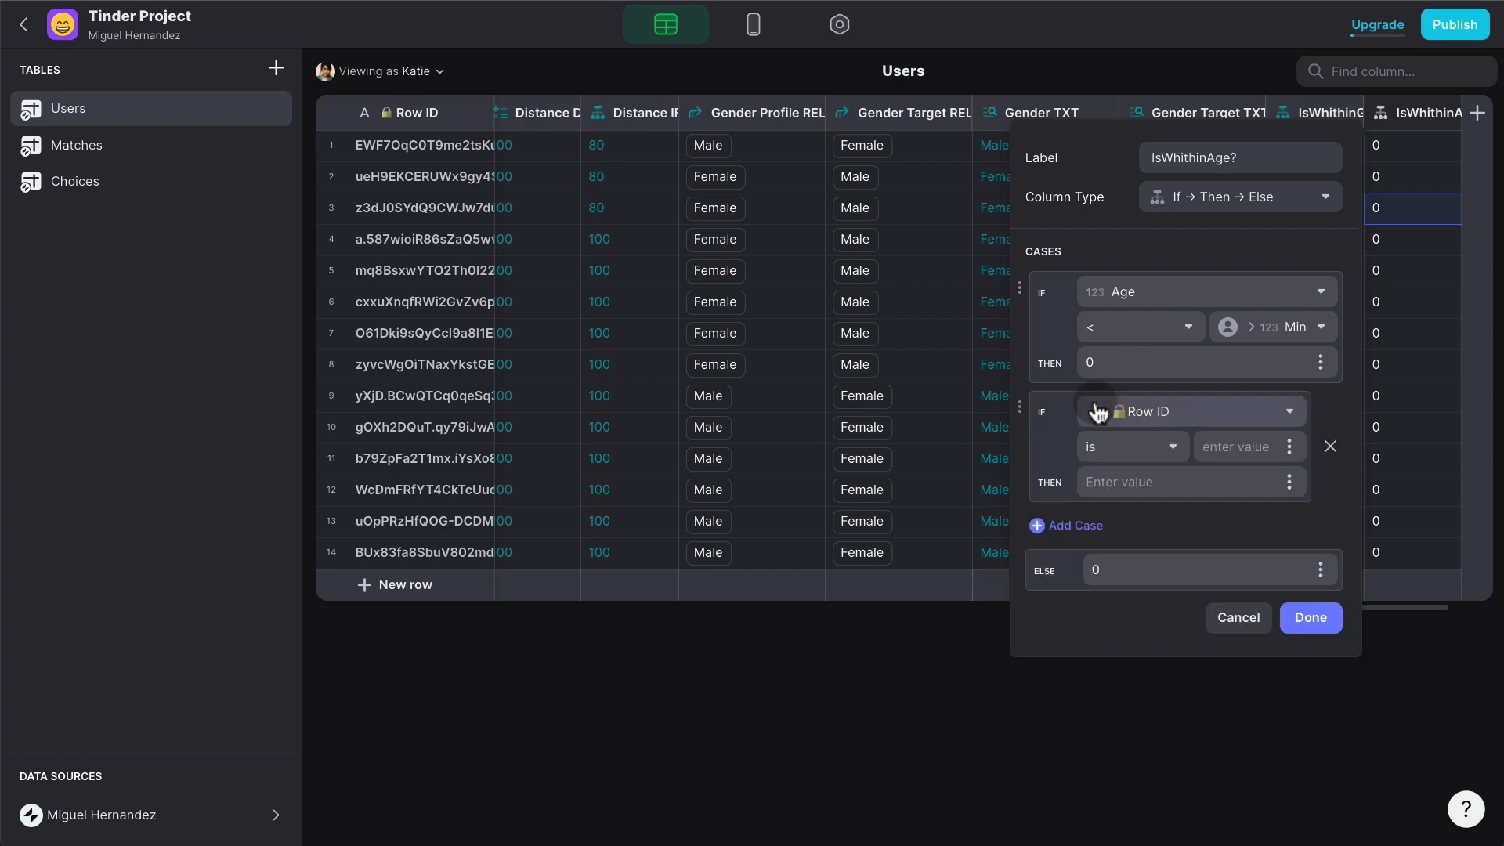
pyautogui.click(1195, 421)
pyautogui.scroll(-5, 1151, 618)
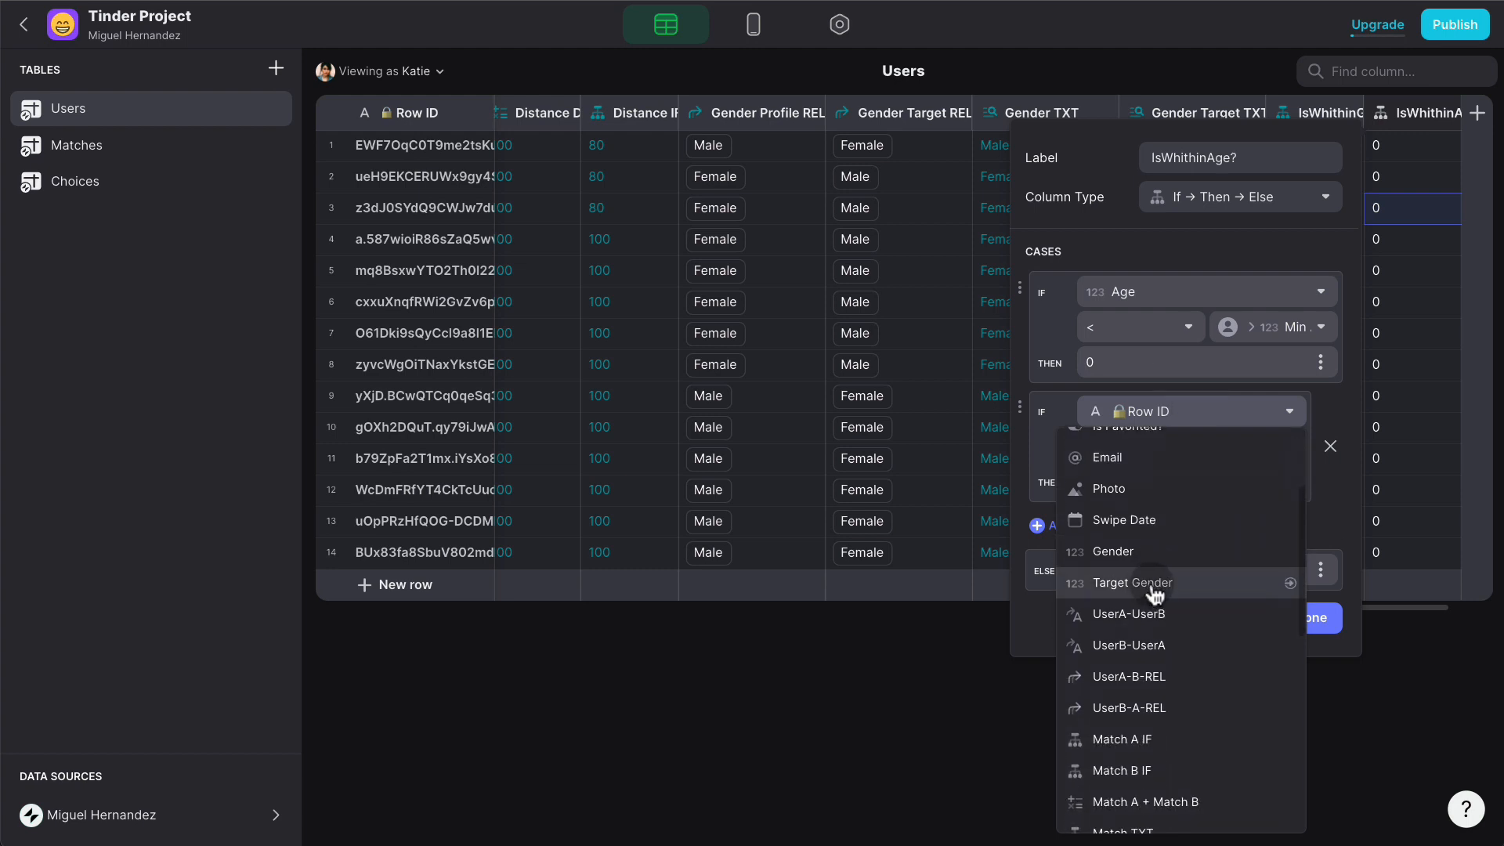
pyautogui.scroll(-5, 1151, 595)
pyautogui.click(1101, 809)
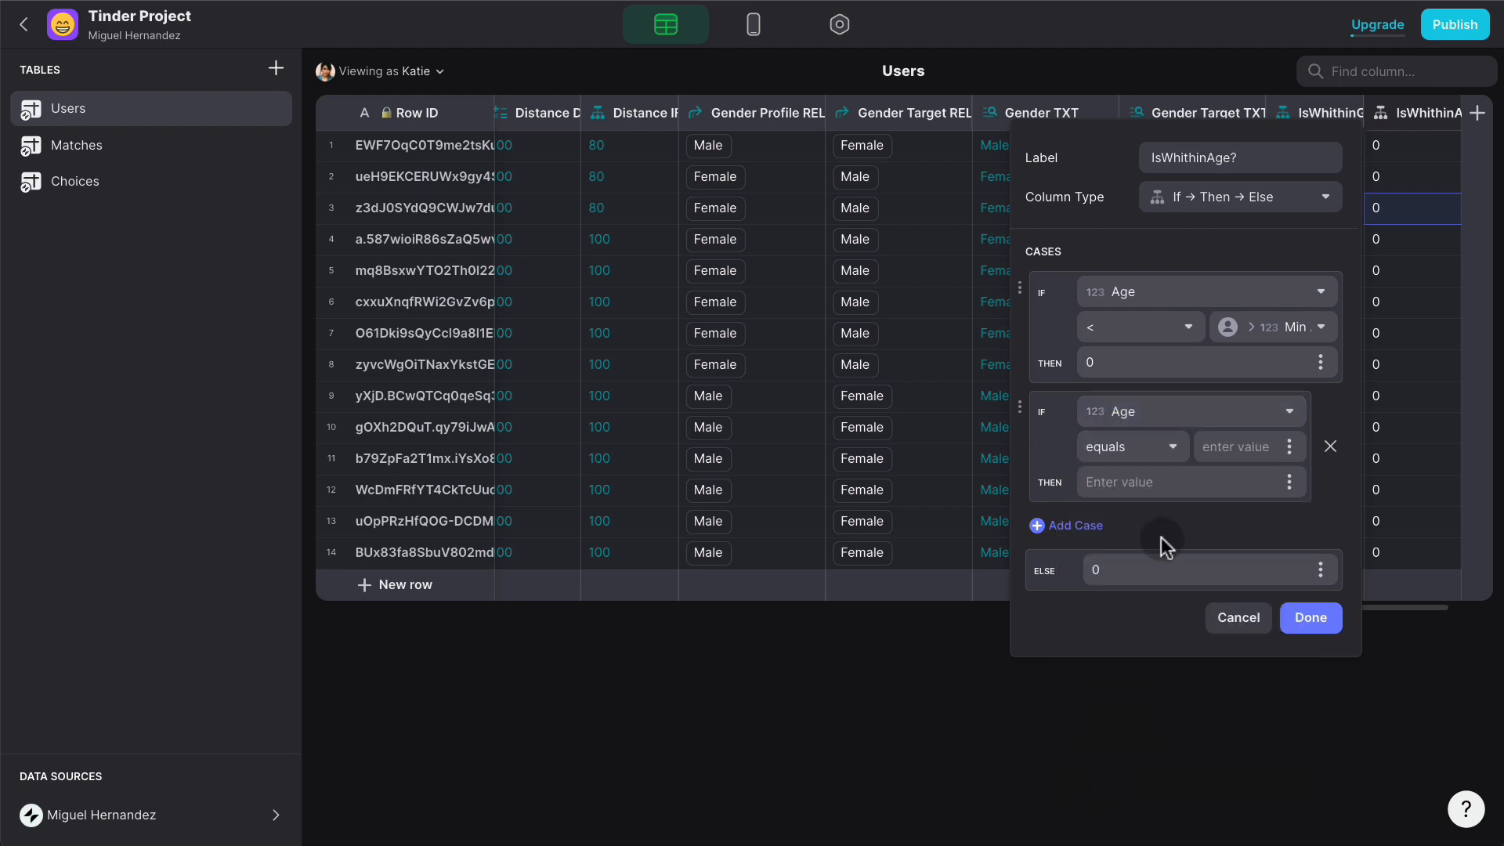
pyautogui.click(1121, 448)
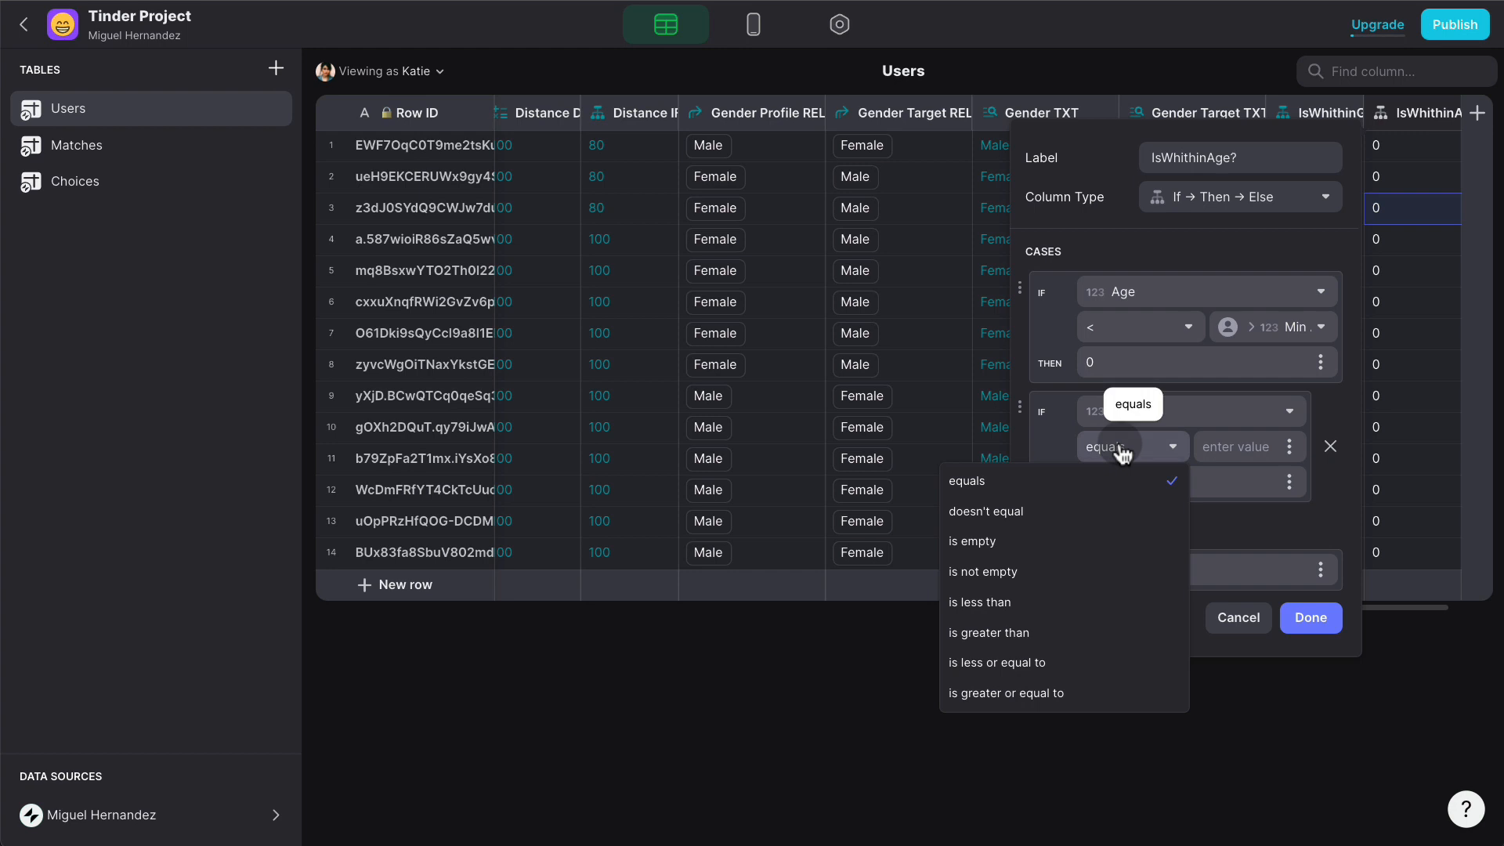
pyautogui.click(1034, 631)
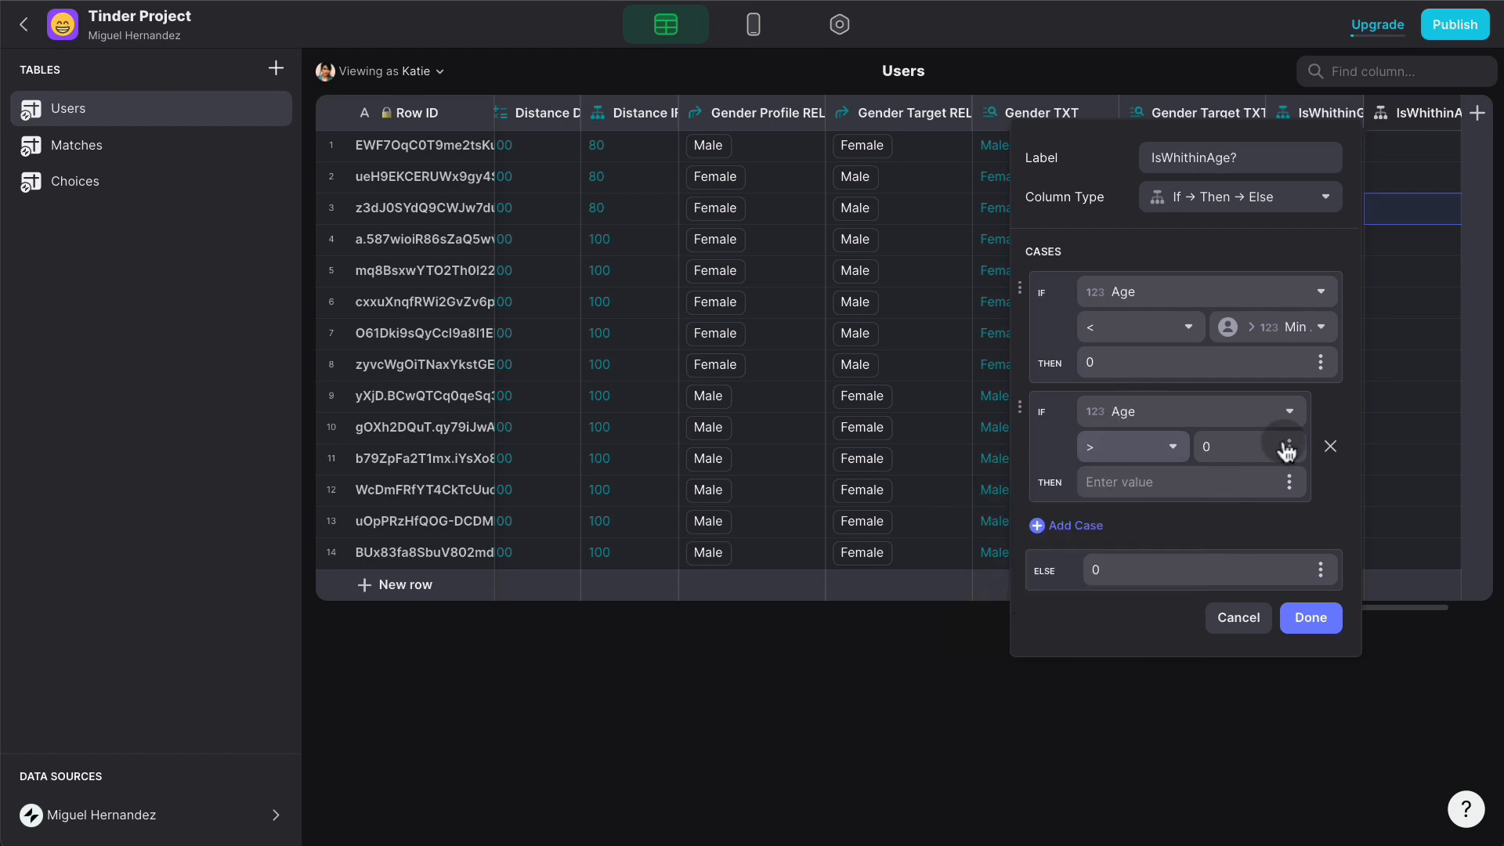
pyautogui.click(1290, 448)
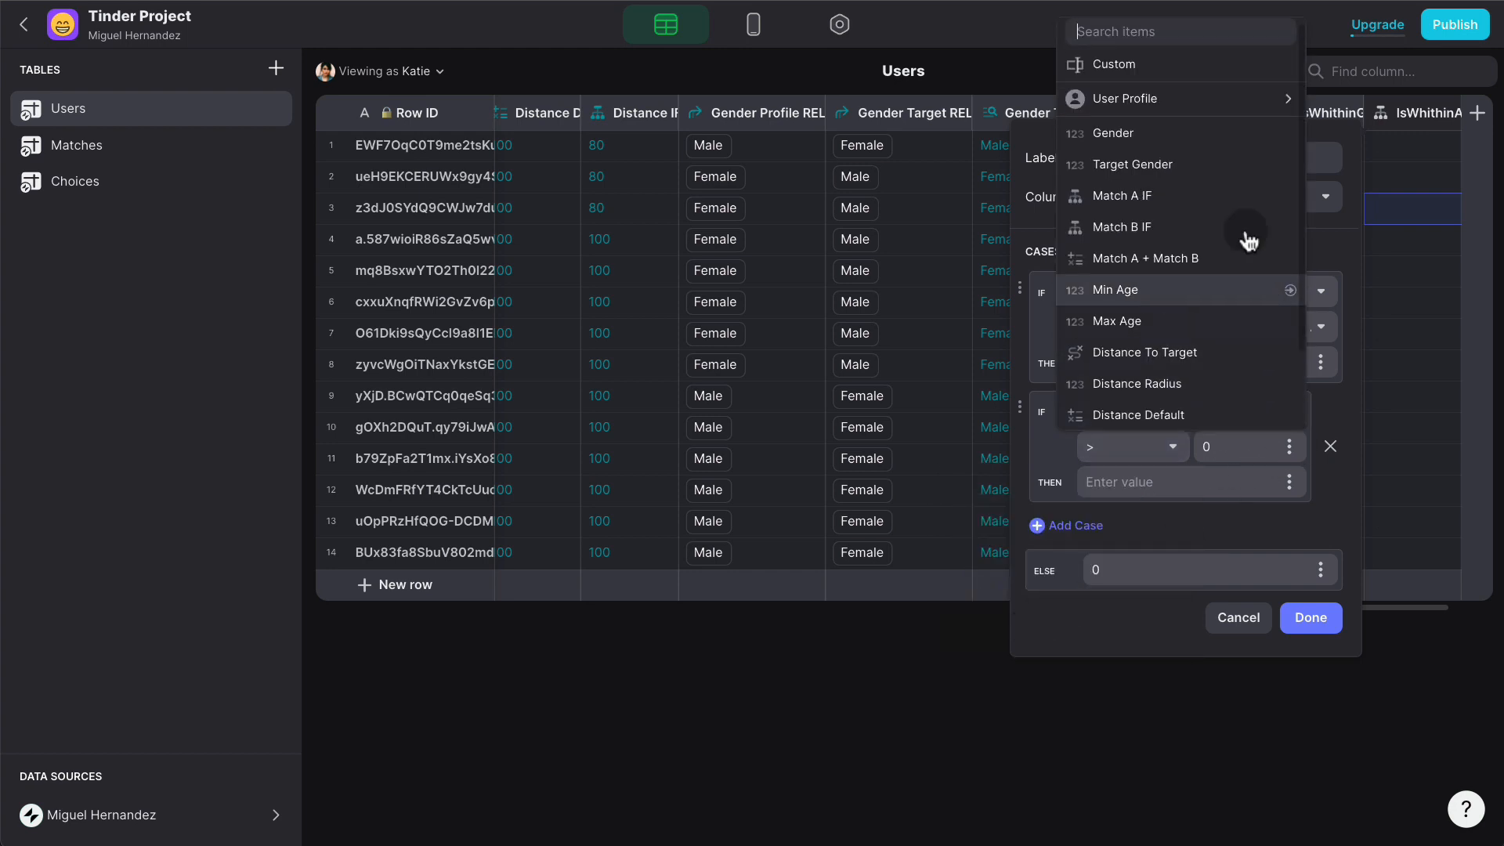
pyautogui.click(1251, 98)
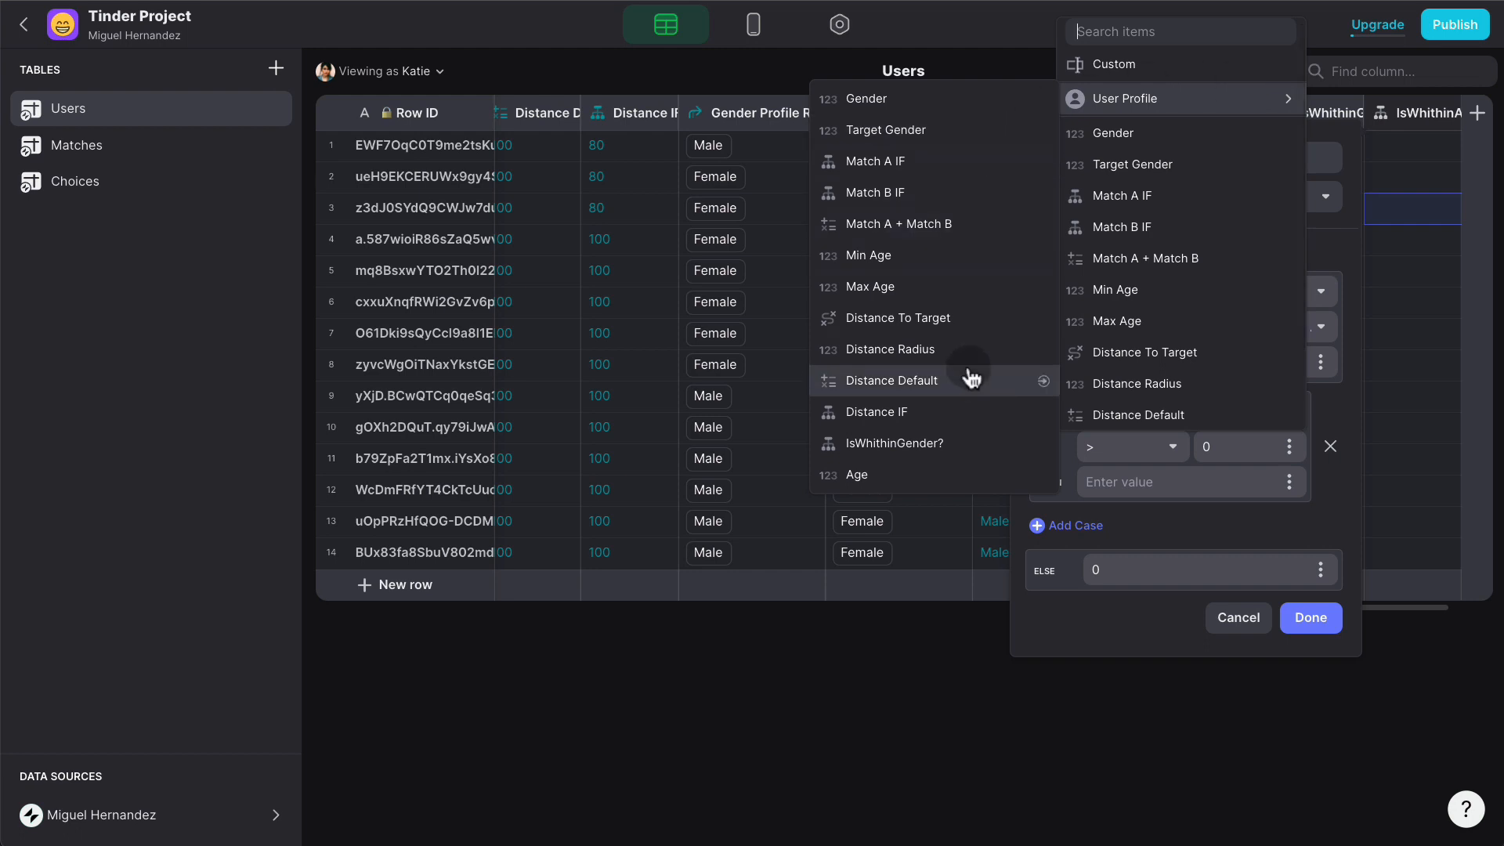
pyautogui.click(931, 286)
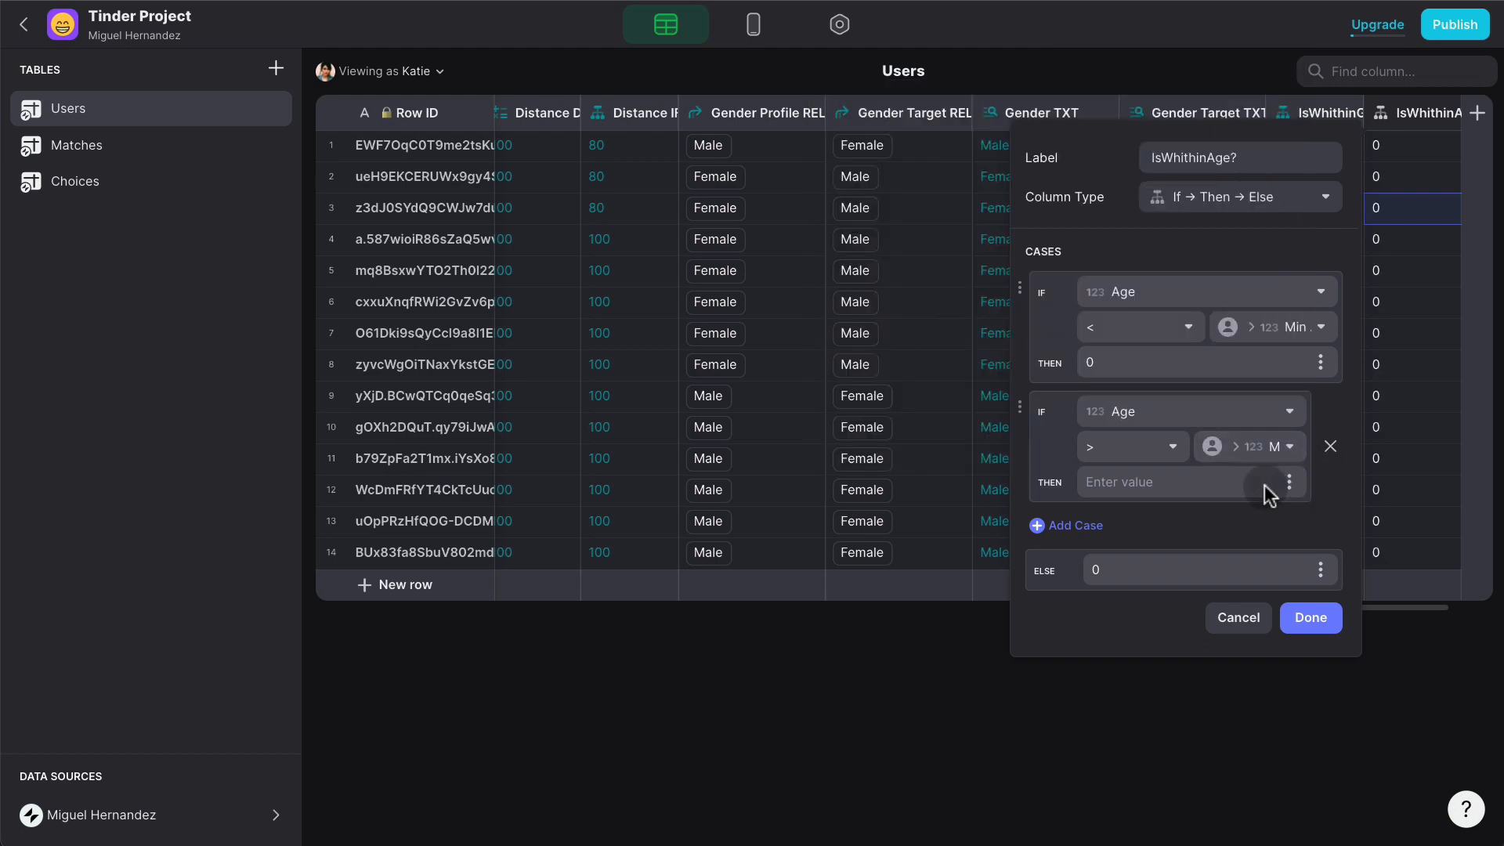
pyautogui.click(1202, 476)
pyautogui.write('0')
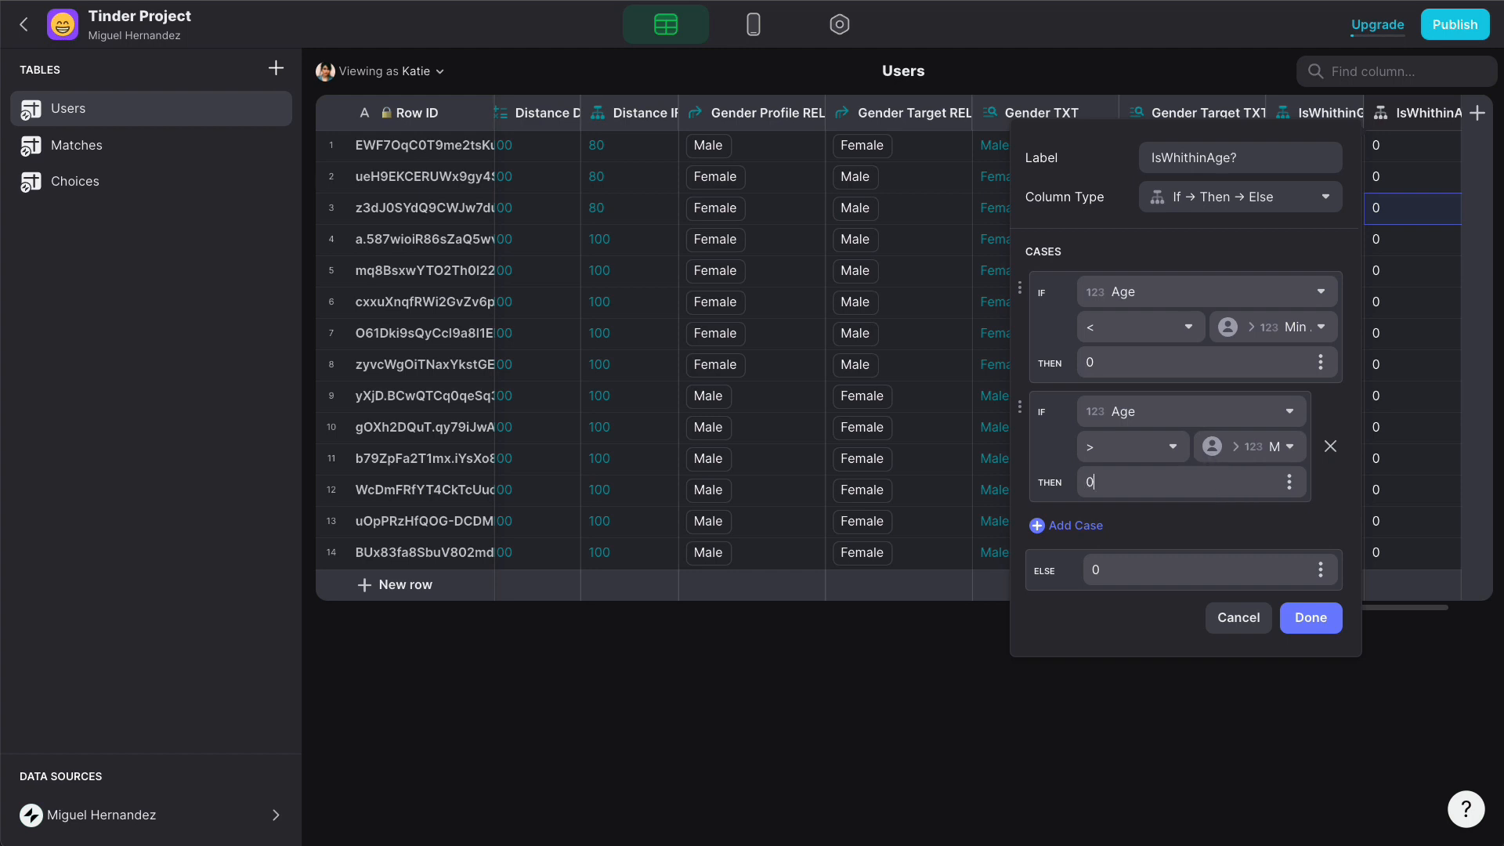
# - Set the Else value to 1 and save the IsWhithinAge? column
pyautogui.click(1191, 572)
pyautogui.press('BackSpace')
pyautogui.write('1')
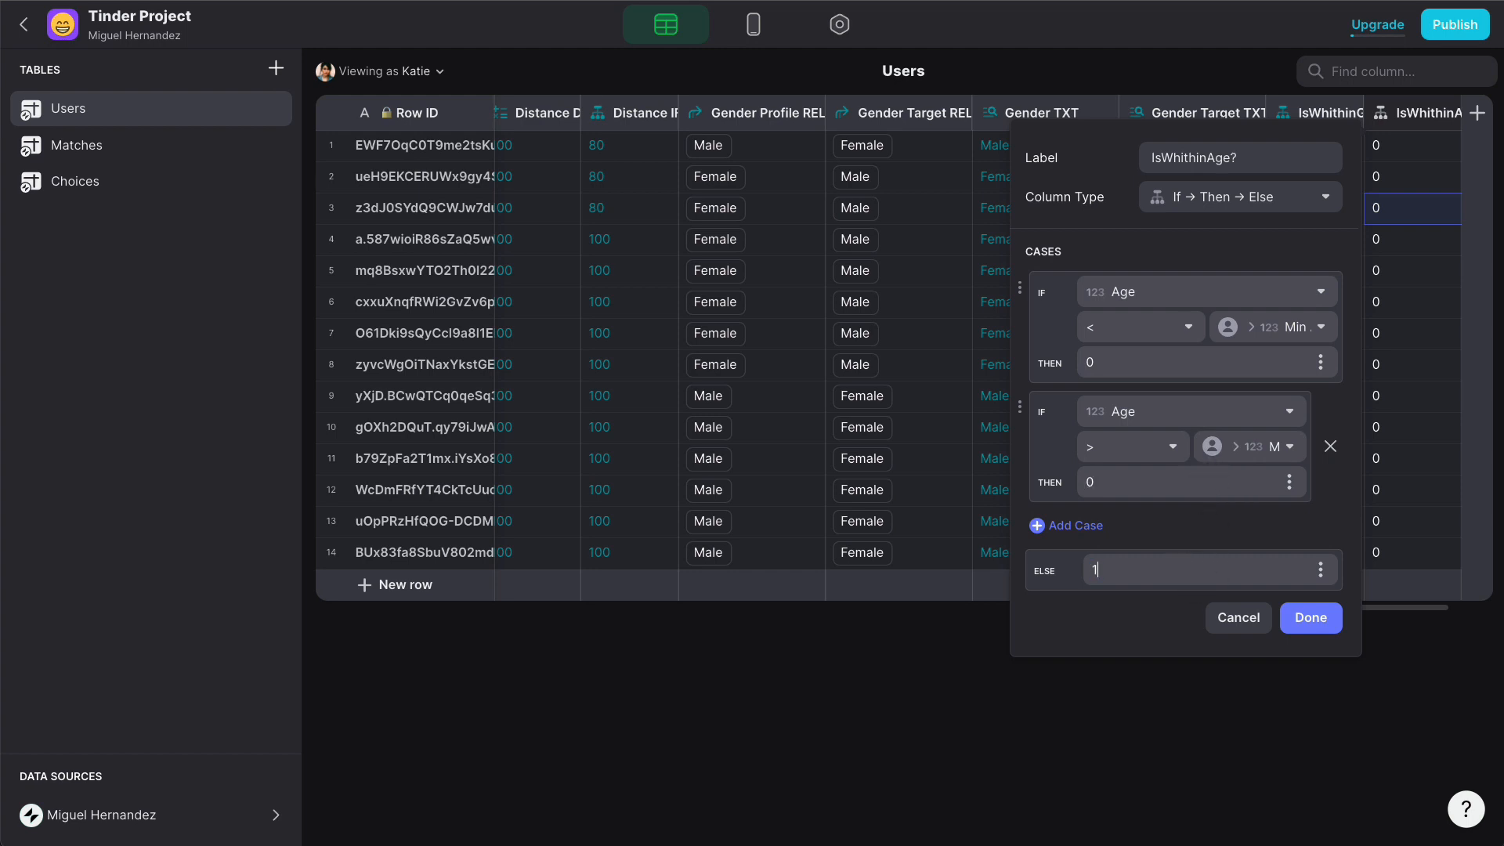
pyautogui.click(1332, 618)
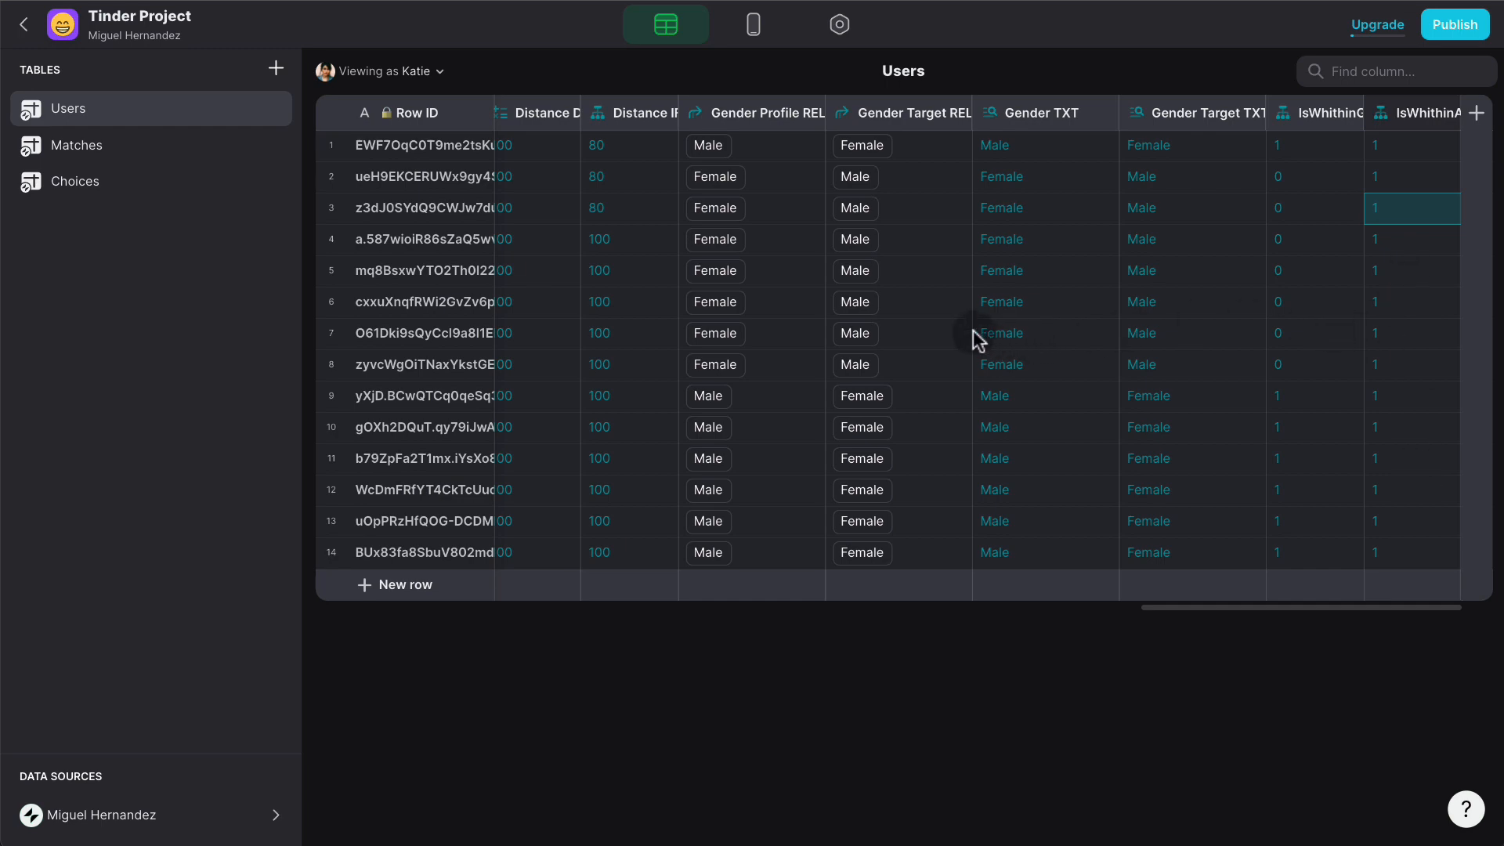
# - Change the second user's Max Age from 45 to 25 and return to IsWhithinAge?
pyautogui.hscroll(-10, 977, 339)
pyautogui.hscroll(-10, 966, 326)
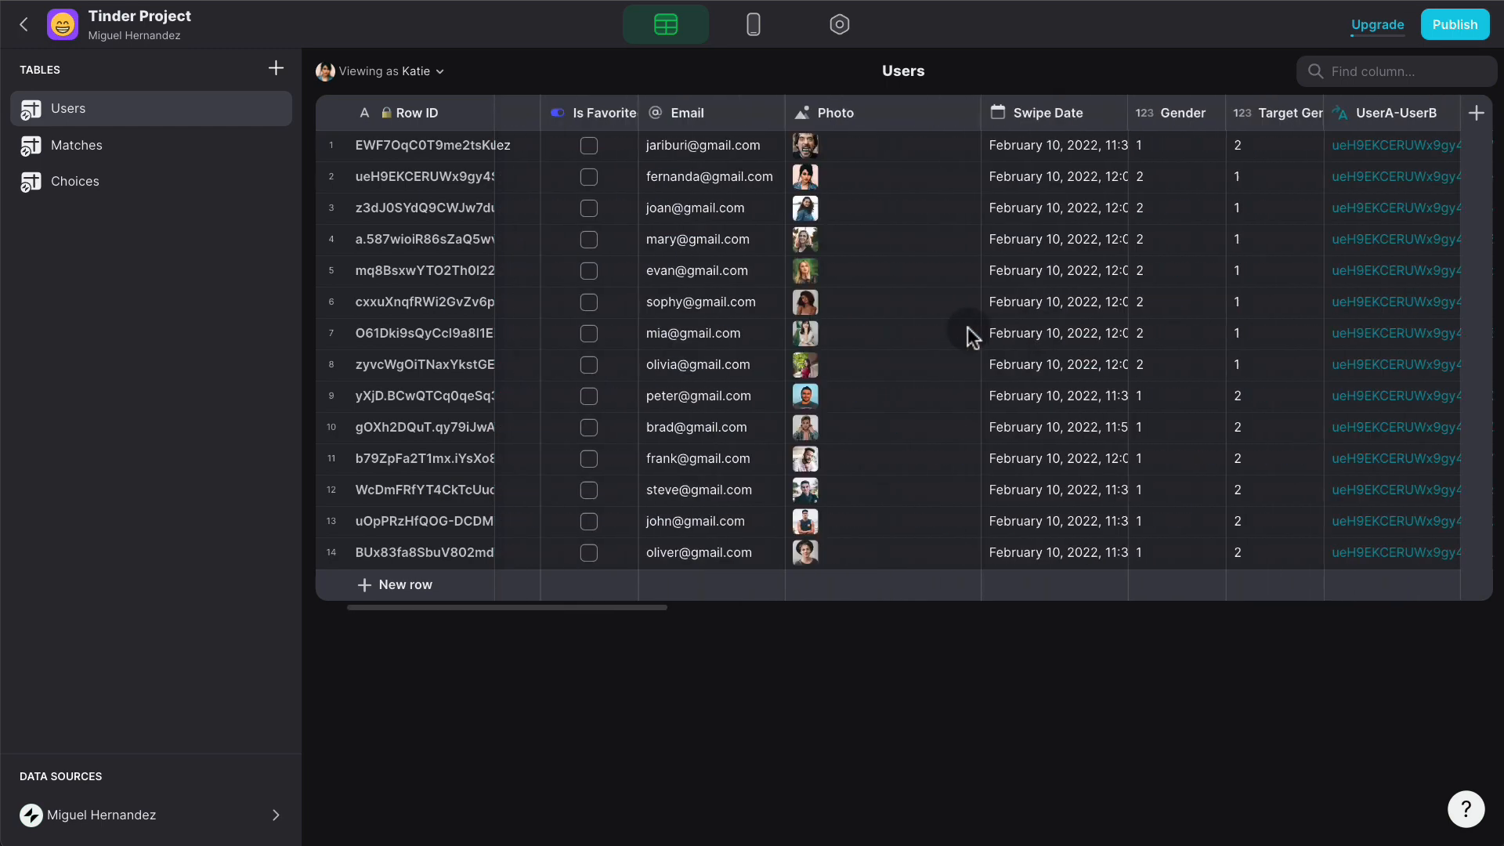
pyautogui.hscroll(15, 967, 327)
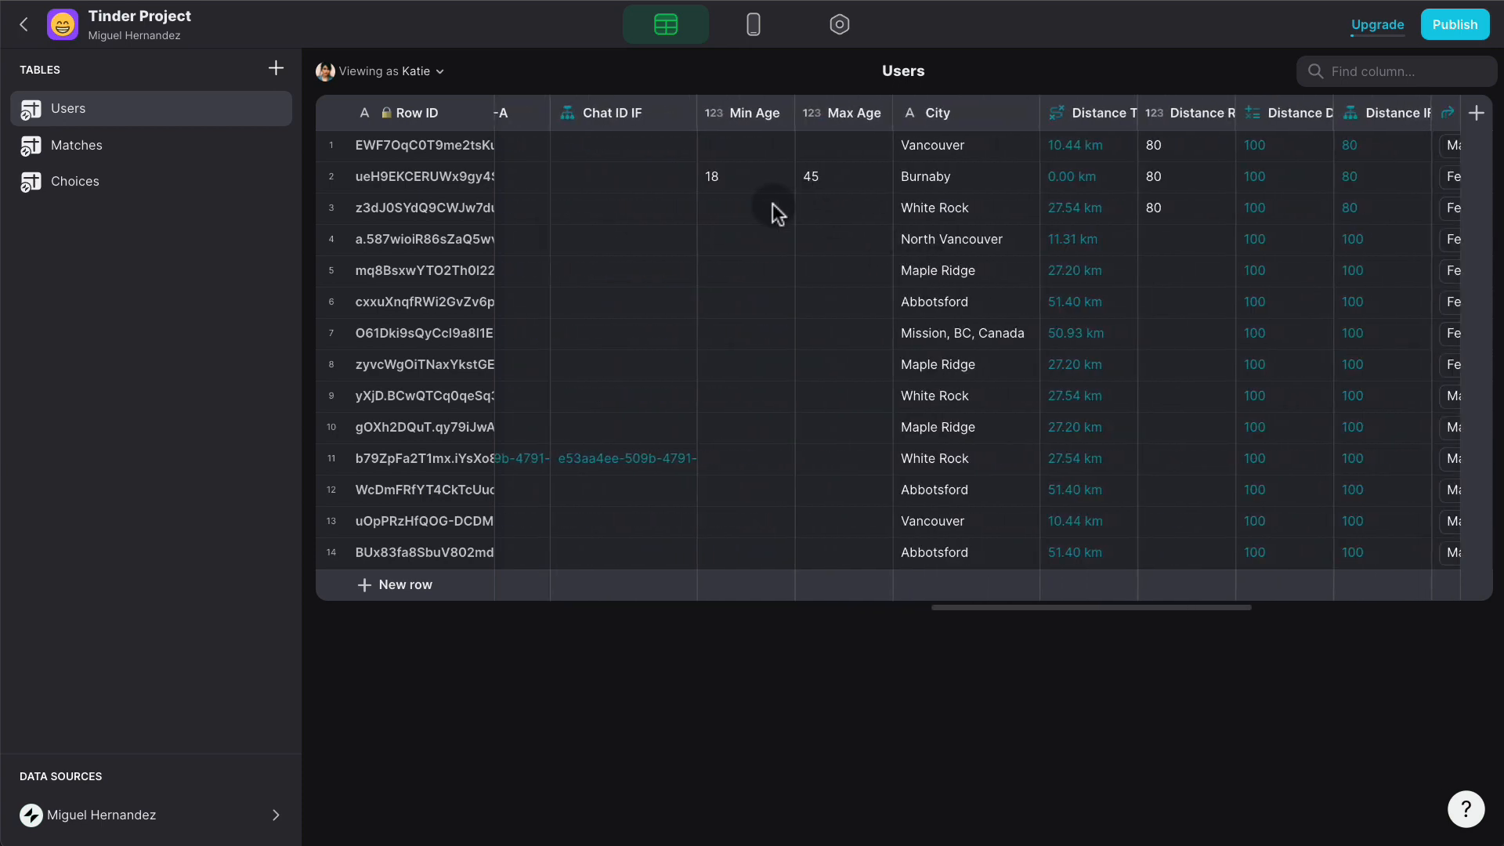
pyautogui.doubleClick(844, 175)
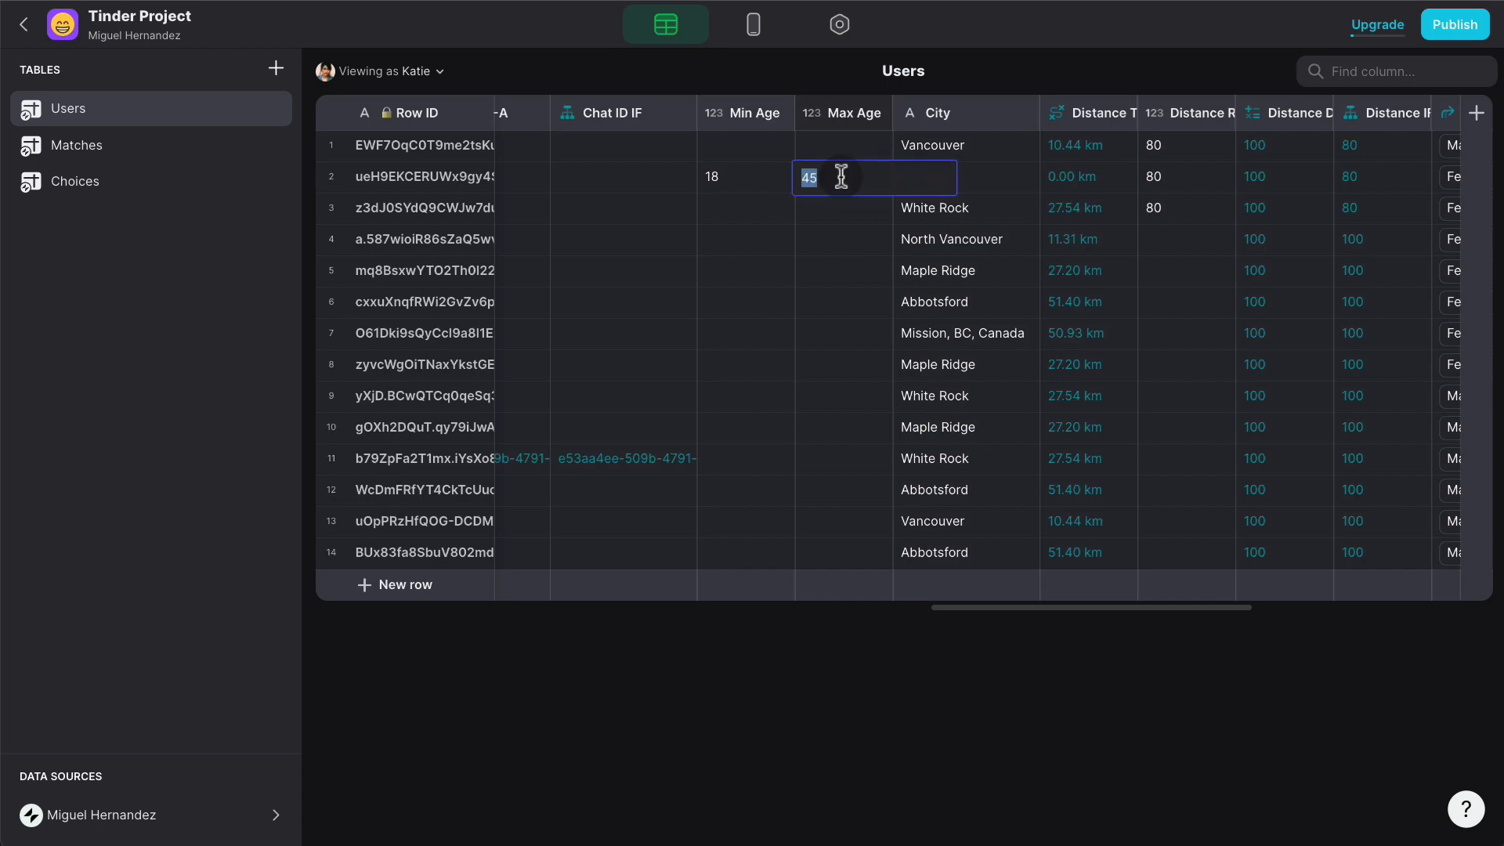
pyautogui.write('25')
pyautogui.click(848, 219)
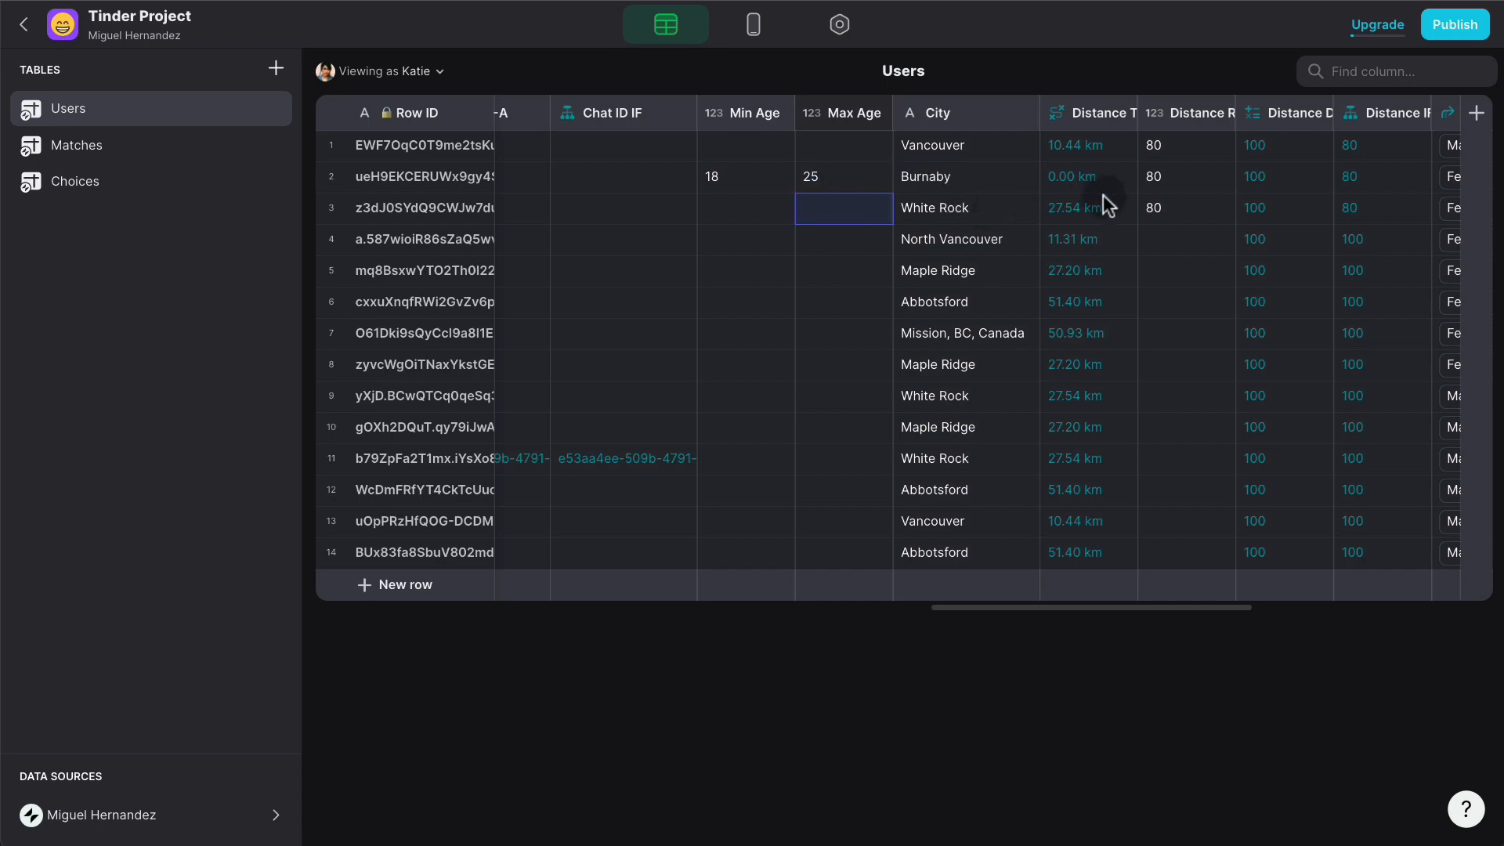
pyautogui.hscroll(10, 1108, 206)
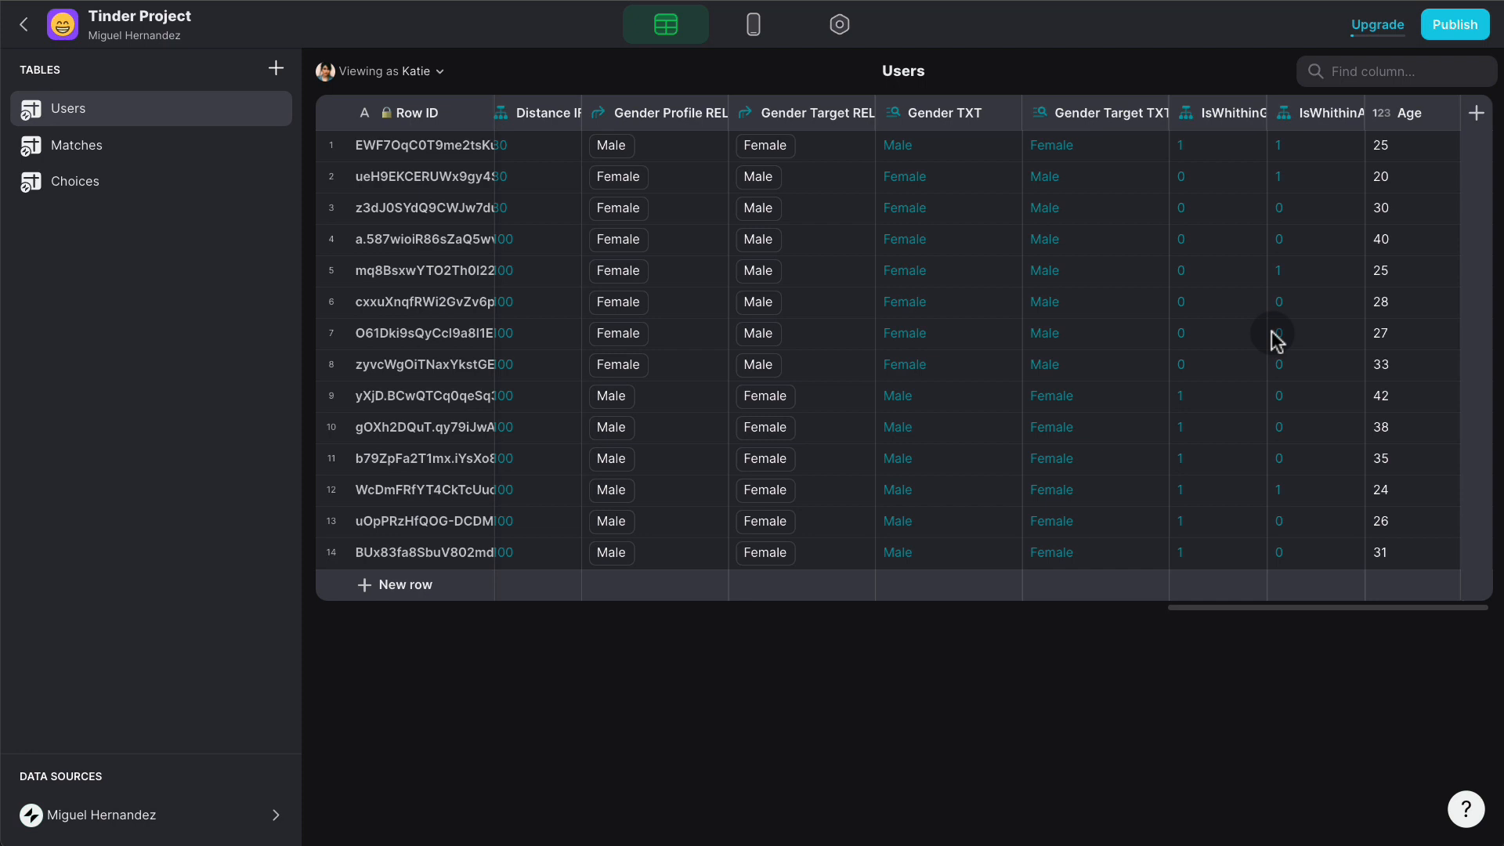
pyautogui.click(1352, 114)
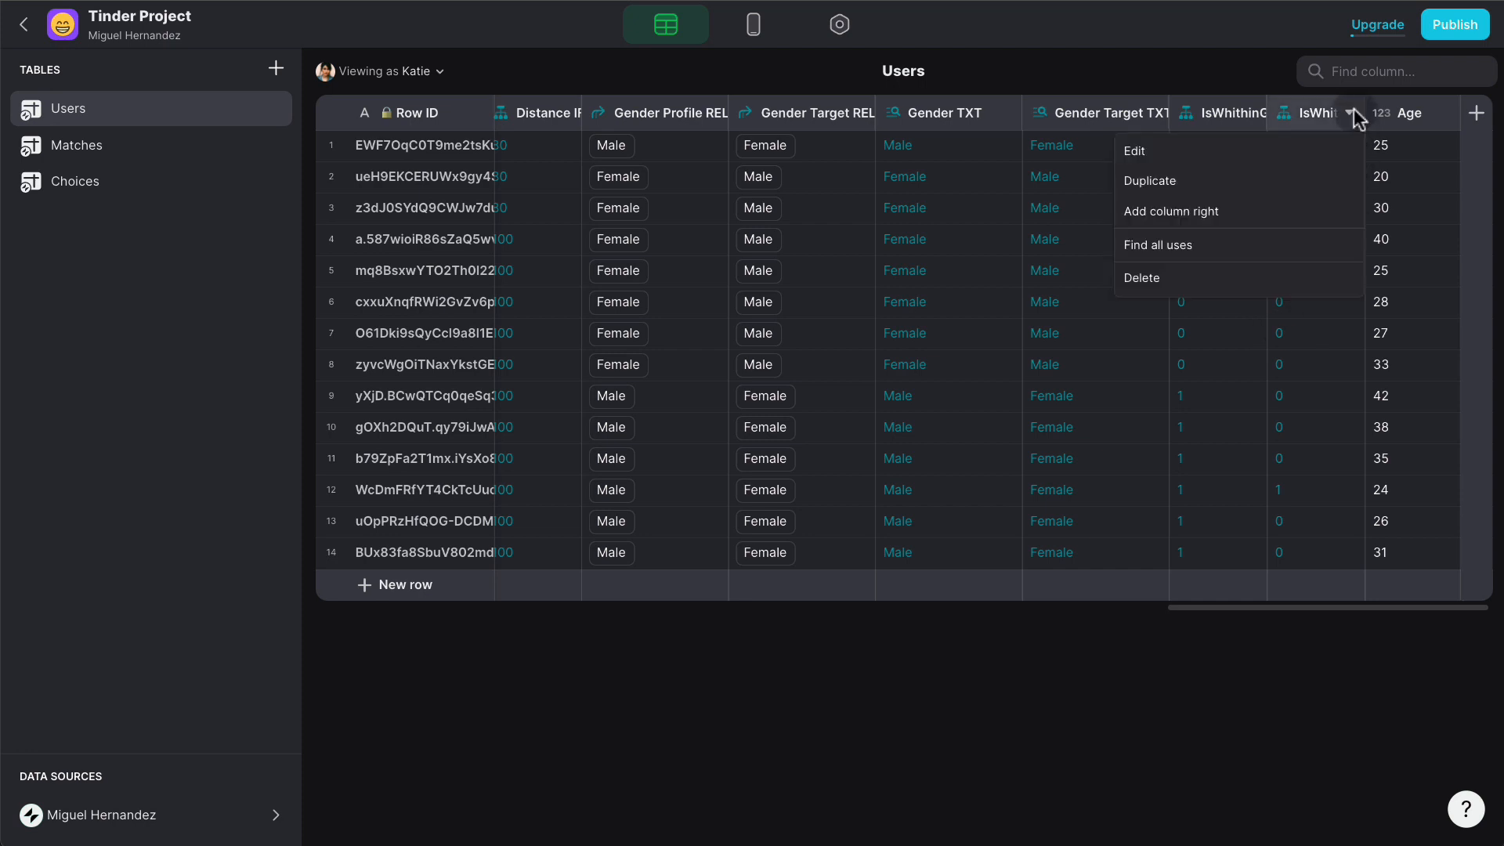
# - Copy IsWhithinAge? as IsWhithinDistance, drop the second case, and test User Profile > Distance IF
pyautogui.click(1262, 179)
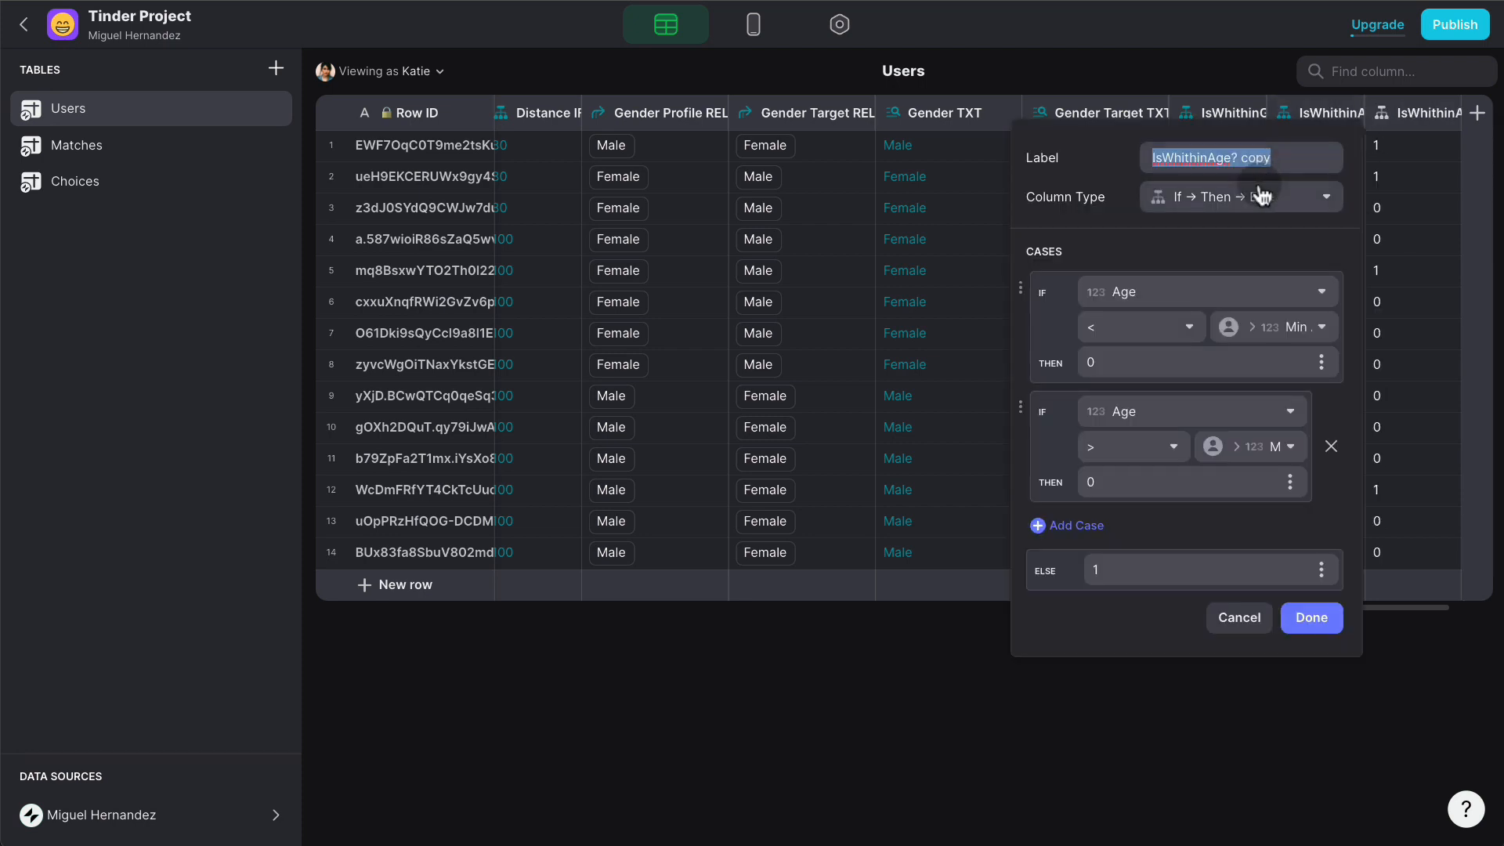
pyautogui.write('IsW')
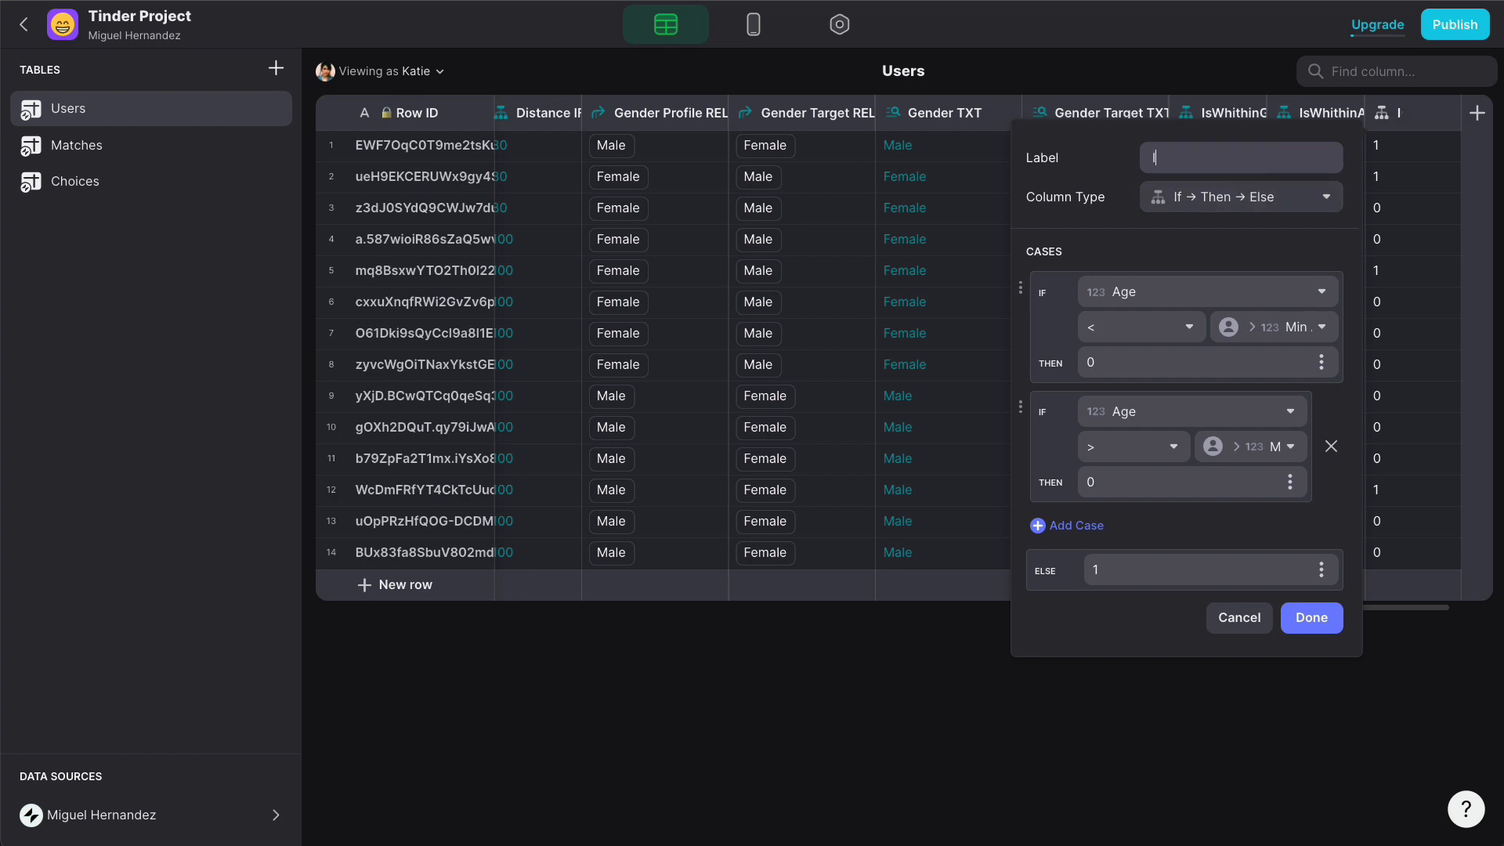
pyautogui.write('hi')
pyautogui.write('thinDistanc')
pyautogui.write('e')
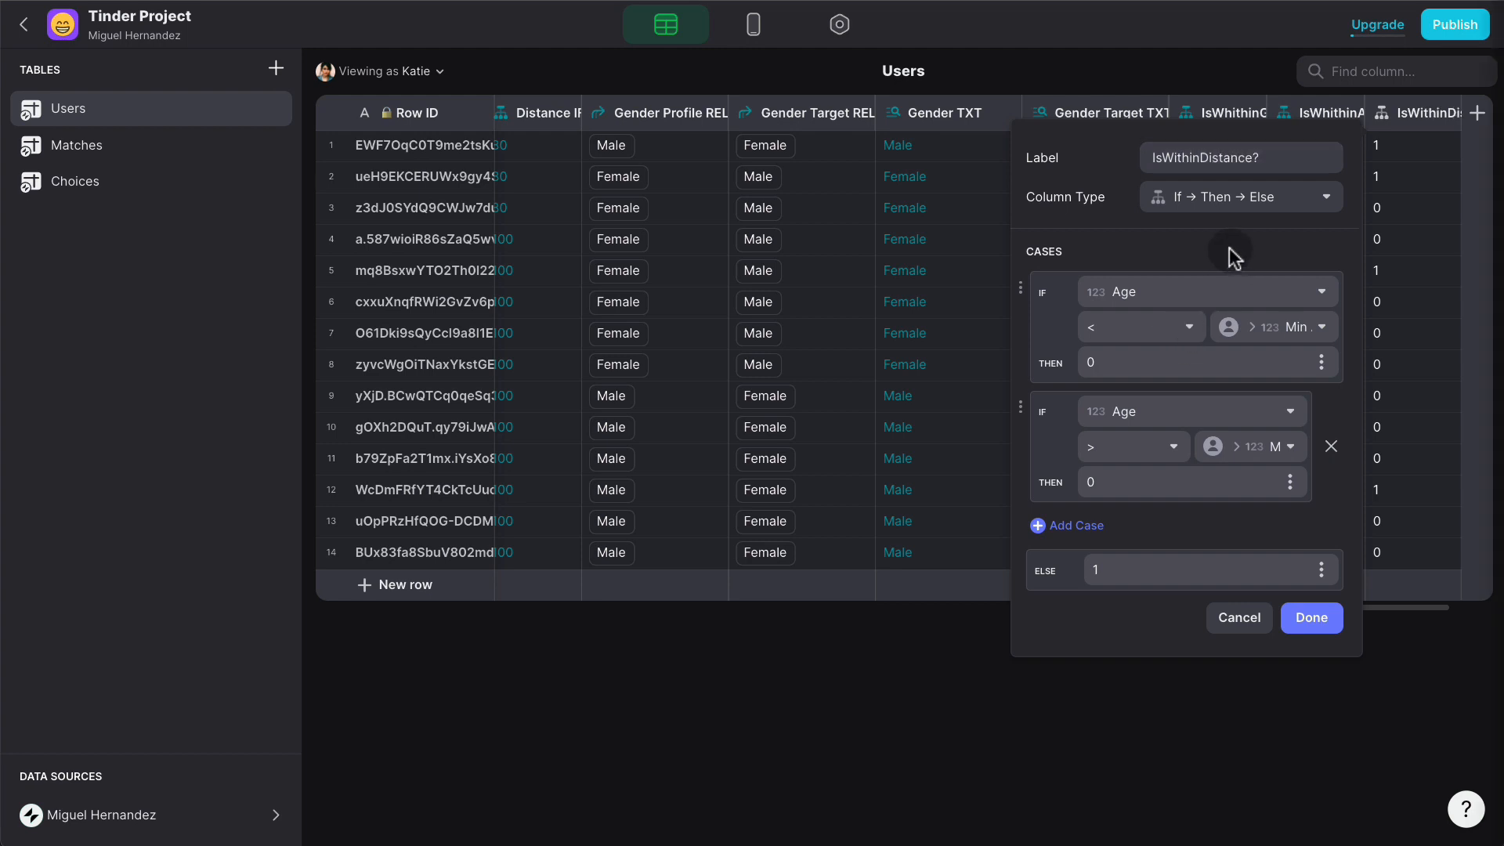
pyautogui.click(1330, 446)
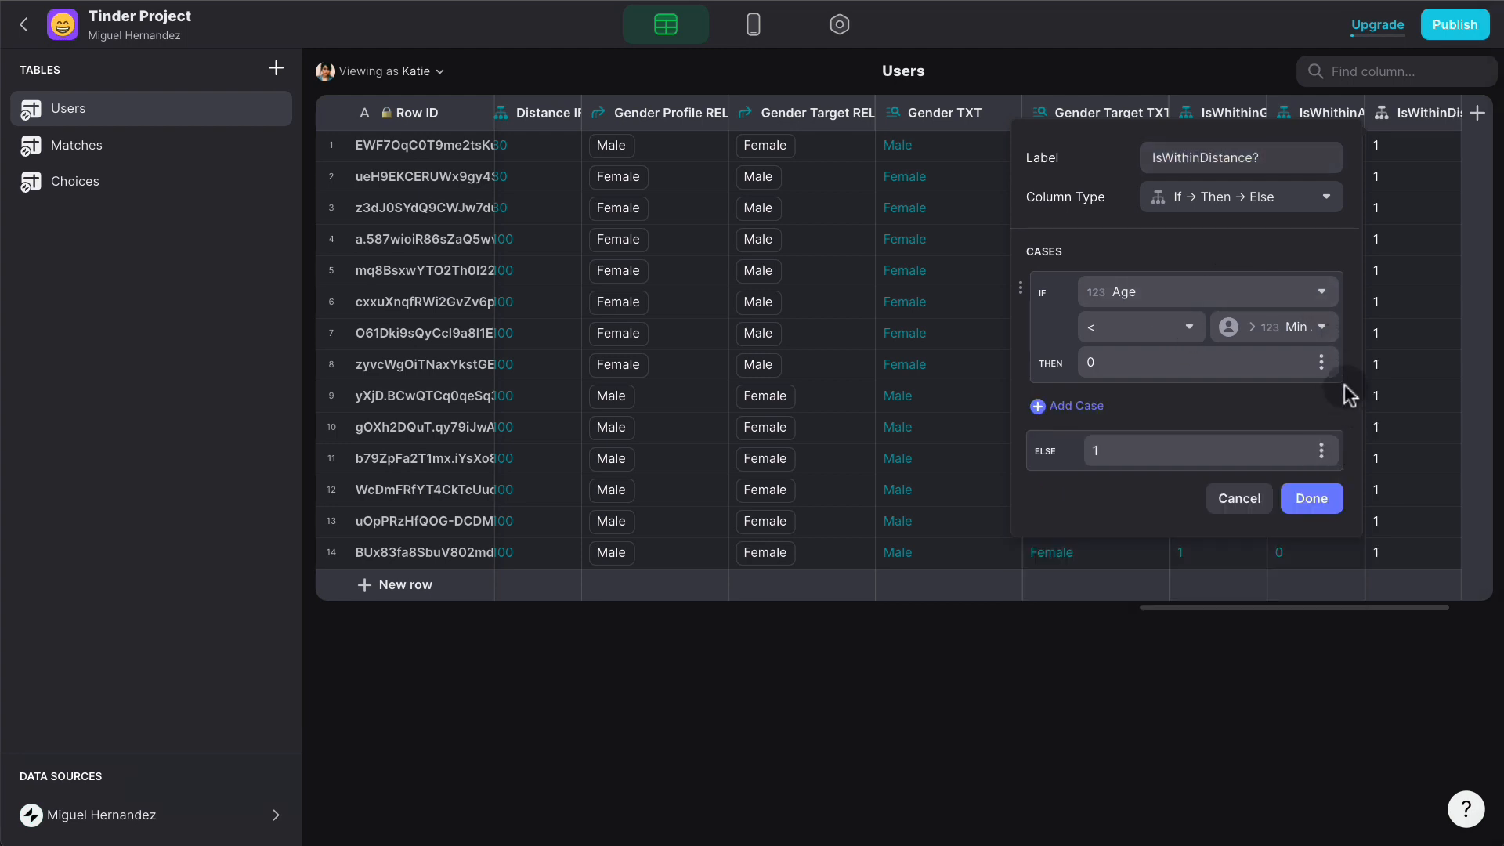
pyautogui.click(1231, 290)
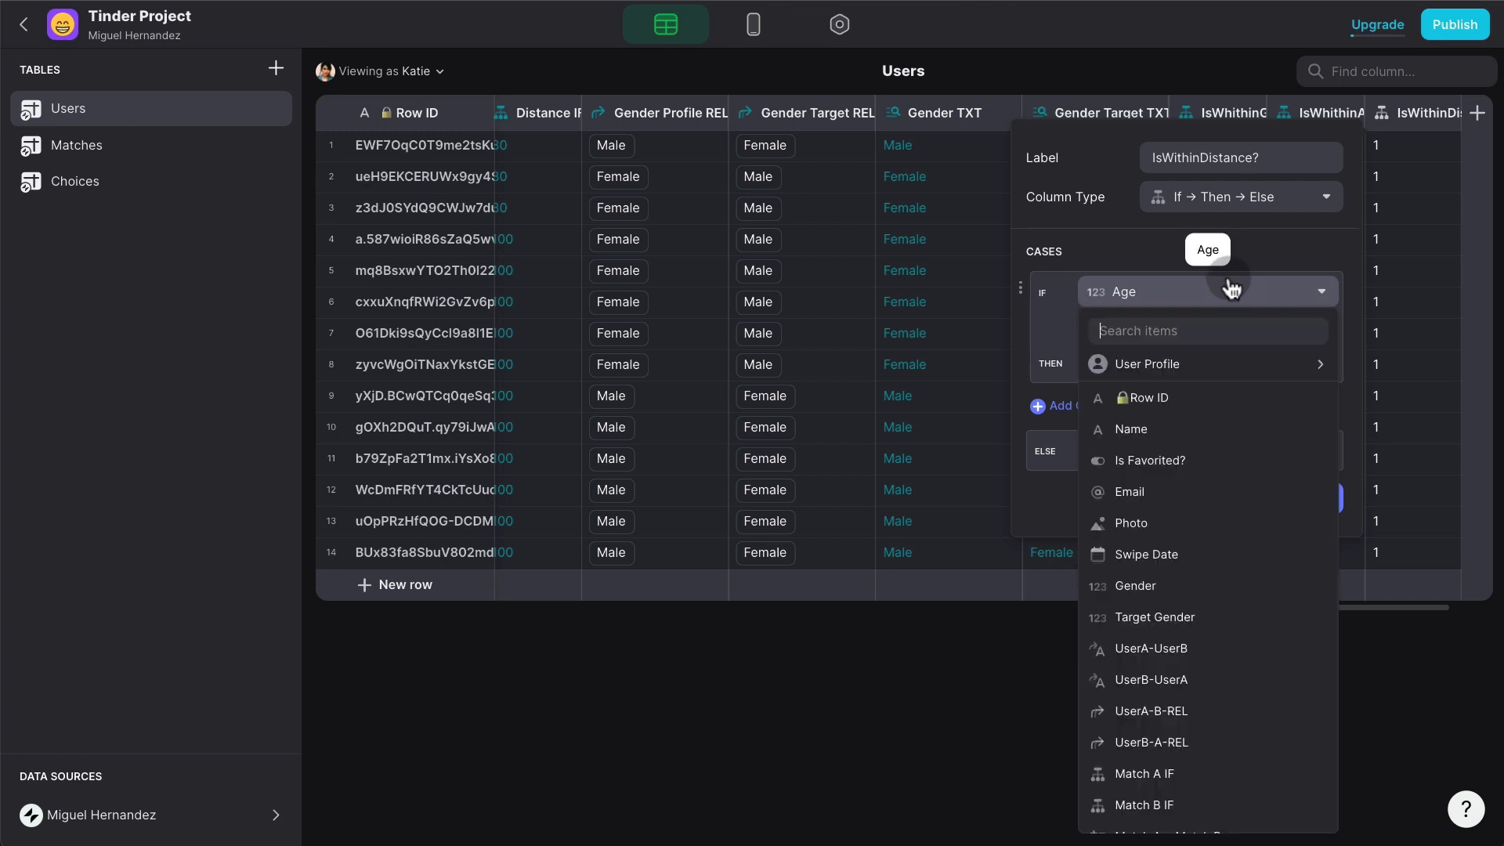
pyautogui.moveTo(1210, 372)
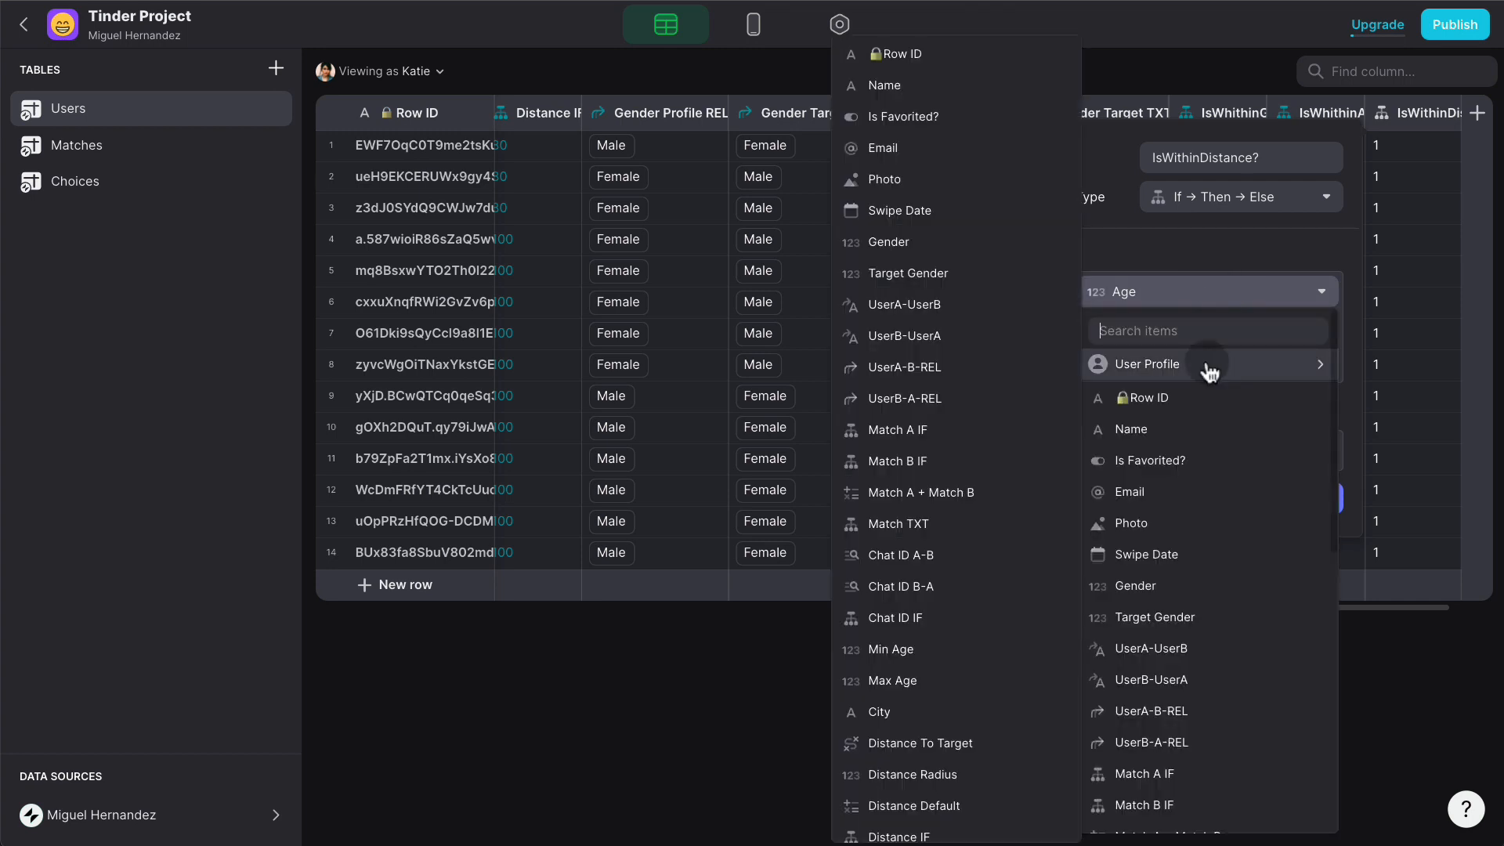
pyautogui.scroll(-3, 985, 619)
pyautogui.click(985, 619)
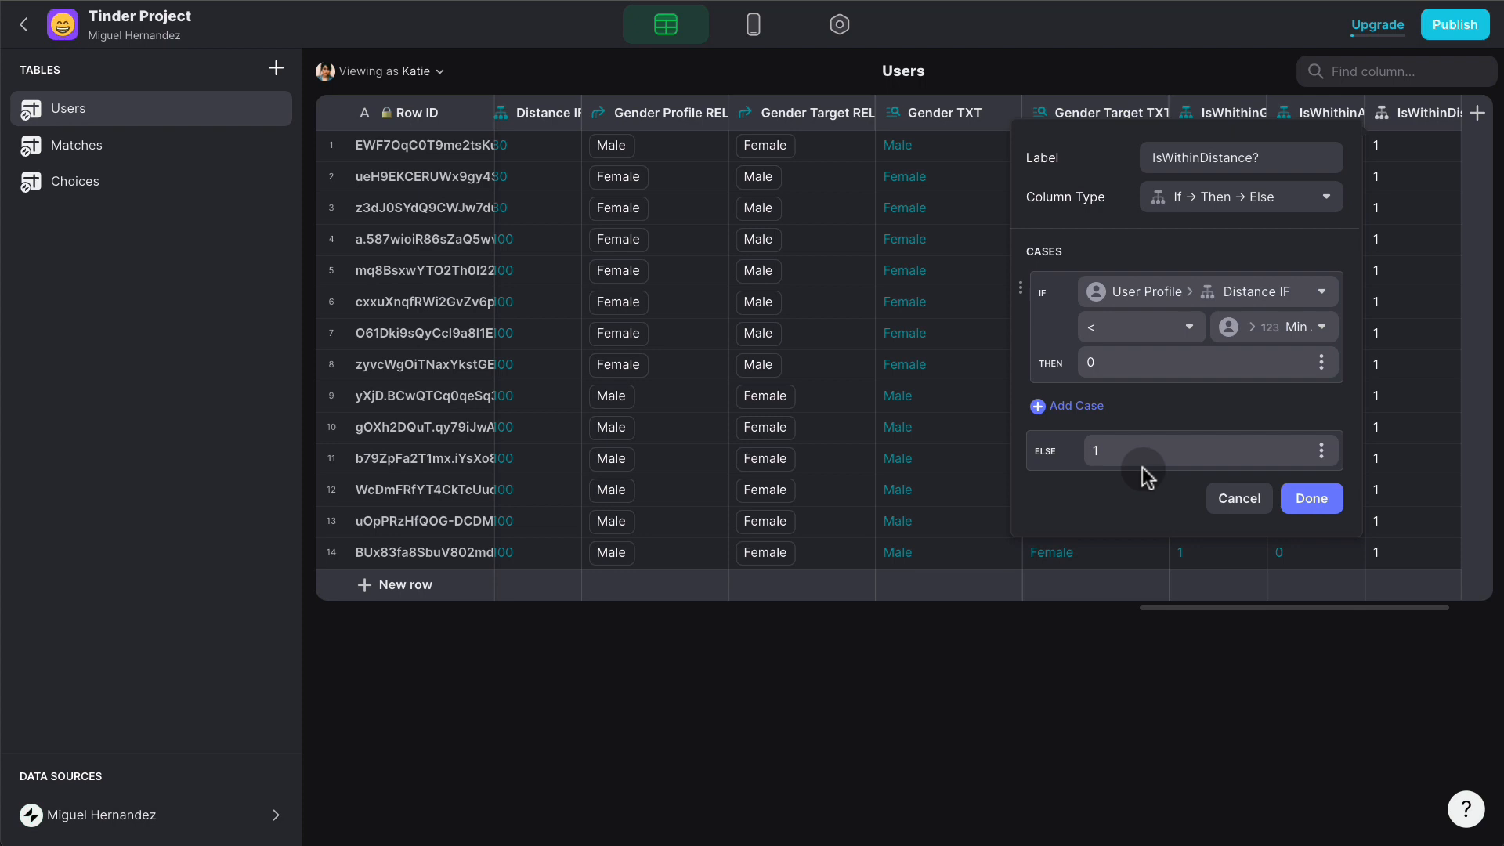
# - Make the test ≥ Distance To Target with THEN 1, ELSE 0, and save
pyautogui.click(1151, 326)
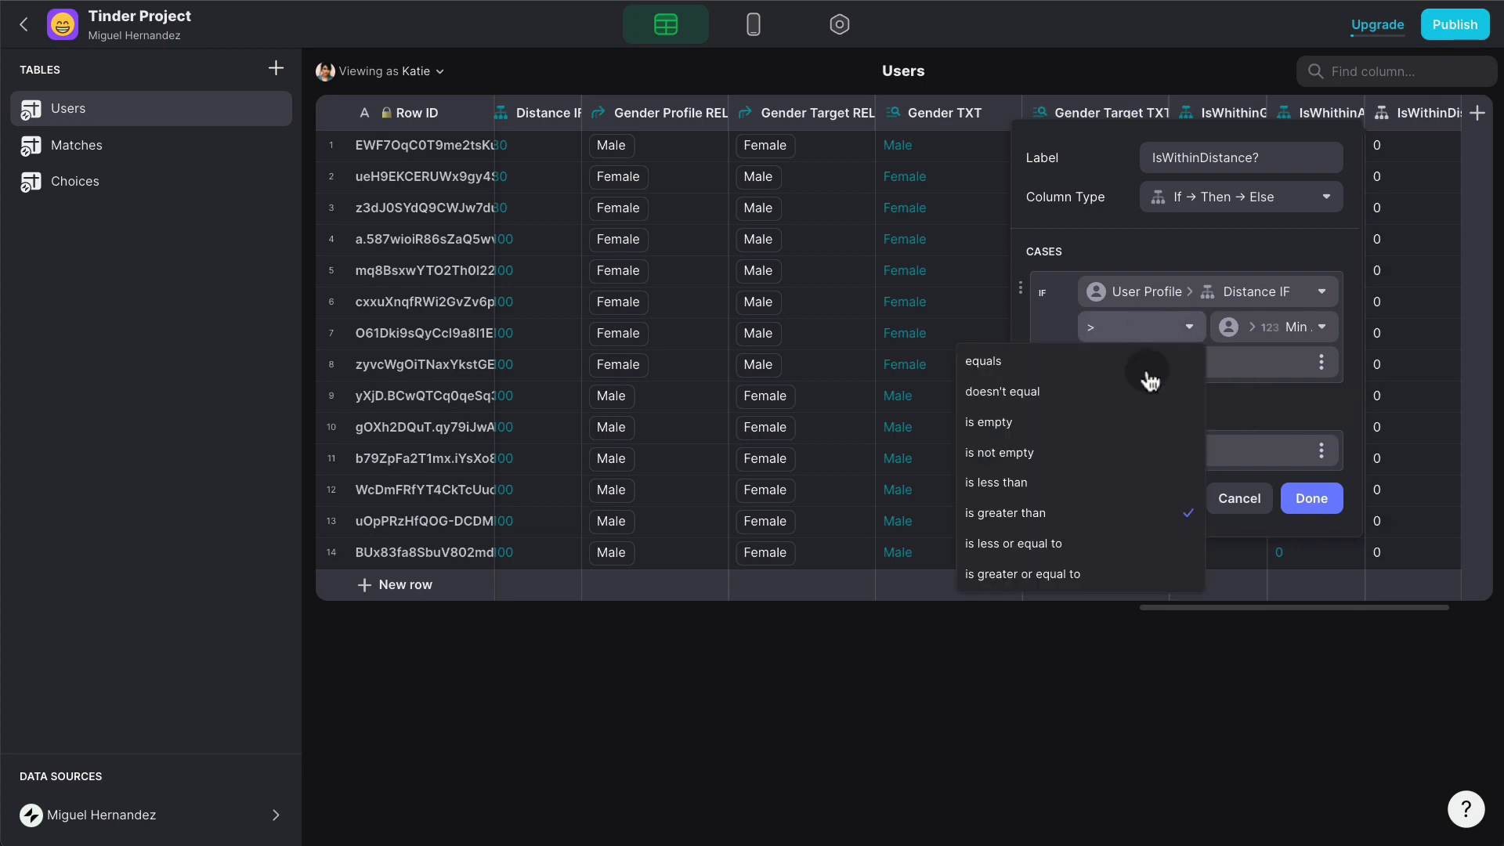
pyautogui.click(1100, 573)
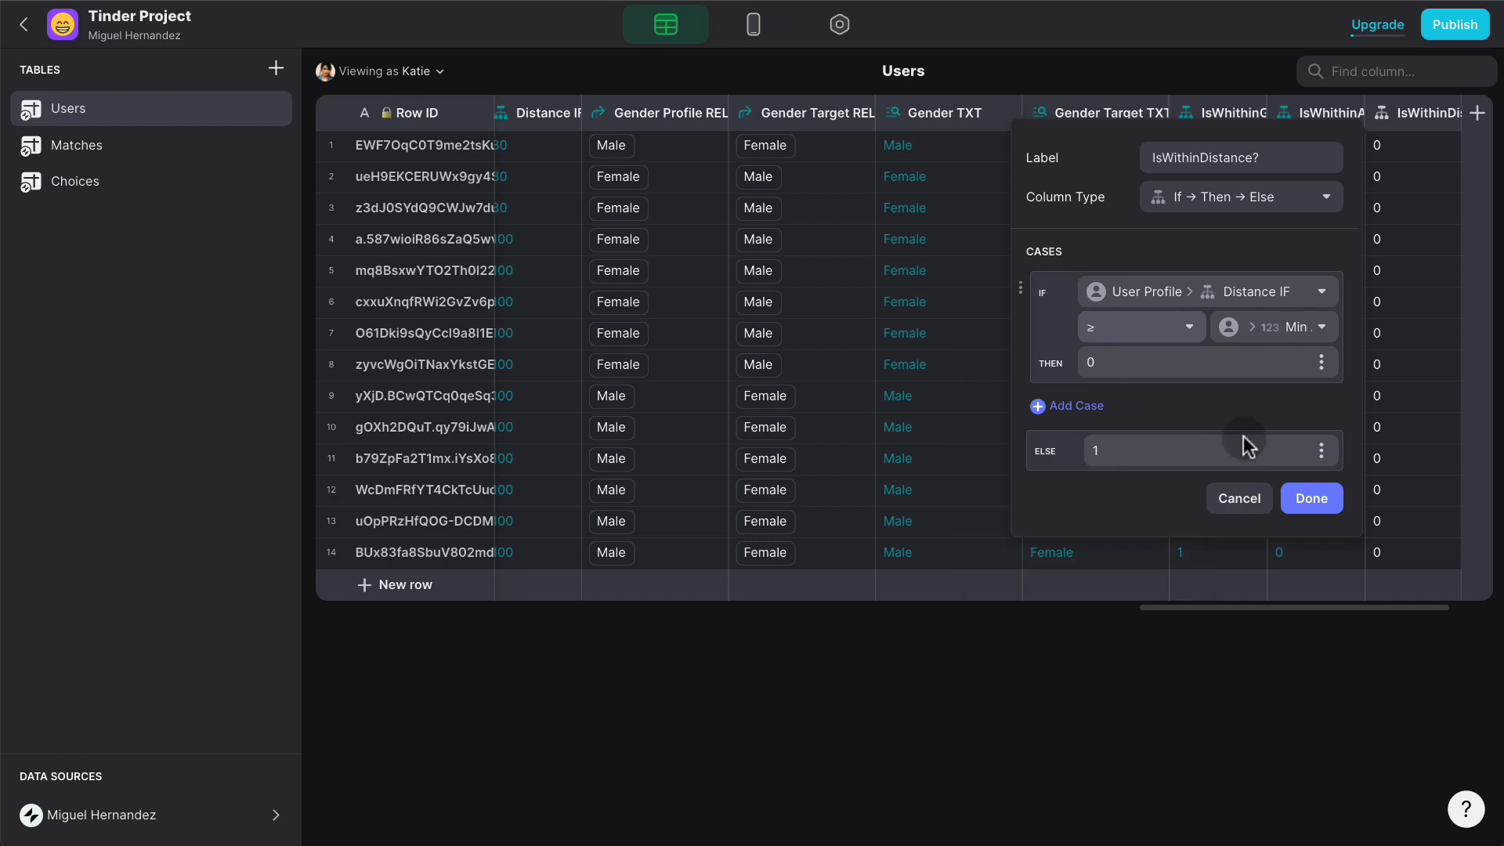
pyautogui.click(1322, 329)
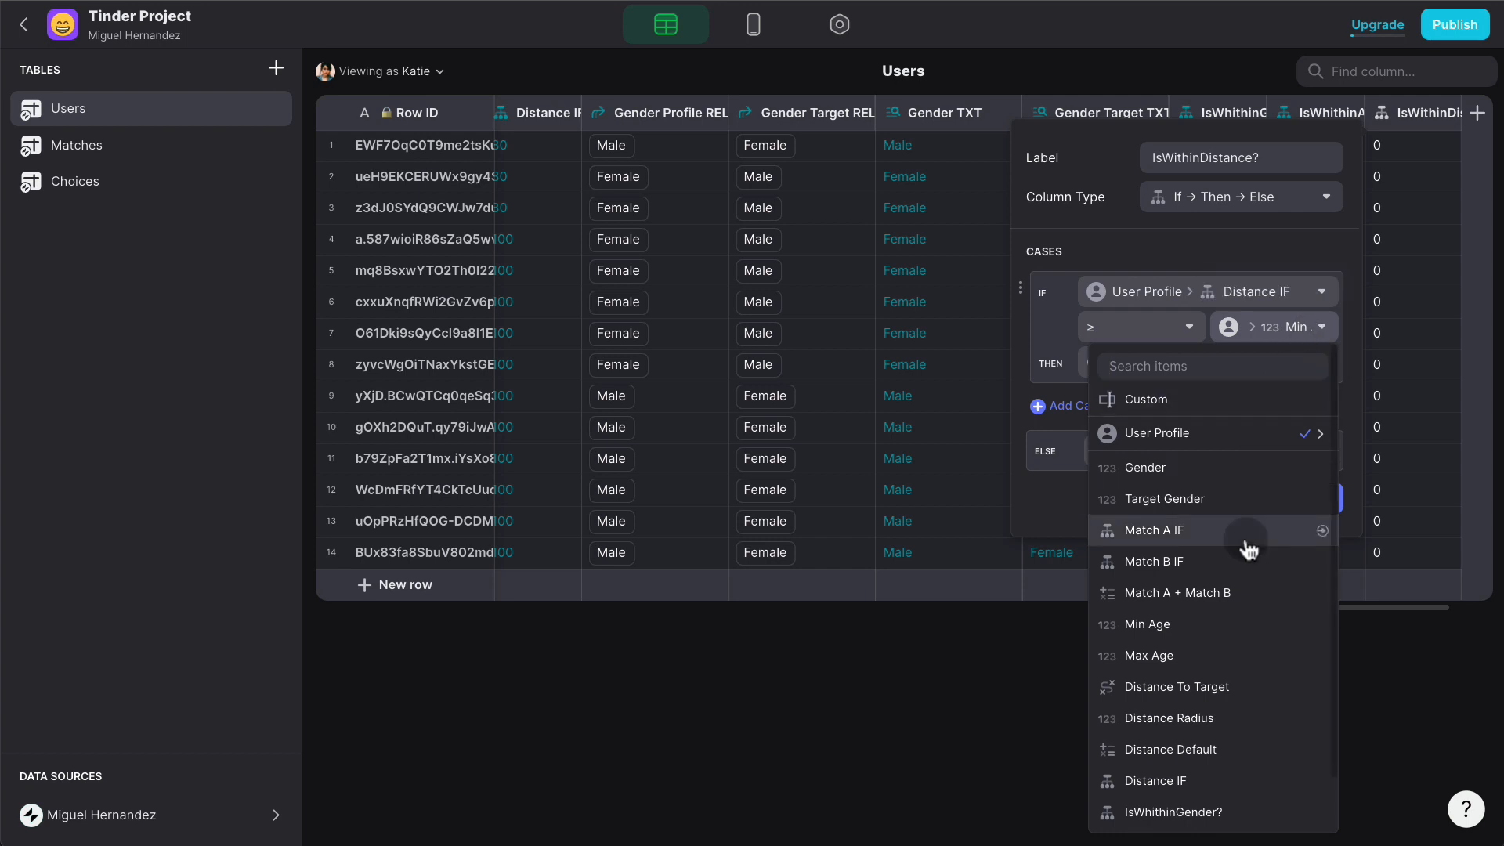
pyautogui.click(1230, 689)
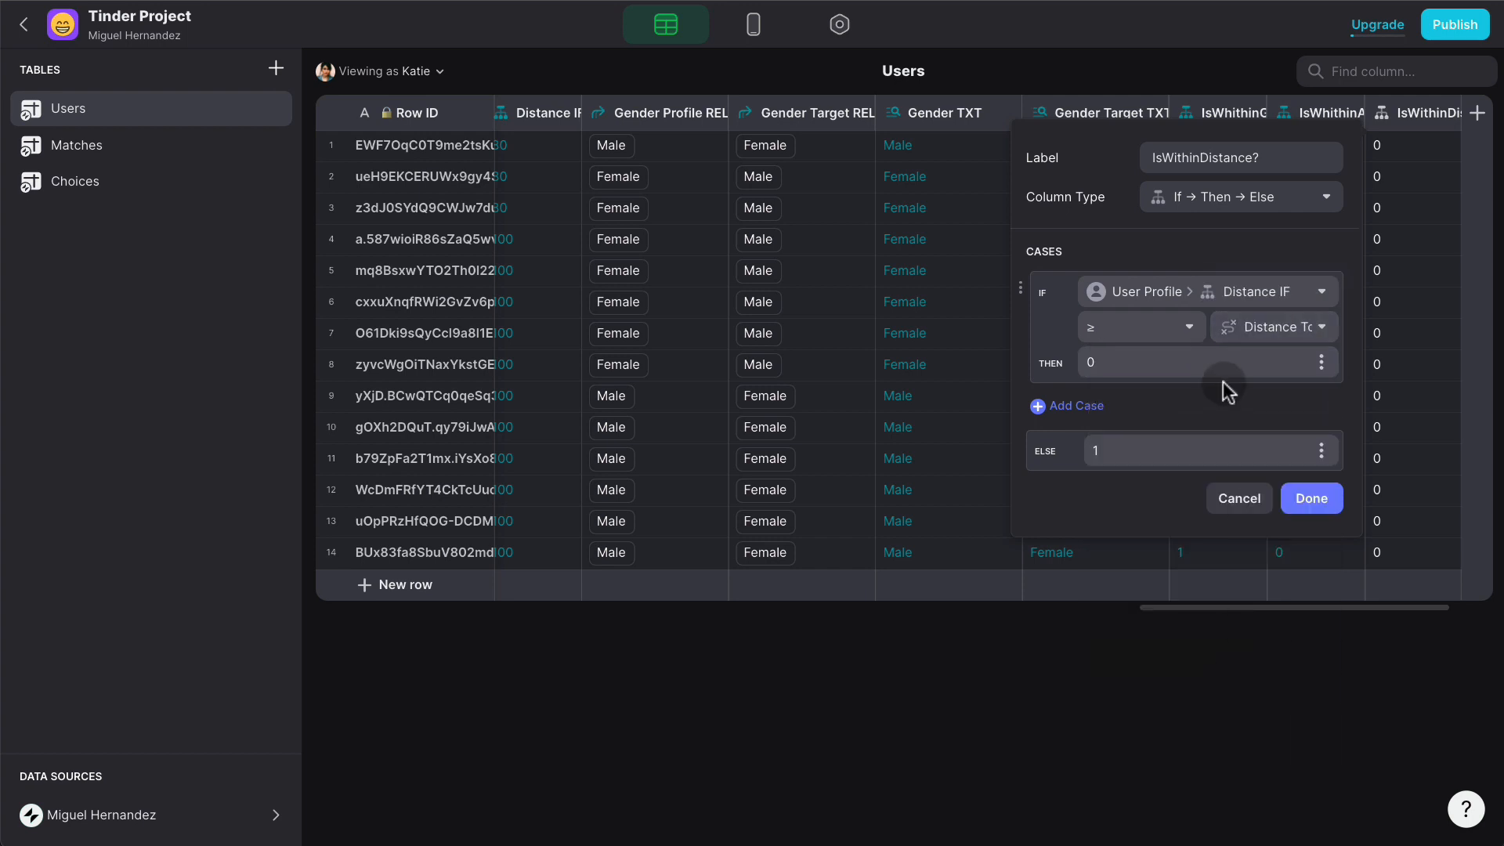
pyautogui.click(1192, 365)
pyautogui.press('BackSpace')
pyautogui.write('1')
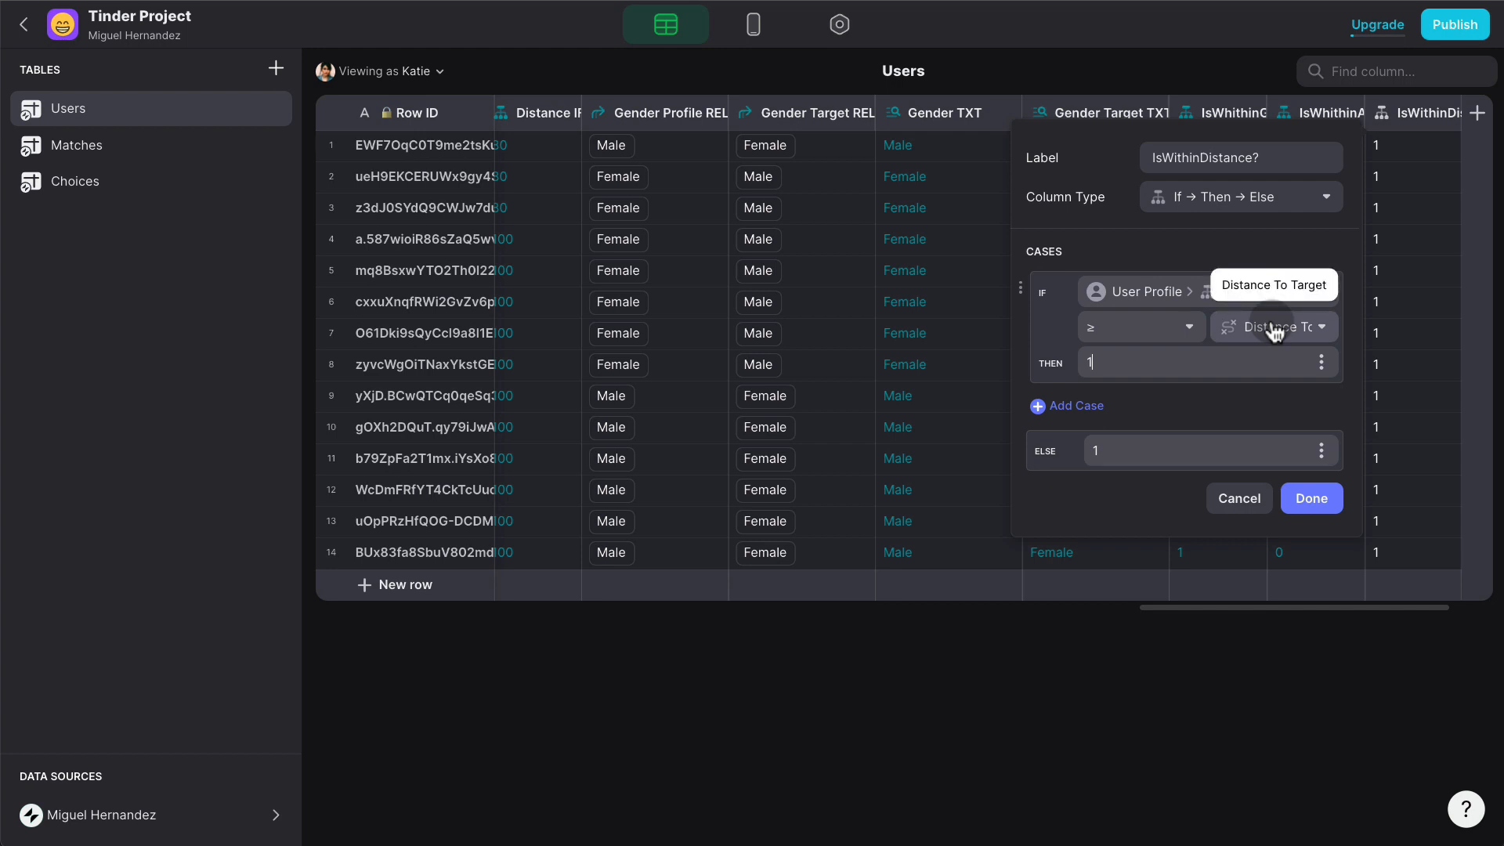
pyautogui.doubleClick(1127, 444)
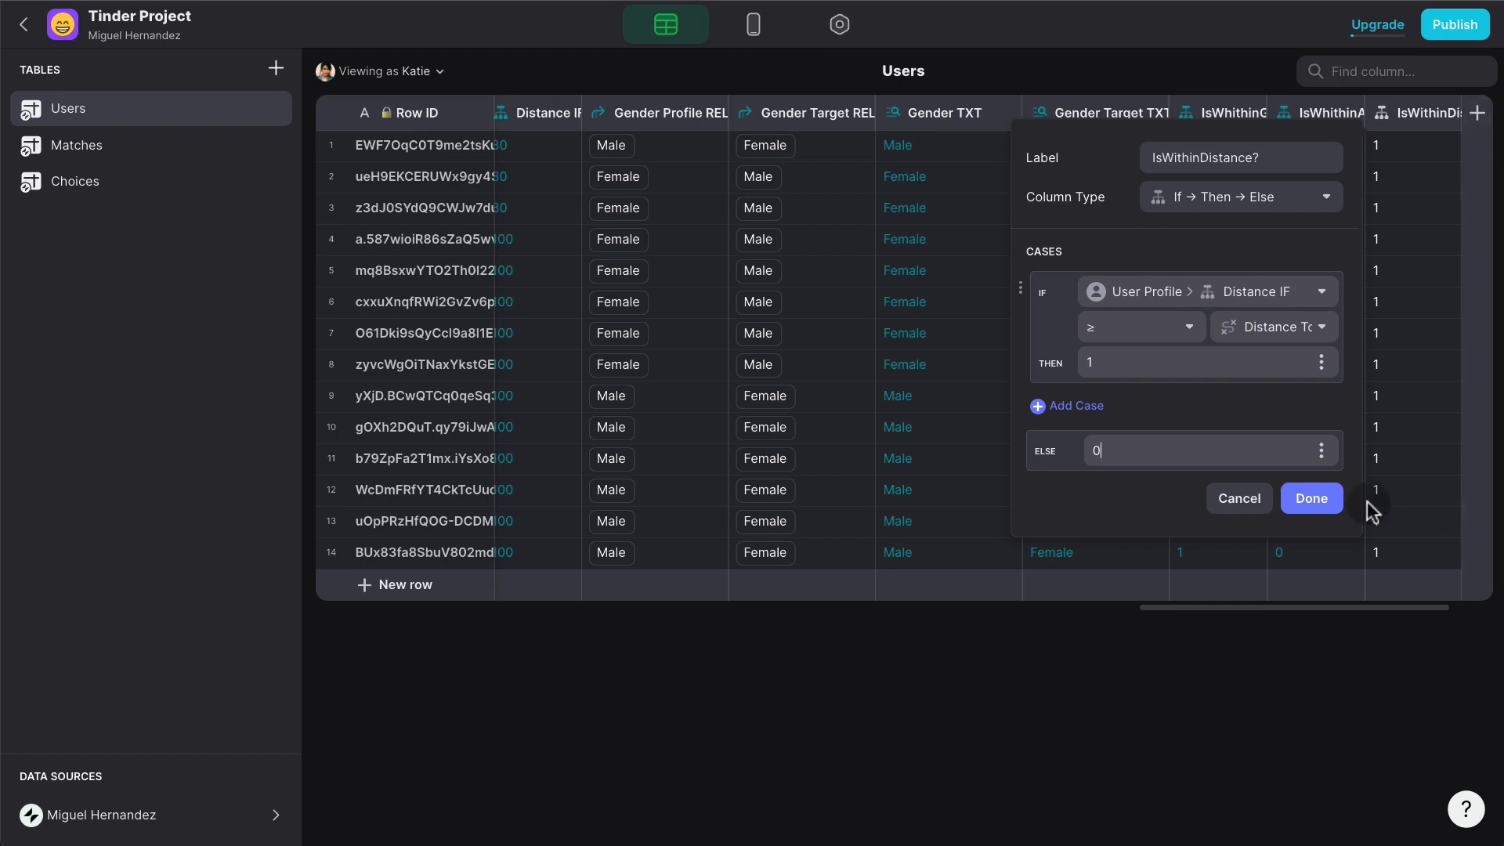
pyautogui.click(1308, 498)
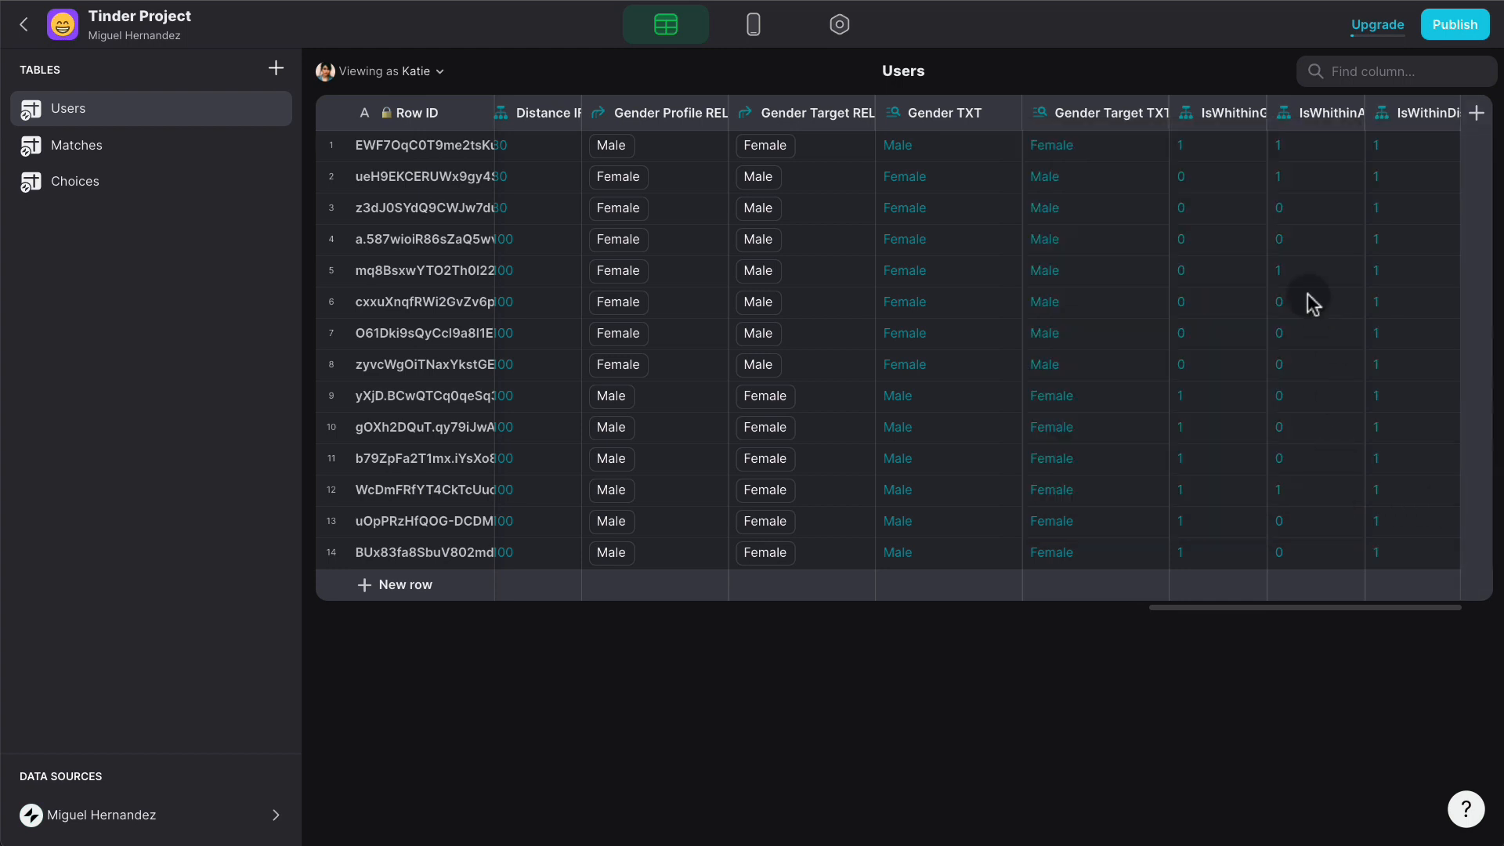
pyautogui.hscroll(3, 1303, 292)
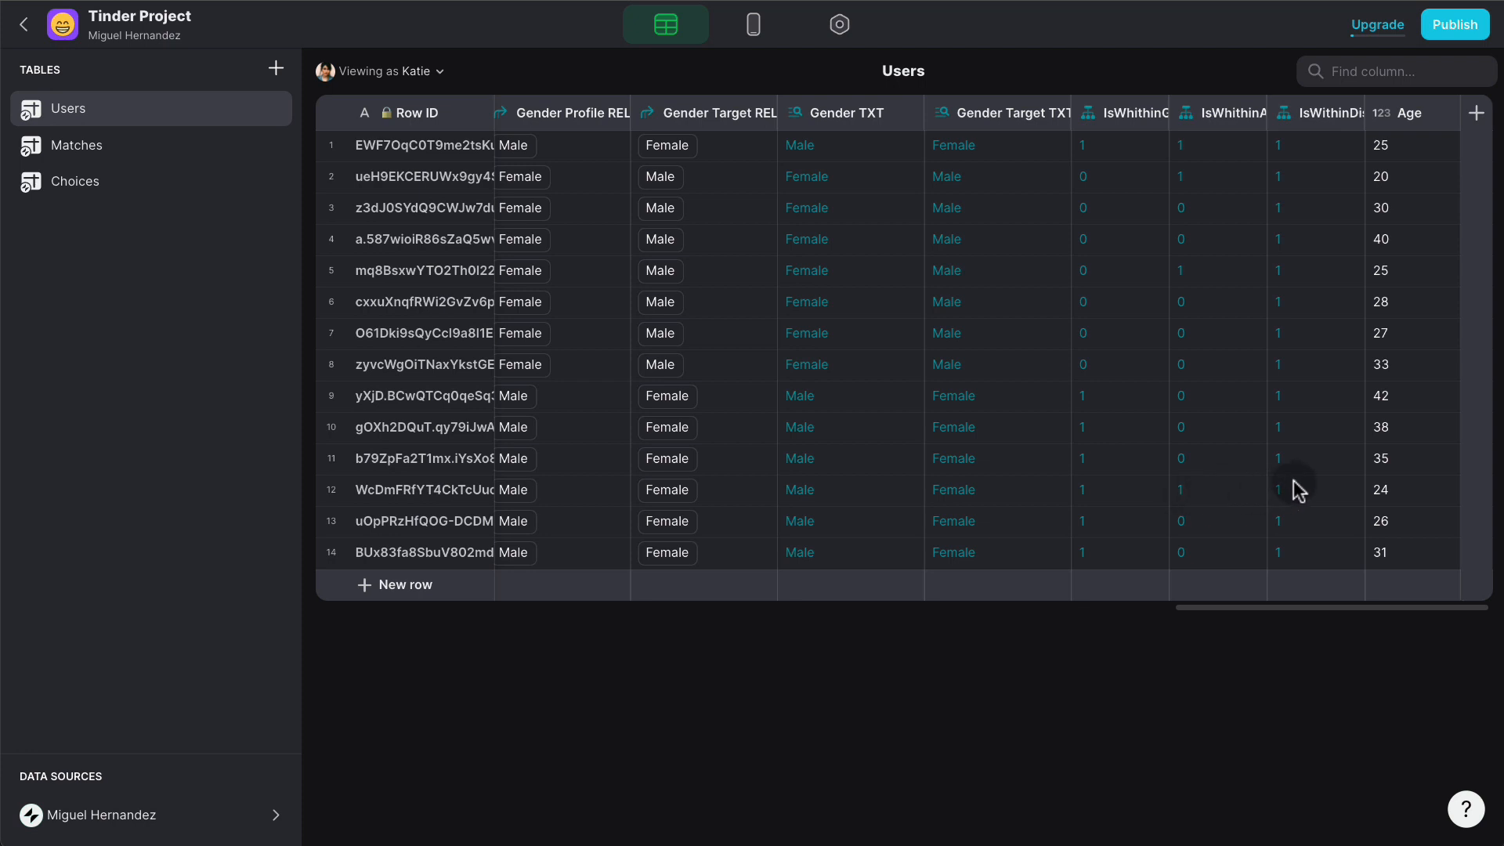
# - Add a new Users column named Conditions MATH of type Math
pyautogui.click(1476, 112)
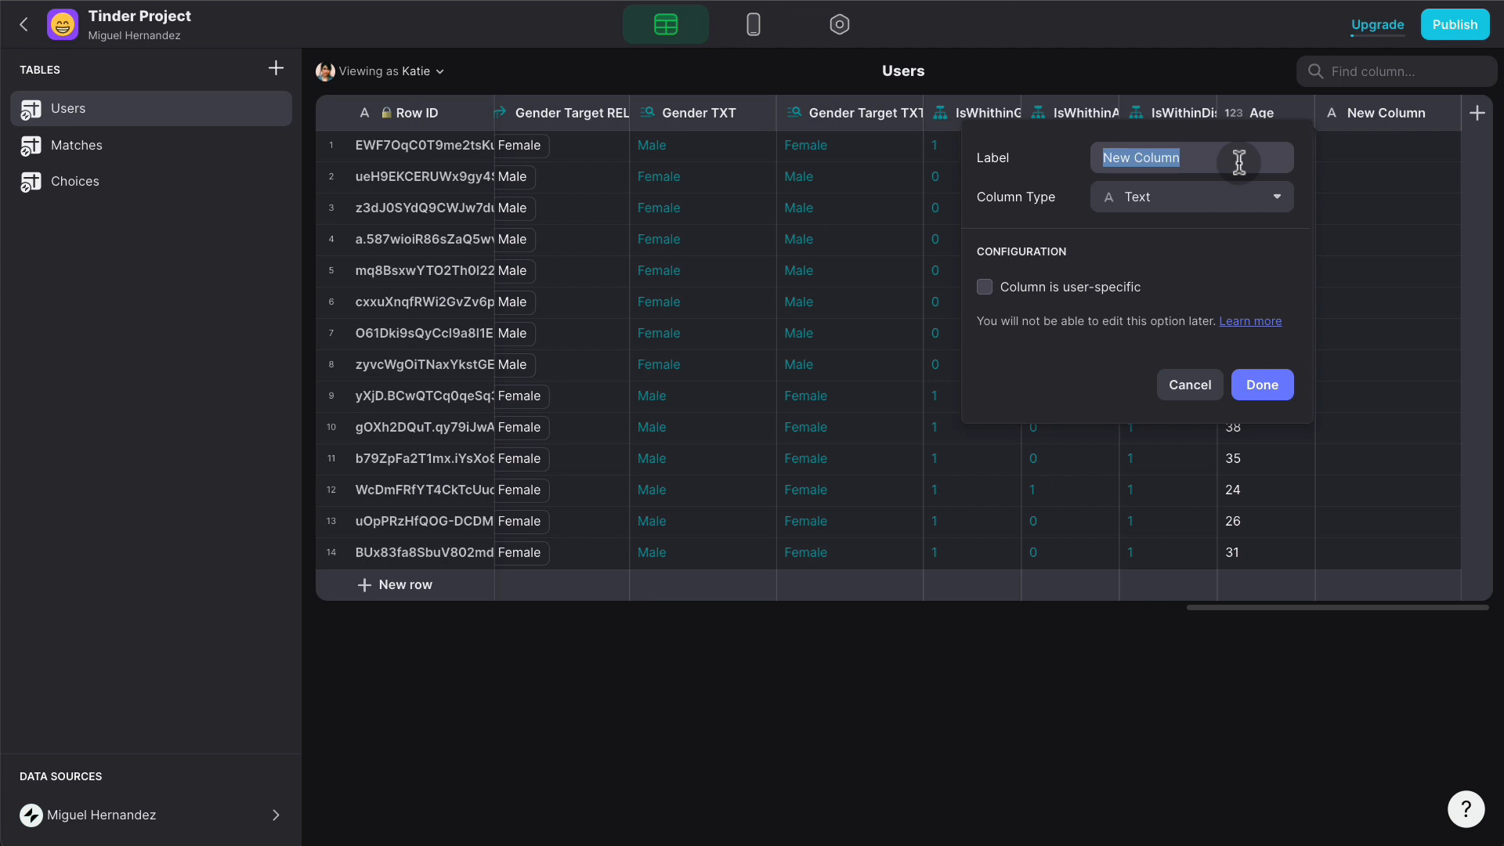
pyautogui.write('ShowResult?')
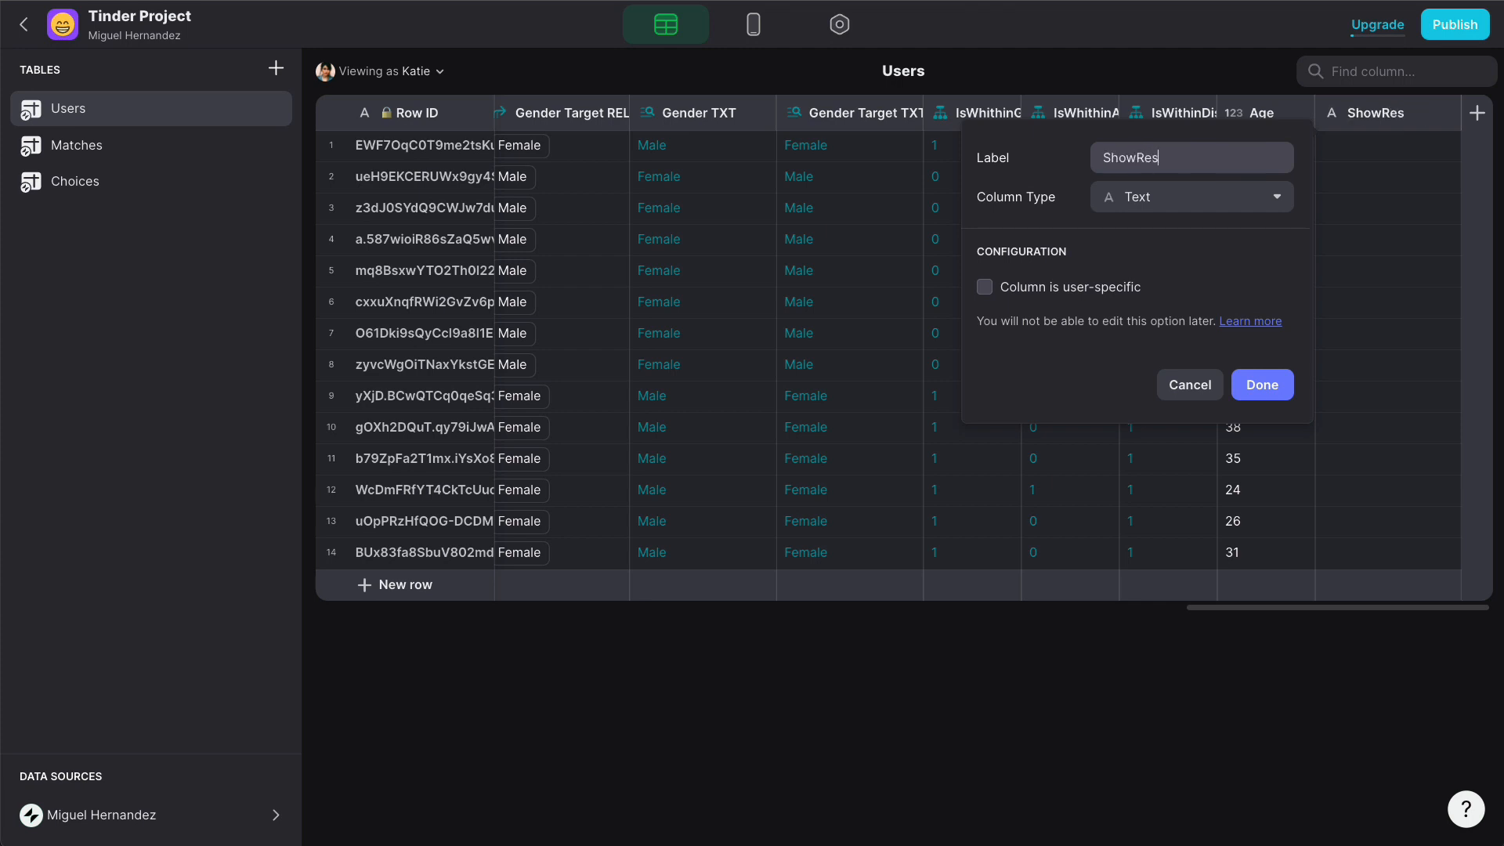
pyautogui.click(1204, 197)
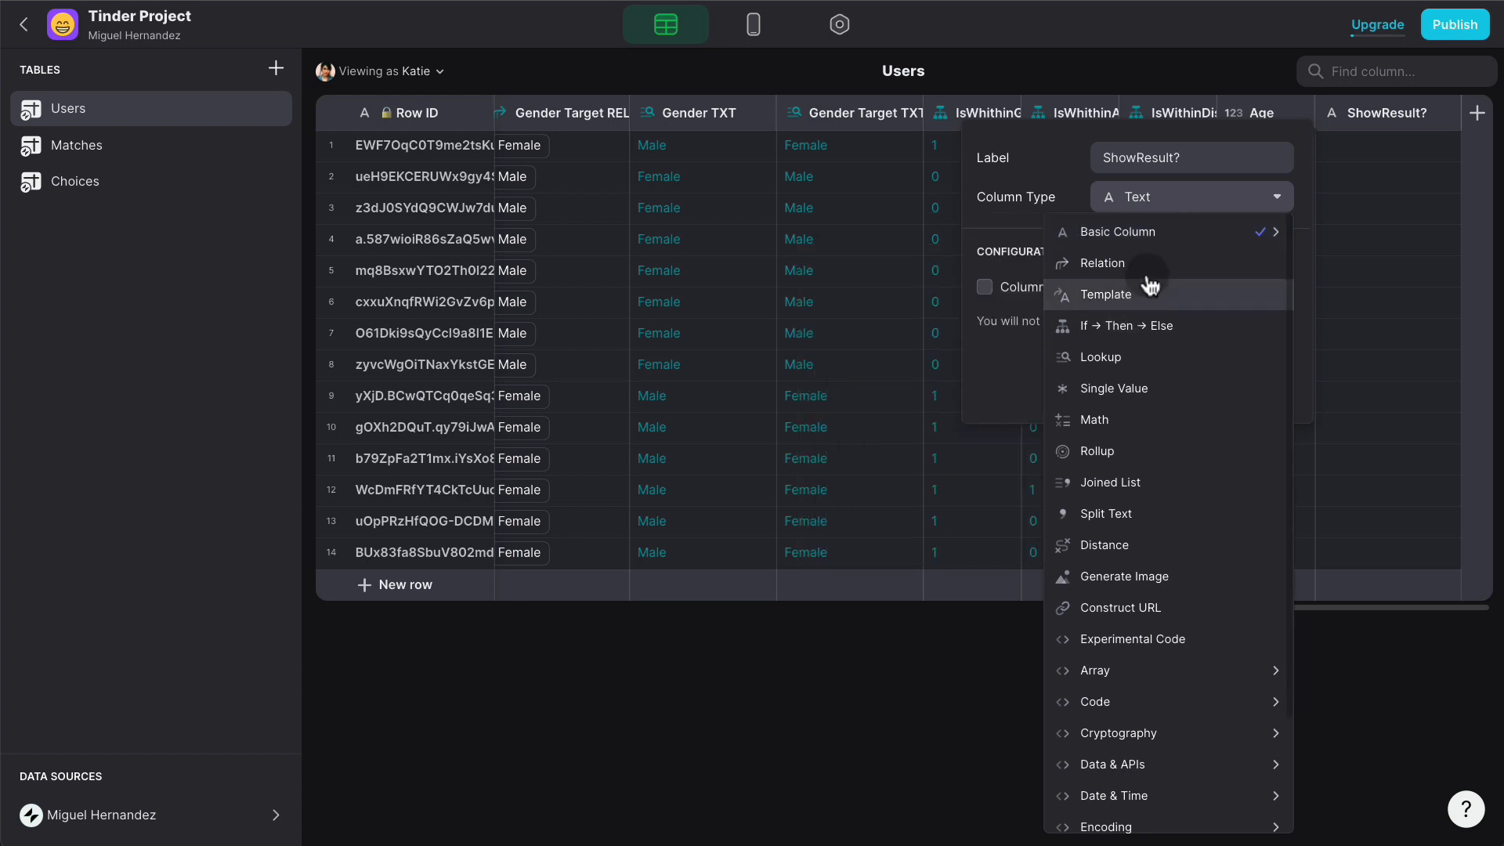
pyautogui.doubleClick(1171, 155)
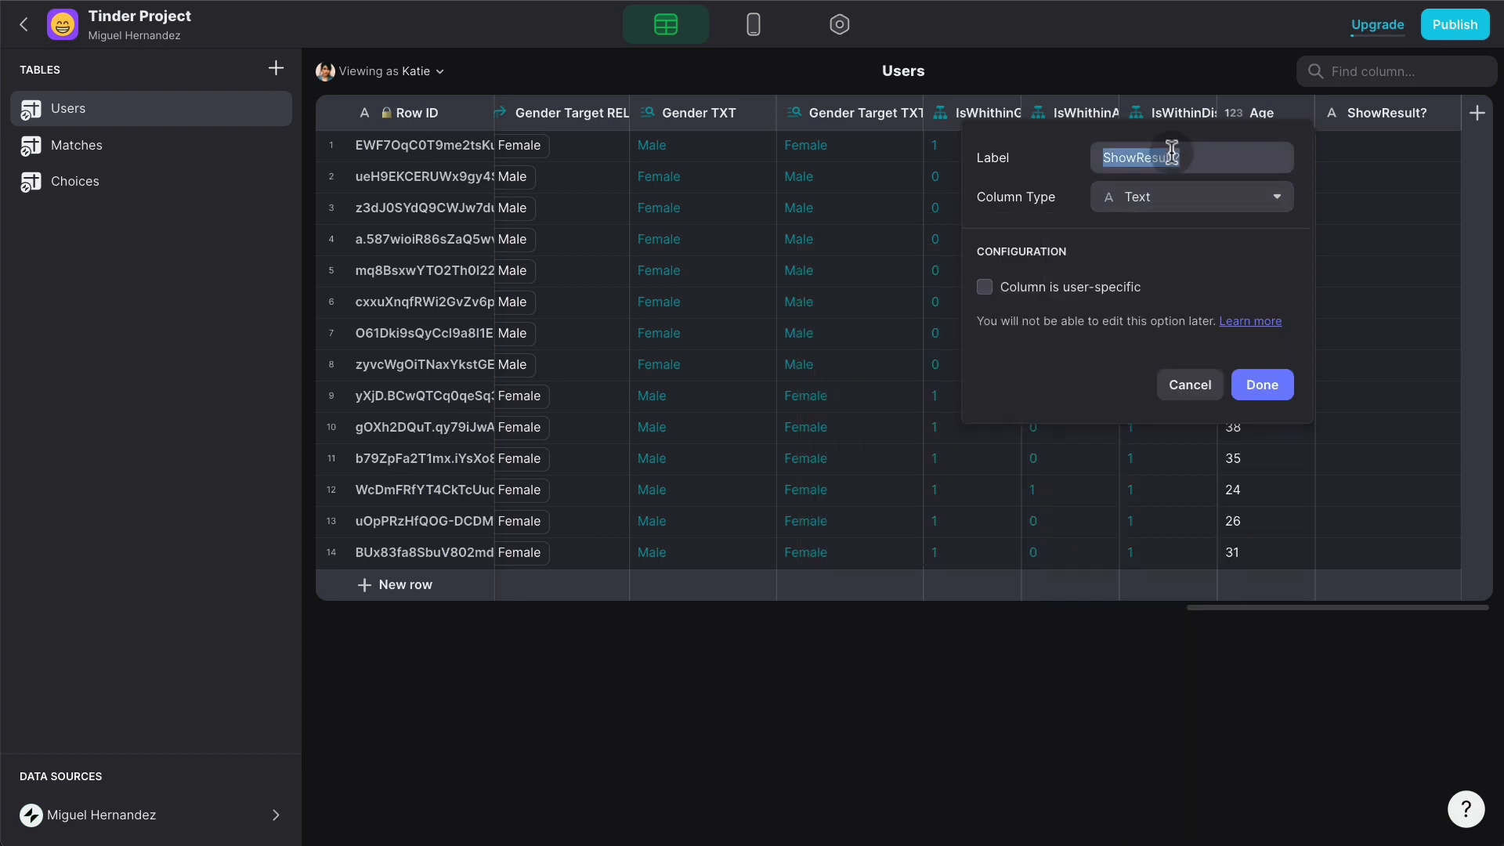
pyautogui.write('Condi')
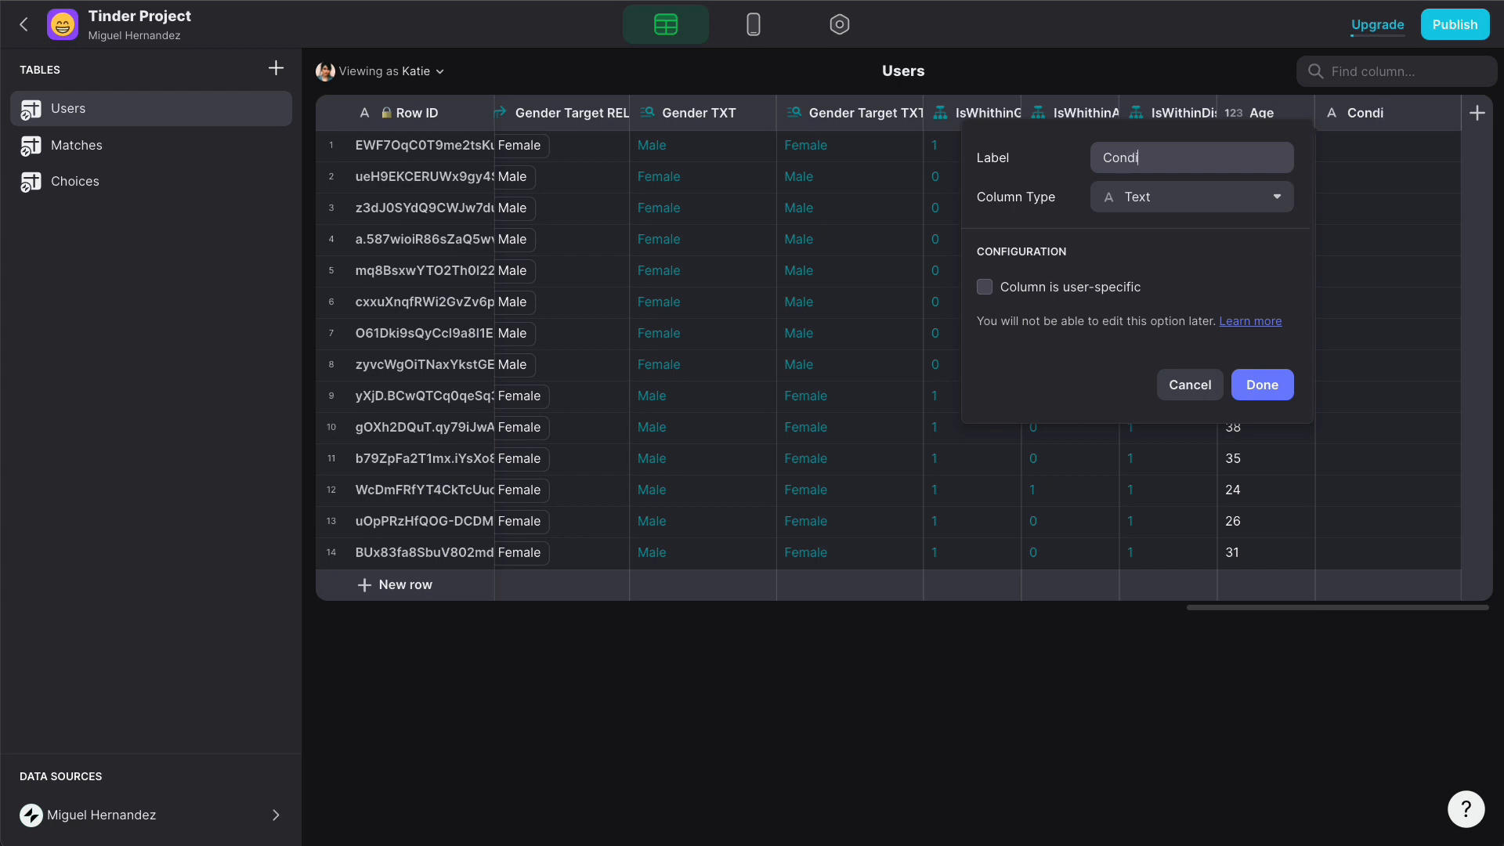
pyautogui.write('tionsAmt')
pyautogui.press('BackSpace')
pyautogui.press('BackSpace')
pyautogui.press('BackSpace')
pyautogui.write('MATH')
pyautogui.click(1172, 157)
pyautogui.click(1198, 202)
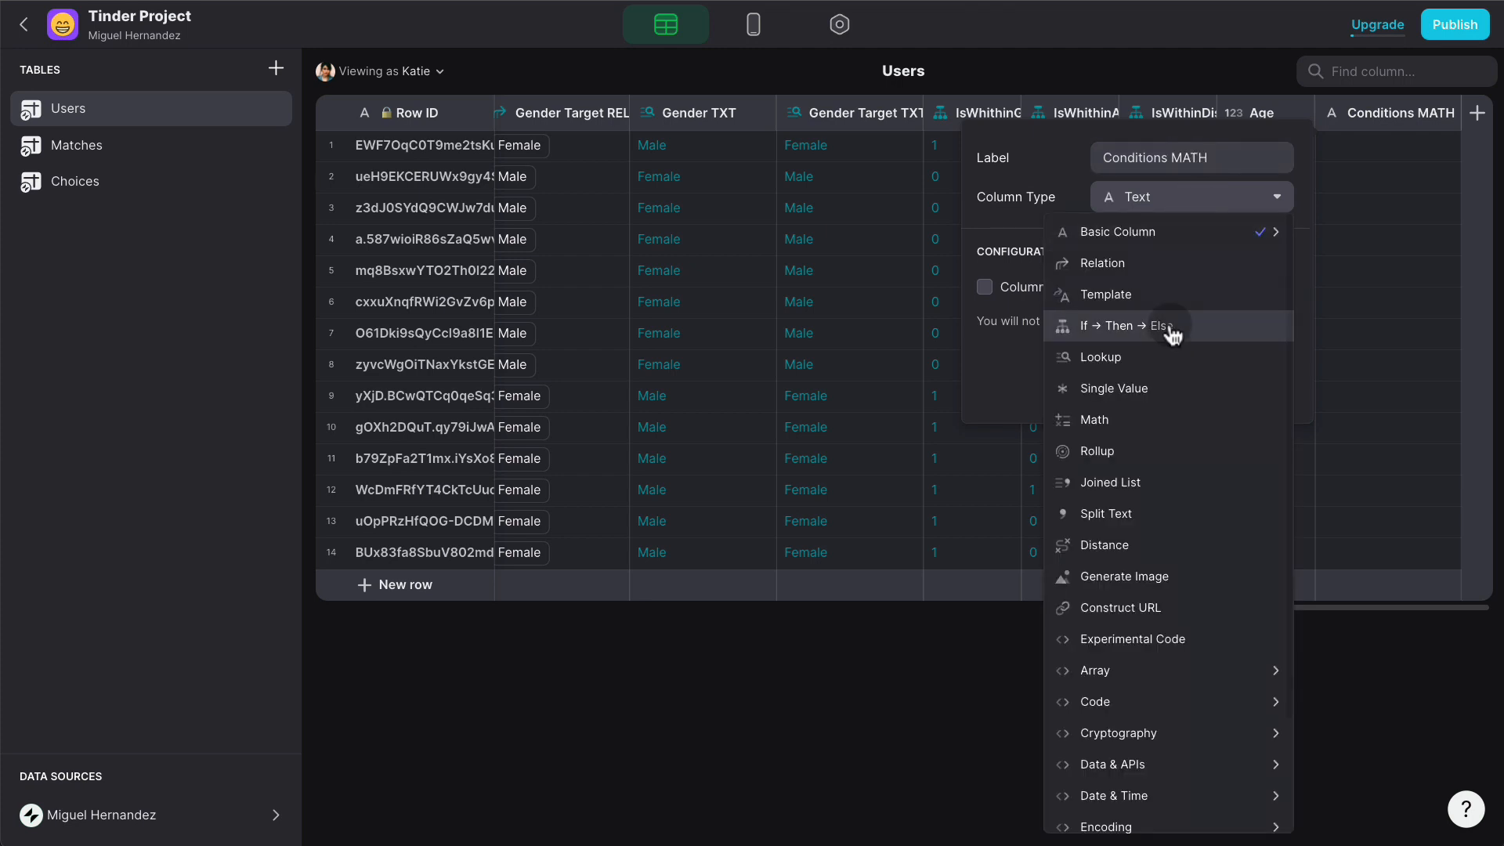
pyautogui.click(1096, 420)
# - Enter formula A+B+C with A, B, C as the gender, age and distance checks, whole-number precision
pyautogui.click(1048, 285)
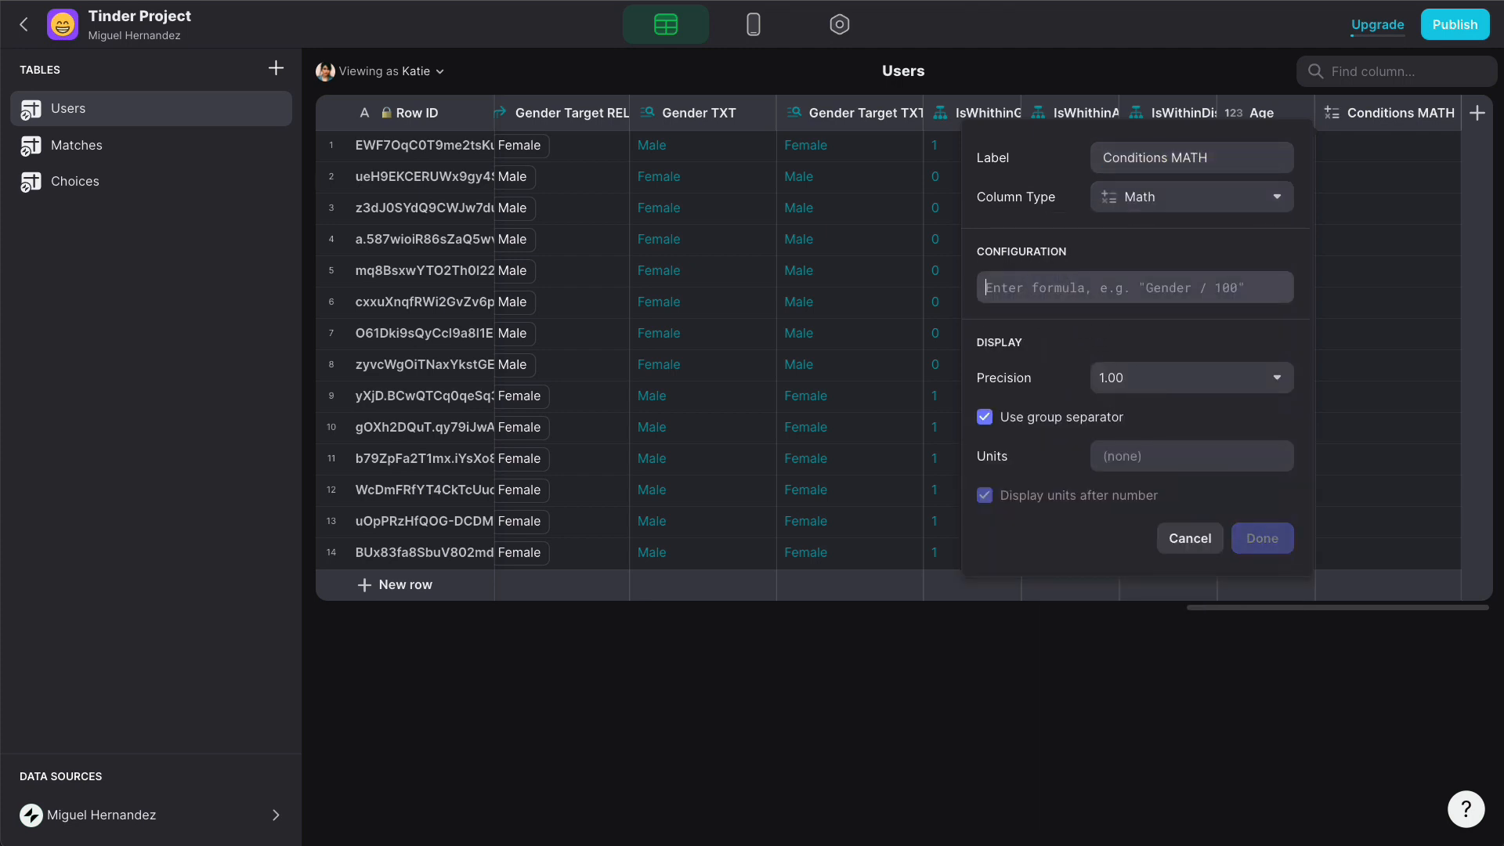
pyautogui.write('A+B+C')
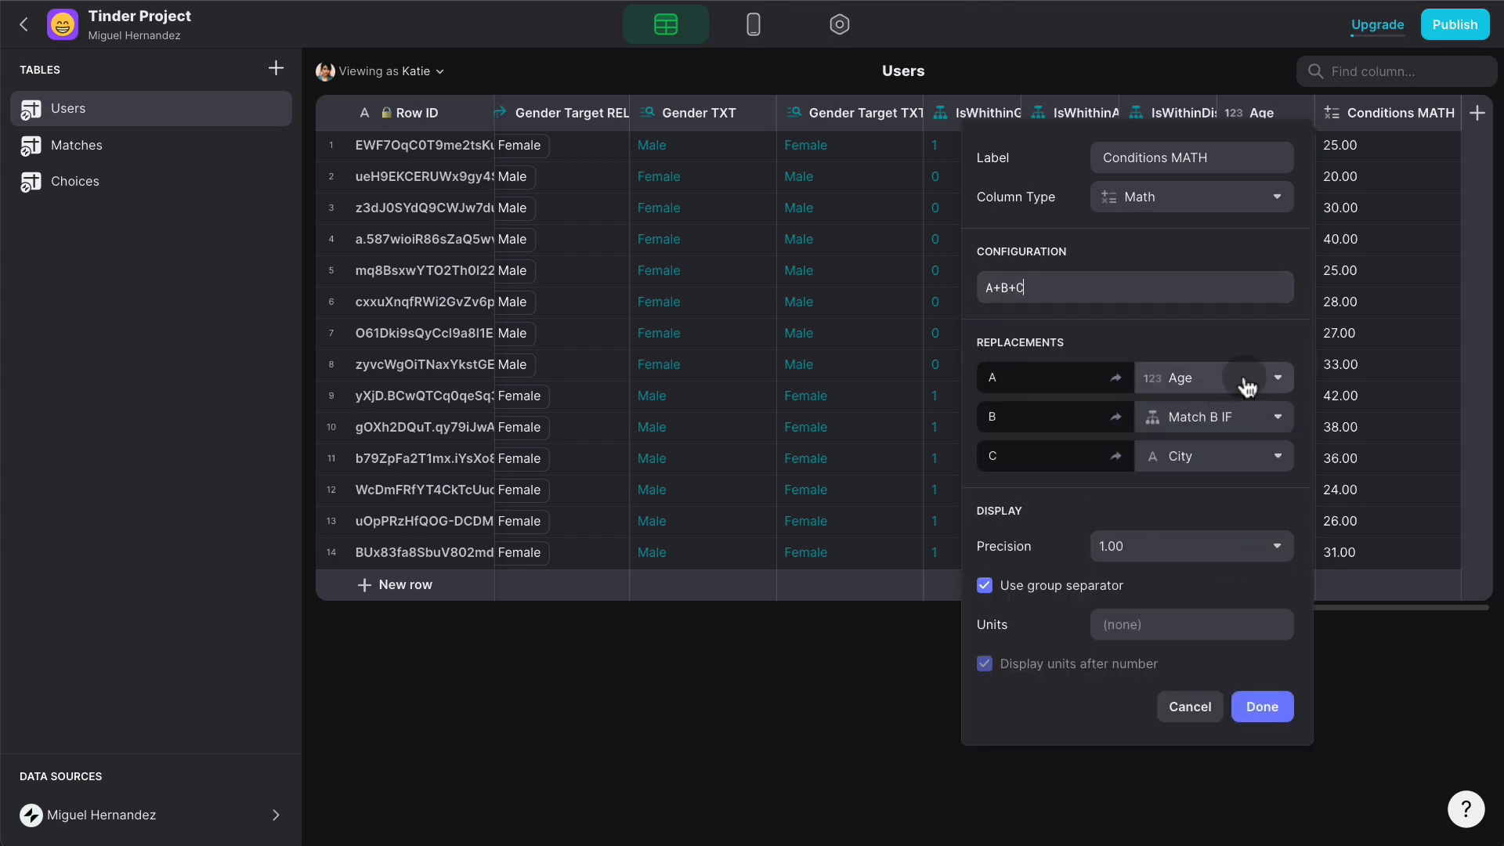
pyautogui.click(1247, 384)
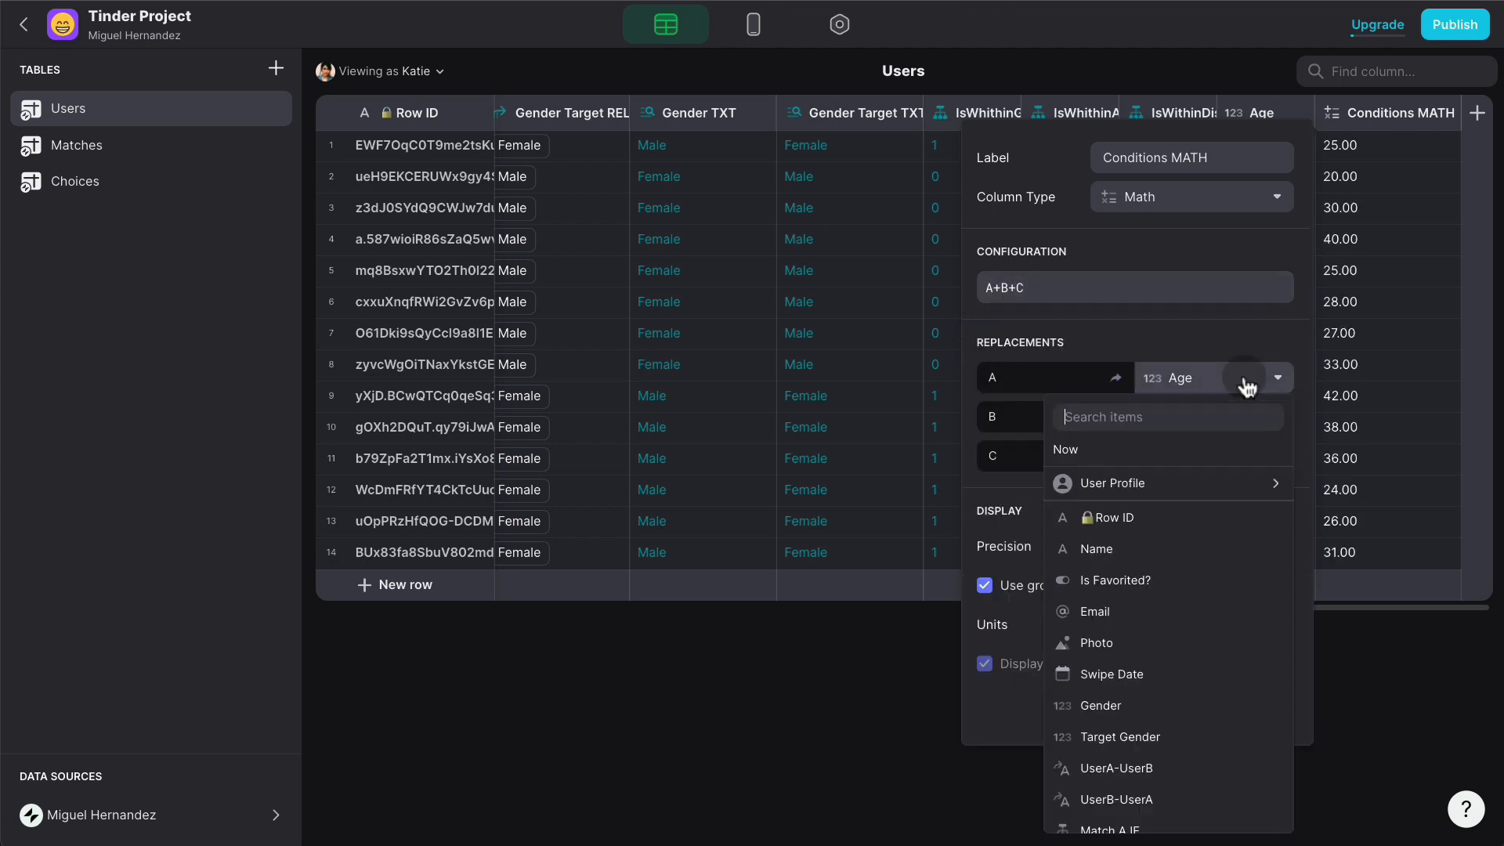
pyautogui.scroll(-5, 1253, 626)
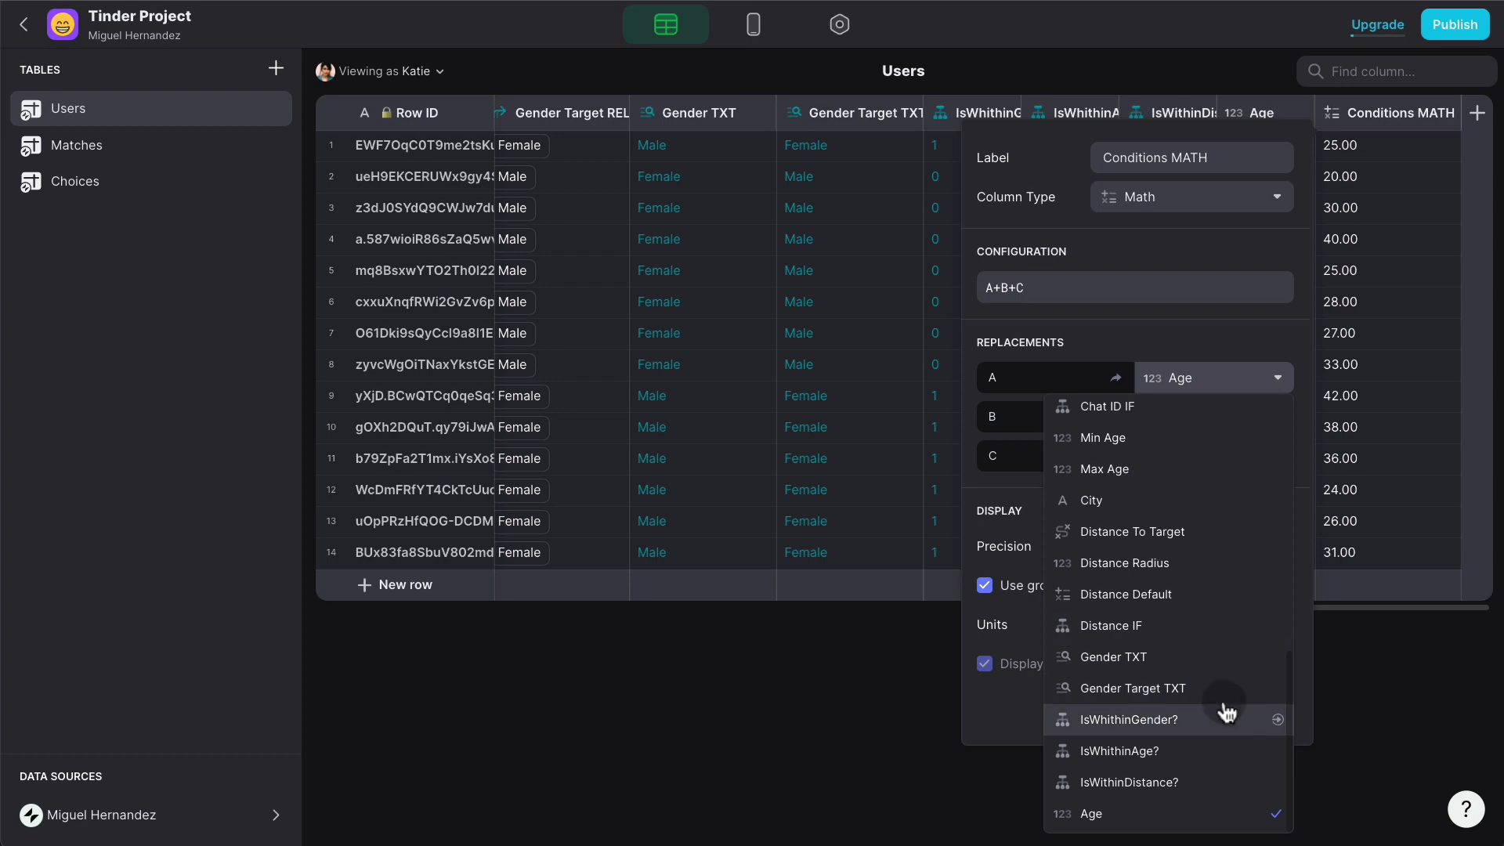
pyautogui.click(1226, 717)
pyautogui.click(1267, 416)
pyautogui.scroll(-5, 1221, 627)
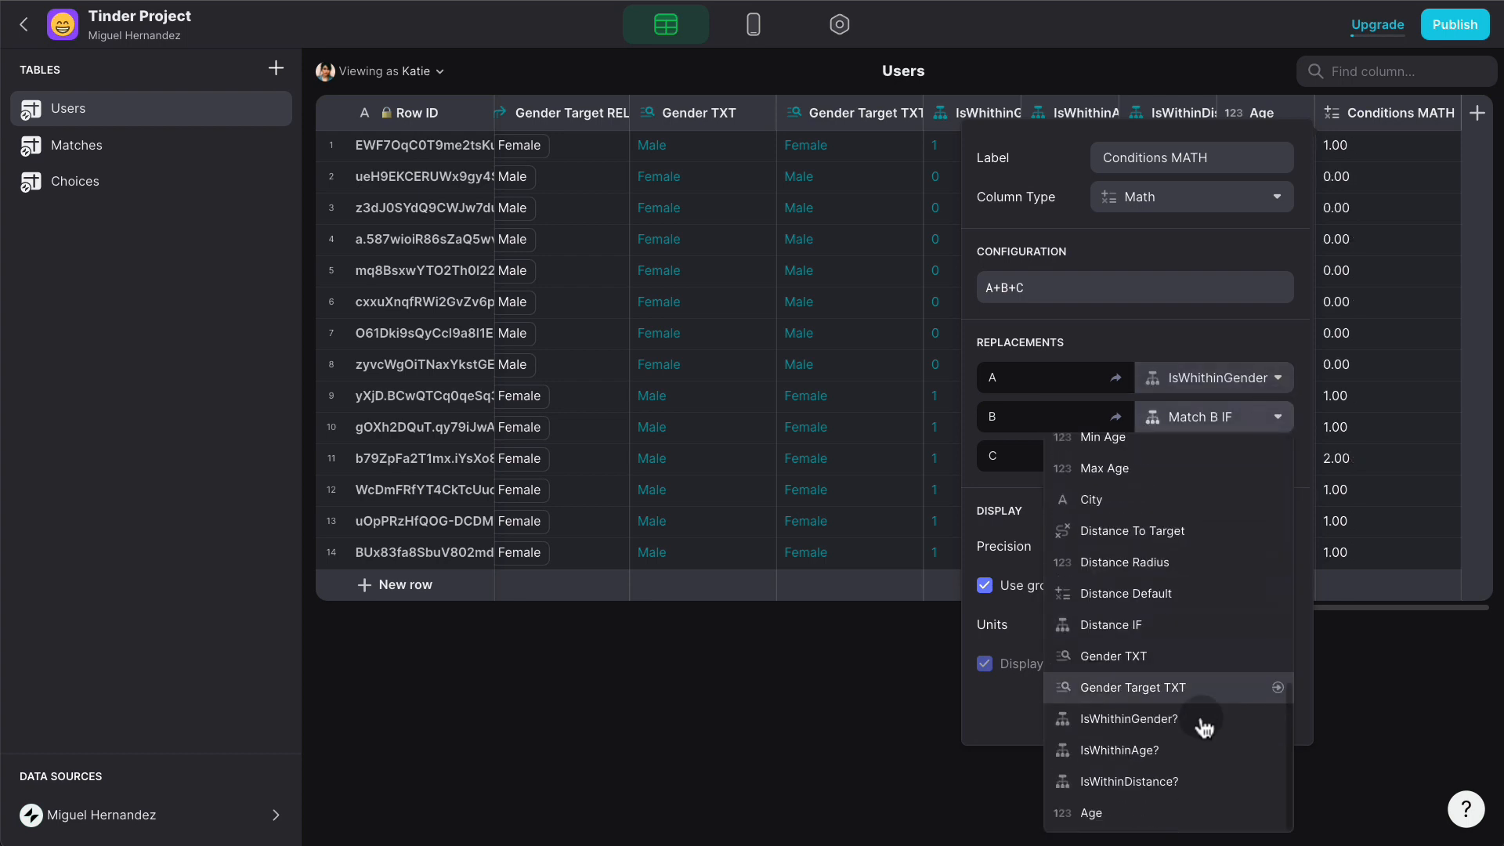
pyautogui.click(1198, 759)
pyautogui.click(1279, 463)
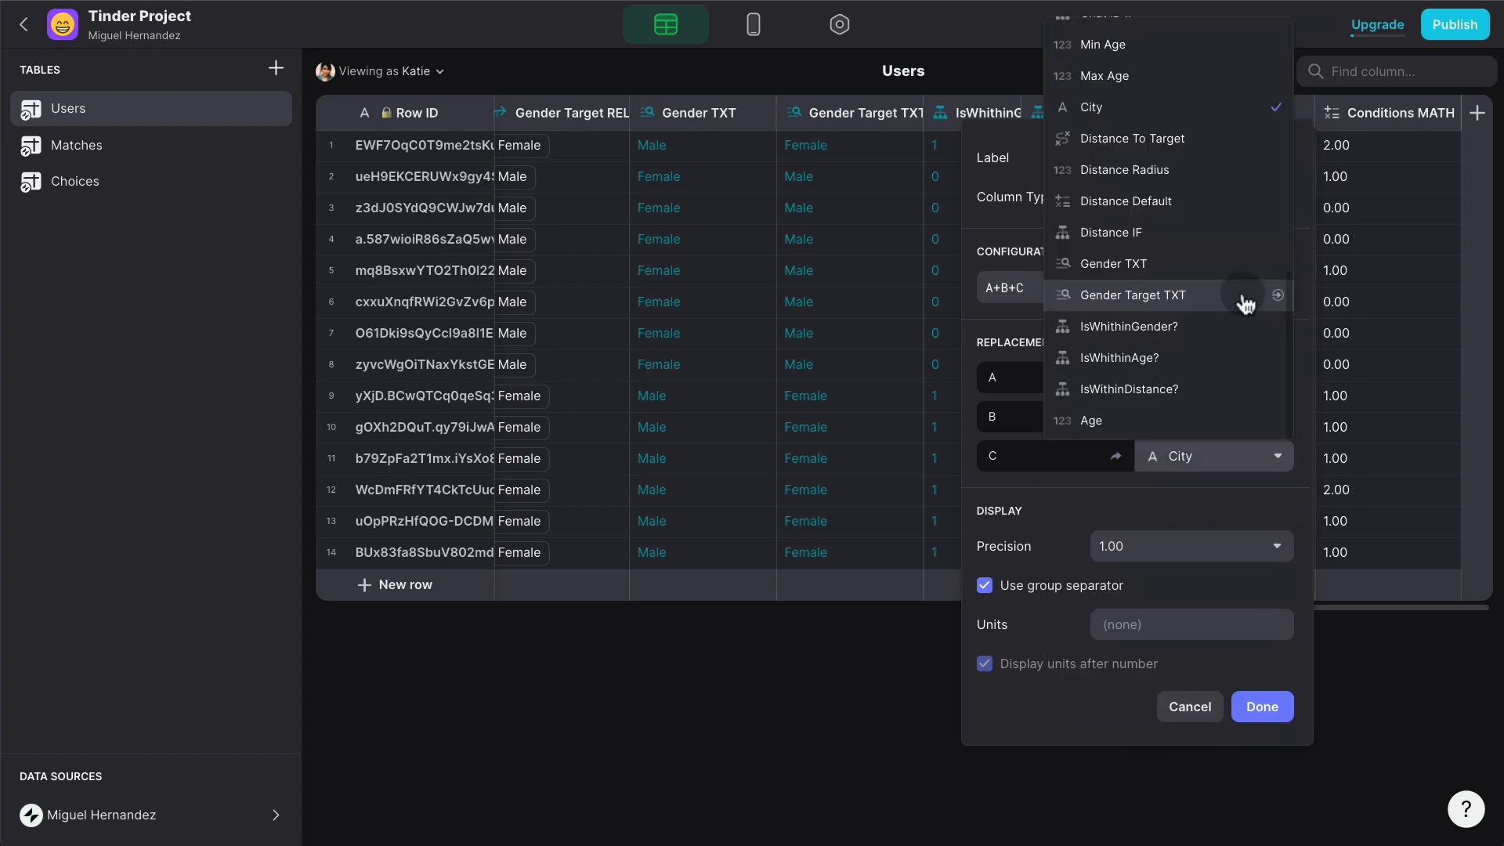
pyautogui.click(1214, 389)
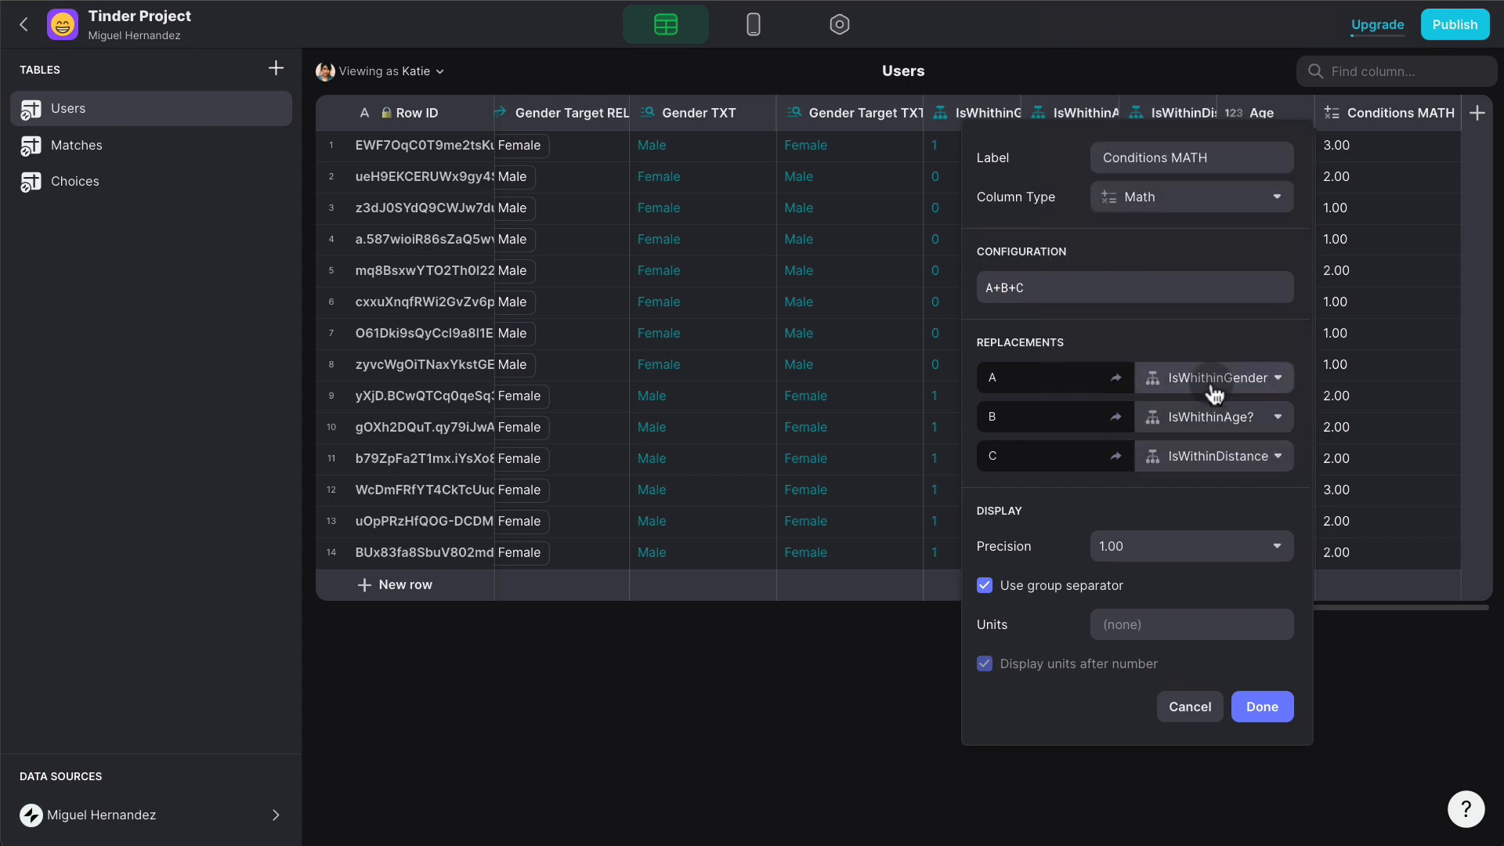
pyautogui.click(1137, 557)
pyautogui.click(1124, 578)
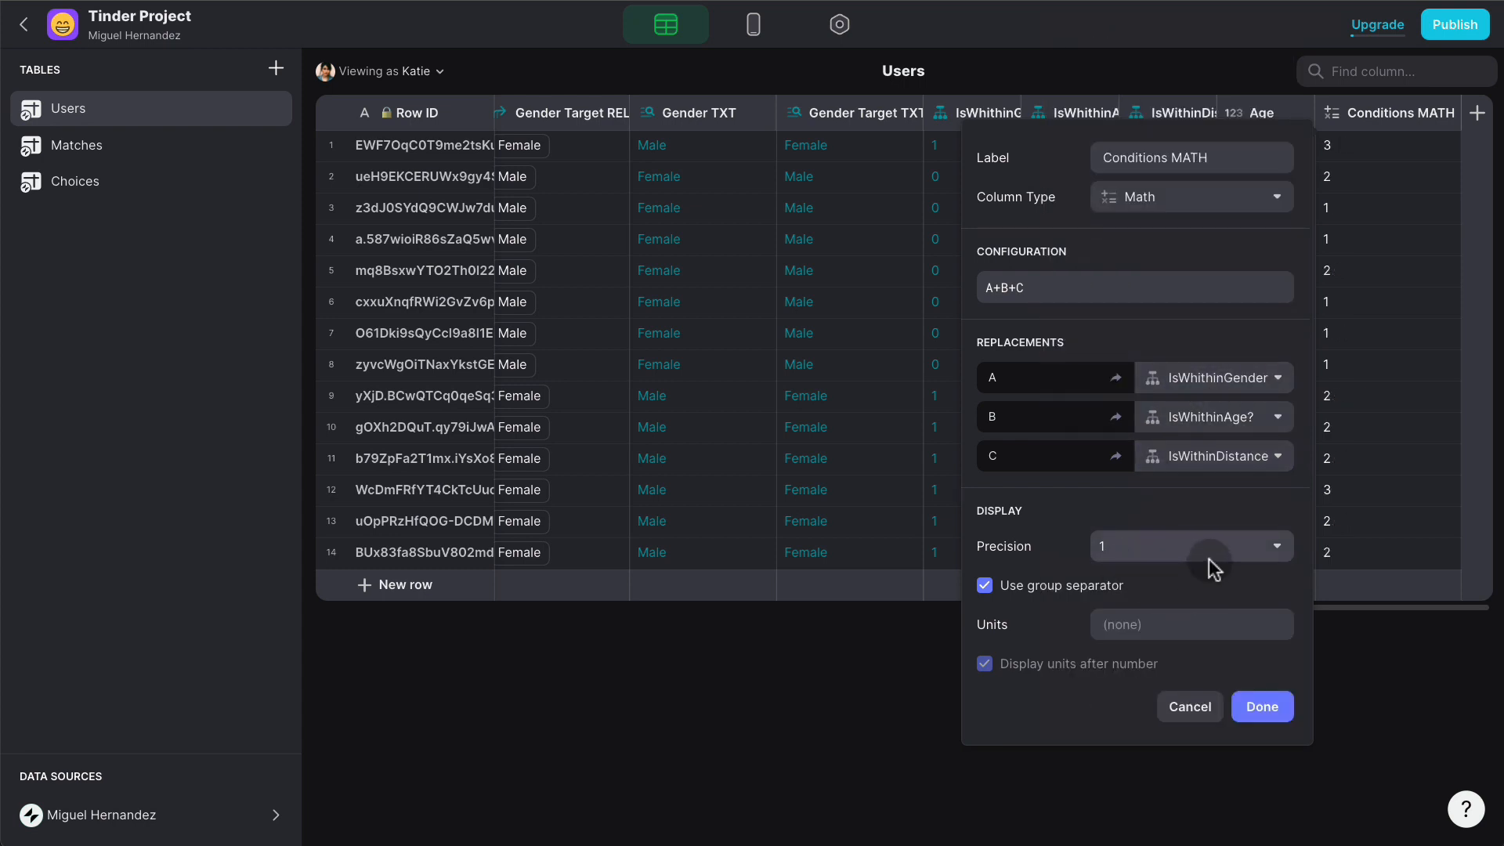
pyautogui.click(1260, 706)
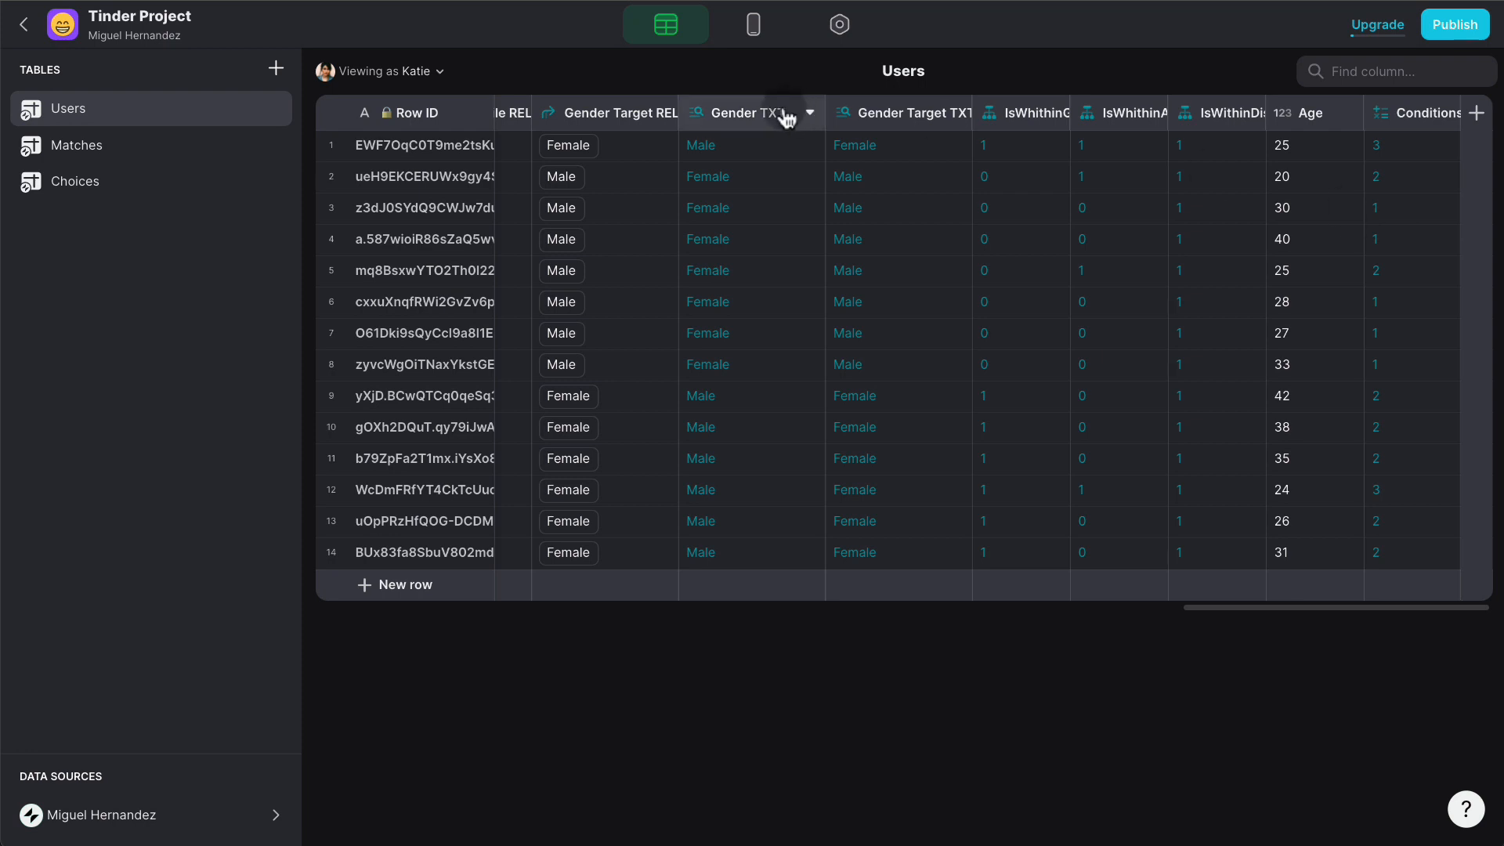
# - Remove the Gender filter from the Tinder screen's swipe list
pyautogui.click(753, 28)
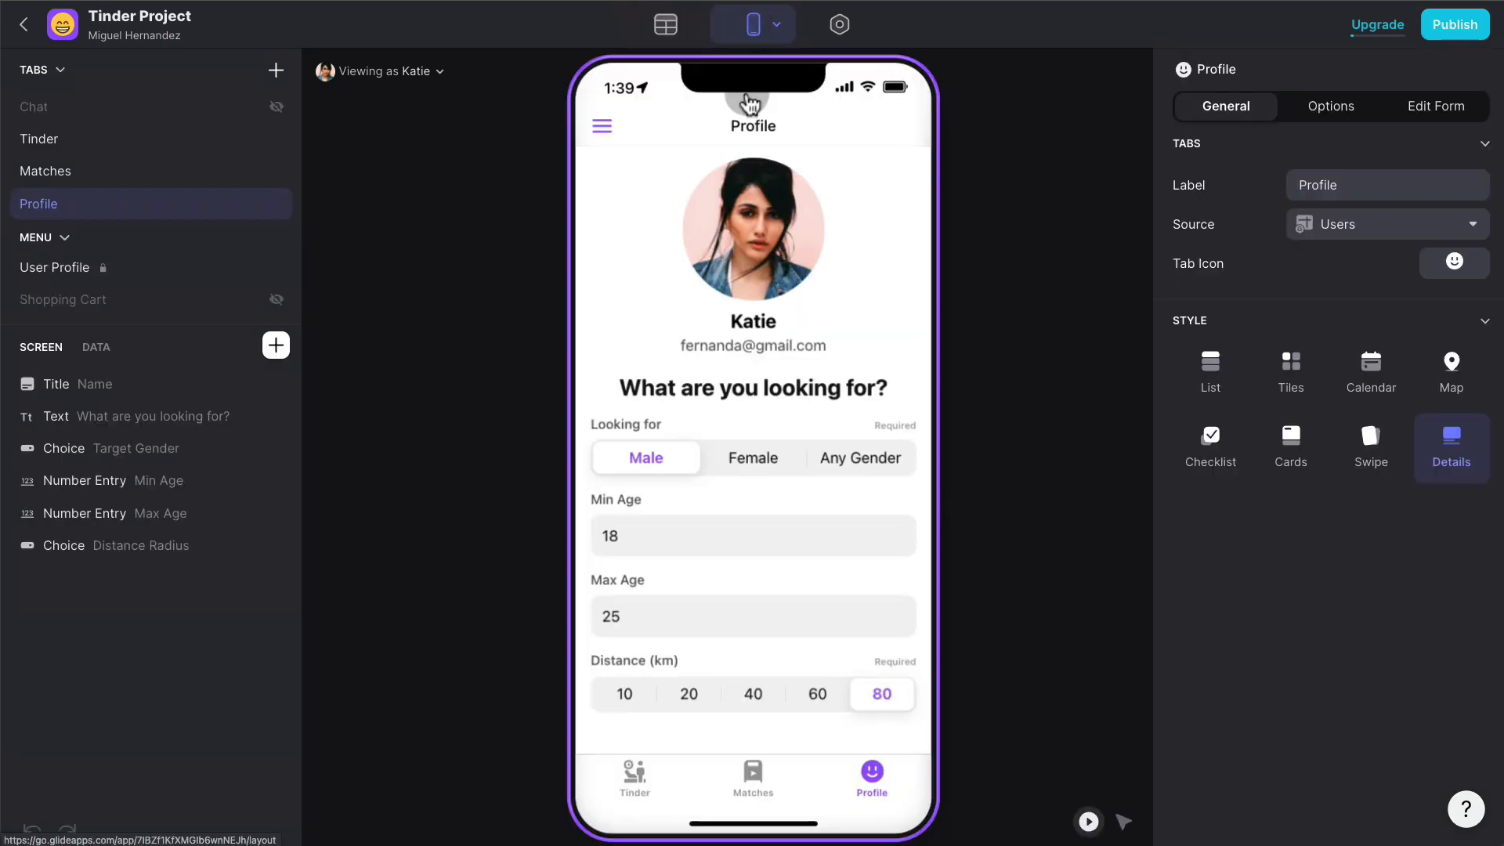
pyautogui.click(678, 779)
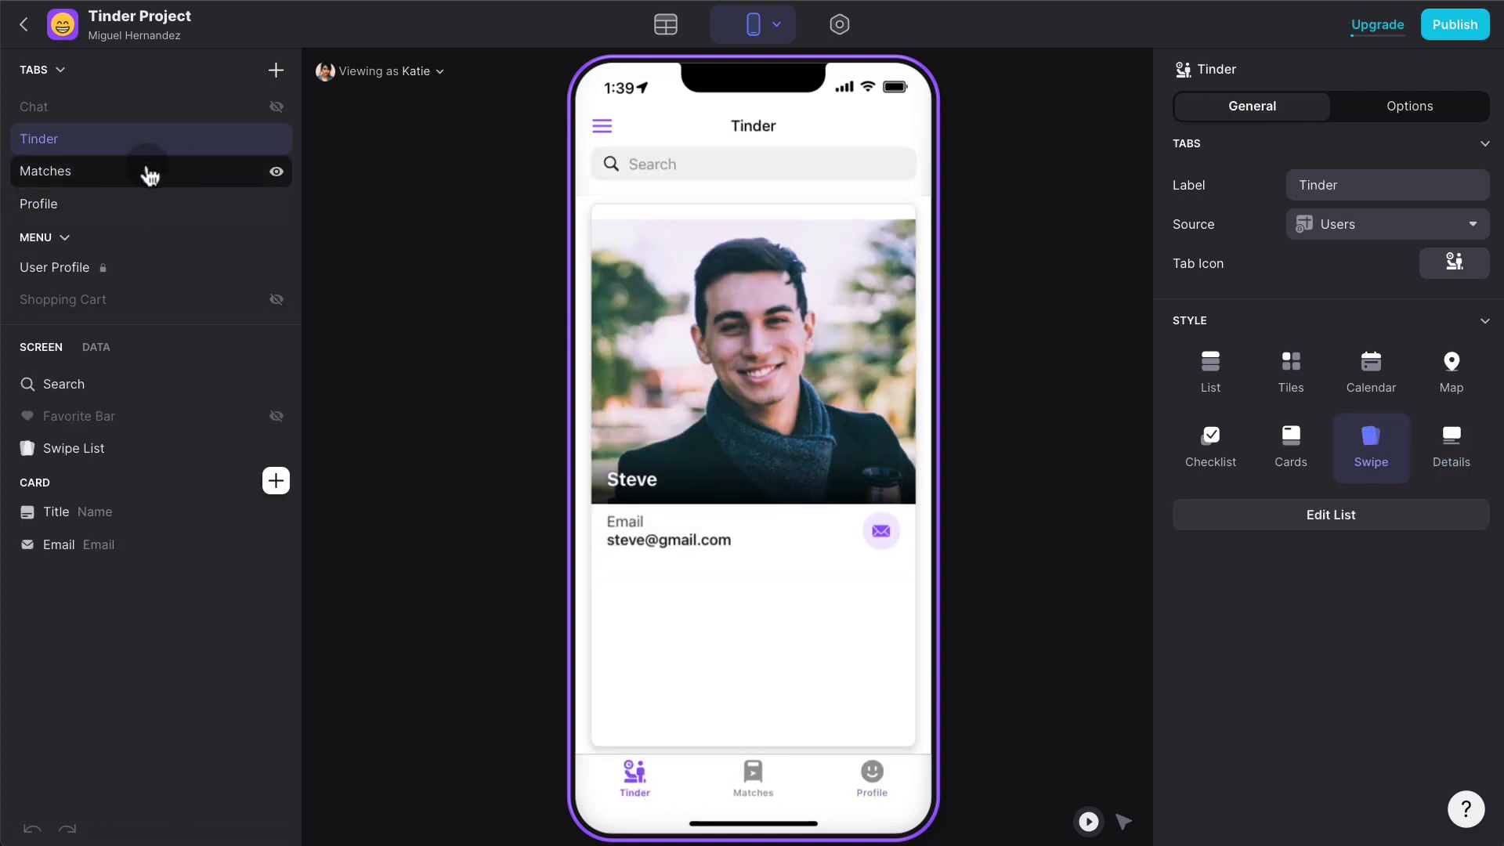
pyautogui.click(174, 449)
pyautogui.click(1336, 106)
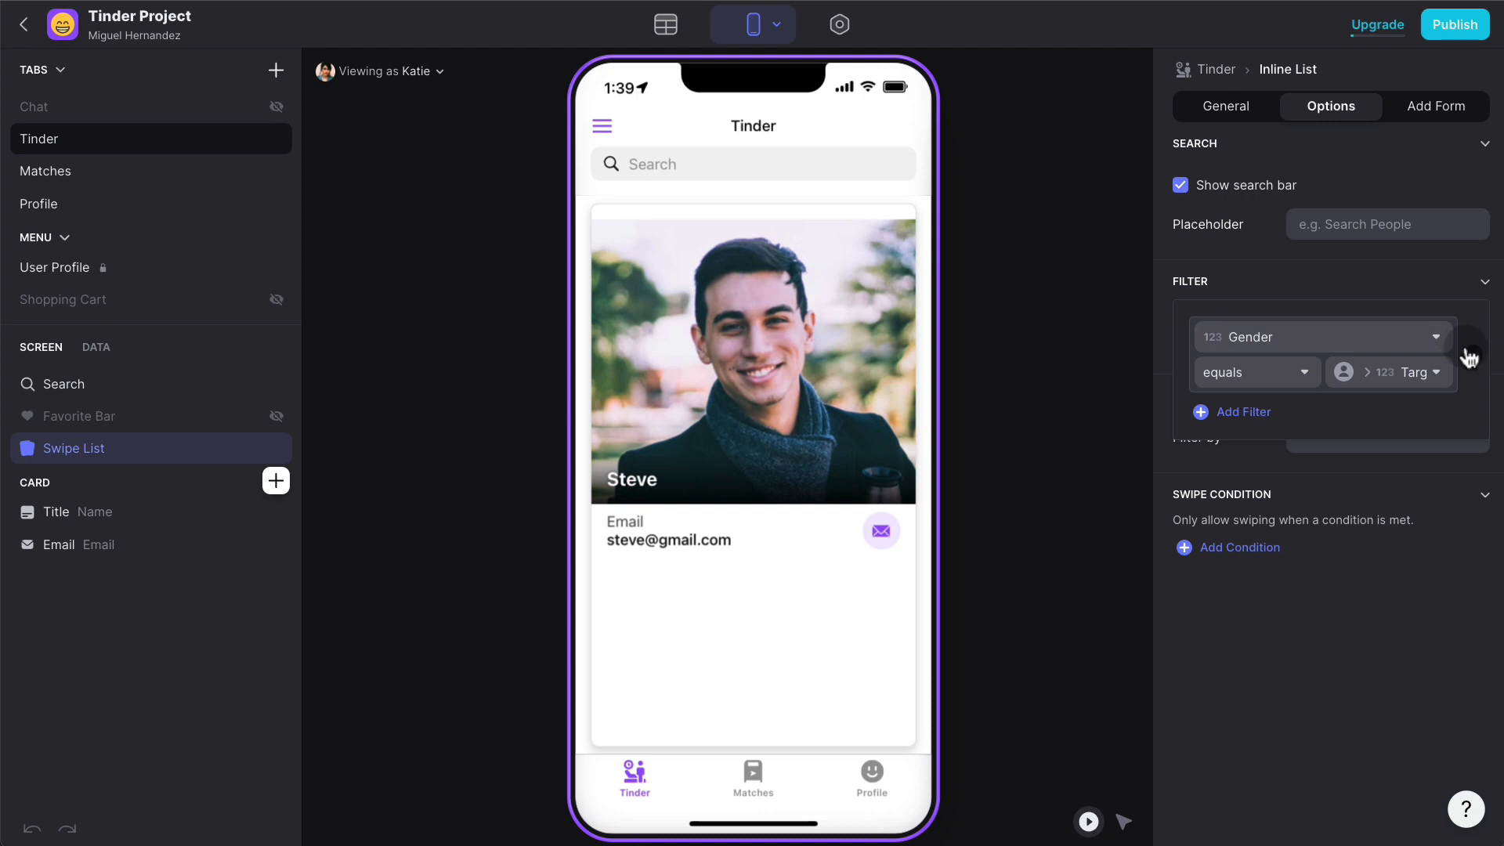
pyautogui.click(1464, 345)
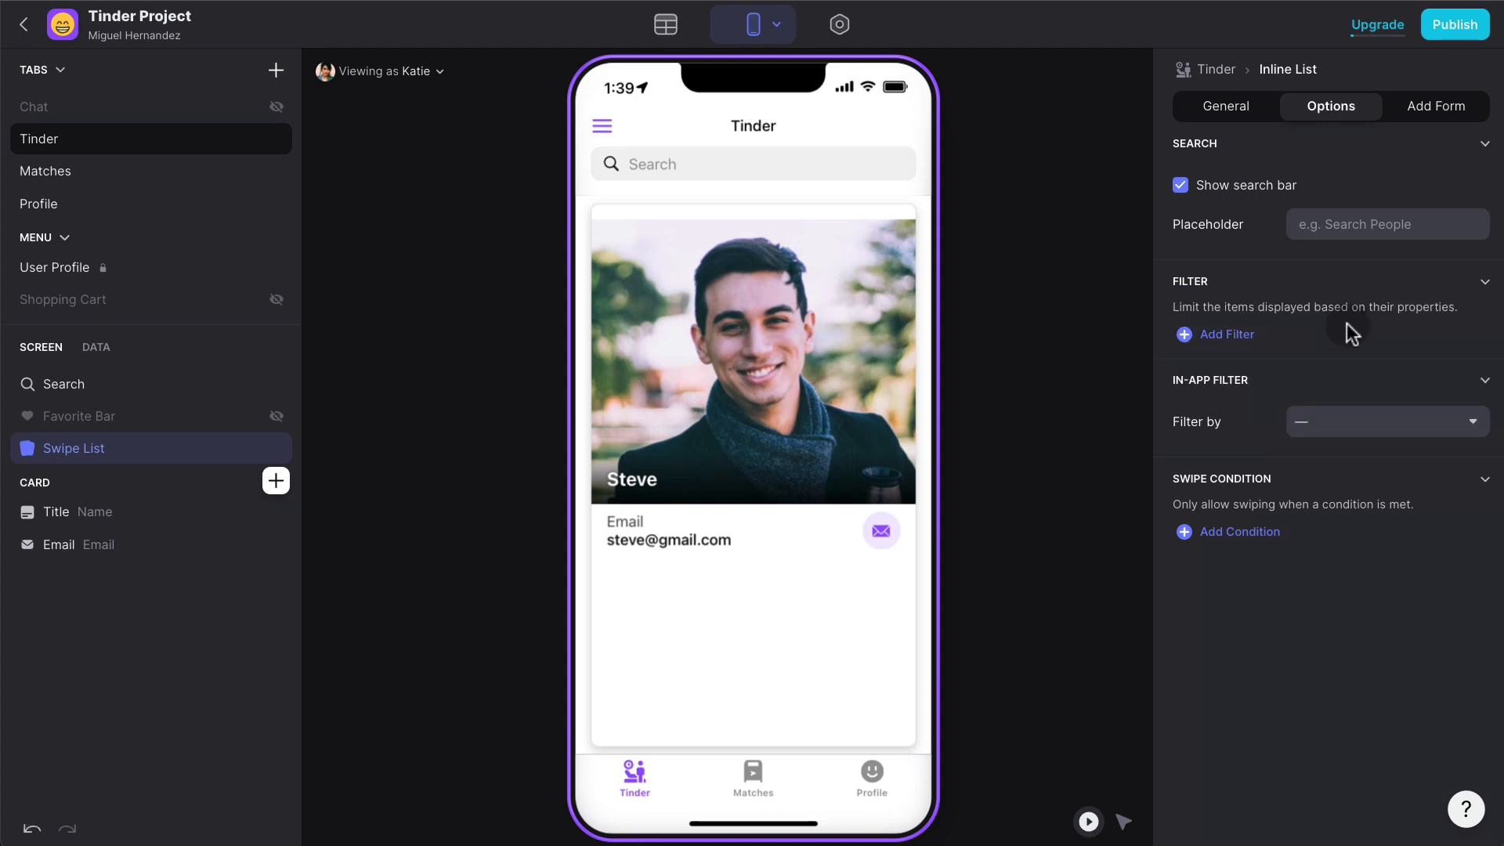
# - Filter the swipe list to Conditions MATH equals 3 and swipe a card in the preview
pyautogui.click(1228, 336)
pyautogui.click(1309, 343)
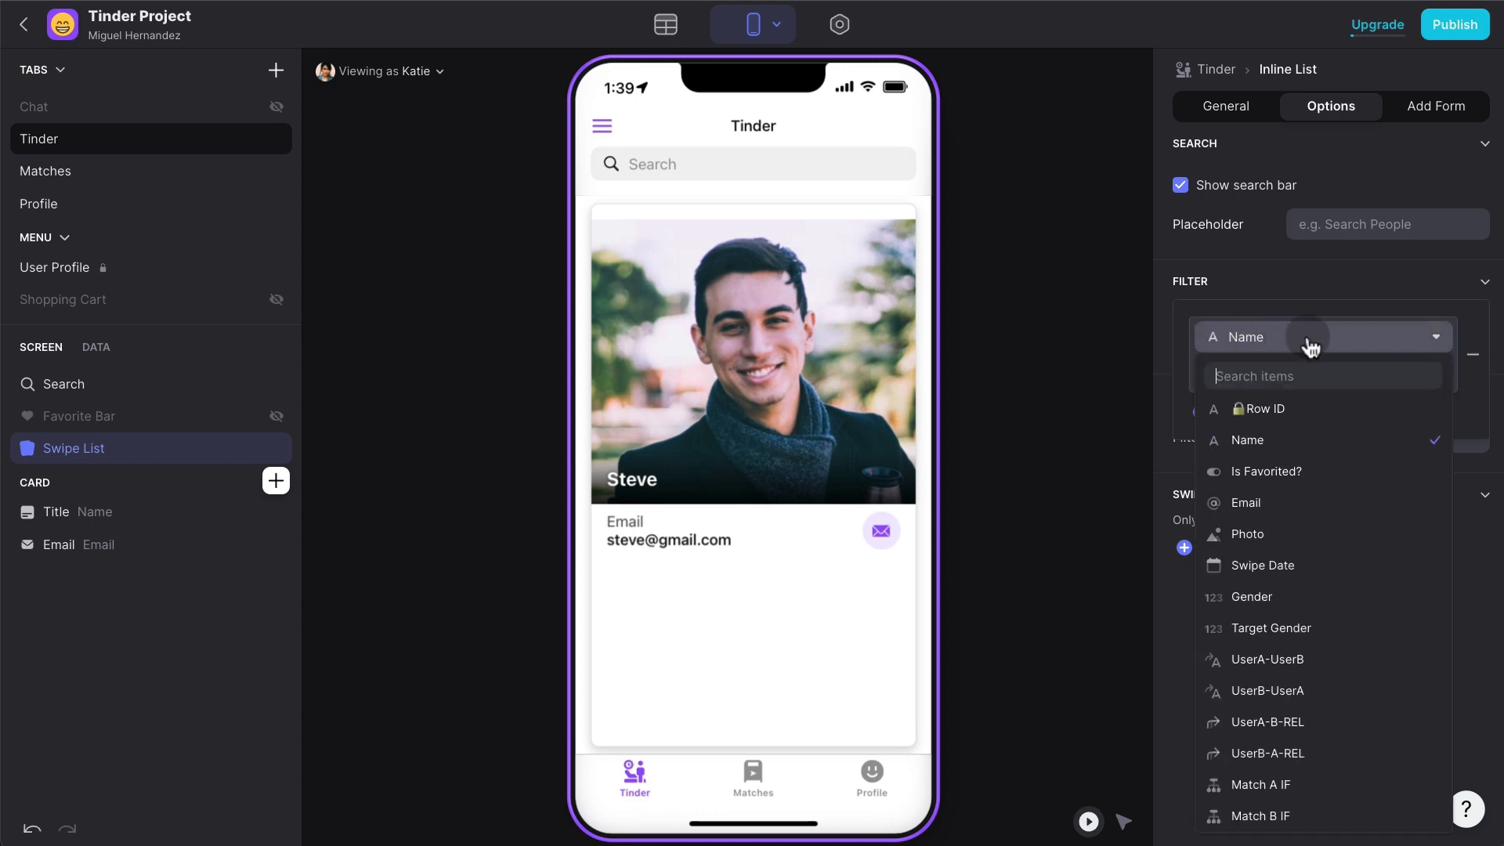
pyautogui.scroll(-5, 1325, 627)
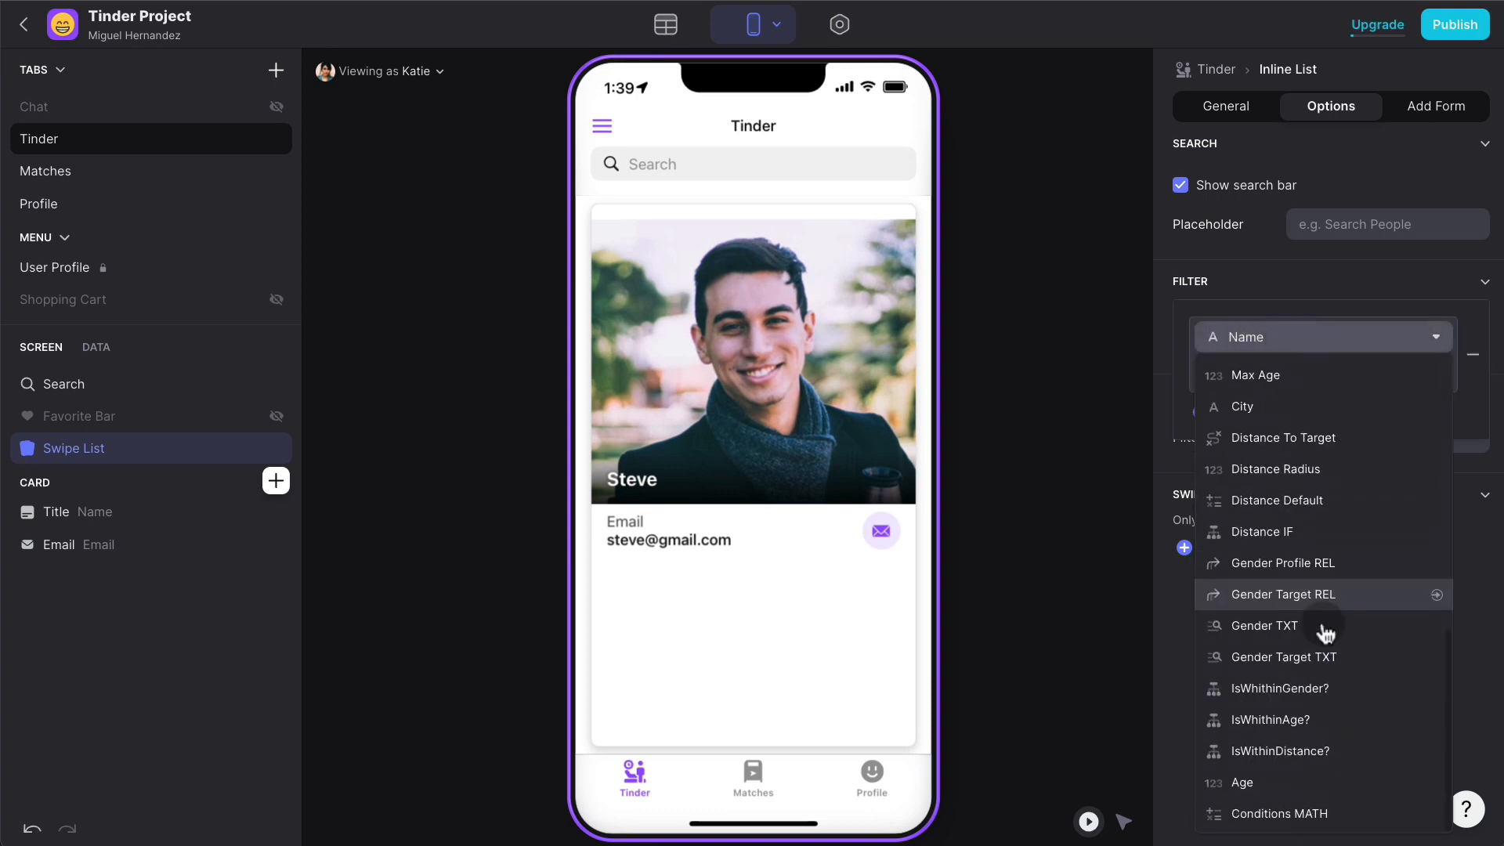
pyautogui.click(1324, 814)
pyautogui.click(1299, 376)
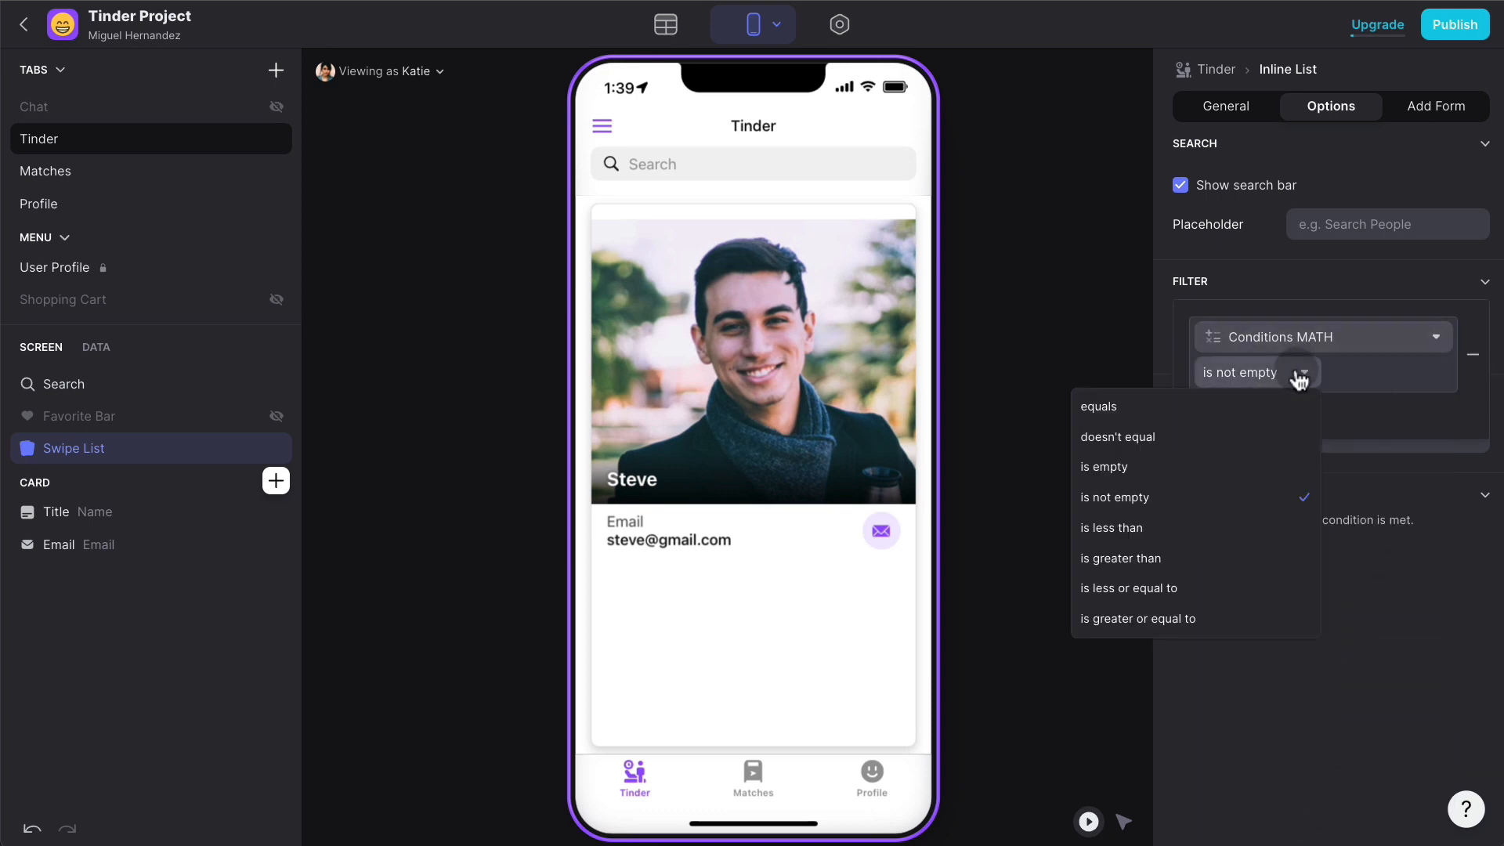
pyautogui.click(1197, 411)
pyautogui.click(1370, 368)
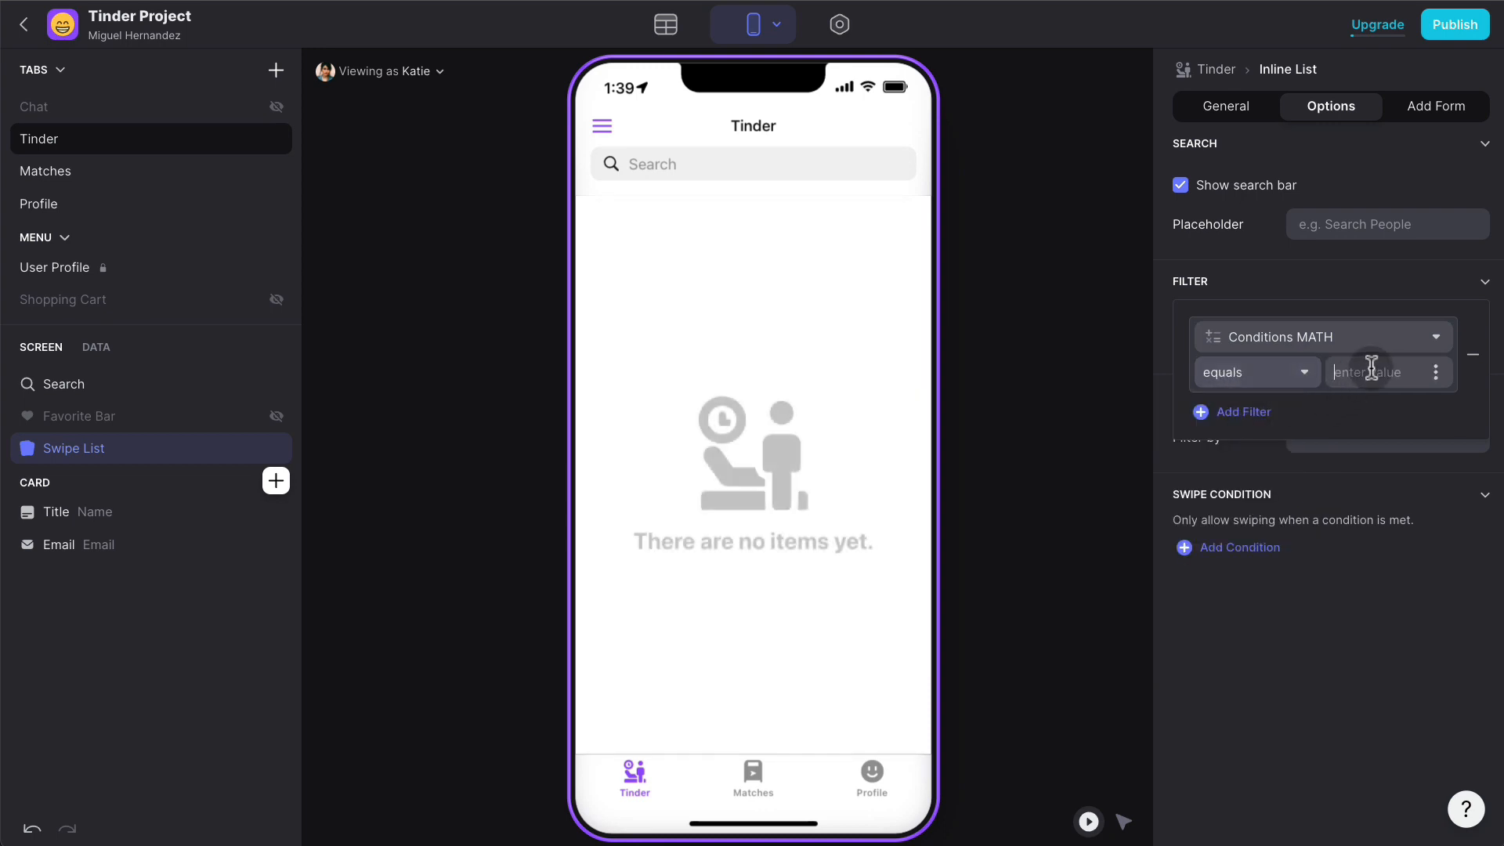
pyautogui.write('3')
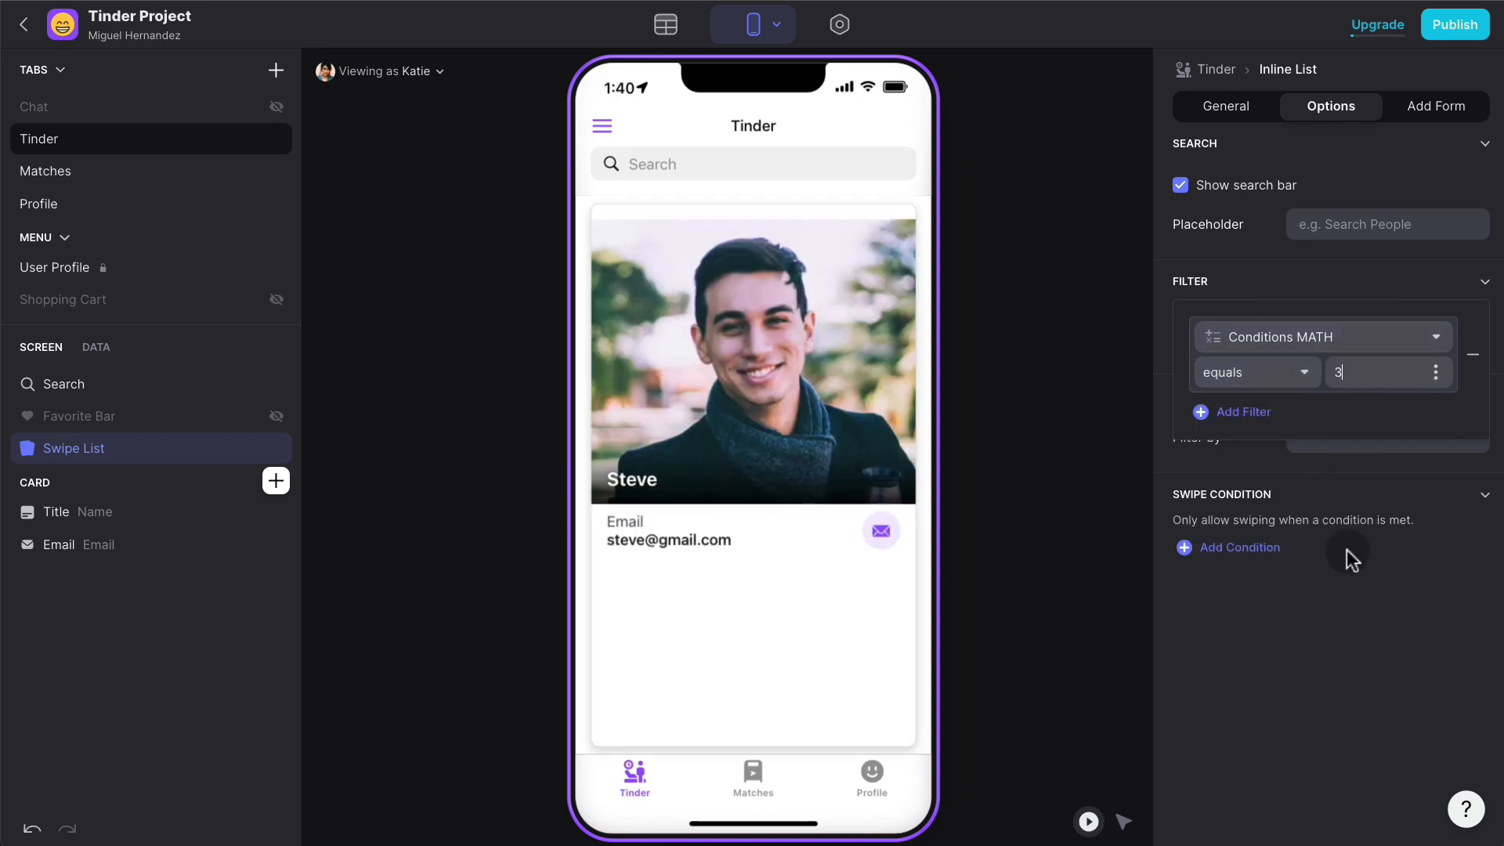
pyautogui.click(1351, 558)
pyautogui.click(883, 400)
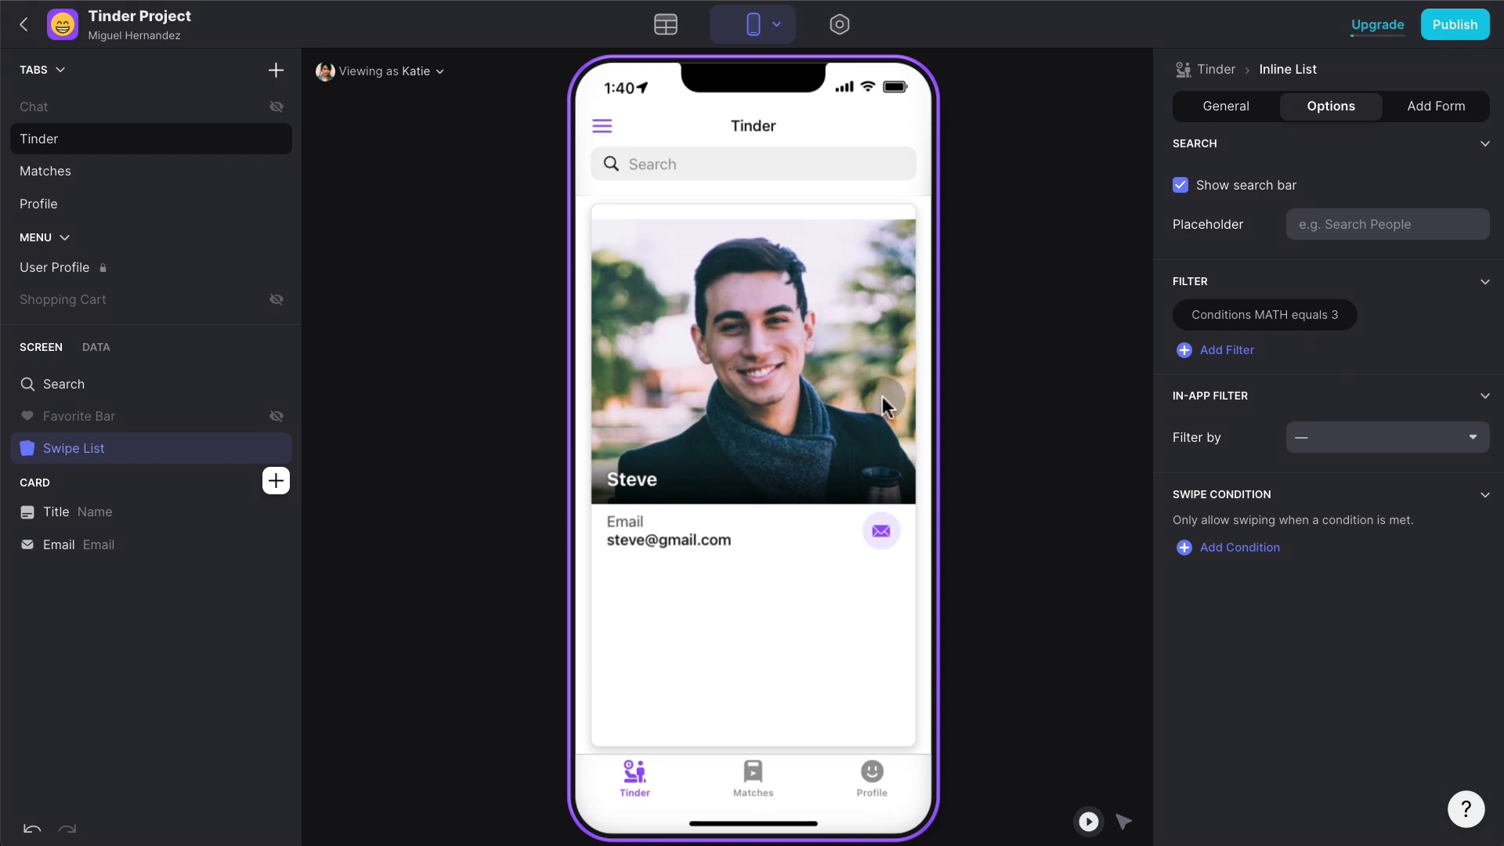
pyautogui.moveTo(780, 362); pyautogui.dragTo(635, 360)
pyautogui.moveTo(856, 359); pyautogui.dragTo(642, 359)
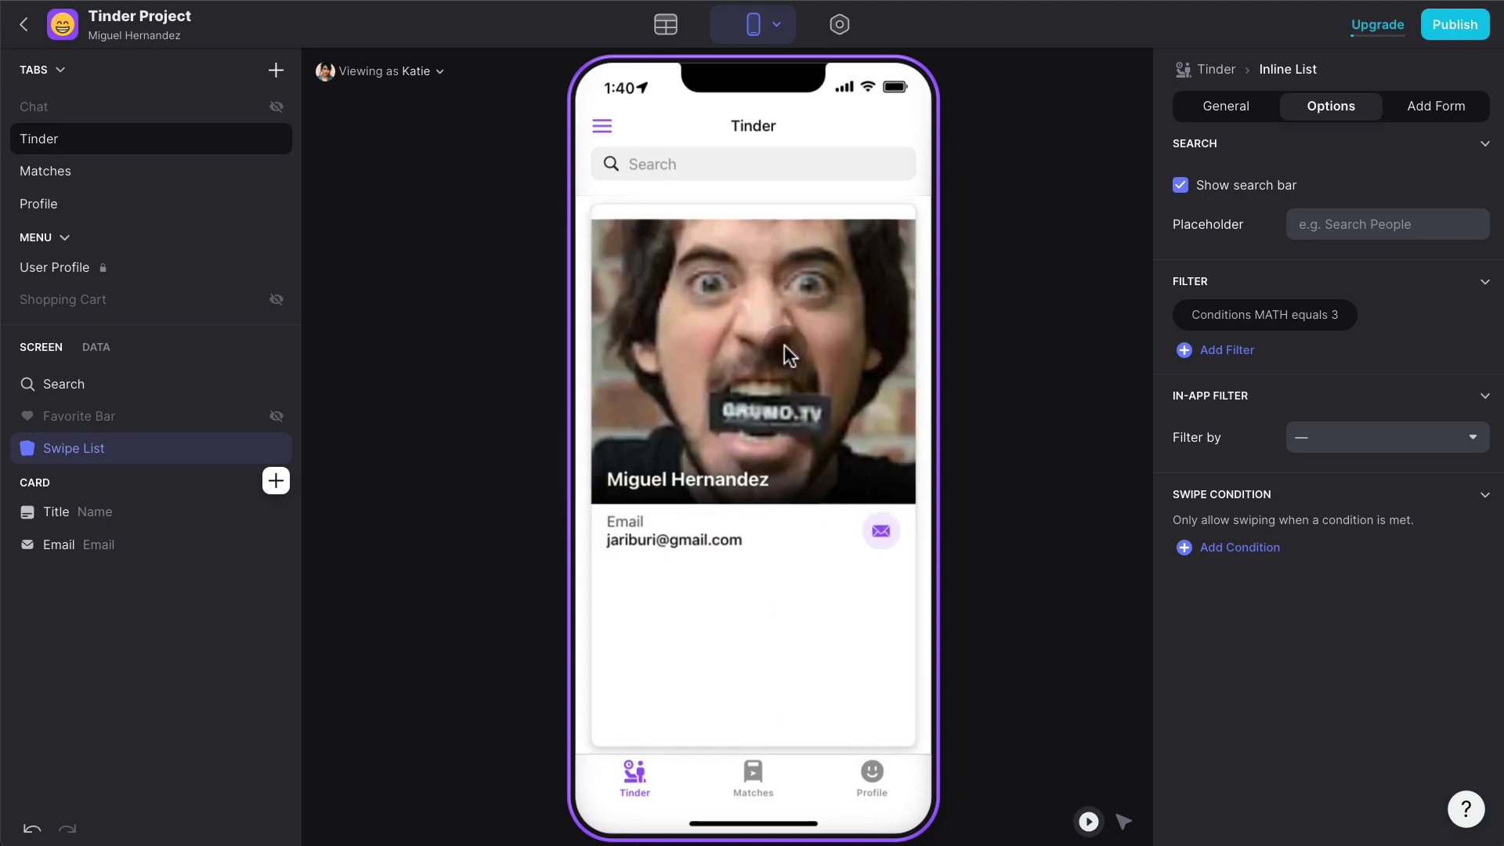
pyautogui.moveTo(789, 355); pyautogui.dragTo(695, 207)
pyautogui.click(665, 24)
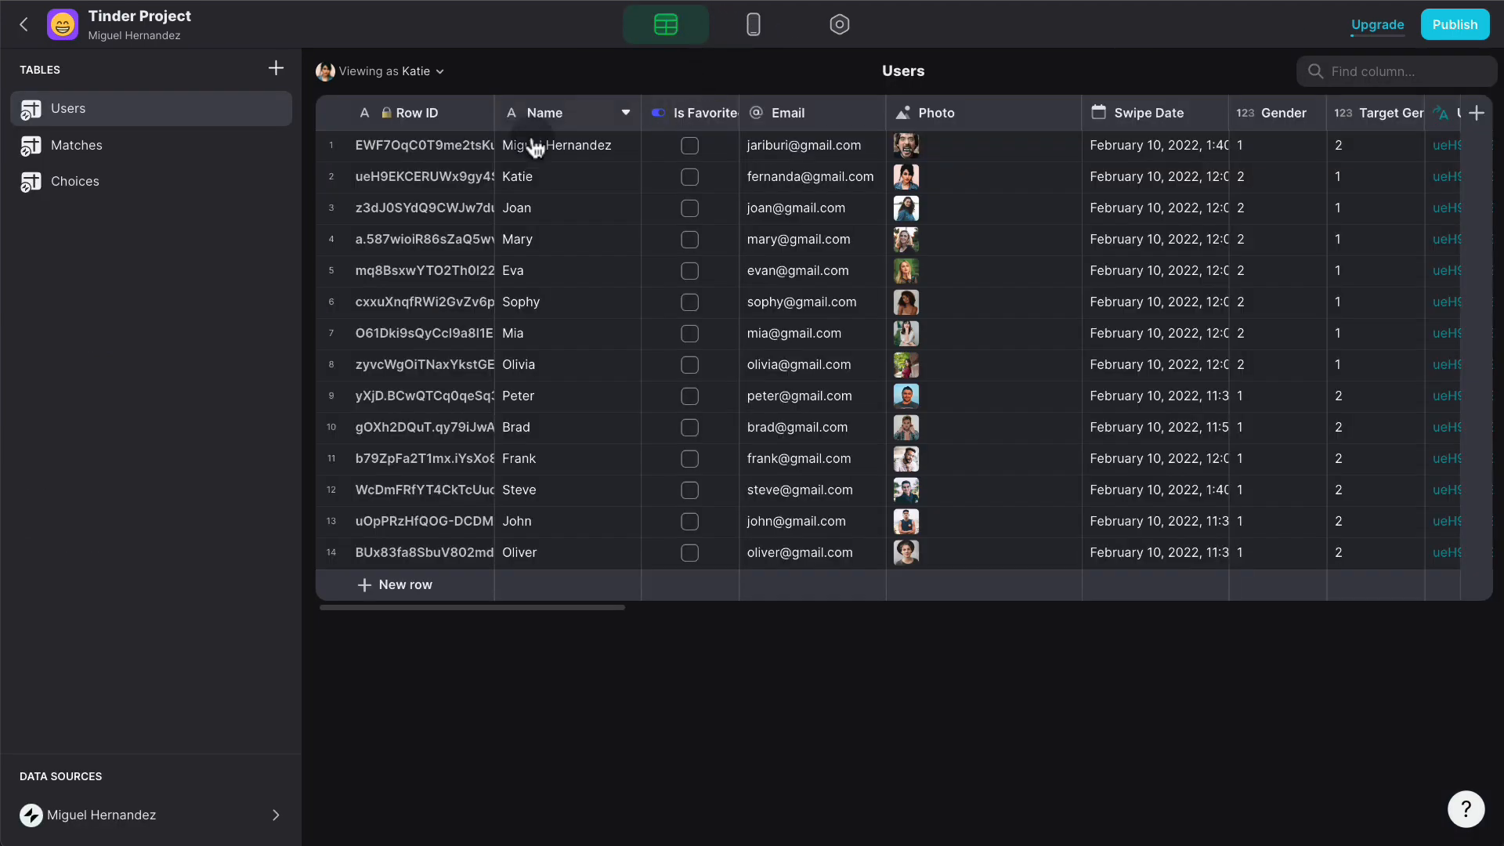
pyautogui.hscroll(15, 1292, 269)
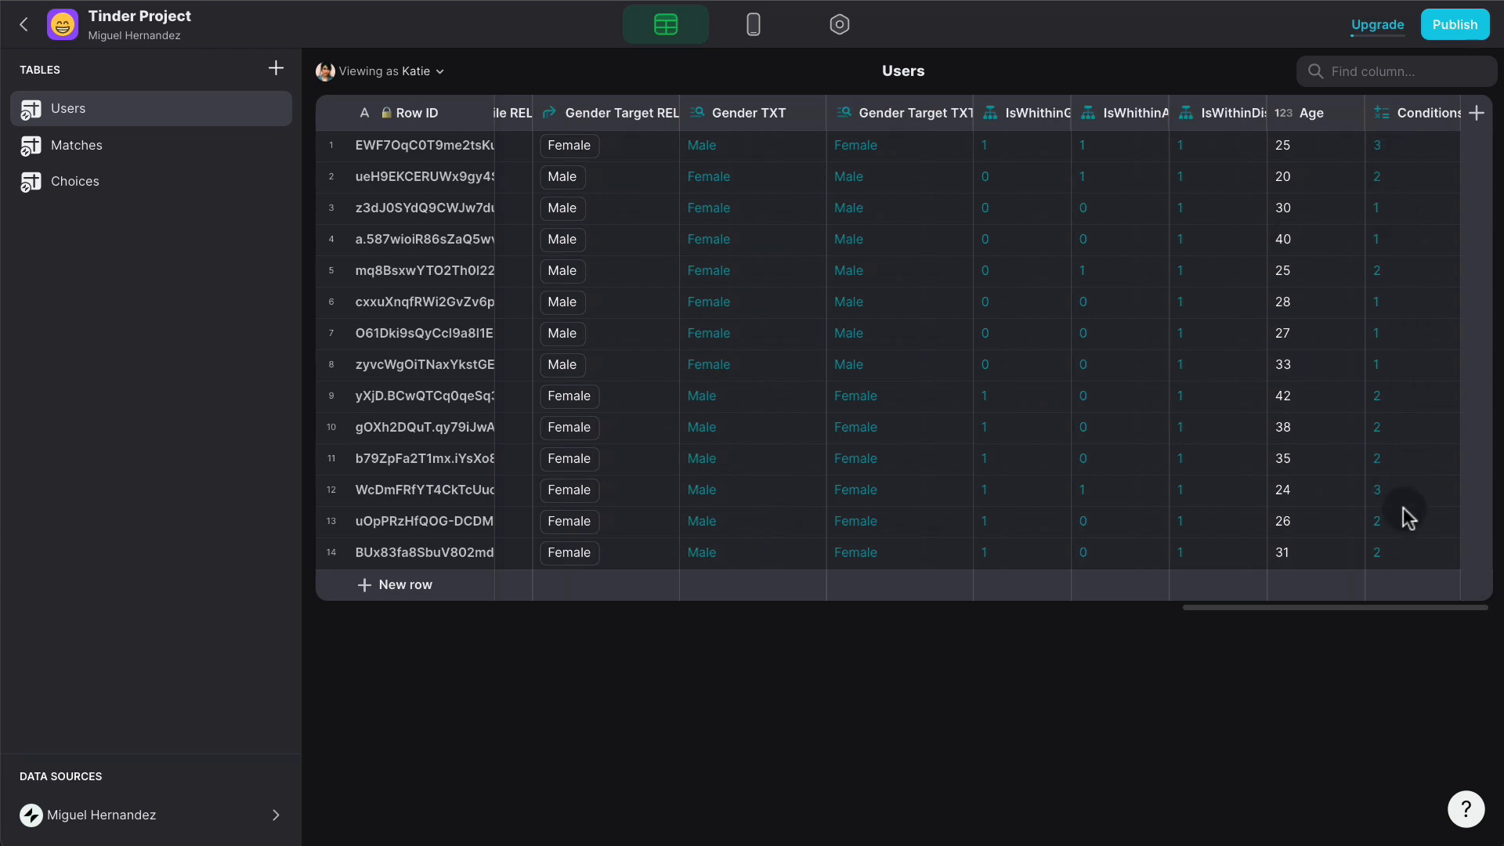
pyautogui.click(752, 24)
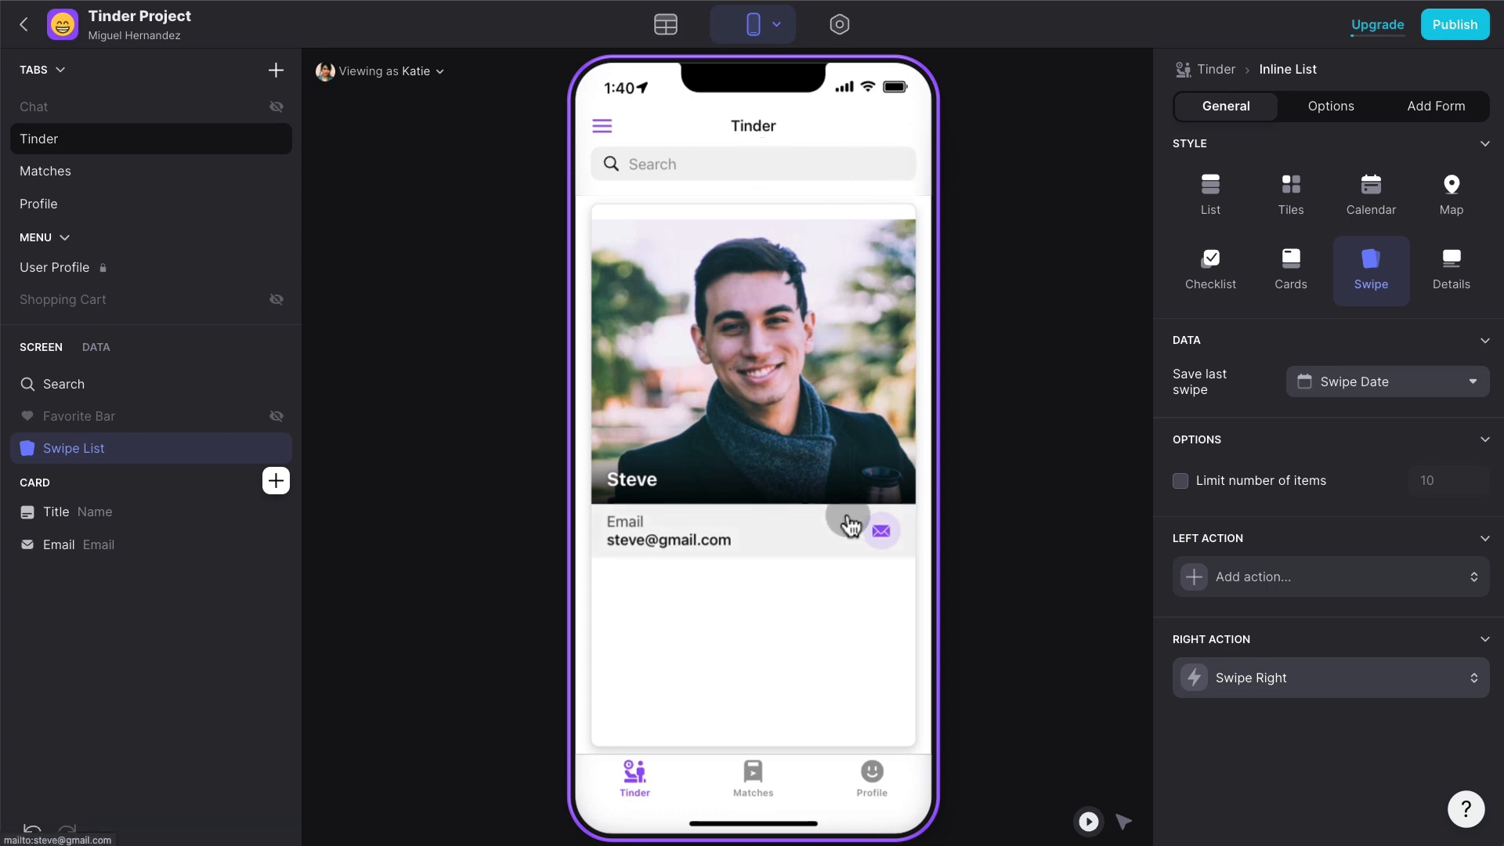
# - On the Profile screen, set Looking for to Female and Max Age to 45
pyautogui.click(875, 769)
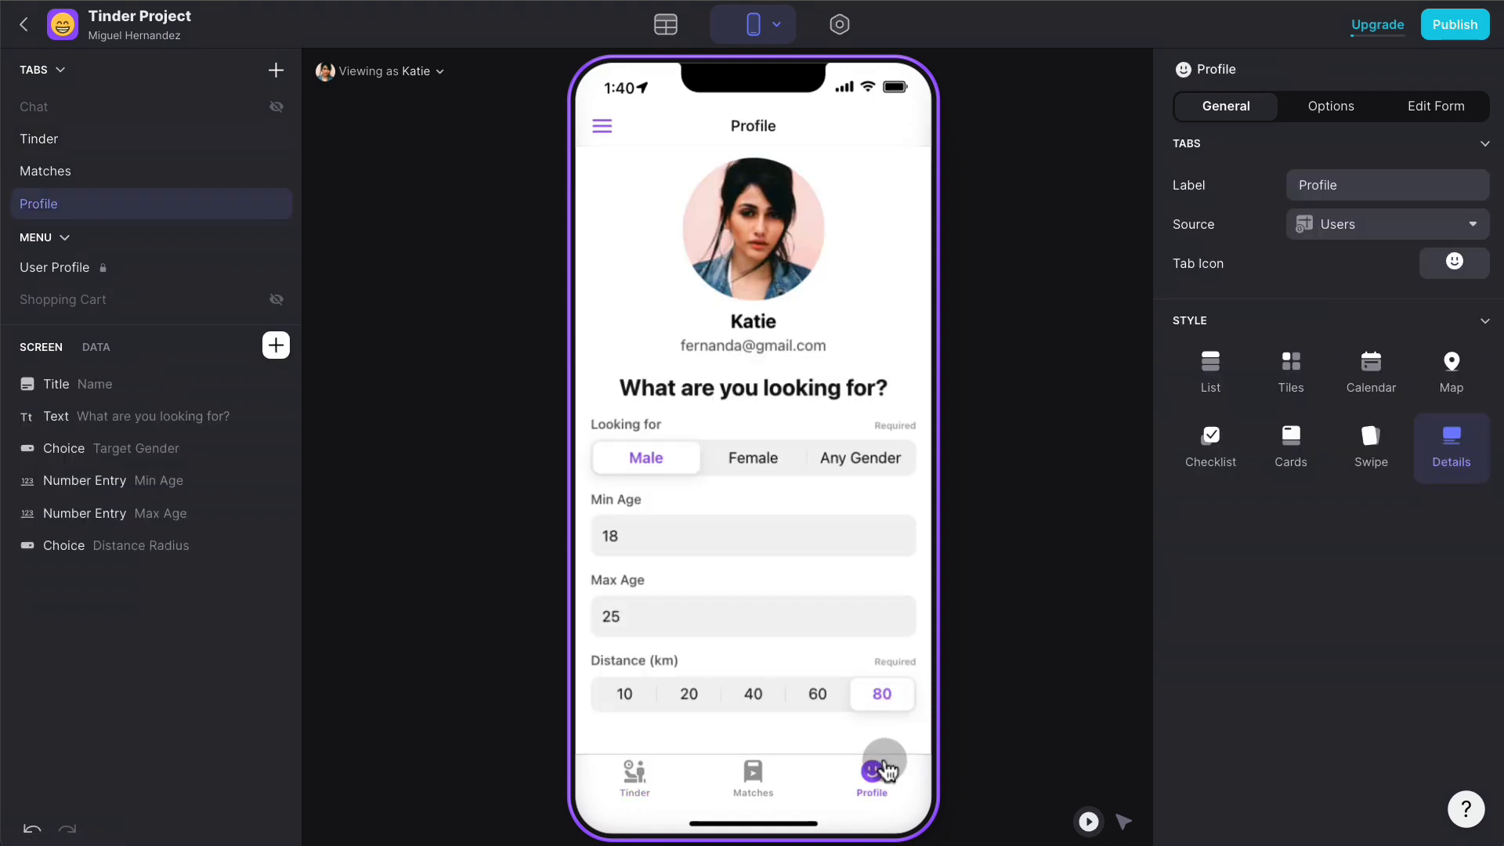
pyautogui.click(770, 460)
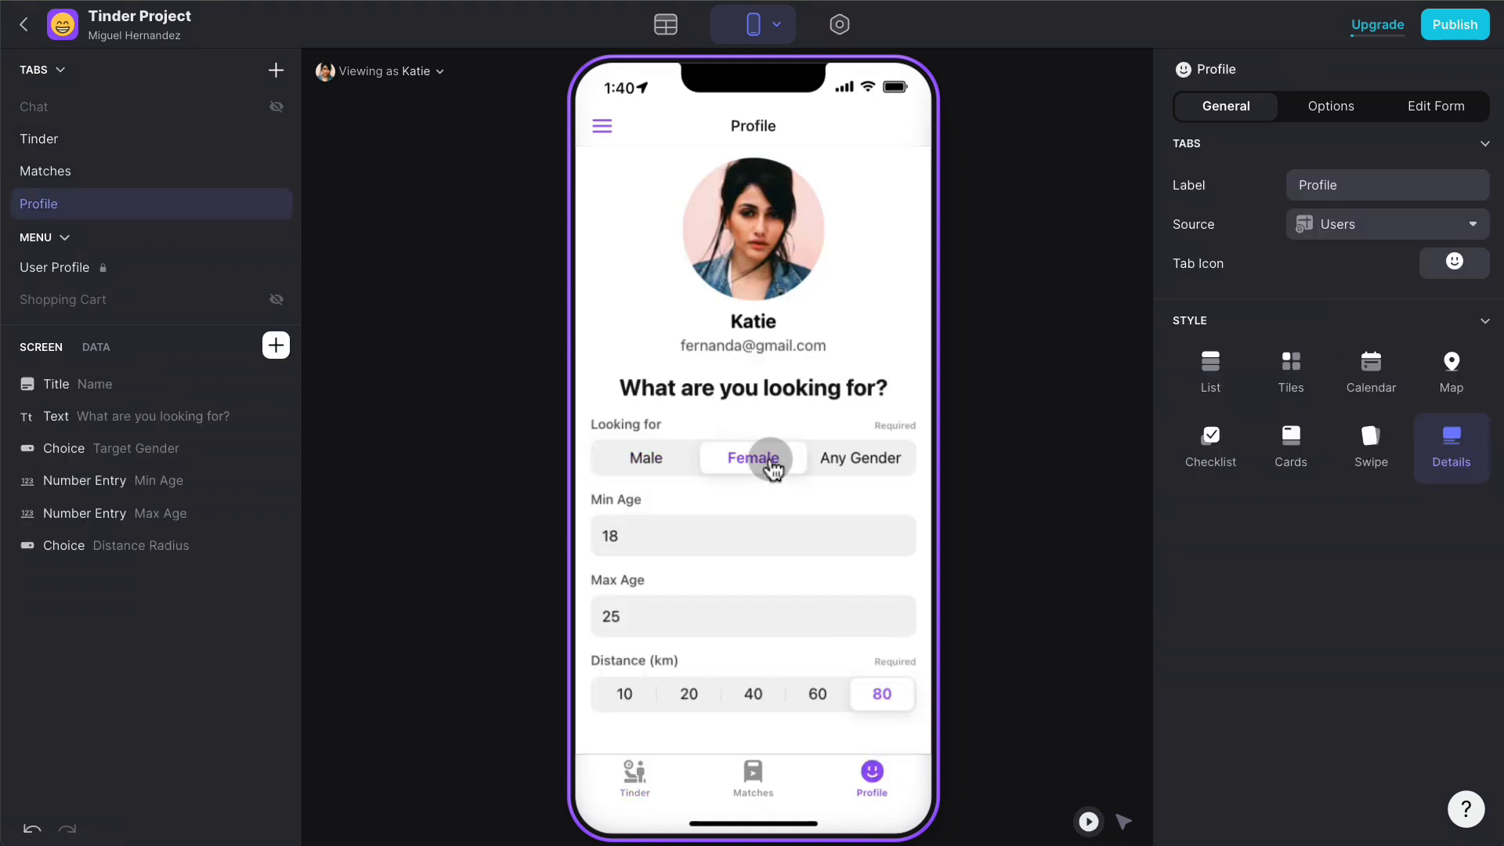
pyautogui.click(685, 616)
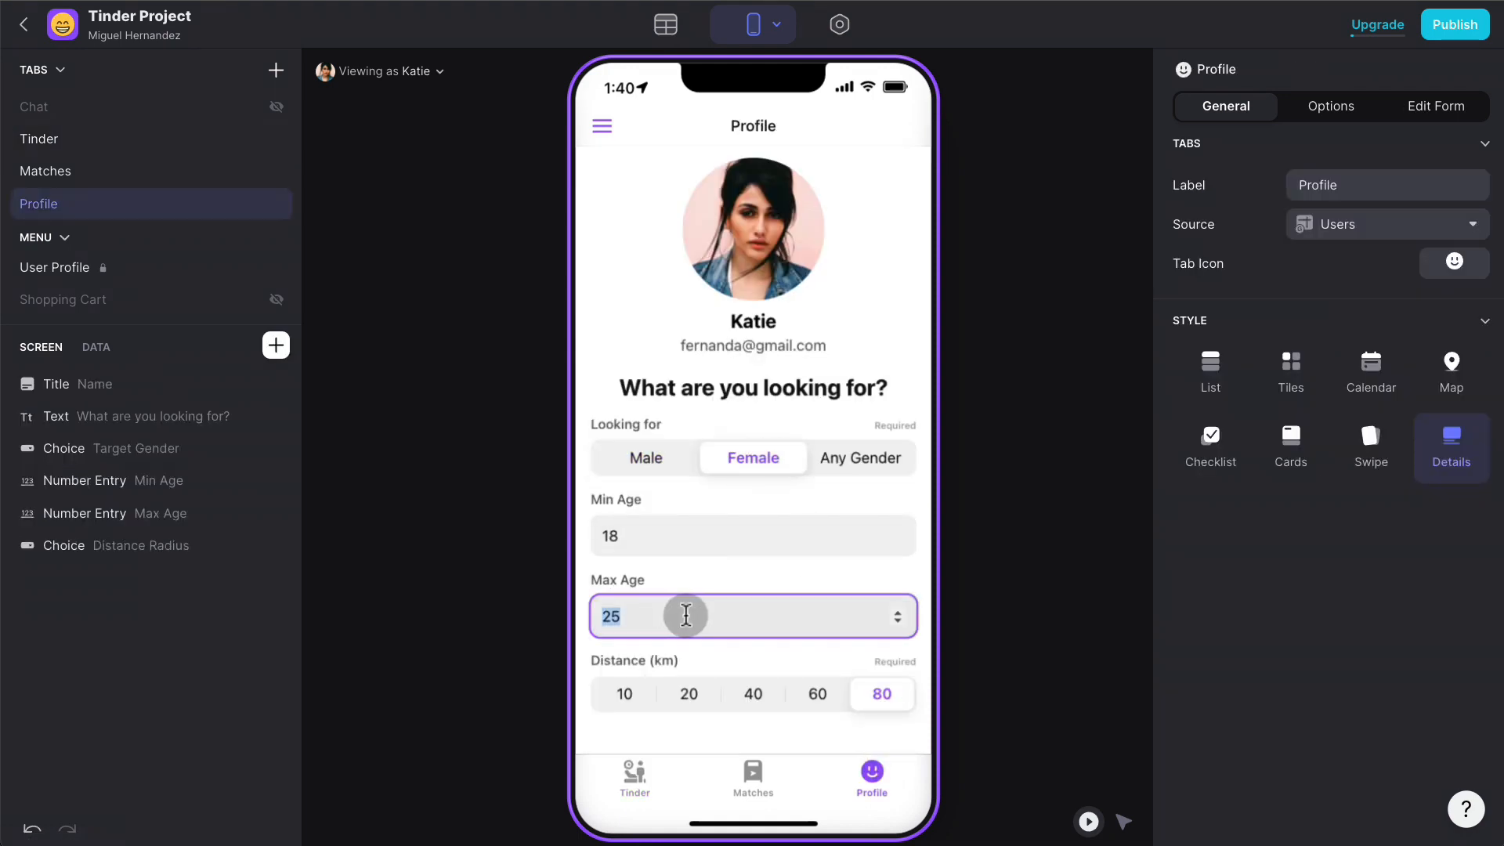
pyautogui.write('45')
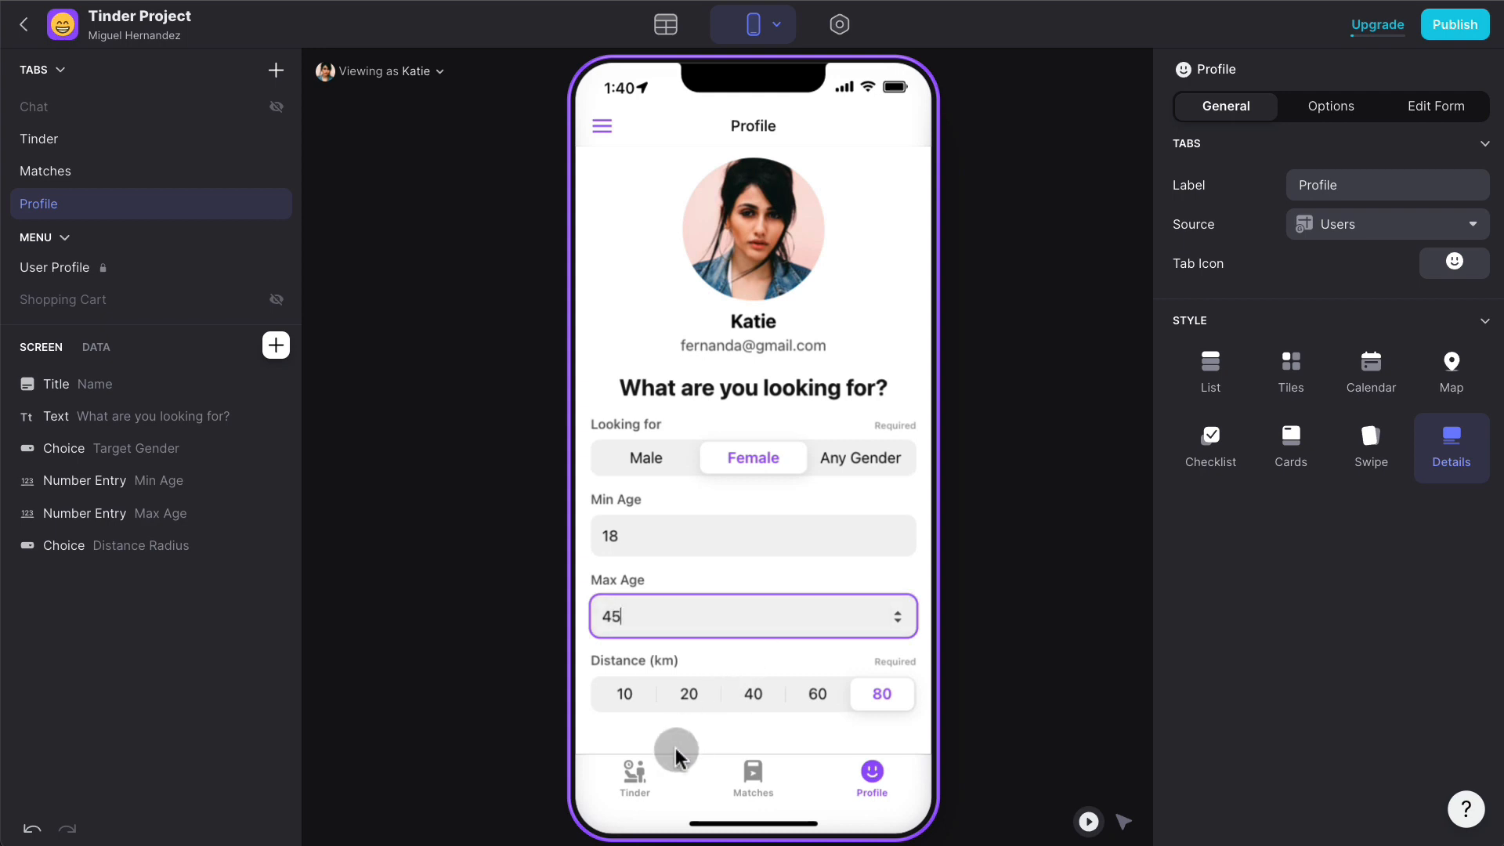
# - Swipe through the Tinder cards until Katie's card appears
pyautogui.click(647, 777)
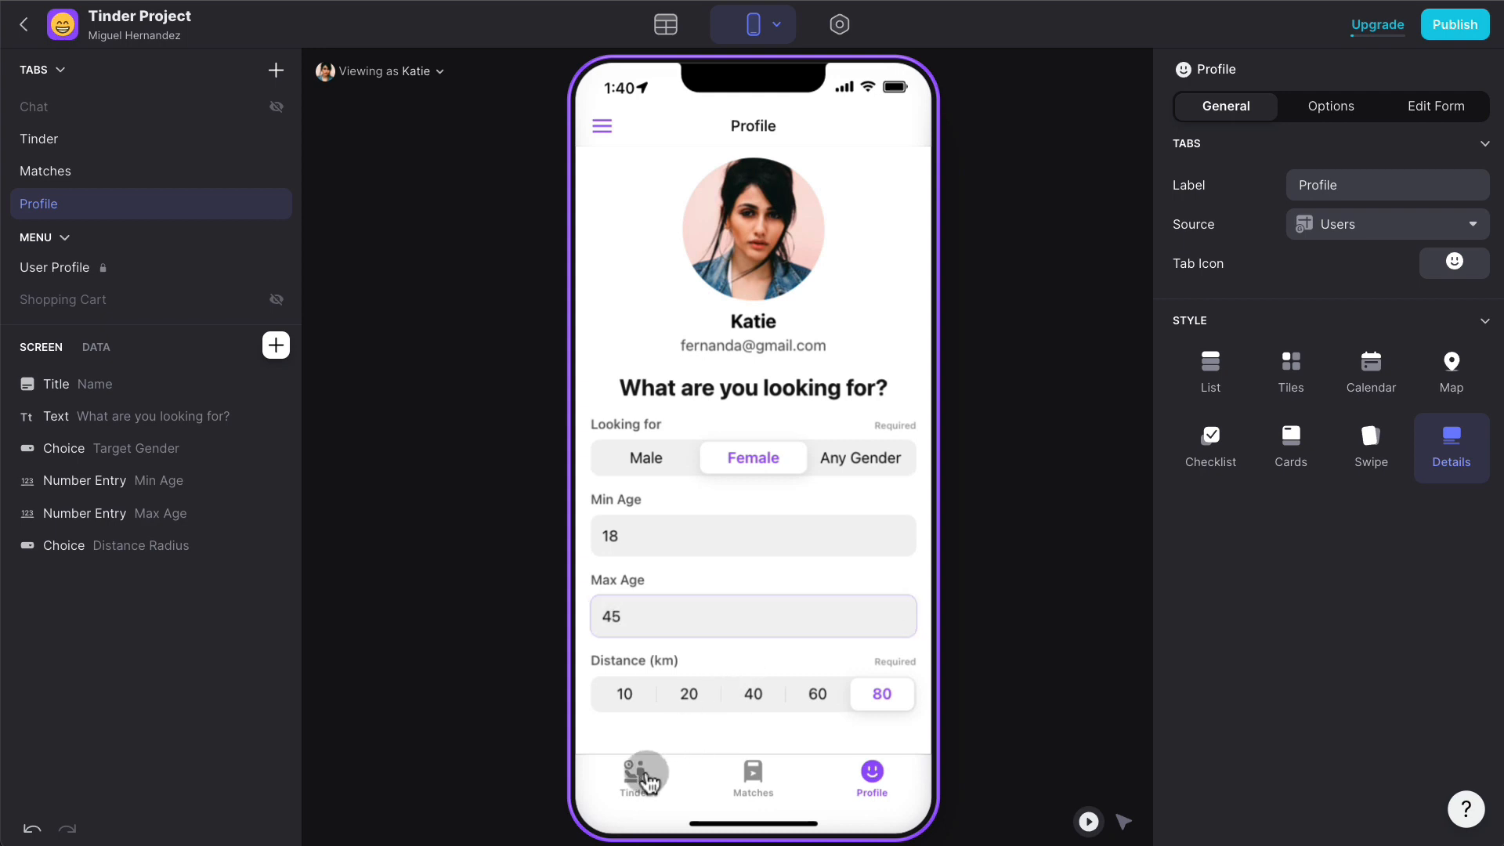
pyautogui.moveTo(801, 322); pyautogui.dragTo(599, 344)
pyautogui.moveTo(689, 339); pyautogui.dragTo(591, 346)
pyautogui.moveTo(784, 336); pyautogui.dragTo(592, 346)
pyautogui.moveTo(783, 338); pyautogui.dragTo(587, 345)
pyautogui.moveTo(815, 339); pyautogui.dragTo(595, 345)
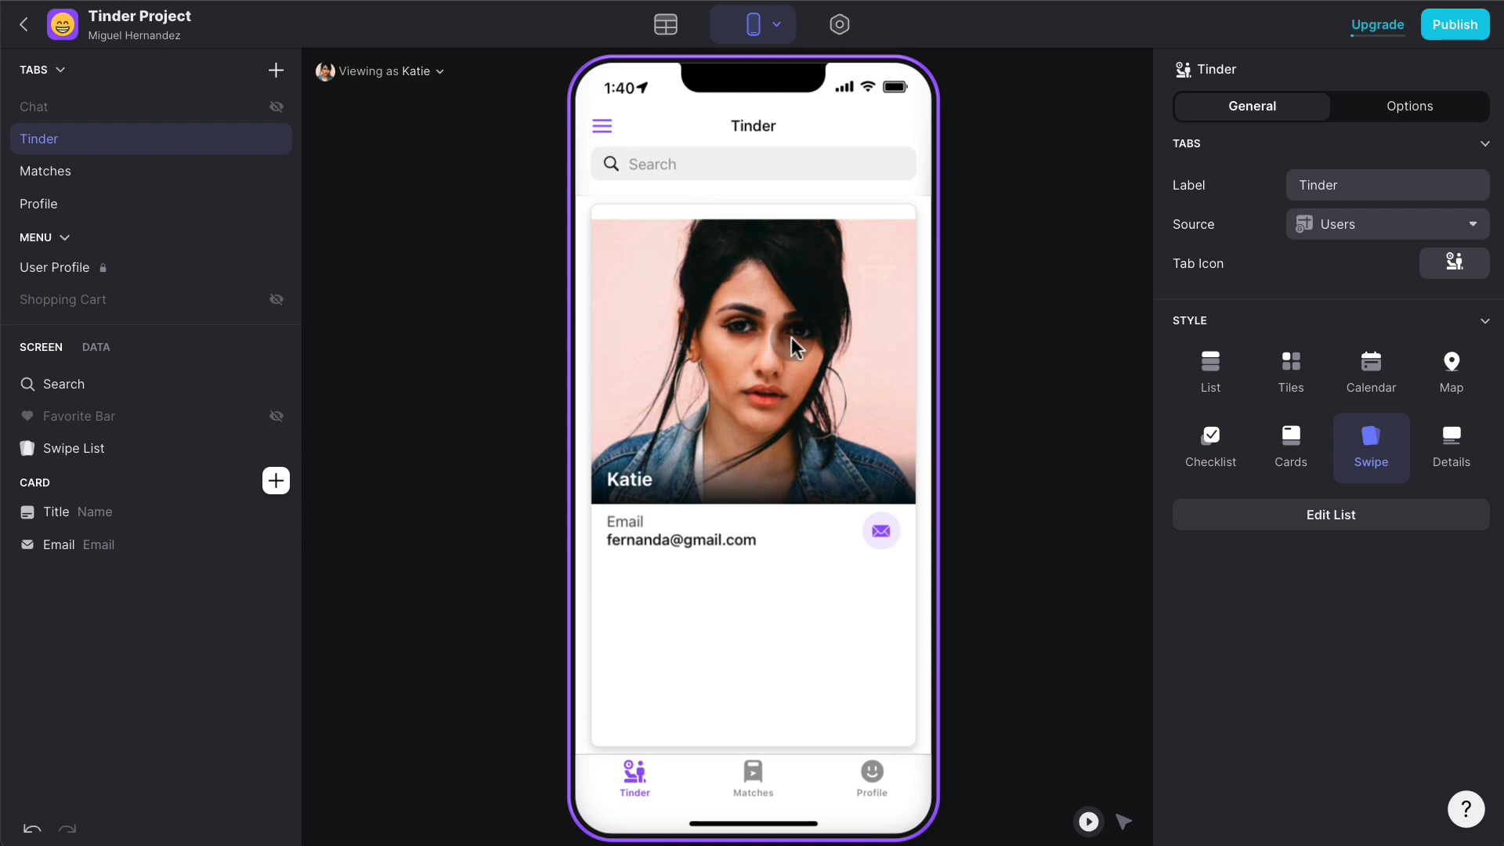
# - Add a swipe list filter condition: Row ID is not User Profile > Row ID
pyautogui.click(87, 448)
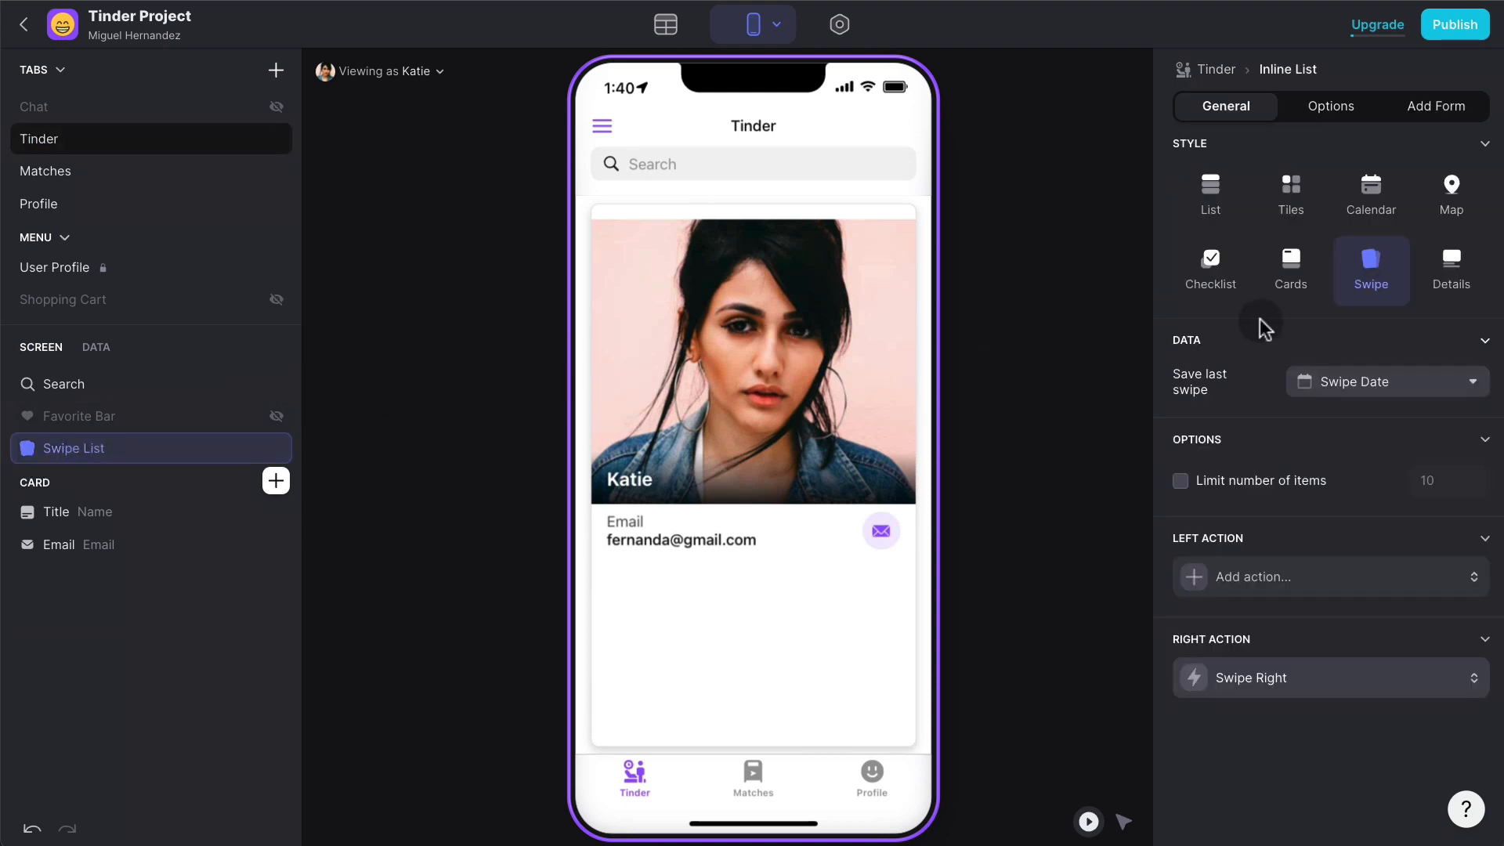
pyautogui.click(1329, 108)
pyautogui.click(1227, 347)
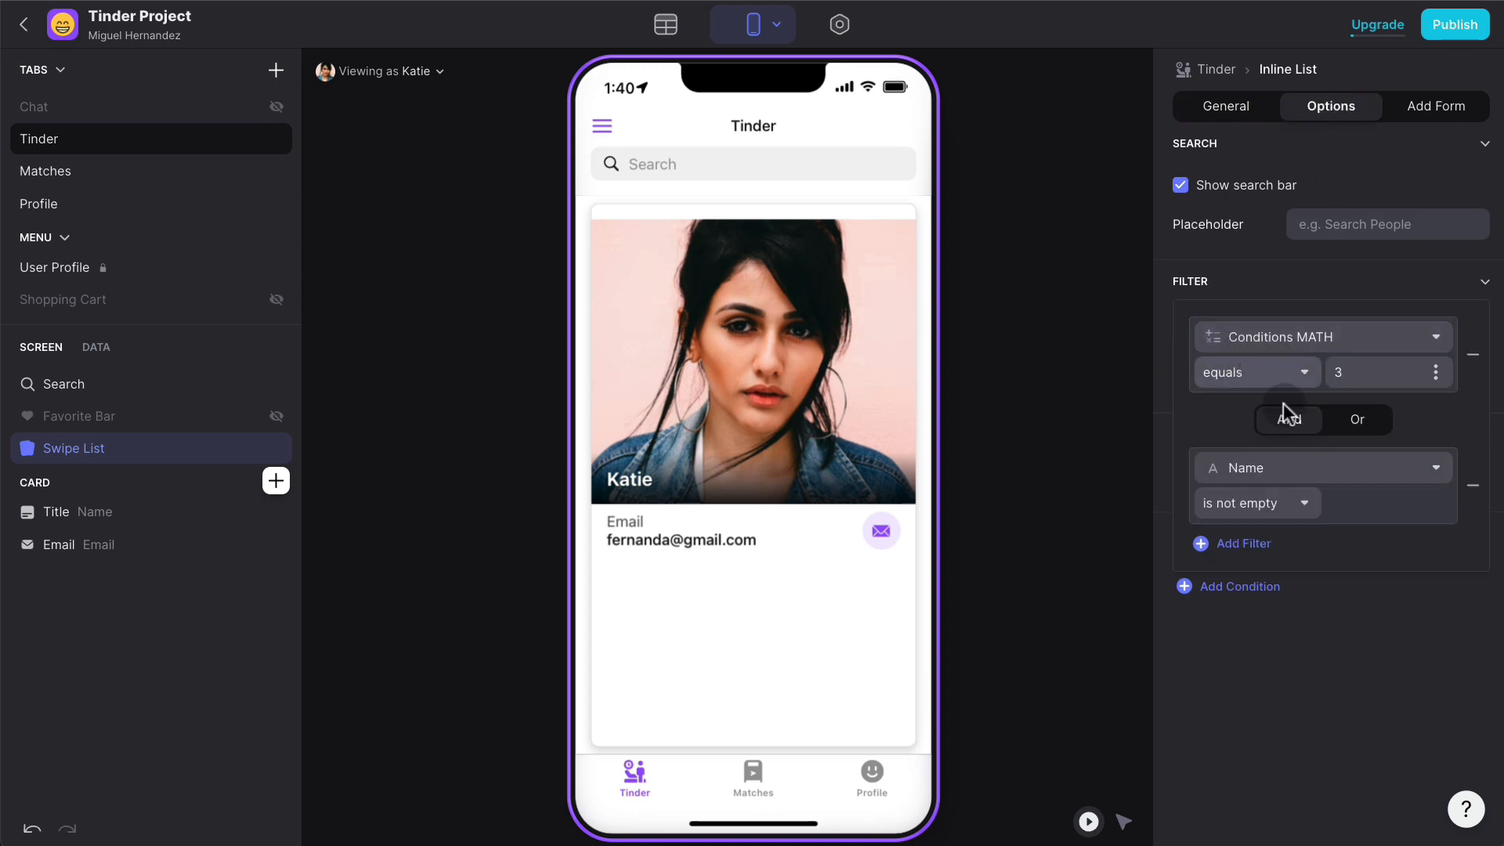
pyautogui.click(1272, 468)
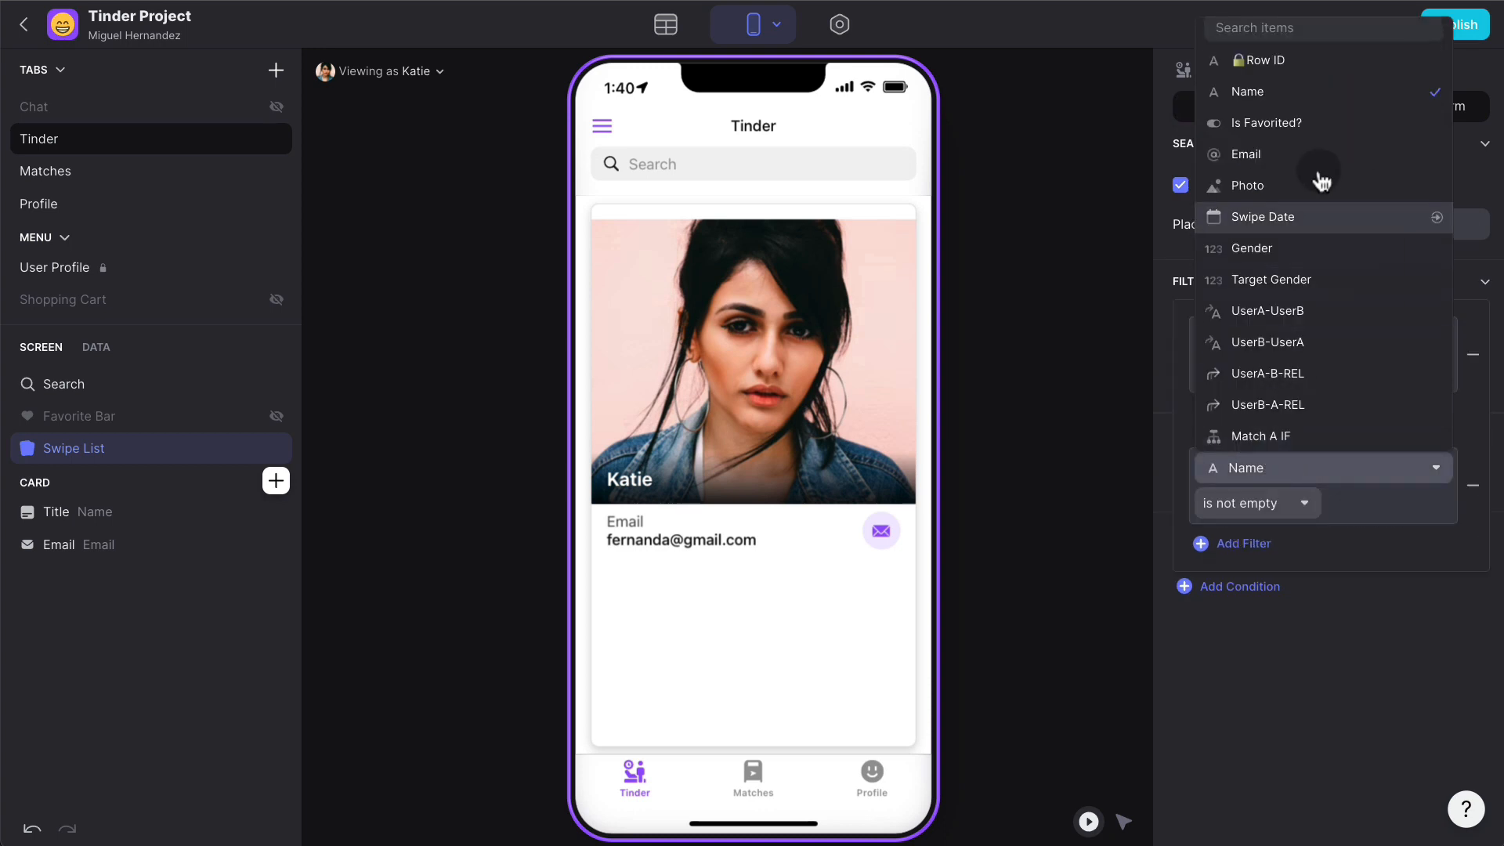
pyautogui.click(1314, 61)
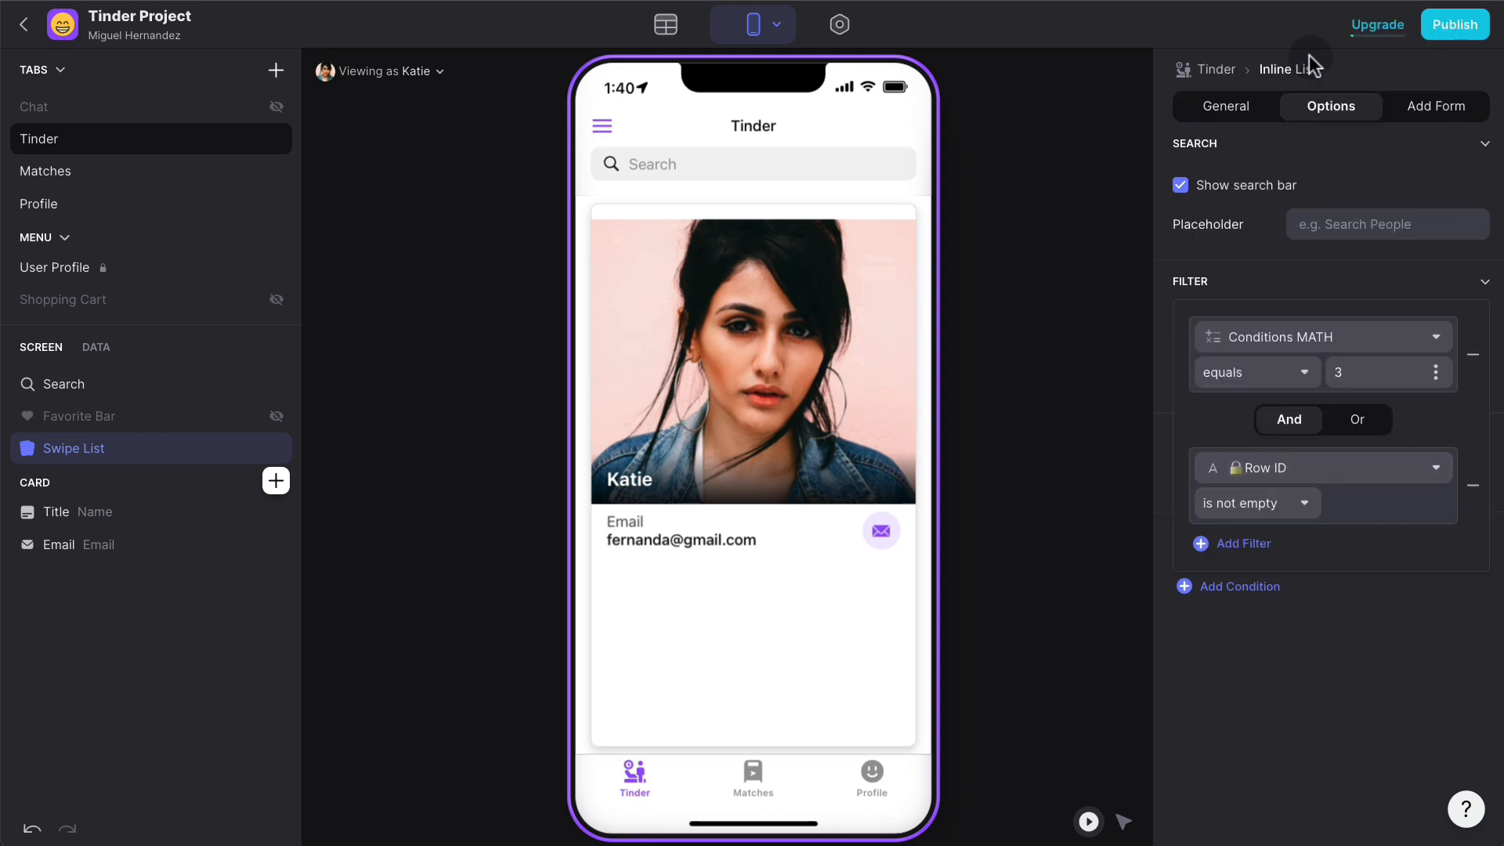
pyautogui.click(1293, 502)
pyautogui.click(1181, 559)
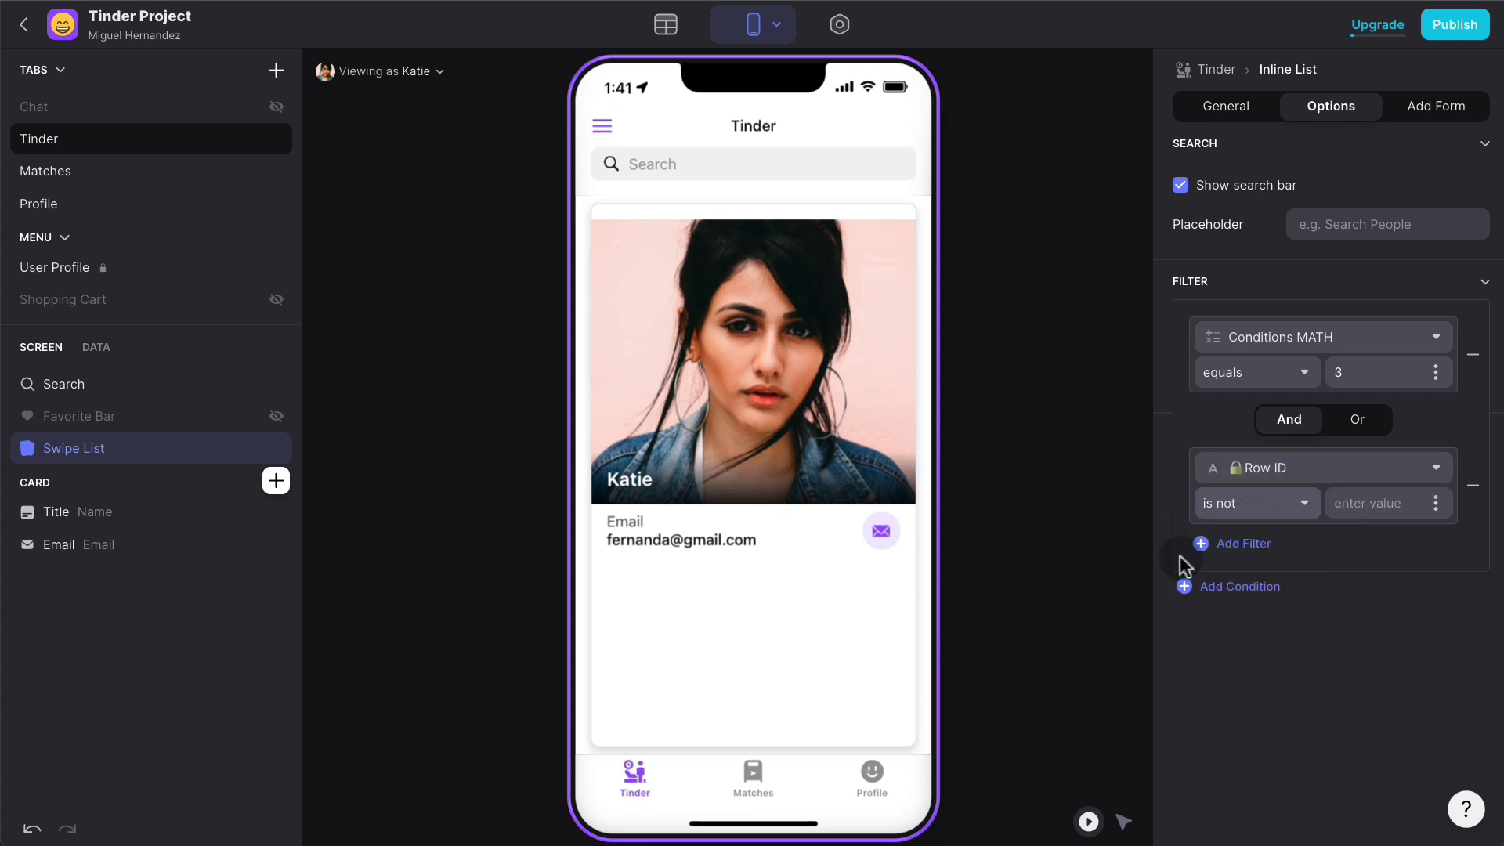
pyautogui.click(1436, 504)
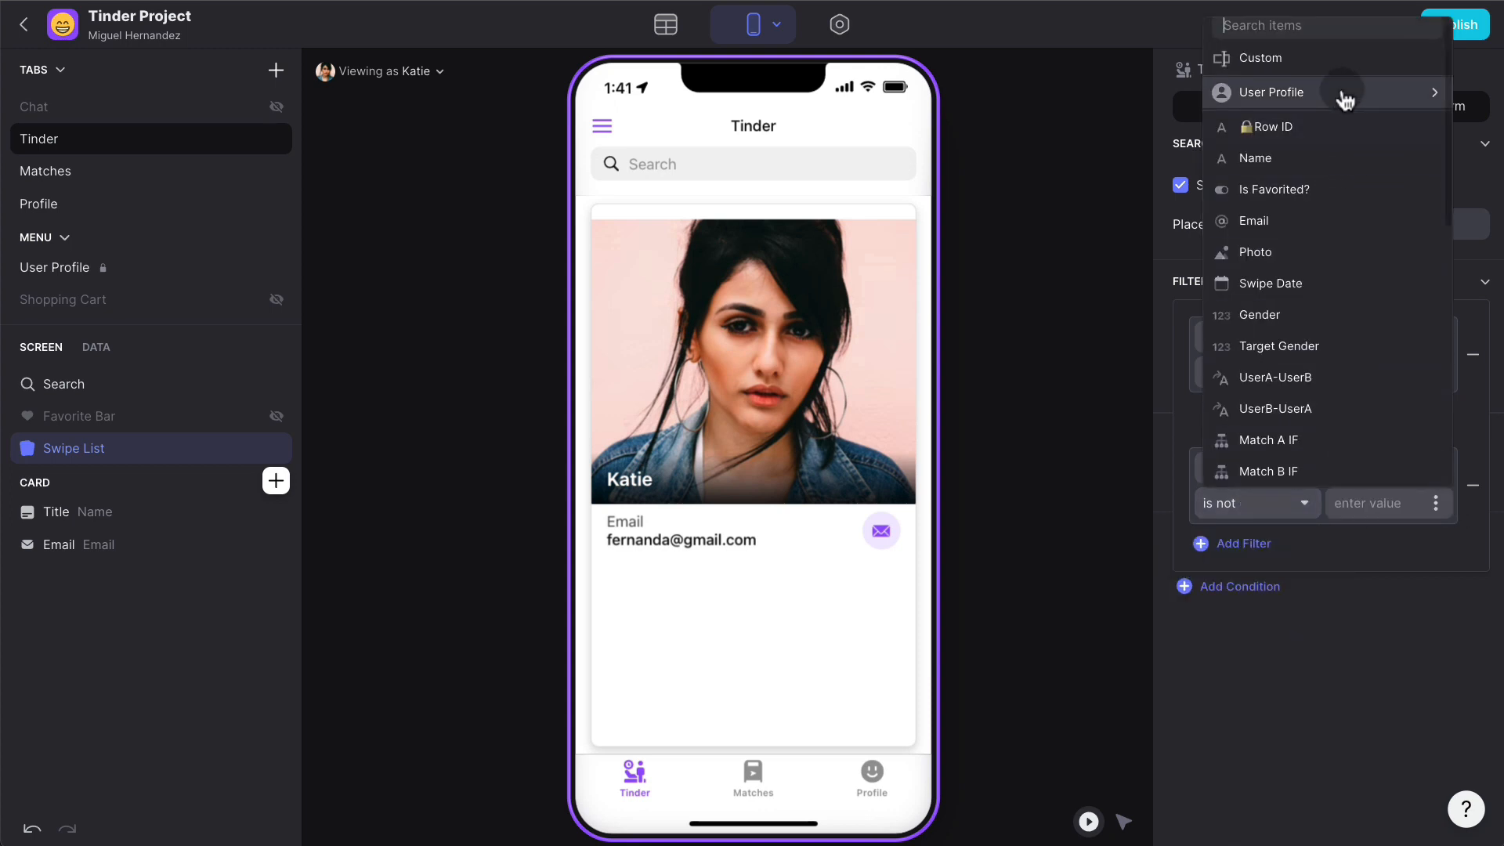
pyautogui.moveTo(1342, 95)
pyautogui.click(1137, 63)
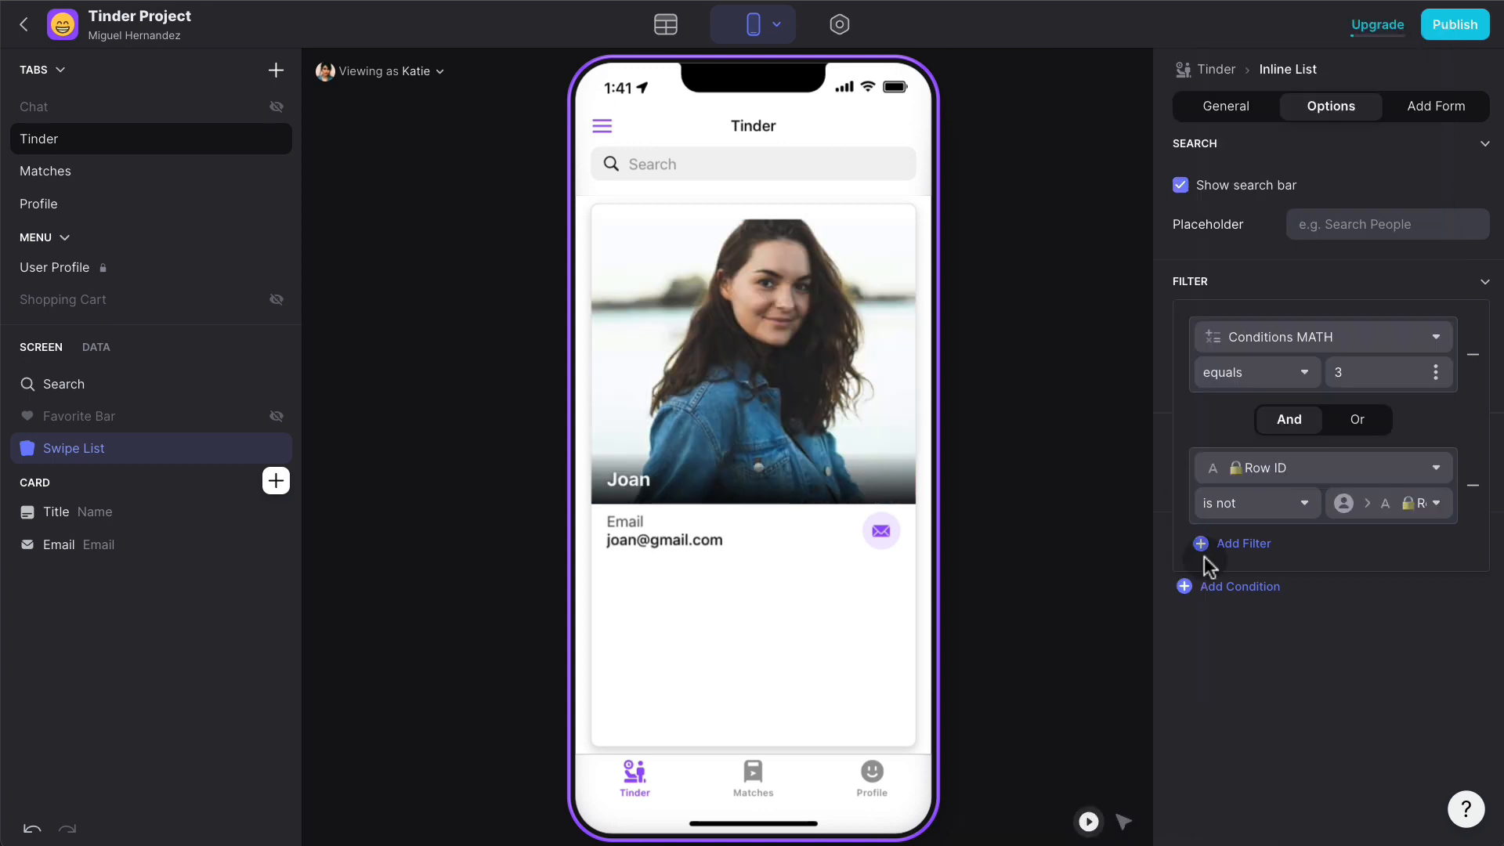
pyautogui.click(1318, 709)
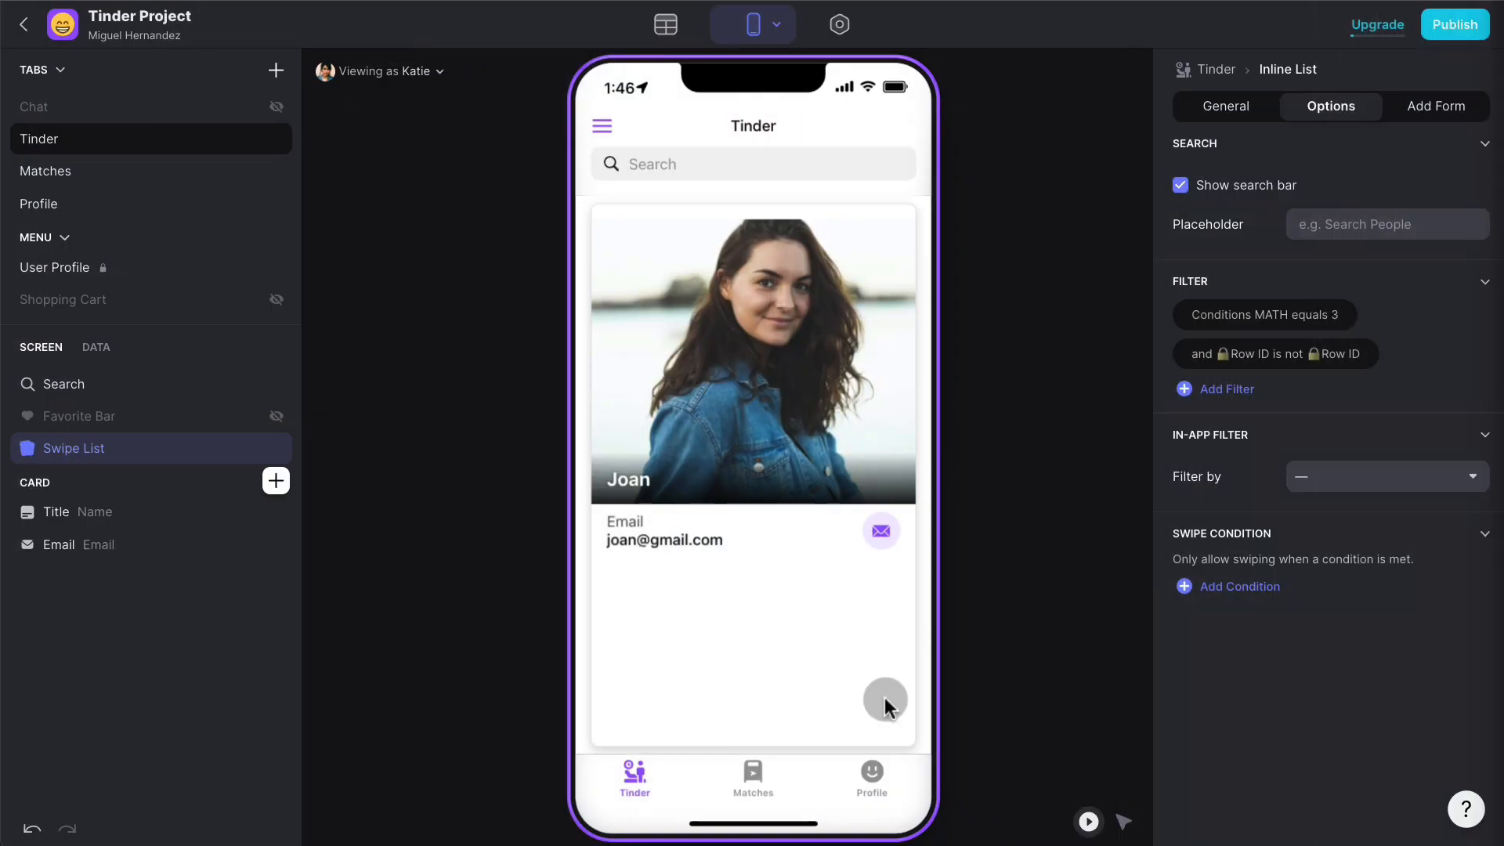
# - Show the Profile preview and scroll the Users table to the Conditions MATH column
pyautogui.click(872, 774)
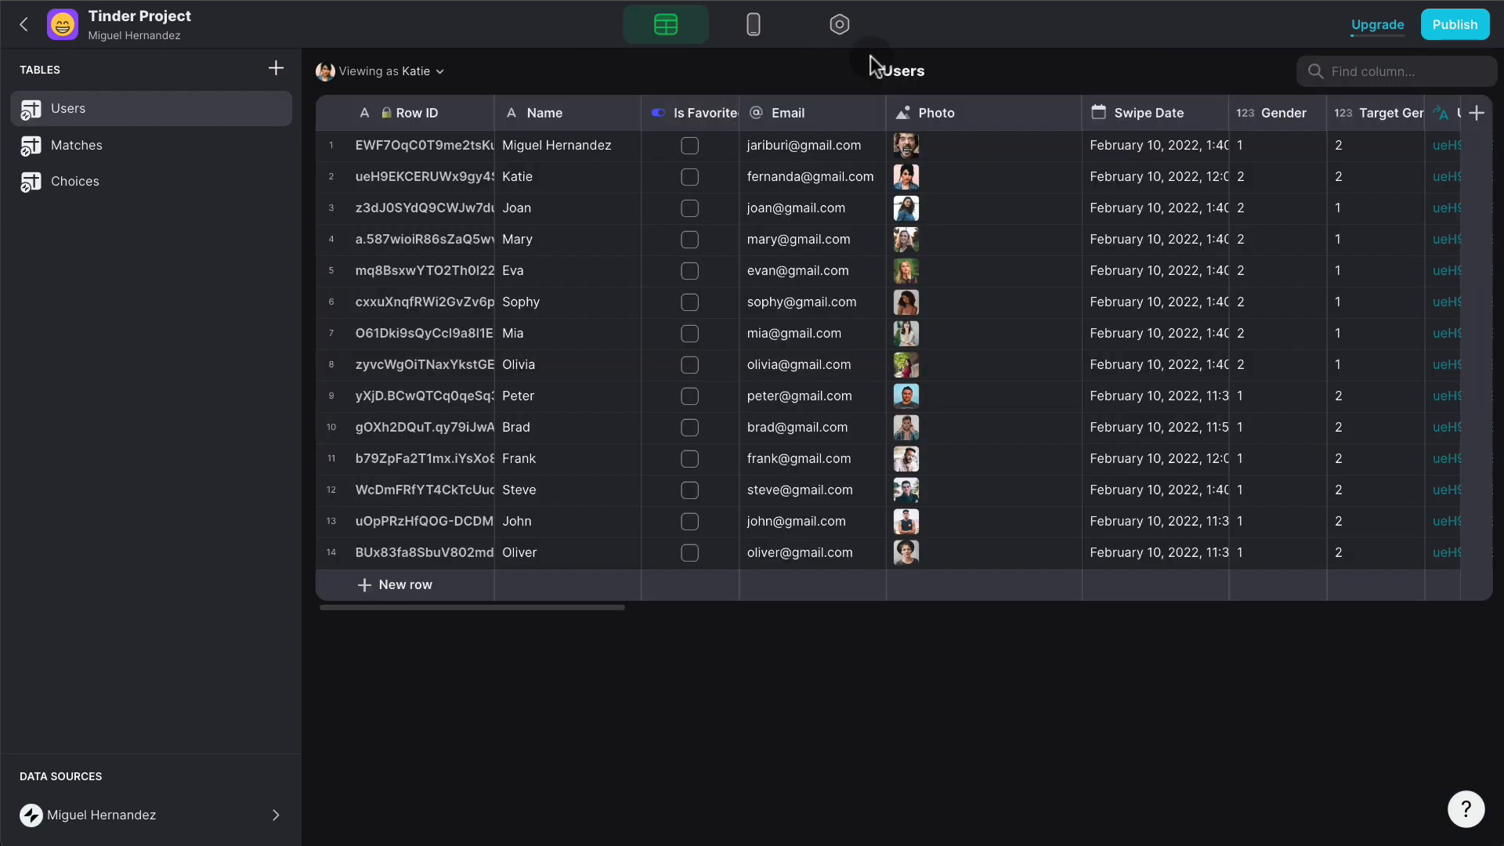
pyautogui.hscroll(10, 1228, 210)
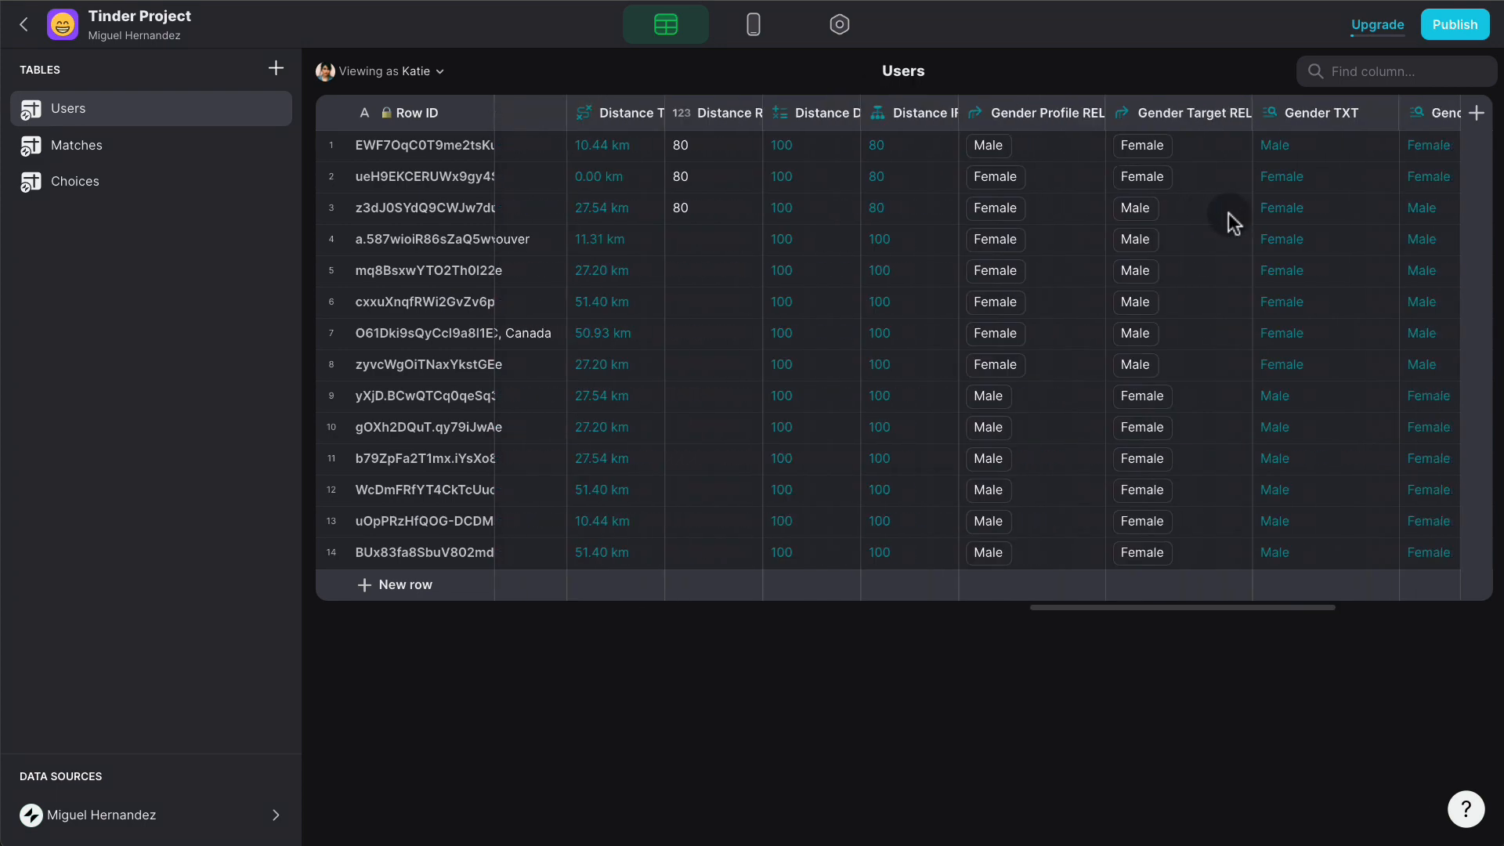
pyautogui.hscroll(5, 1228, 213)
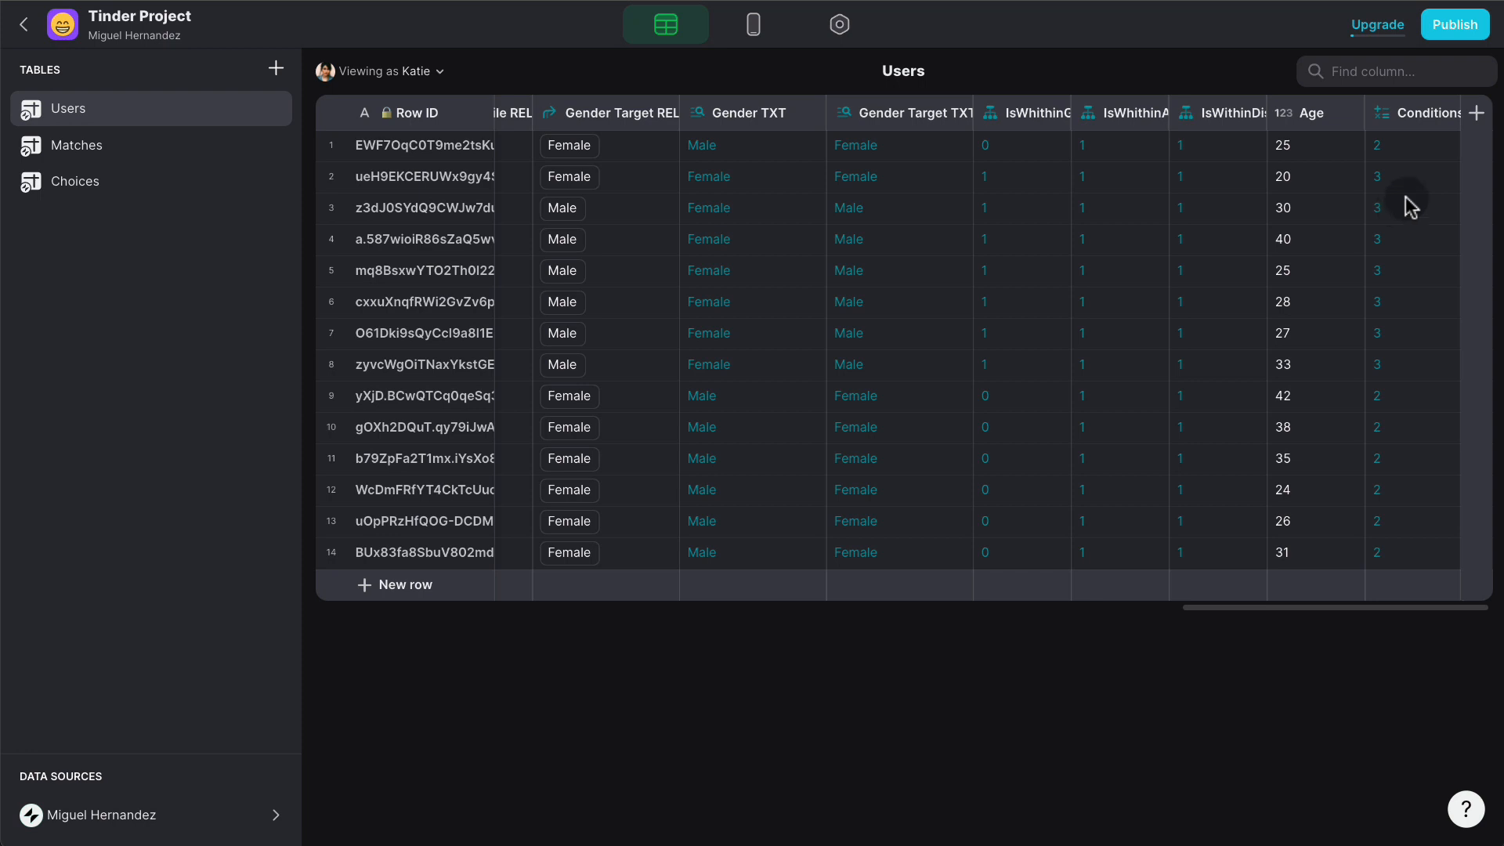
# - Change the Conditions MATH formula from A+B+C to A*B*C
pyautogui.click(1444, 114)
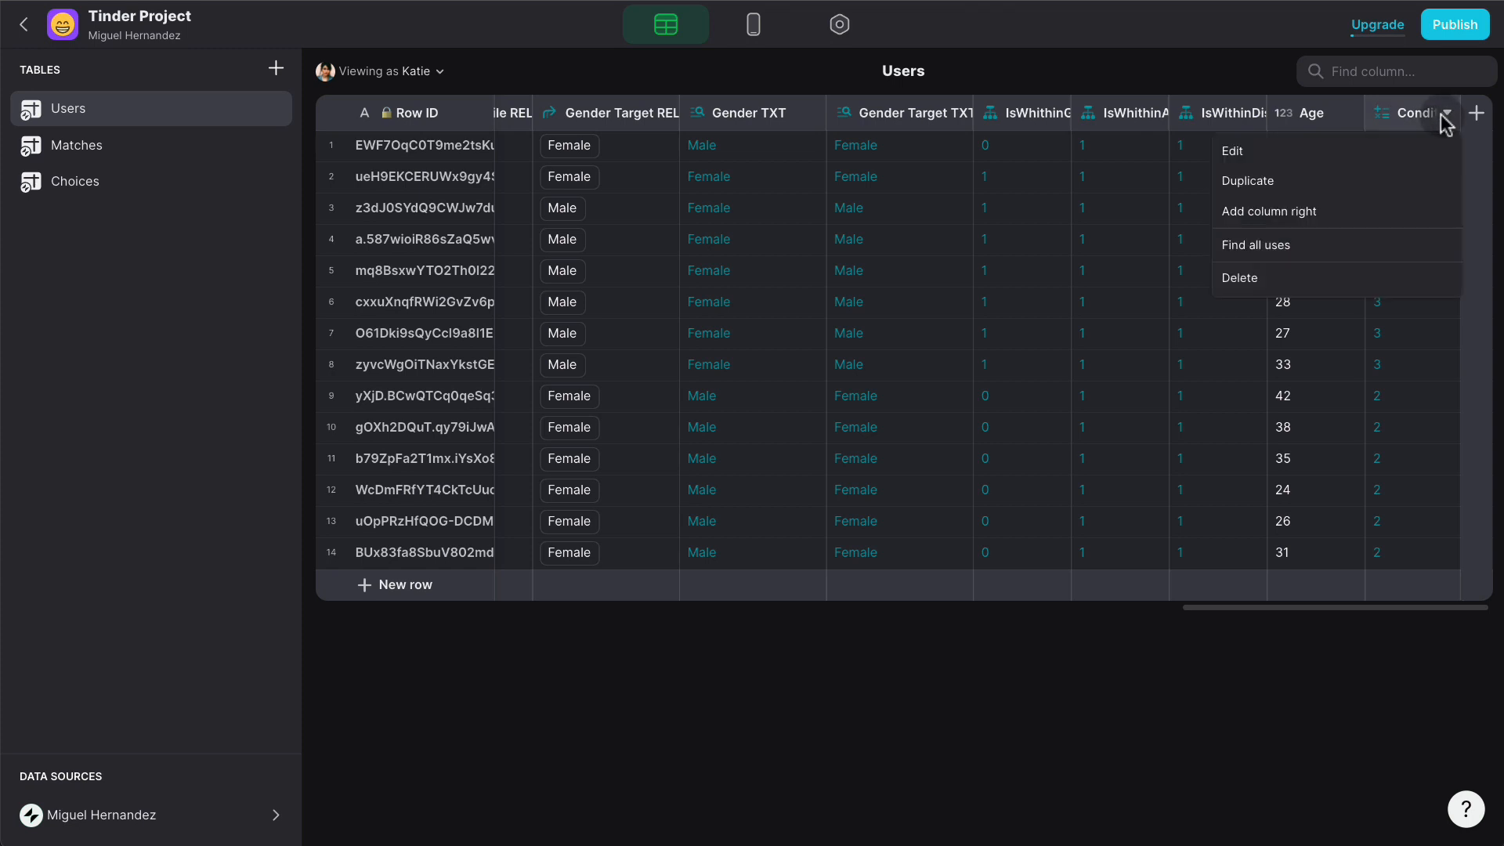
pyautogui.click(1232, 150)
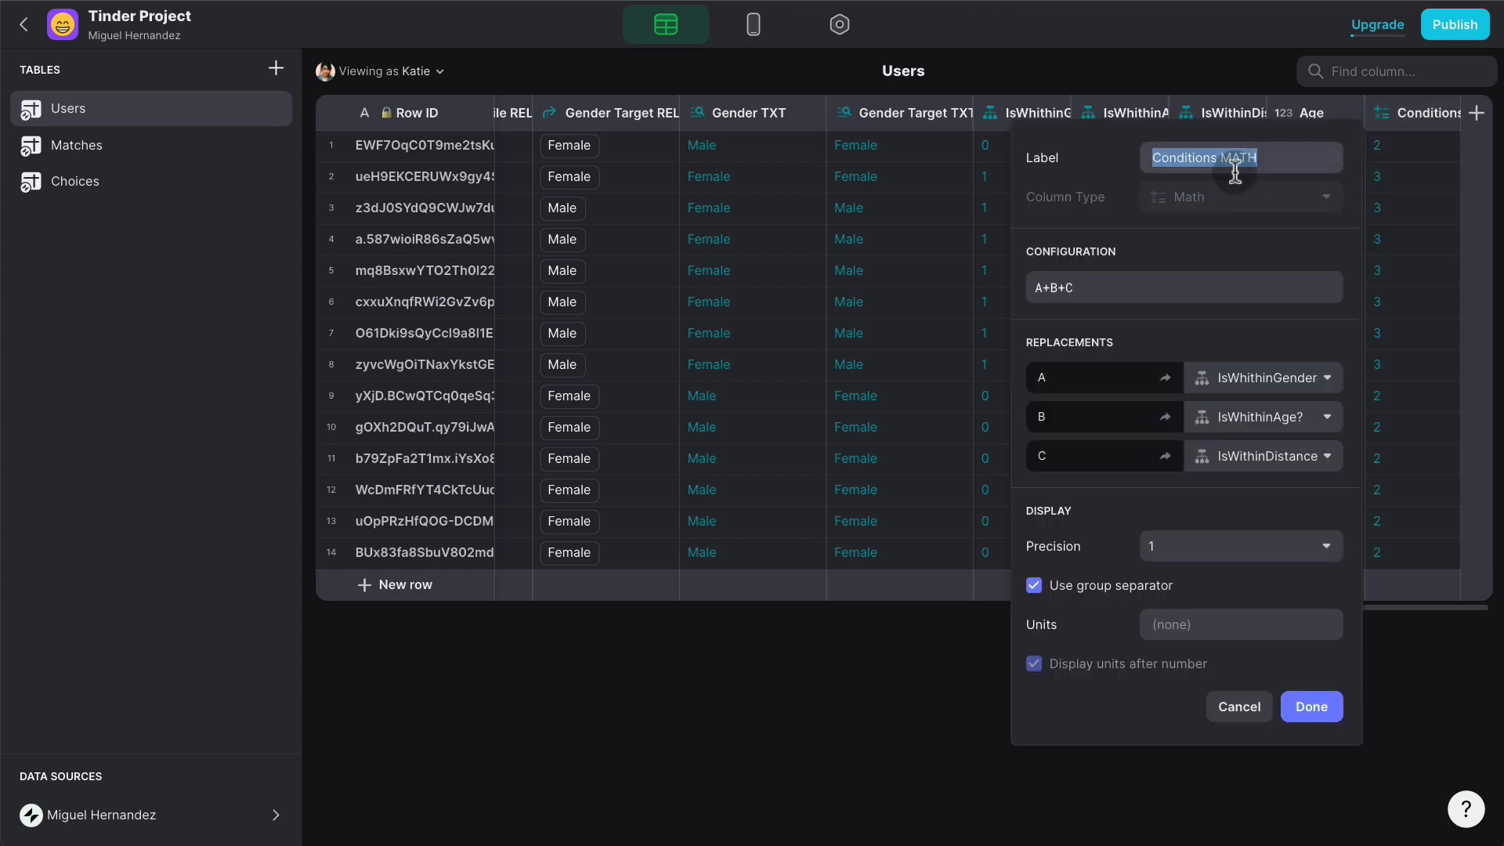
pyautogui.click(1053, 292)
pyautogui.press('BackSpace')
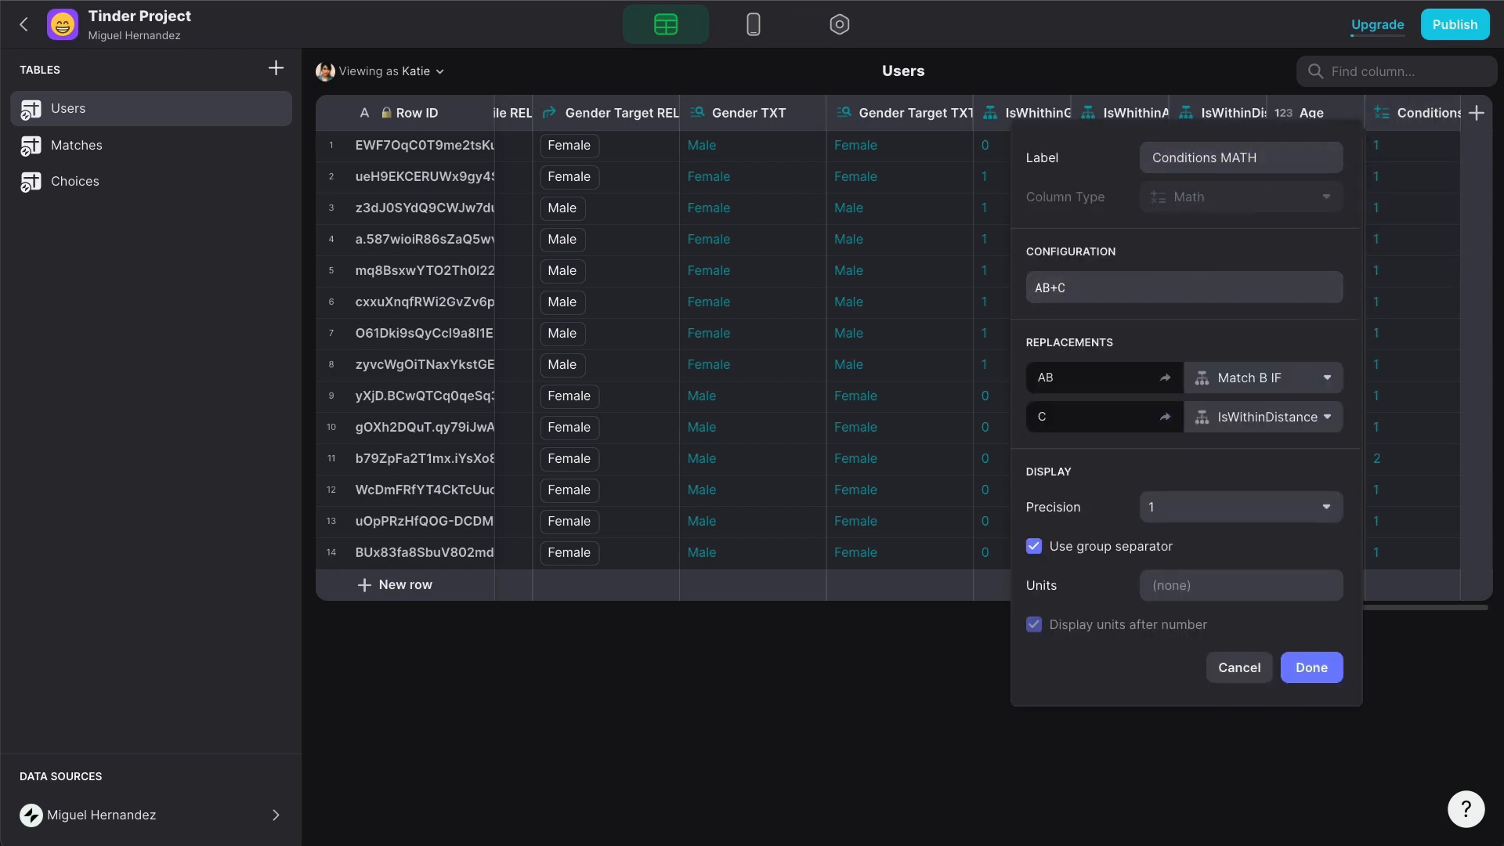
pyautogui.write('*')
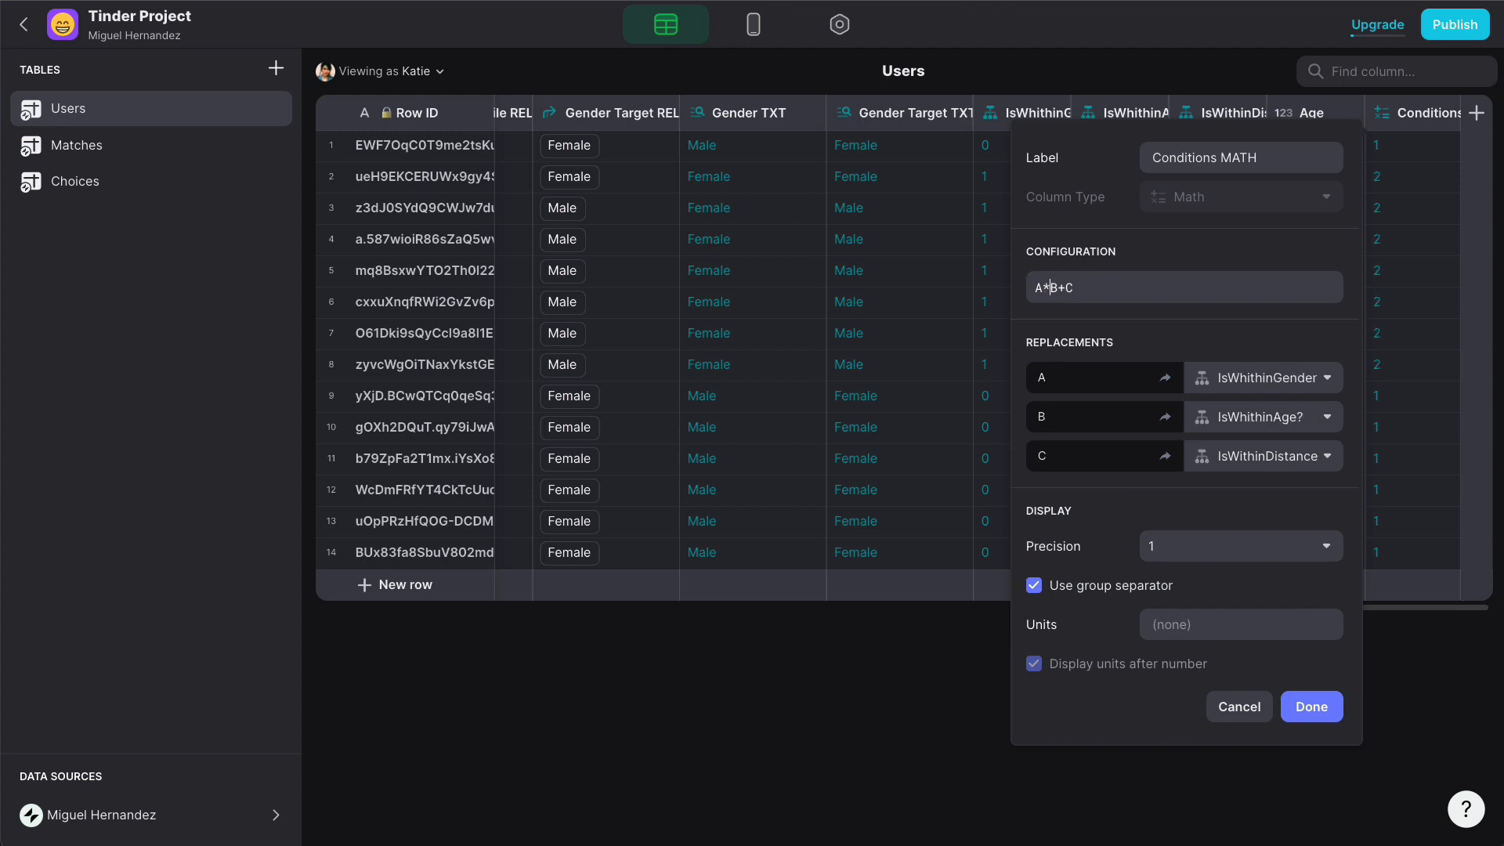
pyautogui.click(1062, 287)
pyautogui.press('BackSpace')
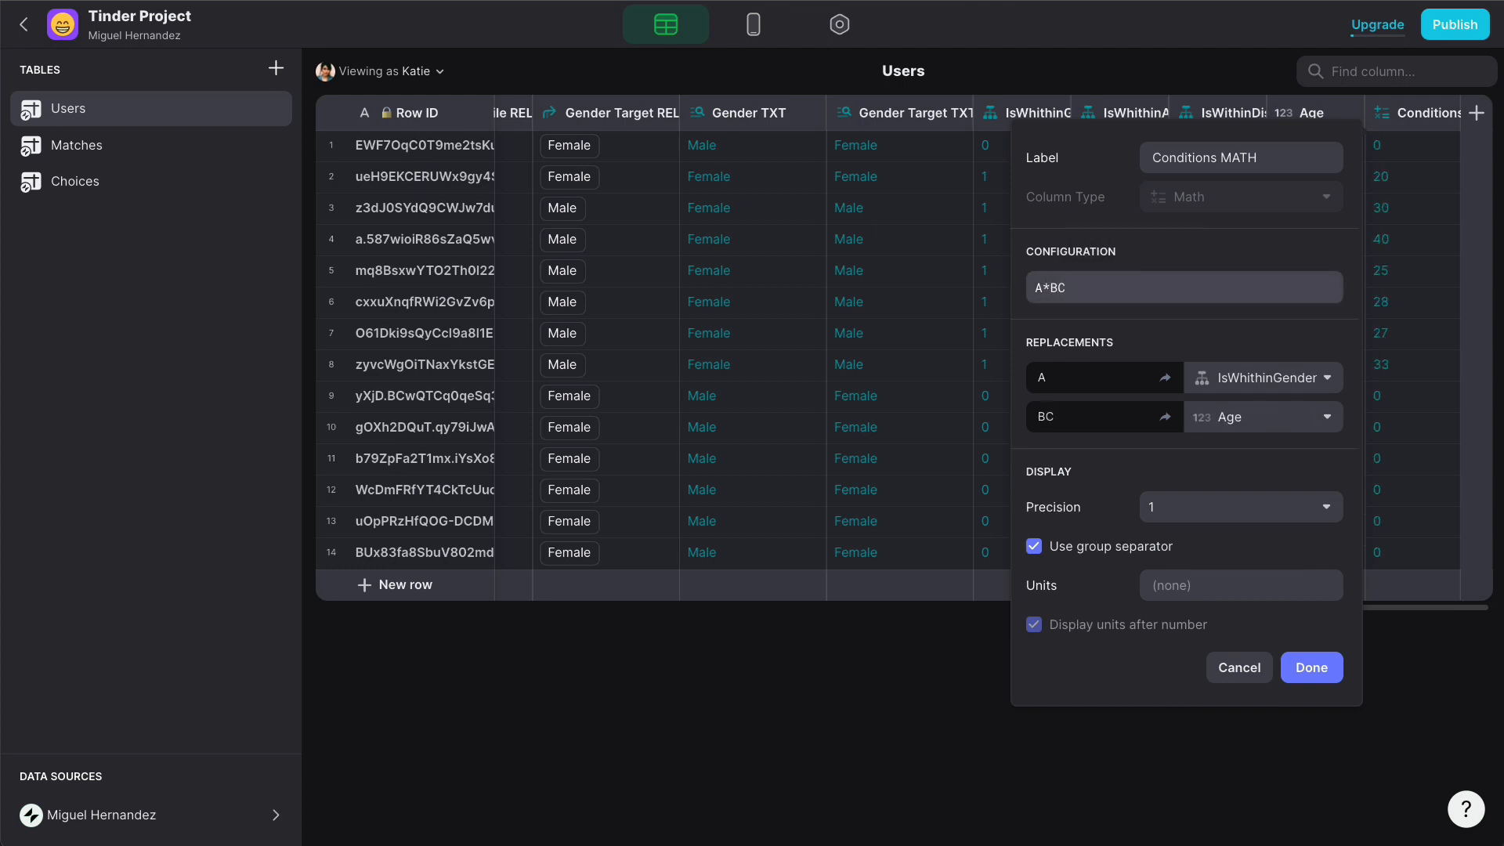
pyautogui.write('*')
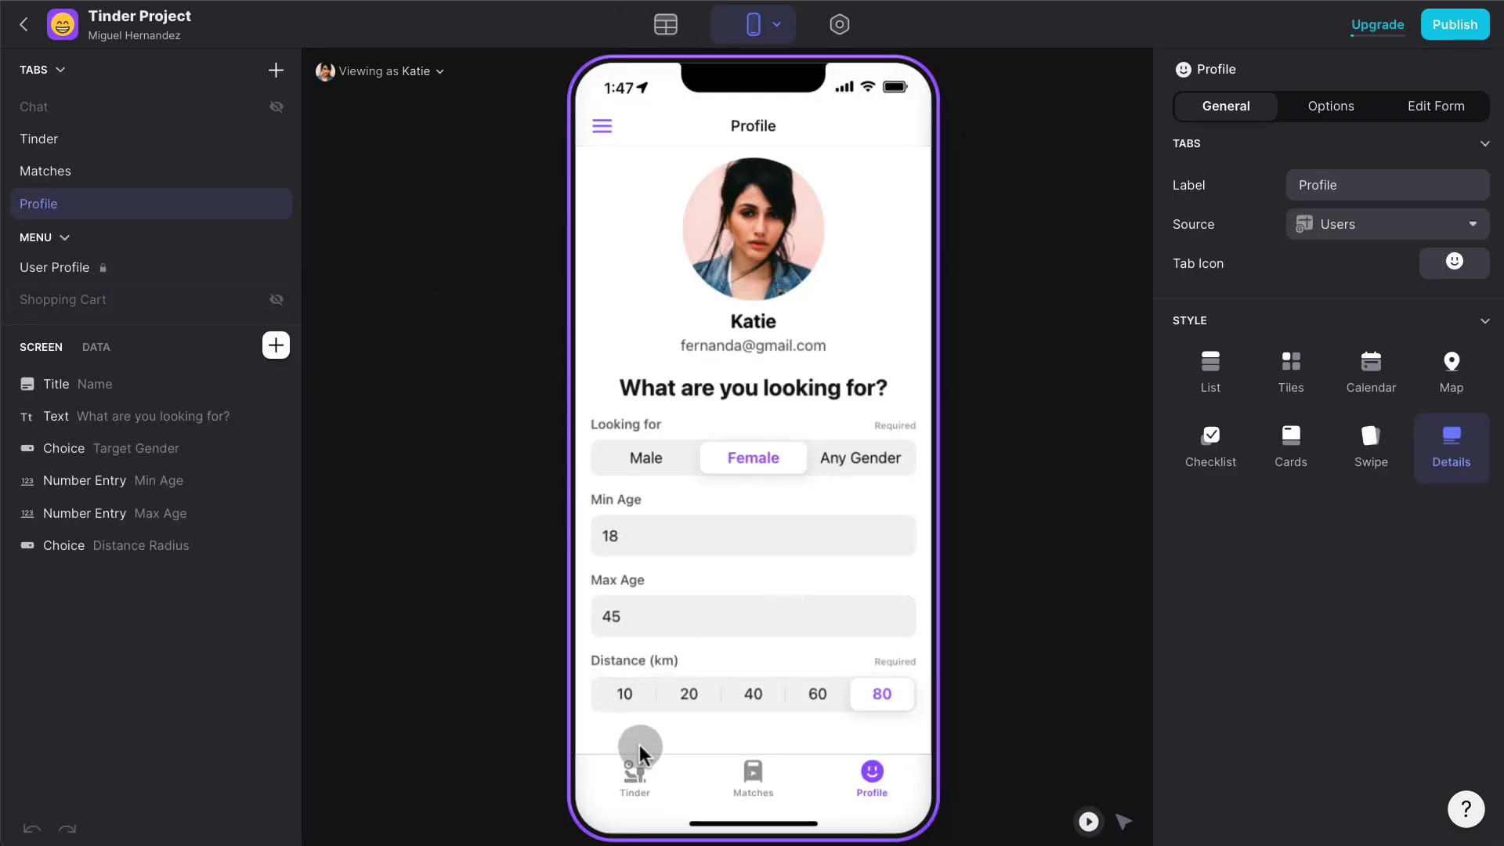
# - Change the swipe list filter to Conditions MATH equals 1, then view the Users table
pyautogui.click(634, 775)
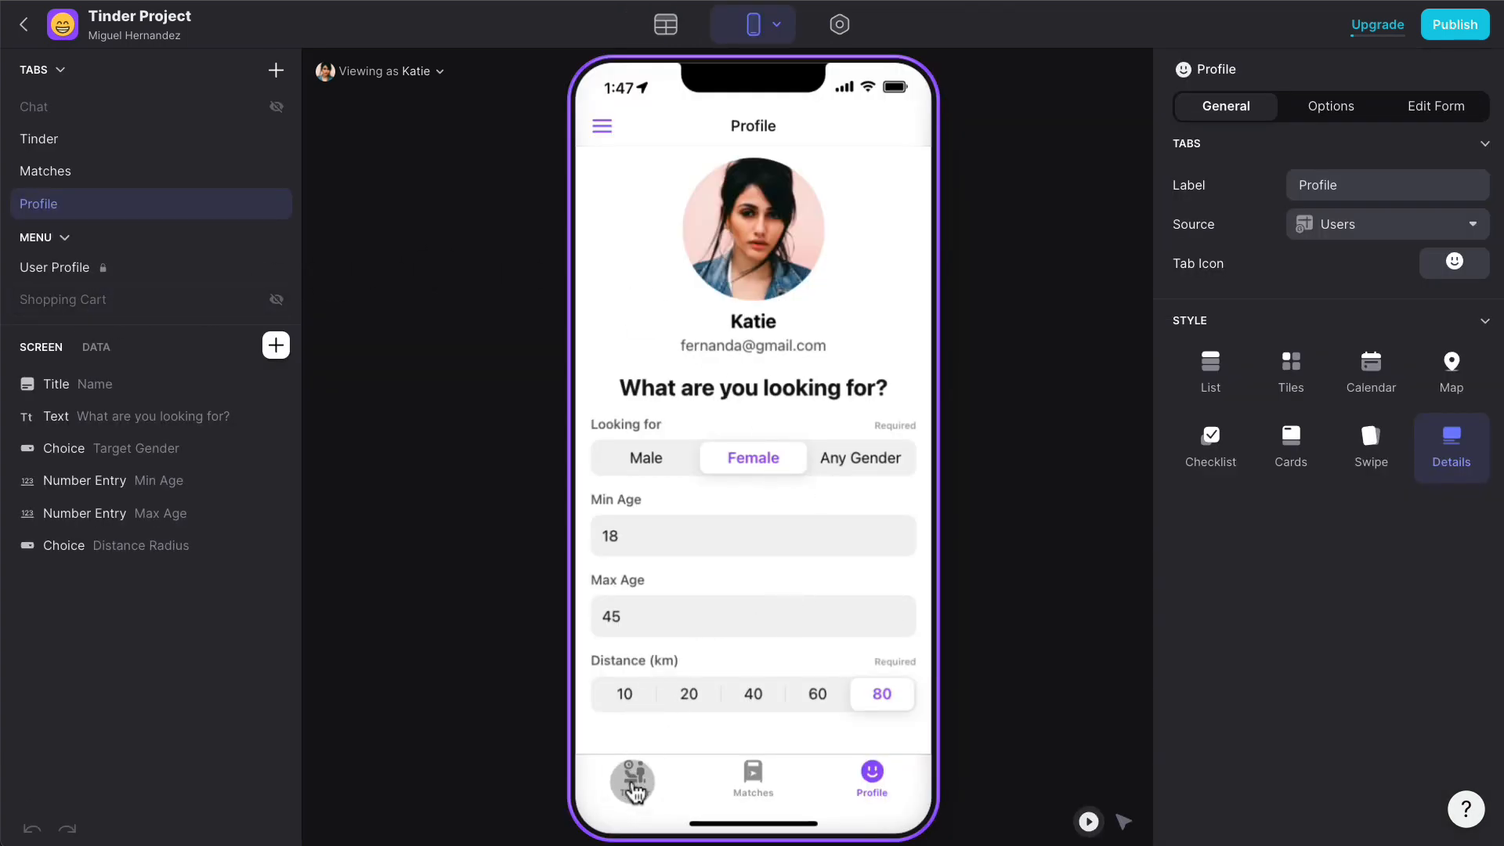
pyautogui.click(110, 450)
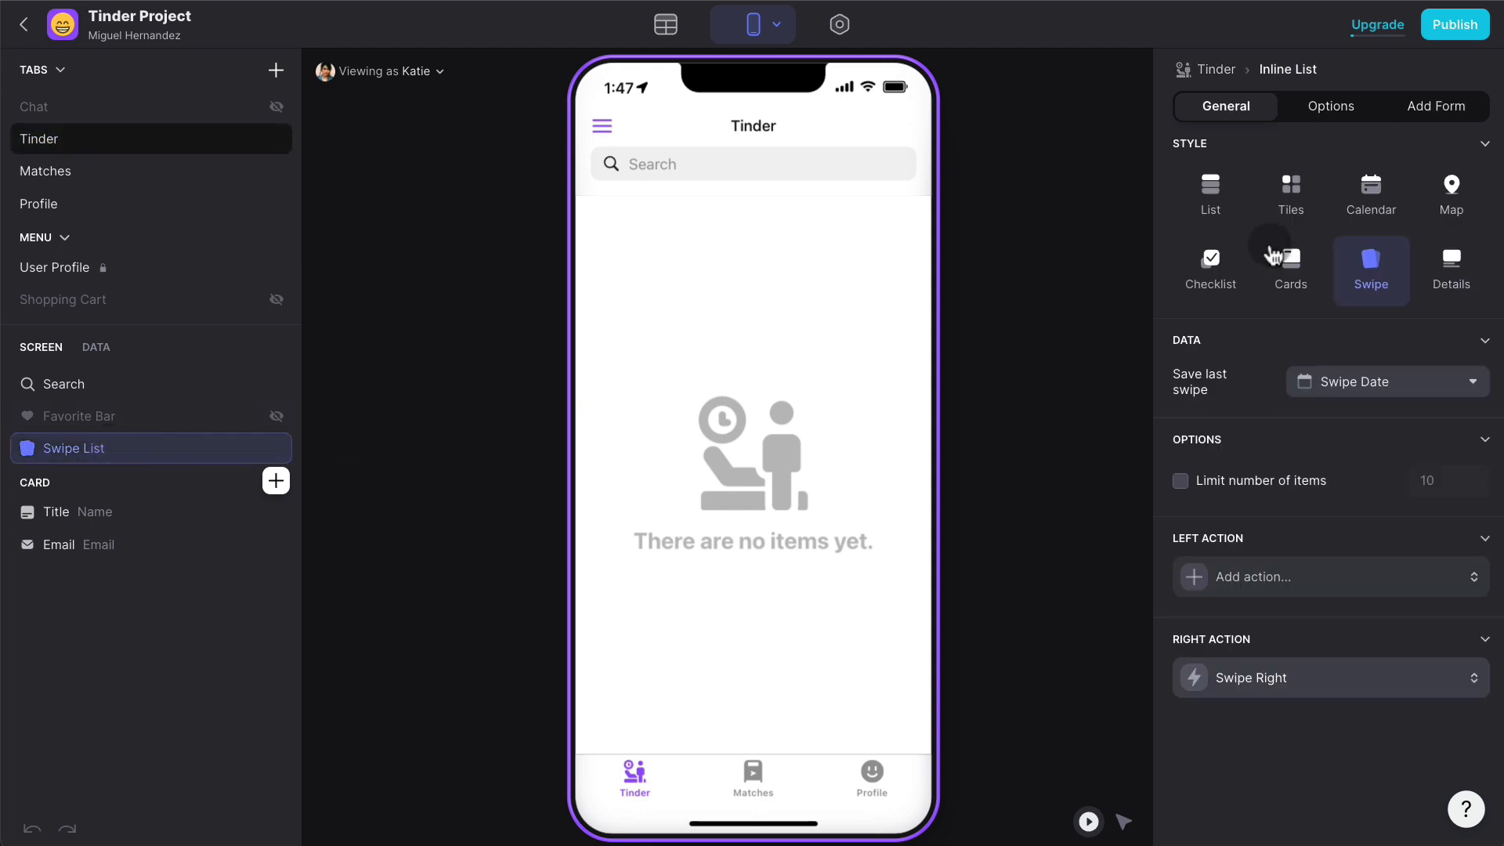
pyautogui.click(1353, 116)
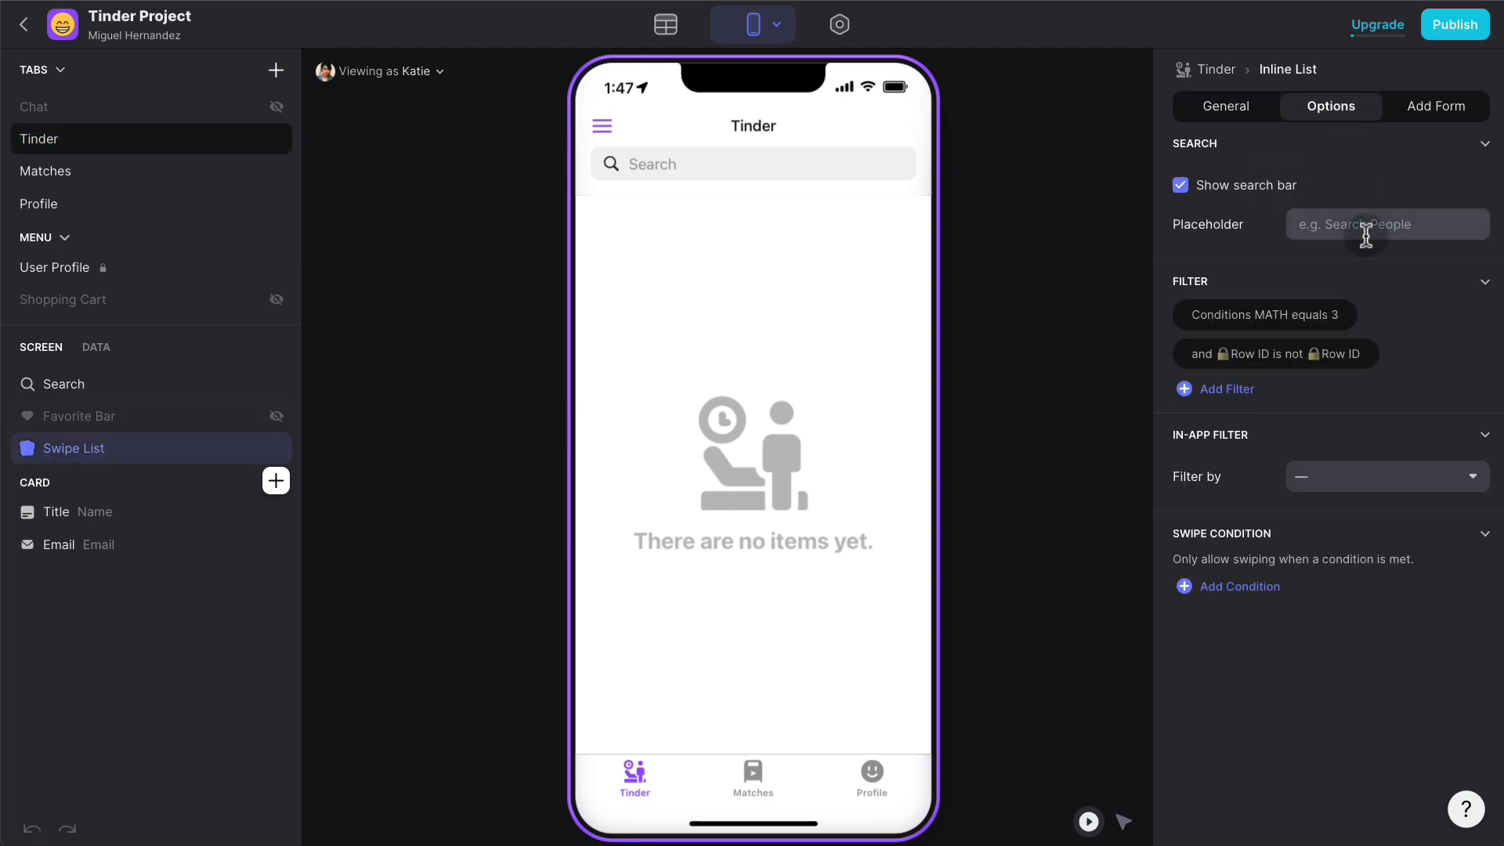
pyautogui.click(1282, 317)
pyautogui.doubleClick(1391, 368)
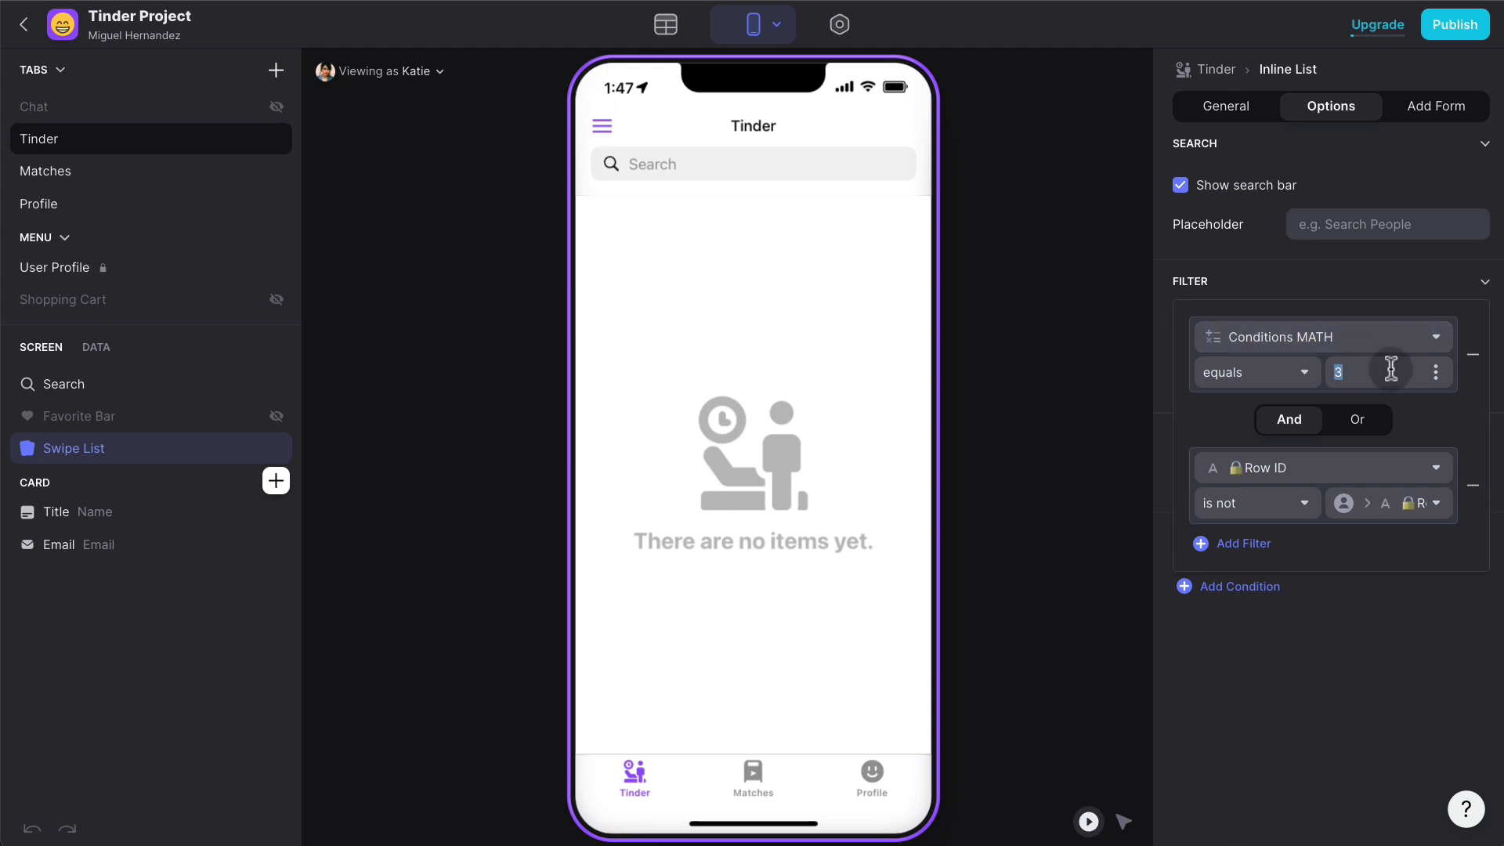
pyautogui.write('1')
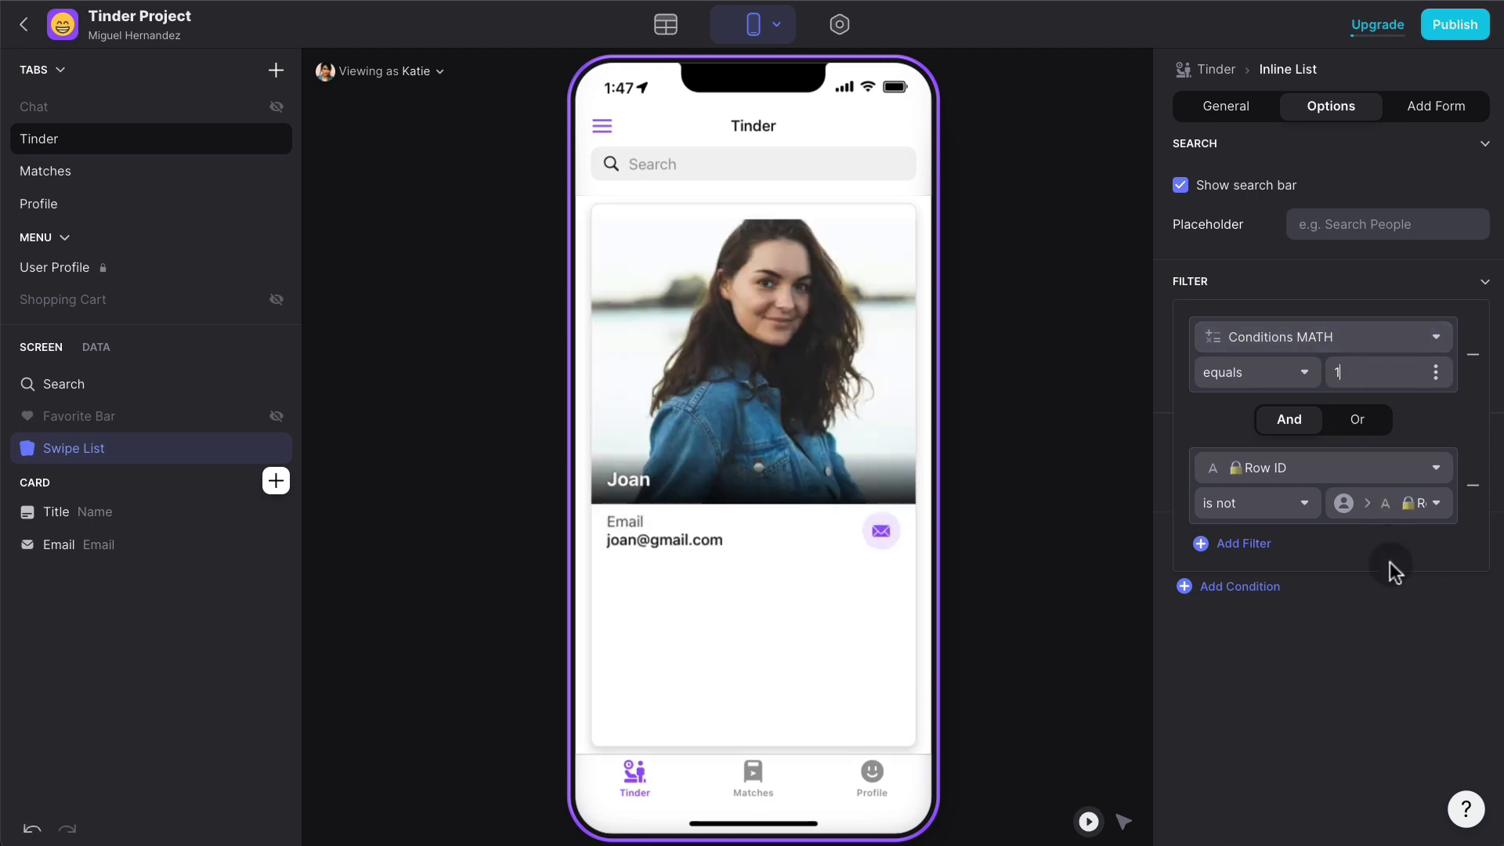
pyautogui.click(1389, 621)
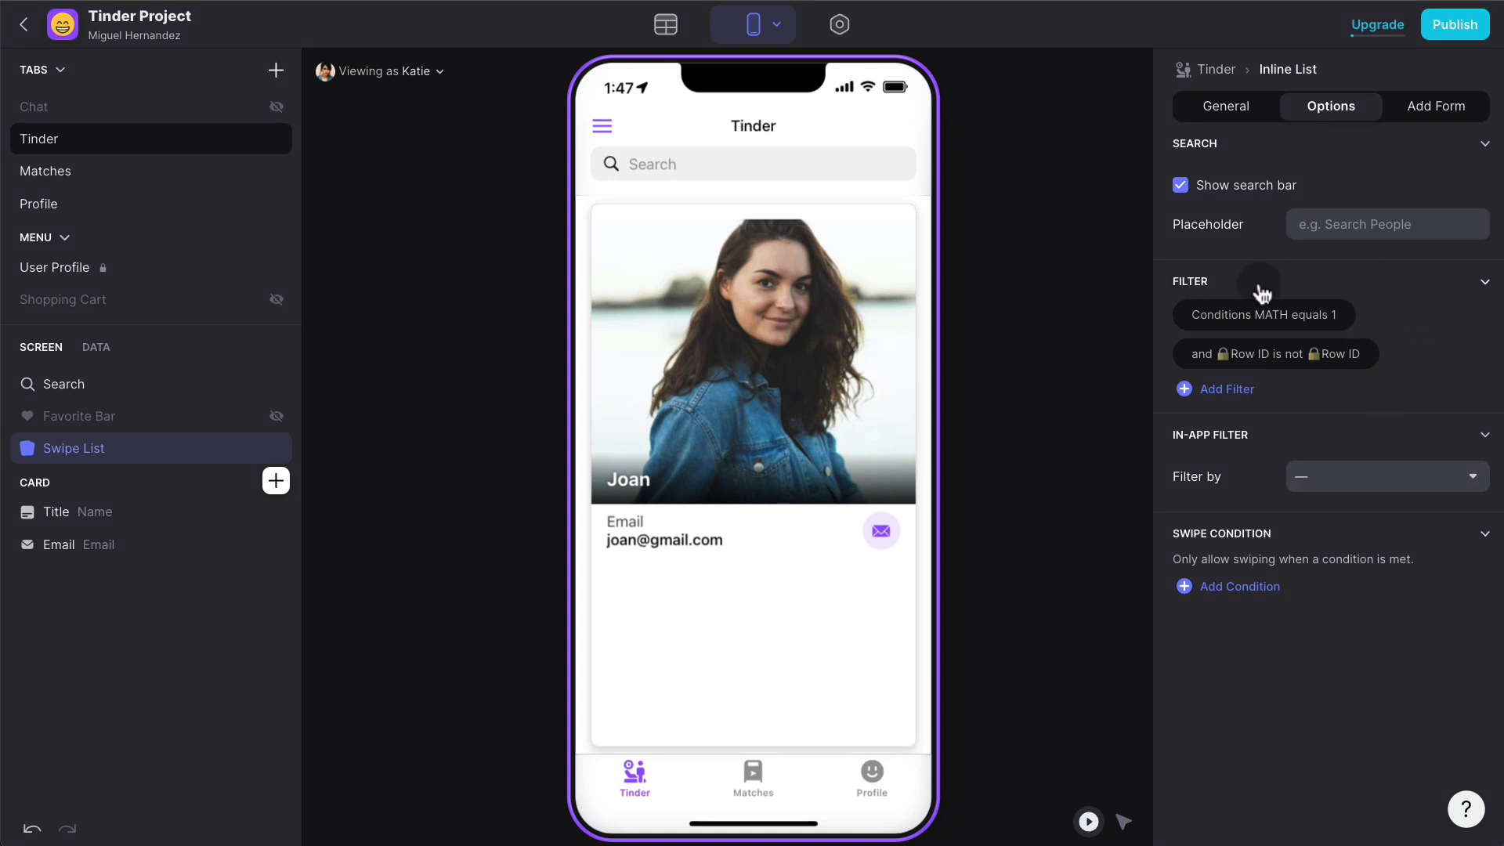
pyautogui.click(667, 30)
pyautogui.hscroll(10, 1267, 315)
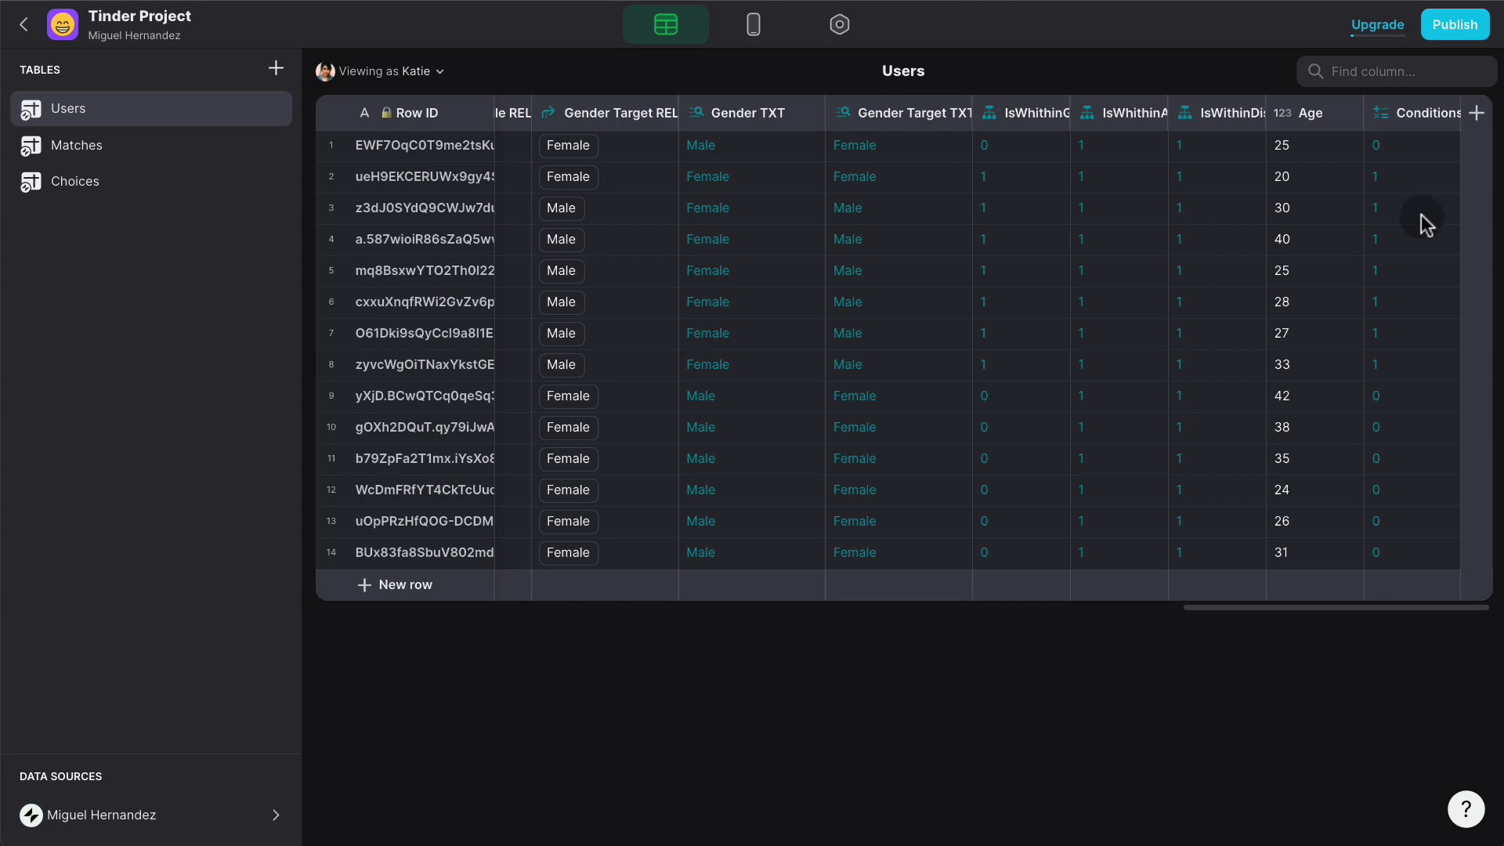
# - Add a new Users column named 'Result Count'
pyautogui.click(1476, 112)
pyautogui.click(1227, 157)
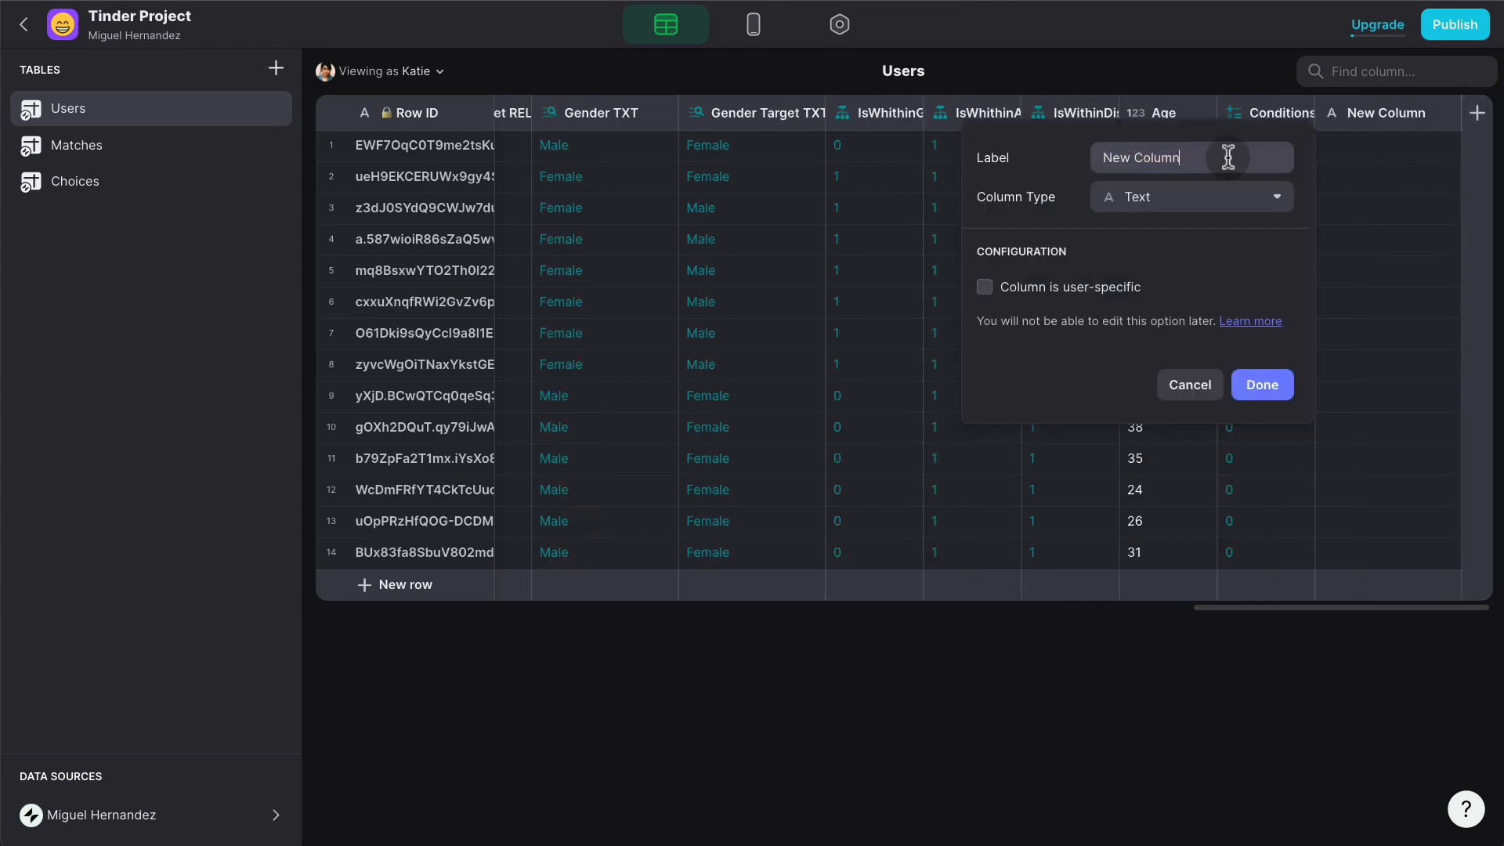
pyautogui.tripleClick(1228, 158)
pyautogui.write('Match Count')
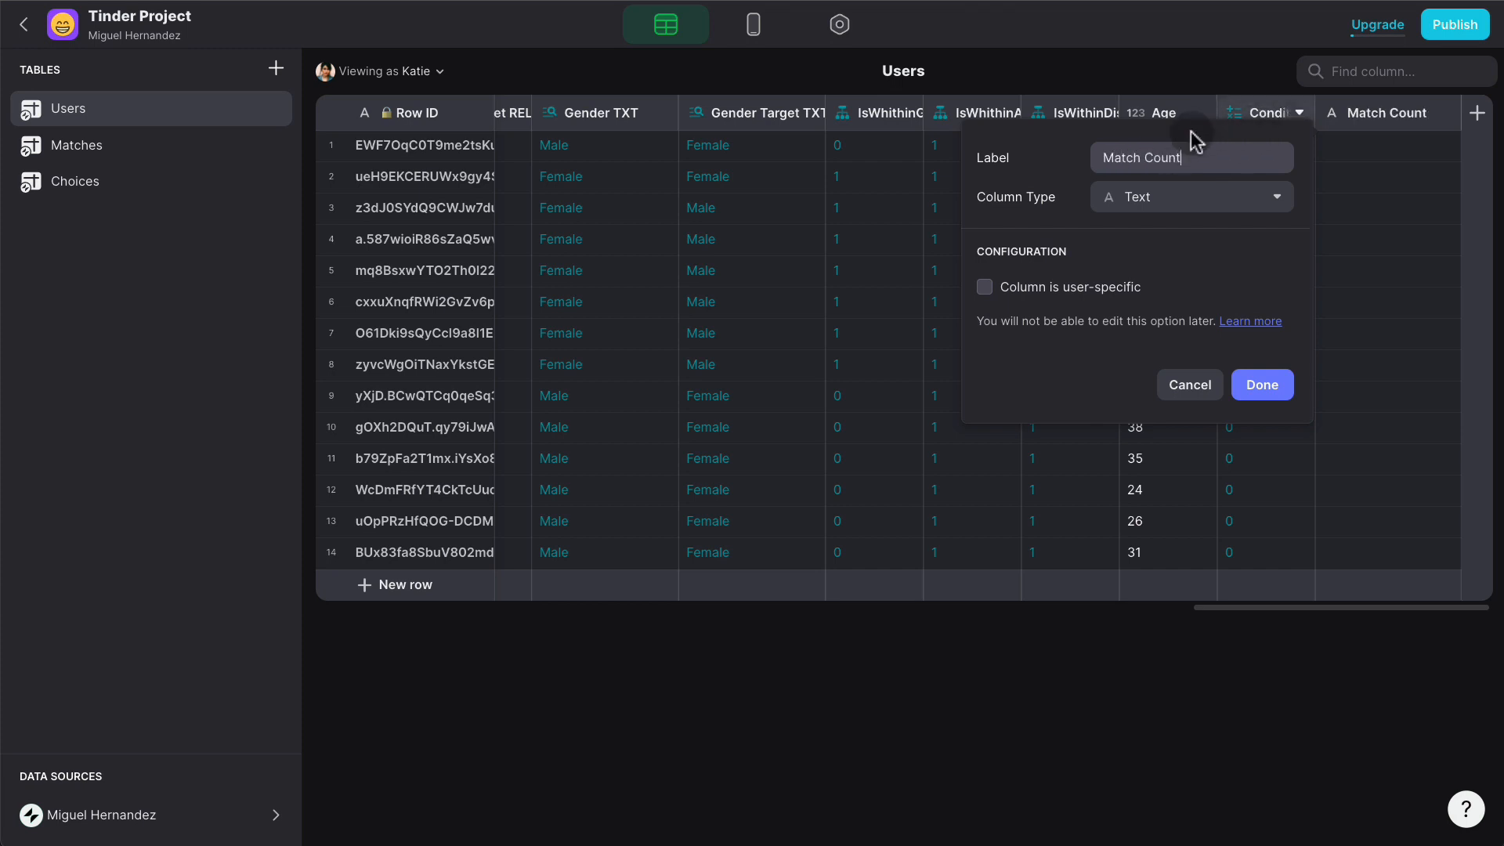
pyautogui.doubleClick(1119, 157)
pyautogui.write('Result')
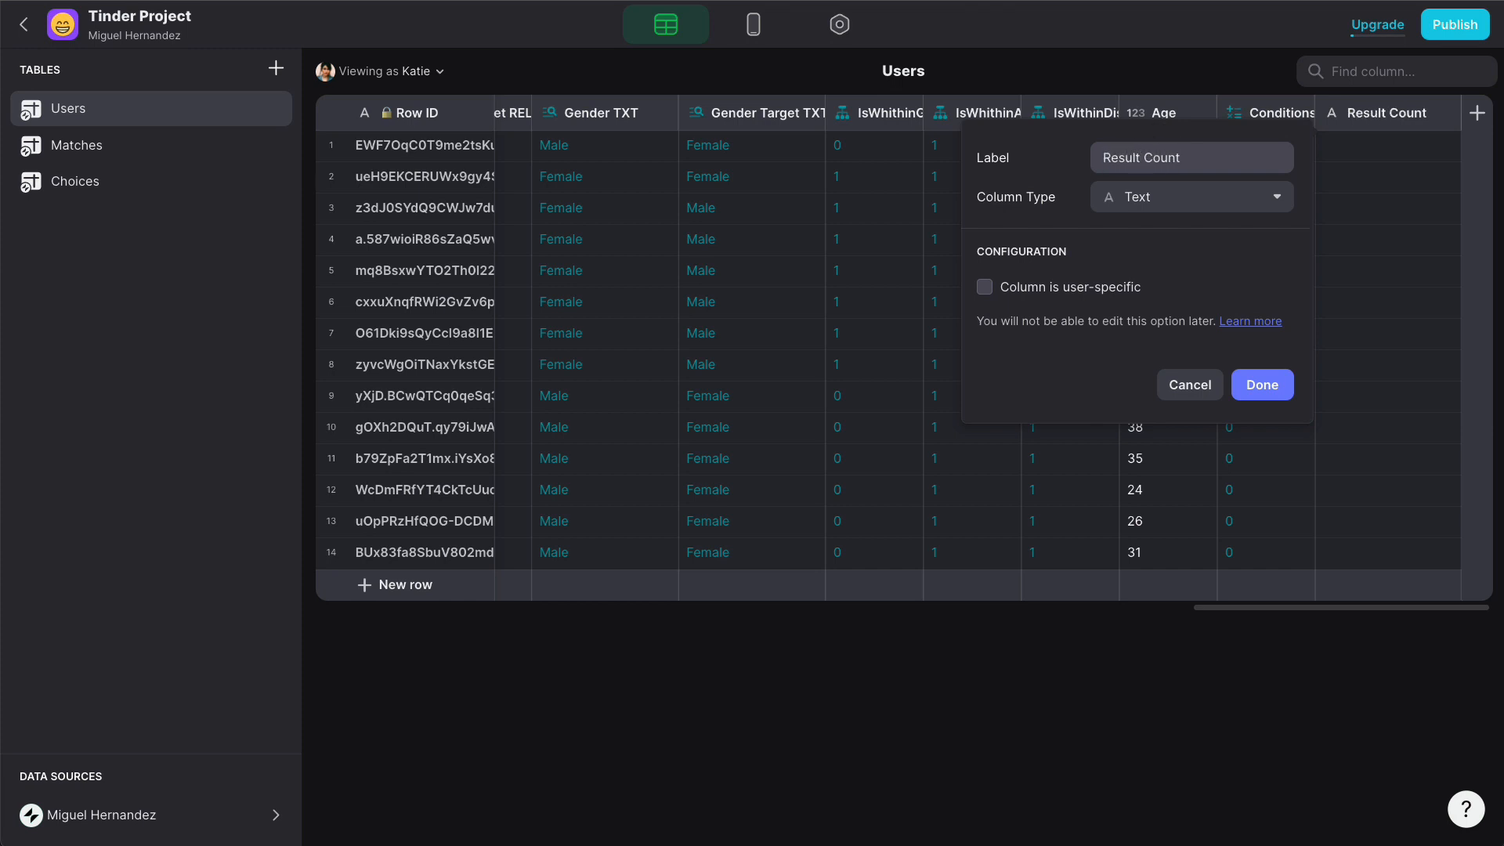
# - Make Result Count a Rollup that sums Conditions MATH, showing 7 per row
pyautogui.click(1128, 202)
pyautogui.click(1127, 450)
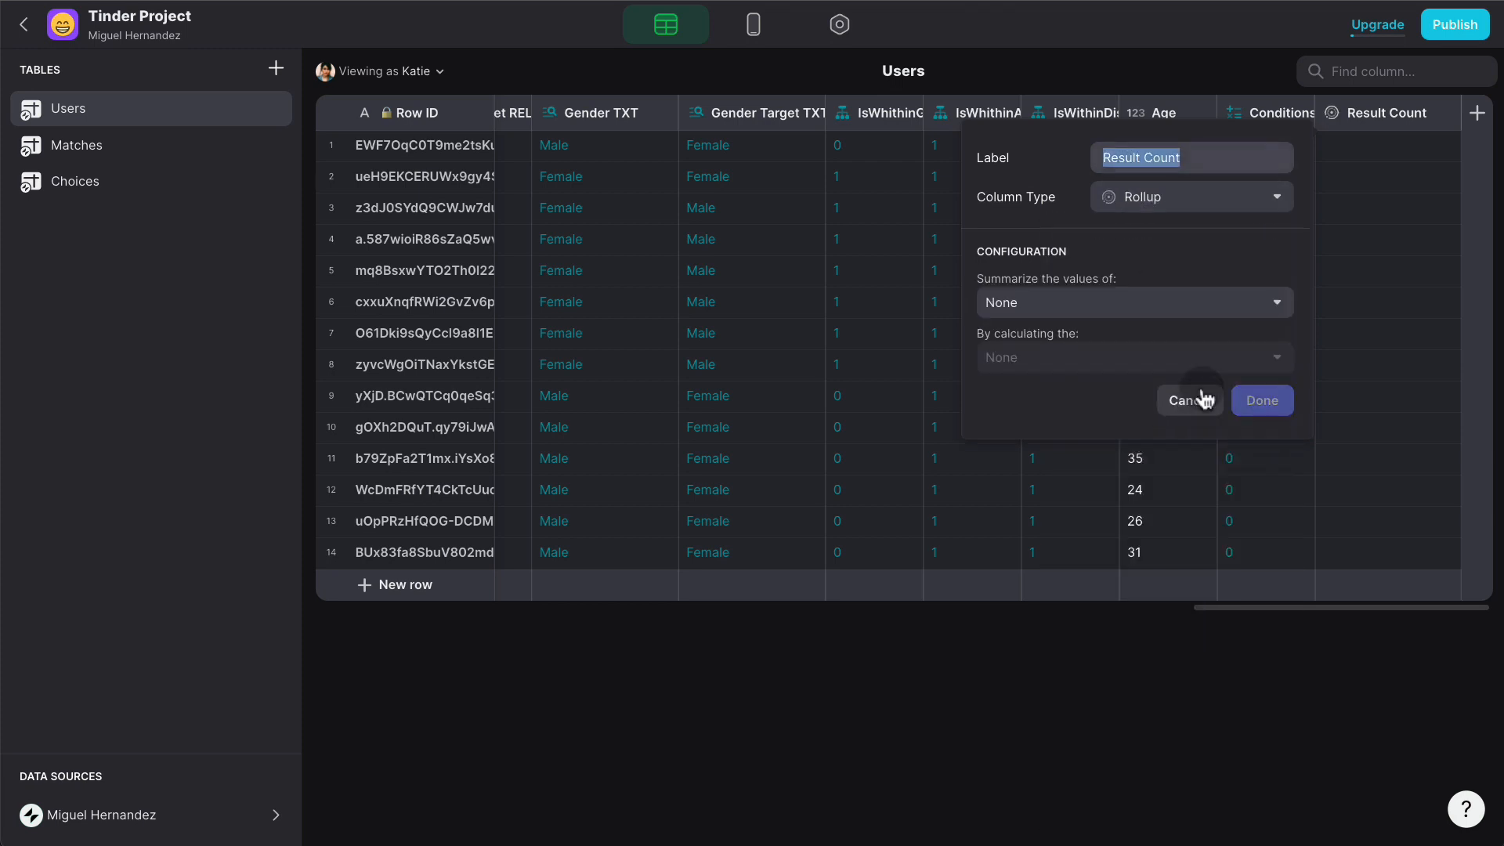
pyautogui.click(1137, 302)
pyautogui.moveTo(1120, 377)
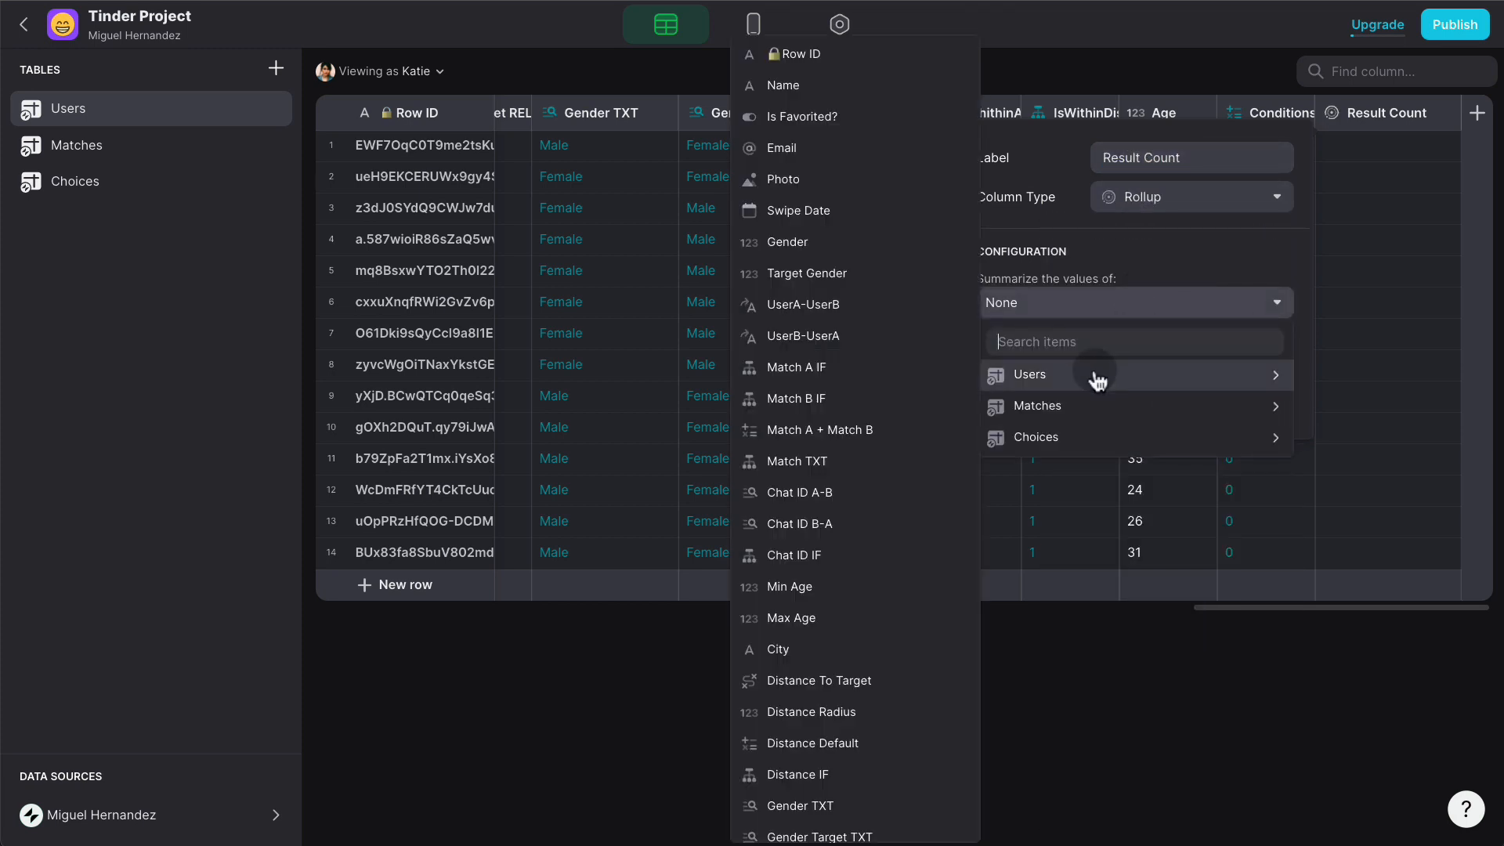
pyautogui.scroll(-3, 924, 434)
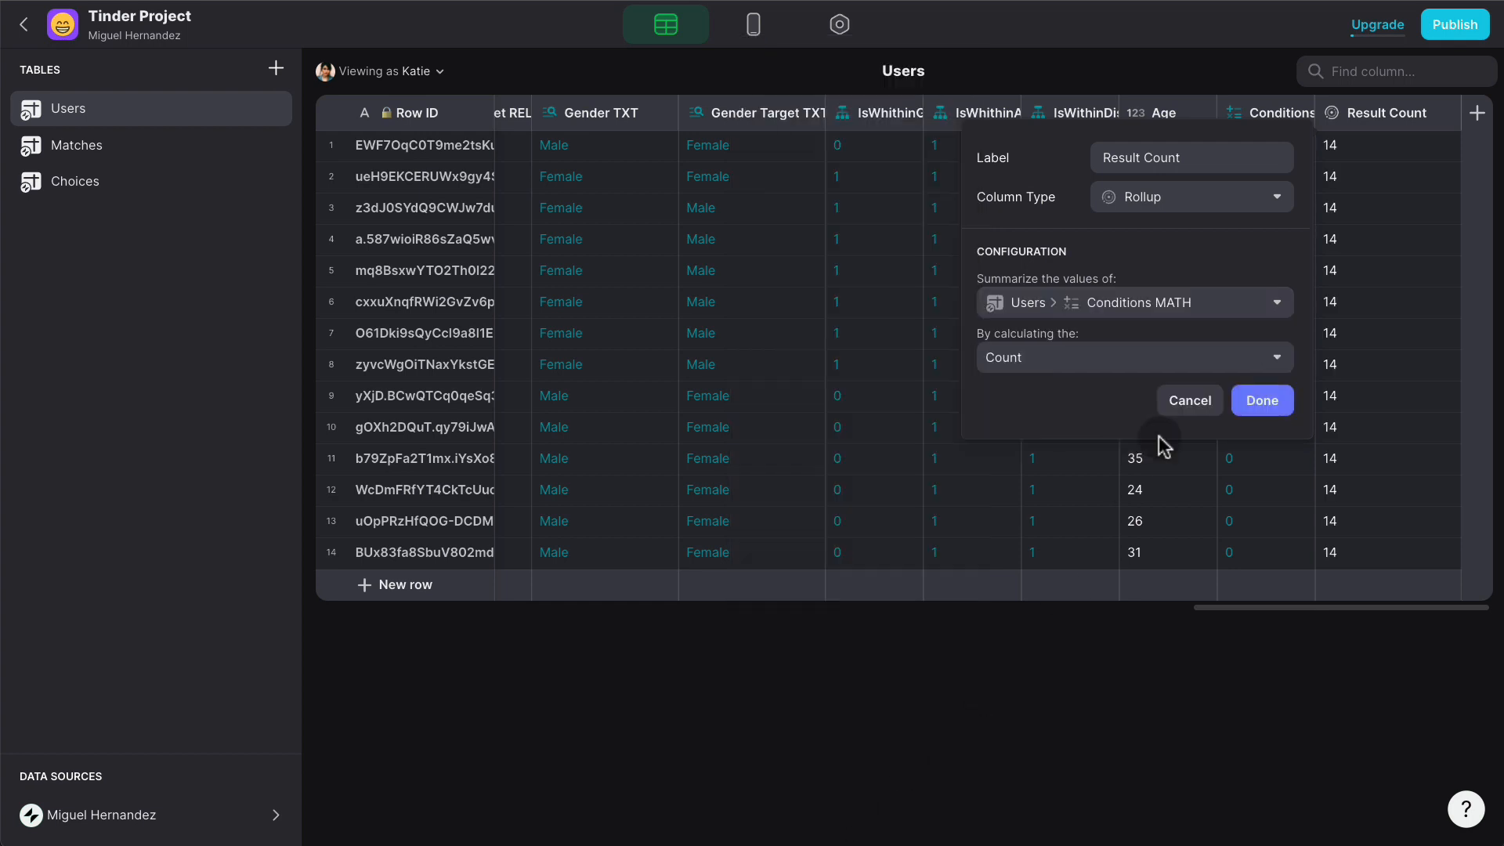
pyautogui.click(1151, 354)
pyautogui.click(1063, 451)
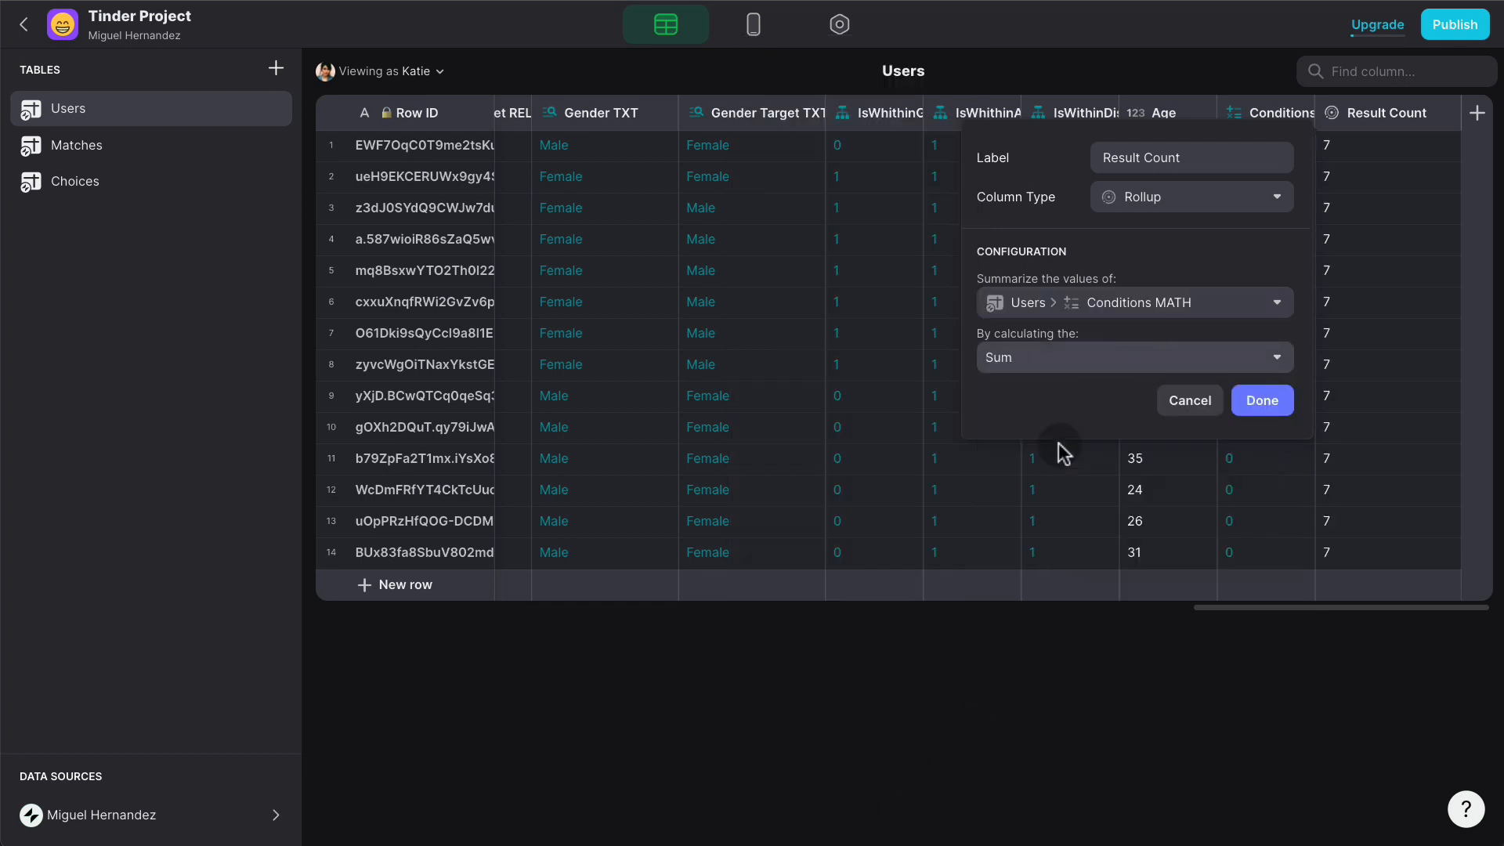
pyautogui.click(1262, 400)
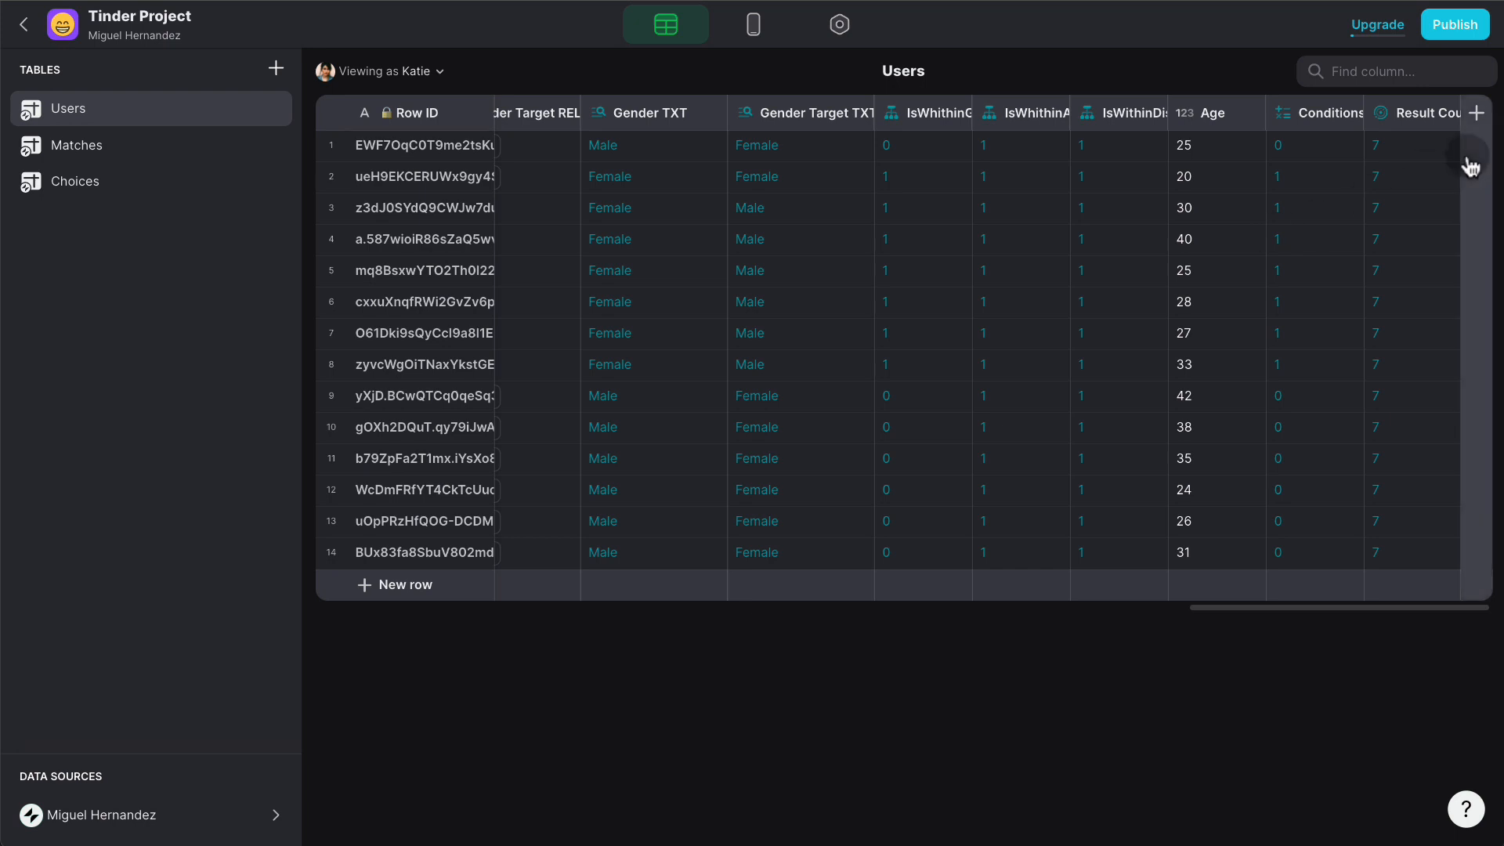
pyautogui.click(1475, 117)
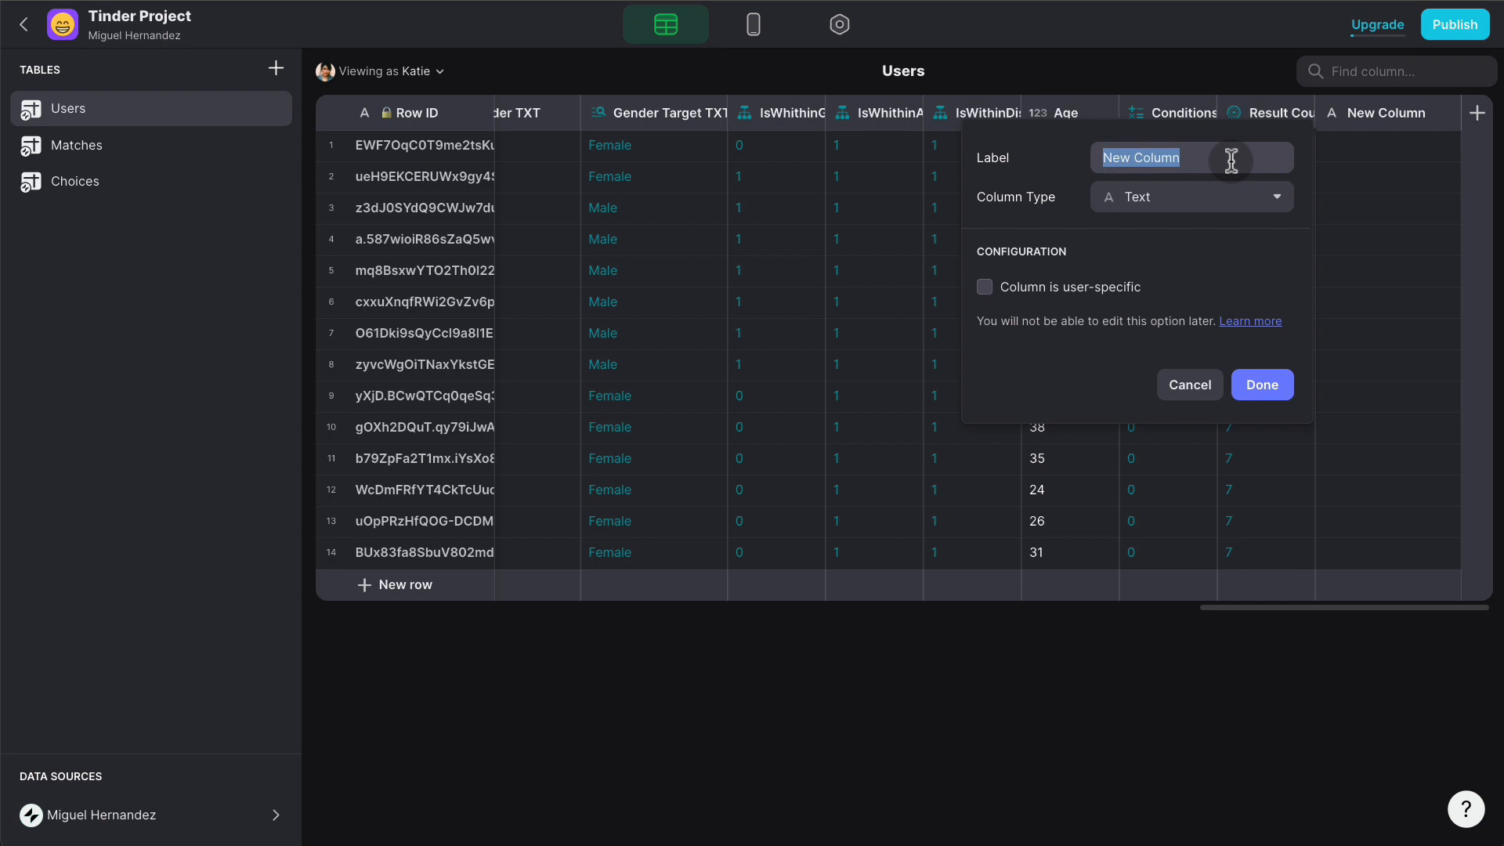
# - Create a 'Results Count TXT' Template column 'X Results', with X replaced by Result Count
pyautogui.write('Results')
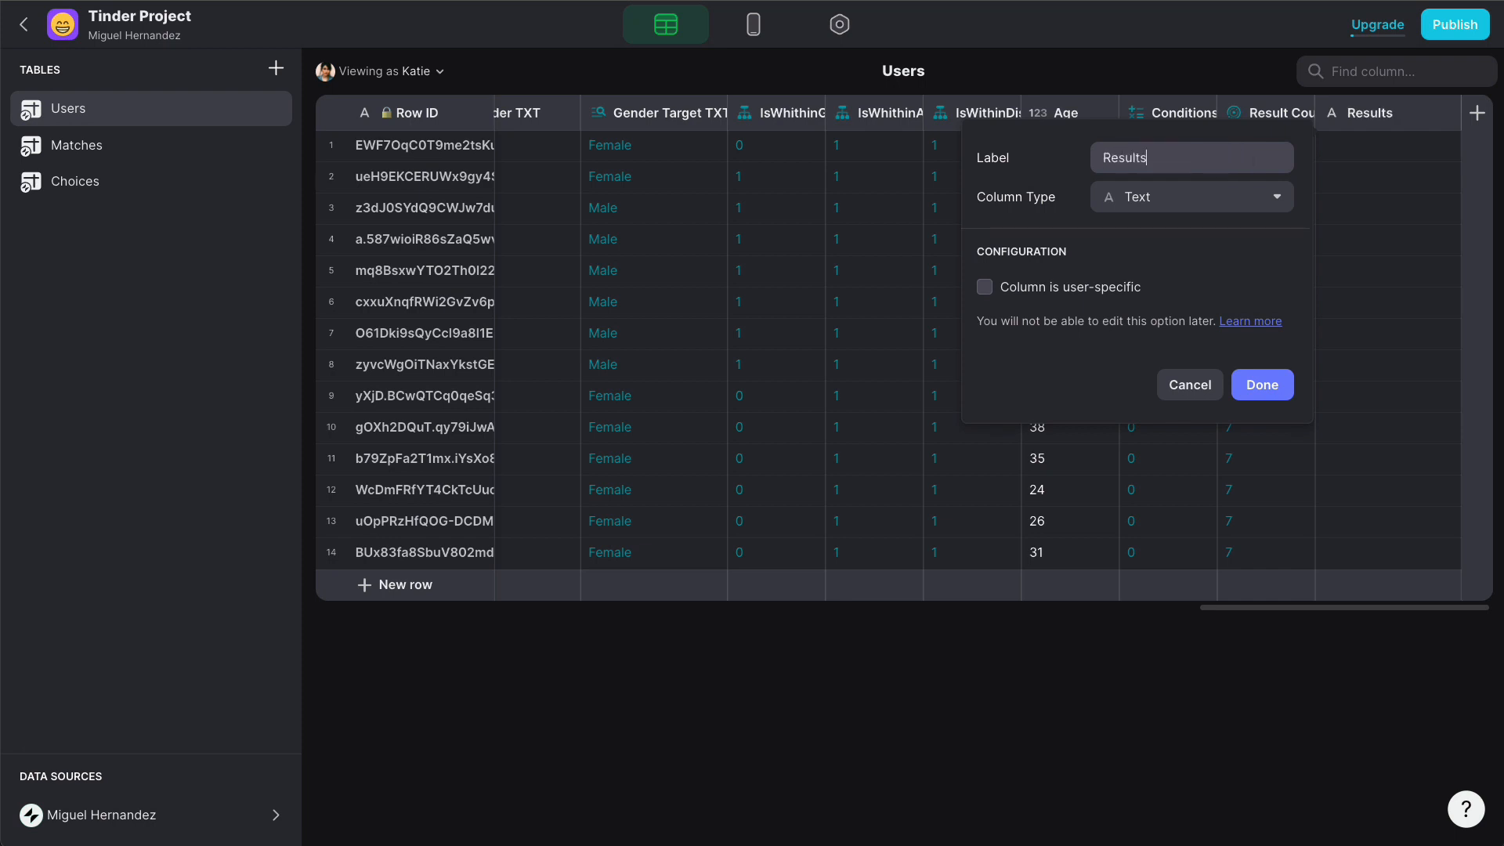
pyautogui.write(' Count TXT')
pyautogui.click(1182, 202)
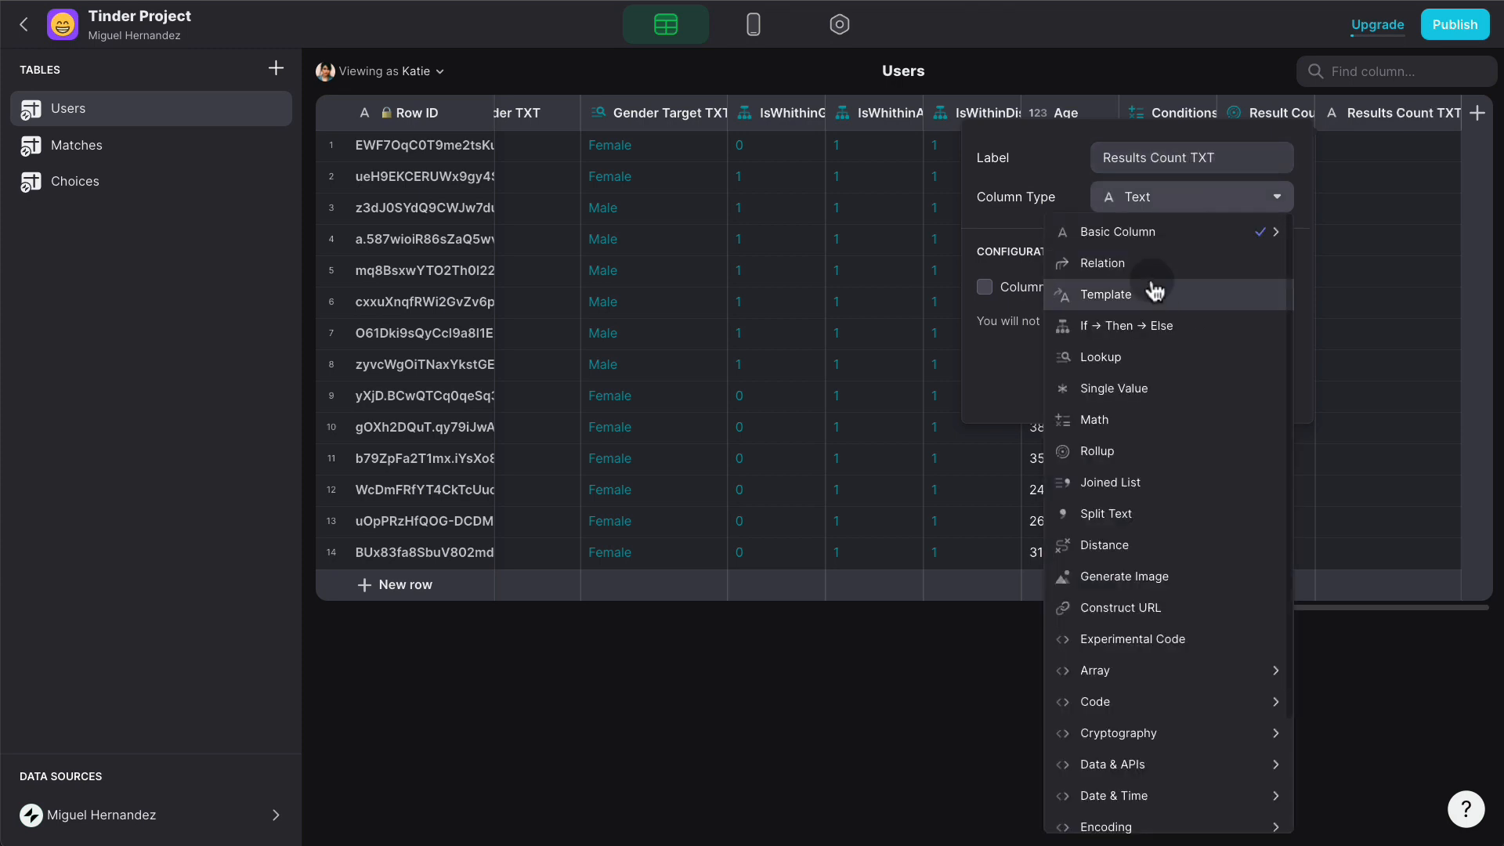
pyautogui.click(1154, 293)
pyautogui.click(1058, 284)
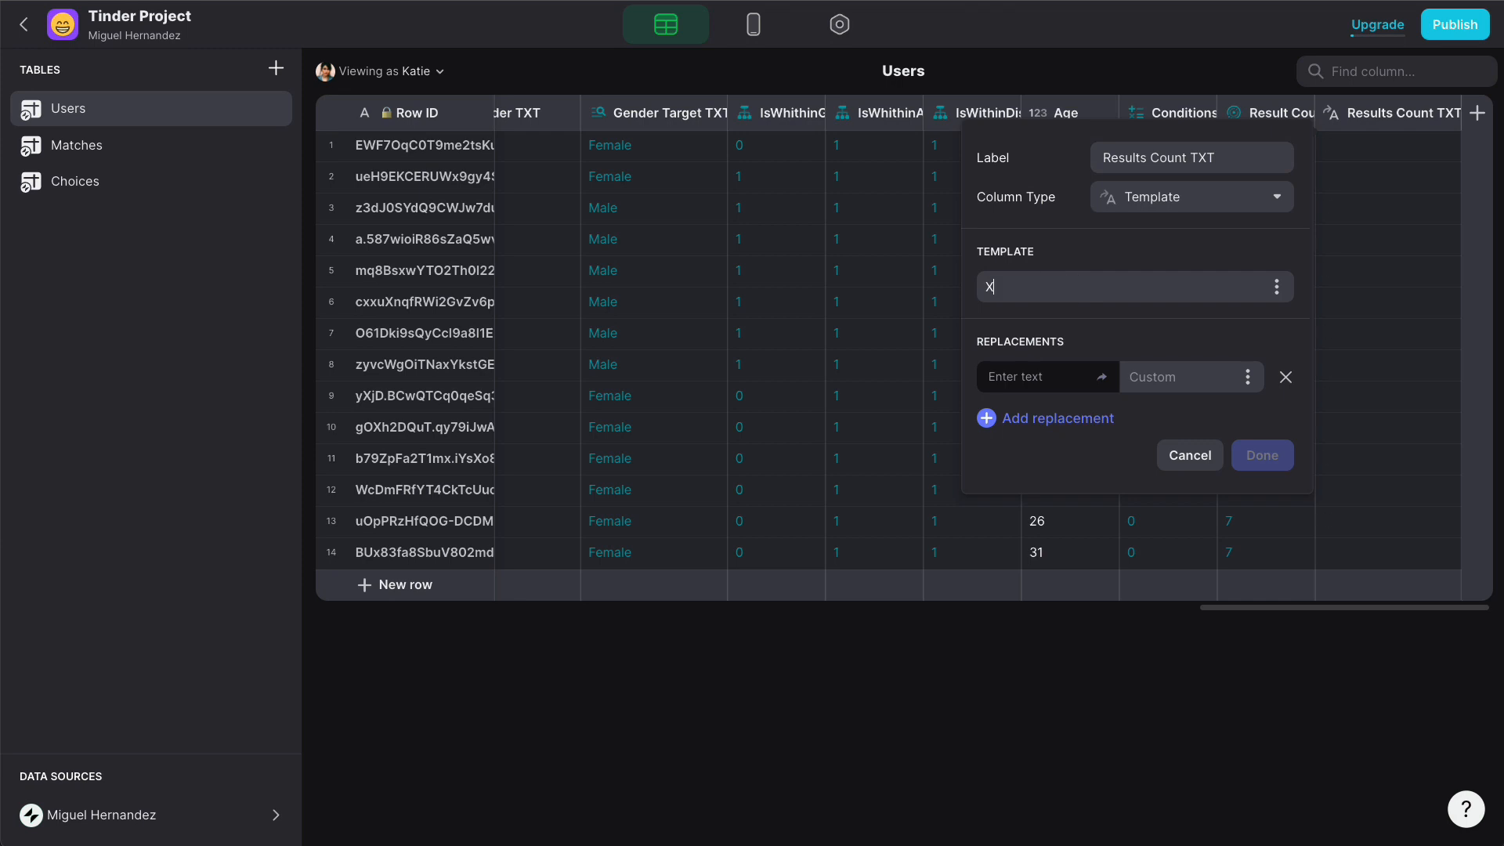
pyautogui.write('X Results')
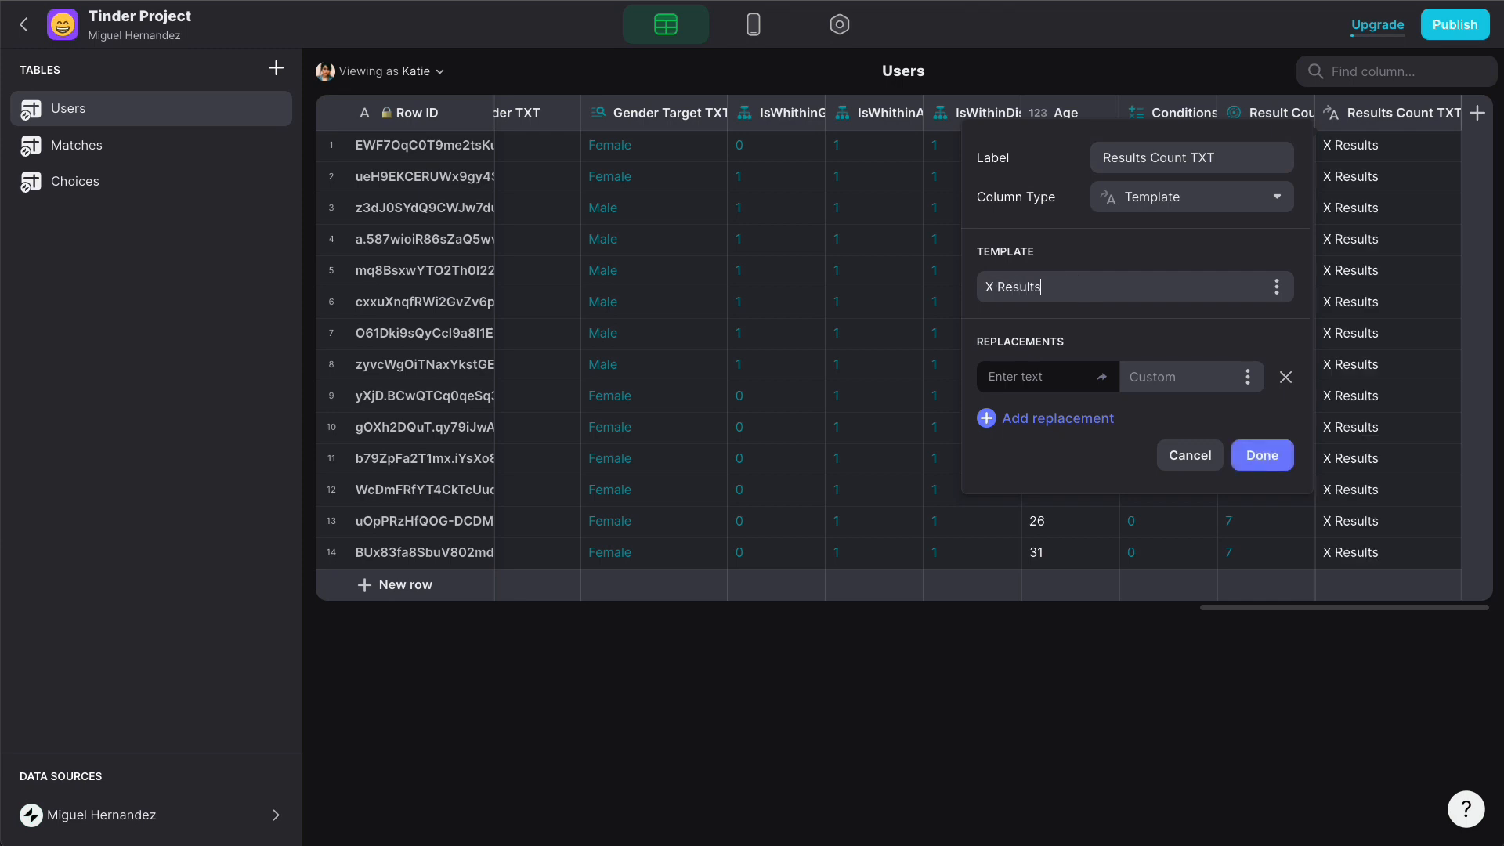
pyautogui.click(1050, 376)
pyautogui.write('X')
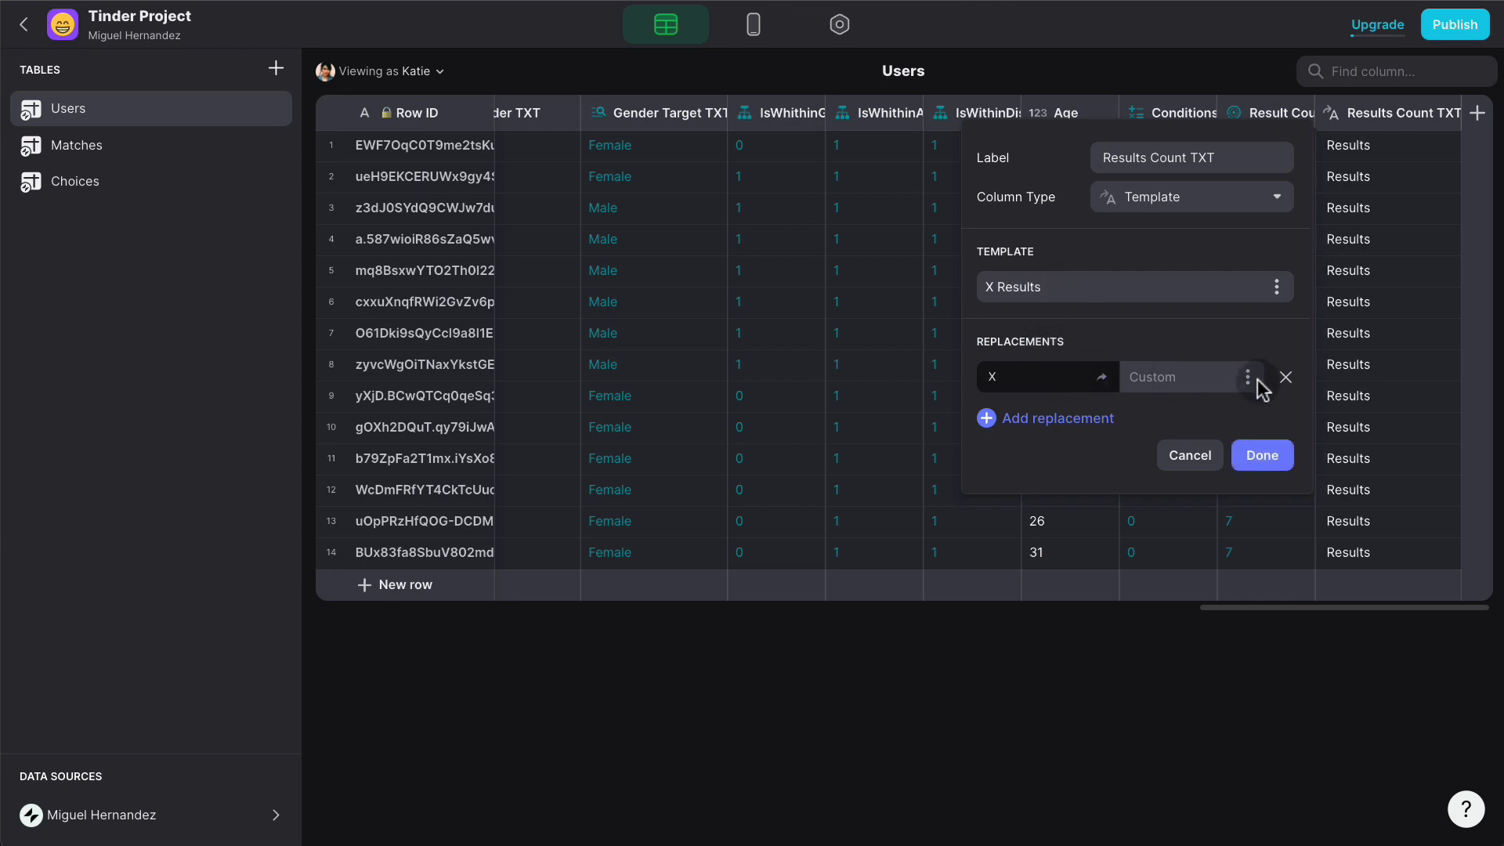
pyautogui.click(1252, 382)
pyautogui.scroll(-5, 1187, 712)
pyautogui.click(1143, 811)
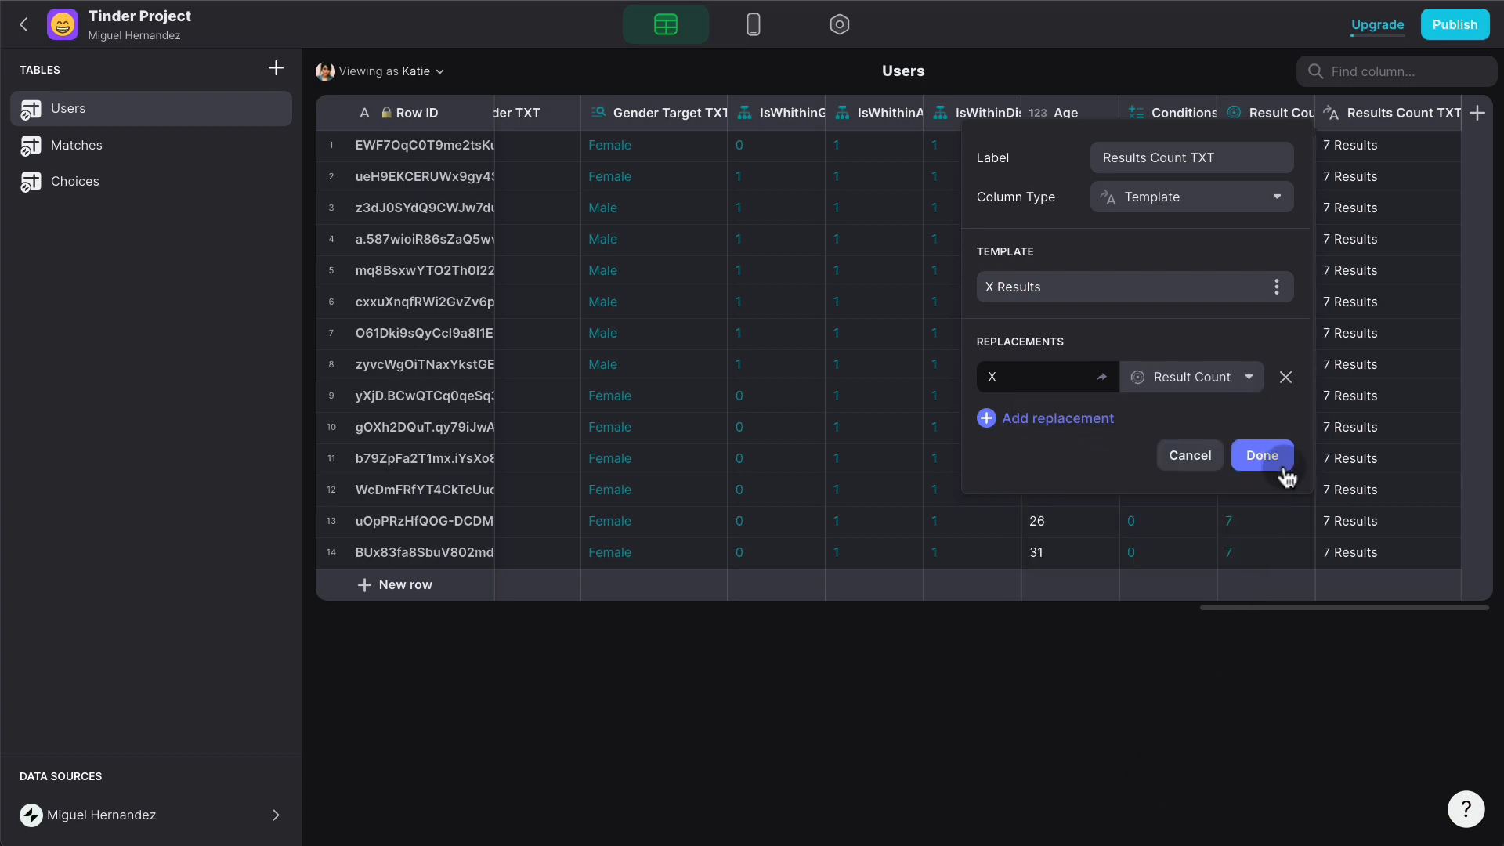
pyautogui.click(1276, 462)
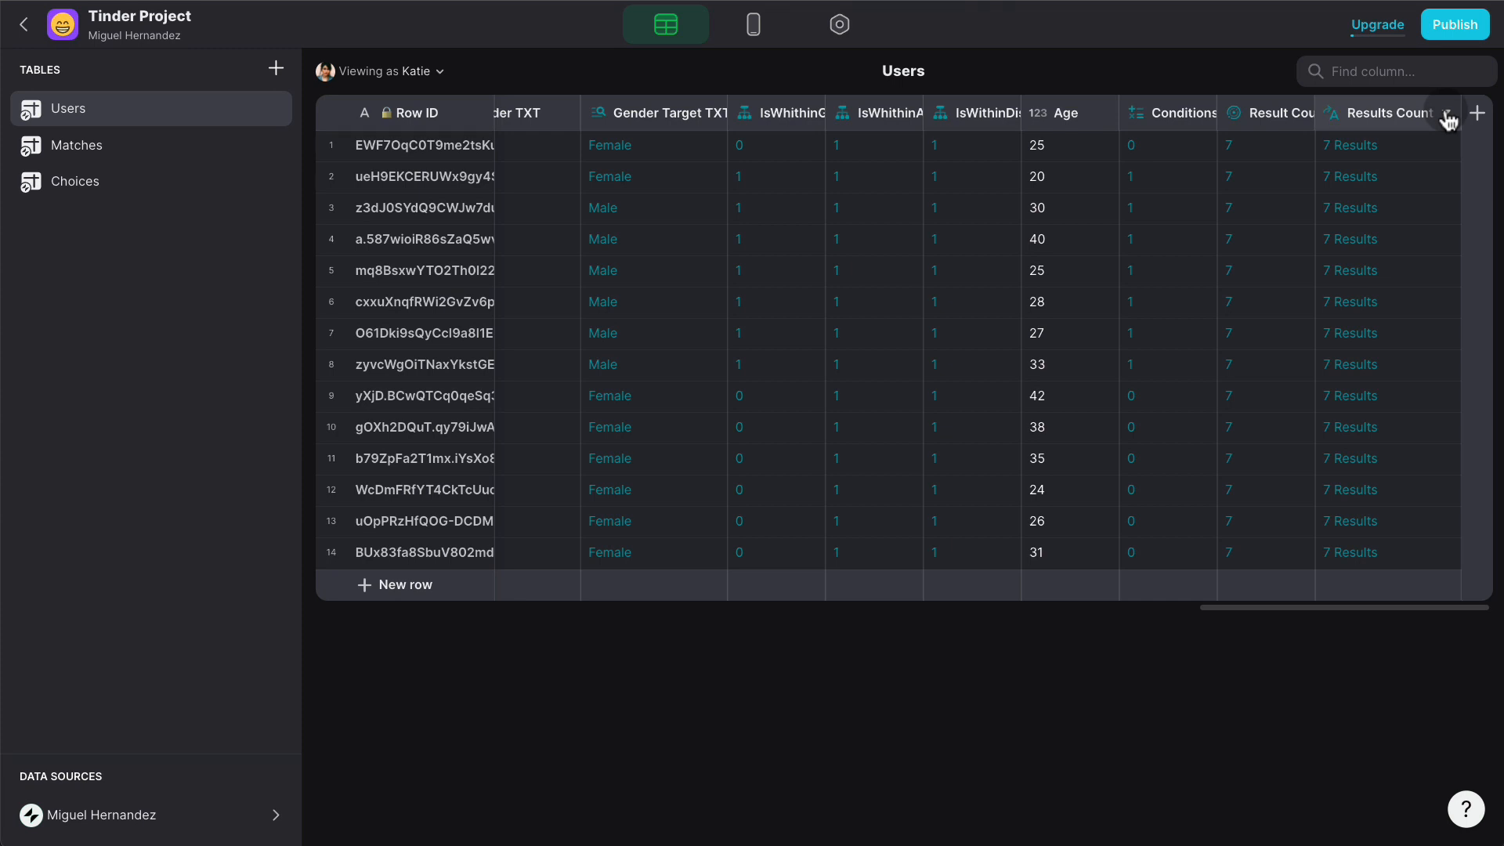
# - Insert a Basic Table component on the Profile screen
pyautogui.click(753, 24)
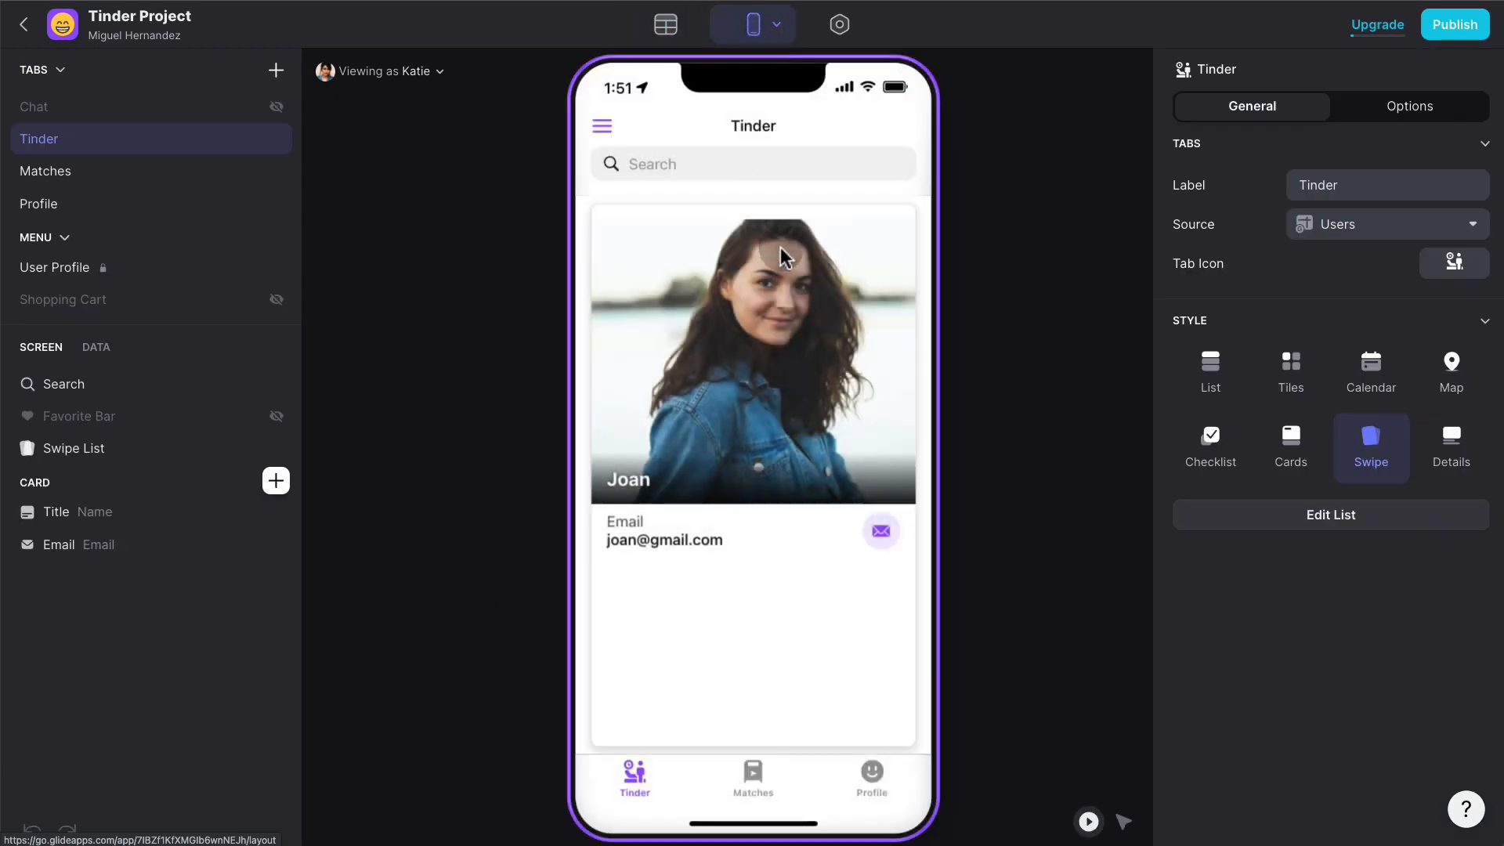
pyautogui.click(855, 774)
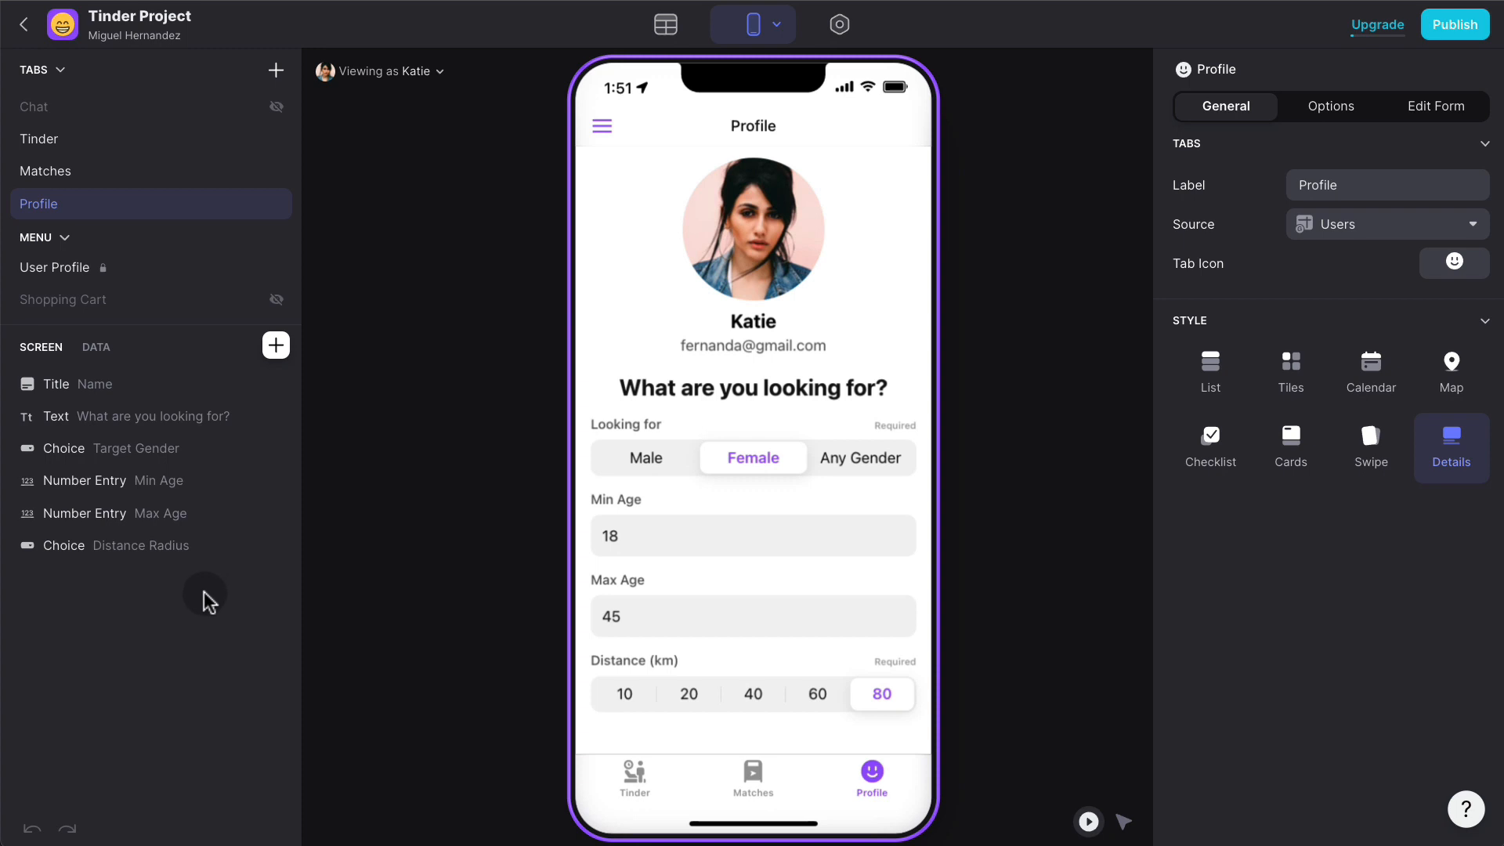
pyautogui.click(276, 345)
pyautogui.write('tab')
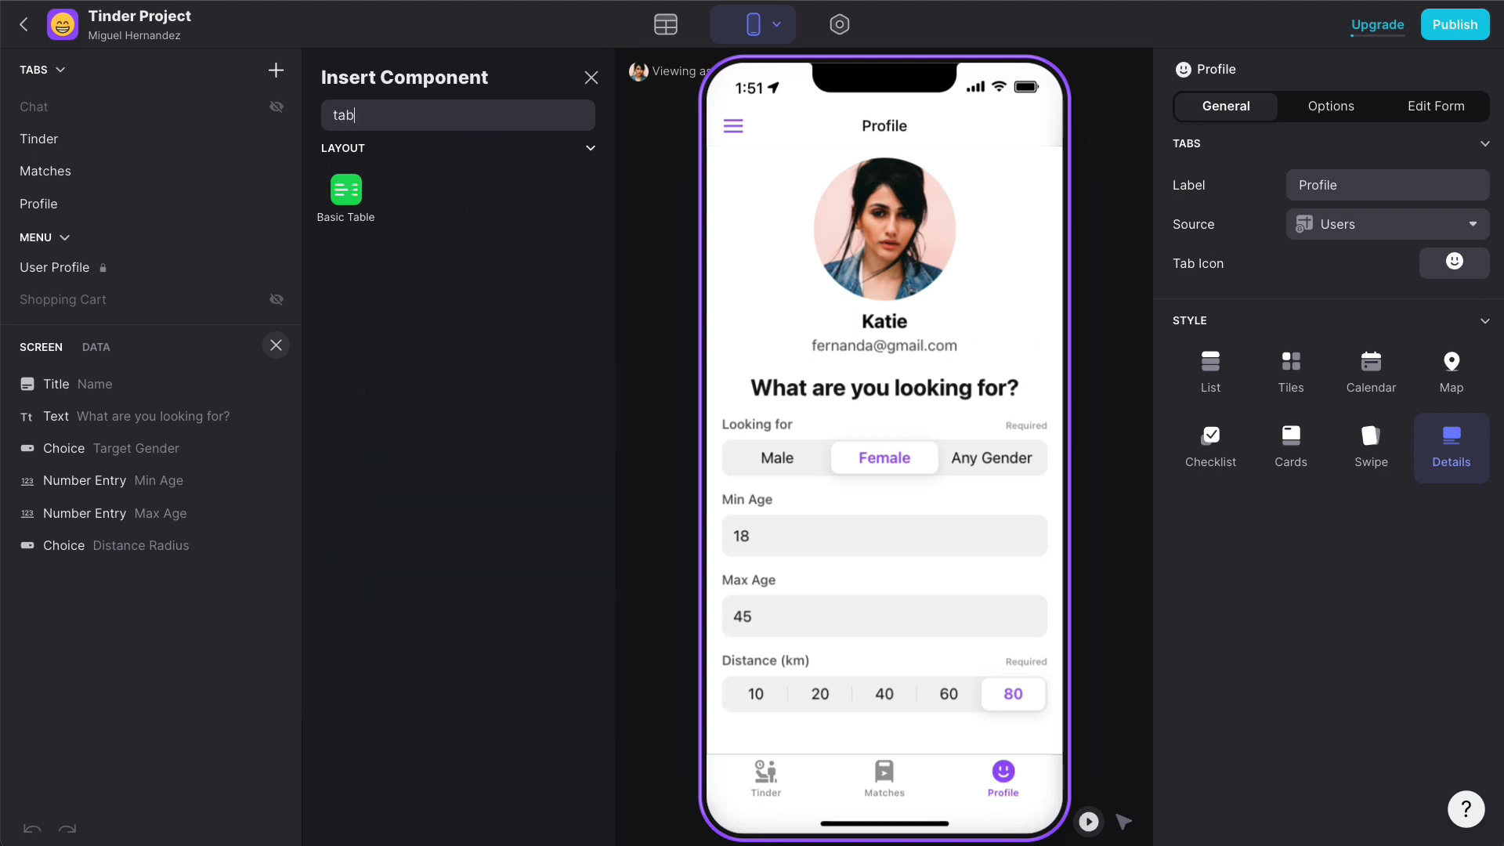
pyautogui.write('le')
pyautogui.click(346, 192)
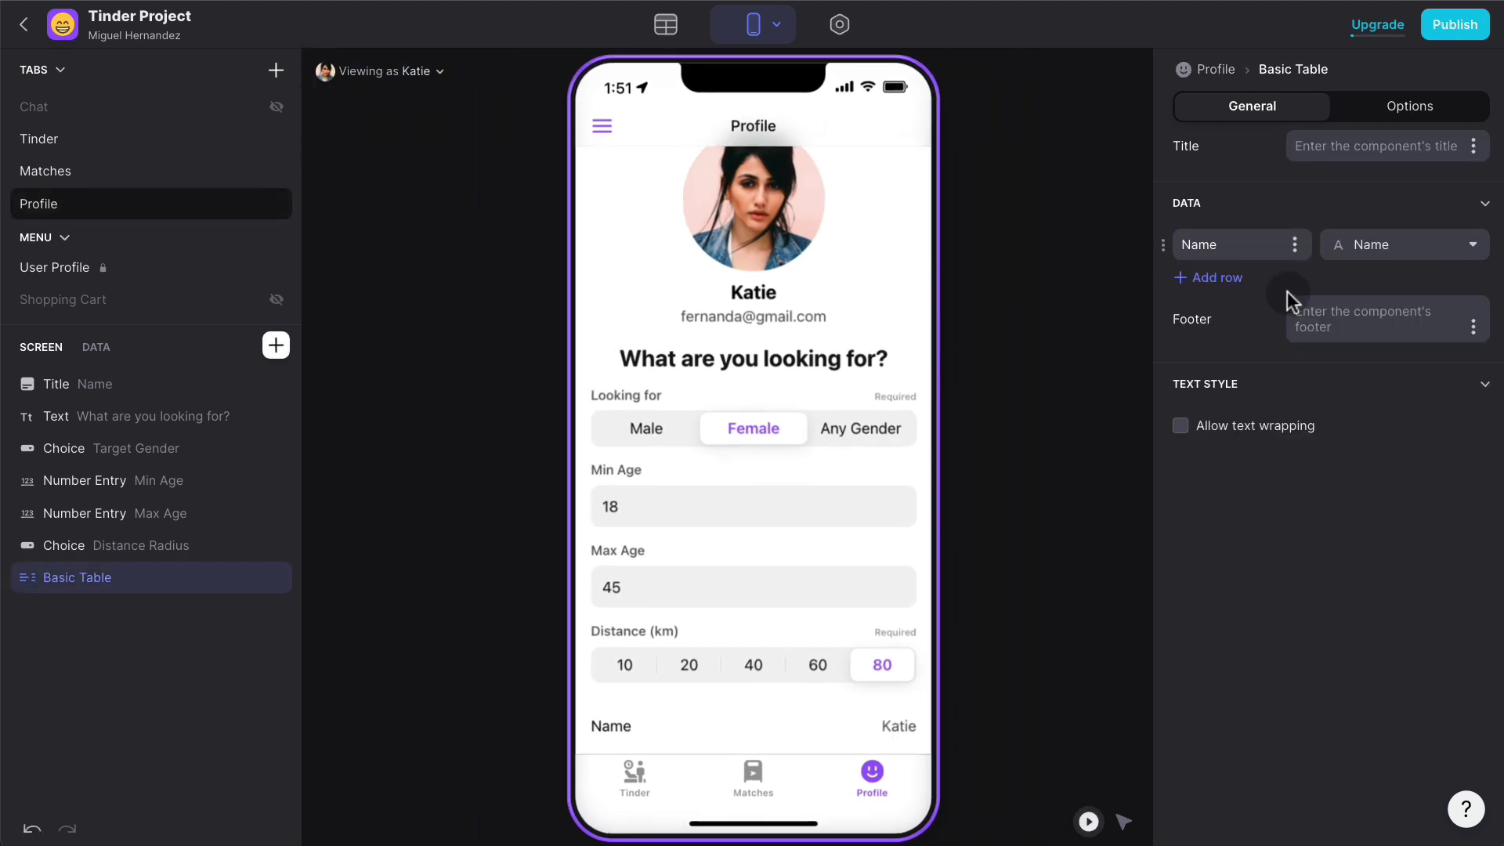
# - Show Results Count TXT in the table row, relabelled 'Results Count'
pyautogui.click(1469, 244)
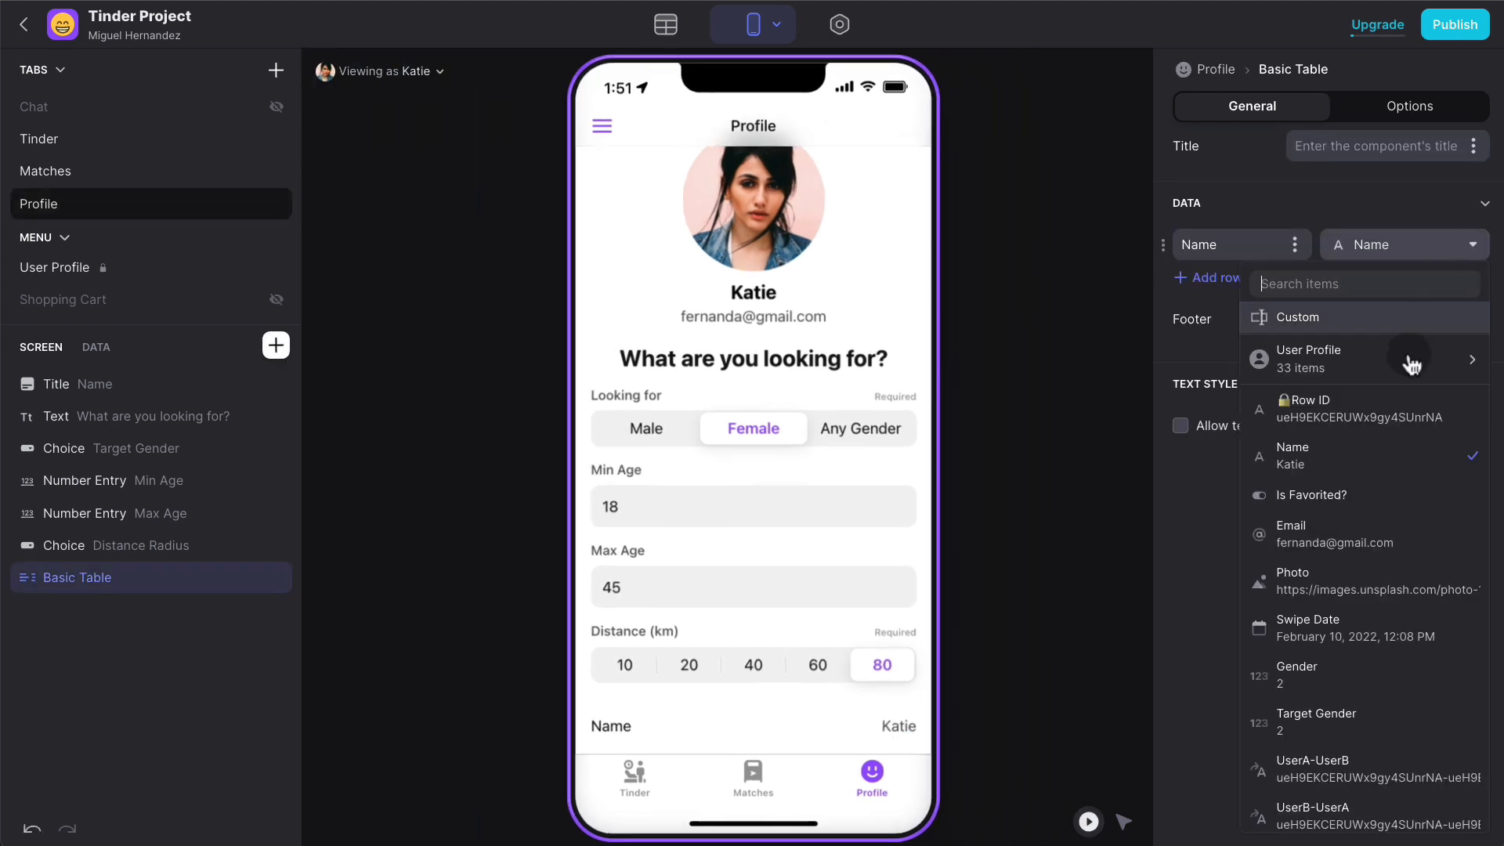
pyautogui.scroll(-10, 1379, 637)
pyautogui.click(1360, 792)
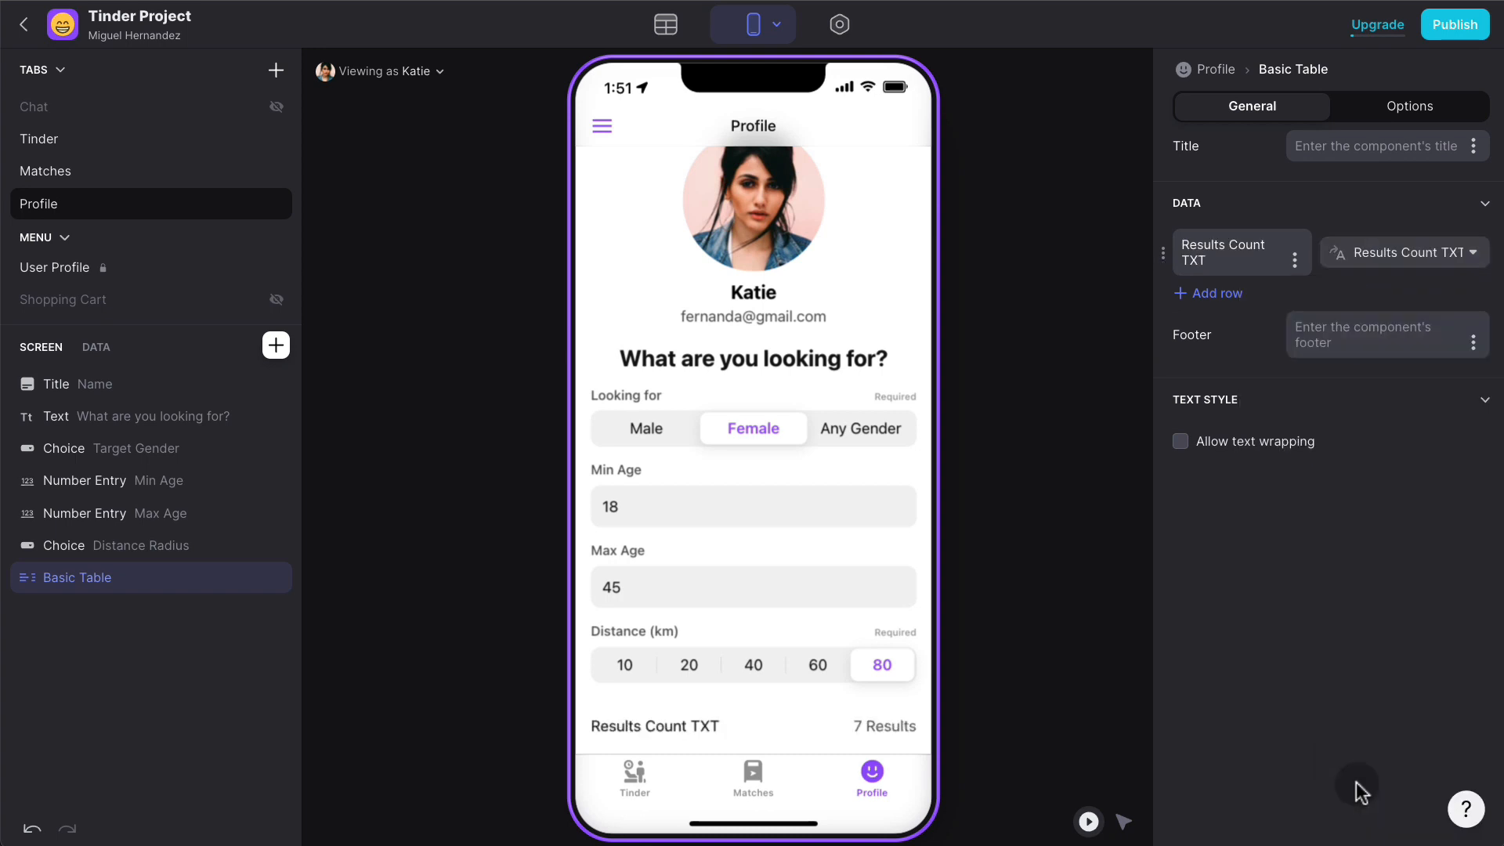
pyautogui.moveTo(1210, 260); pyautogui.dragTo(1181, 263)
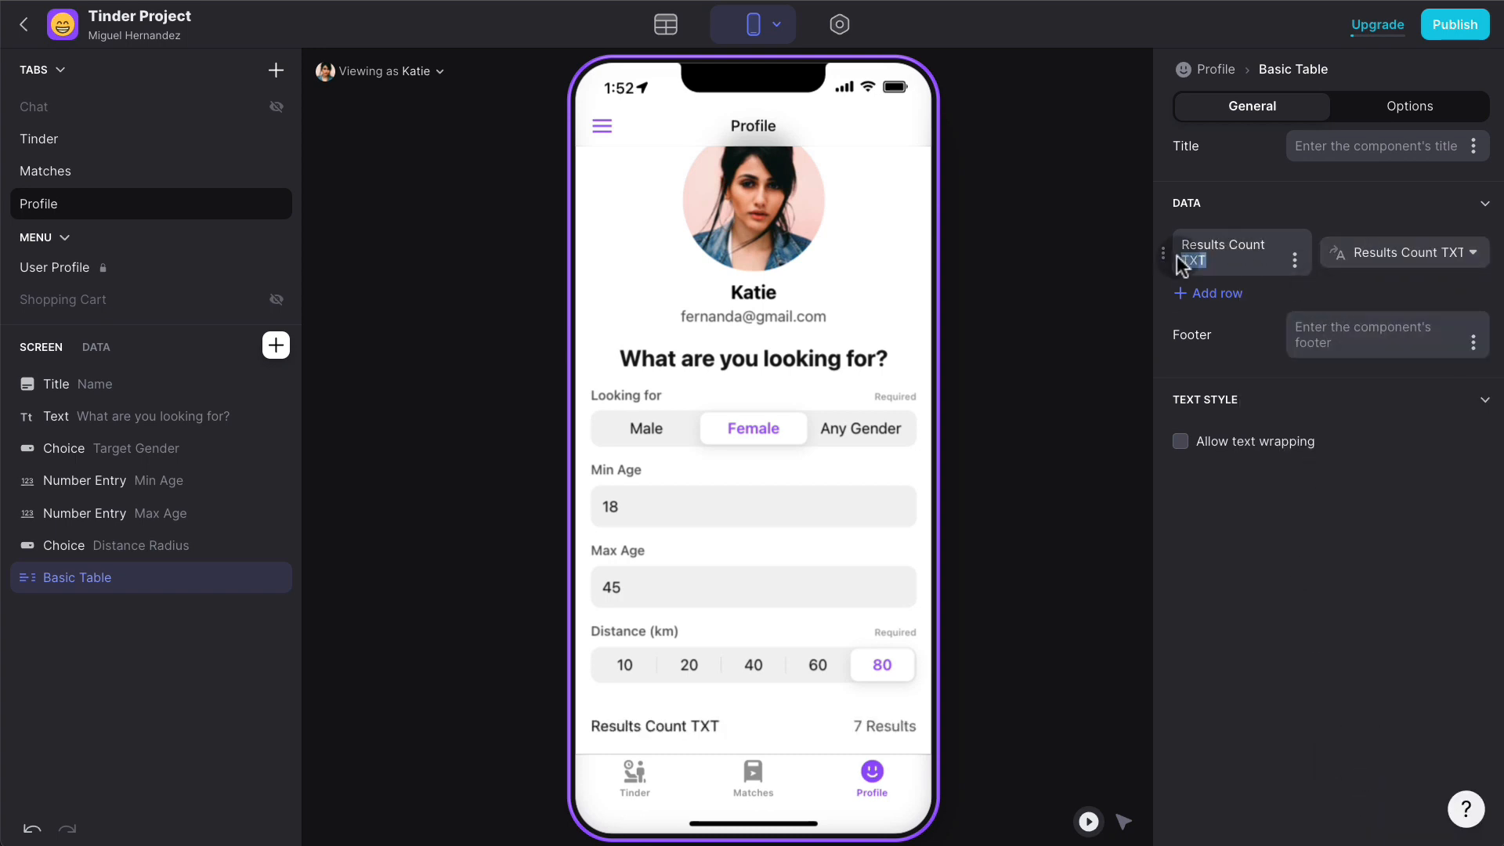
pyautogui.press('BackSpace')
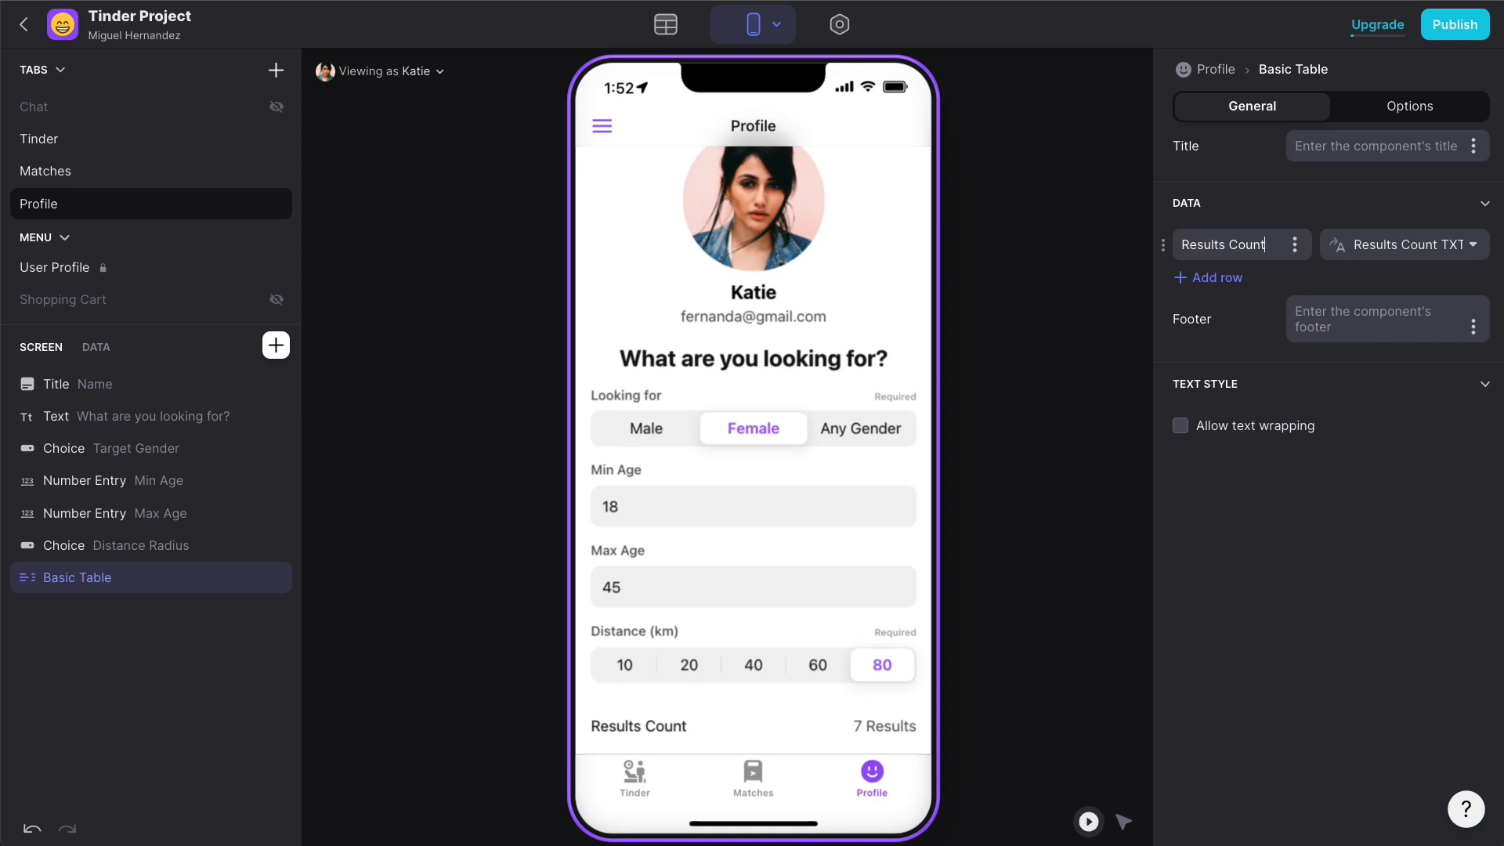
# - In Play Mode, cycle the Distance filter through 10–80 km, ending at 60 km
pyautogui.click(1090, 821)
pyautogui.click(820, 665)
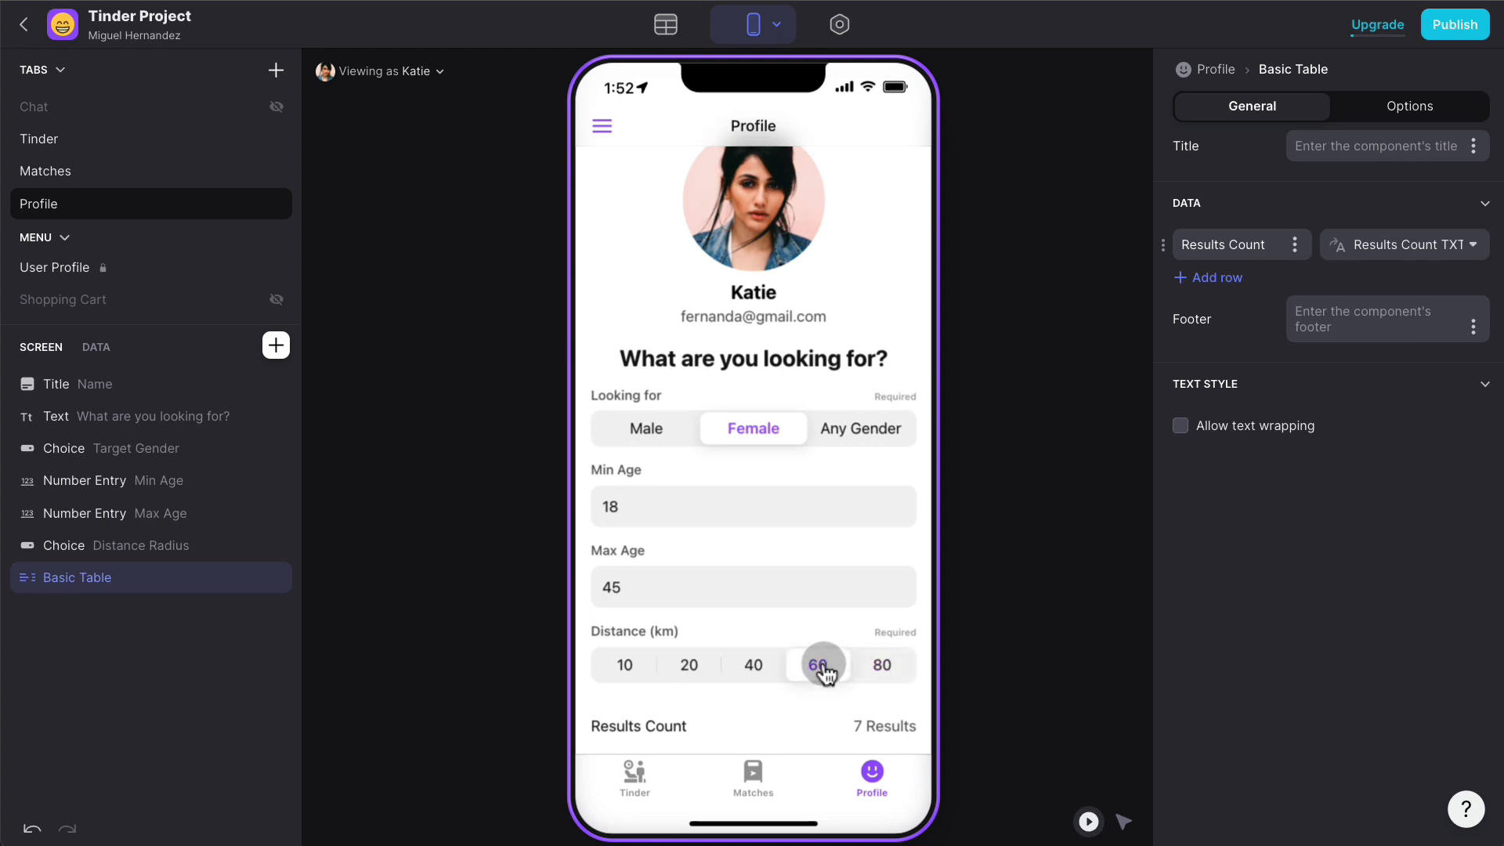
pyautogui.click(756, 666)
pyautogui.click(678, 665)
pyautogui.click(631, 669)
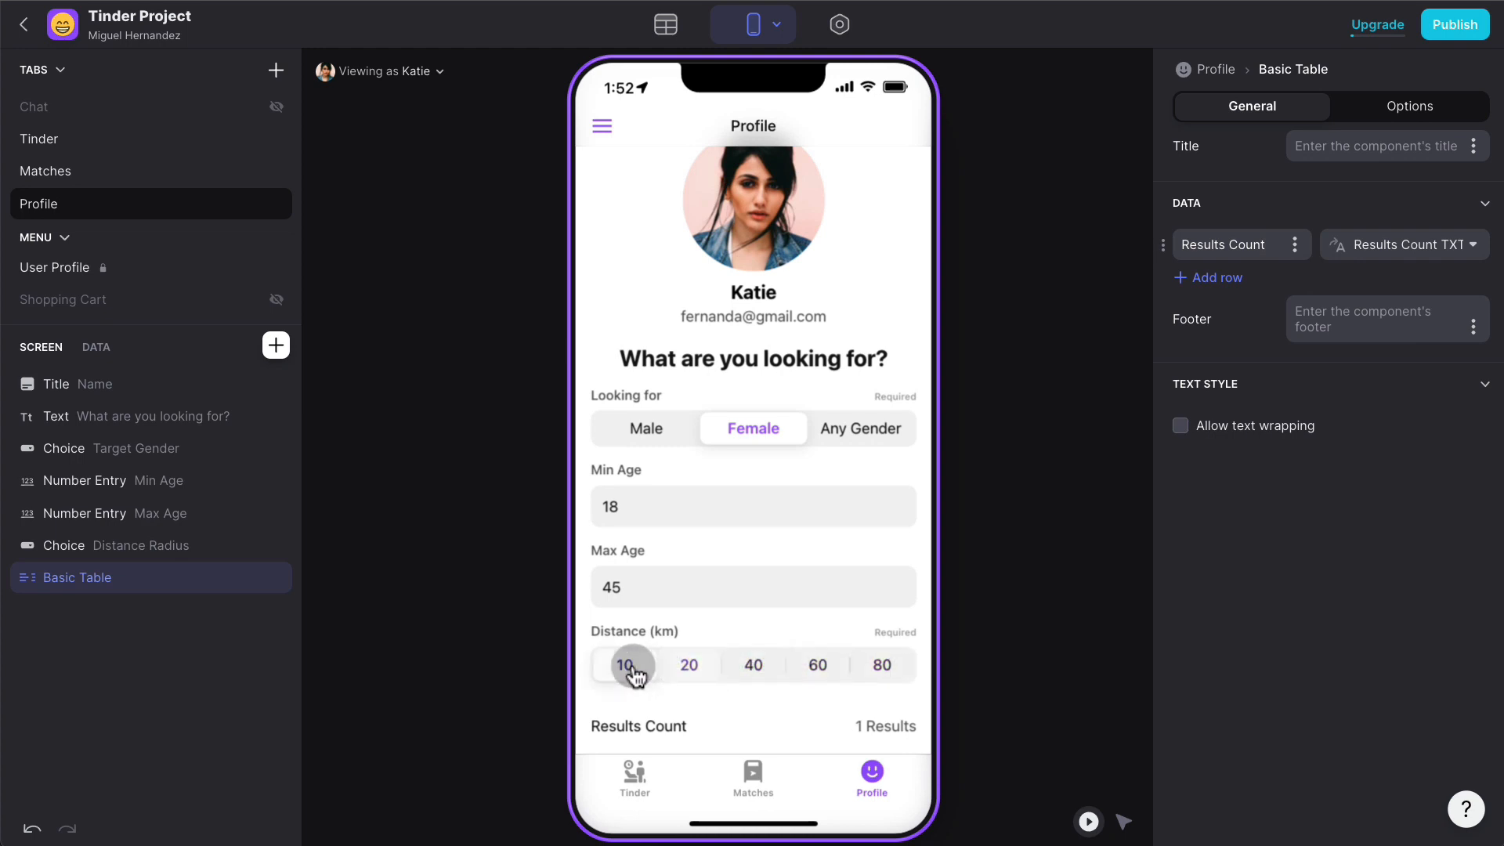
pyautogui.click(681, 665)
pyautogui.click(738, 664)
pyautogui.click(823, 665)
pyautogui.click(877, 670)
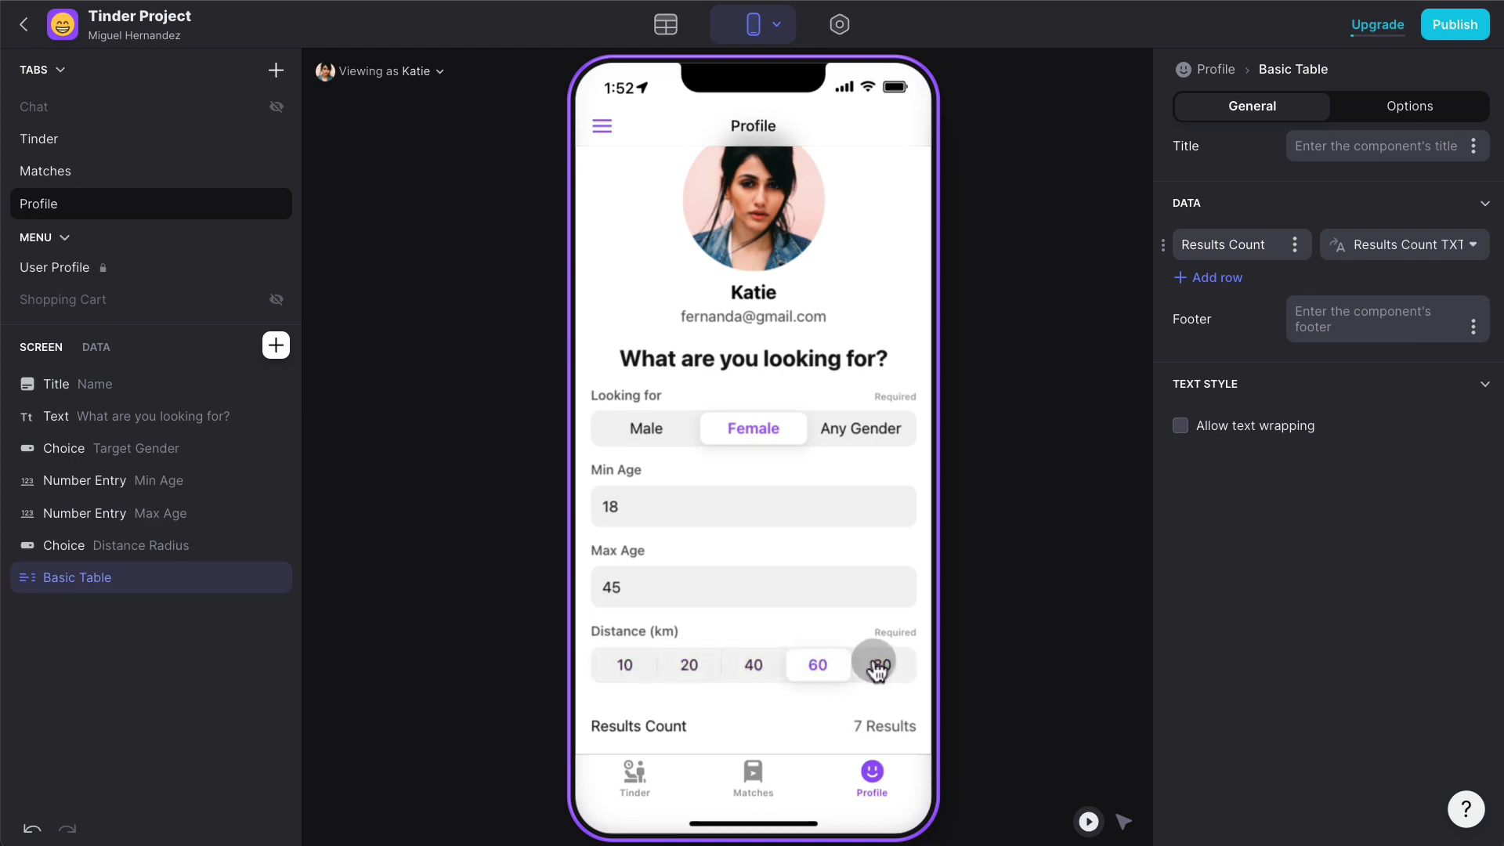
pyautogui.click(631, 666)
pyautogui.click(697, 665)
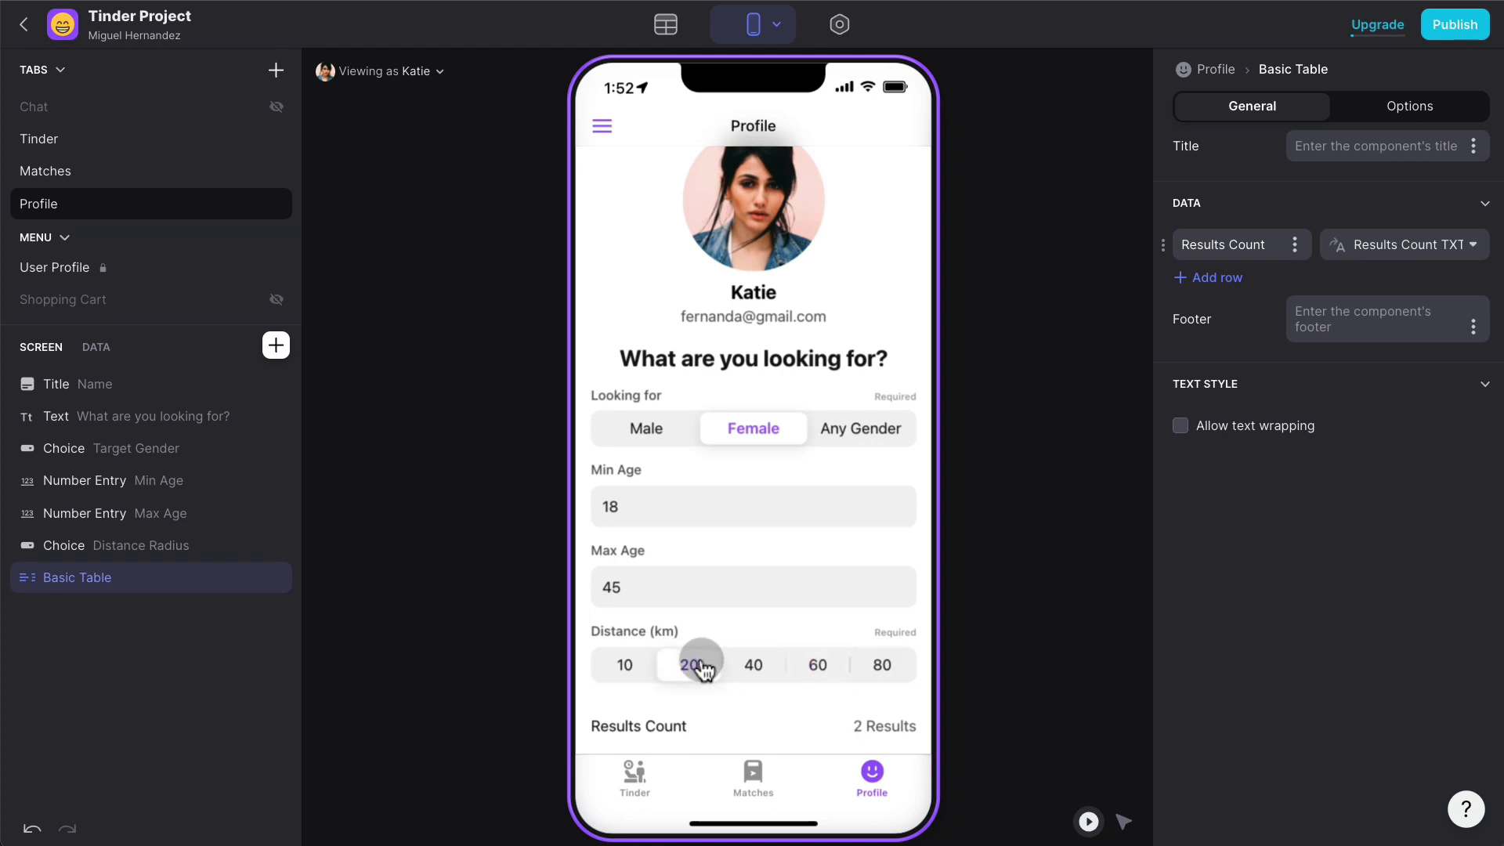
pyautogui.click(746, 666)
pyautogui.click(819, 665)
pyautogui.click(881, 666)
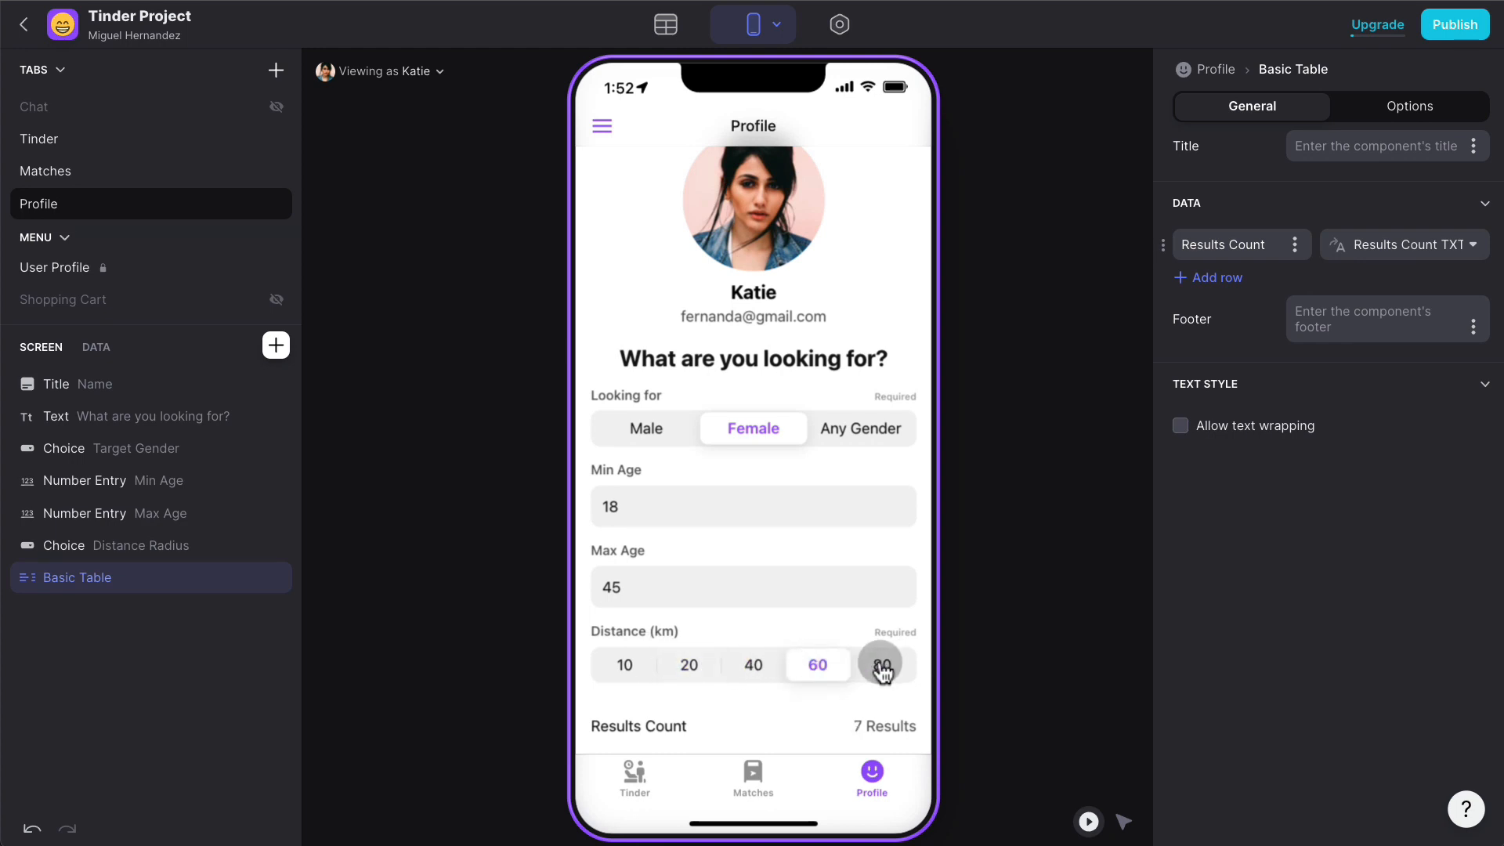
pyautogui.click(821, 665)
# - Set ages 25 to 30, then try Male, Female and Any Gender filters
pyautogui.click(651, 577)
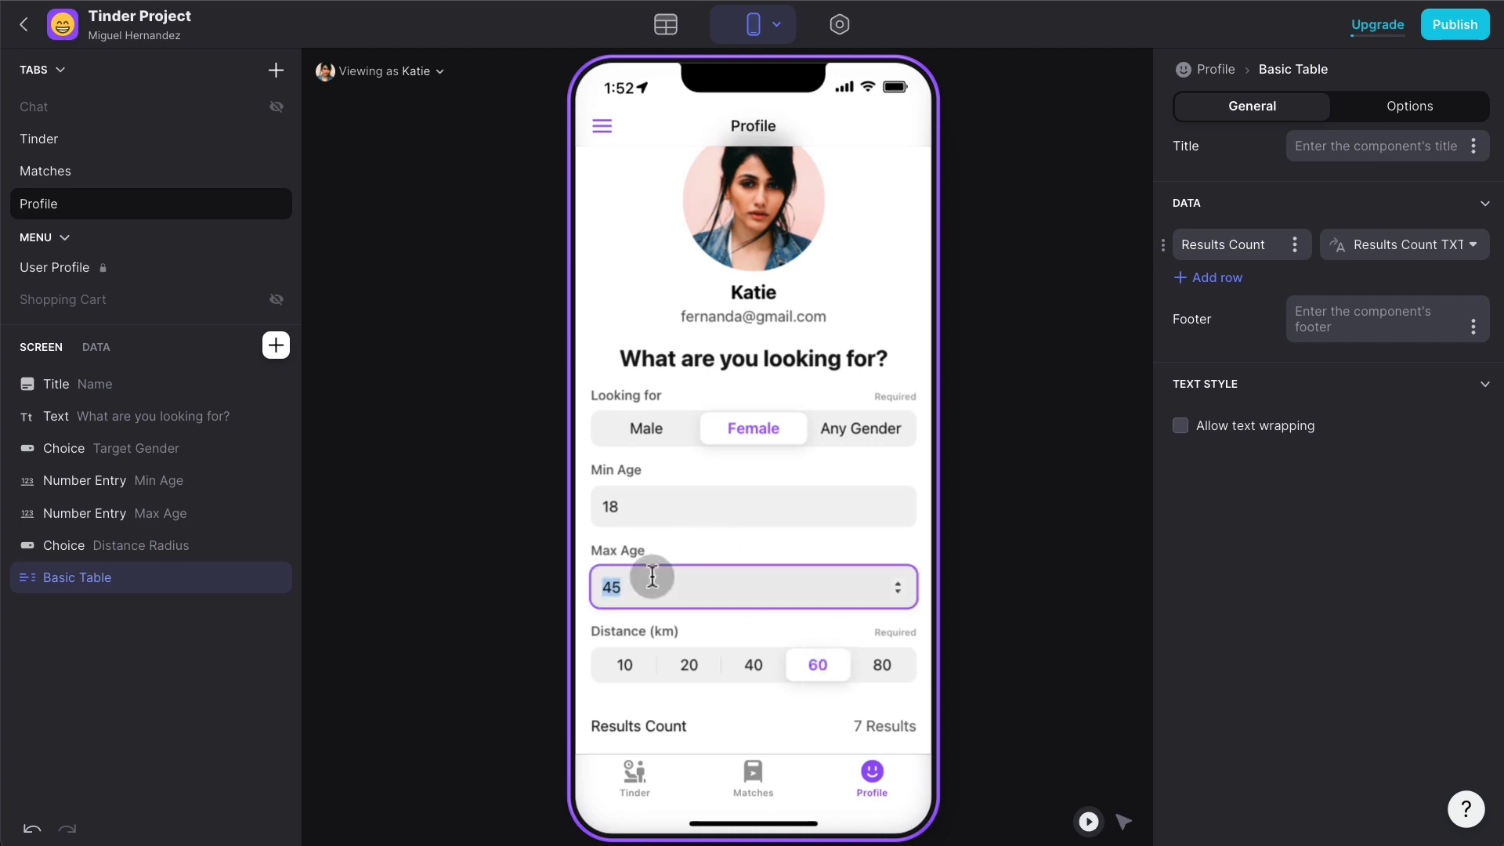
pyautogui.write('30')
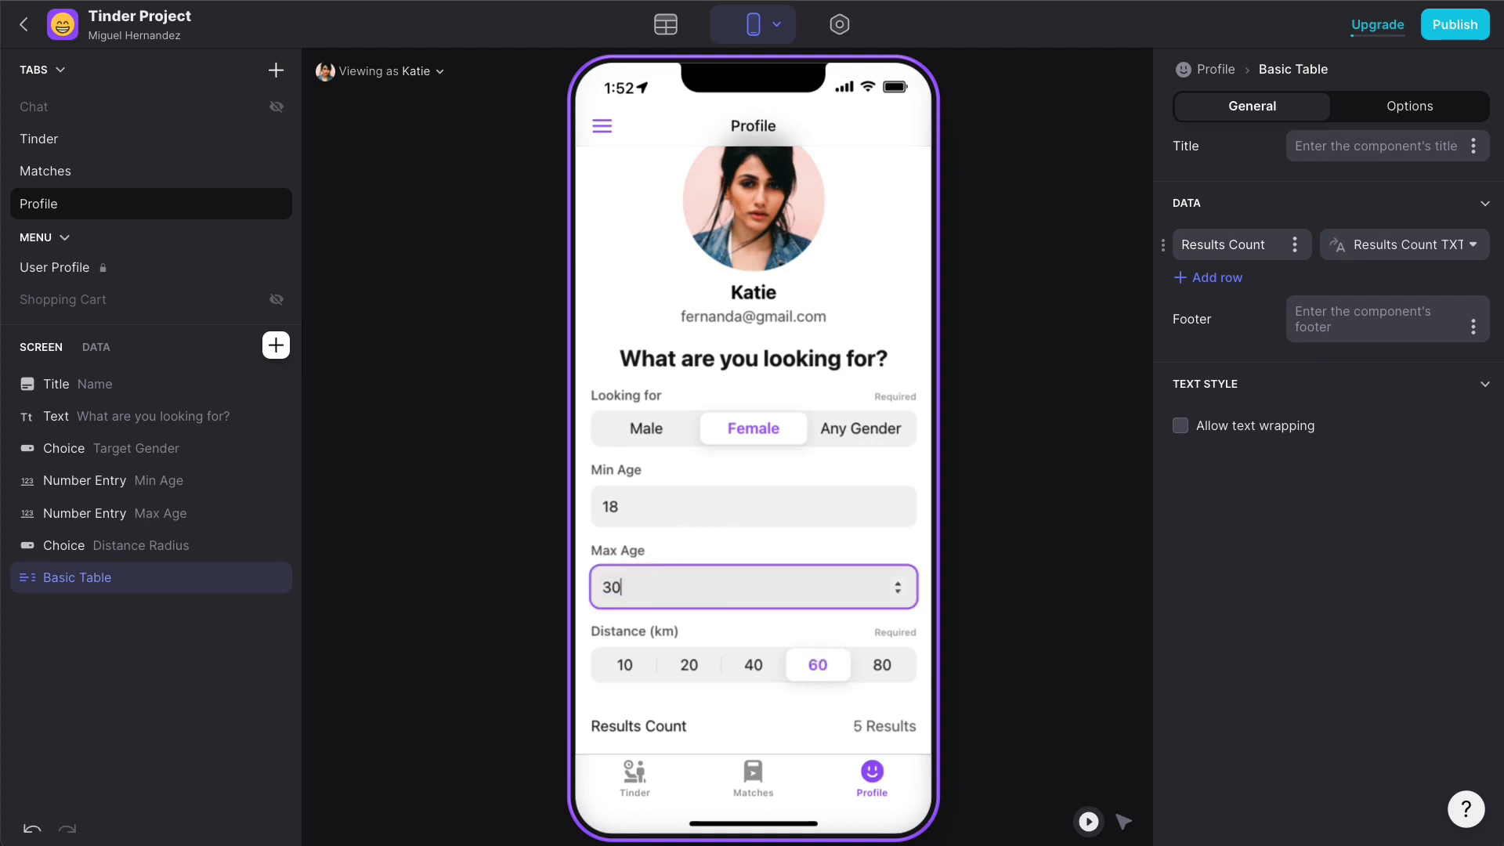
pyautogui.click(647, 504)
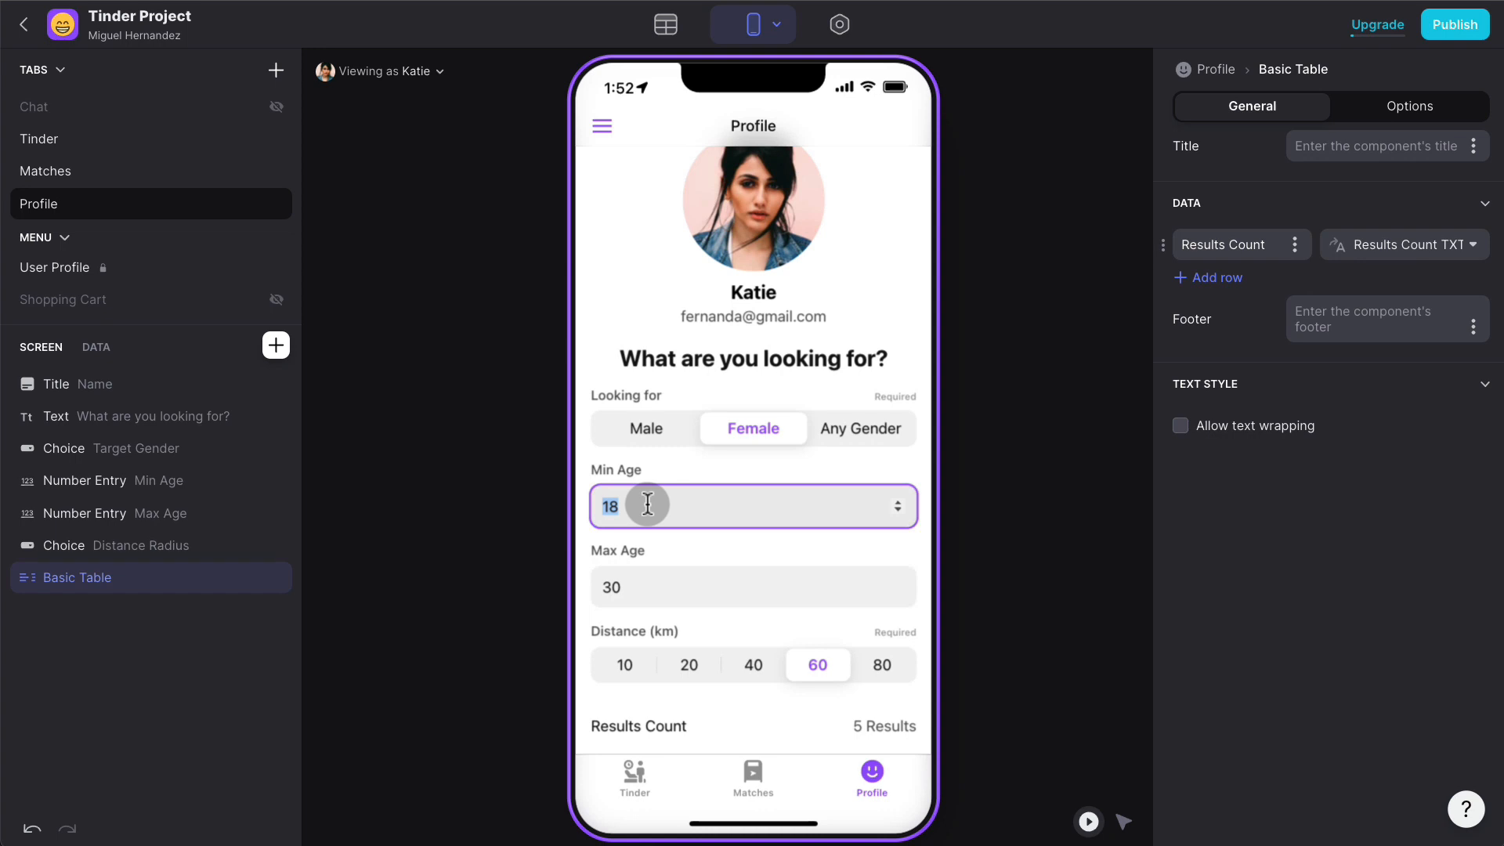
pyautogui.write('25')
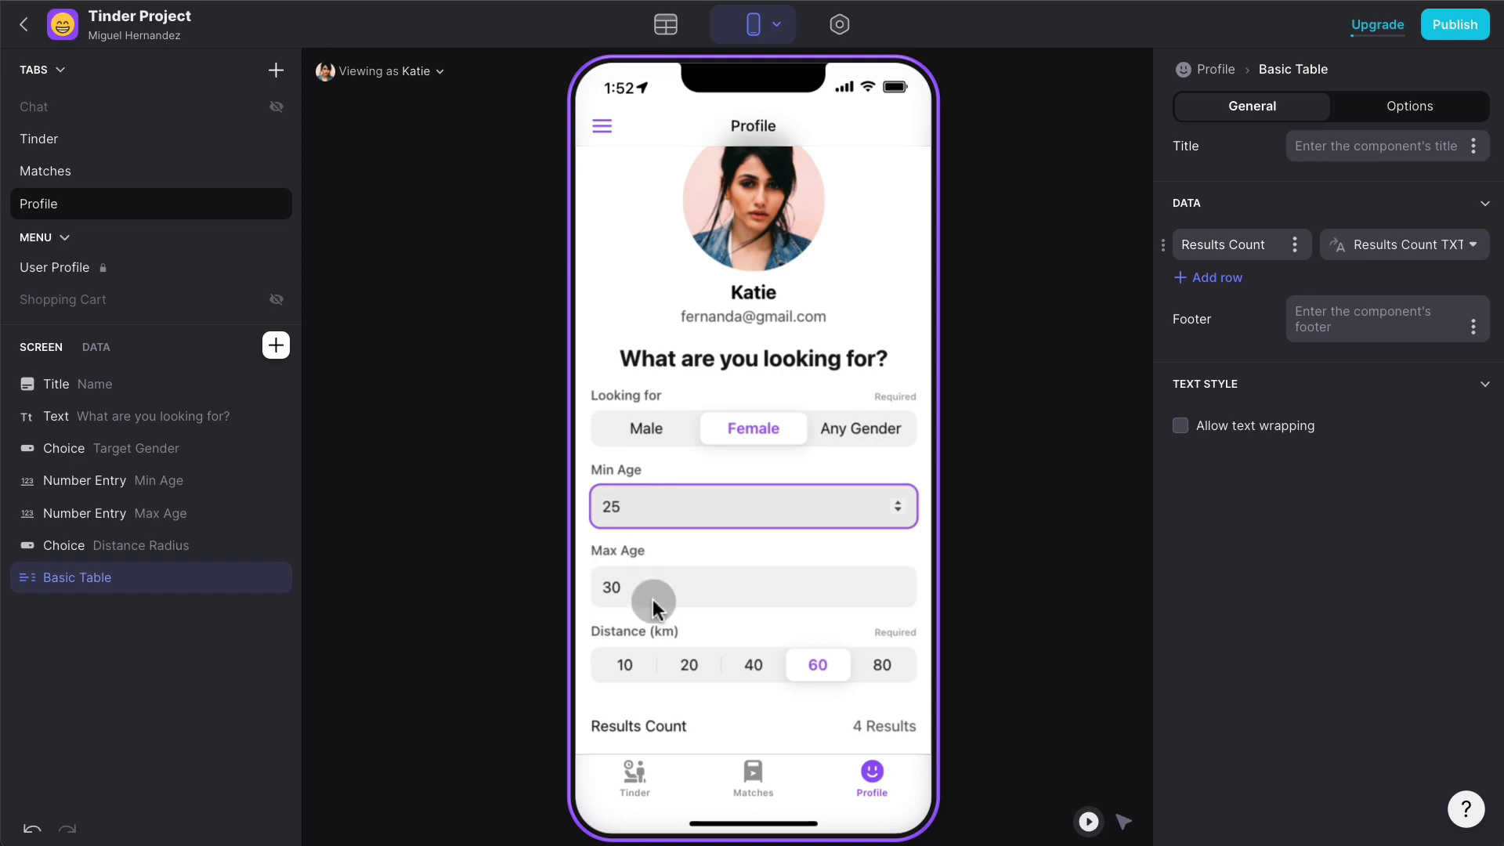
pyautogui.click(662, 595)
pyautogui.click(661, 436)
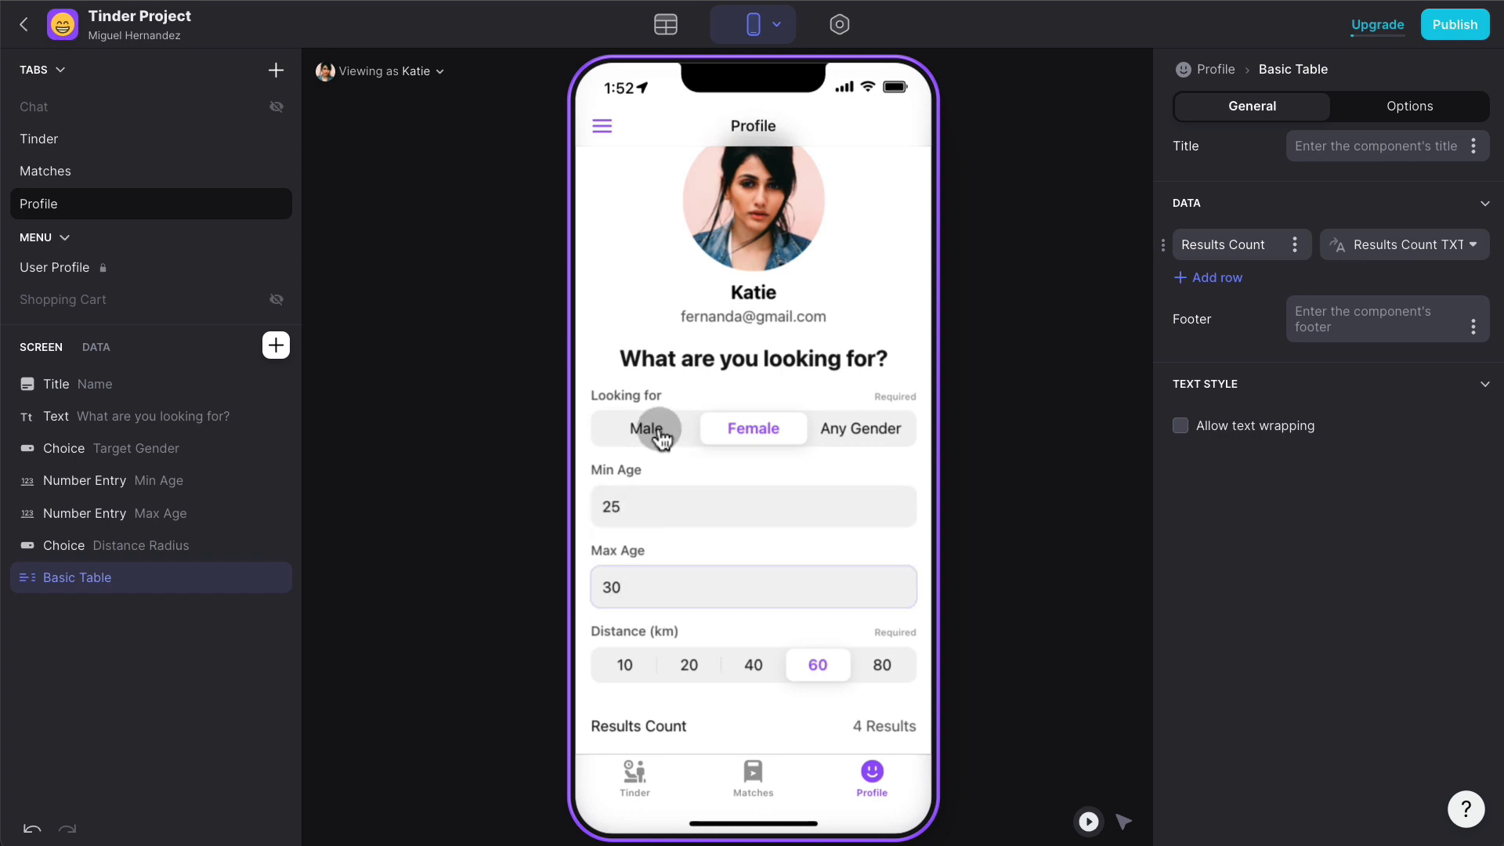
pyautogui.click(742, 435)
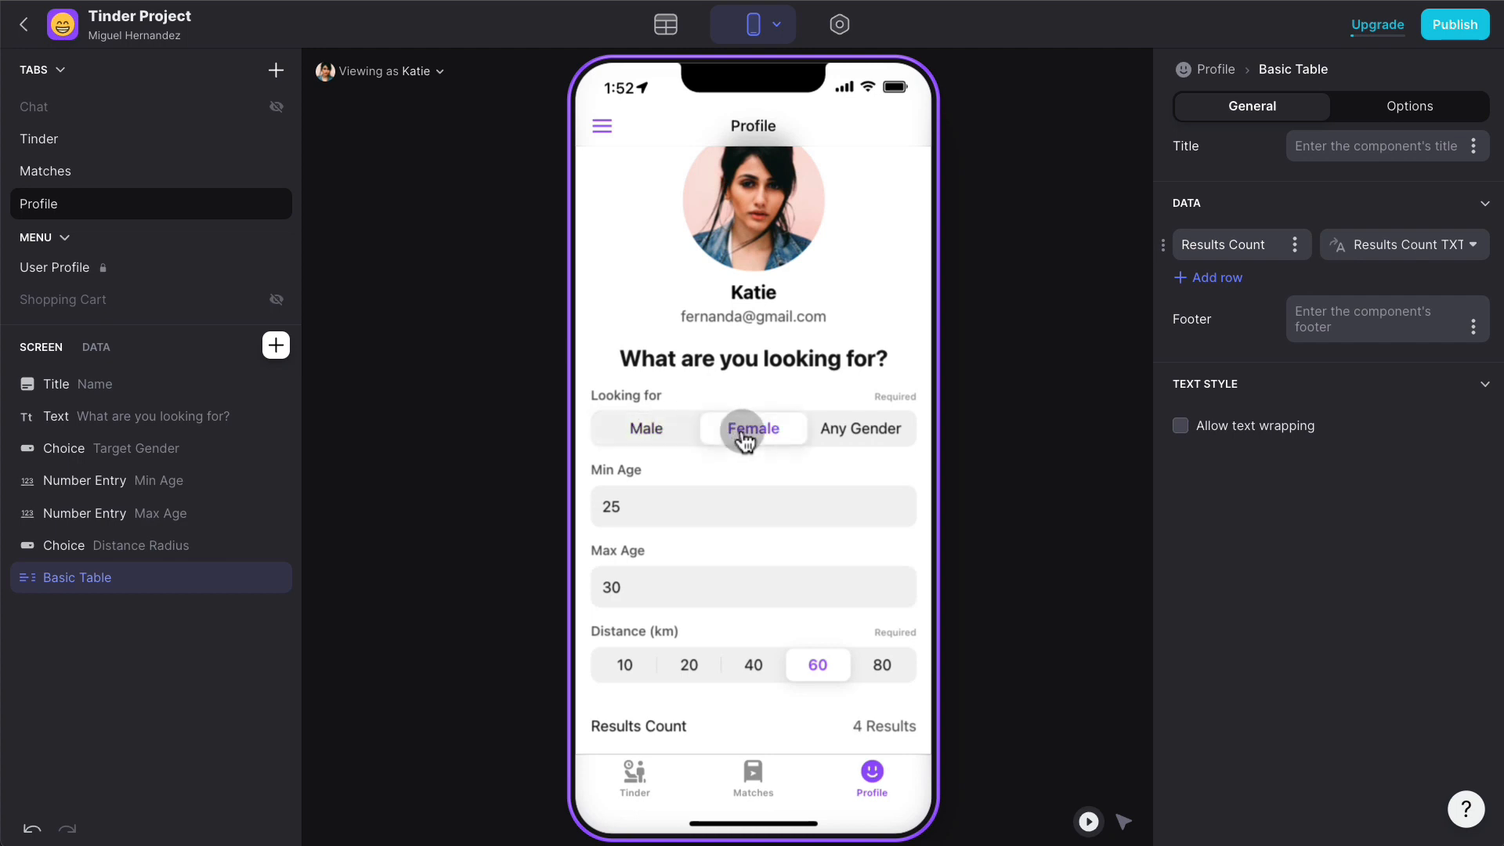
pyautogui.click(858, 432)
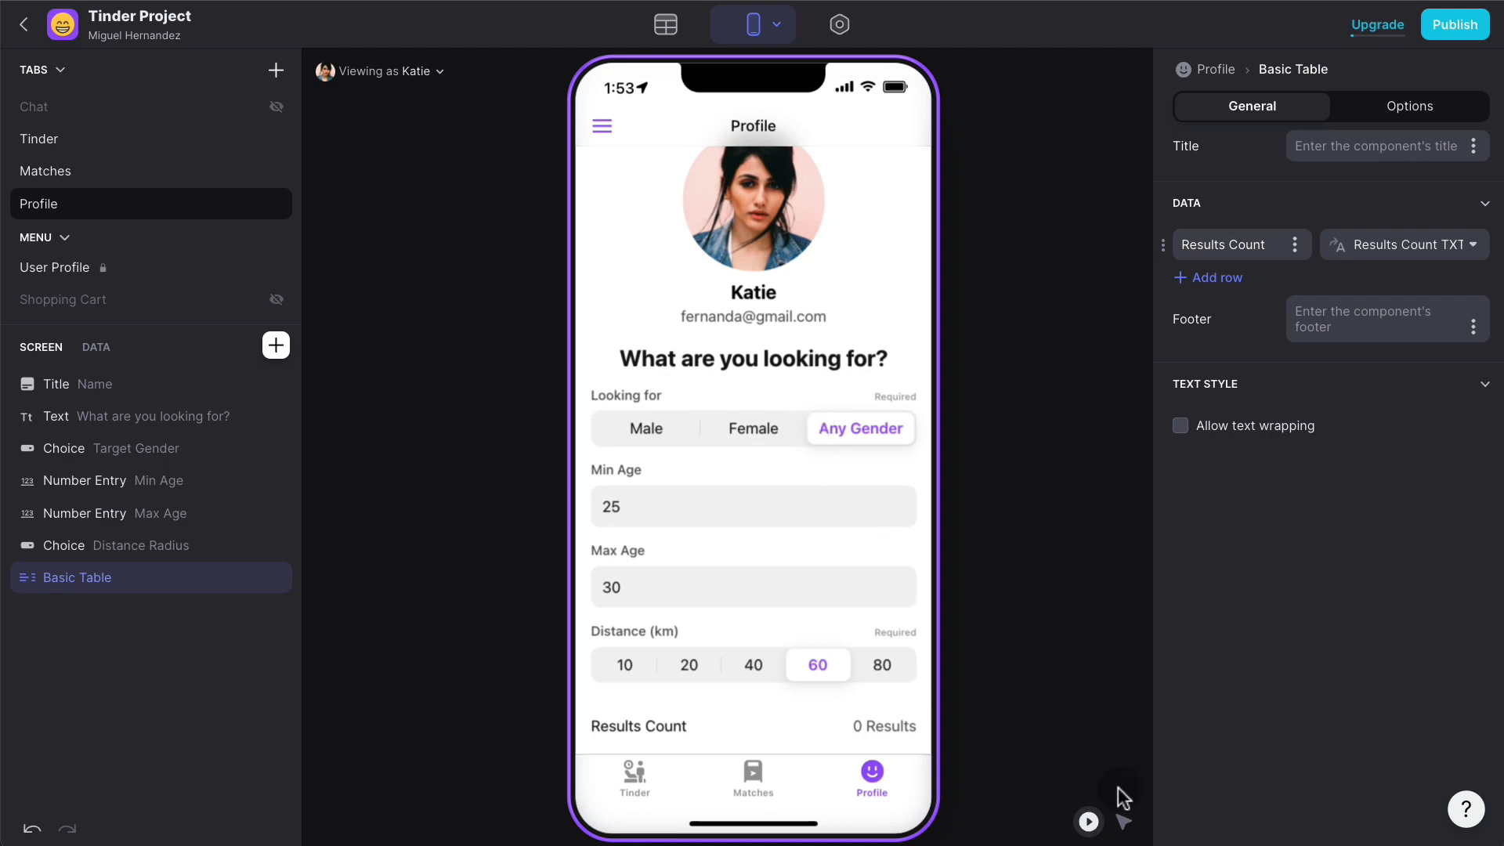
# - Make the Looking for choice display Gender Profile values, so its third option reads Other
pyautogui.click(1125, 821)
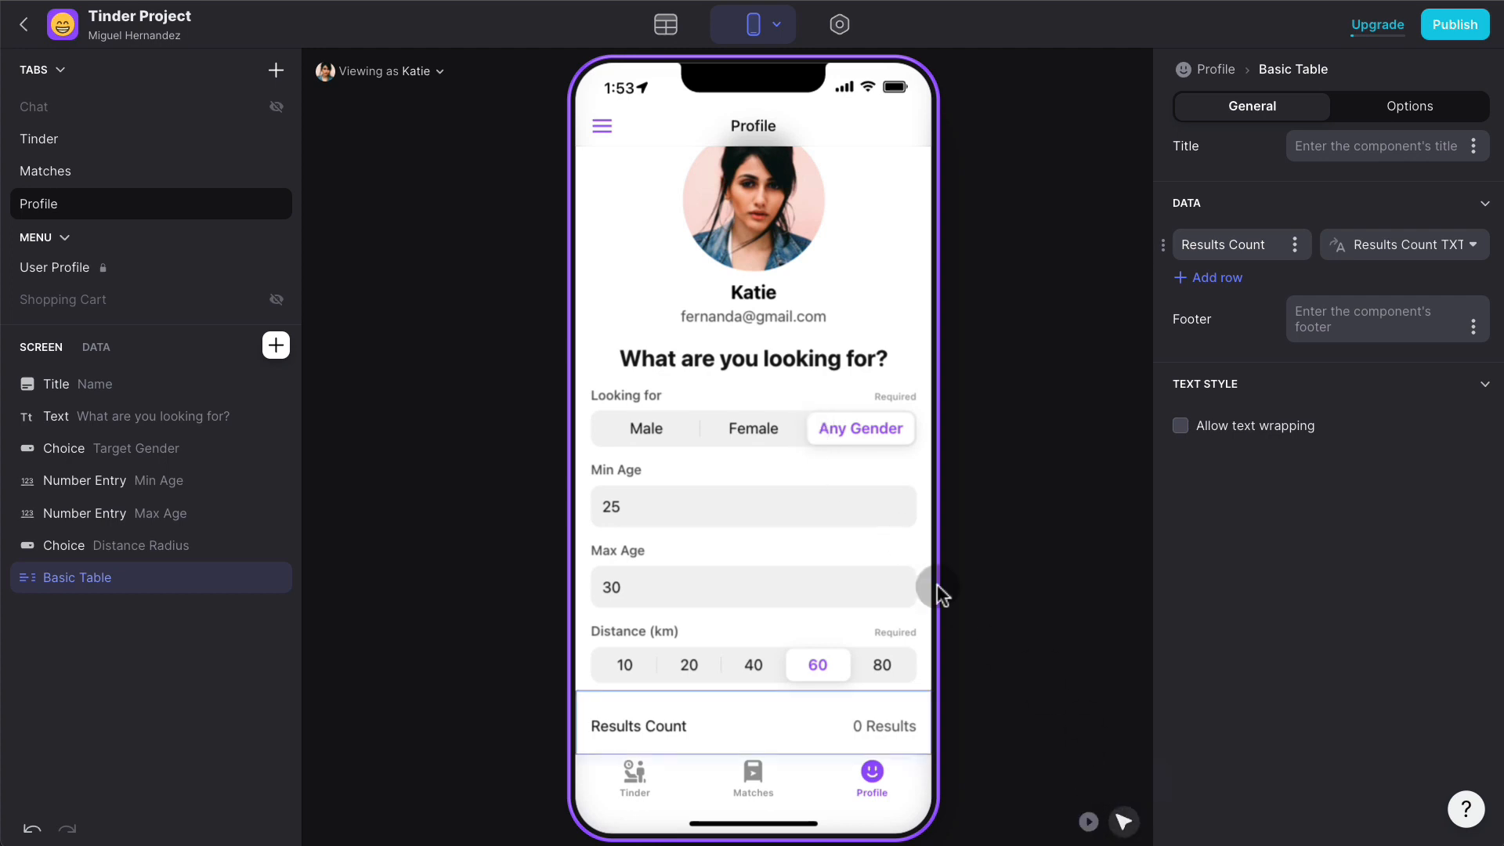
pyautogui.click(833, 431)
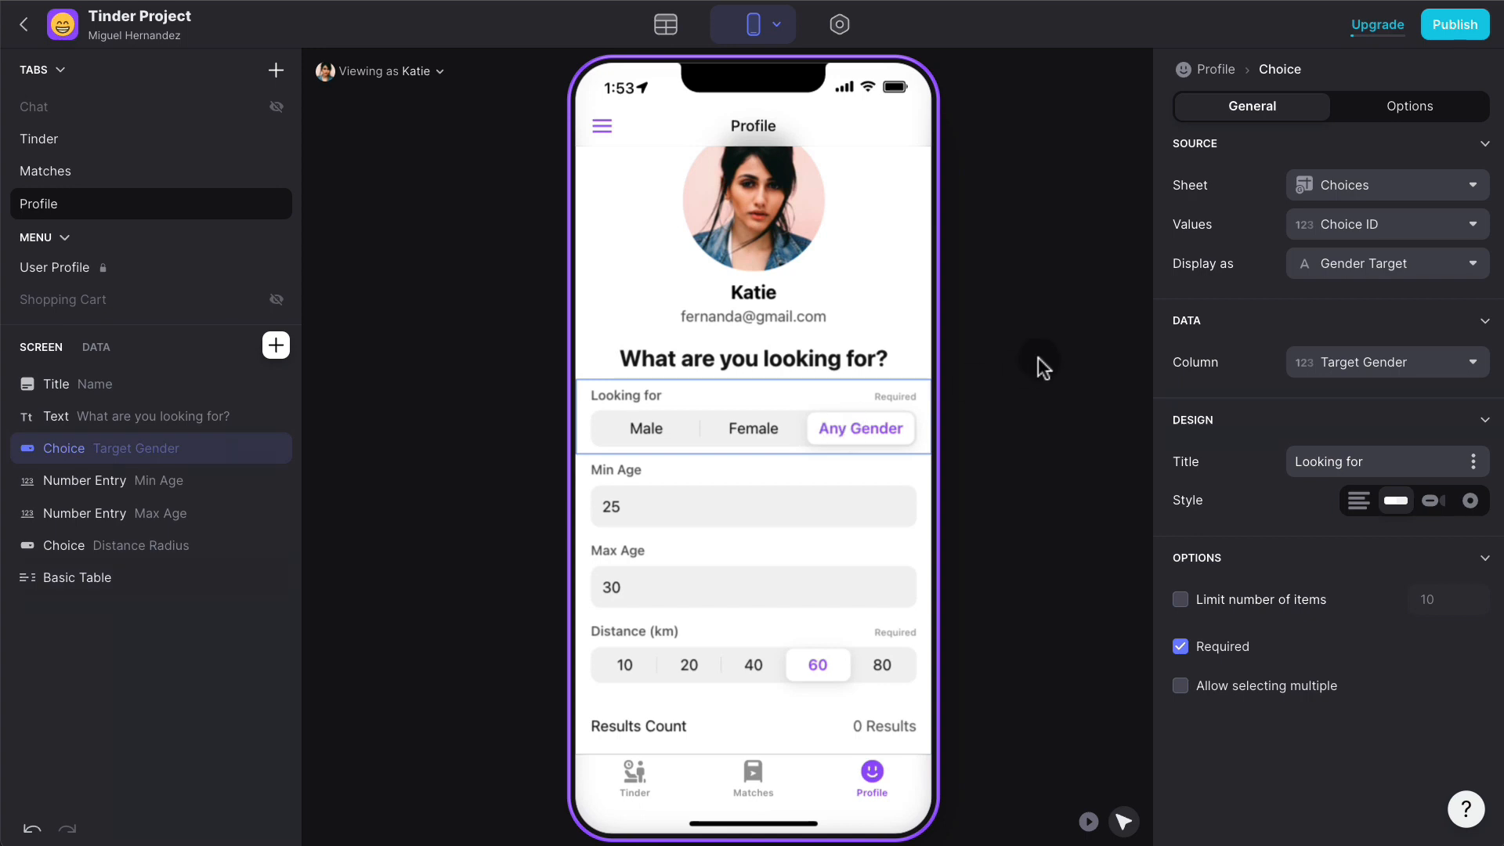
pyautogui.click(877, 423)
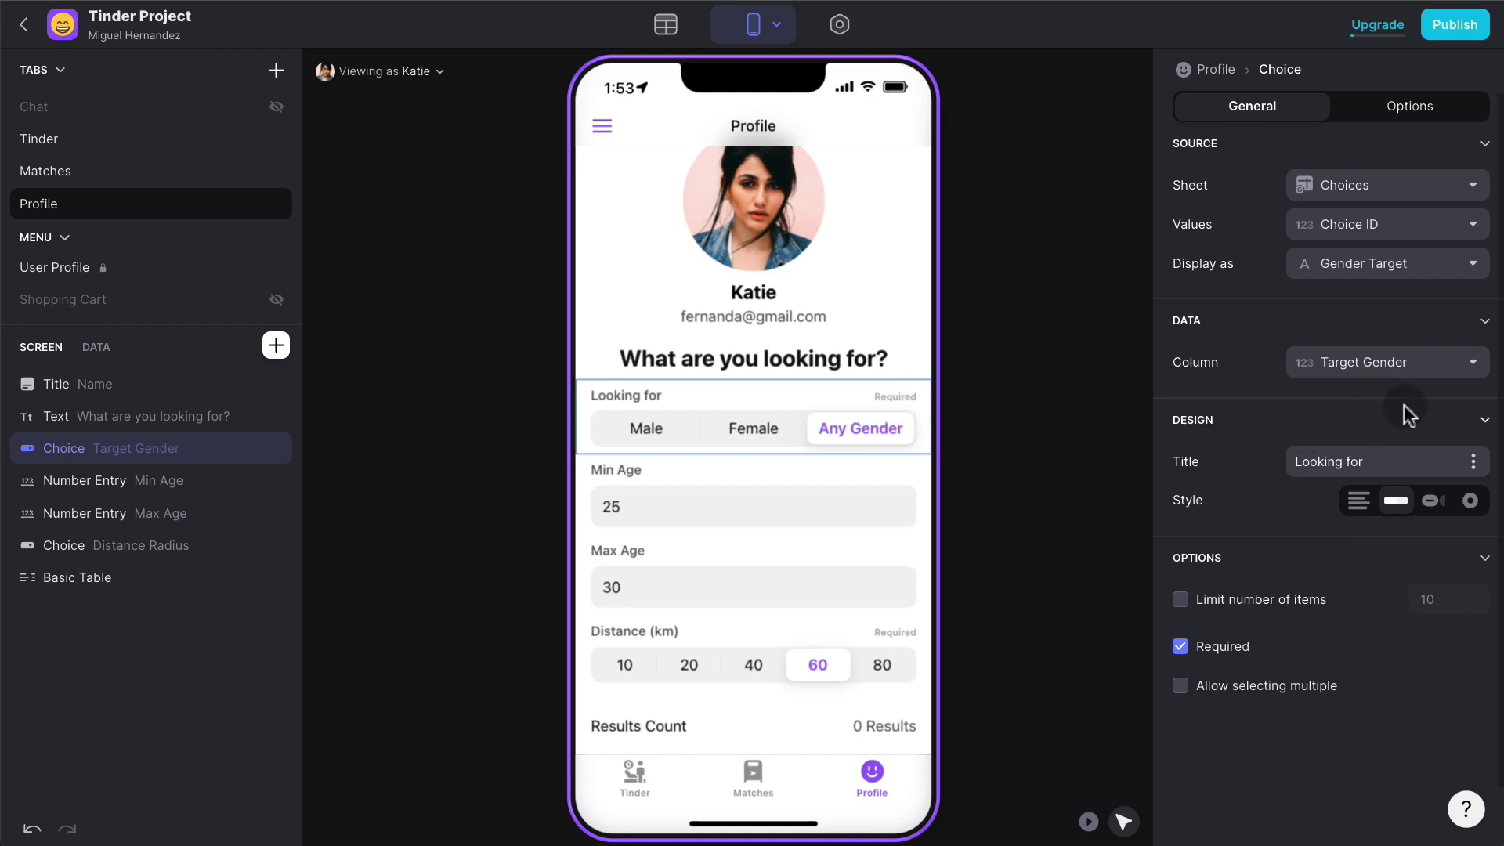
pyautogui.click(1386, 271)
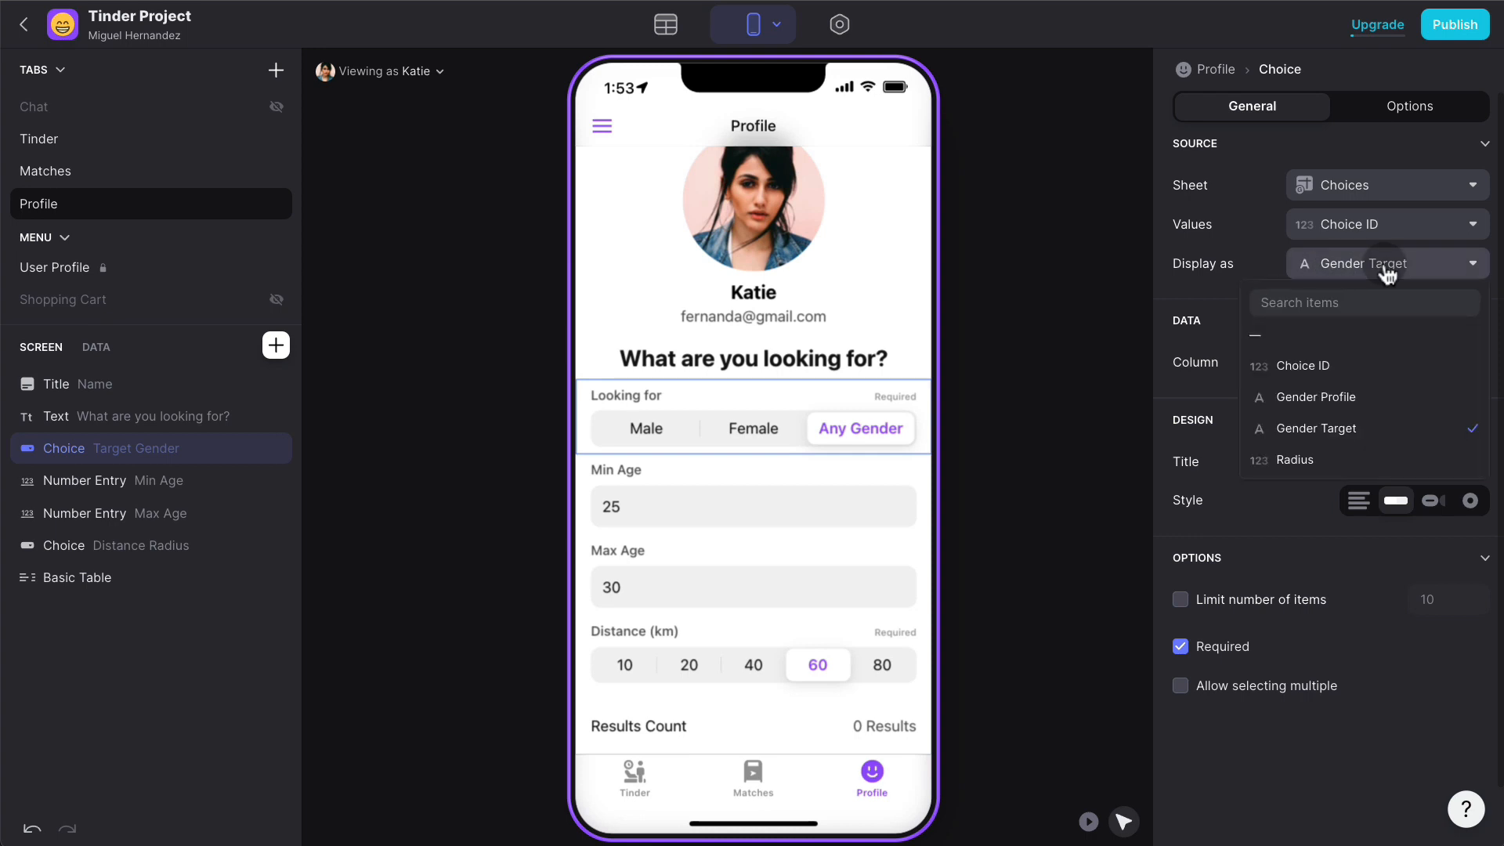
pyautogui.click(1353, 397)
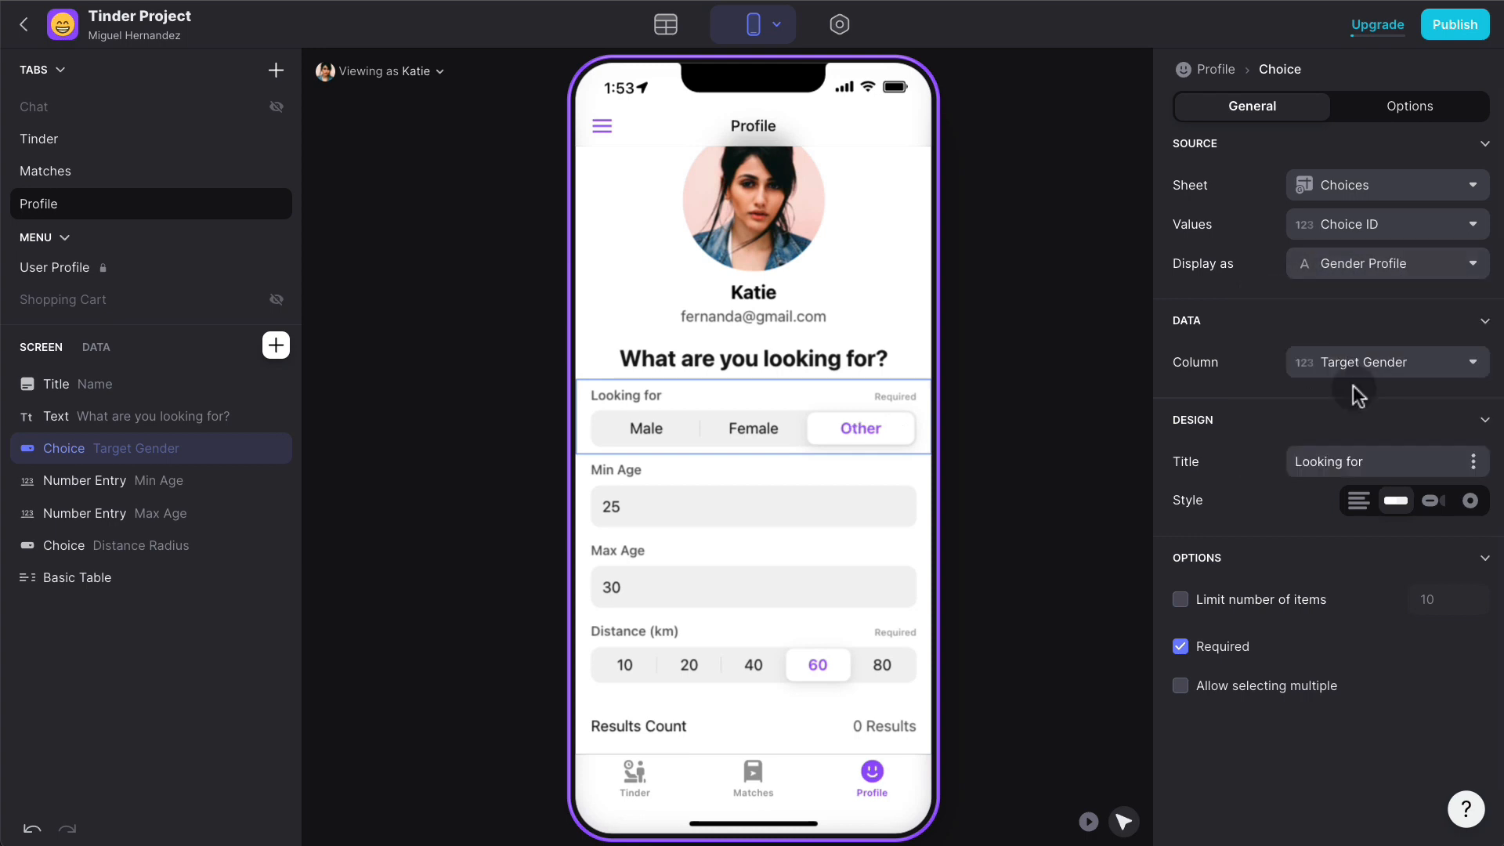
pyautogui.click(1042, 434)
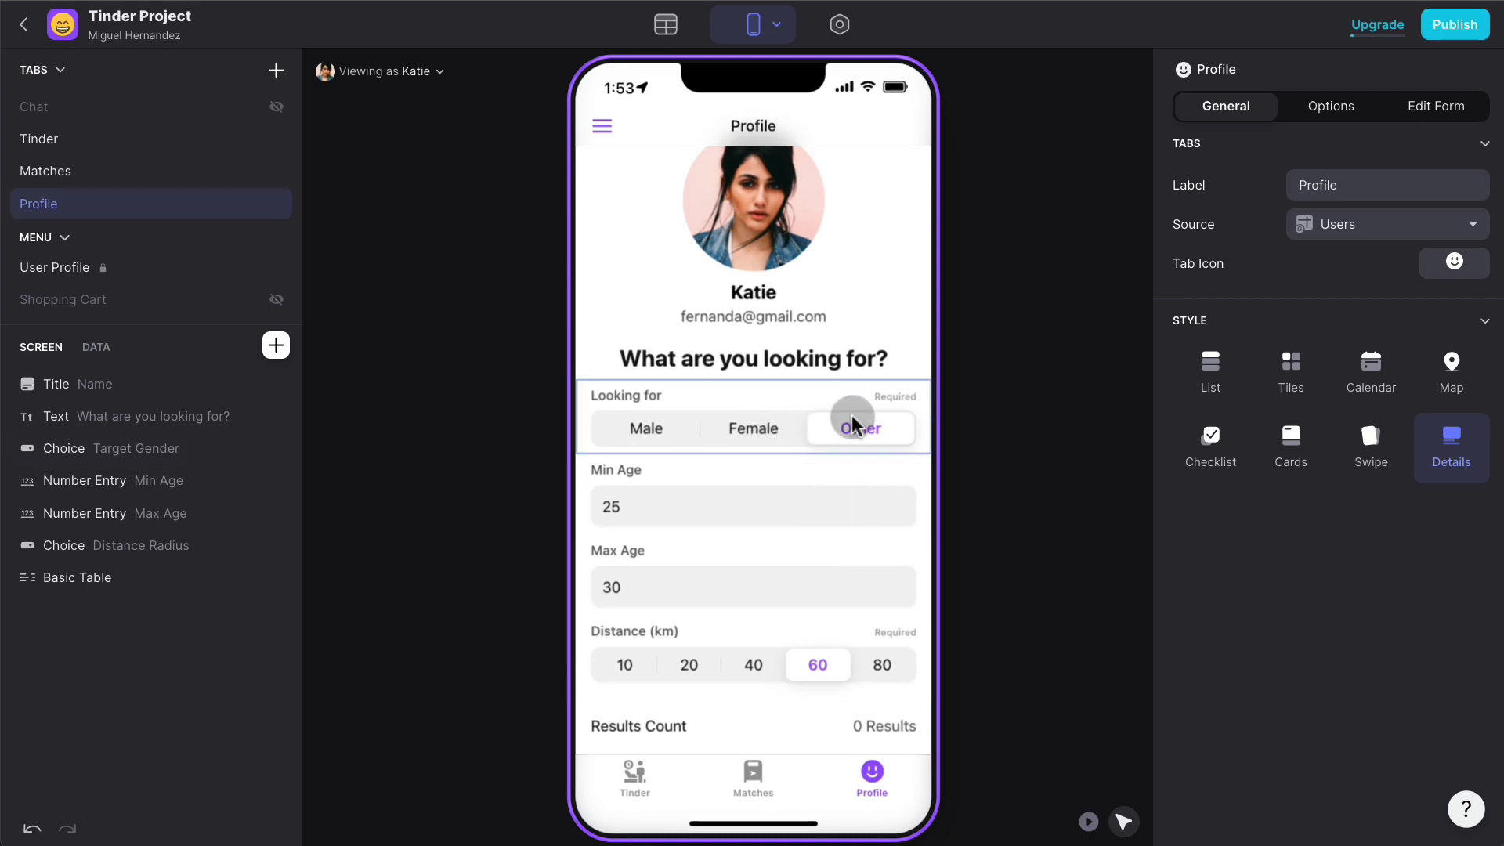
# - Filter to Female, swipe through the matching Tinder cards, and return to Profile showing 4 Results
pyautogui.click(1089, 821)
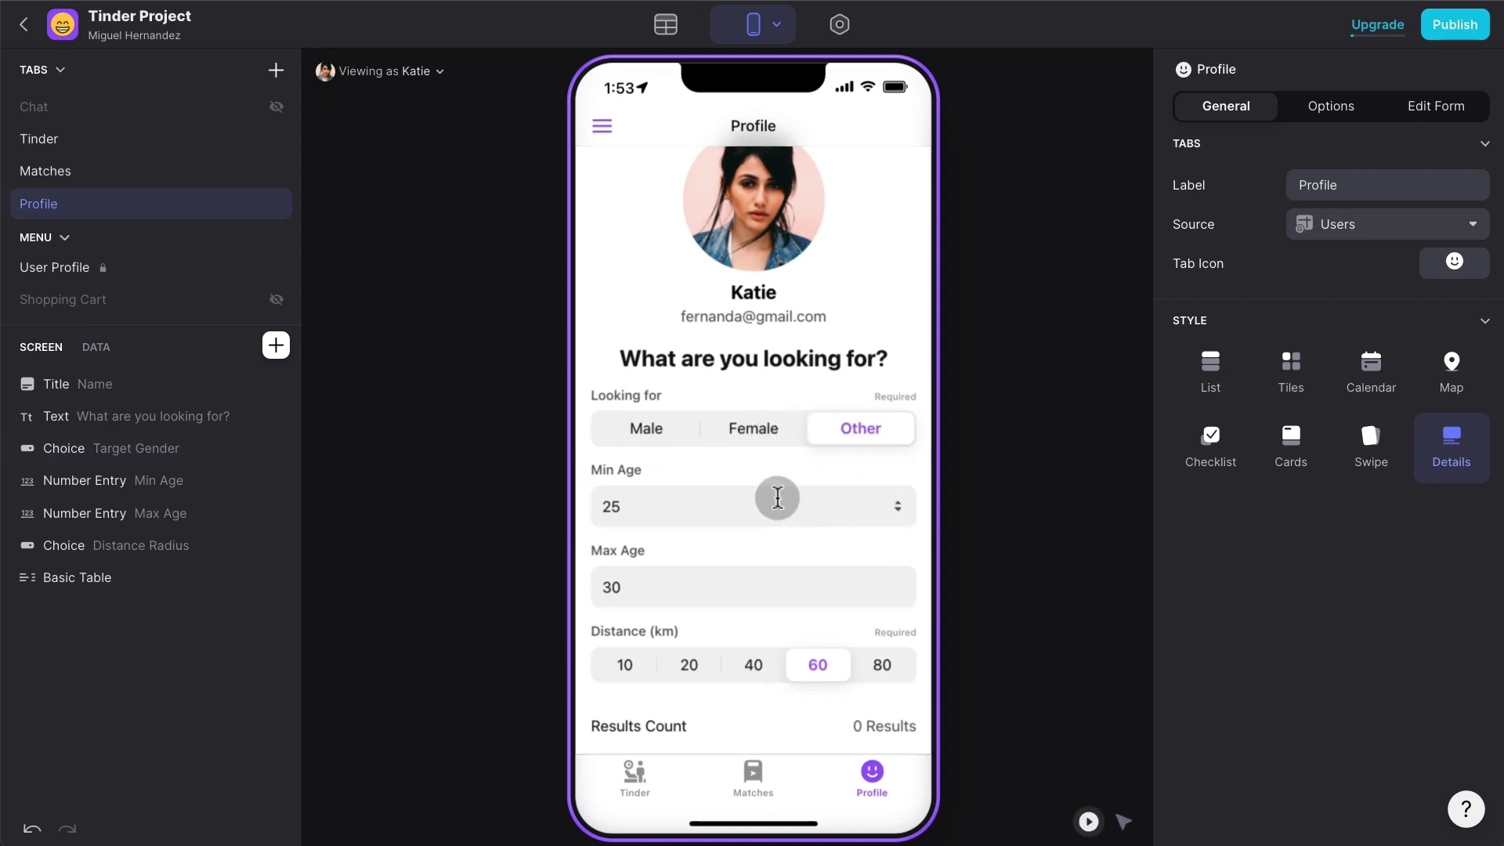
pyautogui.click(764, 432)
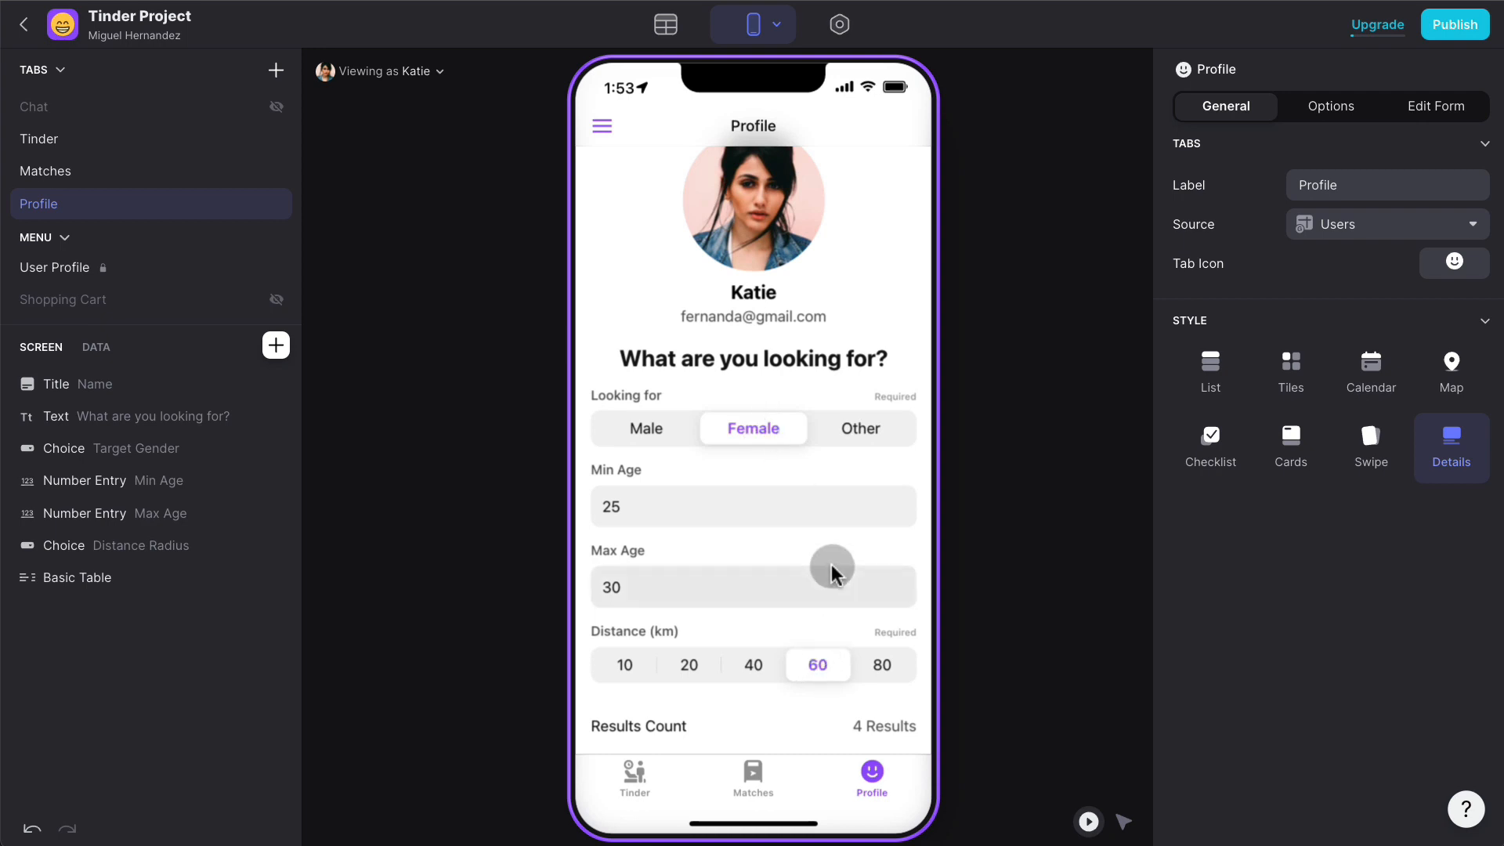
pyautogui.click(636, 772)
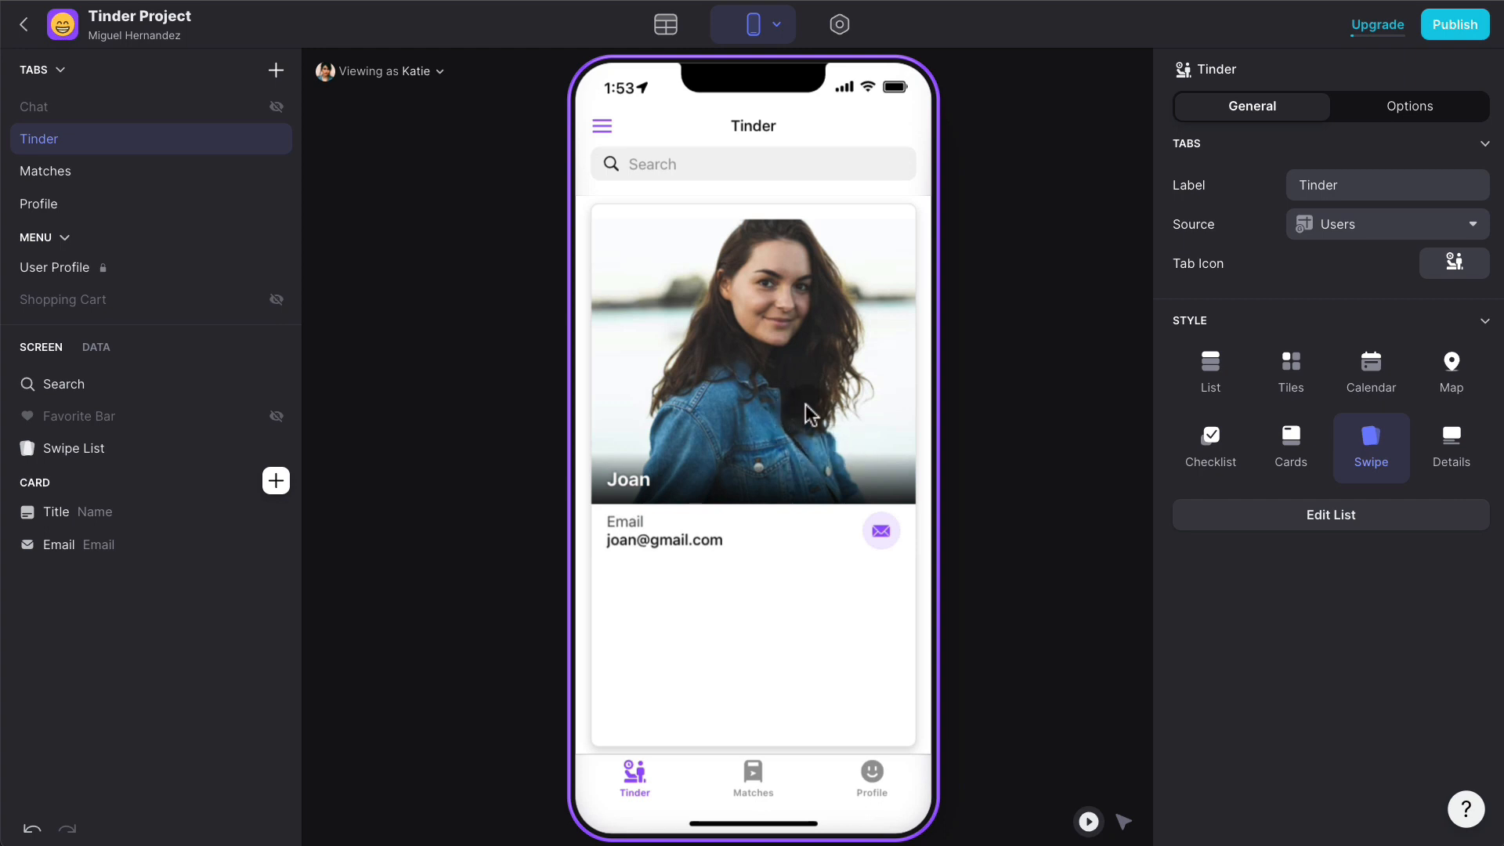
pyautogui.moveTo(809, 413); pyautogui.dragTo(680, 396)
pyautogui.moveTo(819, 383); pyautogui.dragTo(713, 392)
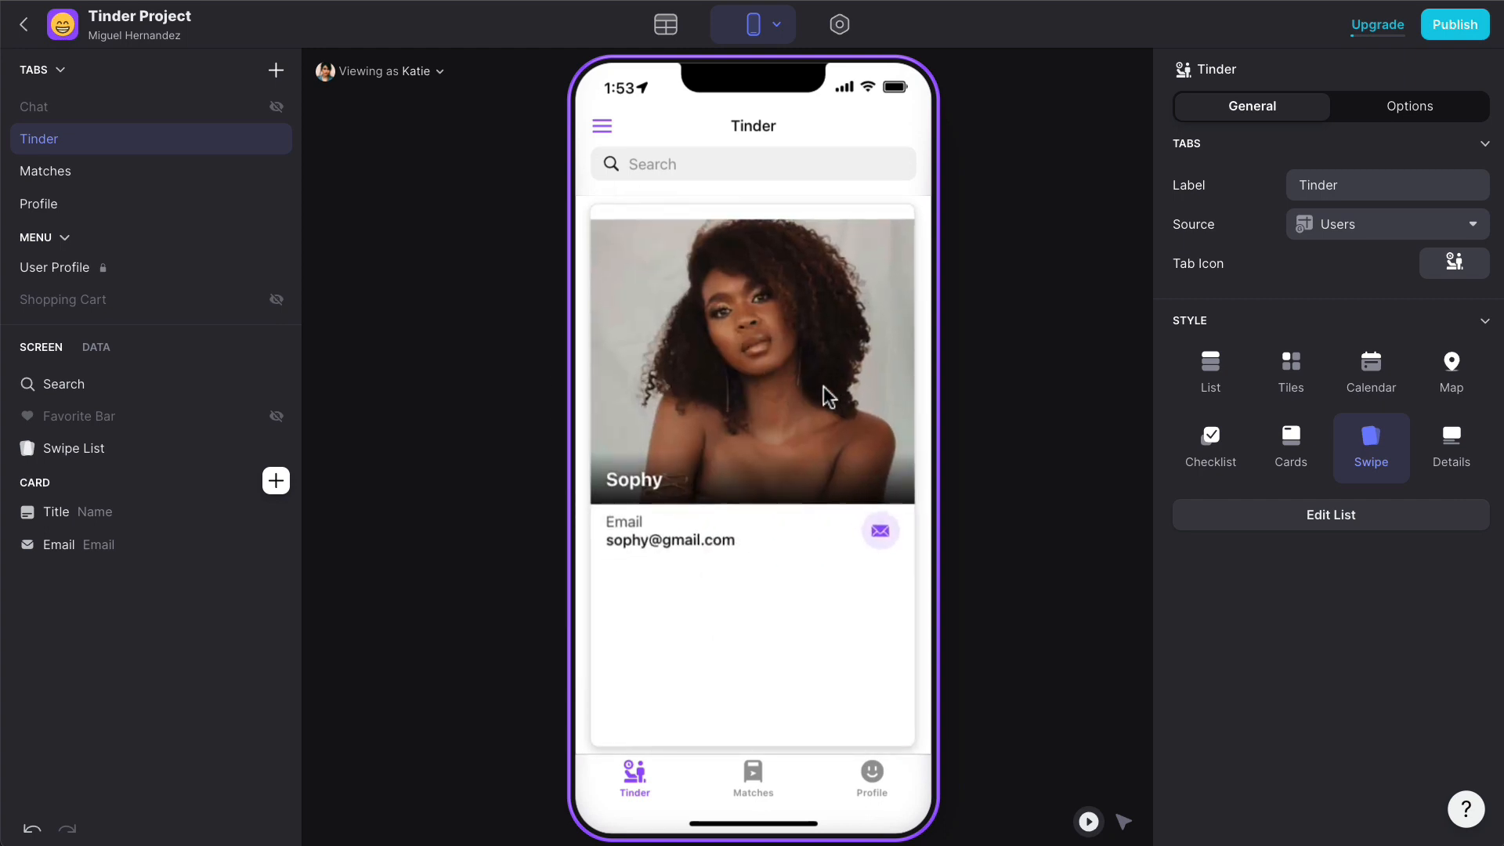
pyautogui.moveTo(824, 387); pyautogui.dragTo(697, 385)
pyautogui.moveTo(744, 384); pyautogui.dragTo(625, 386)
pyautogui.moveTo(791, 388); pyautogui.dragTo(682, 389)
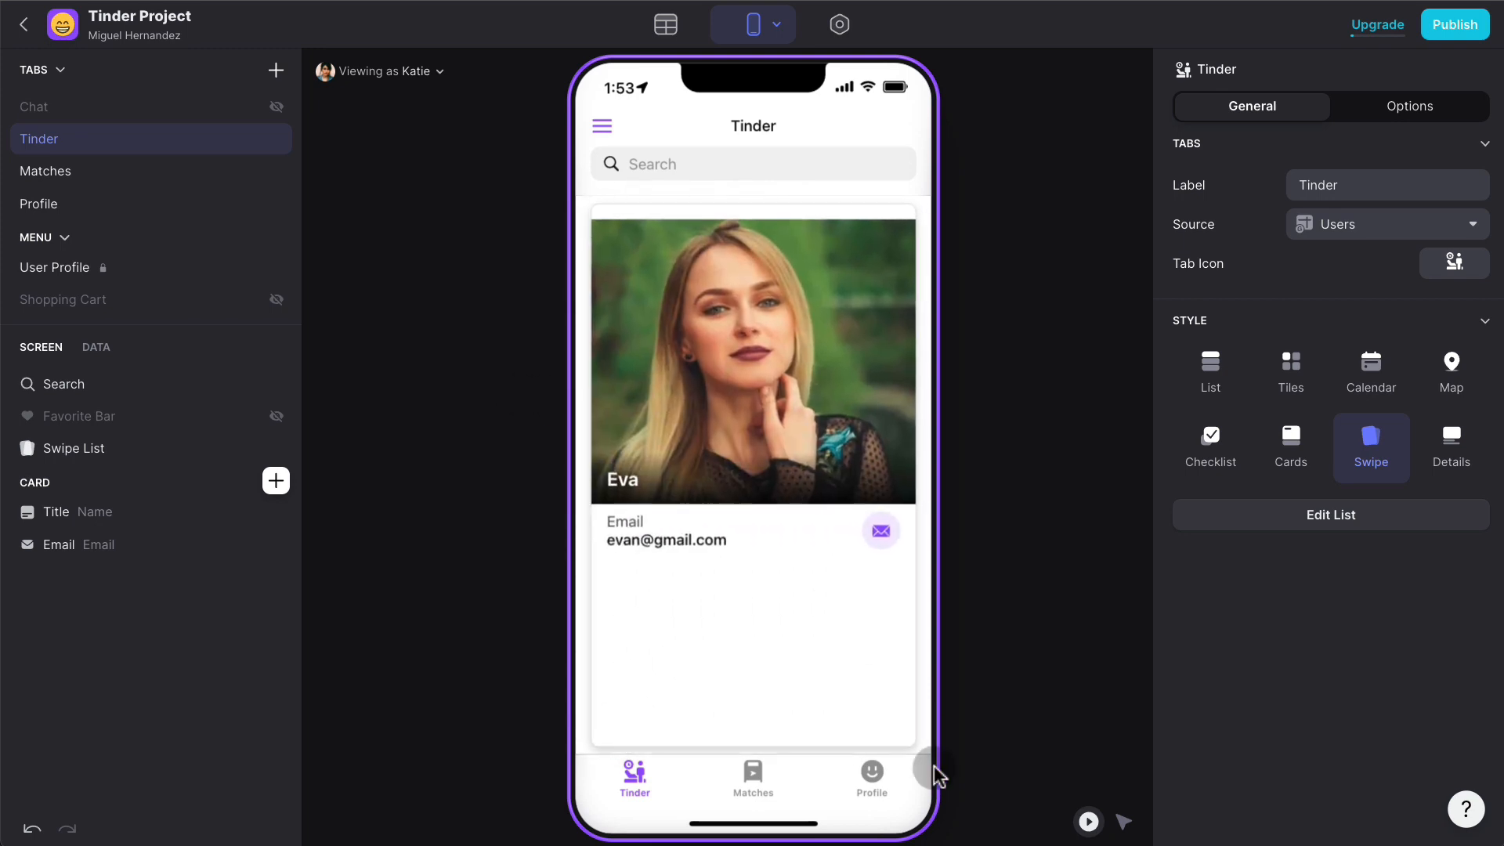
pyautogui.click(871, 779)
pyautogui.scroll(-1, 843, 581)
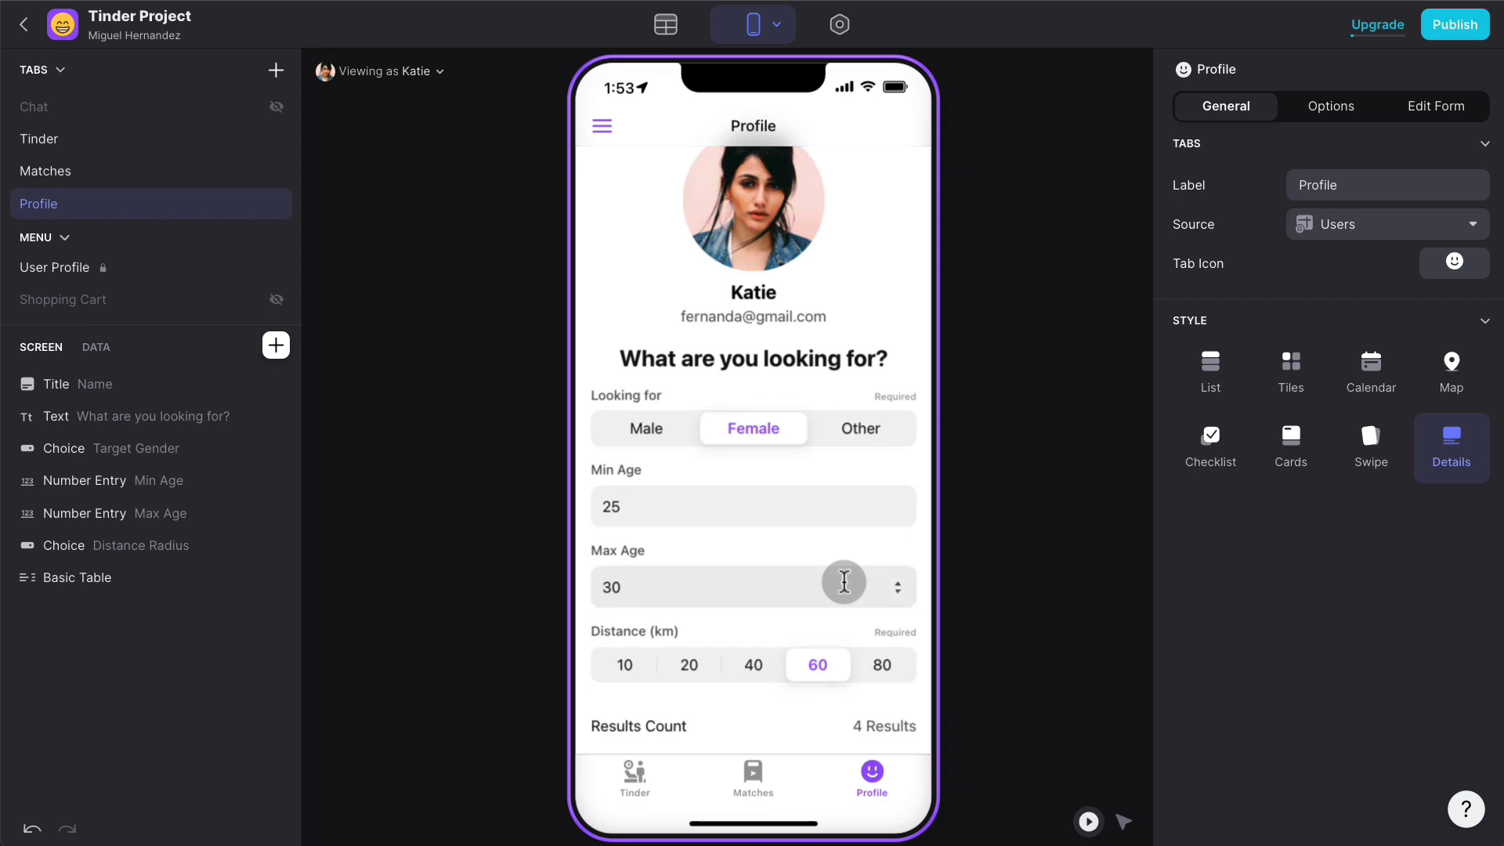
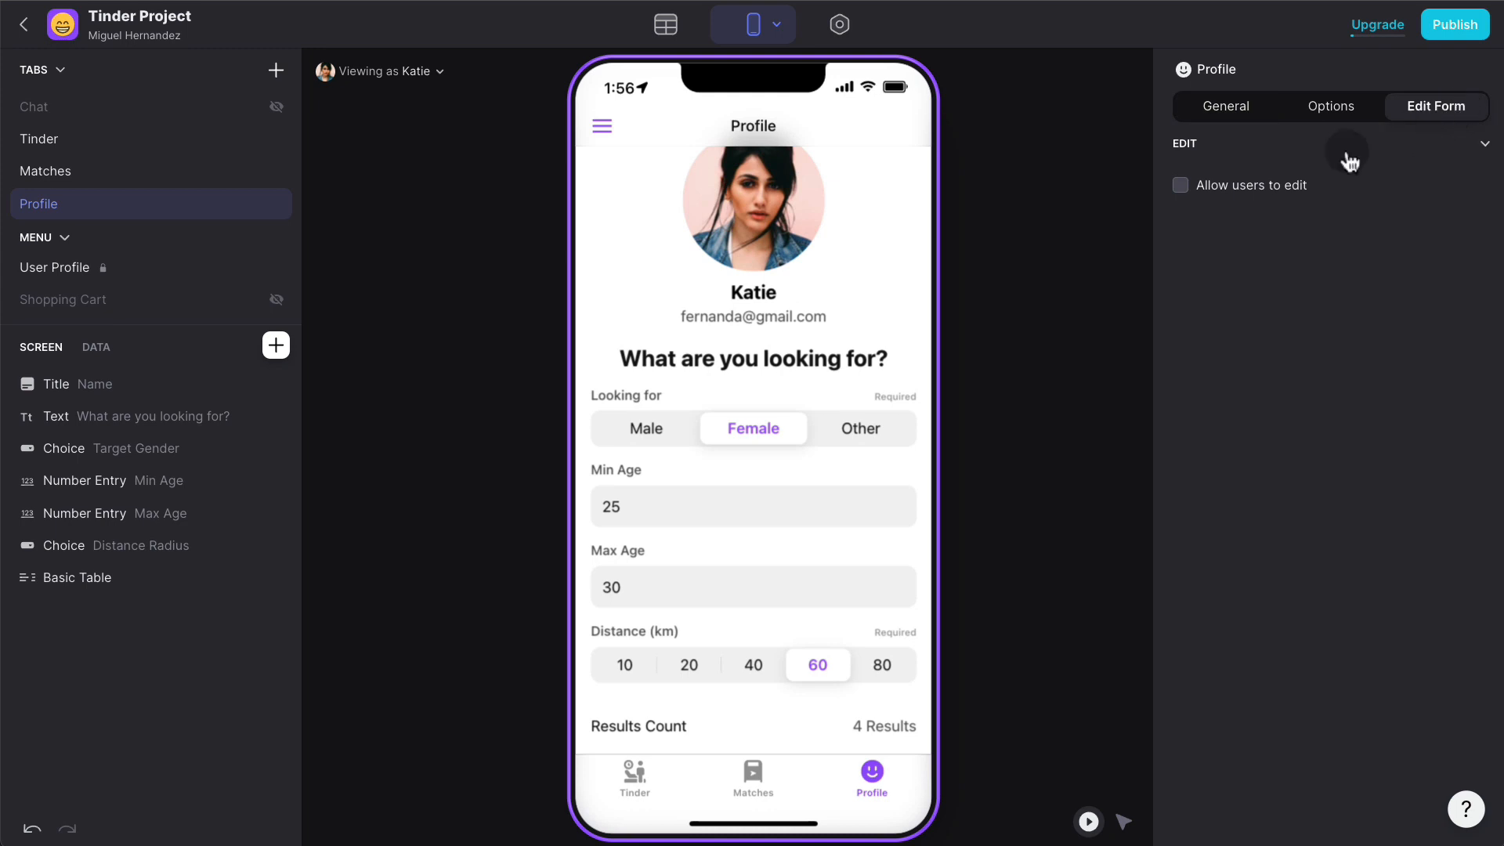
# - Allow profile editing only when Row ID equals the signed-in User Profile's Row ID
pyautogui.click(1235, 192)
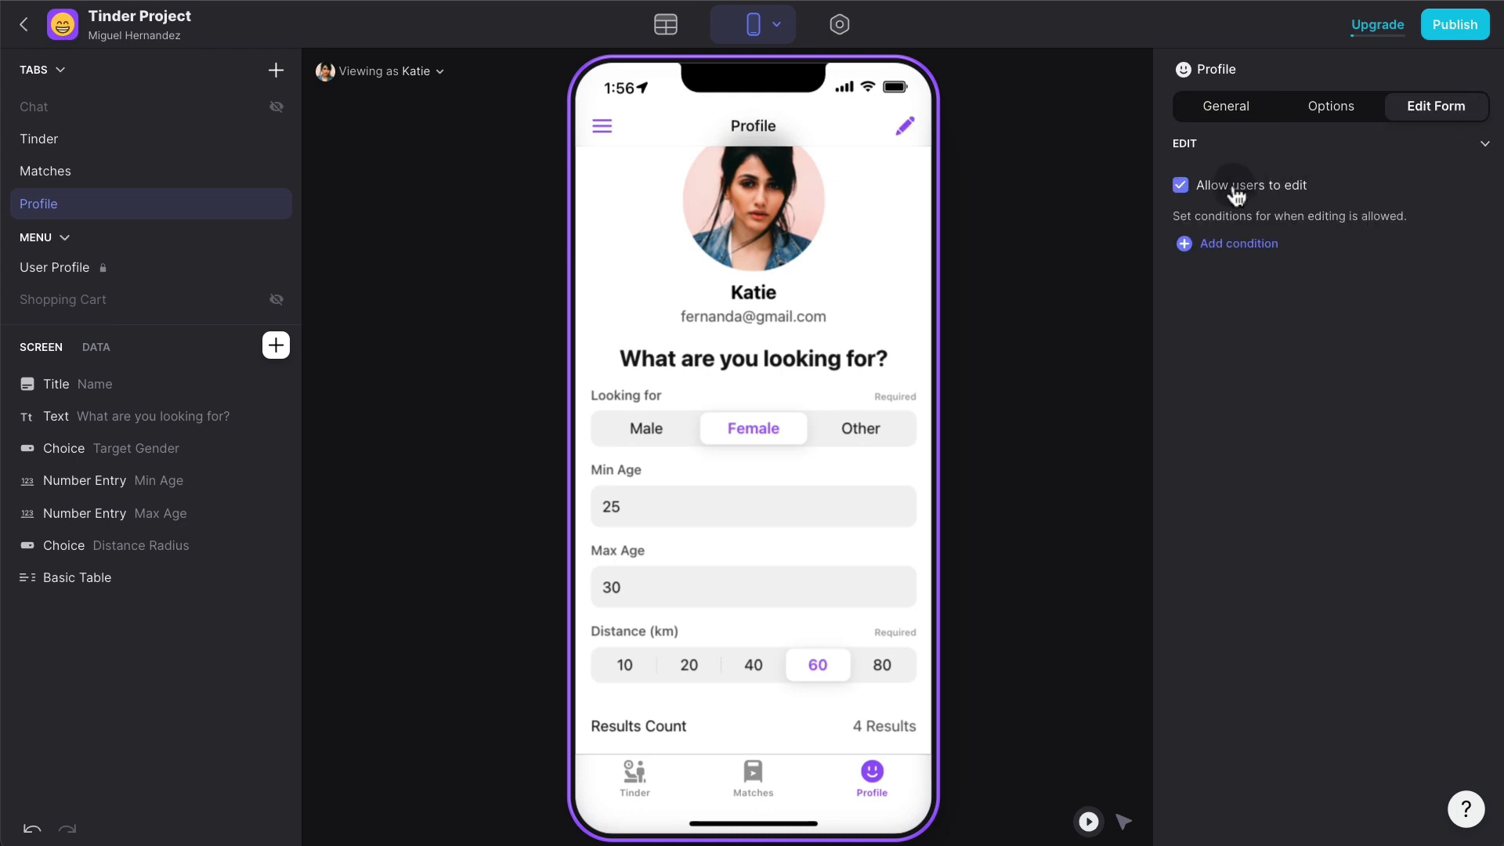
pyautogui.click(1261, 243)
pyautogui.click(1287, 249)
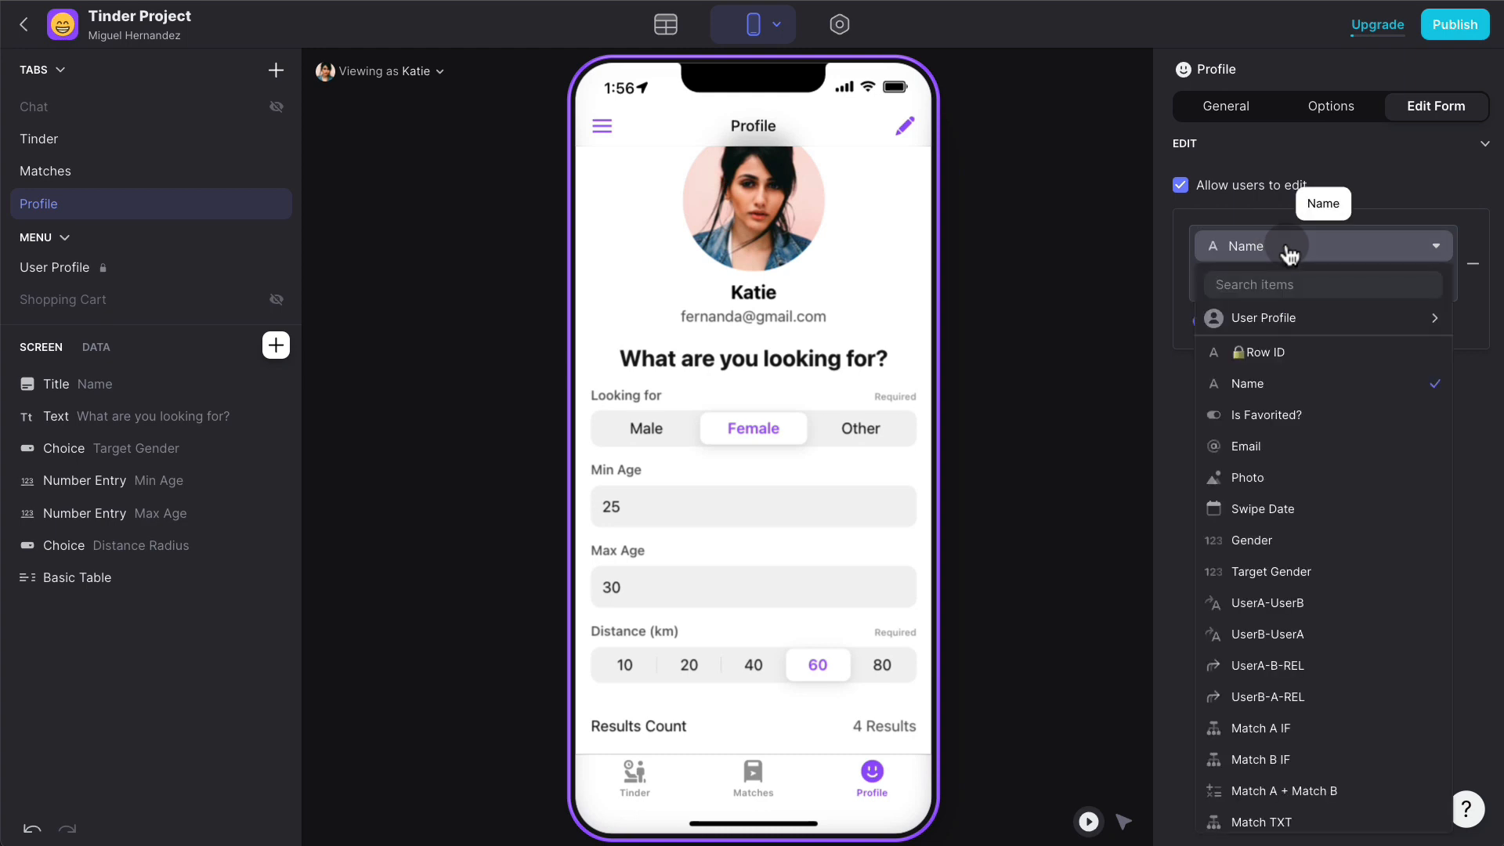
pyautogui.click(1276, 344)
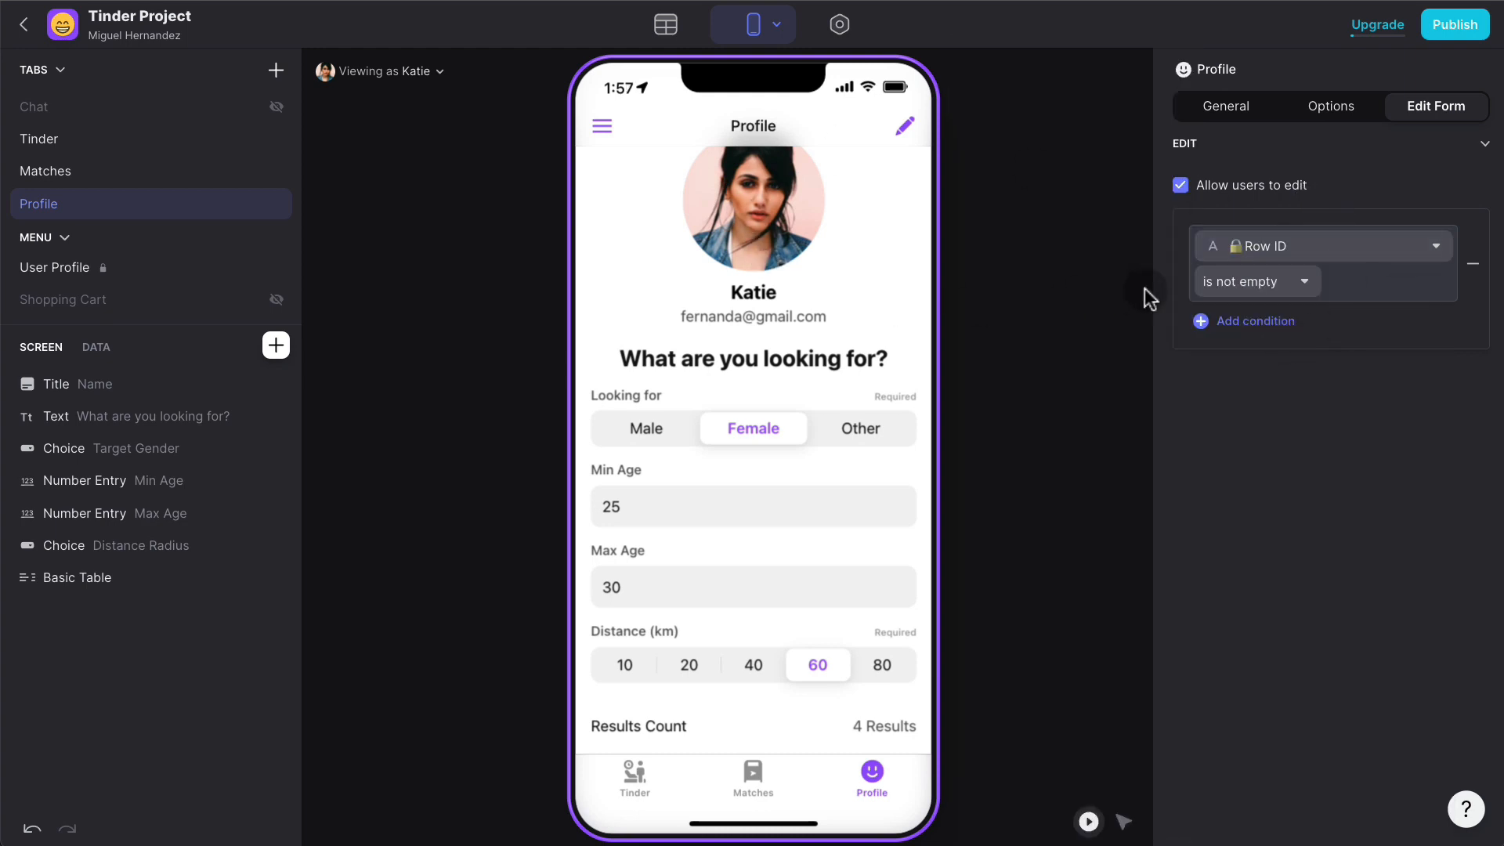
pyautogui.click(1253, 283)
pyautogui.click(1202, 316)
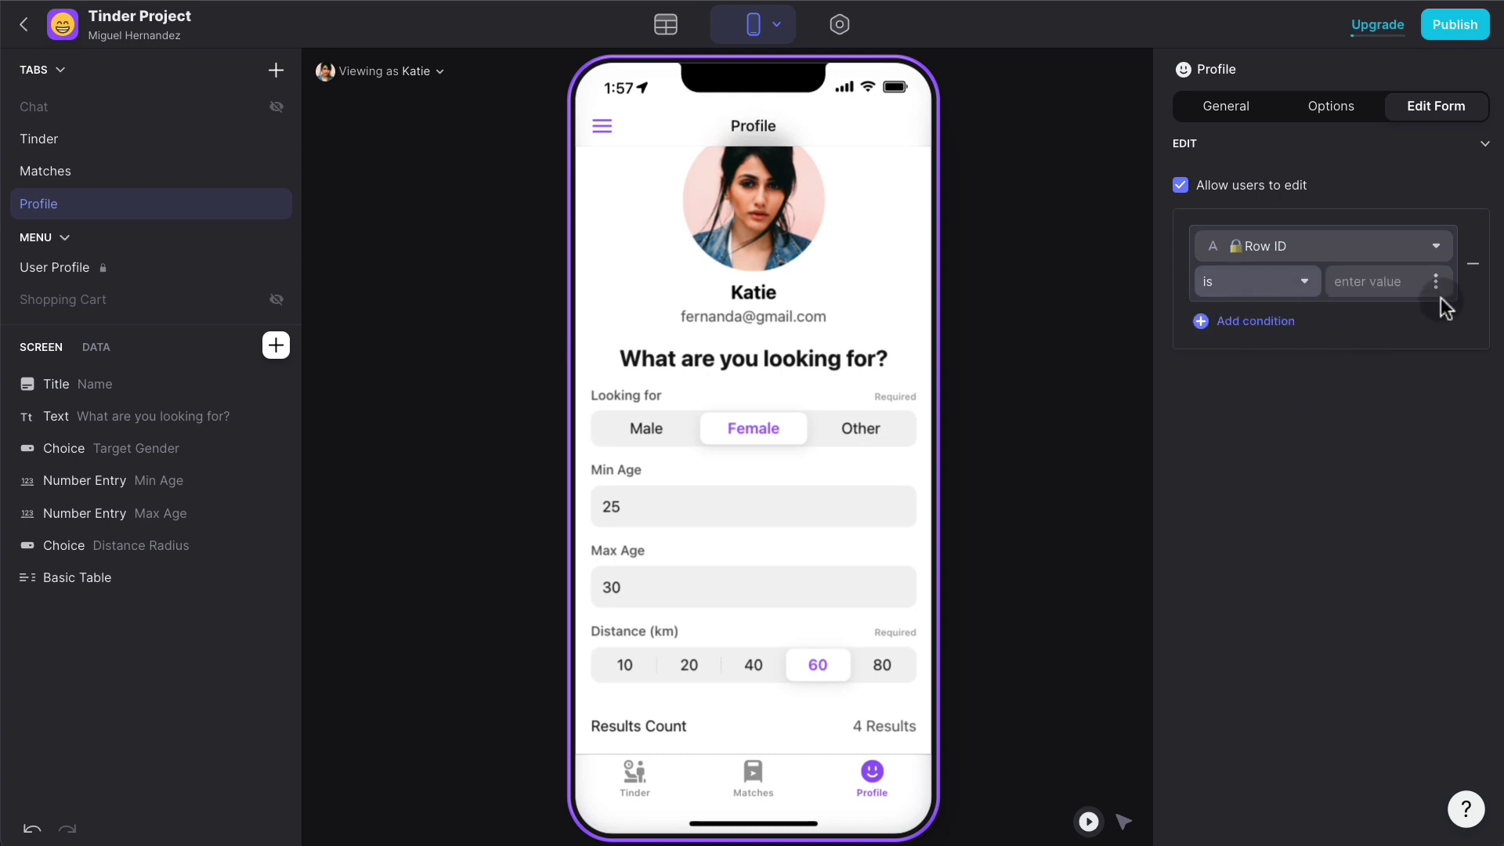
pyautogui.click(1434, 284)
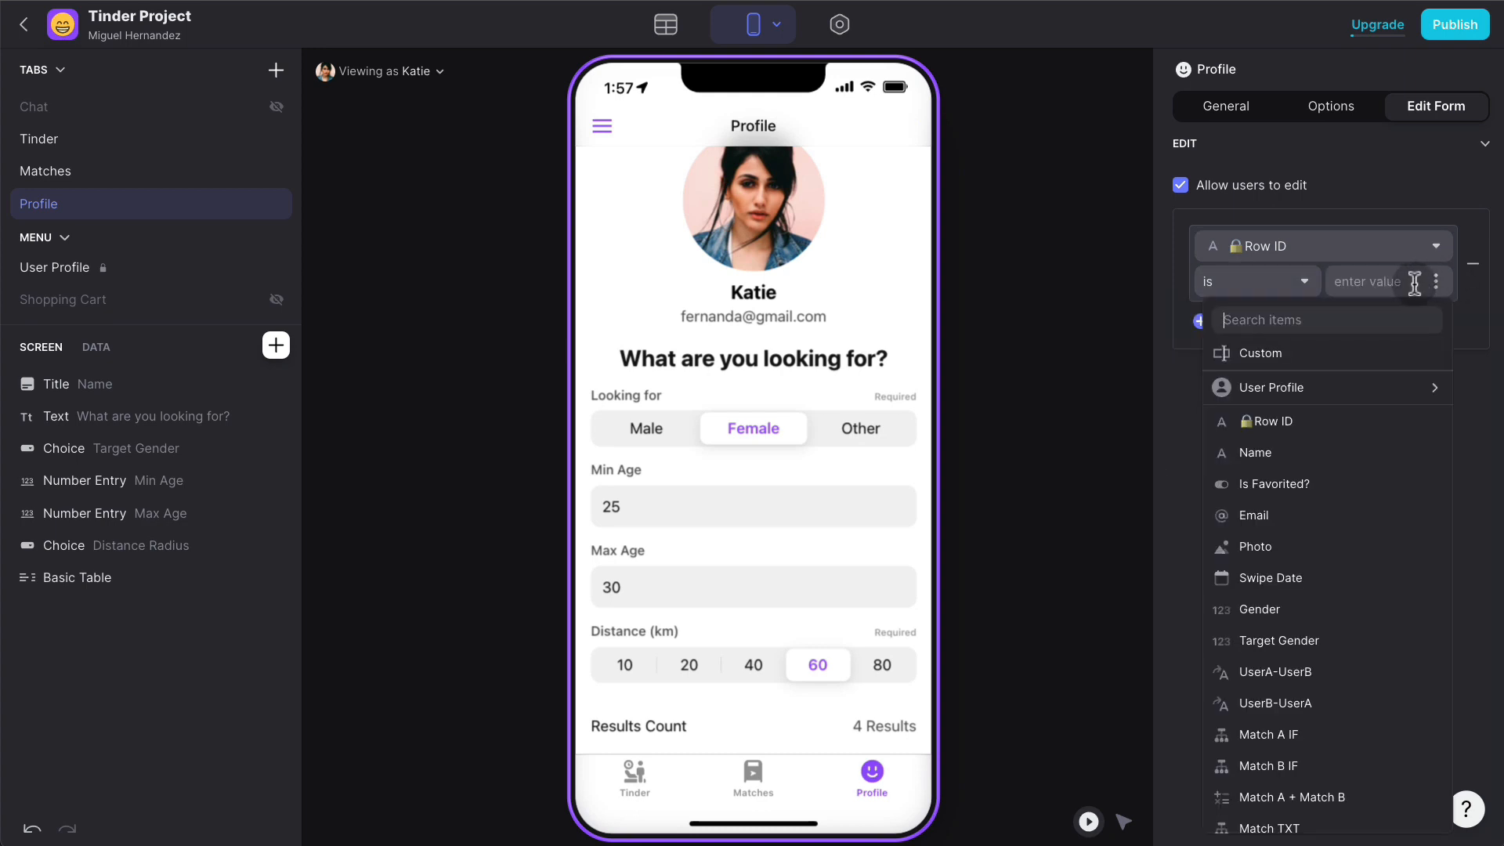
pyautogui.click(1325, 388)
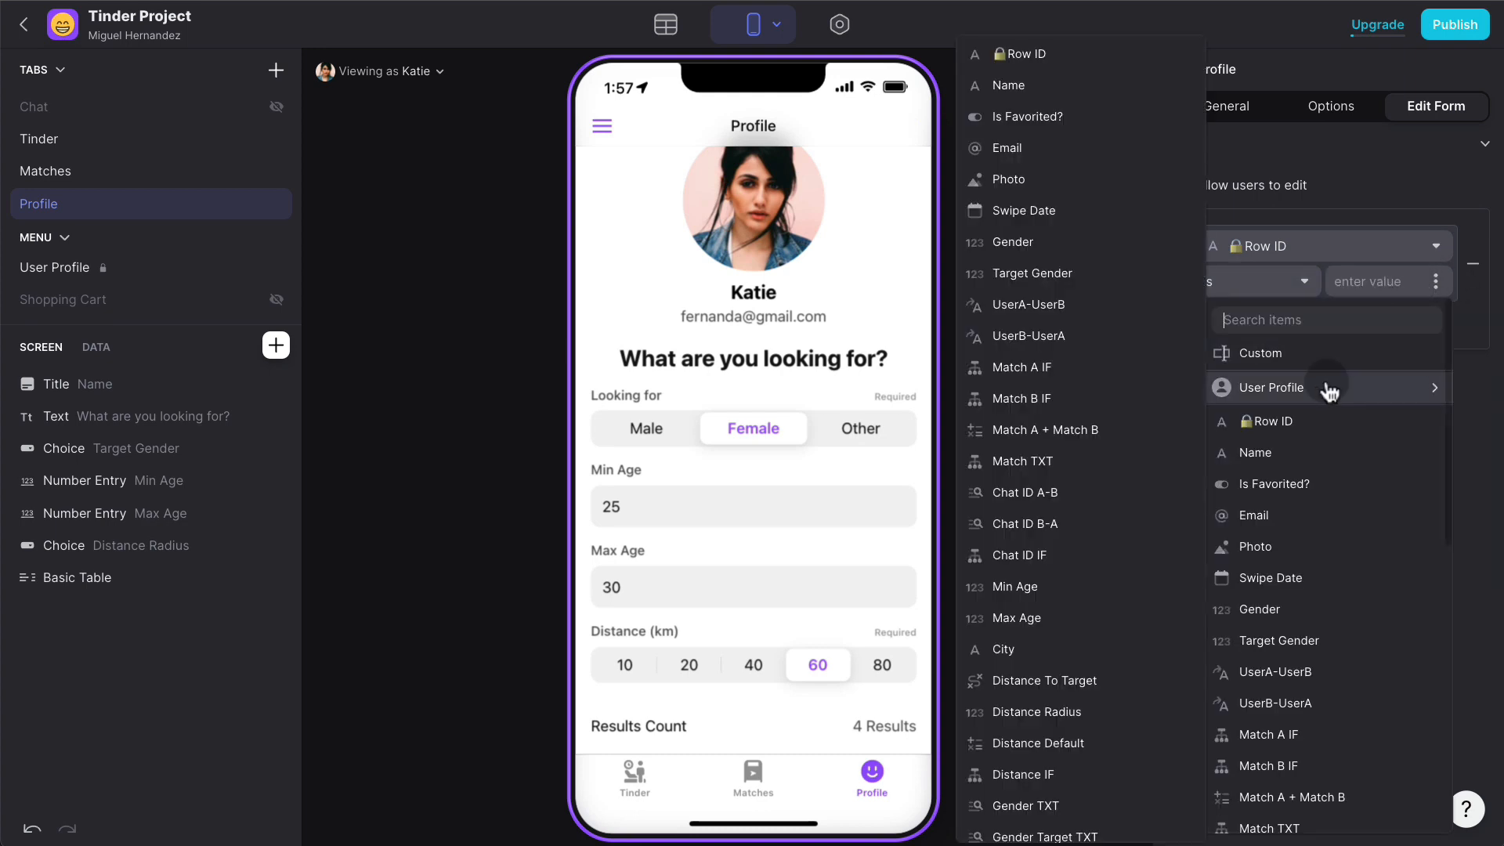
pyautogui.click(1049, 53)
pyautogui.click(1048, 299)
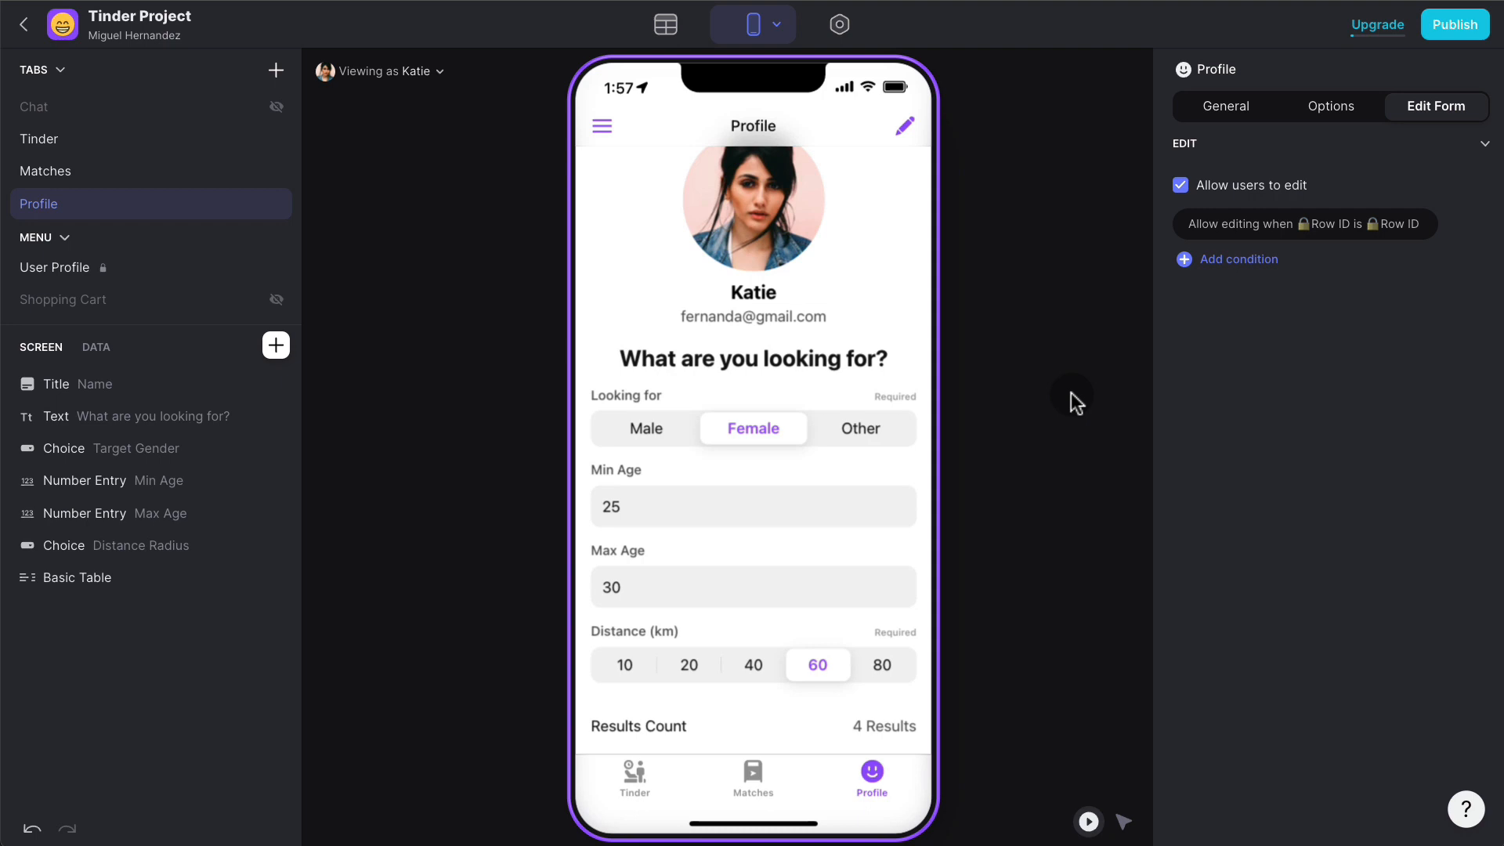
pyautogui.click(905, 127)
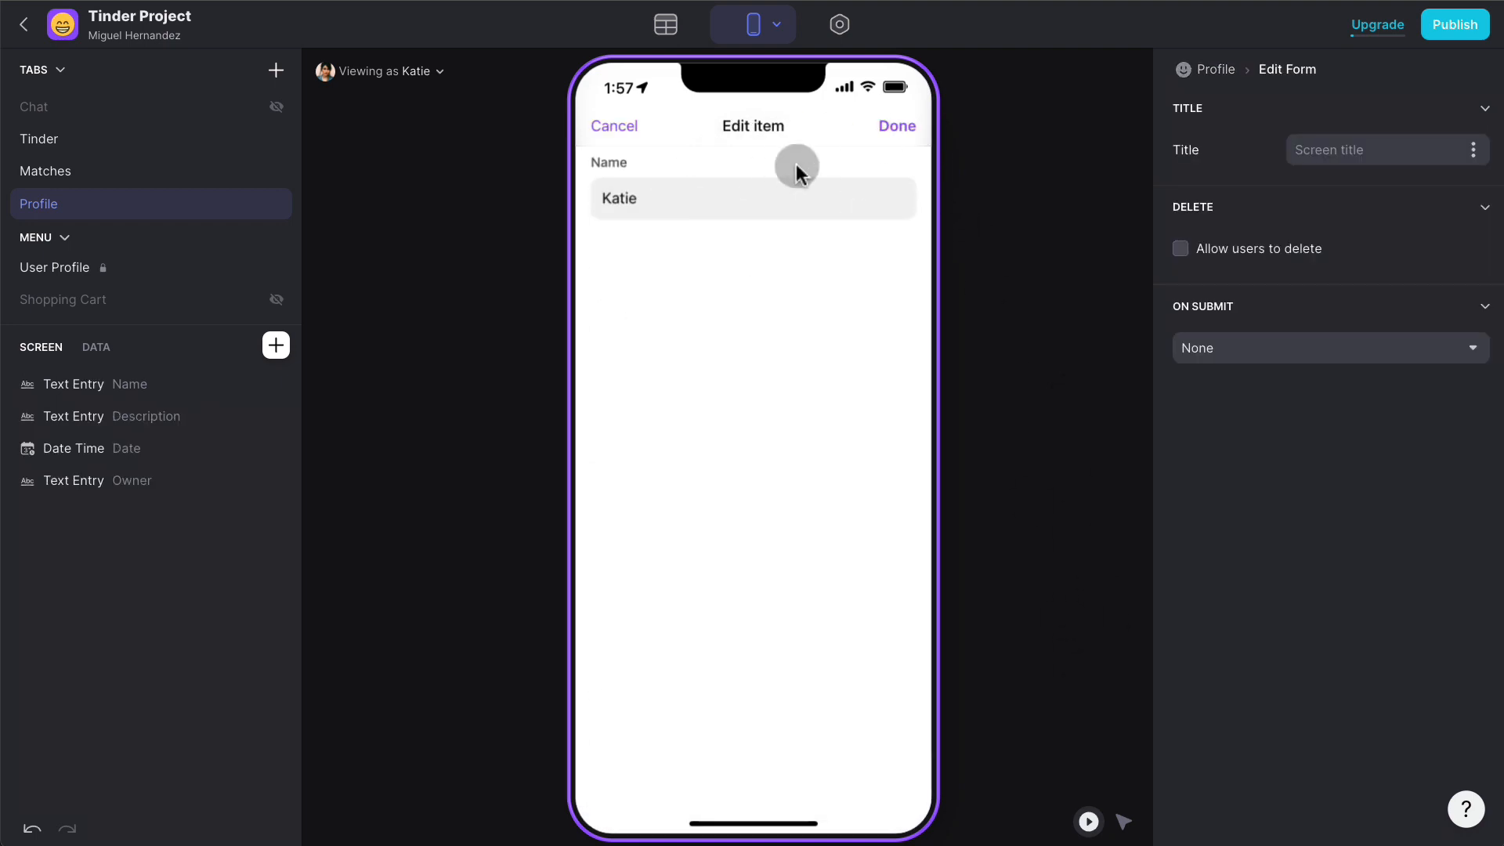
# - Title the form 'Edit Profile' and replace its default fields with one required Name text entry
pyautogui.click(1375, 151)
pyautogui.write('Edit Profile')
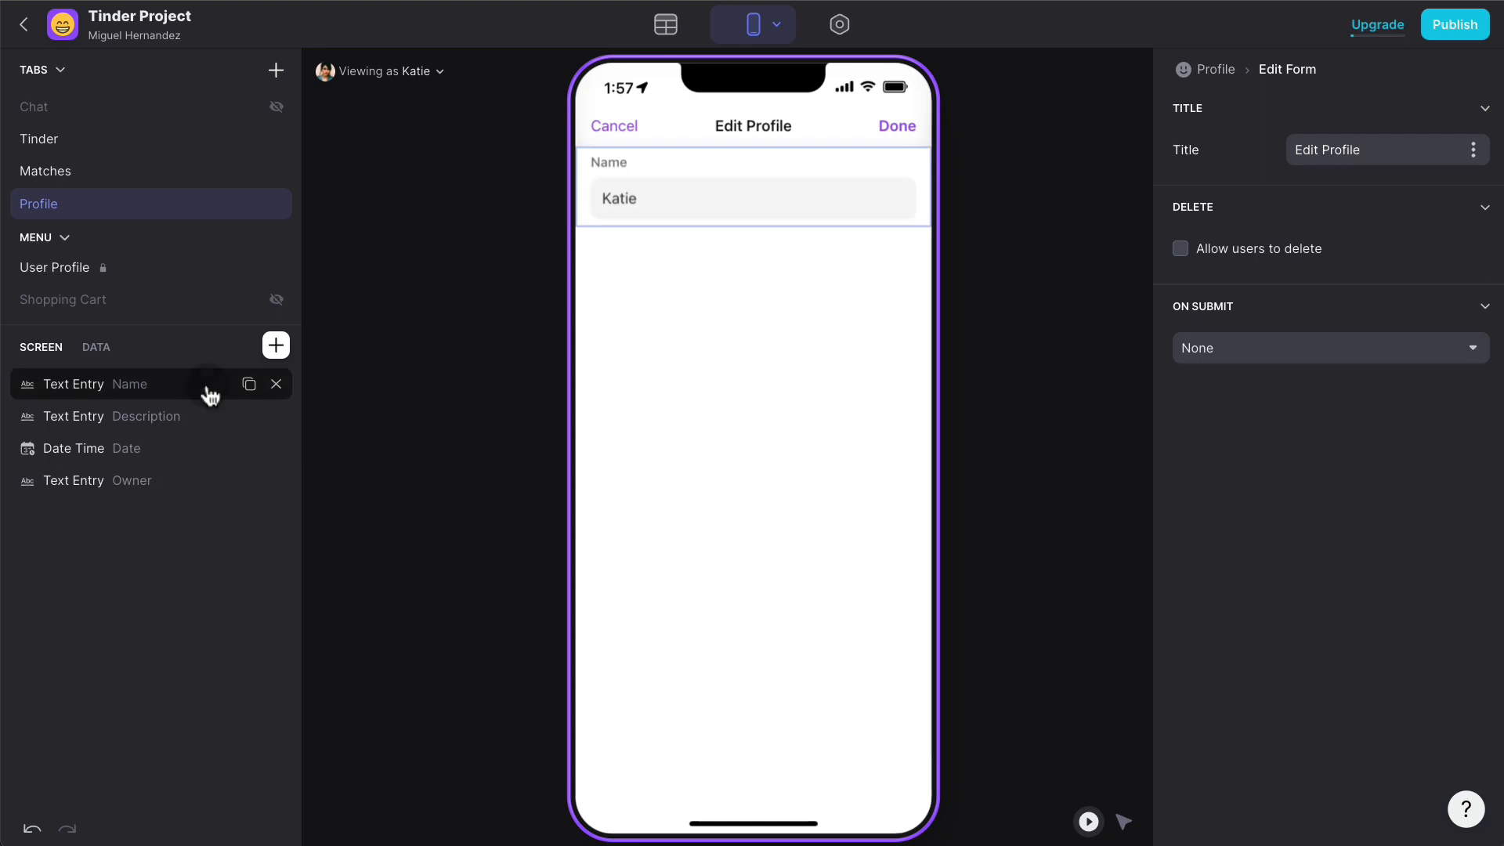
pyautogui.click(276, 385)
pyautogui.click(275, 384)
pyautogui.click(275, 385)
pyautogui.click(276, 384)
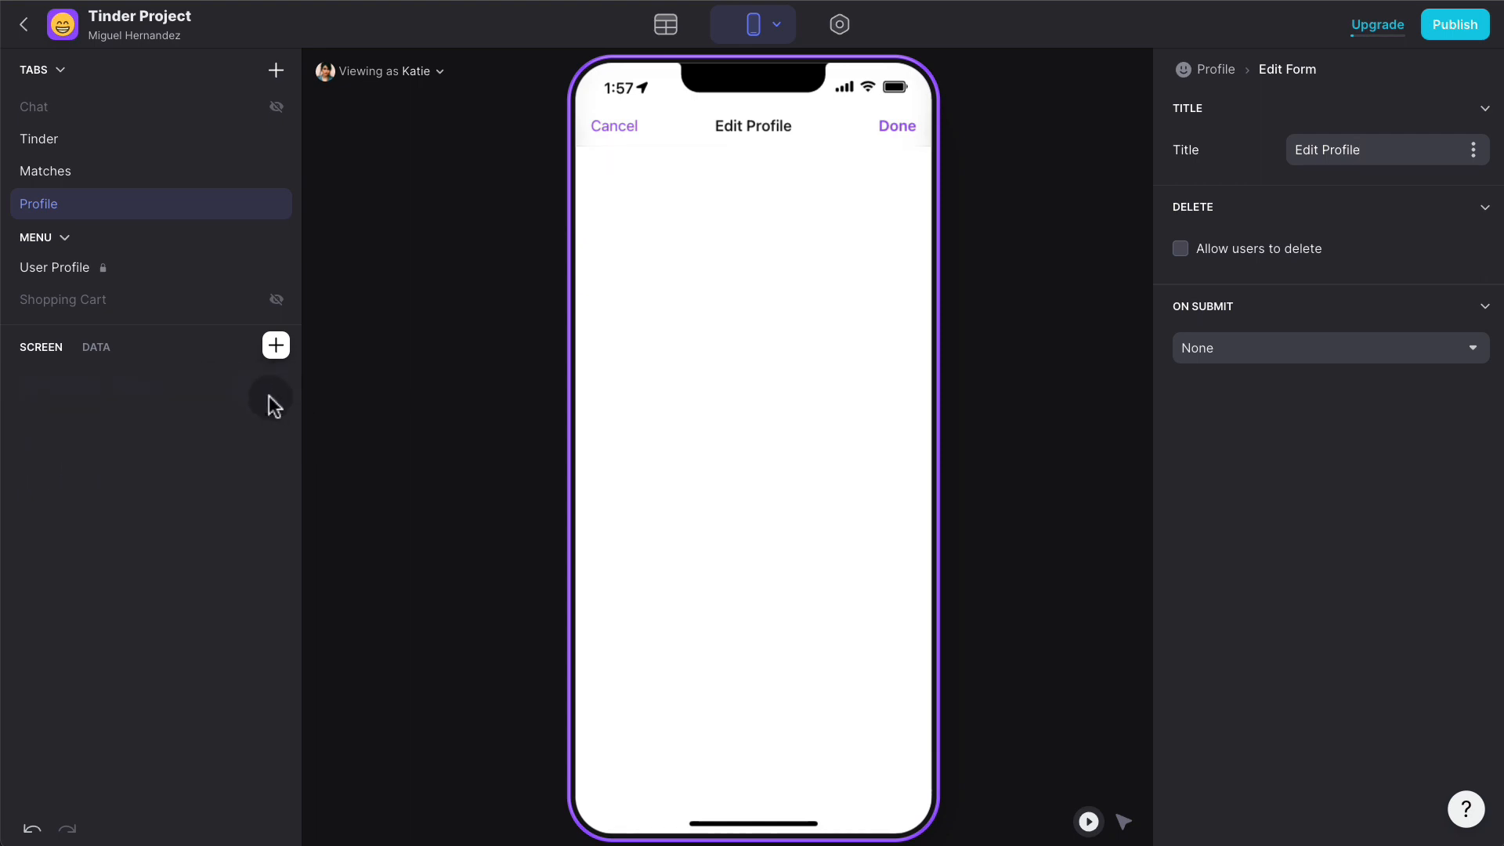
pyautogui.click(276, 346)
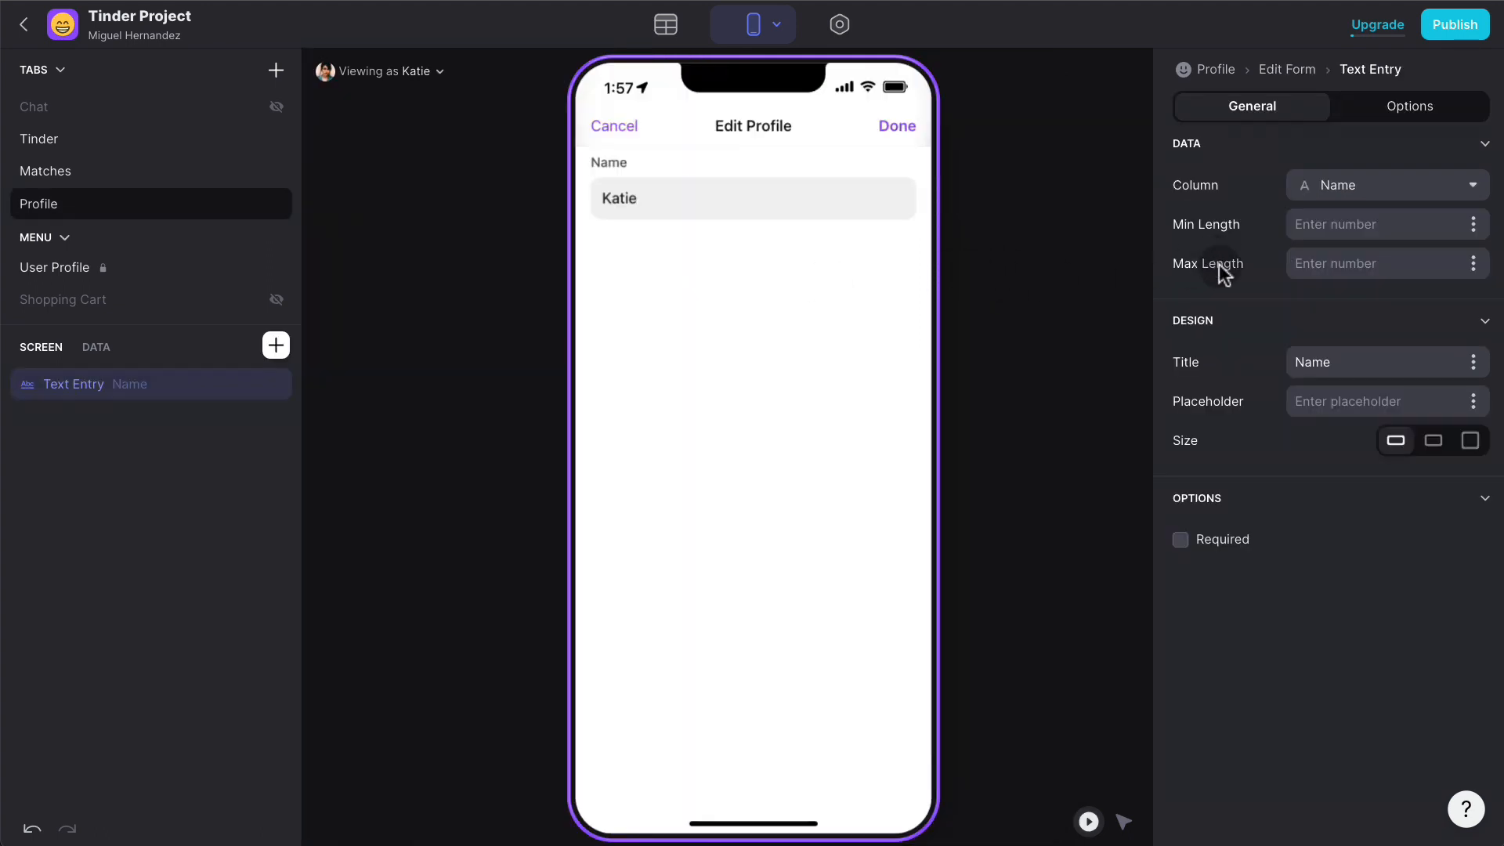
pyautogui.click(1221, 540)
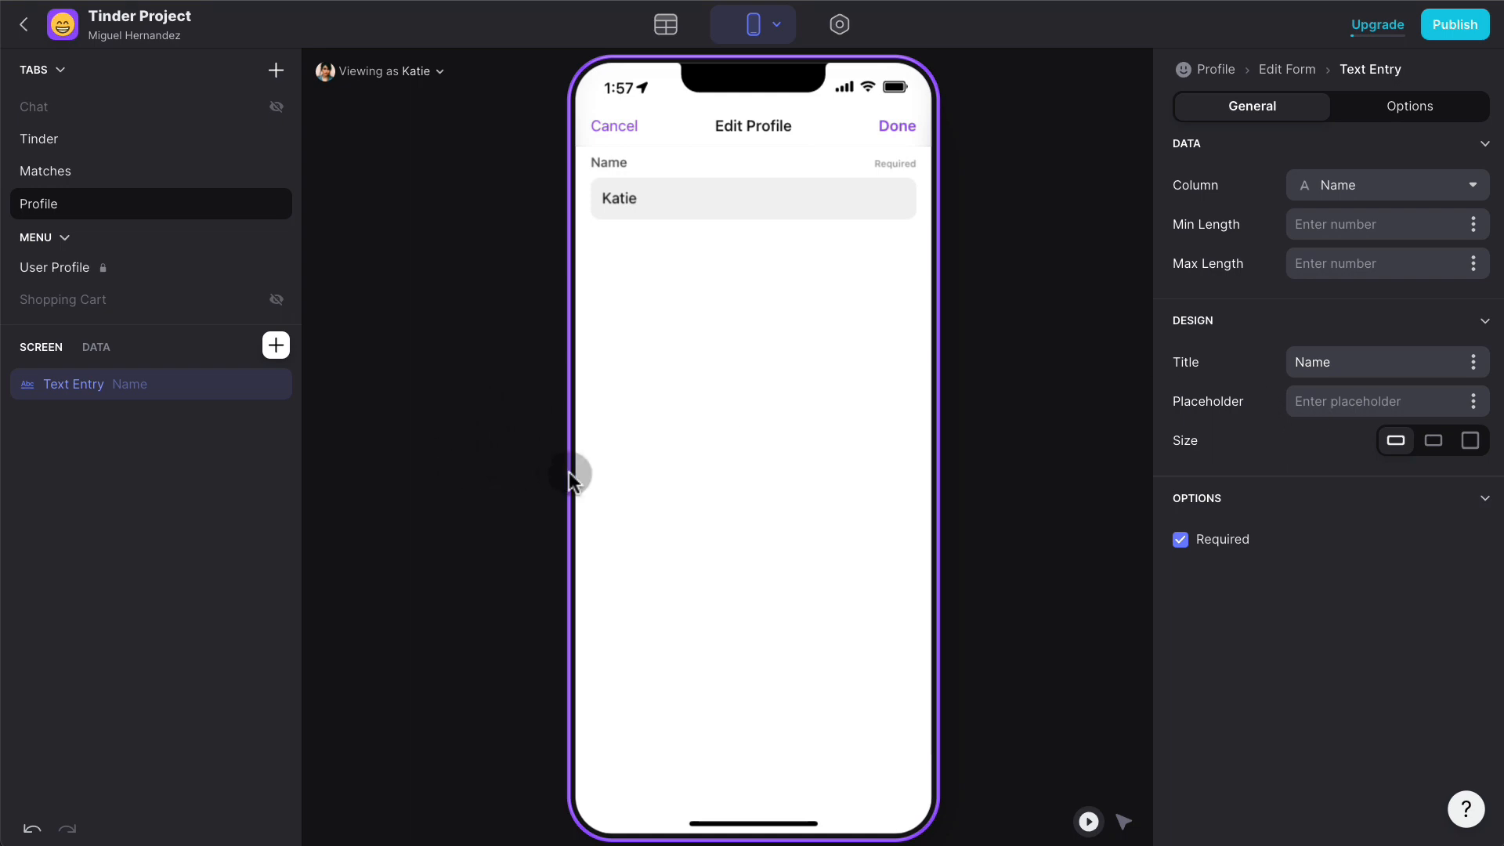
pyautogui.click(682, 39)
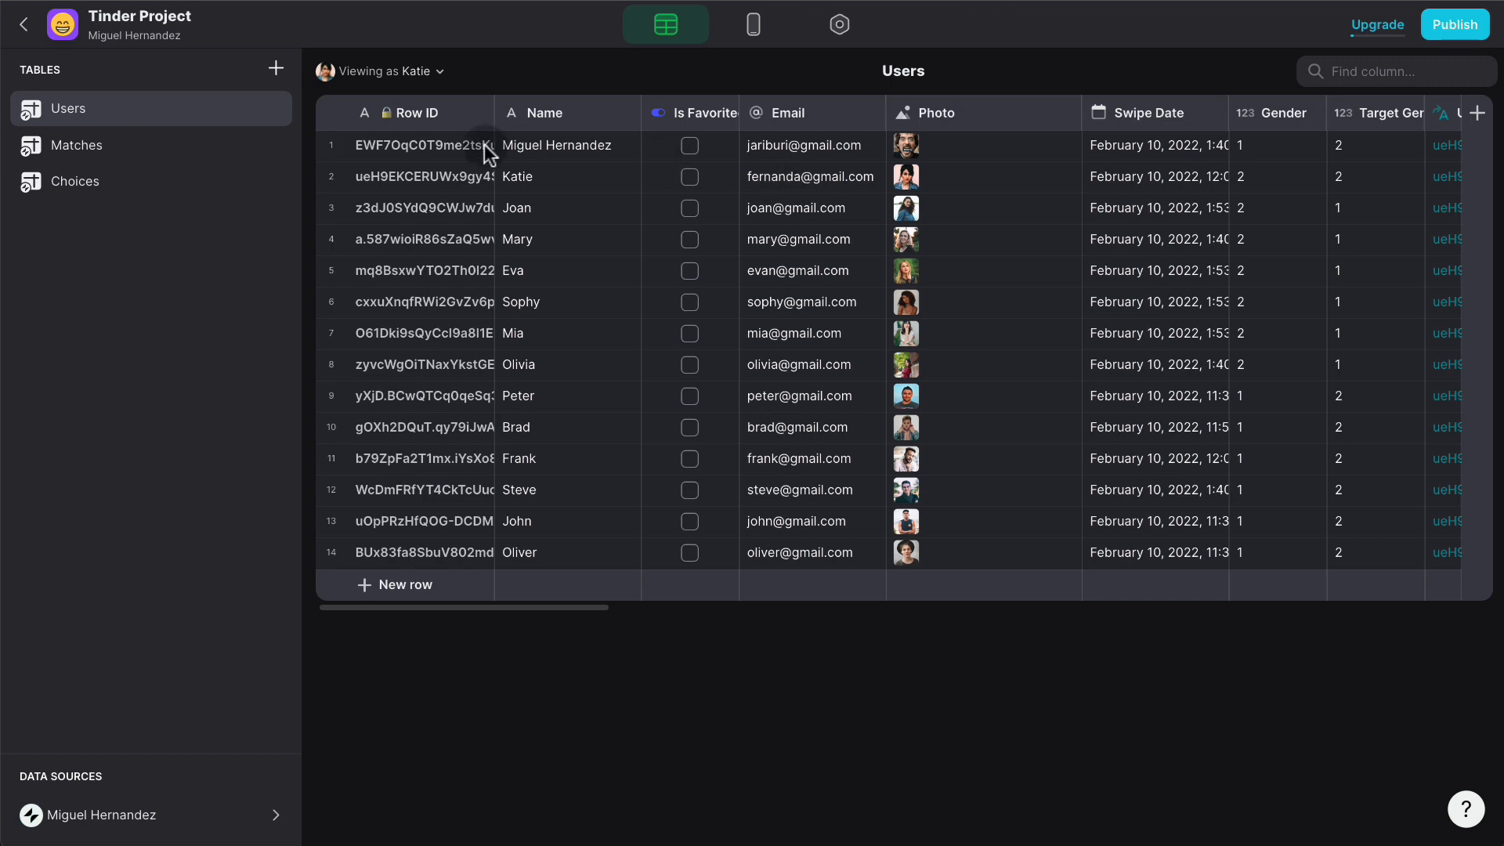
# - Add a Text column named Bio at the end of the Users table
pyautogui.hscroll(20, 877, 205)
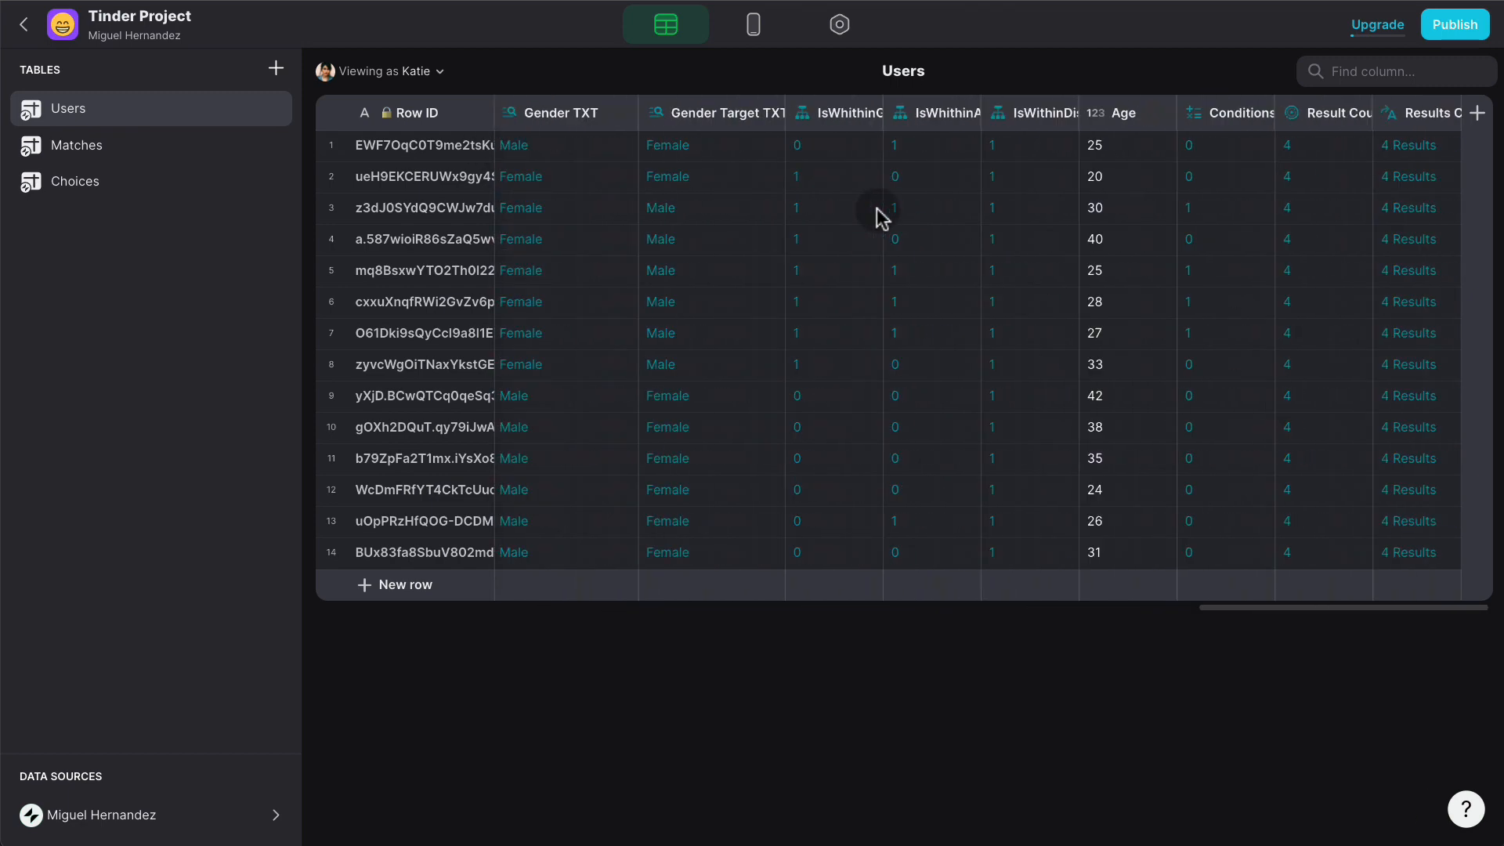
pyautogui.hscroll(-15, 950, 210)
pyautogui.hscroll(15, 1152, 212)
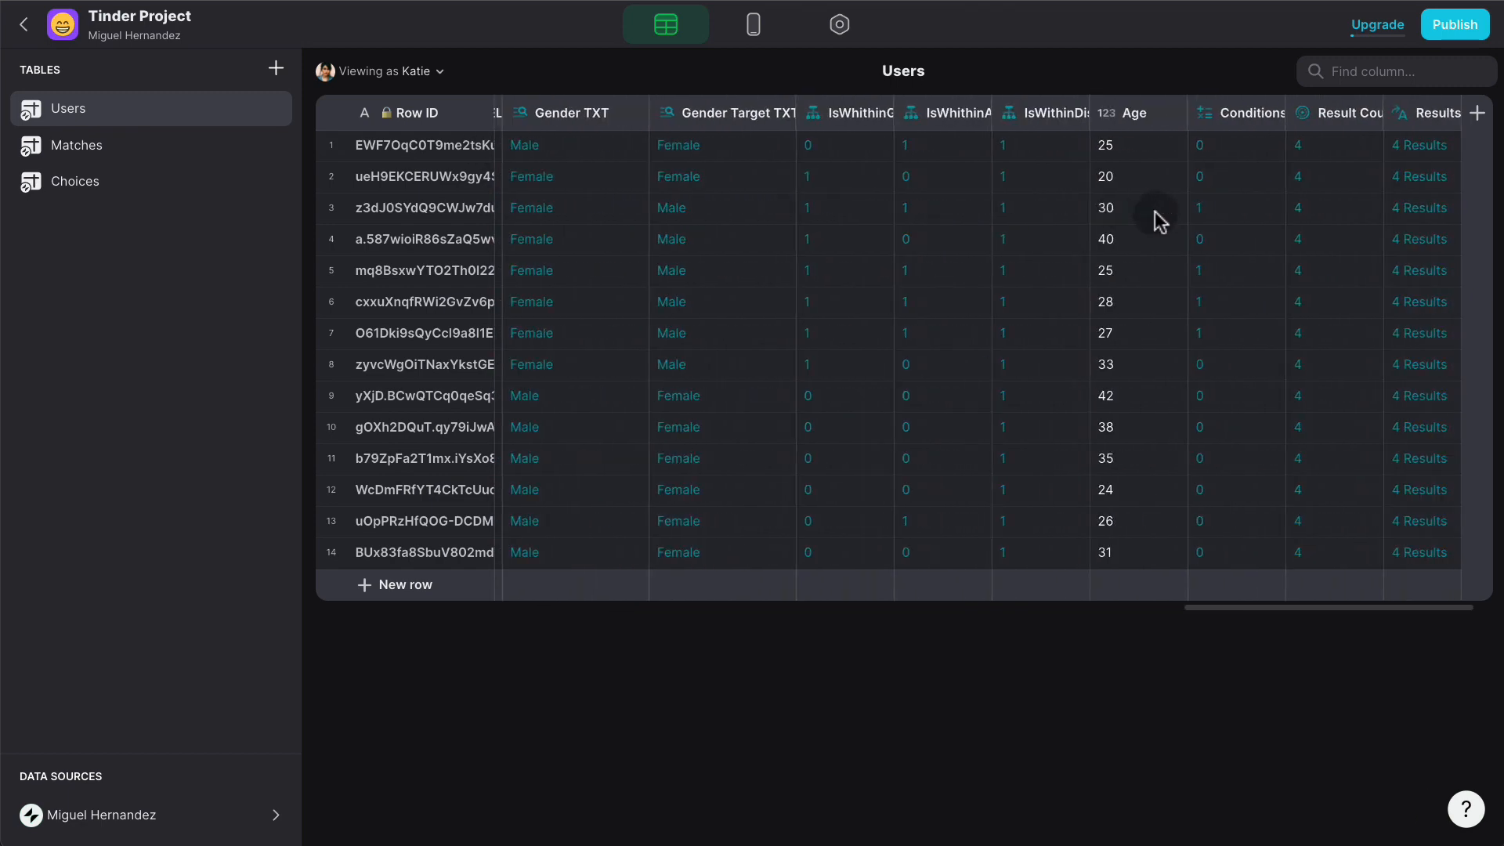
pyautogui.click(1476, 112)
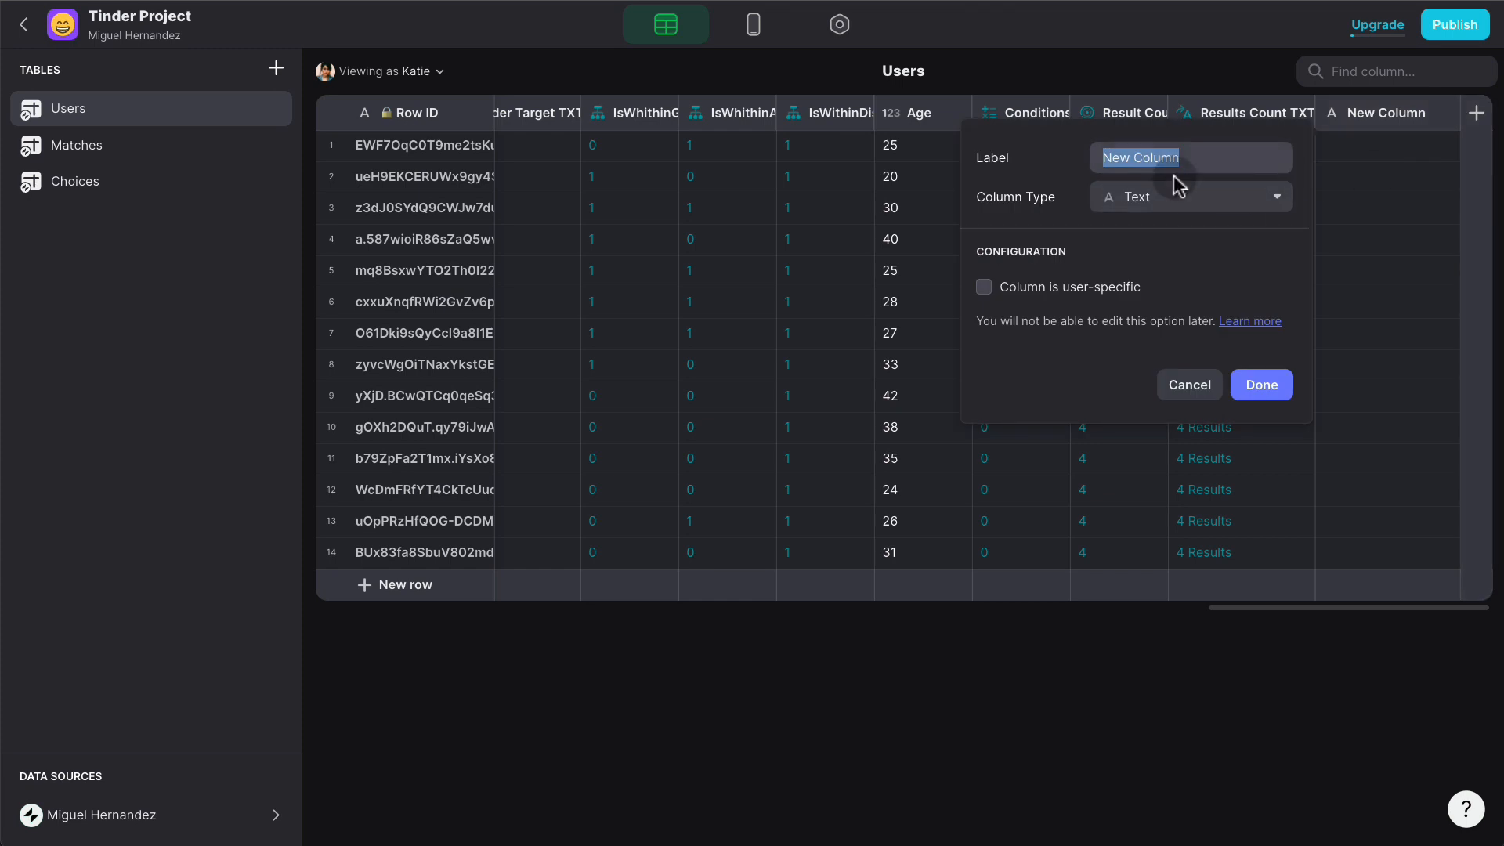
pyautogui.write('Bio')
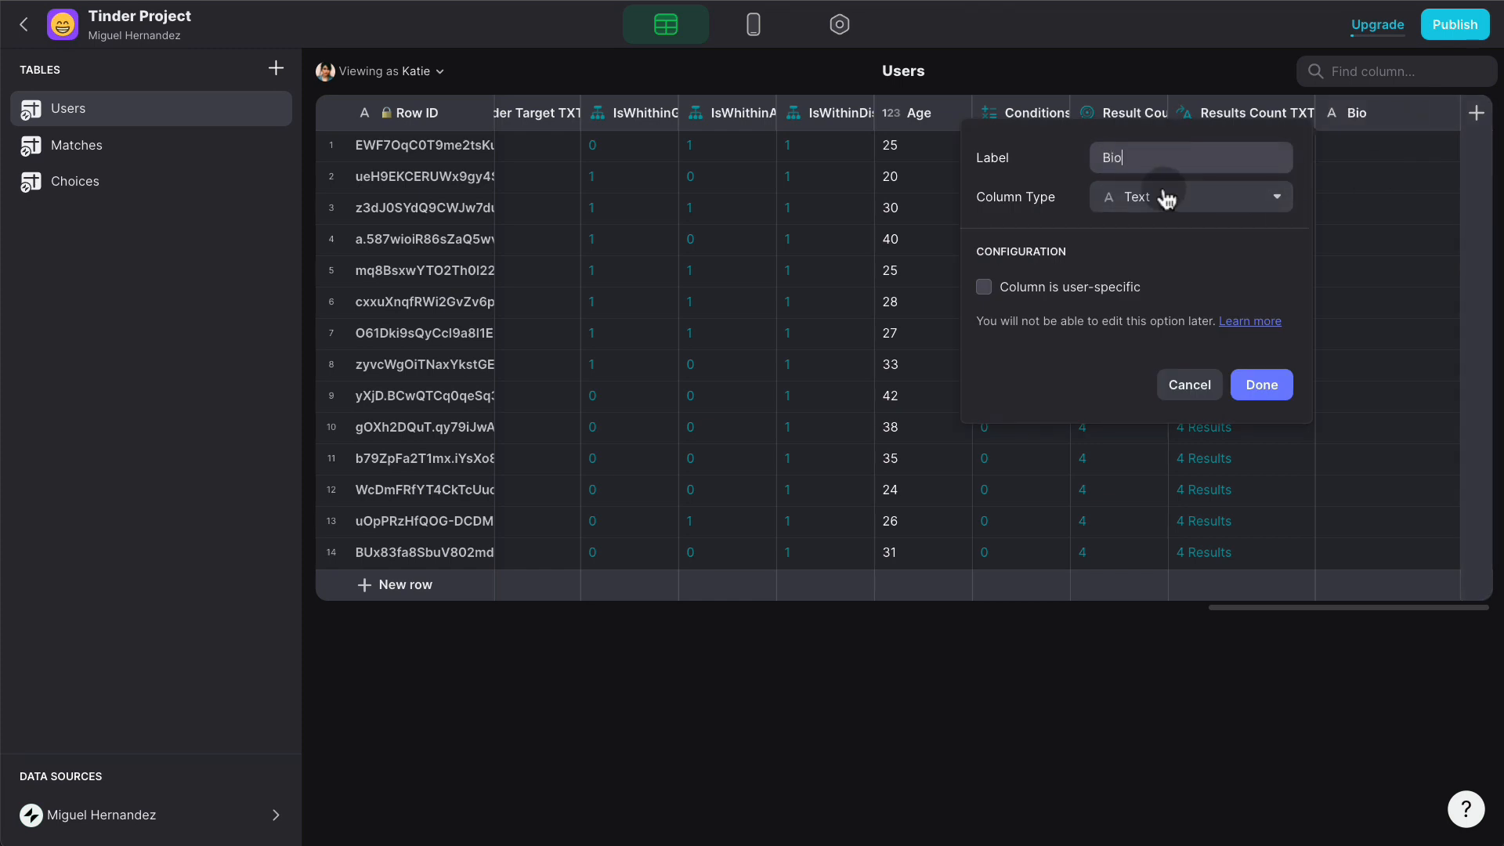
pyautogui.click(1251, 383)
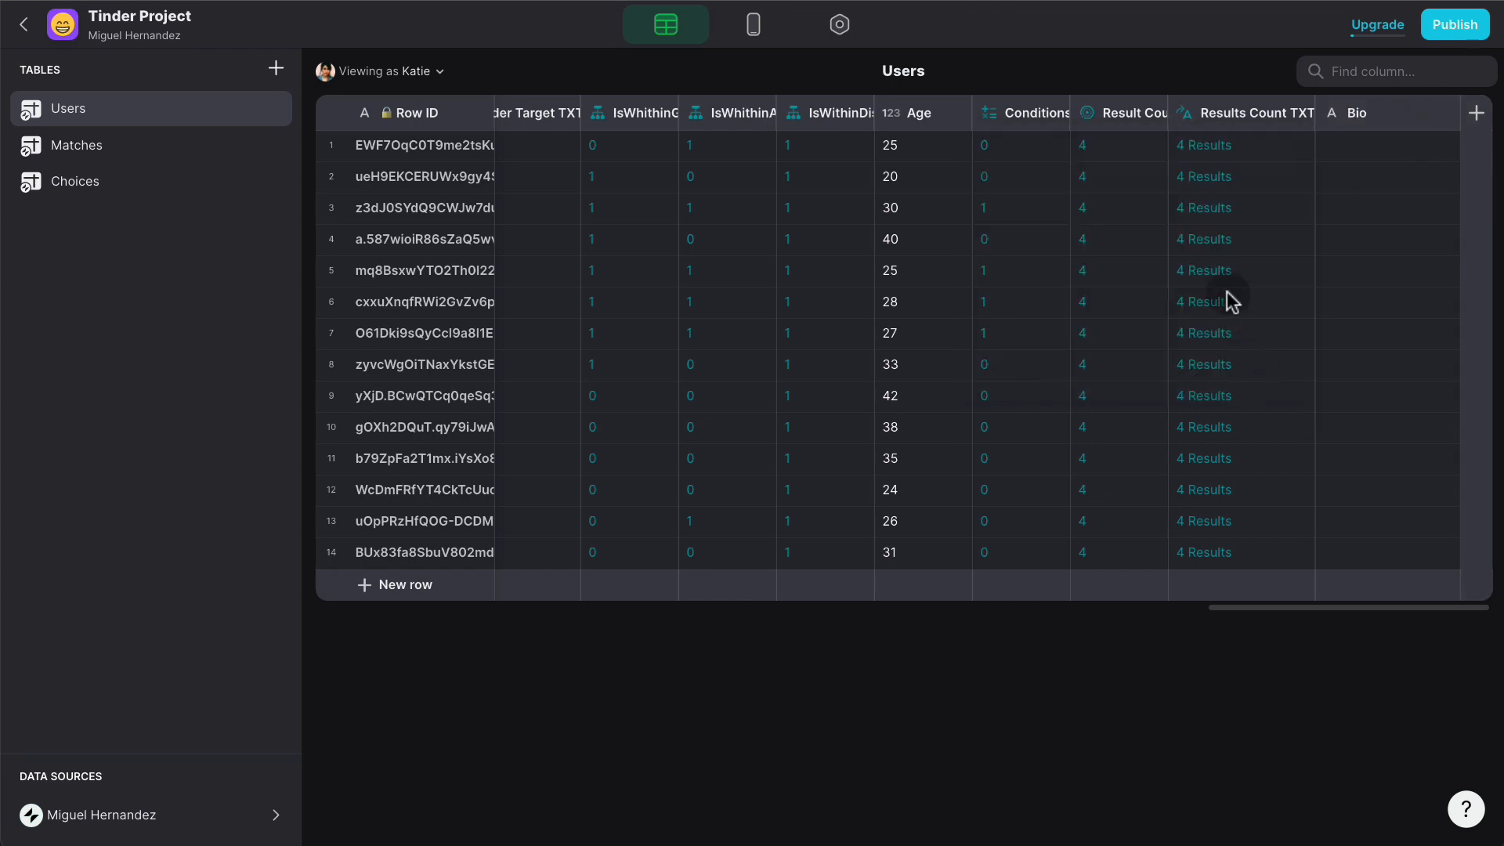
pyautogui.click(752, 24)
# - Duplicate the Name entry into a Bio field and set a 150-character limit
pyautogui.click(241, 383)
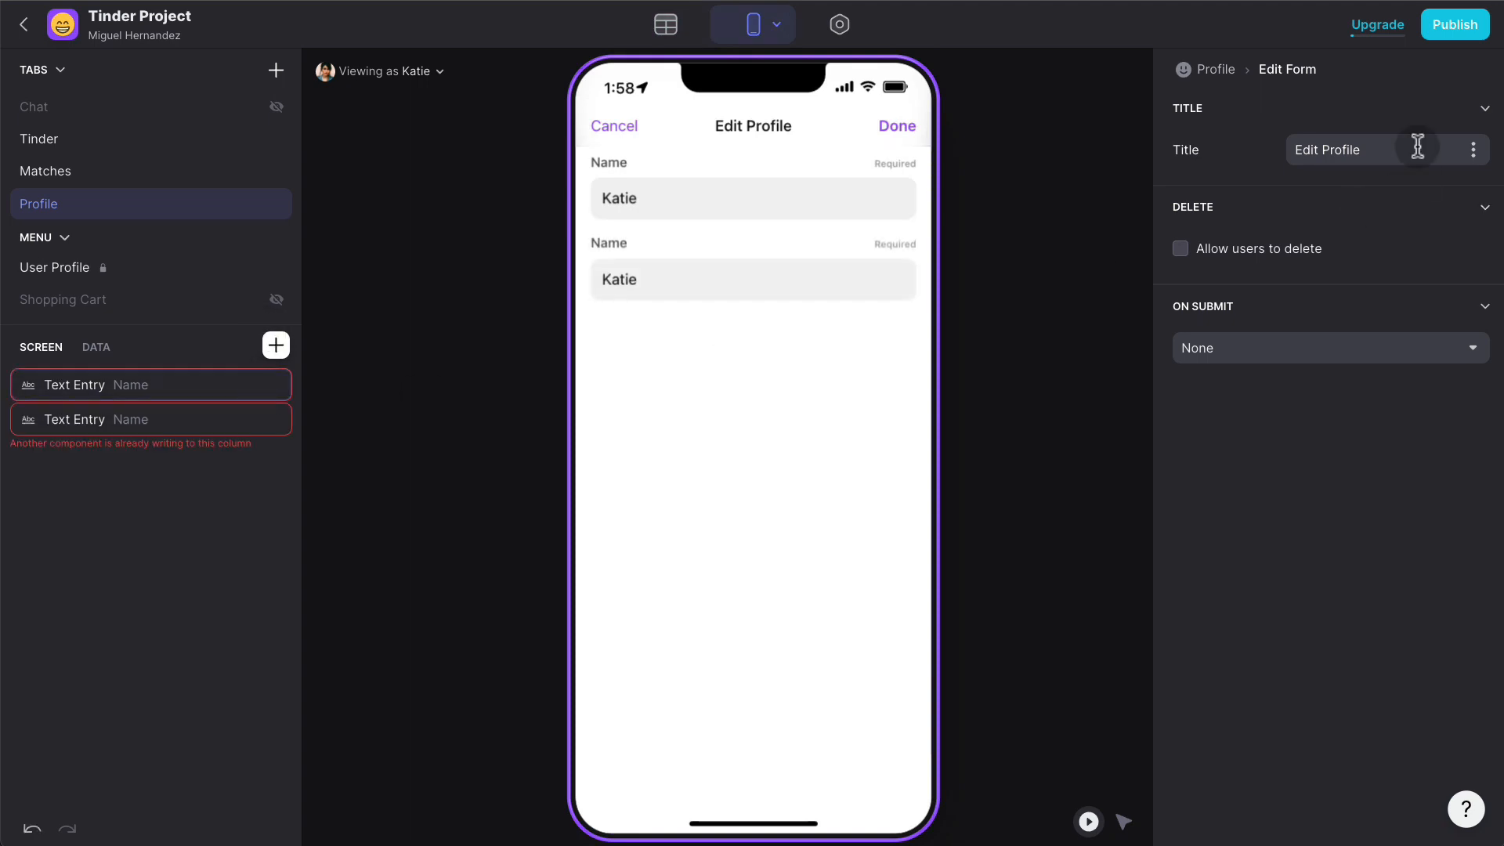
pyautogui.click(168, 421)
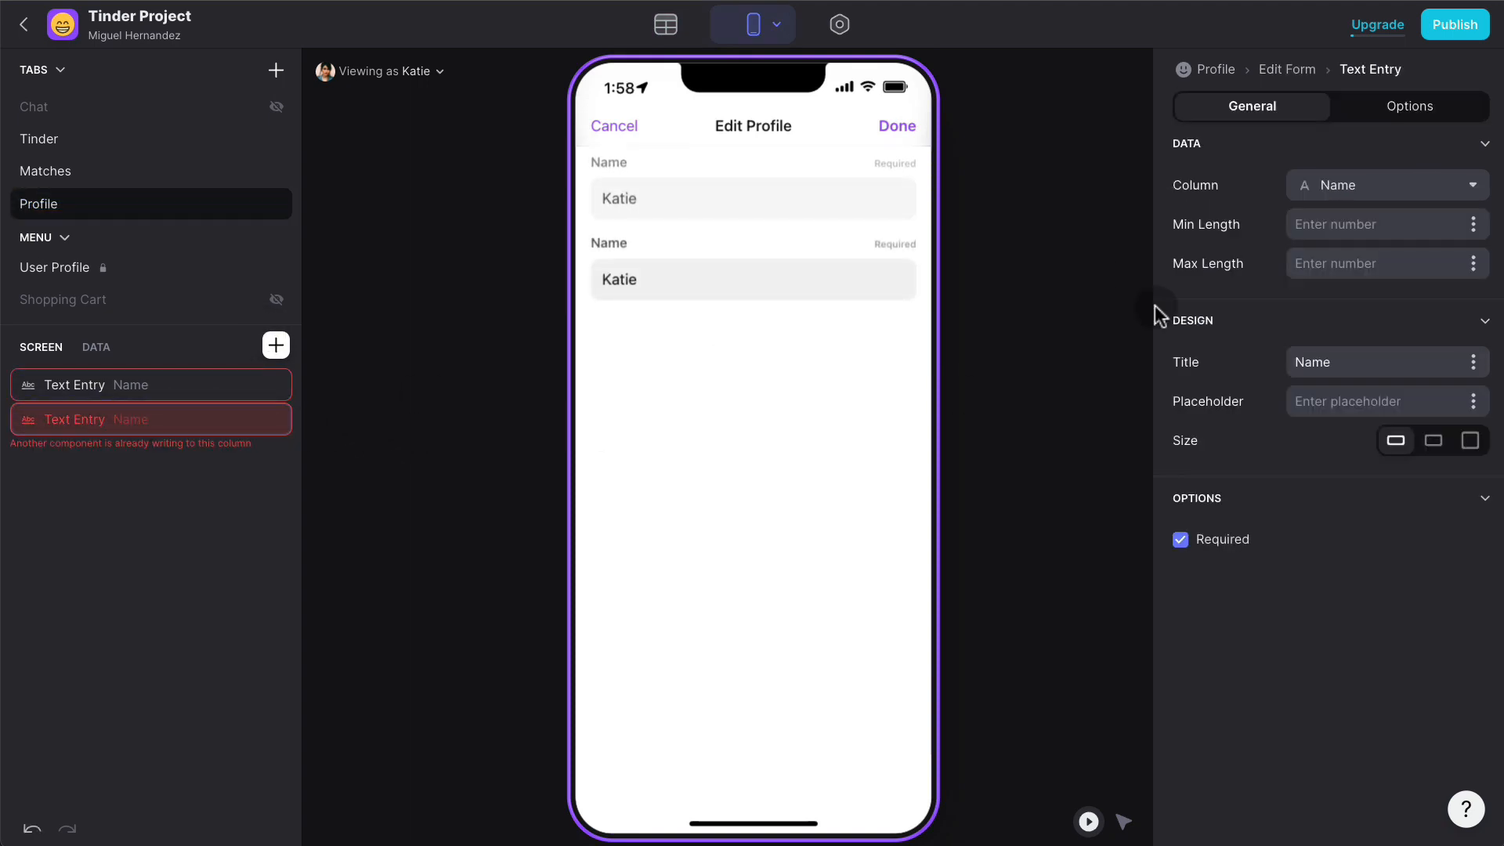
pyautogui.click(1470, 191)
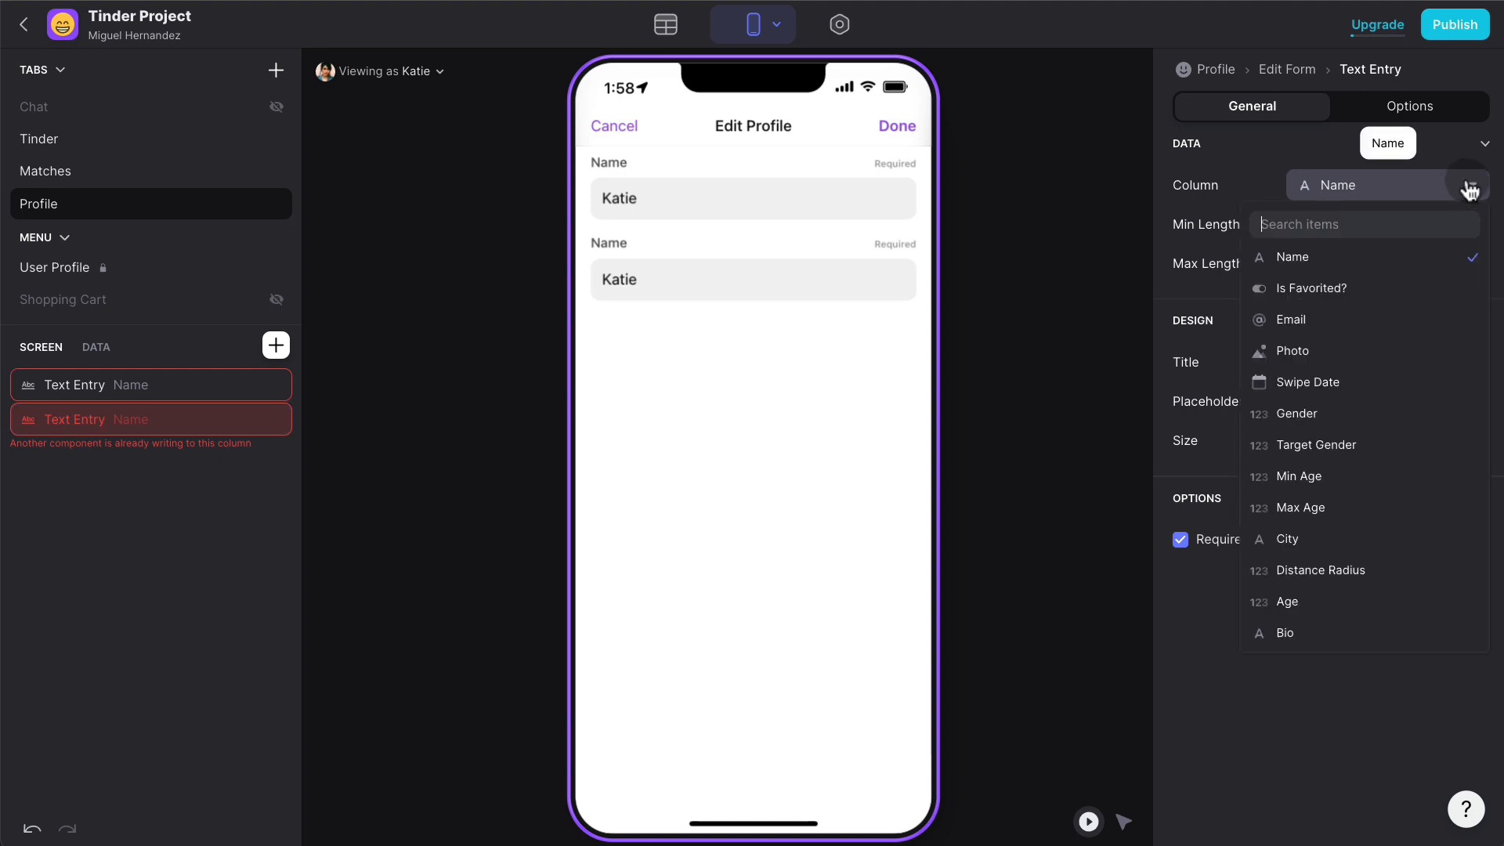
pyautogui.click(1301, 632)
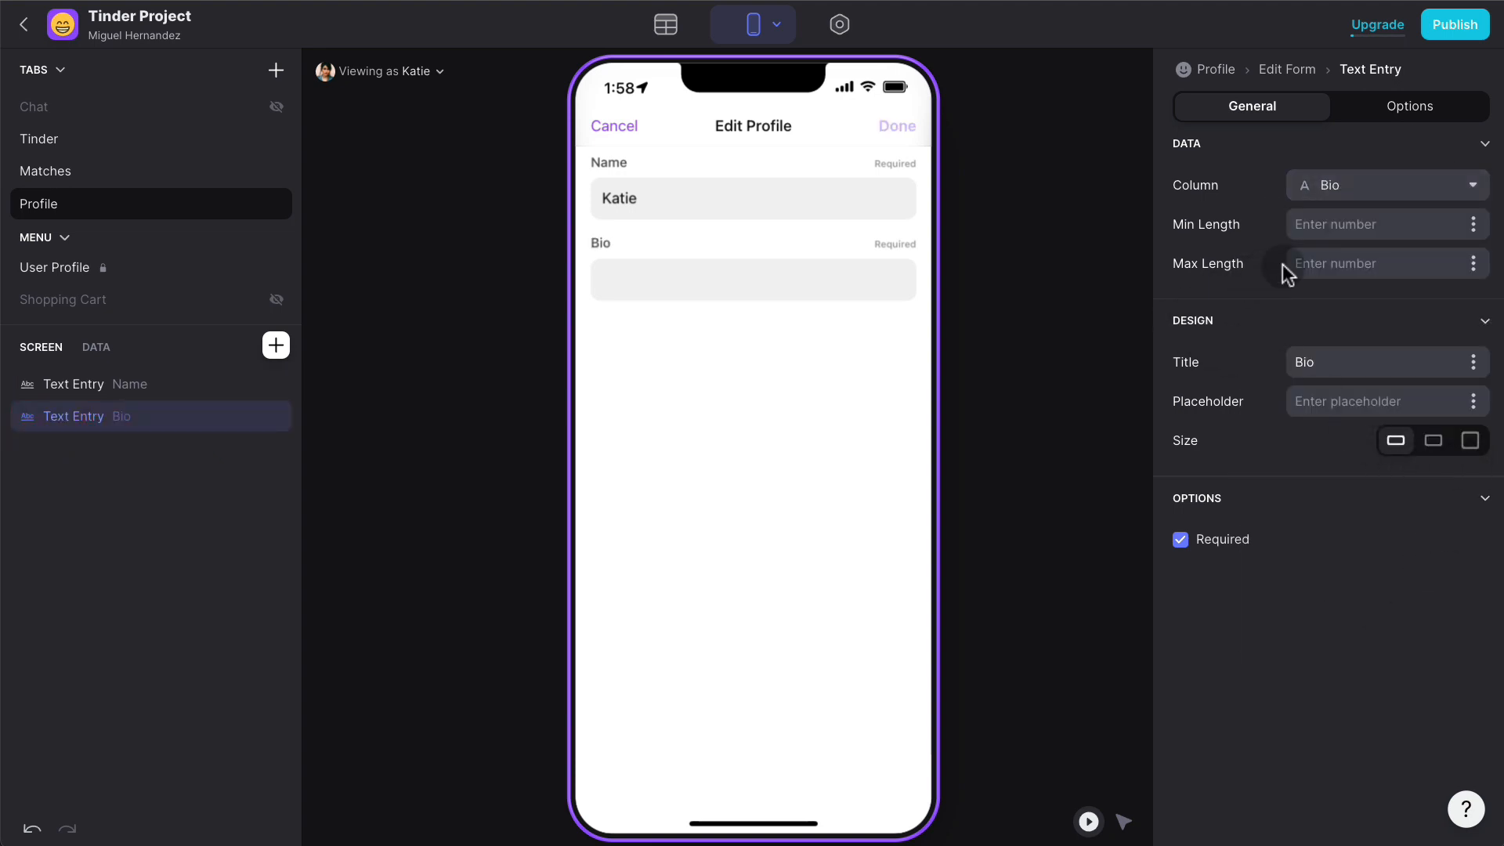
pyautogui.click(1355, 257)
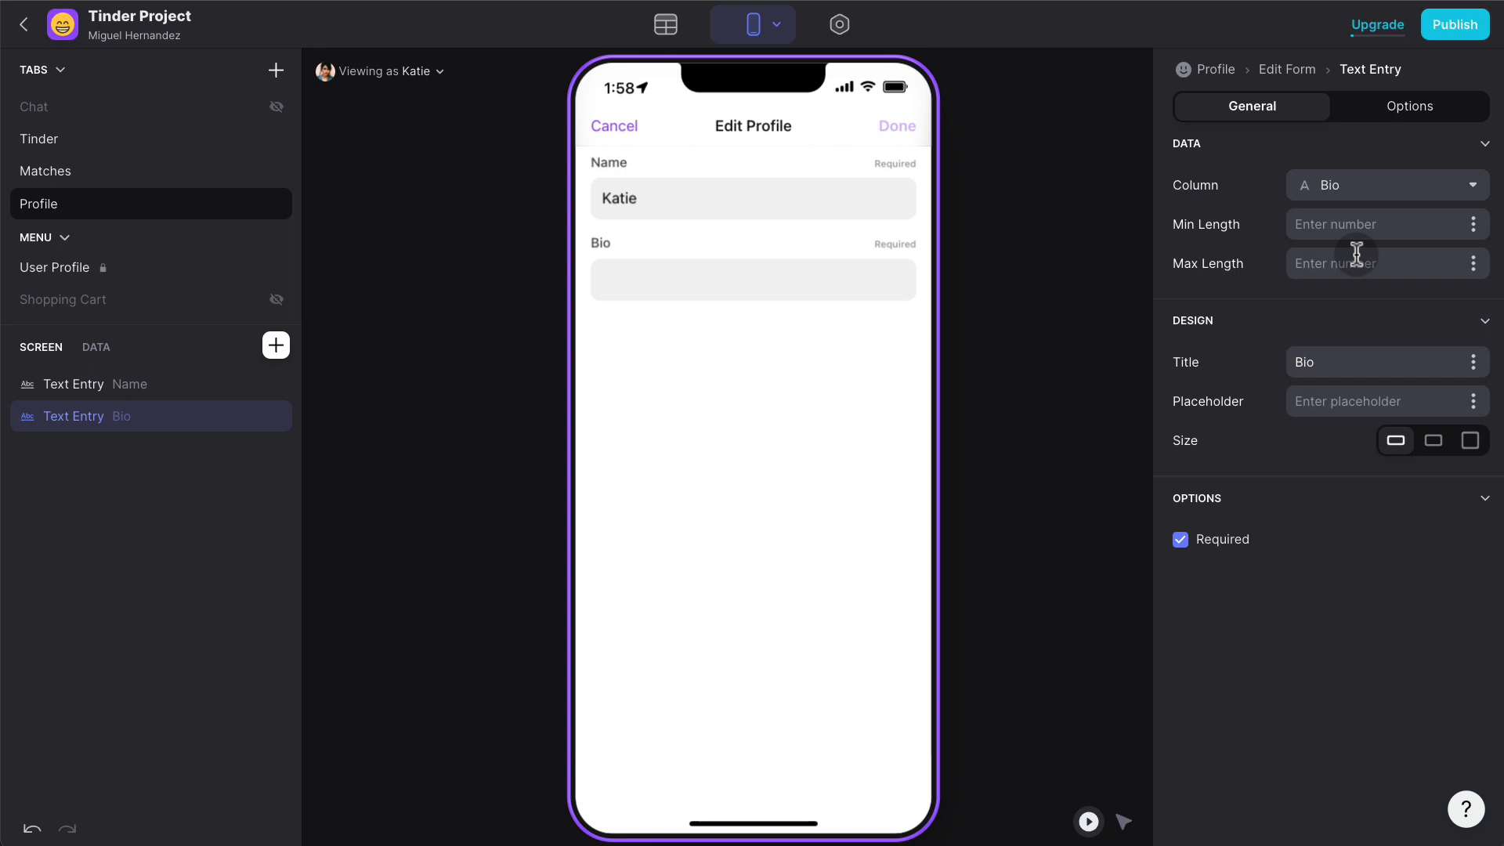
pyautogui.write('2000')
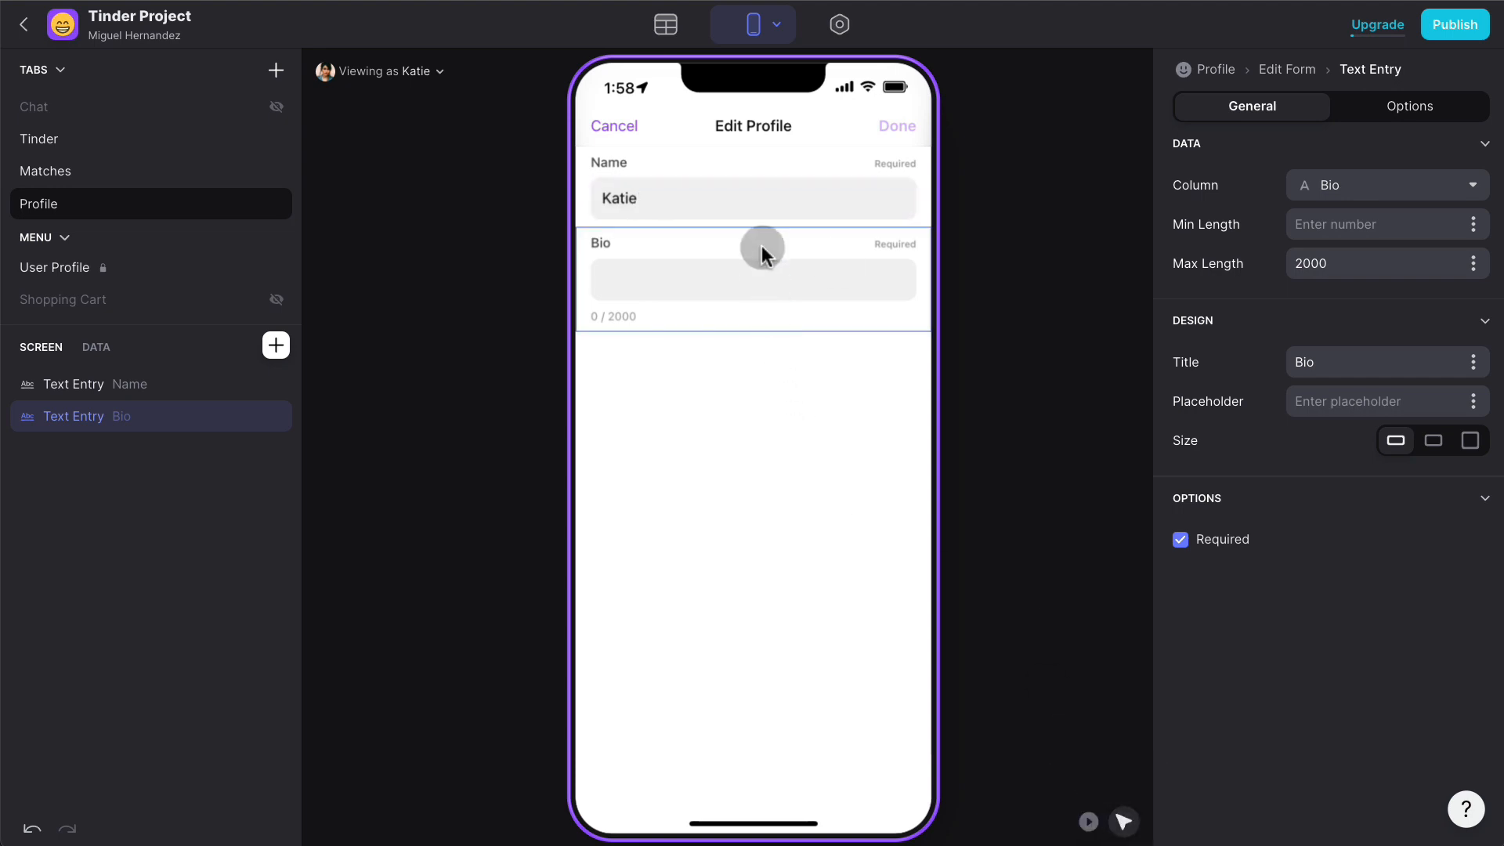
pyautogui.click(779, 207)
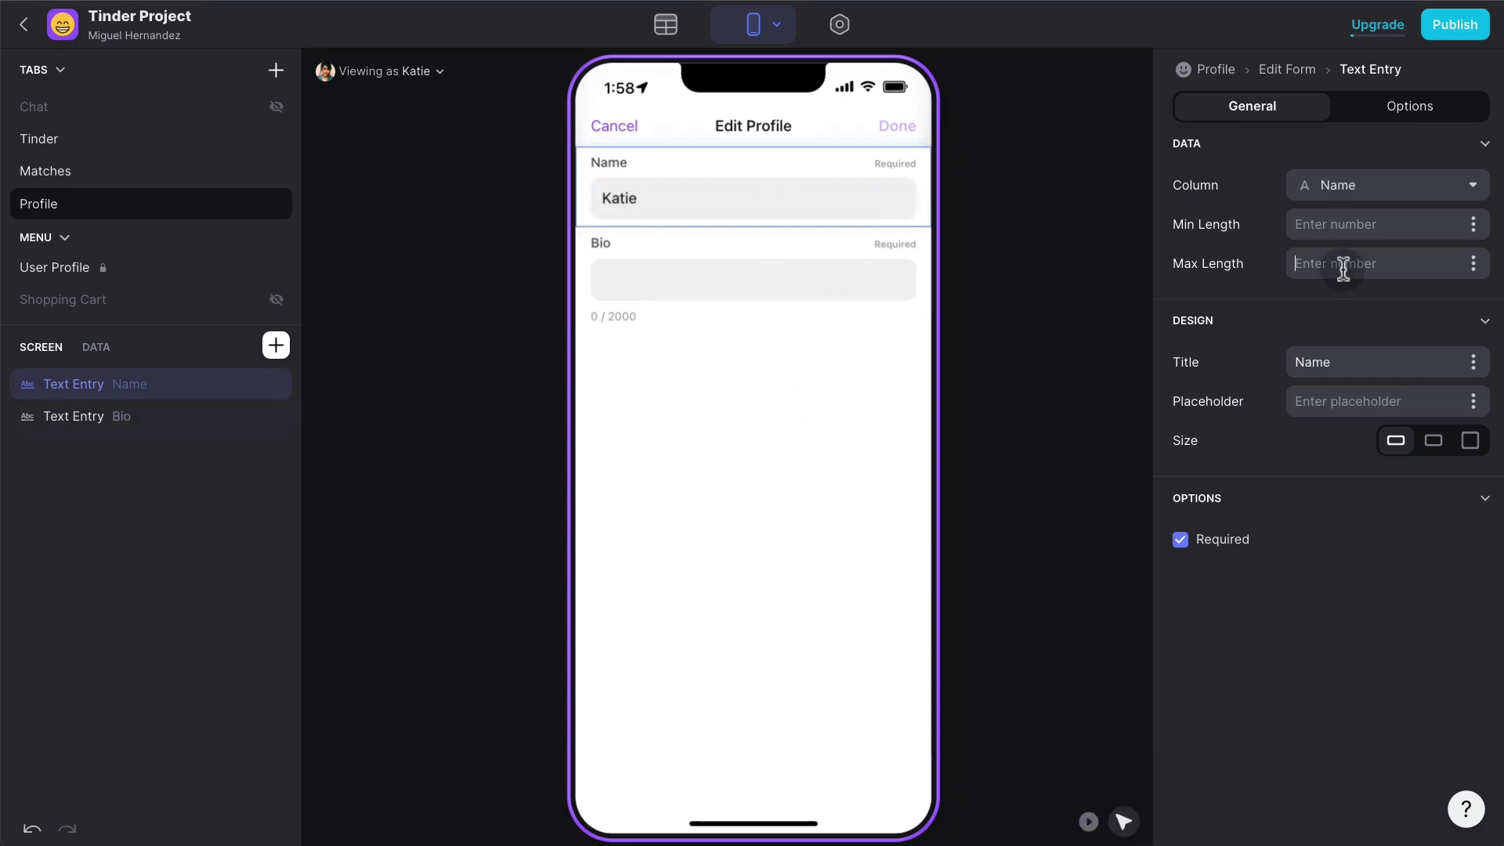
pyautogui.write('150')
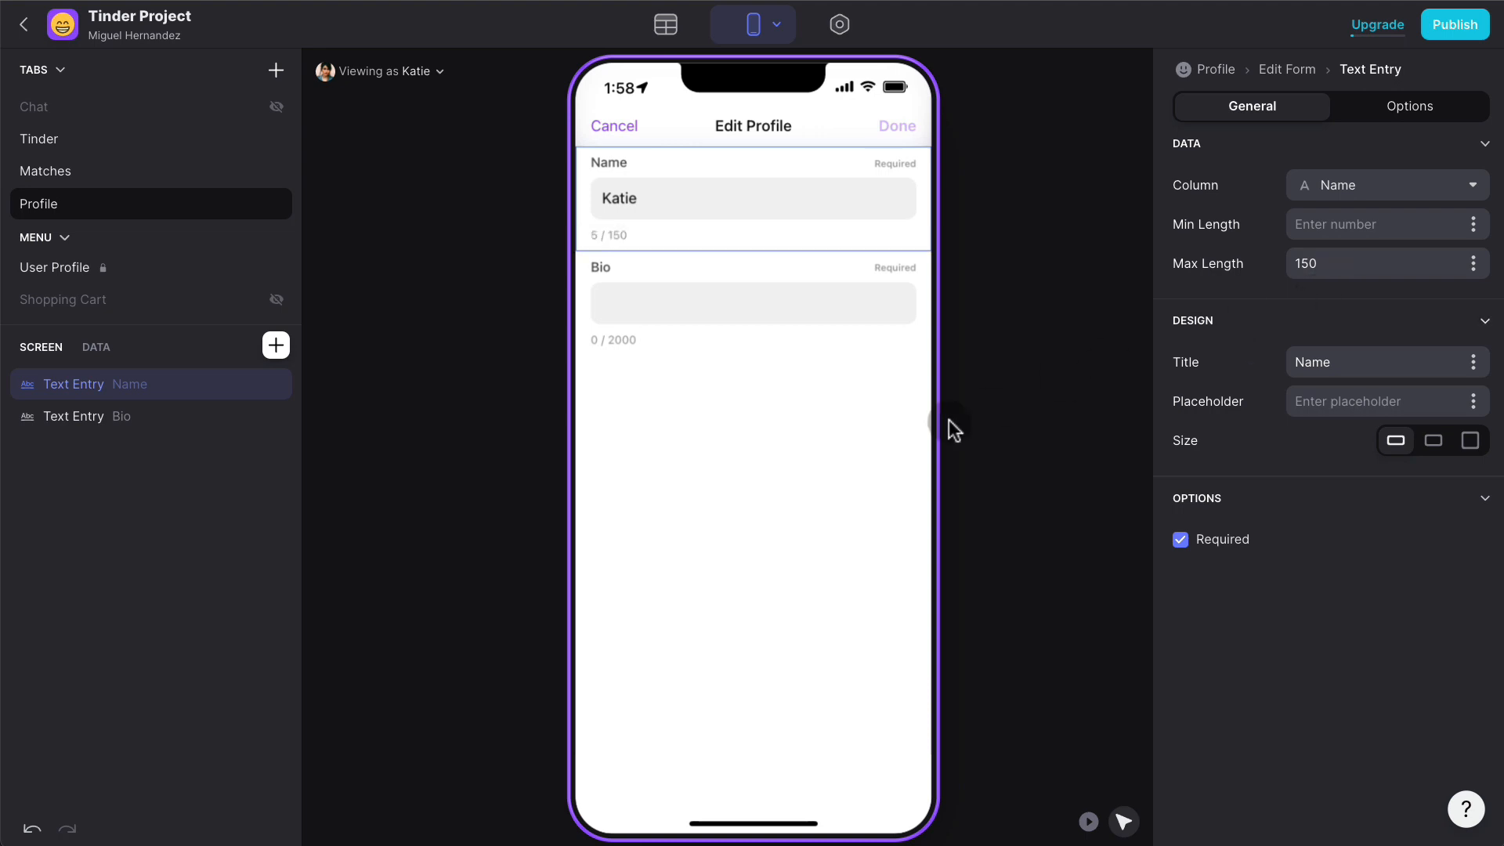
pyautogui.click(802, 423)
# - Duplicate the Bio entry into a City field, then delete an extra City copy
pyautogui.click(246, 418)
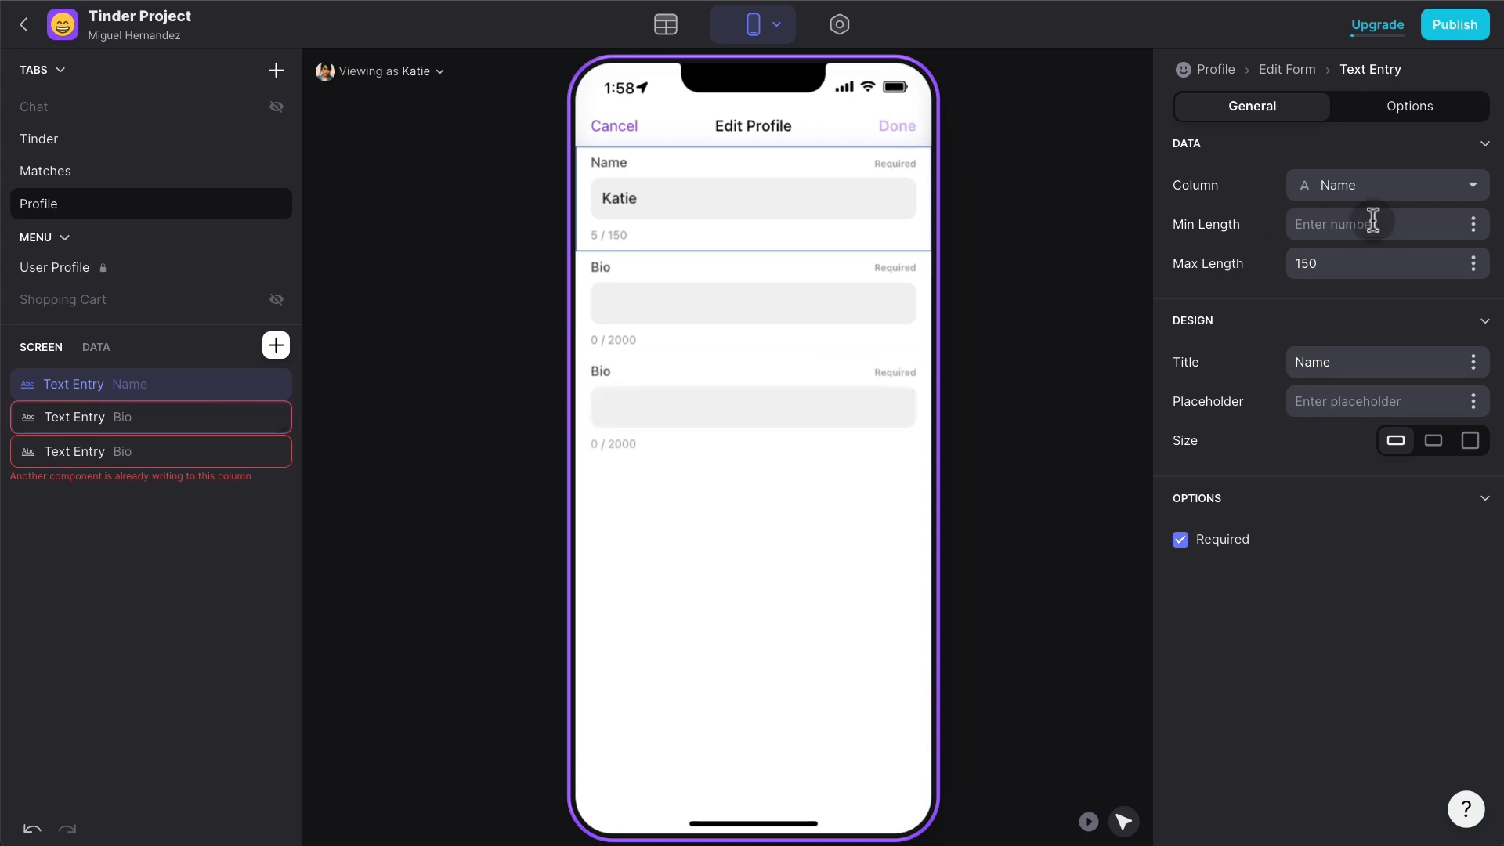
pyautogui.click(185, 452)
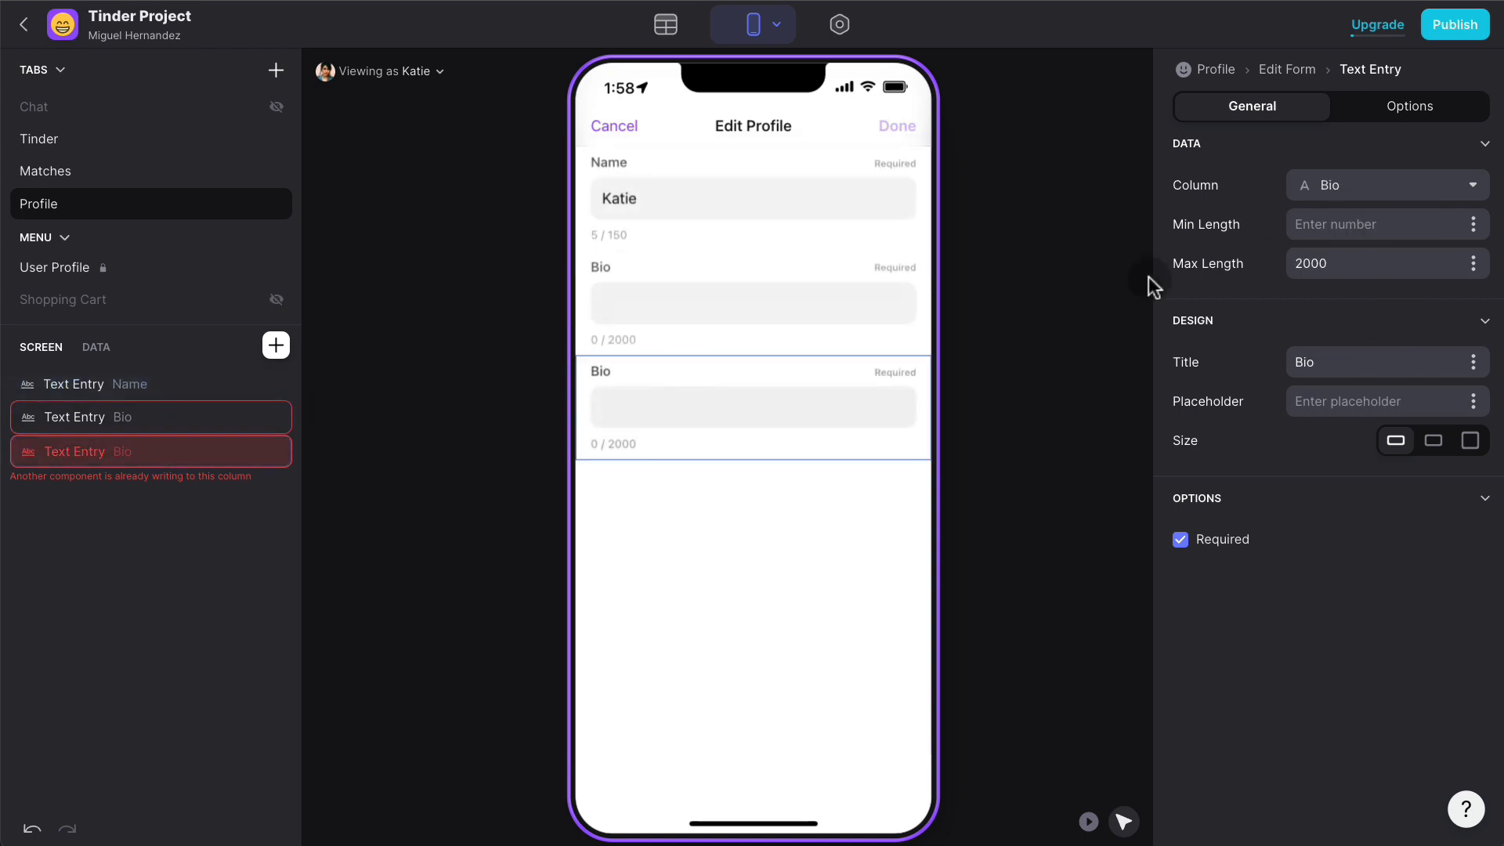
pyautogui.click(1477, 185)
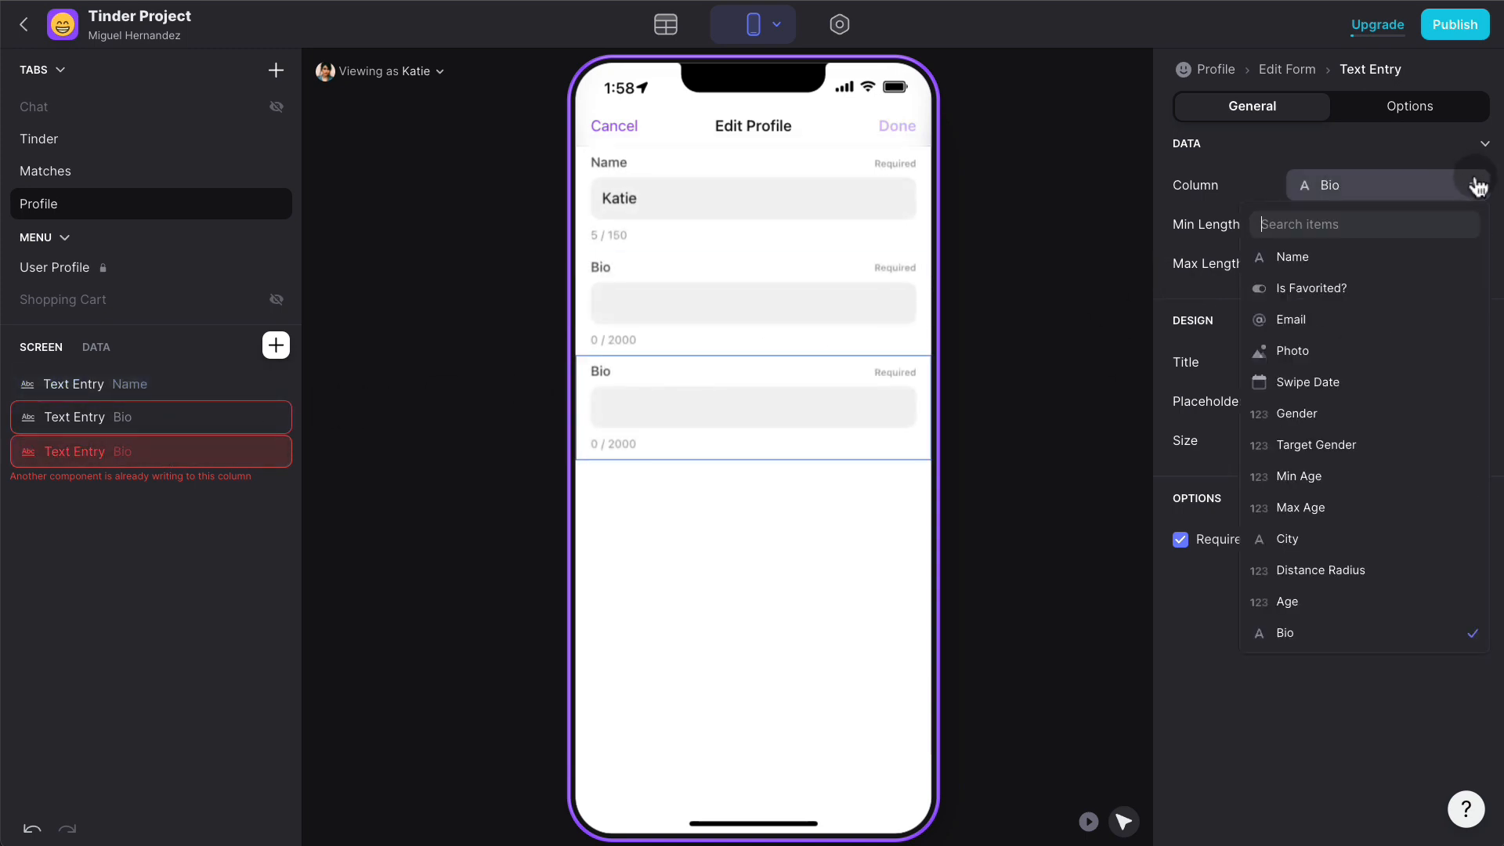
pyautogui.click(1341, 537)
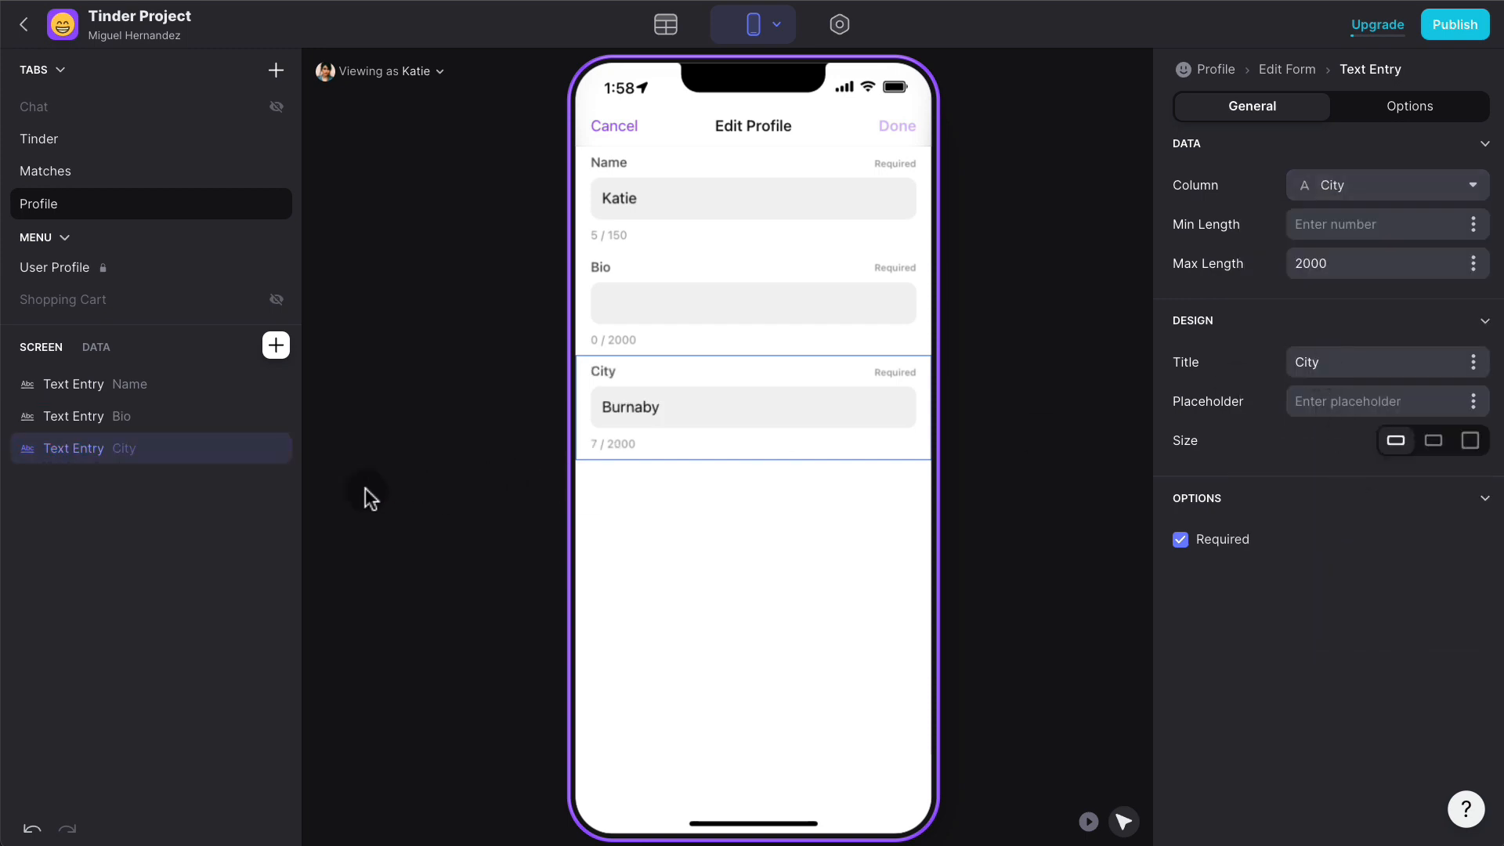
pyautogui.click(237, 505)
pyautogui.click(154, 449)
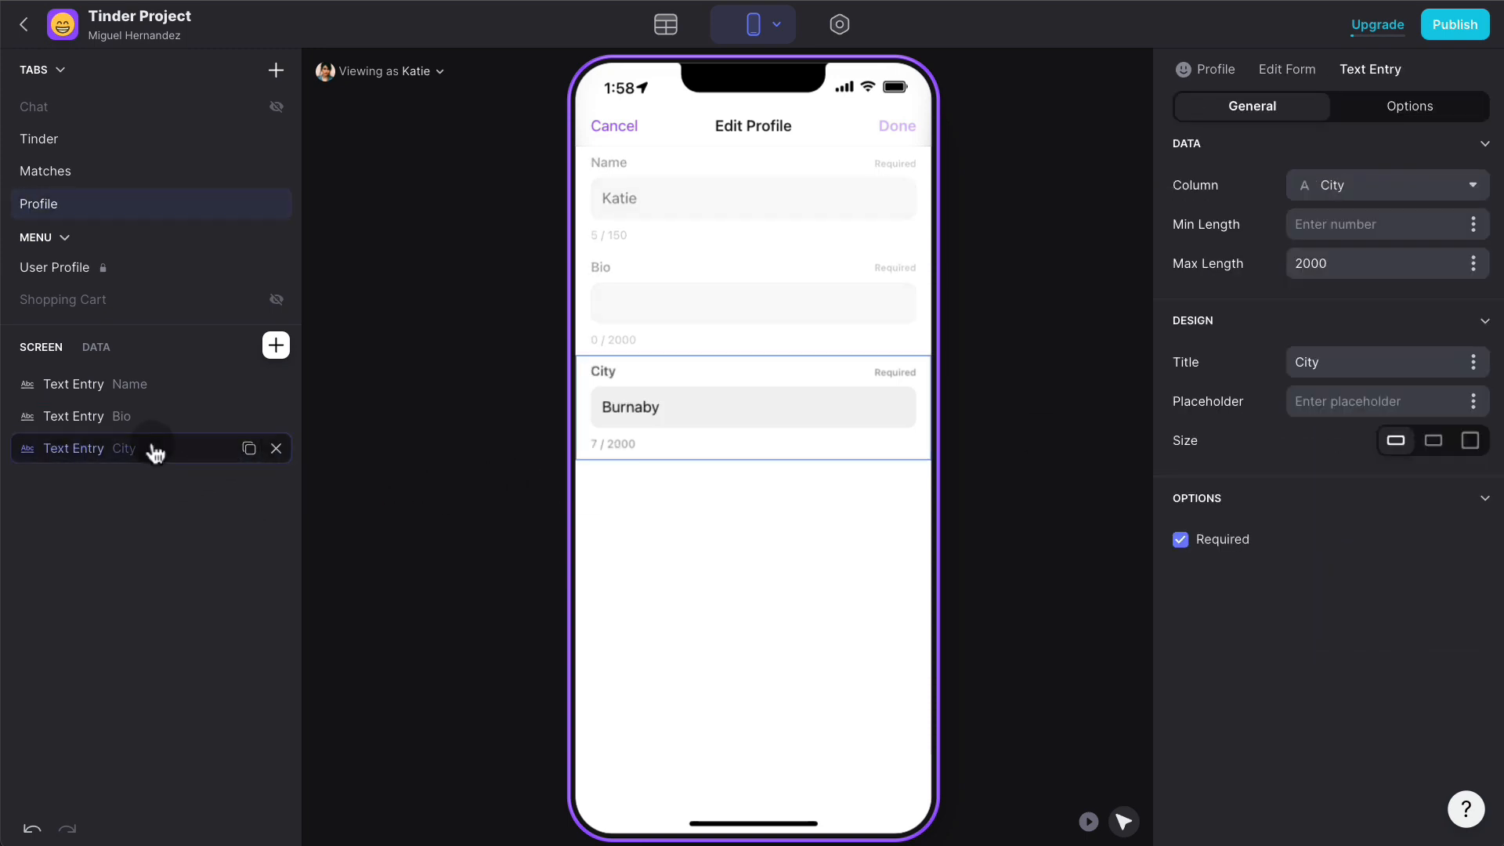
pyautogui.click(248, 449)
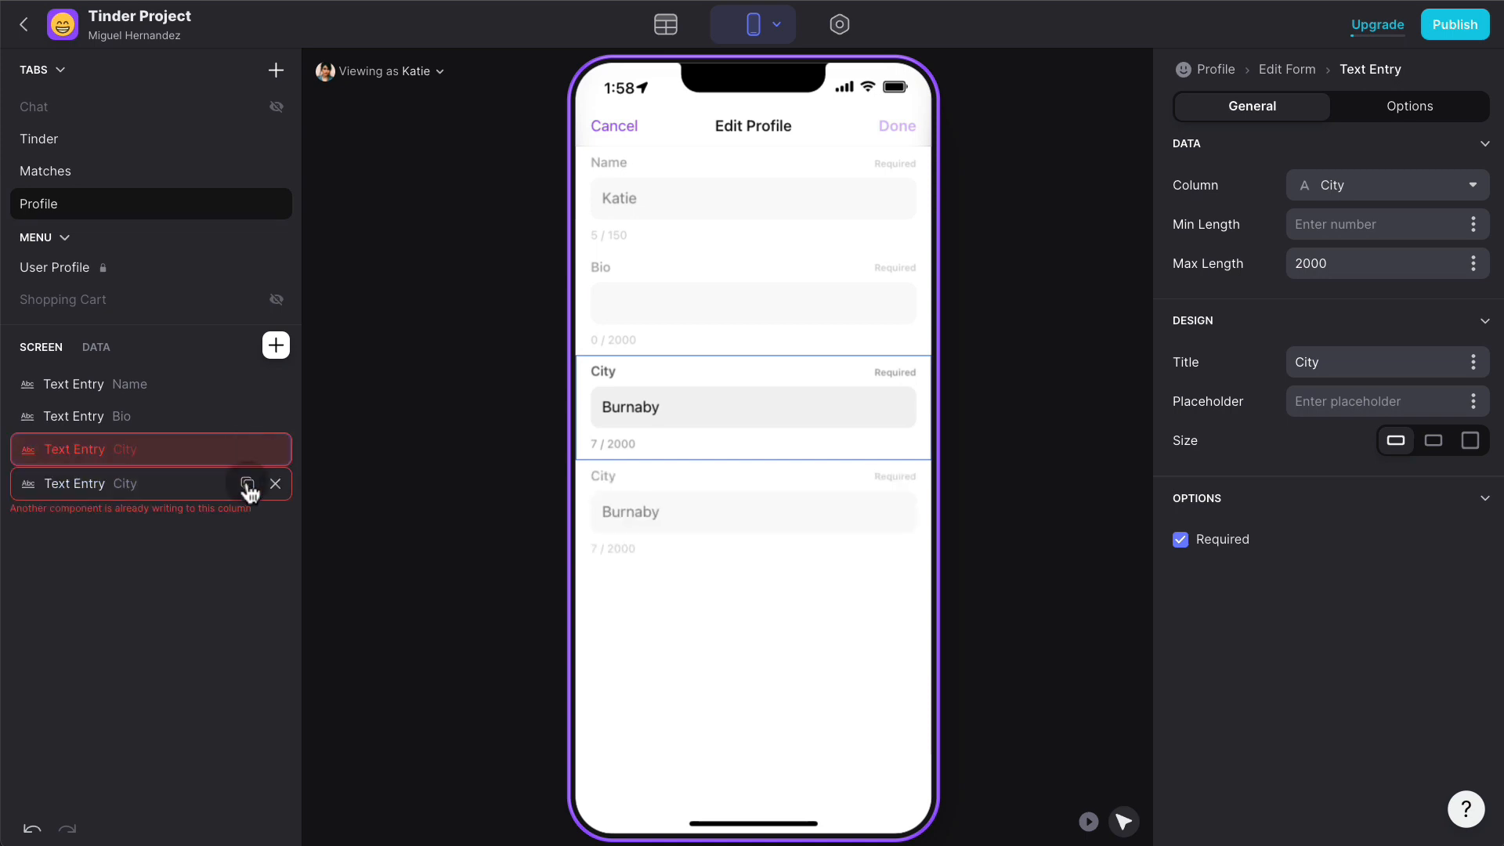
pyautogui.click(277, 481)
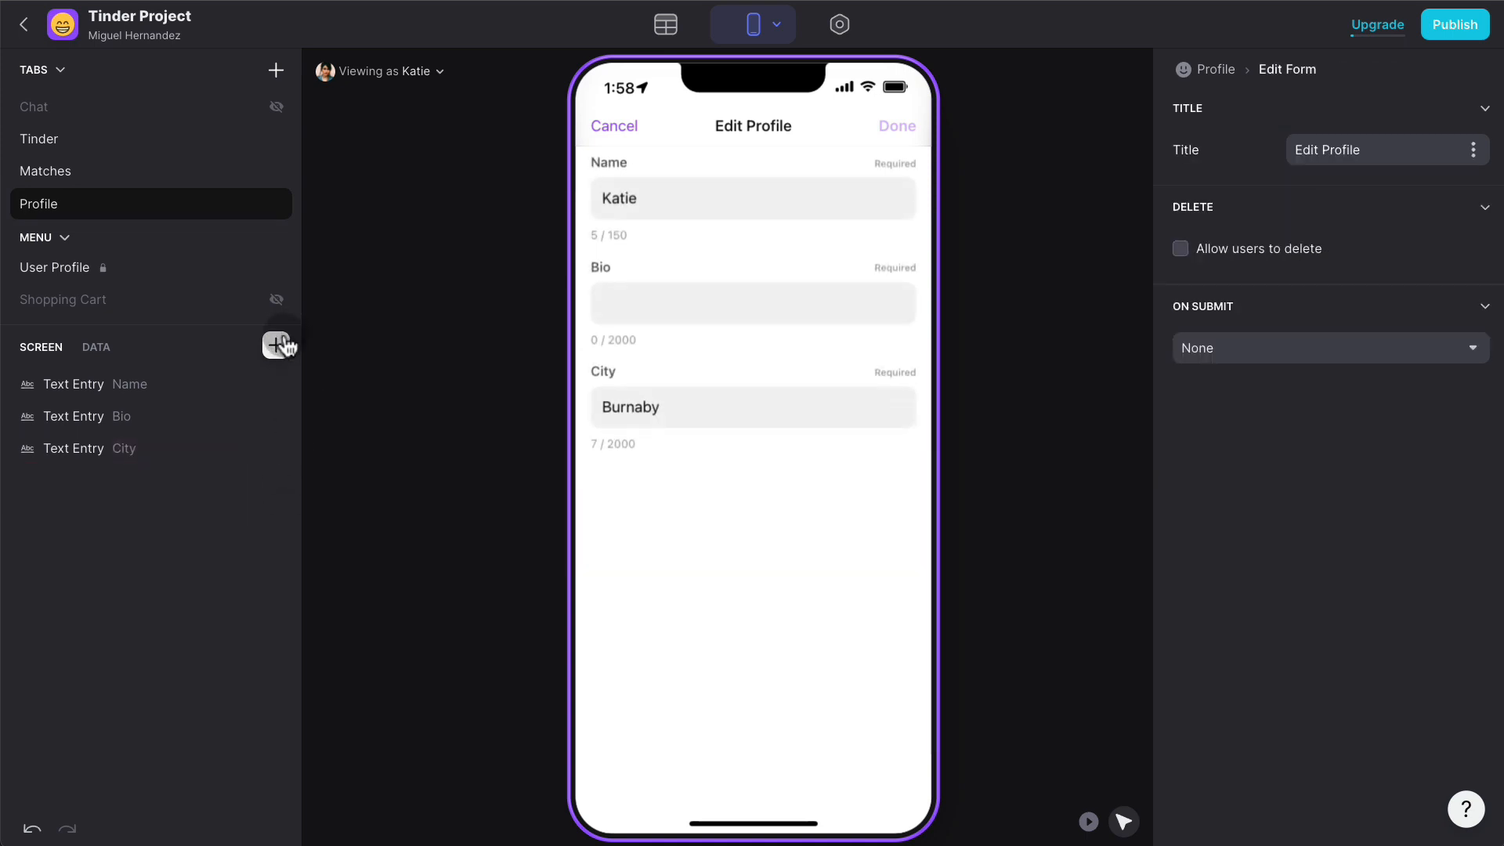
# - Add a Number Entry field linked to the Age column
pyautogui.click(276, 344)
pyautogui.write('number')
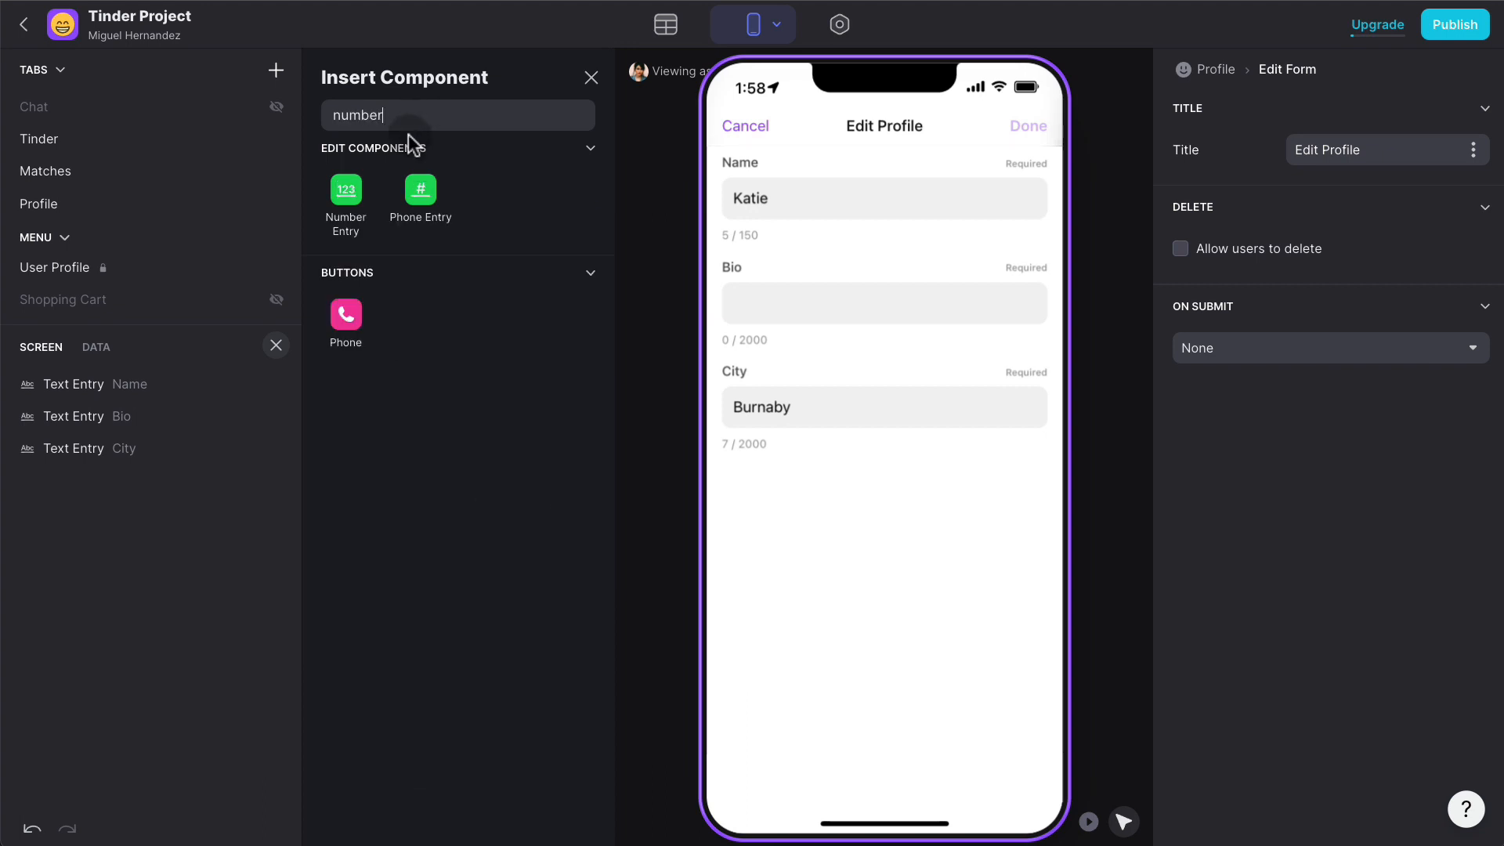
pyautogui.click(347, 193)
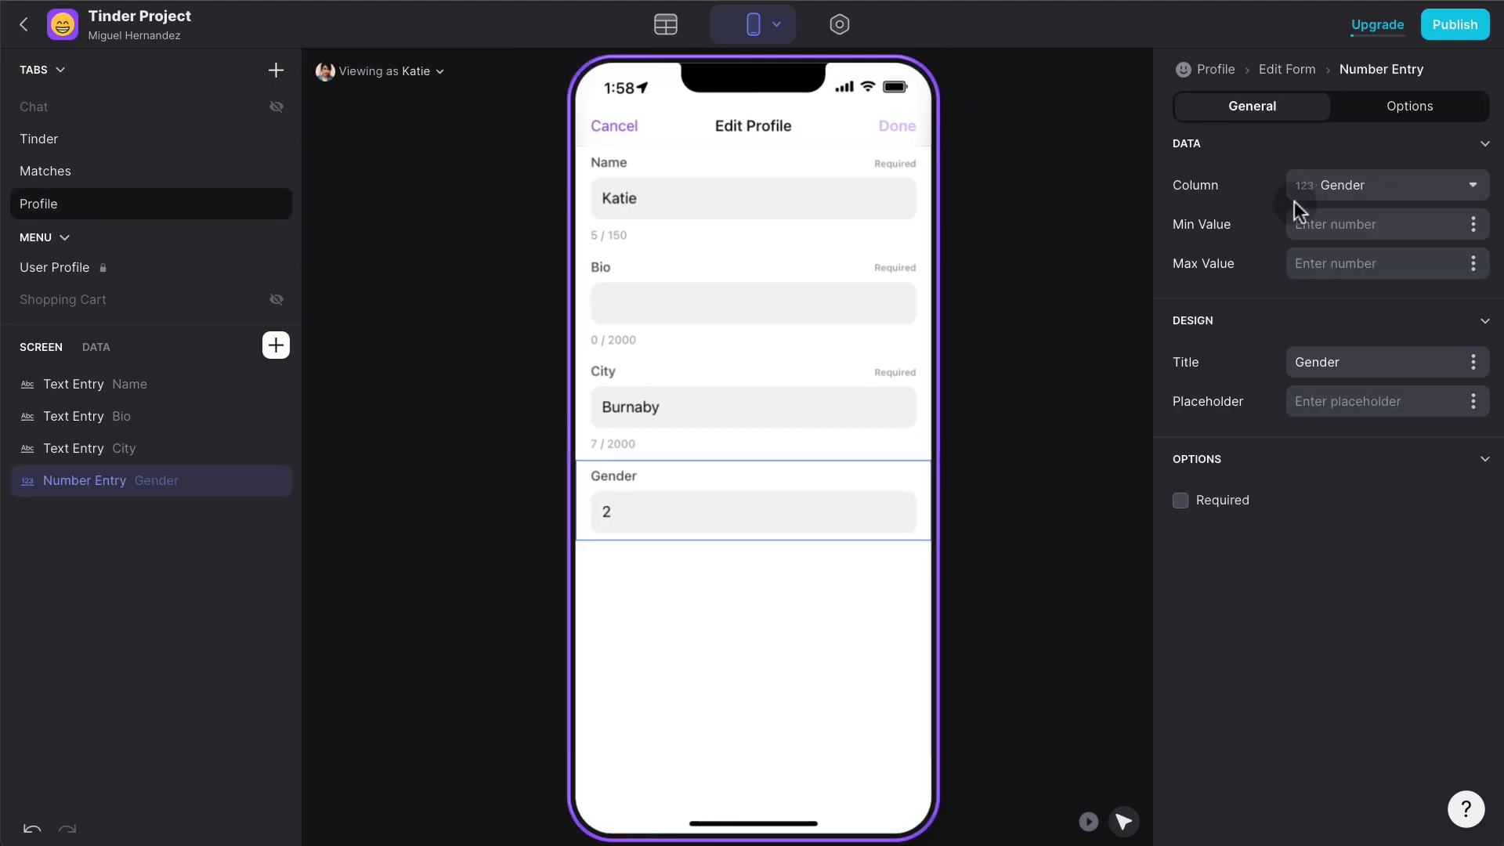
pyautogui.click(1345, 185)
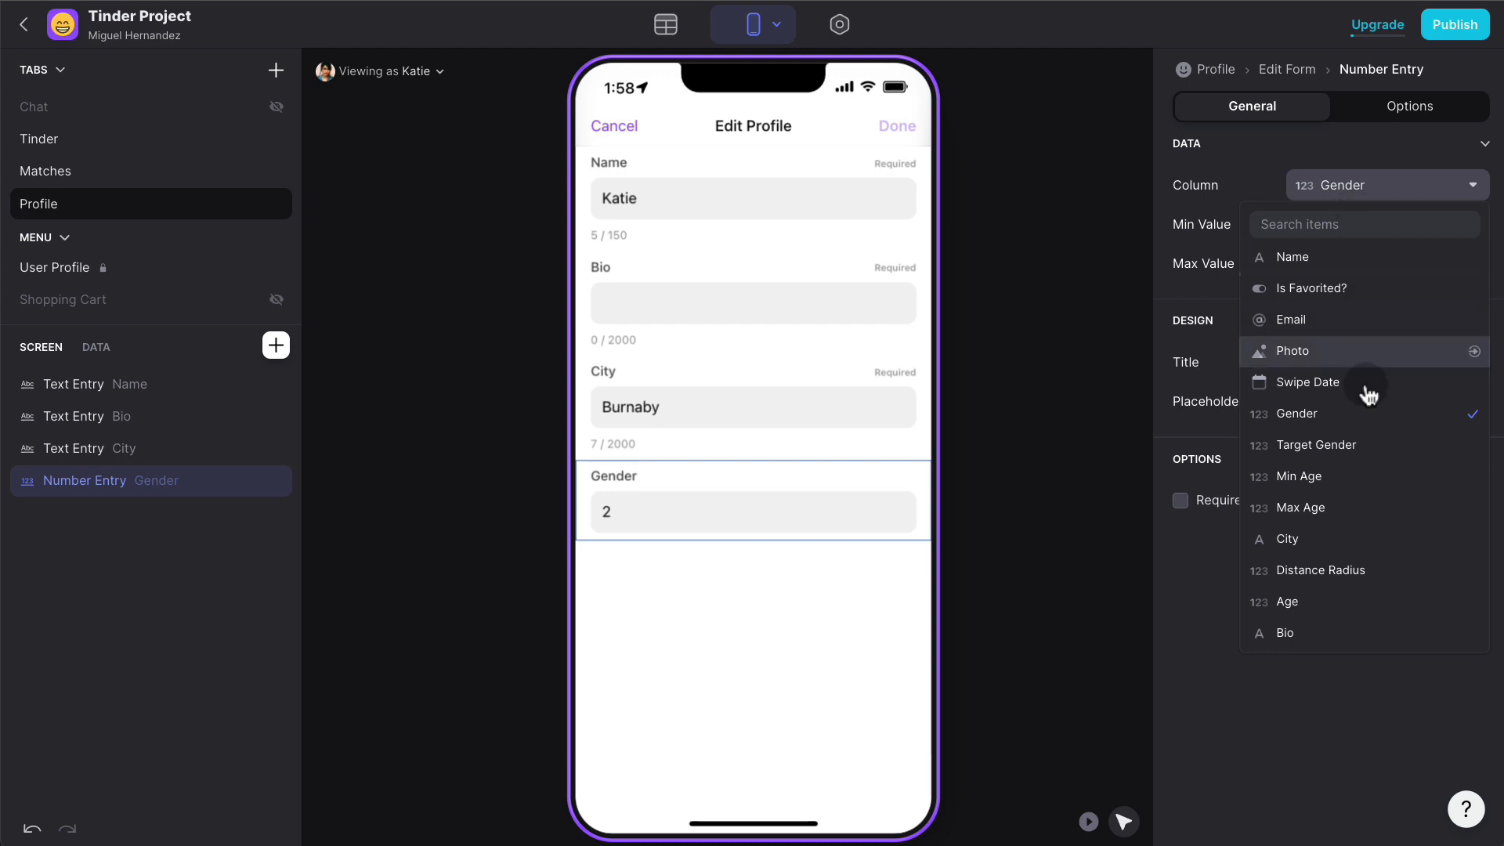
pyautogui.click(1333, 601)
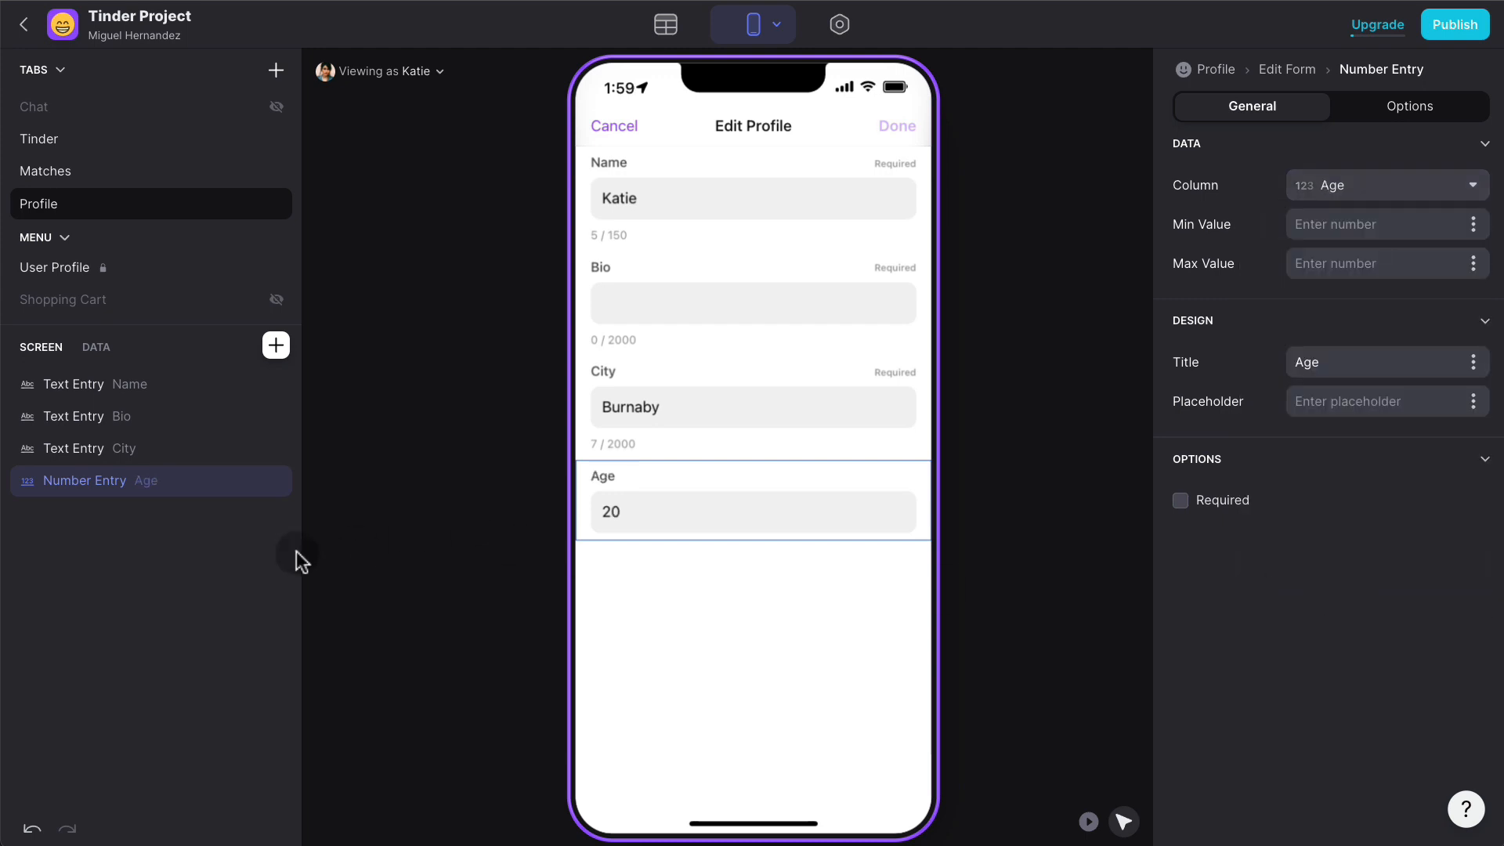
pyautogui.click(272, 563)
# - Add a Choice field, check the Choices table, and move it just below Name
pyautogui.moveTo(251, 426)
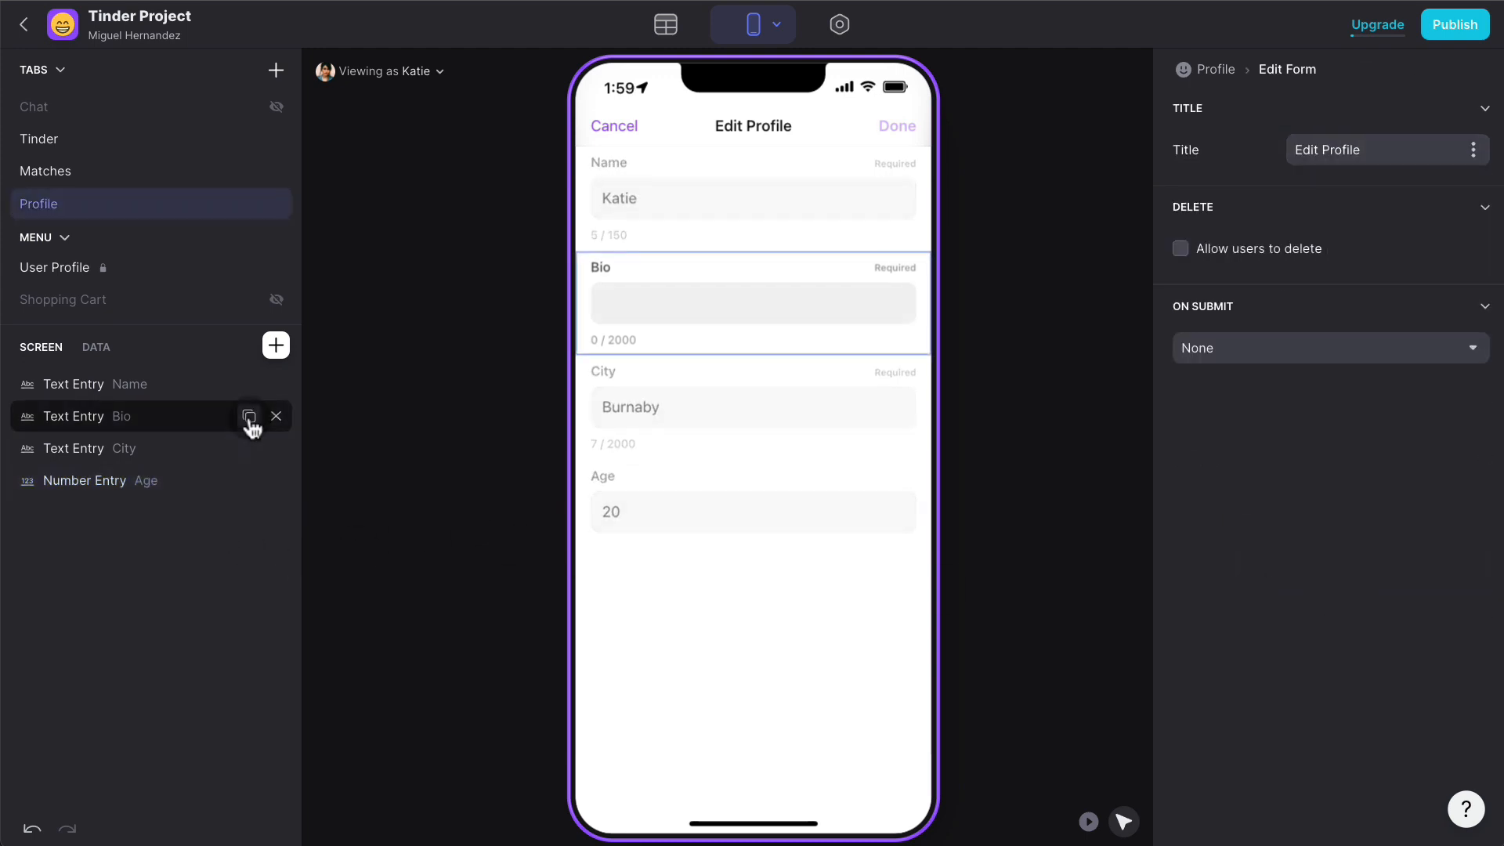
pyautogui.click(279, 349)
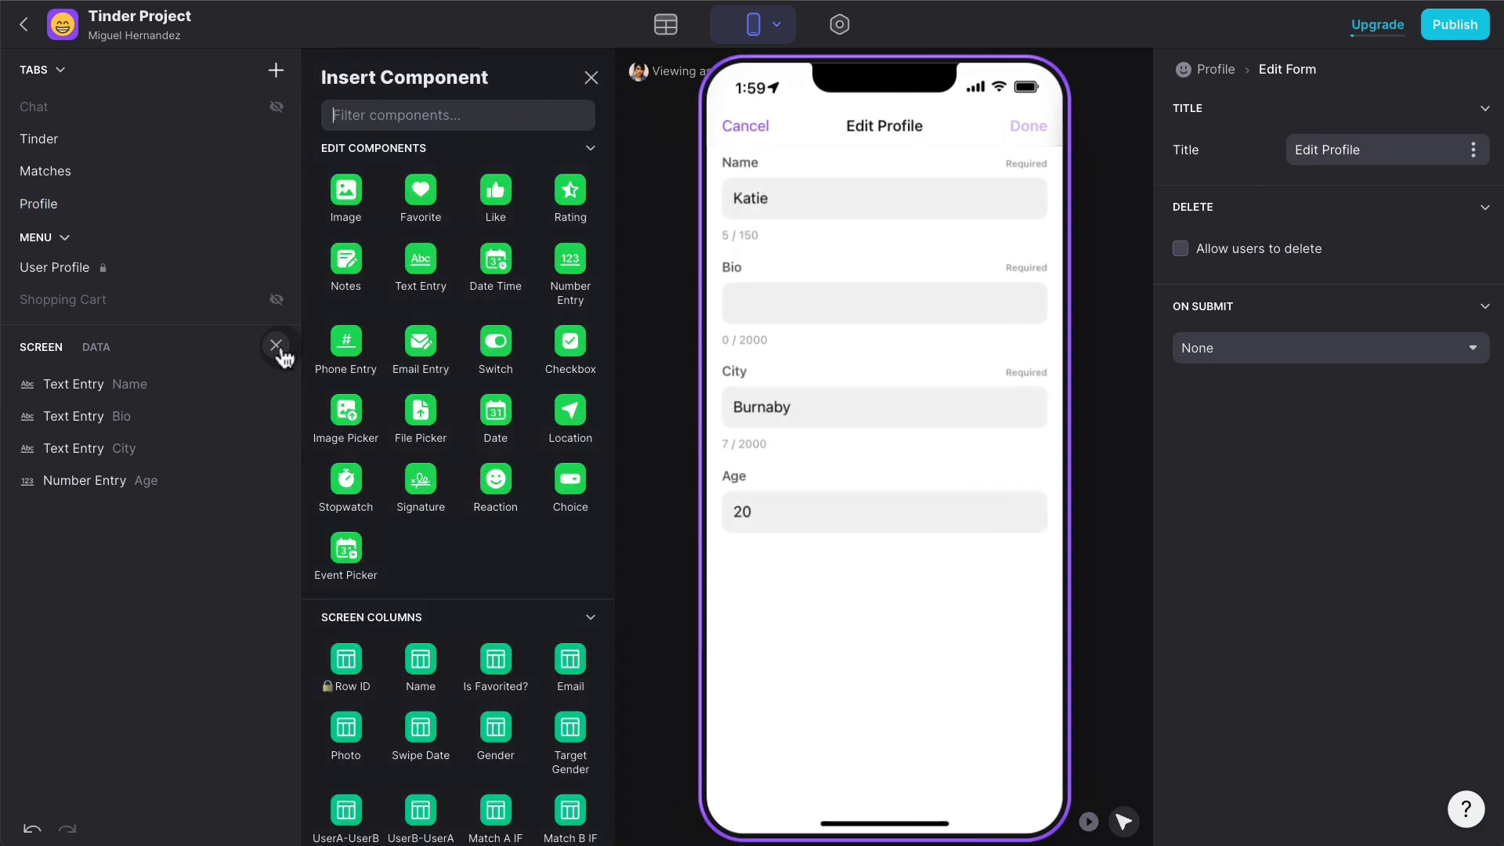
pyautogui.write('choic')
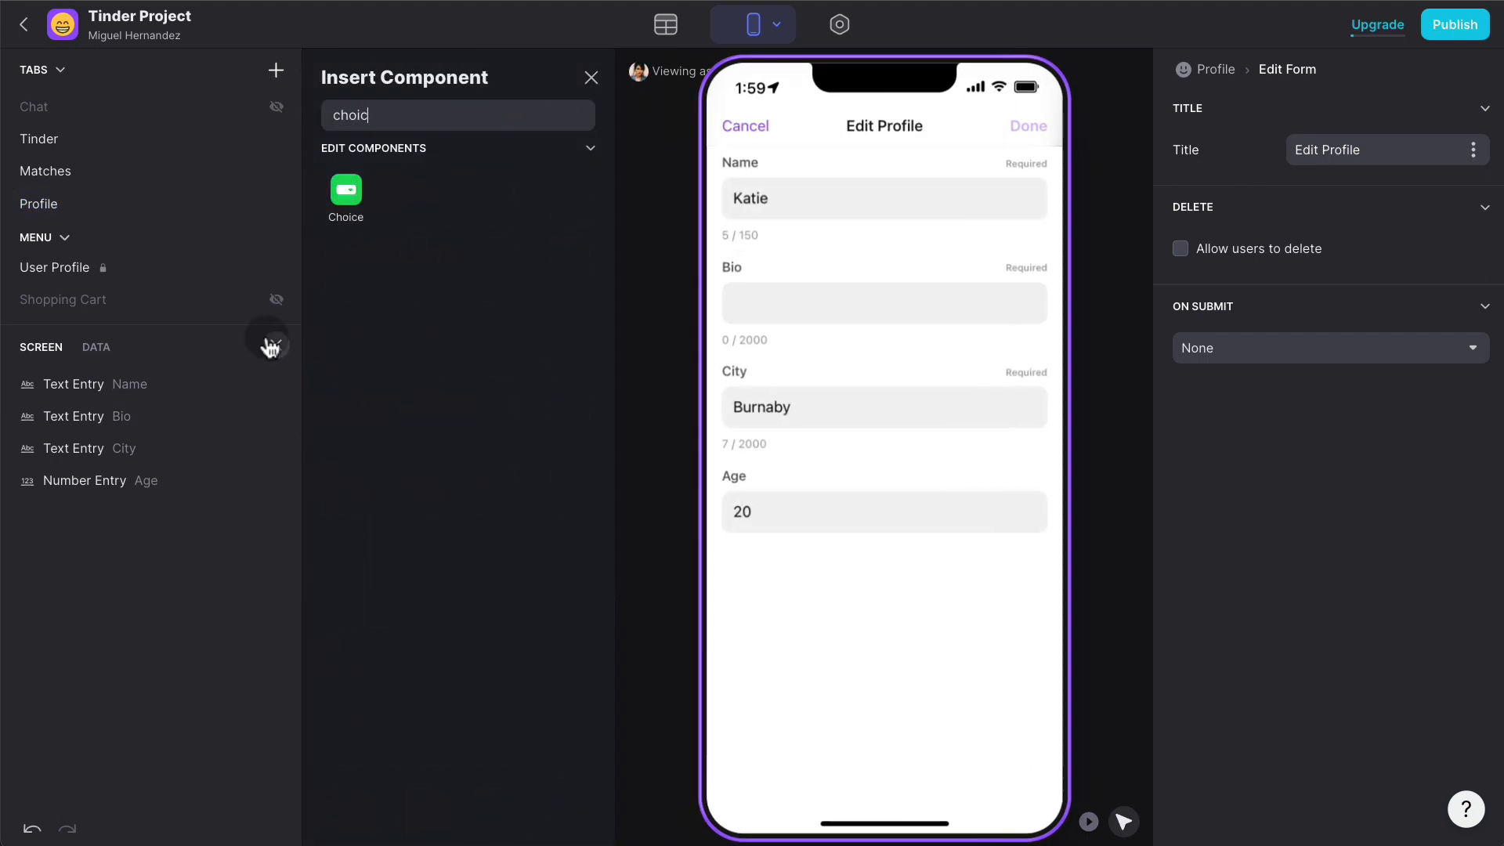
pyautogui.click(340, 227)
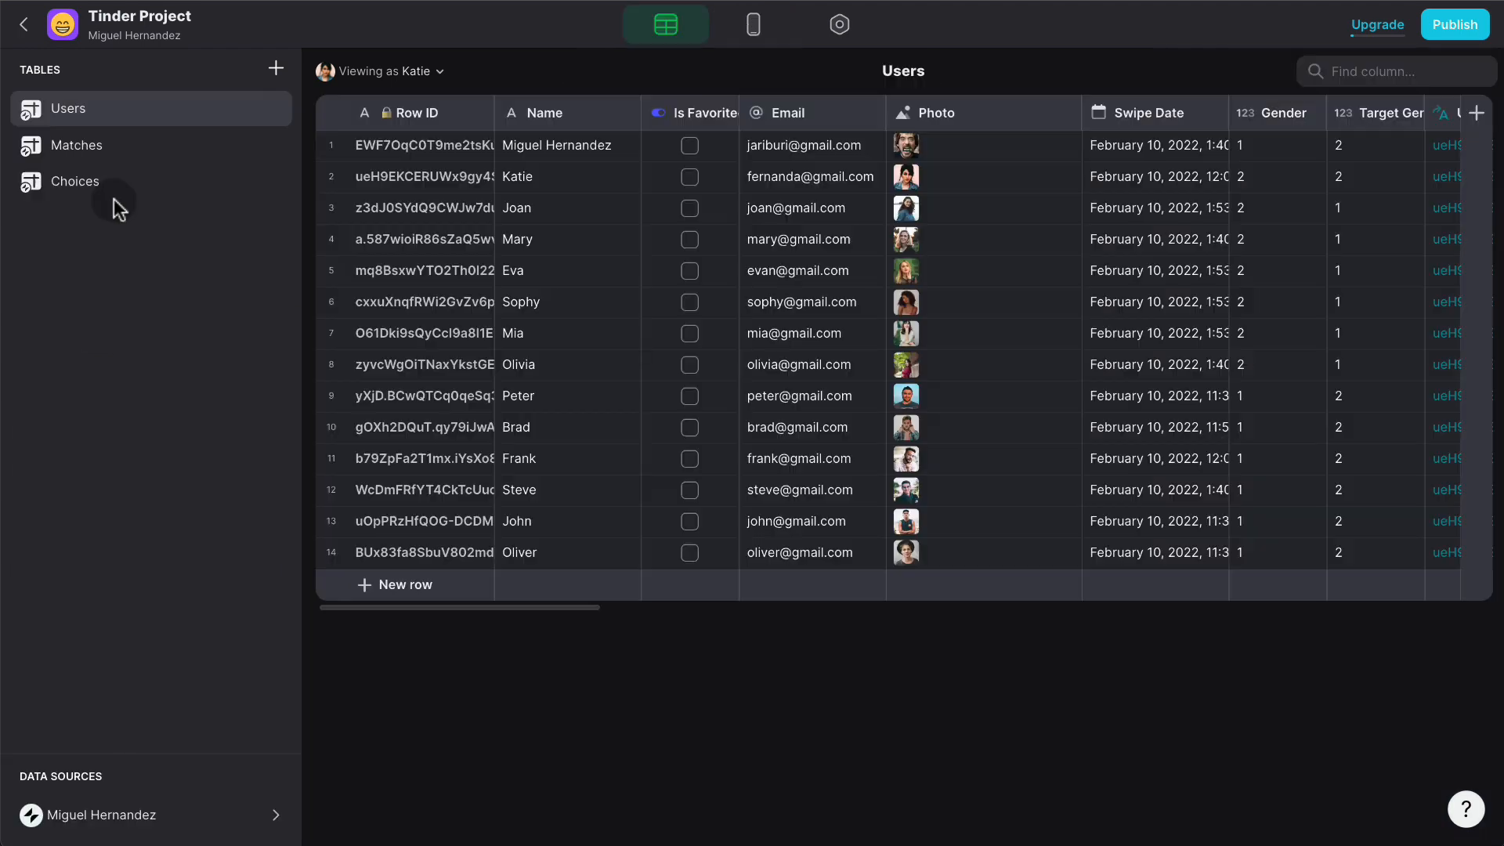
pyautogui.click(122, 202)
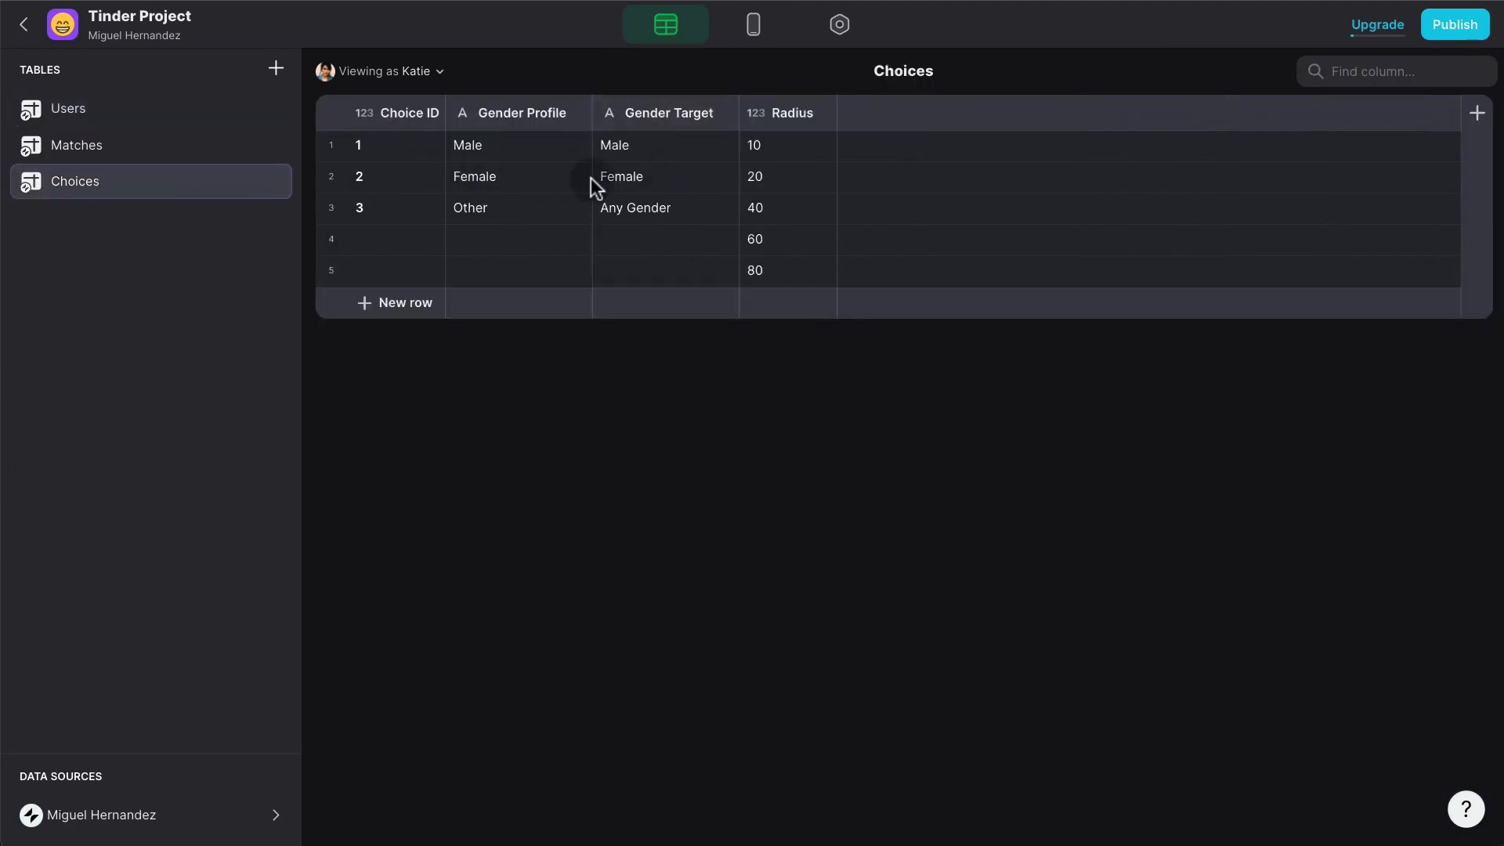
pyautogui.click(754, 28)
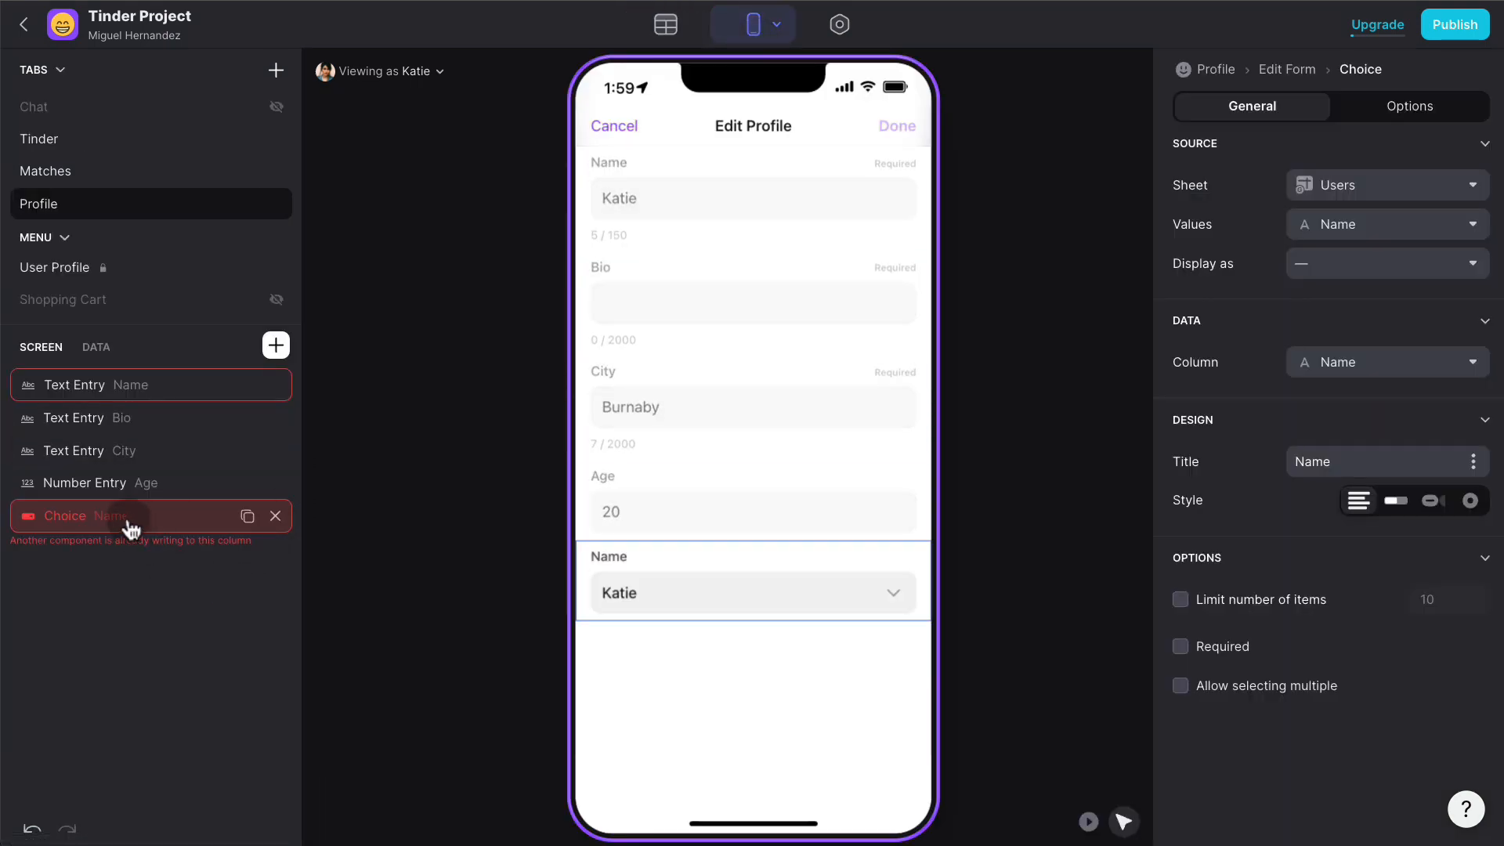
pyautogui.moveTo(125, 520); pyautogui.dragTo(134, 421)
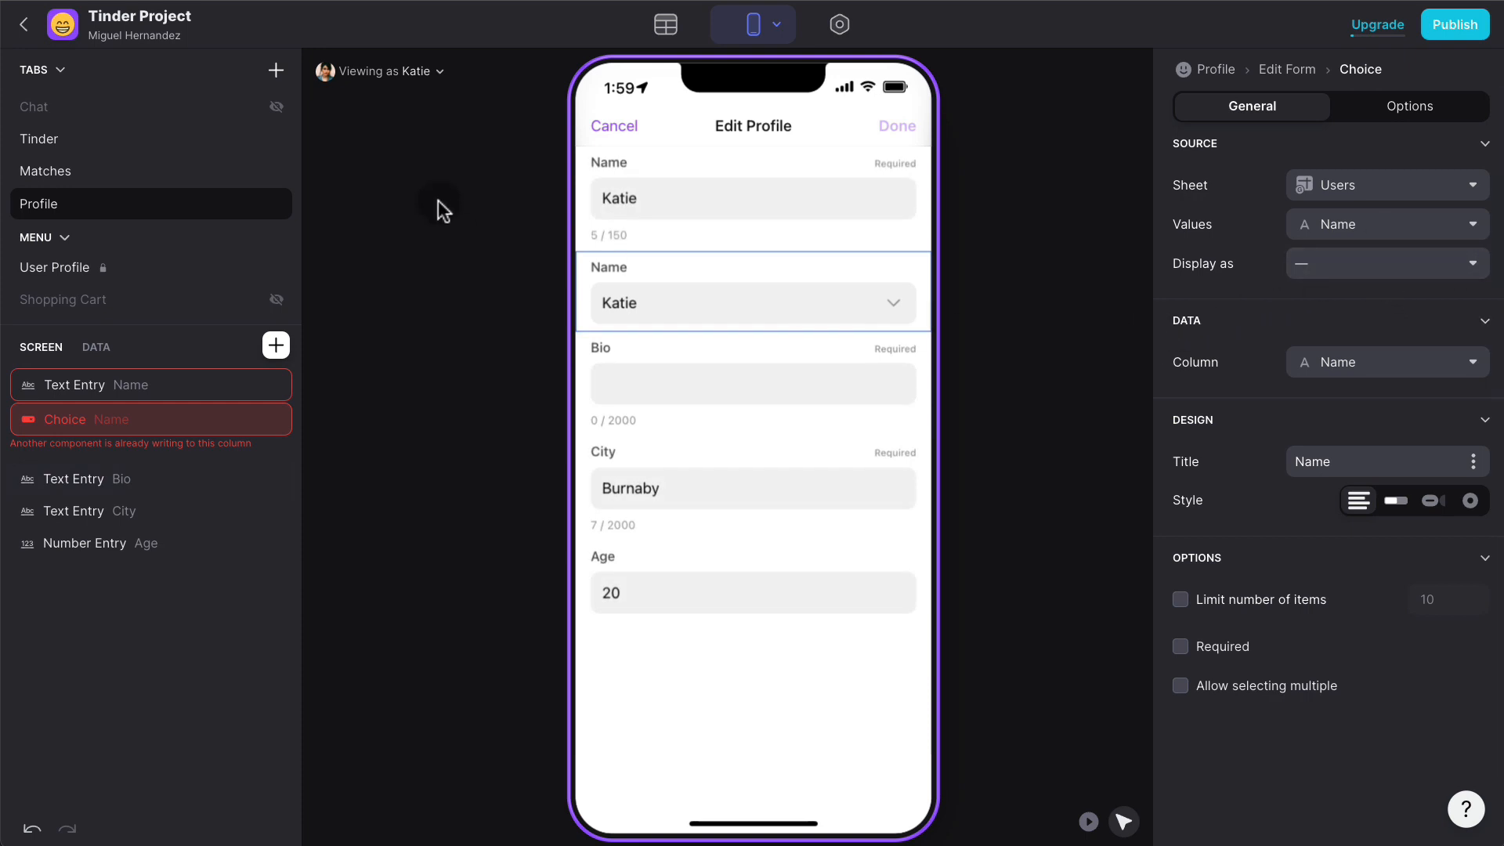
# - Make the choice a required segmented picker from the Choices sheet, labelled by Gender Profile
pyautogui.click(1410, 505)
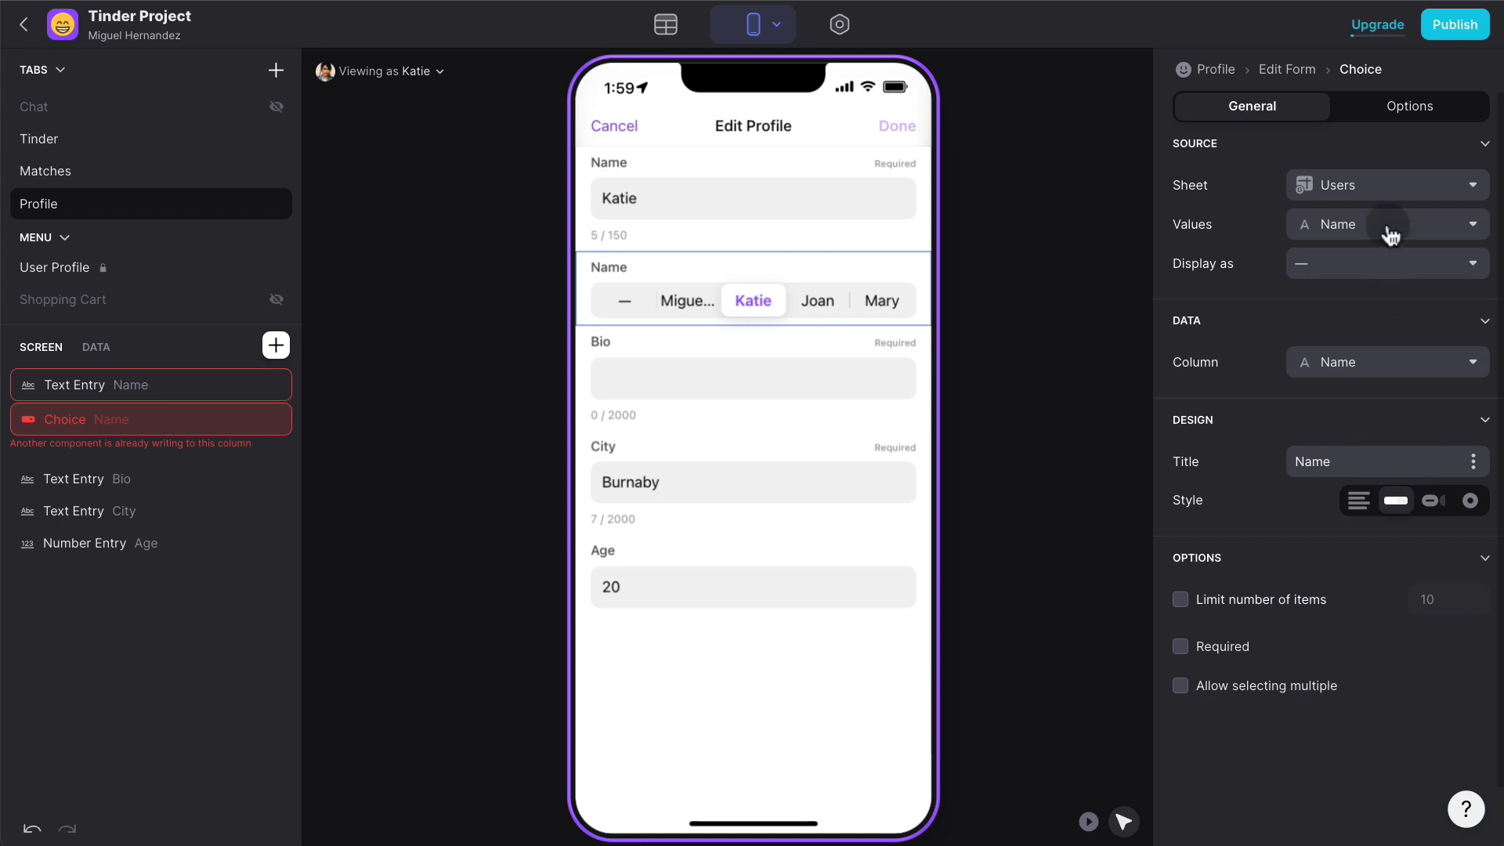
pyautogui.click(1390, 192)
pyautogui.click(1318, 369)
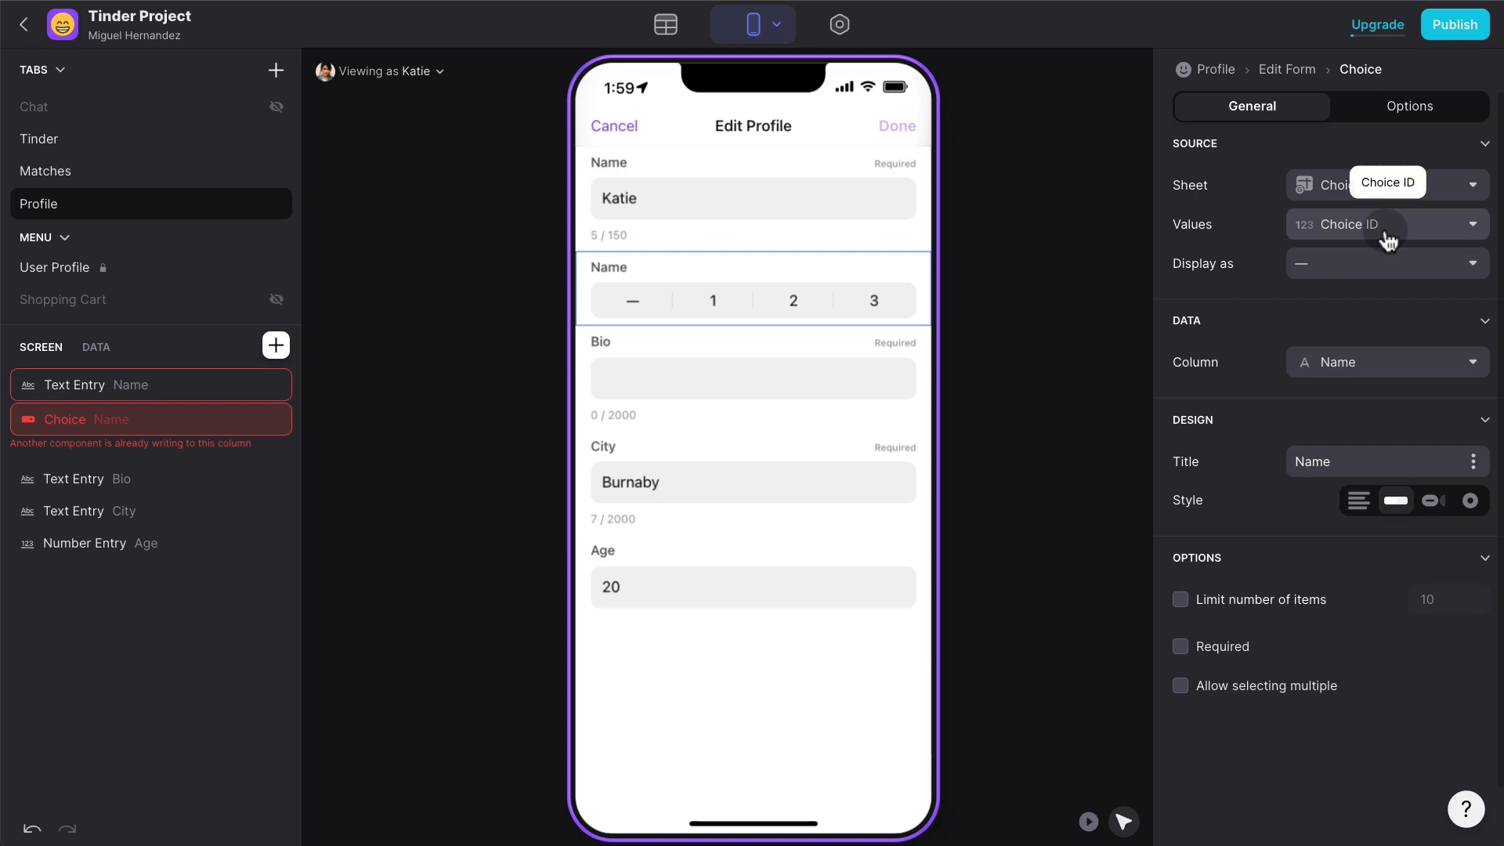
pyautogui.click(1375, 264)
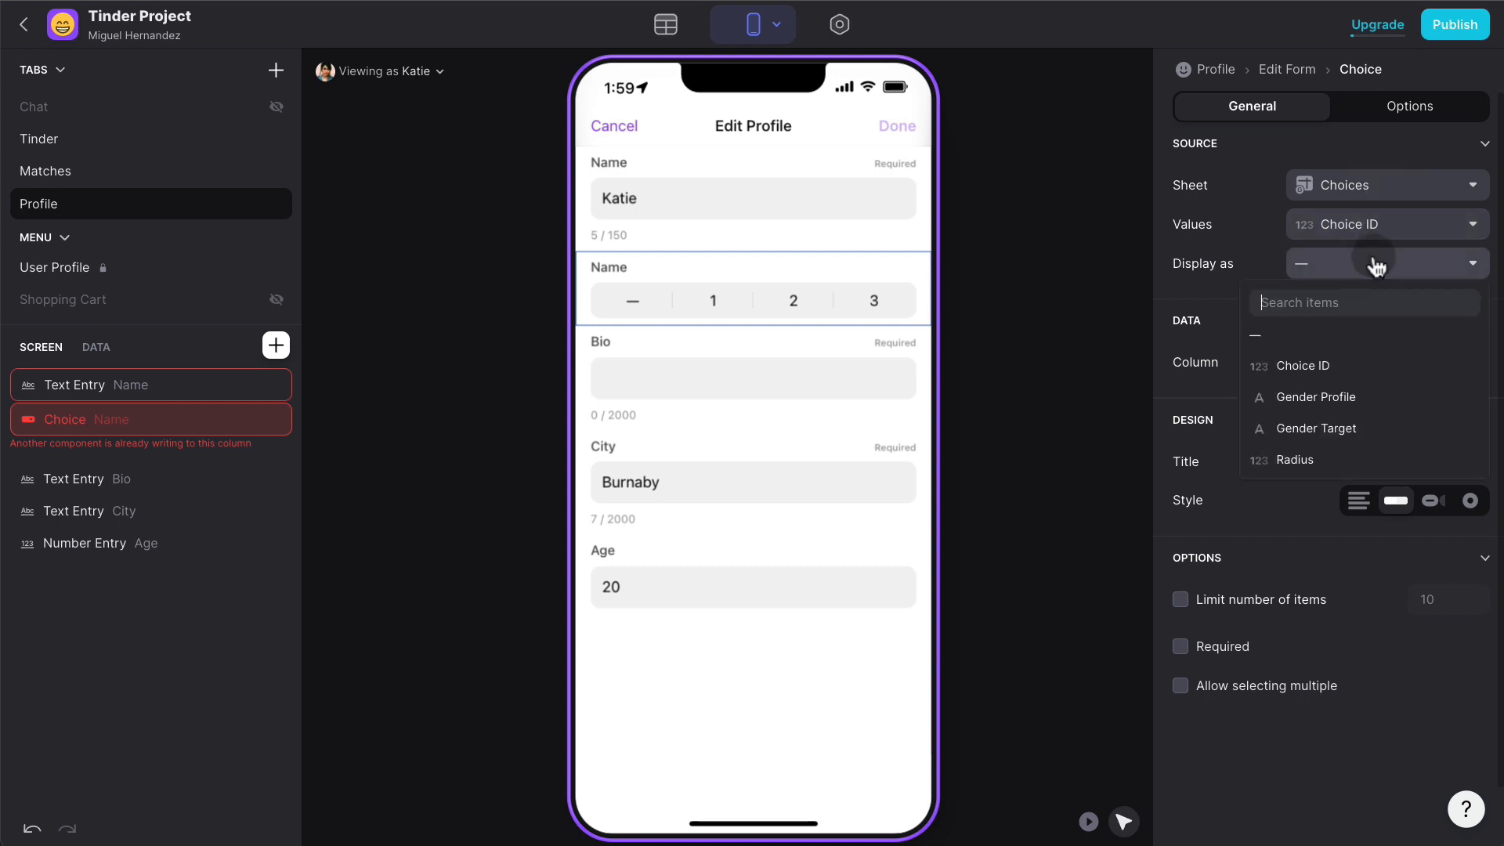
pyautogui.click(1357, 391)
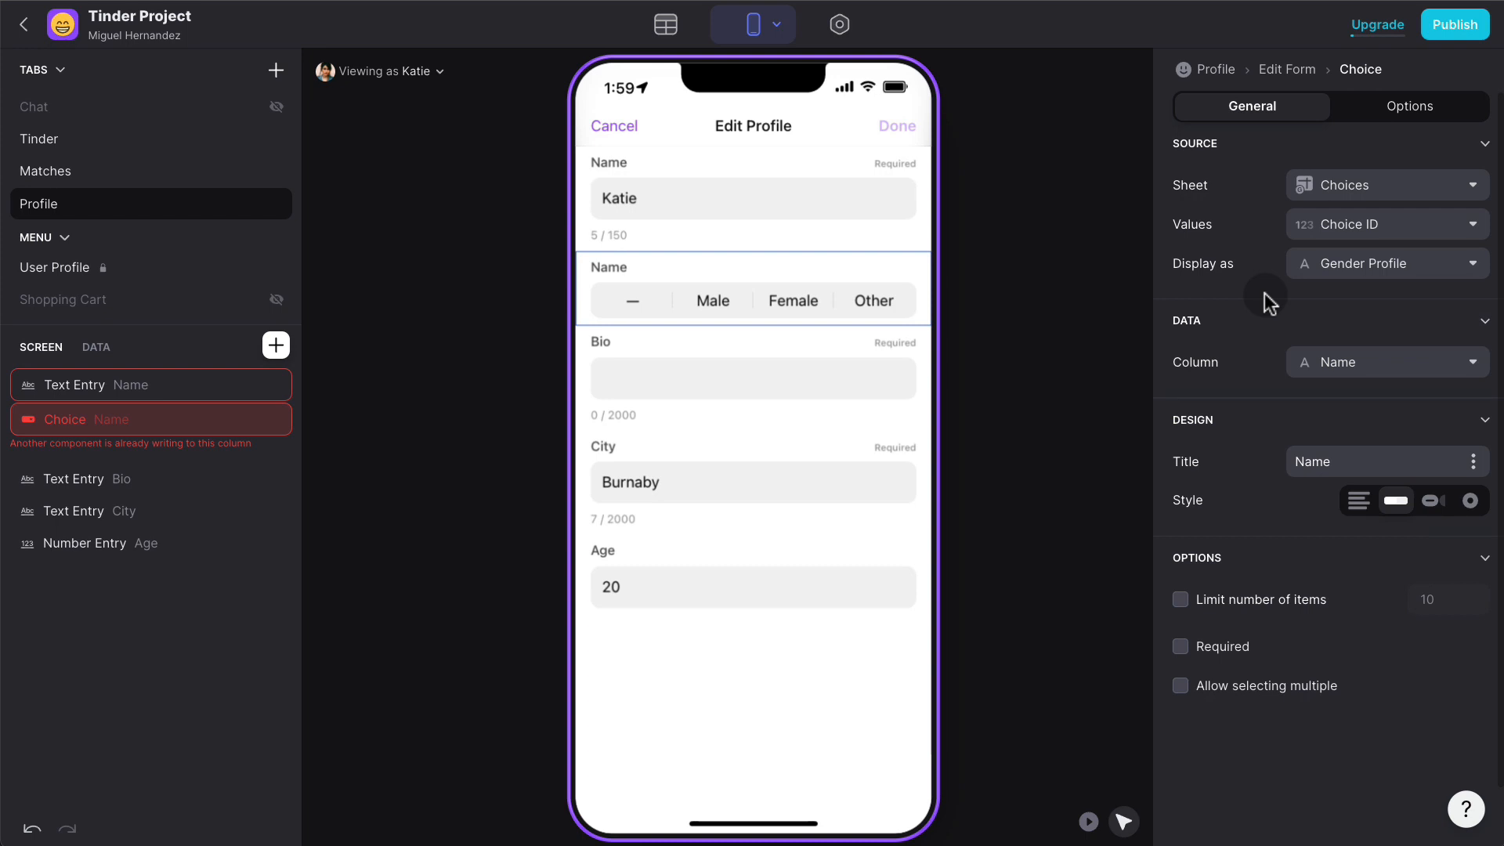
pyautogui.click(1203, 644)
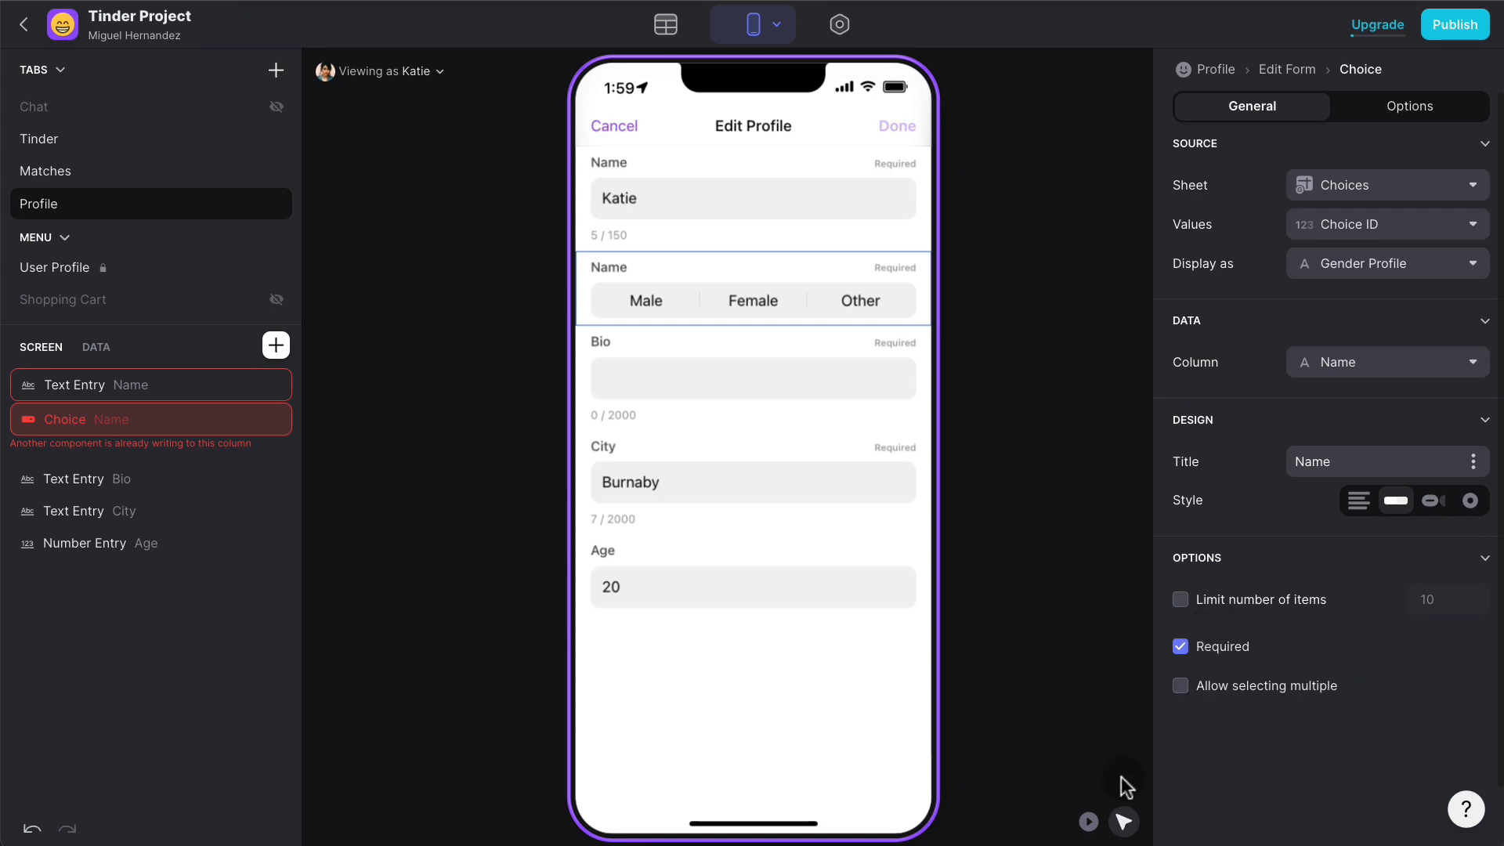
# - Test picking Female in Play Mode, then save the choice to the Gender column
pyautogui.click(1089, 820)
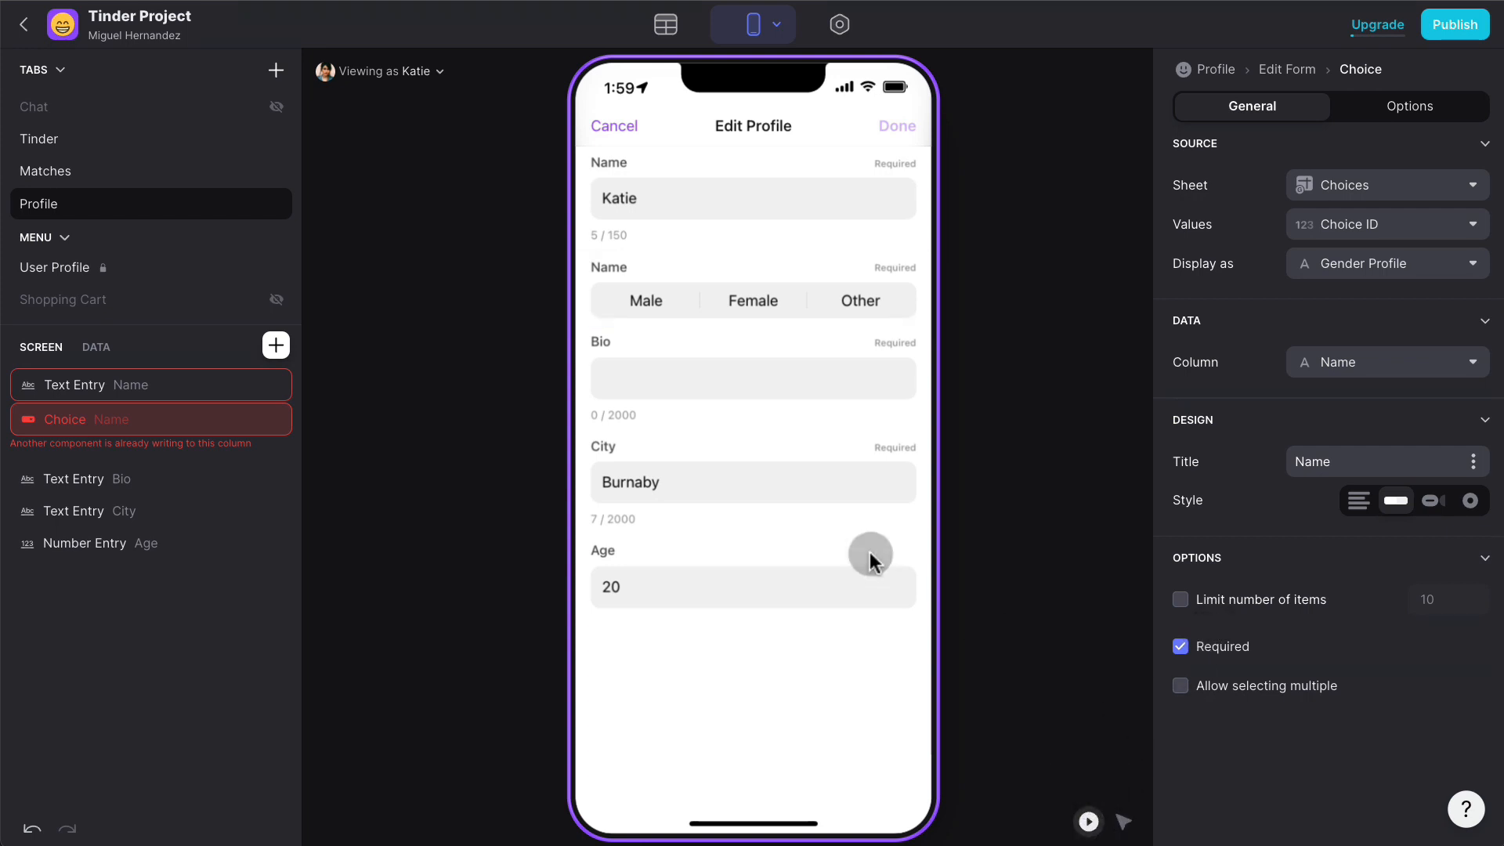
pyautogui.click(732, 298)
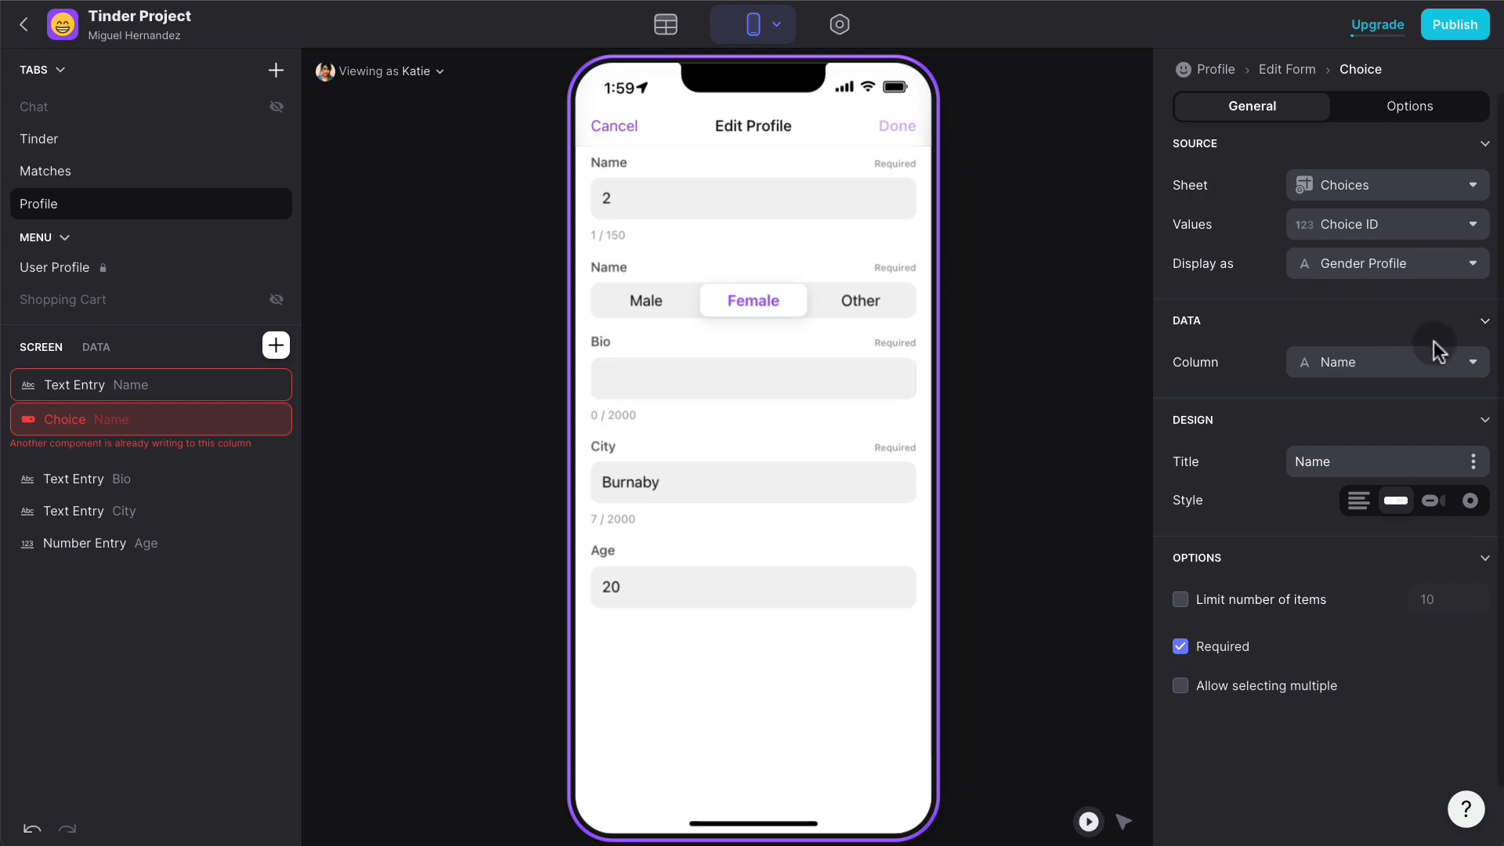
pyautogui.click(1439, 360)
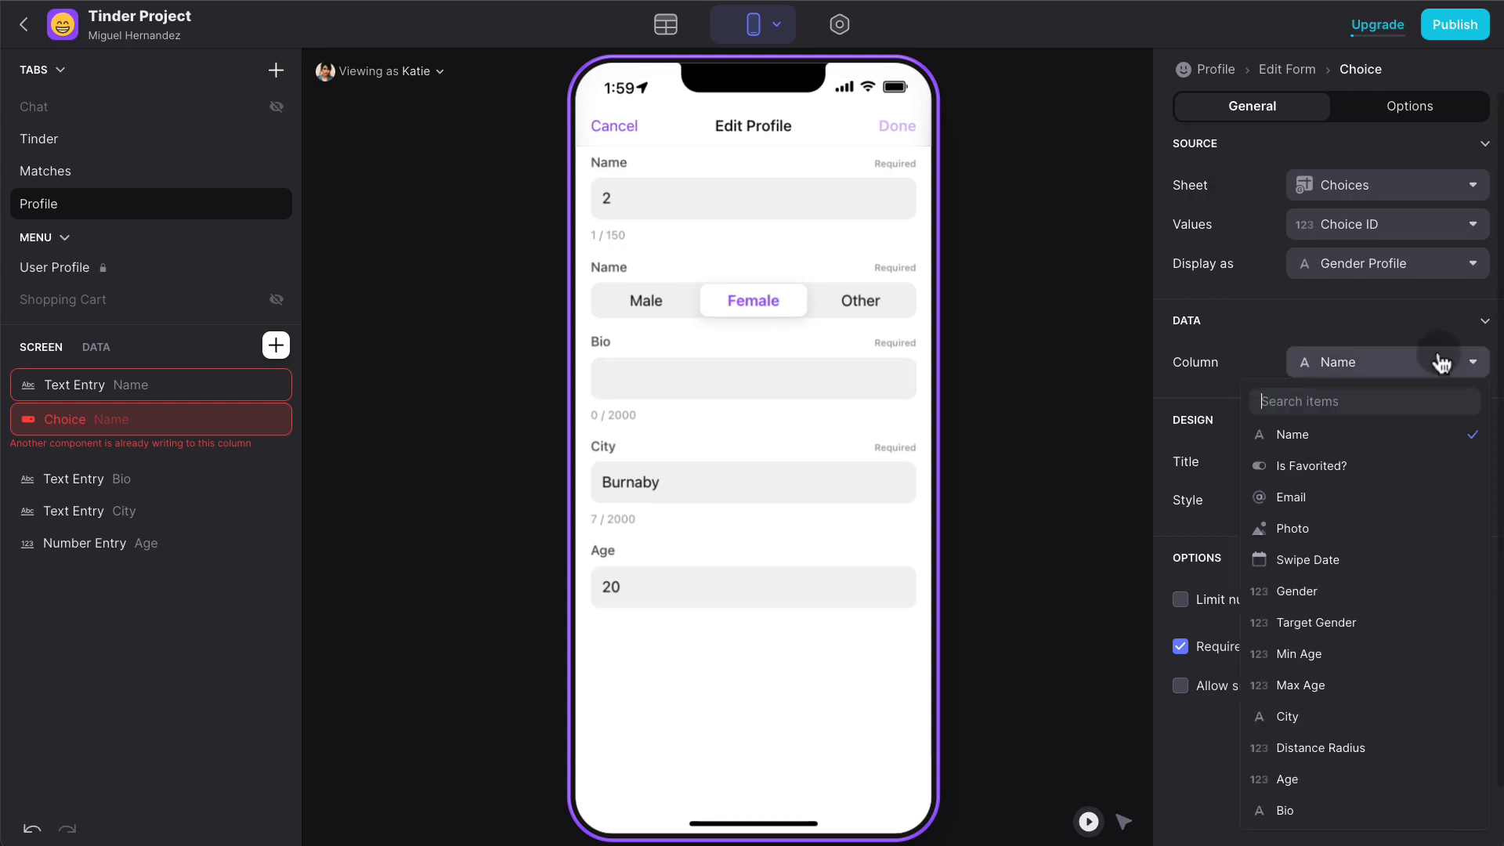
pyautogui.click(1355, 590)
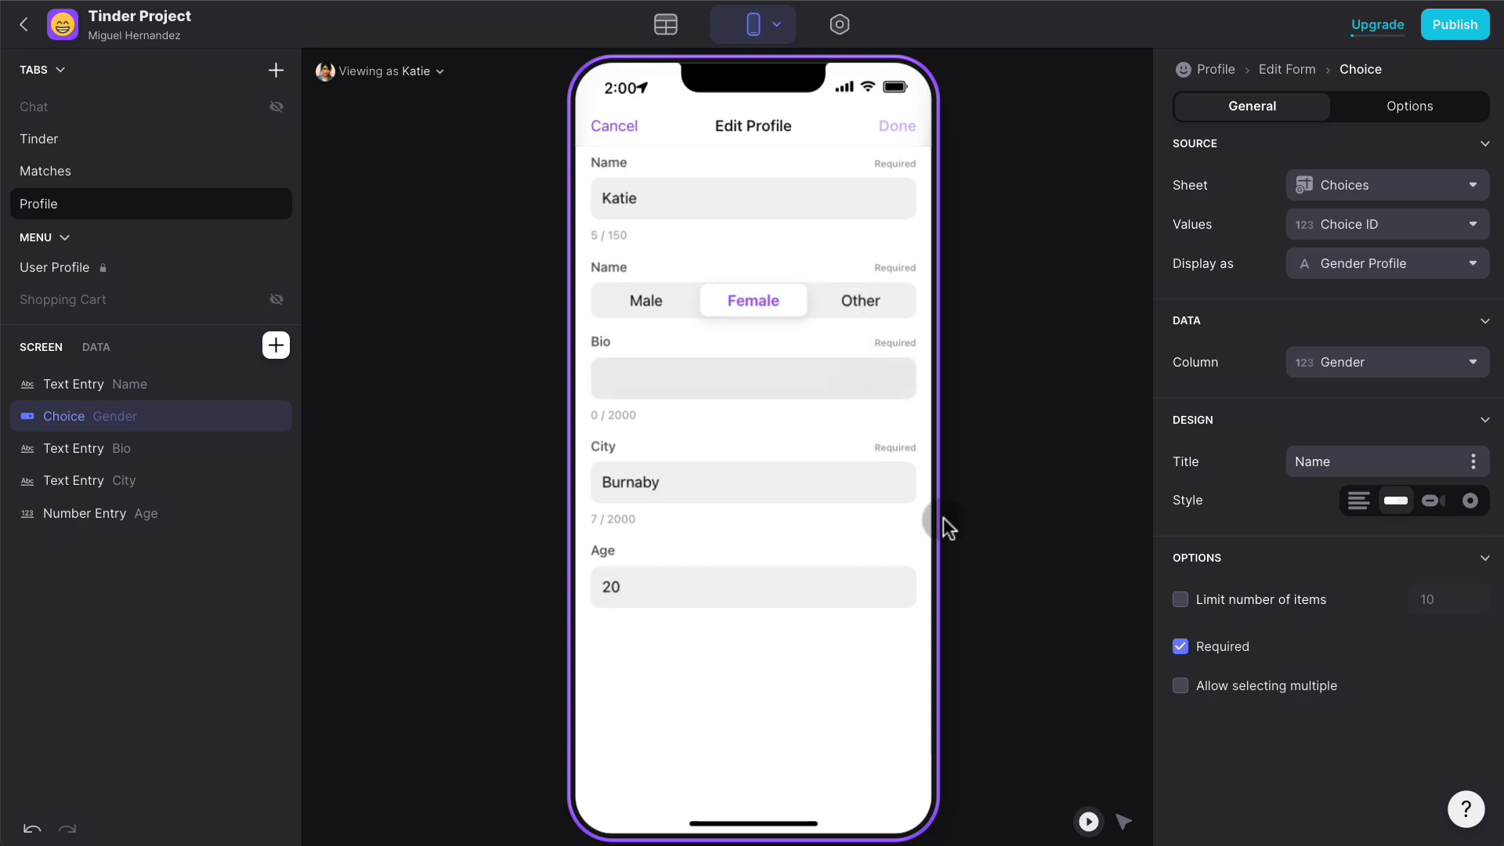
# - Make Bio optional and add a required Photo image picker at the top of the form
pyautogui.click(820, 396)
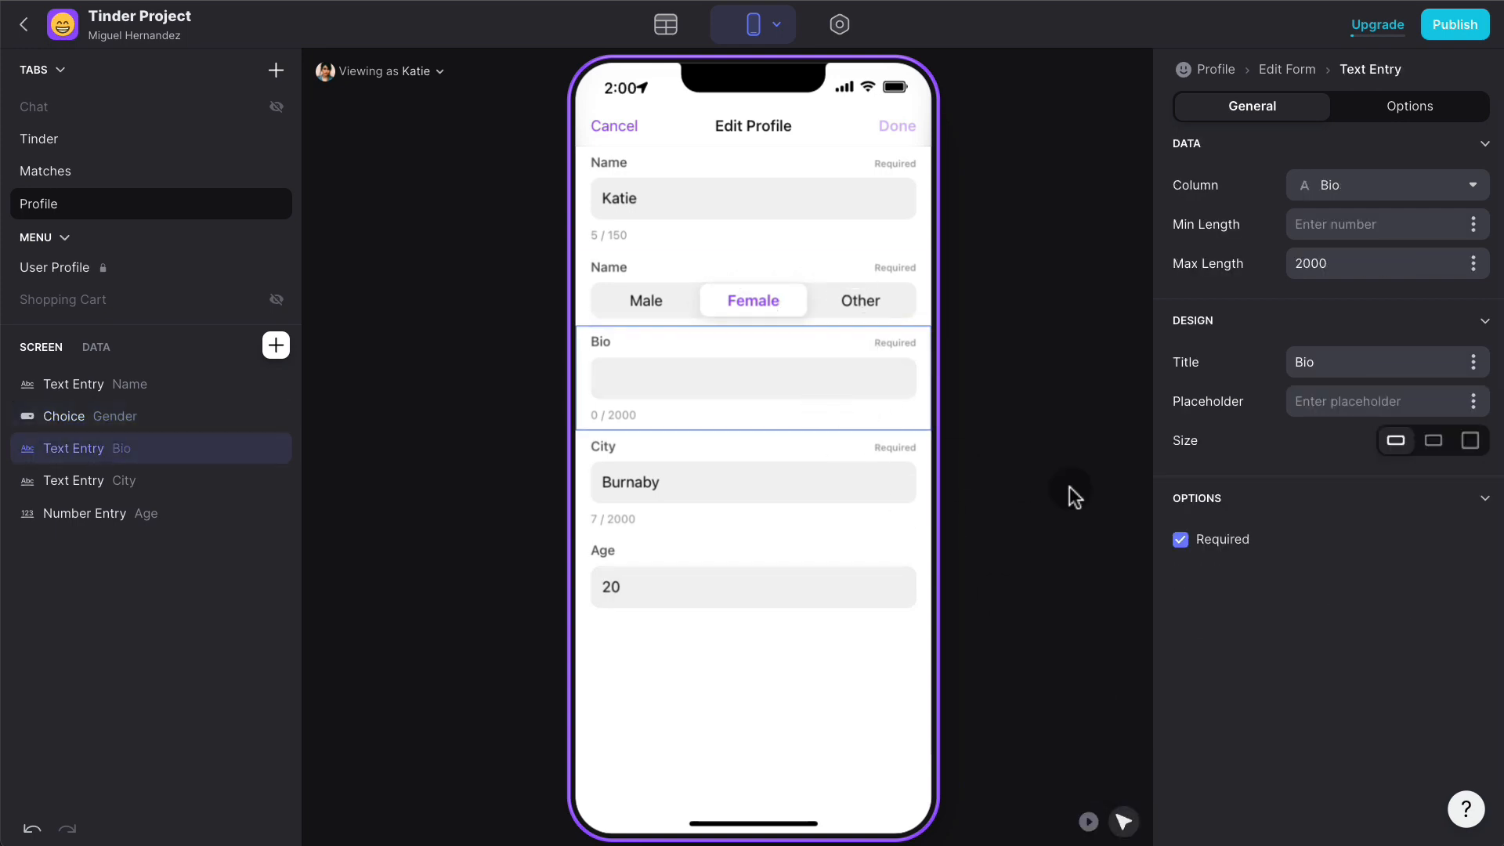
pyautogui.click(1181, 542)
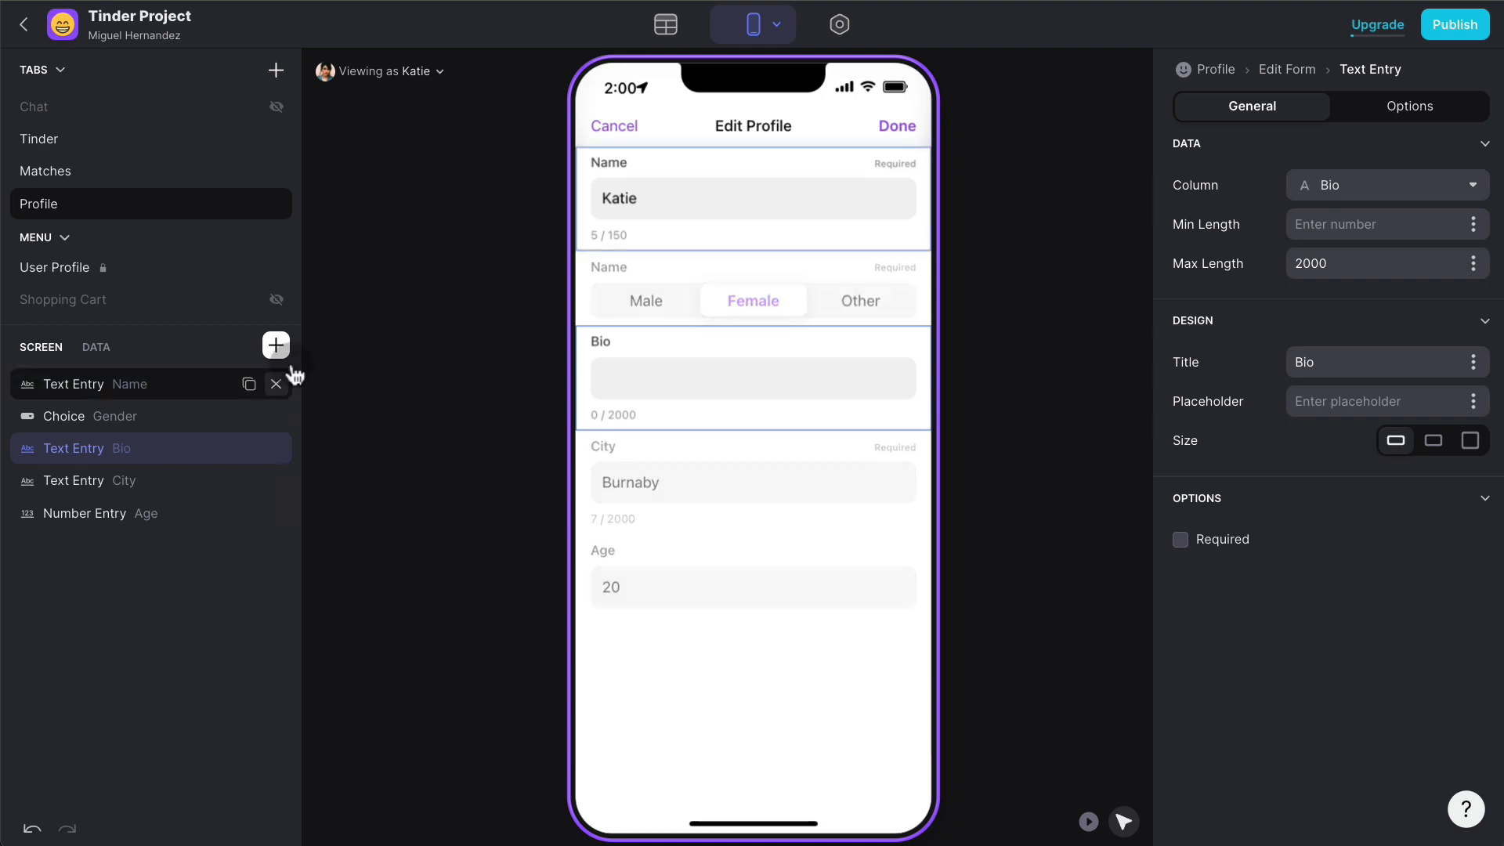
pyautogui.click(275, 345)
pyautogui.write('pick')
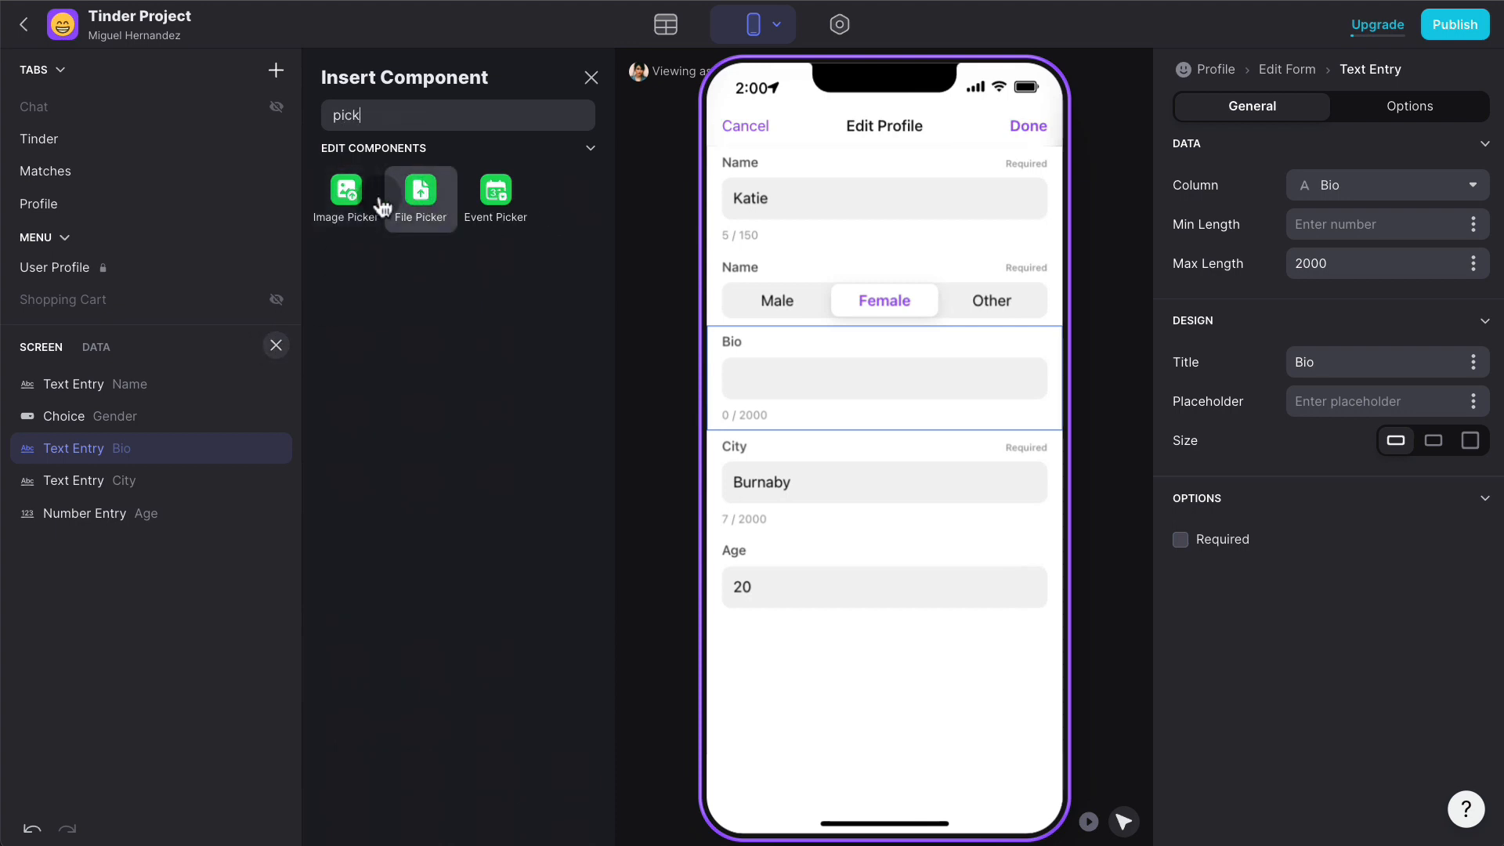
pyautogui.click(371, 227)
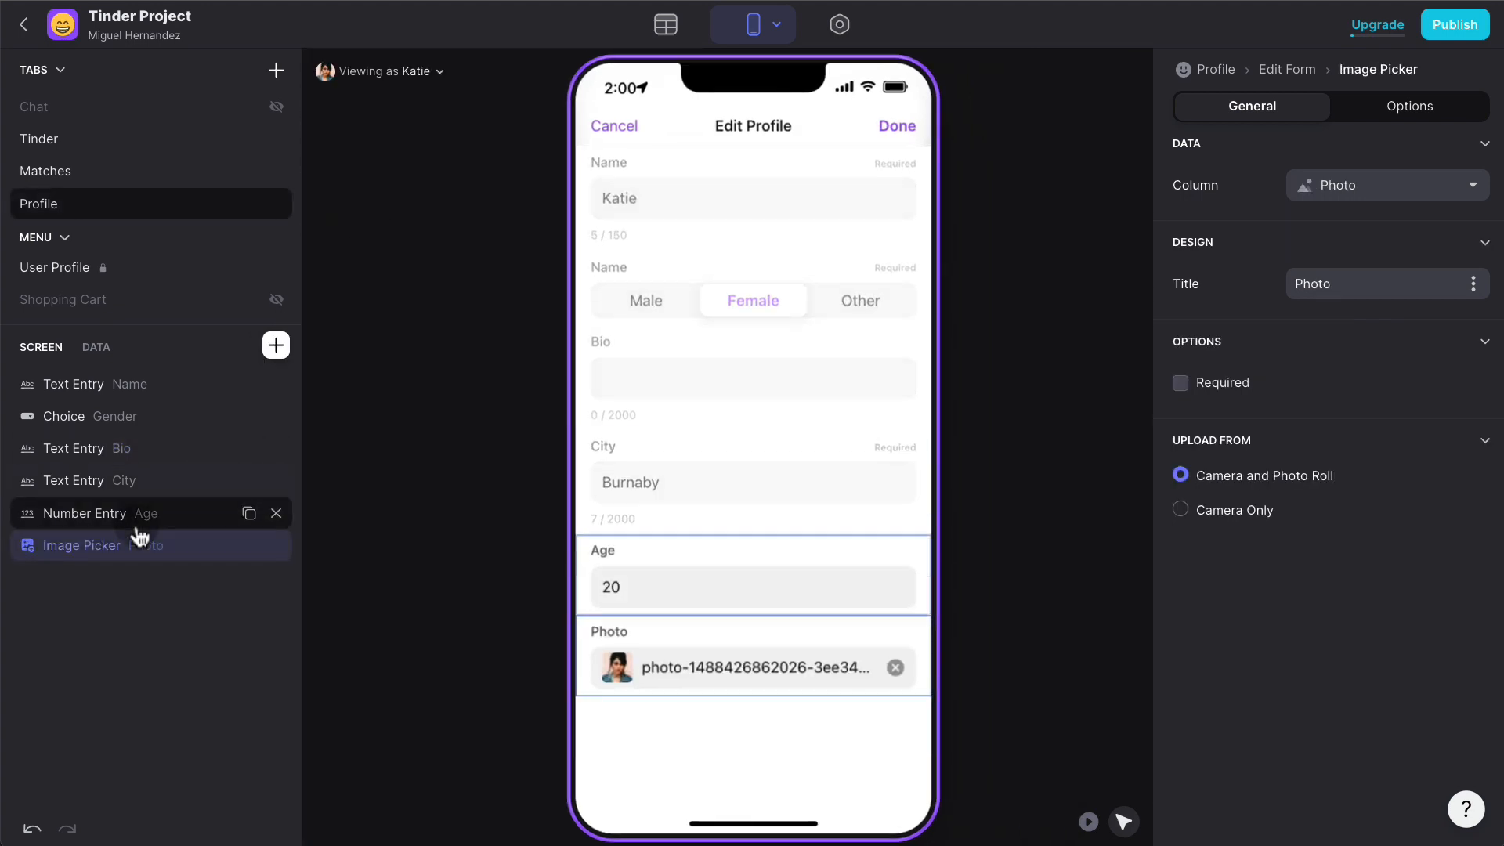
pyautogui.moveTo(138, 536); pyautogui.dragTo(159, 394)
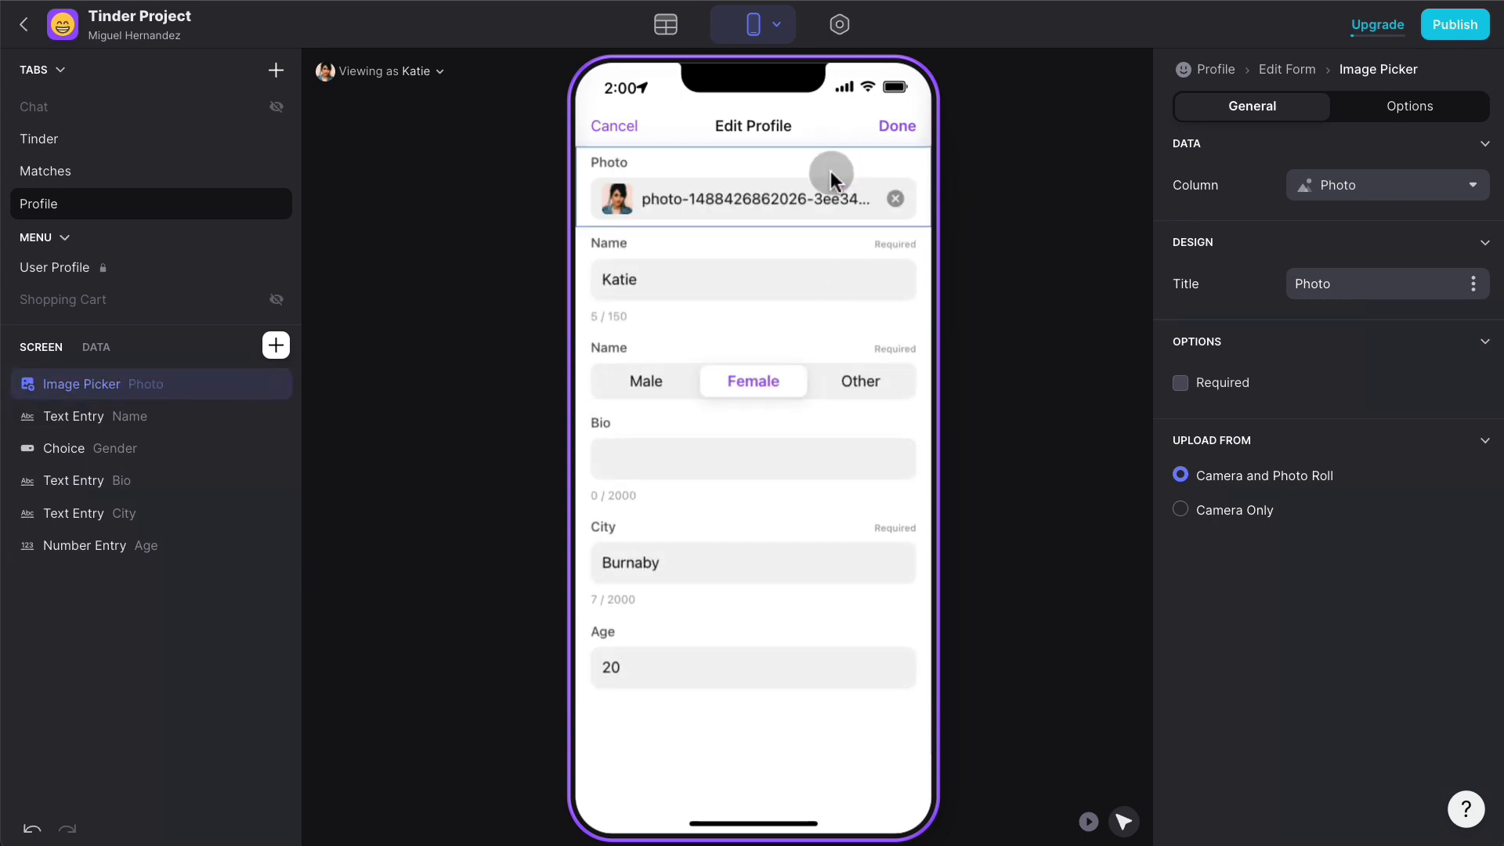
pyautogui.click(1180, 383)
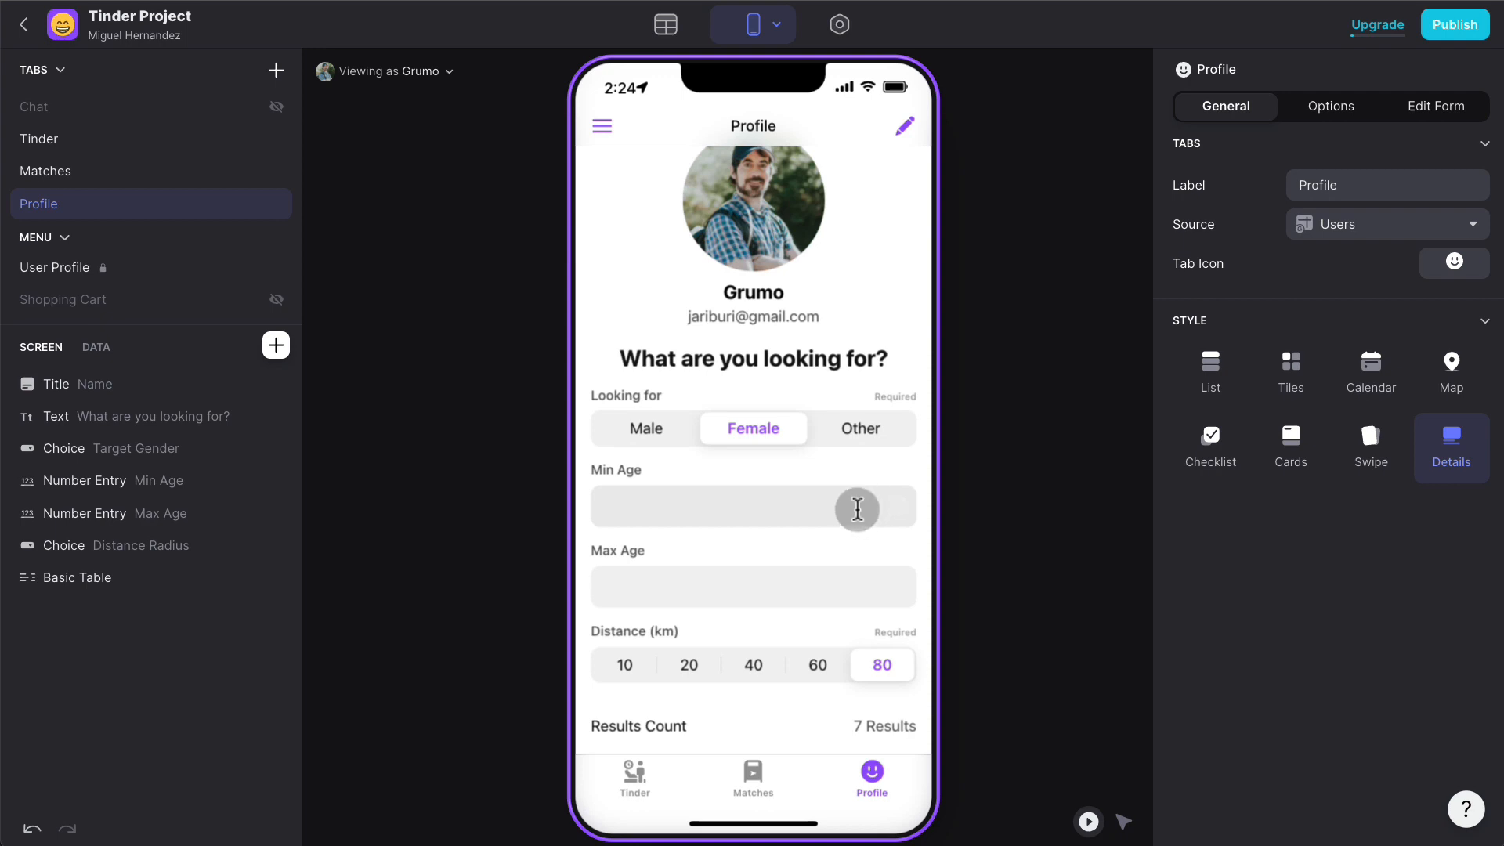
# - Switch from the Profile screen layout to the Users data table
pyautogui.click(665, 24)
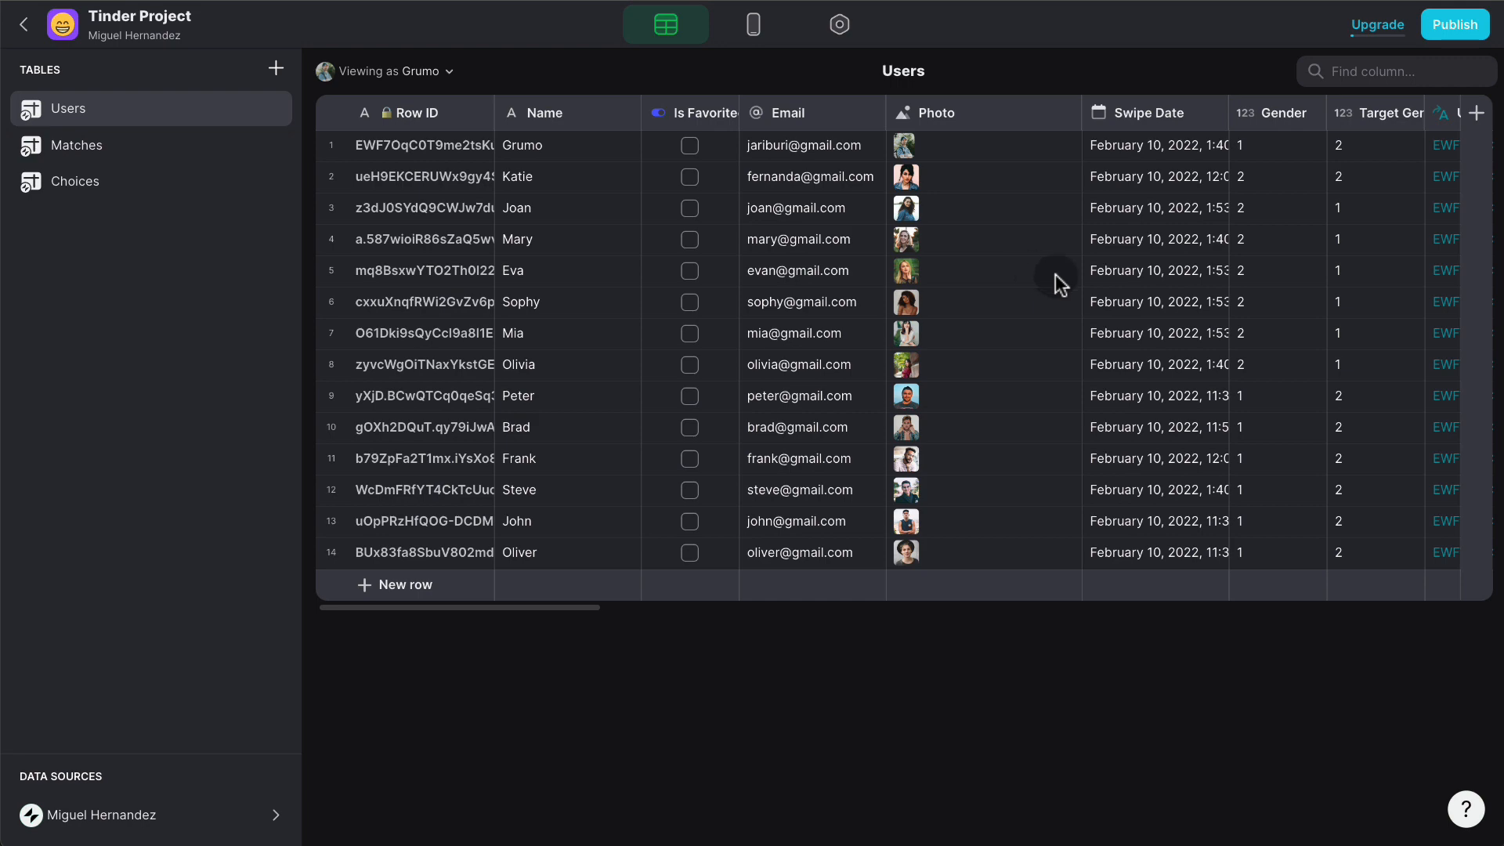
# - Add a Users column named IsName? of type If → Then → Else
pyautogui.hscroll(15, 1084, 279)
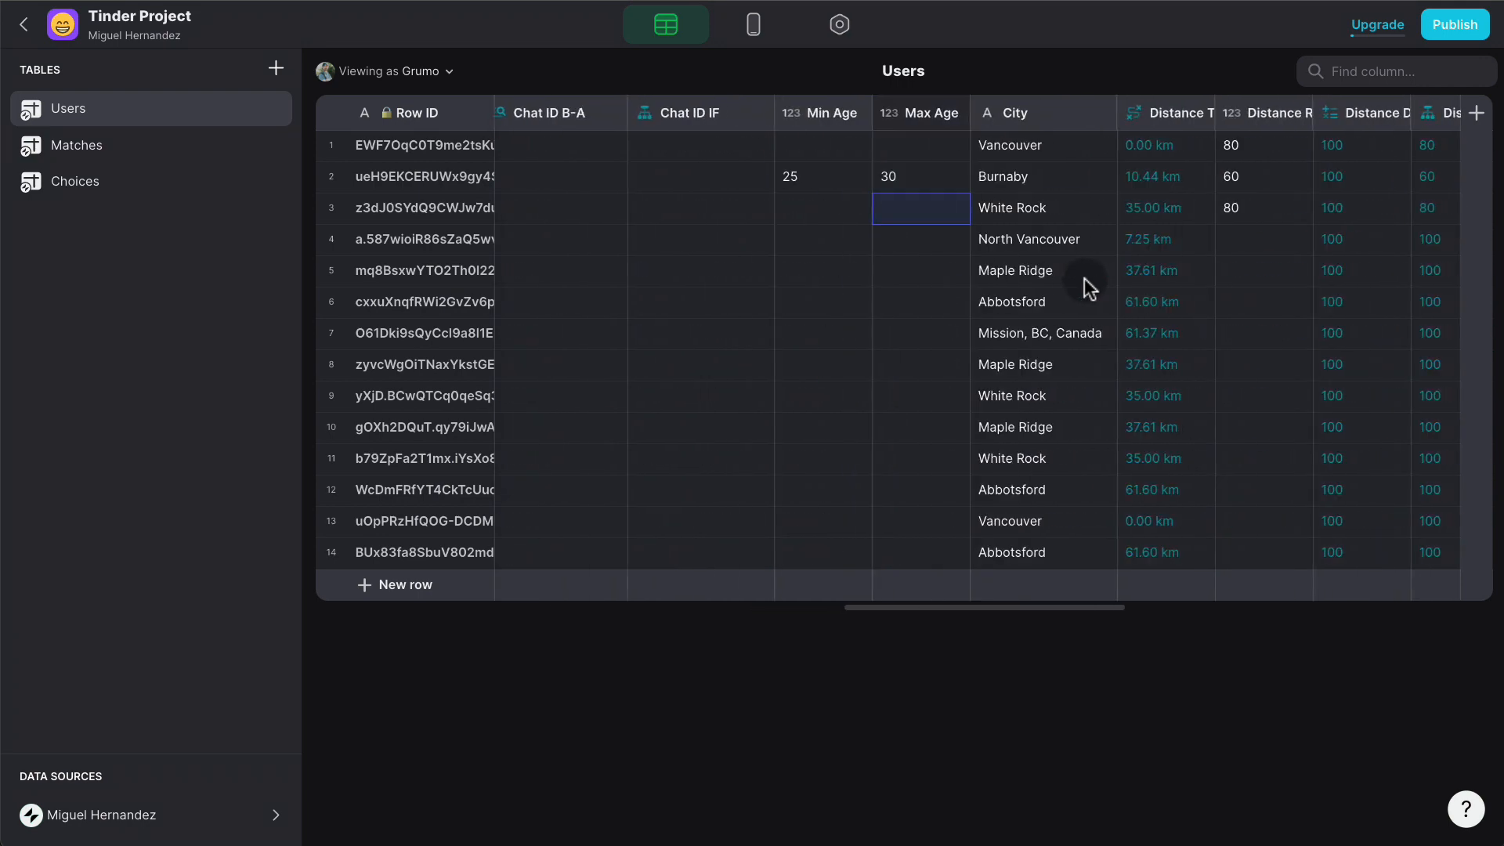
pyautogui.hscroll(5, 1084, 279)
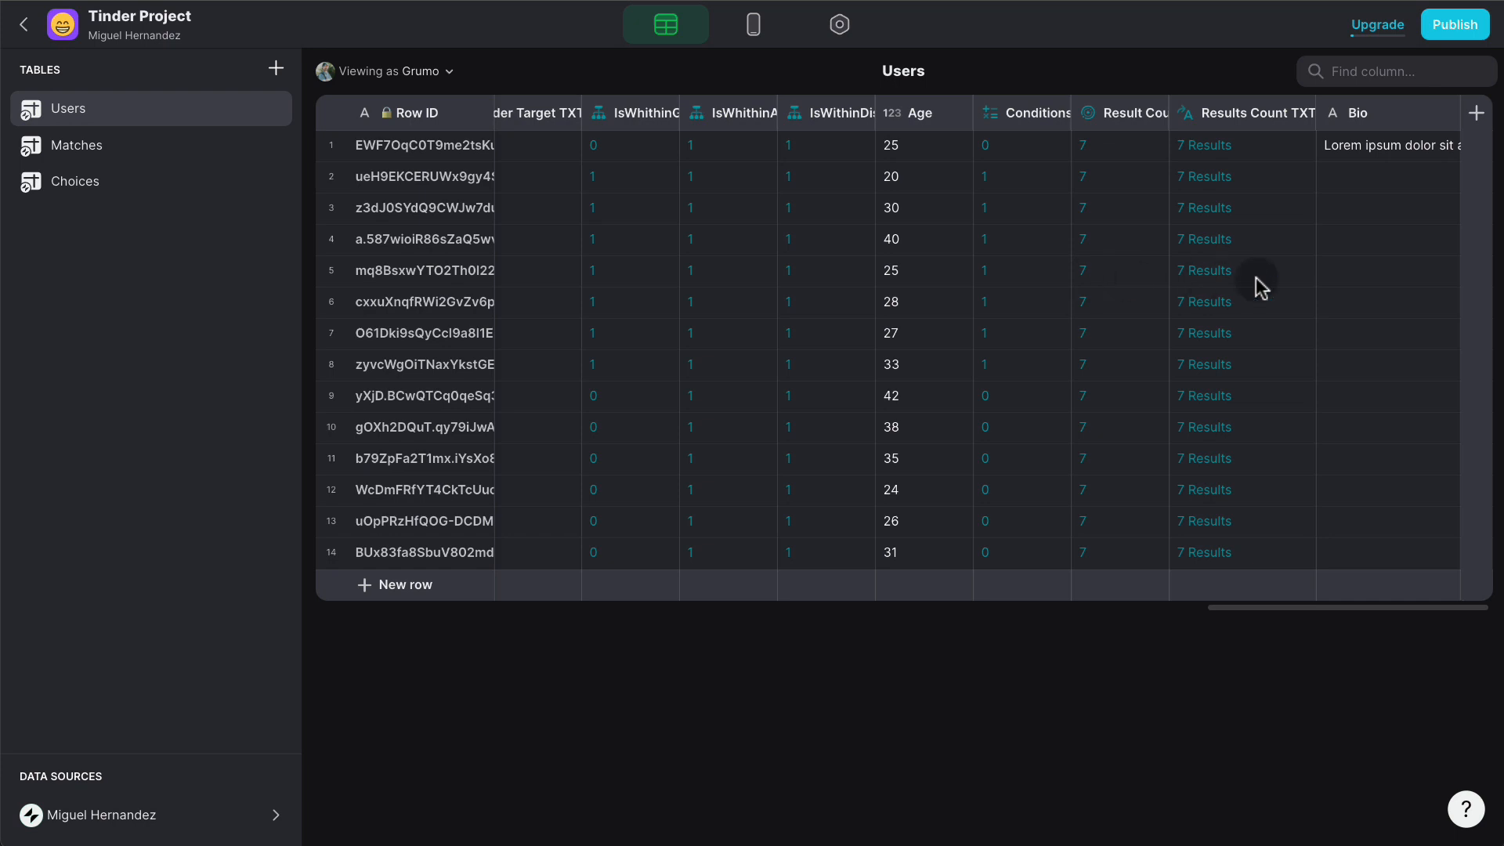
pyautogui.click(1476, 114)
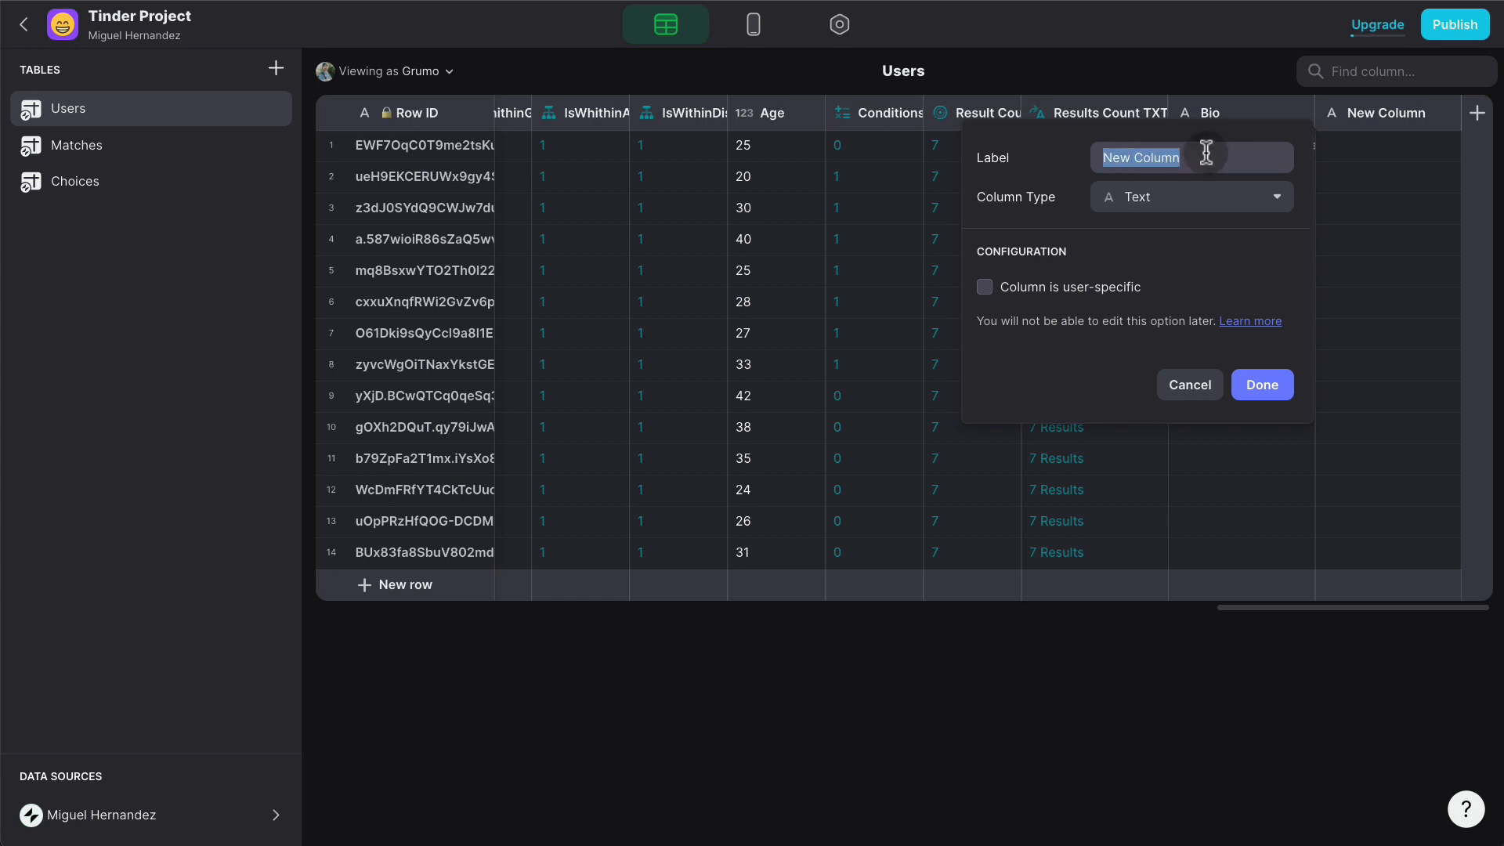
pyautogui.write('IsName?')
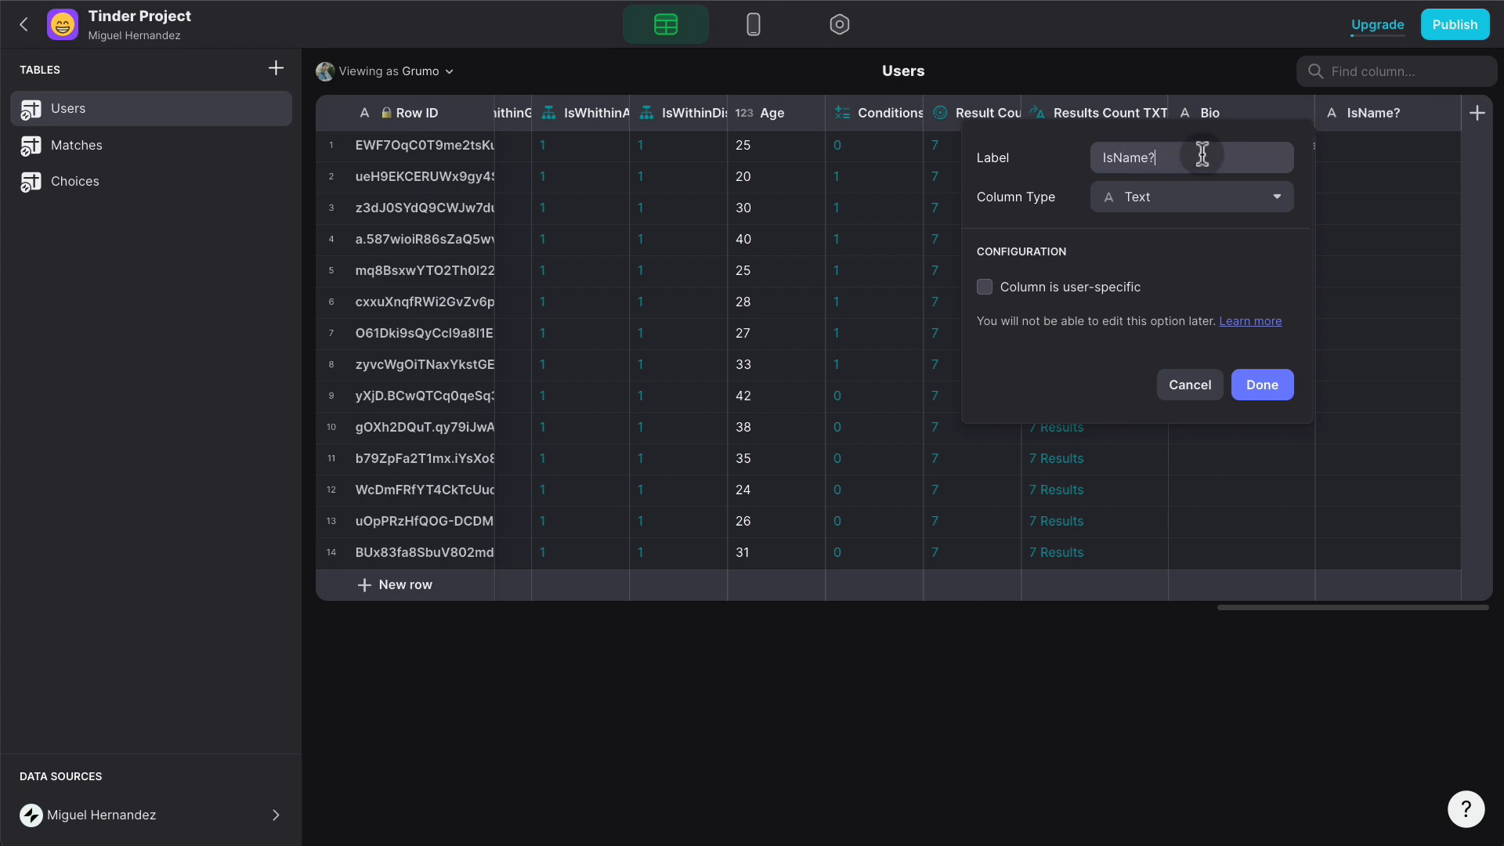
pyautogui.click(1180, 199)
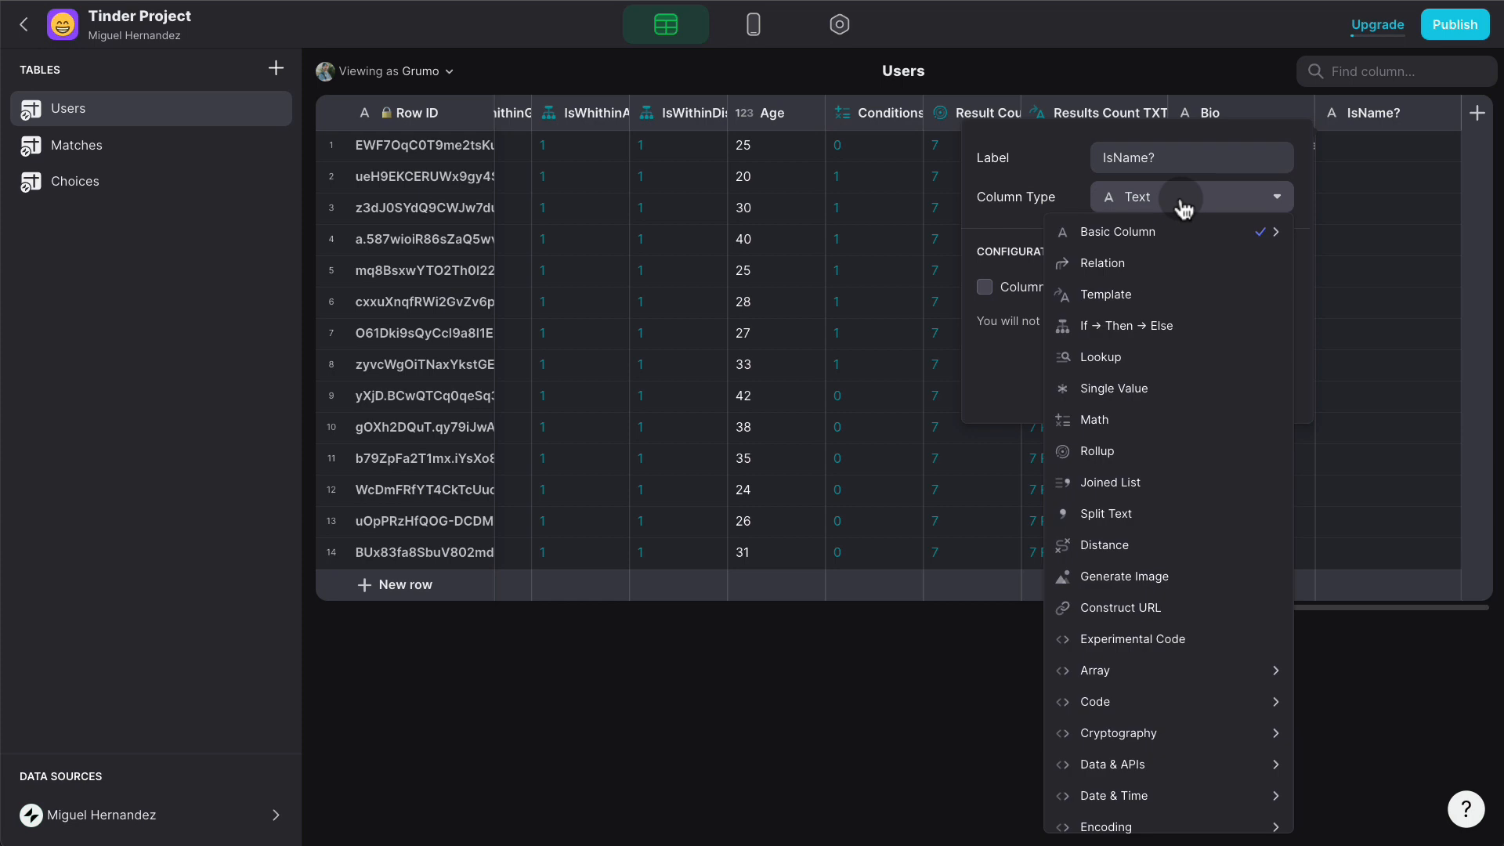
pyautogui.click(1149, 329)
# - Set IsName? to return 1 if Name is not empty, else 0
pyautogui.click(1151, 291)
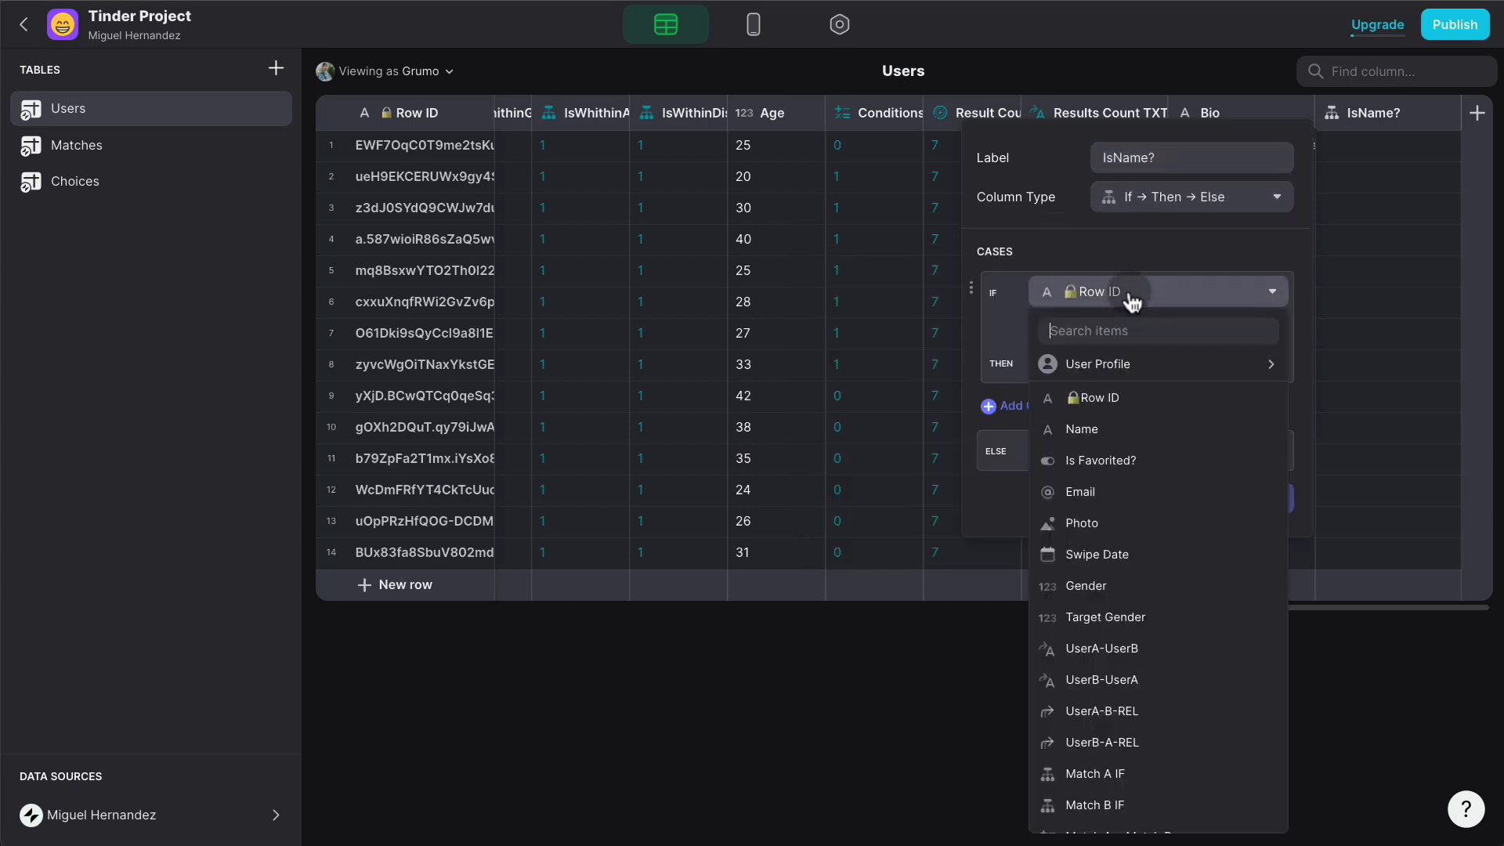
pyautogui.click(1082, 425)
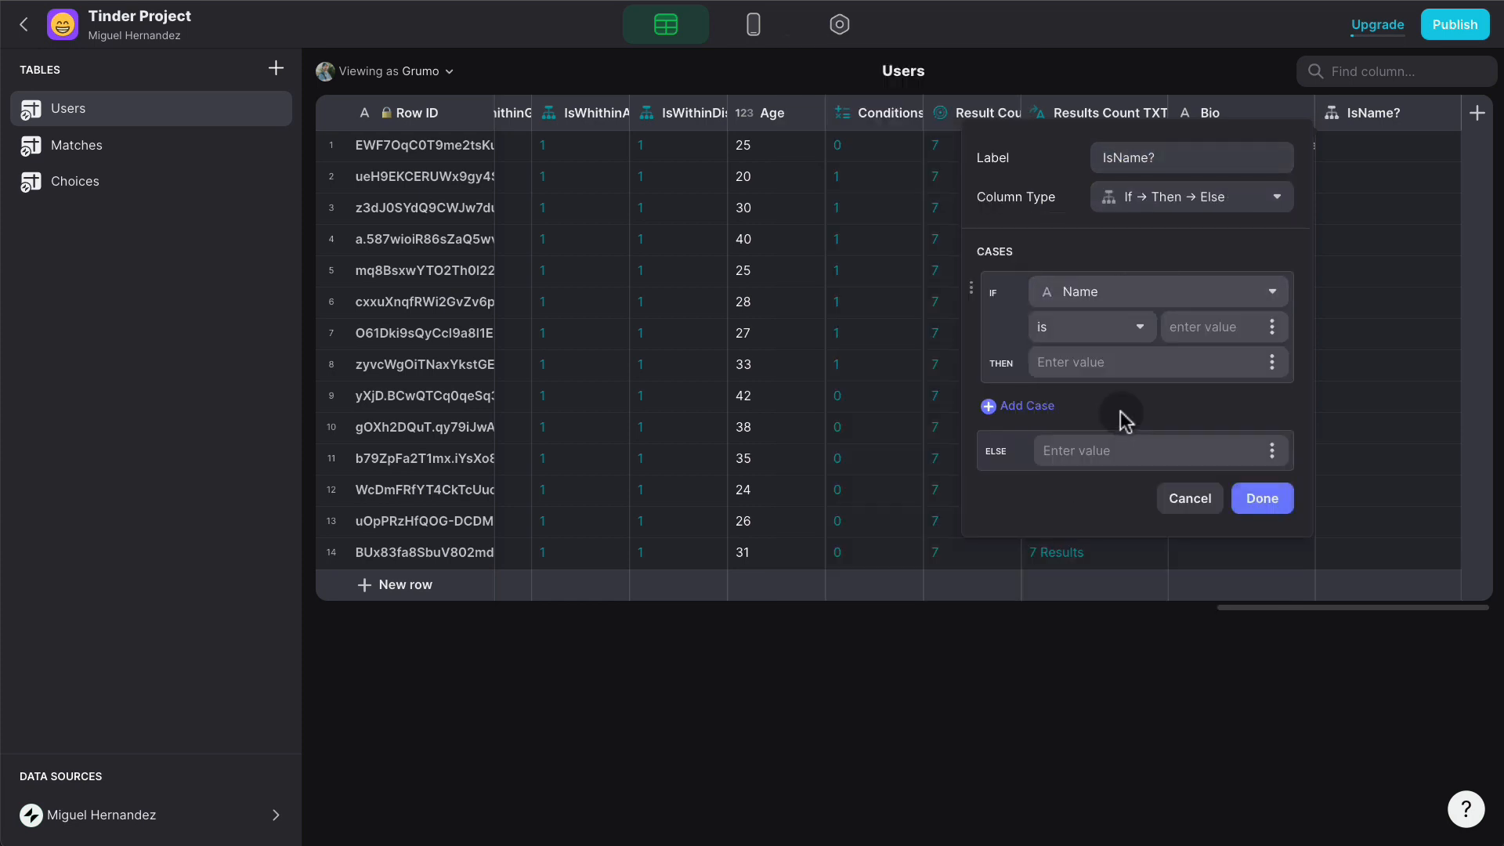
pyautogui.click(1114, 335)
pyautogui.click(1035, 450)
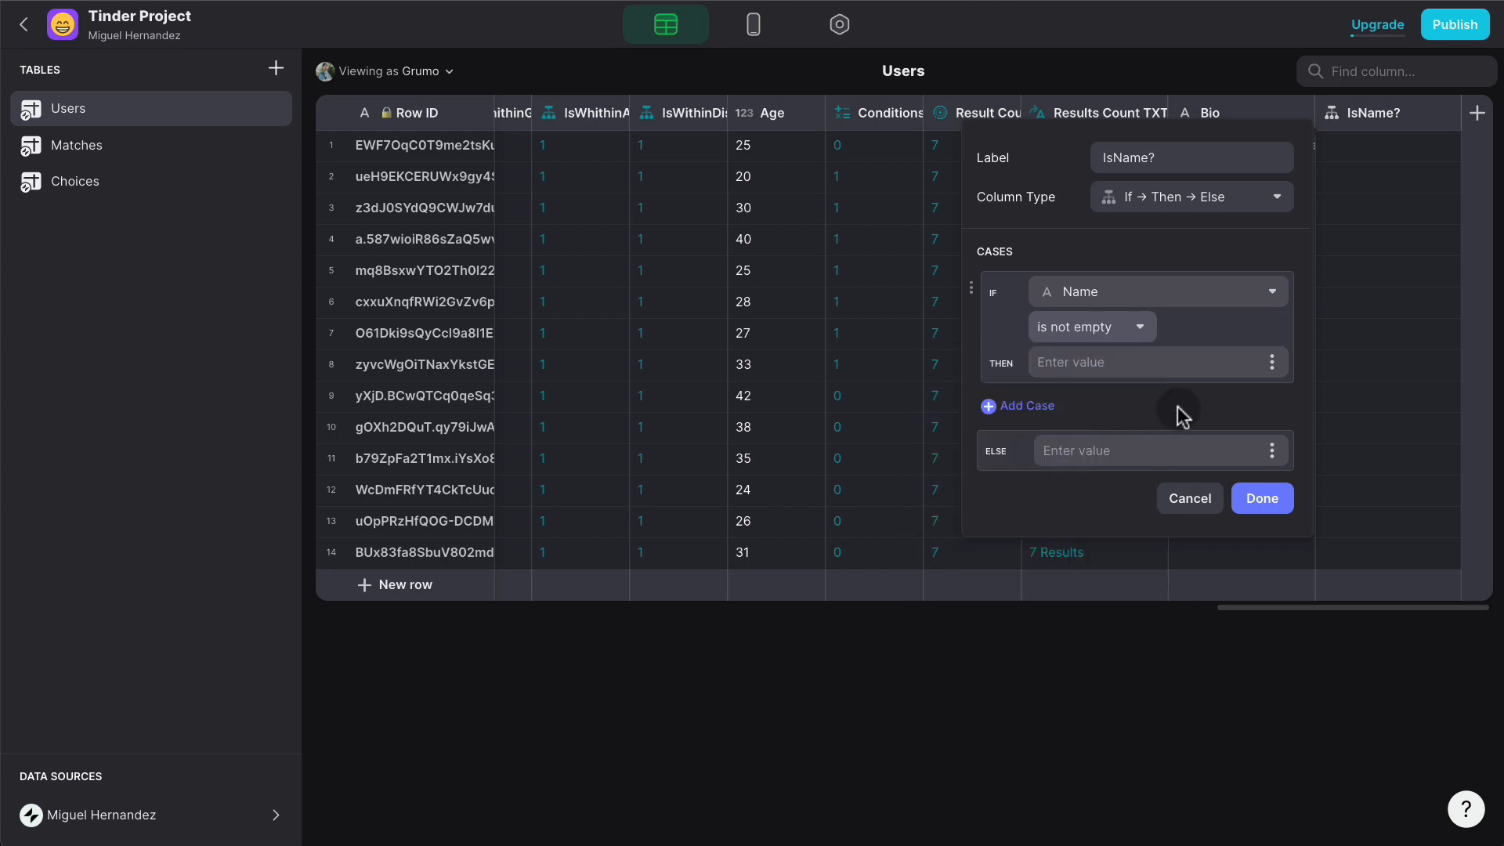
pyautogui.click(1145, 360)
pyautogui.write('1')
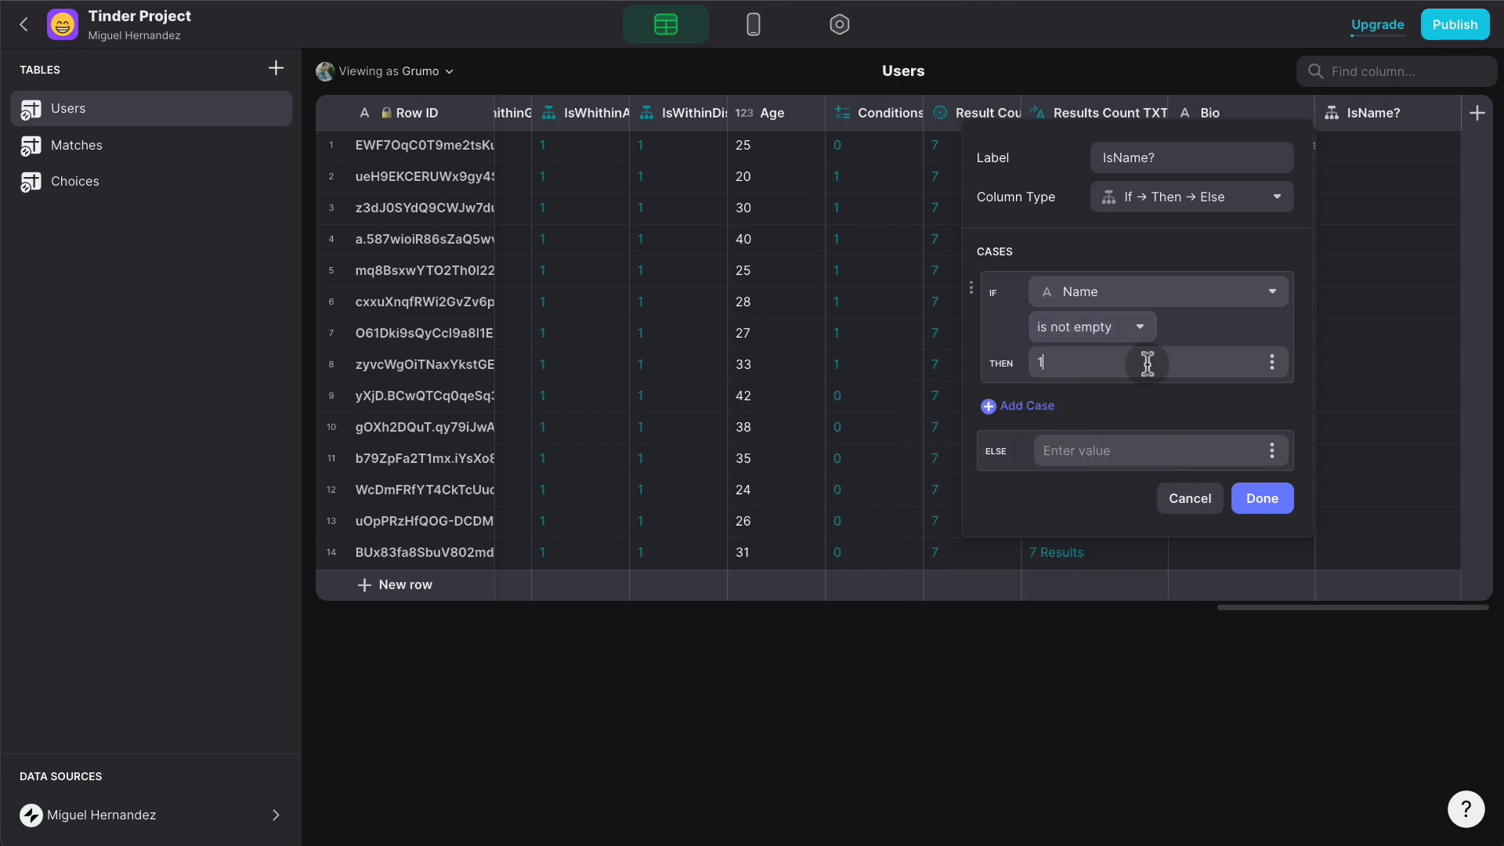
pyautogui.click(1152, 441)
pyautogui.write('0')
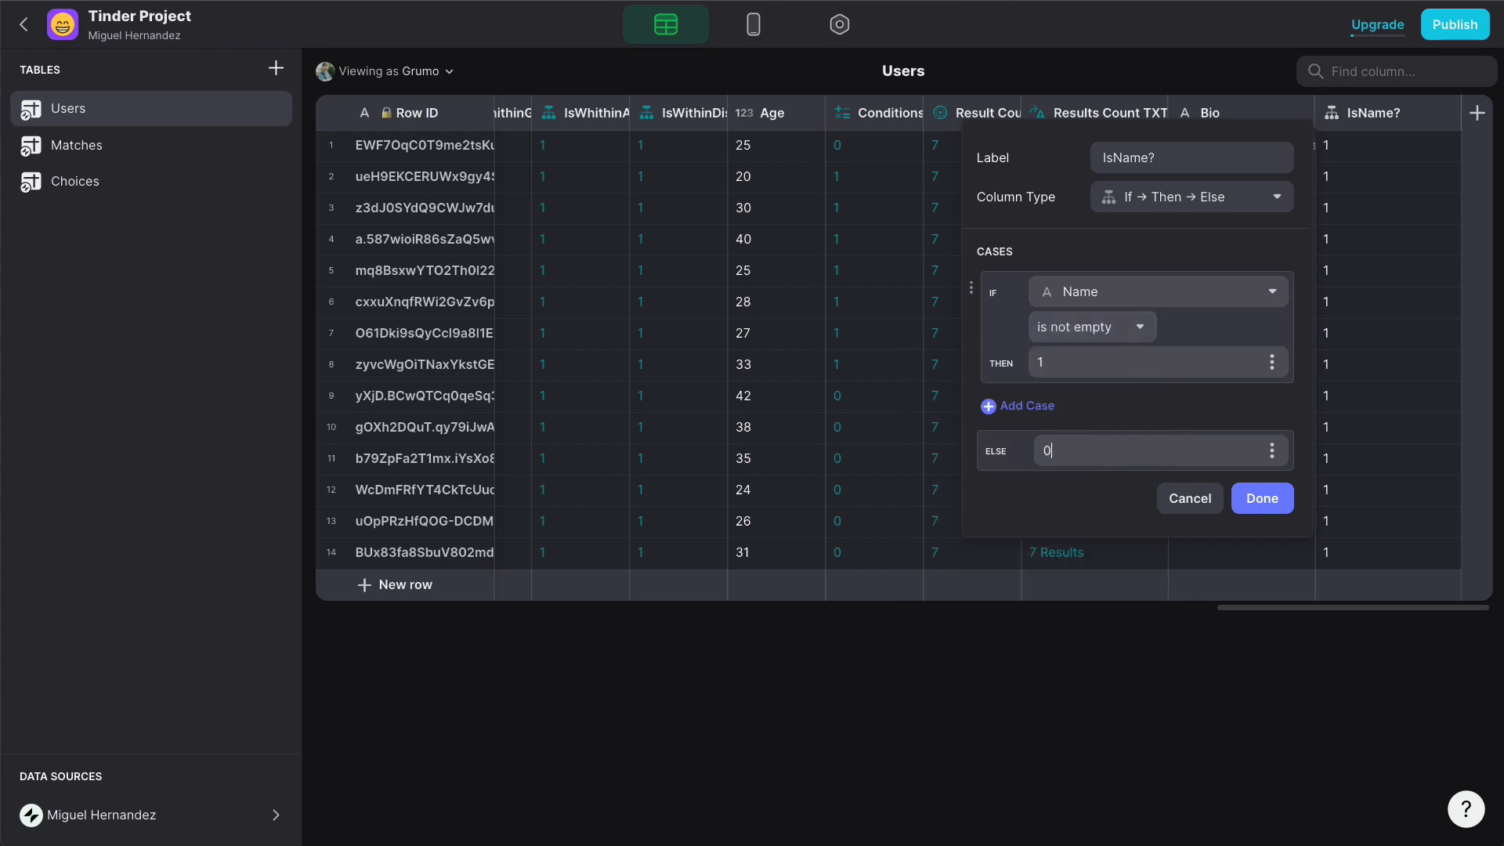
pyautogui.click(1260, 498)
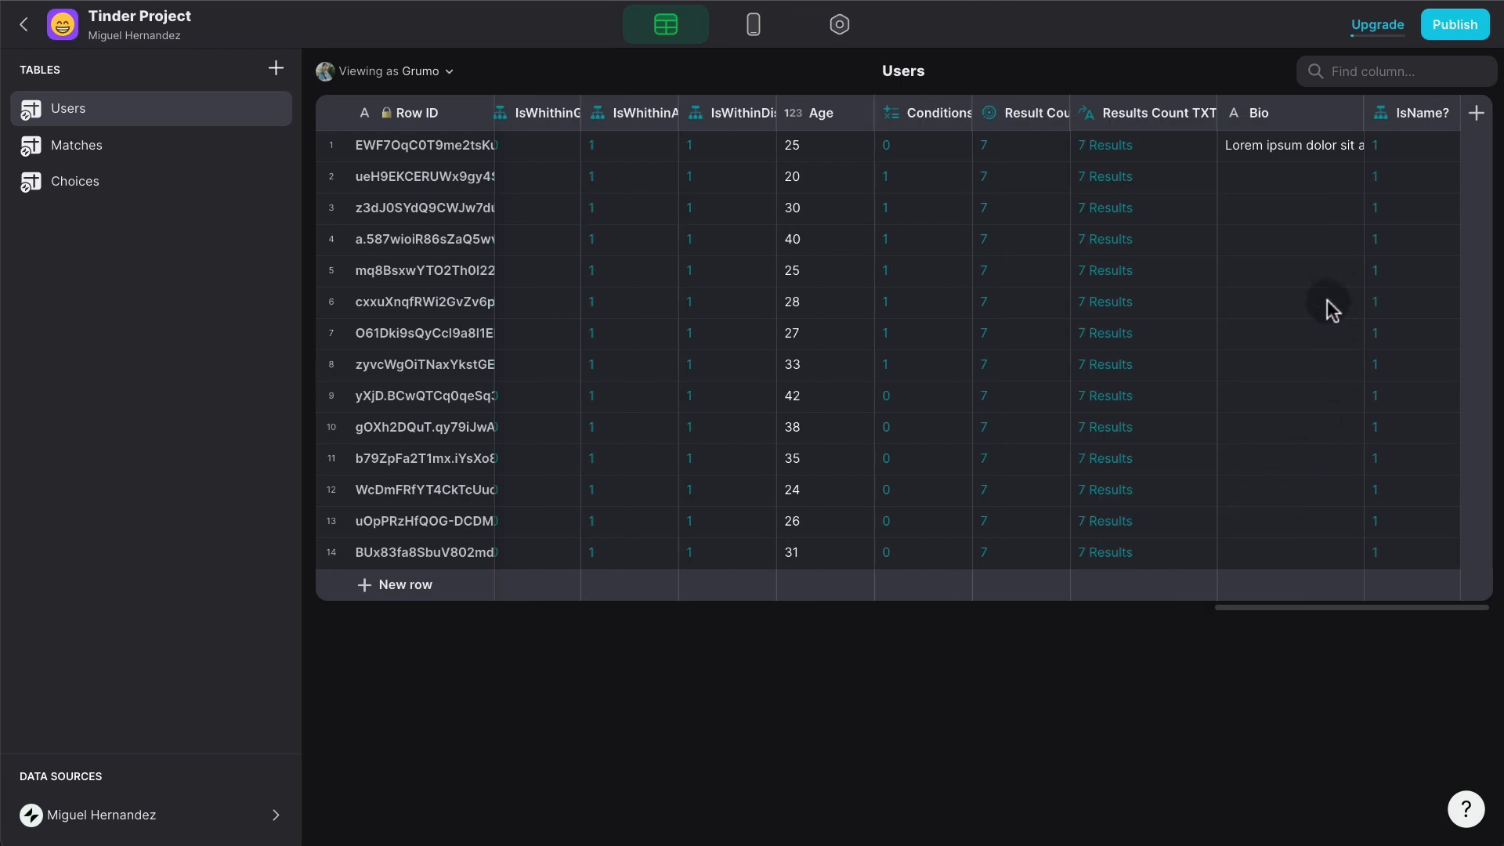
# - Duplicate IsName? into an isEmail? column that checks the Email field
pyautogui.click(1448, 114)
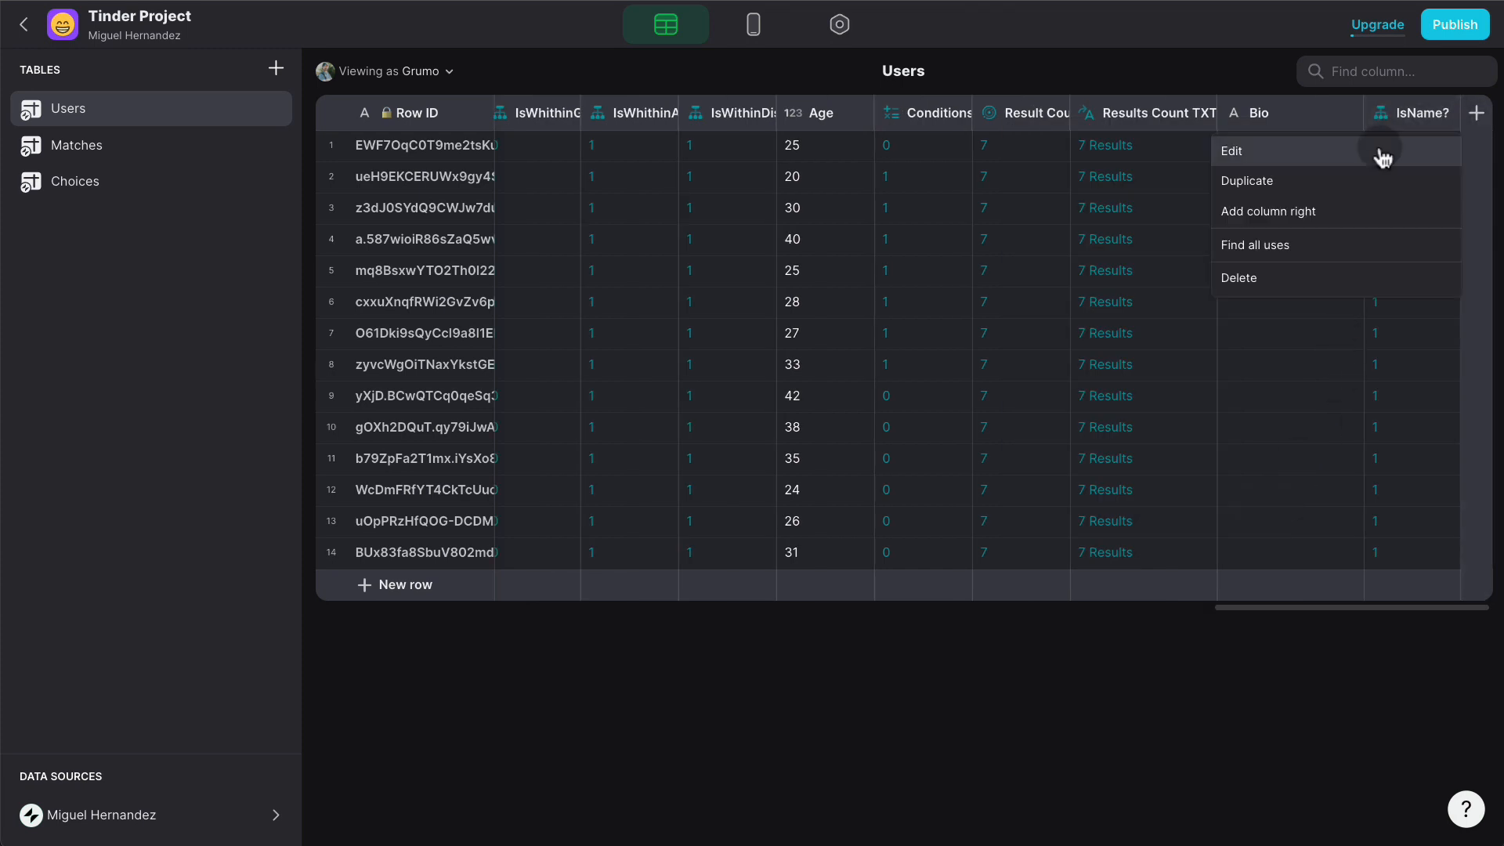
pyautogui.click(1346, 180)
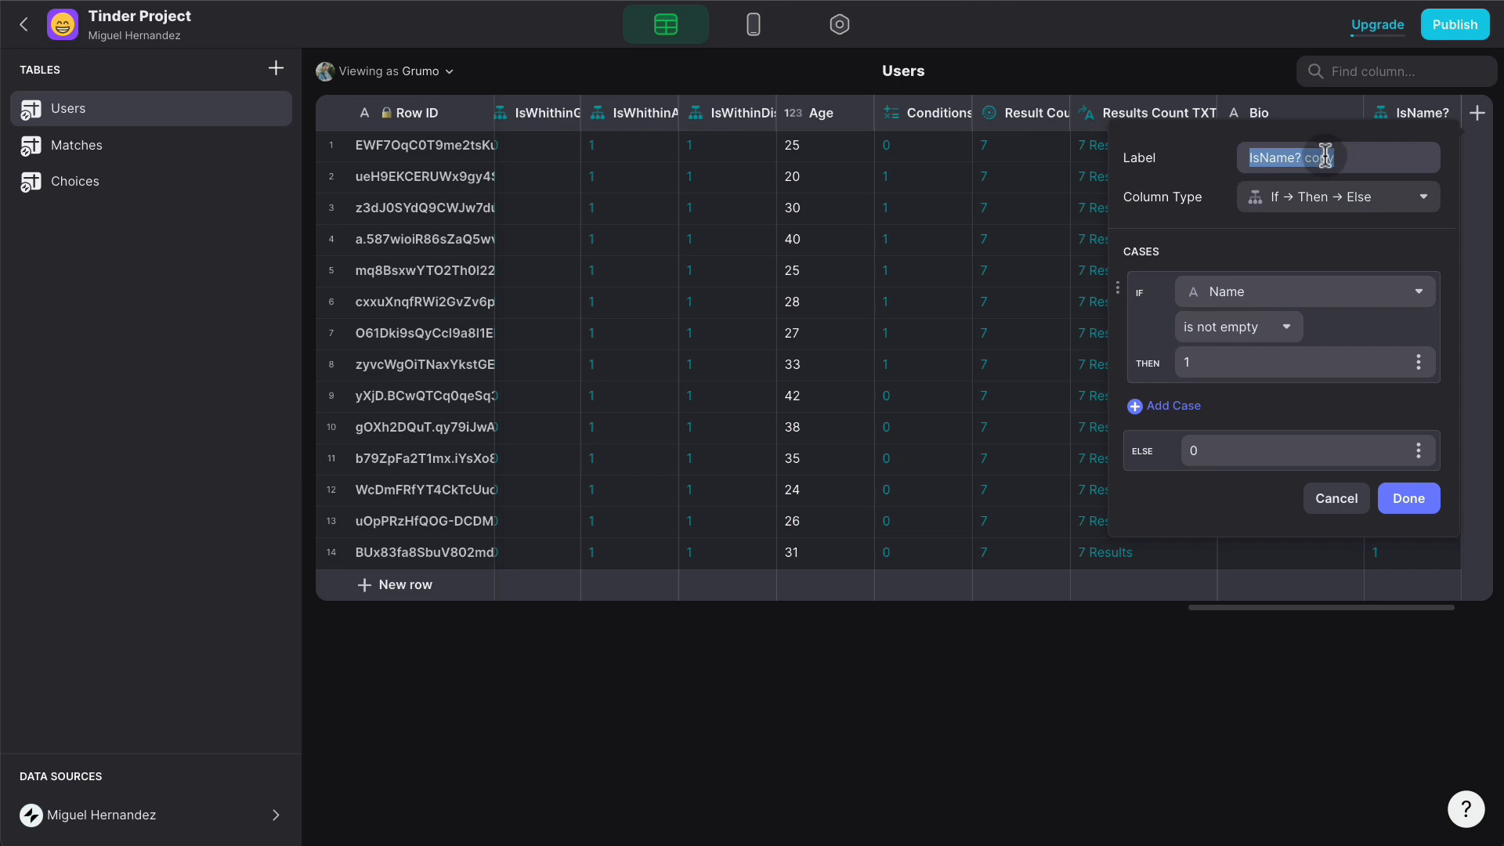
pyautogui.write('isAg')
pyautogui.press('BackSpace')
pyautogui.press('BackSpace')
pyautogui.write('Email?')
pyautogui.click(1267, 299)
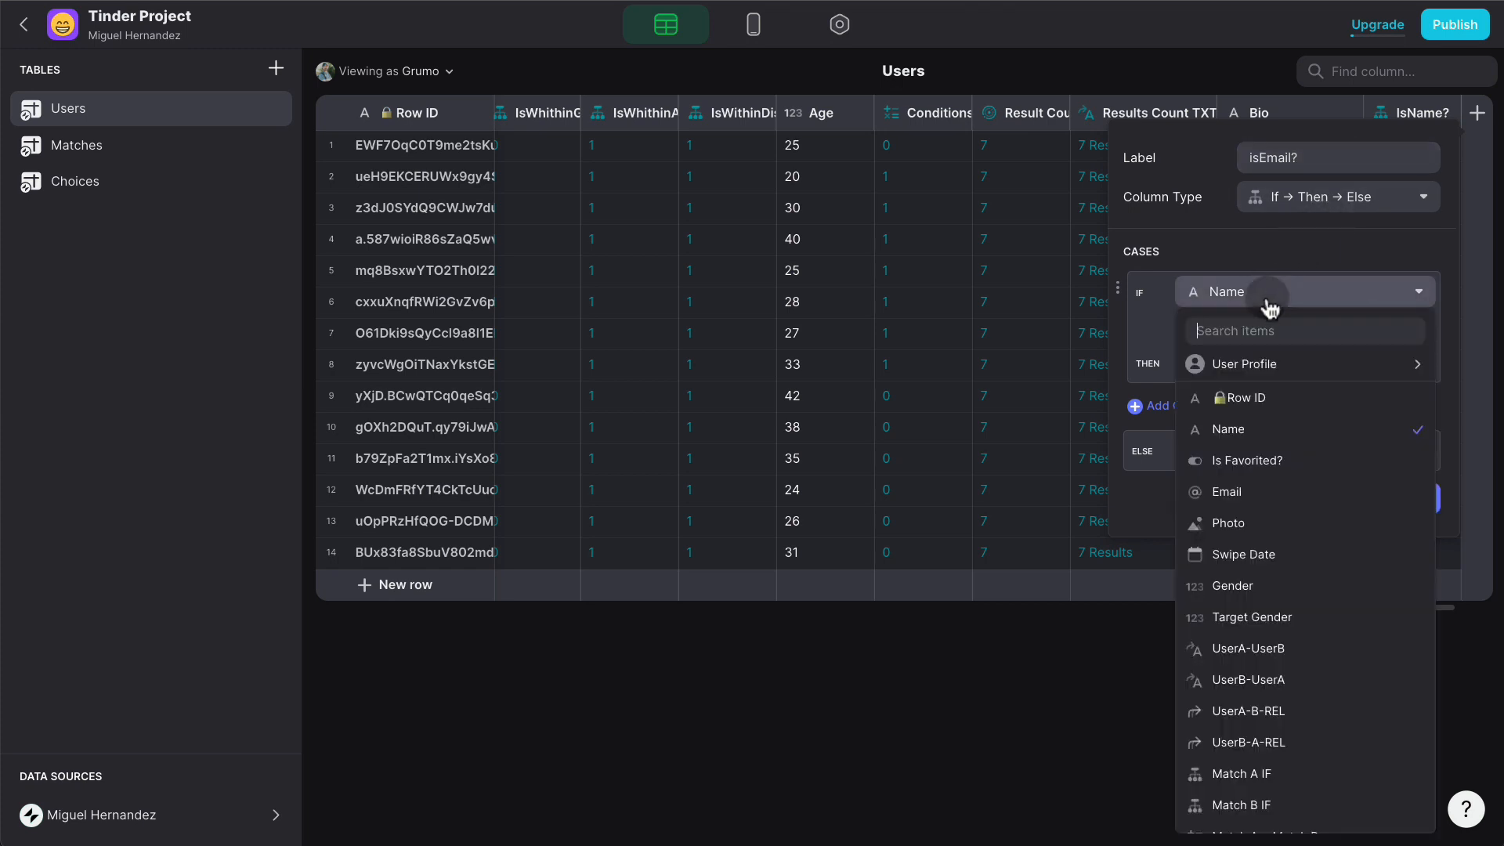
pyautogui.click(1317, 490)
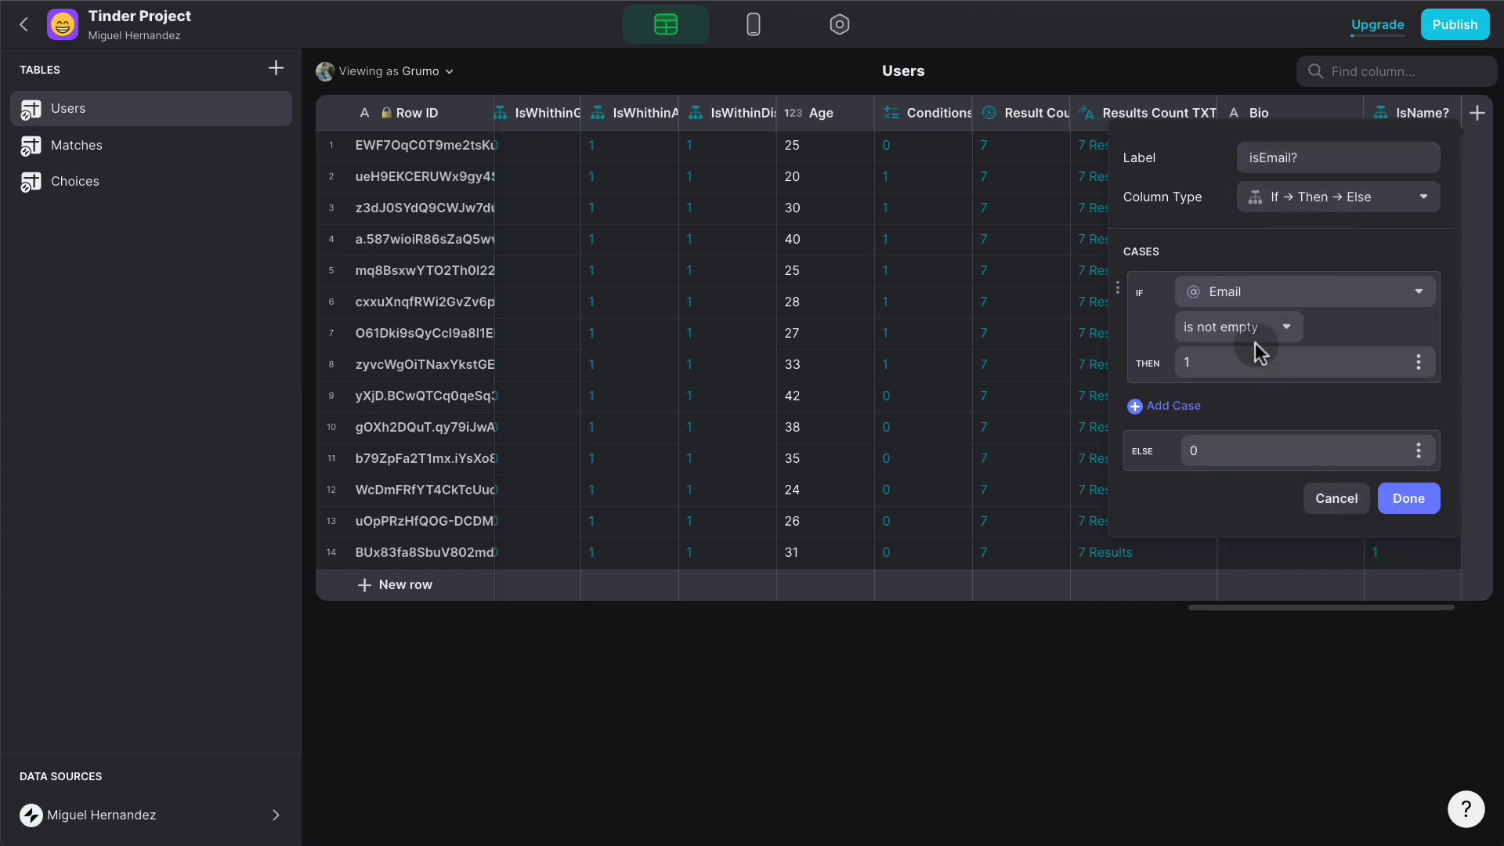
pyautogui.click(1408, 498)
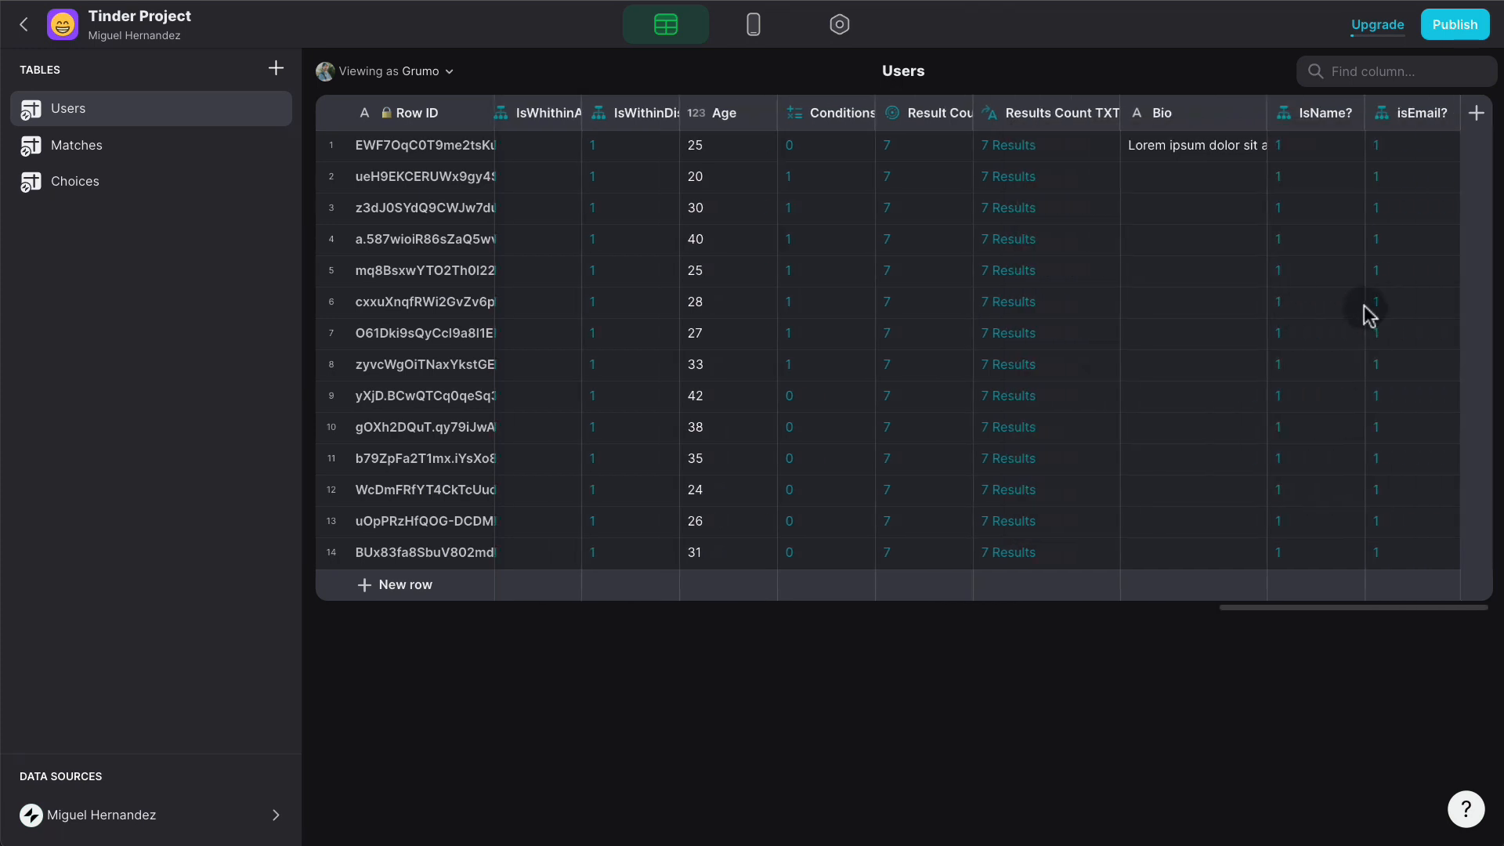
# - Duplicate isEmail? into an IsCity? column that checks the City field
pyautogui.click(1447, 112)
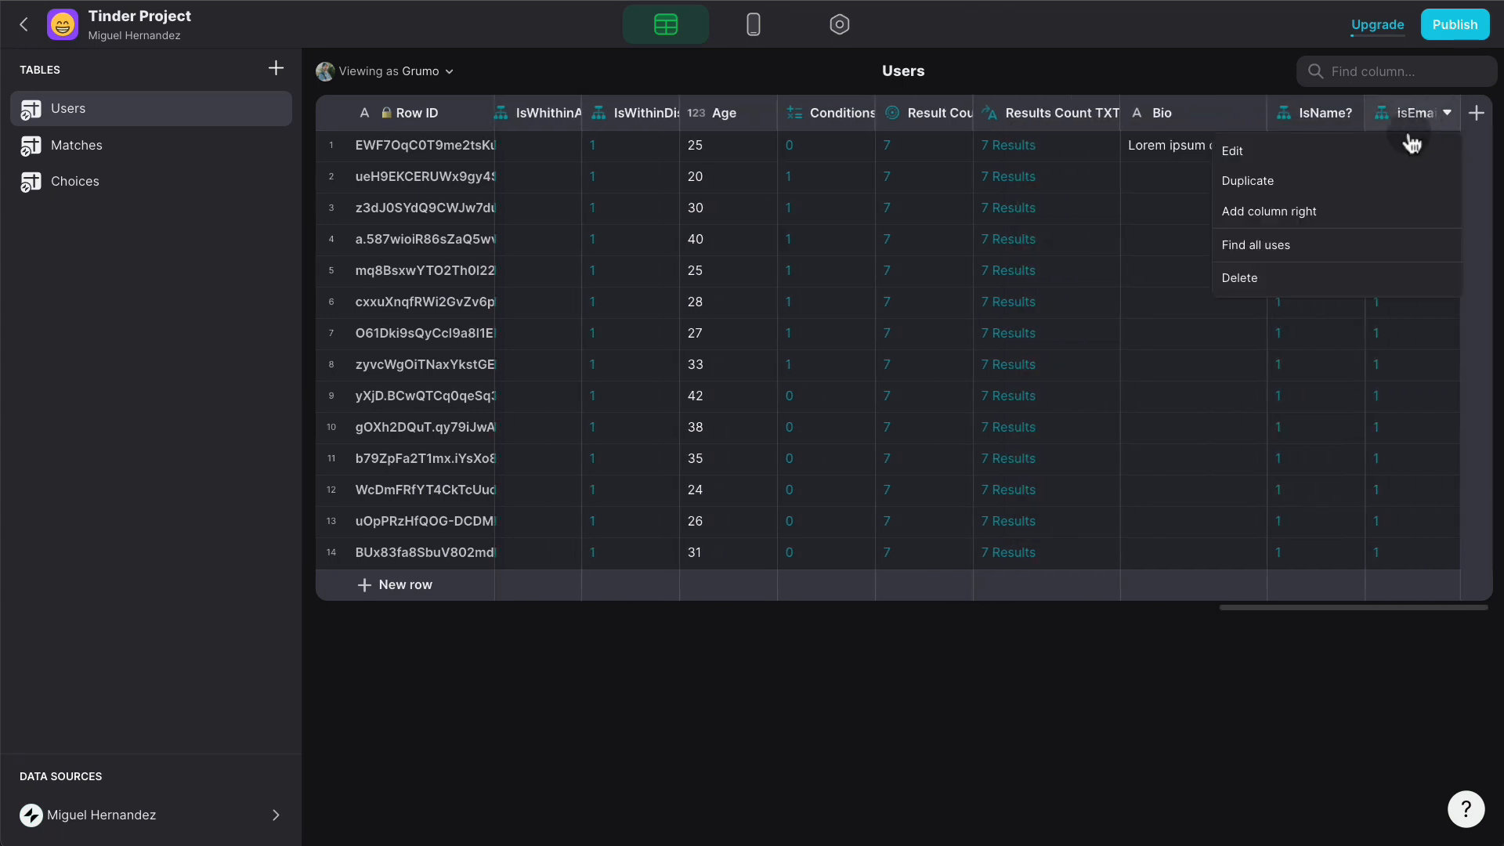
pyautogui.click(1341, 183)
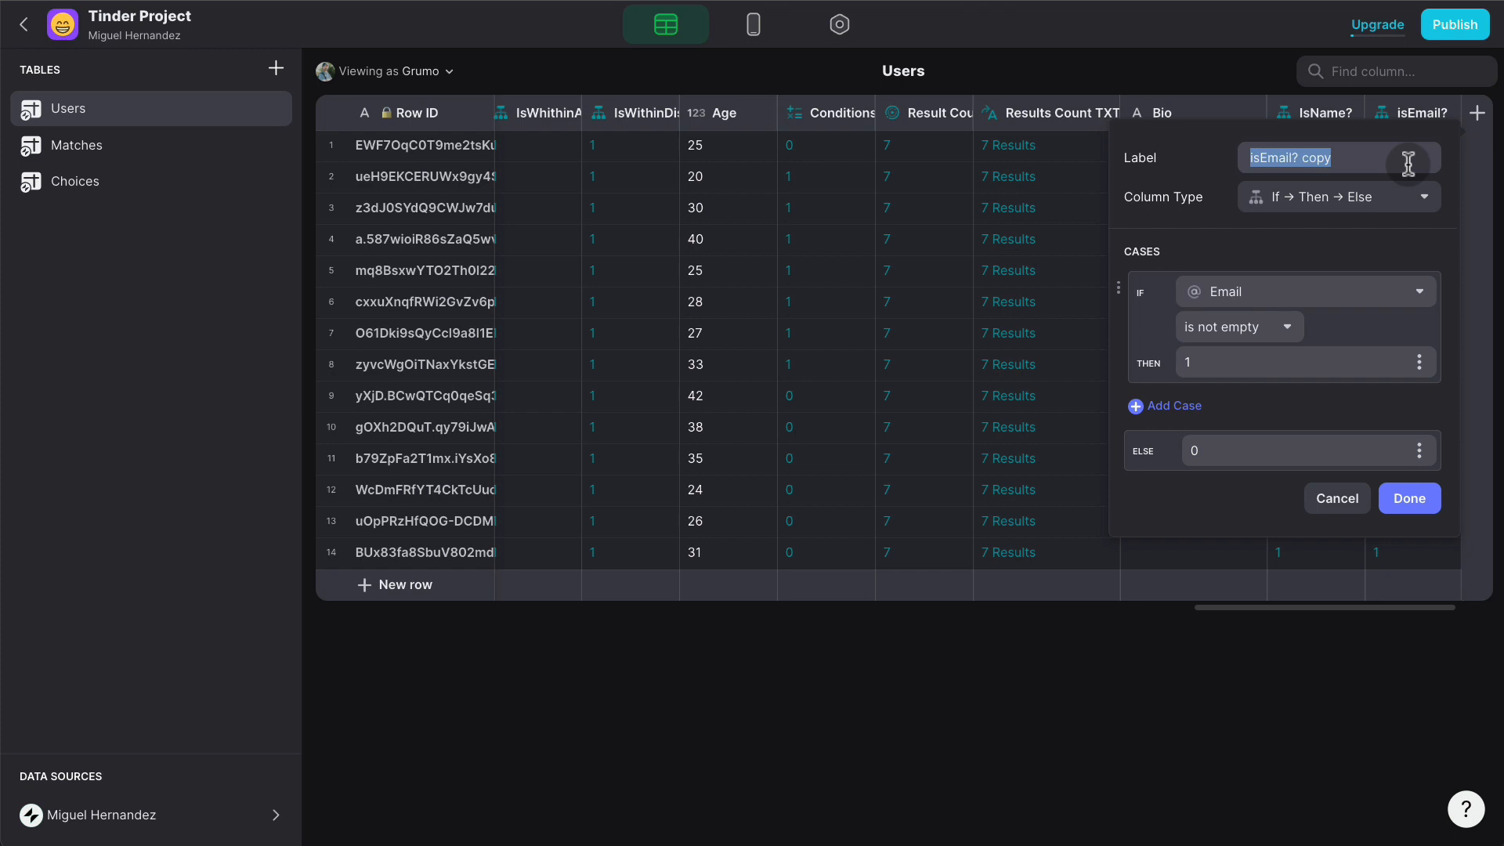
pyautogui.doubleClick(1316, 159)
pyautogui.tripleClick(1317, 159)
pyautogui.write('Si')
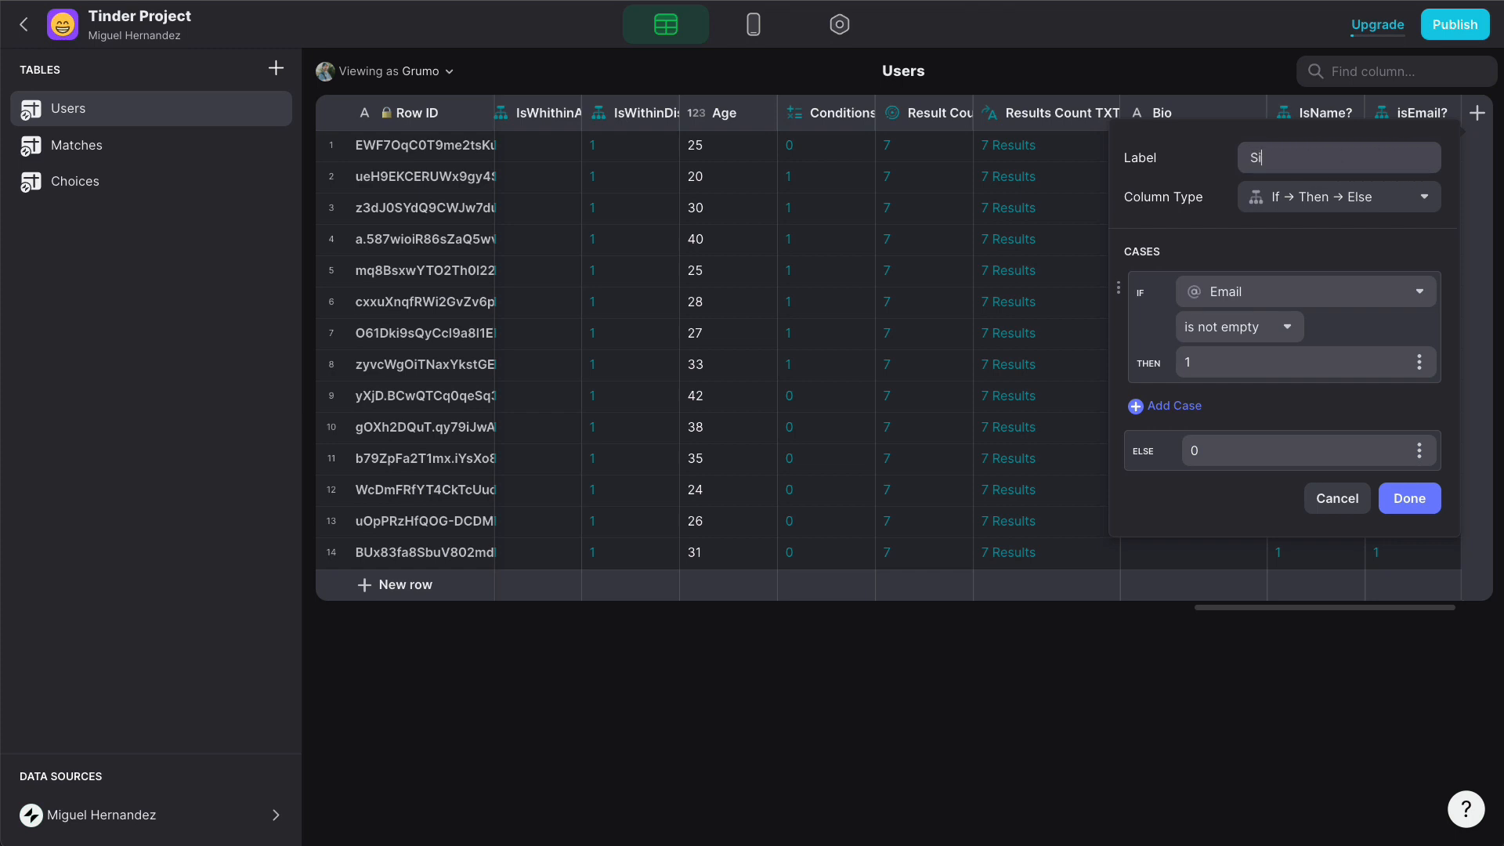
pyautogui.press('BackSpace')
pyautogui.press('BackSpace')
pyautogui.write('IsCity?')
pyautogui.click(1290, 291)
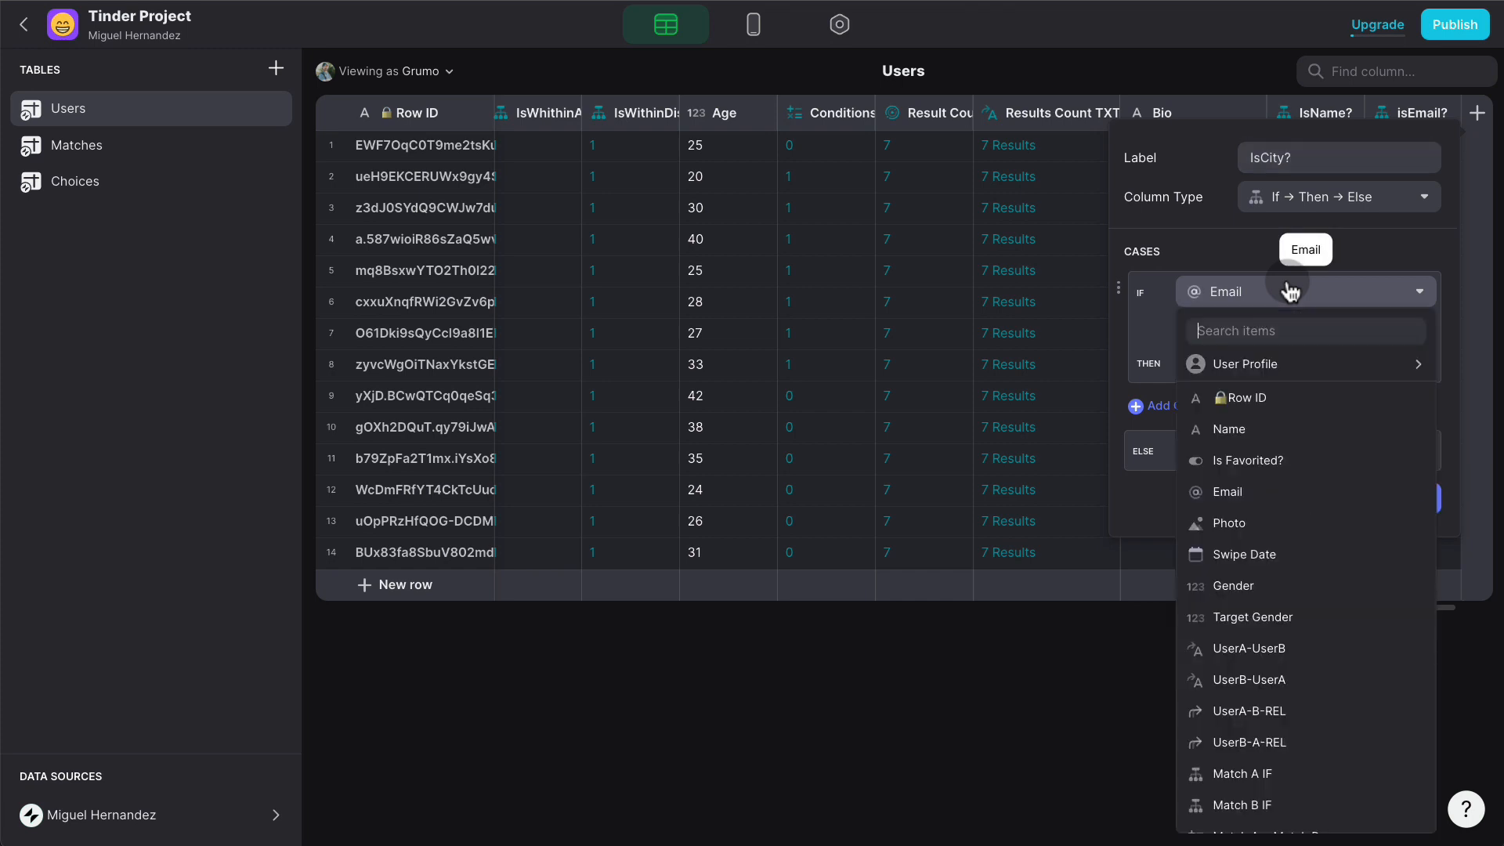
pyautogui.scroll(-1, 1303, 492)
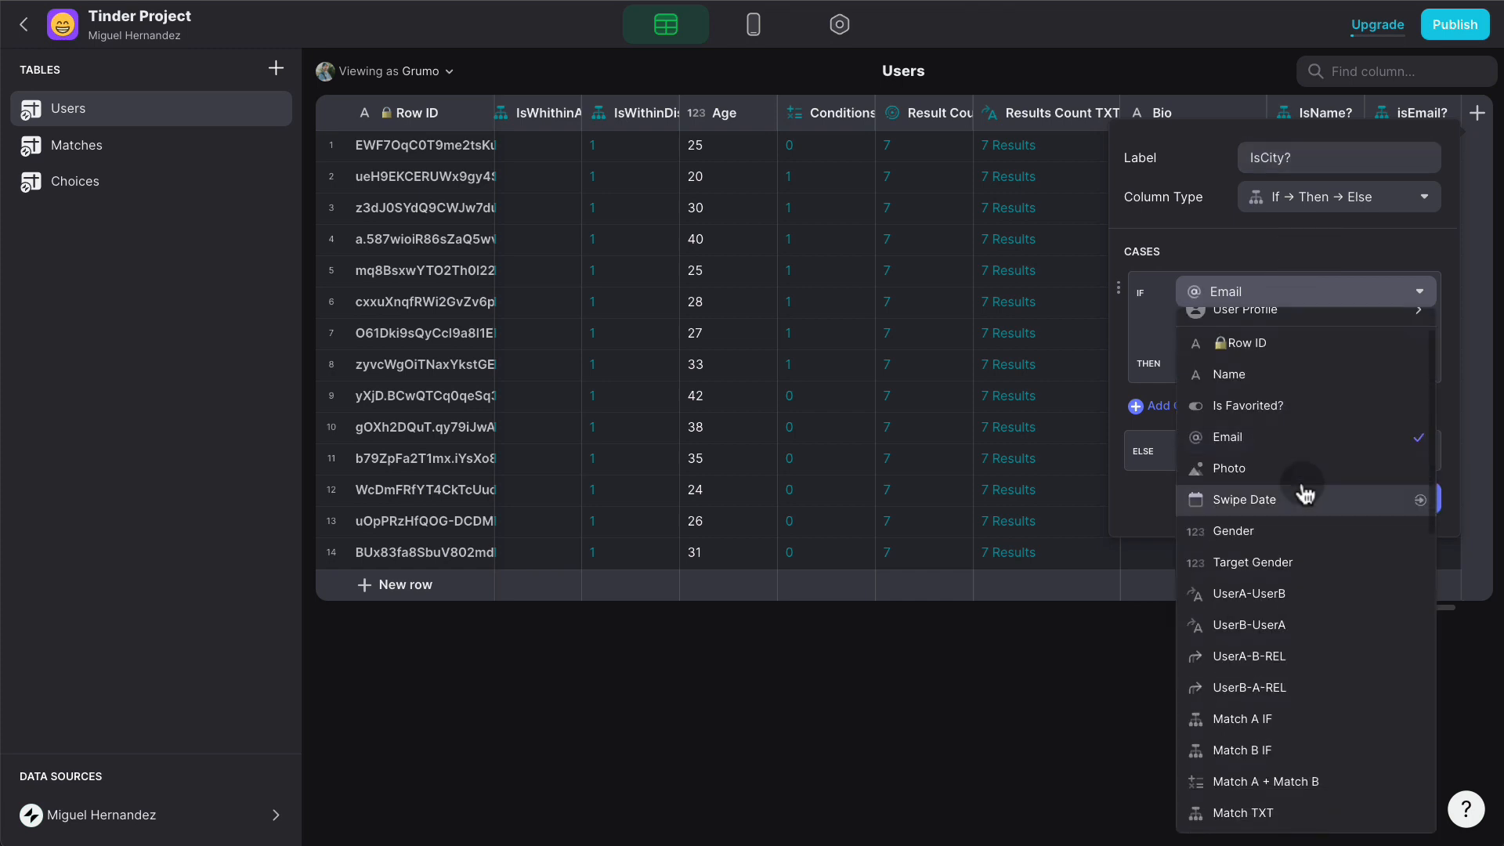
pyautogui.scroll(-5, 1302, 491)
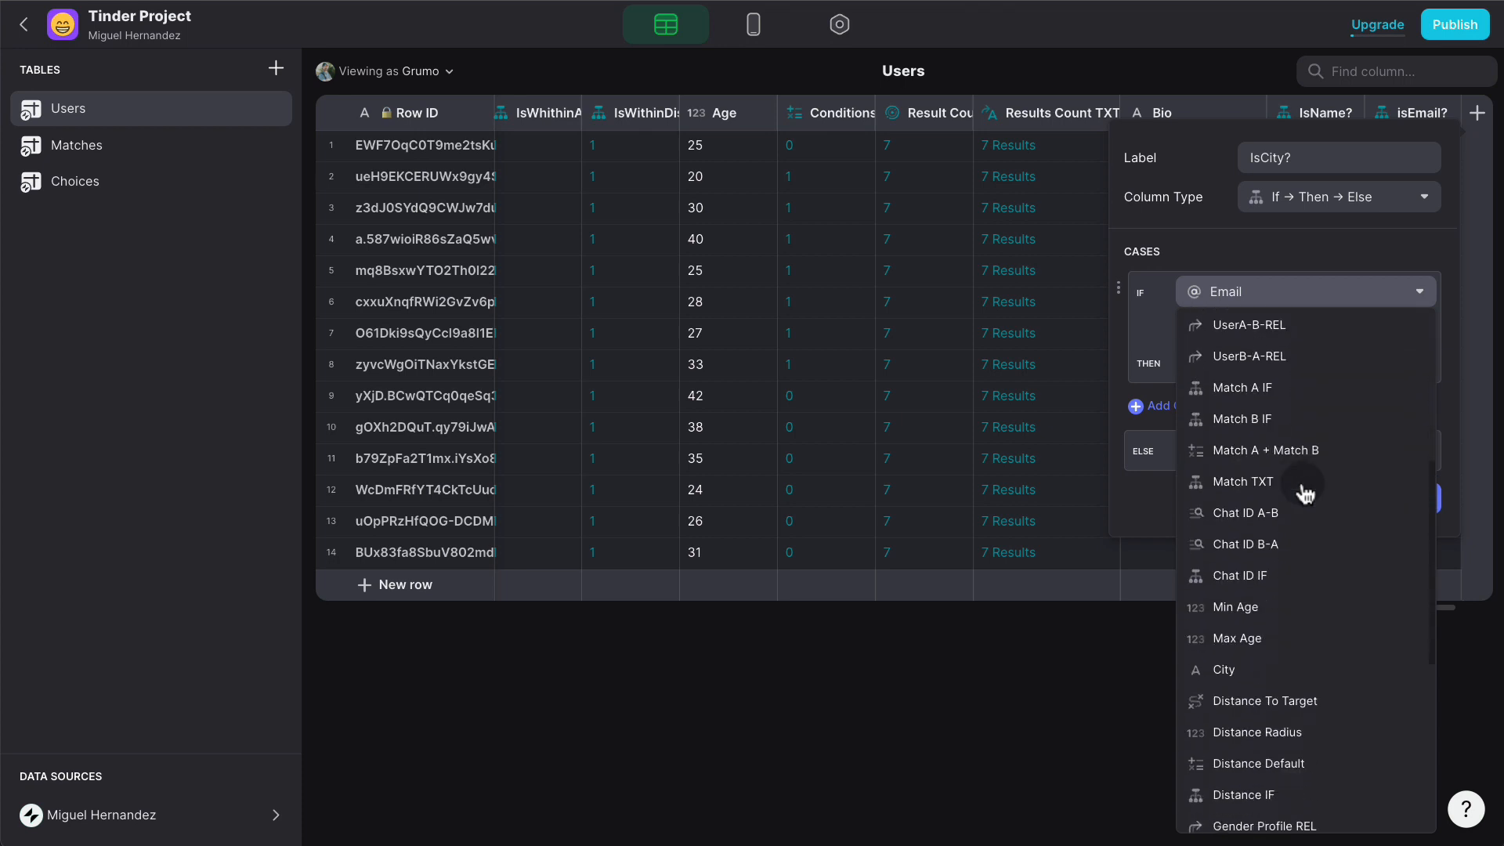
pyautogui.click(1252, 666)
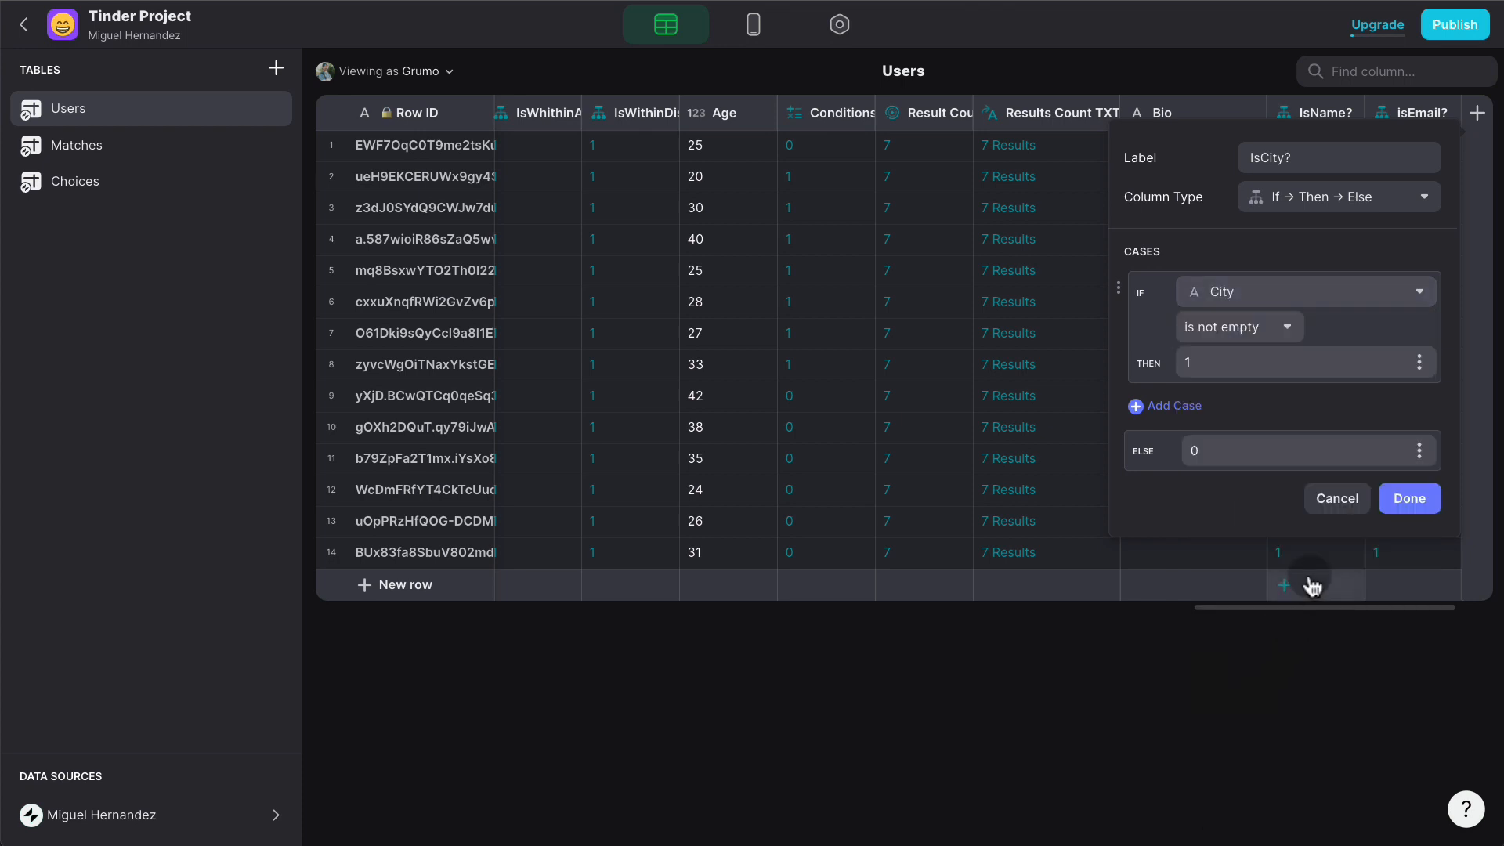
pyautogui.click(1390, 498)
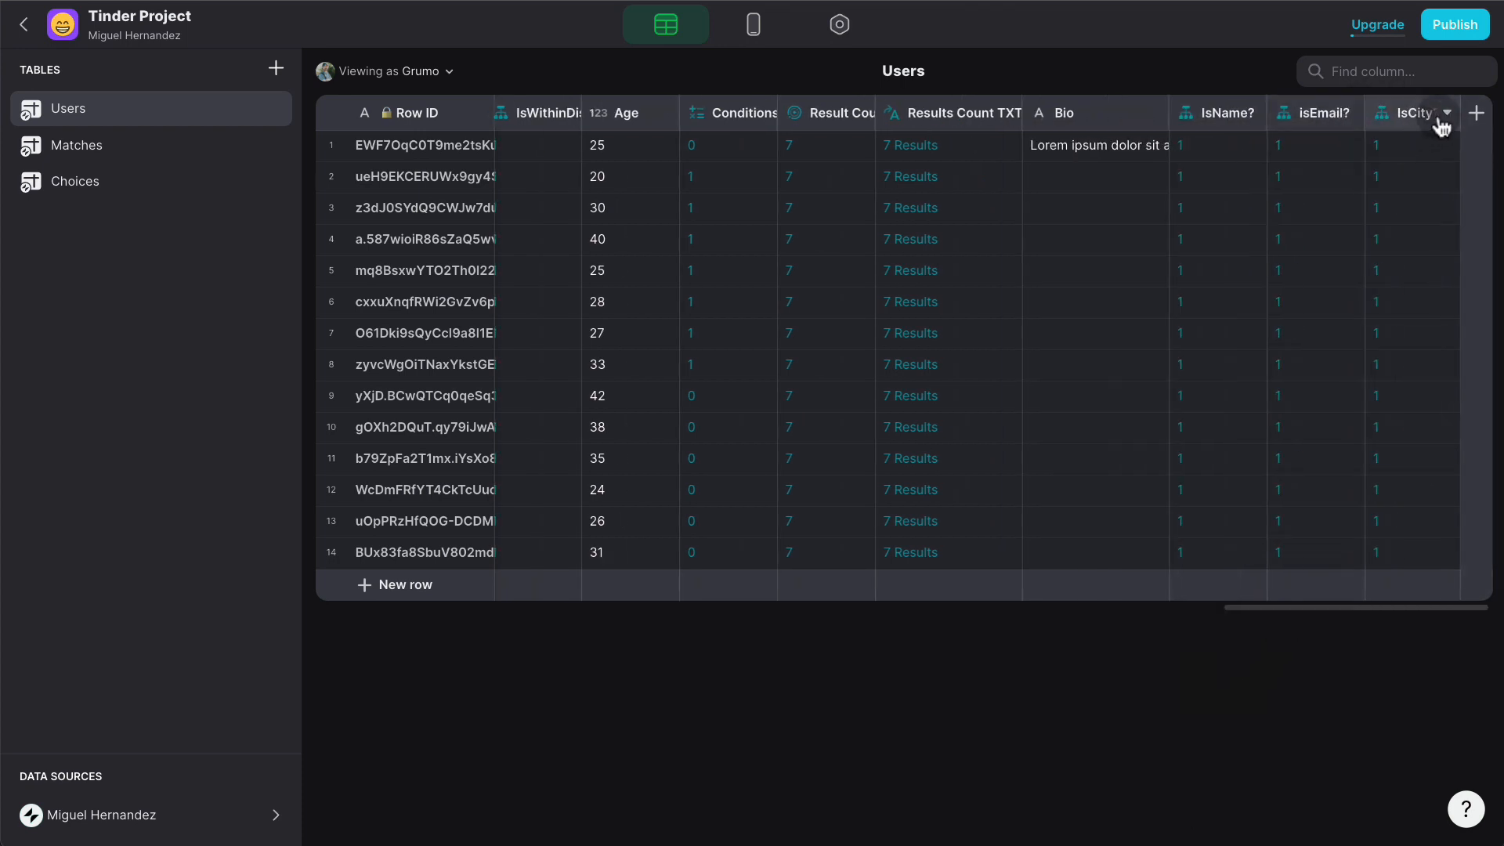
# - Duplicate IsCity? into an IsAge? column checking User Profile > Age
pyautogui.click(1395, 119)
pyautogui.click(1295, 181)
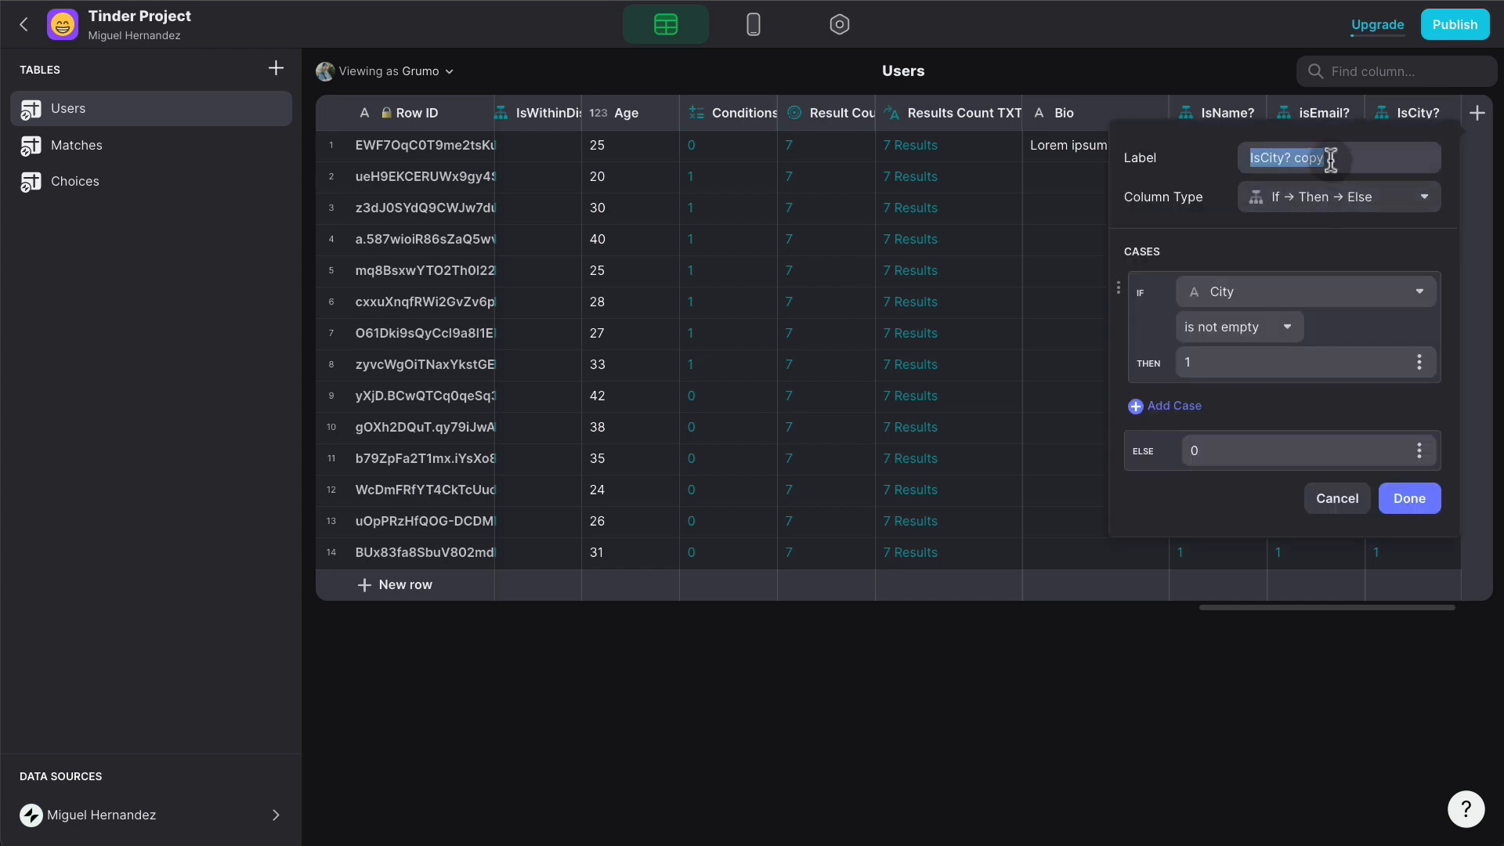
pyautogui.write('IsAge?')
pyautogui.click(1295, 296)
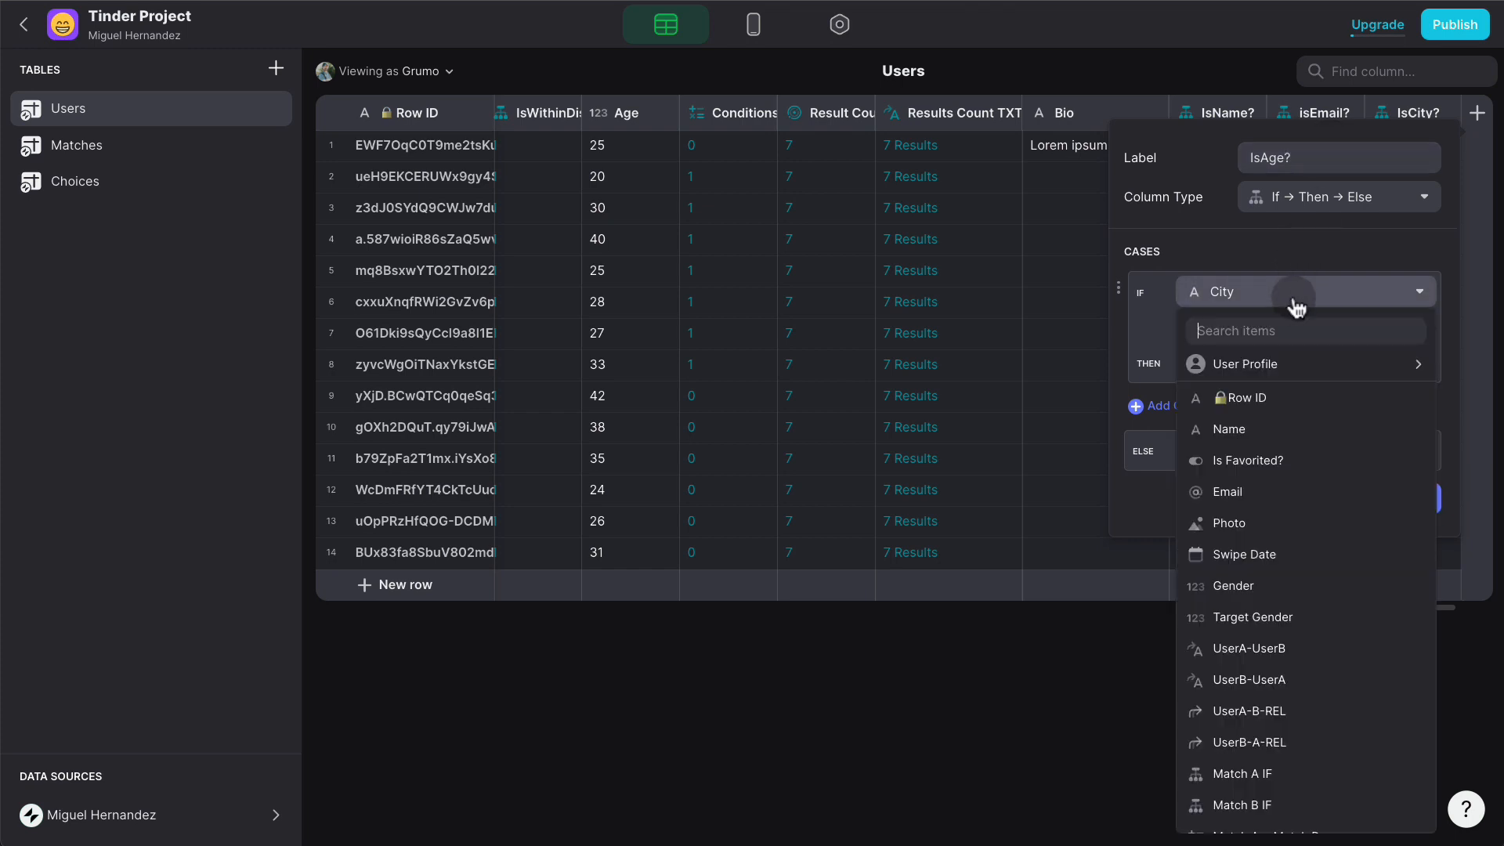
pyautogui.write('age')
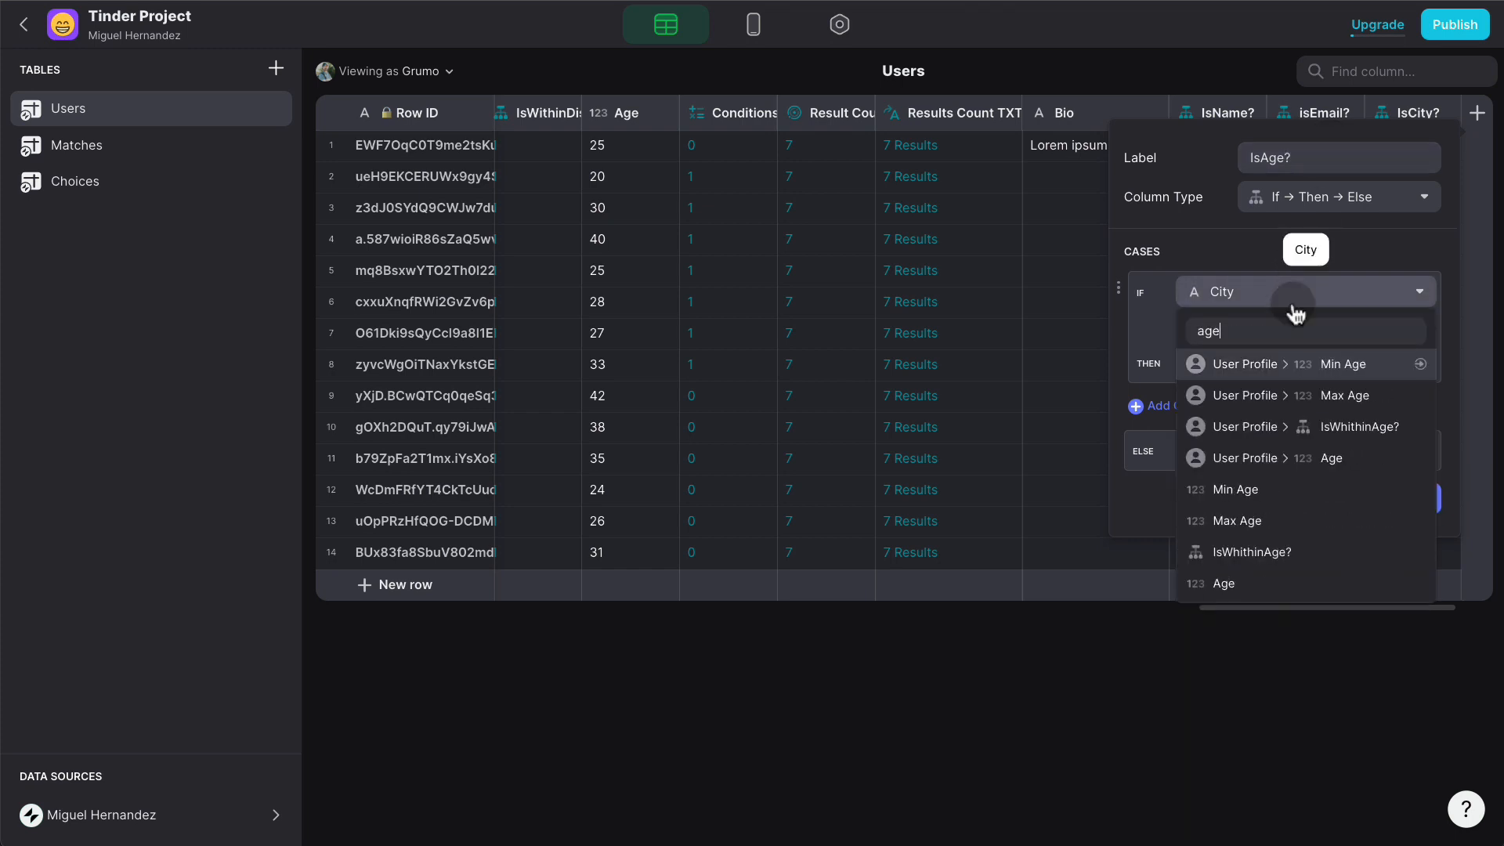
pyautogui.click(1292, 458)
pyautogui.click(1410, 500)
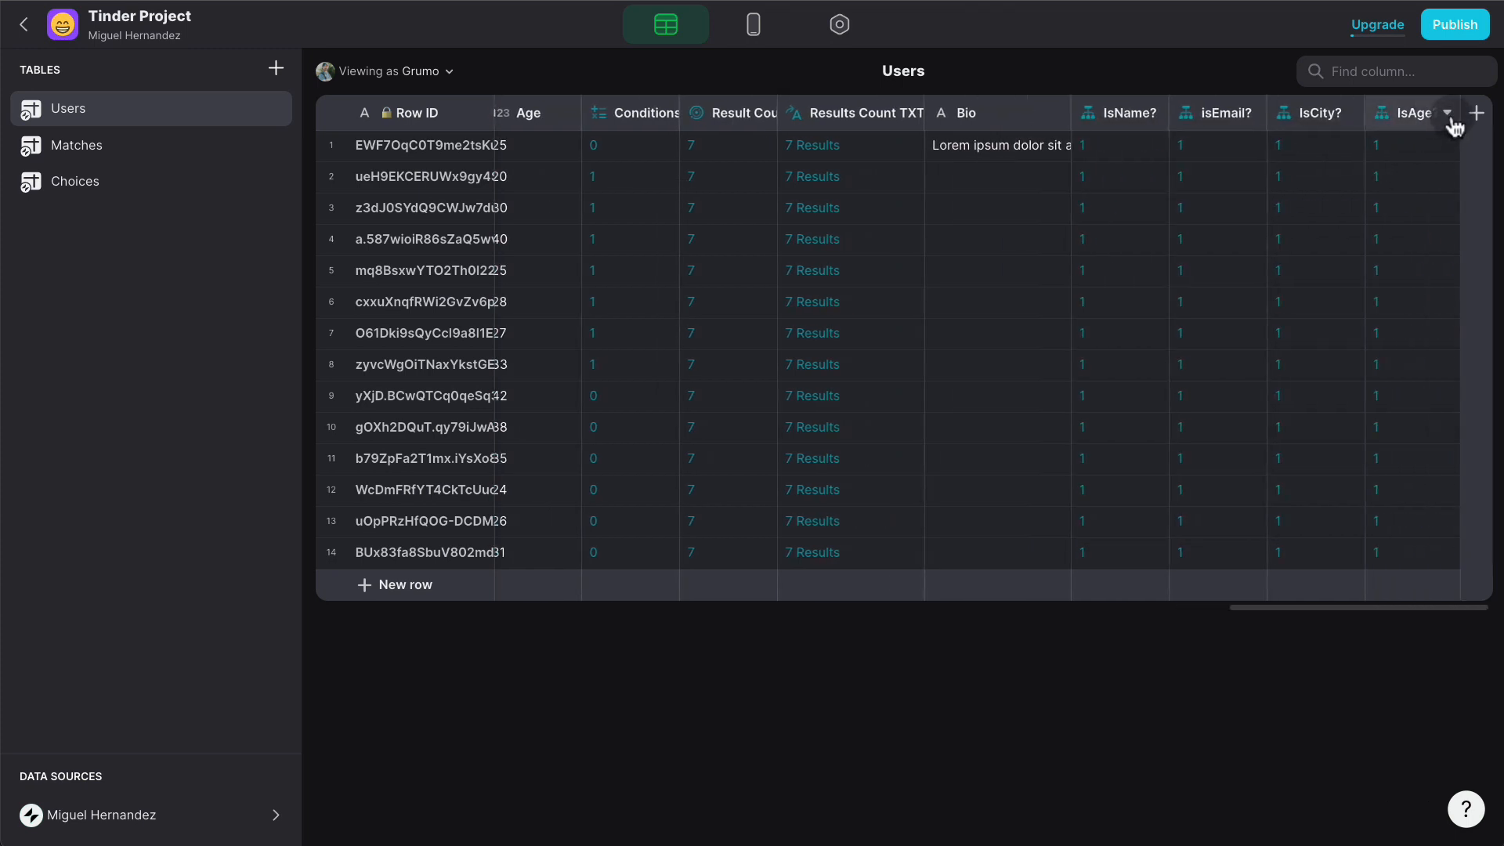
# - Duplicate IsAge? into an IsTargetGender? column that checks Target Gender
pyautogui.click(1448, 115)
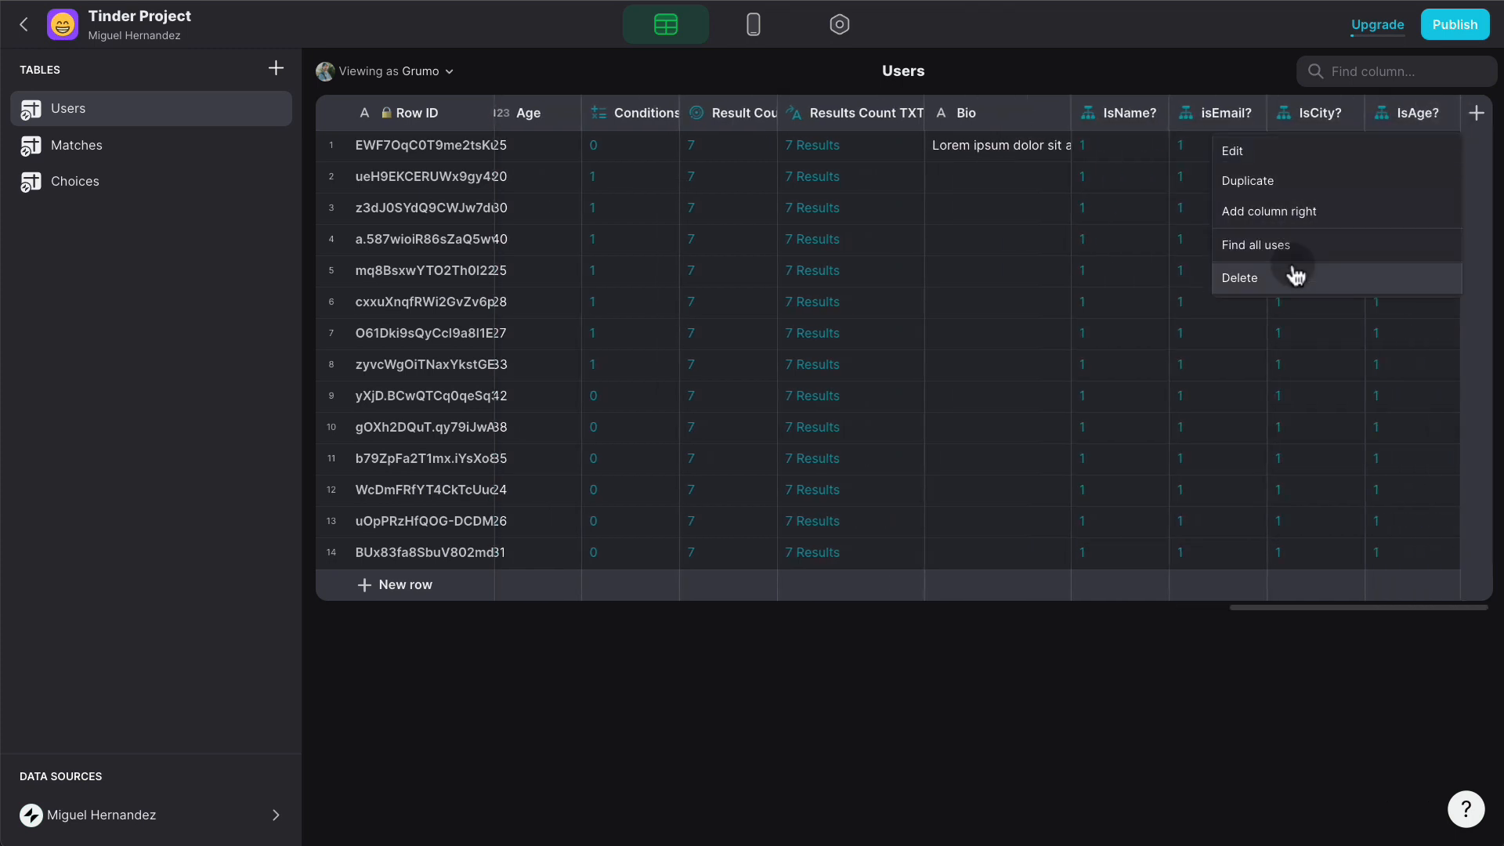
pyautogui.click(1286, 181)
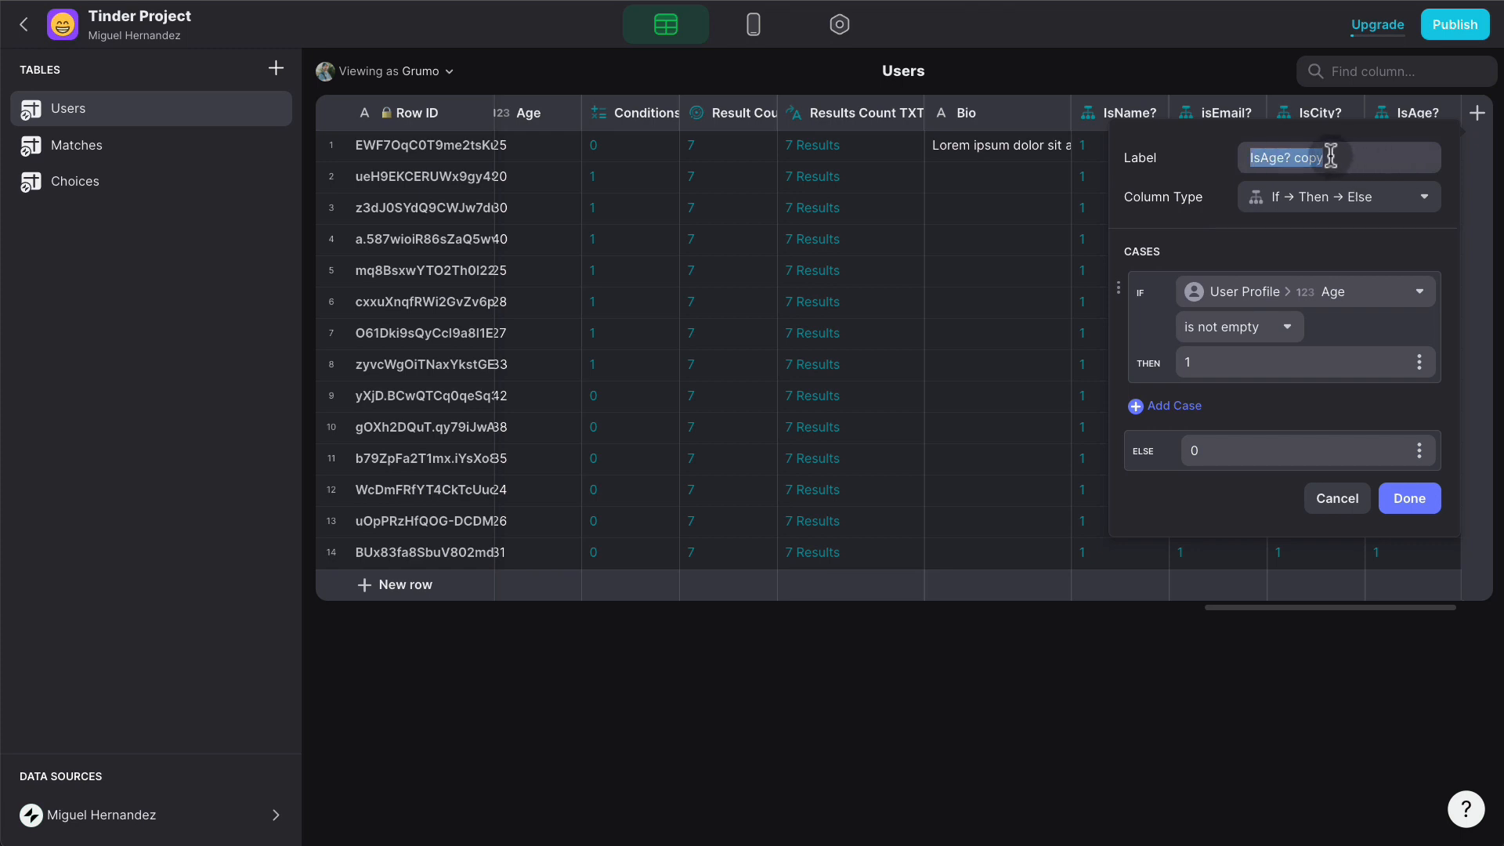
pyautogui.write('IsTargetGender?')
pyautogui.click(1284, 292)
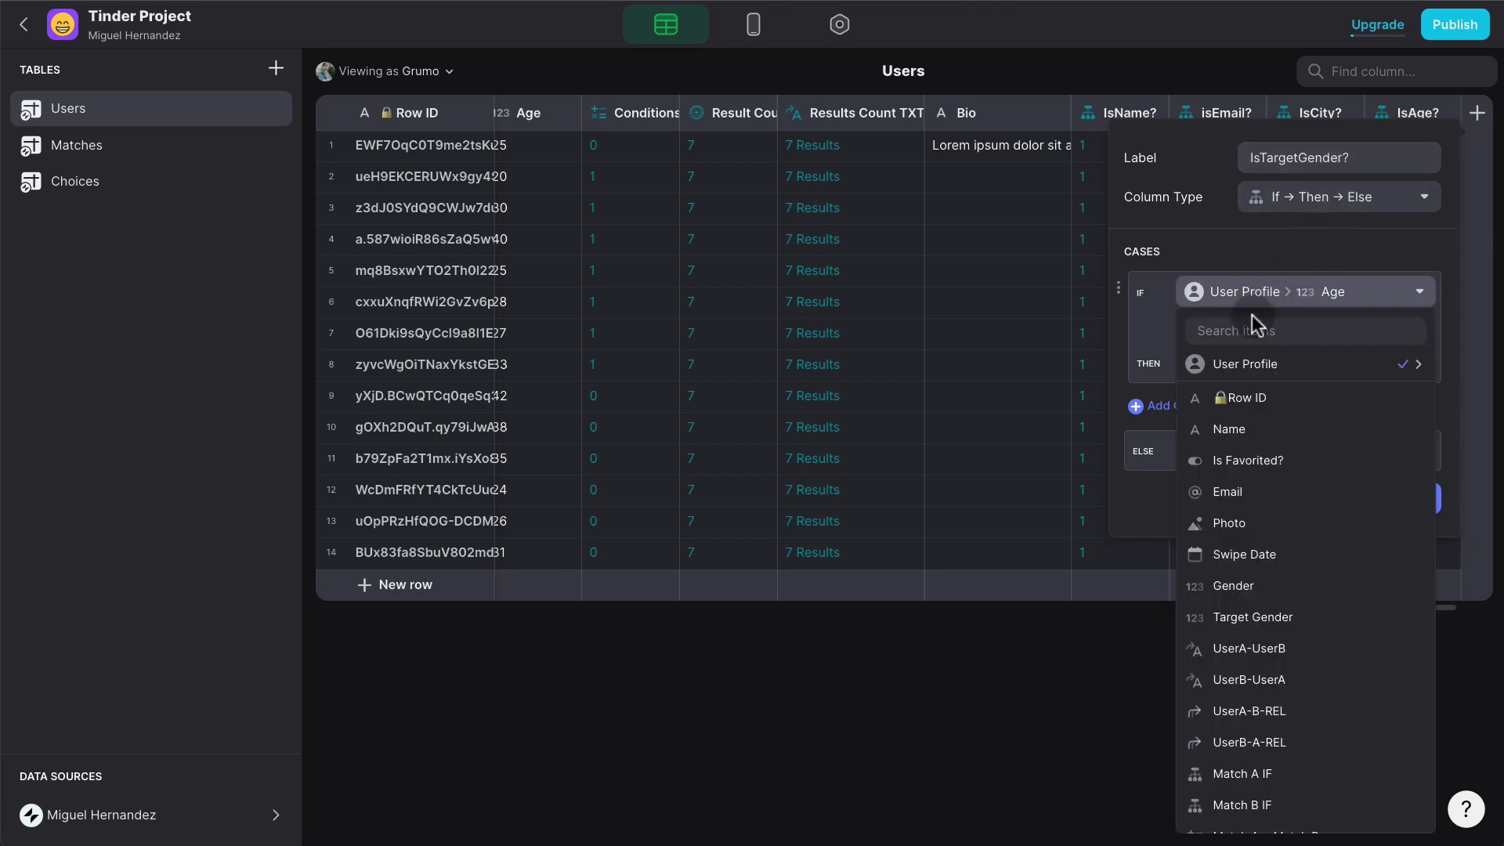
pyautogui.write('targe')
pyautogui.write('t')
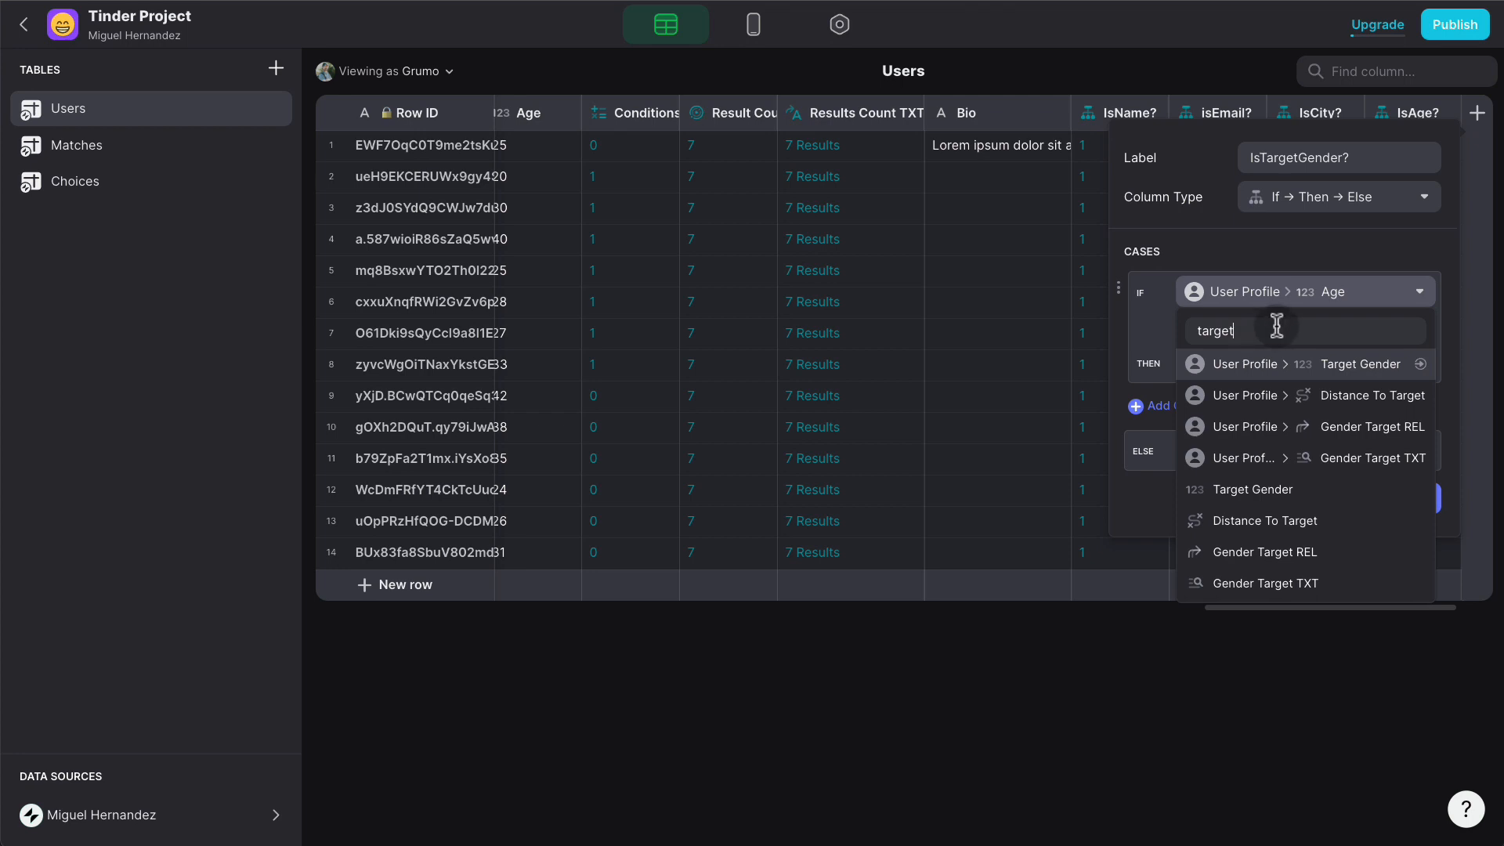
pyautogui.click(1296, 489)
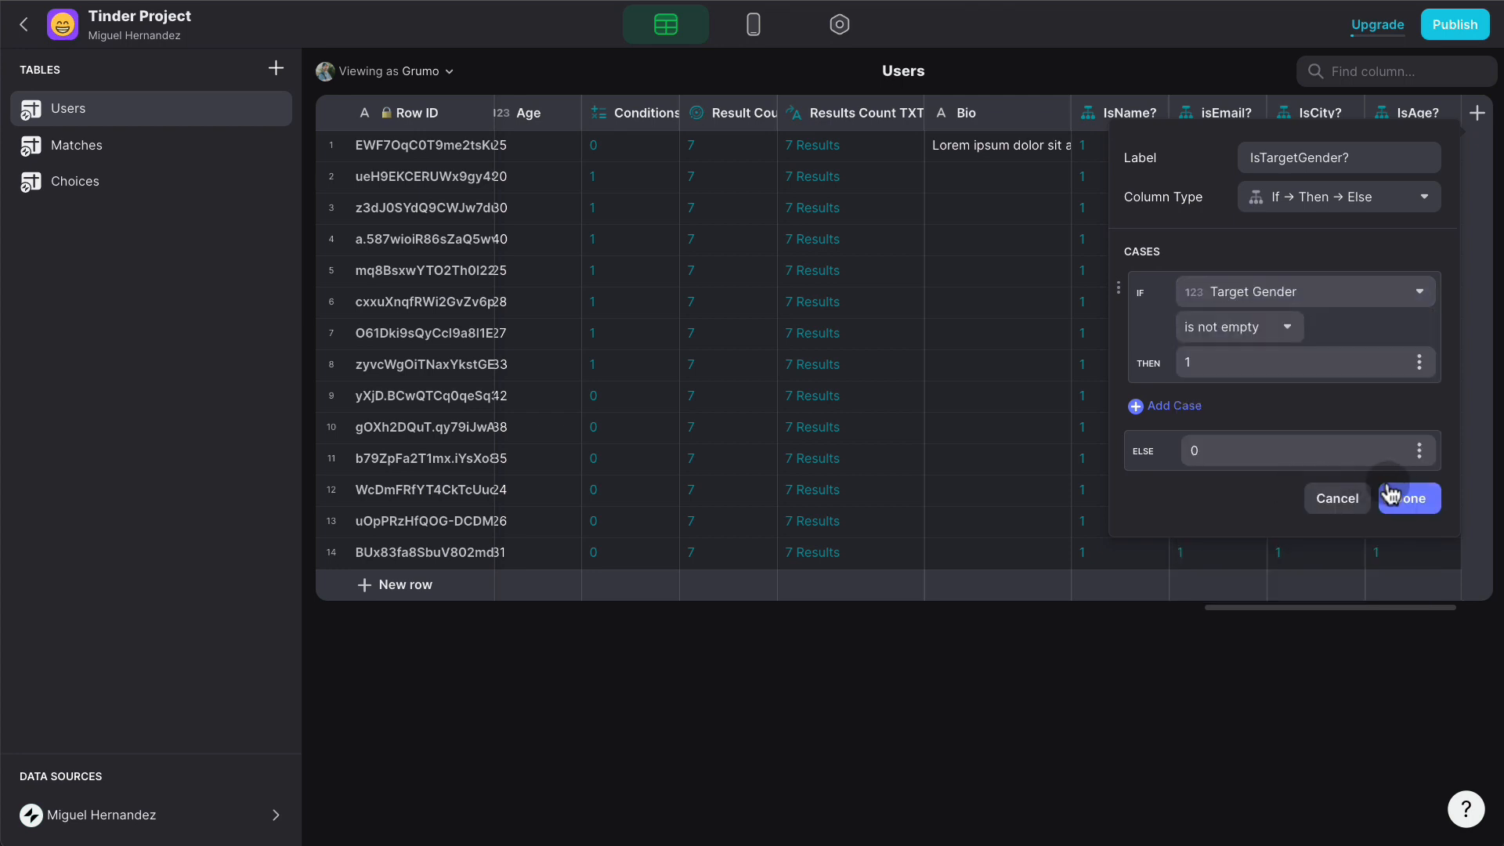
pyautogui.click(1392, 495)
# - Review IsCity?, then switch IsAge? to test the row's own Age column
pyautogui.click(1350, 123)
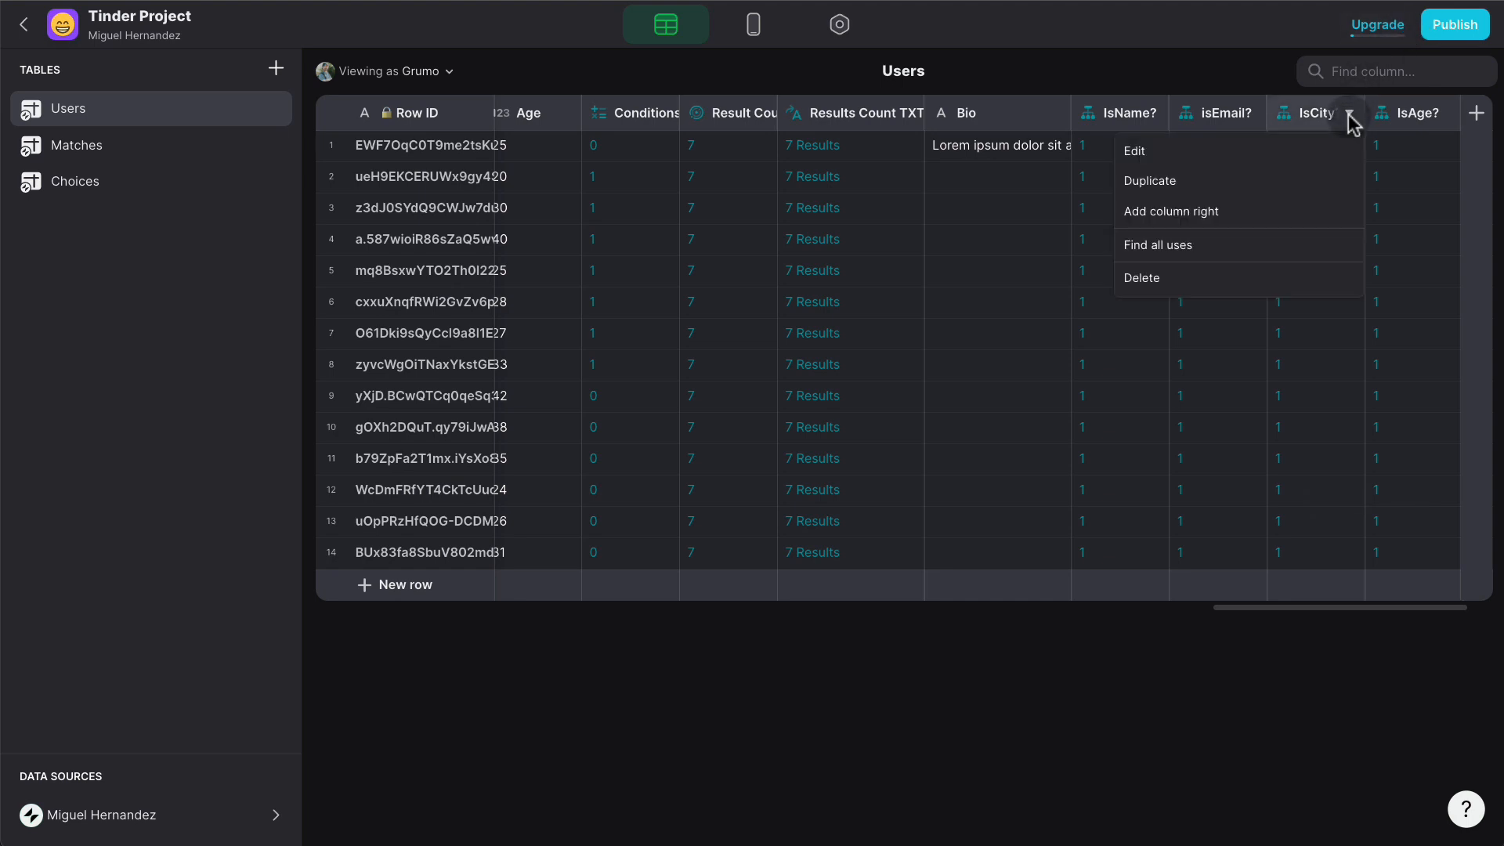
pyautogui.click(1233, 150)
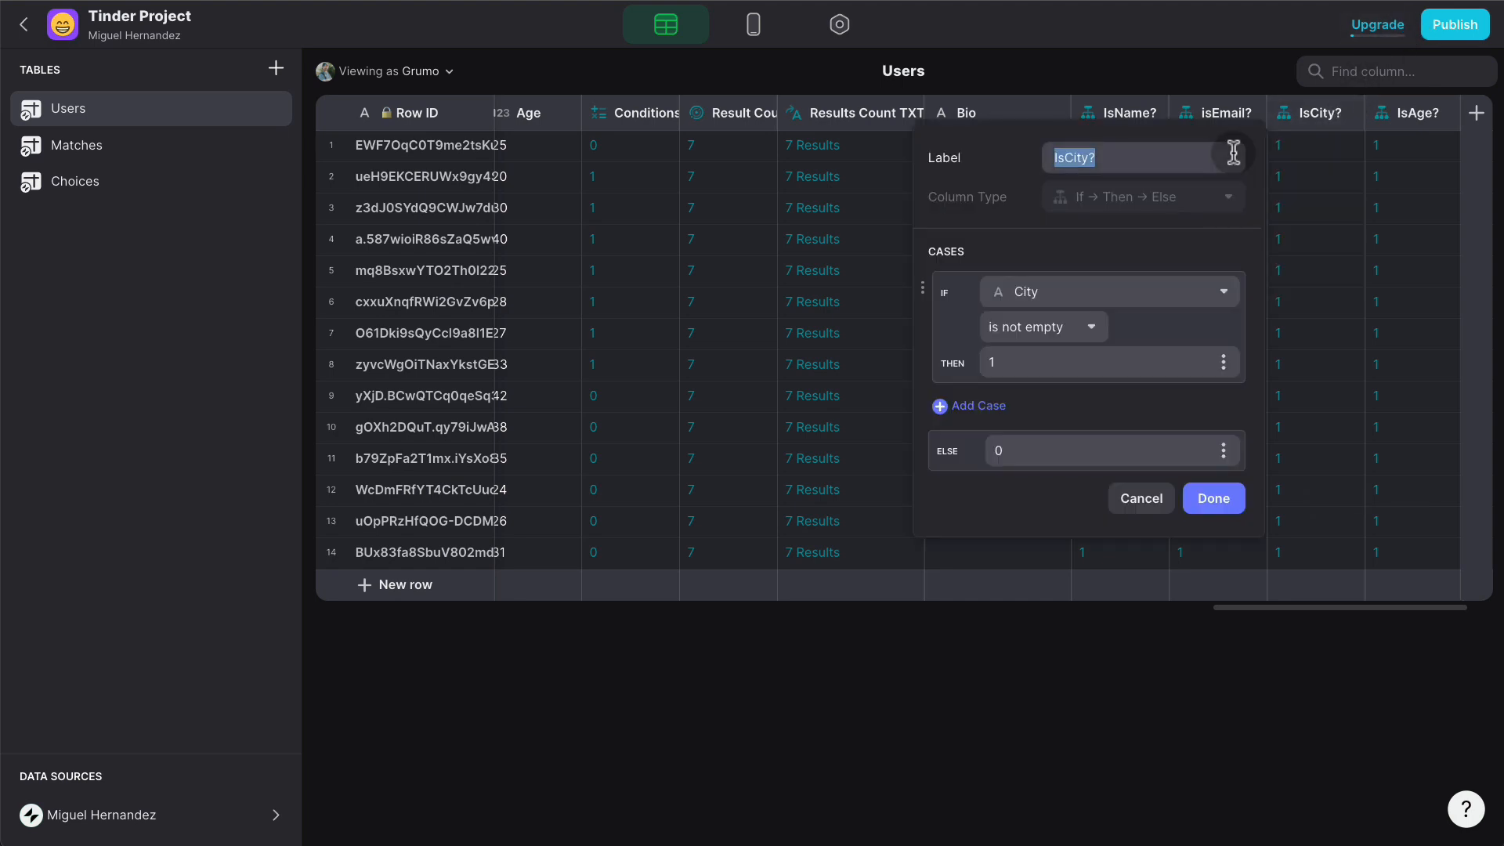
pyautogui.click(1151, 496)
pyautogui.hscroll(2, 1425, 133)
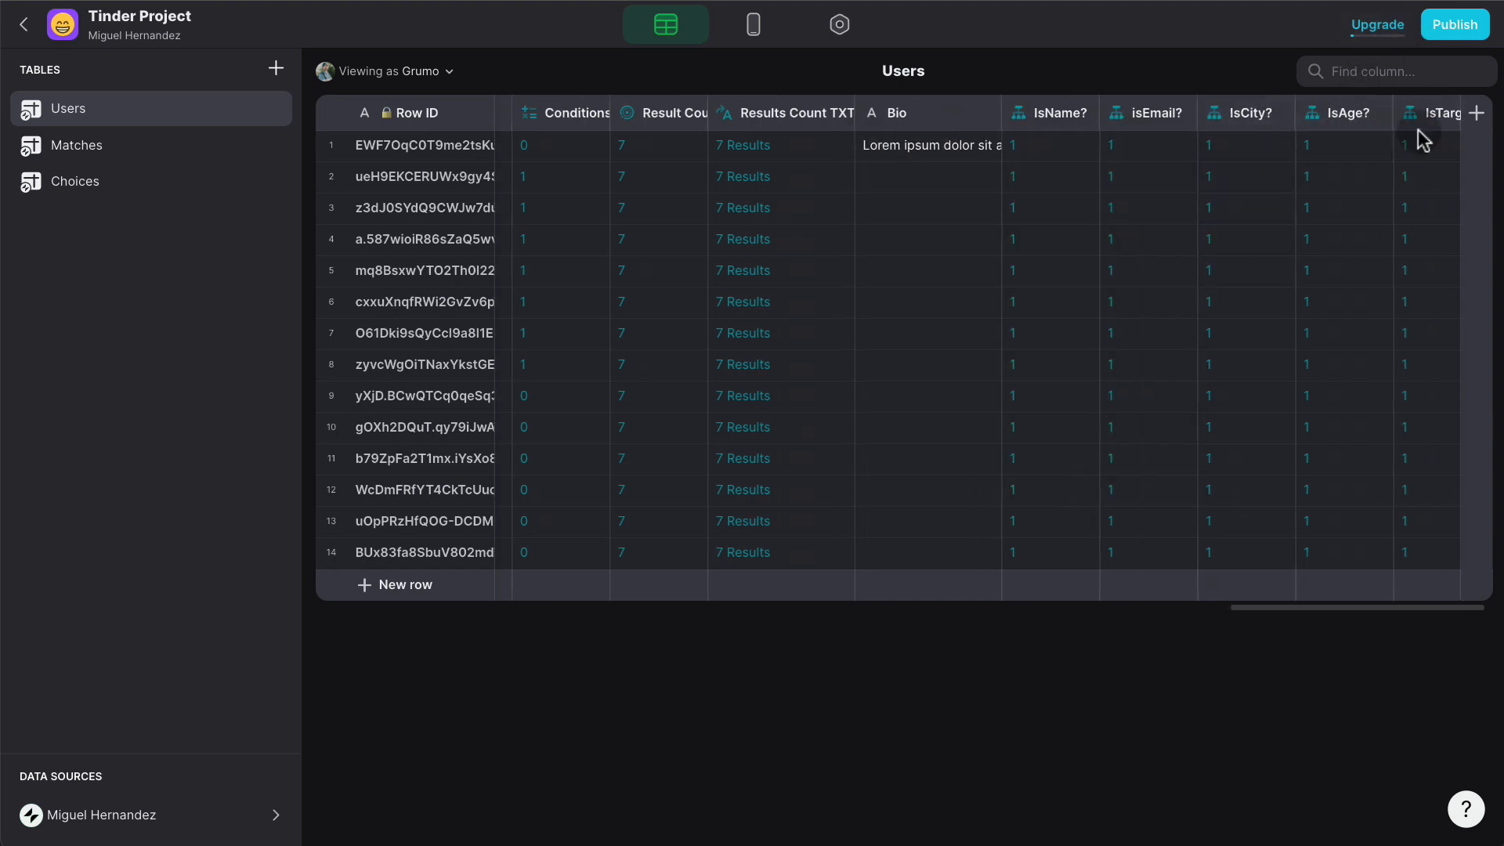
pyautogui.click(1271, 123)
pyautogui.click(1253, 153)
pyautogui.click(1159, 291)
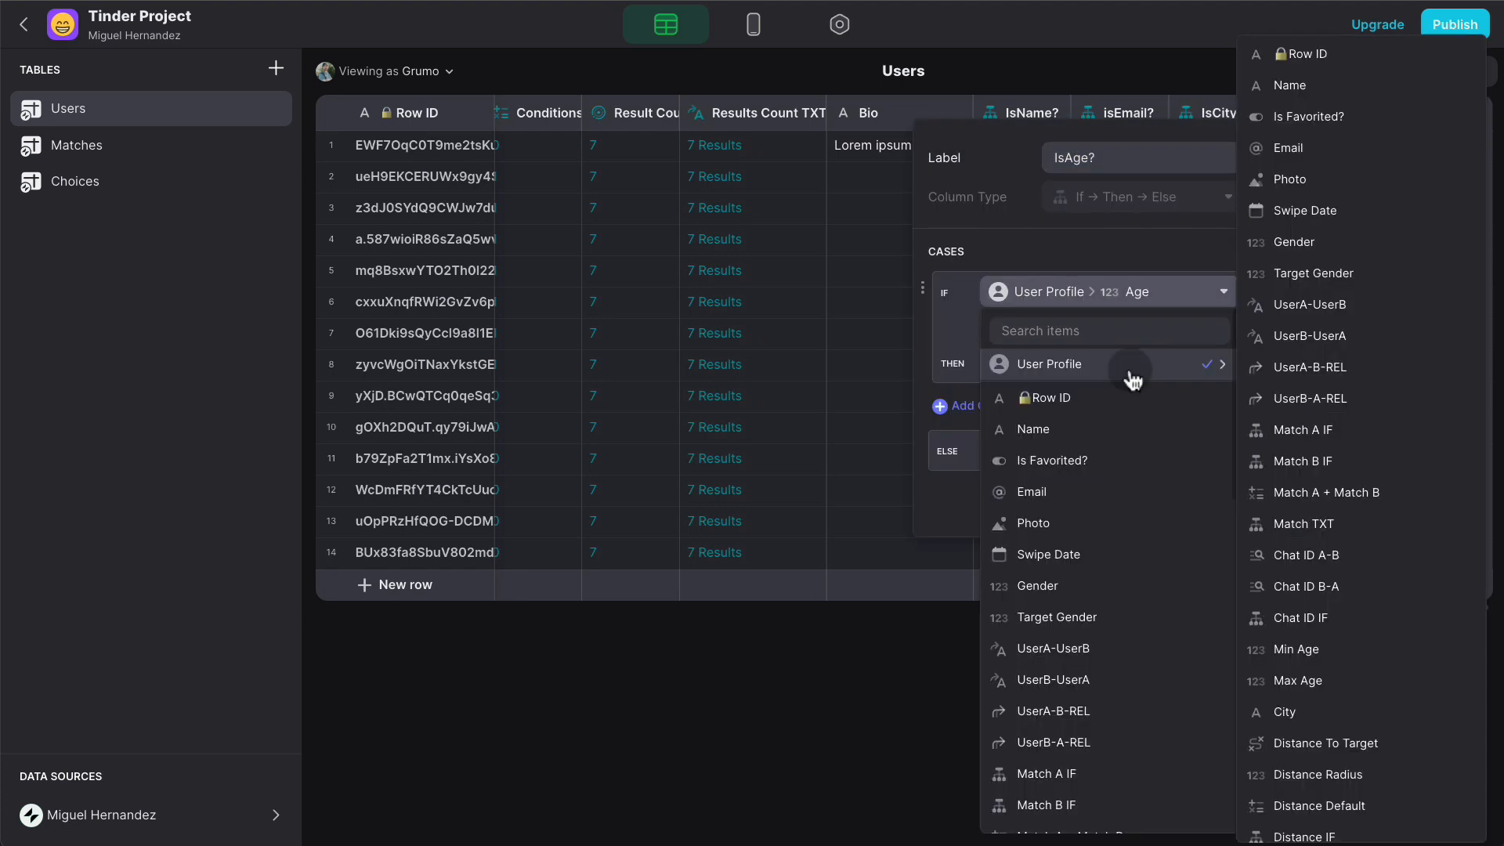
pyautogui.write('age')
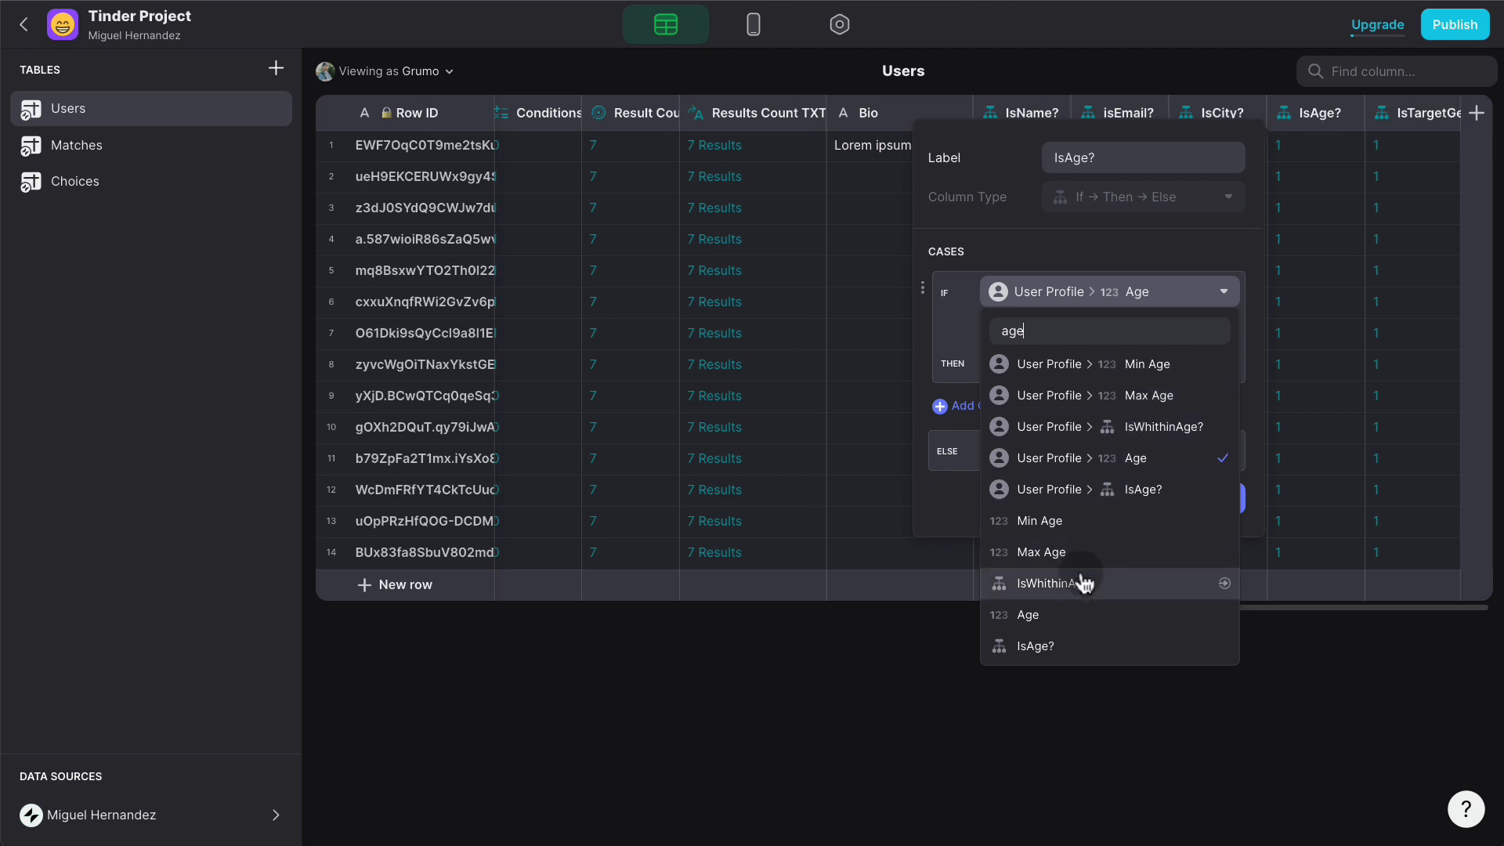
pyautogui.click(1074, 614)
pyautogui.click(1210, 500)
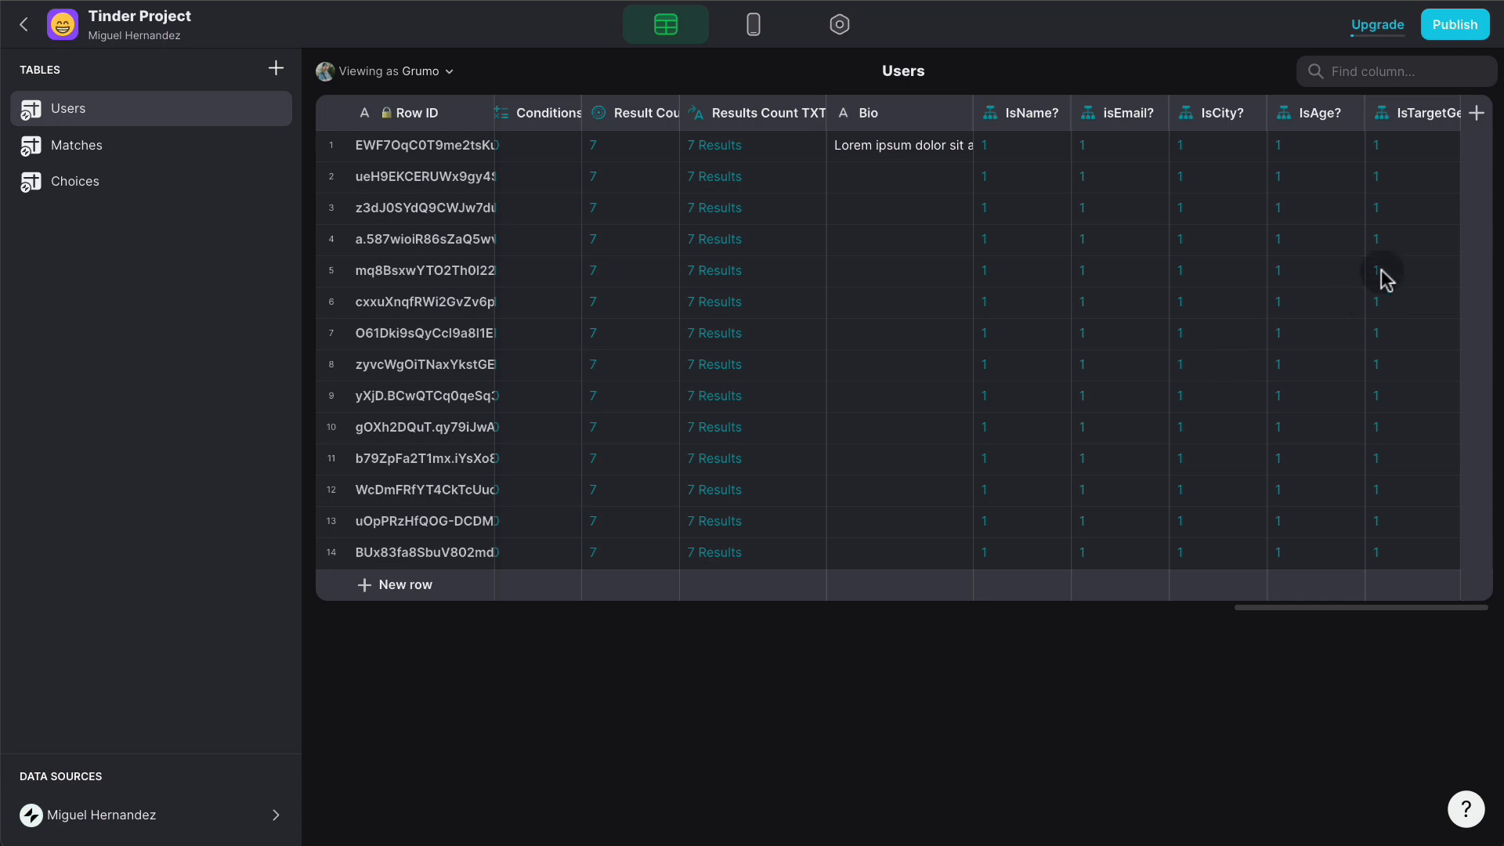
# - Duplicate IsTargetGender? into an IsPhoto? column that tests whether Photo is filled
pyautogui.click(1441, 114)
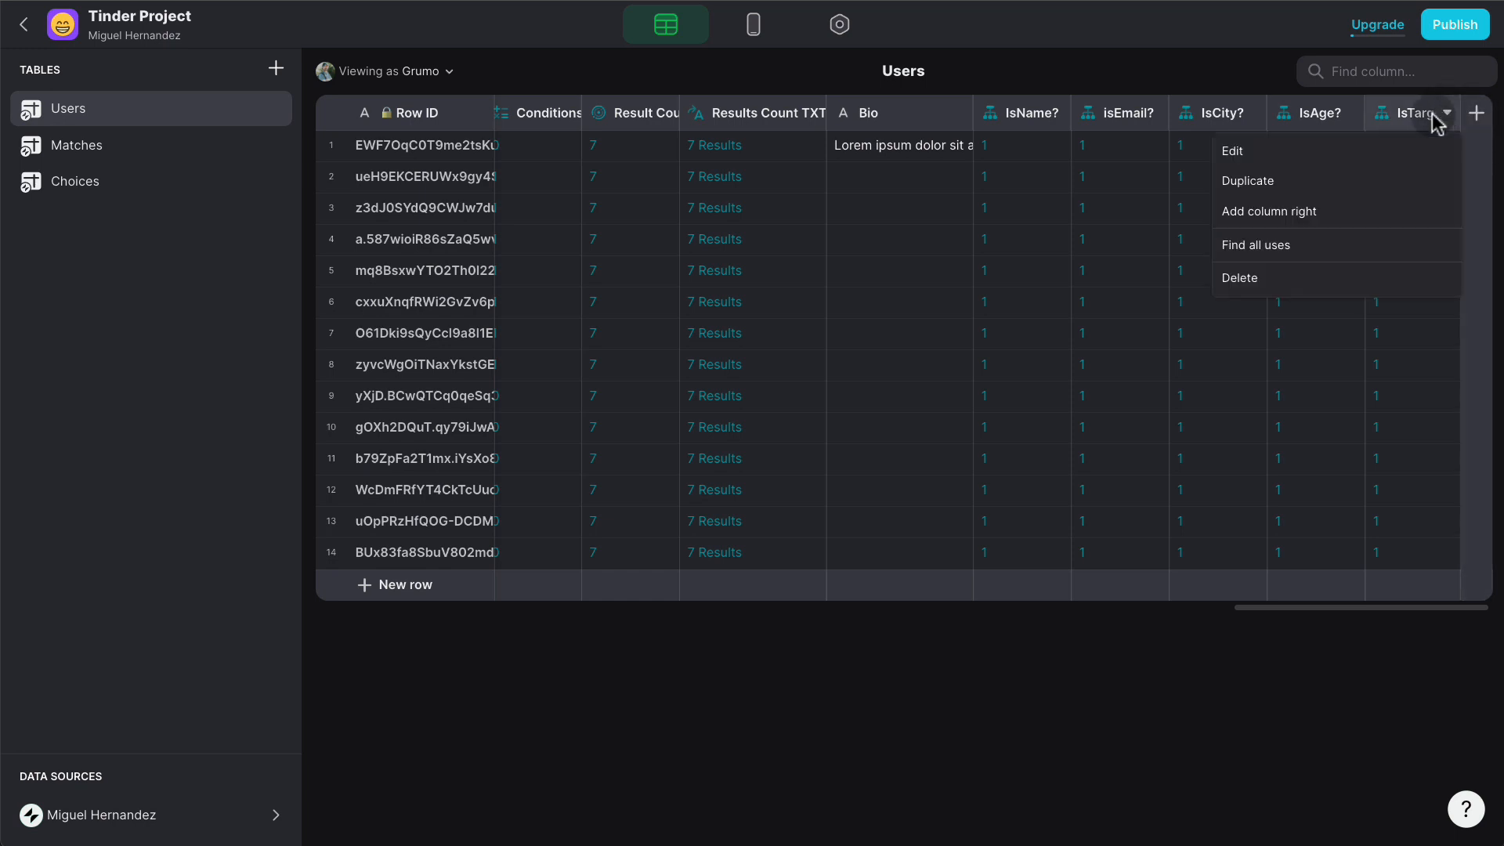
pyautogui.click(1302, 178)
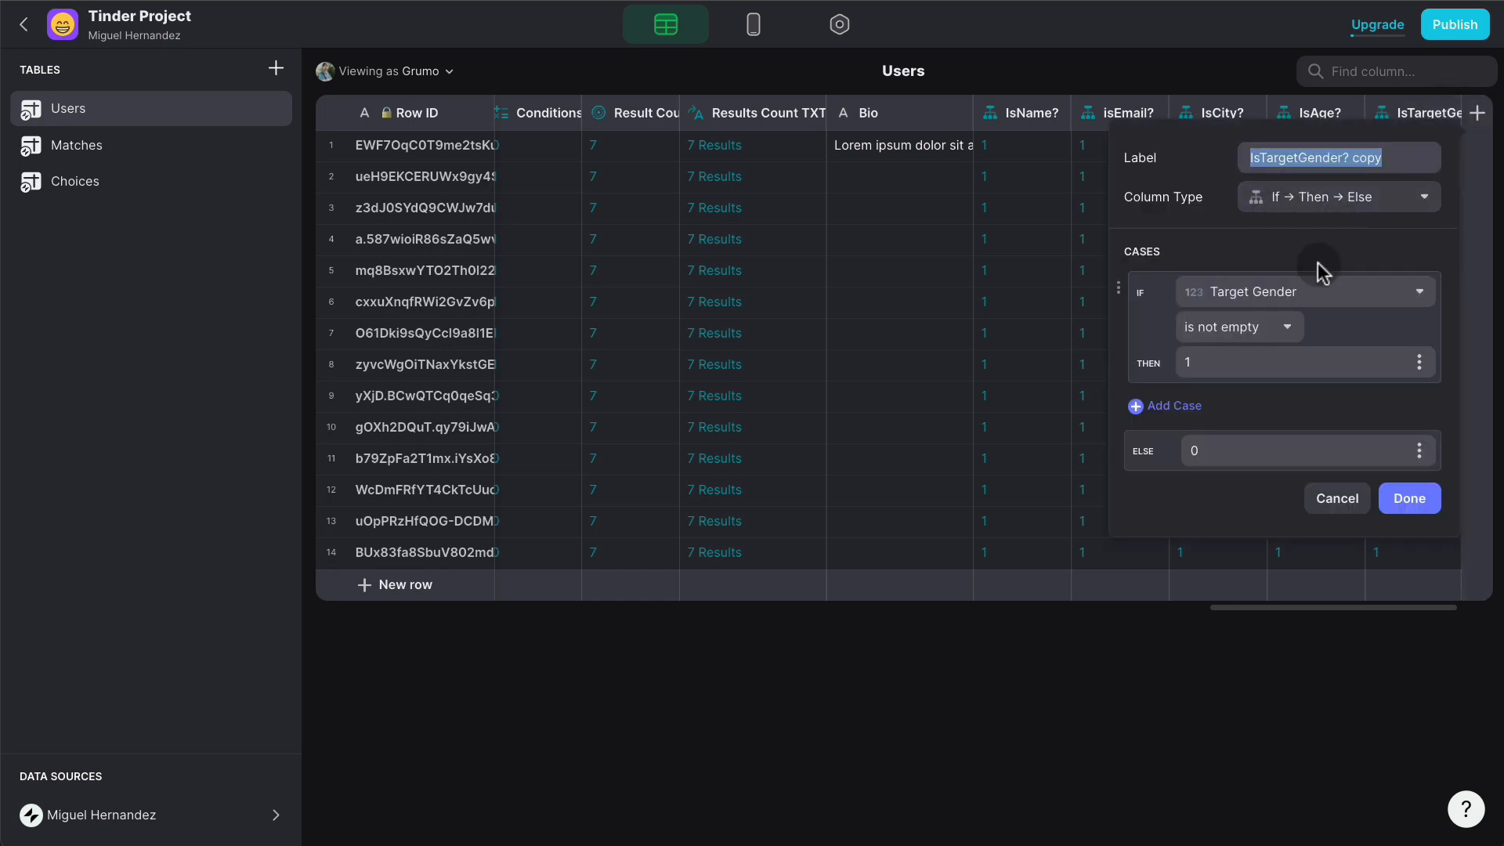
pyautogui.click(1319, 294)
pyautogui.scroll(-2, 1317, 448)
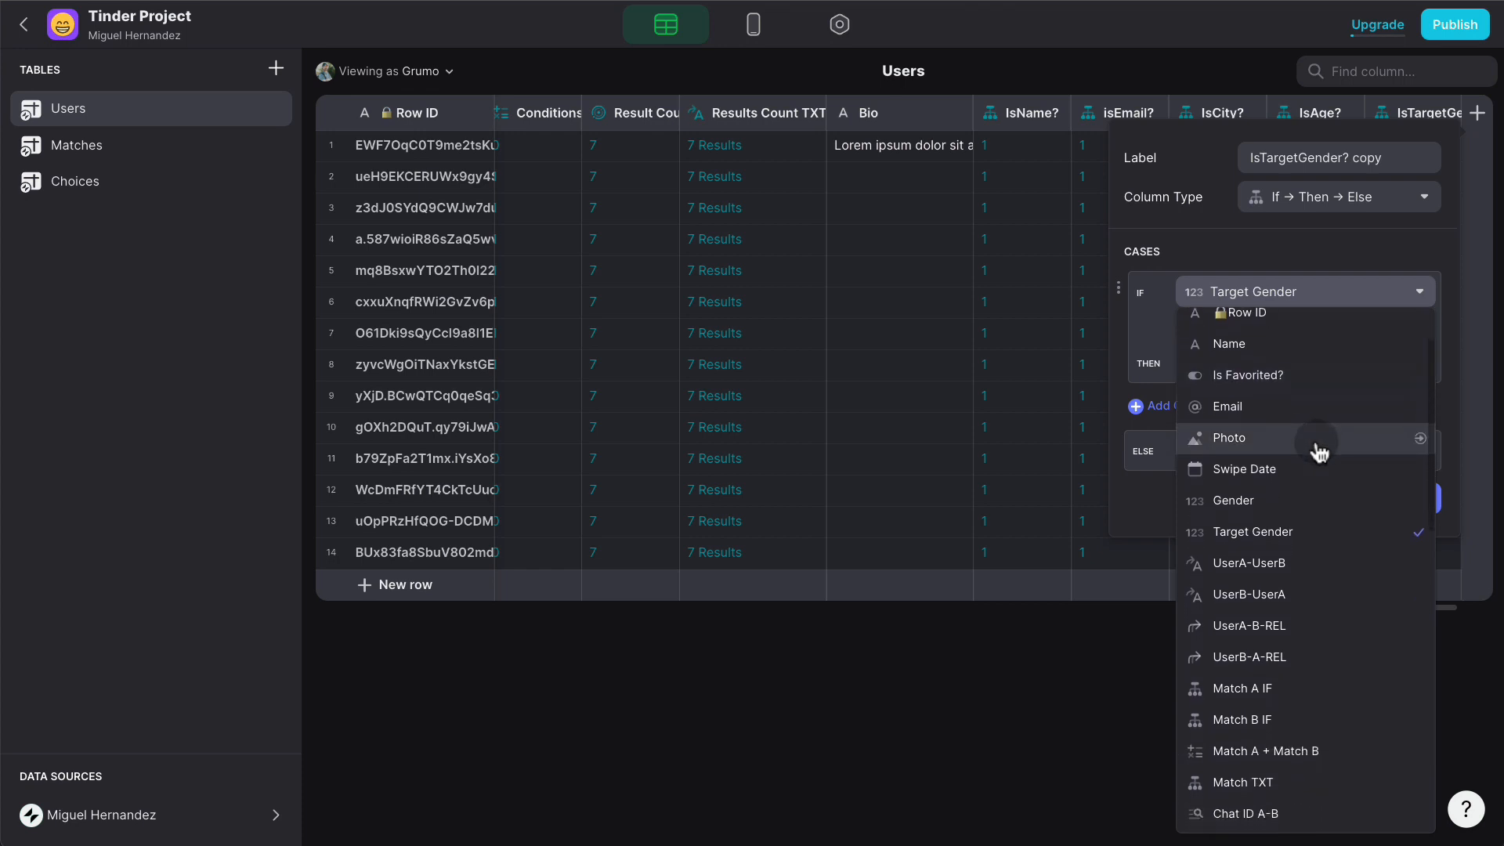
pyautogui.click(1318, 451)
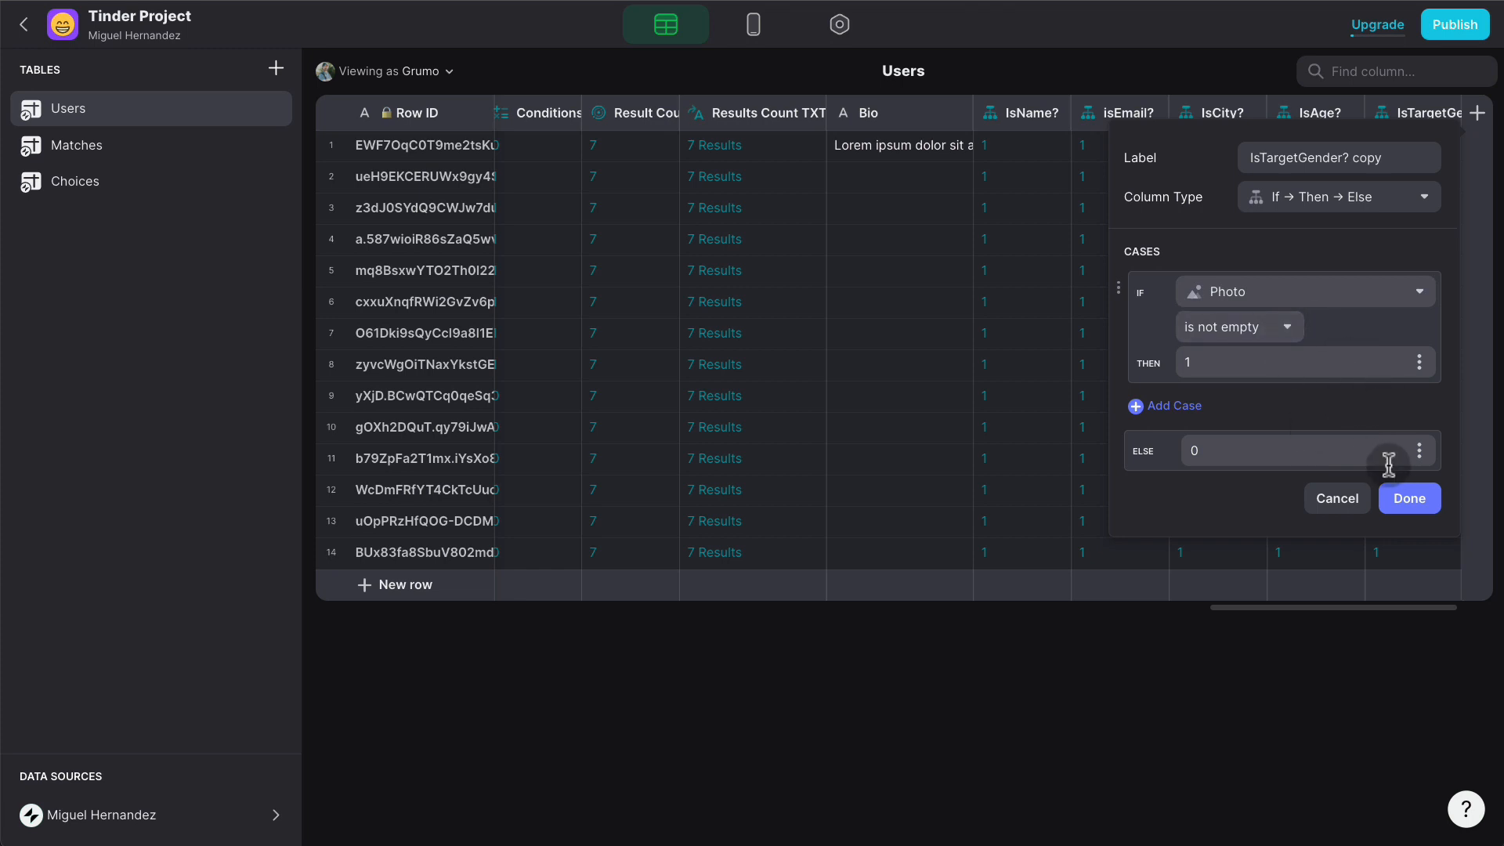
pyautogui.click(1401, 497)
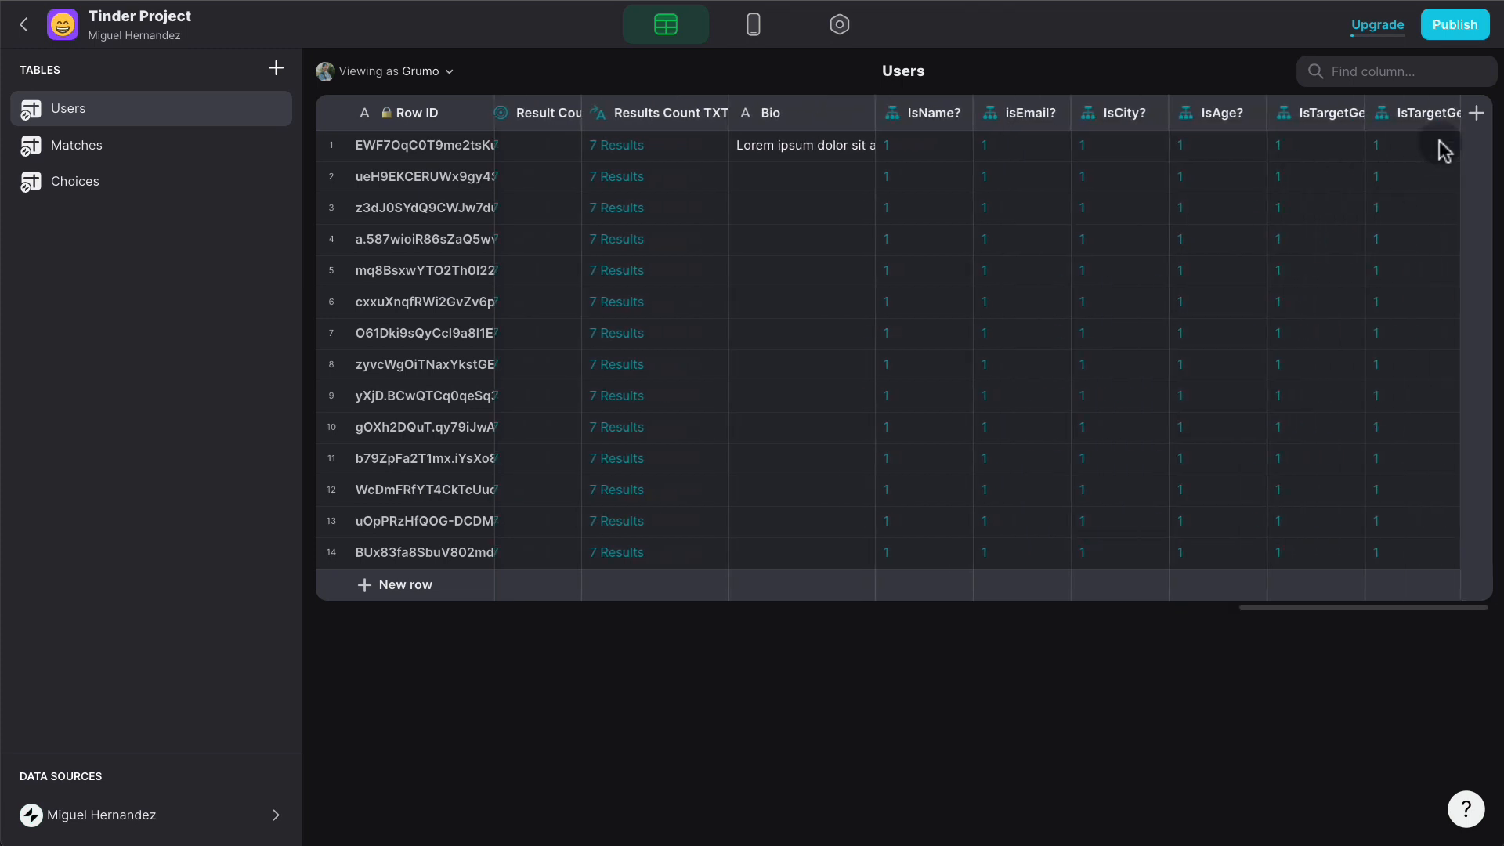
pyautogui.click(1451, 119)
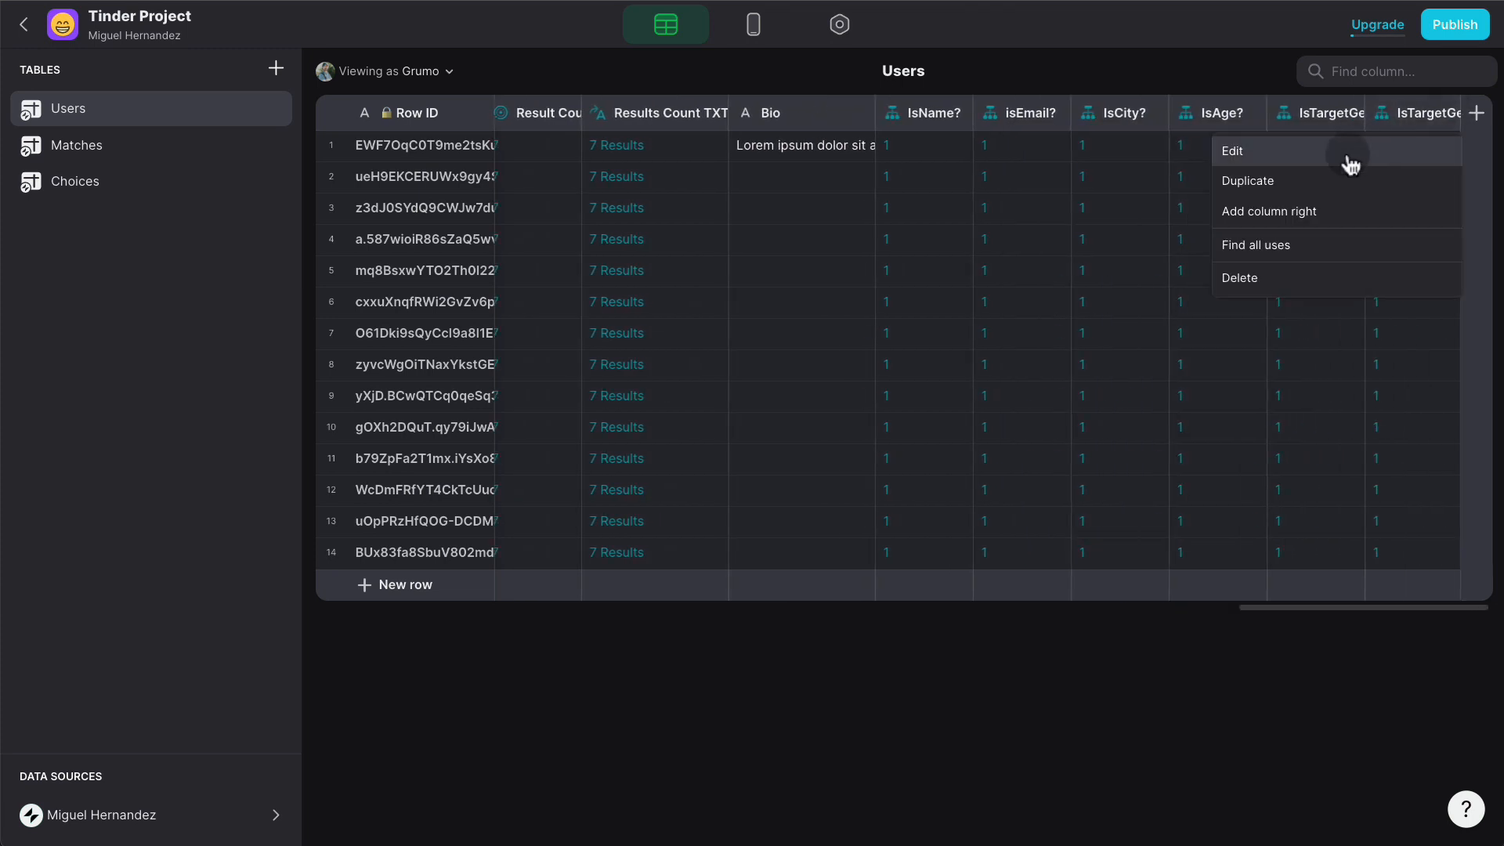
pyautogui.click(1350, 157)
pyautogui.tripleClick(1254, 155)
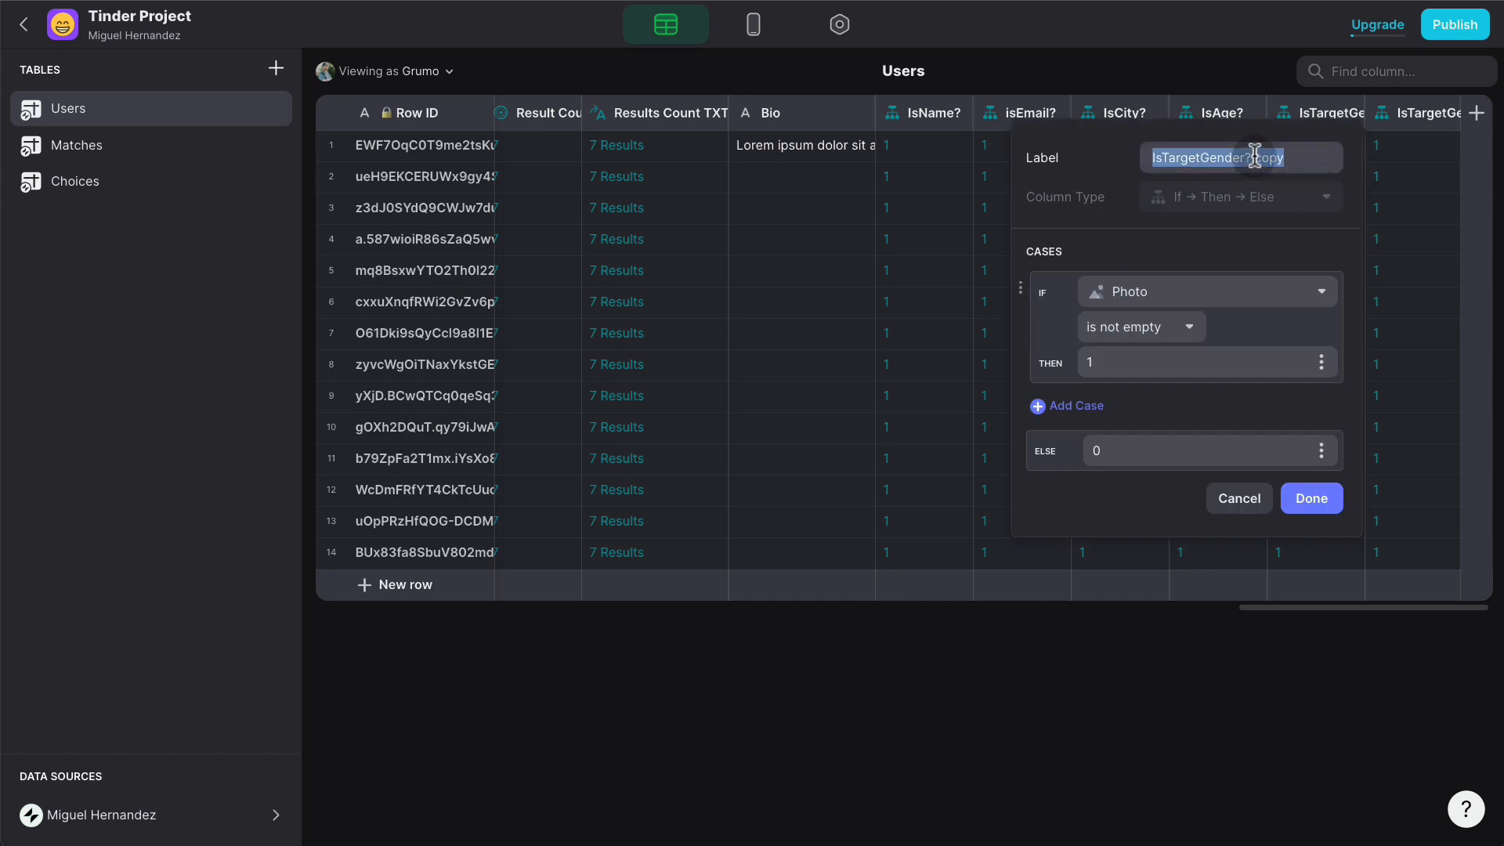
pyautogui.write('s')
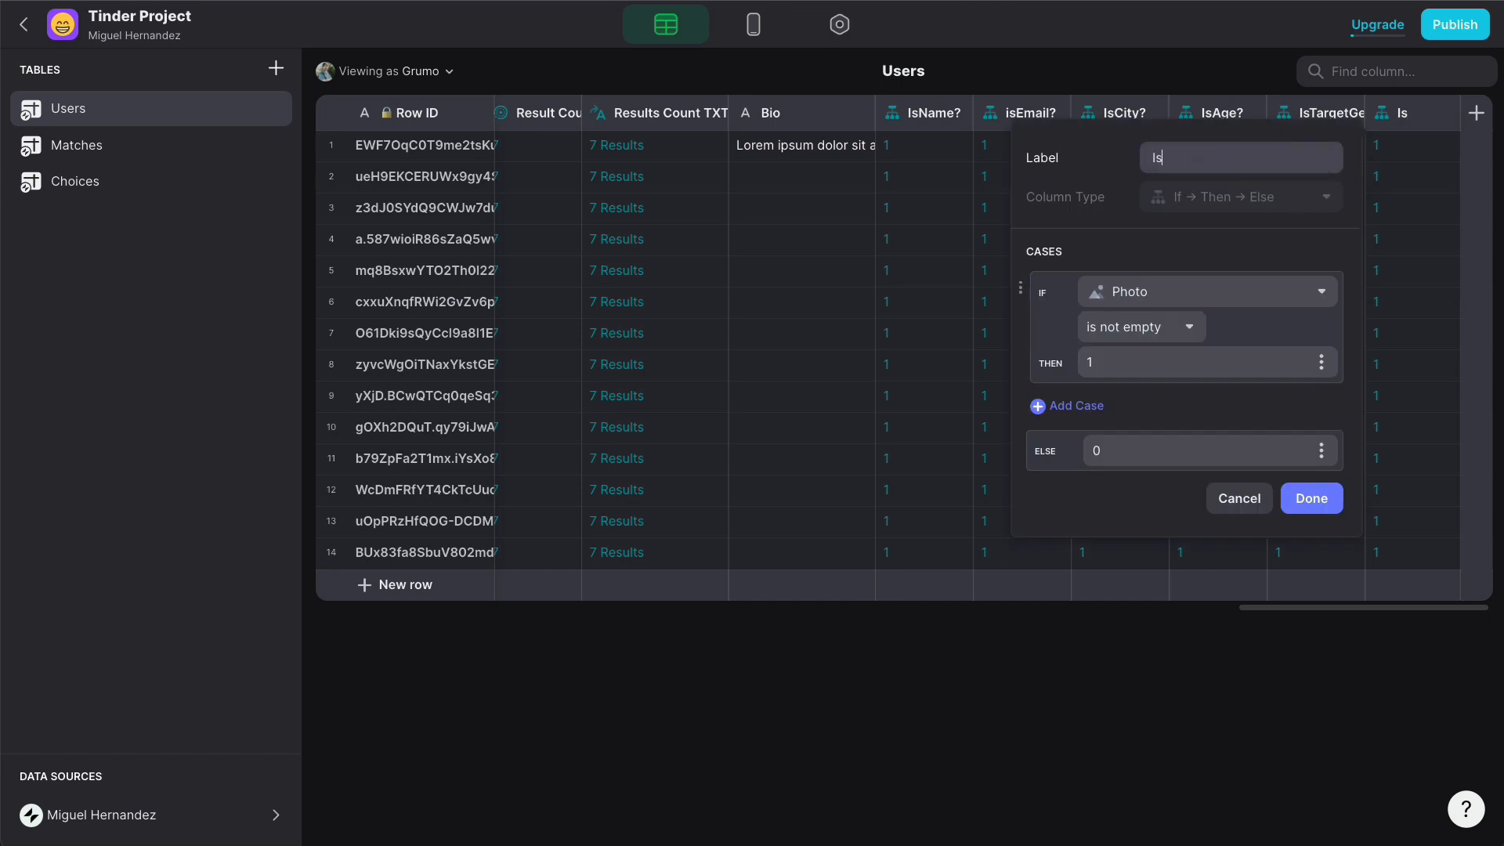
pyautogui.write('Photo?')
pyautogui.click(1321, 501)
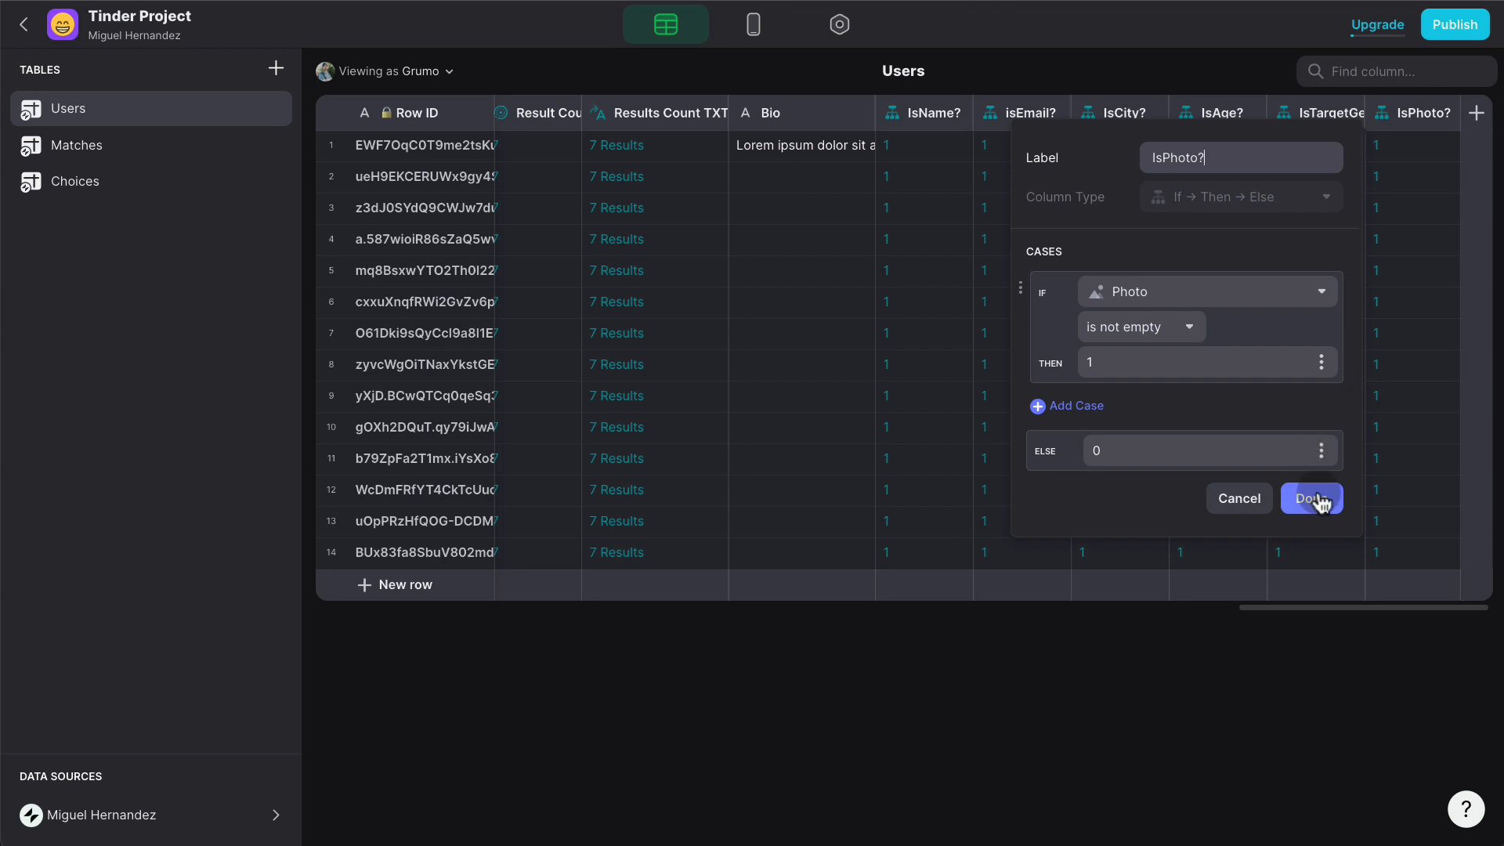
# - Duplicate IsPhoto? into an IsMinAge? column that tests Min Age
pyautogui.click(1450, 107)
pyautogui.click(1329, 174)
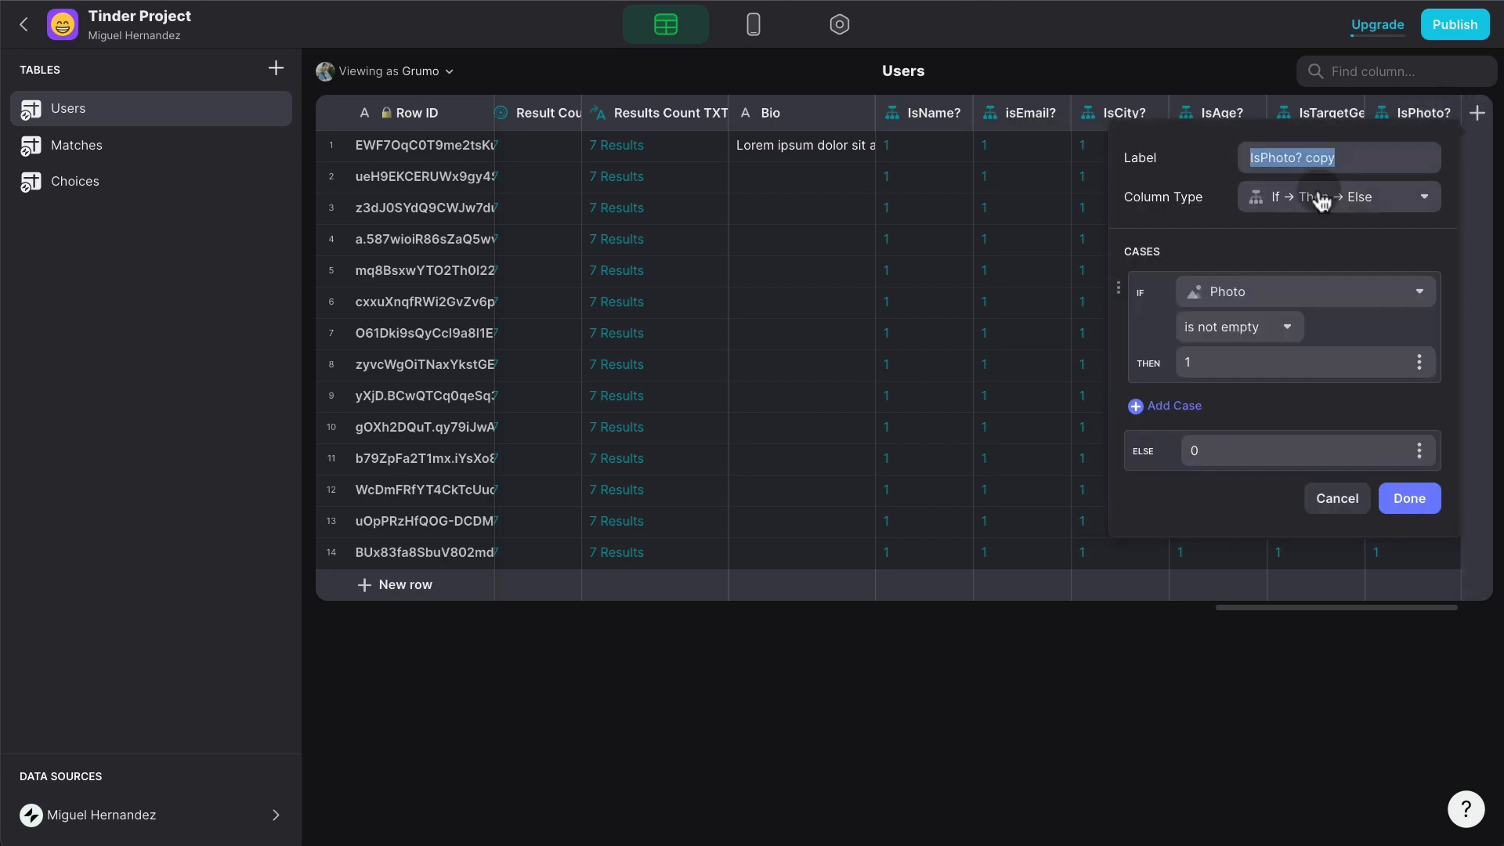
pyautogui.click(1304, 302)
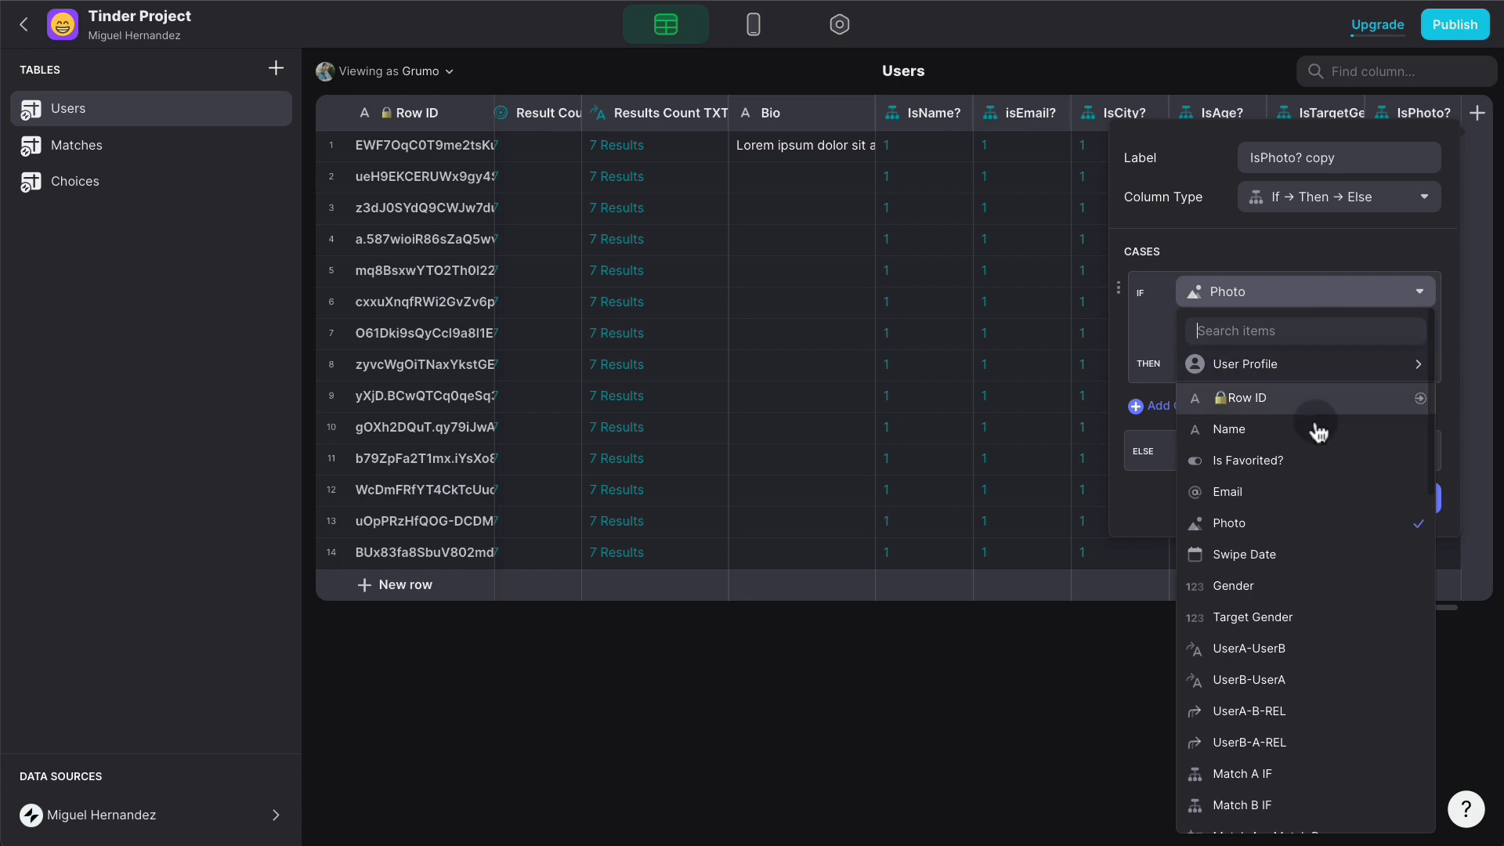
pyautogui.scroll(-3, 1314, 429)
pyautogui.scroll(-5, 1320, 439)
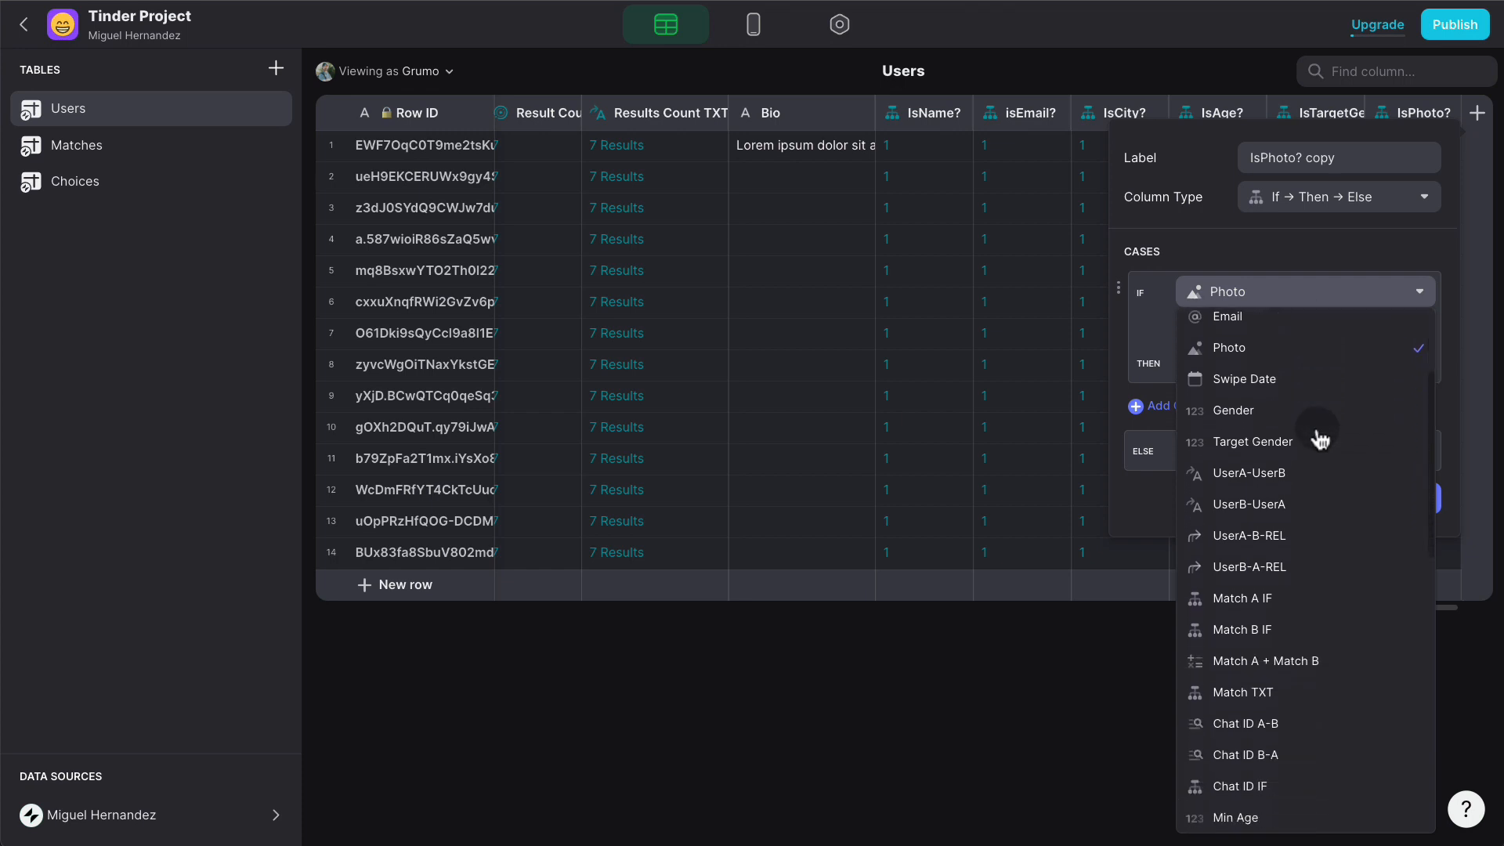
pyautogui.scroll(-2, 1320, 441)
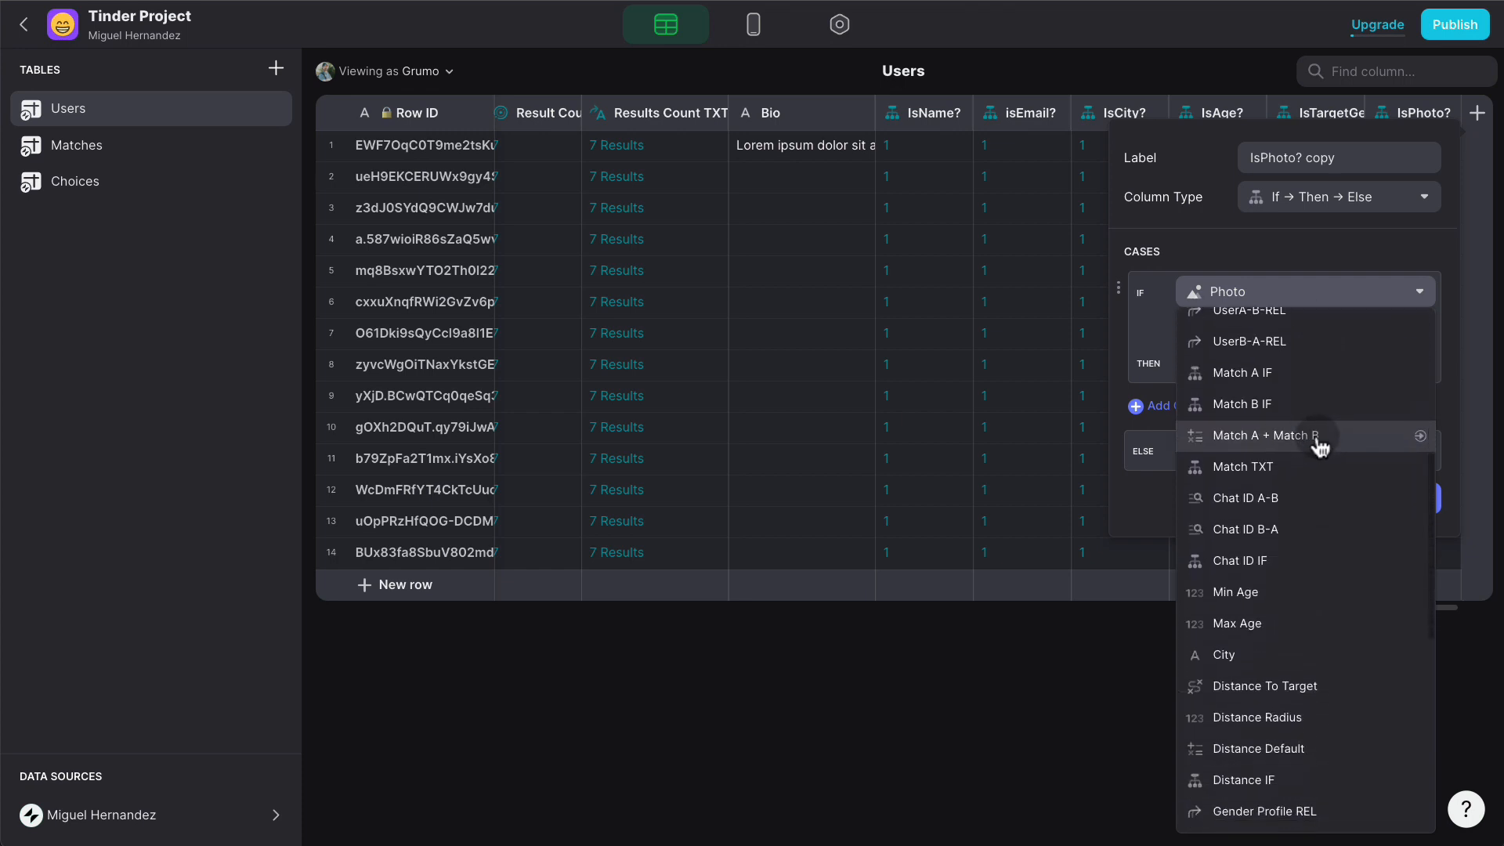
pyautogui.click(1304, 595)
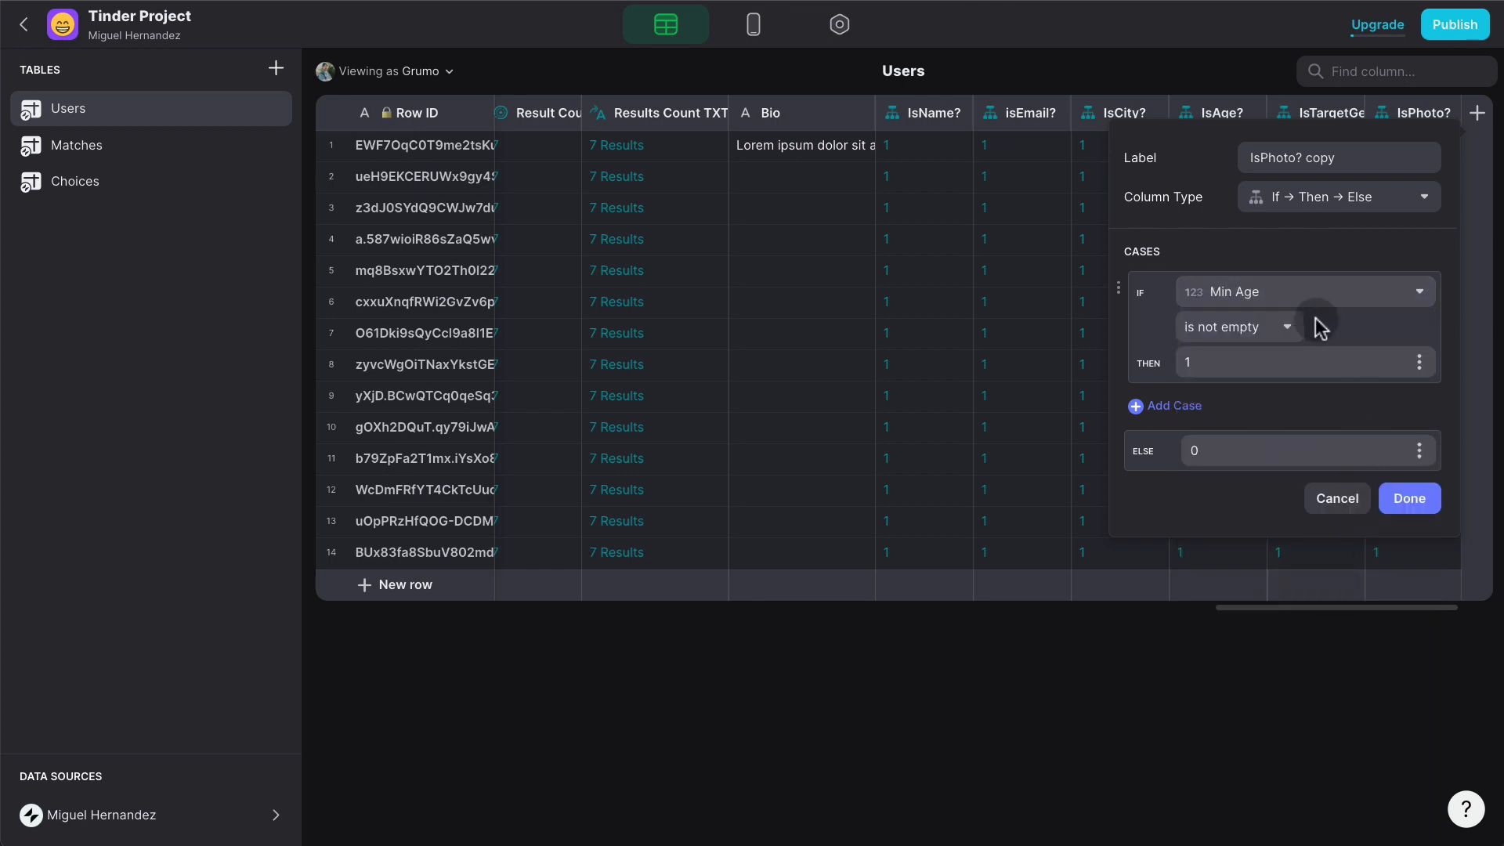
pyautogui.doubleClick(1321, 146)
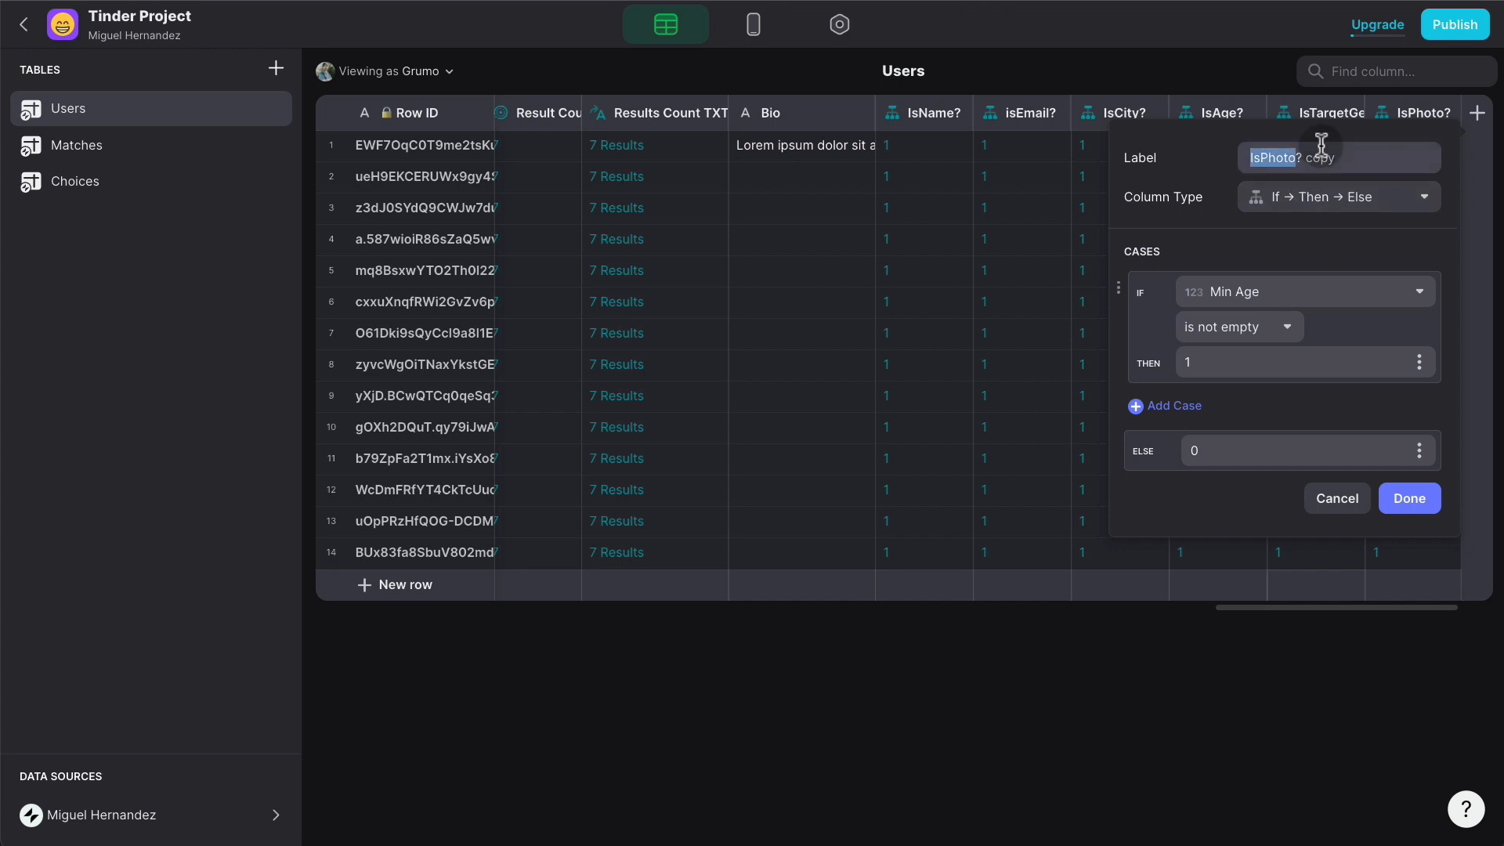
pyautogui.tripleClick(1321, 146)
pyautogui.write('IsMinAge?')
pyautogui.click(1409, 501)
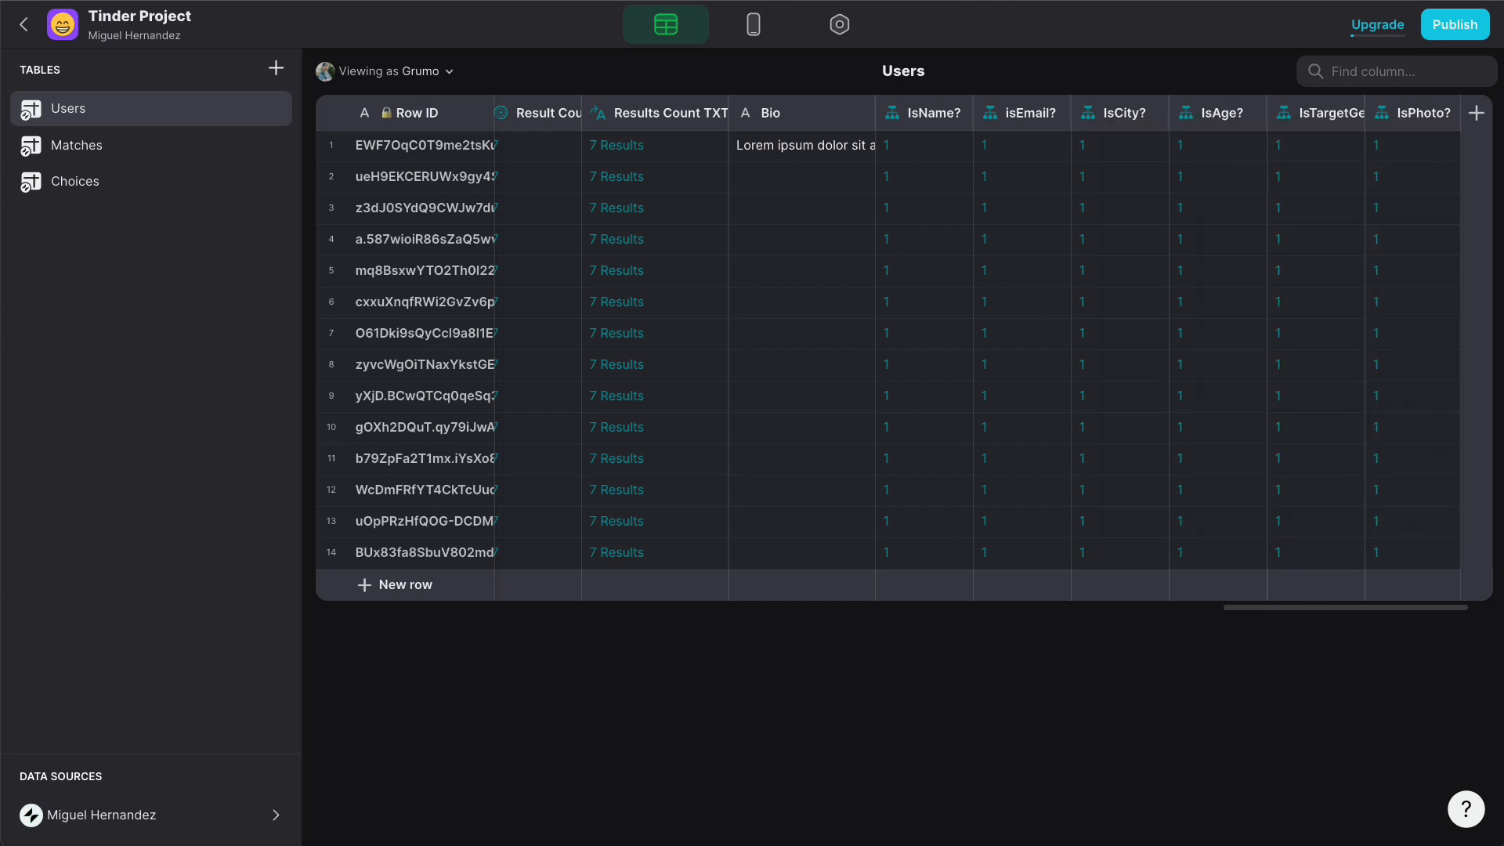
# - Duplicate IsMinAge? into an IsMaxAge? column testing Max Age, then return to the layout
pyautogui.click(1445, 112)
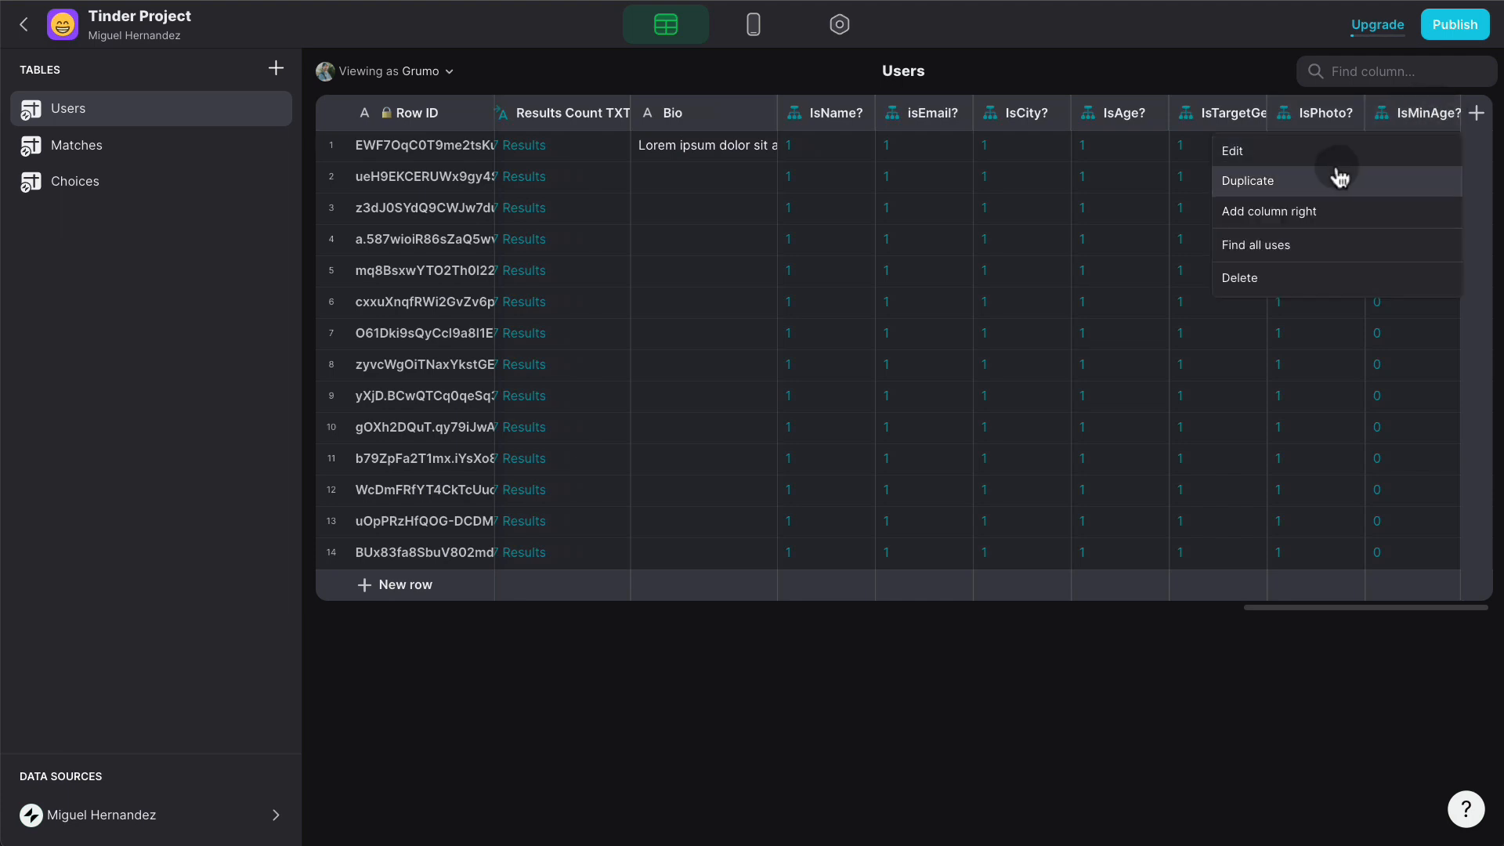
pyautogui.click(1336, 175)
pyautogui.write('IsMax')
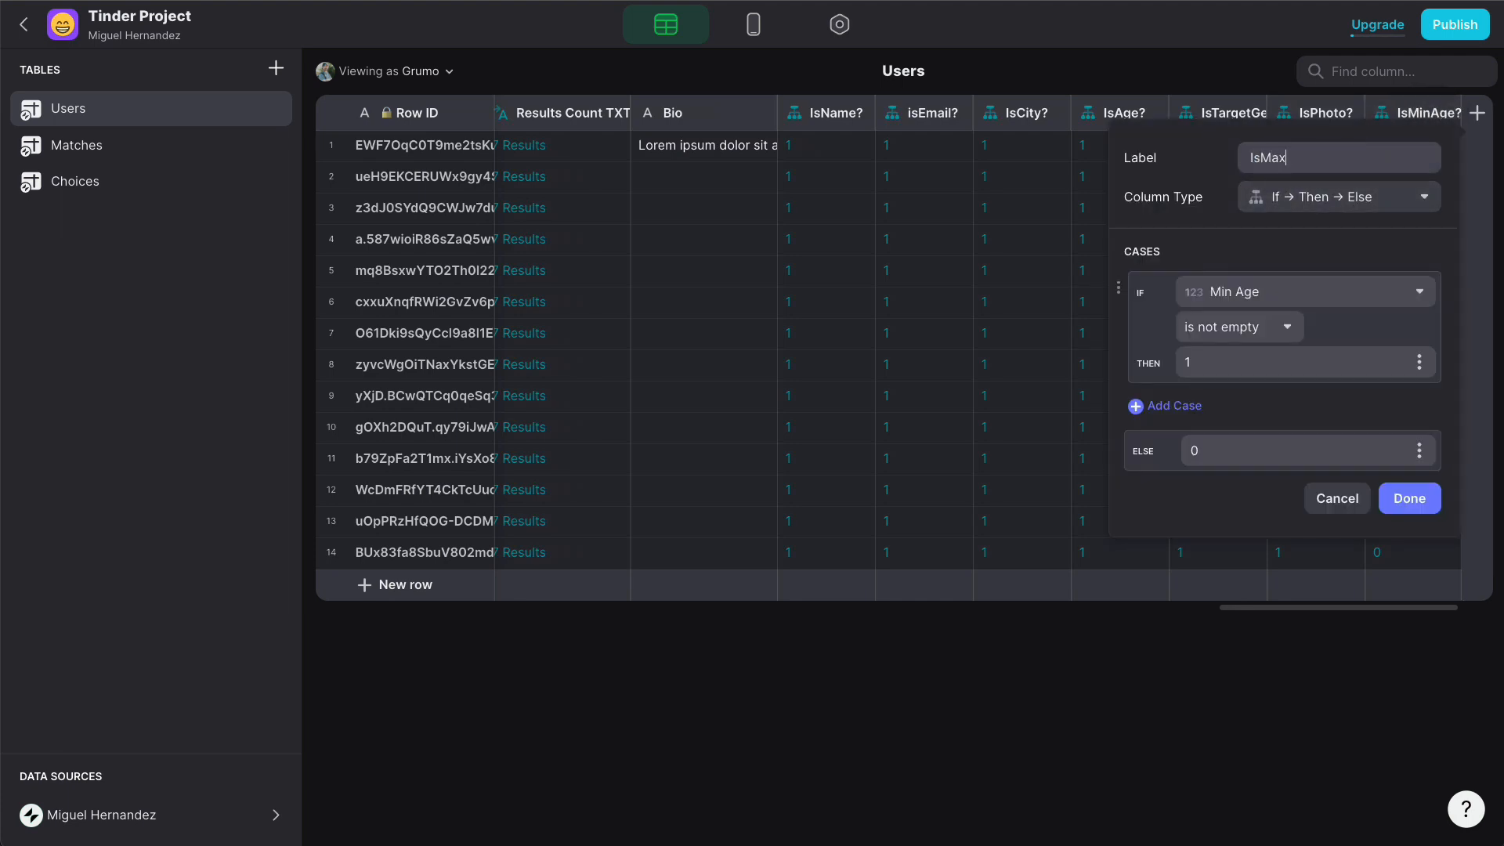
pyautogui.click(1274, 291)
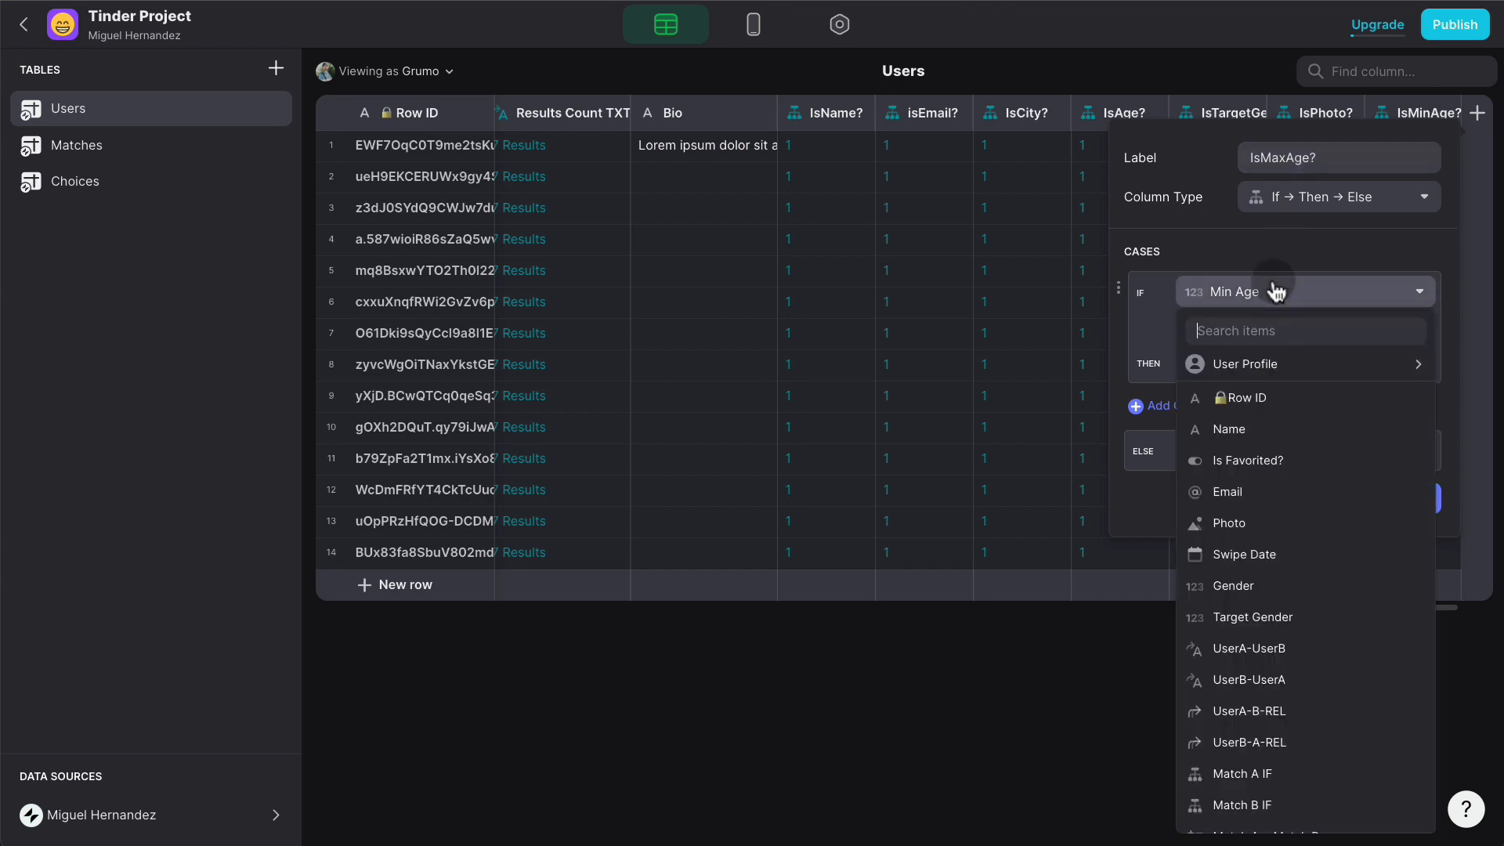
pyautogui.scroll(-10, 1284, 548)
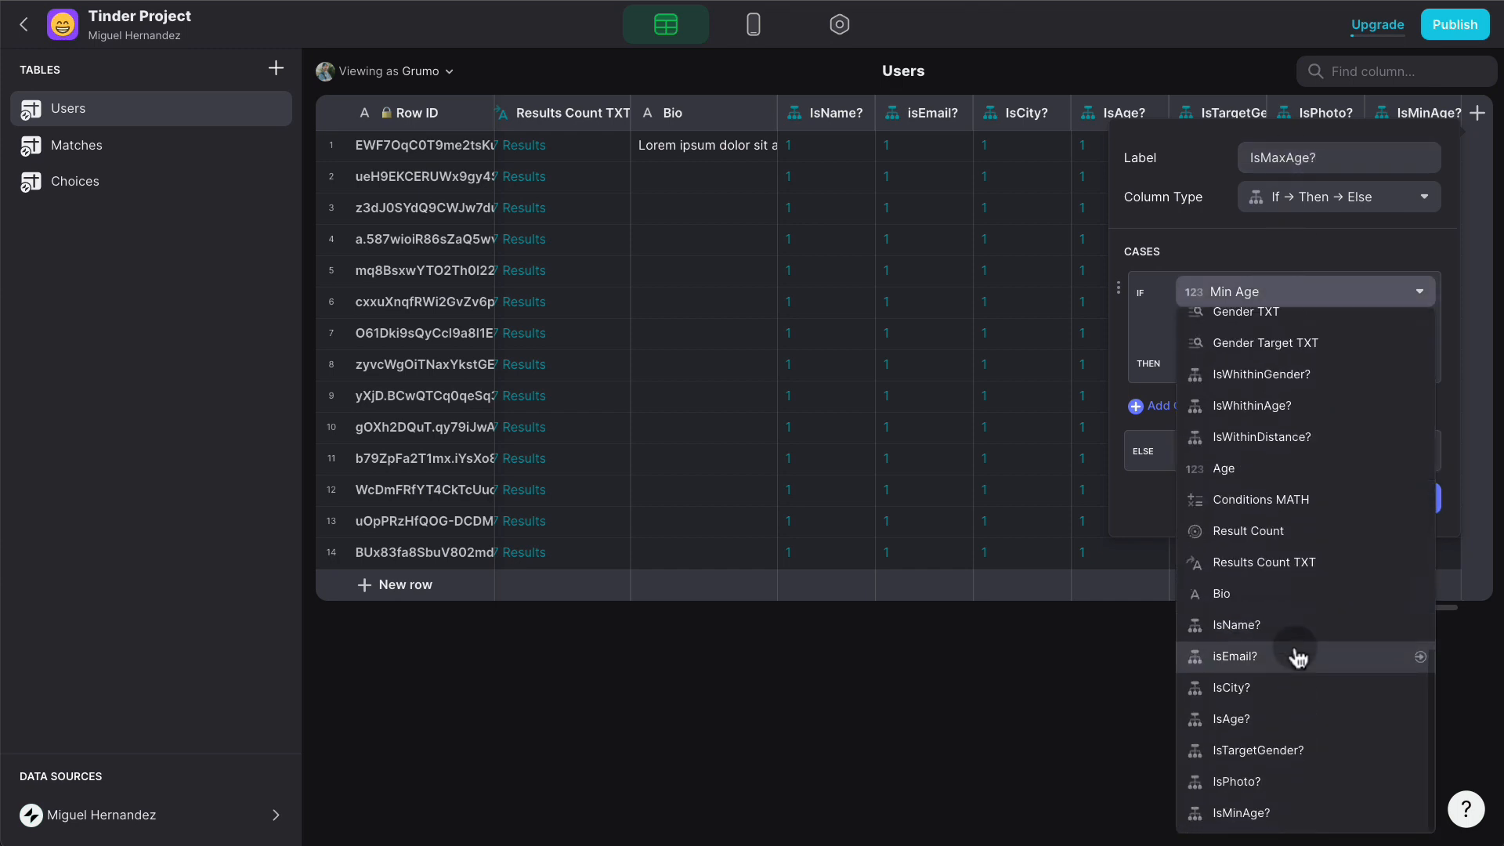
pyautogui.scroll(10, 1300, 352)
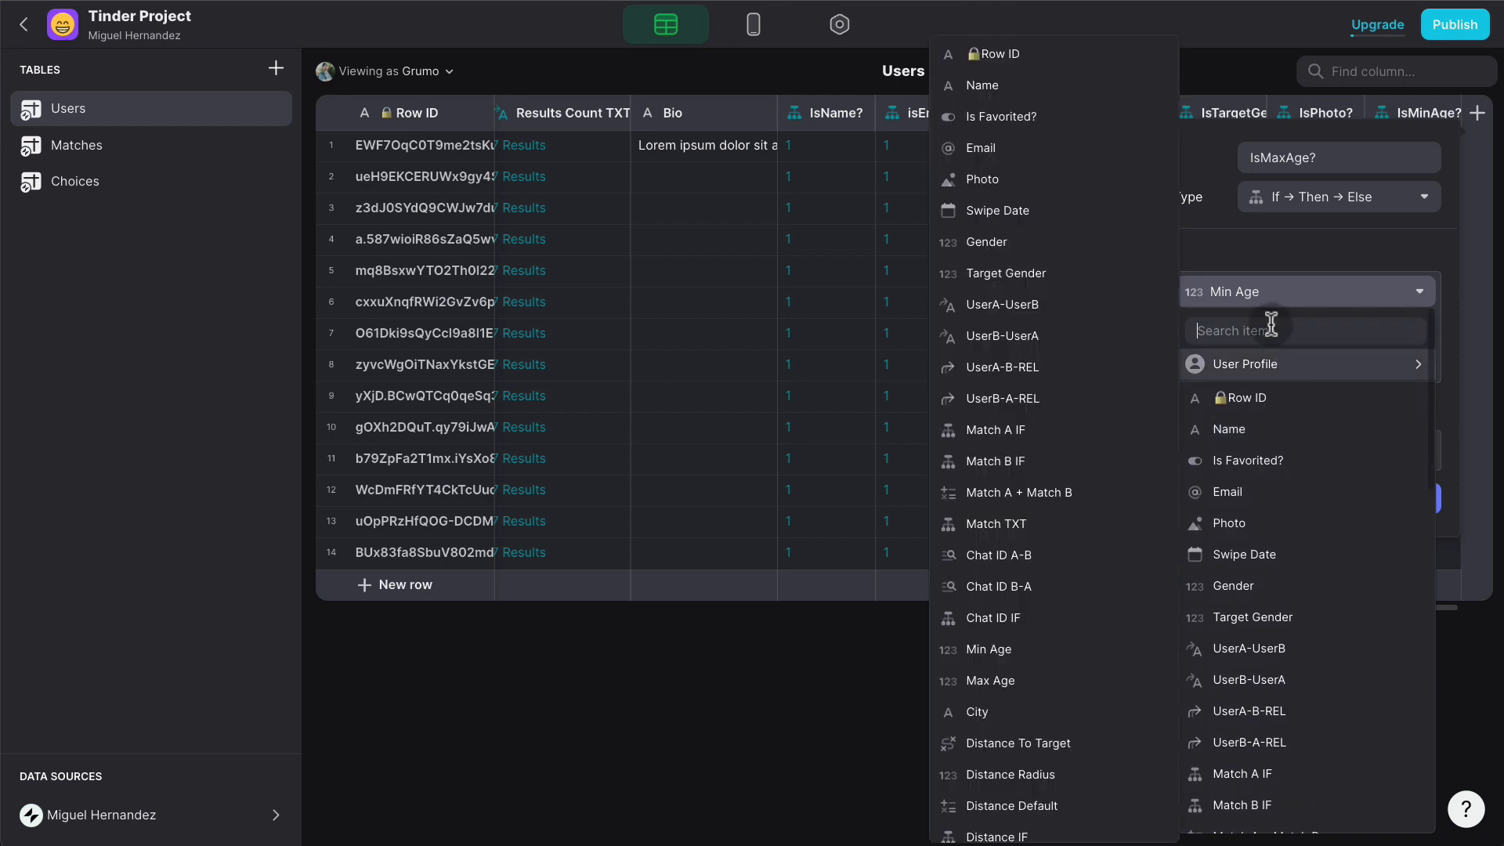
pyautogui.write('max')
pyautogui.click(1296, 395)
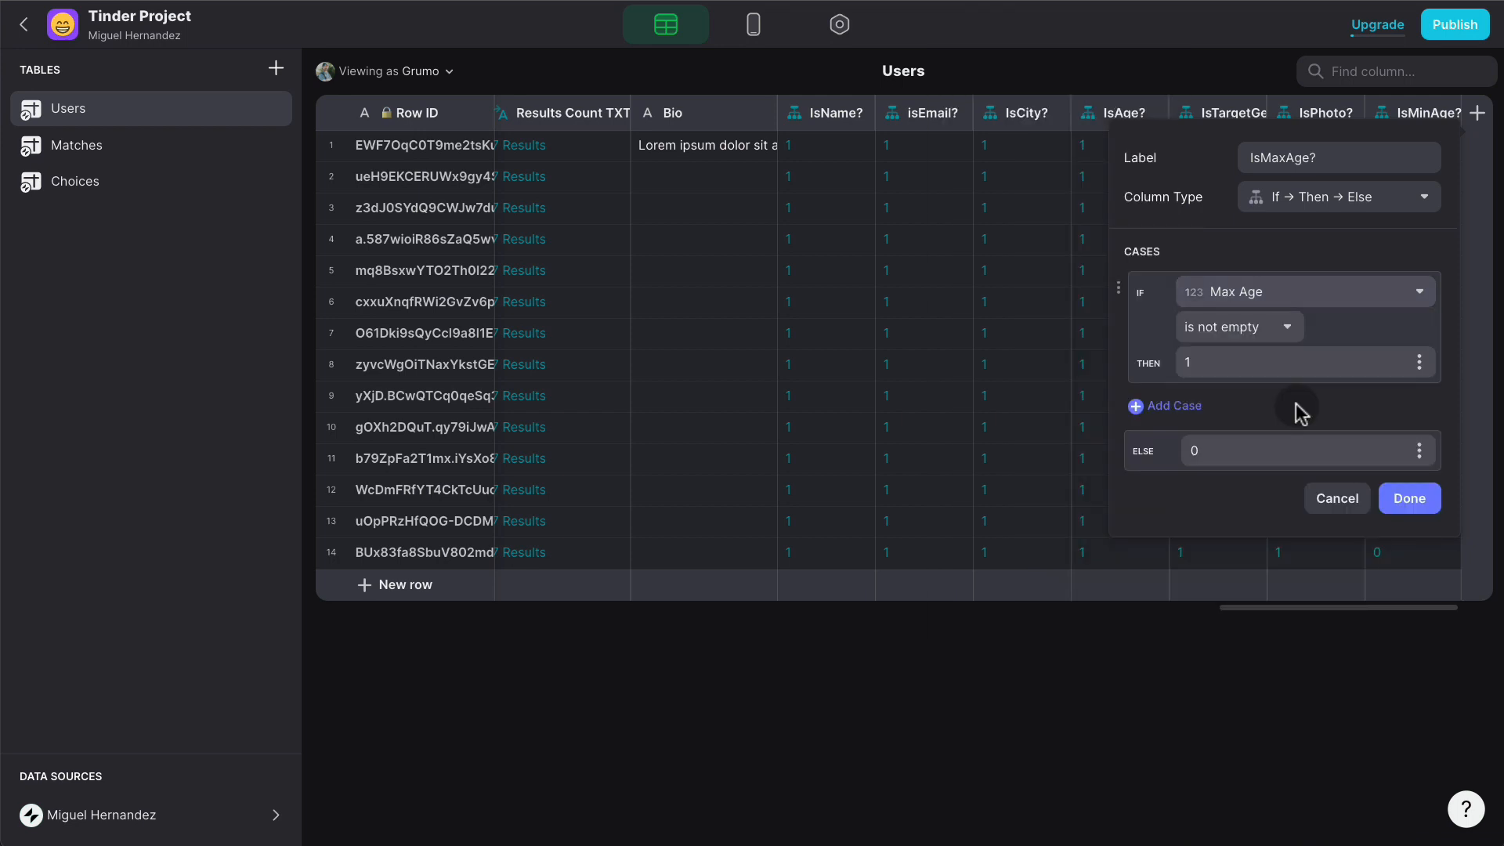
pyautogui.click(1419, 500)
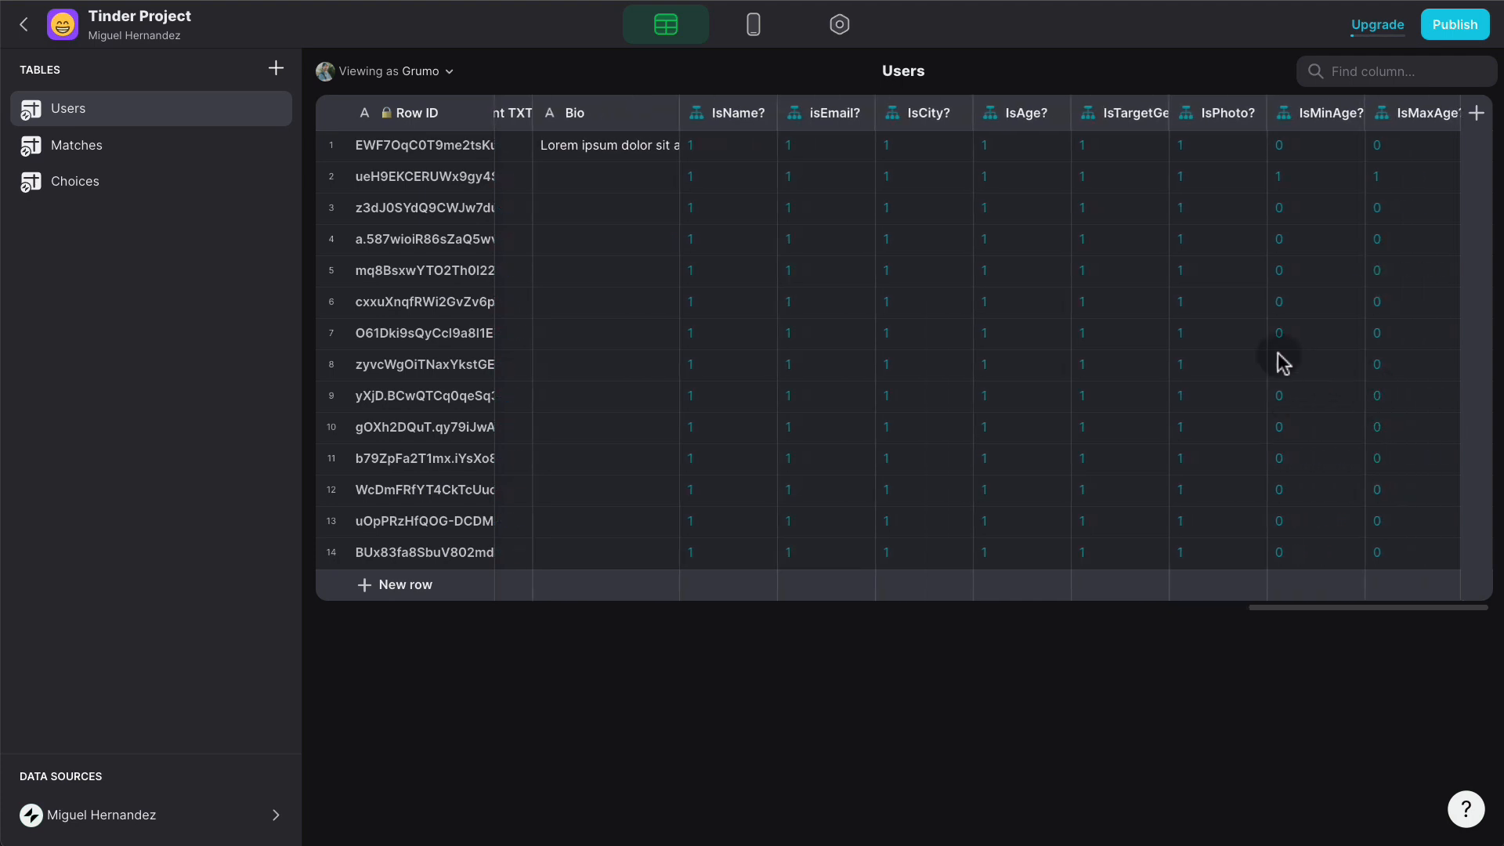
pyautogui.click(755, 31)
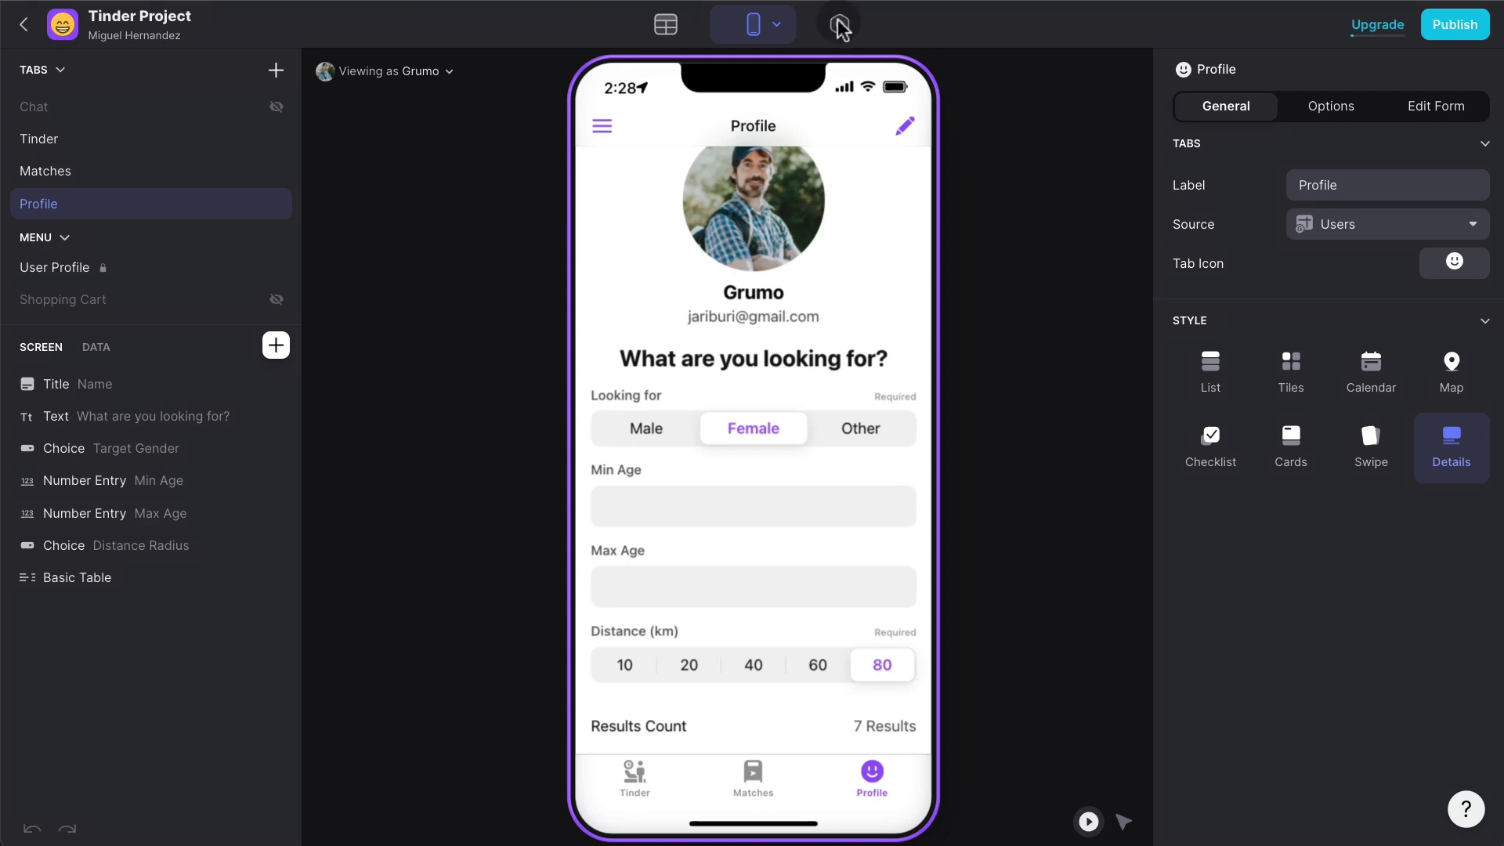
pyautogui.click(689, 31)
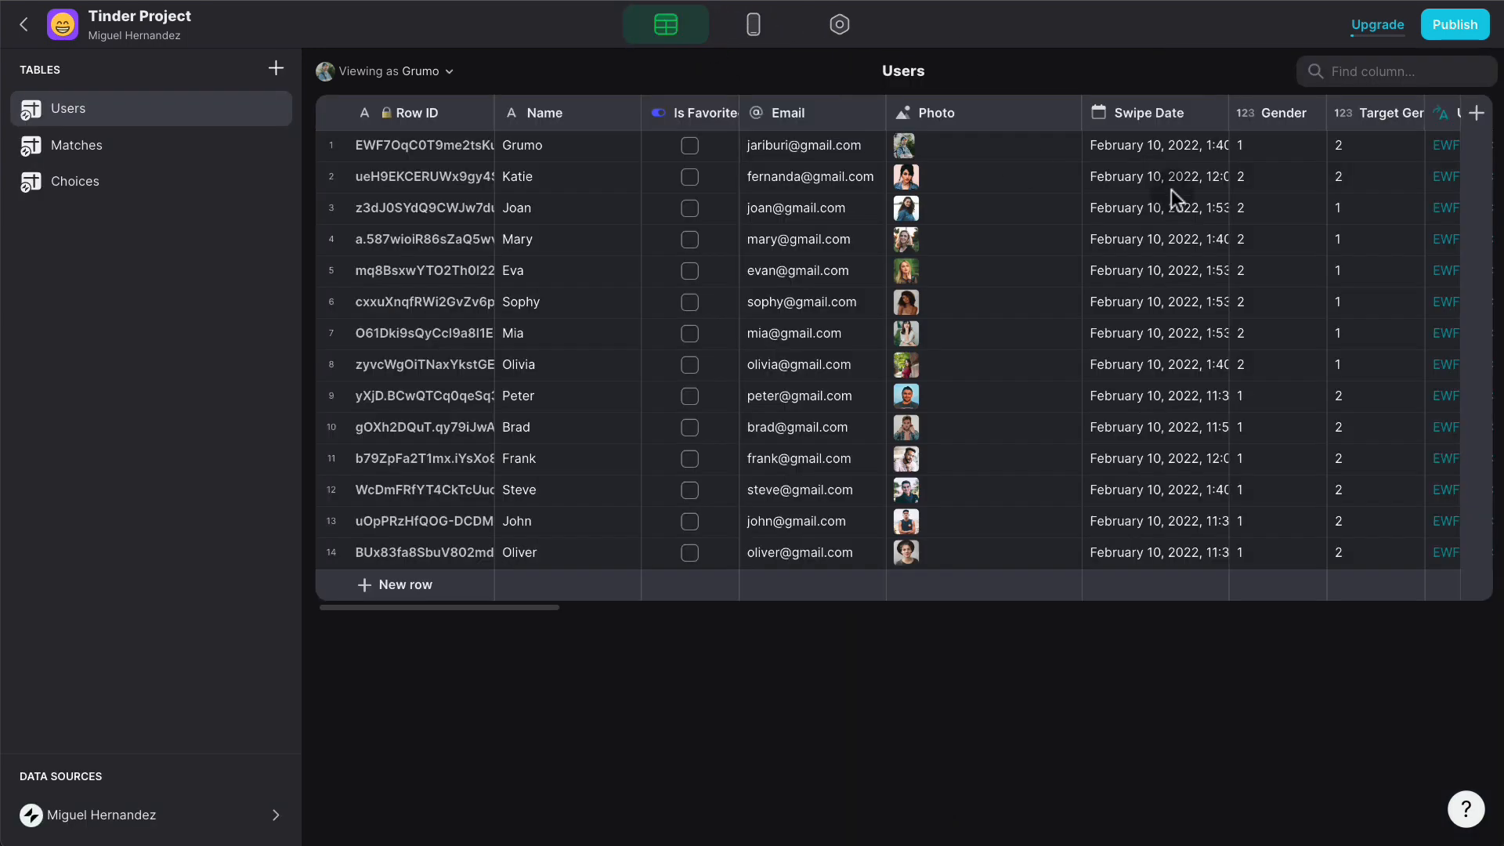
pyautogui.hscroll(10, 1182, 186)
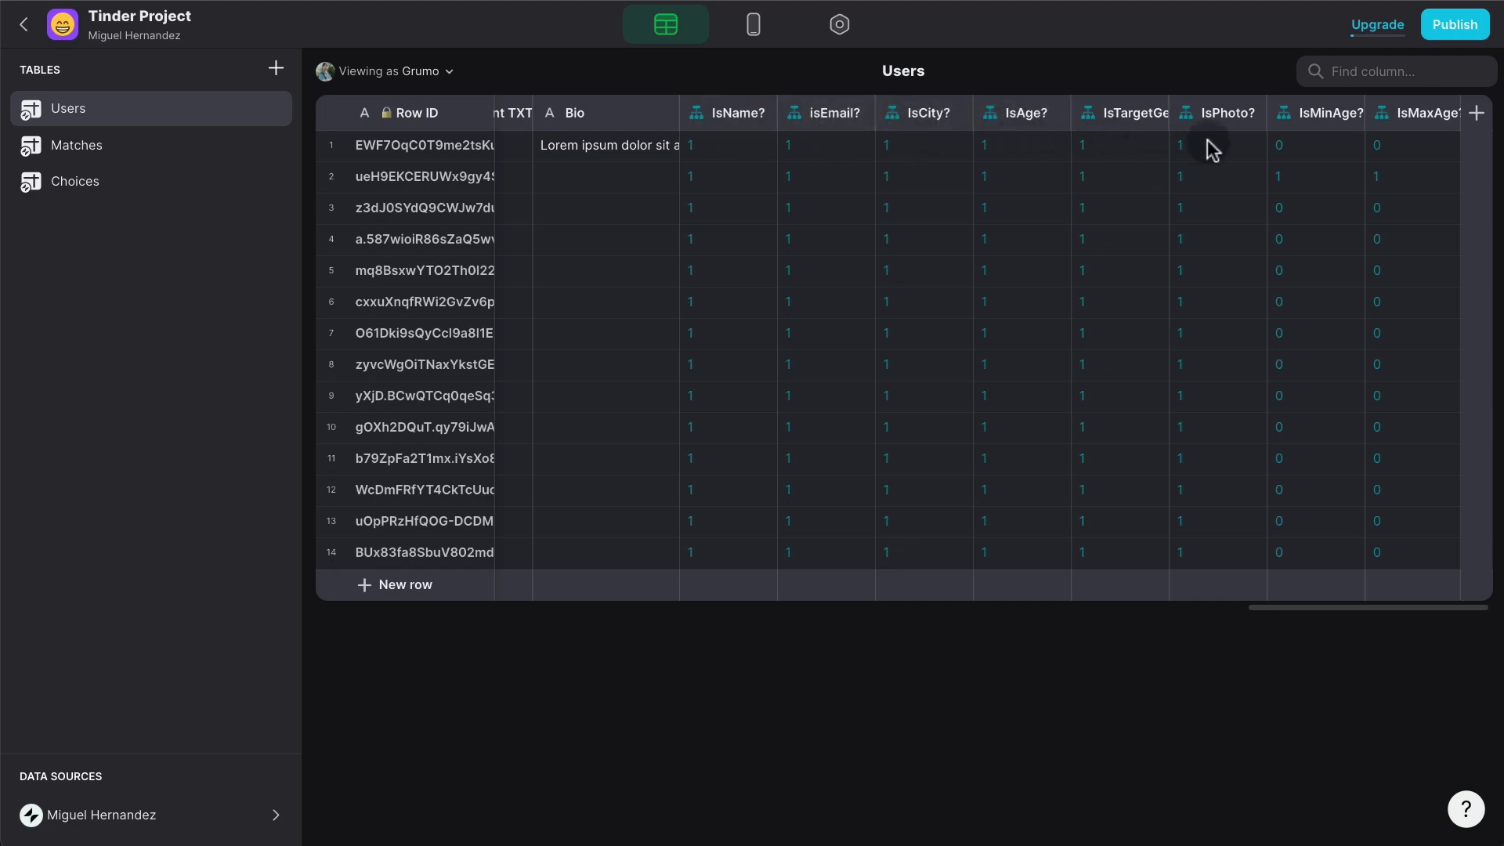
# - Add a Profile Math column of type Math with formula A*B*C*D*E*F*G*H
pyautogui.click(1477, 114)
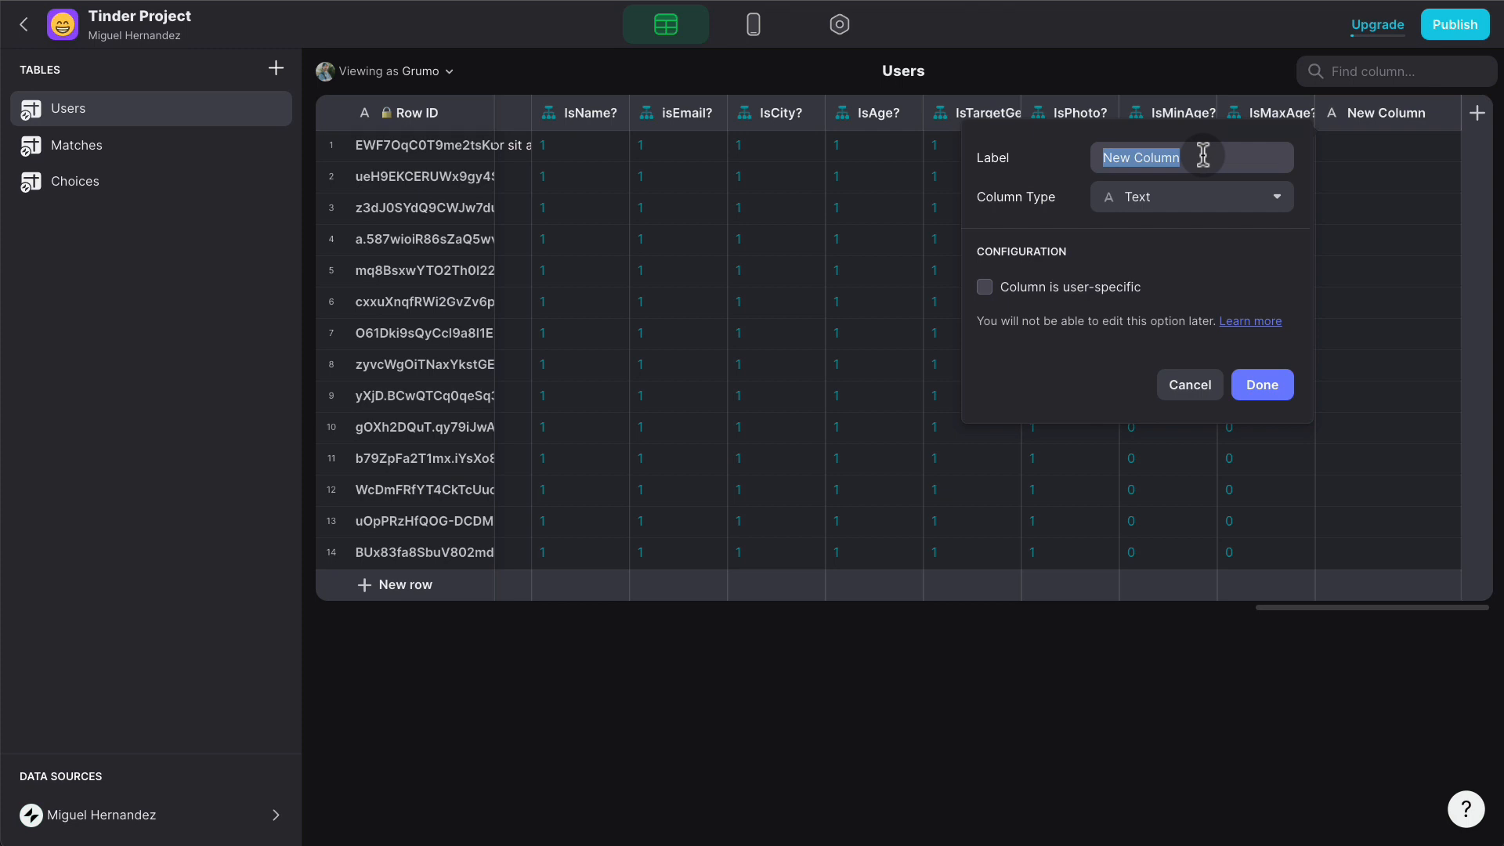
pyautogui.write('Progile')
pyautogui.press('BackSpace')
pyautogui.press('BackSpace')
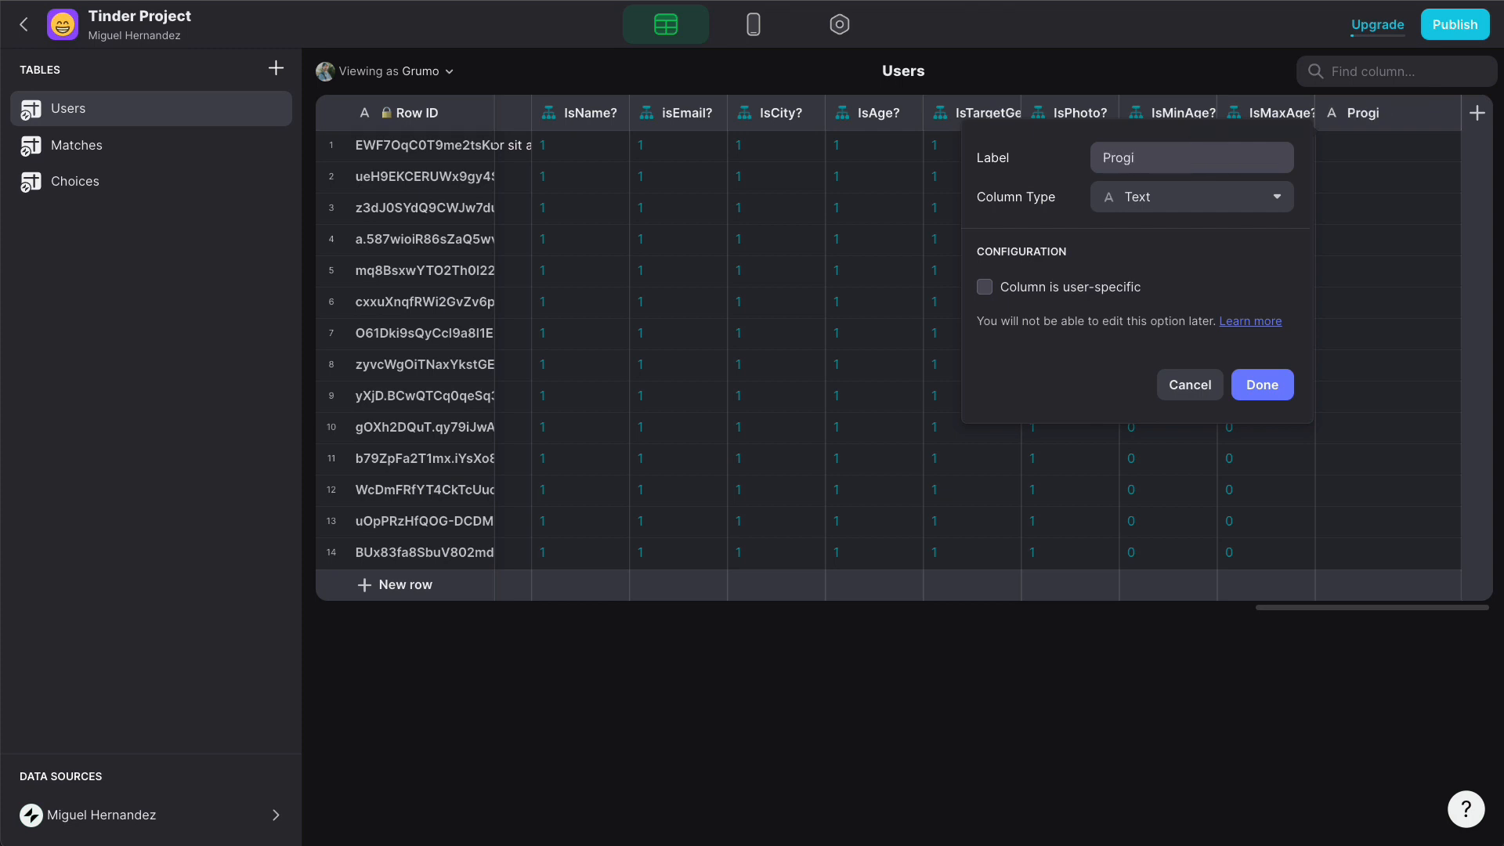
pyautogui.press('BackSpace')
pyautogui.write('file Math')
pyautogui.click(1175, 197)
pyautogui.click(1112, 423)
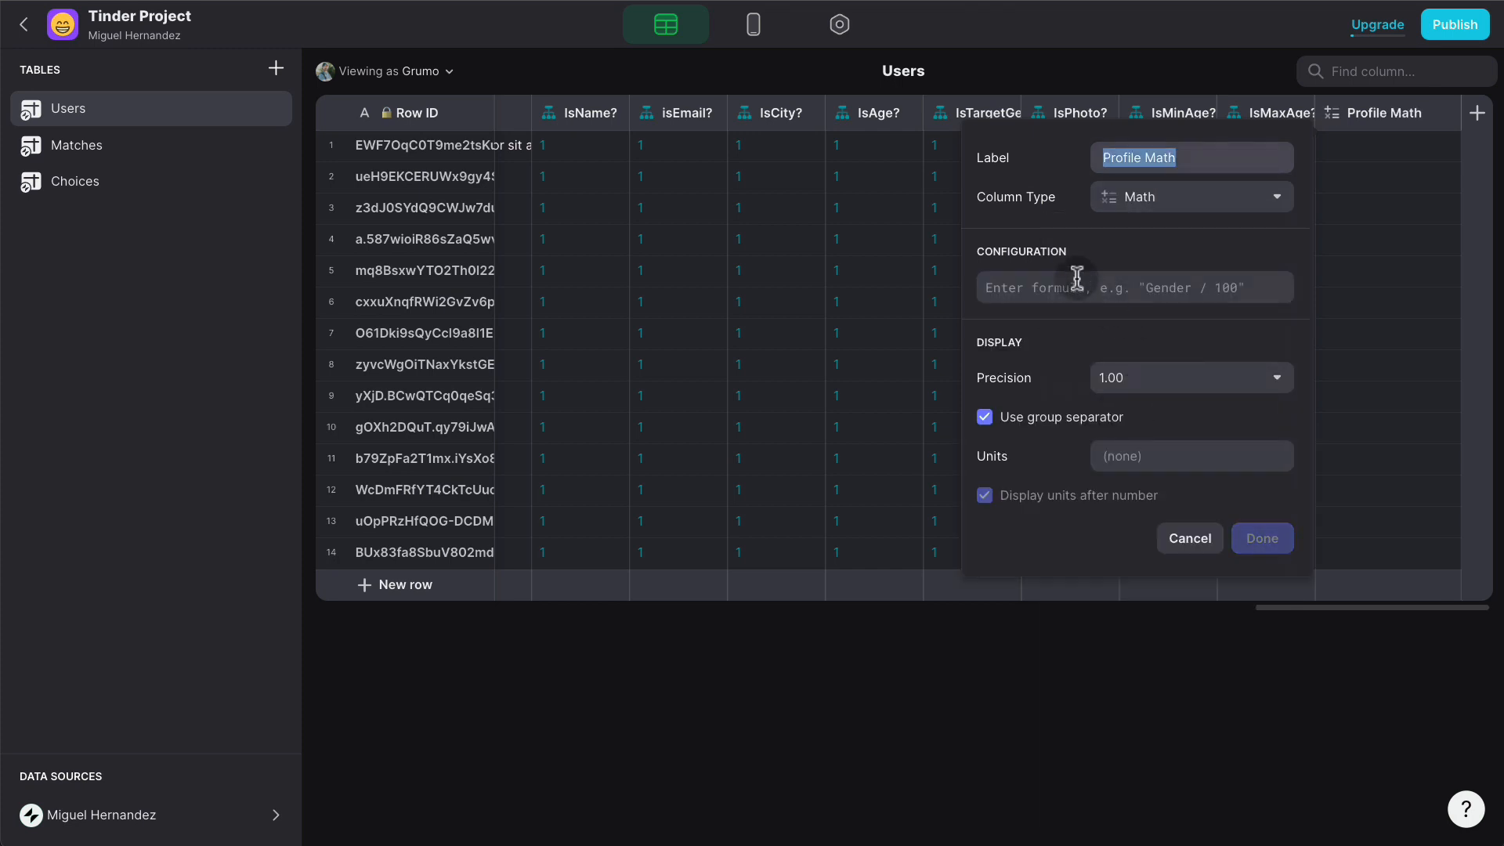
pyautogui.click(1071, 281)
pyautogui.write('A')
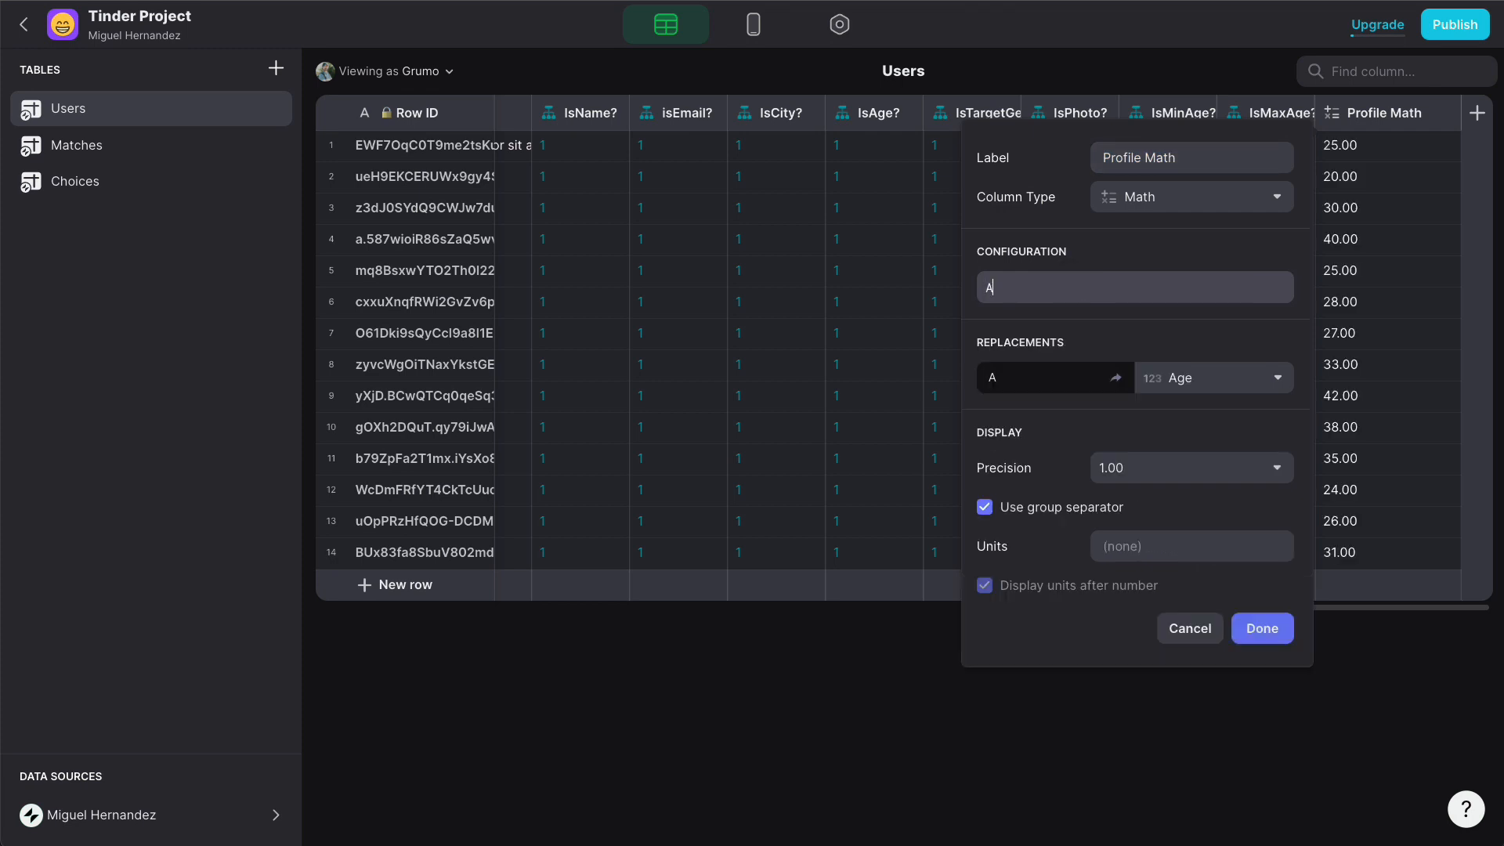
pyautogui.write('*')
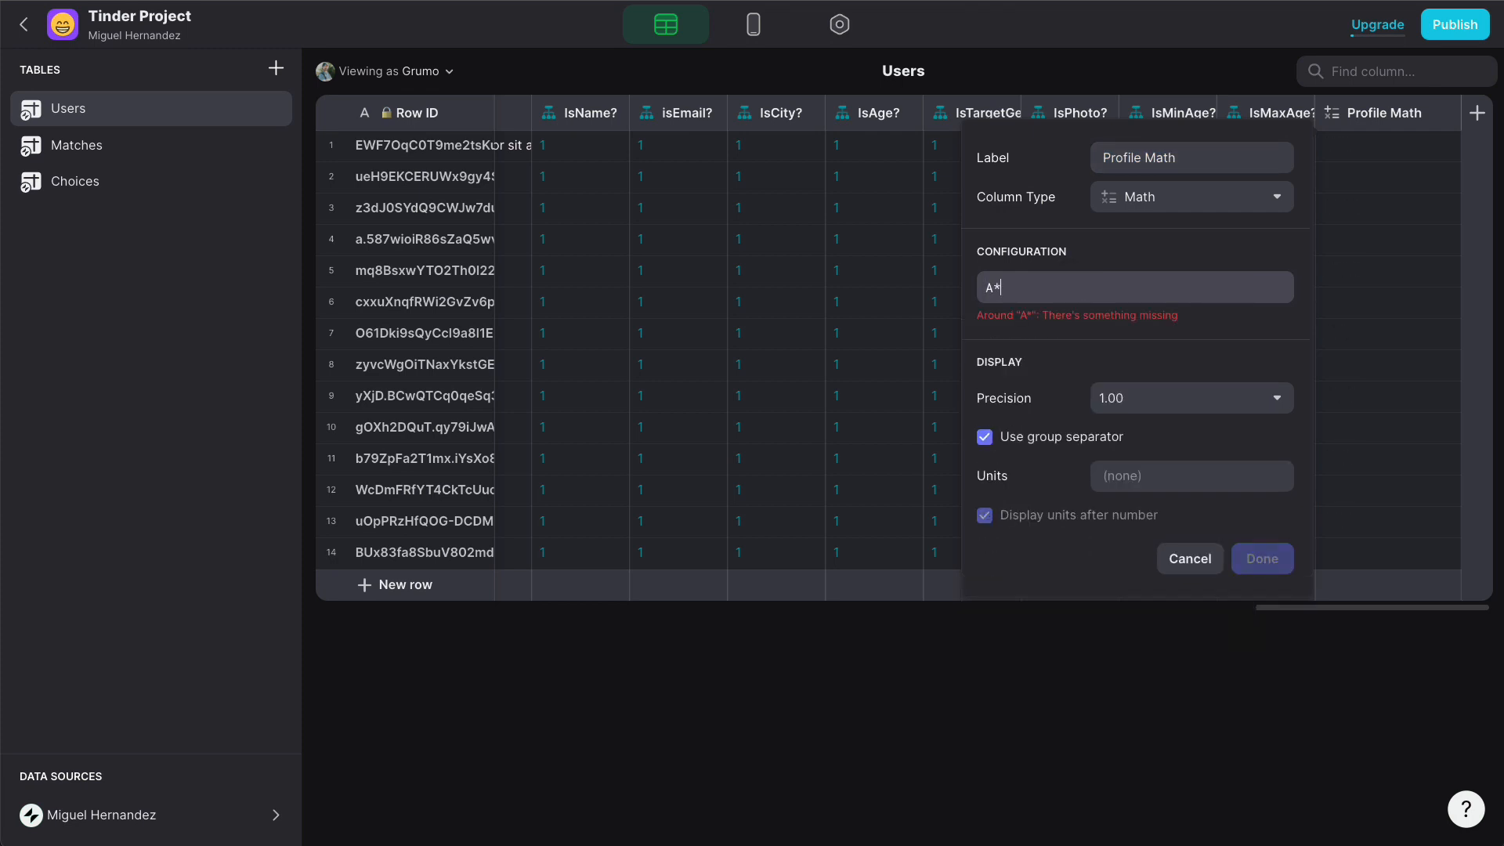
pyautogui.write('B')
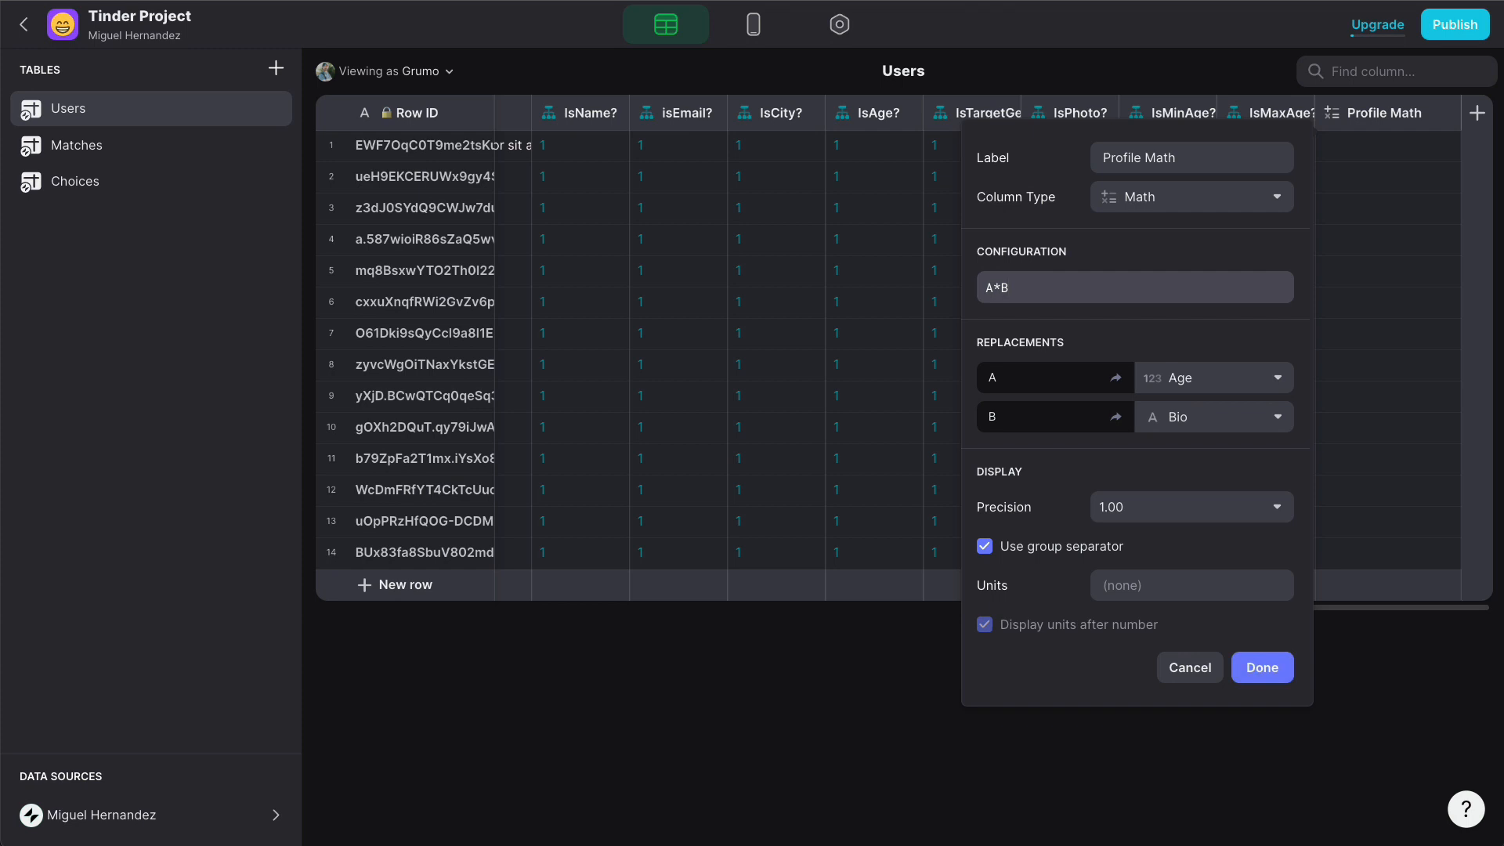
pyautogui.write('*')
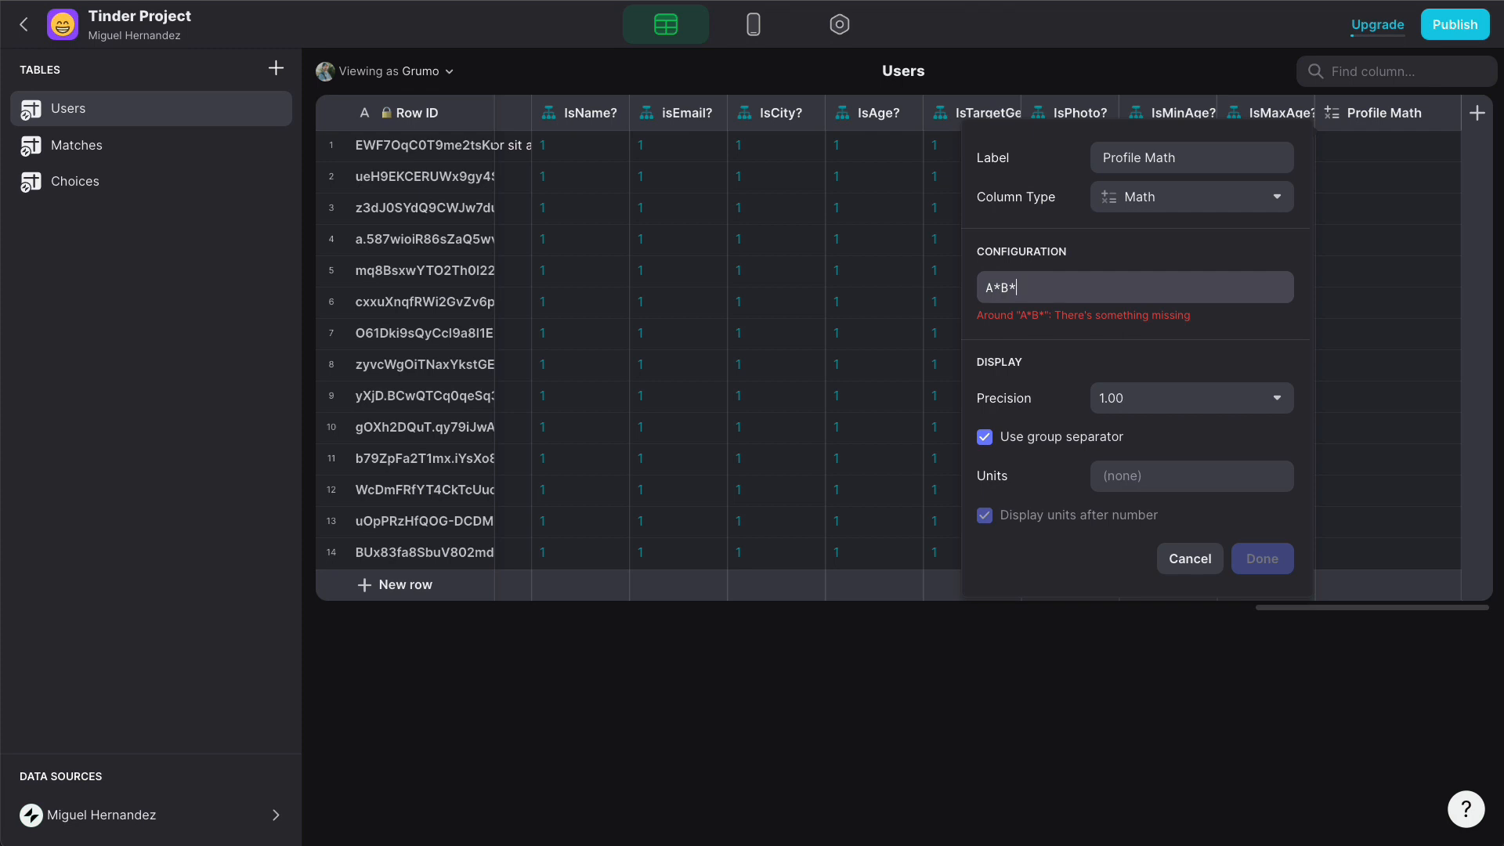
pyautogui.write('C*D*E')
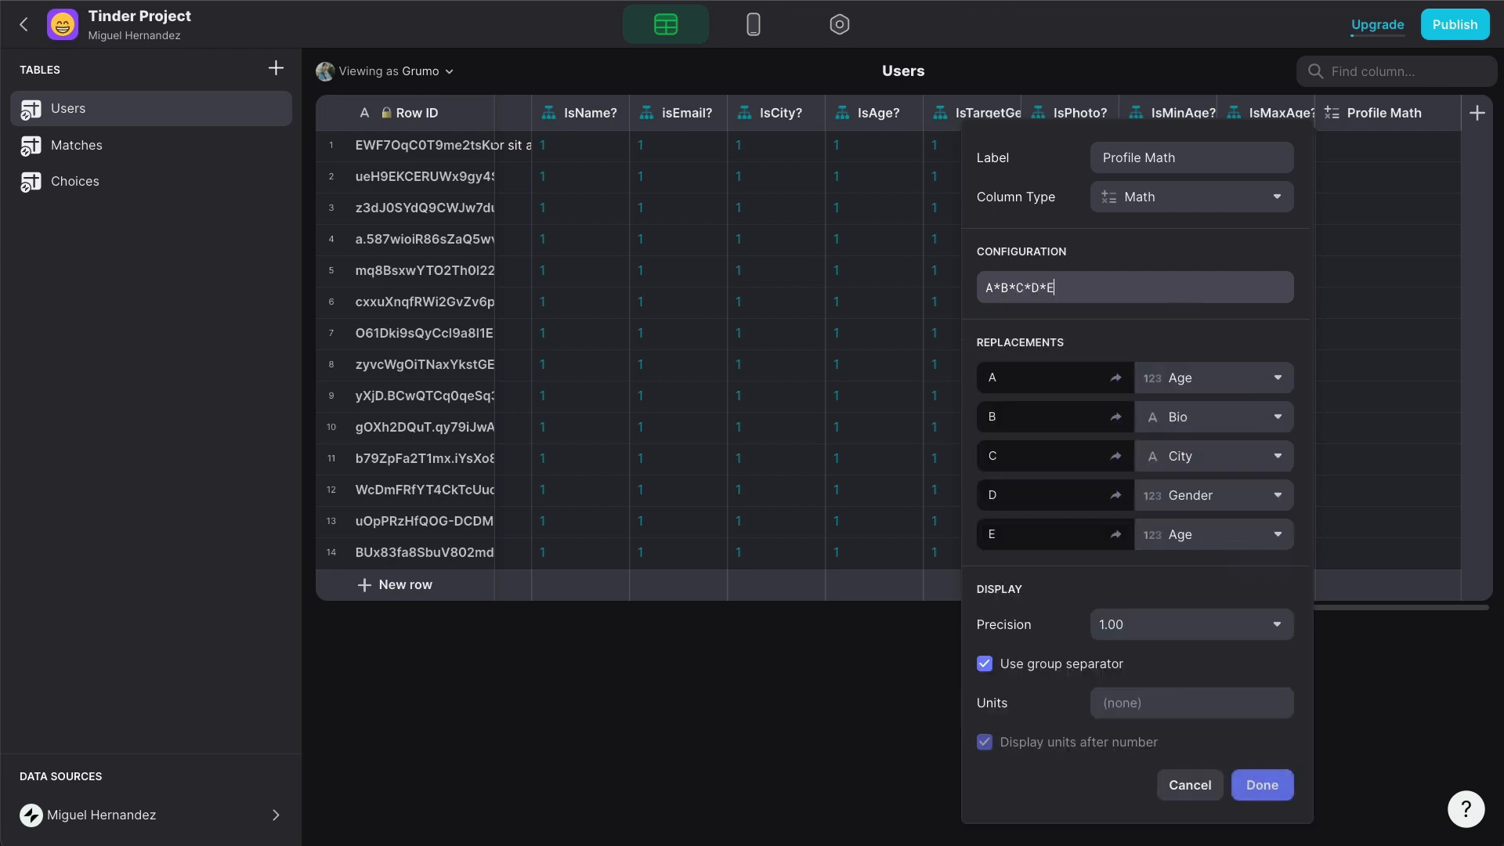
pyautogui.write('*F*')
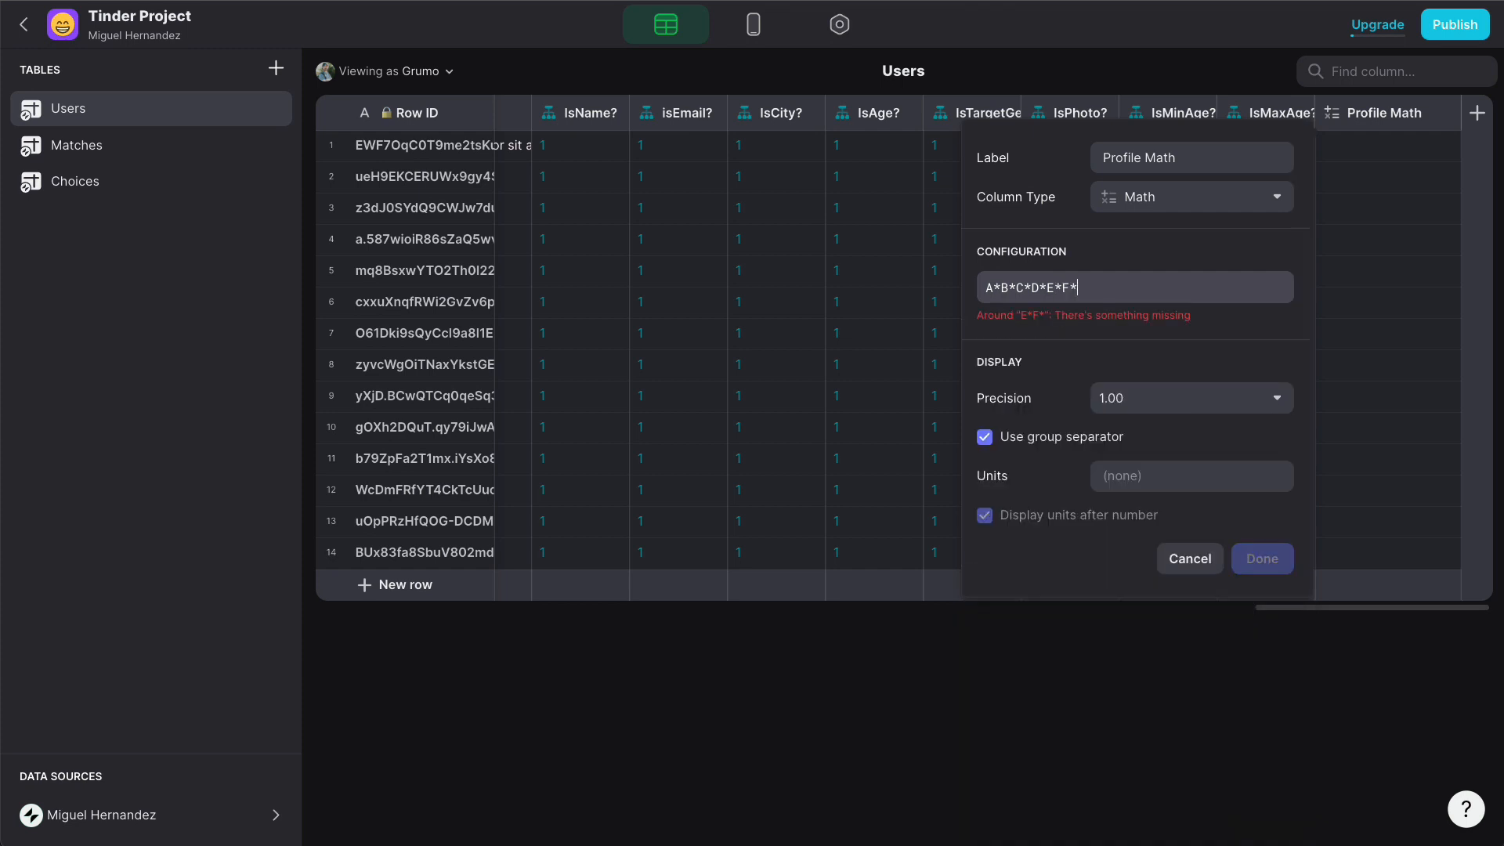
pyautogui.write('G*H')
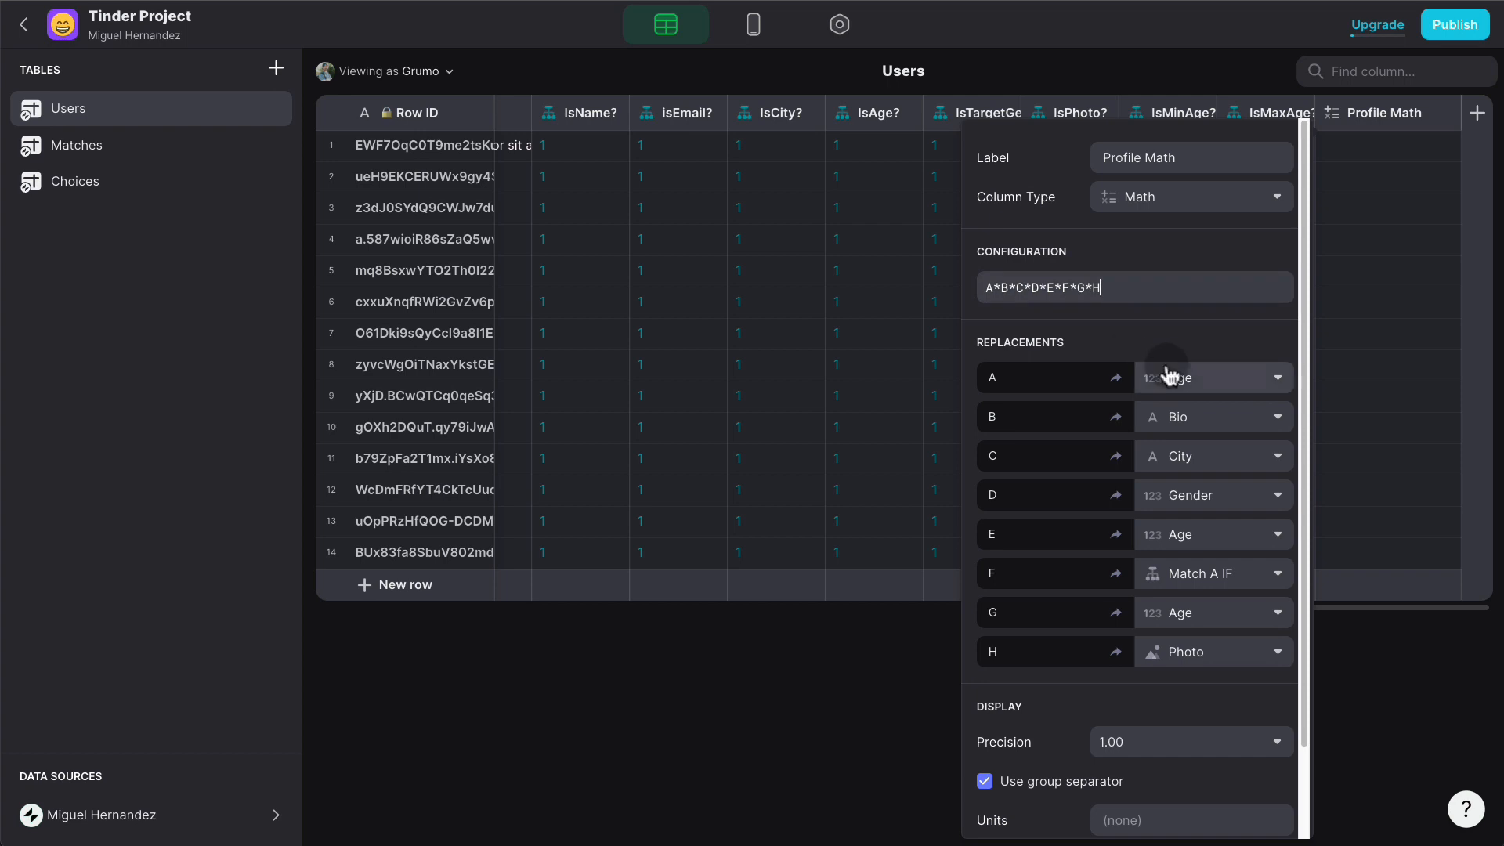
# - Map A, B, C, D to IsName?, isEmail?, IsCity? and IsAge?
pyautogui.click(1218, 381)
pyautogui.scroll(-10, 1226, 595)
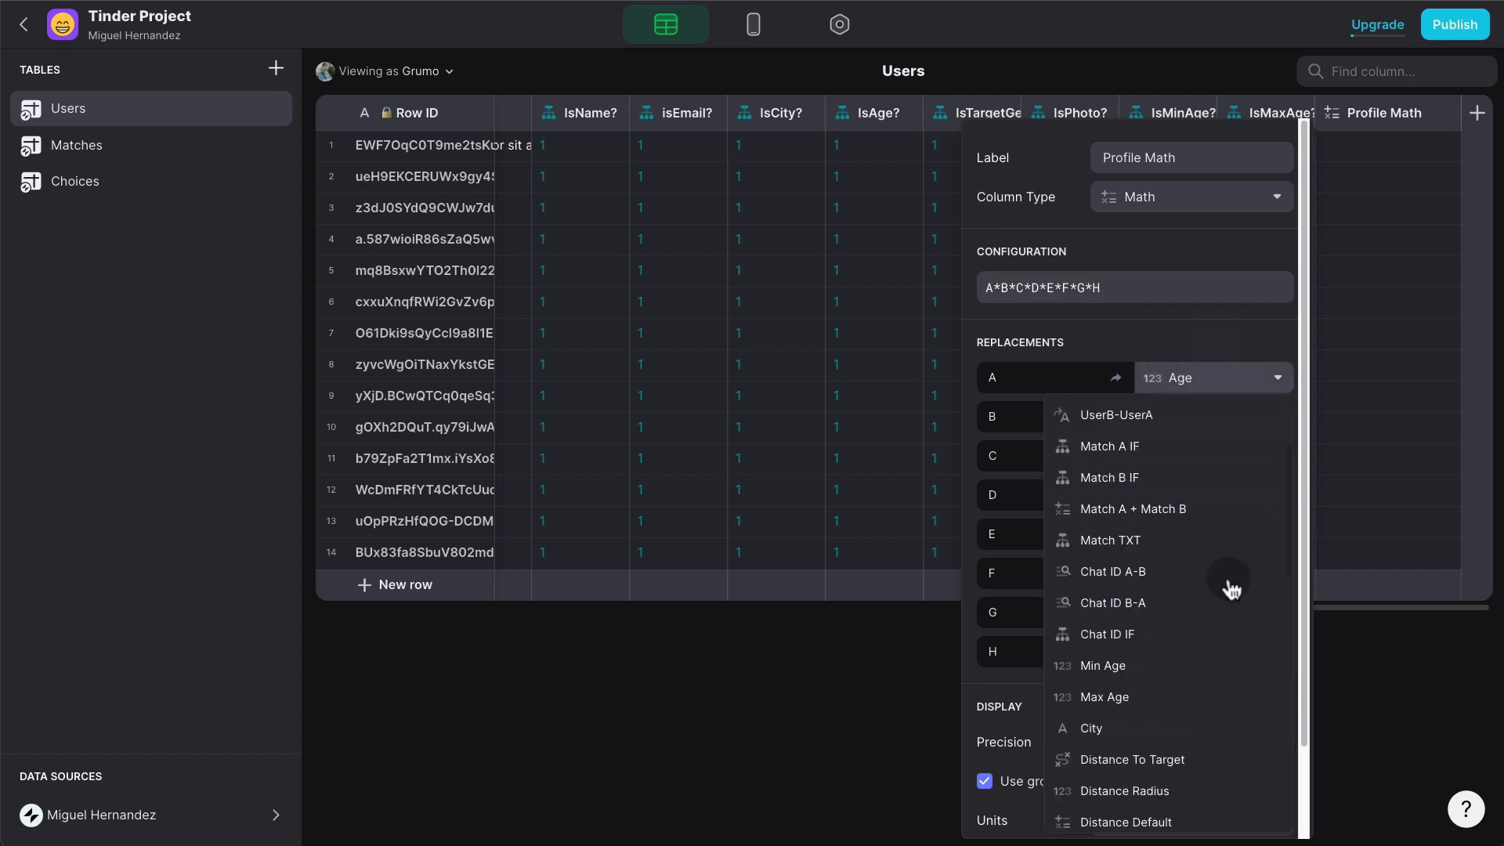
pyautogui.click(1195, 594)
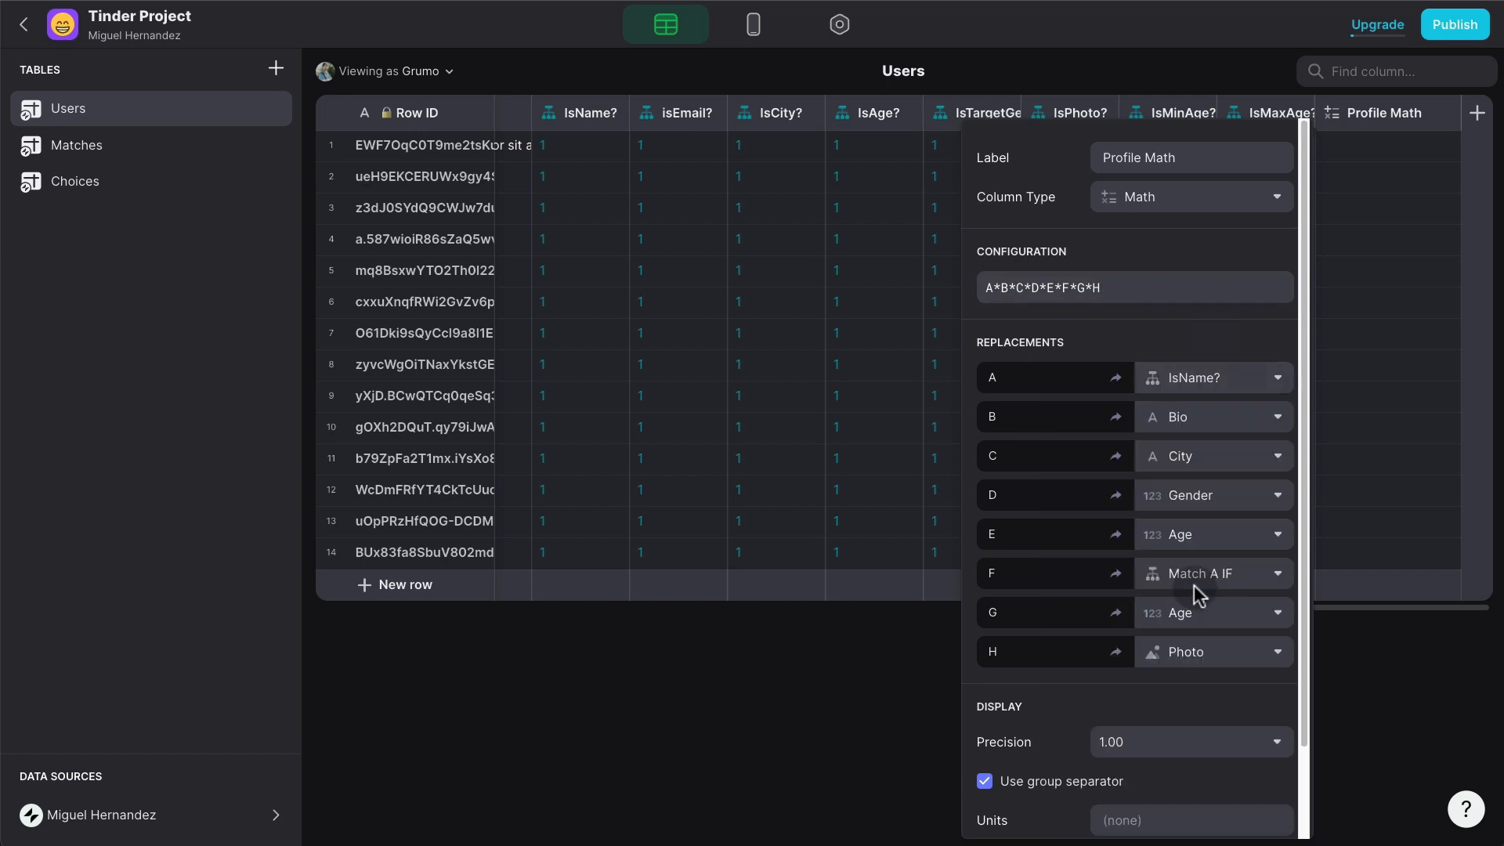
pyautogui.click(1227, 429)
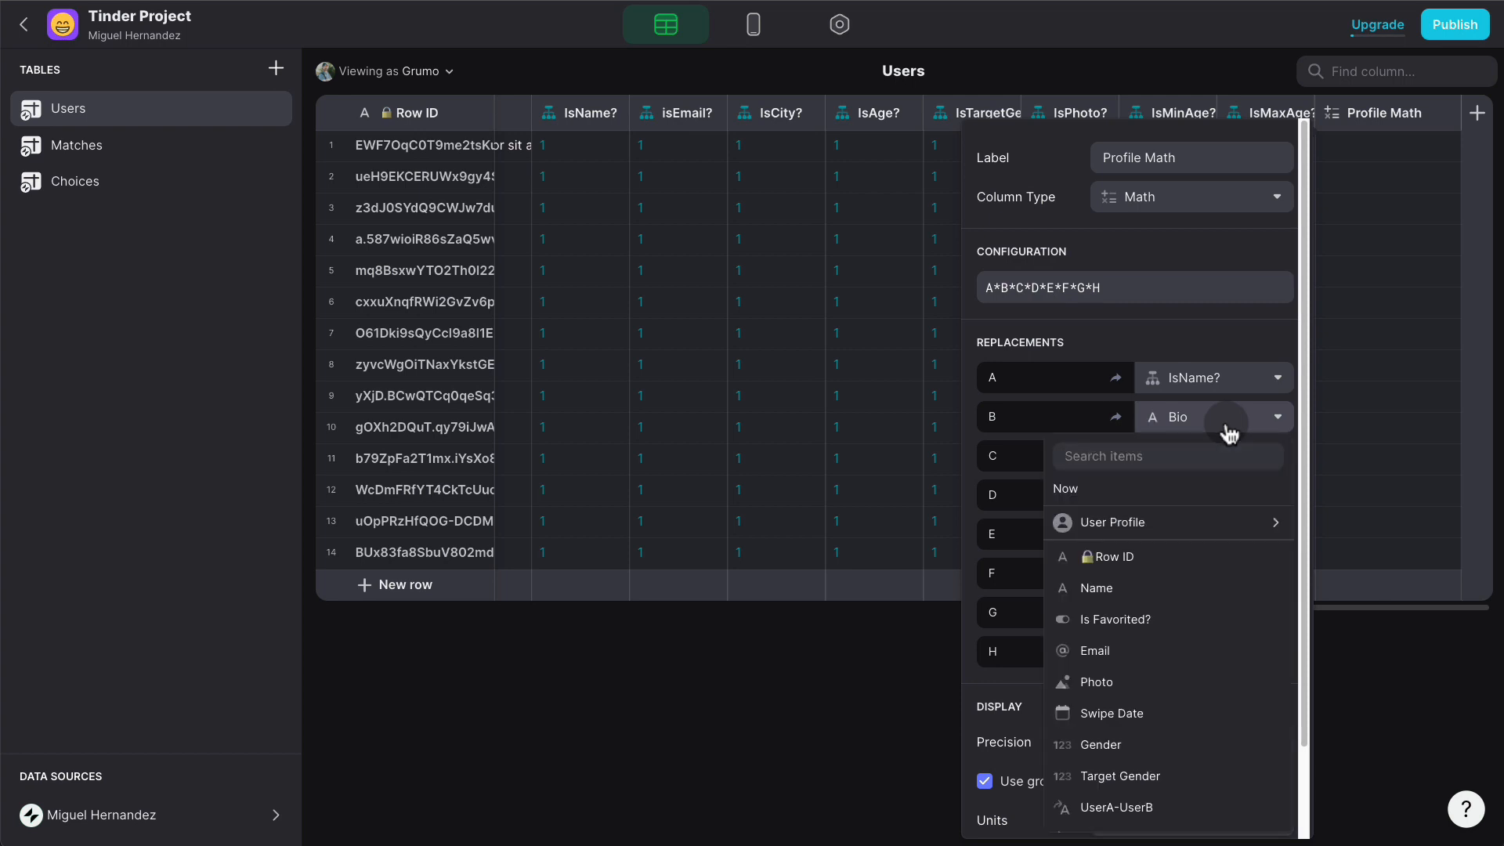
pyautogui.scroll(-8, 1208, 645)
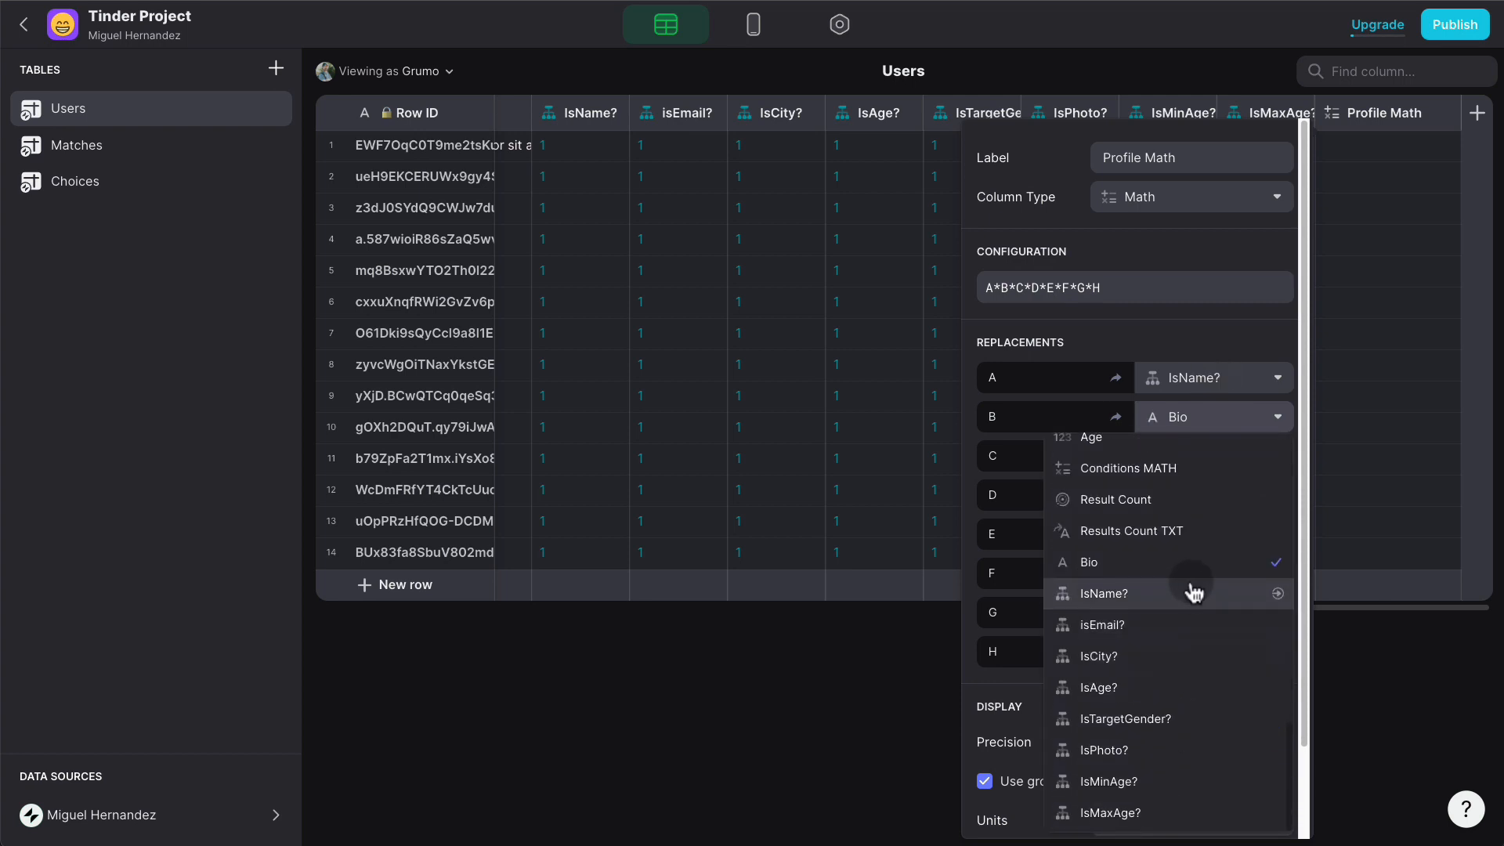
pyautogui.click(1191, 624)
pyautogui.click(1236, 455)
pyautogui.scroll(-2, 1214, 408)
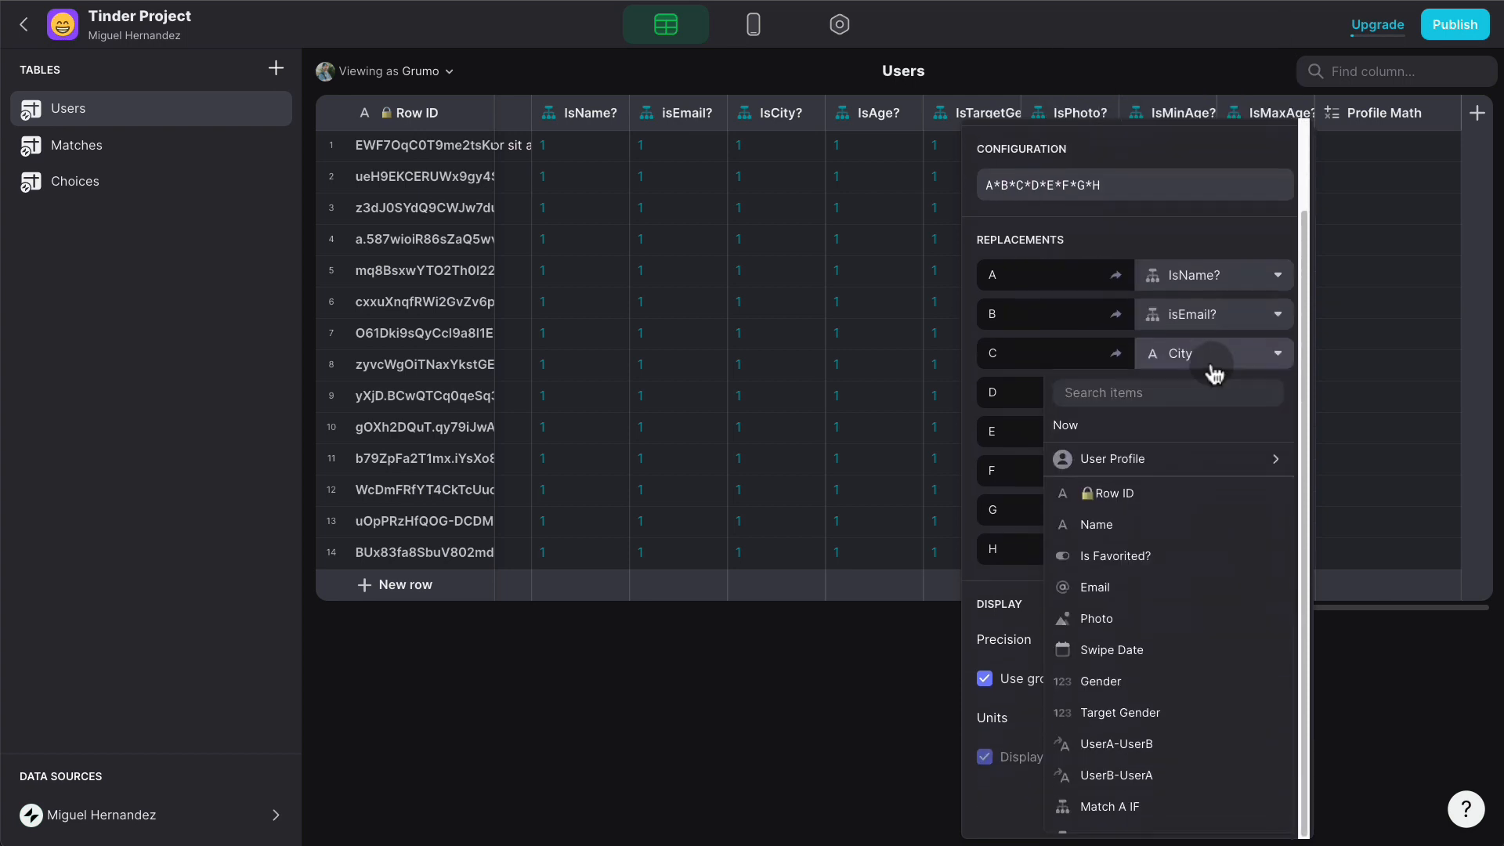
pyautogui.scroll(-8, 1184, 627)
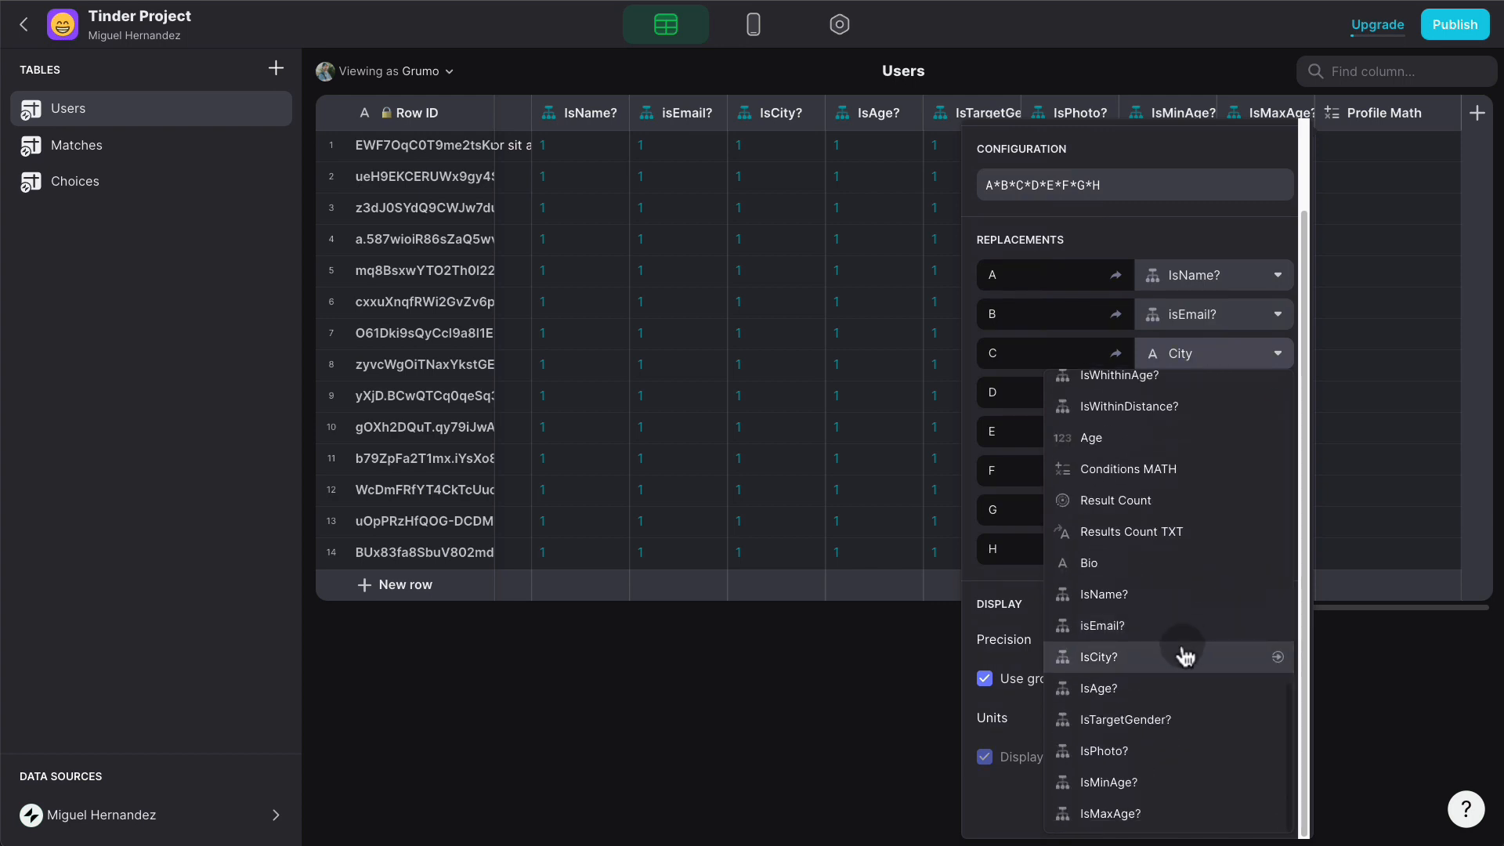
pyautogui.click(1184, 657)
pyautogui.click(1251, 400)
pyautogui.scroll(-8, 1219, 626)
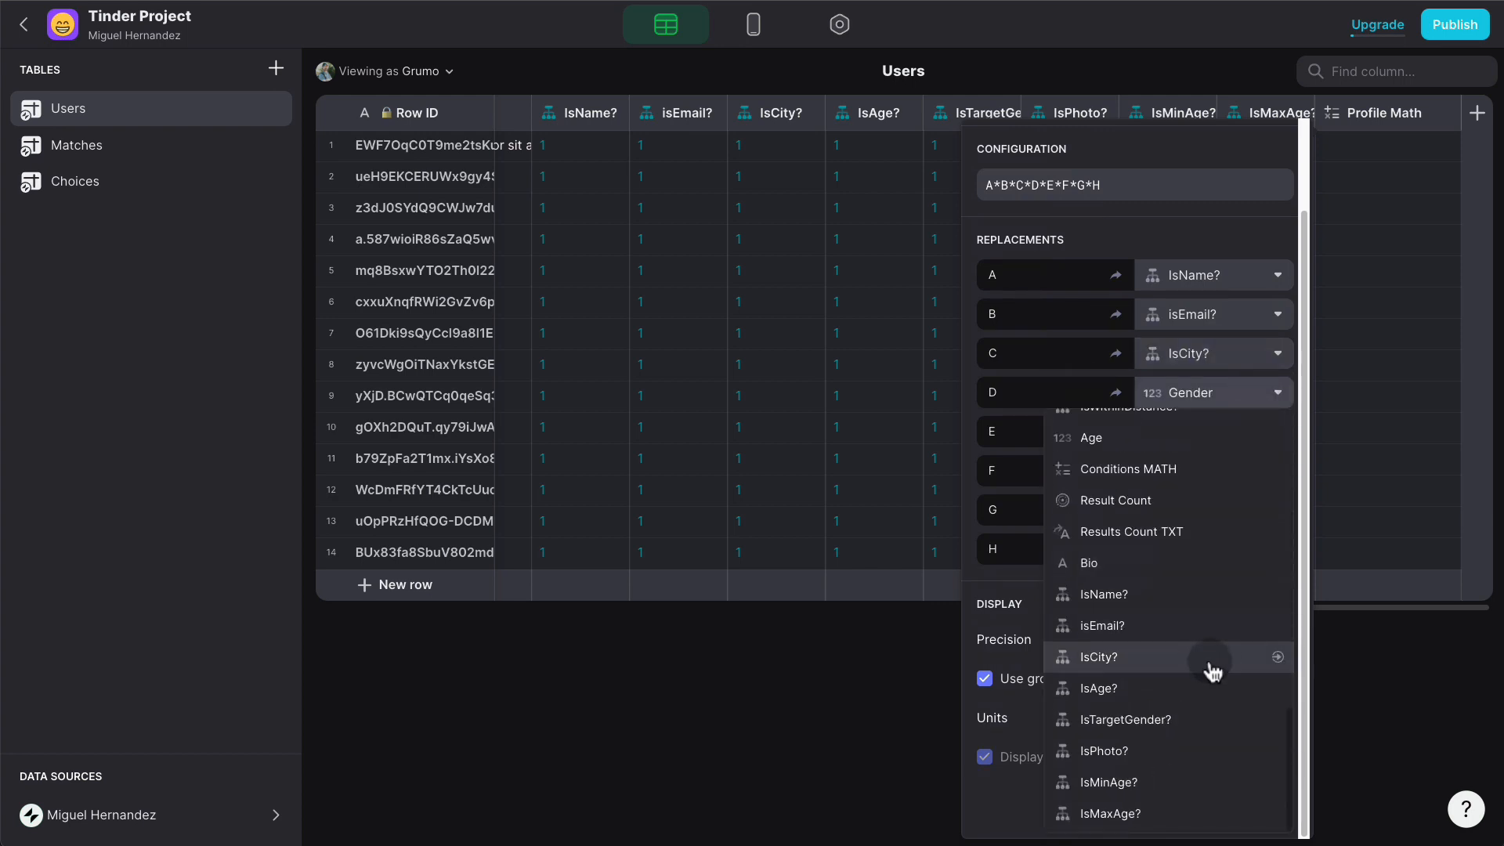
pyautogui.click(1201, 686)
# - Map E, F, G, H to IsTargetGender?, IsPhoto?, IsMinAge? and IsMaxAge?
pyautogui.click(1276, 433)
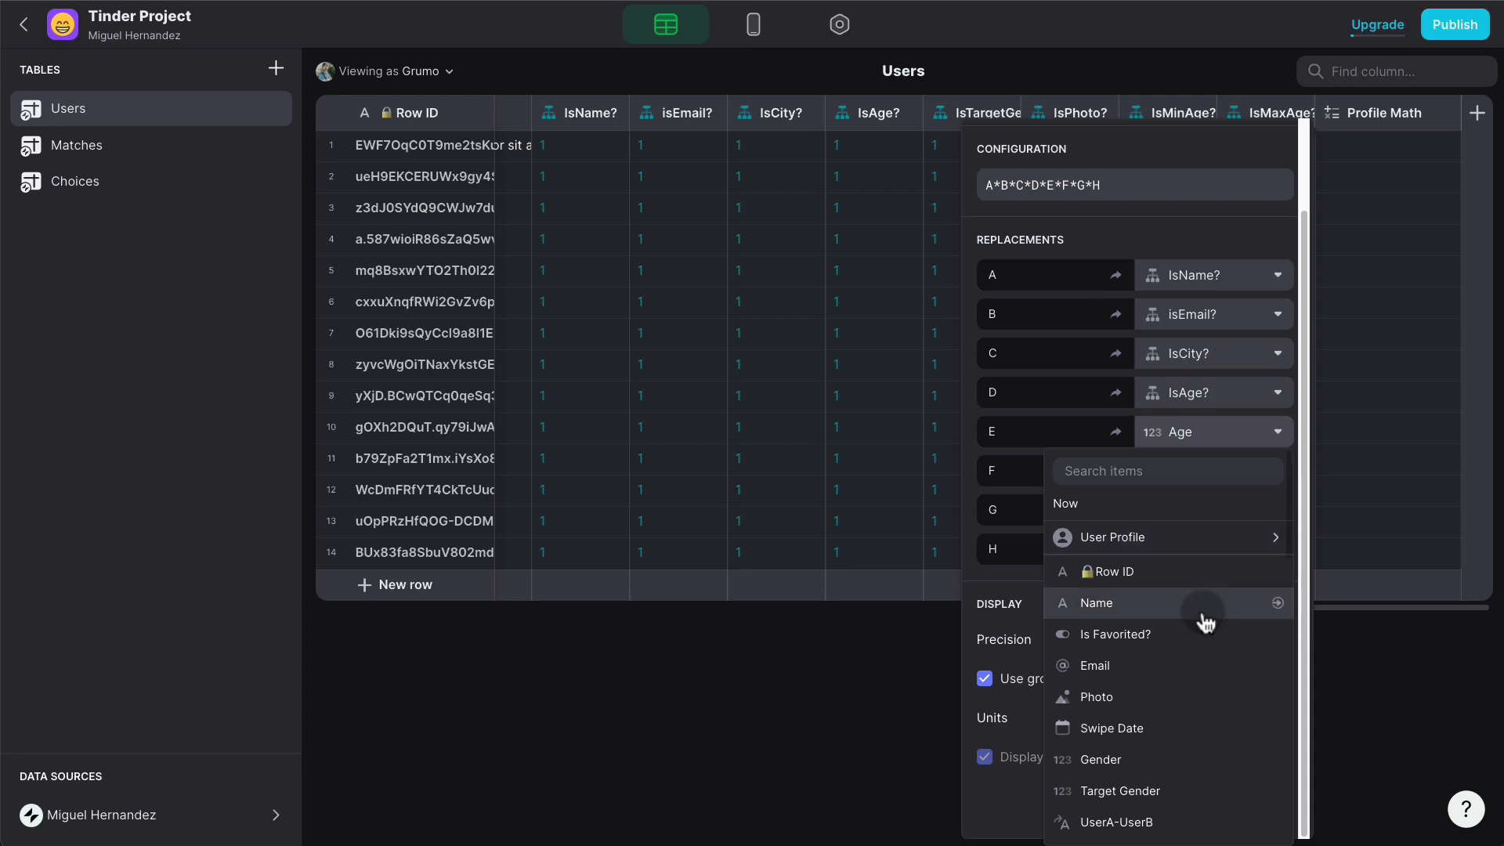
pyautogui.scroll(-8, 1206, 650)
pyautogui.click(1193, 714)
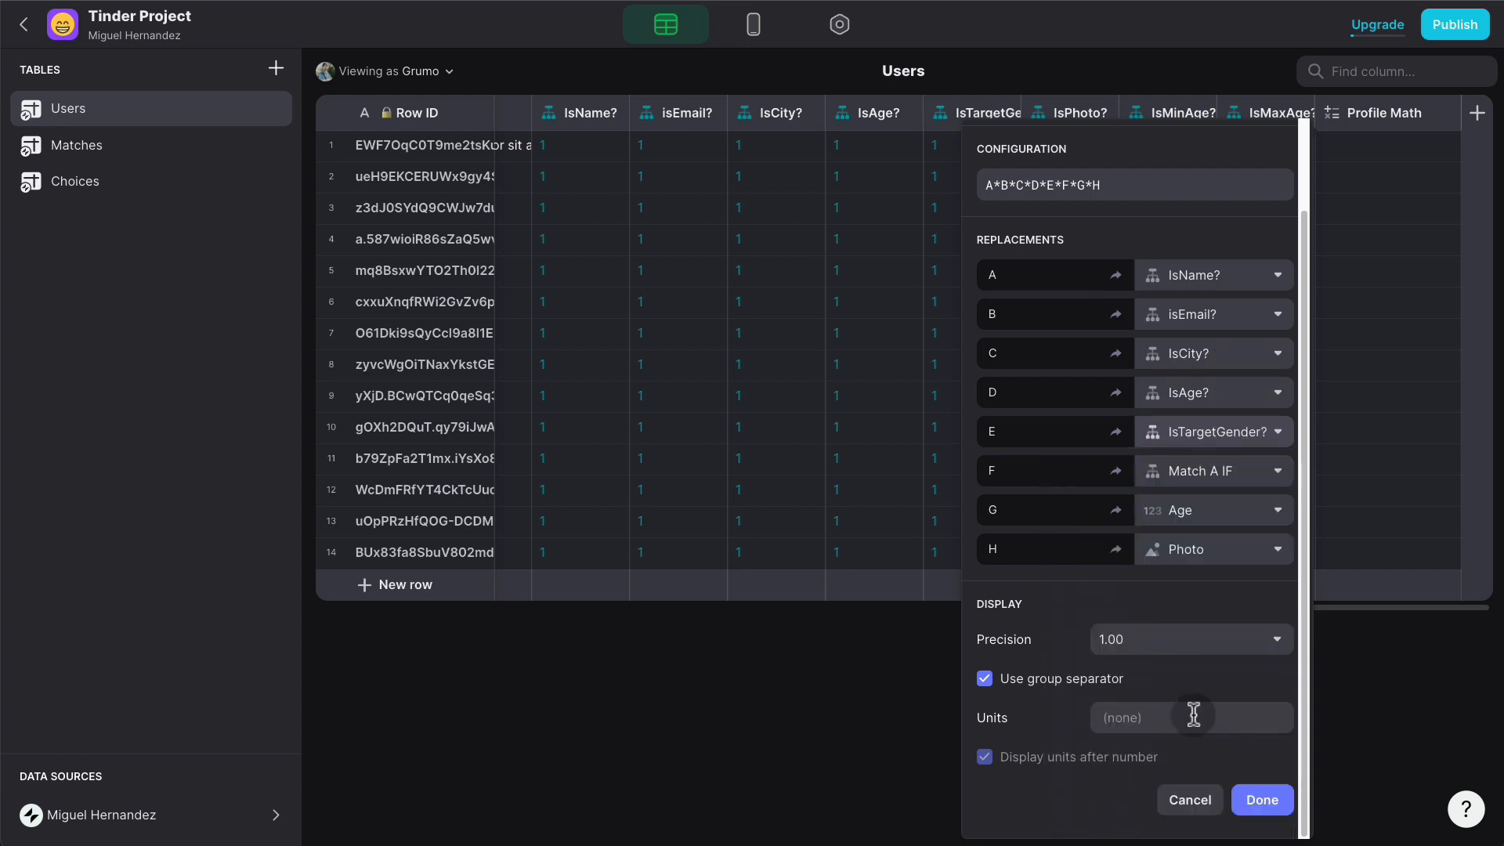
pyautogui.click(1275, 474)
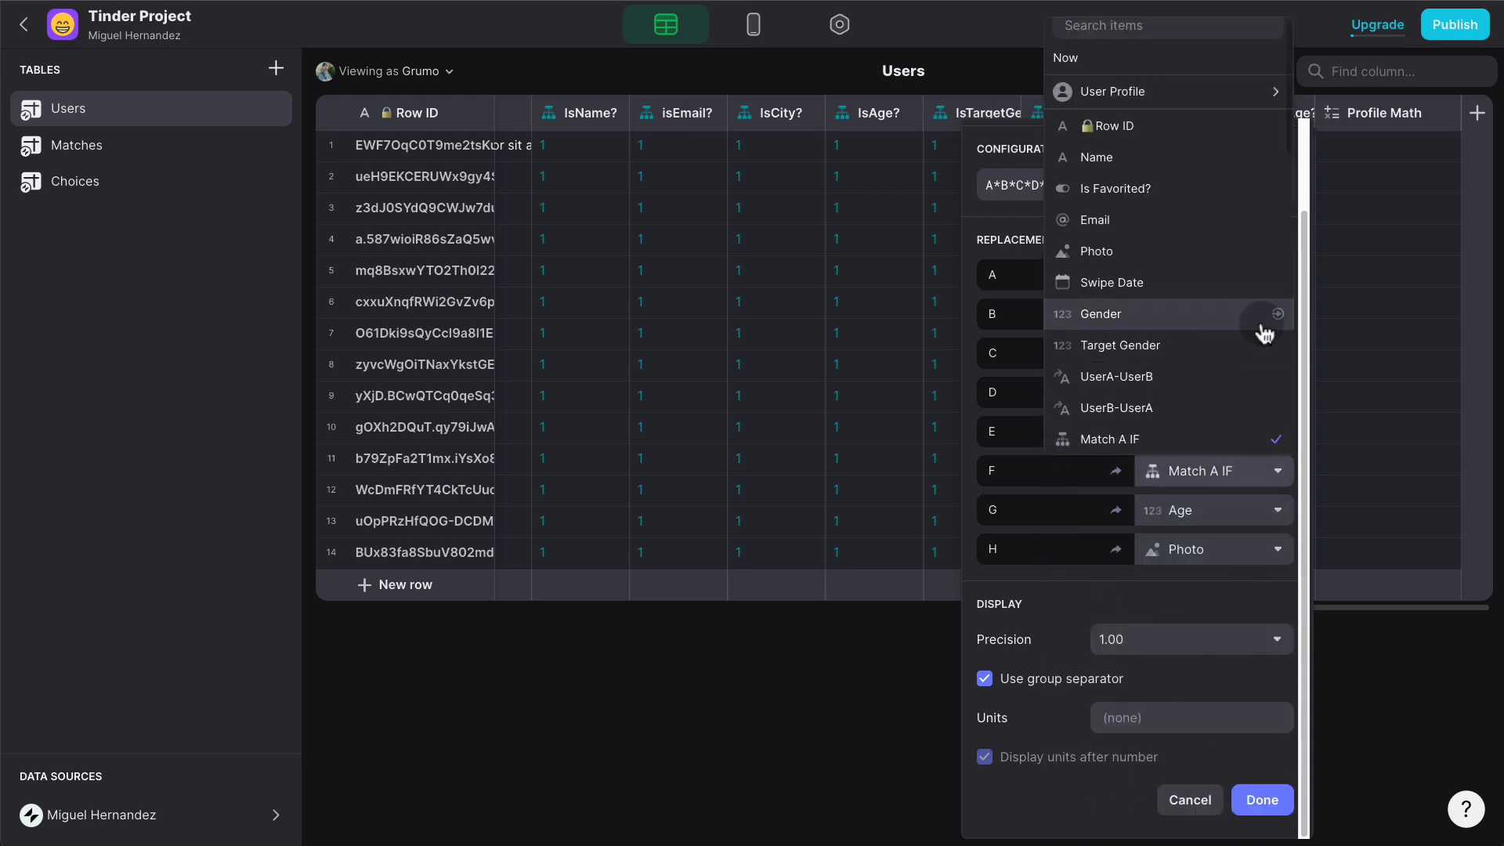
pyautogui.scroll(-5, 1263, 333)
pyautogui.click(1232, 376)
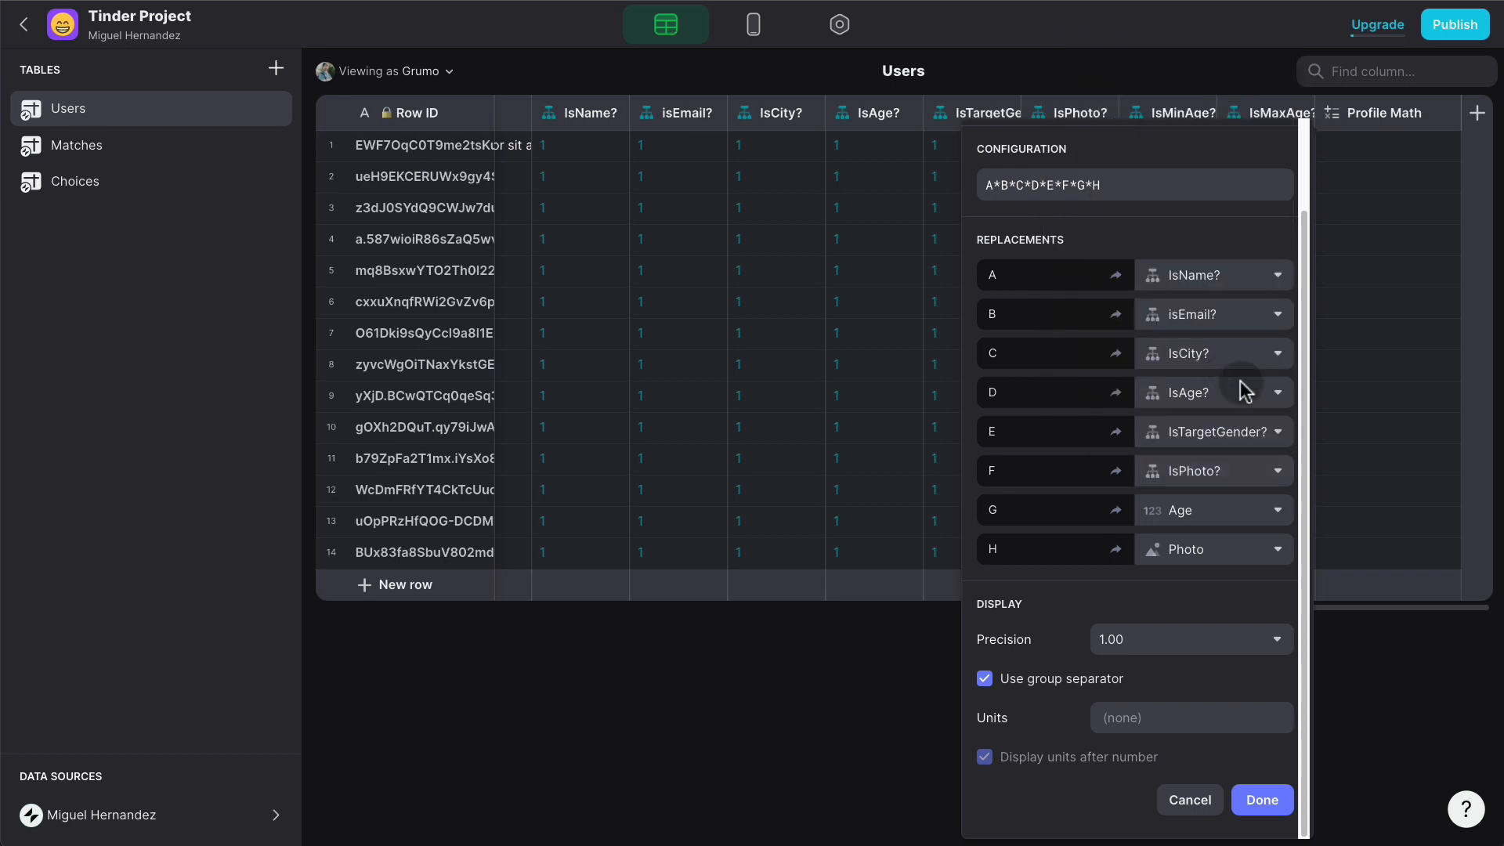
pyautogui.click(1273, 509)
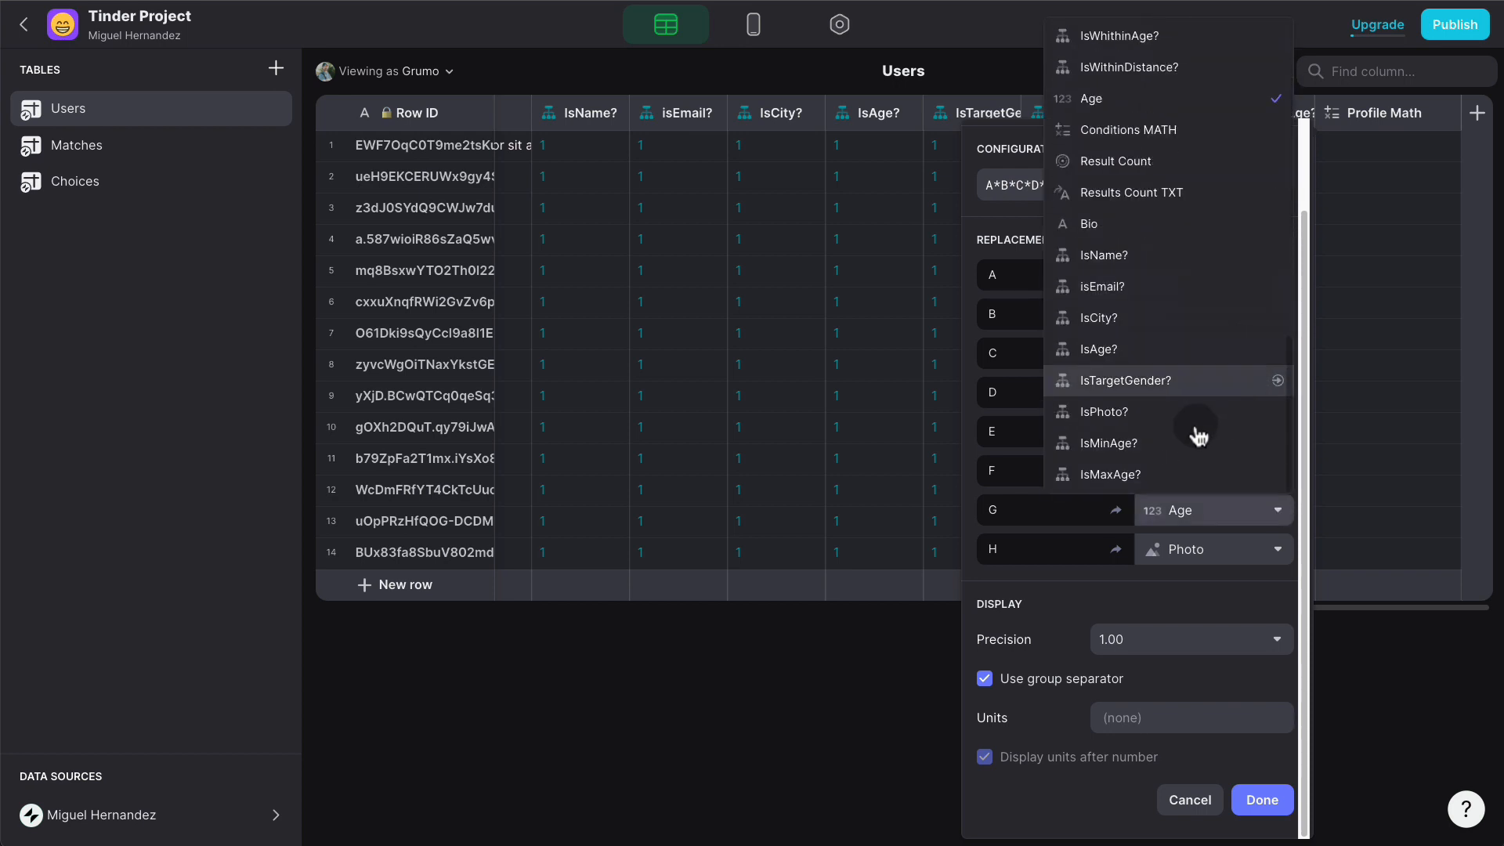
pyautogui.click(1245, 443)
pyautogui.click(1256, 553)
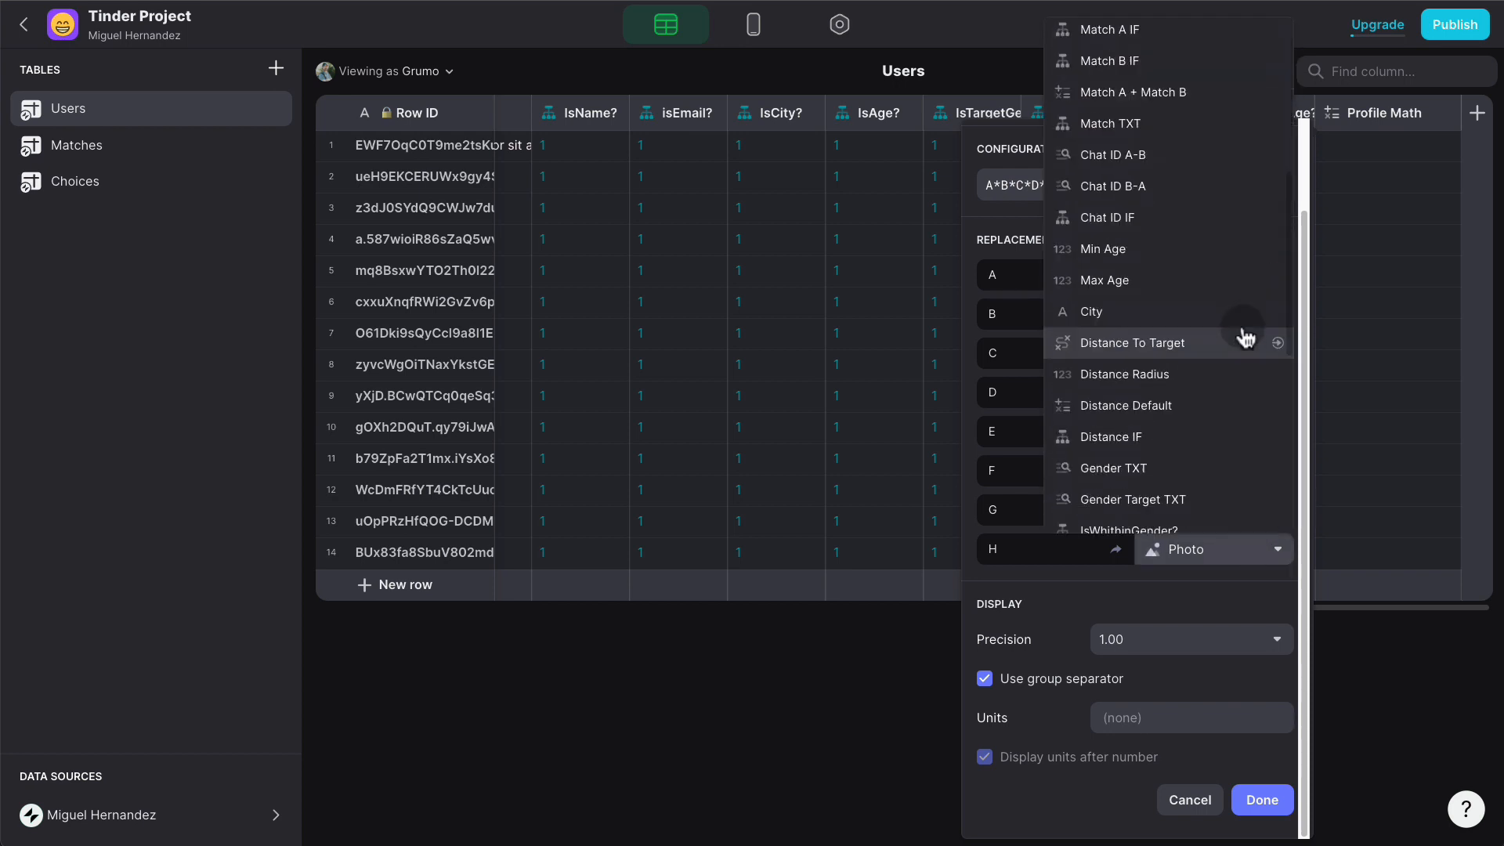
pyautogui.scroll(-5, 1214, 408)
pyautogui.click(1175, 509)
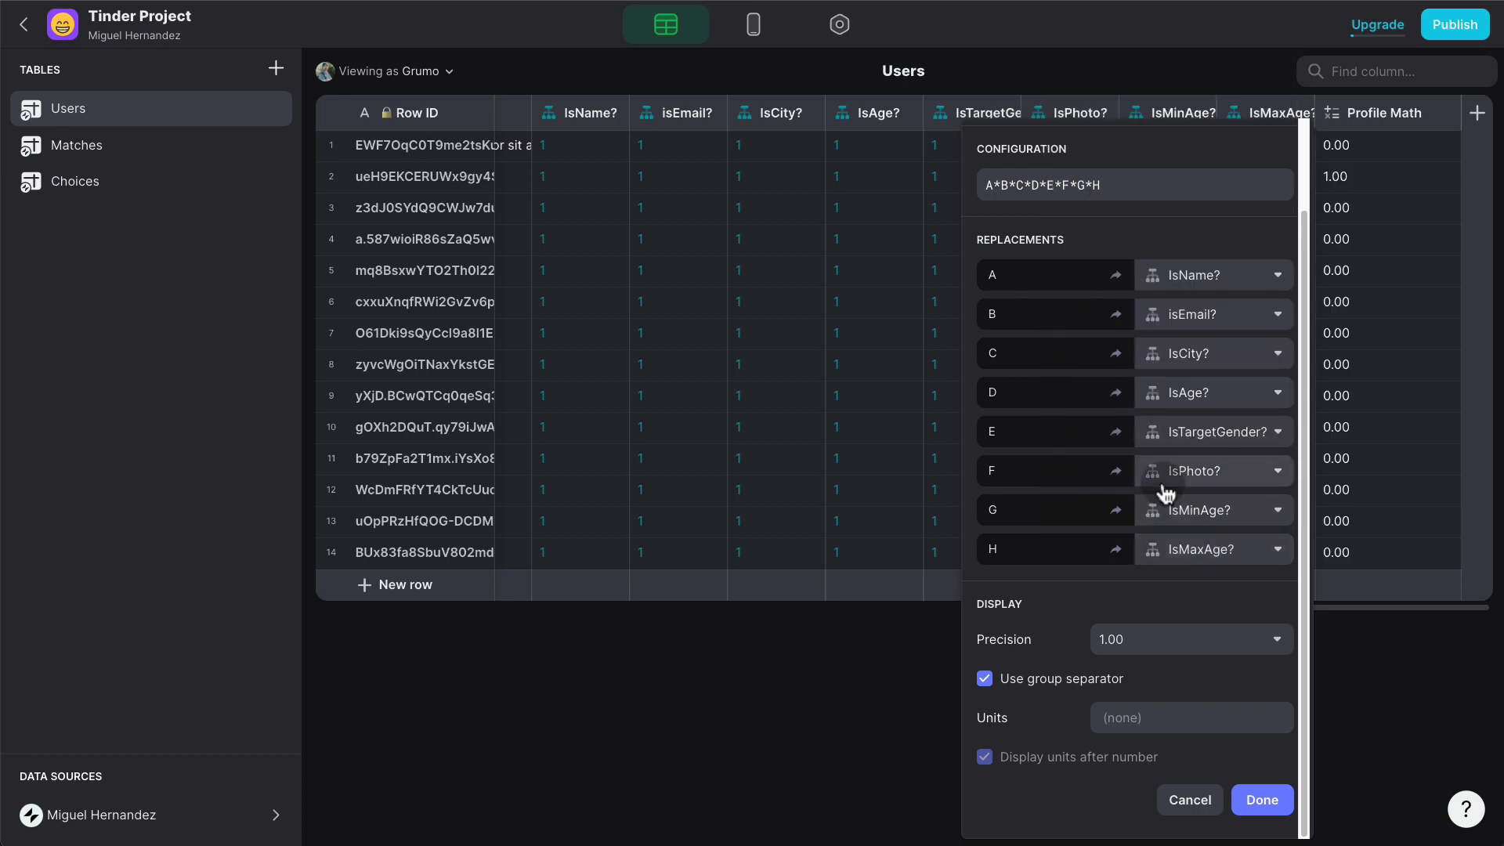
# - Set Profile Math to whole-number precision, save it, and return to the layout editor
pyautogui.click(1131, 643)
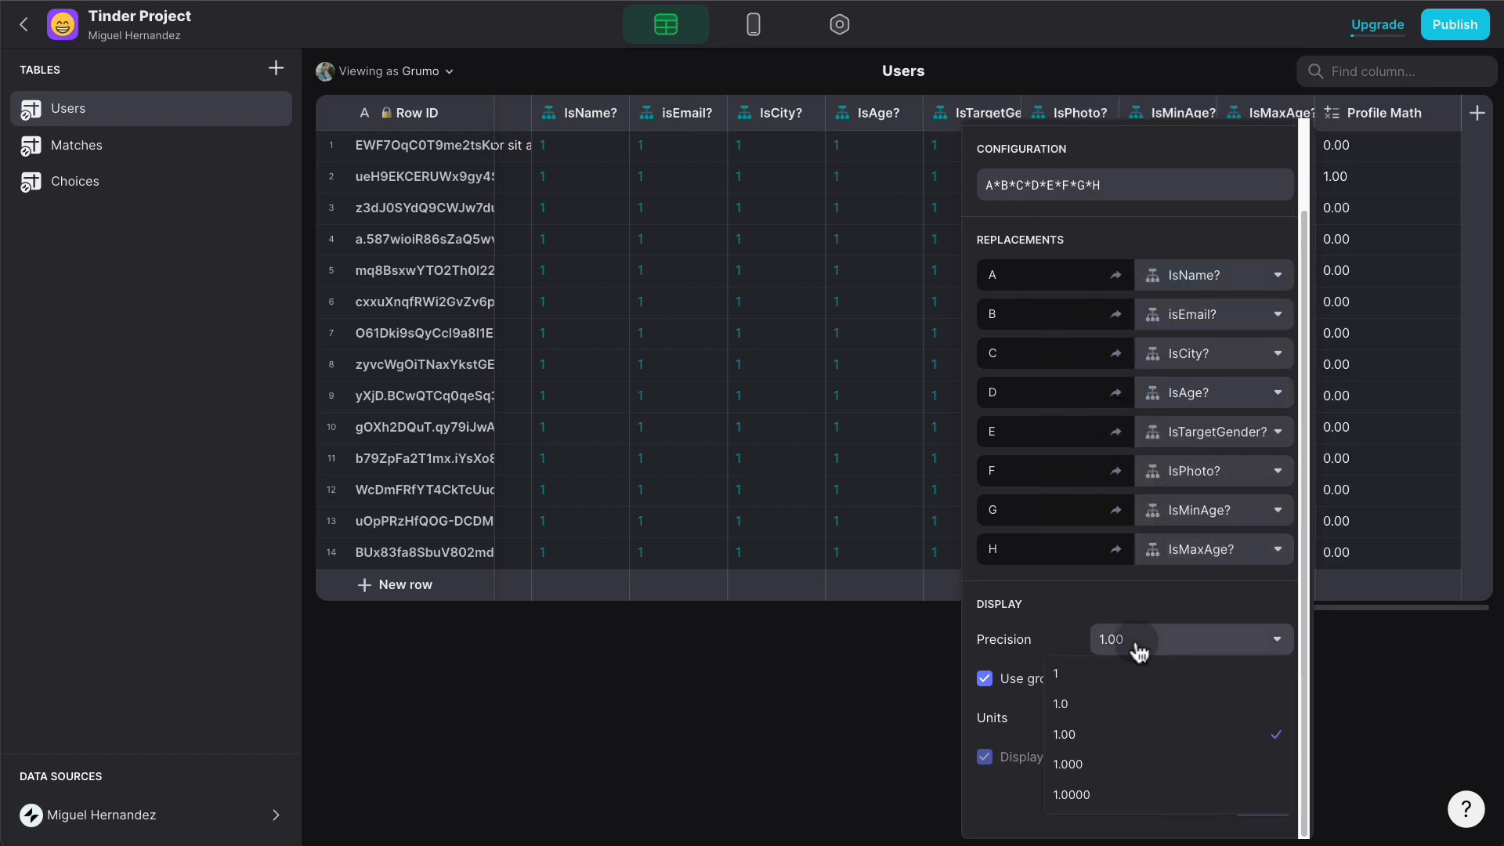
pyautogui.click(1110, 670)
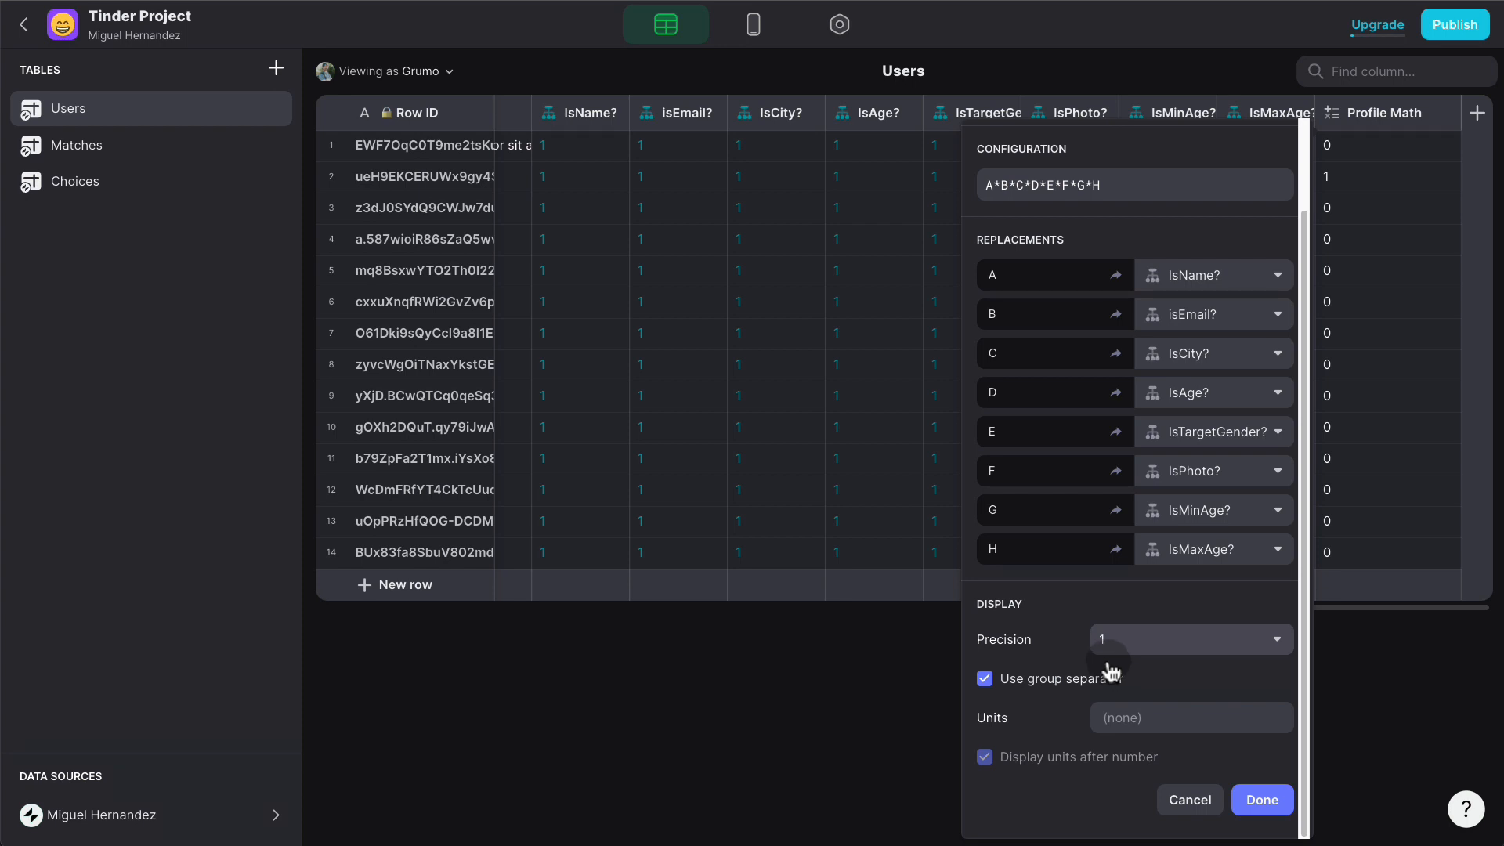
pyautogui.click(1252, 798)
pyautogui.click(1252, 799)
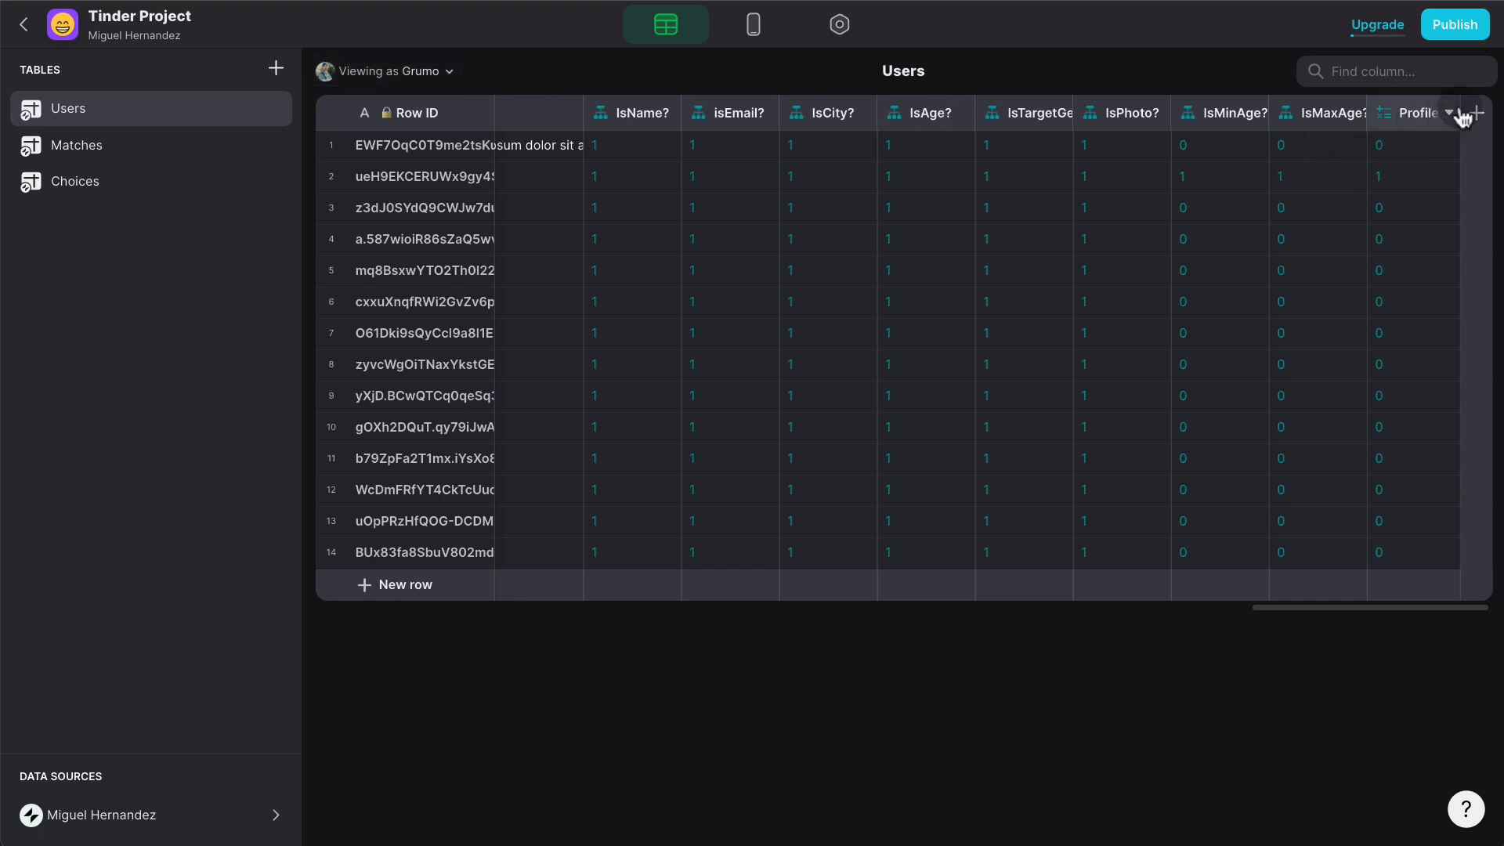
pyautogui.click(753, 25)
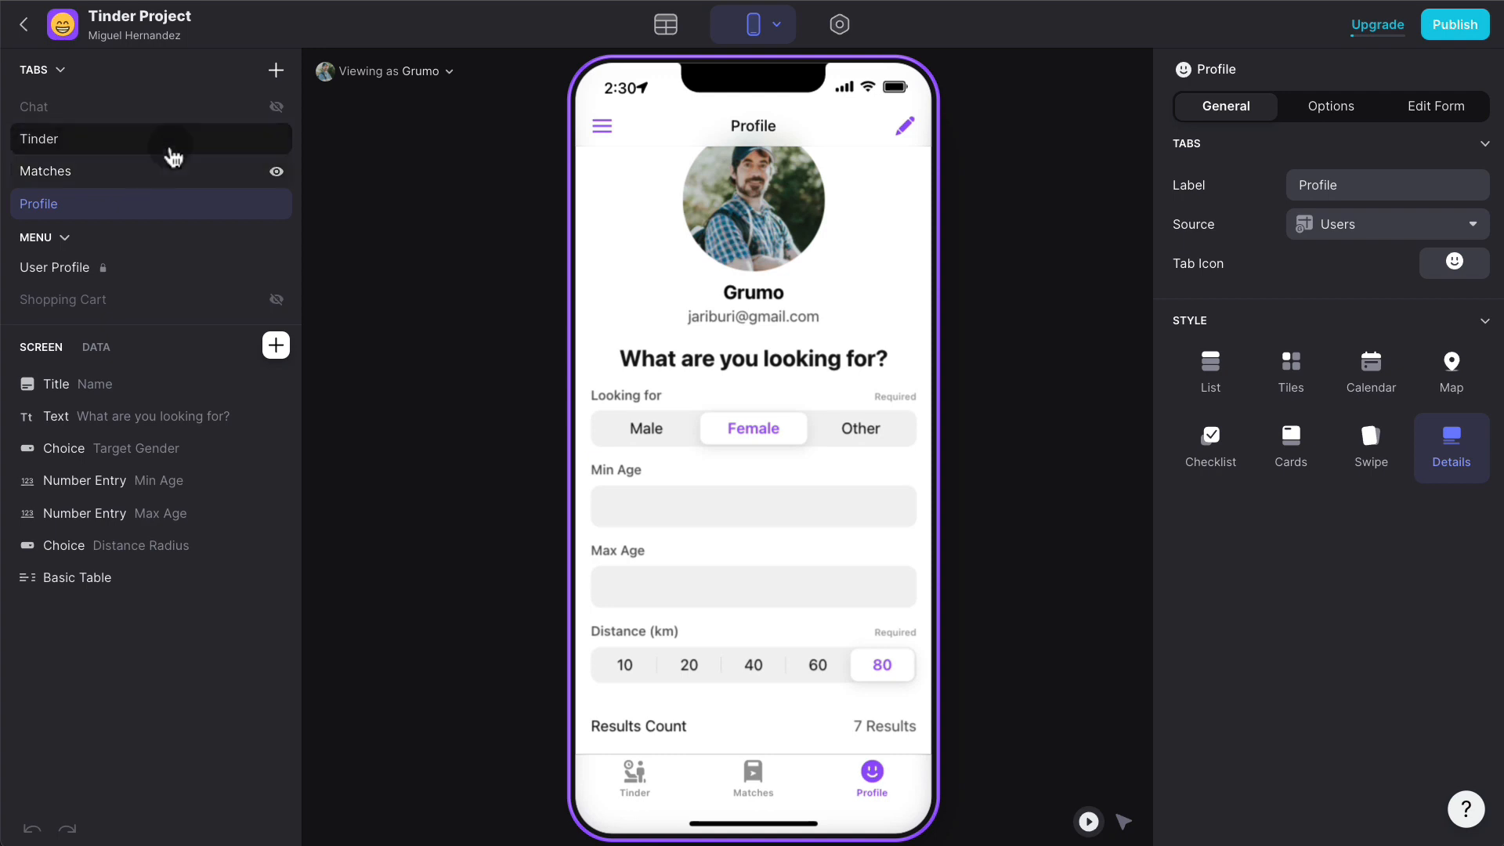
# - Give the Tinder tab a flame icon found by searching 'fire'
pyautogui.click(636, 772)
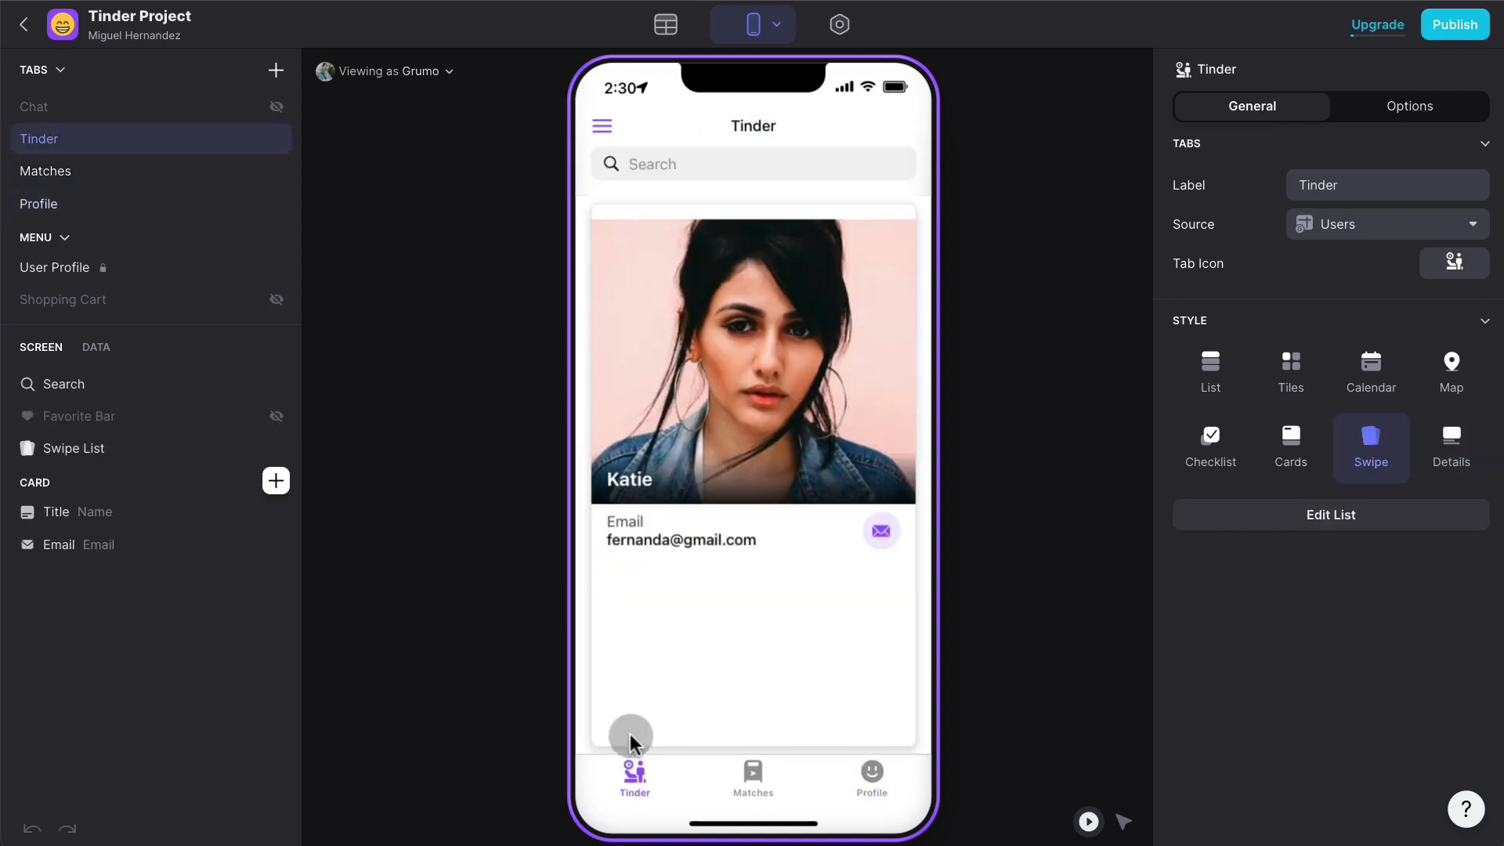
pyautogui.click(1123, 821)
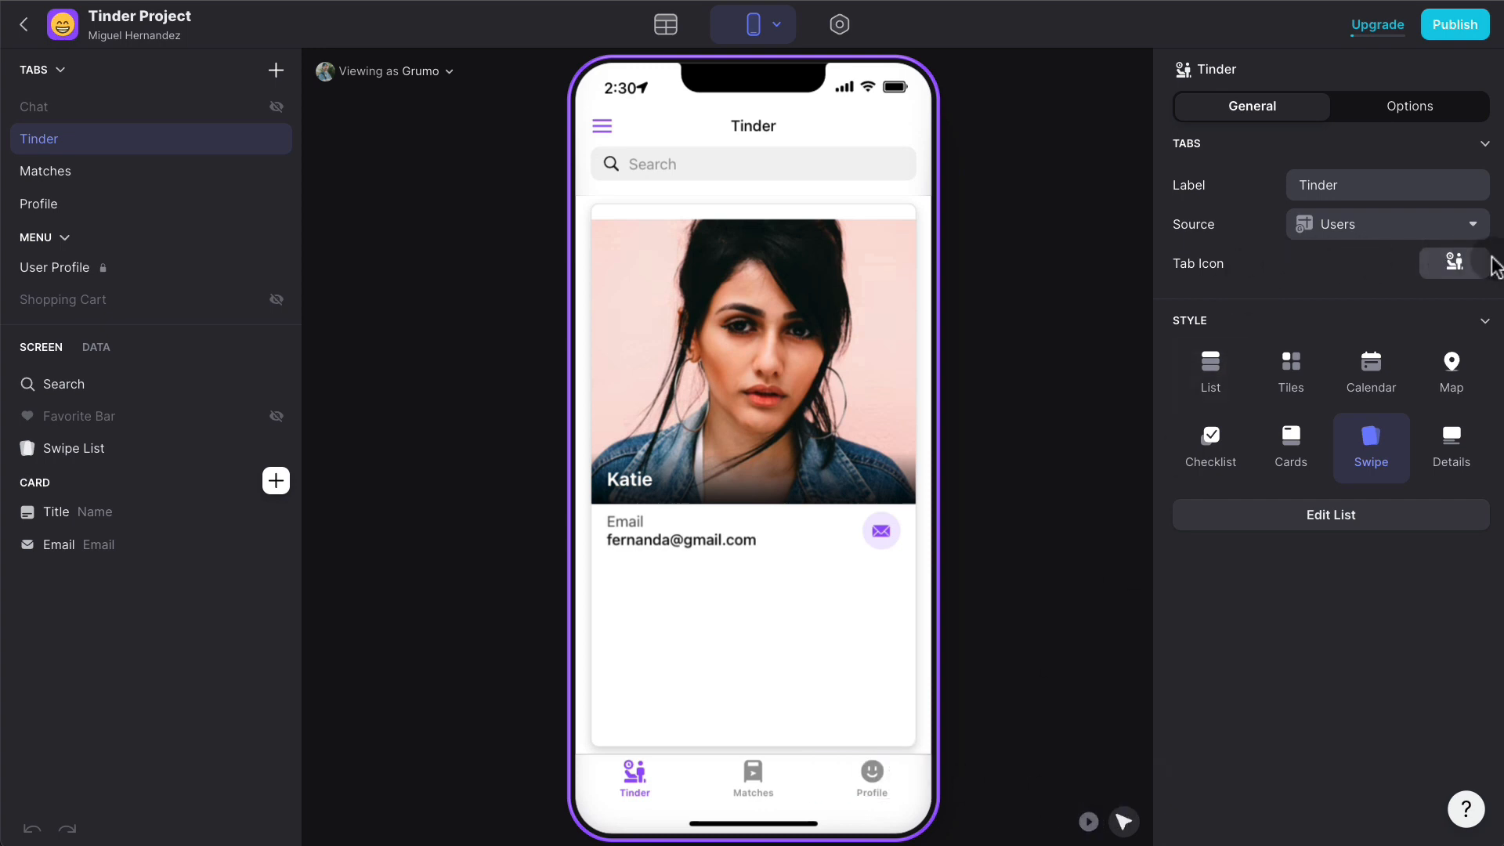
pyautogui.click(1466, 273)
pyautogui.click(722, 296)
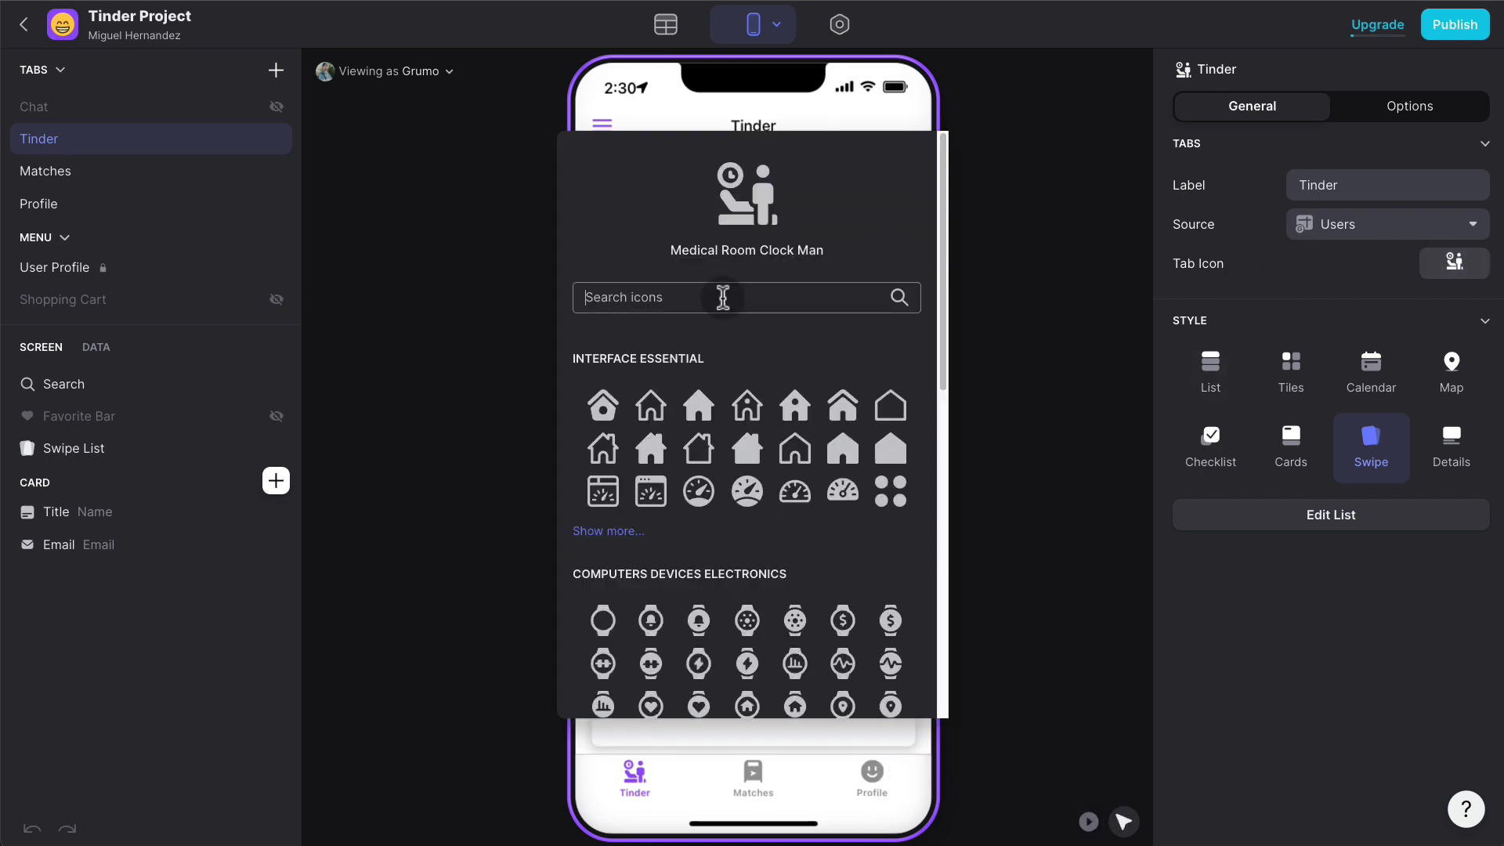
pyautogui.write('falme')
pyautogui.press('BackSpace')
pyautogui.press('BackSpace')
pyautogui.press('BackSpace')
pyautogui.press('BackSpace')
pyautogui.press('BackSpace')
pyautogui.write('fire')
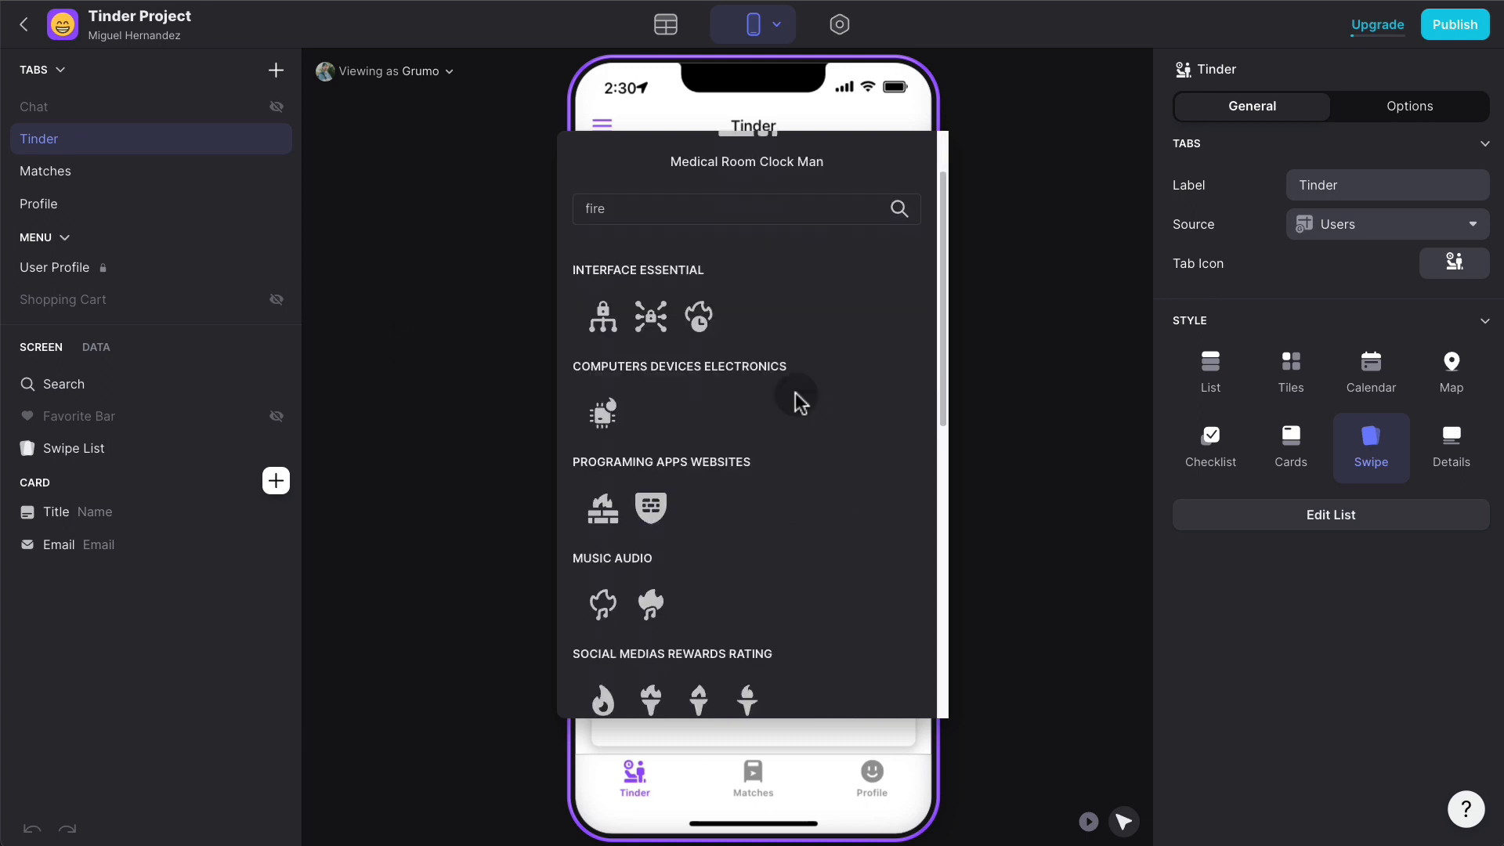
pyautogui.scroll(-2, 775, 438)
pyautogui.click(608, 627)
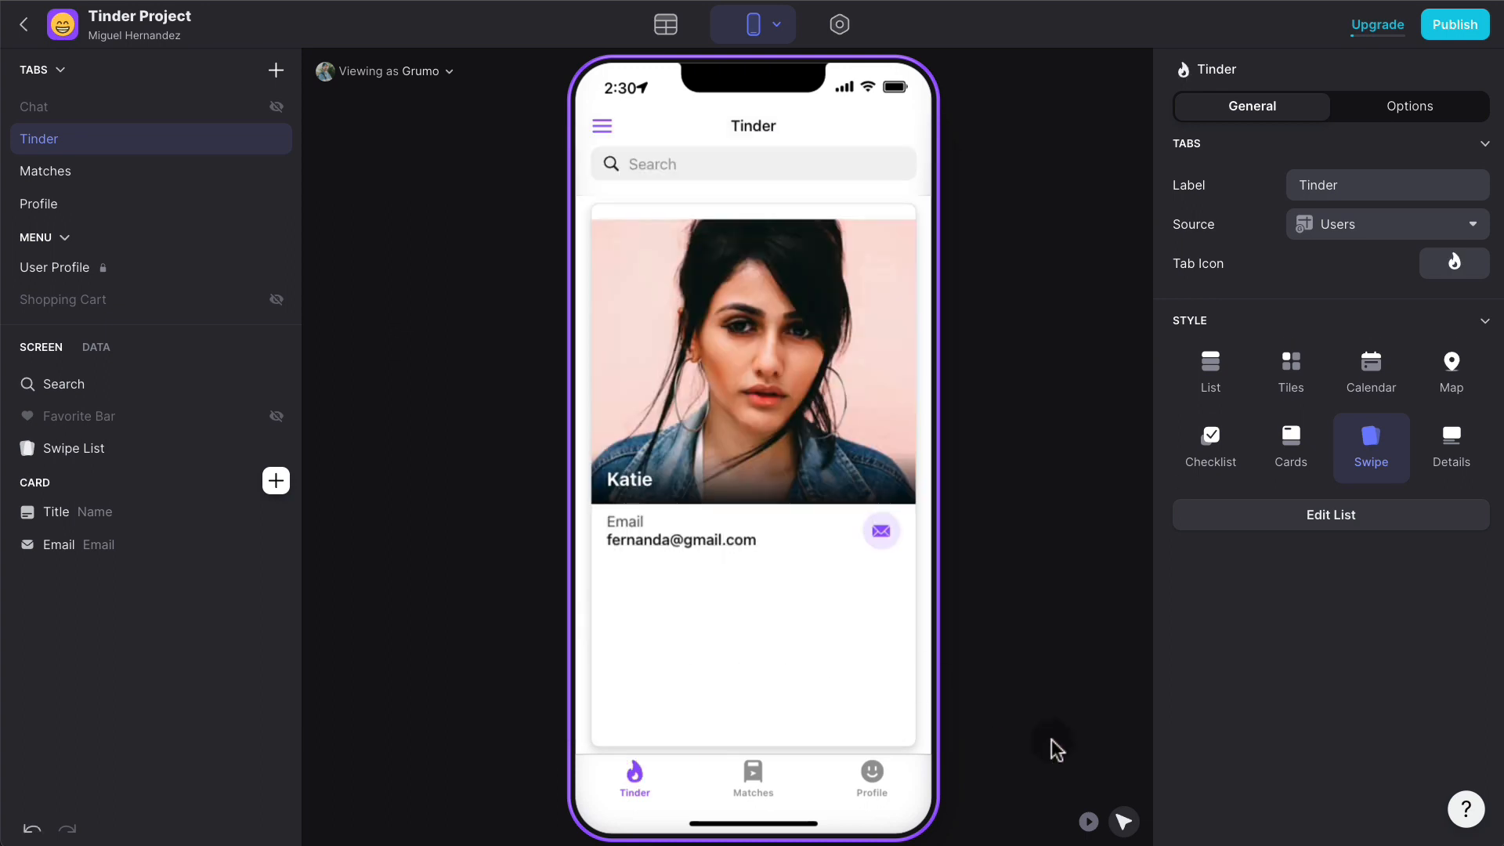
# - Give the Matches tab the heart-in-picture icon
pyautogui.click(775, 768)
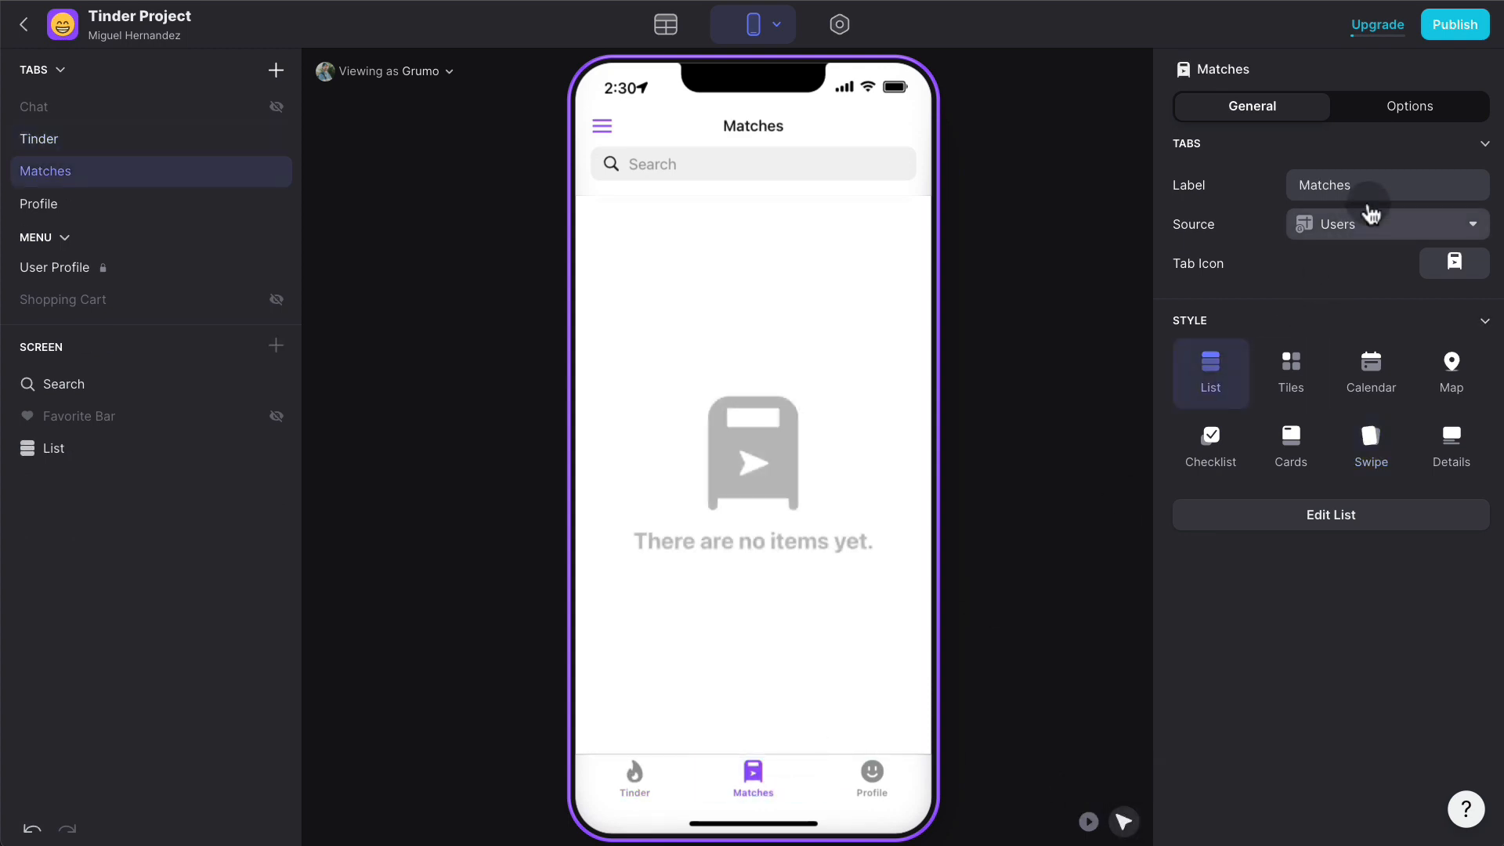
pyautogui.click(1454, 263)
pyautogui.click(697, 302)
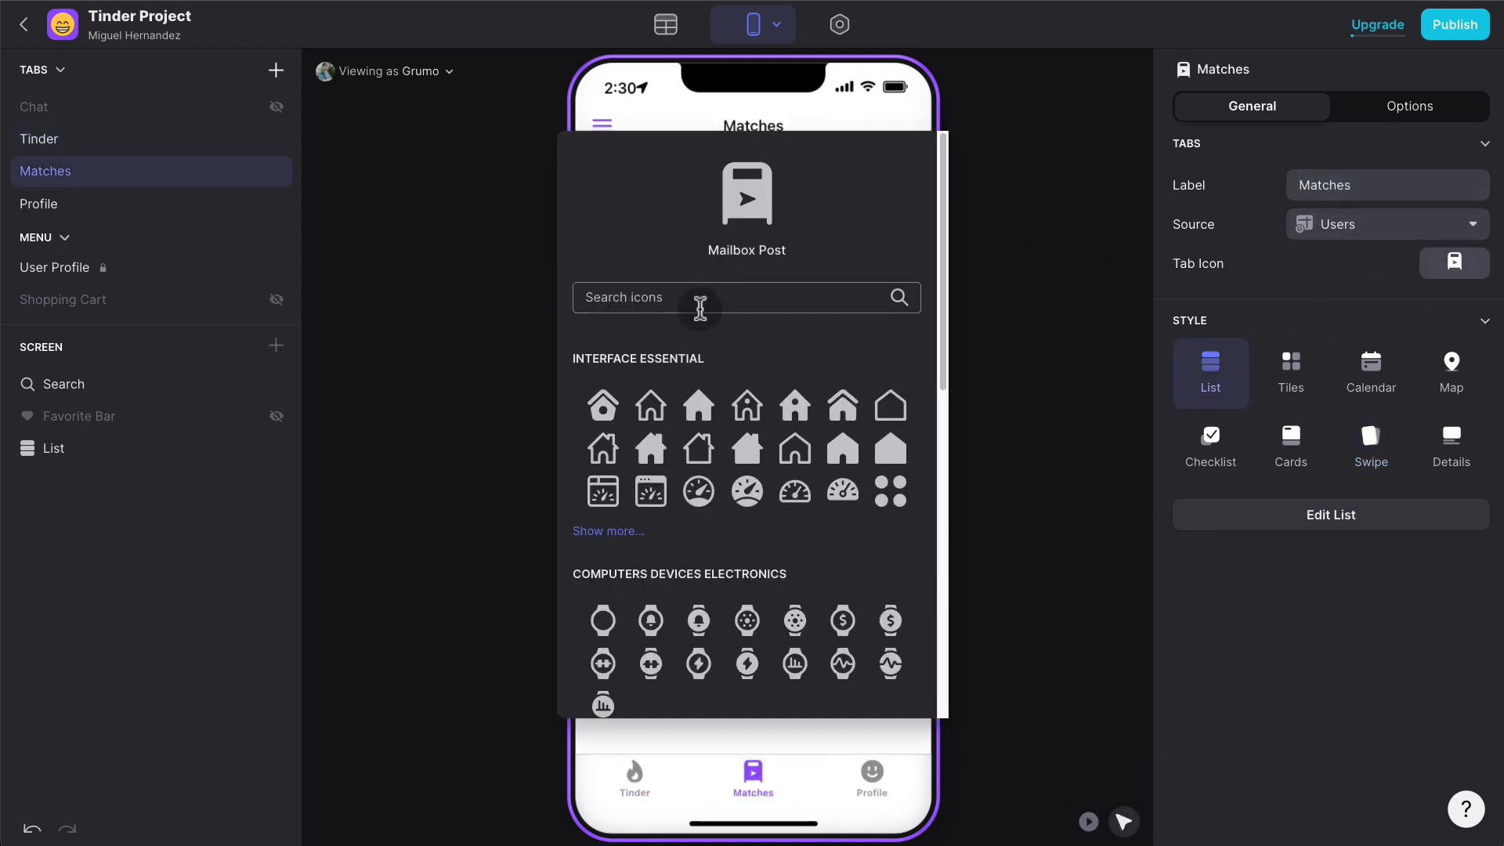
pyautogui.write('h')
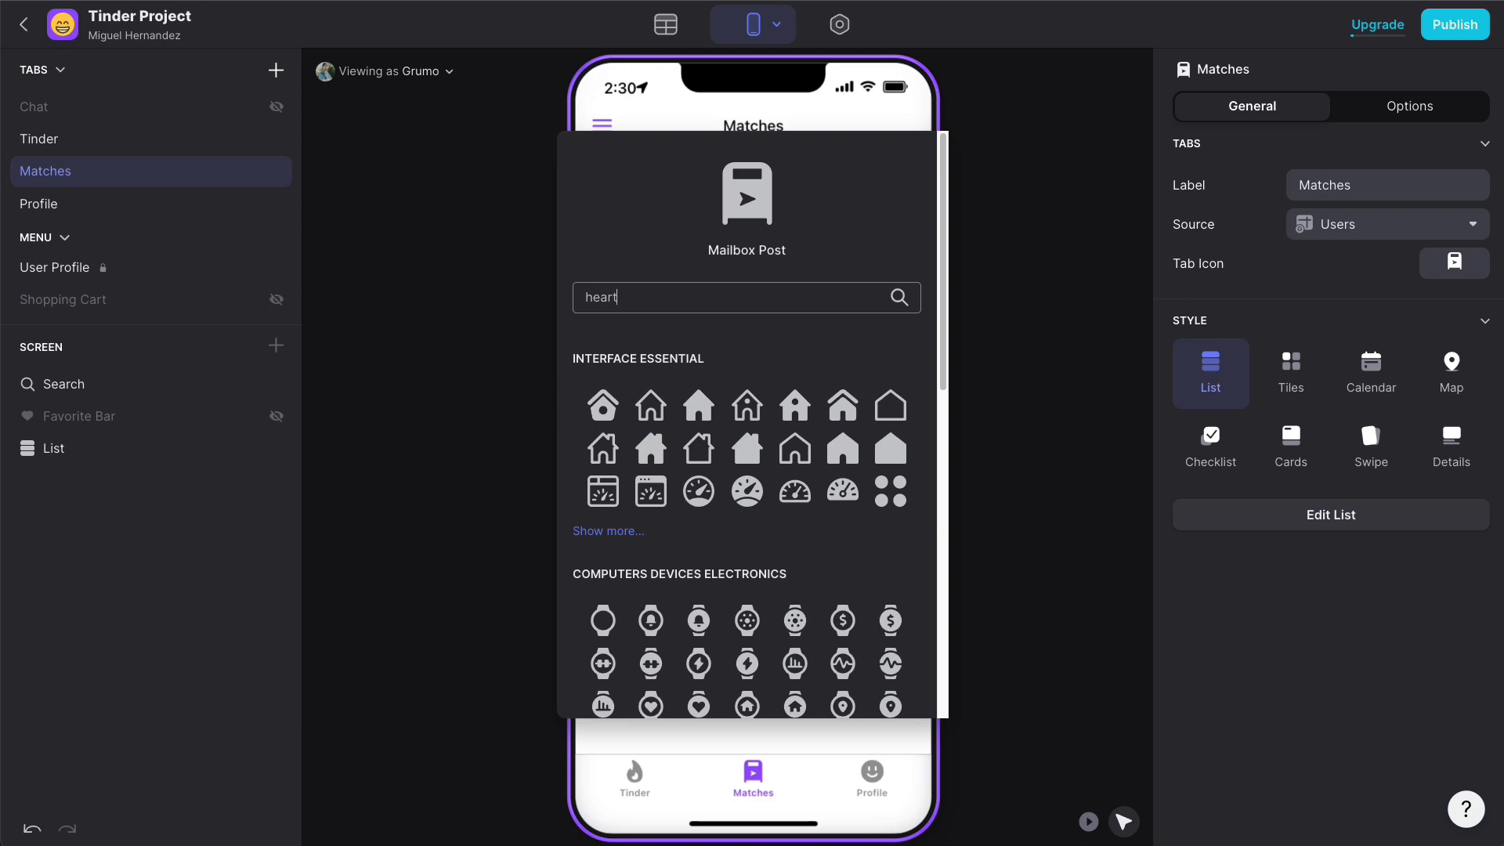
pyautogui.write('eart')
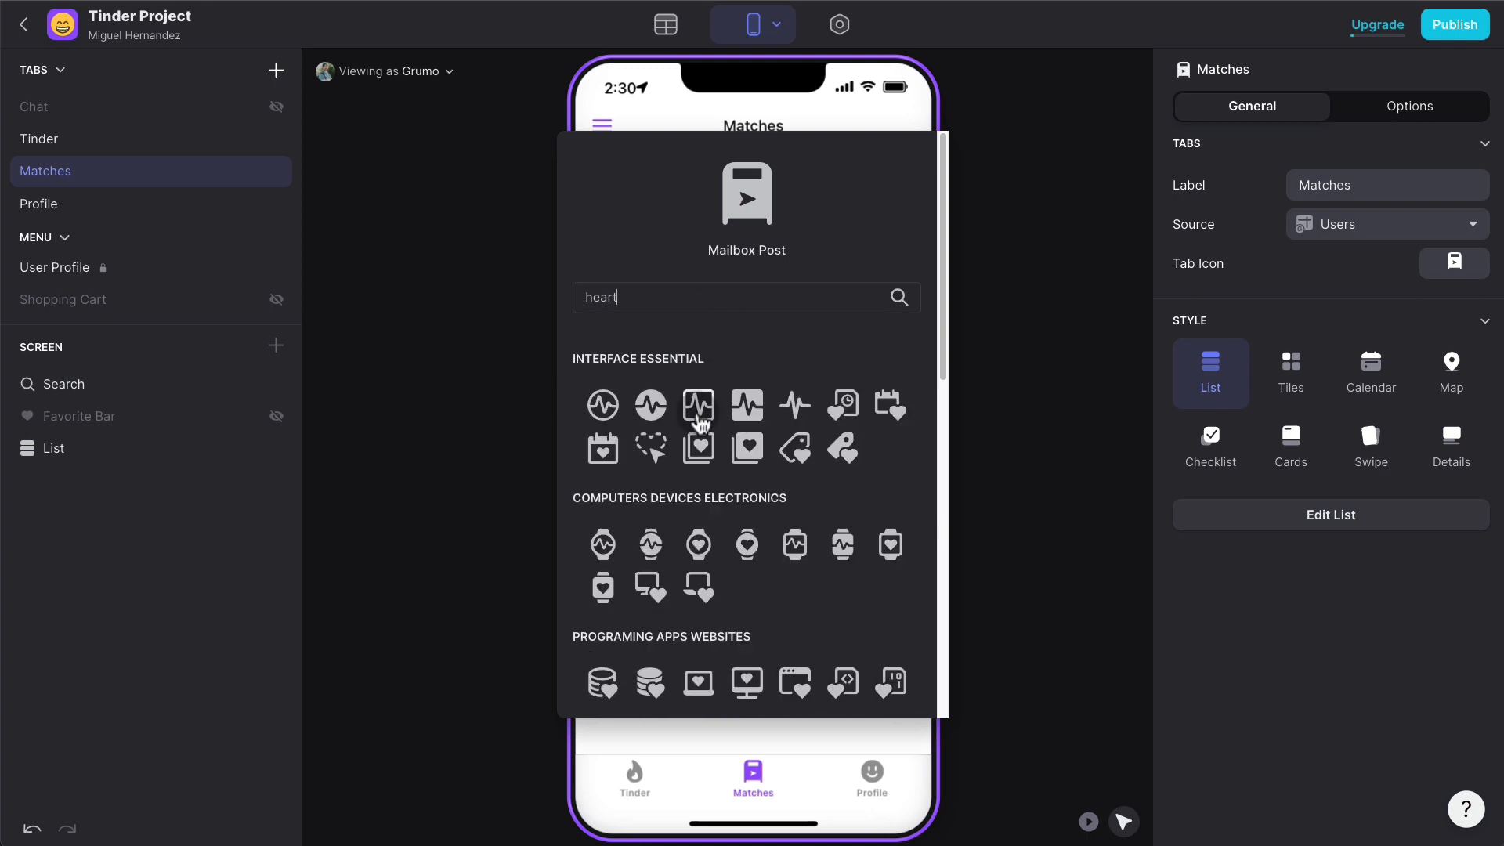
pyautogui.click(699, 447)
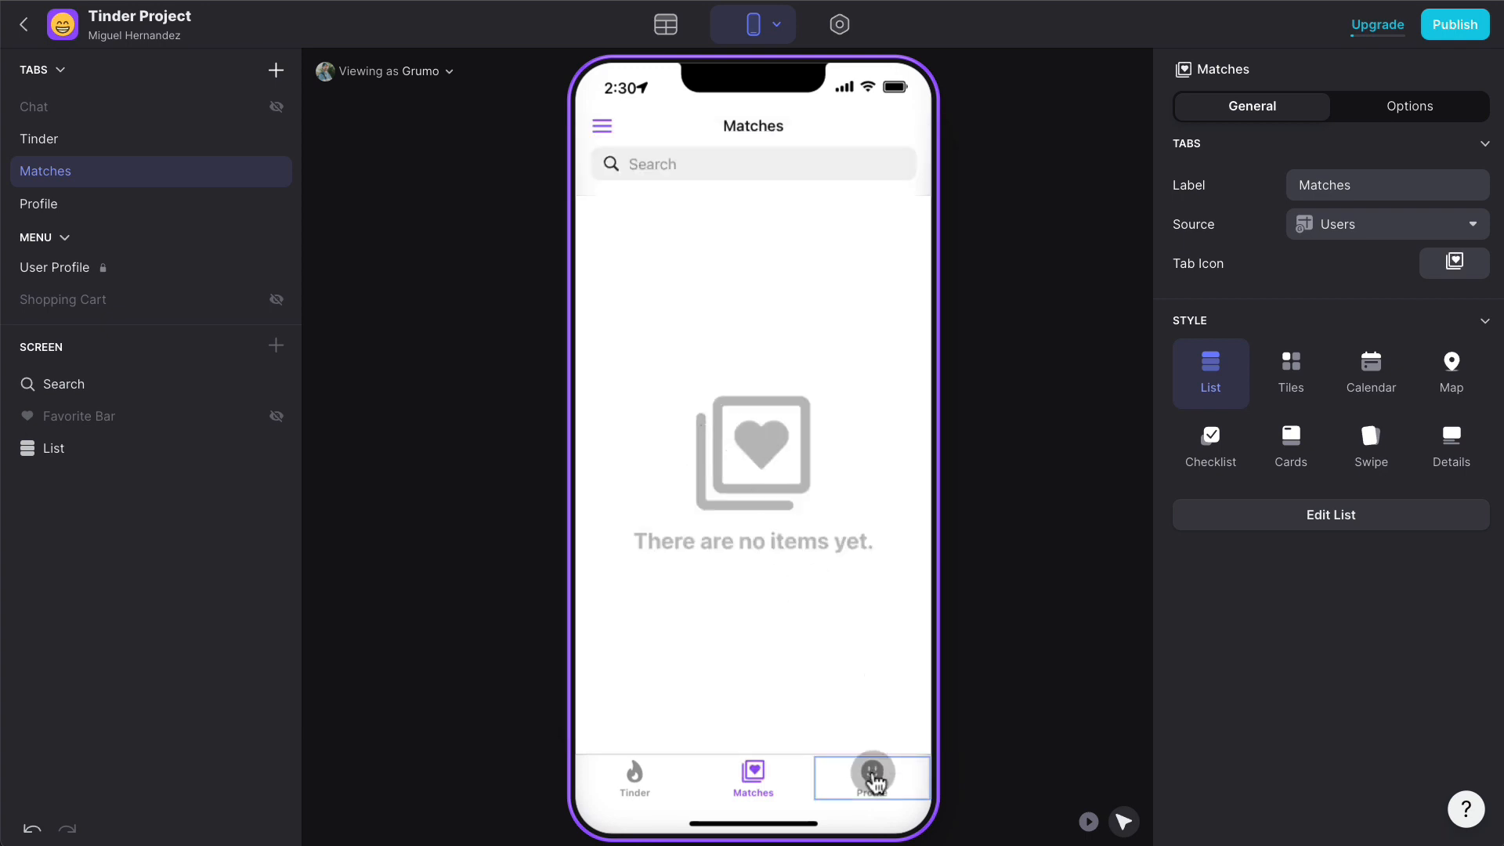
# - Hide the search bar on the Tinder screen
pyautogui.click(634, 775)
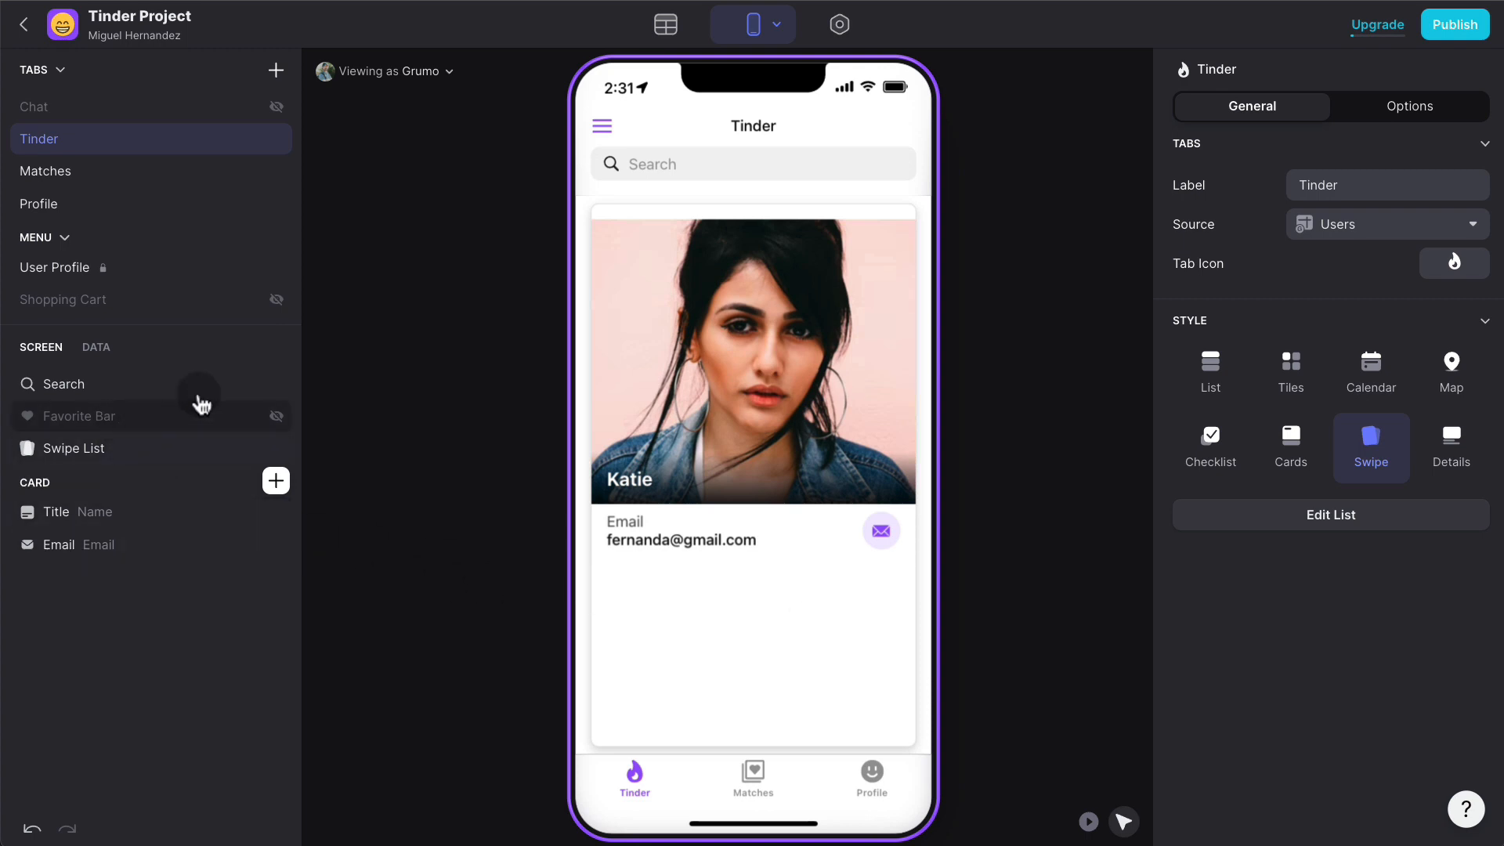
pyautogui.click(276, 383)
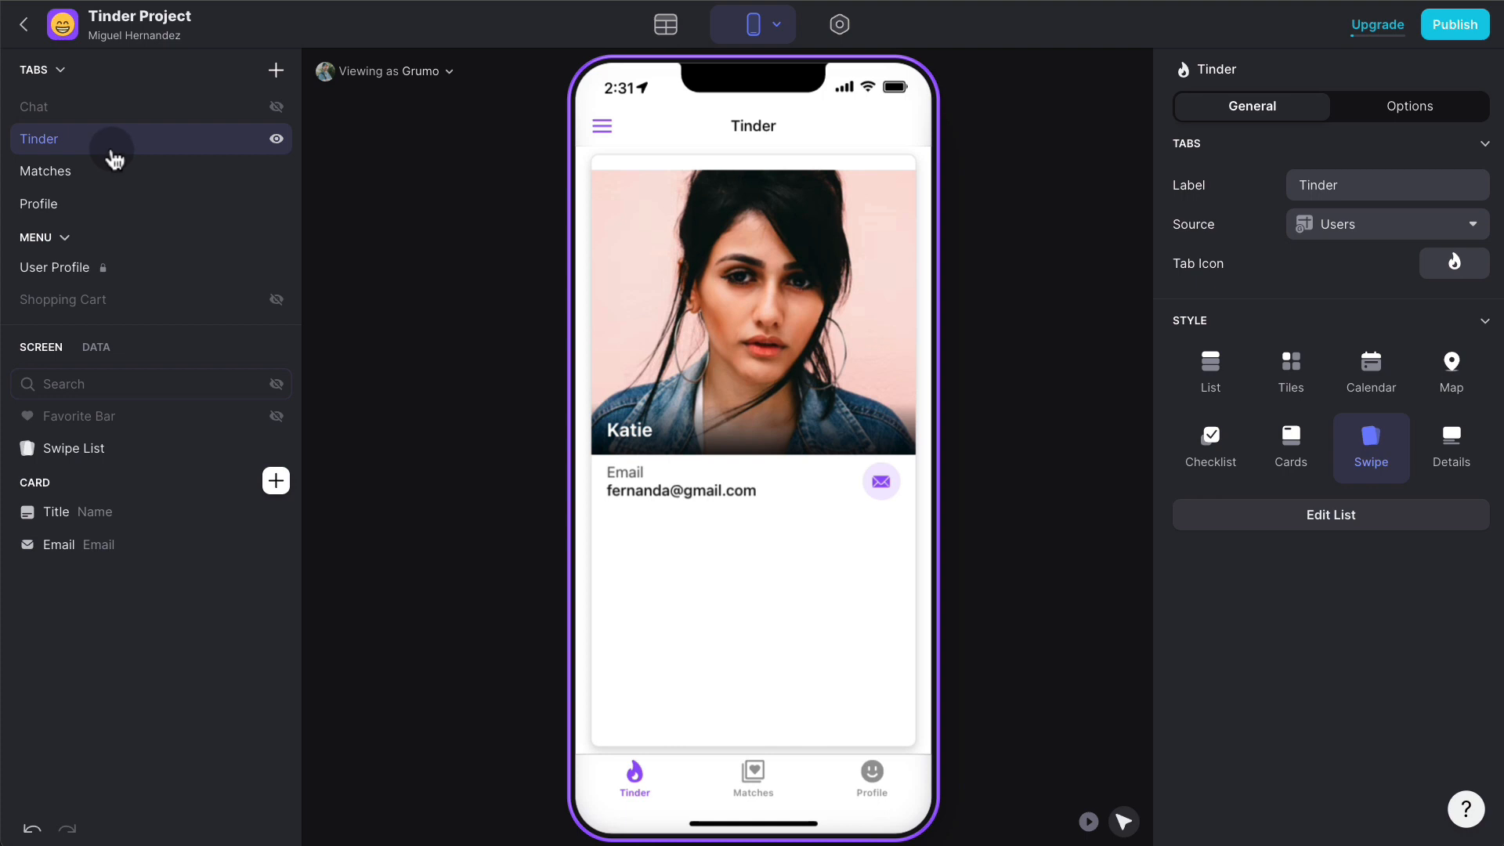
pyautogui.click(1416, 109)
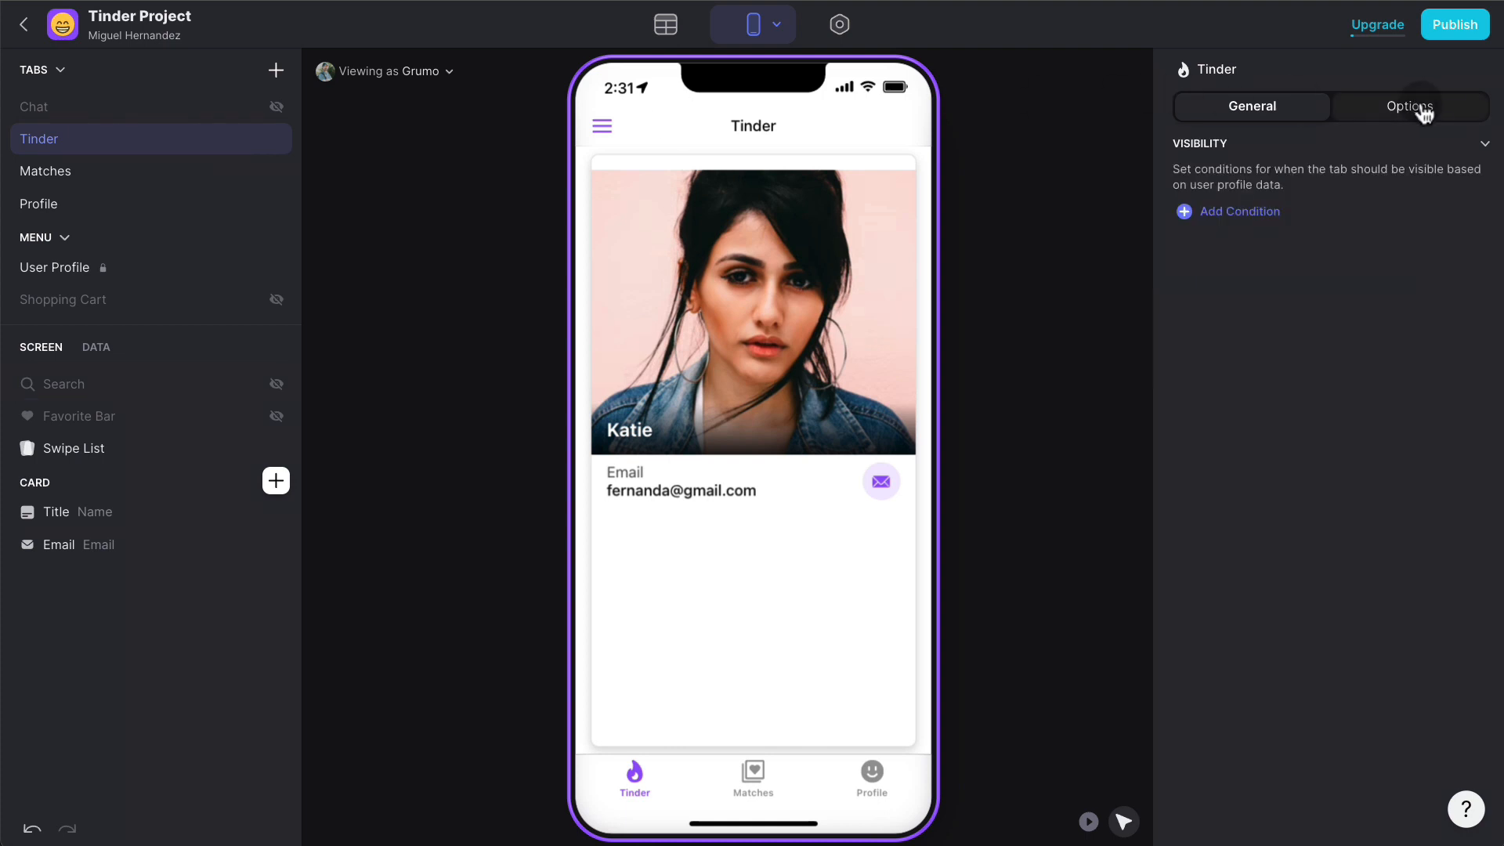
# - Make the Tinder tab visible only when Profile Math equals 1
pyautogui.click(1245, 211)
pyautogui.click(1284, 202)
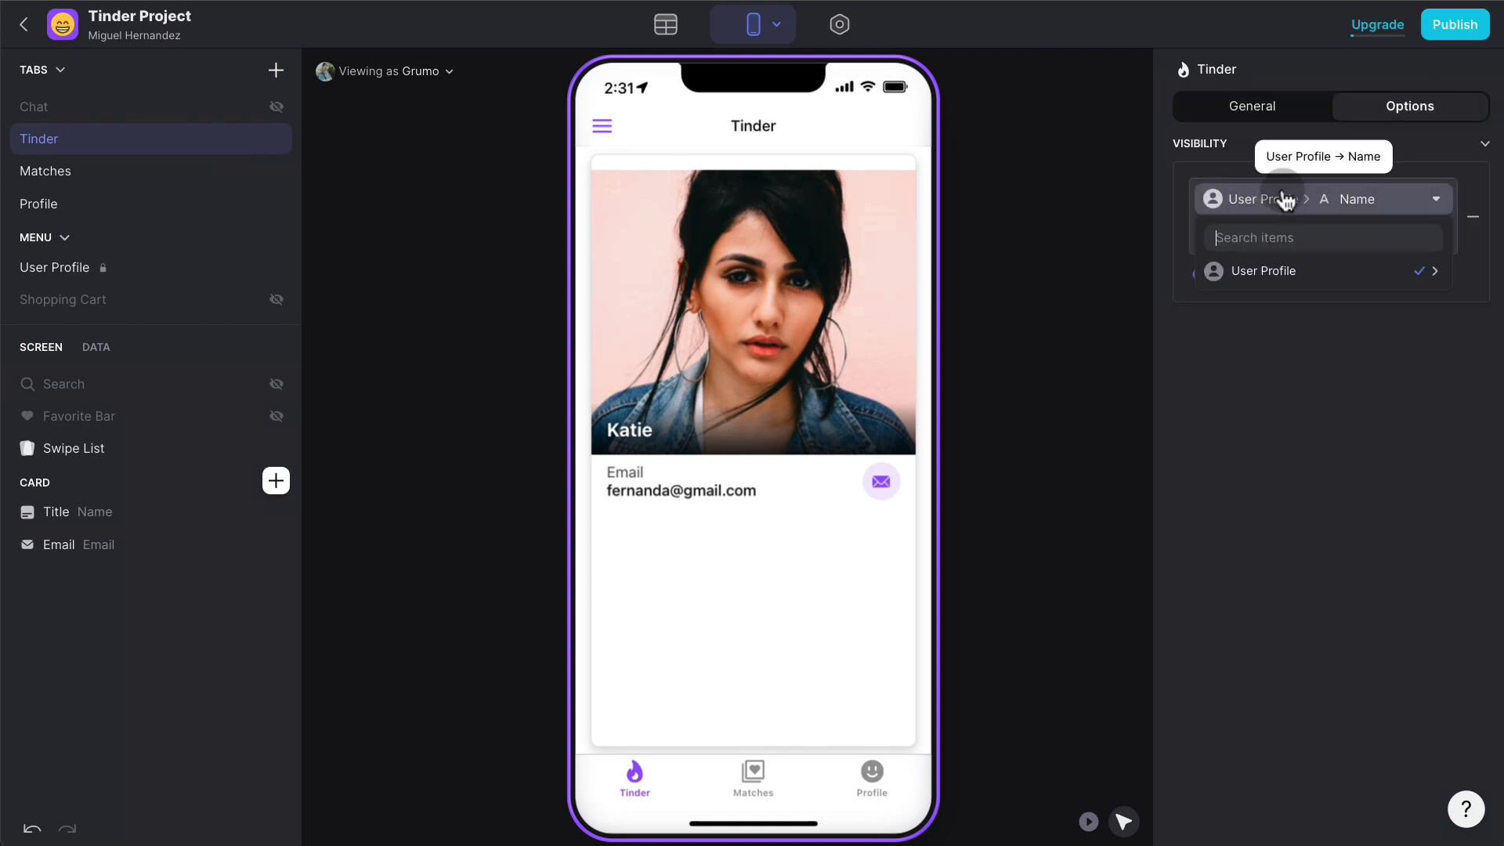
pyautogui.write('math')
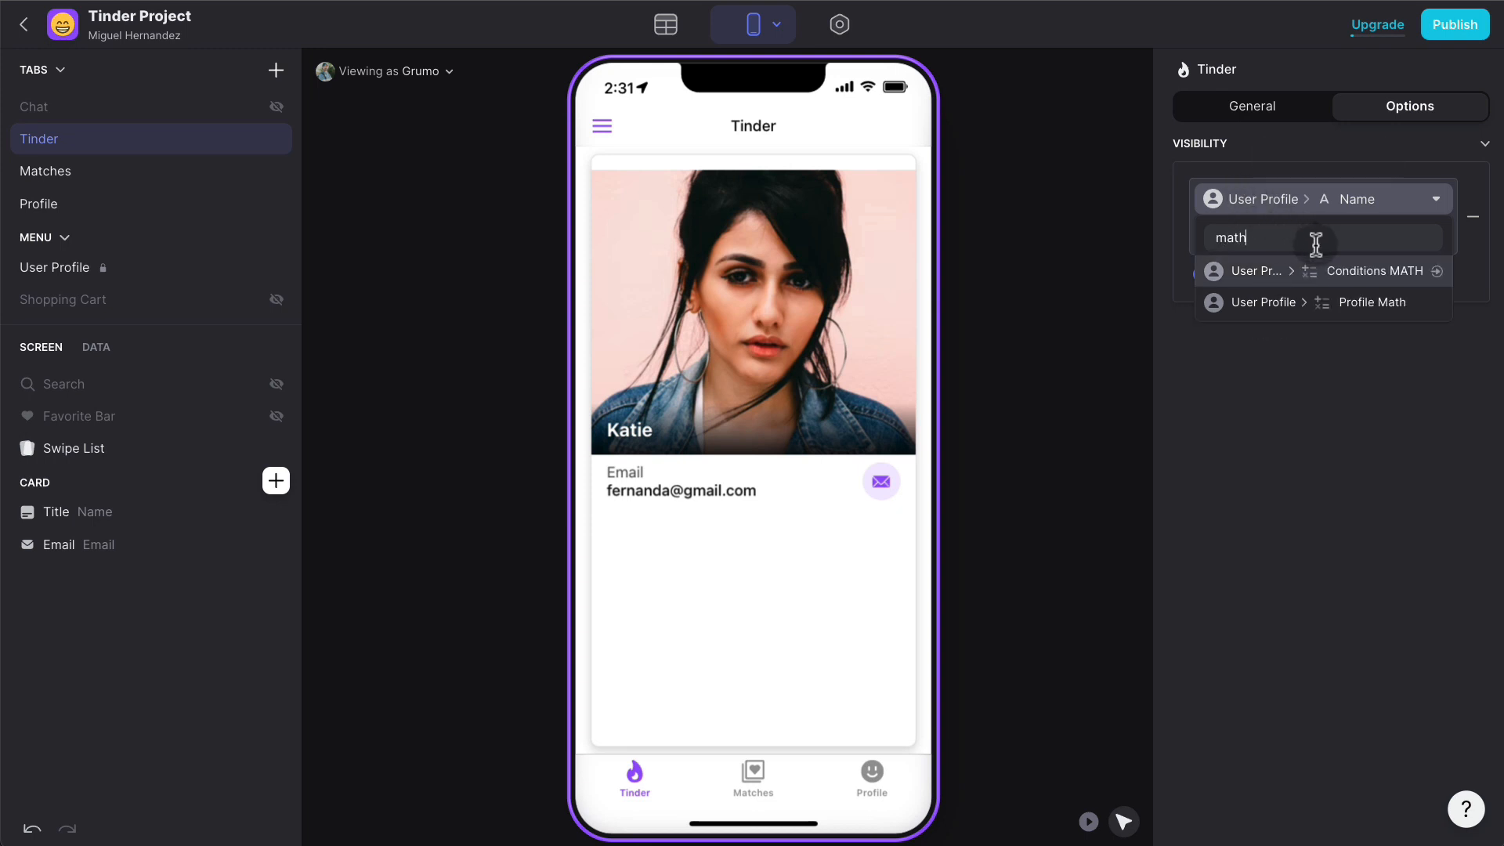
pyautogui.click(1386, 300)
pyautogui.click(1245, 235)
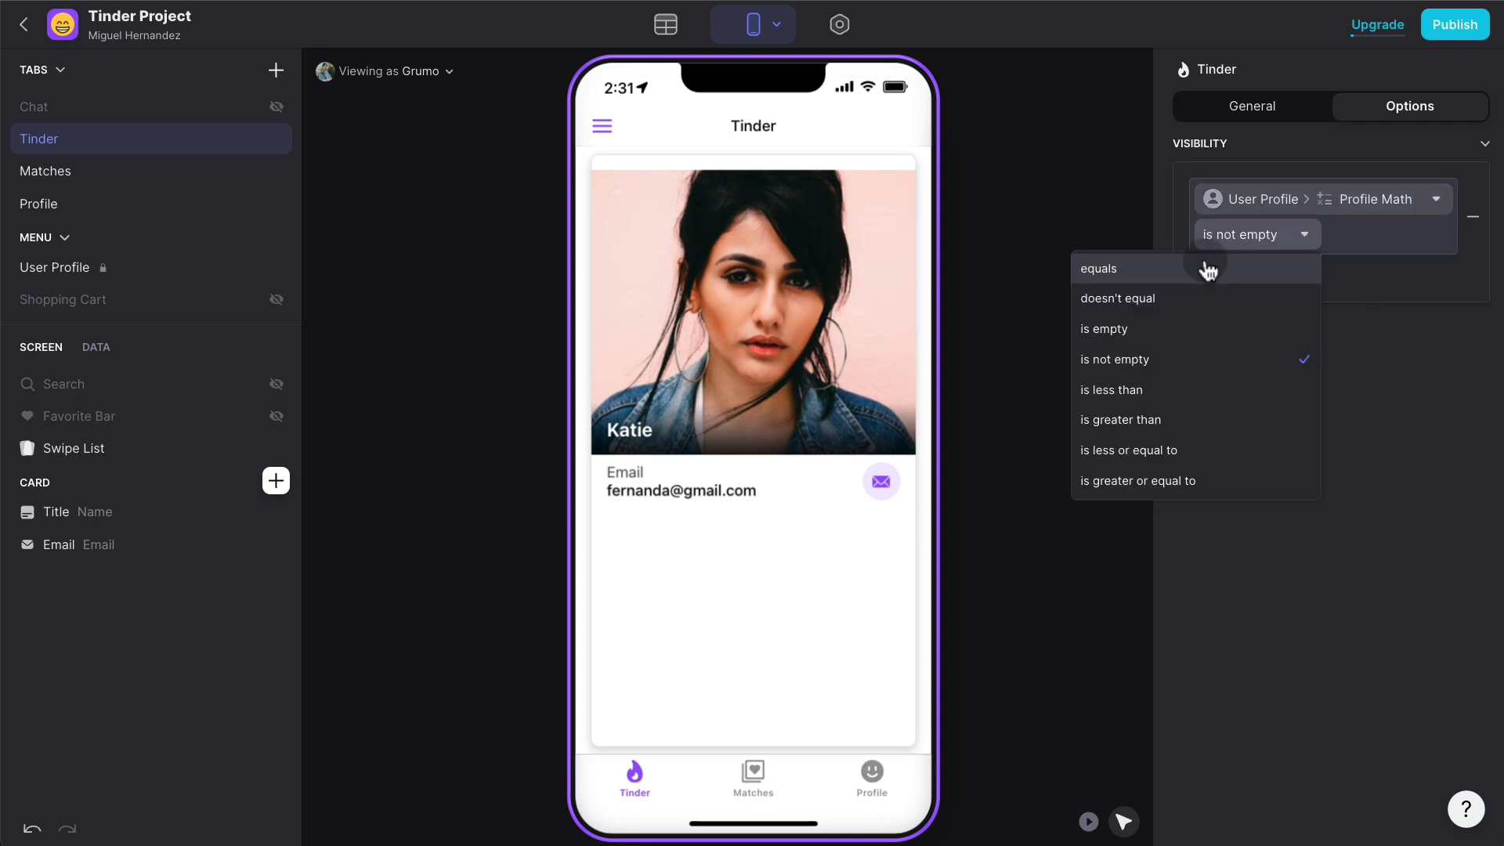
pyautogui.click(1207, 270)
pyautogui.click(1353, 235)
pyautogui.write('1')
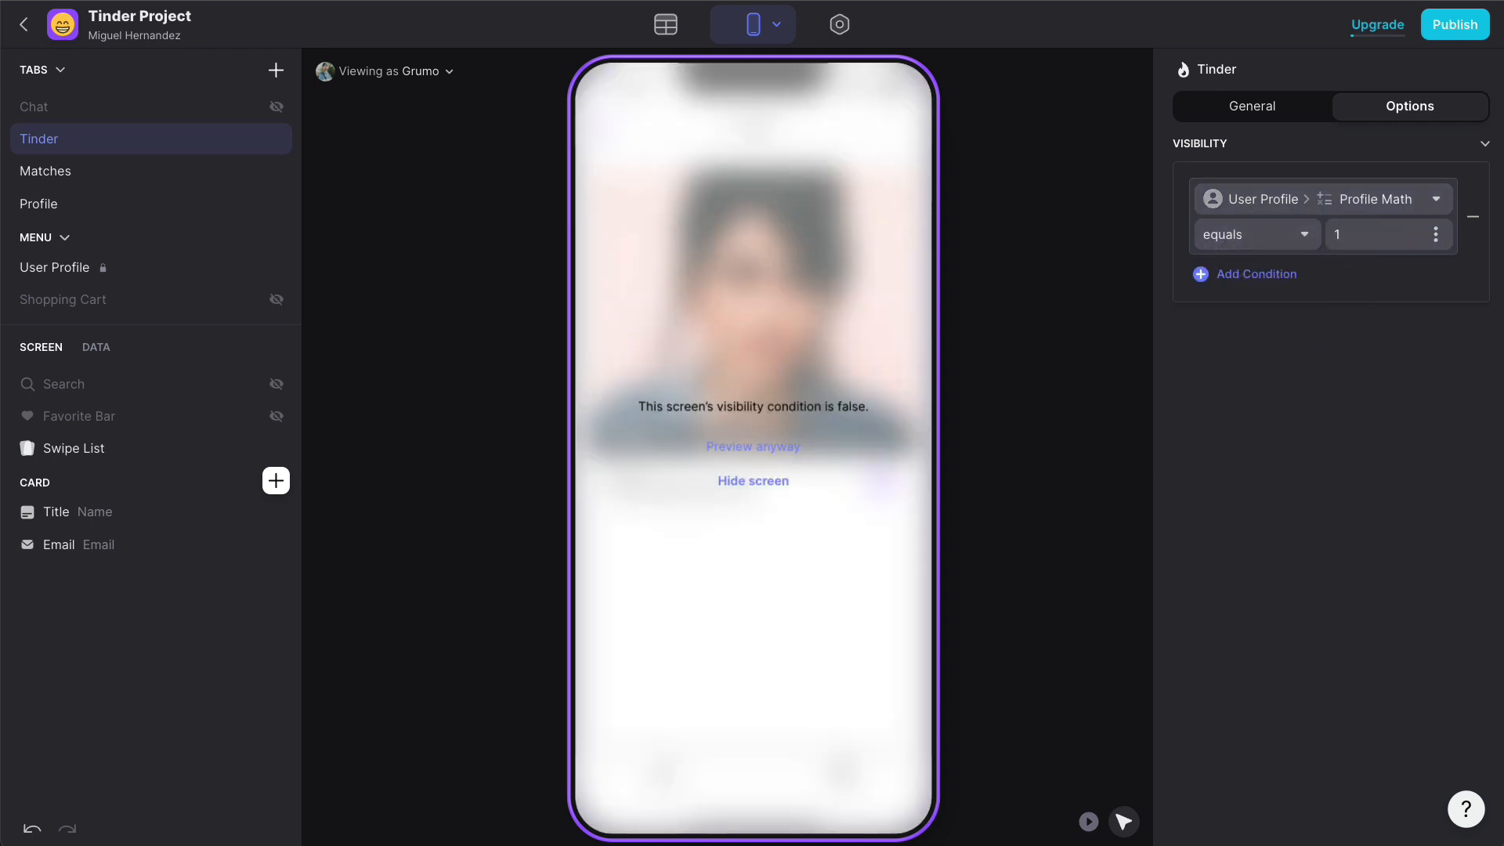
pyautogui.click(1341, 328)
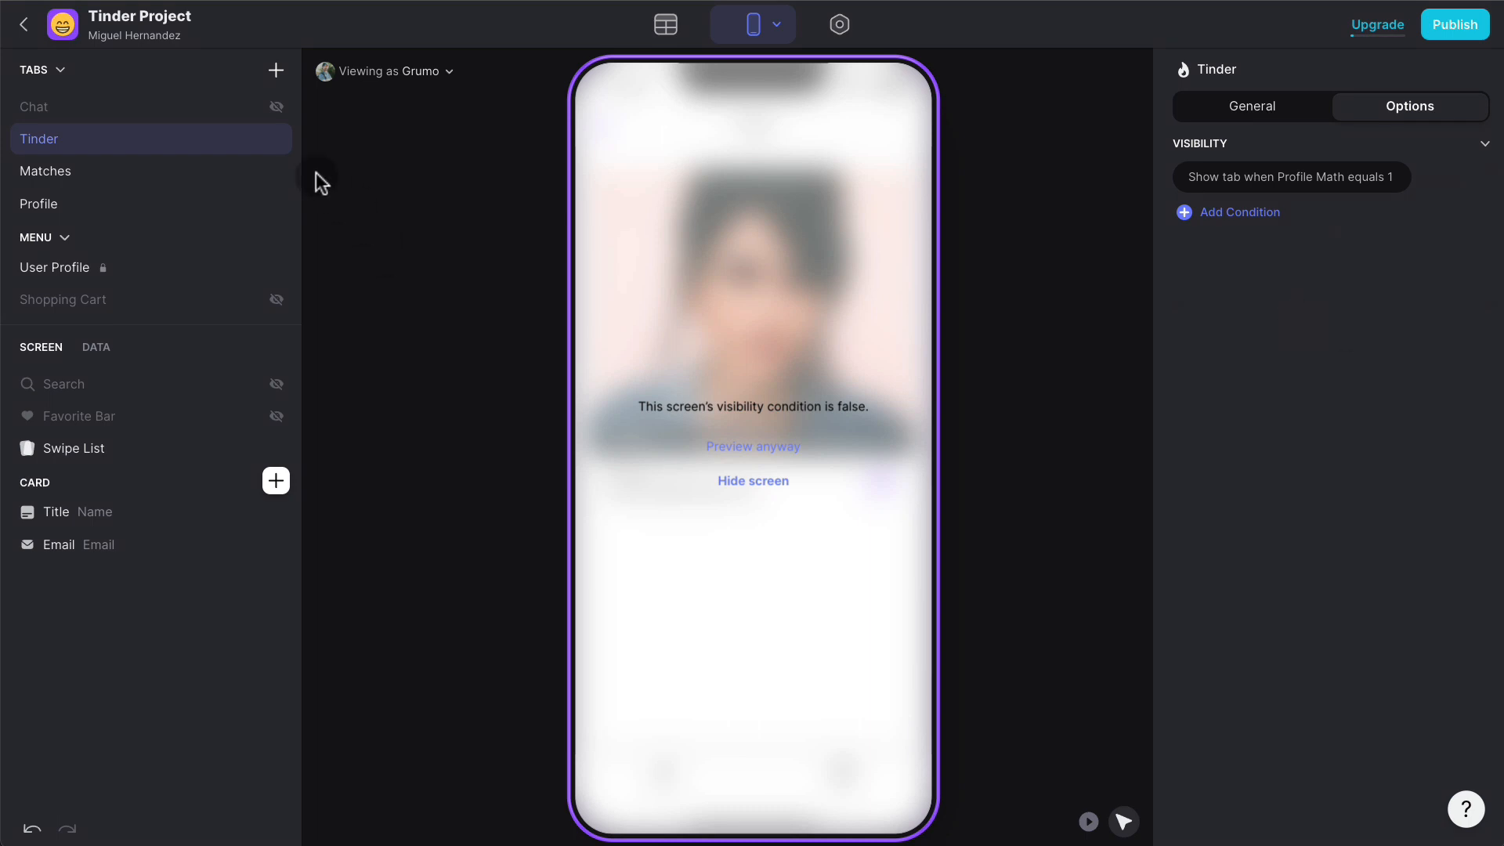
# - Preview the app as another user and go to the Matches tab
pyautogui.click(399, 63)
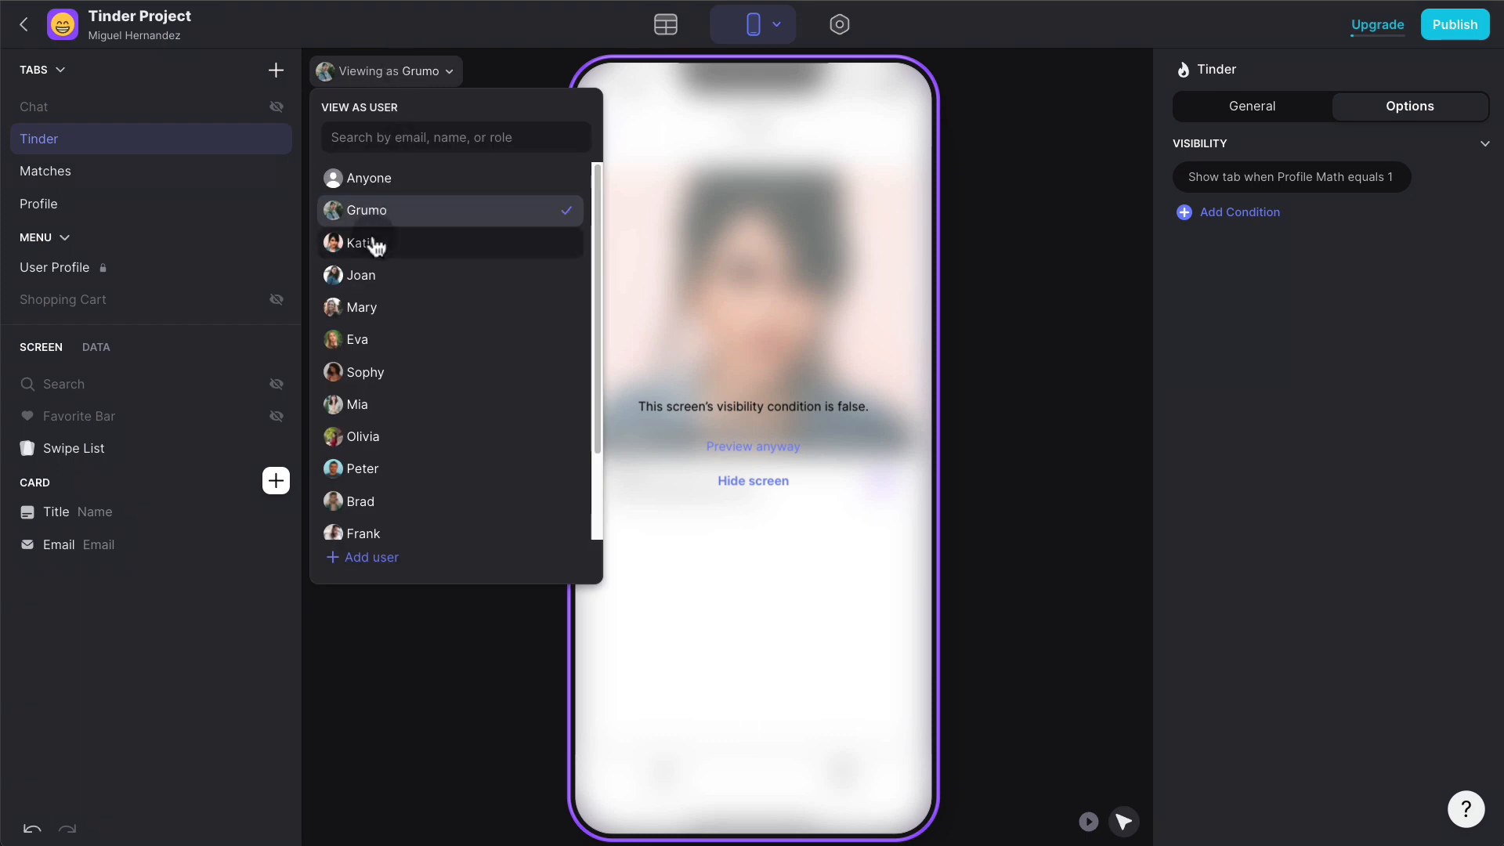
pyautogui.click(374, 244)
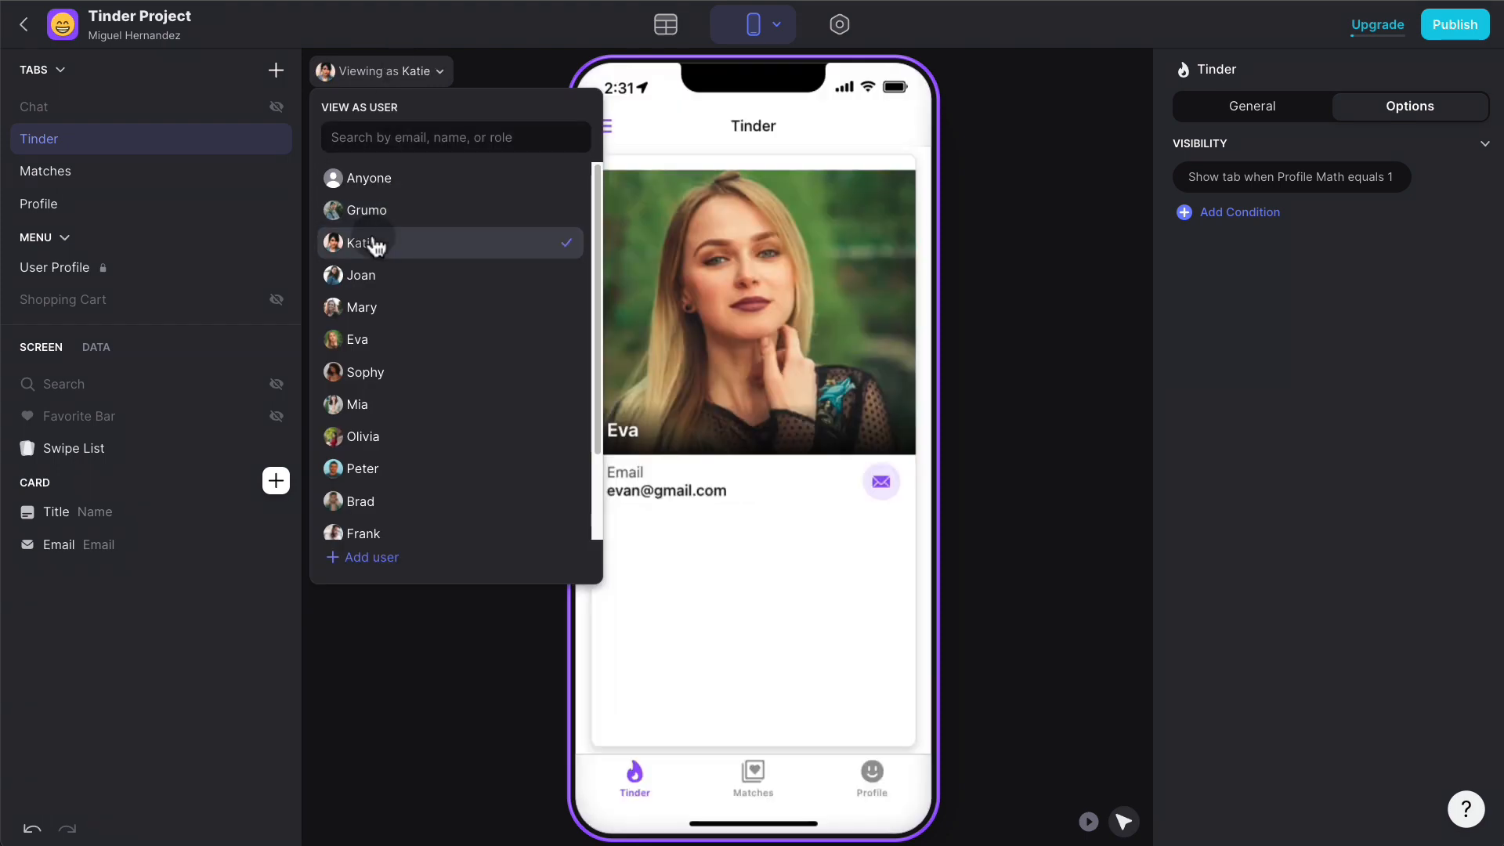
pyautogui.click(81, 173)
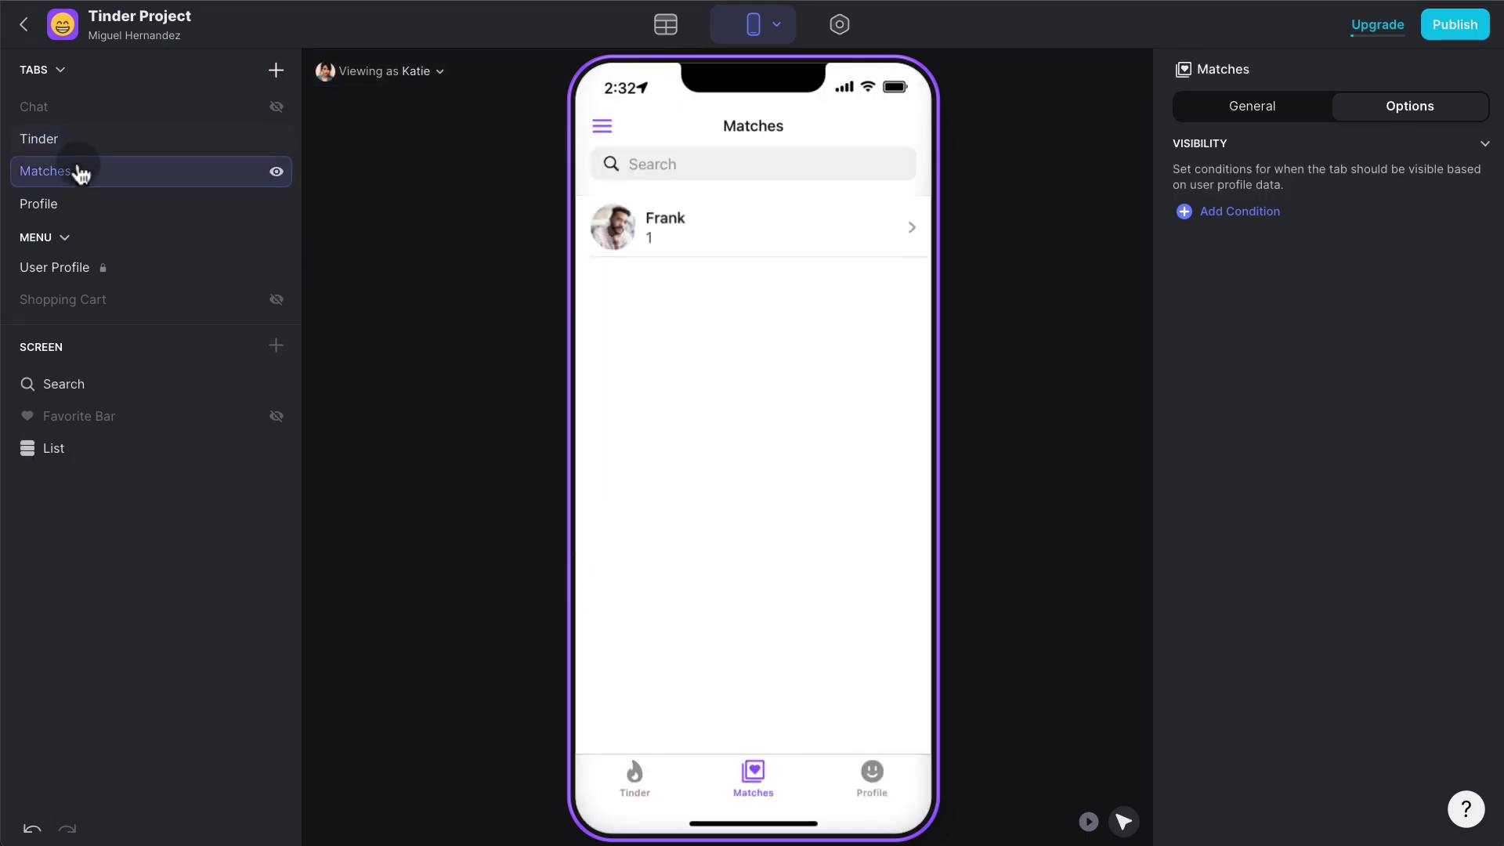
# - Add a Matches tab visibility condition requiring Profile Math equals 1
pyautogui.click(1262, 213)
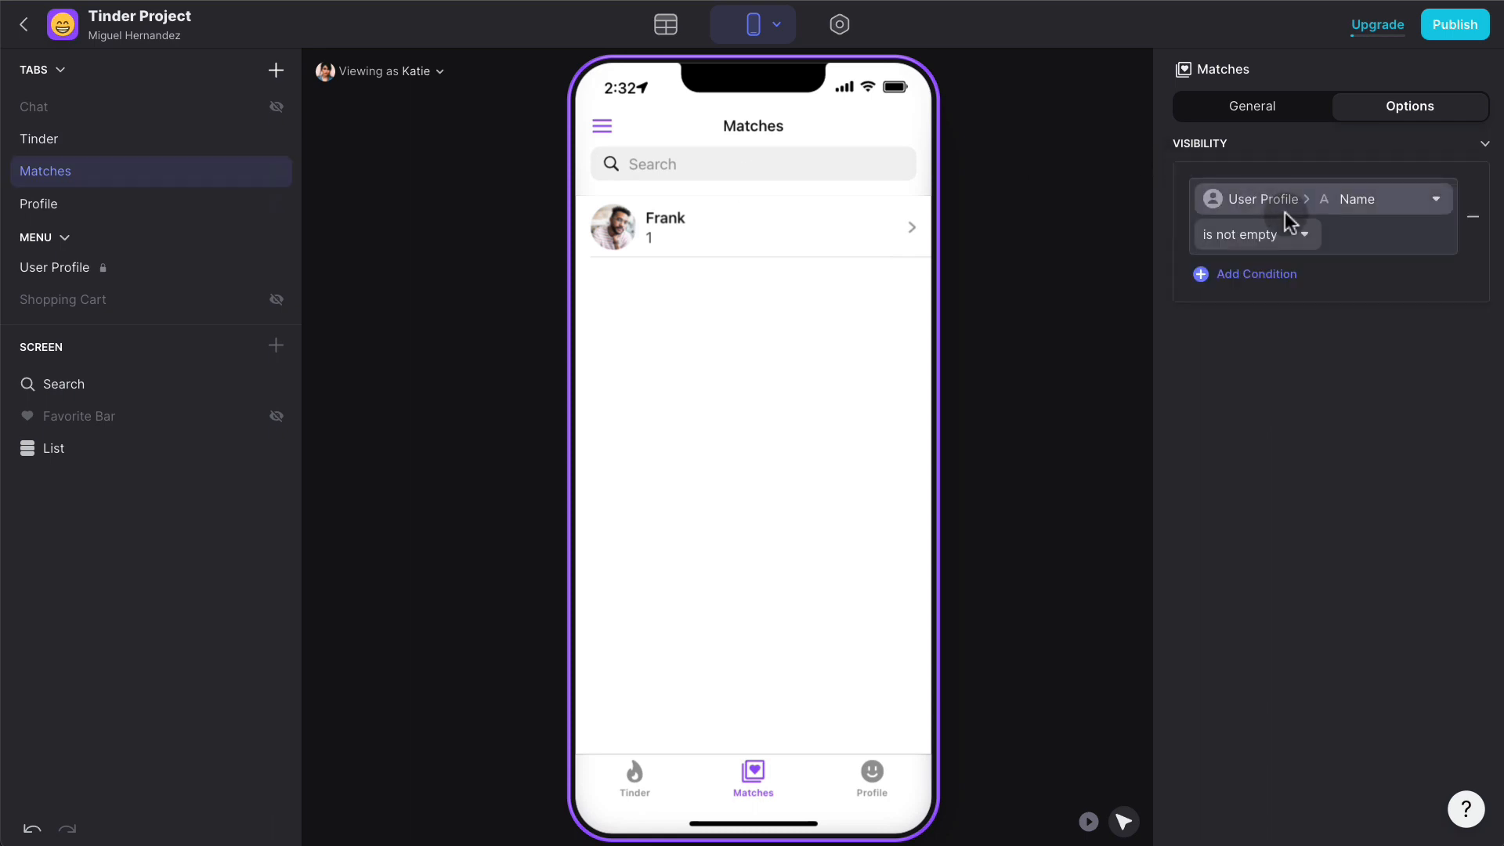
pyautogui.click(1292, 205)
pyautogui.write('math')
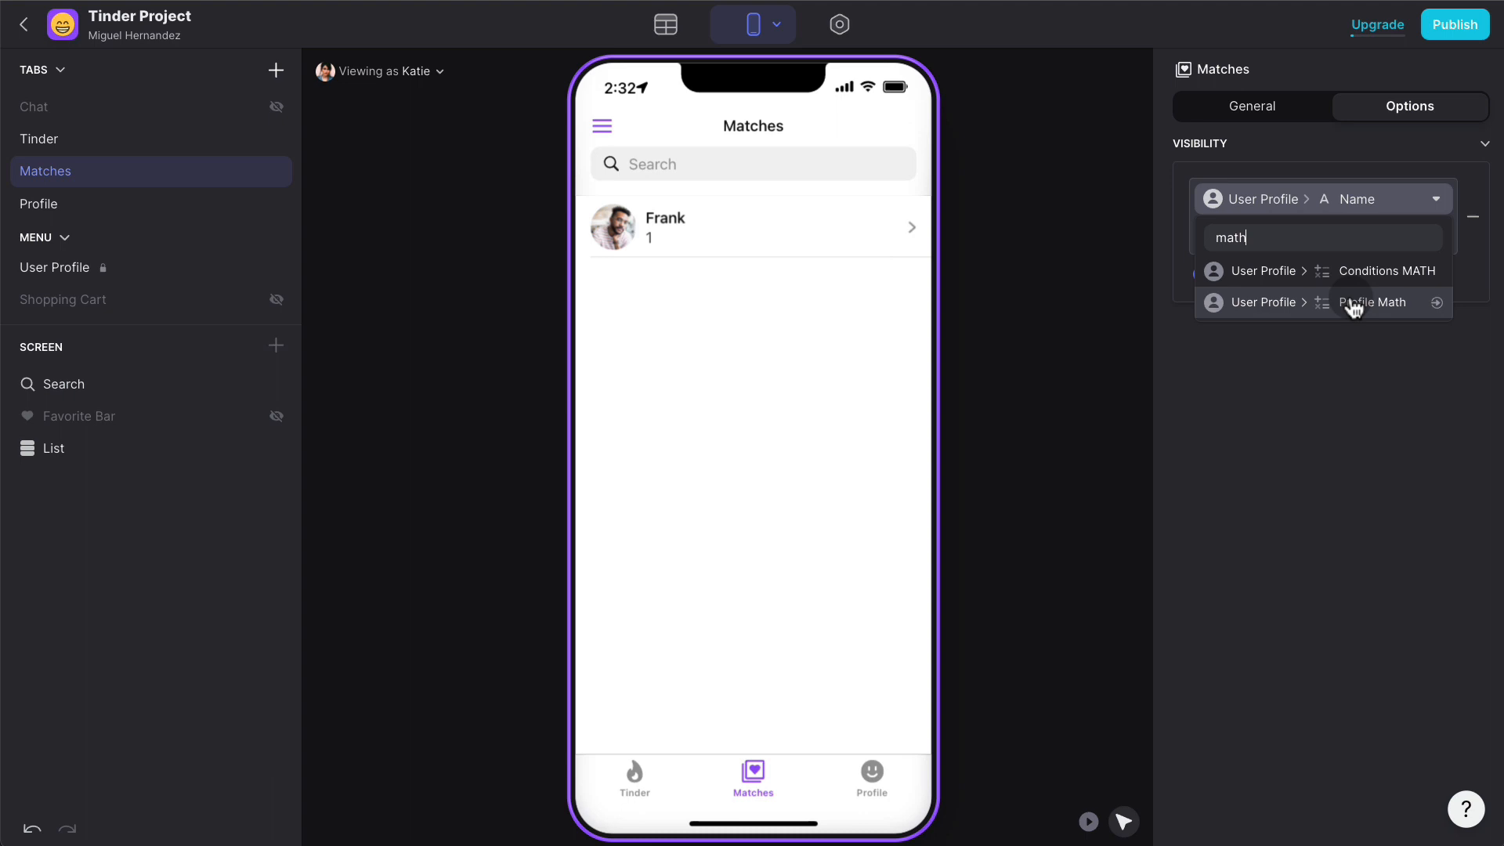
pyautogui.click(1353, 305)
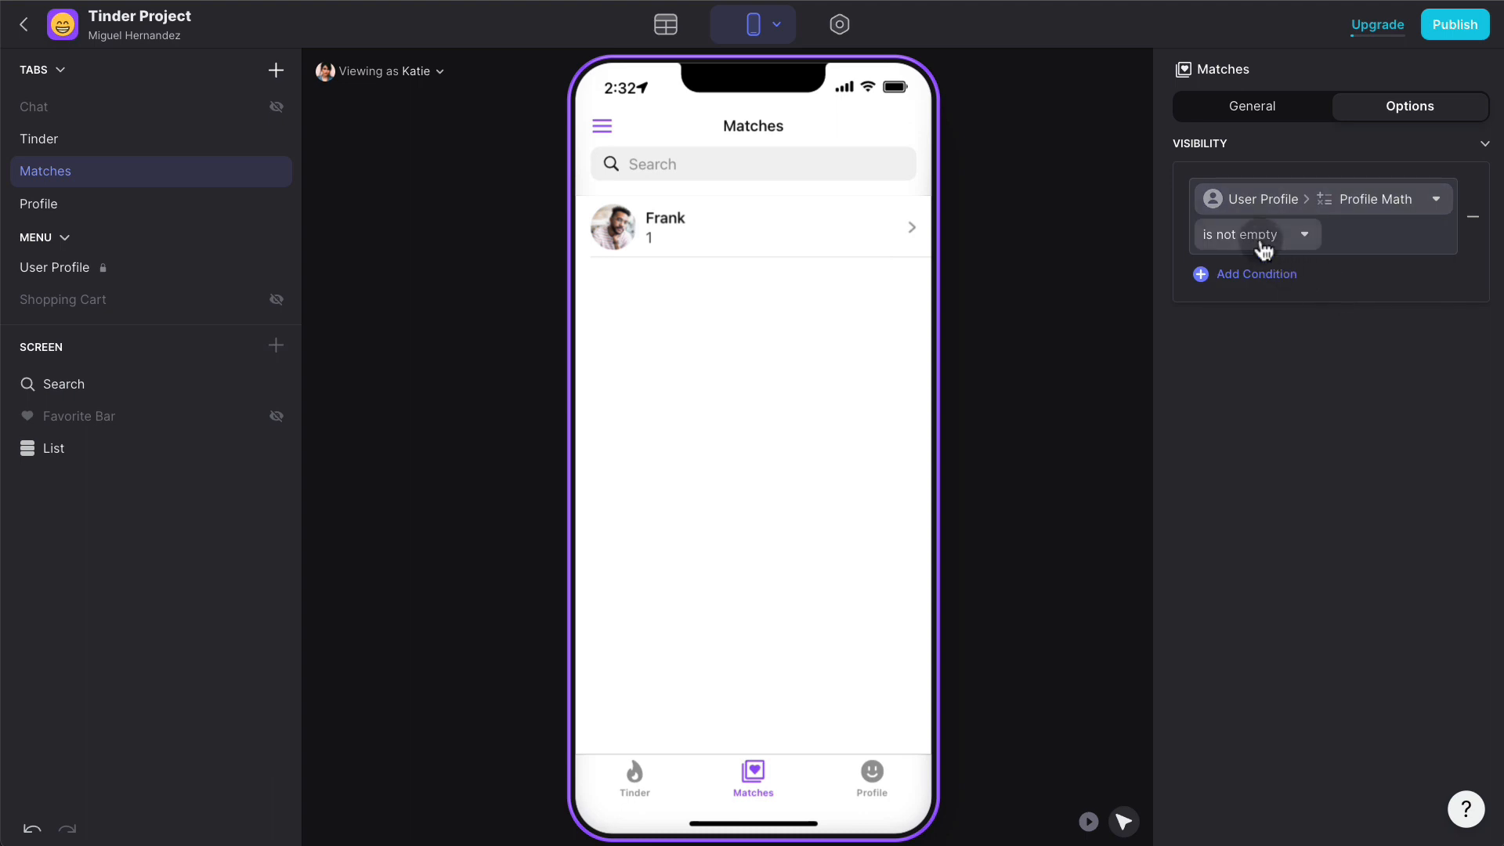
pyautogui.click(1258, 238)
pyautogui.click(1198, 265)
pyautogui.click(1386, 239)
pyautogui.write('1')
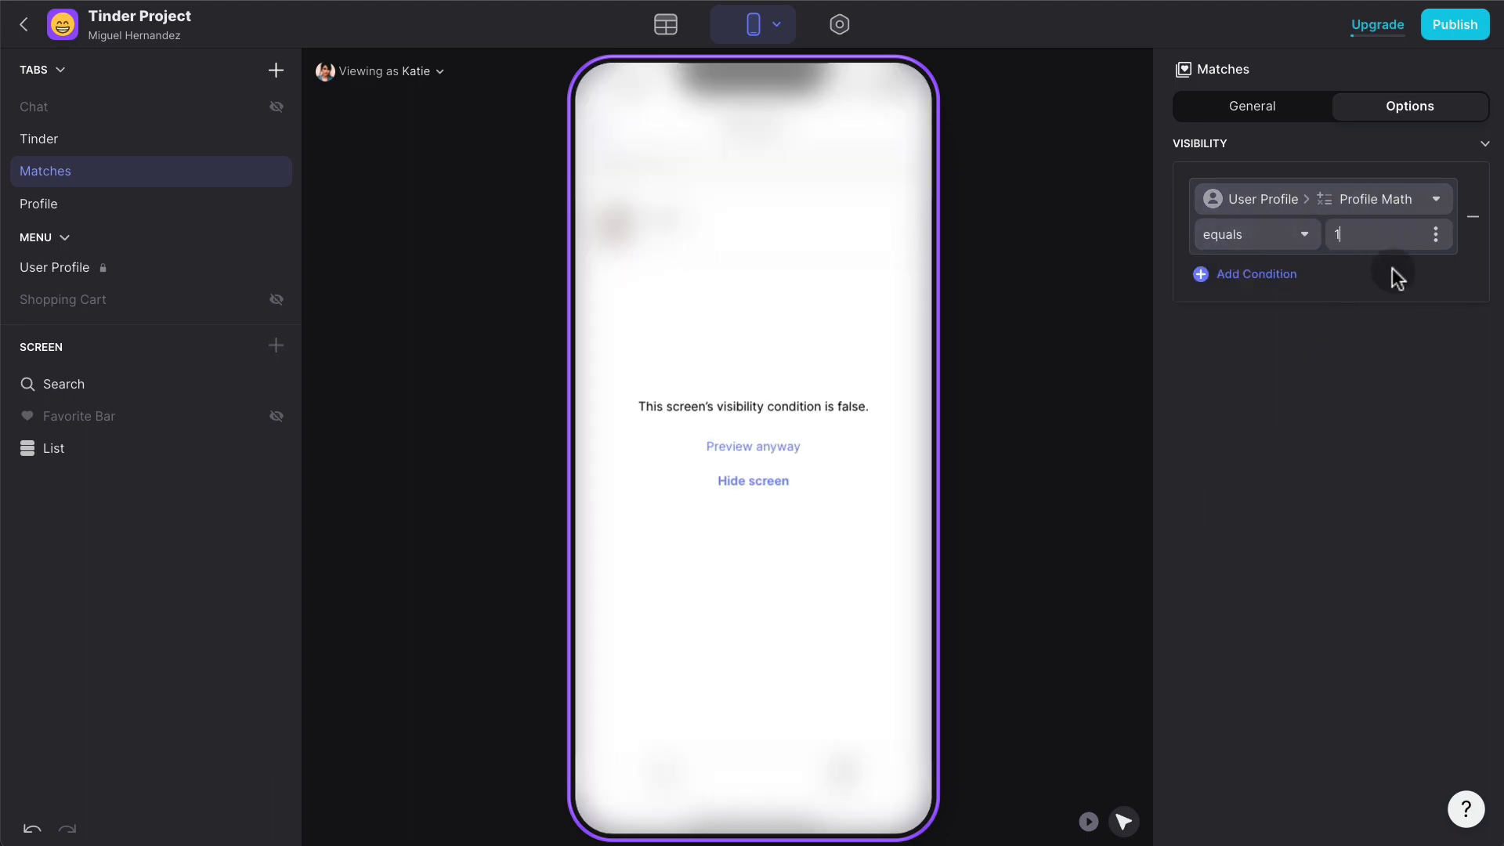
pyautogui.click(1400, 349)
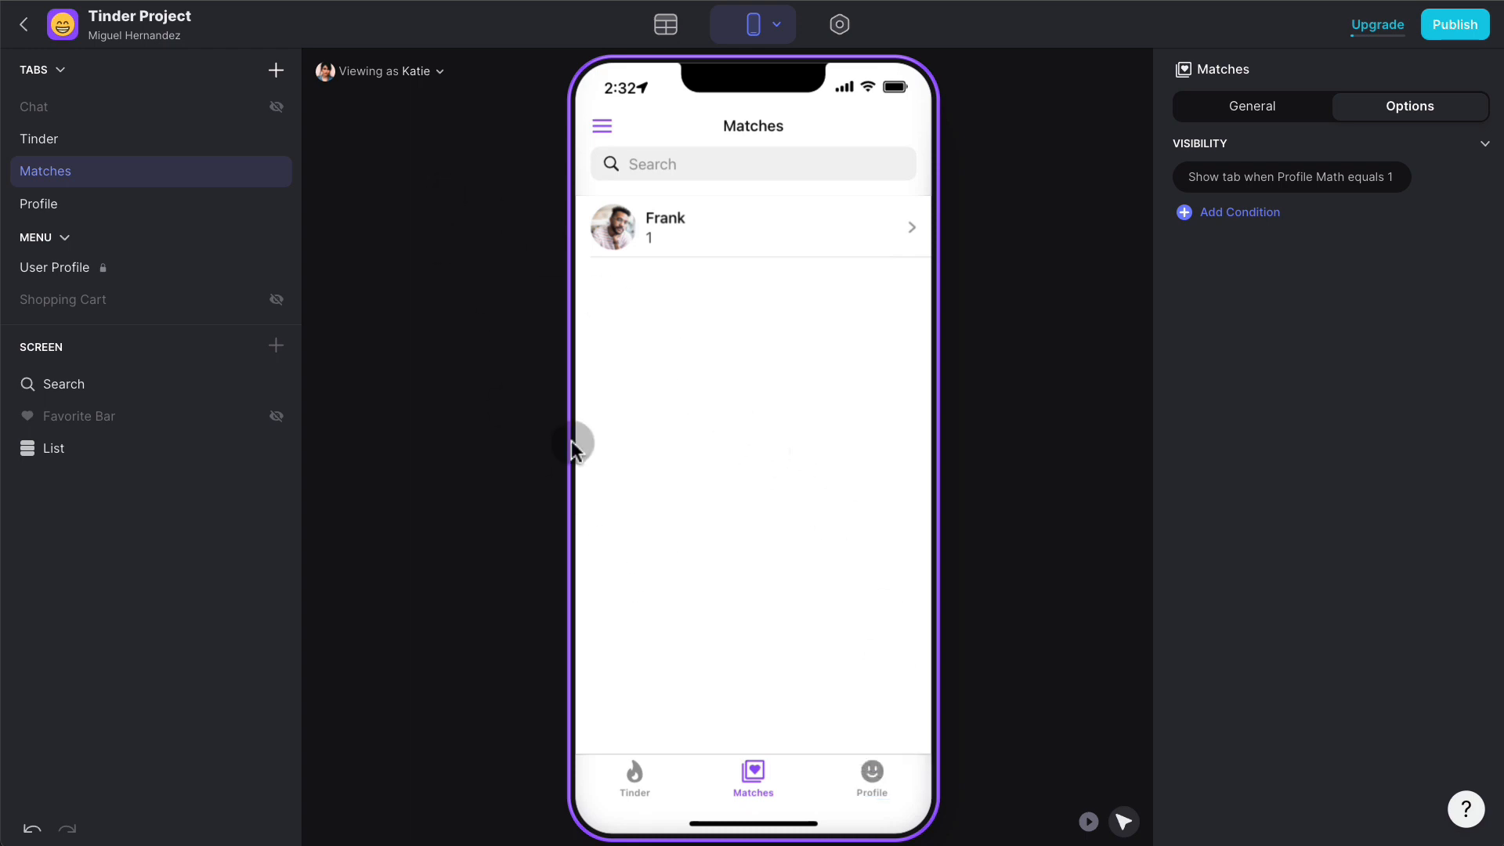
pyautogui.click(413, 89)
# - Preview as the original user and check the Profile and Tinder tabs, ending on Profile
pyautogui.click(383, 209)
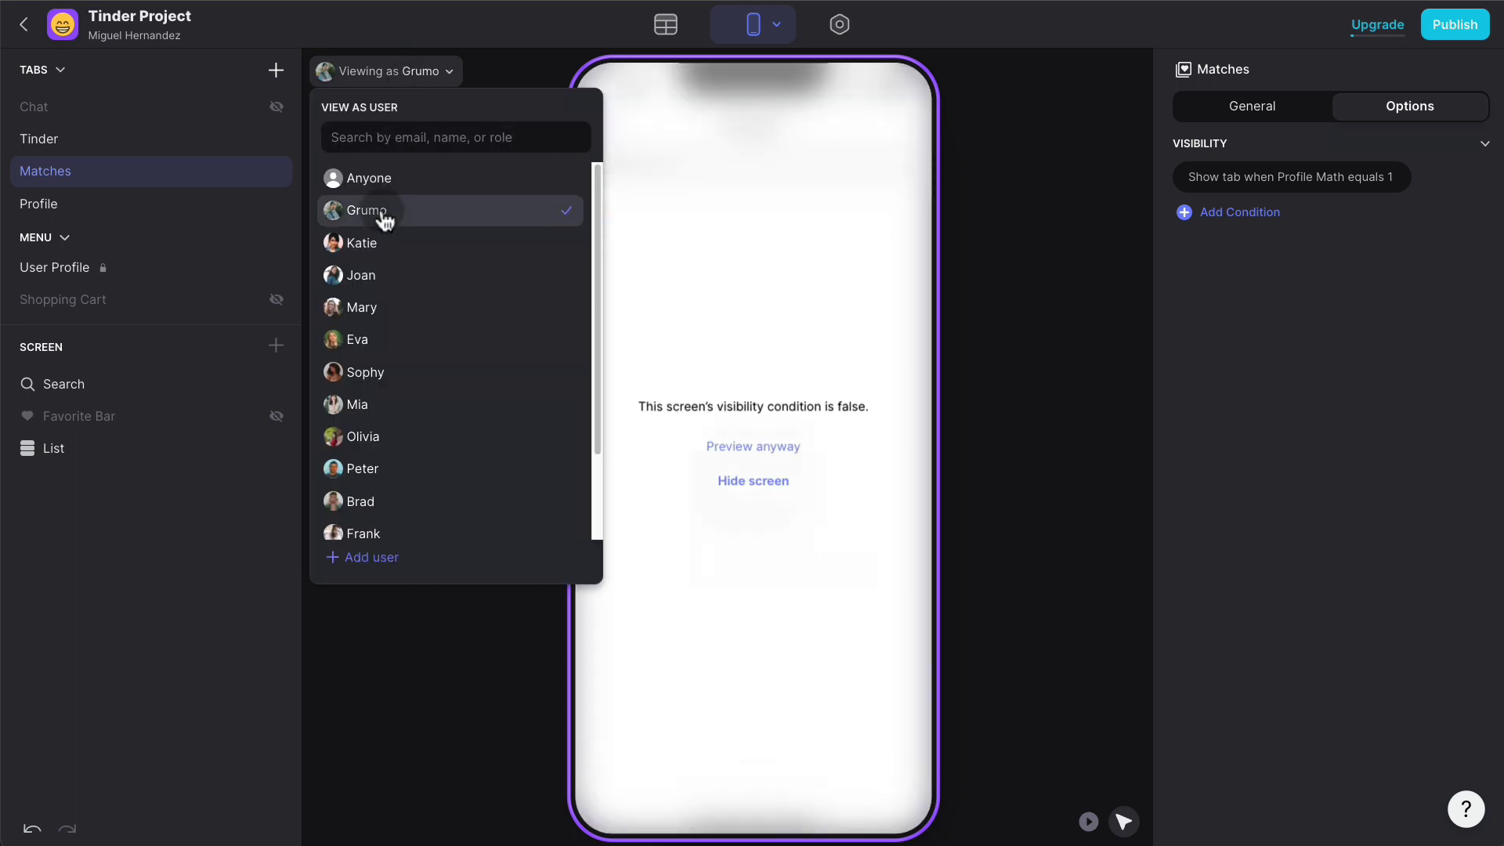
pyautogui.click(1016, 422)
pyautogui.click(83, 218)
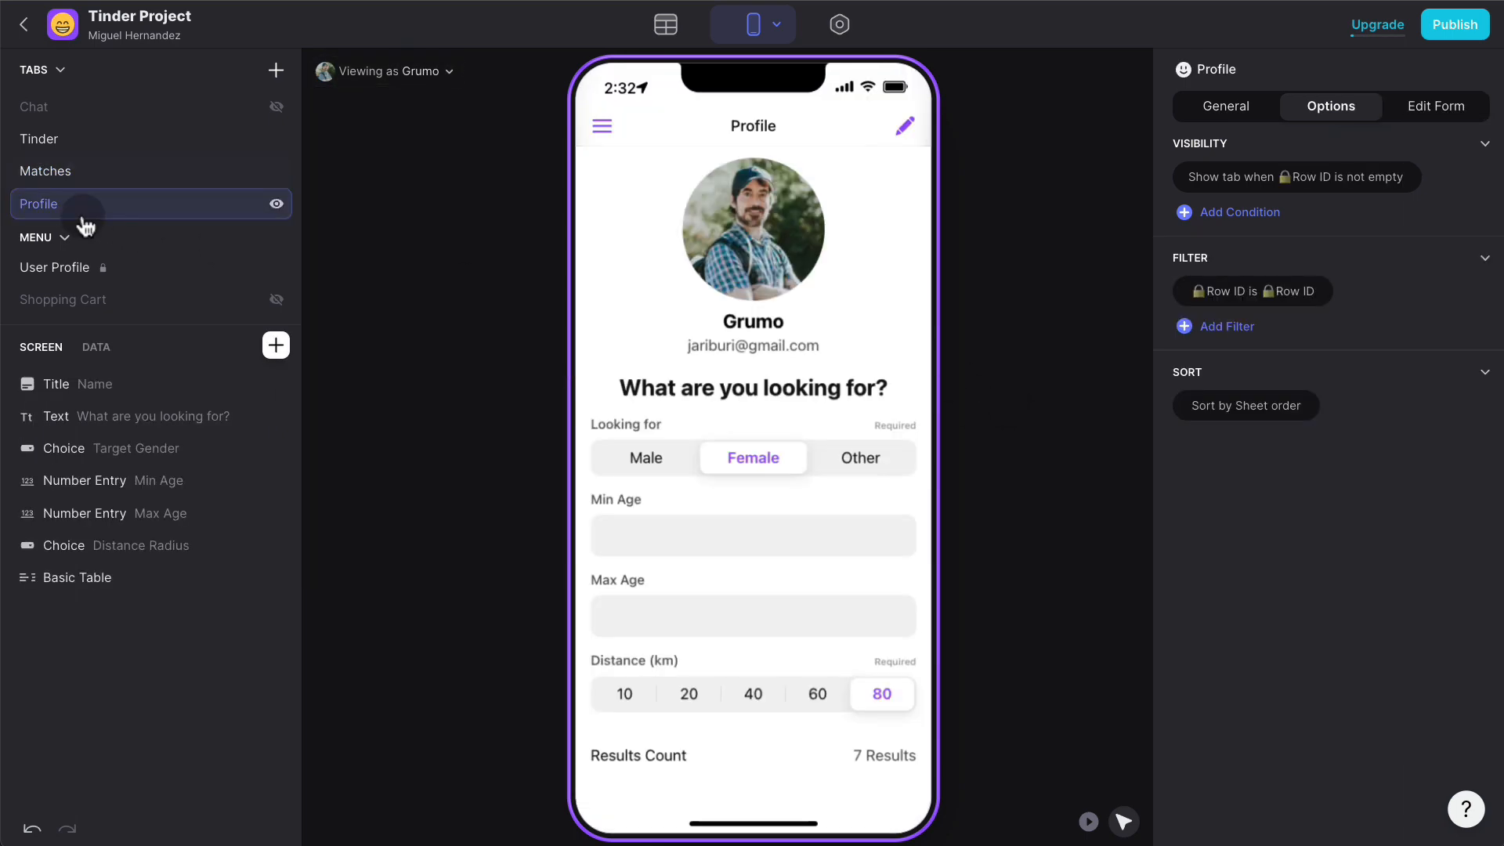
pyautogui.click(102, 141)
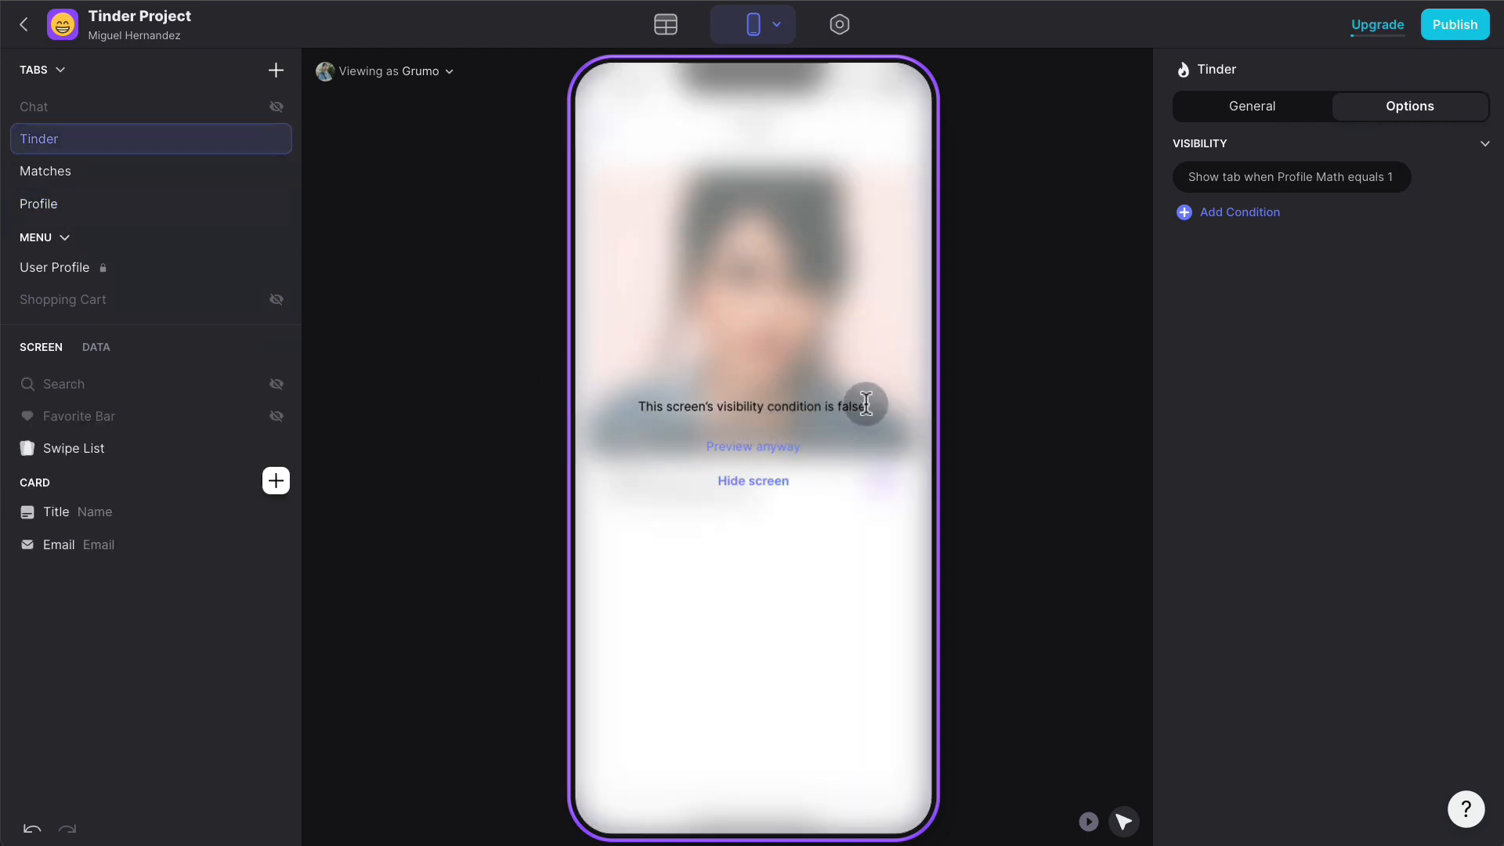
pyautogui.click(120, 210)
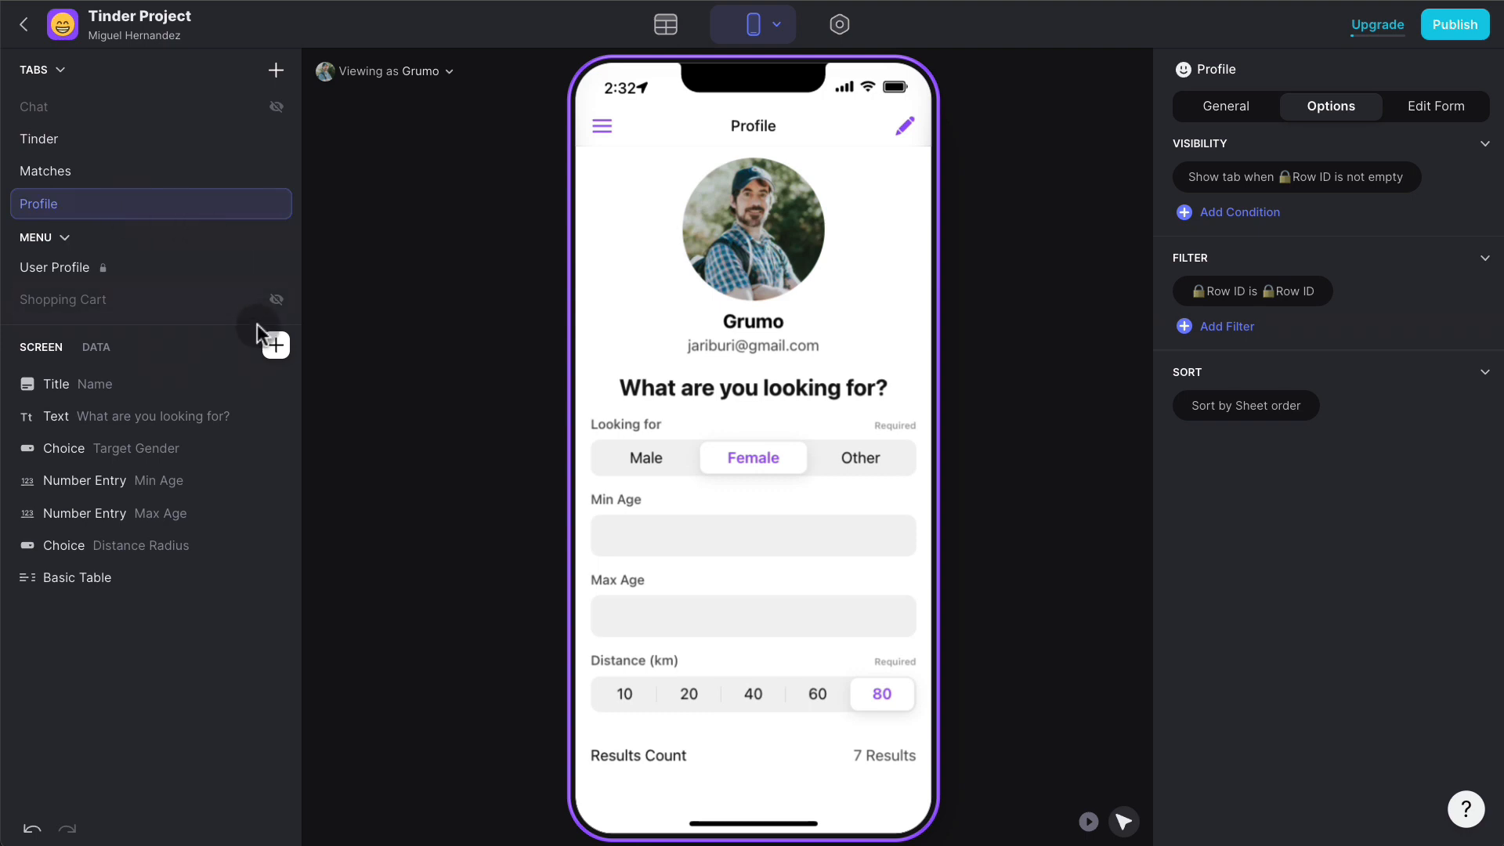
# - Insert a Hint component above the 'What are you looking for?' heading
pyautogui.click(275, 345)
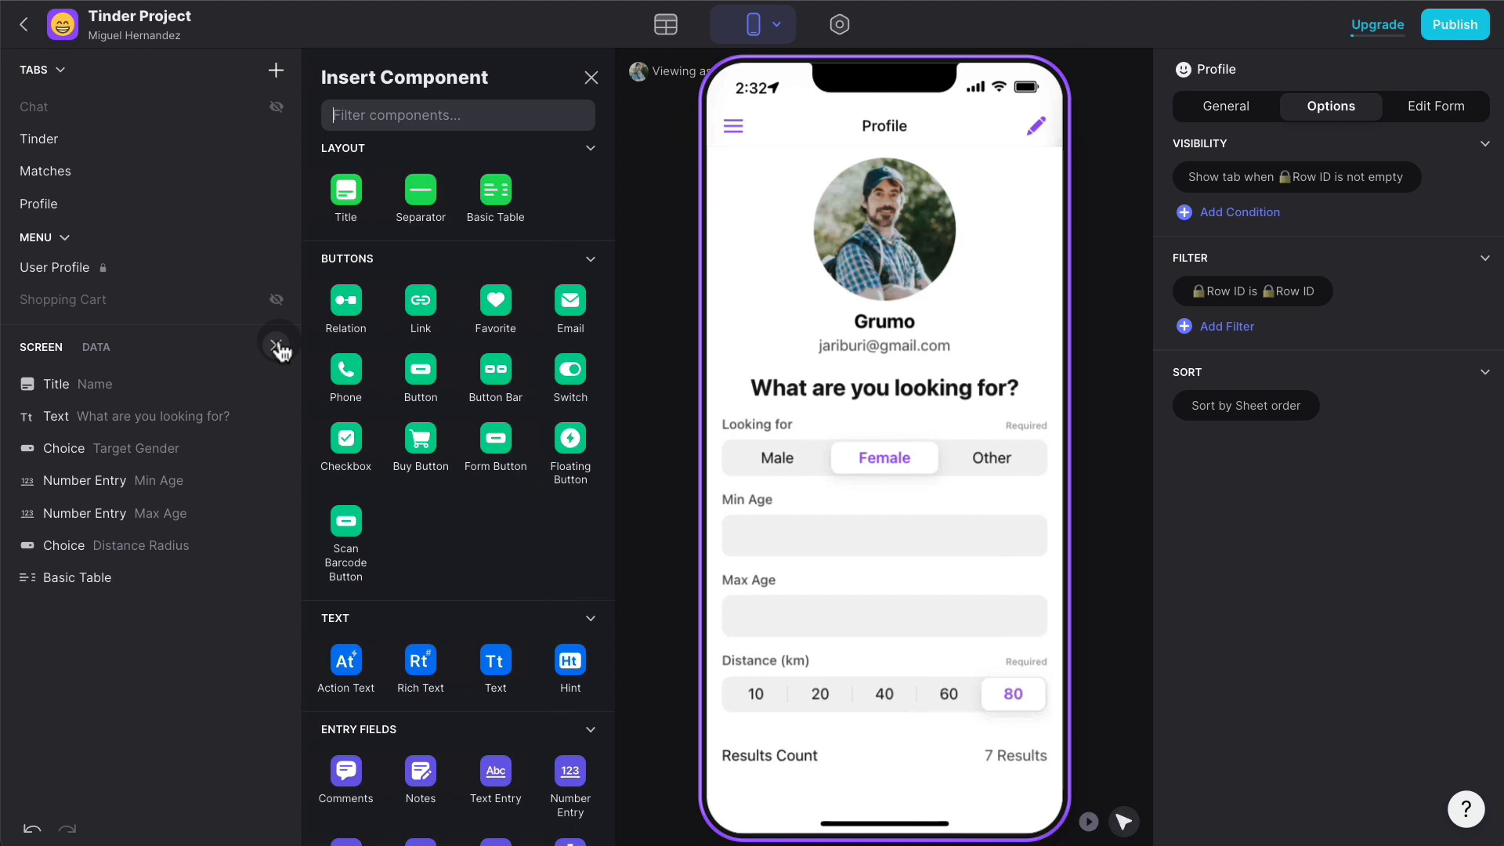
pyautogui.write('hint')
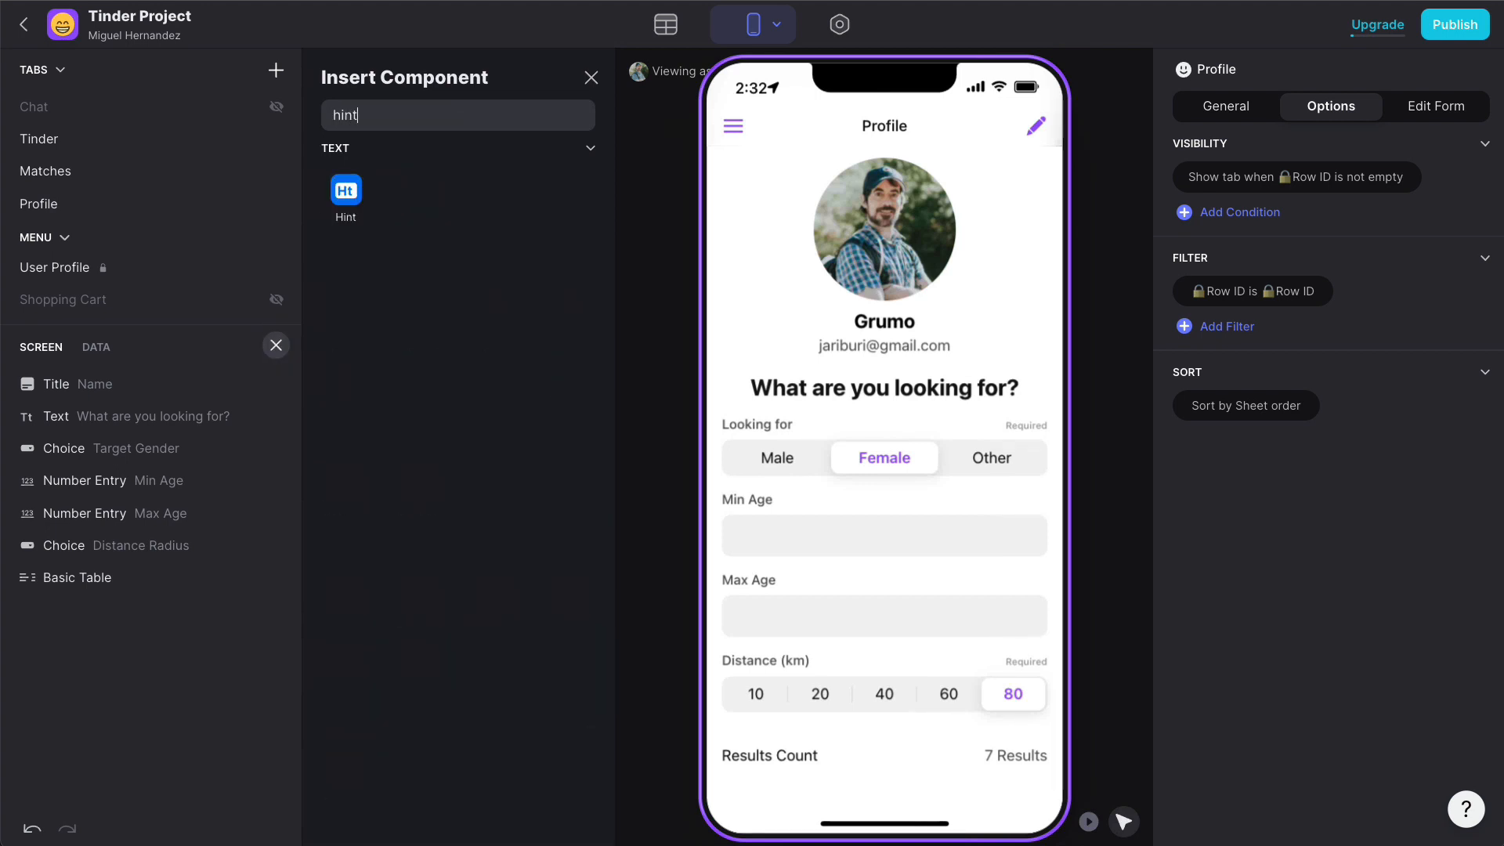
pyautogui.moveTo(342, 207); pyautogui.dragTo(877, 377)
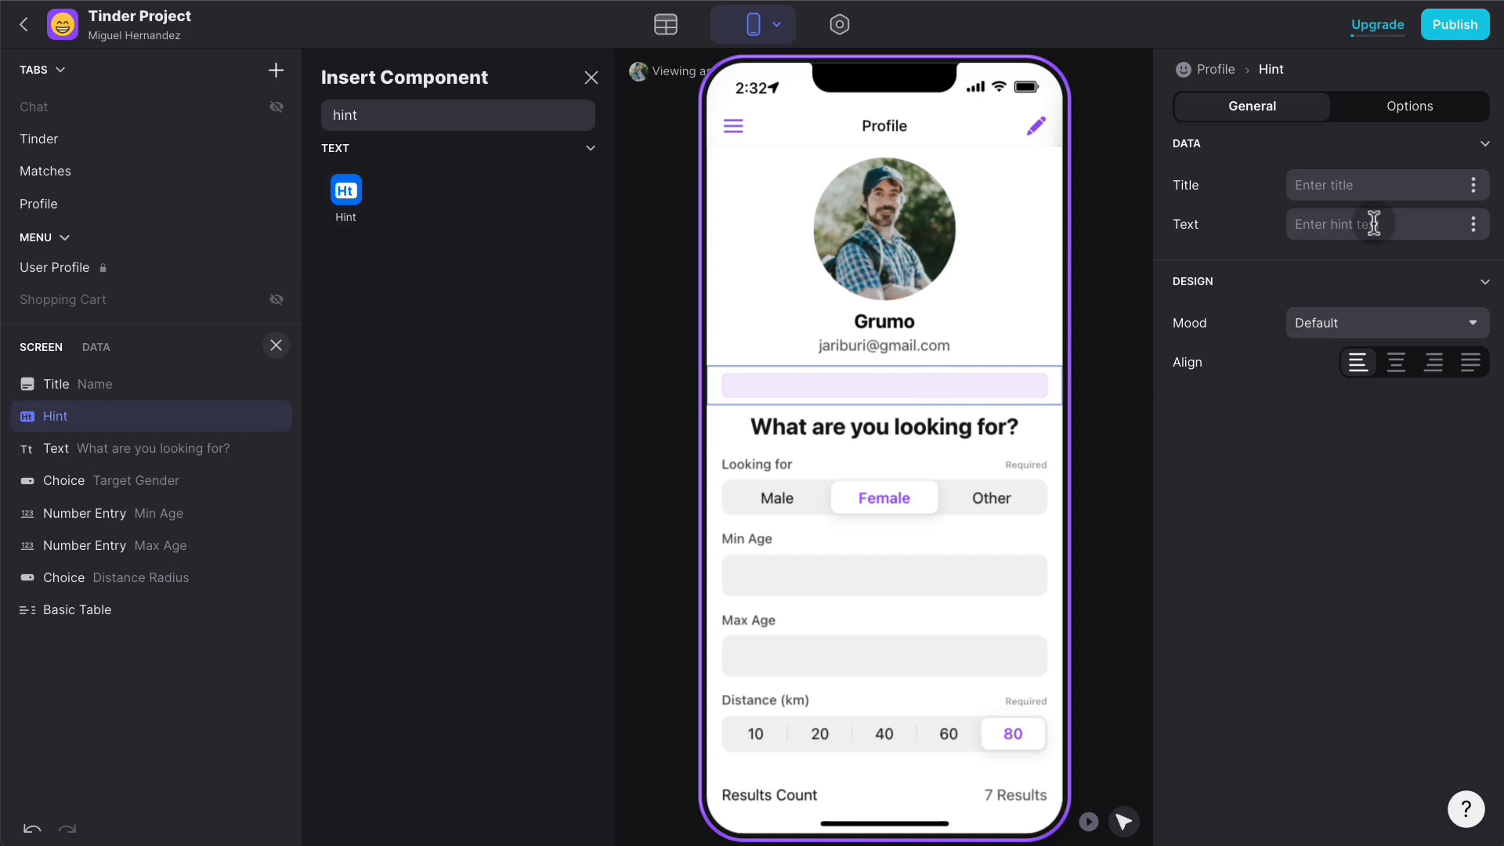
# - Make the hint visible only when Profile Math doesn't equal 1
pyautogui.click(1435, 113)
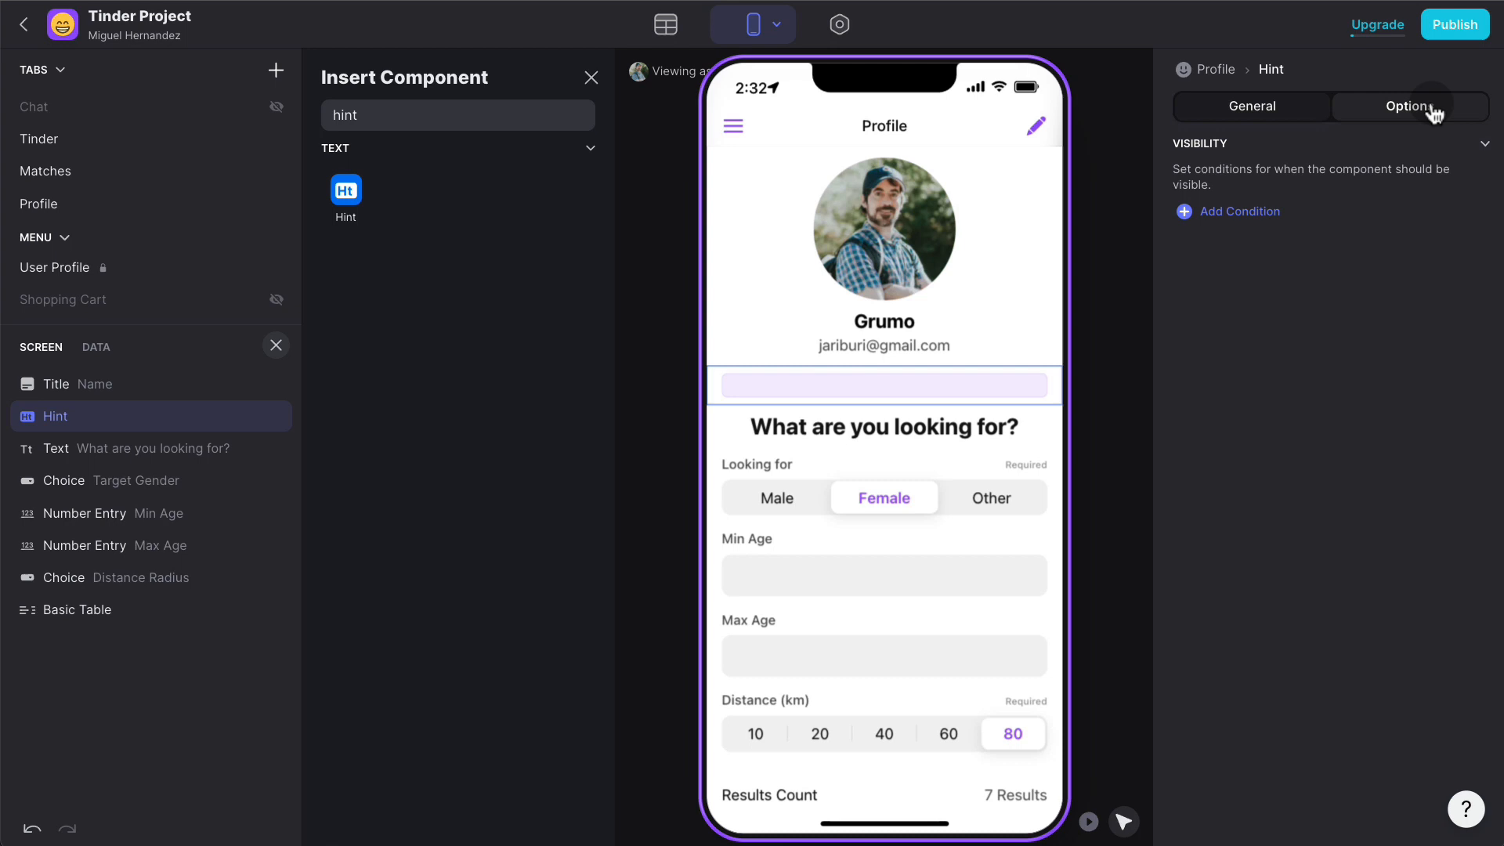
pyautogui.click(1265, 208)
pyautogui.click(1348, 208)
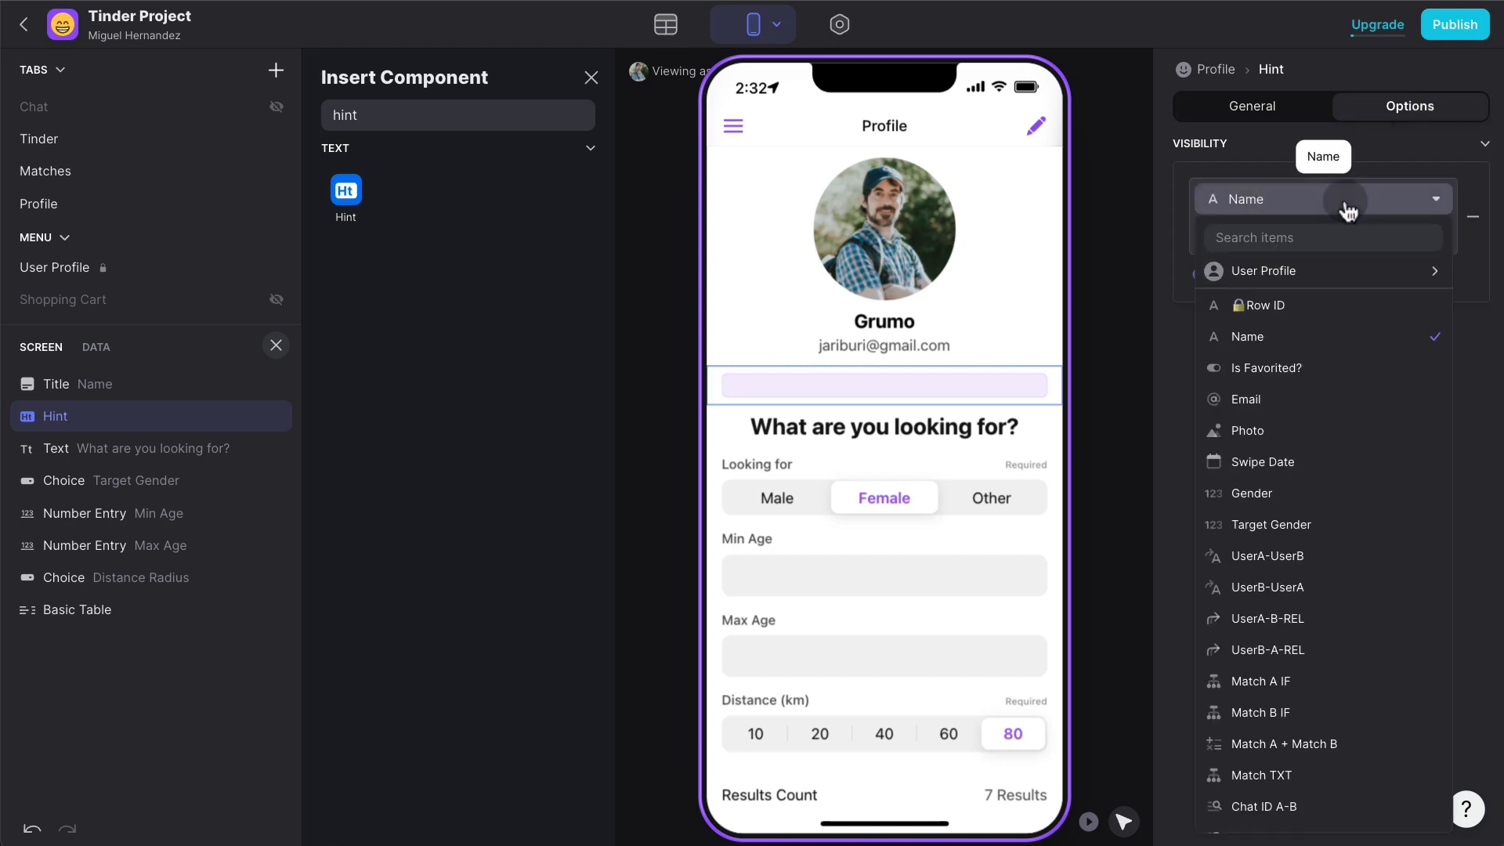
pyautogui.write('mth')
pyautogui.press('BackSpace')
pyautogui.press('BackSpace')
pyautogui.press('BackSpace')
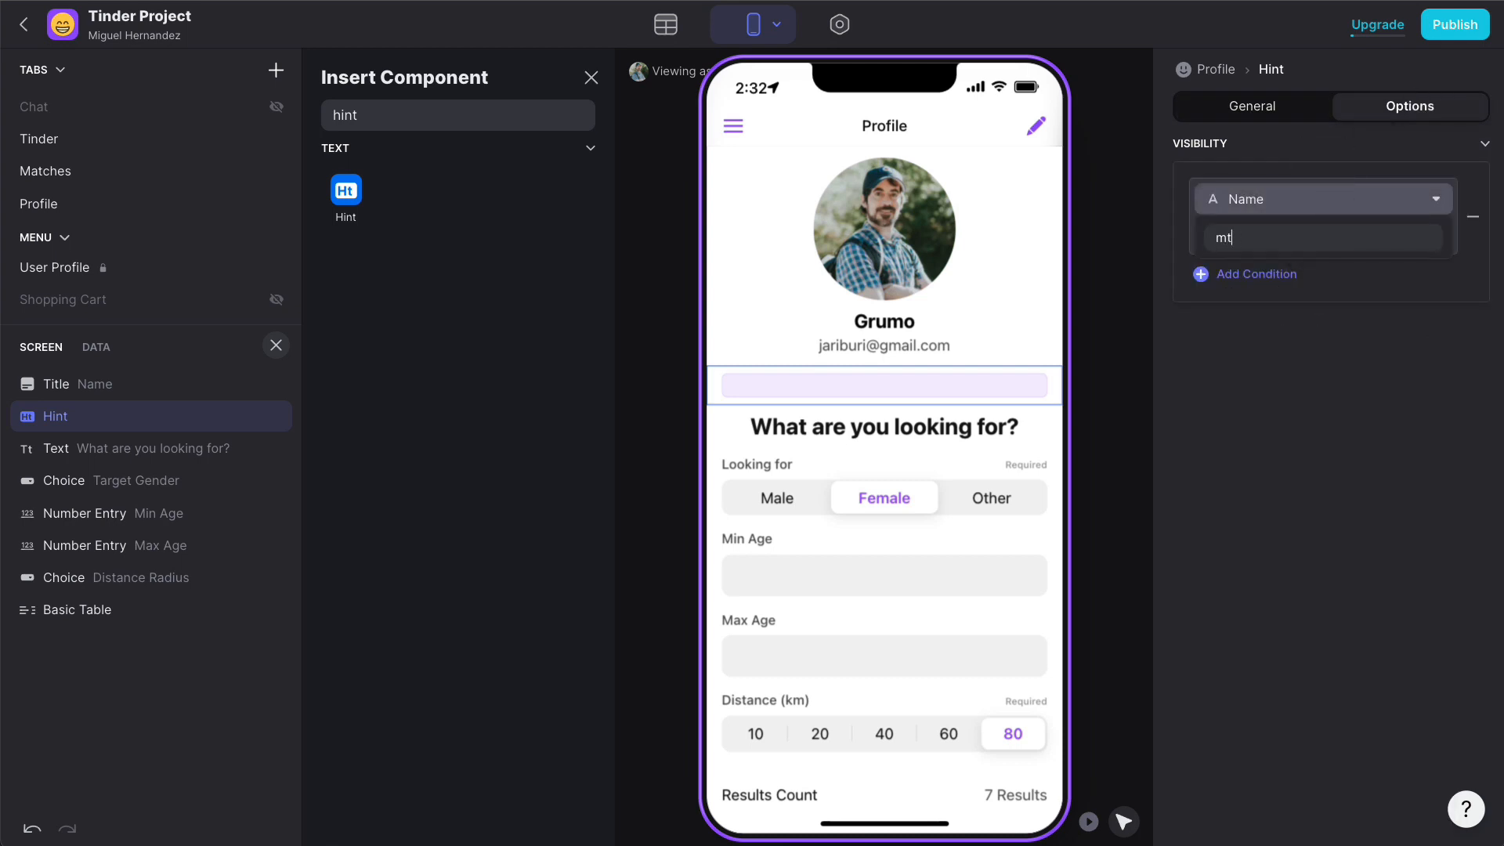
pyautogui.write('math')
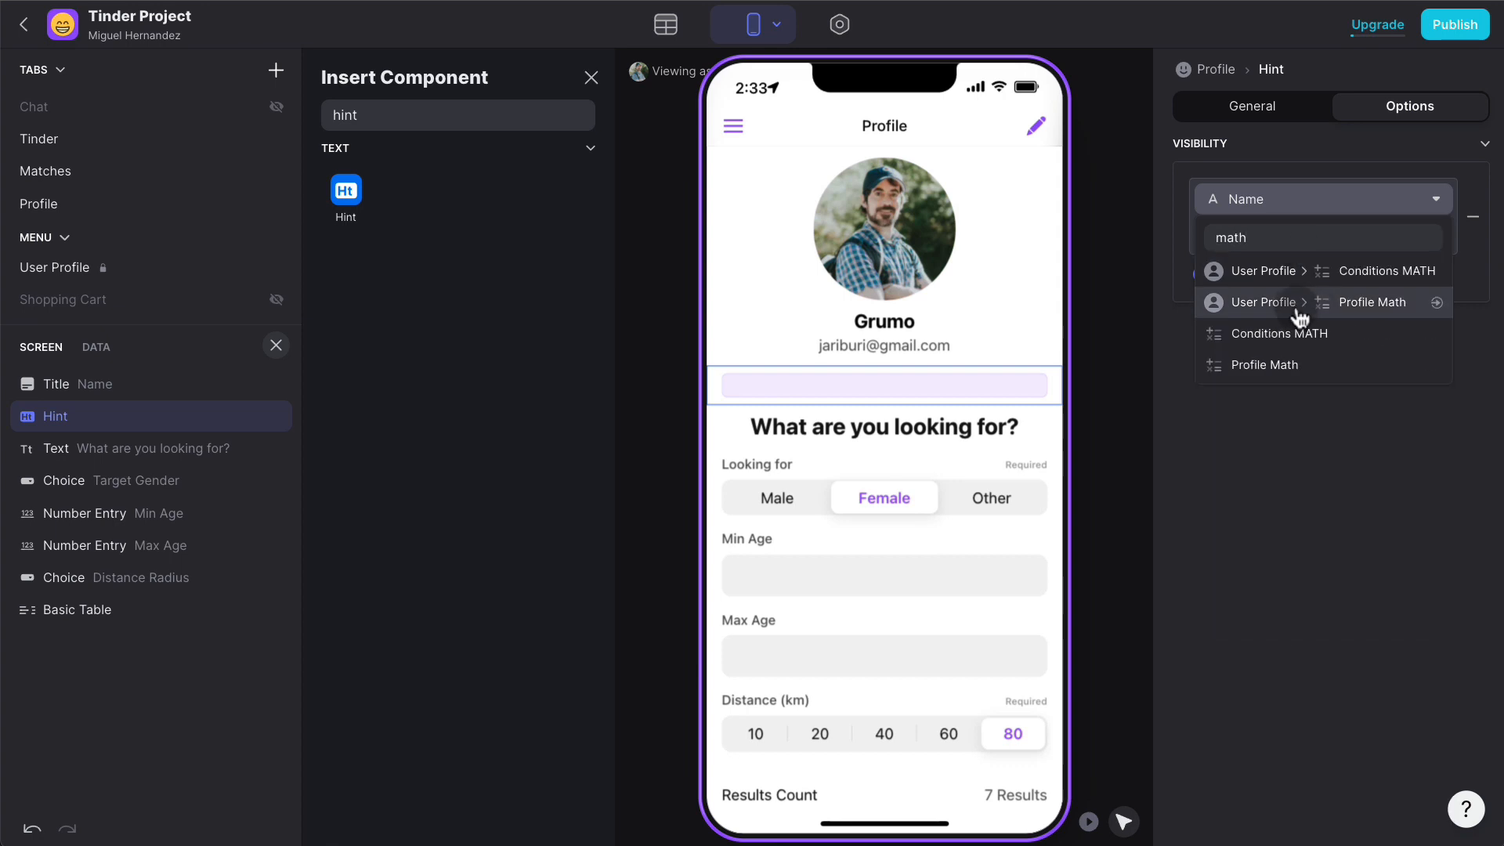
pyautogui.click(1326, 363)
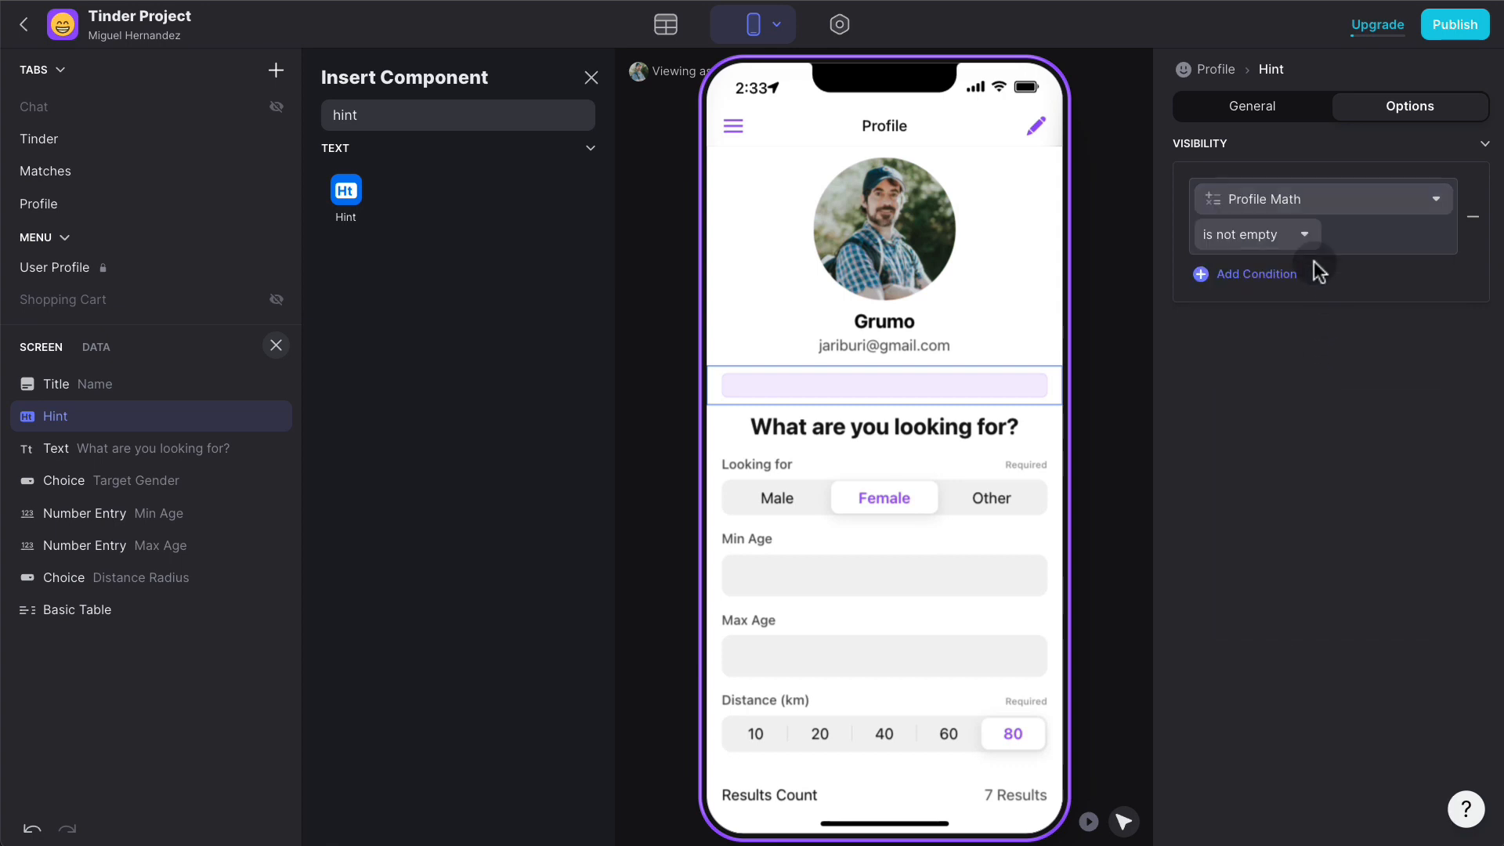
pyautogui.click(1300, 238)
pyautogui.click(1236, 269)
pyautogui.click(1372, 235)
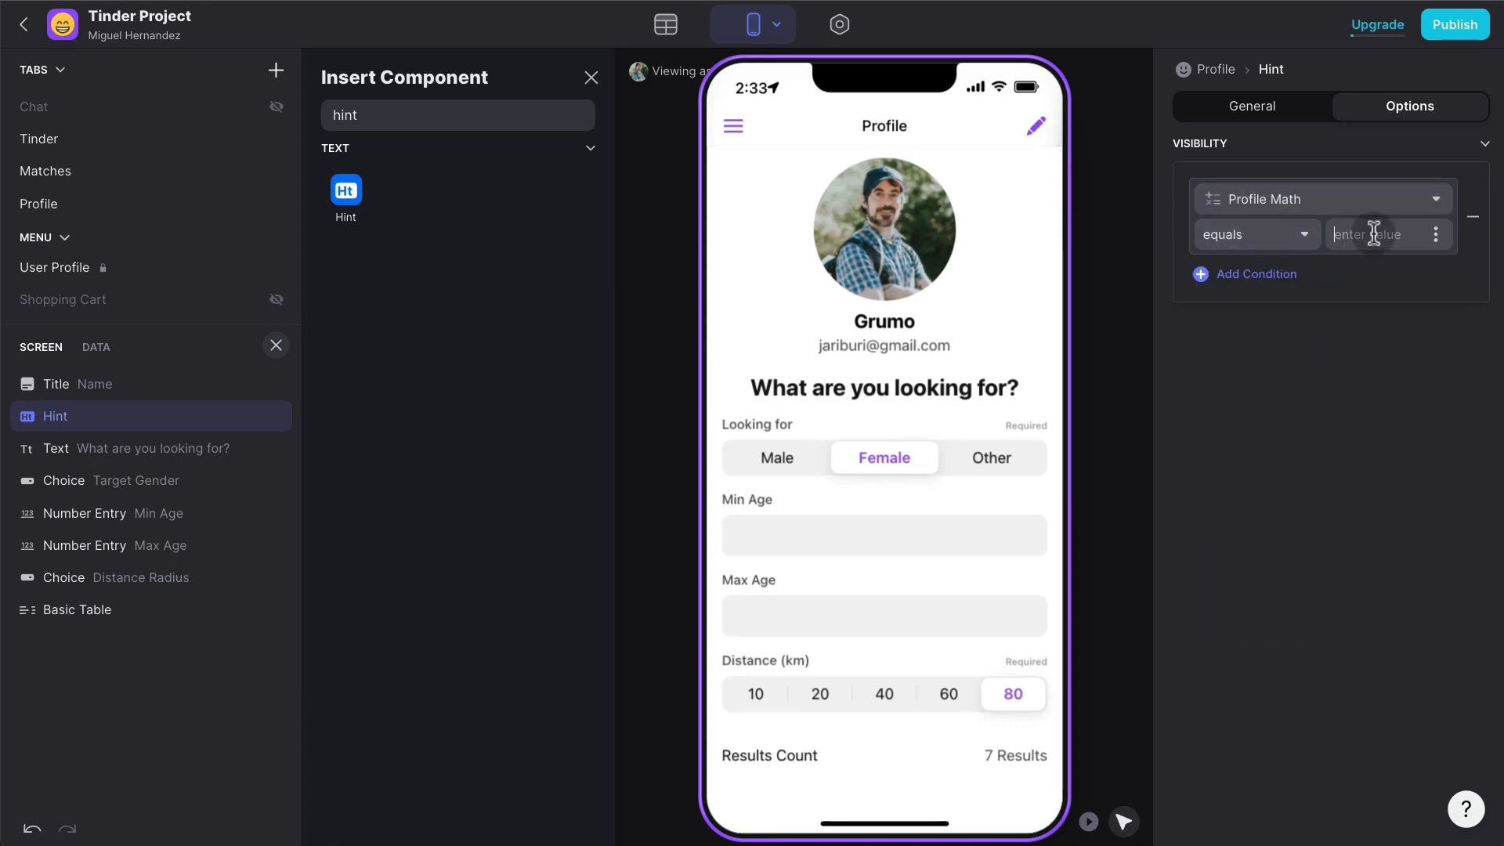
pyautogui.write('0')
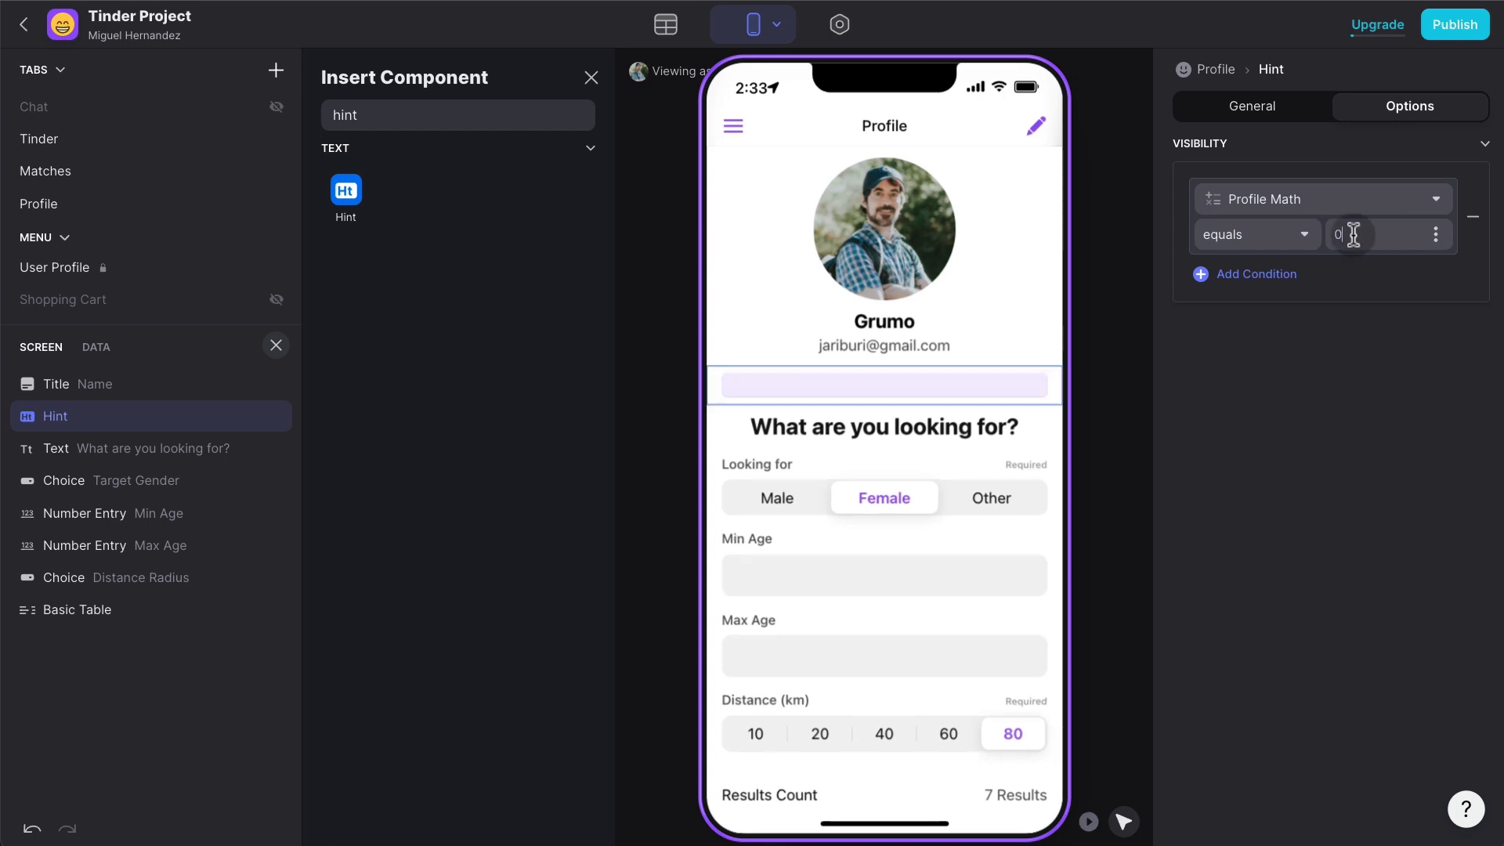
pyautogui.click(1303, 236)
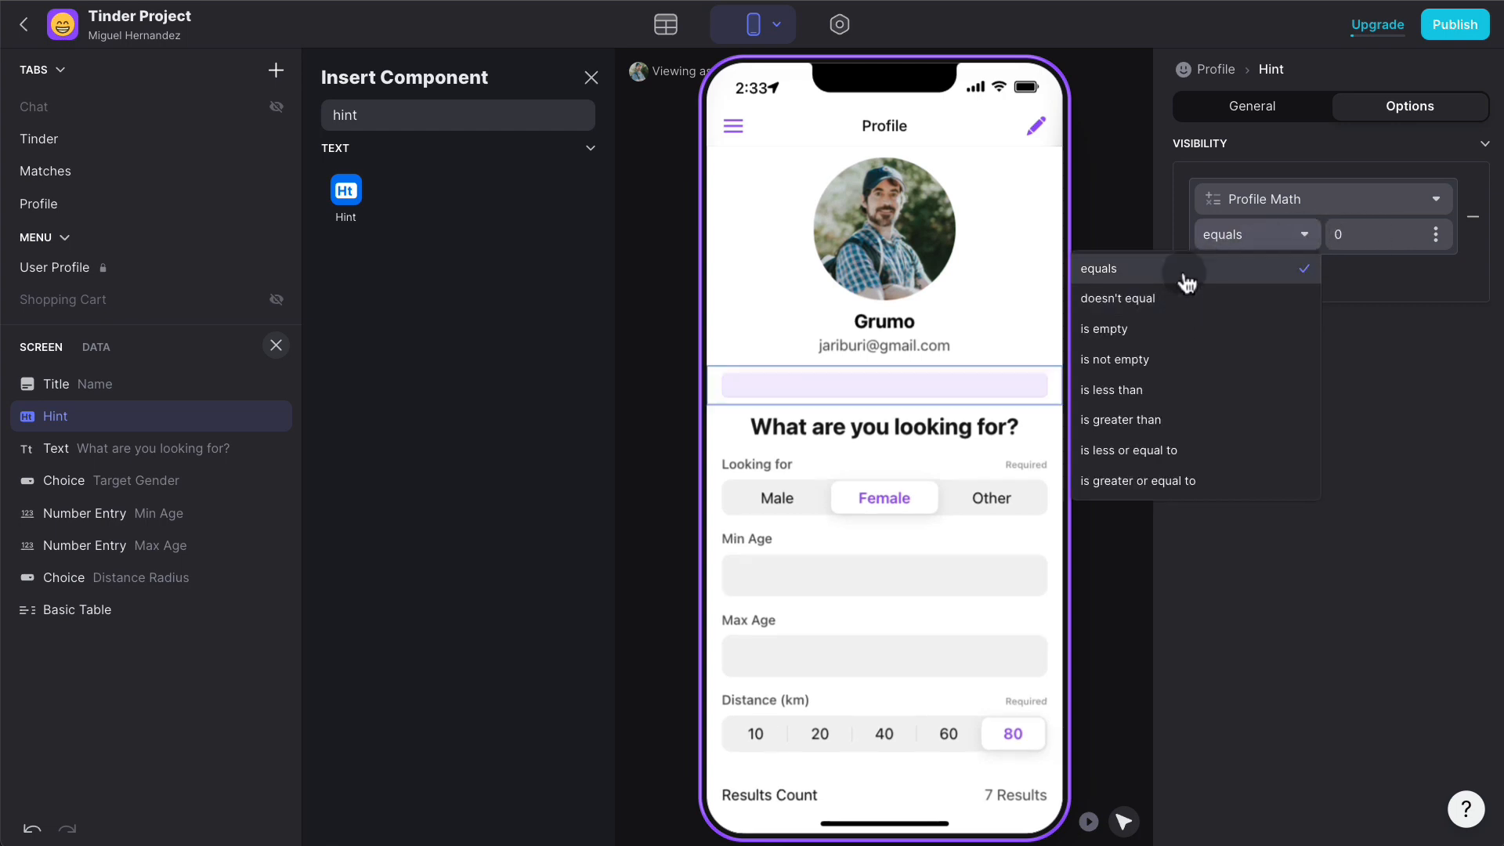
pyautogui.click(1182, 297)
pyautogui.doubleClick(1373, 239)
pyautogui.write('1')
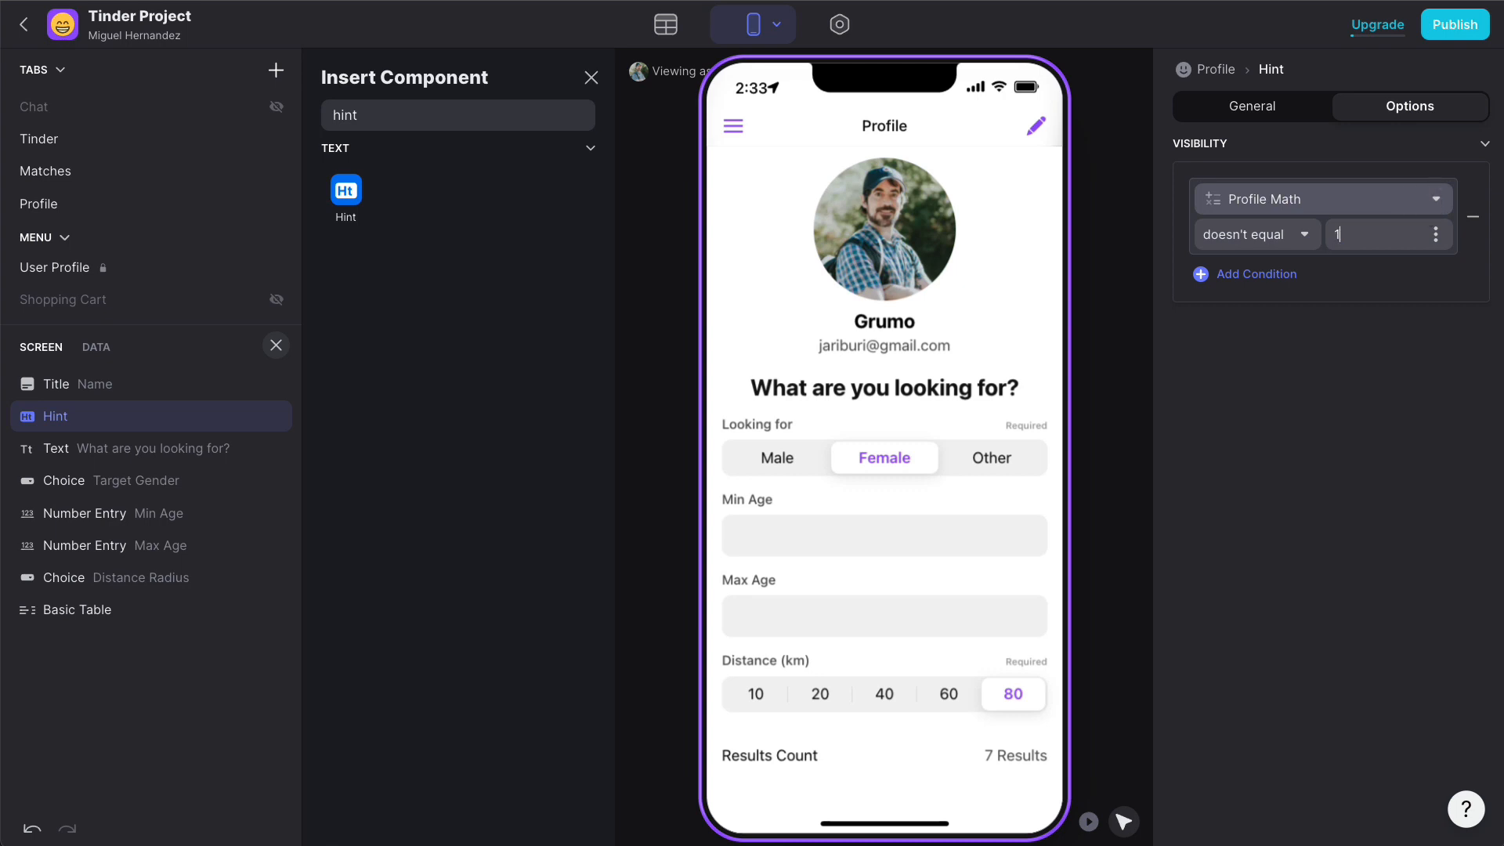
pyautogui.click(1376, 332)
pyautogui.click(1271, 105)
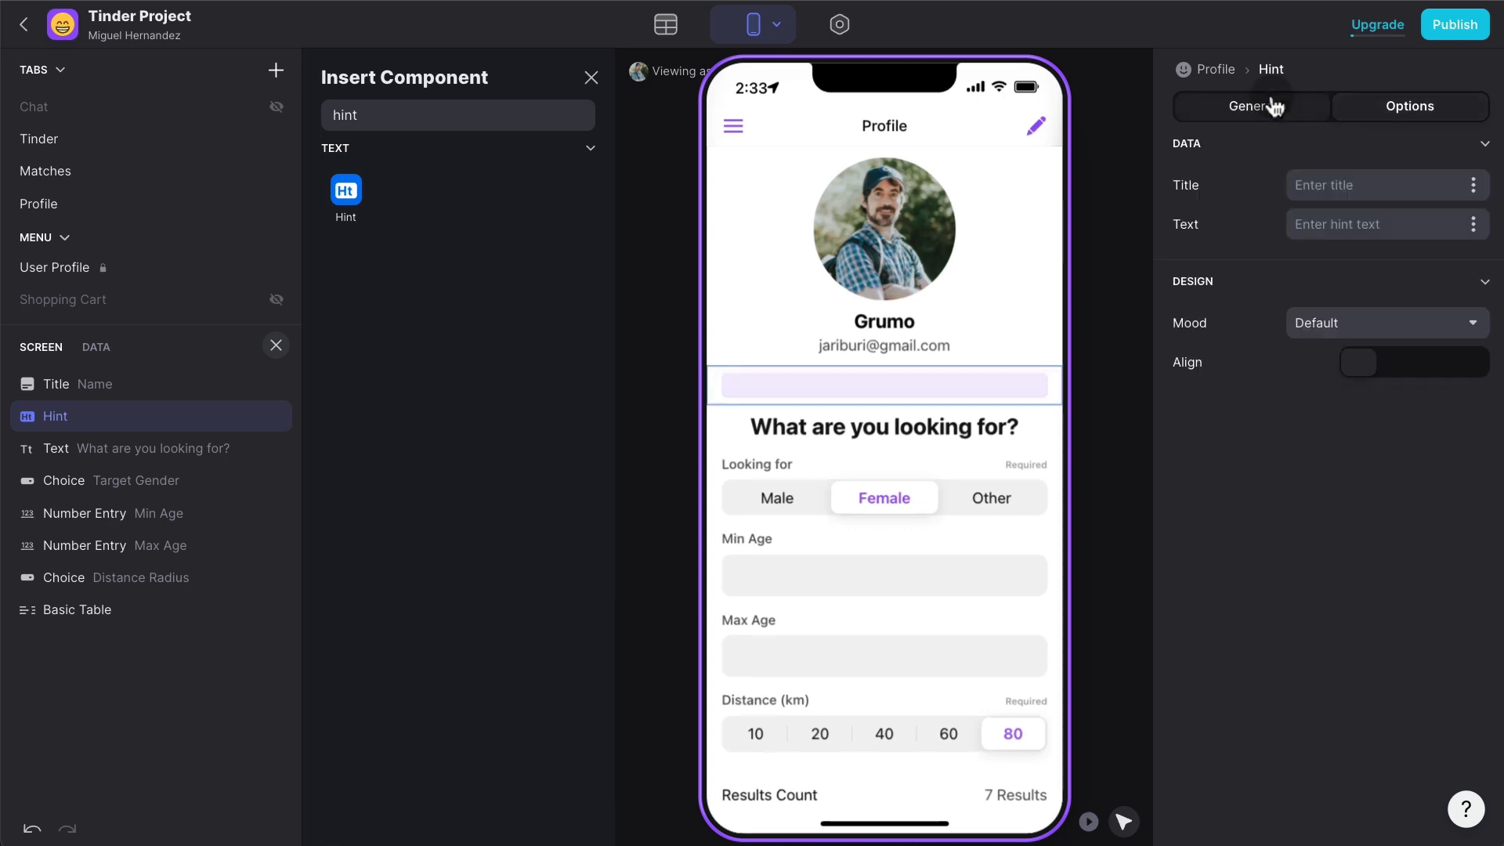
# - Title the hint '⚠ PROFILE INCOMPLETE!' and give it the Warning mood
pyautogui.click(1348, 186)
pyautogui.write('PROFILE INCOMP')
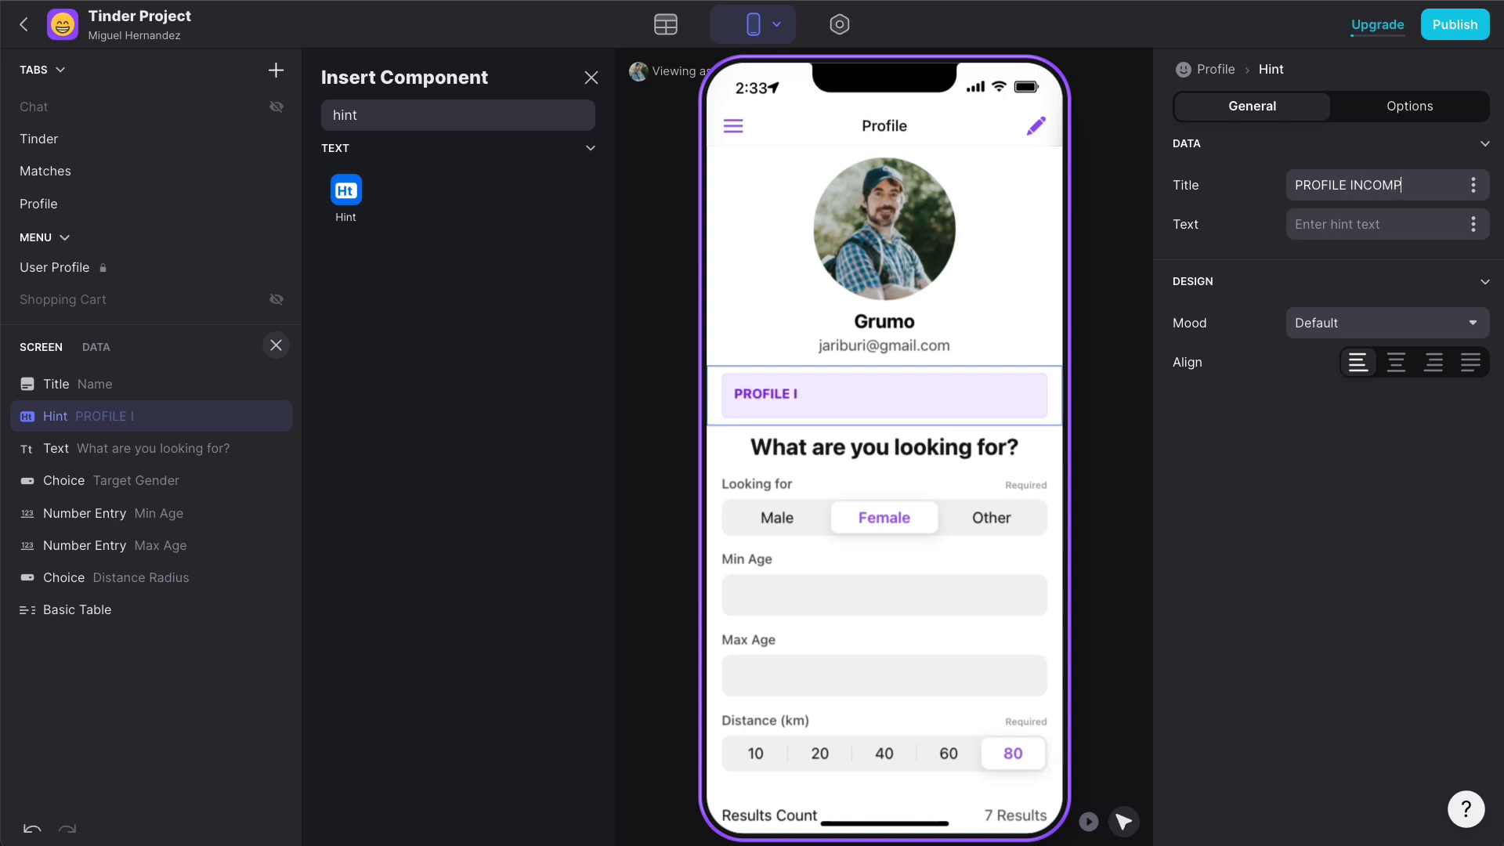
pyautogui.write('LETE!')
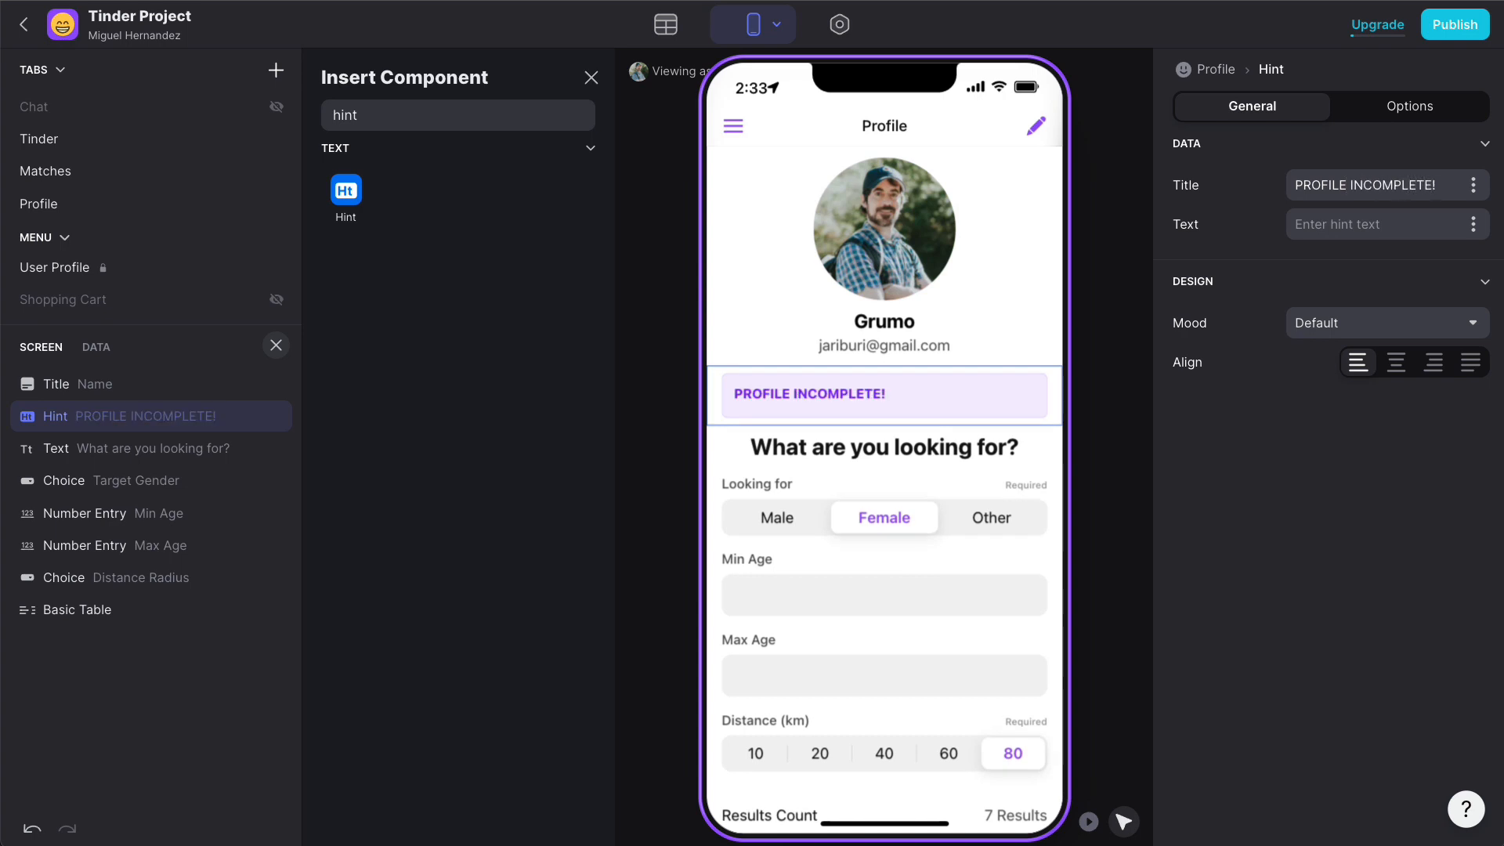
pyautogui.click(1296, 184)
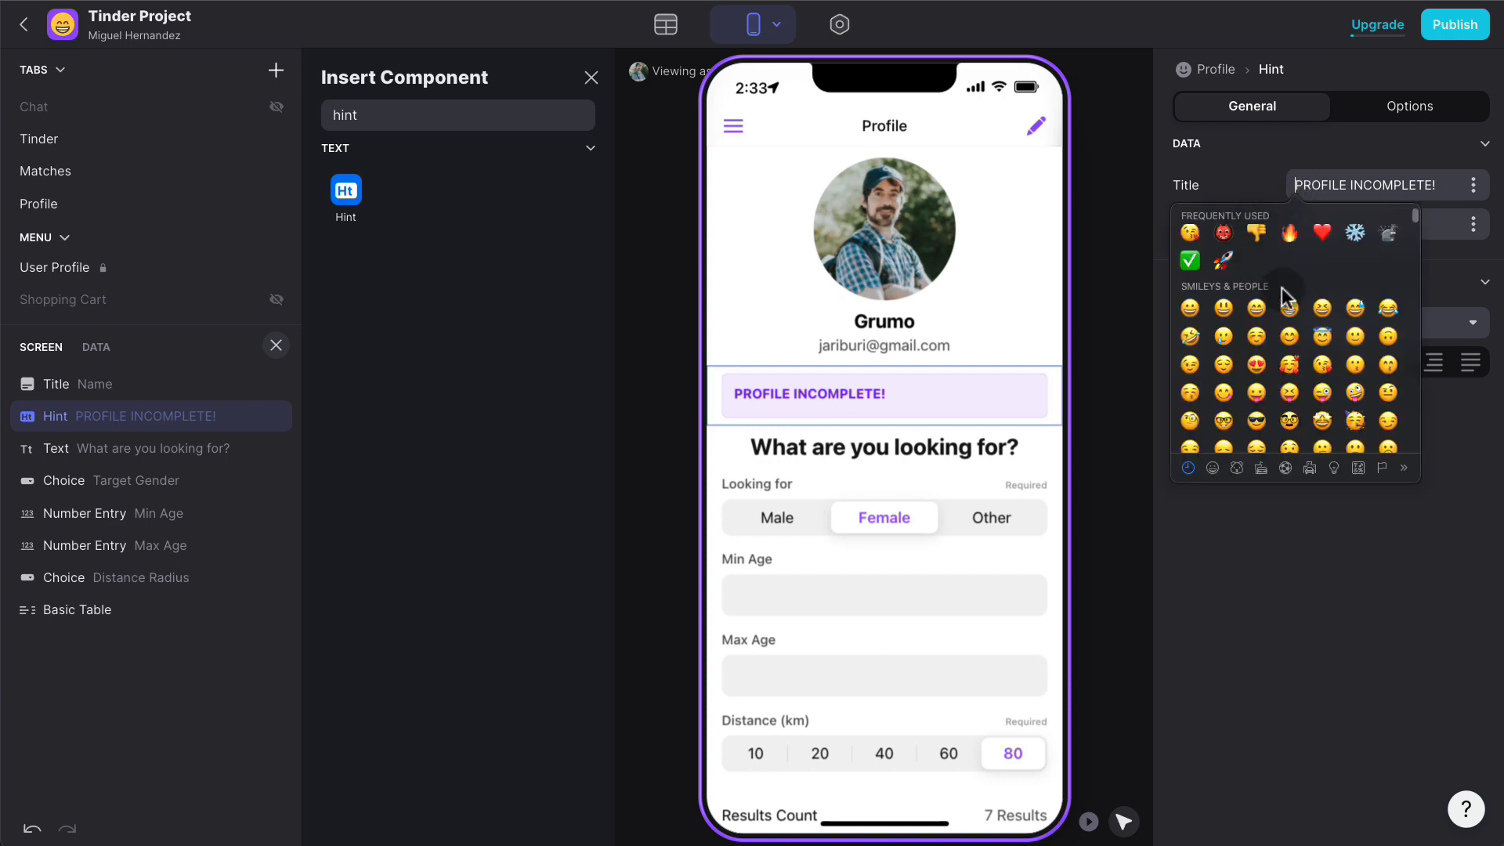
pyautogui.click(1189, 267)
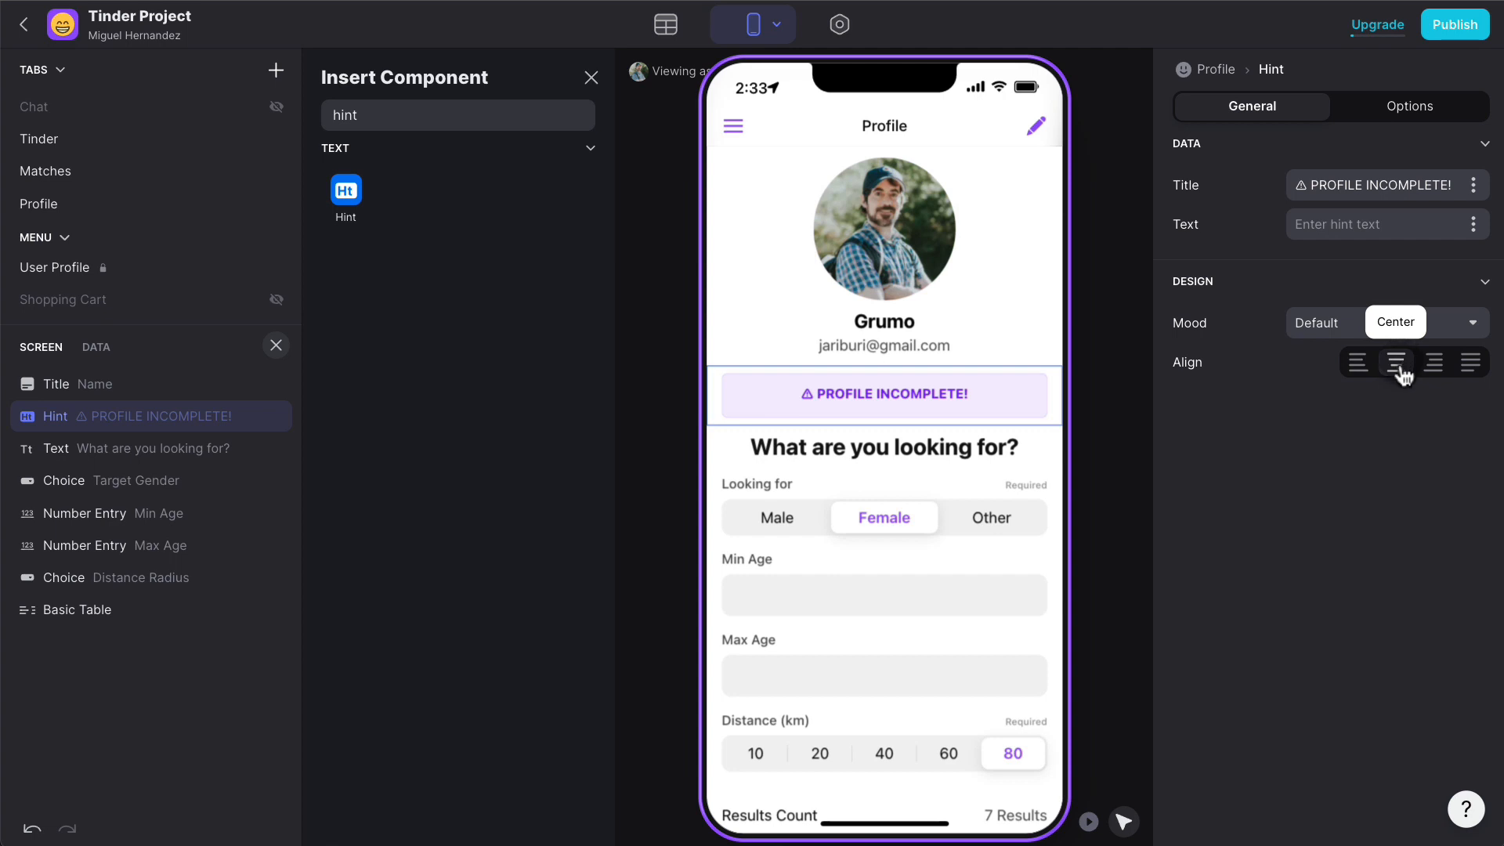
pyautogui.click(1405, 321)
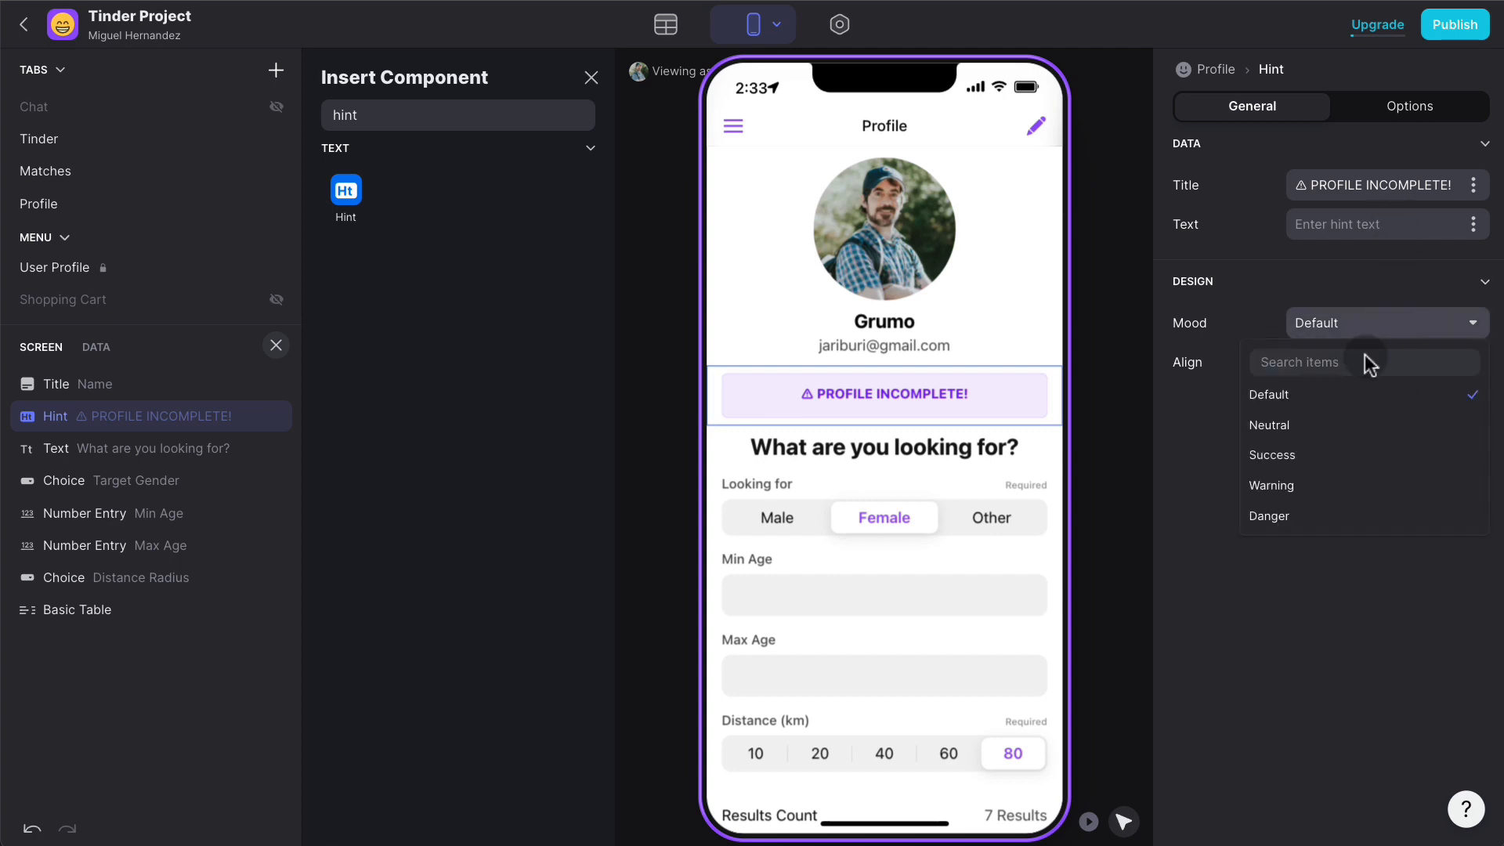
pyautogui.click(1325, 485)
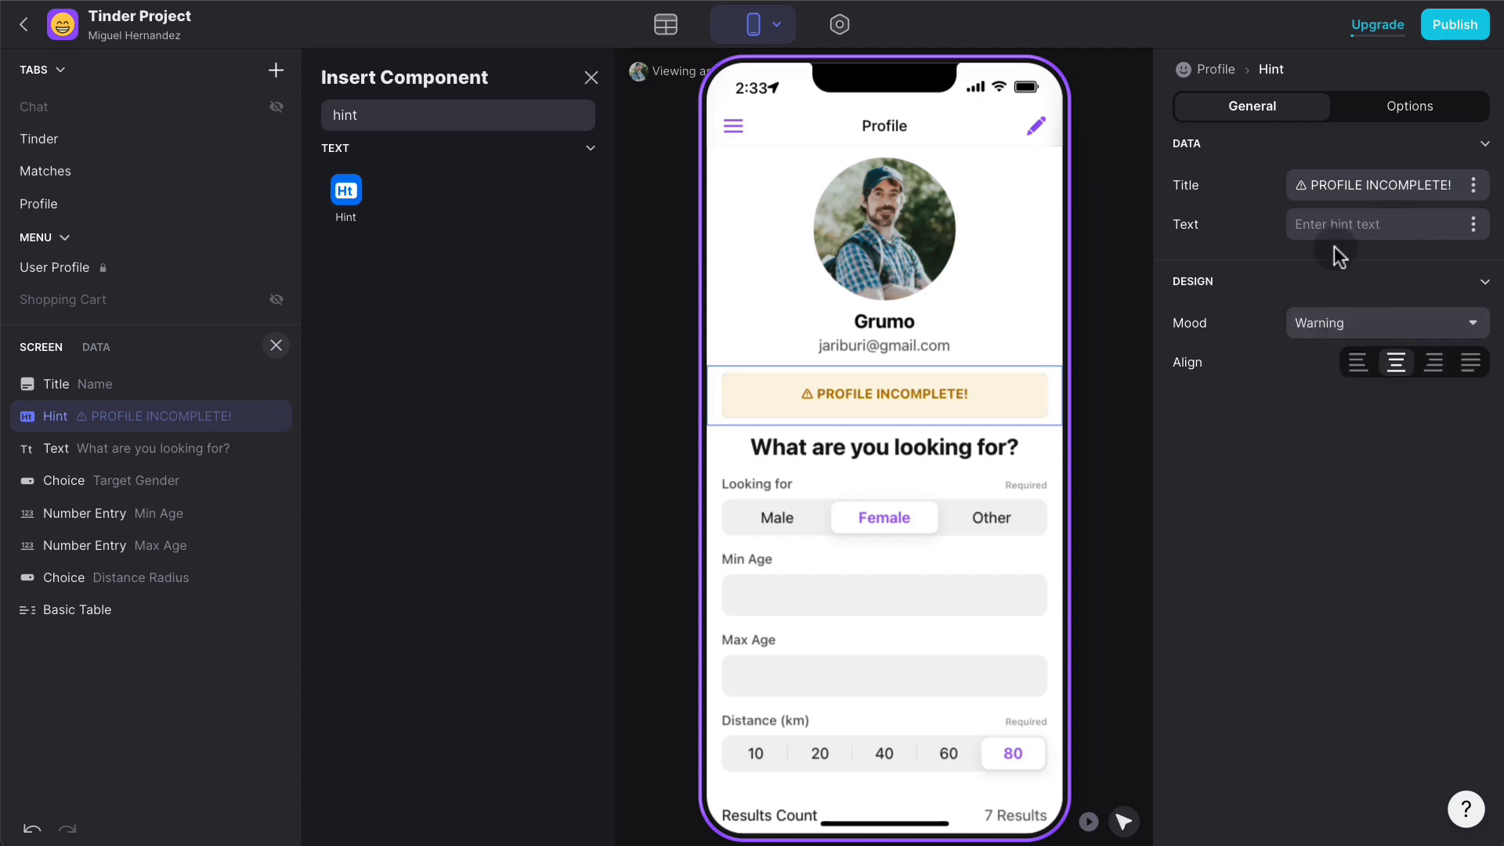
# - Set the hint body to 'Please complete your profile to be able to start swiping profile. Thanks.'
pyautogui.click(1344, 227)
pyautogui.write('Please com')
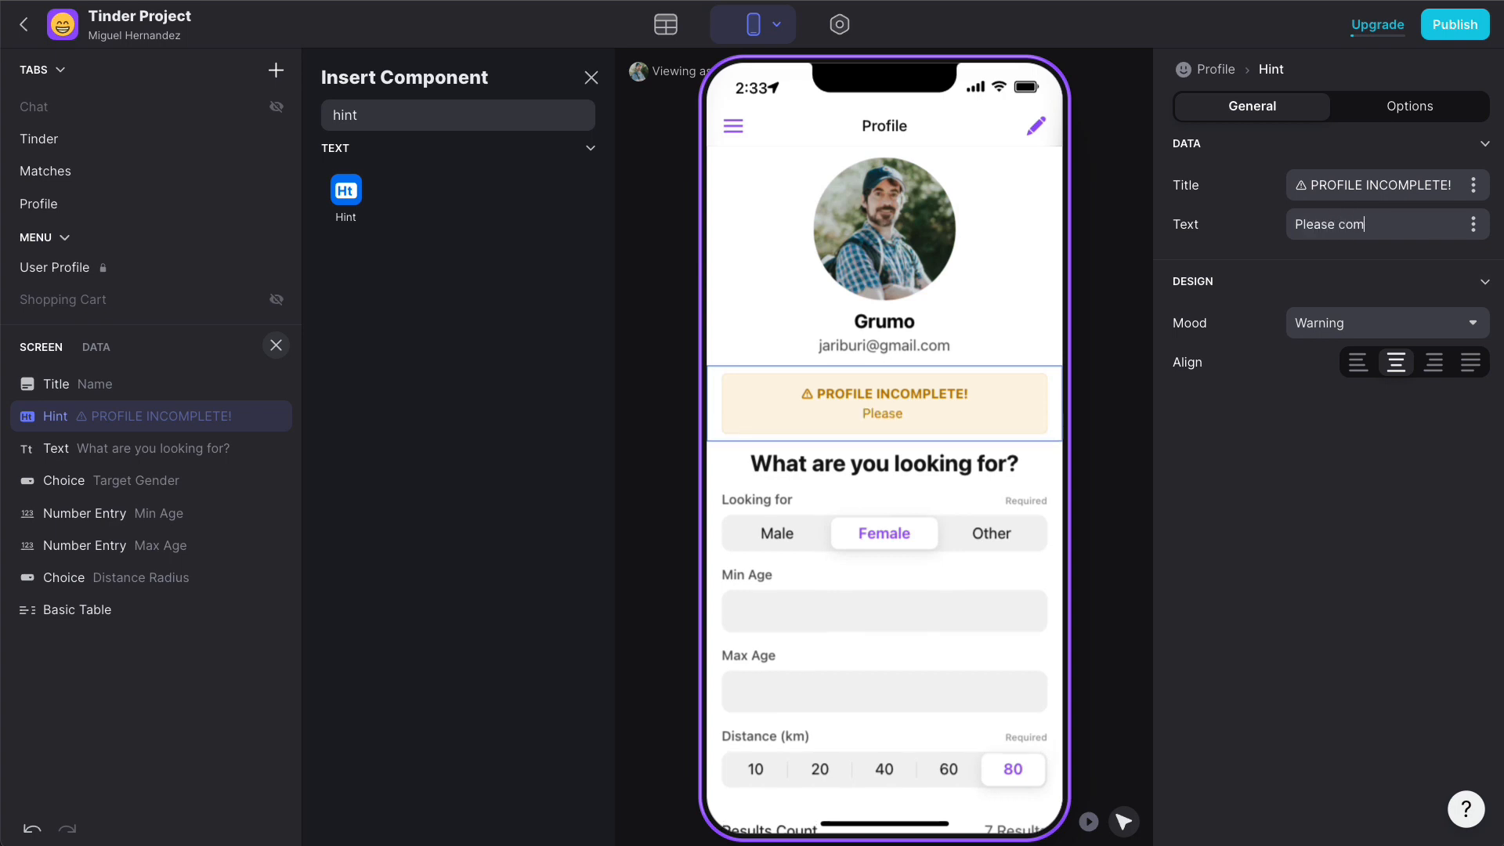
pyautogui.write('plete your profile')
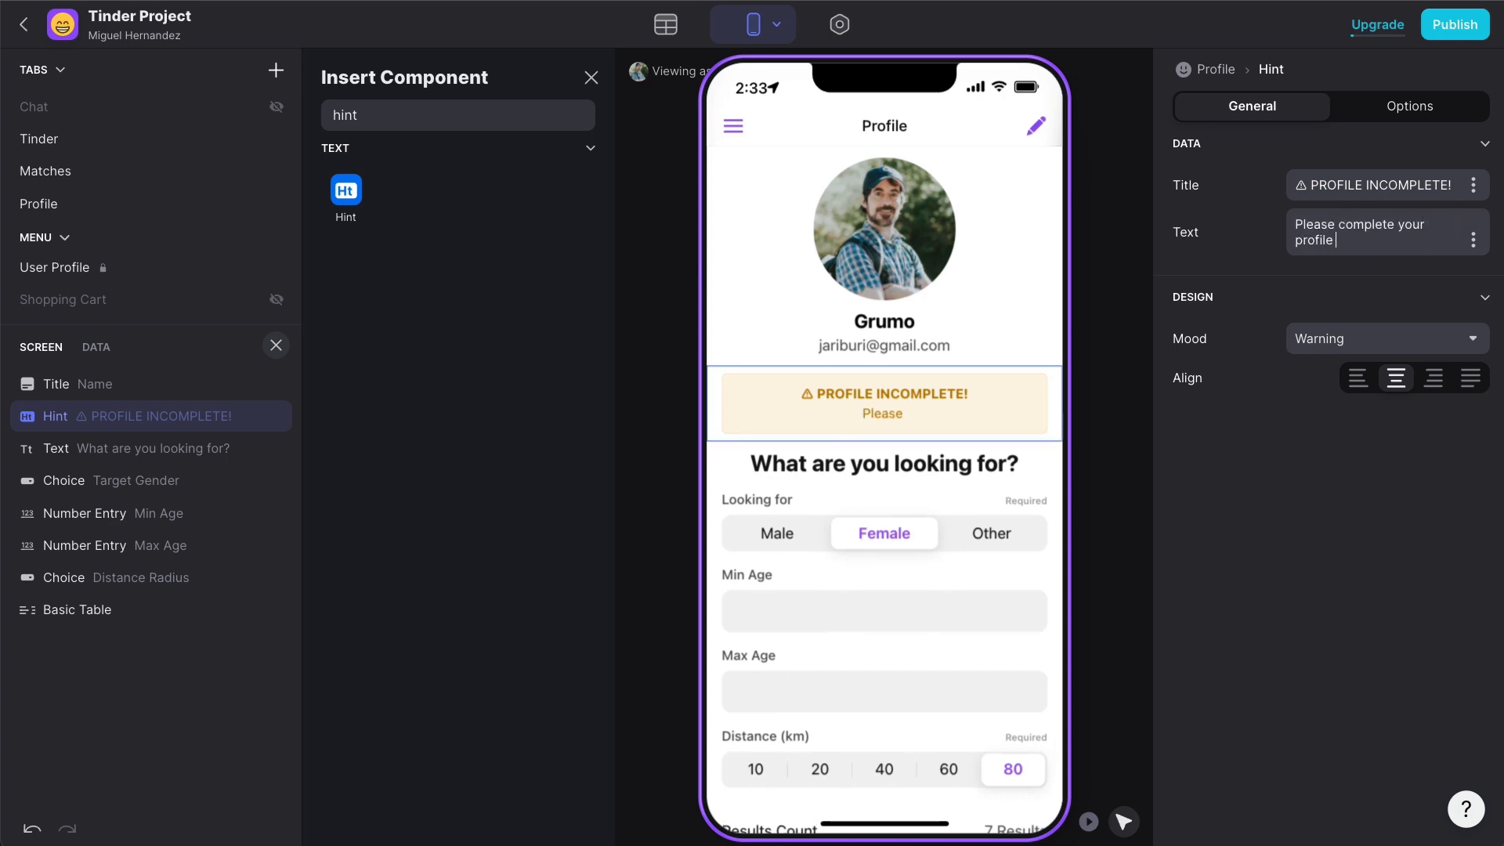
pyautogui.write(' to be able to start swi')
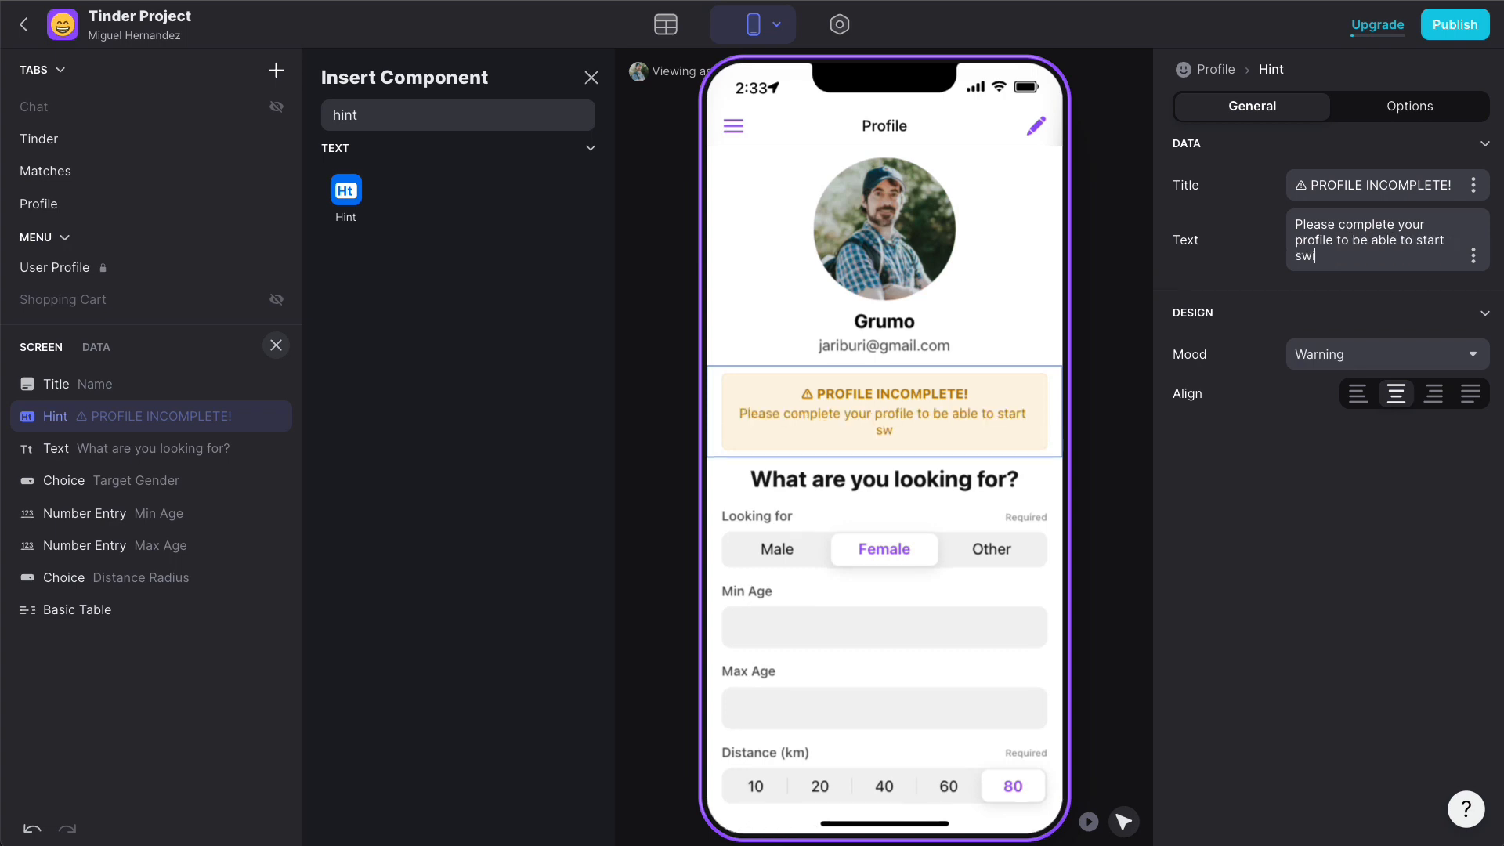
pyautogui.write('ping profile. Thanks.')
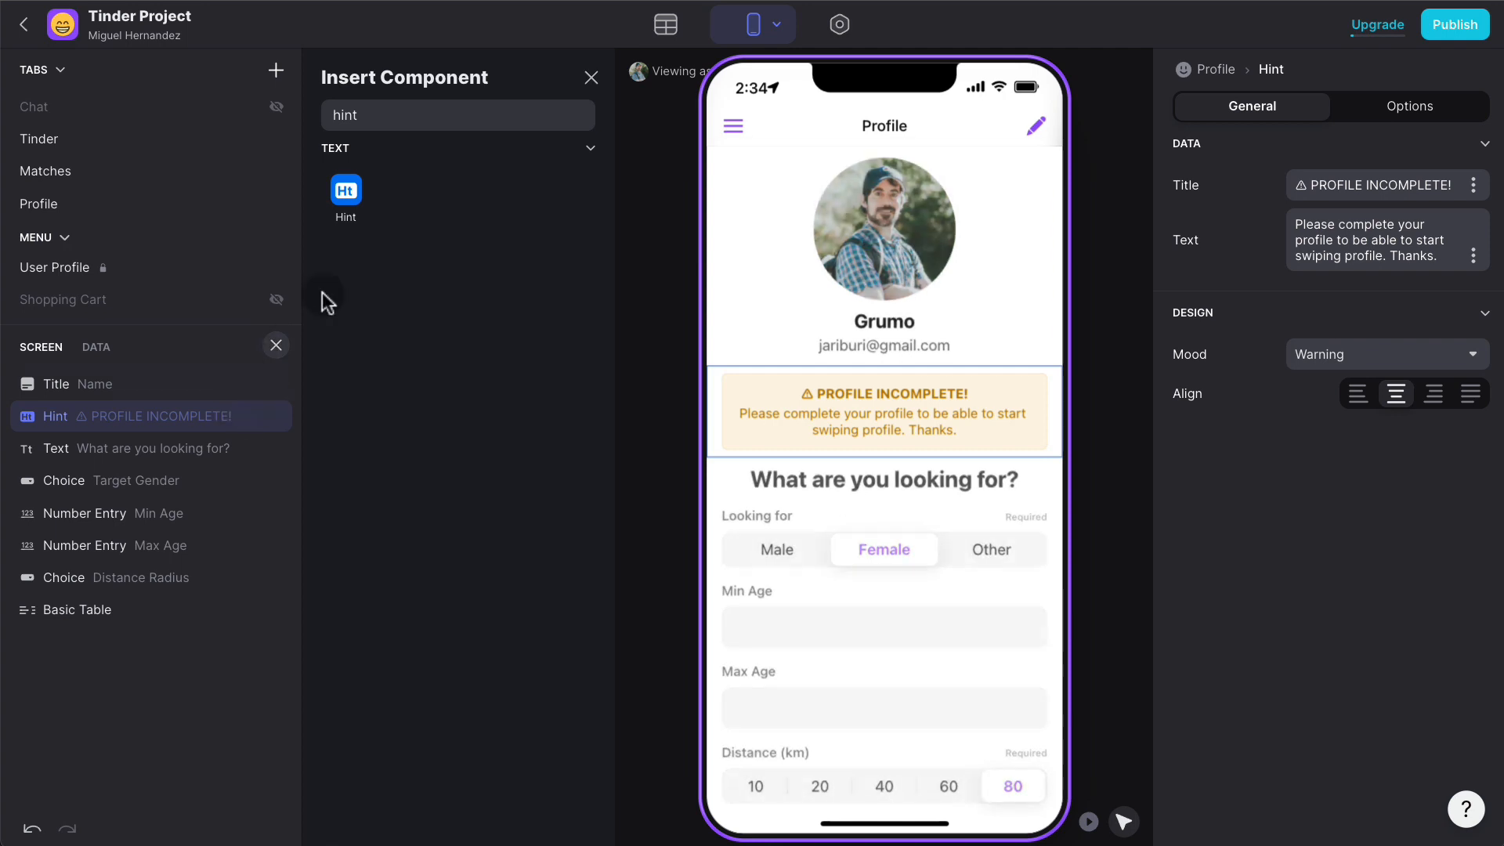
pyautogui.click(591, 77)
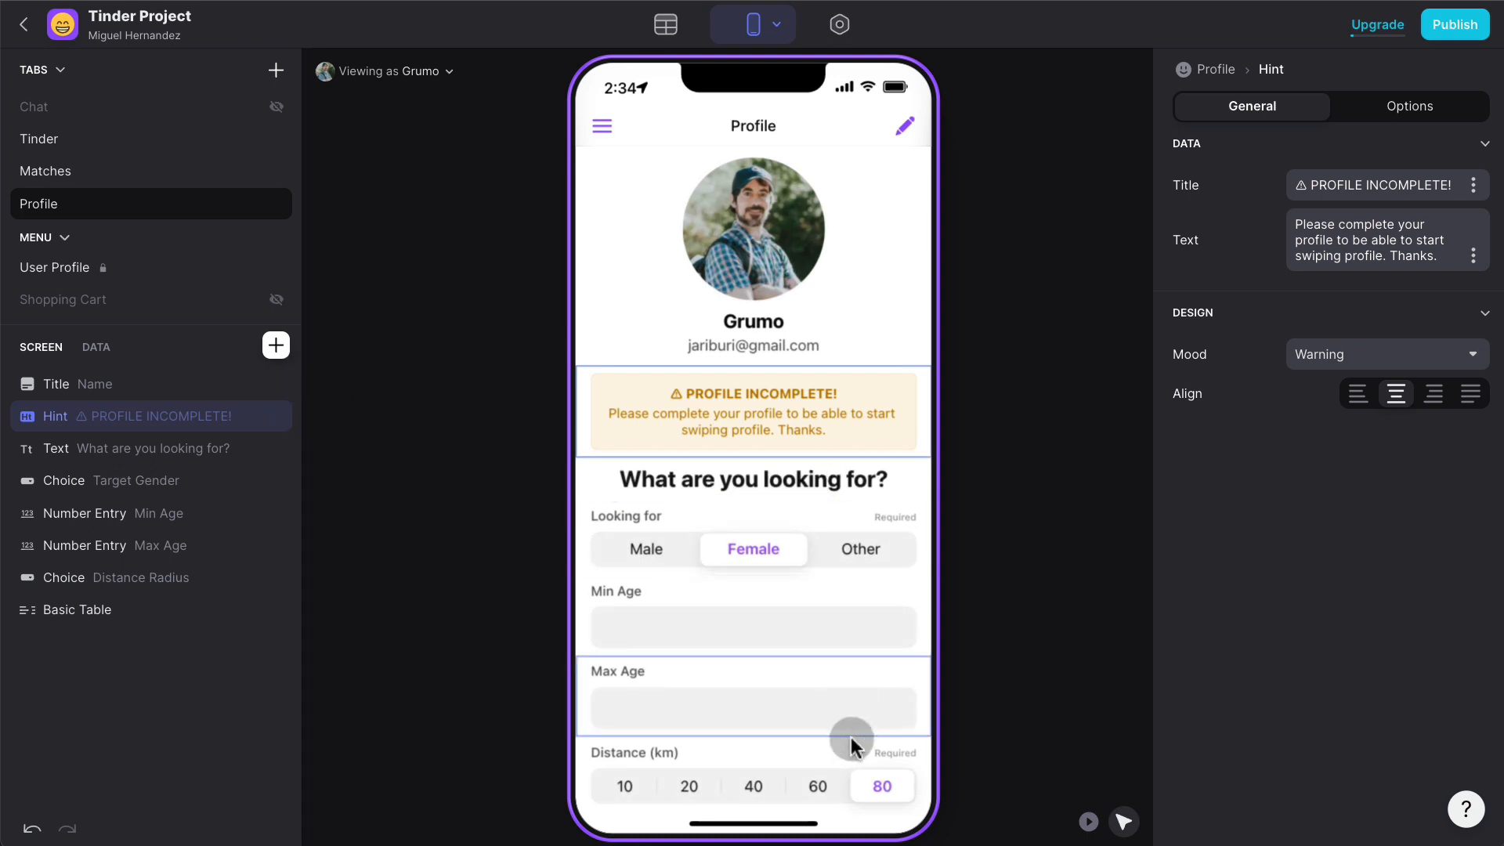
pyautogui.scroll(-2, 862, 604)
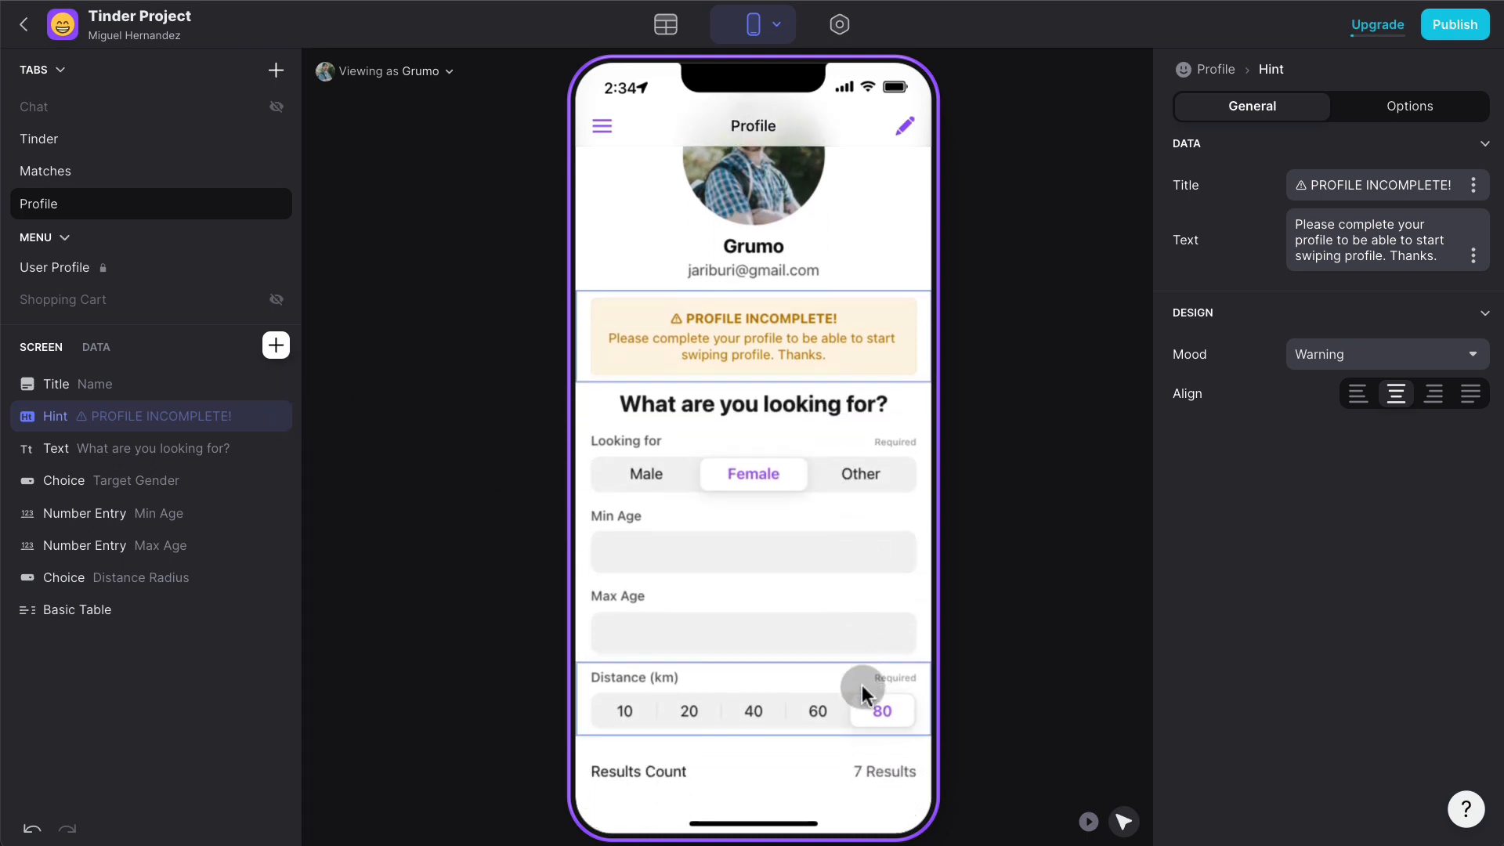
pyautogui.scroll(2, 837, 478)
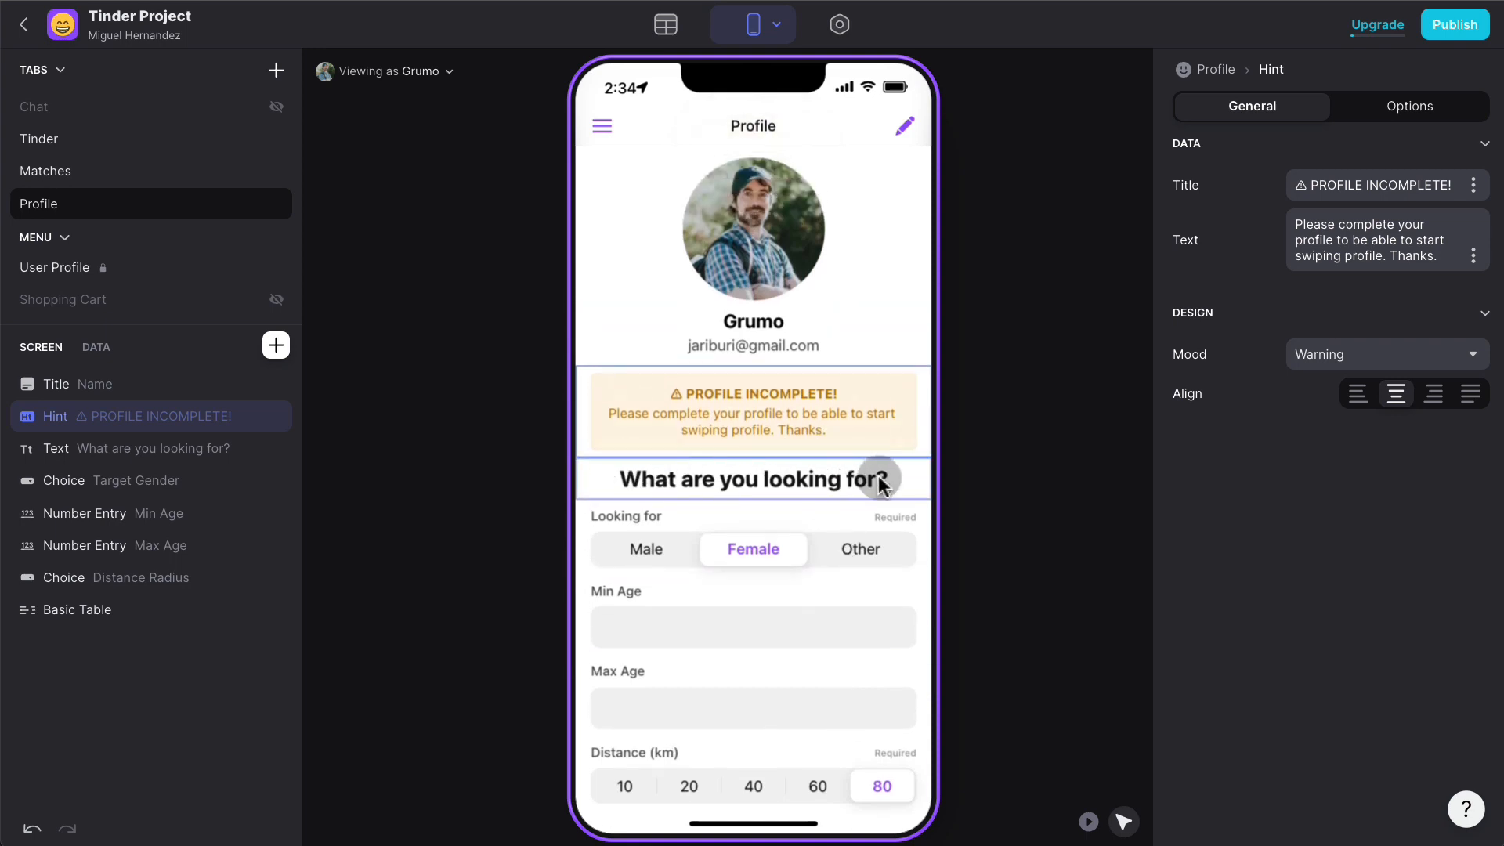
pyautogui.scroll(-2, 899, 715)
pyautogui.scroll(2, 852, 475)
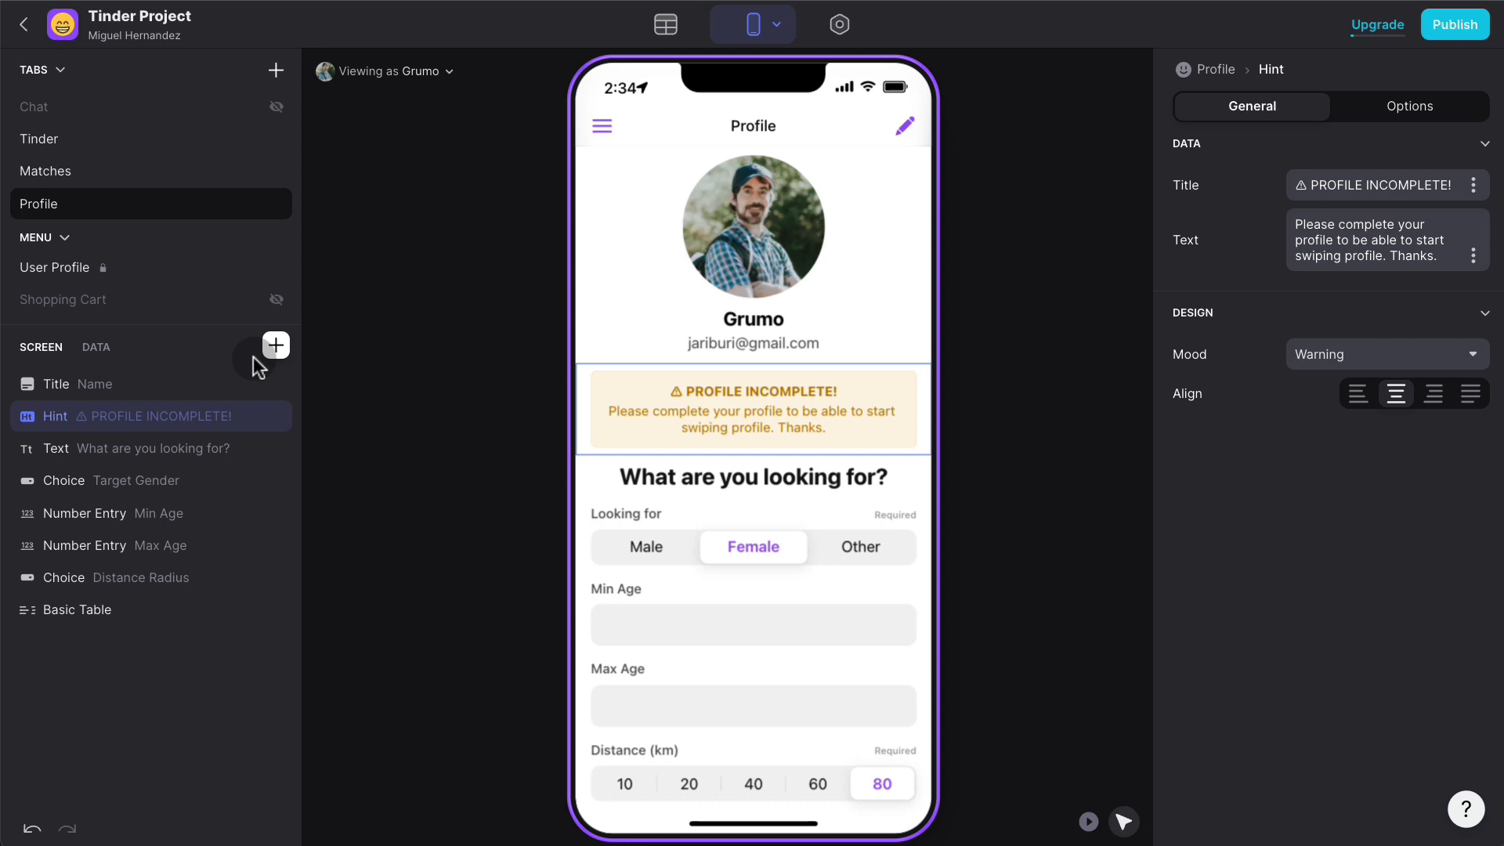
# - Insert a button below the hint labelled 'Click to Complete Profile'
pyautogui.click(274, 346)
pyautogui.write('bu')
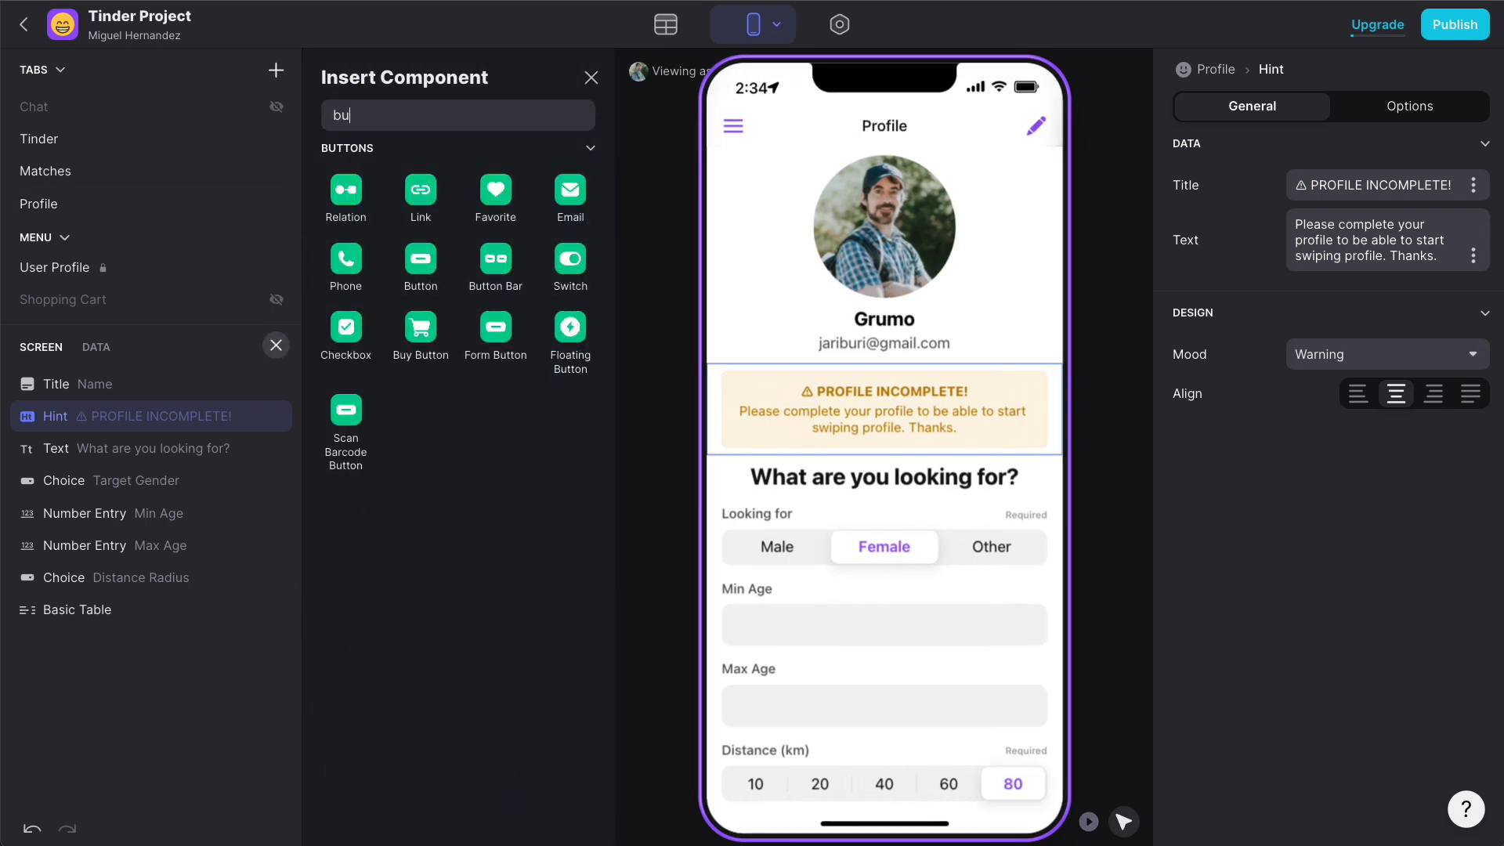
pyautogui.write('tton')
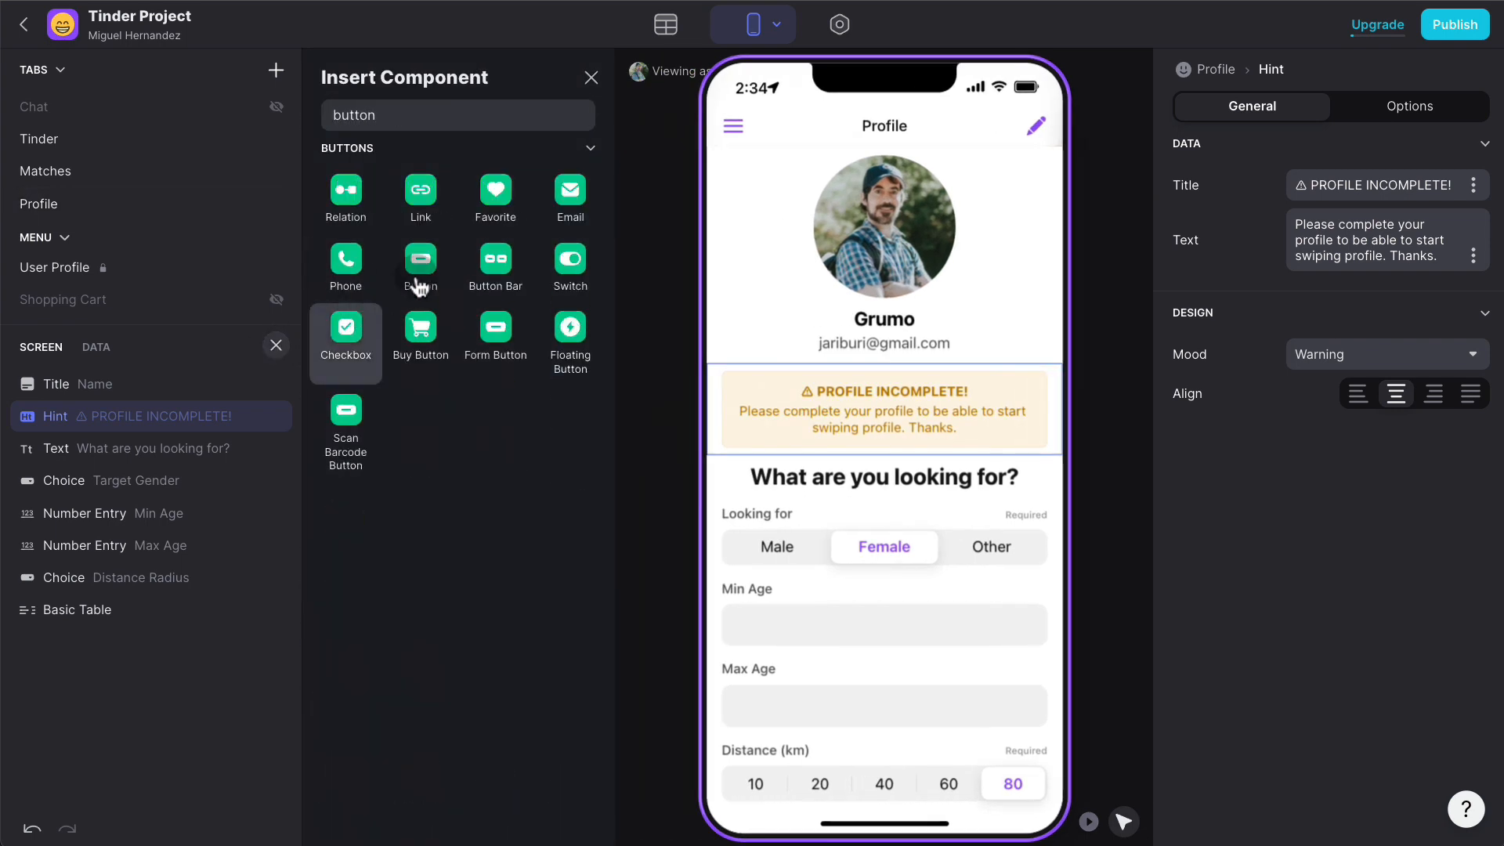
pyautogui.moveTo(421, 262); pyautogui.dragTo(855, 441)
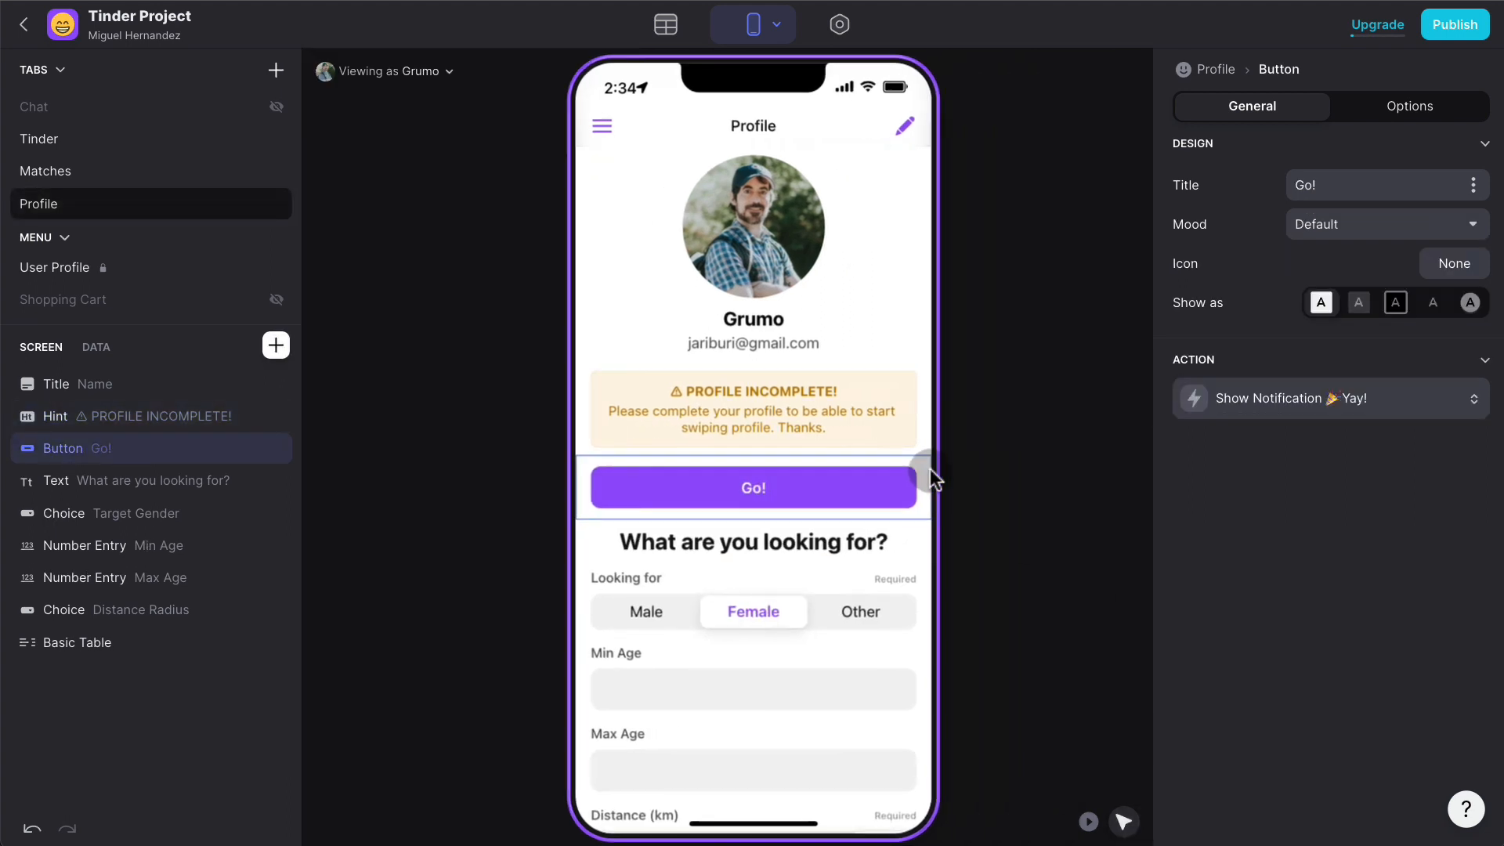
pyautogui.click(1345, 174)
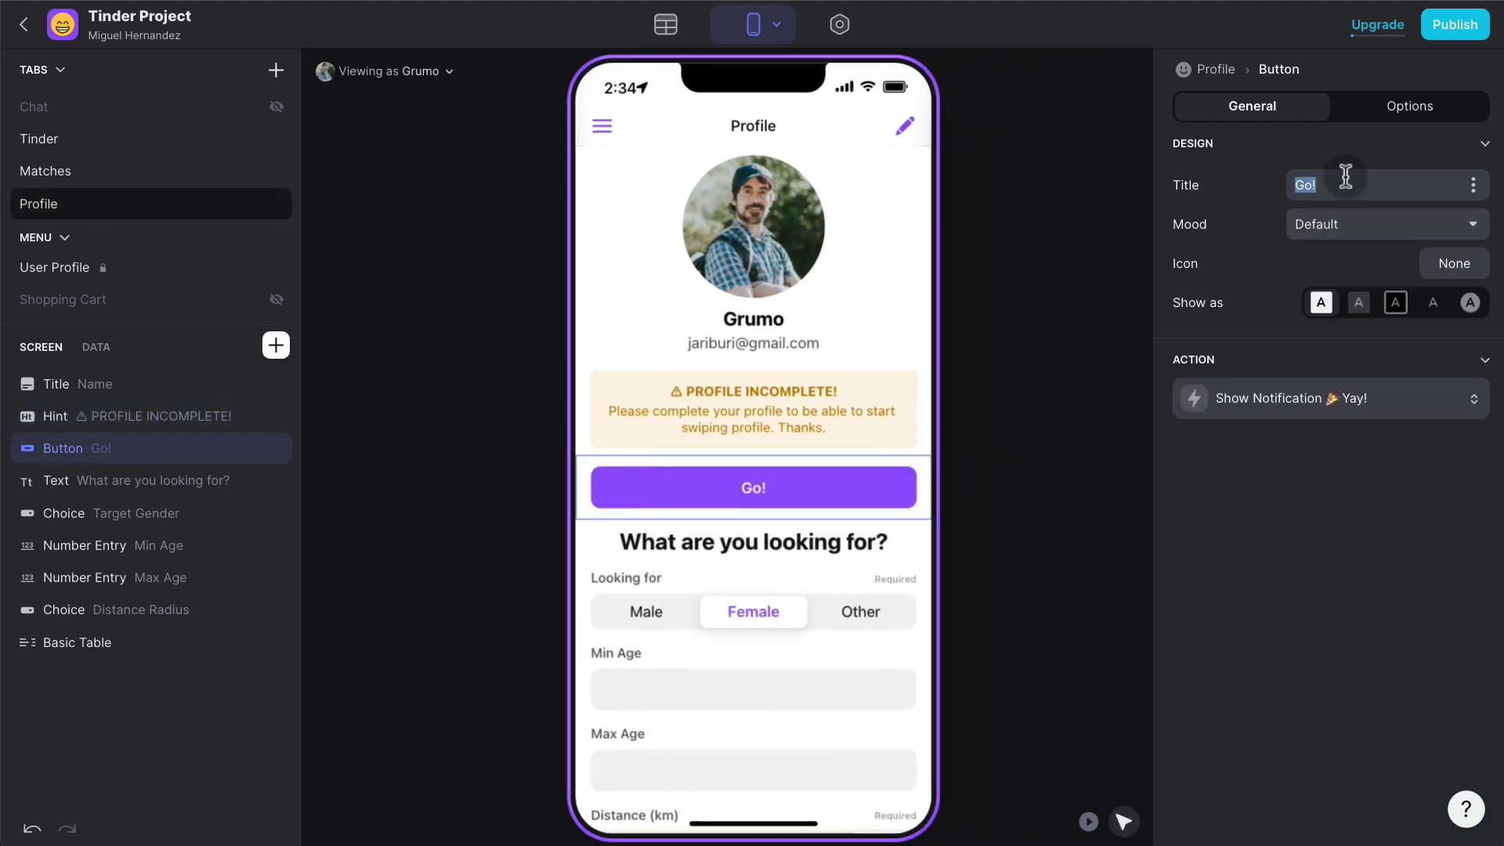
pyautogui.write('Complete Profile')
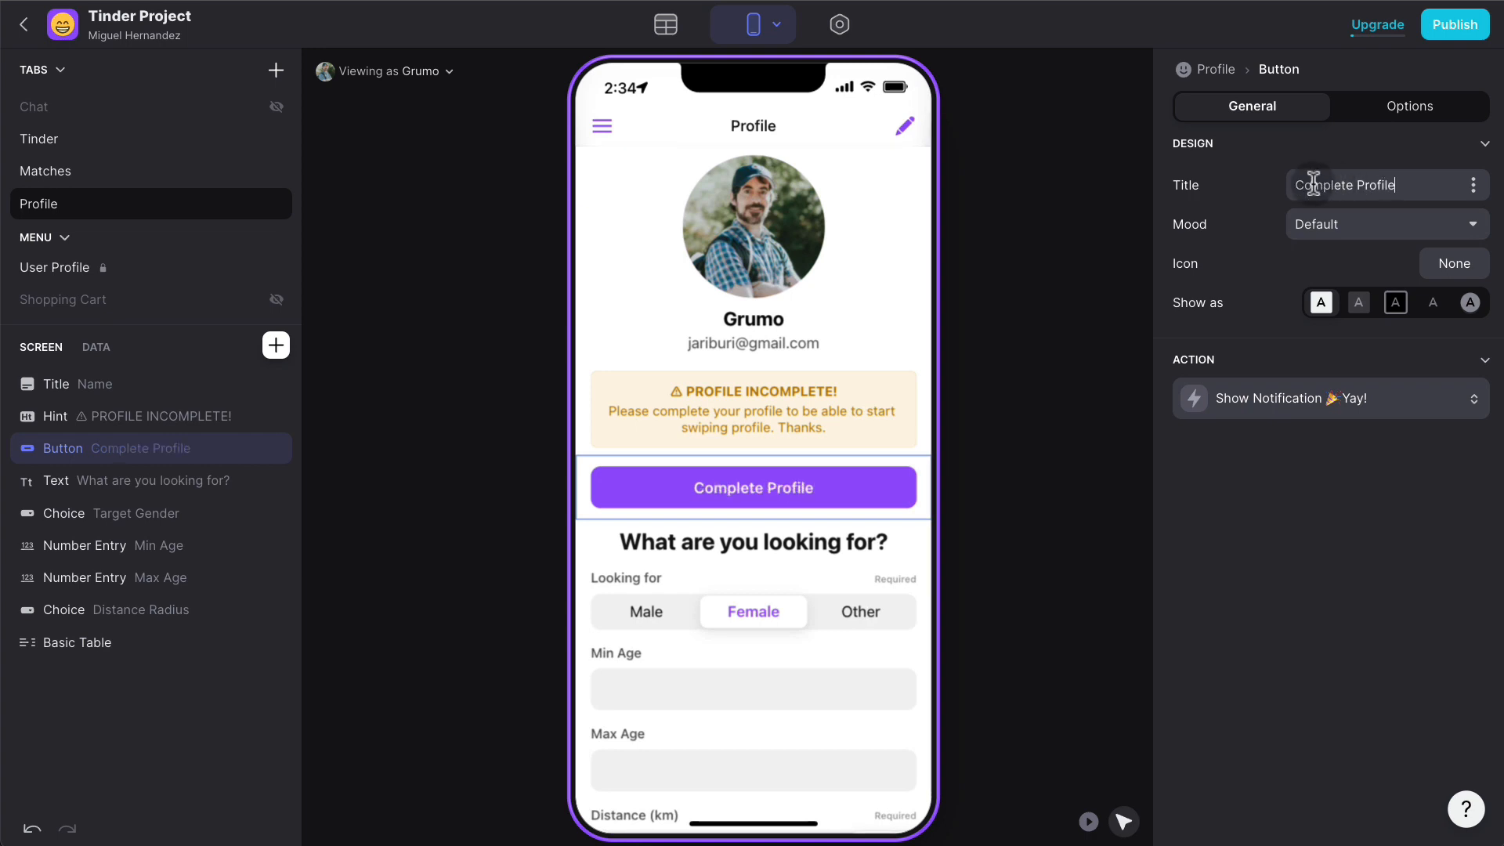
pyautogui.click(1292, 185)
pyautogui.write('Click Here. to')
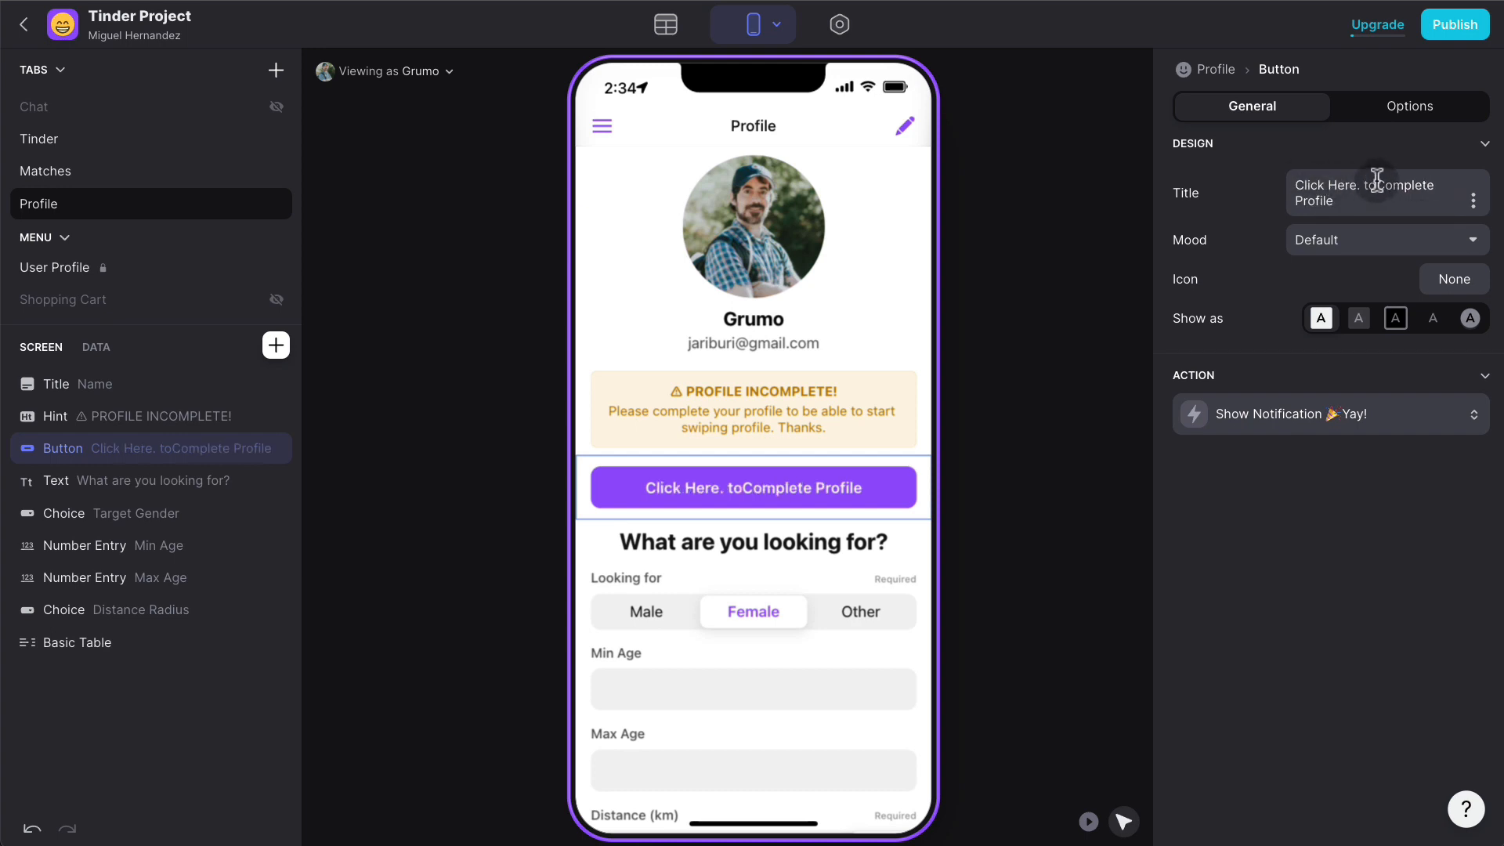
pyautogui.moveTo(1365, 183)
pyautogui.mouseDown()
pyautogui.moveTo(1308, 184)
pyautogui.moveTo(1329, 194)
pyautogui.moveTo(1337, 180)
pyautogui.mouseUp()
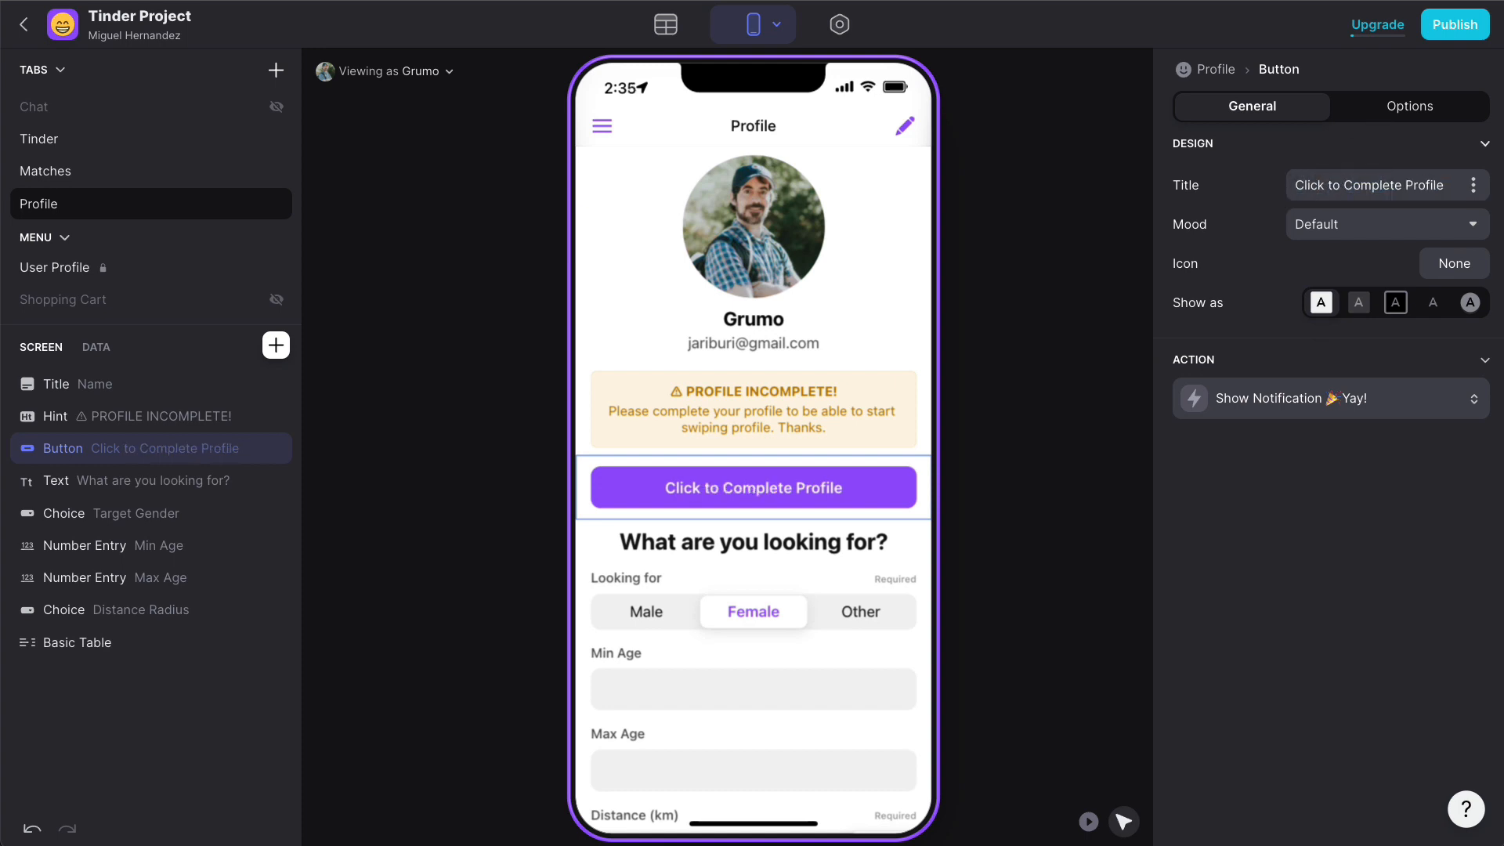
# - Set the button's action to Show Edit Screen titled 'Edit Profile'
pyautogui.click(1383, 400)
pyautogui.click(1337, 472)
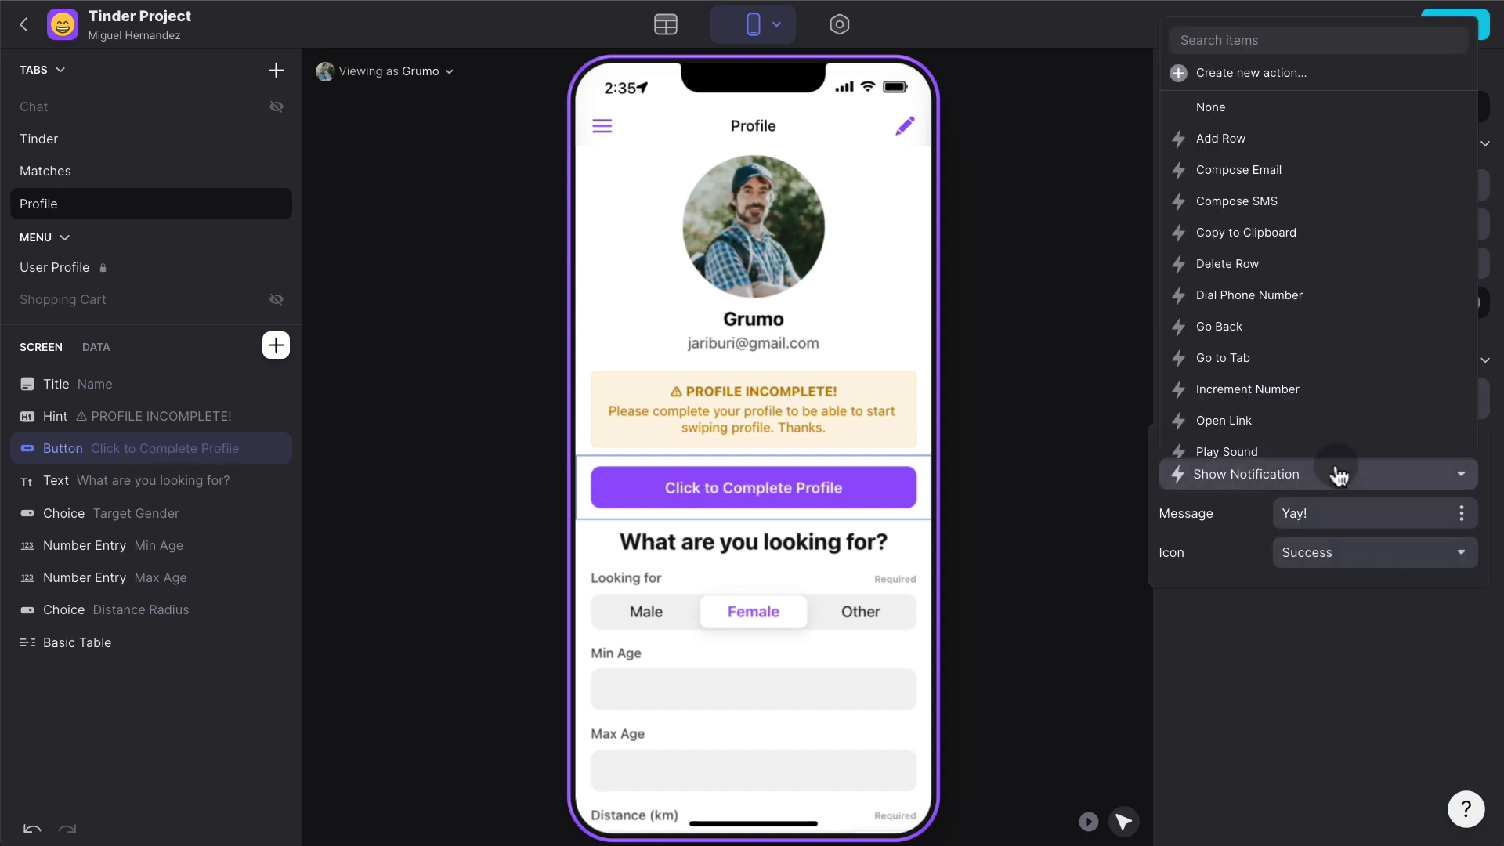
pyautogui.write('edi')
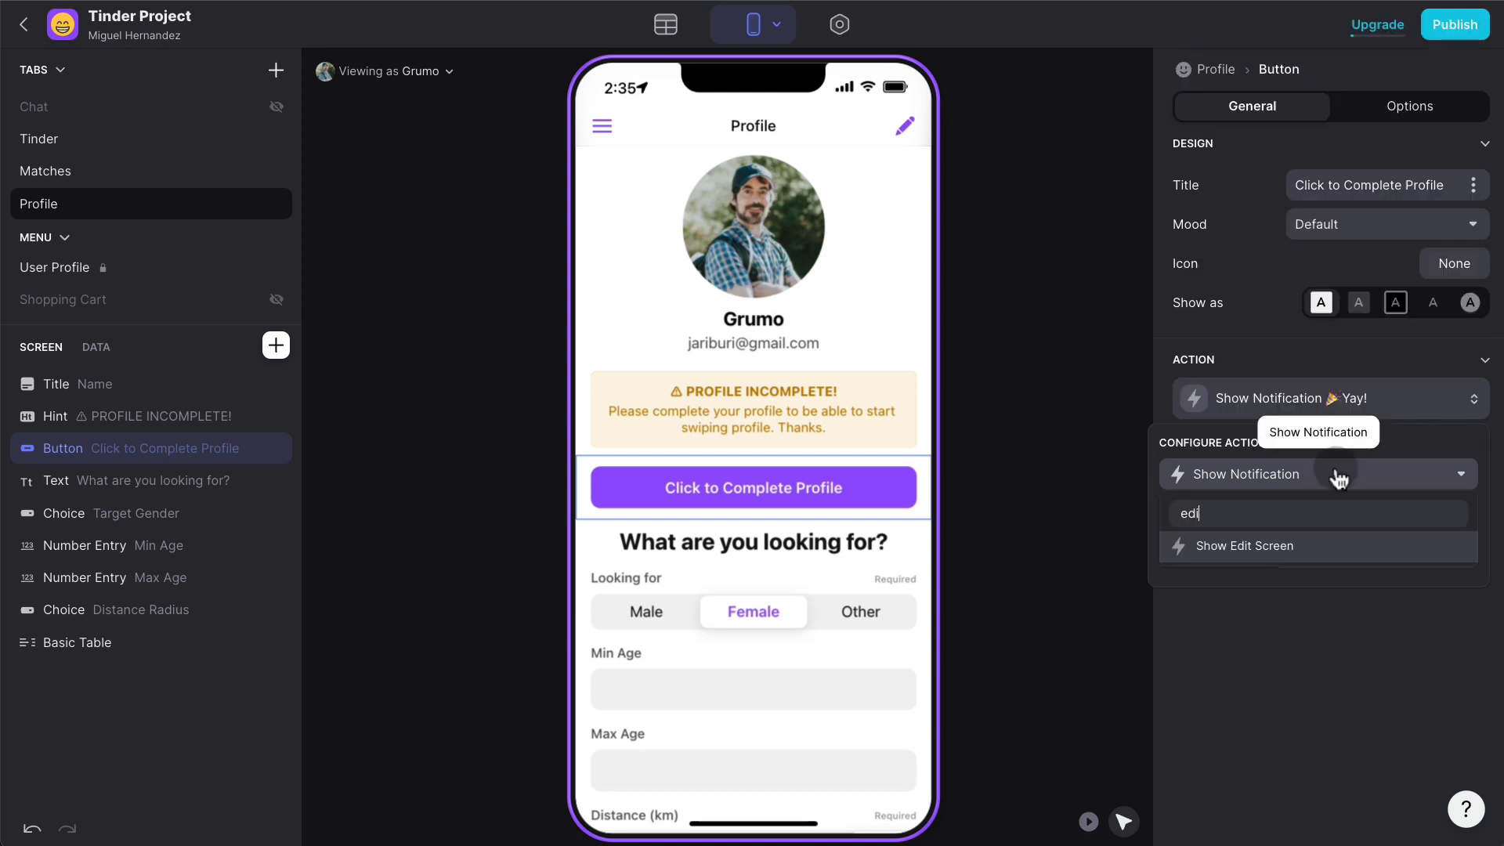
pyautogui.click(1292, 546)
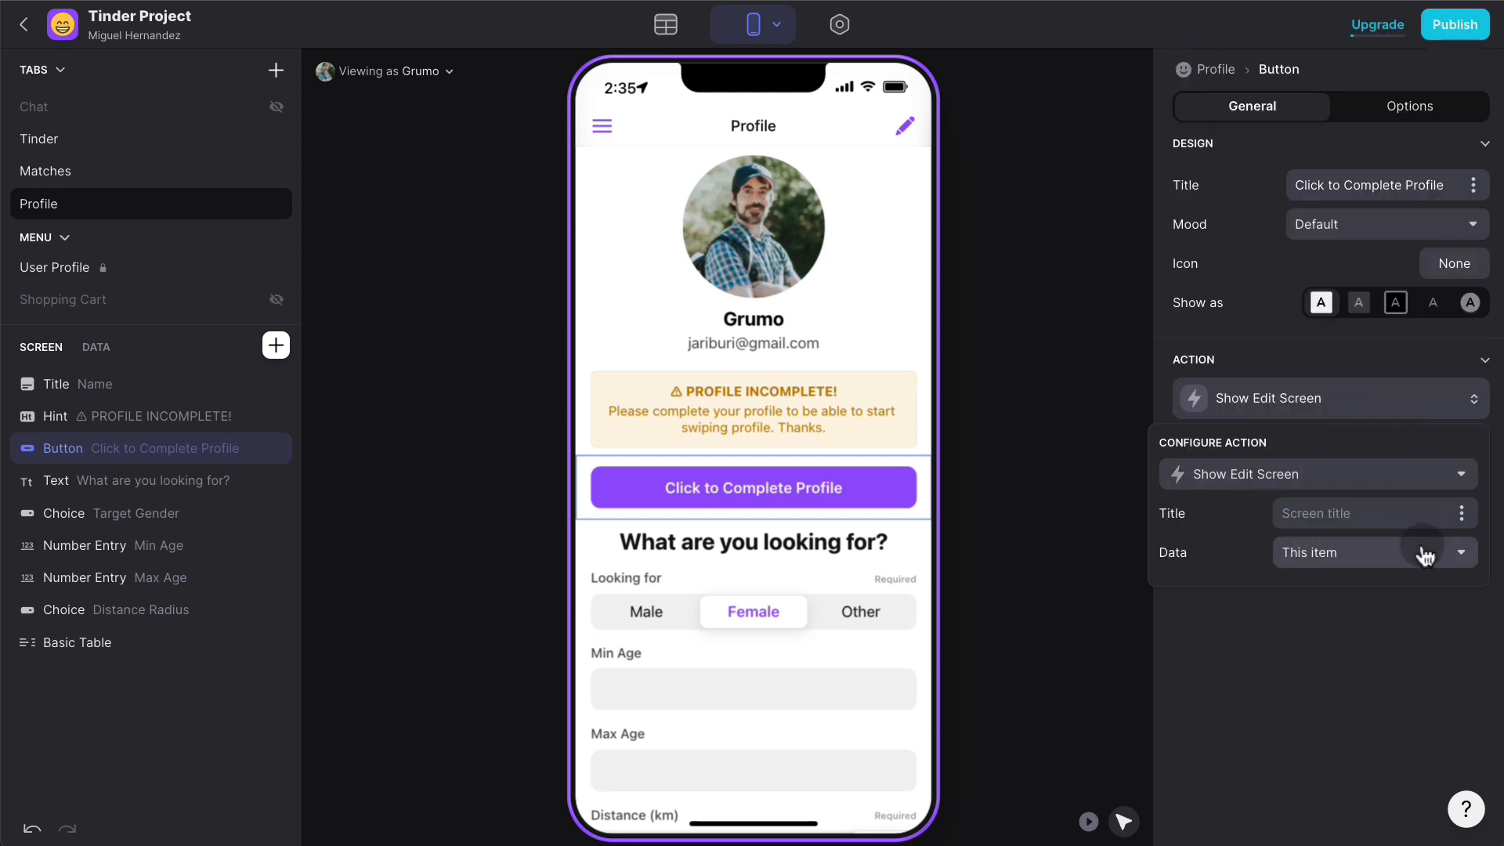
pyautogui.click(1372, 513)
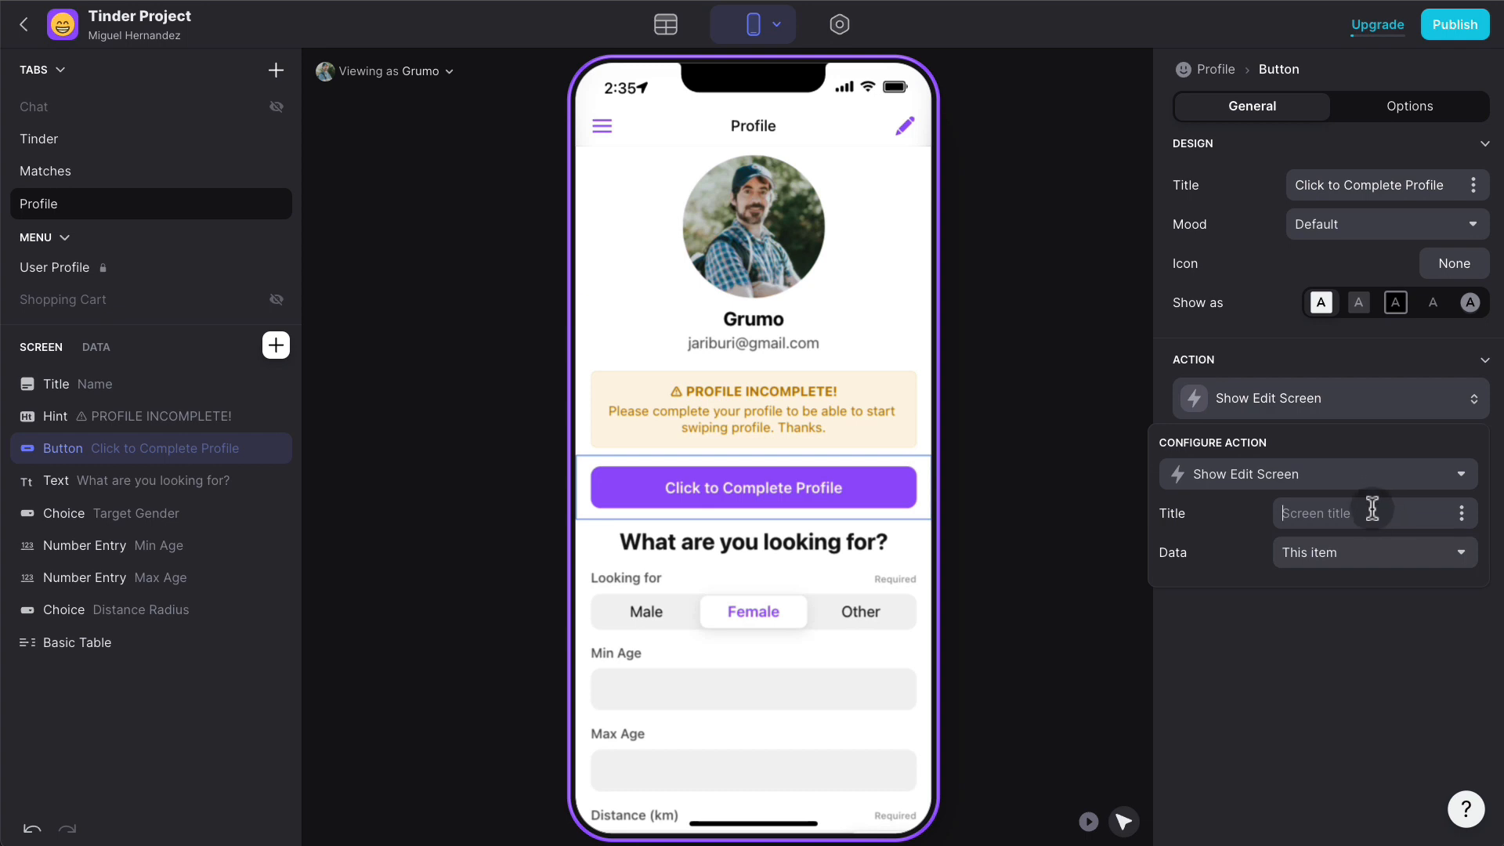
pyautogui.write('Edit Profile')
pyautogui.click(1285, 636)
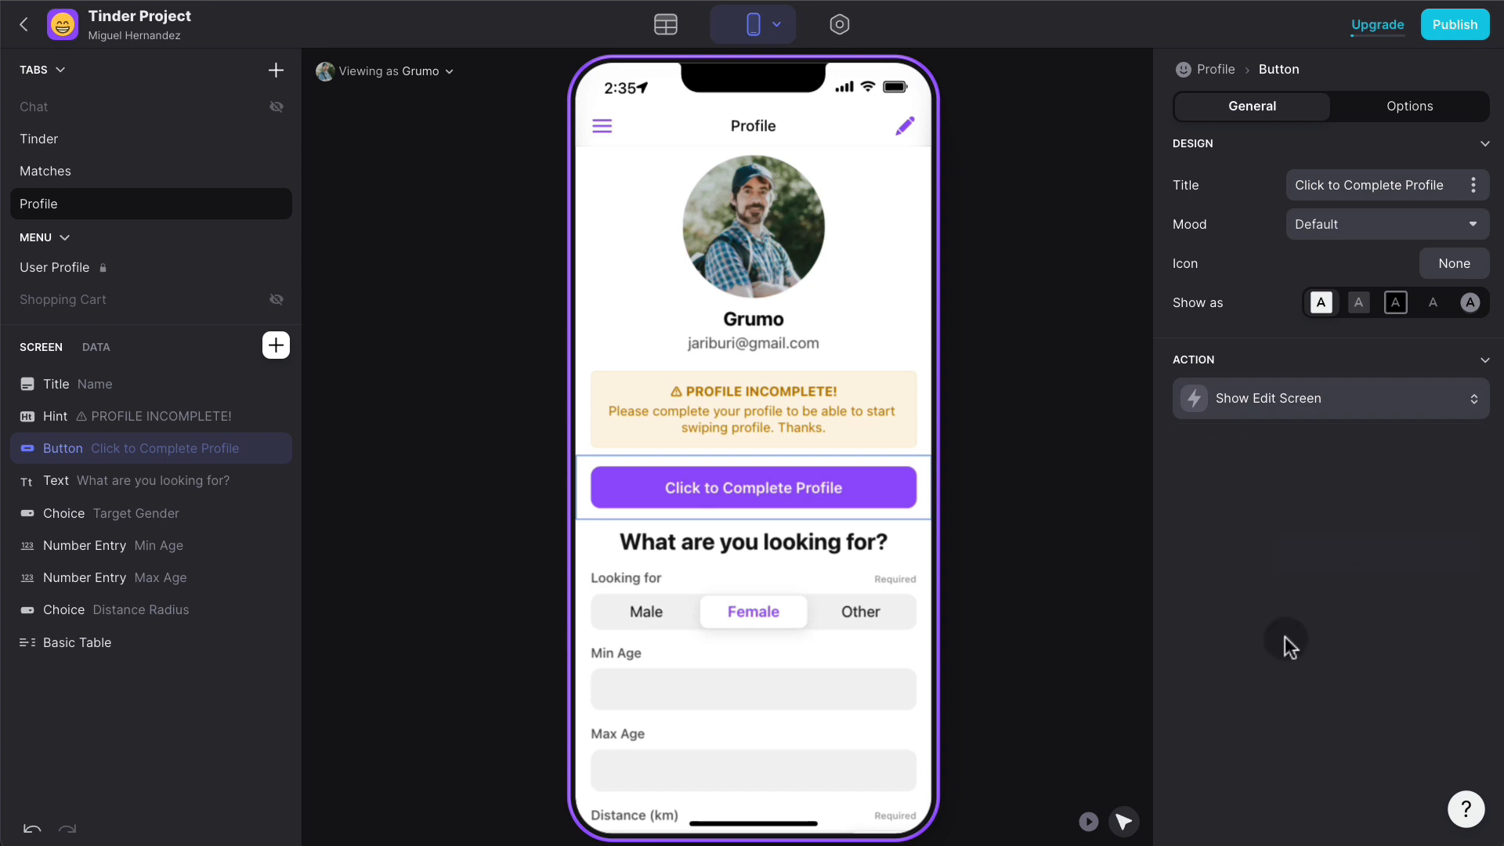
# - Test the button in play mode to confirm the Edit Profile form opens
pyautogui.click(1087, 821)
pyautogui.click(861, 487)
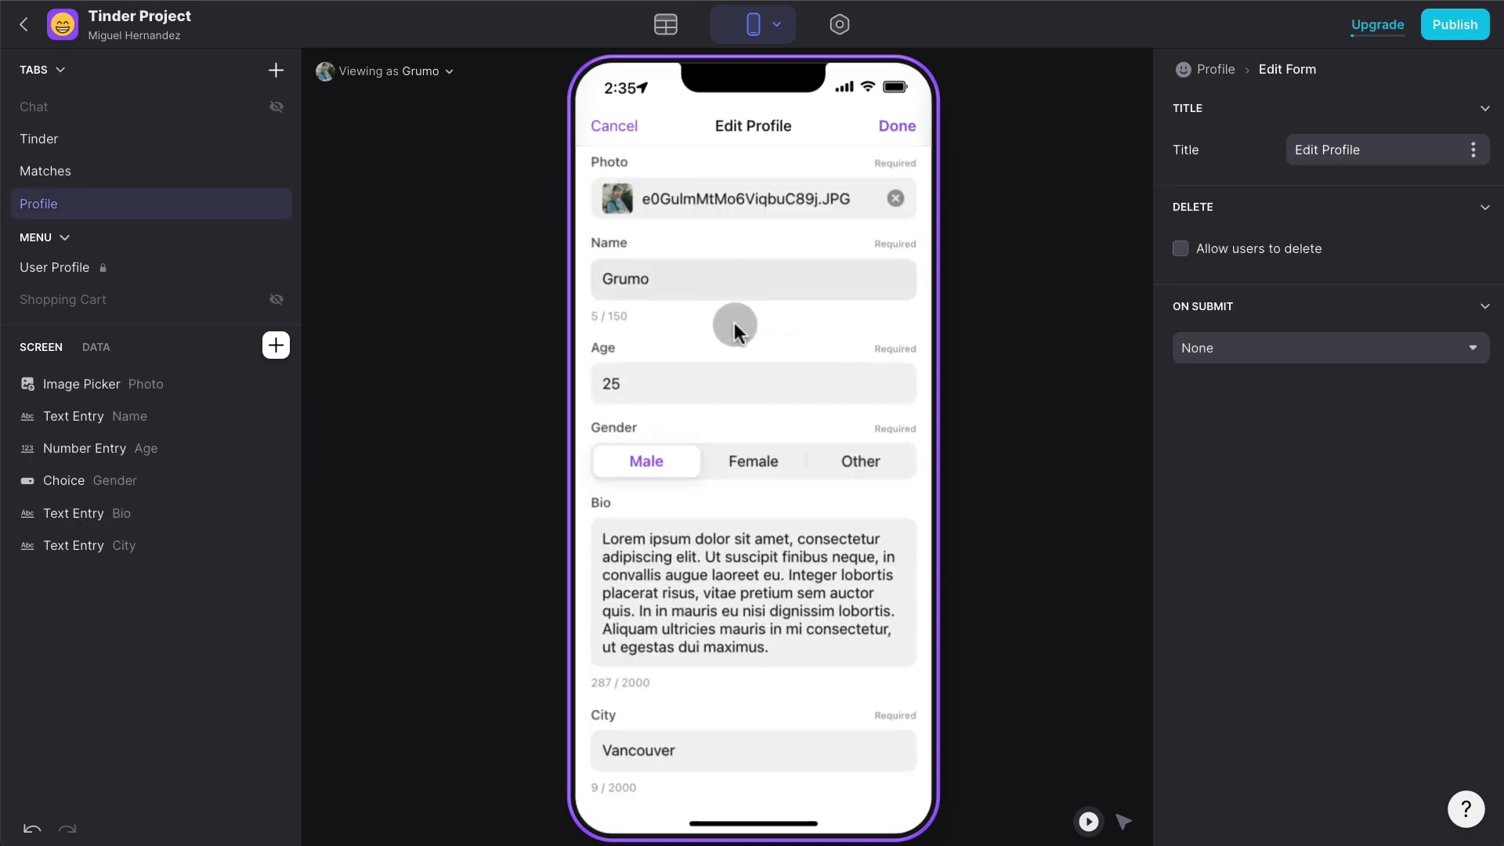
pyautogui.scroll(-1, 776, 672)
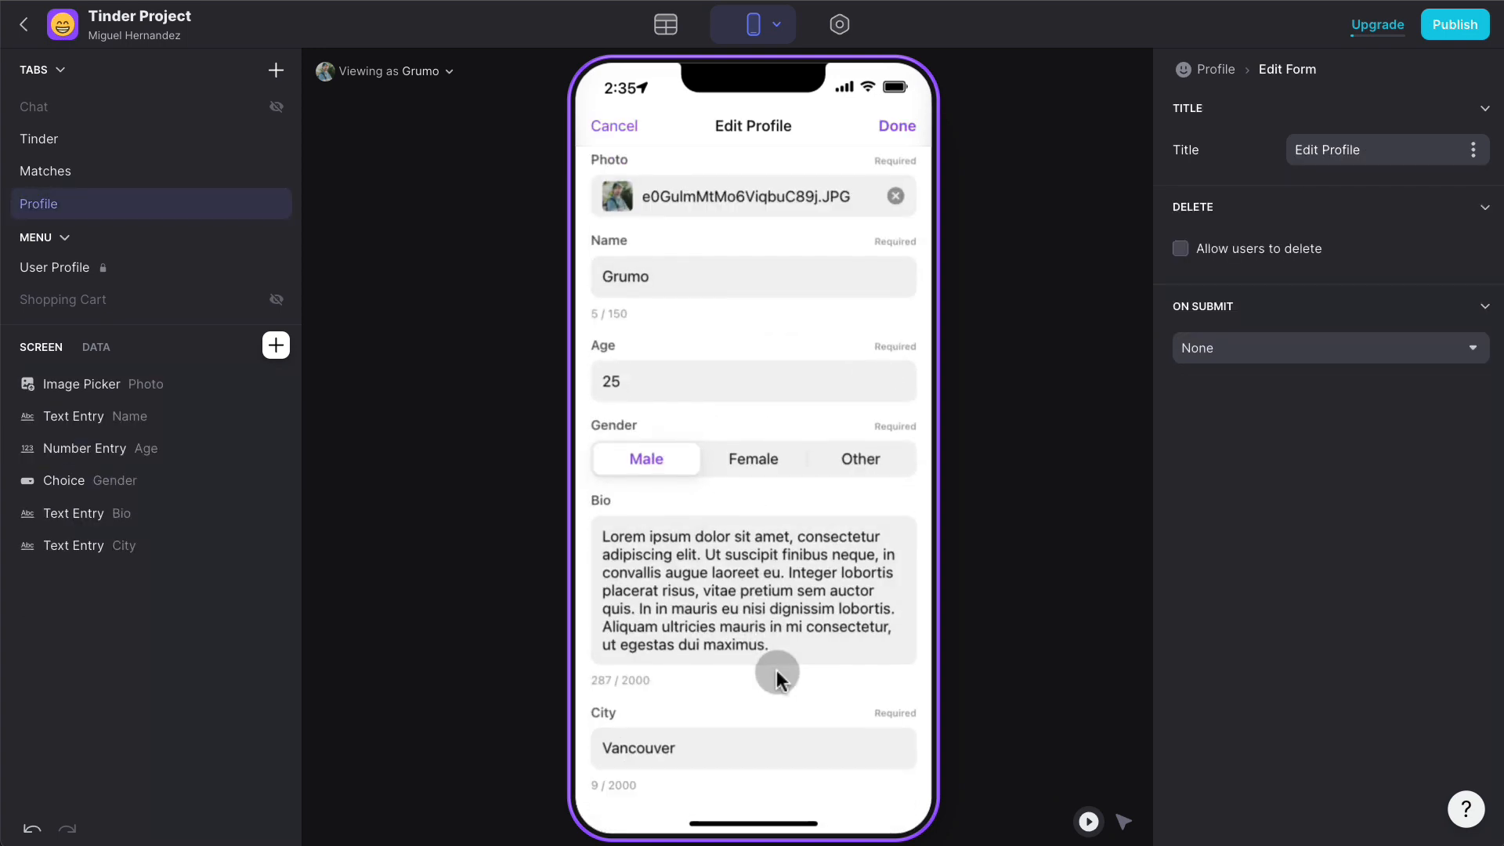
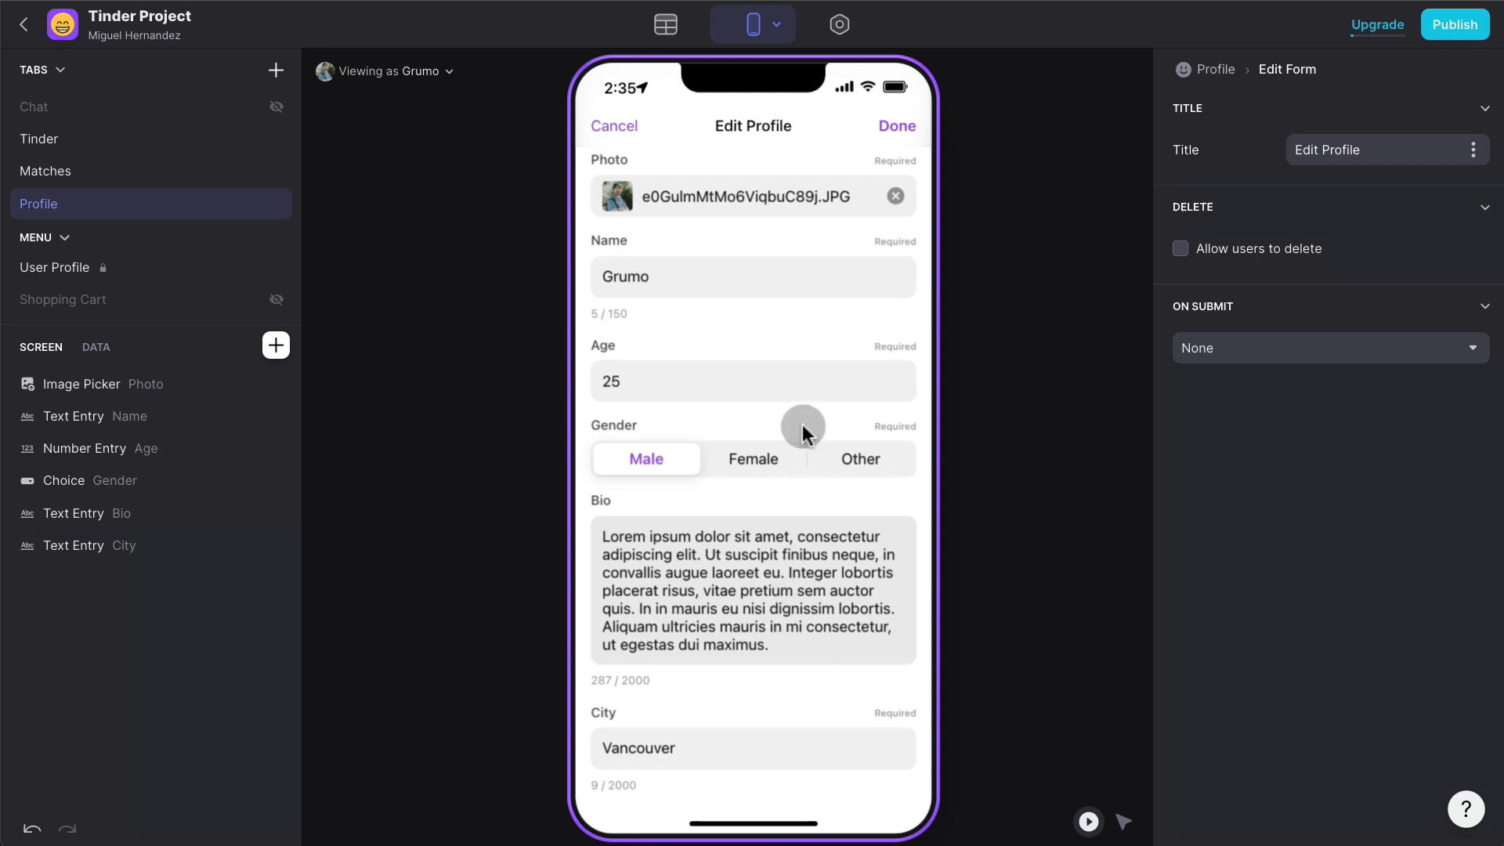
# - Close the Edit Profile form without saving and copy the PROFILE INCOMPLETE! warning component
pyautogui.click(631, 127)
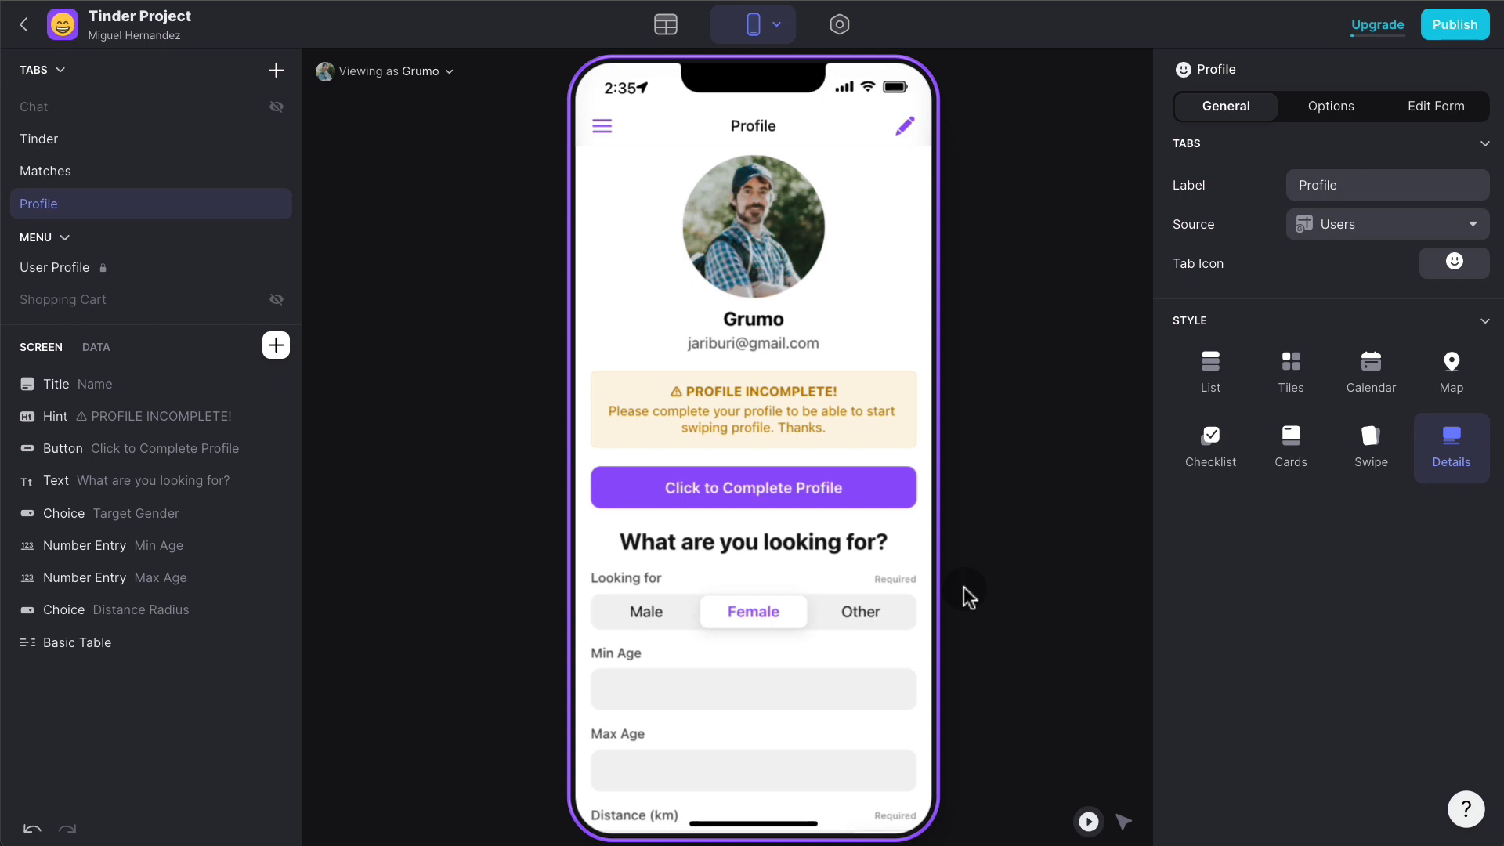
pyautogui.scroll(-1, 876, 425)
pyautogui.click(858, 411)
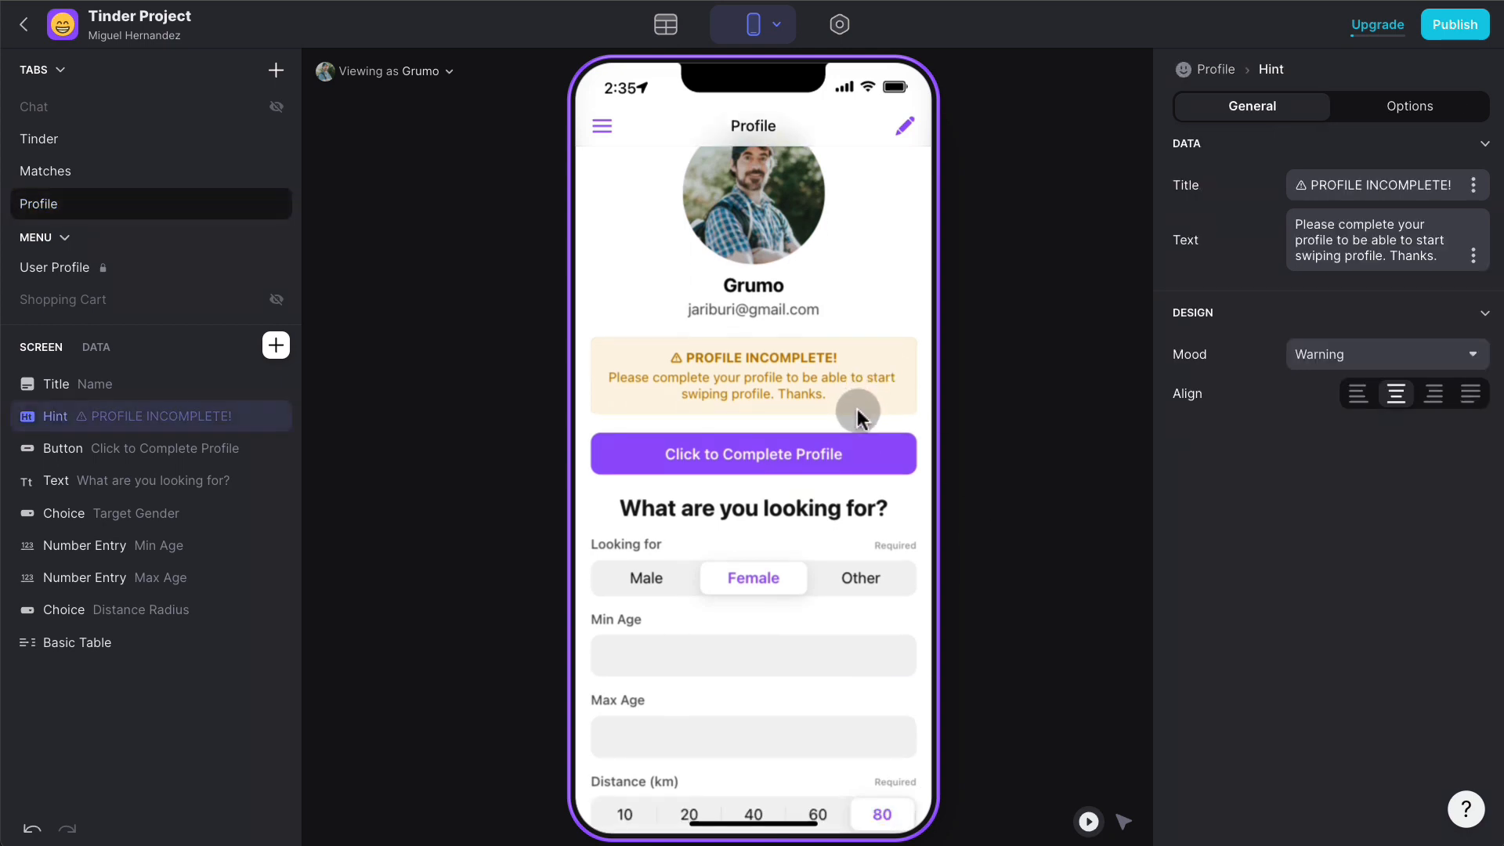
pyautogui.rightClick(858, 412)
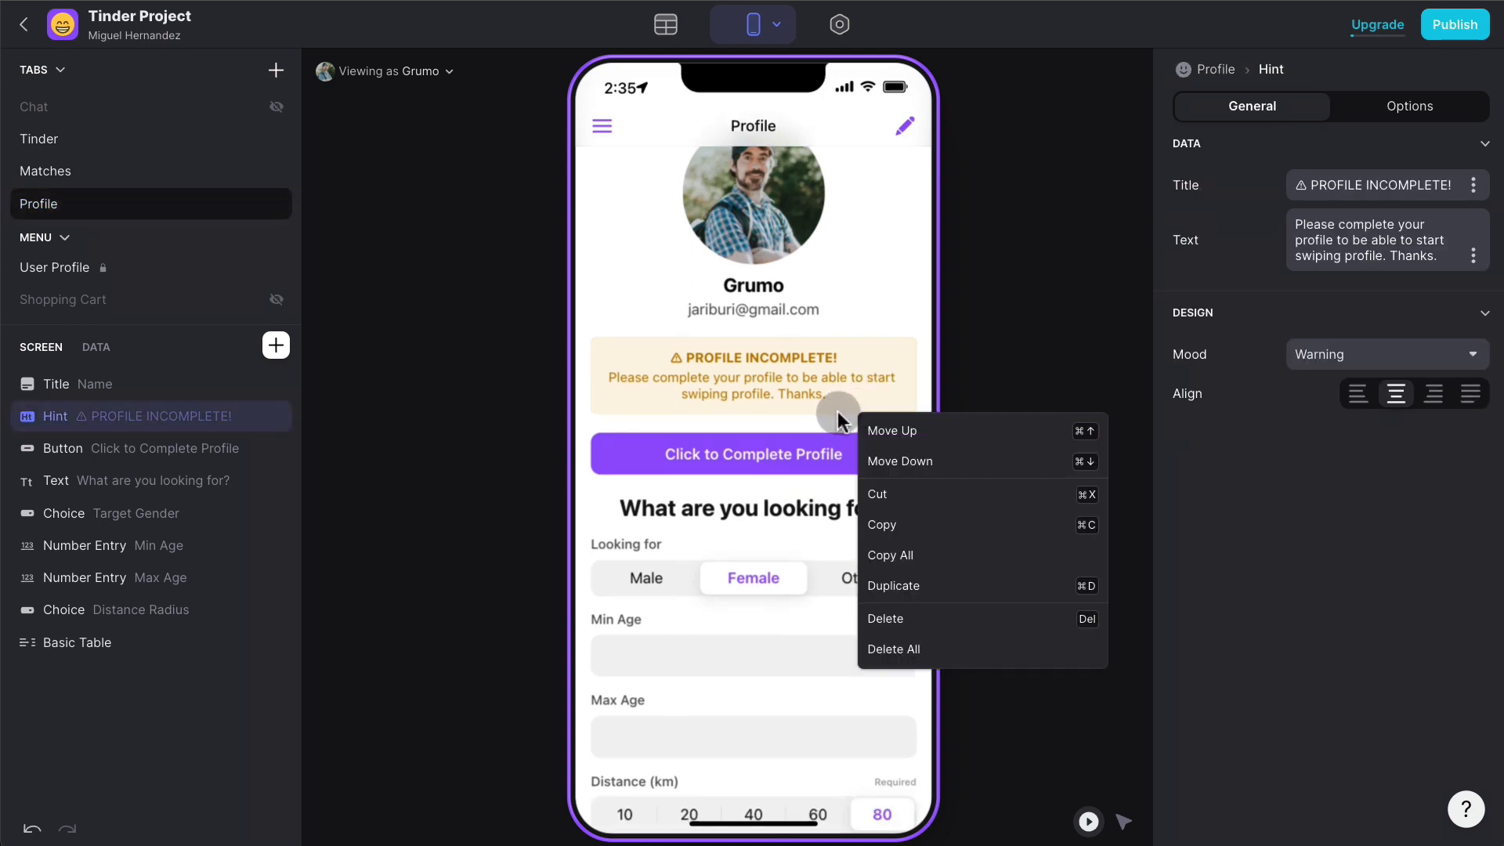
pyautogui.click(956, 525)
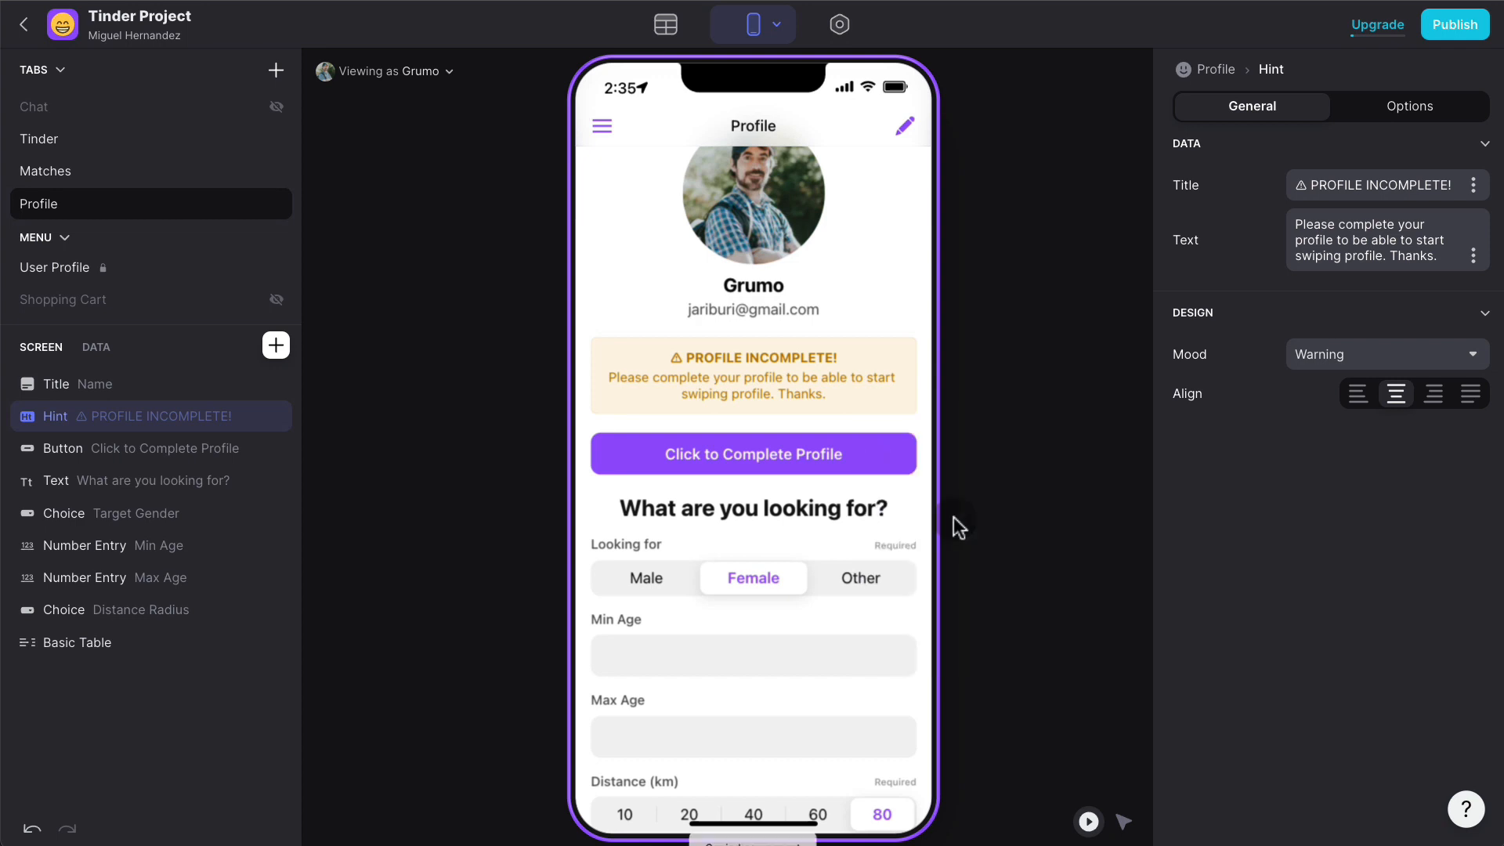
# - Copy all Profile screen components and reopen the Edit Profile form
pyautogui.rightClick(839, 406)
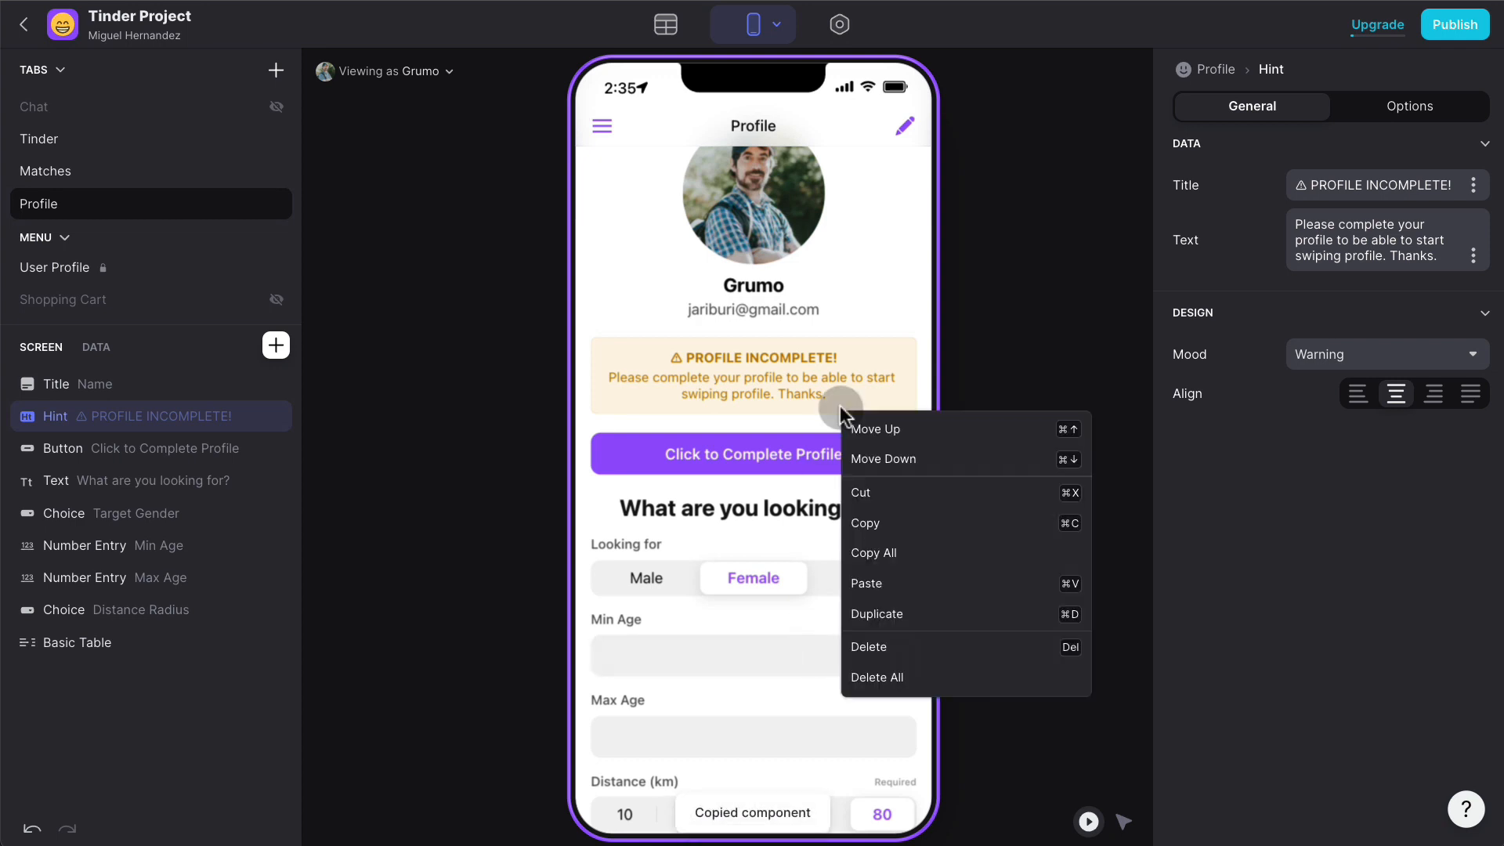
pyautogui.click(943, 552)
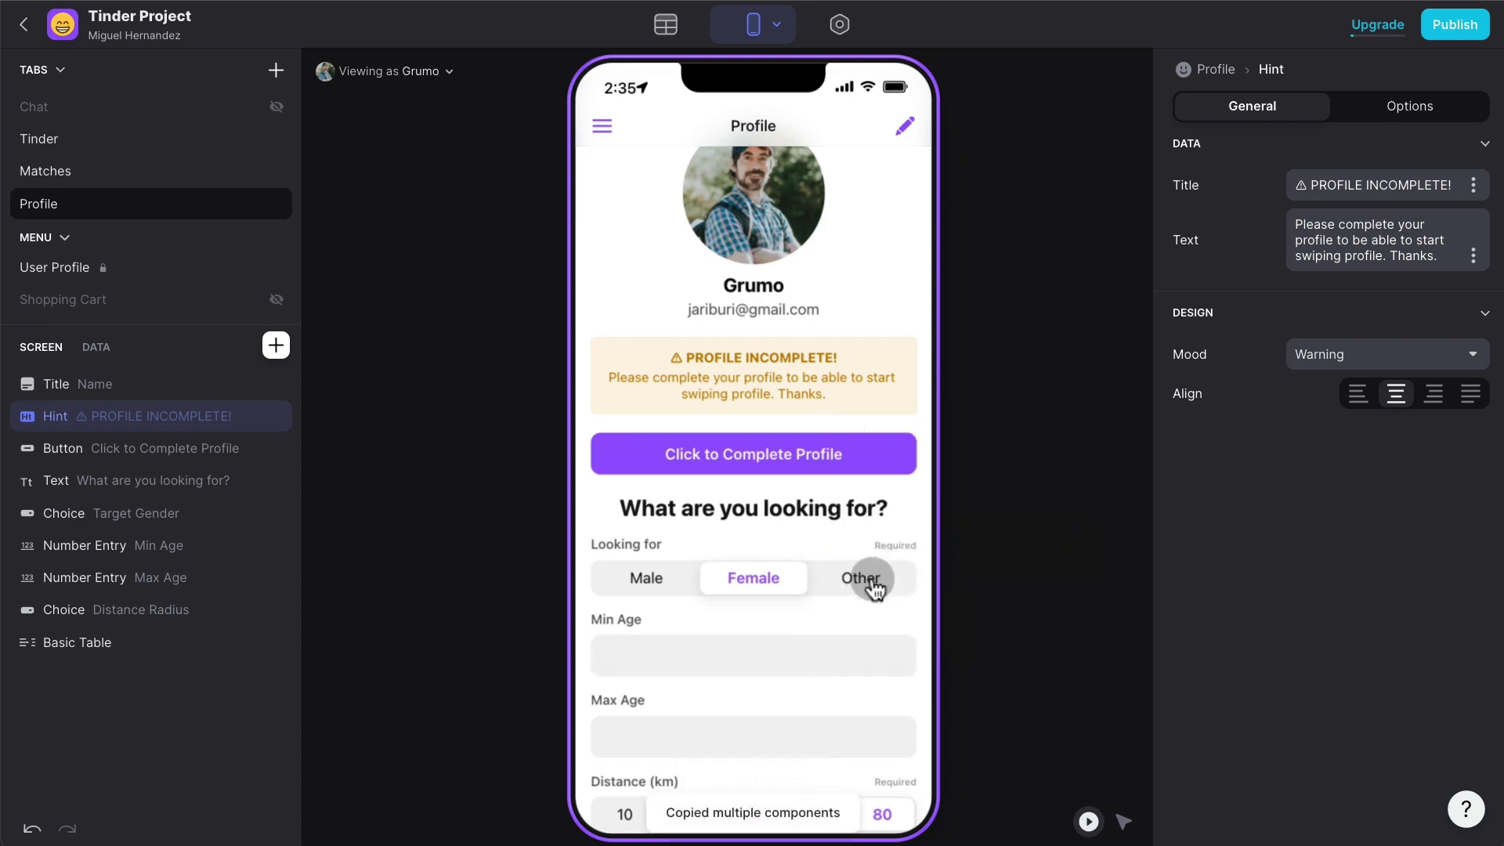
pyautogui.click(904, 125)
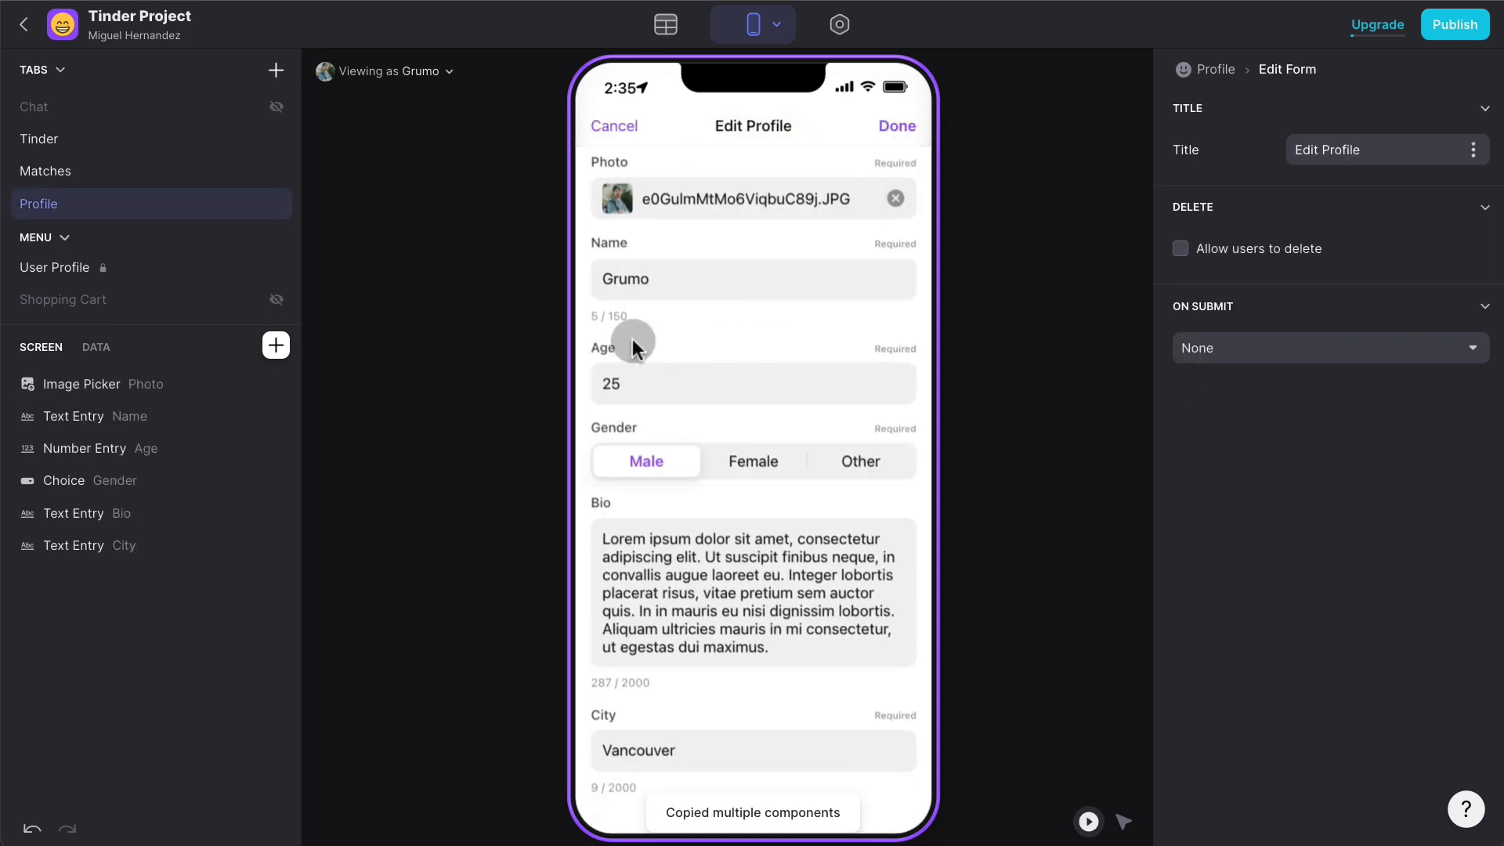
# - Paste the copied Profile components into the Edit Profile form below Bio
pyautogui.click(693, 565)
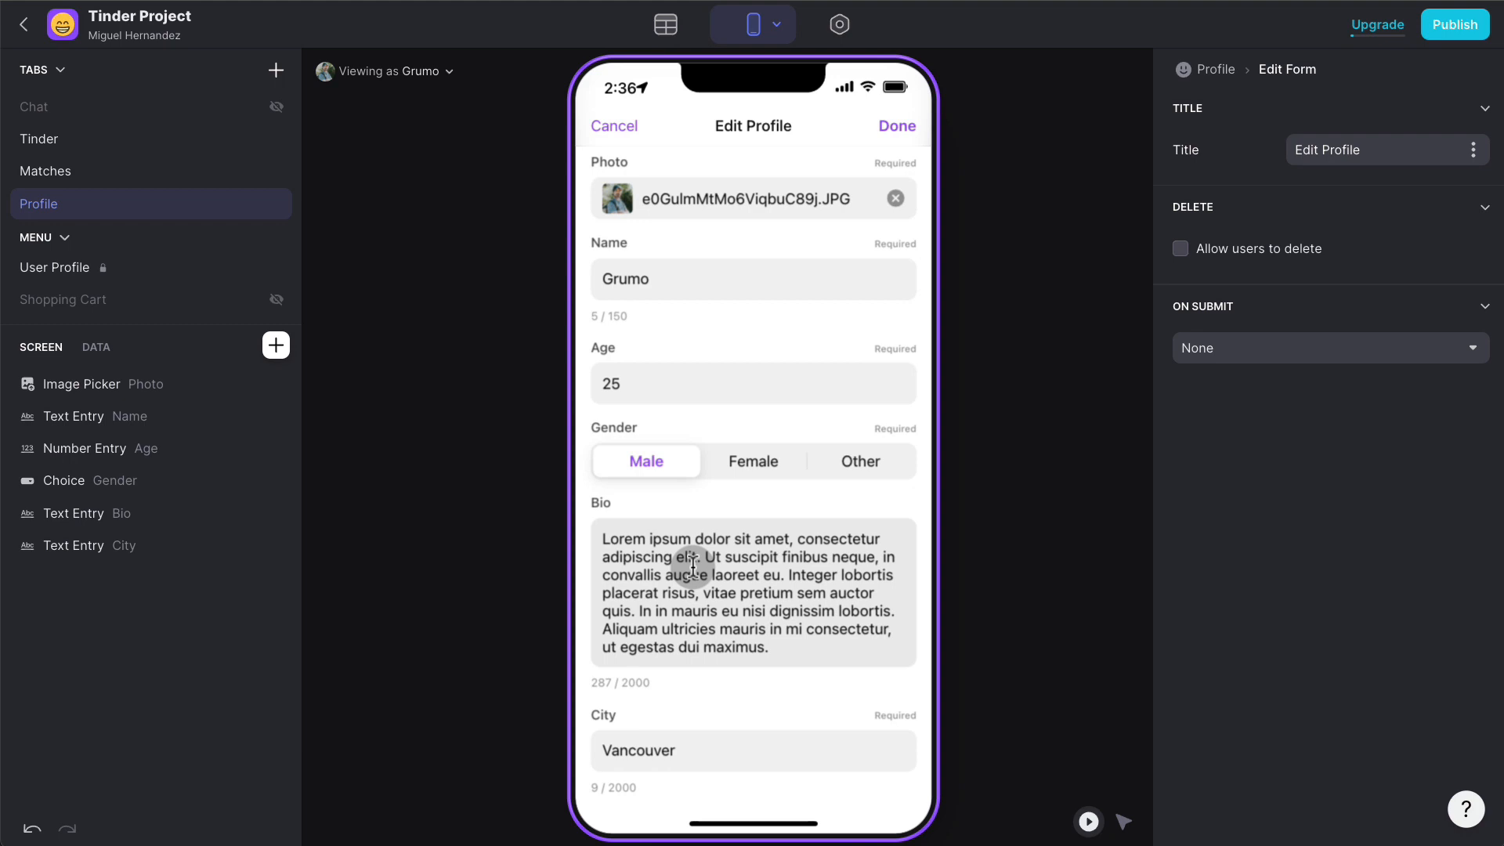
pyautogui.click(836, 626)
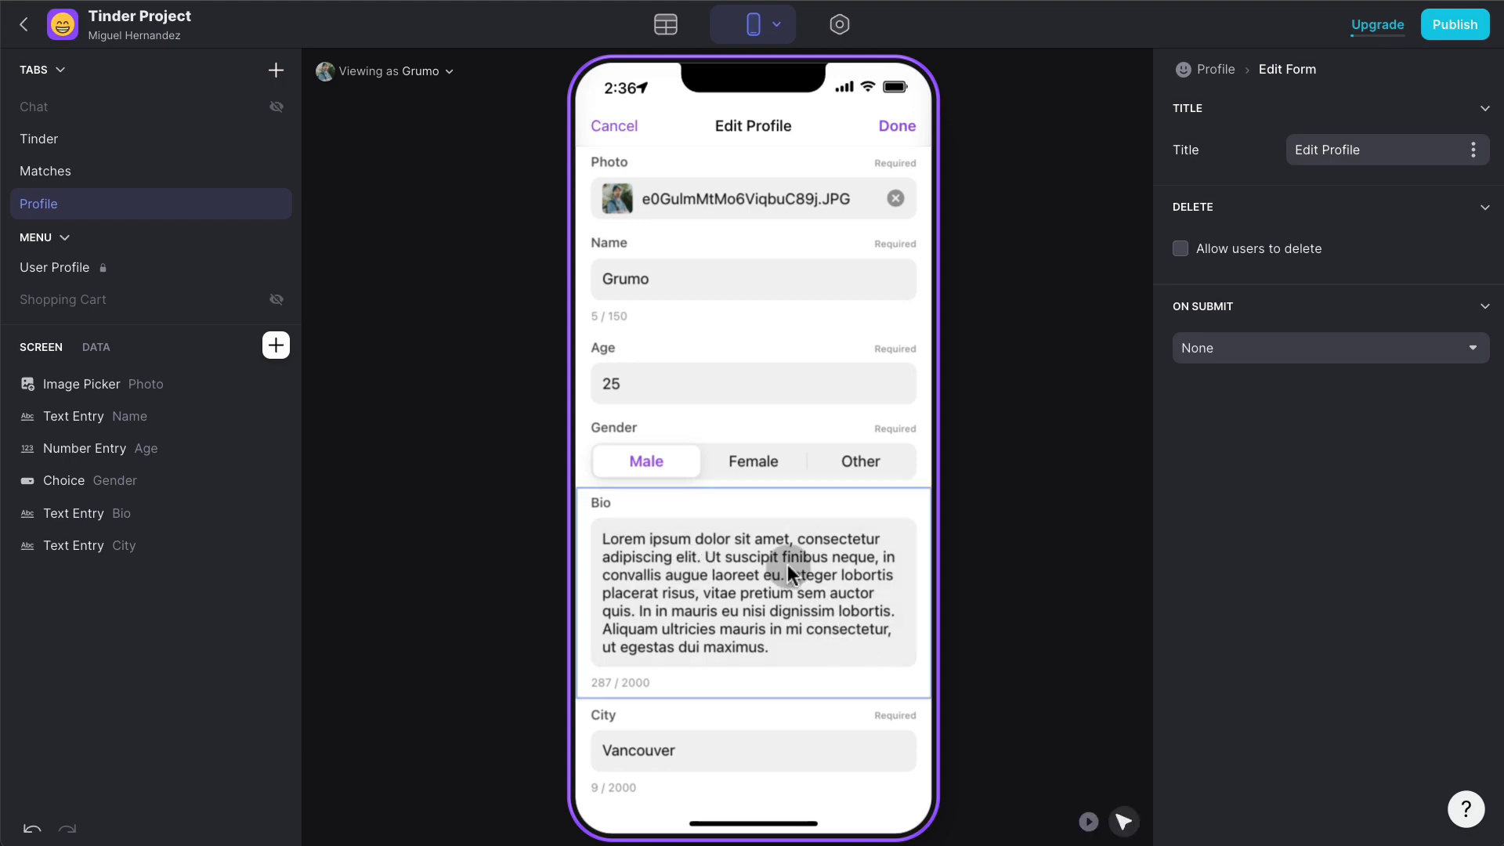
pyautogui.press('super')
pyautogui.scroll(-1, 822, 578)
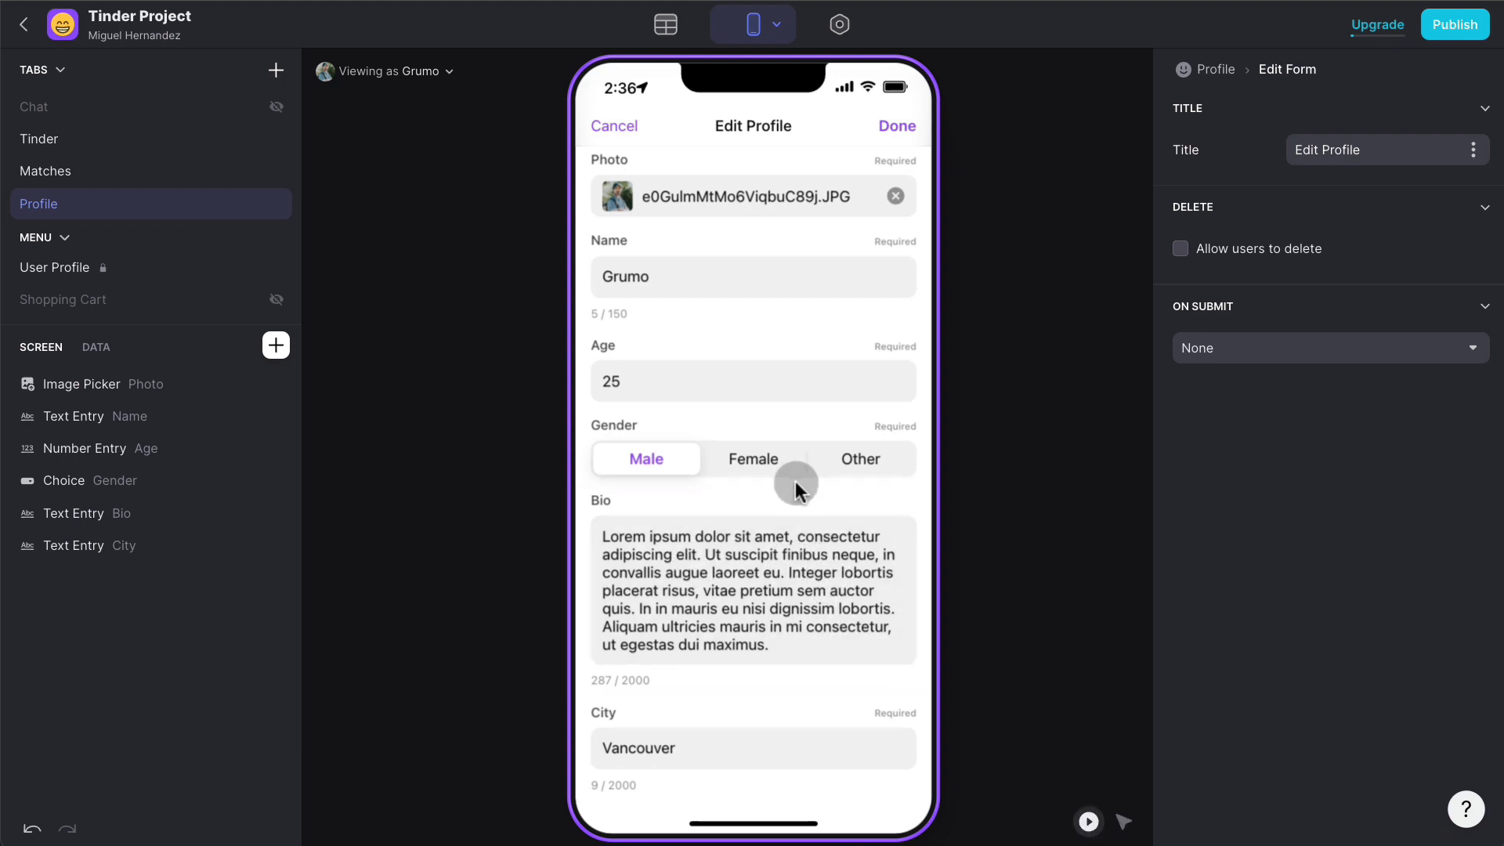
pyautogui.press('super+v')
pyautogui.scroll(-7, 795, 481)
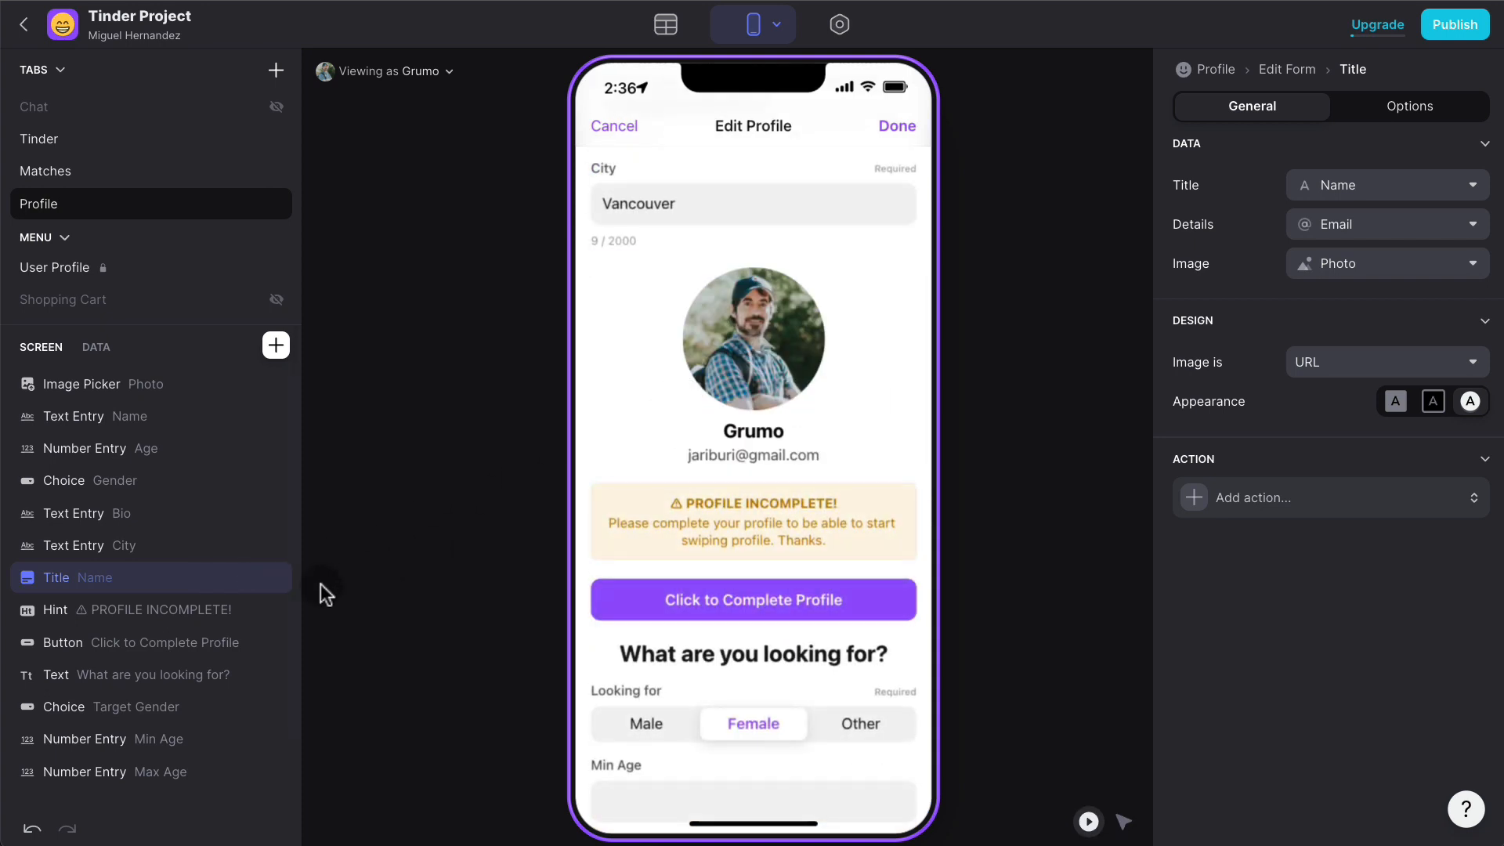
# - Delete the pasted name title, PROFILE INCOMPLETE! warning and Click to Complete Profile button
pyautogui.click(275, 578)
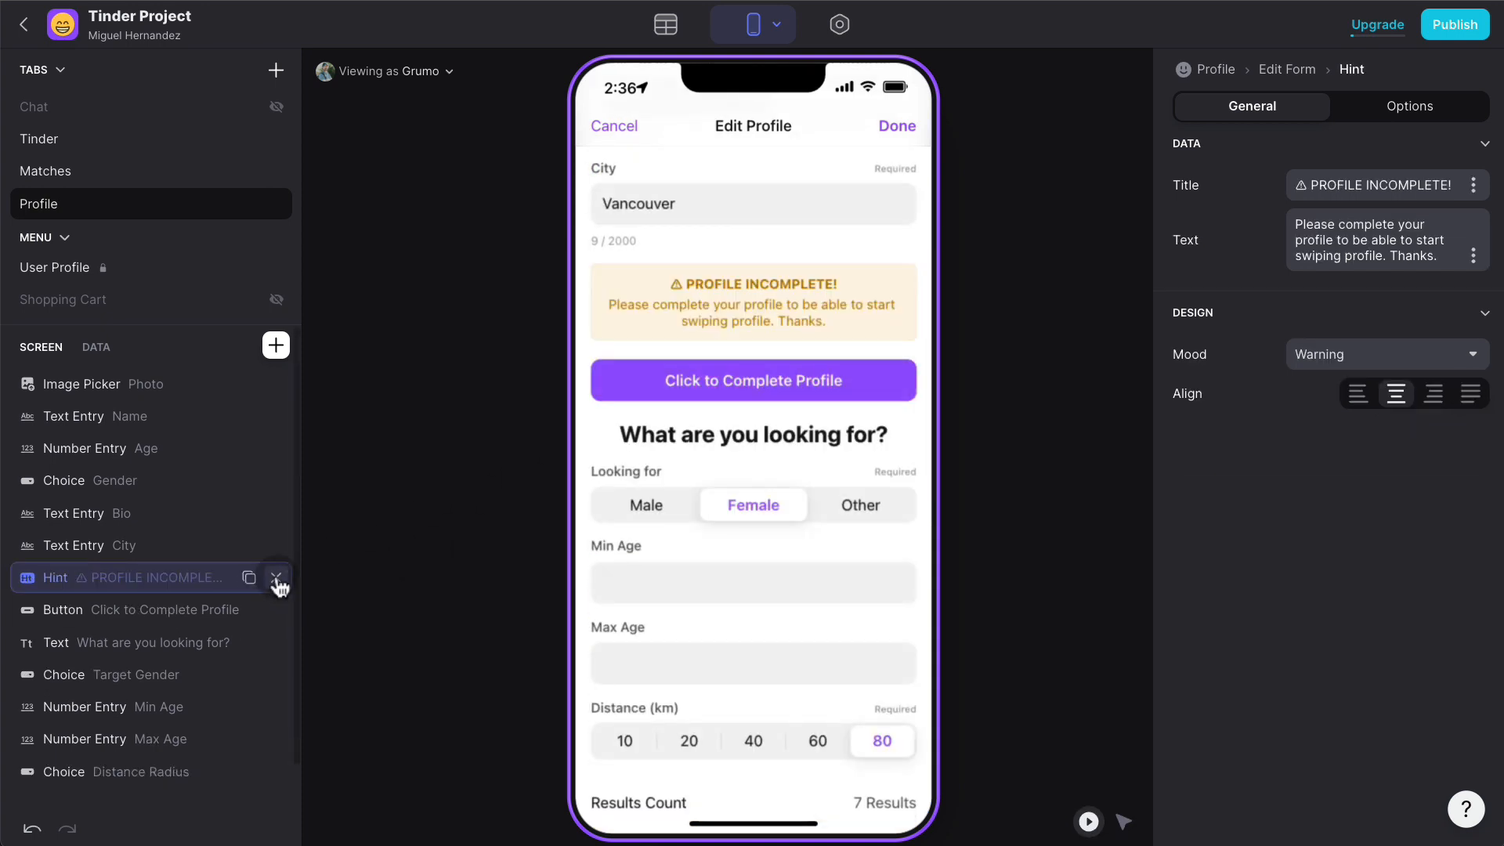
pyautogui.click(276, 579)
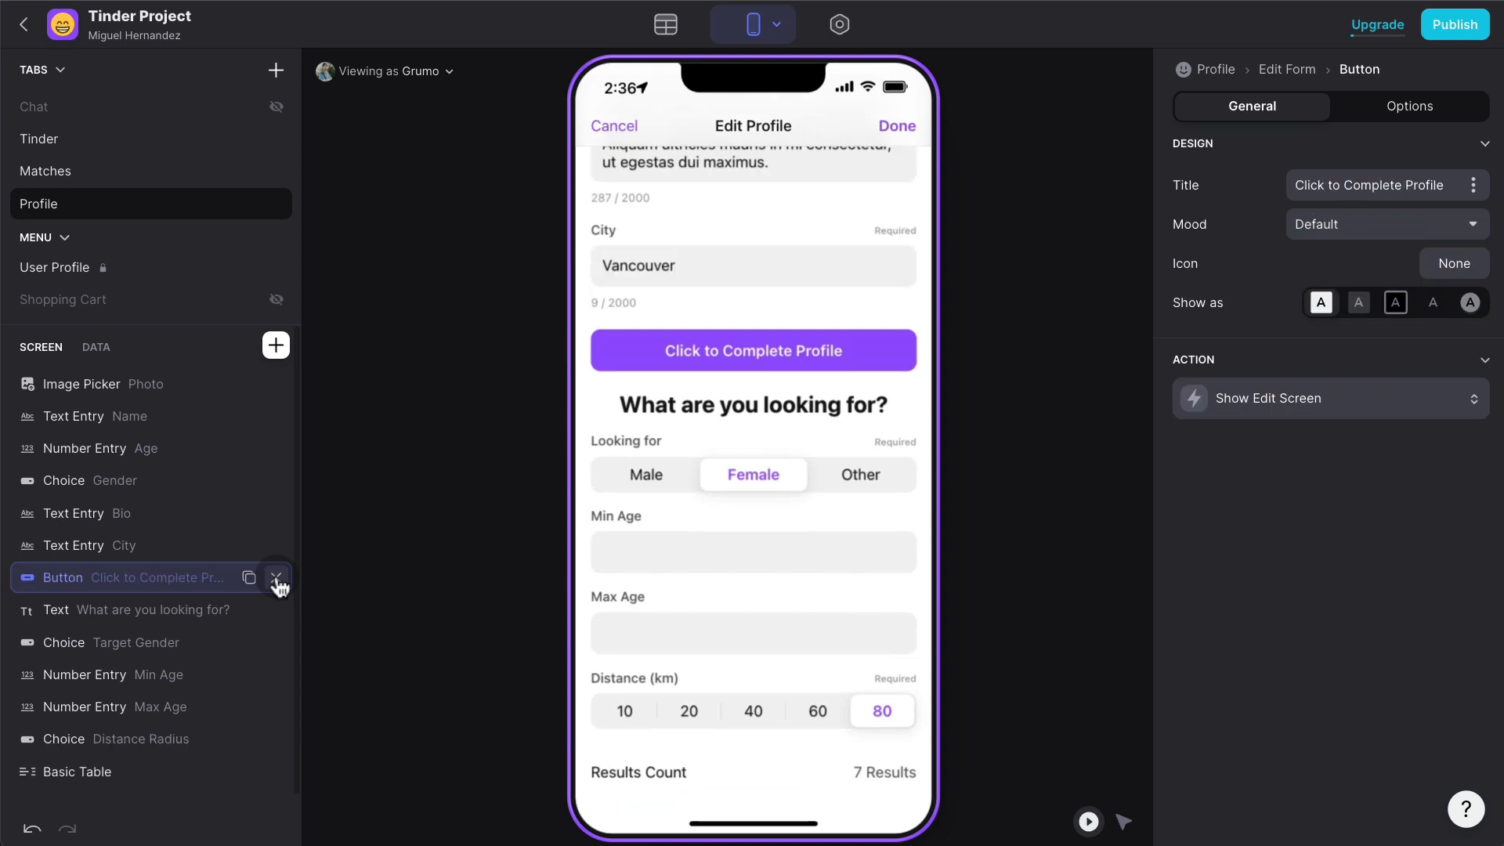
pyautogui.click(275, 579)
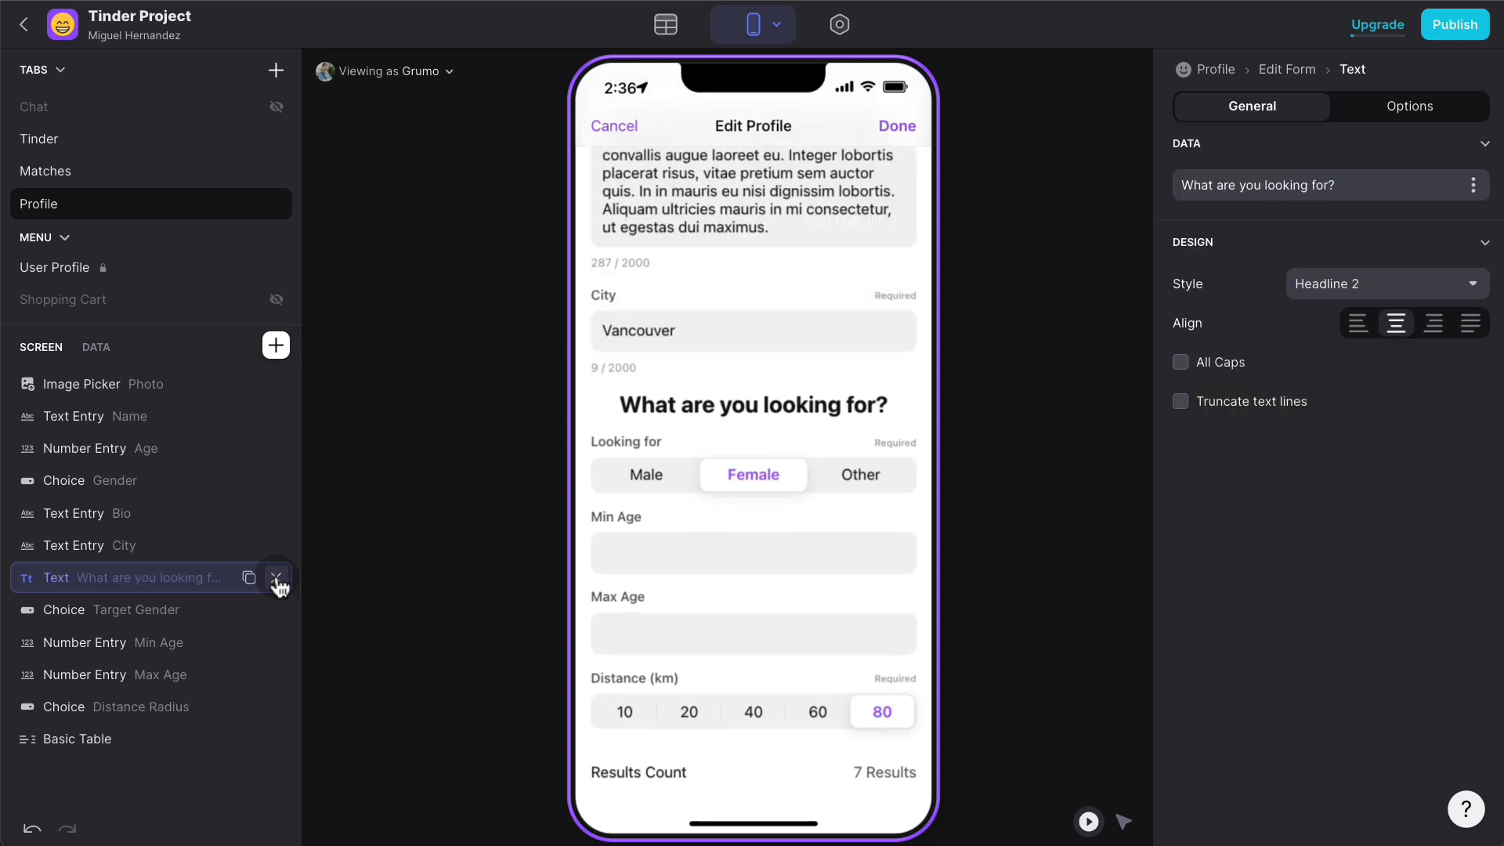
pyautogui.click(1125, 822)
pyautogui.click(801, 556)
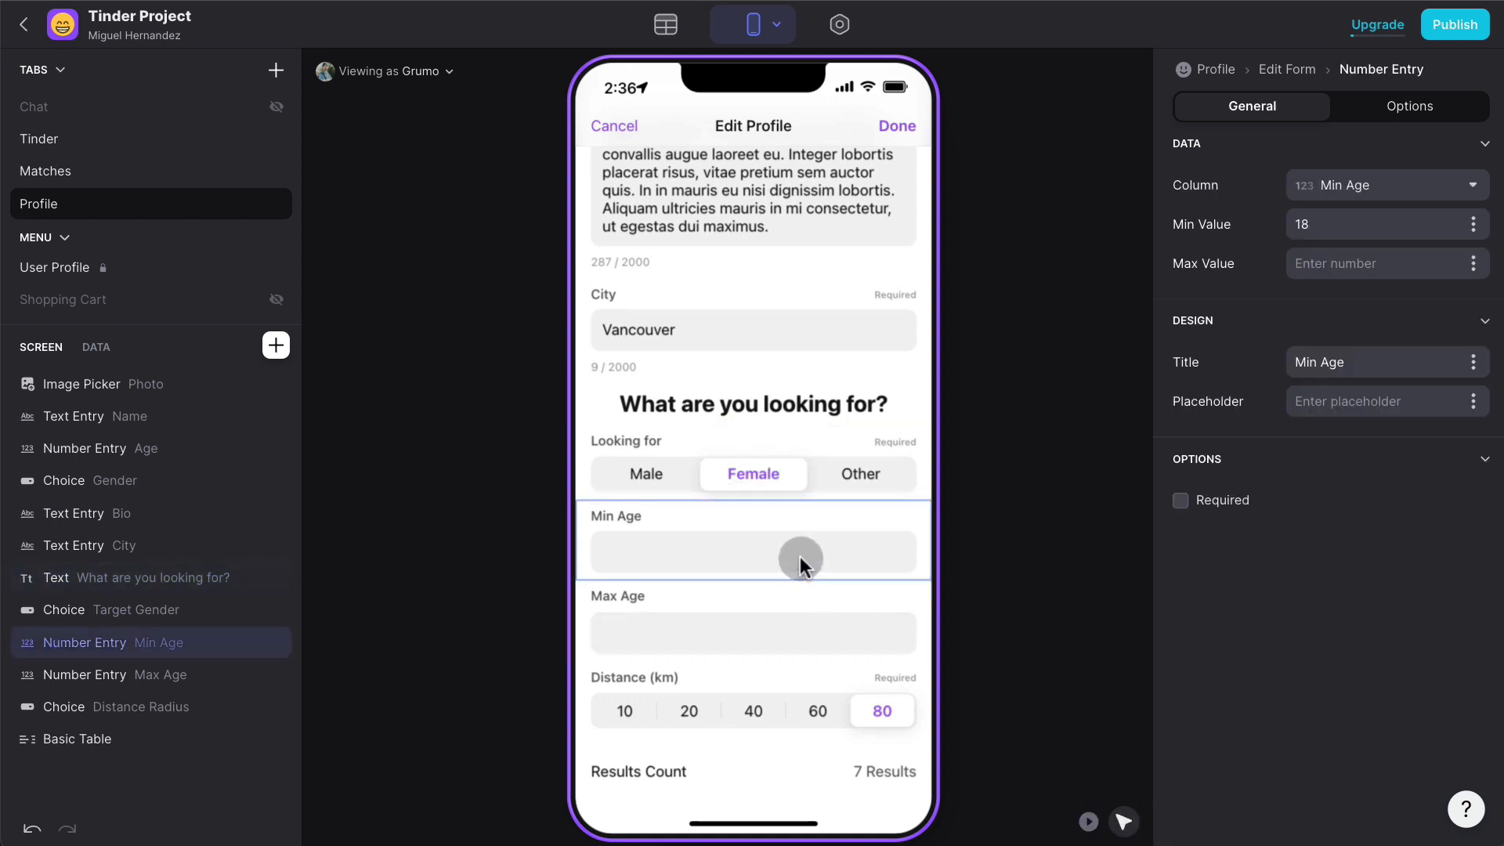
# - Make Min Age and Max Age required, then test Min Age with 25 and clear it
pyautogui.click(1181, 499)
pyautogui.click(1180, 500)
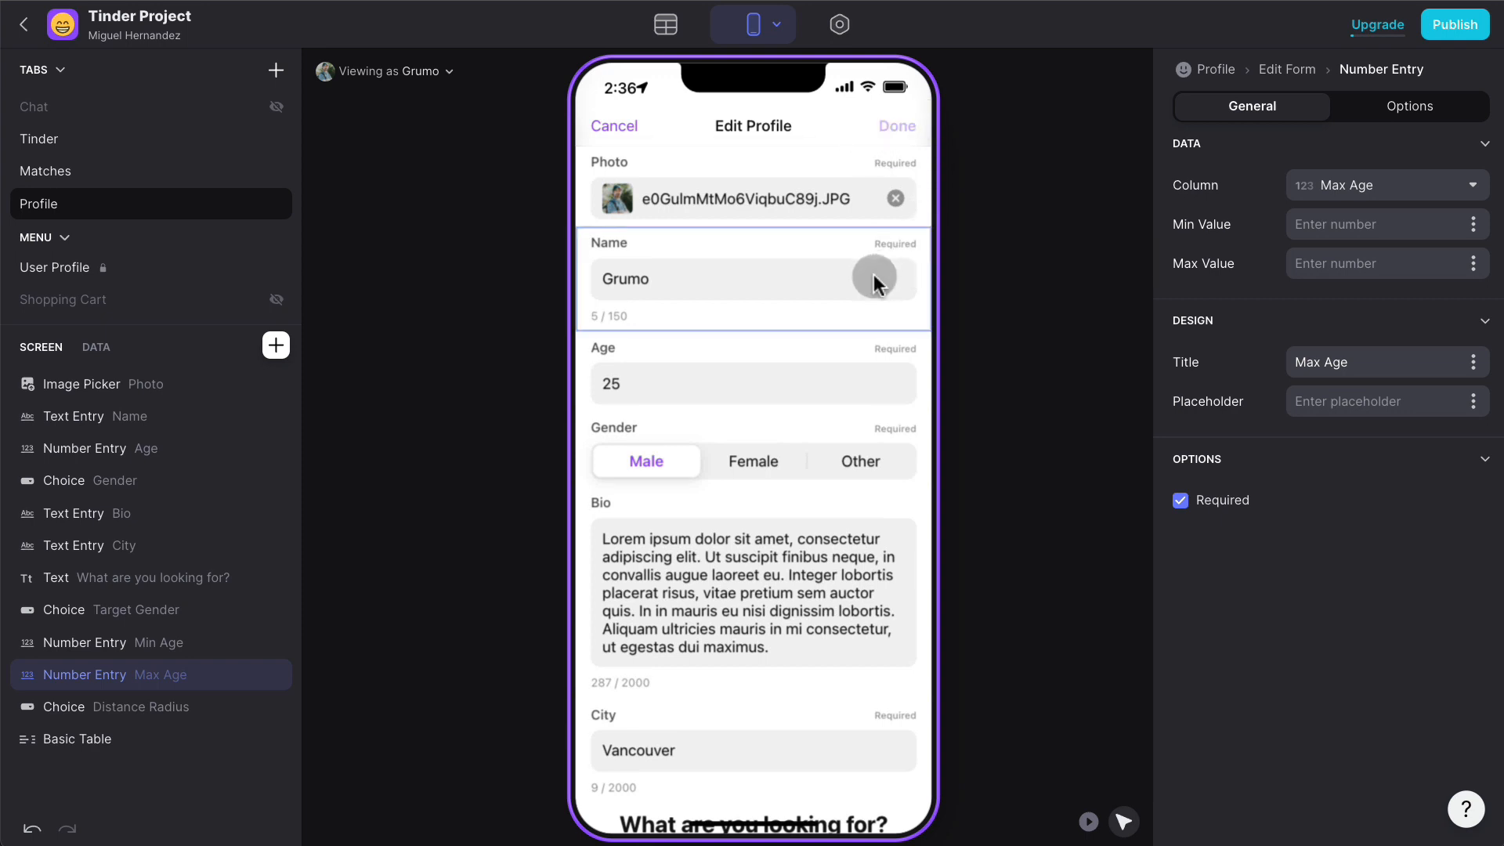
pyautogui.scroll(-5, 862, 347)
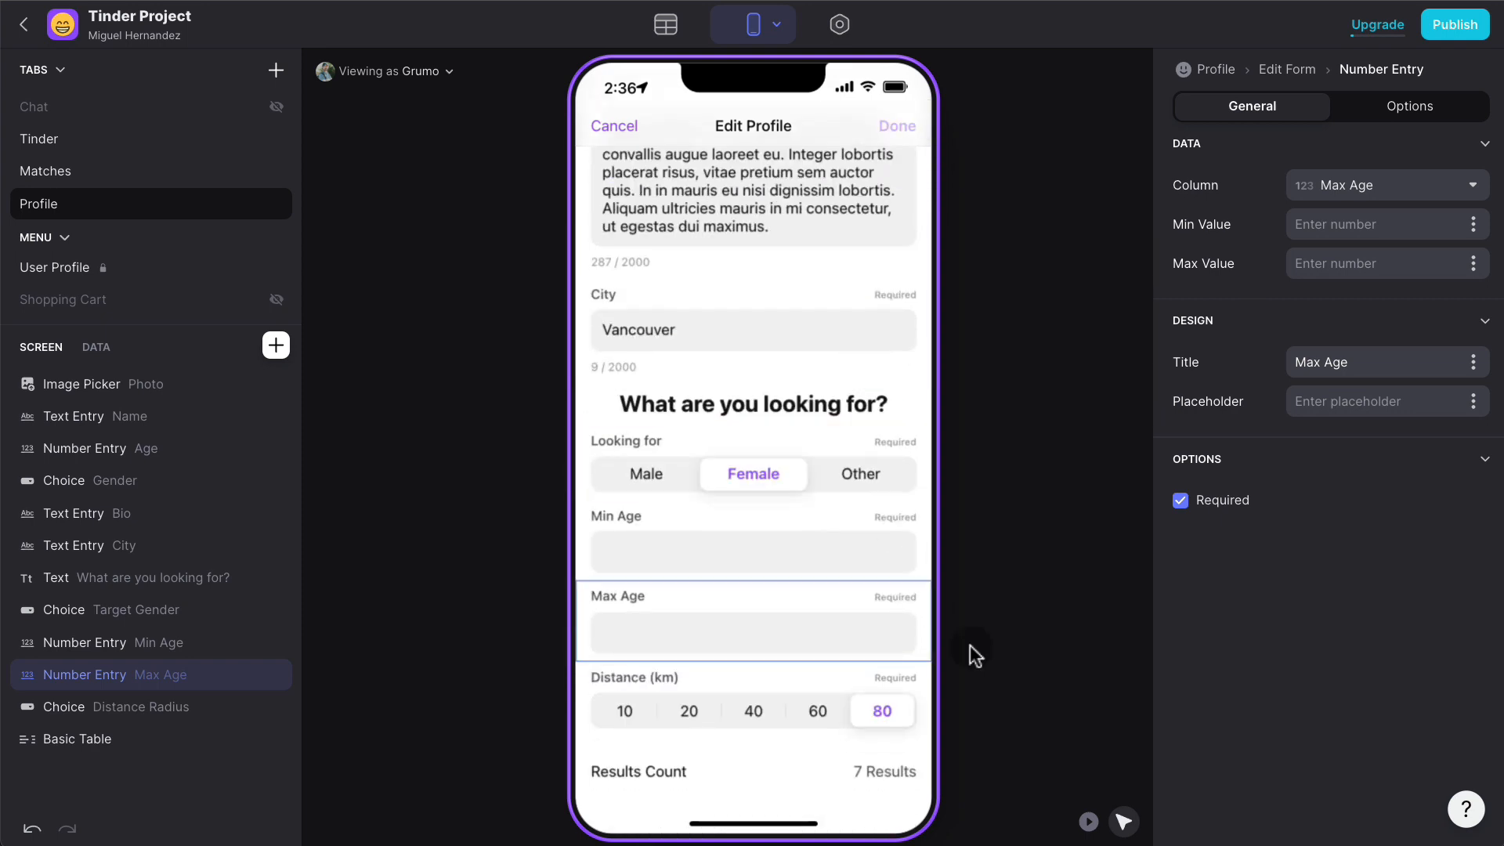
pyautogui.click(1088, 821)
pyautogui.click(716, 557)
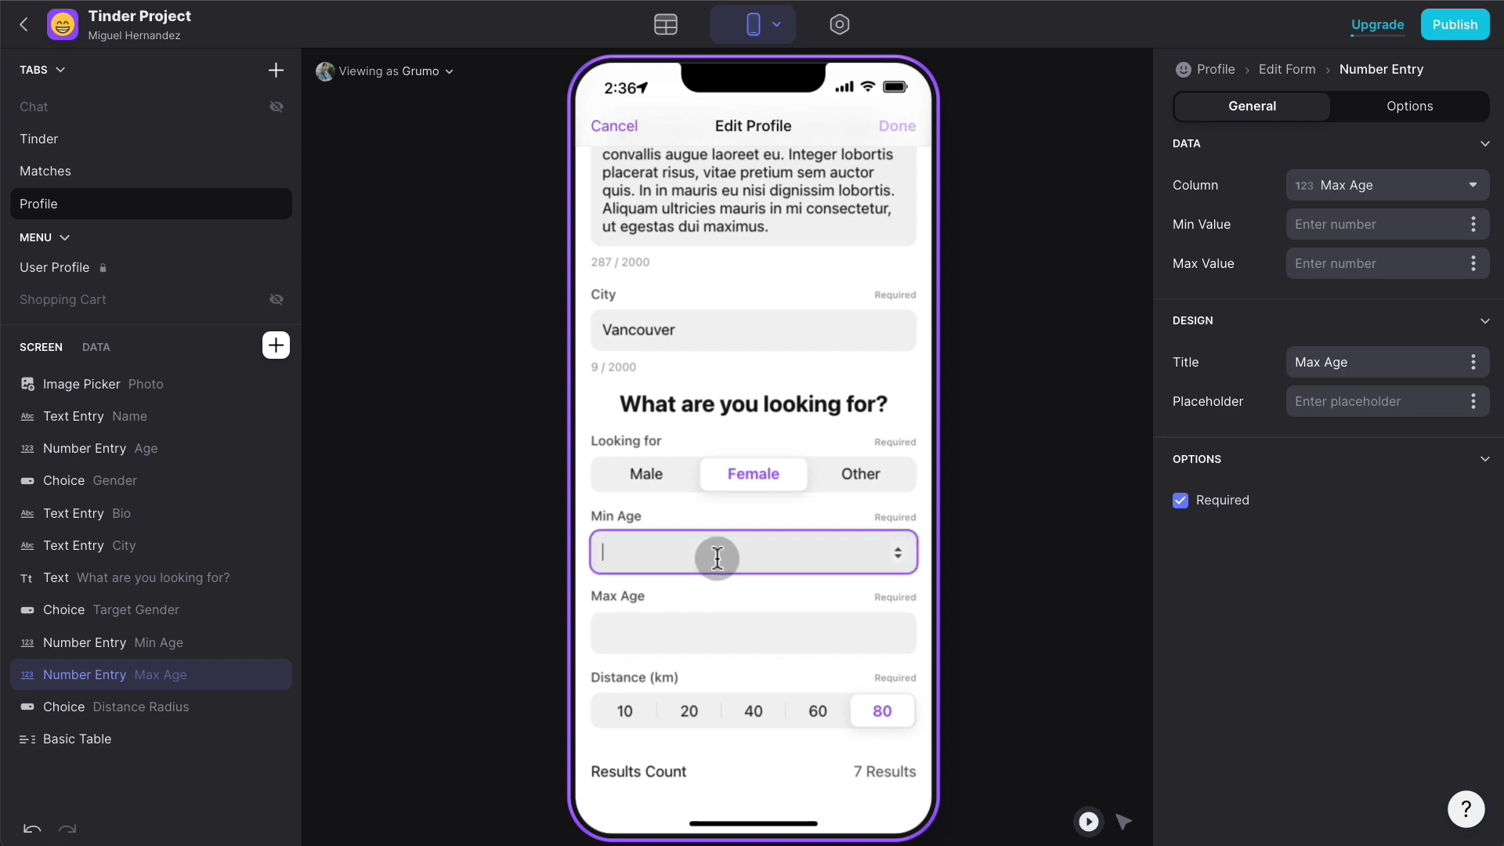
pyautogui.write('25')
pyautogui.doubleClick(725, 550)
pyautogui.press('BackSpace')
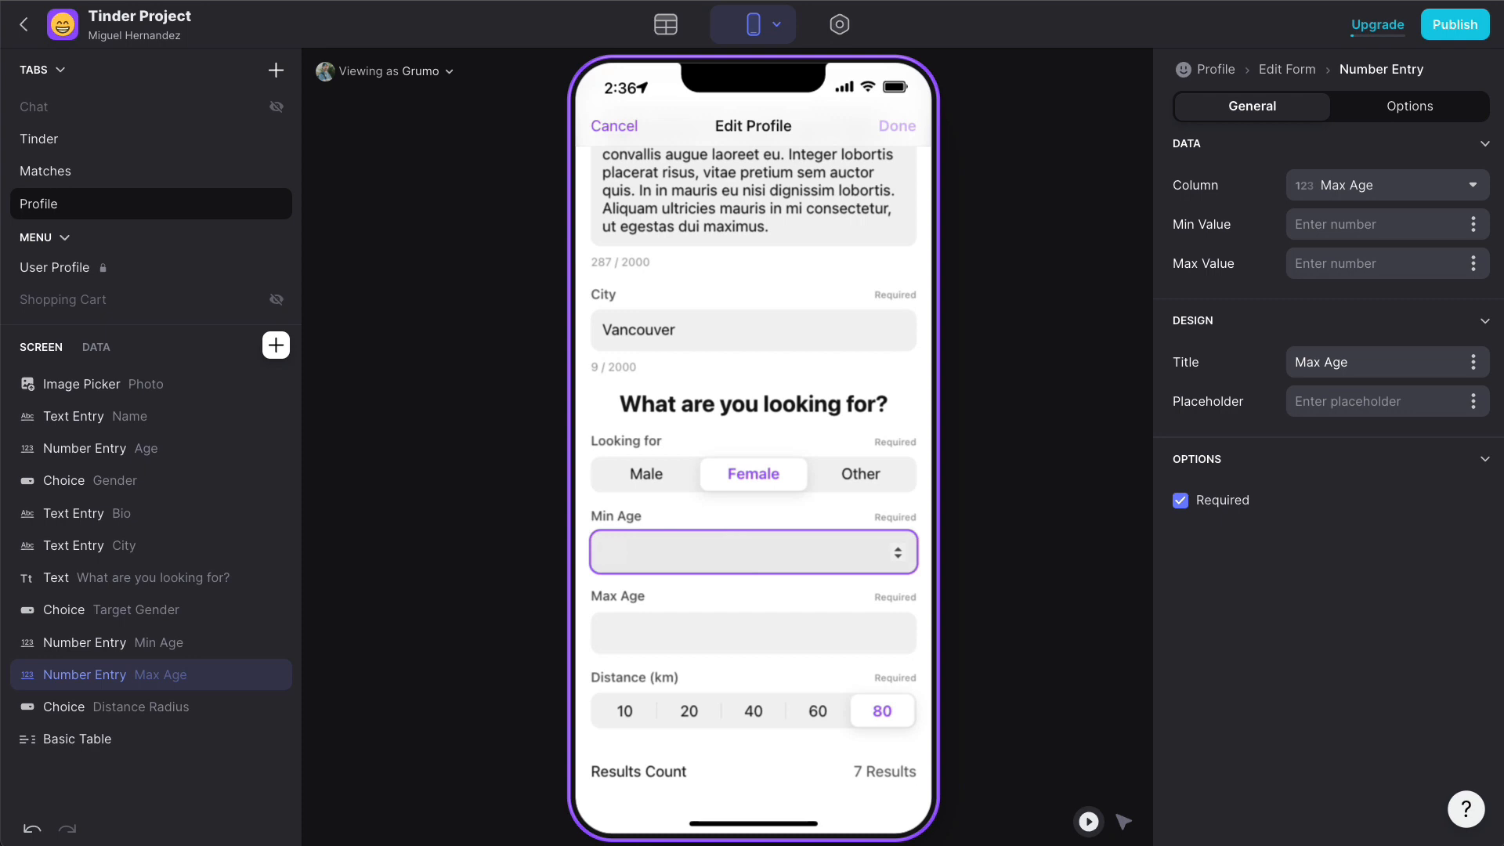
# - Give Max Age a minimum value of 18, enter ages 20 and 45, and save the profile
pyautogui.click(1367, 225)
pyautogui.write('18')
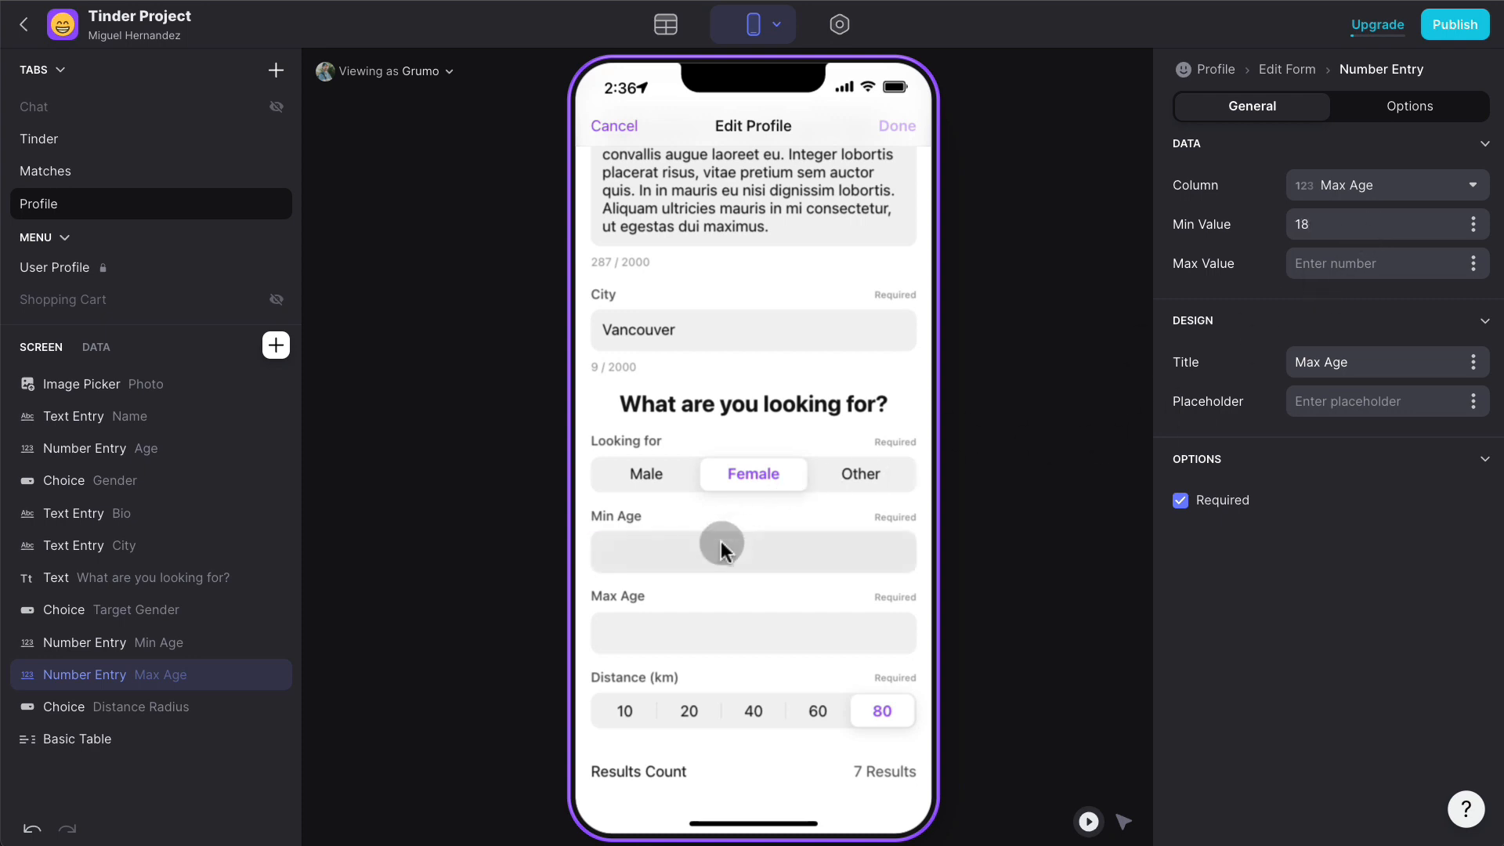
pyautogui.click(695, 622)
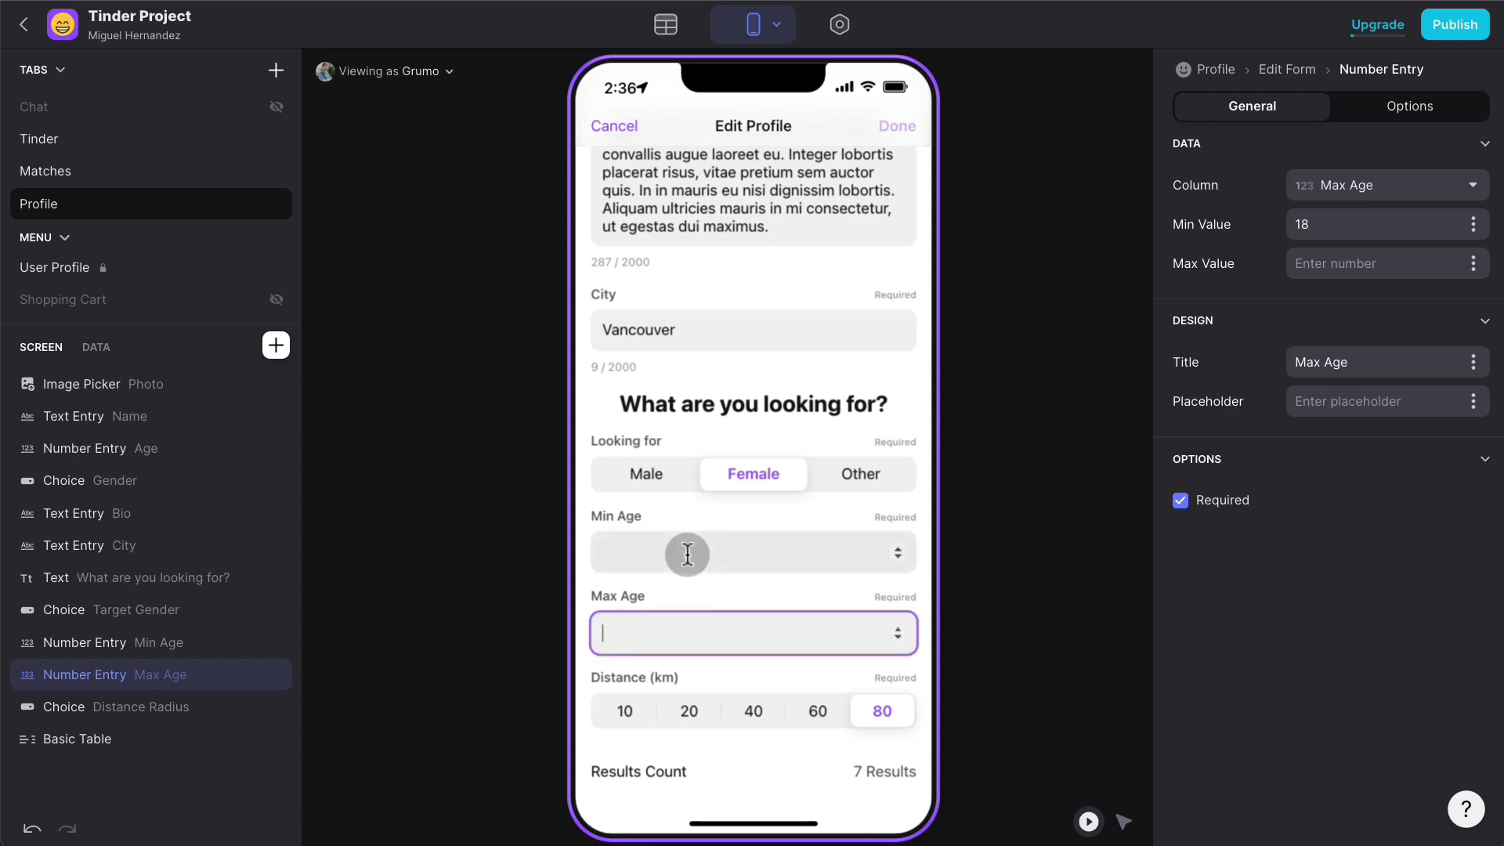
pyautogui.click(686, 552)
pyautogui.write('20')
pyautogui.click(686, 631)
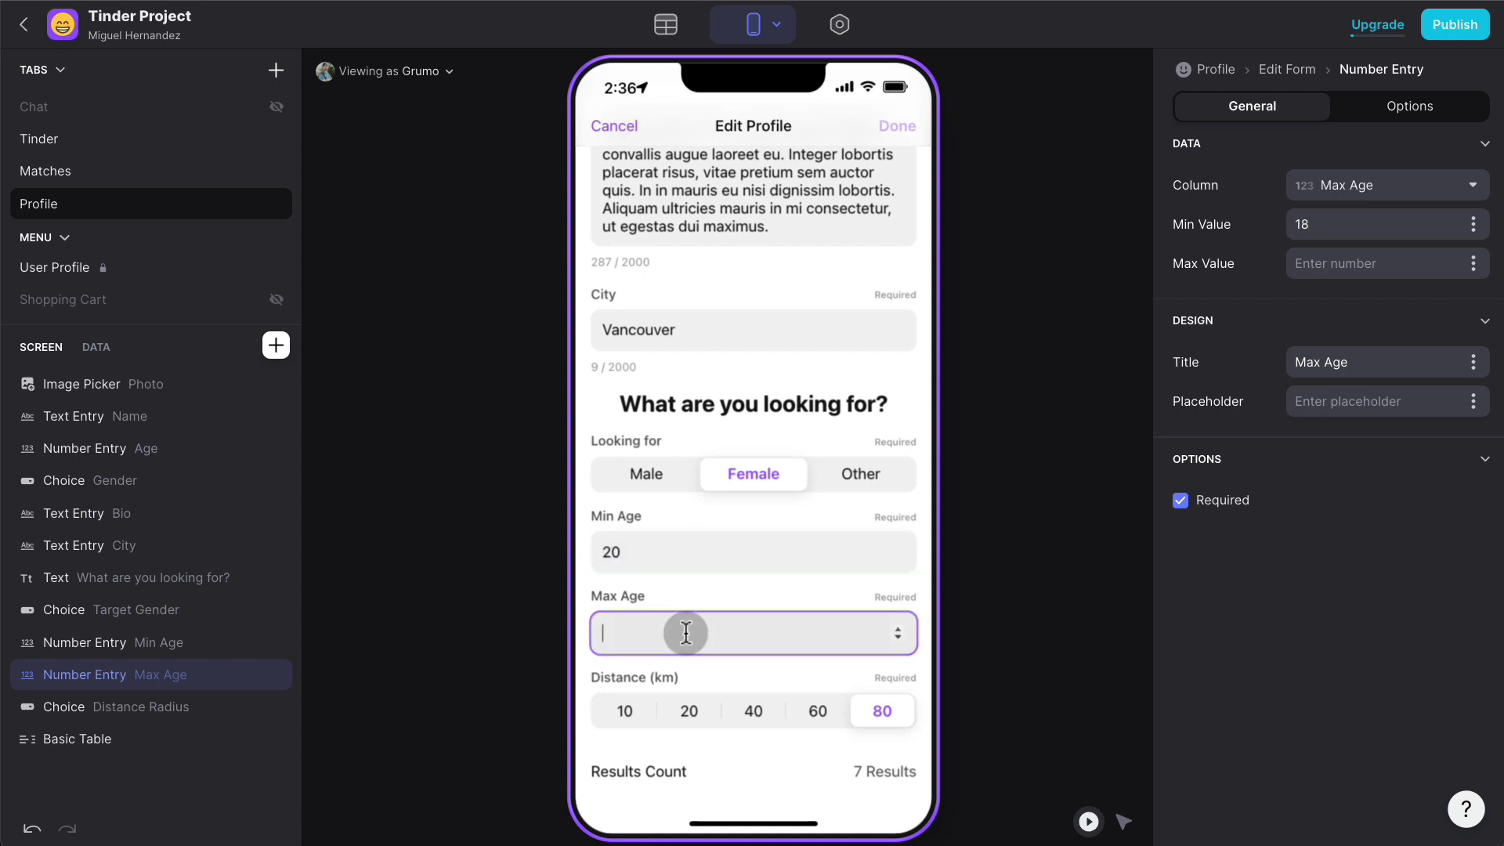
pyautogui.write('45')
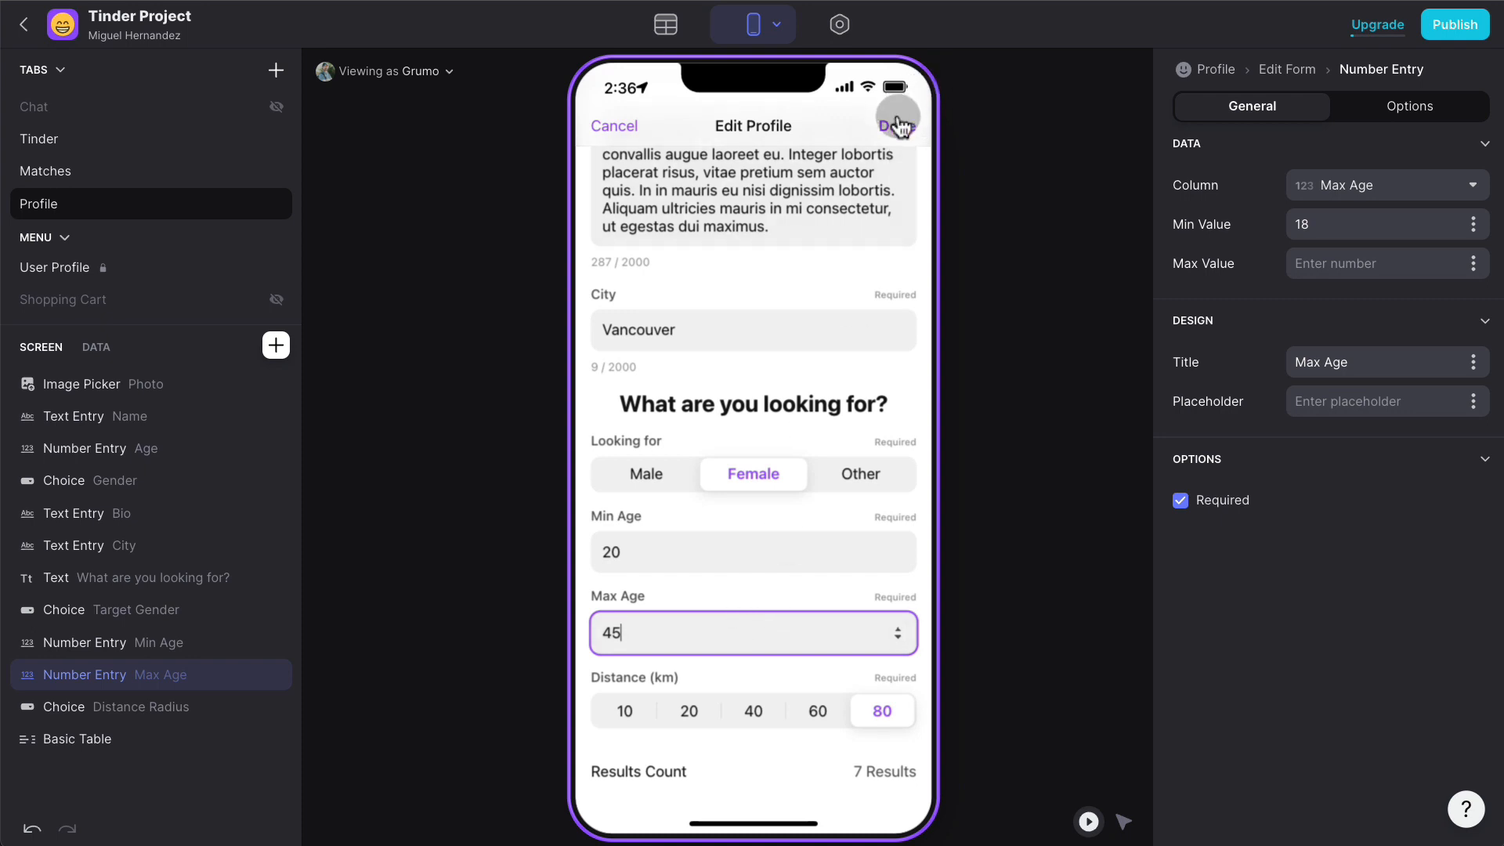
pyautogui.scroll(3, 817, 343)
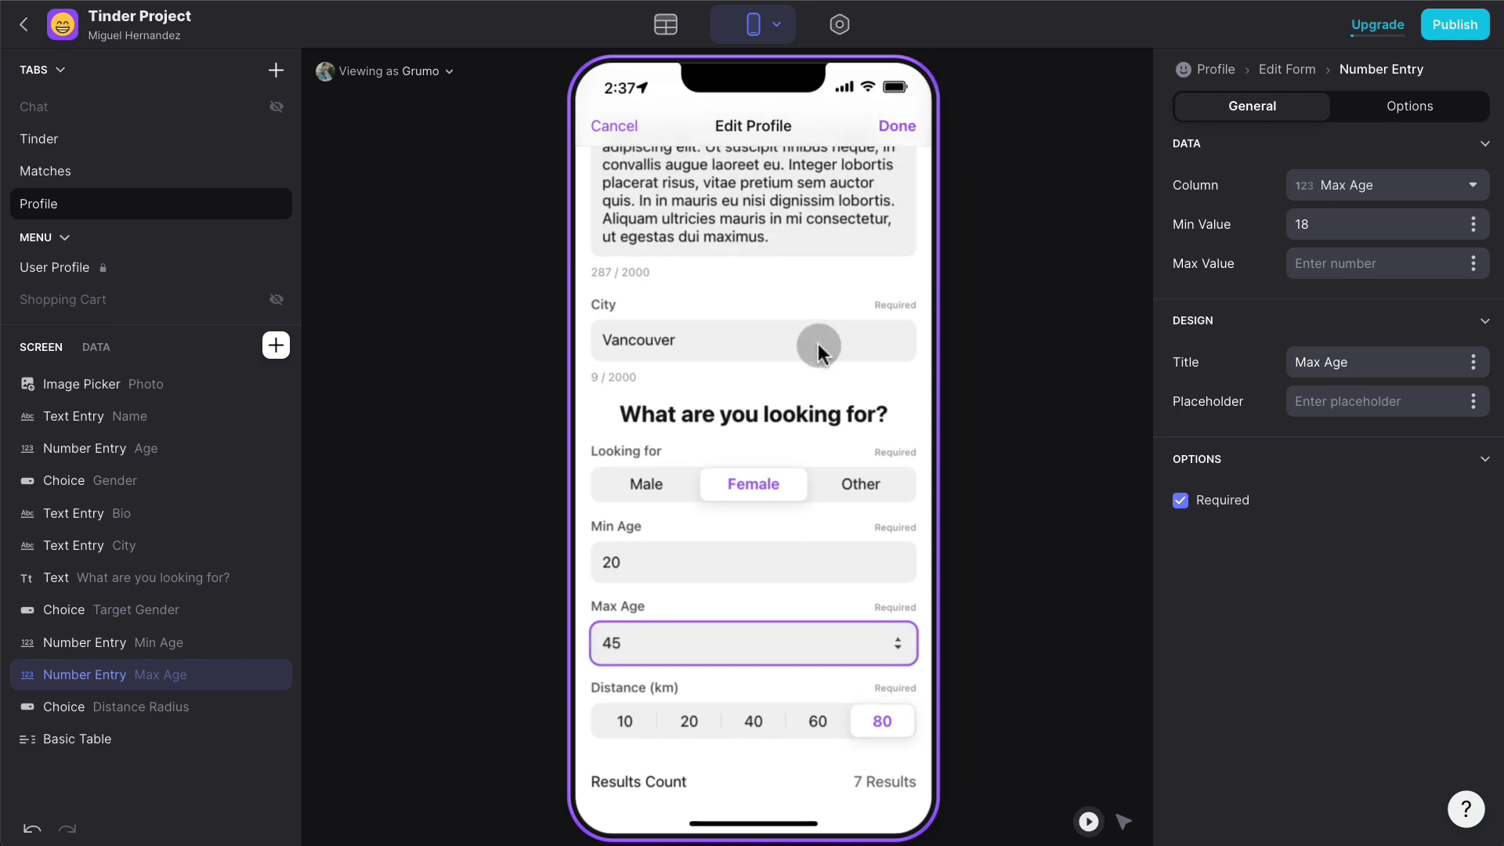
pyautogui.click(900, 126)
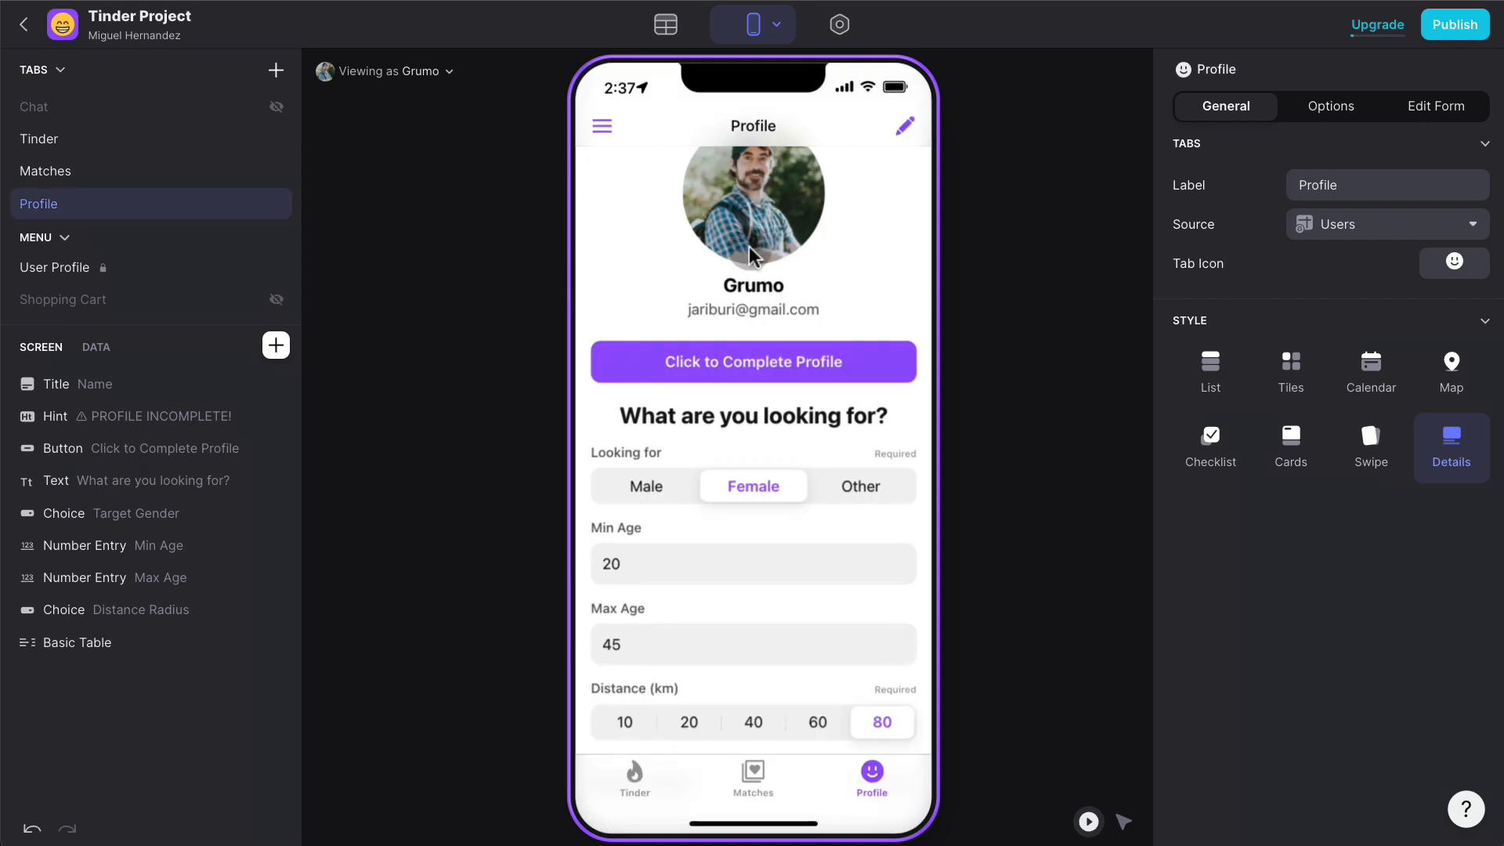
# - Add a visibility condition to the Click to Complete Profile button based on Profile Math
pyautogui.click(1122, 831)
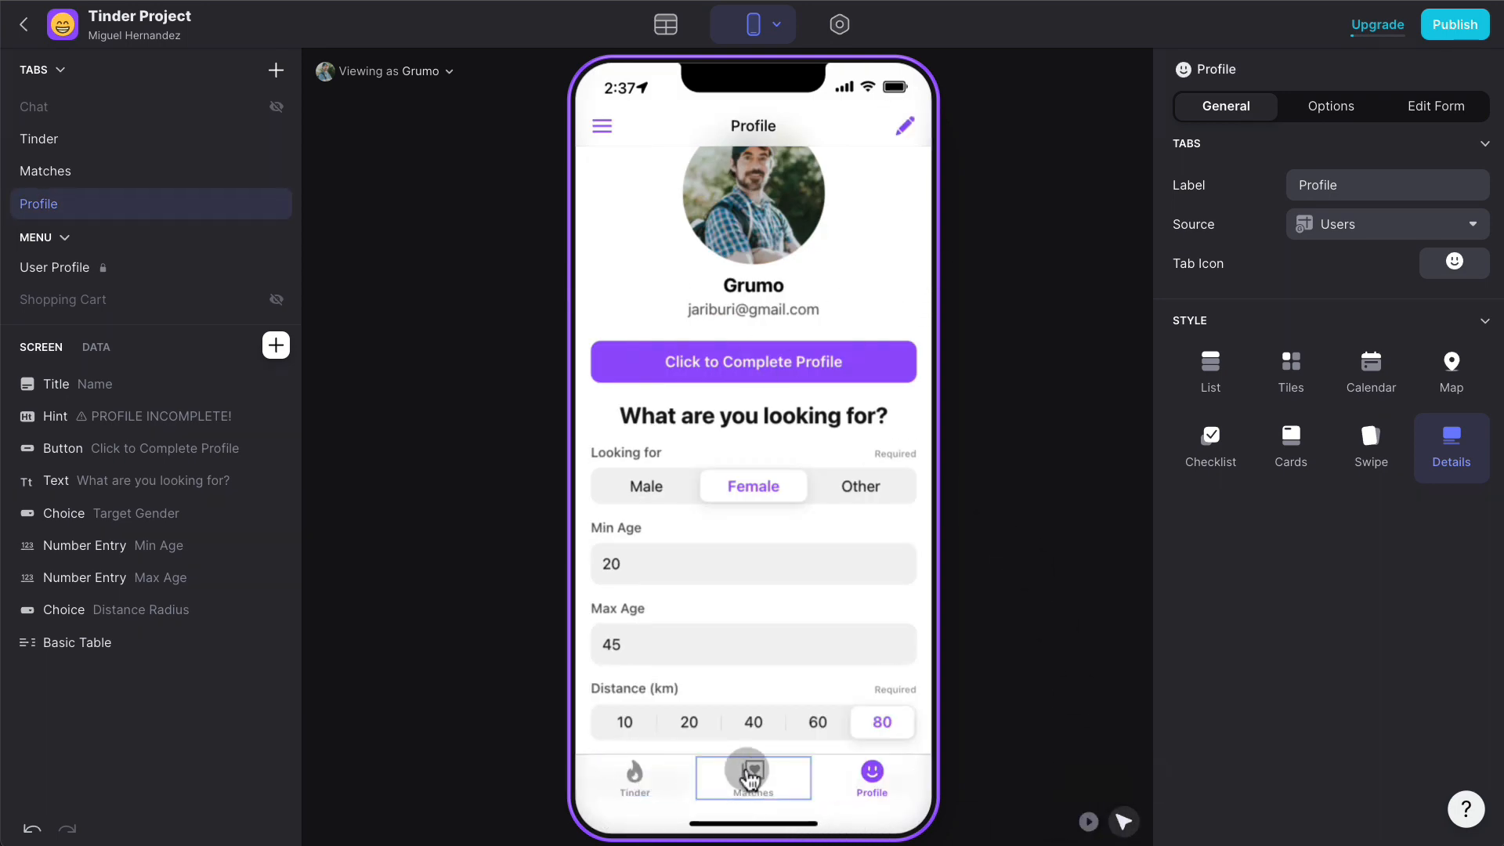
pyautogui.click(818, 346)
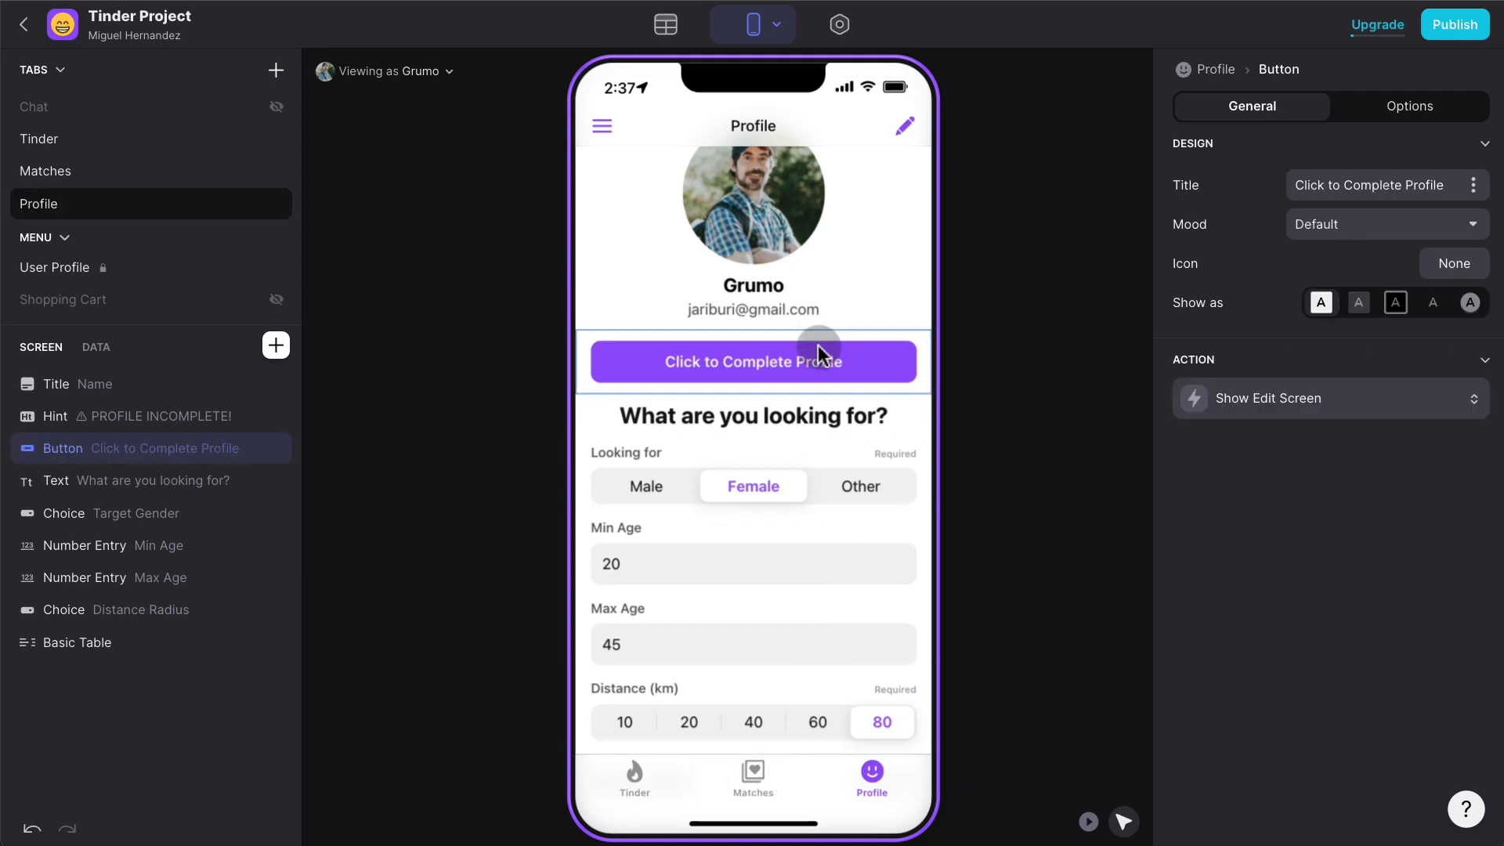
pyautogui.click(1415, 114)
pyautogui.click(1247, 209)
pyautogui.click(1277, 201)
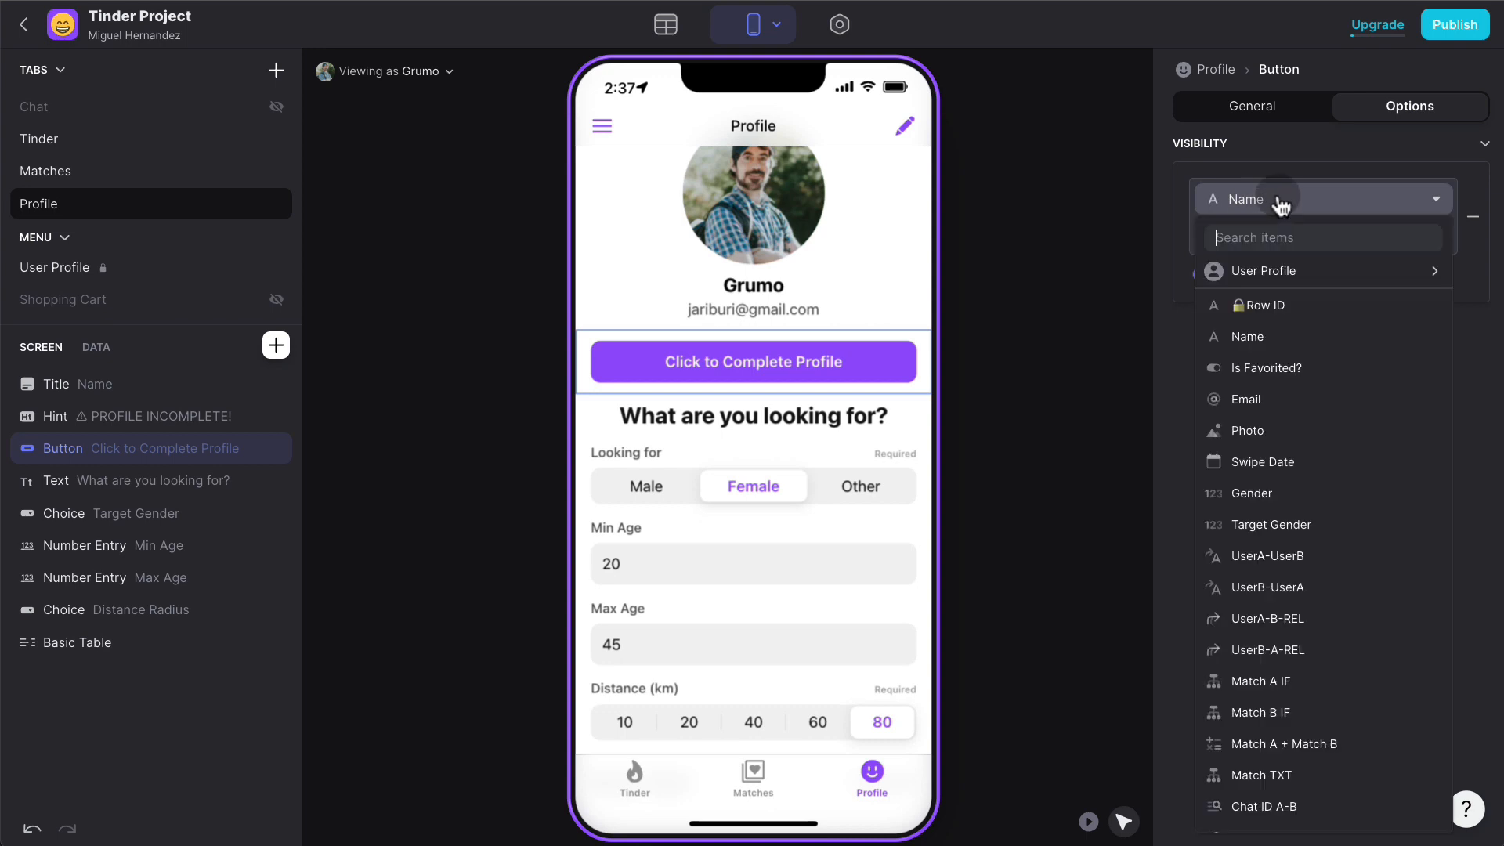
pyautogui.write('meth')
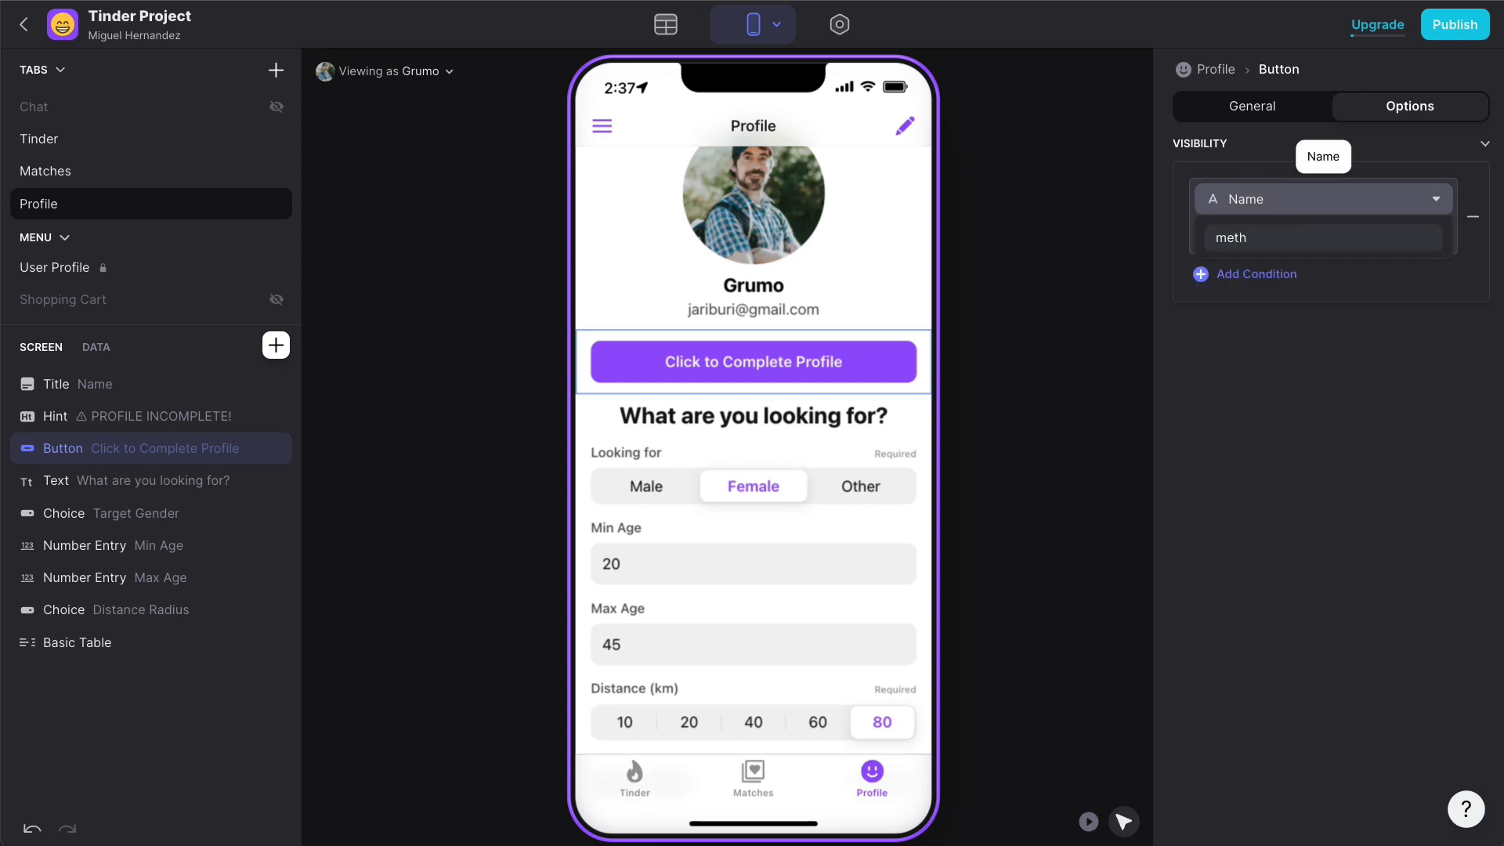
pyautogui.press('BackSpace')
pyautogui.press('BackSpace')
pyautogui.press('BackSpace')
pyautogui.press('BackSpace')
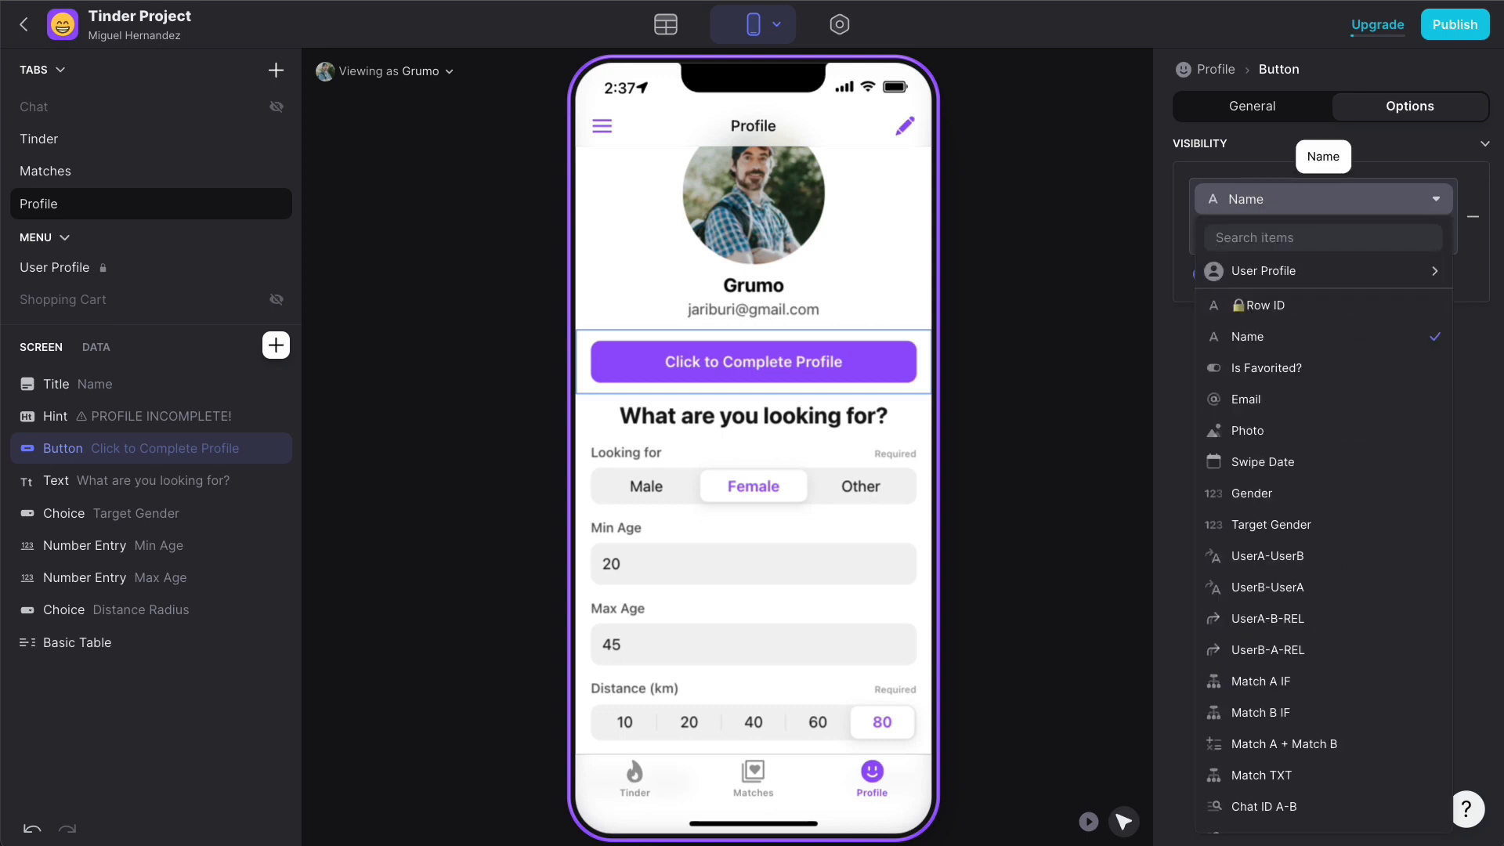
pyautogui.write('math')
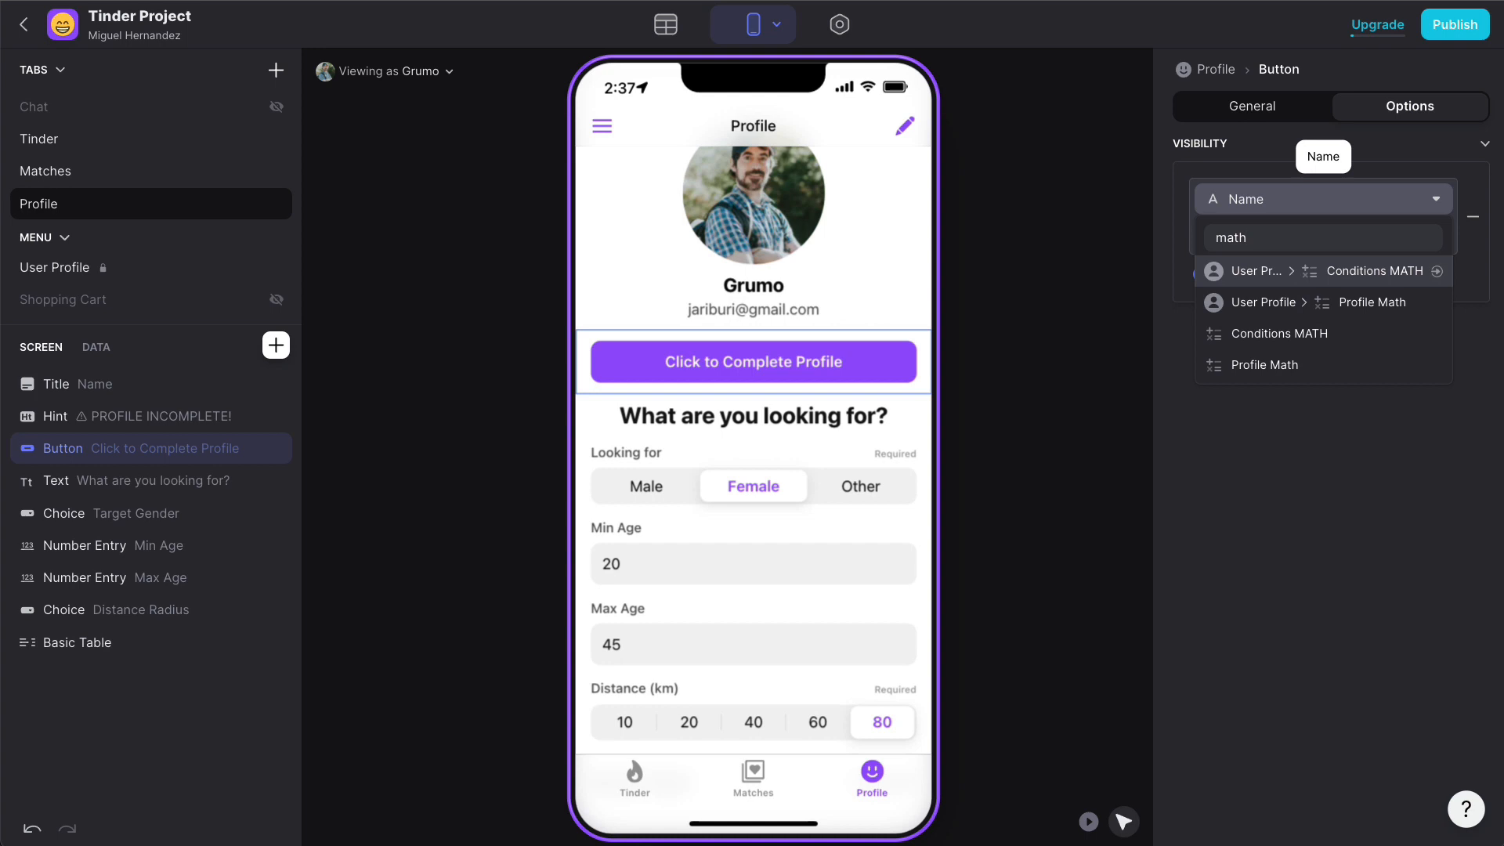
pyautogui.click(1279, 365)
# - Set the button's visibility condition to Profile Math equals 0
pyautogui.click(1269, 236)
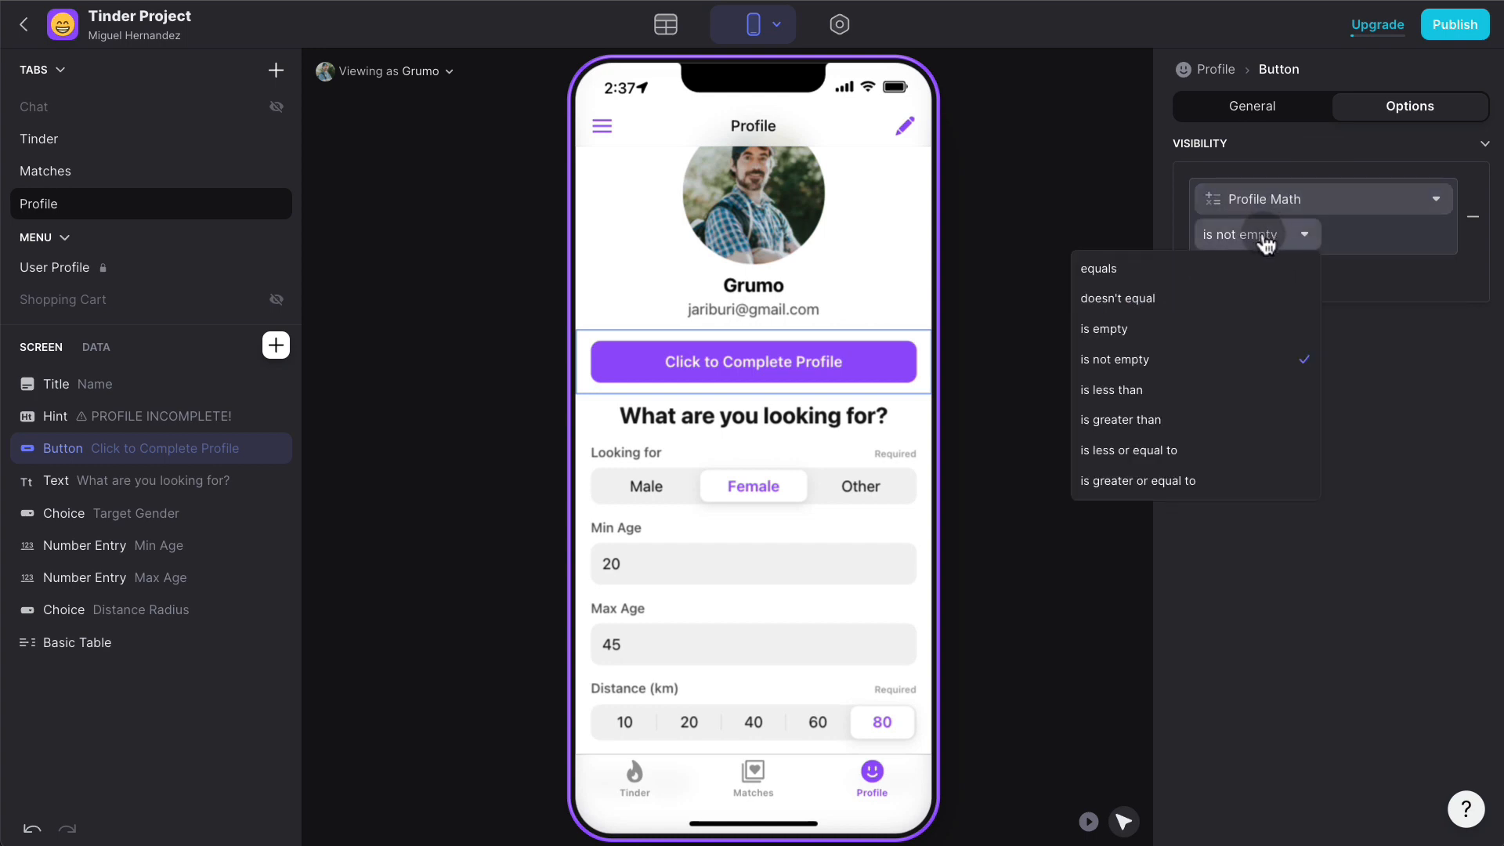
pyautogui.click(1216, 267)
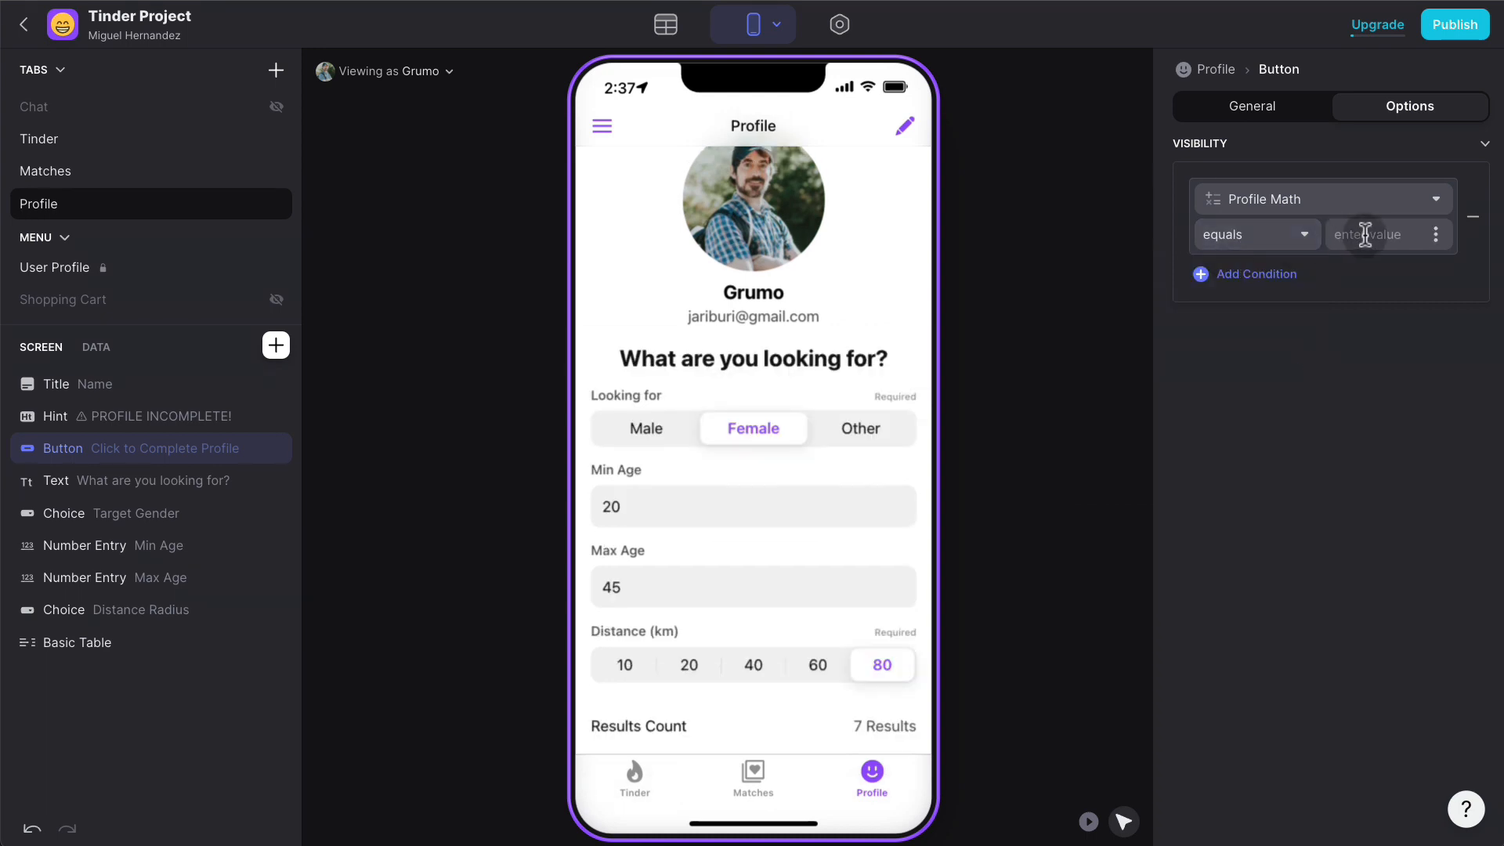
pyautogui.click(1364, 234)
pyautogui.write('0')
pyautogui.click(1377, 367)
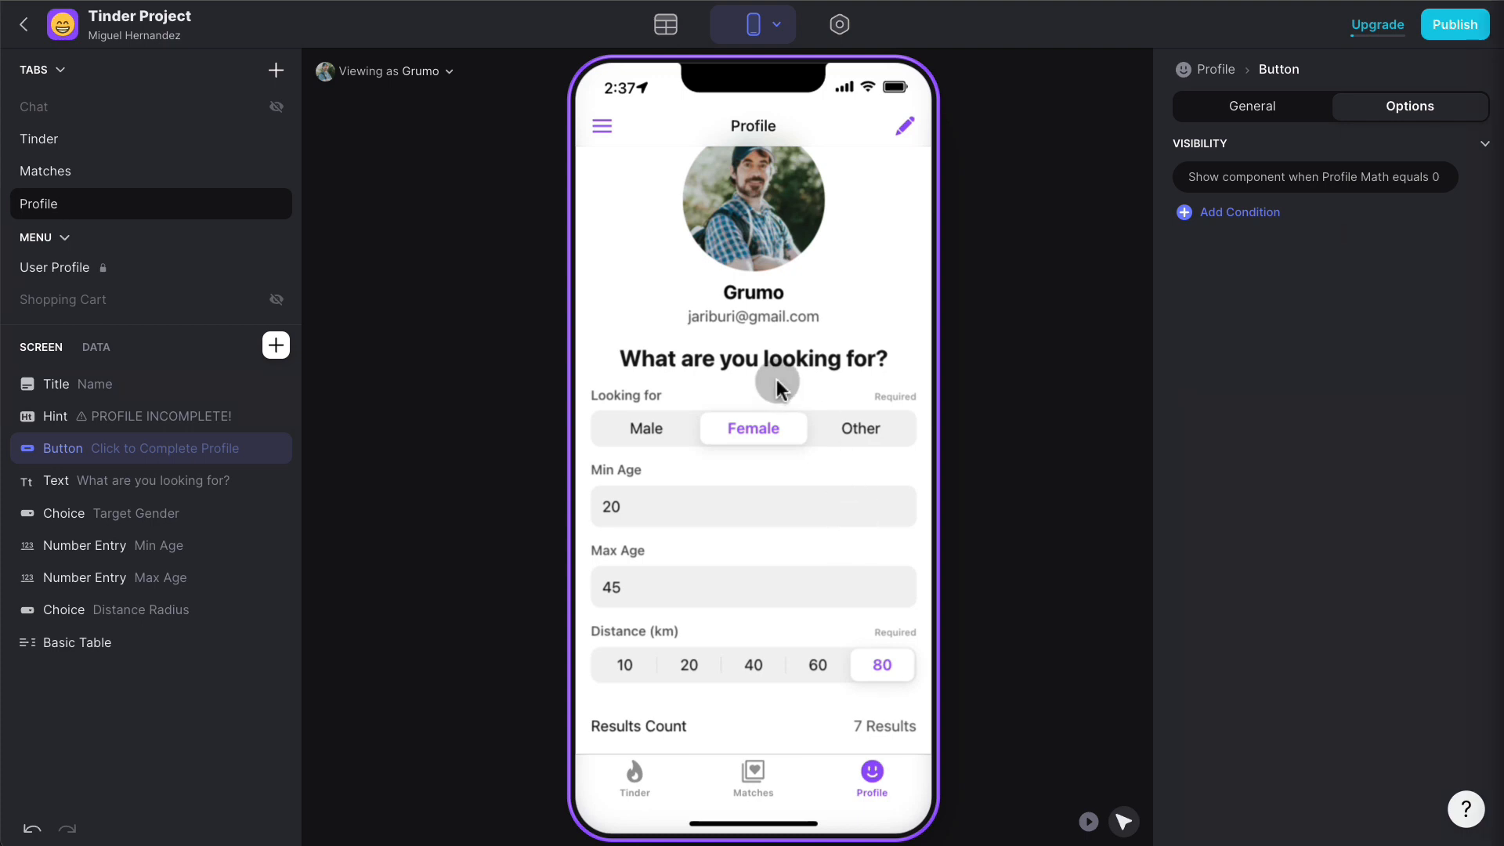
pyautogui.scroll(1, 789, 296)
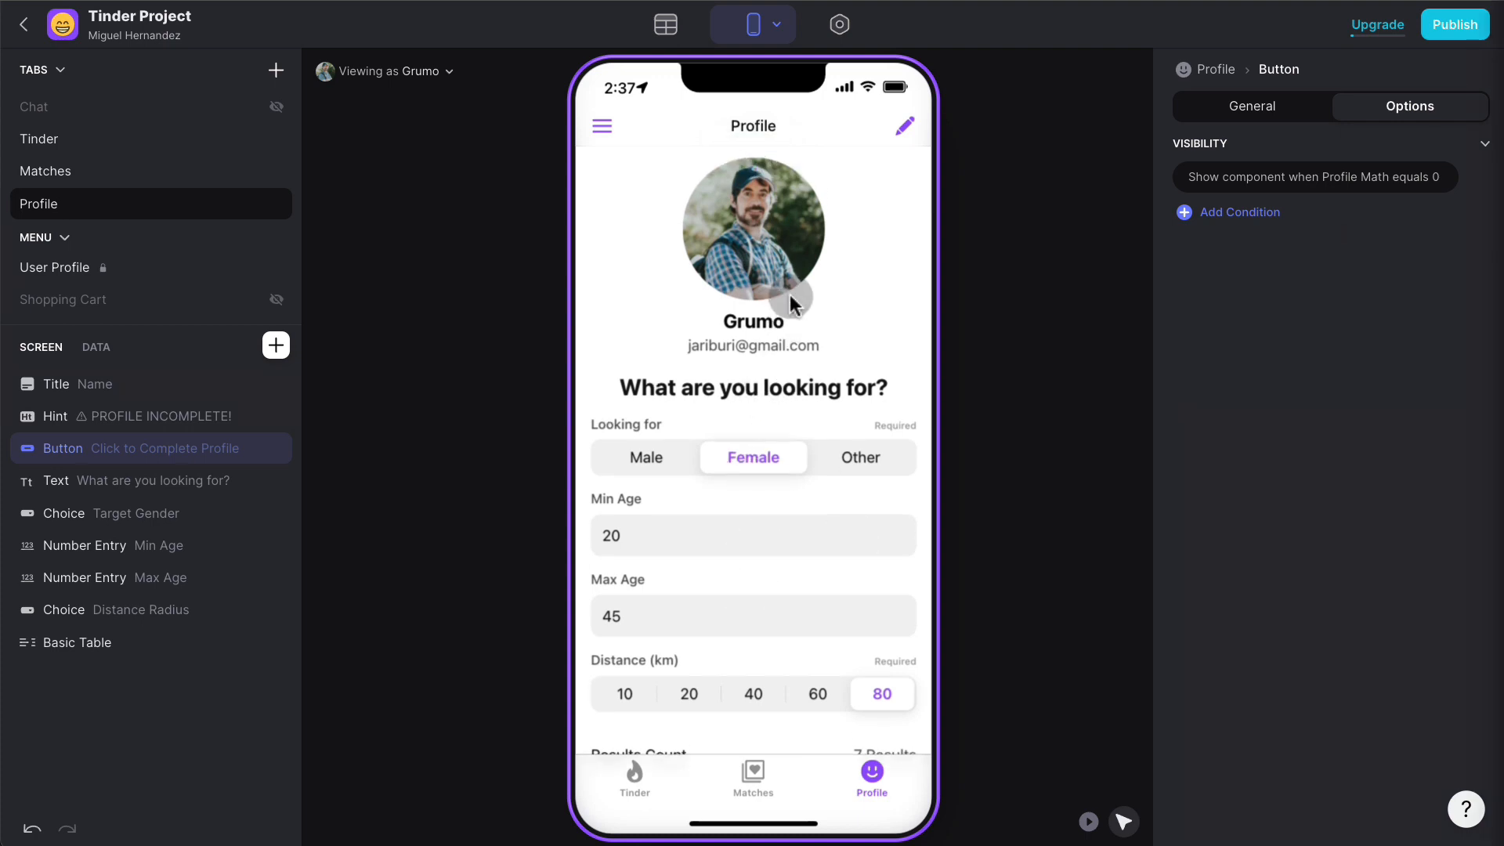
pyautogui.scroll(-1, 789, 296)
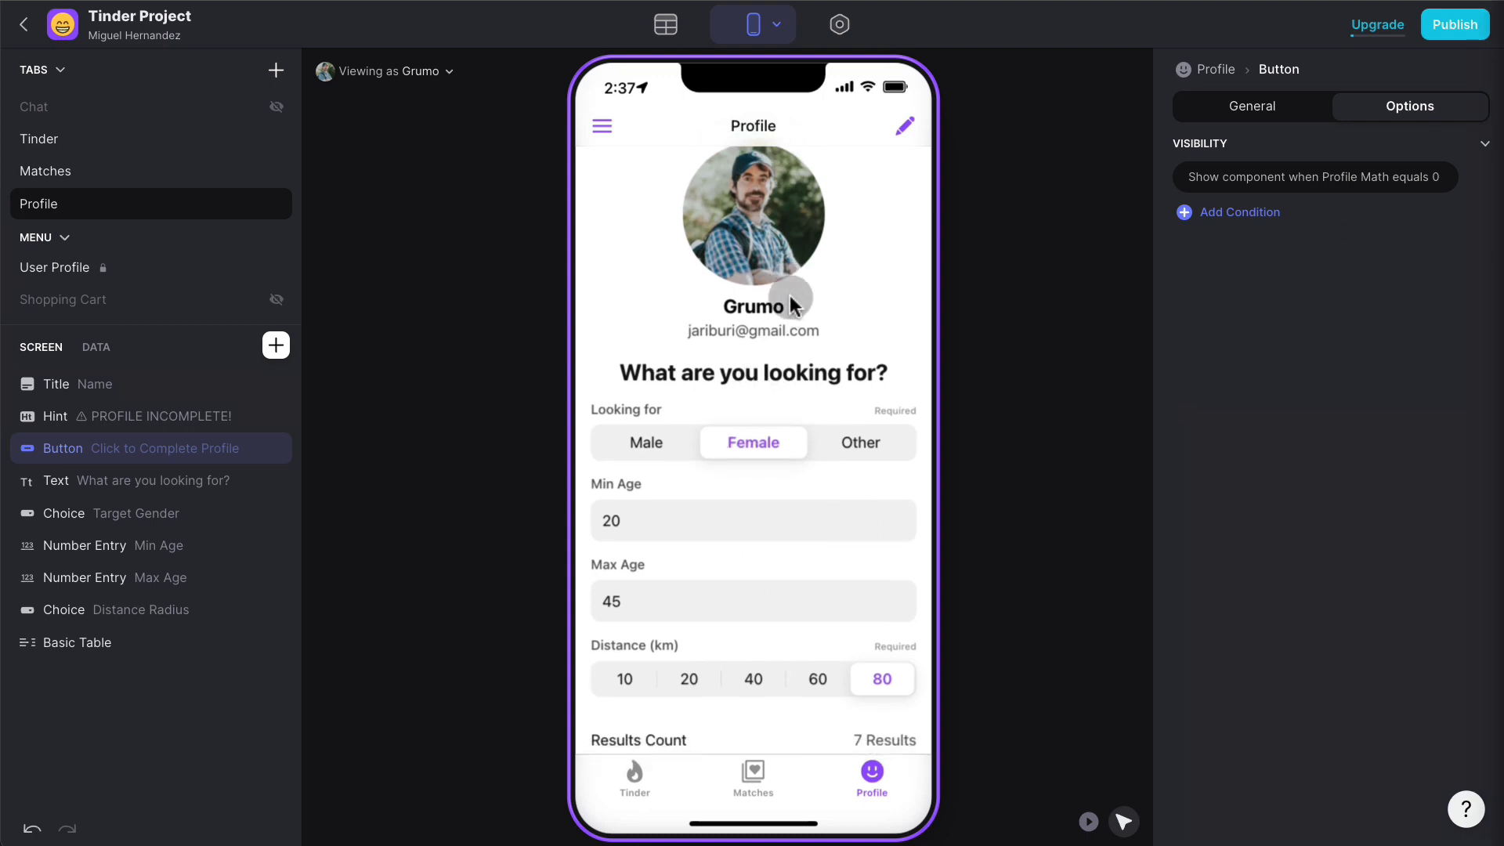
# - Switch the preview to view the app as a different test user
pyautogui.click(426, 72)
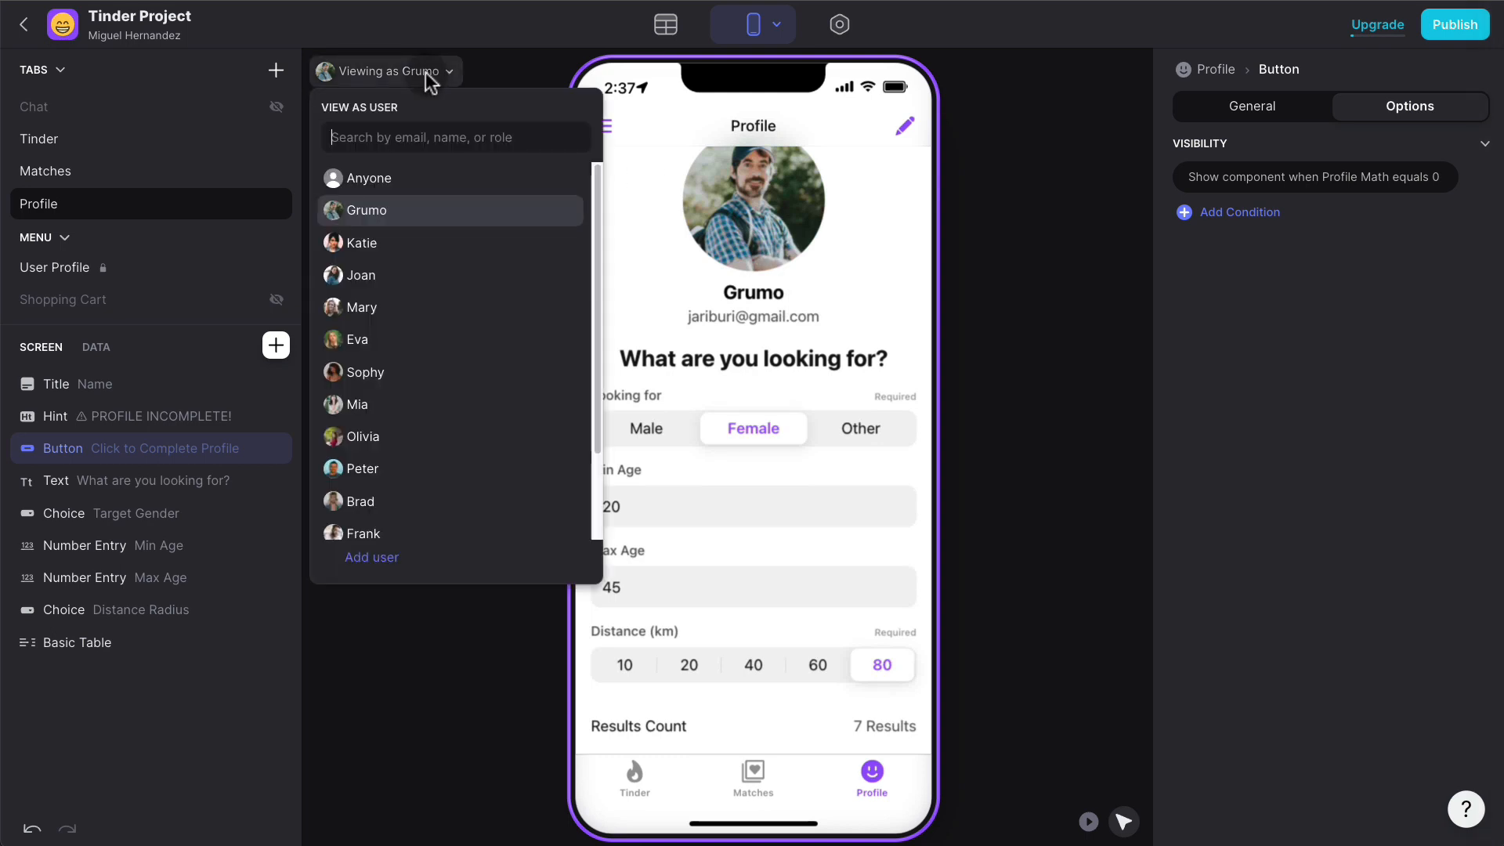
pyautogui.click(408, 276)
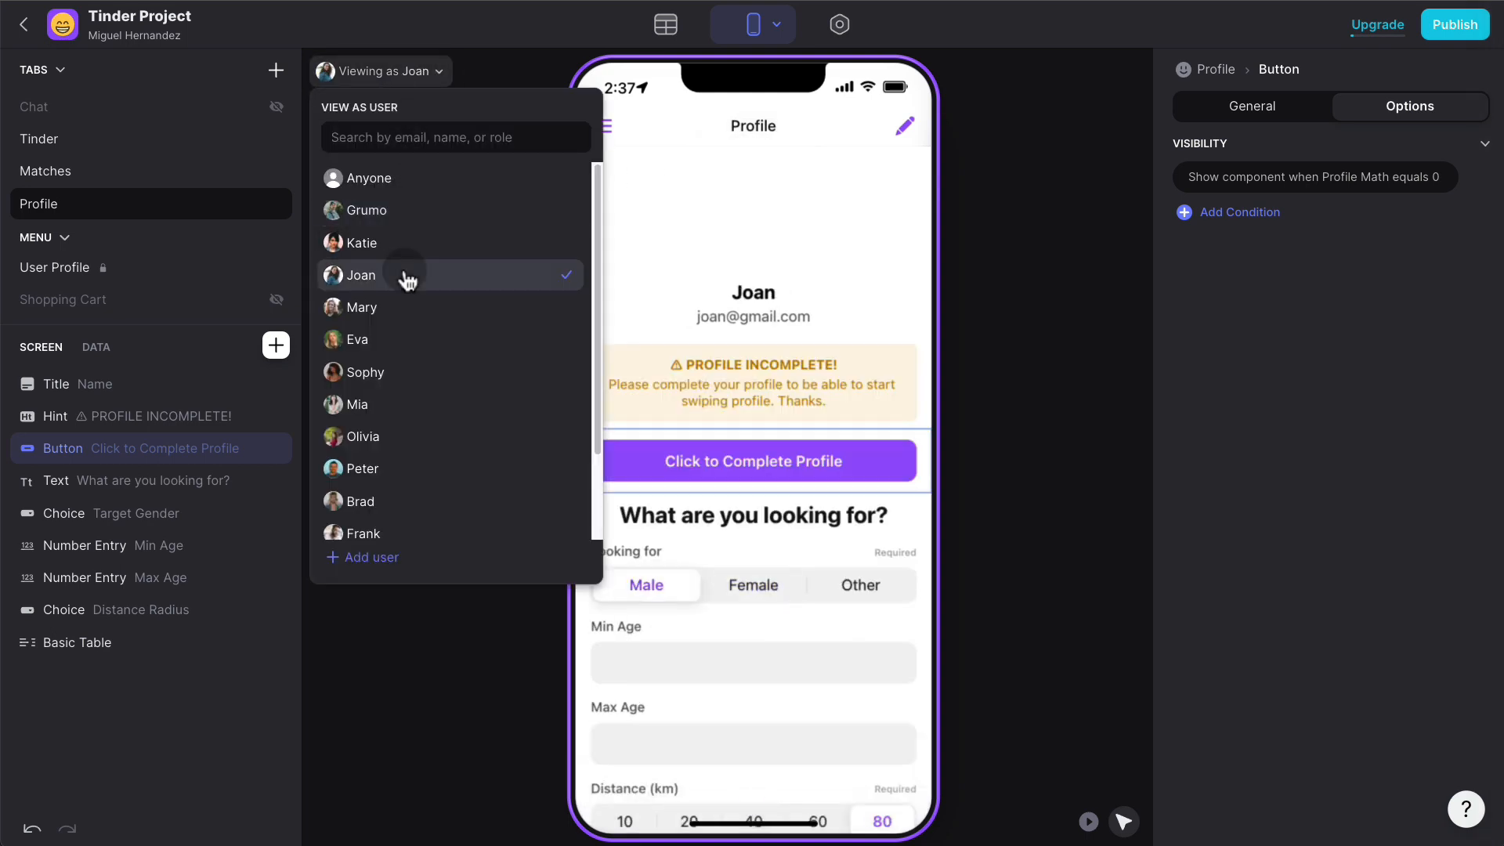
pyautogui.click(1034, 263)
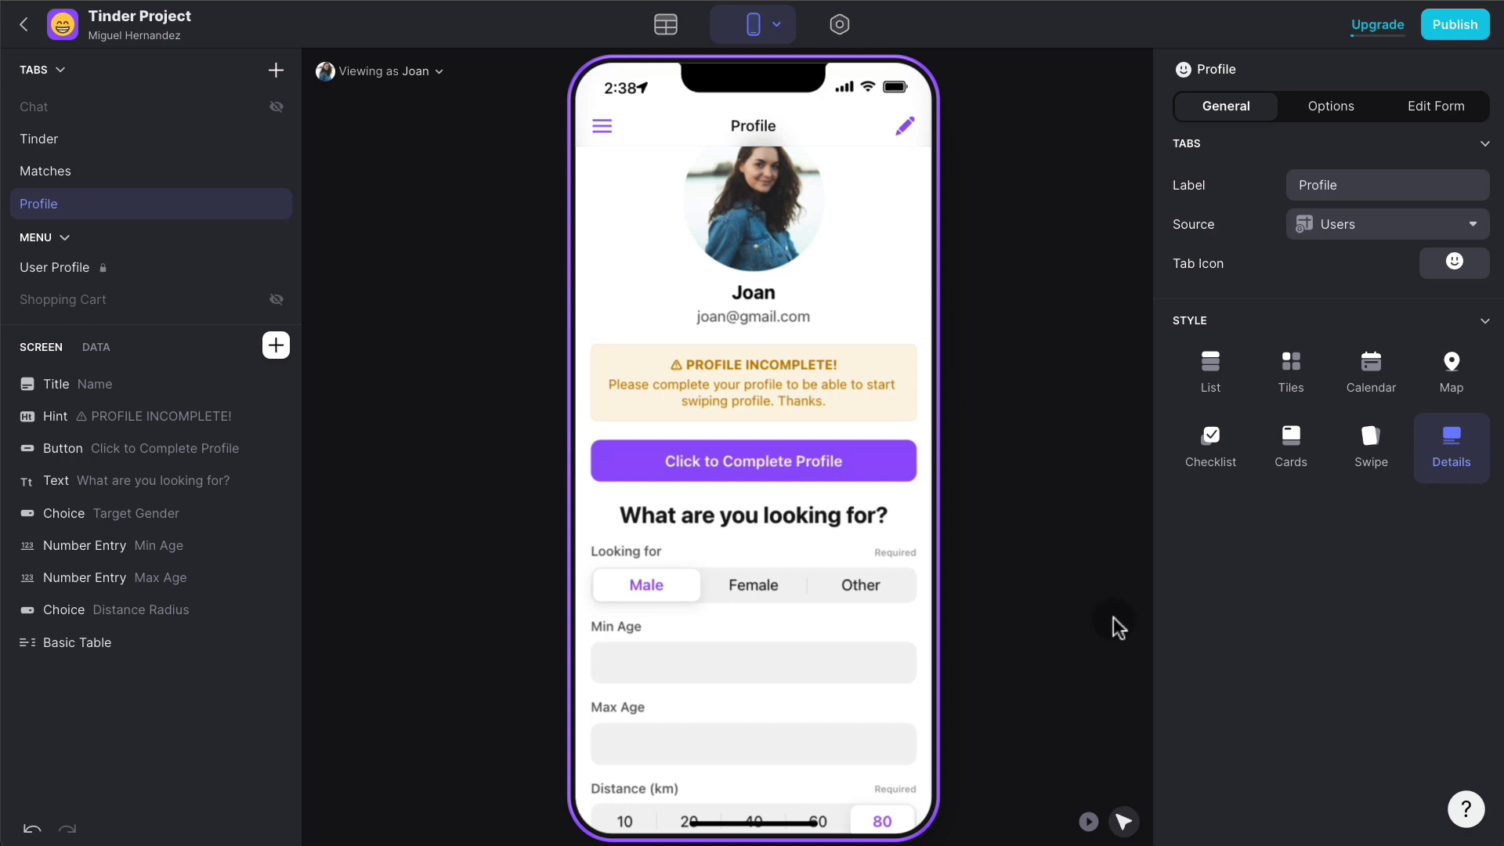
# - Open the Edit Profile form and set its On Submit action to Go to Tab Tinder
pyautogui.click(908, 127)
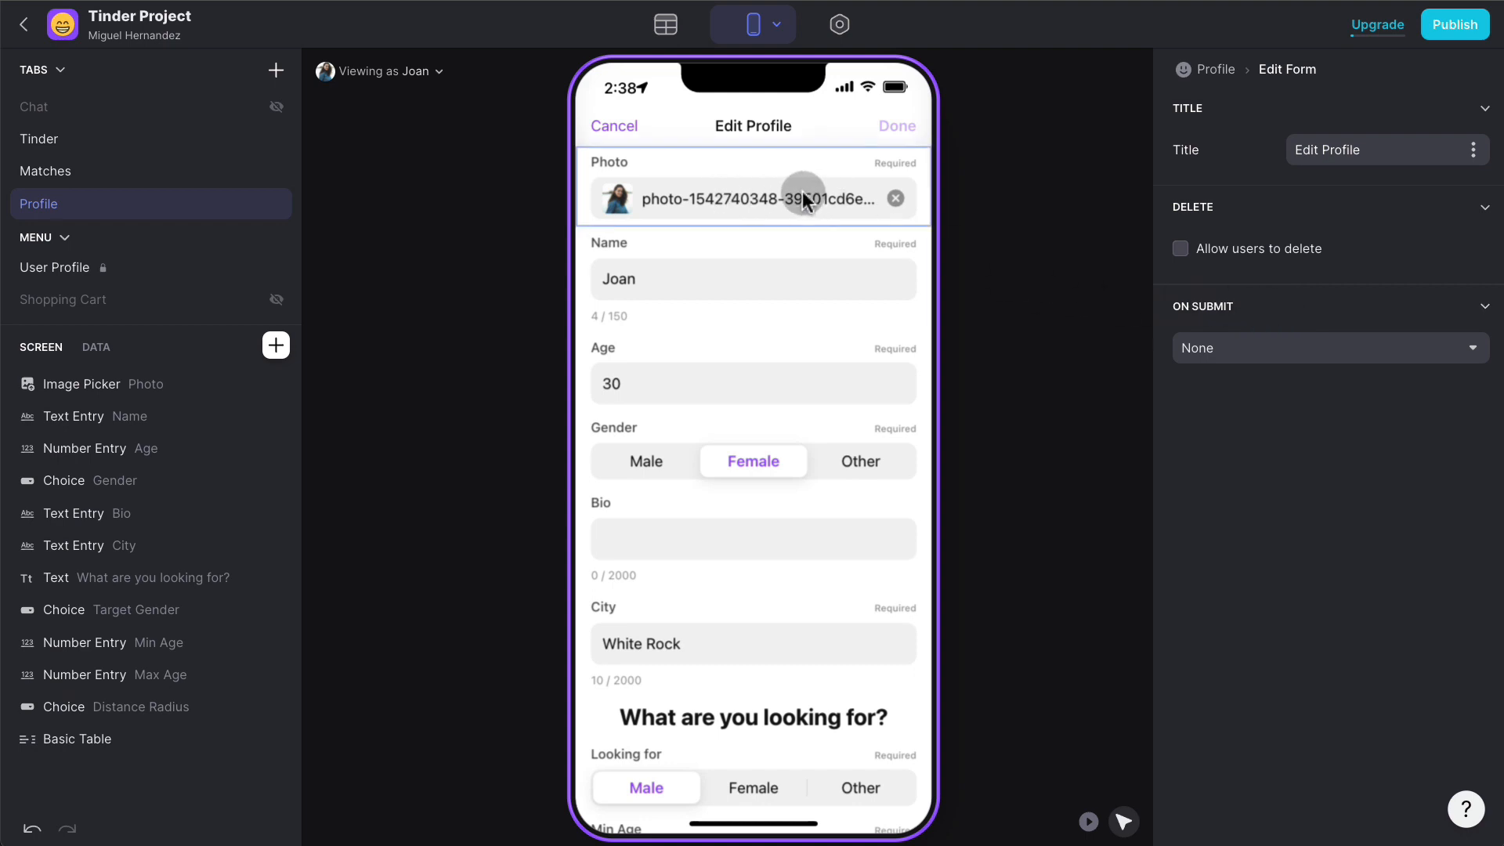
pyautogui.scroll(-5, 808, 550)
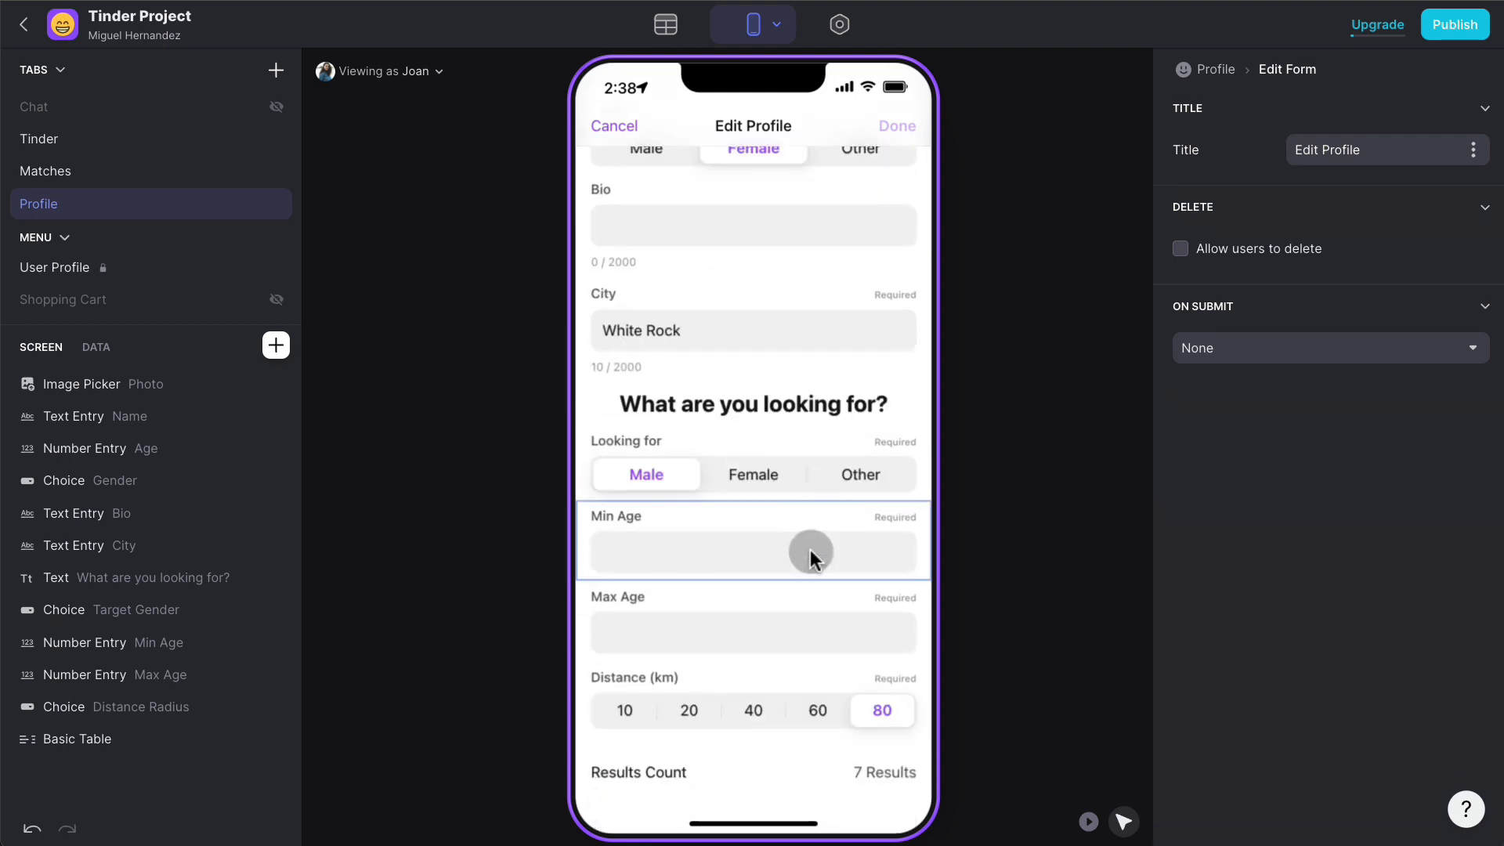
pyautogui.scroll(5, 811, 552)
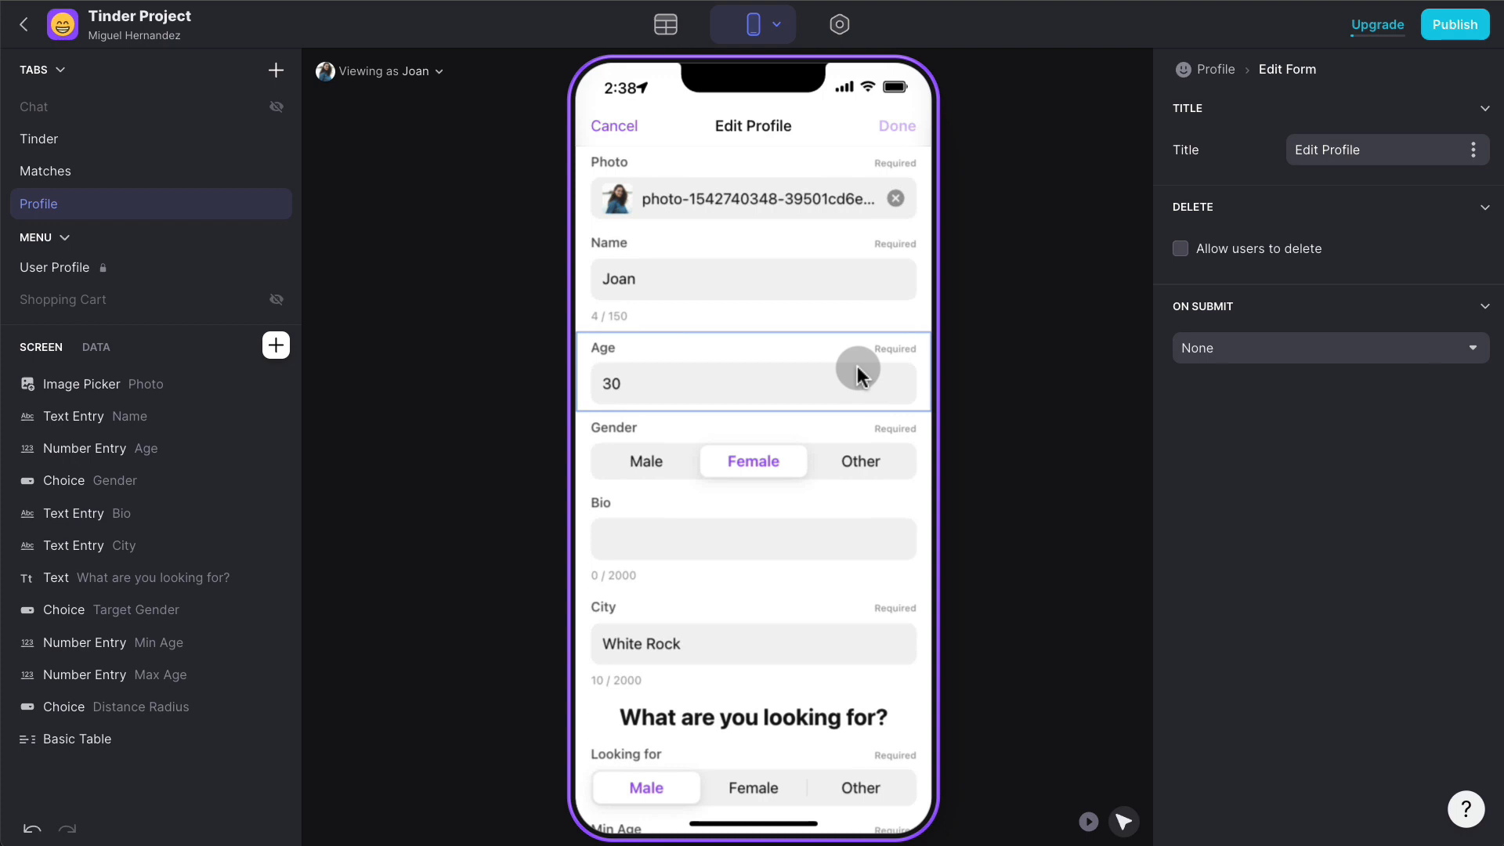
pyautogui.click(1302, 349)
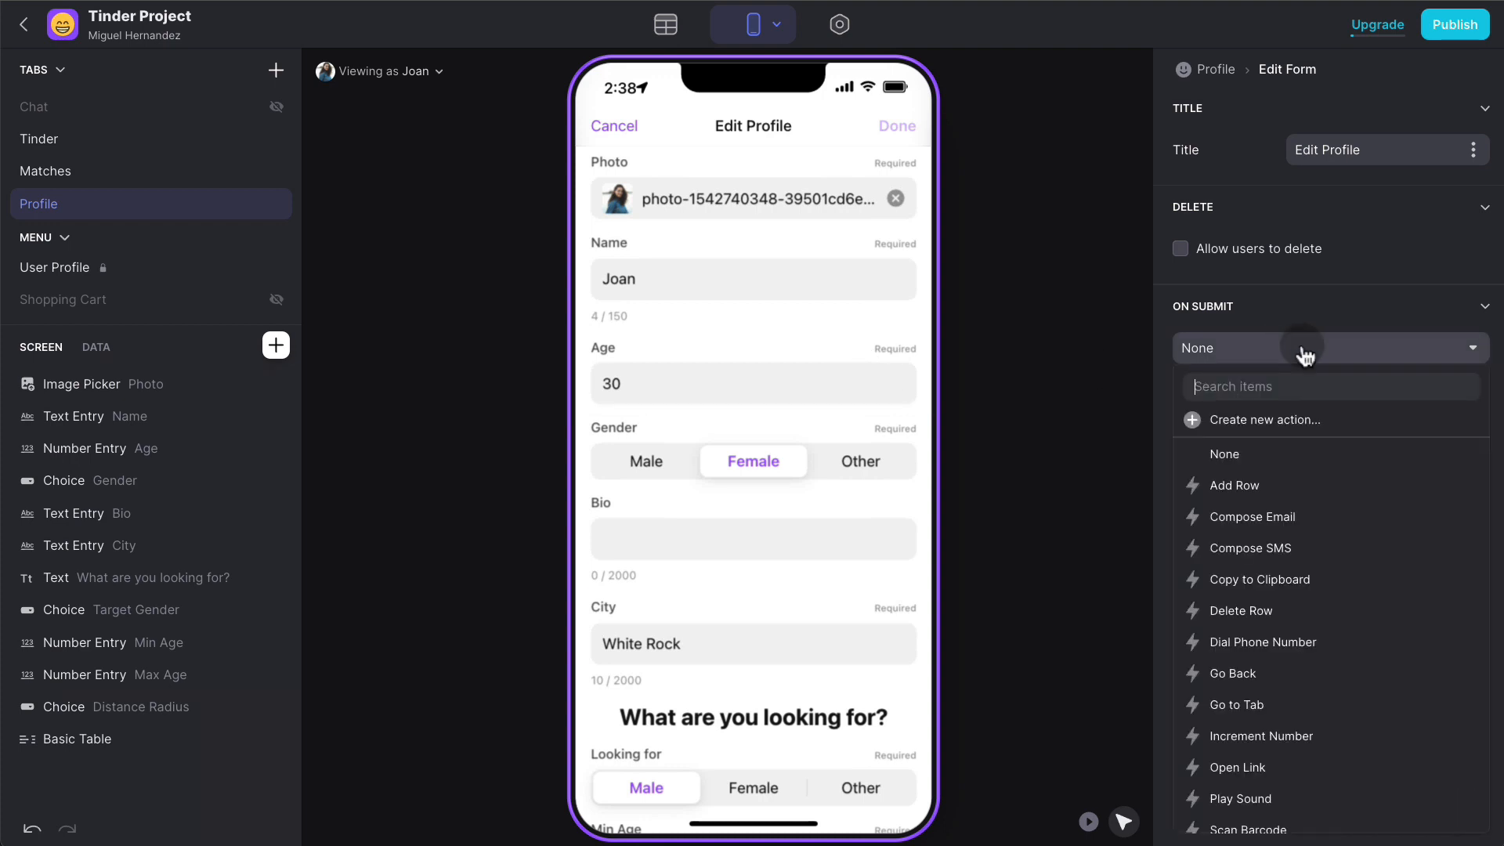
pyautogui.write('tab')
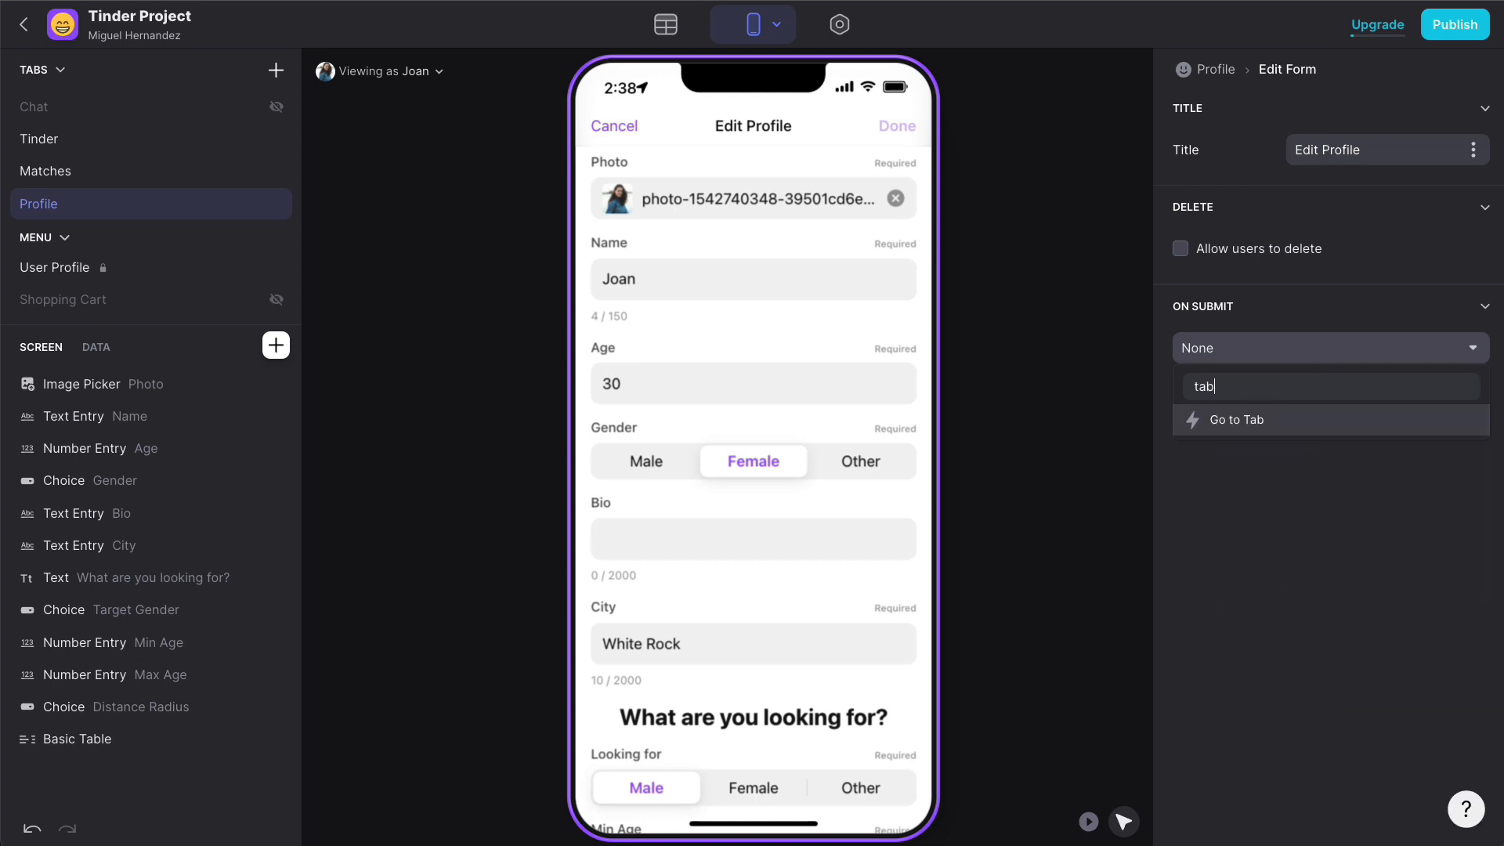
pyautogui.click(1275, 420)
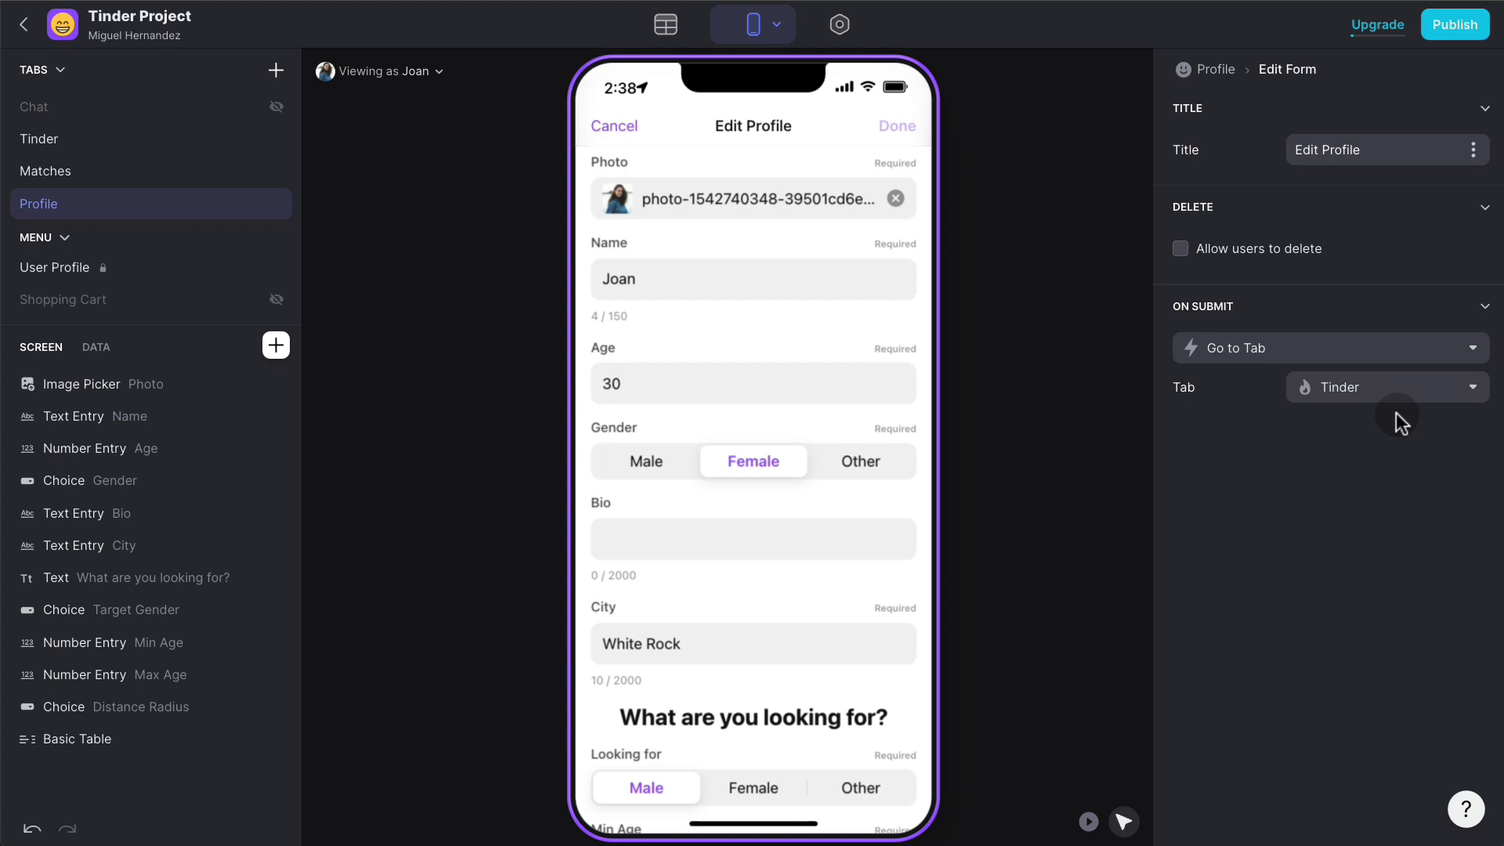
# - Create a new On Submit action 'Profile Completed' whose step goes to the Tinder tab
pyautogui.click(1332, 347)
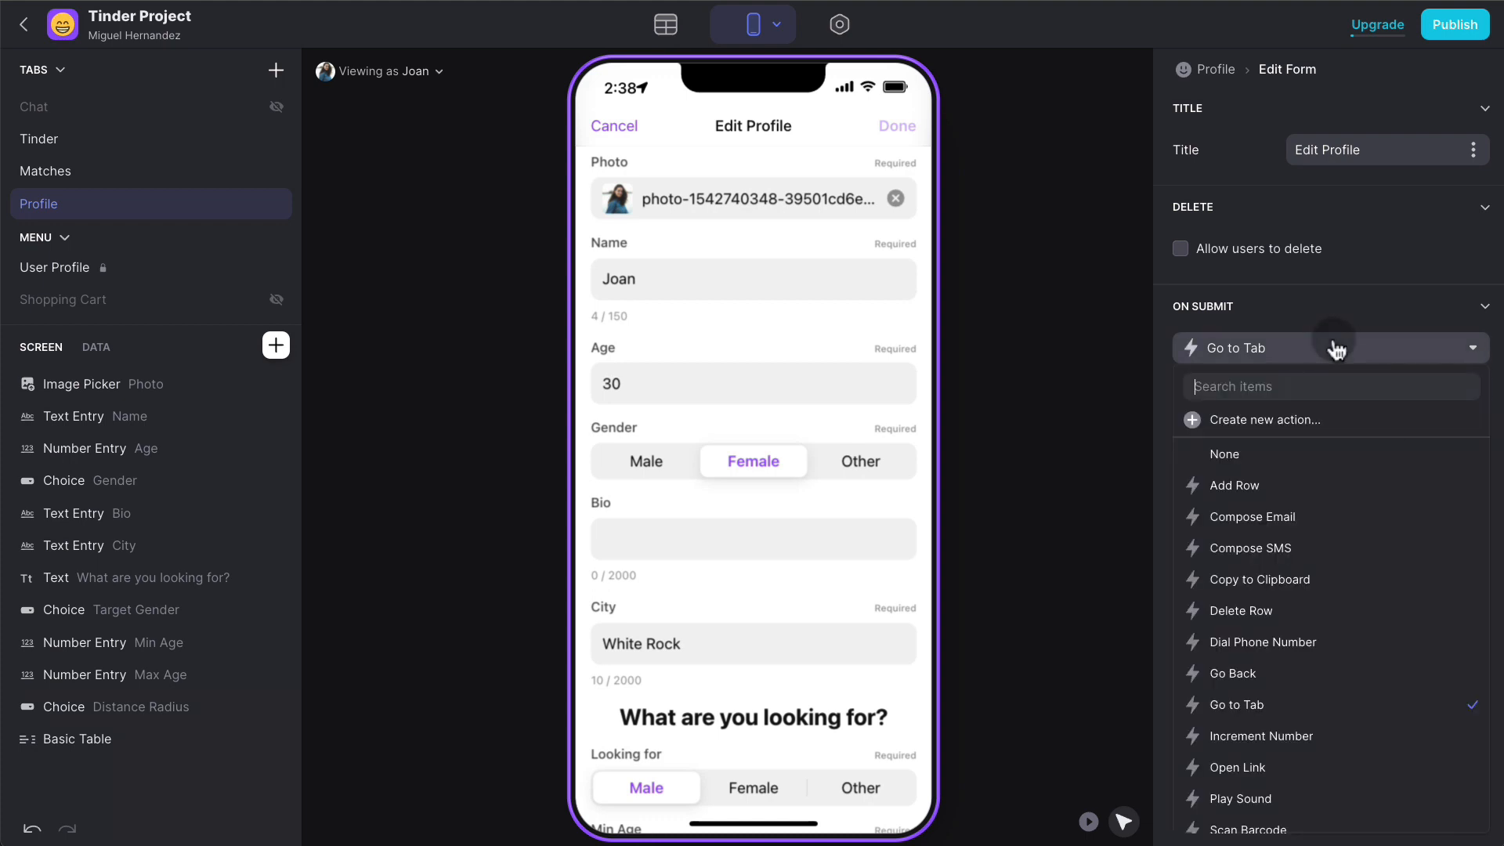
pyautogui.click(1300, 420)
pyautogui.click(1252, 80)
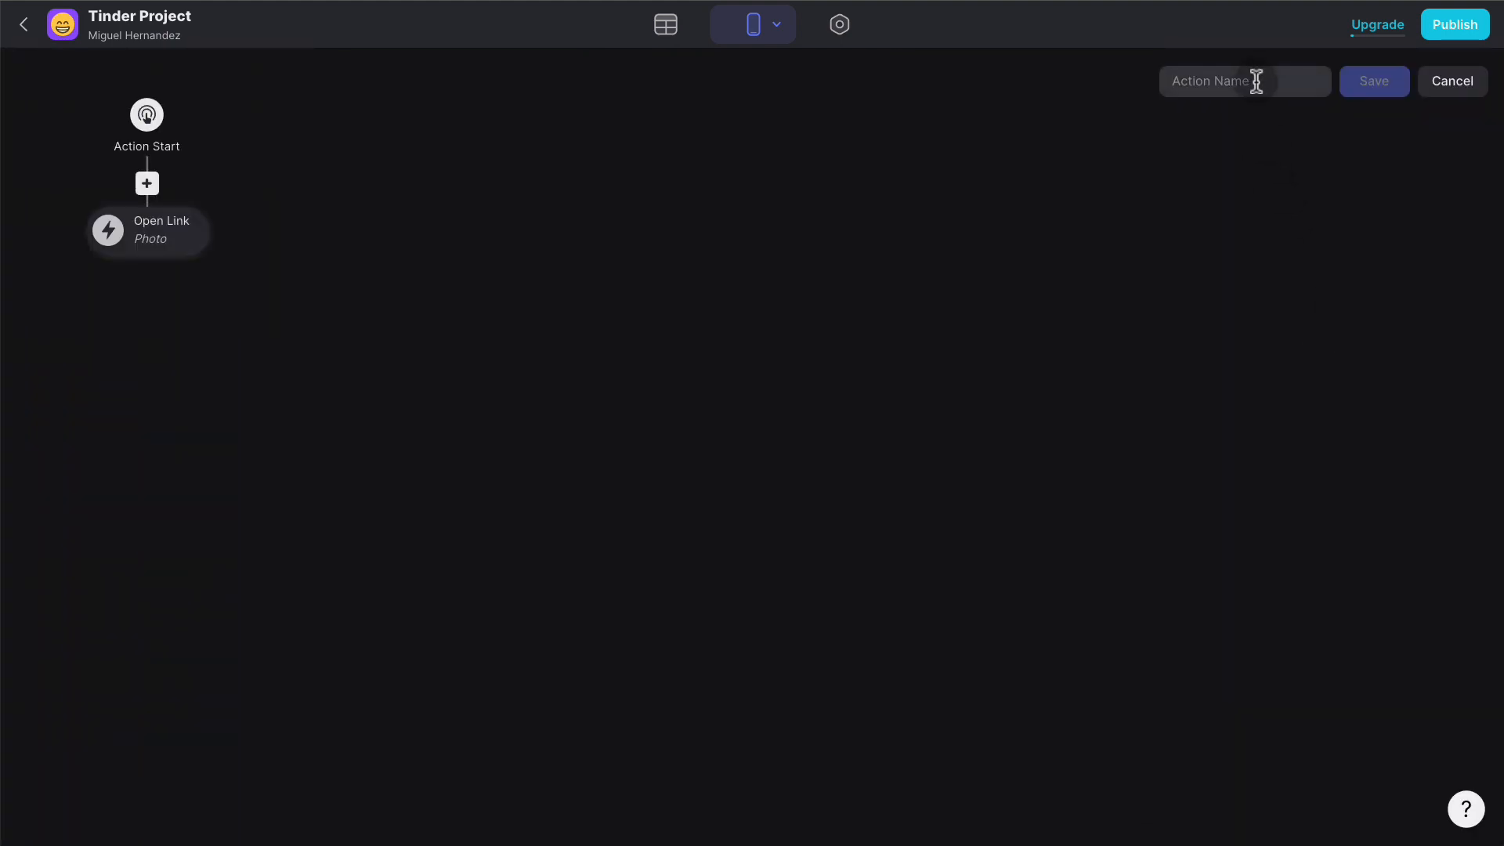
pyautogui.write('Profile Completed')
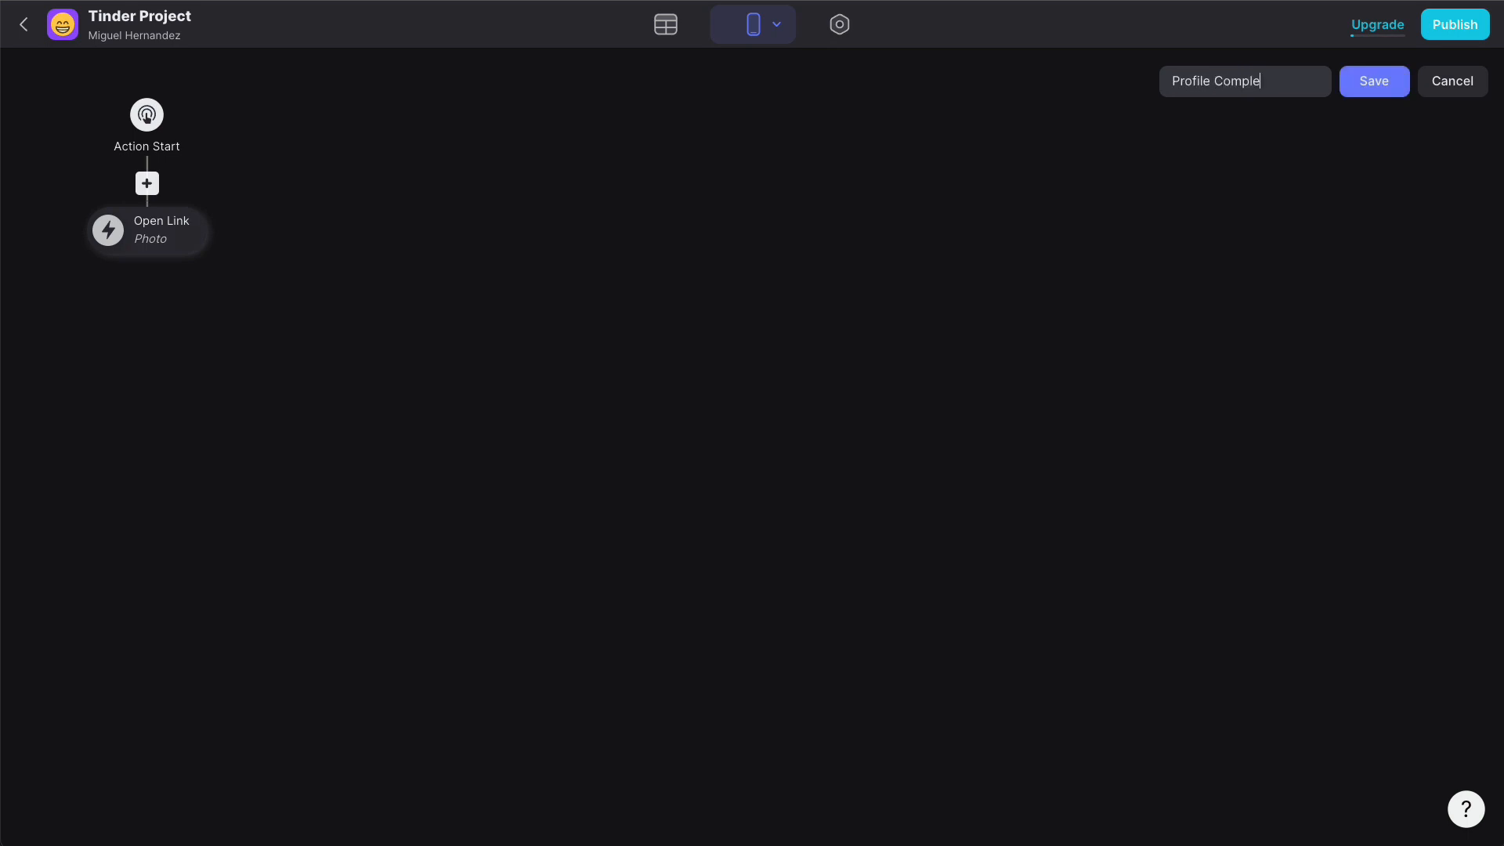
pyautogui.click(179, 229)
pyautogui.click(214, 344)
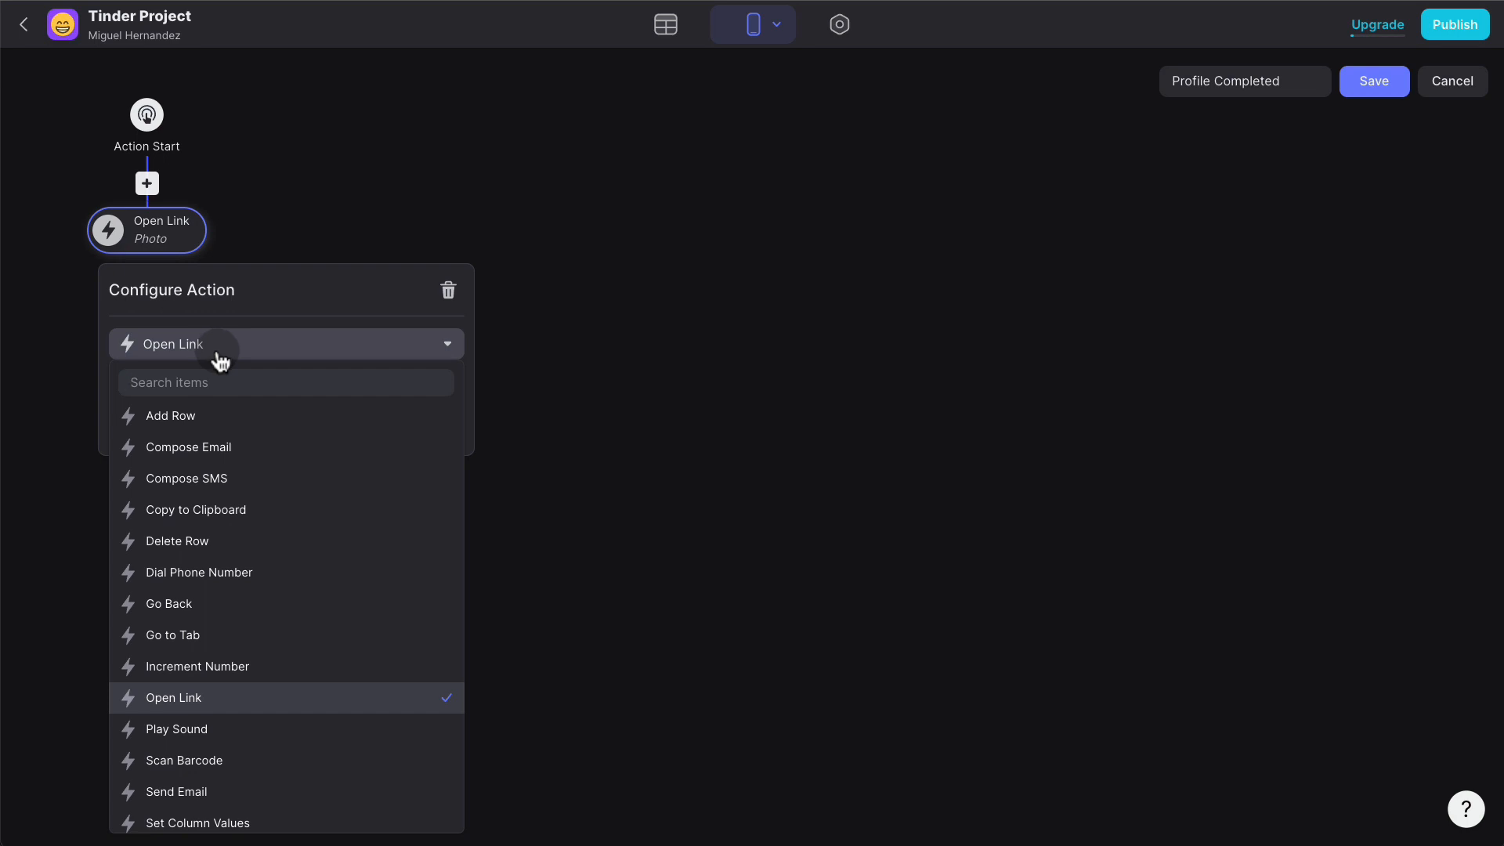
pyautogui.write('tab')
pyautogui.click(229, 413)
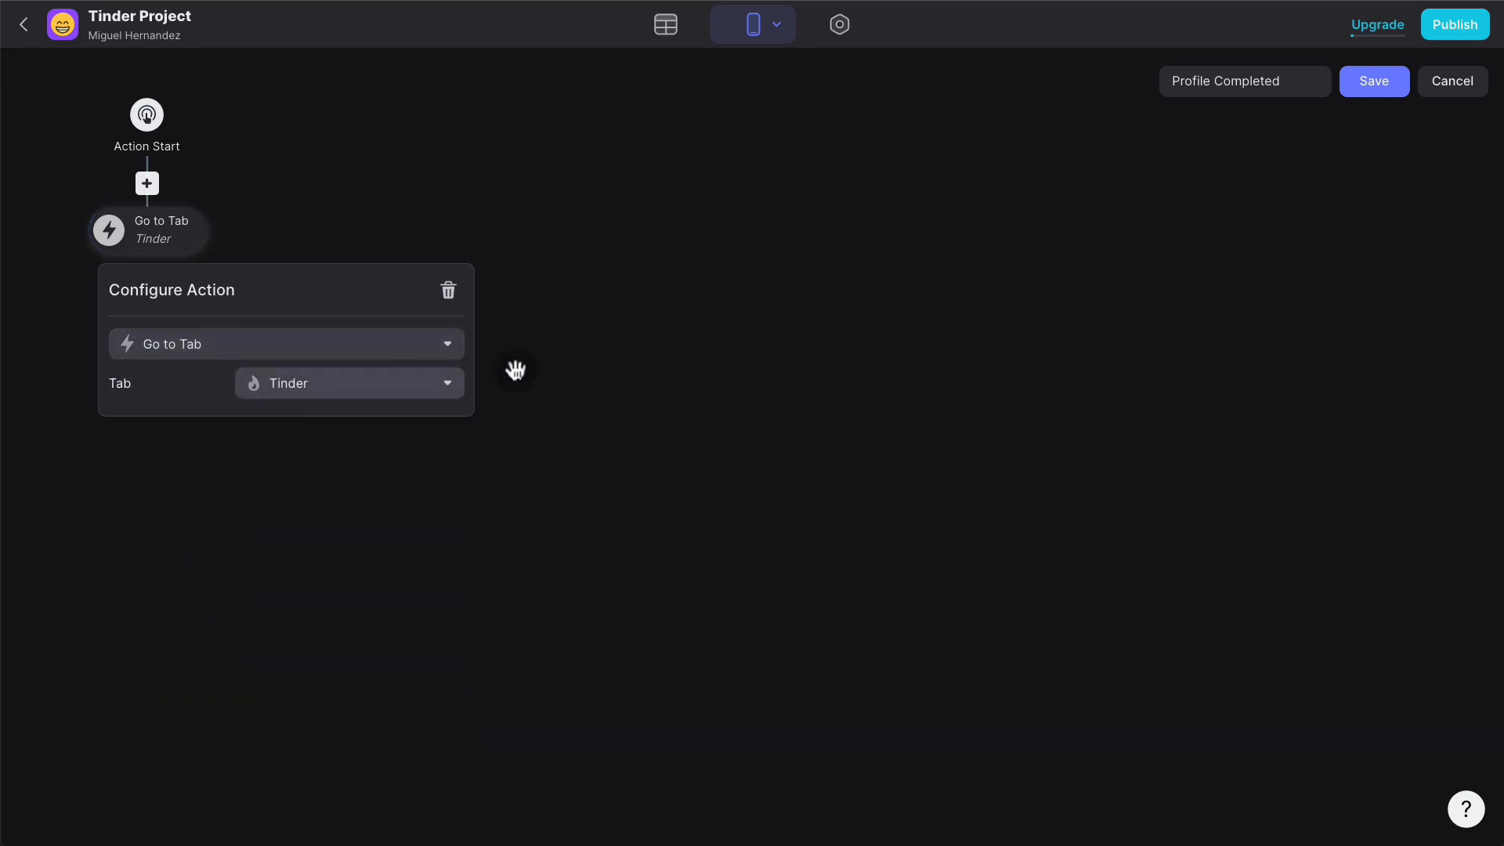
pyautogui.click(553, 363)
# - Add a Show Notification step reading 'Start Swiping!' and save the action
pyautogui.click(149, 268)
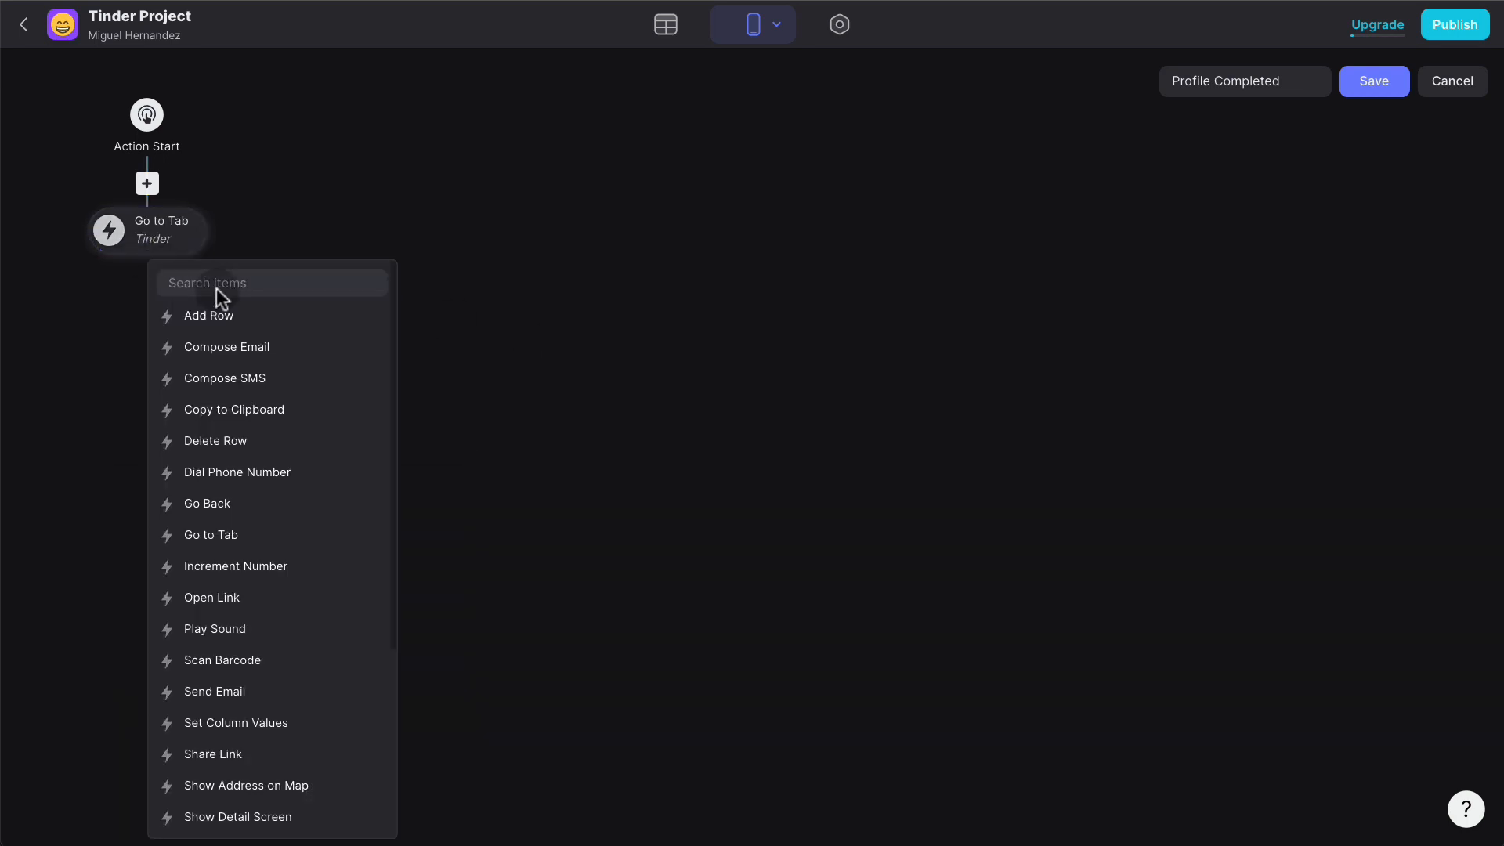
pyautogui.write('noti')
pyautogui.click(232, 317)
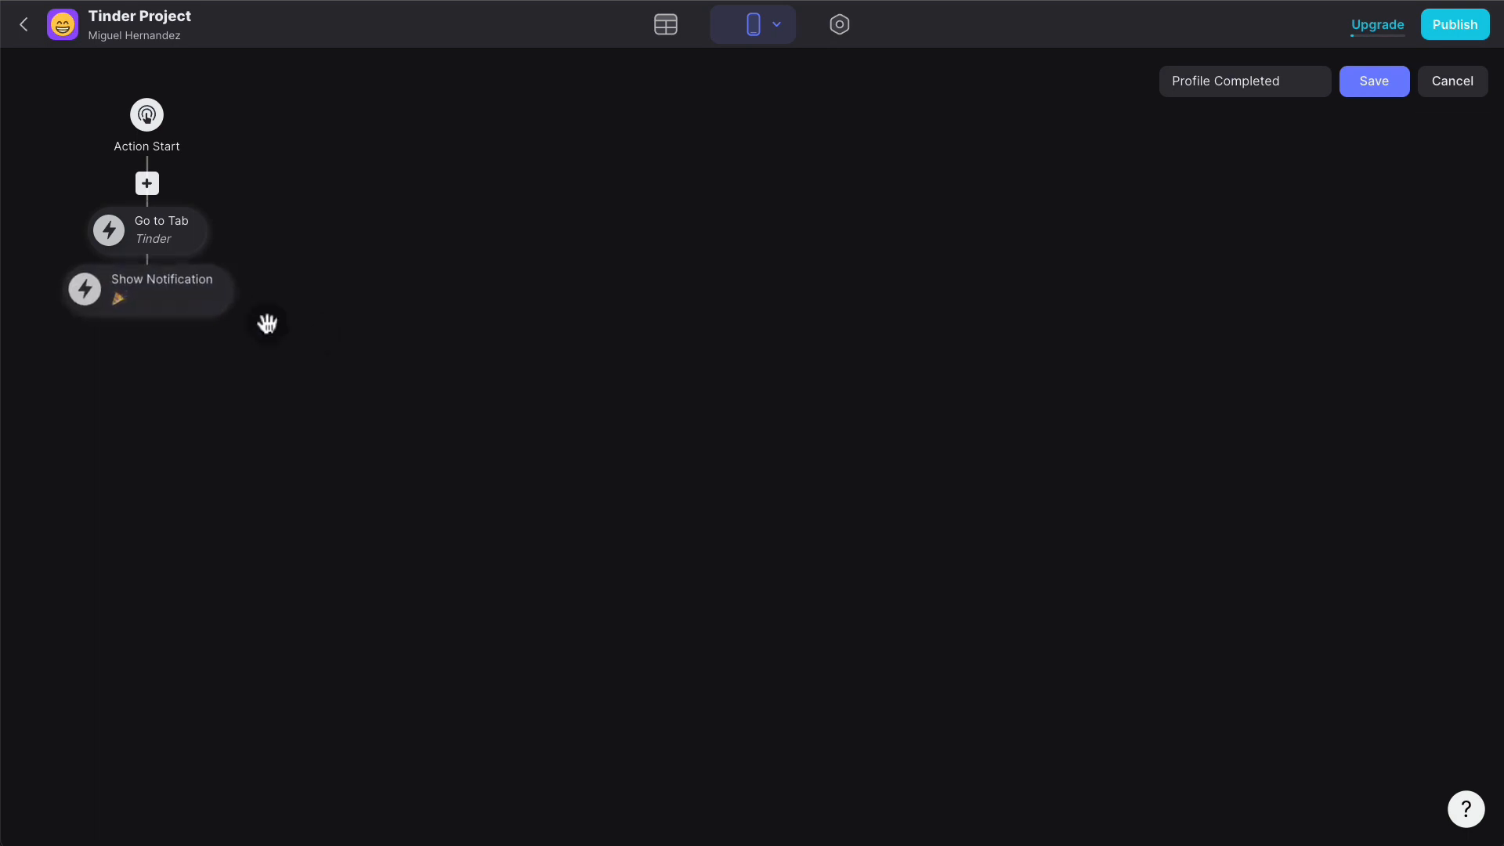
pyautogui.click(167, 306)
pyautogui.click(285, 431)
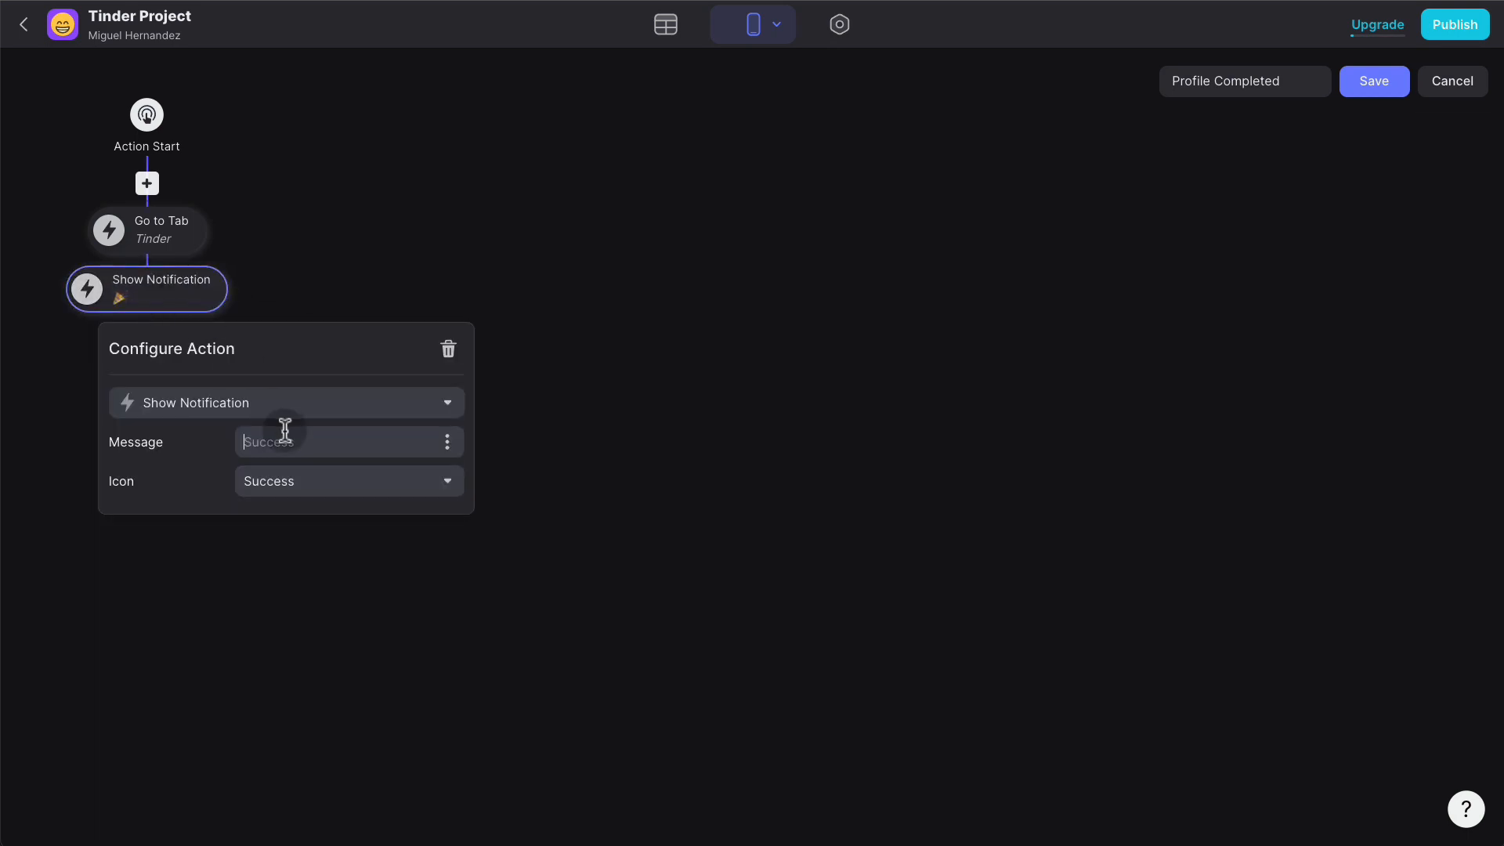
pyautogui.write('Start Swiping!')
pyautogui.click(694, 419)
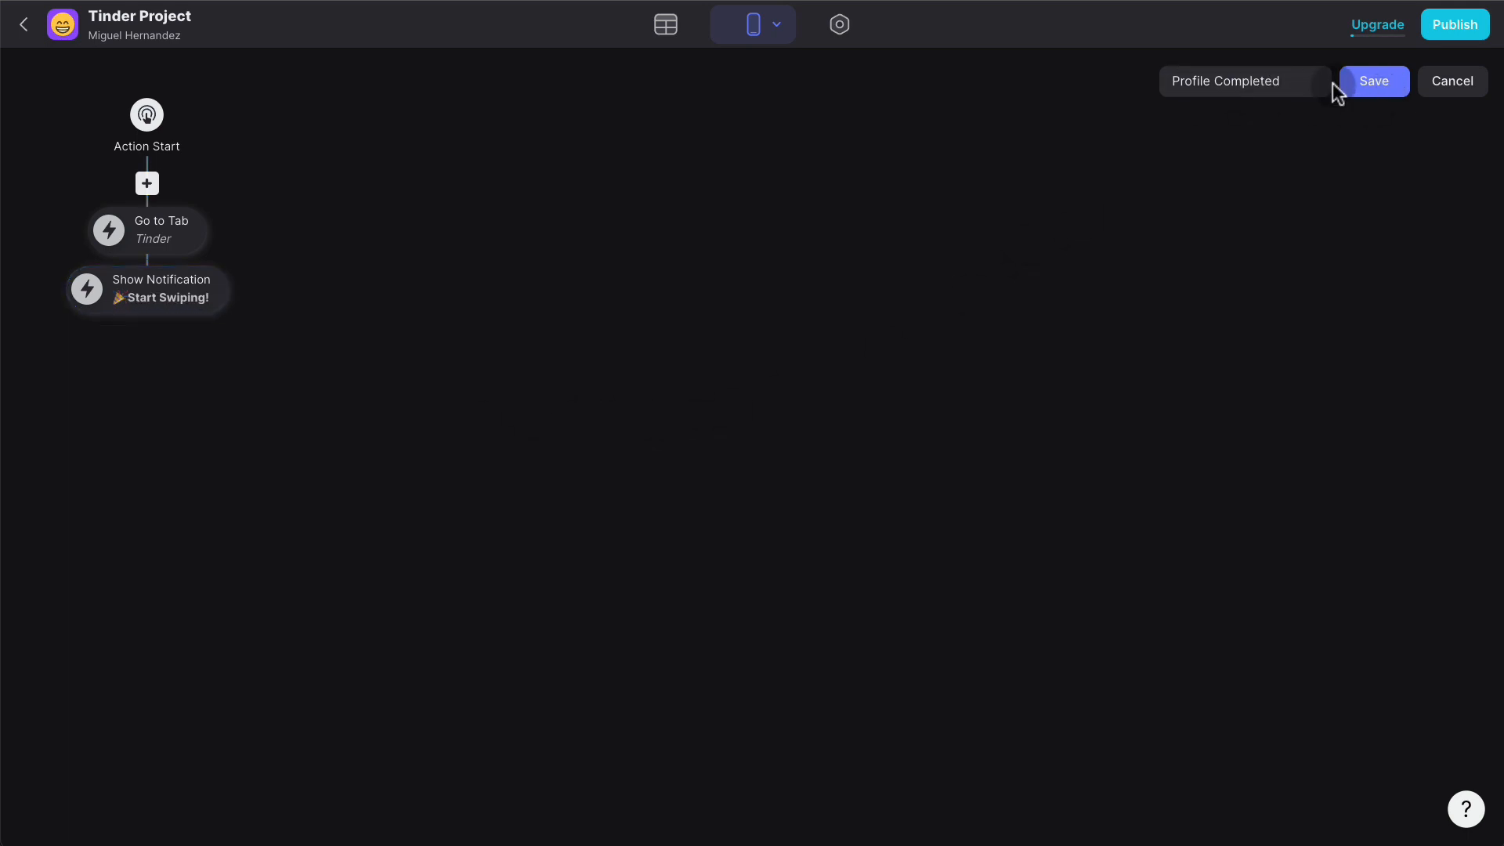
pyautogui.click(1374, 82)
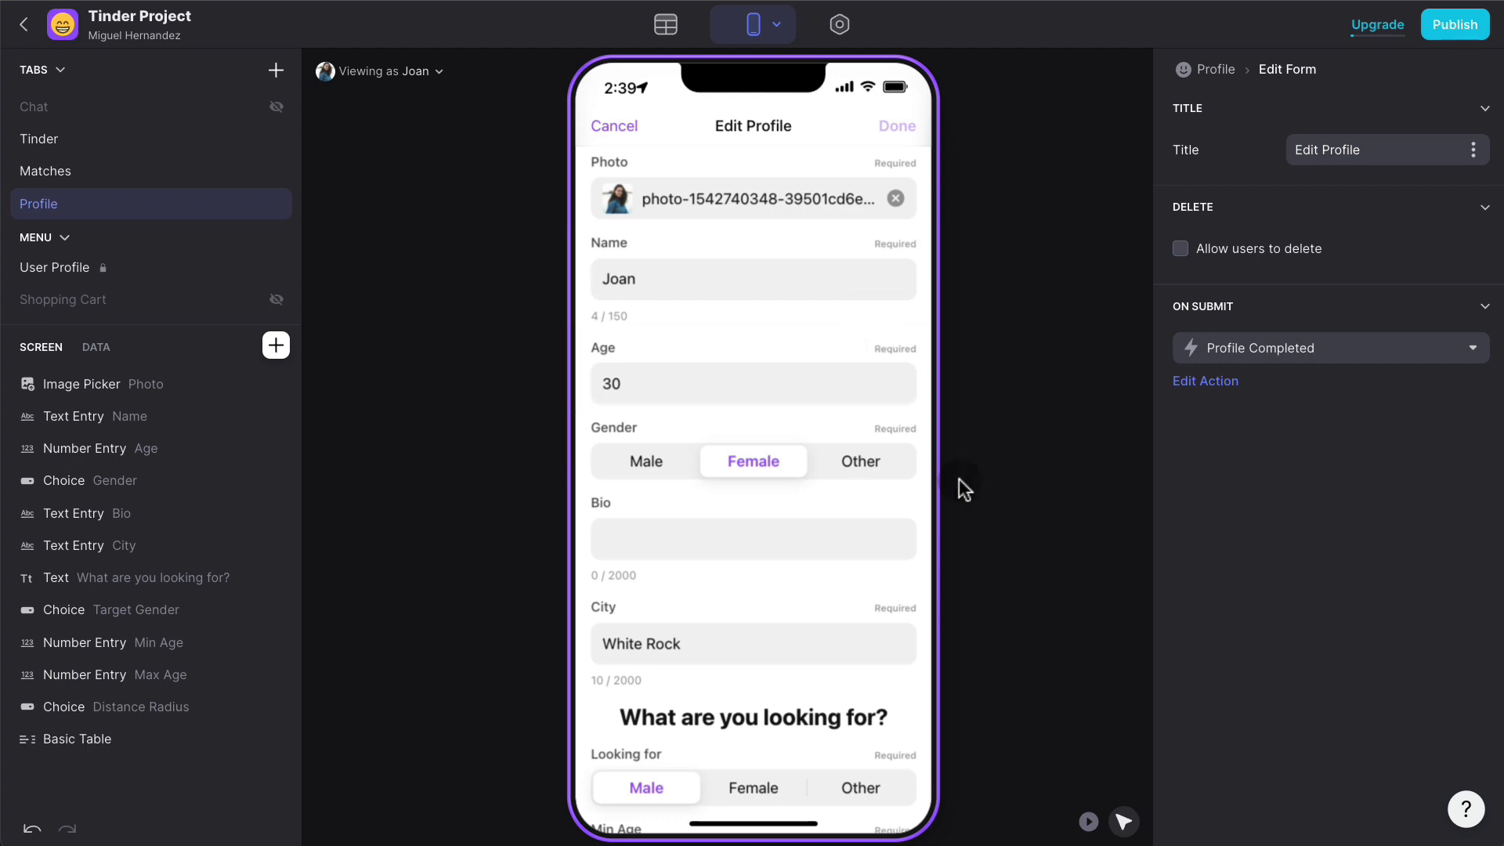
# - In play mode, enter Min Age 25 and Max Age 45 in the Edit Profile form
pyautogui.click(767, 511)
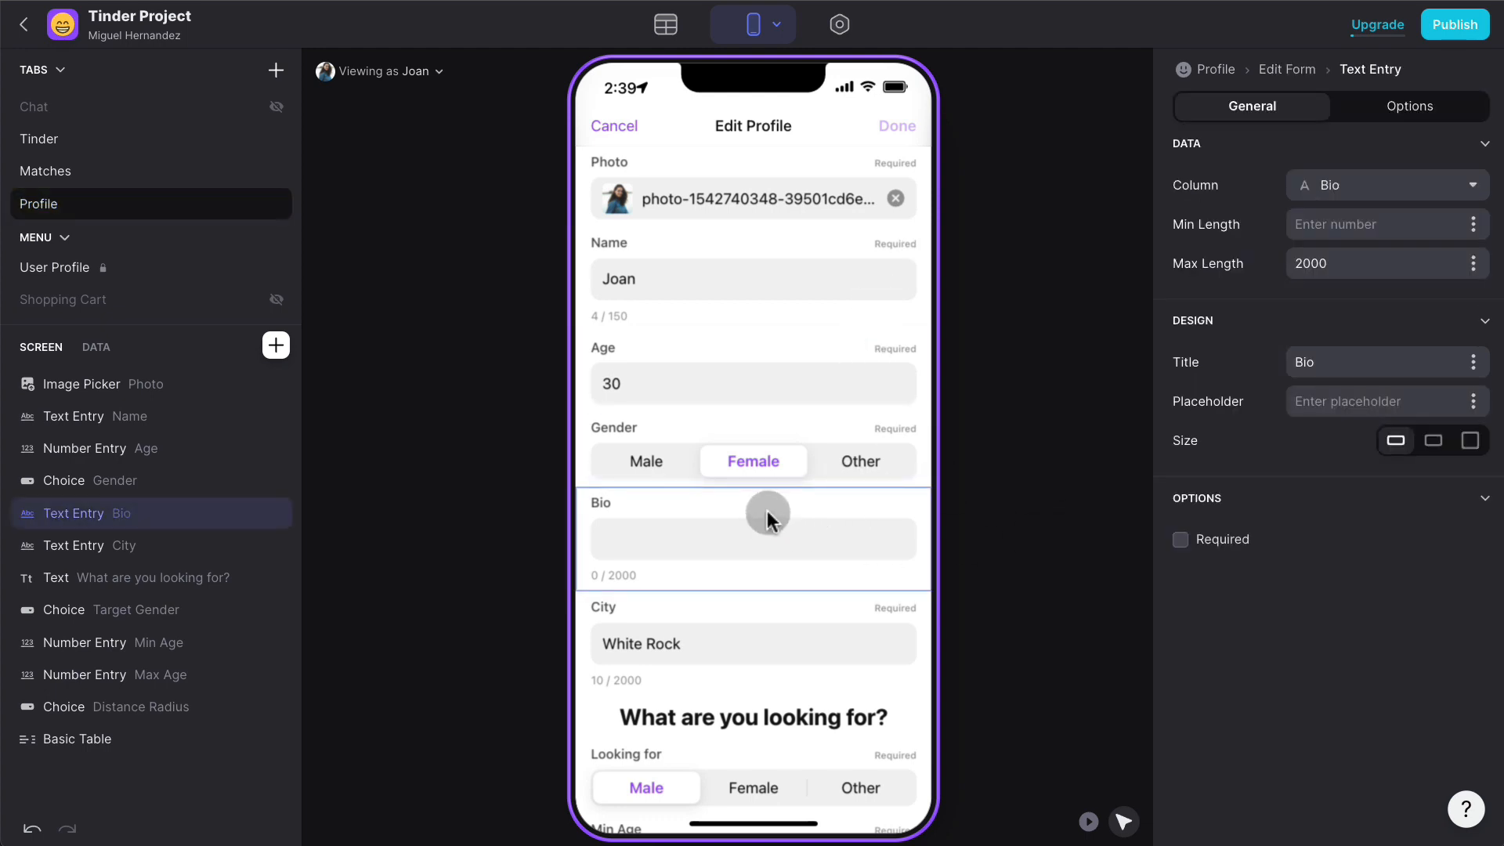
pyautogui.scroll(-5, 767, 511)
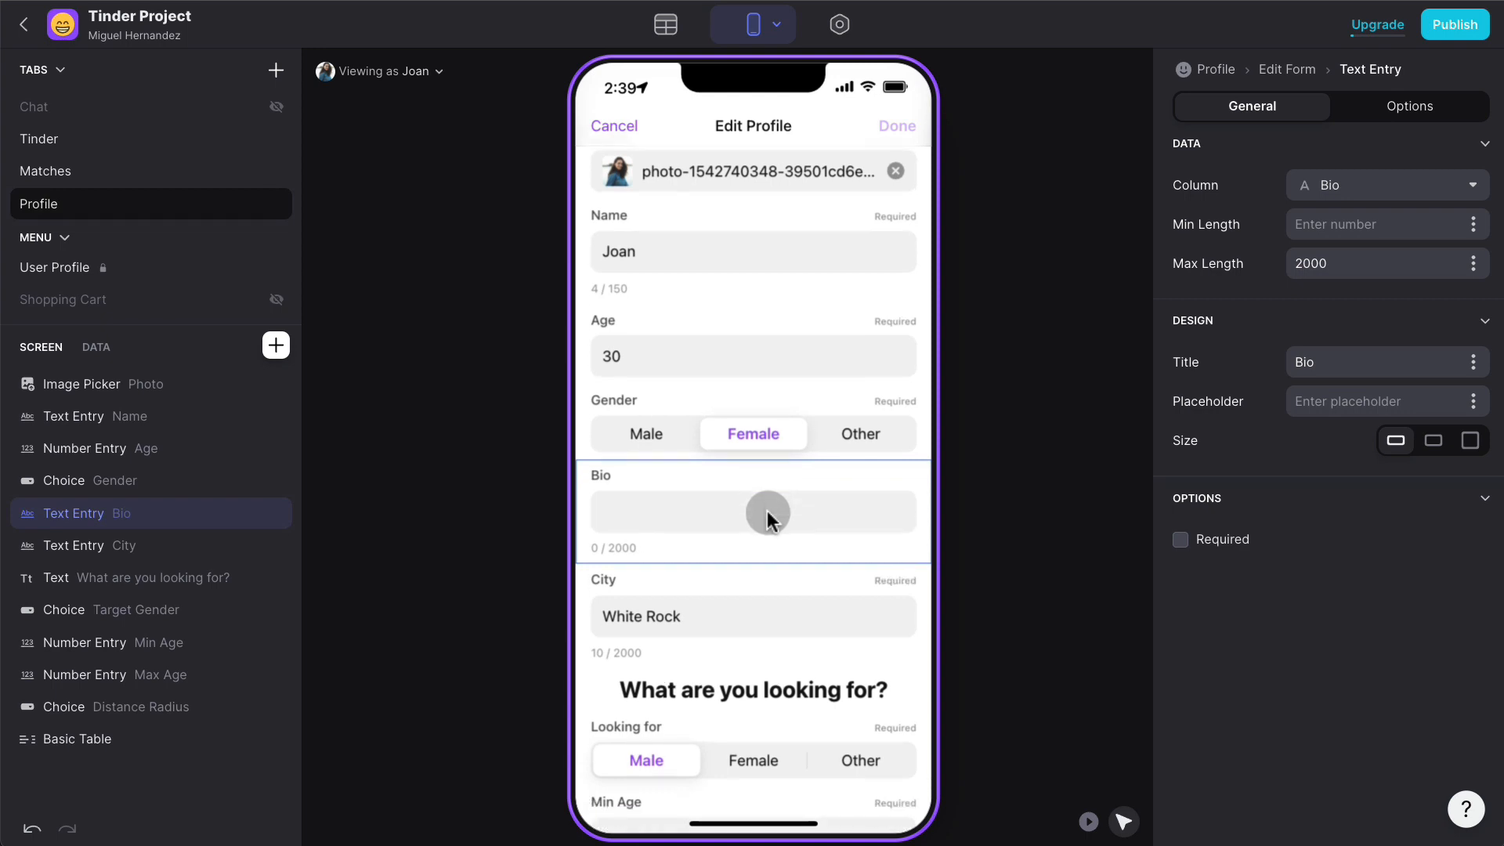
pyautogui.click(764, 523)
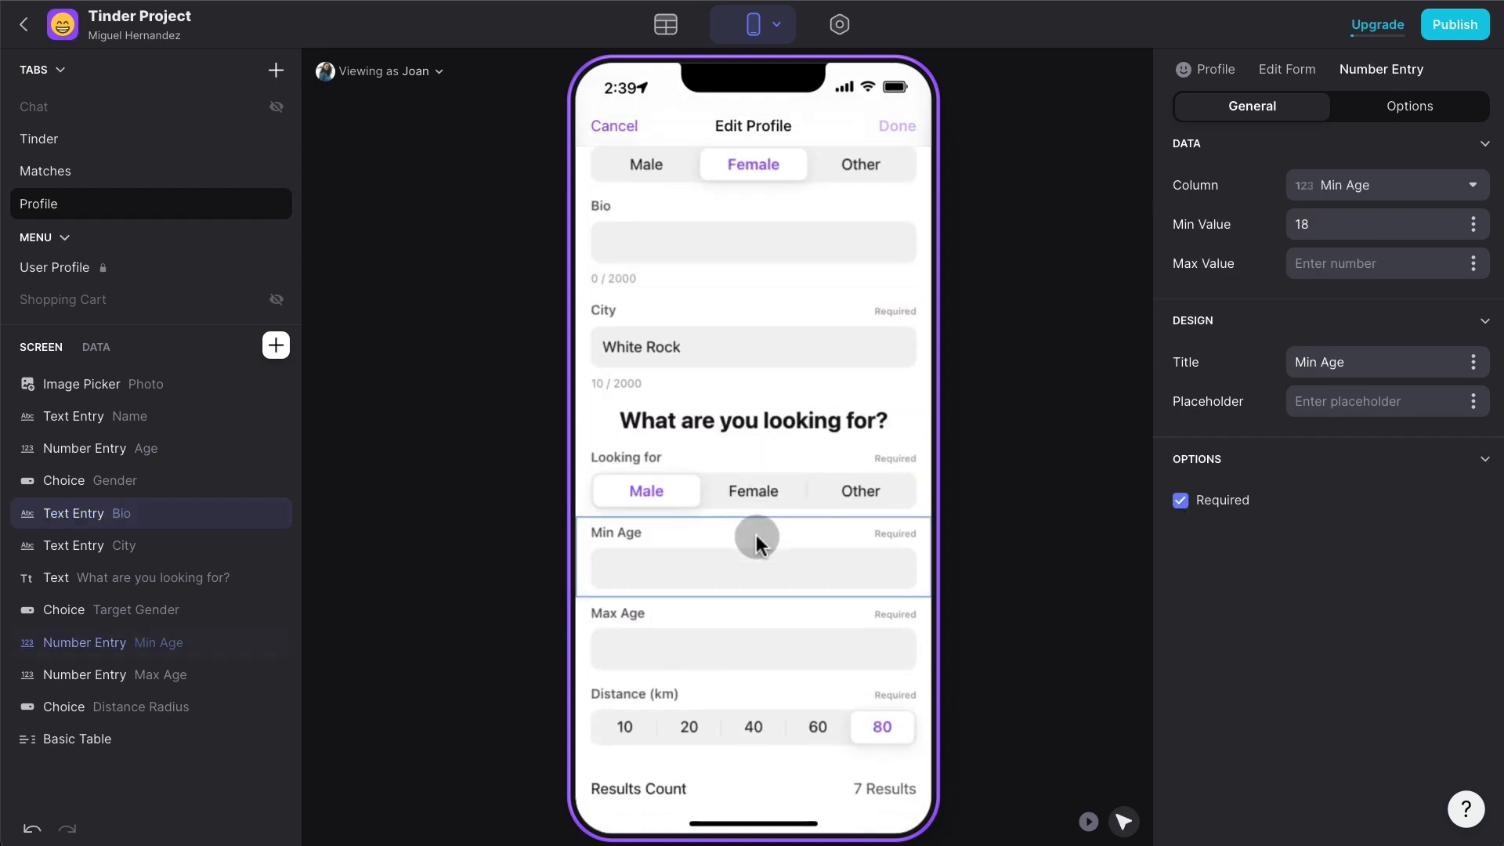
pyautogui.click(1088, 821)
pyautogui.click(658, 561)
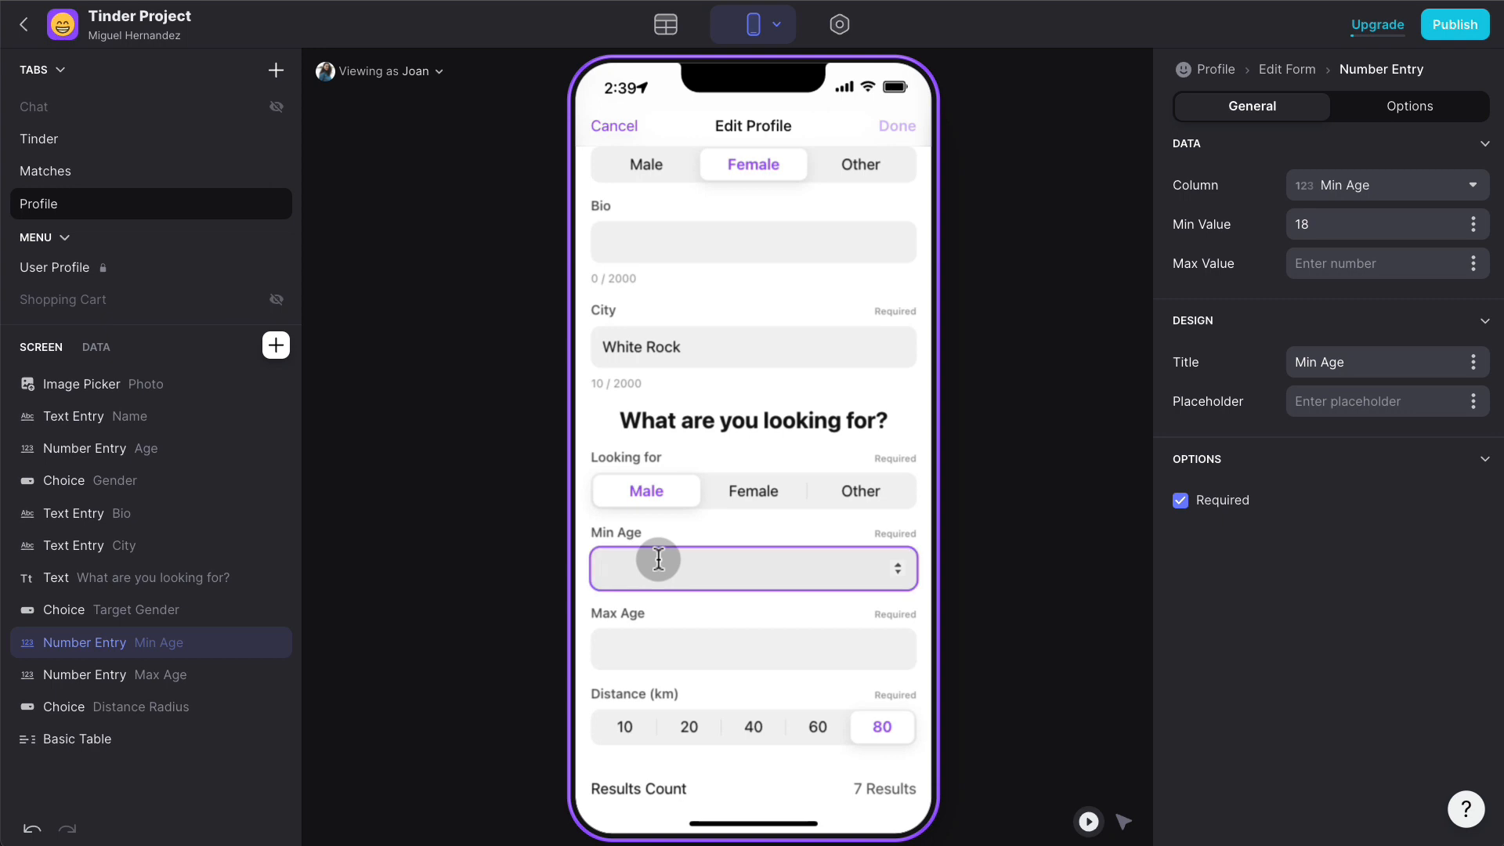
pyautogui.write('25')
pyautogui.click(667, 636)
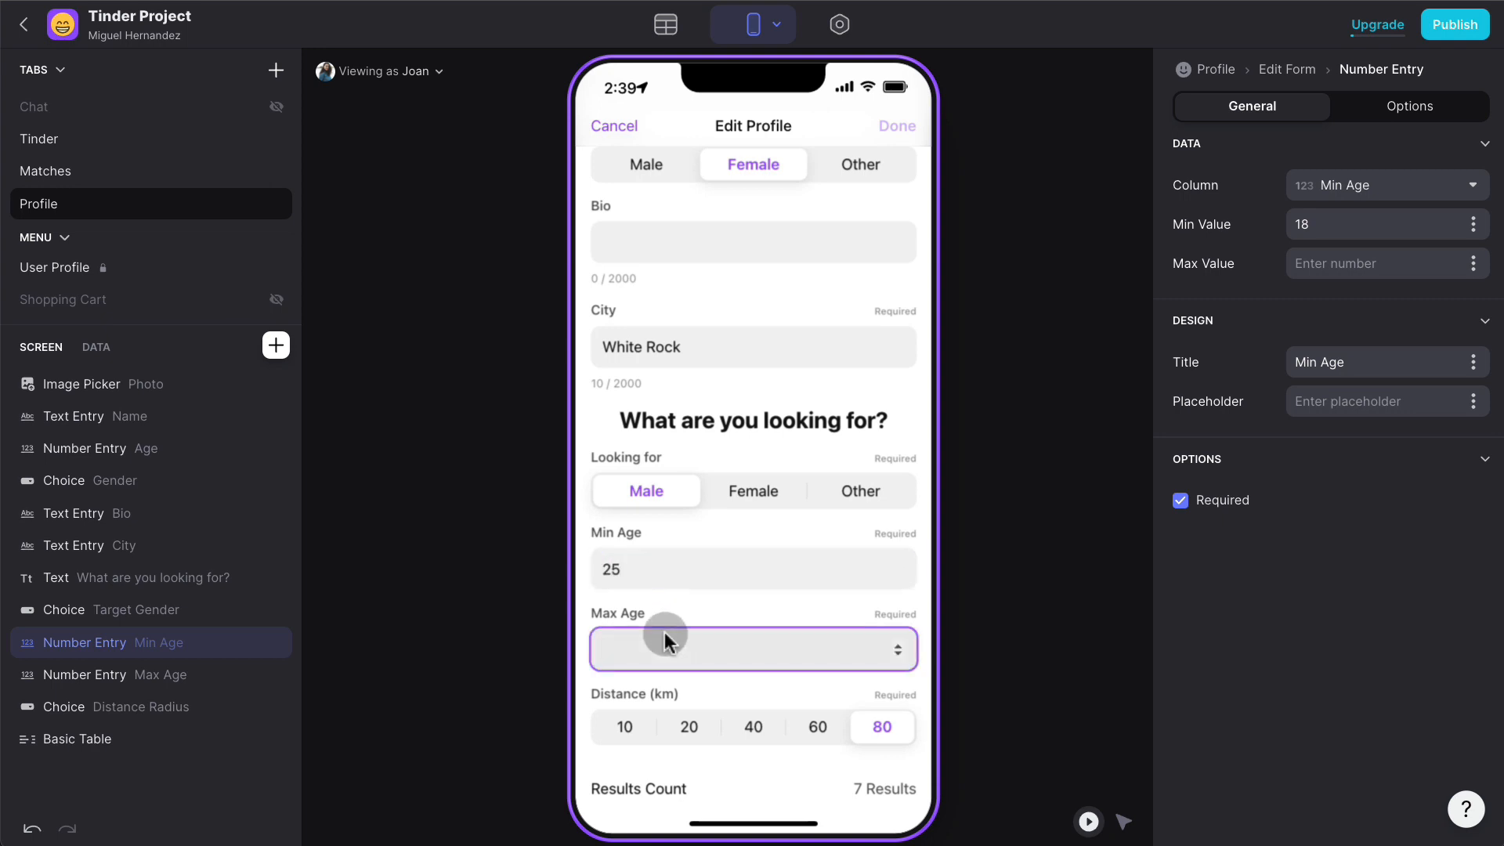
pyautogui.write('45')
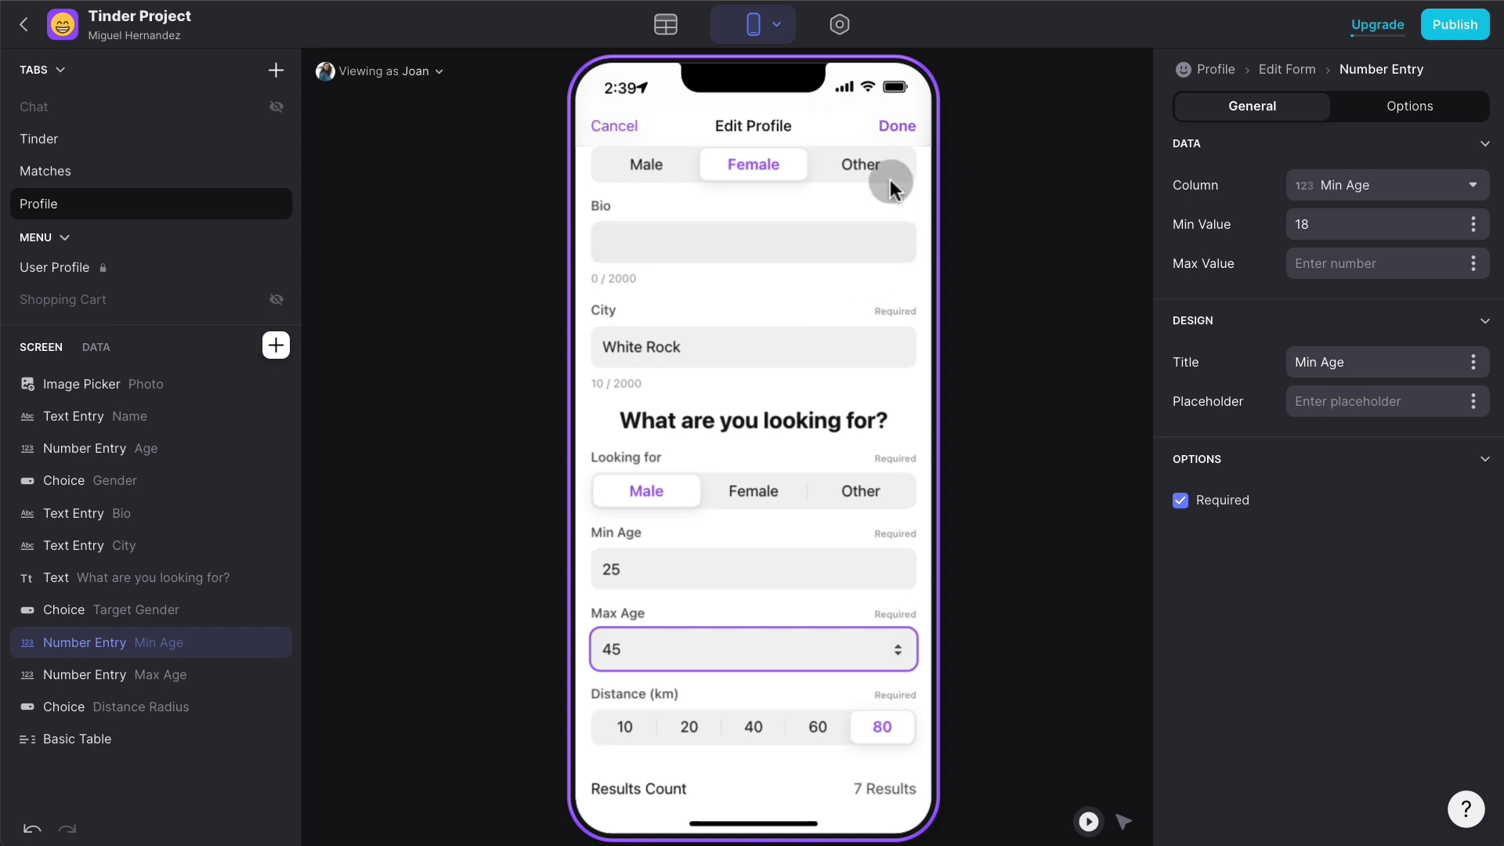
# - Submit the profile and swipe through several user cards on the Tinder tab
pyautogui.click(898, 133)
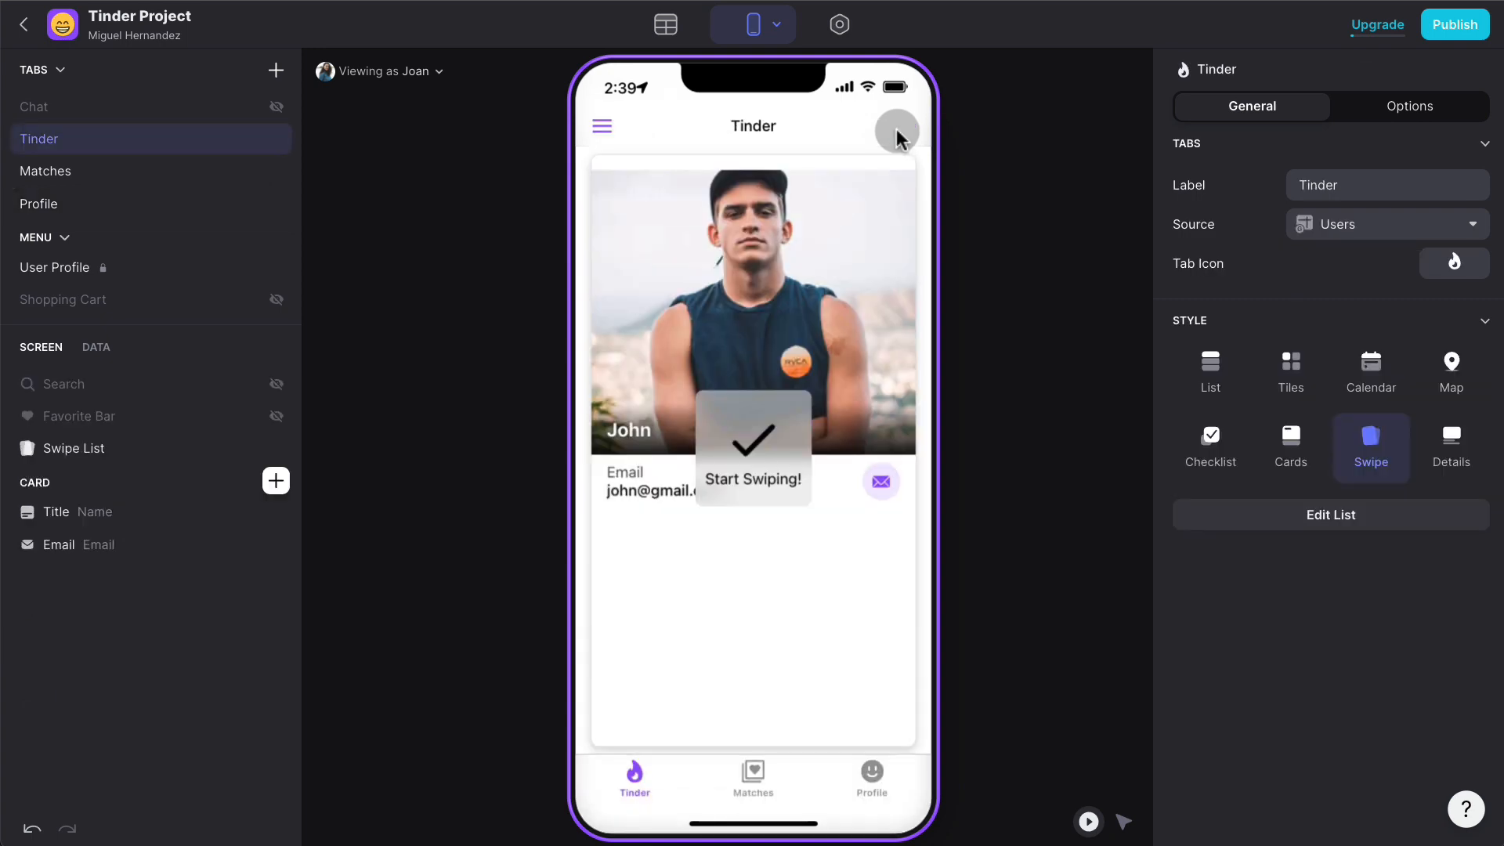
pyautogui.moveTo(787, 326); pyautogui.dragTo(626, 304)
pyautogui.moveTo(754, 297); pyautogui.dragTo(609, 306)
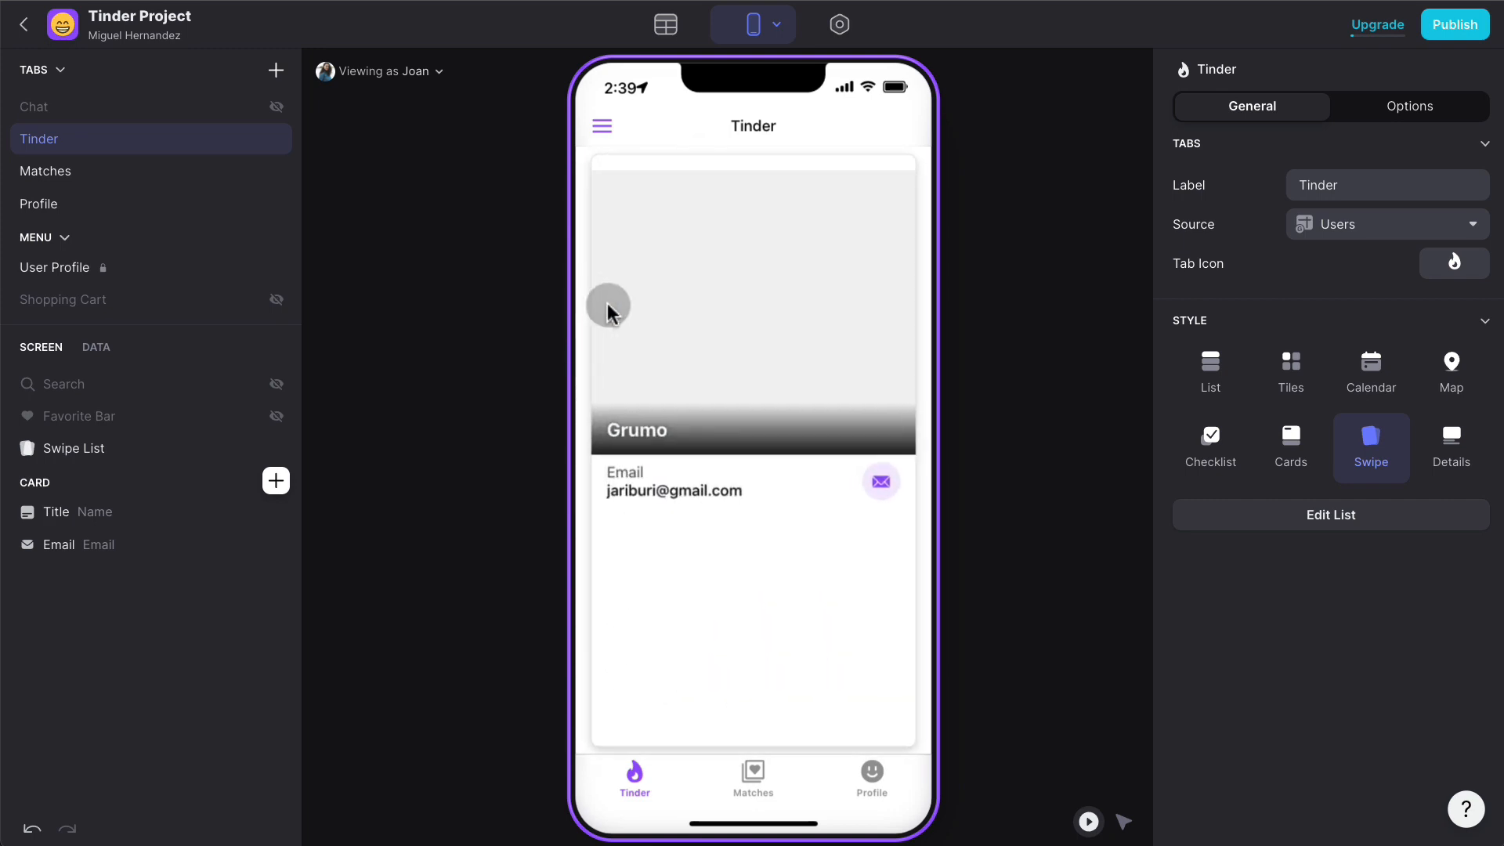
pyautogui.moveTo(799, 318); pyautogui.dragTo(650, 314)
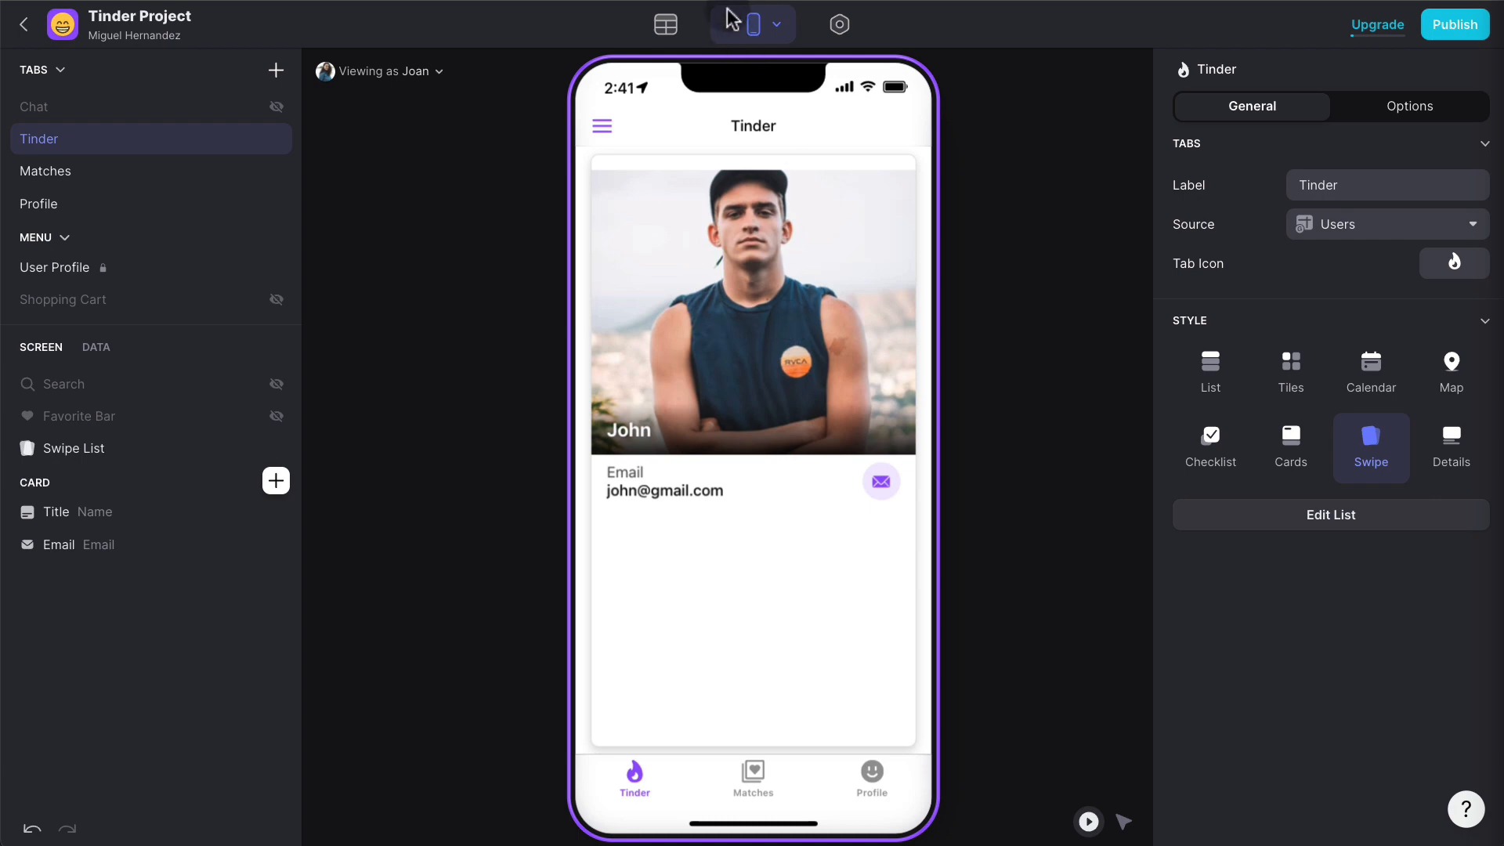
# - Create a new empty data table named Photos
pyautogui.click(667, 27)
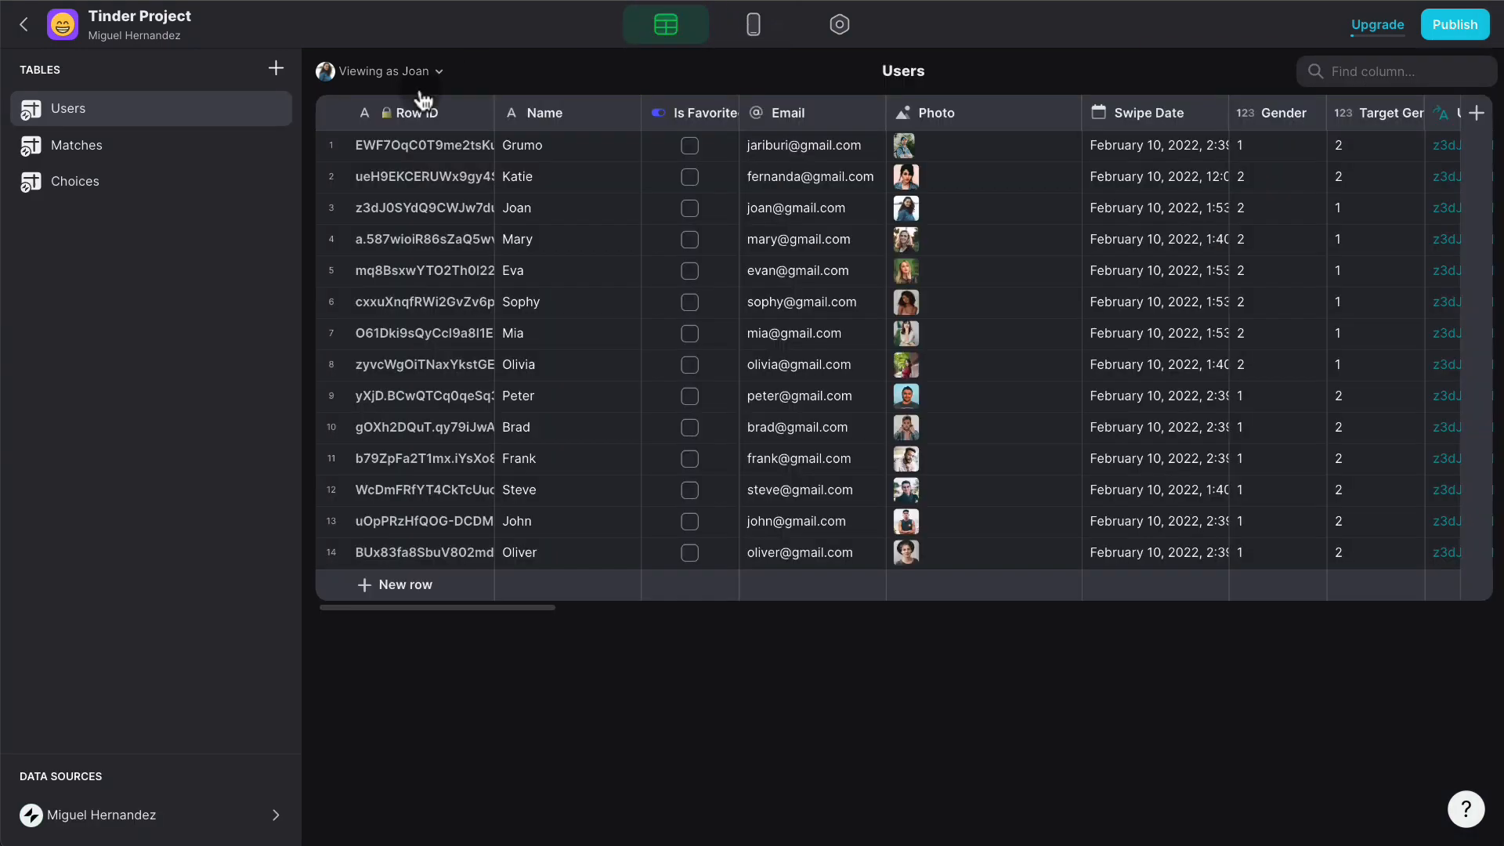
pyautogui.click(276, 68)
pyautogui.click(316, 110)
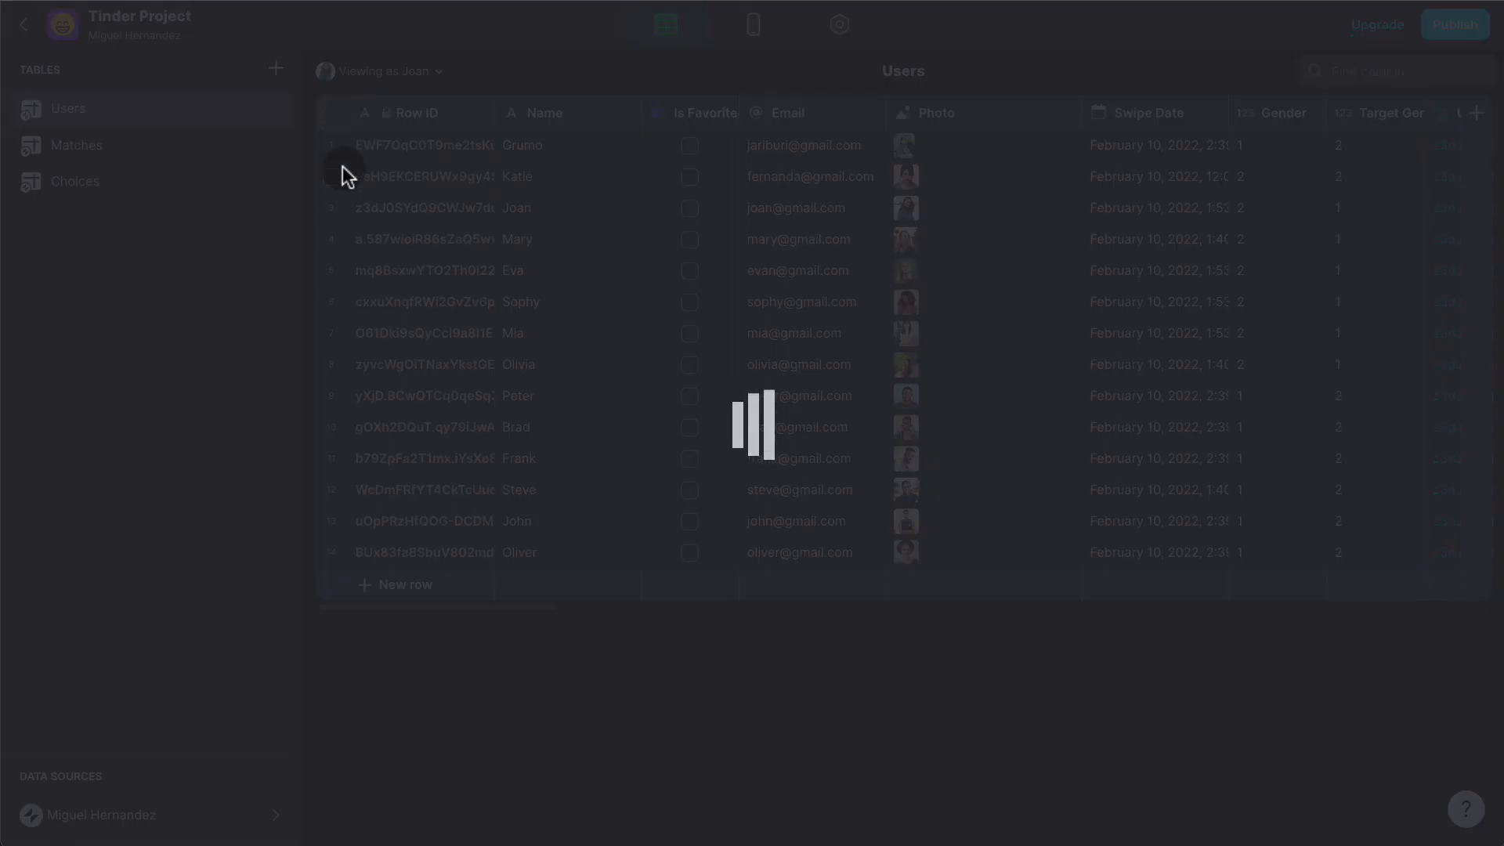
pyautogui.write('Ph')
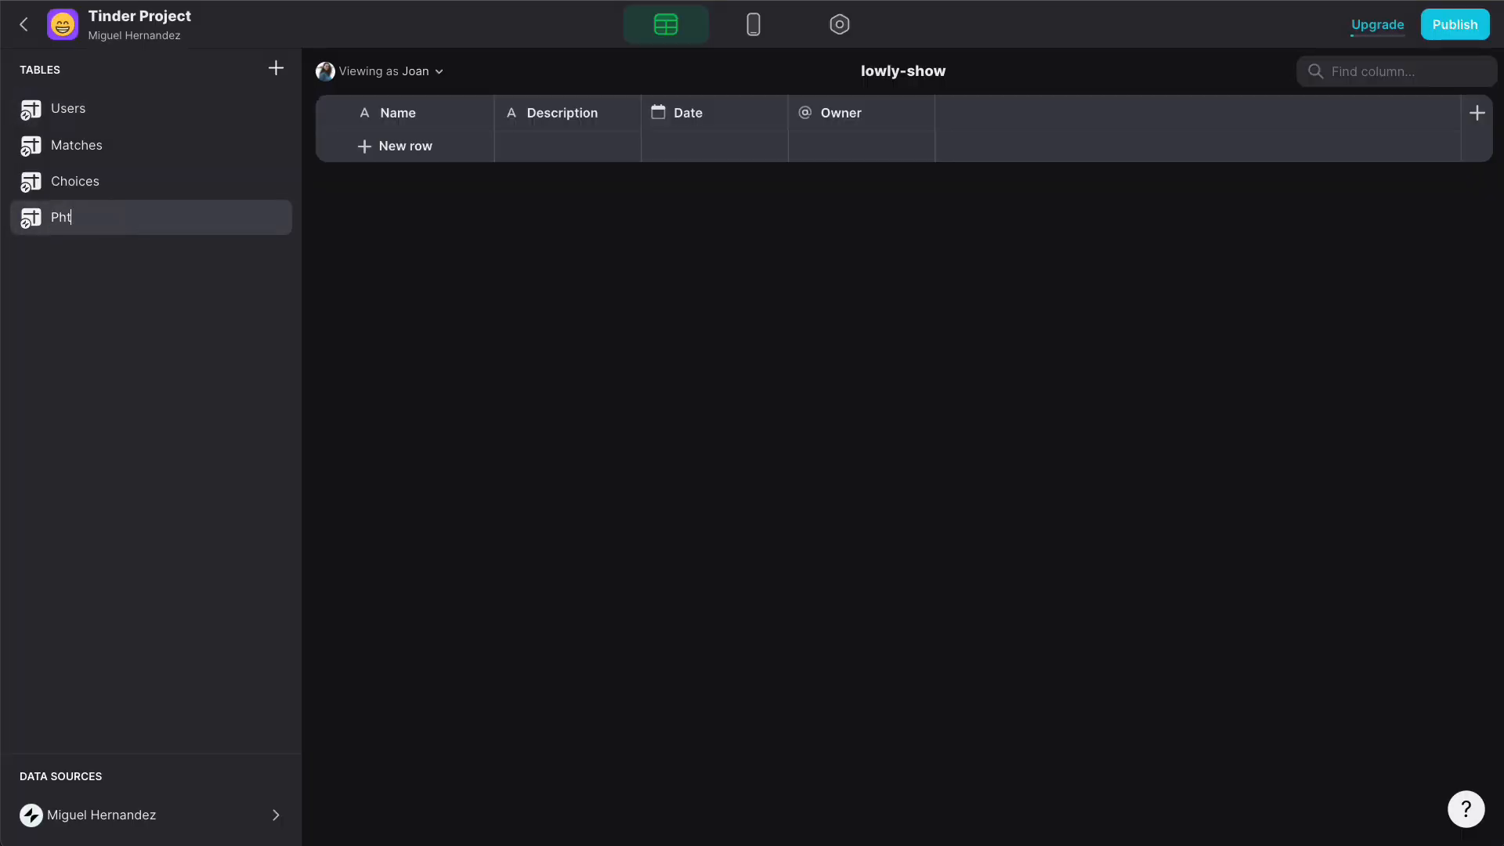
pyautogui.write('otos')
pyautogui.press('Return')
# - Add a Row ID column to the Photos table
pyautogui.click(1475, 117)
pyautogui.click(821, 195)
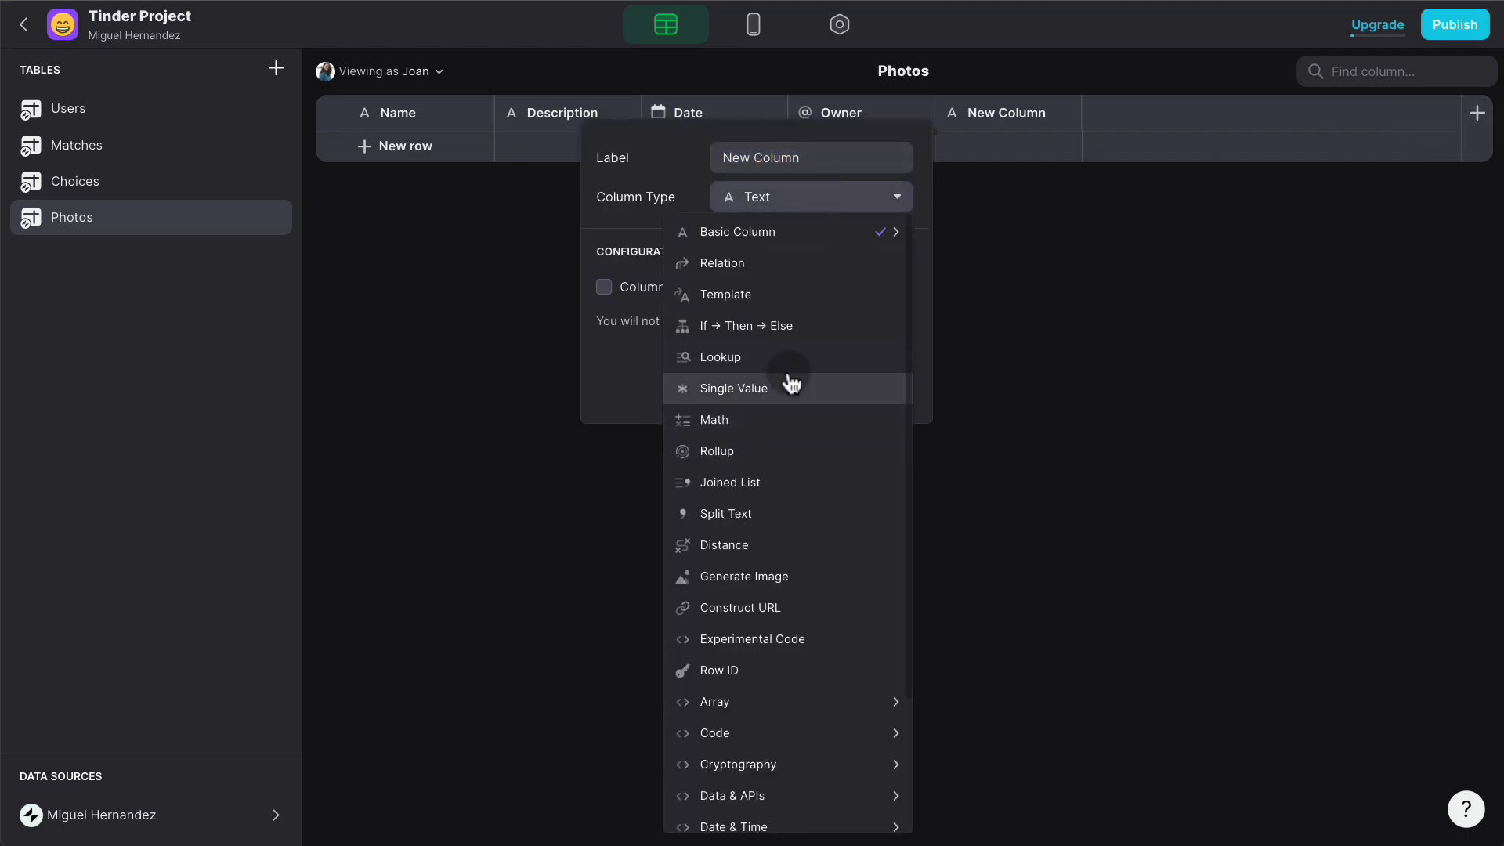
pyautogui.click(772, 669)
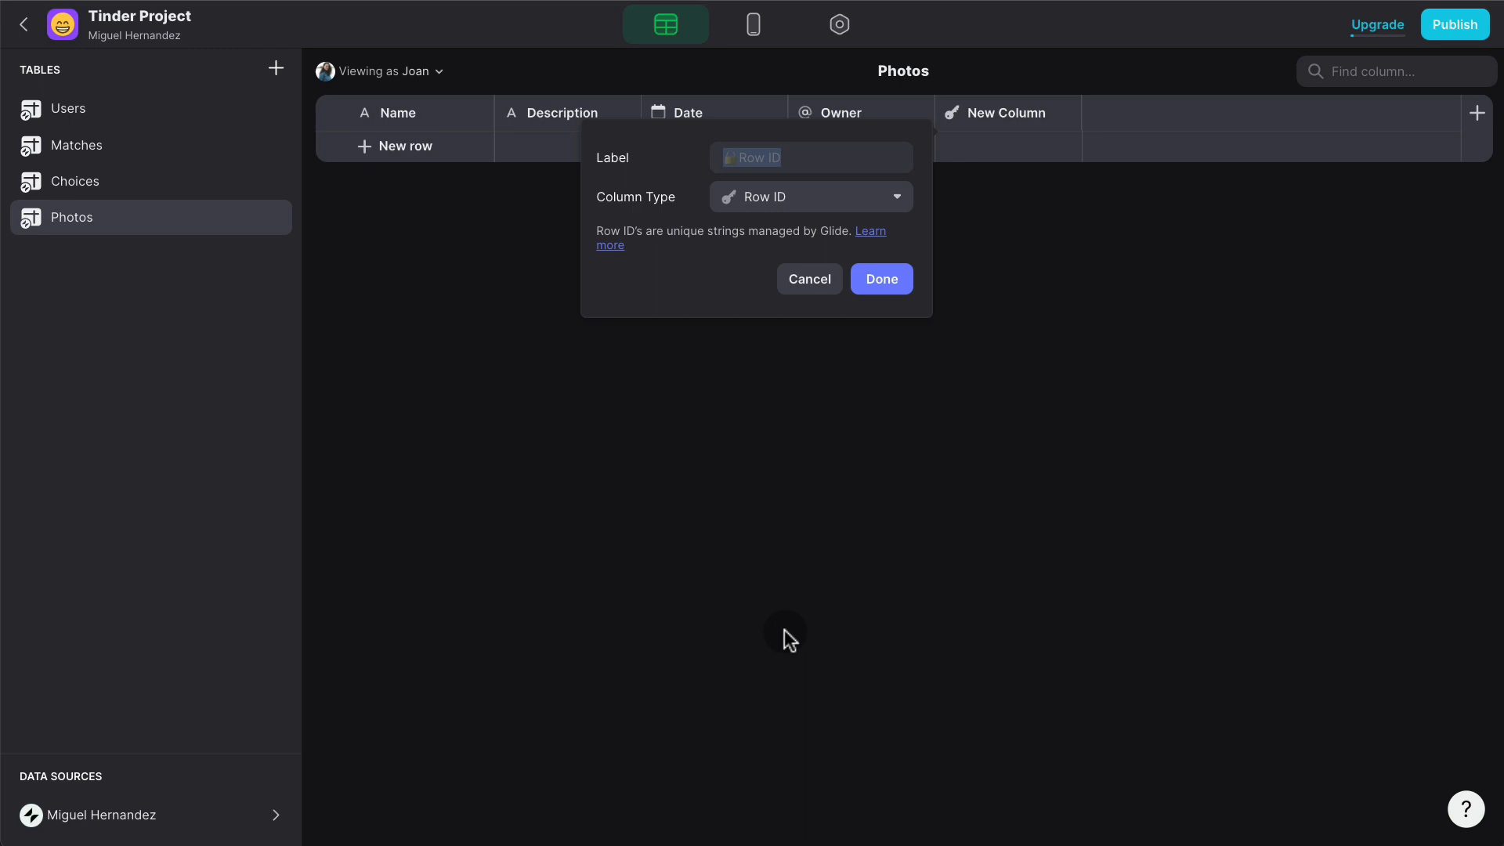
pyautogui.click(896, 274)
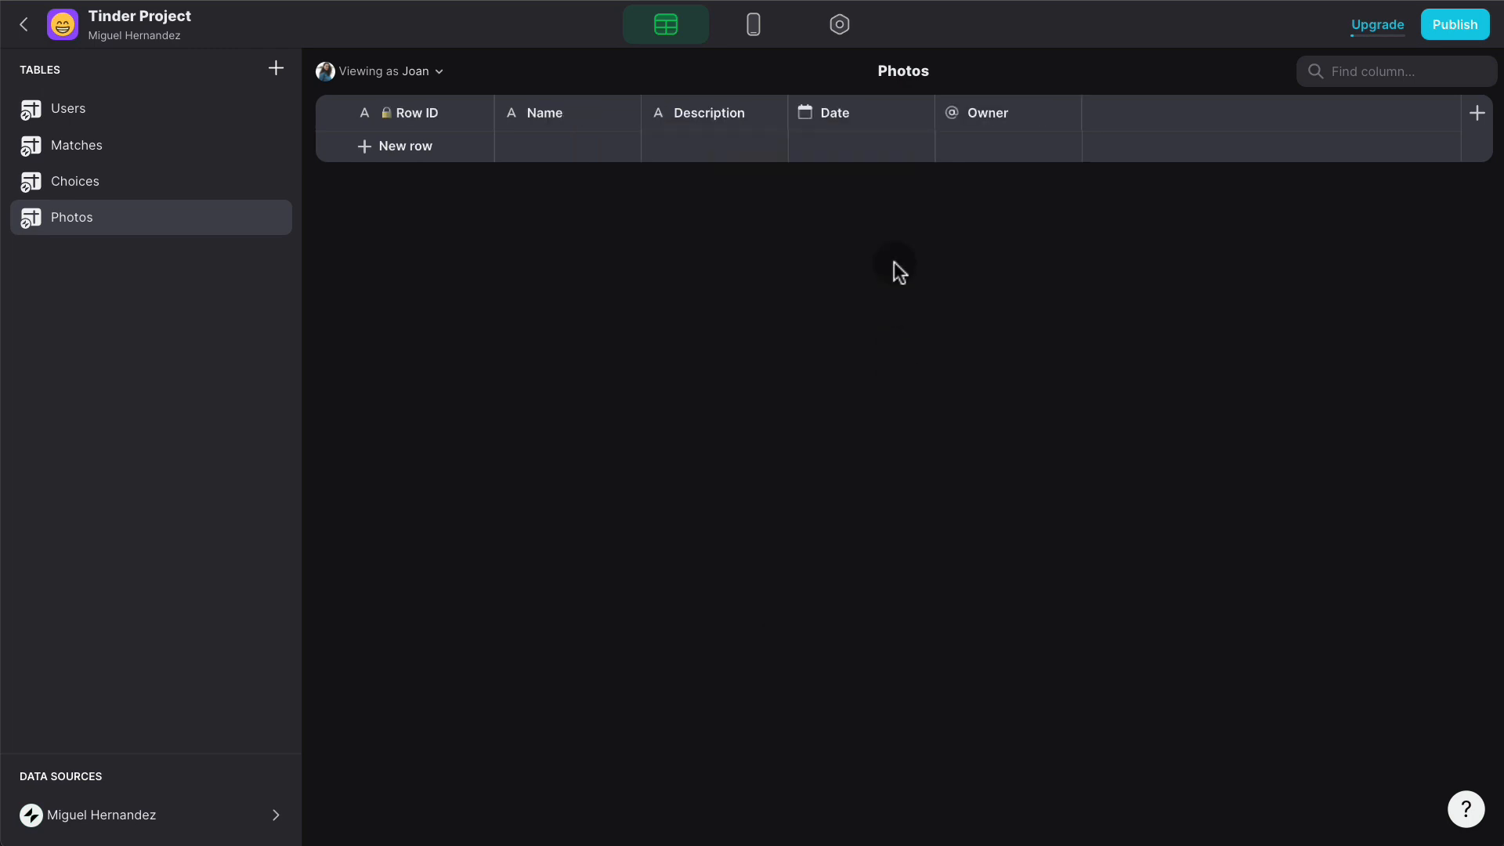
pyautogui.click(626, 114)
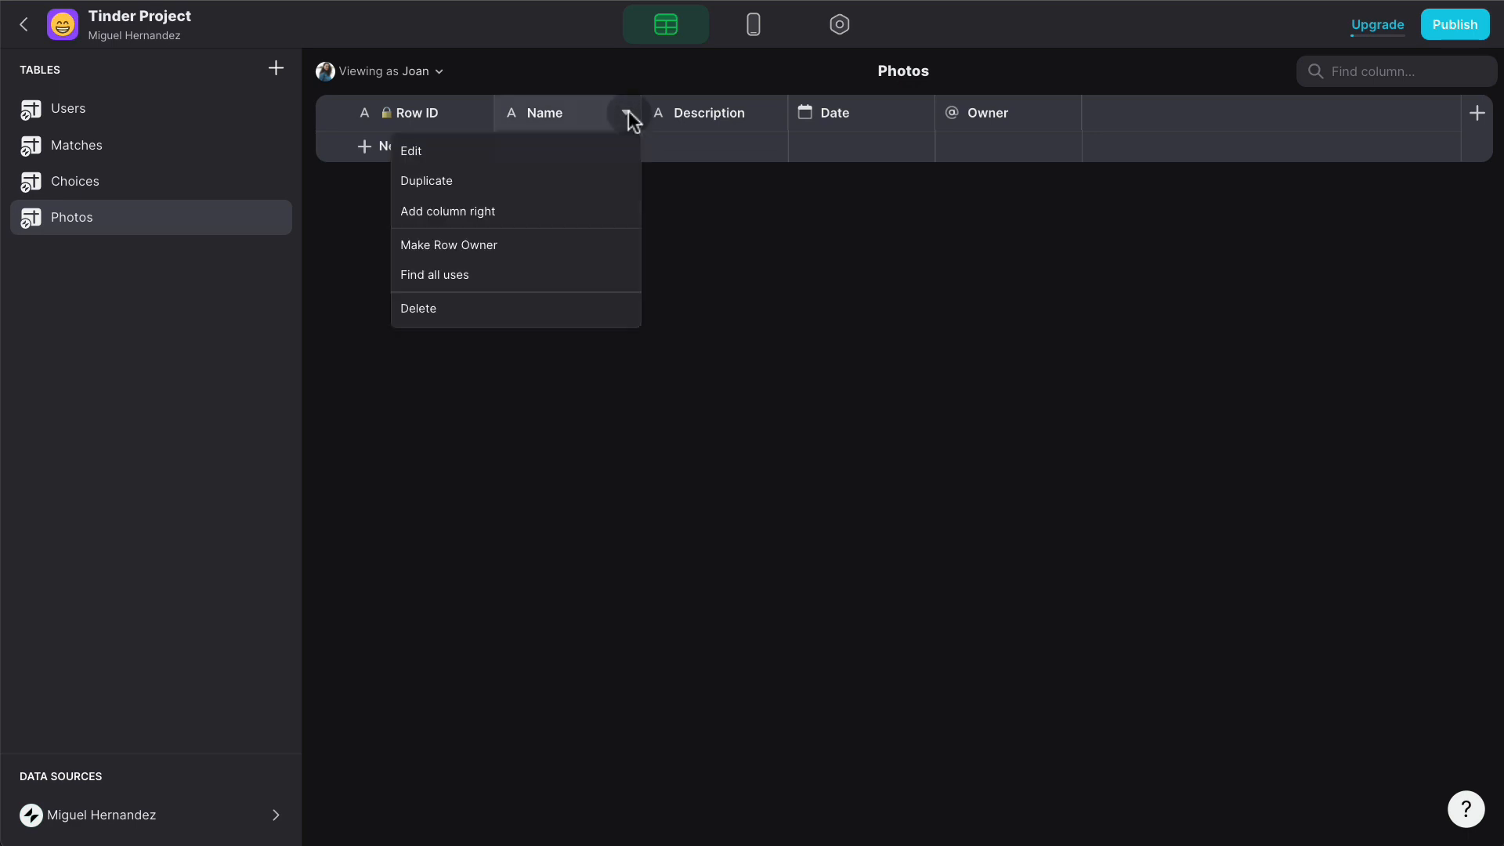
# - Make the Name column an Image column labelled Photo
pyautogui.click(549, 161)
pyautogui.click(928, 196)
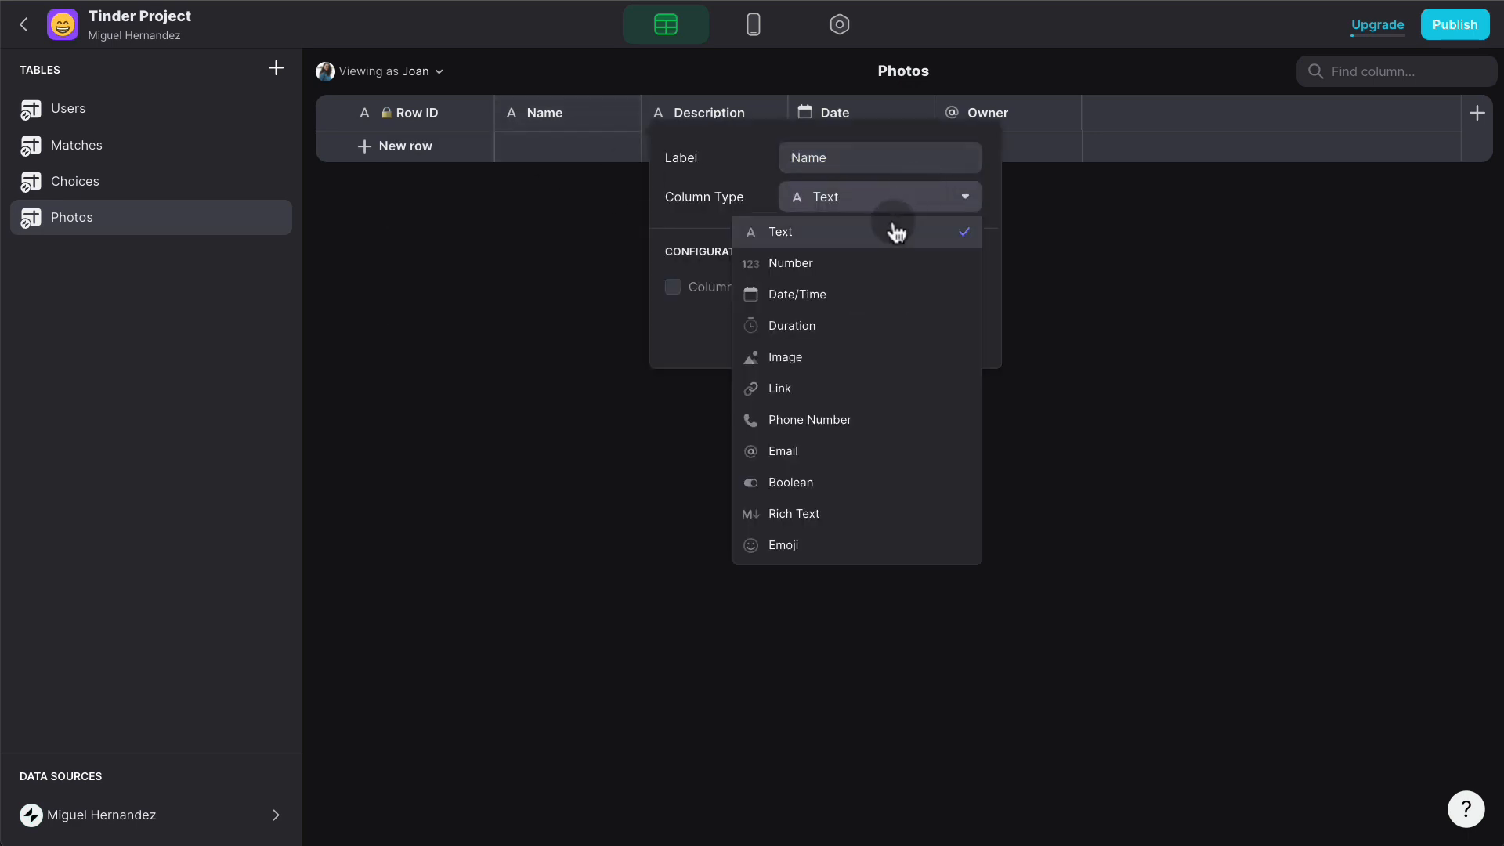
pyautogui.click(846, 357)
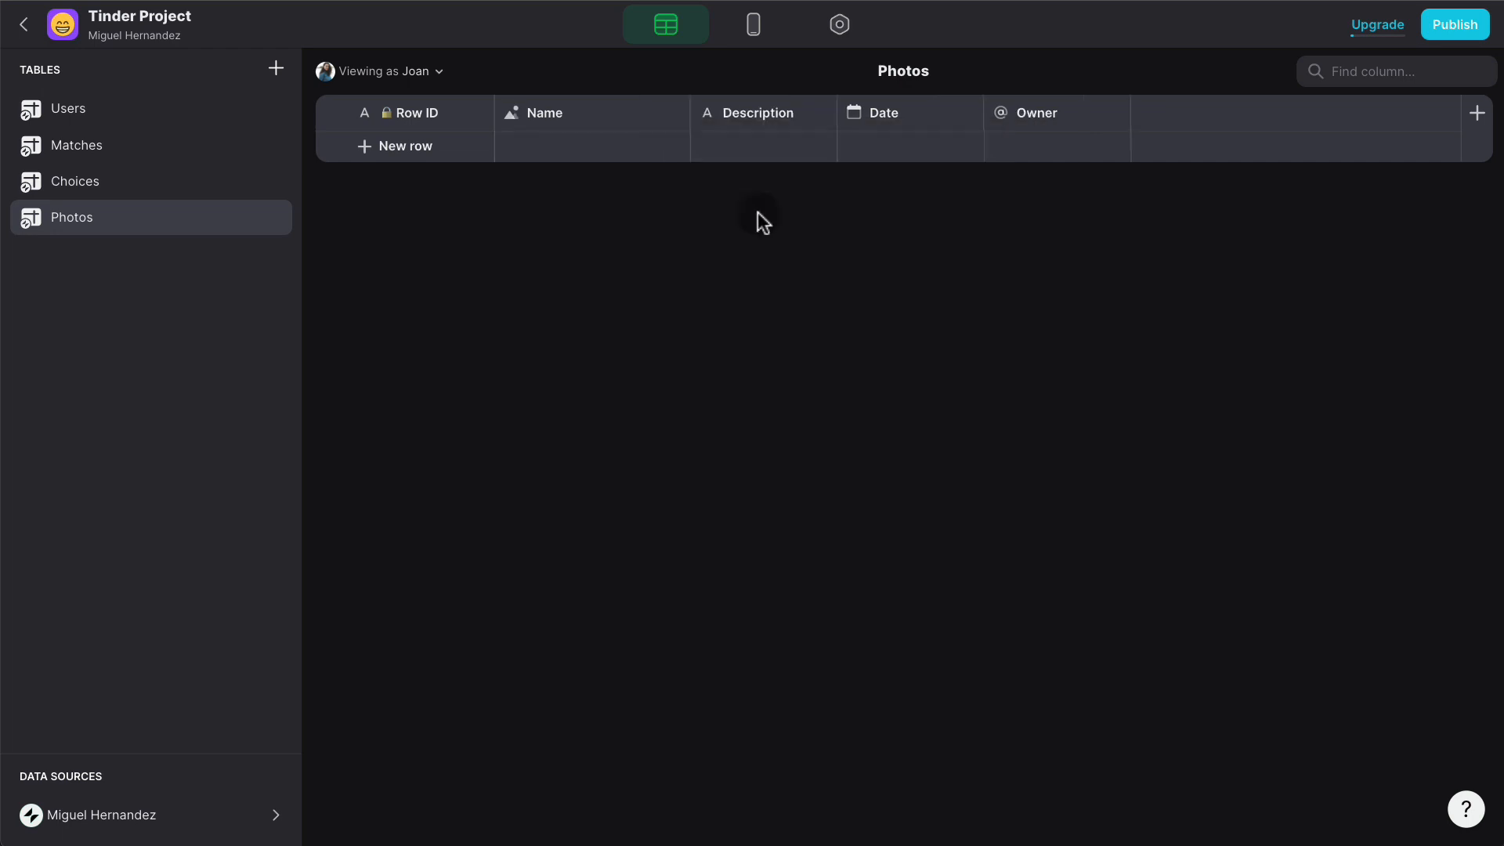
pyautogui.click(675, 115)
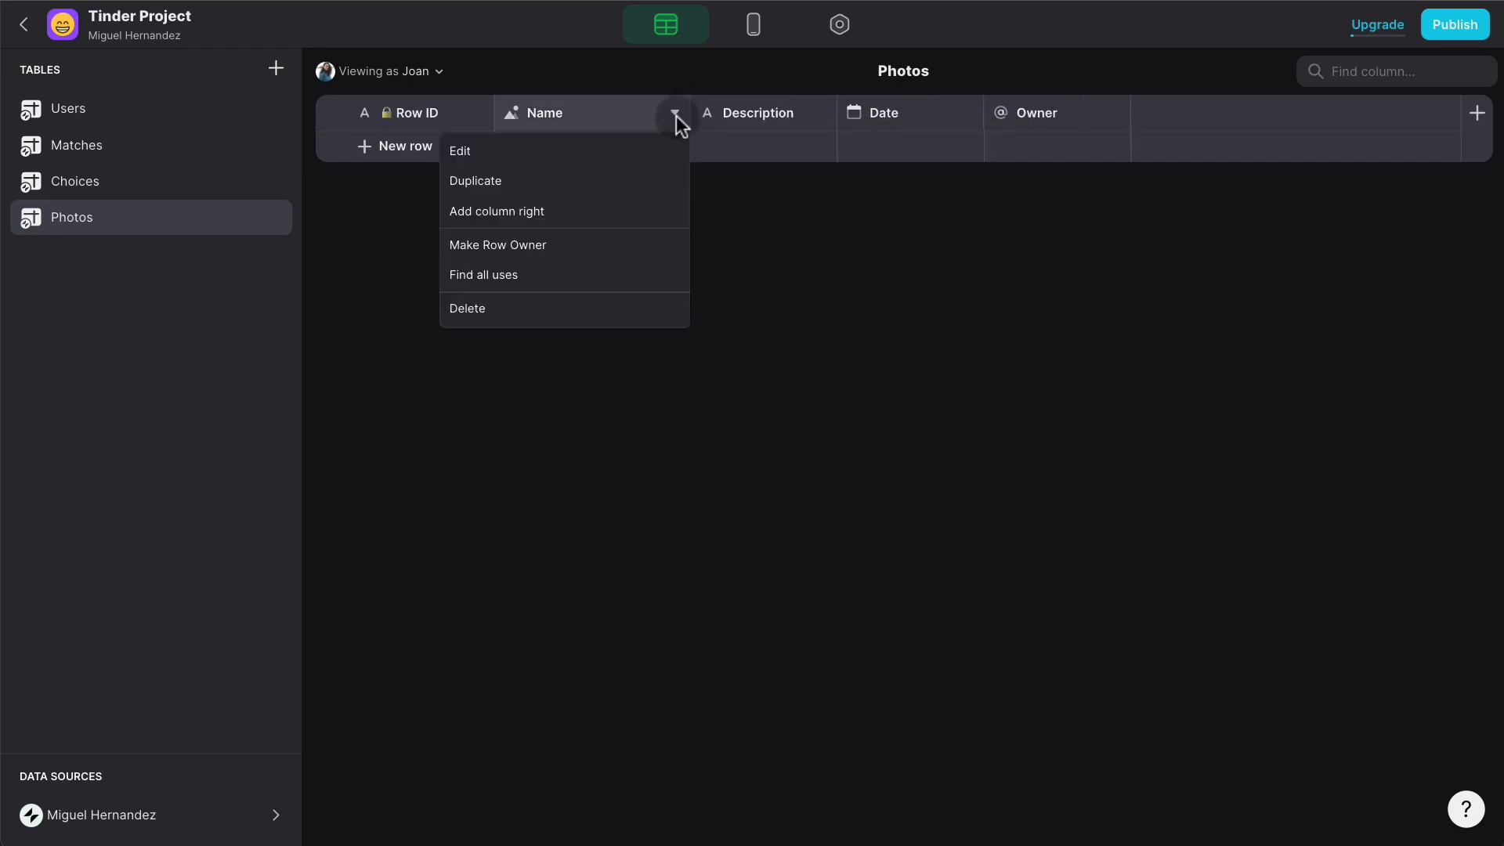
pyautogui.click(593, 147)
pyautogui.write('Photo')
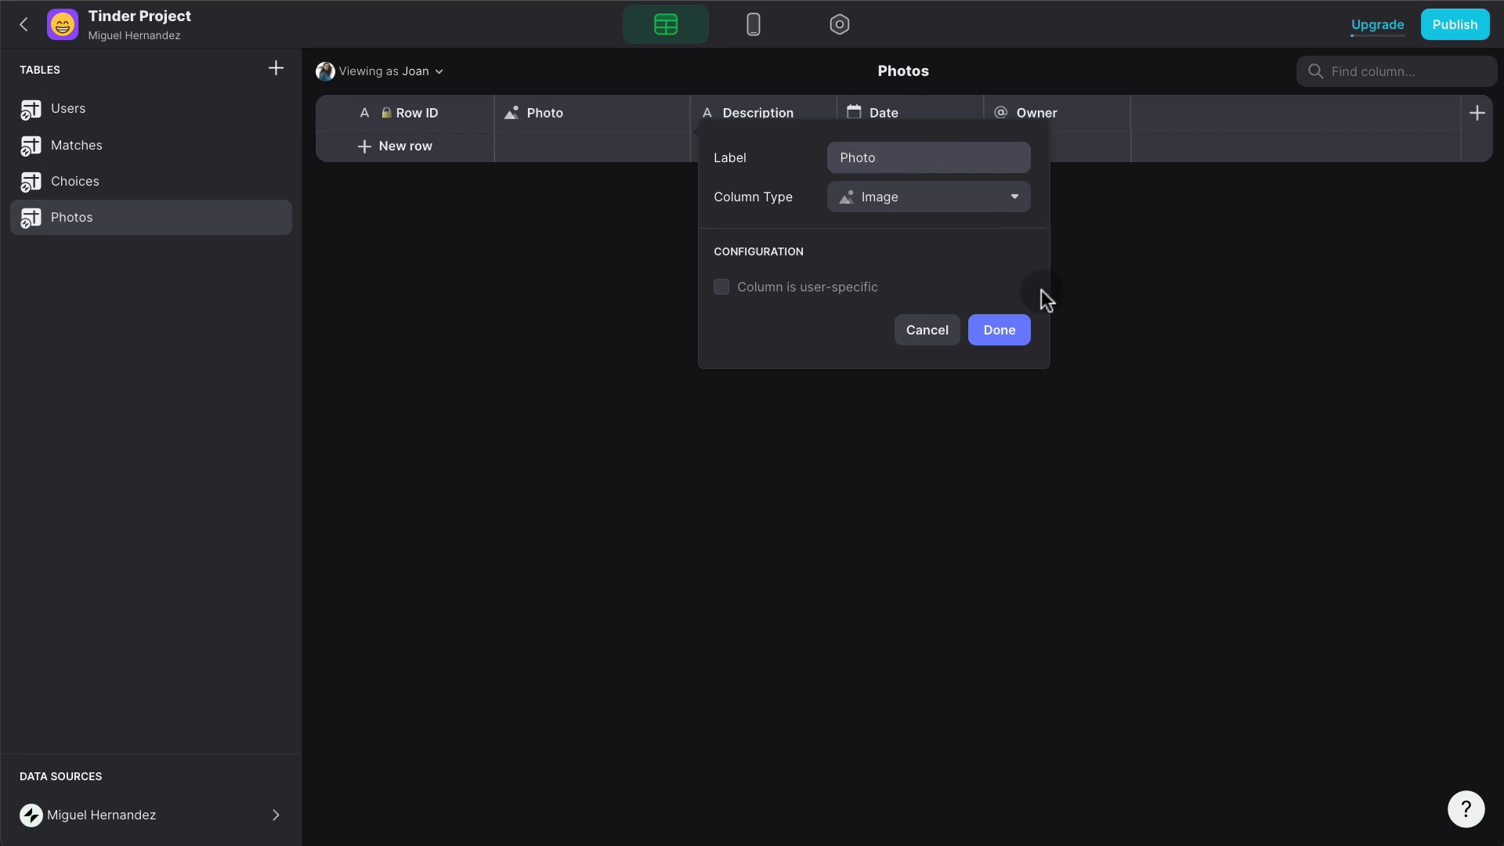
pyautogui.click(1010, 331)
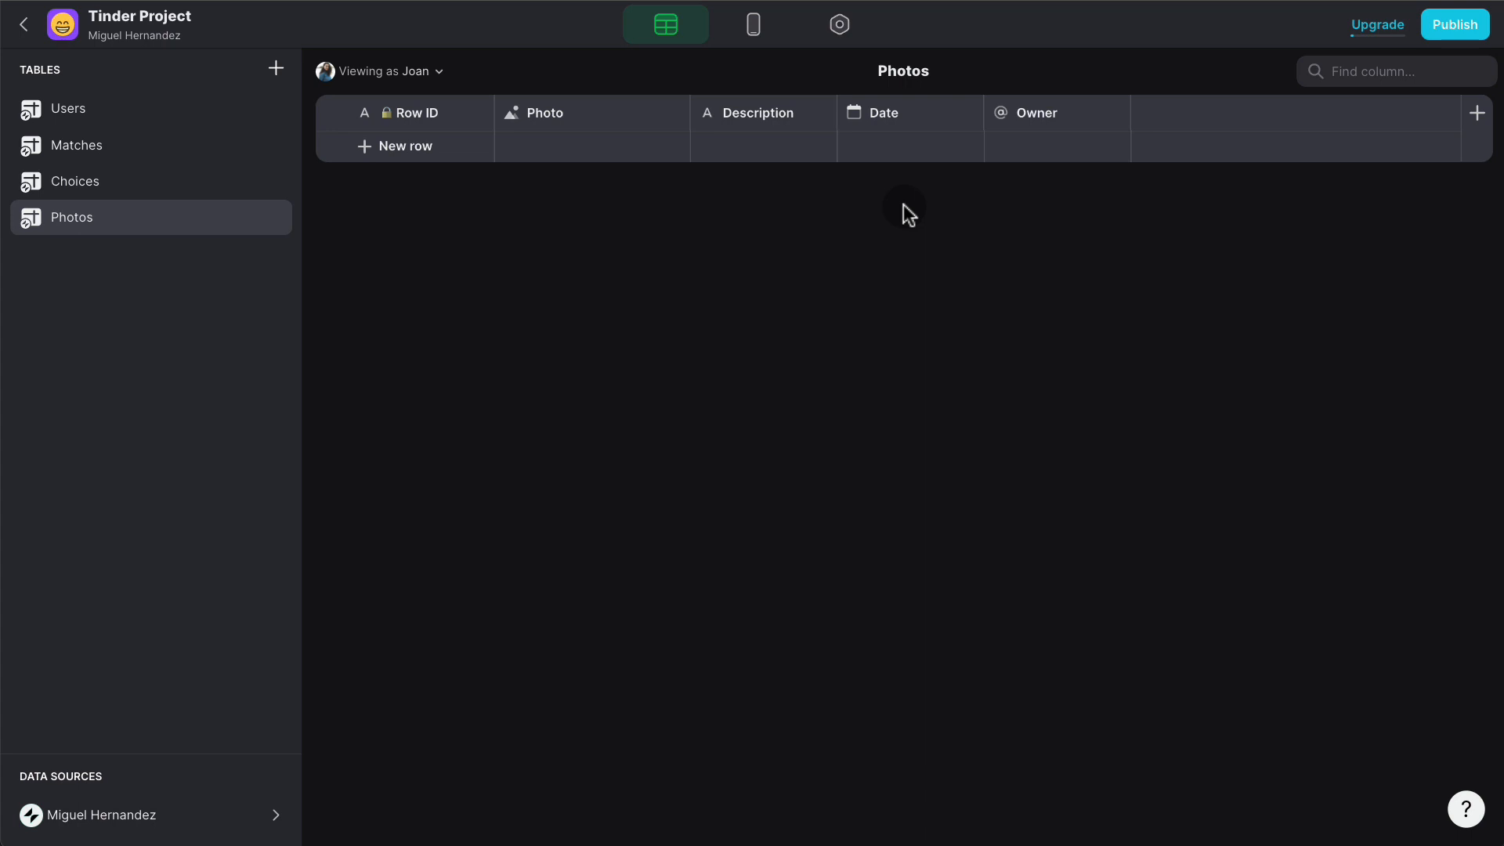
# - Rename the Description column to User ID
pyautogui.click(819, 116)
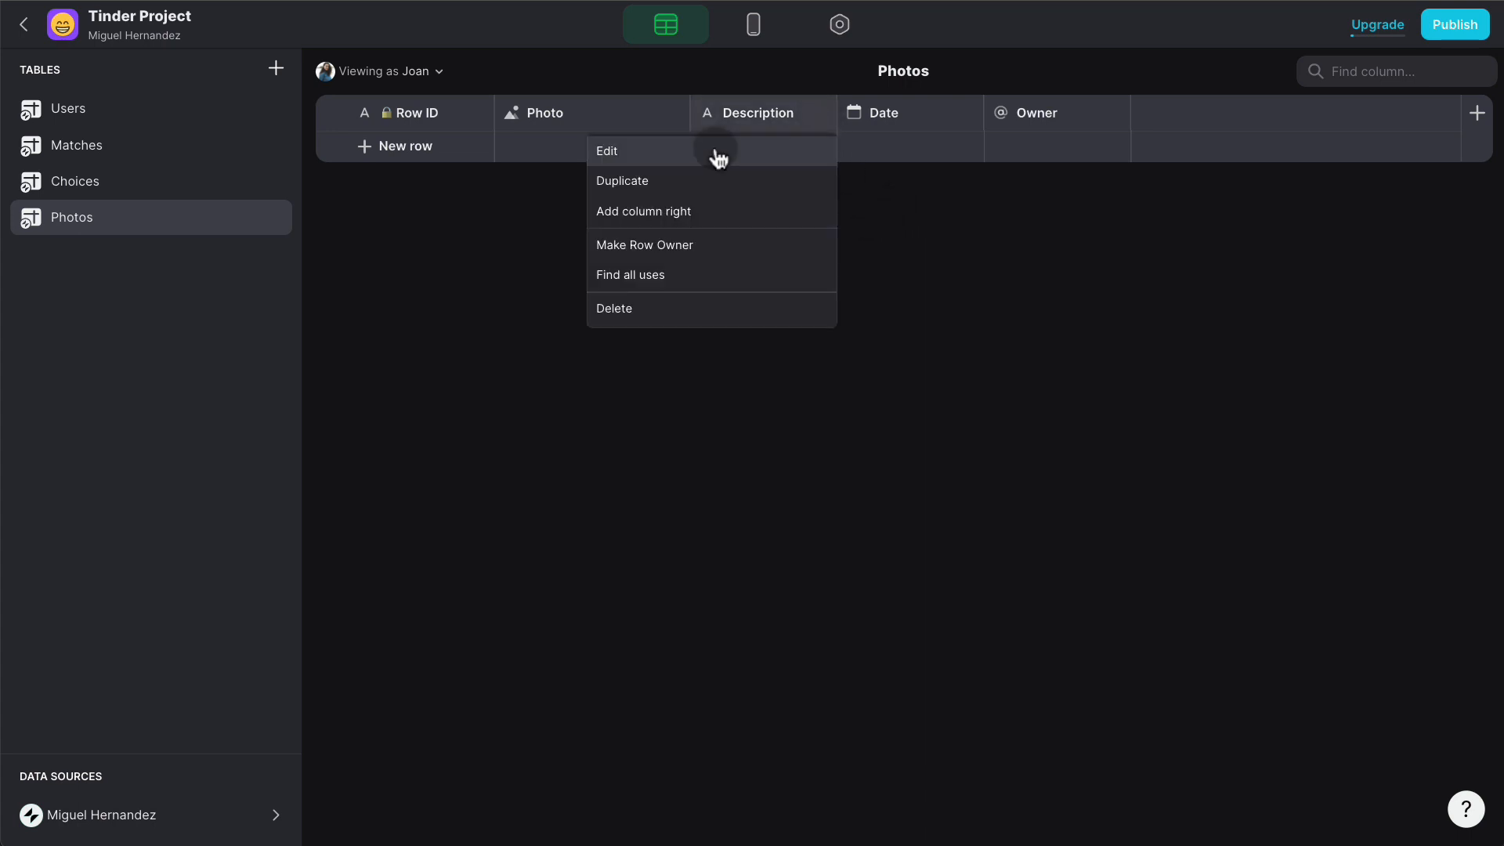
pyautogui.click(715, 154)
pyautogui.write('User ID')
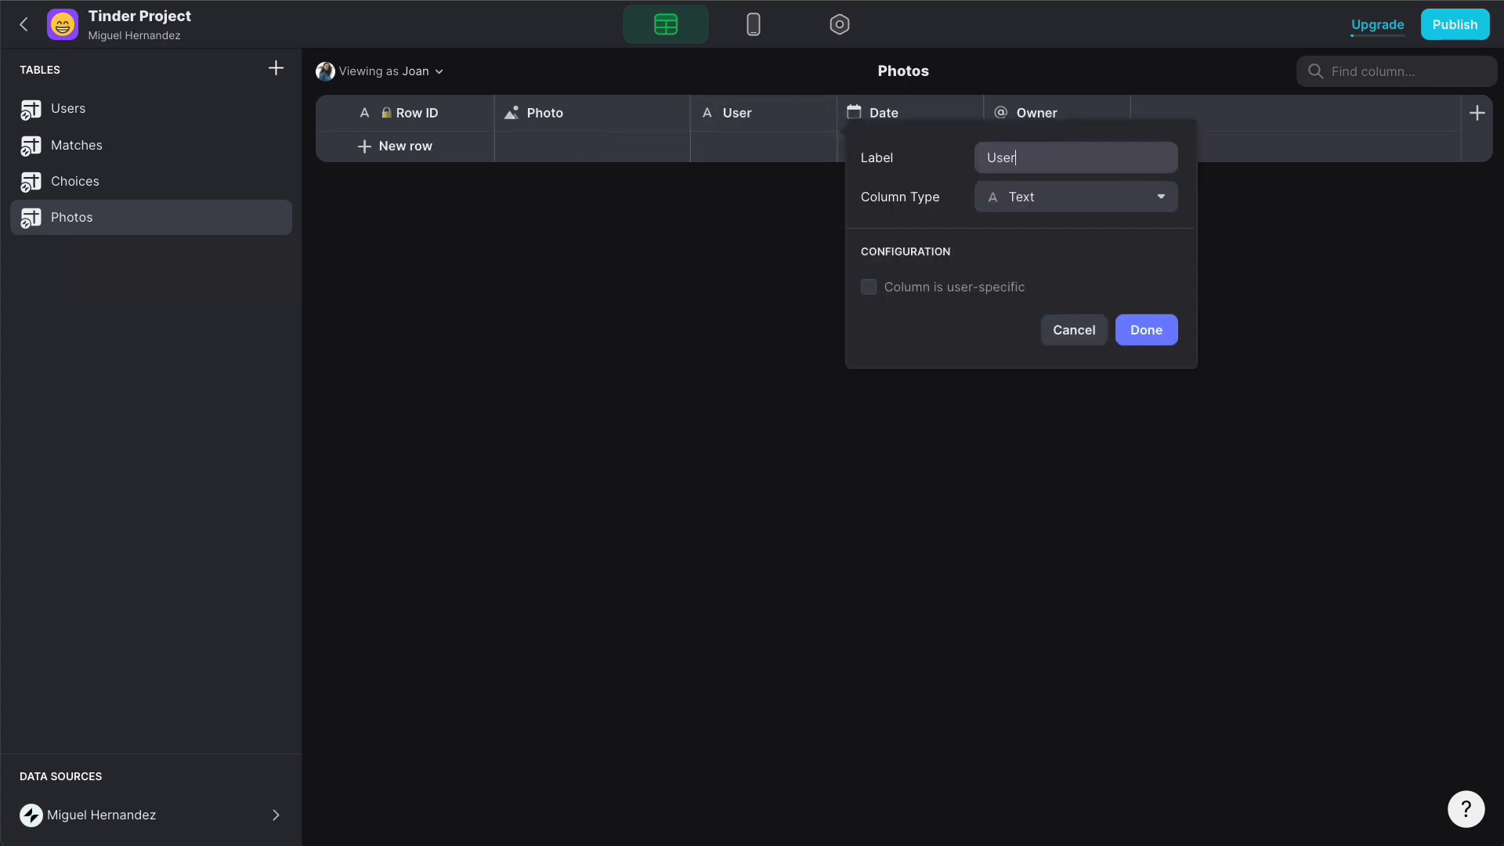
pyautogui.click(1148, 330)
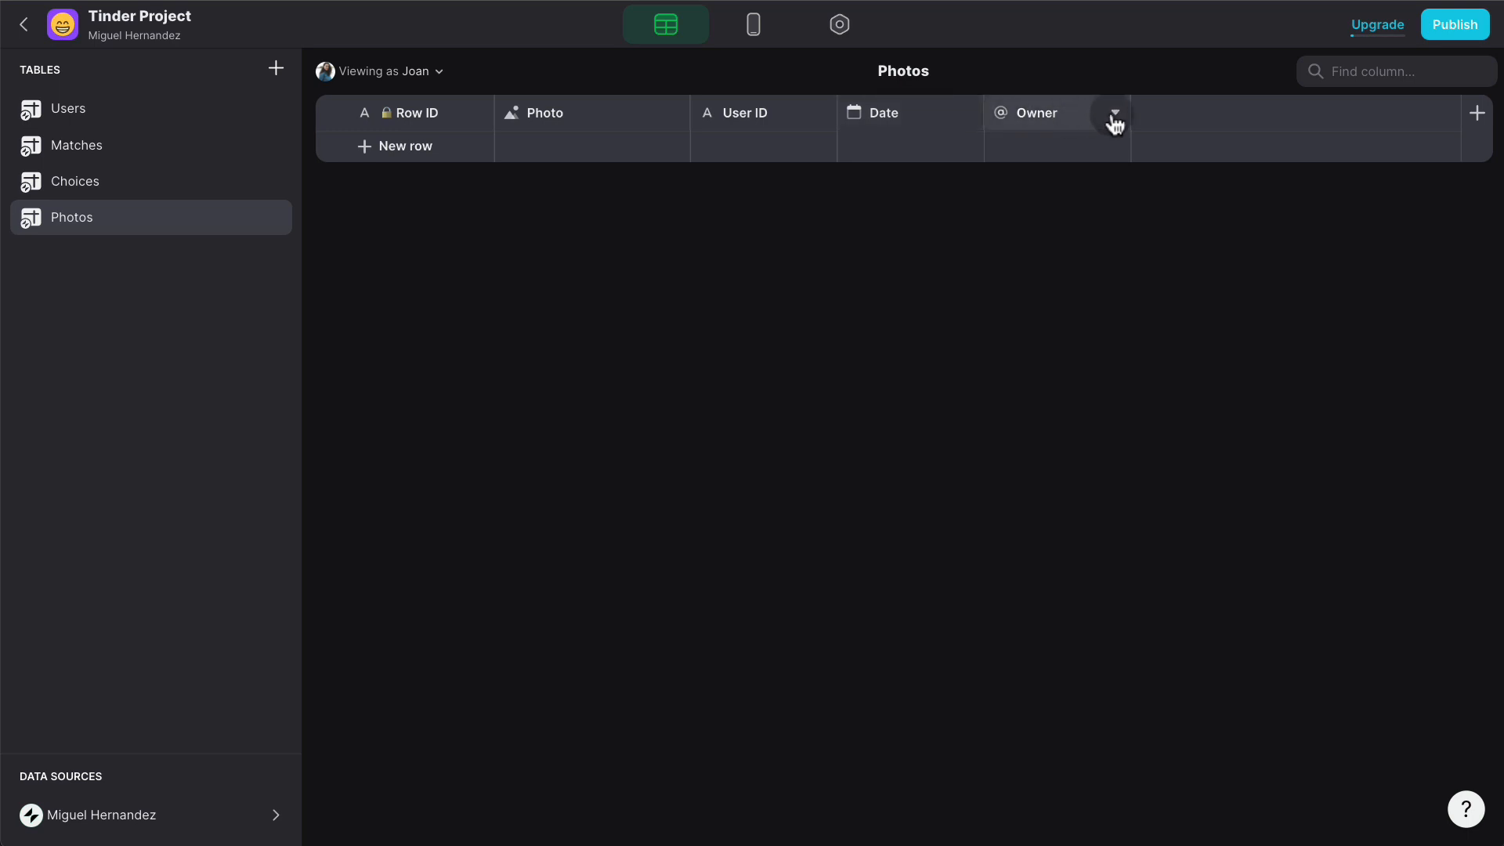
# - Rename Owner to Caption as a Text column and move it before Date
pyautogui.click(1115, 112)
pyautogui.click(1016, 161)
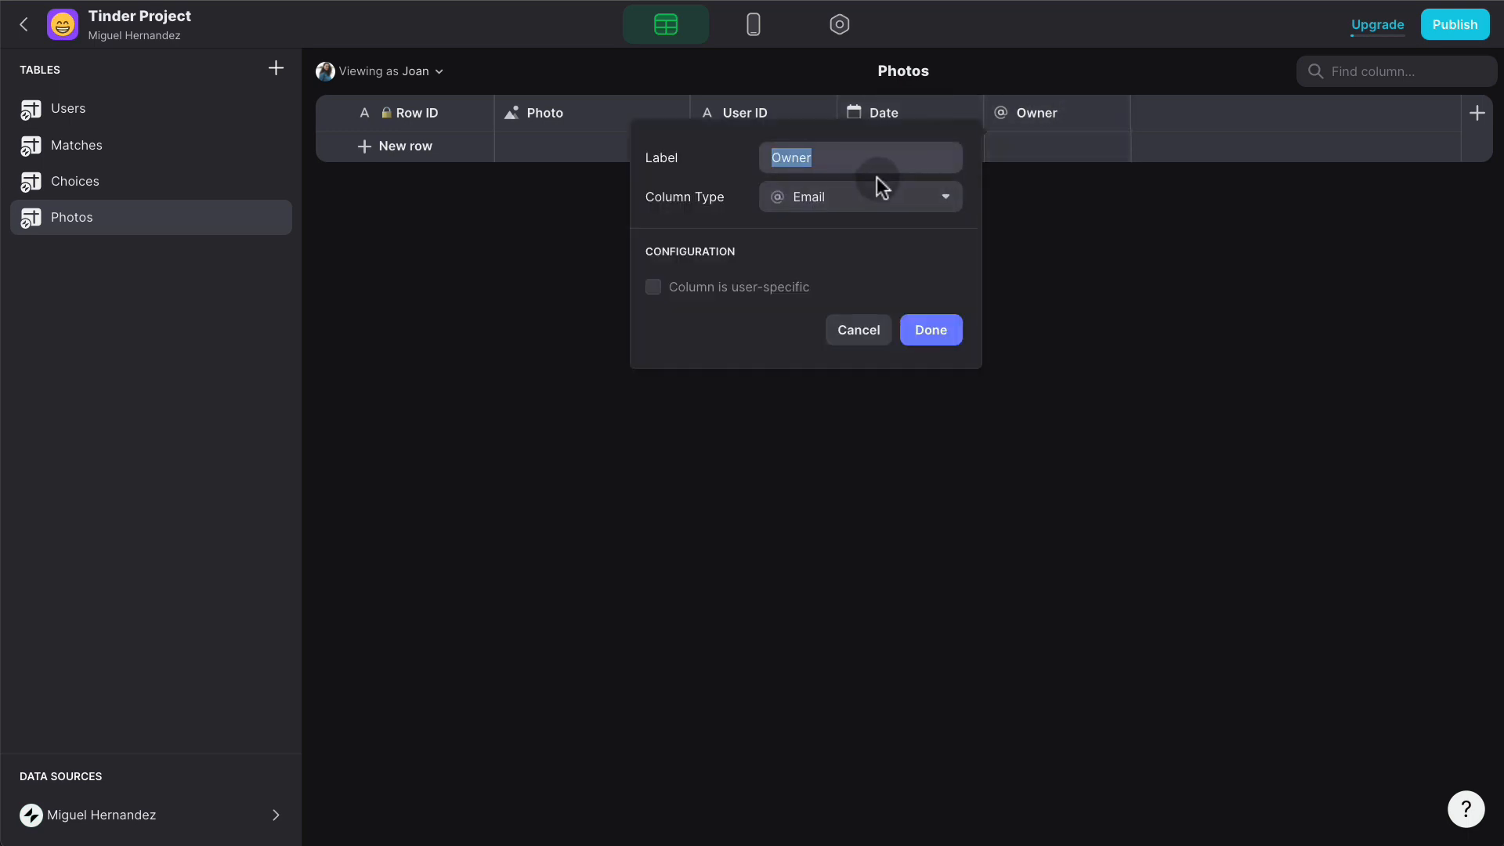
pyautogui.write('Caption')
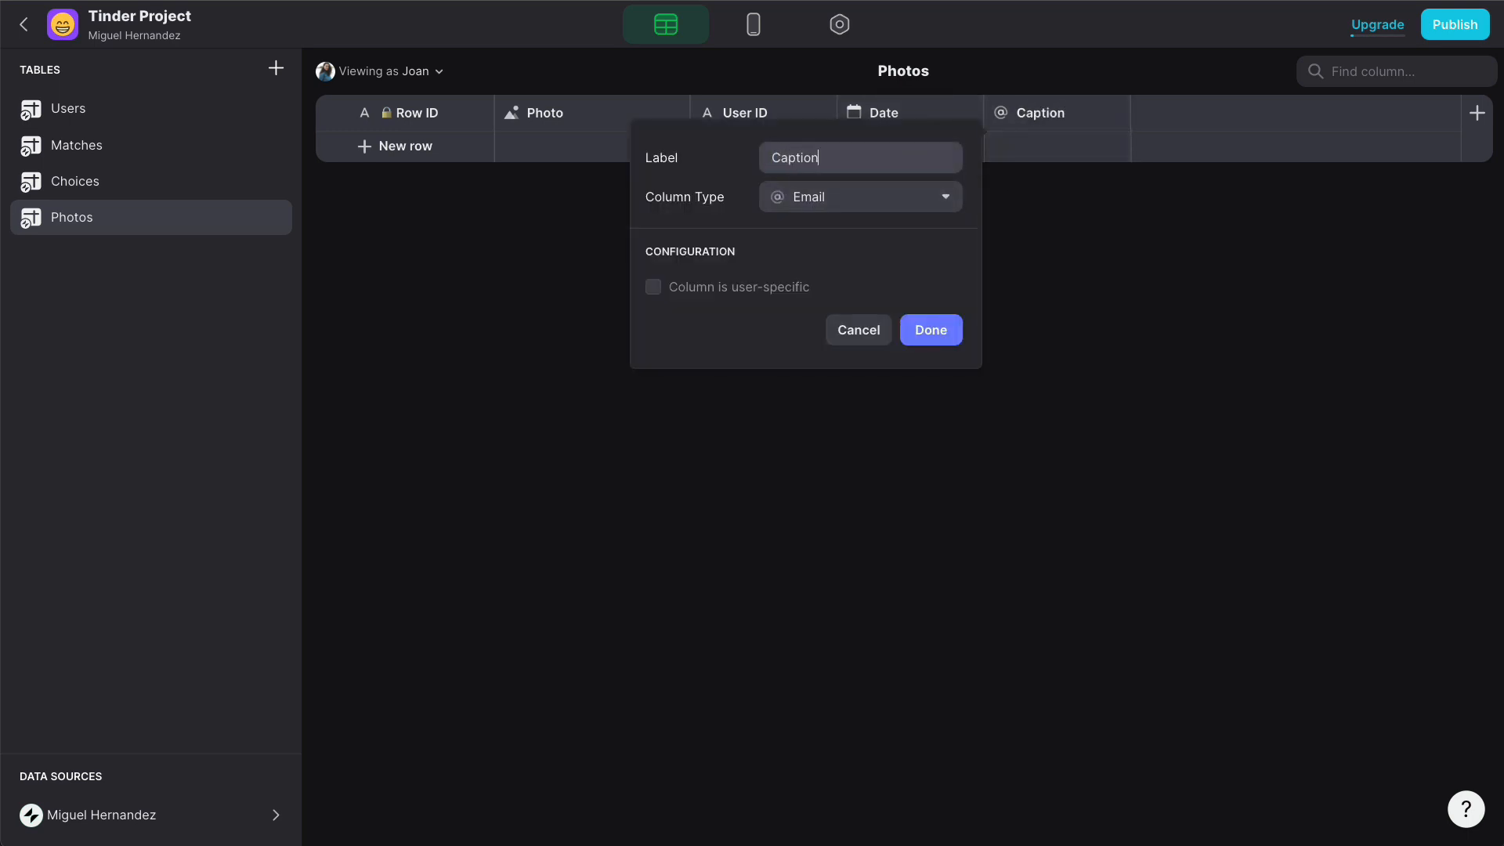
pyautogui.click(877, 205)
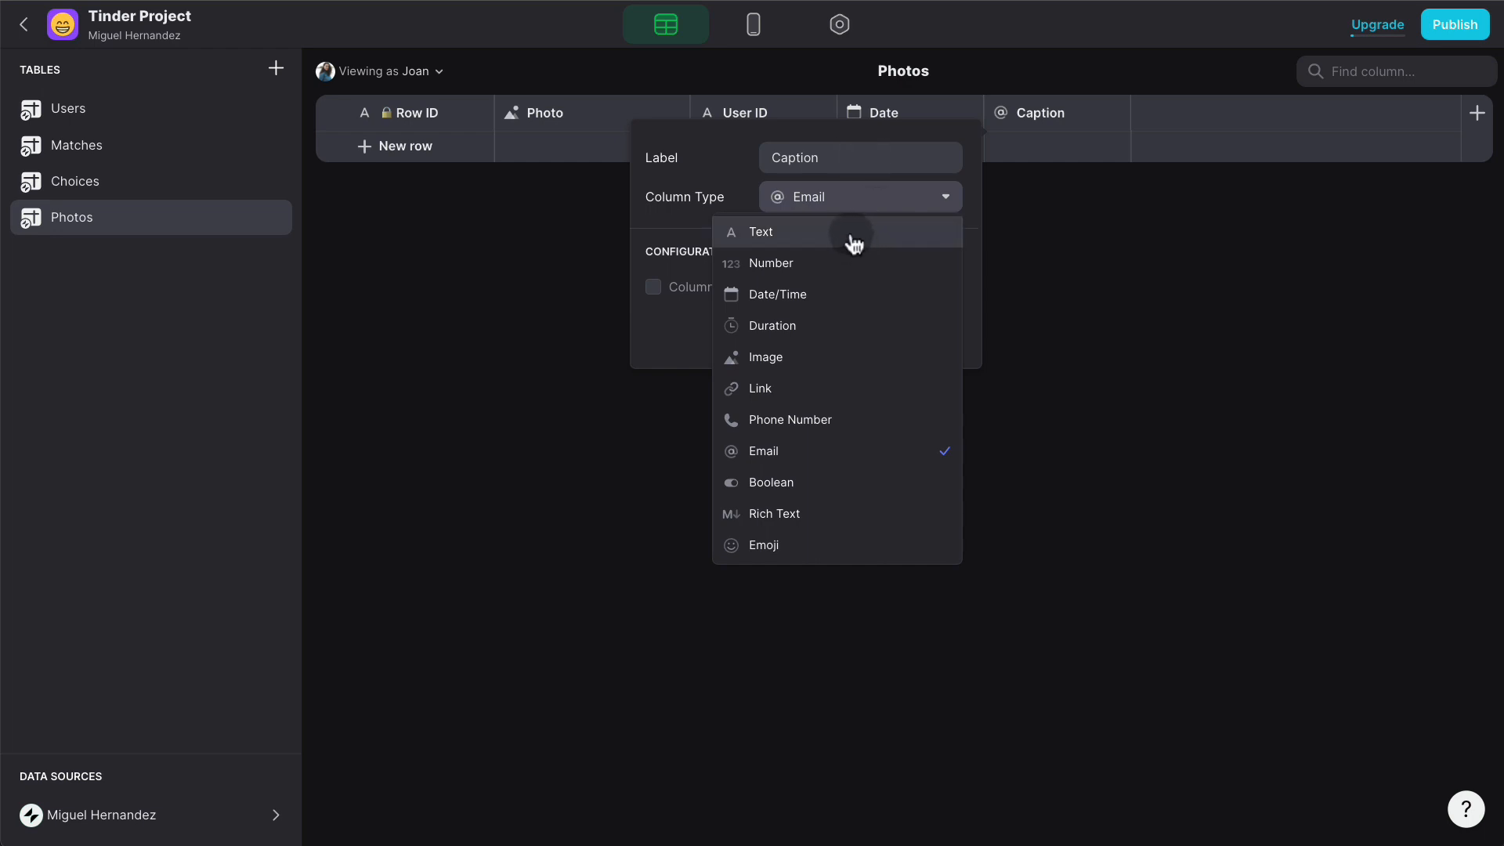
pyautogui.click(849, 236)
pyautogui.click(946, 329)
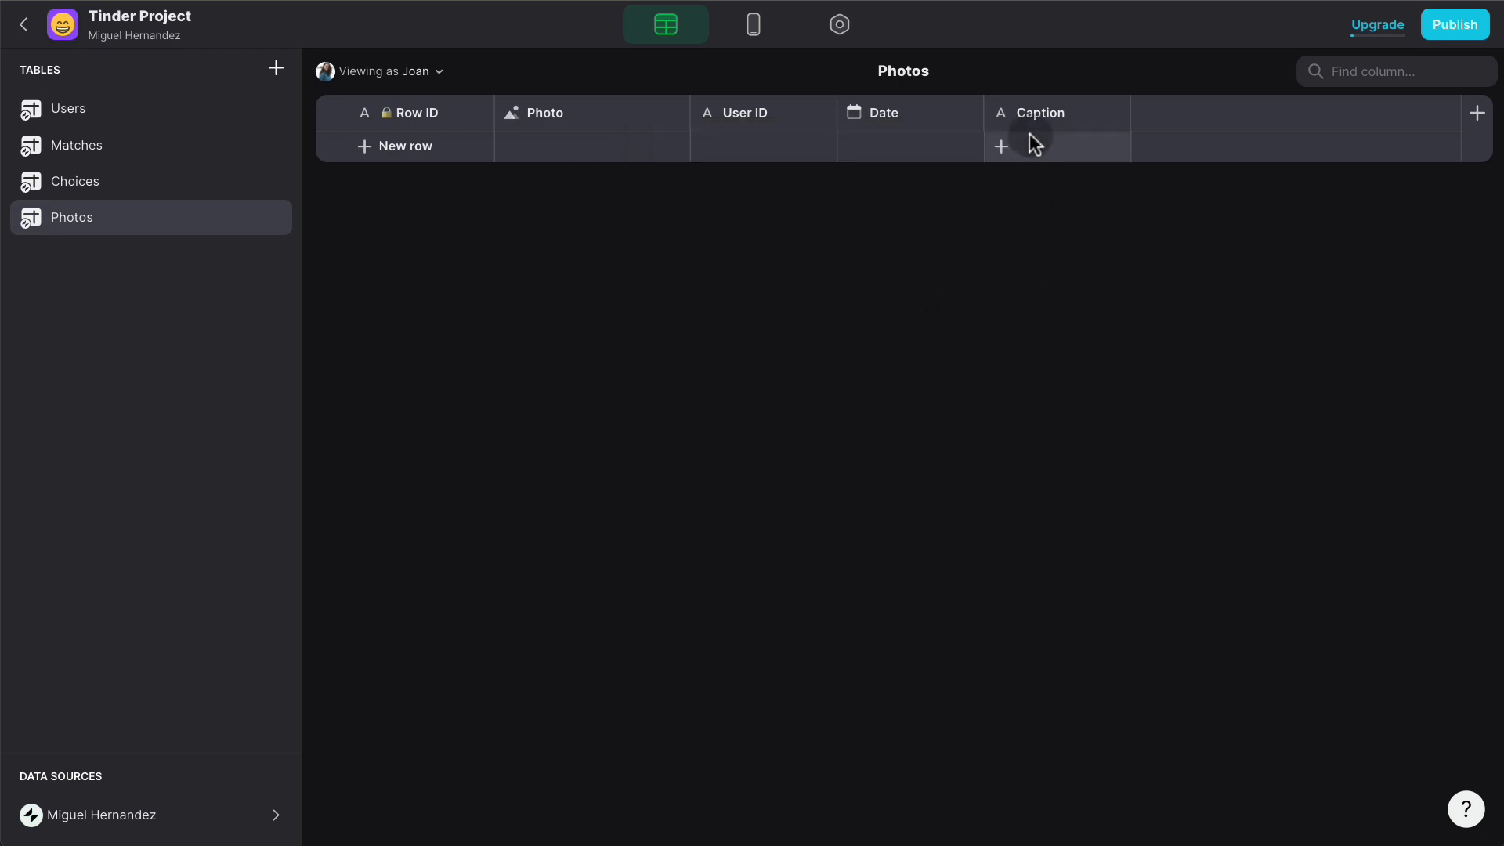
pyautogui.click(1006, 115)
pyautogui.moveTo(1007, 115); pyautogui.dragTo(950, 150)
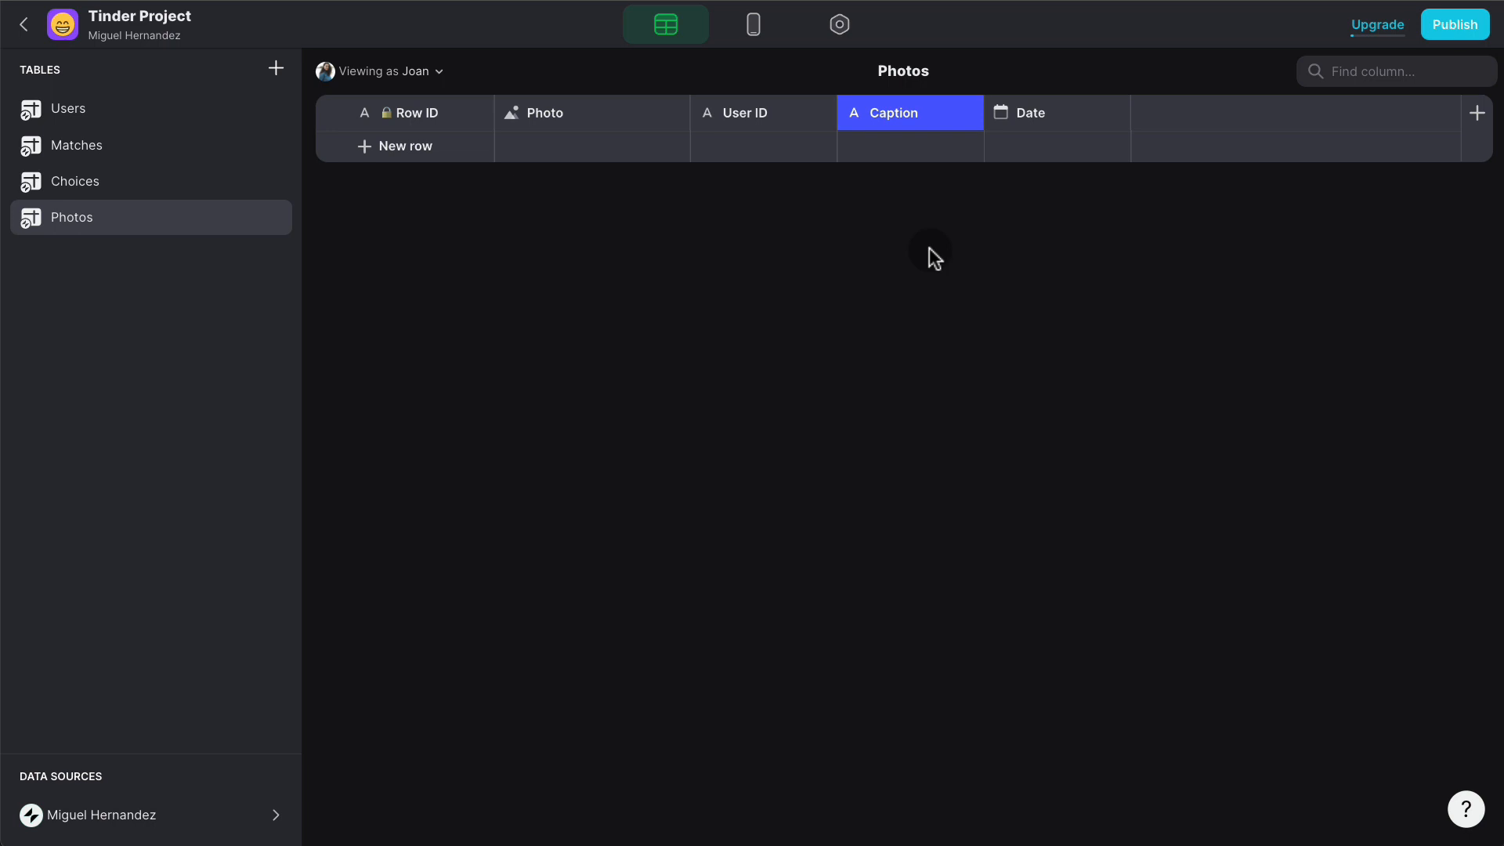
# - Add an 'Upload Photos' button with a cloud-camera icon to the Profile screen
pyautogui.click(758, 33)
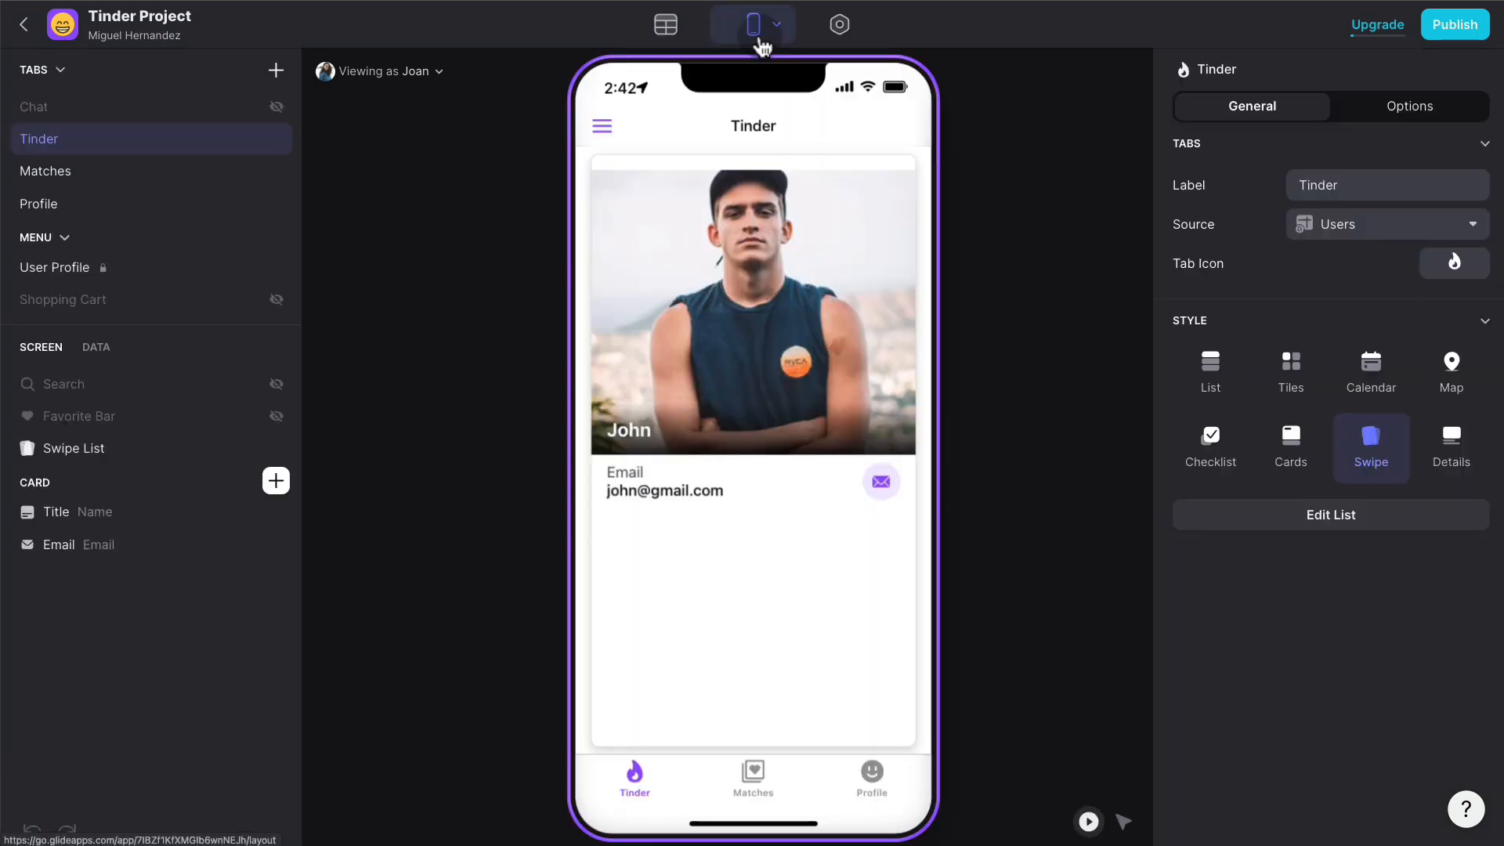
pyautogui.click(869, 820)
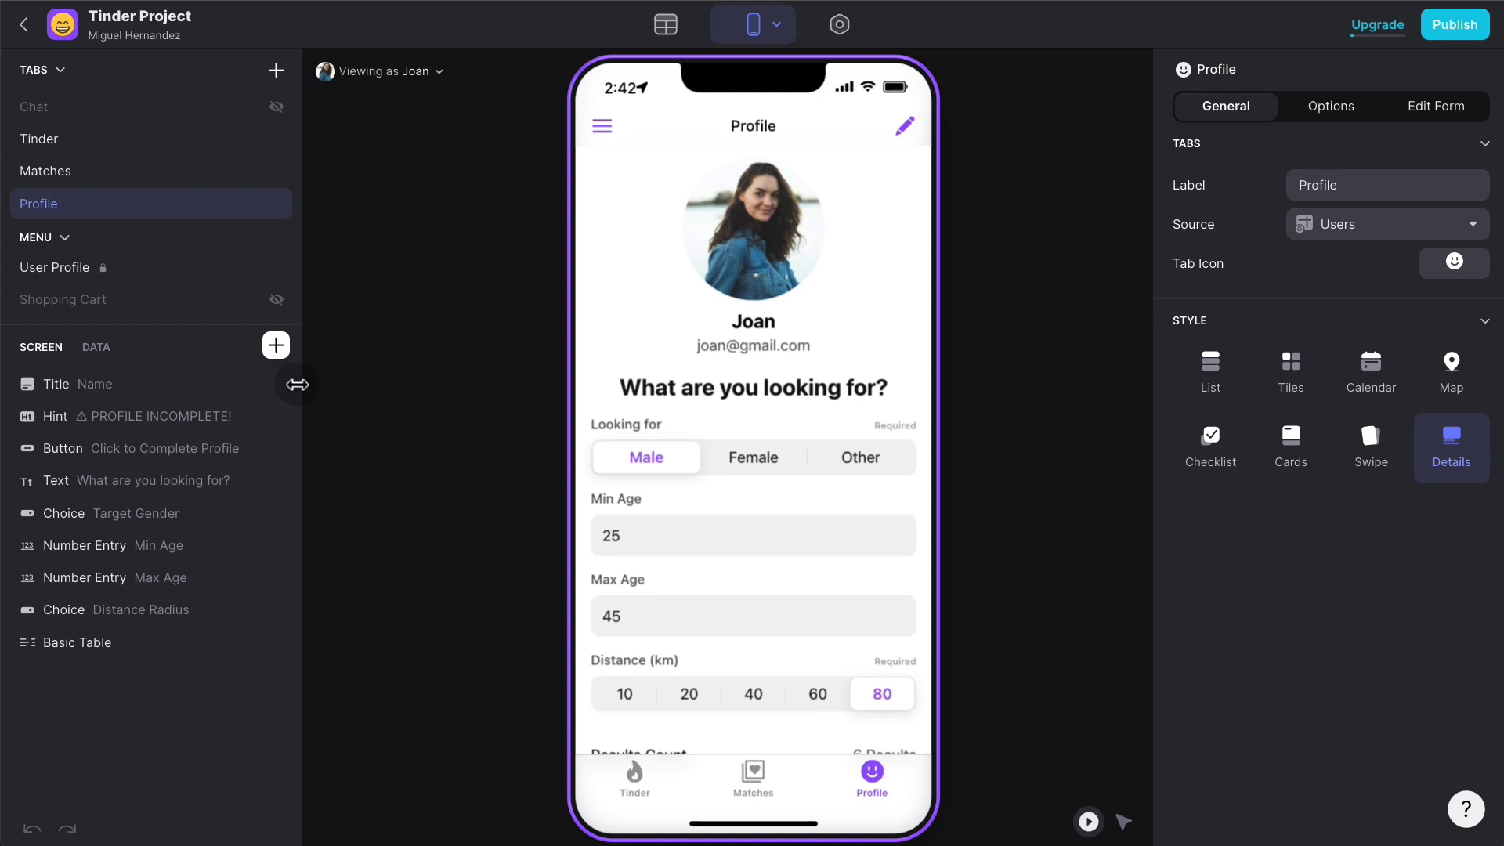
pyautogui.click(276, 346)
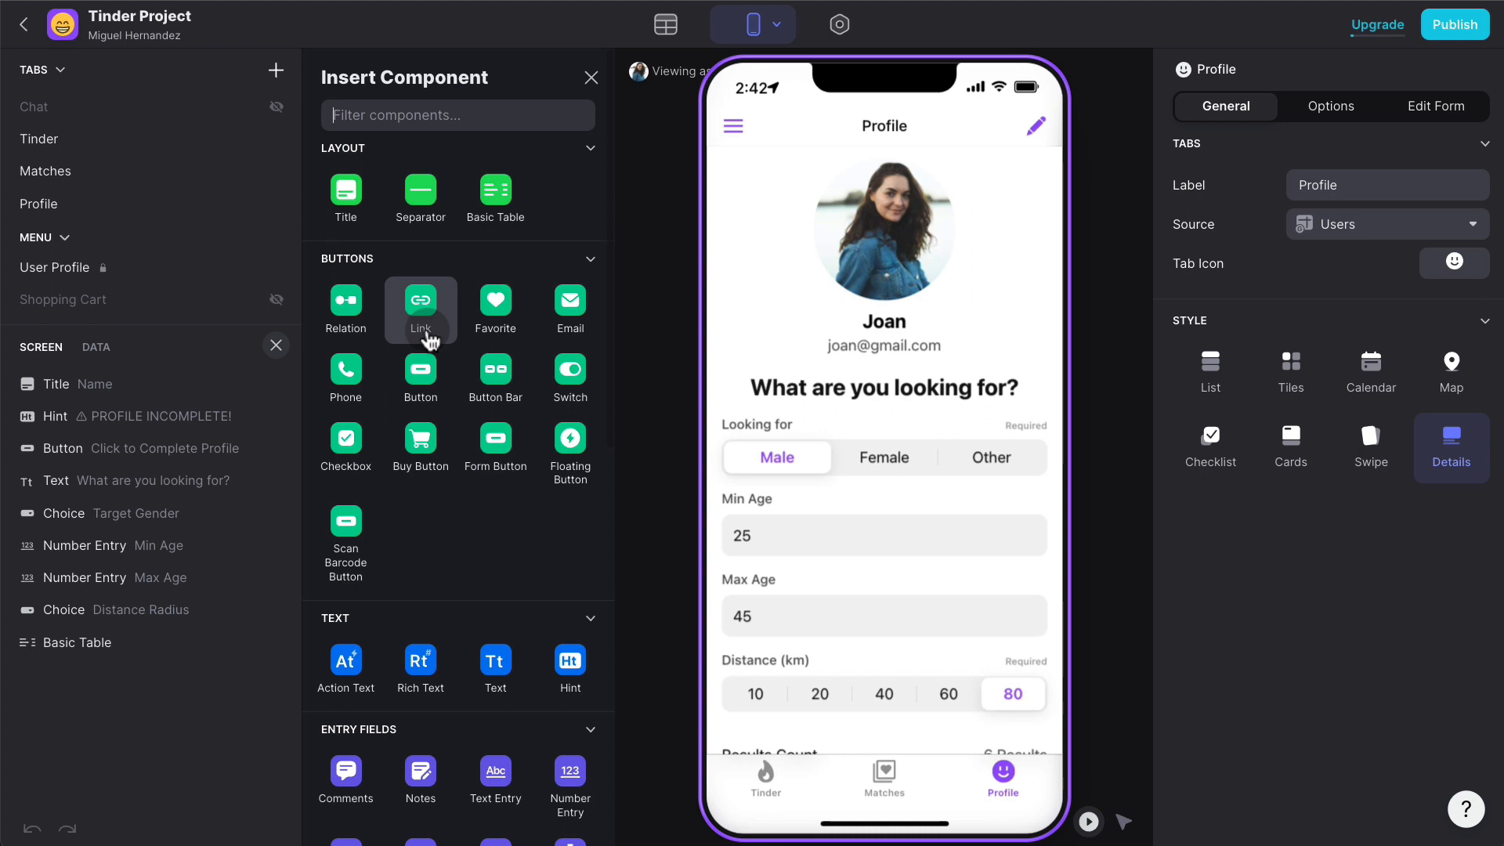
pyautogui.write('button')
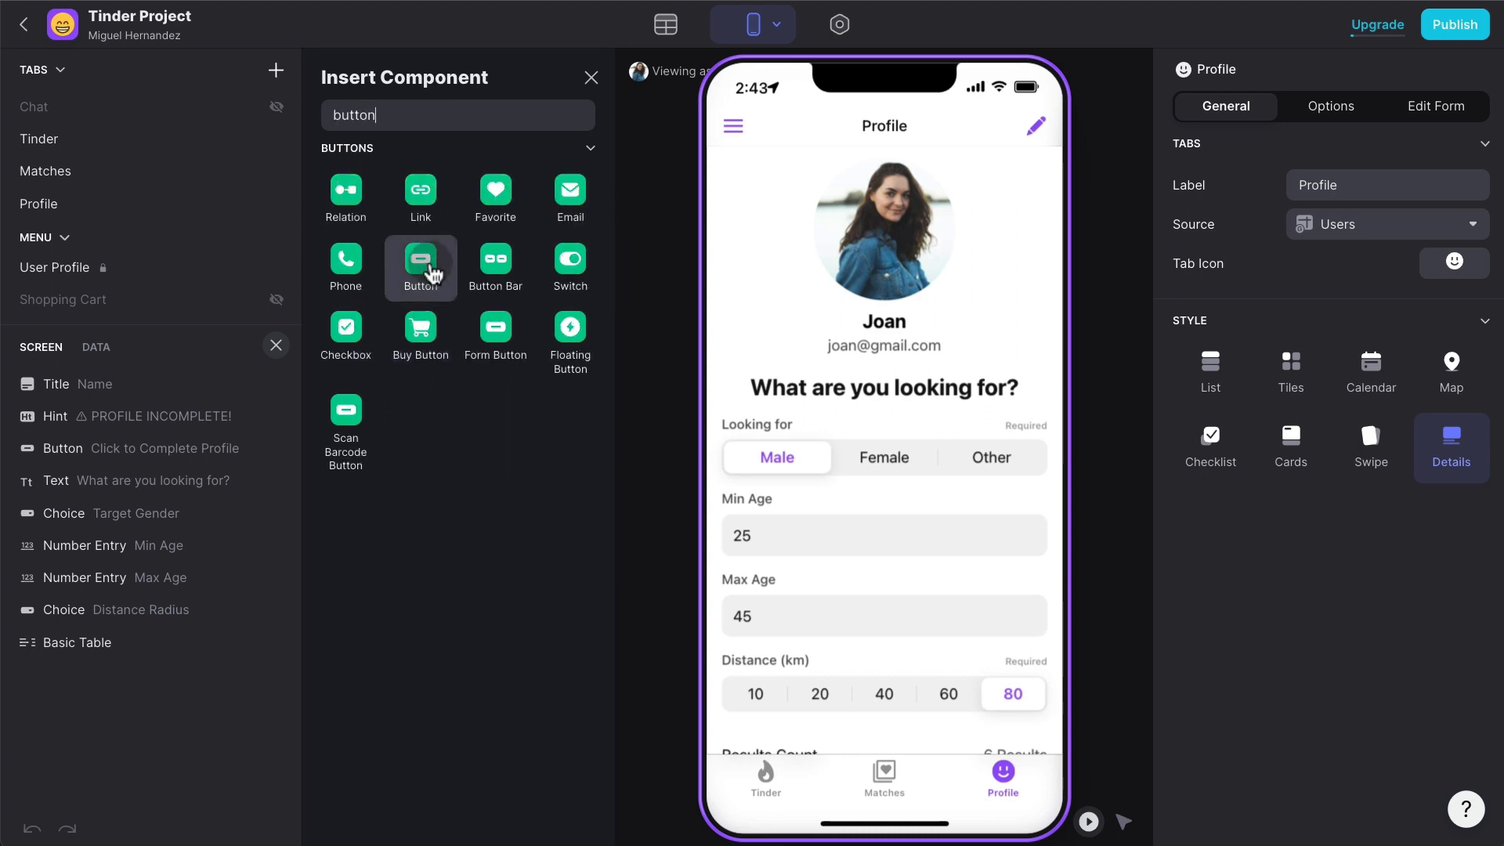
pyautogui.moveTo(420, 259); pyautogui.dragTo(923, 369)
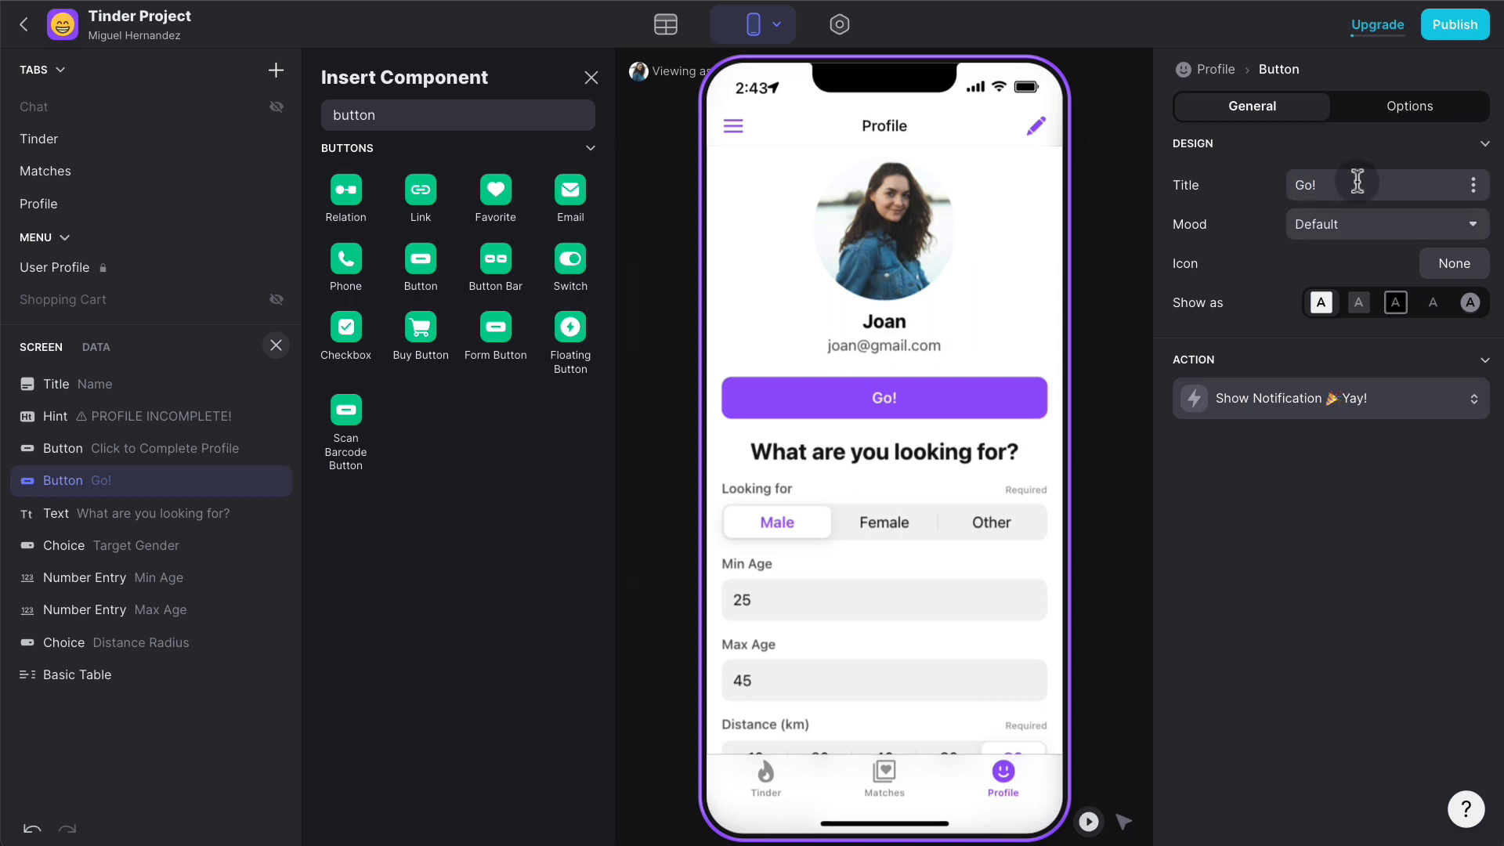
pyautogui.write('Upload Photos')
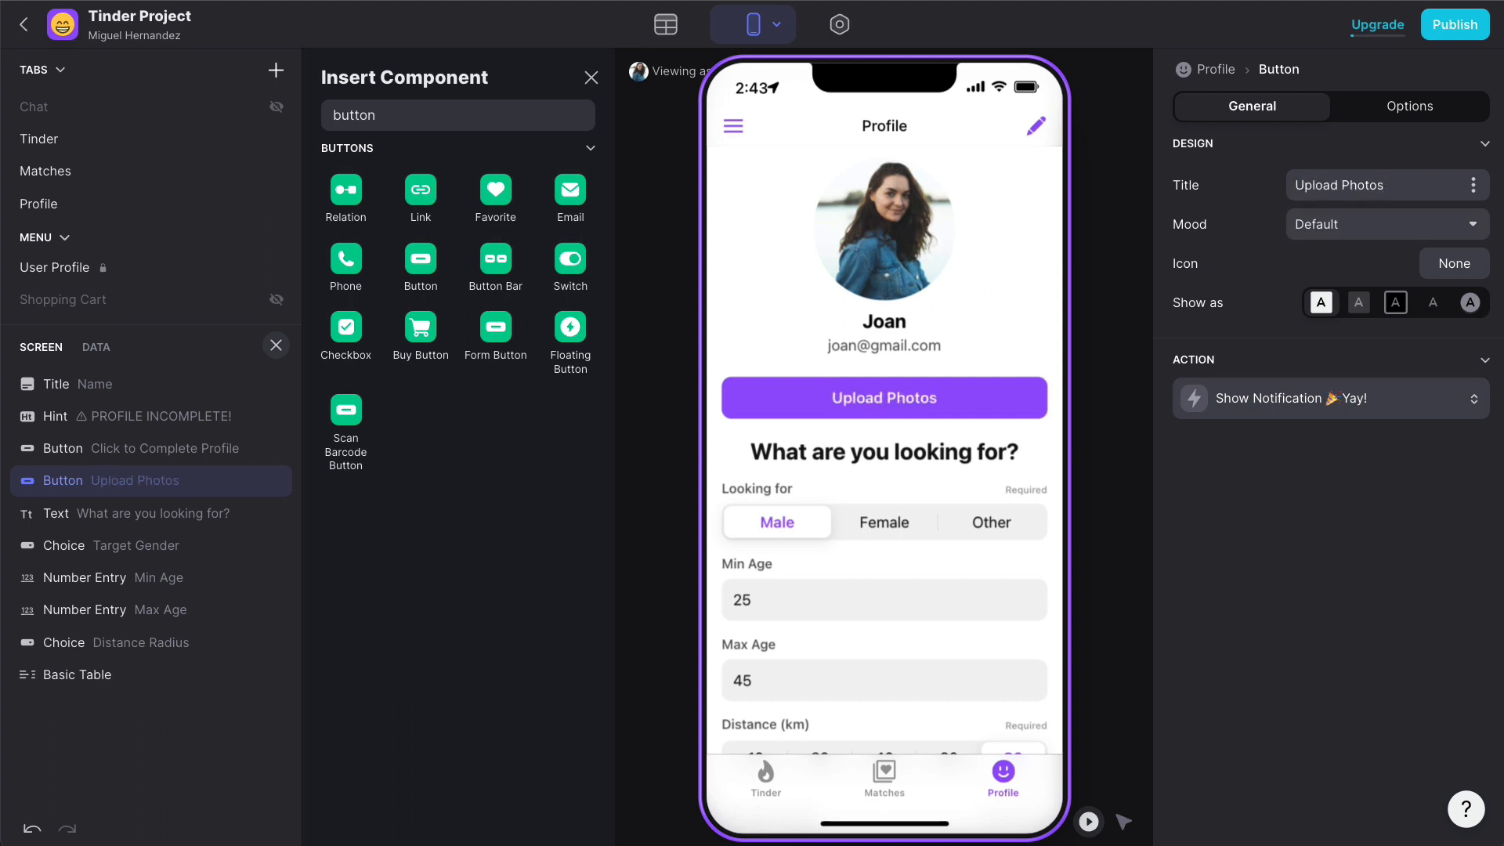
pyautogui.click(1445, 263)
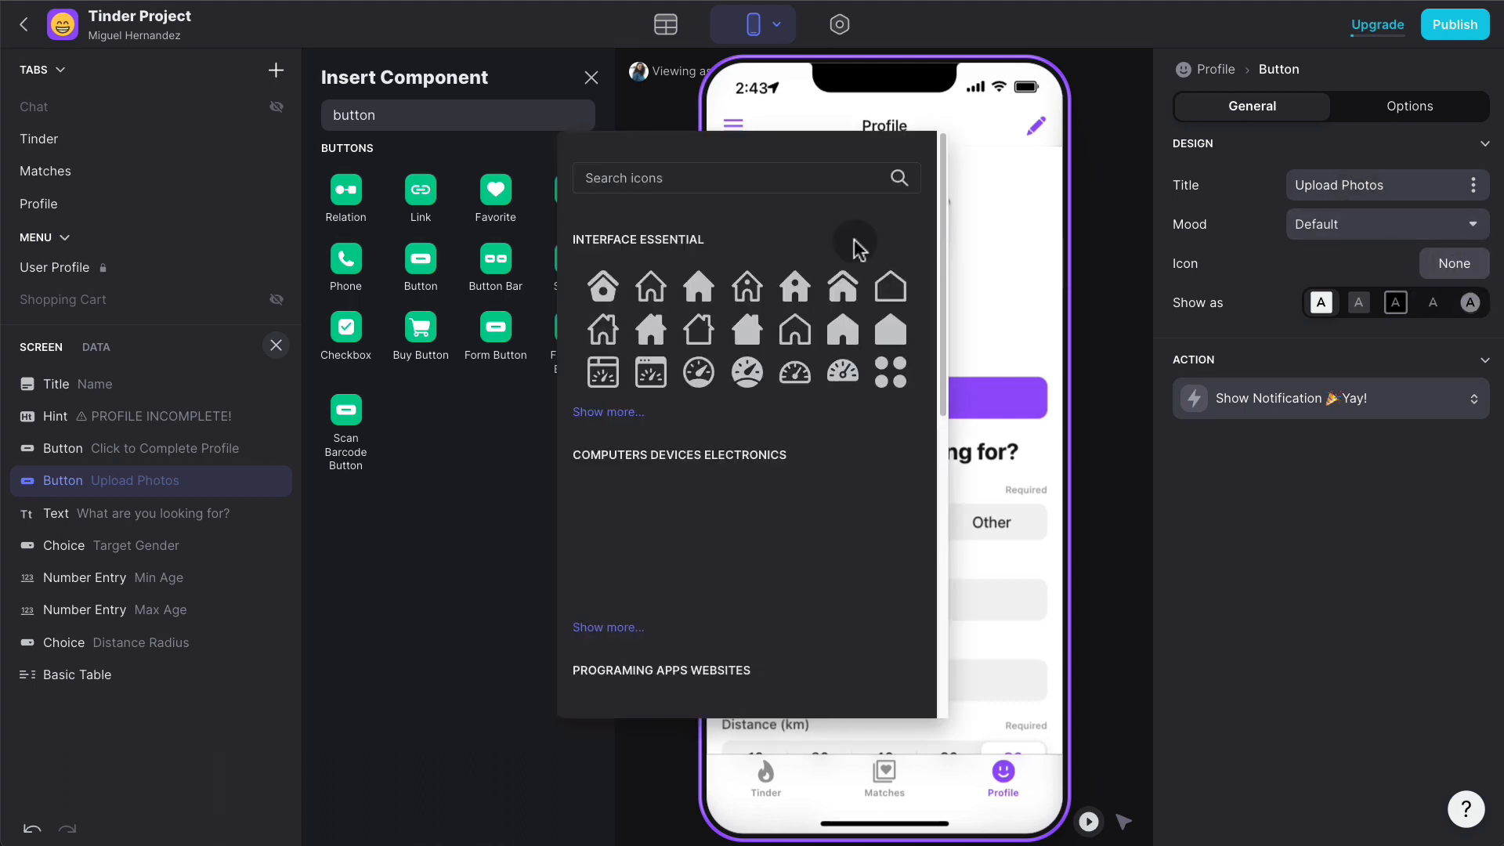
pyautogui.click(731, 179)
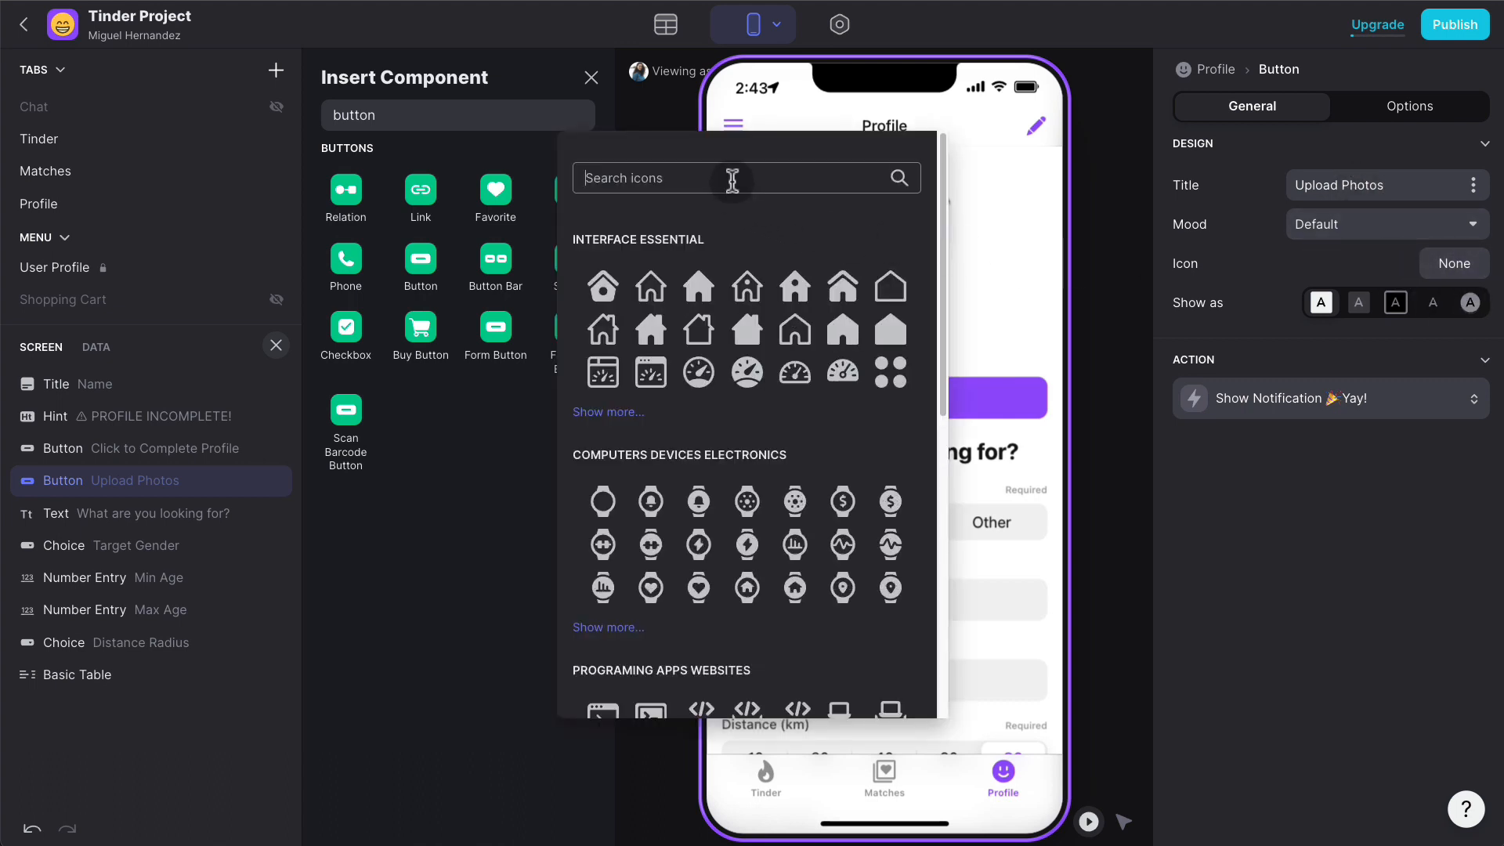
pyautogui.write('photo')
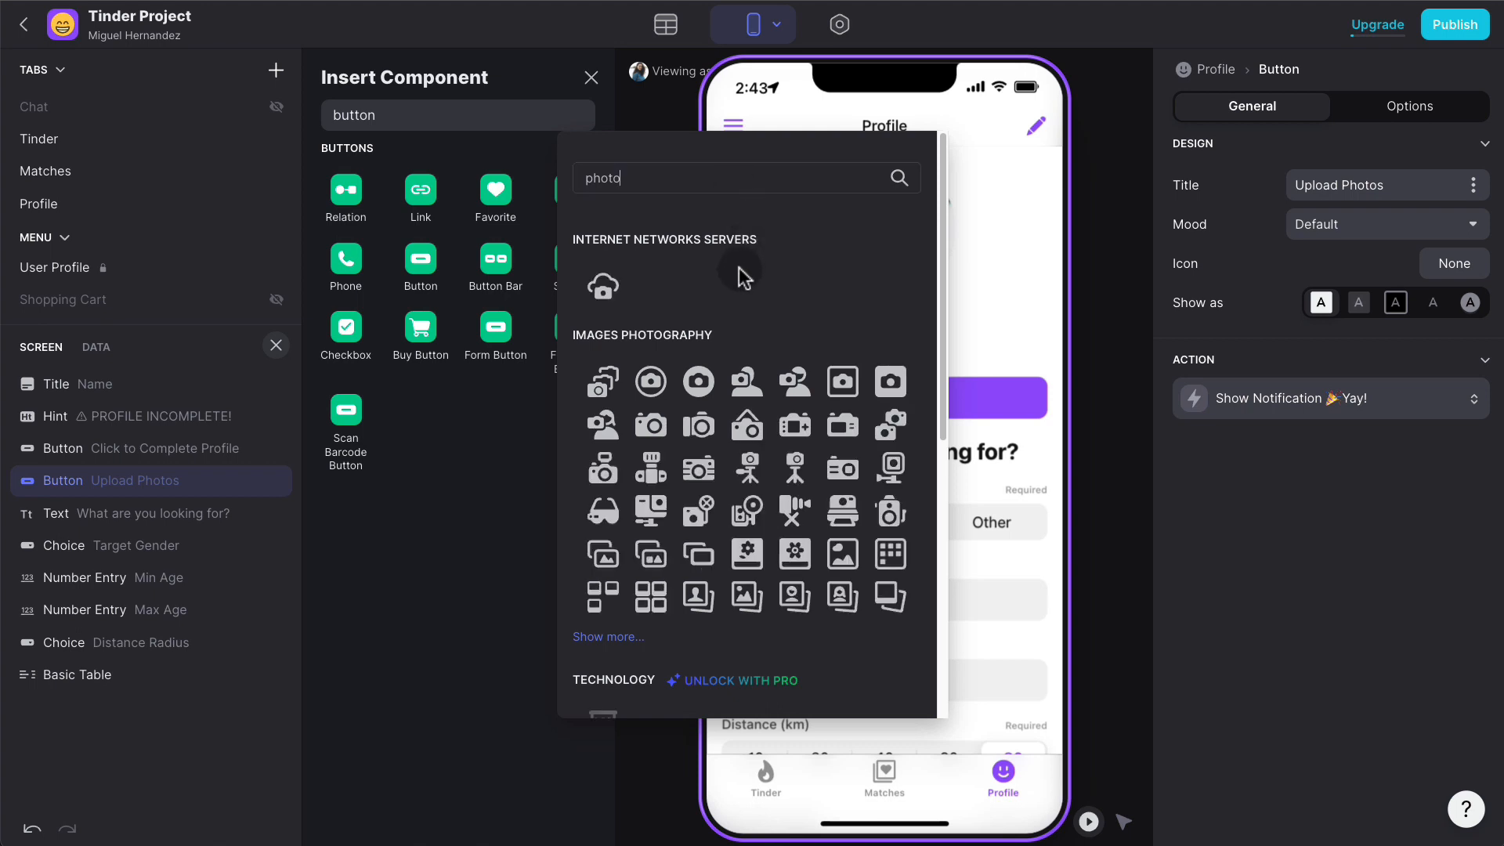
pyautogui.click(606, 288)
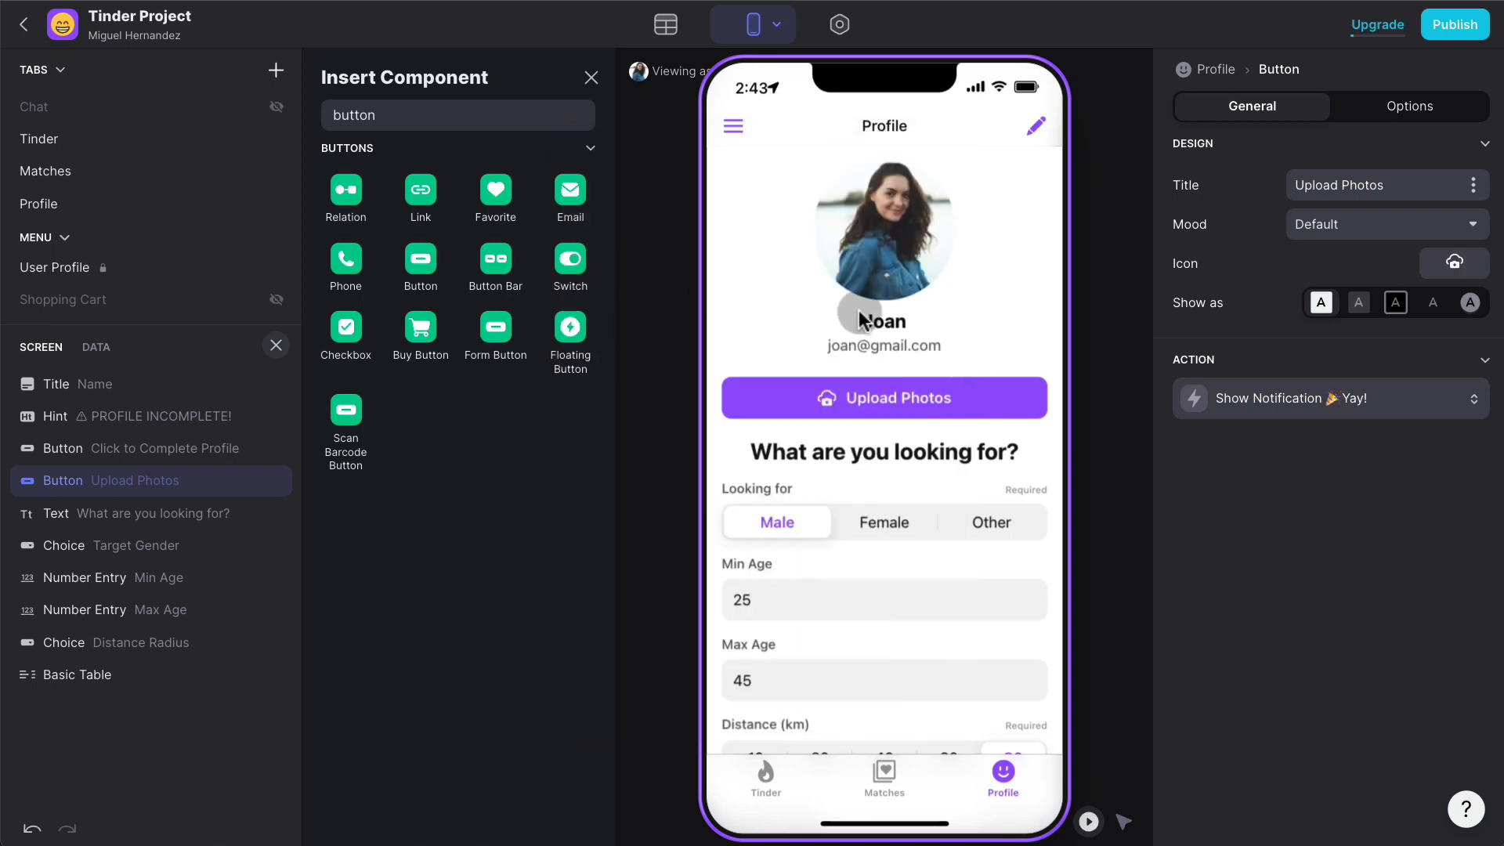
# - Set the button's action to Show Form Screen titled 'Upload Photo'
pyautogui.click(1285, 399)
pyautogui.click(1316, 474)
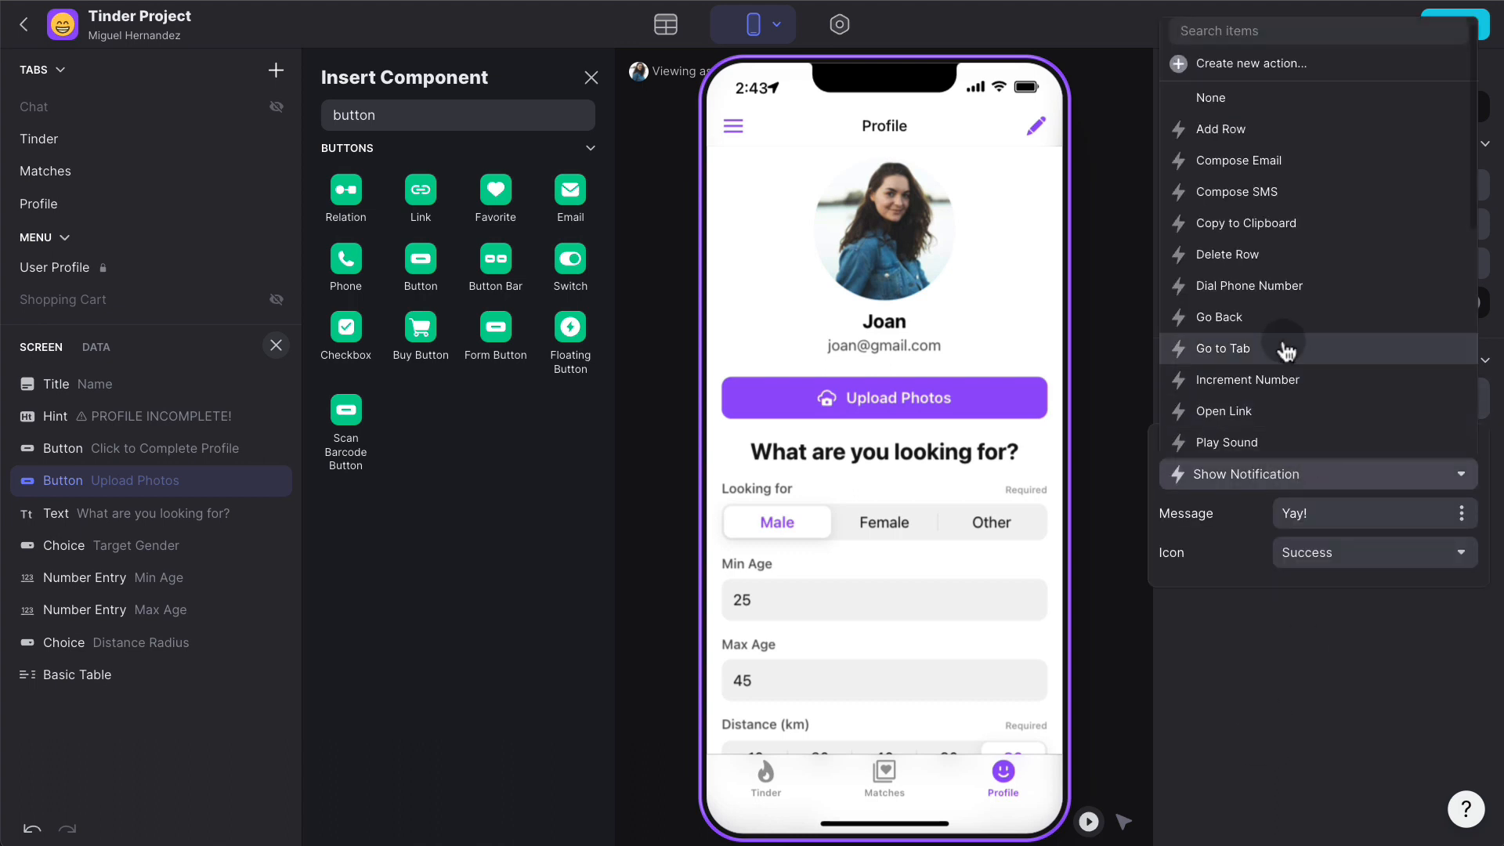
pyautogui.write('form')
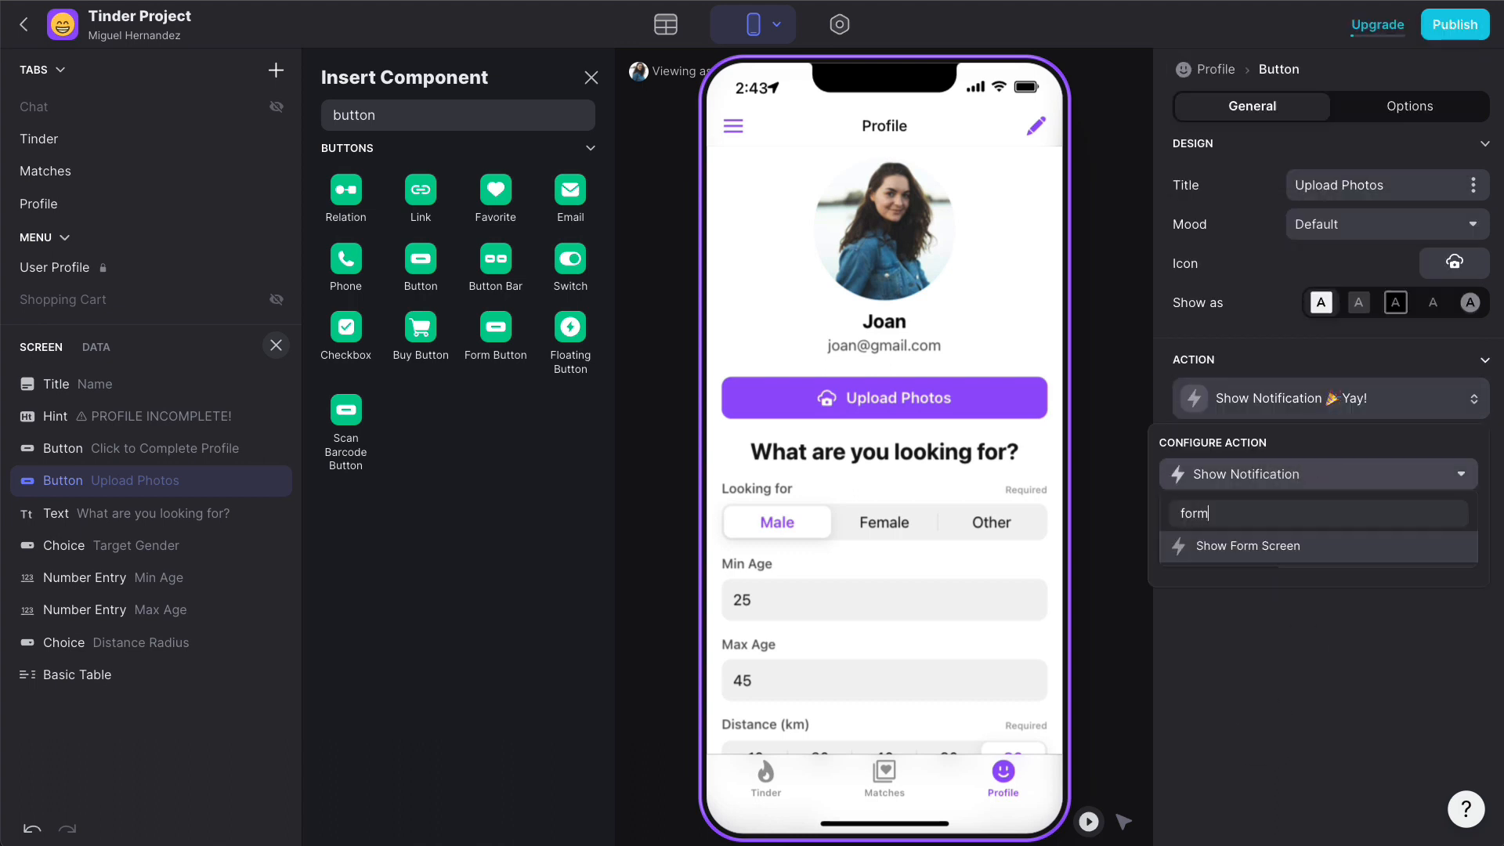
pyautogui.click(1279, 548)
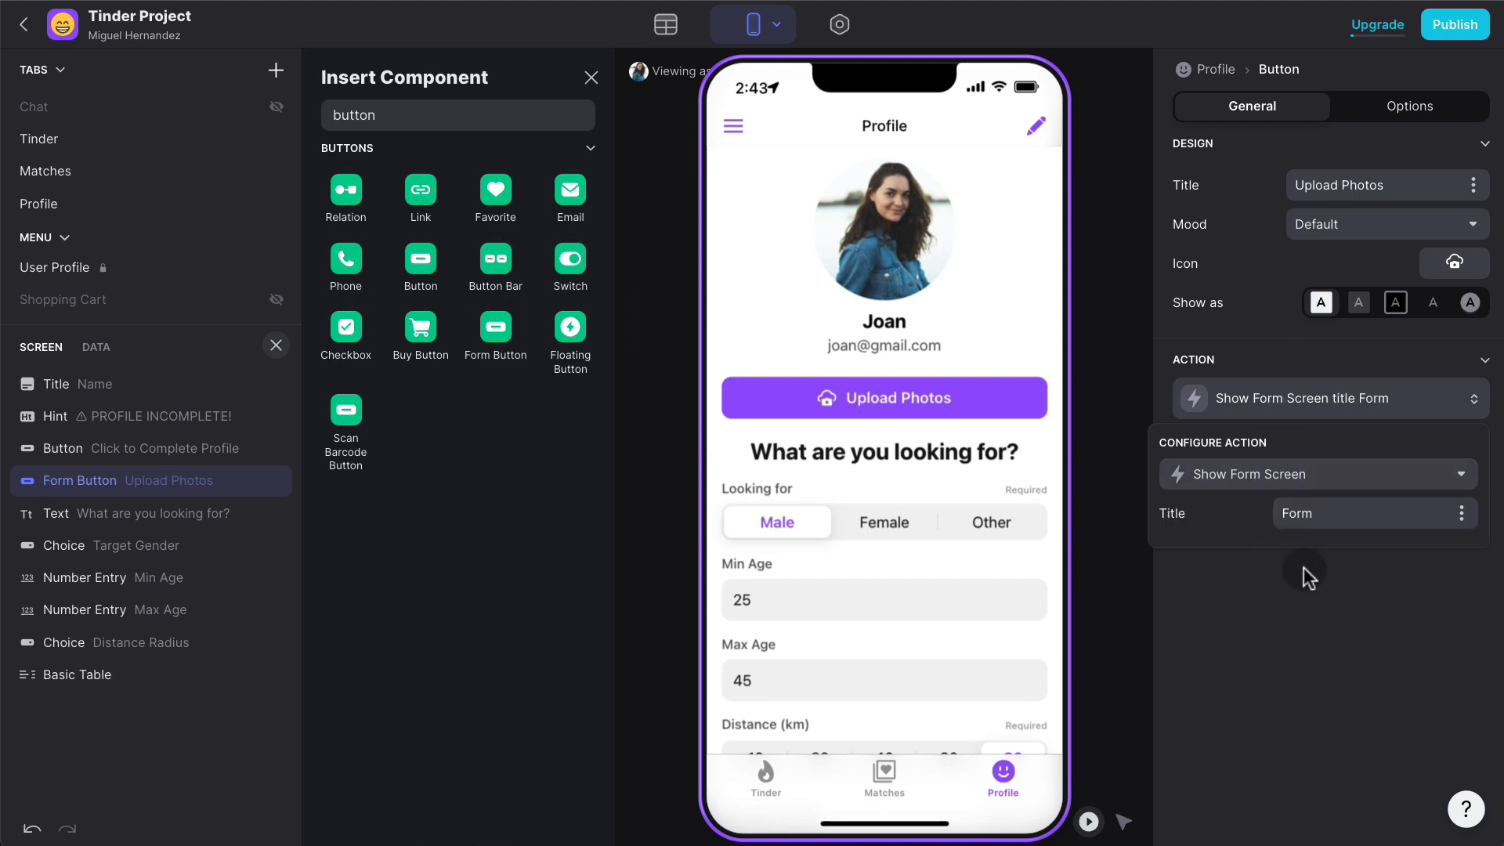
pyautogui.click(1336, 507)
pyautogui.write('Upload Photo')
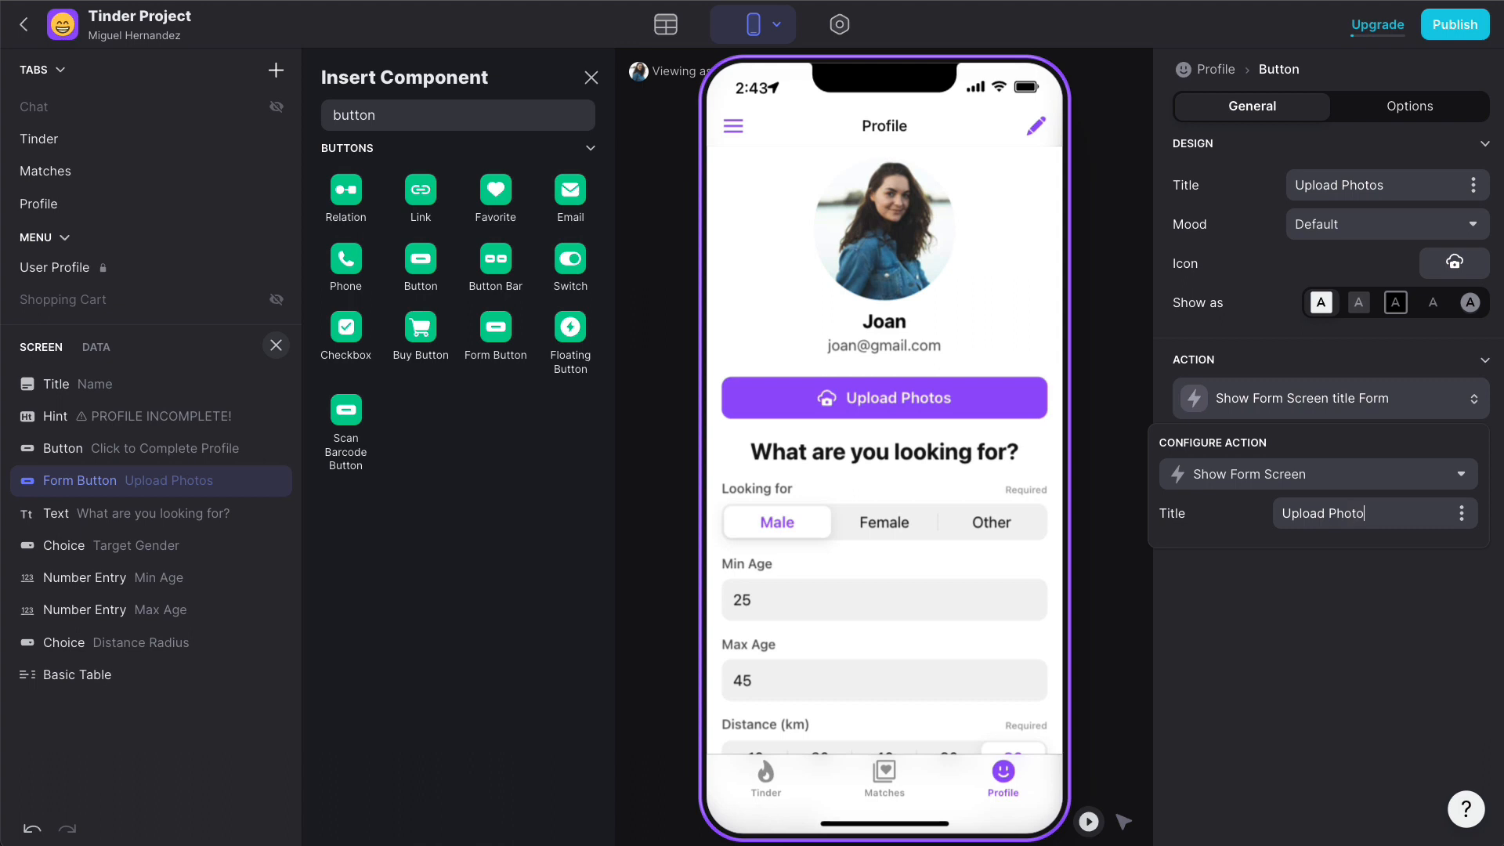
pyautogui.click(1350, 605)
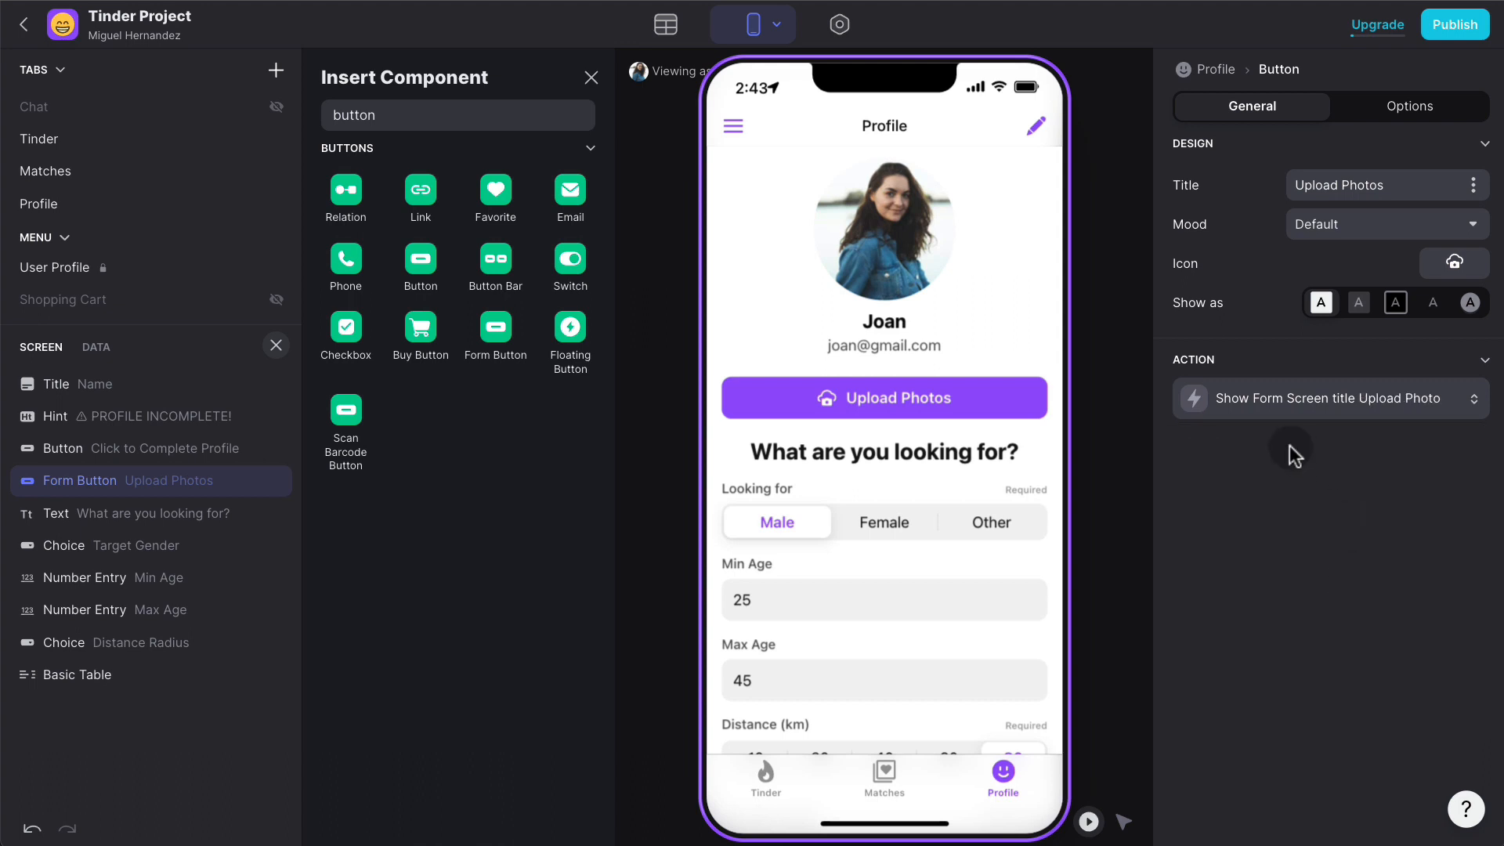
# - Save the Upload Photo form to the Photos sheet and remove its User ID and Date fields
pyautogui.click(973, 416)
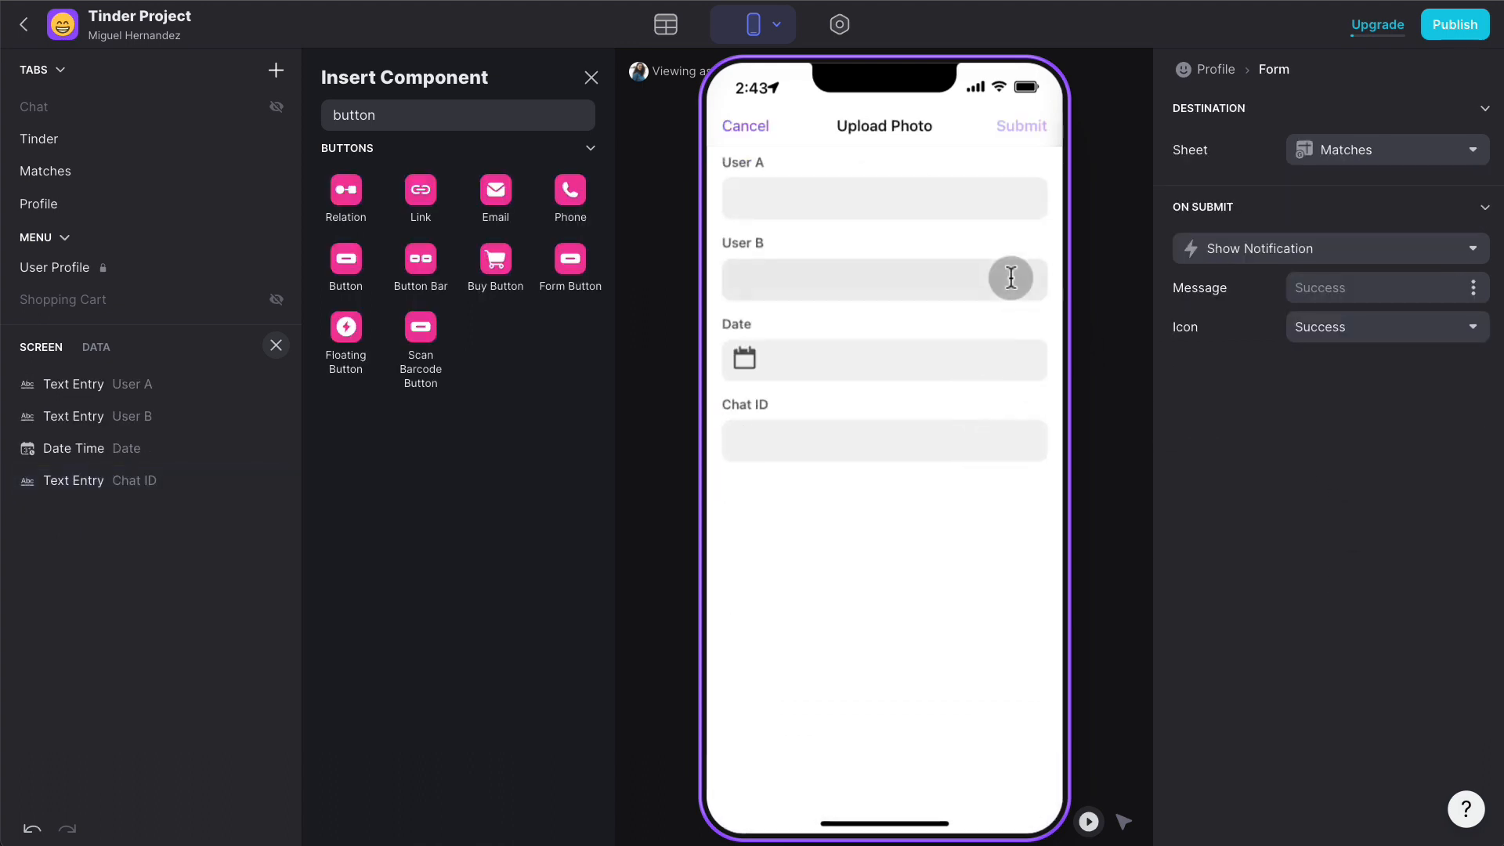
pyautogui.click(1376, 155)
pyautogui.click(1336, 270)
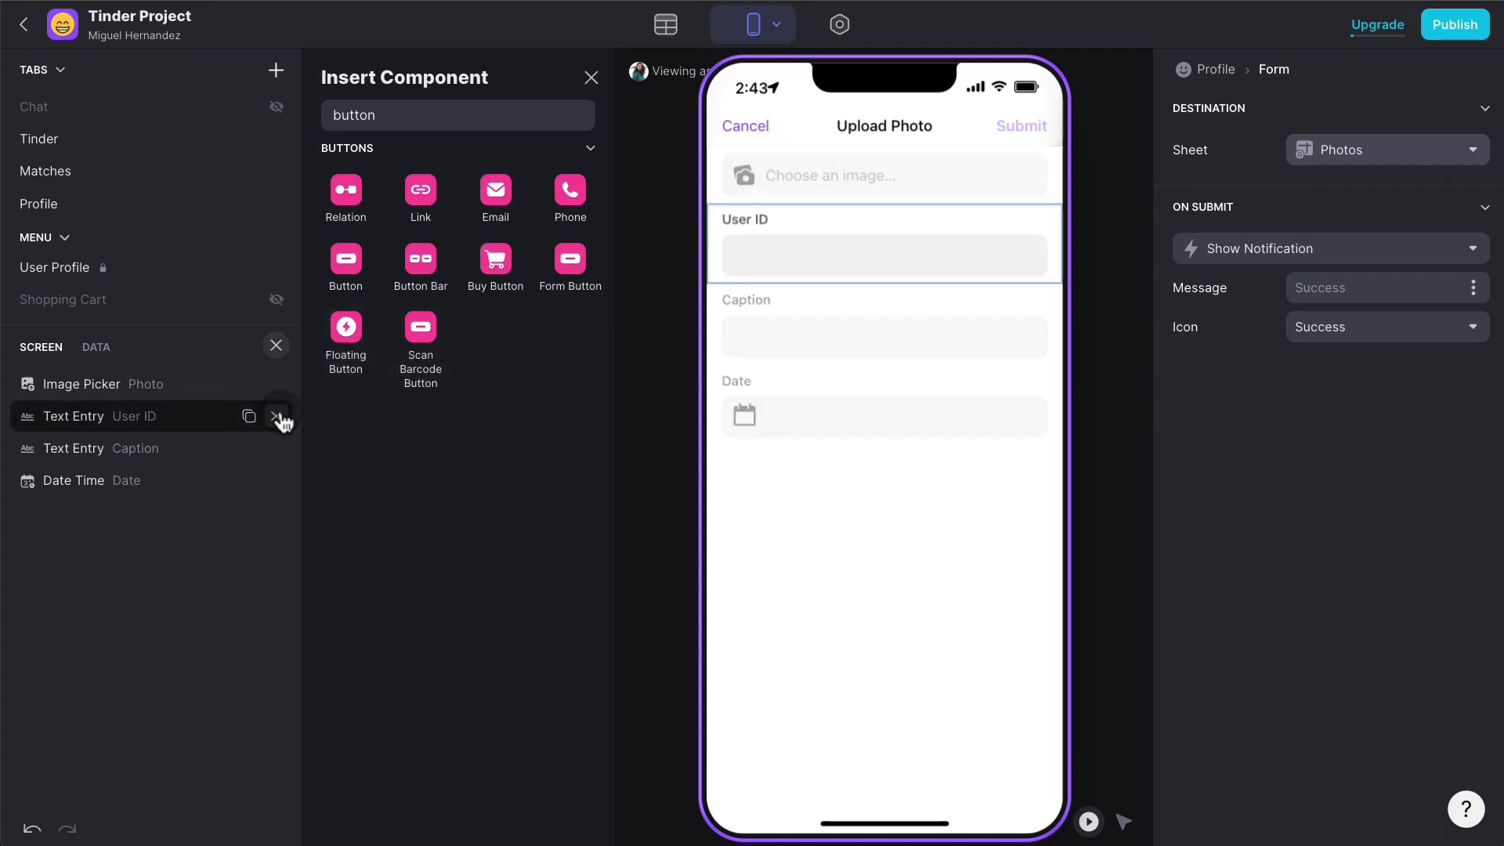
pyautogui.click(275, 416)
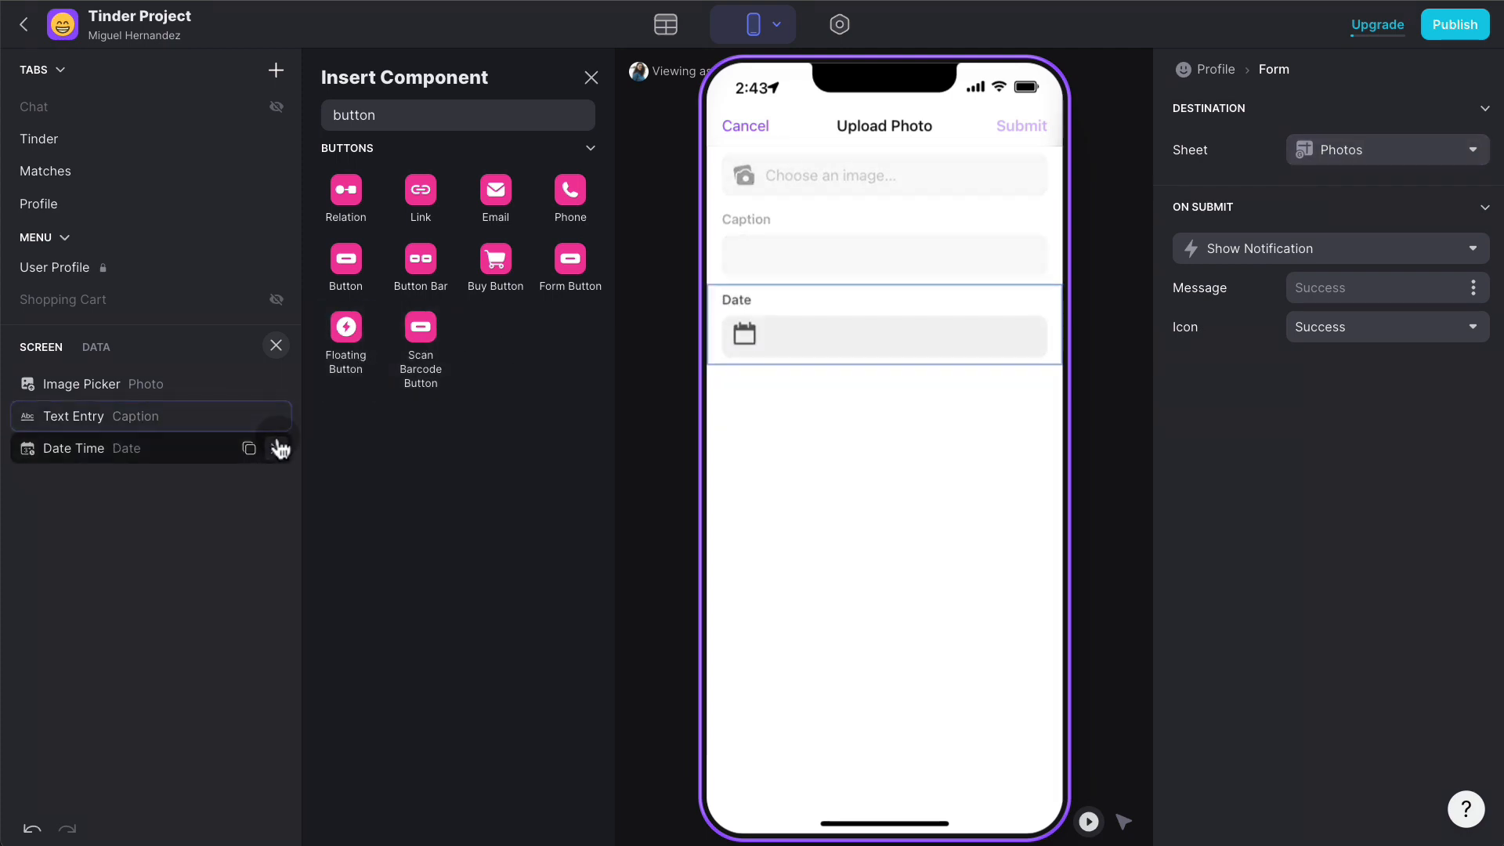
pyautogui.click(275, 448)
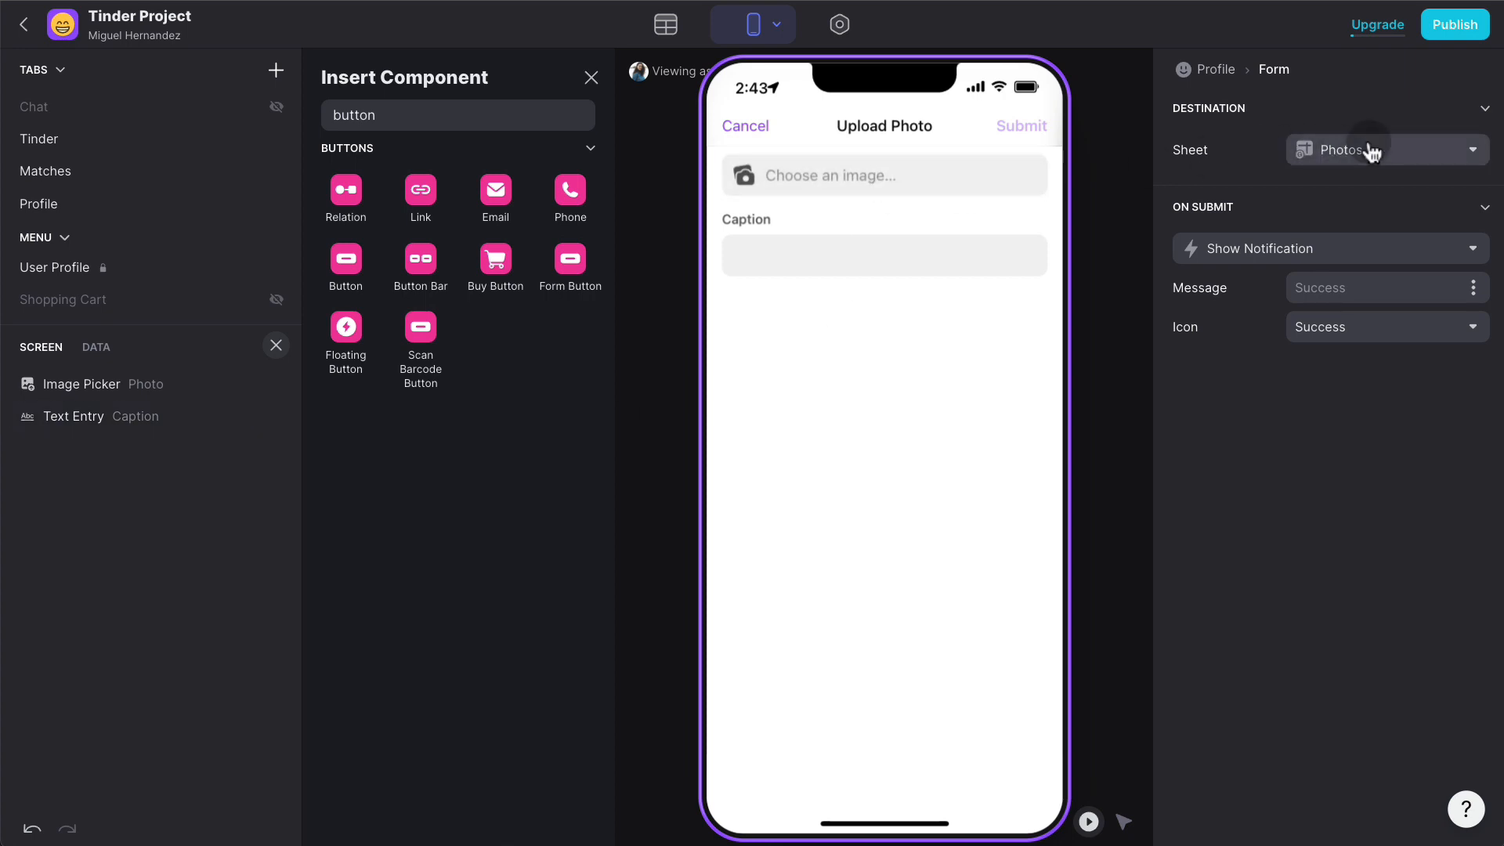
pyautogui.click(141, 384)
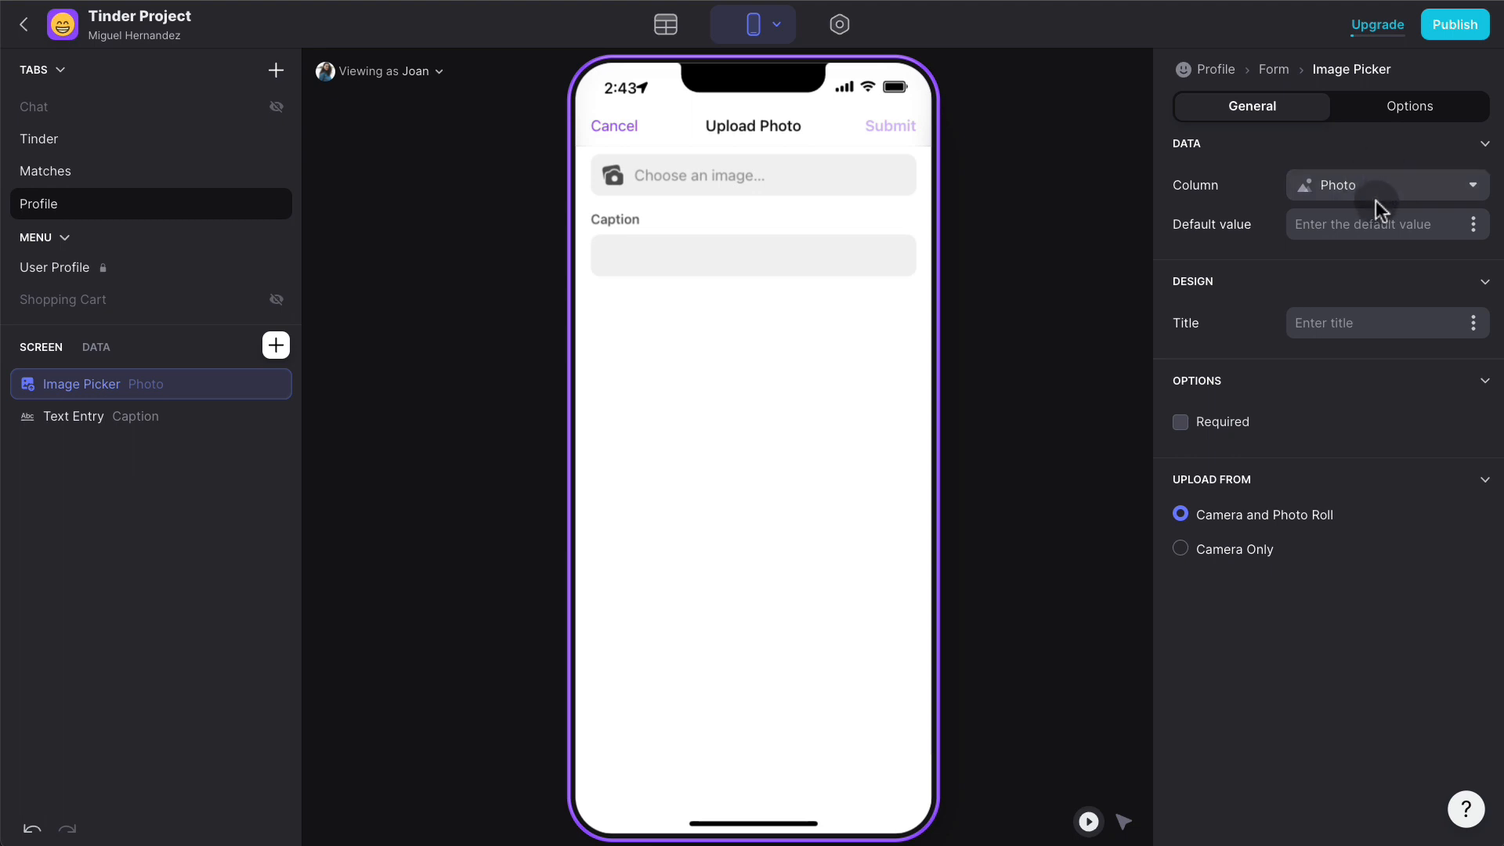
# - Limit the Caption entry to a maximum length of 300 characters
pyautogui.click(159, 418)
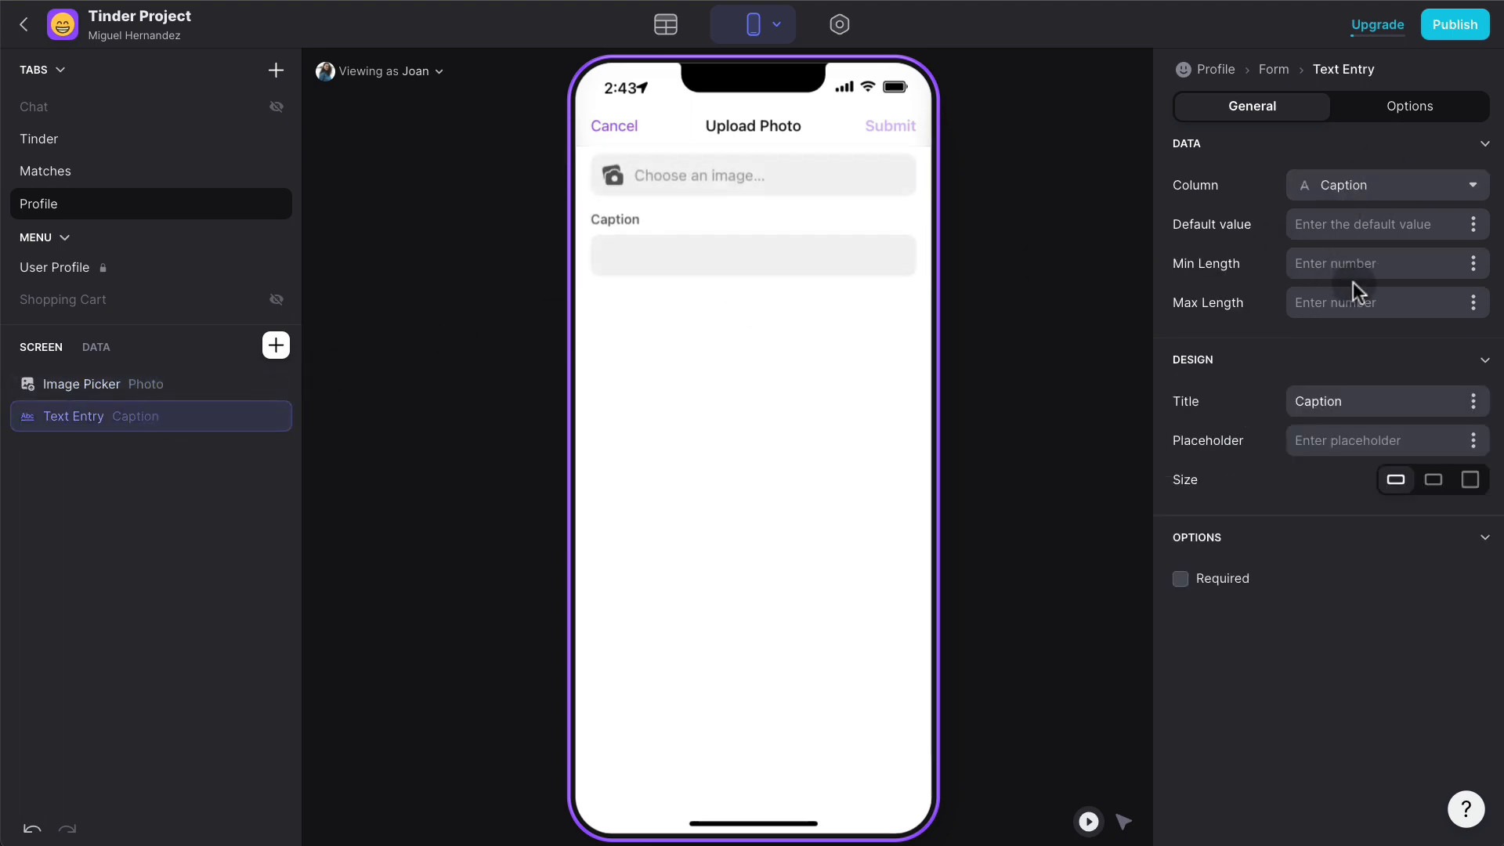
pyautogui.click(1368, 300)
pyautogui.write('25')
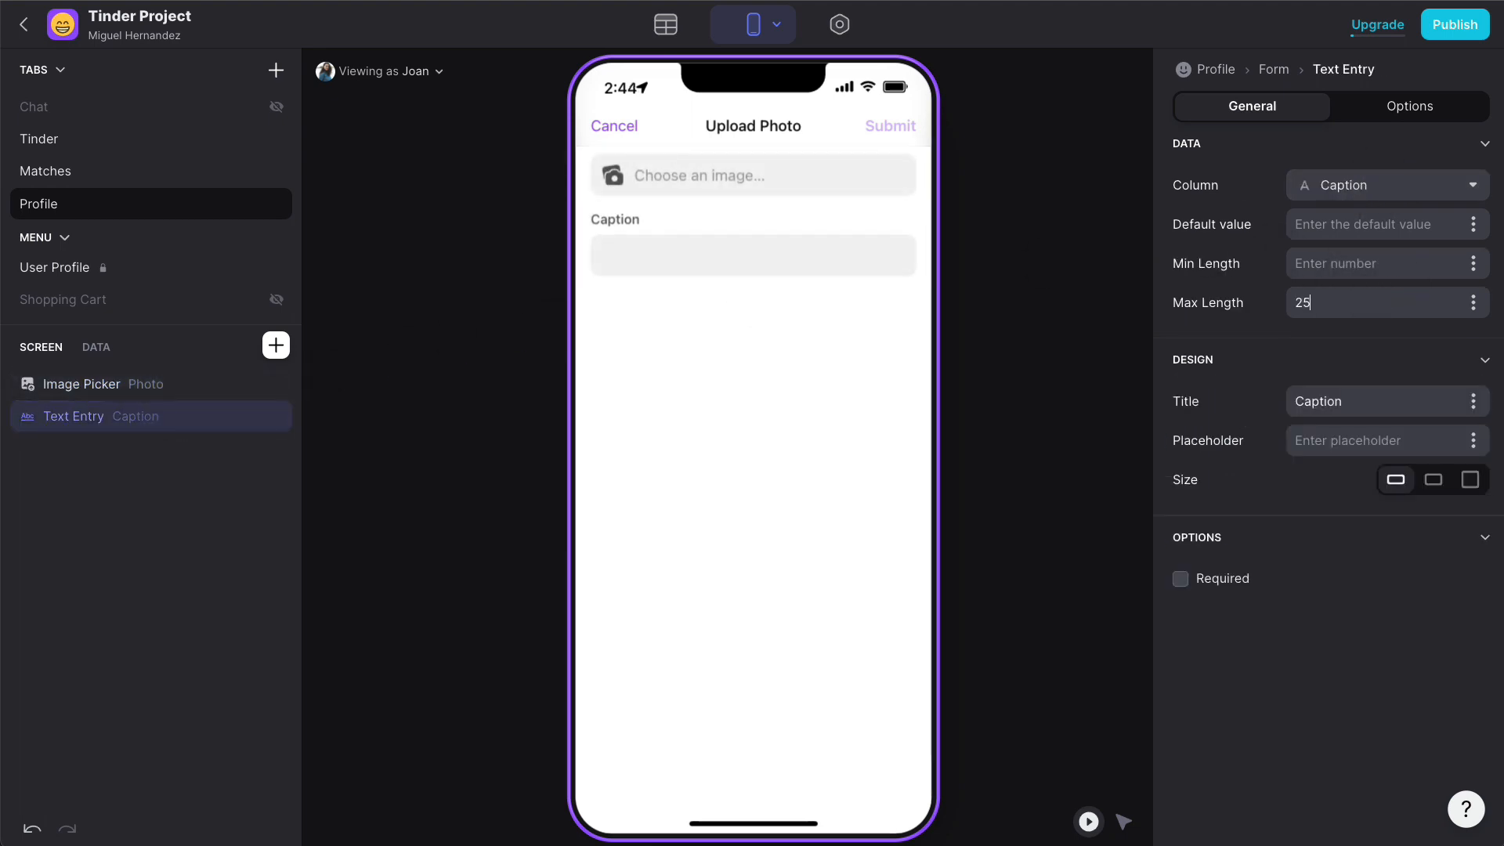
pyautogui.press('BackSpace')
pyautogui.press('BackSpace')
pyautogui.write('300')
# - Make the form's Image Picker required
pyautogui.click(1125, 821)
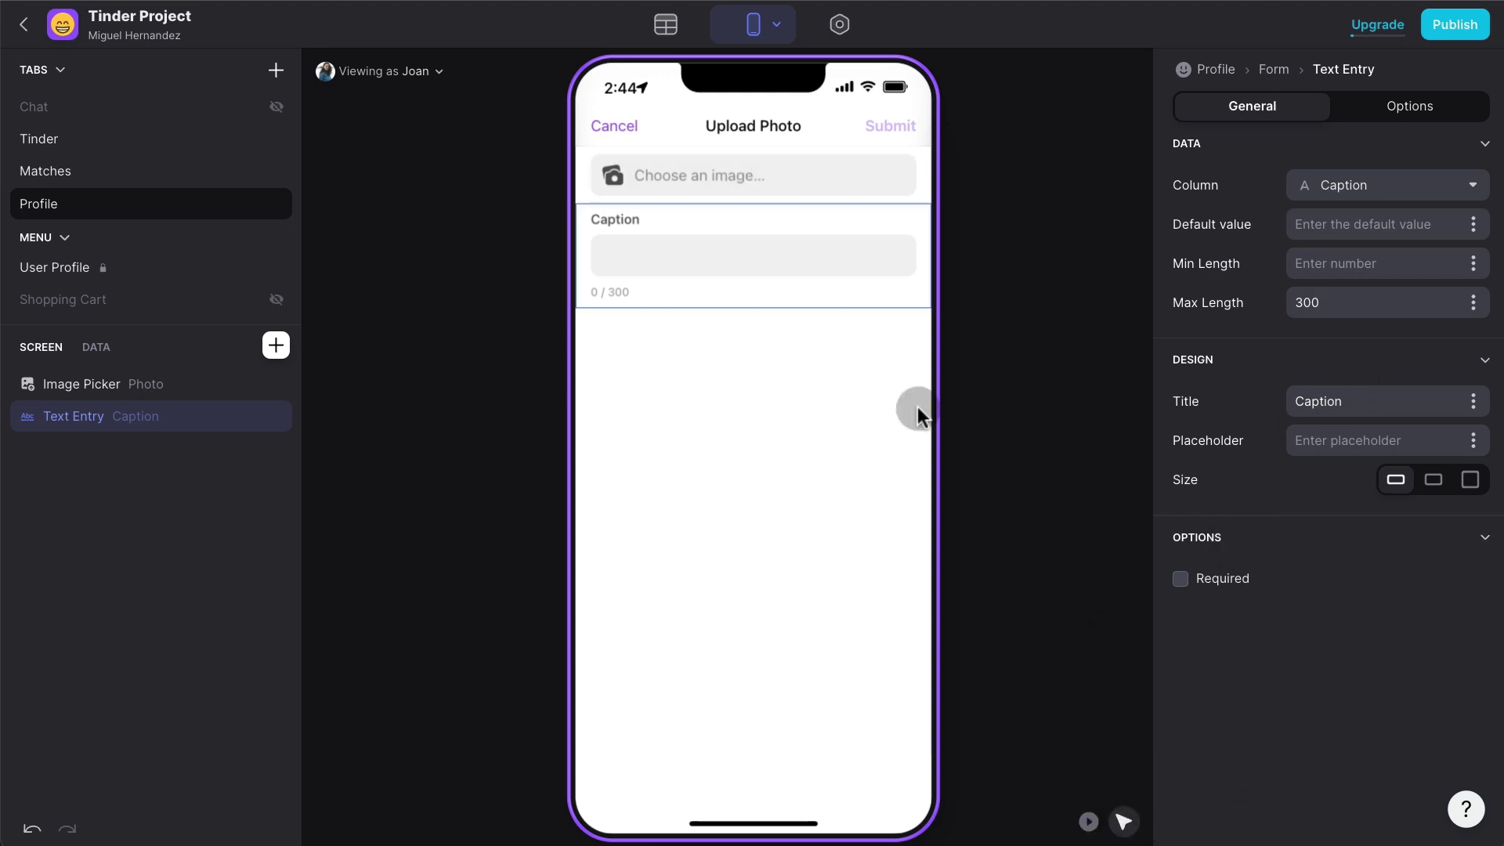
pyautogui.click(736, 163)
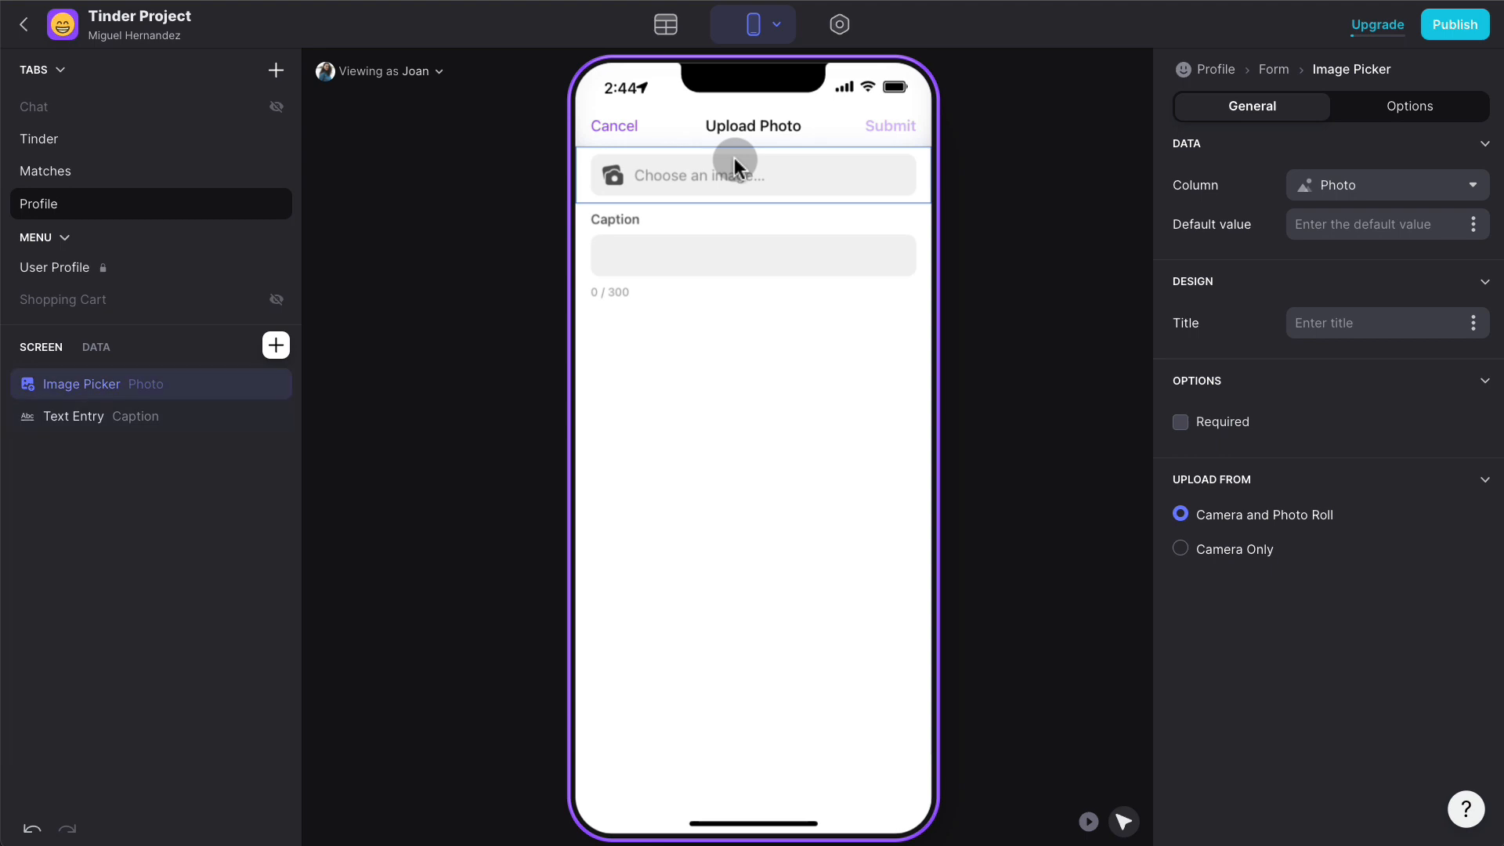
pyautogui.click(1207, 424)
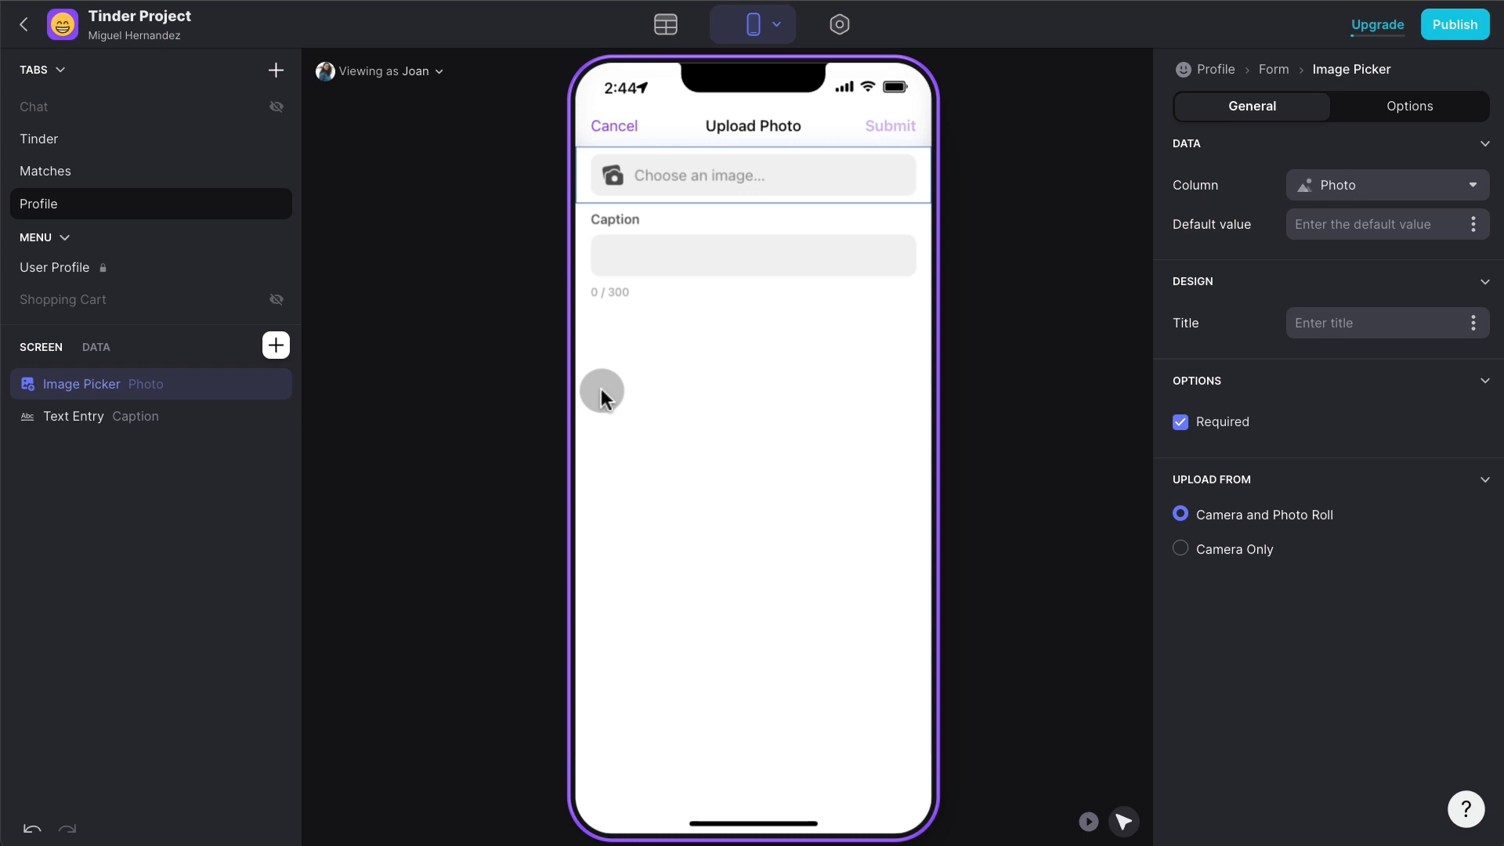
# - Add the user's Row ID as a form value for User ID
pyautogui.click(276, 345)
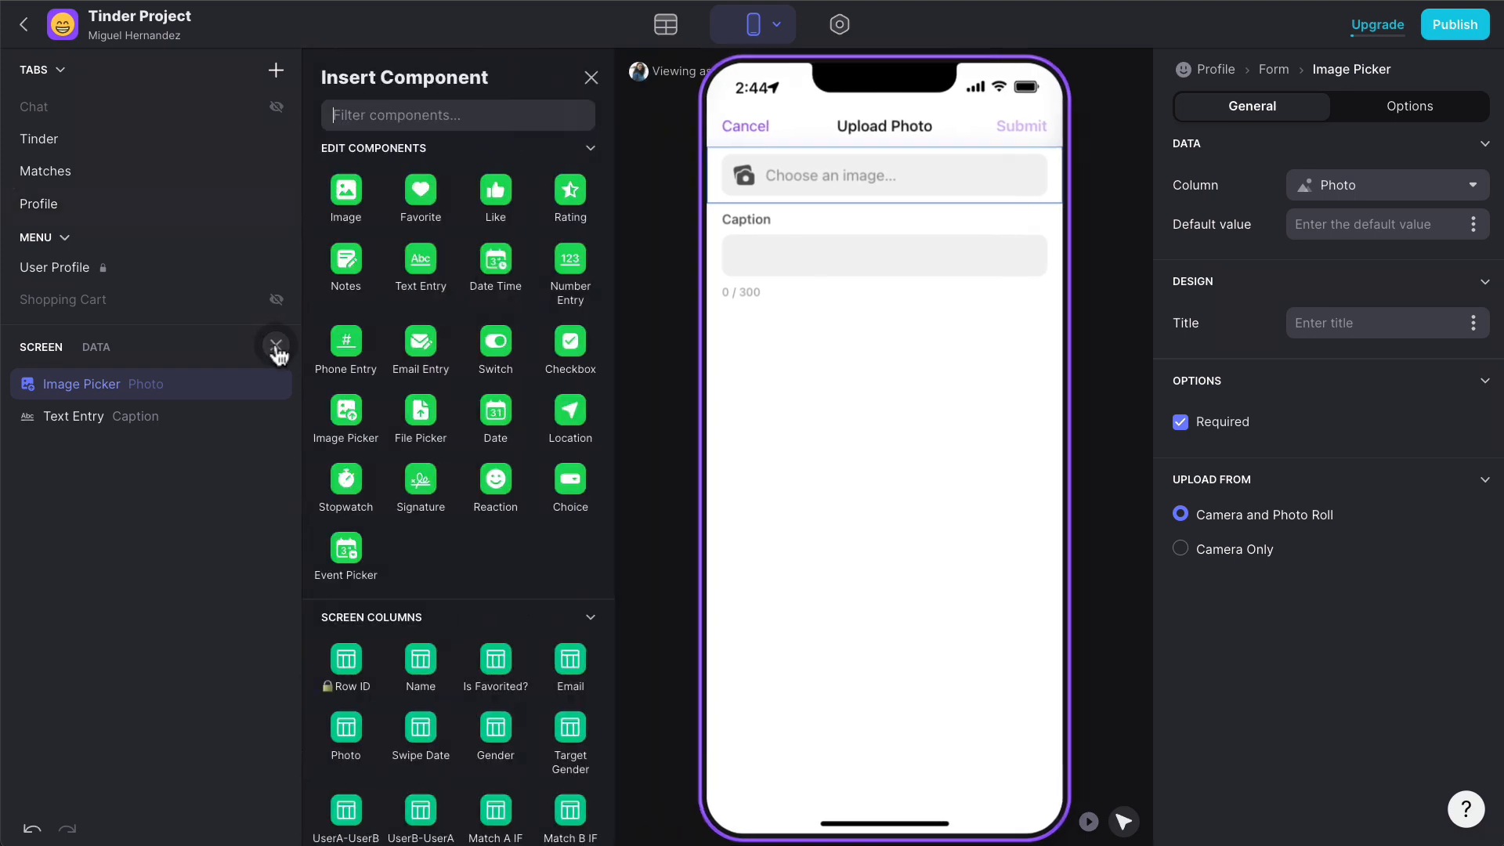
pyautogui.scroll(-2, 482, 391)
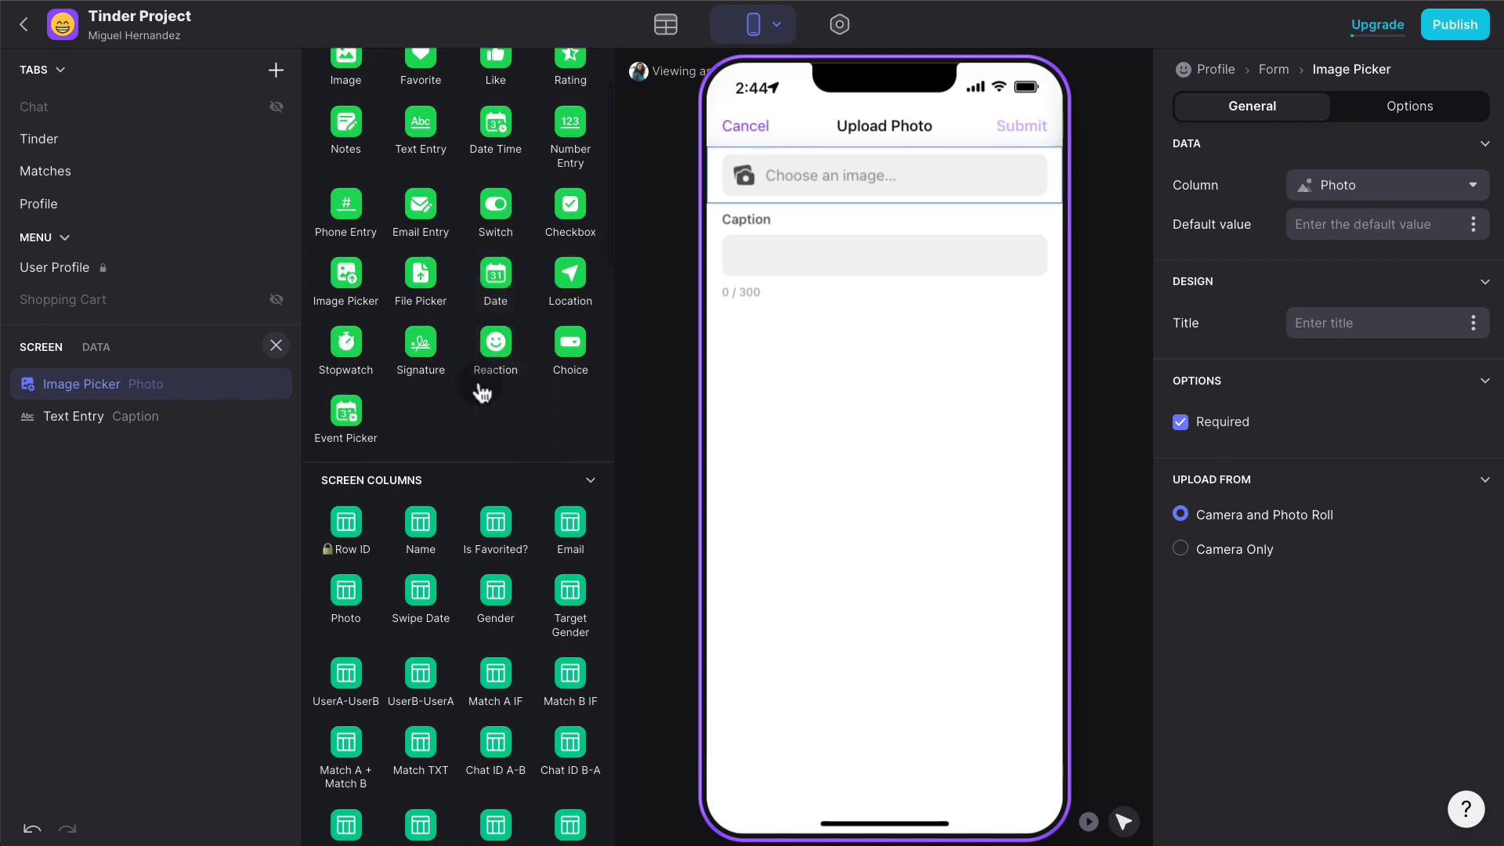
pyautogui.scroll(-1, 481, 392)
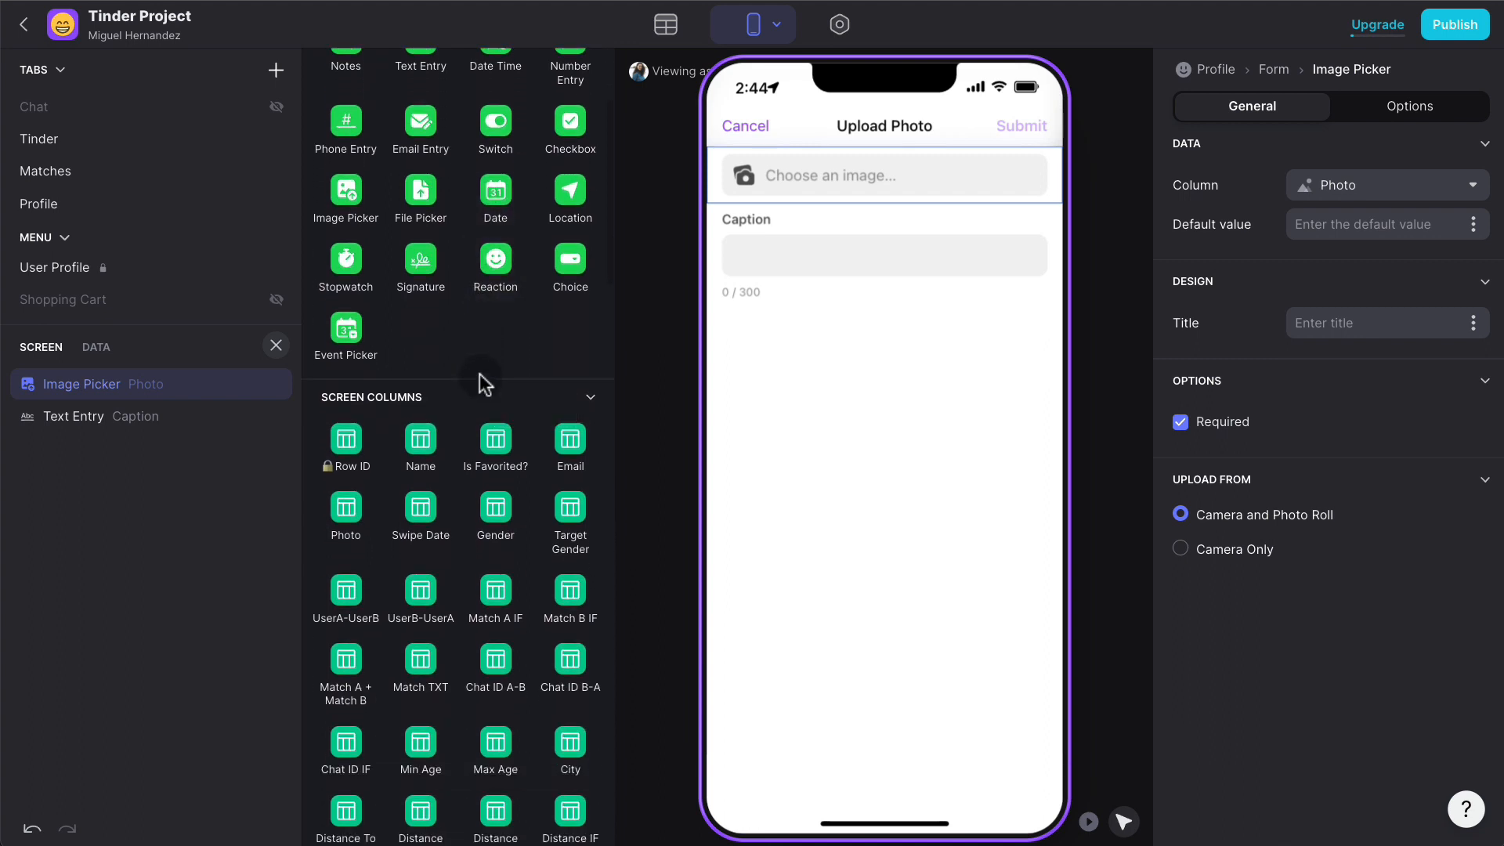
pyautogui.scroll(-2, 484, 383)
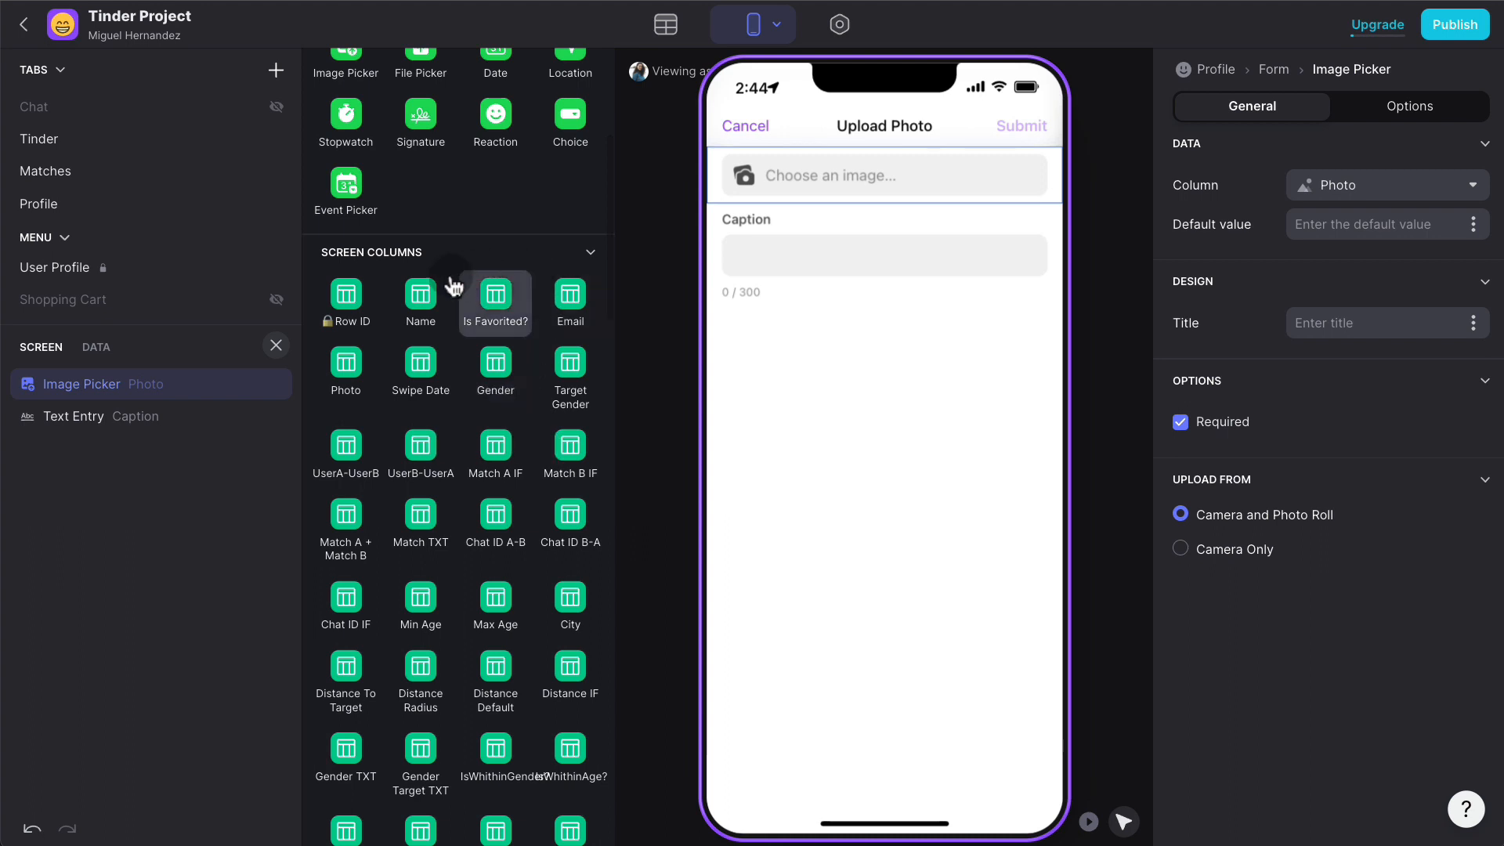
pyautogui.click(345, 302)
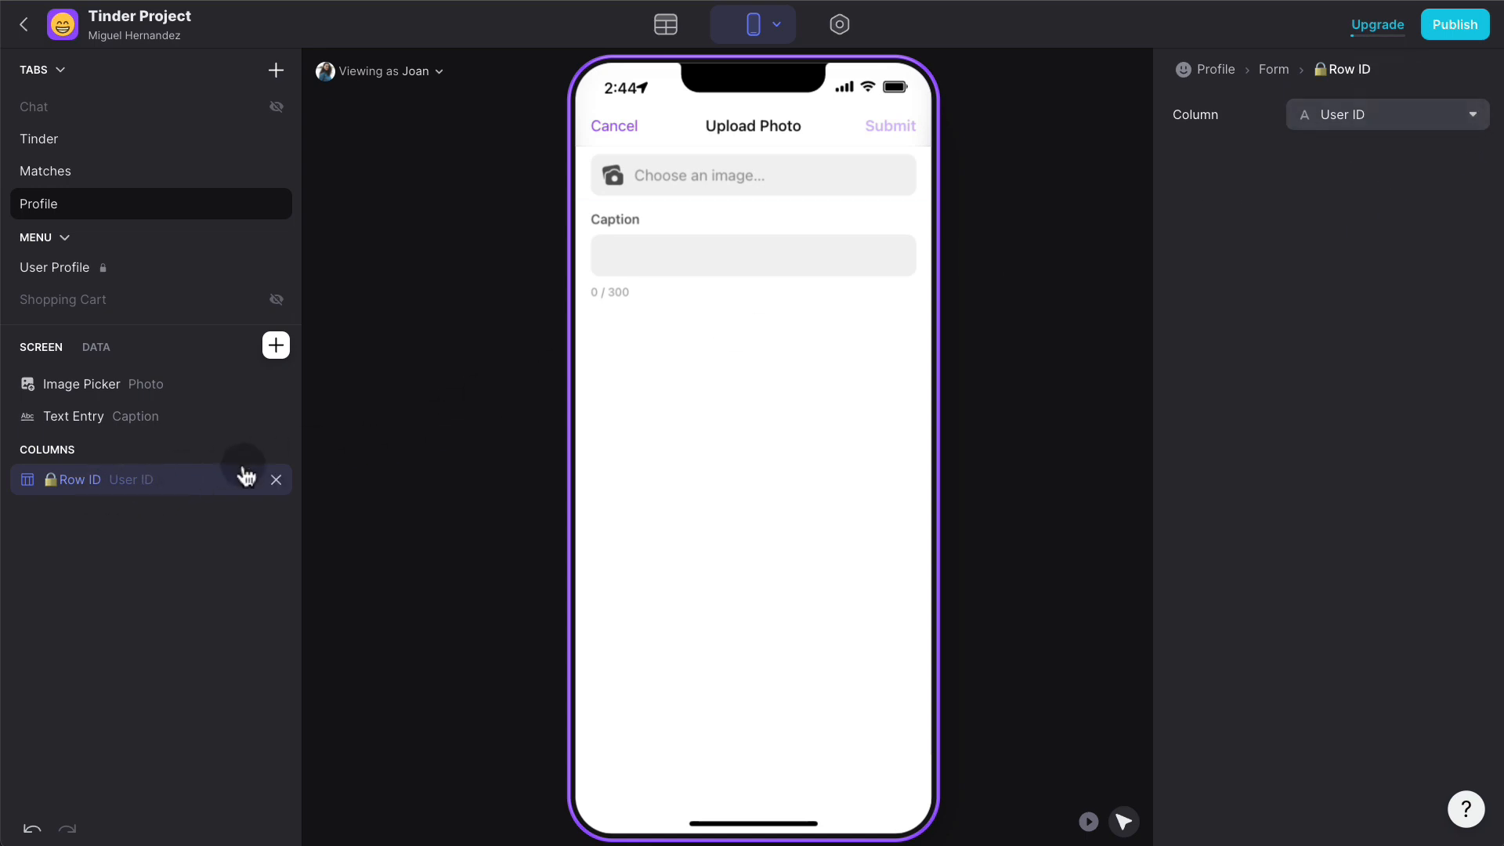
# - Add the Current date/time special value to fill the form's Date
pyautogui.click(275, 345)
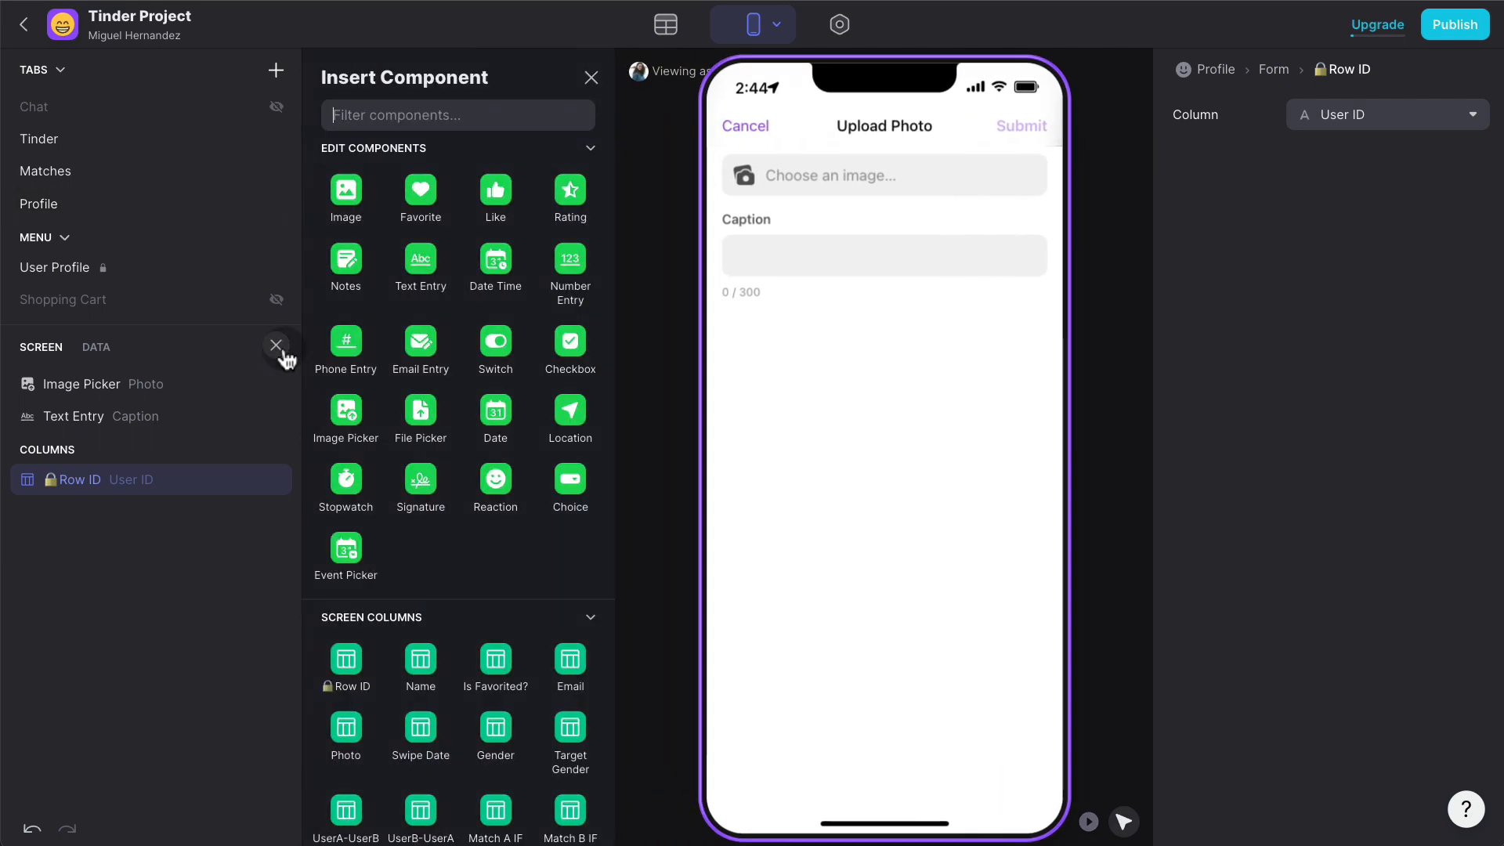
pyautogui.scroll(-4, 574, 480)
pyautogui.scroll(2, 577, 475)
pyautogui.scroll(3, 572, 469)
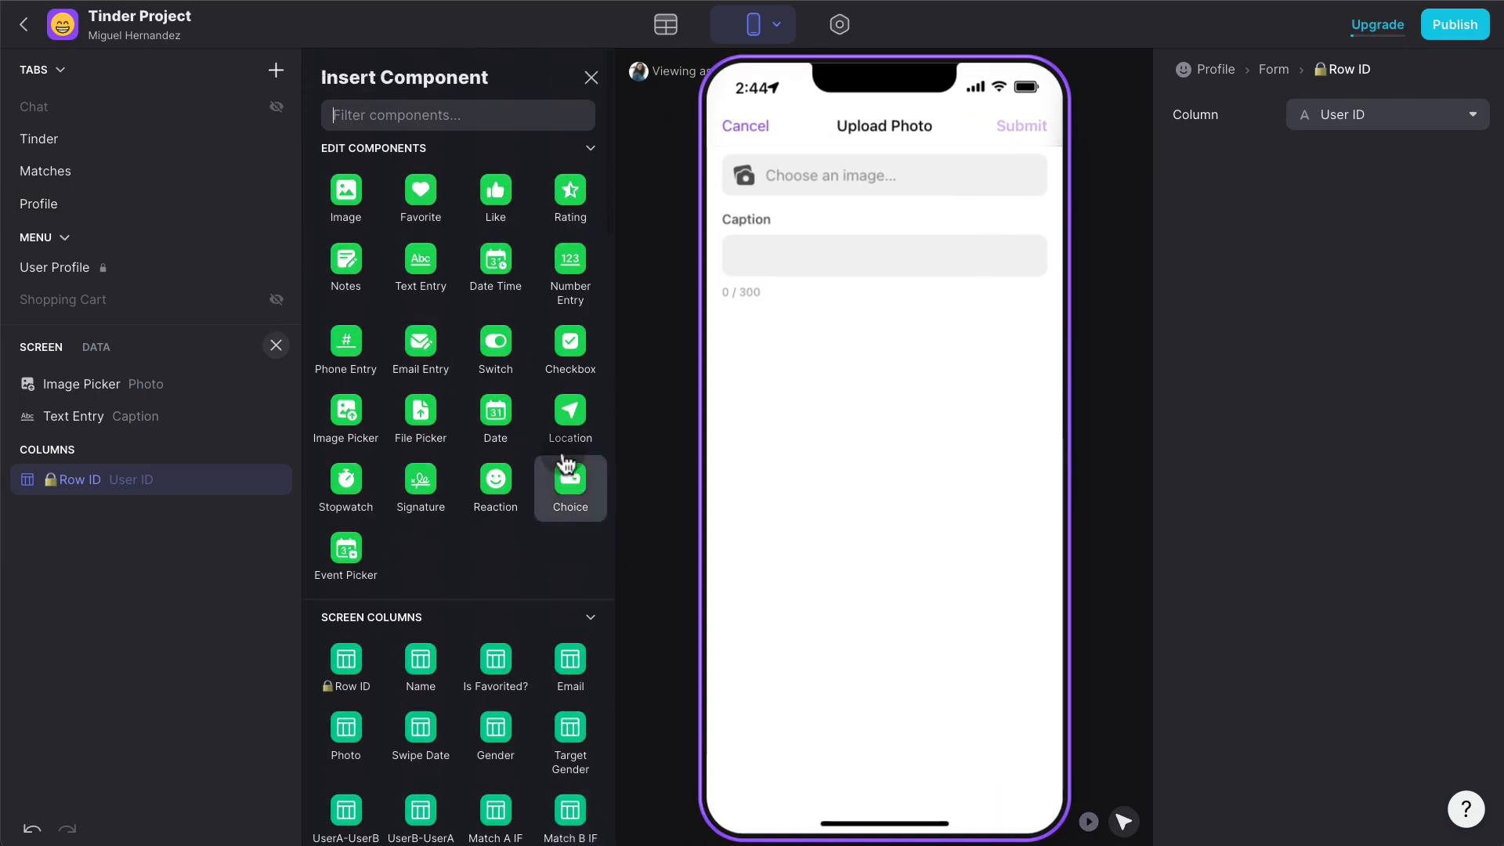
pyautogui.write('date')
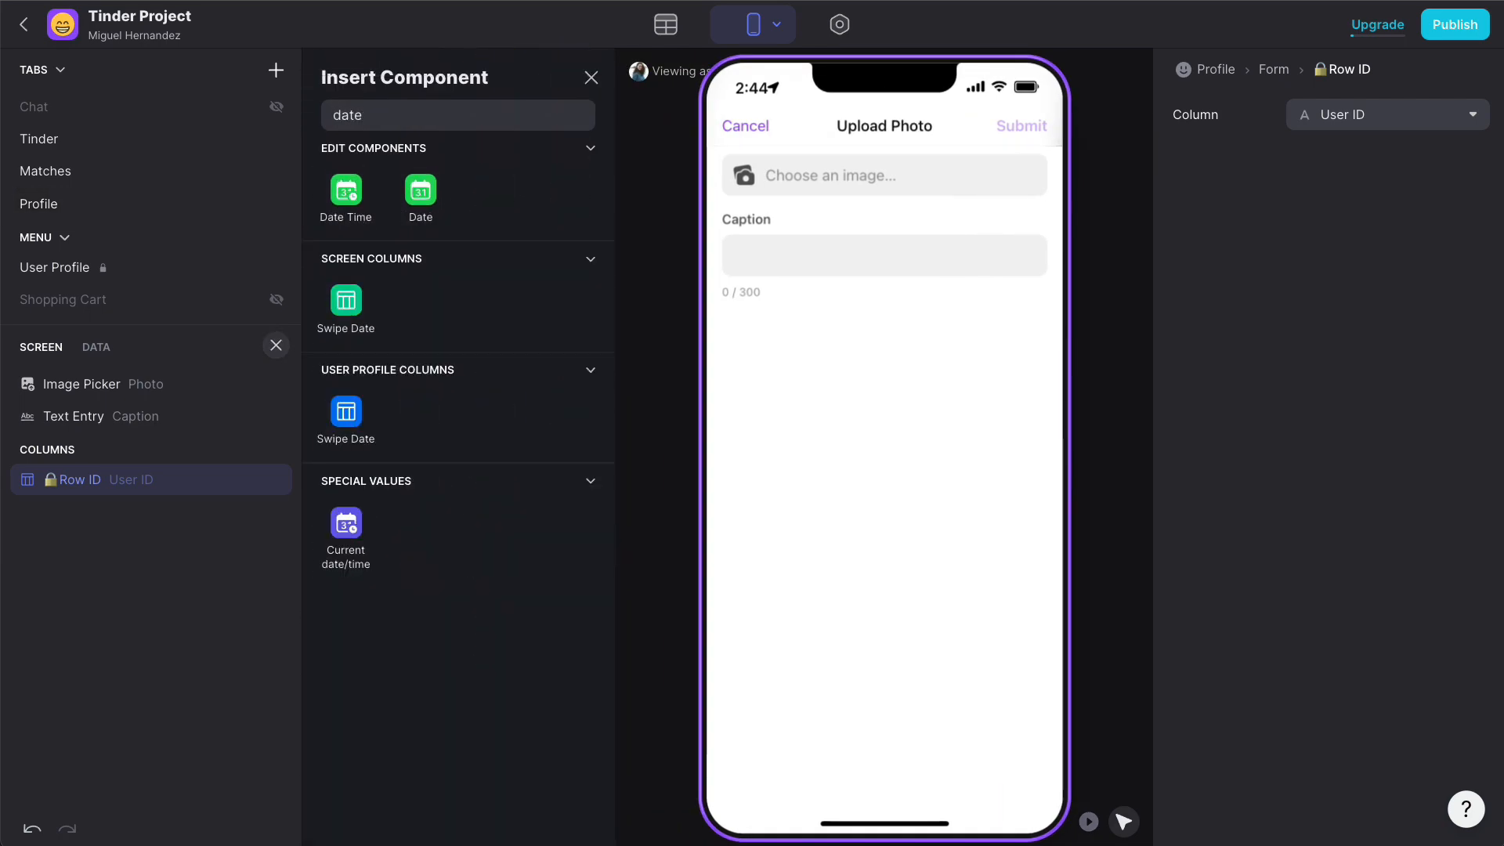
pyautogui.click(368, 530)
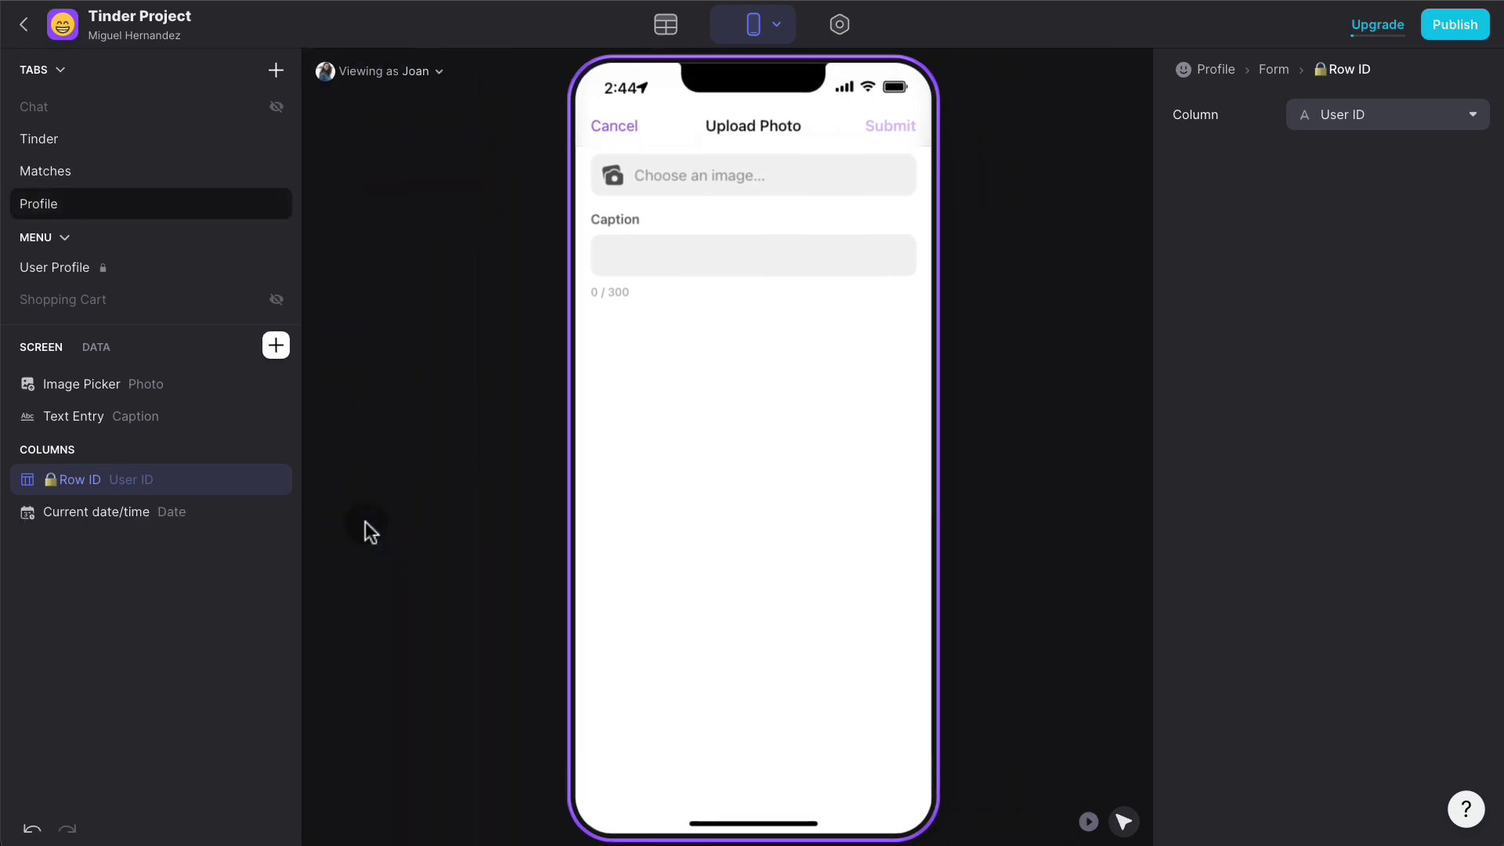
pyautogui.click(128, 515)
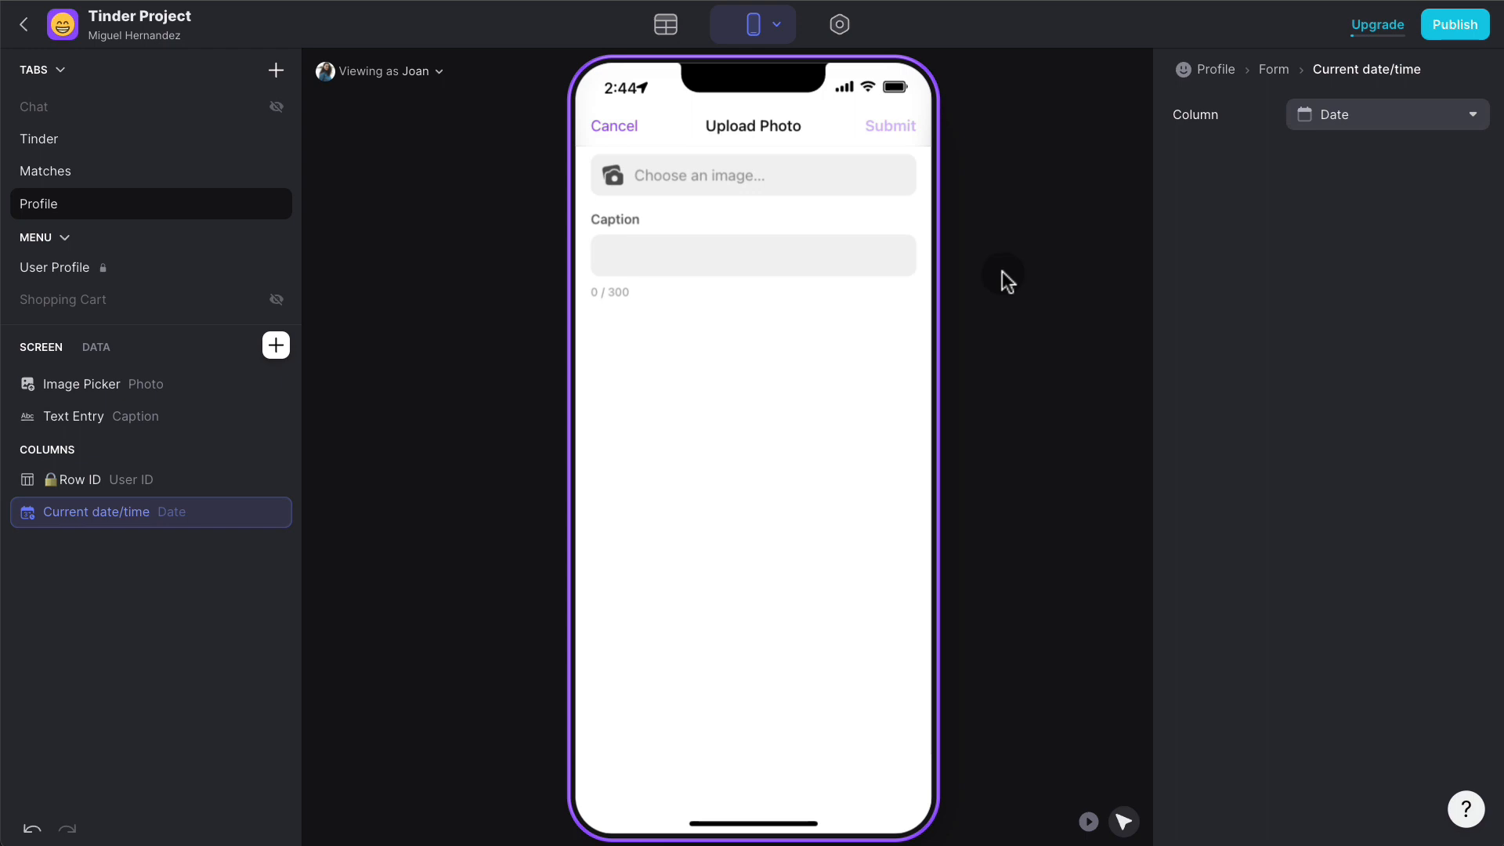
pyautogui.click(612, 126)
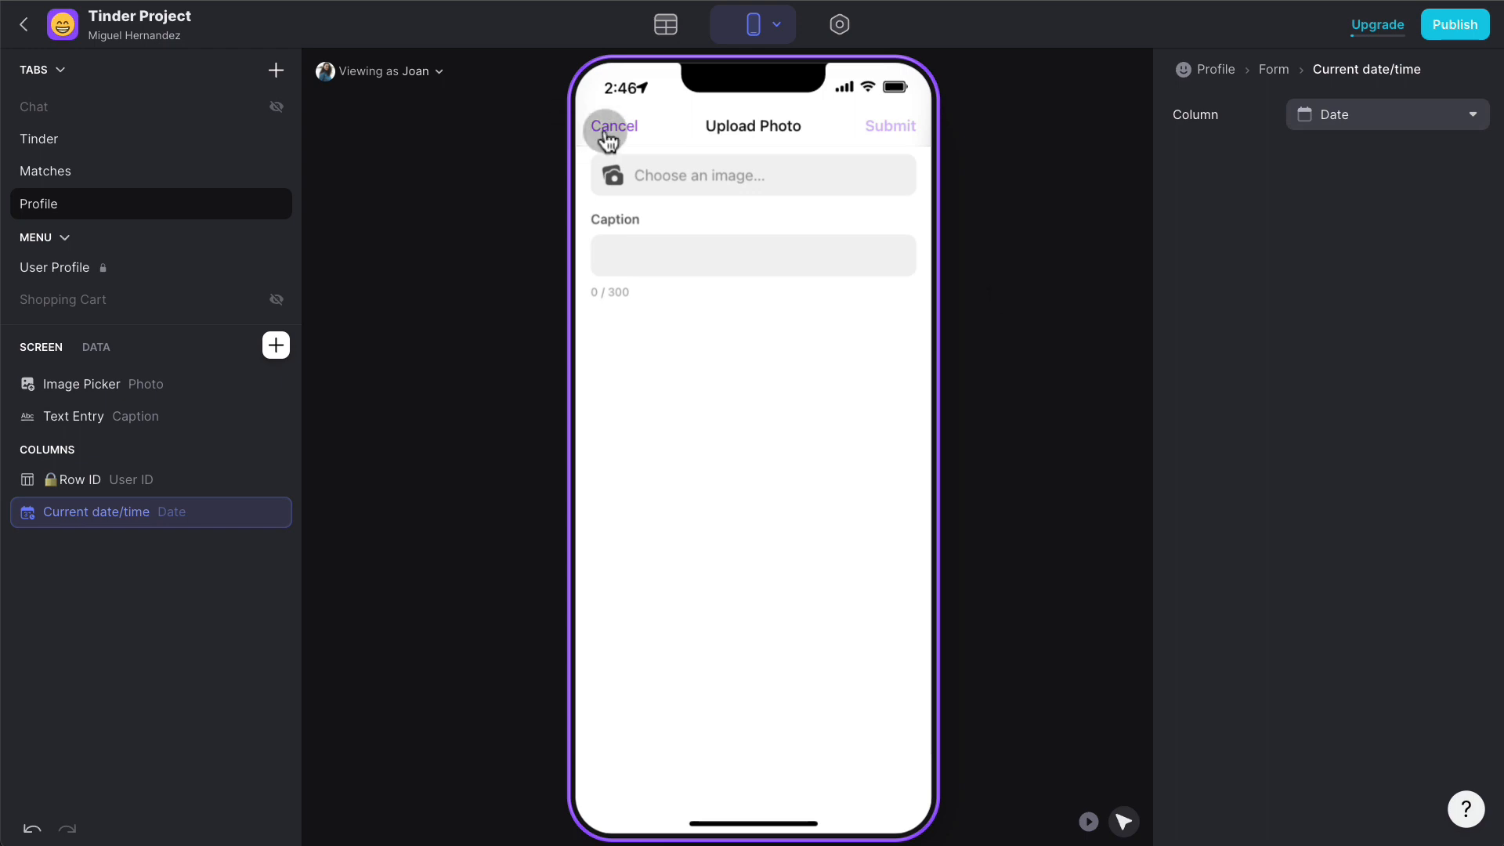
# - Preview the app as a test user and submit a first photo through Upload Photos
pyautogui.click(411, 70)
pyautogui.click(380, 209)
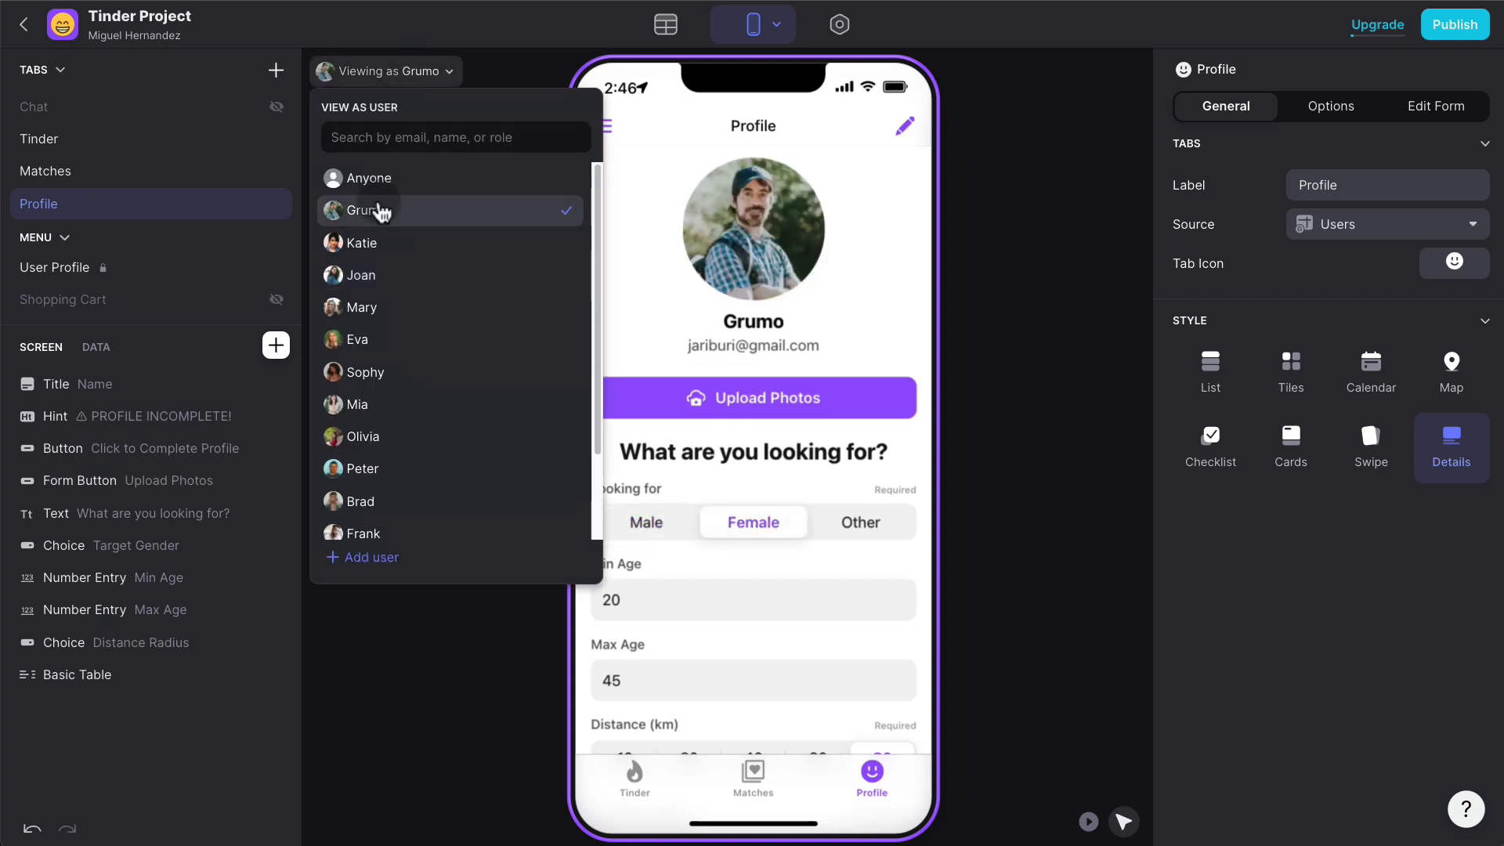
pyautogui.click(1031, 205)
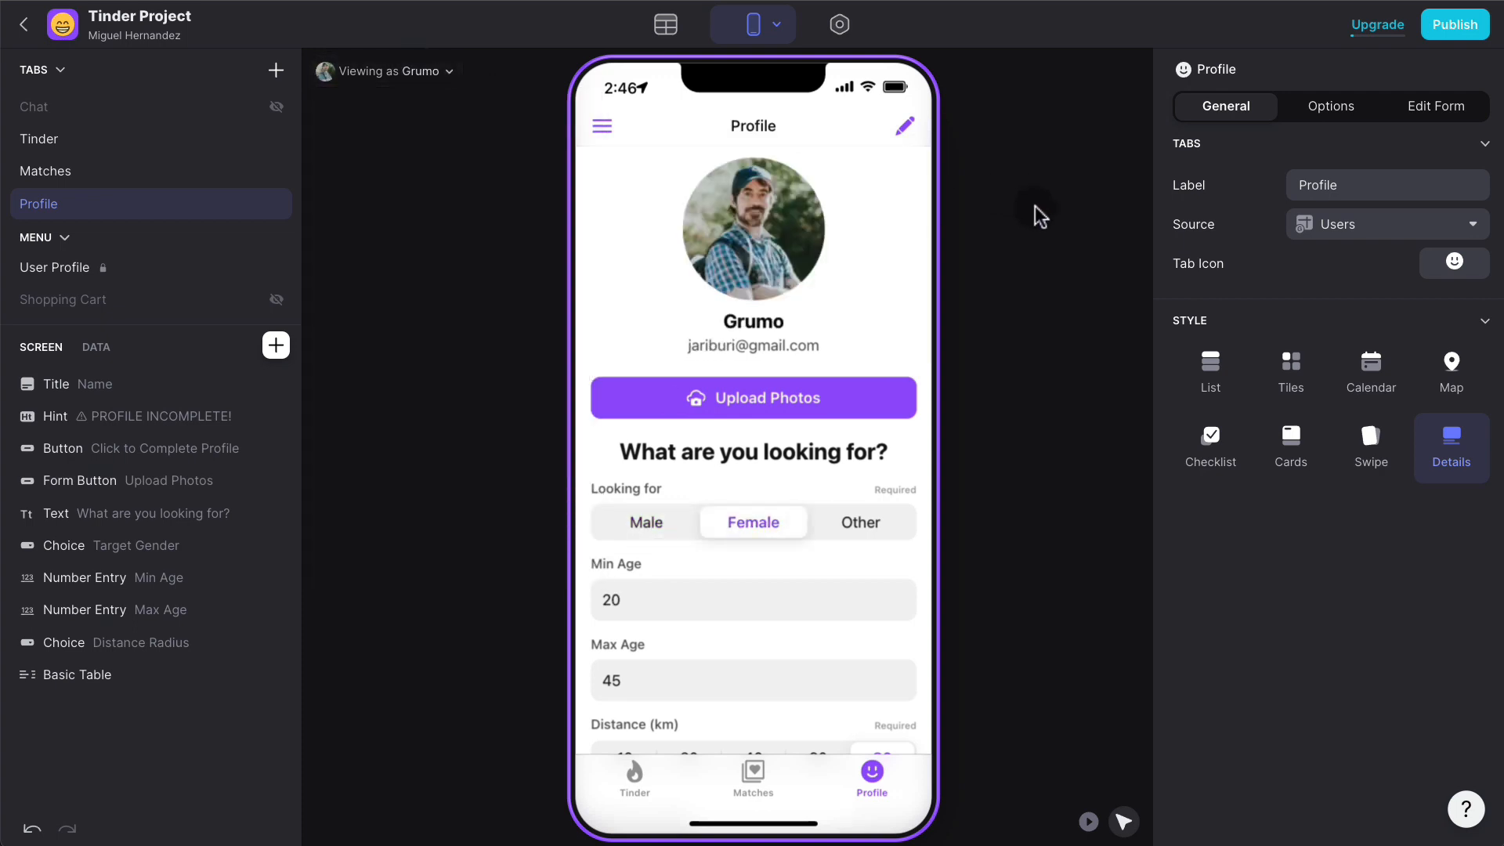
pyautogui.click(811, 398)
pyautogui.click(785, 401)
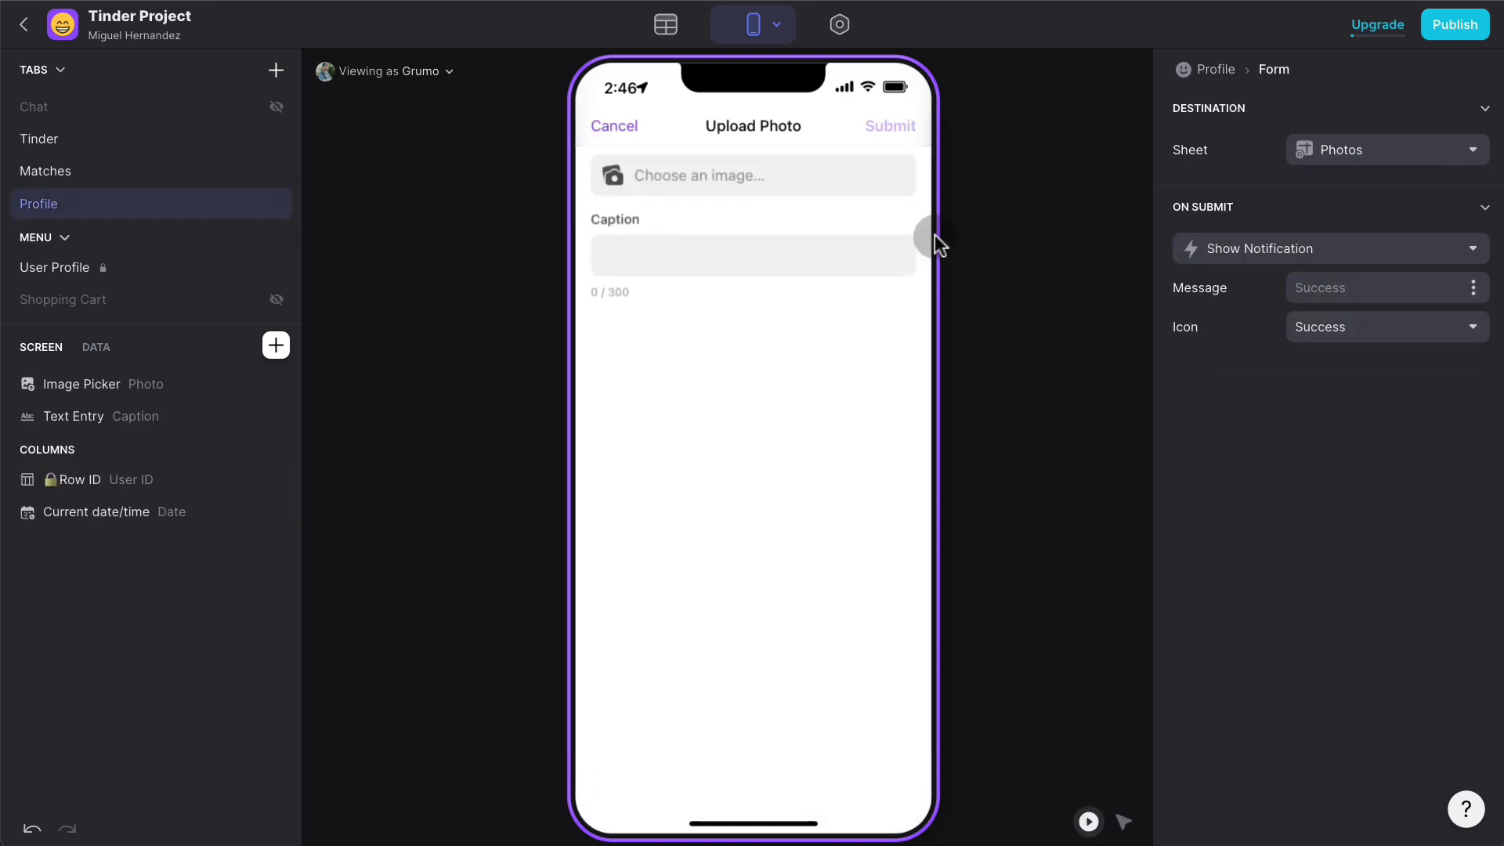
pyautogui.click(748, 174)
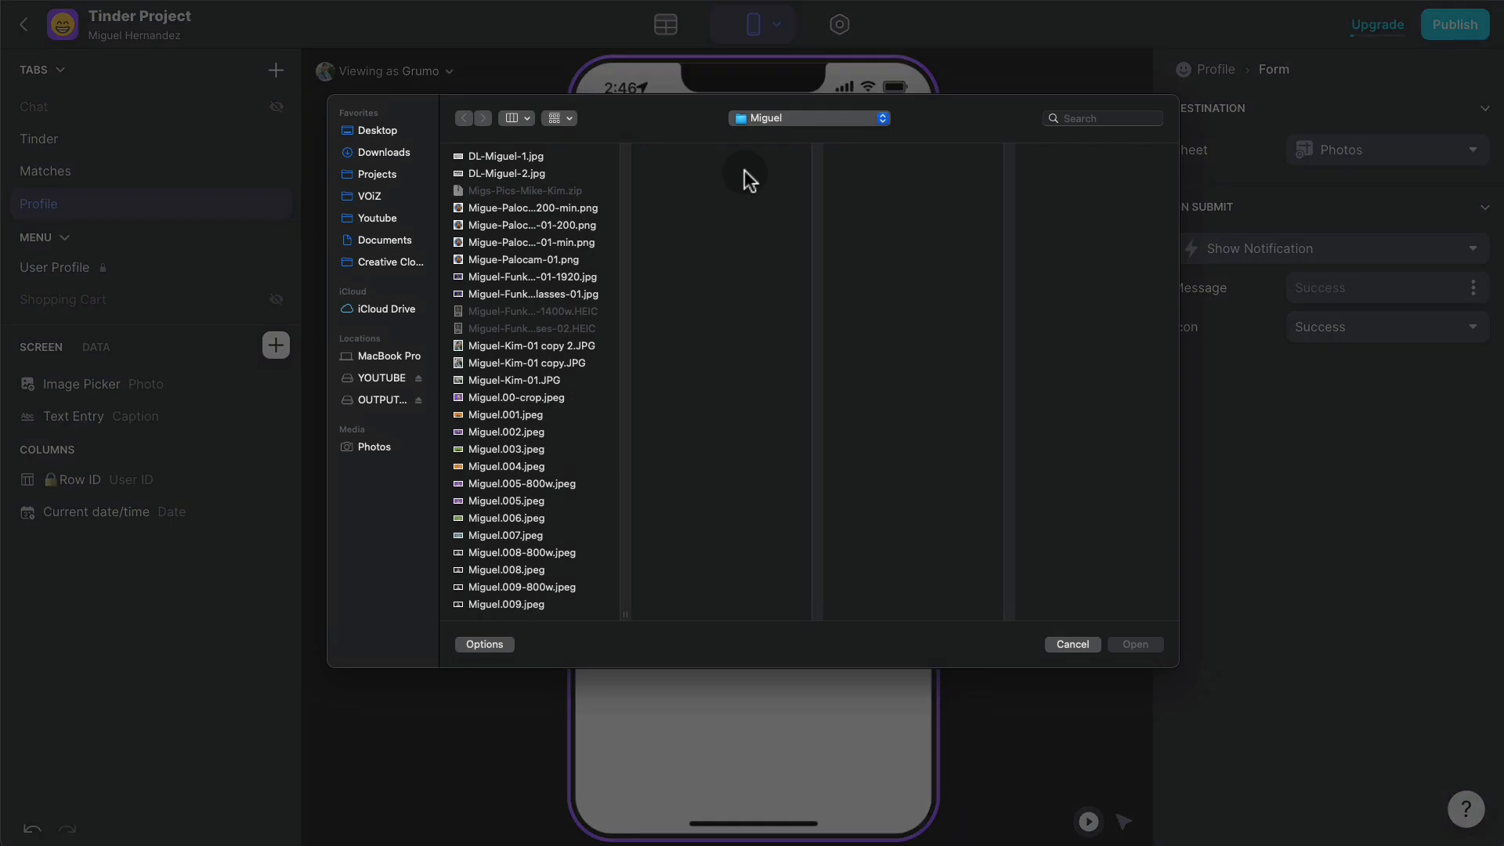
pyautogui.doubleClick(559, 483)
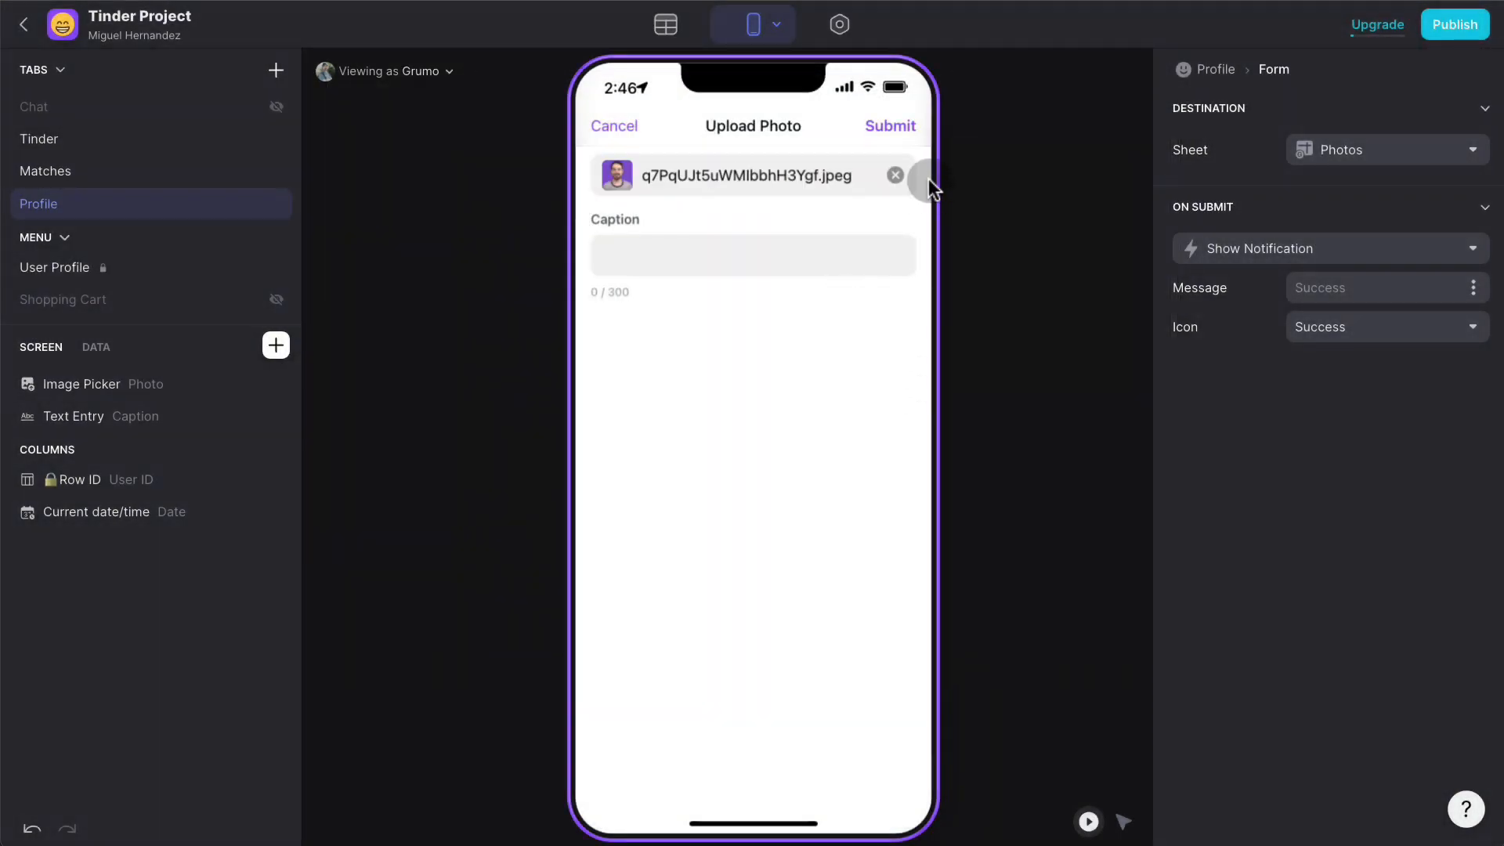
pyautogui.click(896, 127)
# - Submit a second photo through the Upload Photo form
pyautogui.click(885, 393)
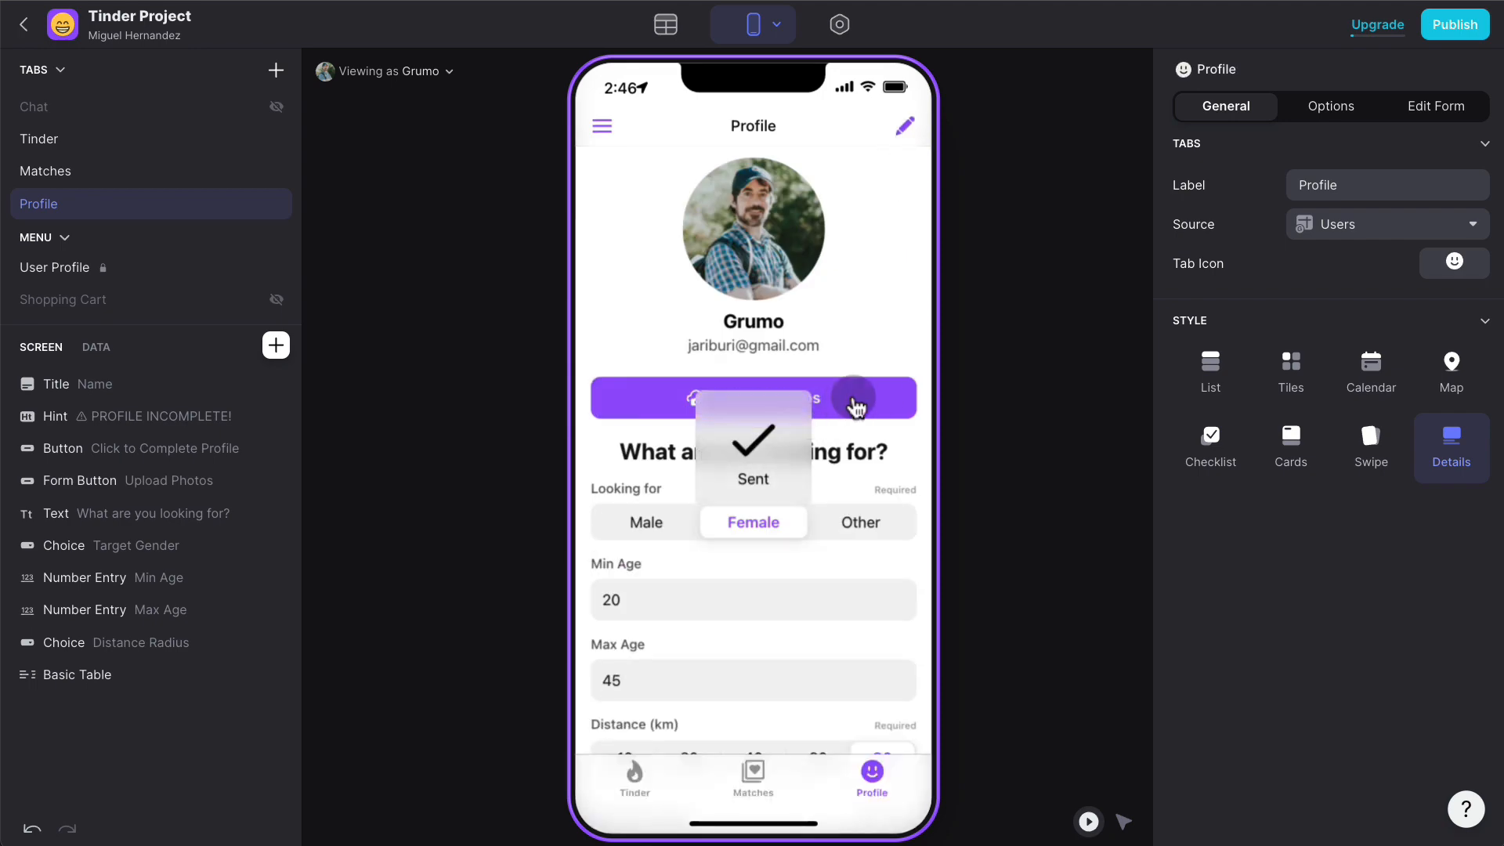
pyautogui.click(755, 174)
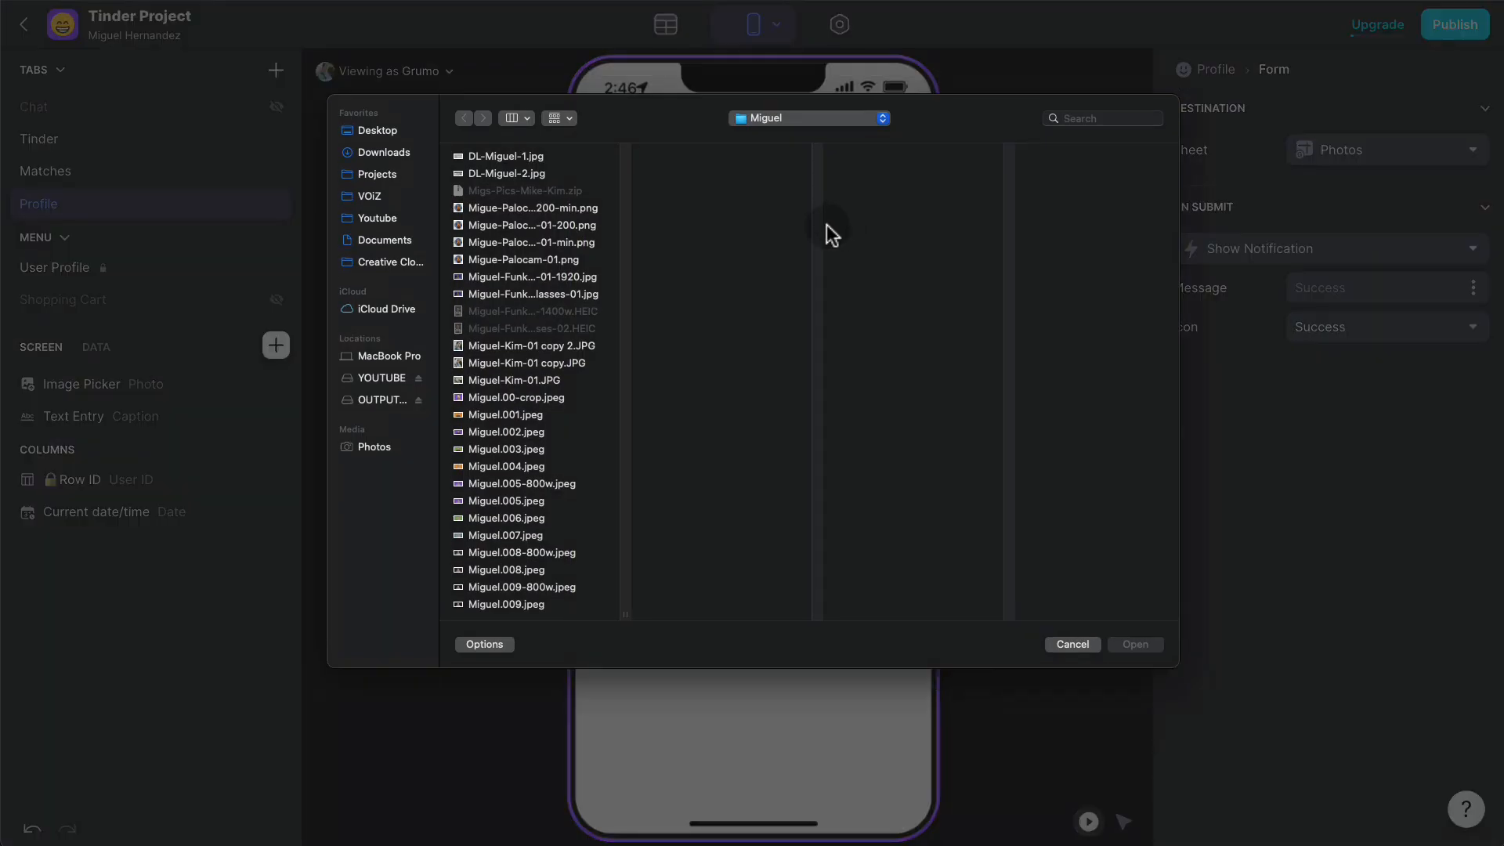
pyautogui.doubleClick(544, 552)
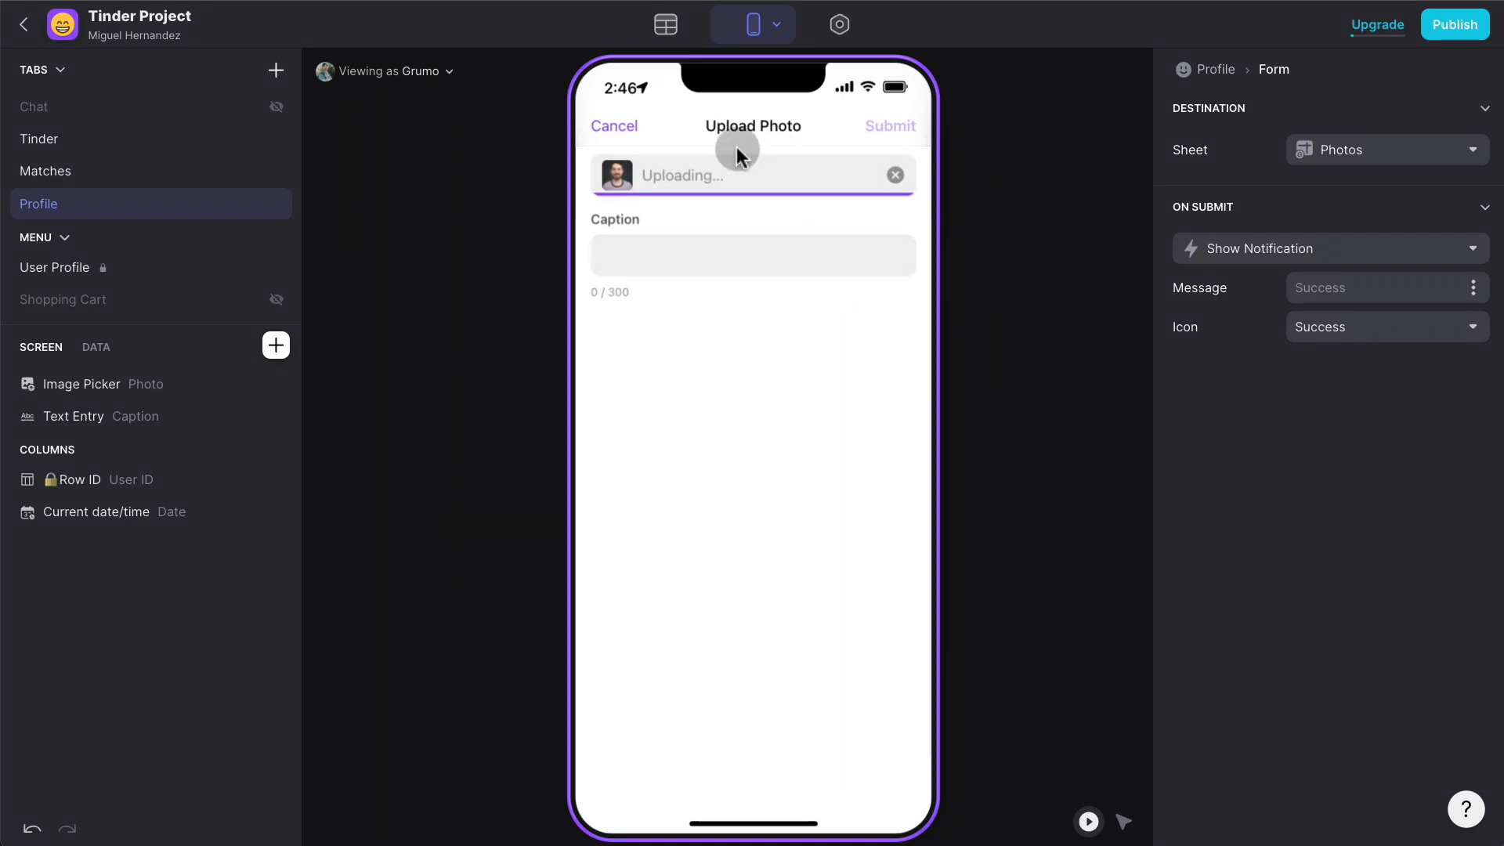
pyautogui.click(879, 145)
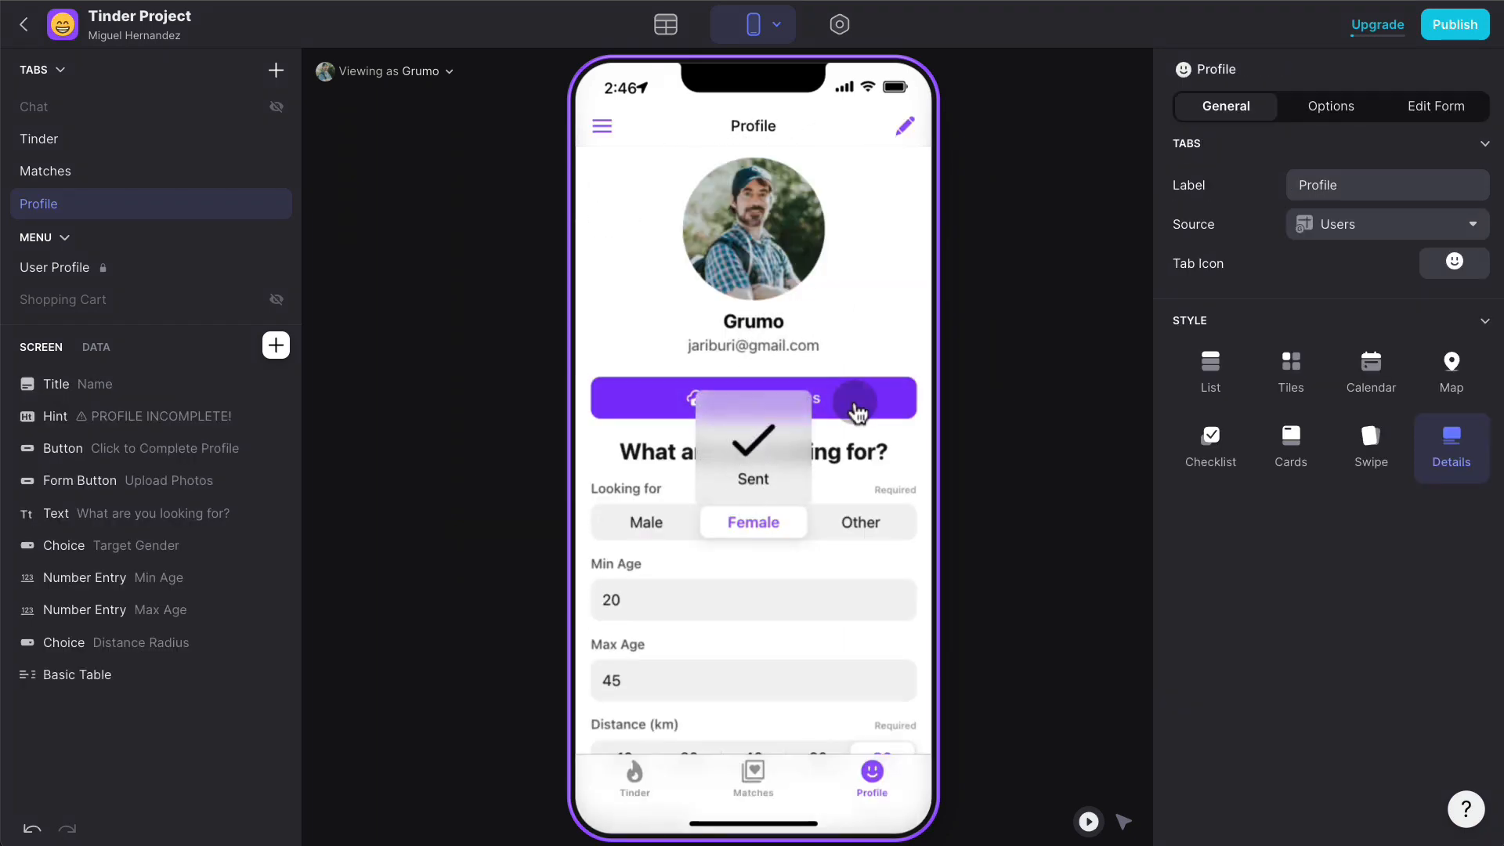
# - Upload and submit one more photo, then switch to the data editor
pyautogui.click(855, 403)
pyautogui.click(719, 185)
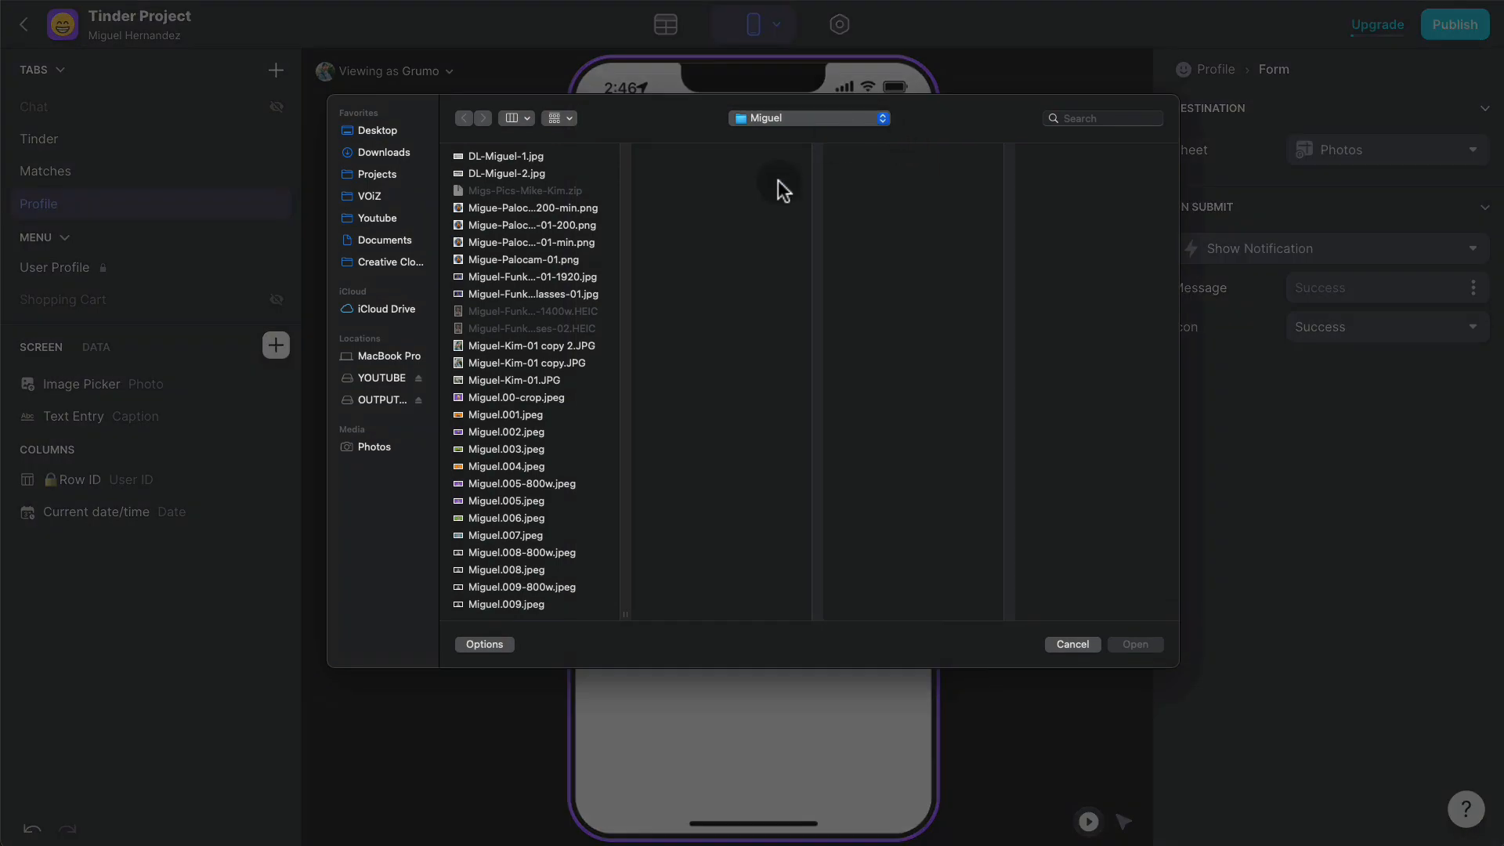
pyautogui.click(561, 586)
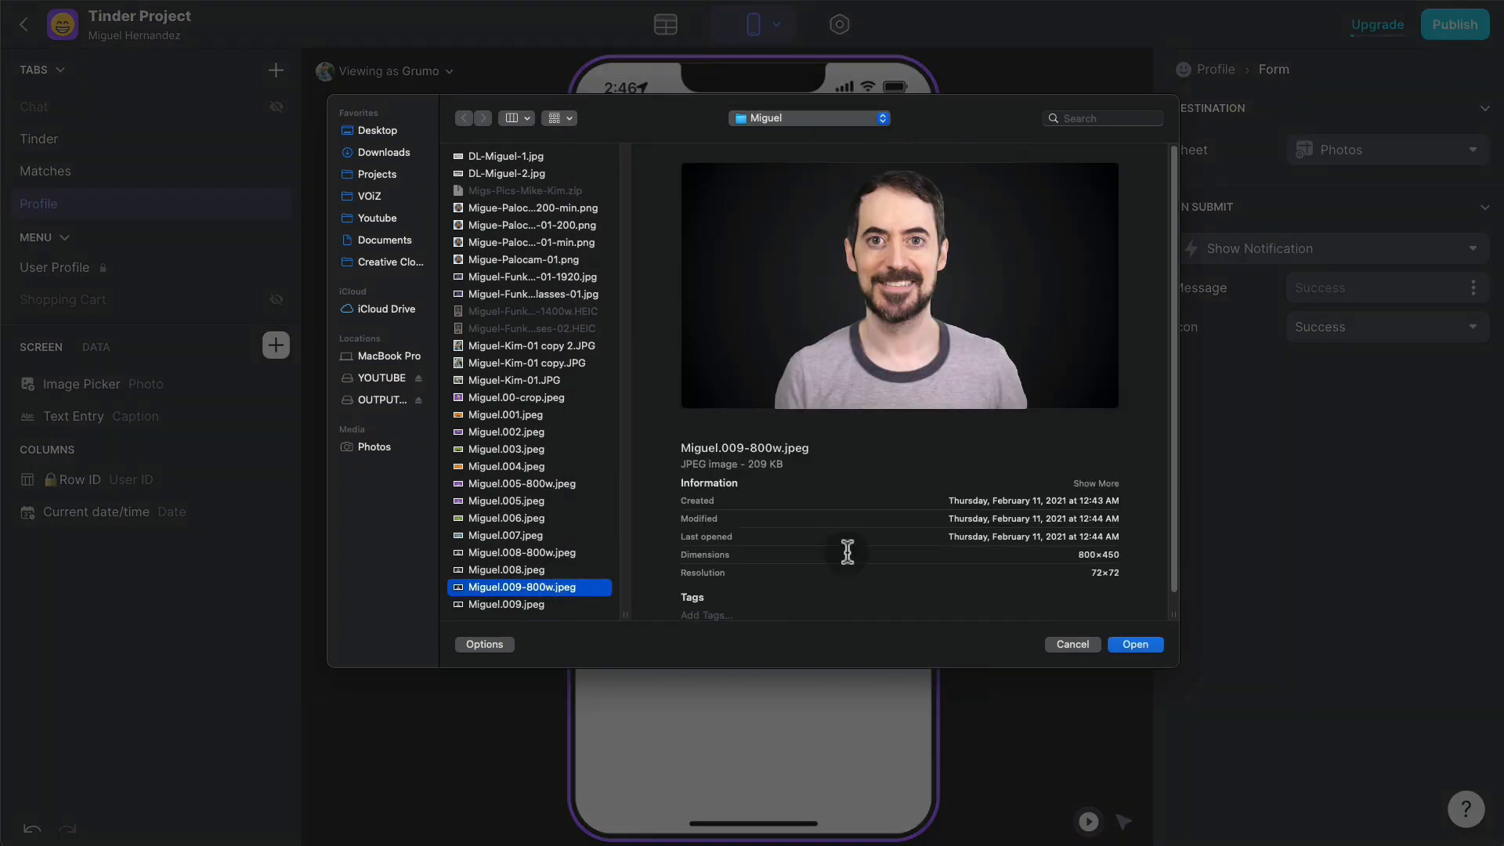
pyautogui.click(1136, 643)
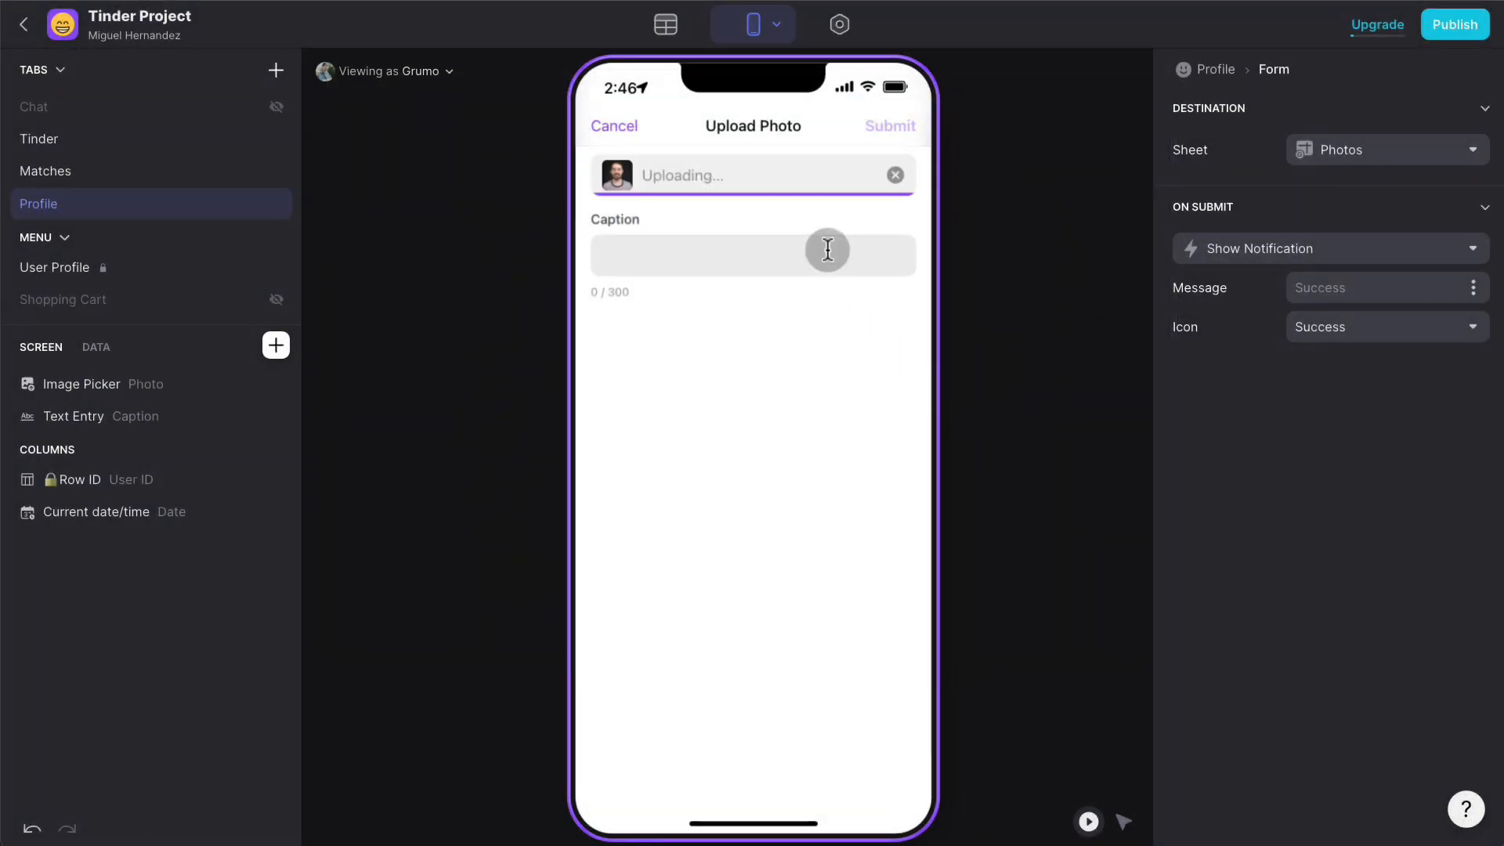
pyautogui.click(908, 126)
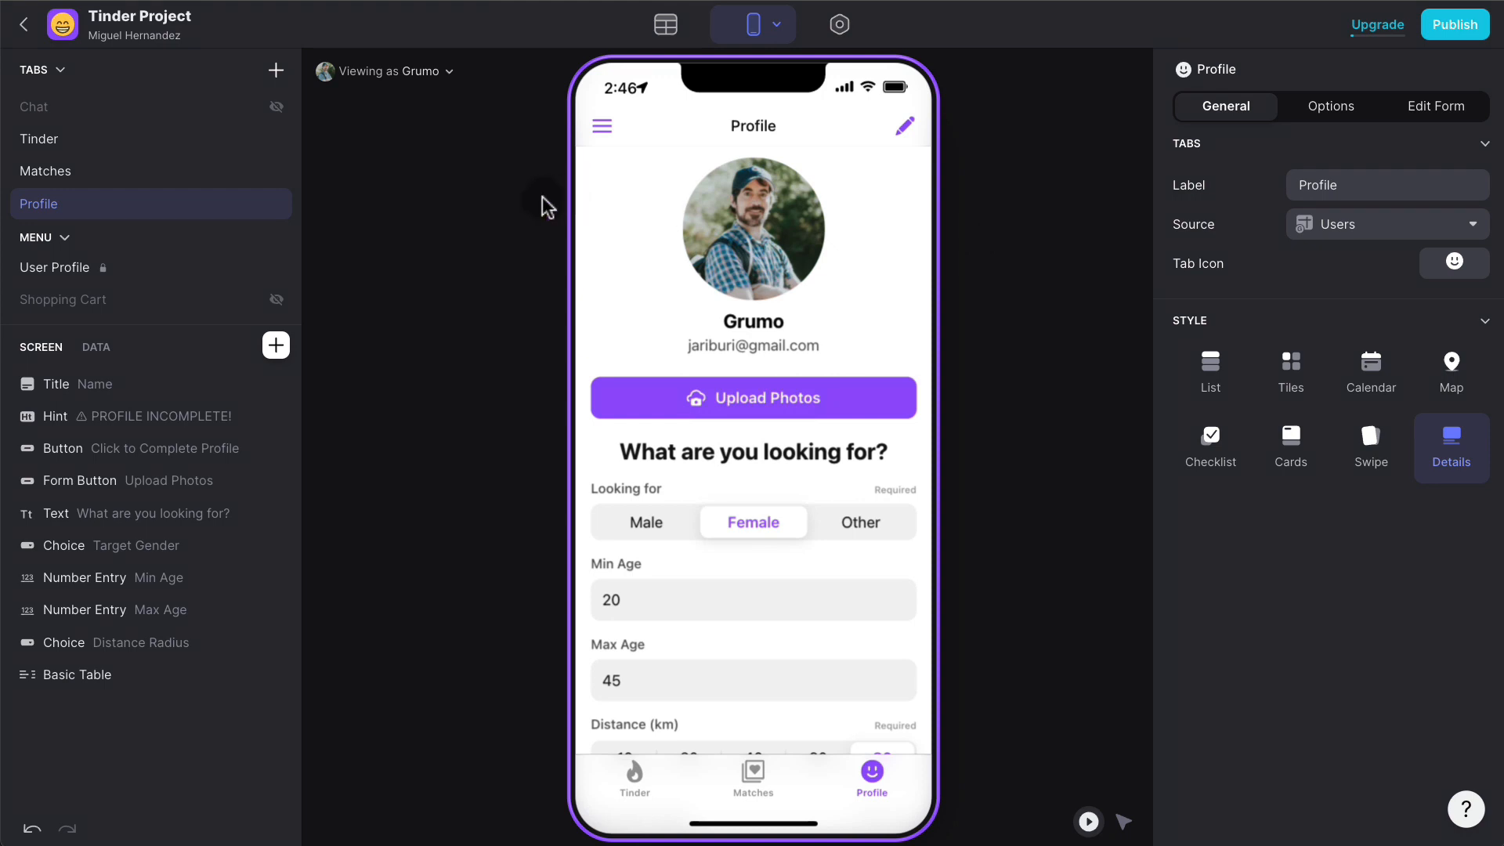
pyautogui.click(666, 26)
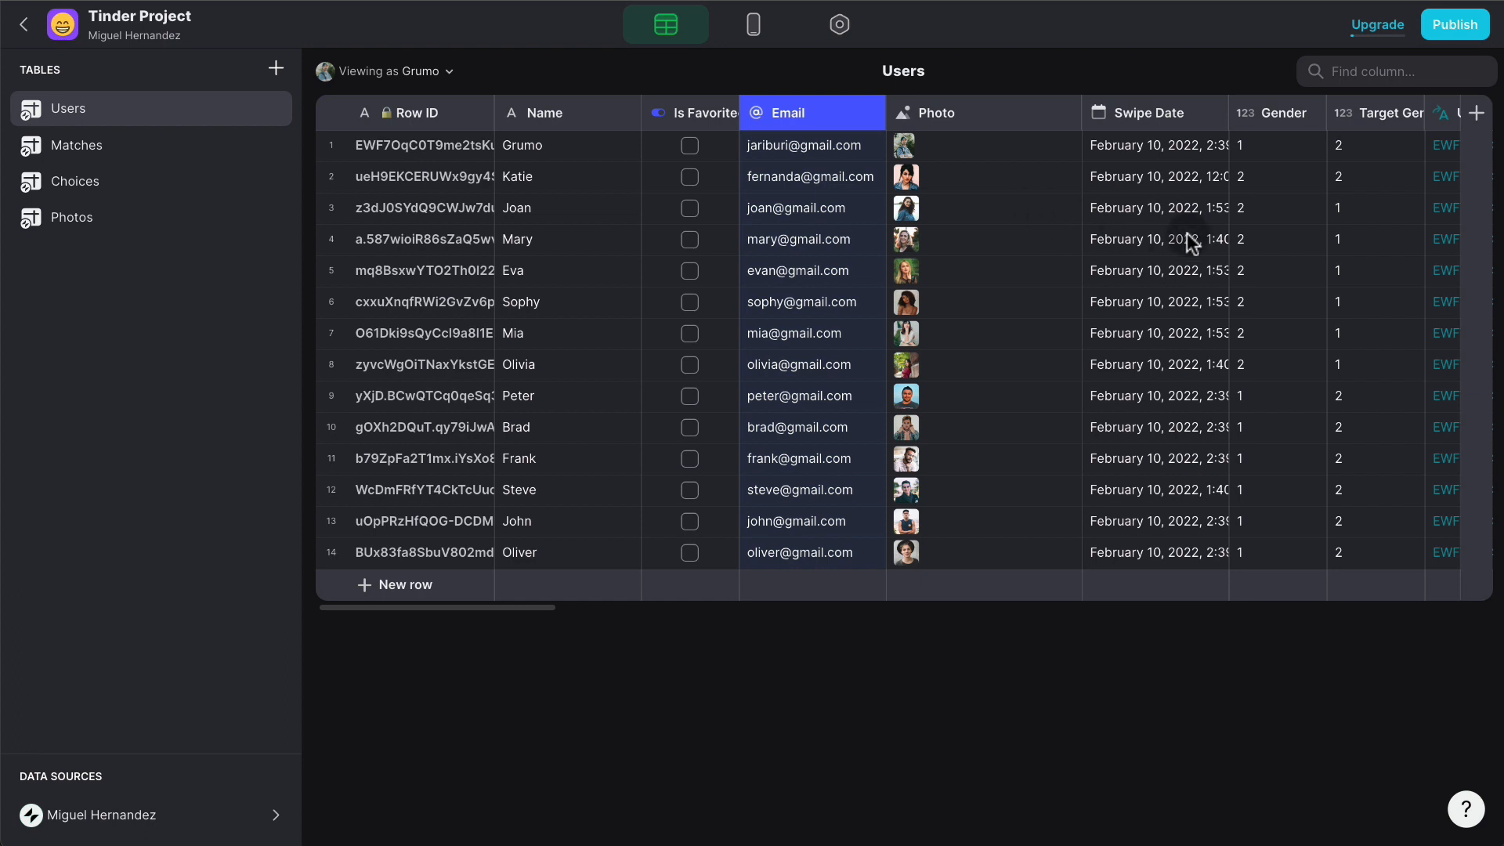
# - Add a Photos REL relation column to Users matching Row ID to Photos User ID
pyautogui.click(1476, 113)
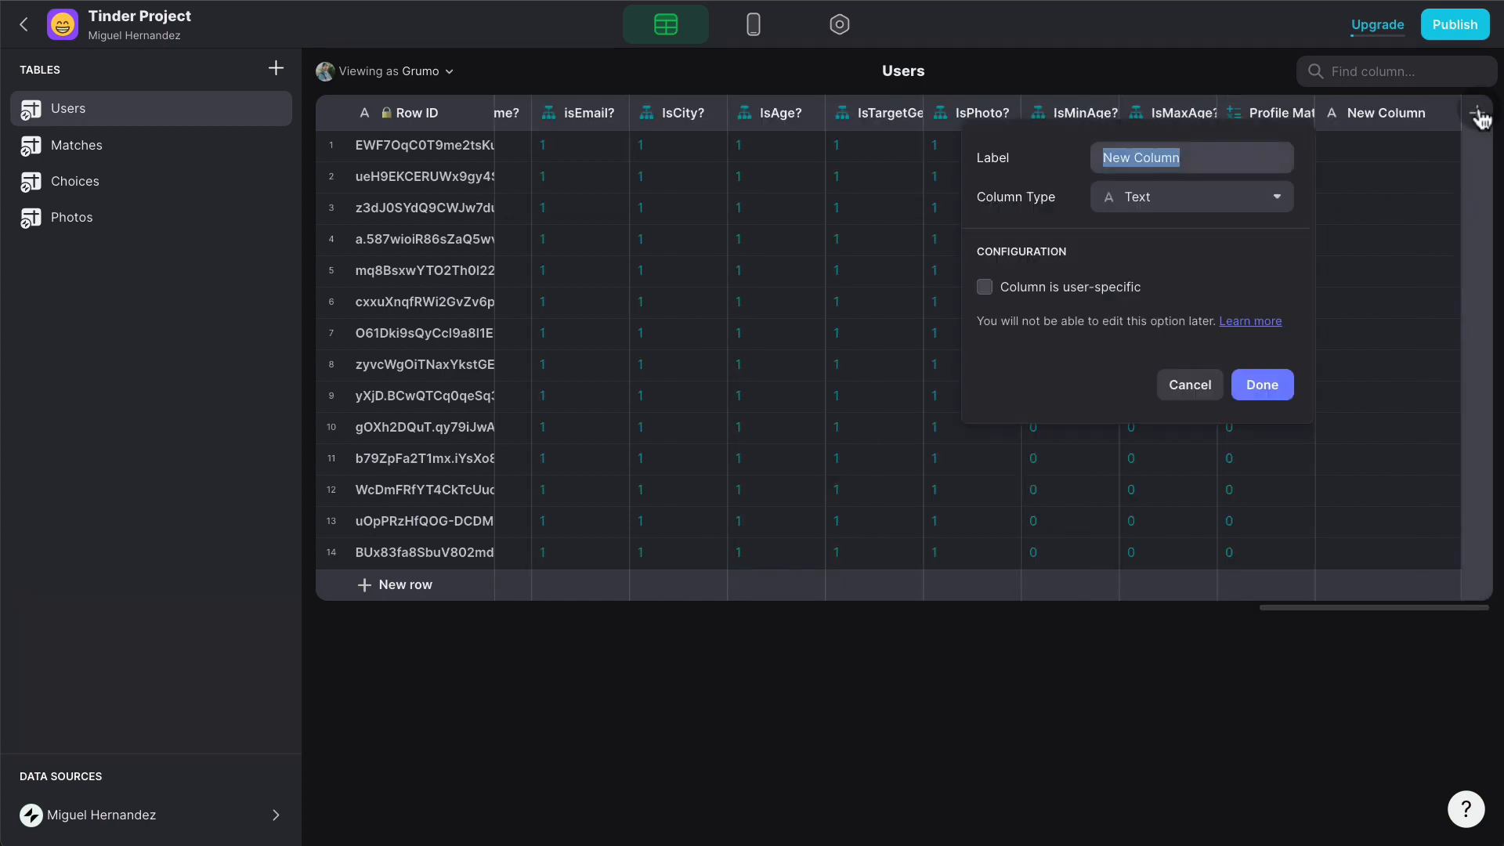
pyautogui.write('P')
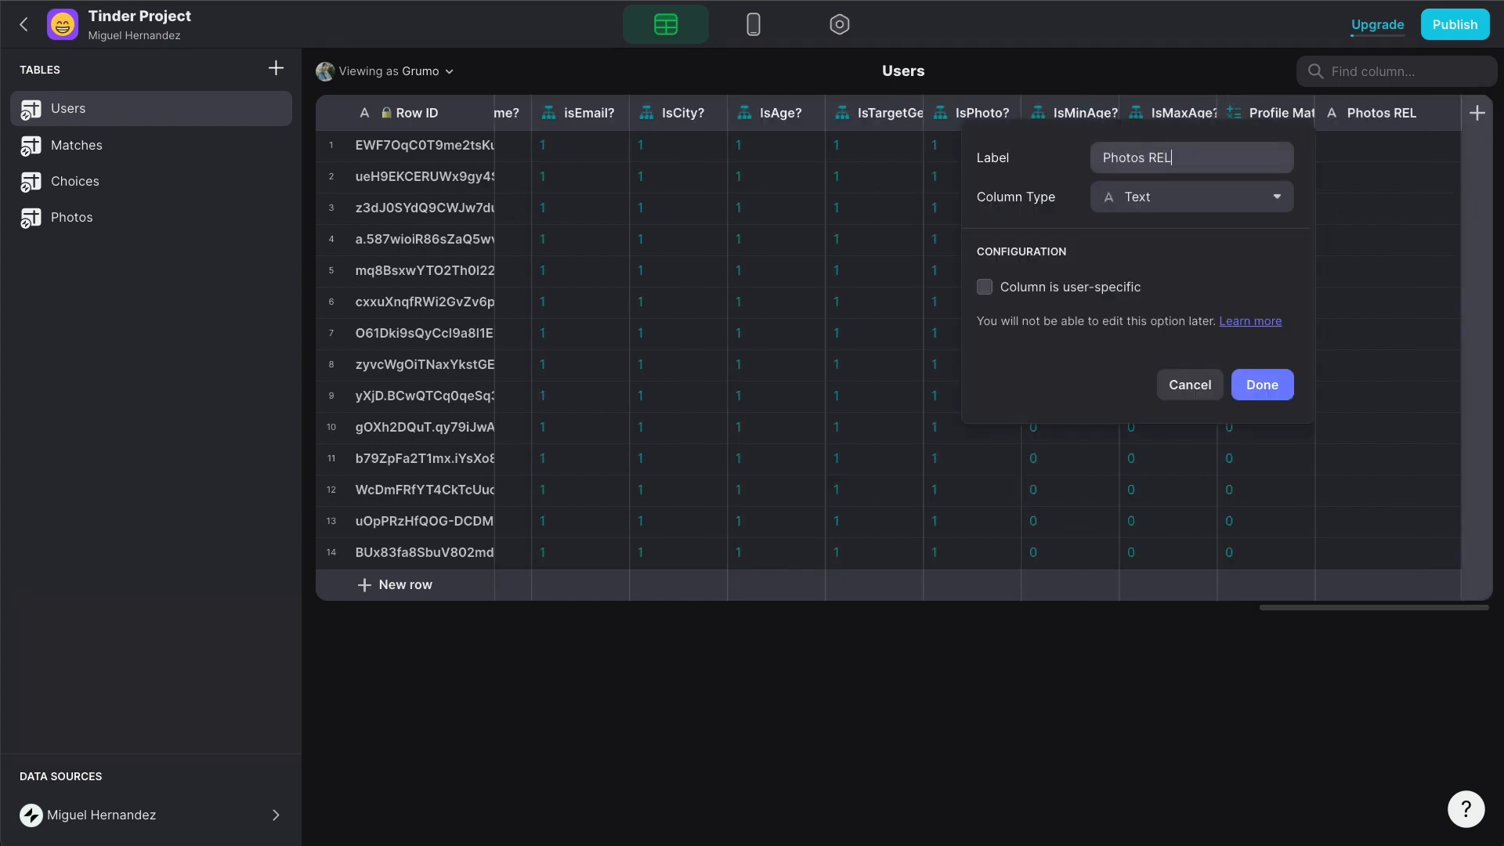
pyautogui.write('hotos REL')
pyautogui.click(1182, 205)
pyautogui.click(1163, 259)
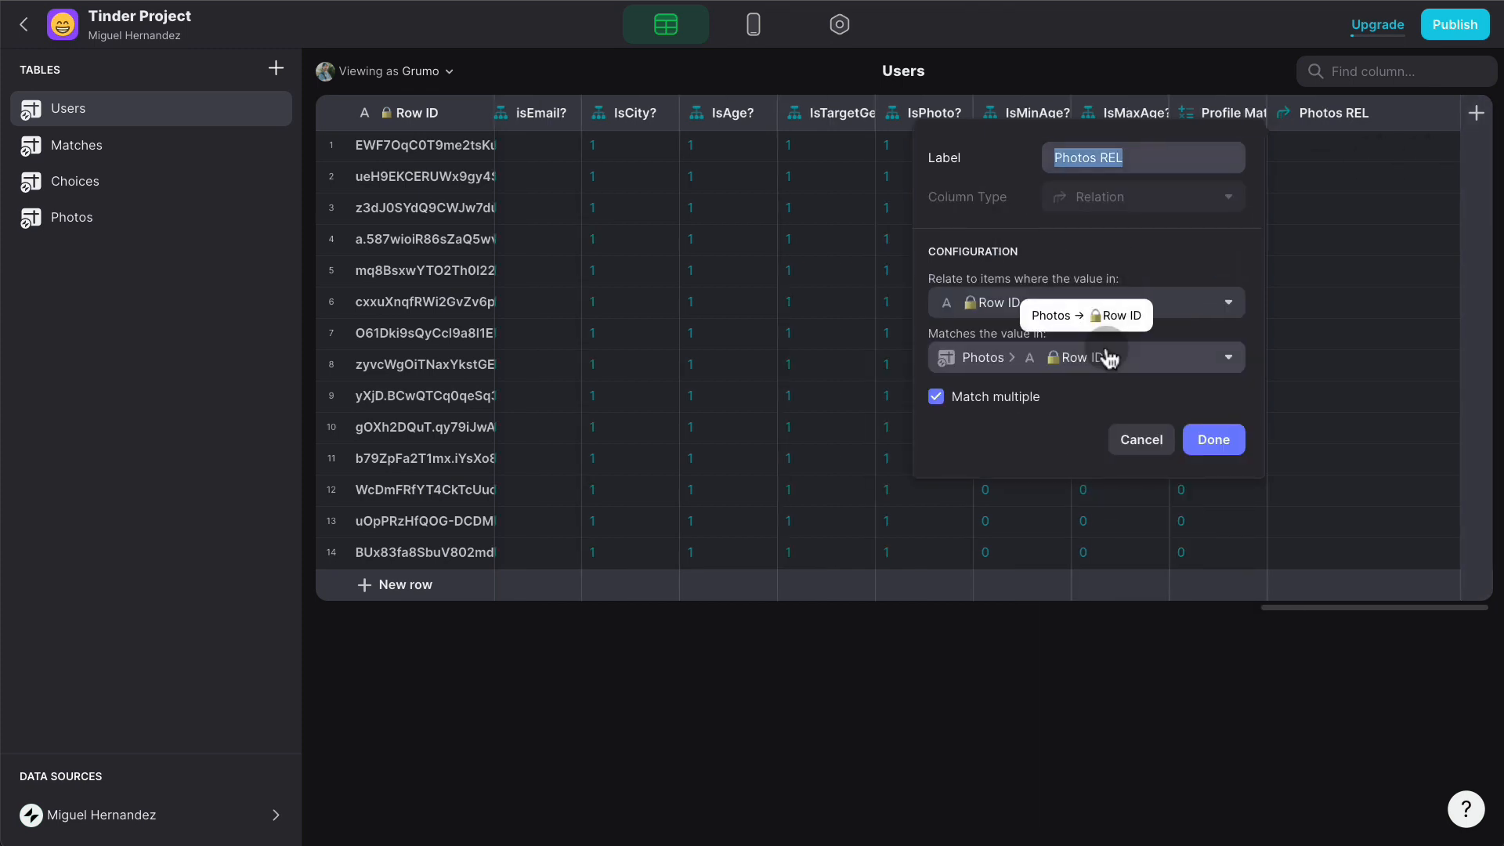
pyautogui.click(1109, 358)
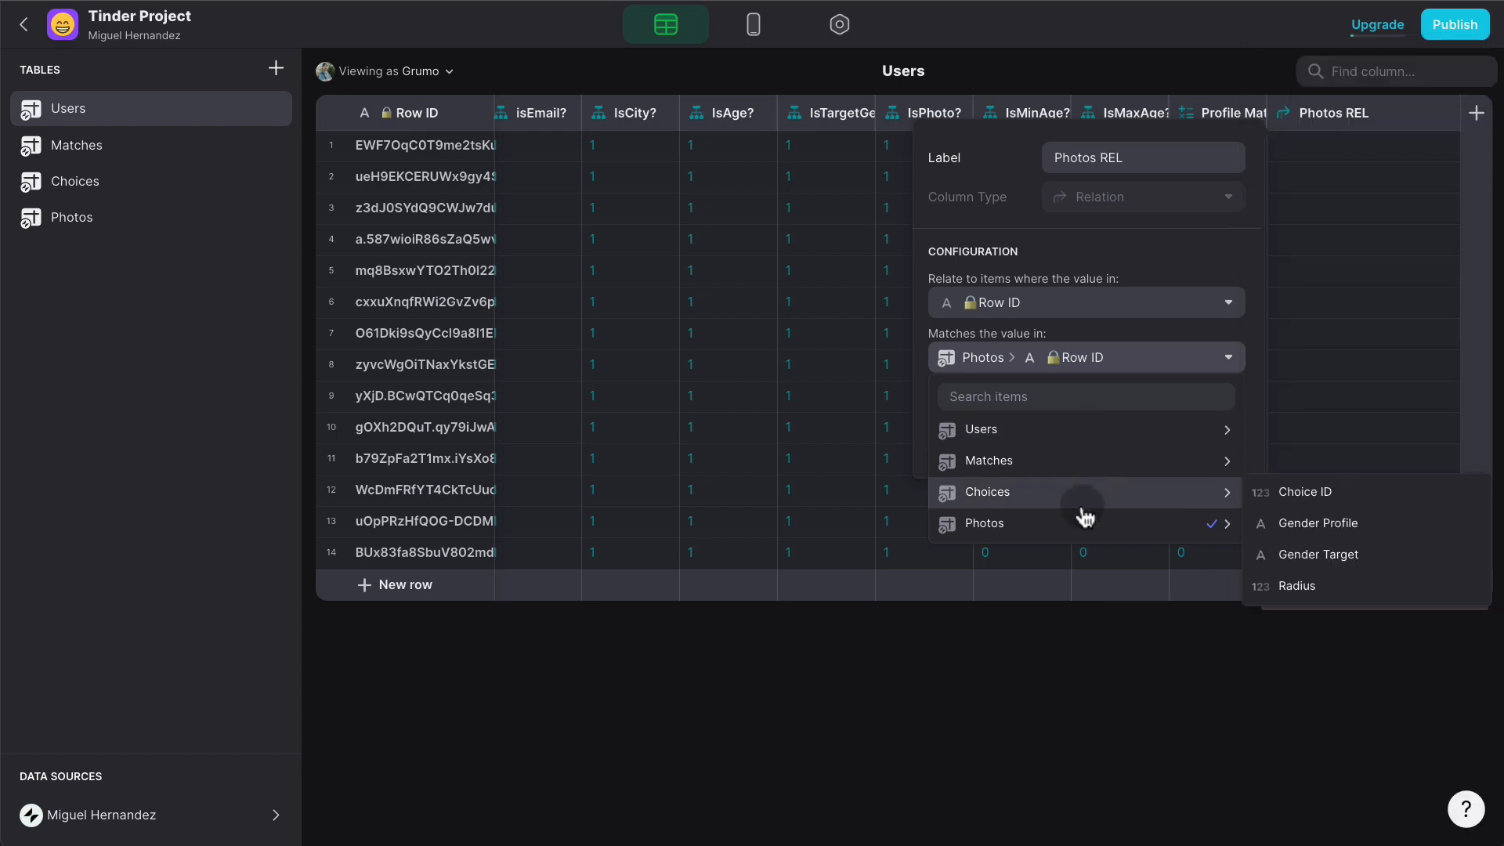
pyautogui.moveTo(1085, 520)
pyautogui.click(1312, 583)
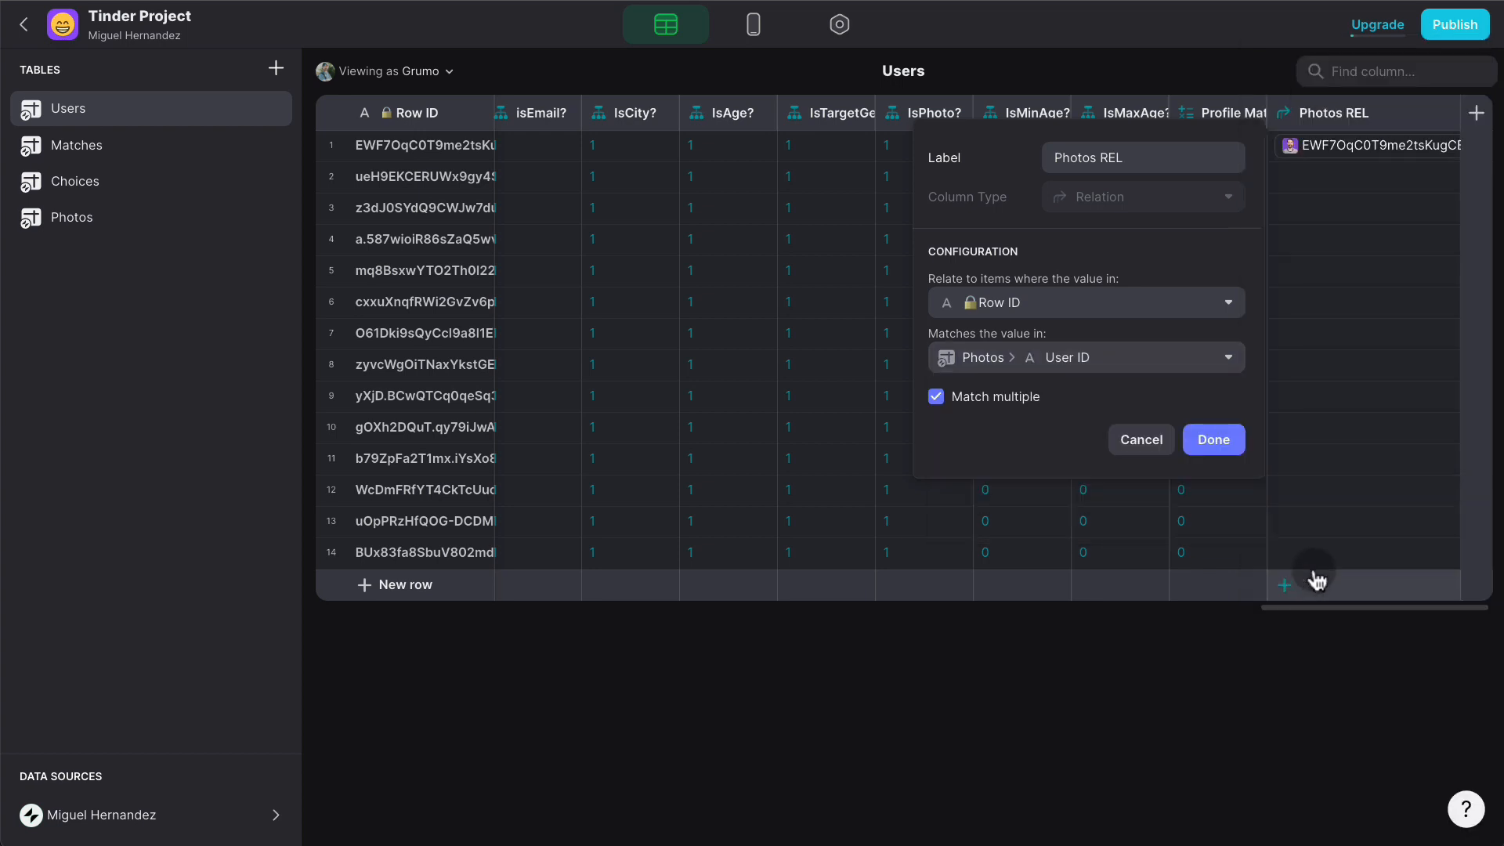
pyautogui.click(1227, 437)
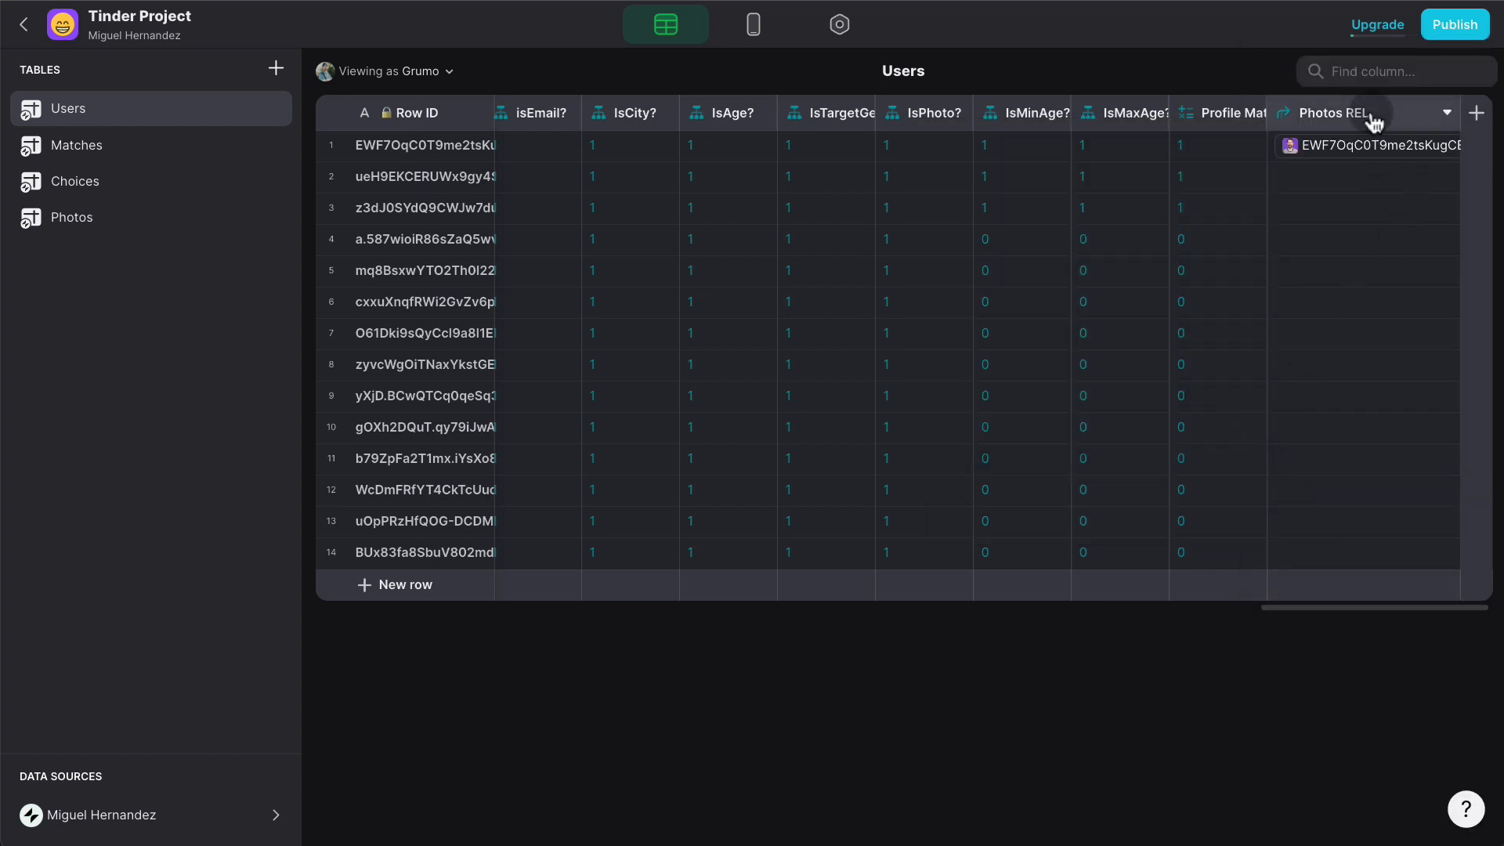
pyautogui.click(754, 26)
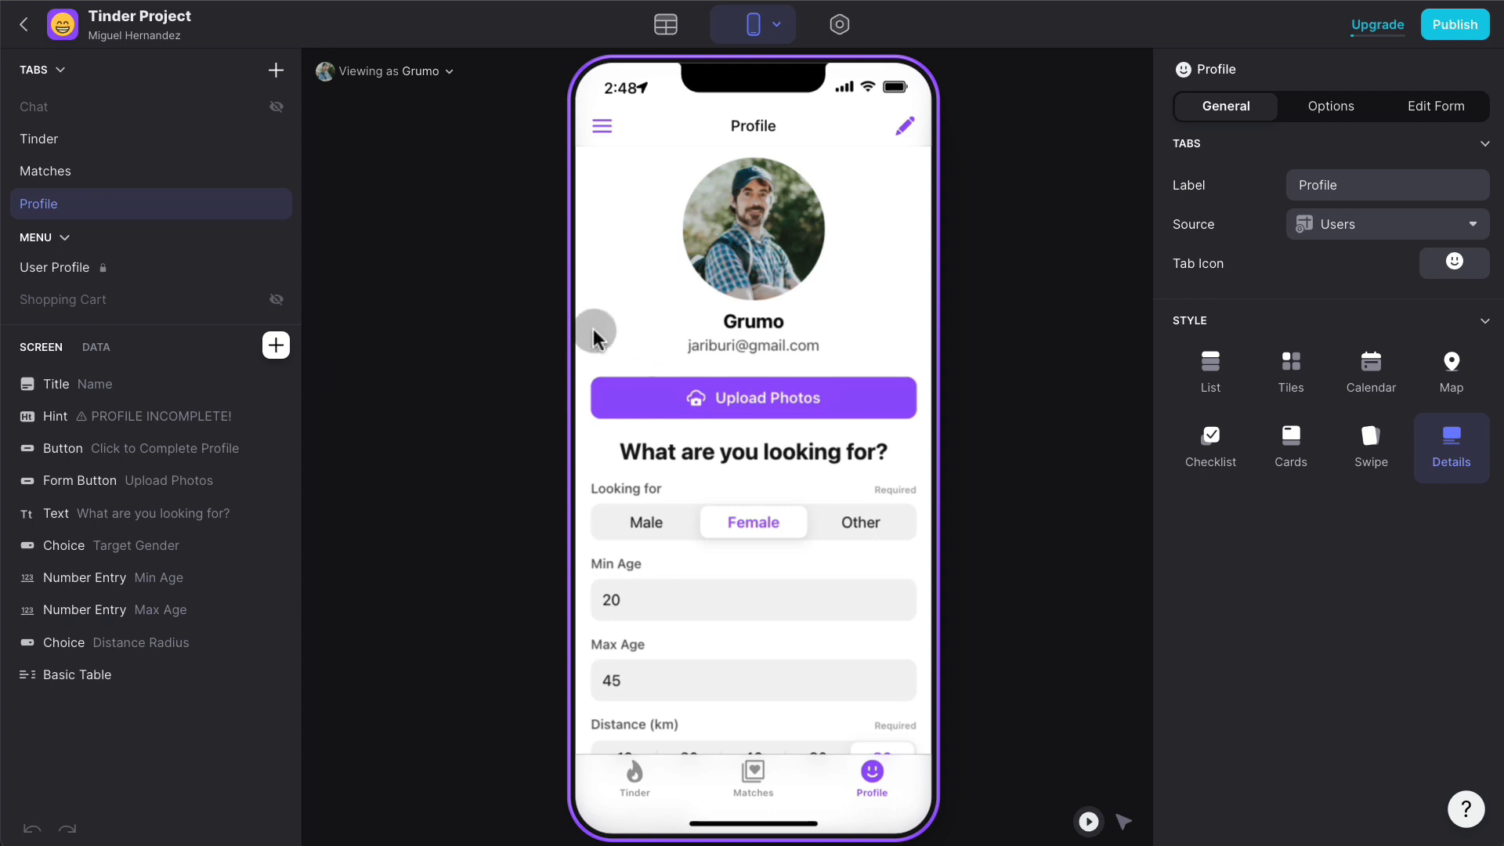
# - Insert a Photos REL inline list as Tiles showing Photo, with no title or details
pyautogui.click(276, 346)
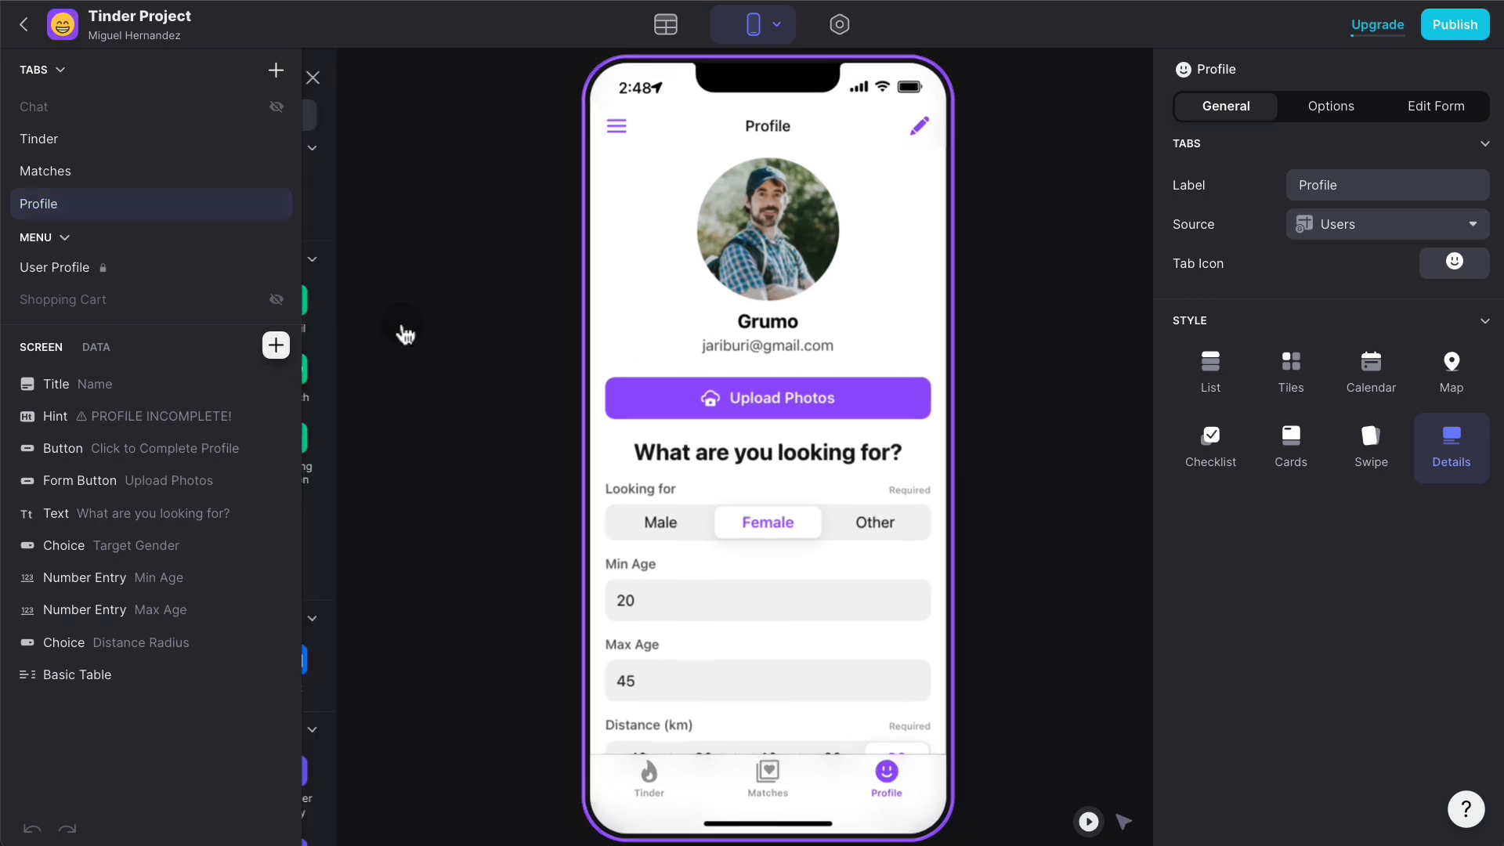
pyautogui.write('inlin')
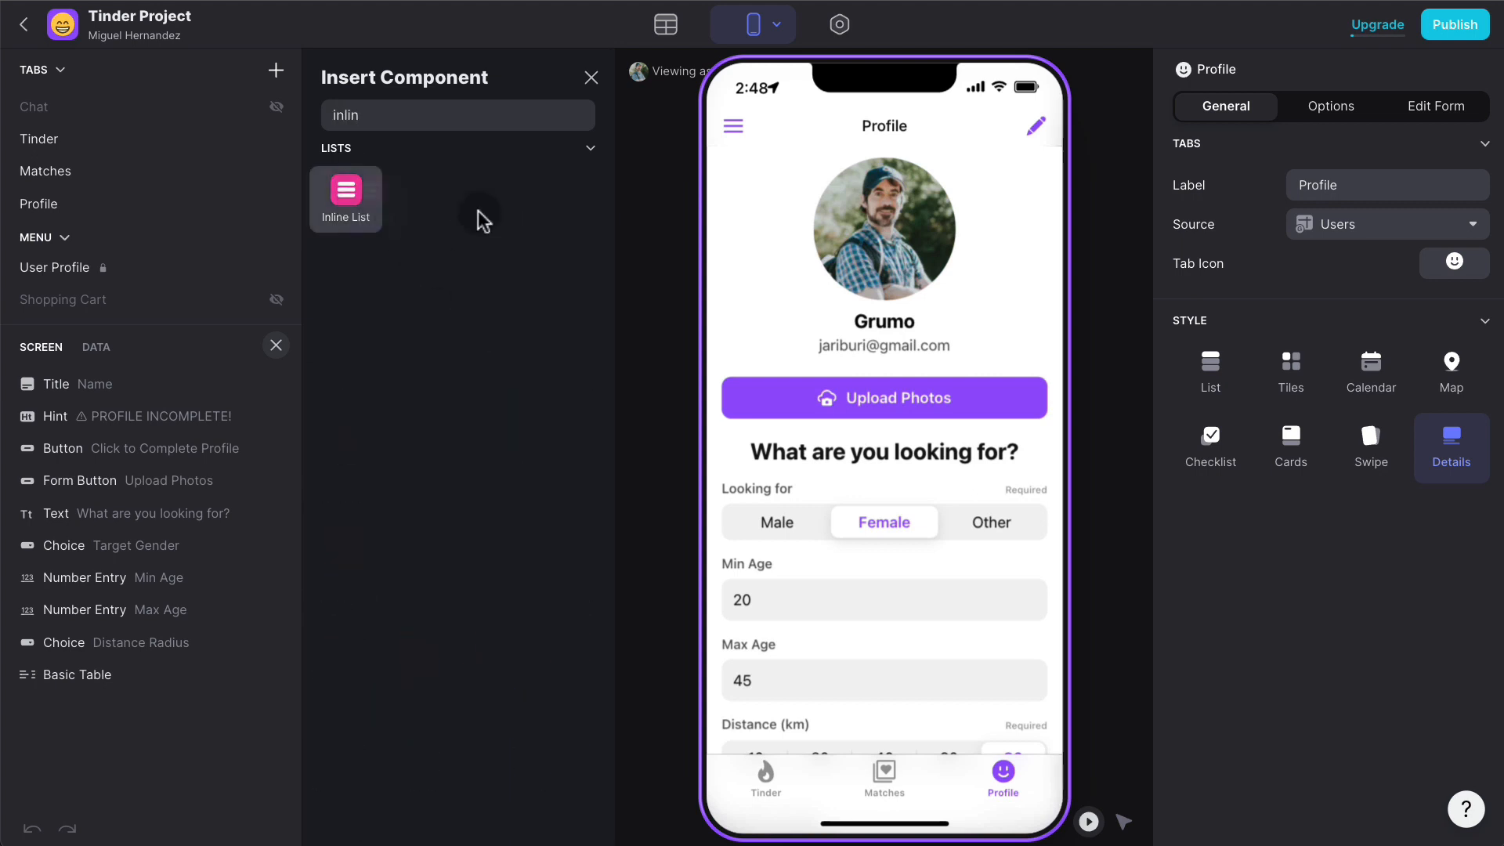
pyautogui.moveTo(346, 192); pyautogui.dragTo(846, 384)
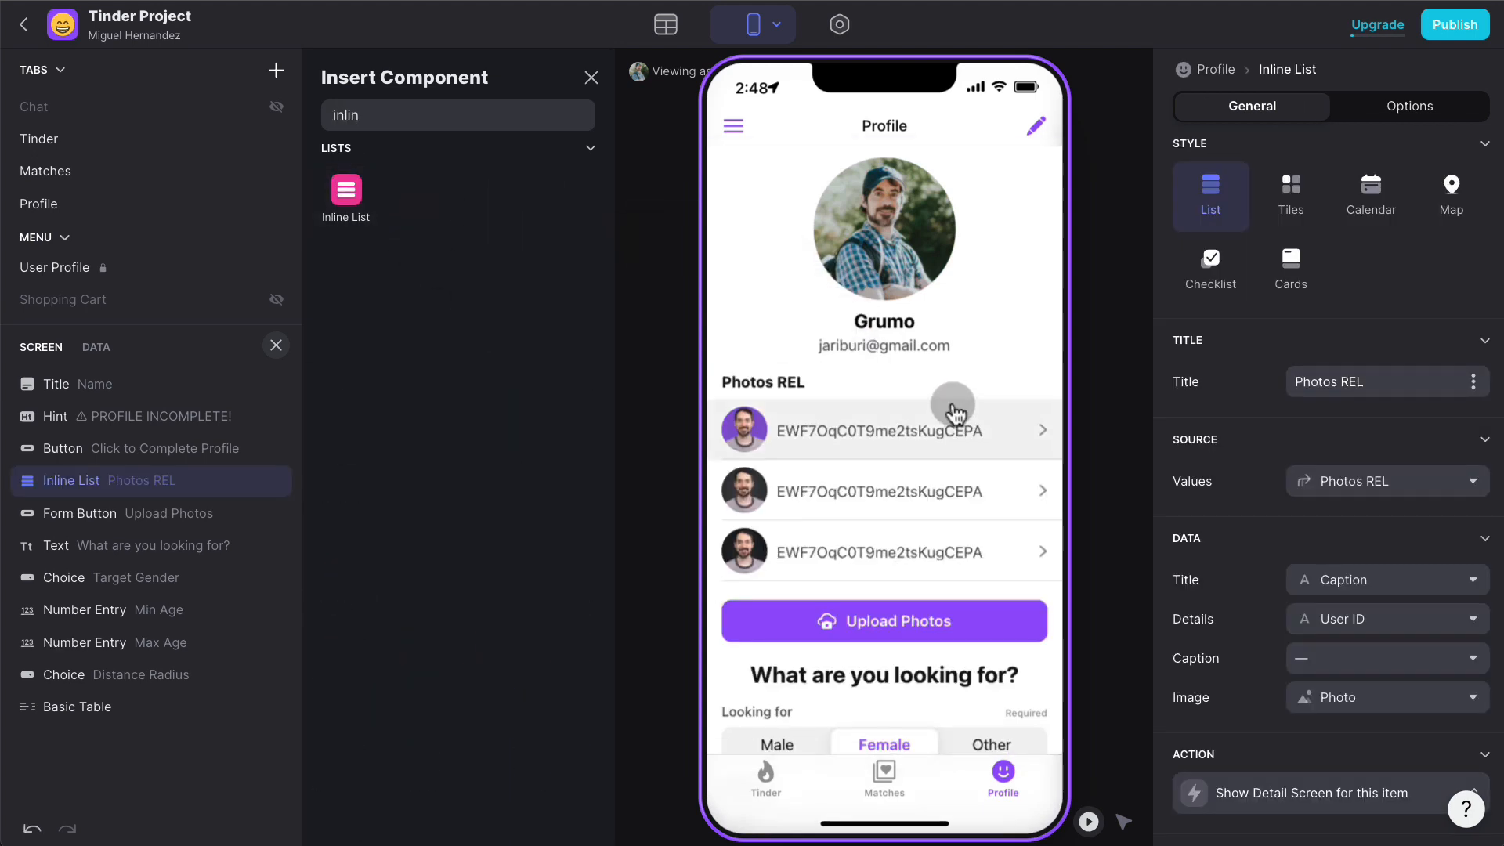
pyautogui.click(1310, 207)
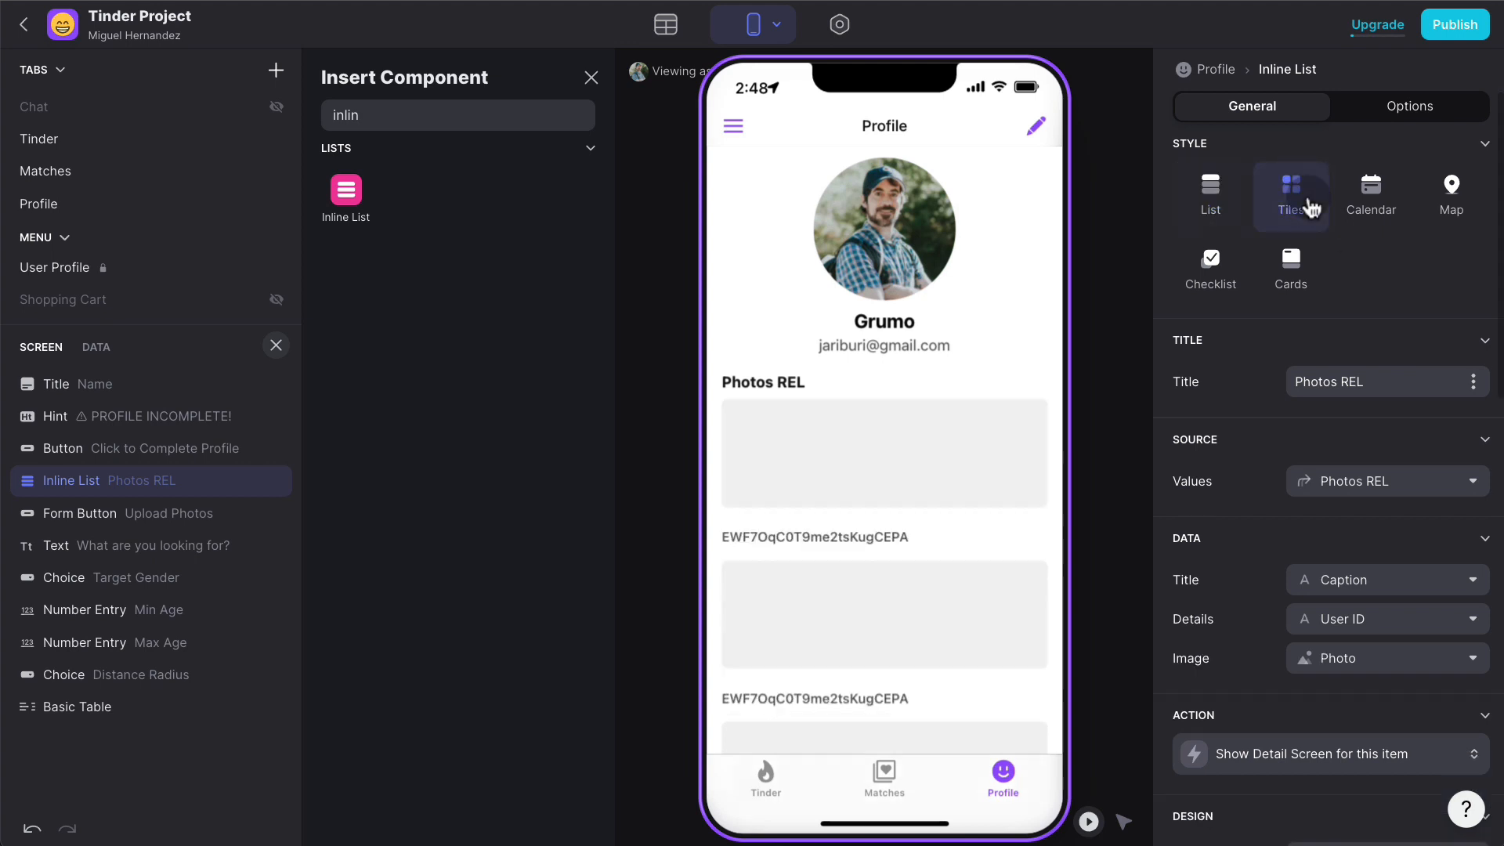
pyautogui.scroll(-3, 1267, 581)
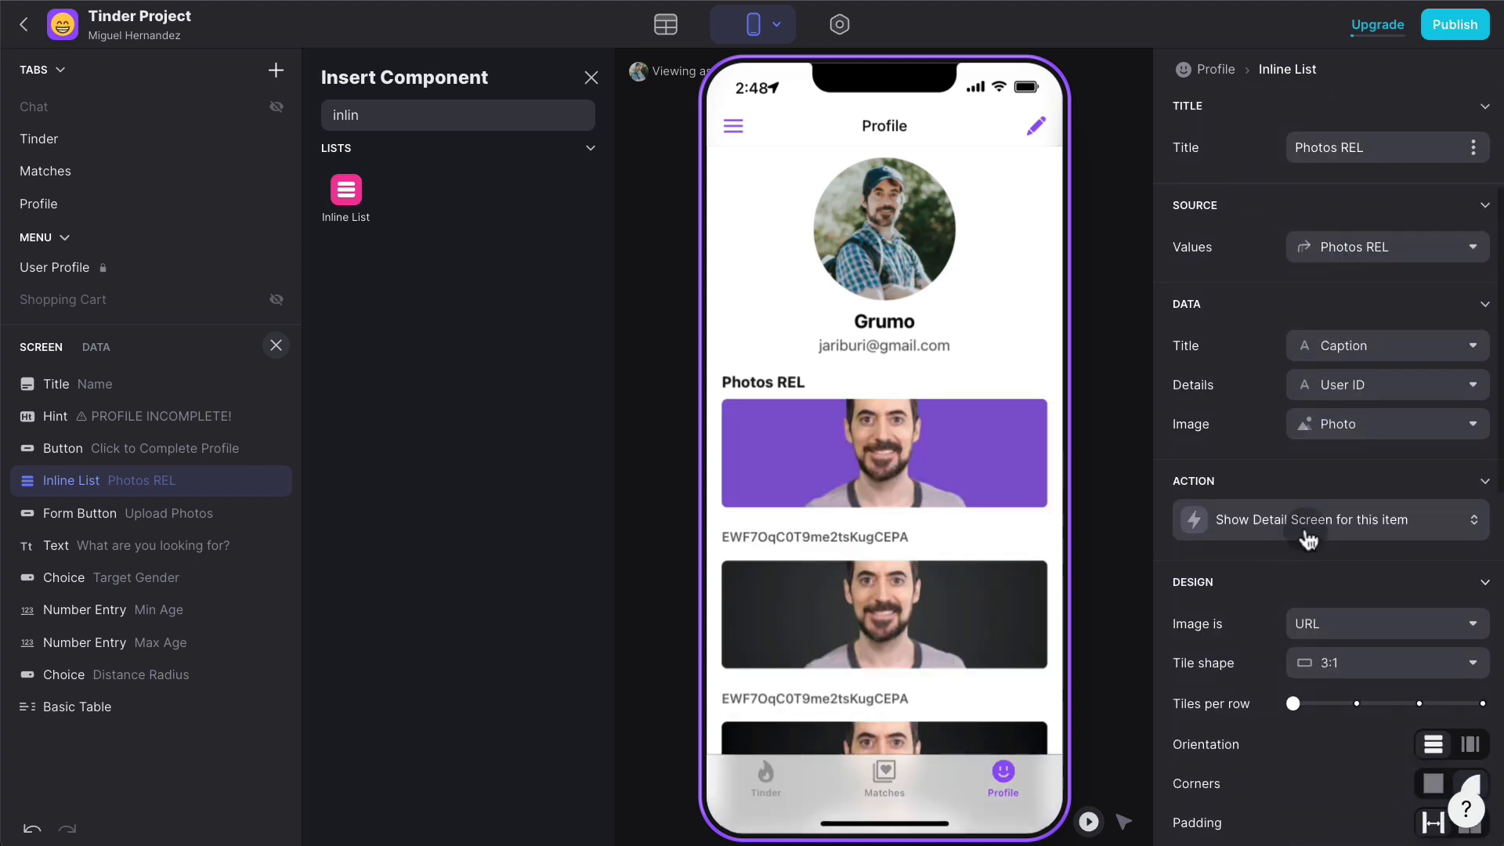
pyautogui.scroll(2, 1335, 319)
pyautogui.click(1387, 467)
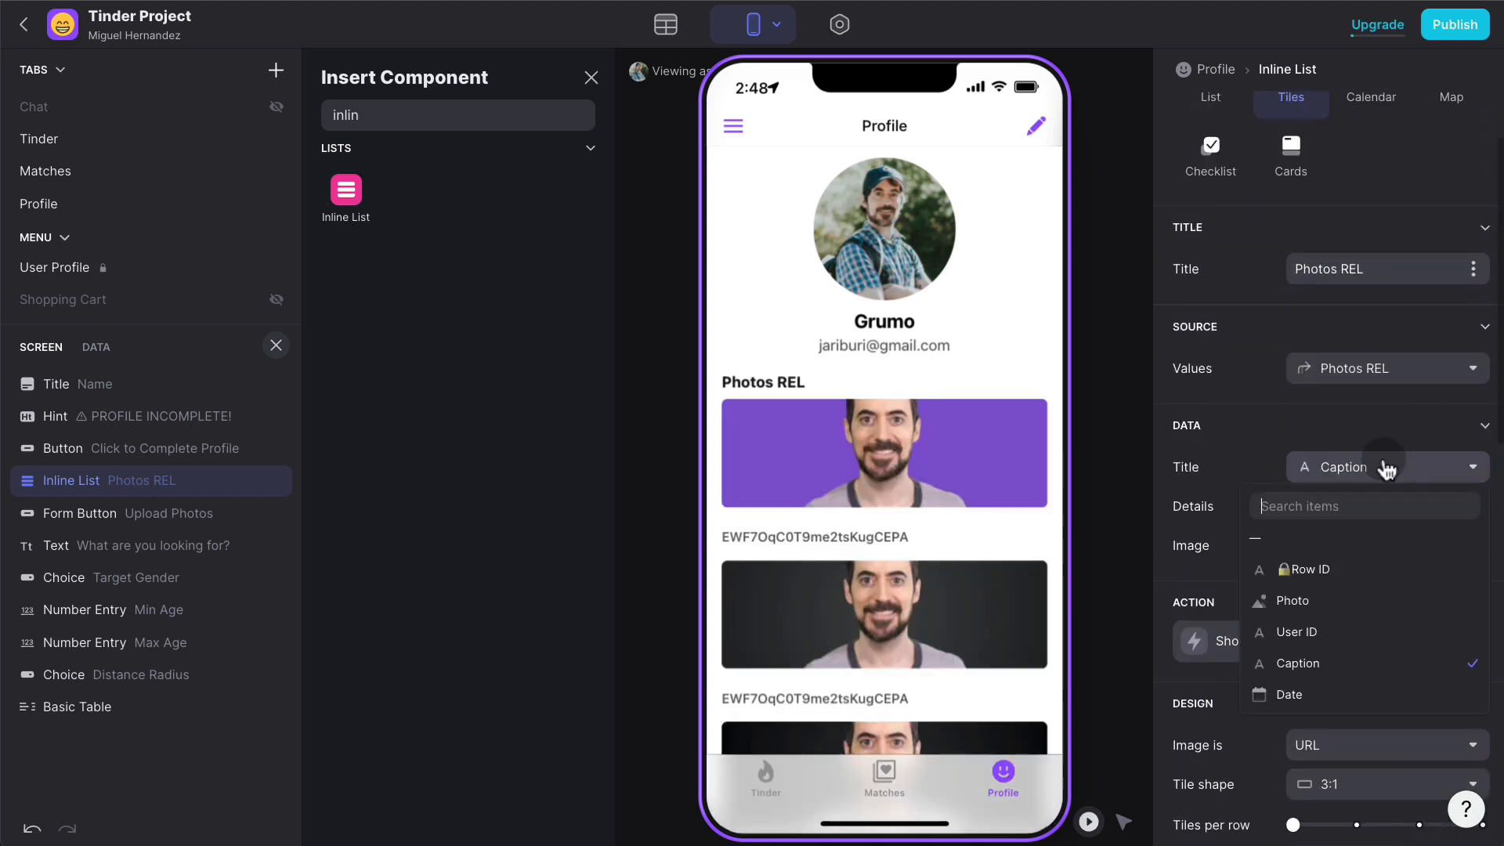
pyautogui.click(1293, 537)
pyautogui.click(1361, 507)
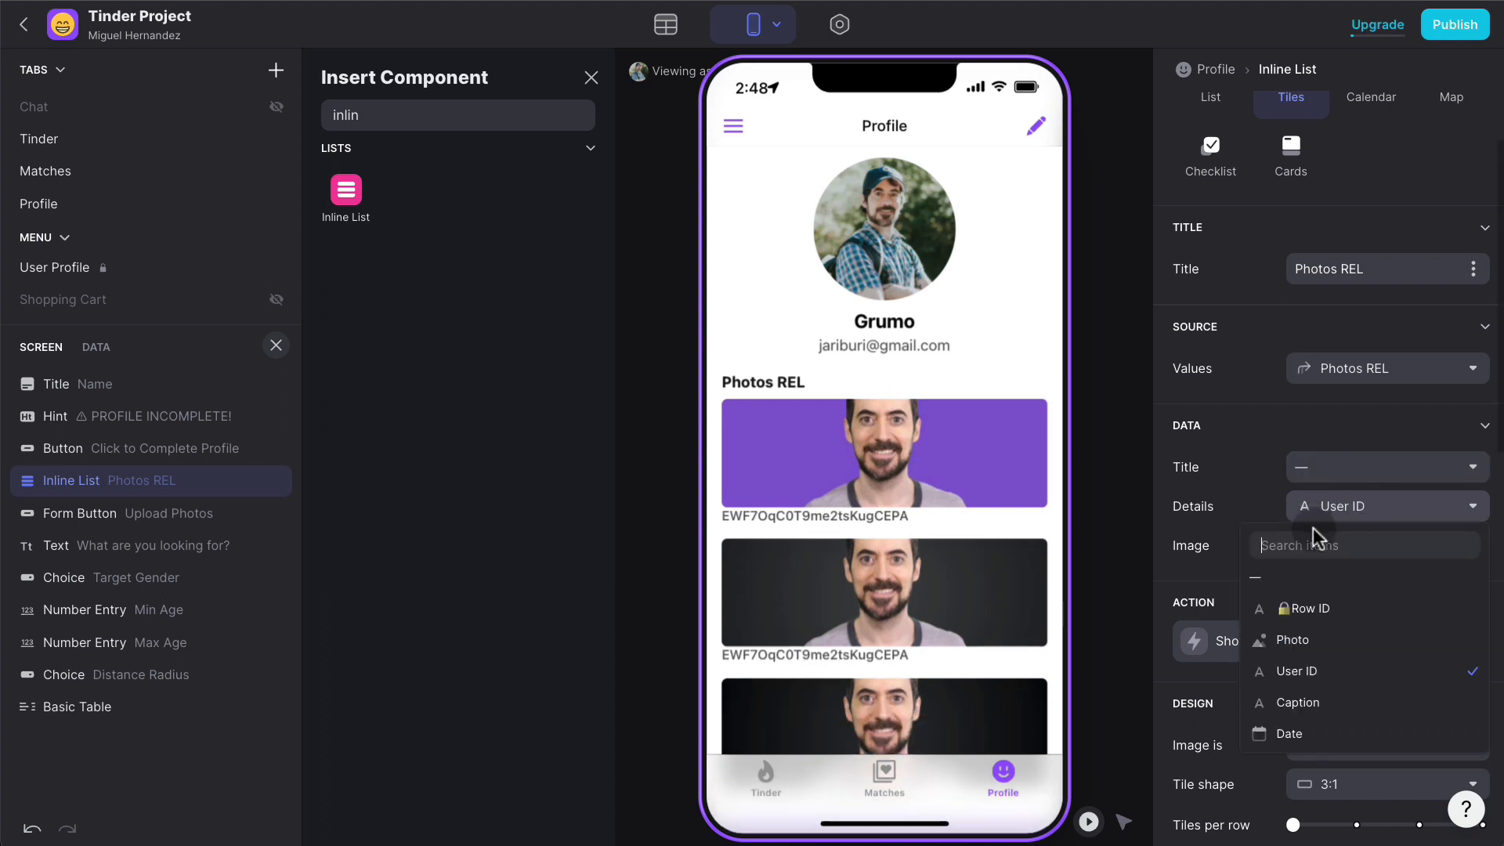
pyautogui.click(1300, 579)
pyautogui.click(1347, 548)
pyautogui.click(1229, 507)
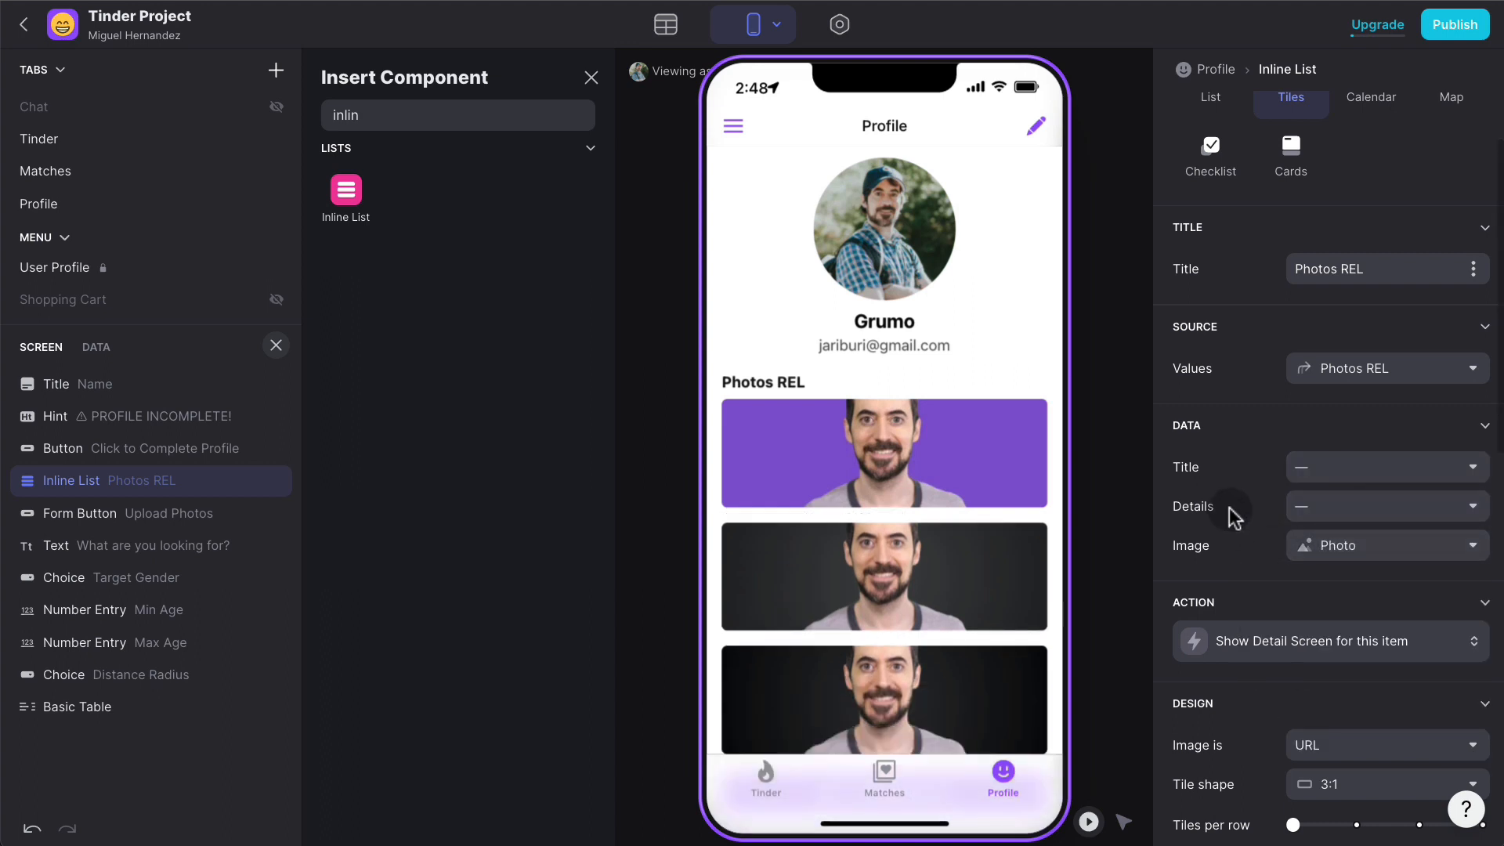
# - Show three square tiles per row, remove the list heading, and enable Play Mode
pyautogui.scroll(-5, 1232, 493)
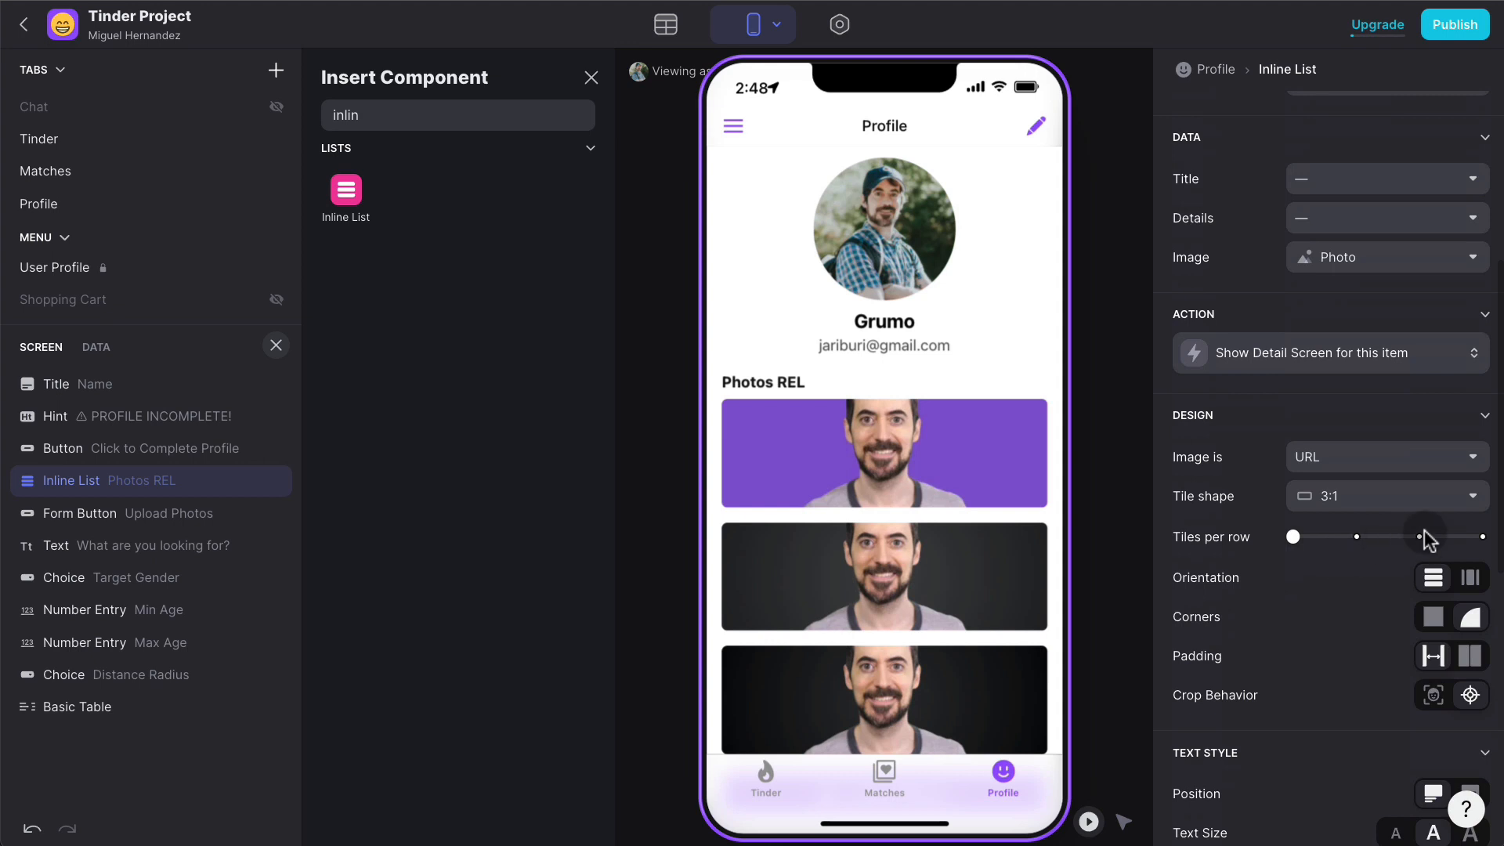
pyautogui.click(1421, 537)
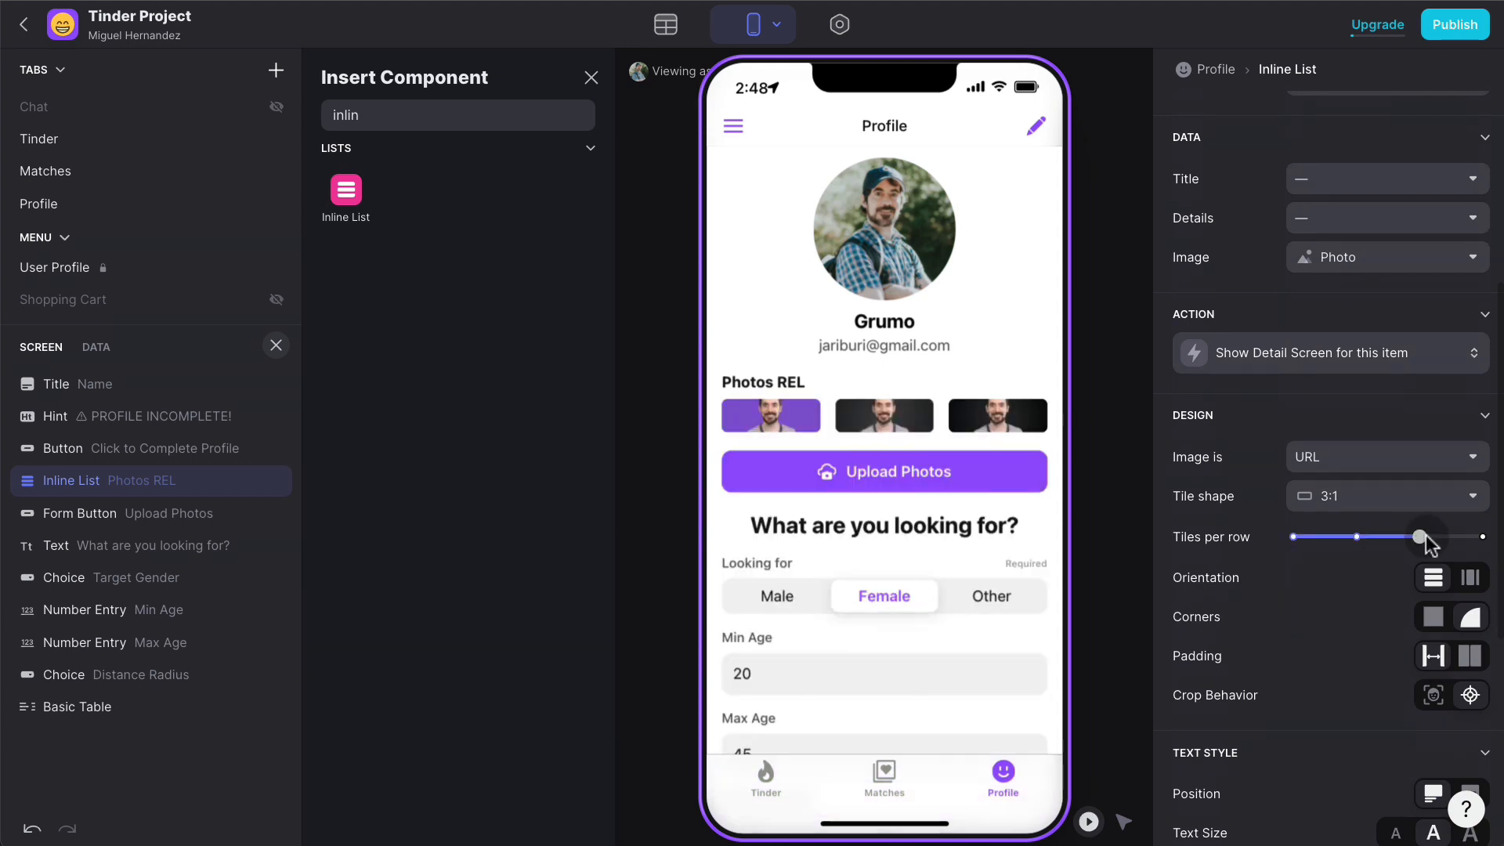
pyautogui.click(1397, 496)
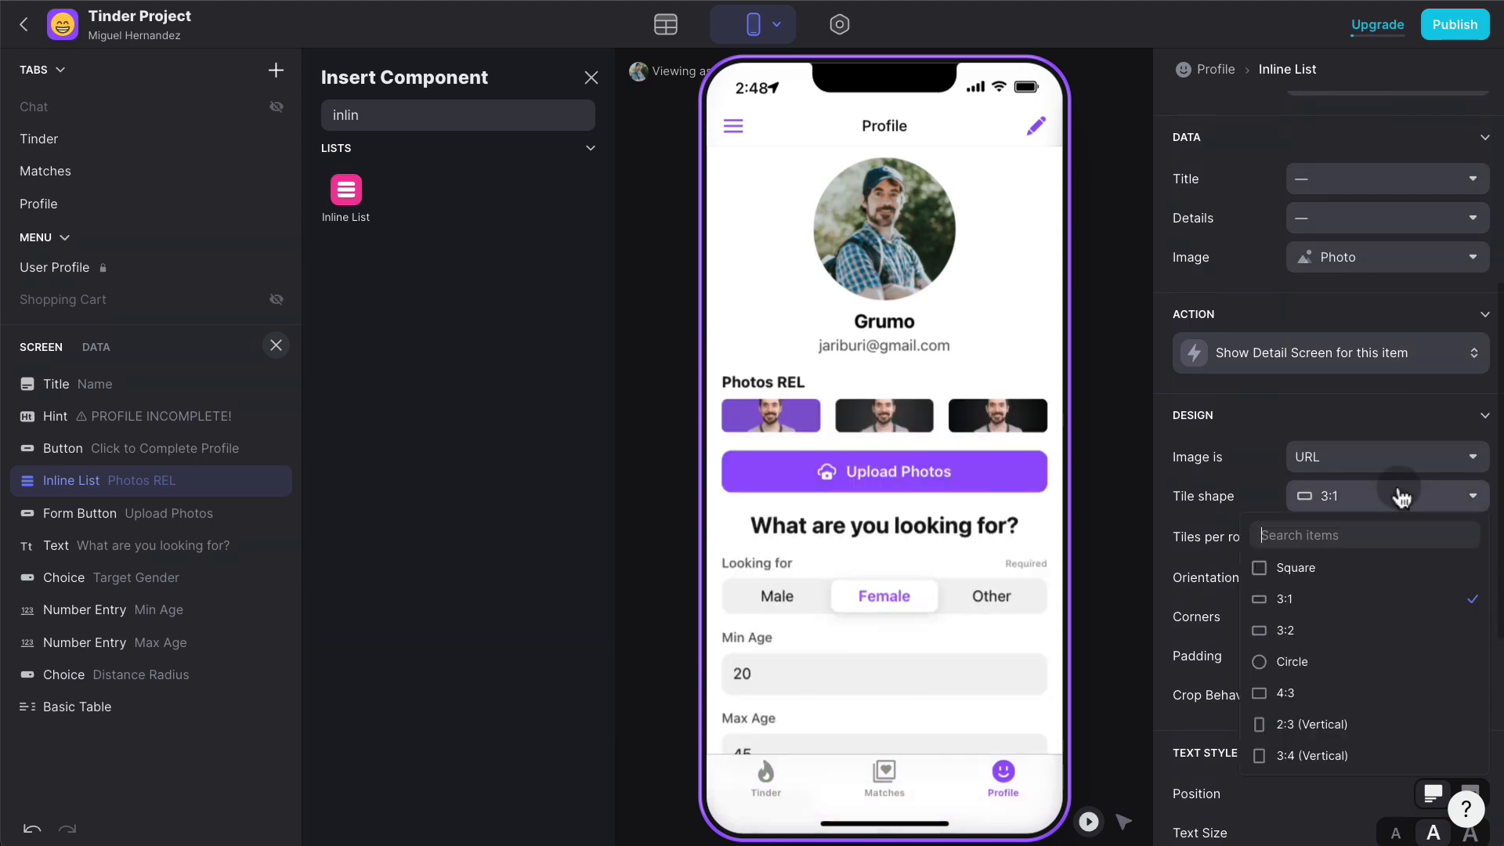
pyautogui.click(1322, 568)
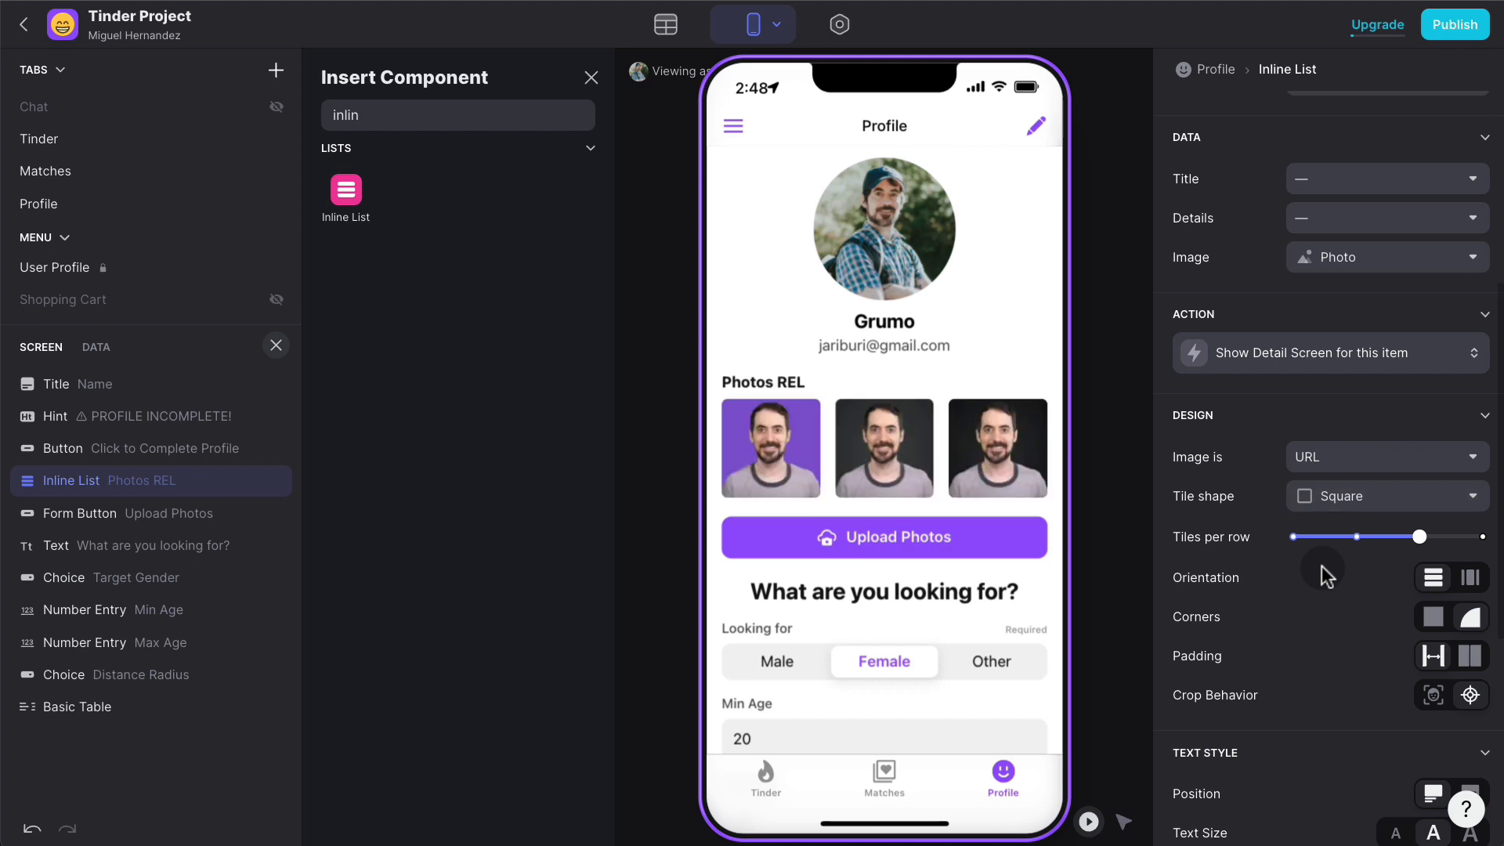
pyautogui.scroll(-1, 1343, 572)
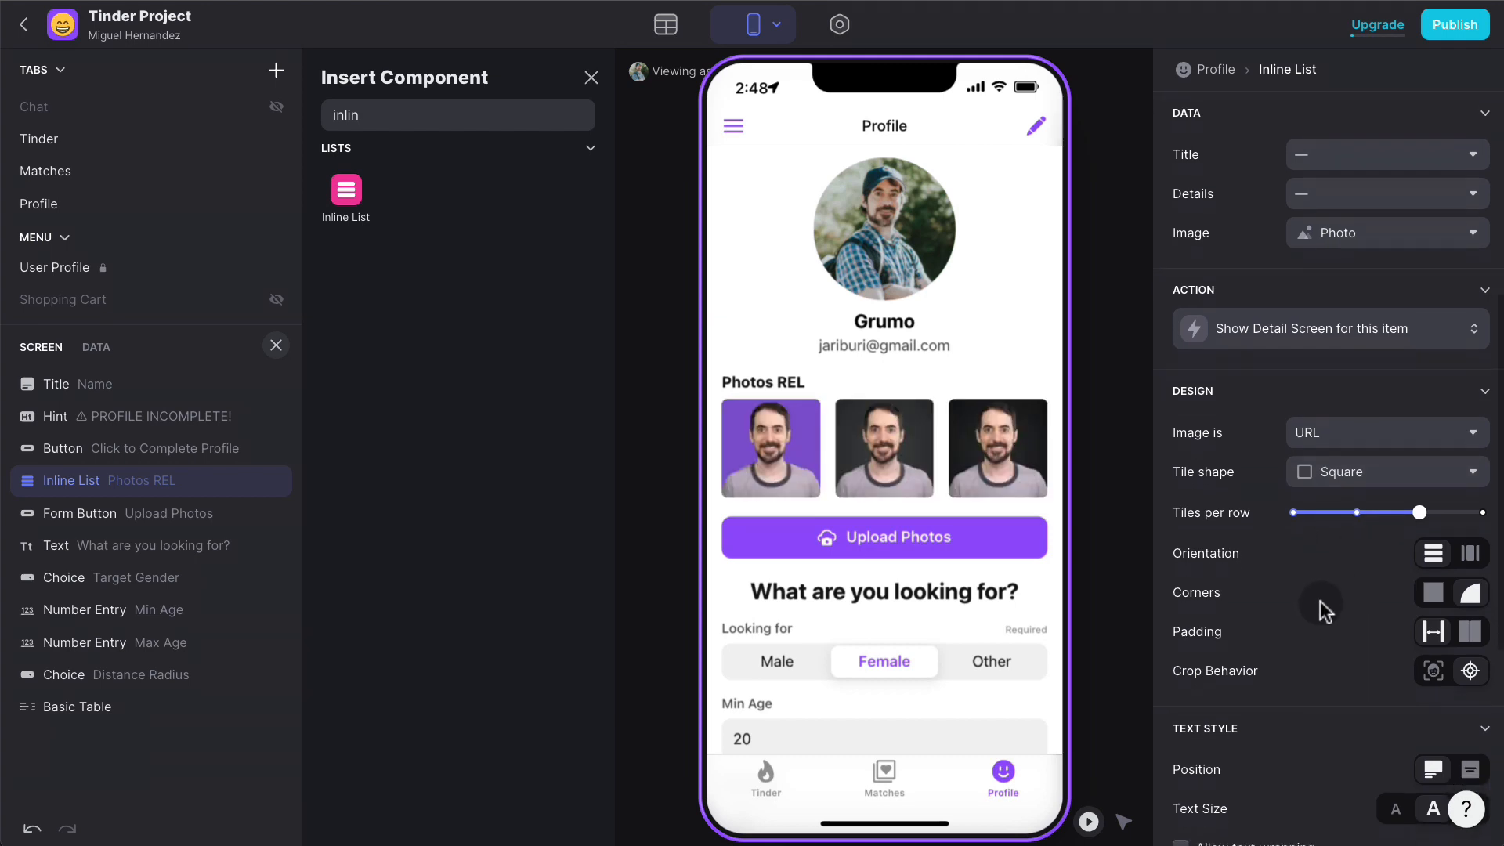
pyautogui.scroll(5, 1410, 408)
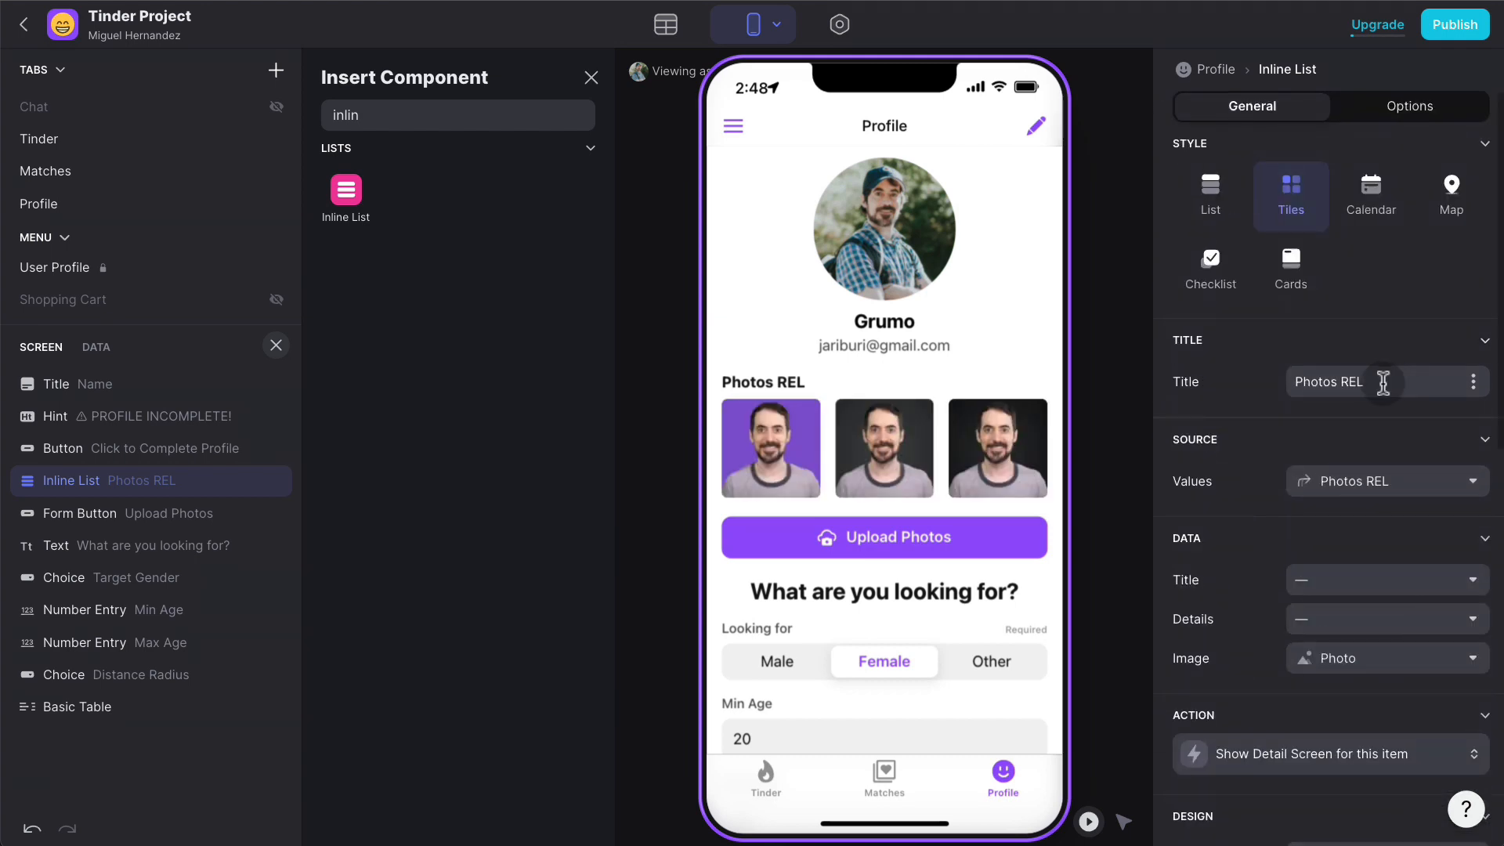
pyautogui.click(1383, 383)
pyautogui.press('BackSpace')
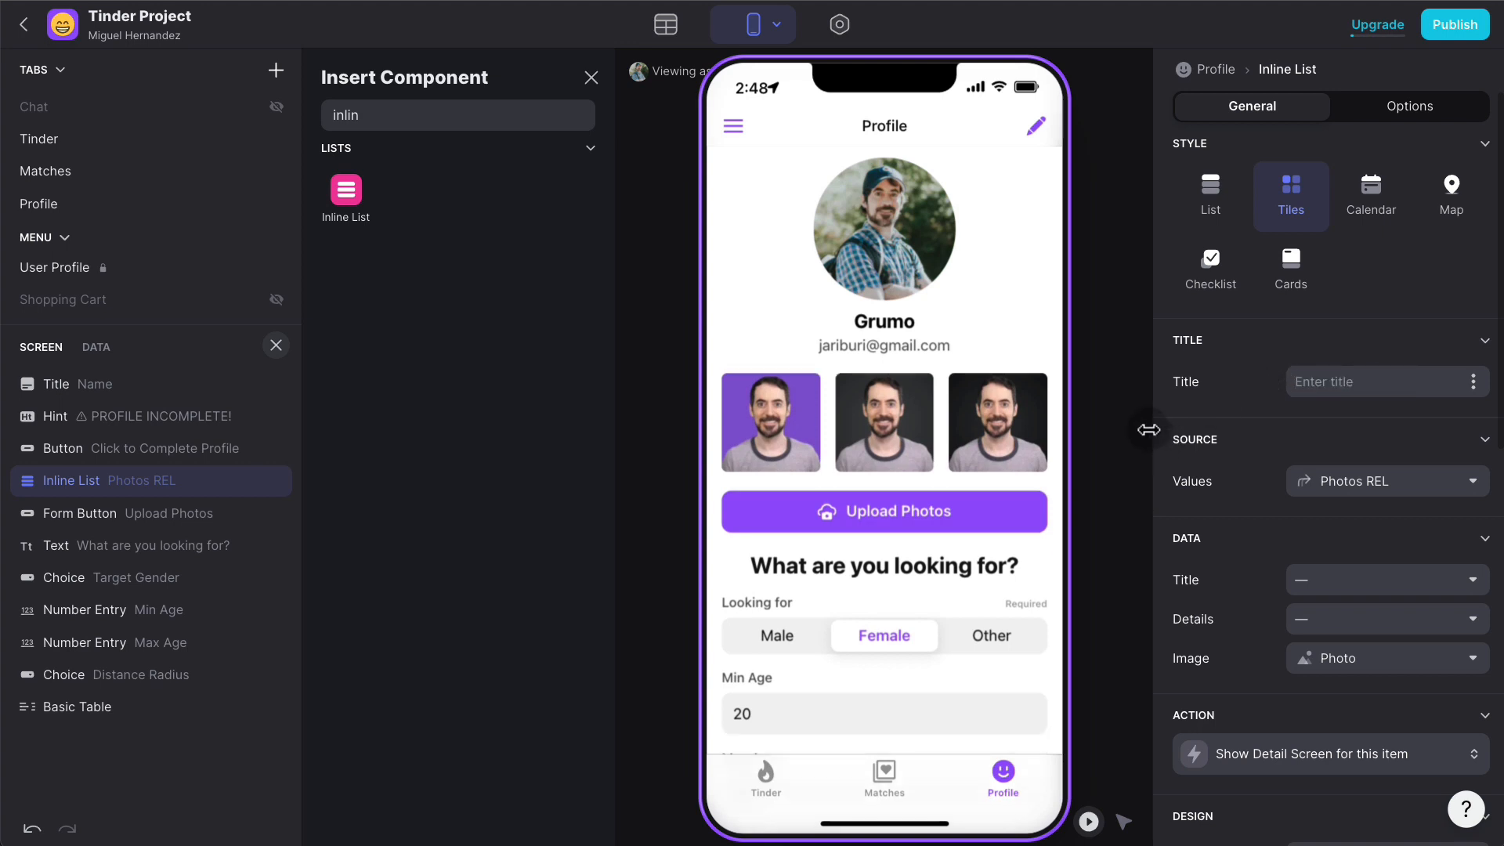
pyautogui.click(1092, 821)
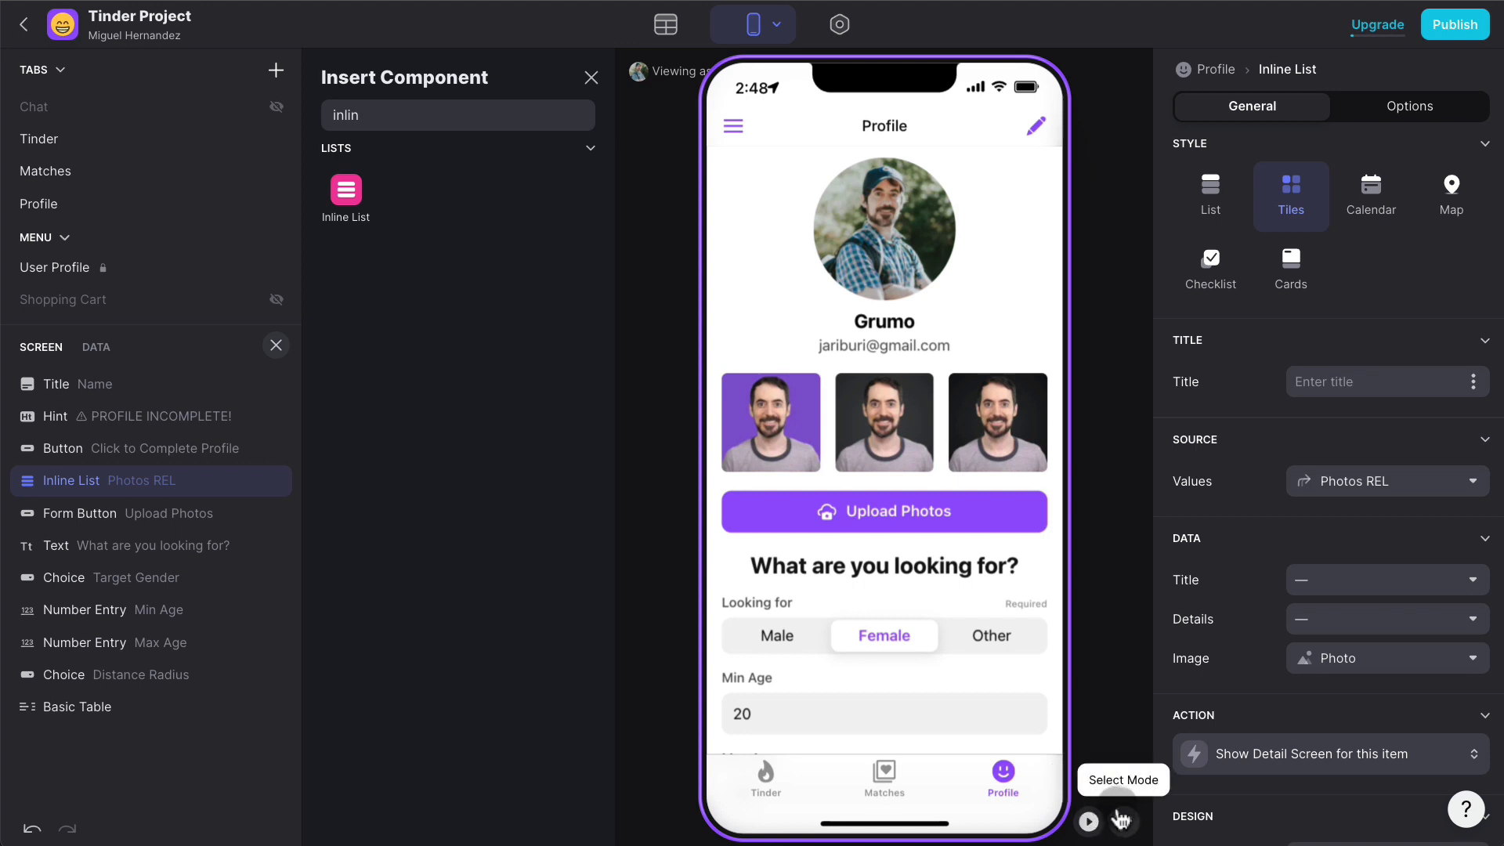
# - On the first photo's detail screen, delete the three text components and add an Image component
pyautogui.click(785, 450)
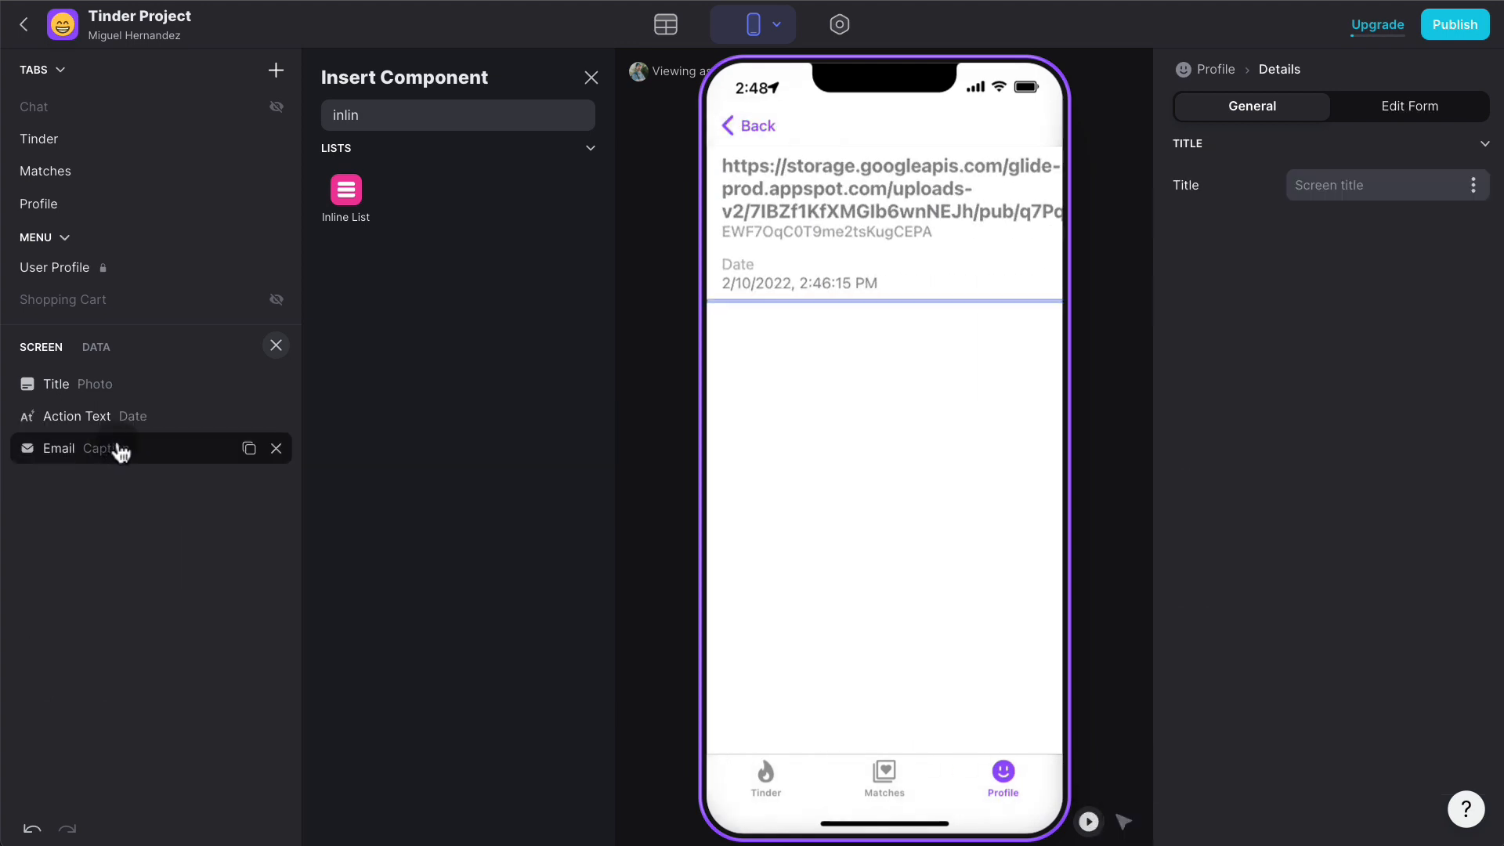
pyautogui.click(277, 416)
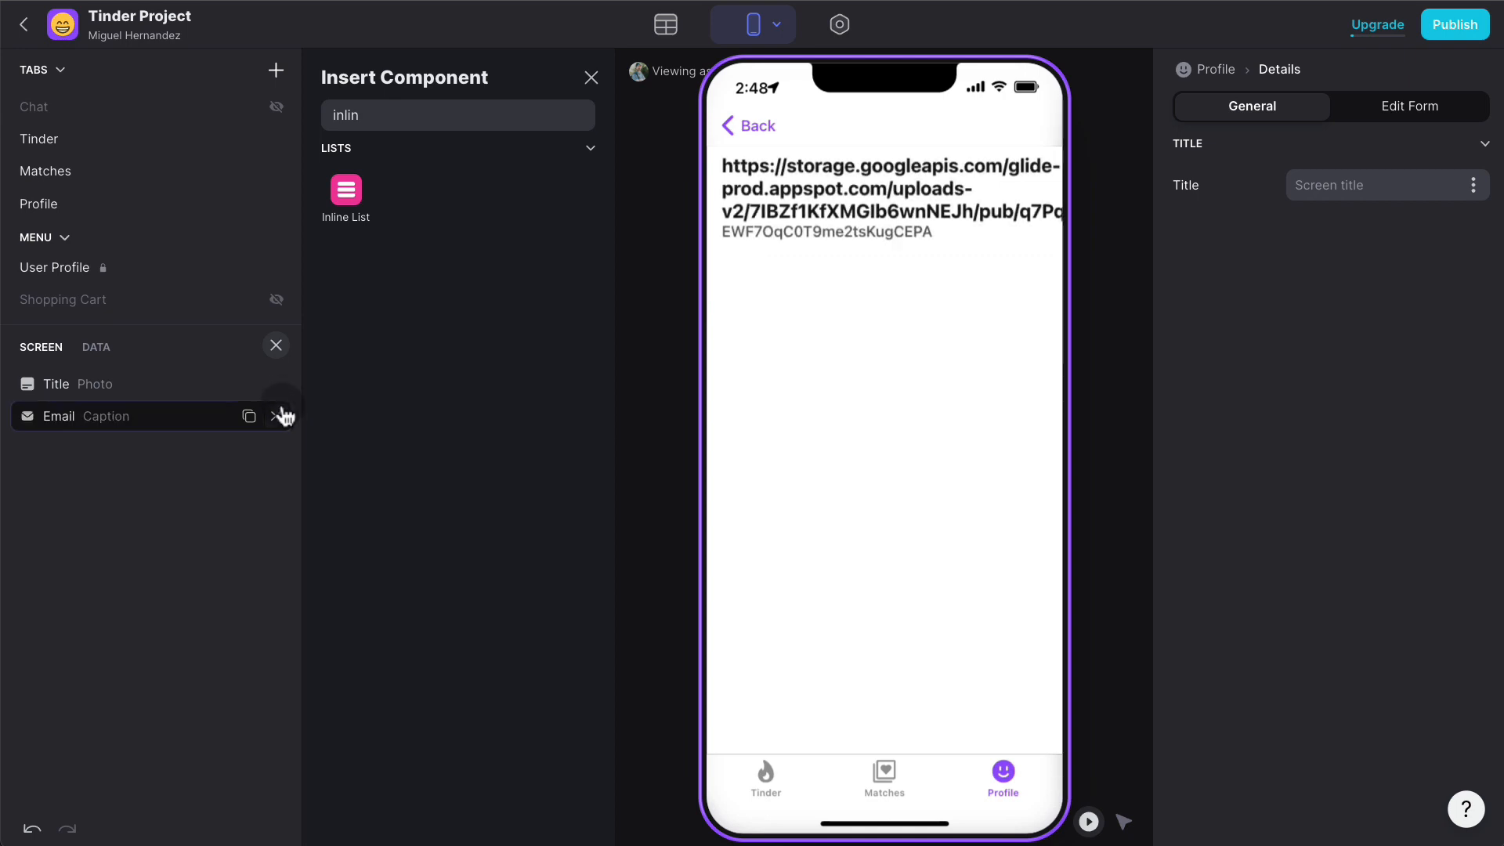
pyautogui.click(277, 416)
pyautogui.click(276, 384)
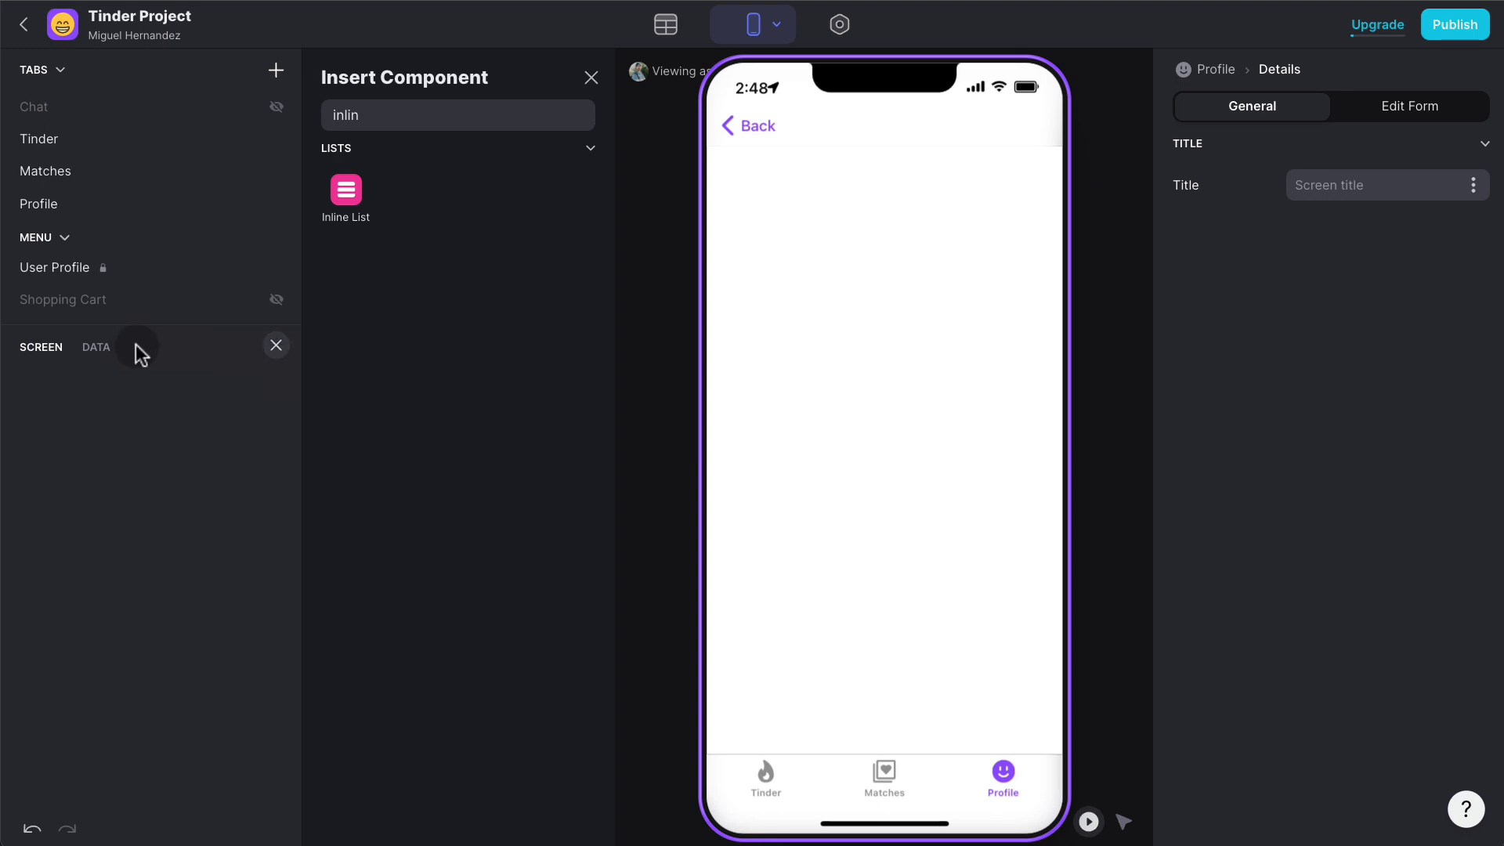
pyautogui.doubleClick(537, 106)
pyautogui.write('image')
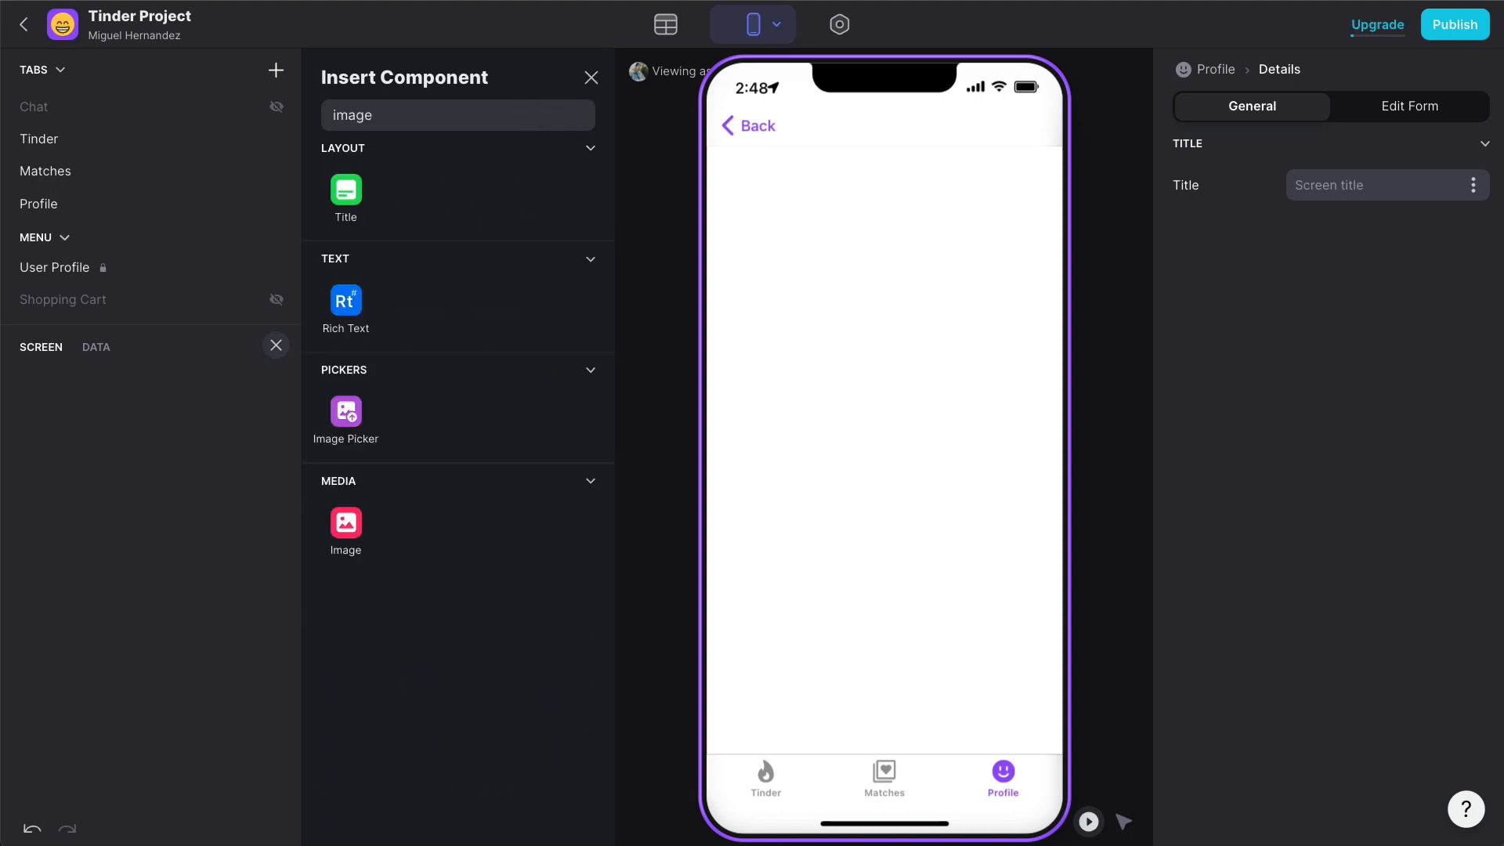
pyautogui.click(368, 537)
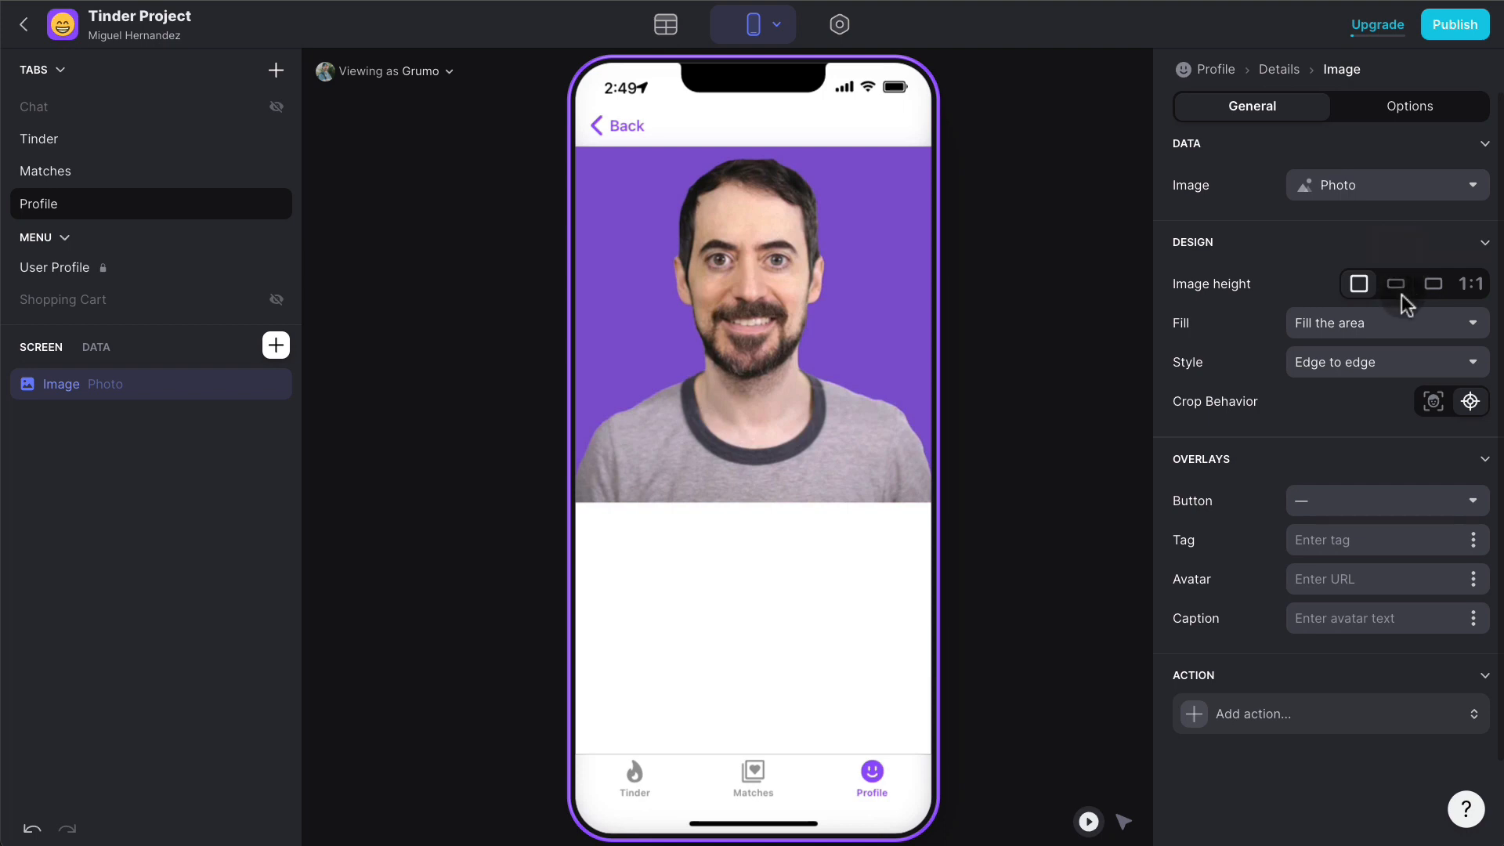
# - Give the image a 1:1 height and an Enlarge image tap action
pyautogui.click(1472, 286)
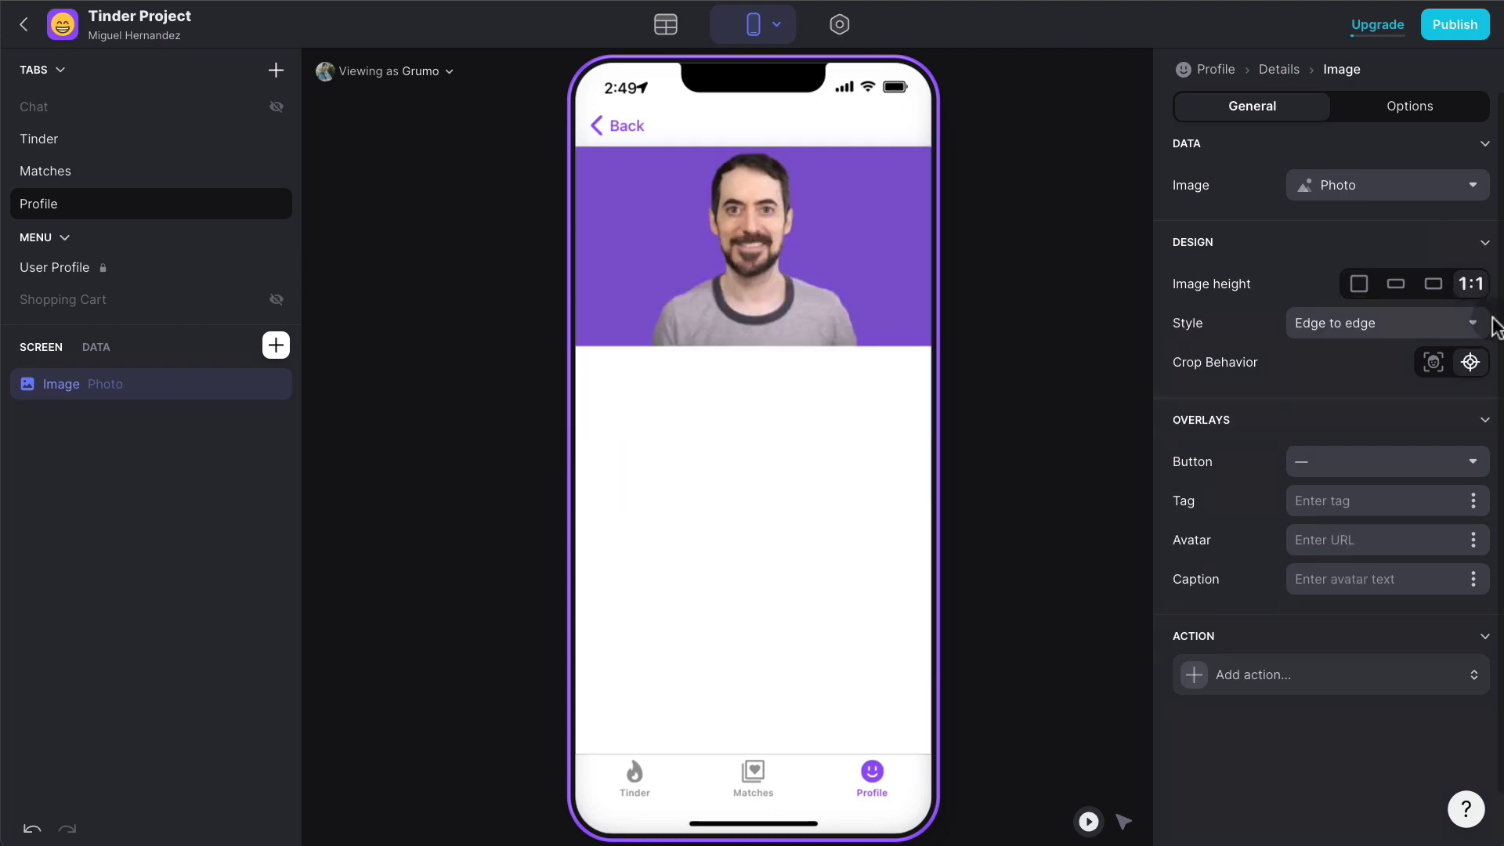
pyautogui.click(1474, 324)
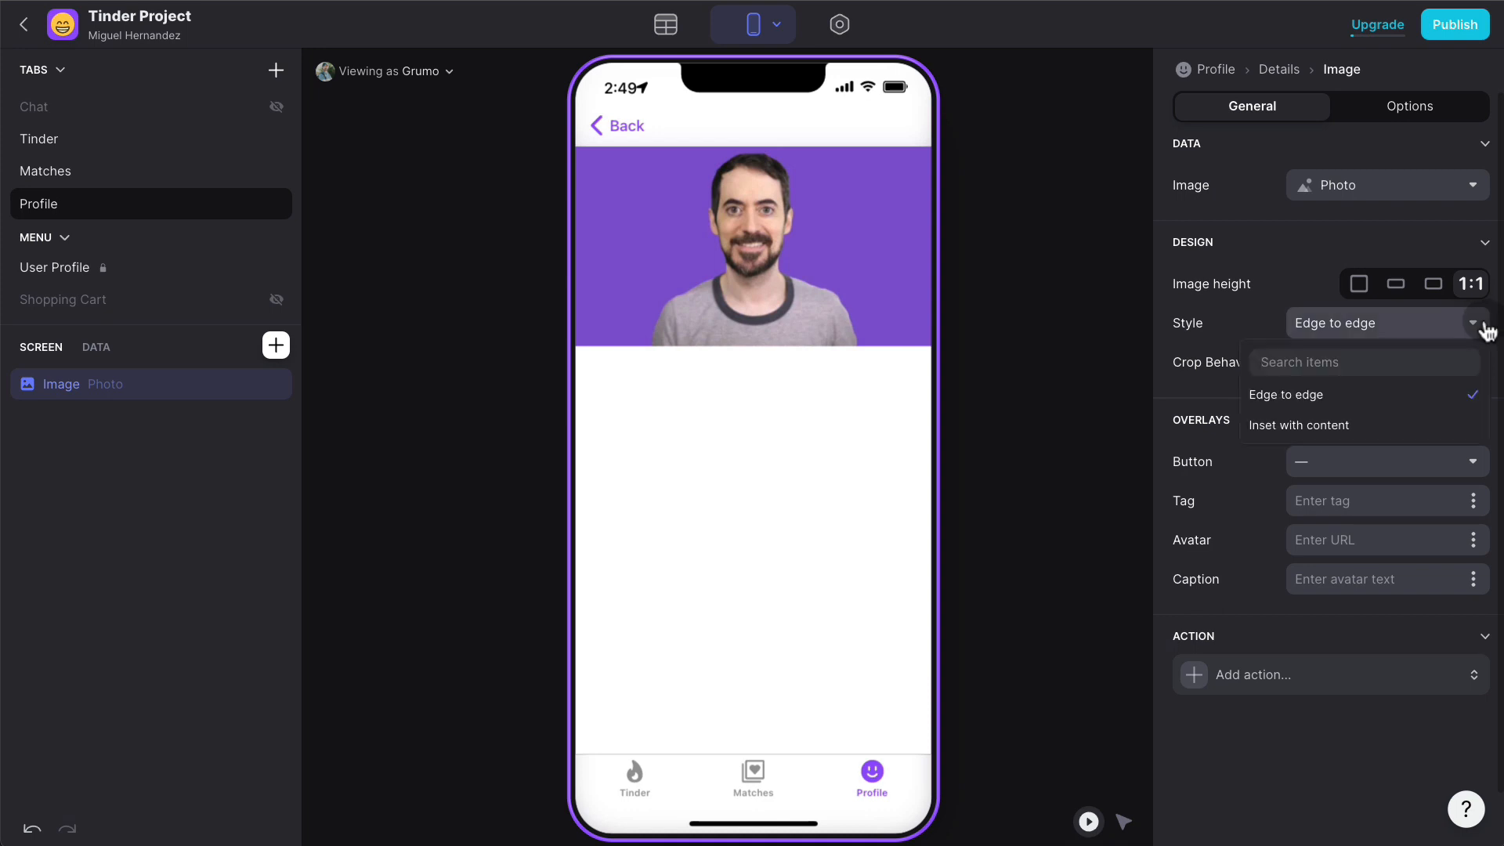
pyautogui.click(1286, 274)
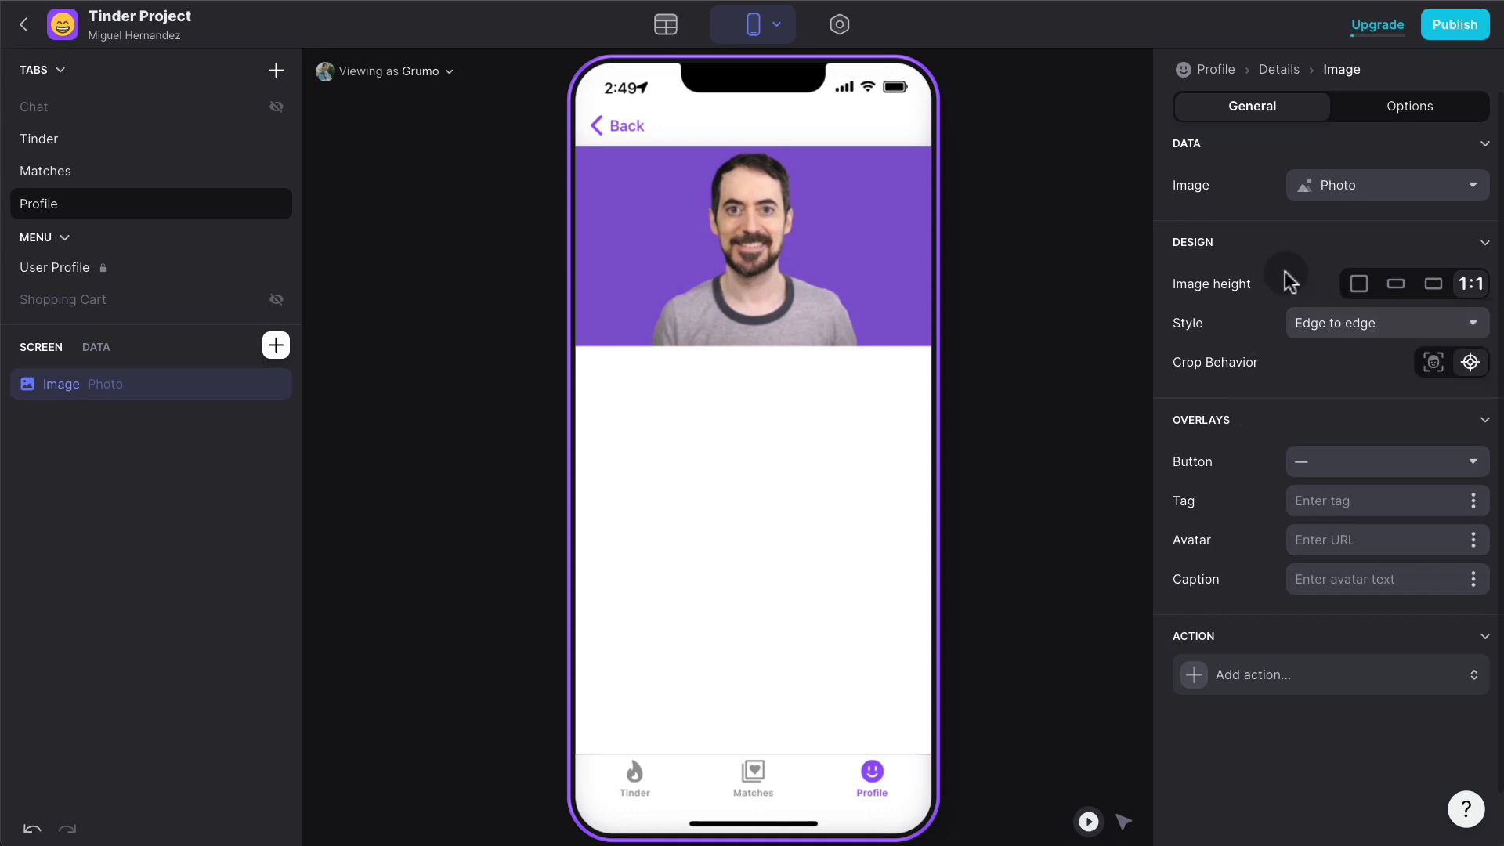
pyautogui.click(1336, 686)
pyautogui.click(1303, 753)
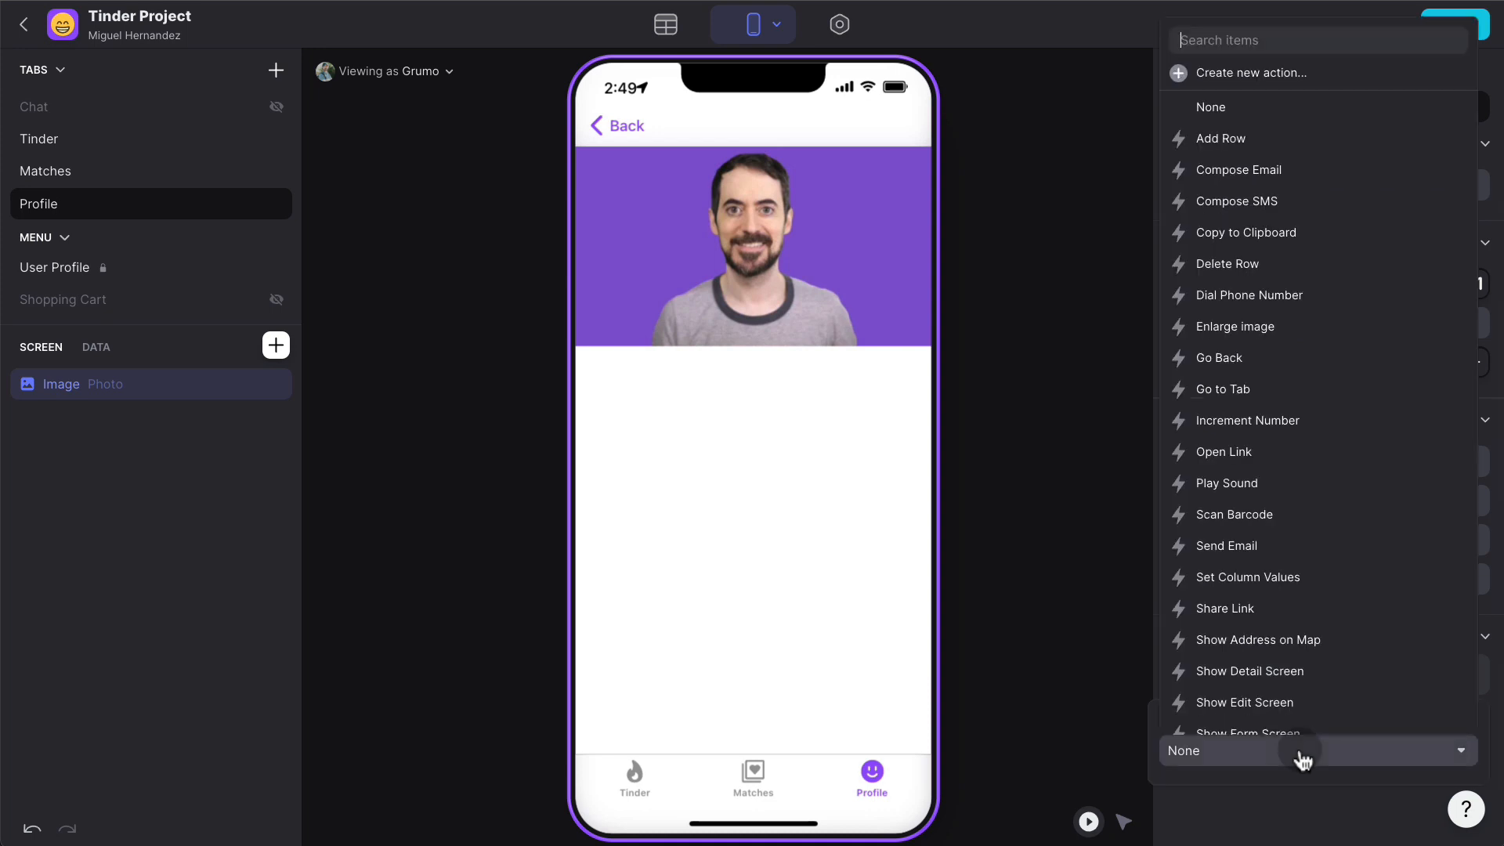
pyautogui.write('en')
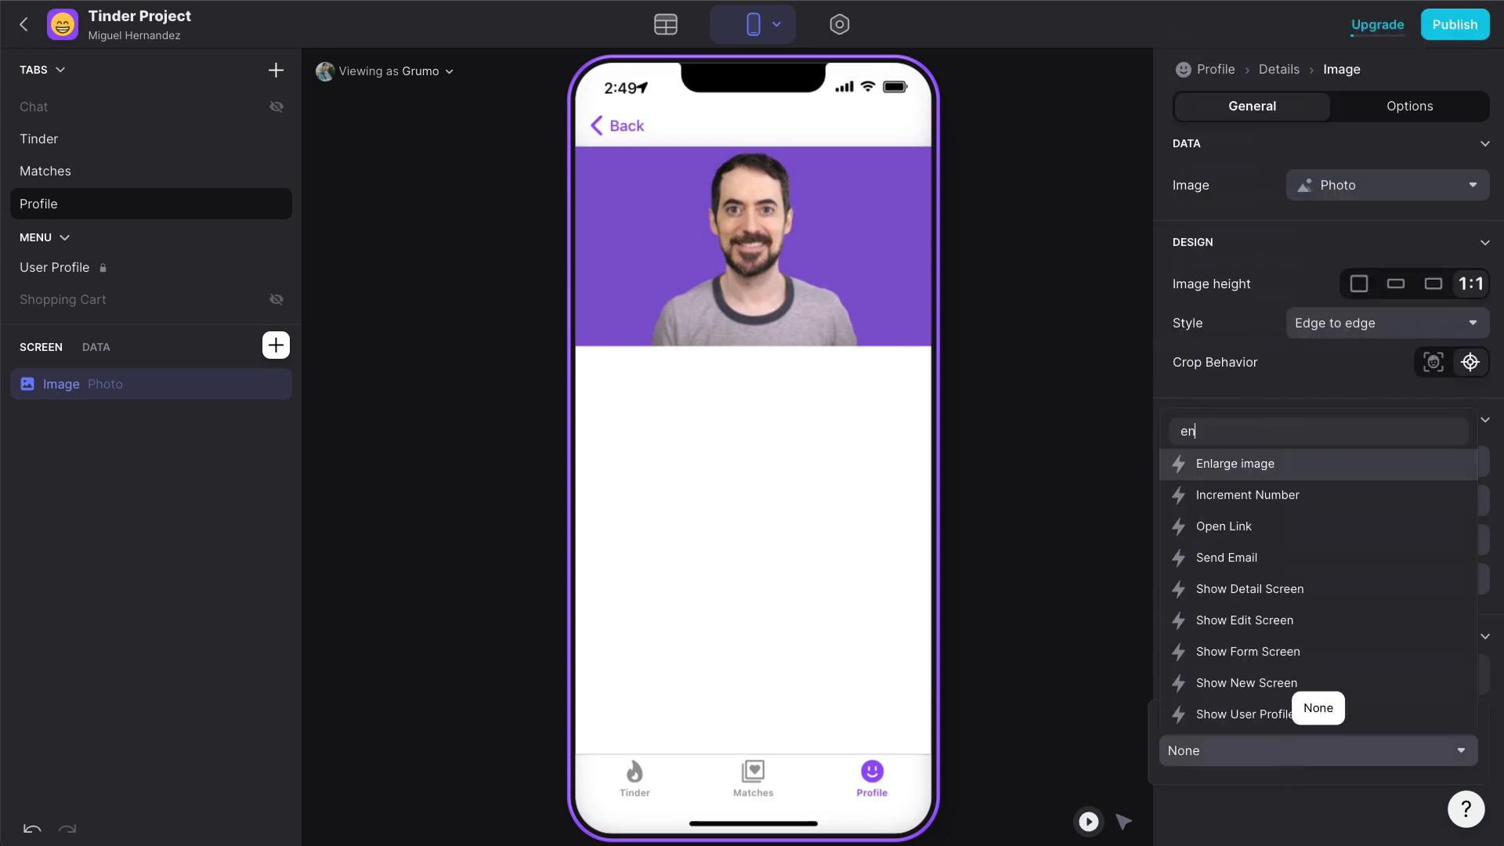
pyautogui.click(1306, 465)
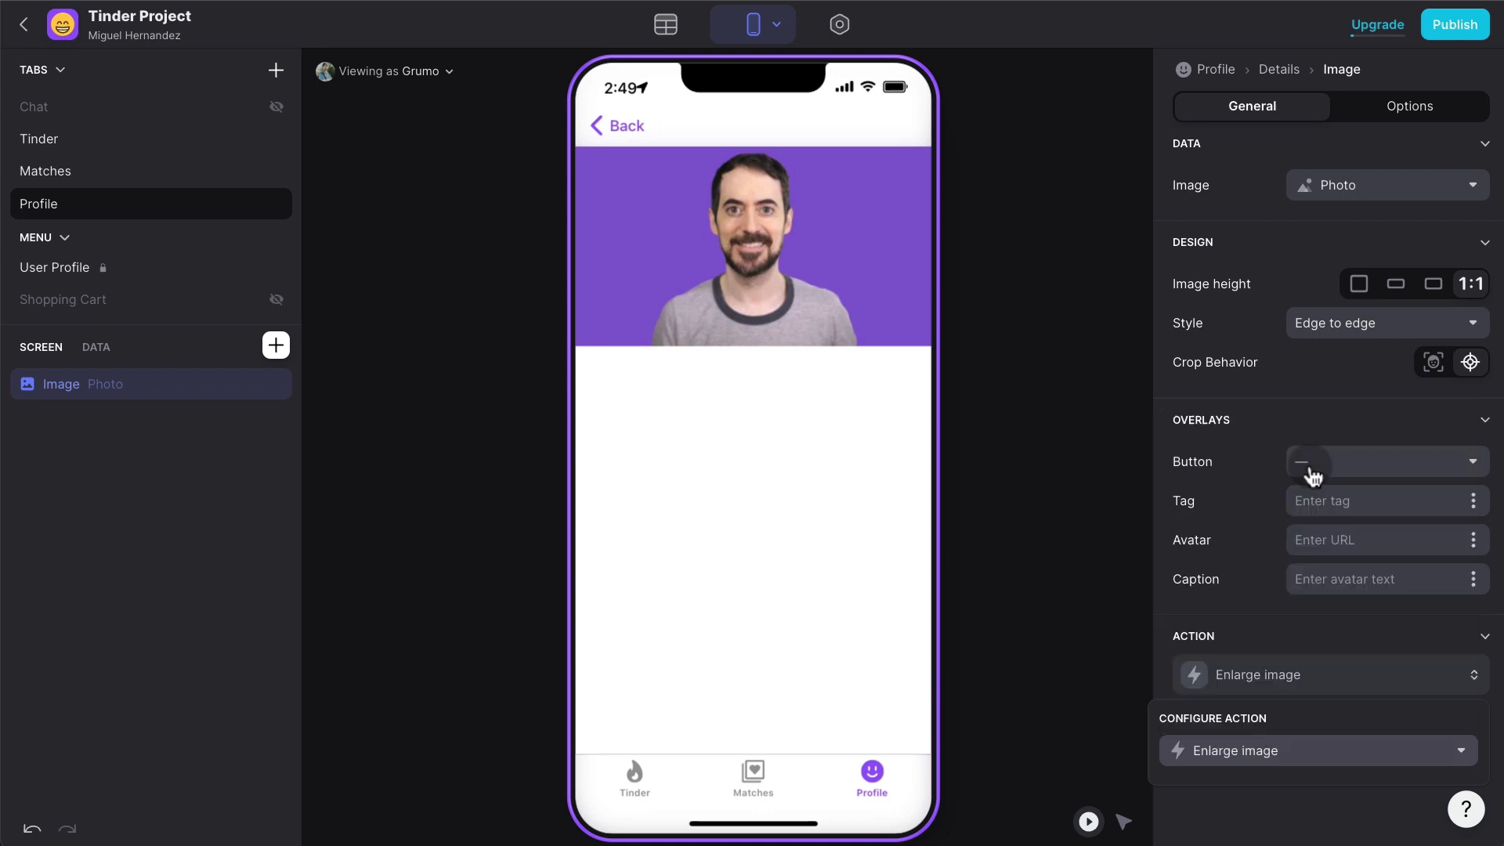
# - Test enlarging the photo in the preview, then return to the Profile screen
pyautogui.click(815, 266)
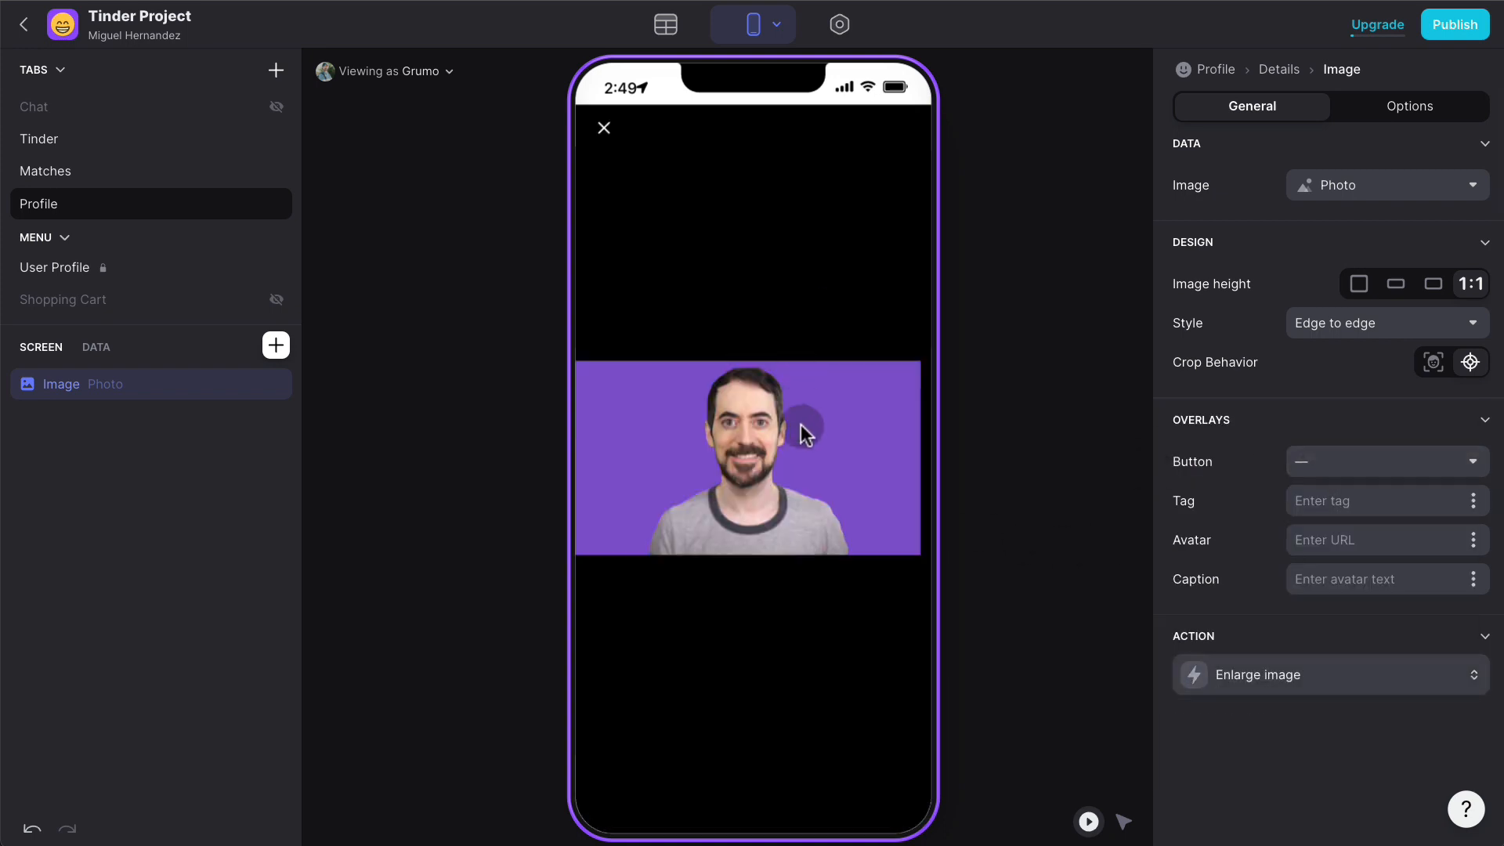
pyautogui.click(613, 140)
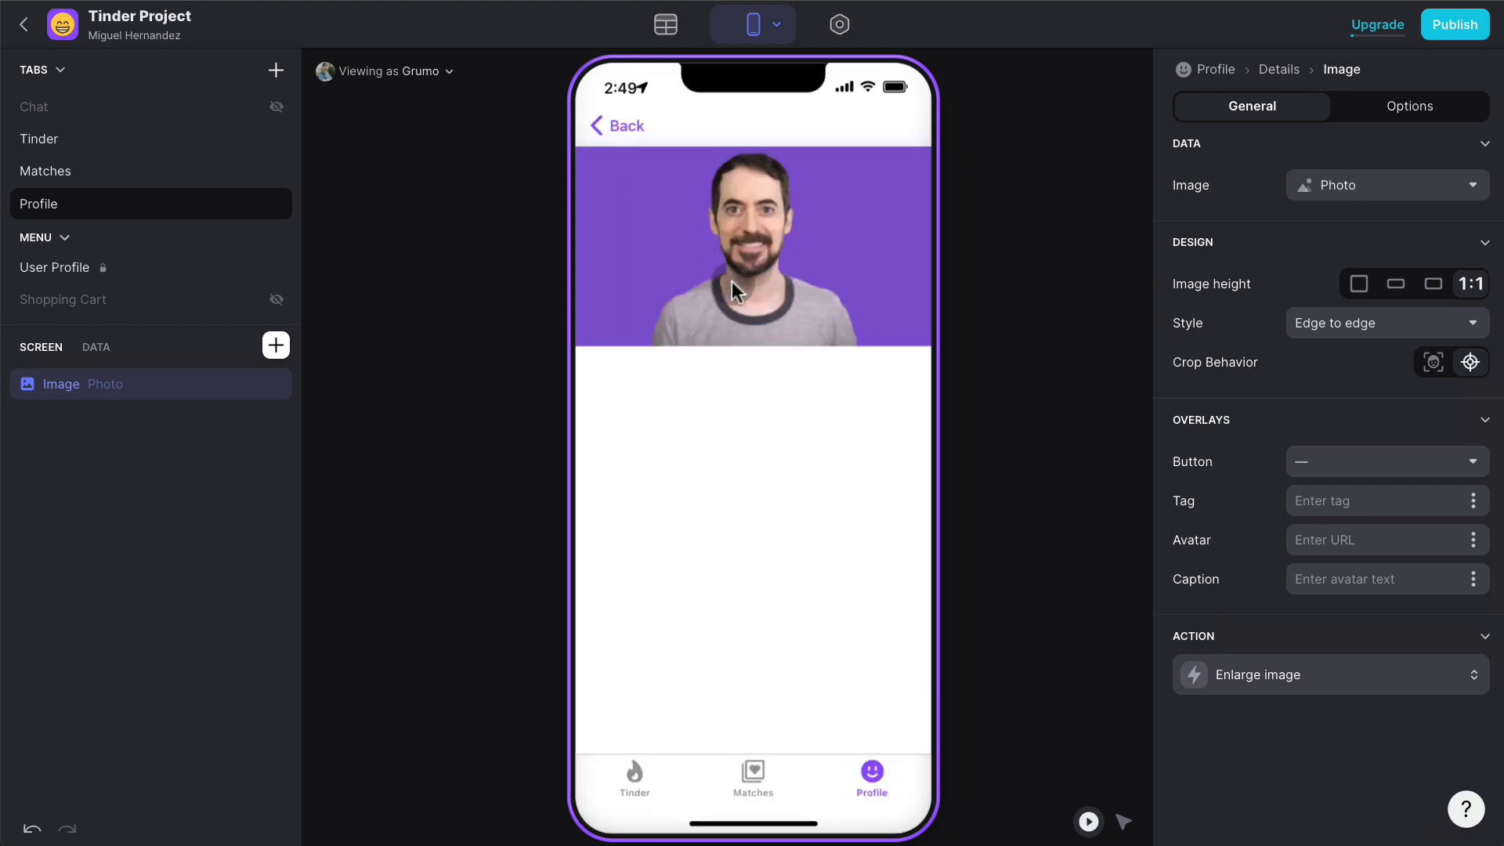
pyautogui.click(631, 127)
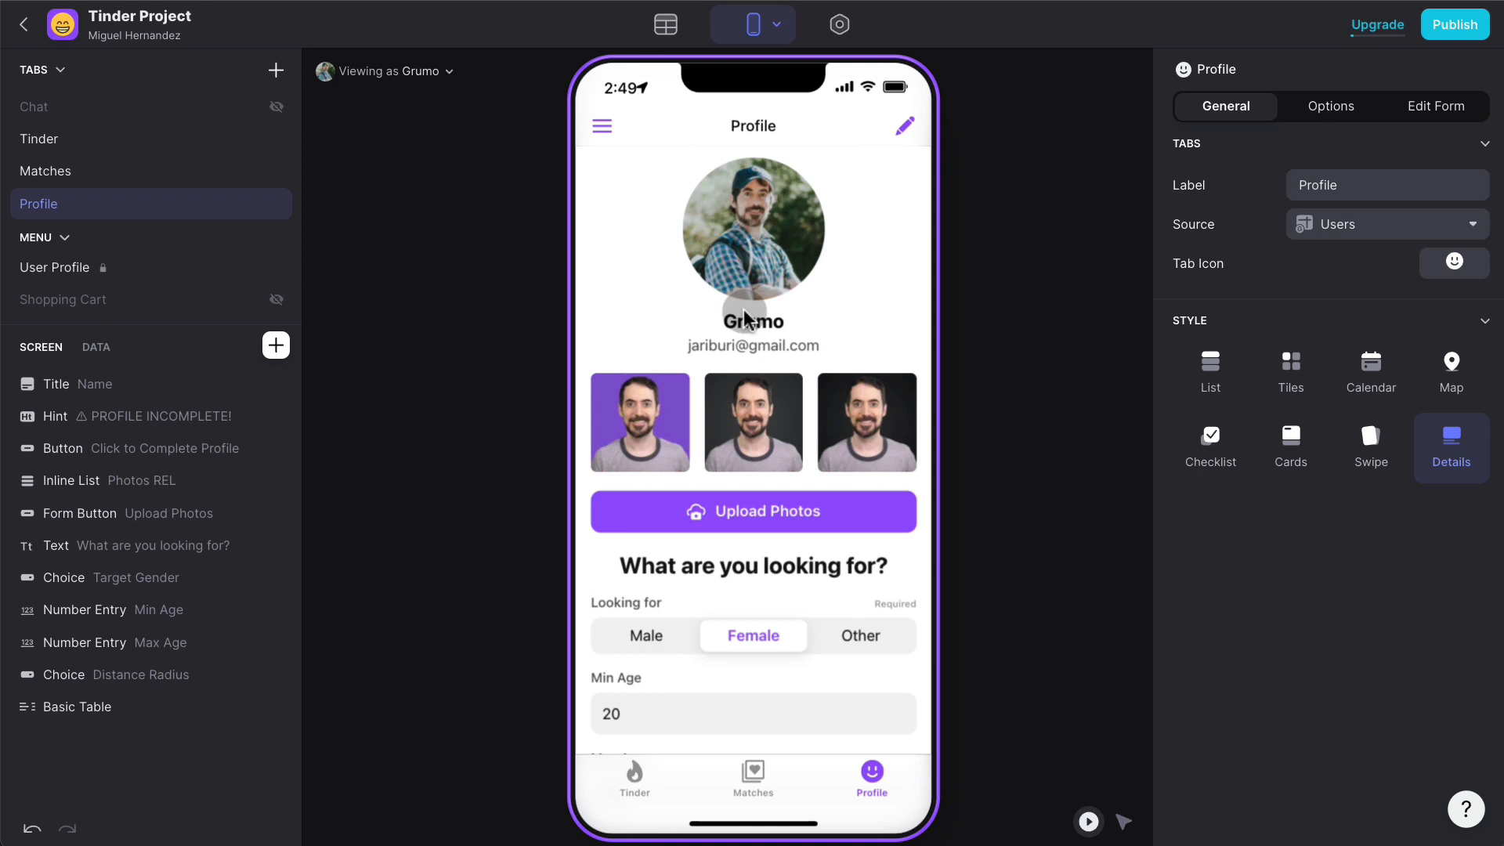
# - Preview the app as a different user whose looking-for preference is Male
pyautogui.click(407, 71)
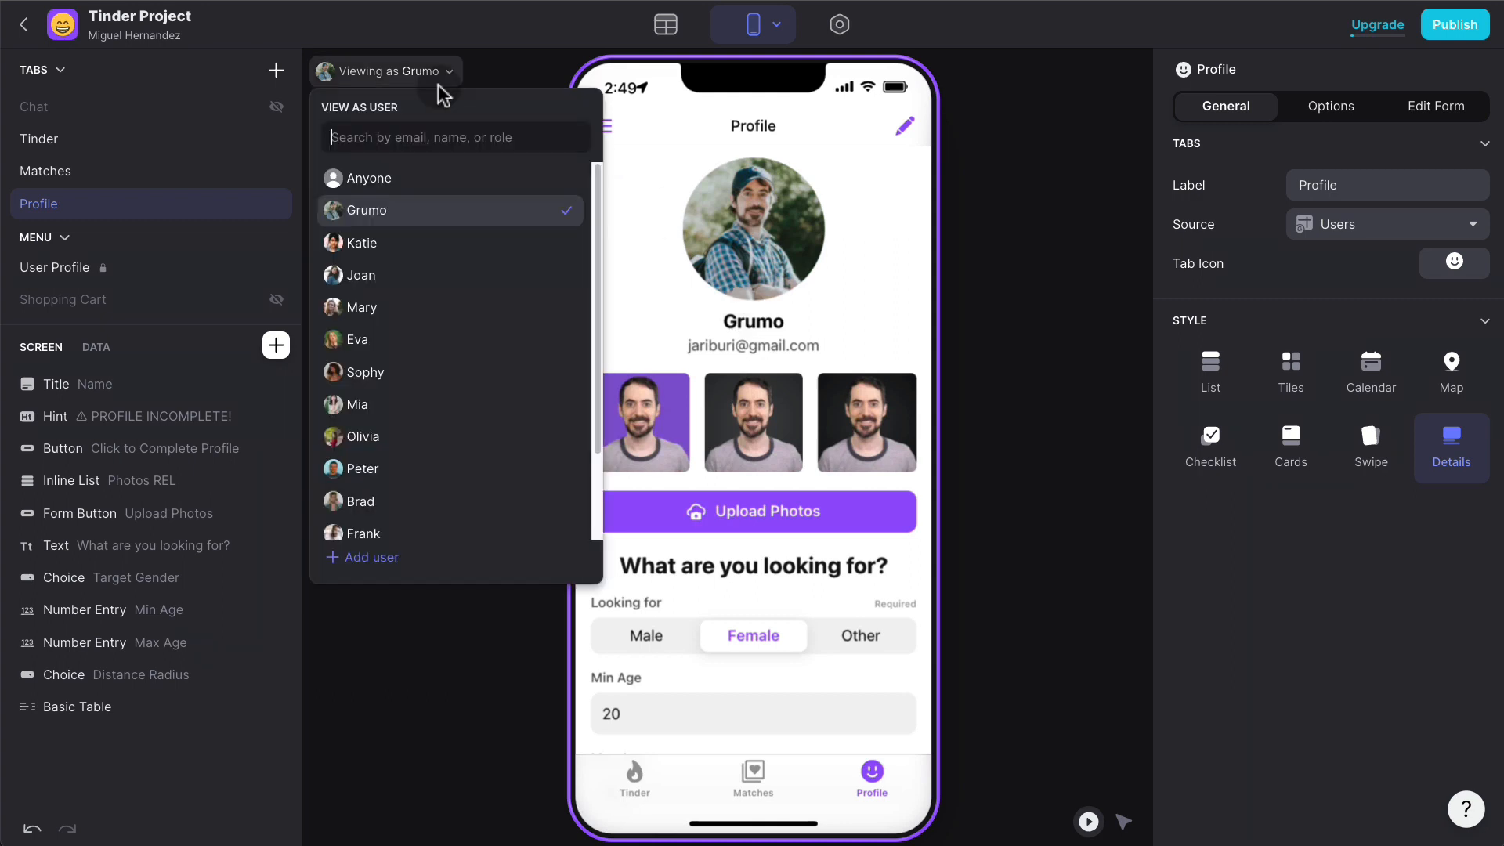
pyautogui.click(386, 243)
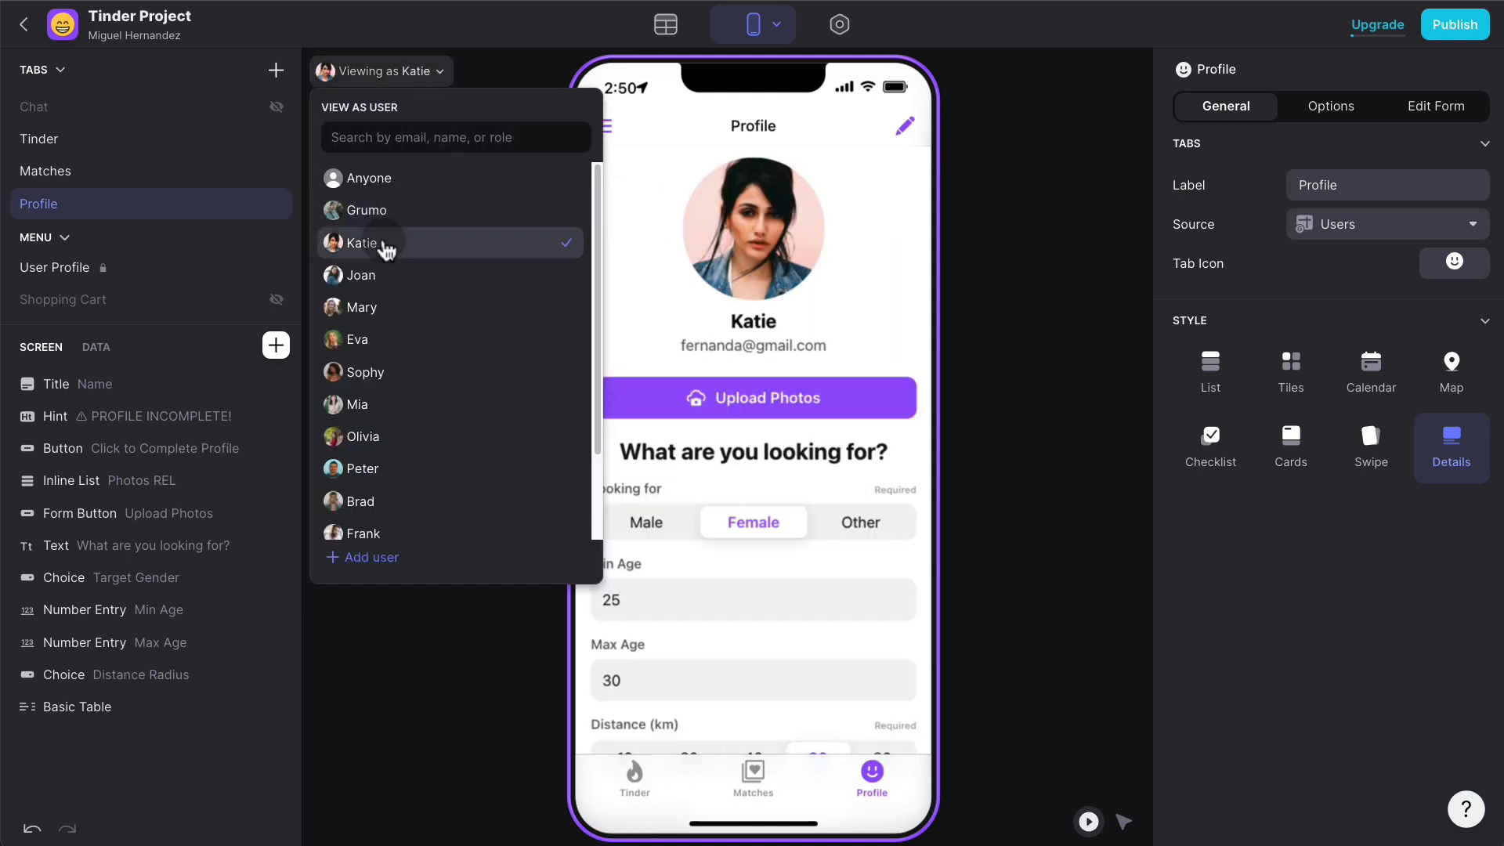
pyautogui.click(965, 211)
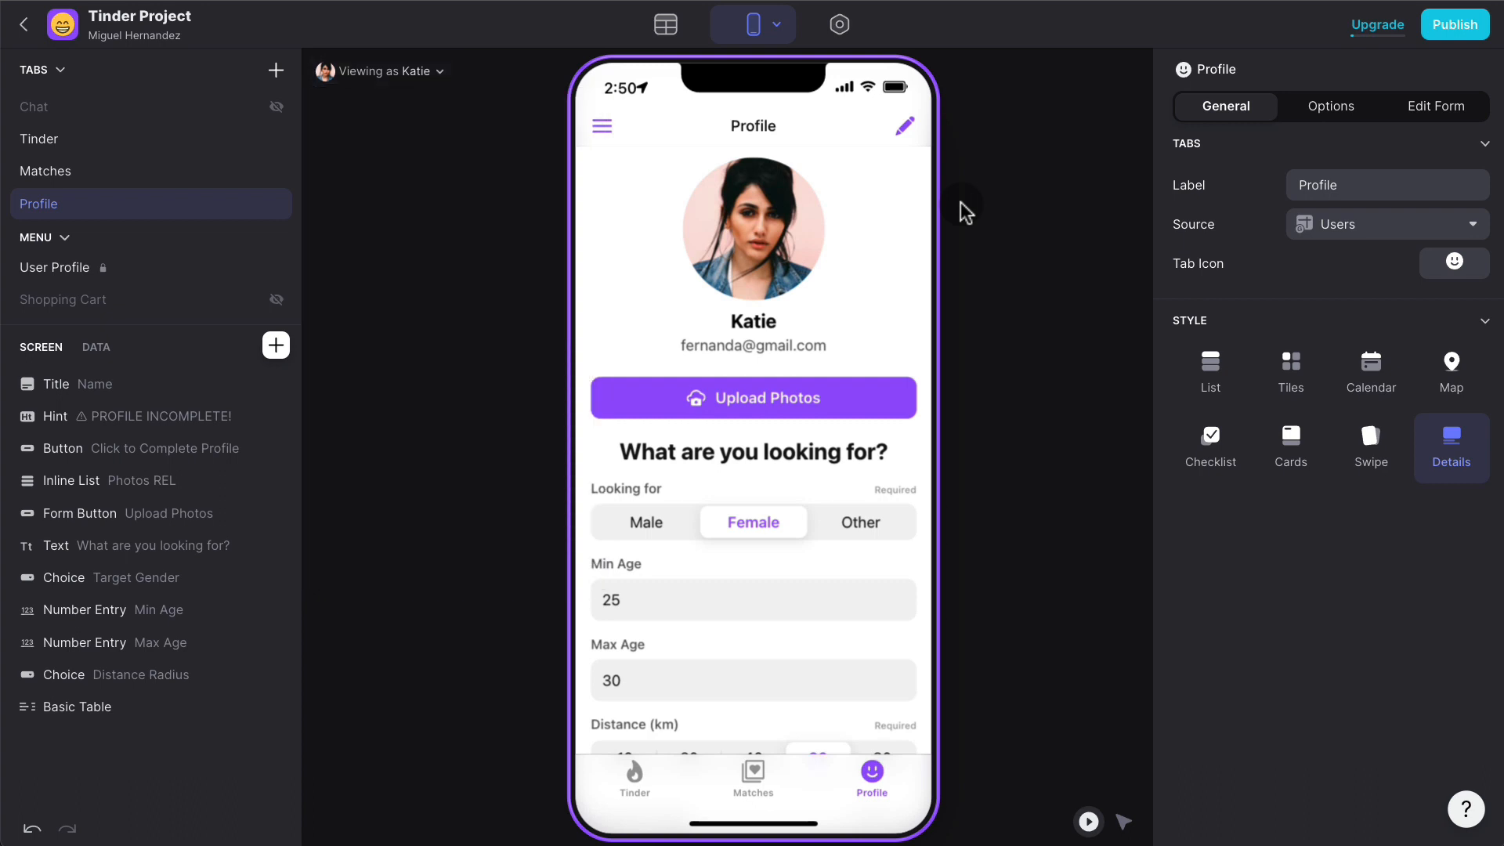
pyautogui.click(636, 771)
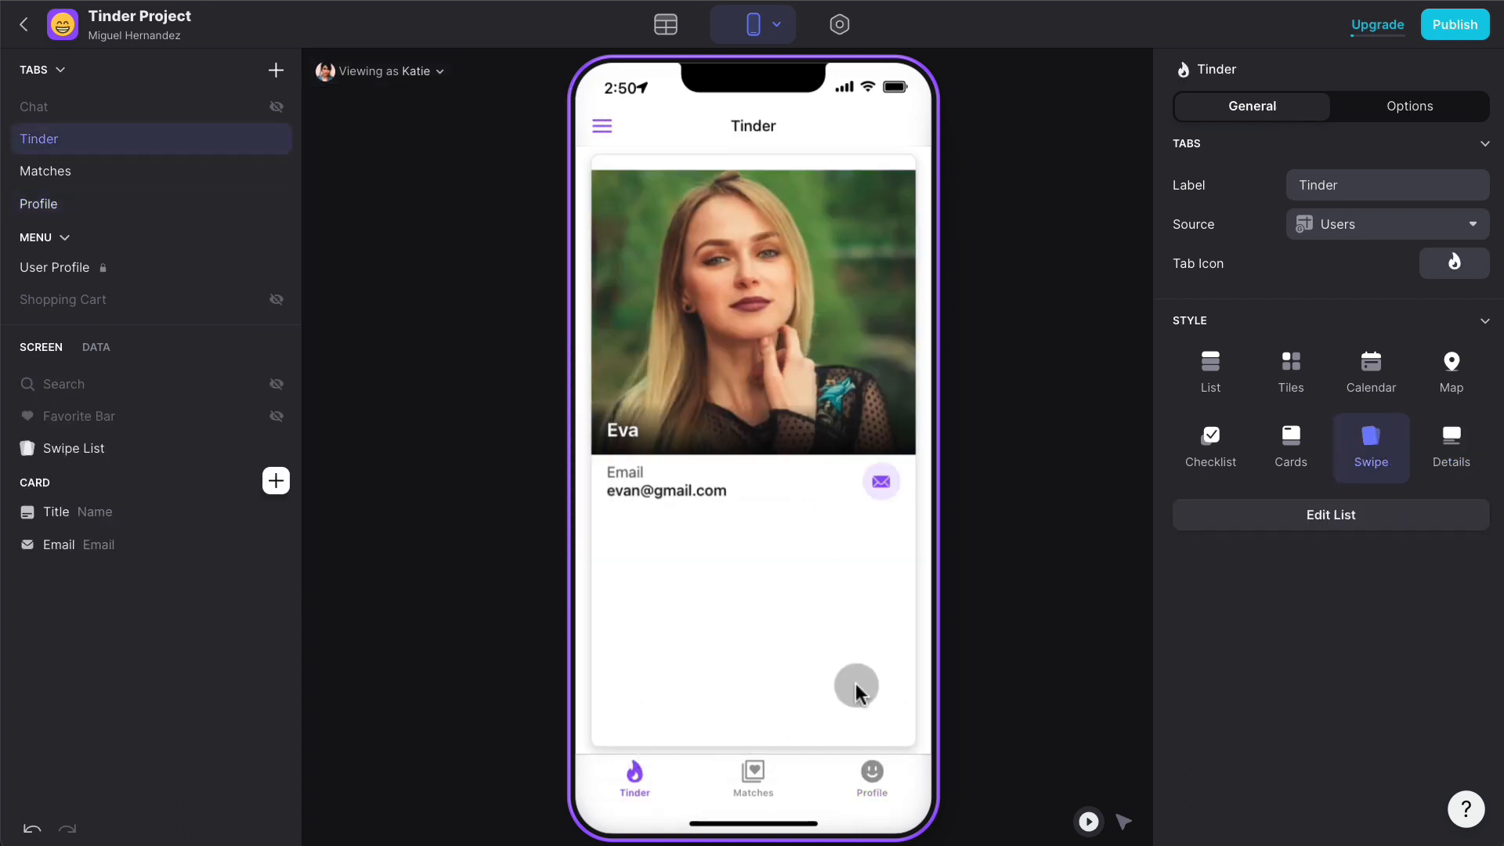
pyautogui.click(869, 777)
pyautogui.click(660, 530)
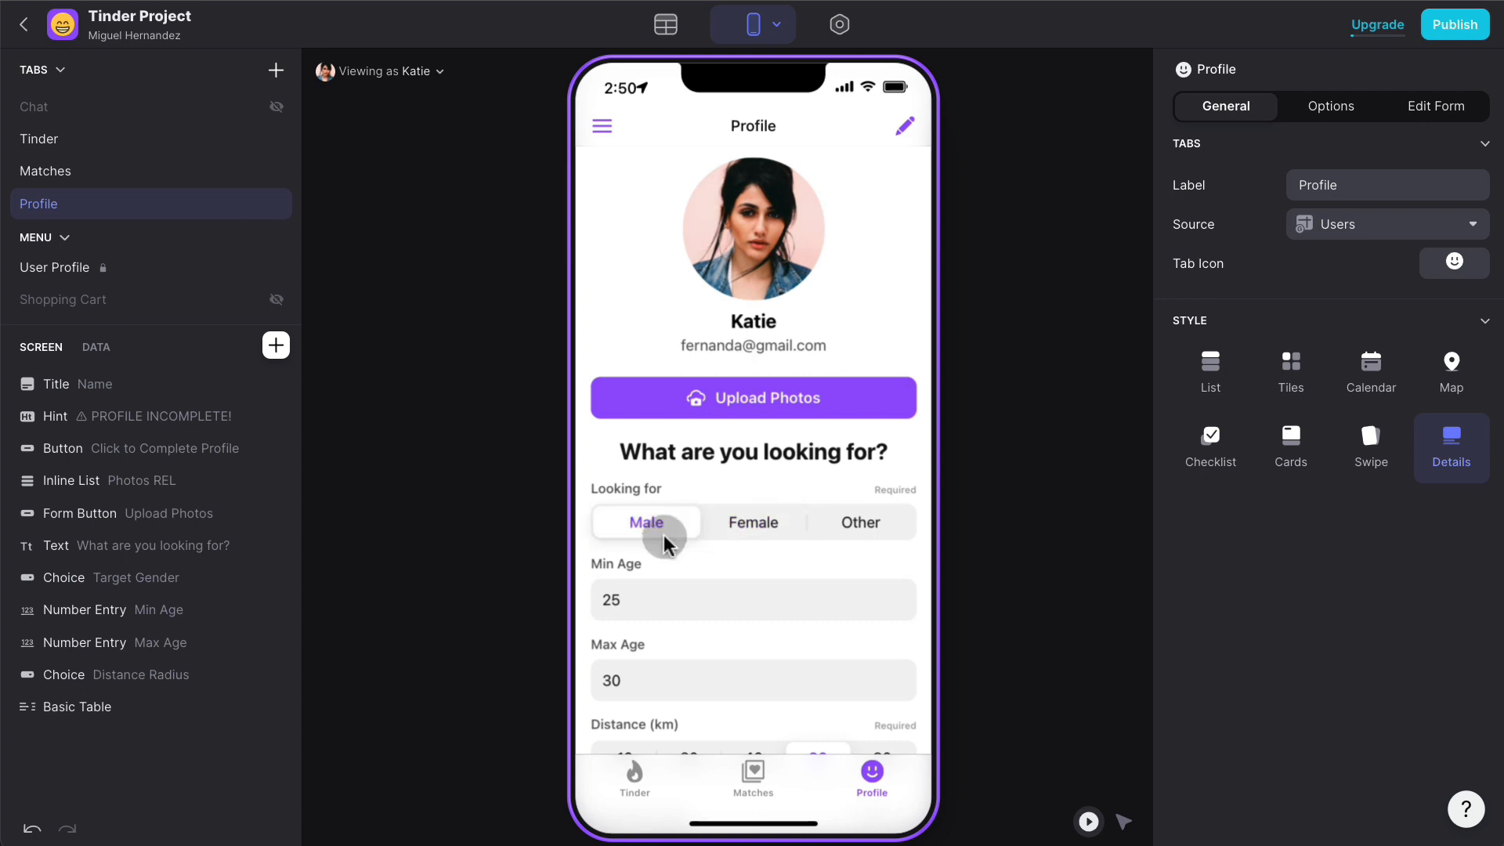
# - Swipe past a card on the Tinder screen and remove the Email component from the card
pyautogui.click(636, 778)
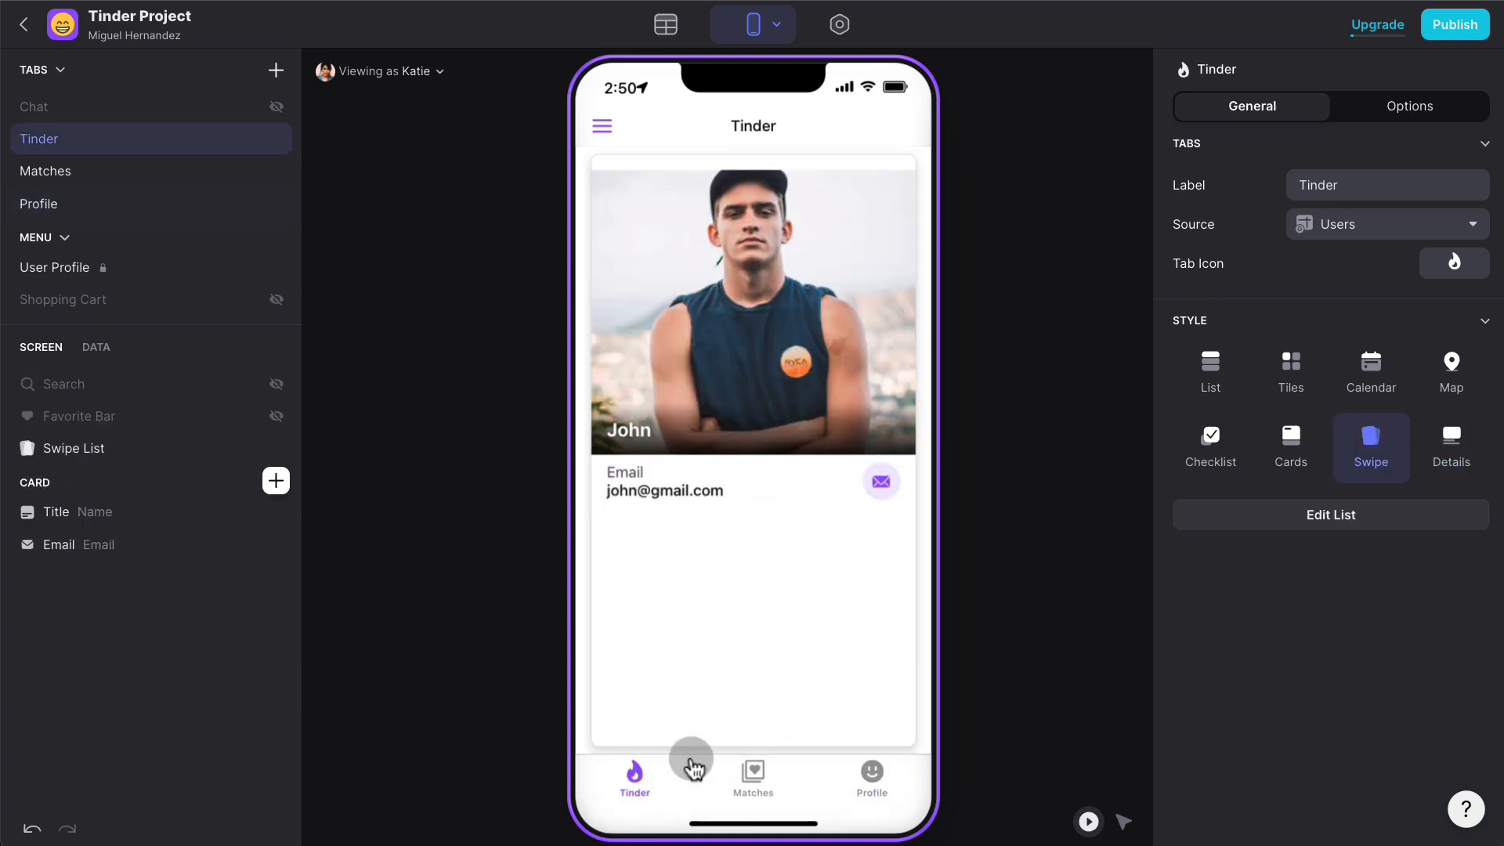
pyautogui.moveTo(772, 329); pyautogui.dragTo(862, 336)
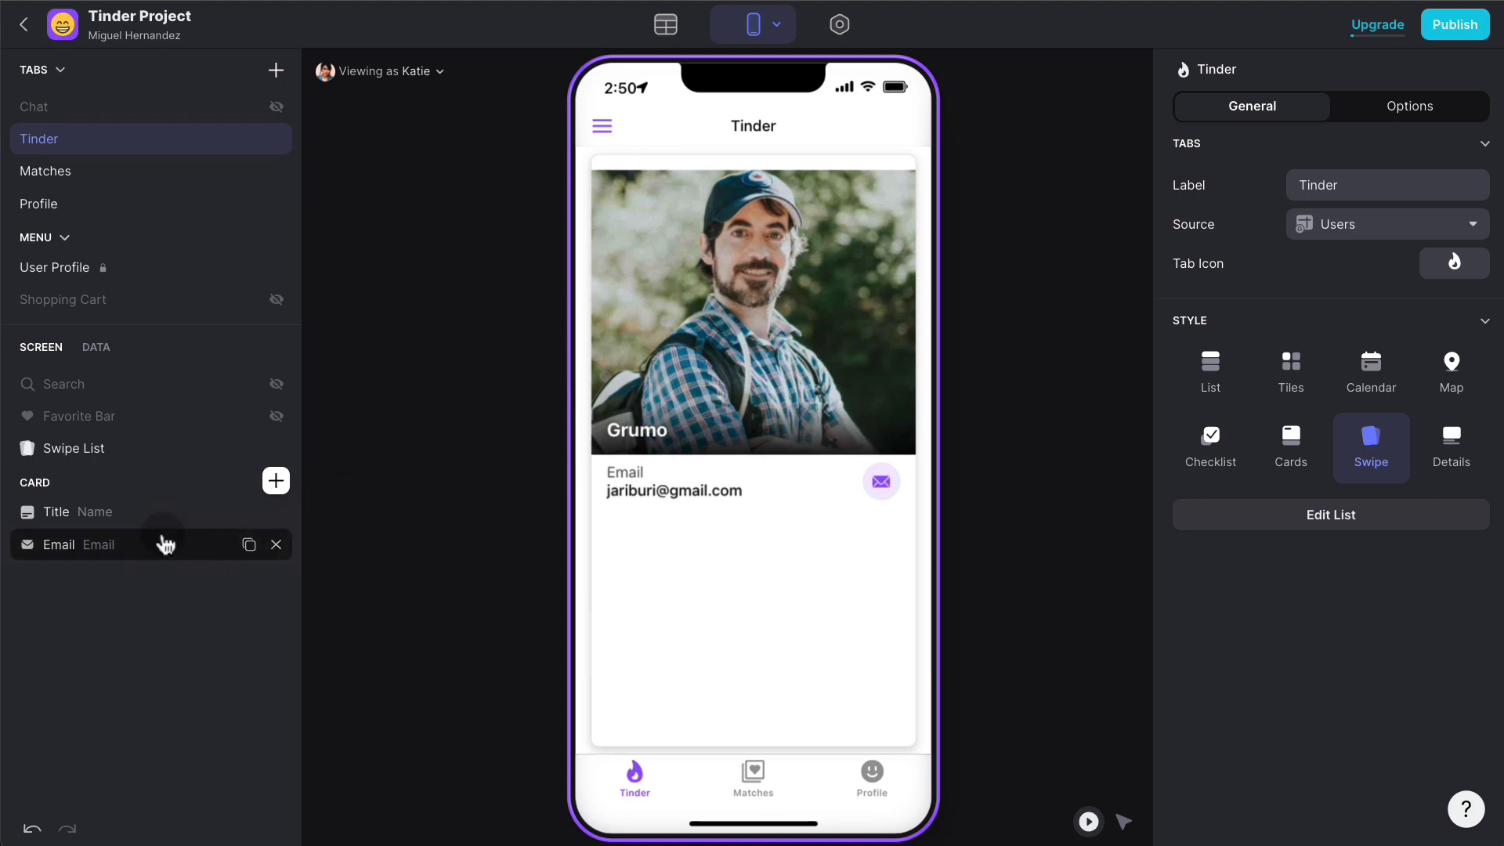
pyautogui.click(277, 545)
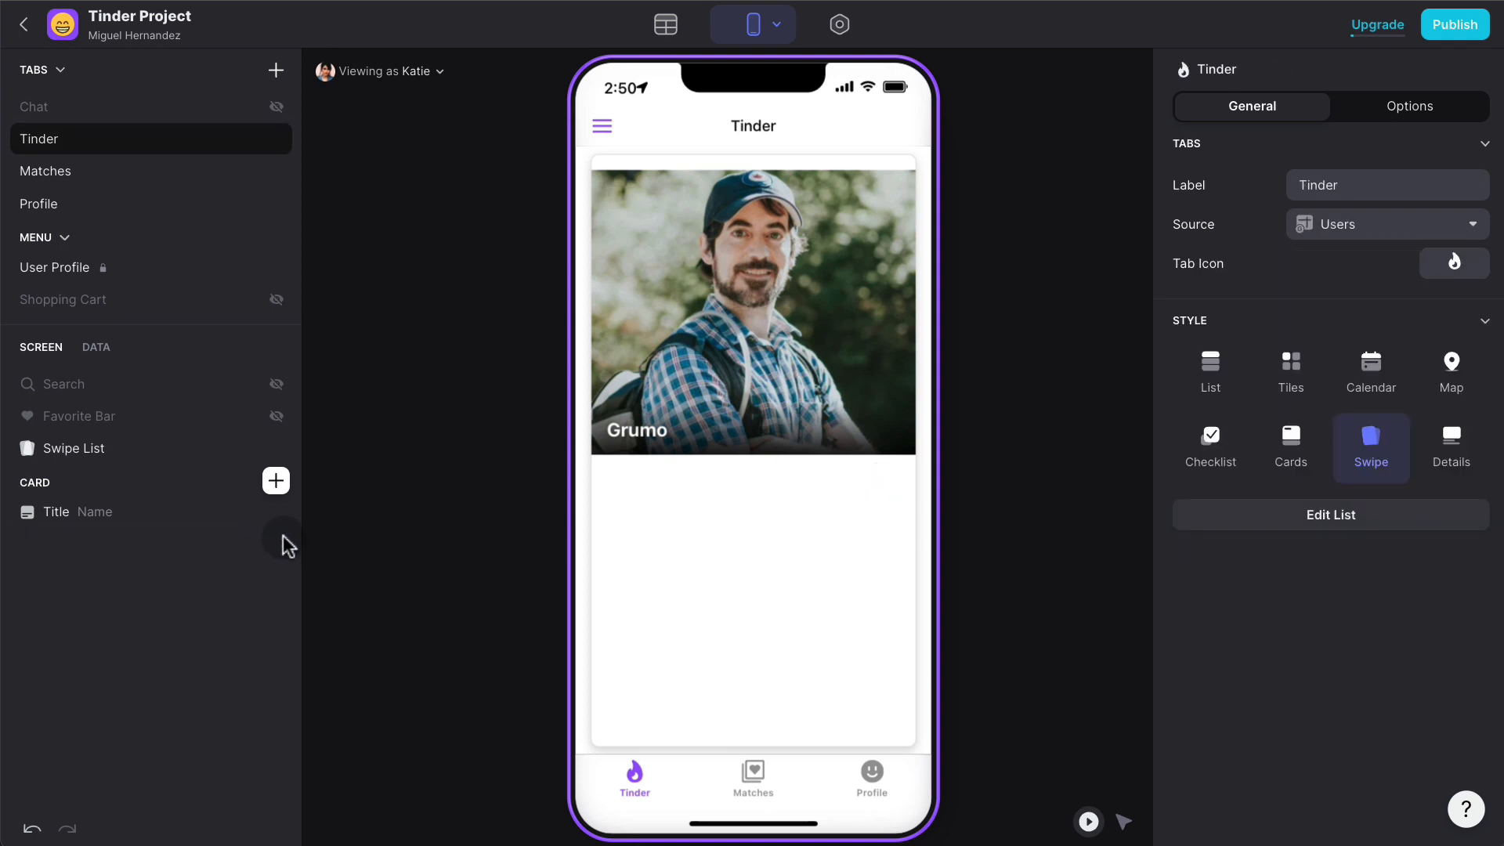
# - Find the Inline List component and place it on the swipe card
pyautogui.click(679, 508)
pyautogui.click(275, 480)
pyautogui.write('im')
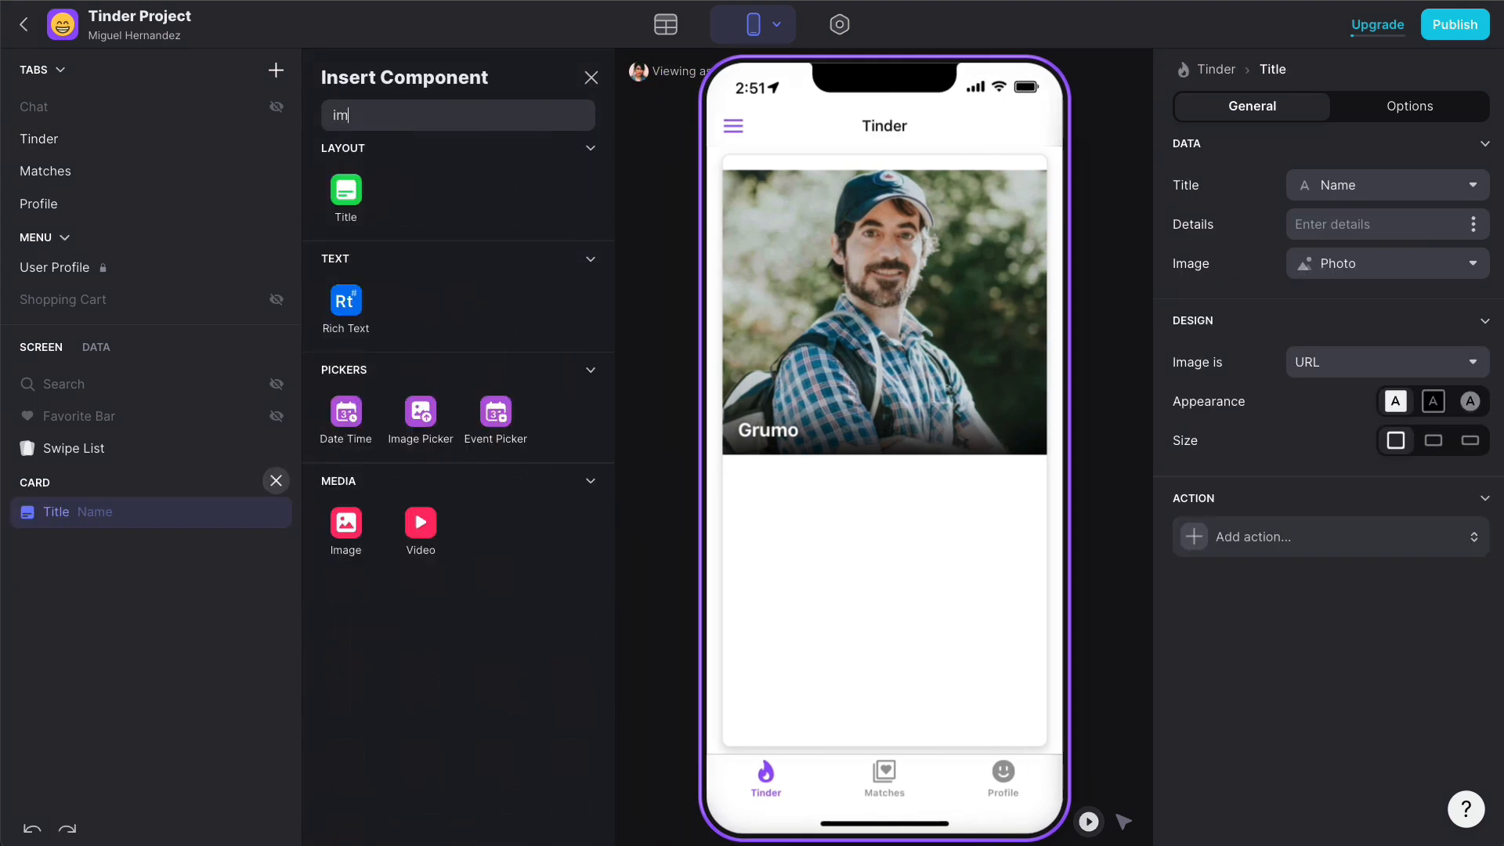
pyautogui.write('ag')
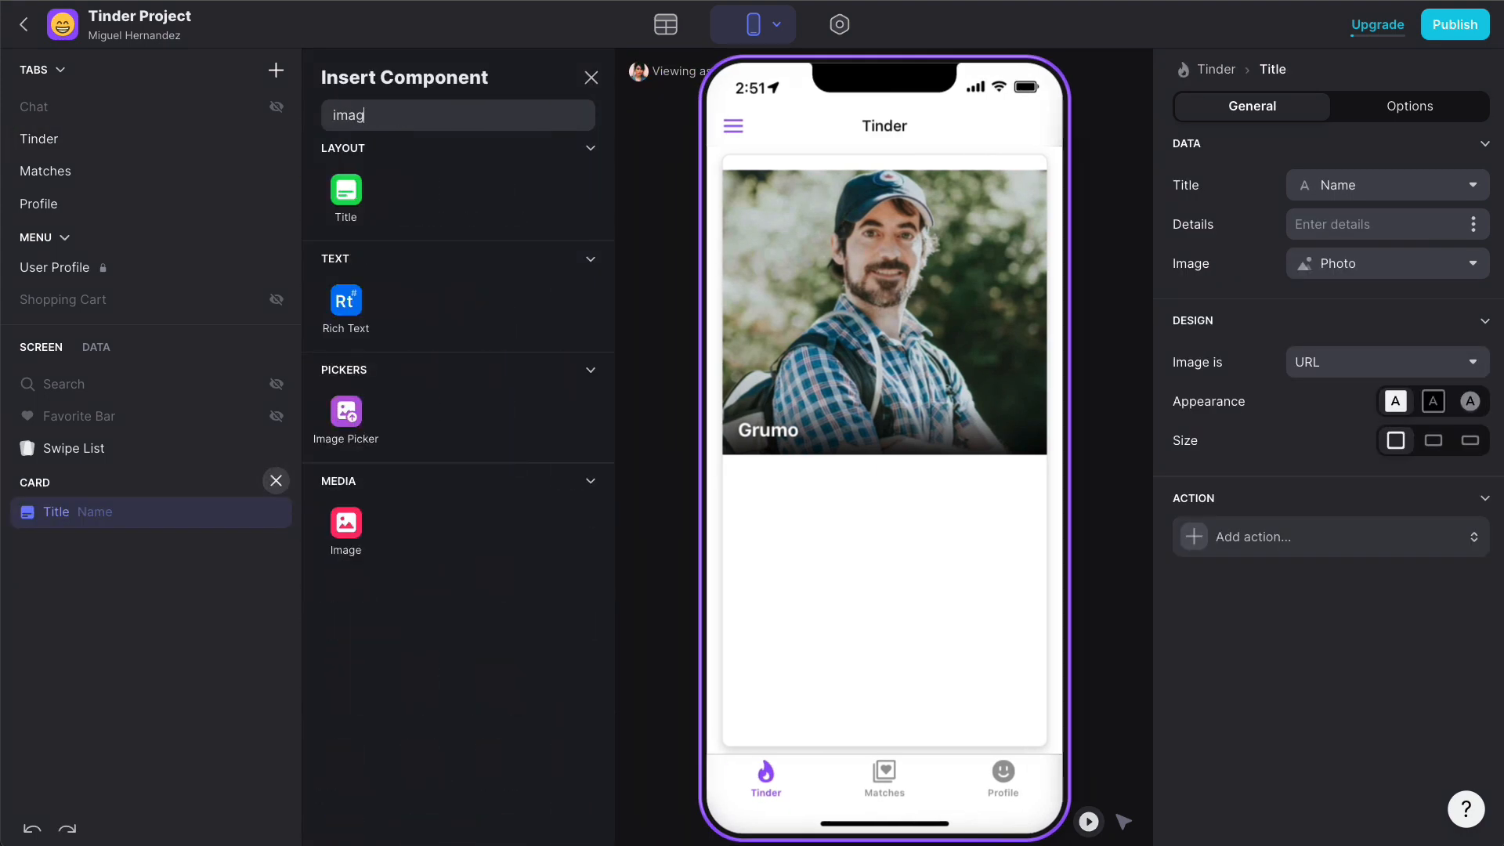
pyautogui.doubleClick(419, 121)
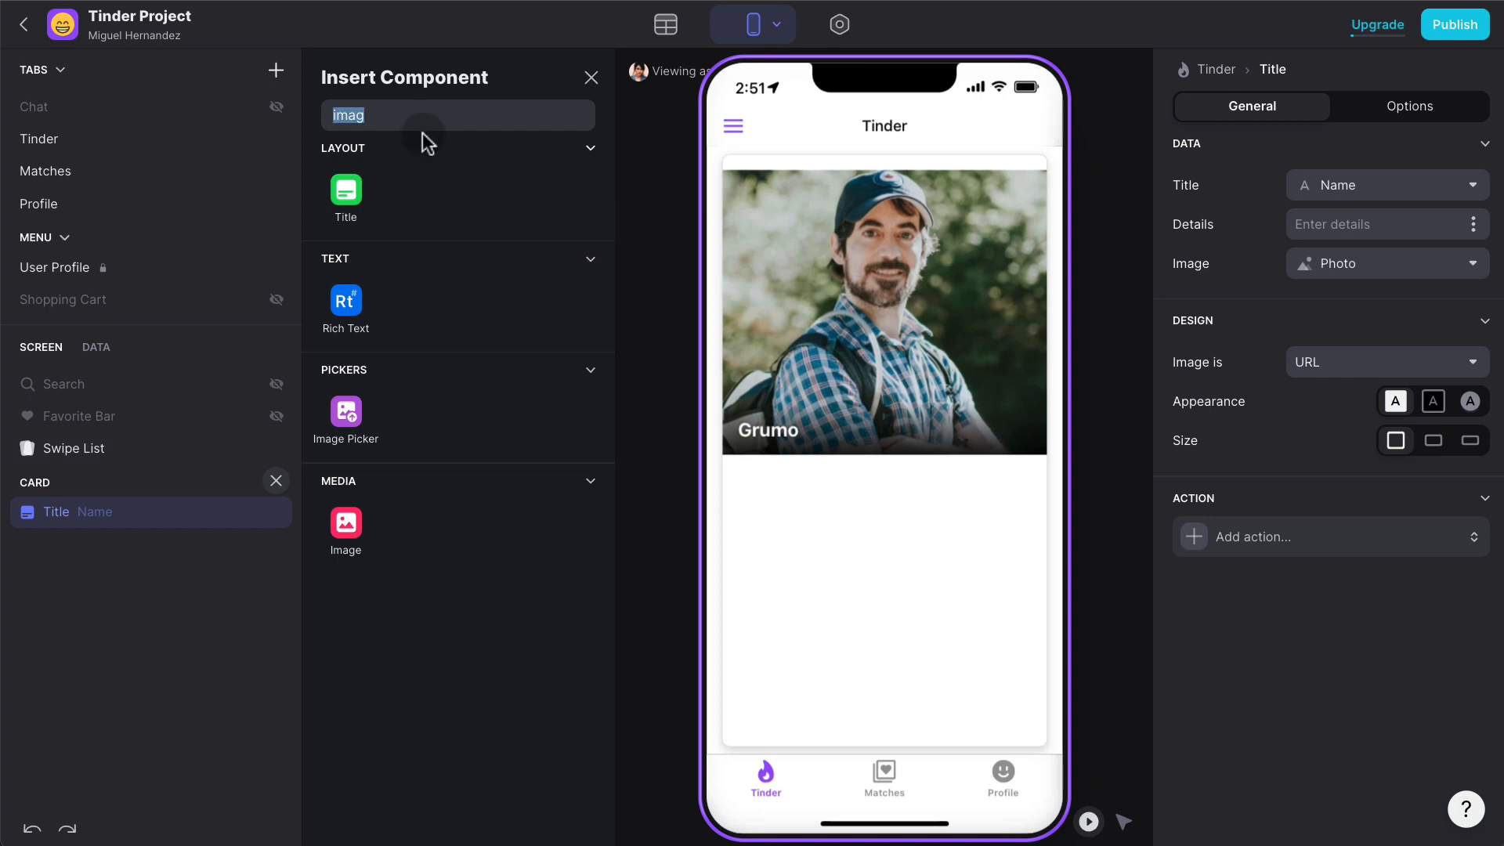
pyautogui.write('inli')
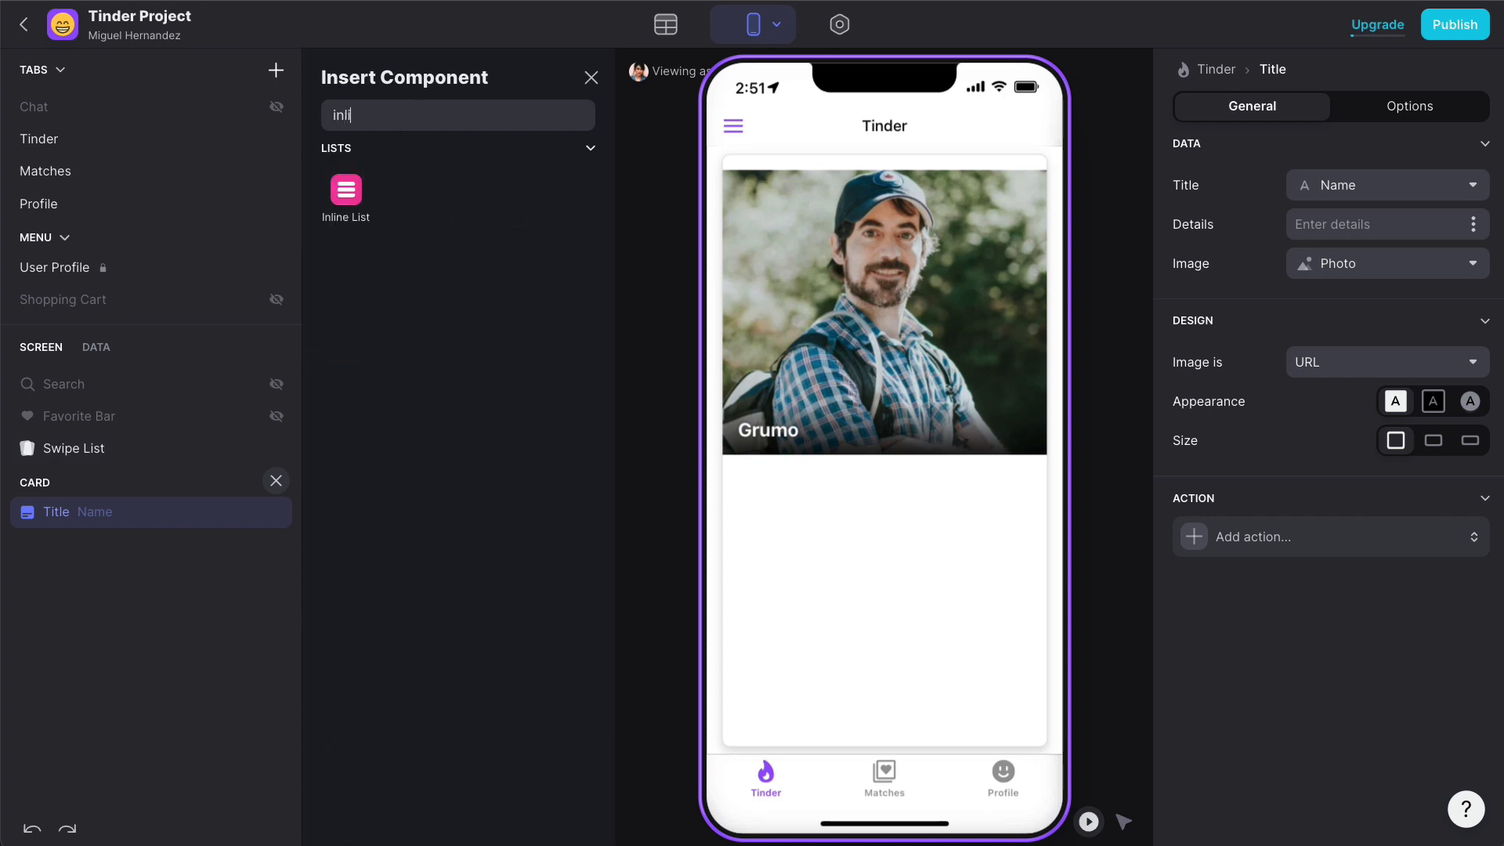
pyautogui.moveTo(329, 202); pyautogui.dragTo(852, 540)
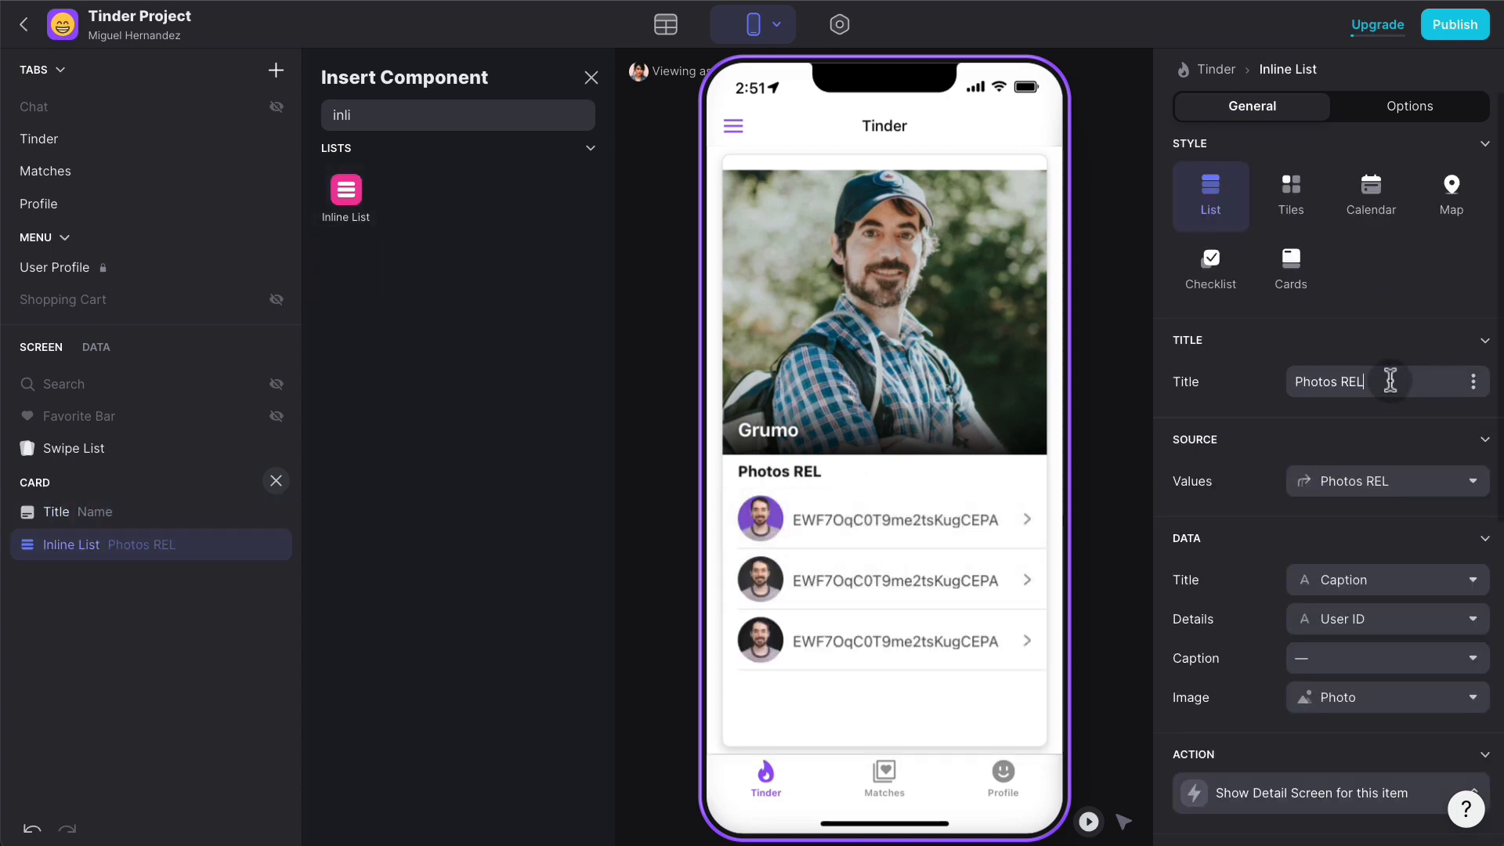
# - Clear the Photos REL list heading and remove the ID text from the list items
pyautogui.hotkey('ctrl', 'a')
pyautogui.press('BackSpace')
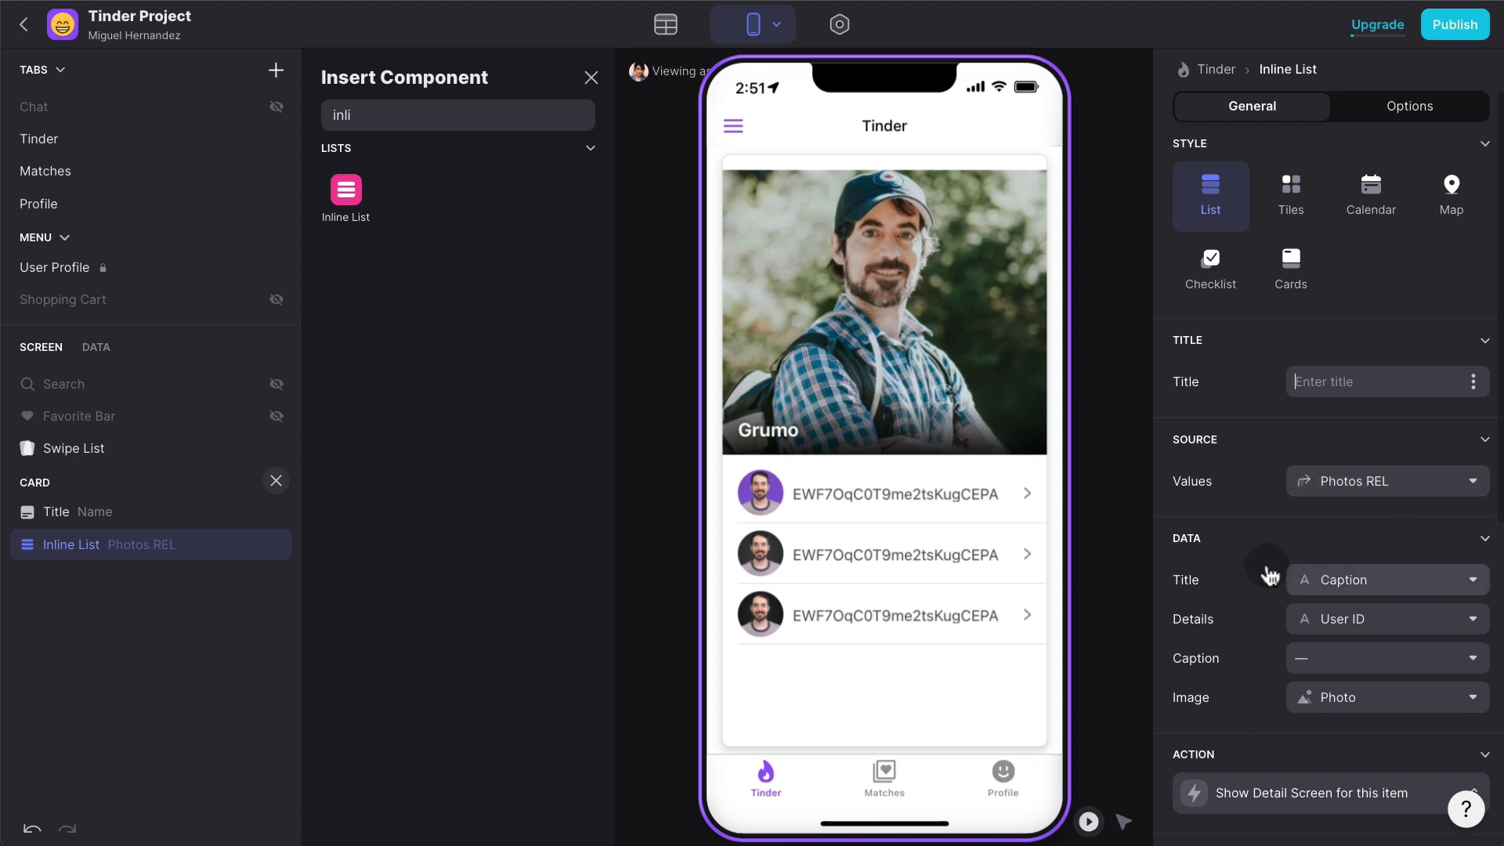
pyautogui.click(1402, 580)
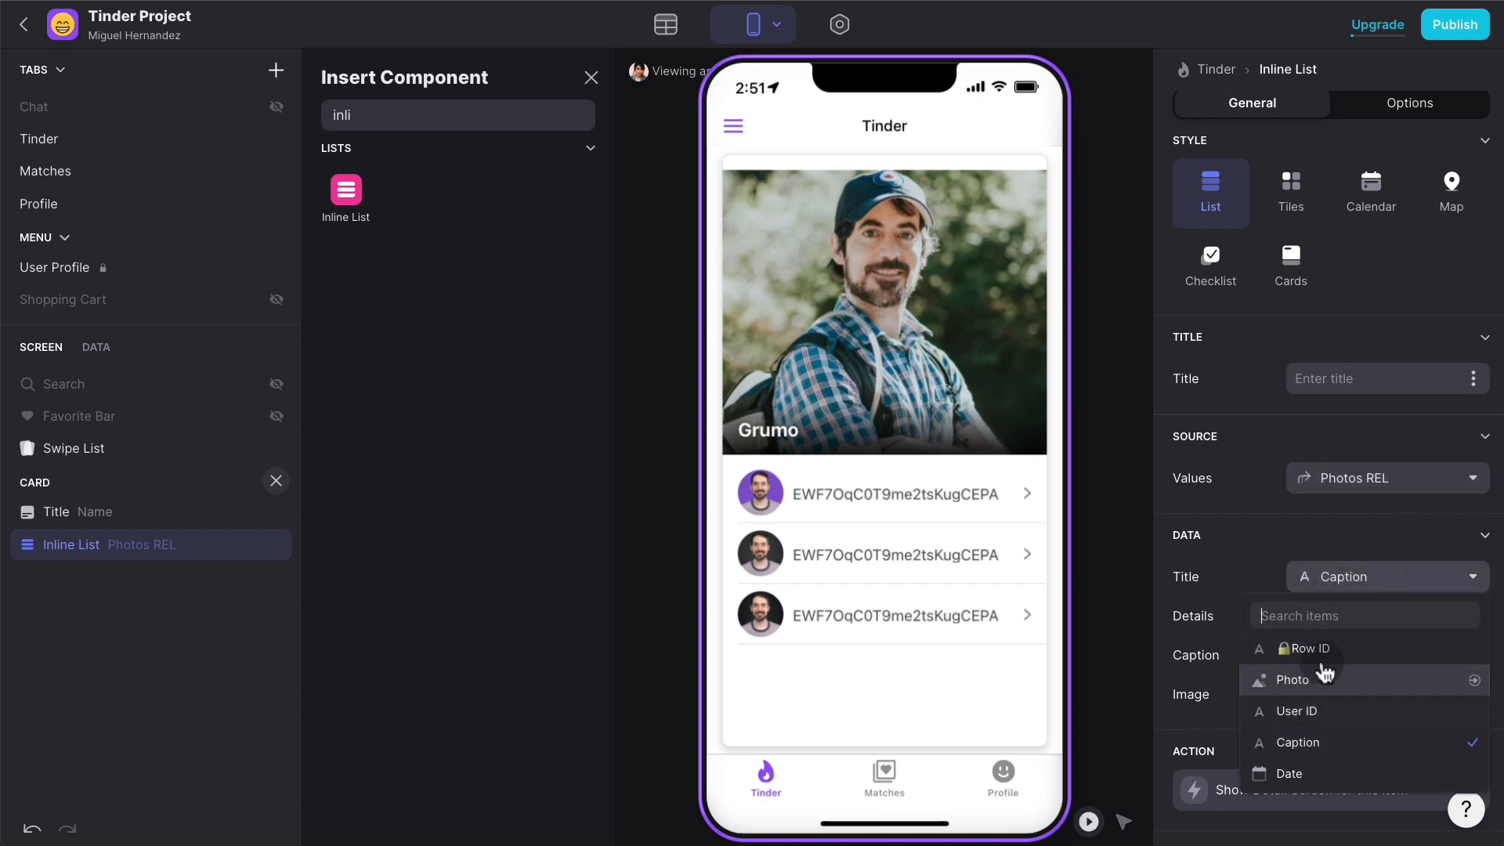
pyautogui.click(1229, 557)
pyautogui.click(1360, 573)
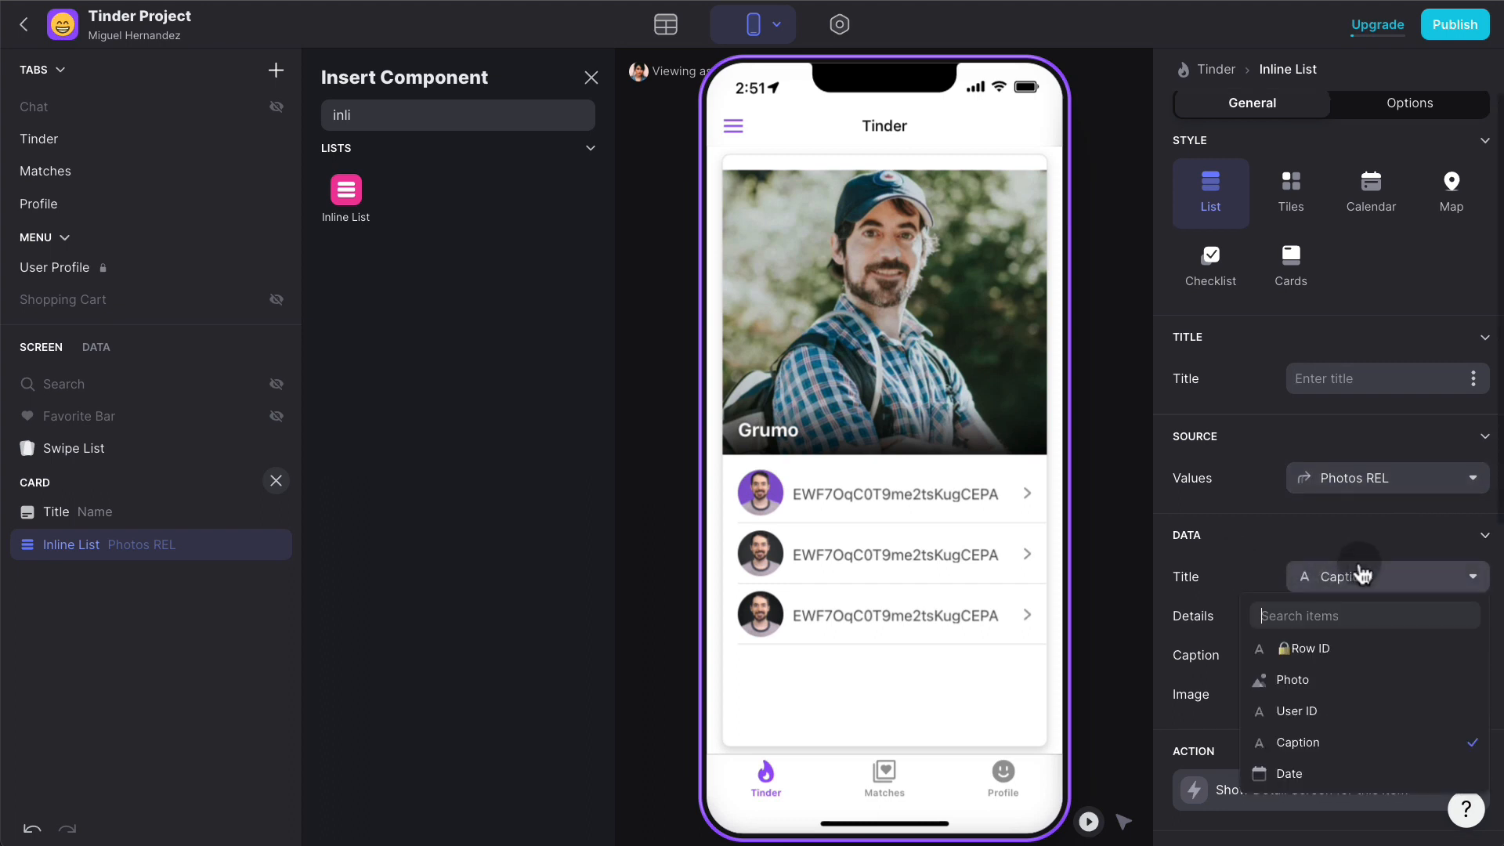
pyautogui.click(1240, 580)
pyautogui.scroll(-1, 1239, 576)
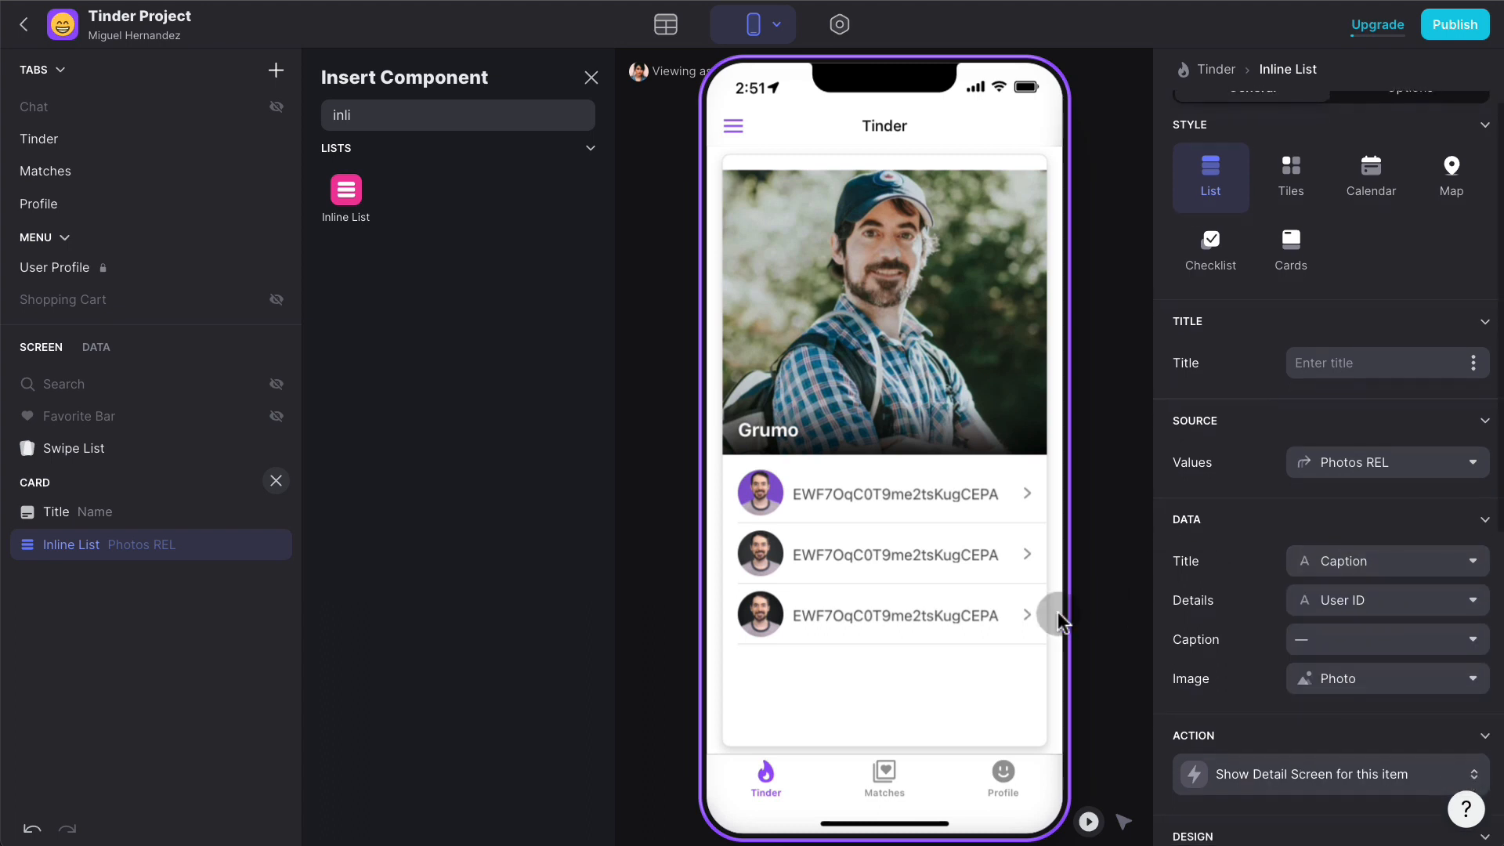
pyautogui.doubleClick(126, 553)
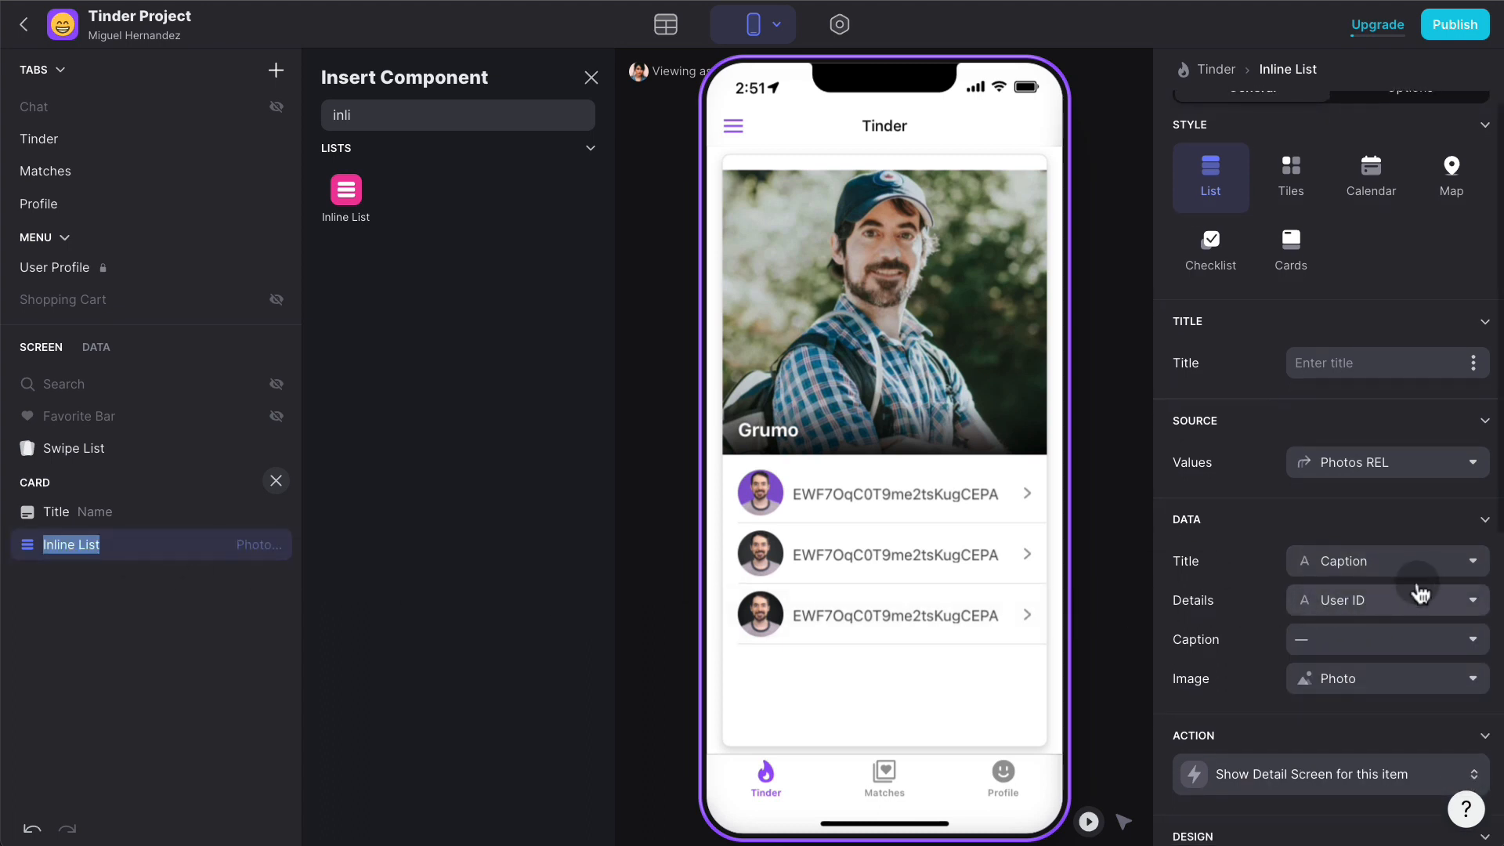
pyautogui.click(1405, 604)
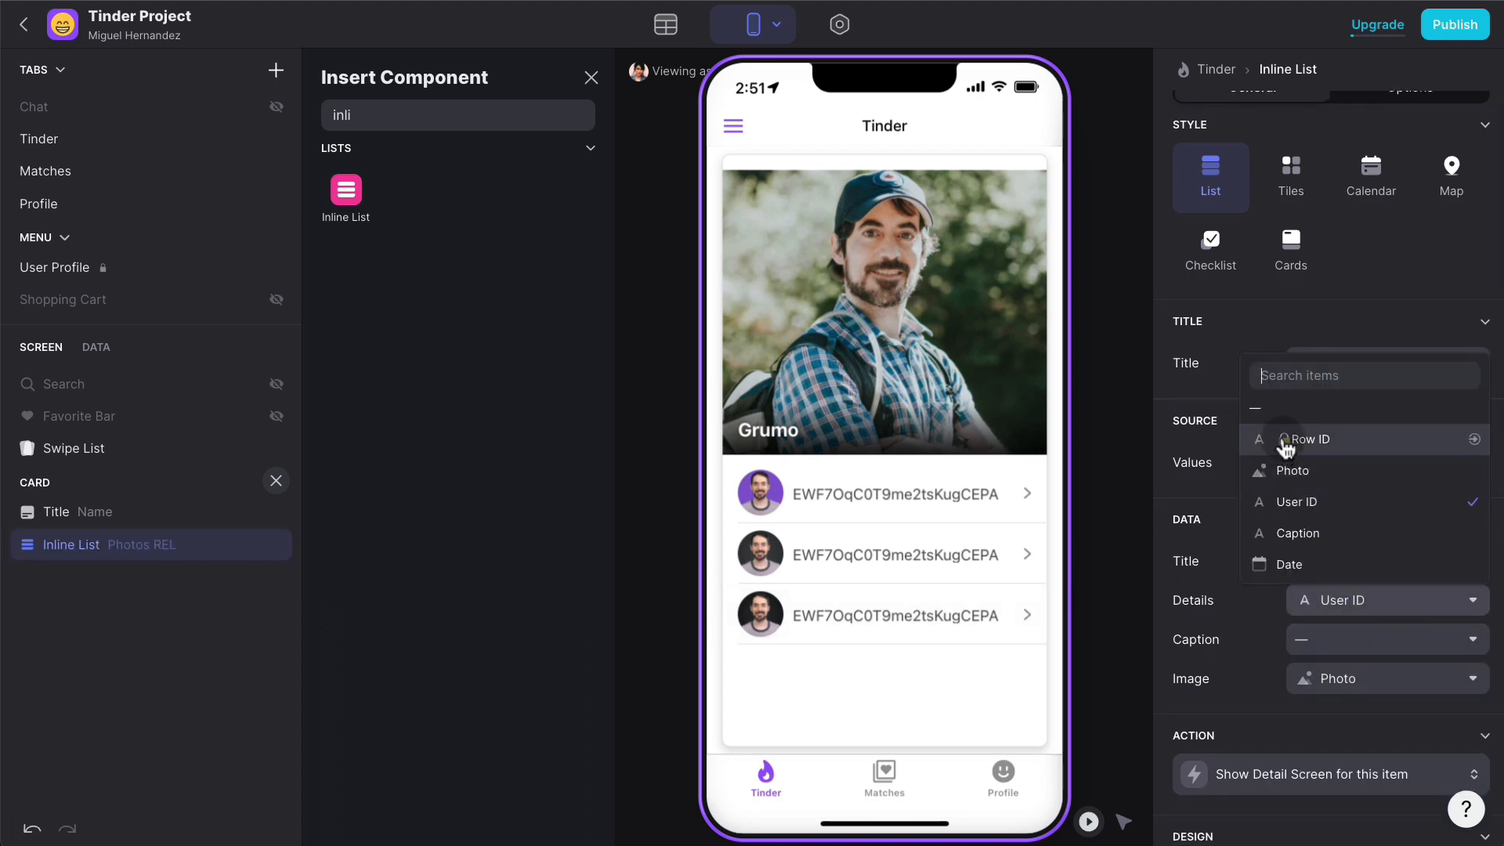
pyautogui.click(1284, 408)
pyautogui.scroll(-5, 1323, 530)
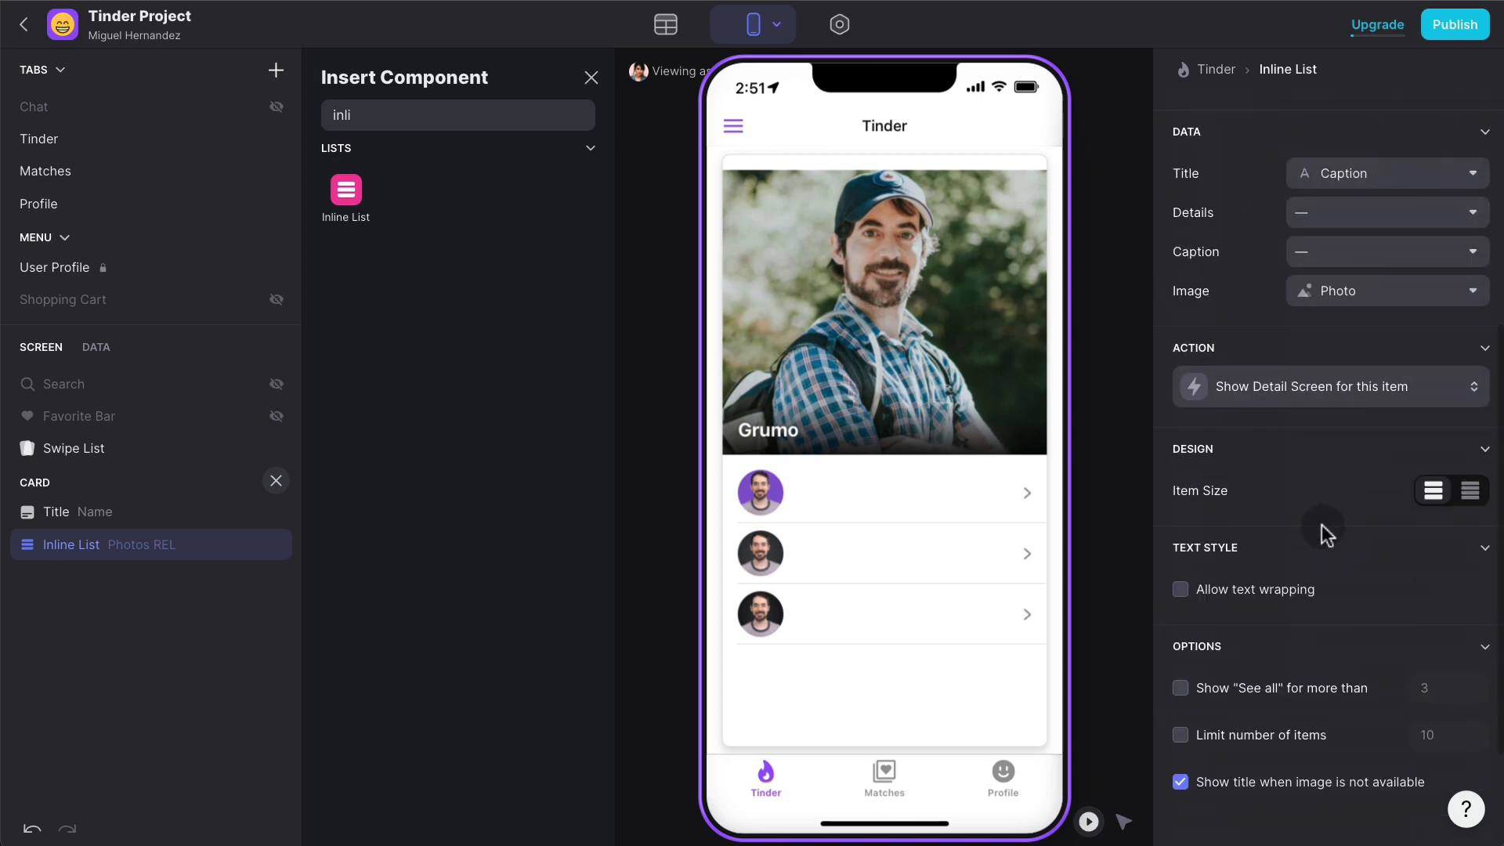
pyautogui.scroll(5, 1352, 389)
# - Style the photos as untitled square tiles, three per row, with sharp corners and tight padding
pyautogui.click(1288, 200)
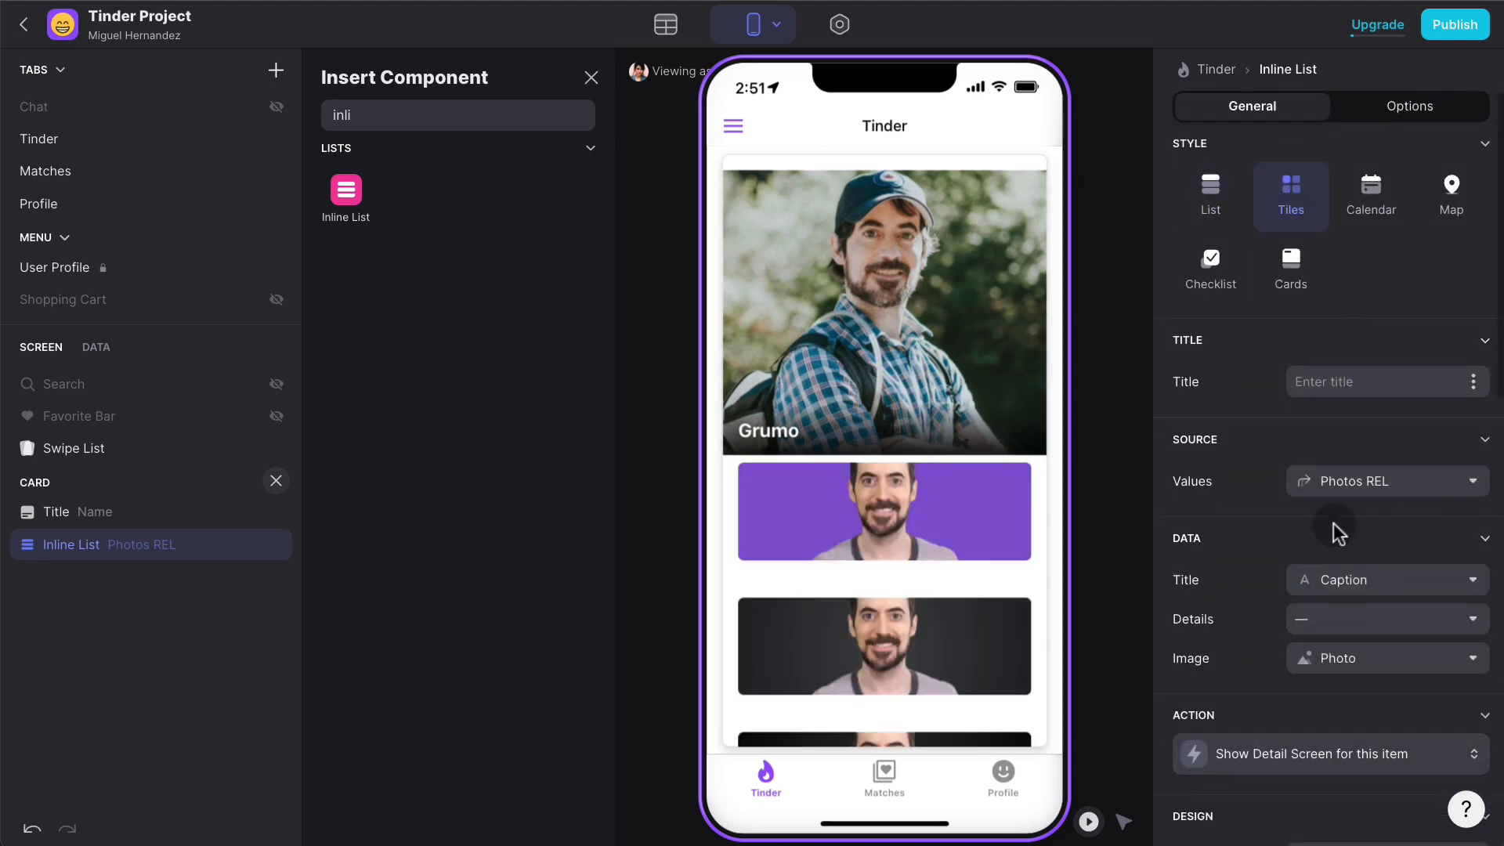
pyautogui.scroll(-3, 1345, 638)
pyautogui.click(1378, 405)
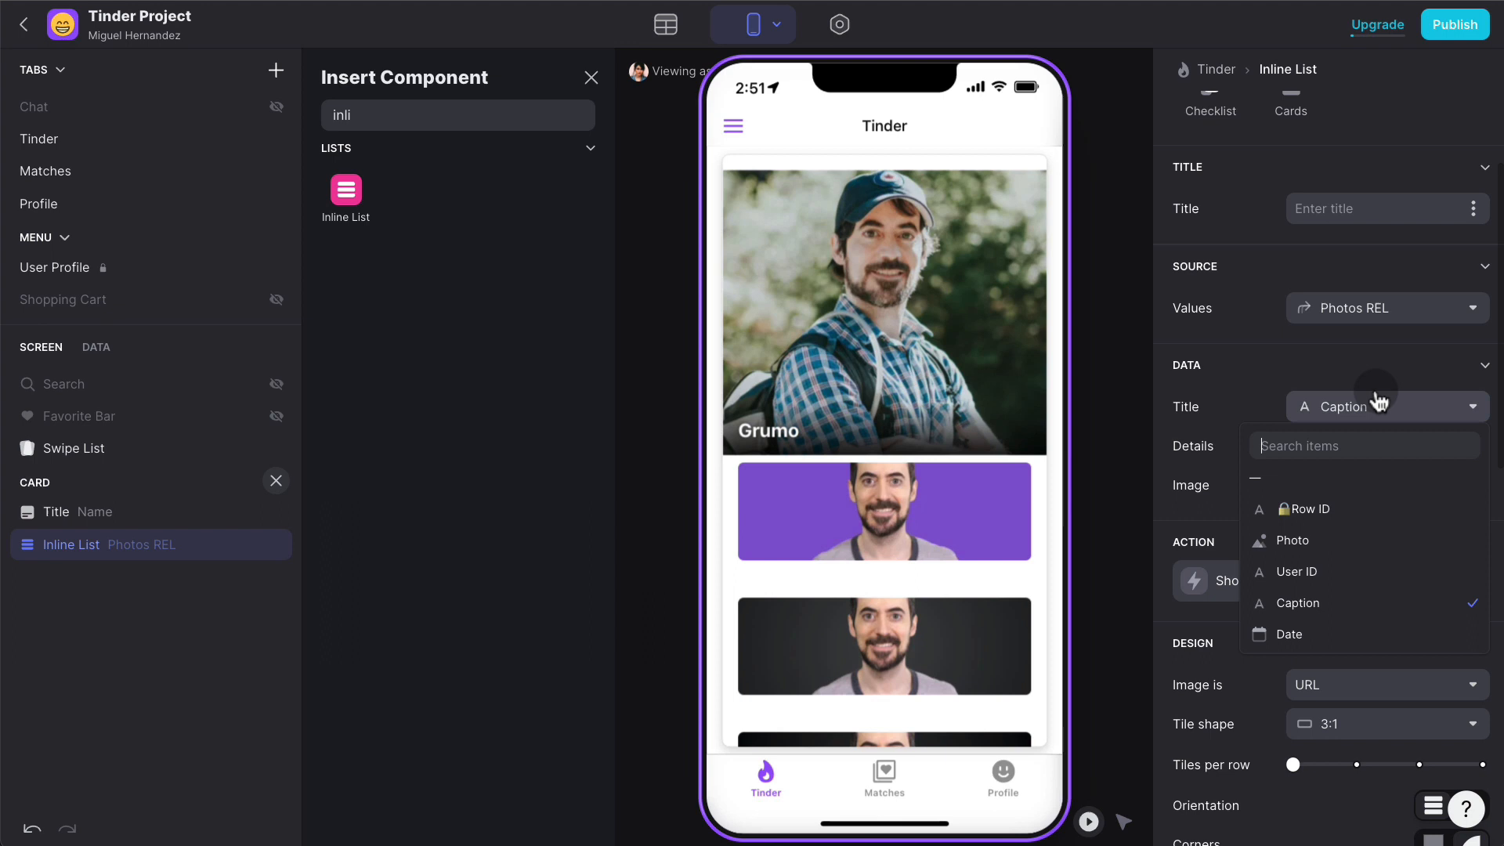
pyautogui.click(1257, 478)
pyautogui.scroll(-4, 1309, 518)
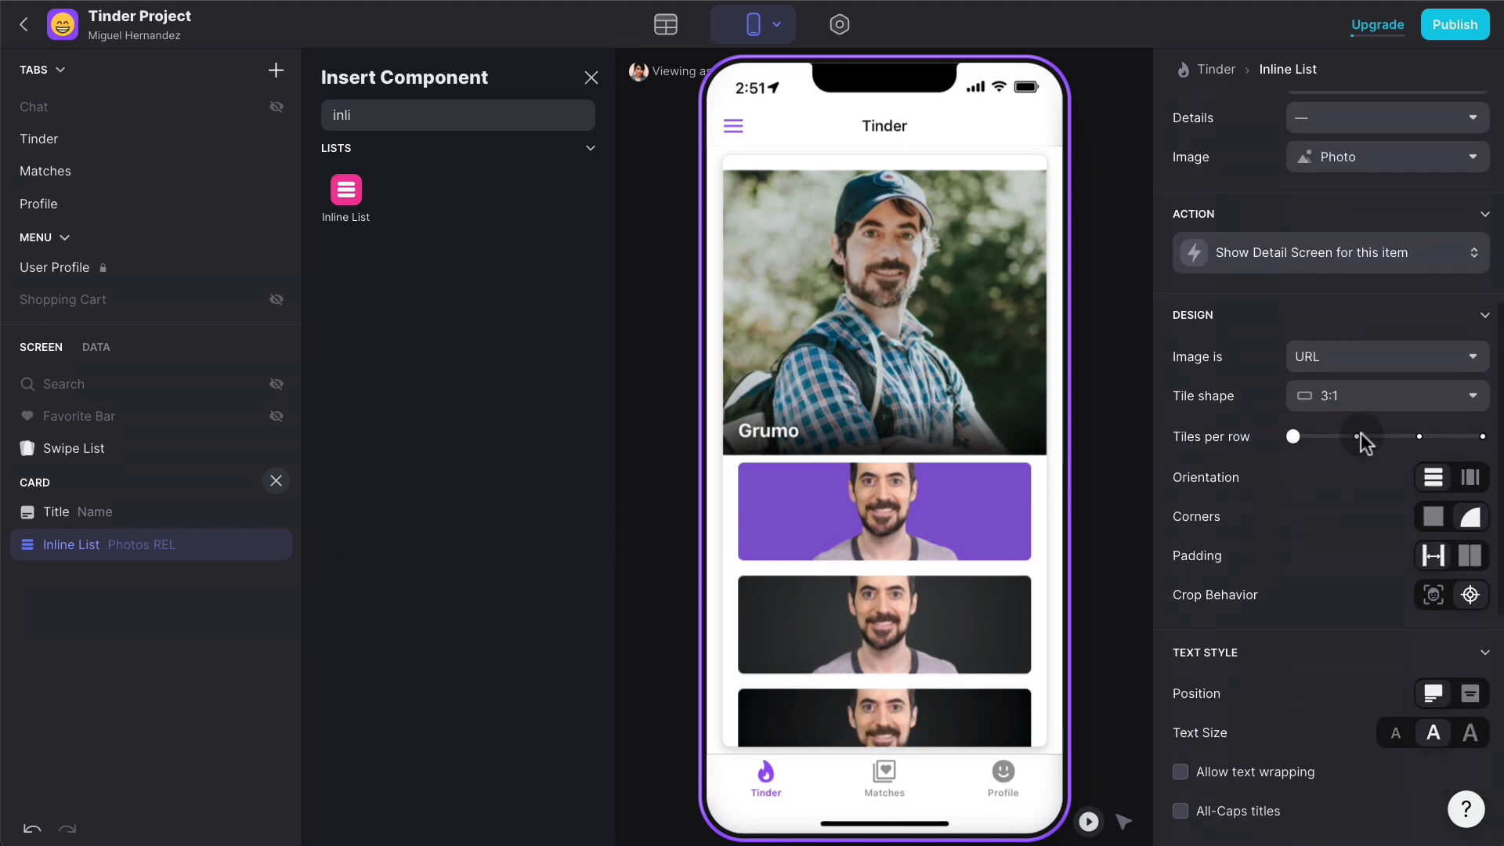
pyautogui.click(1418, 436)
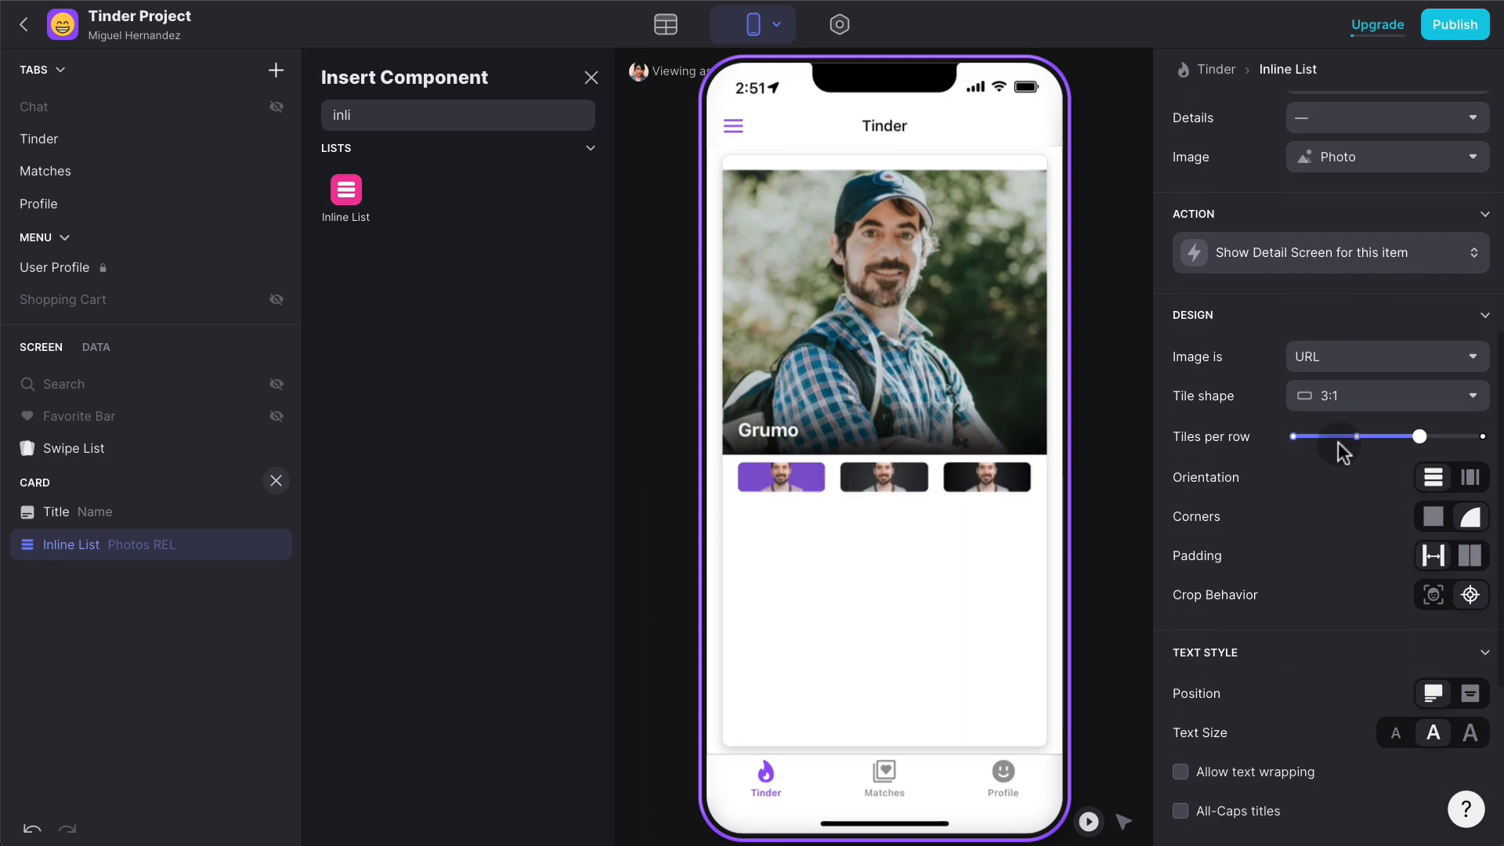
pyautogui.click(1341, 401)
pyautogui.click(1331, 465)
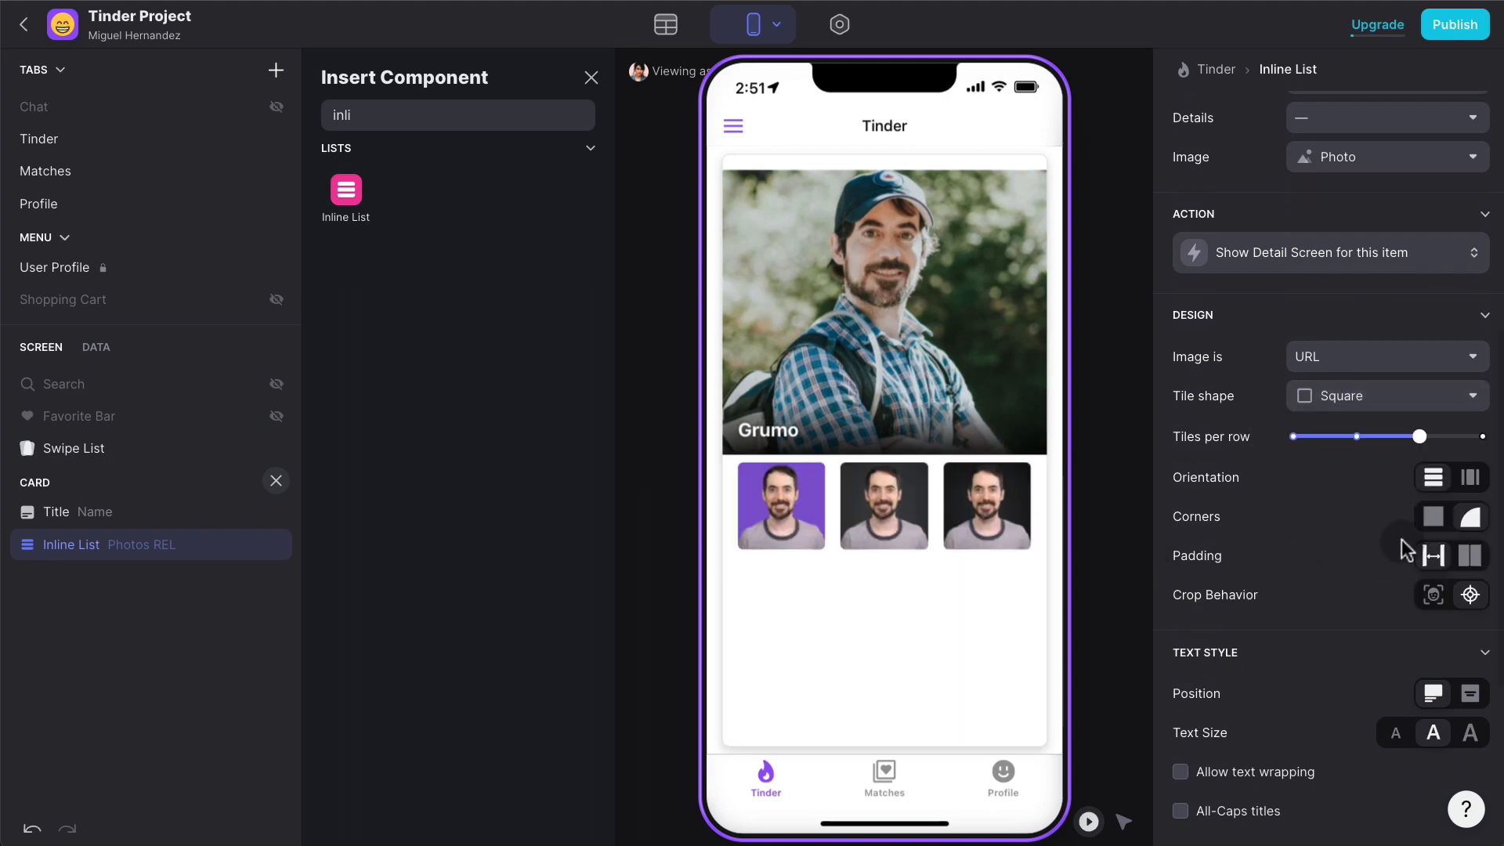
pyautogui.click(1431, 517)
pyautogui.click(1461, 557)
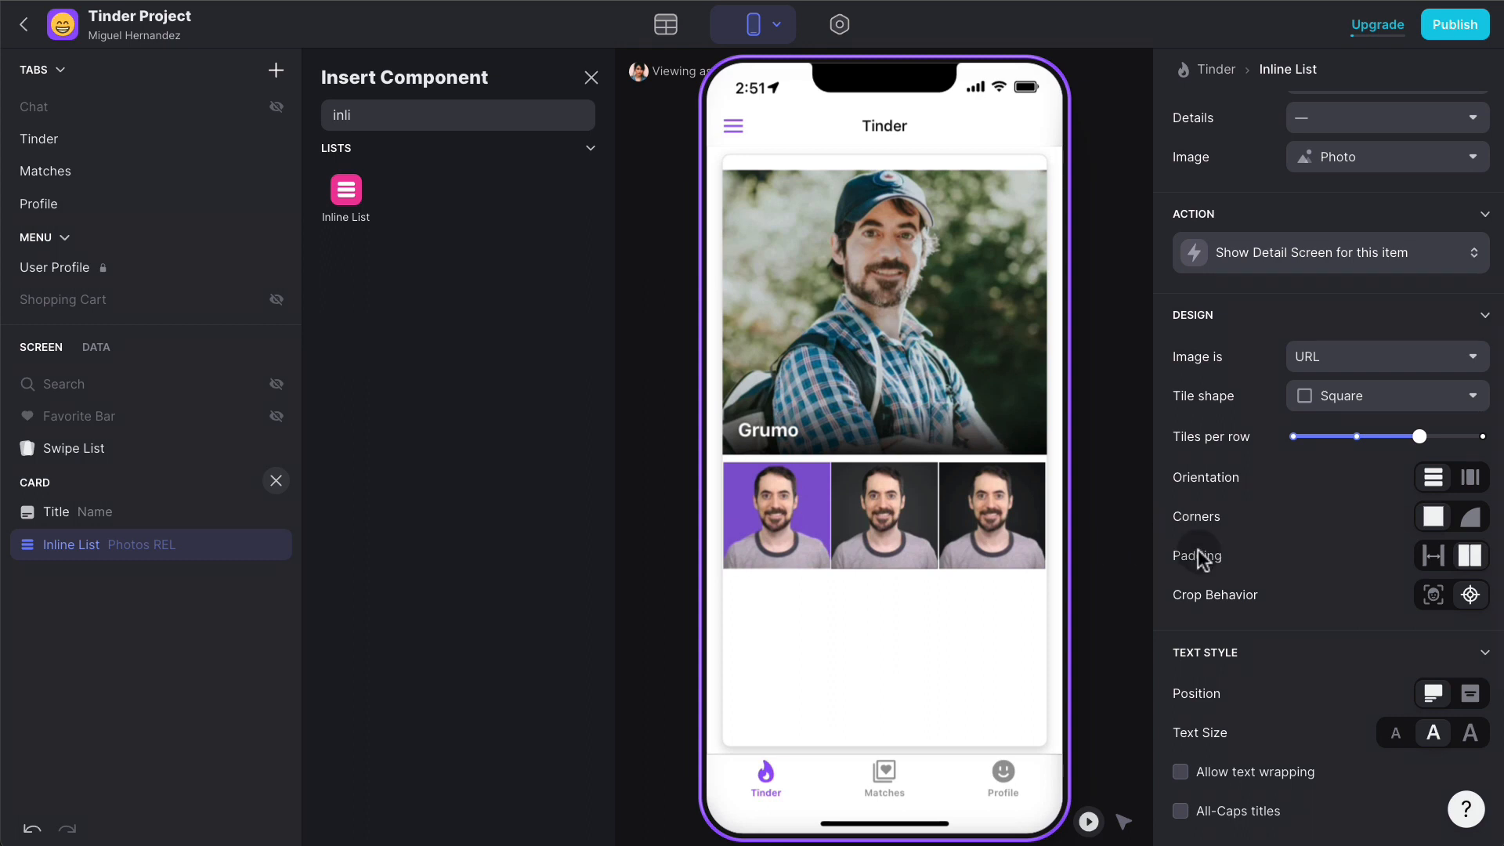
# - Test a photo tile's detail screen, then return to the Tinder swipe screen
pyautogui.scroll(-2, 1206, 557)
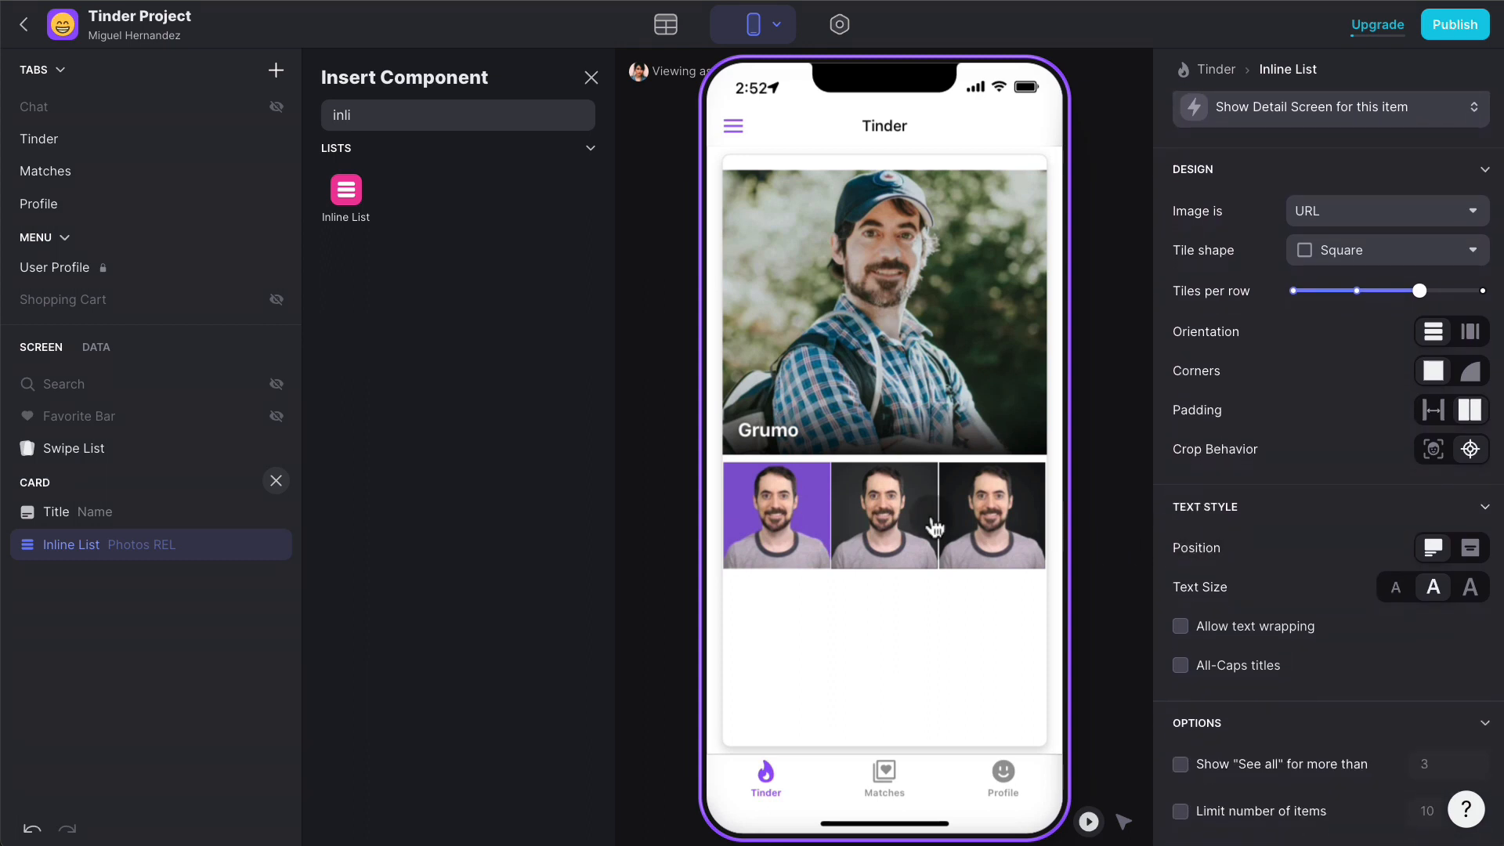
pyautogui.scroll(-3, 1234, 638)
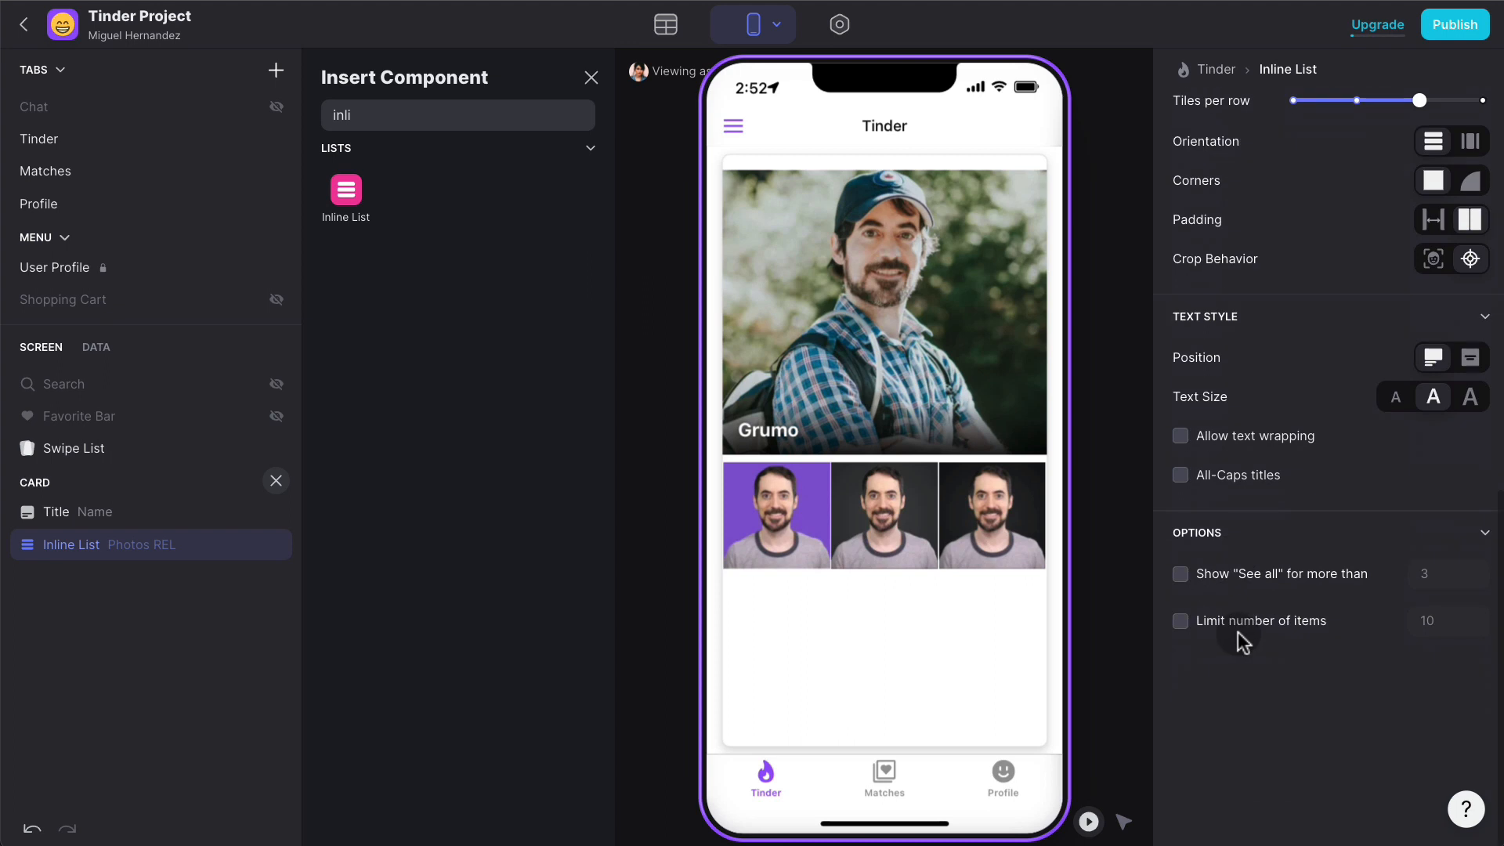
pyautogui.click(1024, 544)
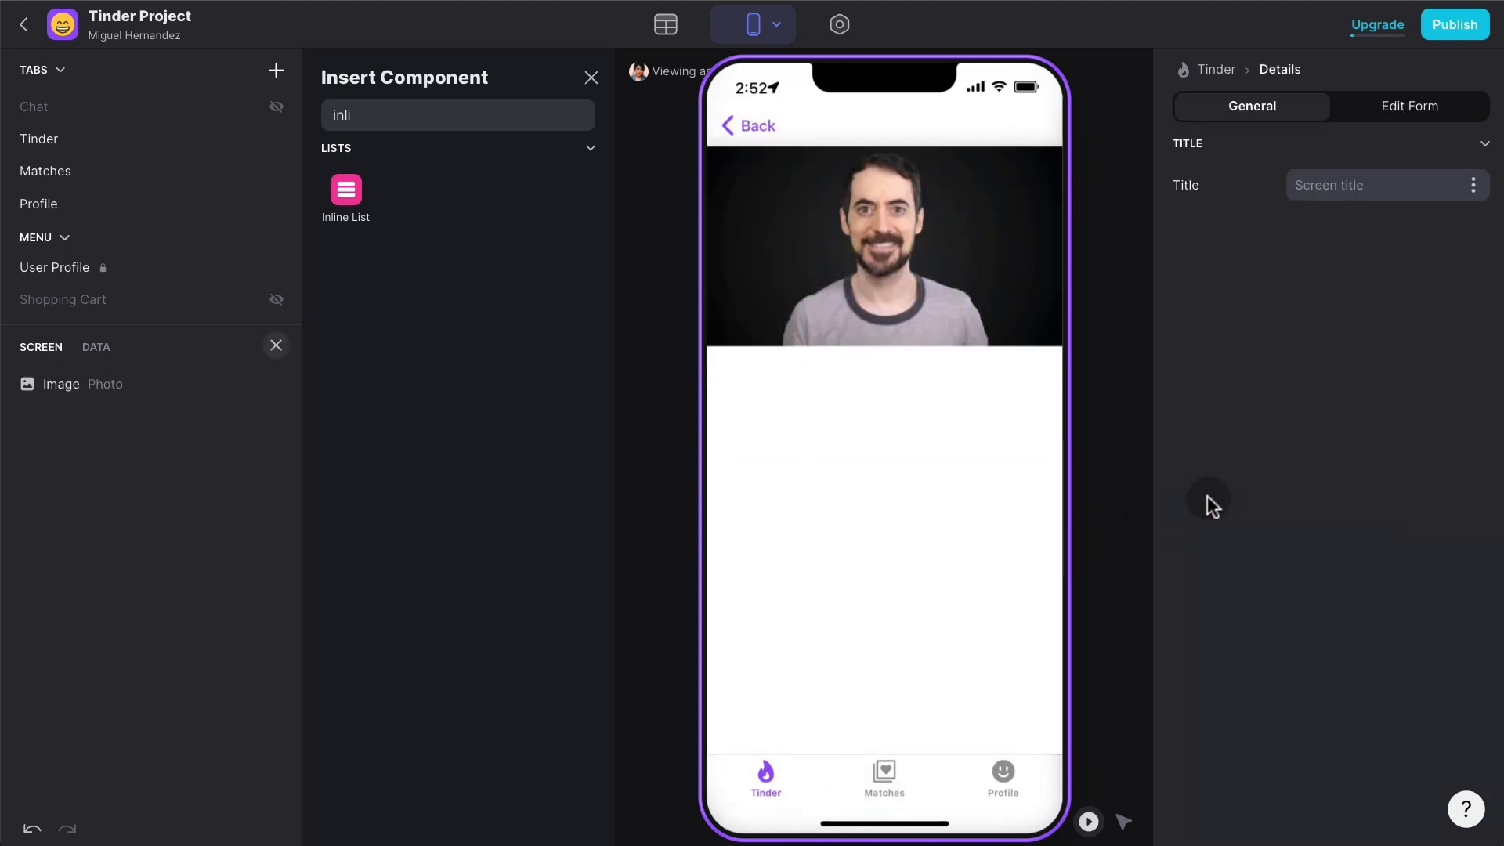
pyautogui.click(98, 384)
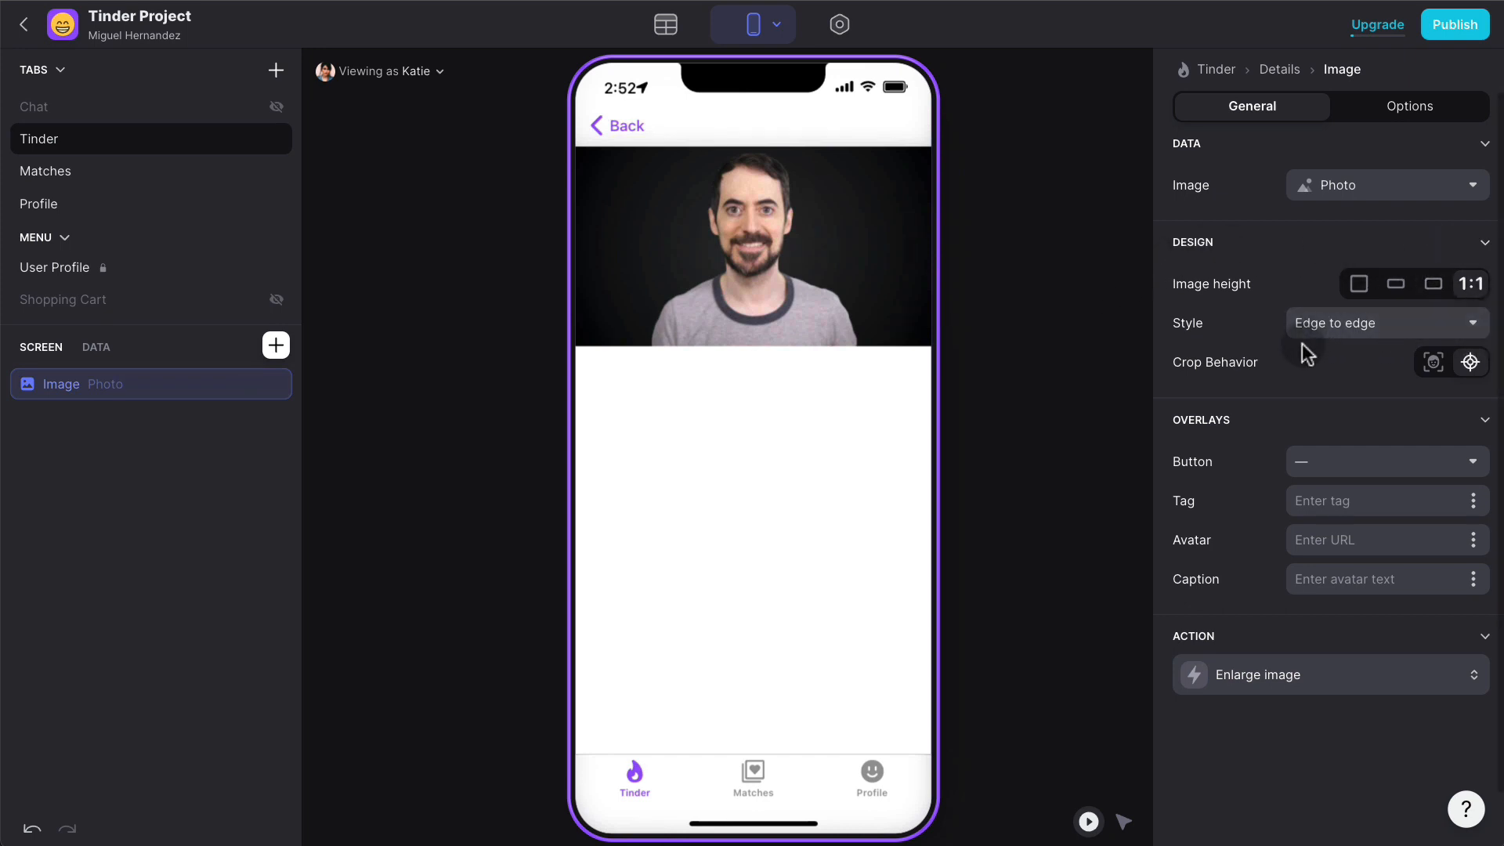
pyautogui.click(623, 124)
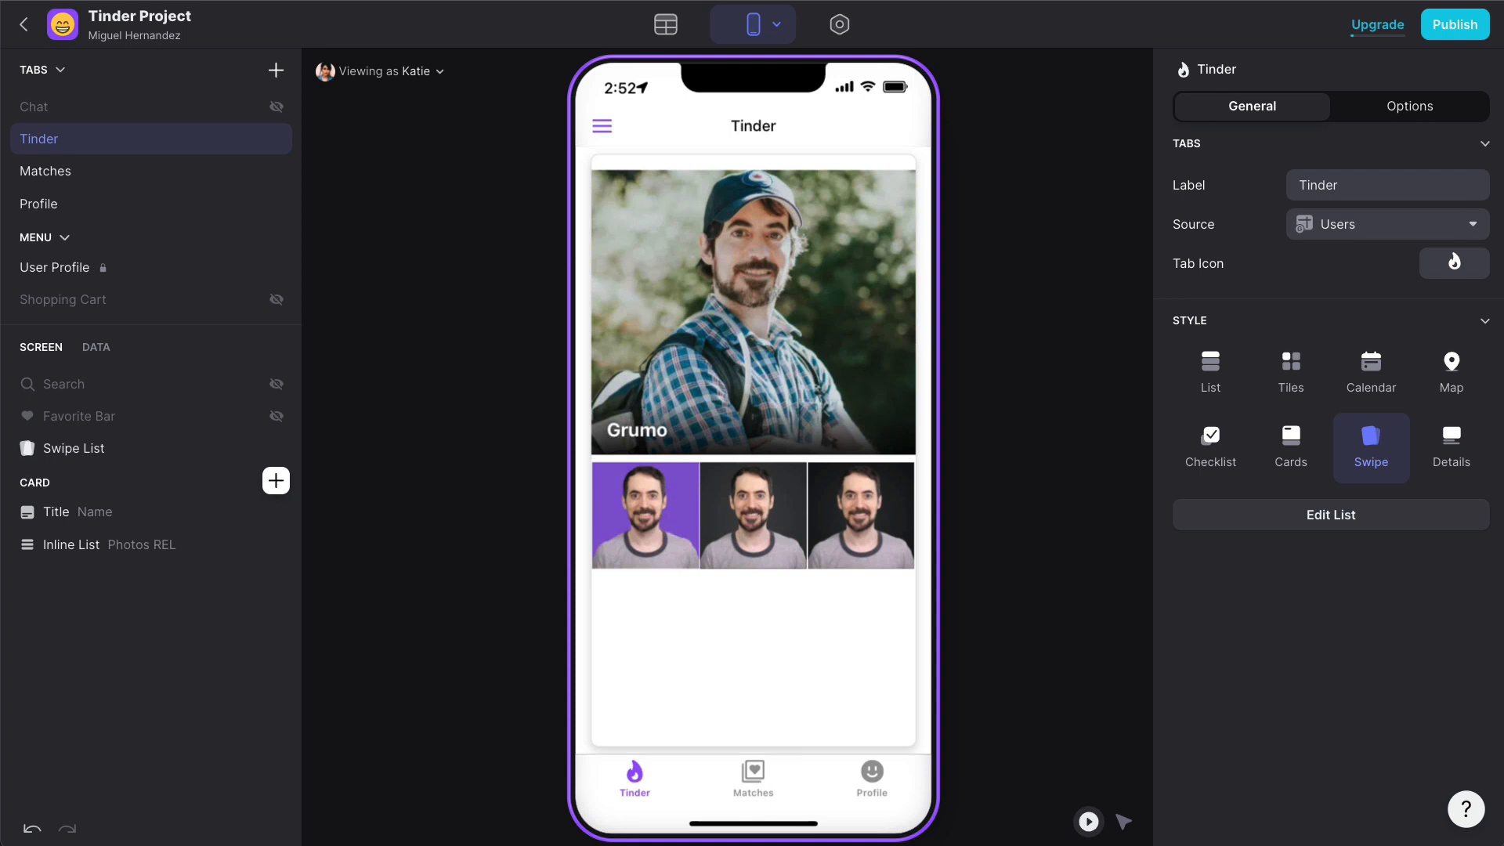
pyautogui.click(871, 773)
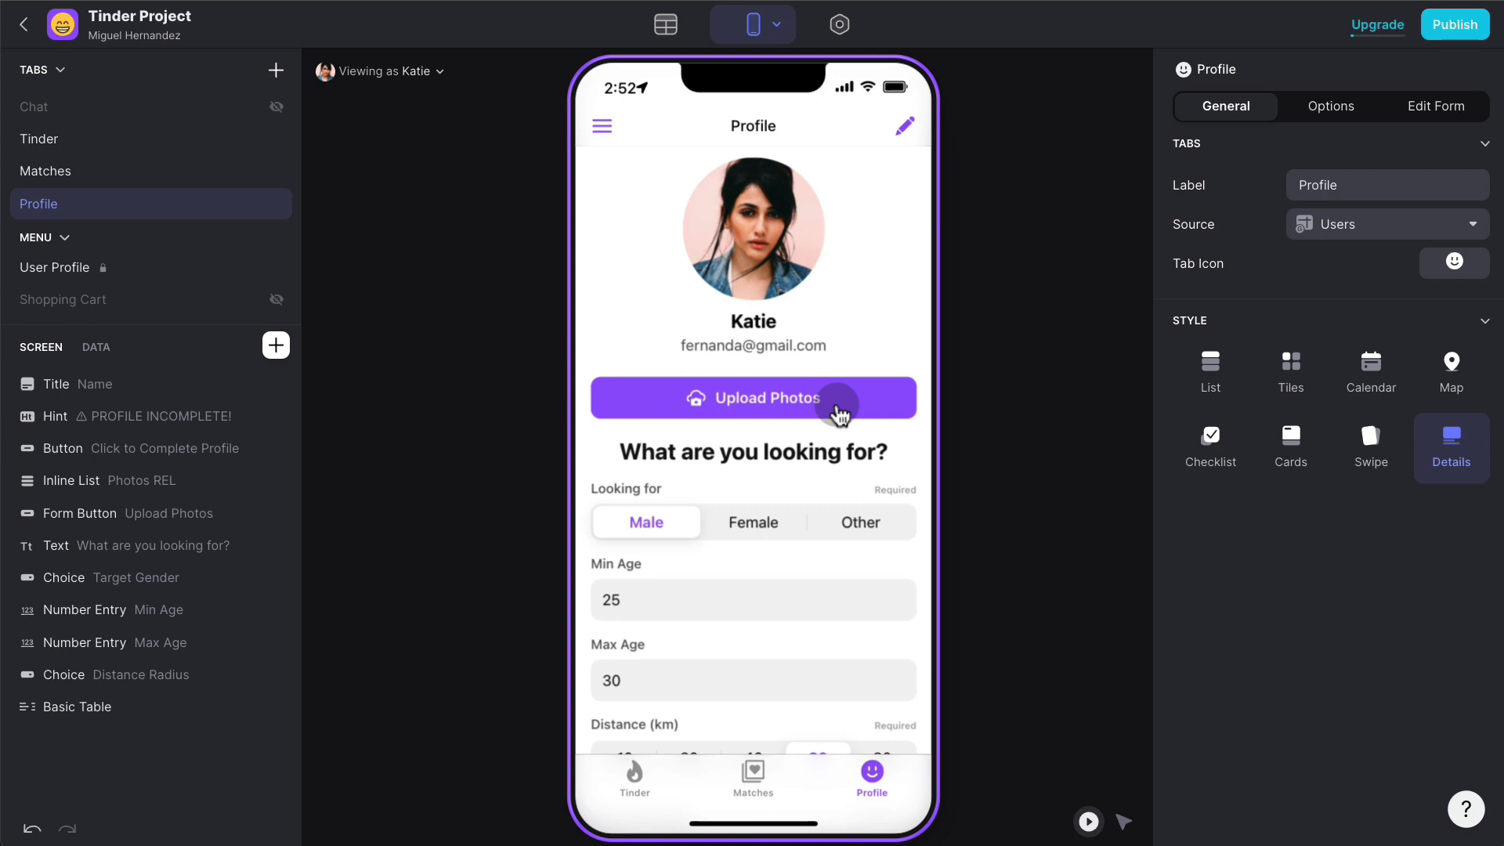
pyautogui.click(636, 775)
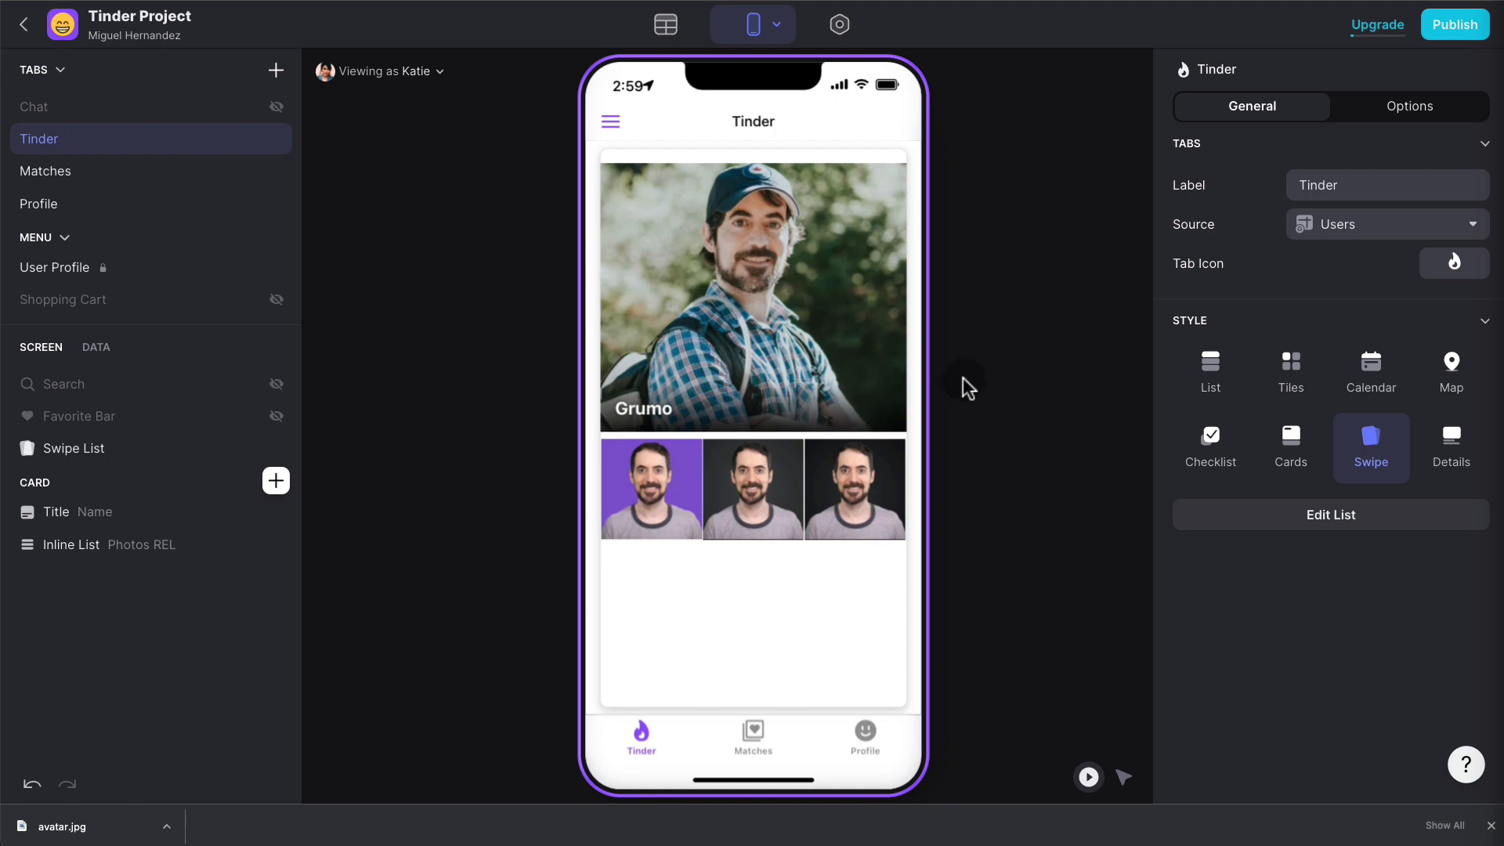
# - Set the app's accent colour to pink and its icon to the two-hearts emoji
pyautogui.click(846, 31)
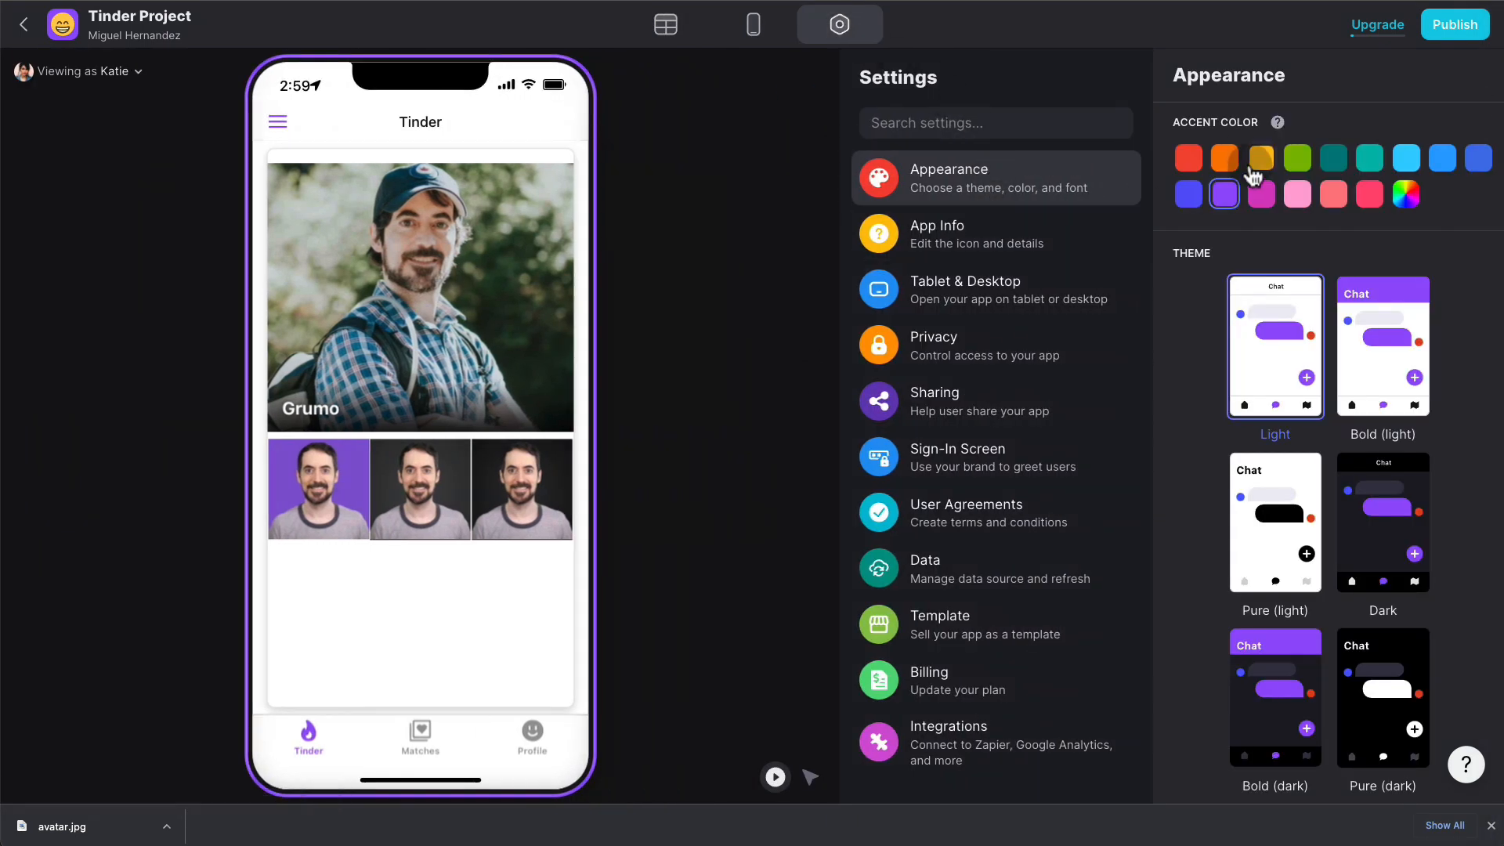
pyautogui.click(1358, 196)
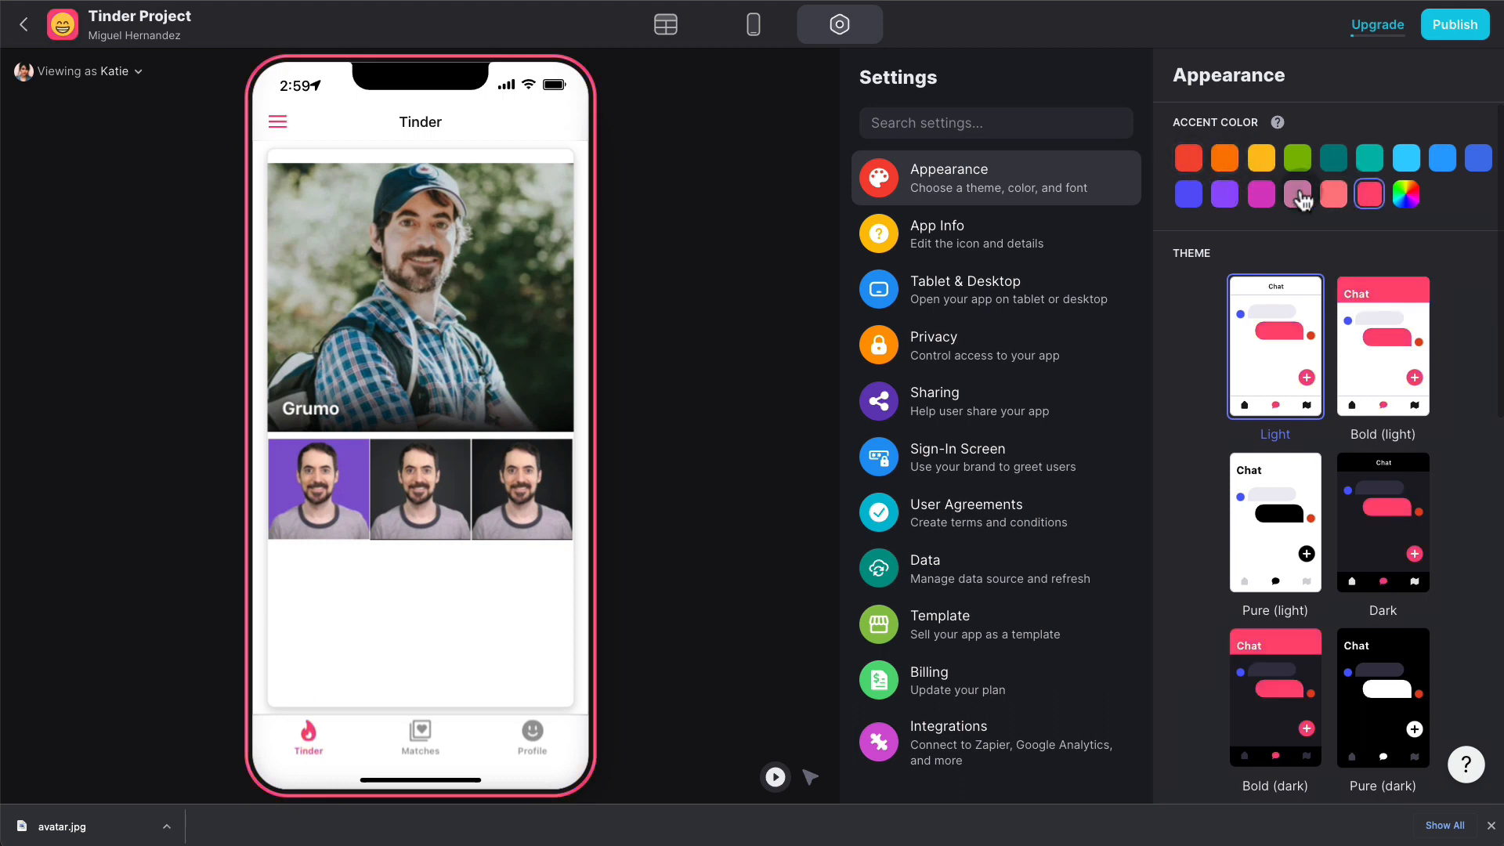
pyautogui.click(1052, 237)
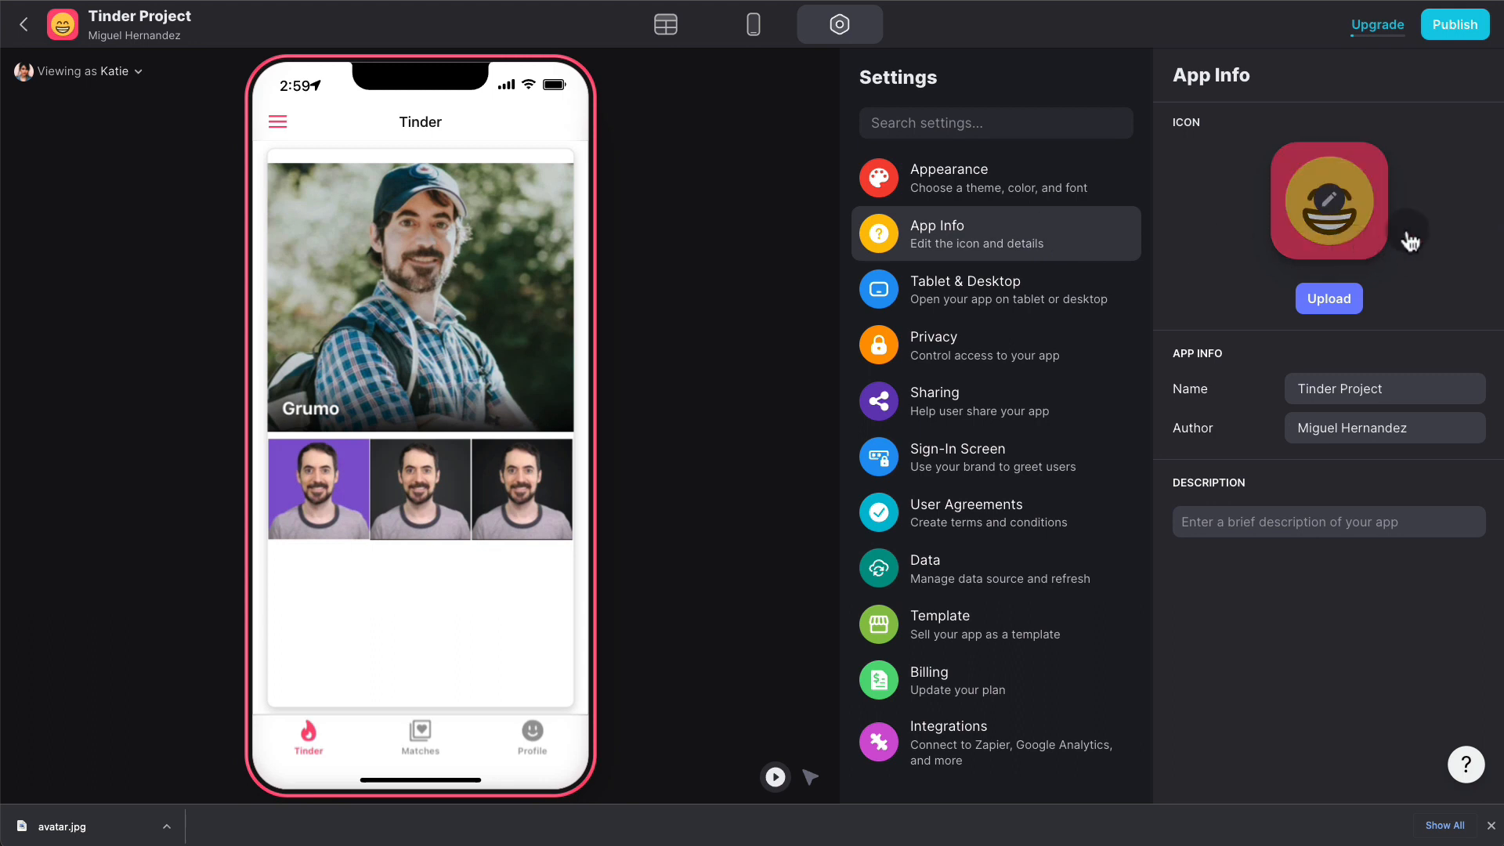
pyautogui.click(1369, 208)
pyautogui.click(1239, 322)
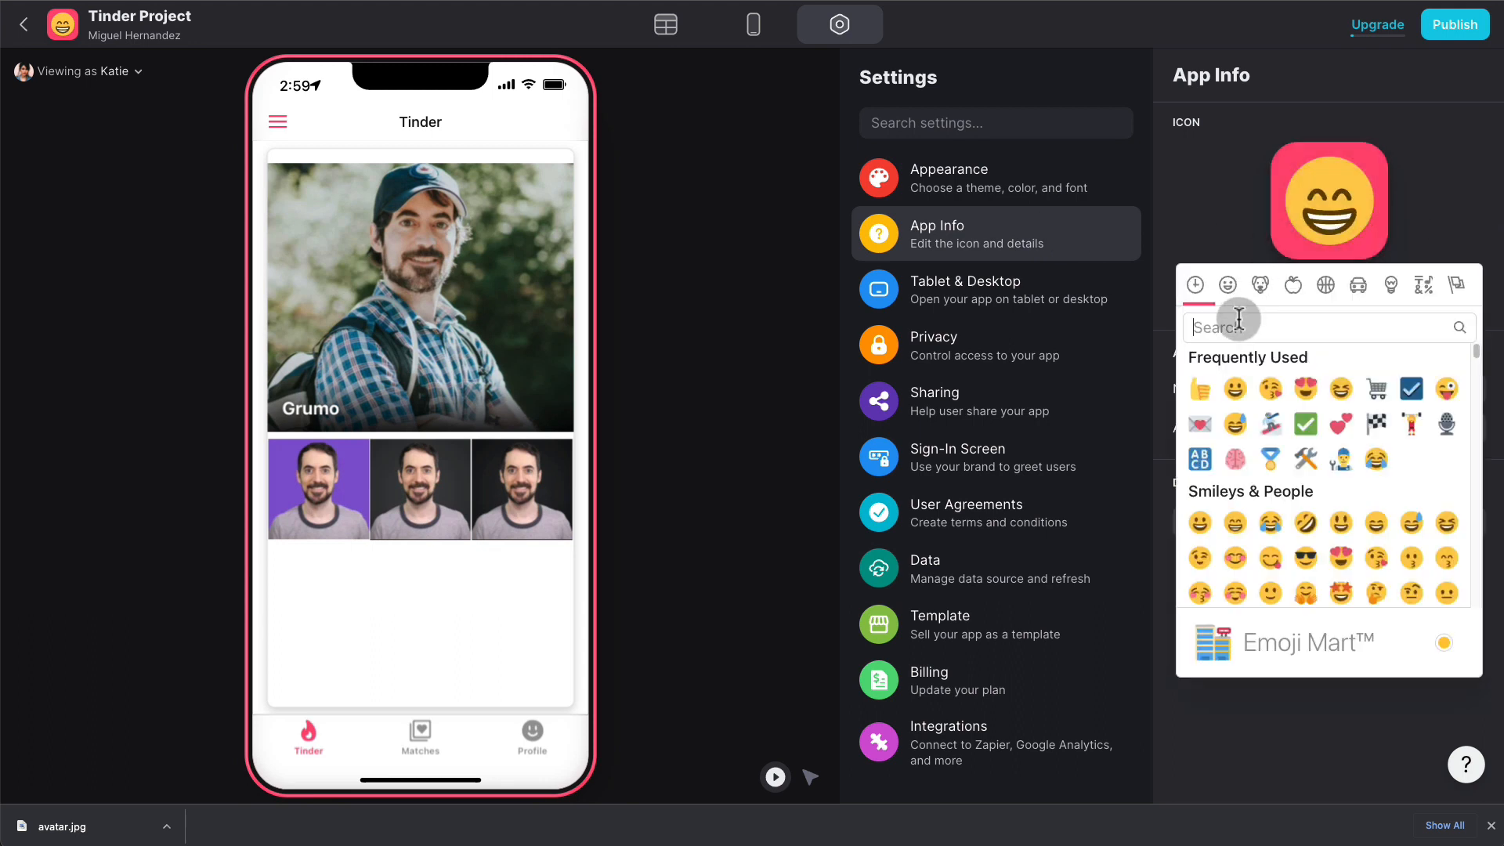
pyautogui.write('hear')
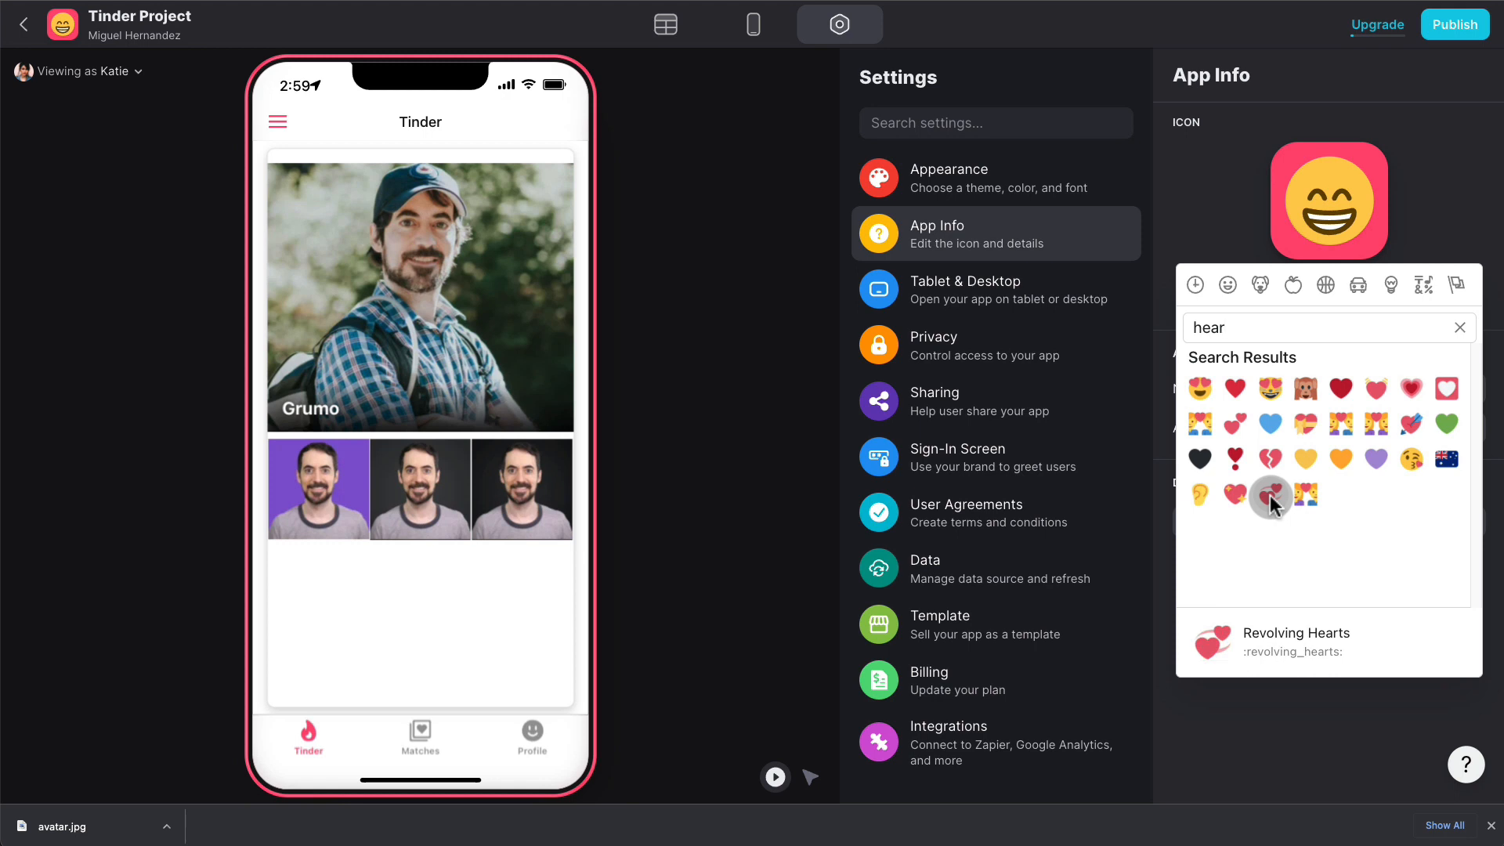
pyautogui.click(1237, 424)
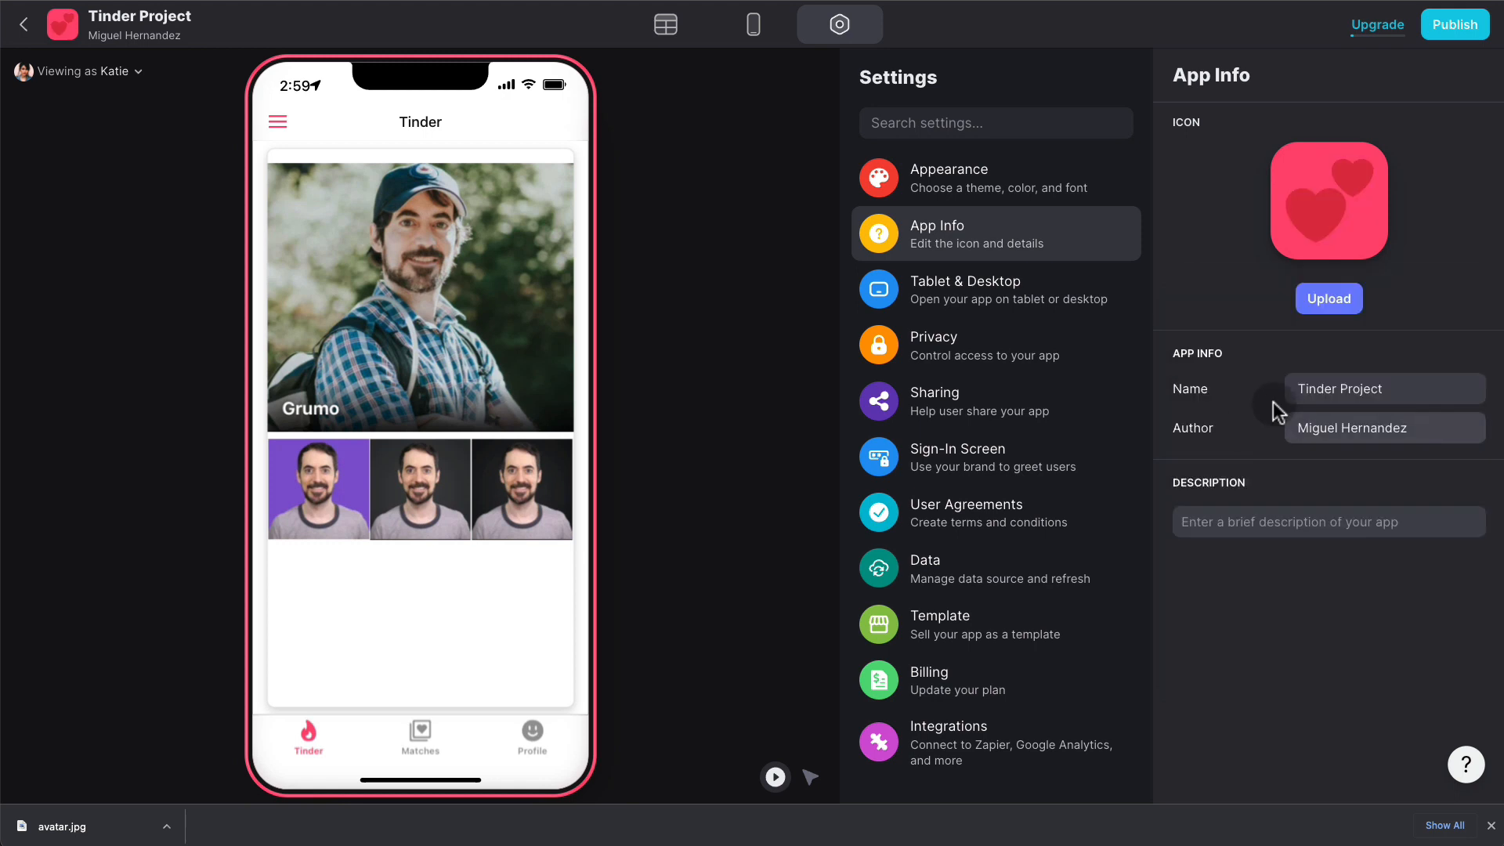
# - Replace the author name and set the description to 'A swiping dating app'
pyautogui.tripleClick(1378, 427)
pyautogui.write('Grumo')
pyautogui.click(1309, 521)
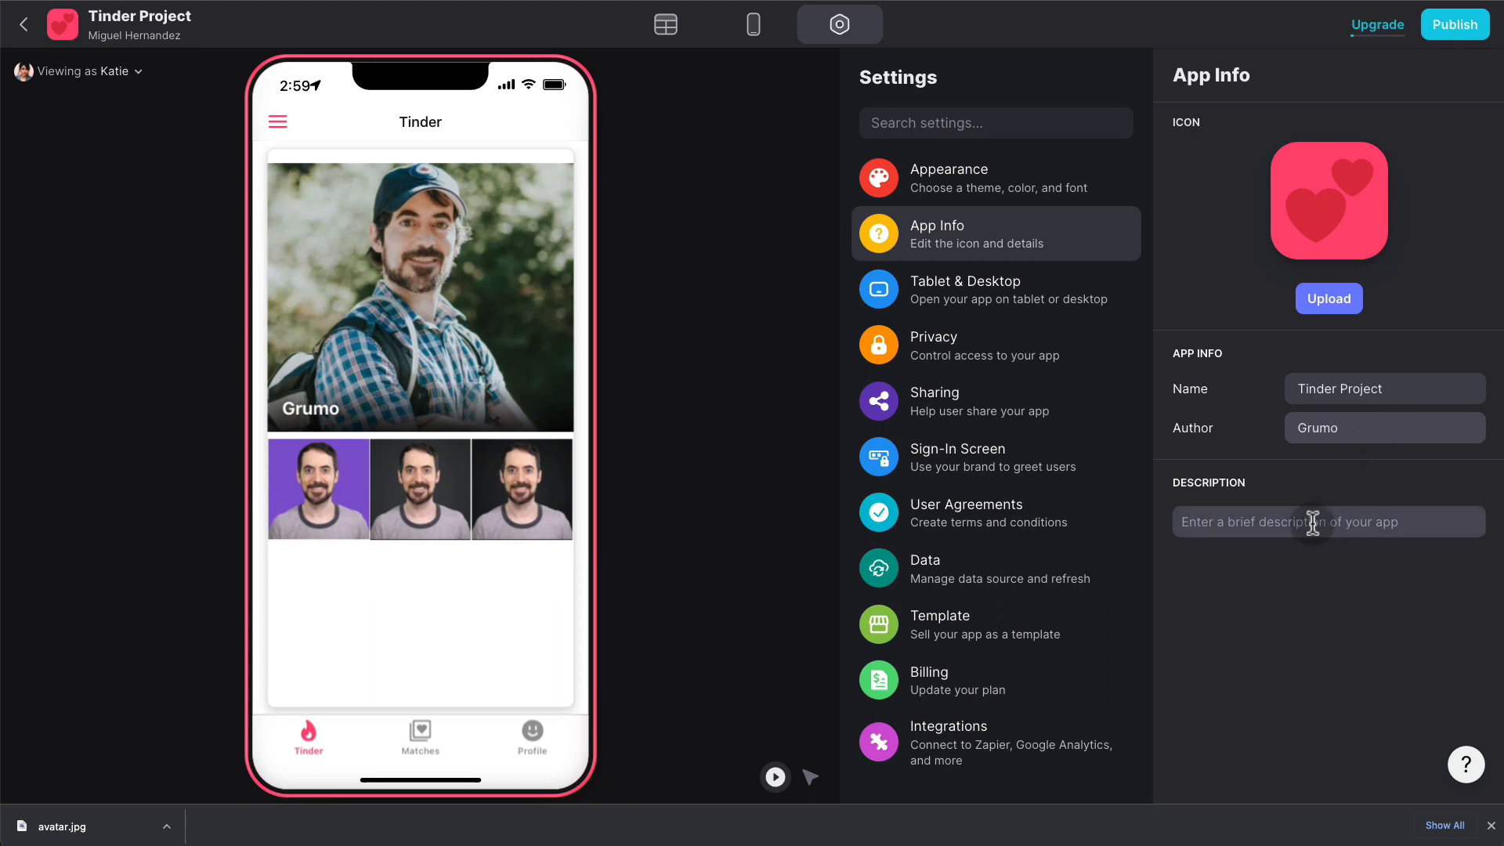
pyautogui.write('A swipin')
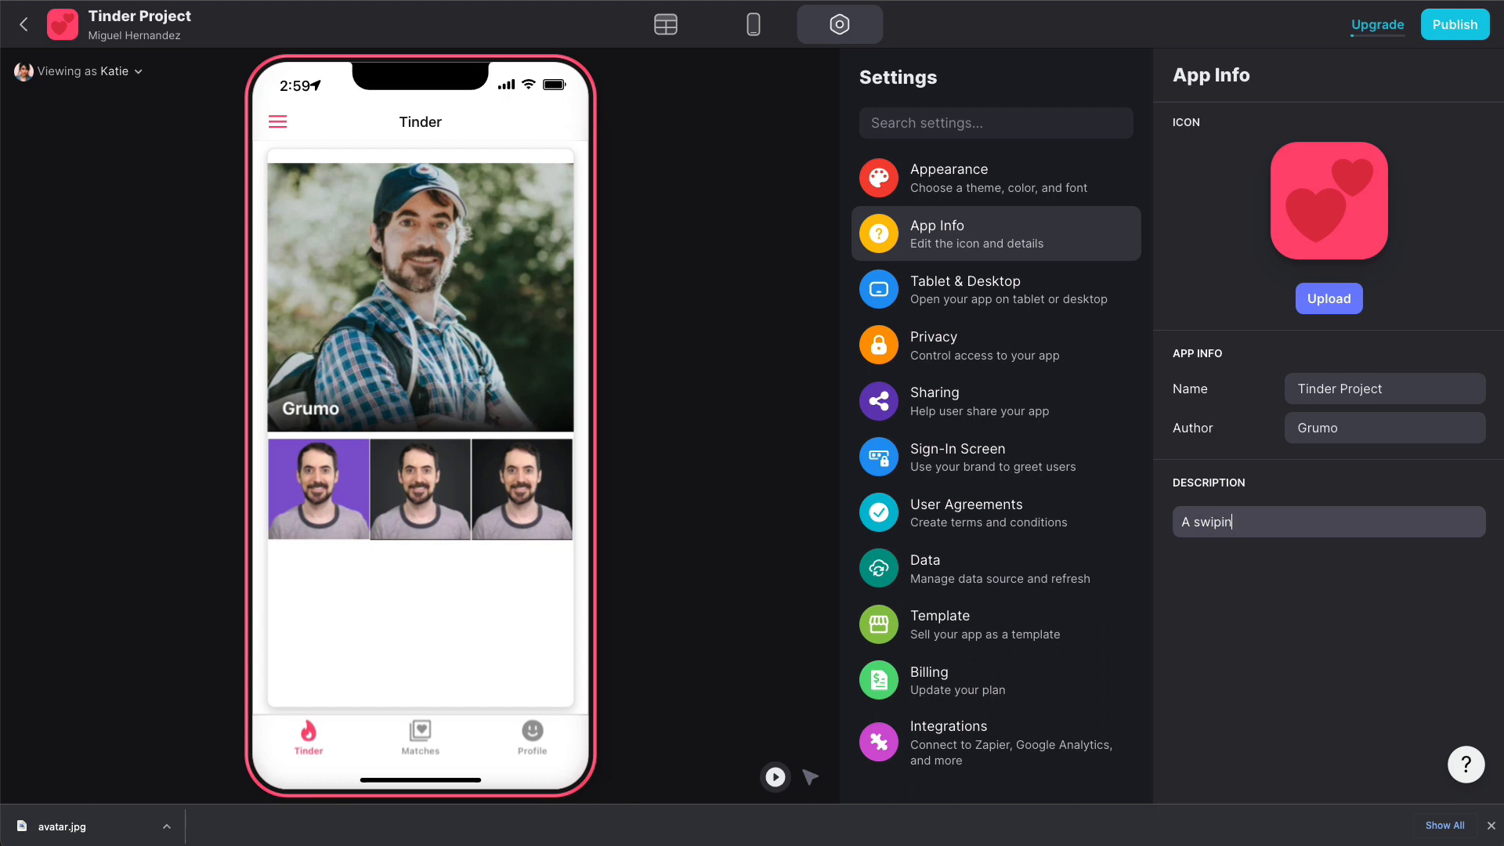
pyautogui.write('g dating app')
# - Make sign-in Public and allow signing in with Google
pyautogui.click(1093, 362)
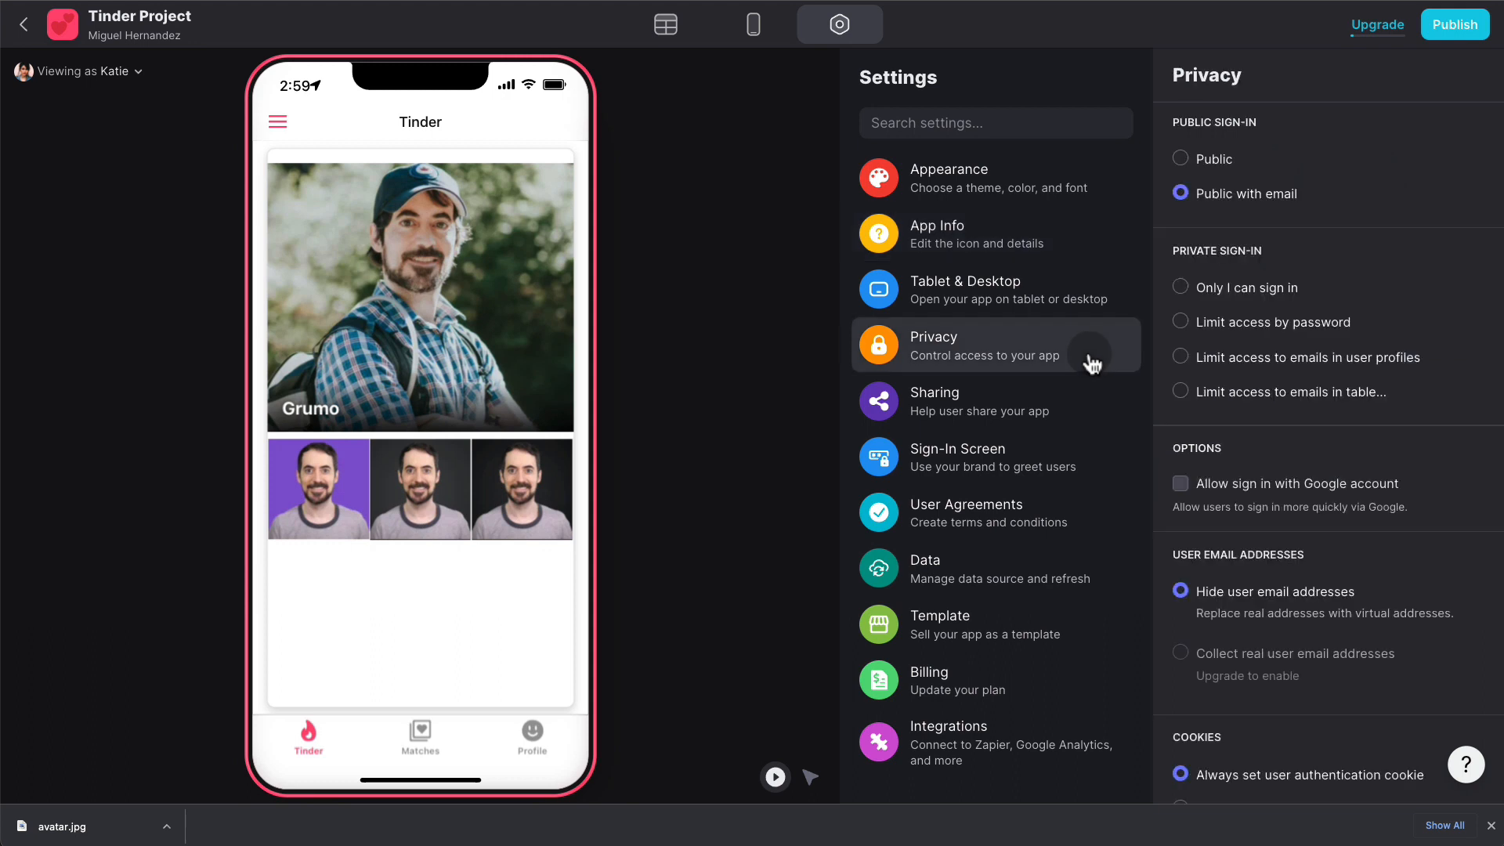
pyautogui.click(1226, 160)
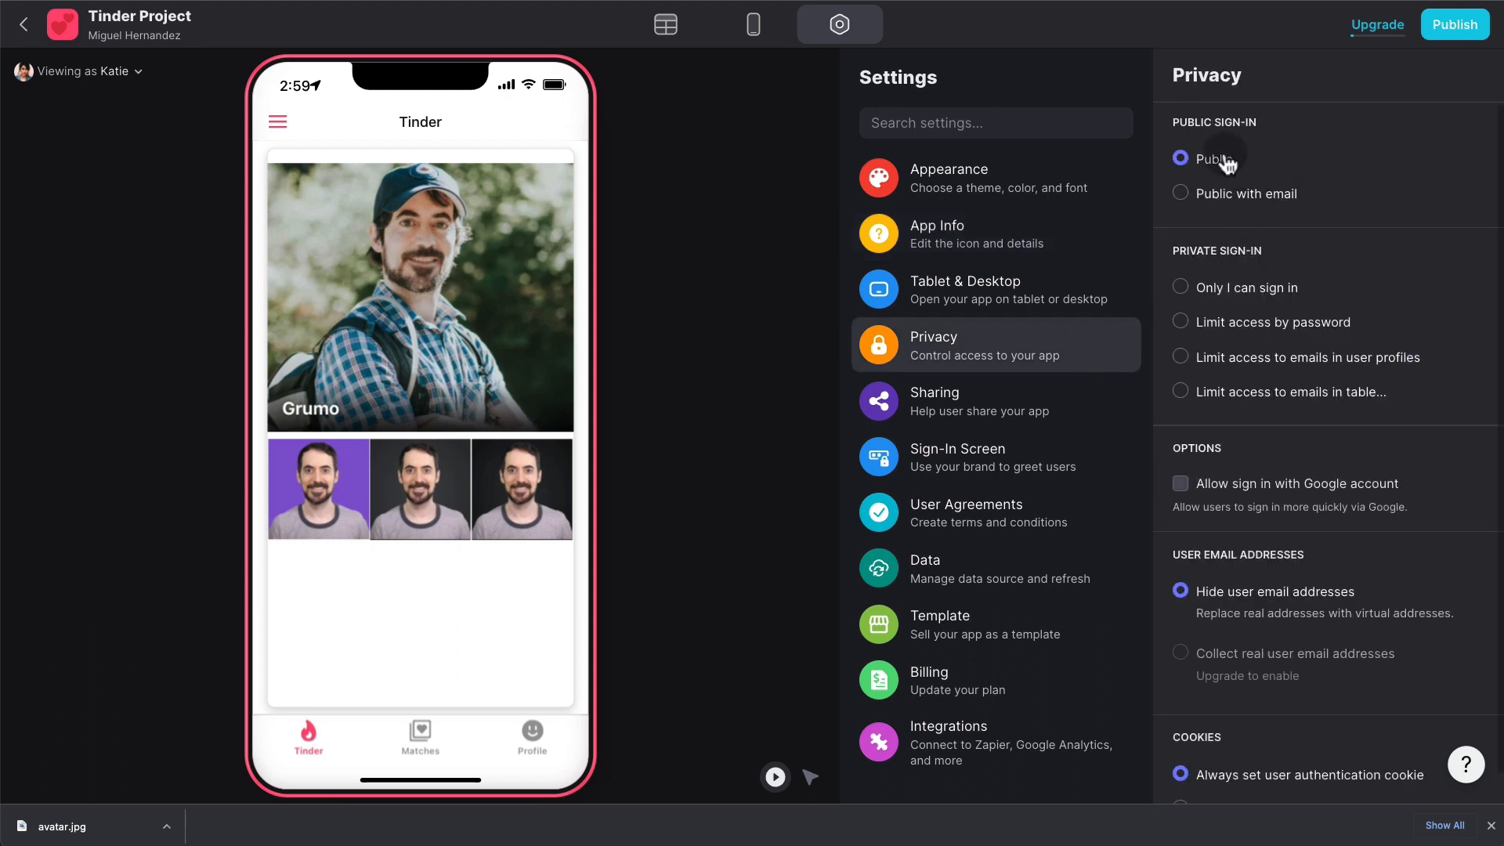
pyautogui.scroll(-1, 1386, 302)
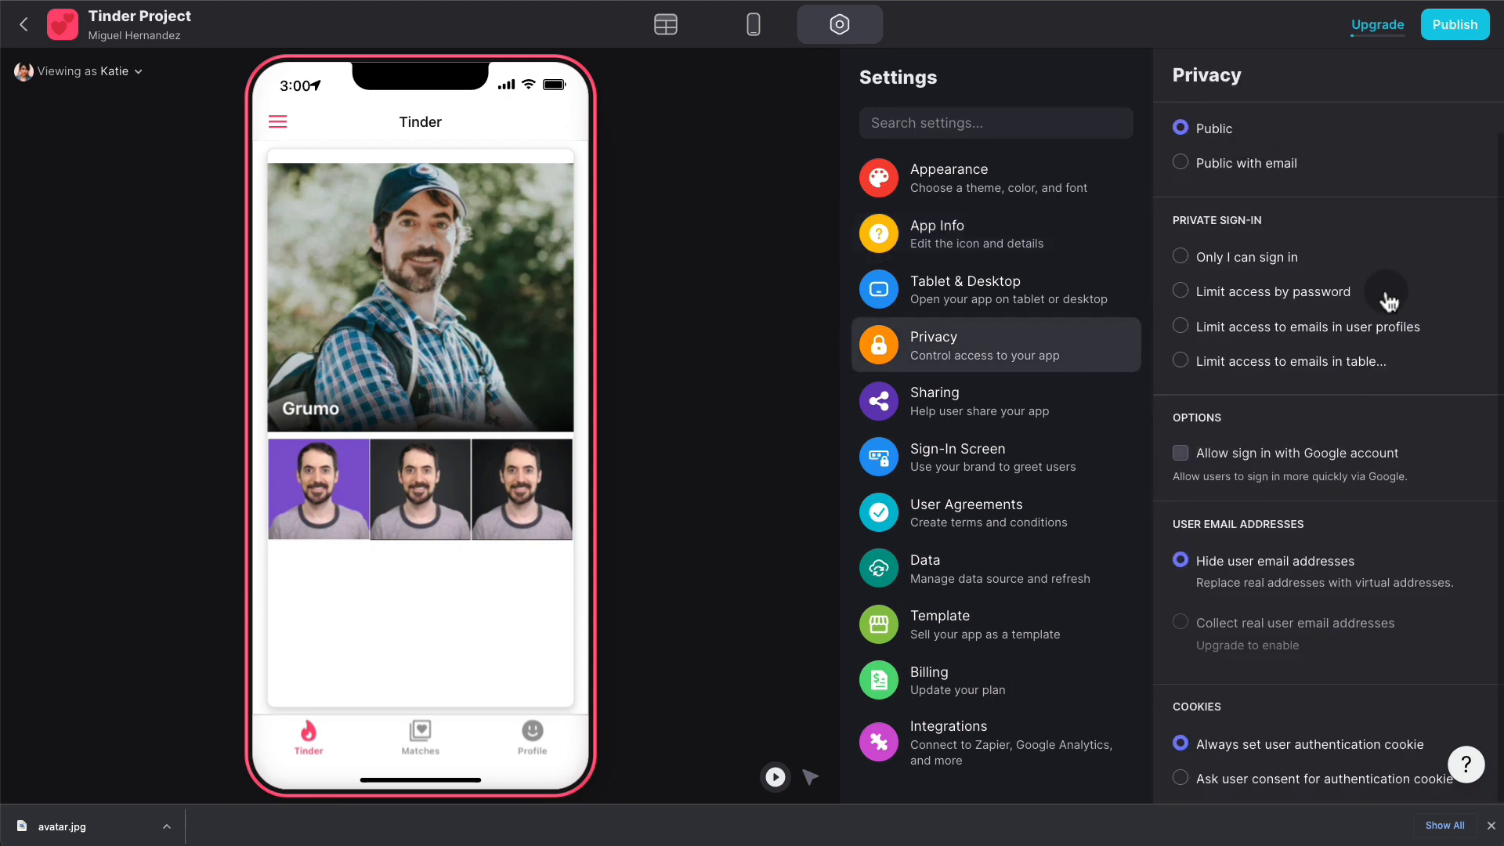
pyautogui.click(1183, 452)
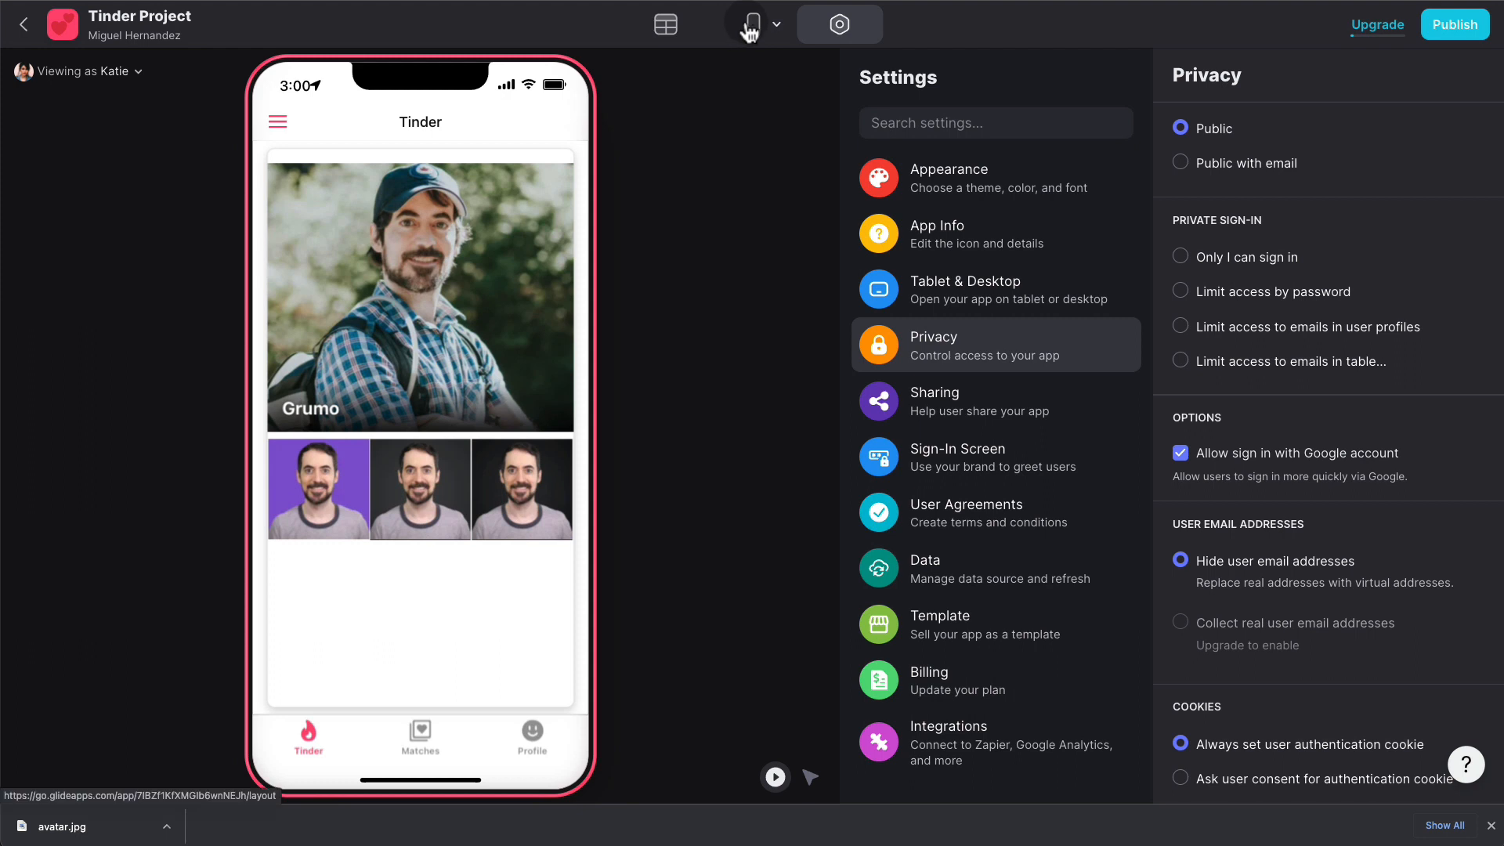
# - Set the sign-in screen greeting to 'Hola!' and go back to the screen editor
pyautogui.click(1009, 441)
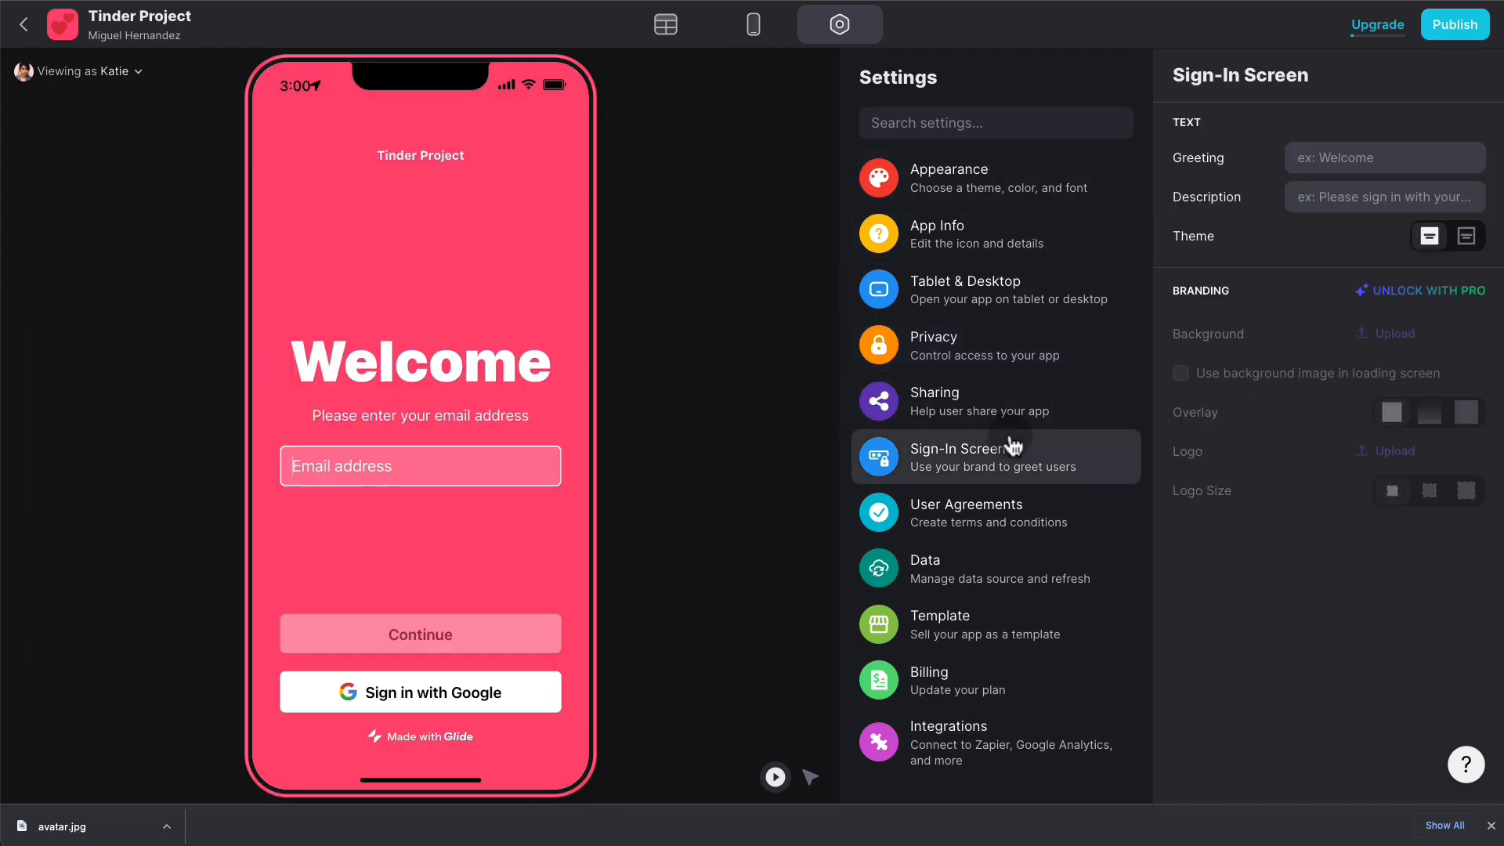
pyautogui.click(1387, 151)
pyautogui.write('Ho')
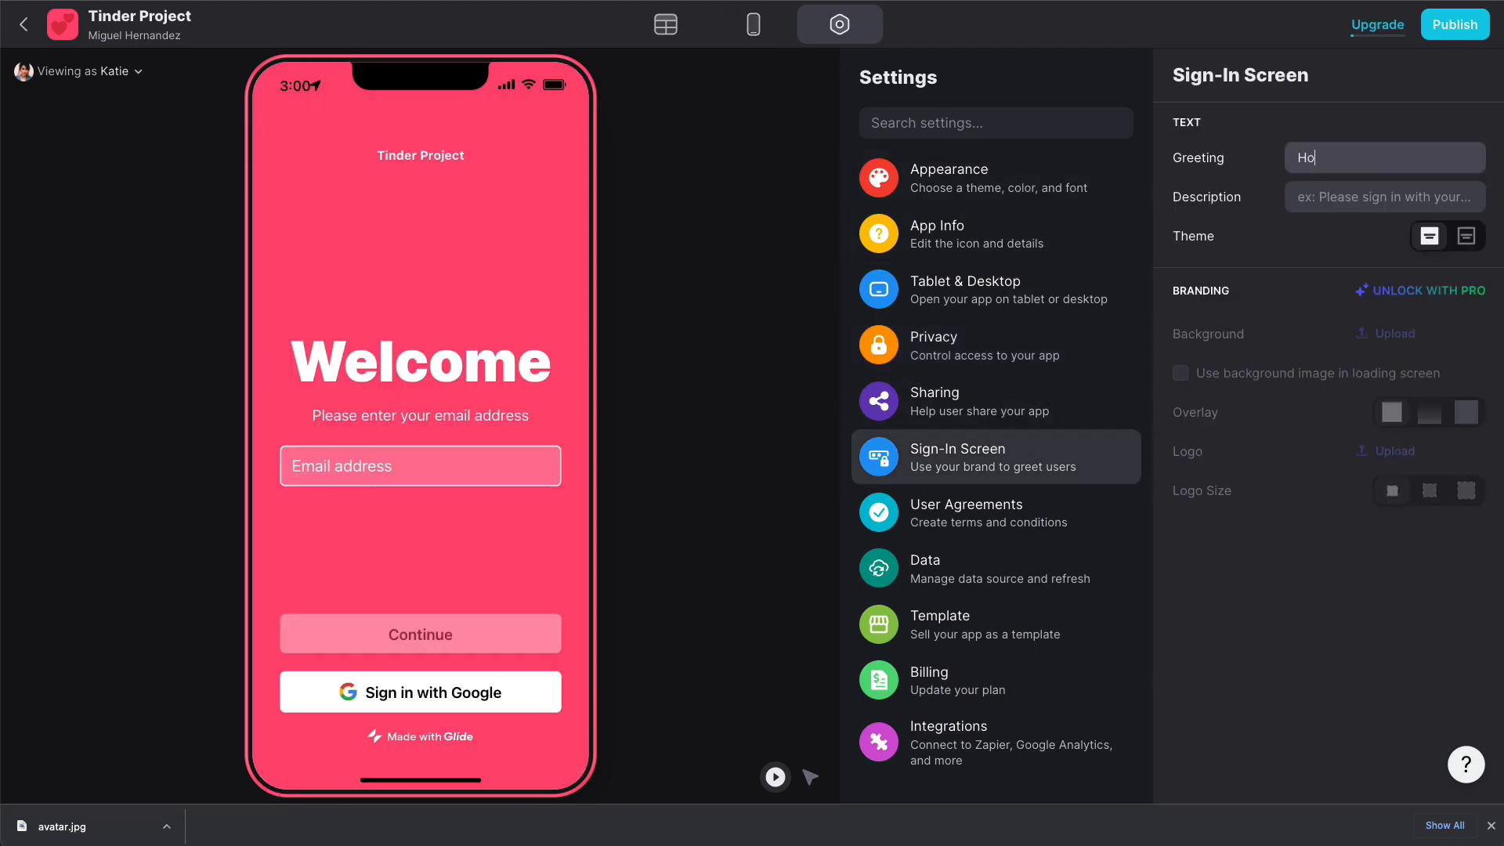
pyautogui.write('la!')
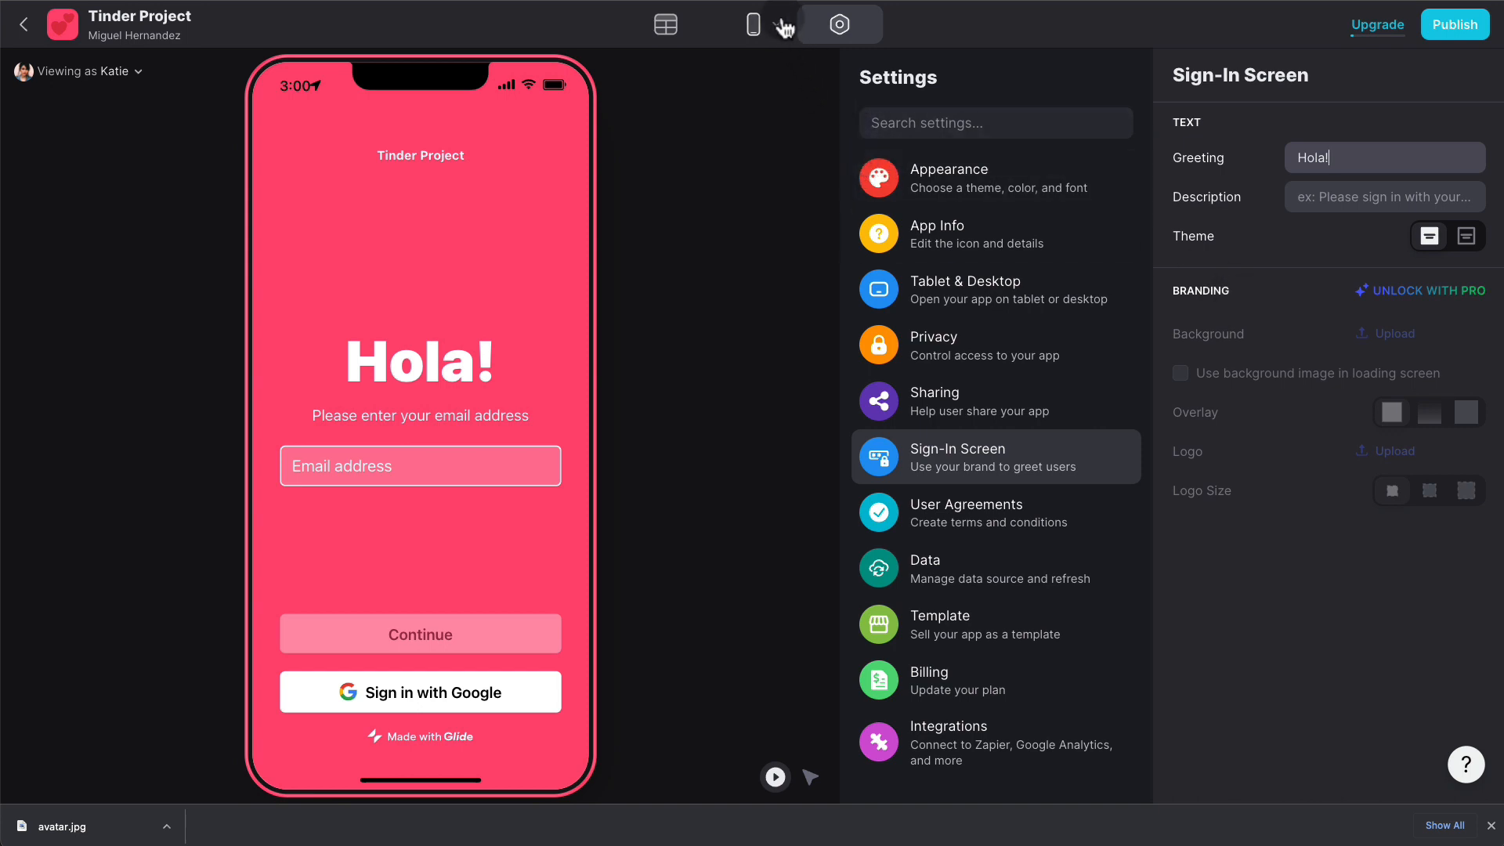
pyautogui.click(755, 30)
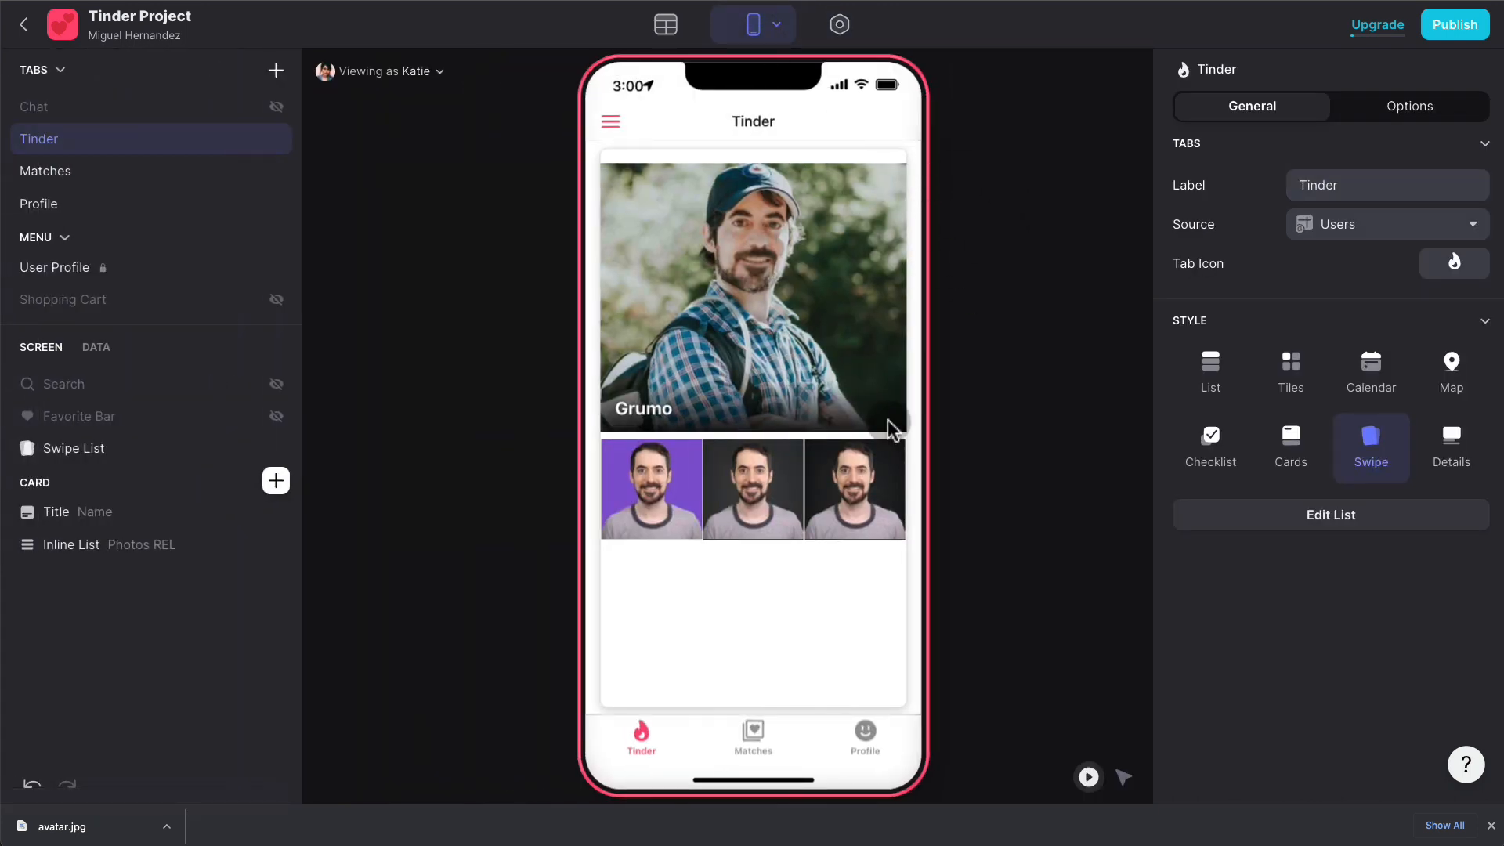
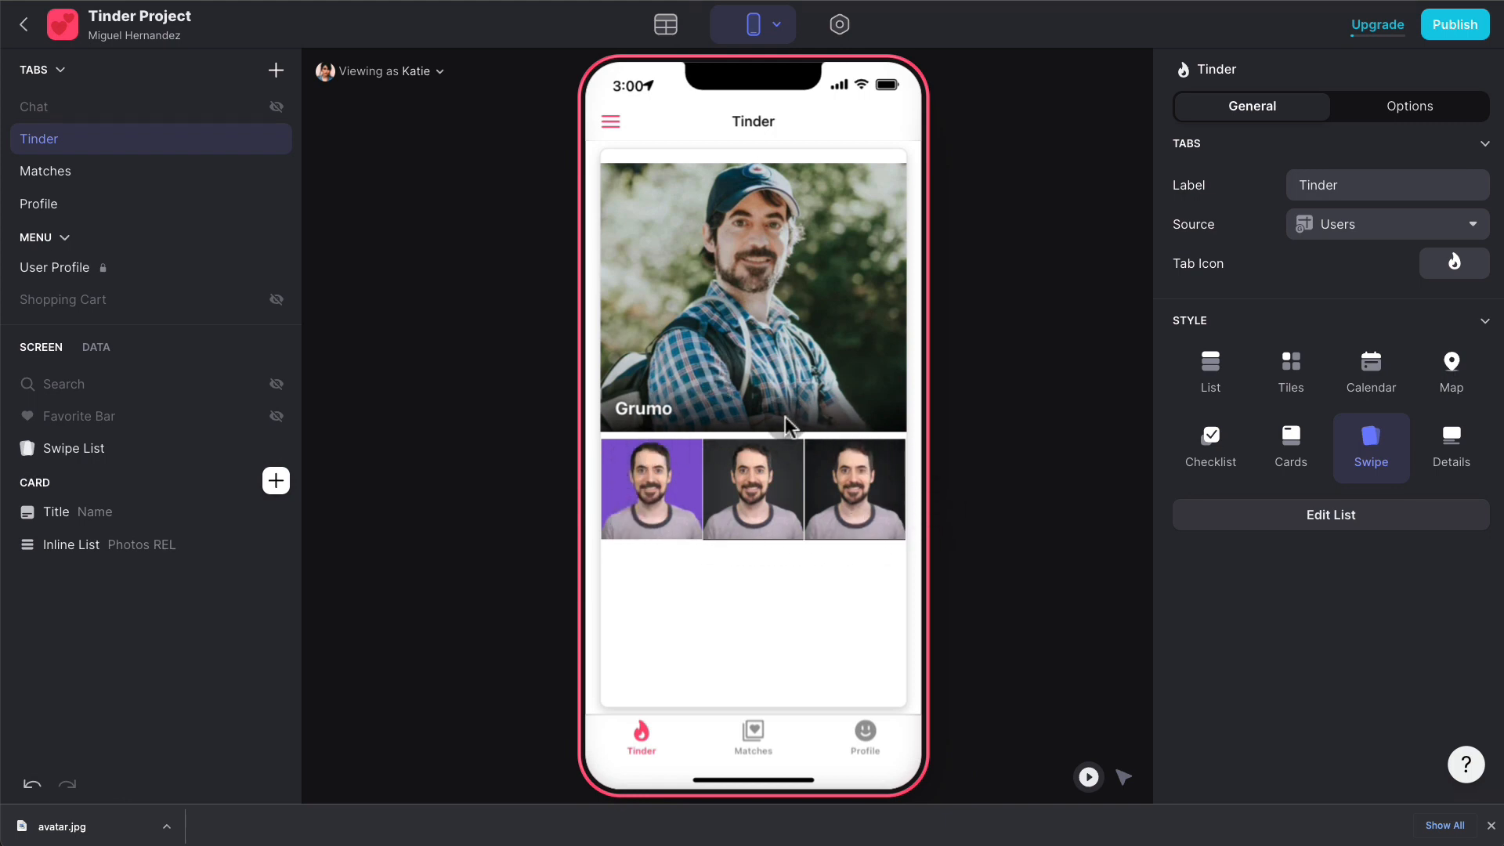
# - Add an Image column named Default Photos to the Choices table
pyautogui.click(666, 27)
pyautogui.click(149, 183)
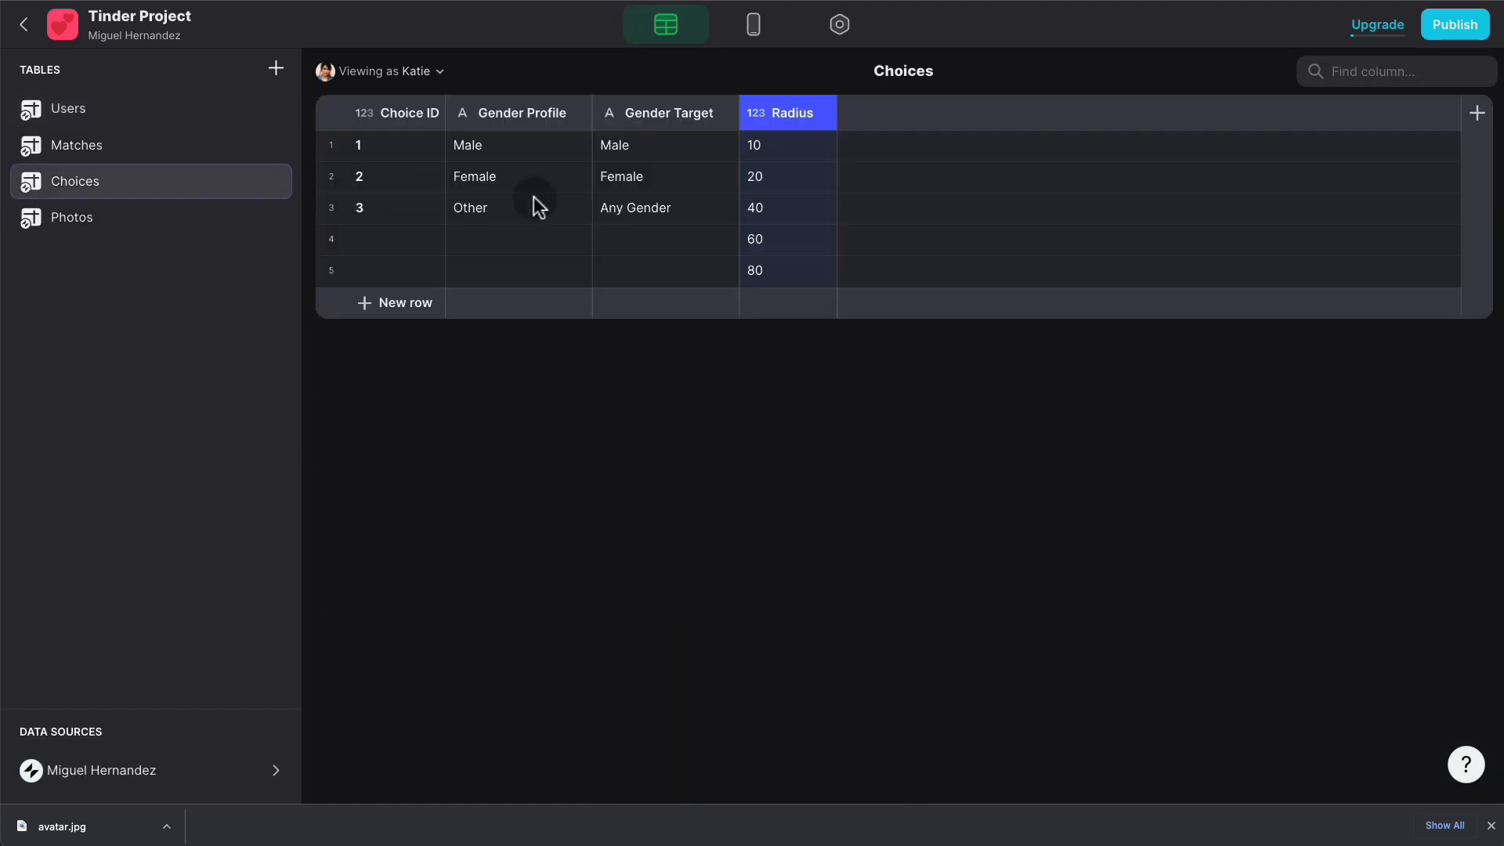
pyautogui.click(1477, 113)
pyautogui.write('Default P')
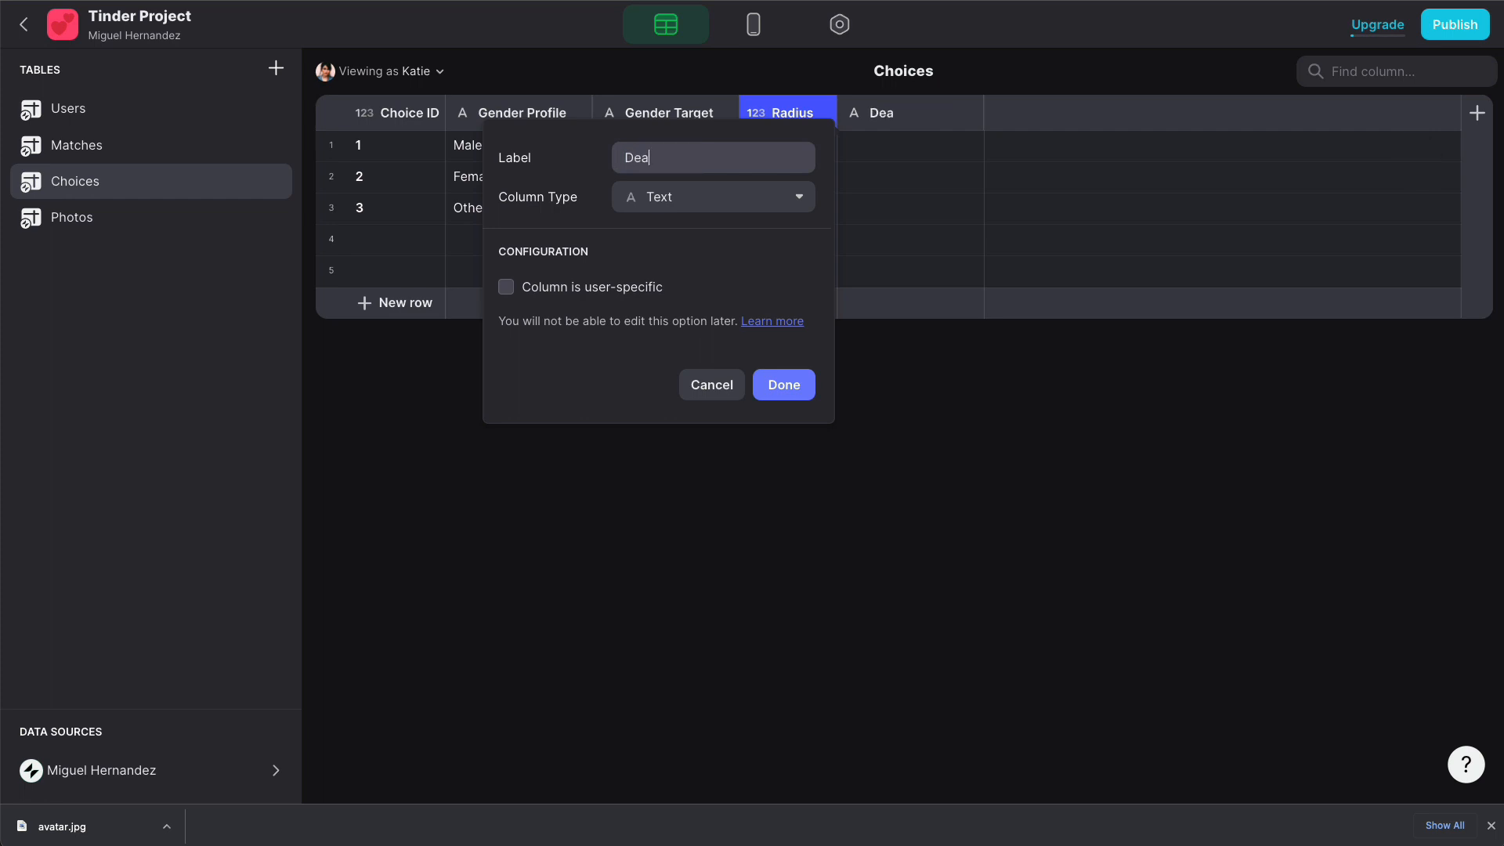
pyautogui.write('hotos')
pyautogui.click(689, 204)
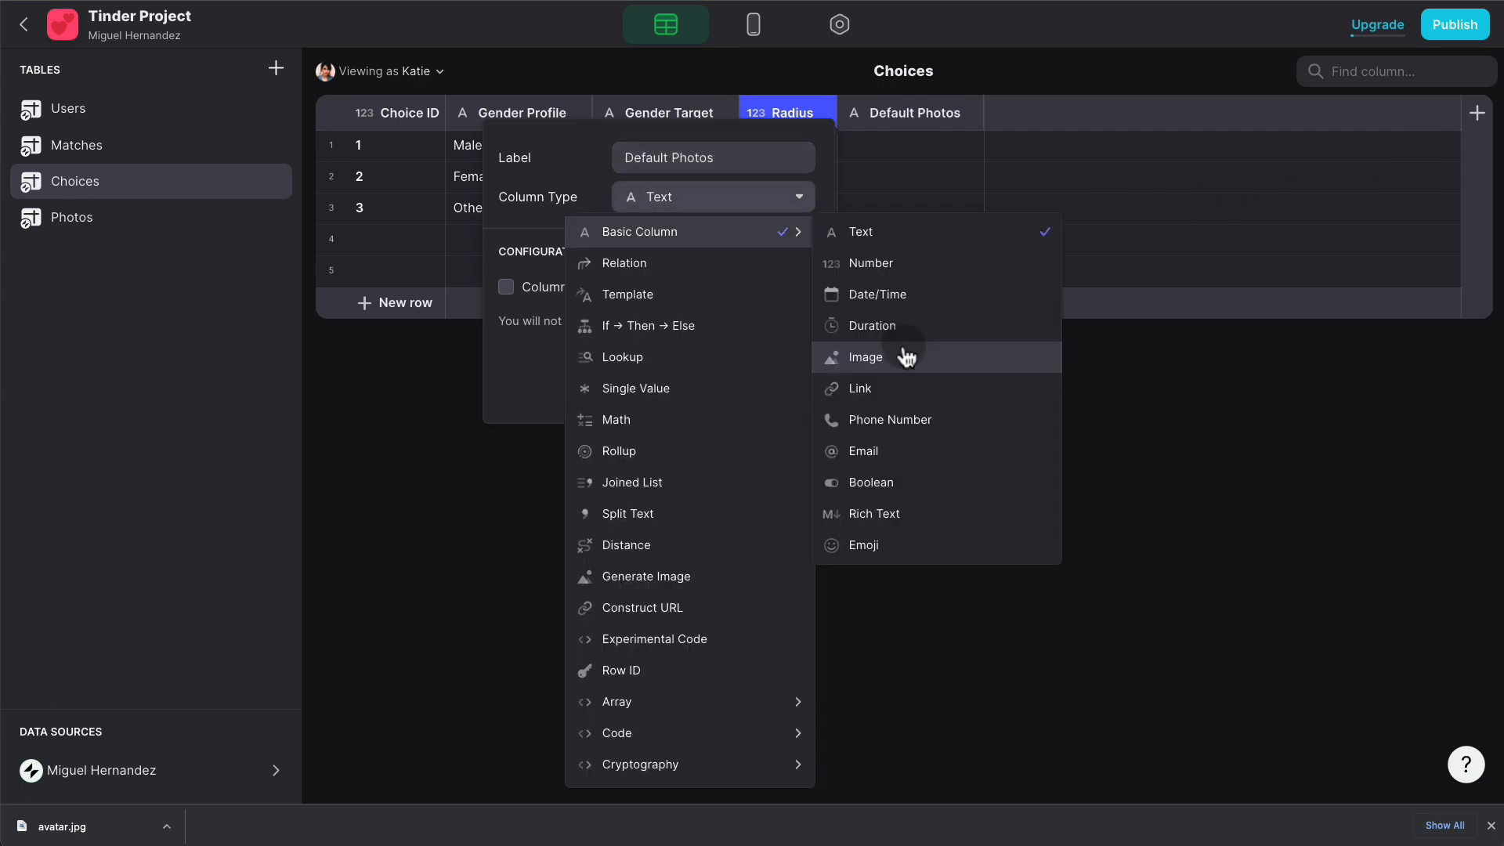
pyautogui.click(906, 354)
pyautogui.click(805, 383)
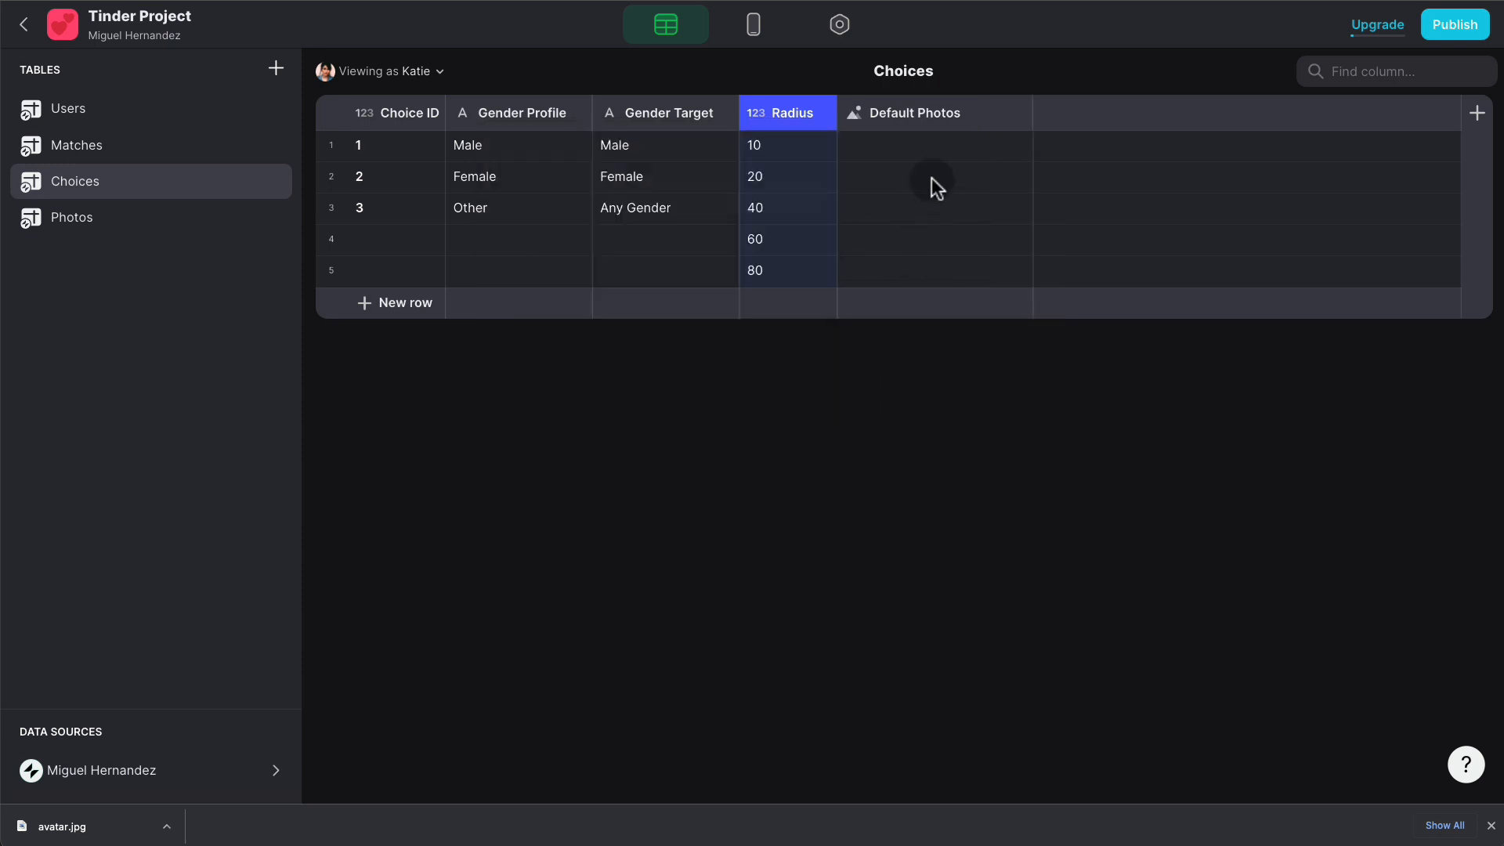
# - Upload avatar.jpg into the Default Photos cells of rows 1, 2 and 3
pyautogui.click(975, 150)
pyautogui.click(1012, 151)
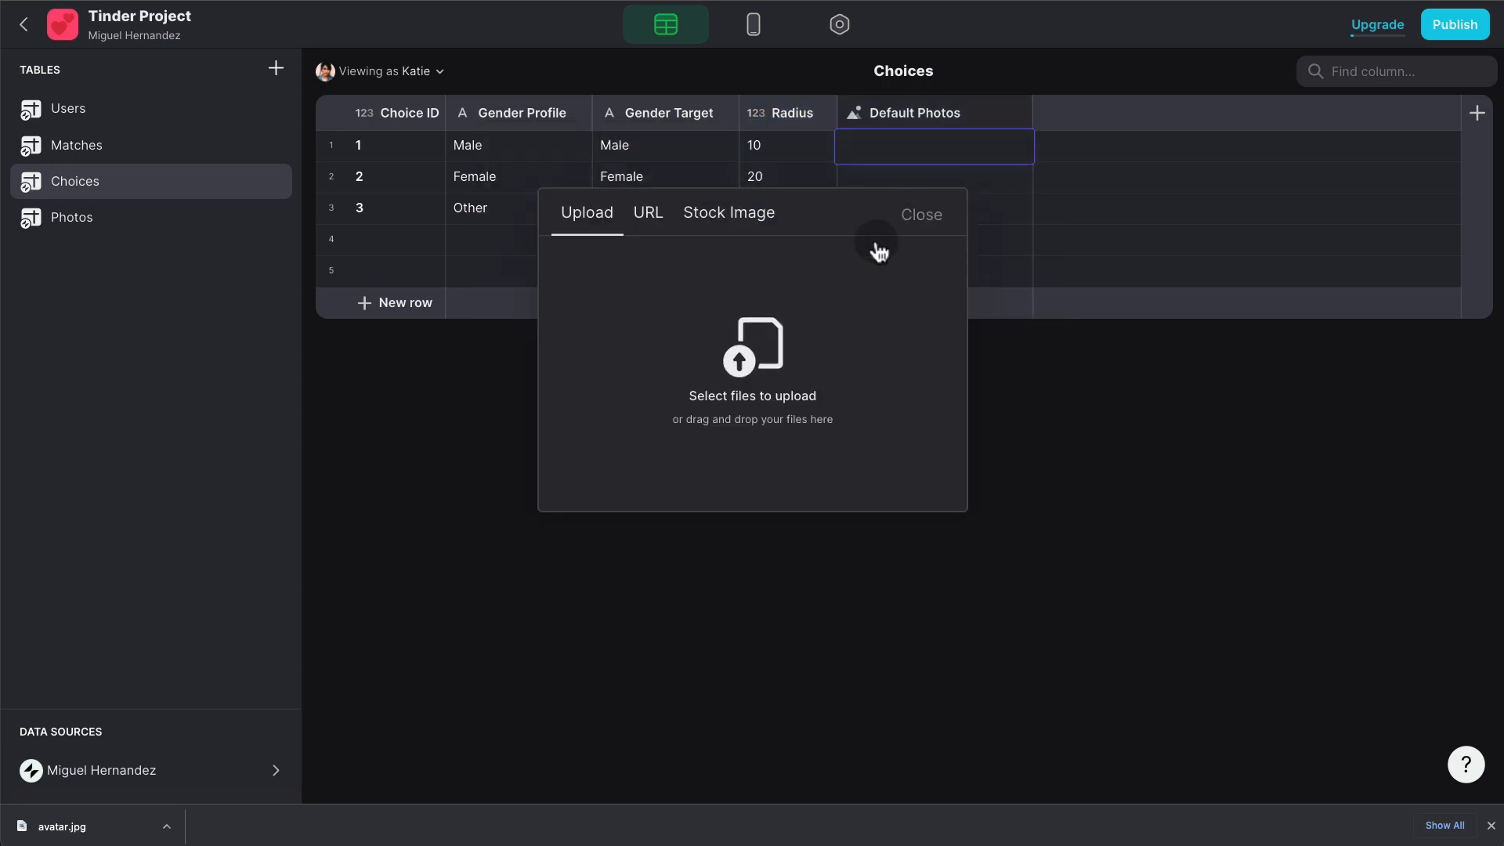
pyautogui.click(787, 333)
pyautogui.click(501, 345)
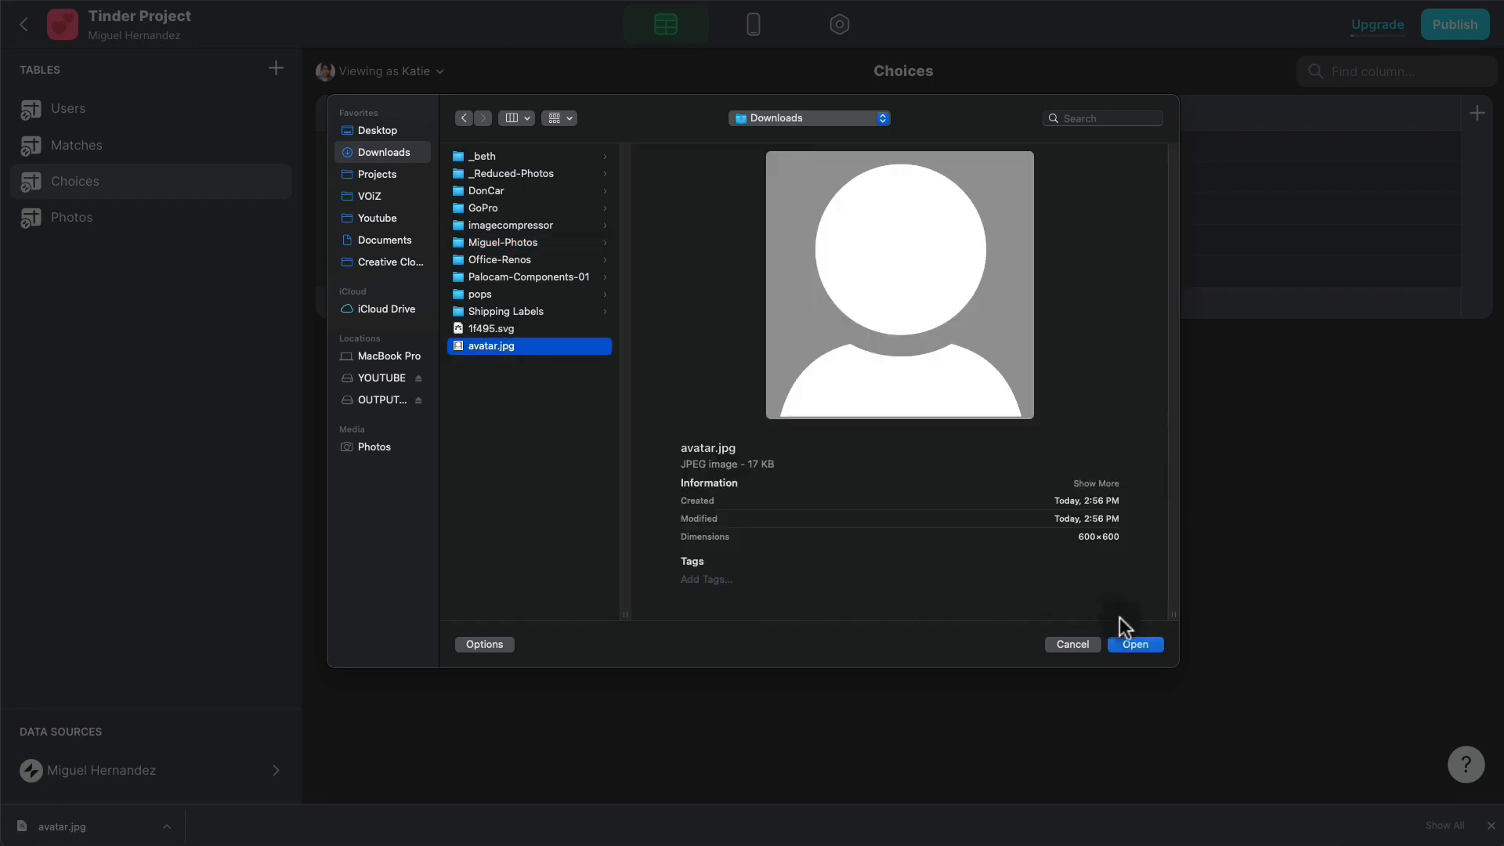
pyautogui.click(1132, 638)
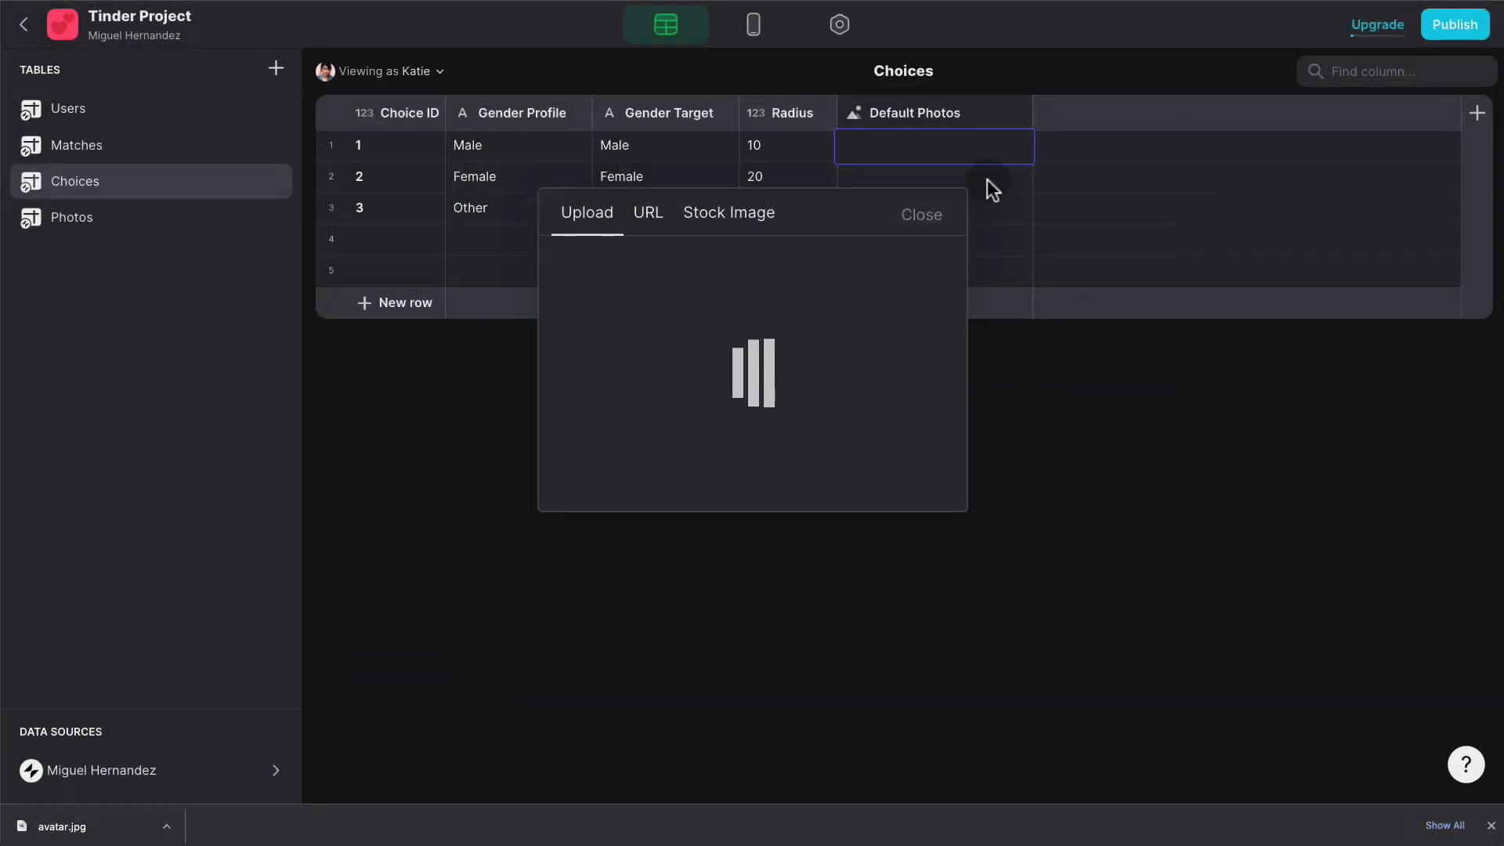
pyautogui.click(985, 183)
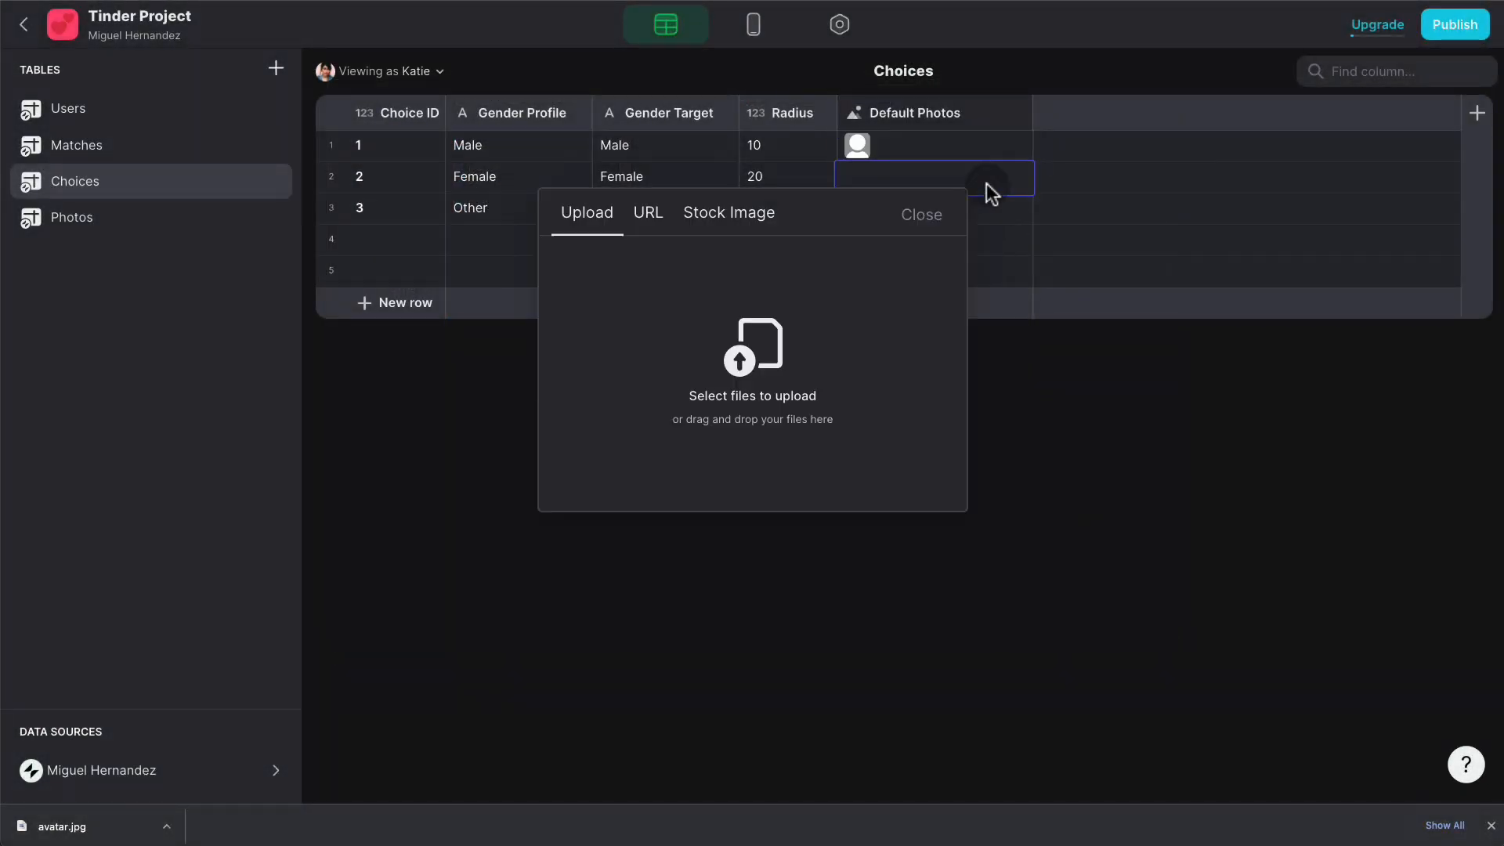
pyautogui.click(721, 323)
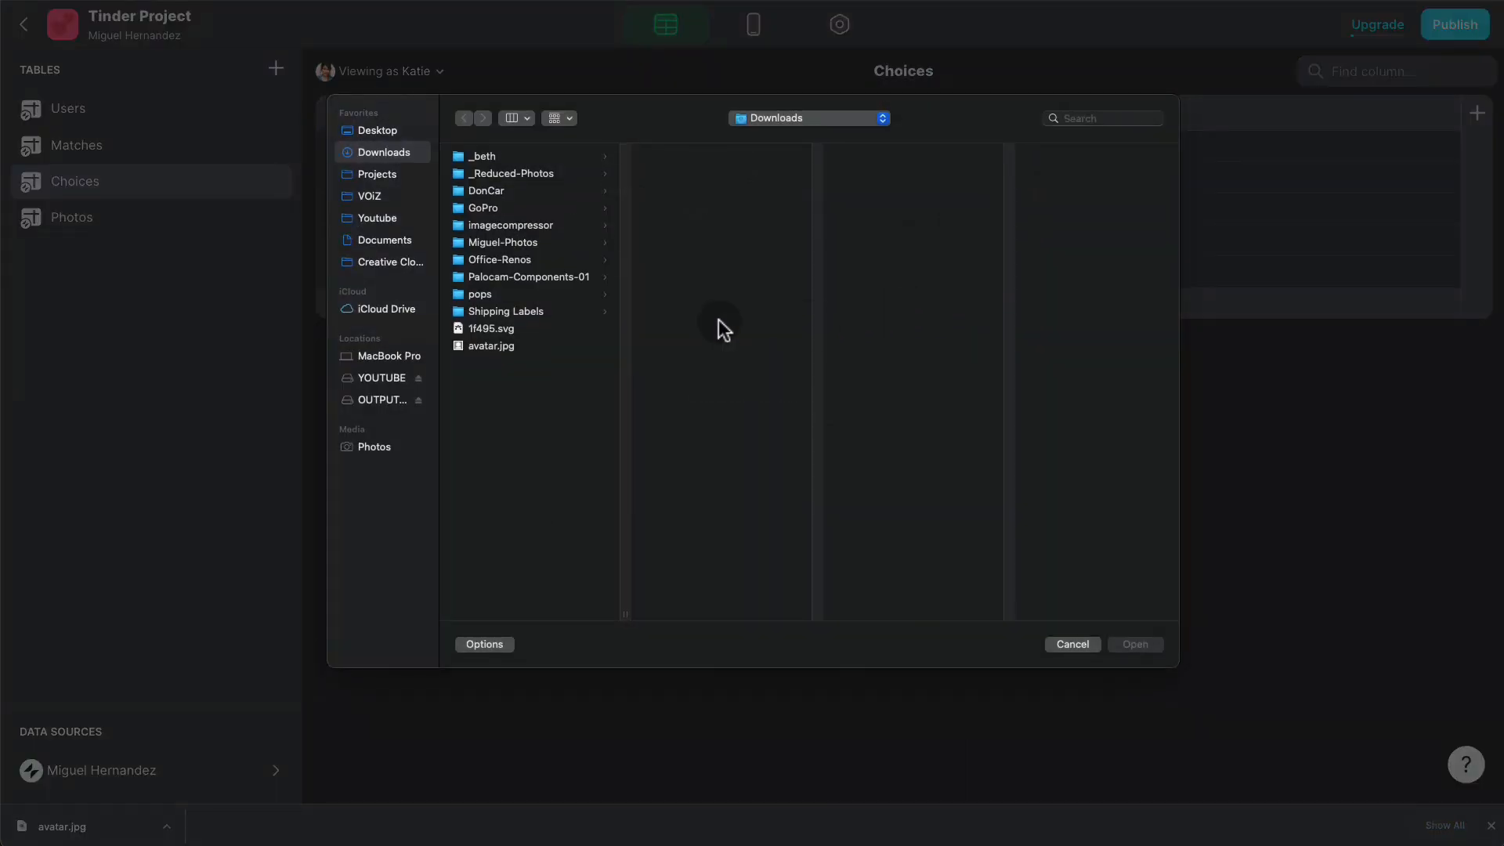
pyautogui.doubleClick(503, 341)
pyautogui.click(908, 213)
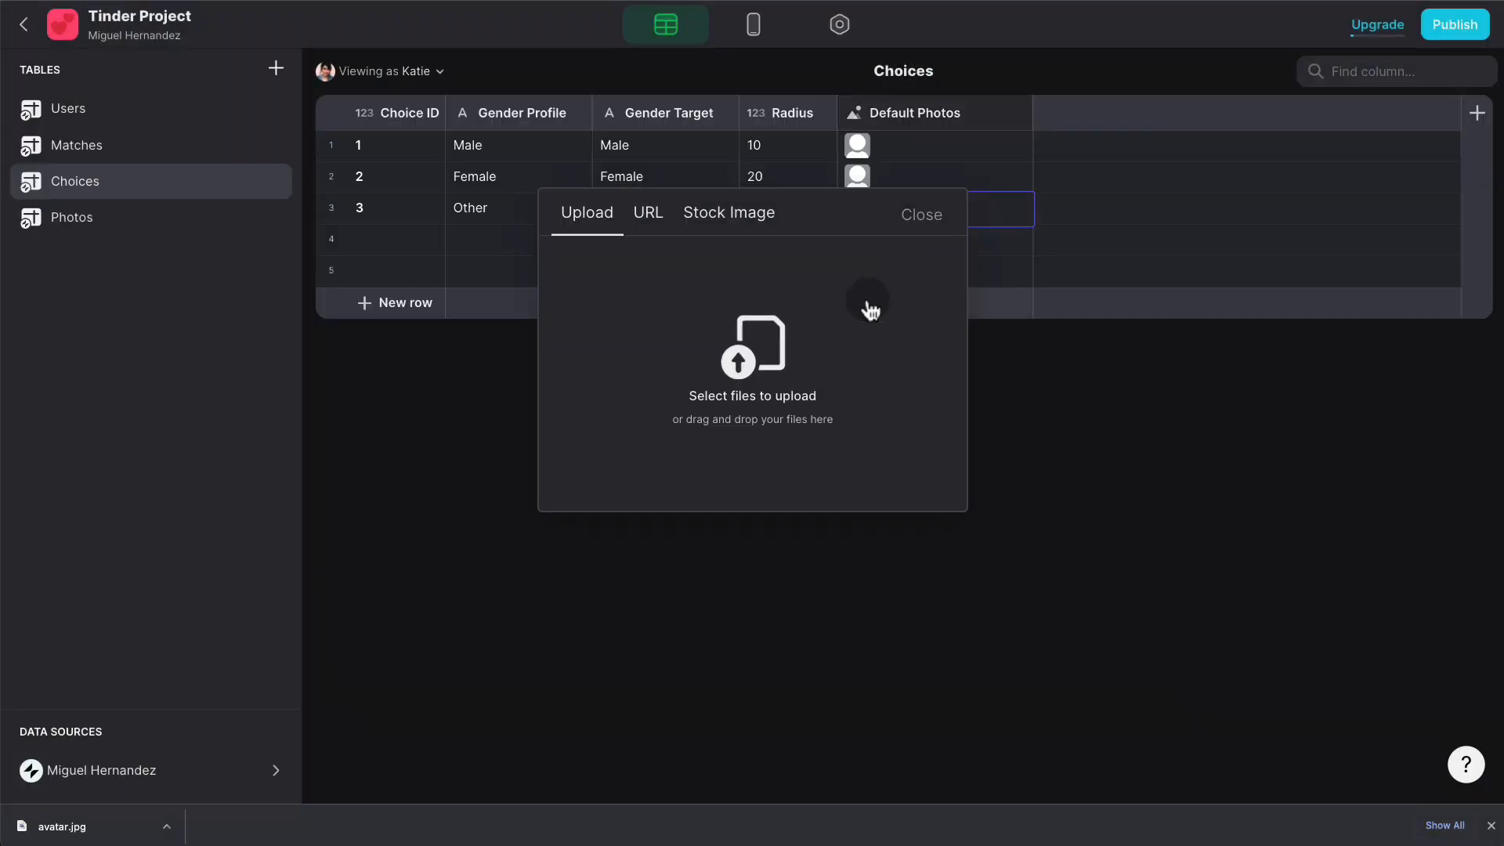
pyautogui.click(863, 349)
pyautogui.click(449, 346)
pyautogui.click(1135, 644)
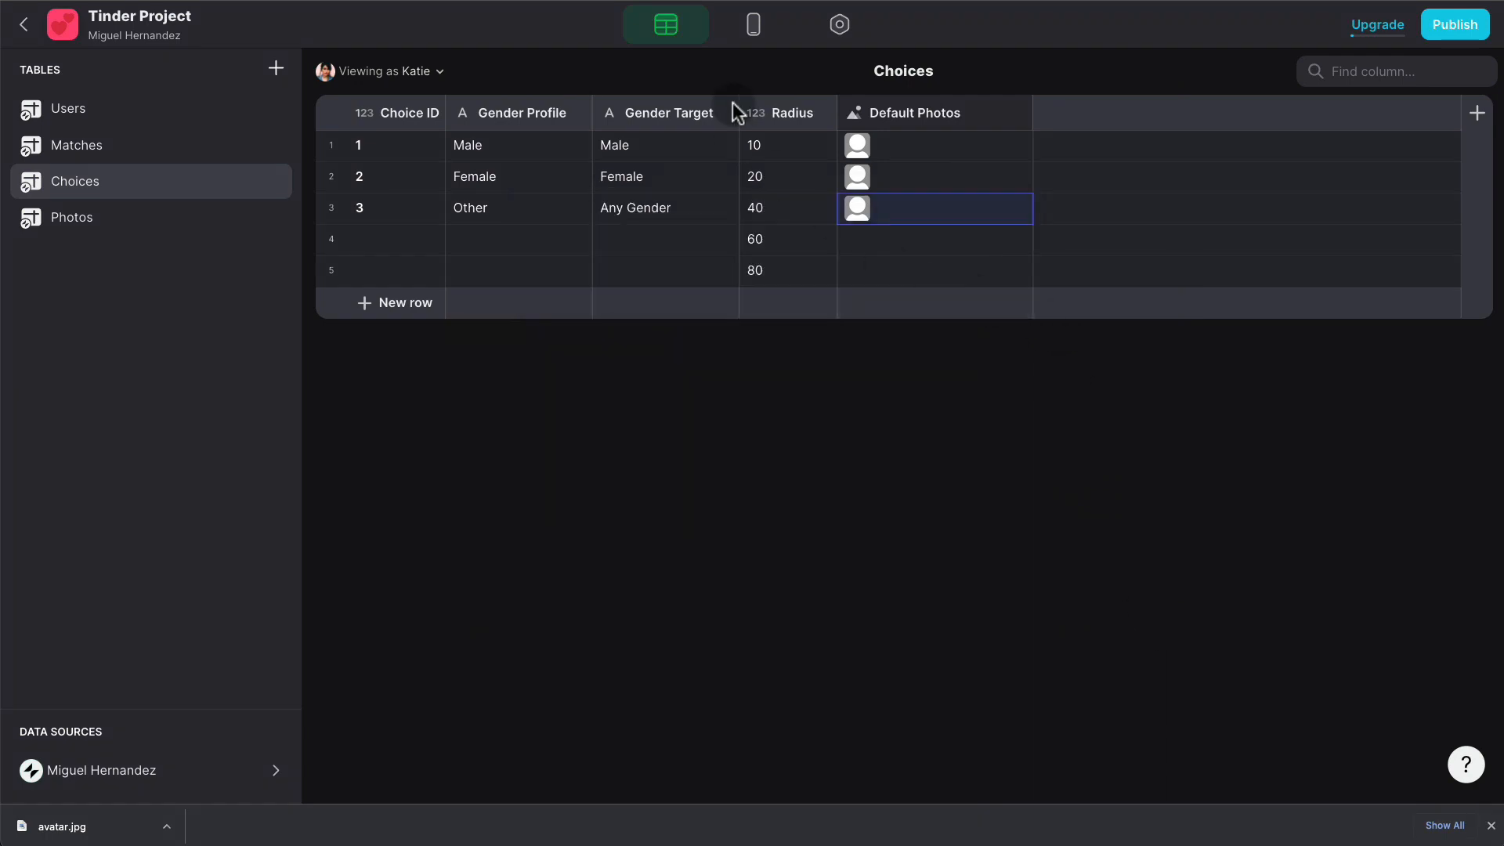
pyautogui.click(754, 30)
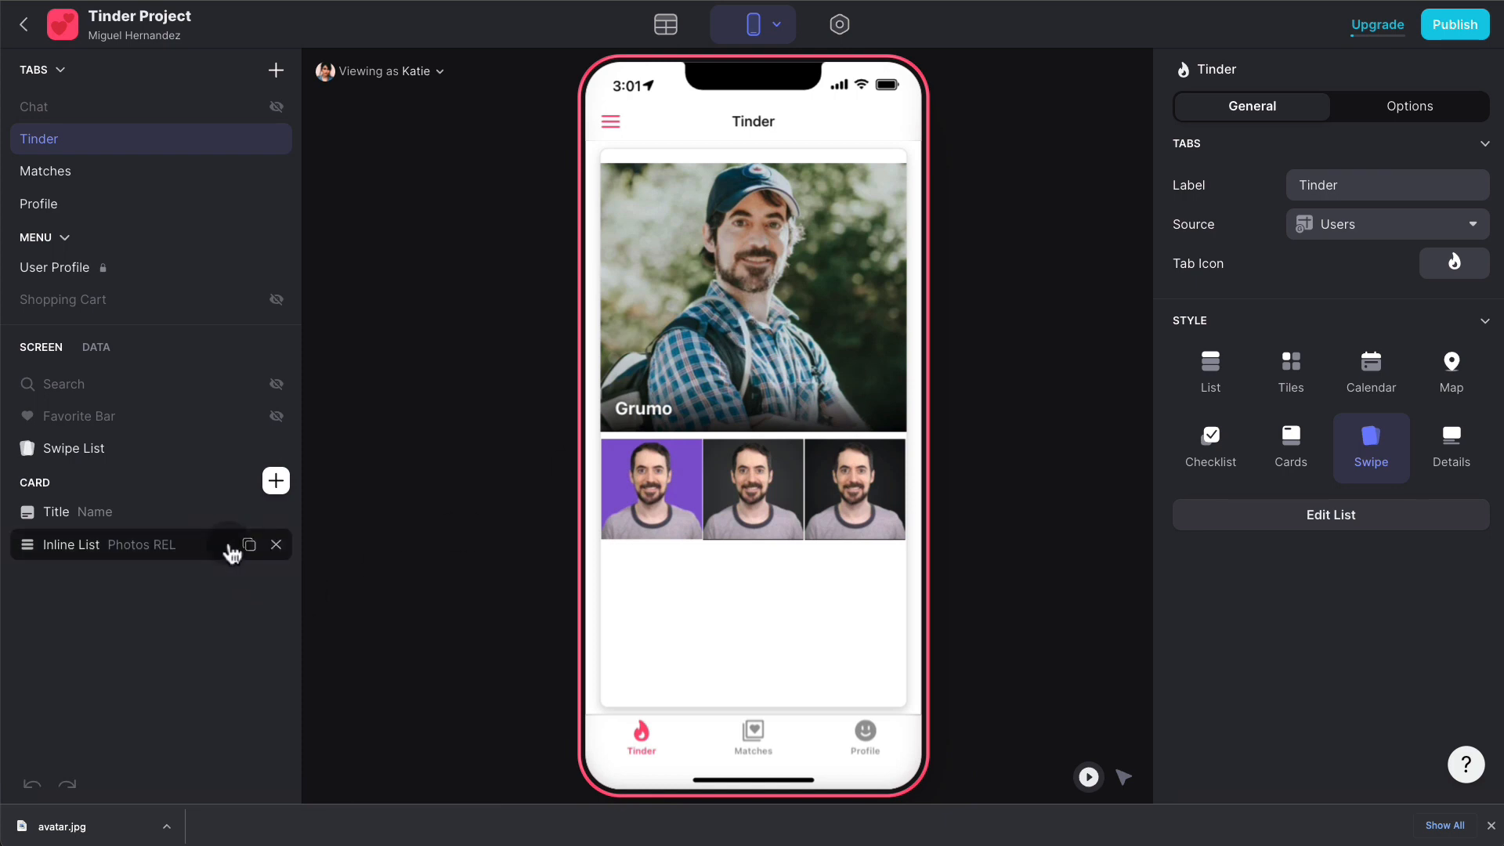
# - Duplicate the card's inline list, source it from Choices, and enable Show See All
pyautogui.click(248, 546)
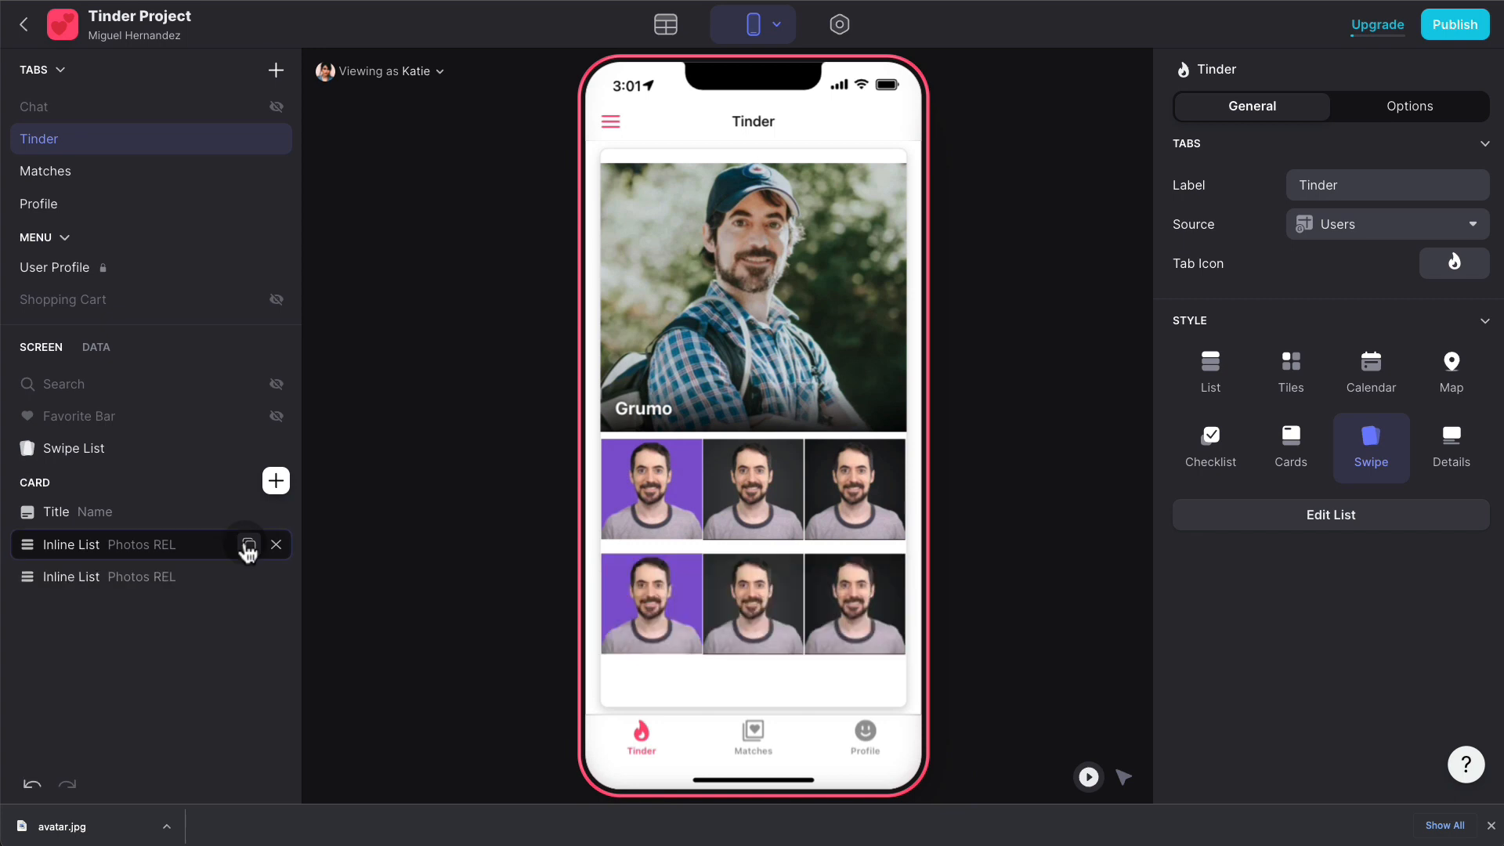
pyautogui.click(162, 580)
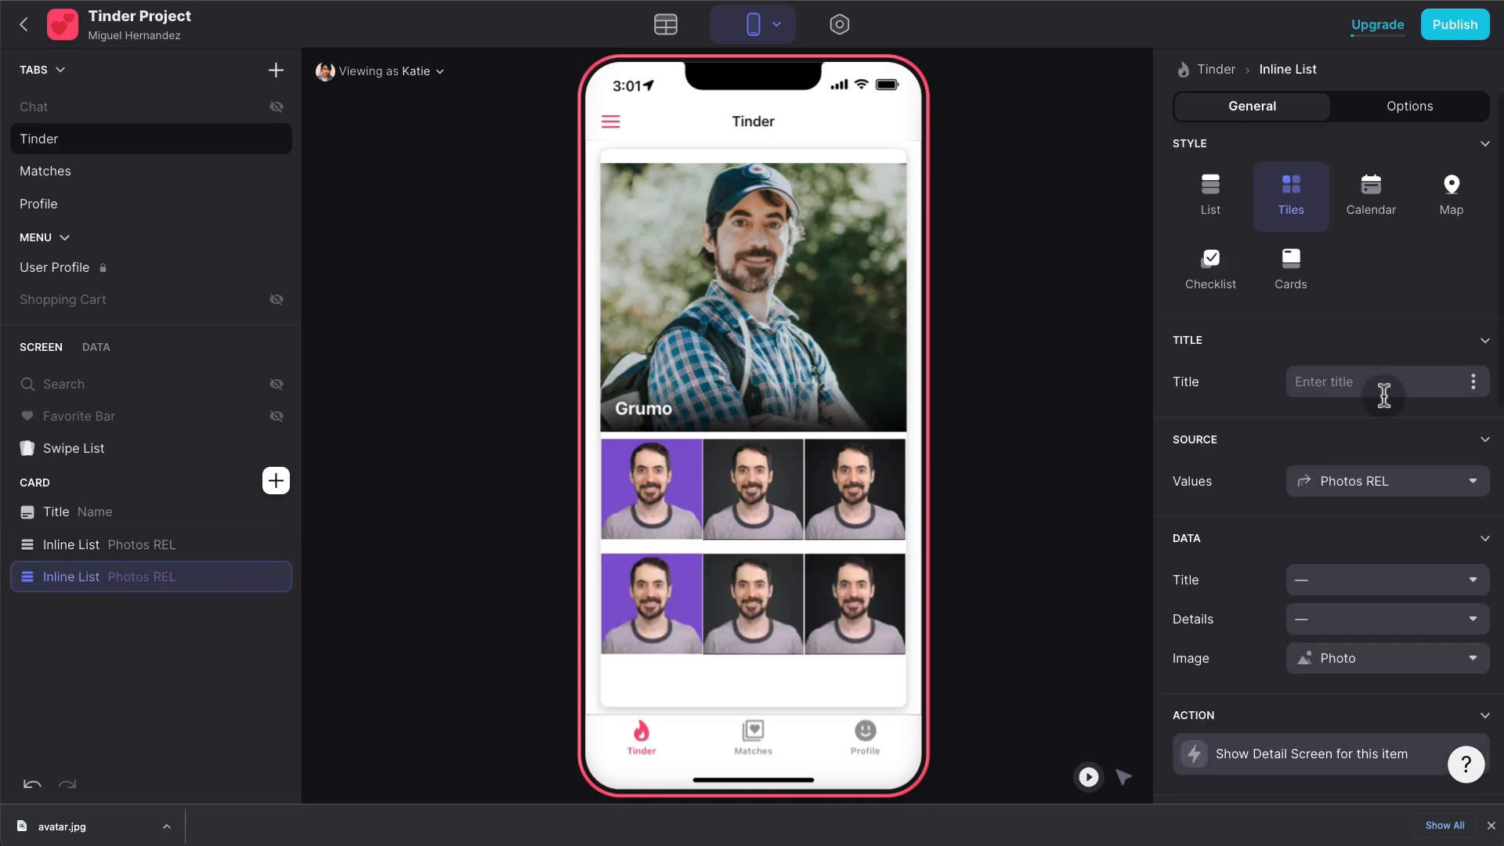
pyautogui.click(1387, 483)
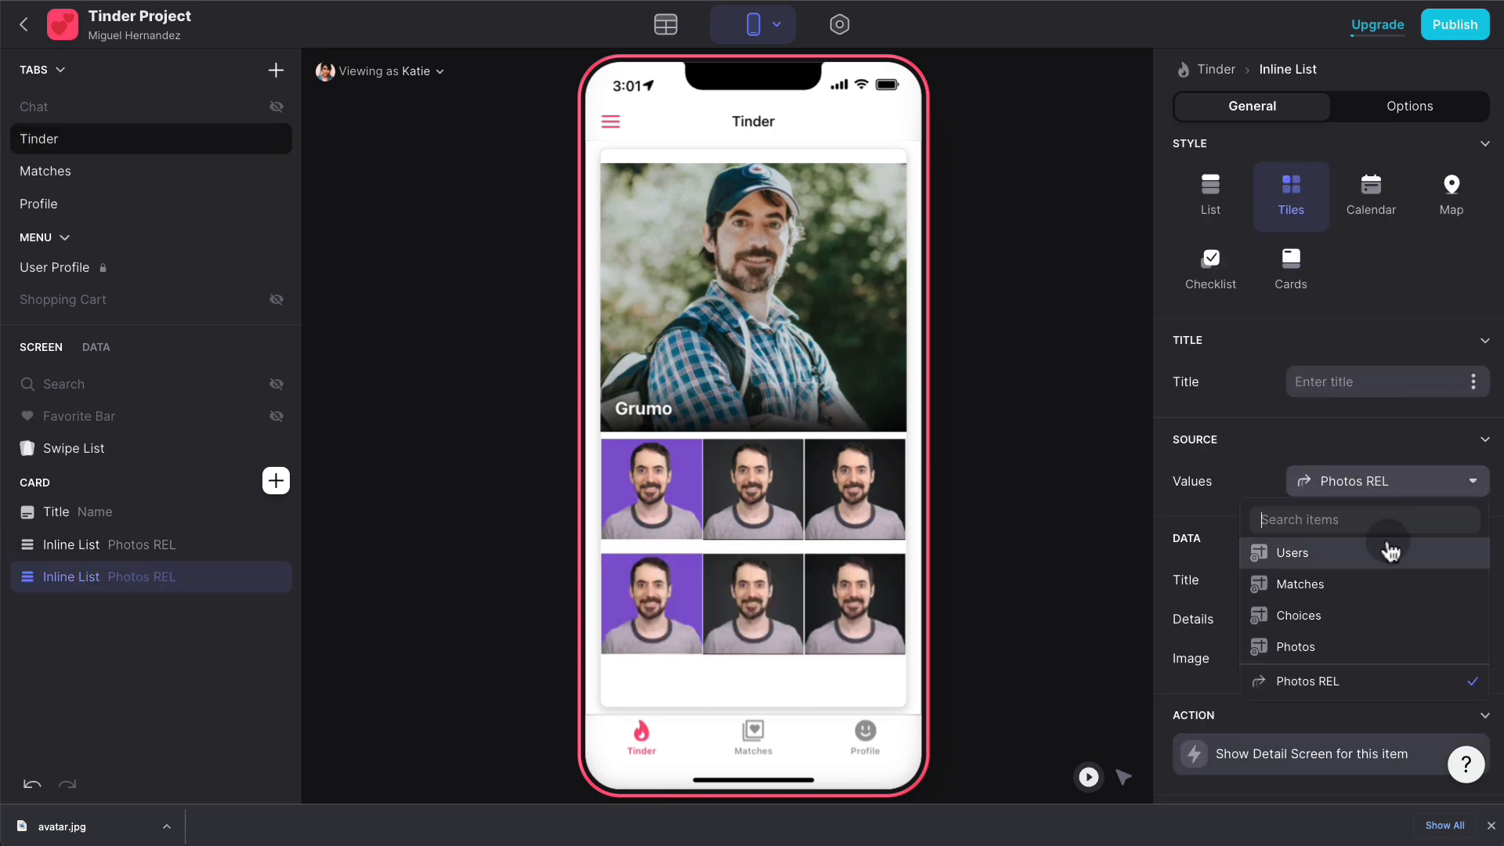
pyautogui.click(1359, 617)
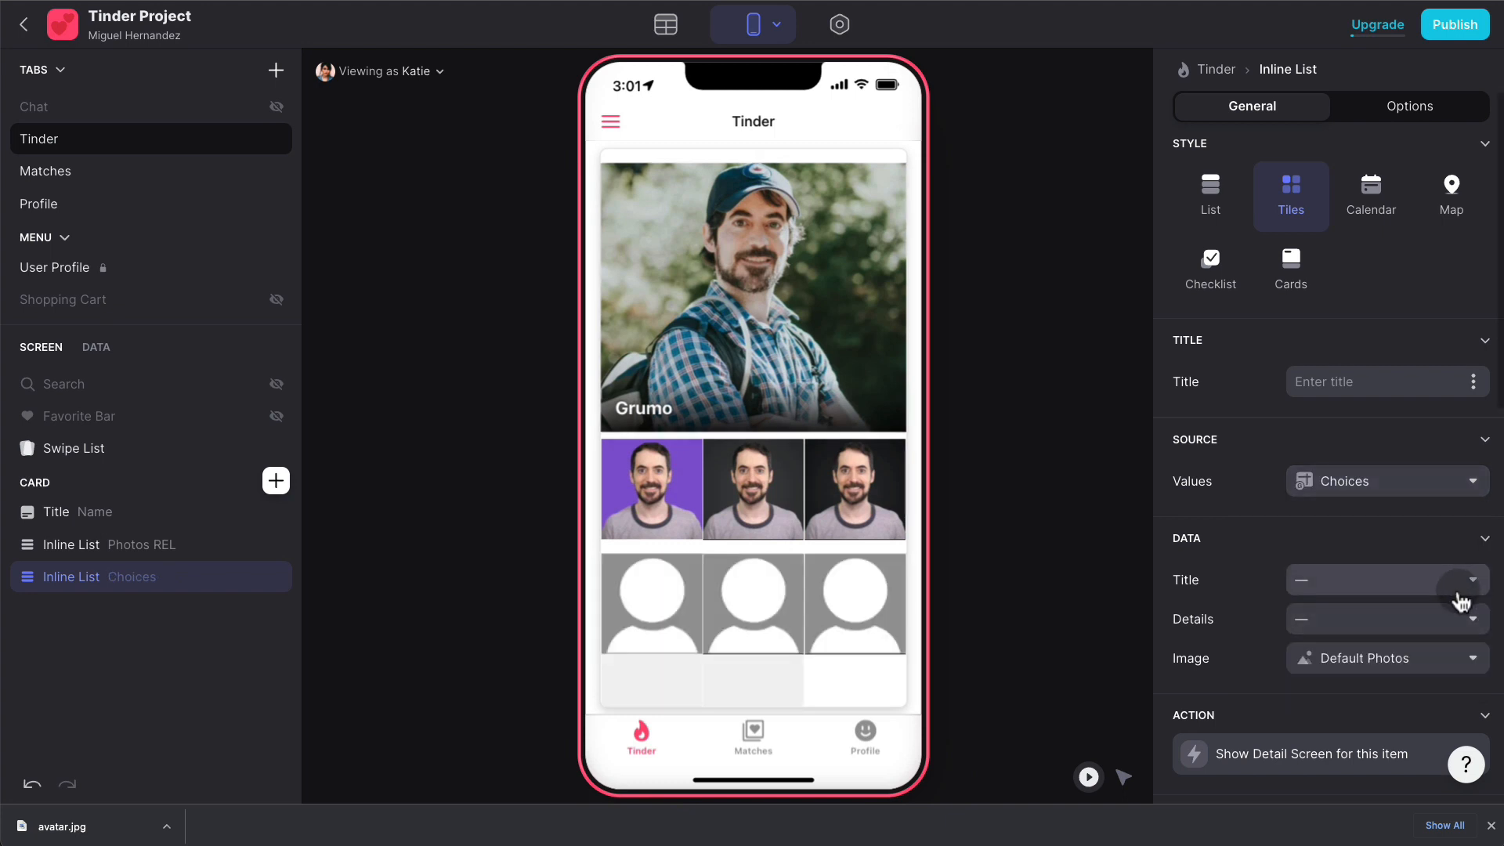
pyautogui.scroll(-1, 1191, 546)
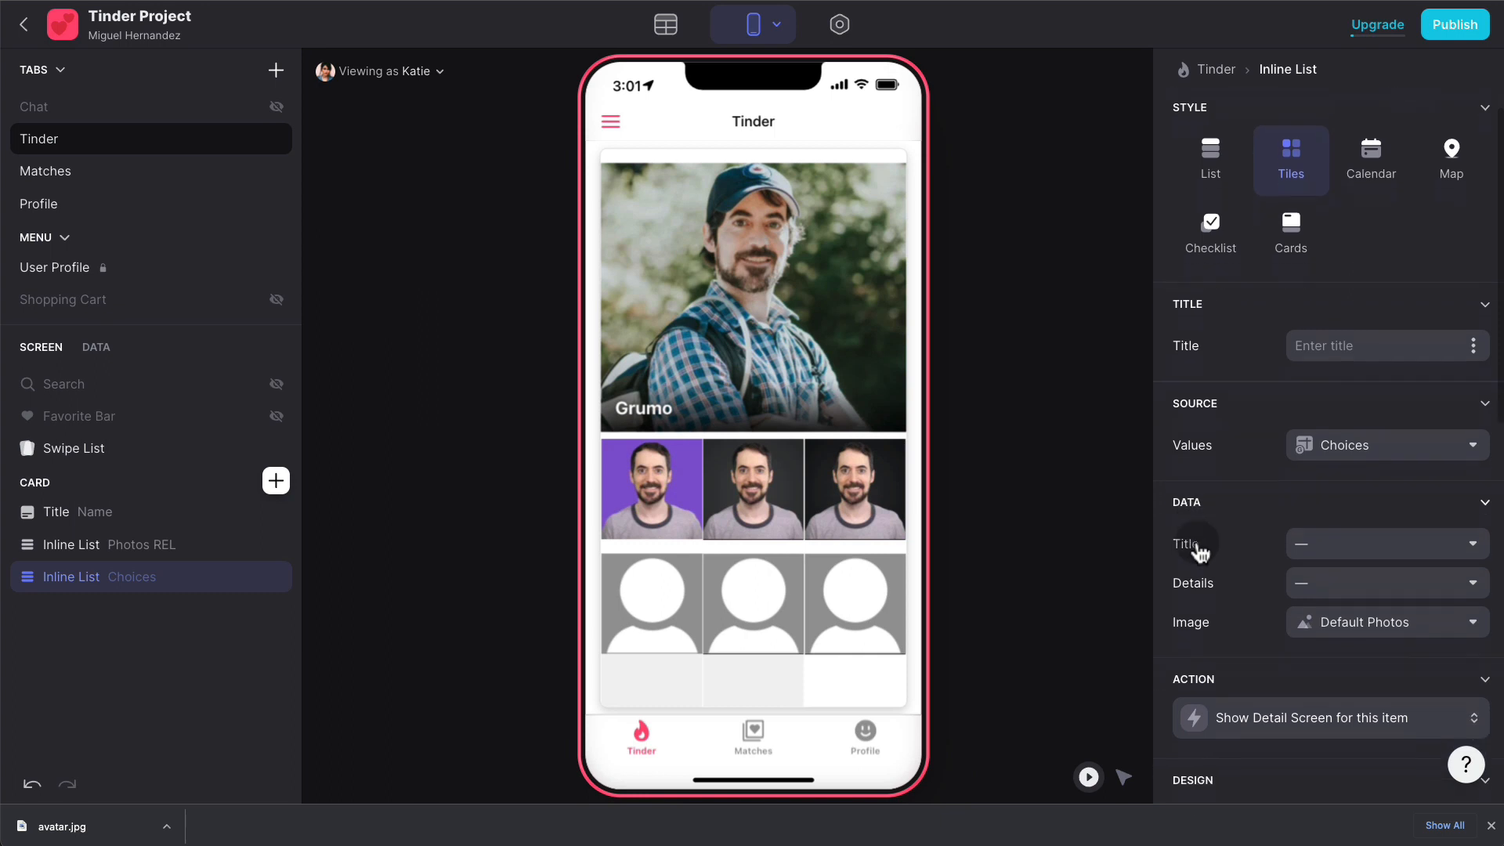
pyautogui.scroll(-1, 862, 603)
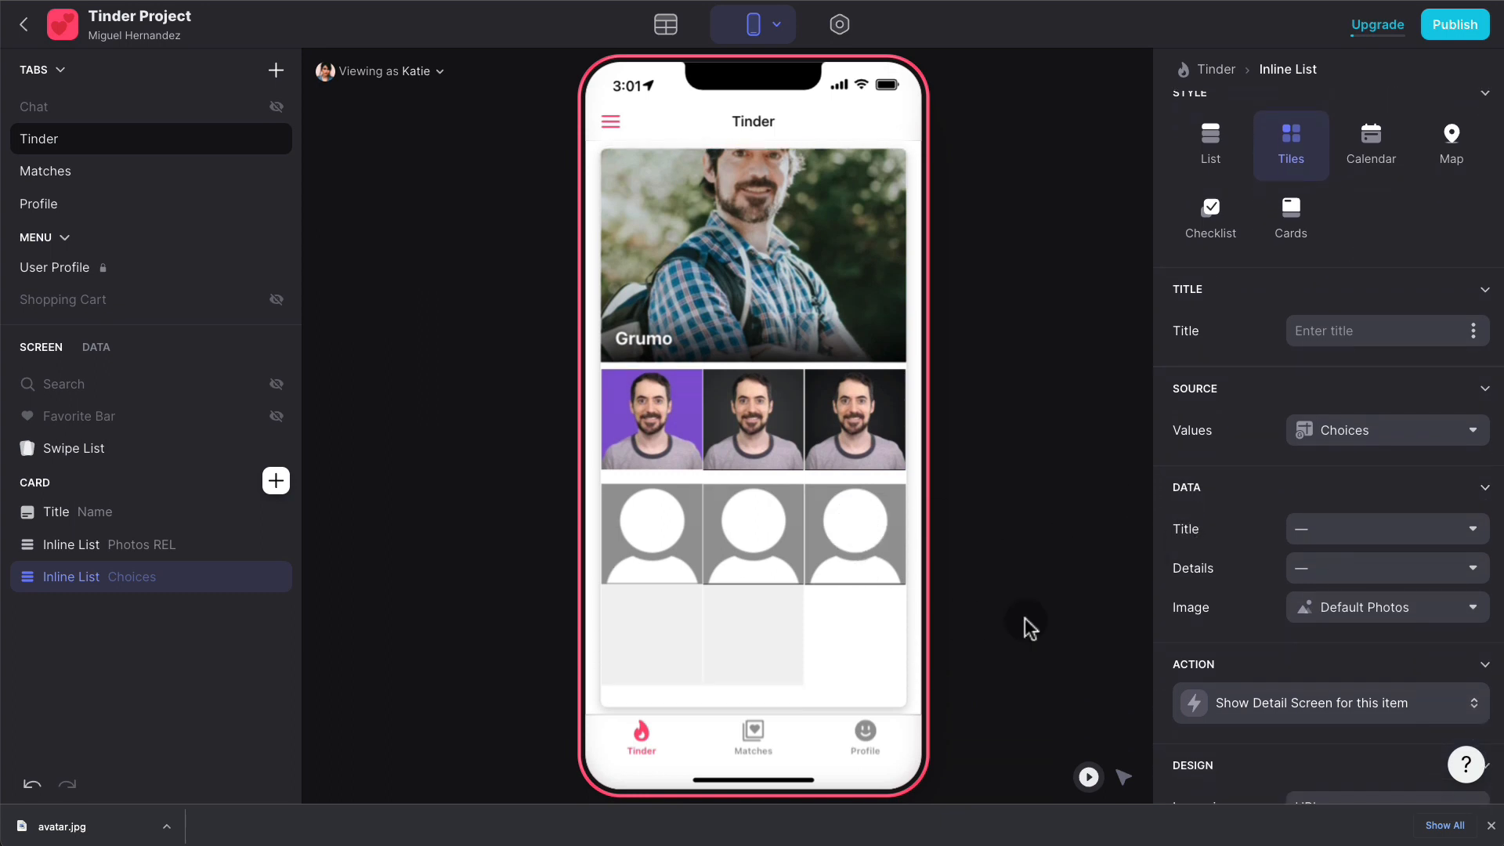
pyautogui.scroll(-10, 1355, 641)
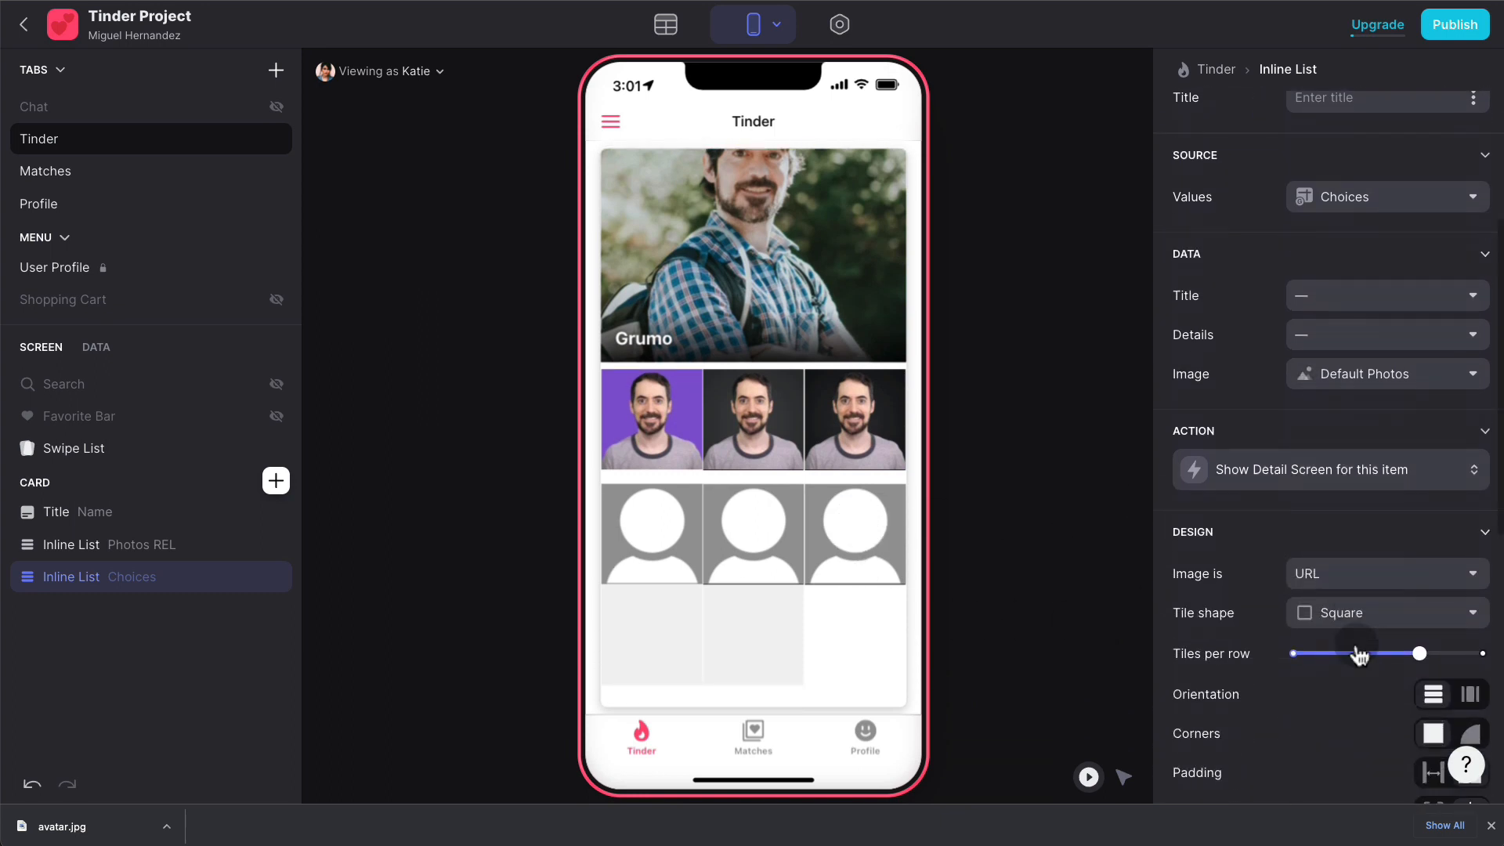
pyautogui.scroll(-3, 1356, 655)
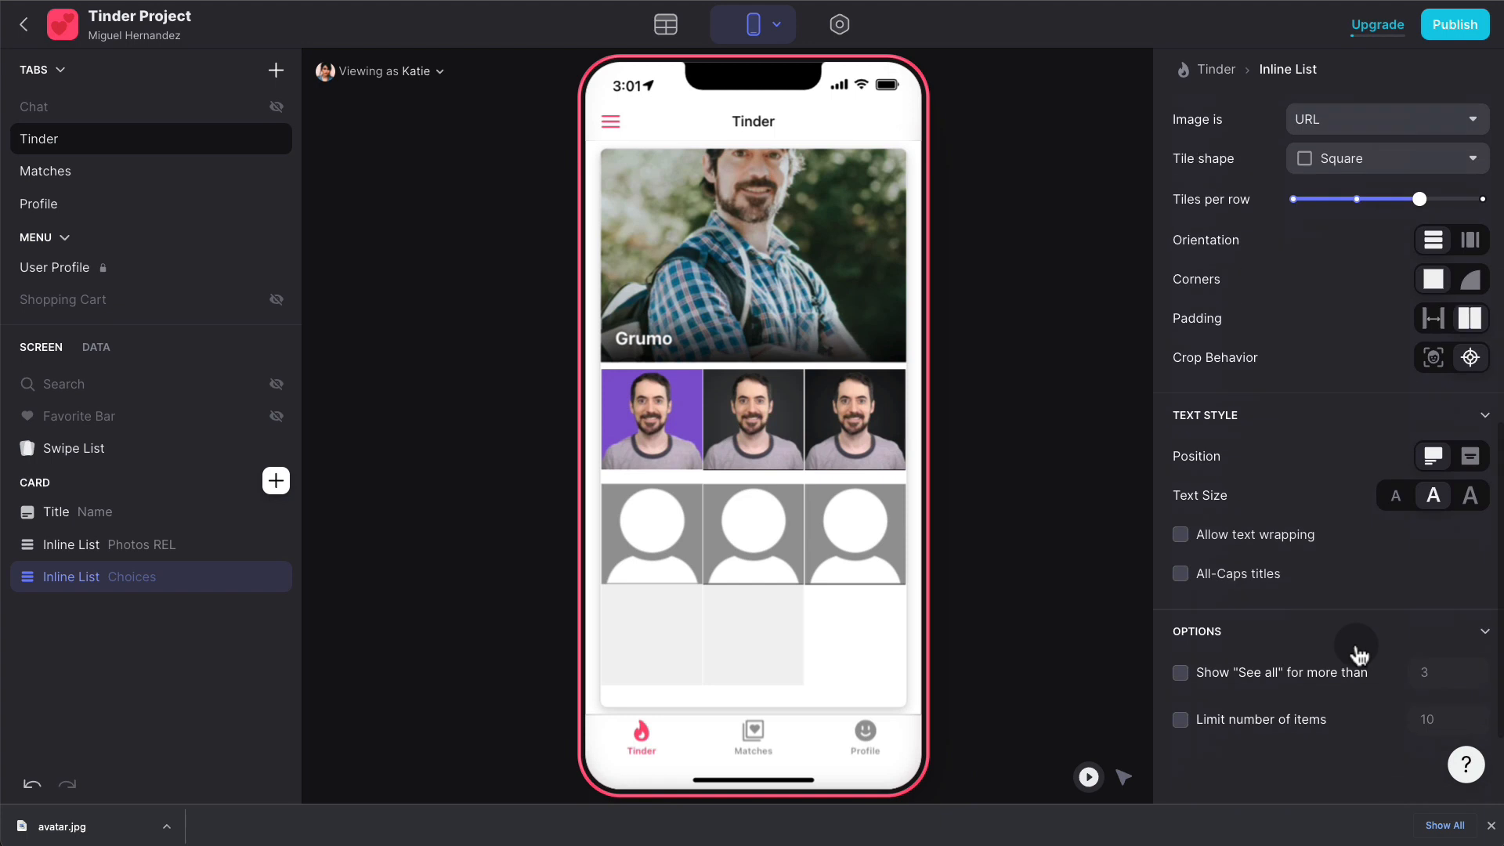
pyautogui.click(1242, 671)
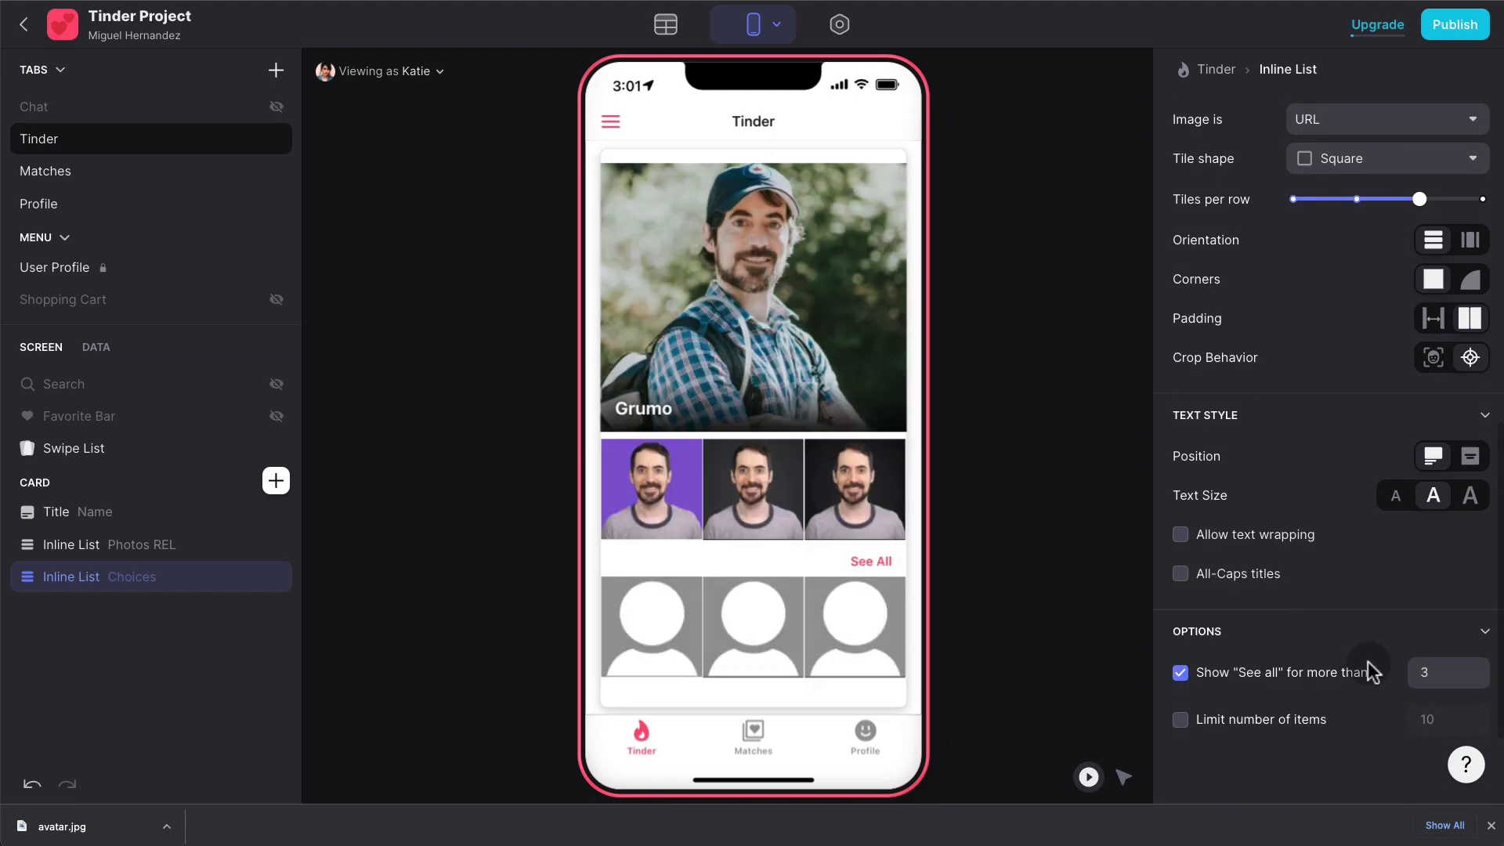
pyautogui.scroll(10, 1361, 658)
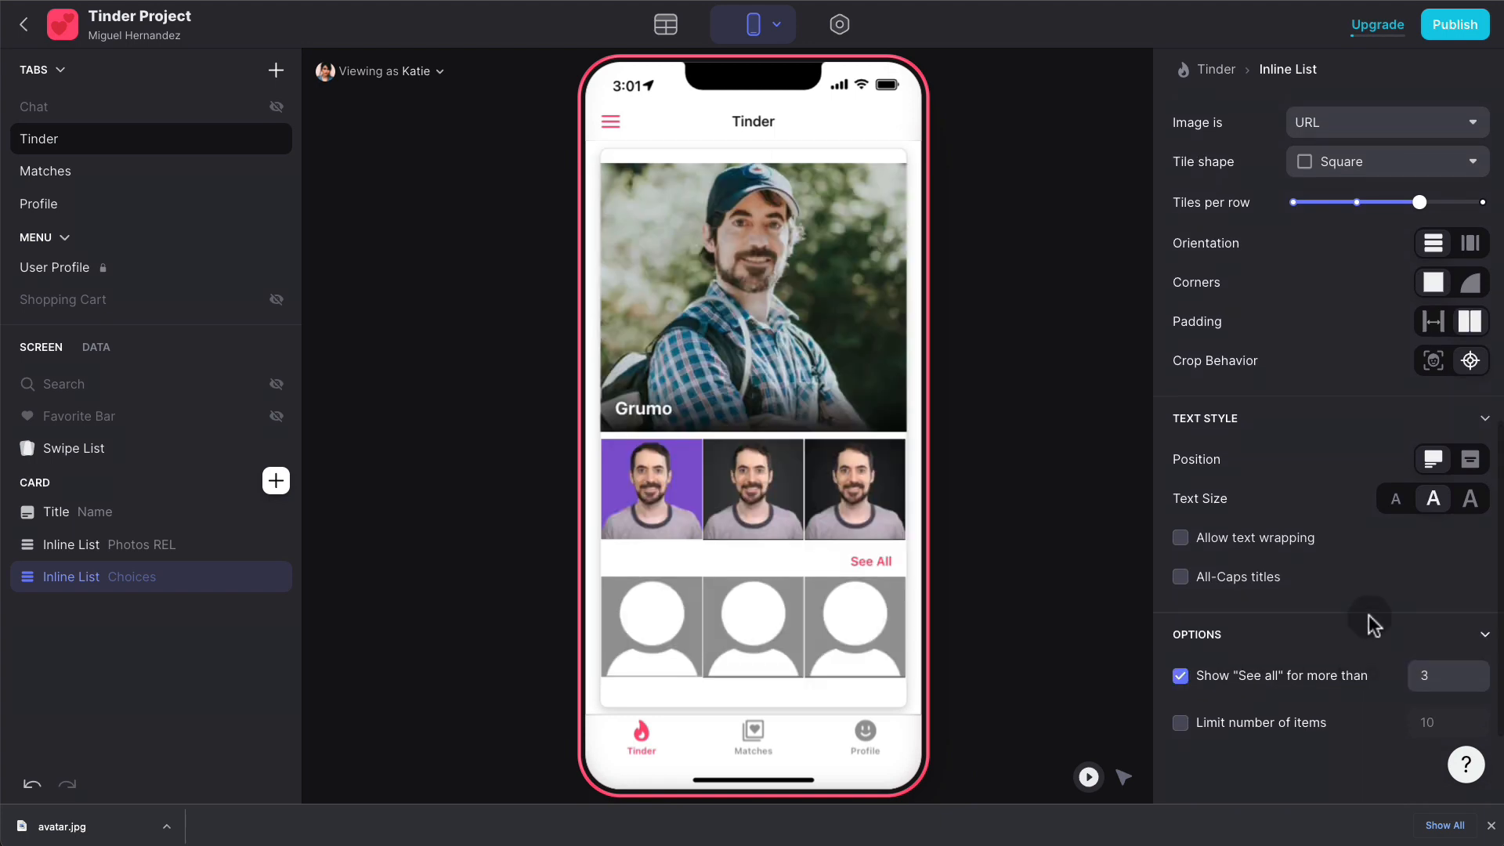
pyautogui.scroll(1, 1363, 629)
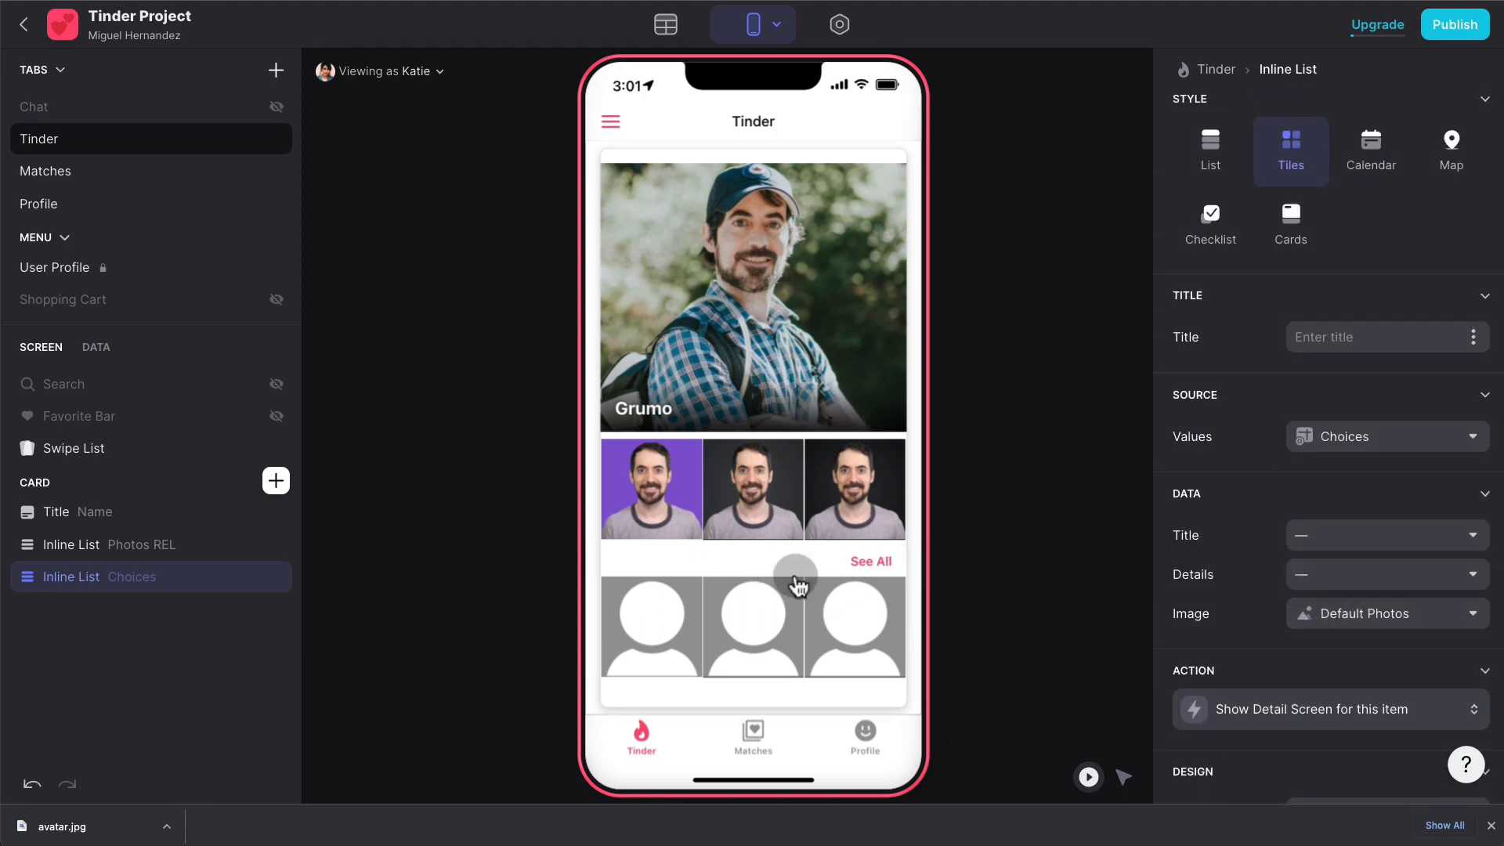
pyautogui.scroll(1, 1255, 470)
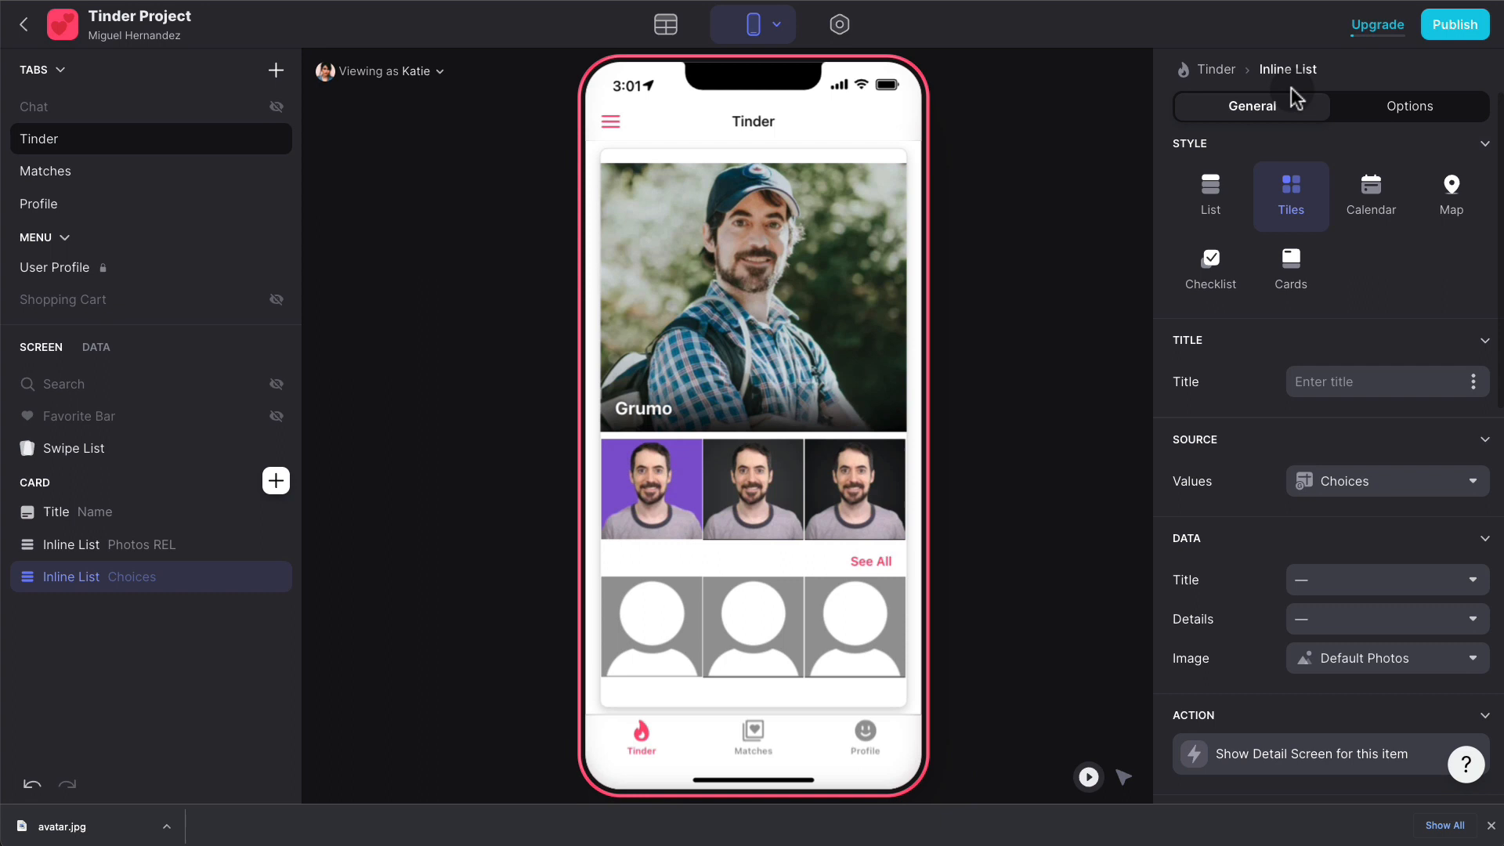
# - Filter the new Choices list to rows where Default Photos is not empty
pyautogui.click(1414, 107)
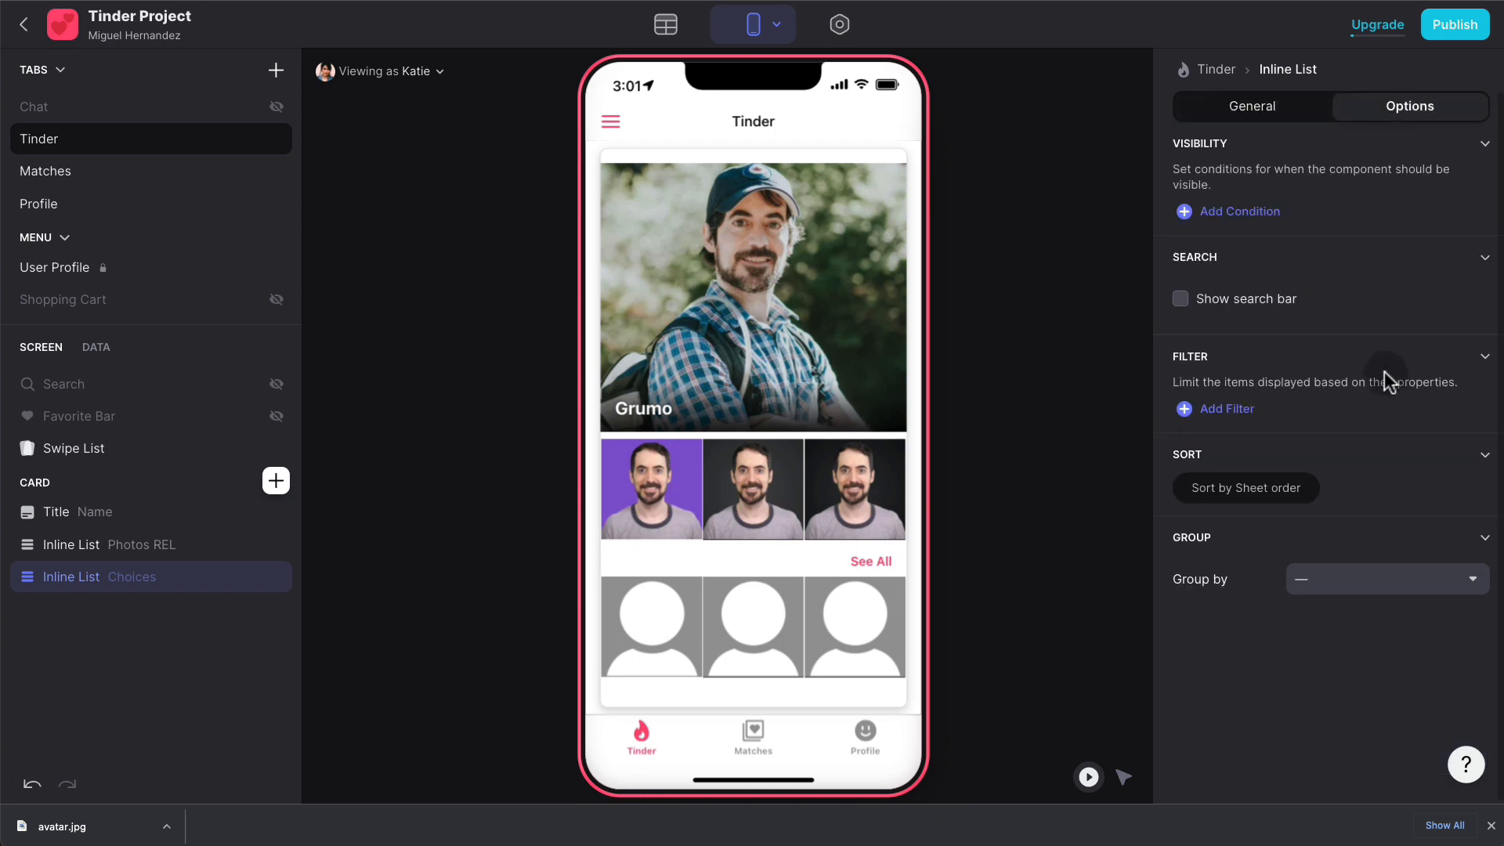
pyautogui.click(1242, 410)
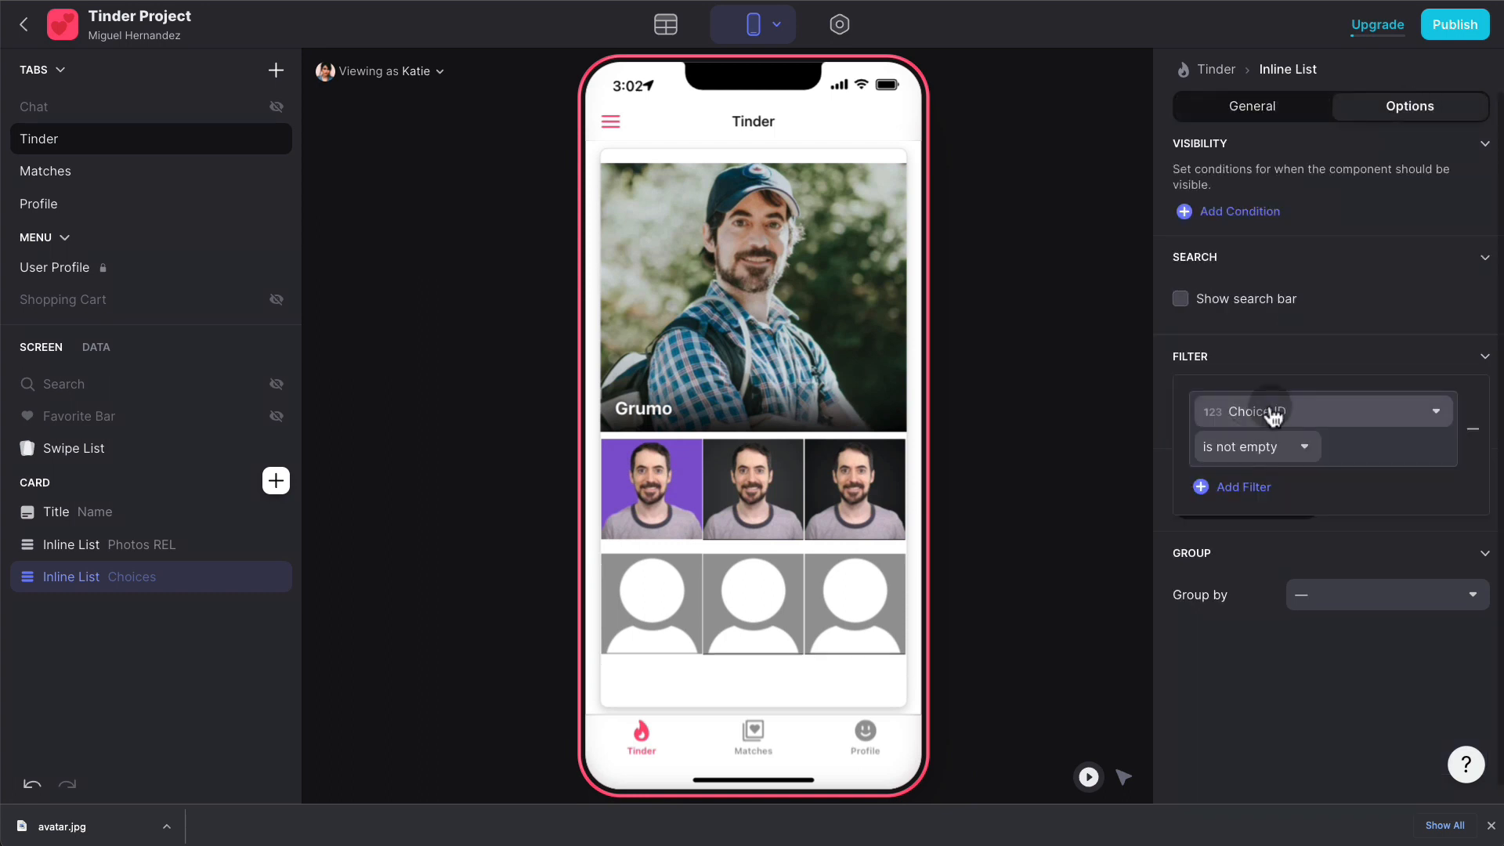
pyautogui.click(1309, 411)
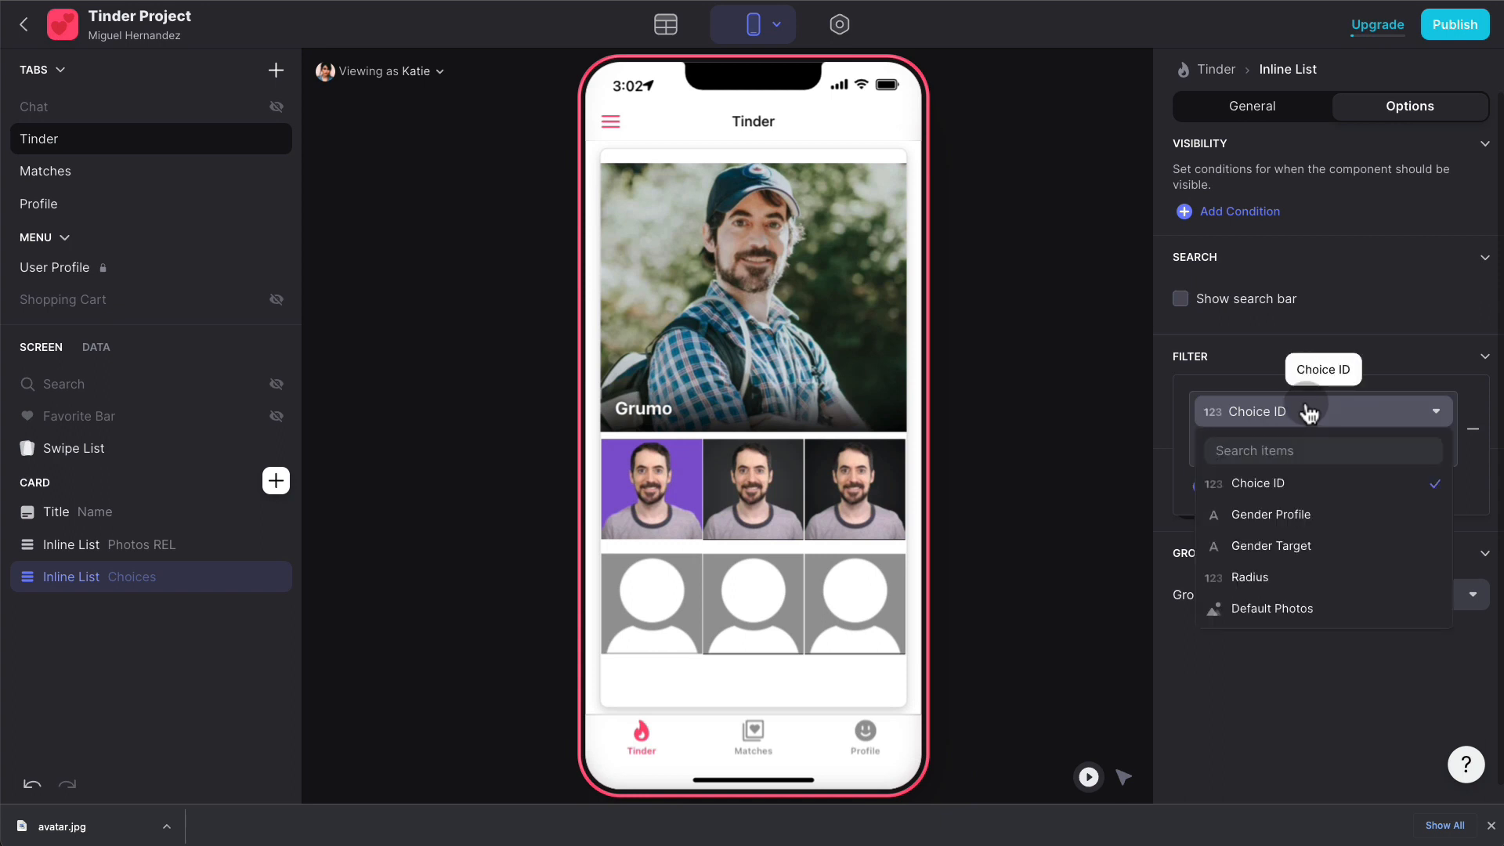
pyautogui.click(1297, 607)
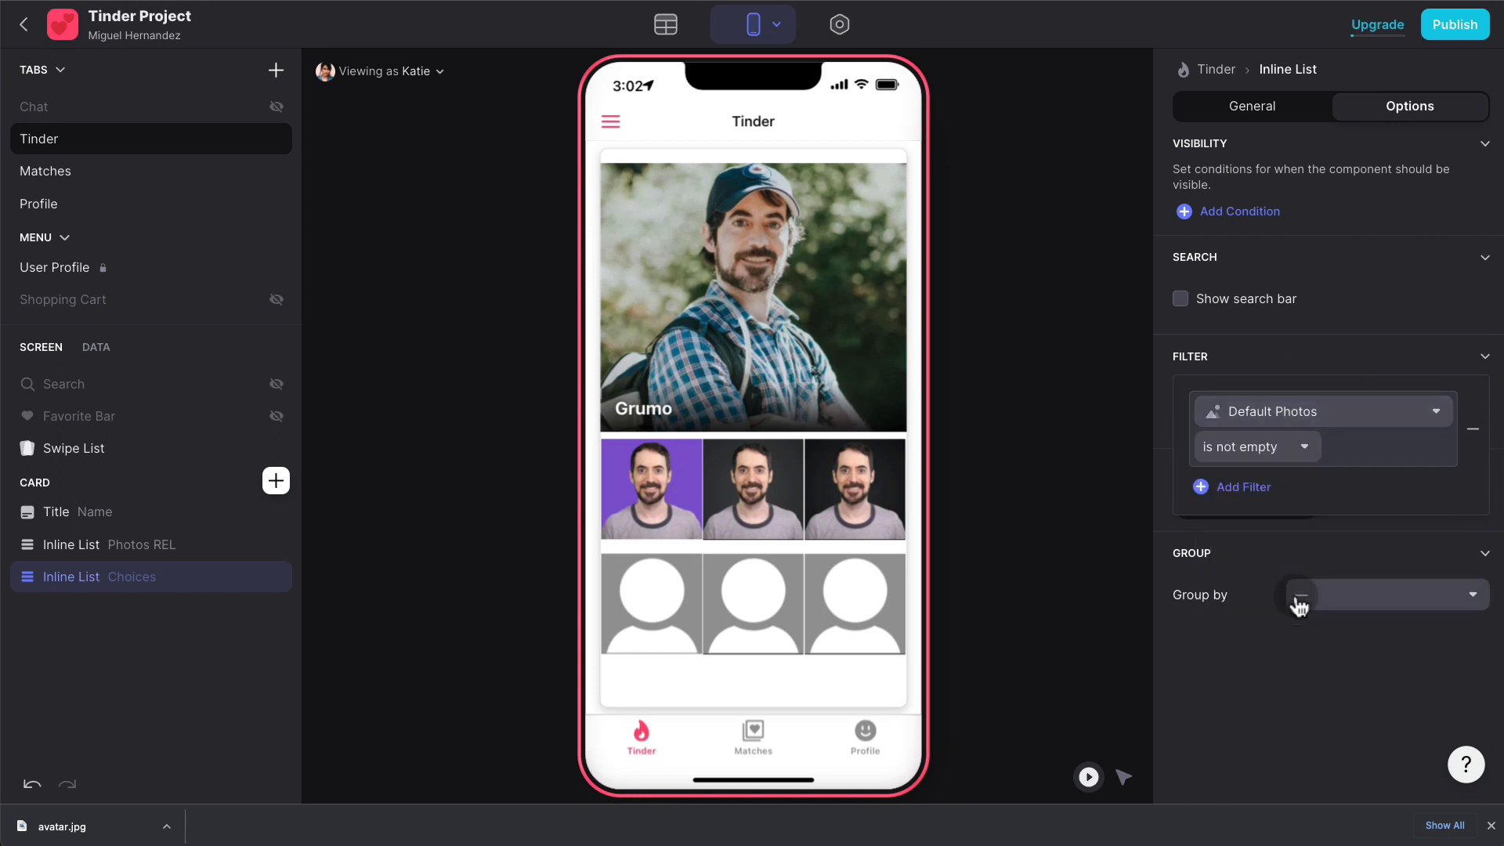
pyautogui.click(1242, 554)
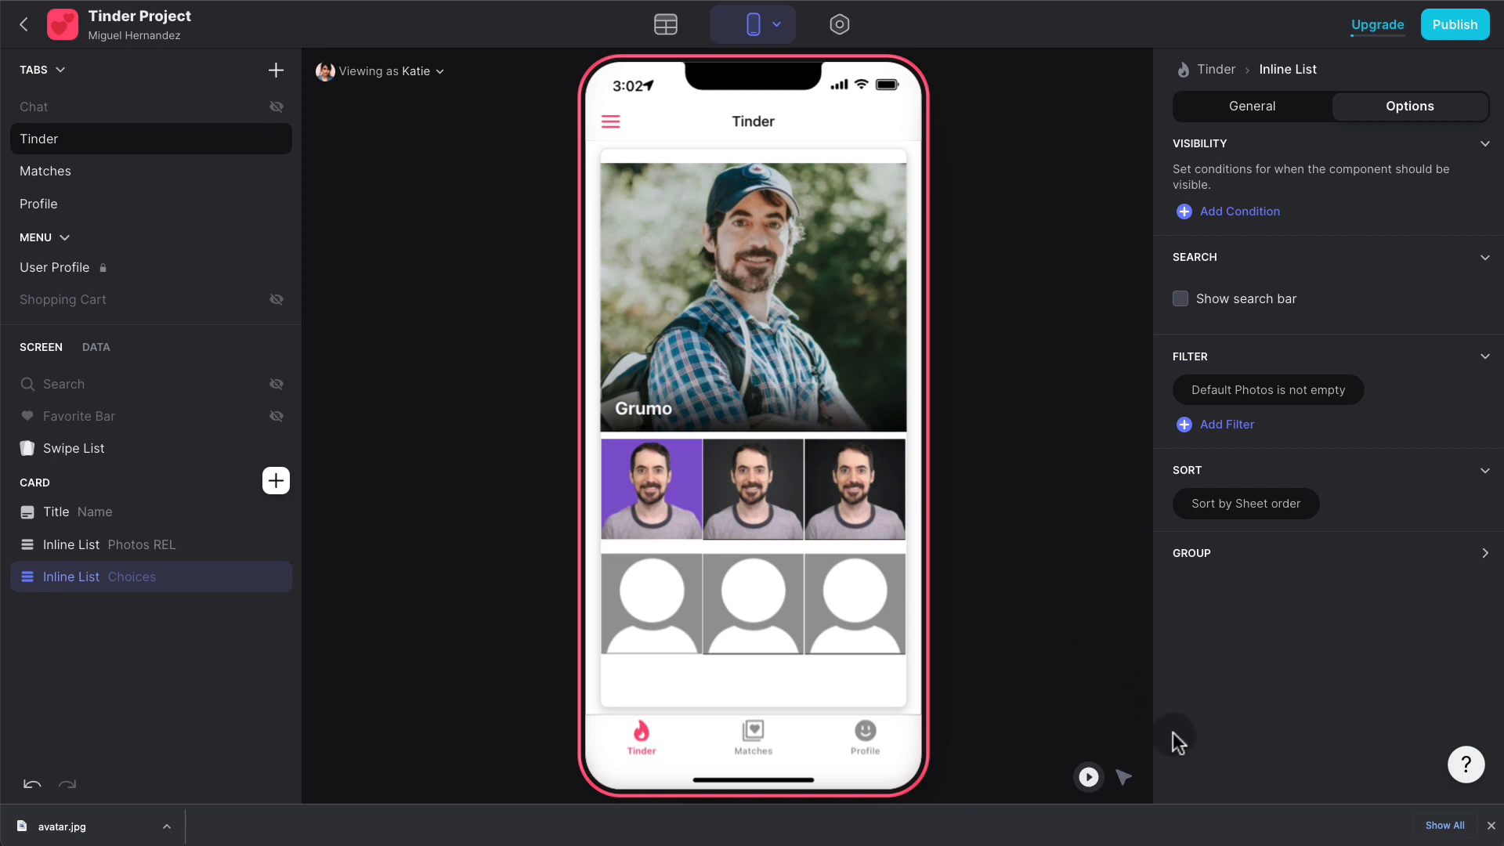
pyautogui.click(1124, 777)
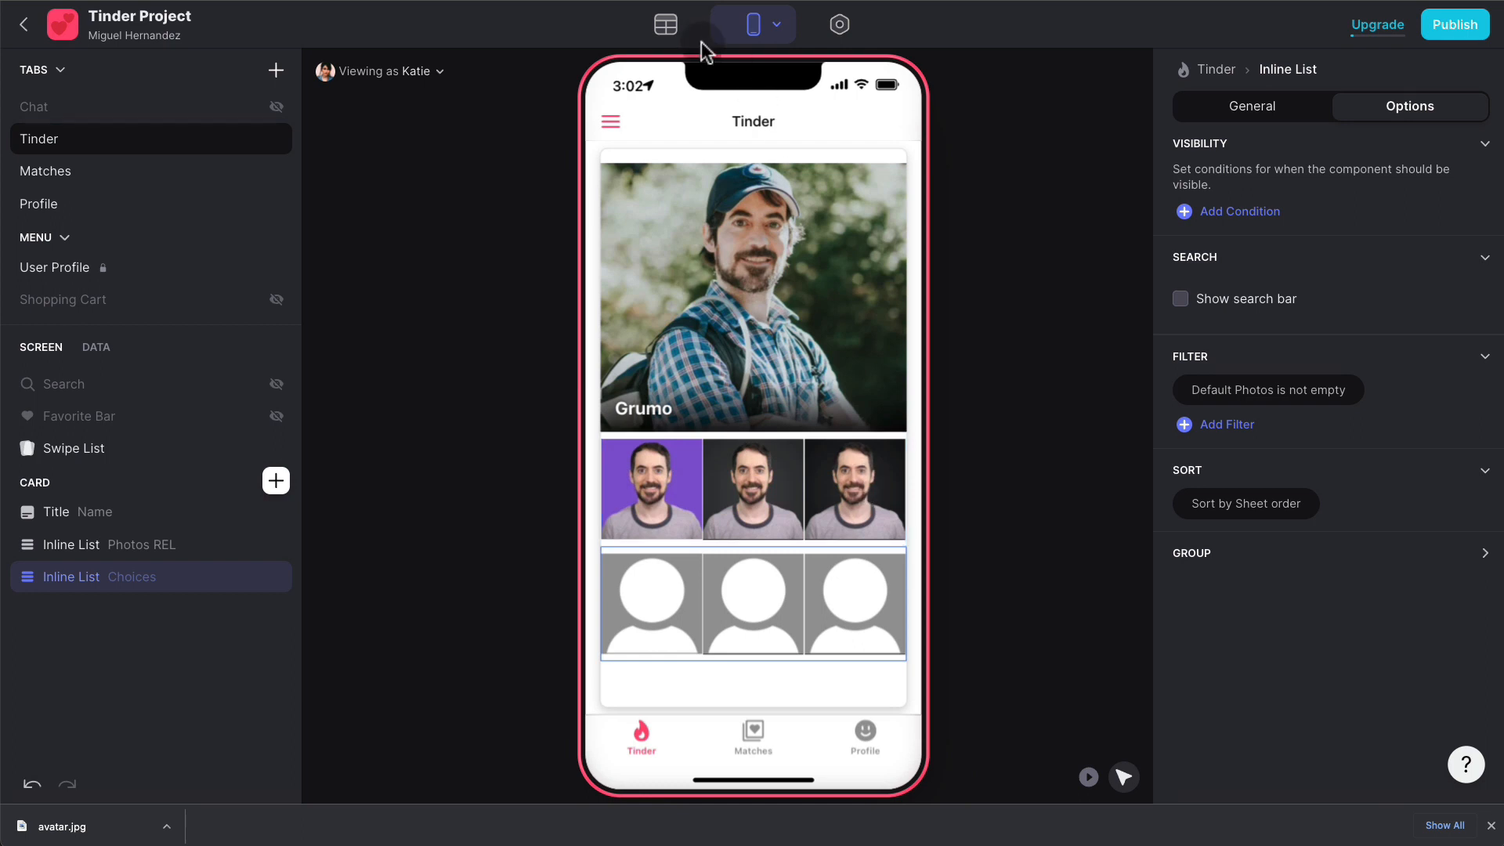
pyautogui.click(666, 24)
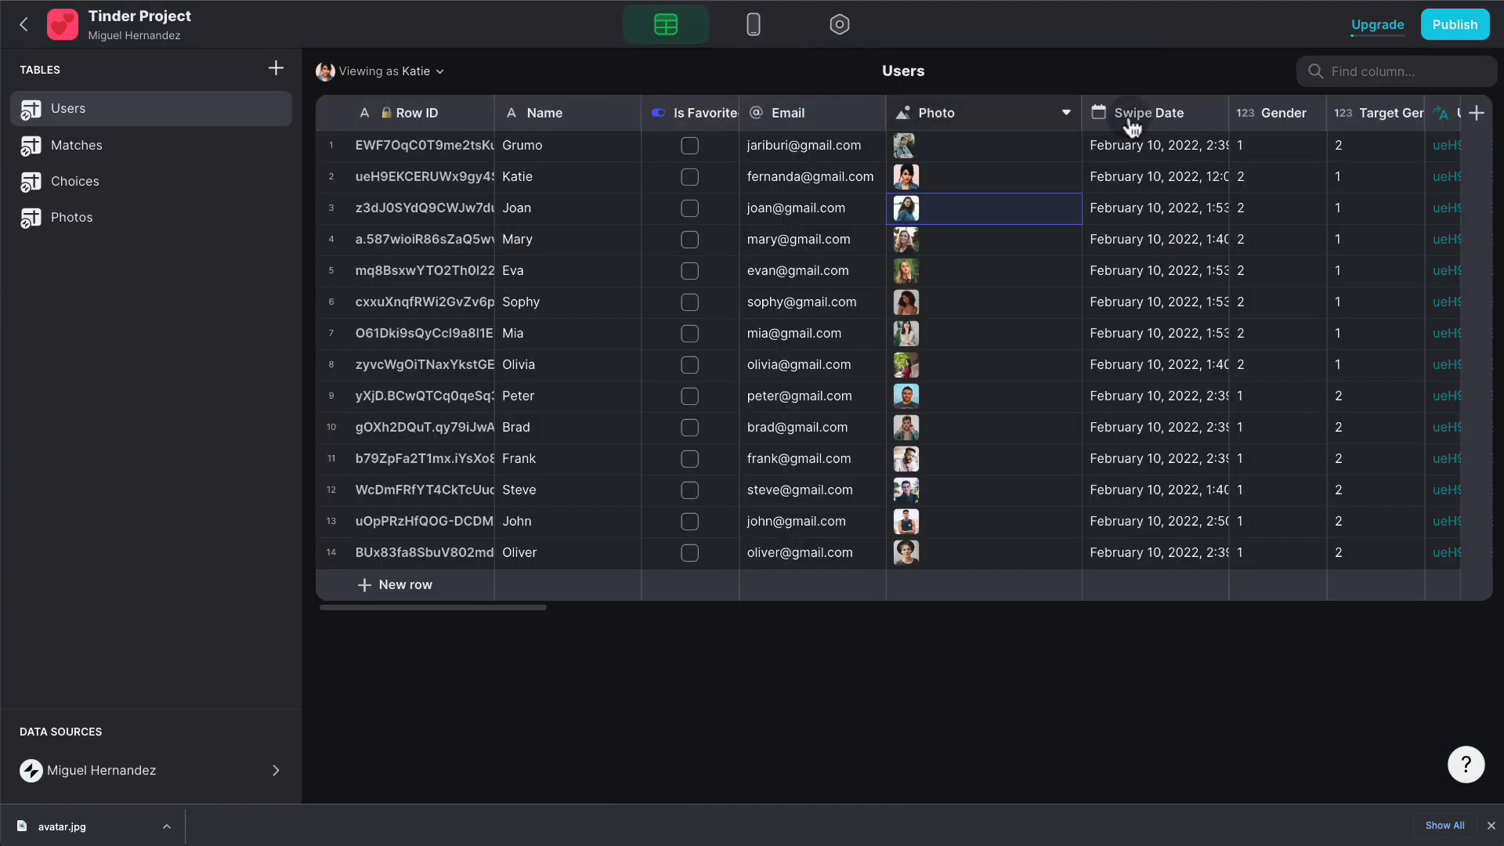
# - Add a Photos COUNT rollup column to Users that counts Photos REL Row IDs
pyautogui.click(1476, 113)
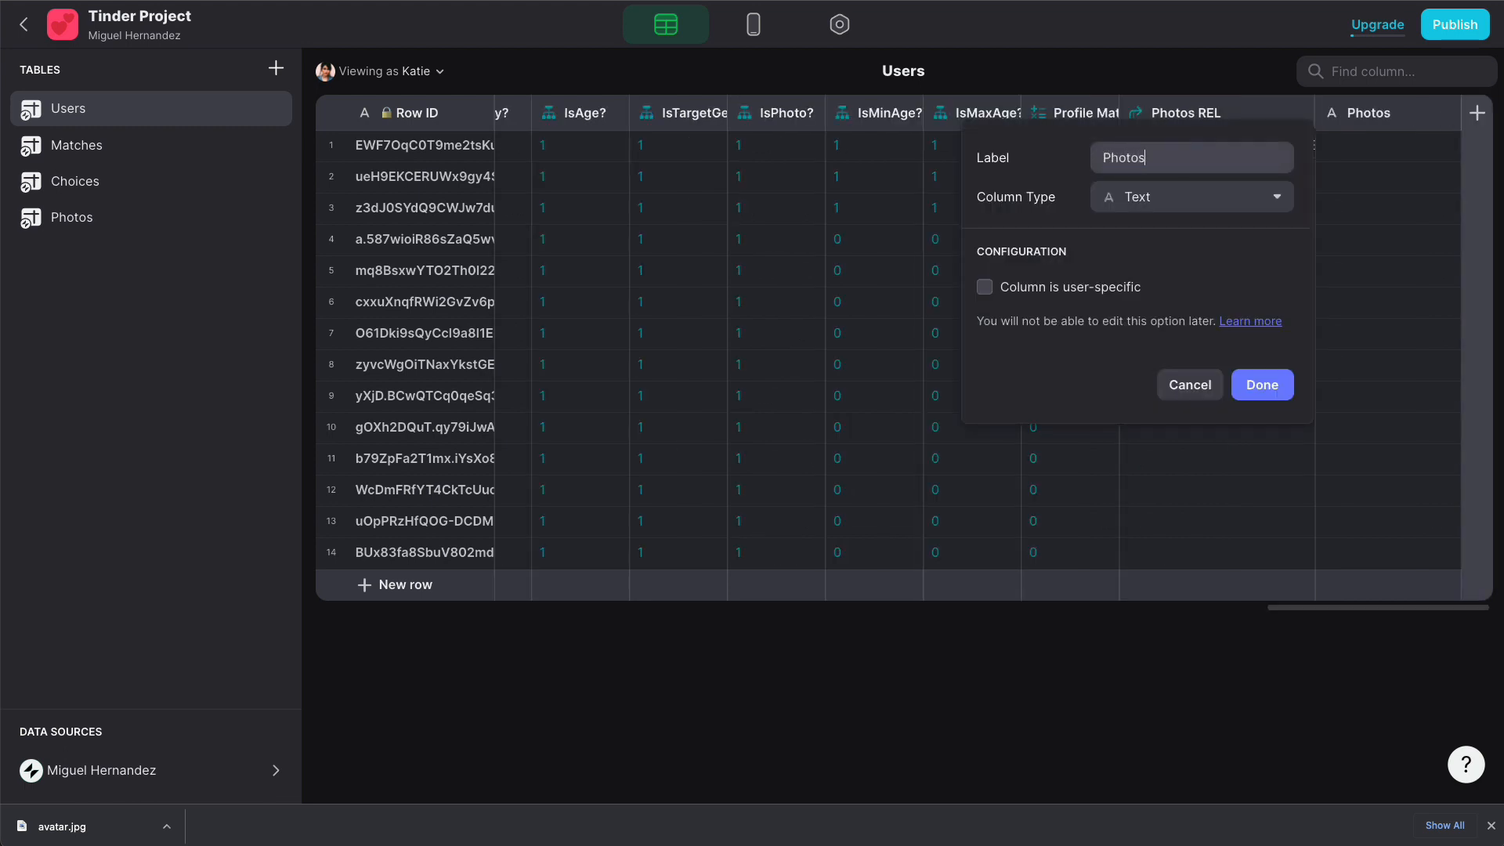
pyautogui.write('COUNT')
pyautogui.click(1219, 199)
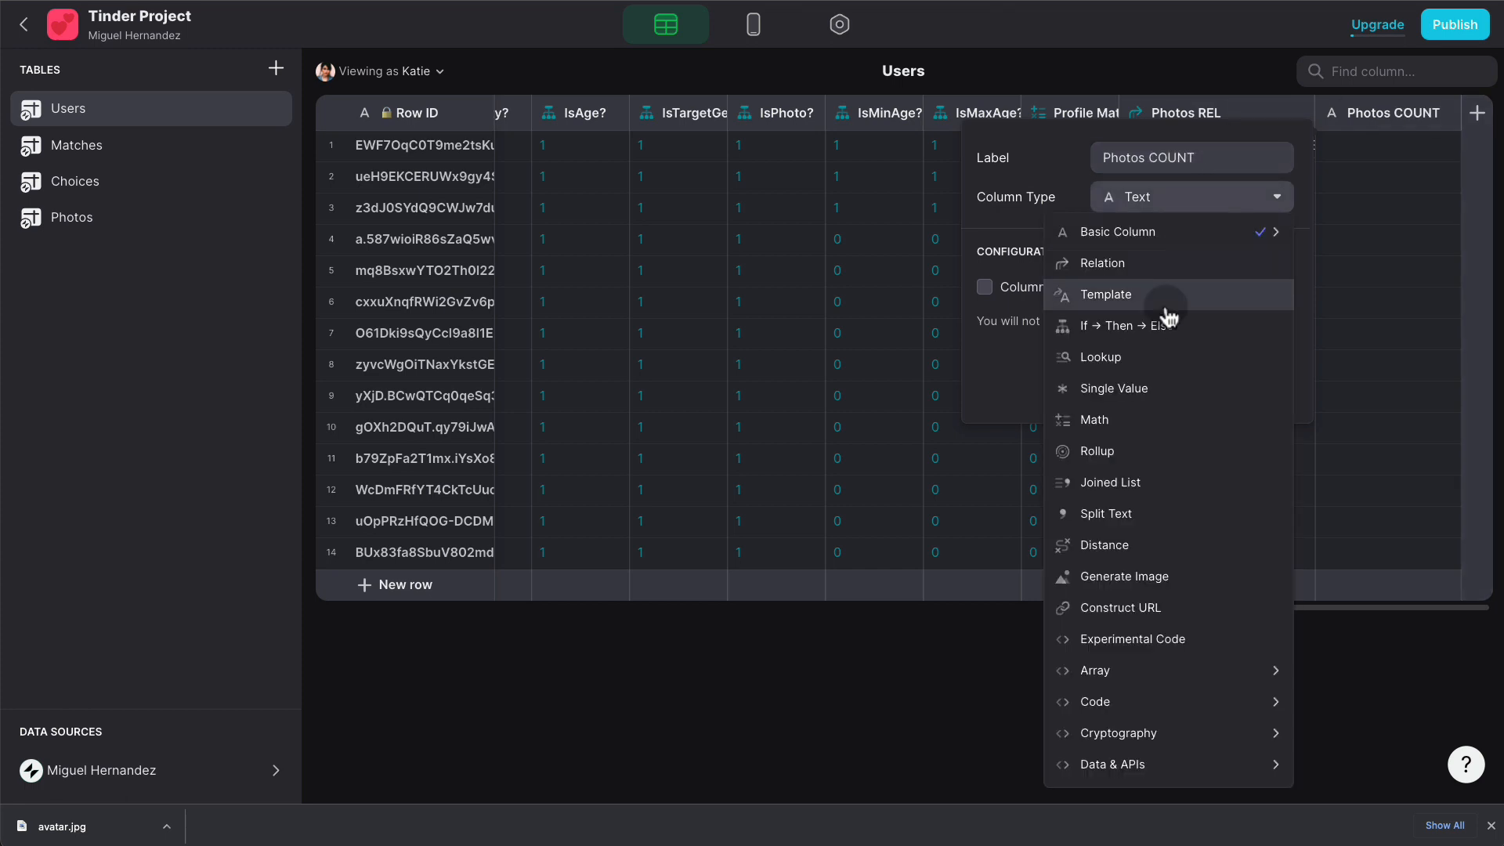
pyautogui.click(1137, 448)
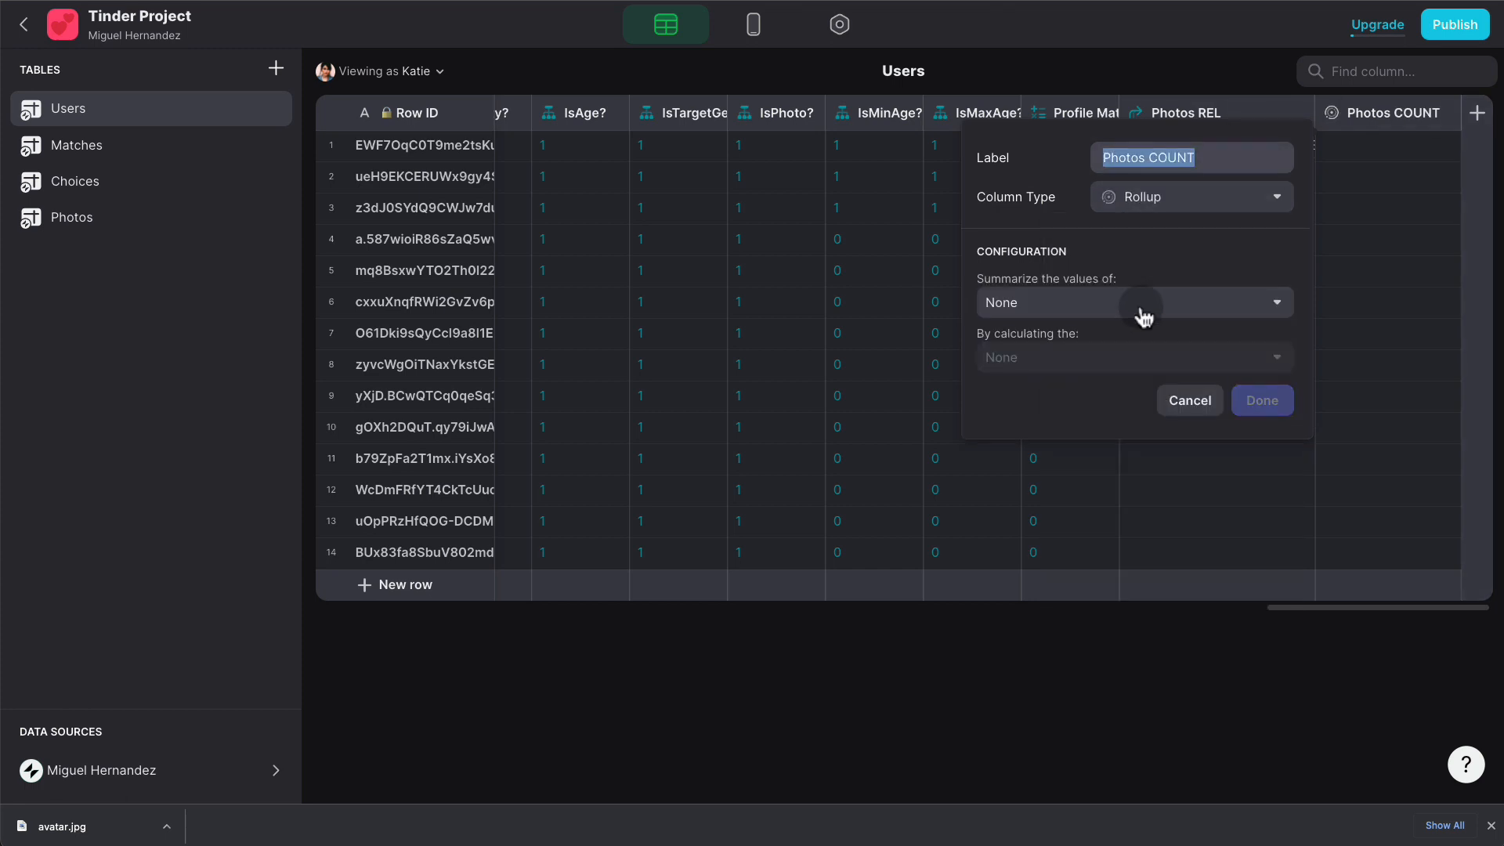
pyautogui.click(1140, 309)
pyautogui.moveTo(1023, 373)
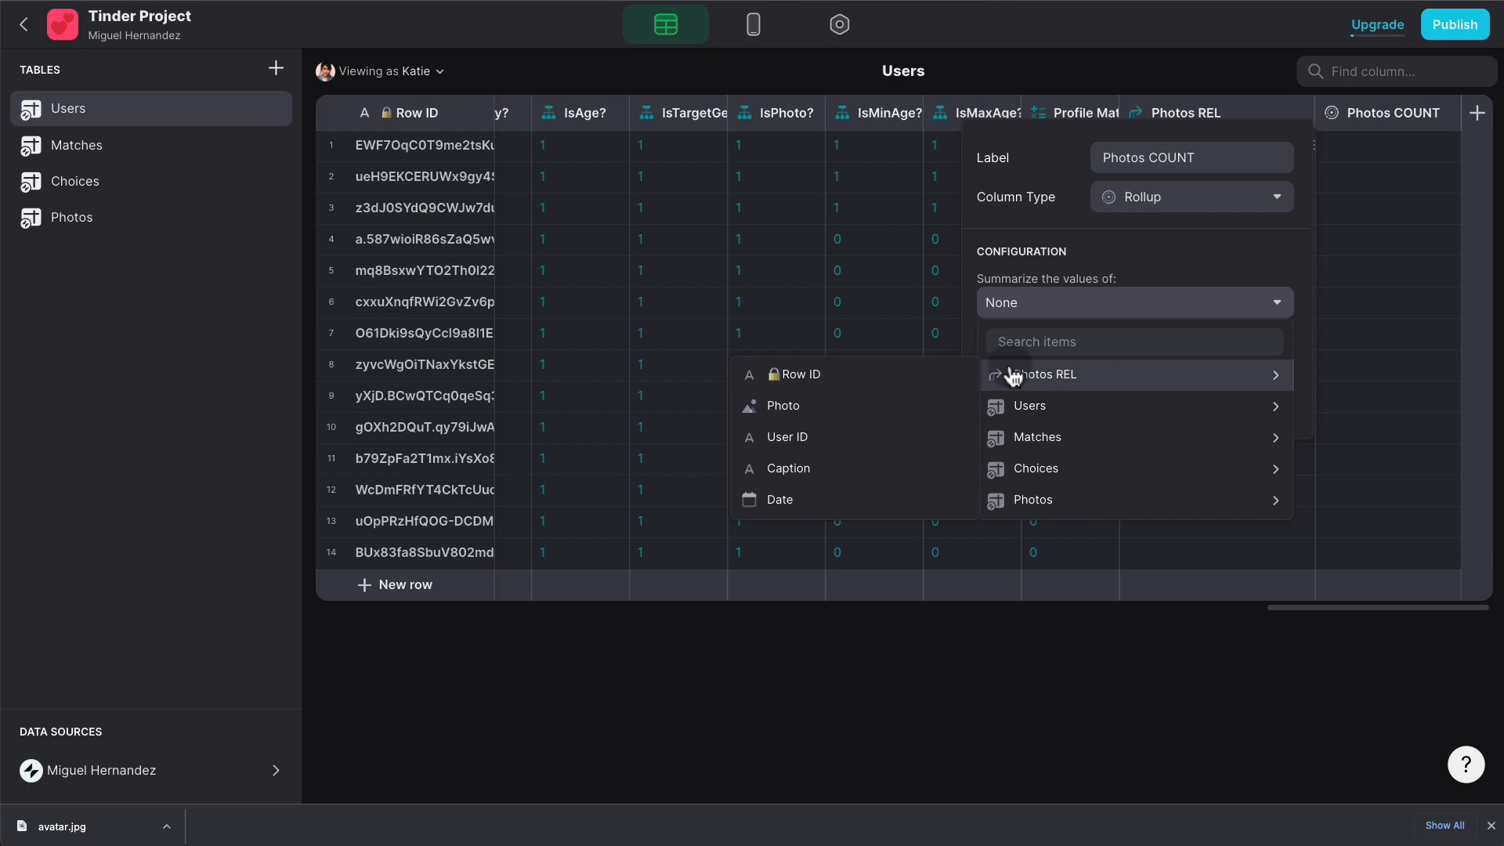
pyautogui.click(927, 374)
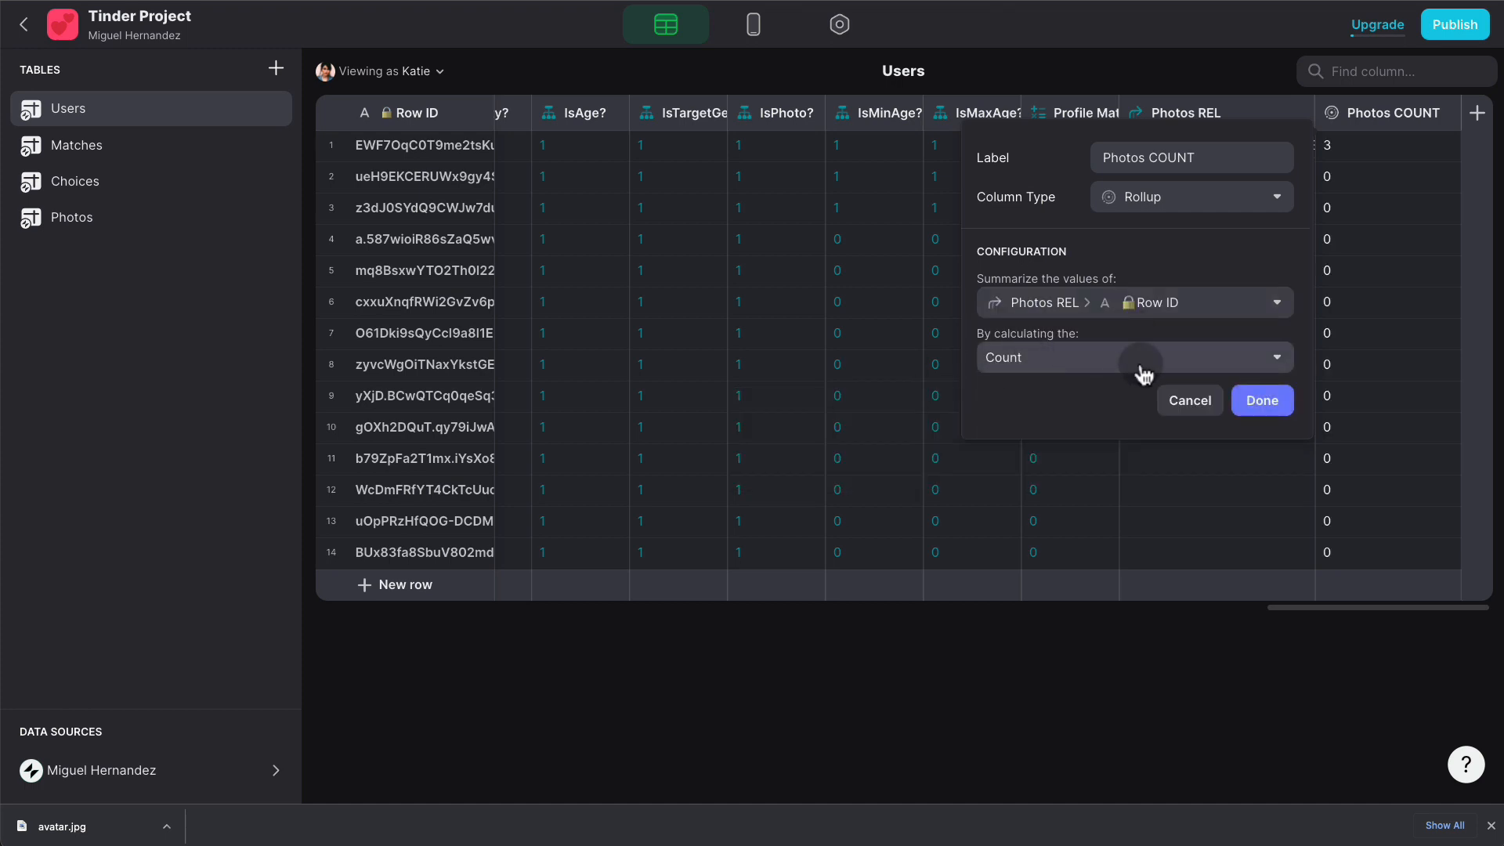
pyautogui.click(1261, 401)
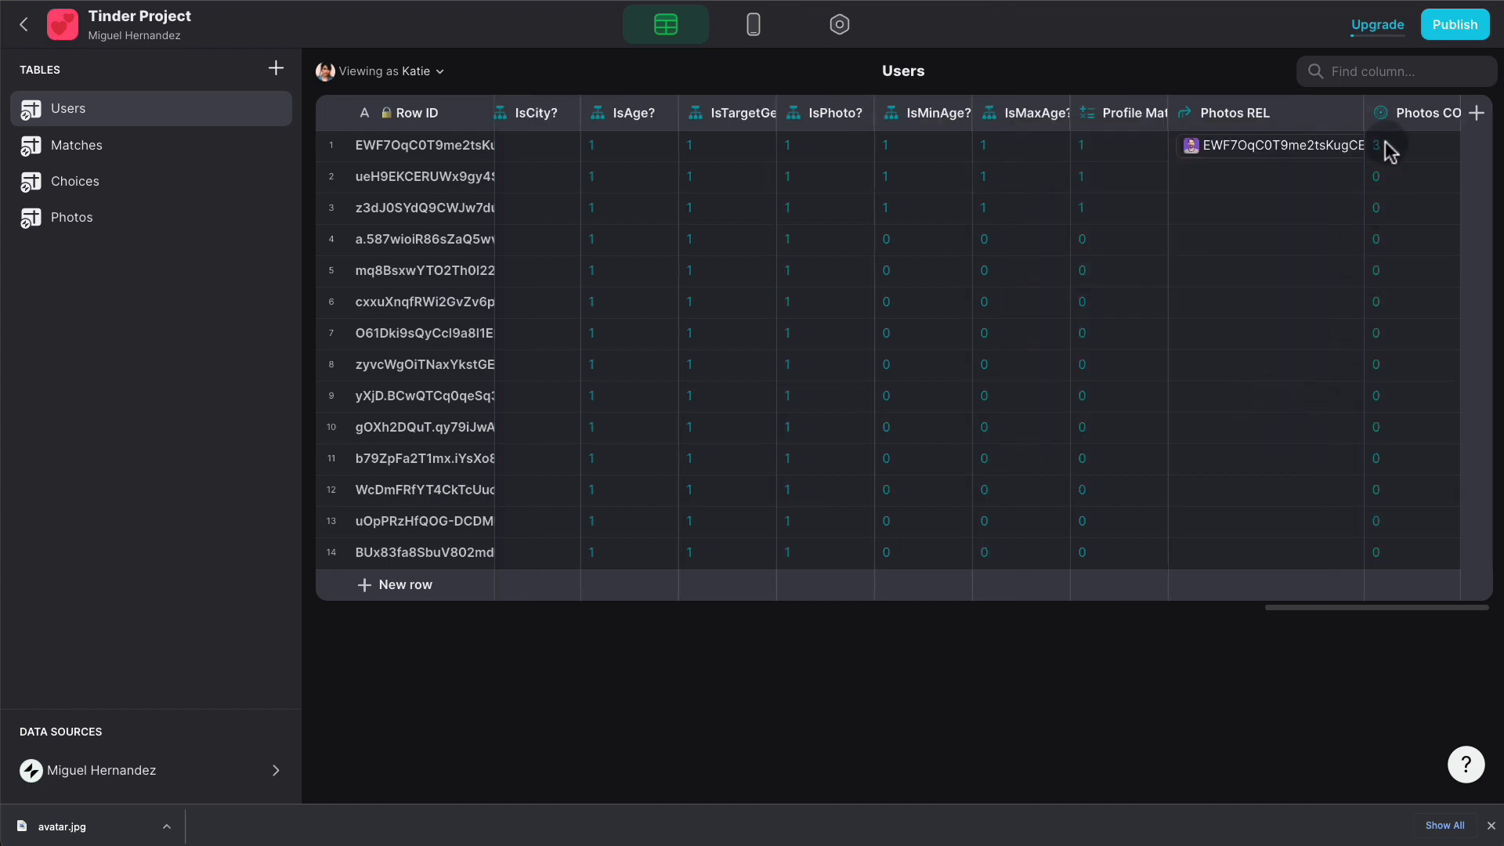
pyautogui.click(753, 31)
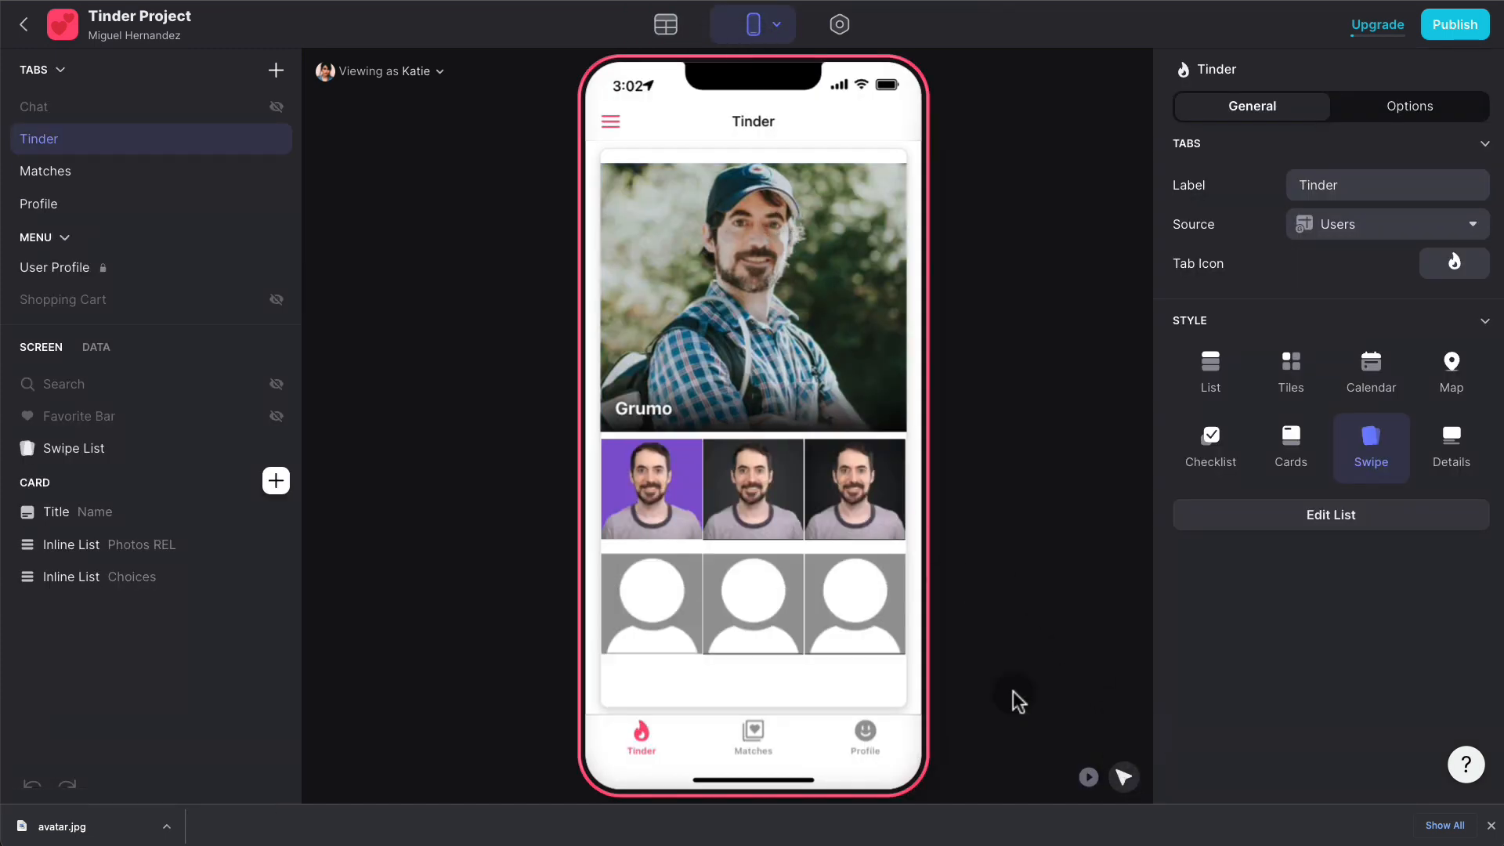
# - Show the Choices inline list only when Photos COUNT equals 0
pyautogui.click(815, 614)
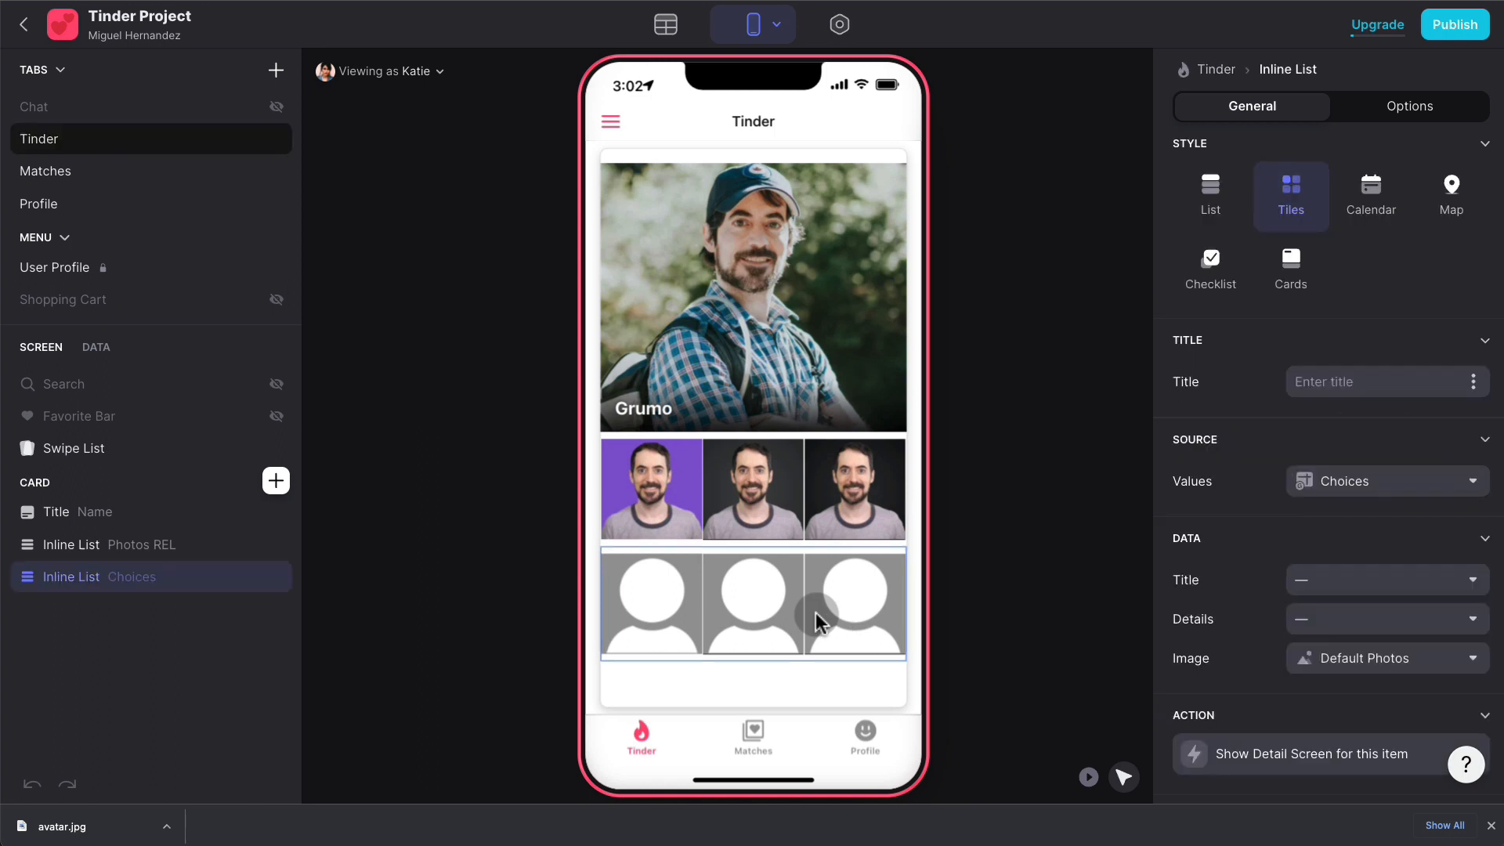
pyautogui.click(1419, 110)
pyautogui.click(1262, 213)
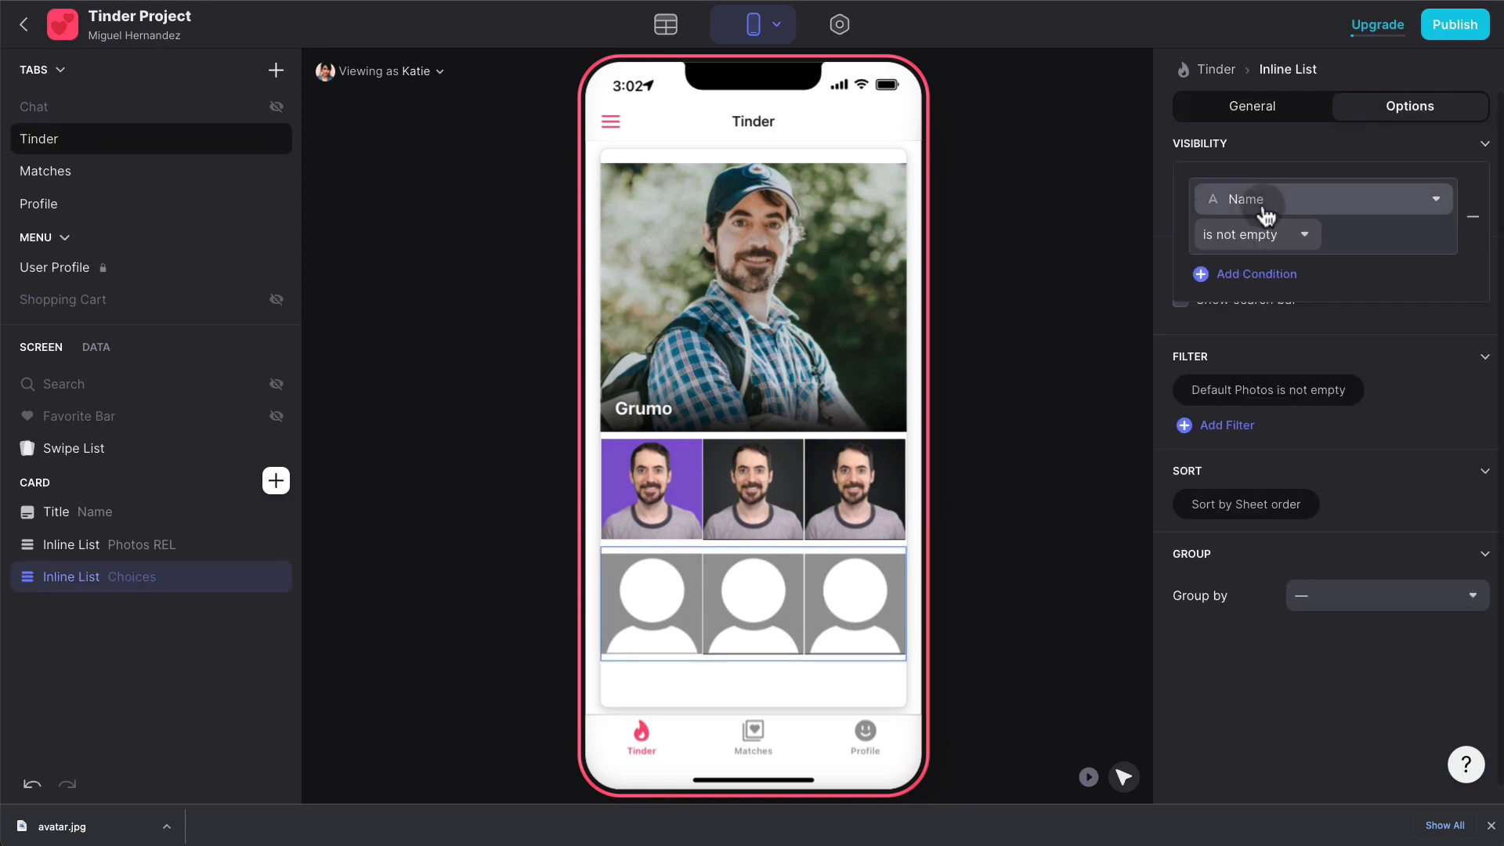
pyautogui.click(1262, 213)
pyautogui.write('pho')
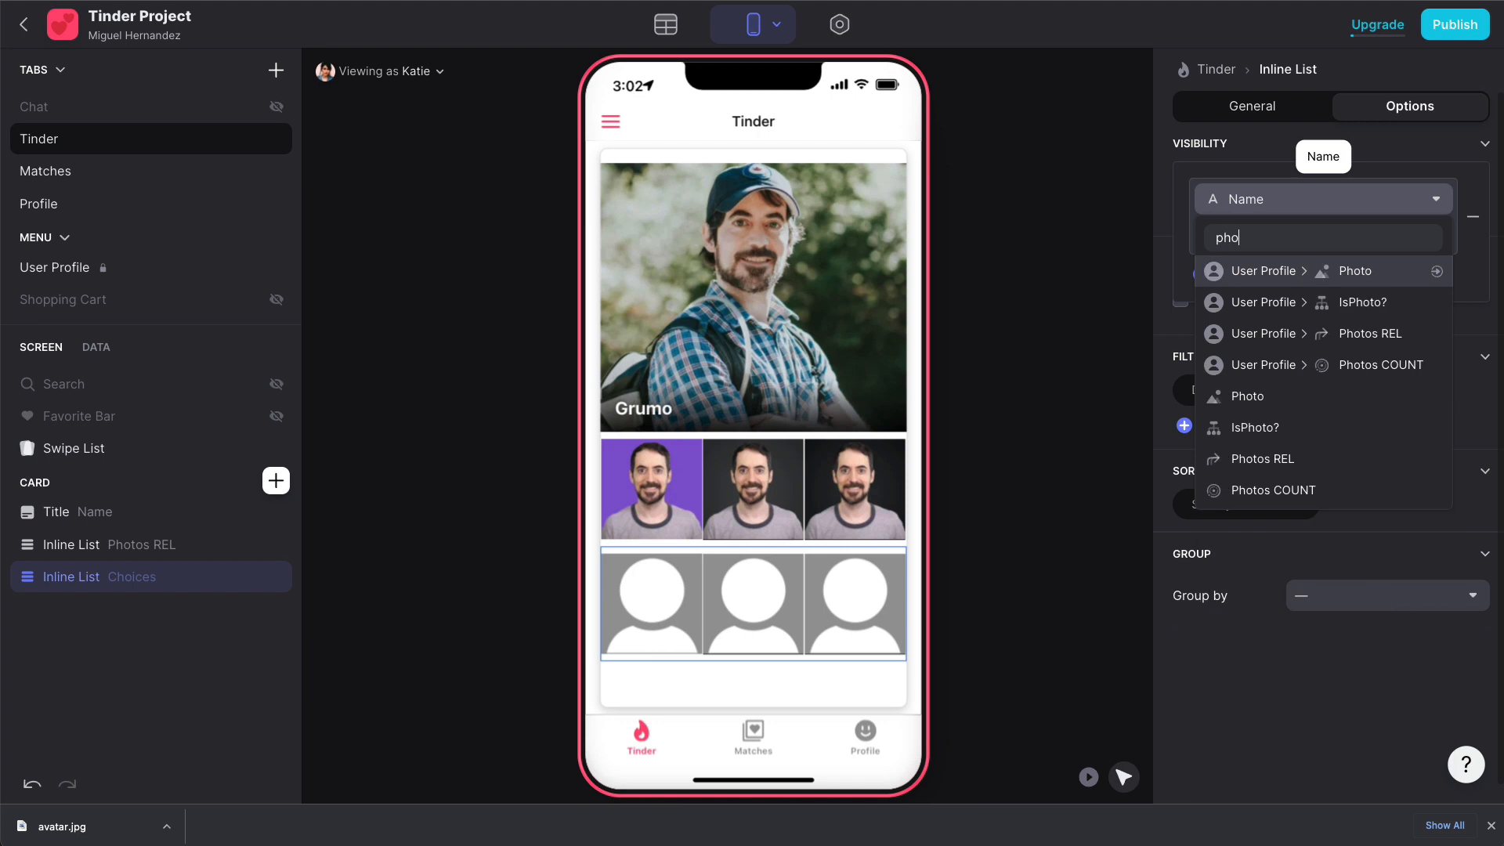
pyautogui.click(1268, 489)
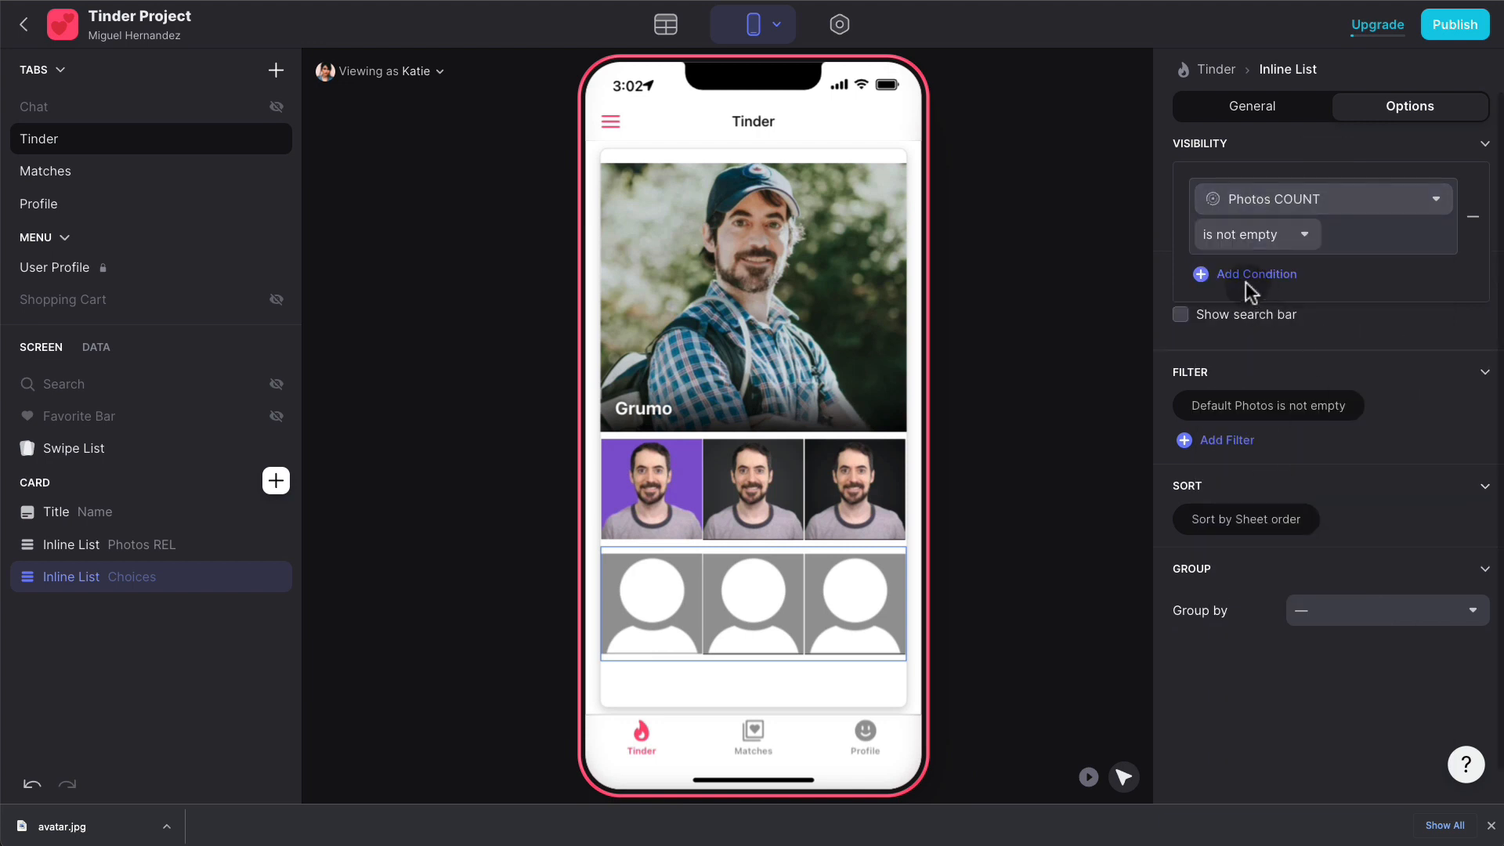
pyautogui.click(1261, 235)
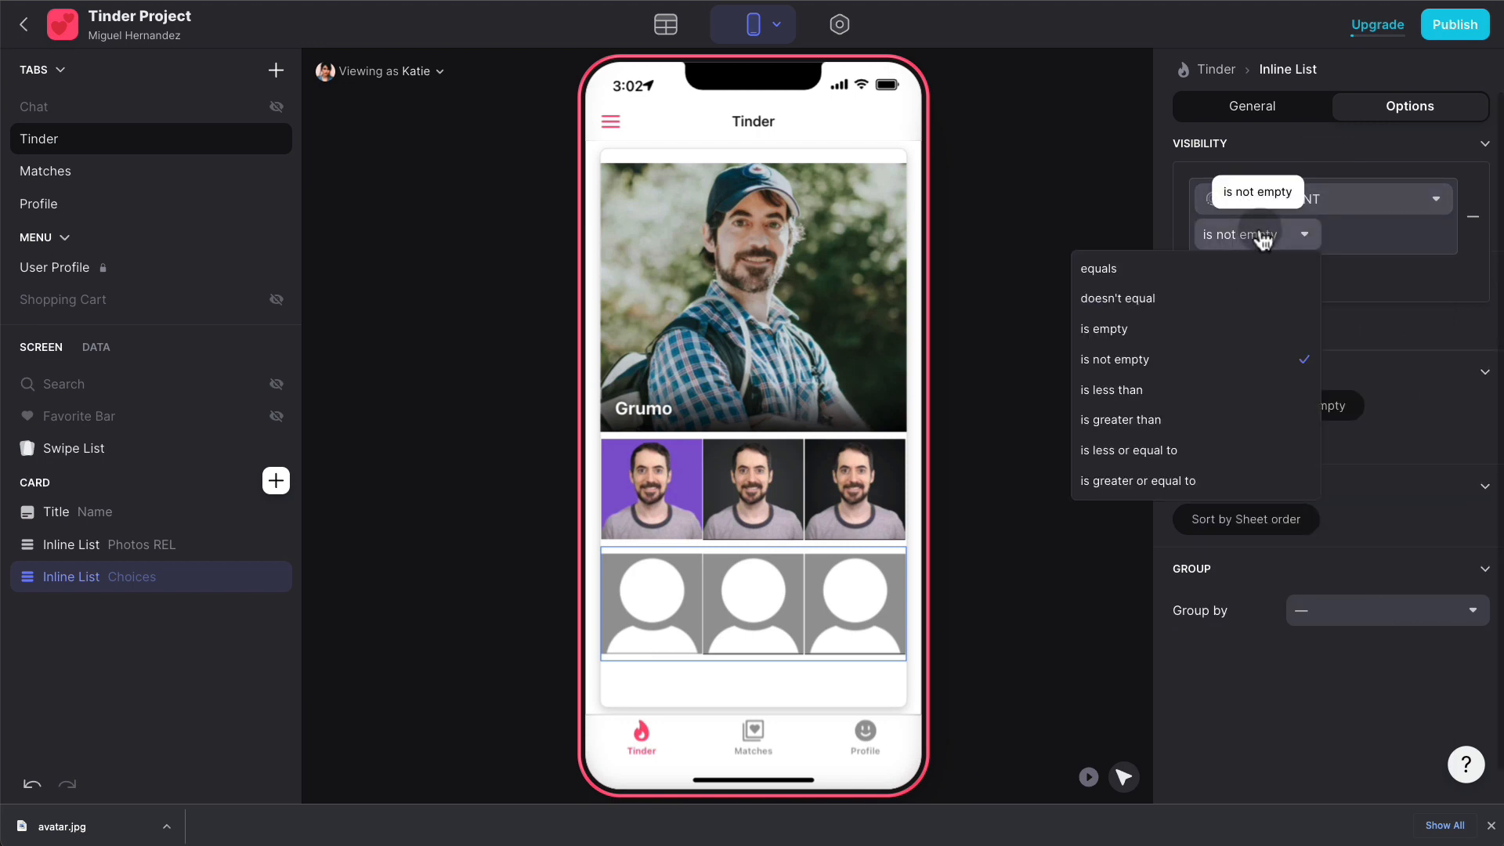
pyautogui.click(1215, 269)
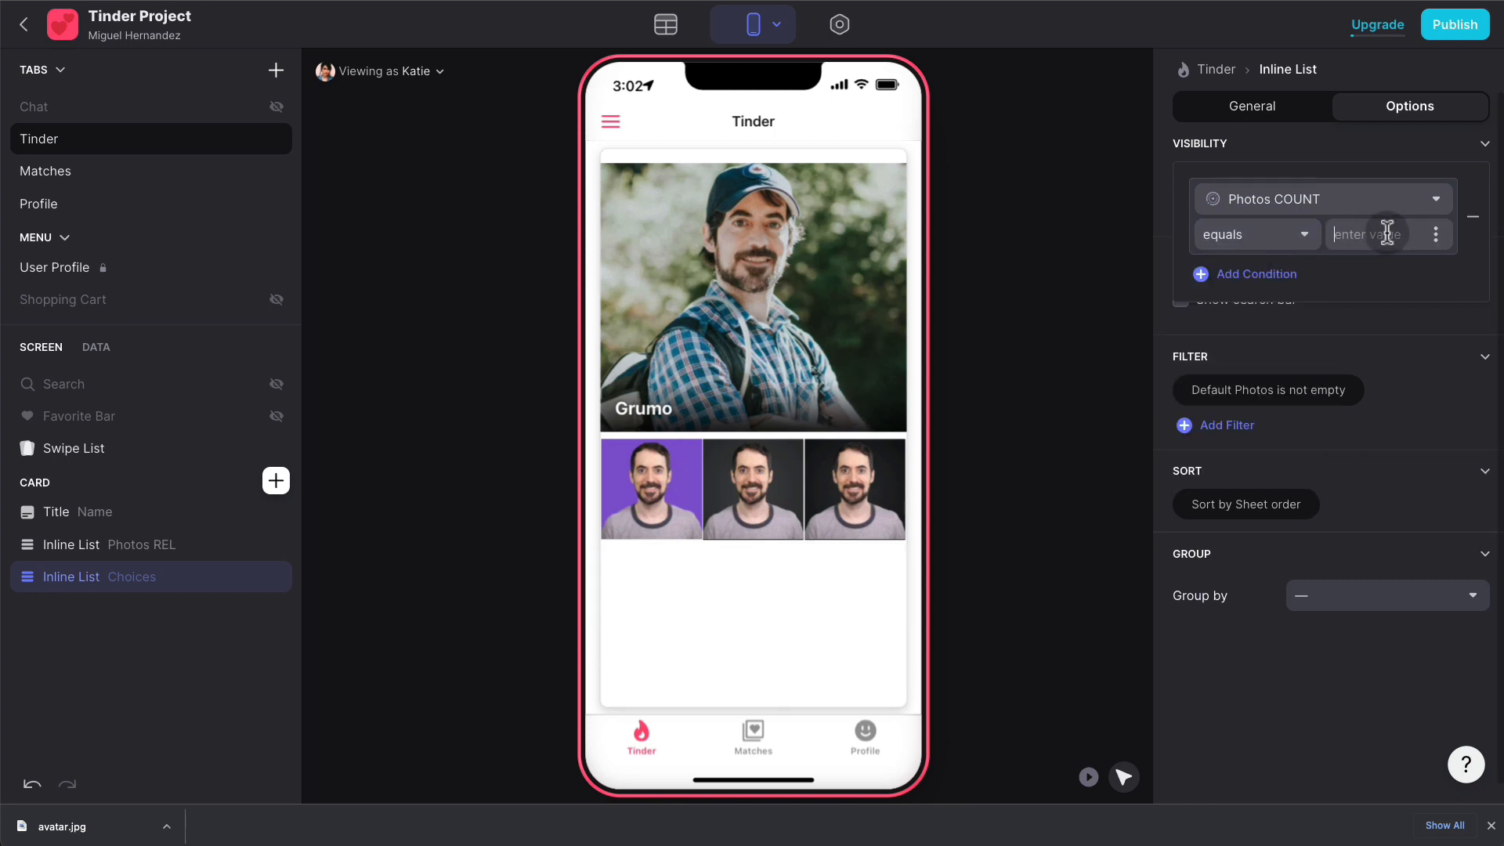
pyautogui.click(1386, 233)
pyautogui.write('0')
# - Select the Photos REL list and swipe Grumo's preview card to reach John's card
pyautogui.click(446, 546)
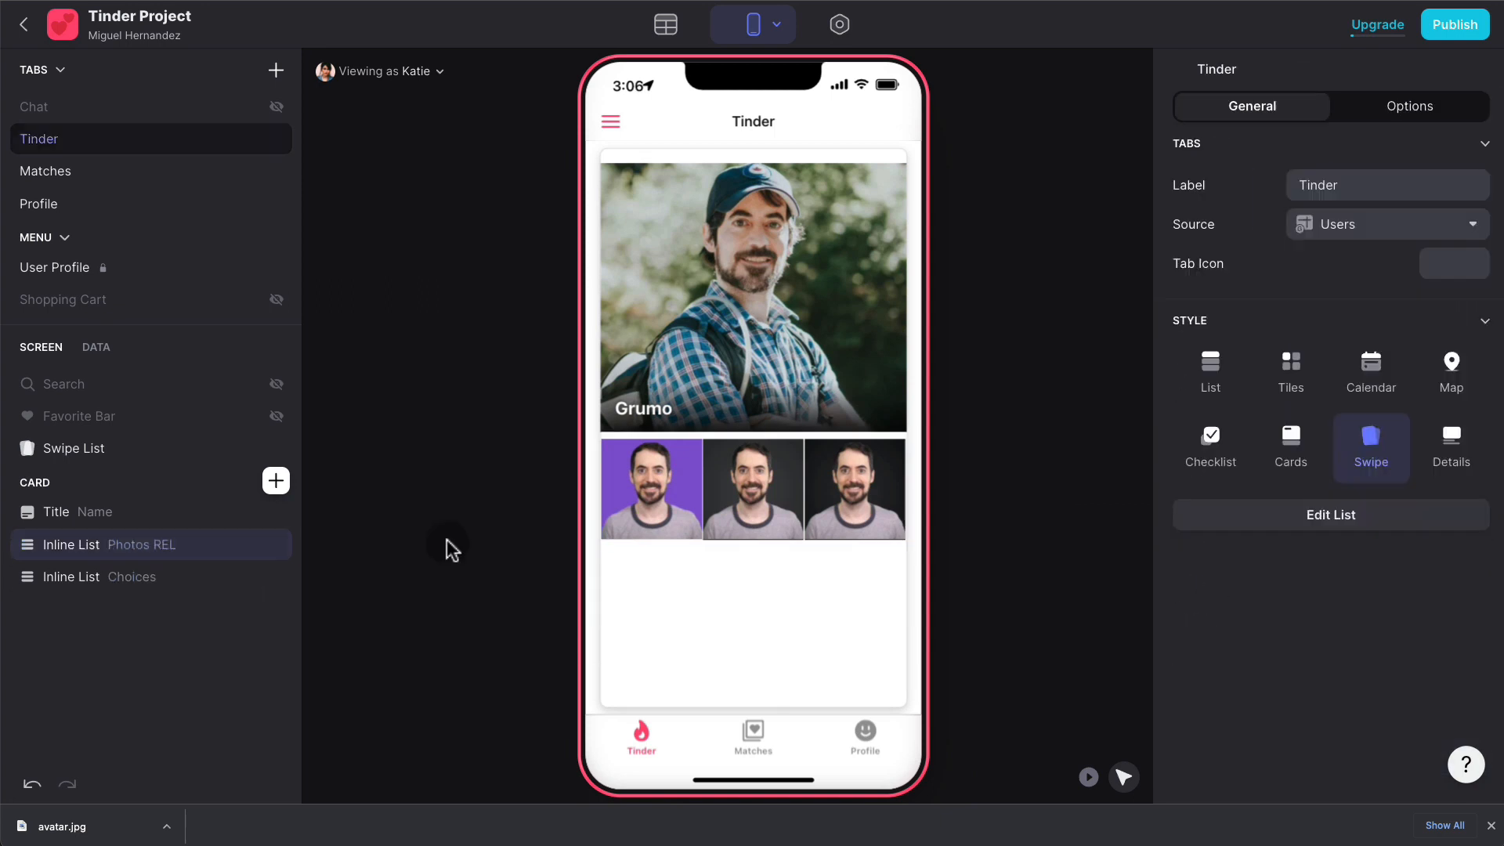
pyautogui.click(148, 546)
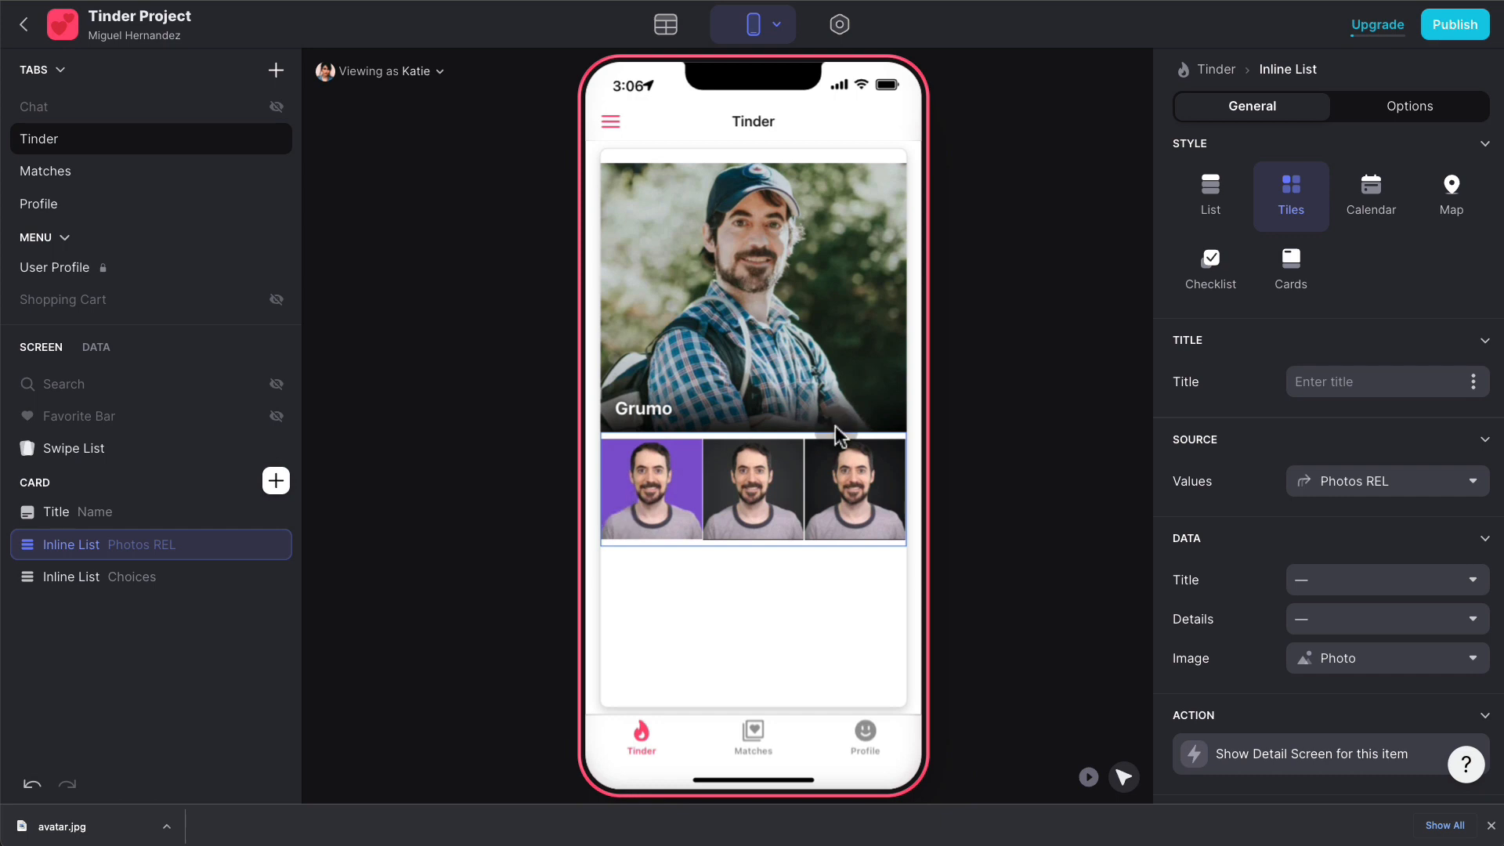
pyautogui.moveTo(776, 317); pyautogui.dragTo(601, 330)
pyautogui.click(824, 319)
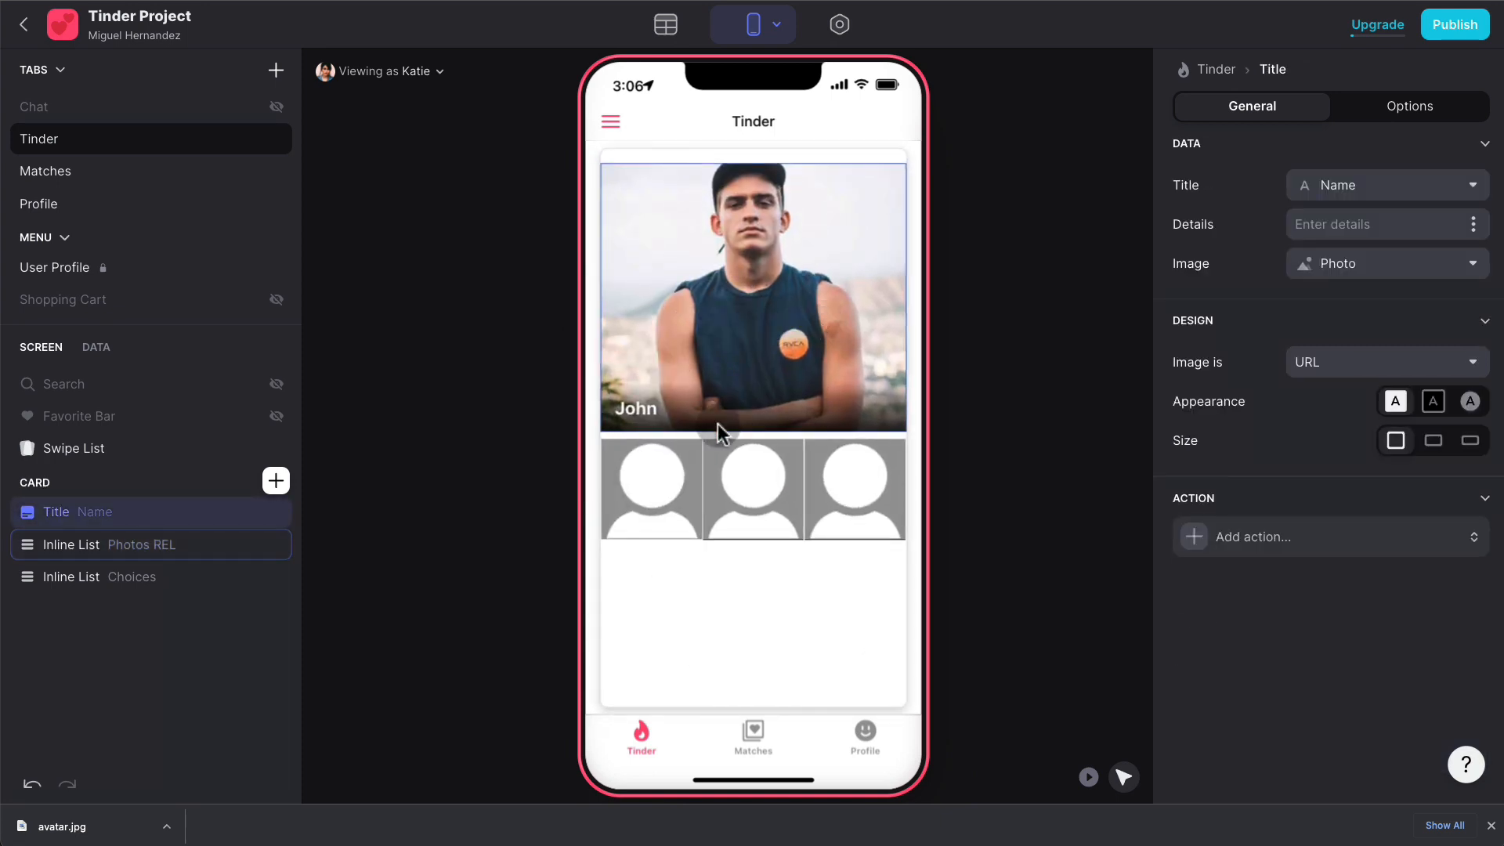
pyautogui.click(140, 554)
pyautogui.click(1422, 113)
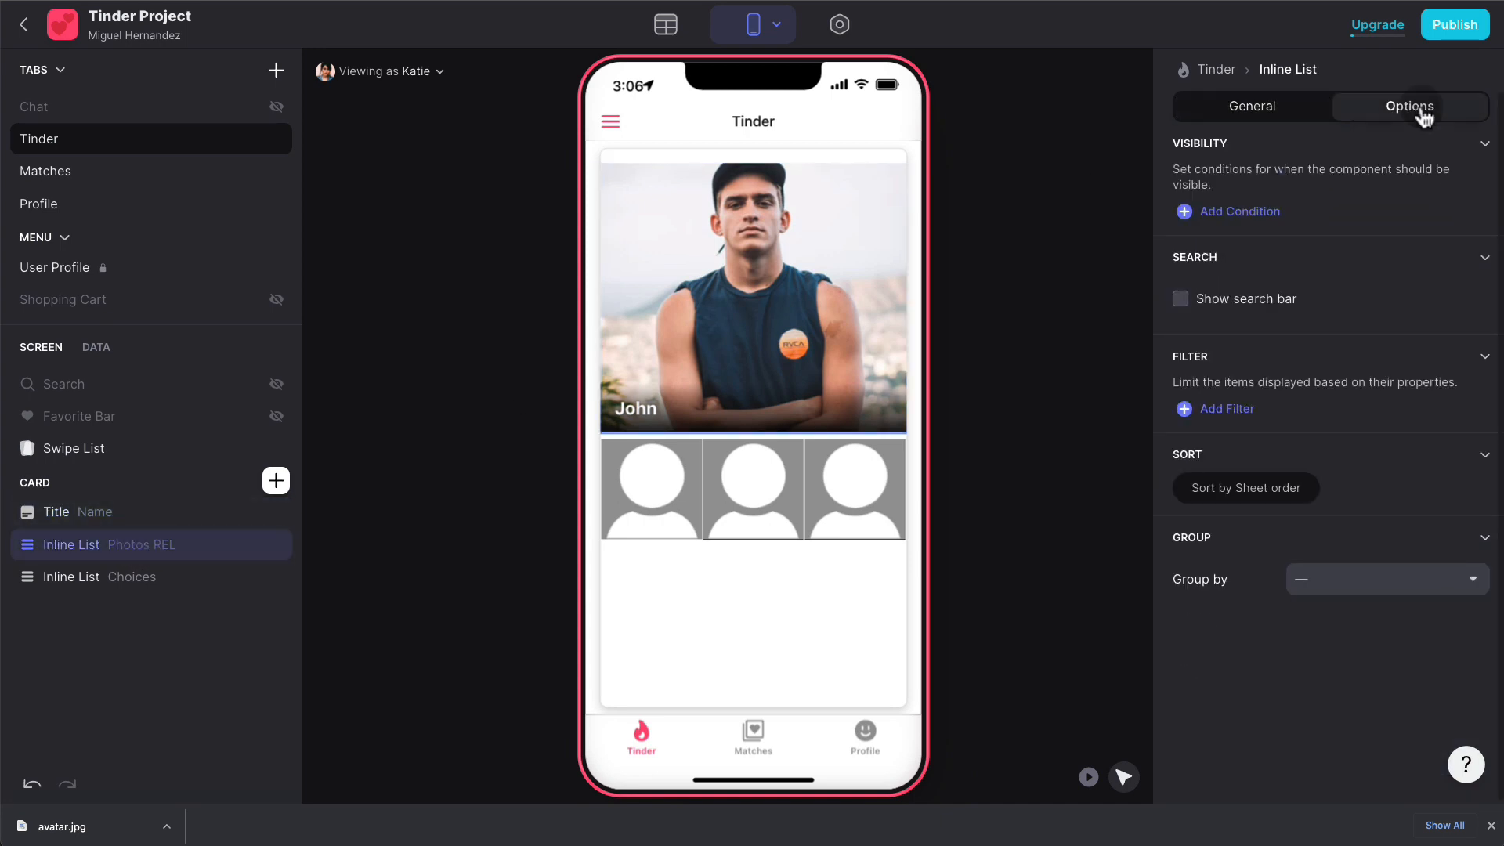
pyautogui.click(1243, 209)
pyautogui.click(1253, 199)
pyautogui.scroll(-5, 1314, 523)
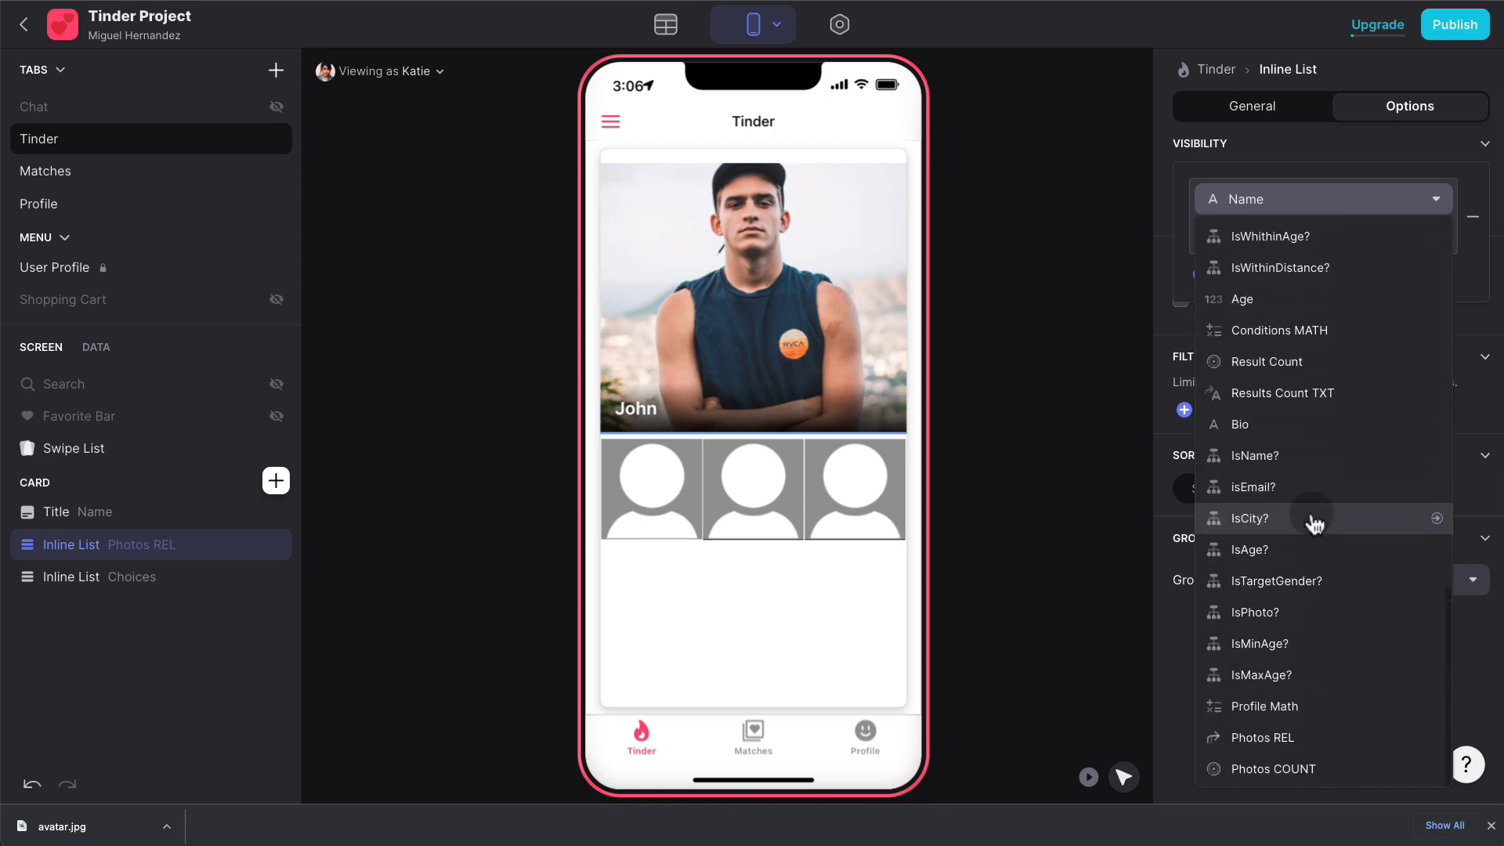
pyautogui.click(1285, 761)
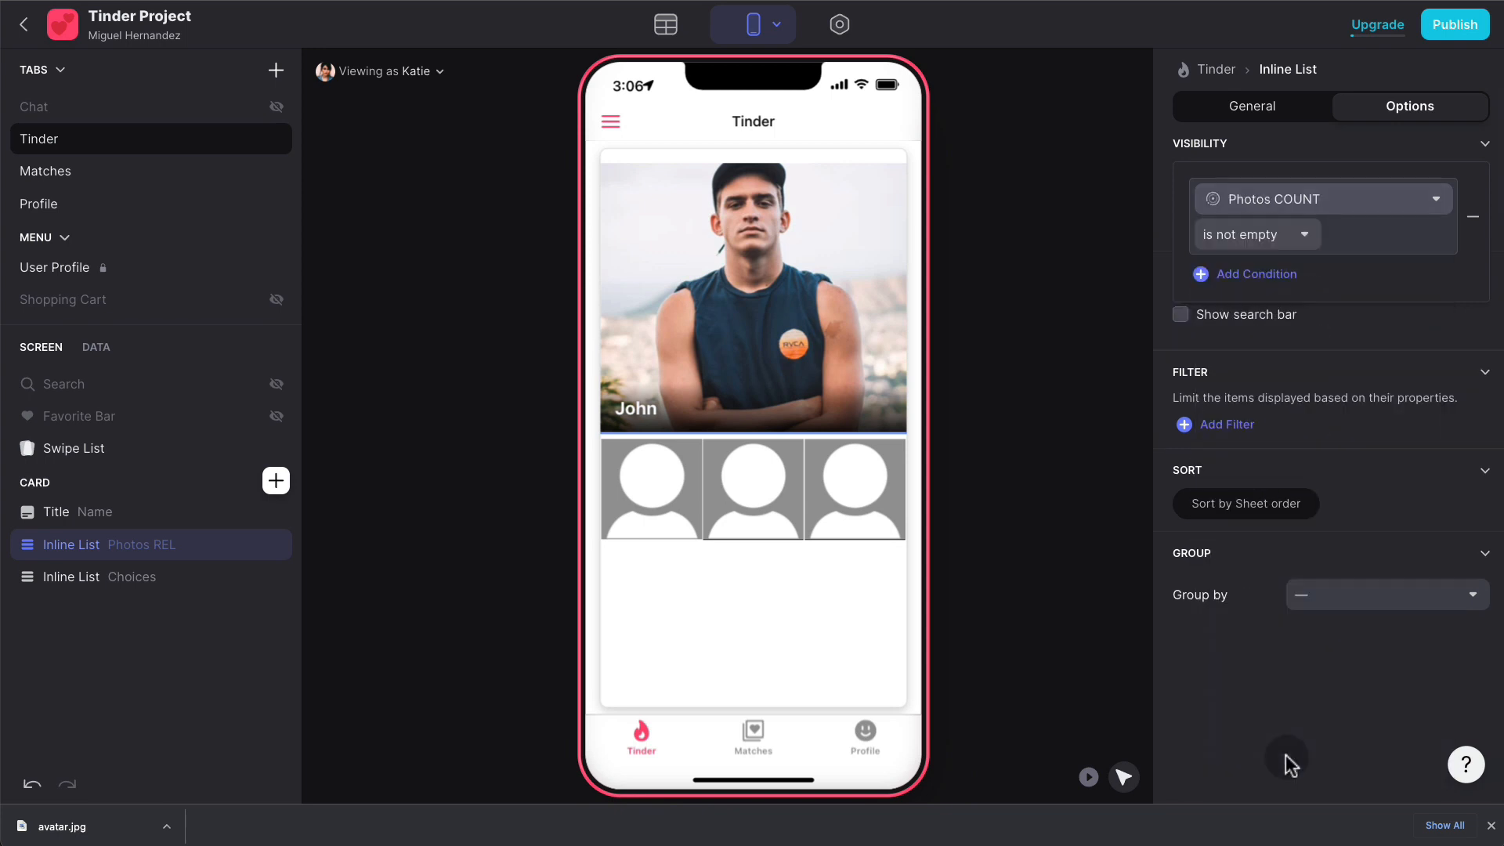
pyautogui.click(1303, 238)
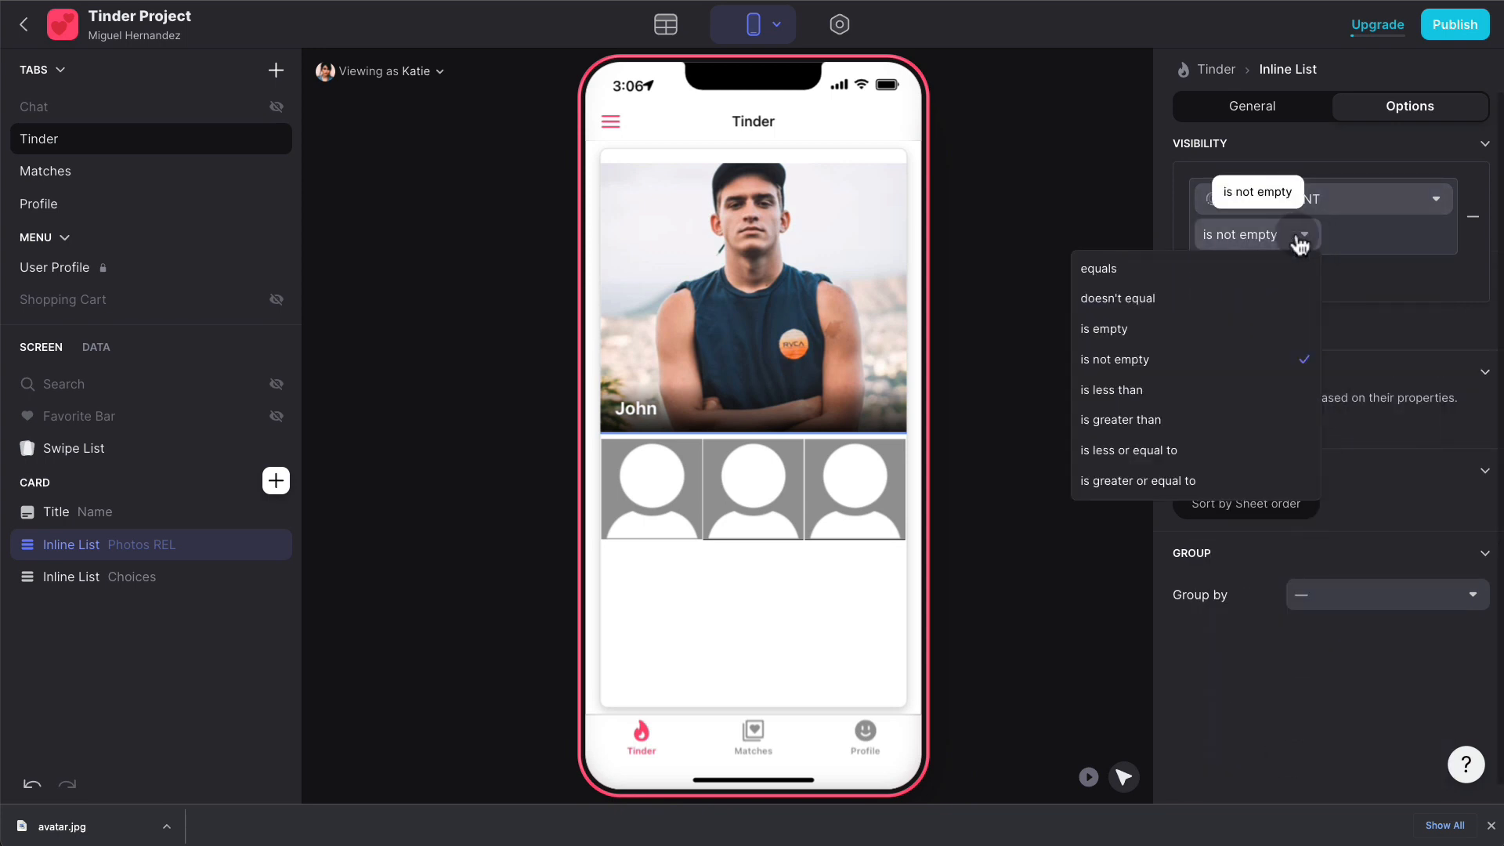
pyautogui.click(1191, 299)
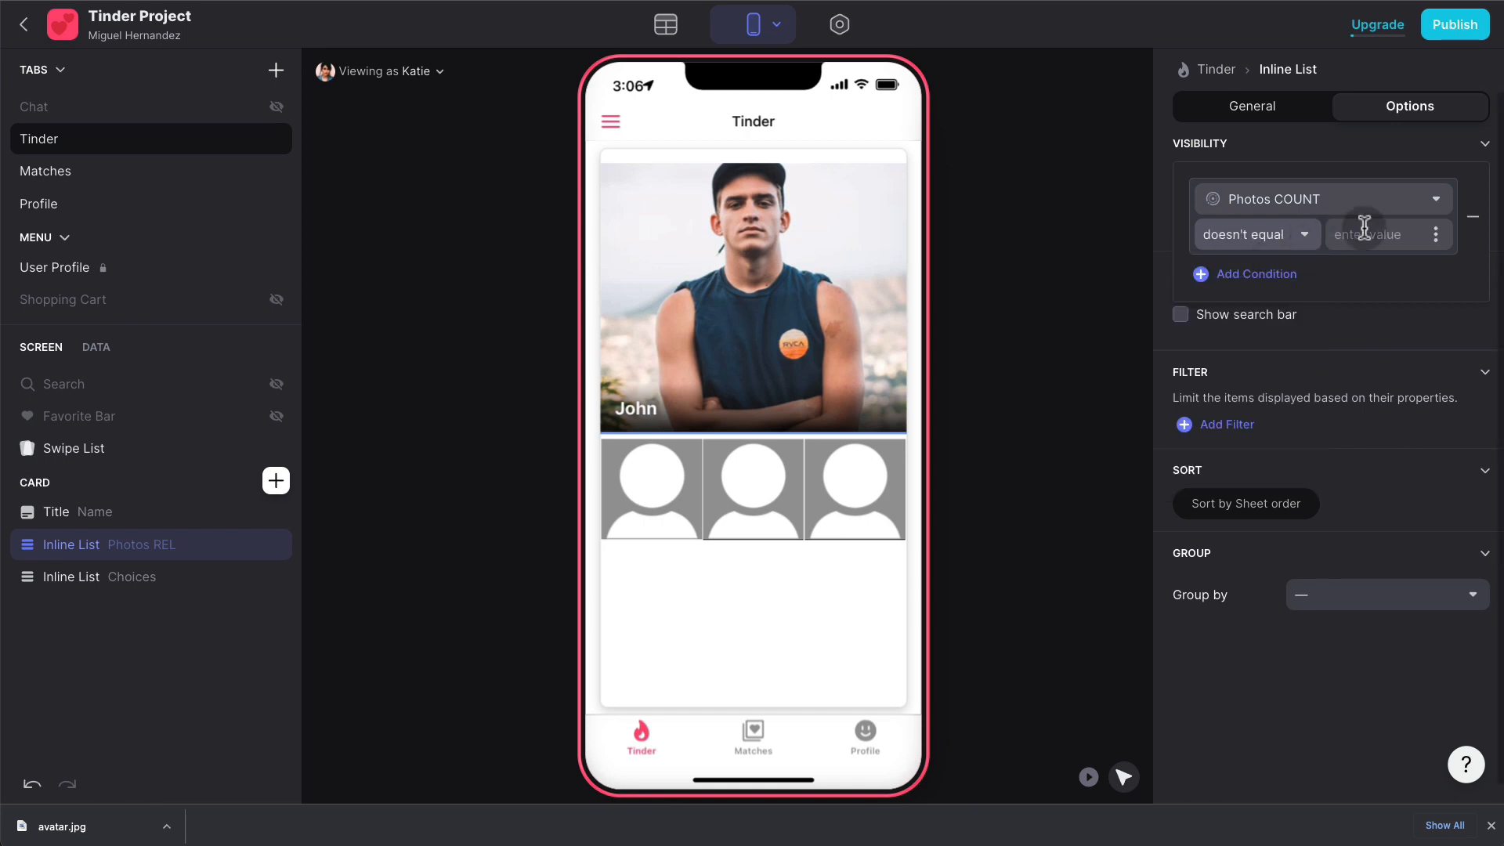
pyautogui.click(1364, 227)
pyautogui.write('0')
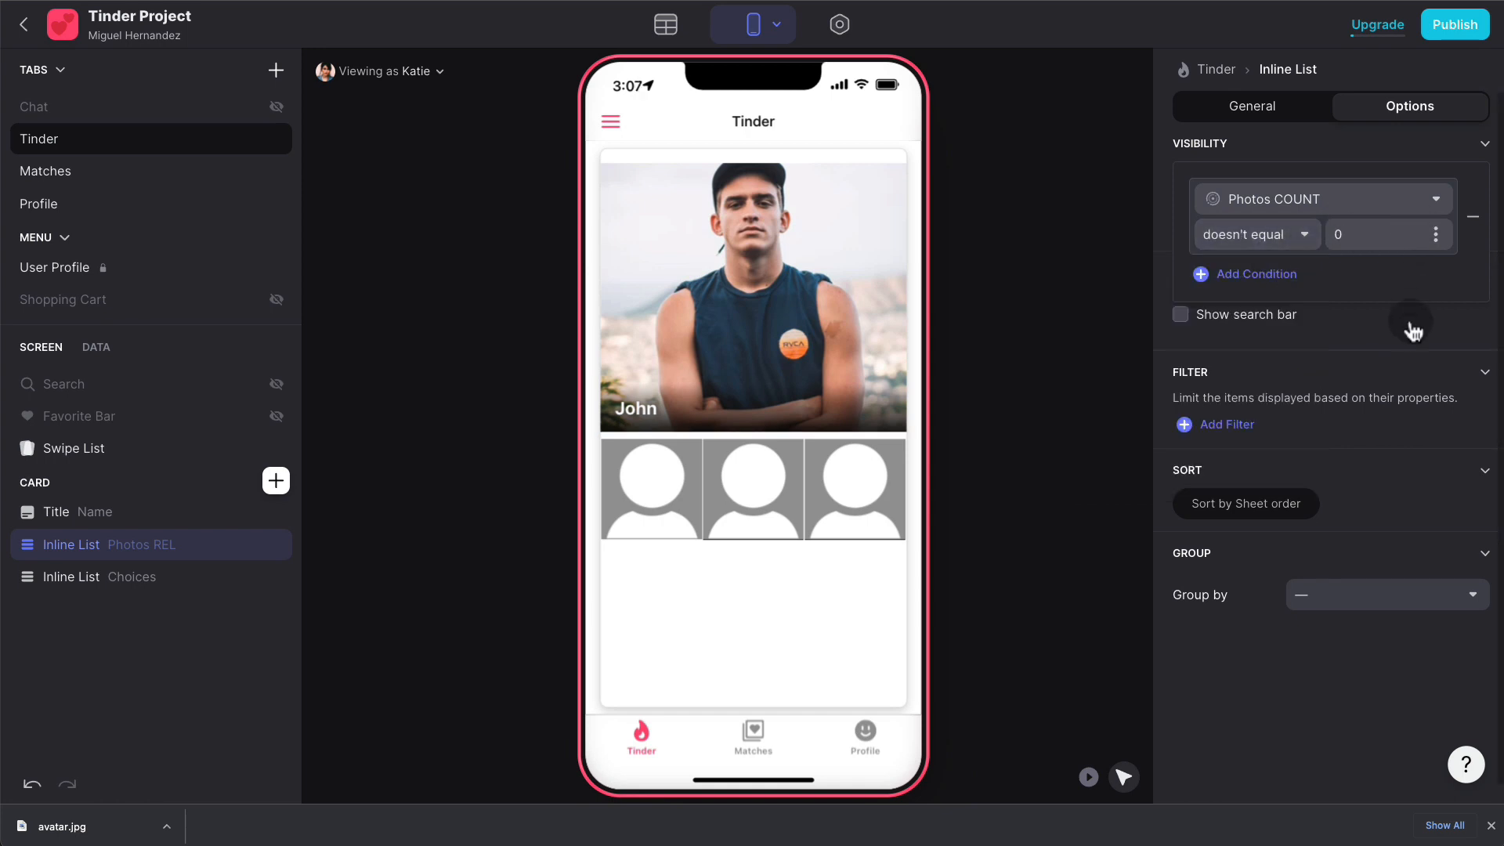
pyautogui.click(1409, 334)
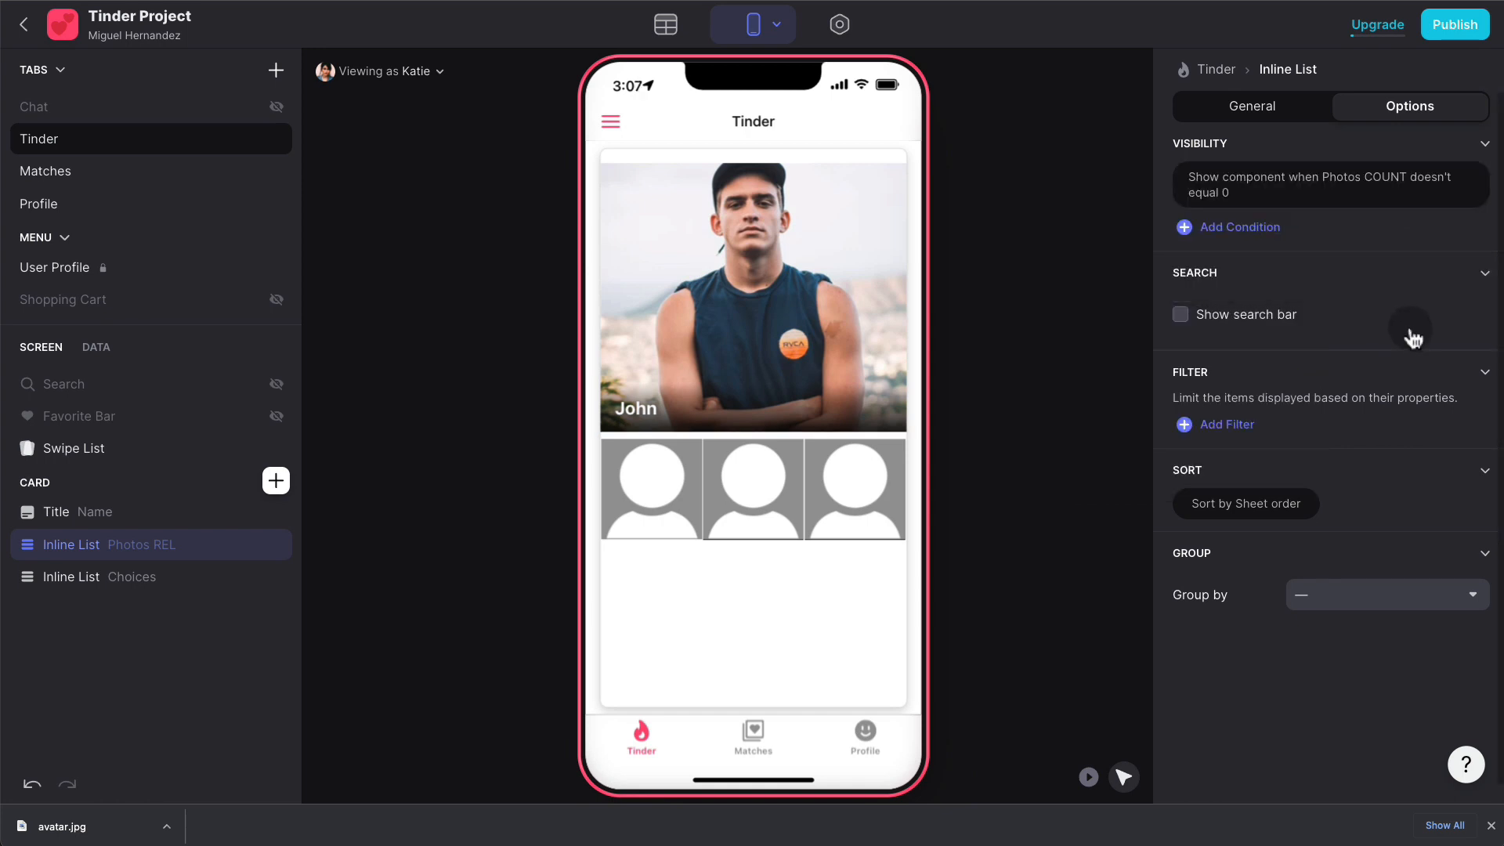
pyautogui.click(1360, 195)
pyautogui.click(1477, 219)
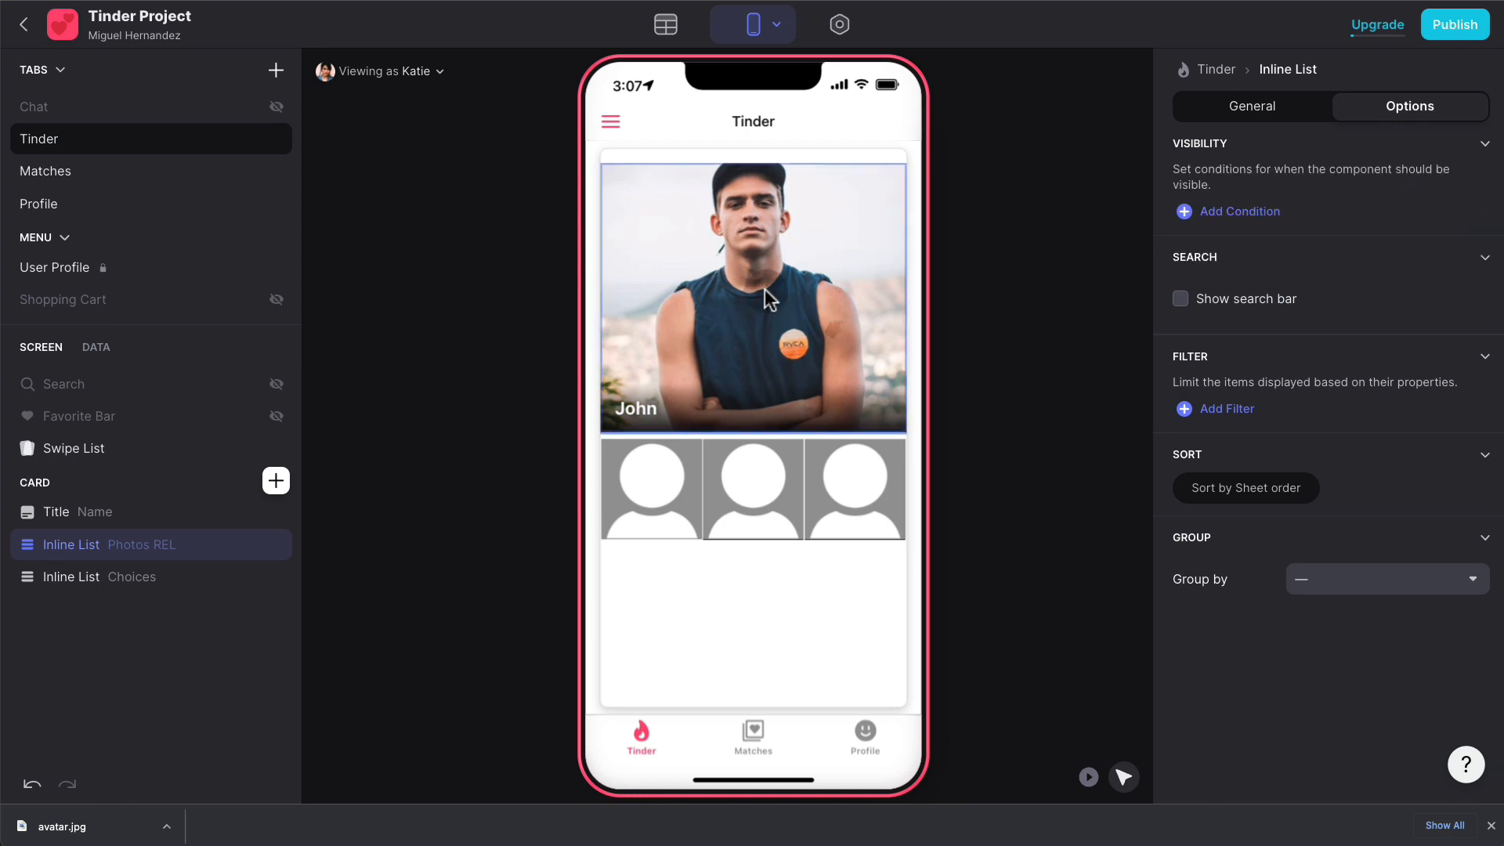
pyautogui.click(688, 347)
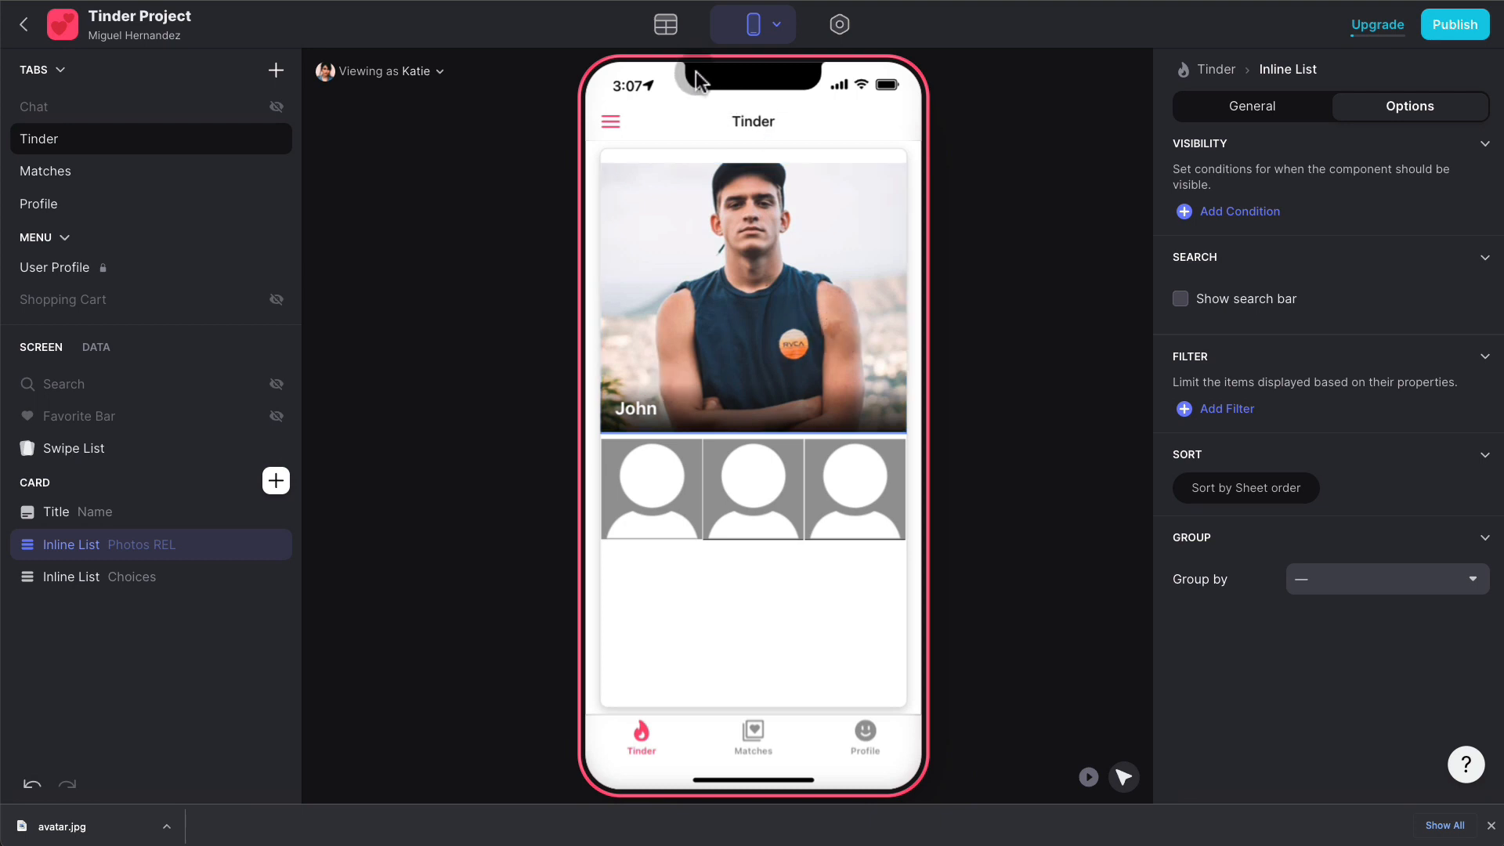
# - Add a Profile Details TXT template column to Users with the template 'A (B)'
pyautogui.click(671, 26)
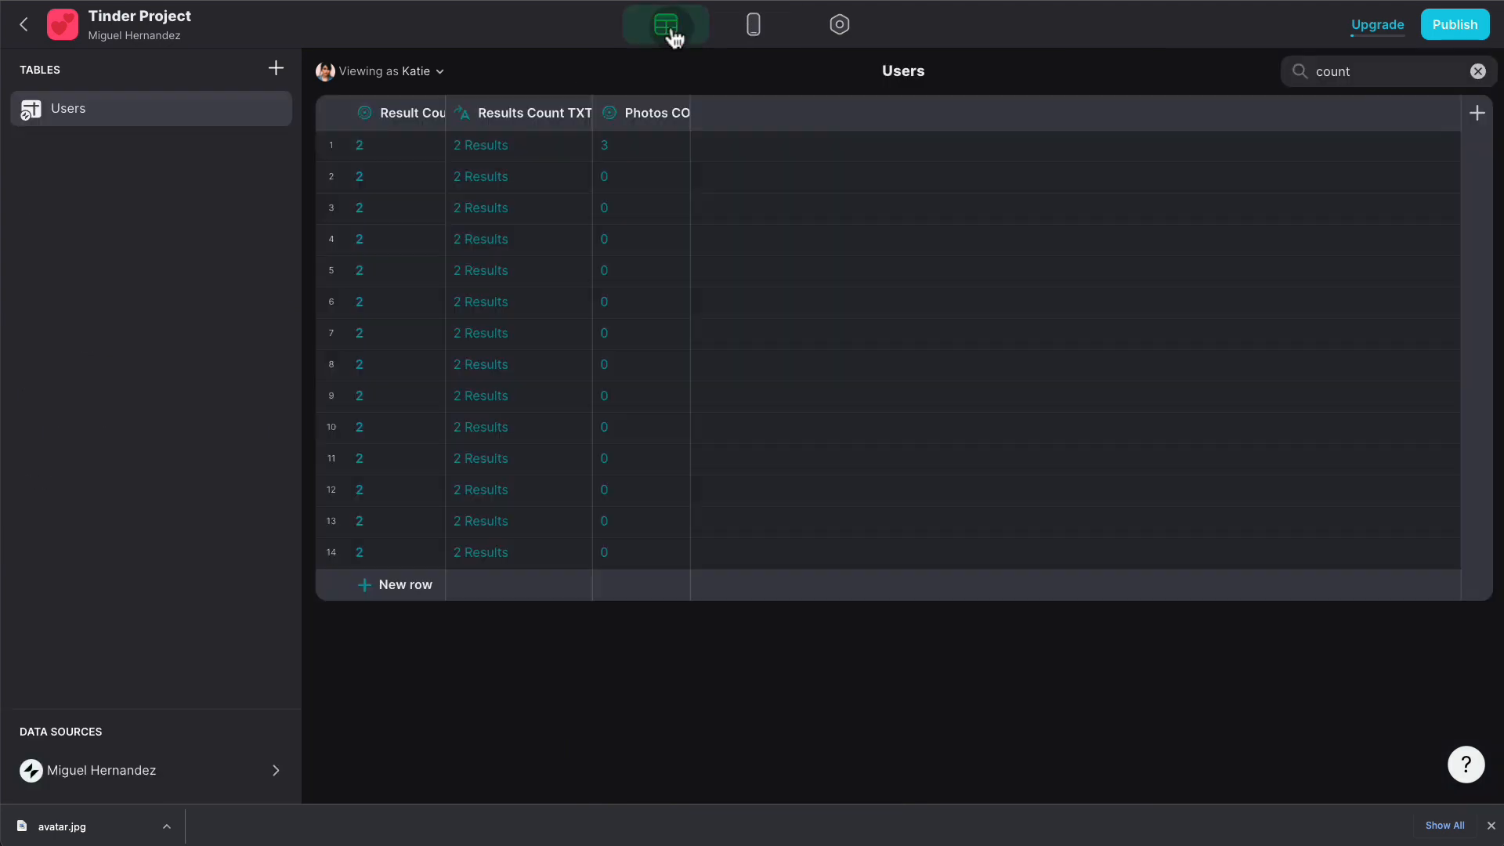
pyautogui.click(1483, 78)
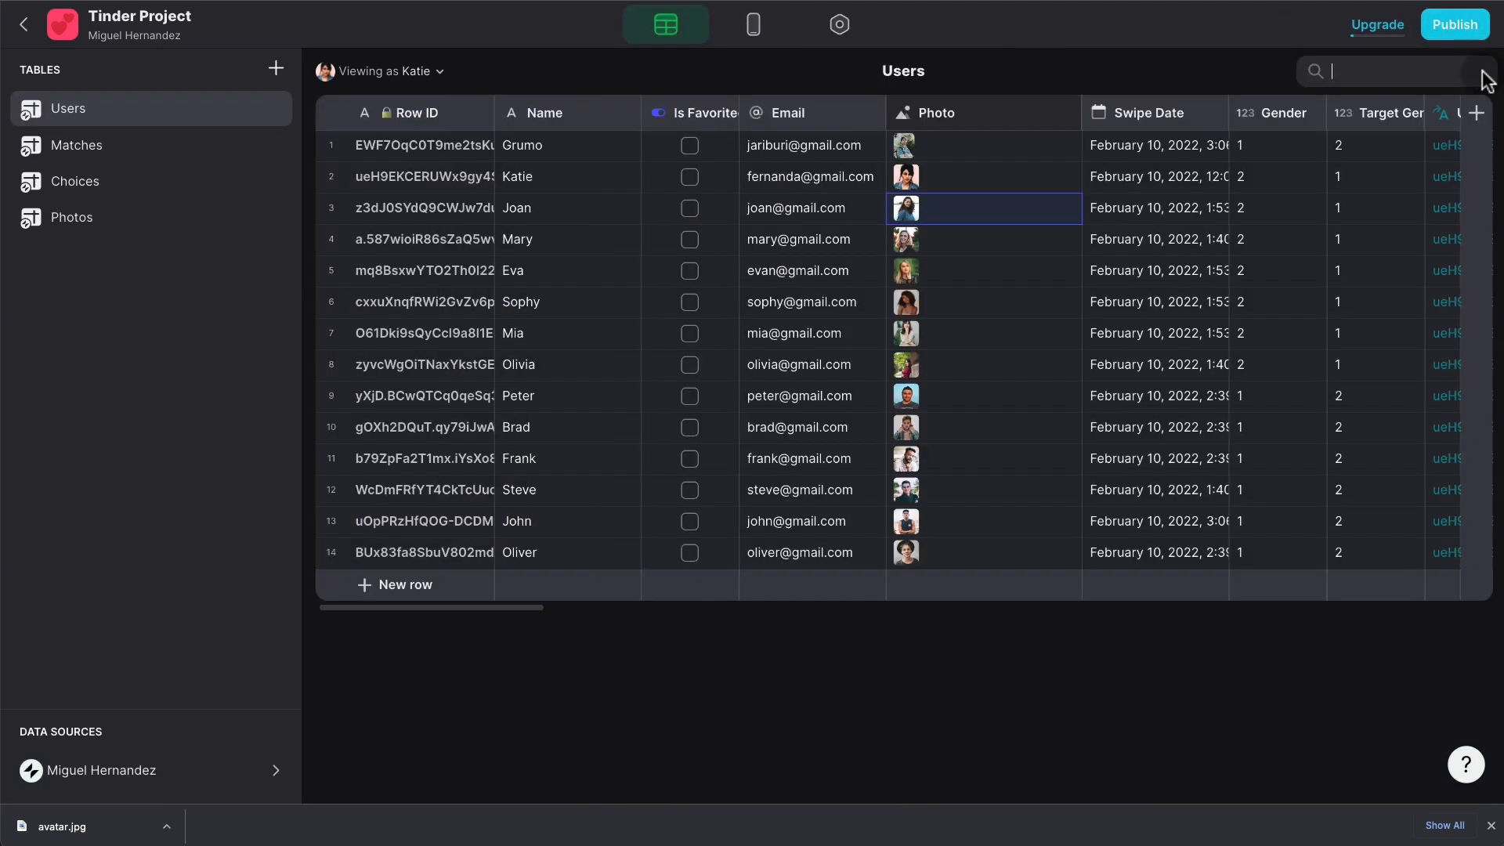
pyautogui.click(1476, 111)
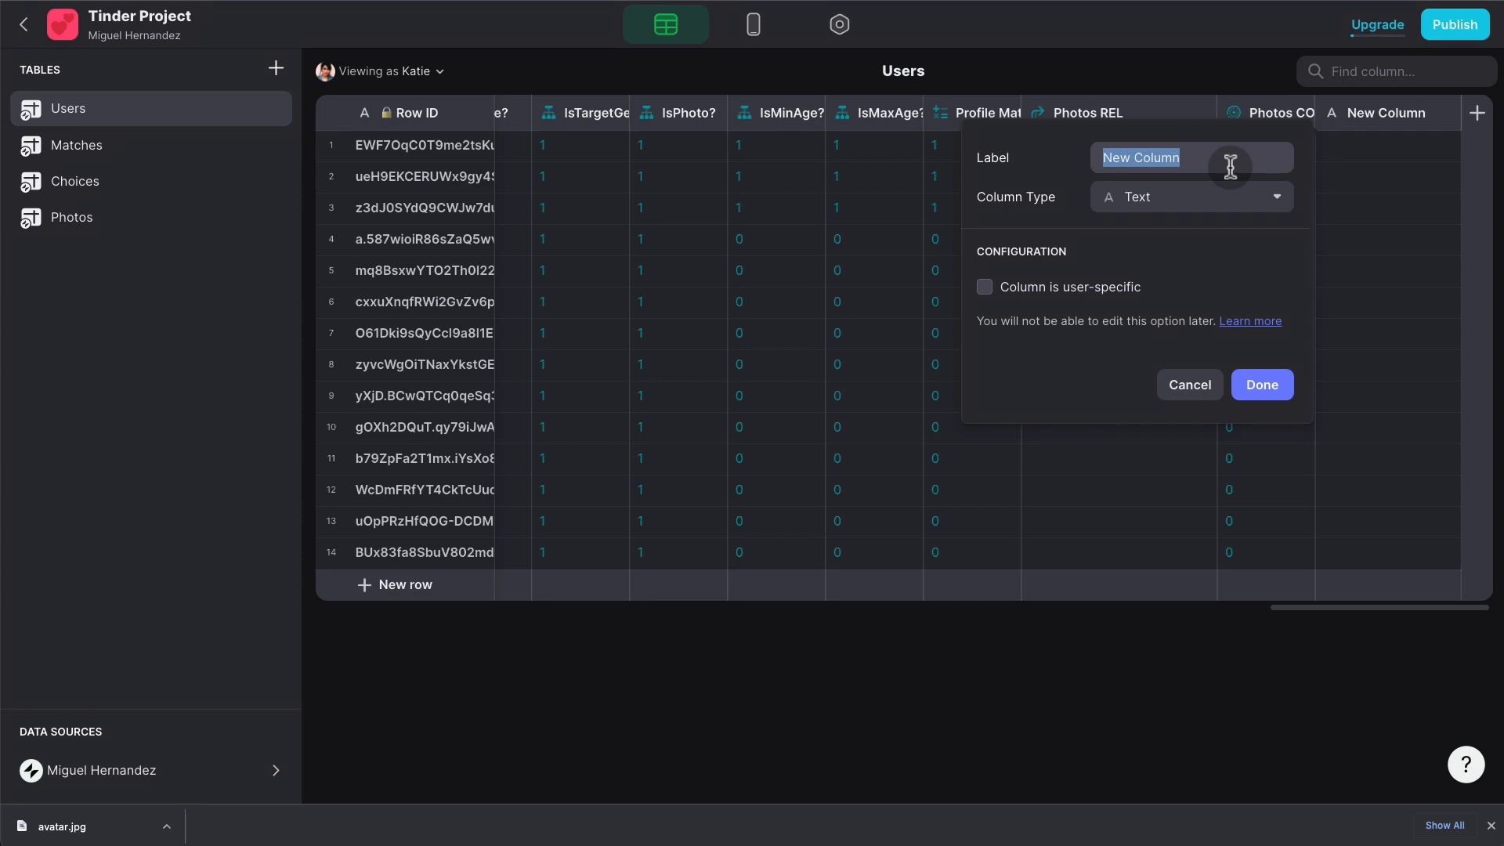
pyautogui.write('Prilfe')
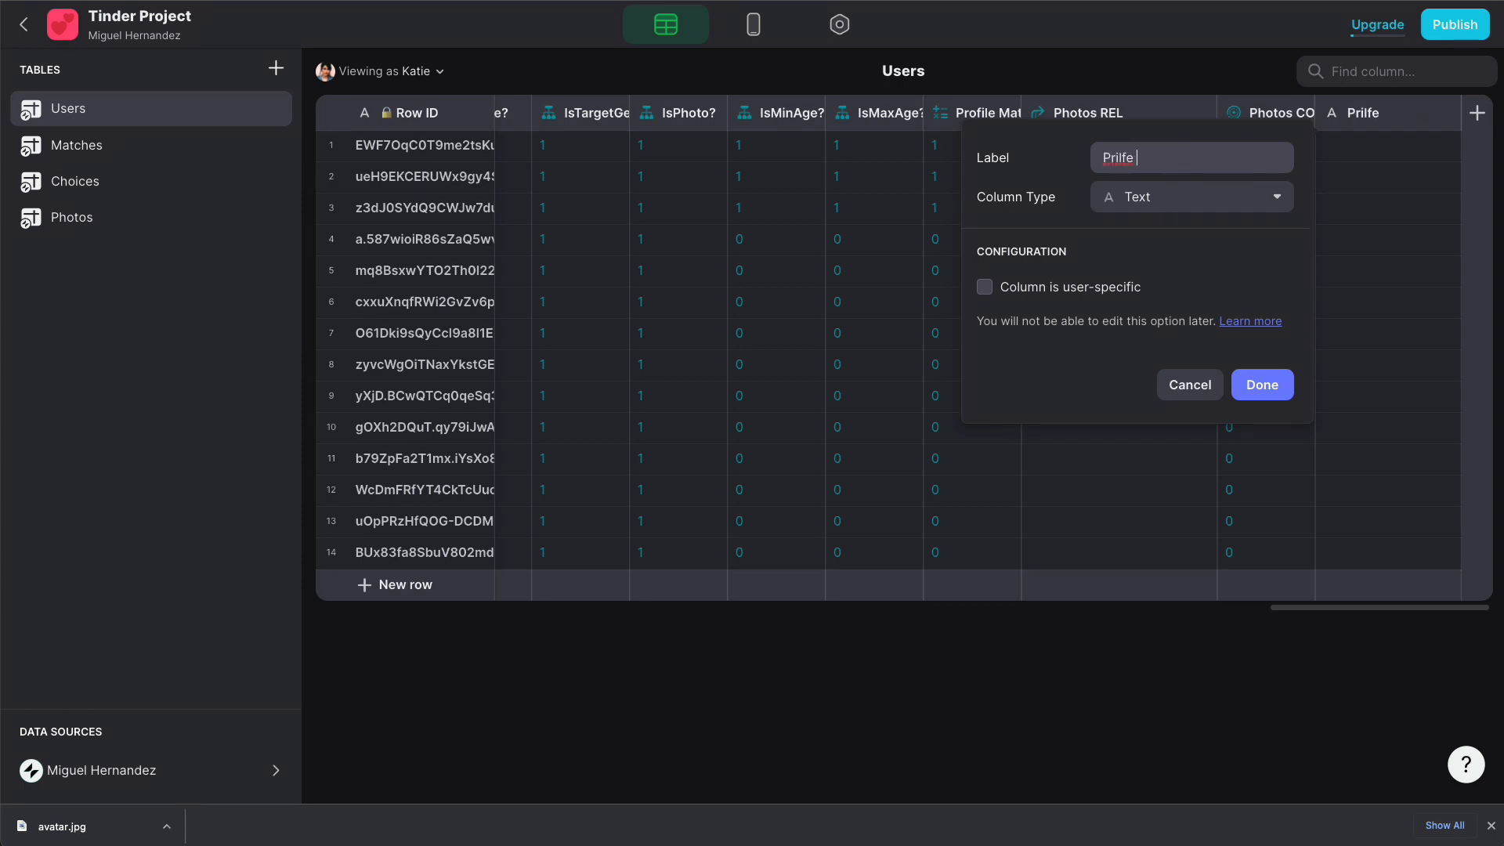
pyautogui.write(' Details TXT')
pyautogui.click(1182, 196)
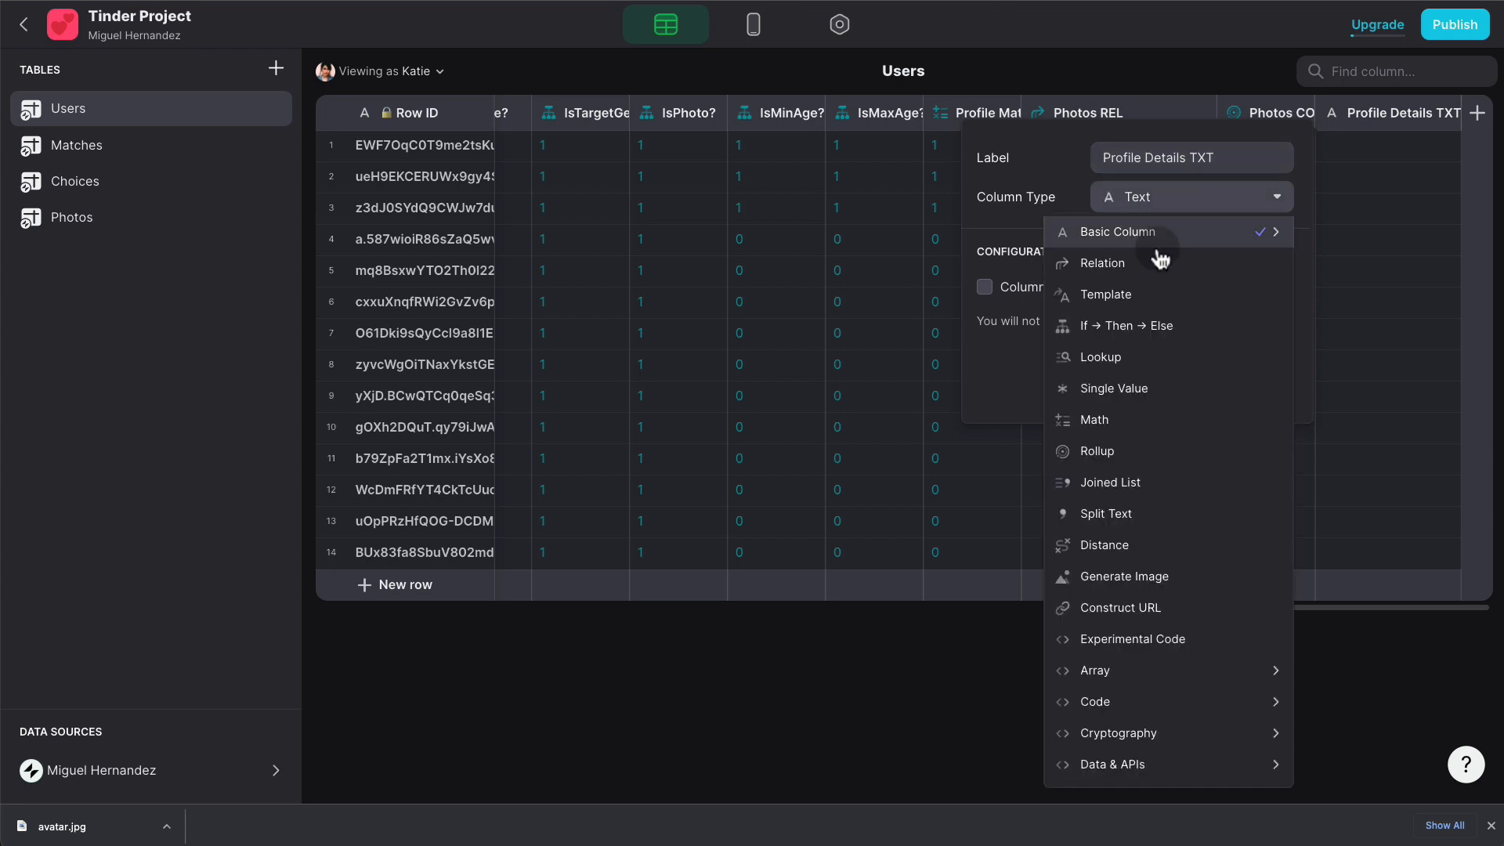
pyautogui.click(1165, 296)
pyautogui.click(1079, 283)
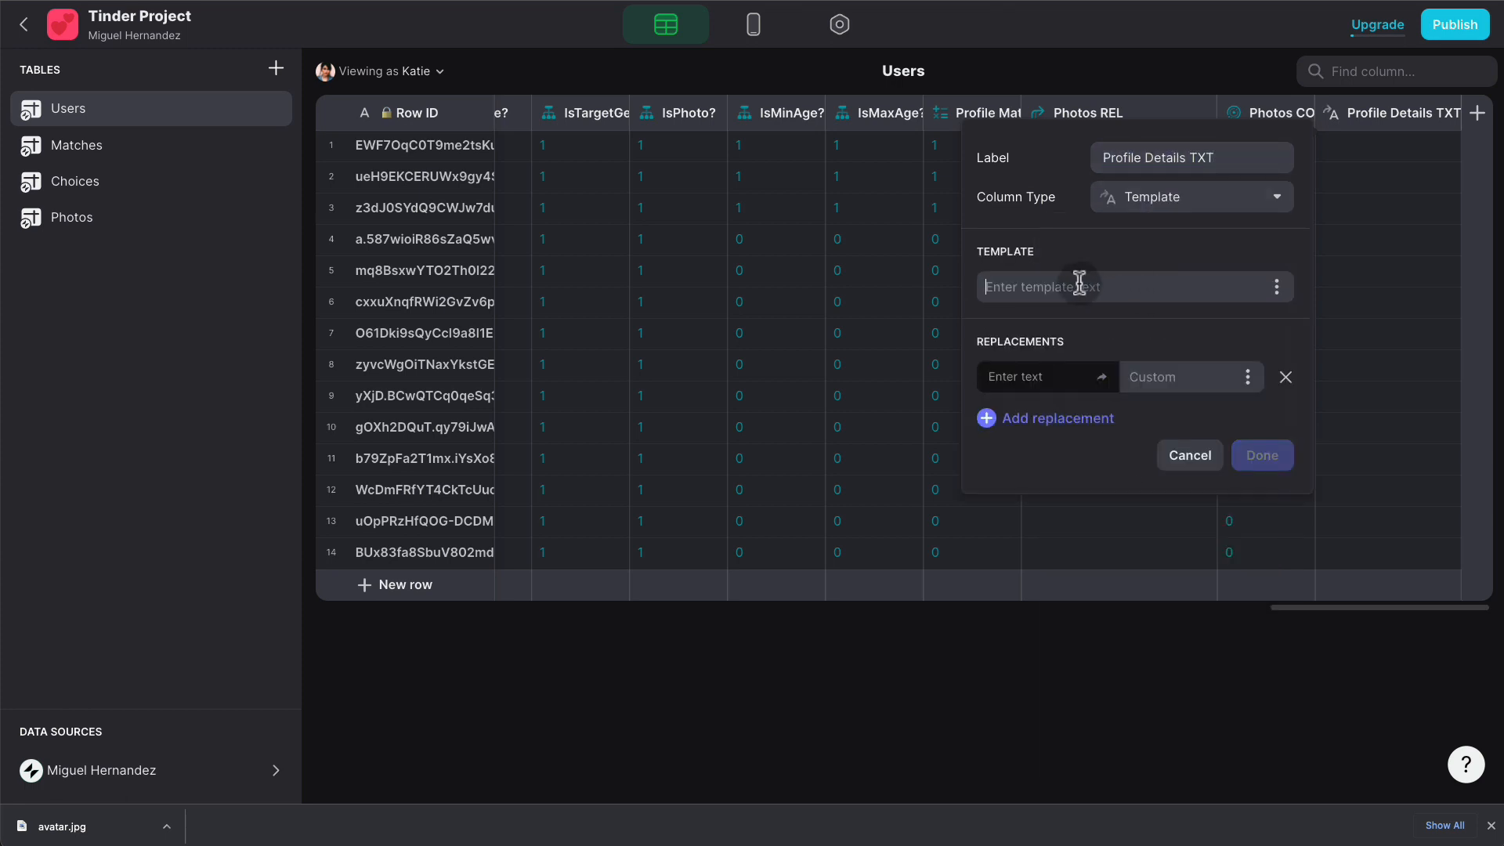
pyautogui.write('A')
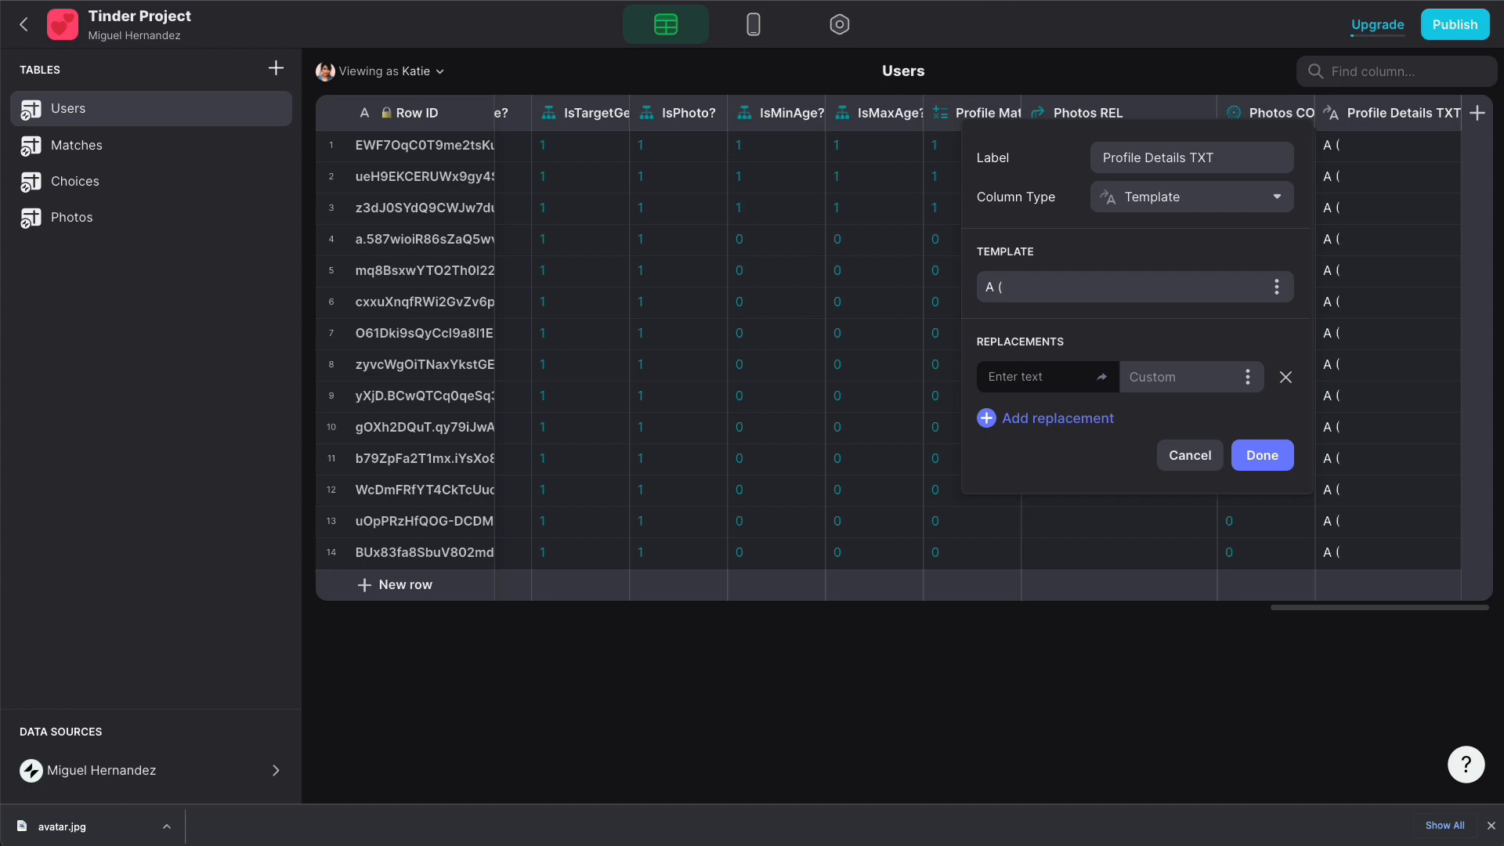
pyautogui.write(' (B)')
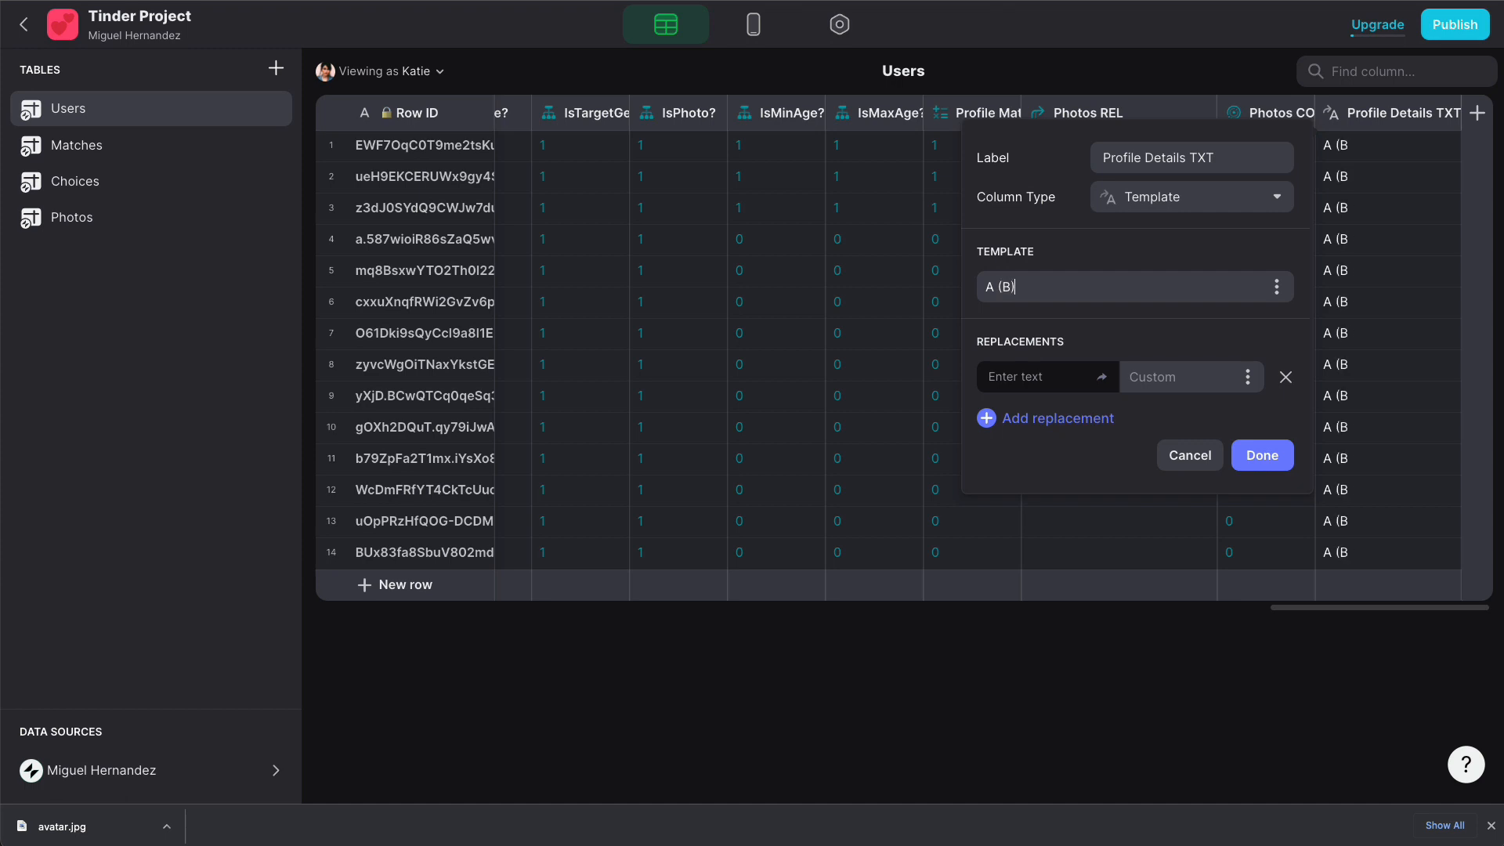
# - Replace placeholder A with the Age column
pyautogui.click(1070, 368)
pyautogui.write('A')
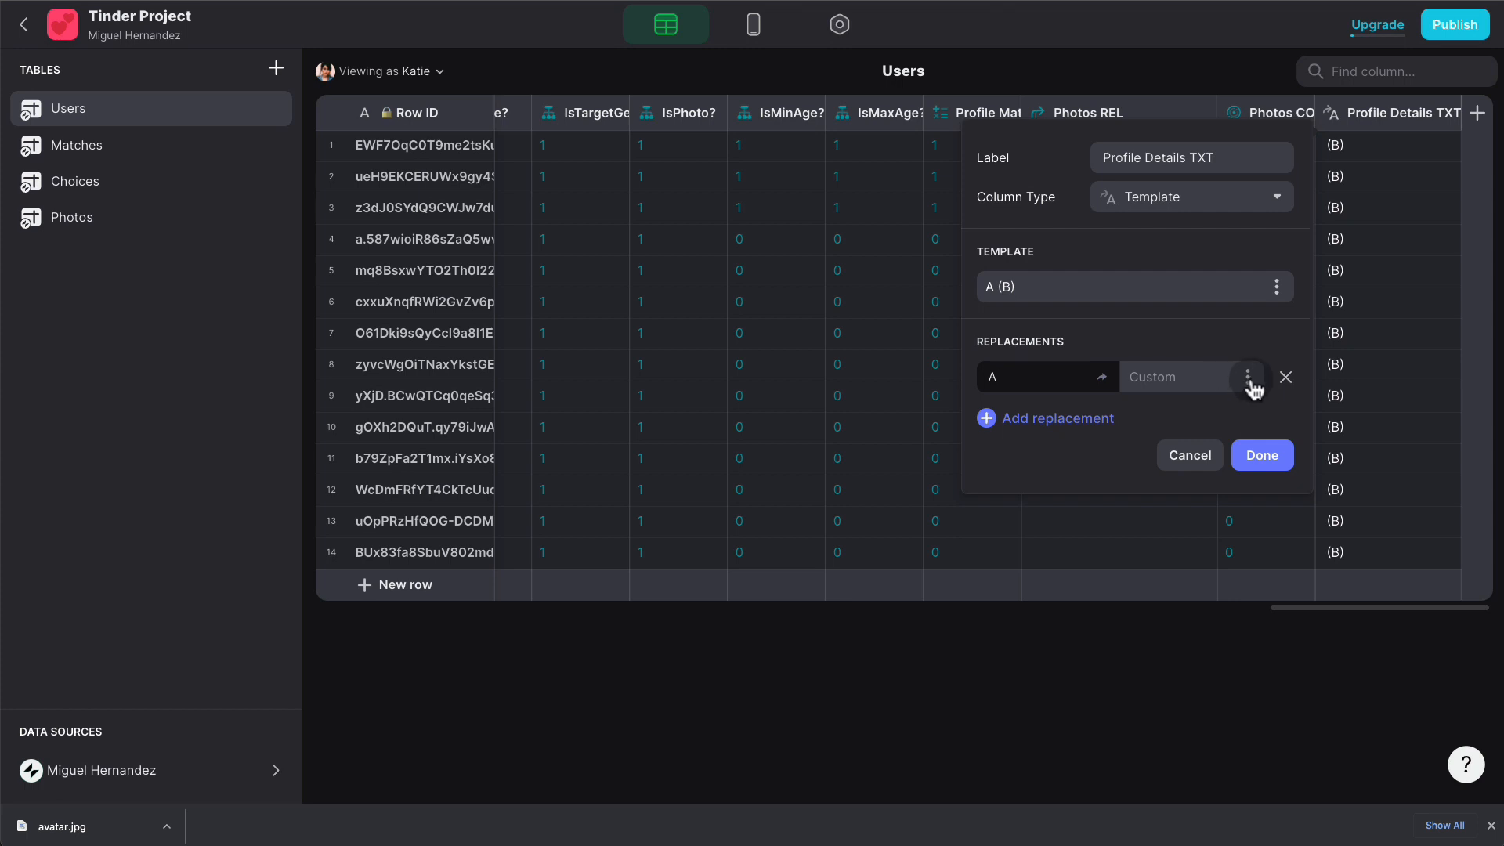
pyautogui.click(1248, 378)
pyautogui.write('age')
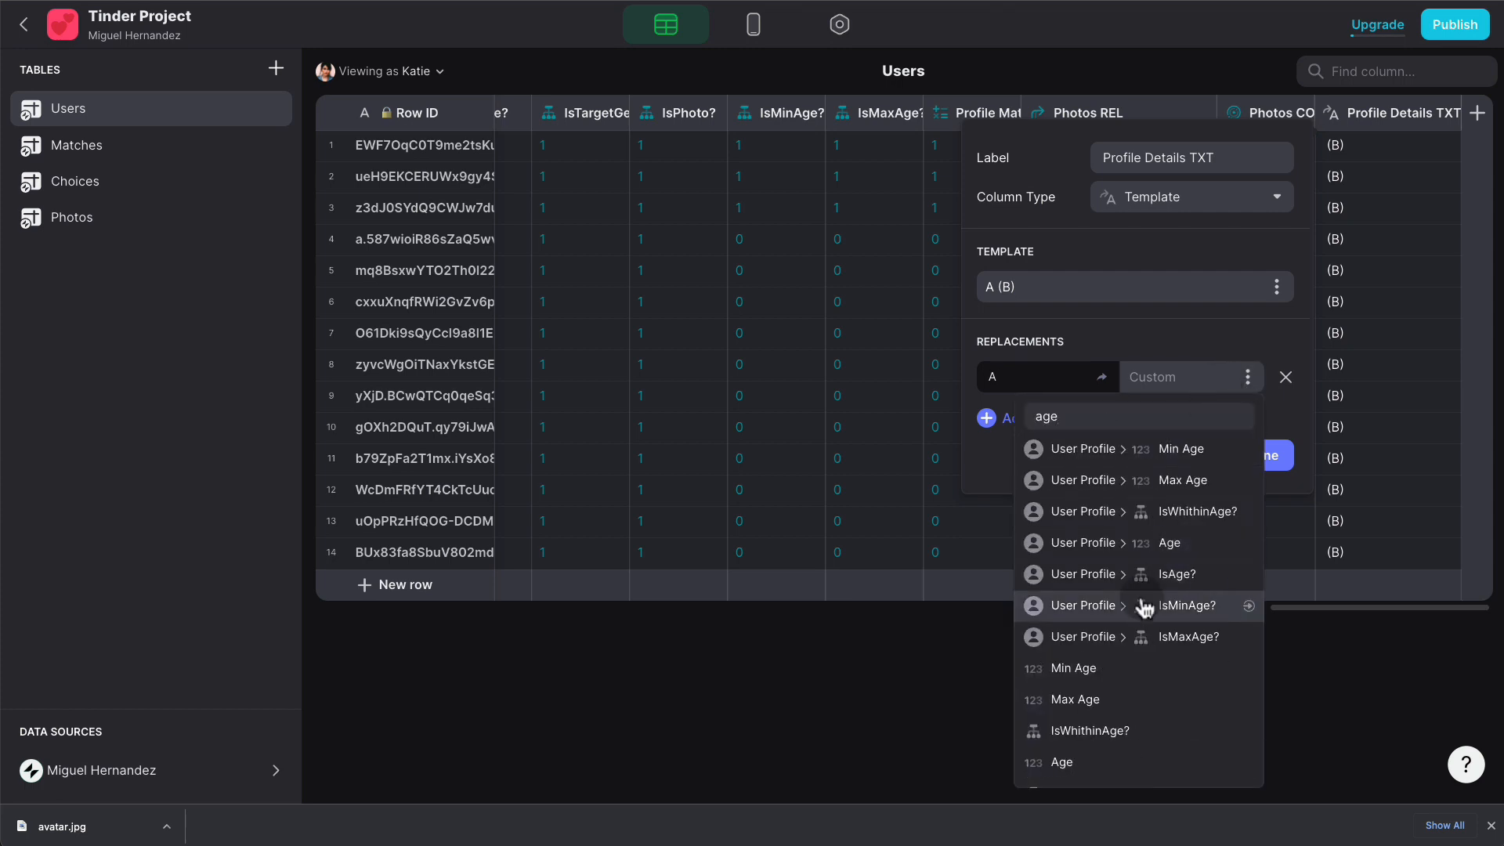
pyautogui.click(1096, 761)
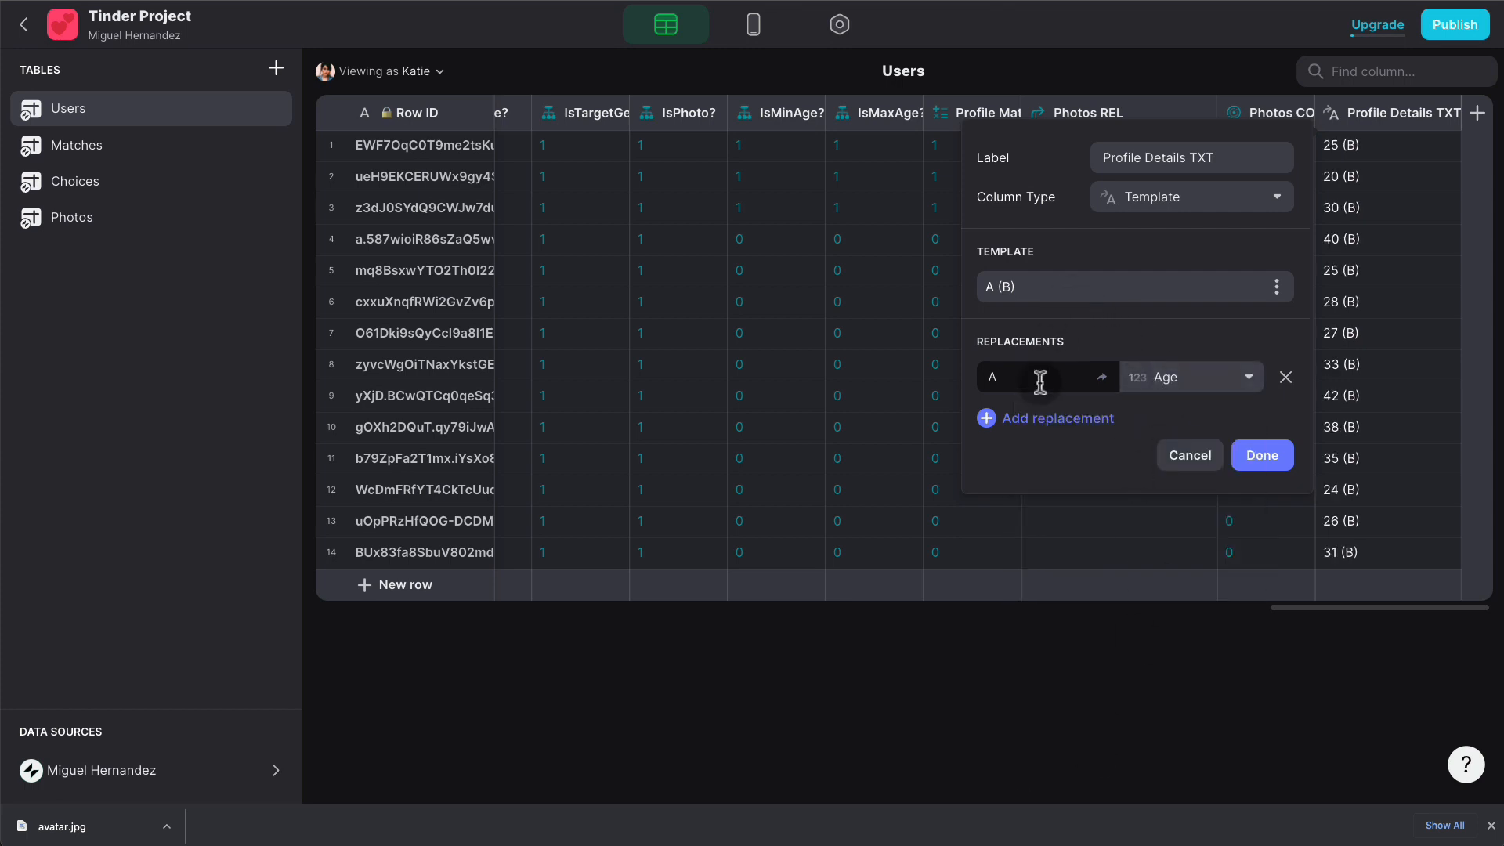
# - Replace placeholder B with the Distance To Target column and save the template
pyautogui.click(1036, 417)
pyautogui.write('B')
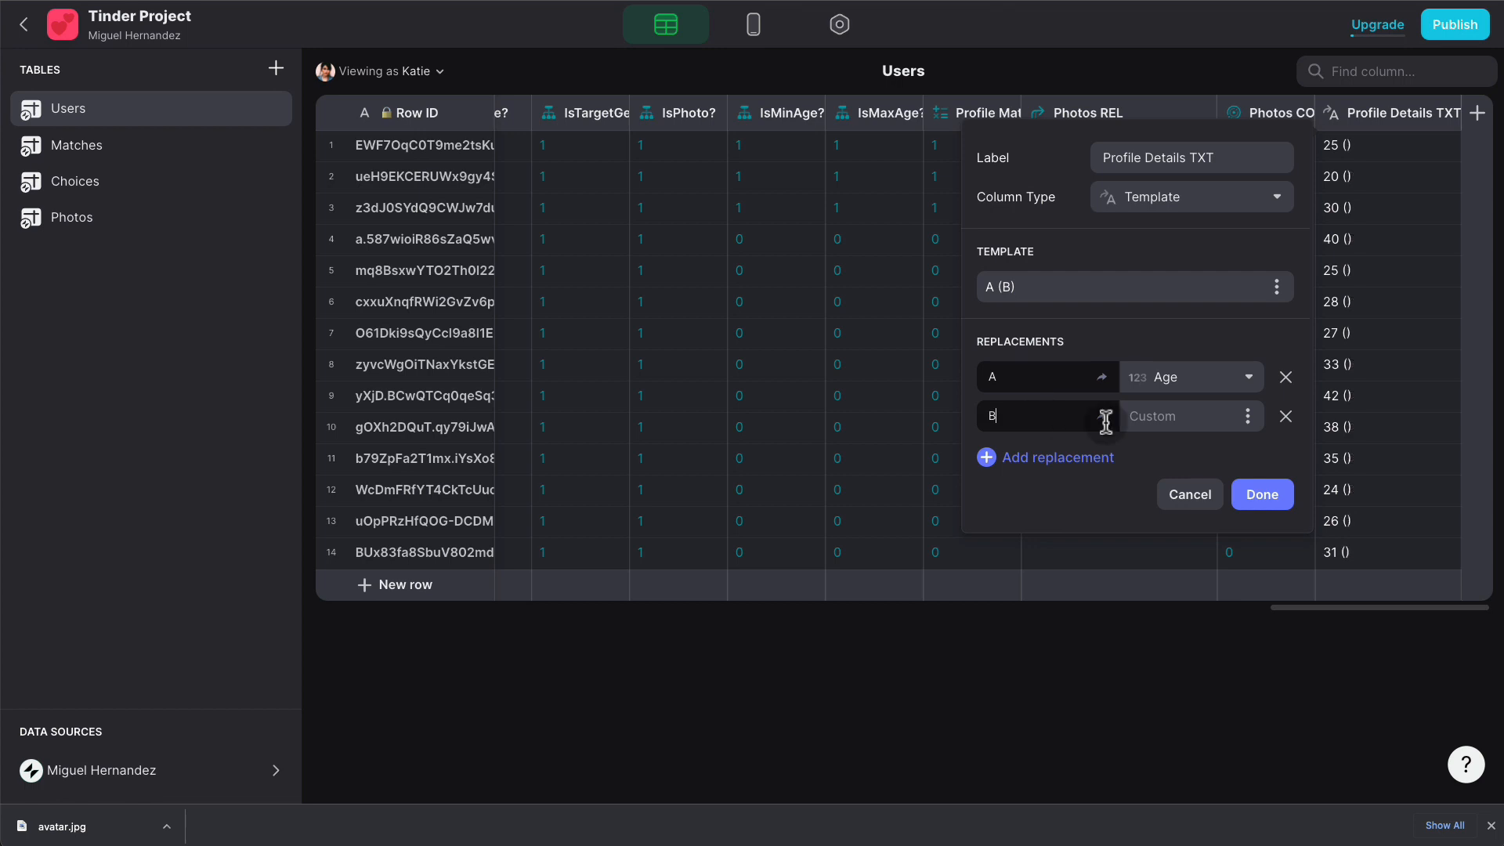
pyautogui.click(1246, 418)
pyautogui.write('dis')
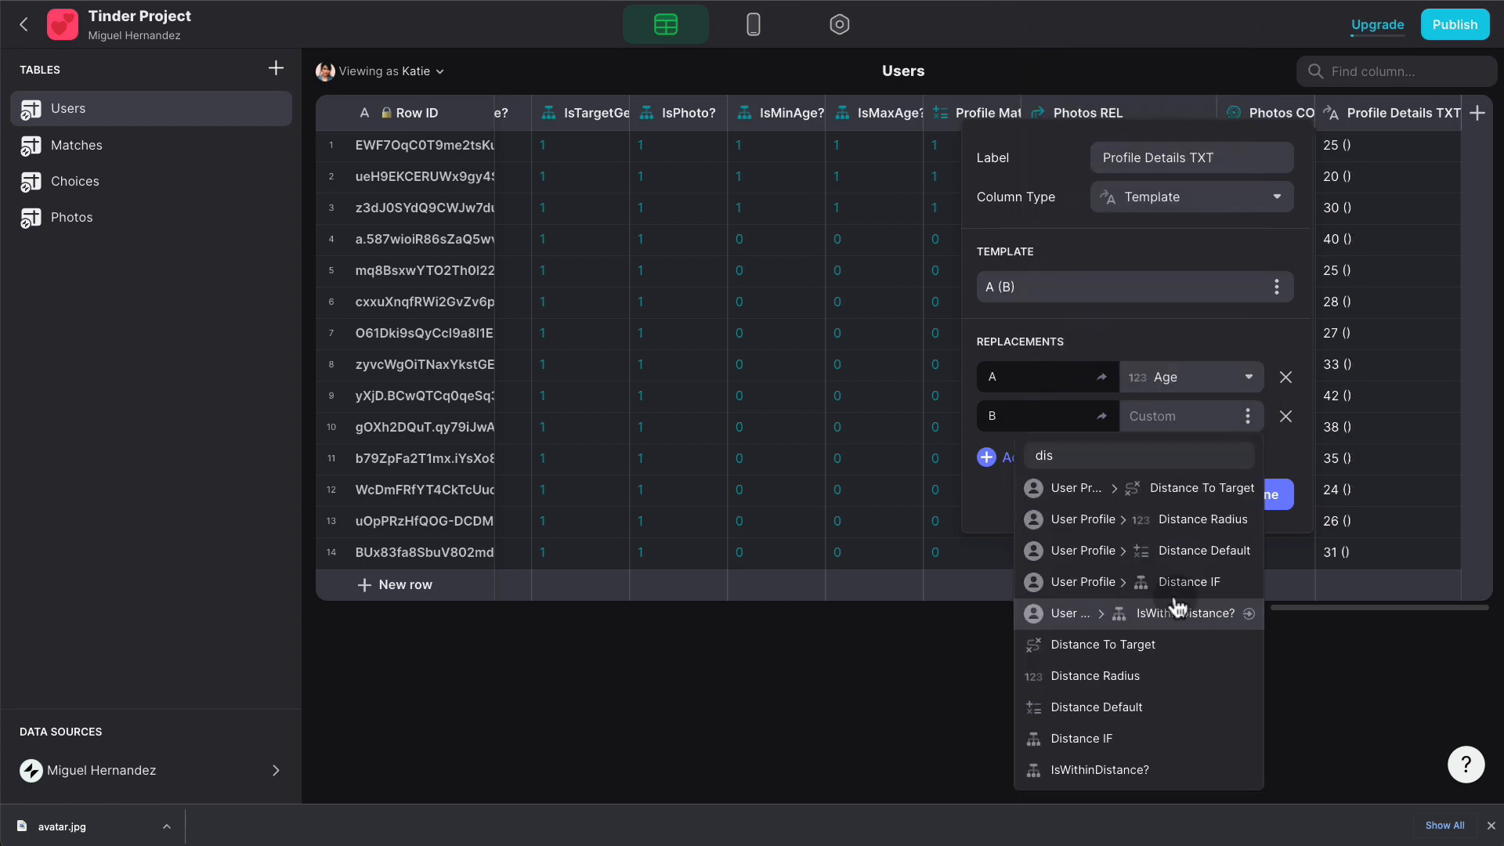
pyautogui.click(1127, 733)
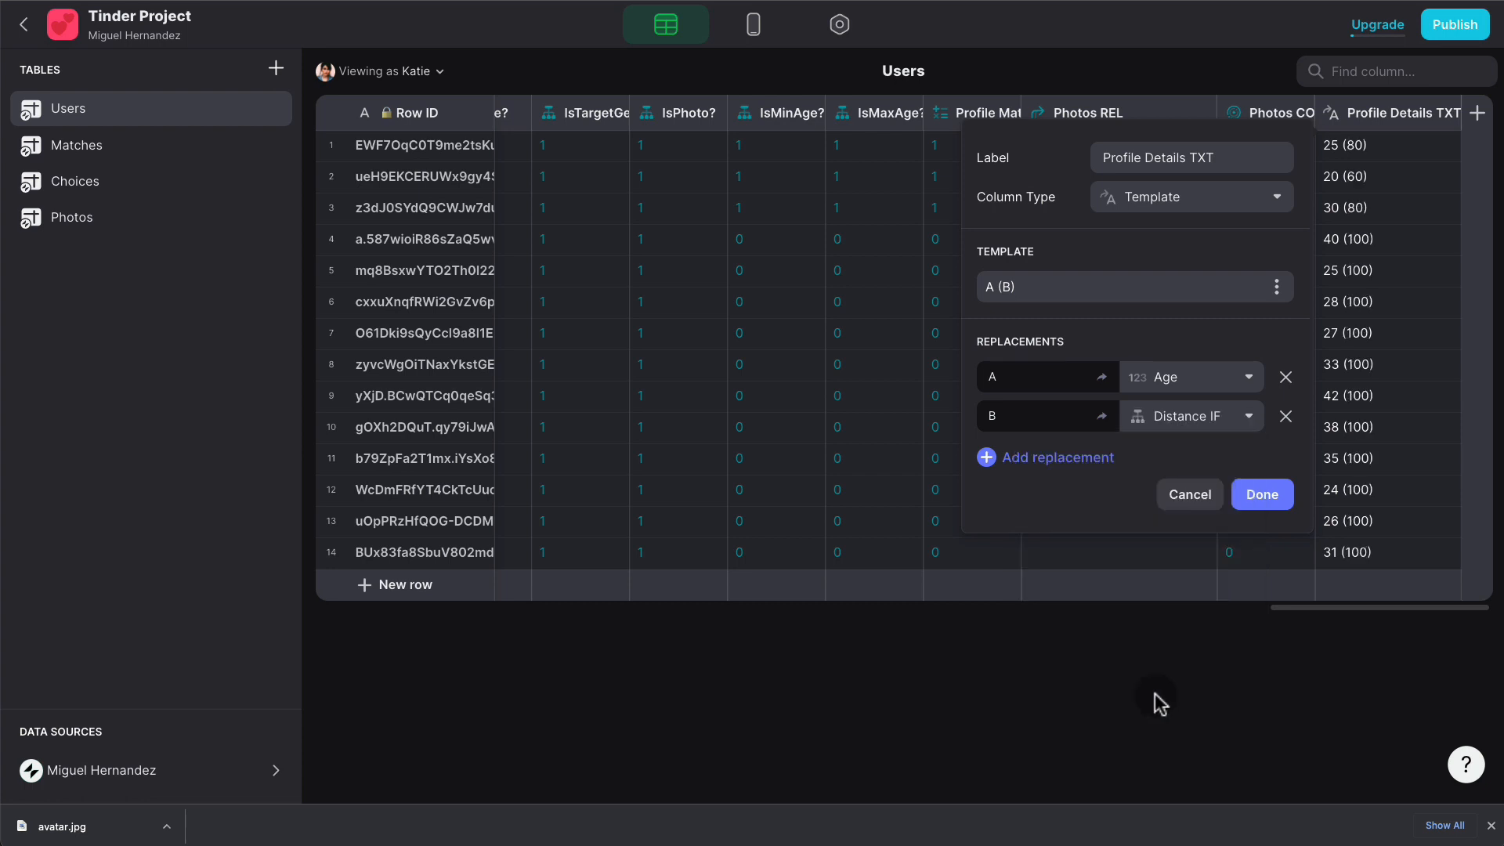
pyautogui.click(1229, 415)
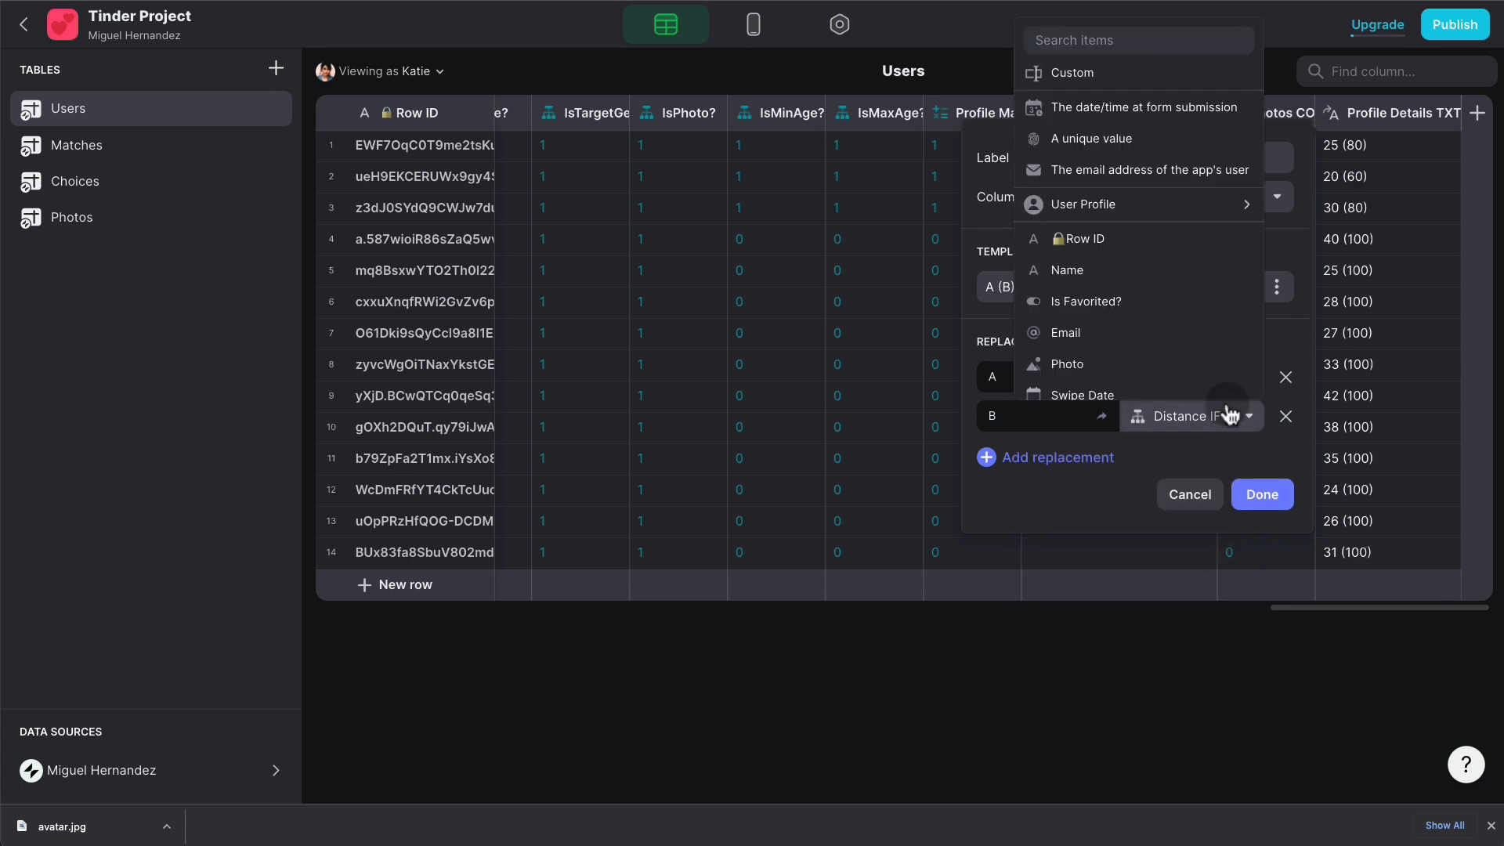
pyautogui.scroll(-8, 1229, 411)
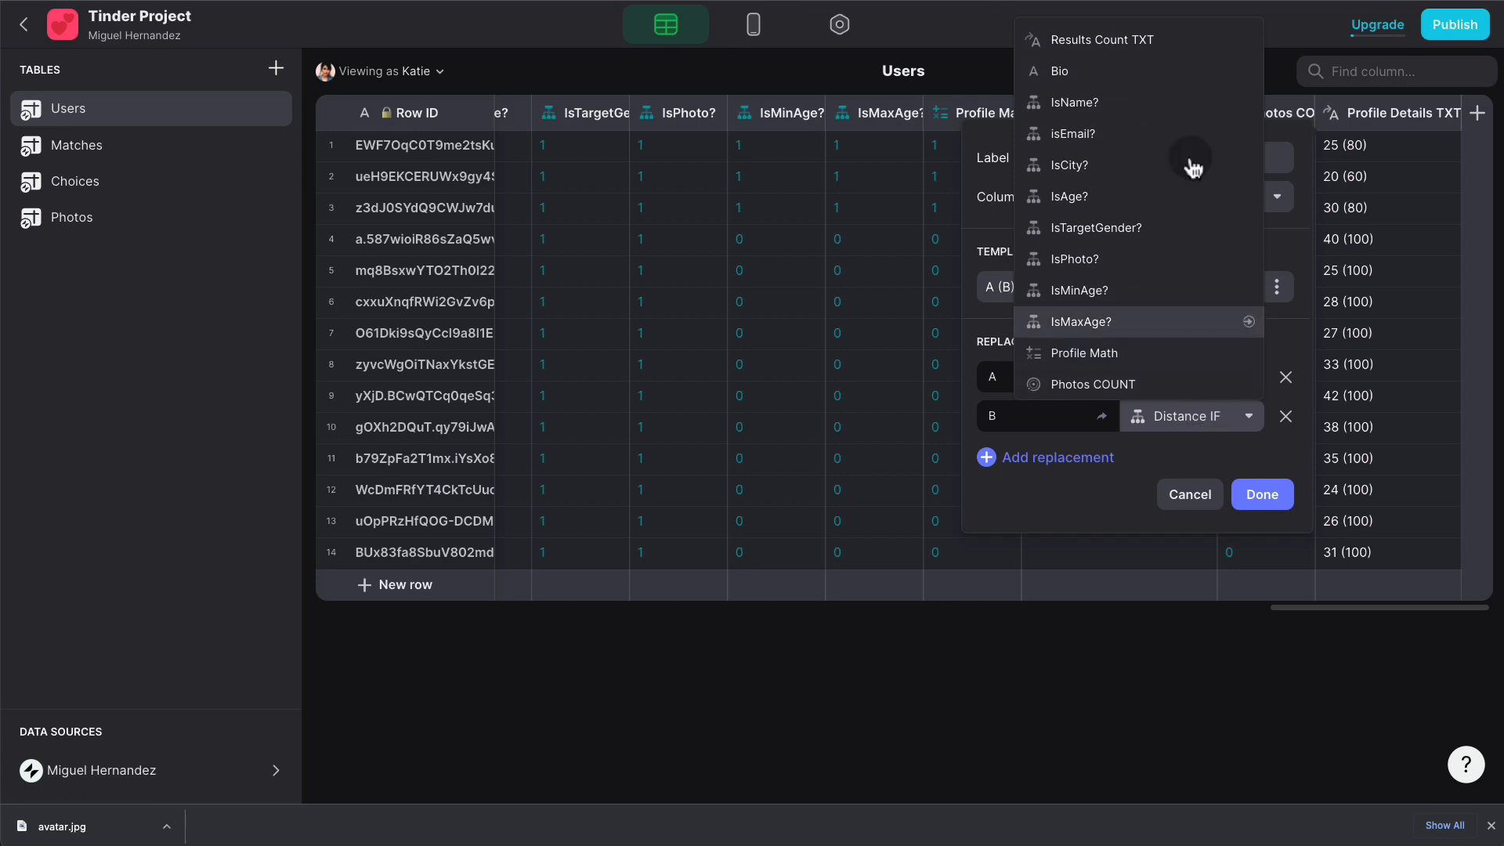
pyautogui.scroll(8, 1190, 149)
pyautogui.write('distab')
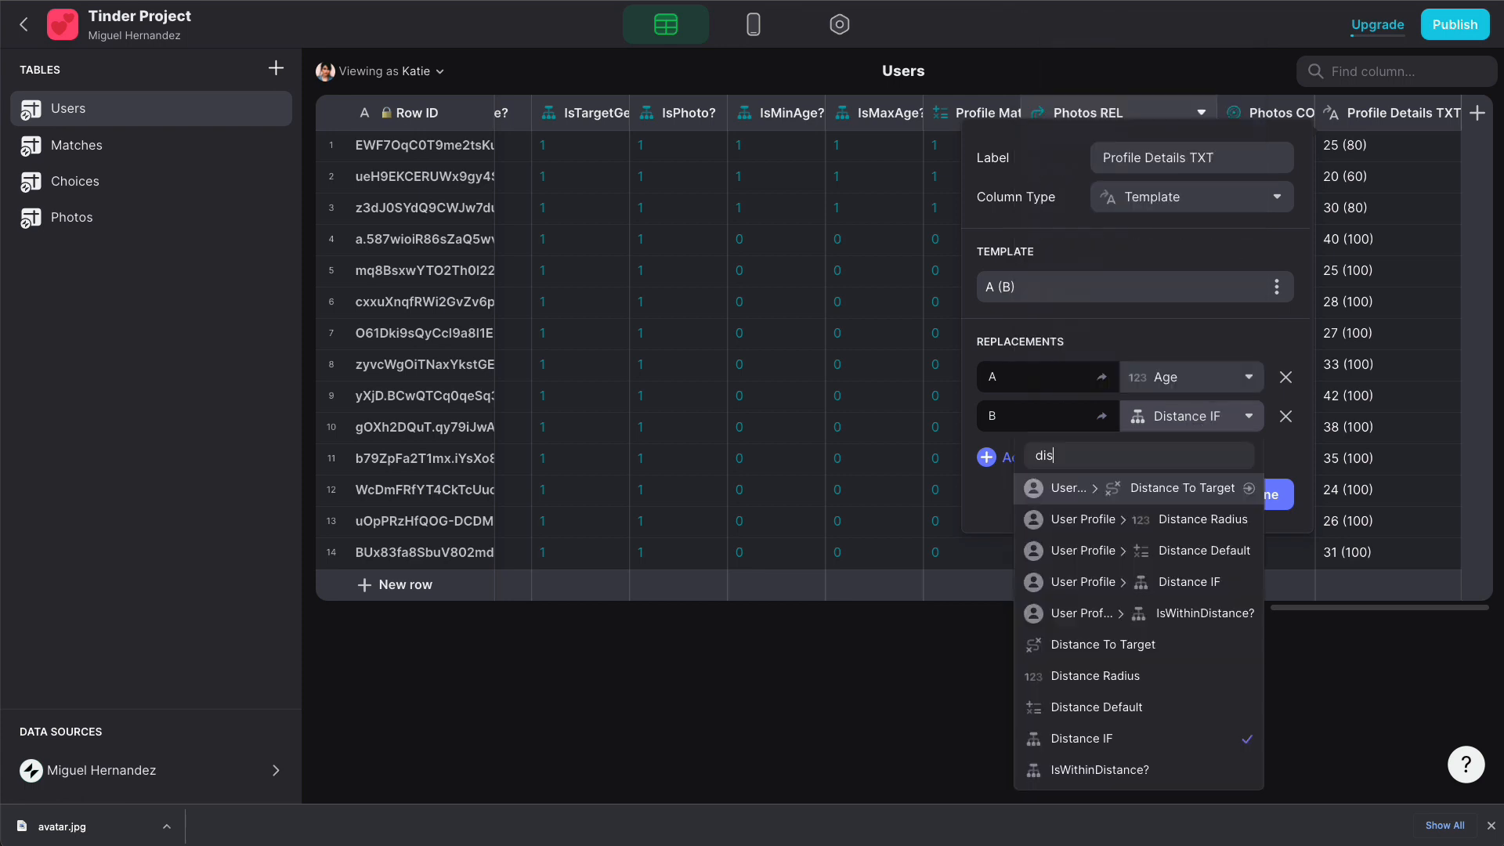
pyautogui.press('BackSpace')
pyautogui.press('BackSpace')
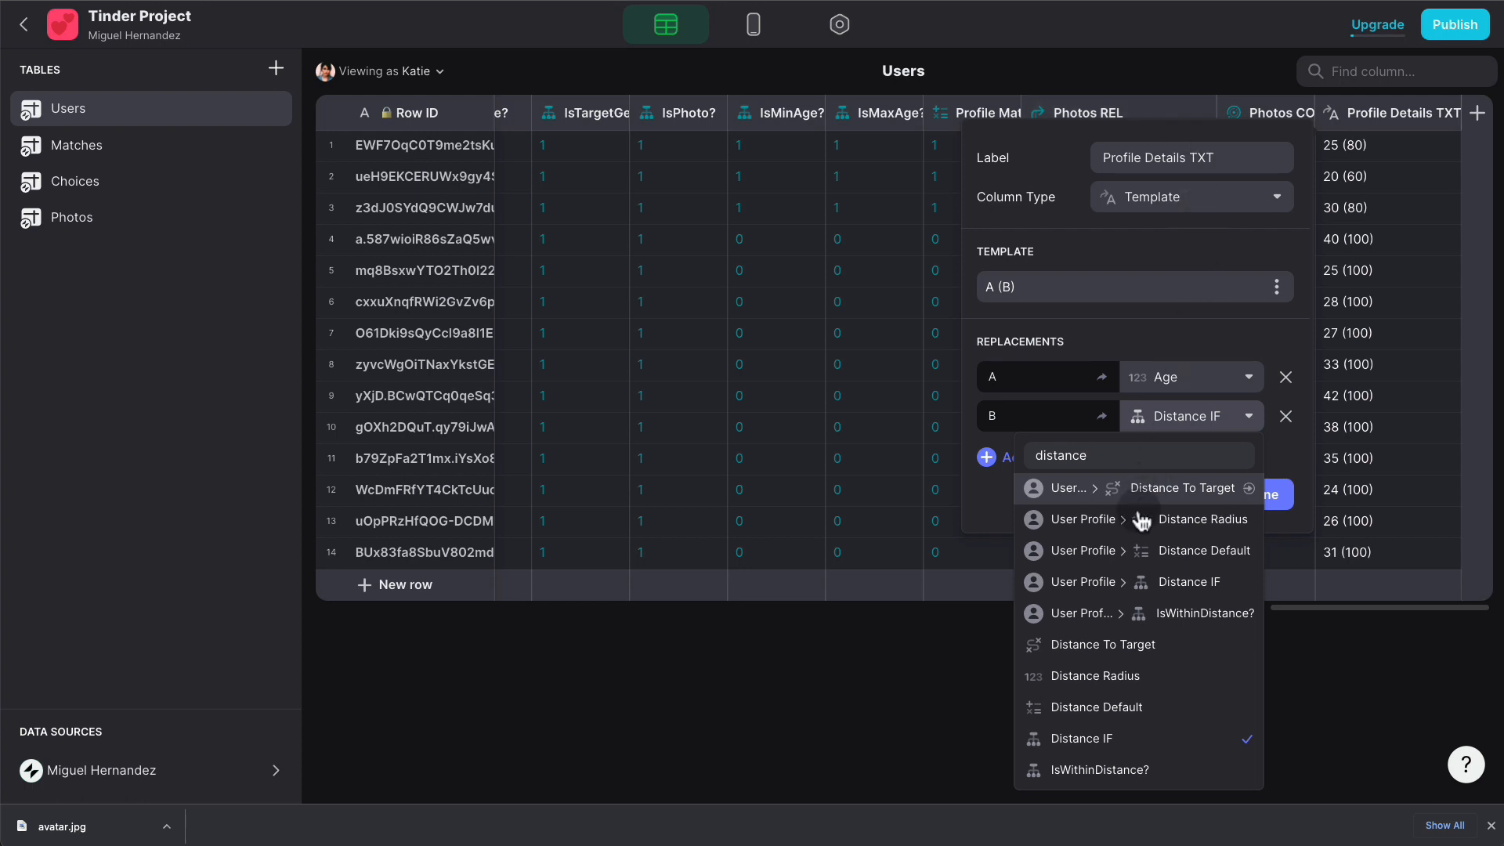
pyautogui.click(1121, 636)
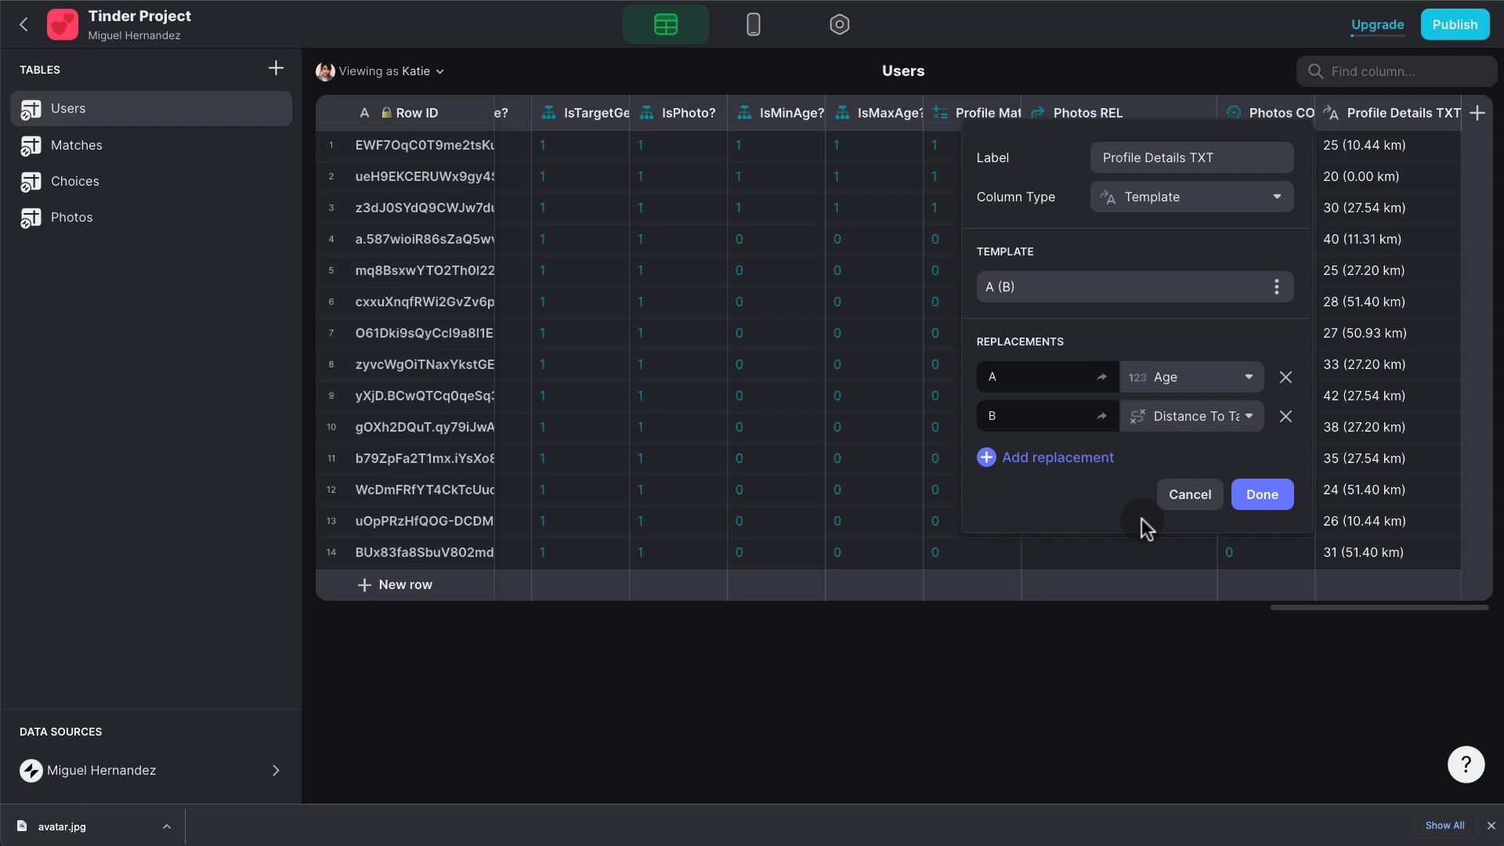
pyautogui.click(1274, 502)
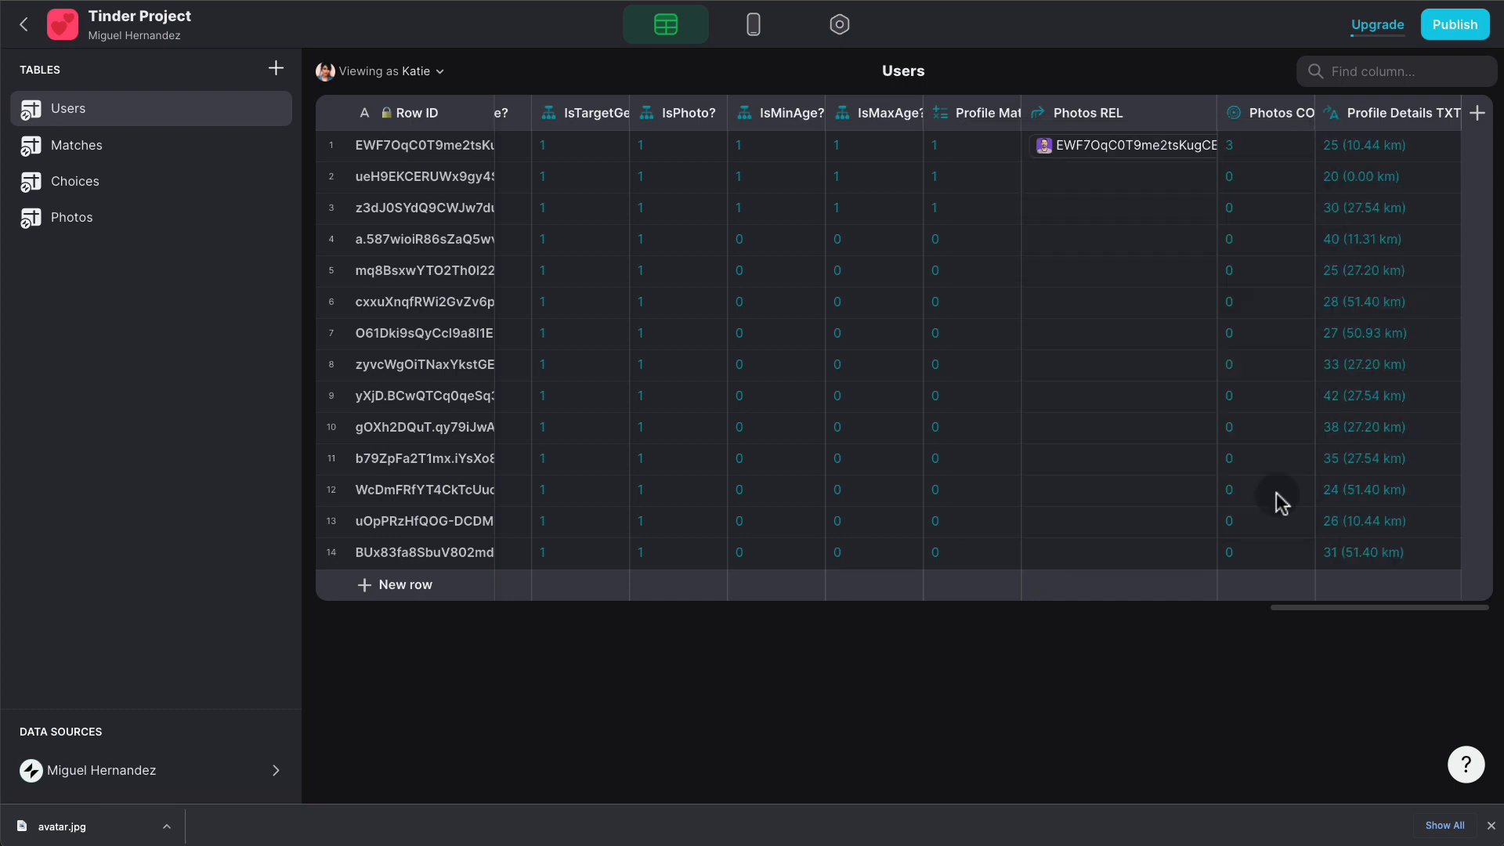
# - Set the Distance To Target column's precision to 1 so distances show as whole kilometres
pyautogui.click(1382, 71)
pyautogui.write('dista')
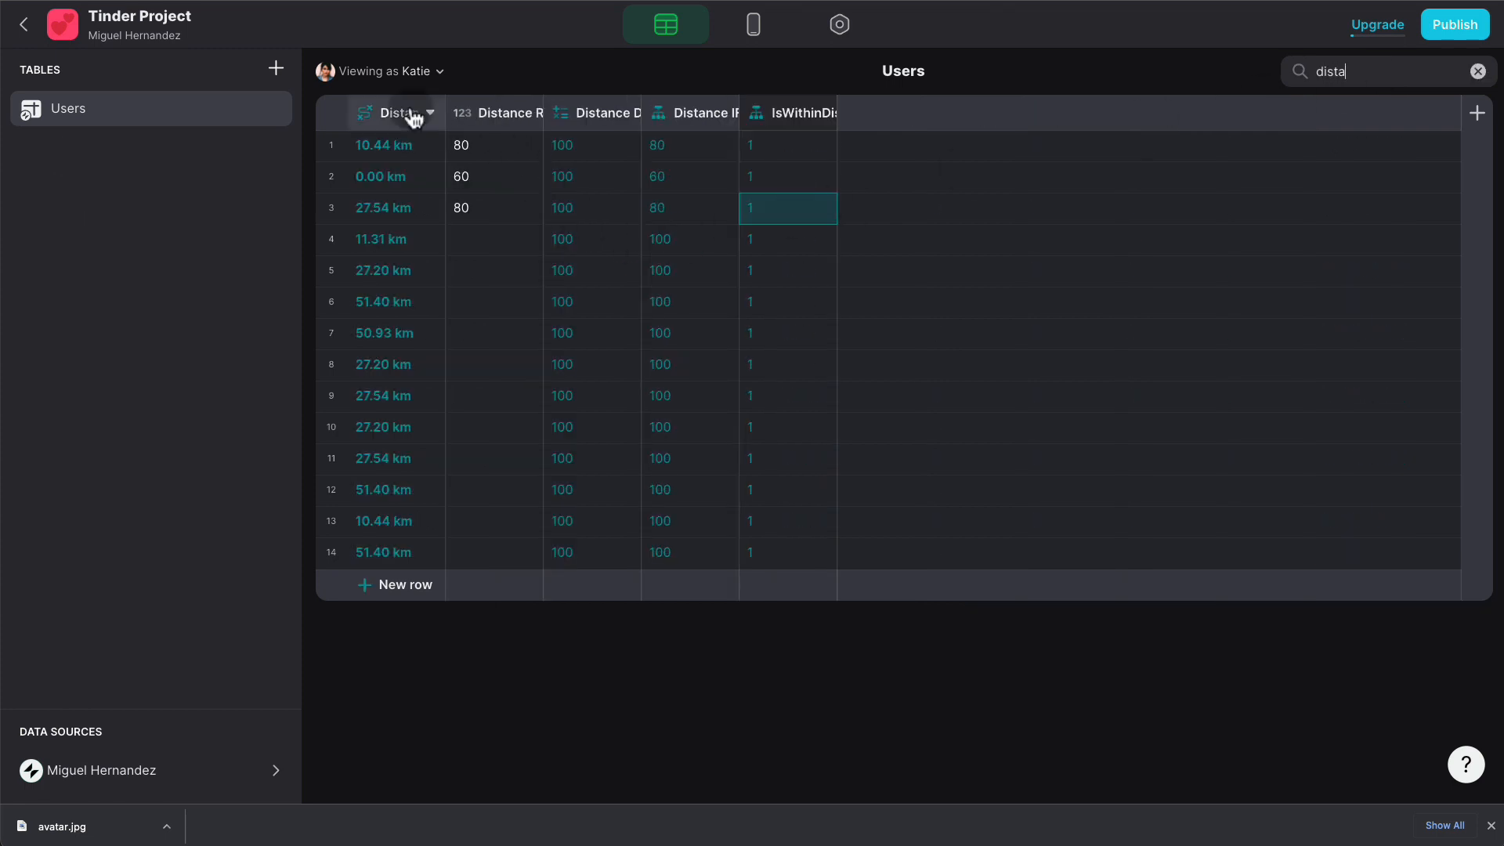
pyautogui.click(434, 114)
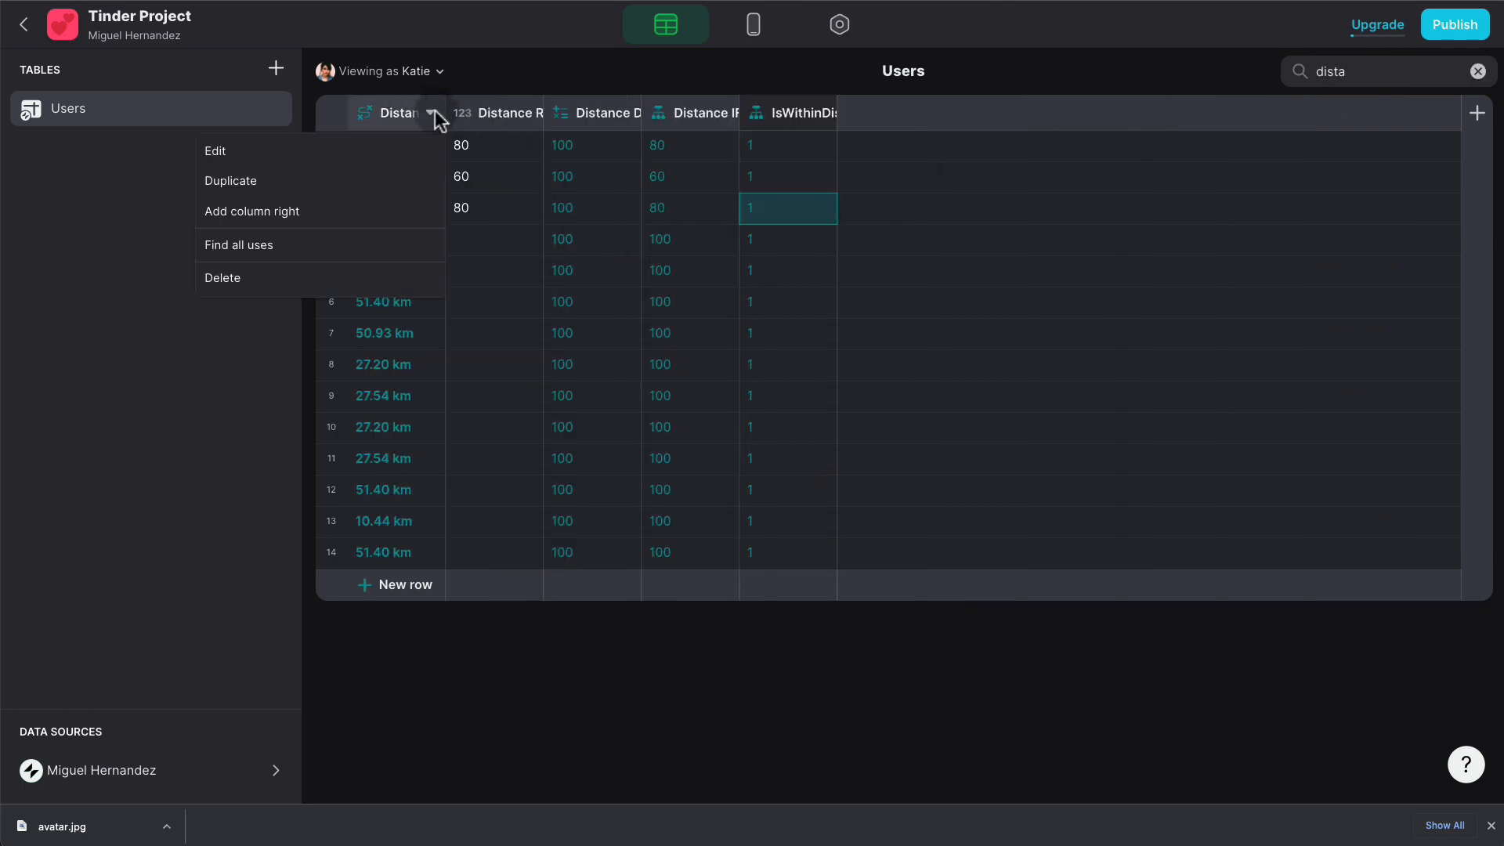
pyautogui.click(332, 152)
pyautogui.click(690, 535)
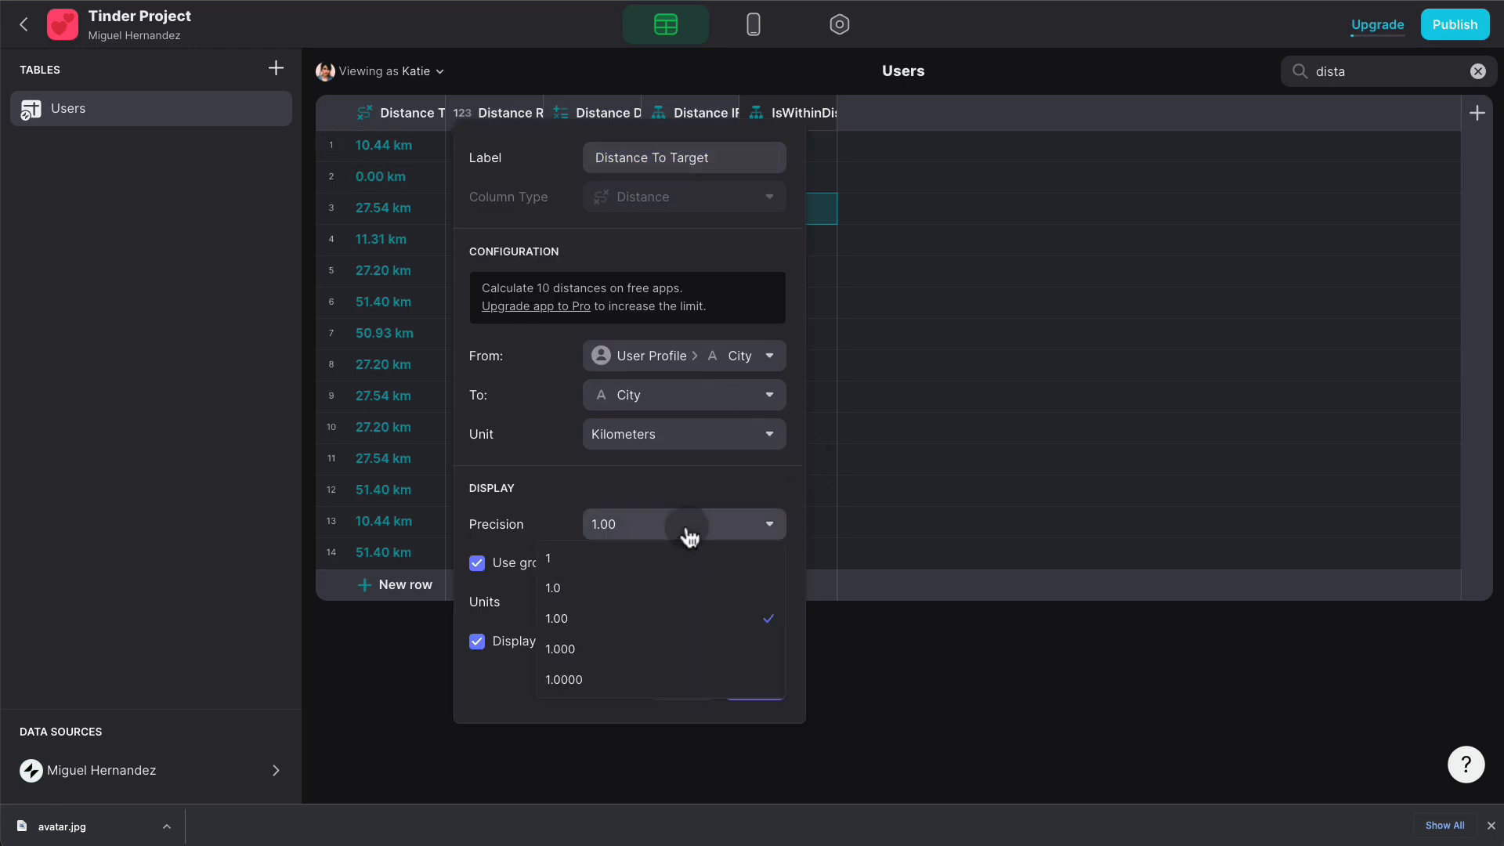
pyautogui.click(664, 558)
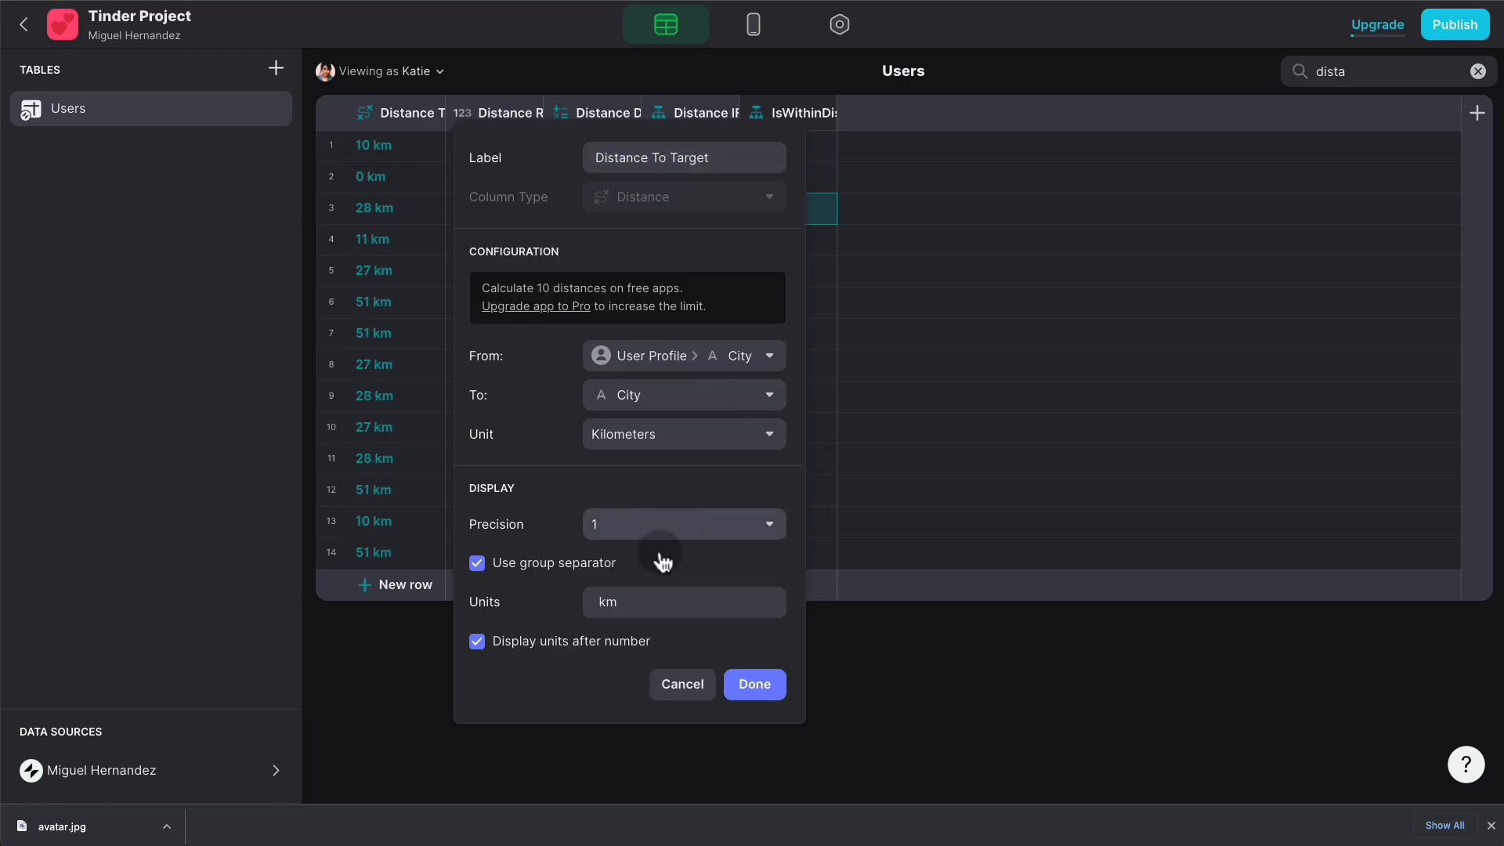
pyautogui.click(765, 685)
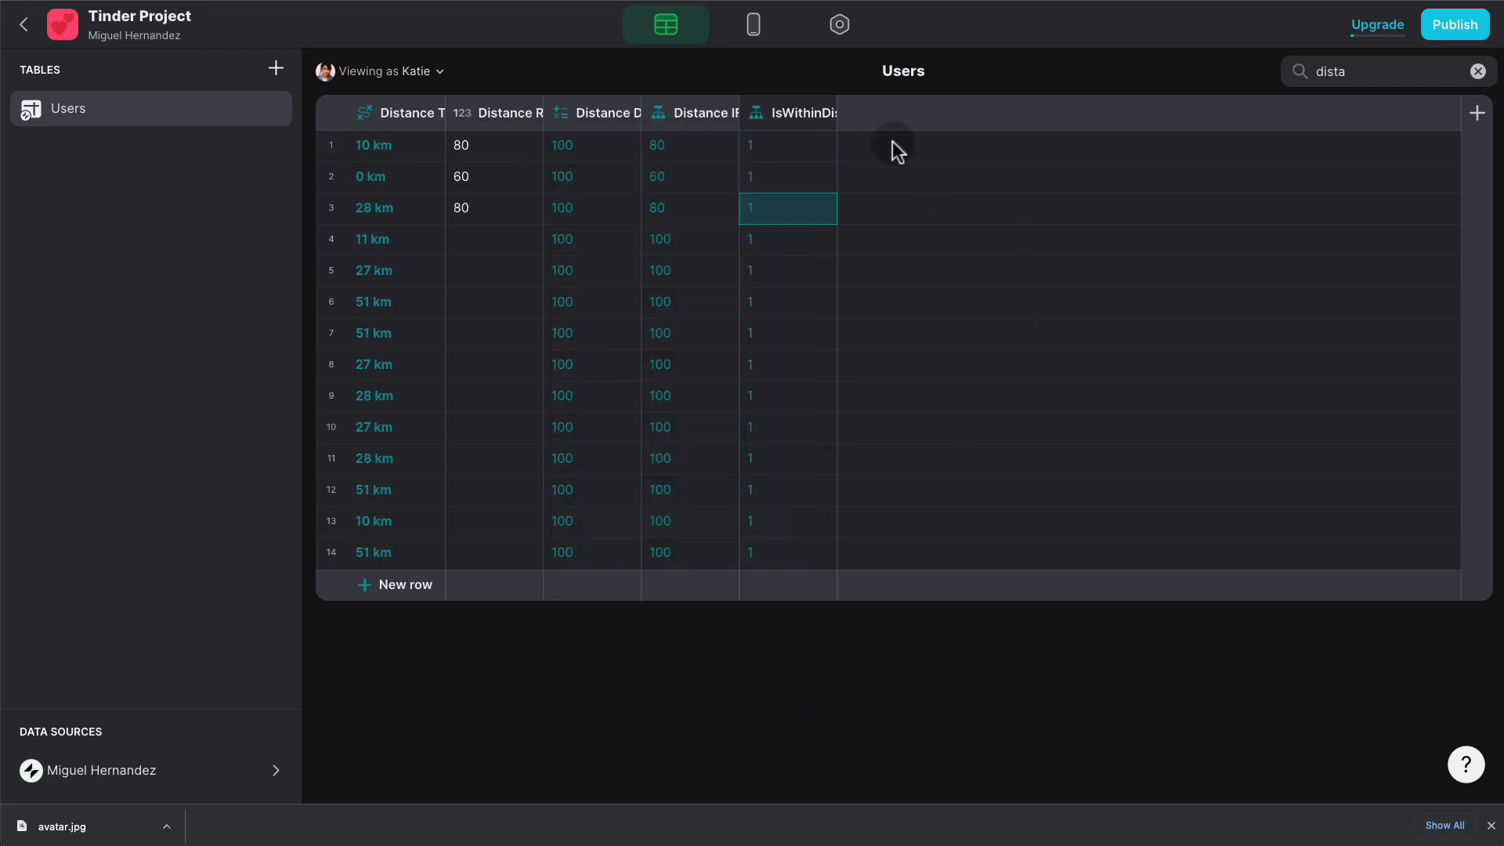
# - Show Profile Details TXT as the card title's details, e.g. '25 (10 km)', and swipe through profiles
pyautogui.click(753, 25)
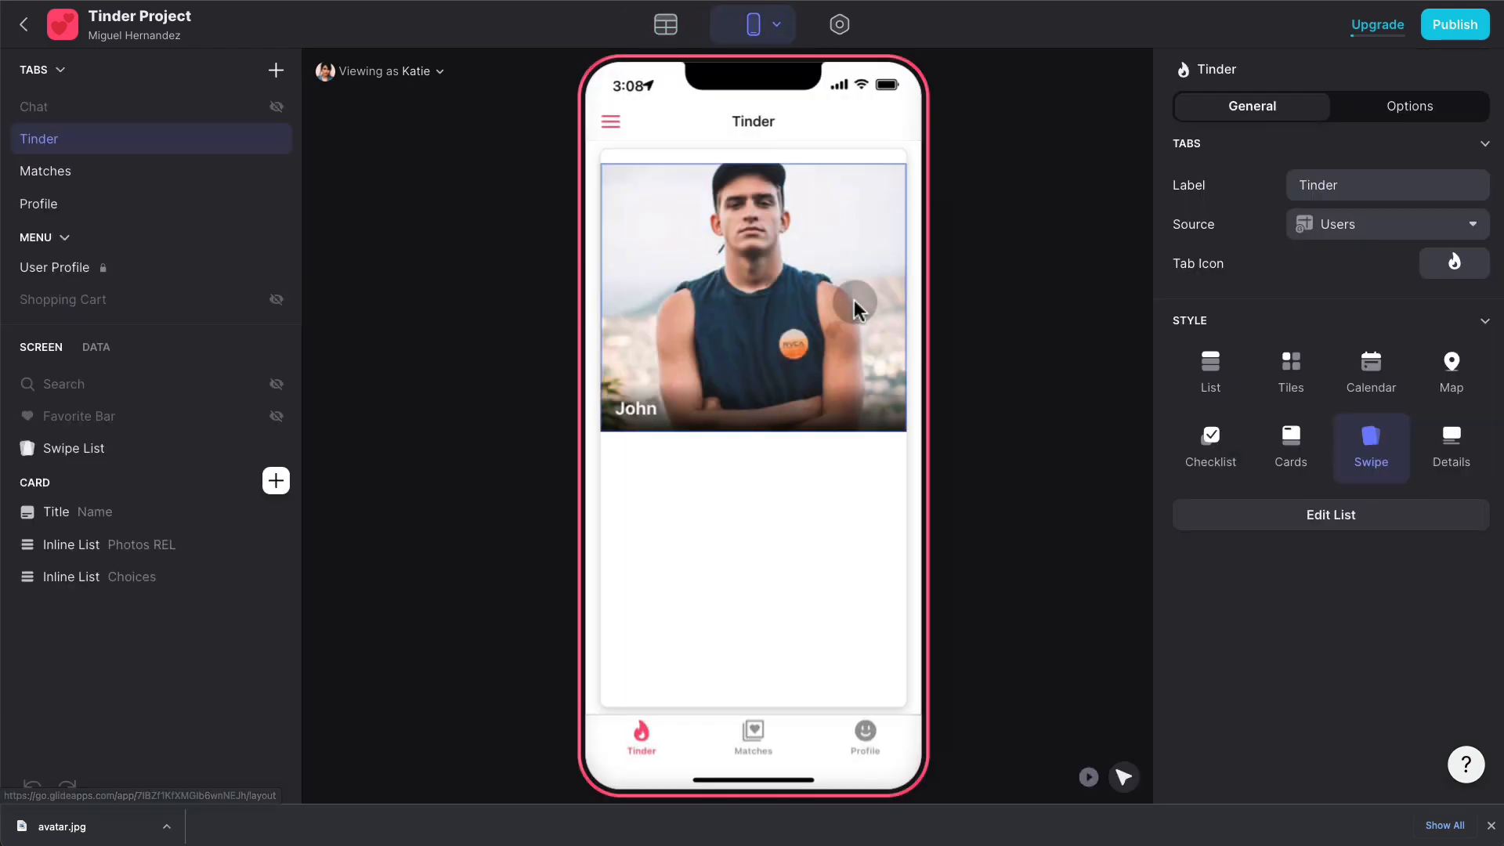
pyautogui.click(692, 359)
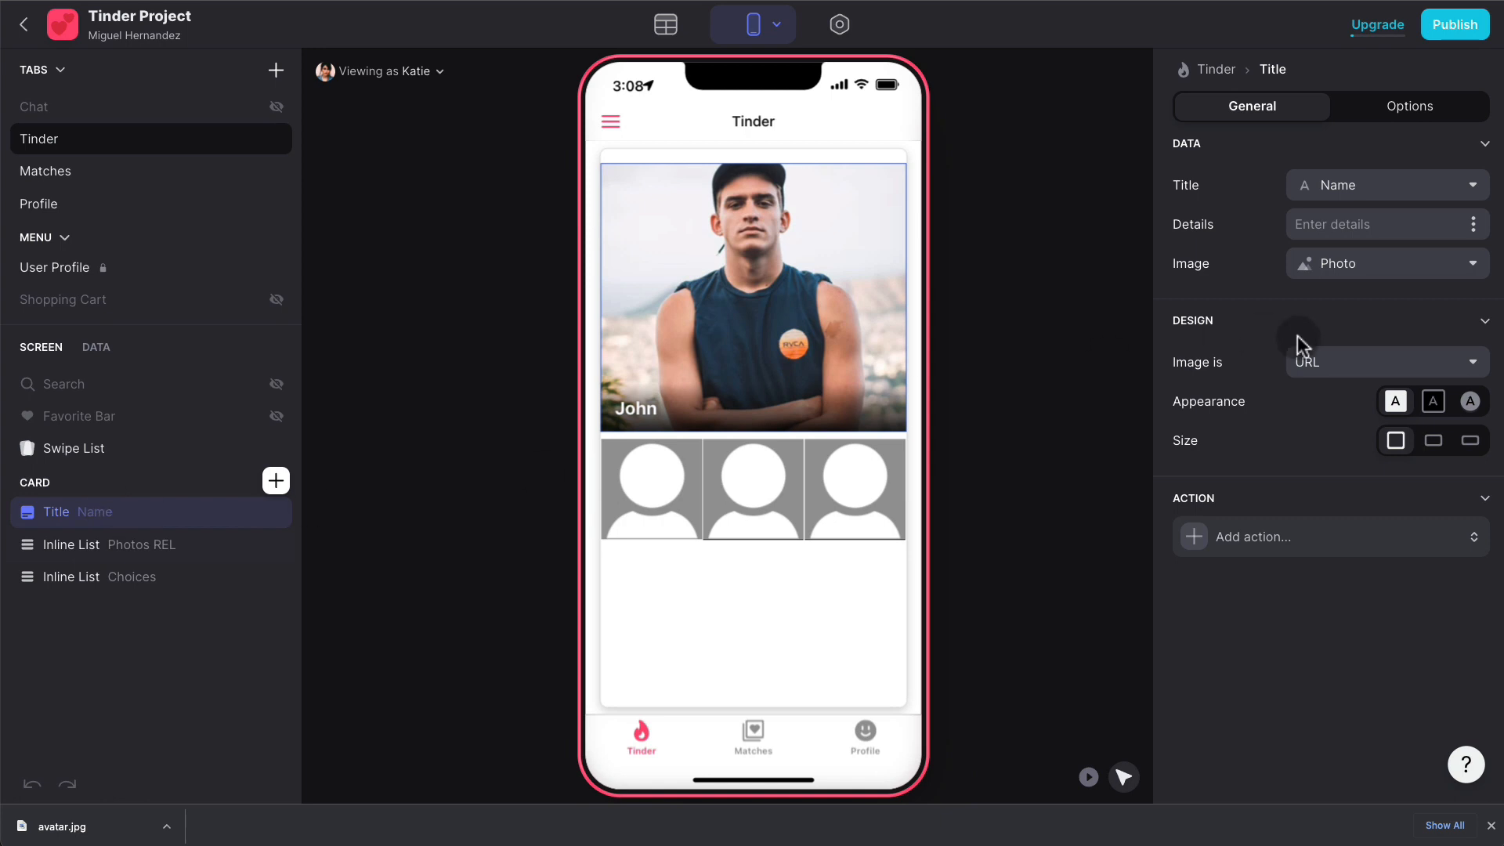
pyautogui.click(1471, 225)
pyautogui.scroll(-10, 1292, 480)
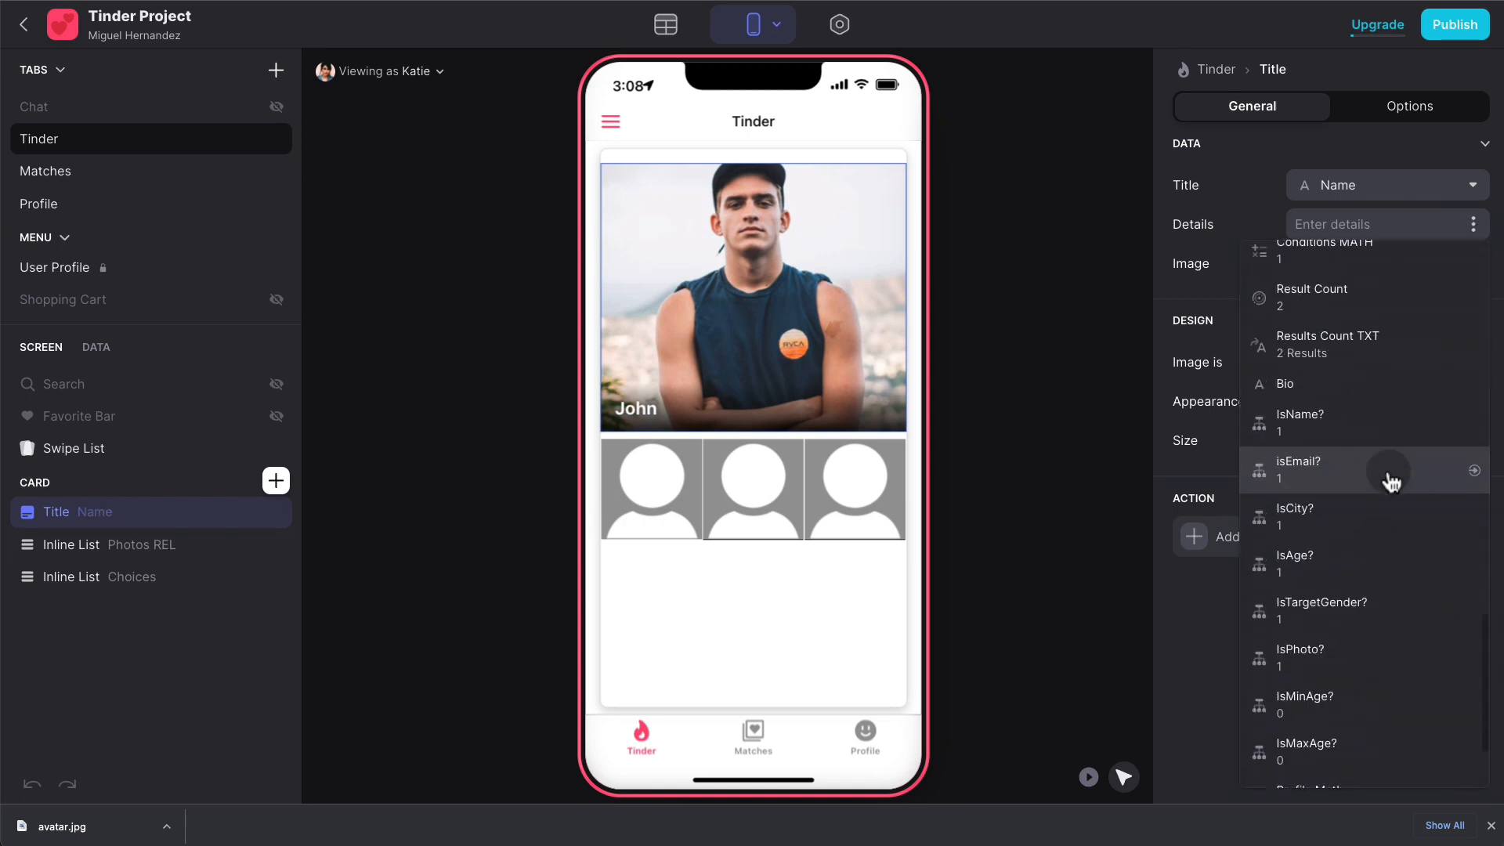
pyautogui.click(1331, 756)
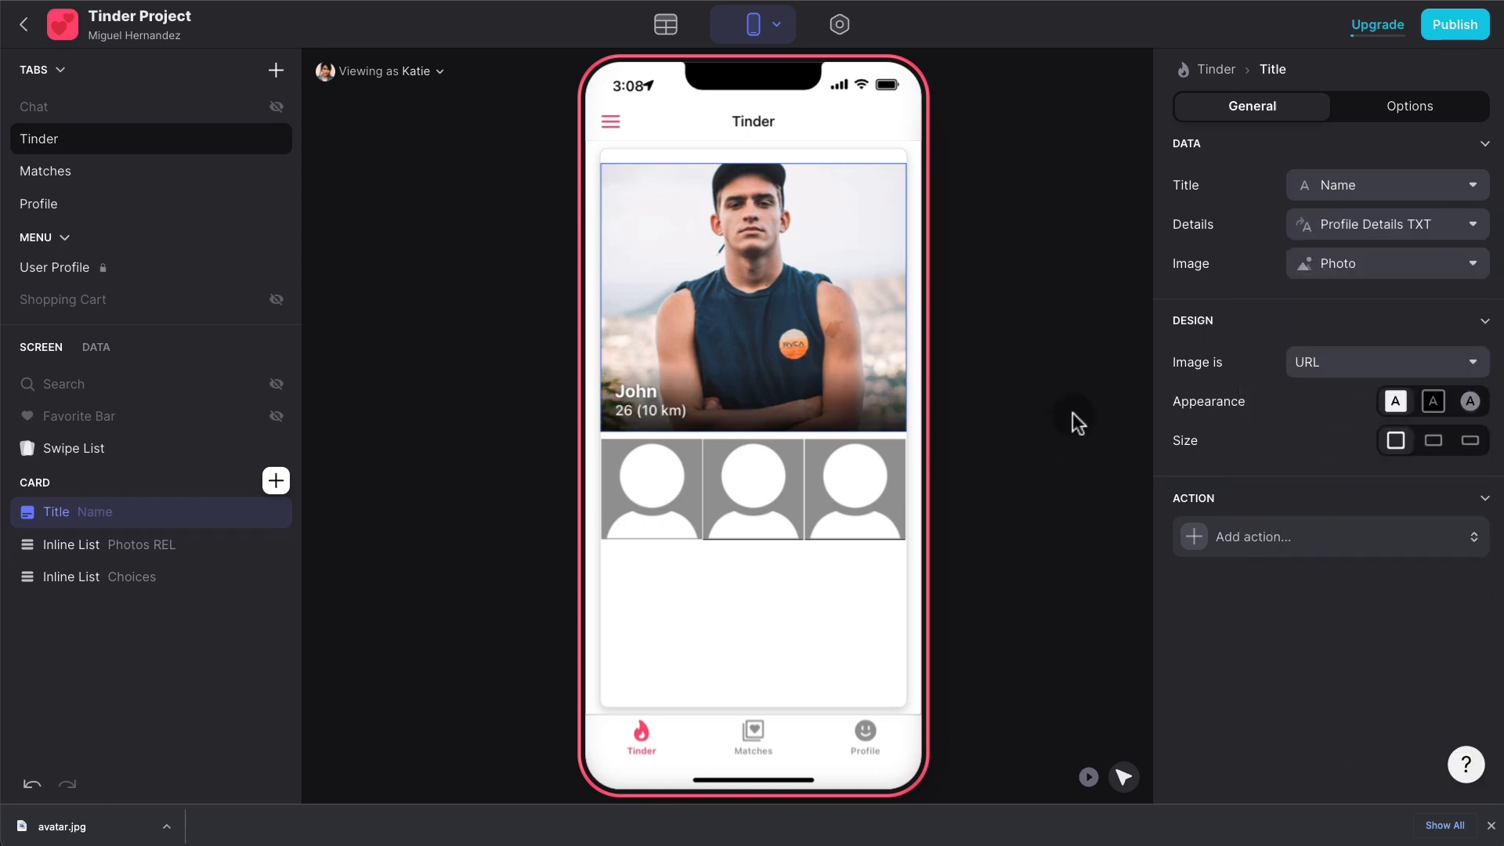
pyautogui.moveTo(788, 329); pyautogui.dragTo(611, 329)
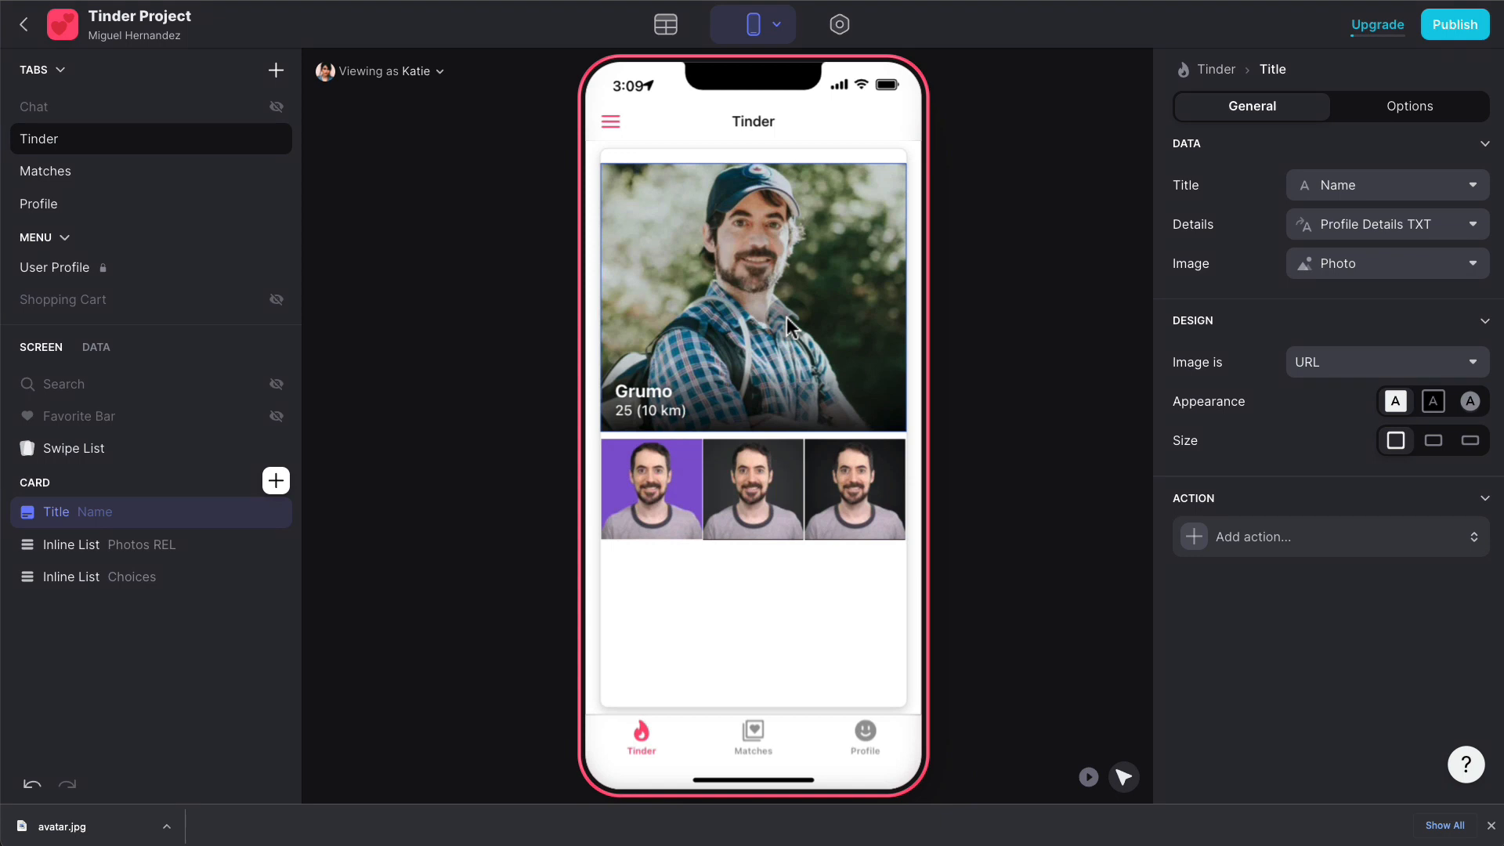
# - Add a Text component below the photo showing each user's Bio, truncated to 4 lines
pyautogui.click(275, 480)
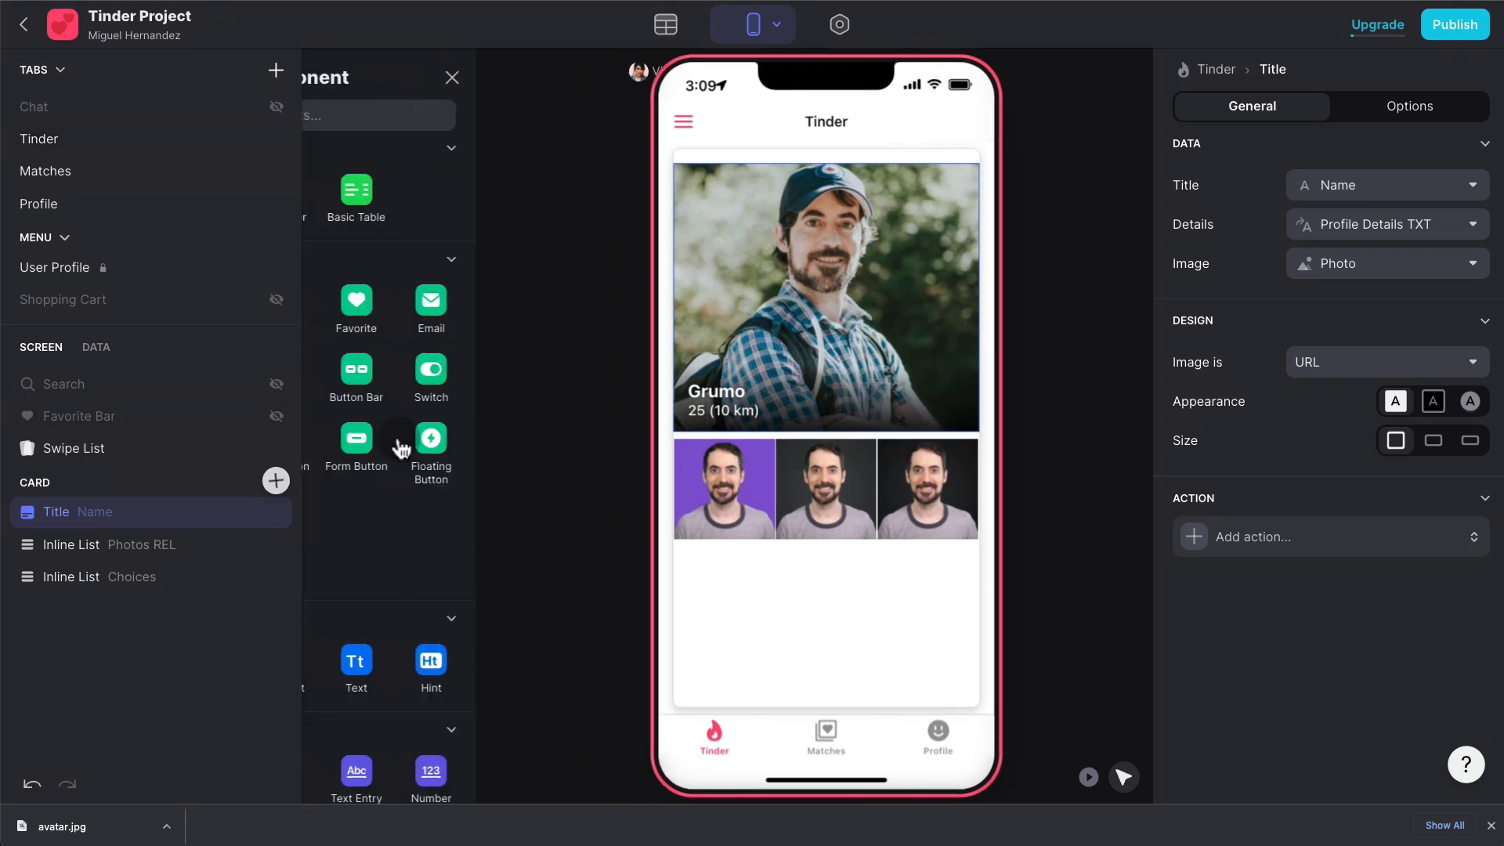
pyautogui.write('text')
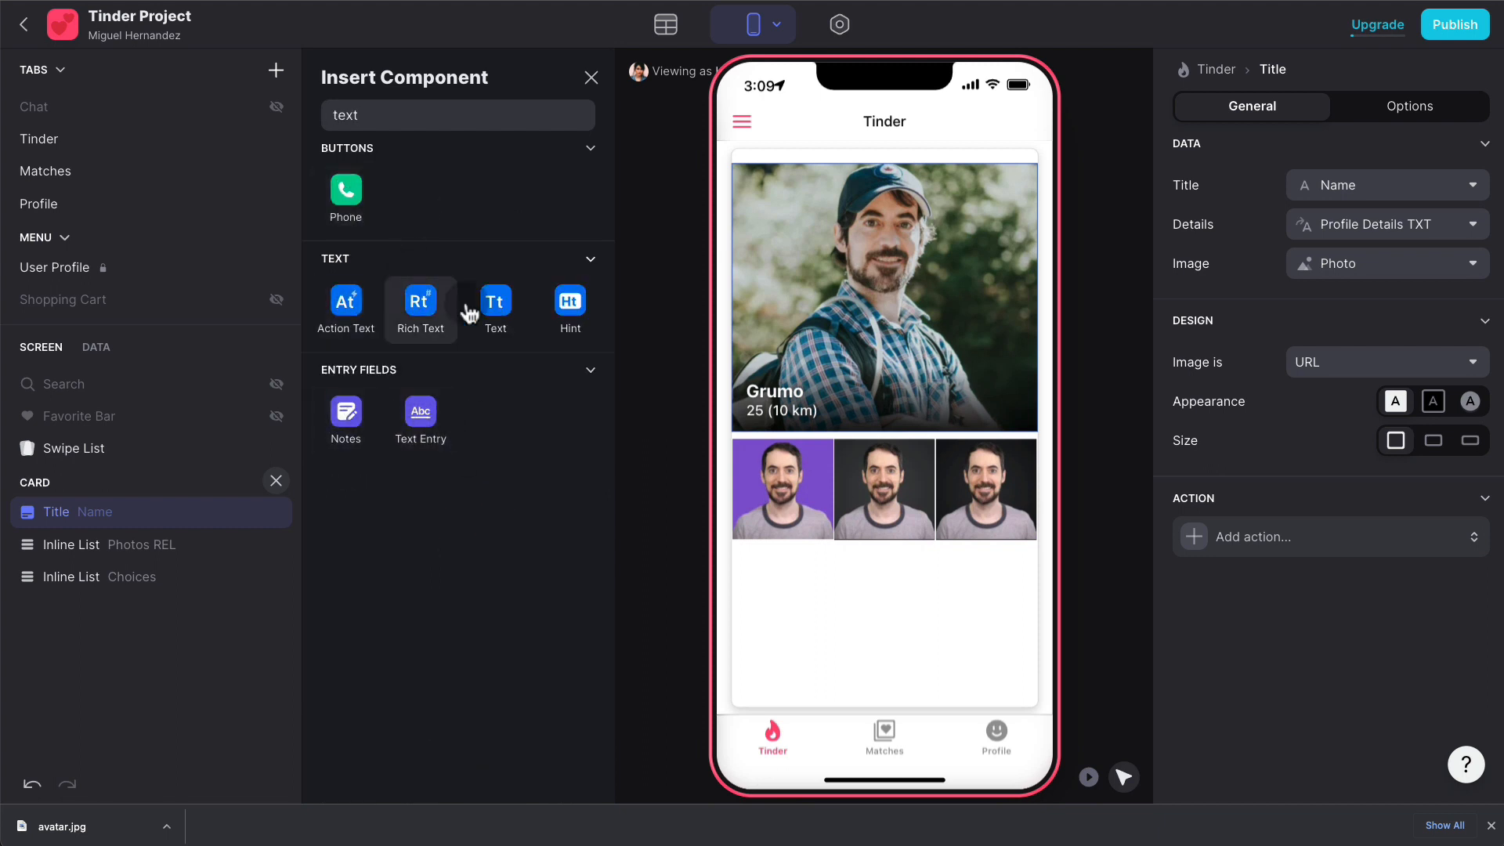
pyautogui.moveTo(502, 317); pyautogui.dragTo(950, 436)
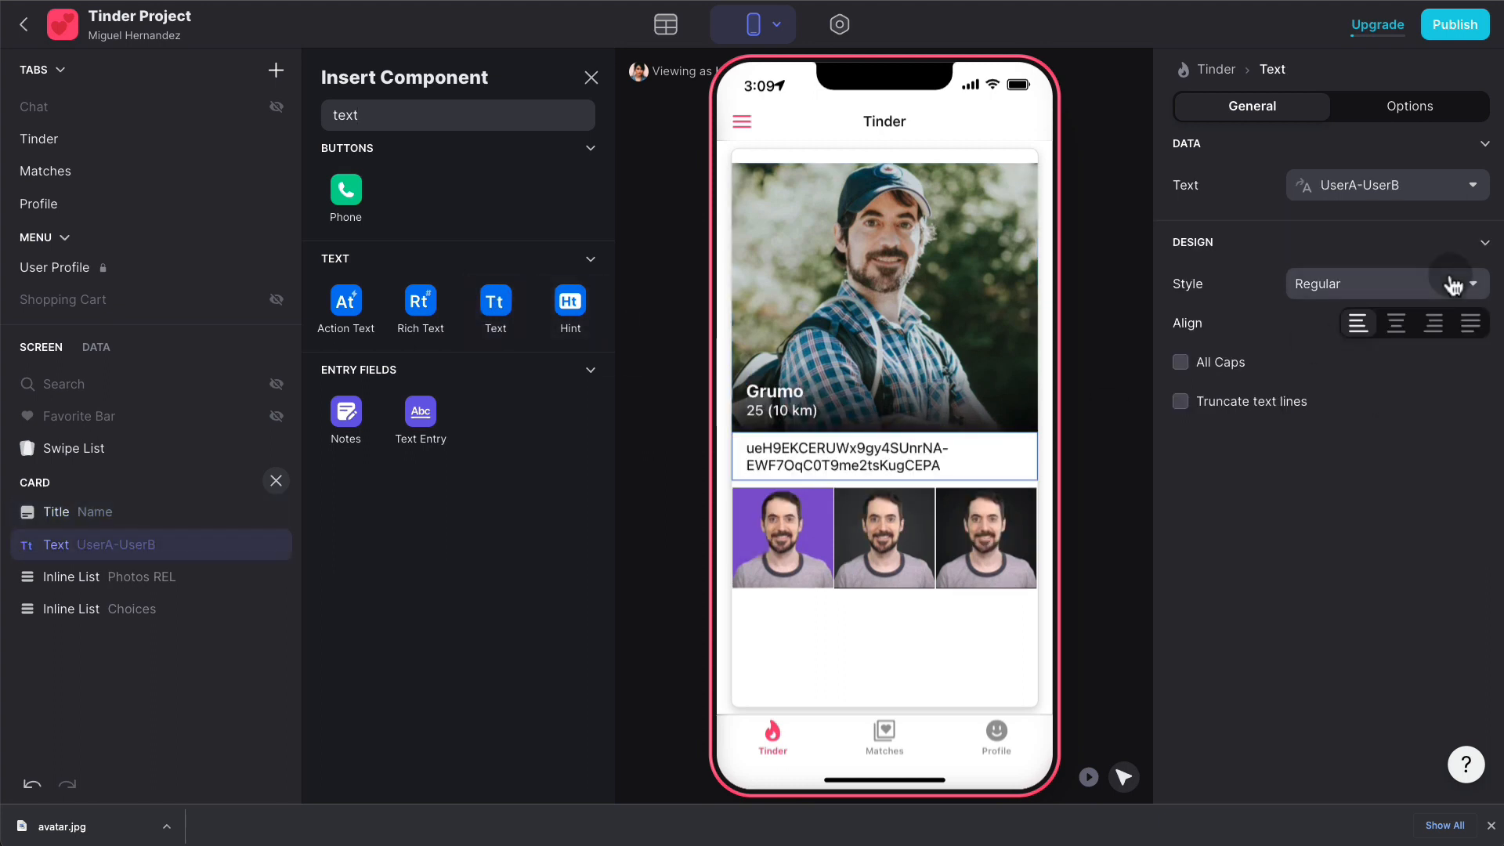
pyautogui.click(1395, 196)
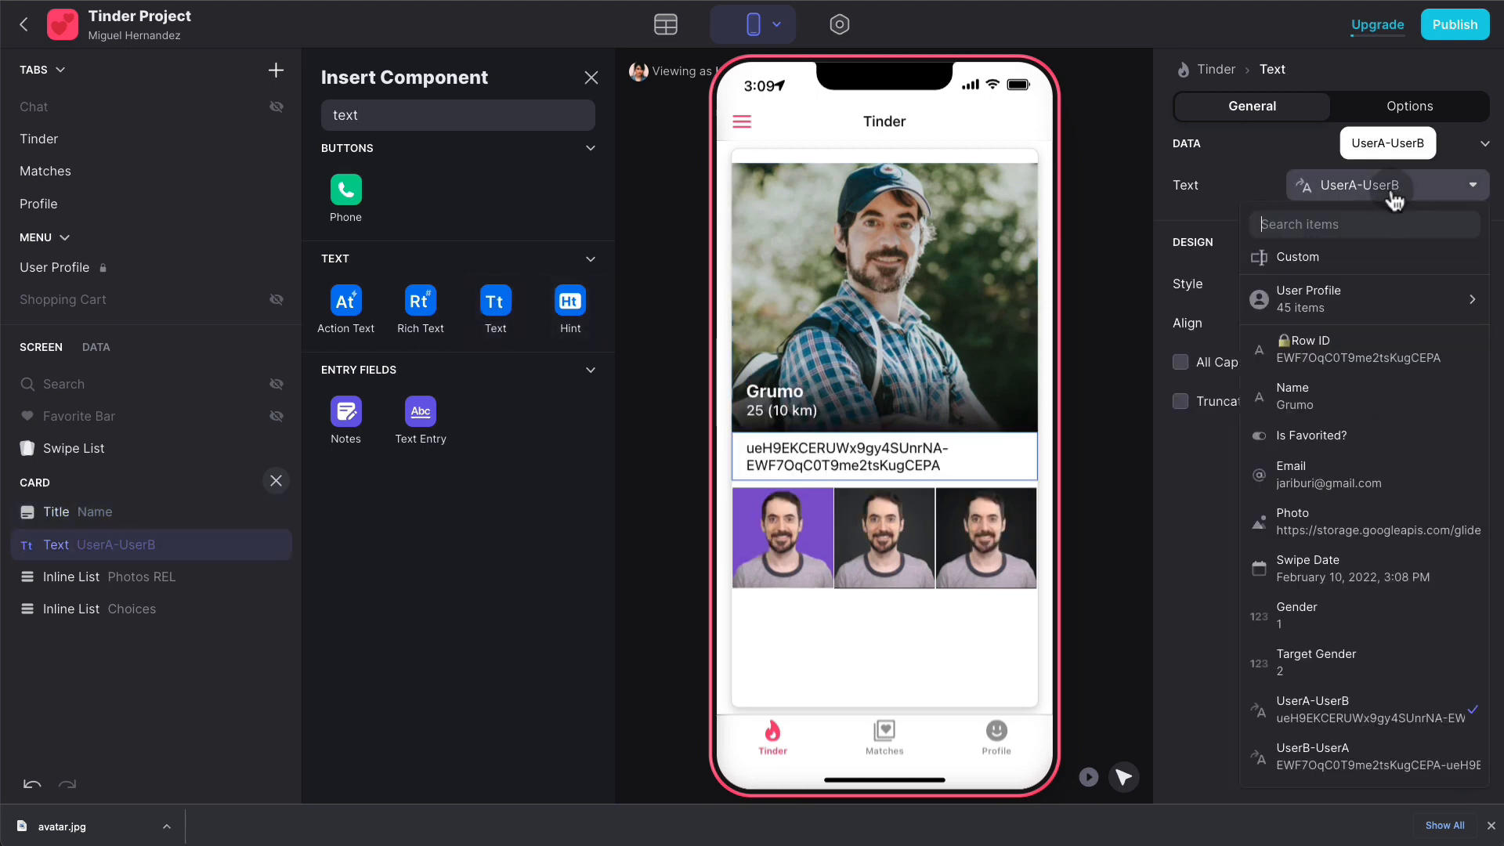
pyautogui.write('bi')
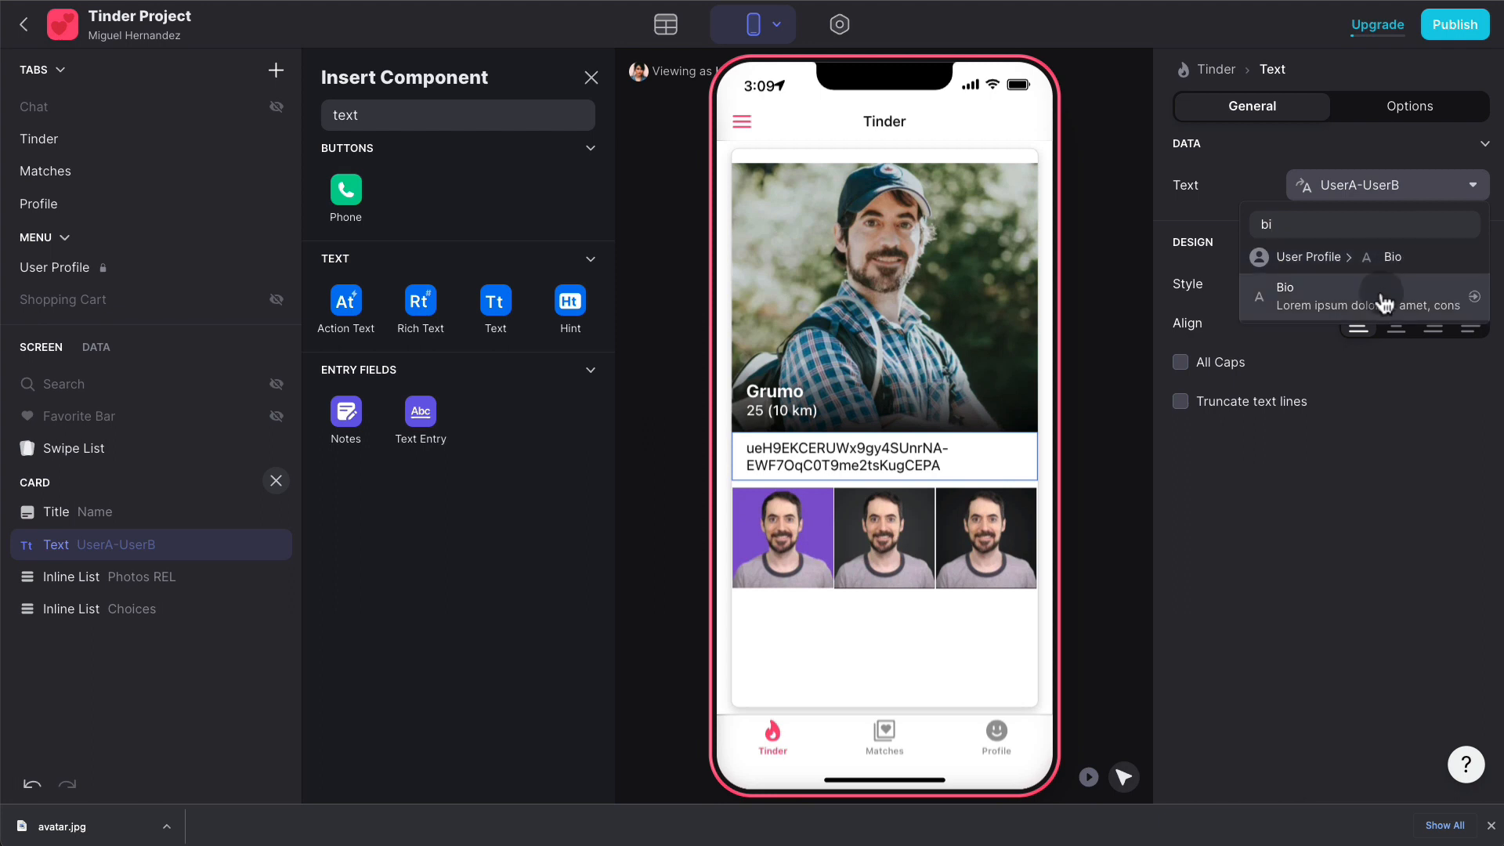
pyautogui.click(1304, 294)
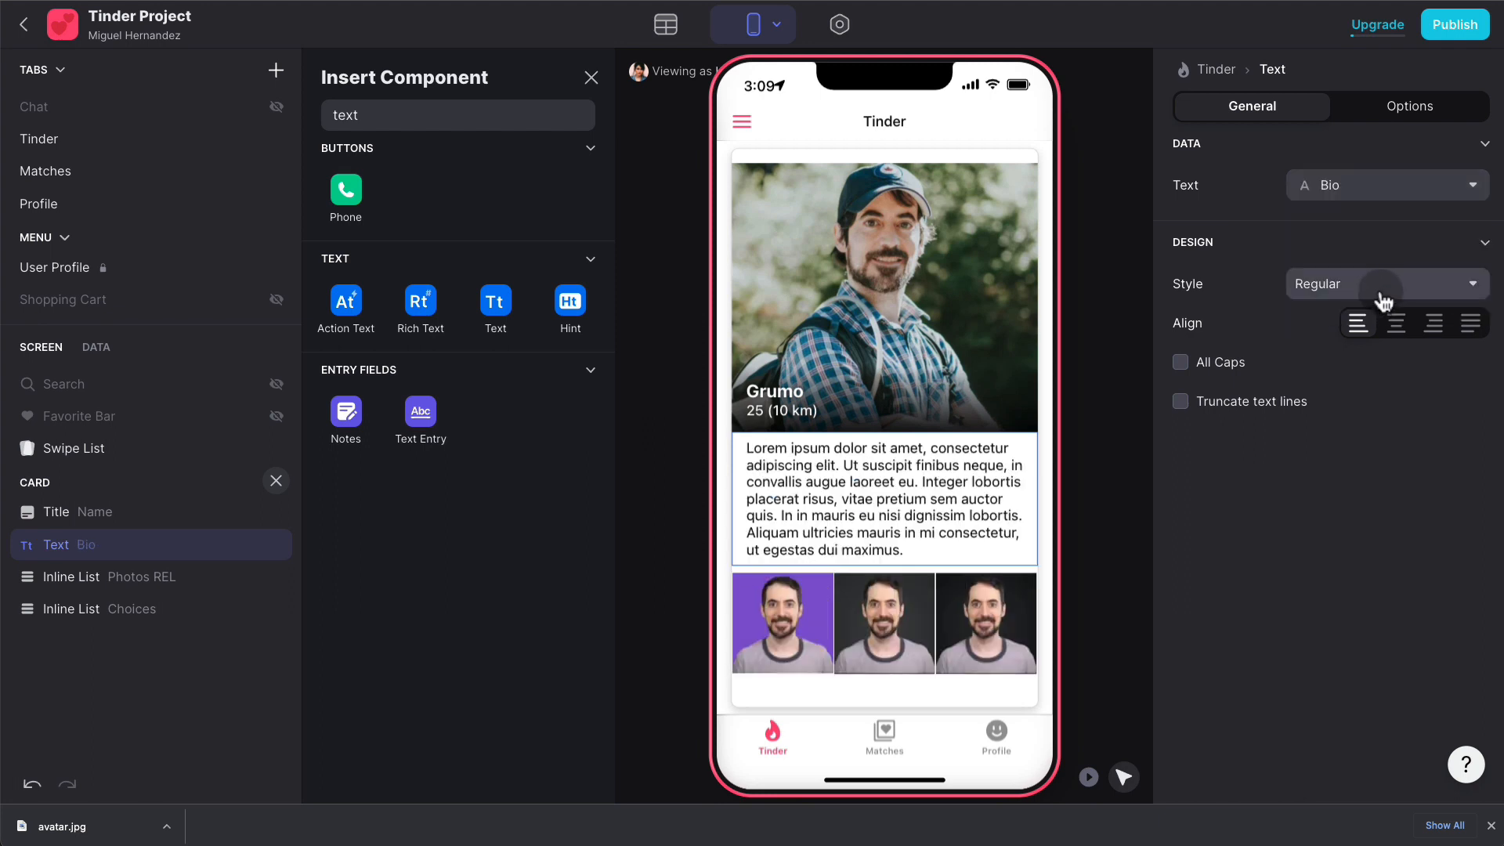
pyautogui.click(1245, 412)
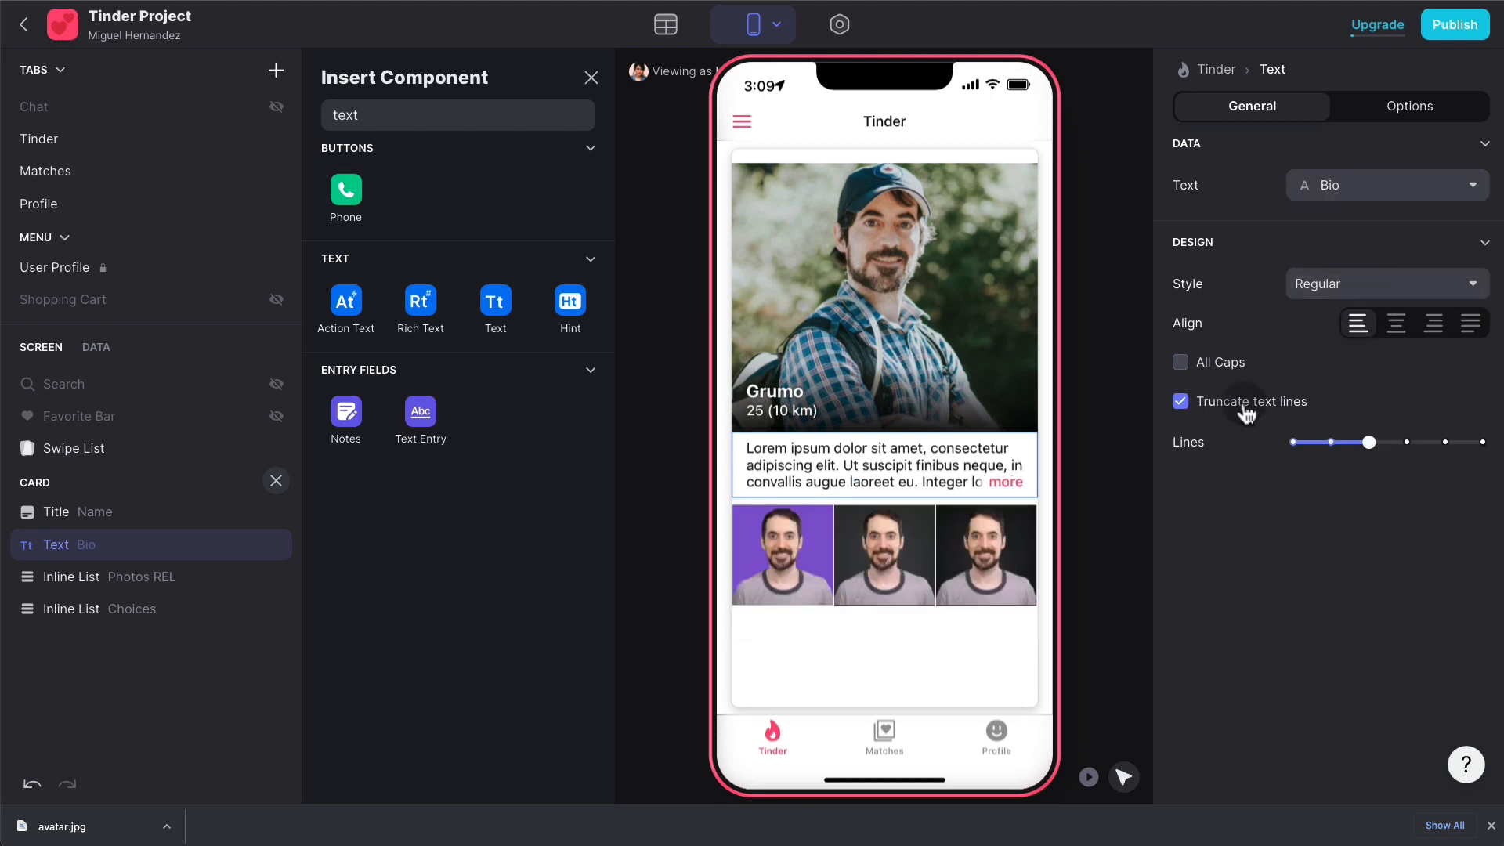
pyautogui.click(1406, 442)
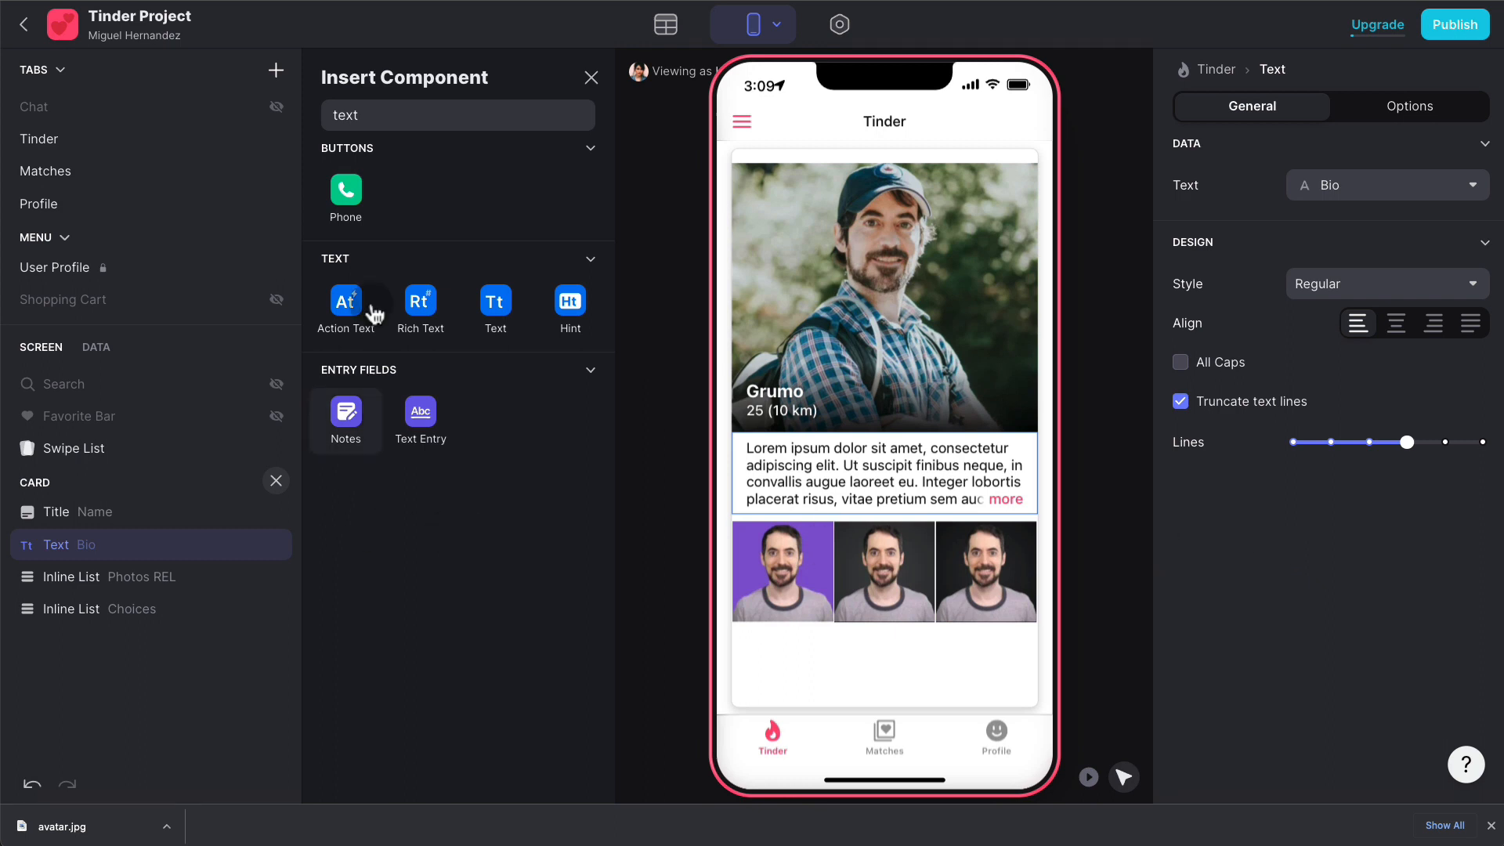
pyautogui.click(411, 125)
pyautogui.doubleClick(413, 124)
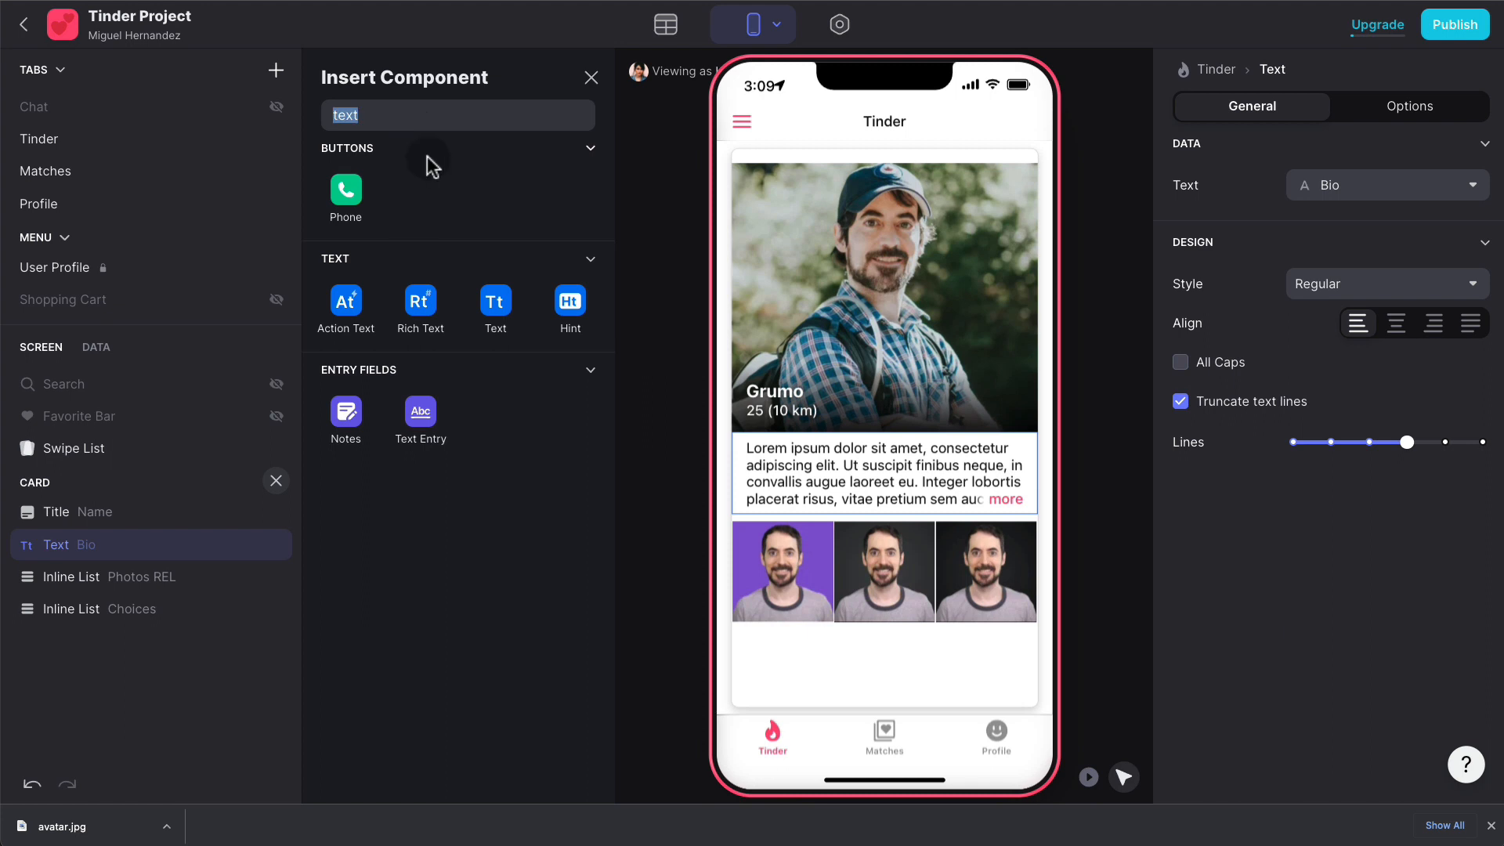
# - Add a Button Bar to the card just below the title
pyautogui.write('button')
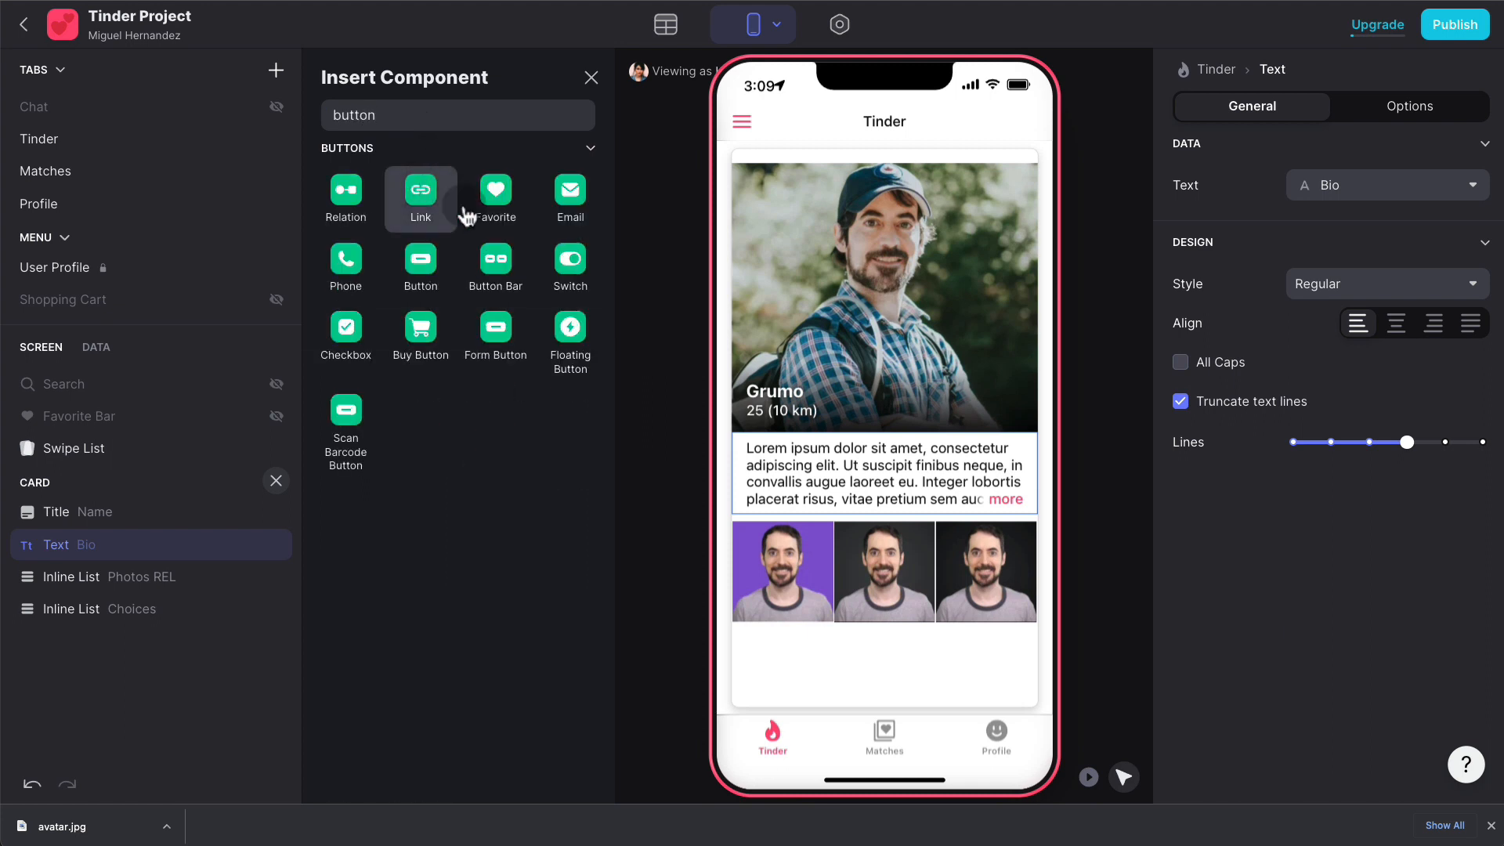
pyautogui.moveTo(495, 258); pyautogui.dragTo(873, 650)
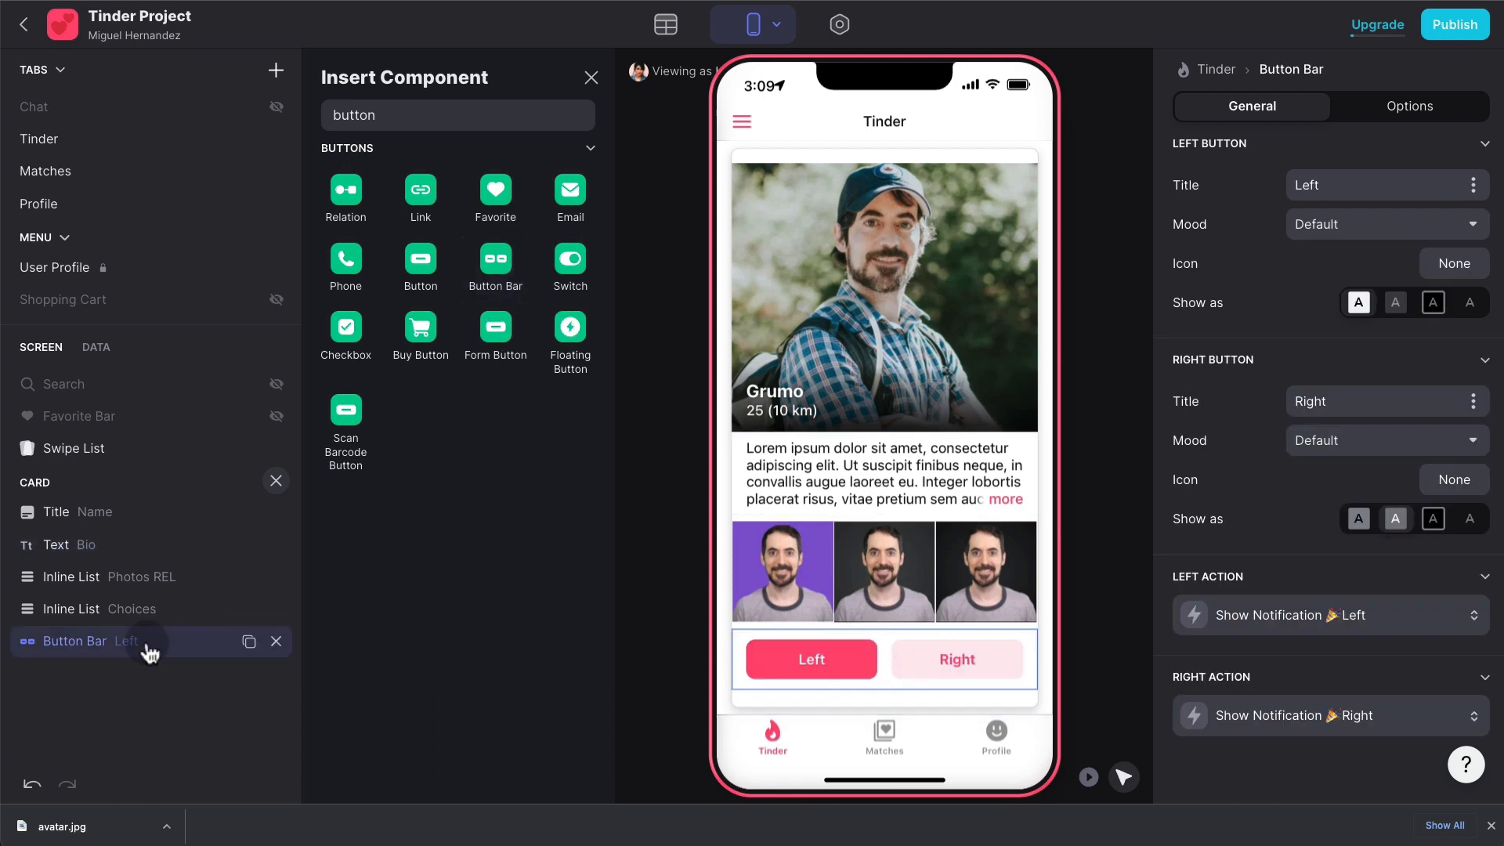
pyautogui.moveTo(144, 641); pyautogui.dragTo(153, 546)
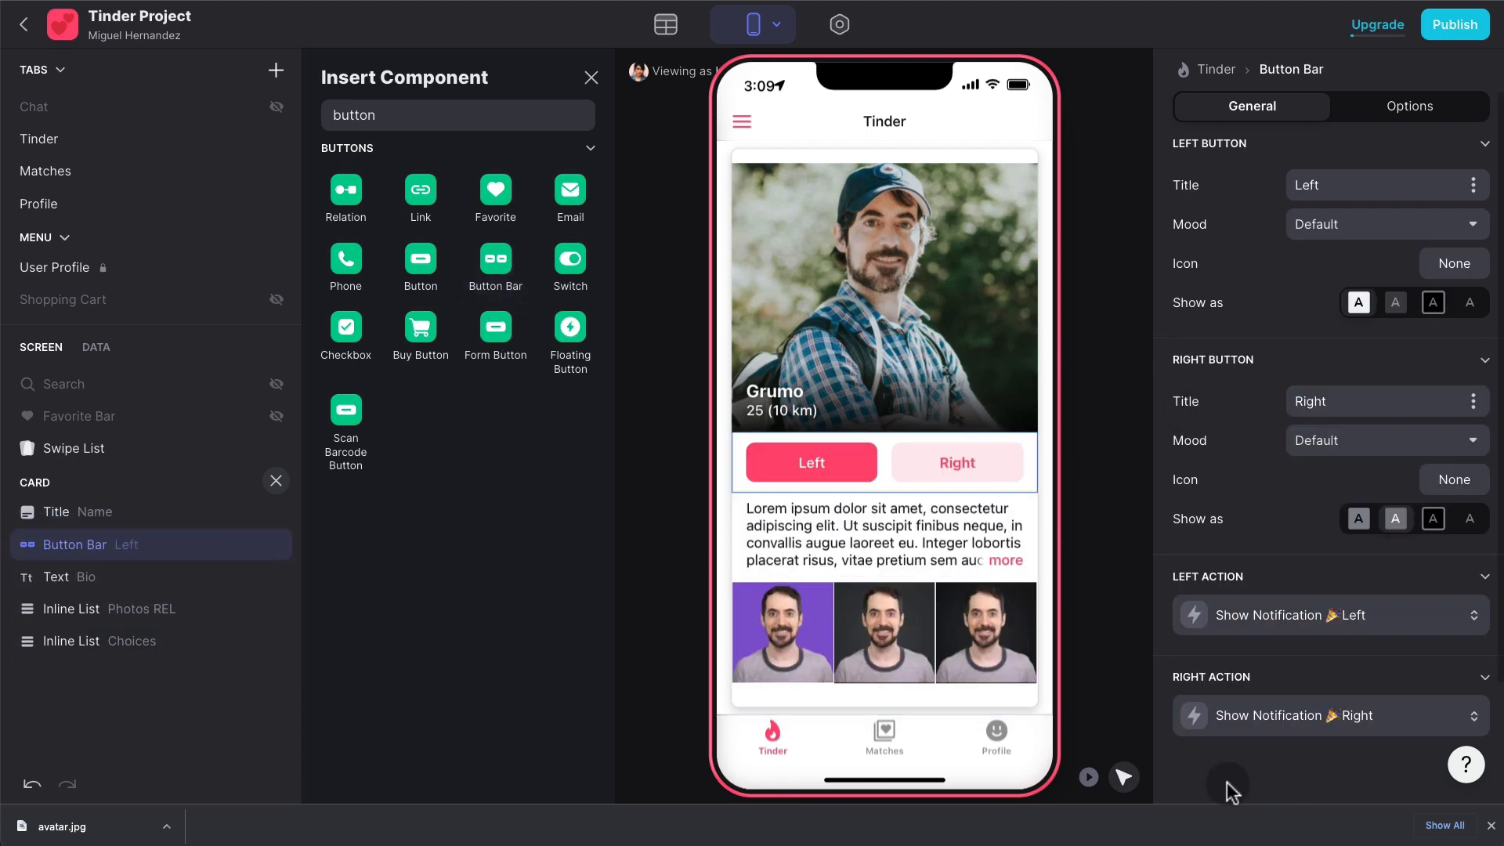
pyautogui.click(834, 460)
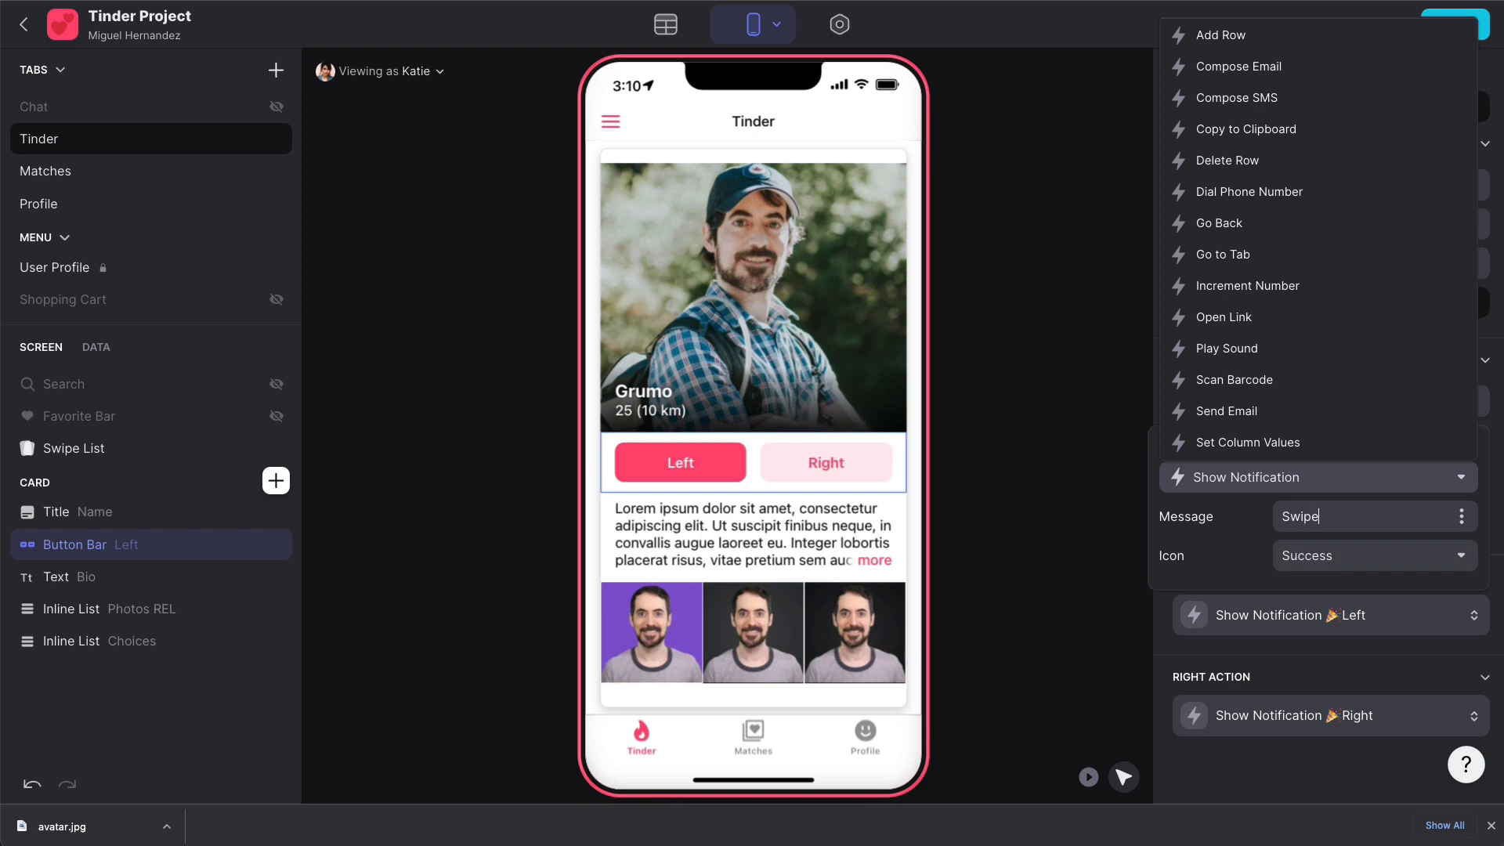
# - Make the Left button show a 'Swipe left to dismiss' notification with the Failure icon
pyautogui.write('o dismiss')
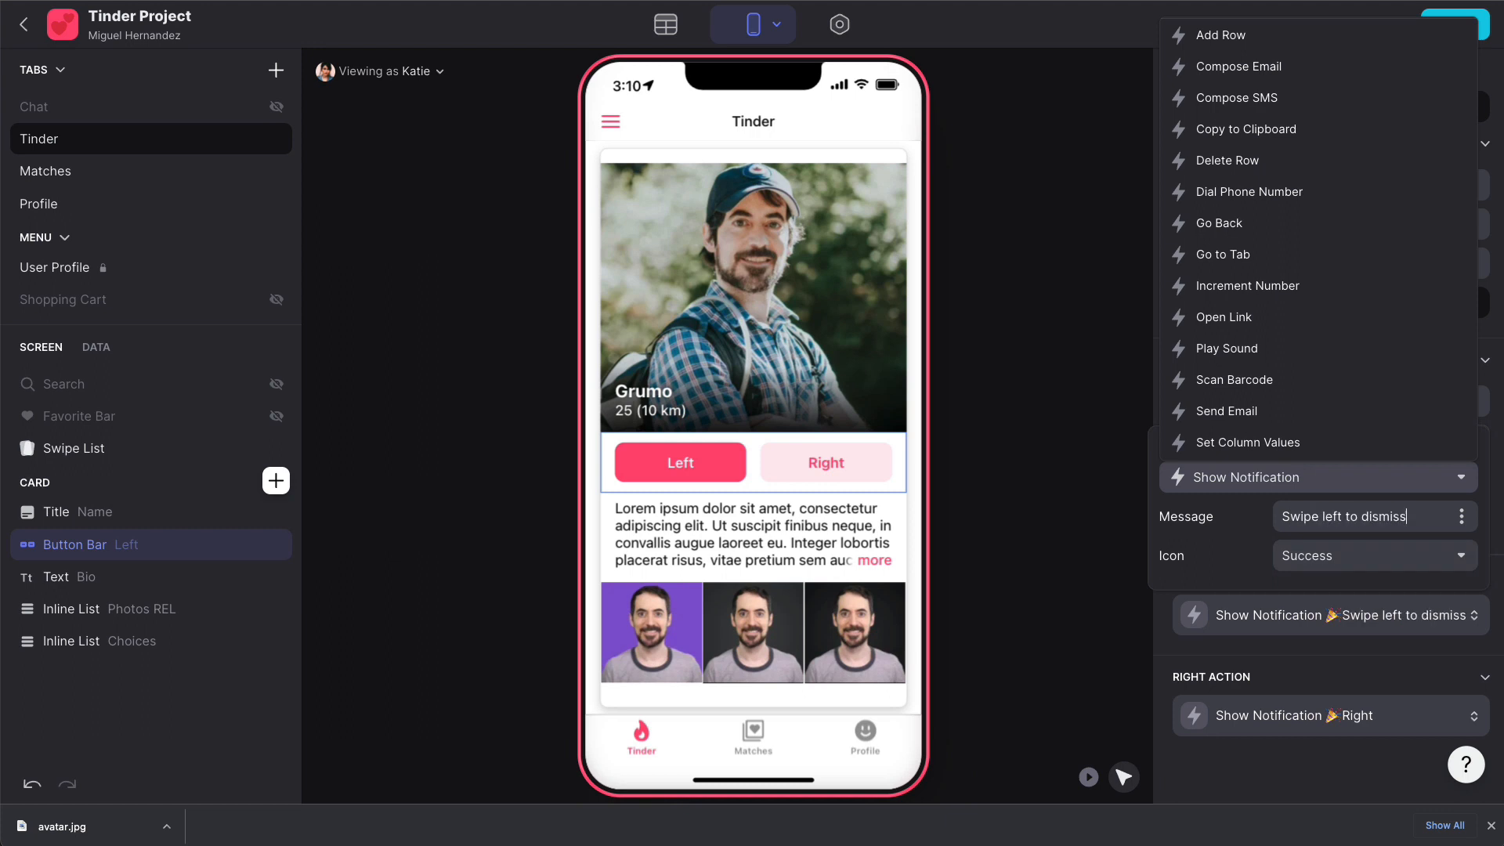
pyautogui.click(1349, 554)
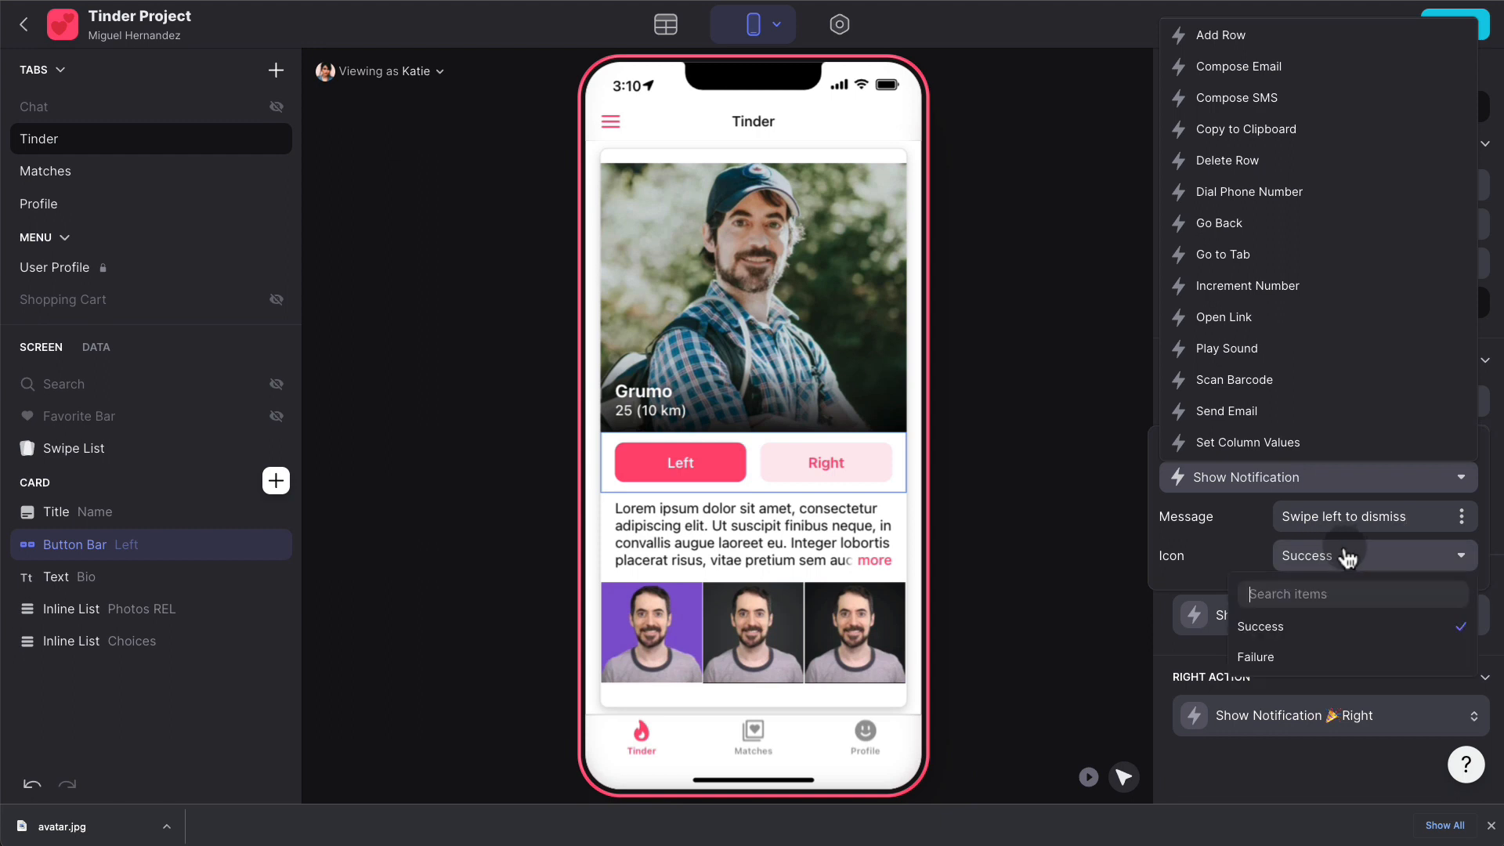
pyautogui.click(1272, 653)
pyautogui.click(1059, 483)
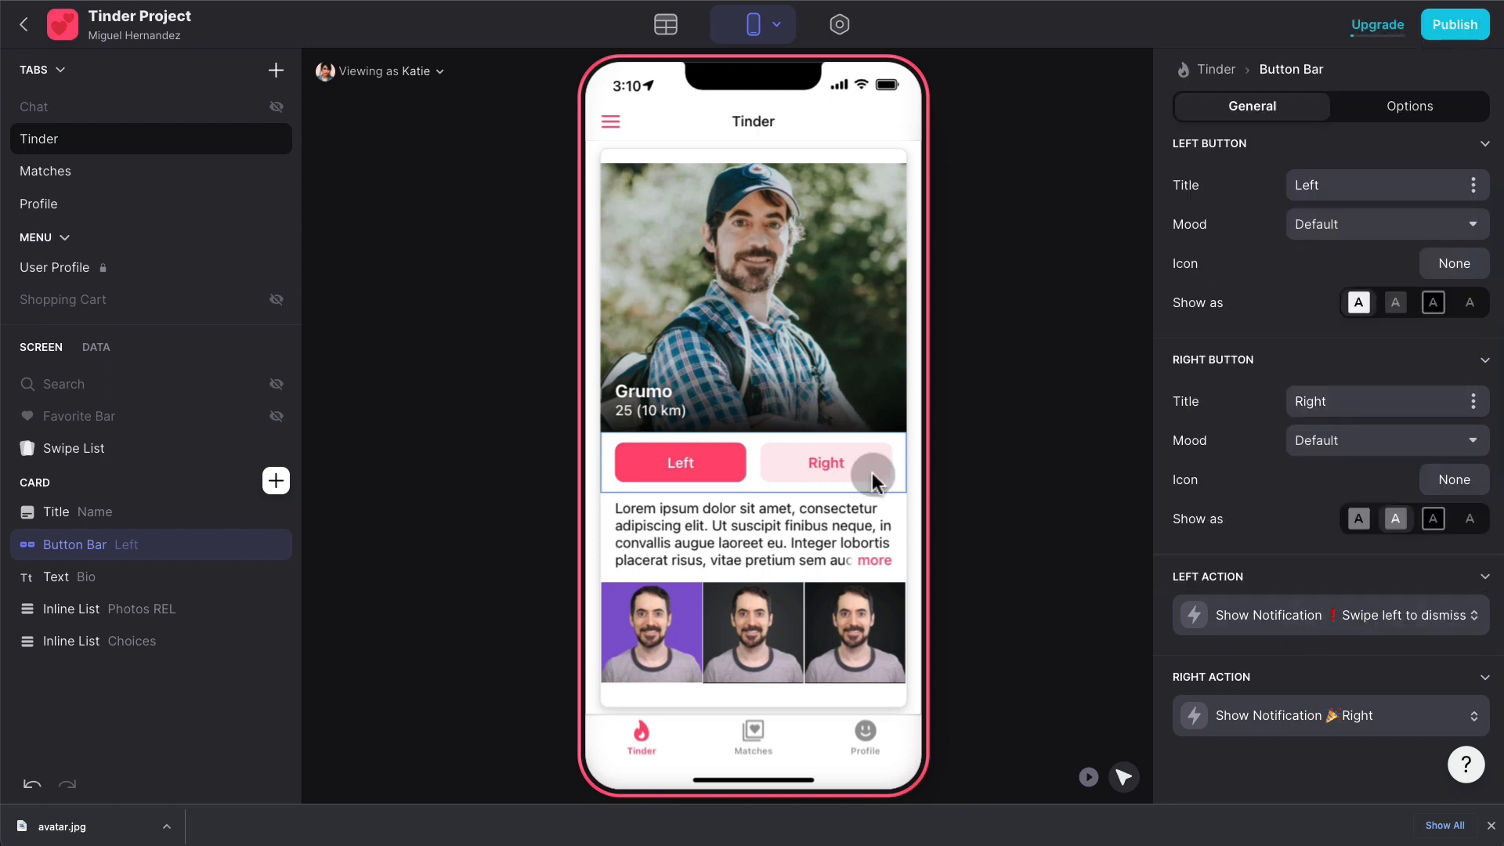
# - Make the Right button show 'Swipe Right to Like!' and test both buttons in play mode
pyautogui.click(1326, 709)
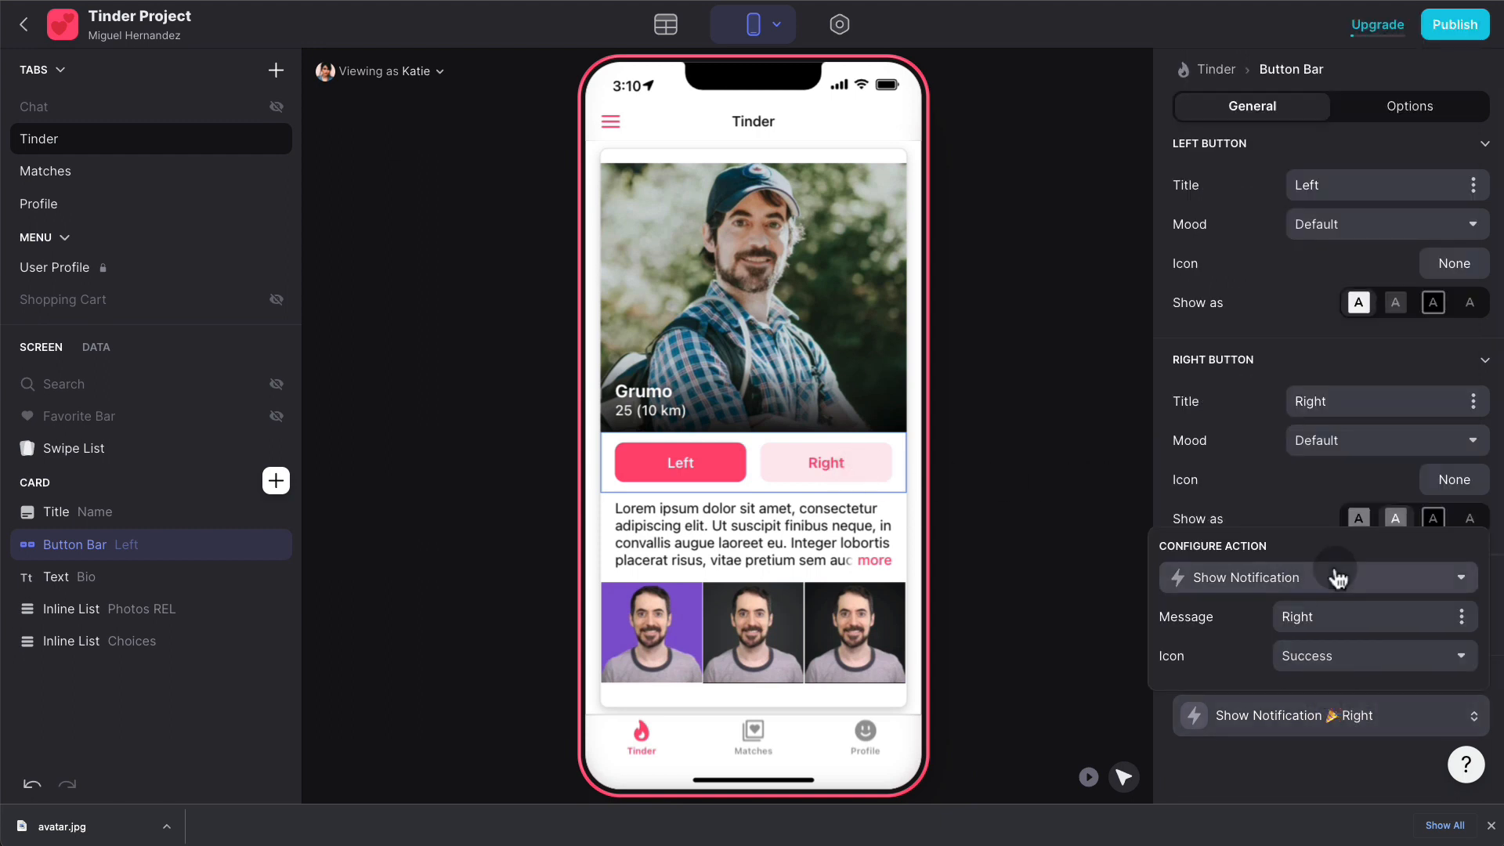
pyautogui.click(1349, 614)
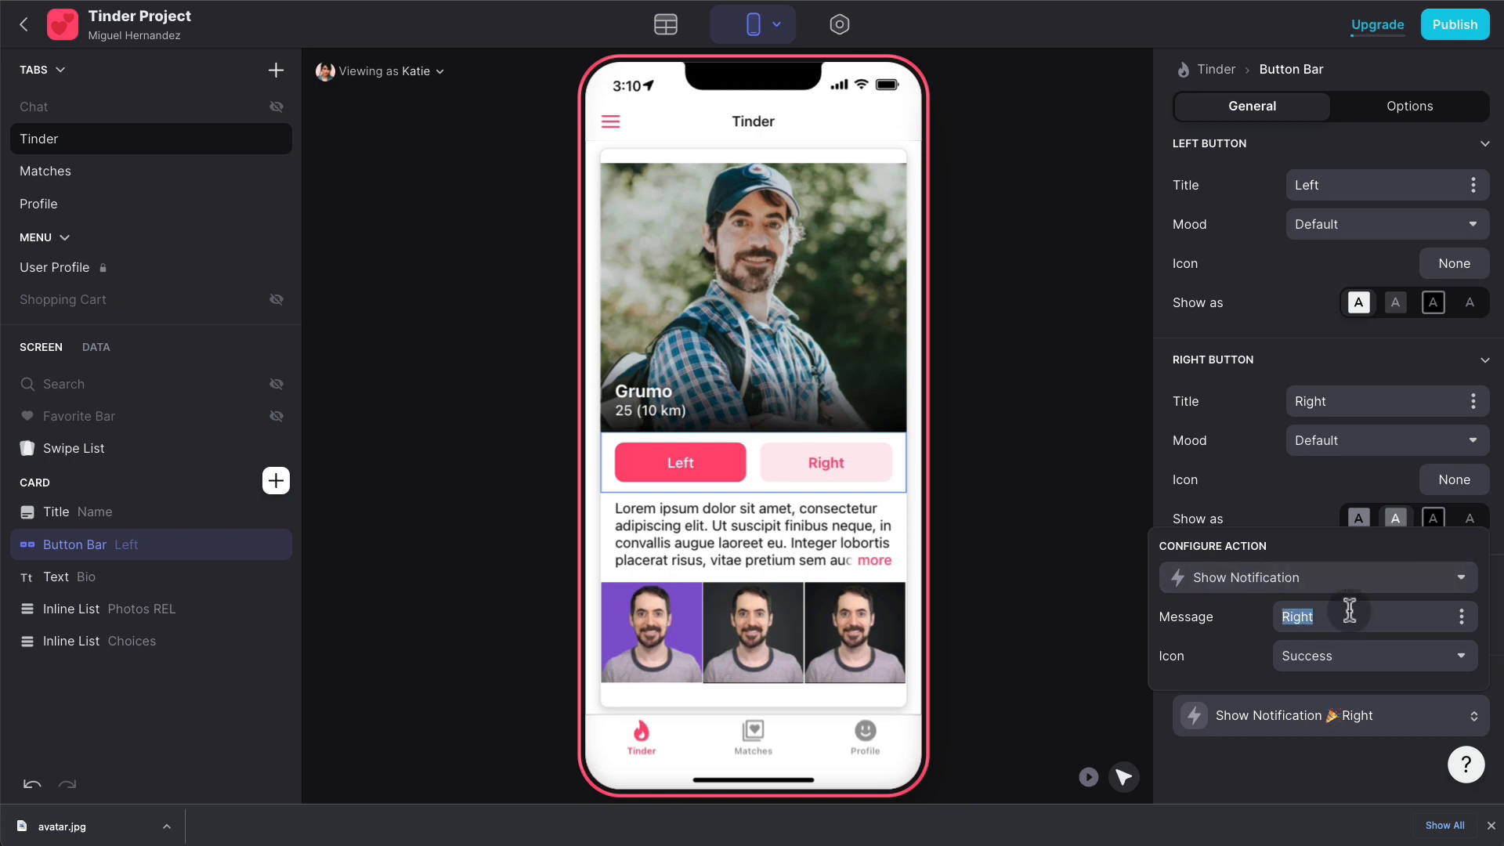
pyautogui.write('Swipe')
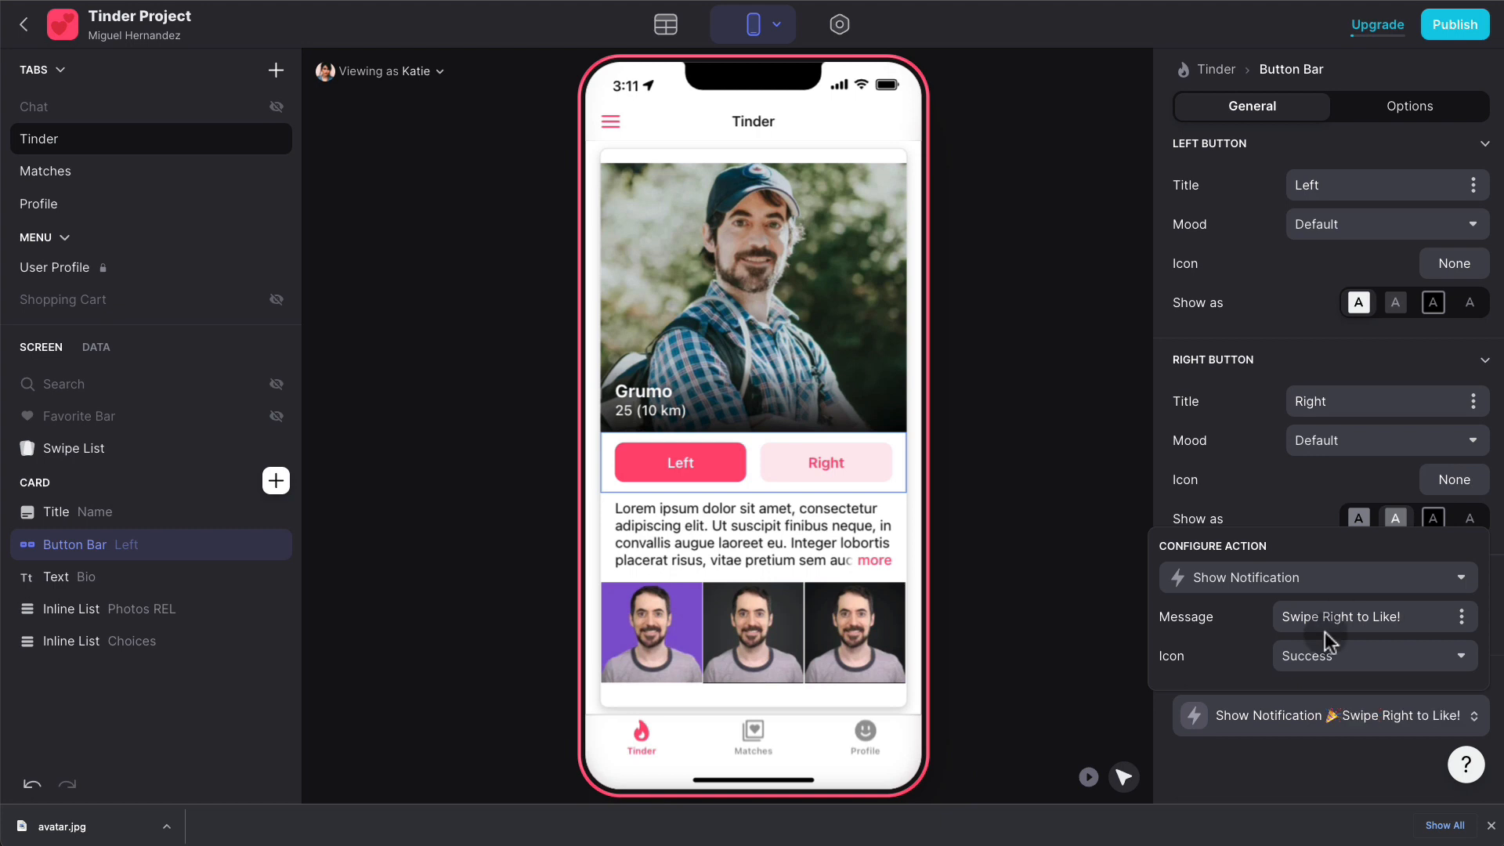
pyautogui.click(1301, 782)
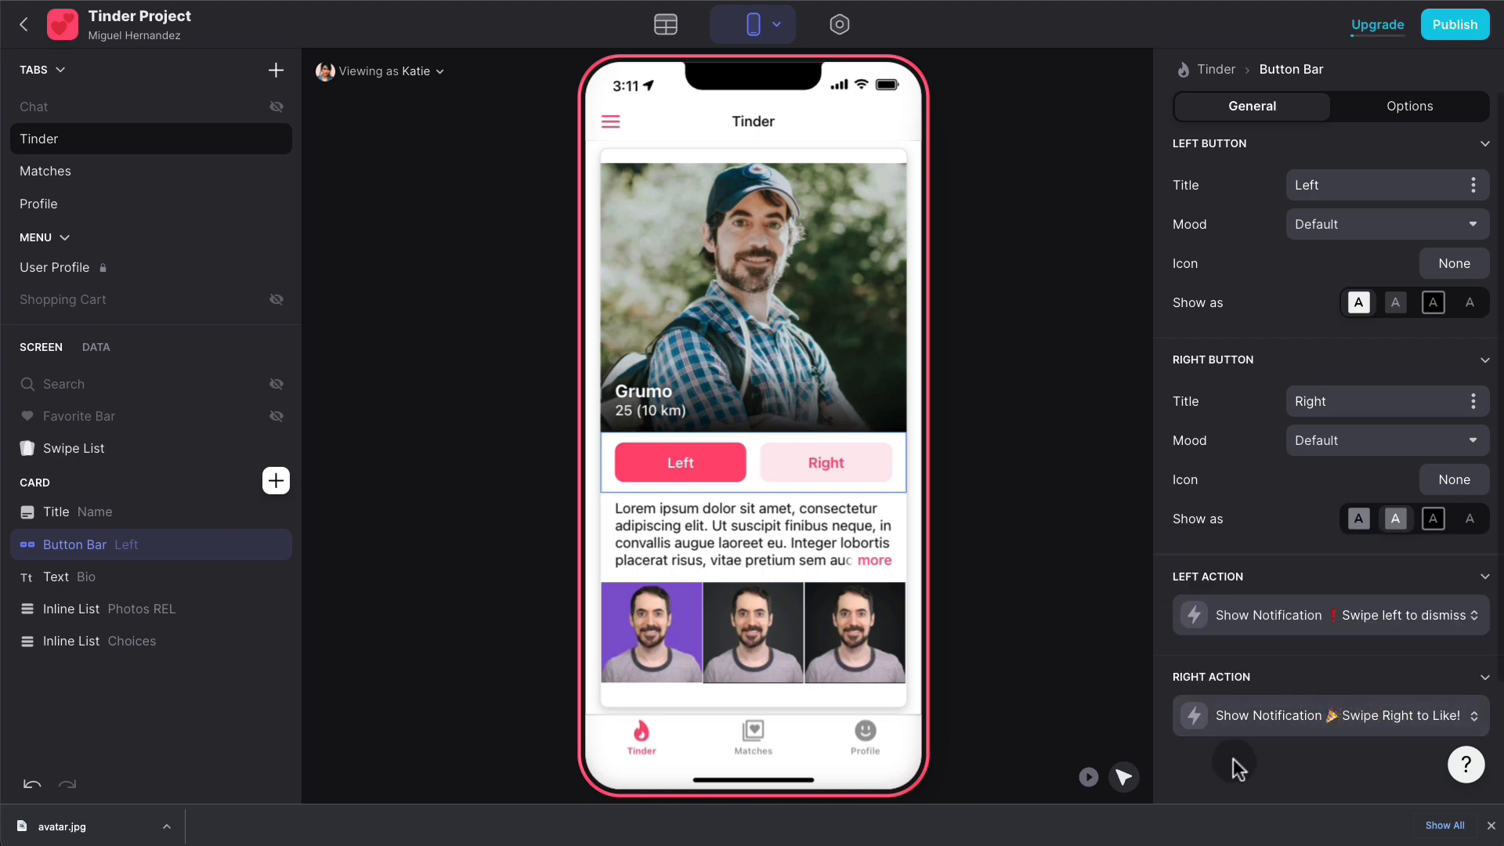
pyautogui.click(1089, 777)
pyautogui.click(824, 462)
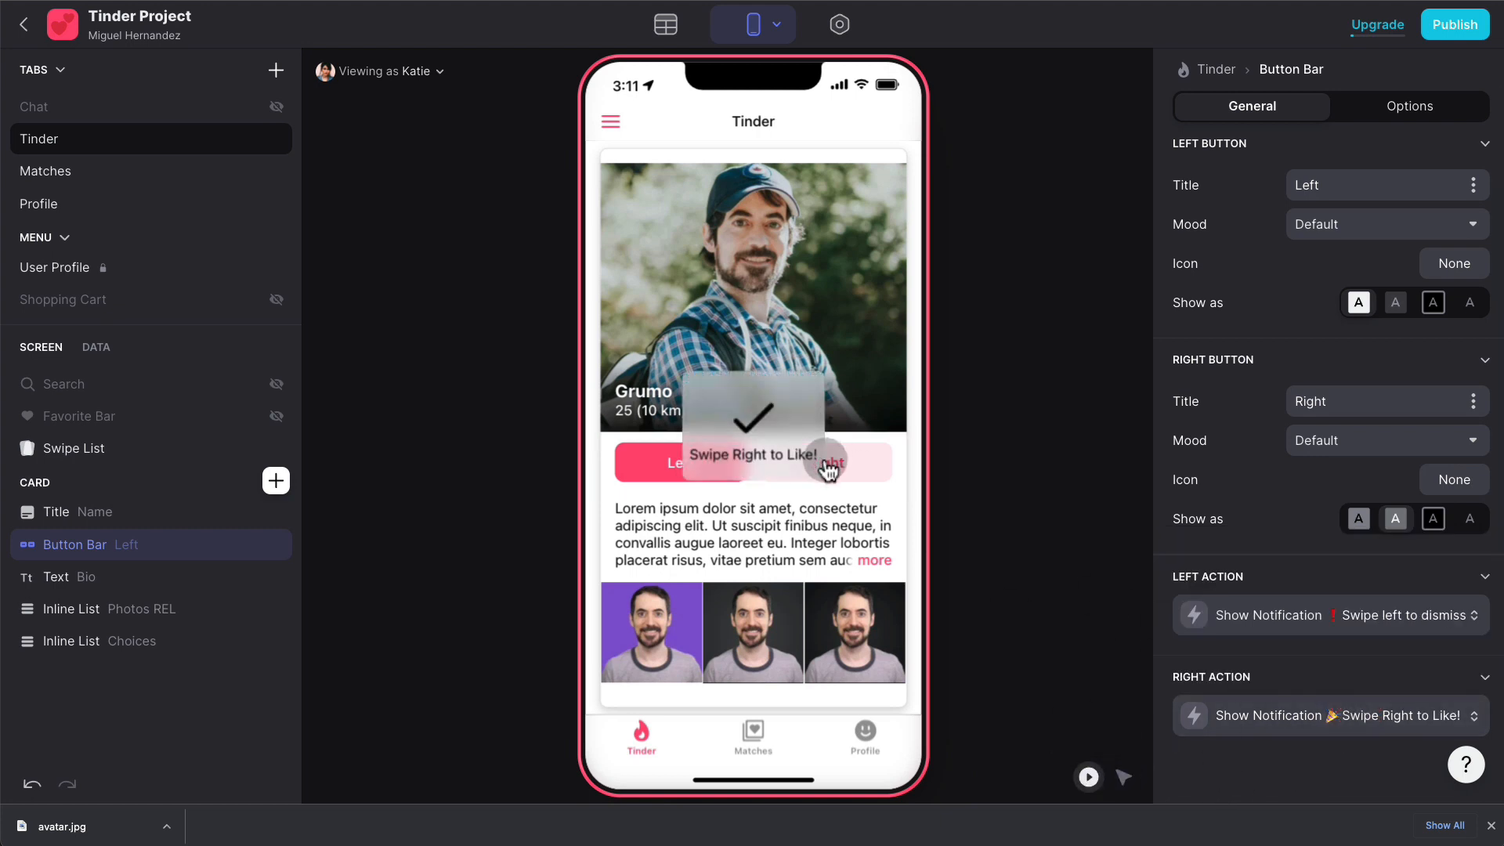
pyautogui.click(683, 454)
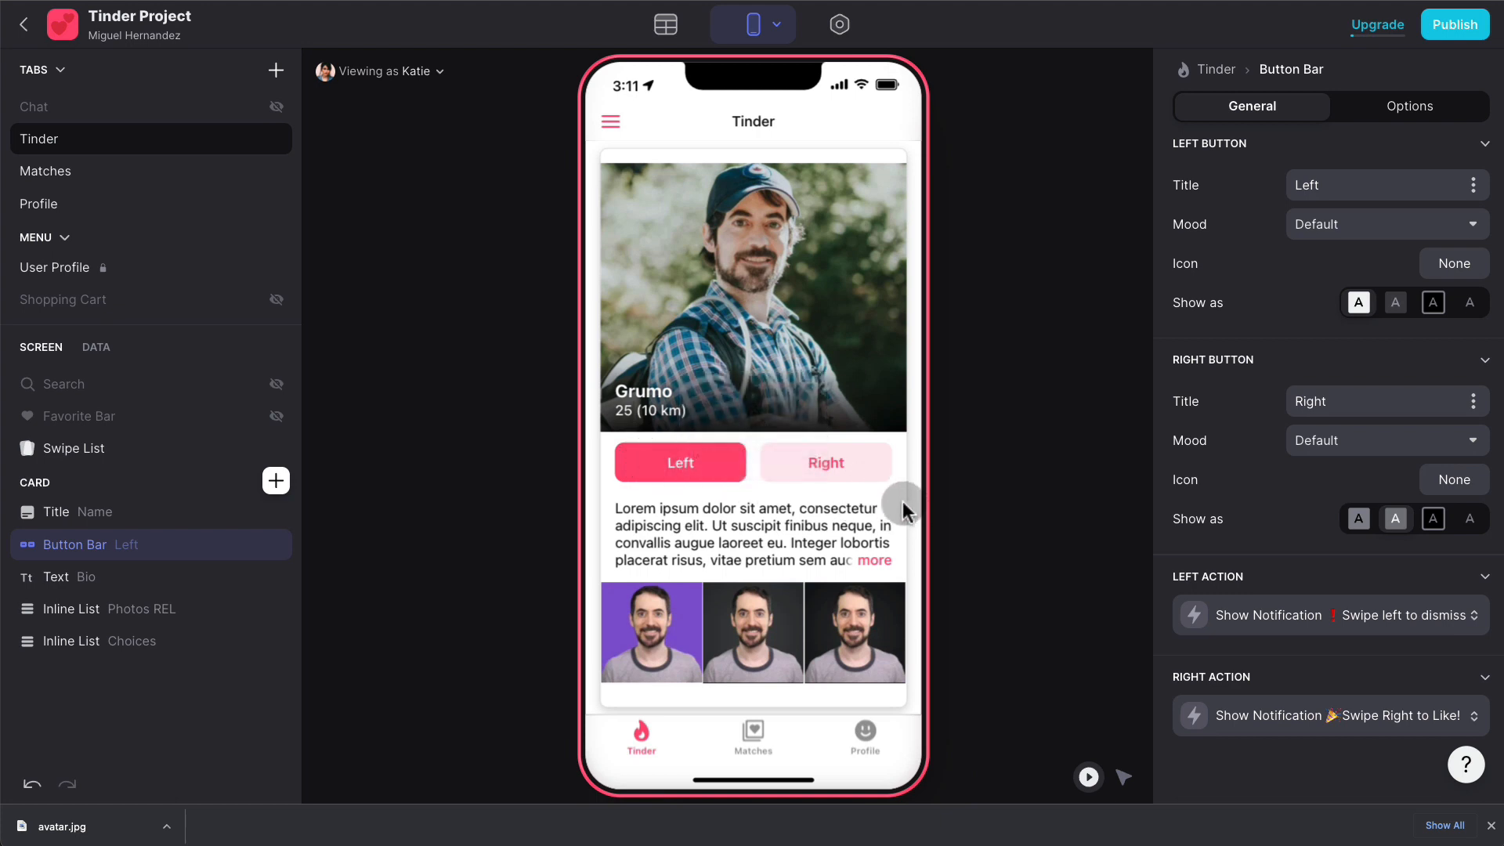
# - Make the Left button transparent with an X icon
pyautogui.click(1123, 777)
pyautogui.click(1392, 227)
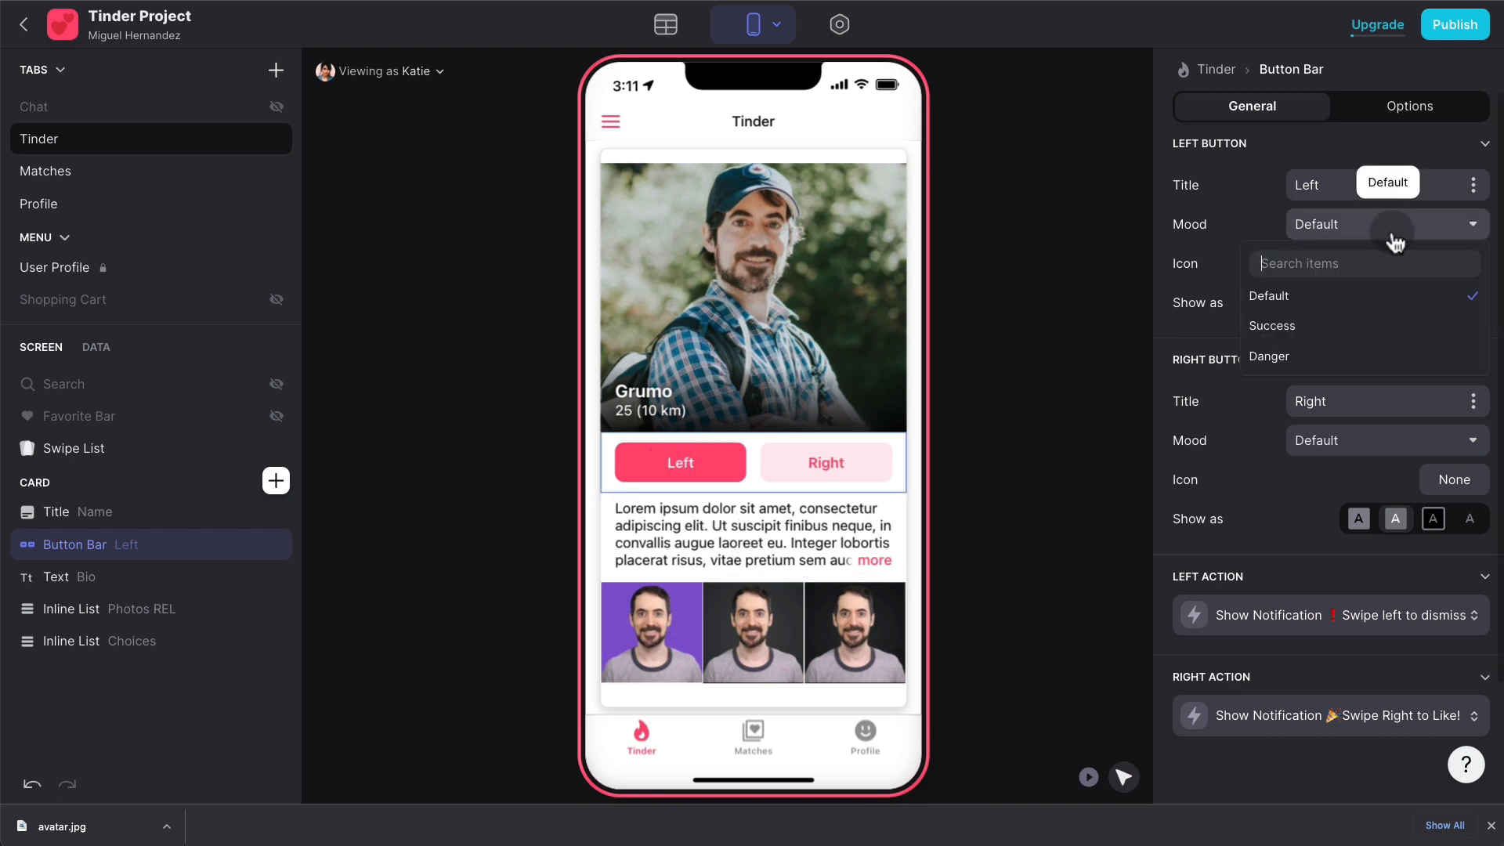
pyautogui.click(1198, 227)
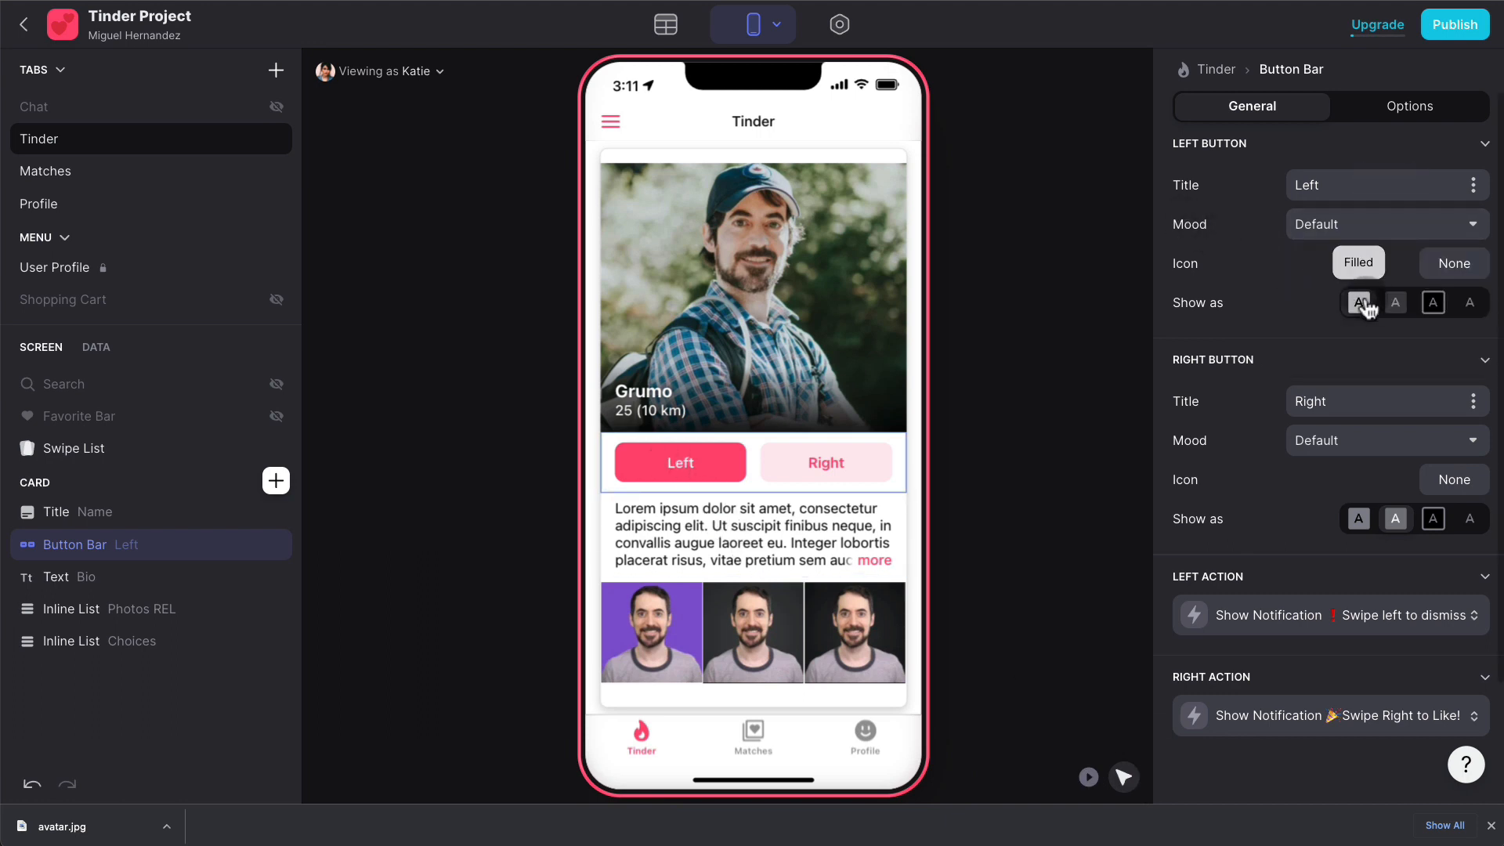
pyautogui.click(1402, 308)
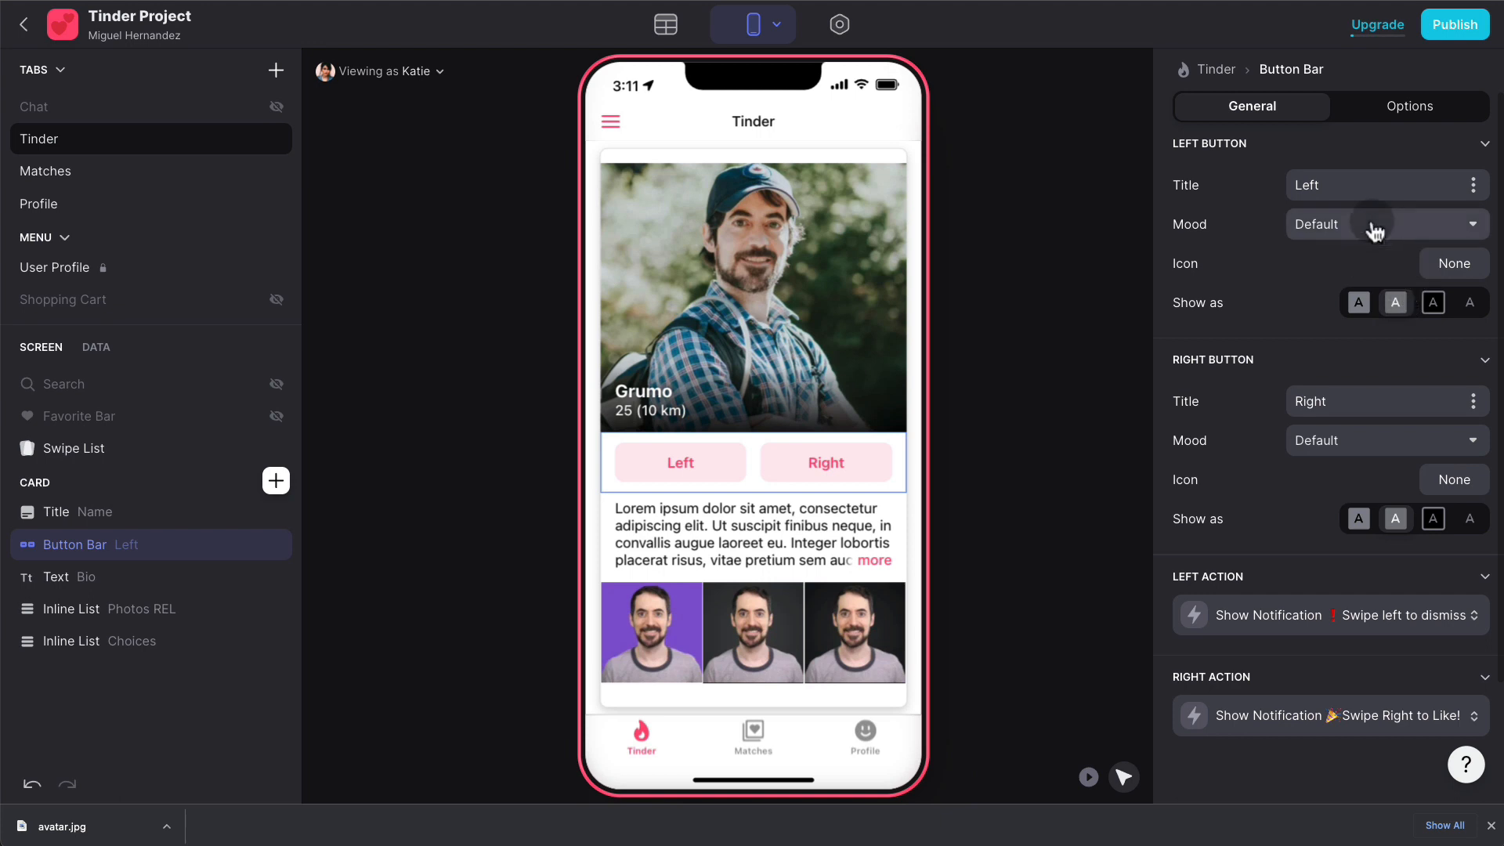
pyautogui.click(1457, 266)
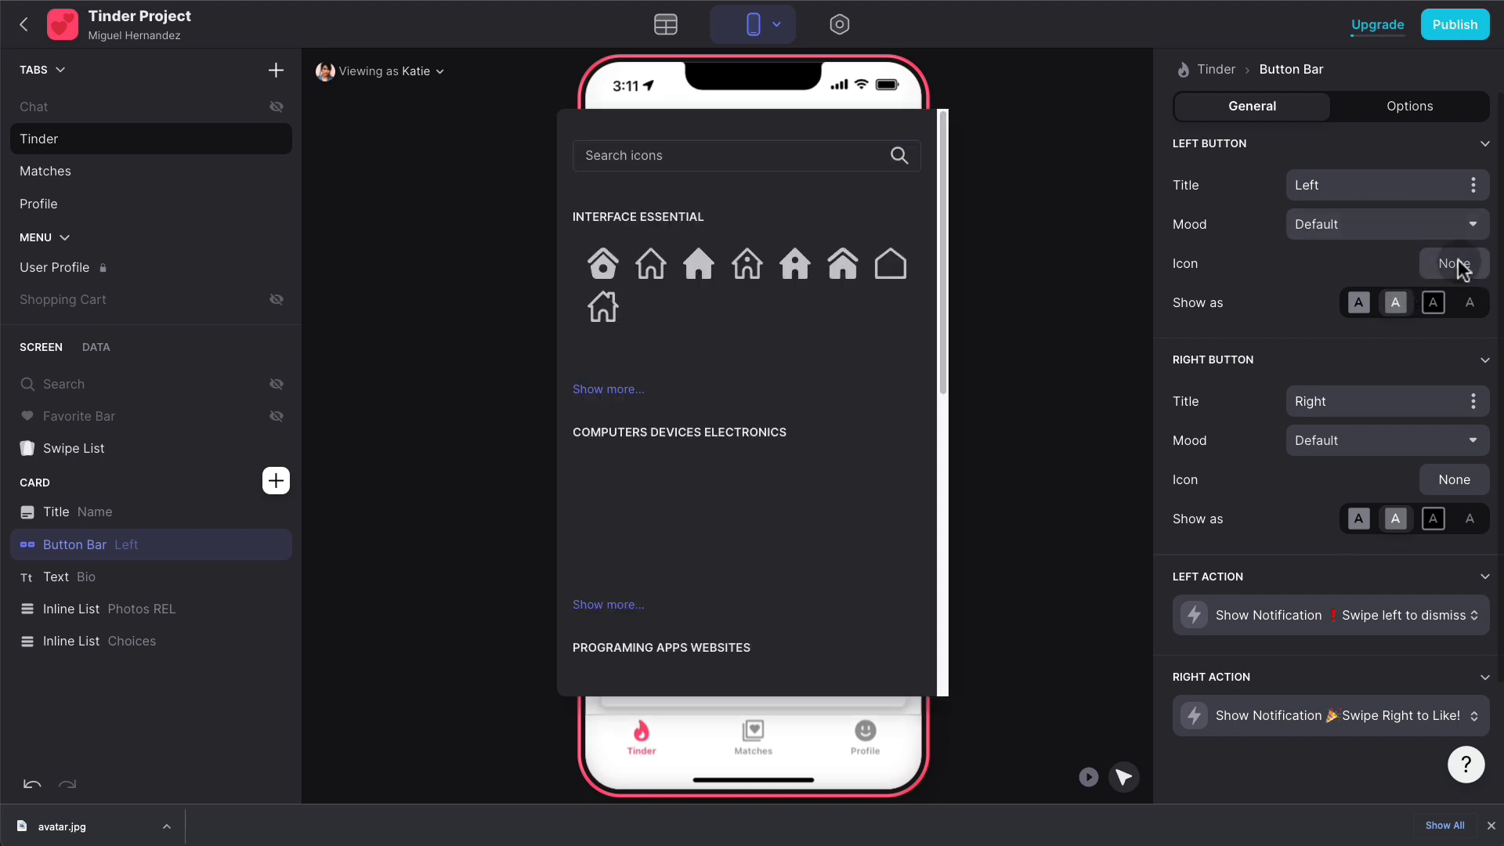
pyautogui.click(729, 169)
pyautogui.write('close')
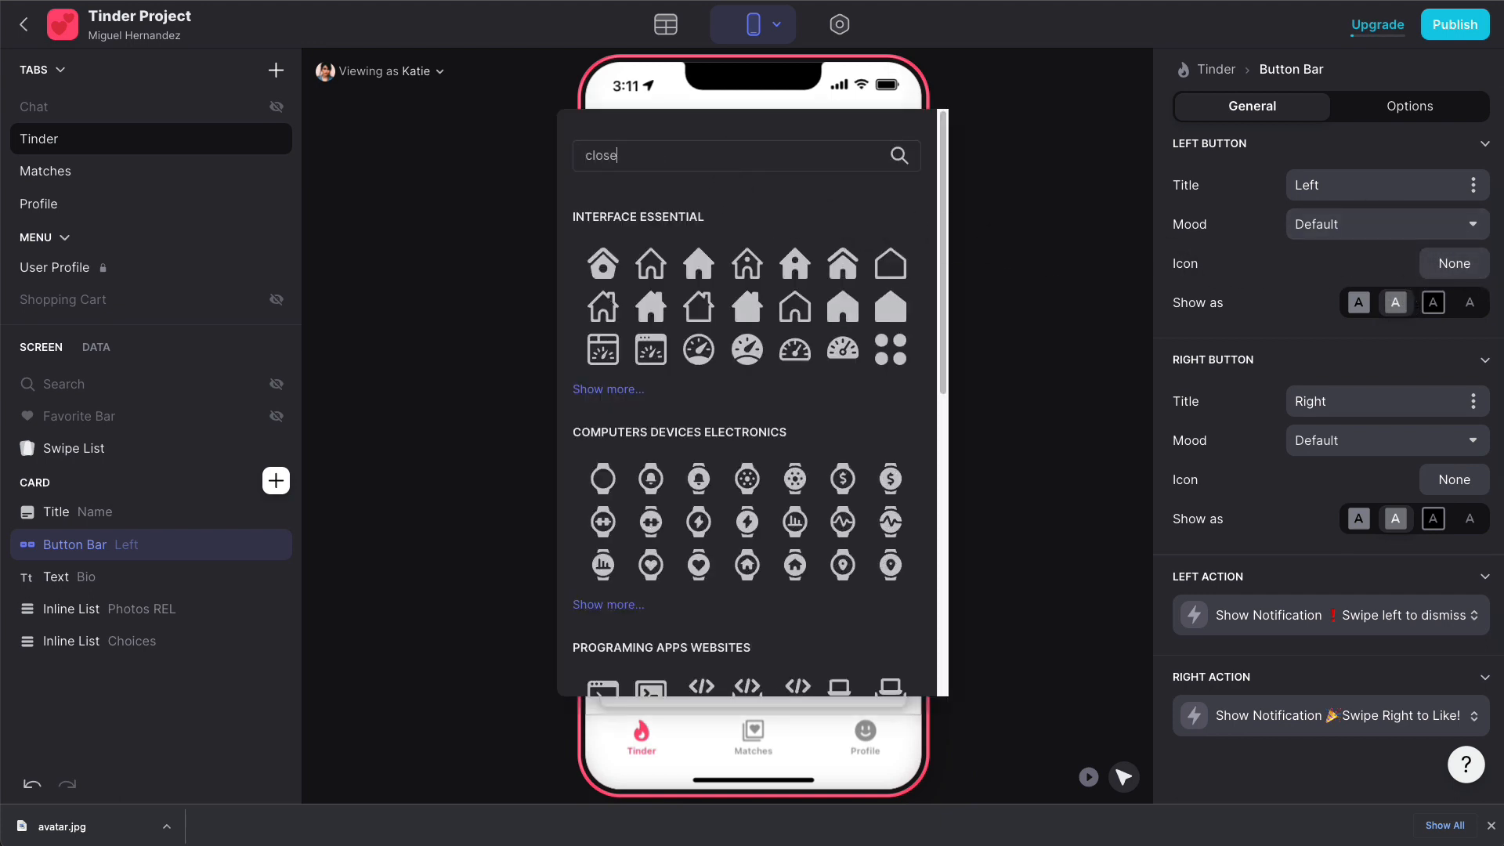
pyautogui.click(600, 258)
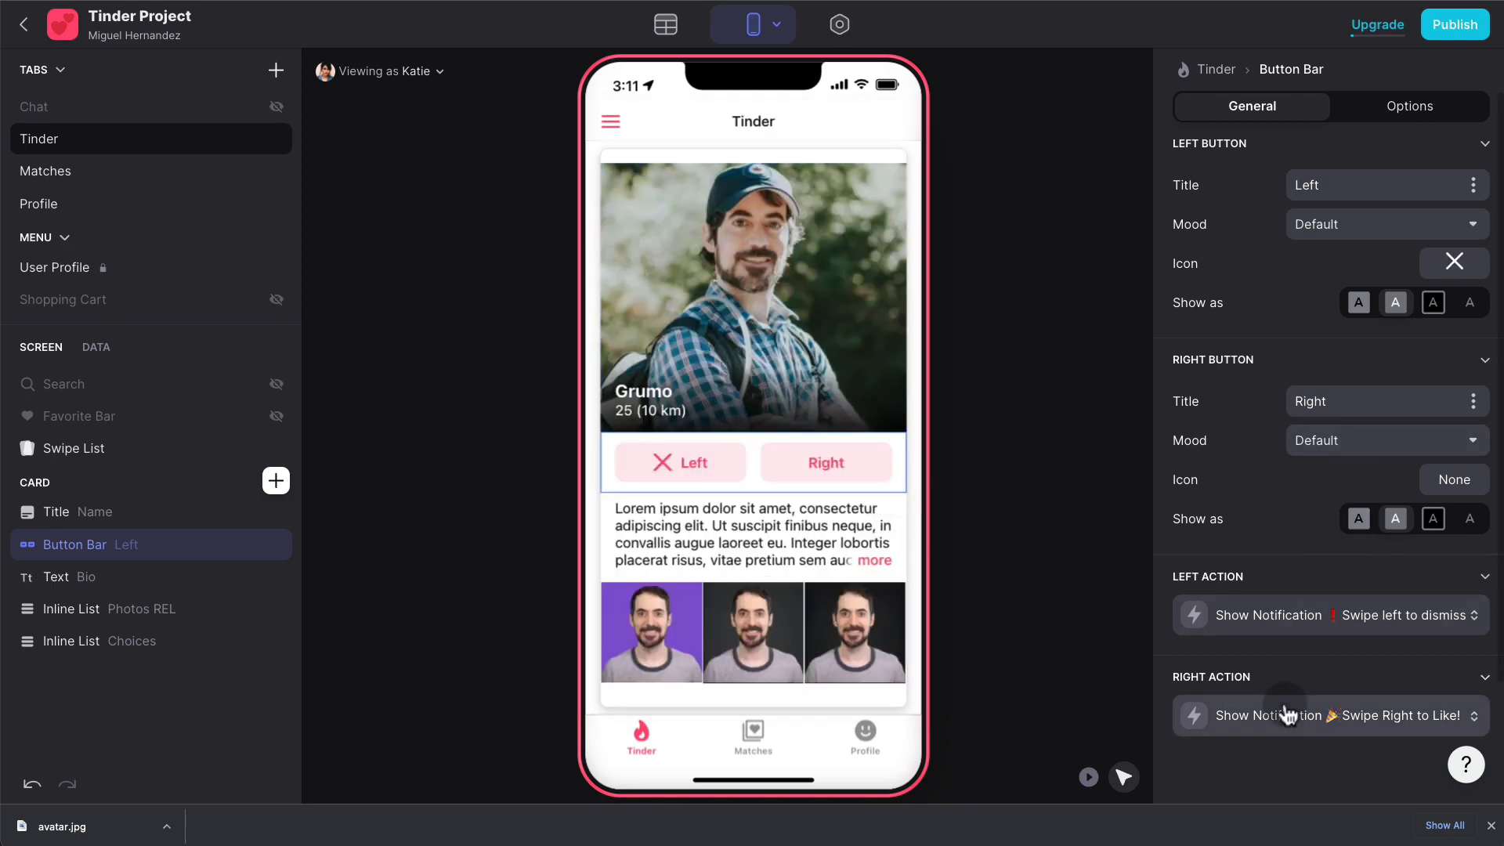
# - Give the Right button the Success mood and a check mark icon
pyautogui.click(1354, 443)
pyautogui.click(1356, 462)
pyautogui.click(1446, 481)
pyautogui.click(732, 154)
pyautogui.write('c')
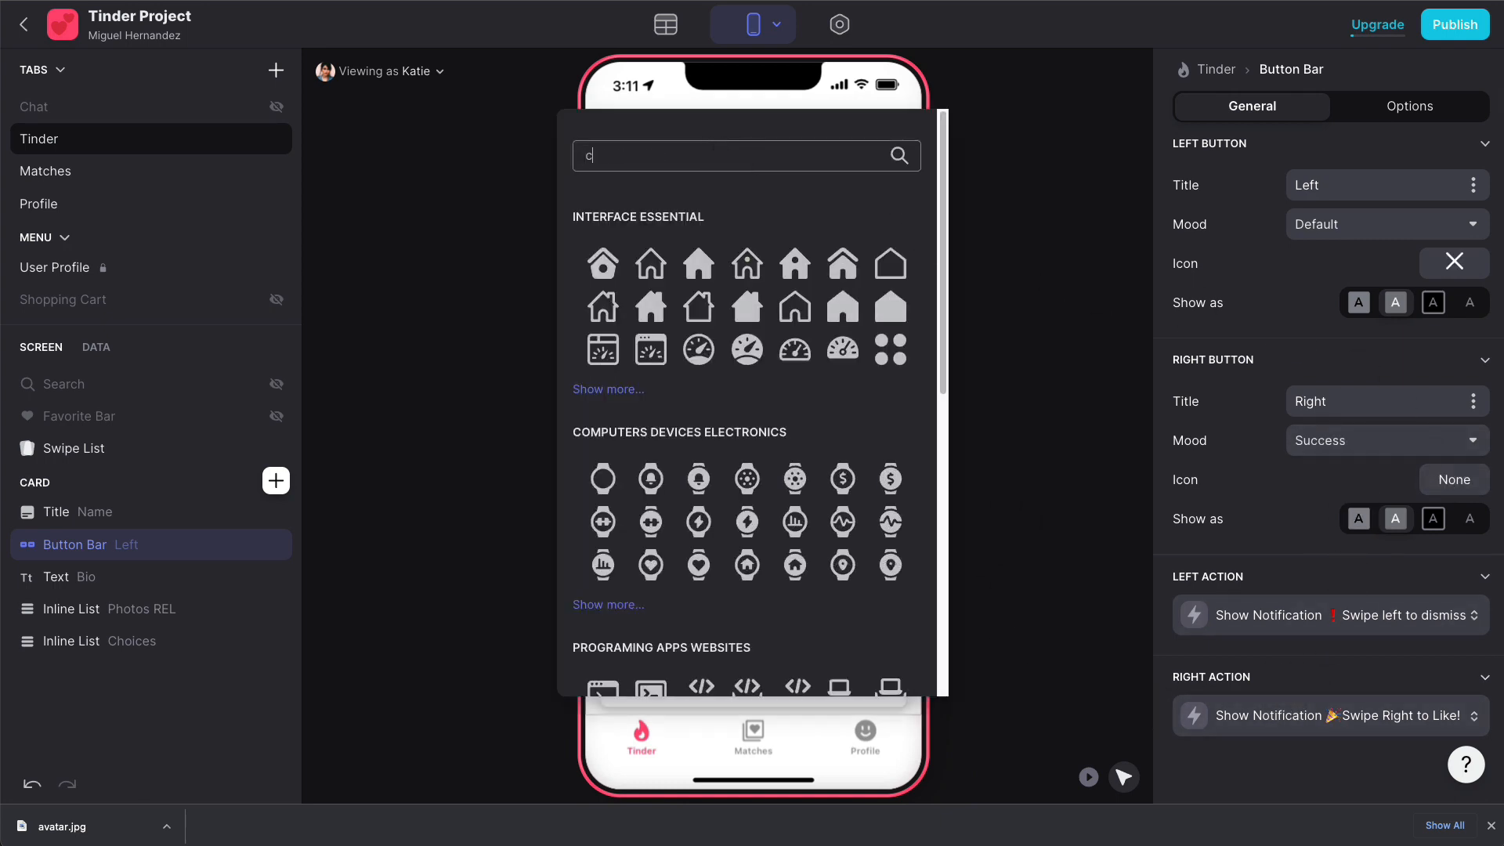
pyautogui.write('heck')
pyautogui.click(648, 359)
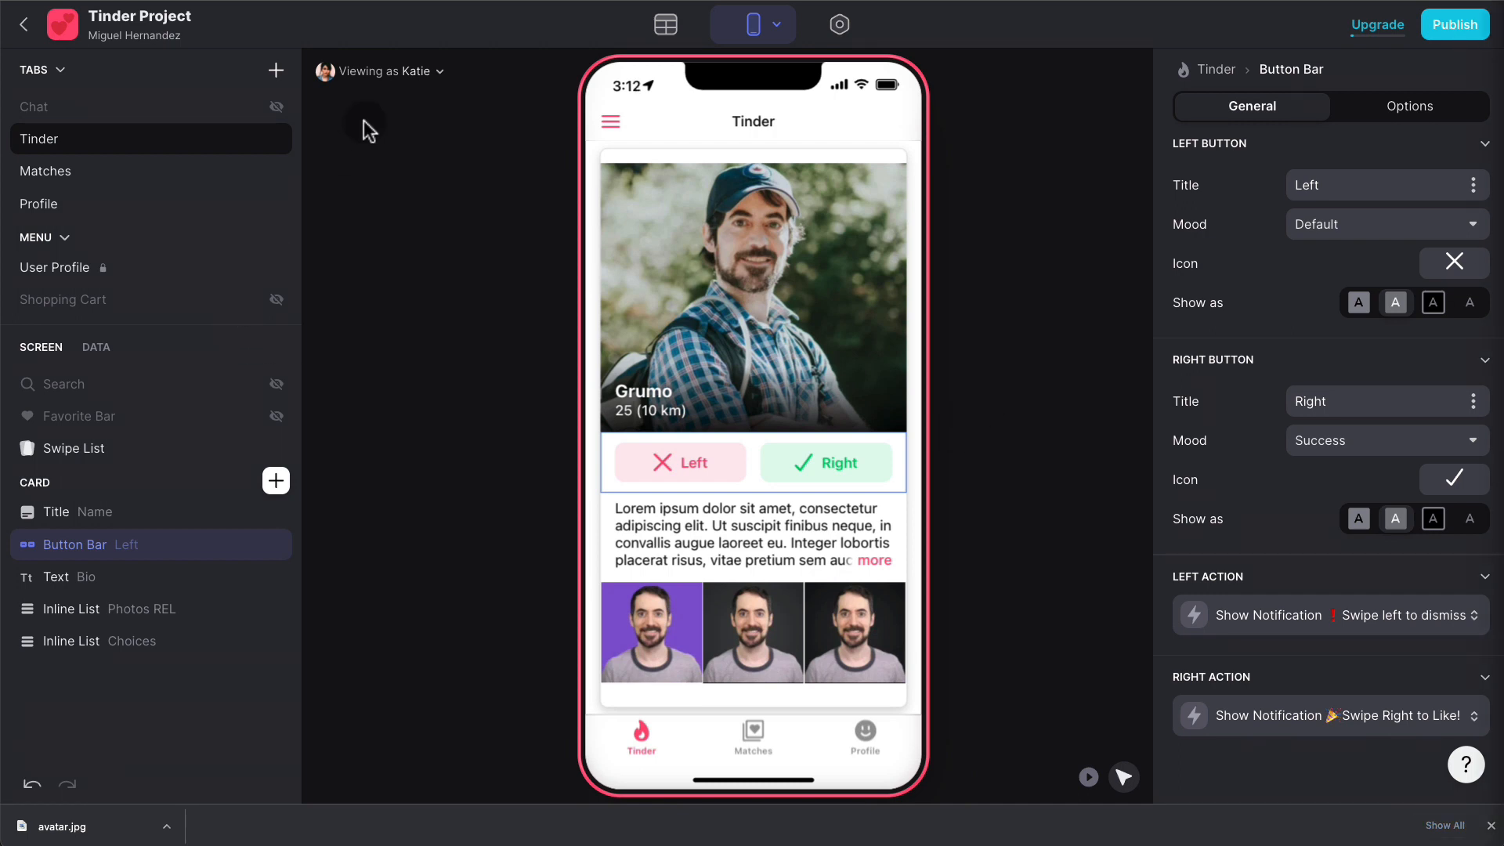
# - Preview the app as Joan, reject a few cards, and open her Profile screen
pyautogui.click(412, 72)
pyautogui.click(382, 277)
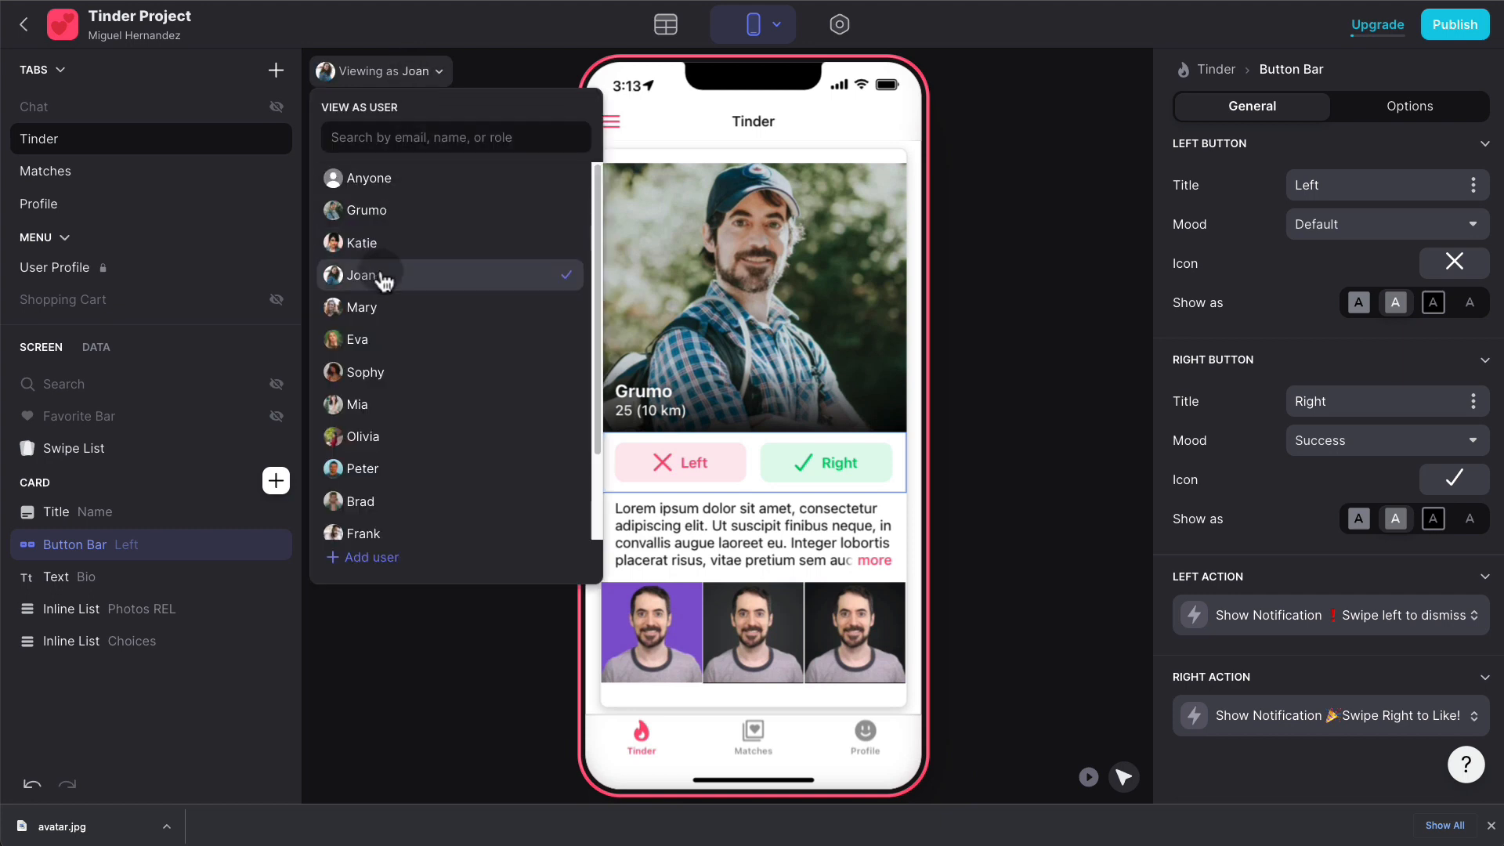
pyautogui.click(976, 304)
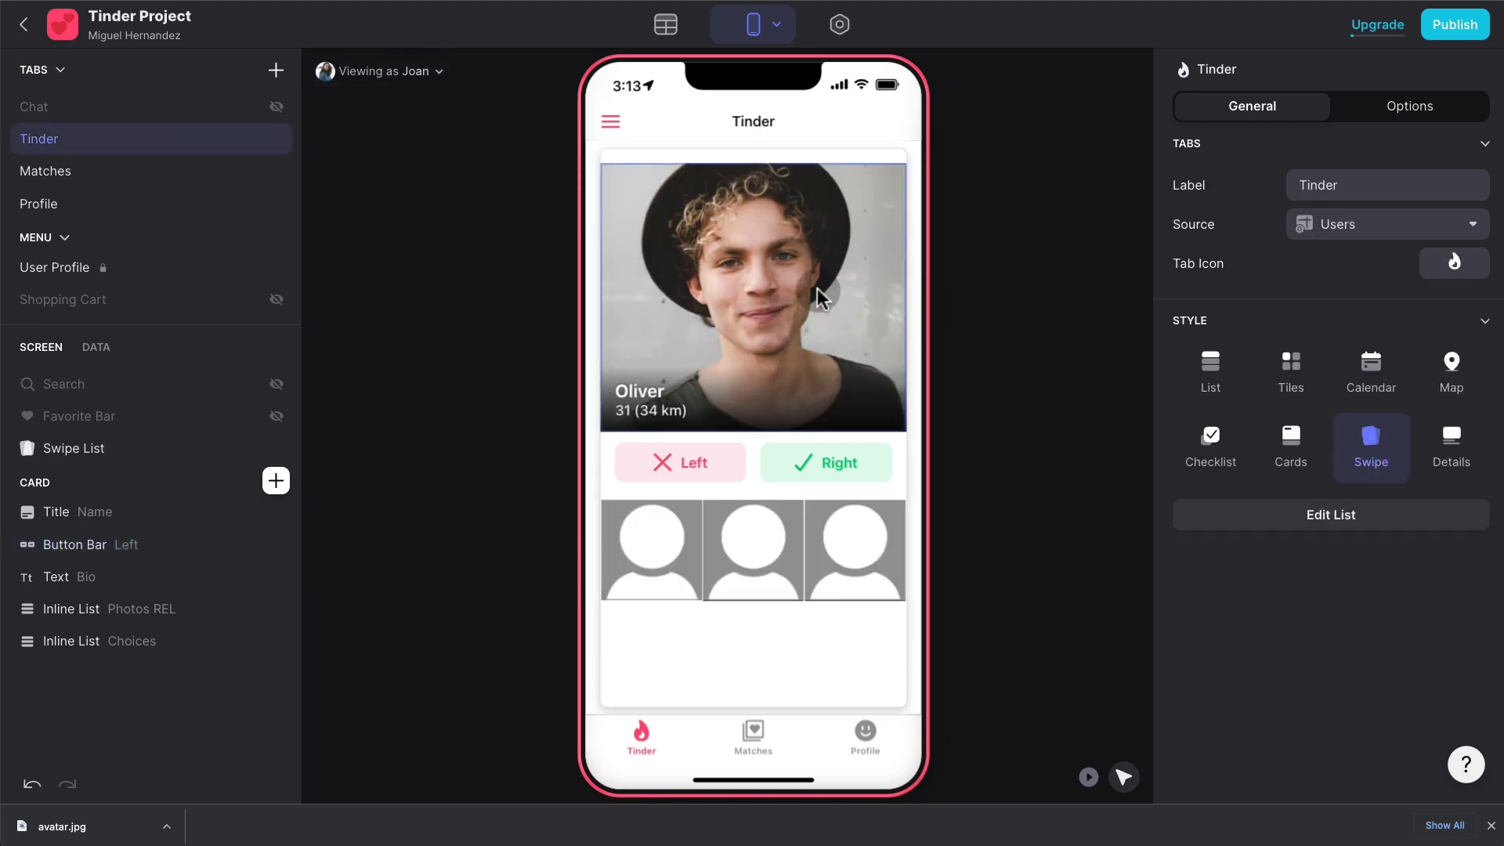
pyautogui.moveTo(816, 289); pyautogui.dragTo(697, 284)
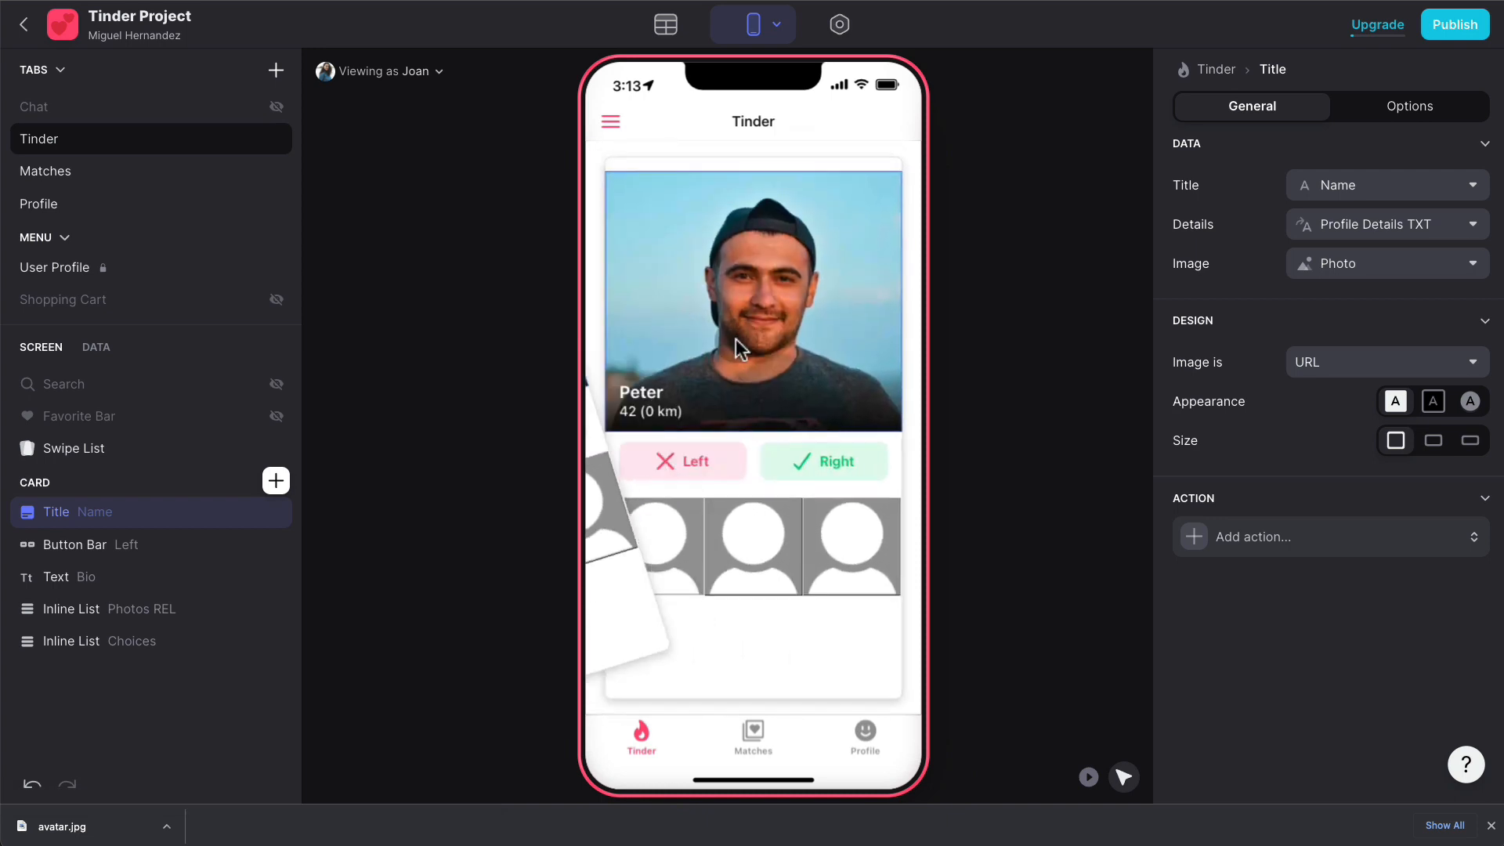
pyautogui.click(865, 733)
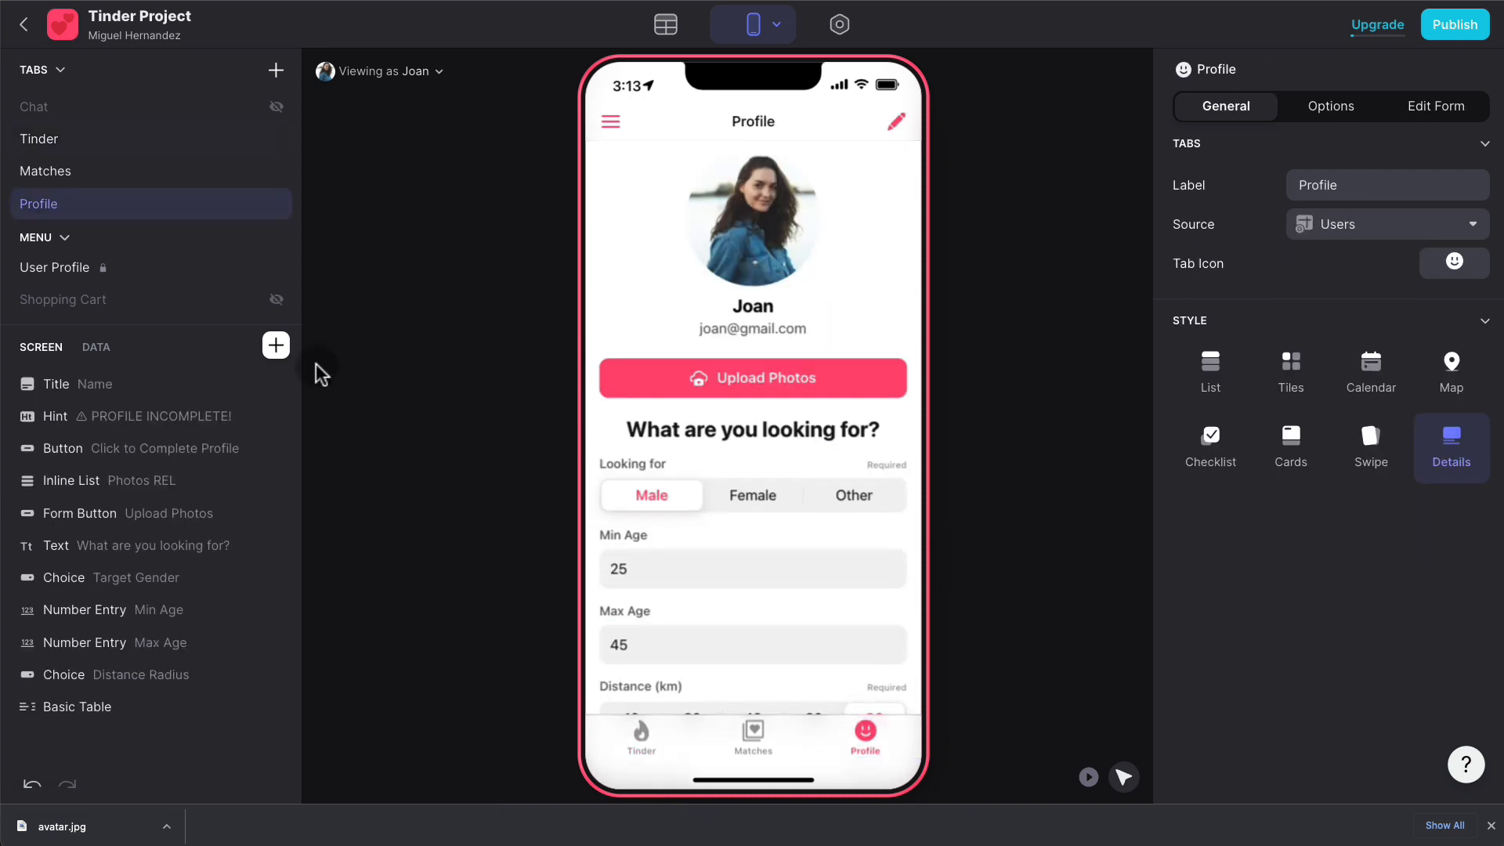
# - Place a Basic Table under the profile header with Age as its first row
pyautogui.click(276, 347)
pyautogui.write('bo')
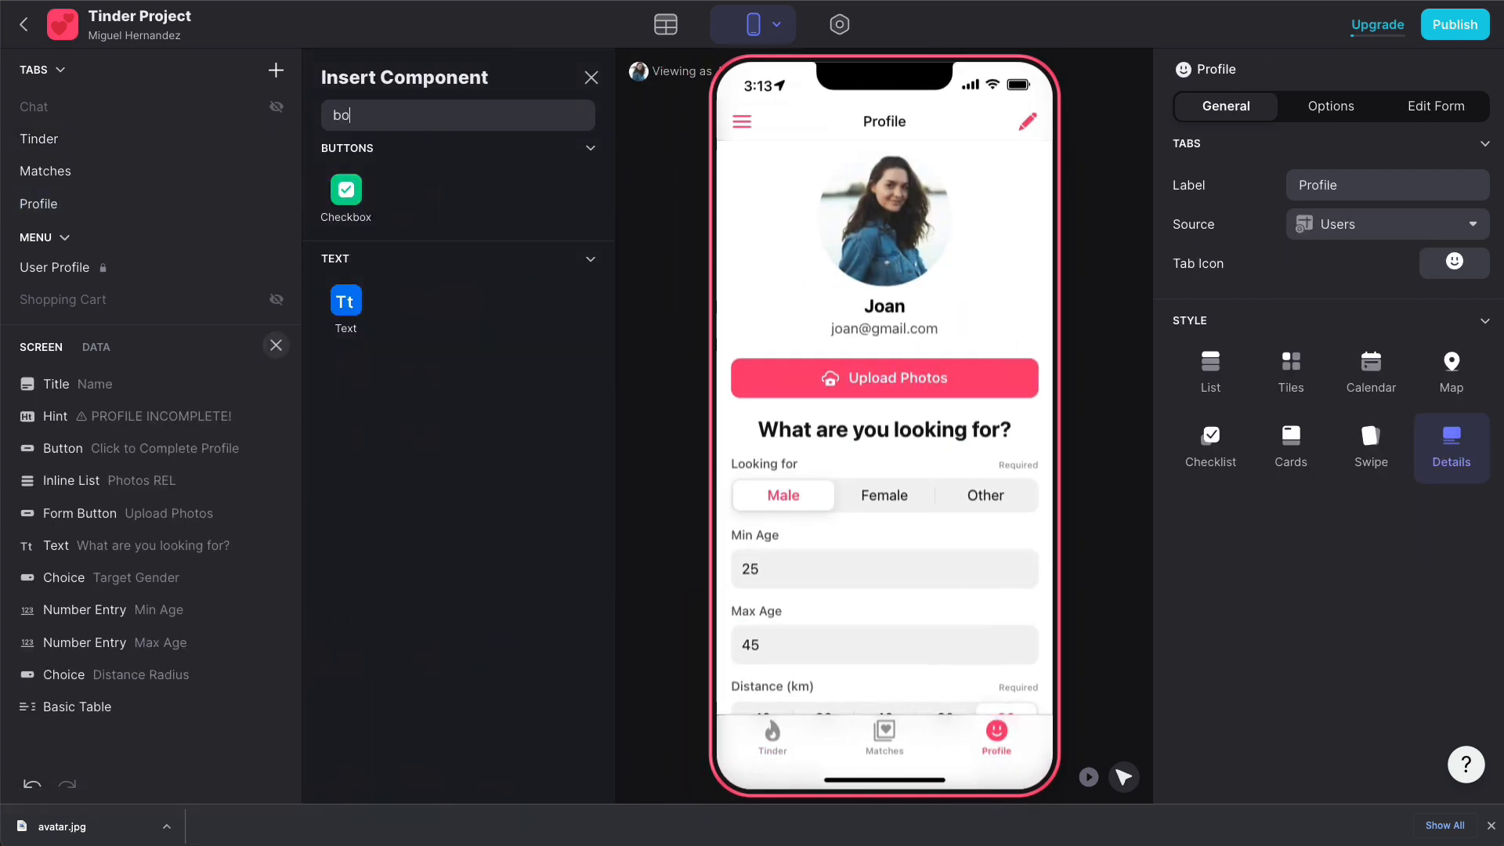
pyautogui.press('BackSpace')
pyautogui.press('BackSpace')
pyautogui.write('table')
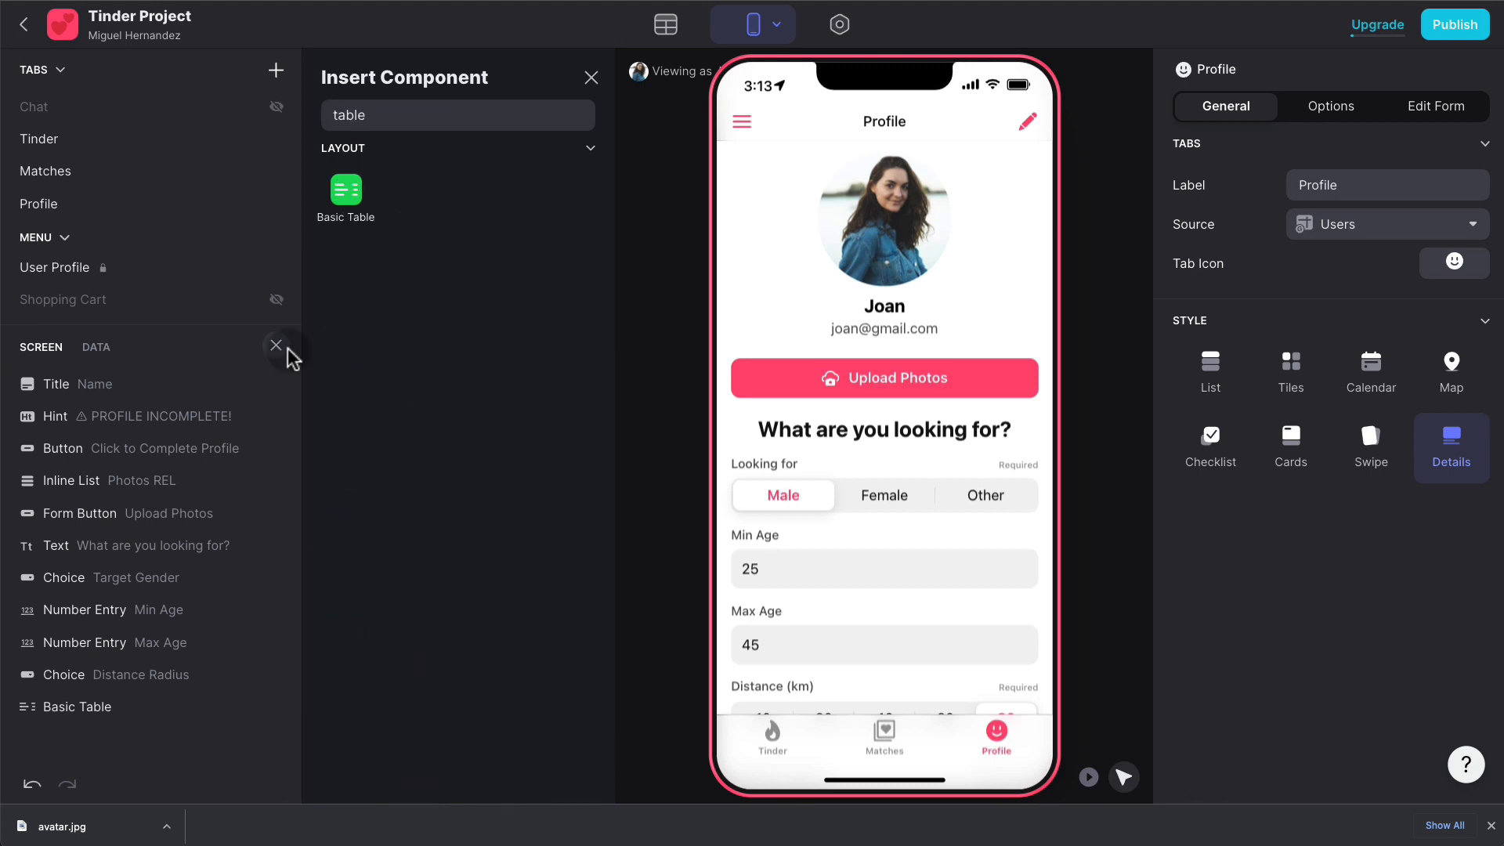
pyautogui.moveTo(341, 200); pyautogui.dragTo(939, 362)
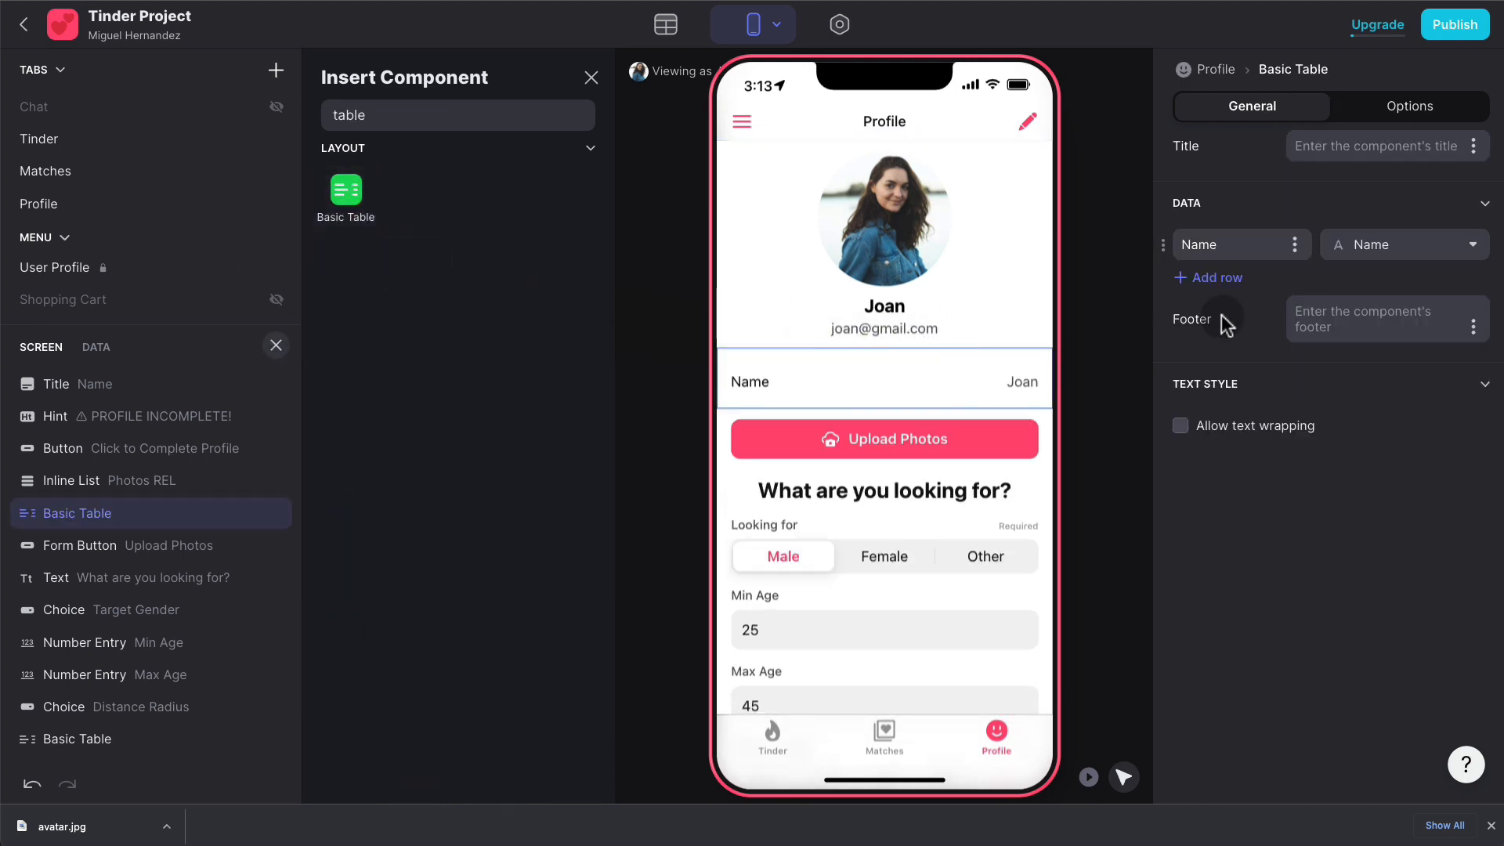
pyautogui.click(1412, 255)
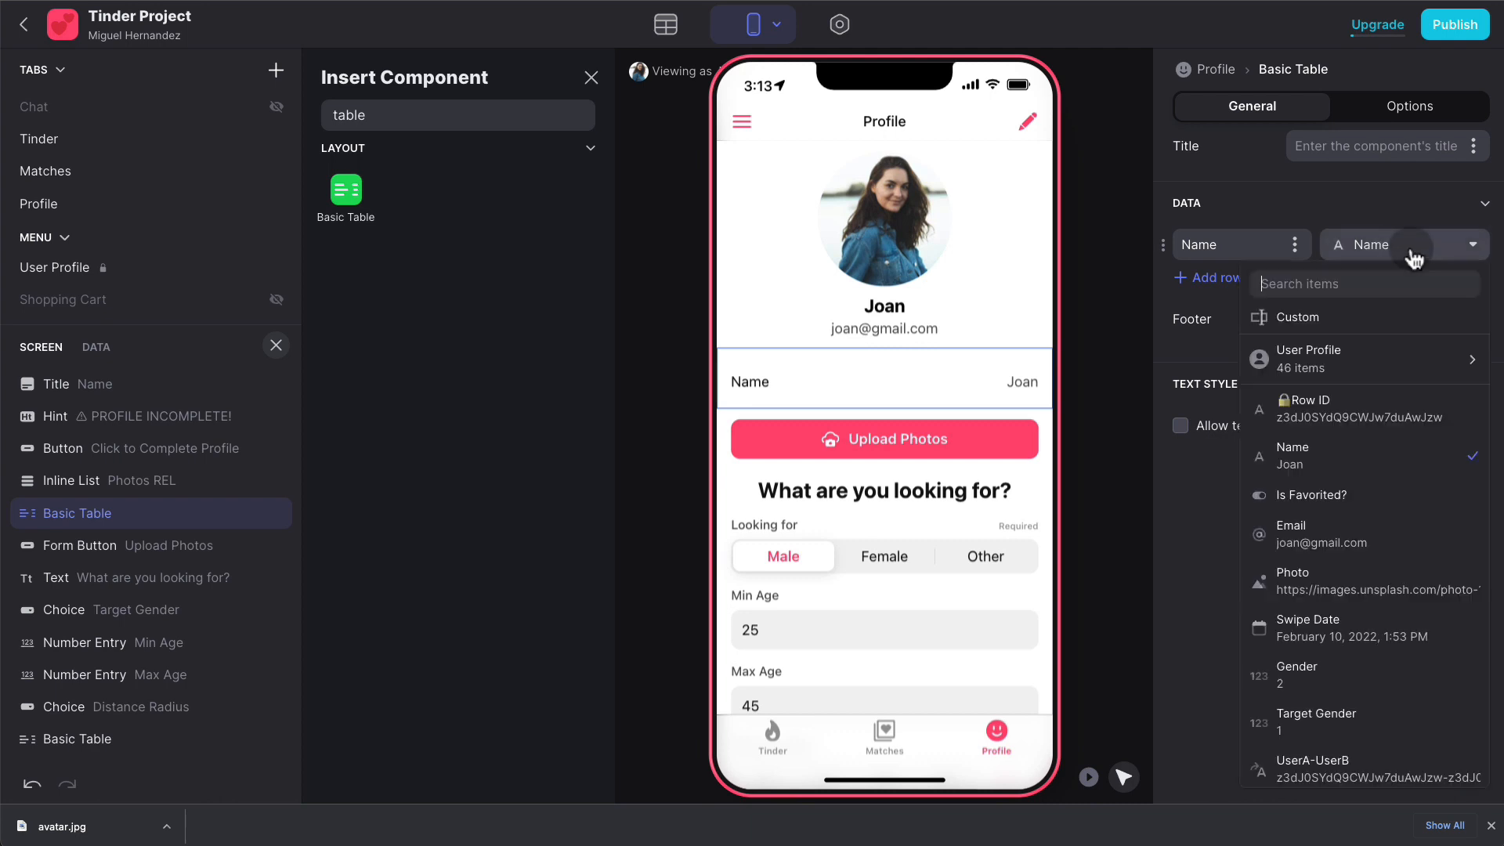
pyautogui.write('age')
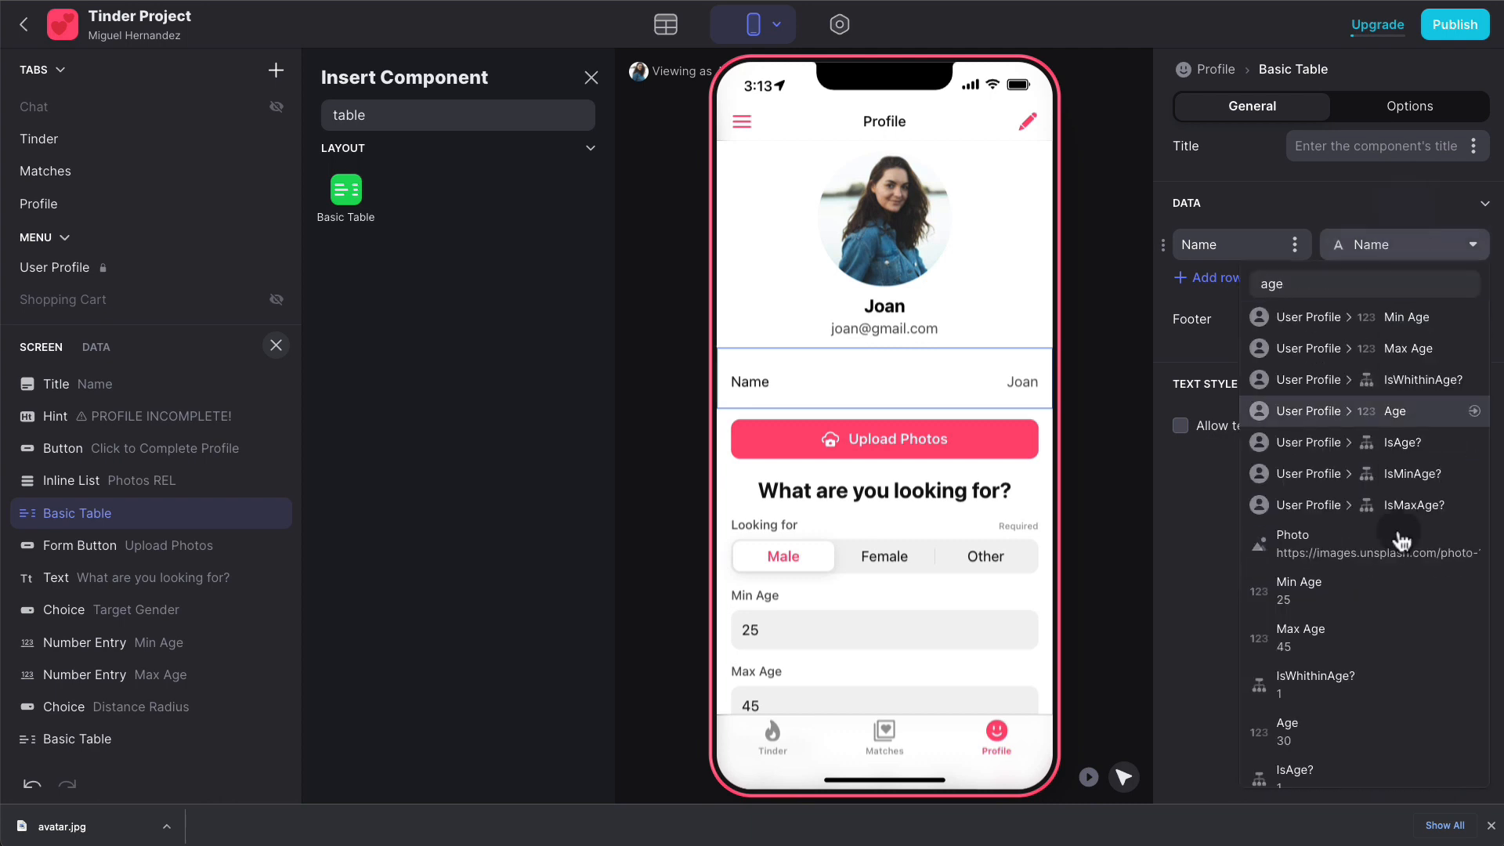
pyautogui.click(1337, 725)
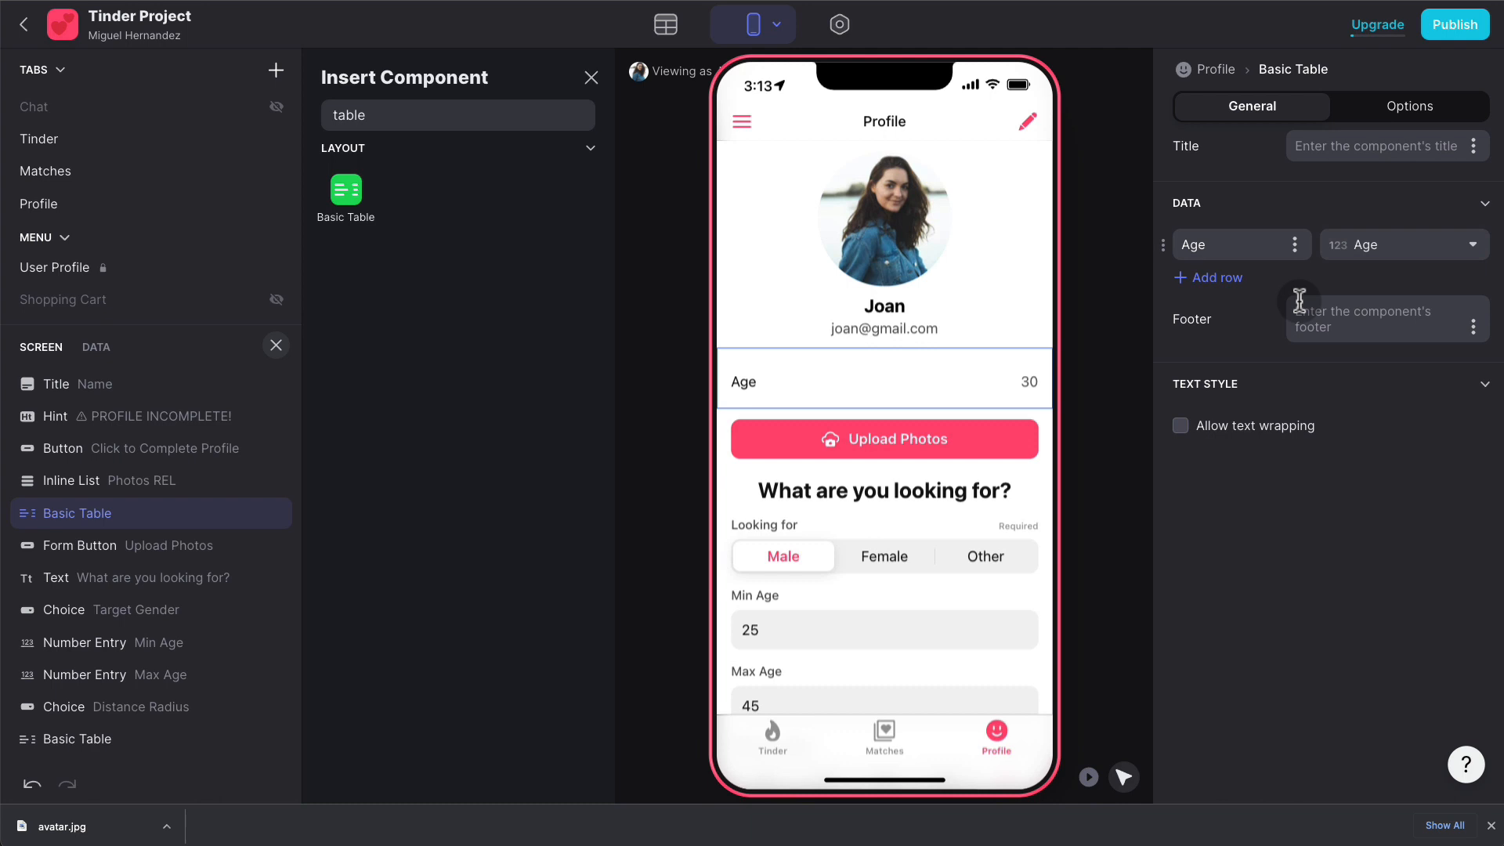
# - Add a second table row showing the Gender TXT value, labelled 'Gender'
pyautogui.click(1219, 277)
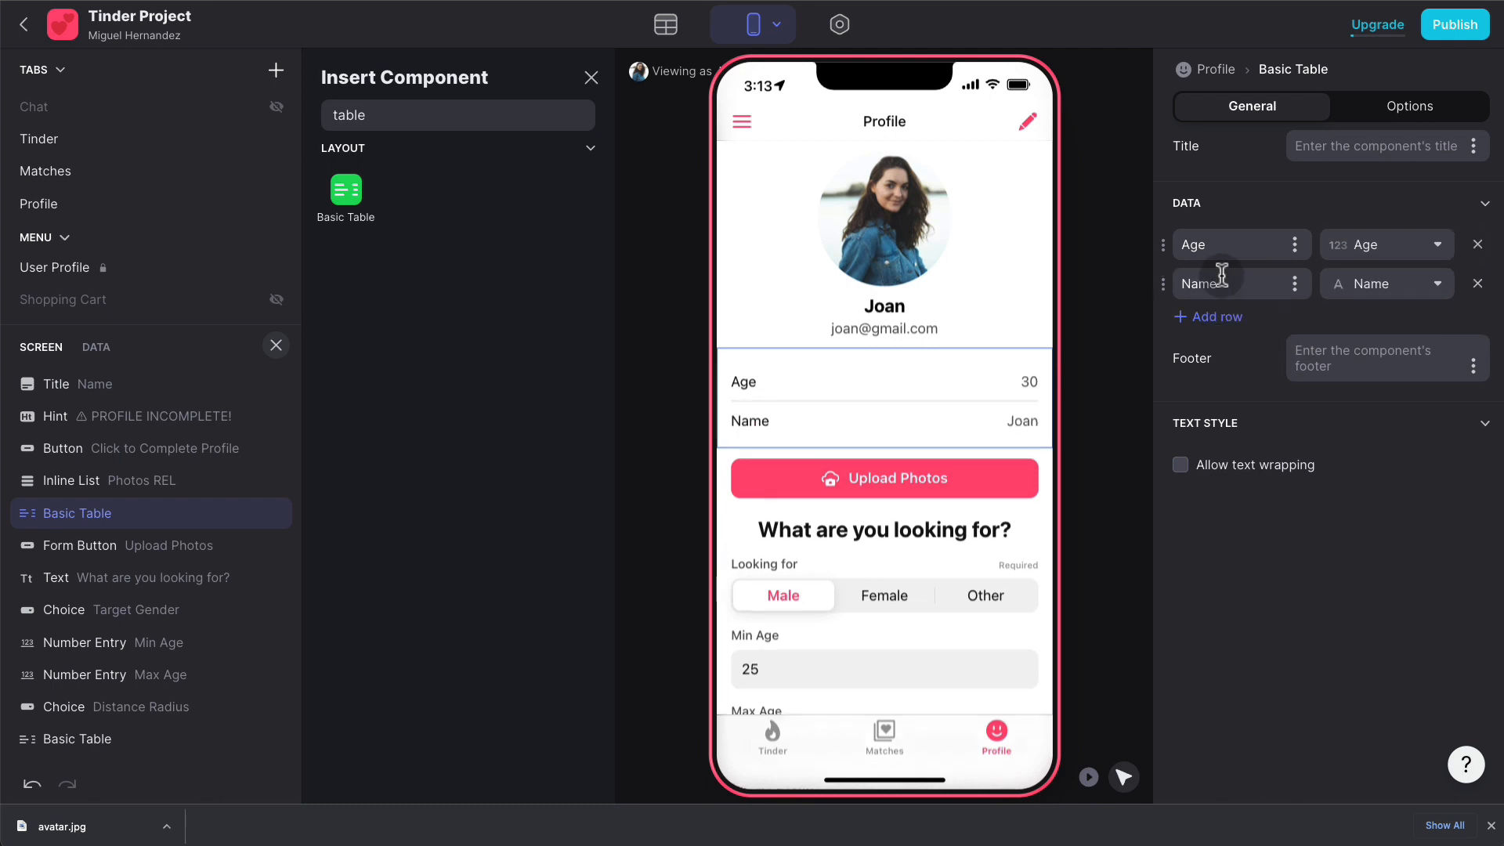
pyautogui.click(1393, 290)
pyautogui.write('gender')
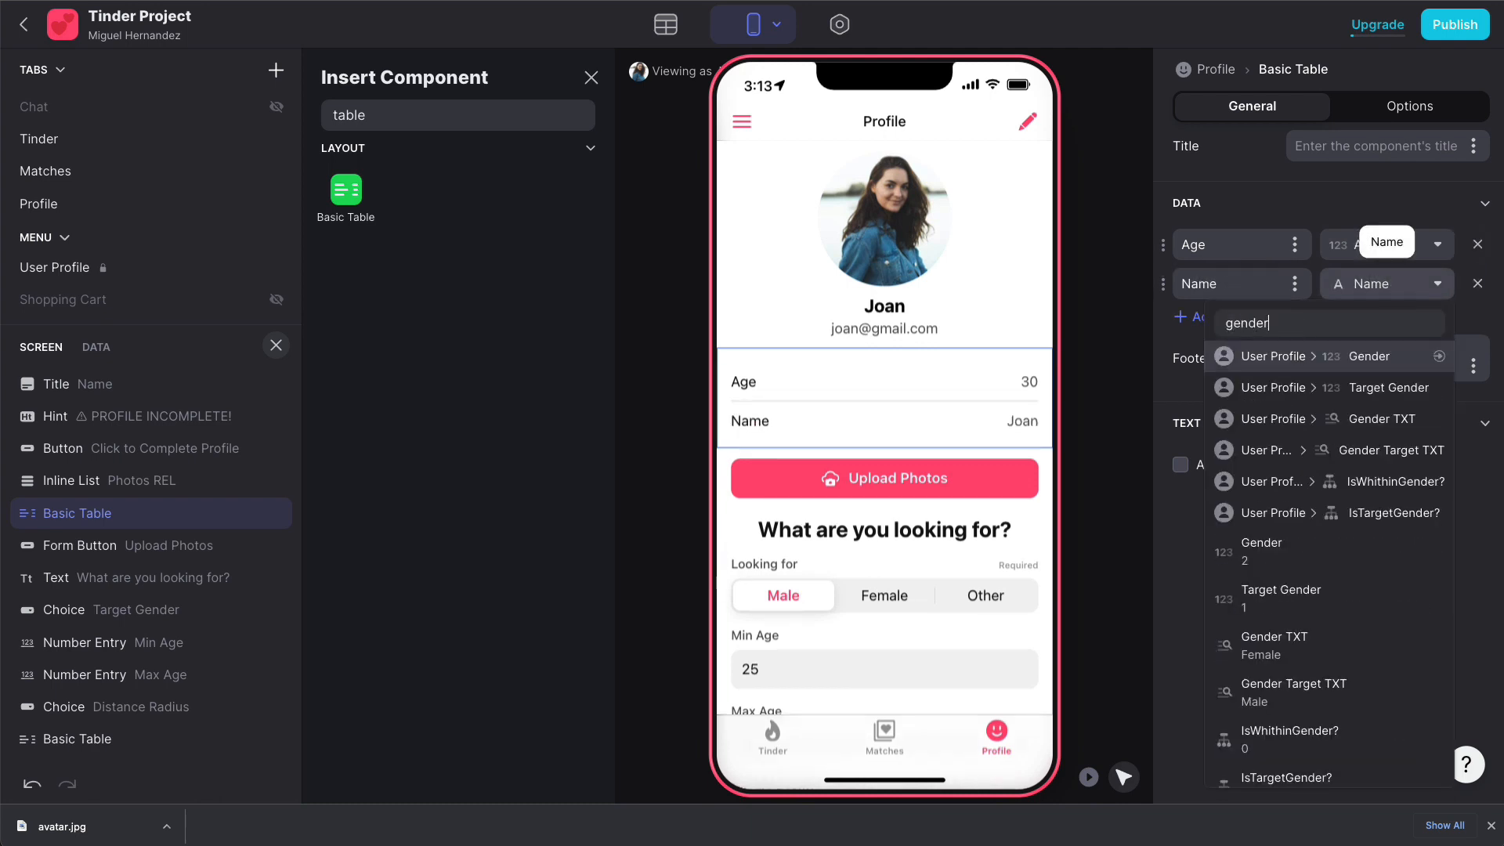
pyautogui.click(1302, 558)
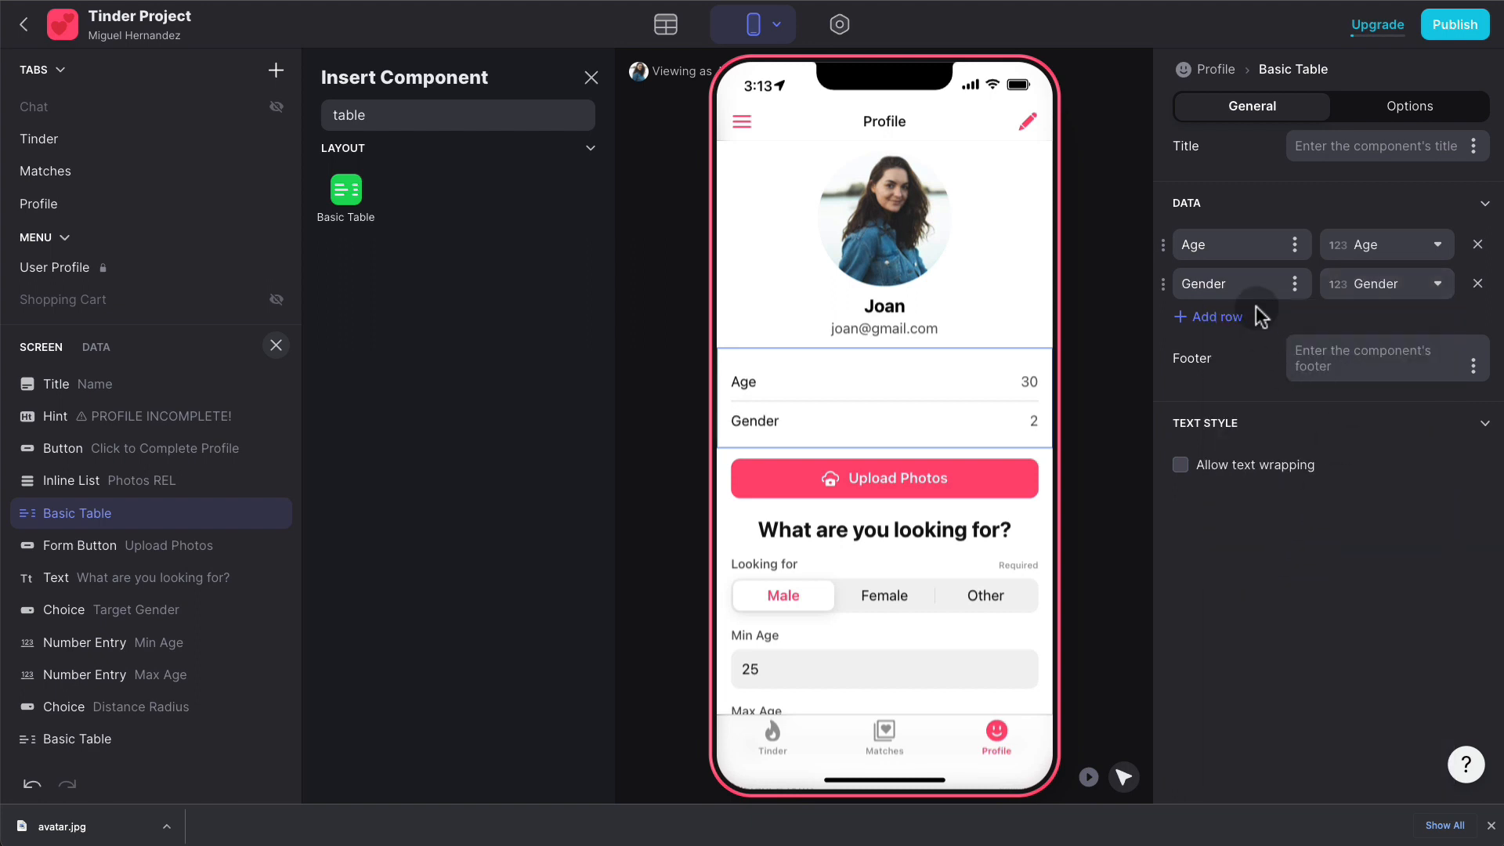
pyautogui.click(1427, 296)
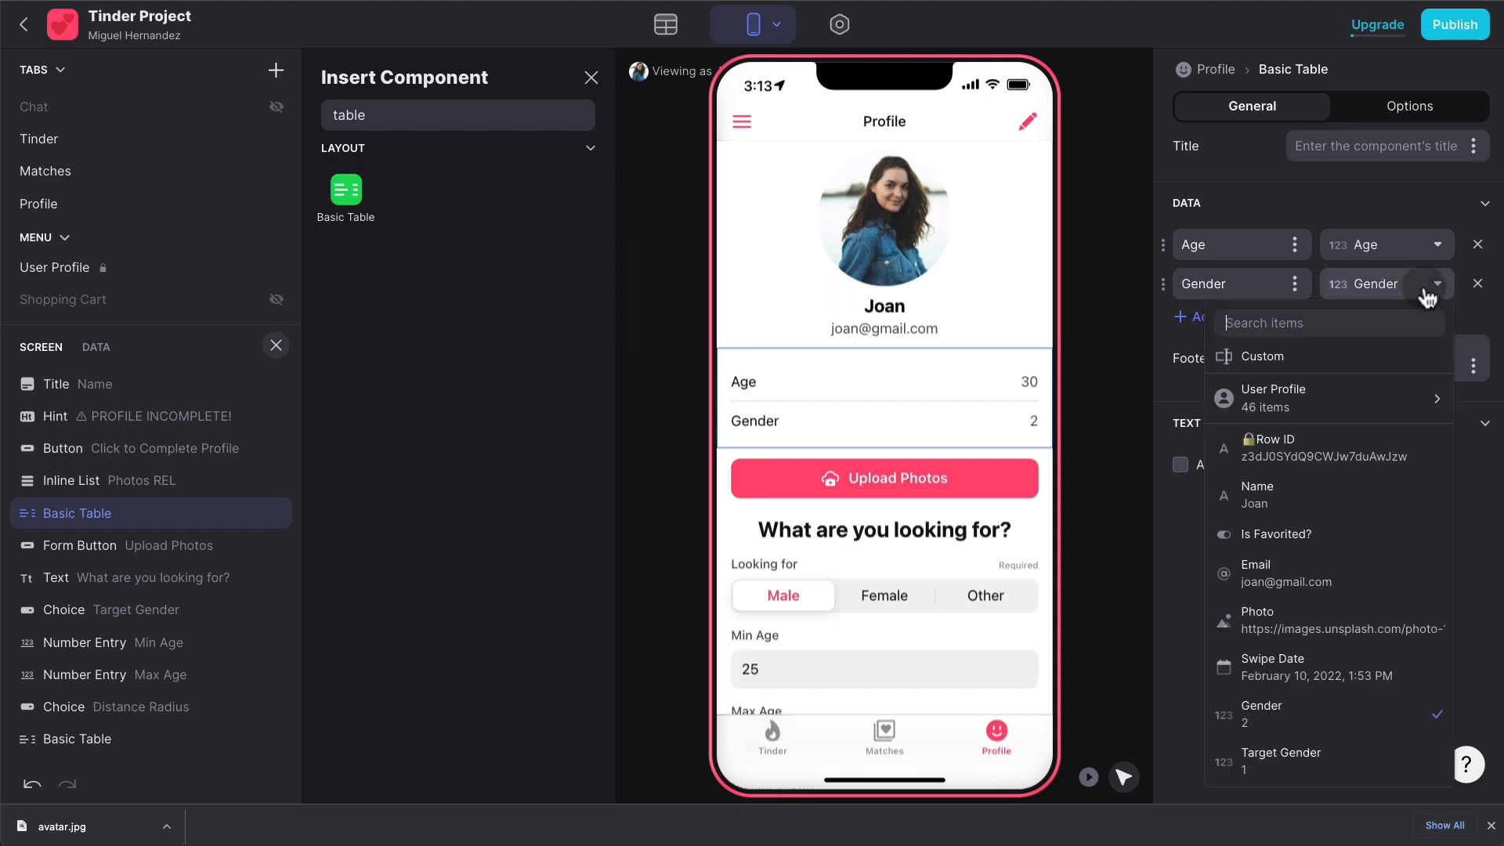
pyautogui.scroll(-5, 1359, 521)
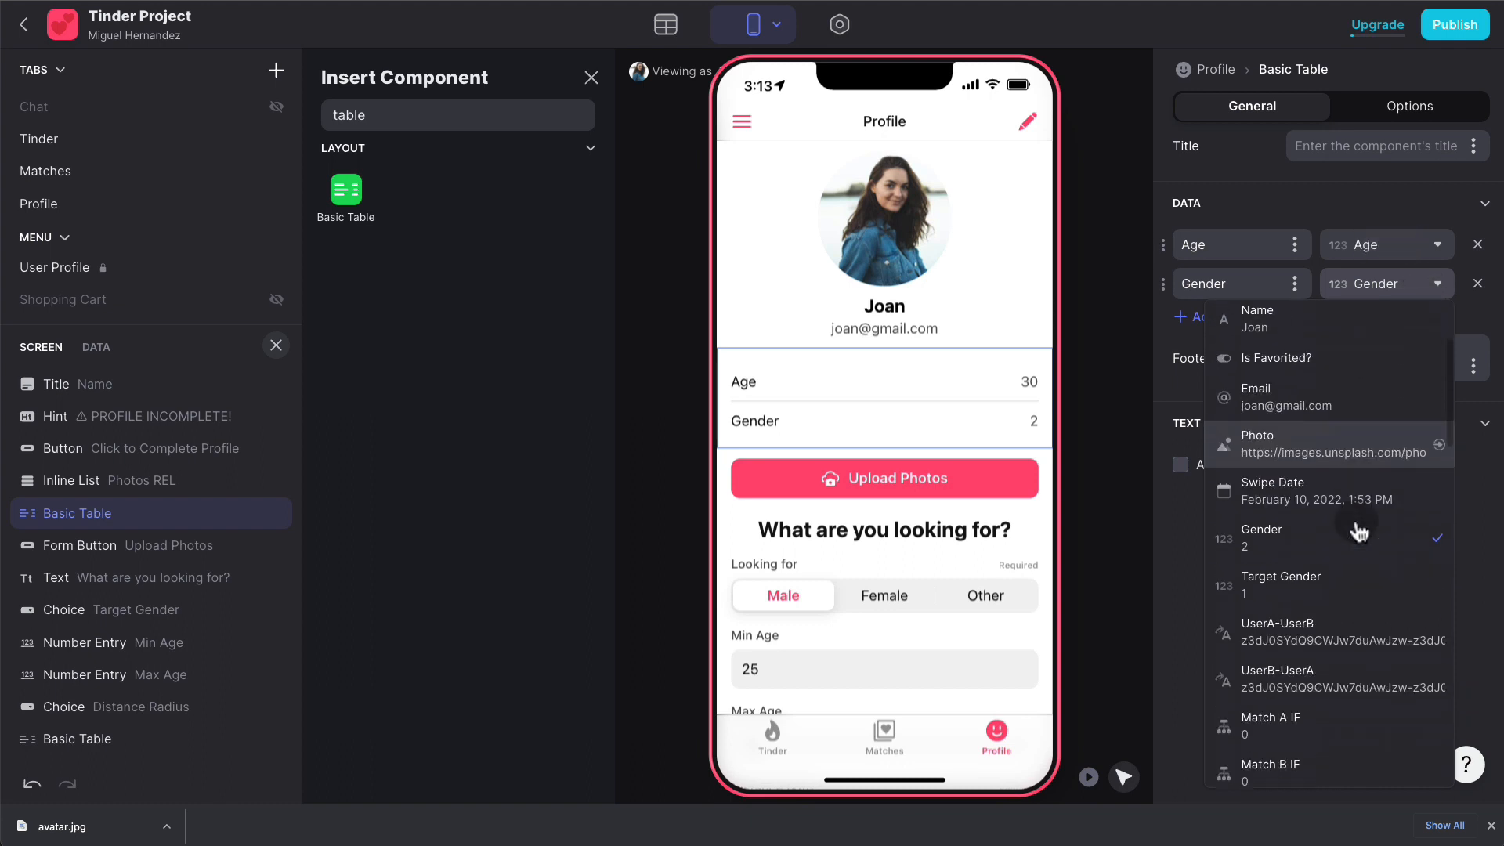
pyautogui.scroll(-5, 1359, 532)
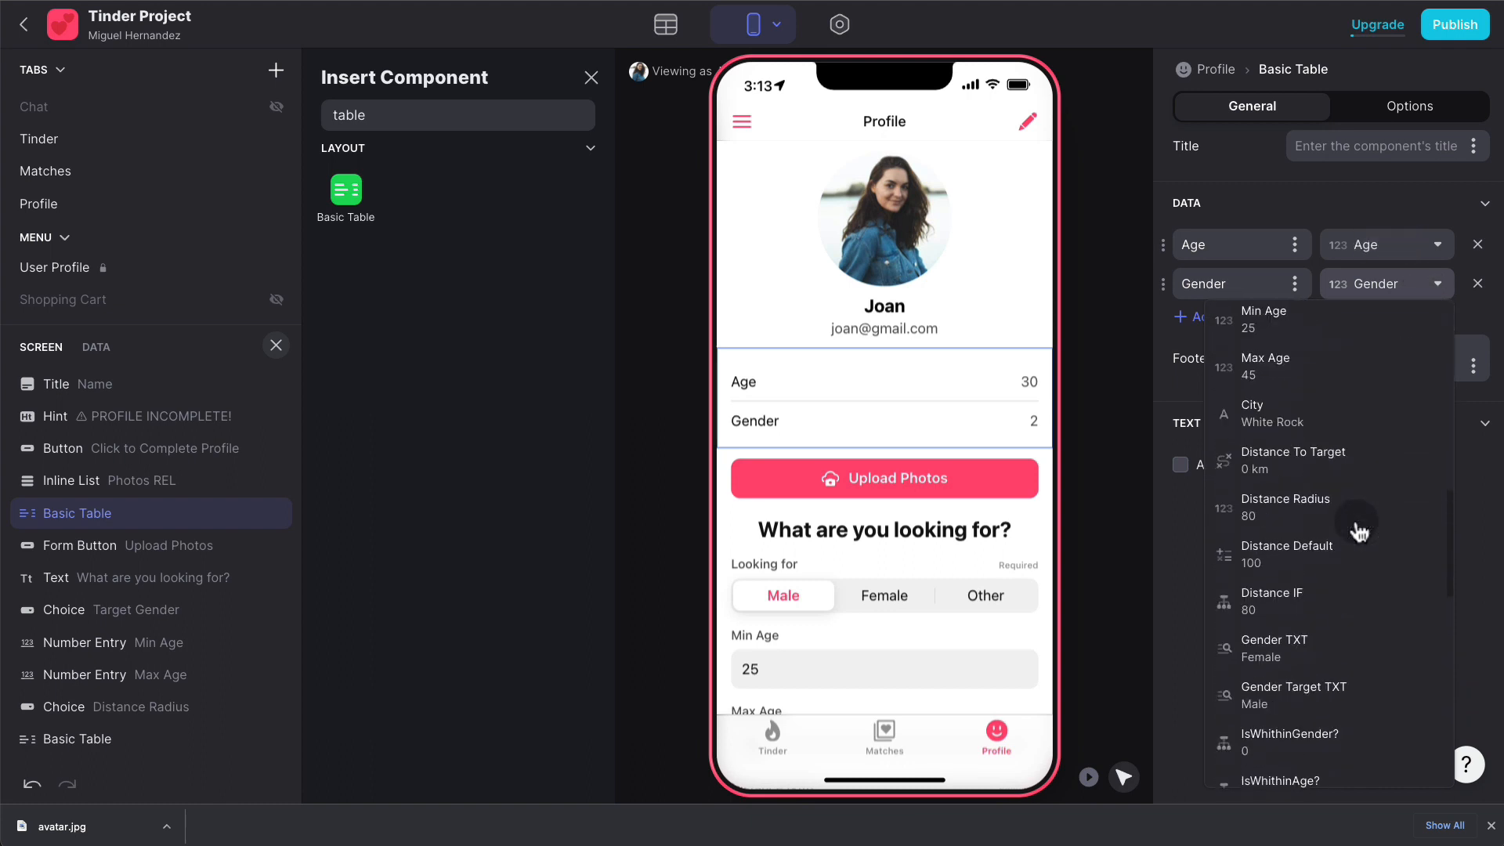
pyautogui.click(1321, 641)
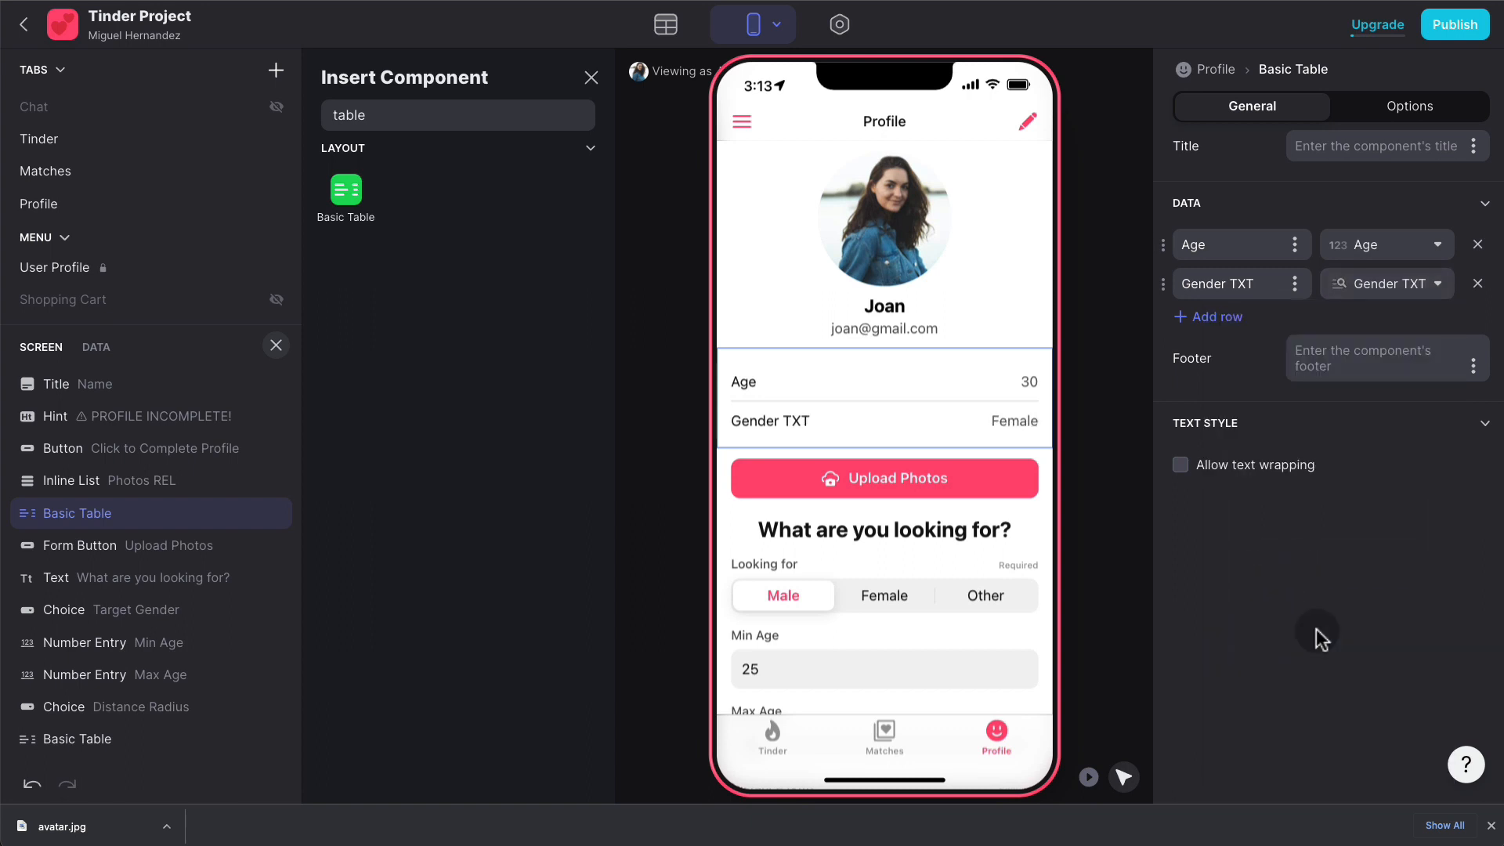
pyautogui.click(1258, 273)
pyautogui.press('BackSpace')
pyautogui.press('BackSpace')
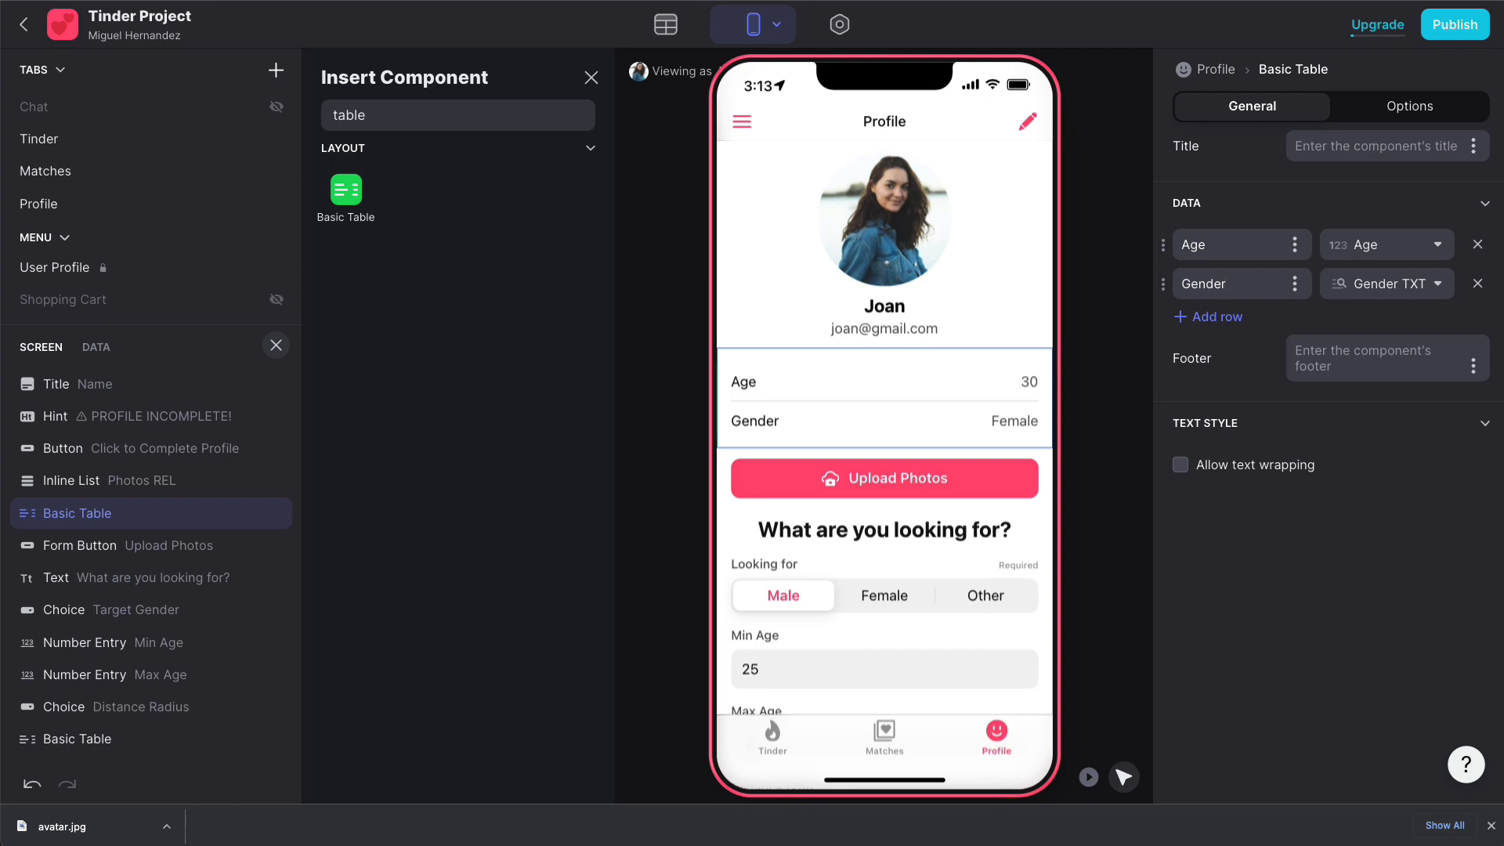
# - Add a third row showing City, then preview the Tinder tab again
pyautogui.click(1218, 321)
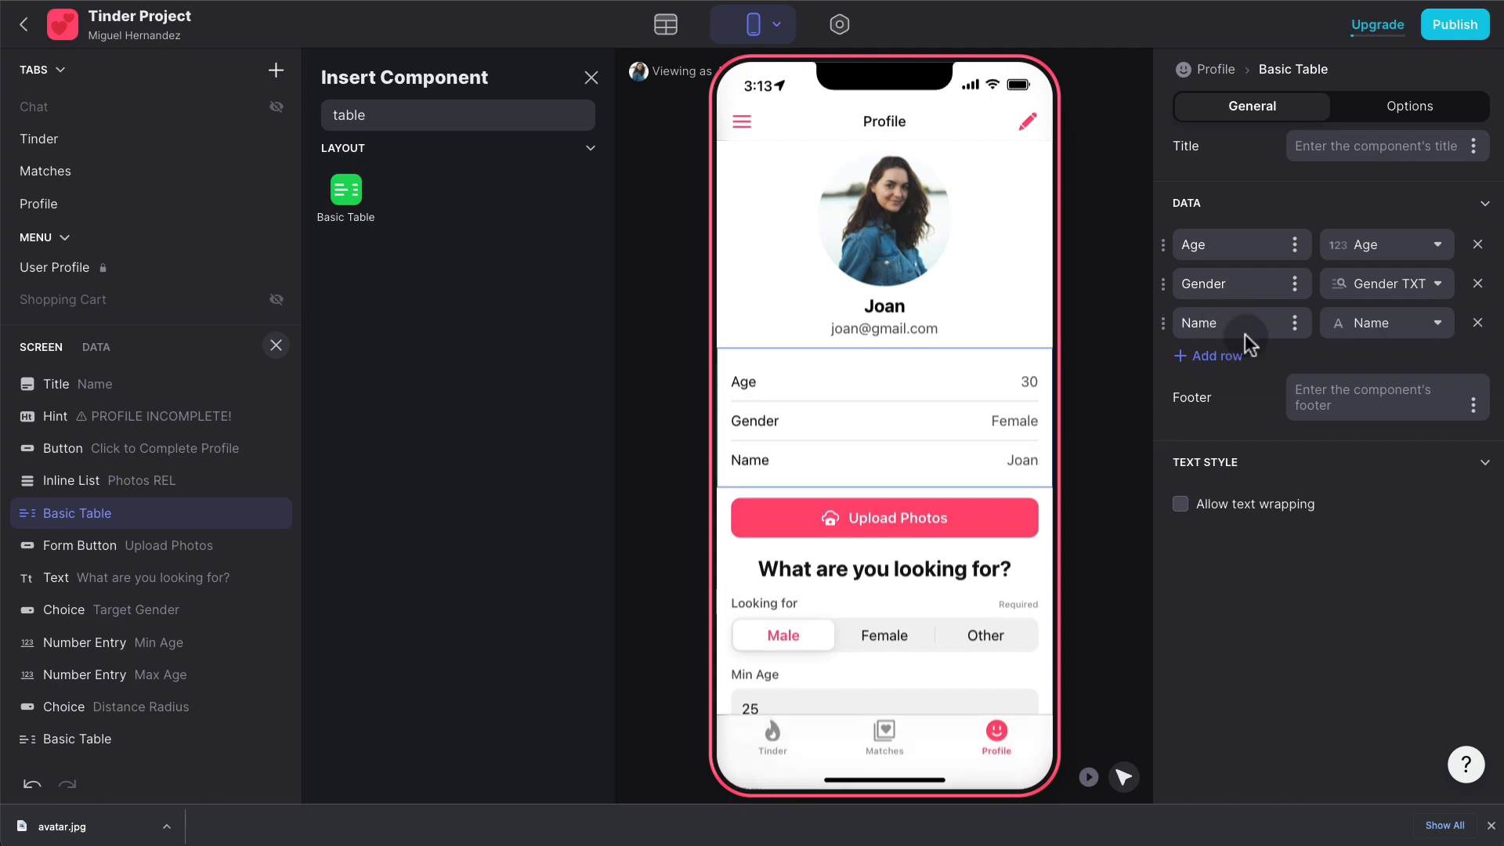
pyautogui.click(1432, 329)
pyautogui.write('city')
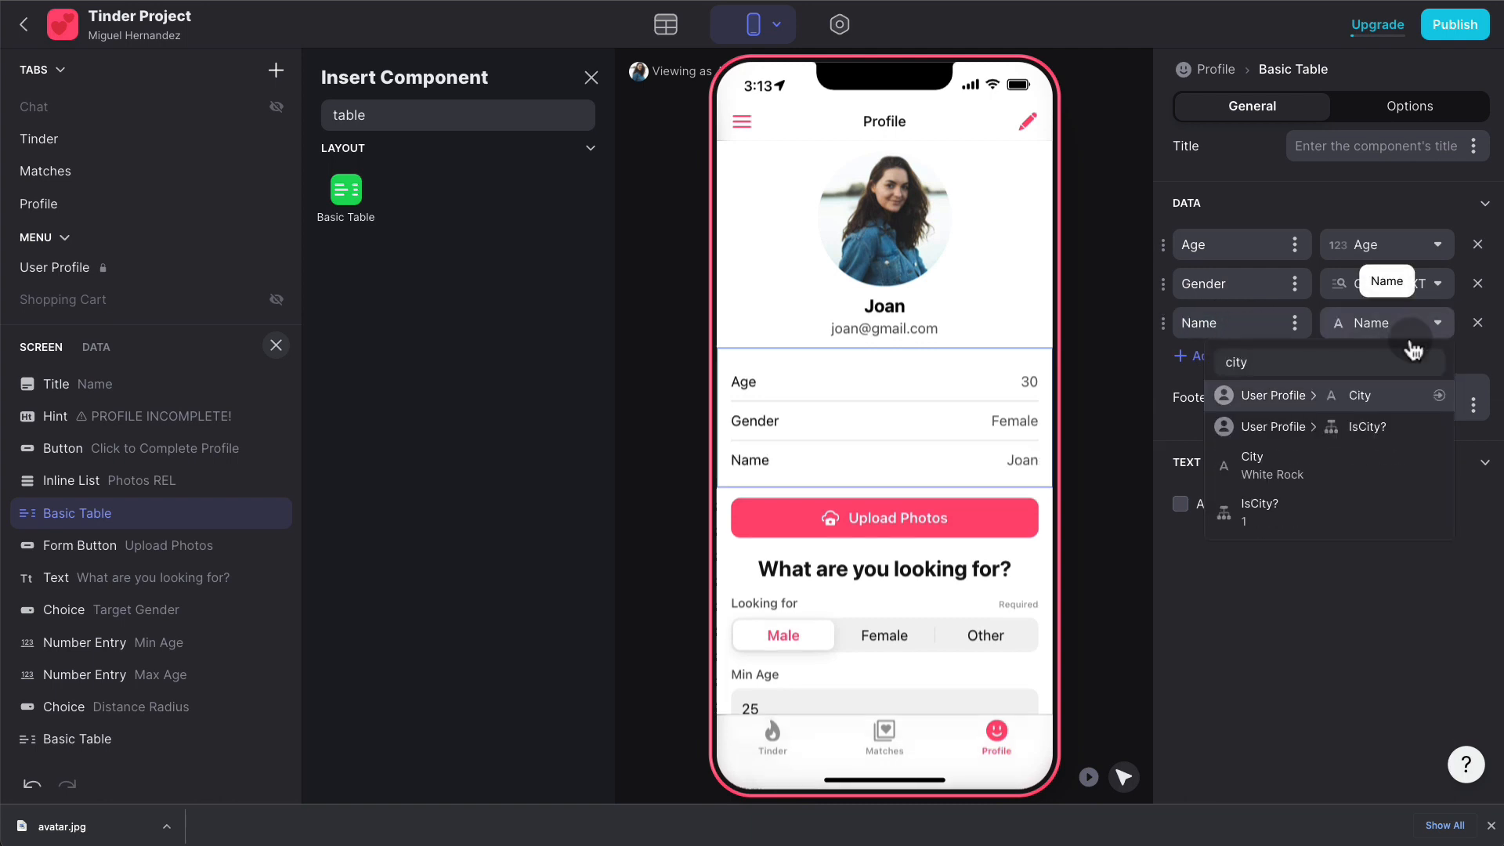
pyautogui.click(1326, 462)
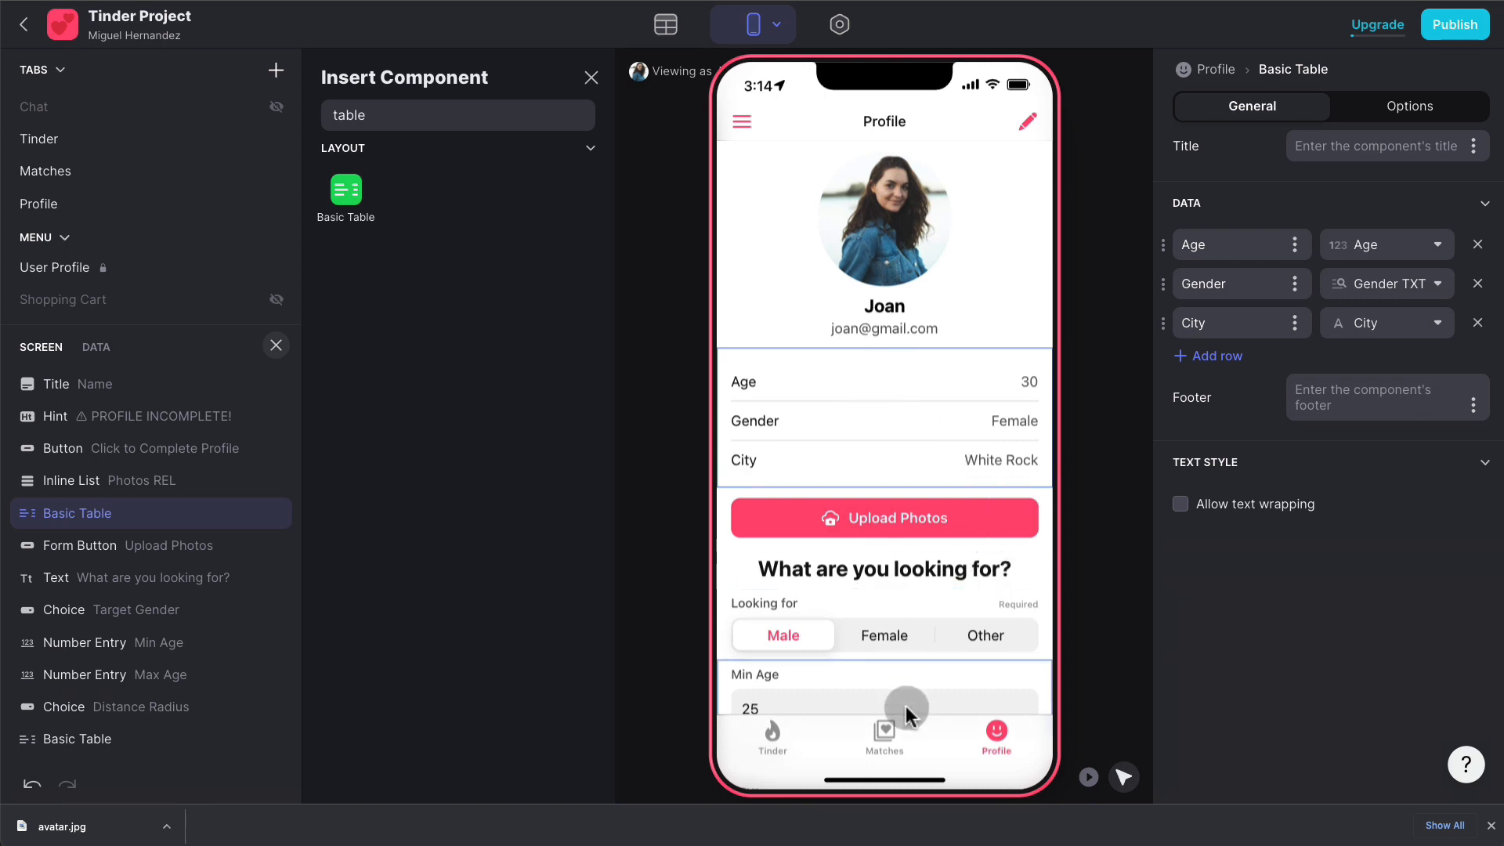
pyautogui.click(883, 736)
pyautogui.click(650, 737)
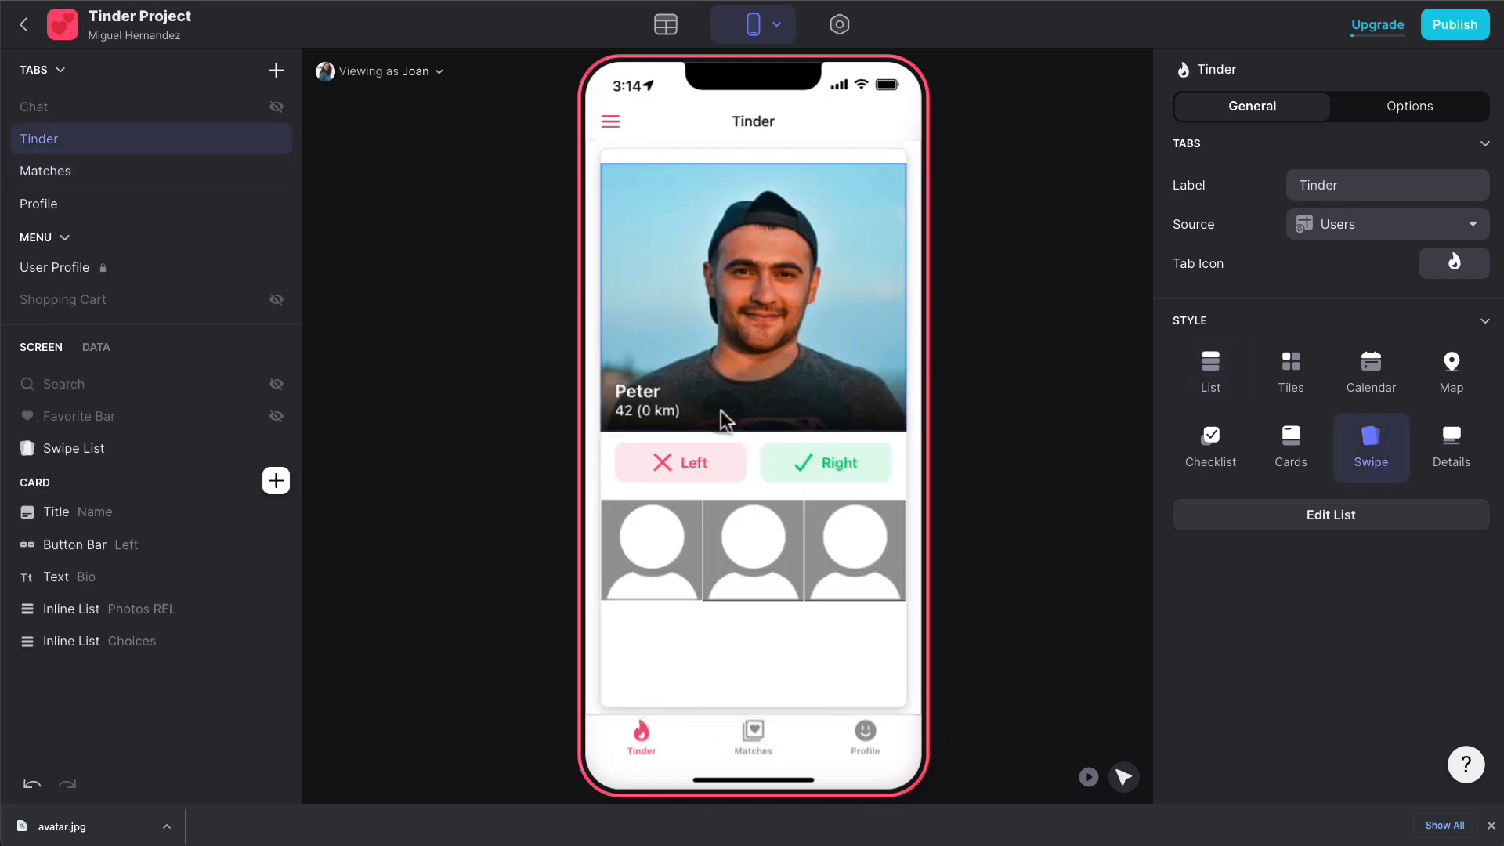
# - Check the Matches, Profile and Tinder tabs in the app preview
pyautogui.click(771, 725)
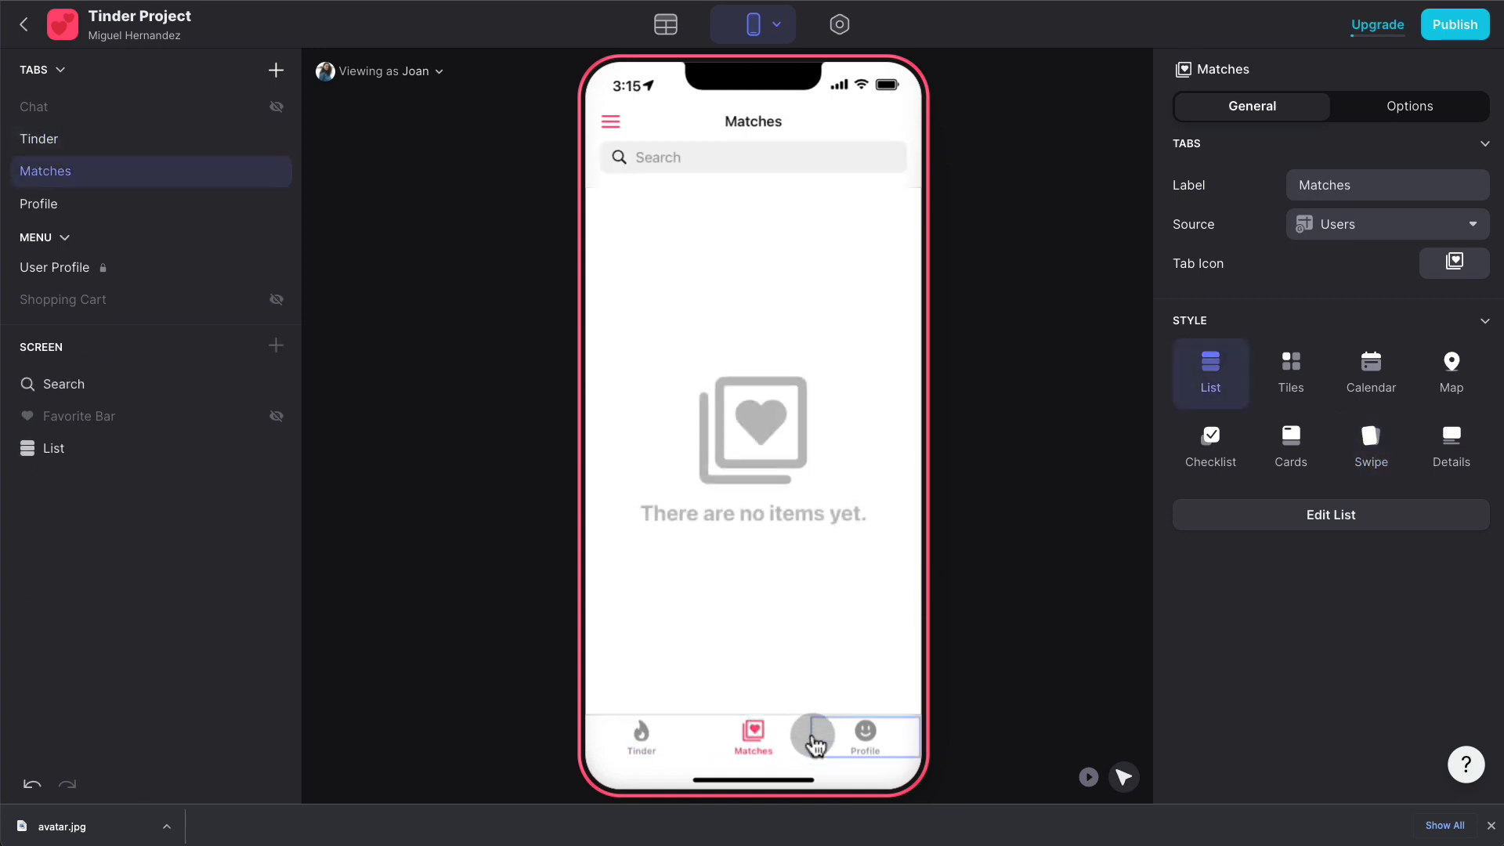
pyautogui.click(873, 737)
pyautogui.click(763, 733)
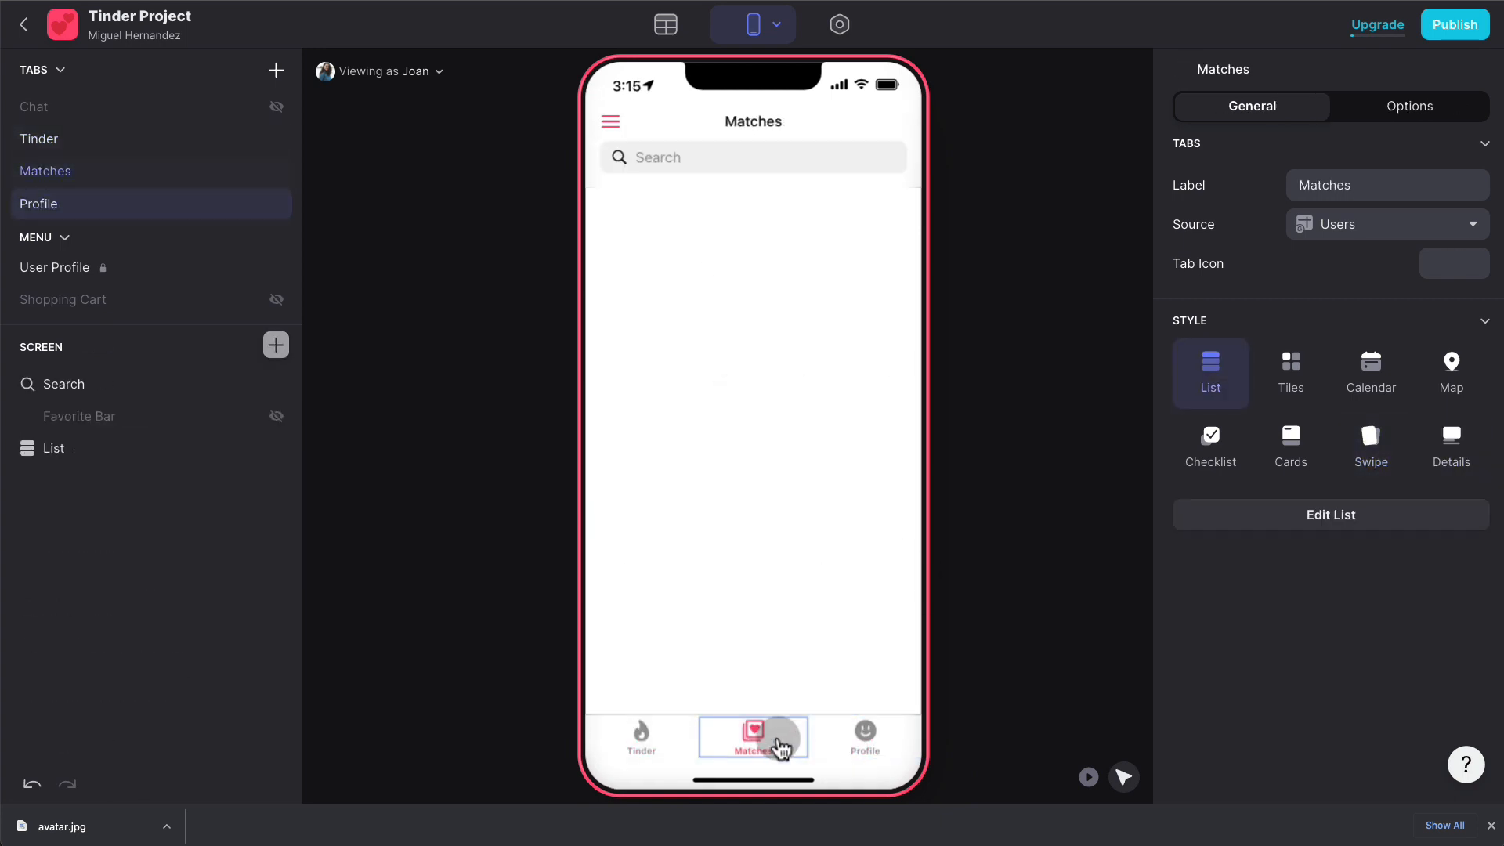
pyautogui.click(866, 732)
pyautogui.click(639, 733)
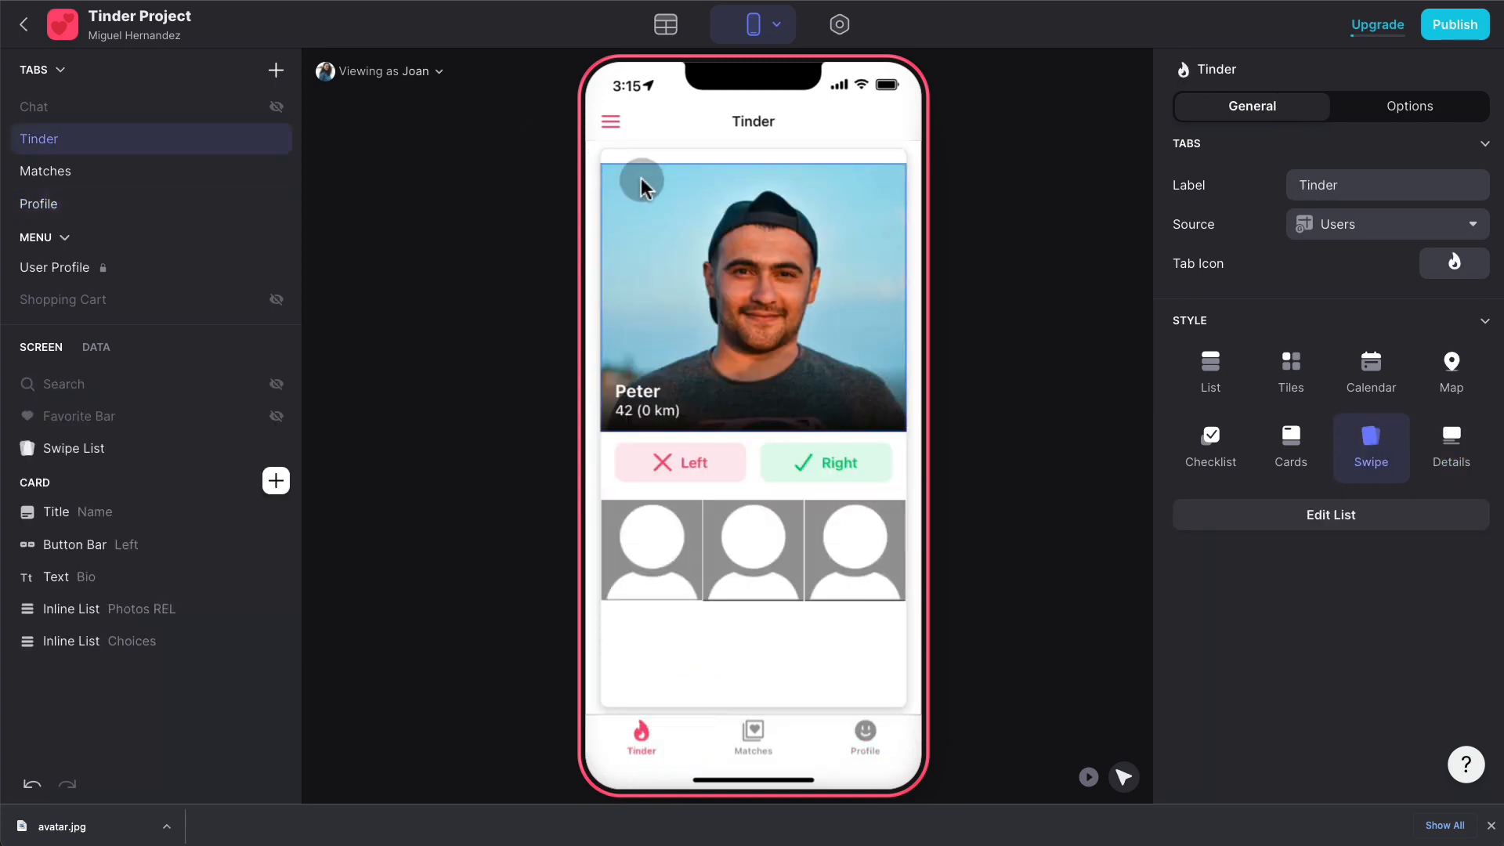
# - Preview as another user, open their Profile screen, and select the Upload Photos button
pyautogui.click(440, 81)
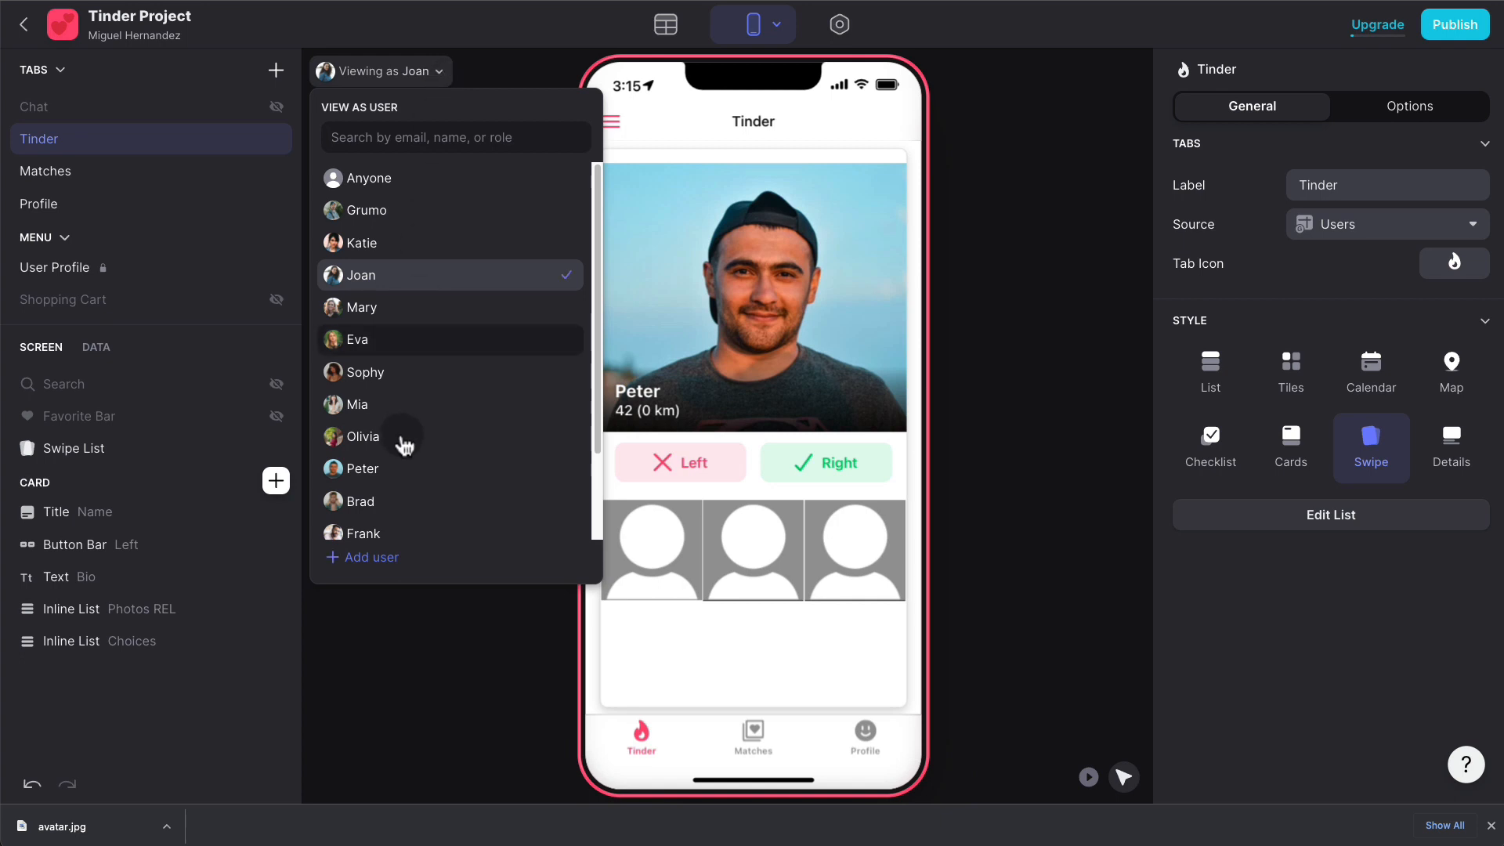
pyautogui.click(365, 436)
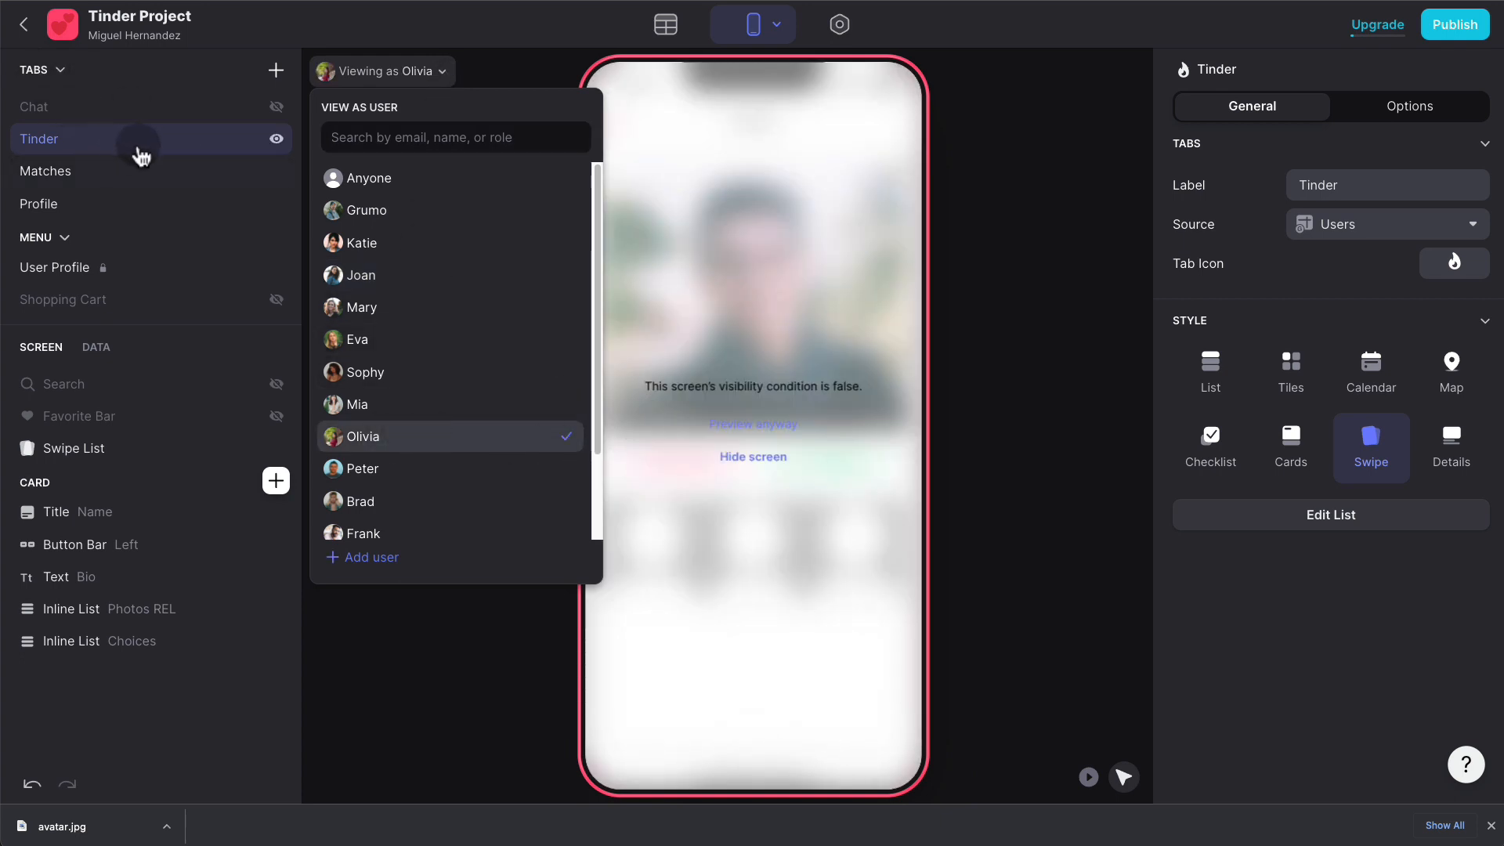
pyautogui.click(993, 383)
pyautogui.click(54, 202)
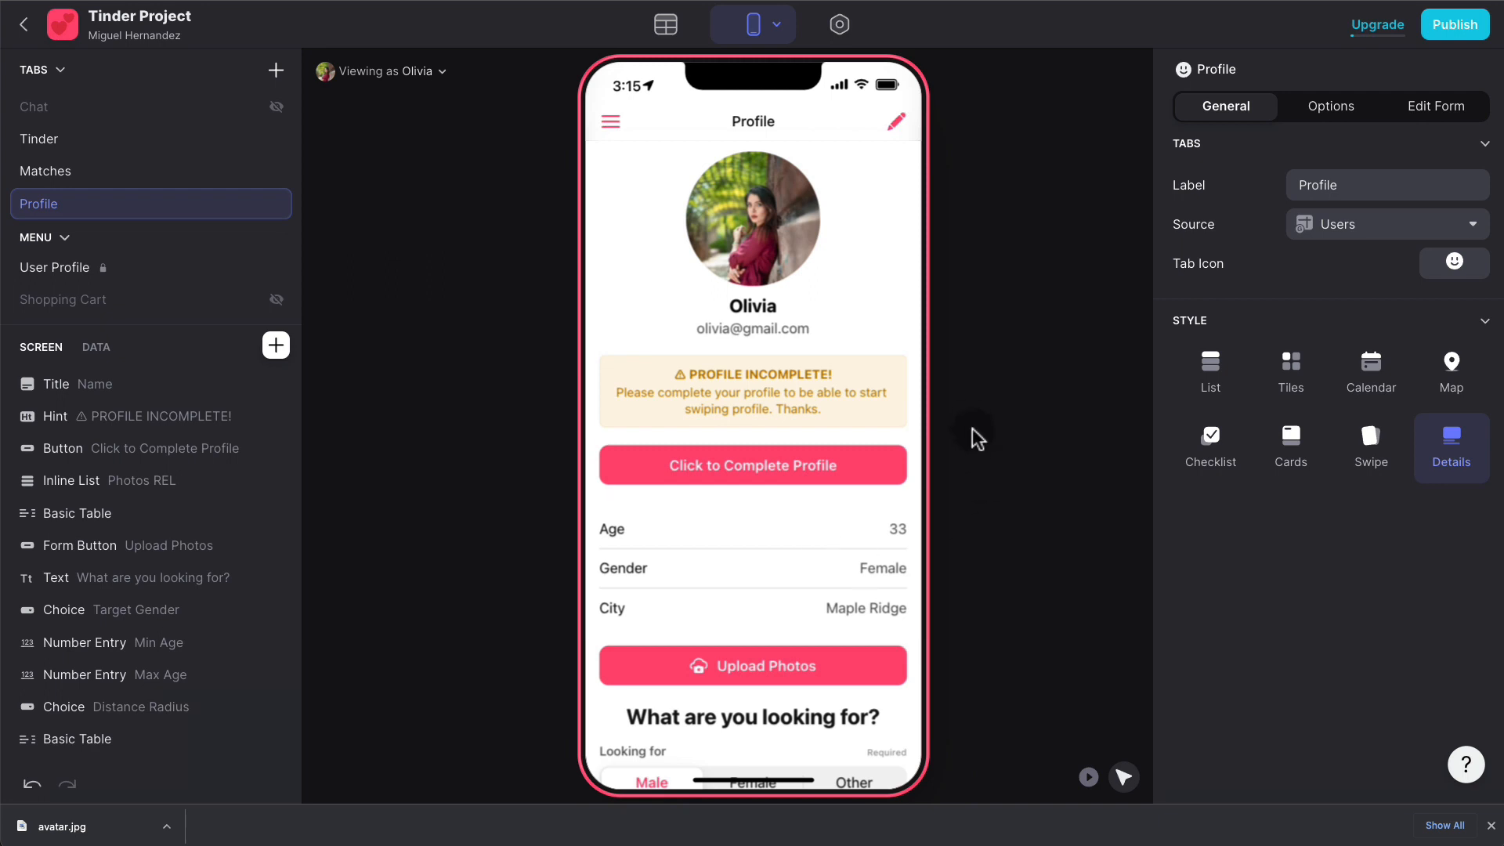
pyautogui.click(1122, 776)
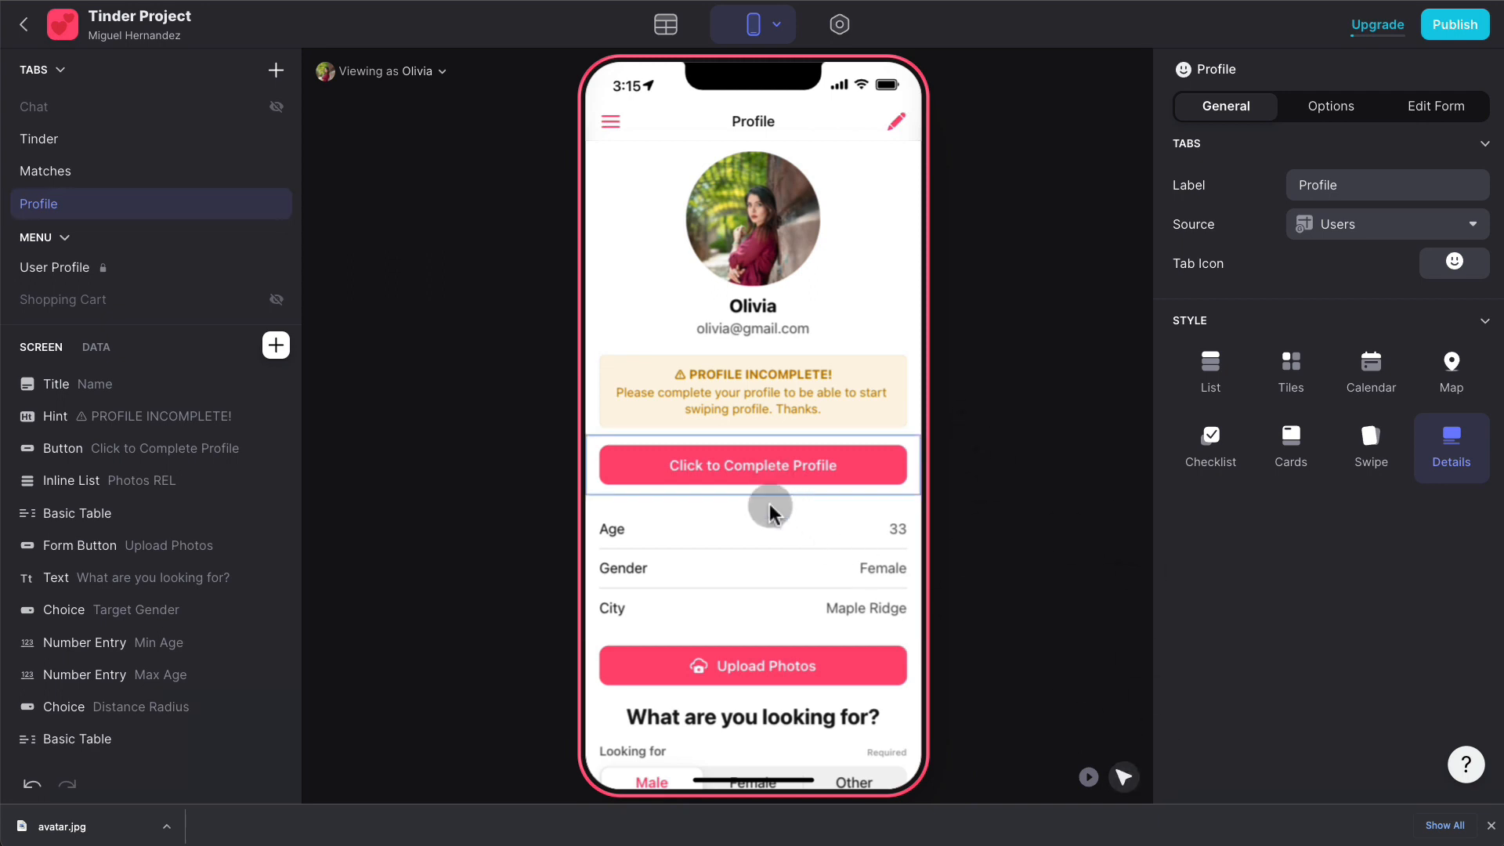
pyautogui.click(759, 660)
# - Make Upload Photos transparent, adjust the Complete Profile hint, and open the preview's side menu
pyautogui.click(1358, 302)
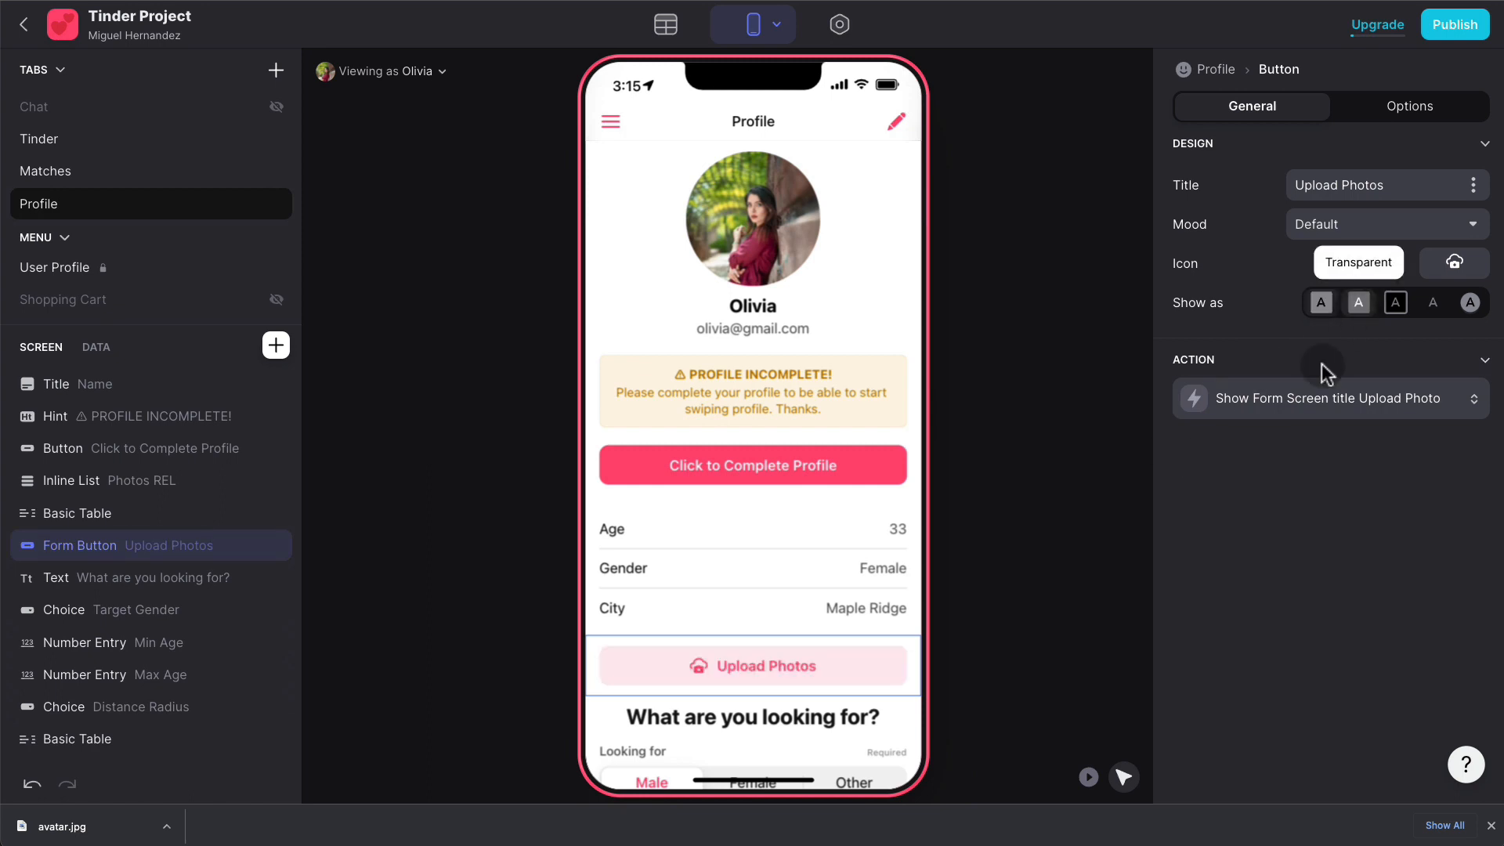
pyautogui.click(724, 474)
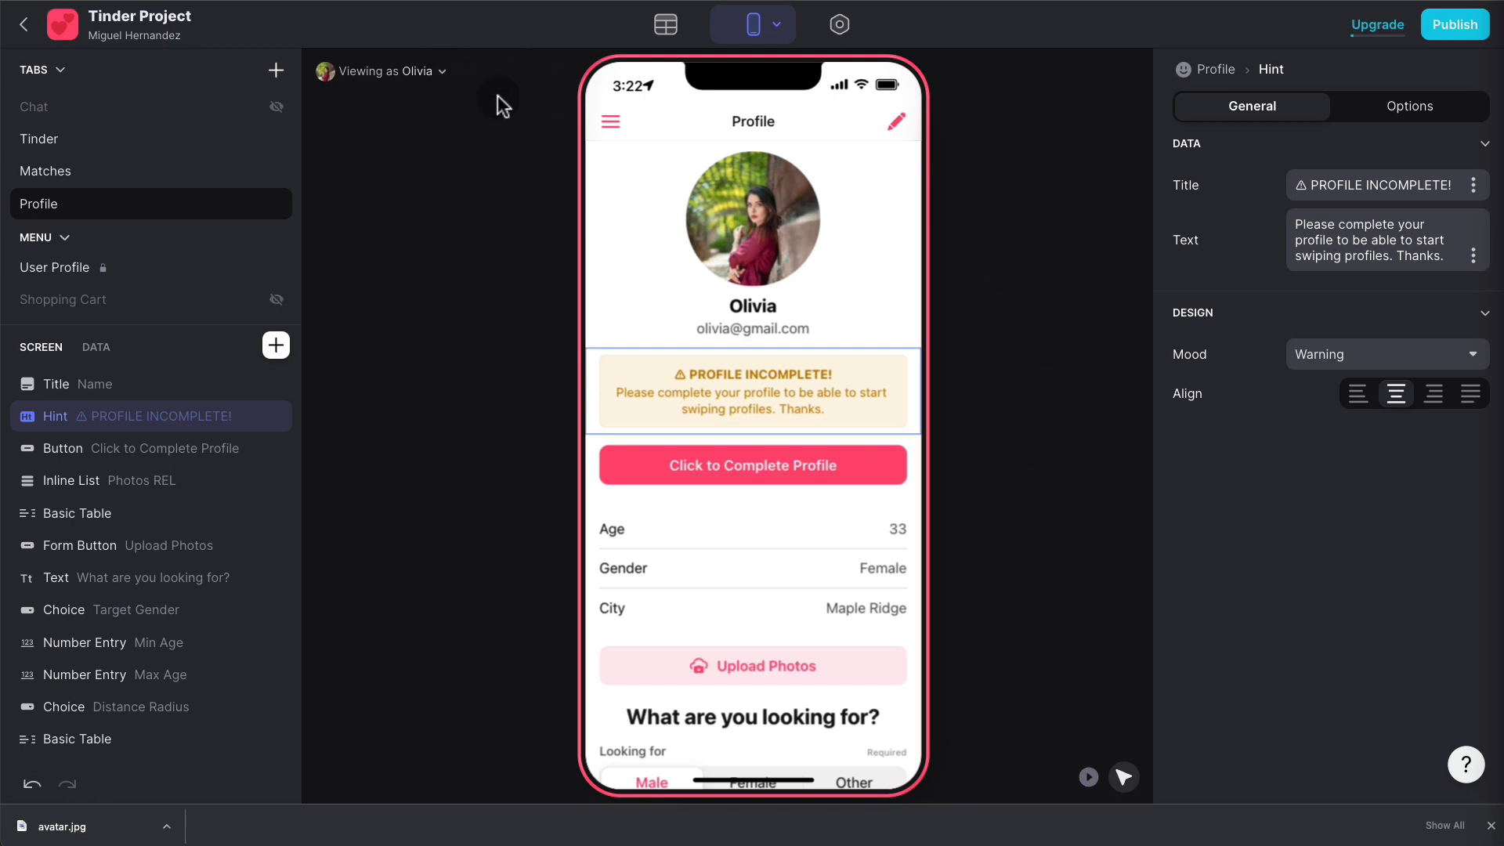
pyautogui.click(609, 125)
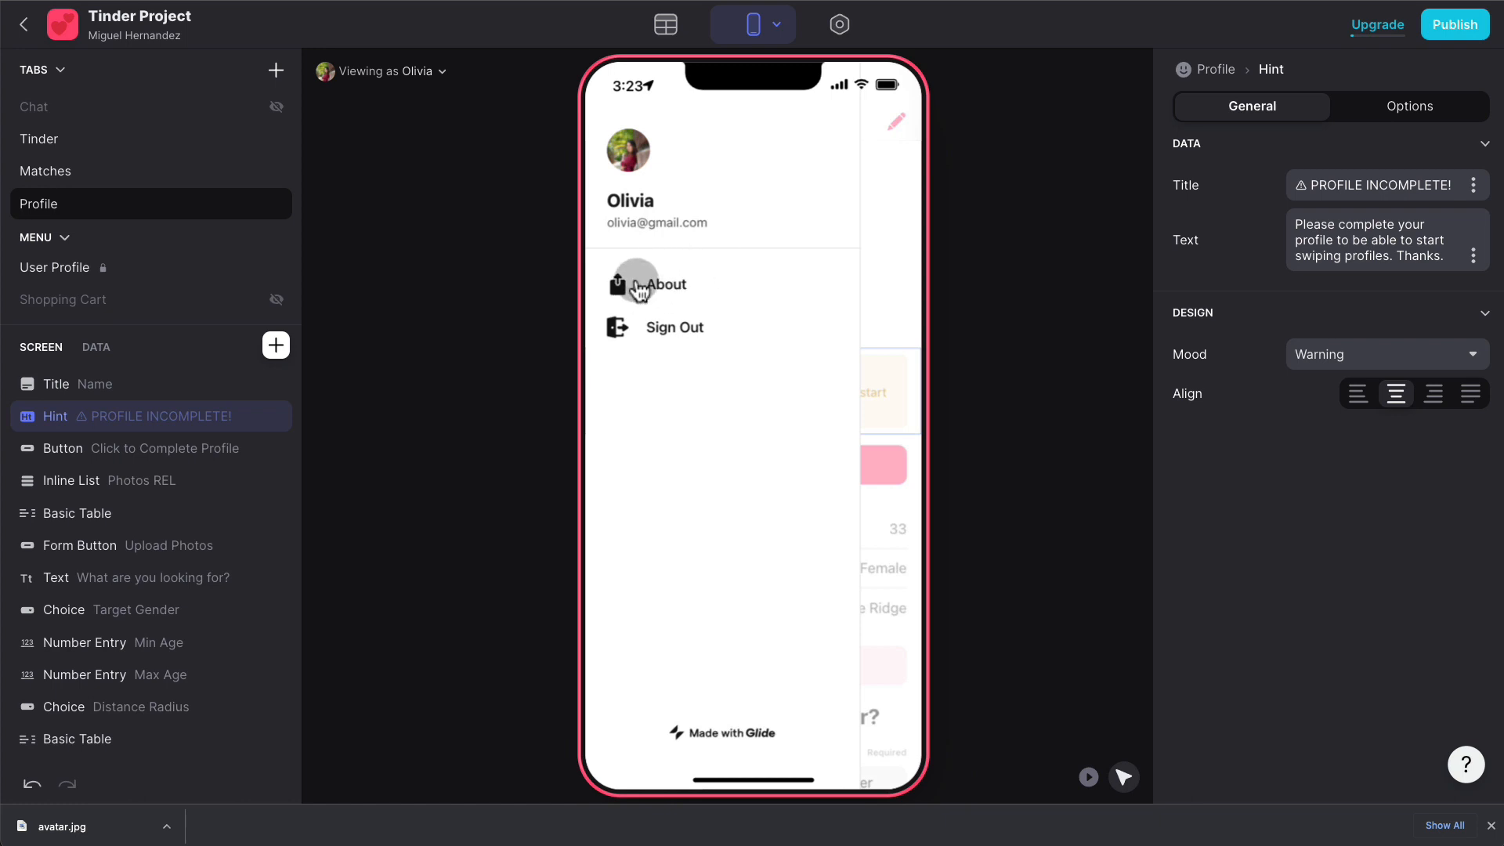
pyautogui.click(451, 256)
# - Create a new table named Admin with a row containing 'Admin'
pyautogui.click(672, 33)
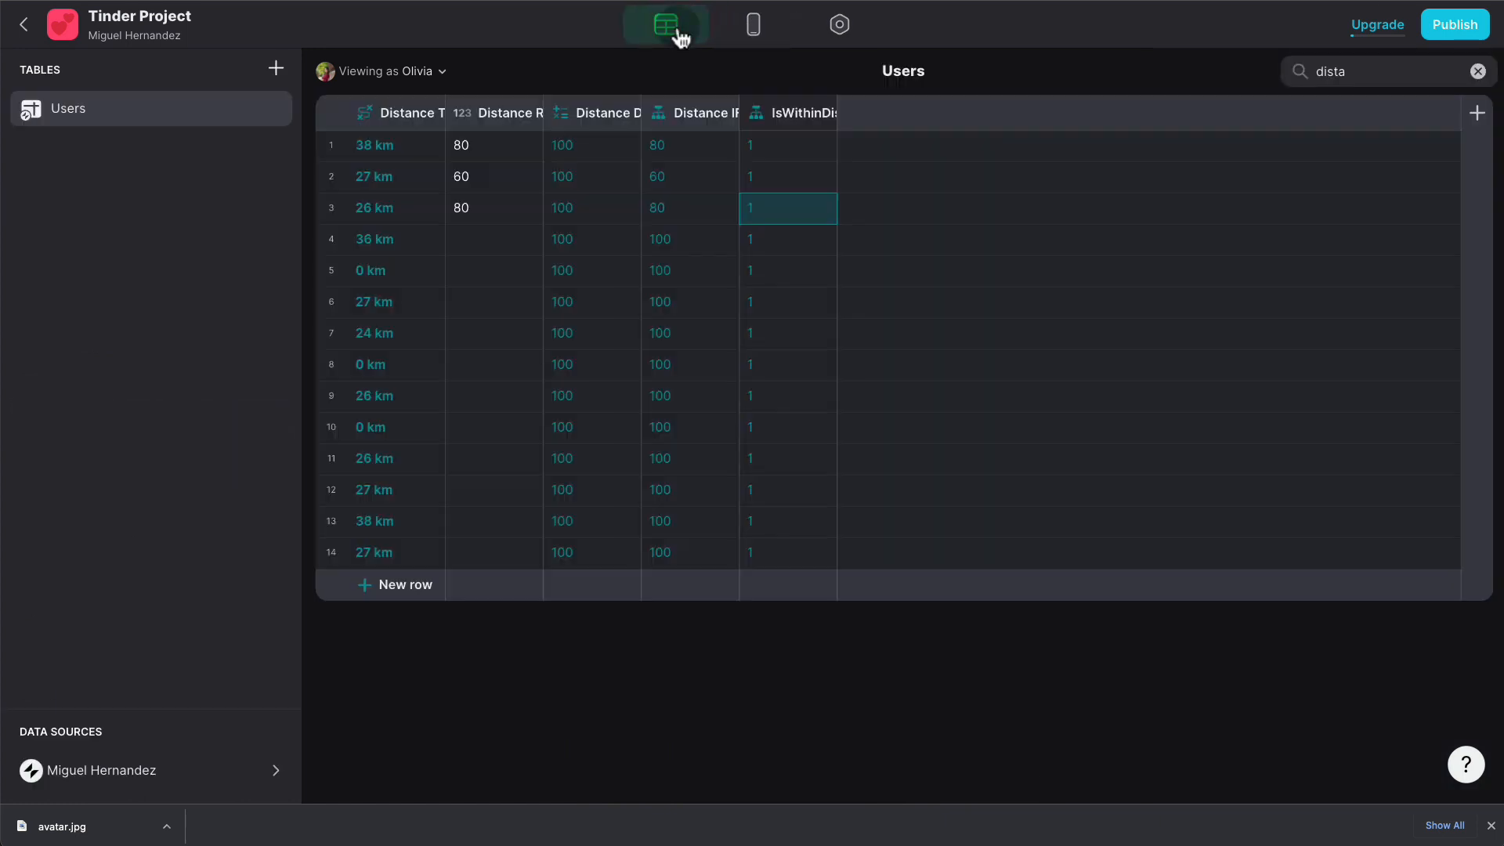
pyautogui.click(1477, 71)
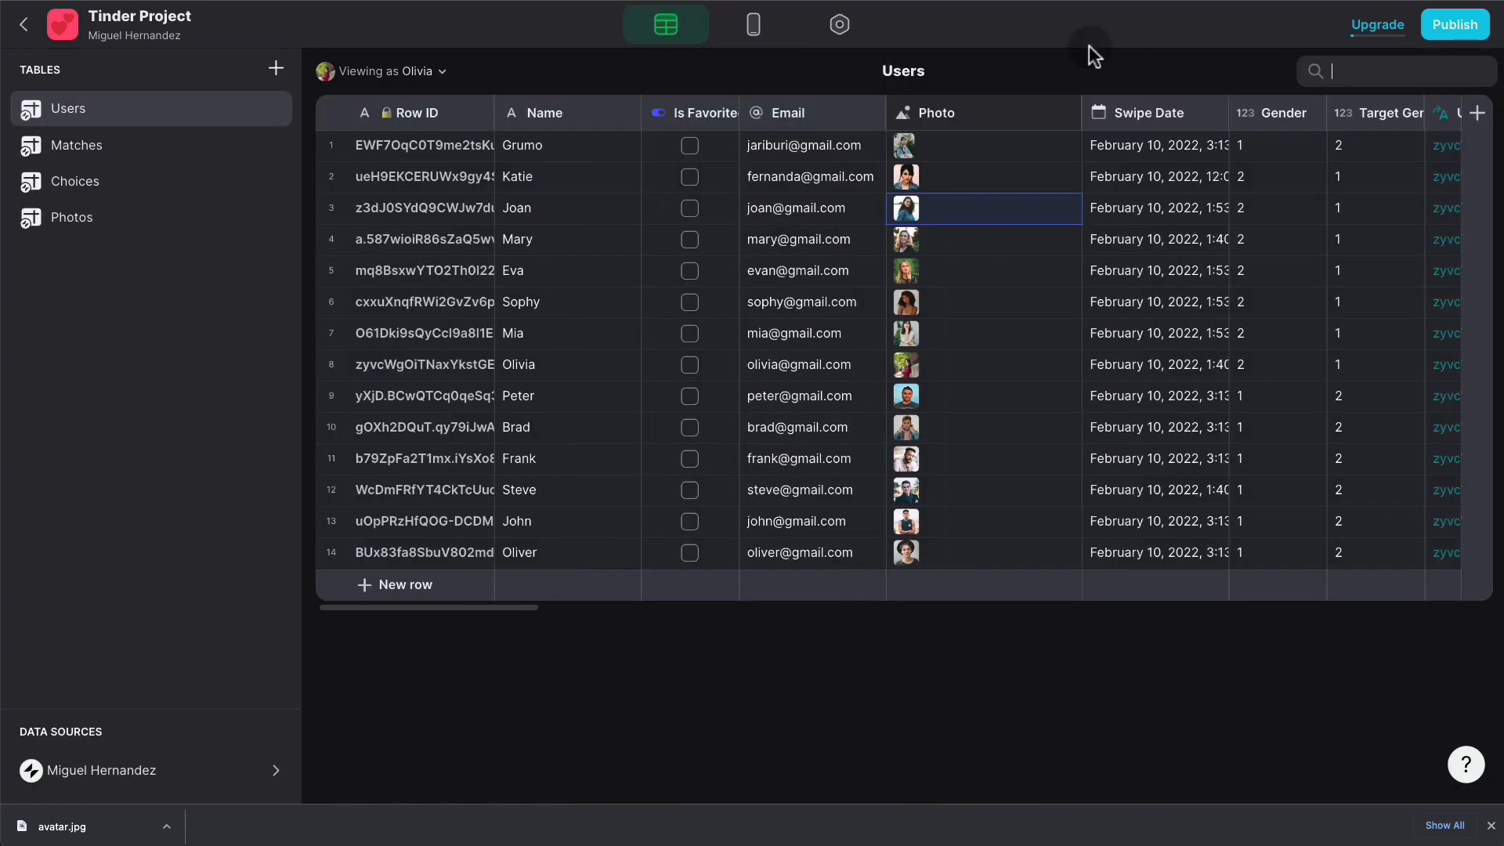
pyautogui.click(276, 68)
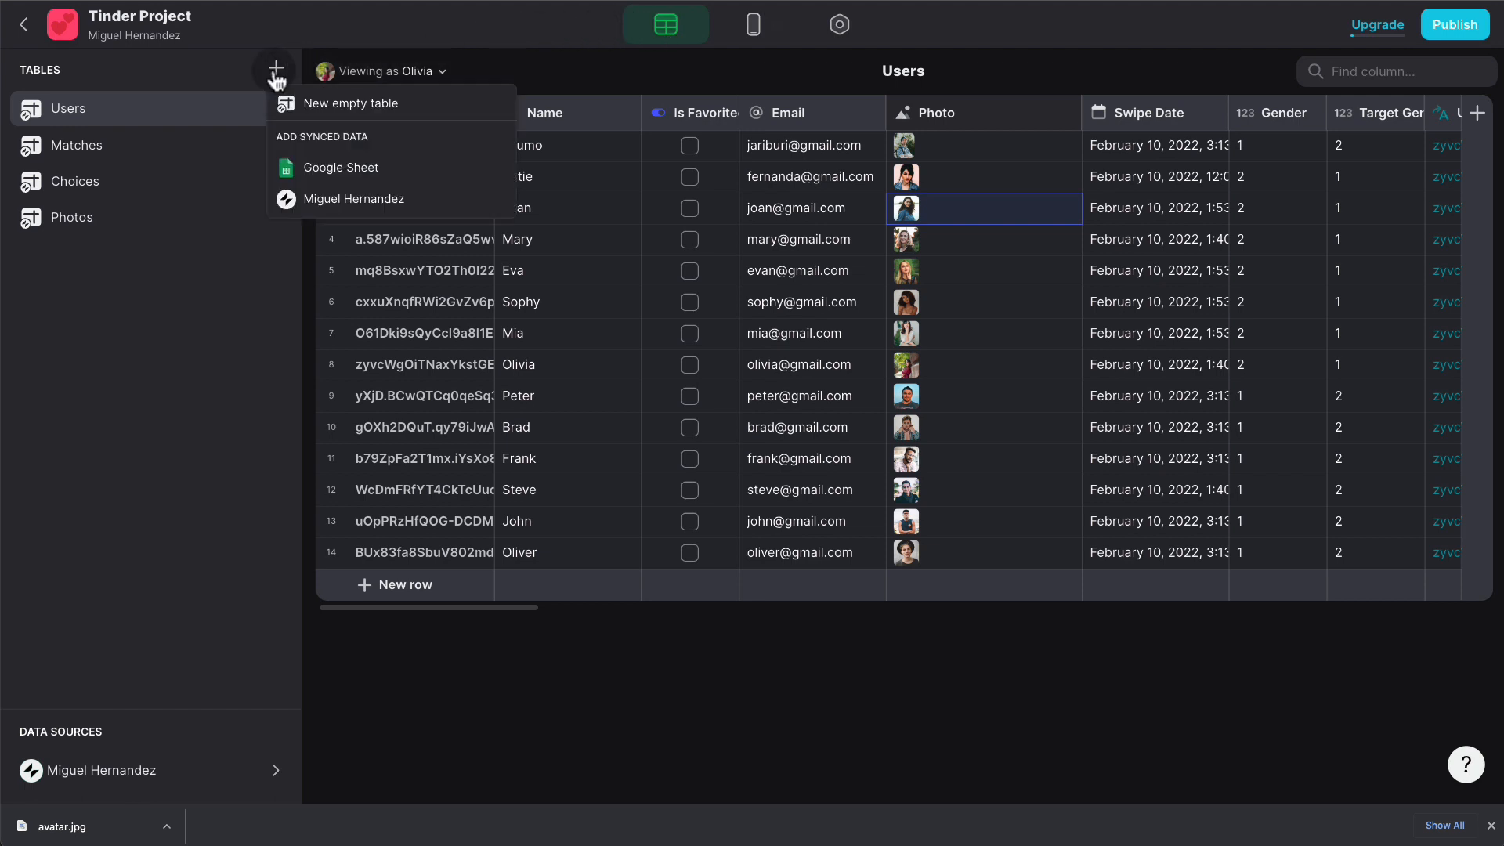
pyautogui.click(343, 102)
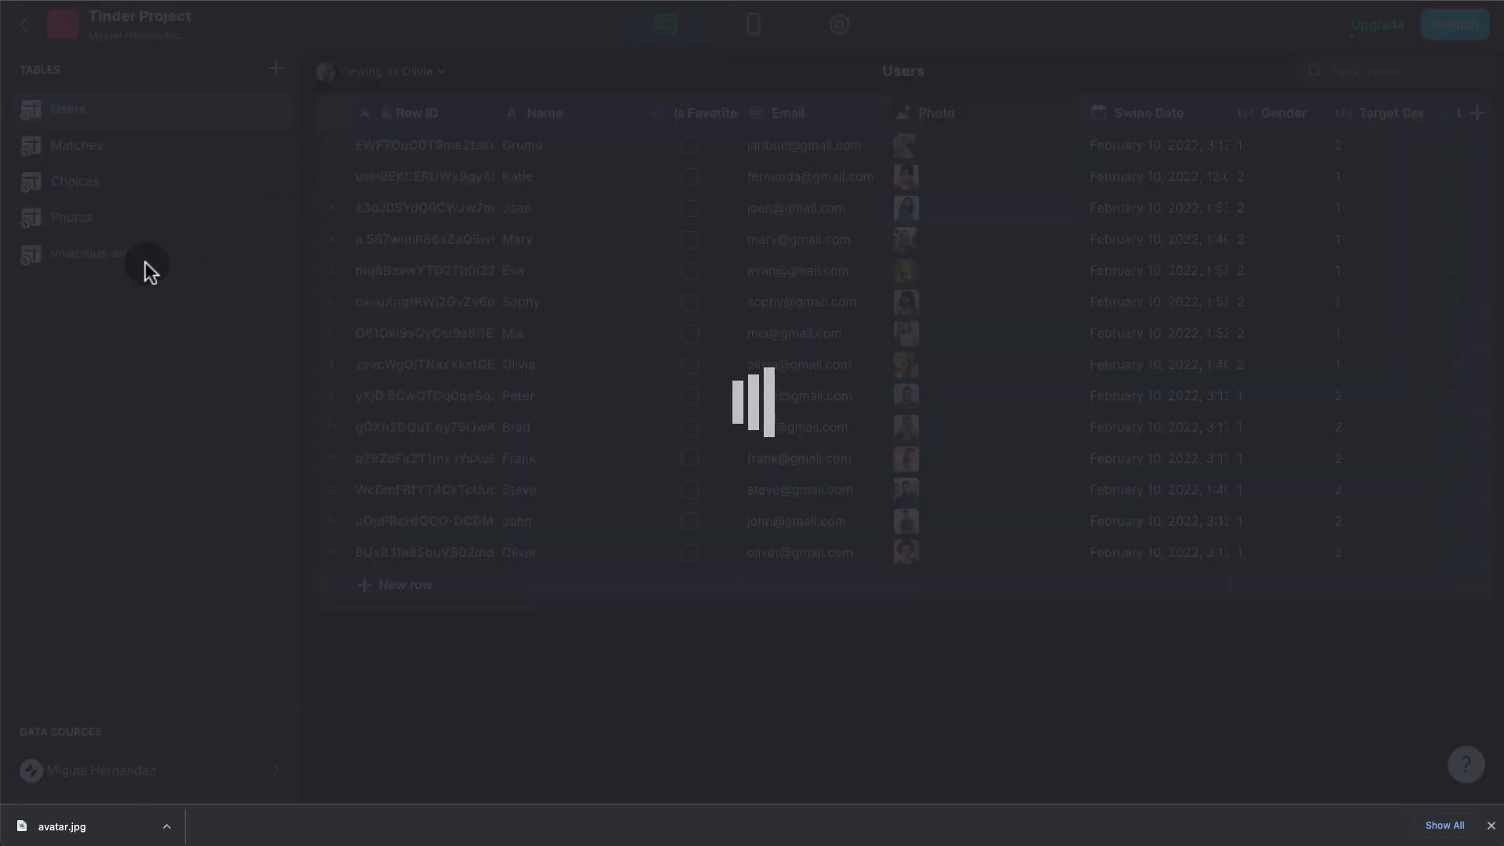
pyautogui.write('Admin')
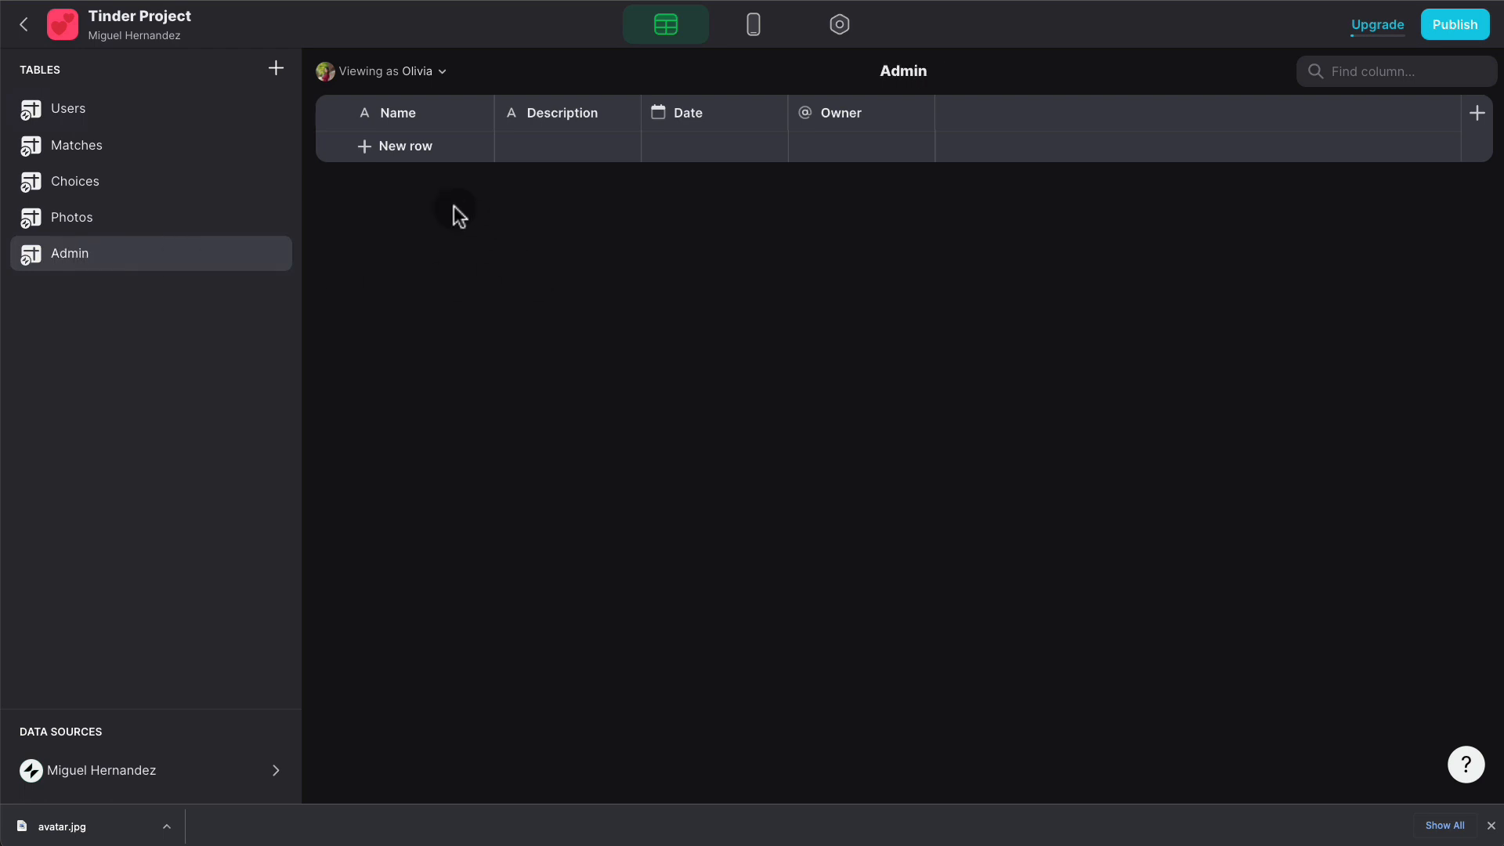
pyautogui.click(417, 146)
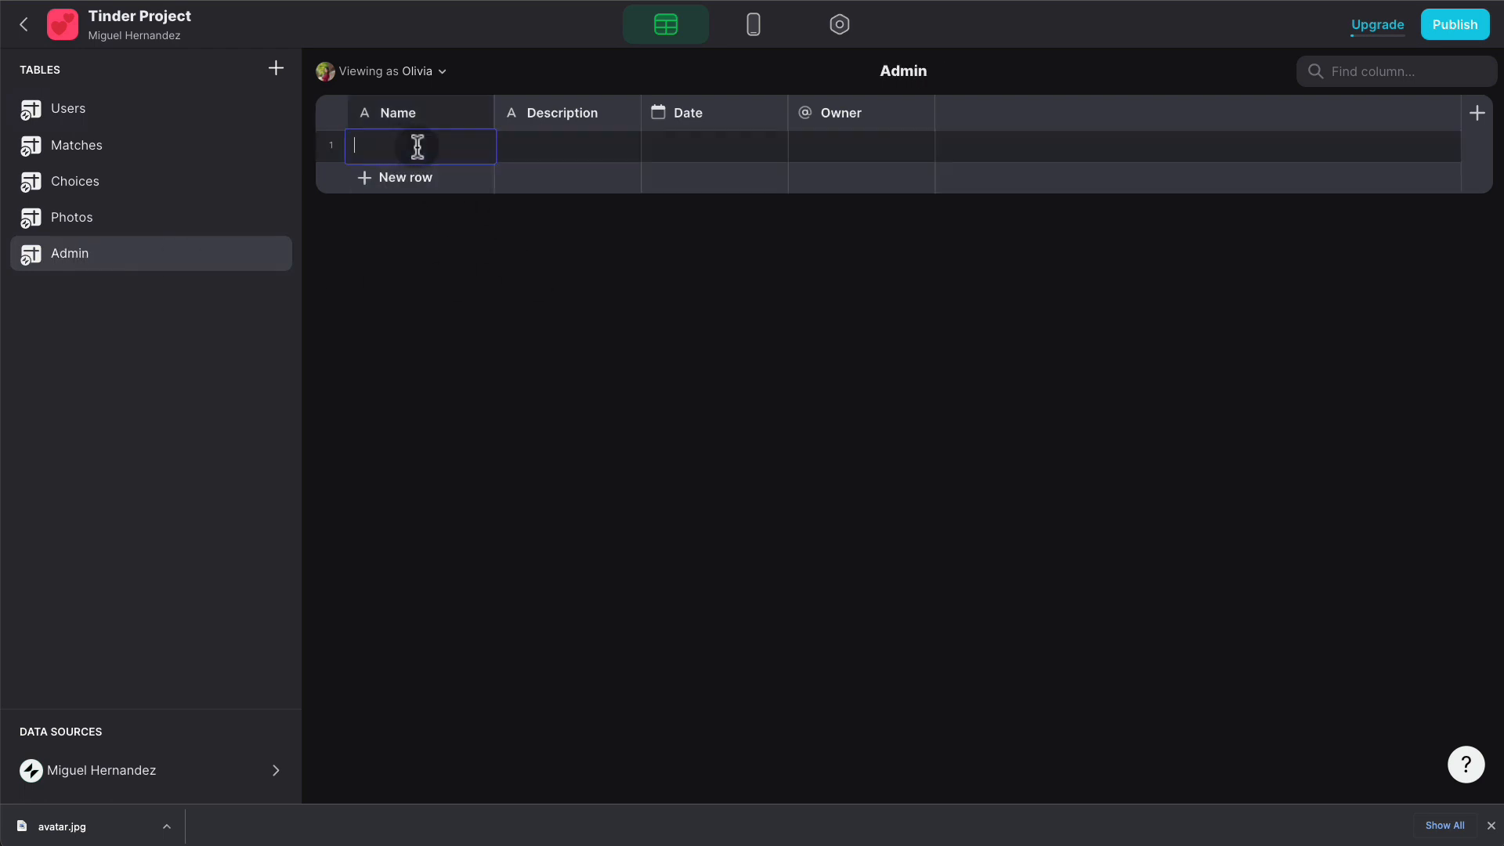
pyautogui.write('Admin')
pyautogui.press('Return')
# - Rename the Name column to Screen ID and delete the Description and Owner columns
pyautogui.click(480, 112)
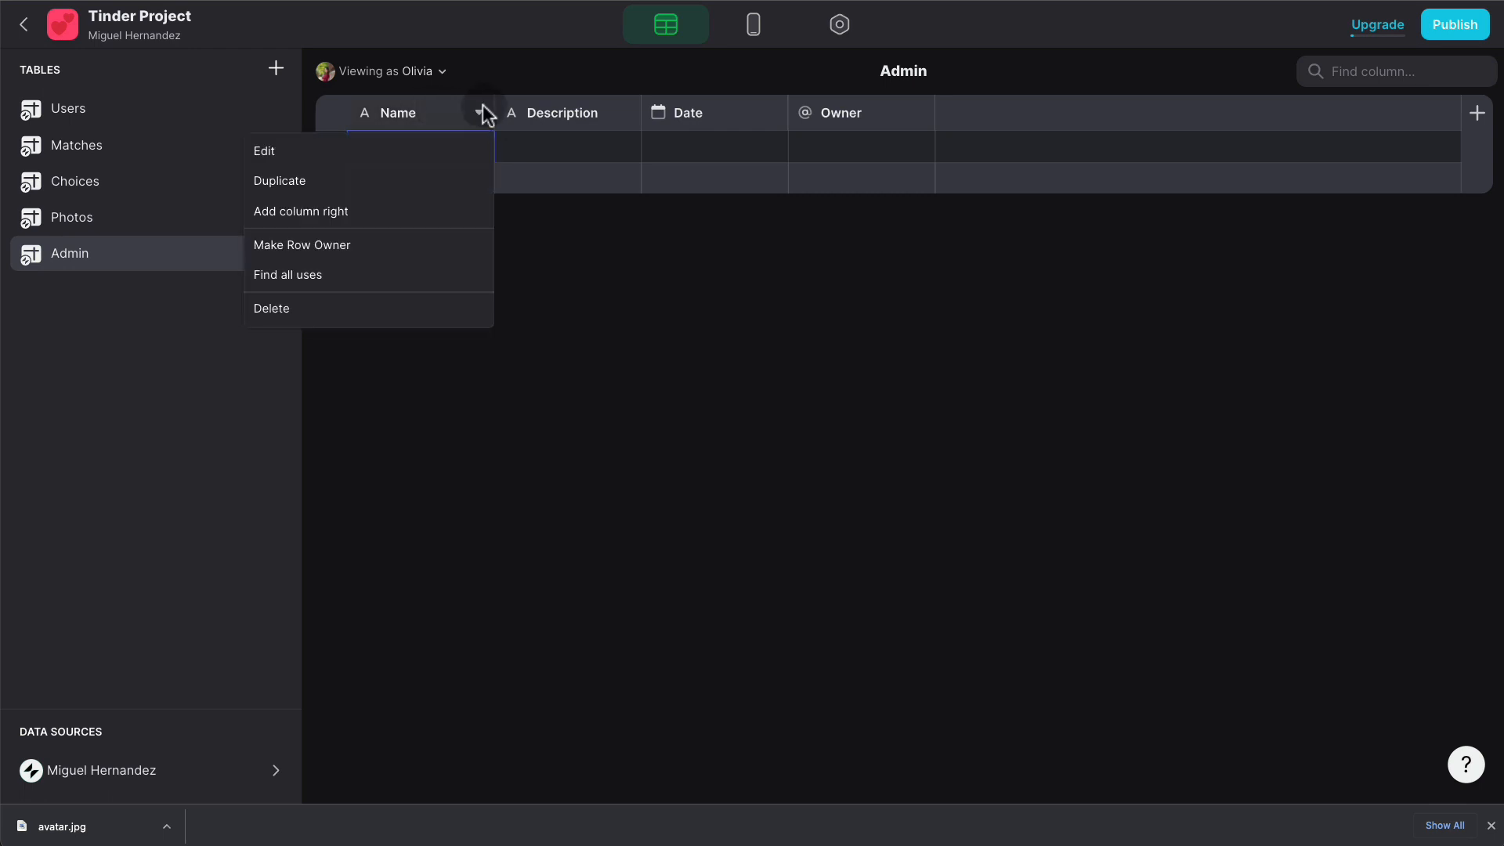
pyautogui.click(430, 152)
pyautogui.write('Scr')
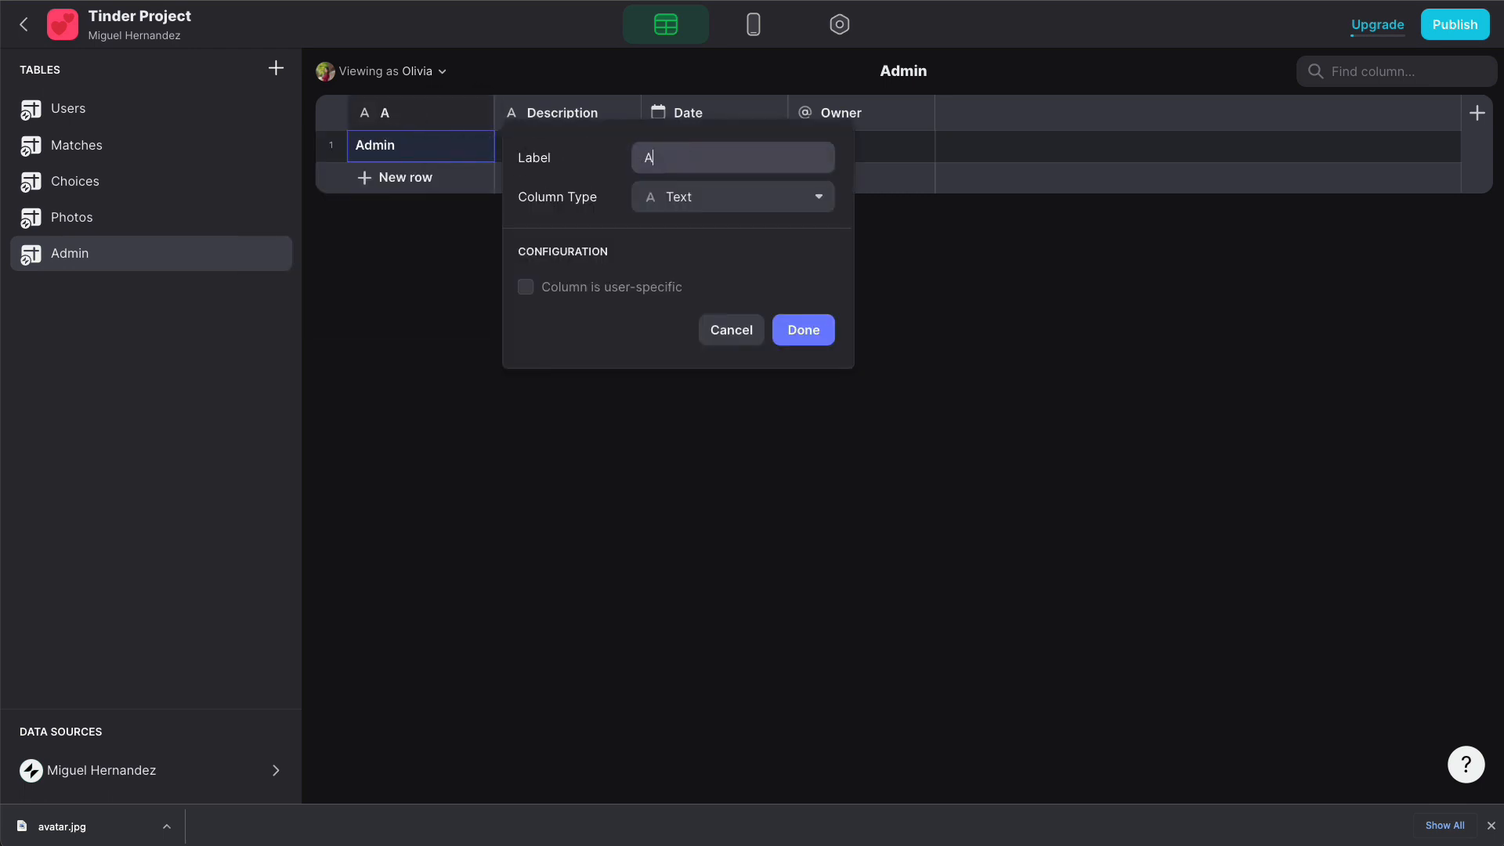
pyautogui.write('een ID')
pyautogui.click(823, 330)
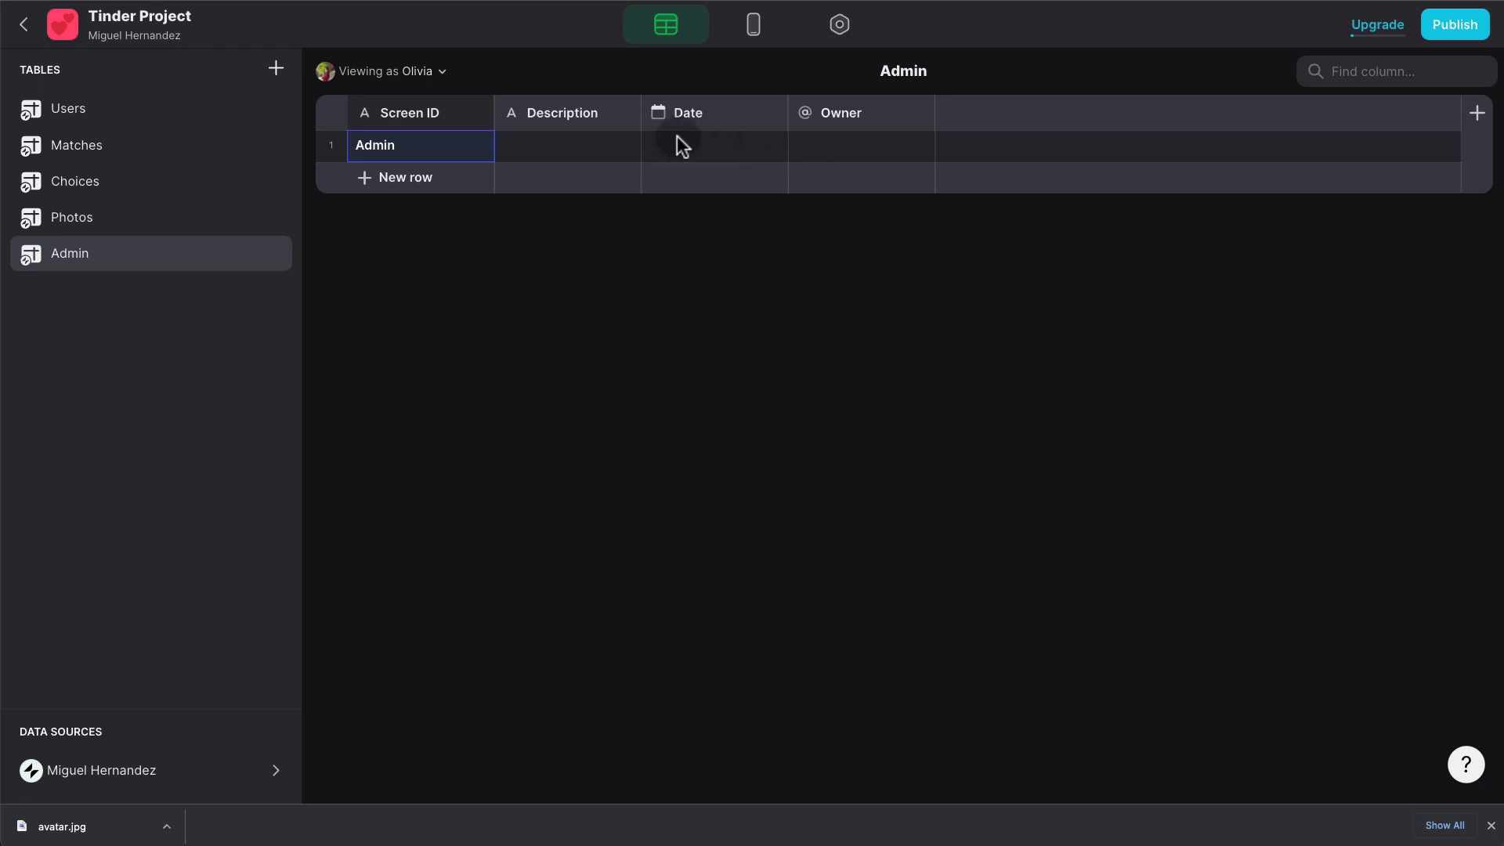
pyautogui.click(627, 115)
pyautogui.click(470, 307)
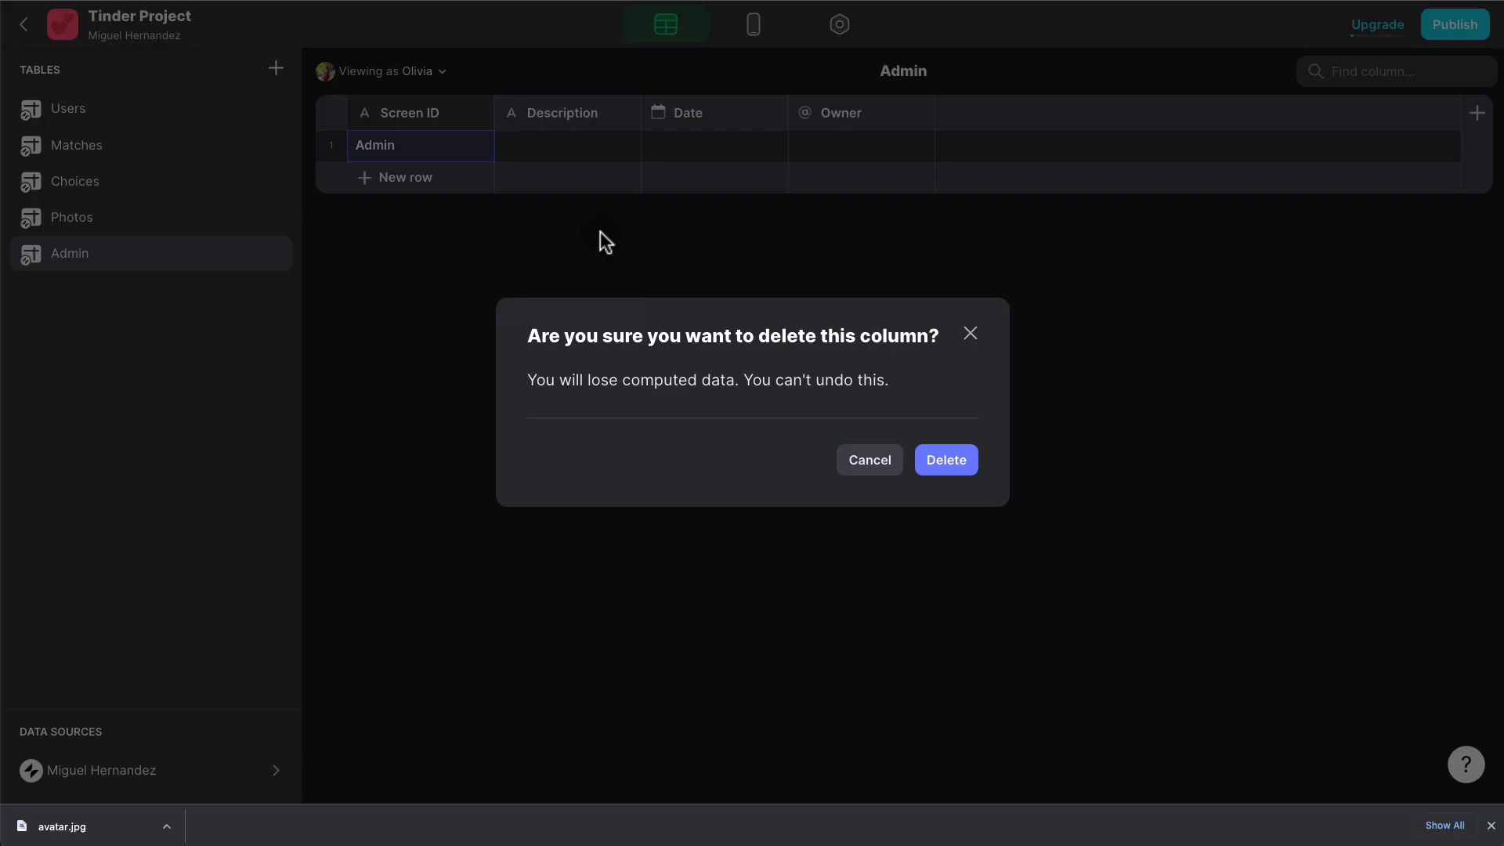
pyautogui.click(944, 456)
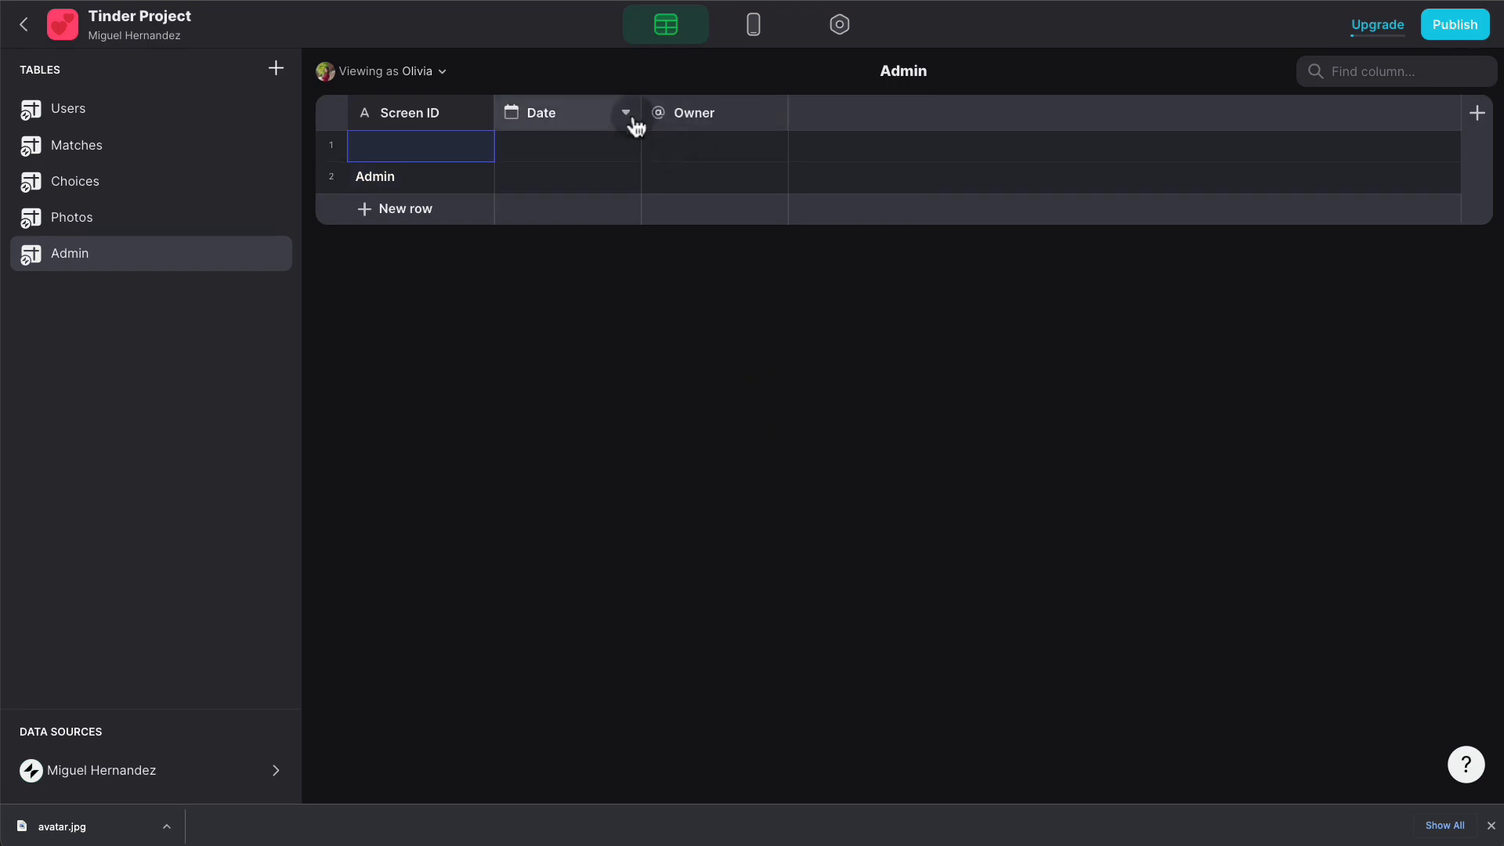
pyautogui.click(626, 114)
pyautogui.click(526, 312)
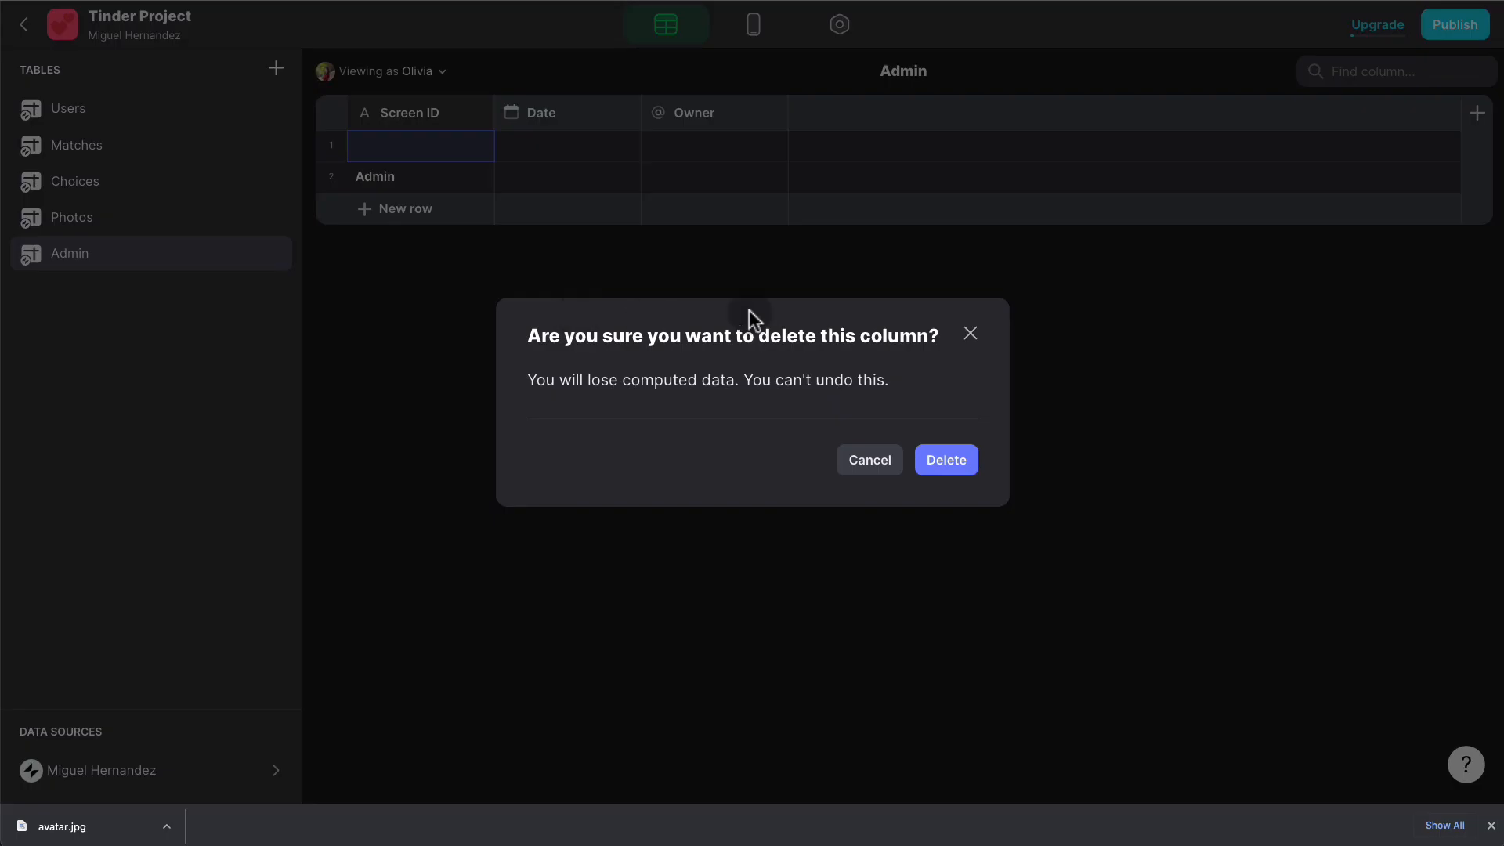
pyautogui.click(942, 456)
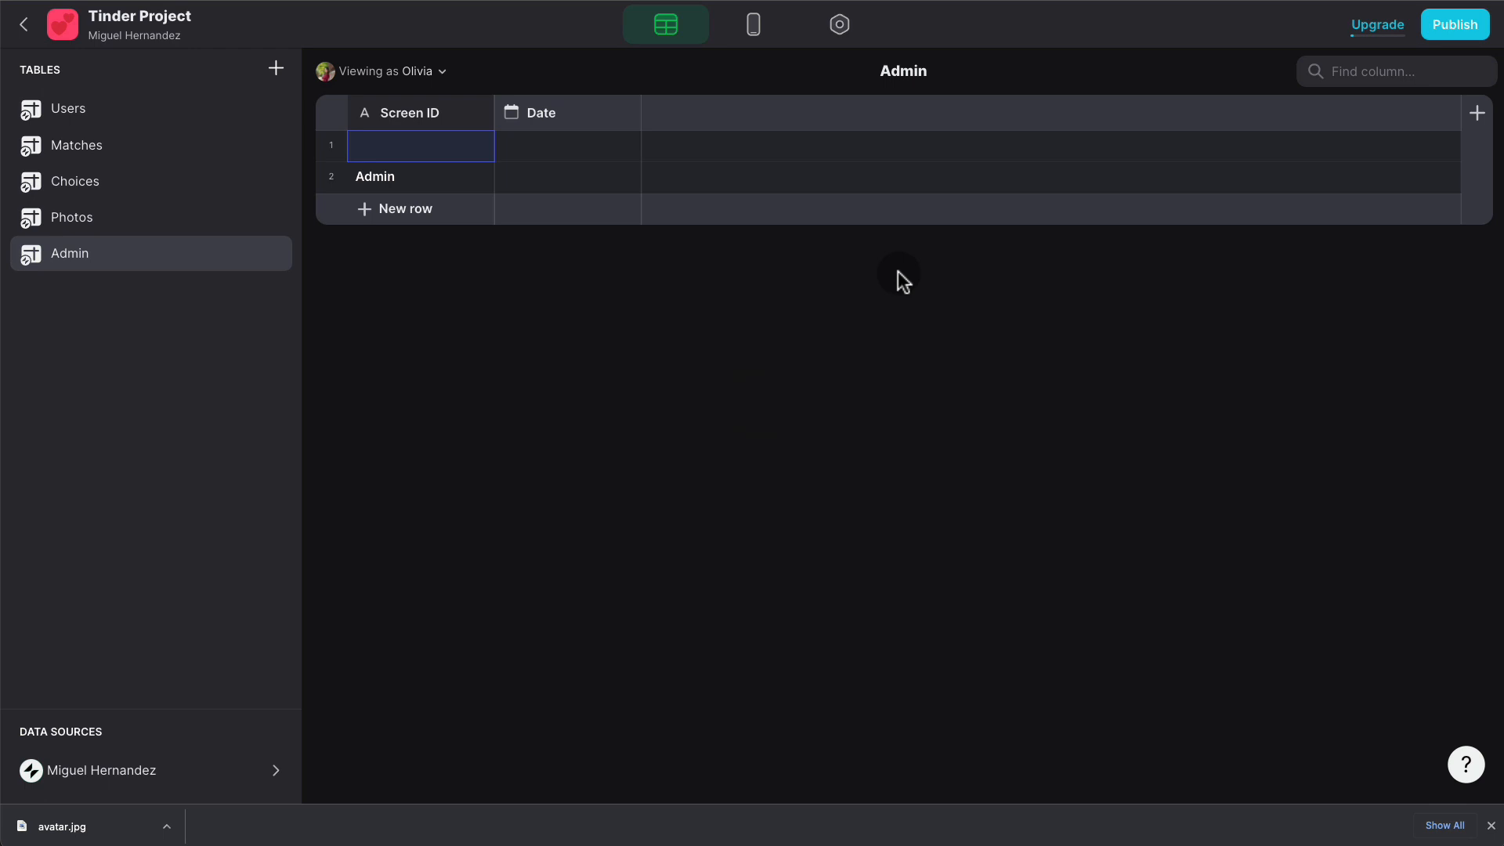
# - Delete the empty first row of the Admin table
pyautogui.click(333, 147)
pyautogui.press('Delete')
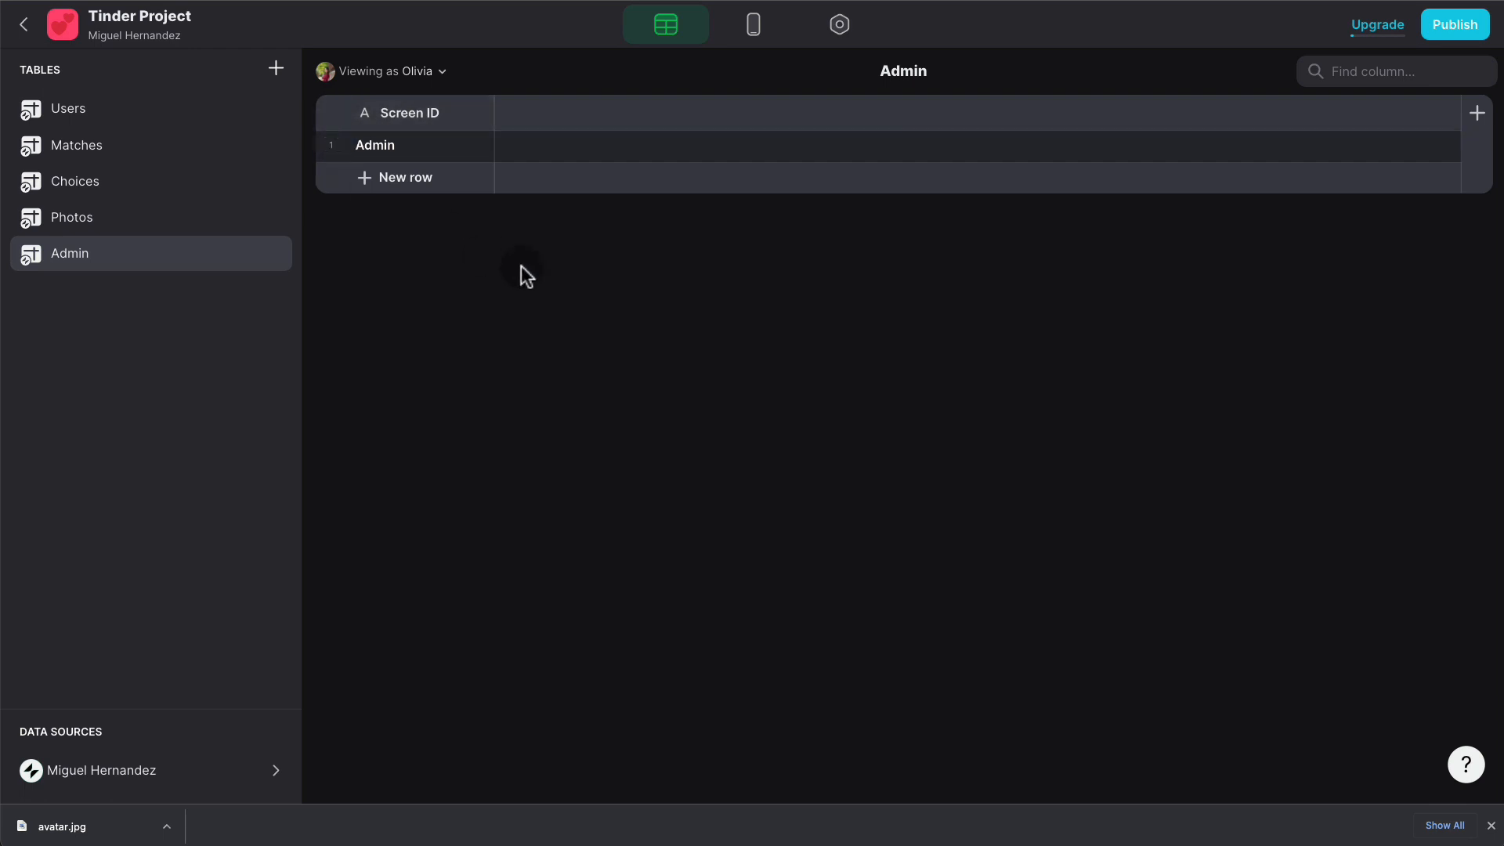
pyautogui.click(754, 24)
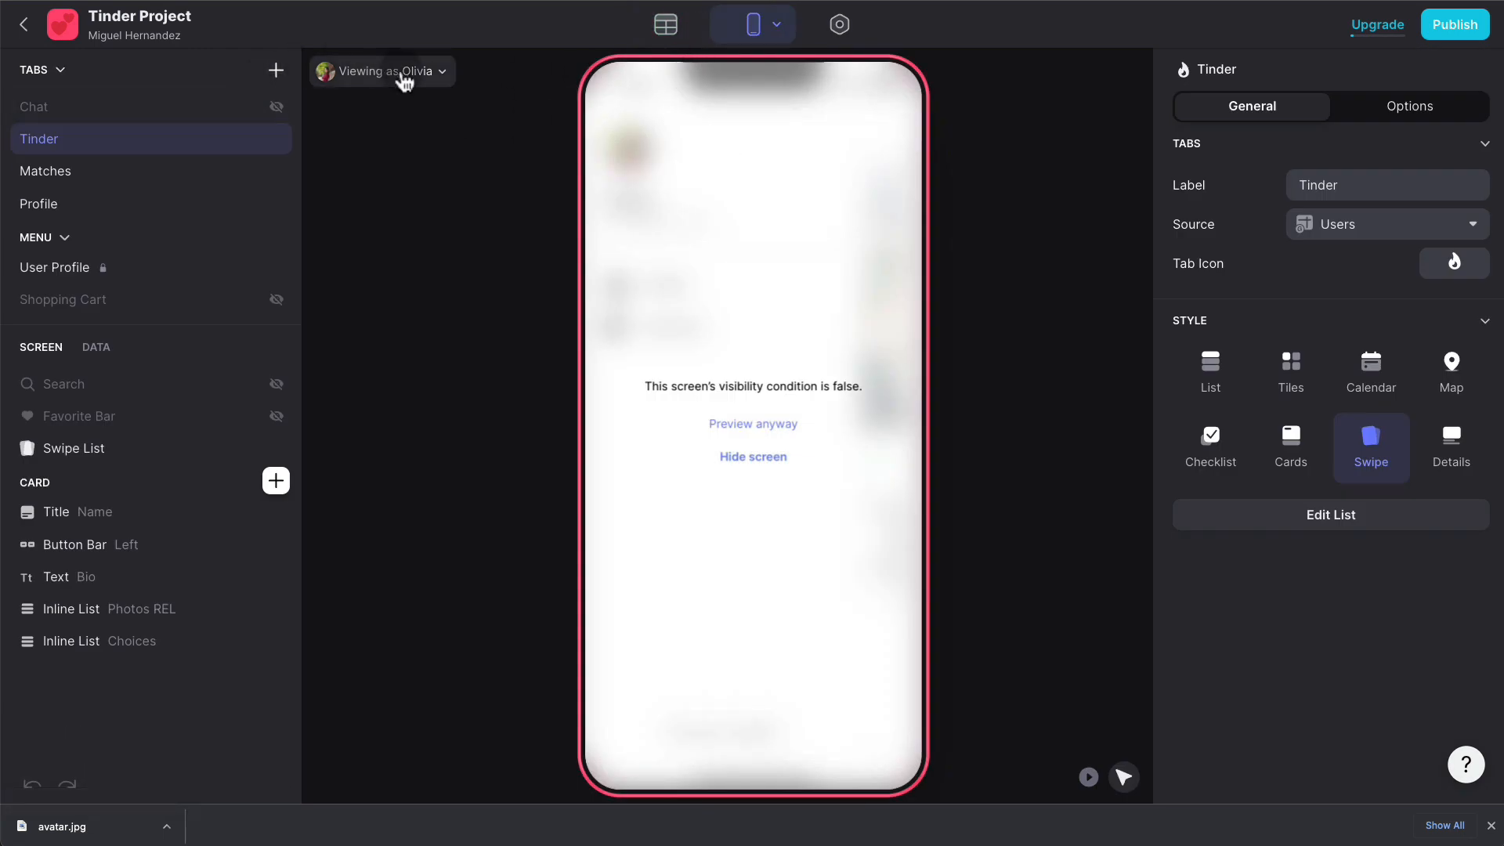
# - Add an 'Admin' tab with the lock-shield icon and move it into the side menu
pyautogui.click(274, 70)
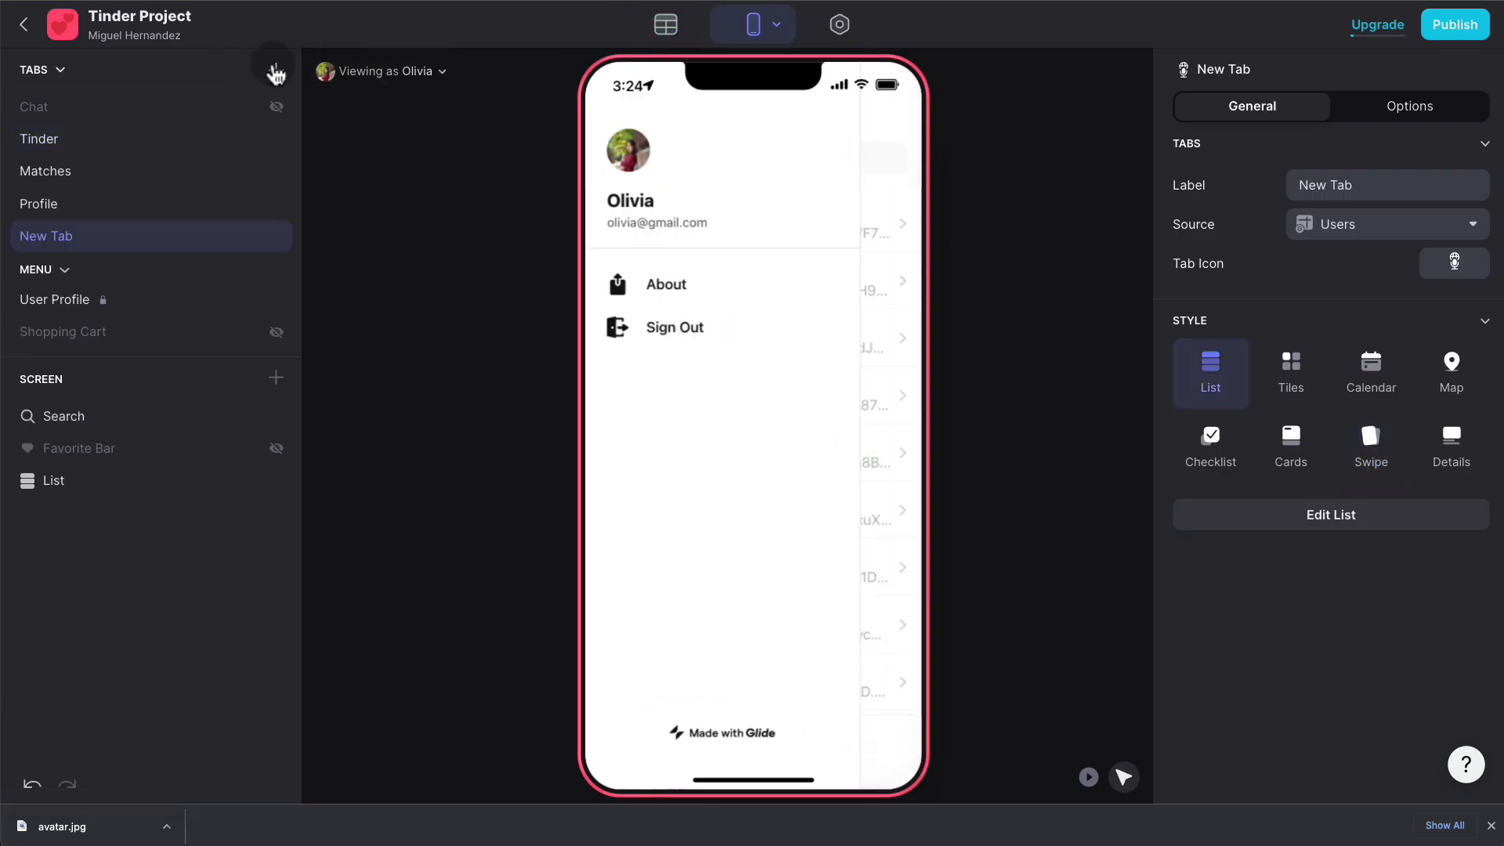
pyautogui.tripleClick(1410, 185)
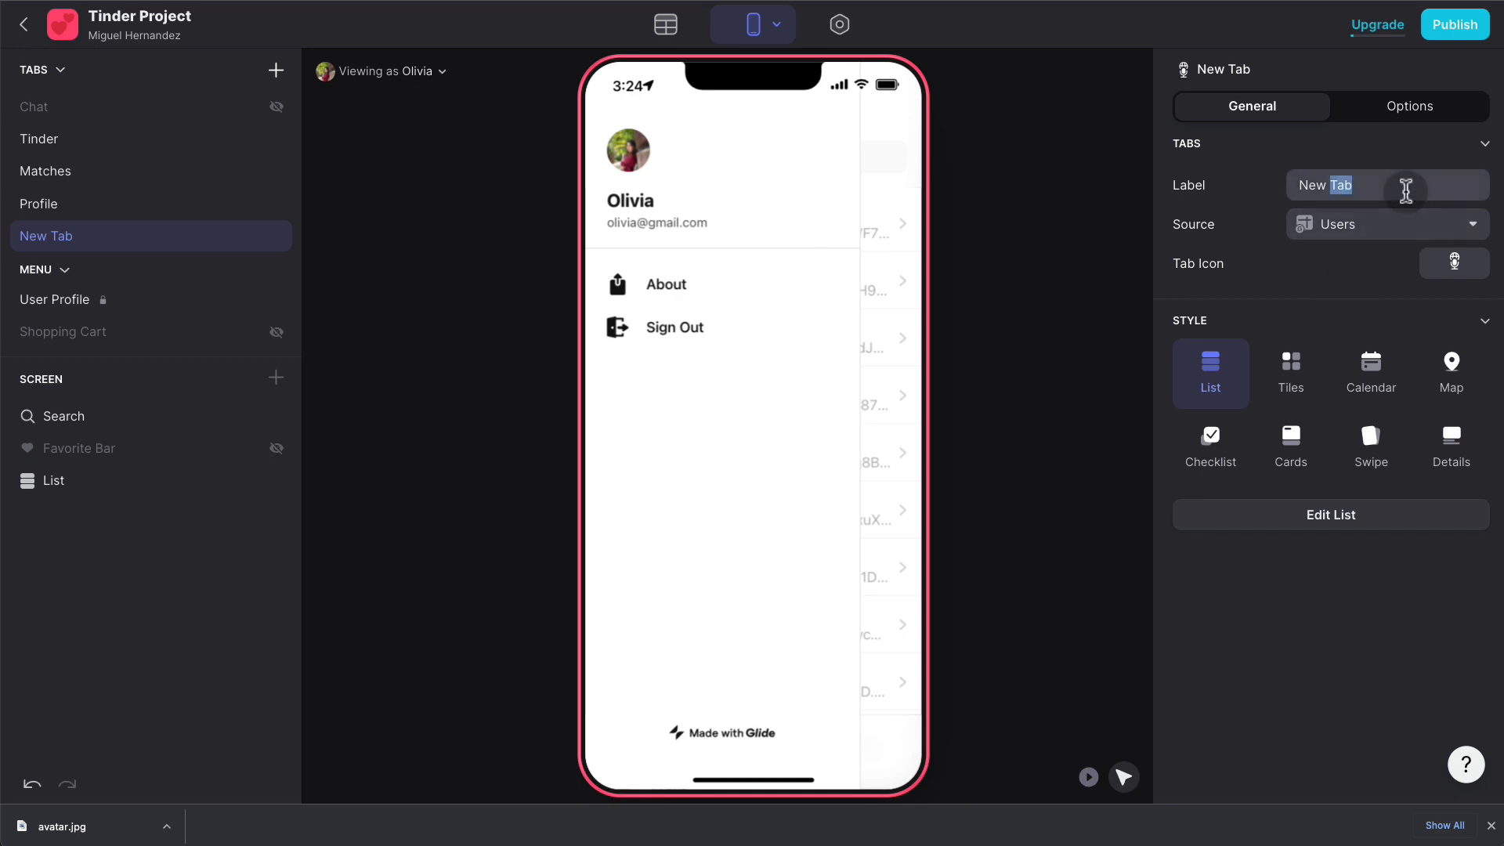
pyautogui.write('Admin')
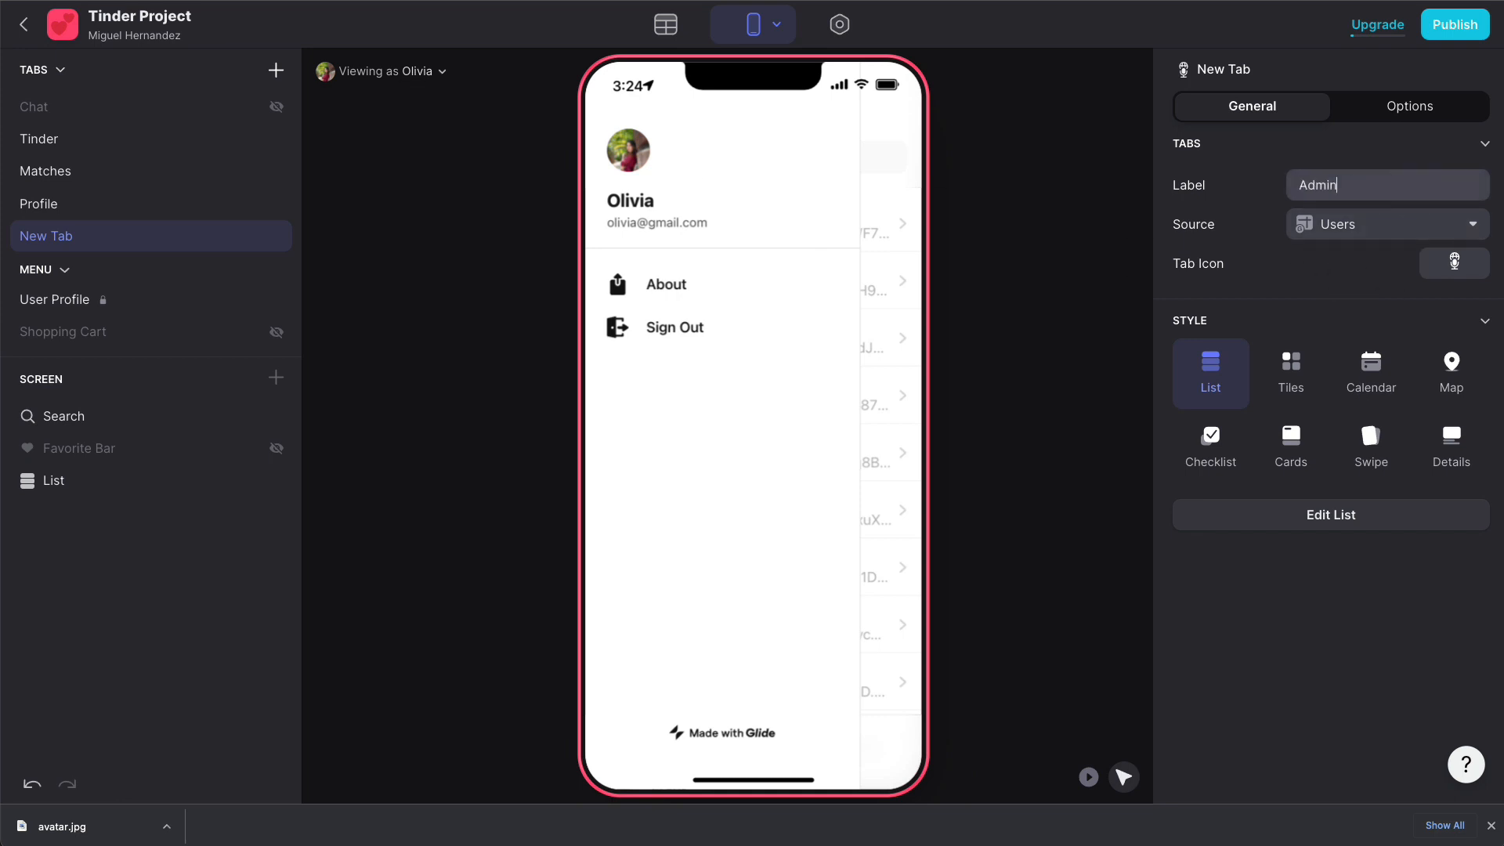
pyautogui.click(1453, 263)
pyautogui.click(735, 275)
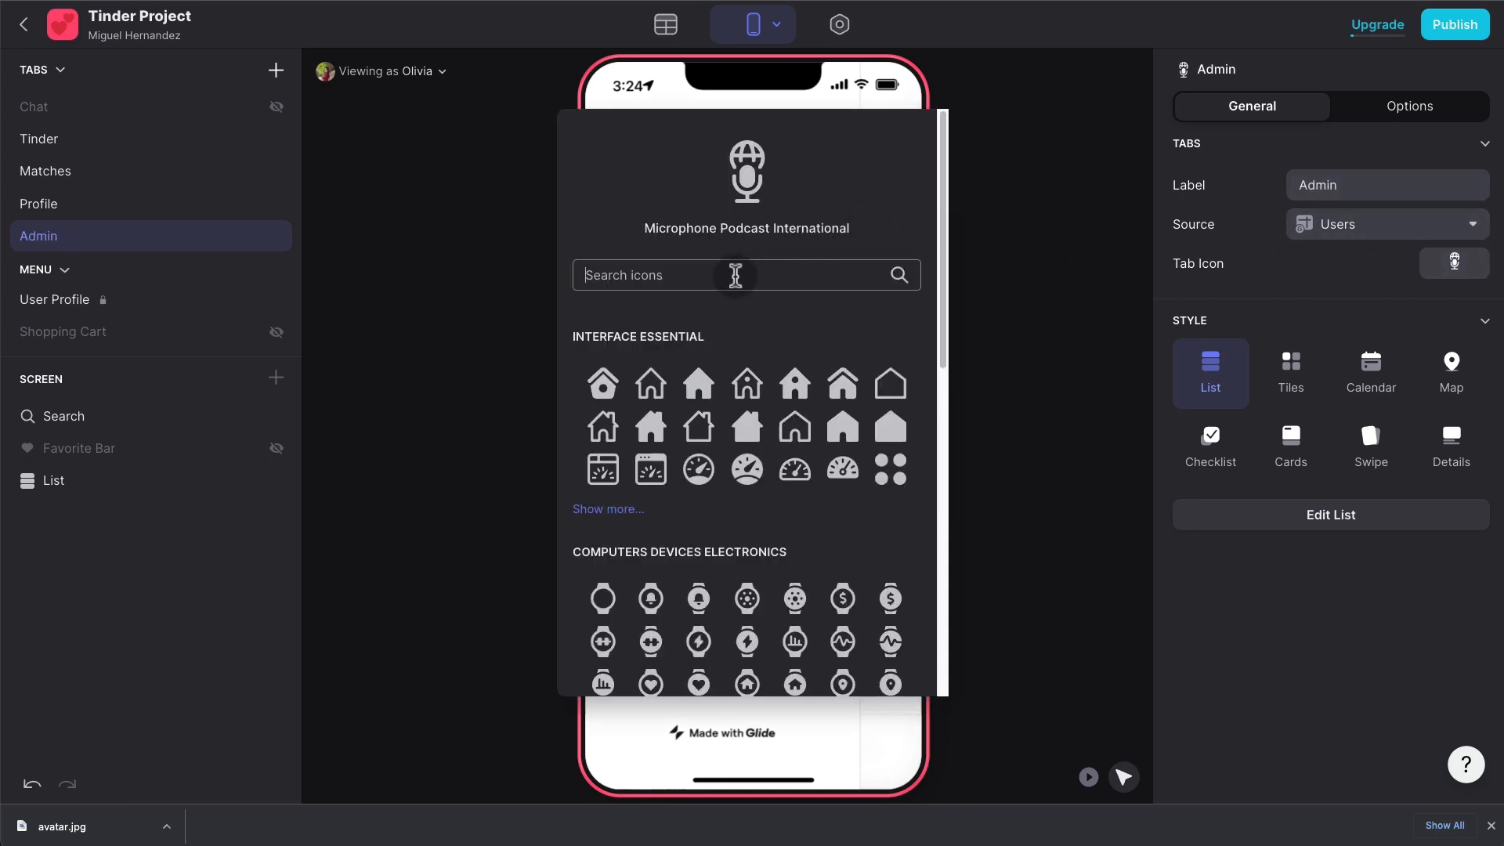
pyautogui.write('lock')
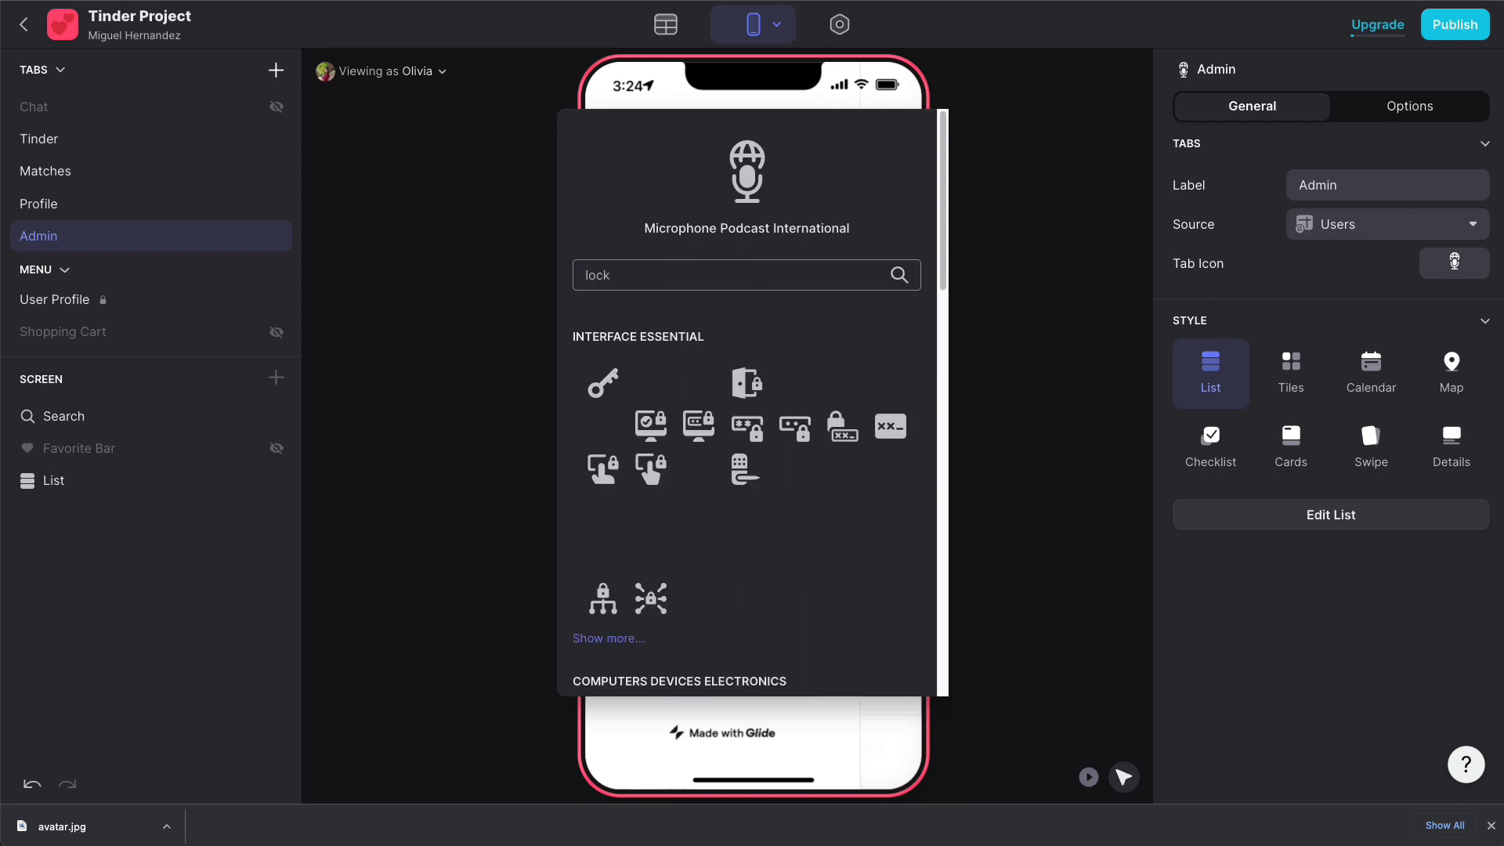
pyautogui.click(746, 599)
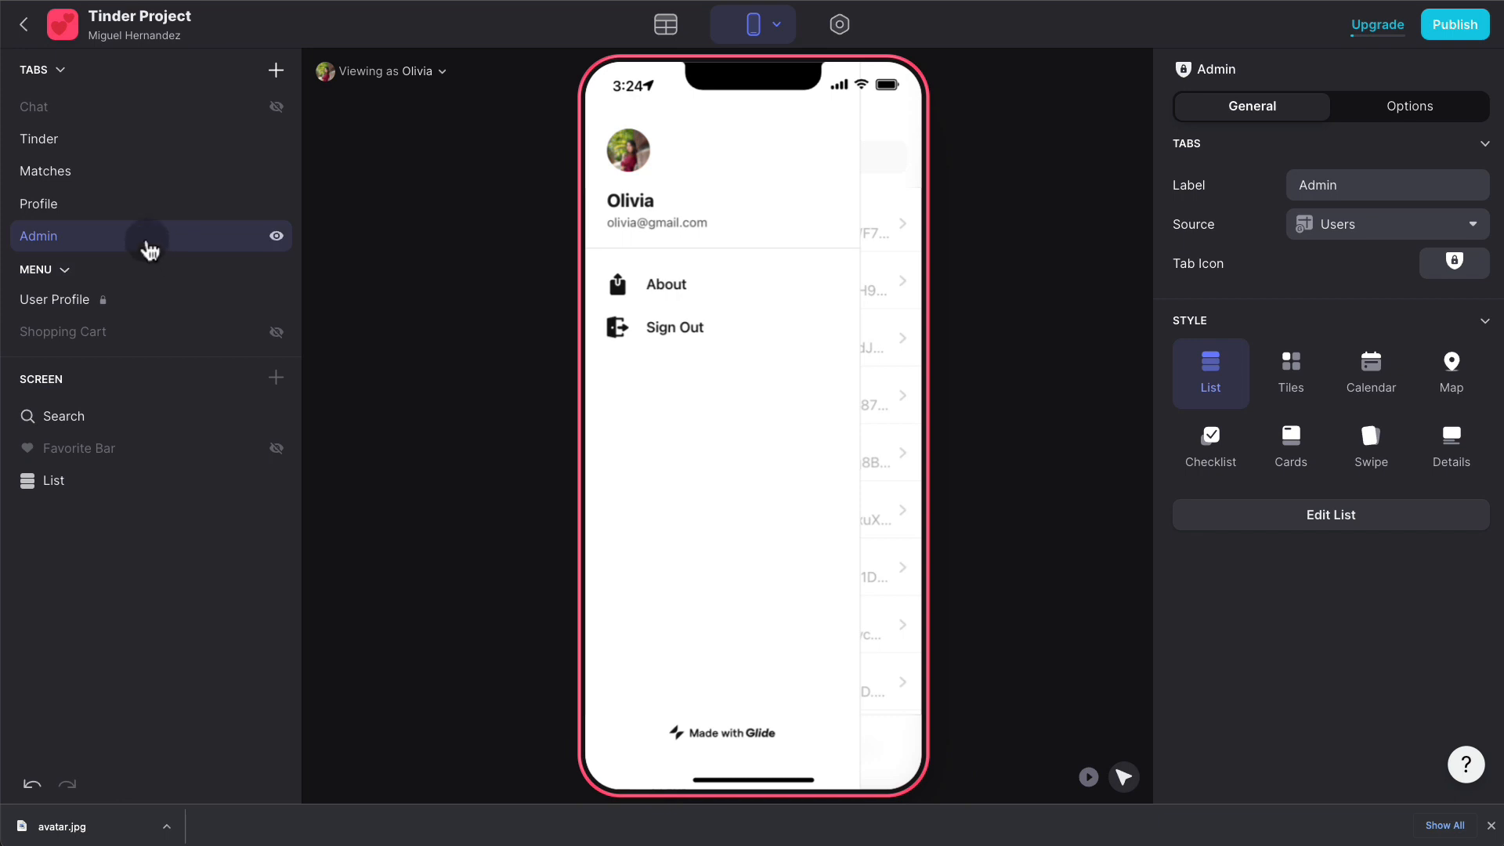
pyautogui.moveTo(148, 242); pyautogui.dragTo(192, 341)
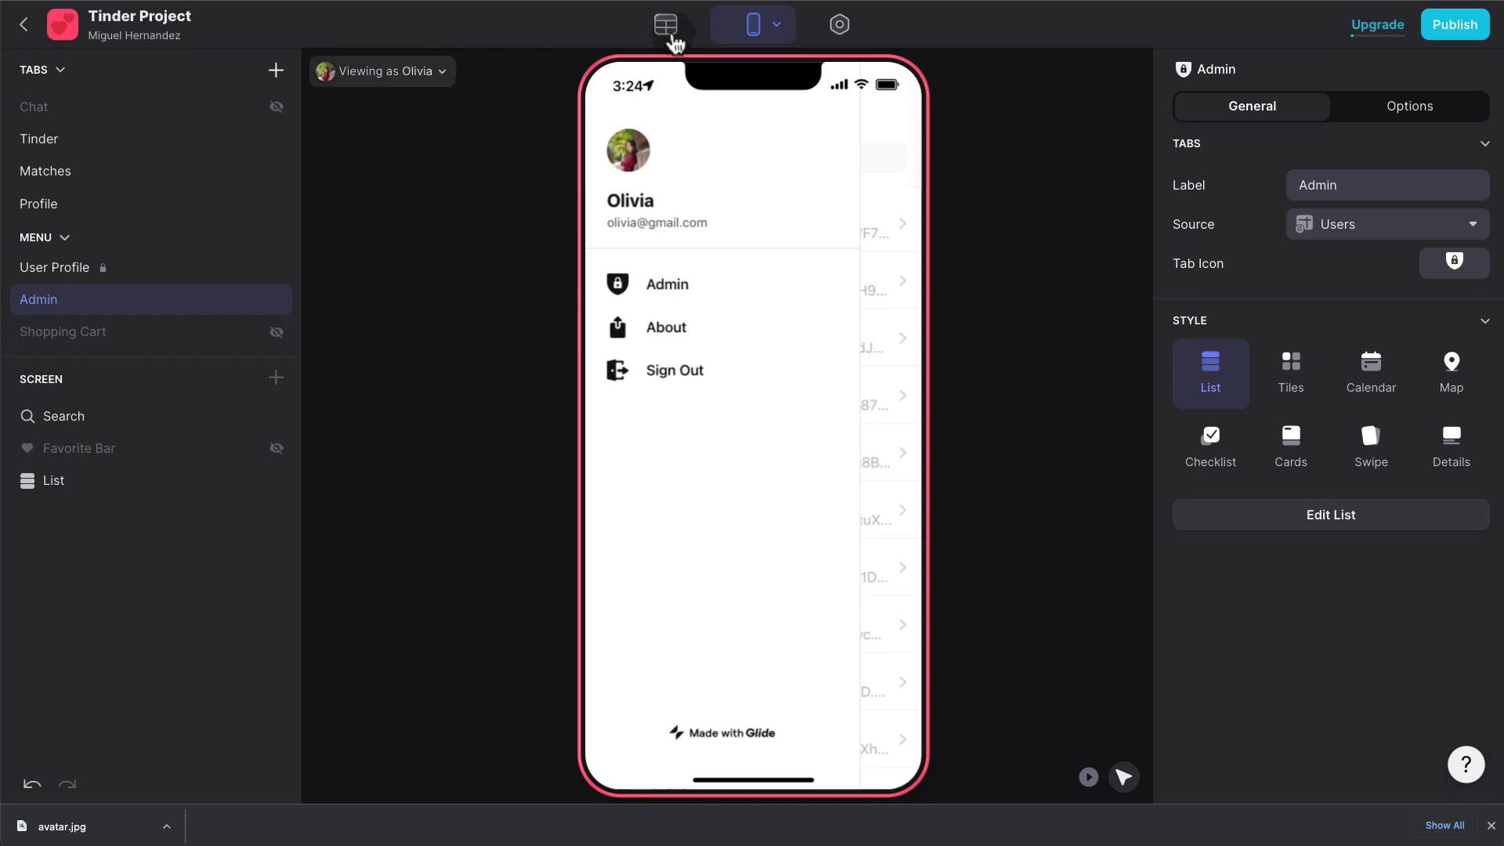
# - Add an Admin text column to the Users table and enter 'Admin' for row 1
pyautogui.click(673, 38)
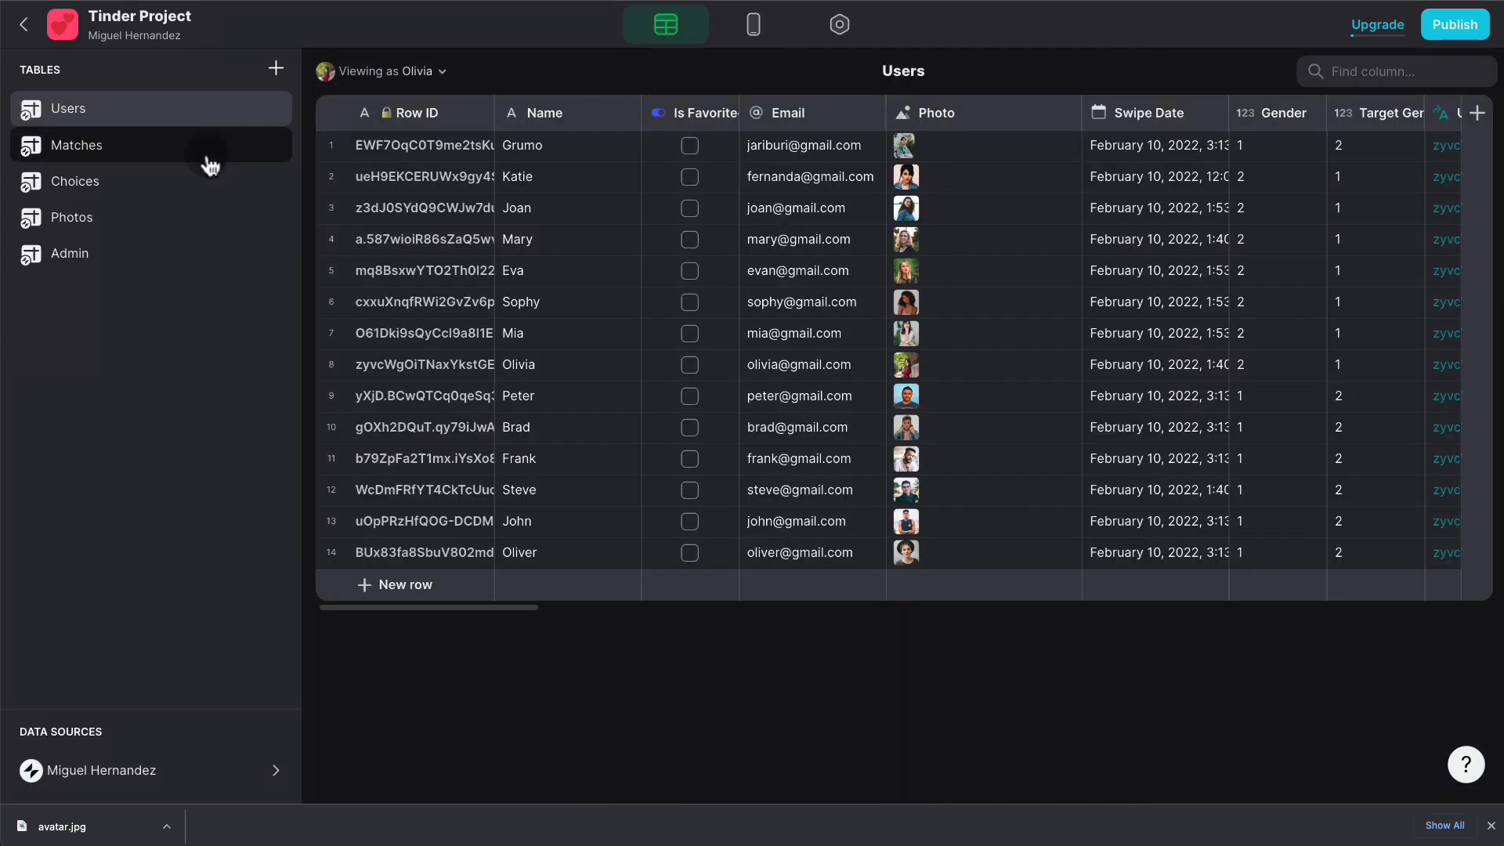
pyautogui.click(1476, 113)
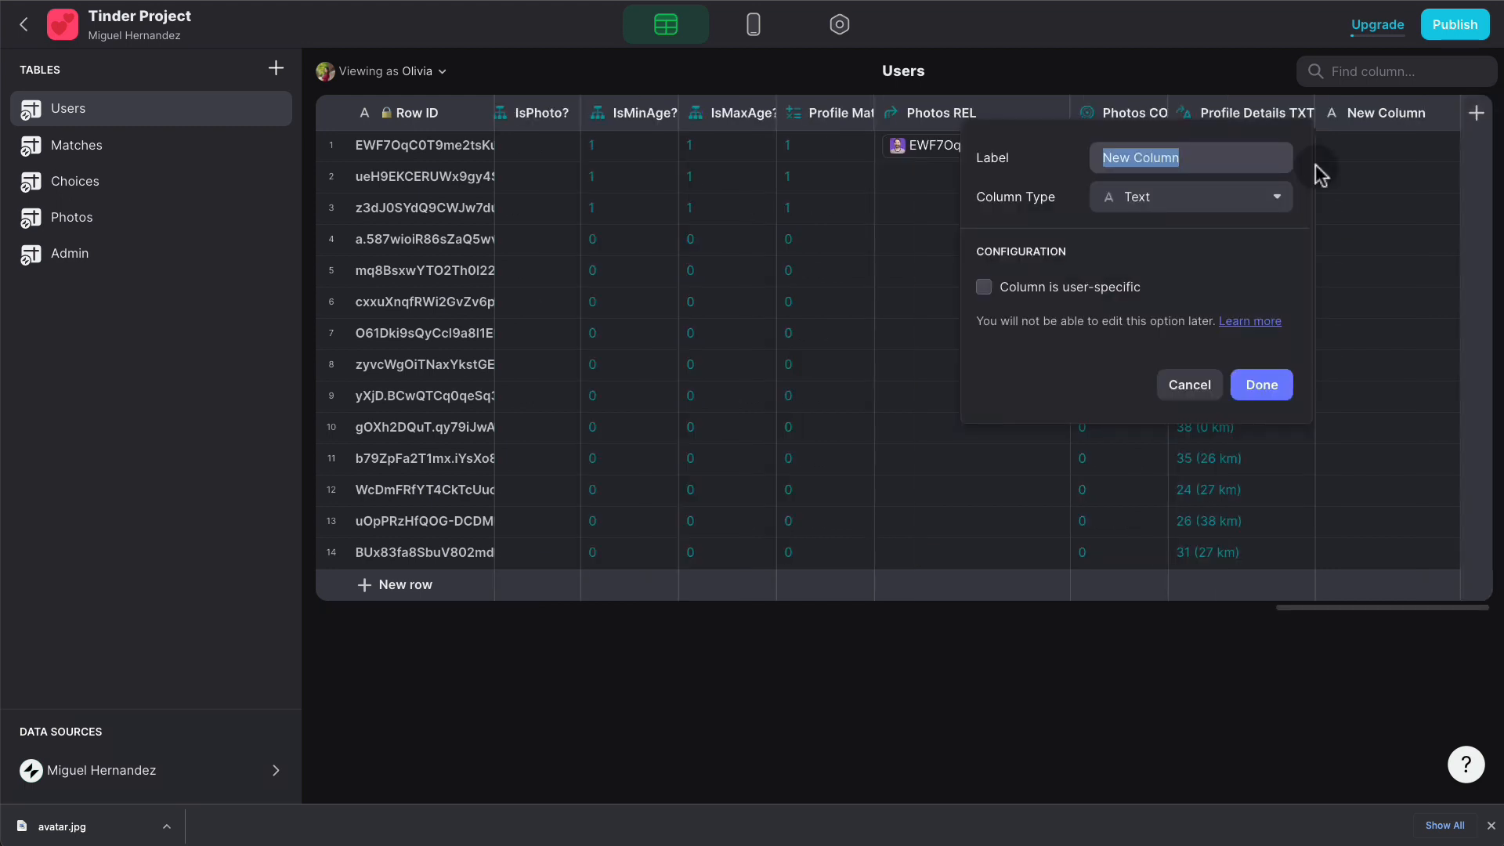
pyautogui.write('Admin')
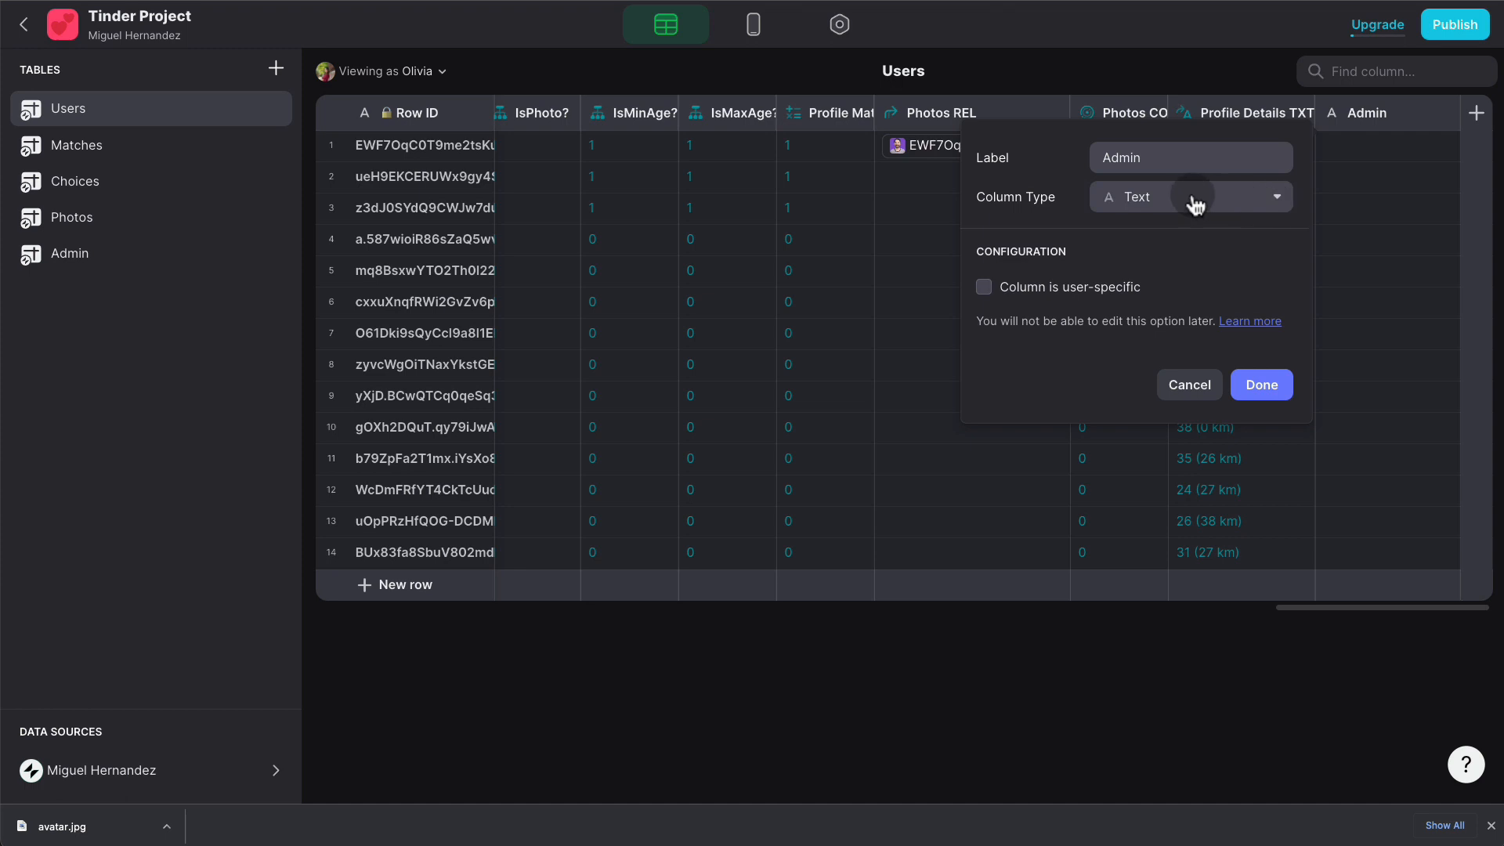
pyautogui.click(1255, 385)
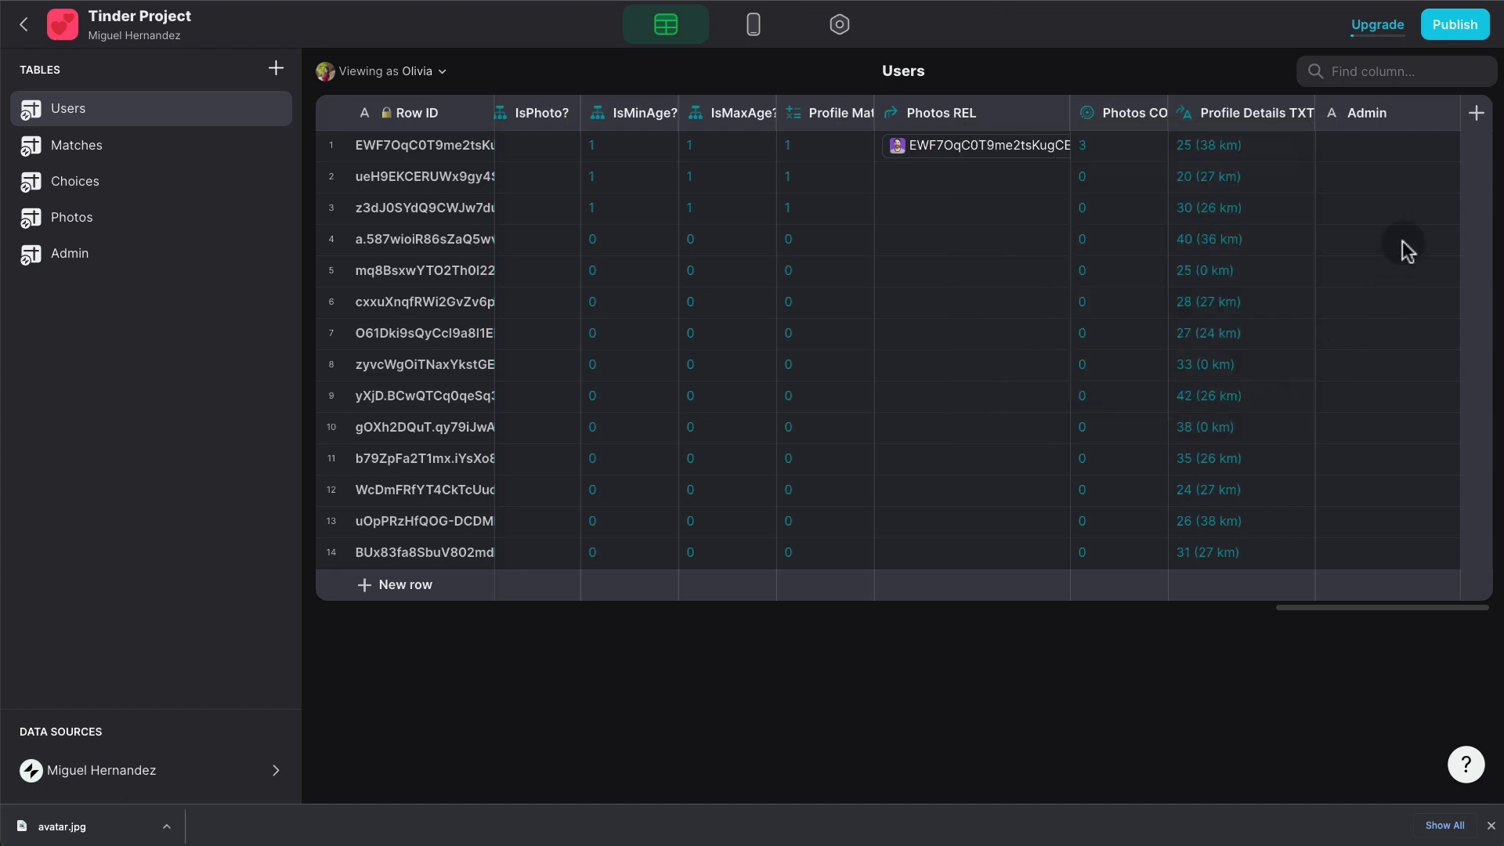
pyautogui.click(1380, 155)
pyautogui.write('Admin')
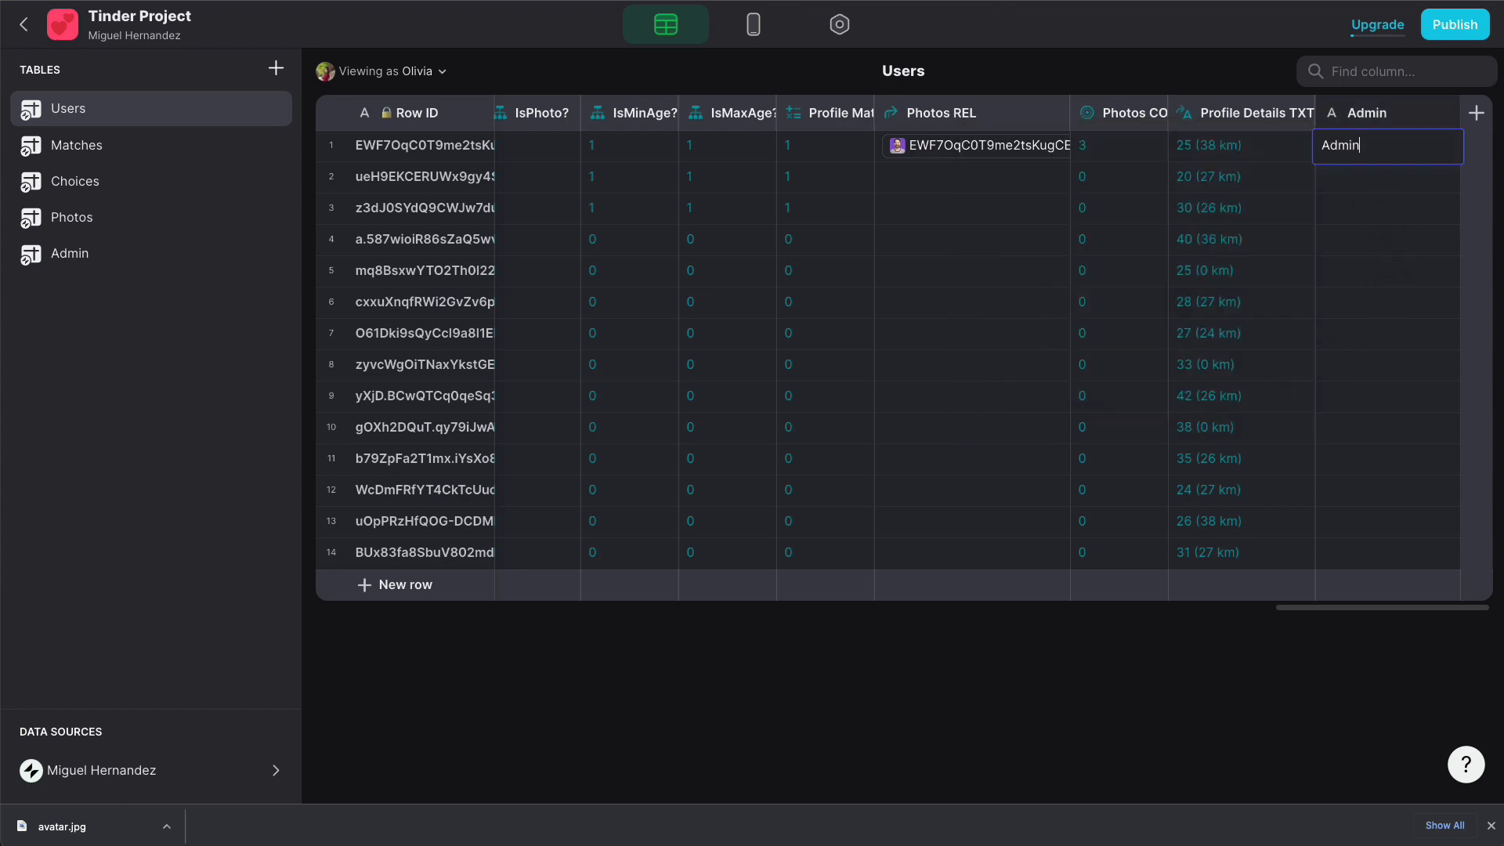
pyautogui.press('Return')
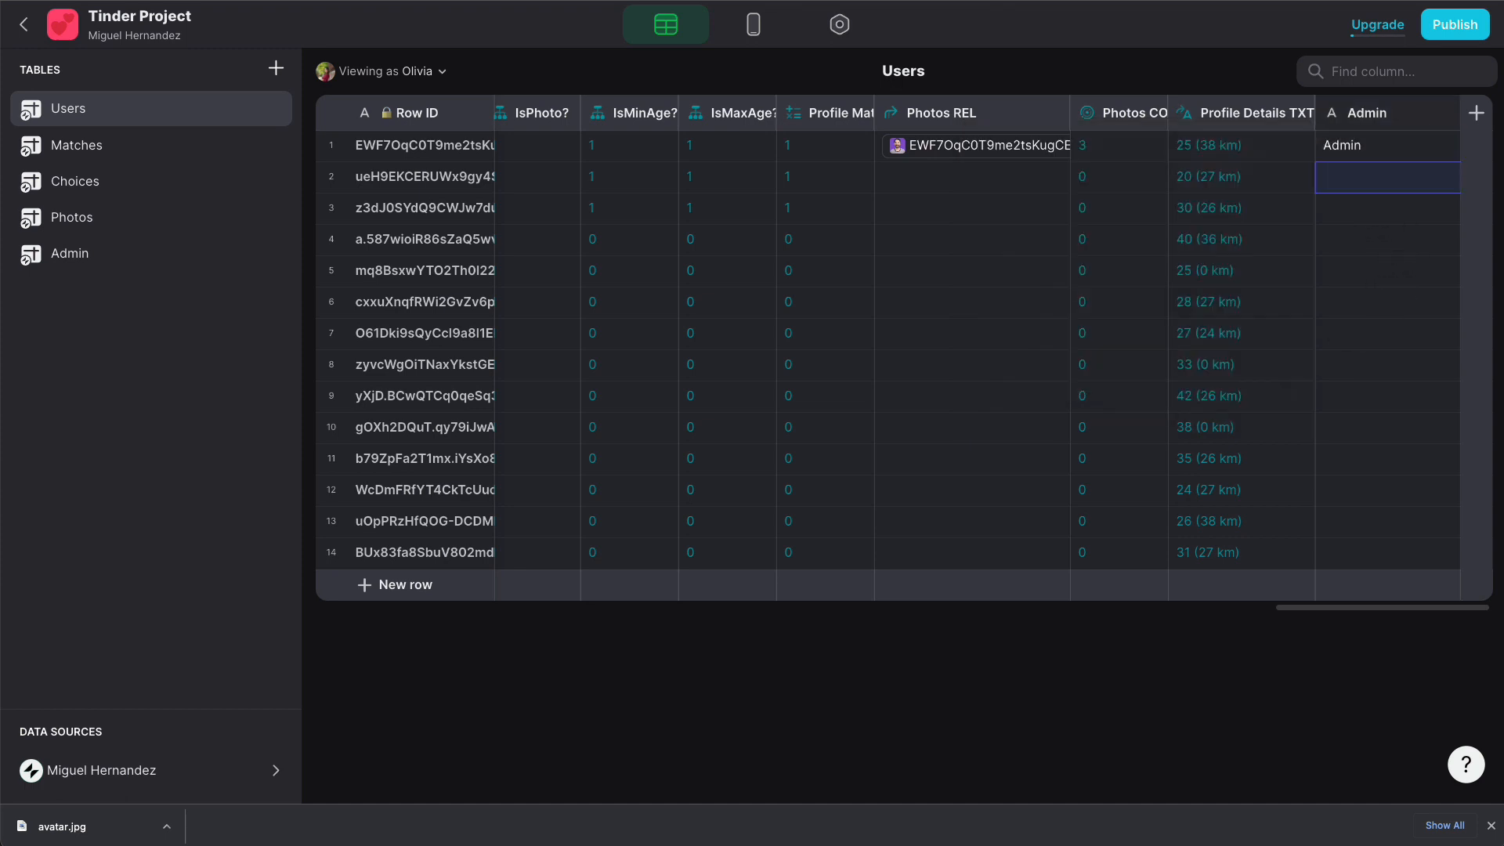
pyautogui.click(1360, 246)
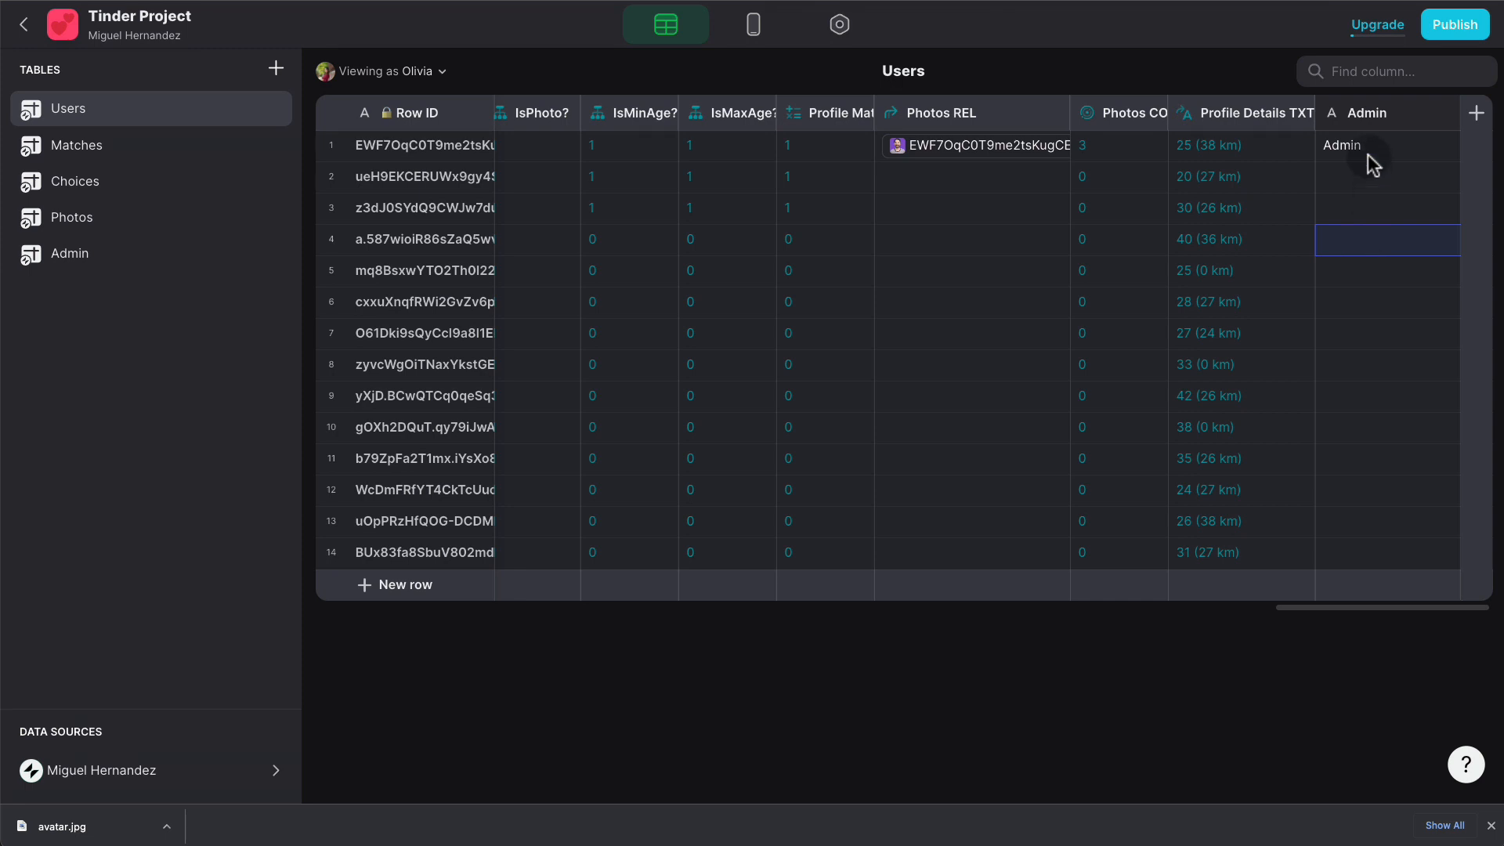
# - Back in the layout editor, preview the app as the first user
pyautogui.click(759, 32)
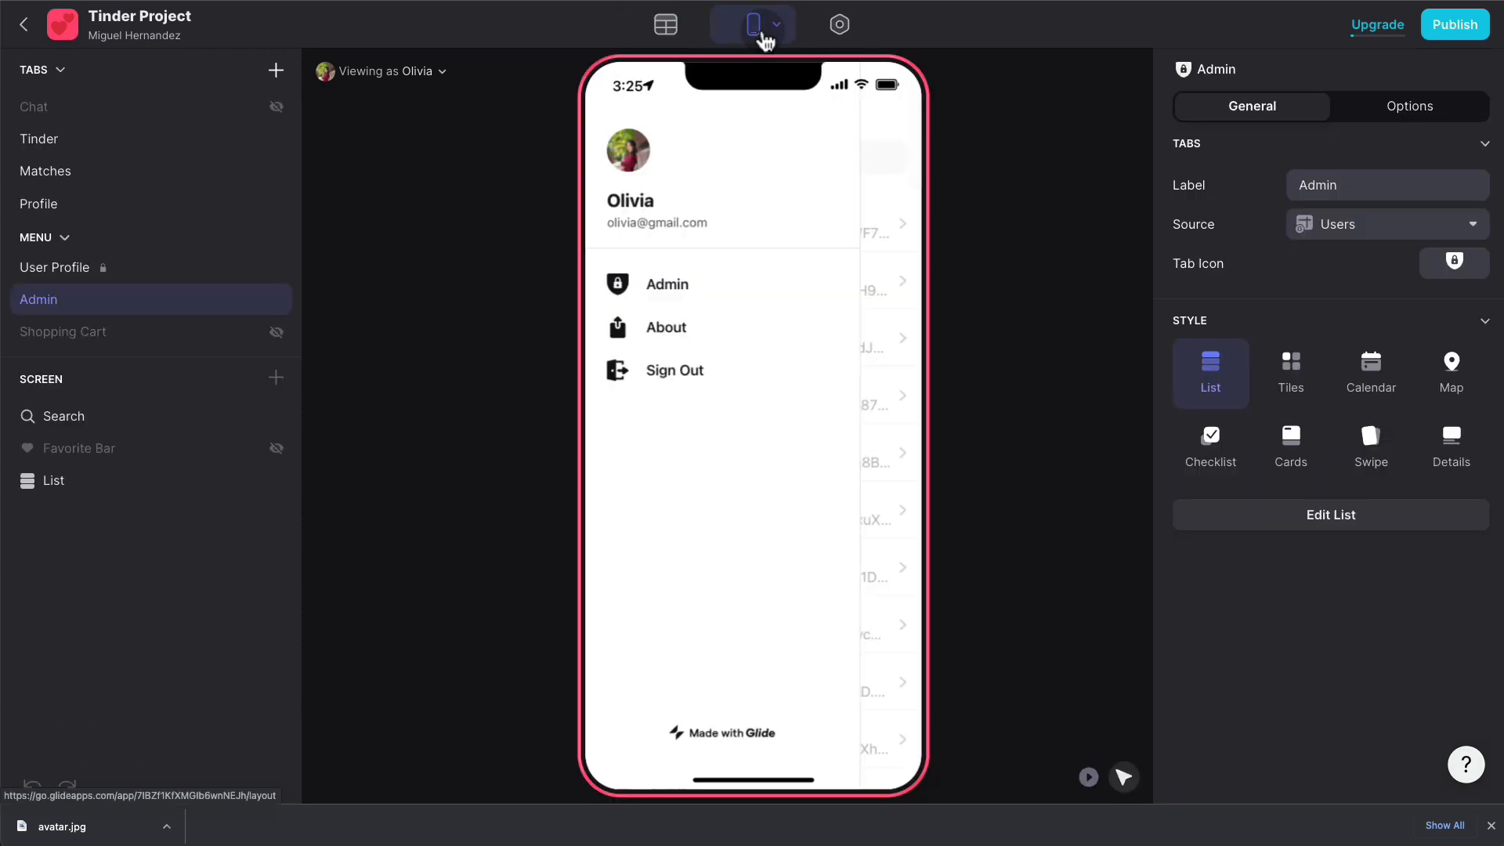
pyautogui.click(446, 61)
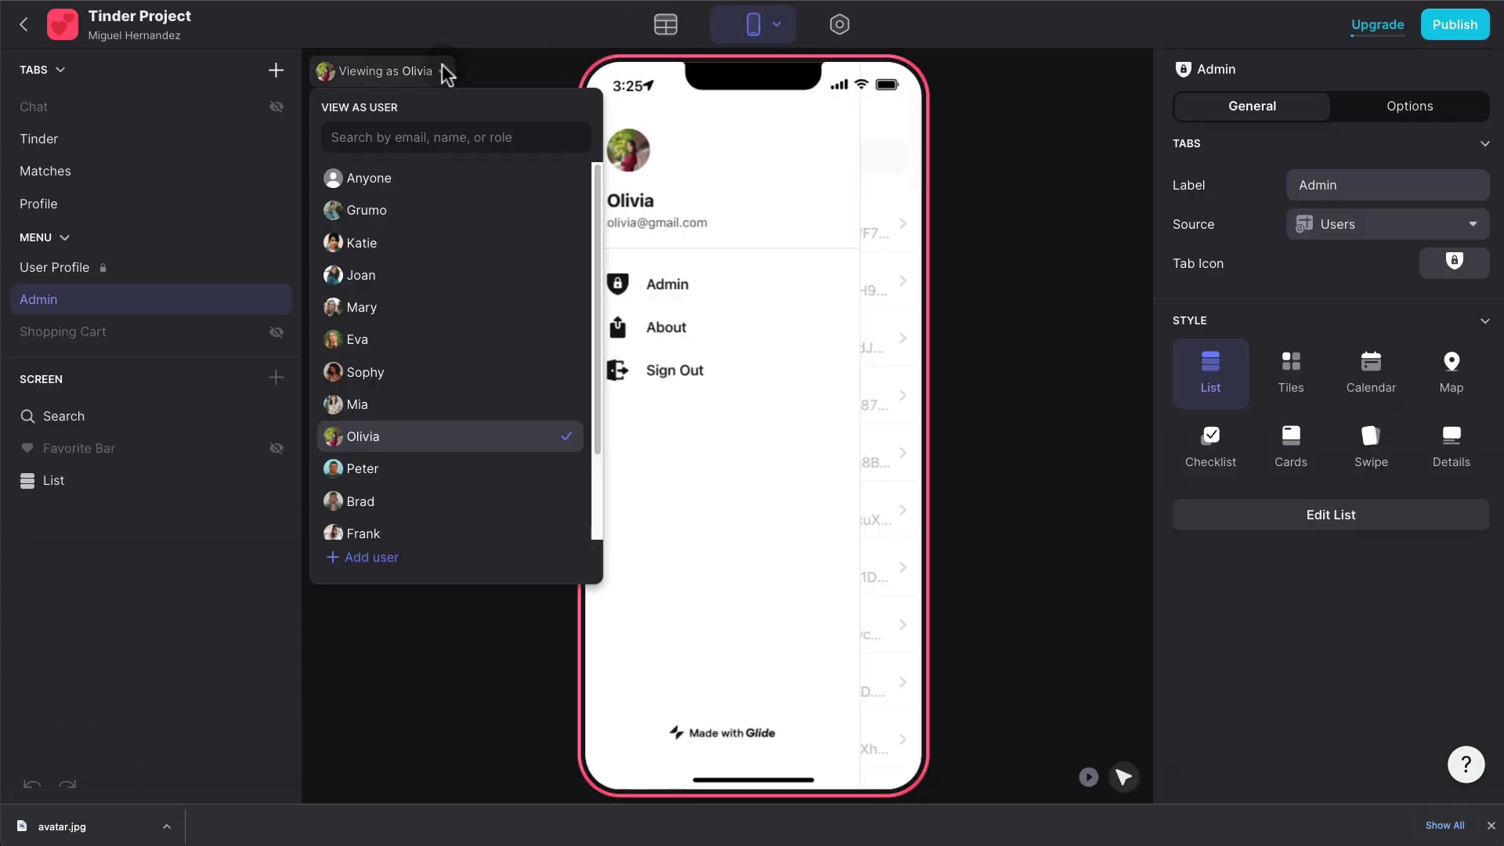
pyautogui.click(399, 208)
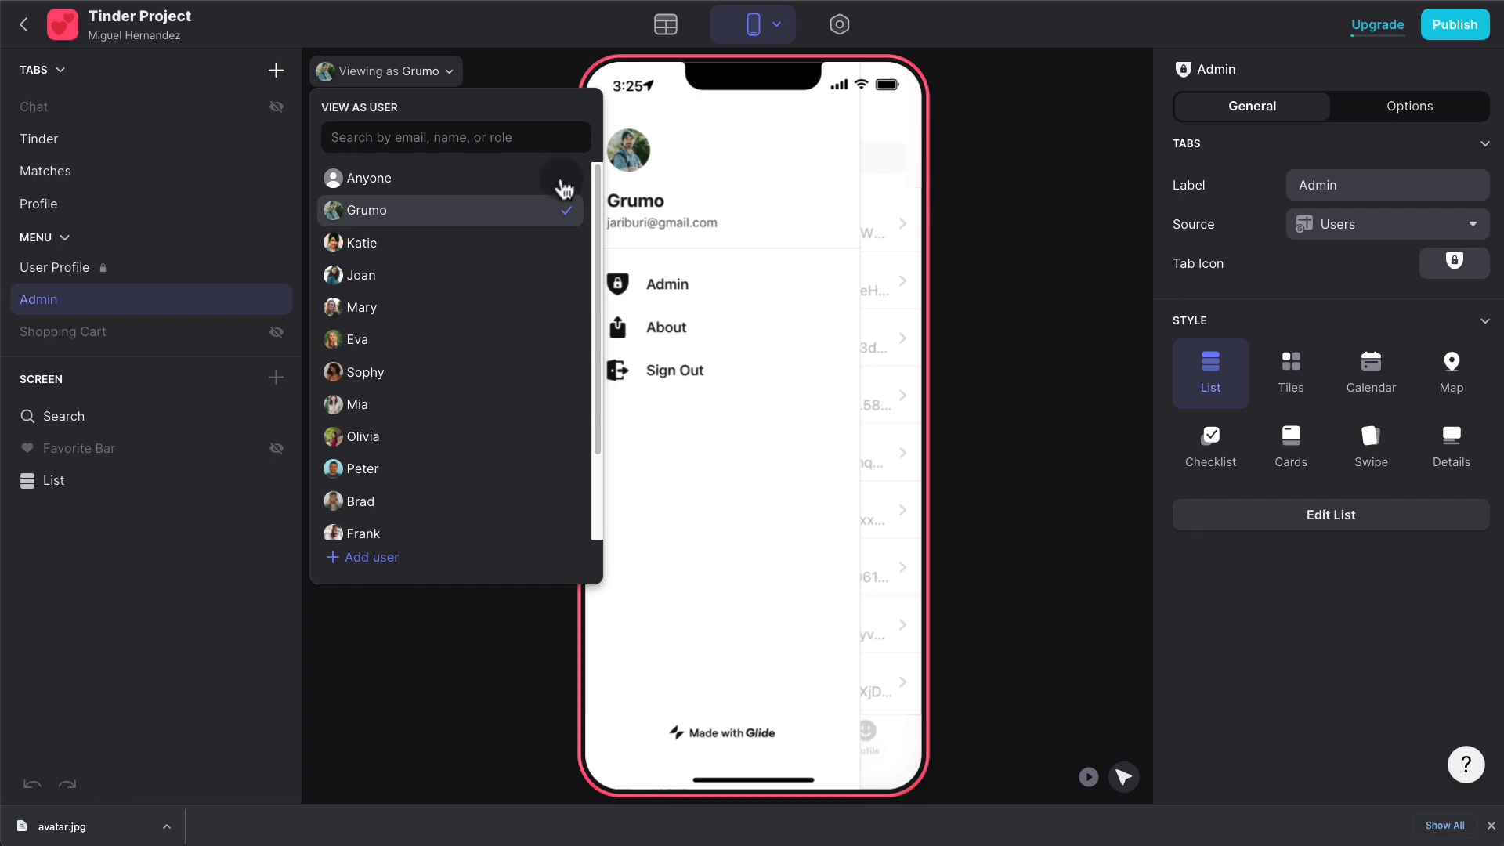
# - Show the Admin tab only when the user profile's Admin field is 'Admin'
pyautogui.click(929, 152)
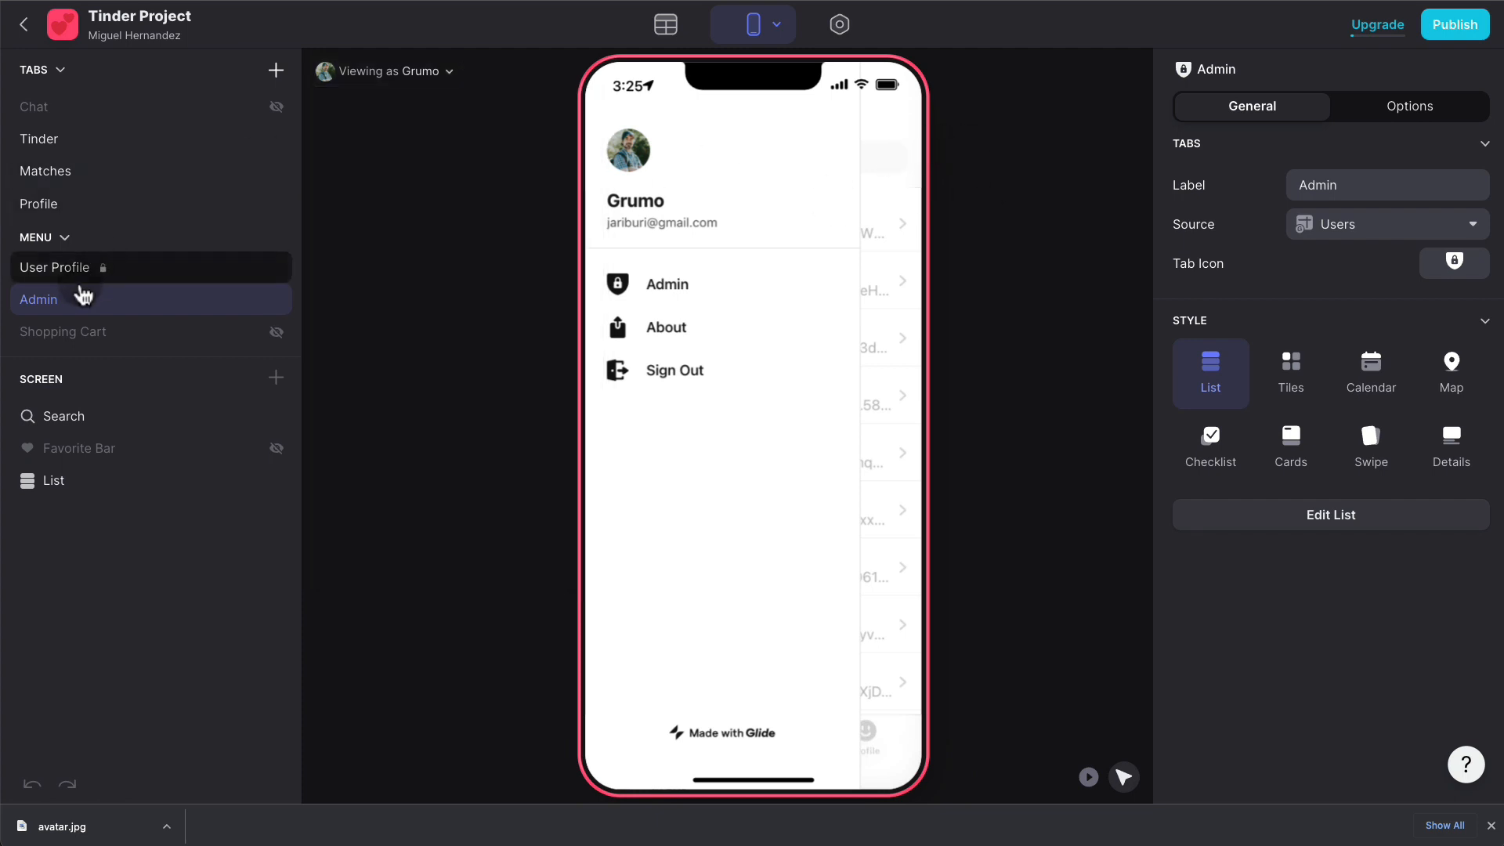
pyautogui.click(1414, 107)
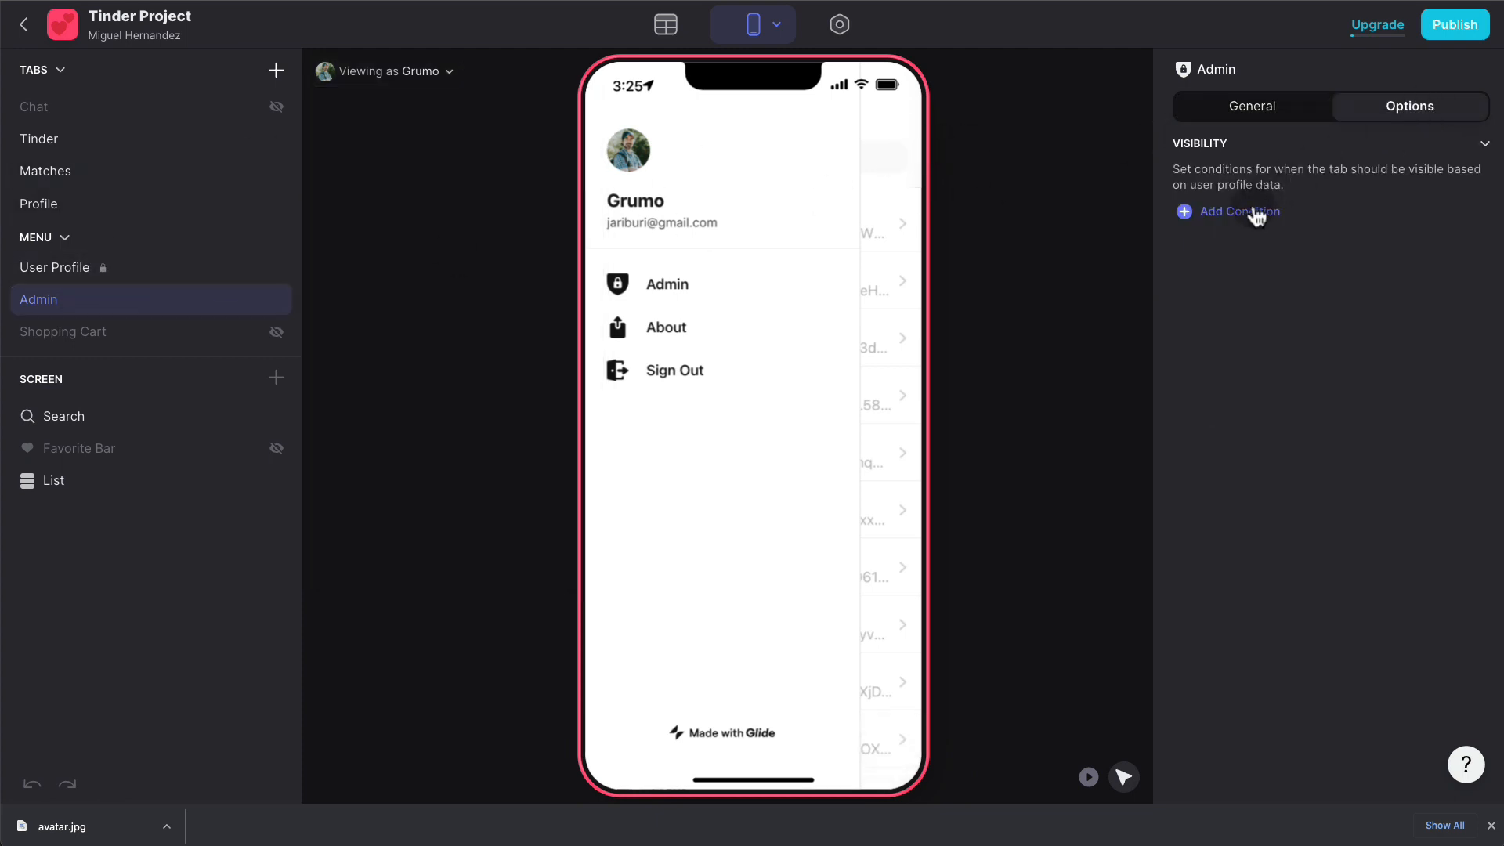
pyautogui.click(1257, 209)
pyautogui.click(1284, 208)
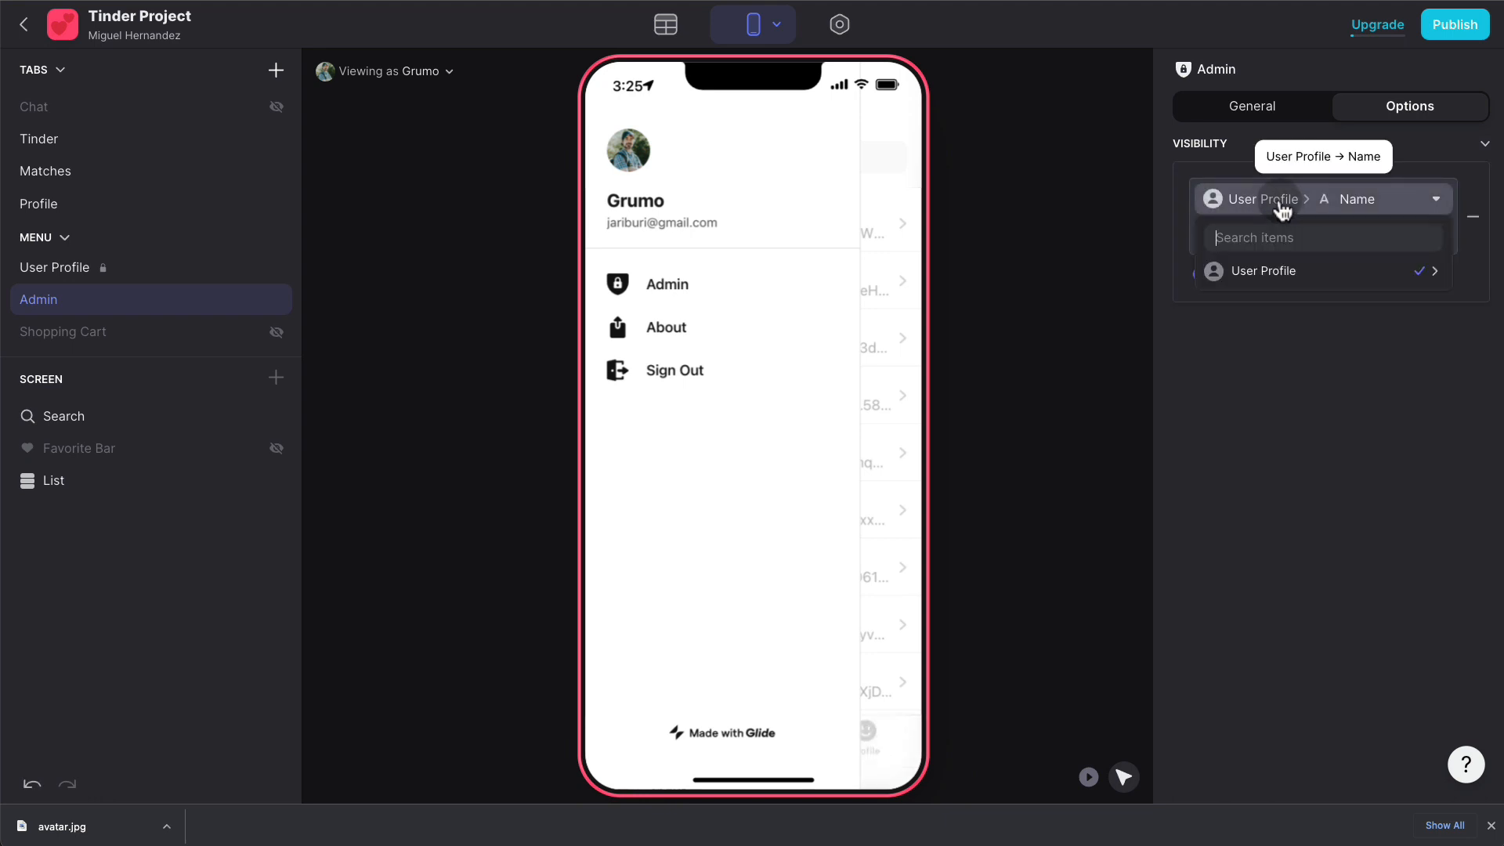
pyautogui.click(1281, 238)
pyautogui.write('admin')
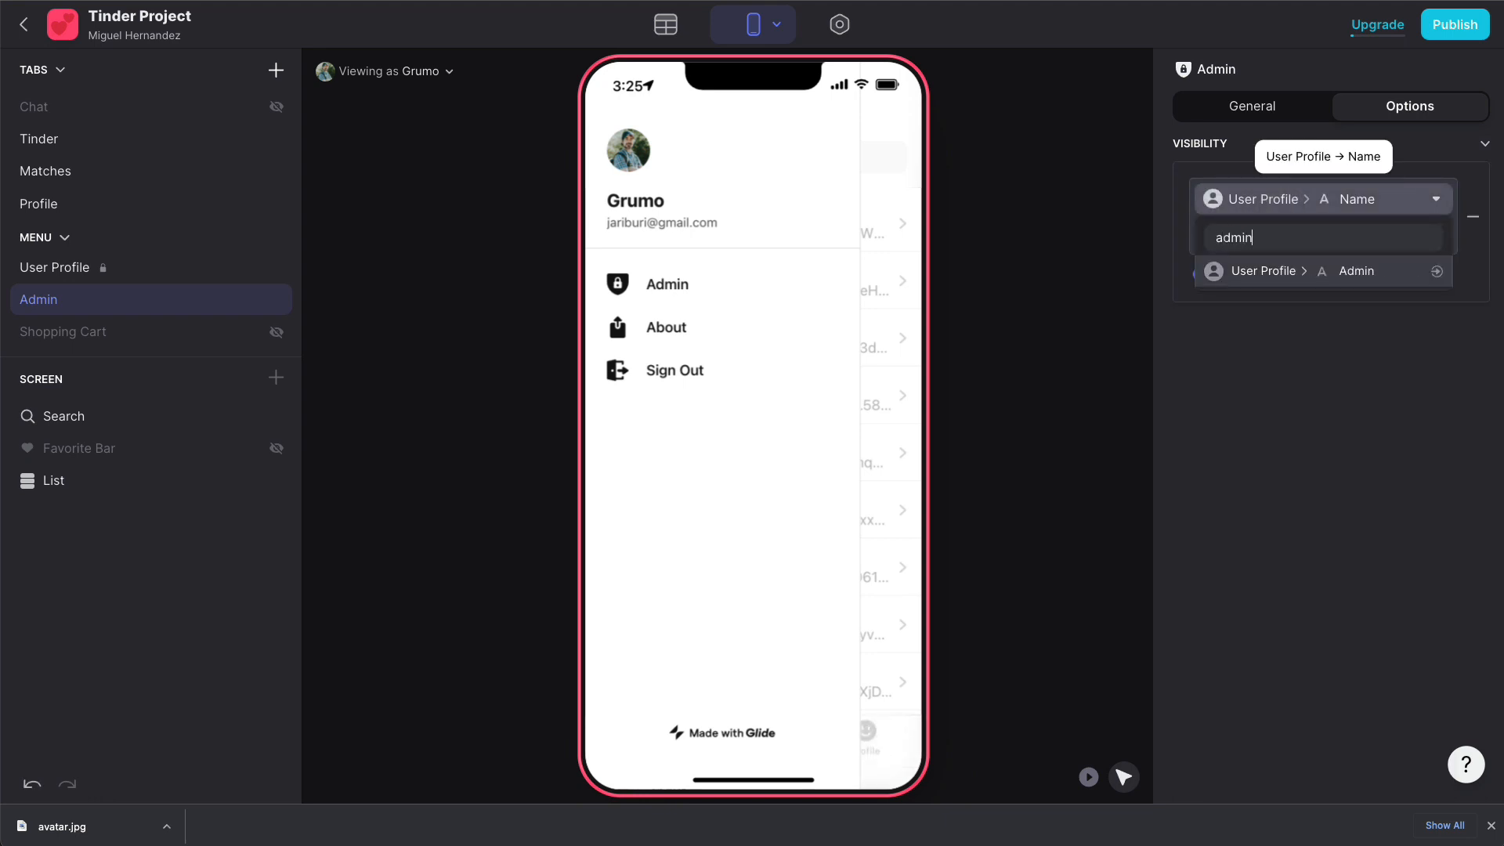
pyautogui.click(1284, 275)
pyautogui.click(1252, 235)
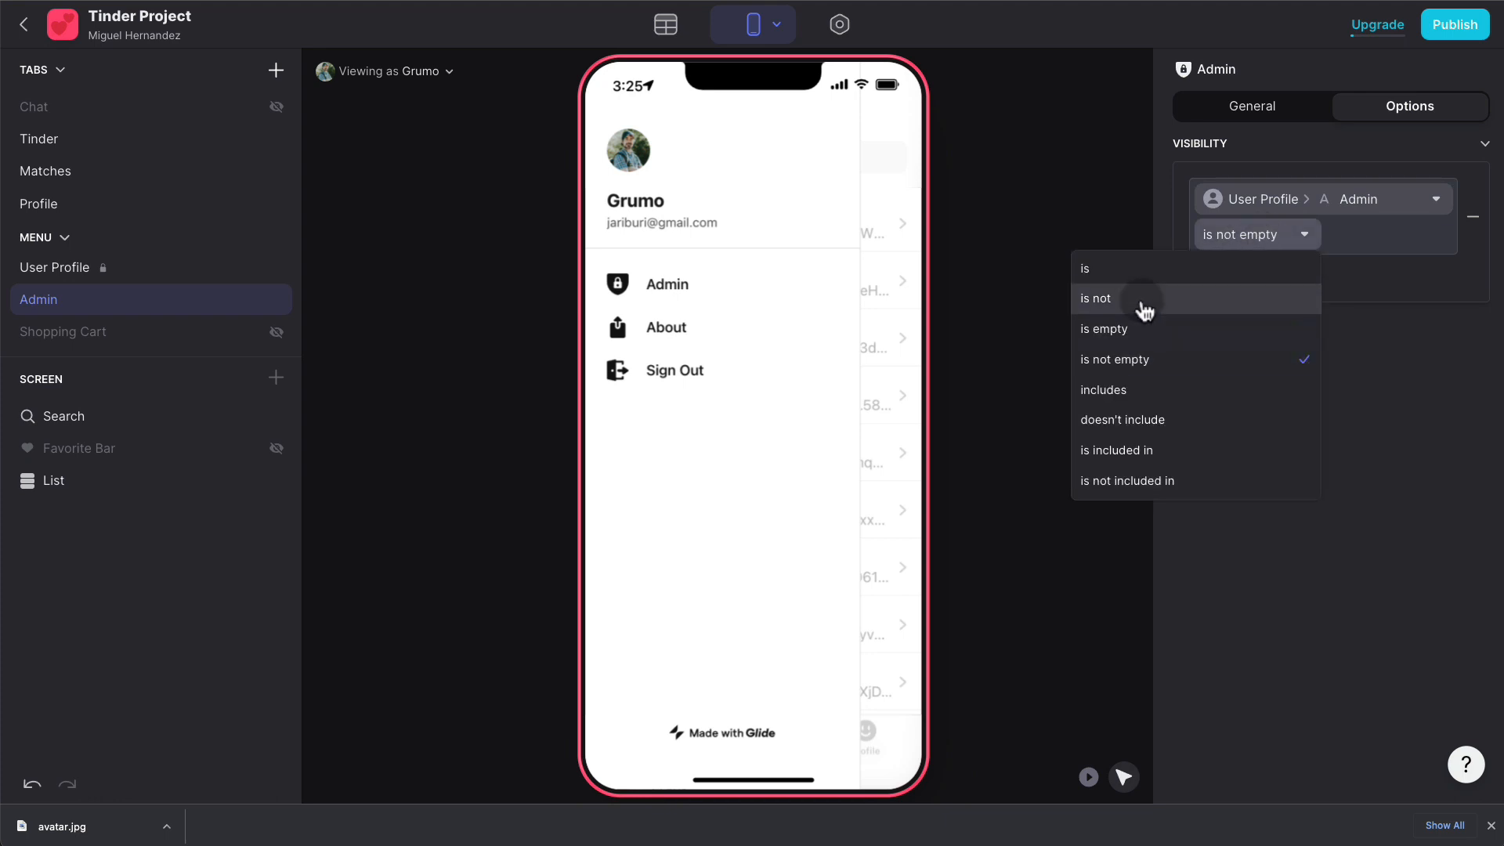
pyautogui.click(1139, 268)
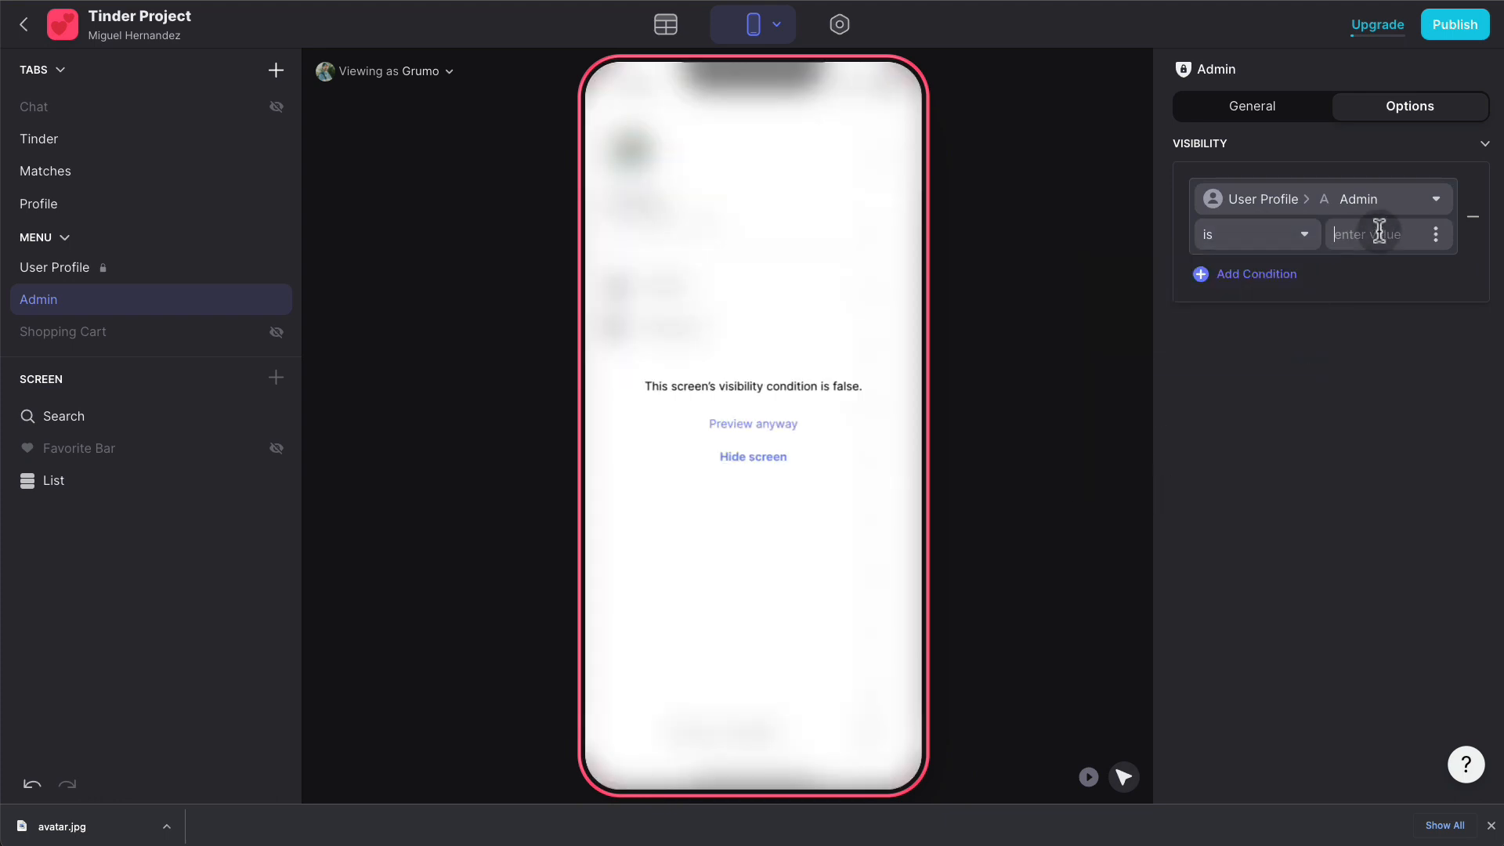
pyautogui.click(1378, 233)
pyautogui.write('Admin')
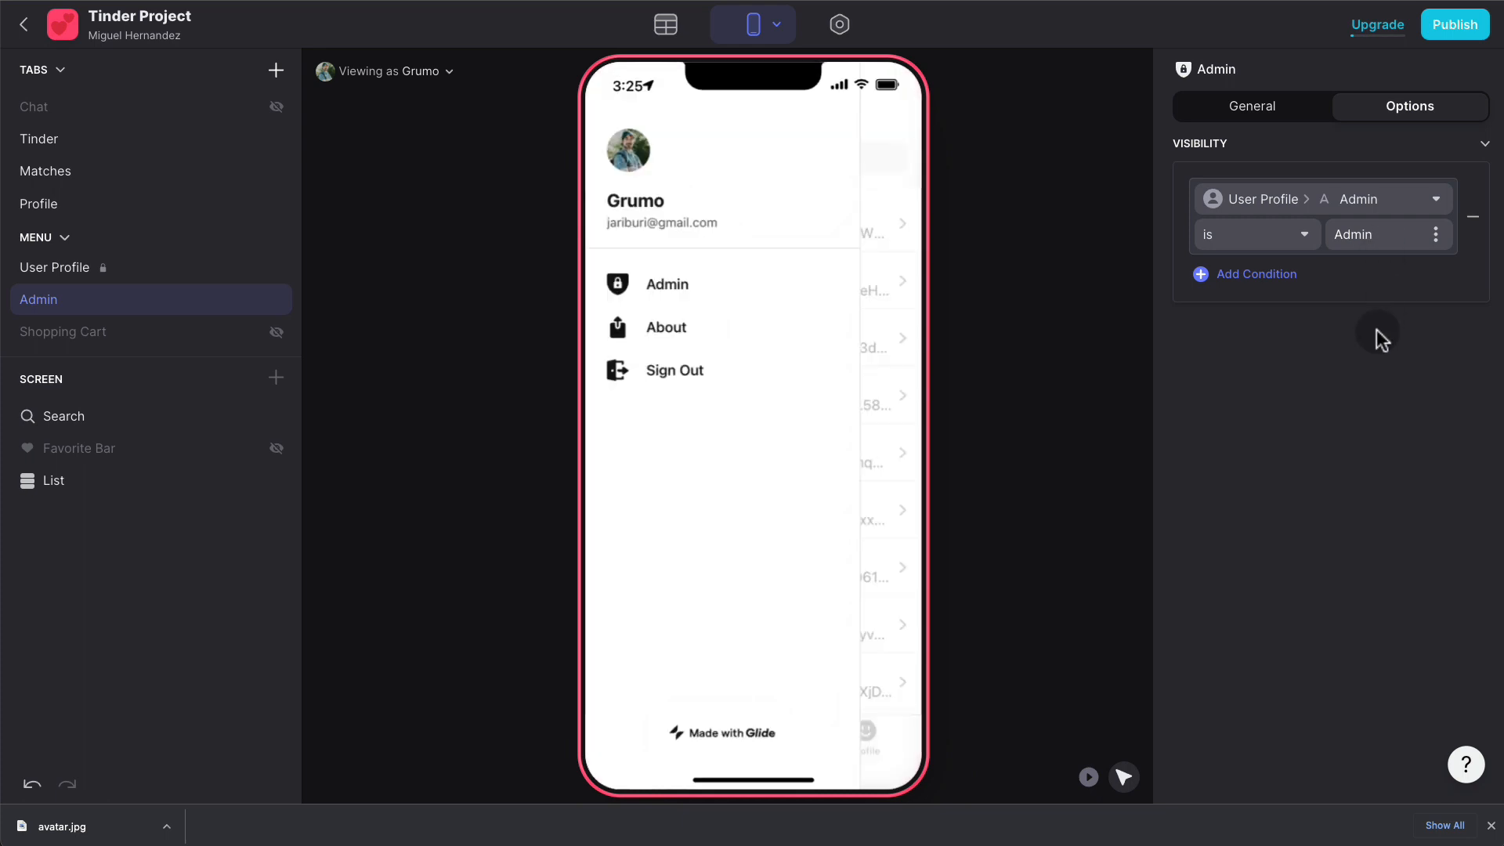
pyautogui.click(1378, 338)
pyautogui.click(668, 284)
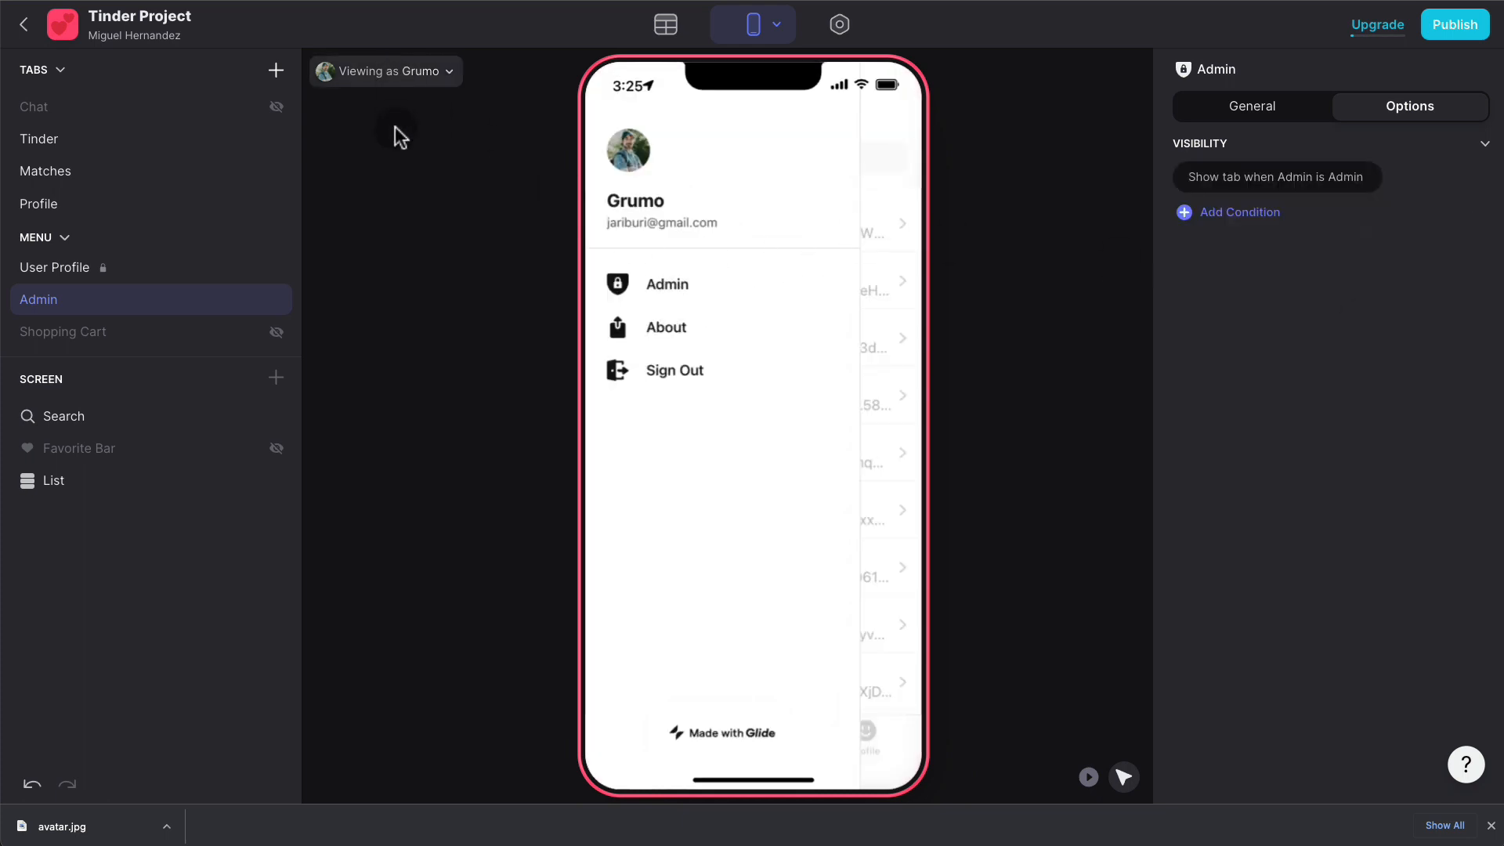
# - Preview as a non-admin, then the admin user, and open the Admin screen's general settings
pyautogui.click(394, 72)
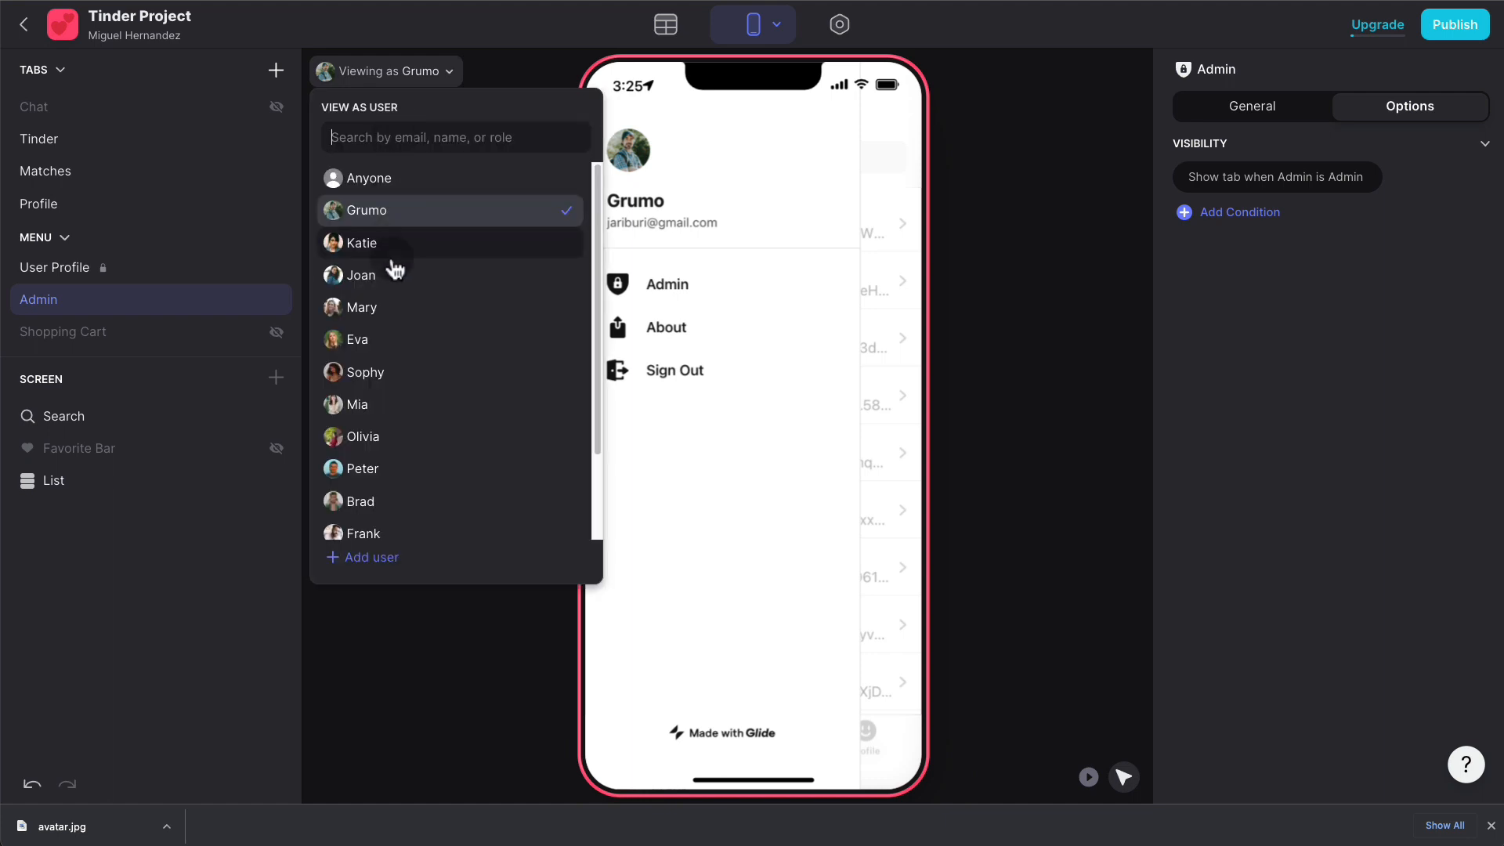
pyautogui.click(391, 273)
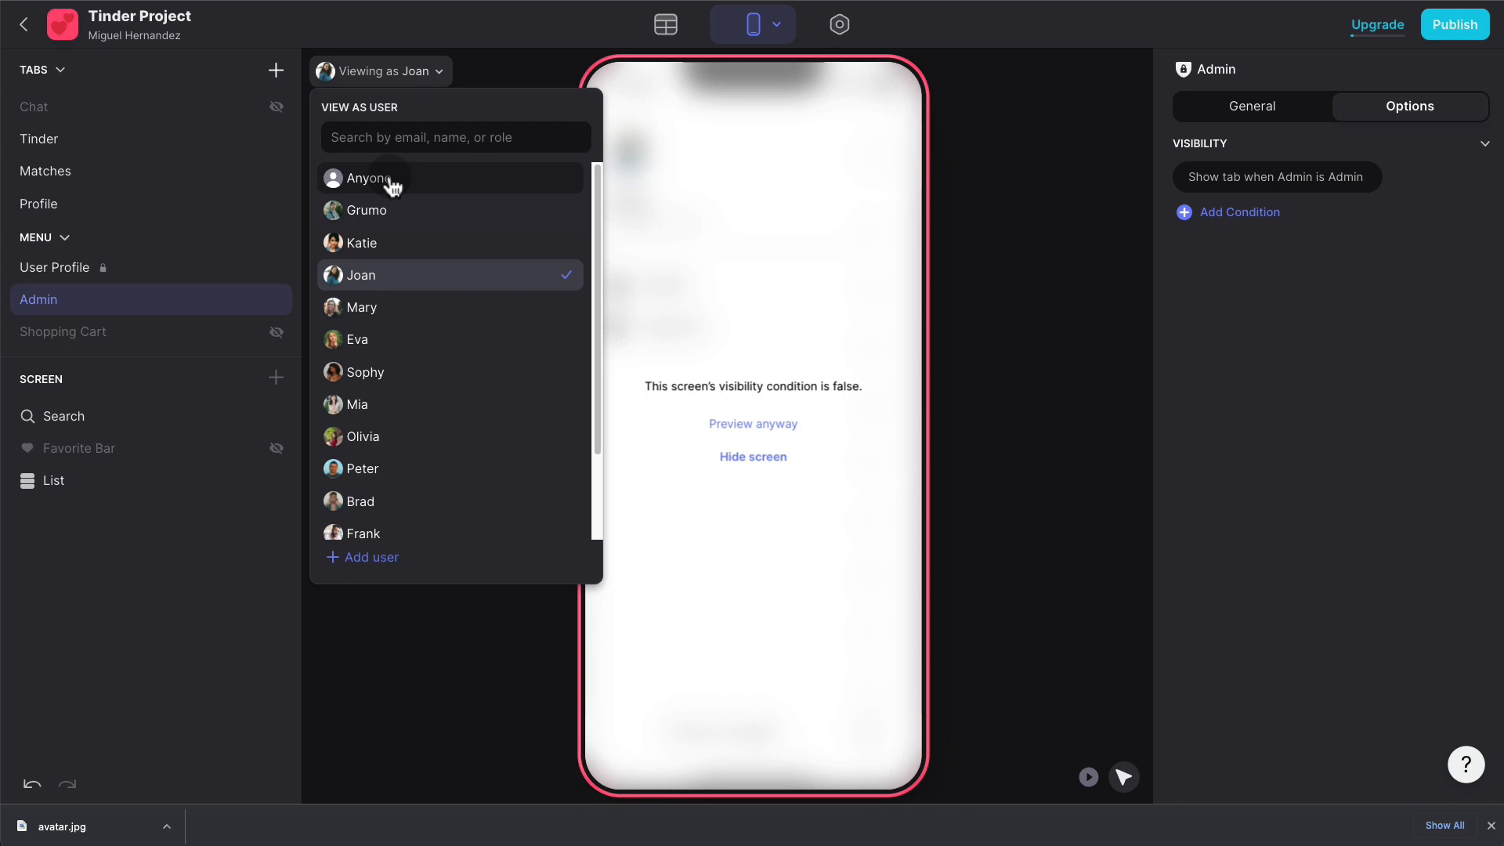
pyautogui.click(384, 208)
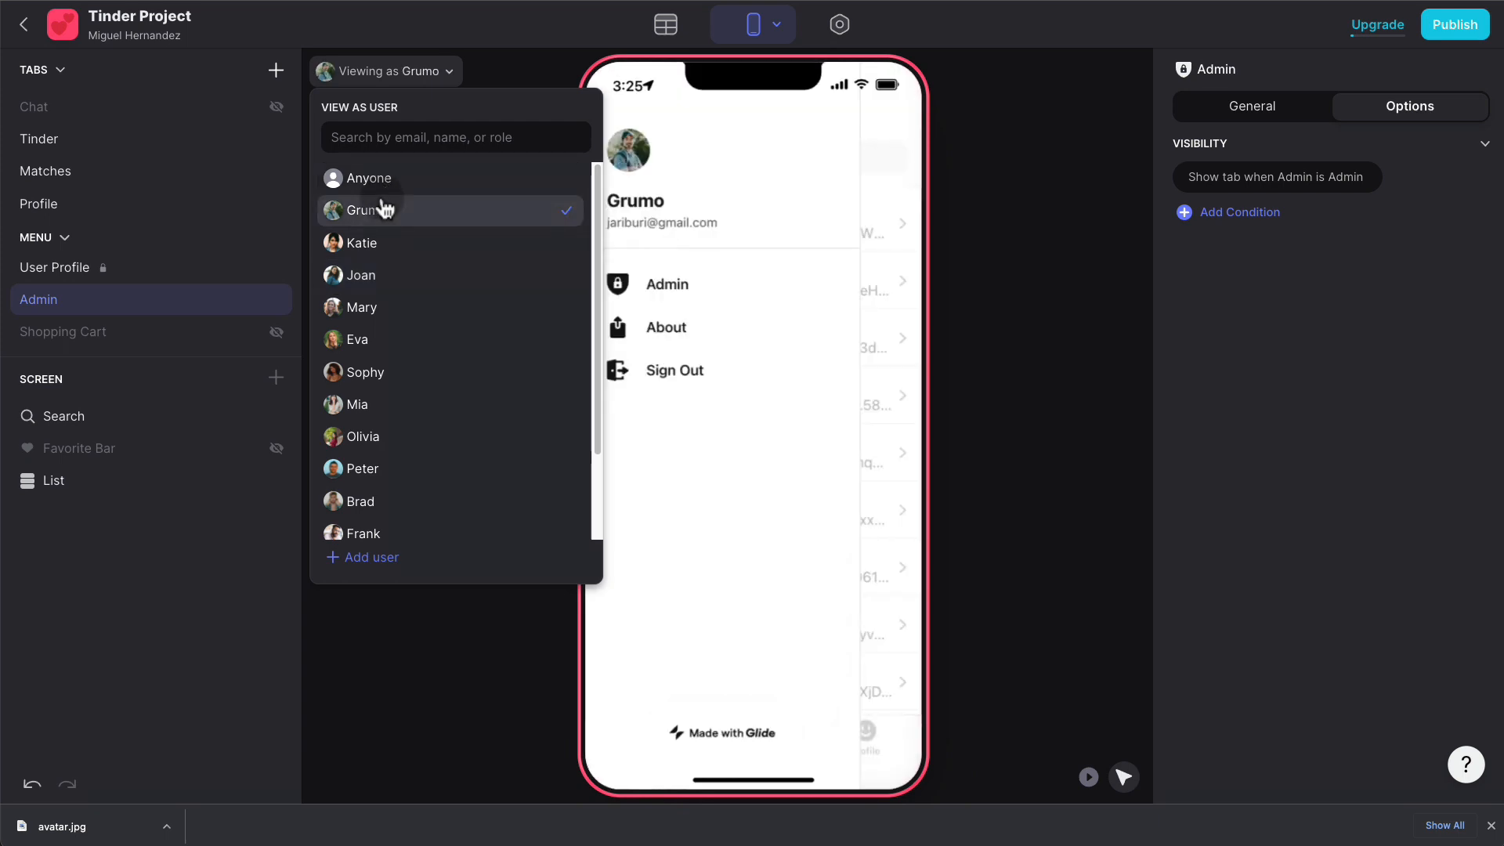
pyautogui.click(1038, 202)
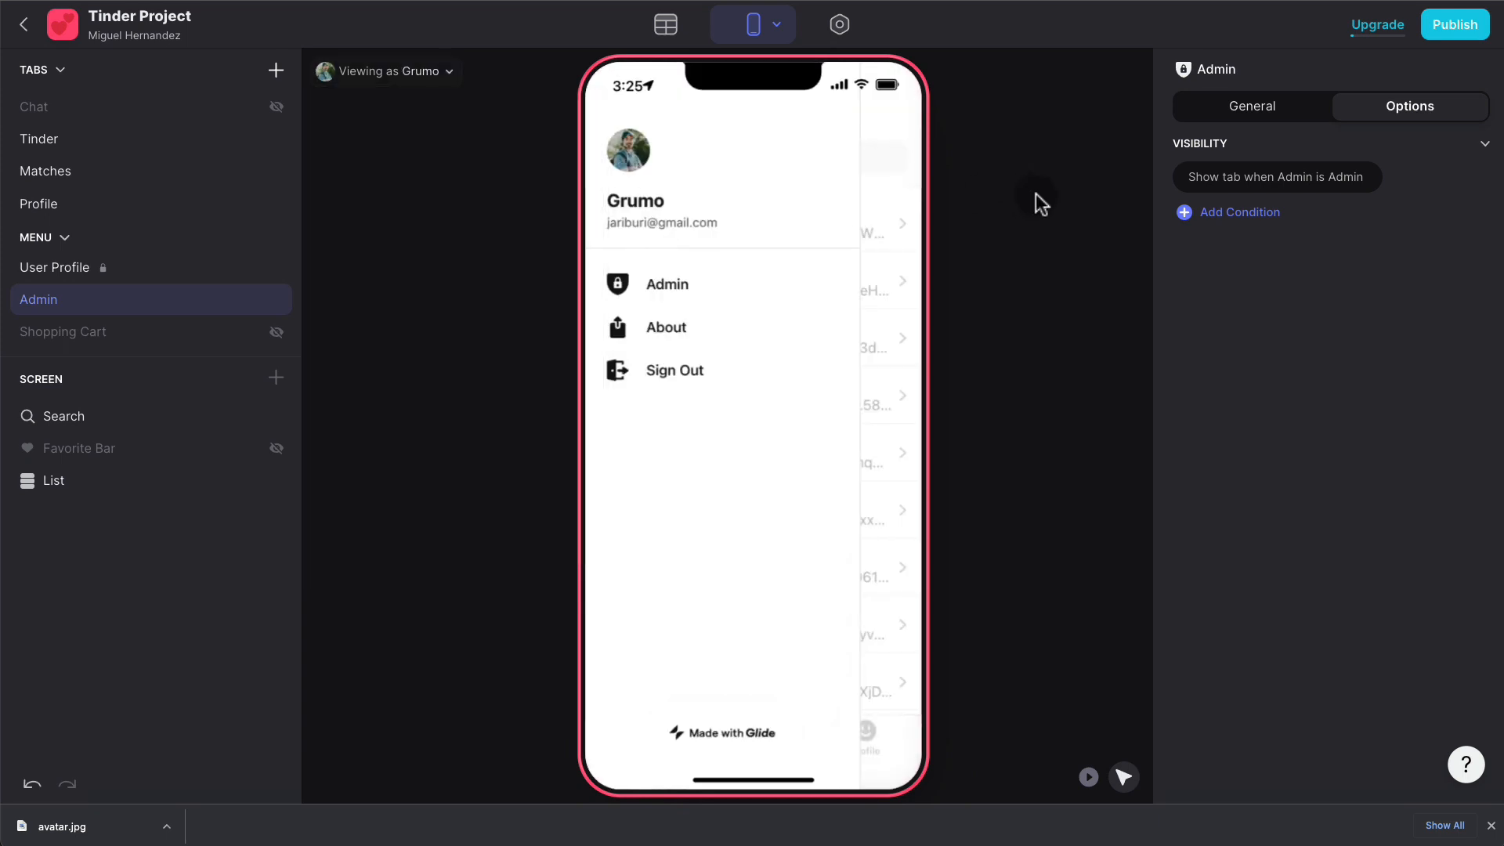
pyautogui.click(717, 295)
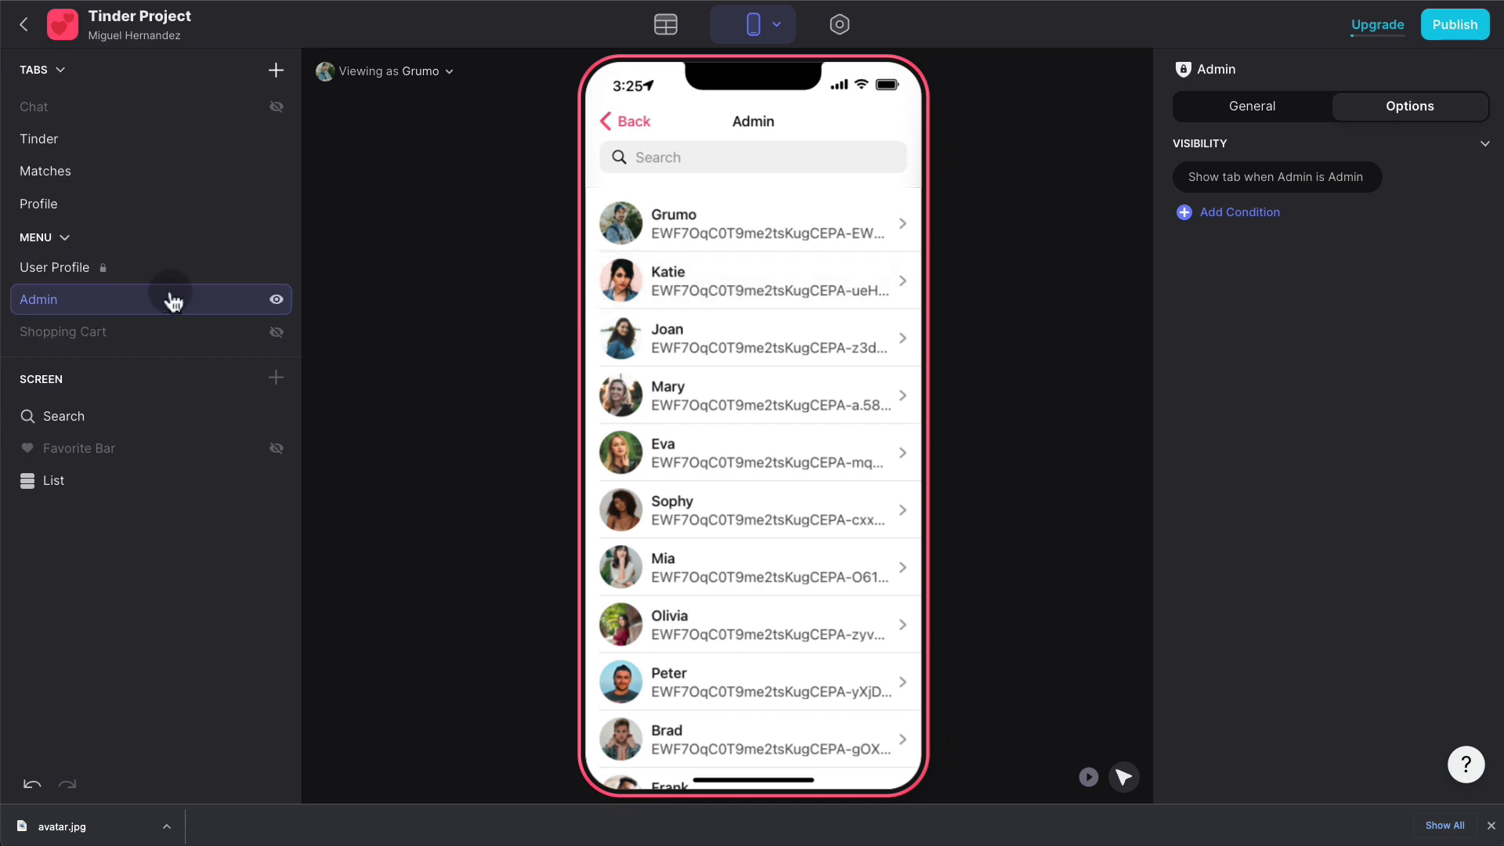
pyautogui.click(1268, 108)
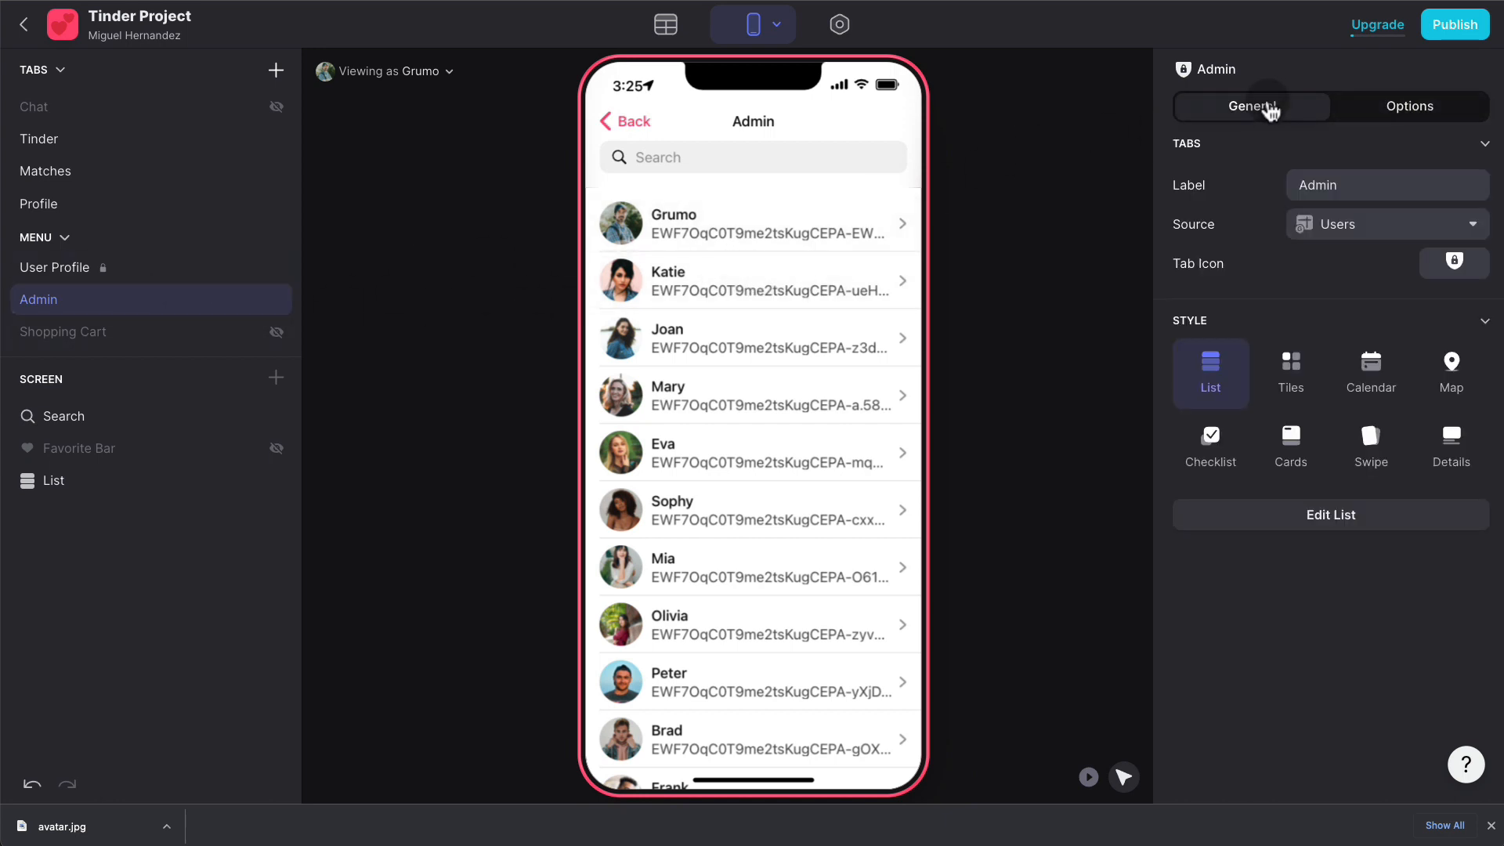
# - Set the Admin tab's data source to the Admin table
pyautogui.click(1390, 233)
pyautogui.click(1314, 384)
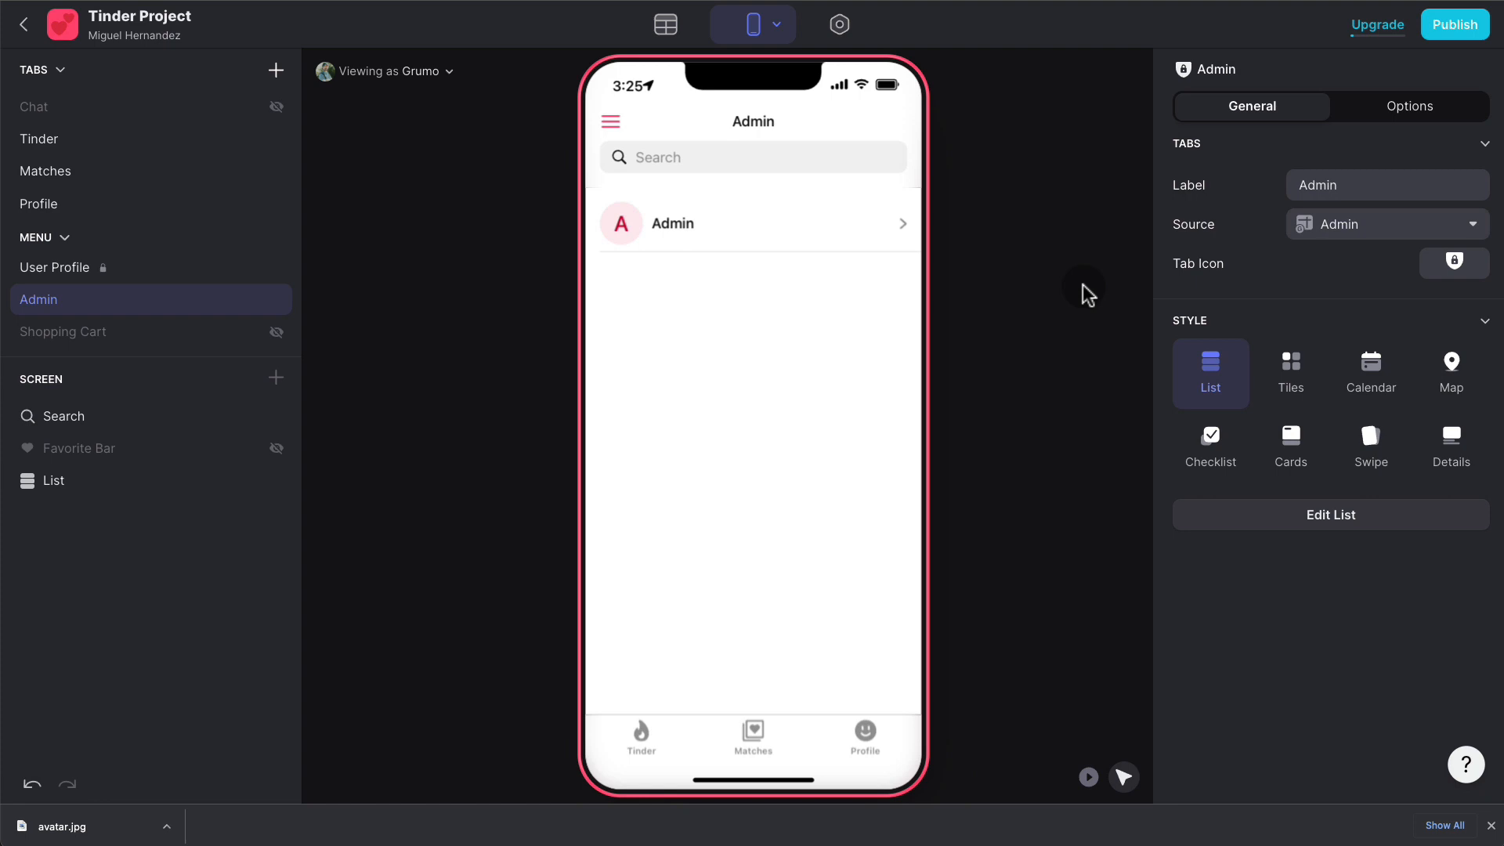
pyautogui.click(1410, 109)
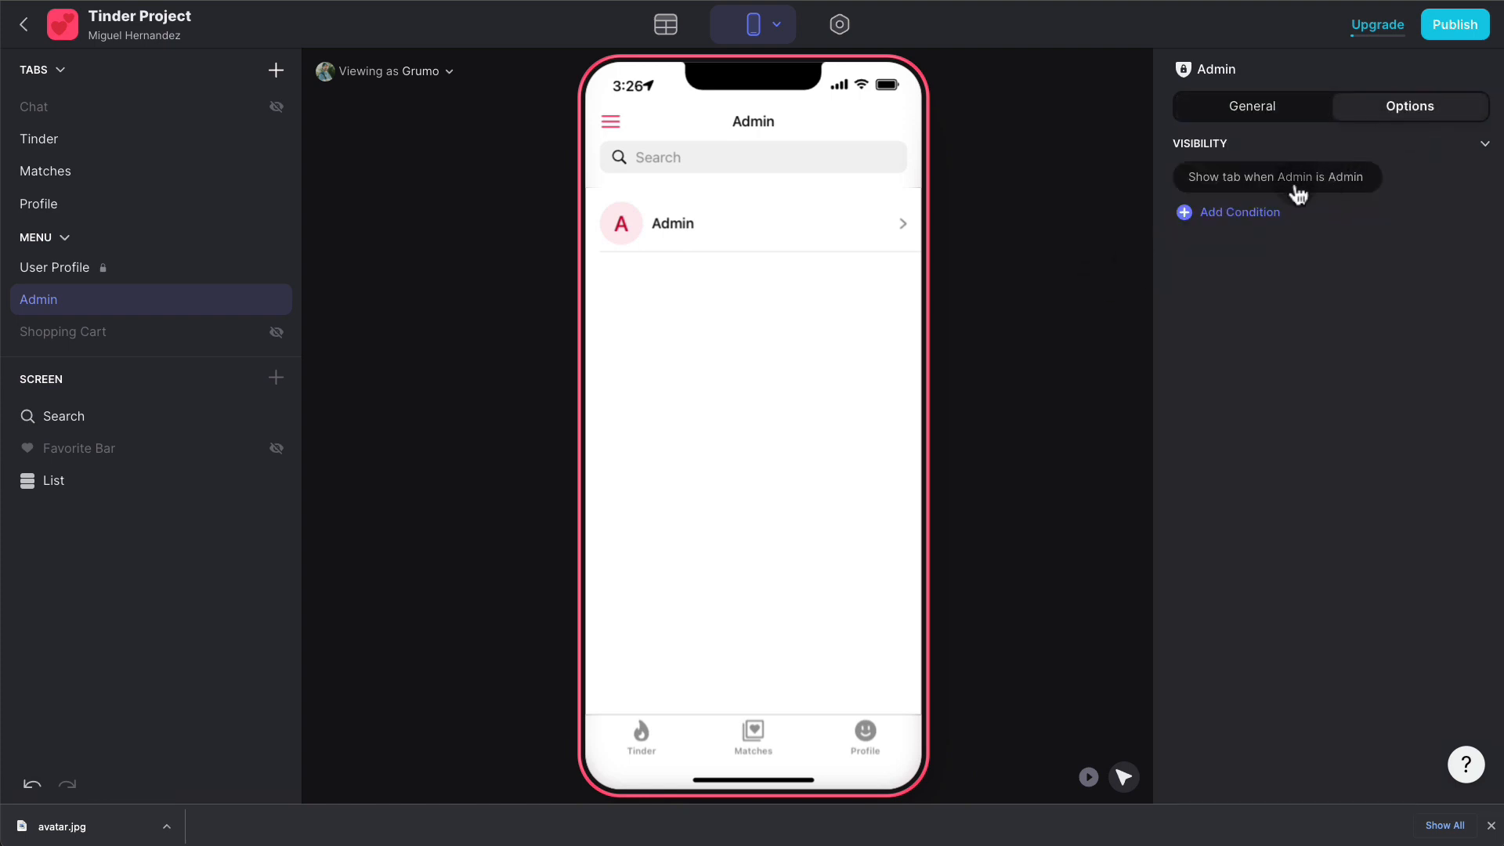
pyautogui.click(1285, 115)
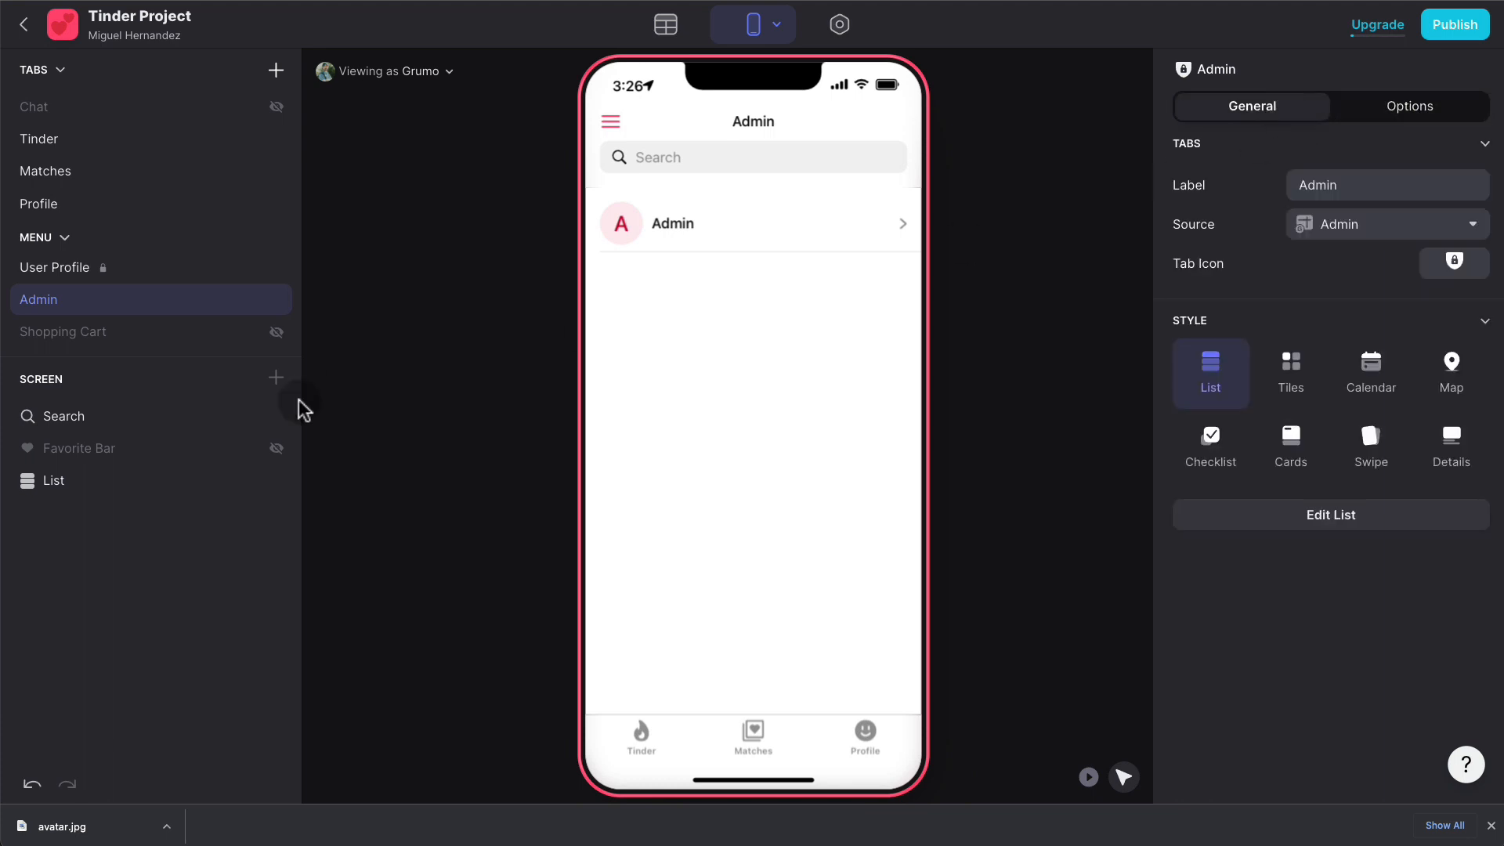
# - Filter the list to Screen ID is 'Admin' and switch the tab to the Details style
pyautogui.click(122, 486)
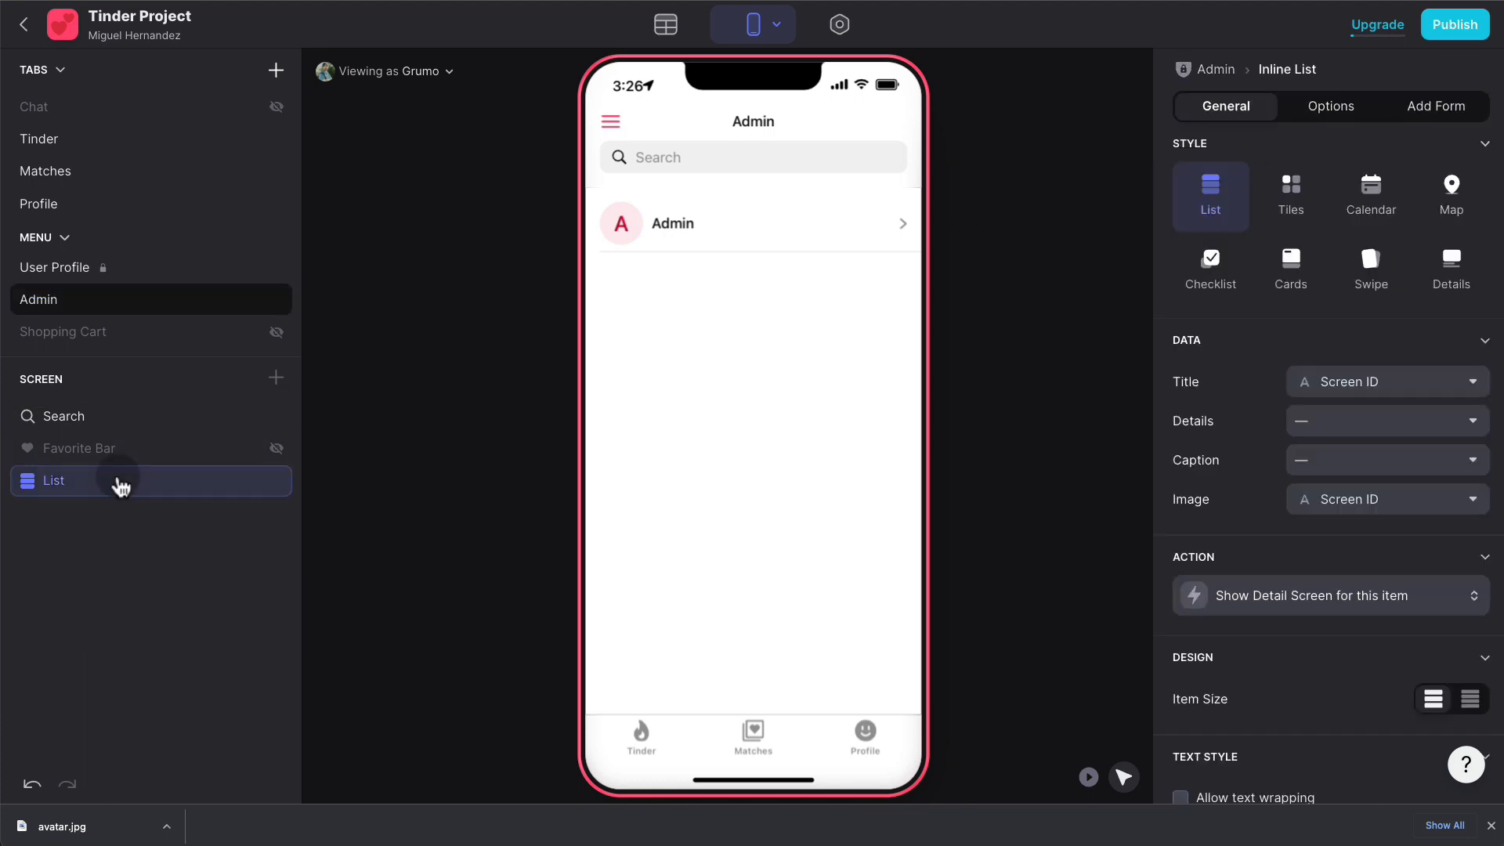
pyautogui.click(1341, 118)
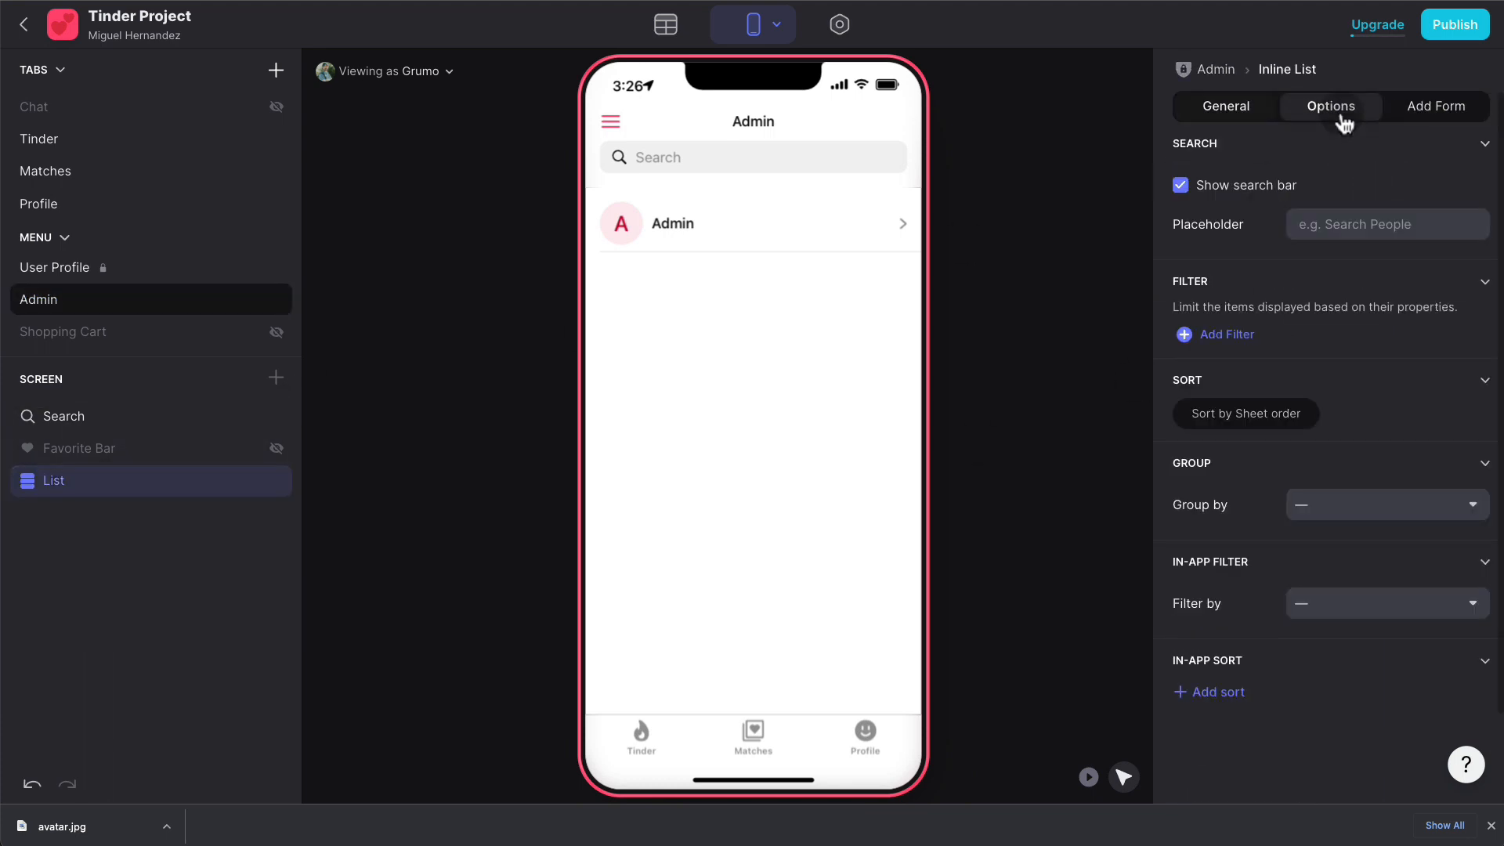
pyautogui.click(1238, 335)
pyautogui.click(1302, 368)
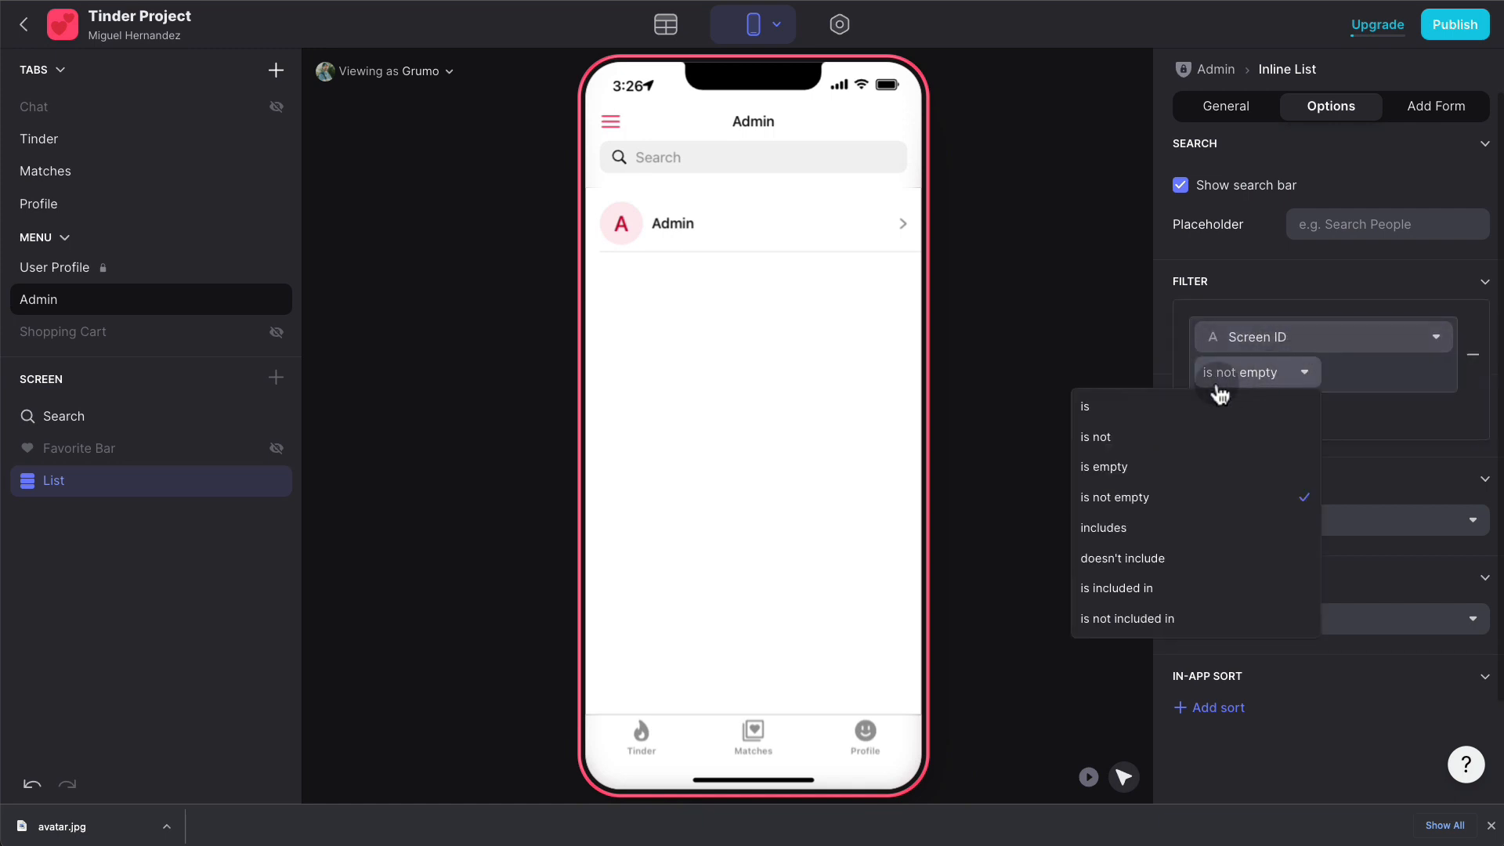
pyautogui.click(1221, 401)
pyautogui.click(1359, 371)
pyautogui.write('Adin')
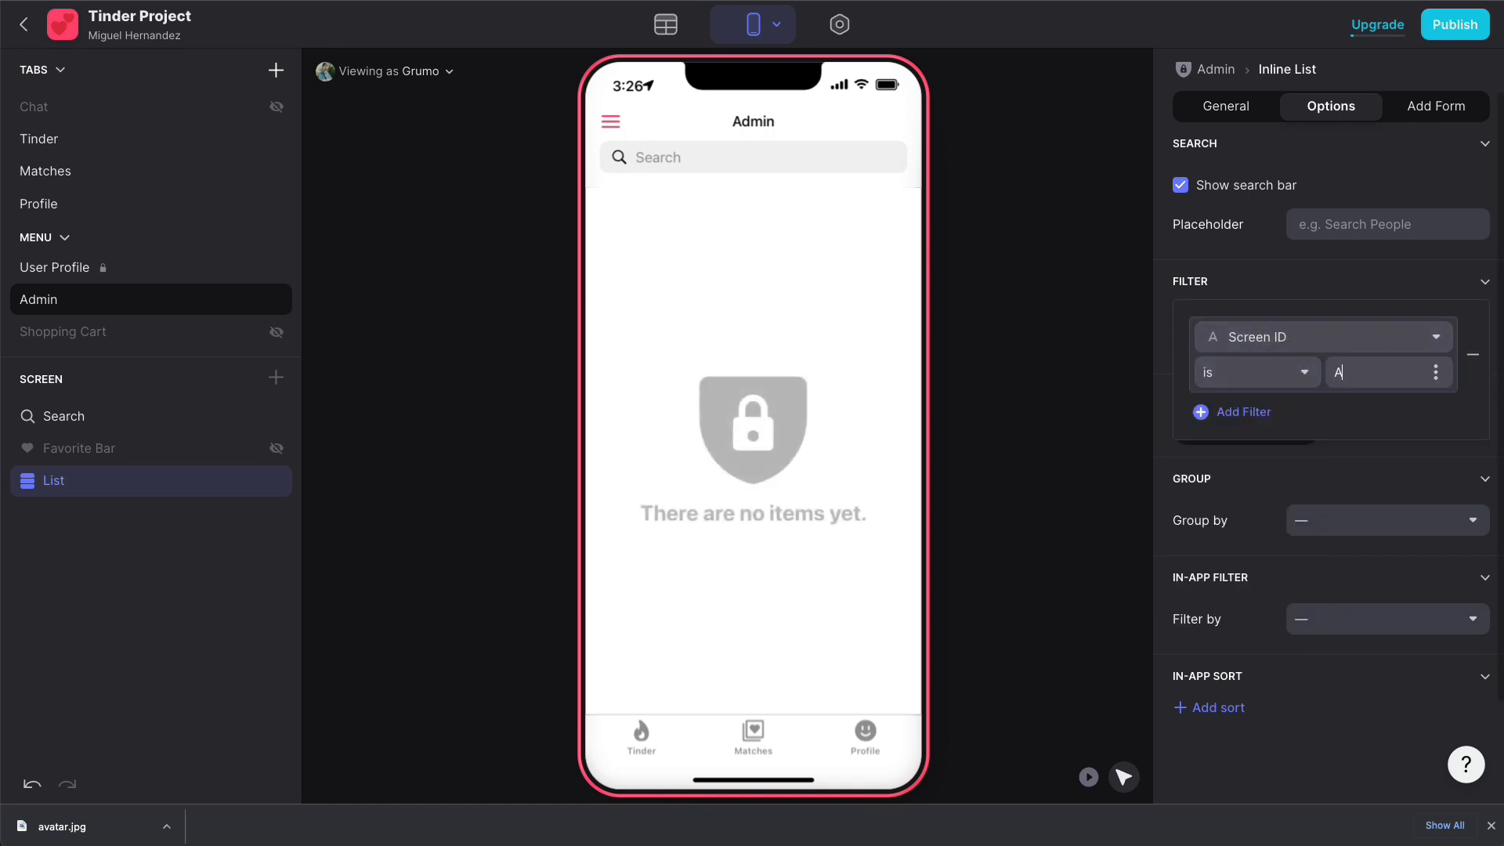
pyautogui.press('BackSpace')
pyautogui.press('BackSpace')
pyautogui.write('min')
pyautogui.click(1350, 190)
pyautogui.click(1228, 107)
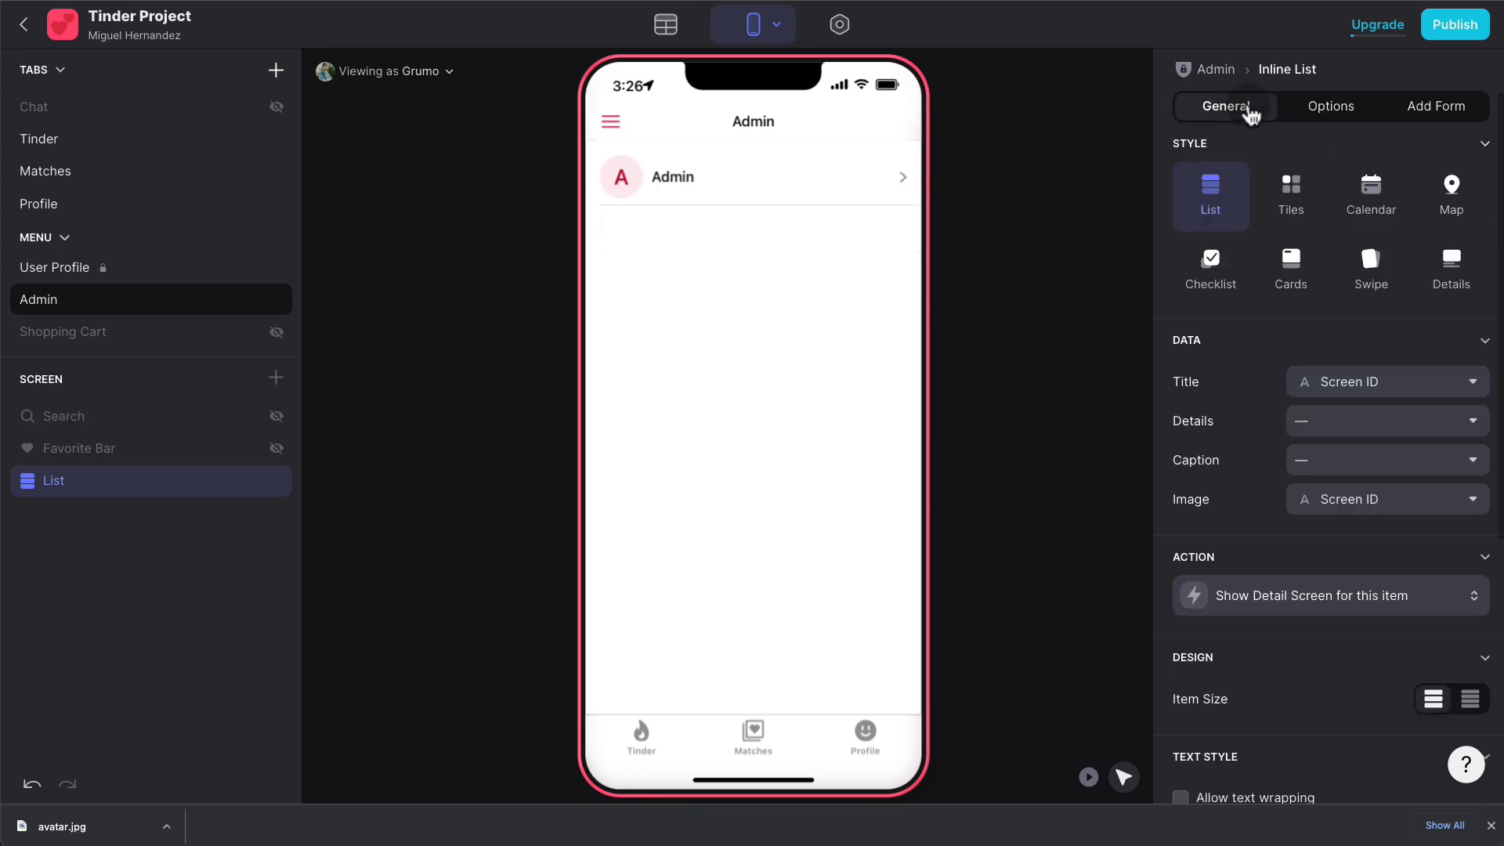
pyautogui.click(1453, 276)
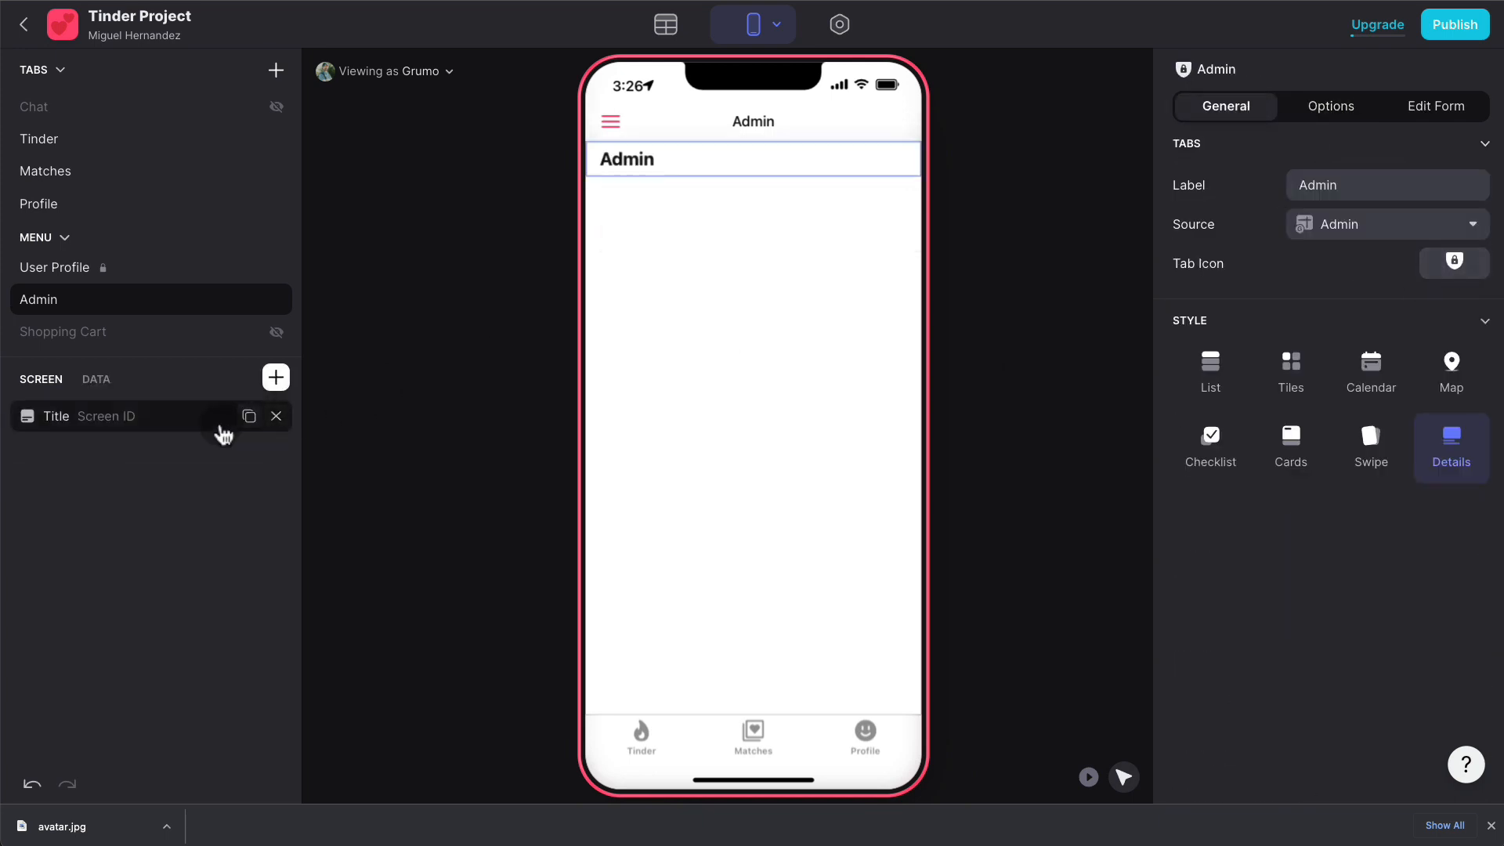
# - Replace the Admin screen's title with a Basic Table showing Screen ID as Admin
pyautogui.click(277, 416)
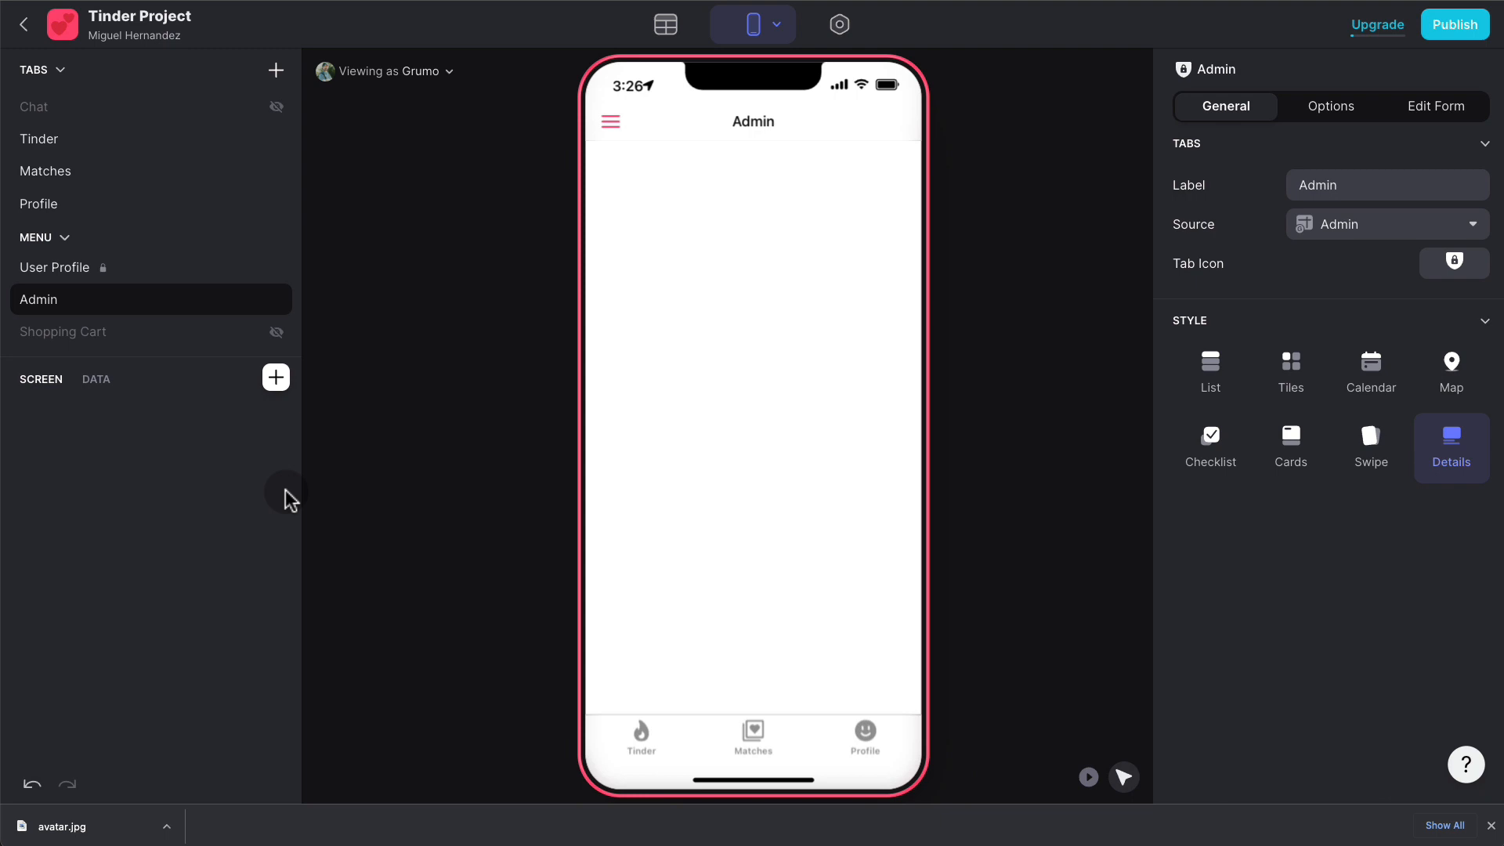
pyautogui.click(276, 378)
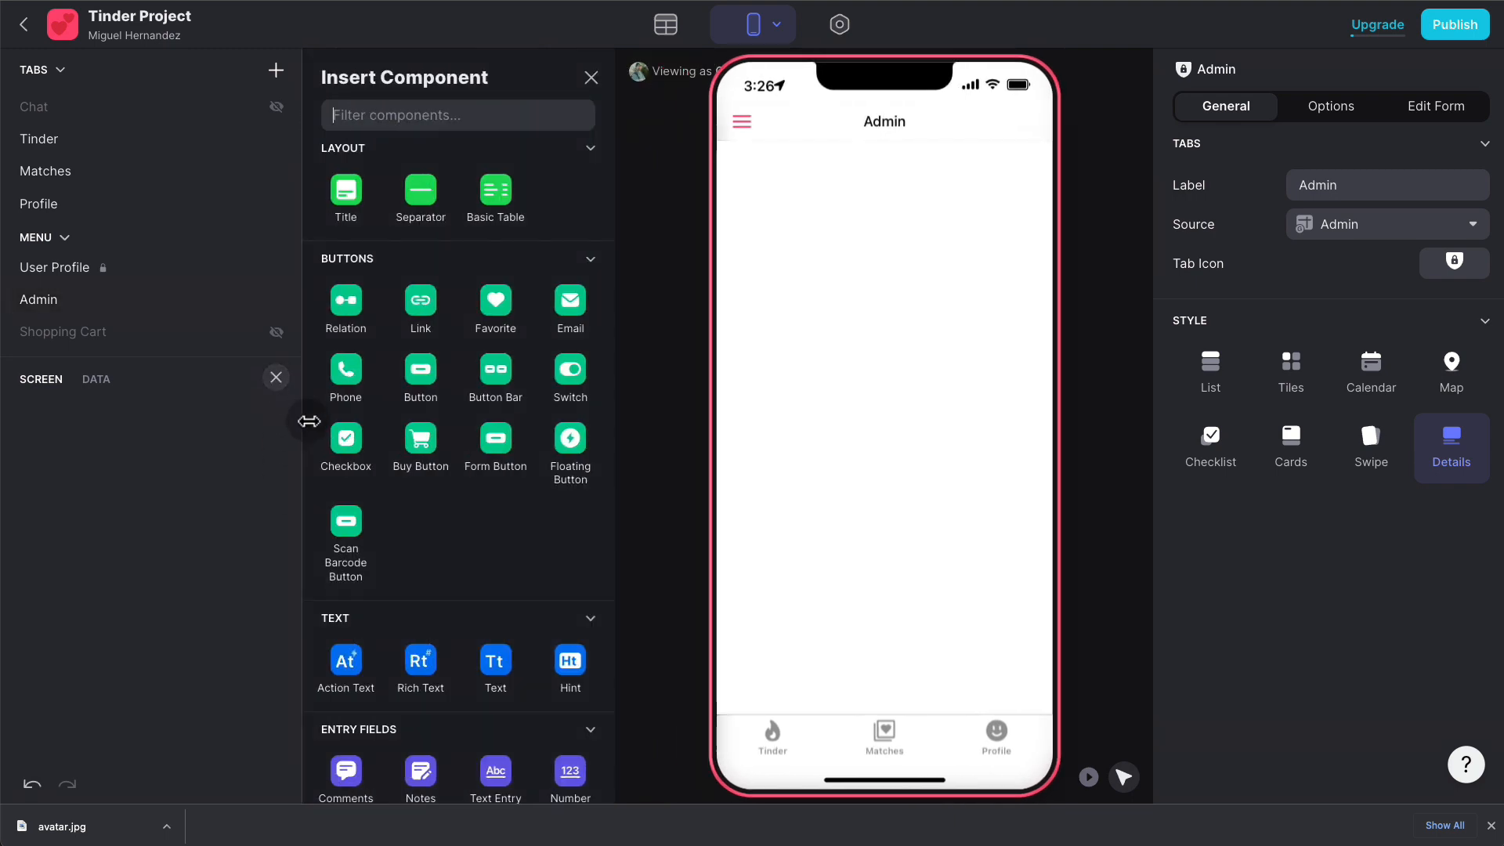
pyautogui.write('t')
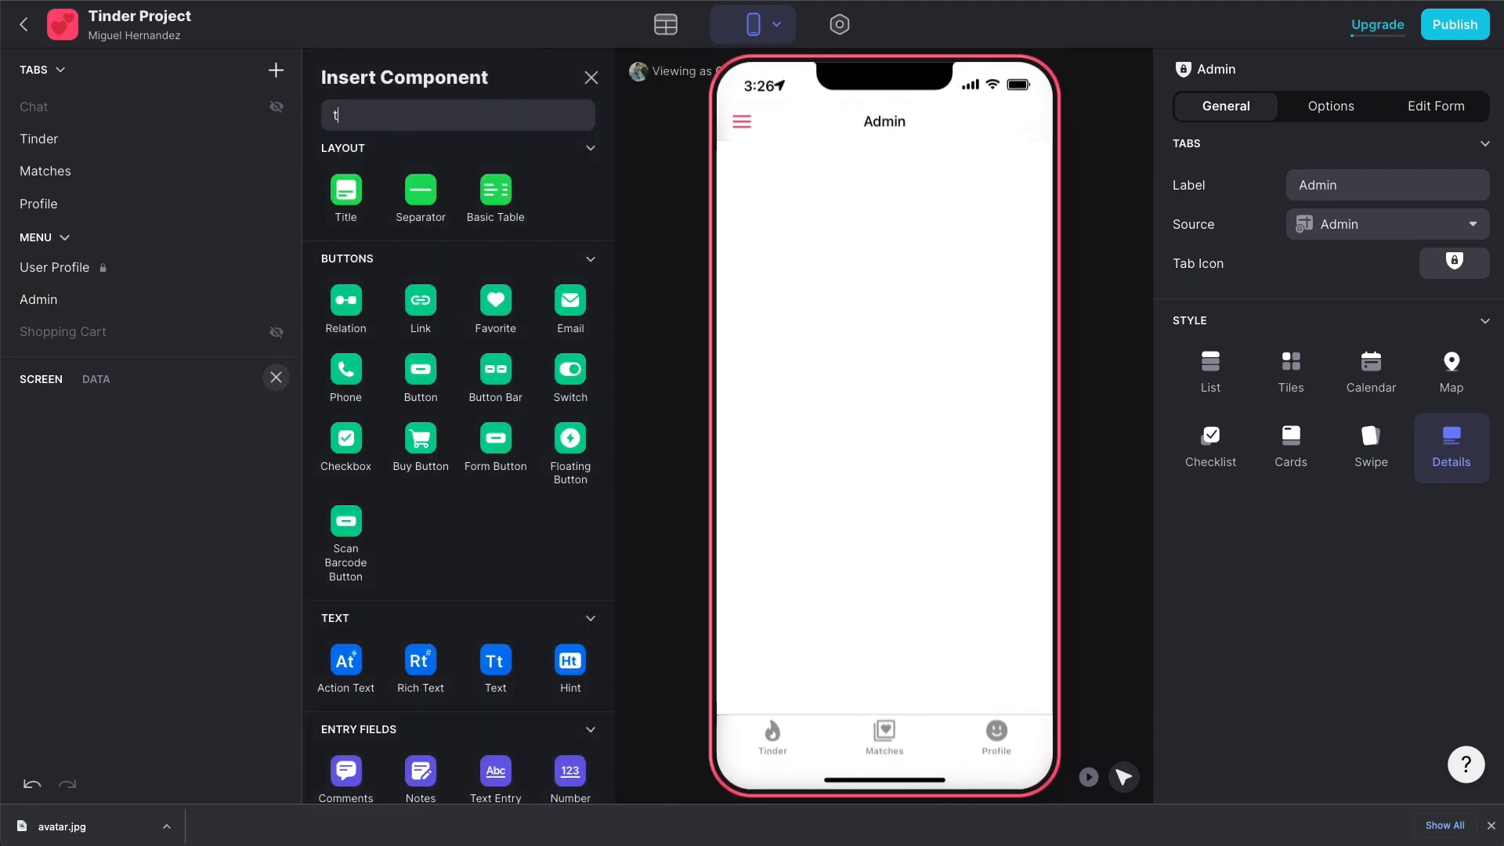
pyautogui.write('able')
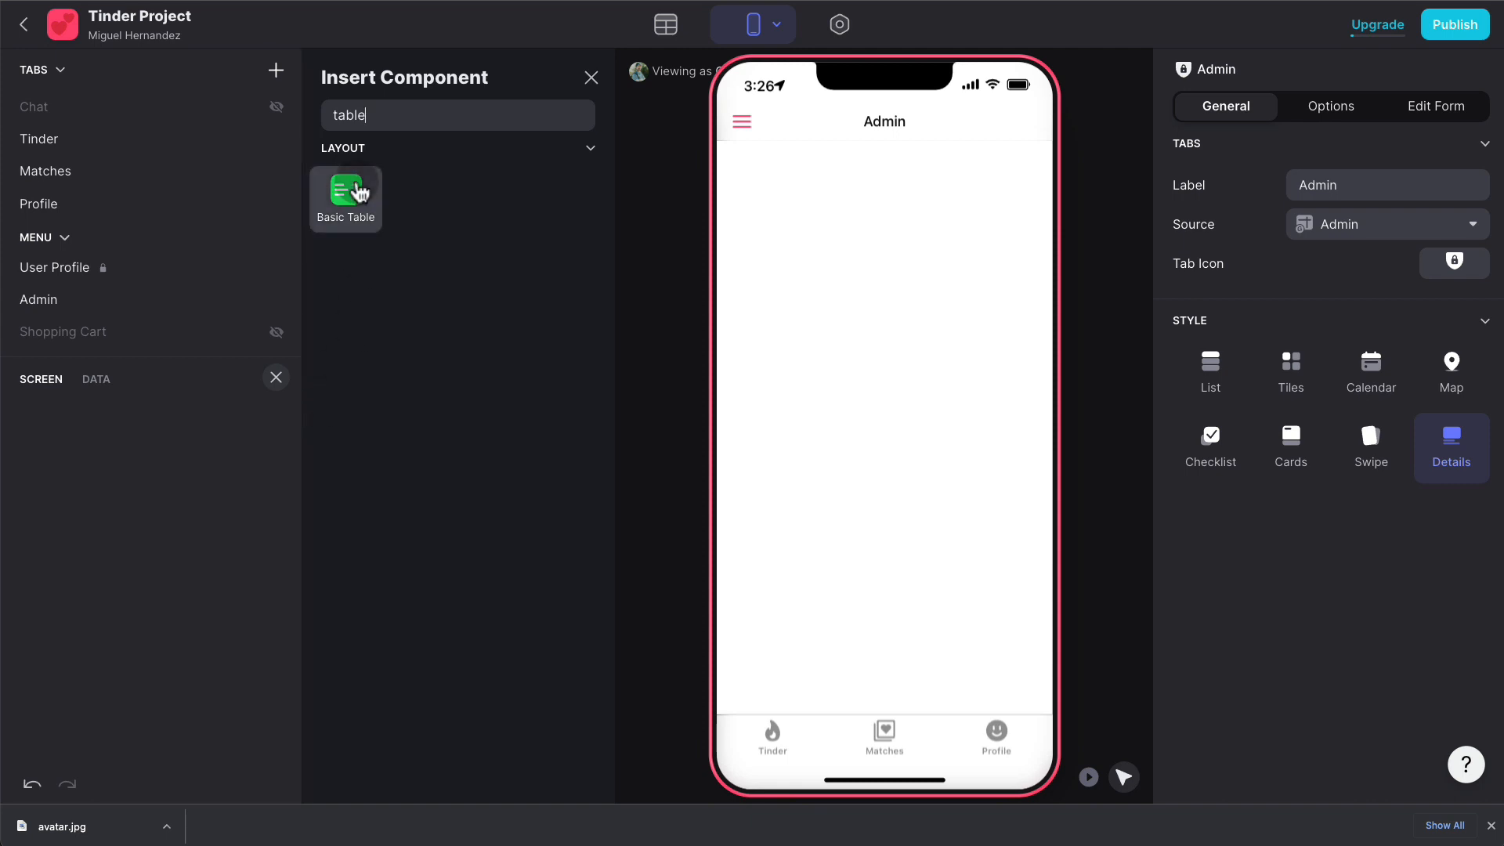
pyautogui.click(359, 191)
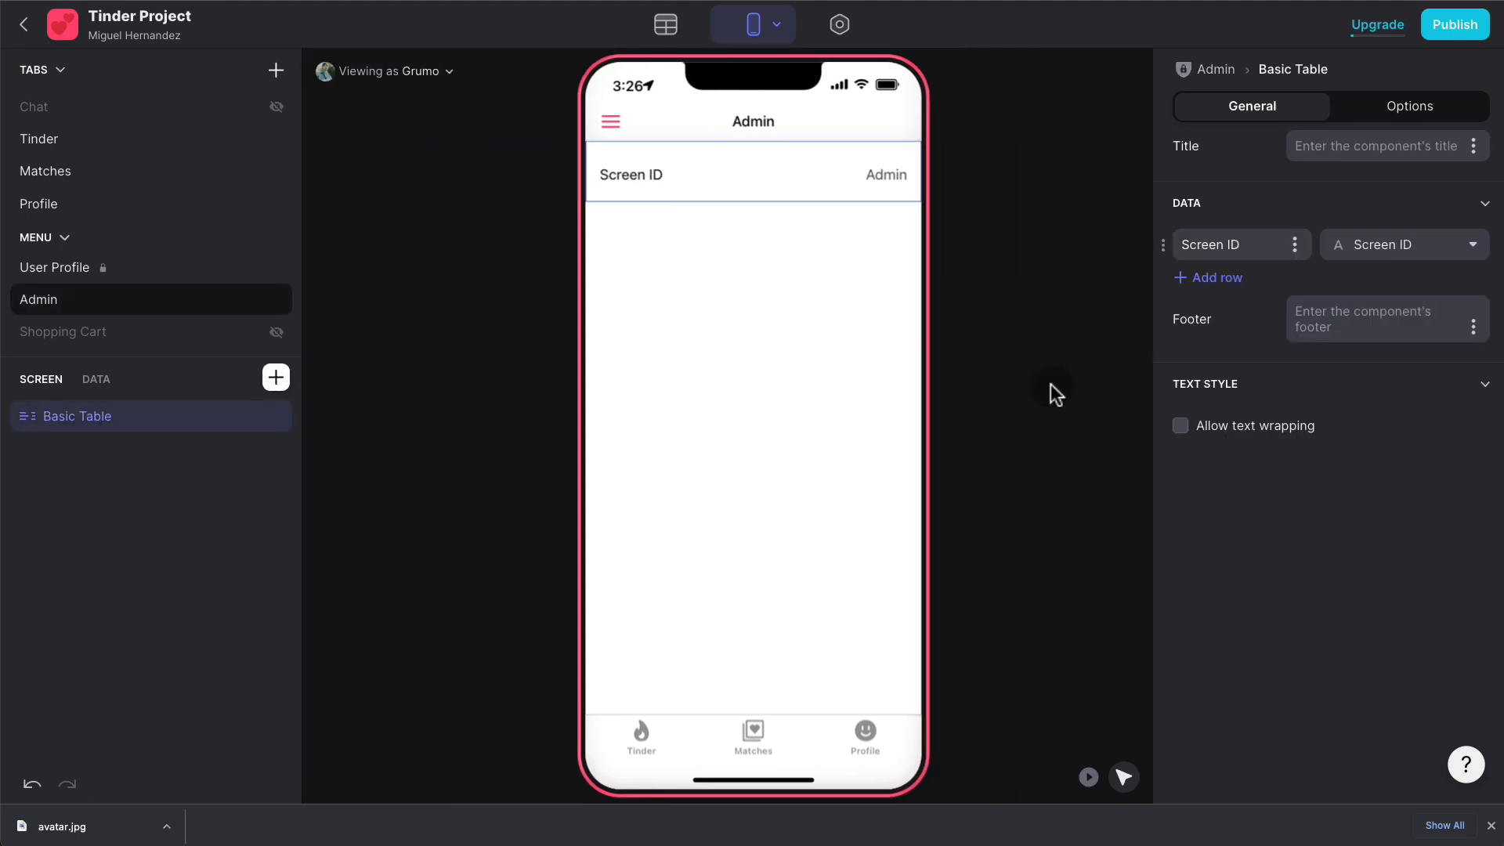
# - Add a 'Total Users' rollup column to the Admin table counting unique Users Row IDs
pyautogui.click(666, 26)
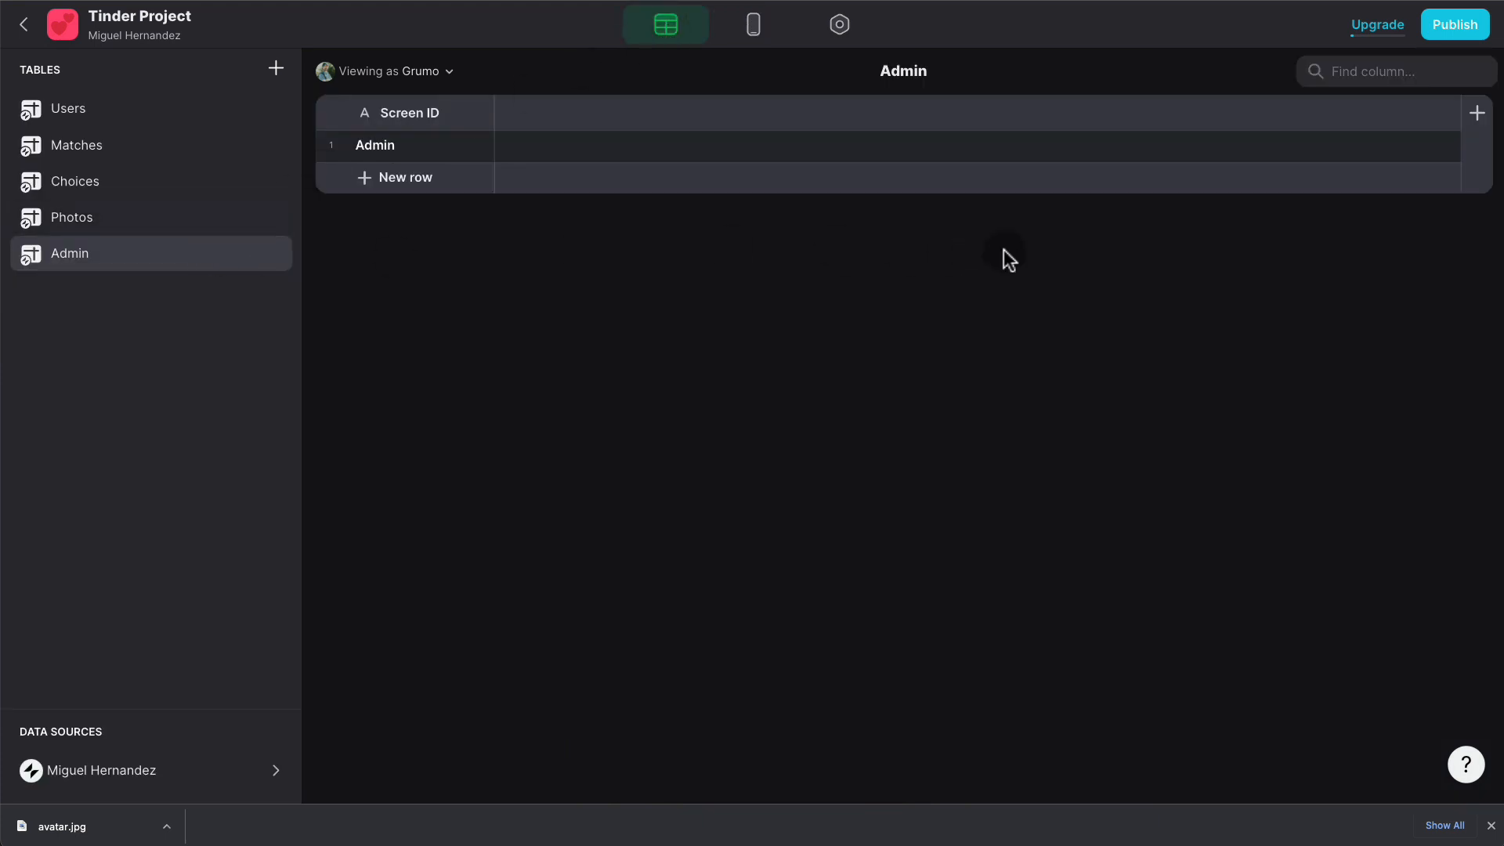
pyautogui.click(1476, 118)
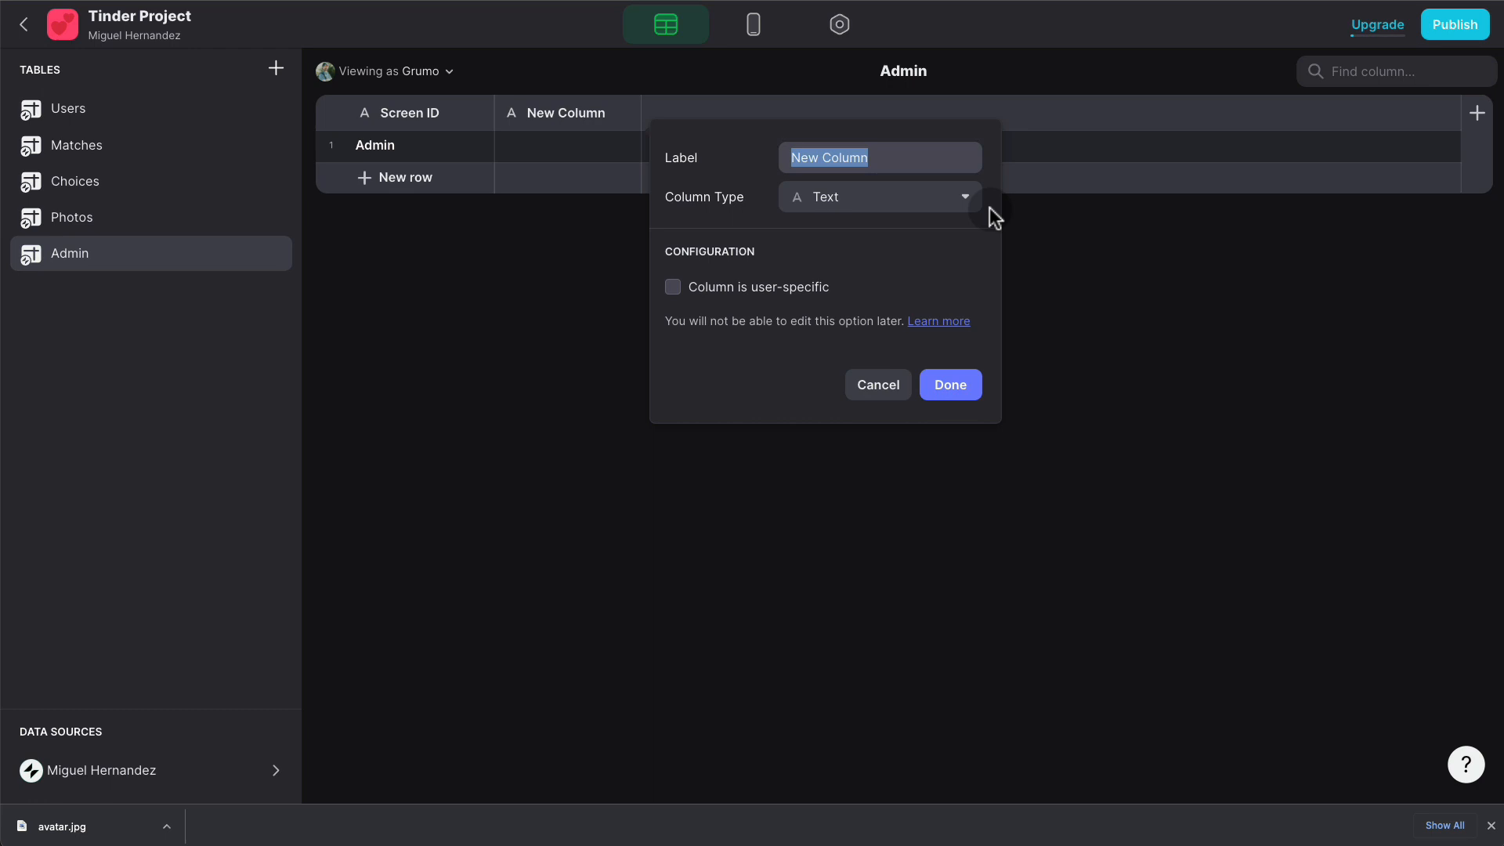
pyautogui.write('Total Users')
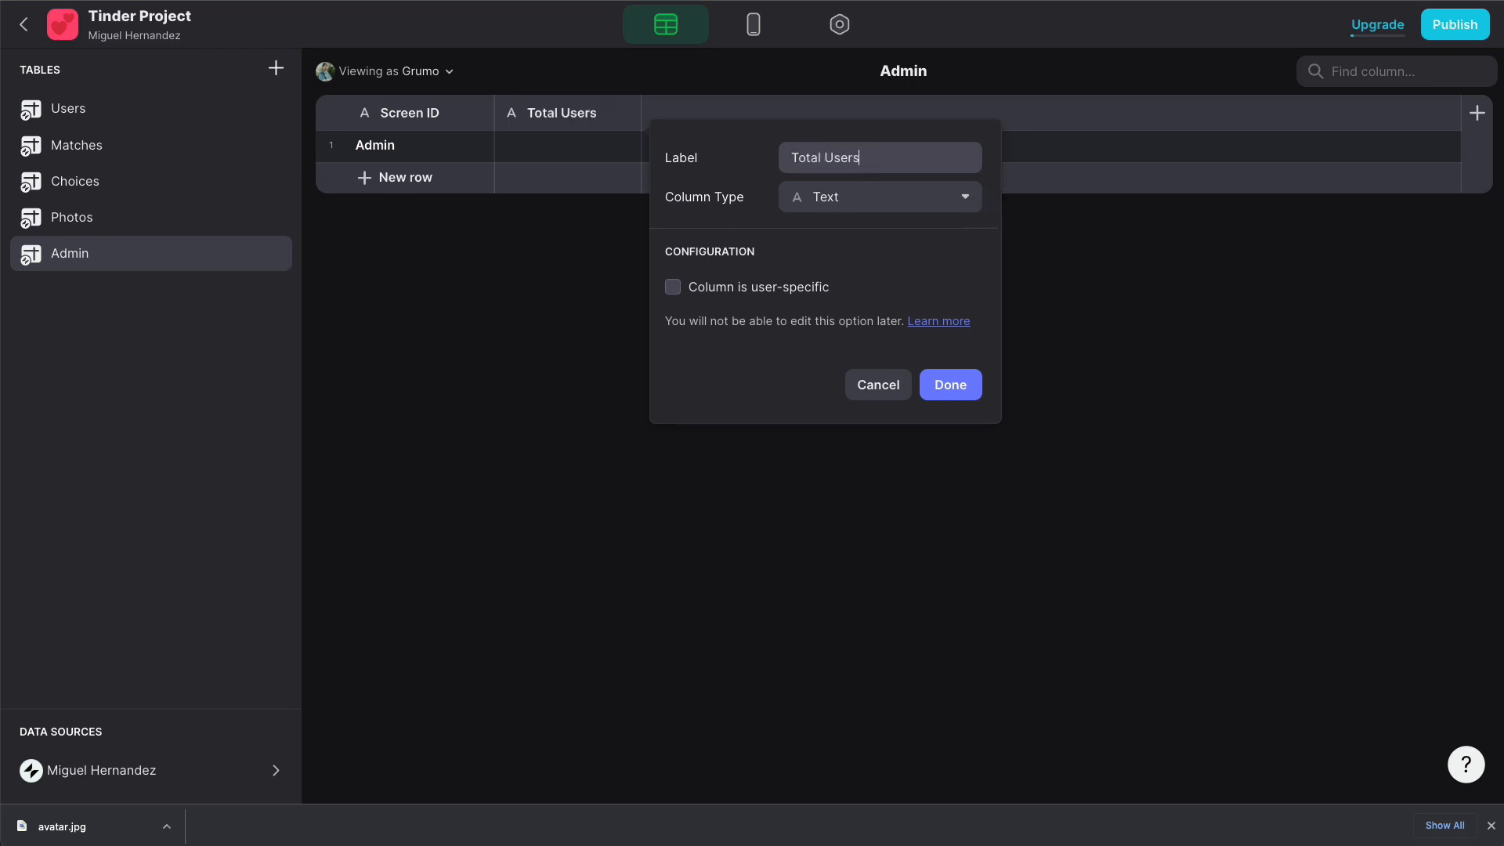
pyautogui.click(906, 210)
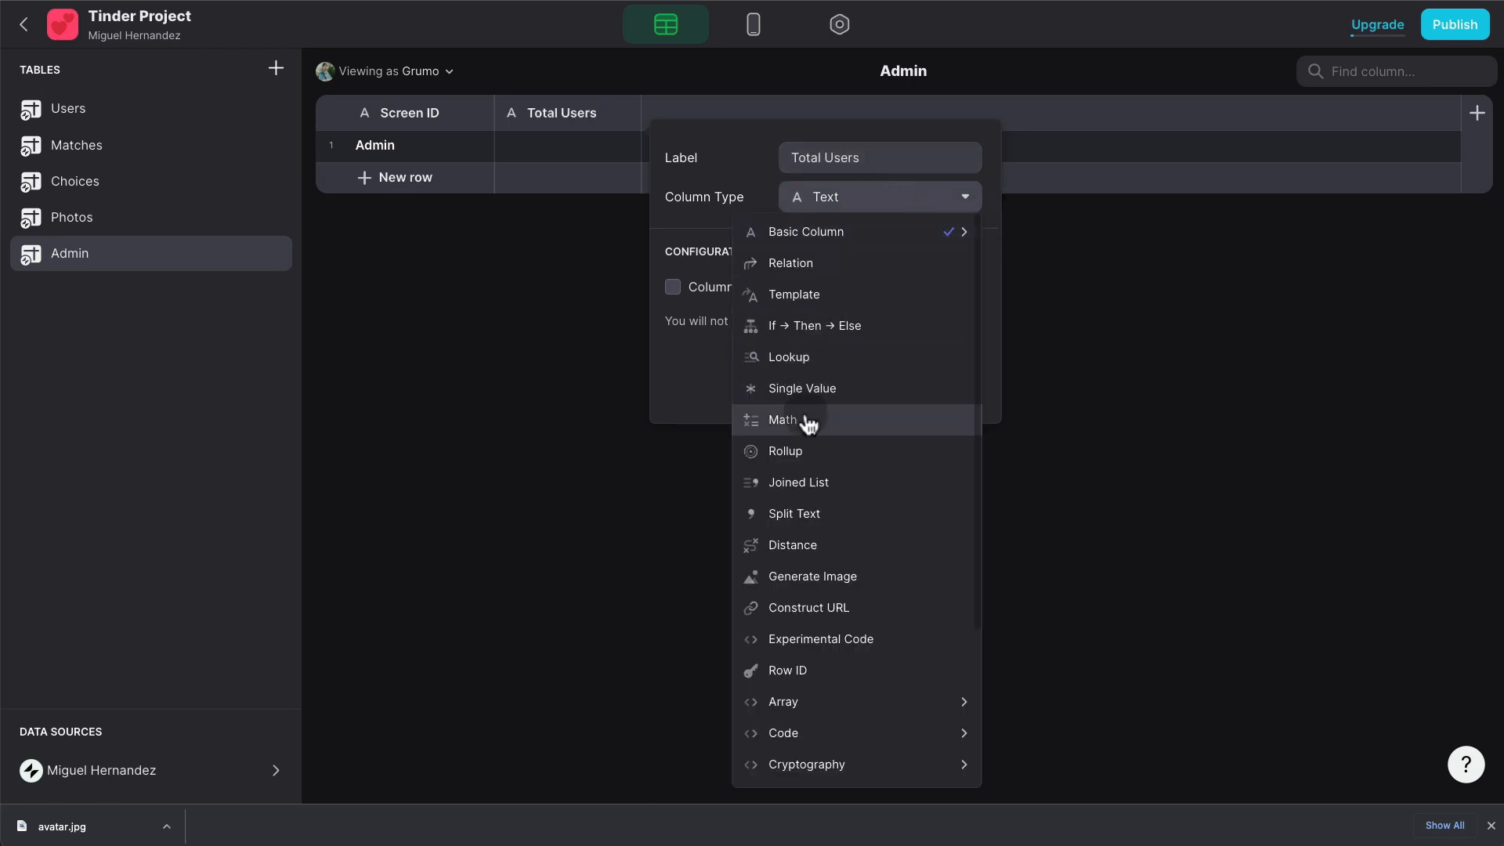
pyautogui.click(806, 450)
pyautogui.click(813, 310)
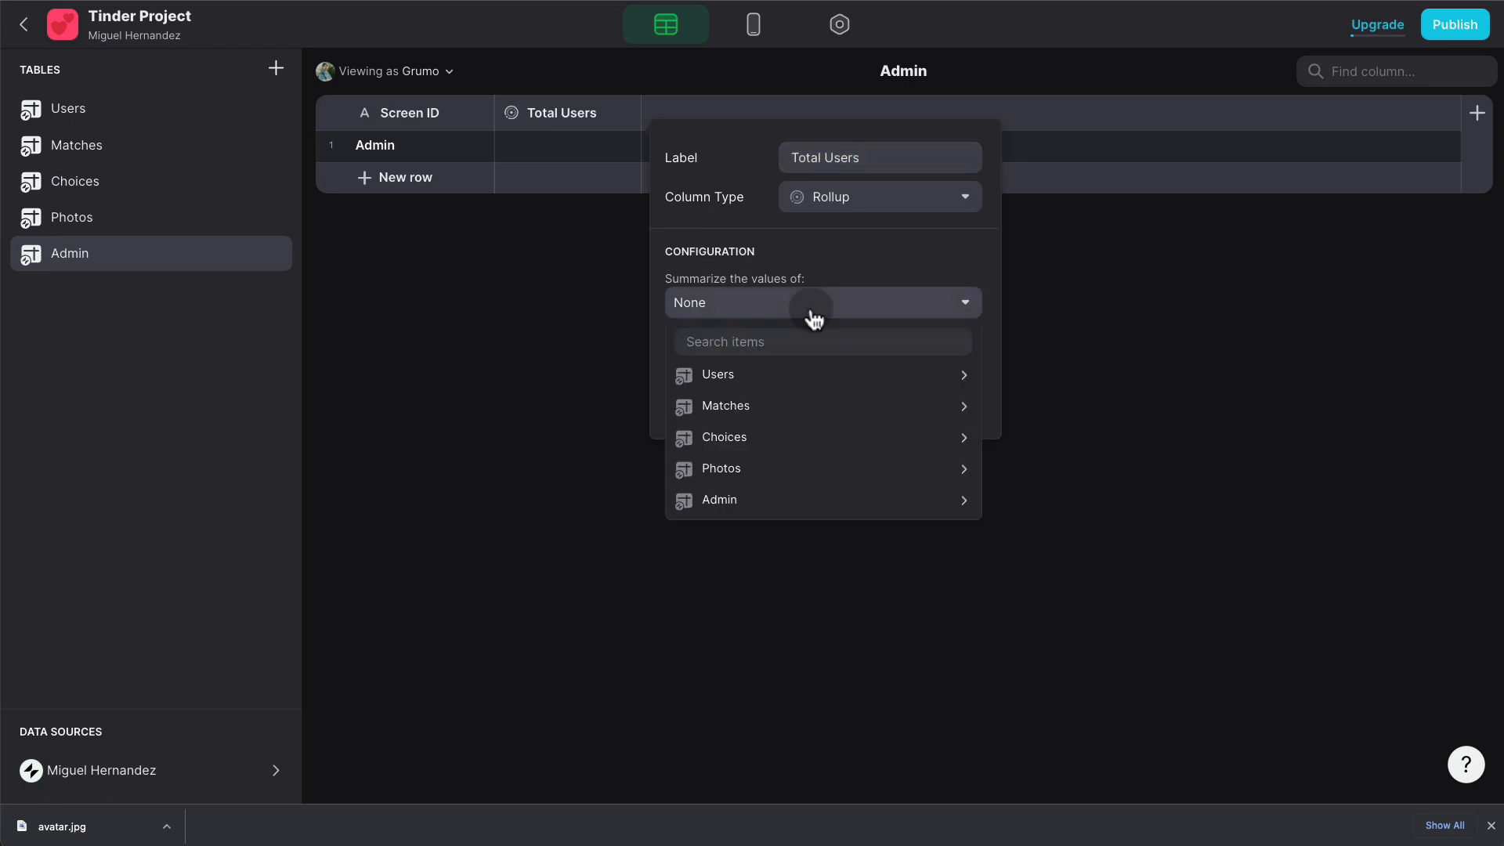
pyautogui.moveTo(792, 376)
pyautogui.click(1048, 56)
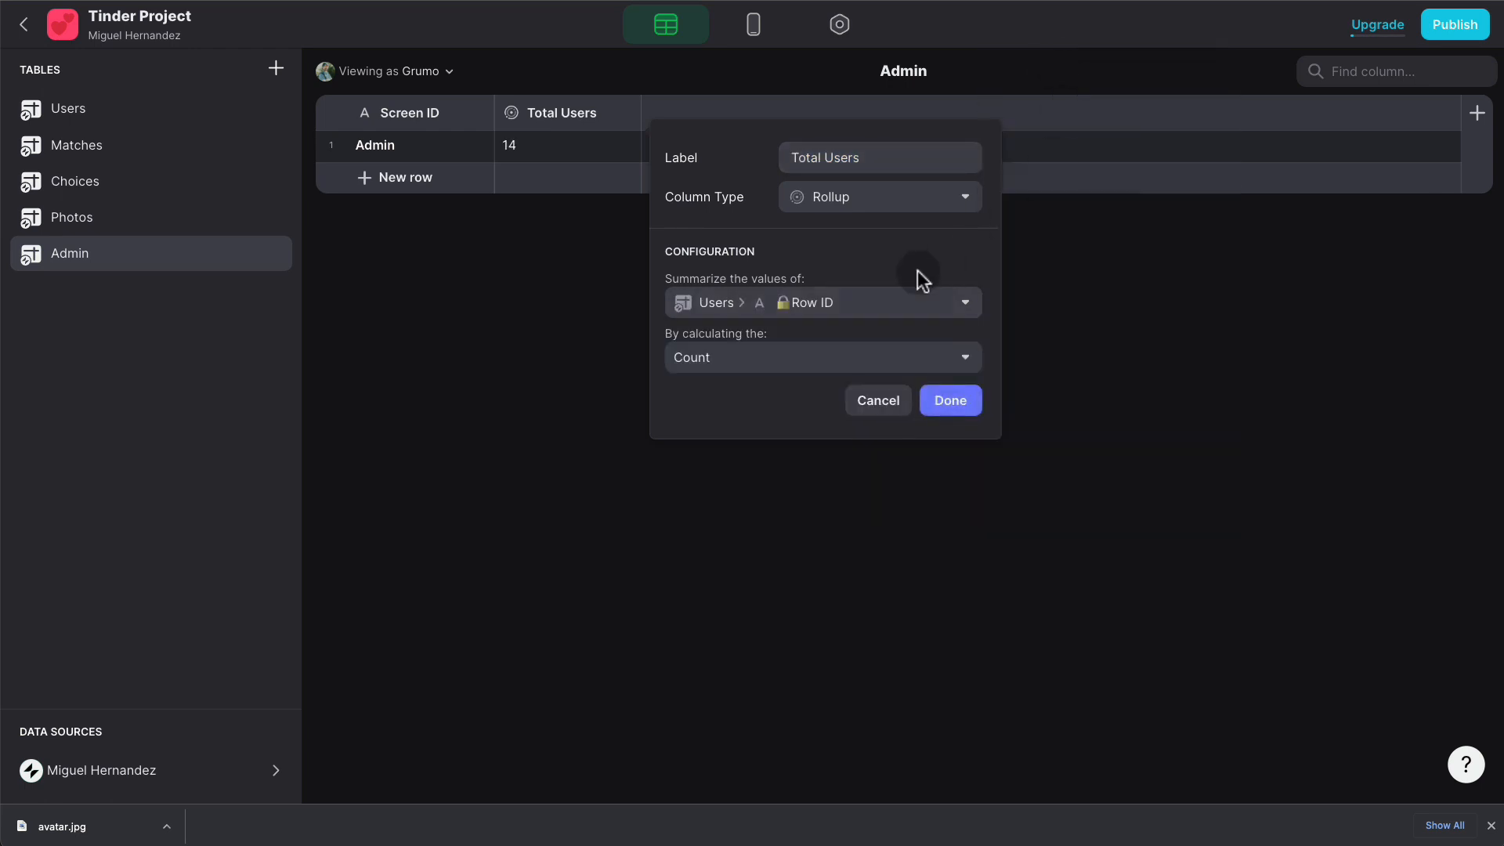
pyautogui.click(809, 356)
pyautogui.click(759, 418)
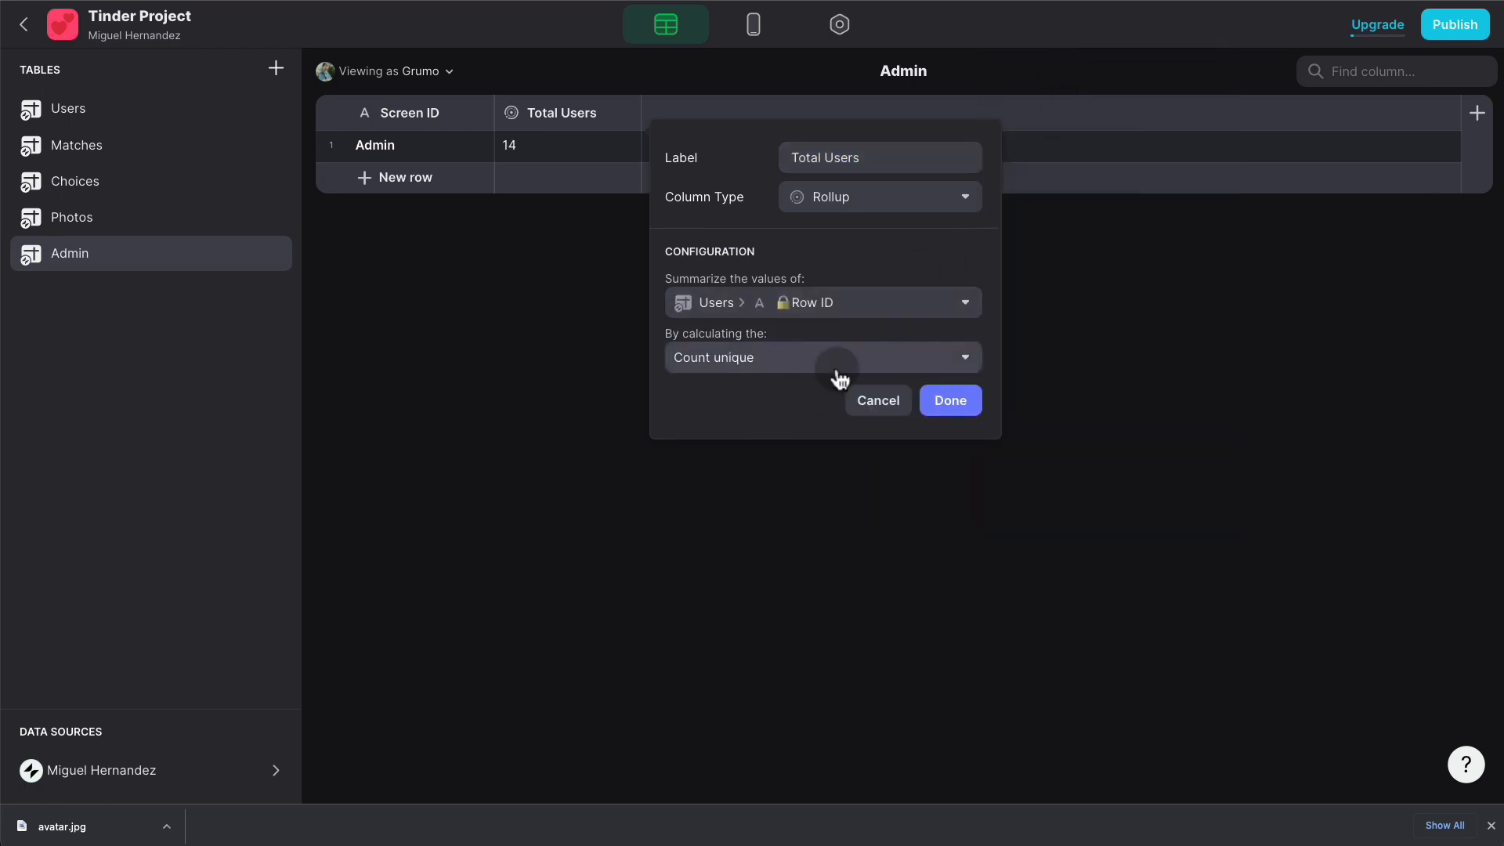
pyautogui.click(952, 400)
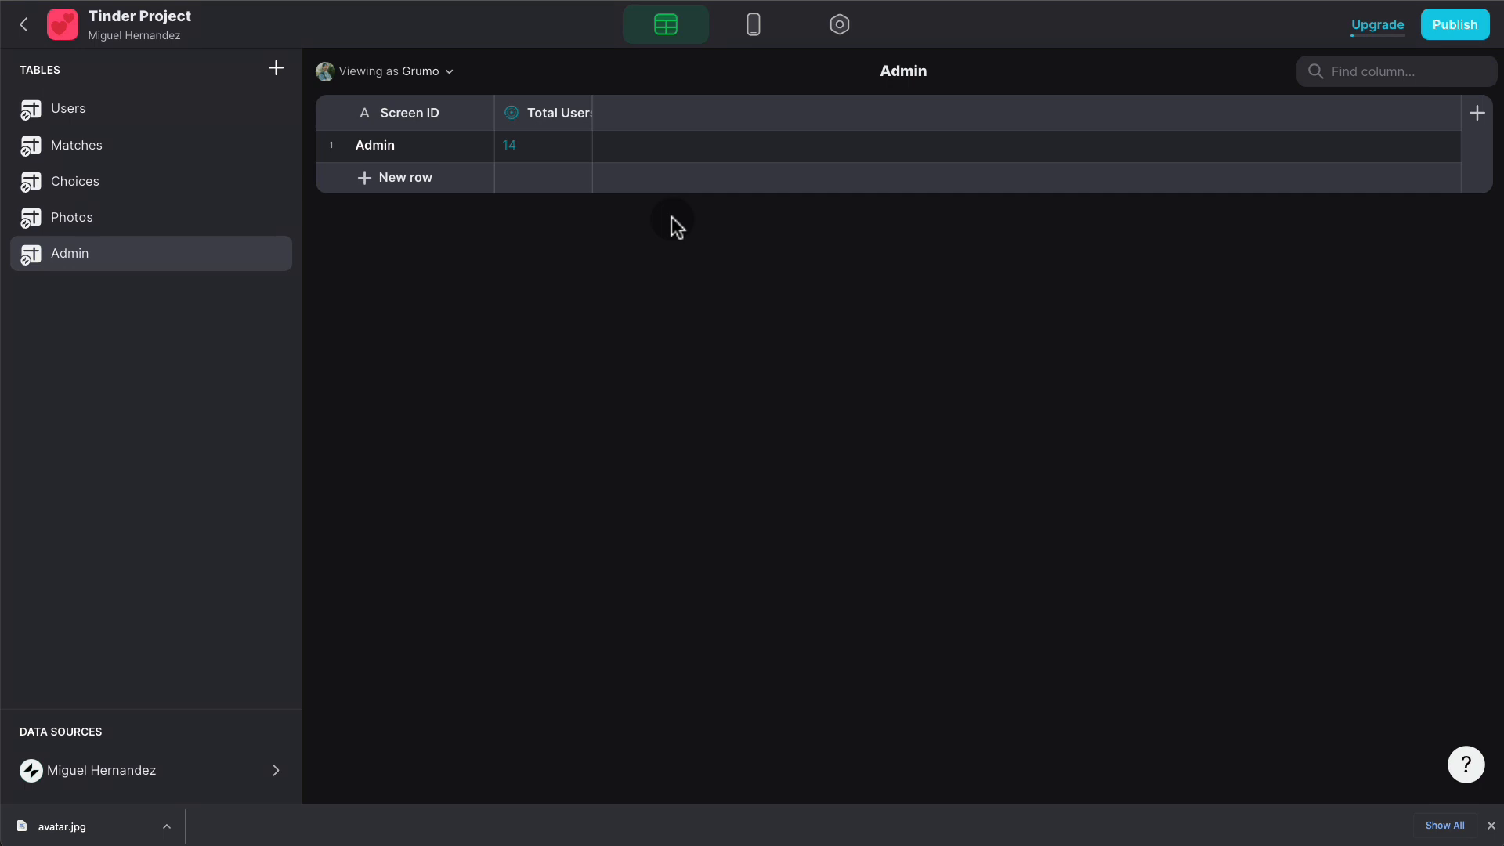
# - Duplicate the Total Users column as 'Total Male' and begin changing its summarized Users column
pyautogui.click(578, 111)
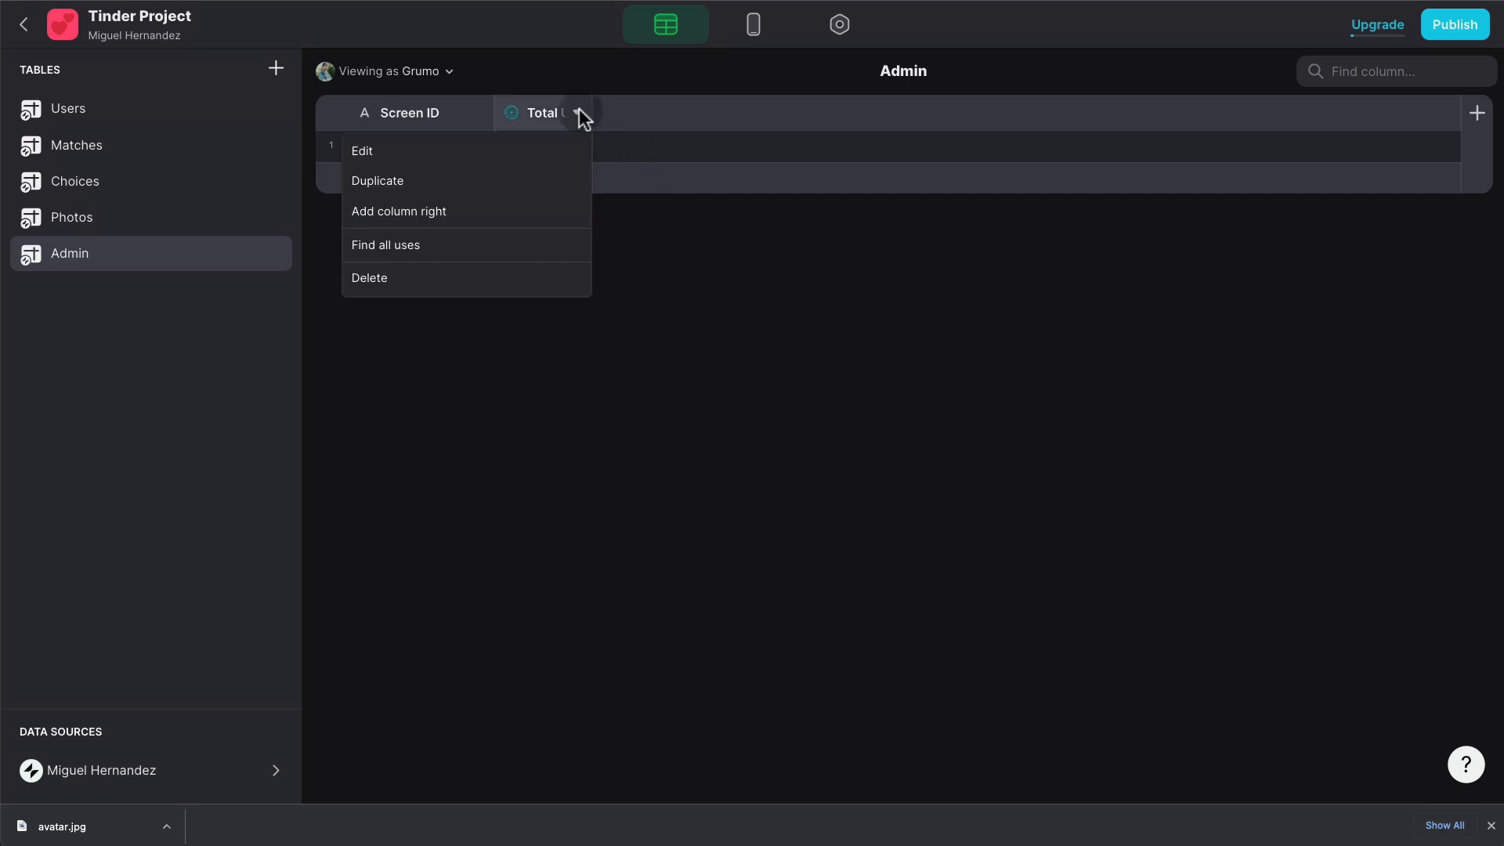
pyautogui.click(502, 180)
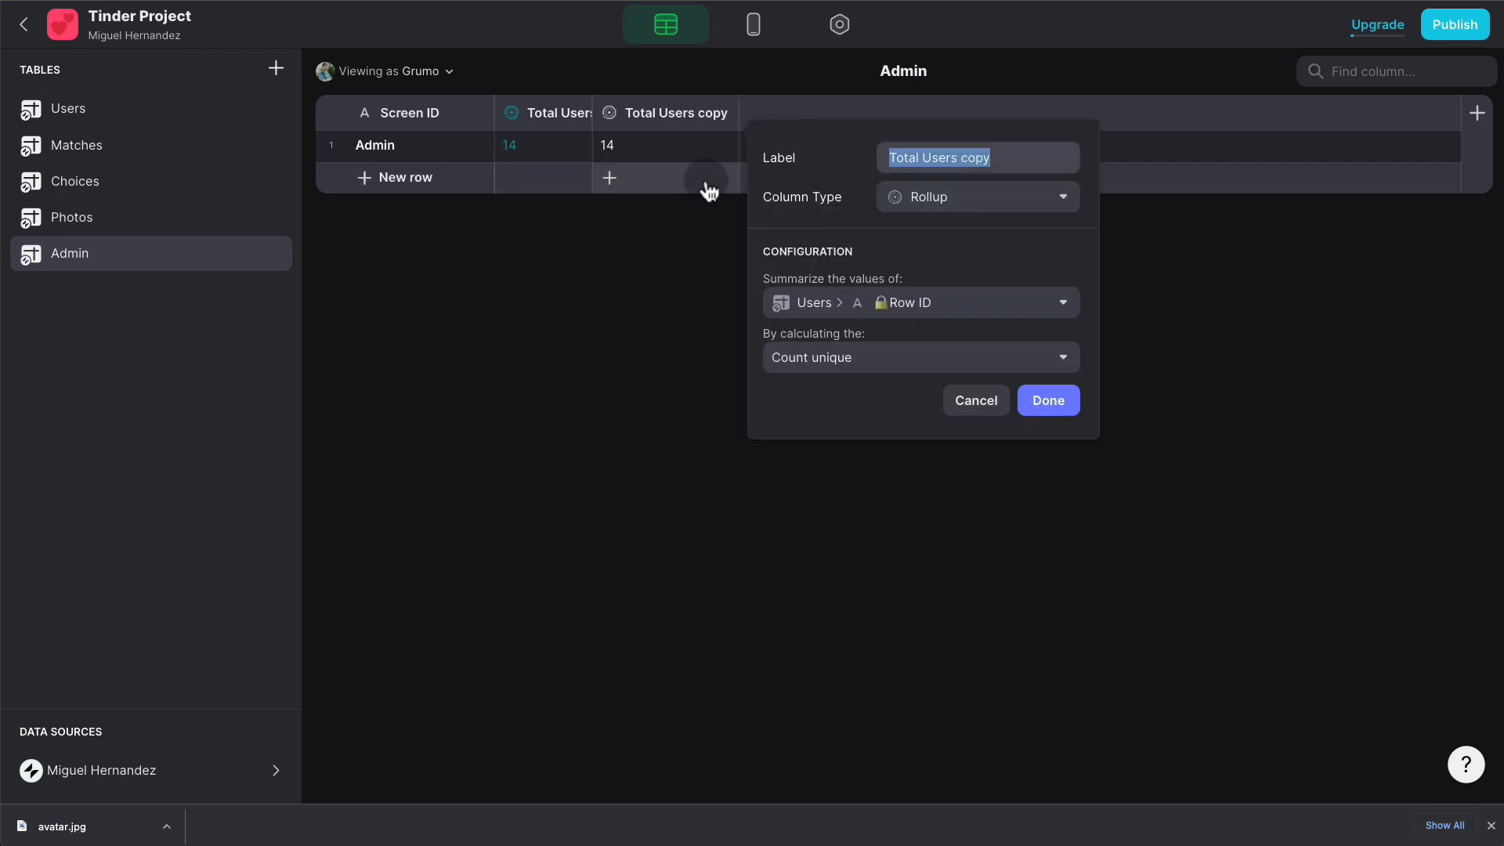
pyautogui.write('Tot')
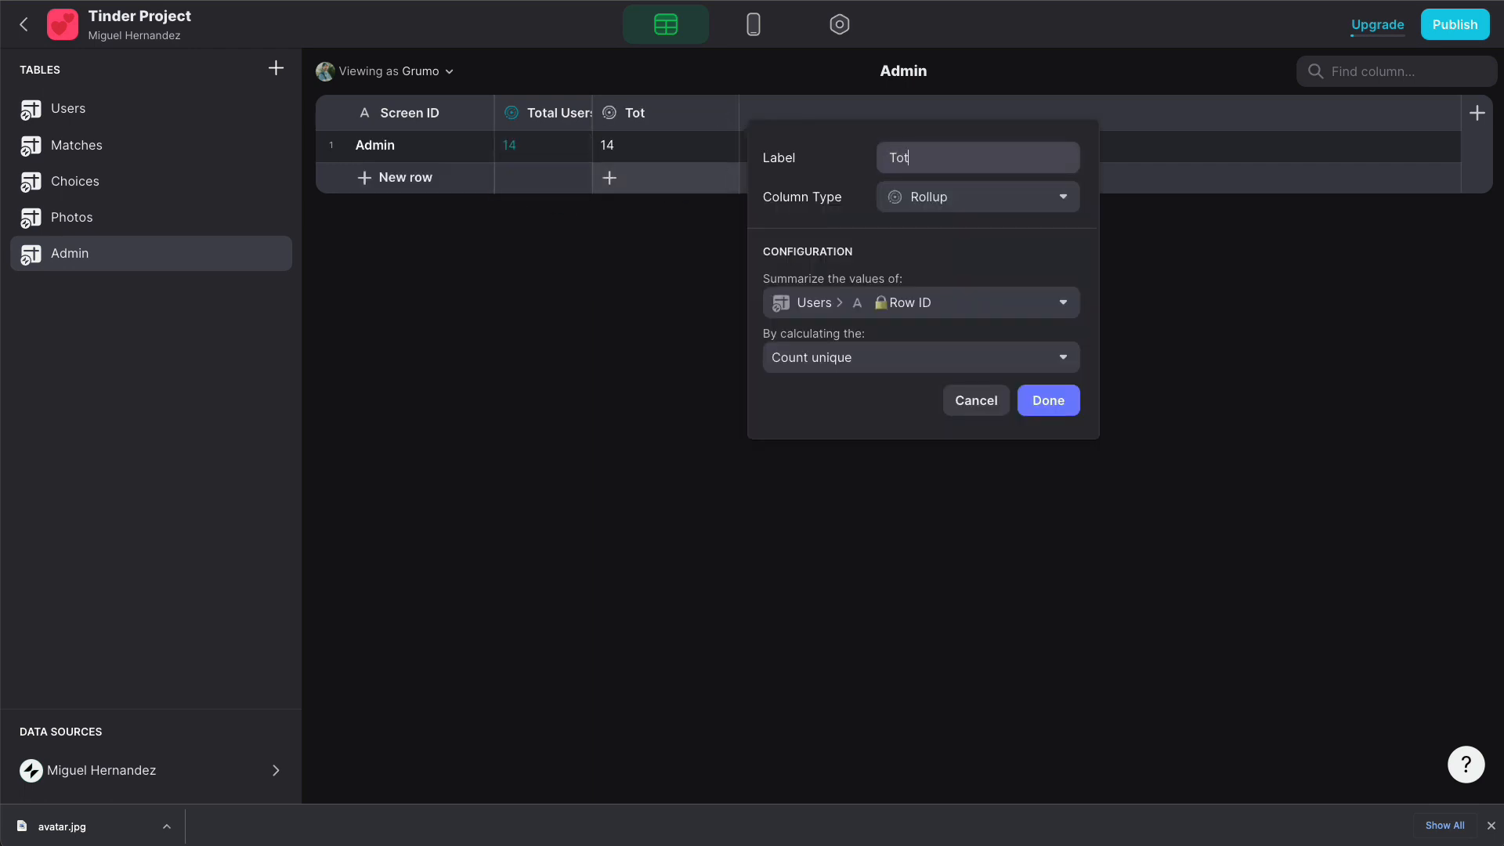
pyautogui.write('al Male')
pyautogui.click(950, 302)
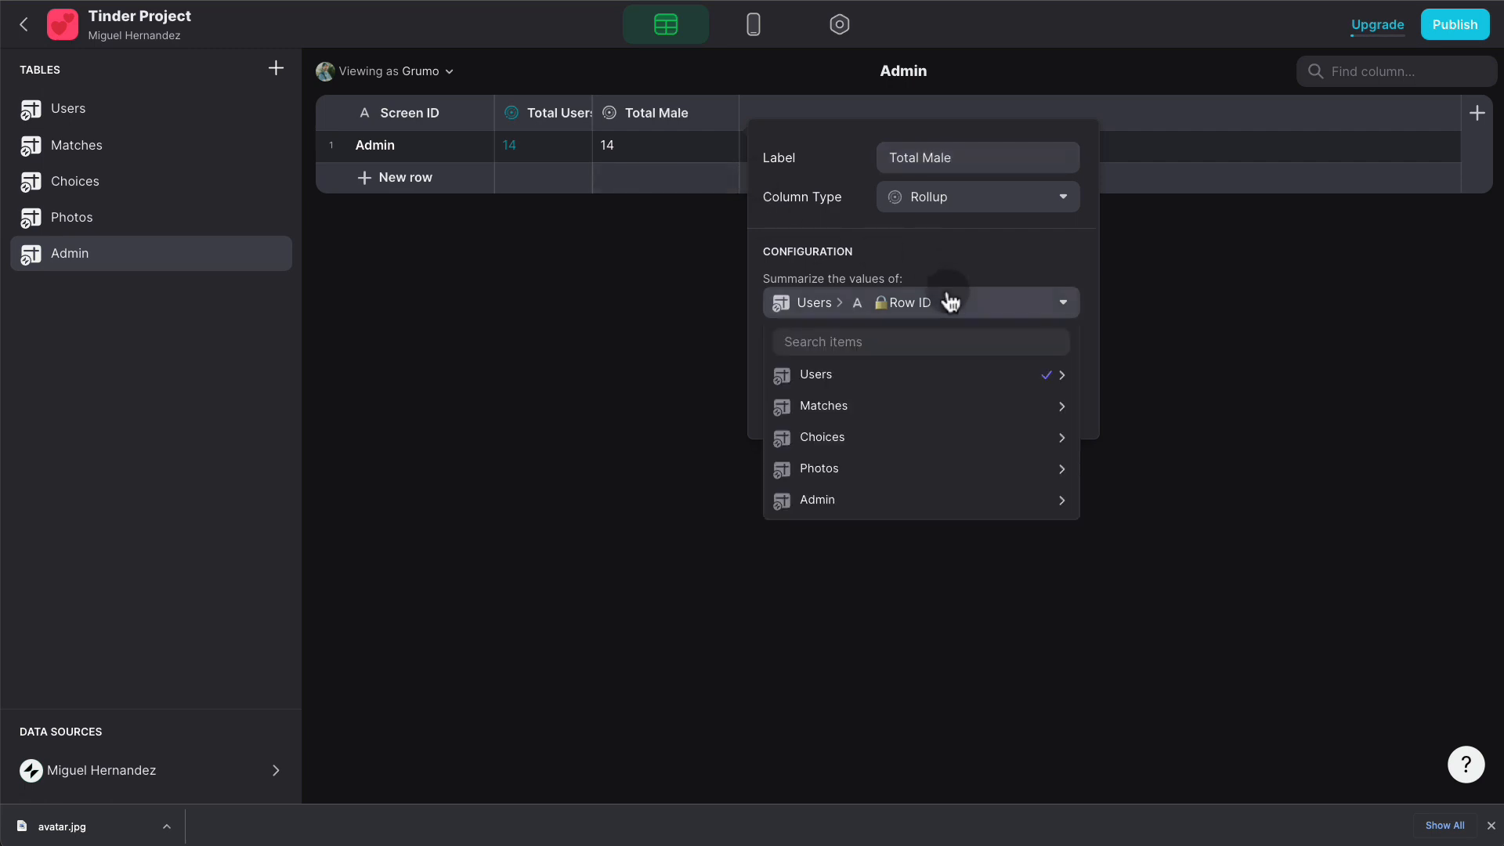
pyautogui.click(921, 390)
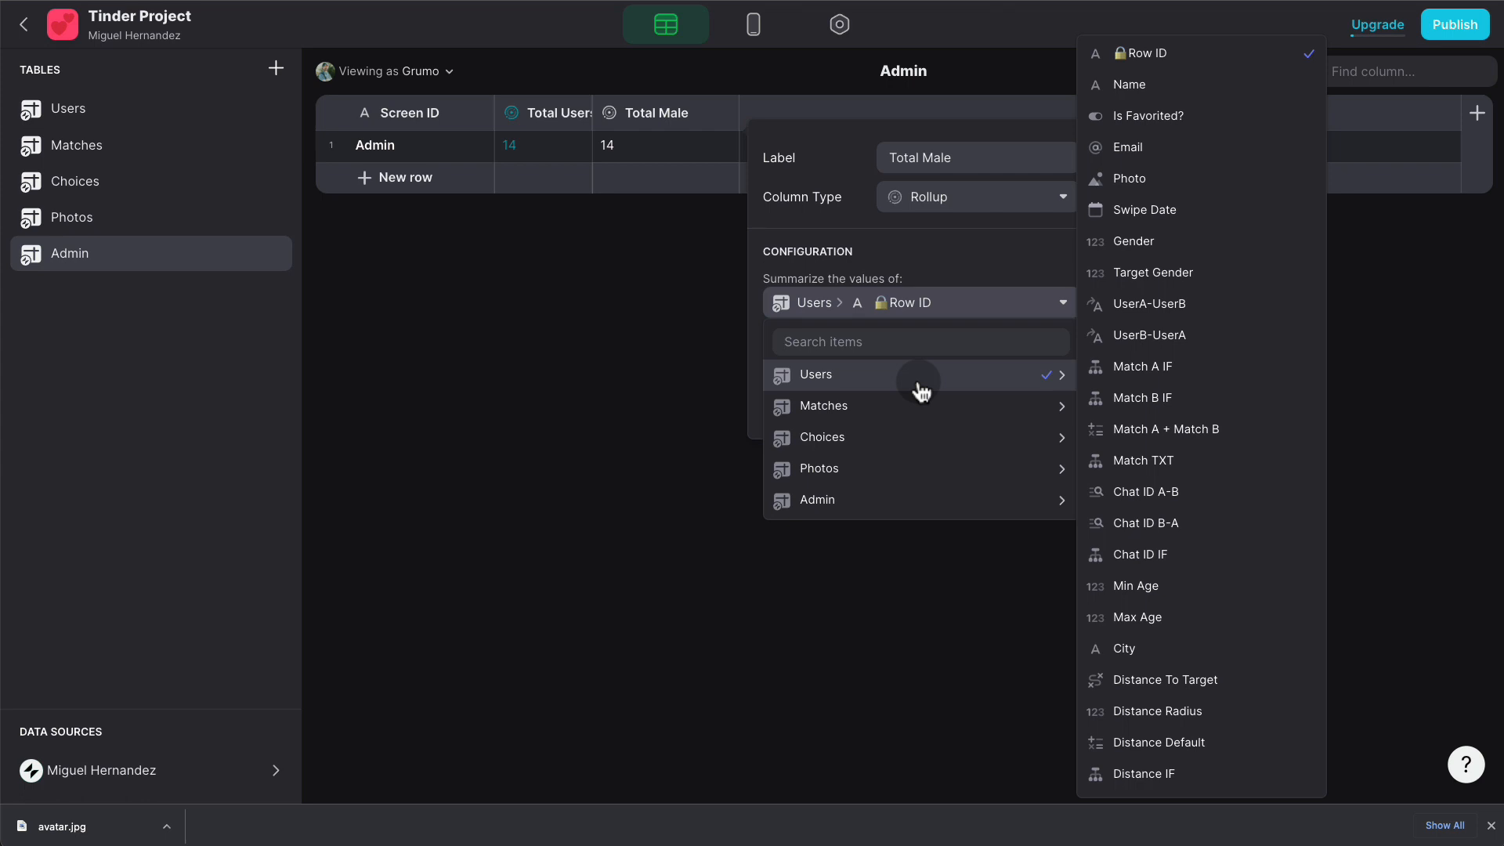
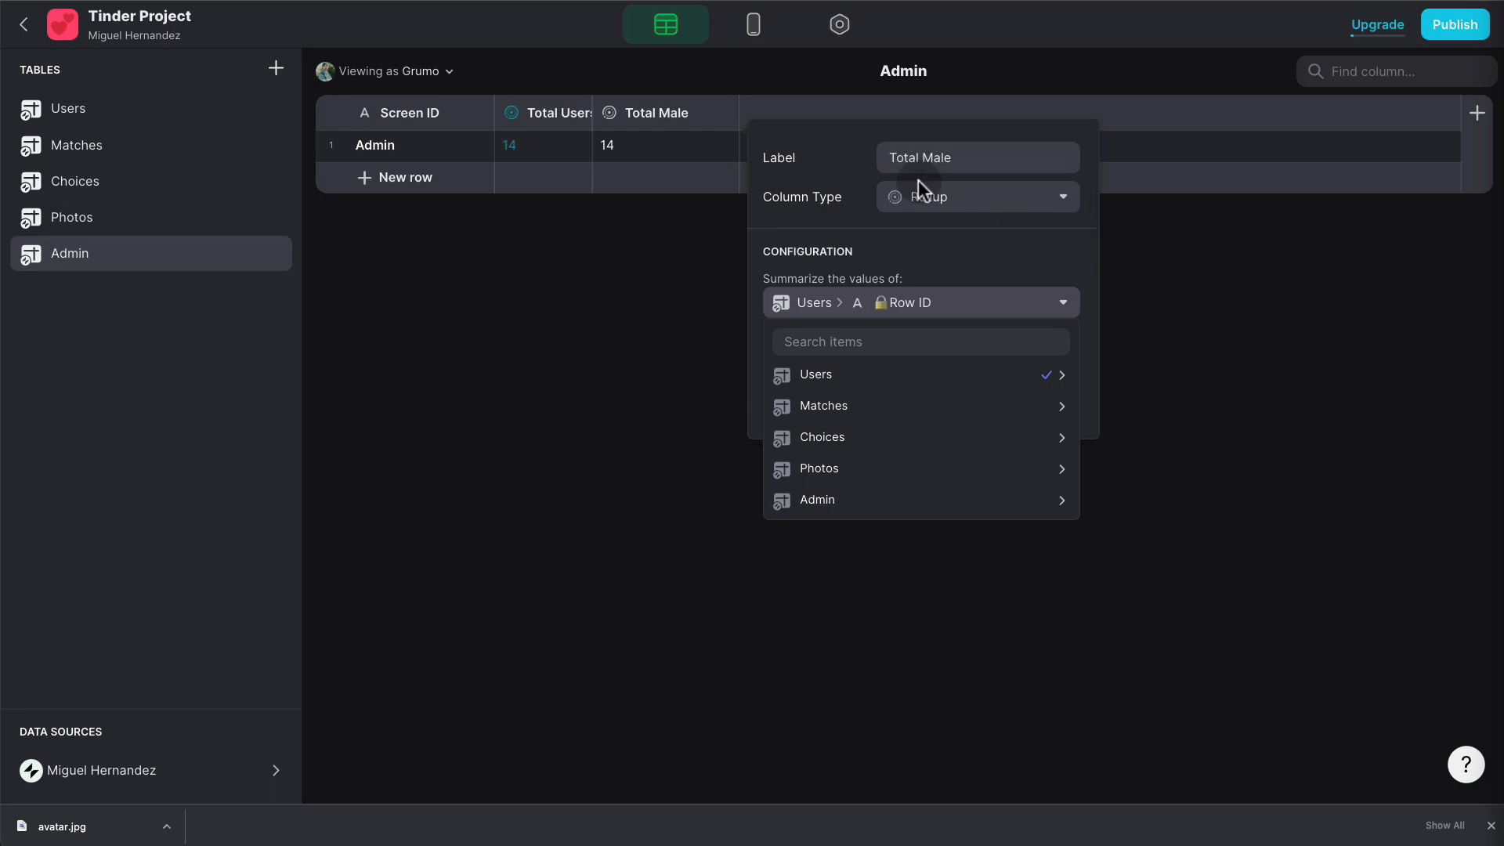
# - Rename the Total Male column to Male ID as a Math column equal to 1, no decimals
pyautogui.tripleClick(957, 153)
pyautogui.write('Male ID')
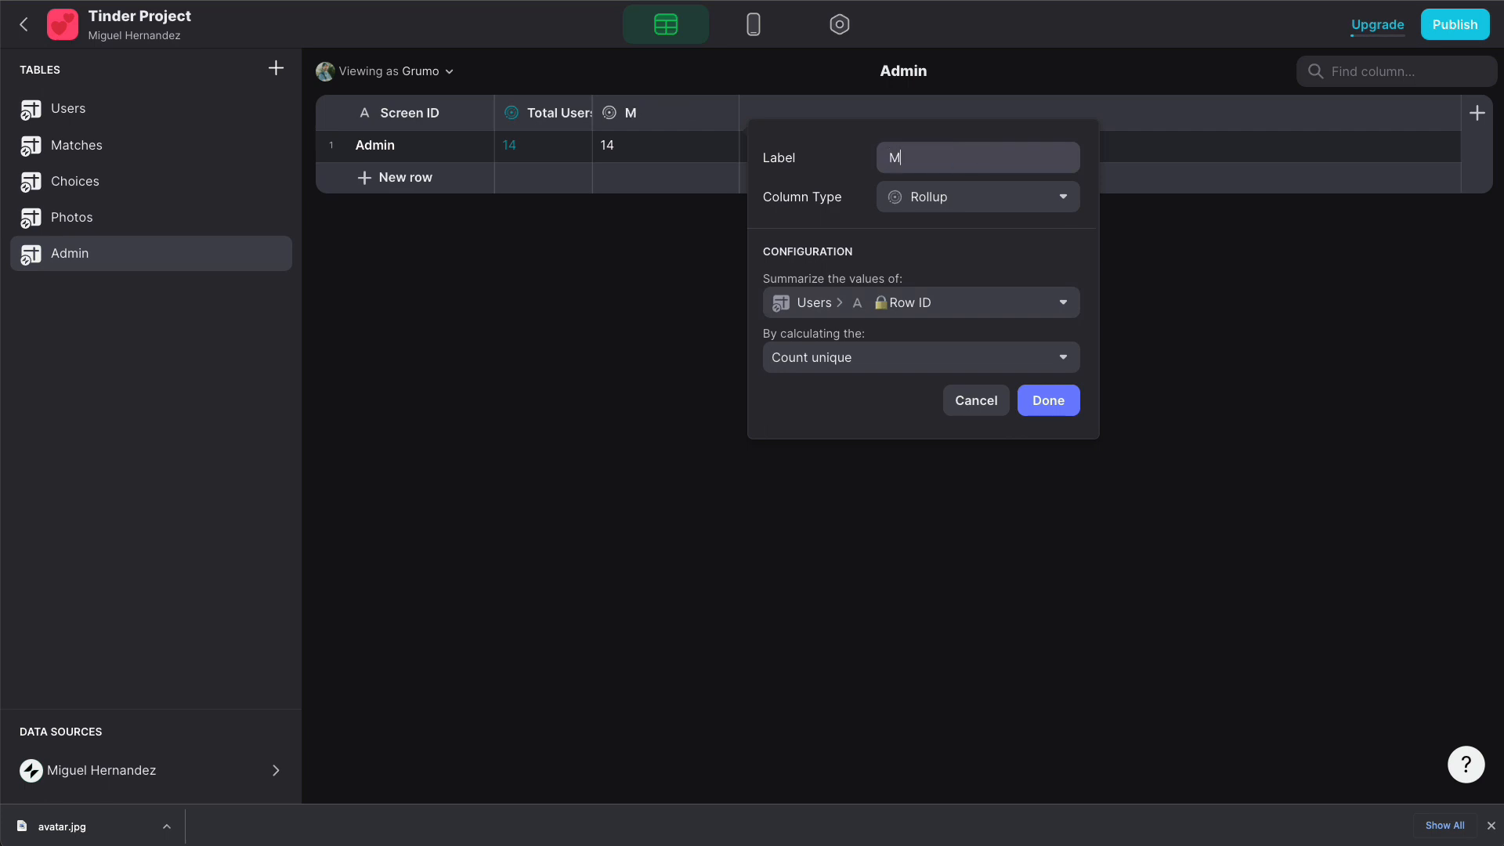
pyautogui.click(953, 205)
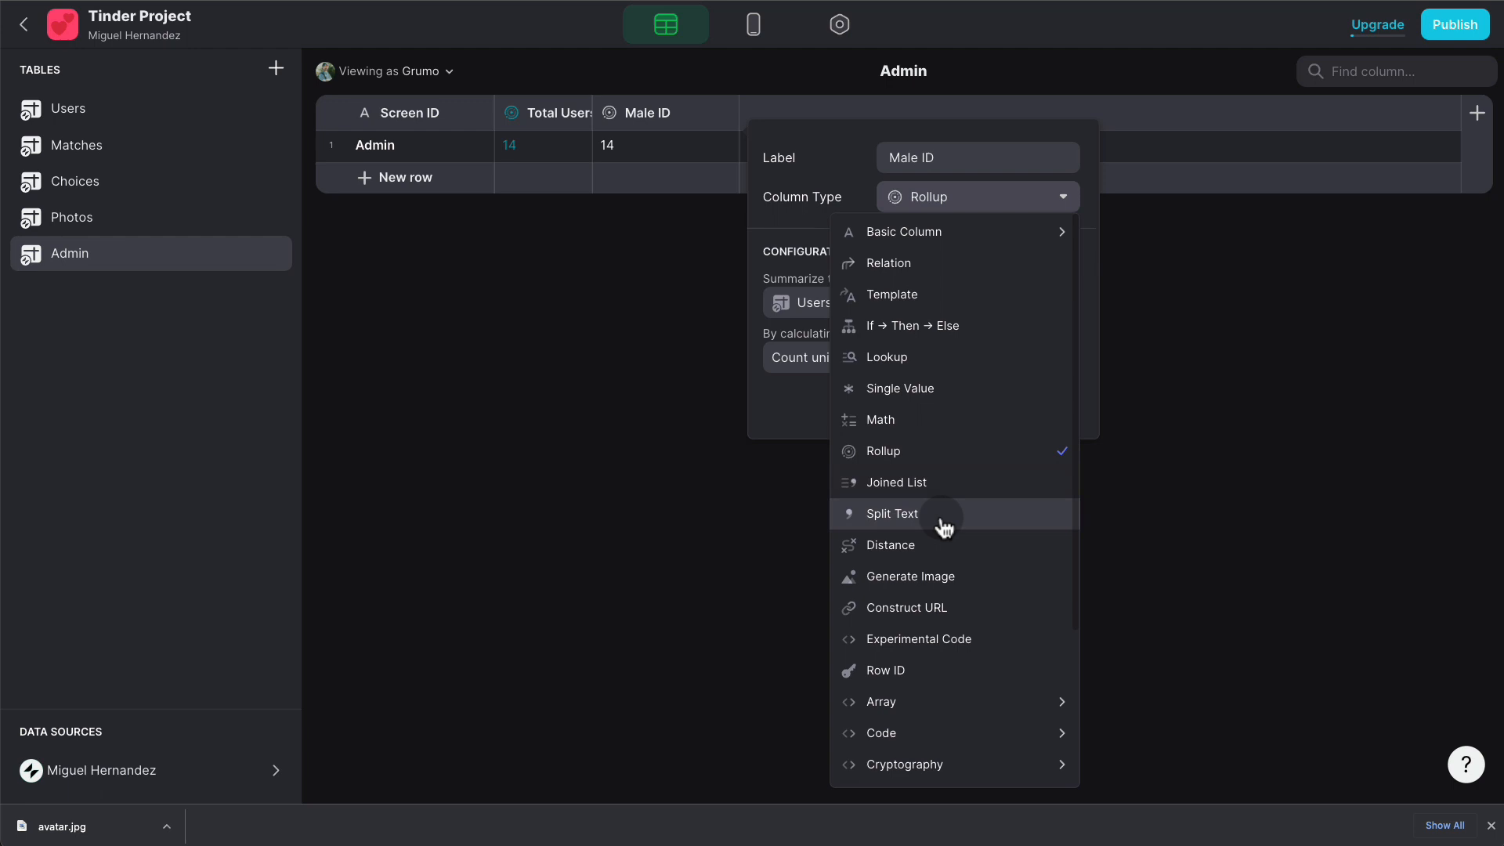
pyautogui.click(944, 423)
pyautogui.click(885, 289)
pyautogui.write('1')
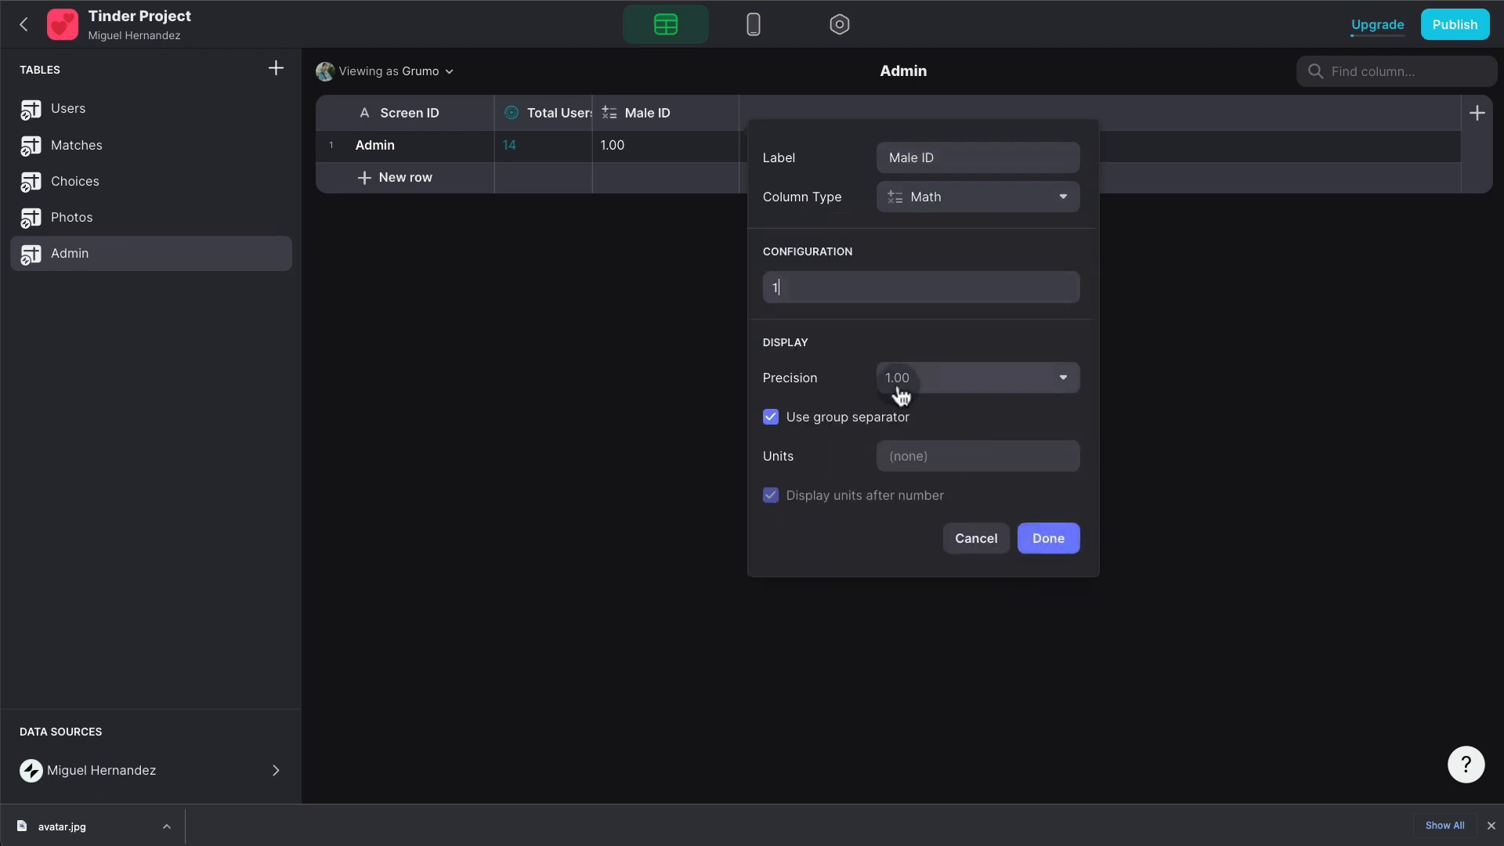
pyautogui.click(924, 378)
pyautogui.click(977, 410)
pyautogui.click(1069, 539)
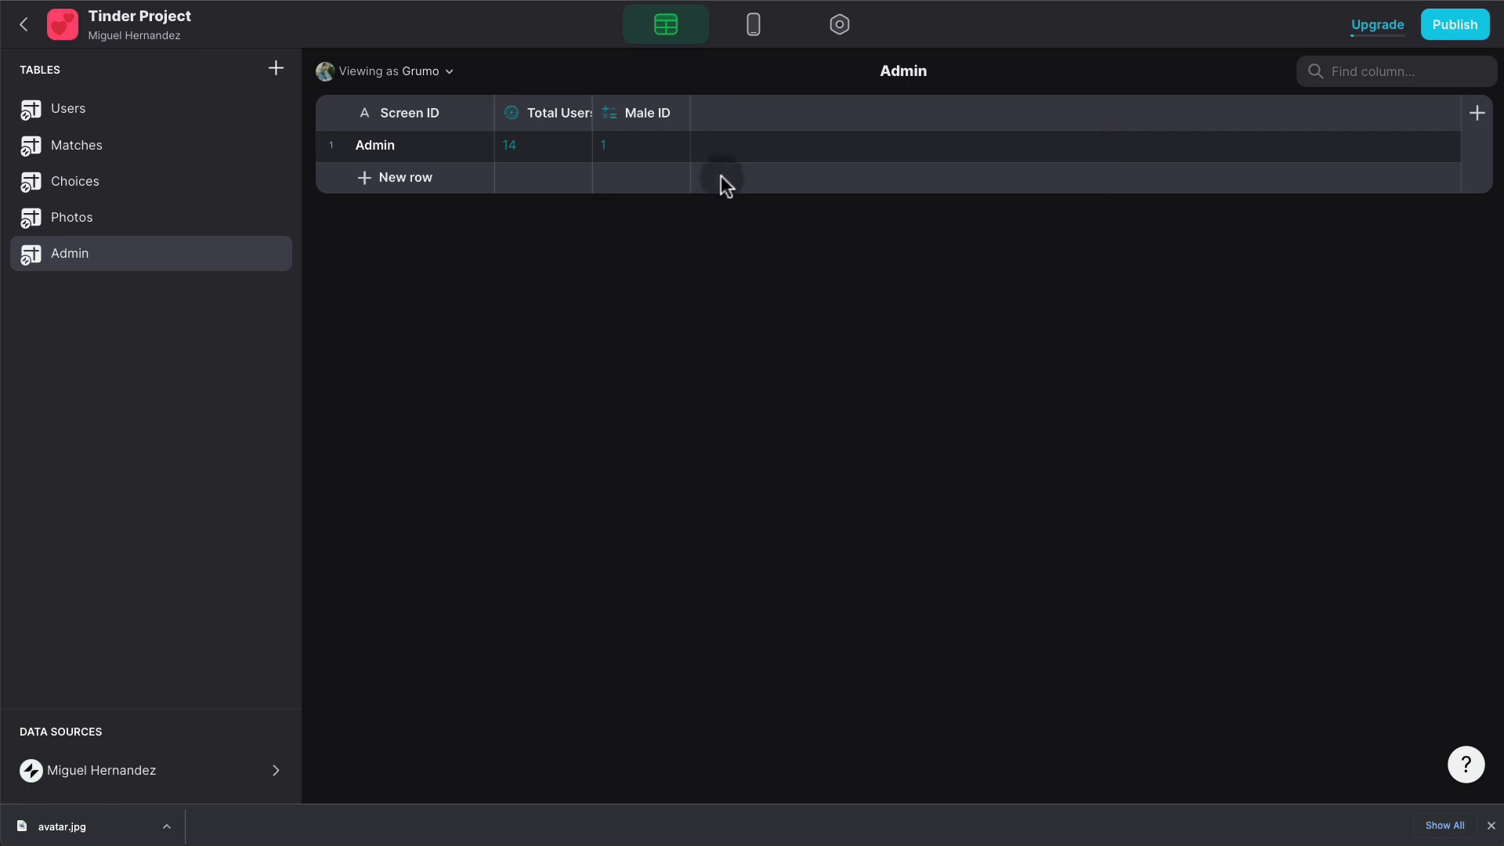
# - Look over the Choices and Users tables, then return to the Admin table
pyautogui.click(176, 190)
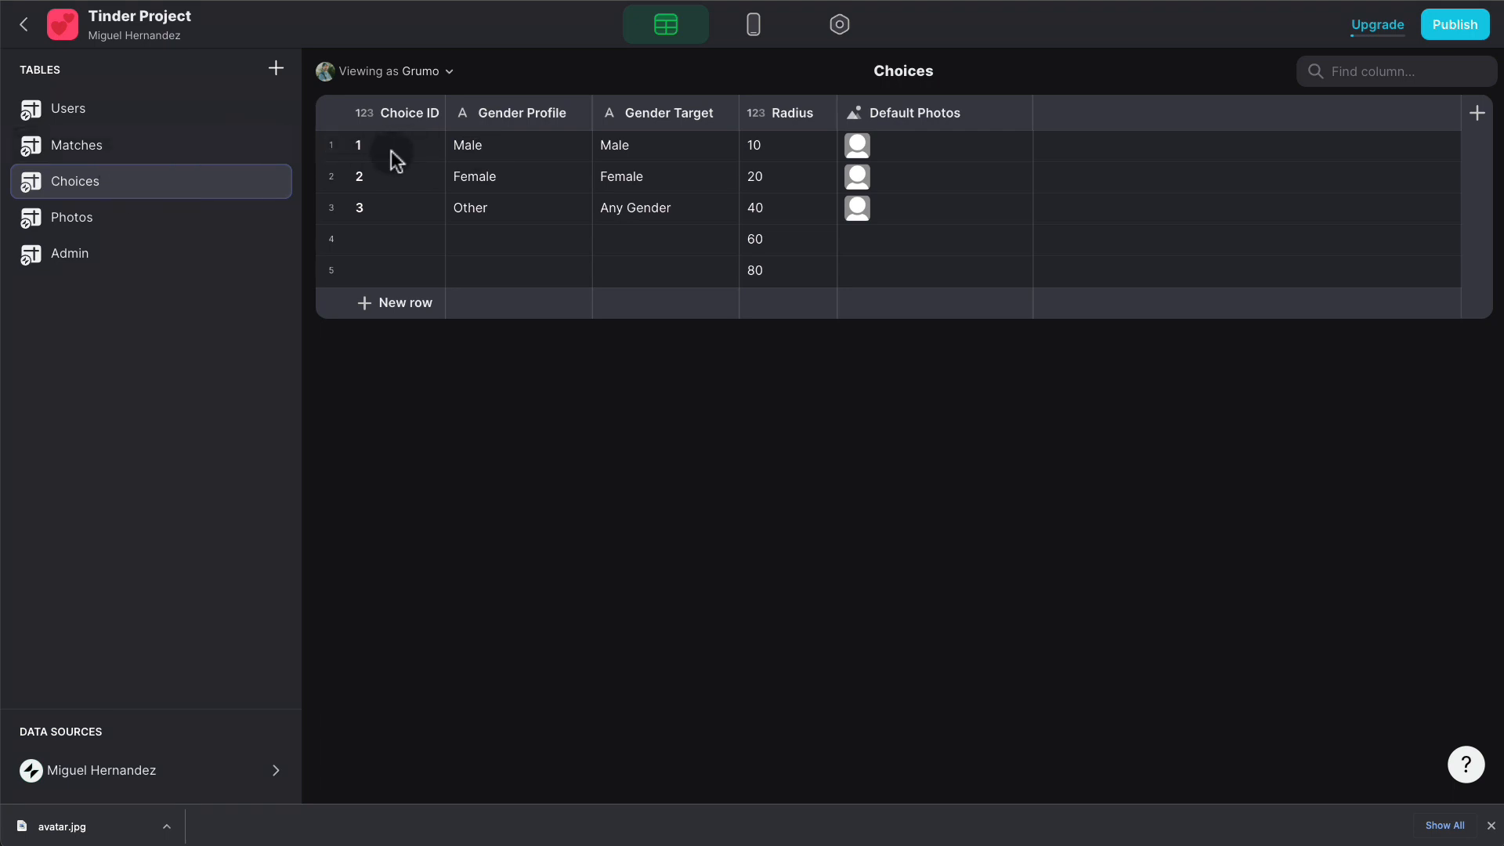
pyautogui.click(150, 109)
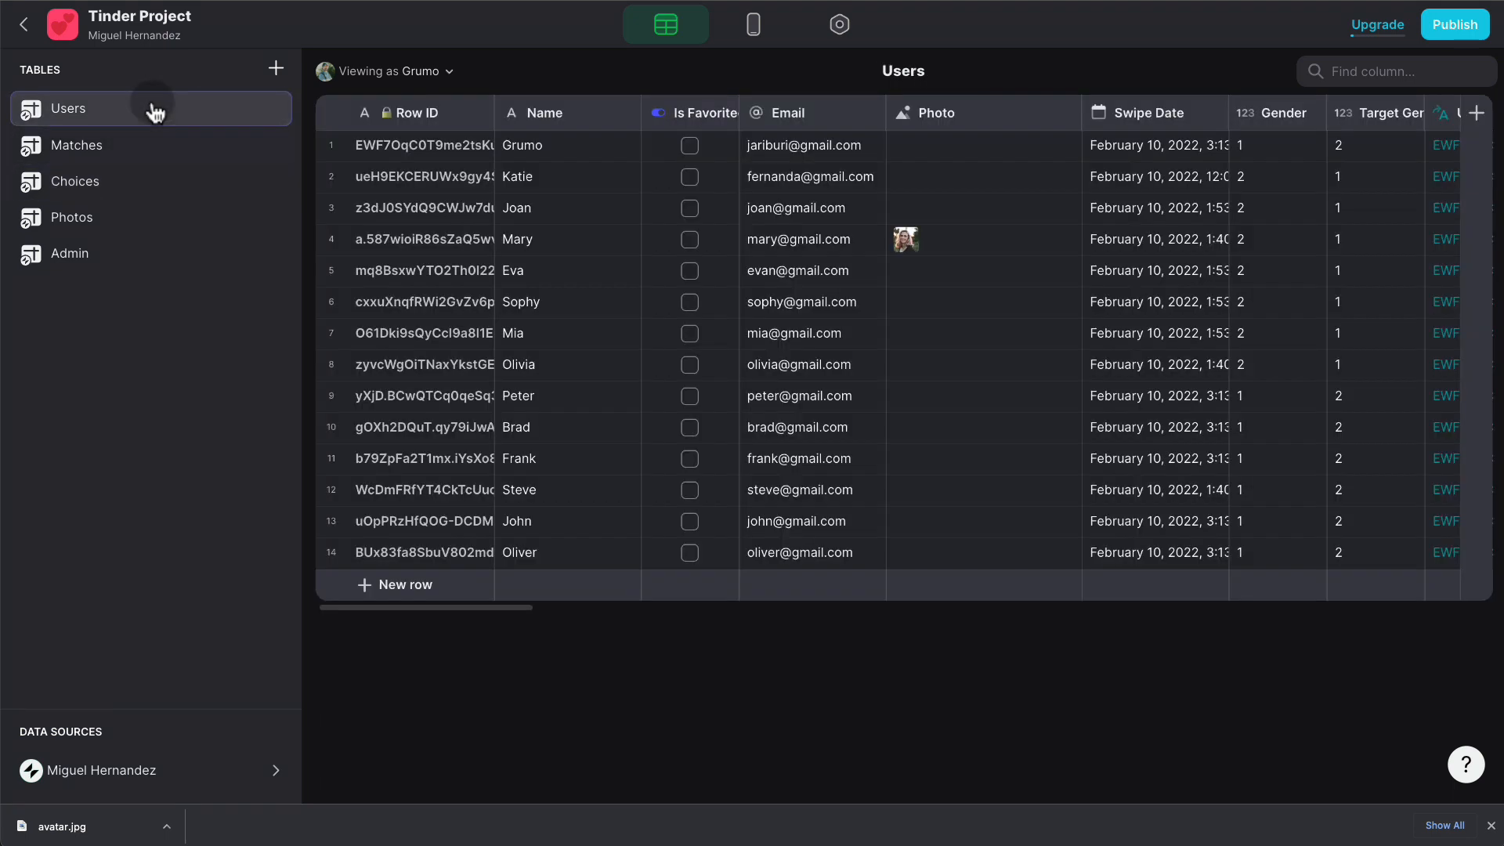
pyautogui.hscroll(2, 1103, 157)
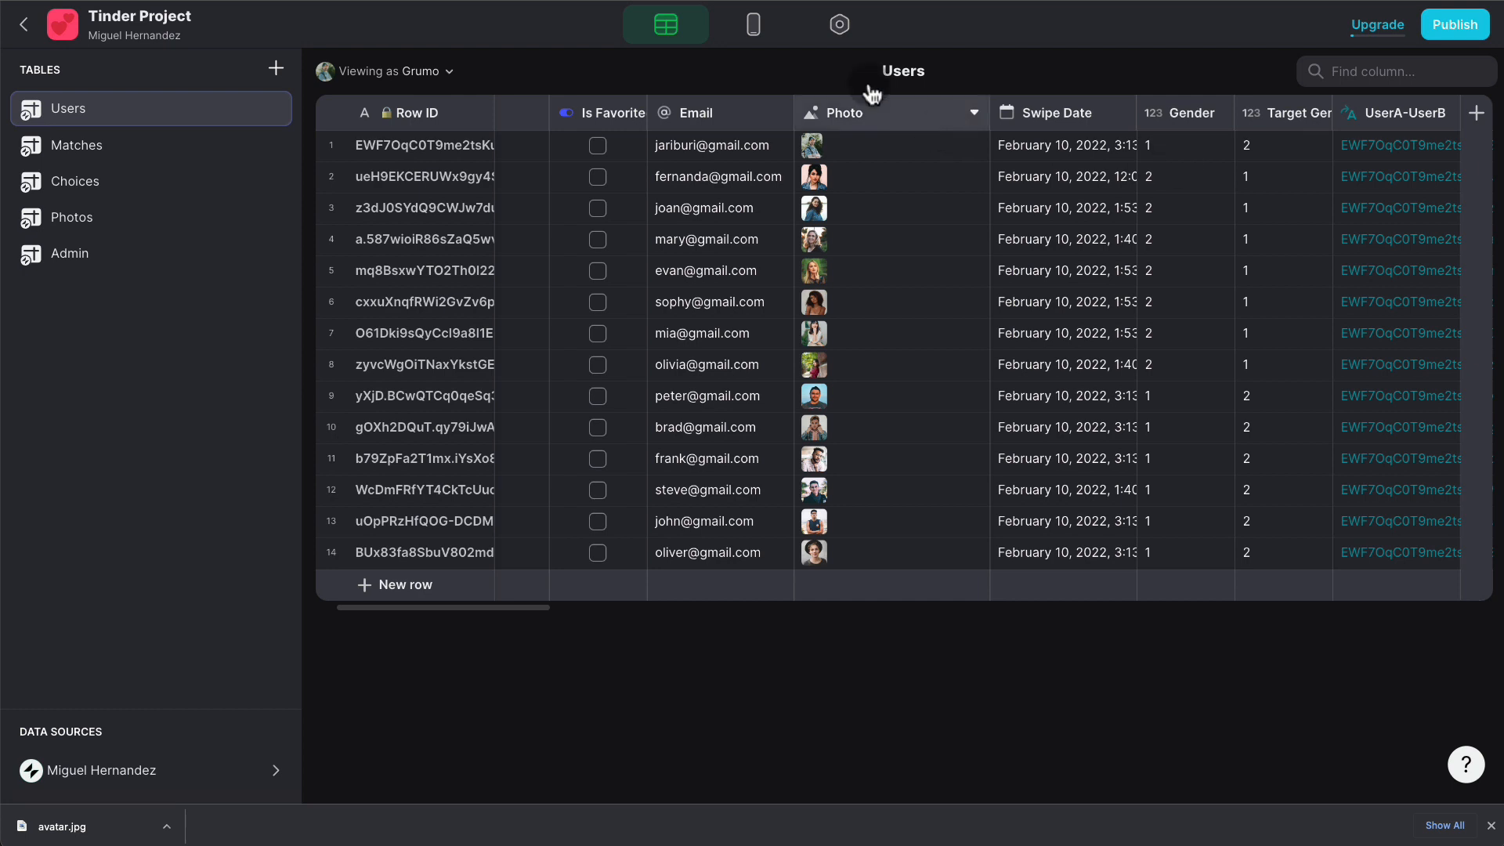
pyautogui.click(173, 244)
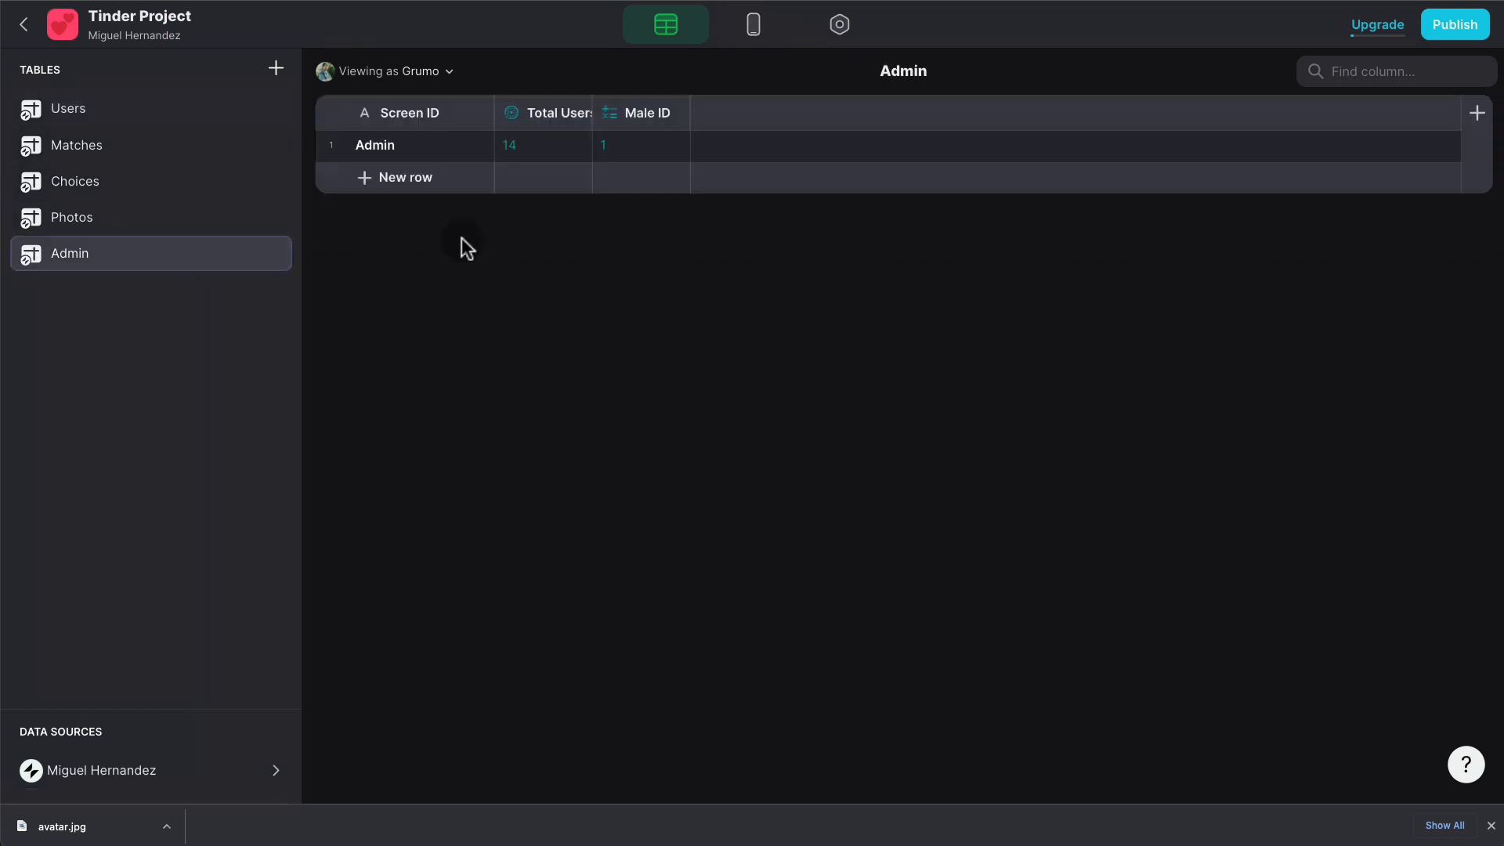
# - Duplicate Male ID as a Female ID column with value 2
pyautogui.click(672, 113)
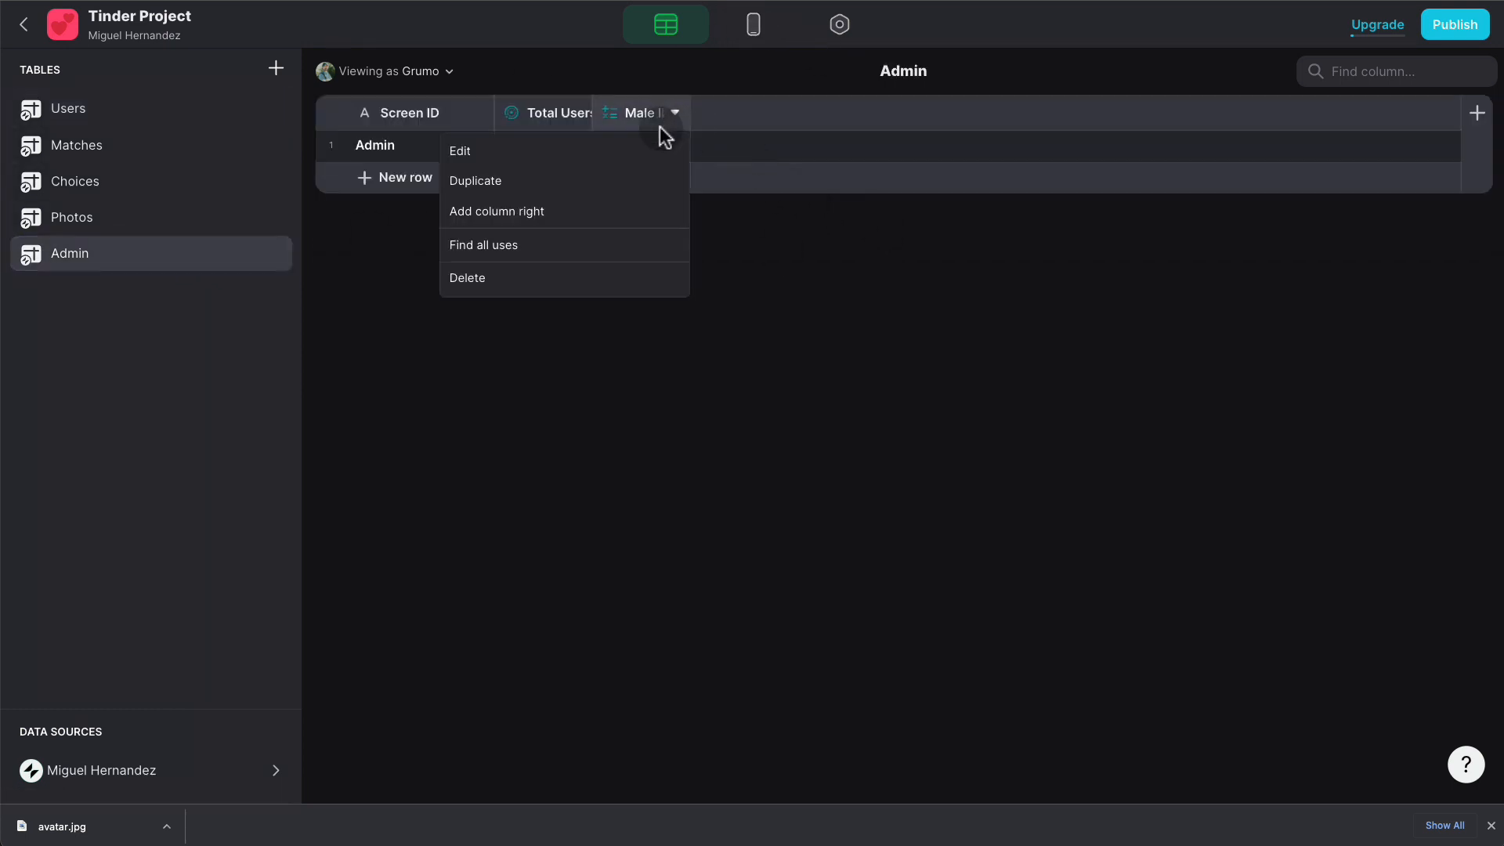
pyautogui.click(621, 181)
pyautogui.write('F')
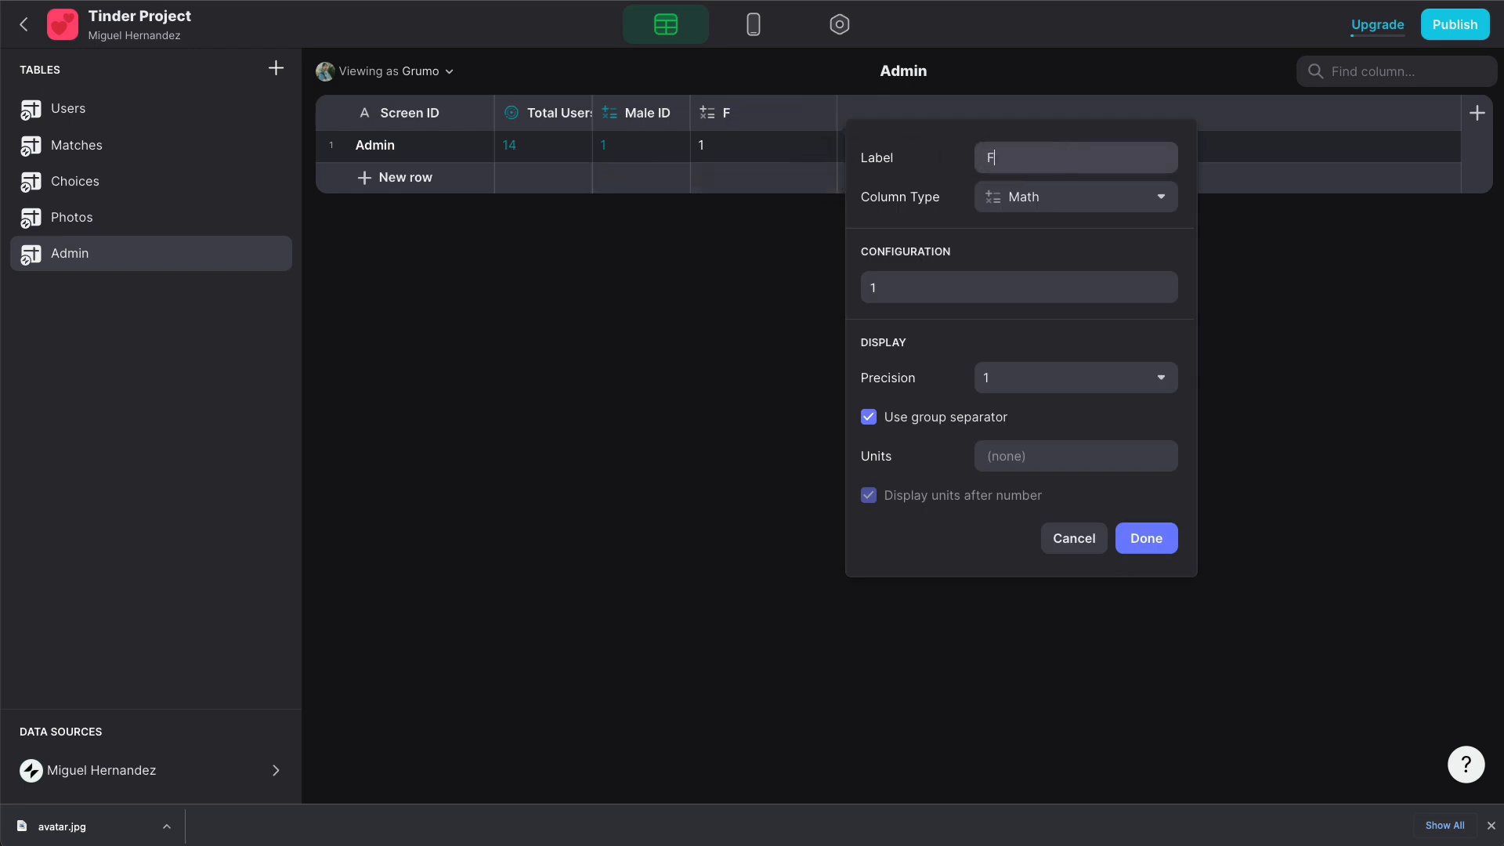
pyautogui.write('emale ID')
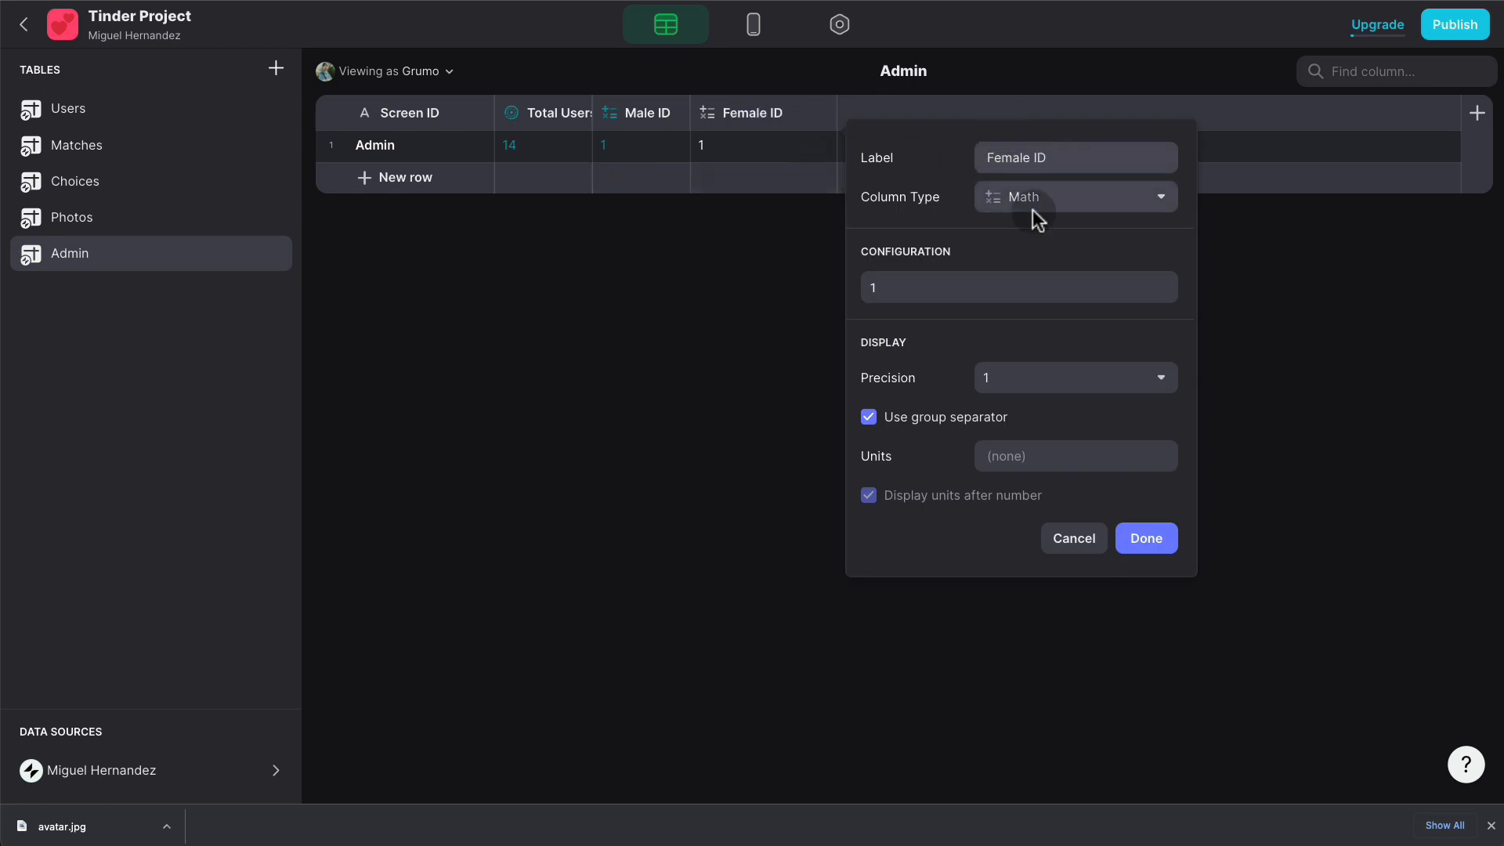
pyautogui.click(930, 281)
pyautogui.press('BackSpace')
pyautogui.write('2')
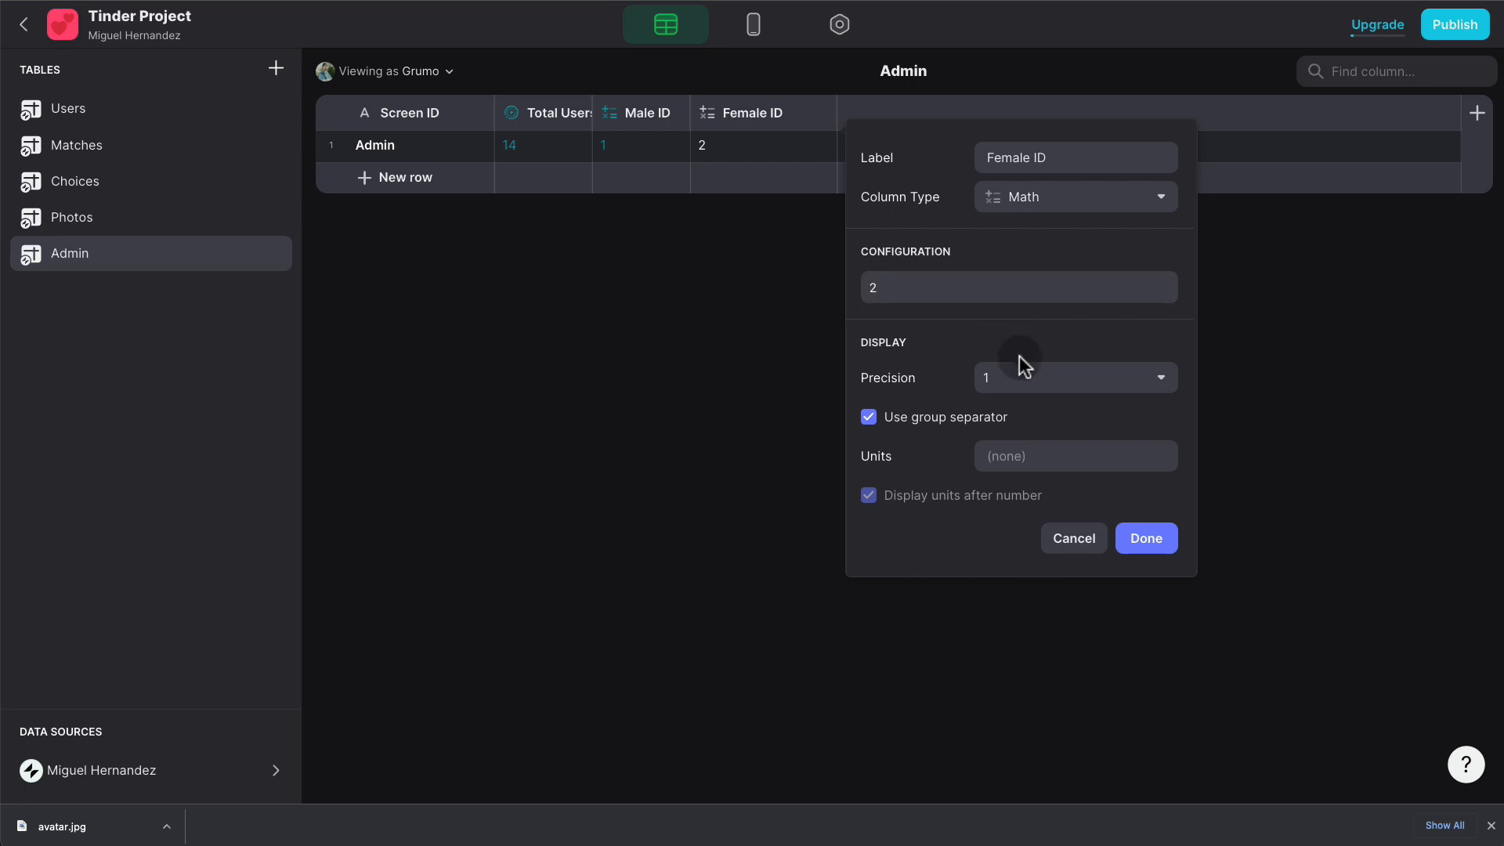
pyautogui.click(1153, 540)
# - Duplicate Female ID as an Other ID column with value 3
pyautogui.click(782, 112)
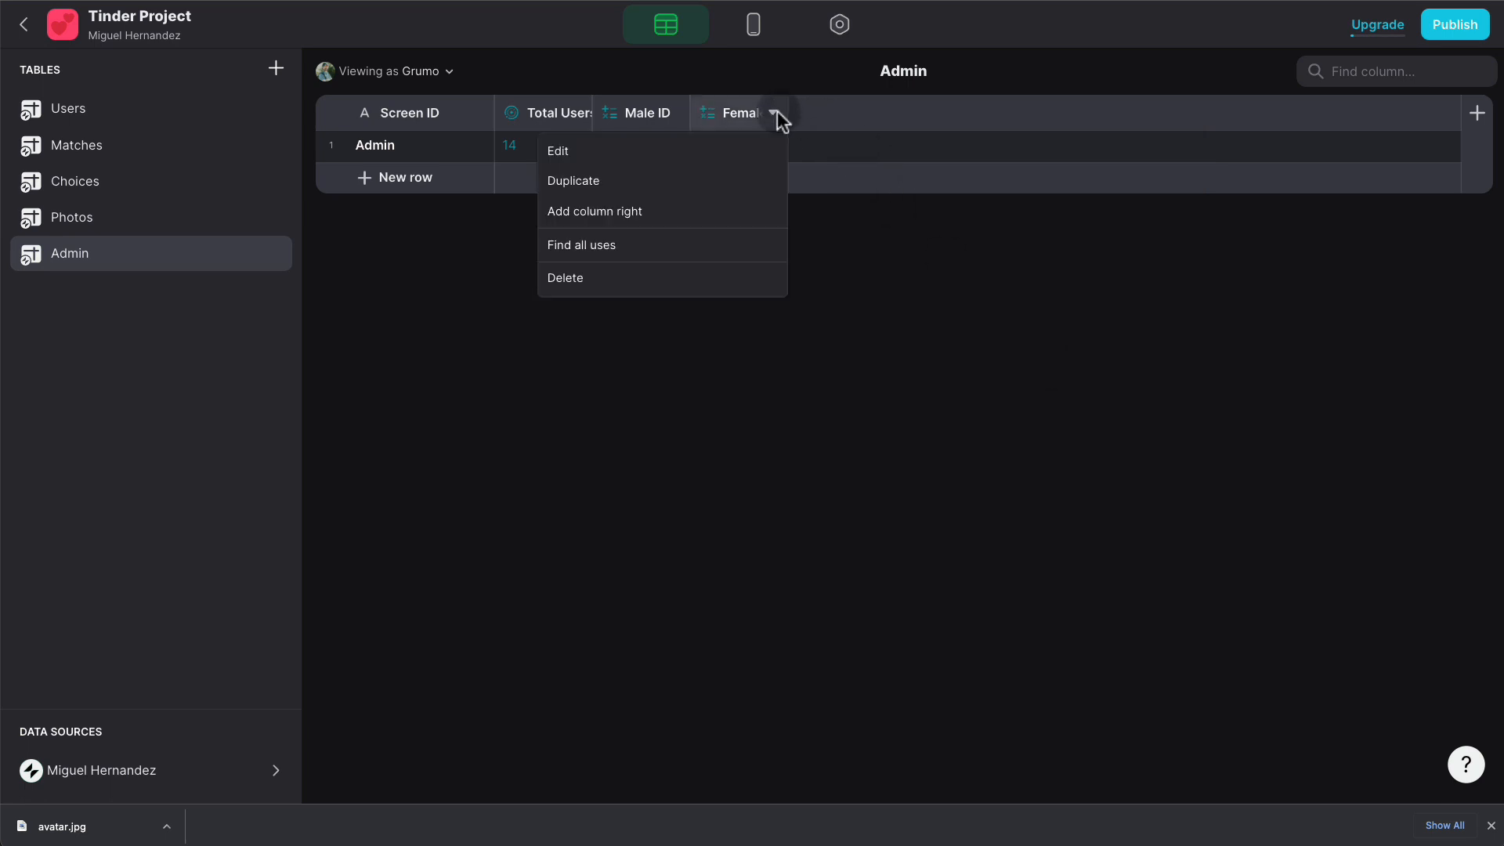
pyautogui.click(708, 184)
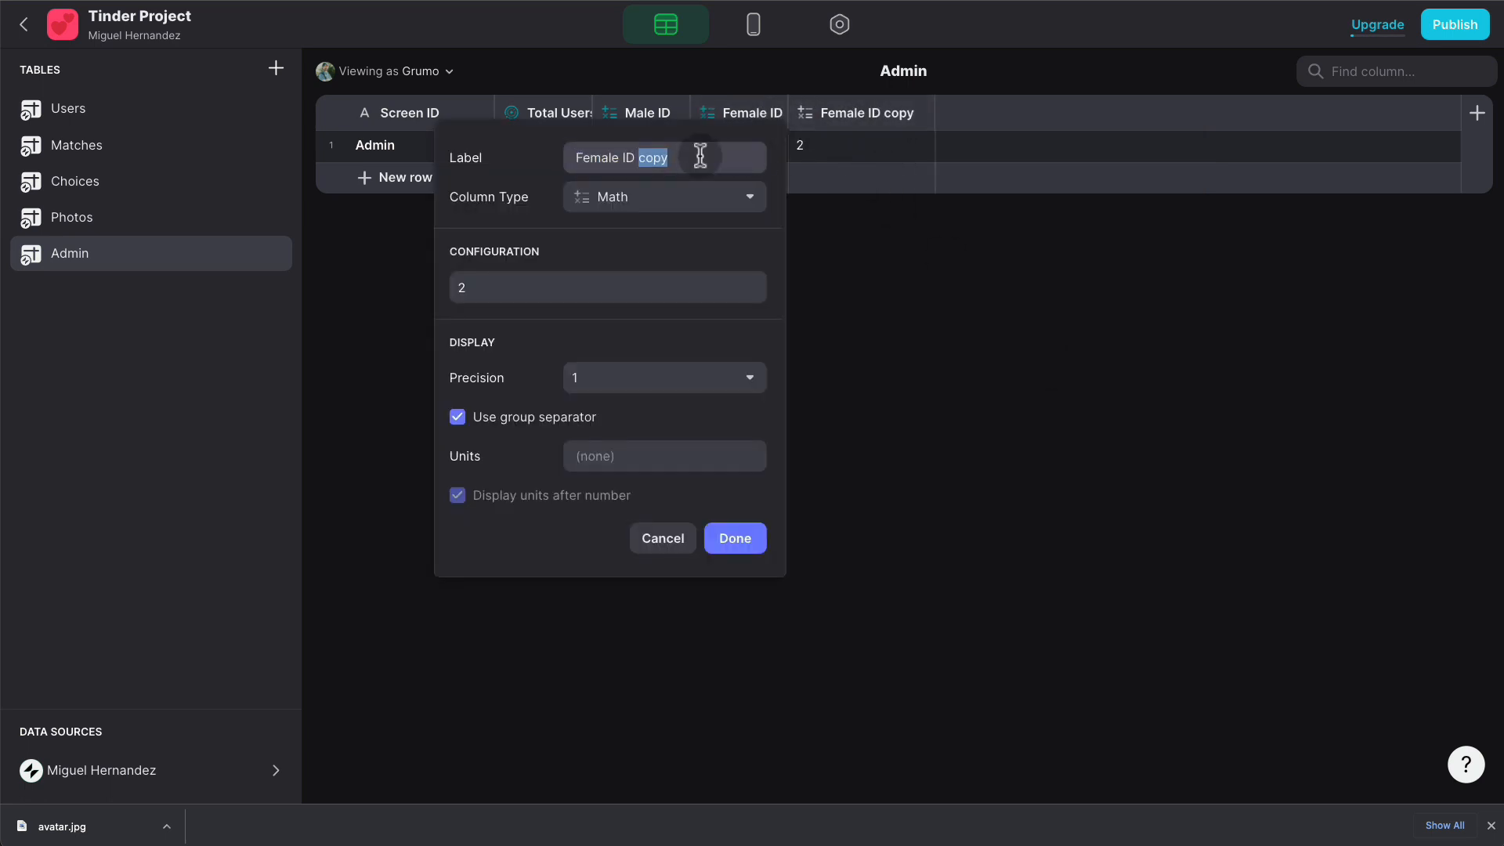
pyautogui.write('Other ID')
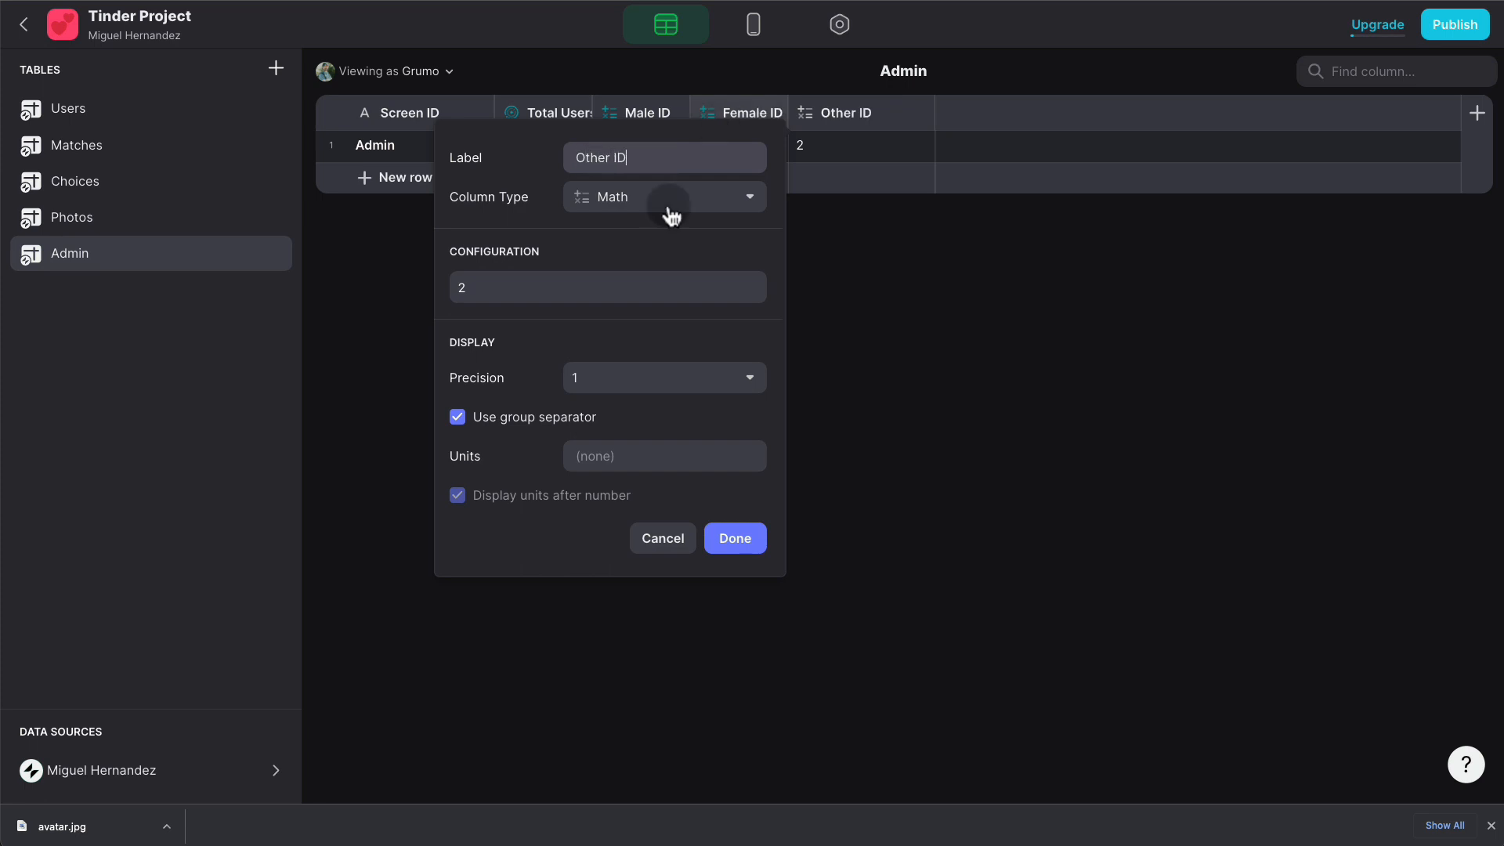
pyautogui.click(577, 285)
pyautogui.press('BackSpace')
pyautogui.write('3')
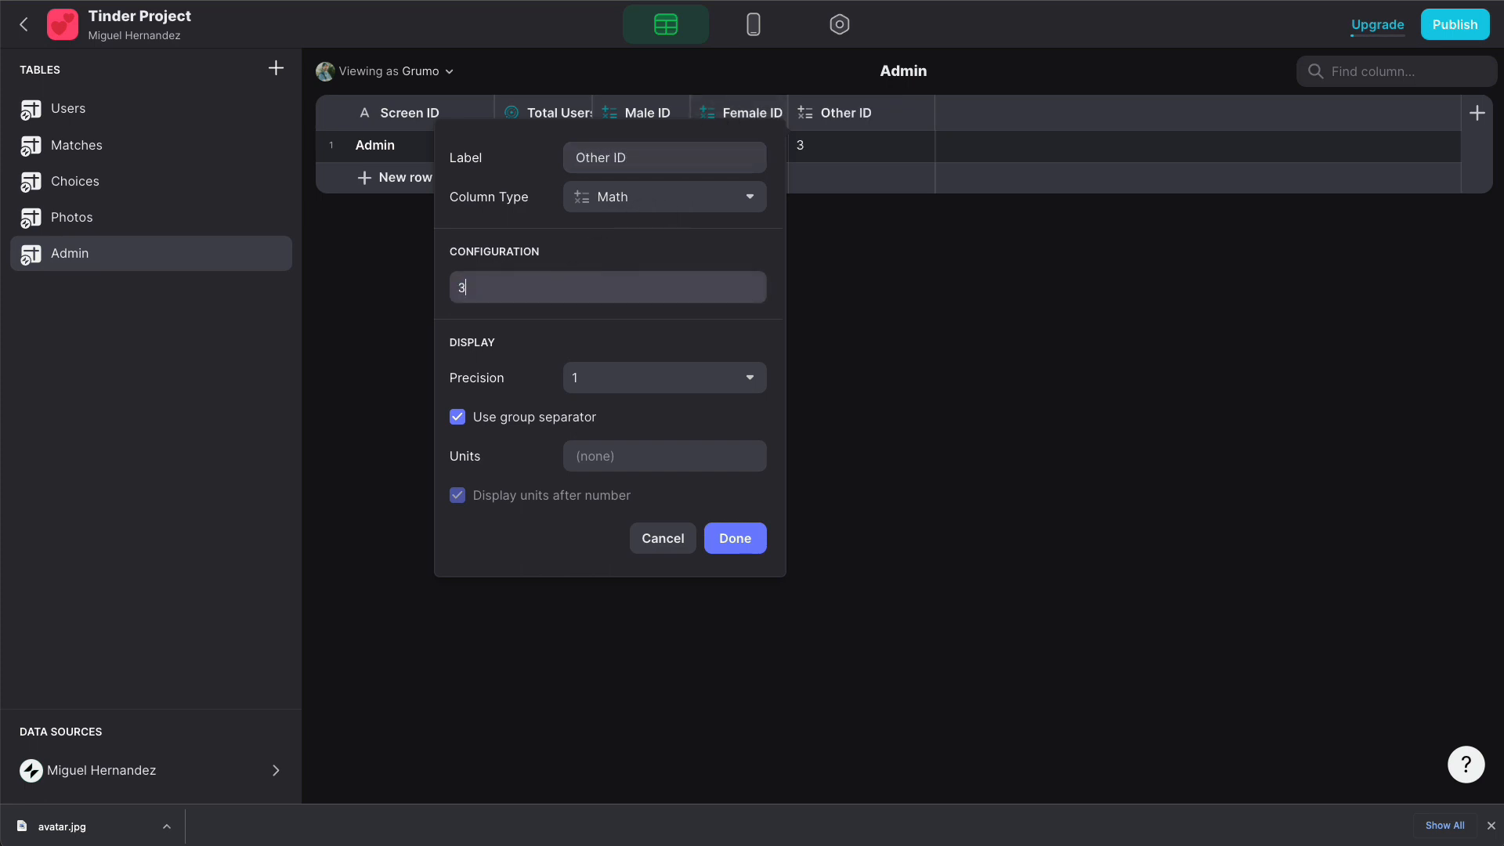
pyautogui.click(738, 539)
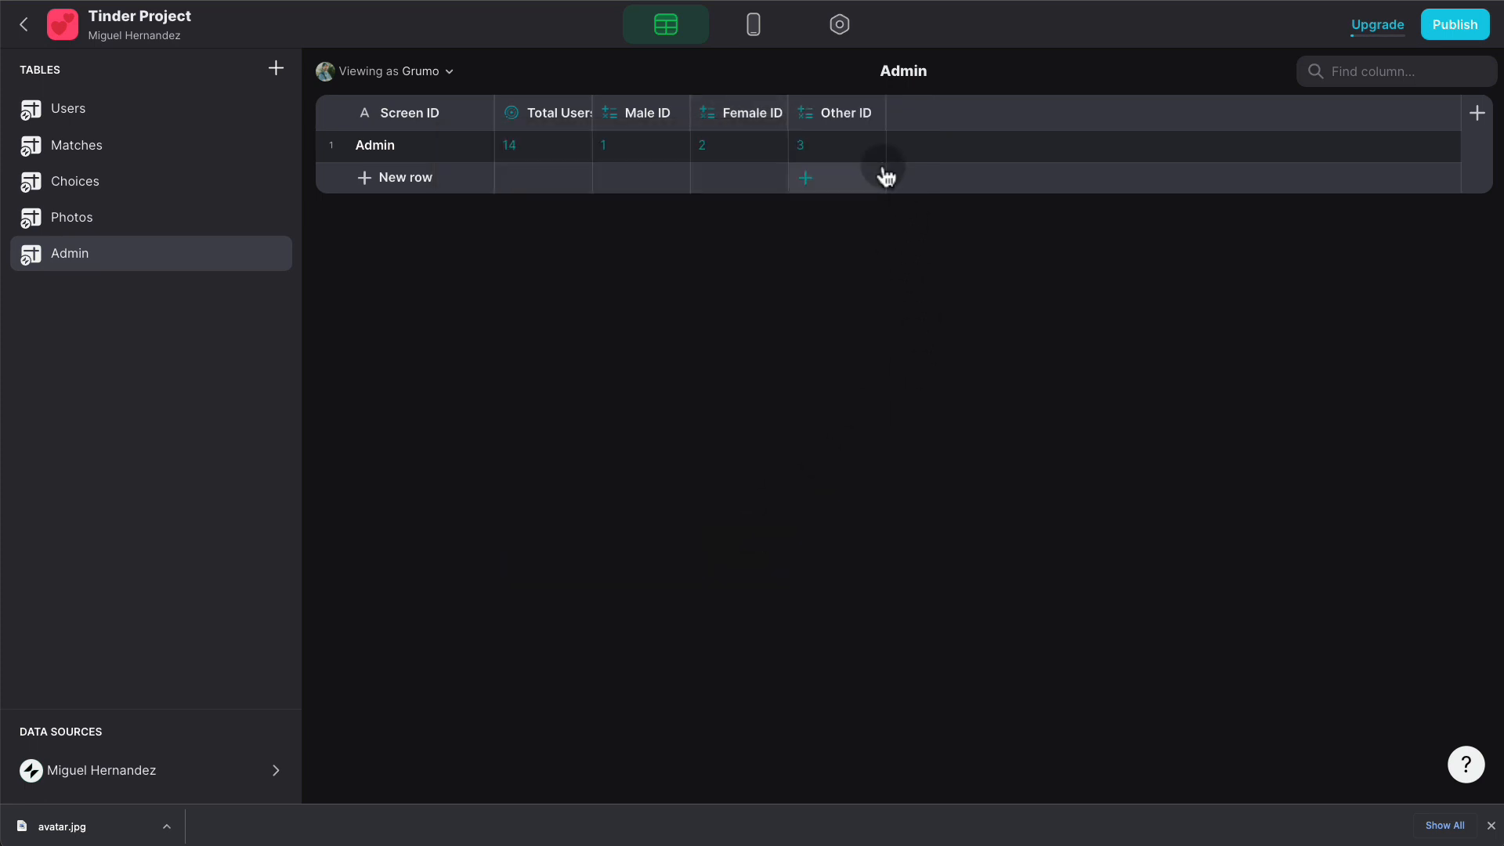
# - Add a Male REL relation linking Male ID to Users' Gender, matching multiple users
pyautogui.click(1476, 113)
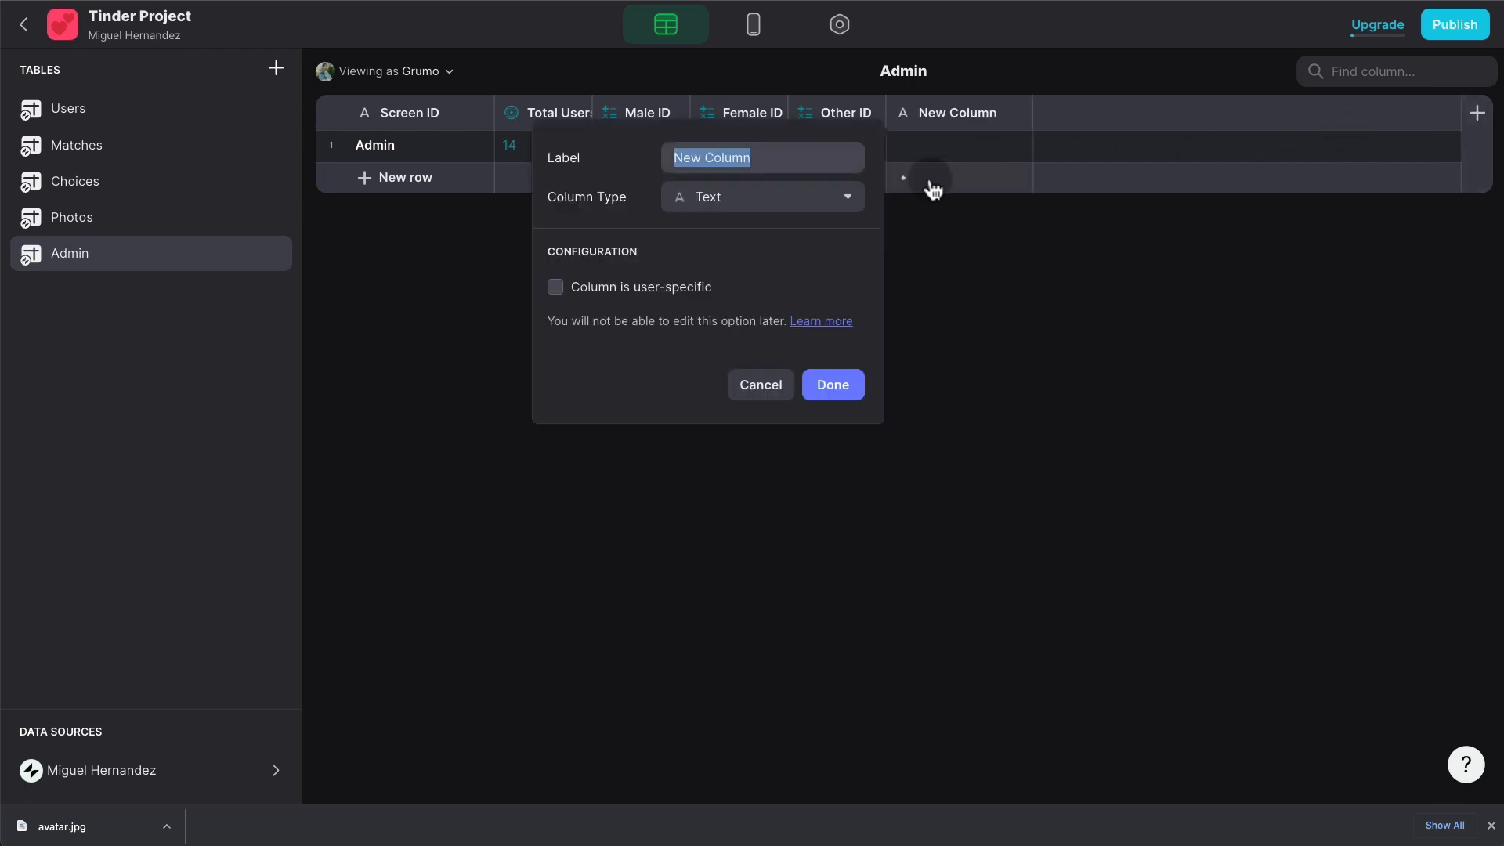
pyautogui.write('Male R')
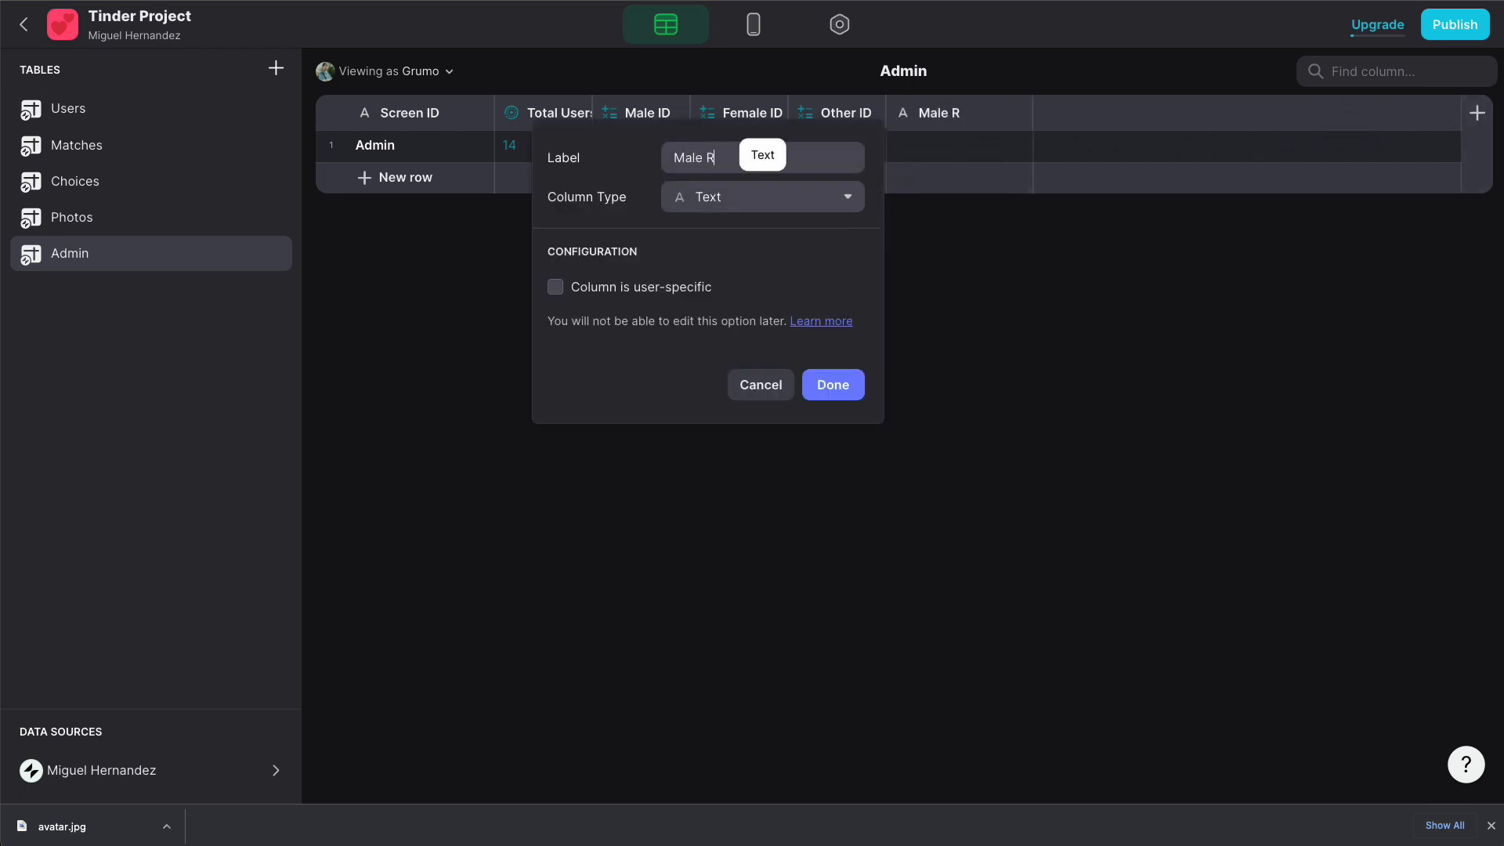
pyautogui.write('EL')
pyautogui.click(790, 213)
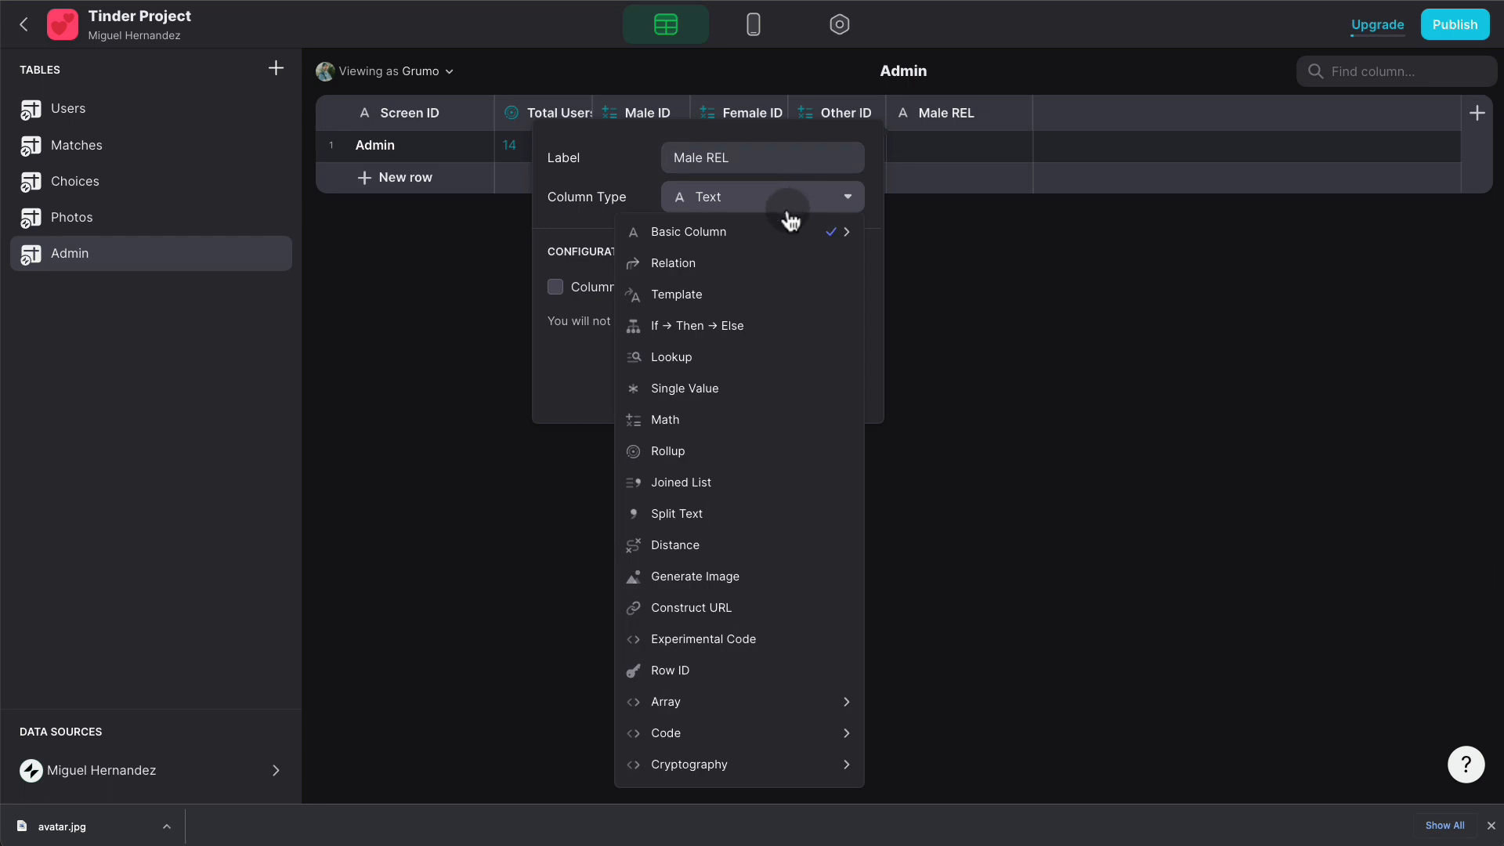
pyautogui.click(764, 261)
pyautogui.click(708, 302)
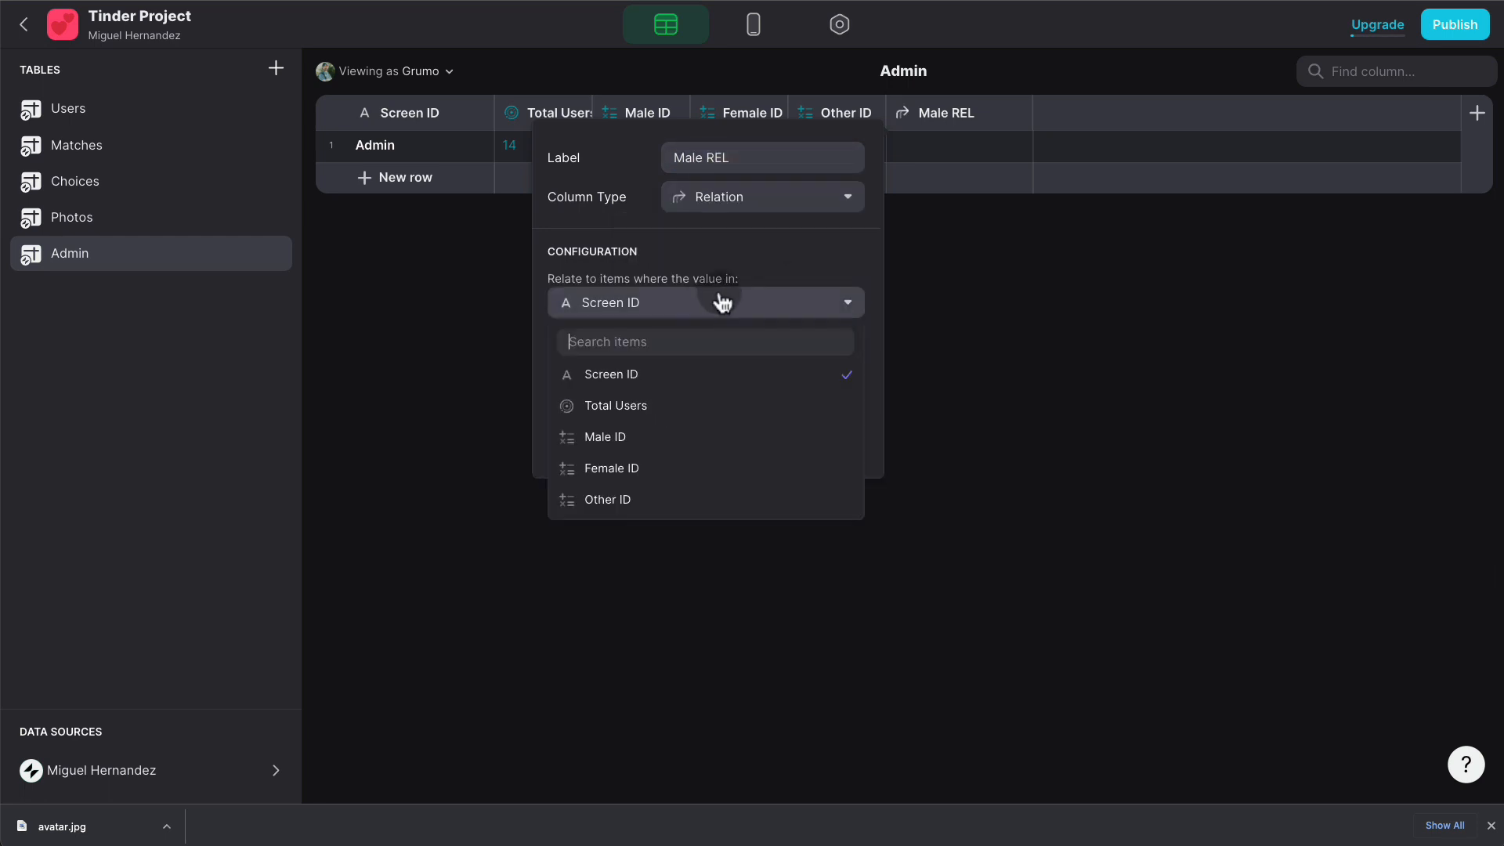
pyautogui.click(682, 435)
pyautogui.click(702, 360)
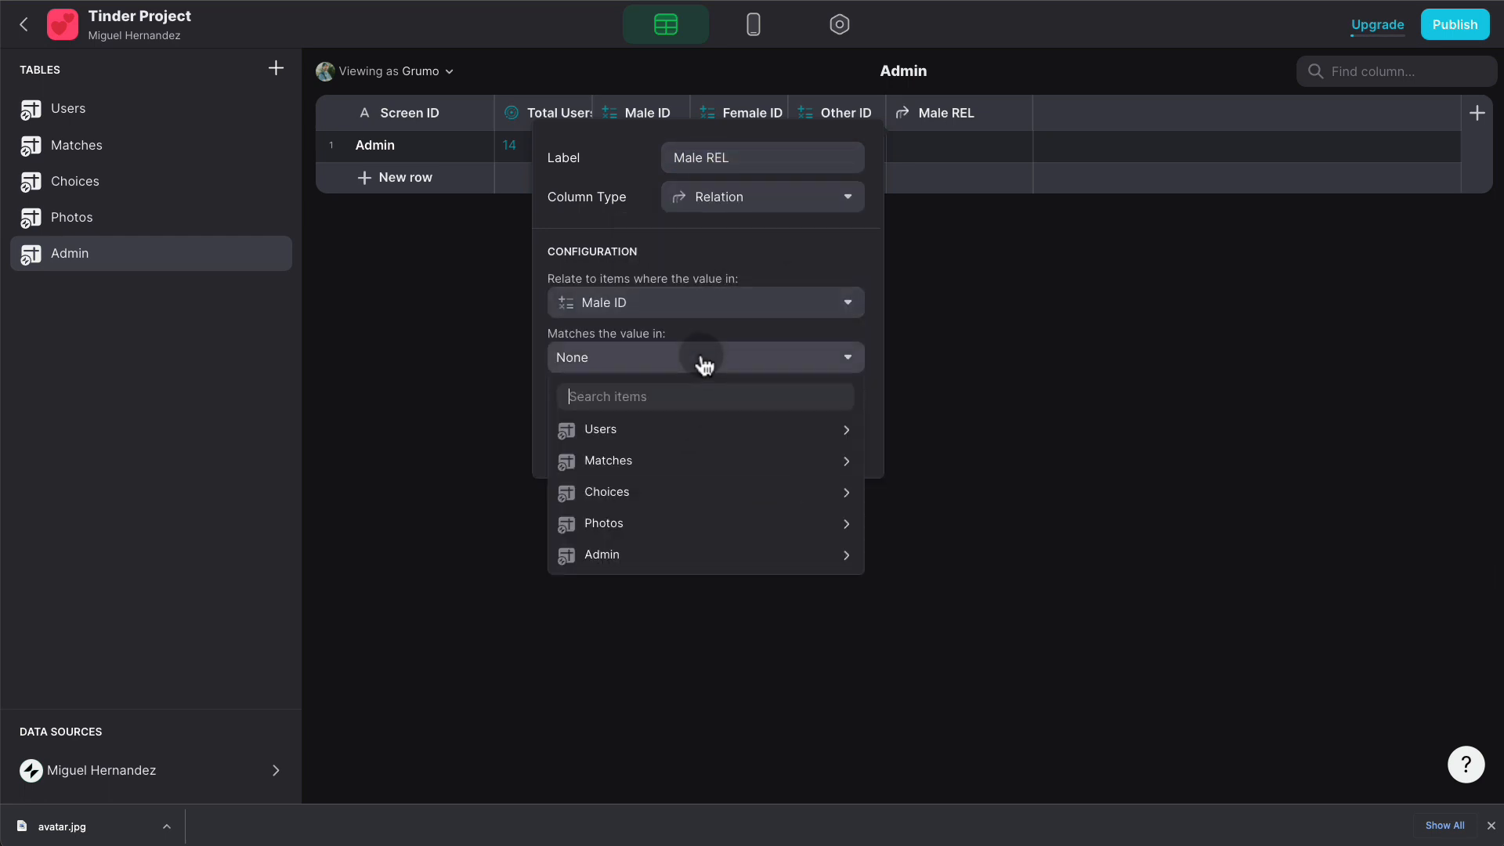
pyautogui.click(692, 429)
pyautogui.click(927, 243)
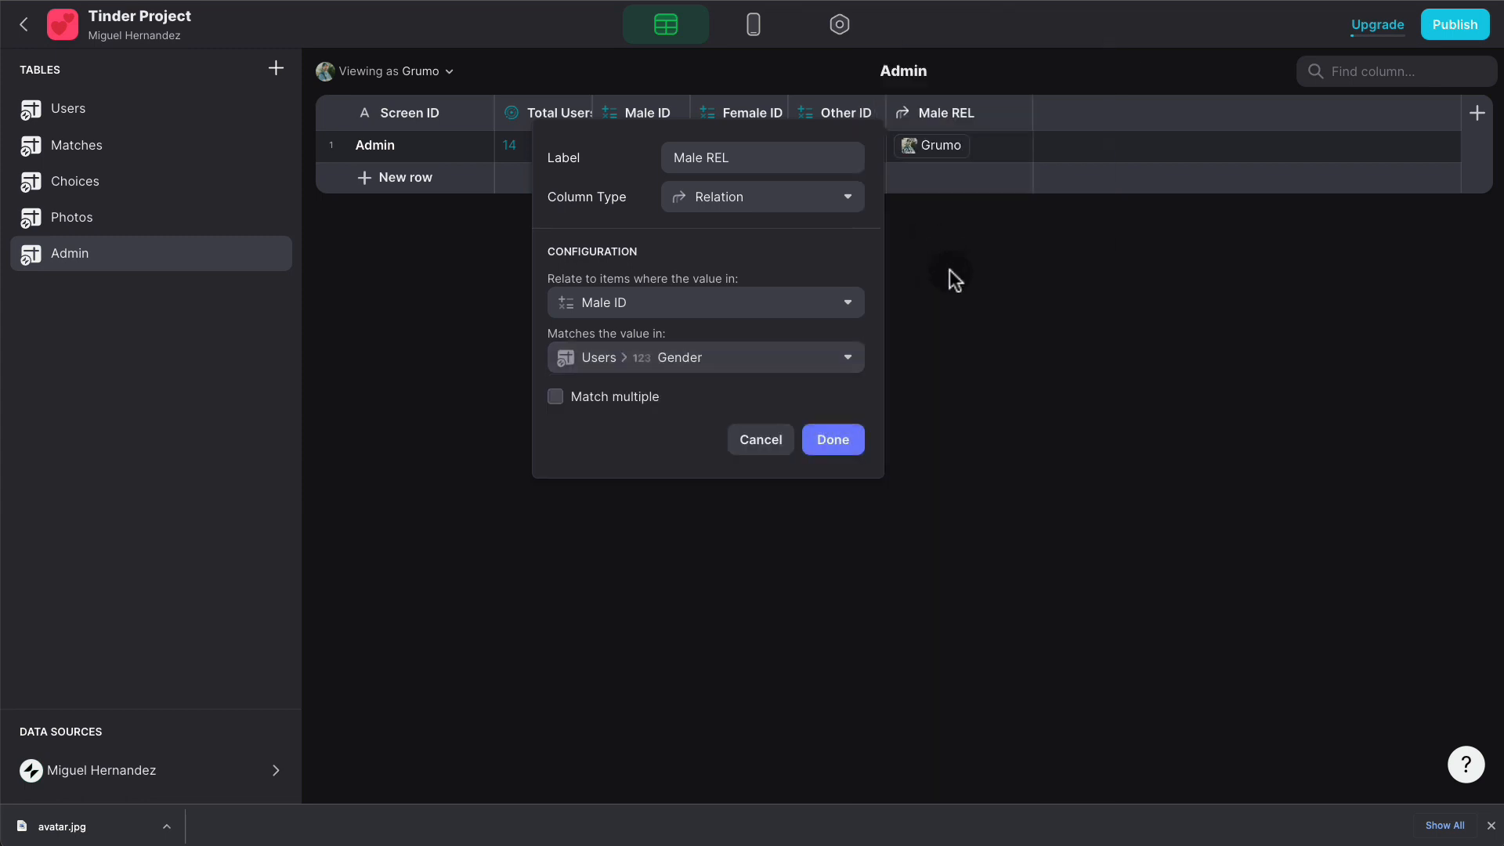
pyautogui.click(626, 396)
pyautogui.click(830, 440)
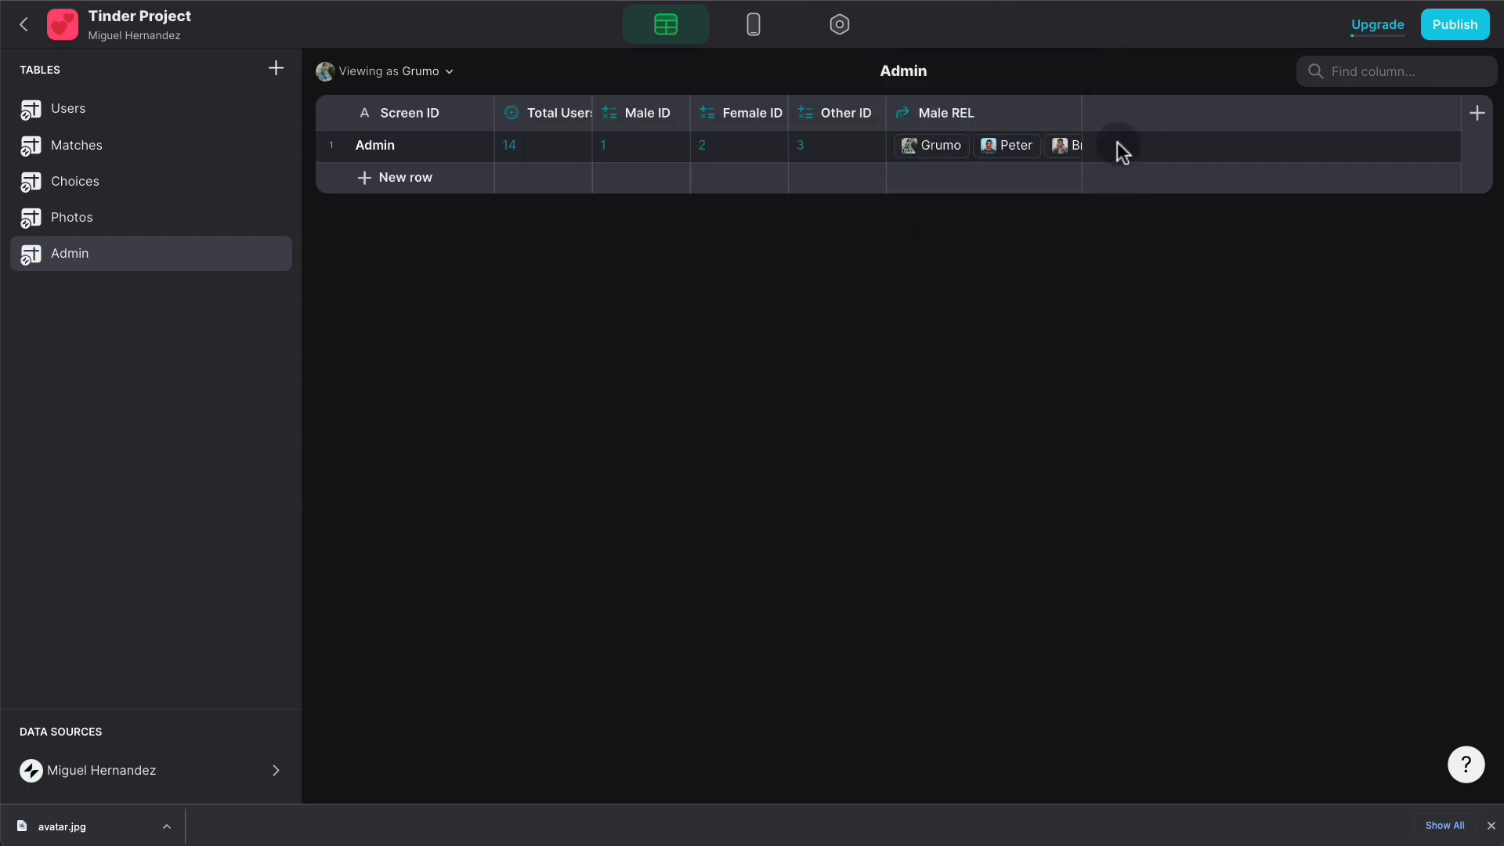
# - Duplicate Male REL as a Female REL relation based on Female ID
pyautogui.click(1068, 118)
pyautogui.click(964, 178)
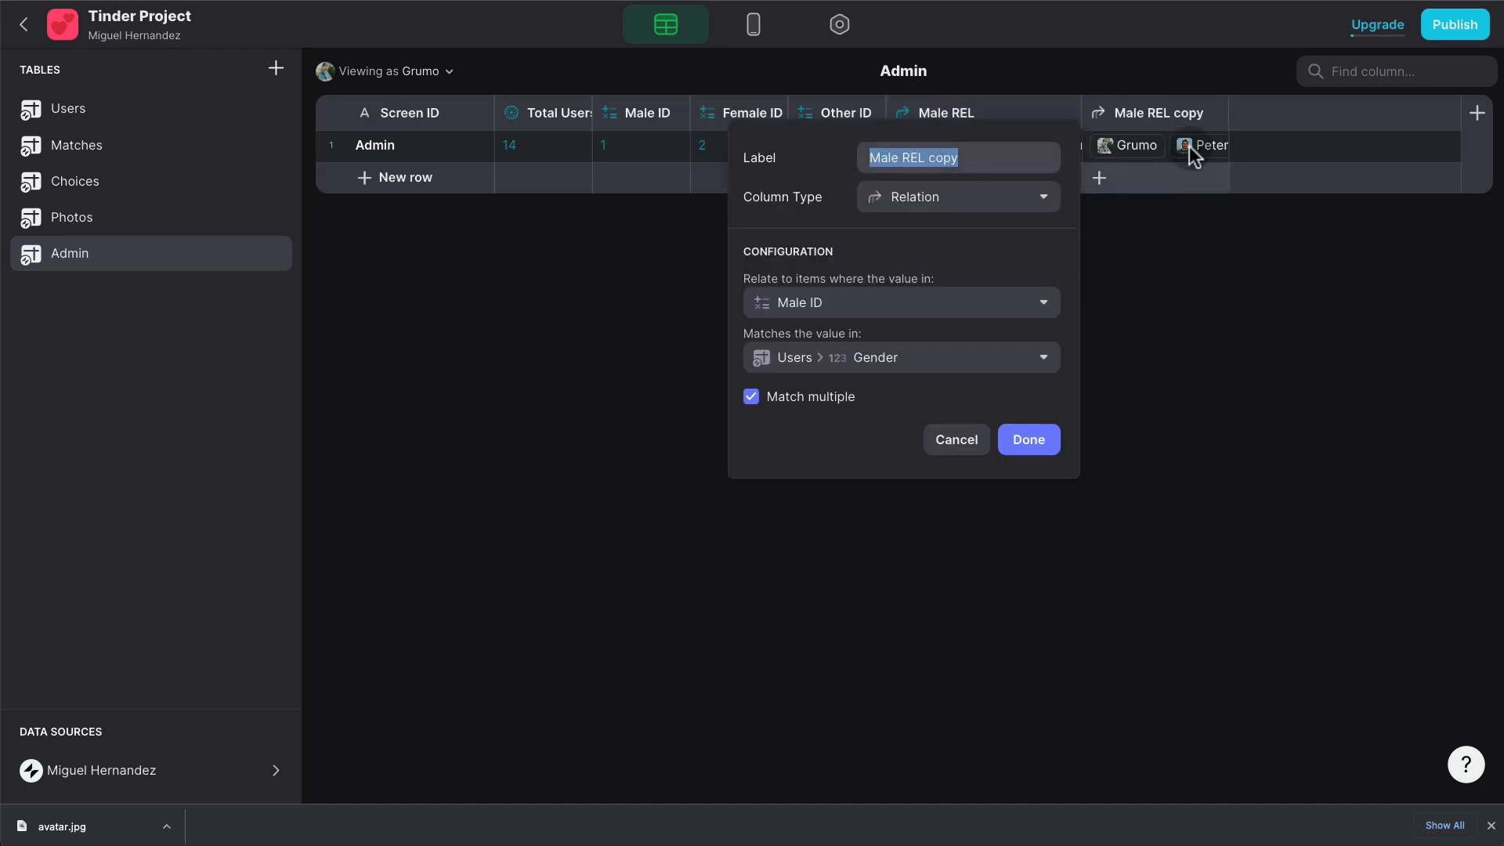
pyautogui.write('Famel')
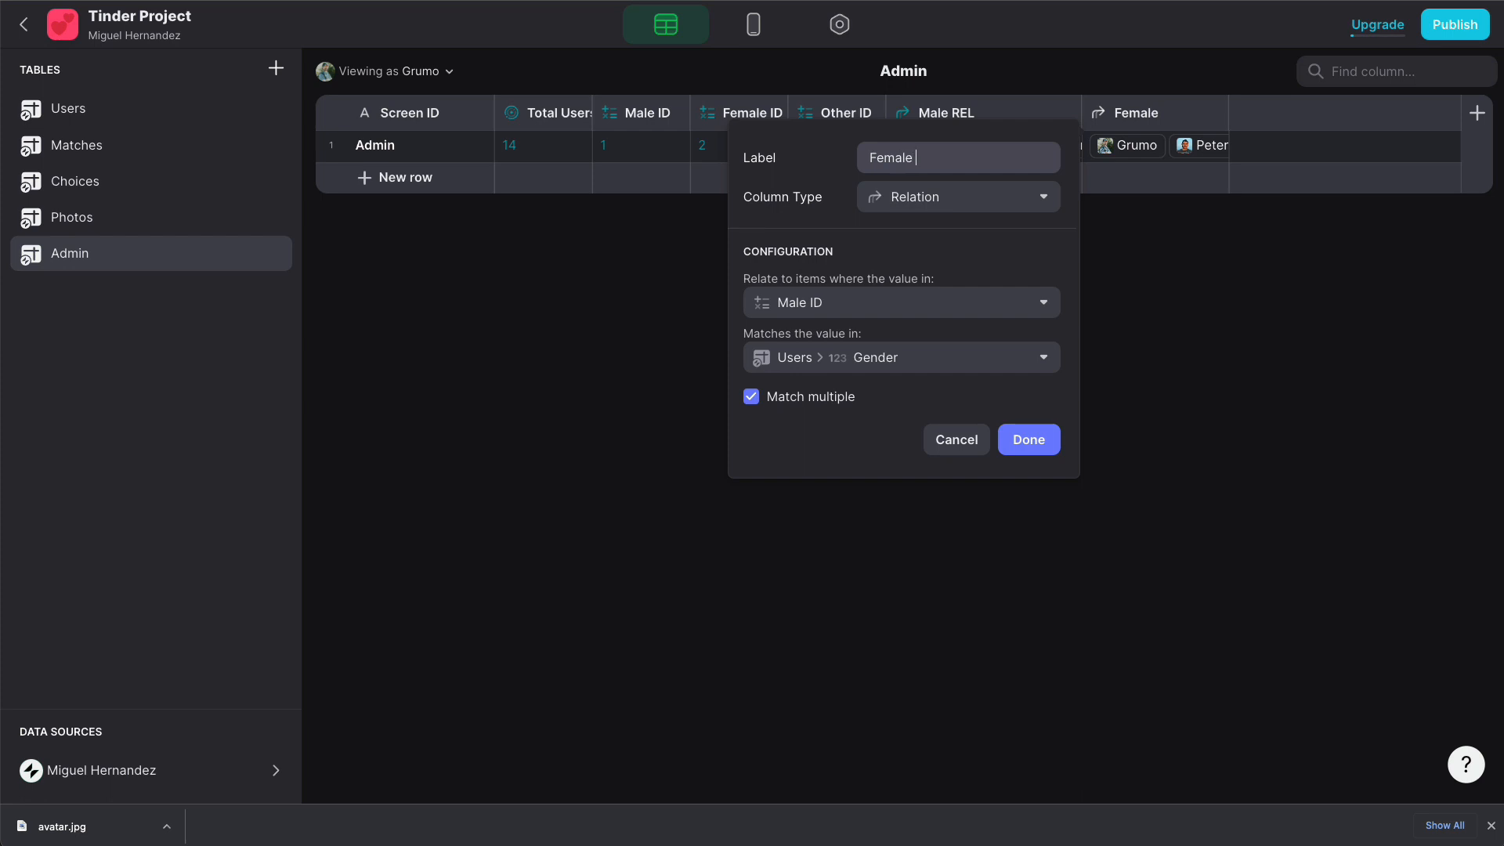
pyautogui.write('e REL')
pyautogui.click(859, 304)
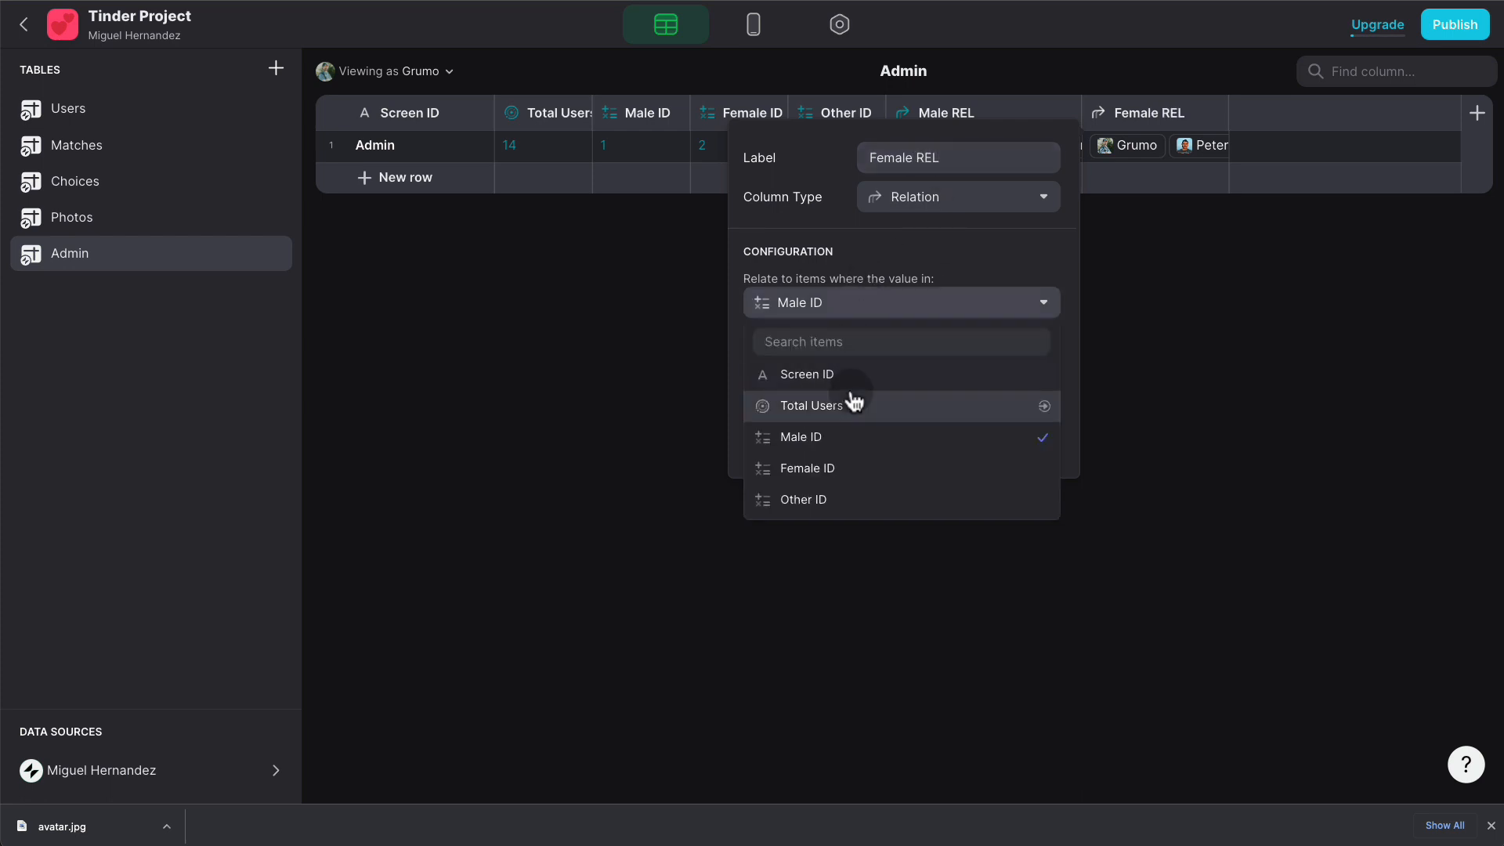
pyautogui.click(838, 466)
pyautogui.click(1024, 439)
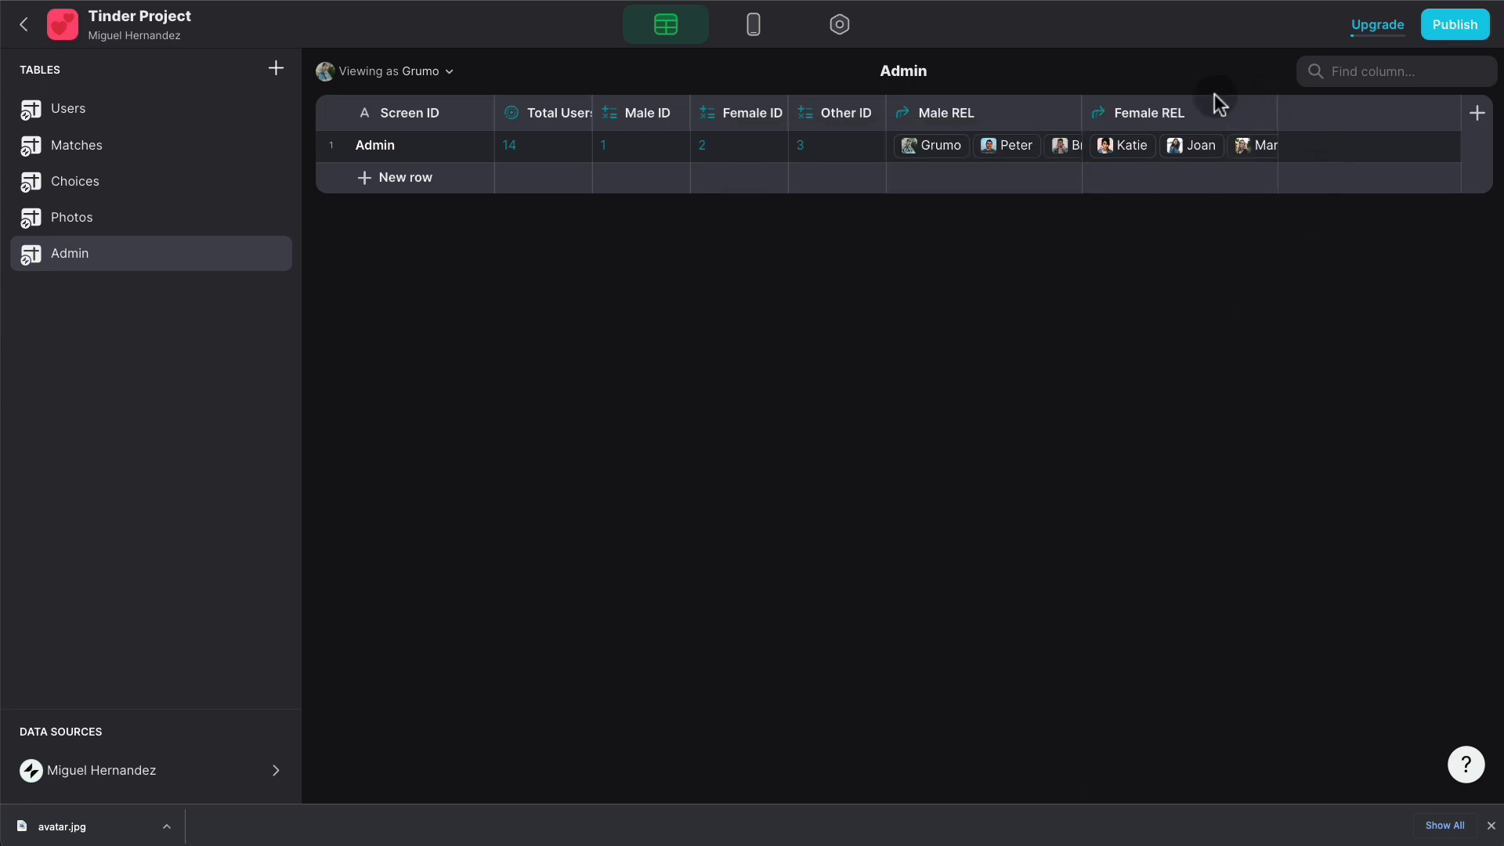
# - Duplicate Female REL as an Other ID relation linking Other ID to Users' Gender
pyautogui.click(1262, 113)
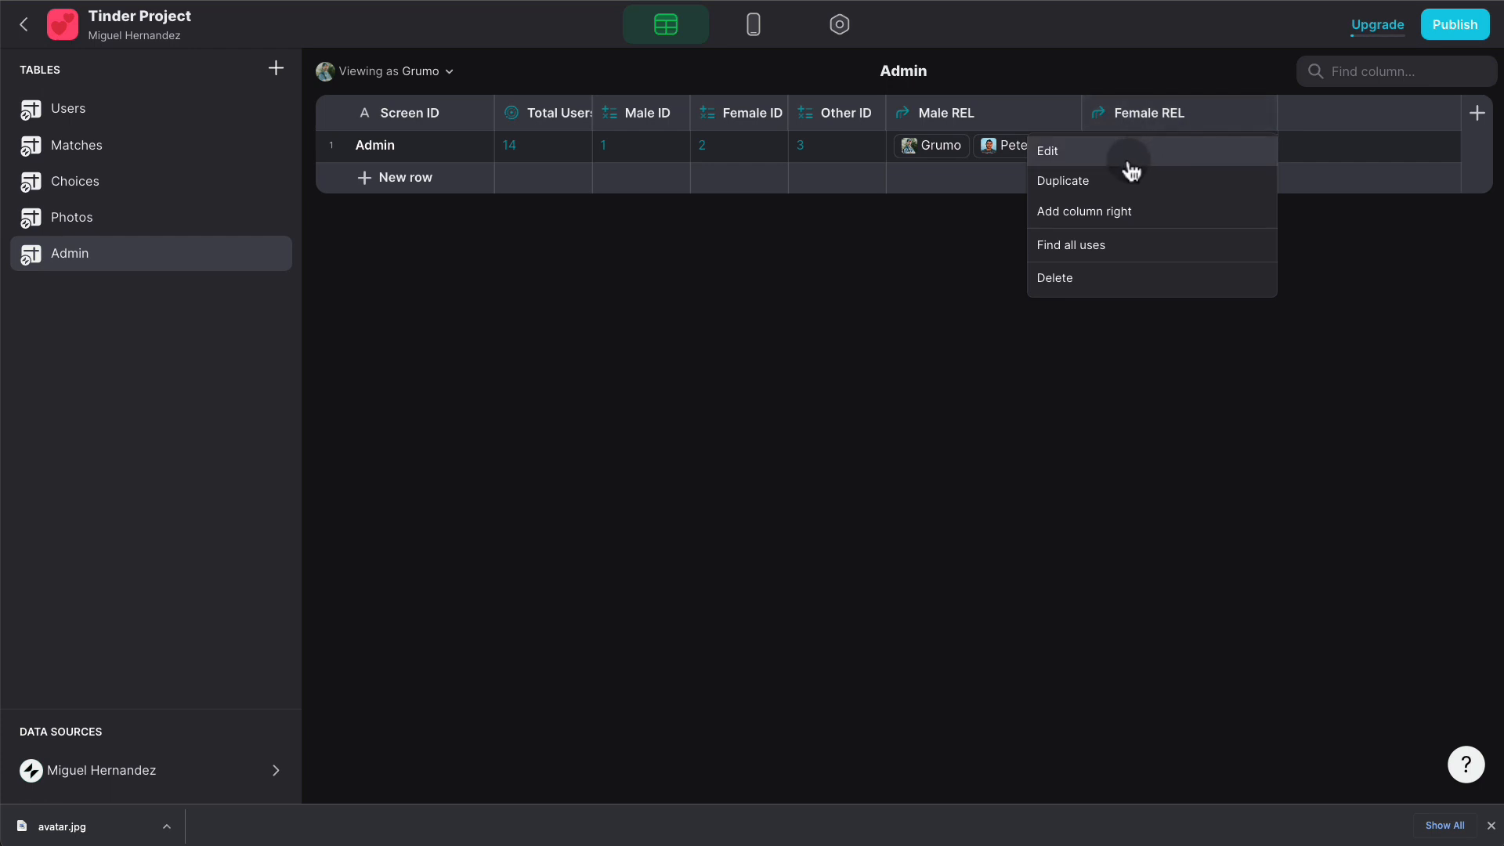
pyautogui.click(1131, 181)
pyautogui.write('Other ID')
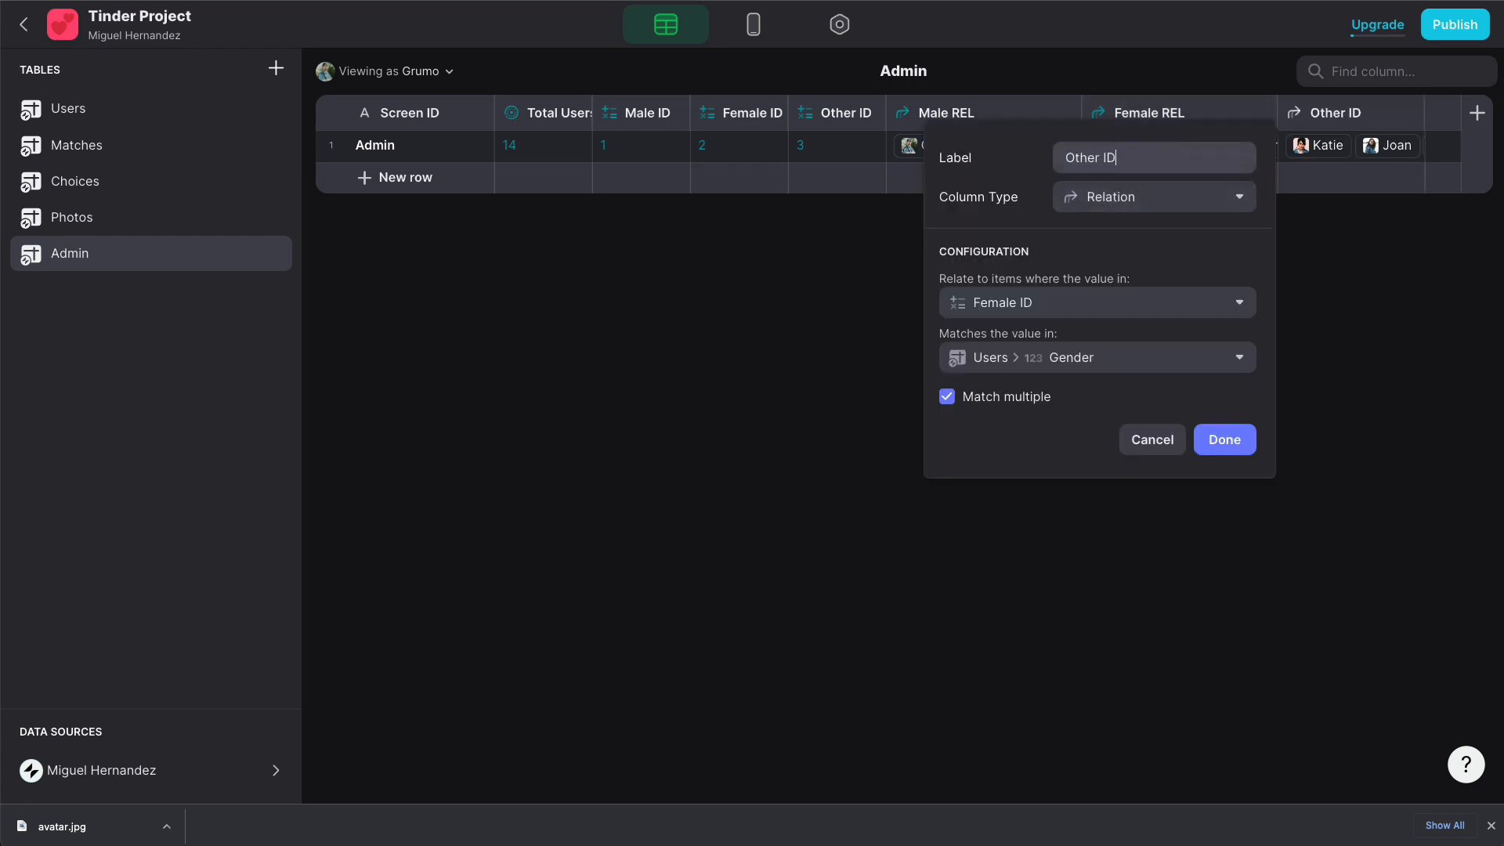
pyautogui.click(1034, 305)
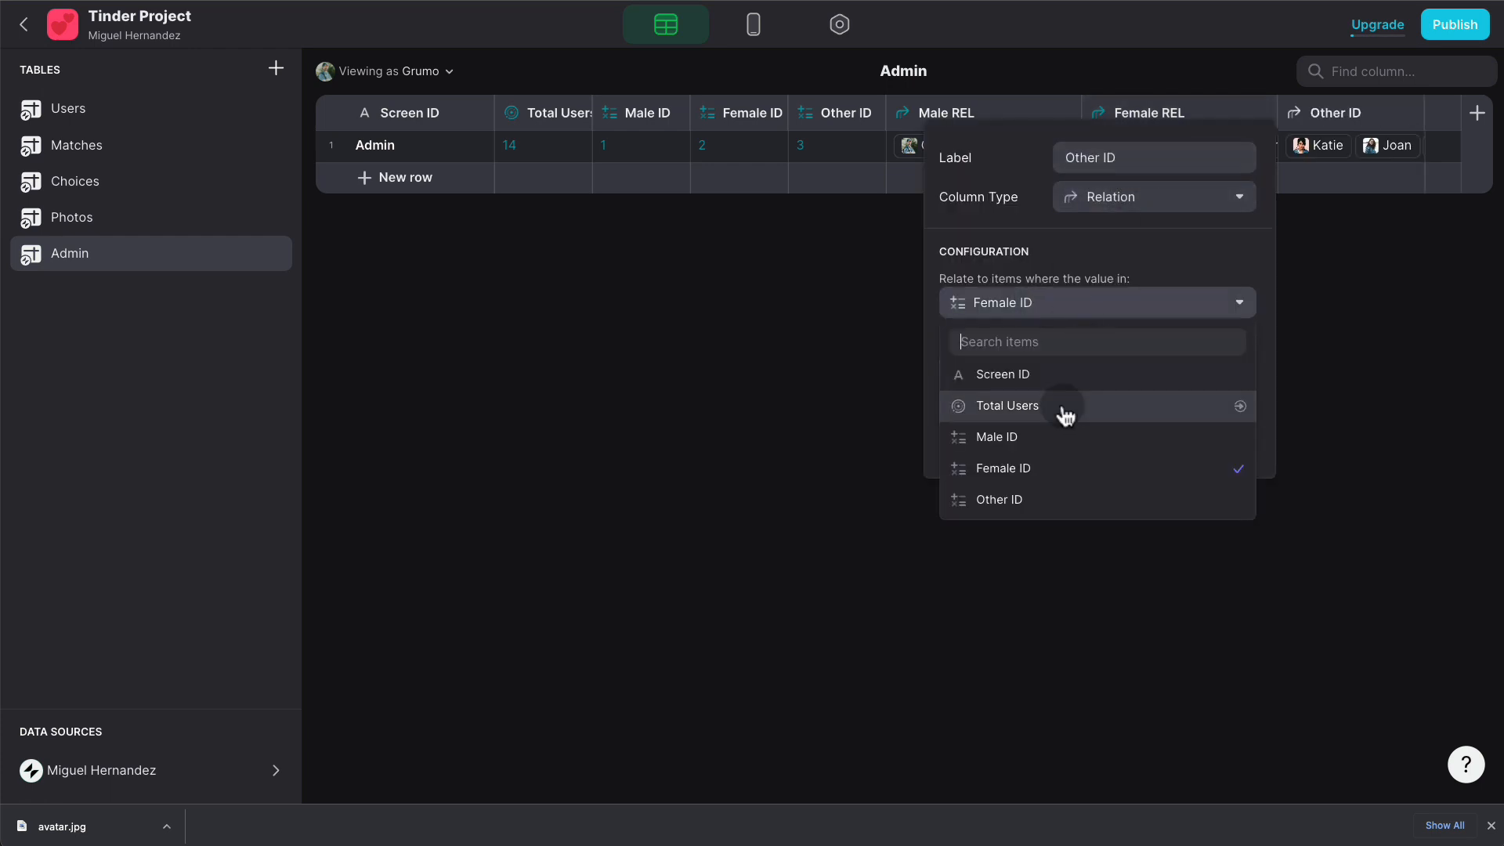
pyautogui.click(1045, 495)
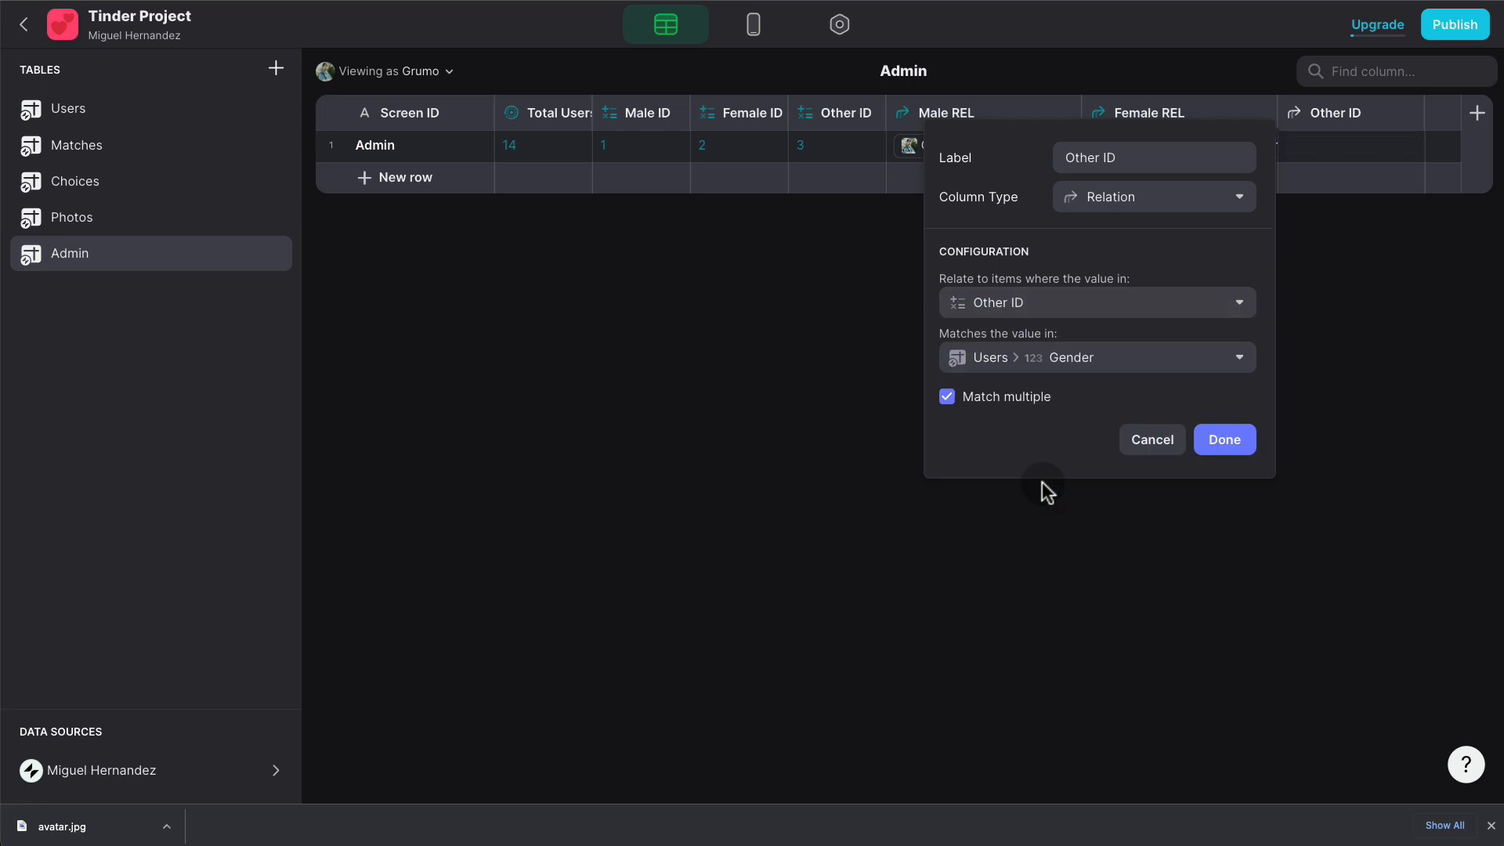
pyautogui.click(1099, 364)
pyautogui.moveTo(1068, 433)
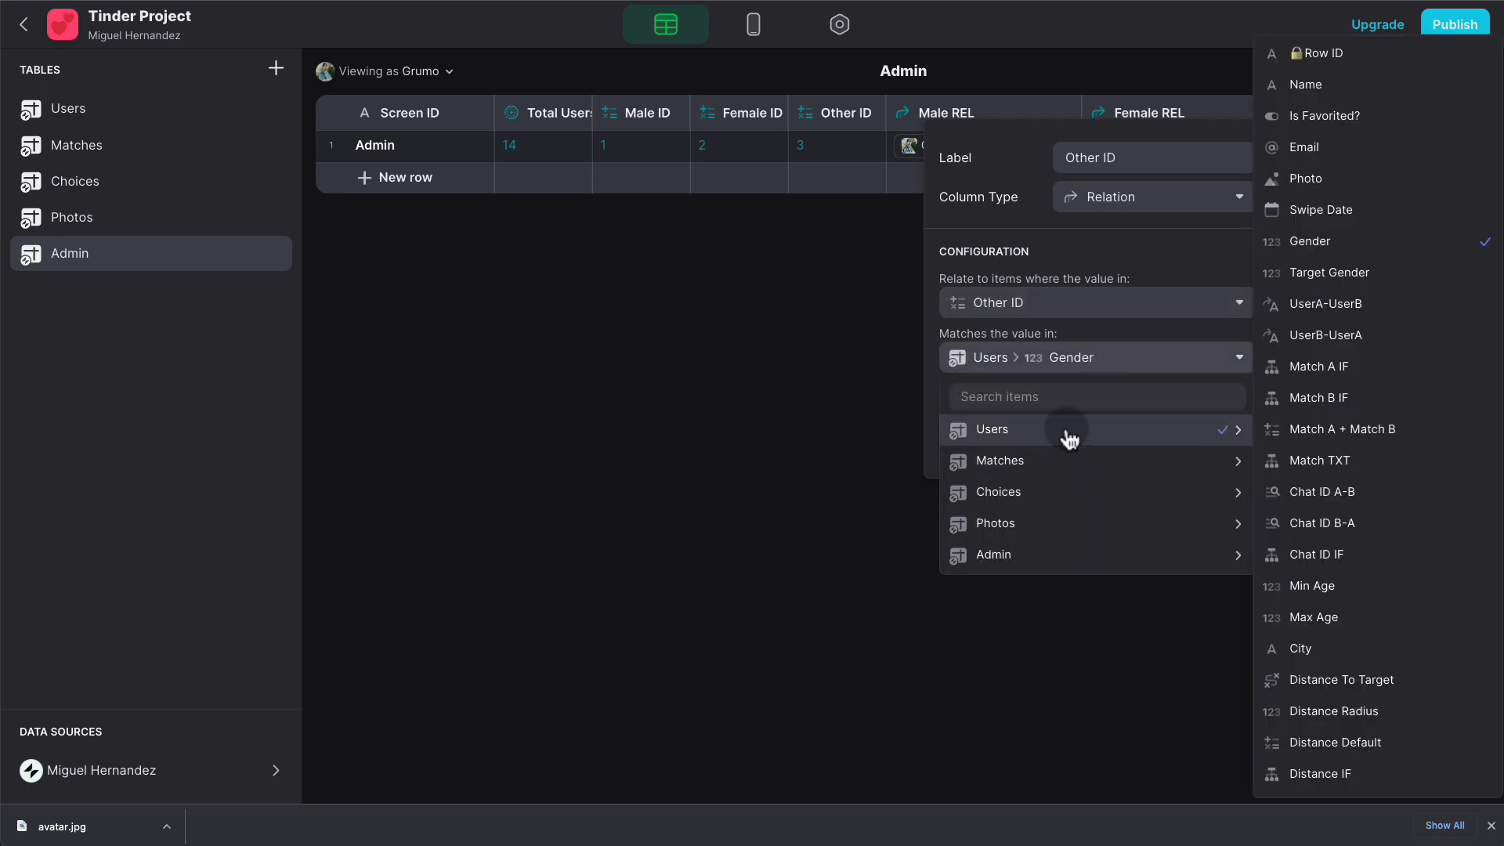
pyautogui.moveTo(1067, 466)
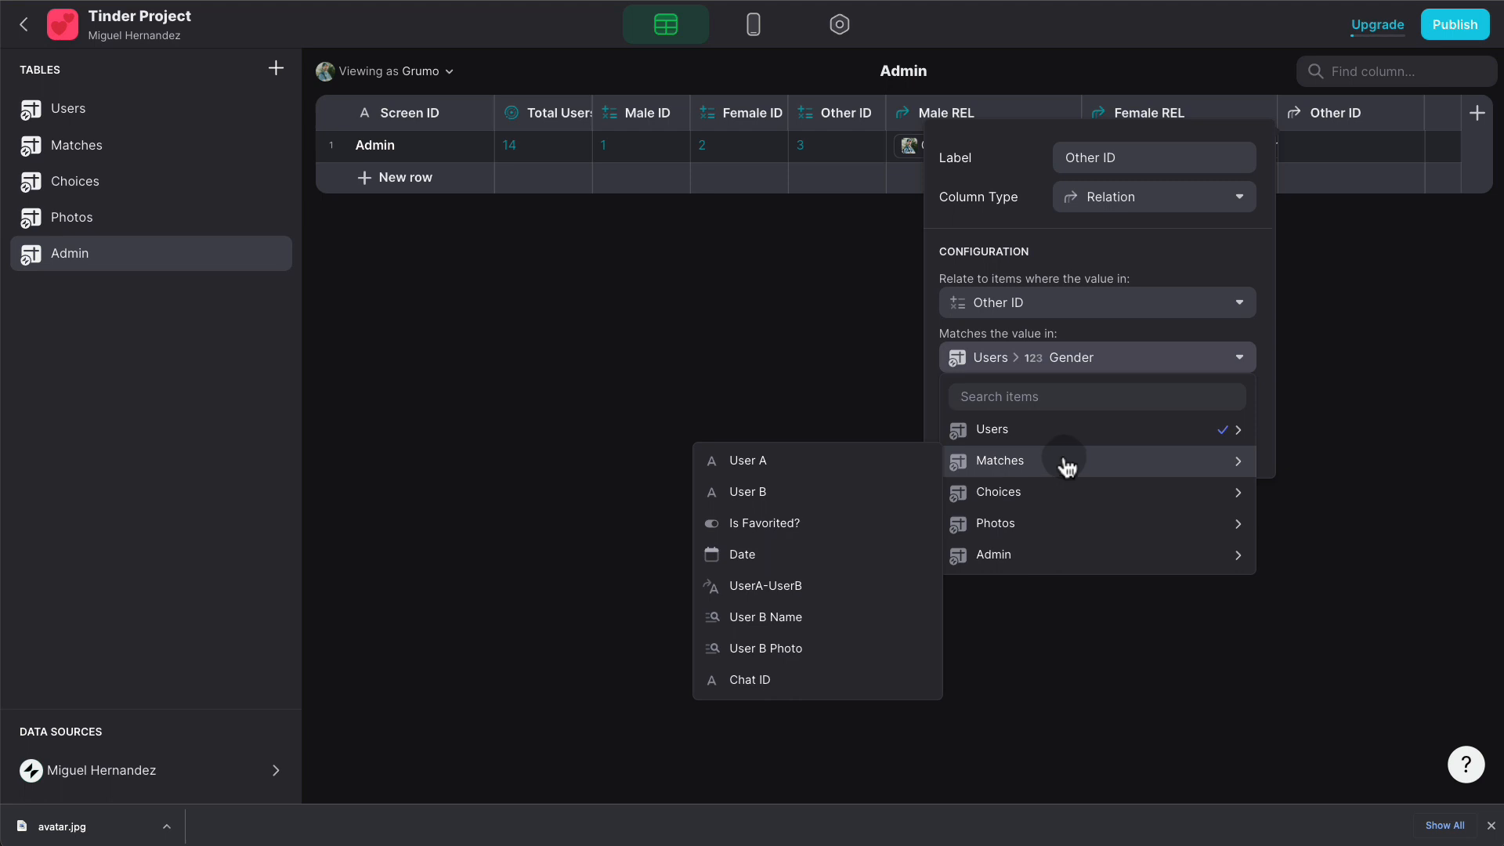
pyautogui.click(1340, 243)
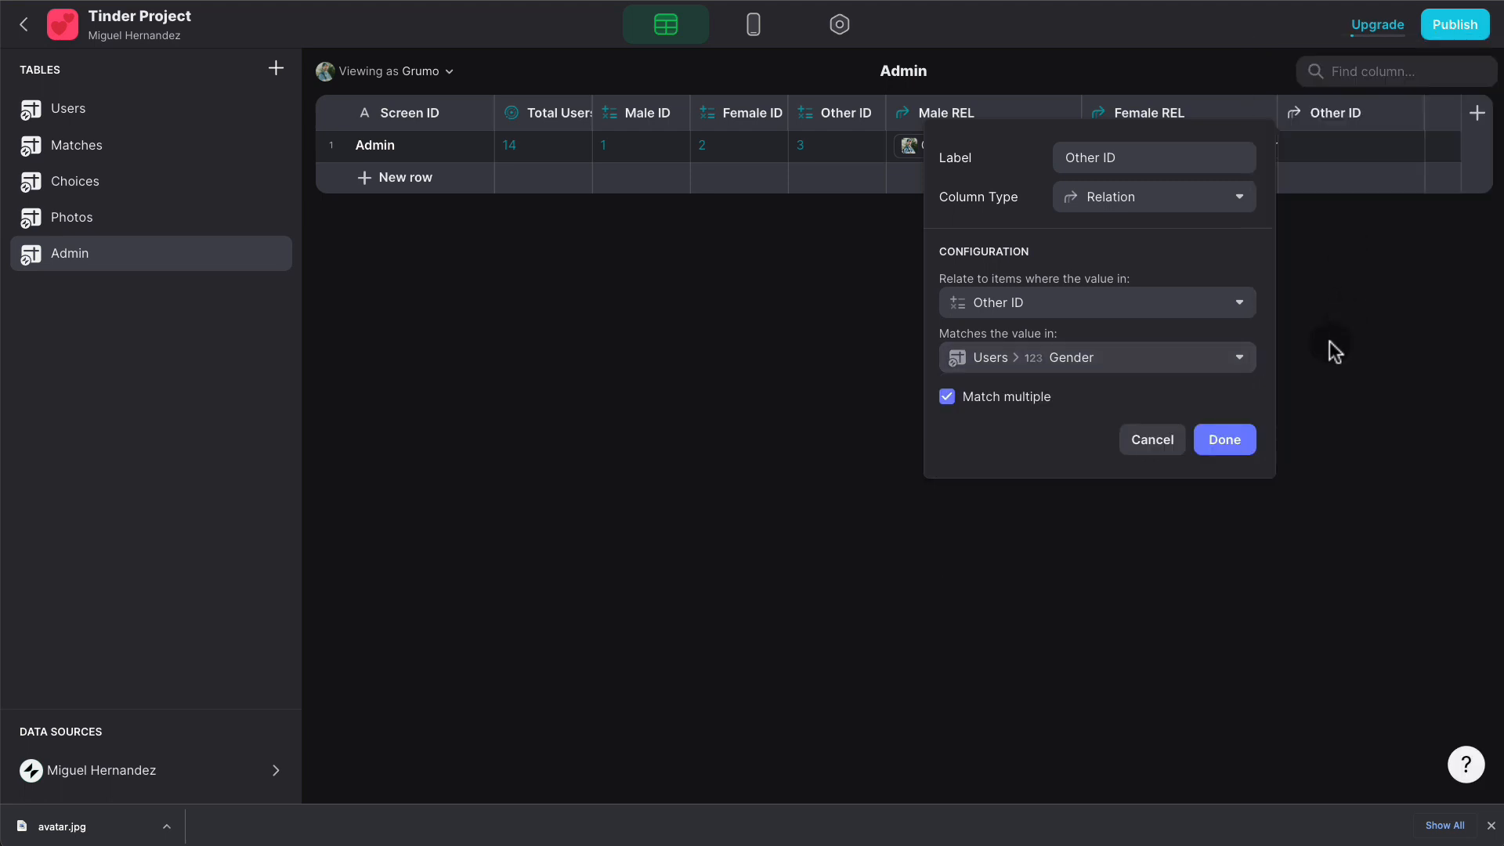
pyautogui.click(1241, 441)
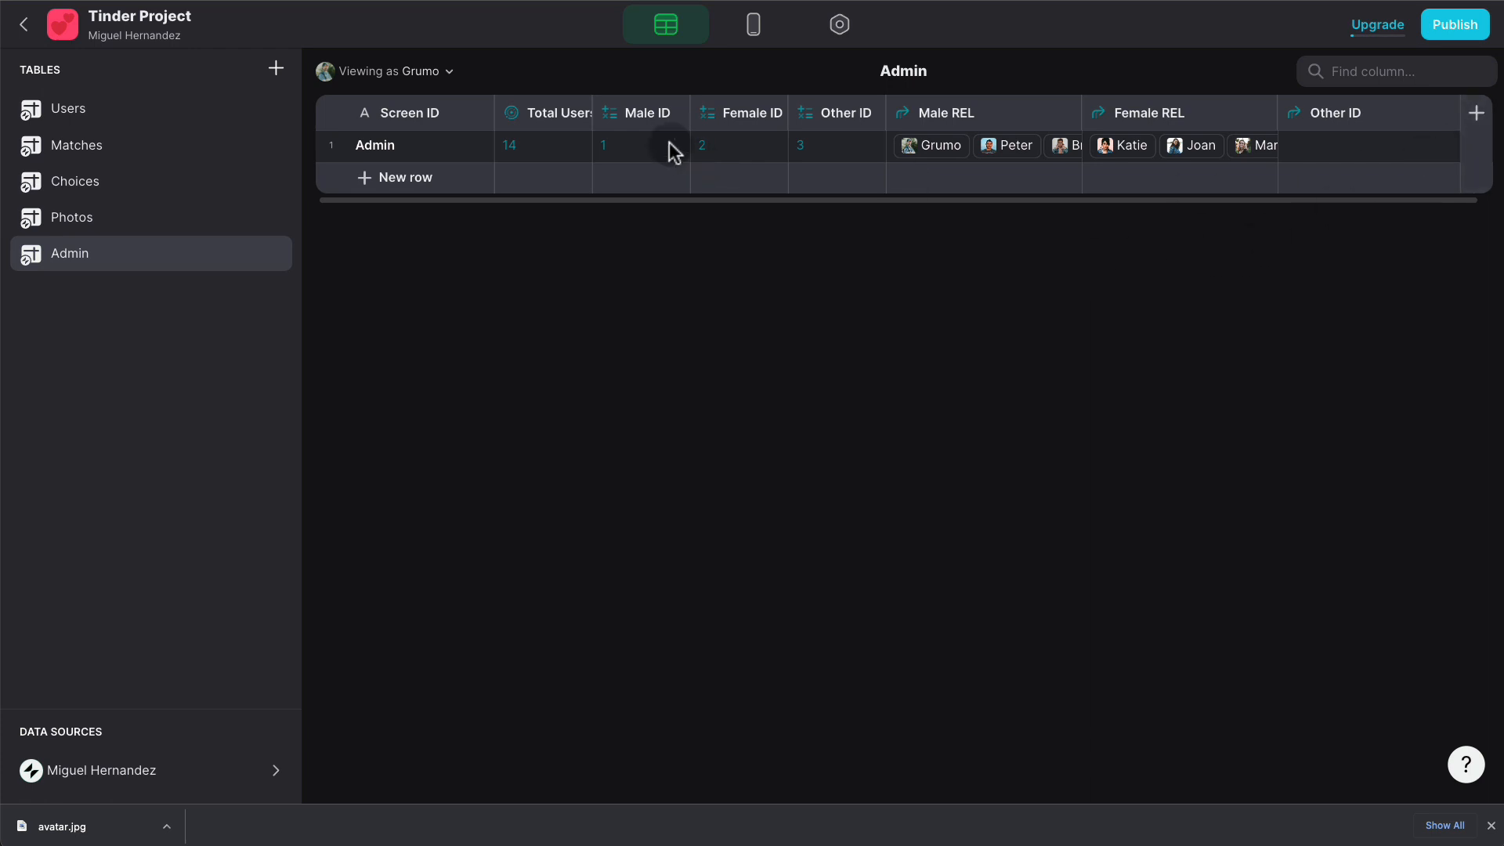
pyautogui.click(580, 115)
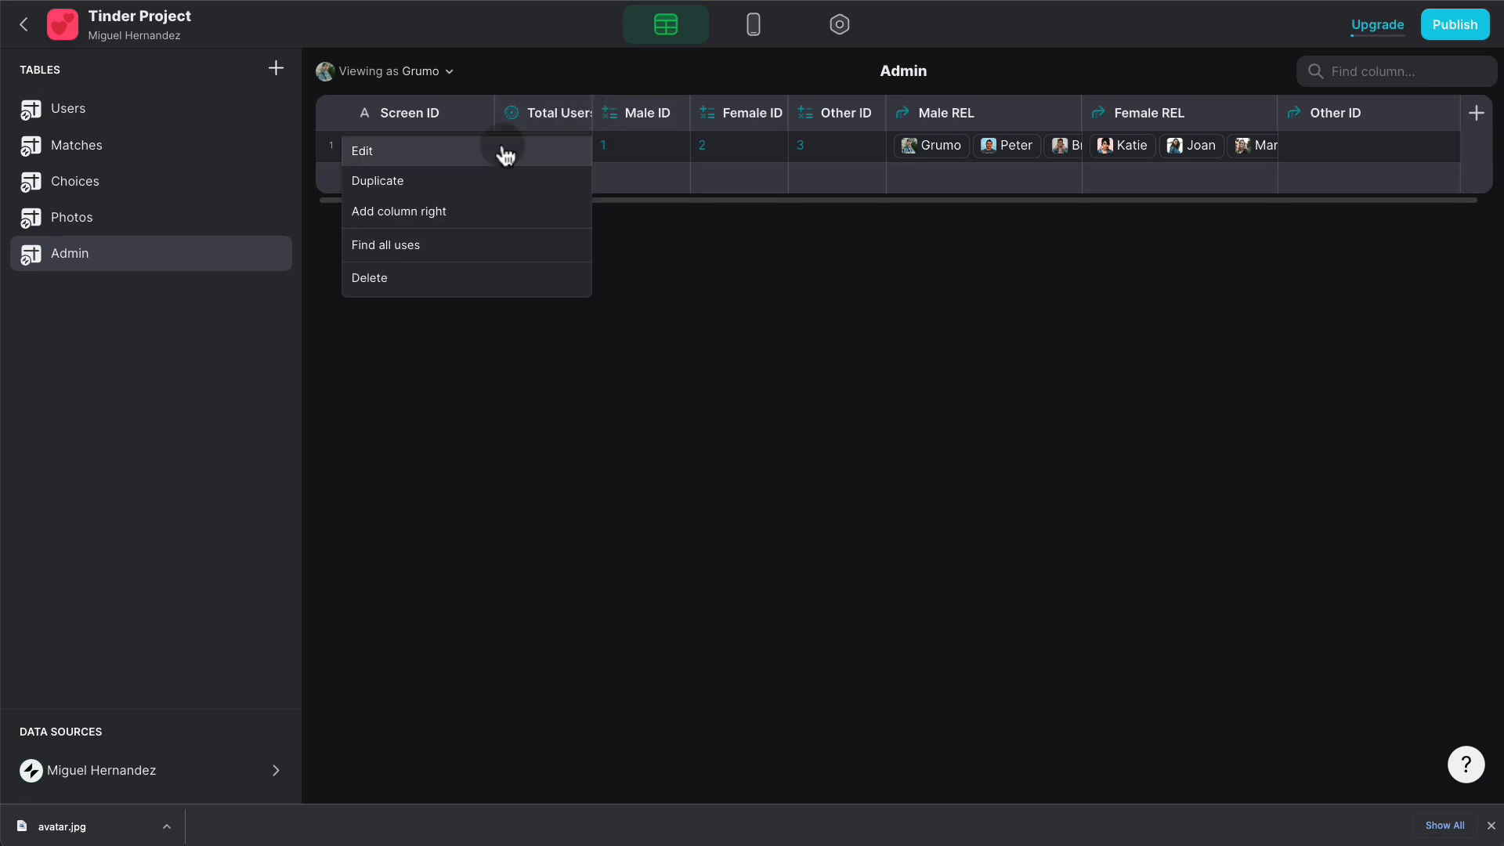
# - Duplicate Total Users as Total Male, counting unique Male REL Row IDs, which shows 7
pyautogui.click(496, 181)
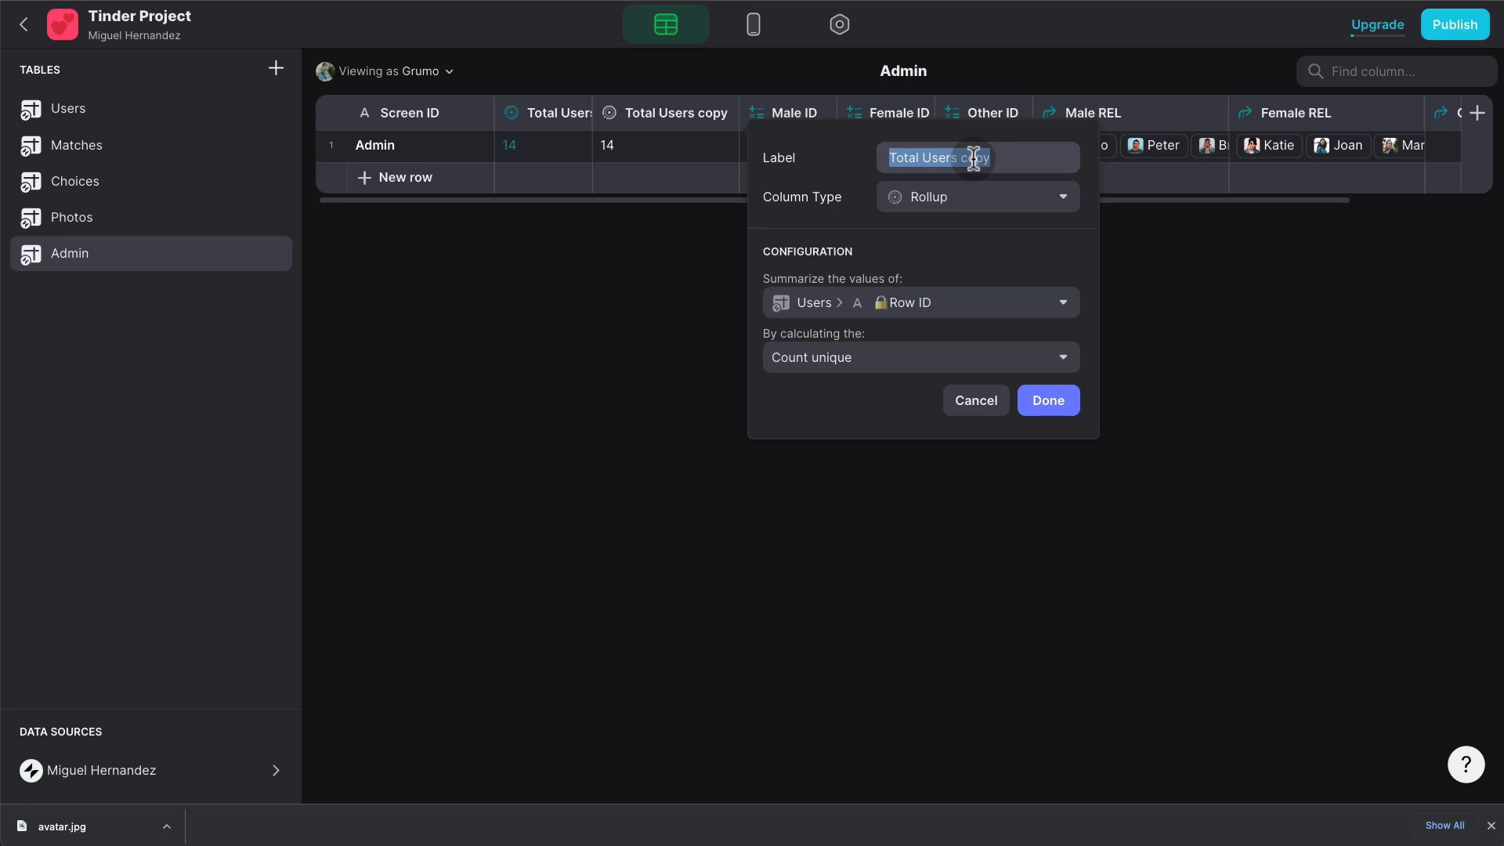
pyautogui.write('Total Male')
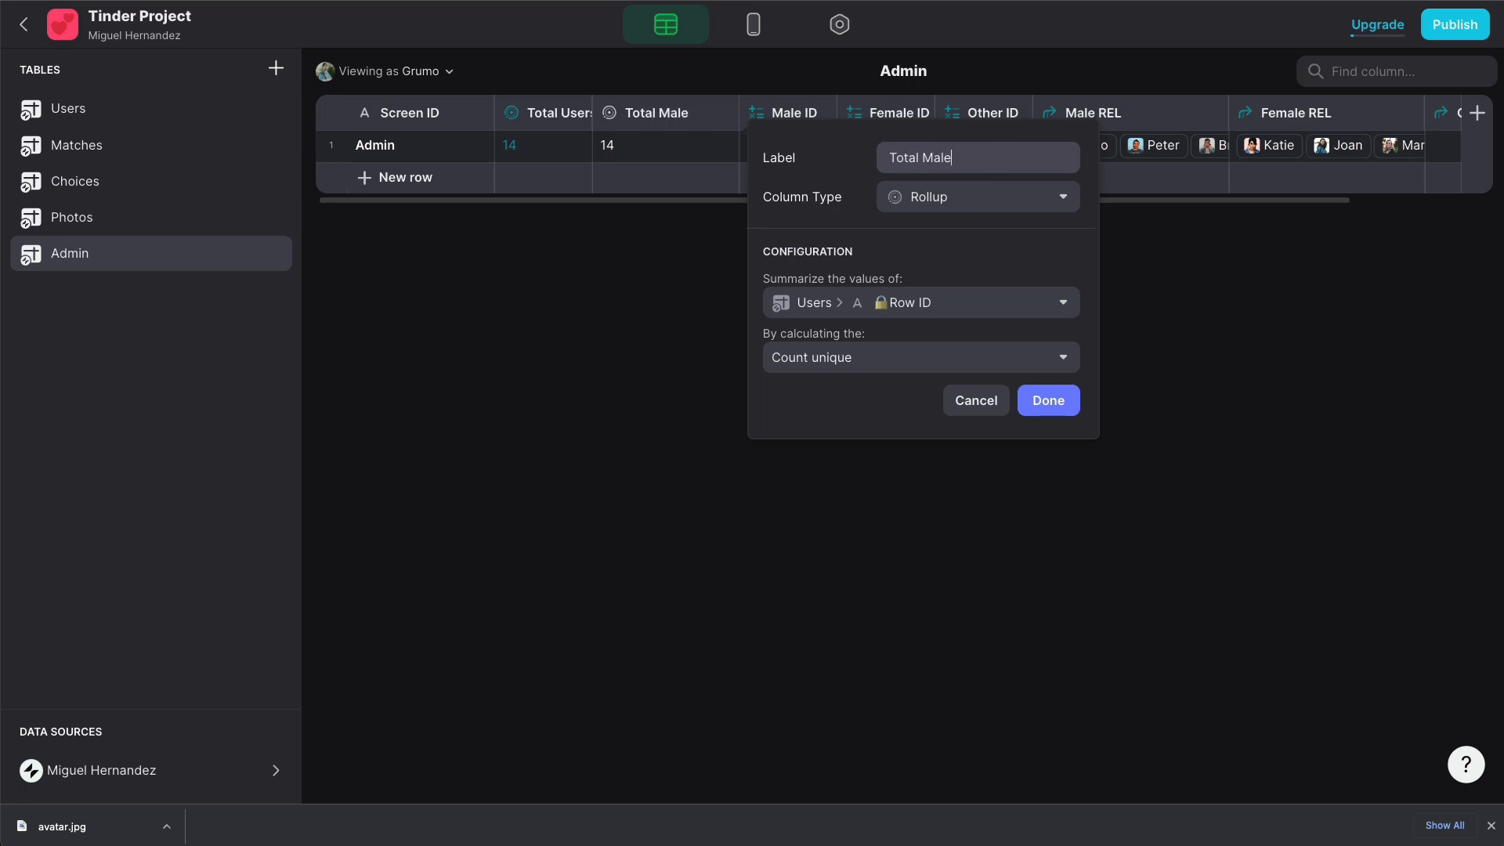
pyautogui.click(951, 304)
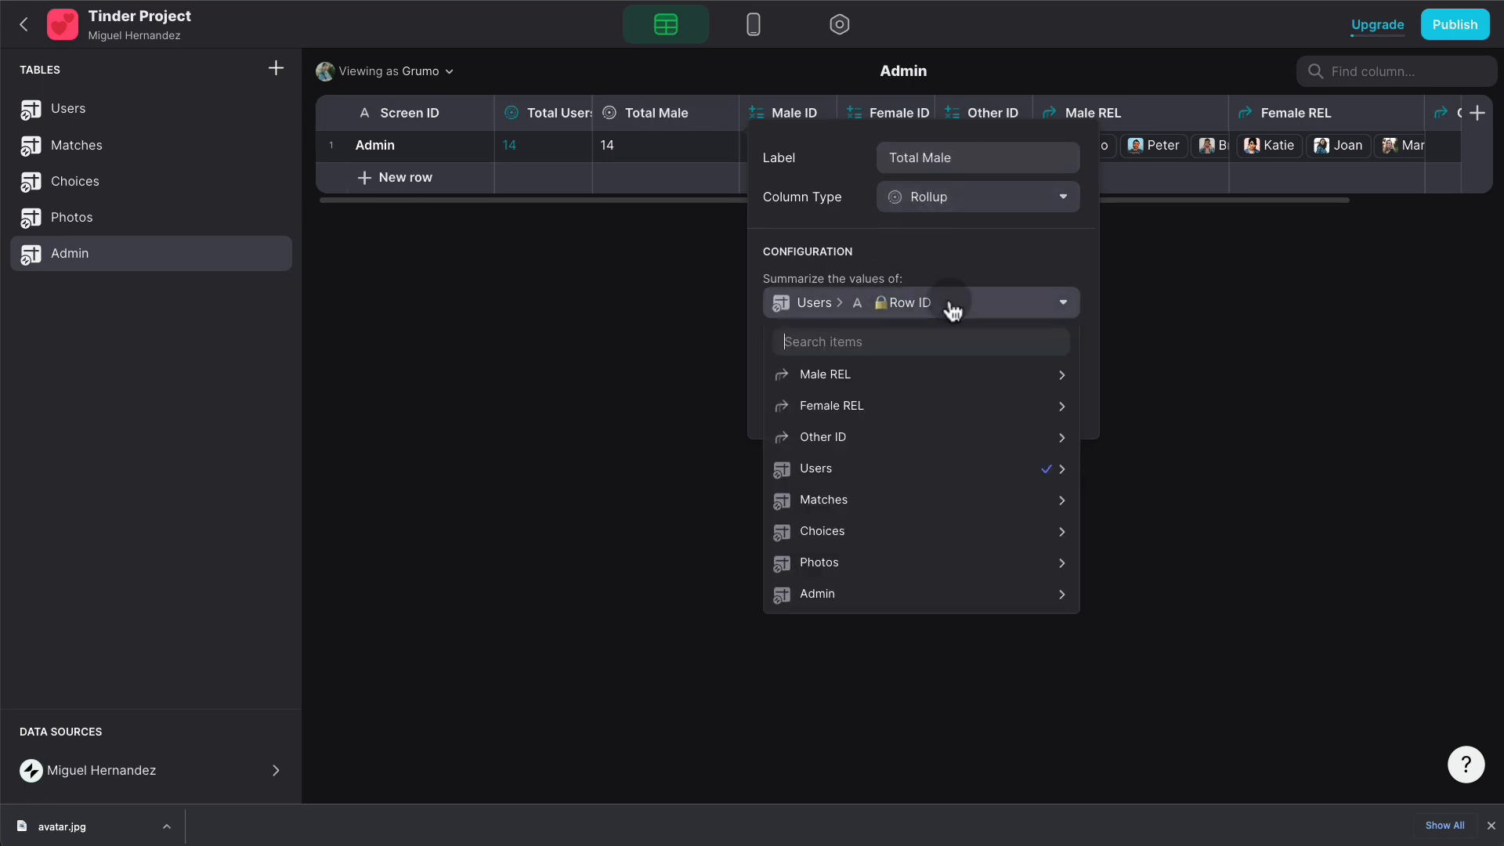
pyautogui.moveTo(929, 378)
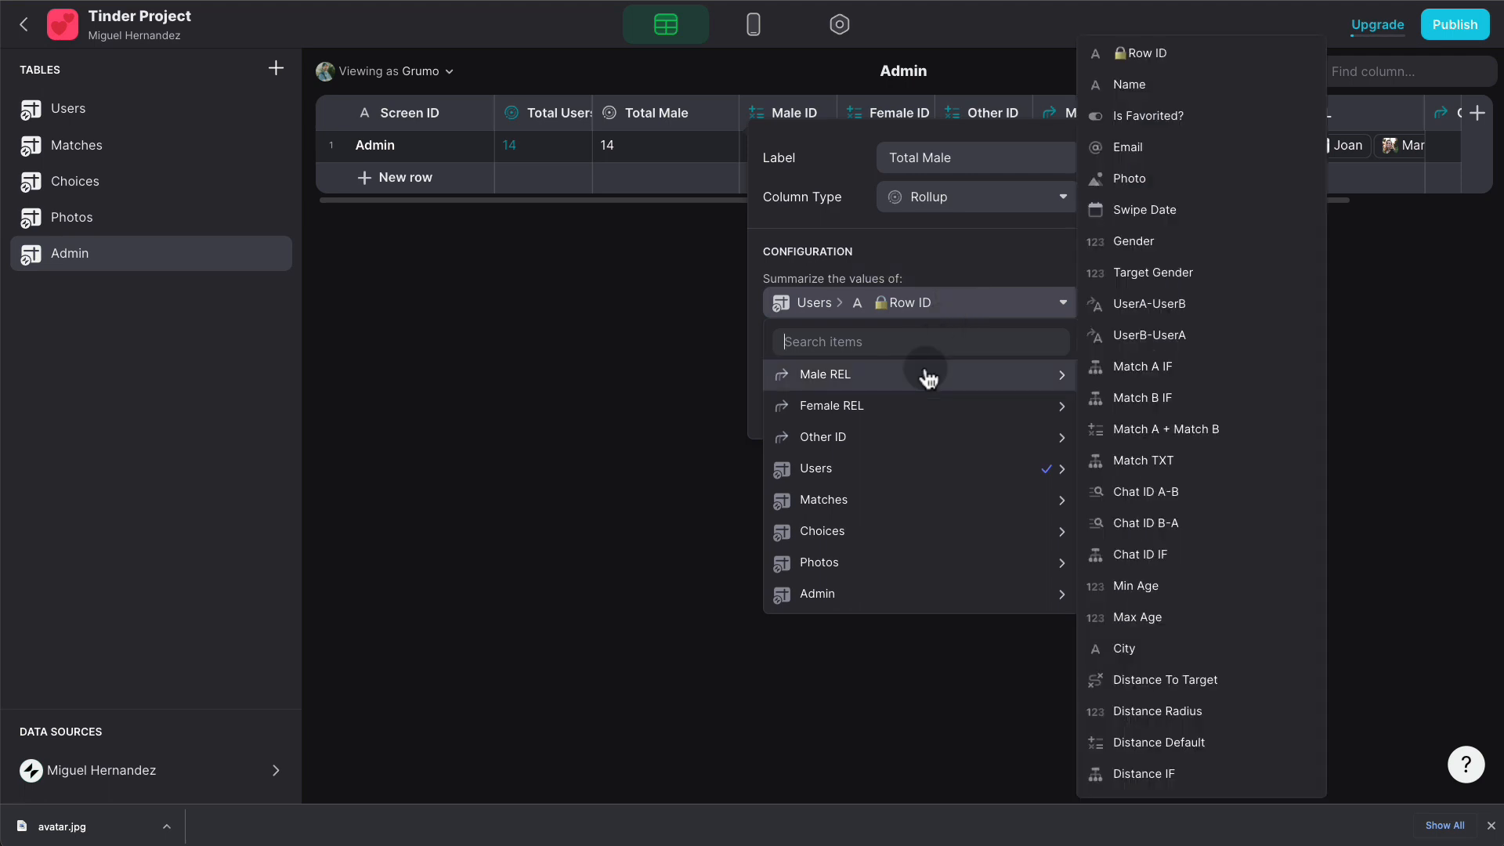
pyautogui.click(1178, 58)
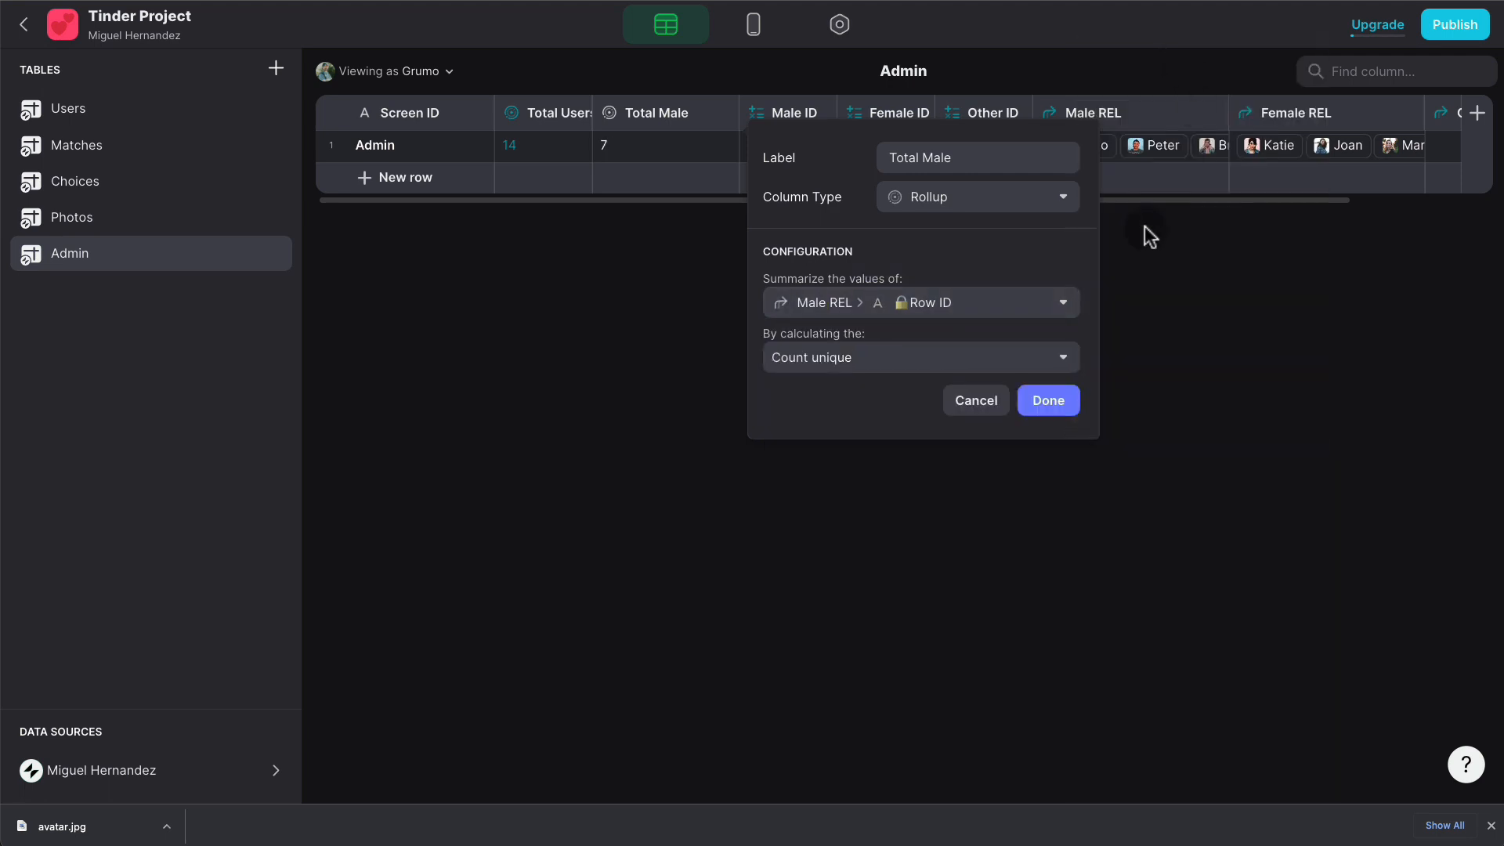
pyautogui.click(1057, 398)
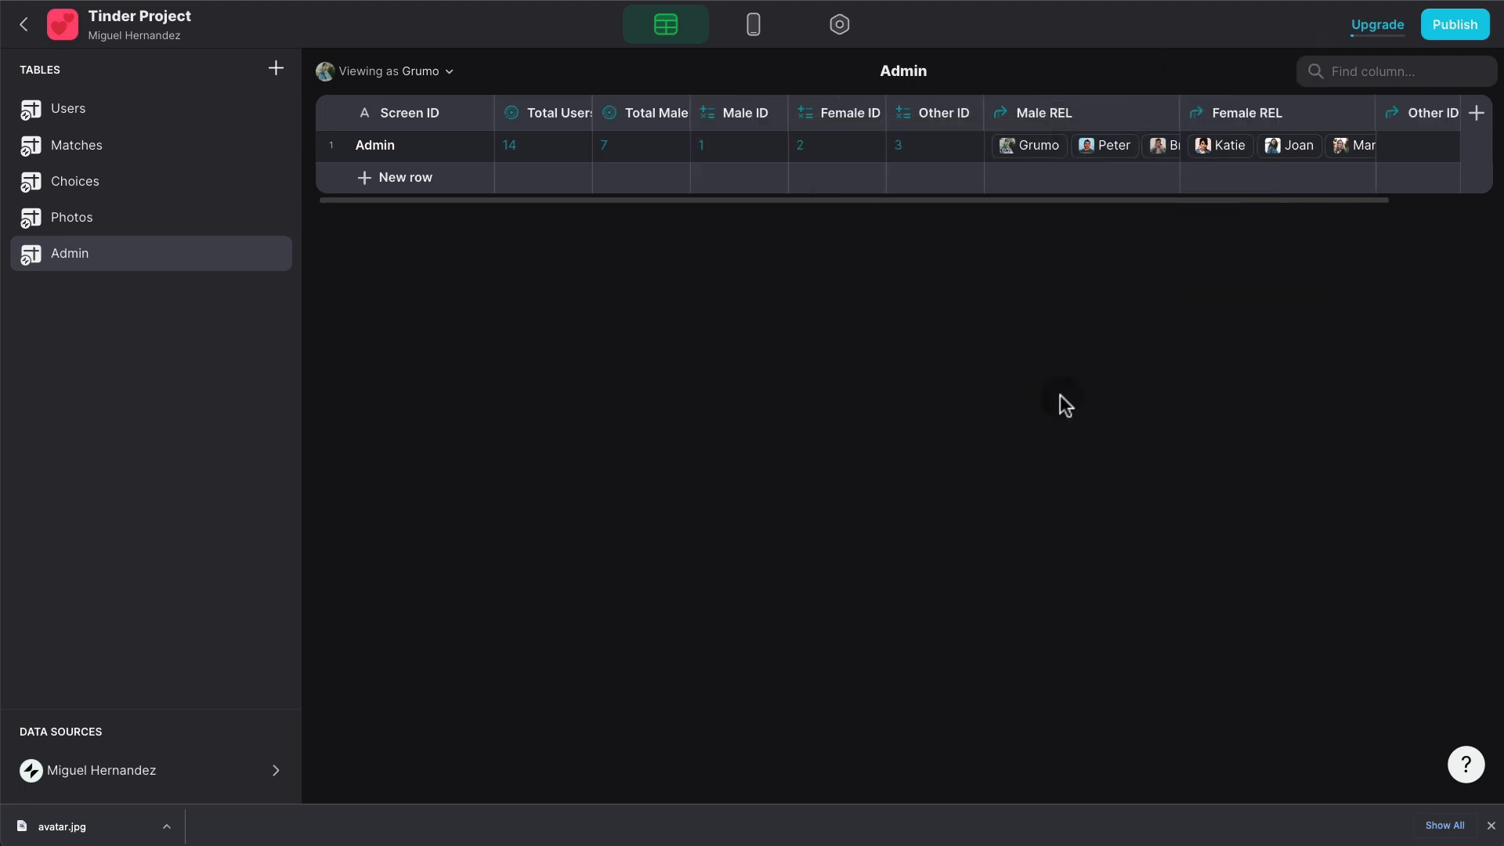
# - Duplicate Total Male as Total Females, counting Female REL Row IDs
pyautogui.click(680, 117)
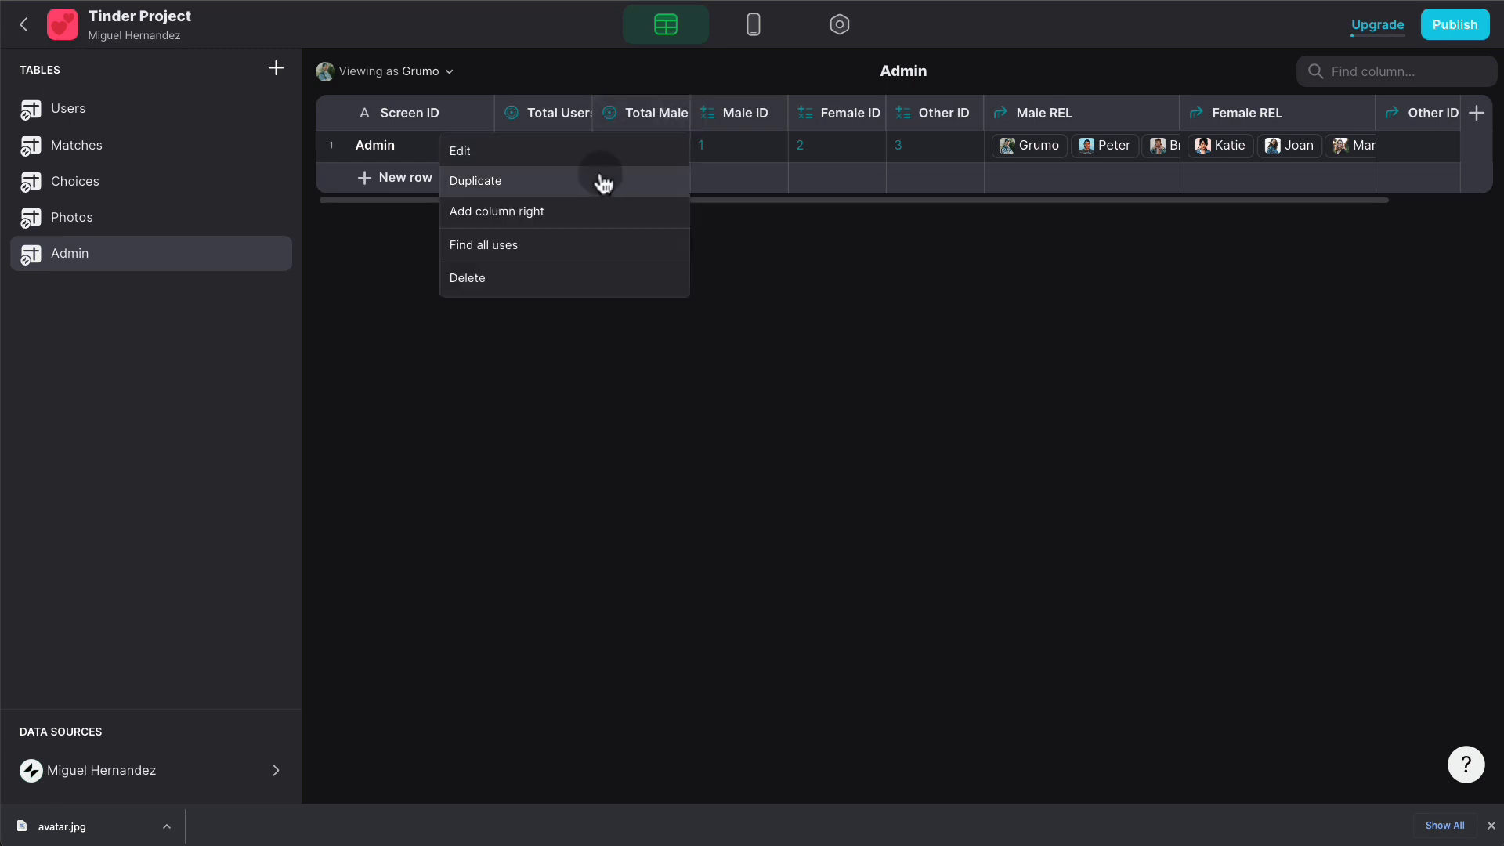
pyautogui.click(598, 178)
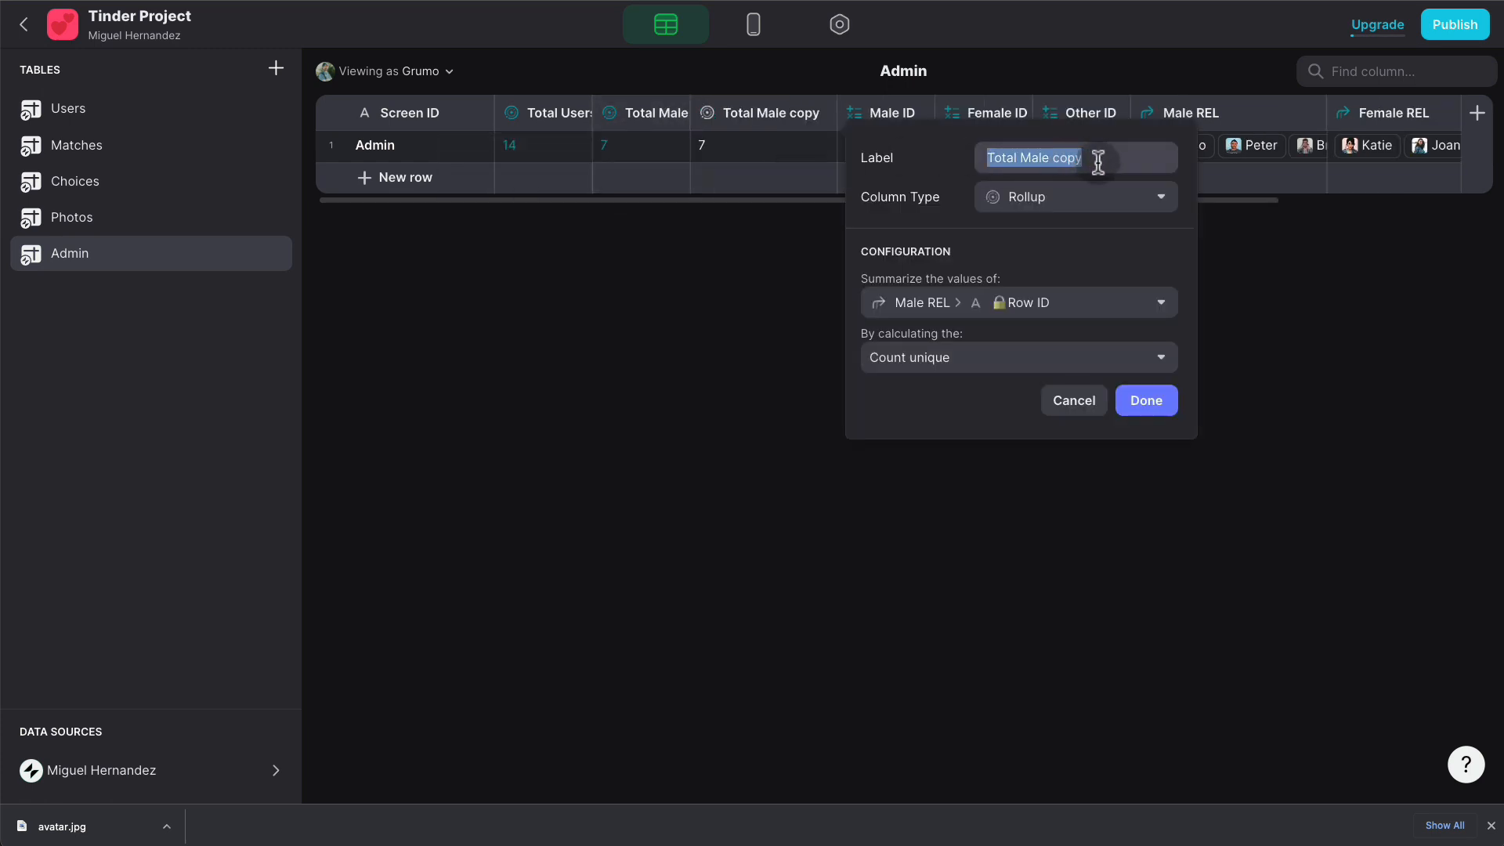
pyautogui.write('To')
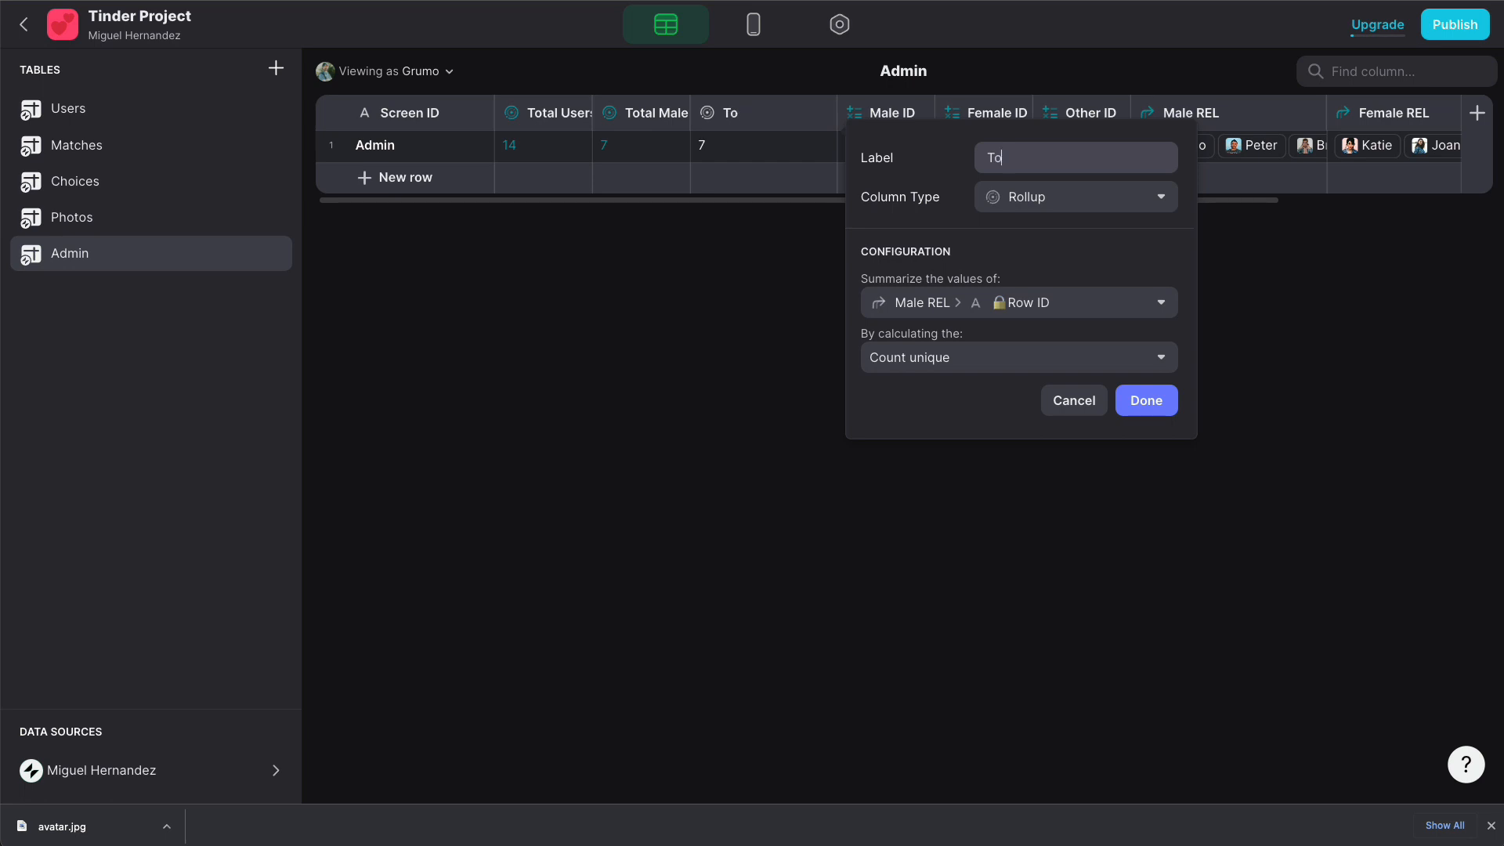
pyautogui.write('tal Females')
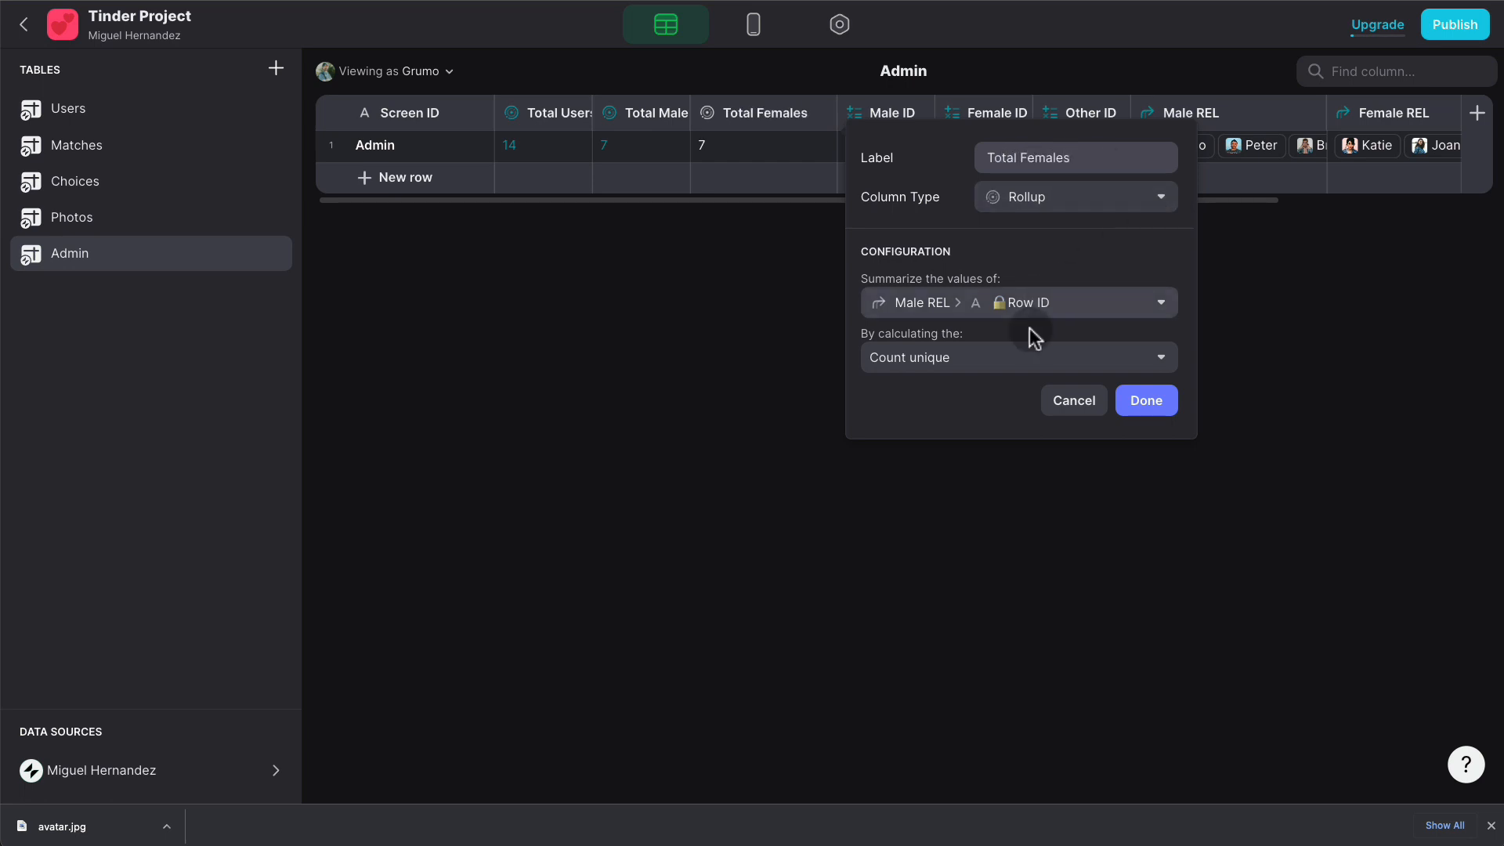
pyautogui.click(1057, 312)
pyautogui.moveTo(984, 407)
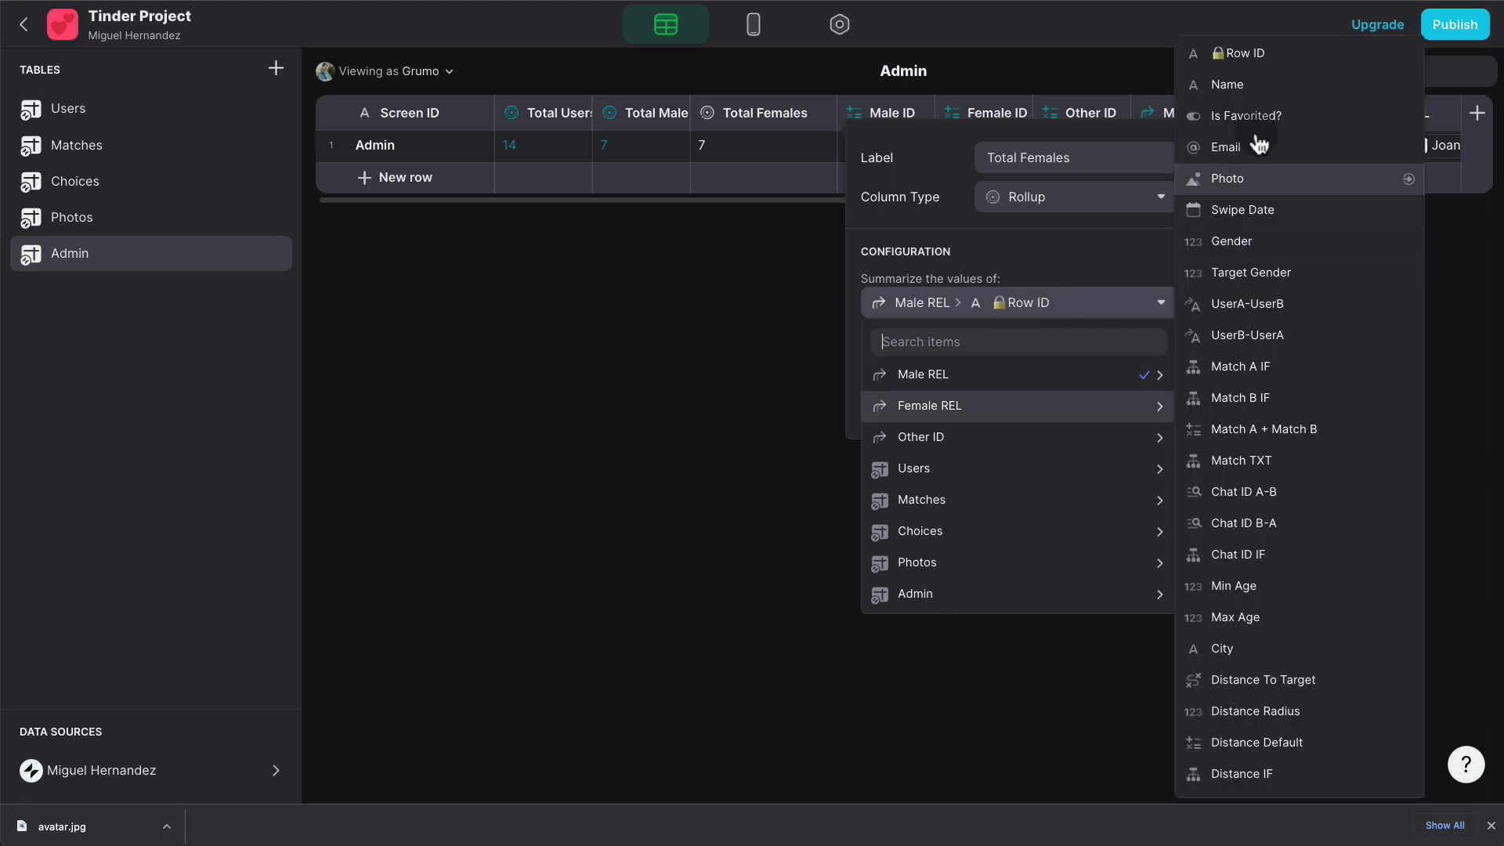
pyautogui.click(1261, 55)
pyautogui.click(1148, 398)
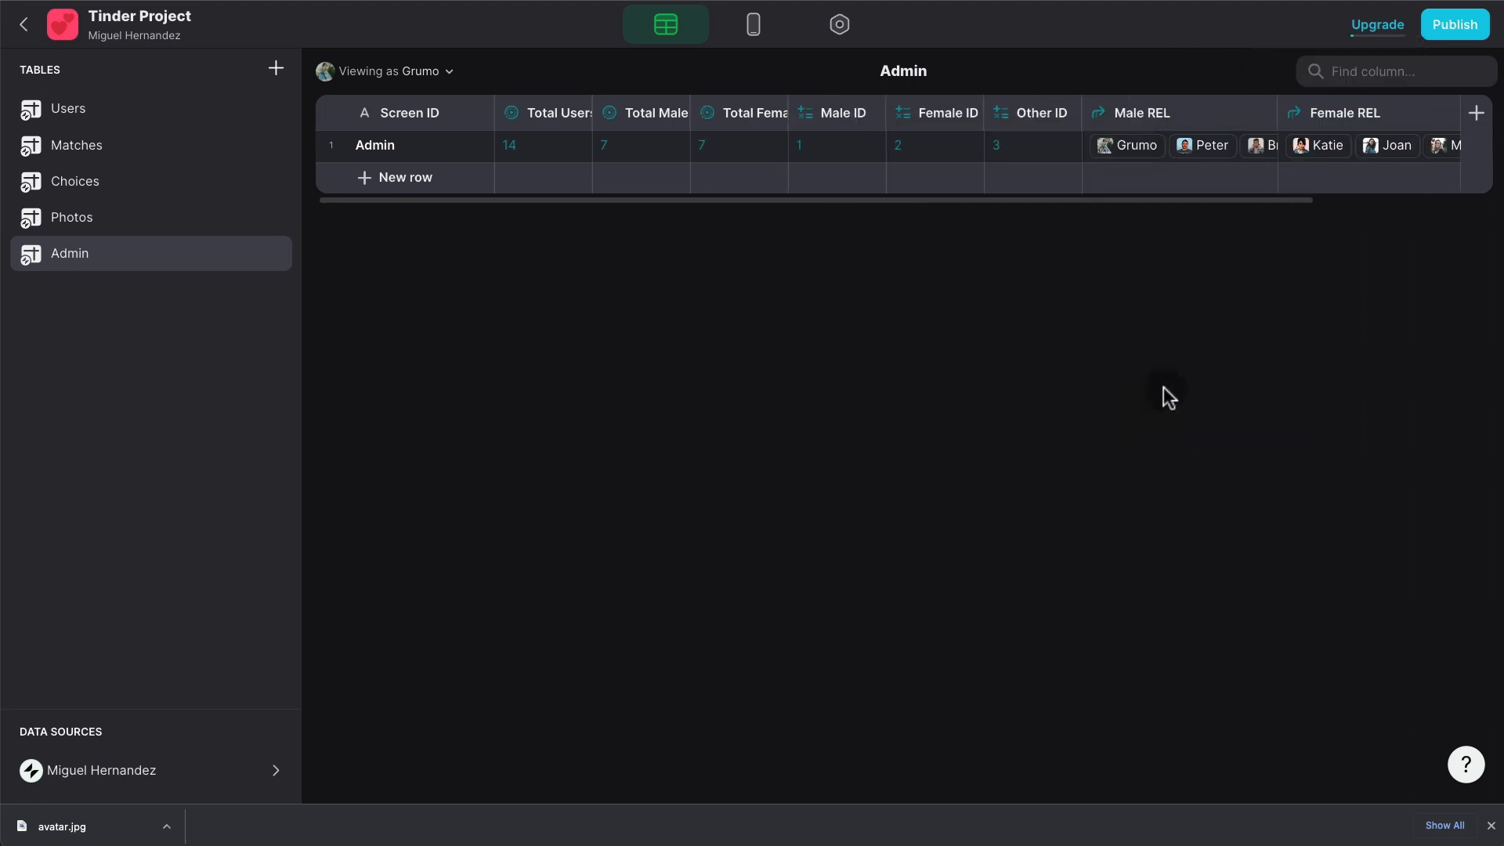
# - Duplicate Total Females as Total Other, counting Row IDs through the Other ID relation
pyautogui.click(773, 115)
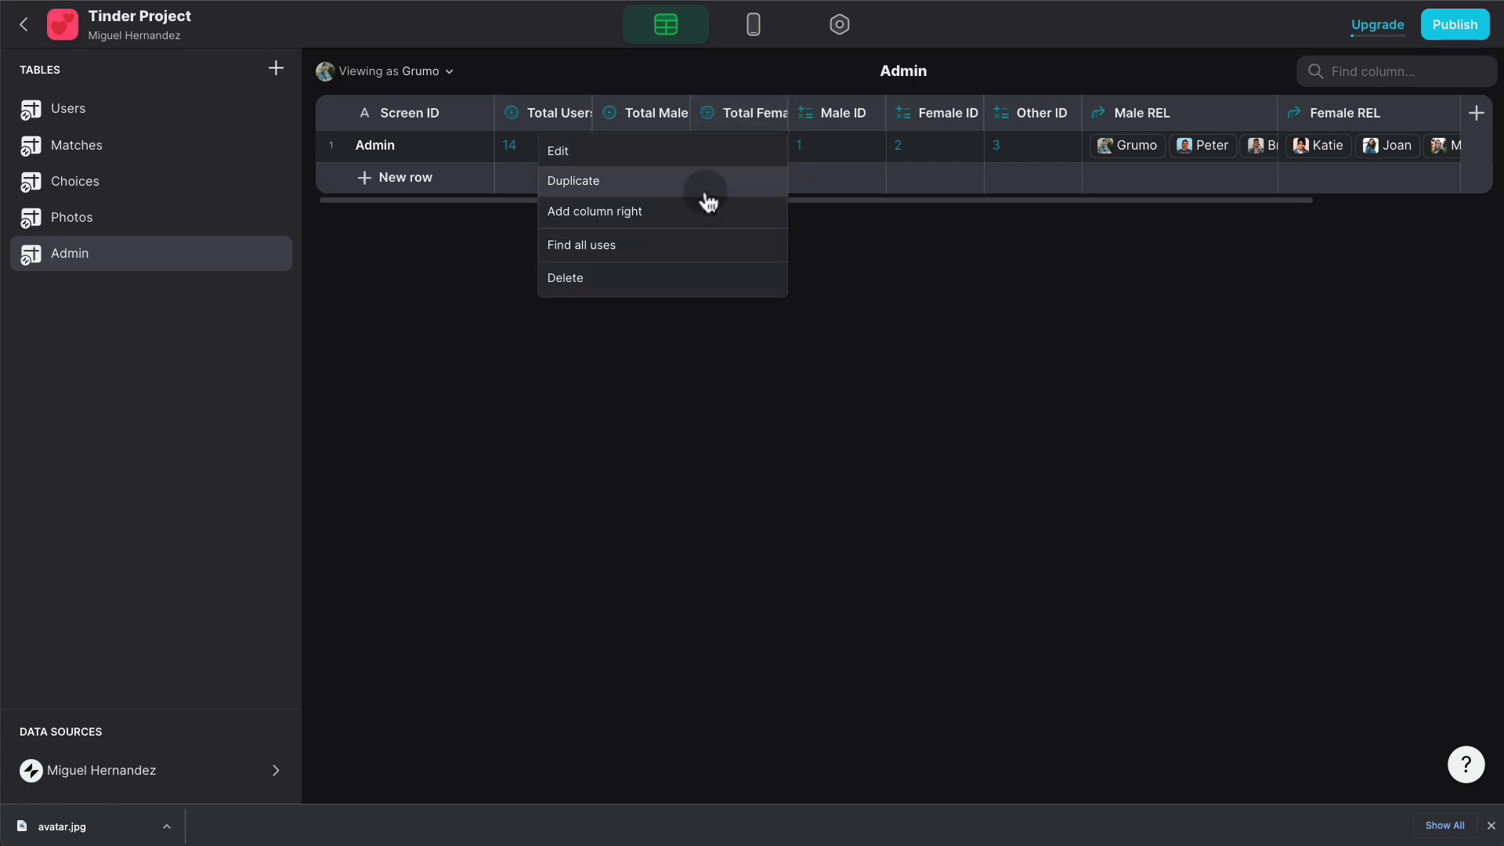
pyautogui.click(707, 190)
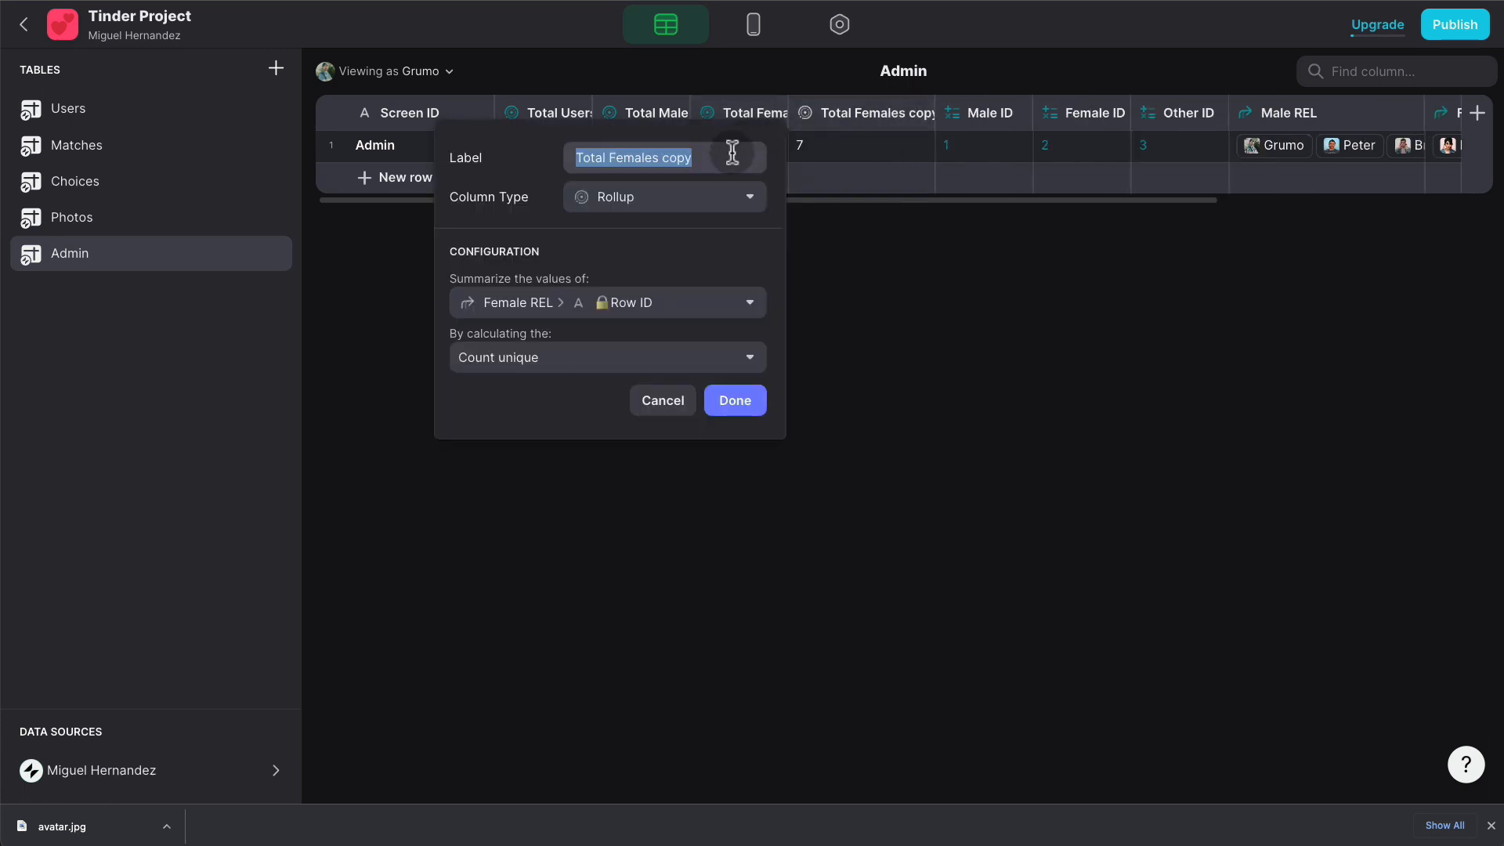
pyautogui.write('Total OThe')
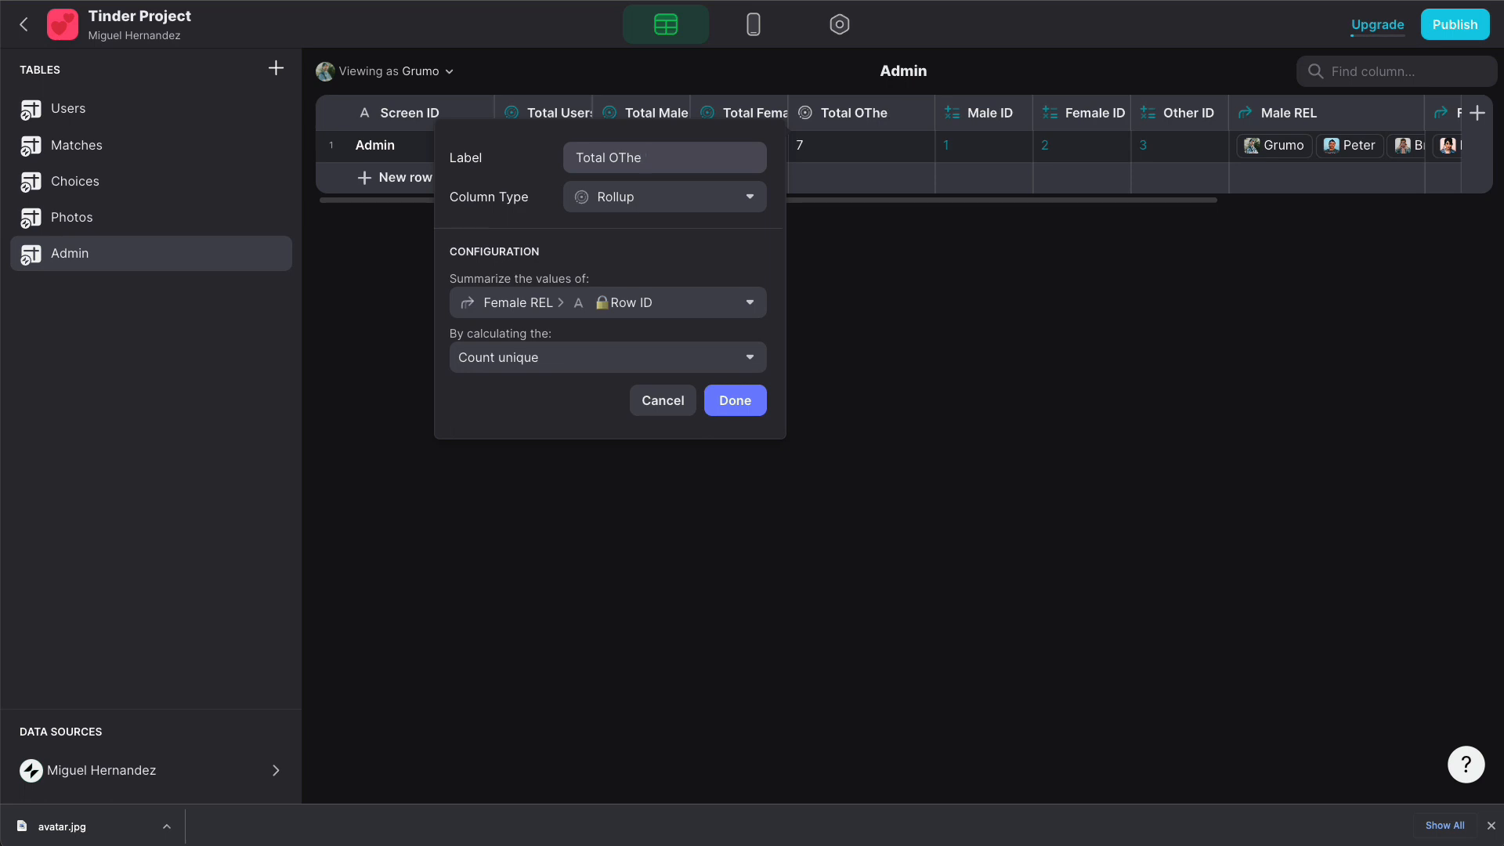
pyautogui.press('BackSpace')
pyautogui.press('BackSpace')
pyautogui.press('BackSpace')
pyautogui.write('ther')
pyautogui.click(626, 303)
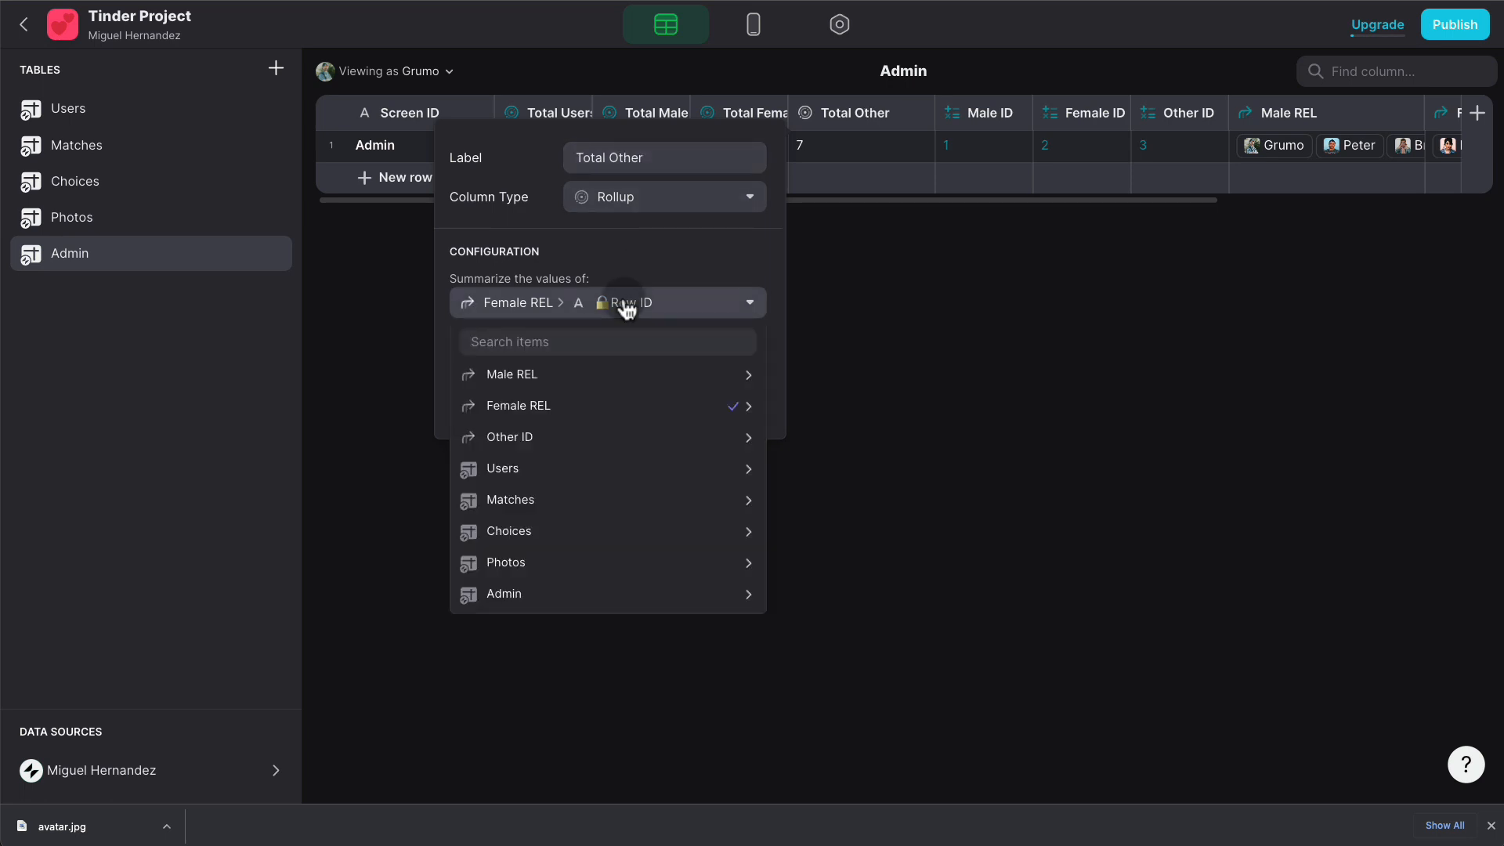
pyautogui.click(588, 435)
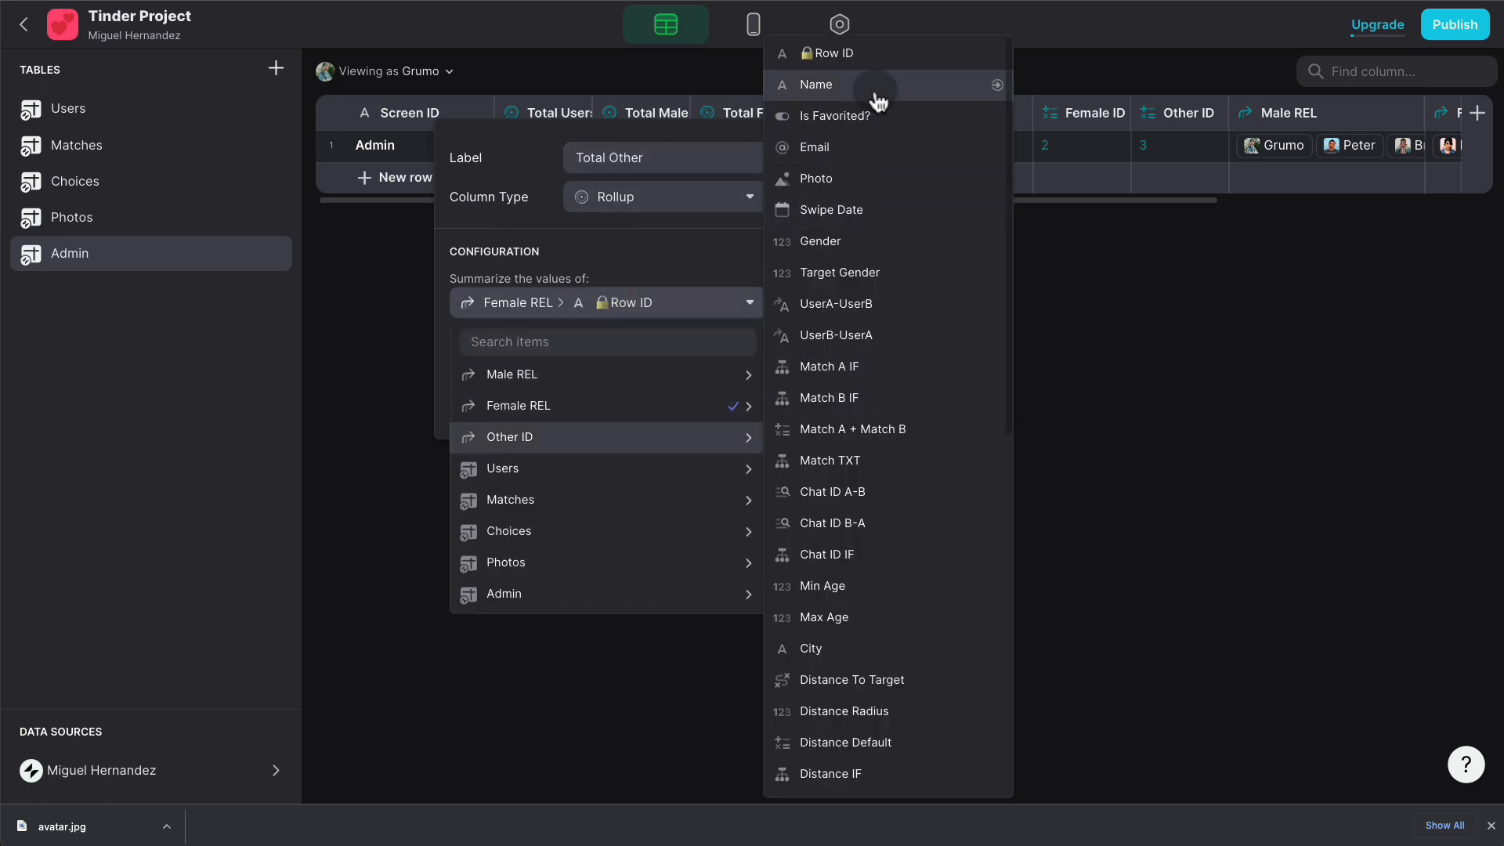
pyautogui.click(882, 53)
pyautogui.click(750, 411)
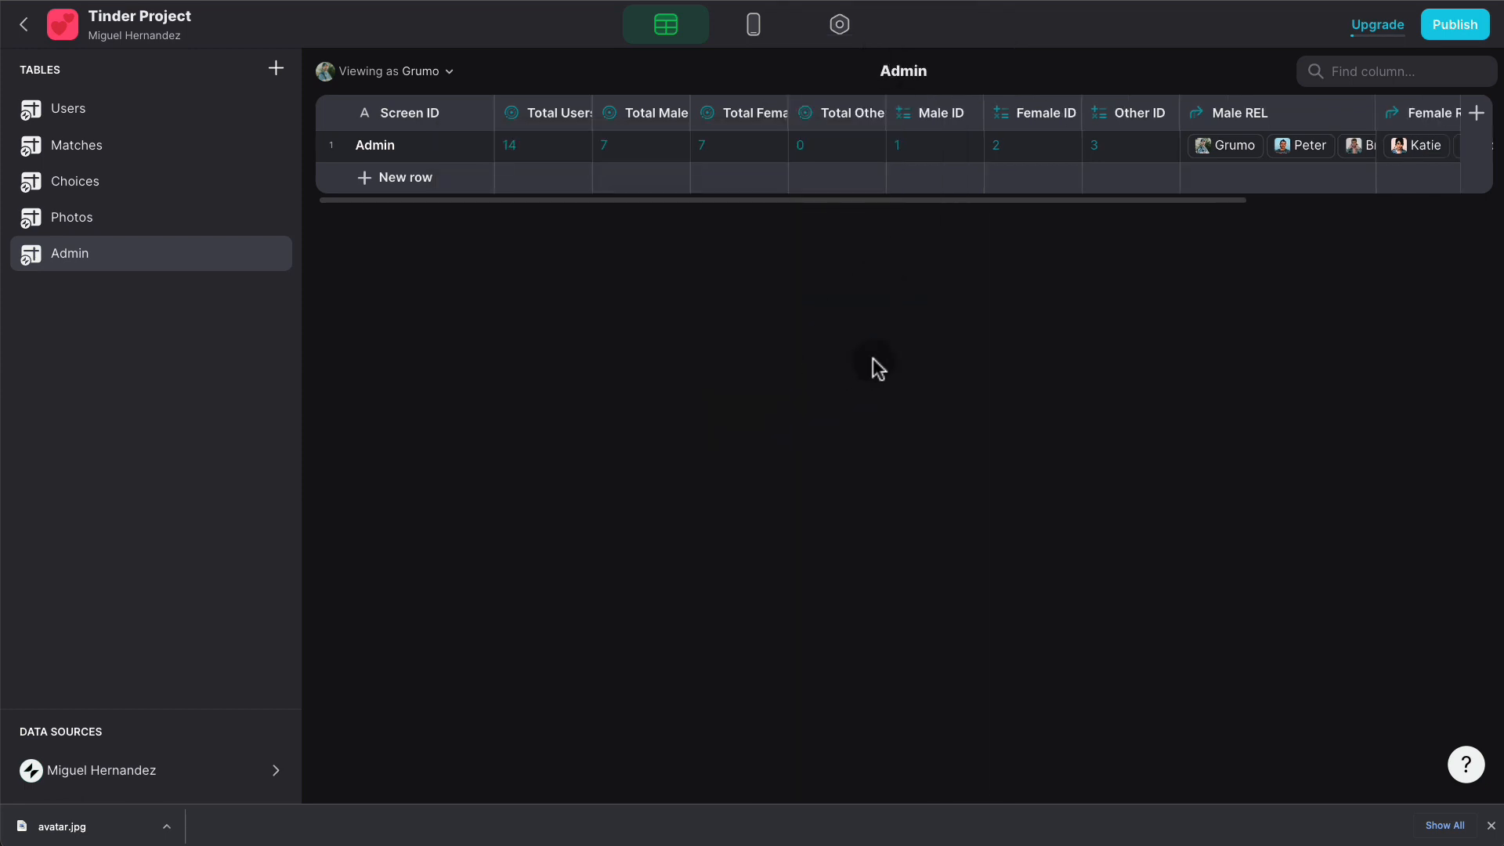
# - Bind the Admin screen table's first two rows to Total Users and Total Male
pyautogui.click(756, 39)
pyautogui.click(673, 194)
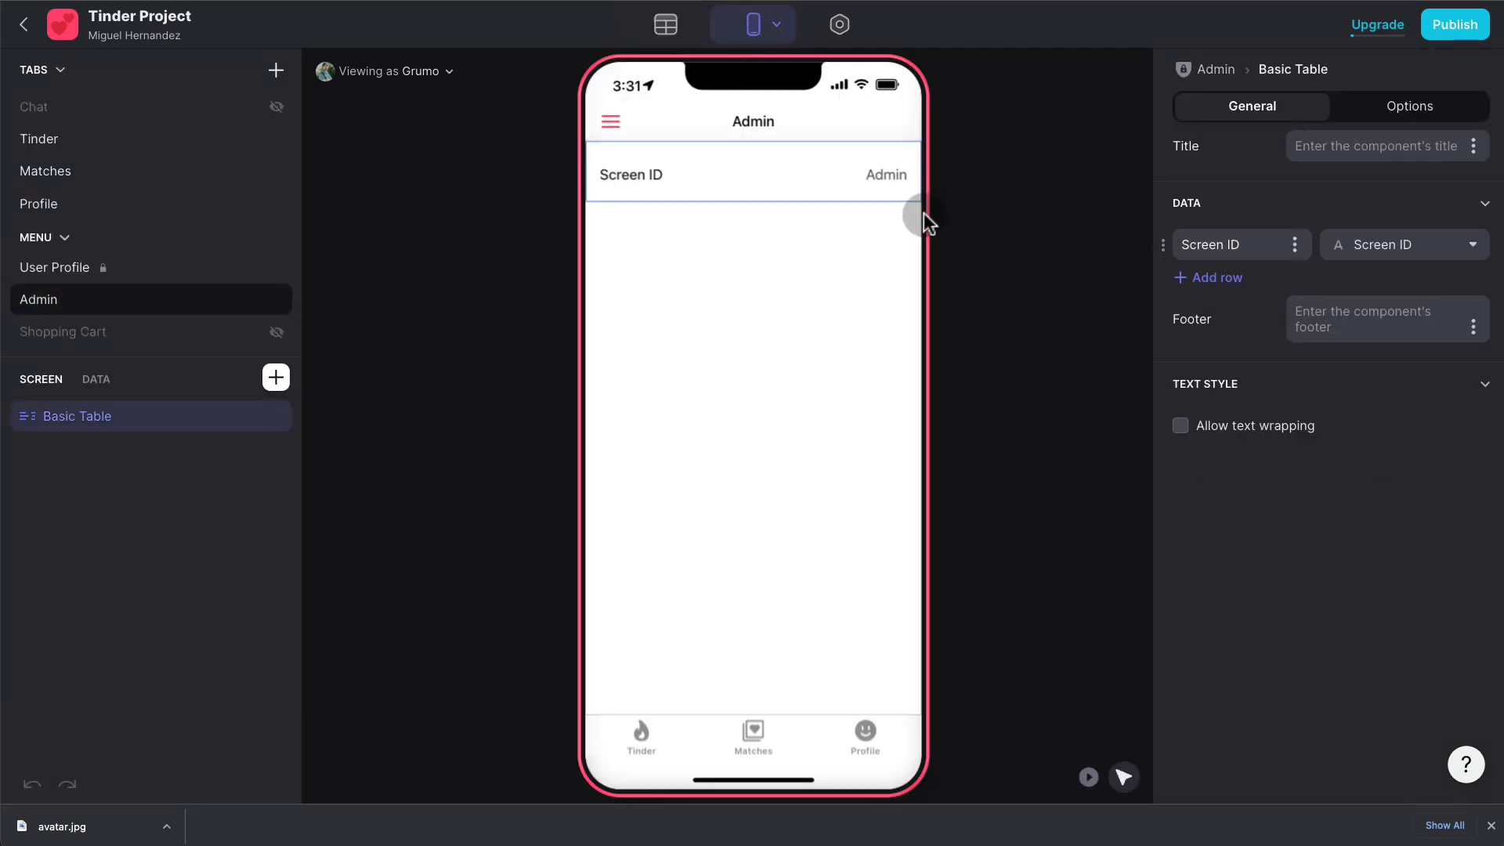
pyautogui.click(1436, 243)
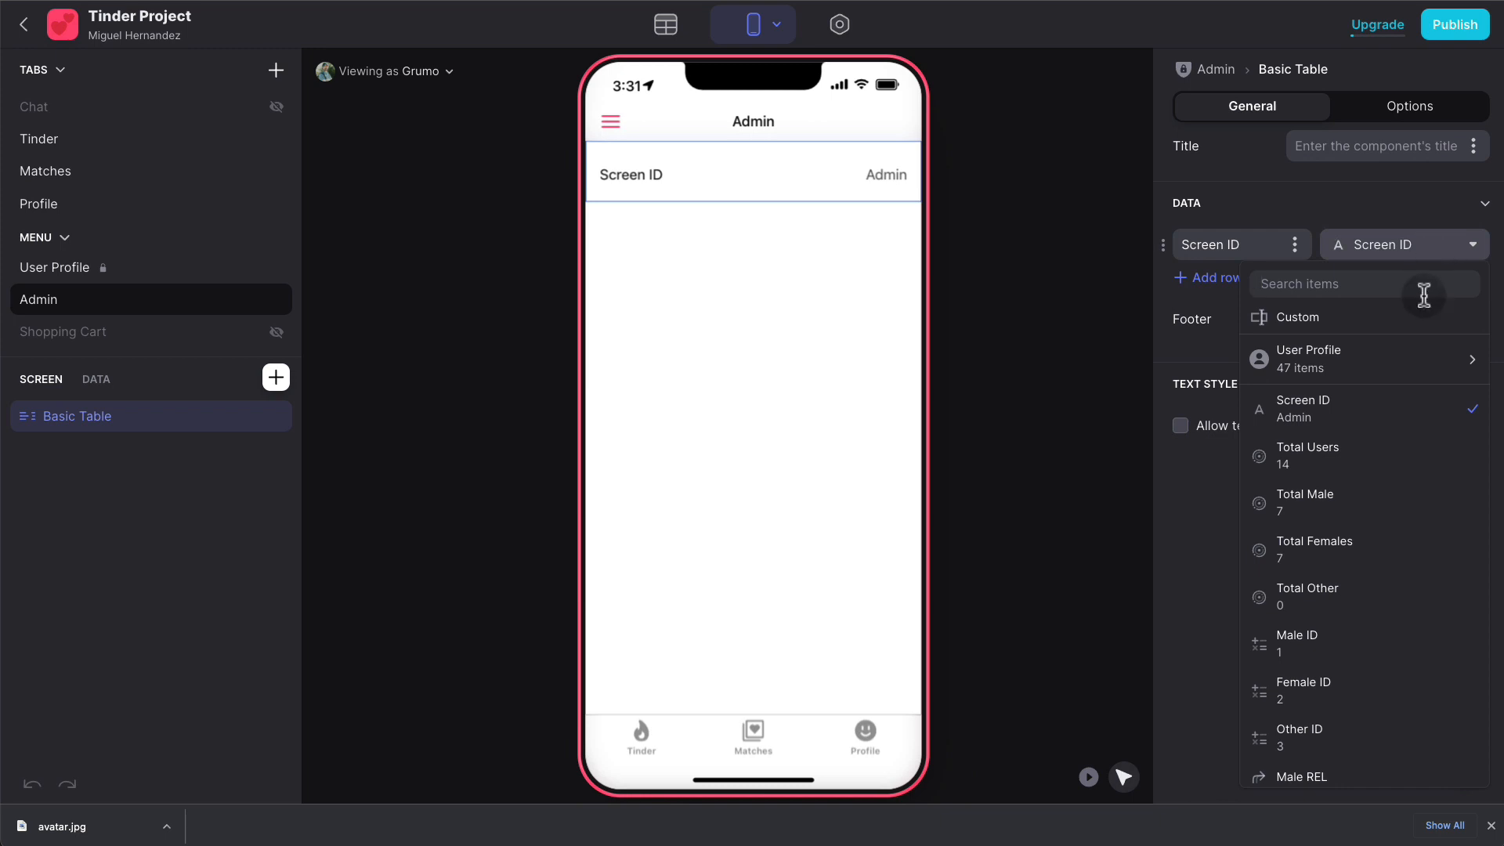
pyautogui.click(1368, 462)
pyautogui.click(1222, 278)
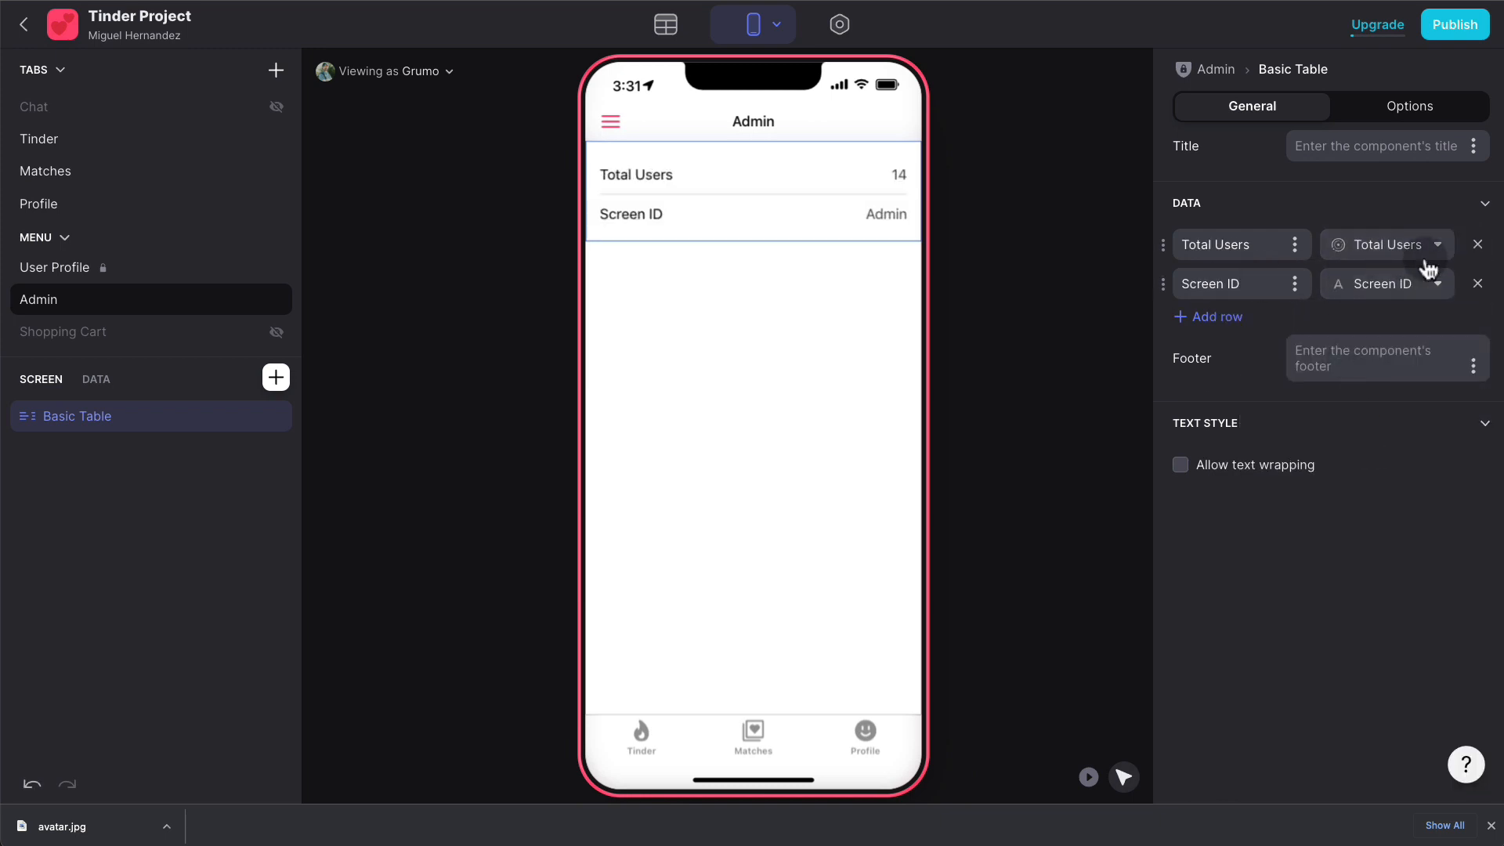
pyautogui.click(1437, 284)
pyautogui.click(1355, 539)
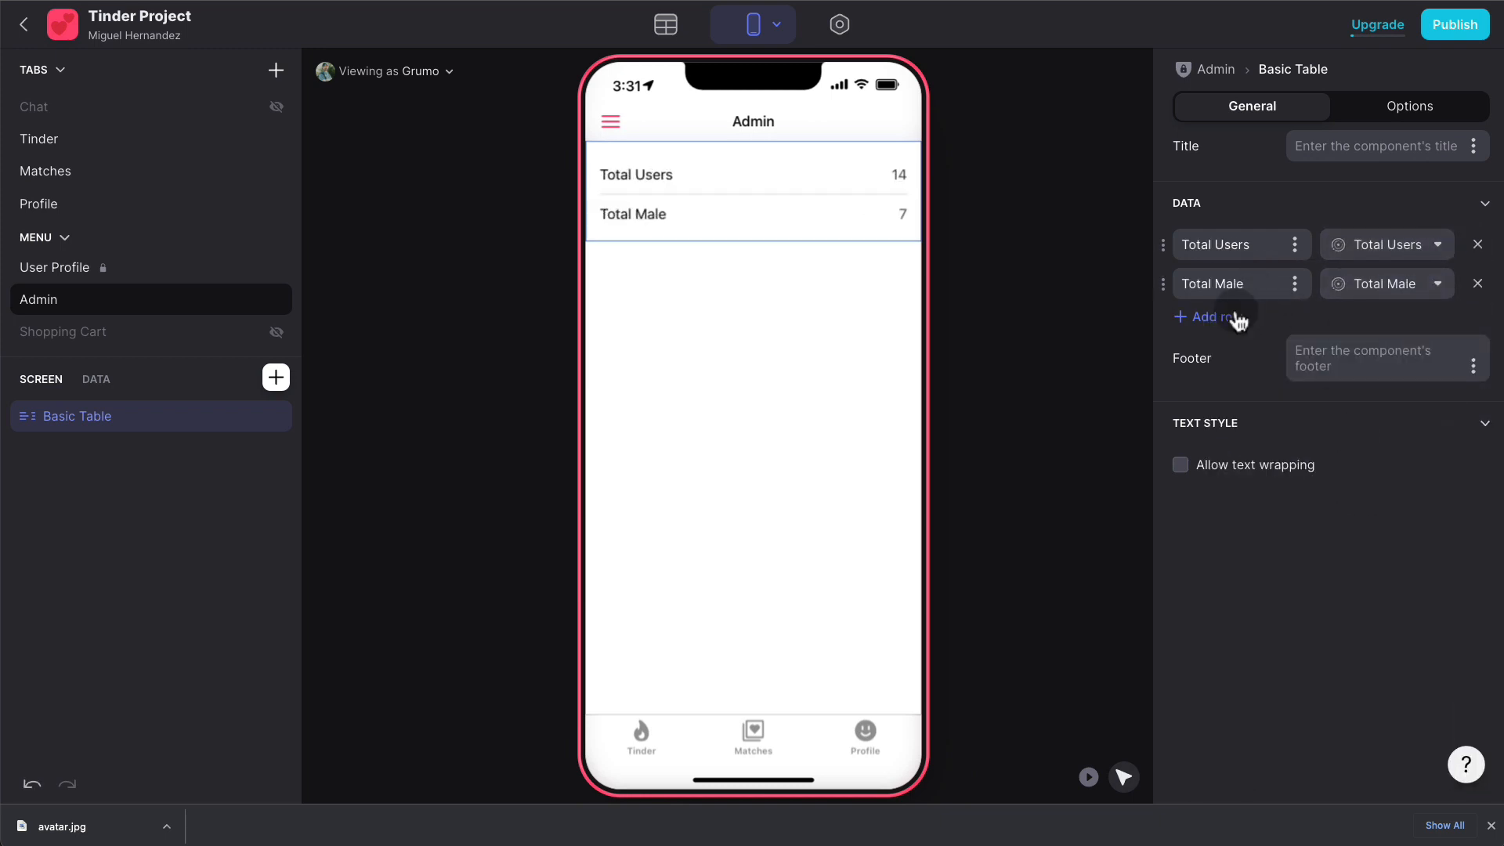
# - Add third and fourth table rows showing Total Females and Total Other
pyautogui.click(1222, 317)
pyautogui.click(1402, 321)
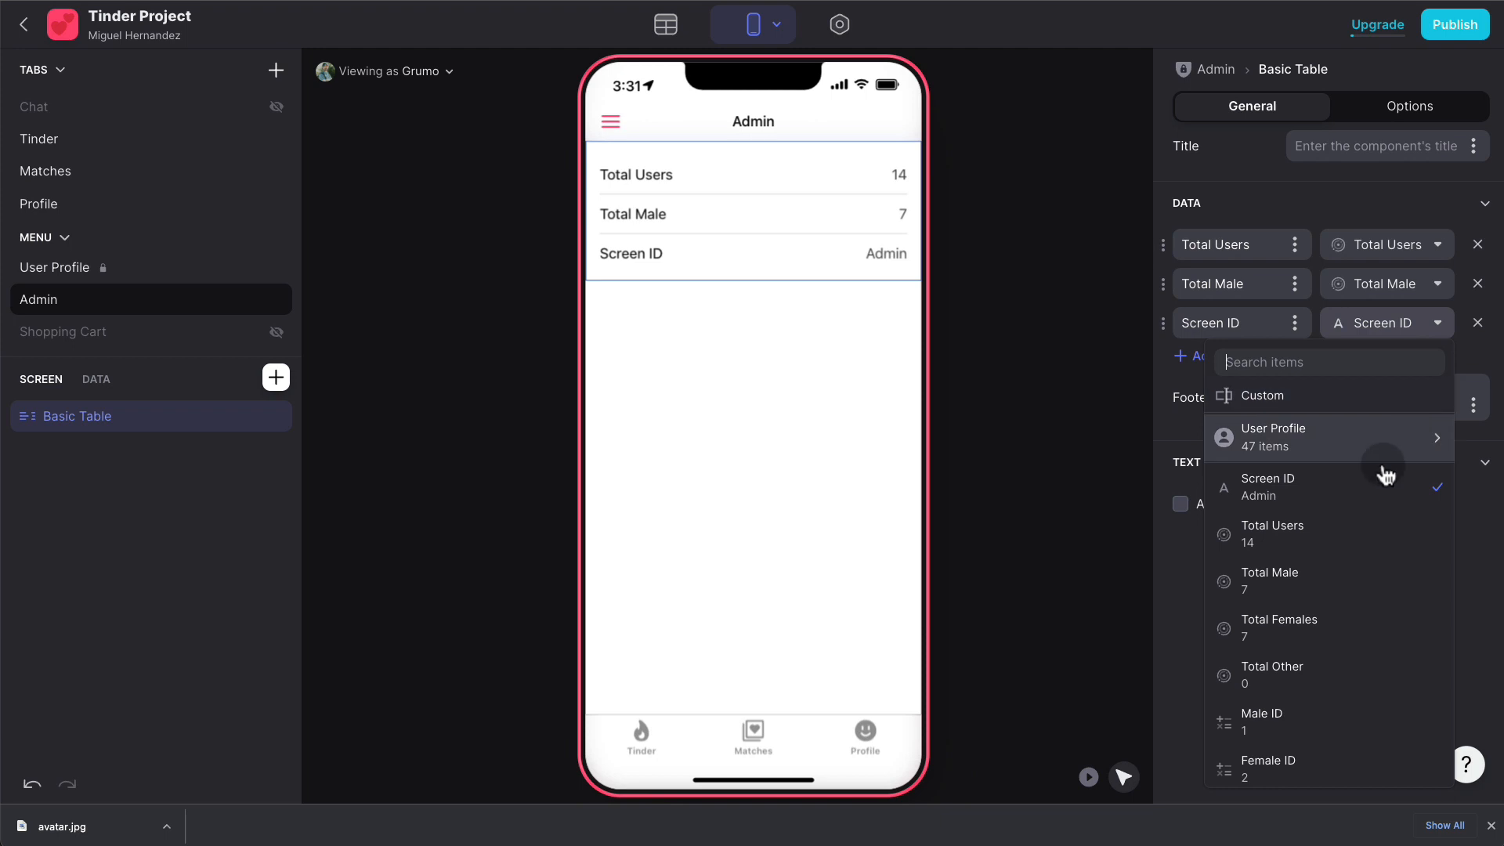
pyautogui.click(1333, 615)
pyautogui.click(1229, 358)
pyautogui.click(1398, 362)
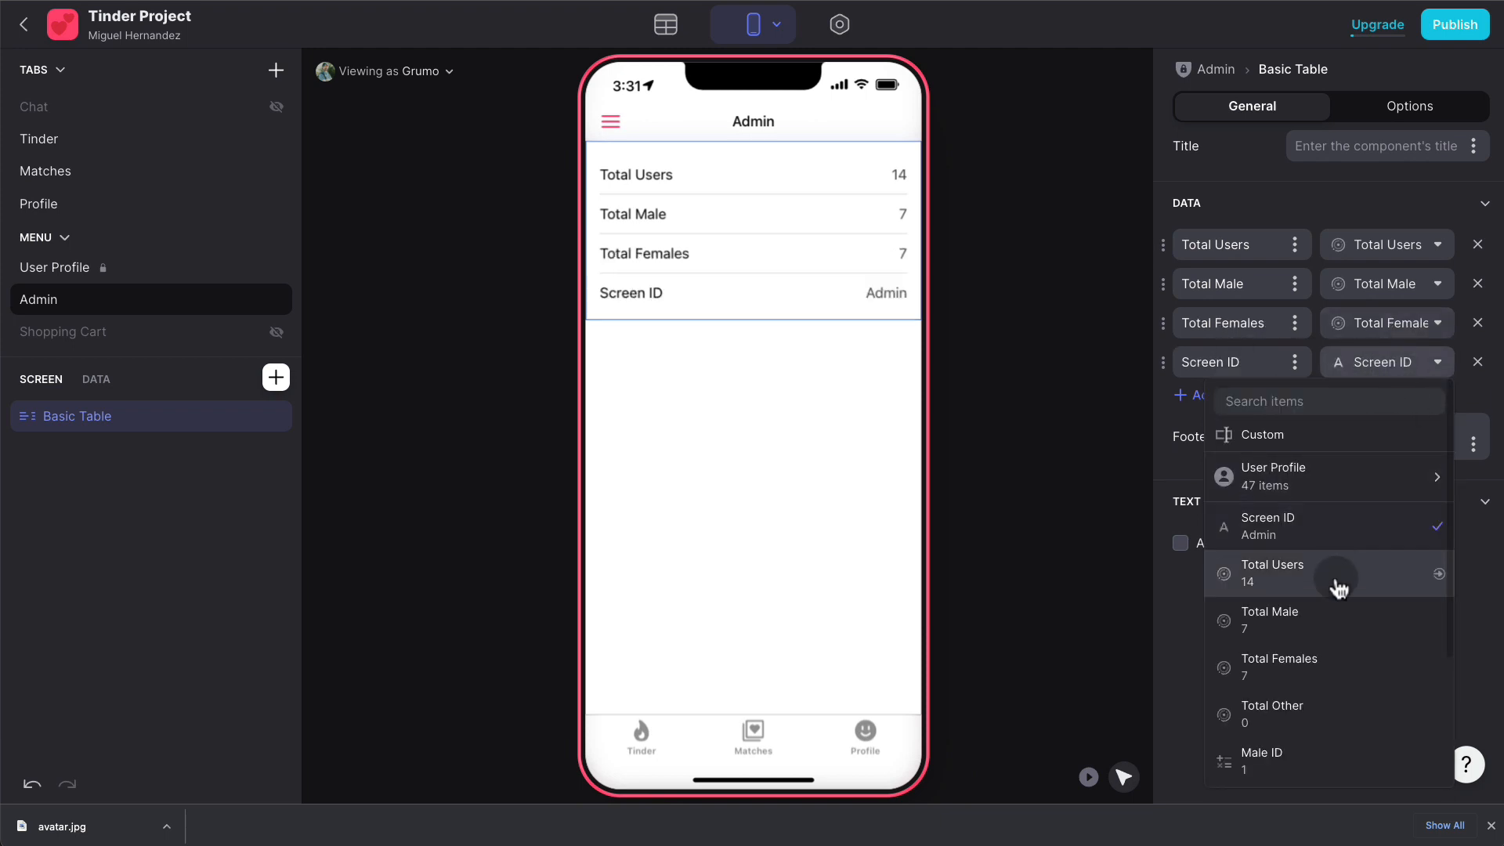
pyautogui.click(1329, 673)
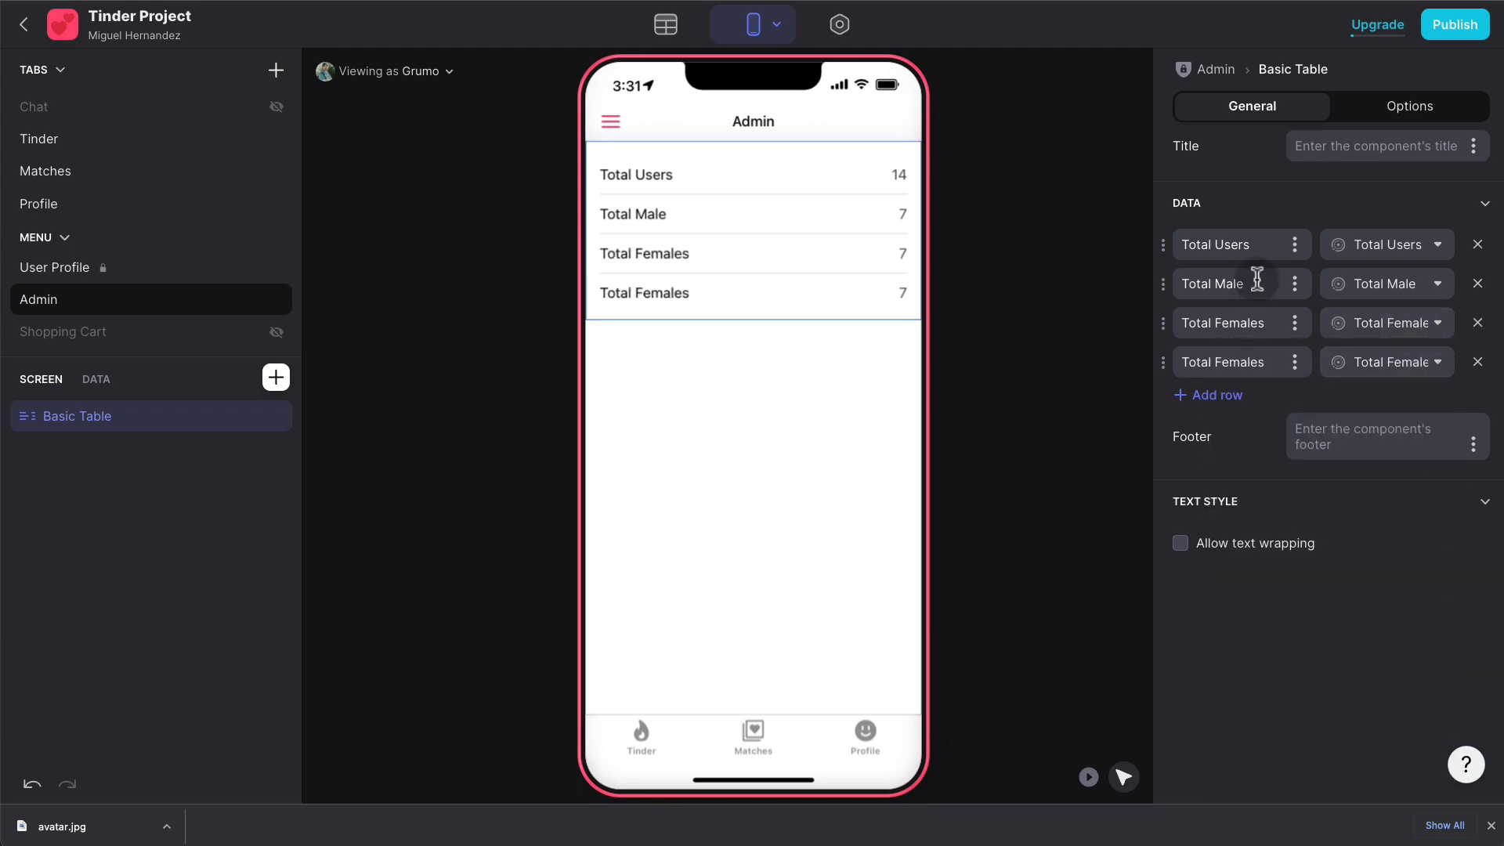
pyautogui.click(1438, 362)
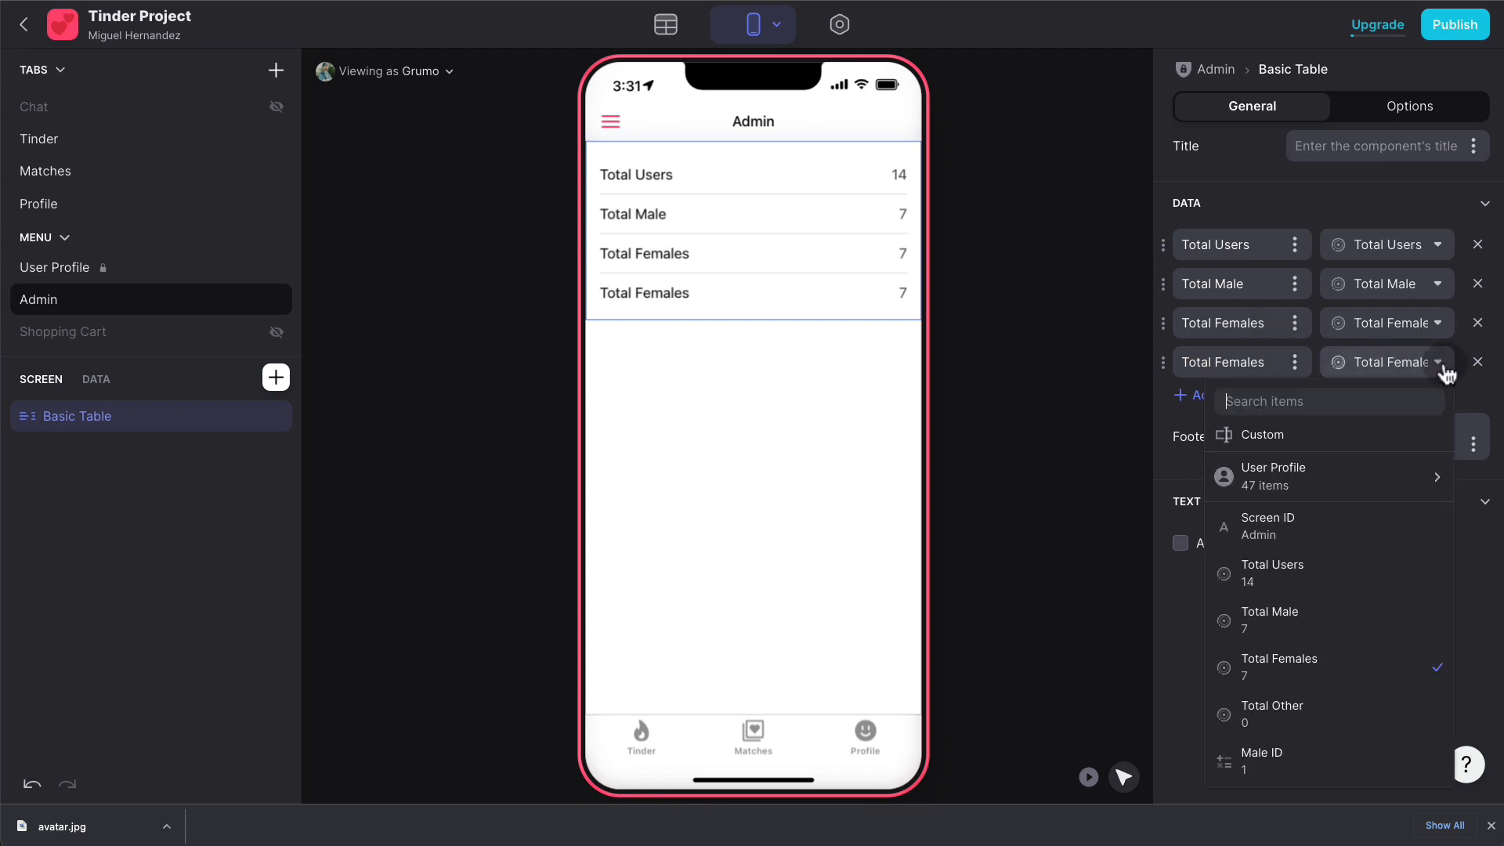
pyautogui.click(1339, 709)
# - Shorten the third row's label to Total Female and return to the Admin data table
pyautogui.click(1281, 321)
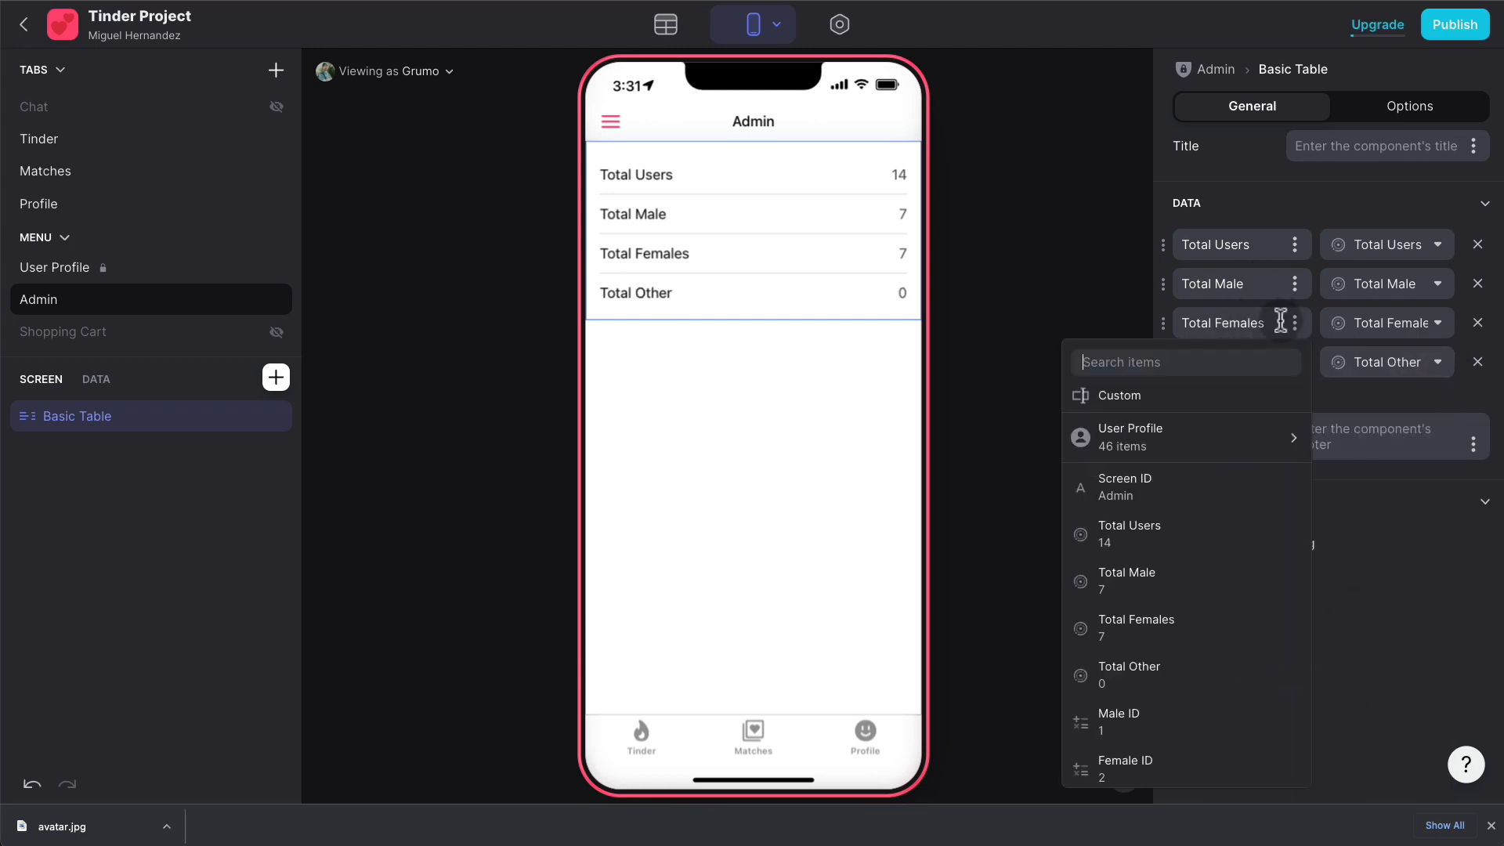
pyautogui.press('BackSpace')
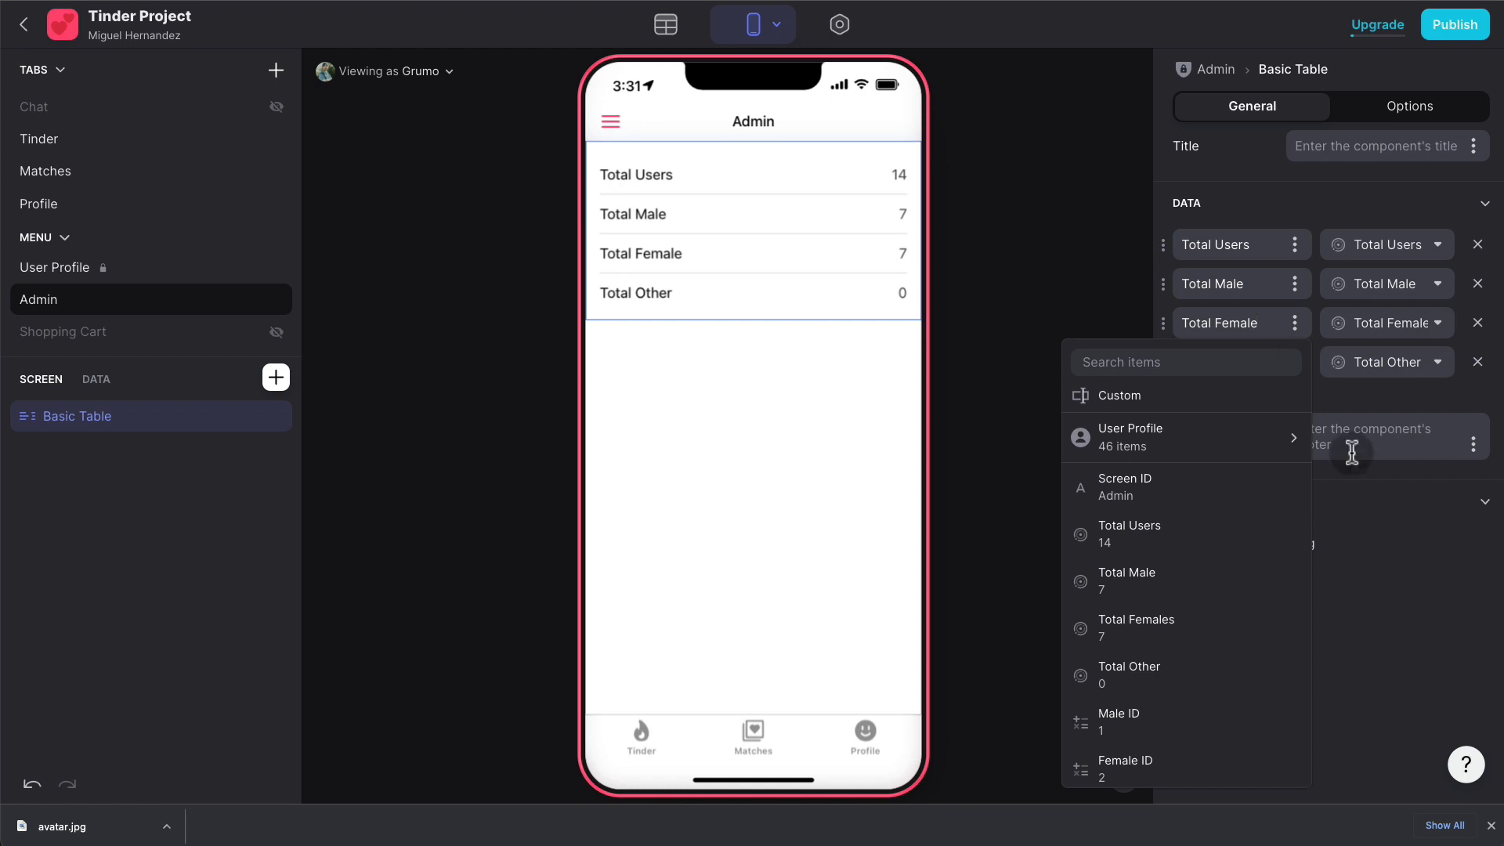
pyautogui.click(1374, 539)
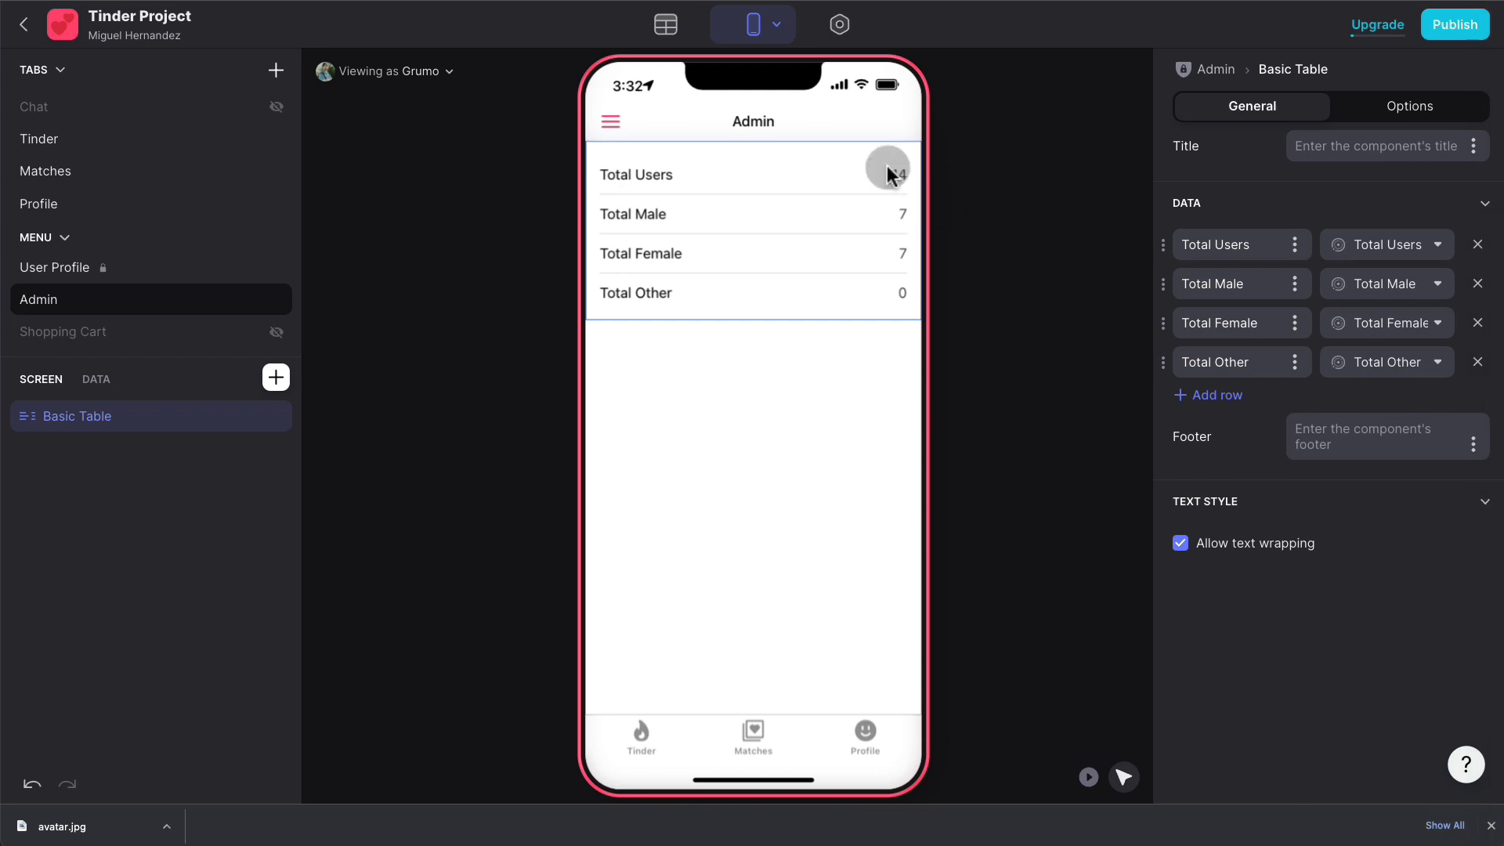
pyautogui.click(665, 26)
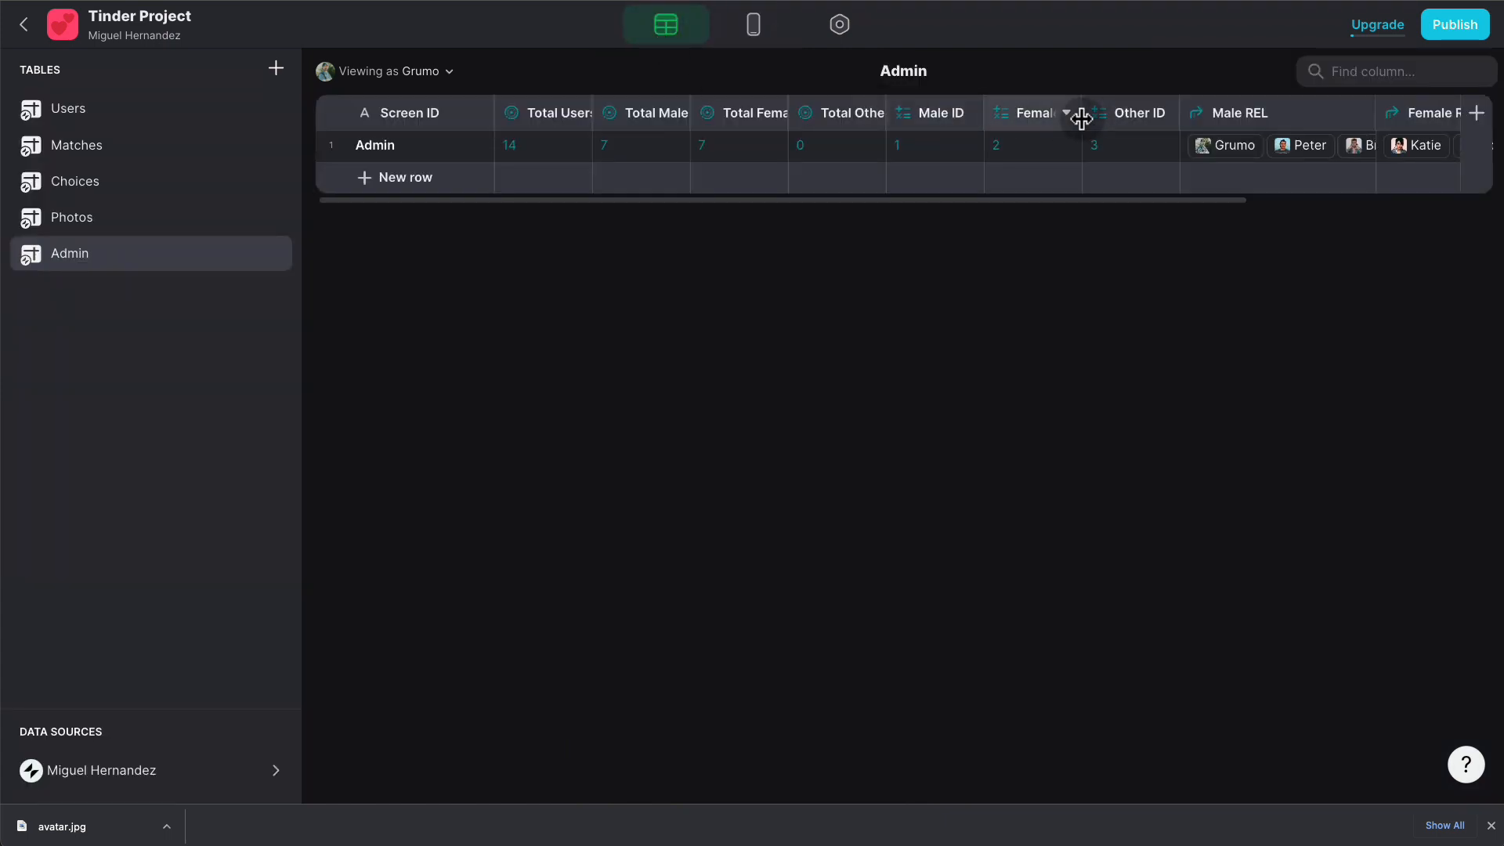
# - Add a Male PER Math column with formula MALE*100/TOTAL
pyautogui.click(1478, 116)
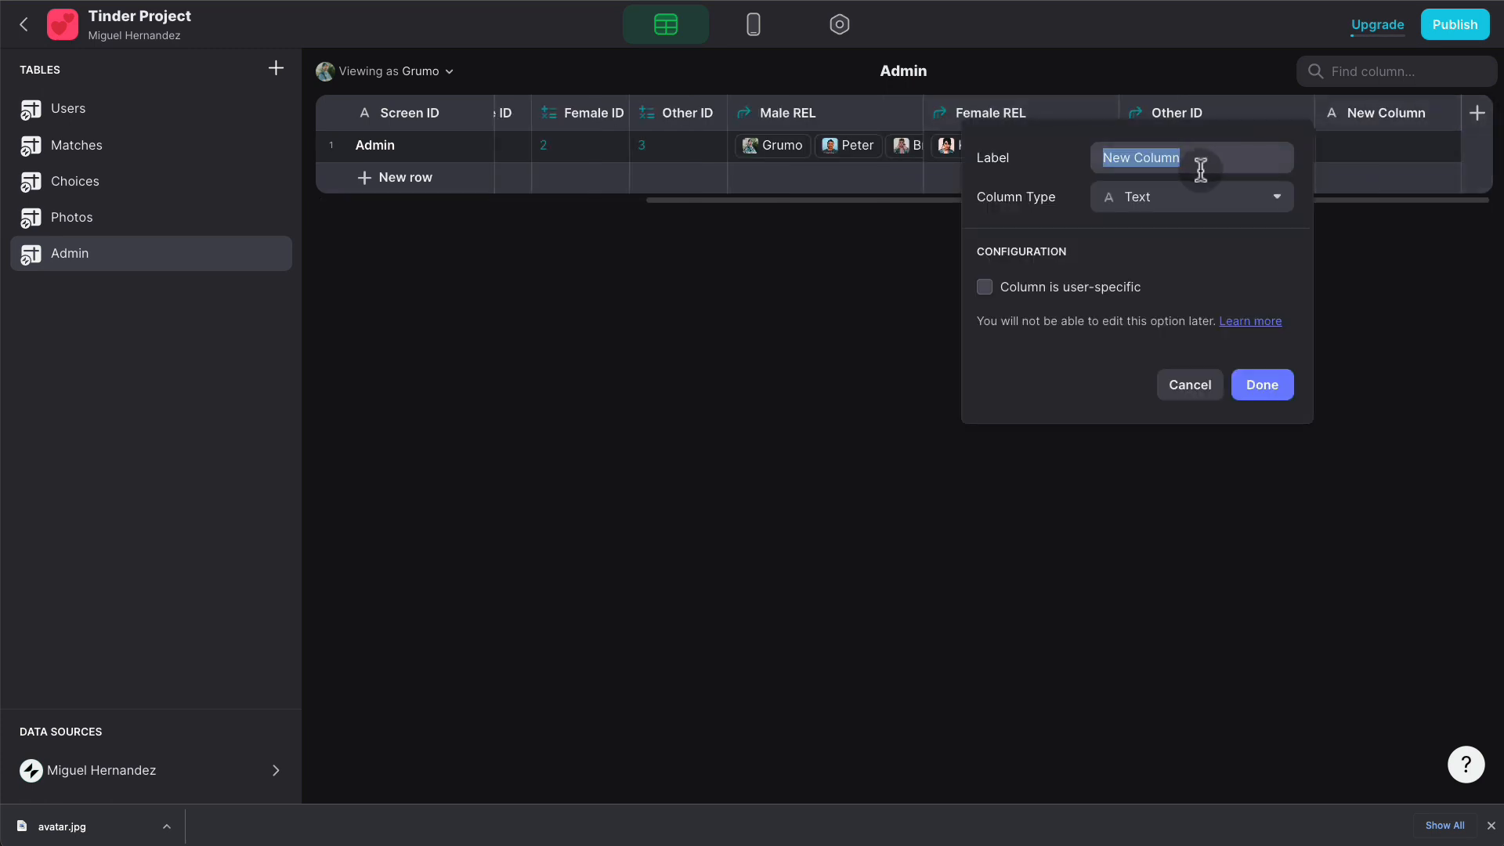
pyautogui.write('Male PER')
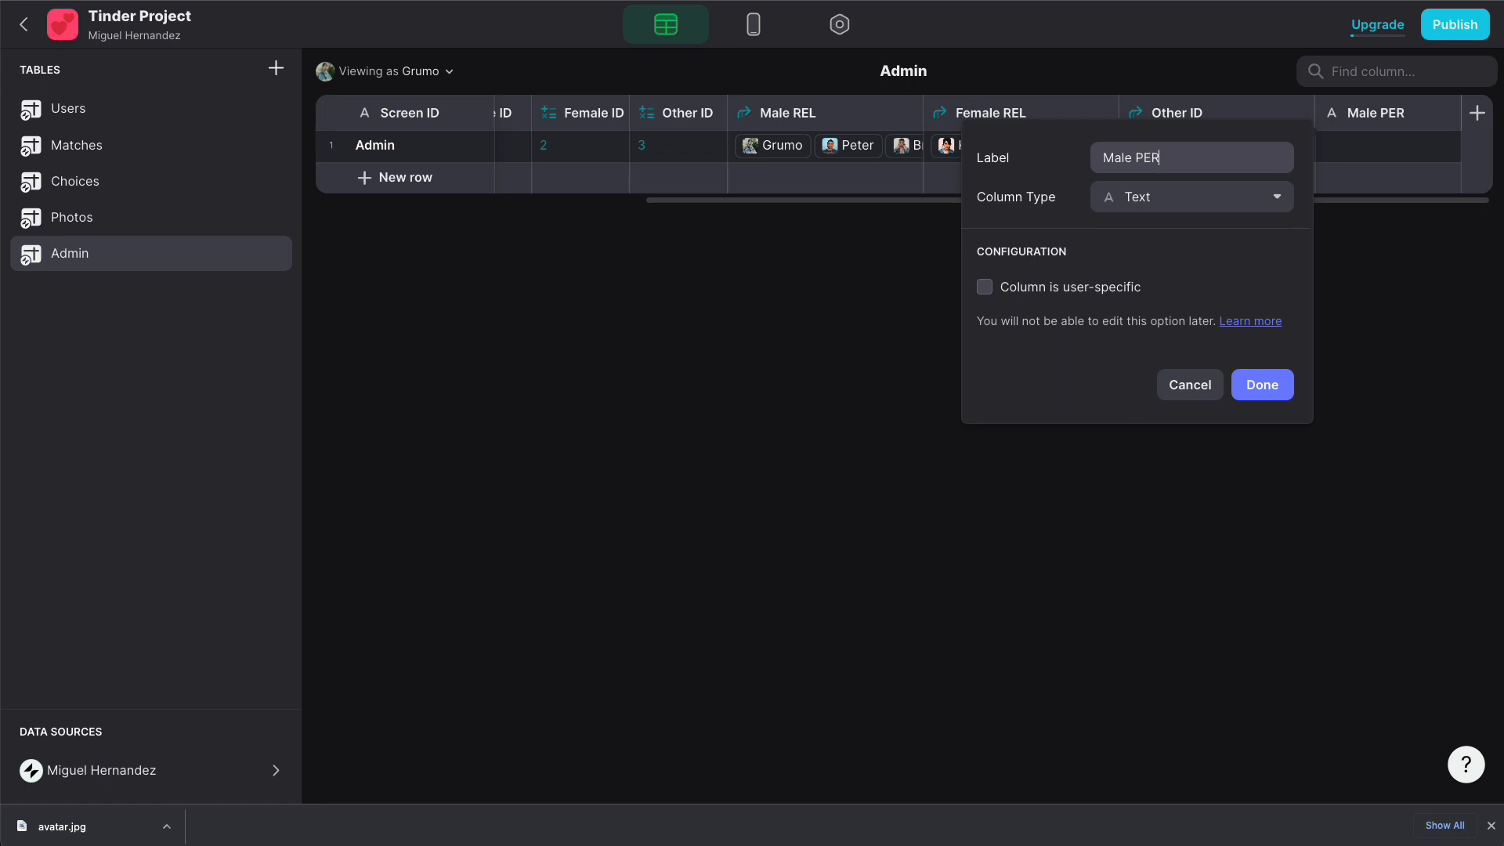
pyautogui.click(1181, 206)
pyautogui.click(1114, 417)
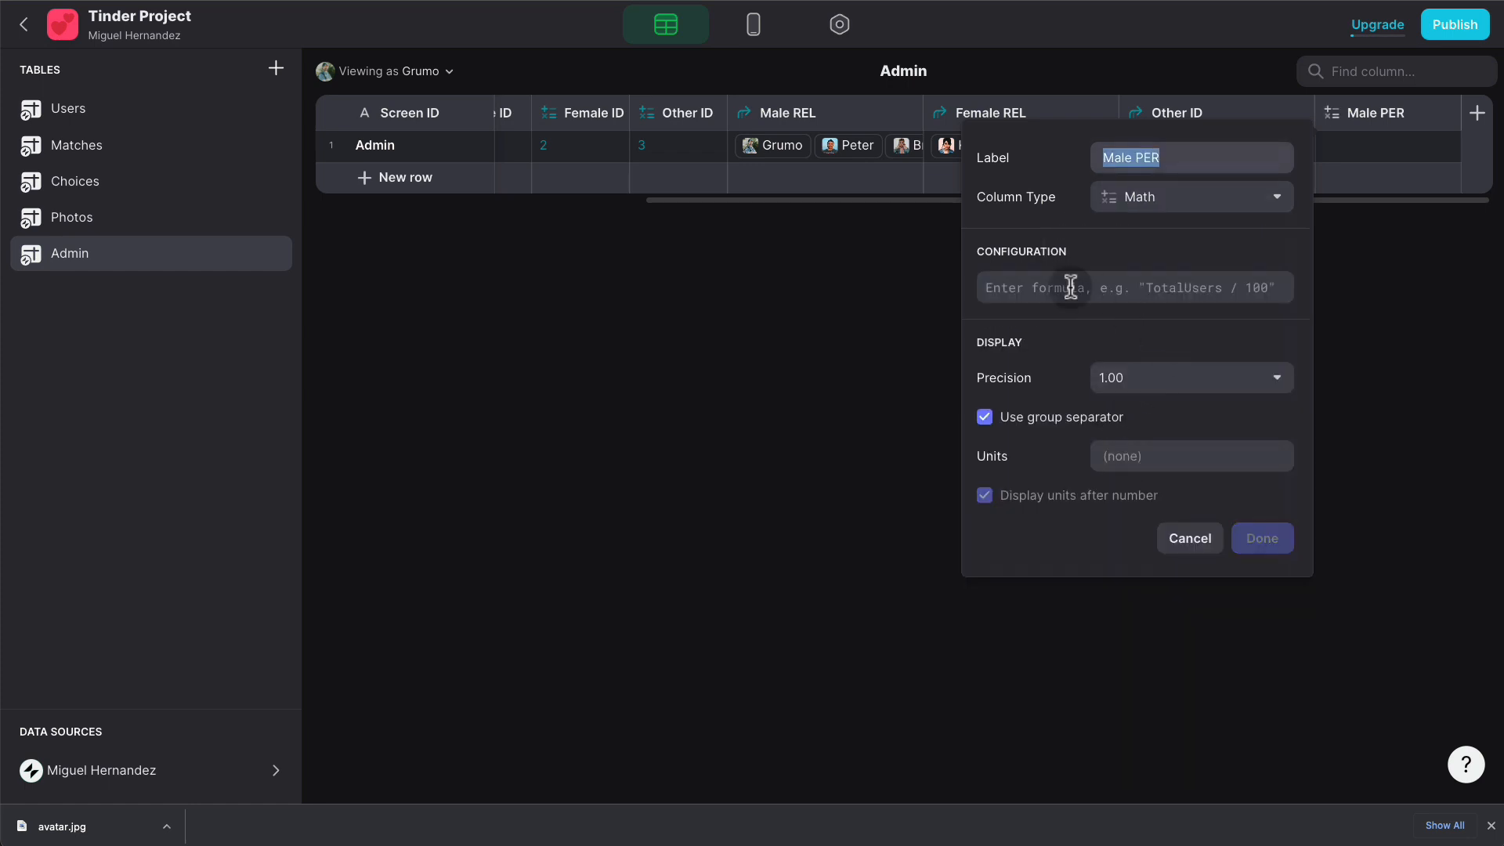
pyautogui.click(1019, 287)
pyautogui.write('MAL')
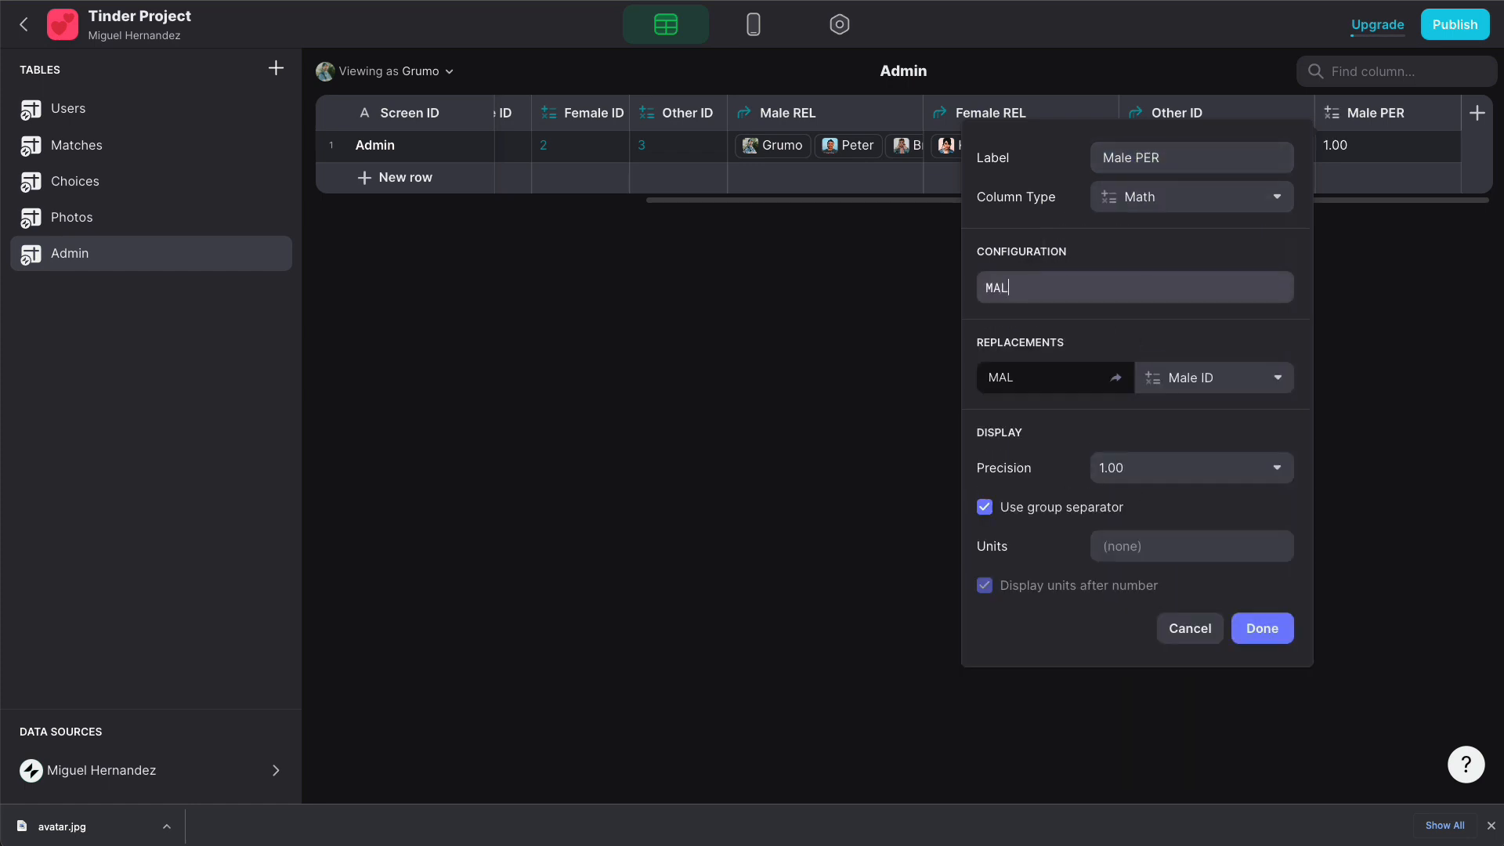
pyautogui.write('E*100/TOTAL')
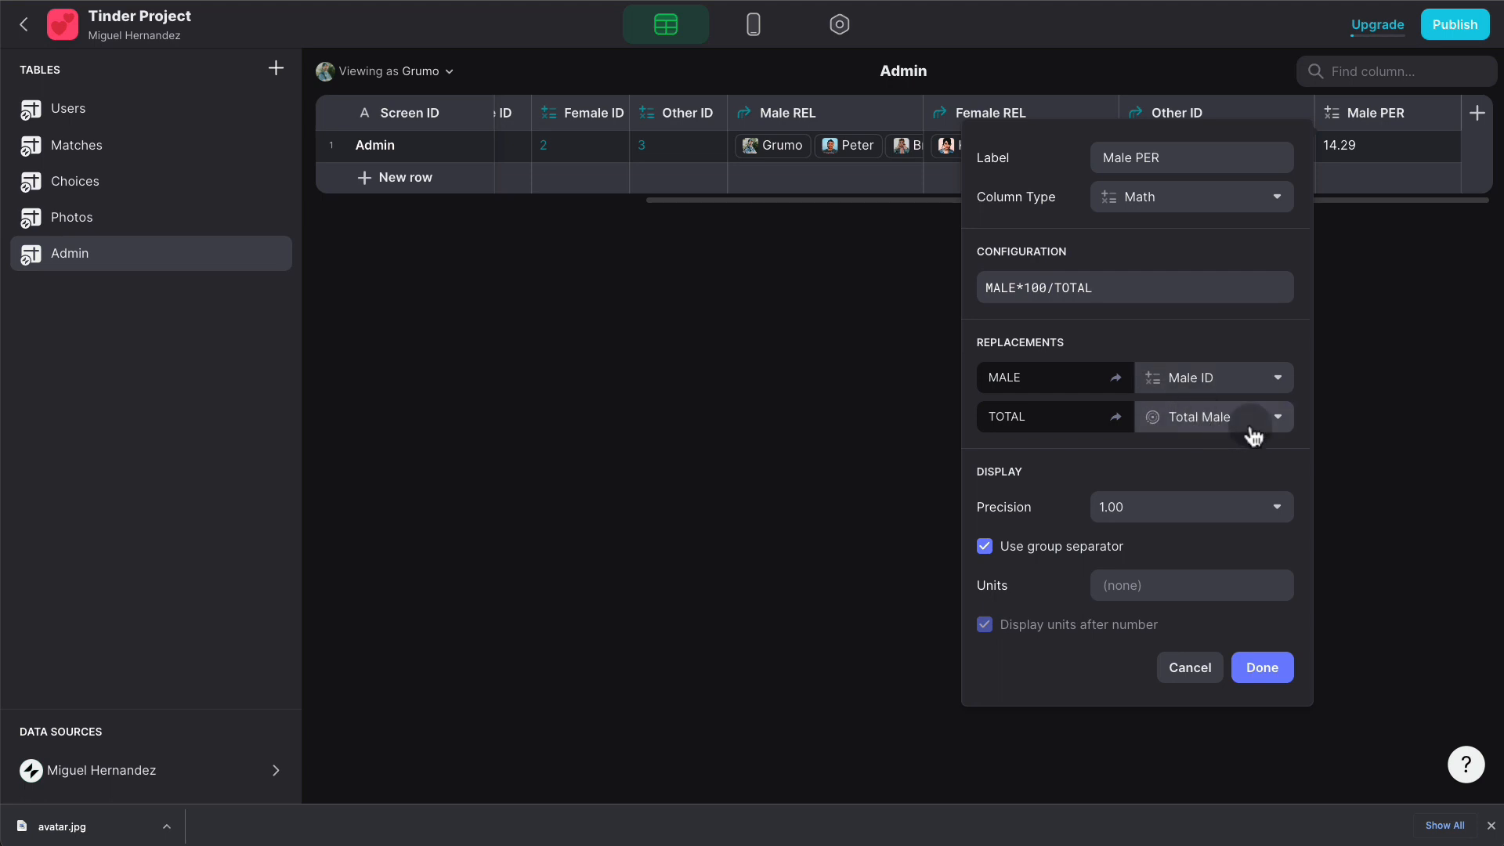
# - Map MALE to Total Male and TOTAL to Total Users, whole-number precision, % units
pyautogui.click(1242, 389)
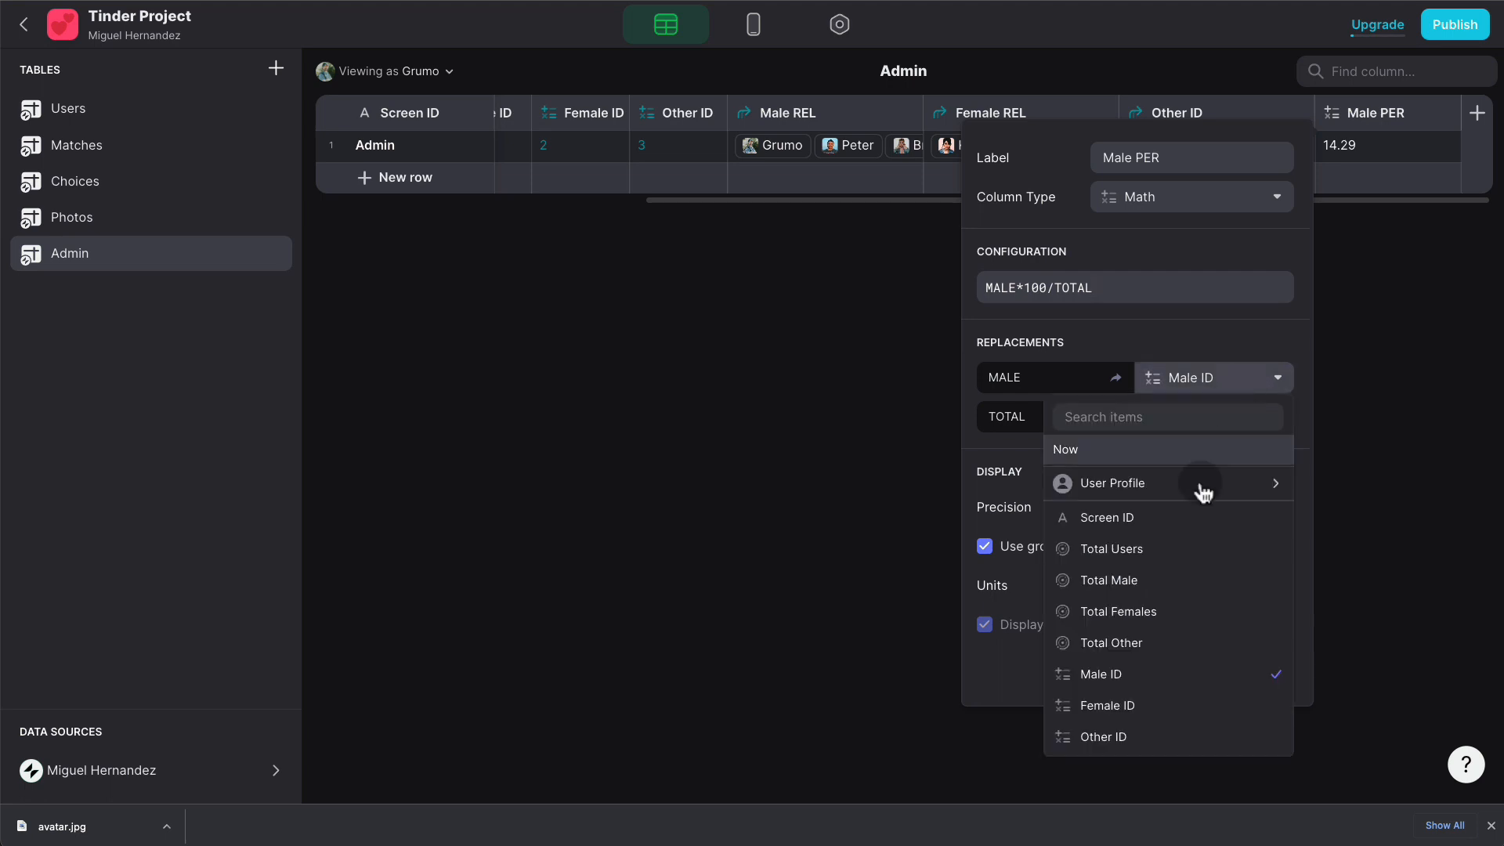
pyautogui.click(1194, 580)
pyautogui.click(1262, 421)
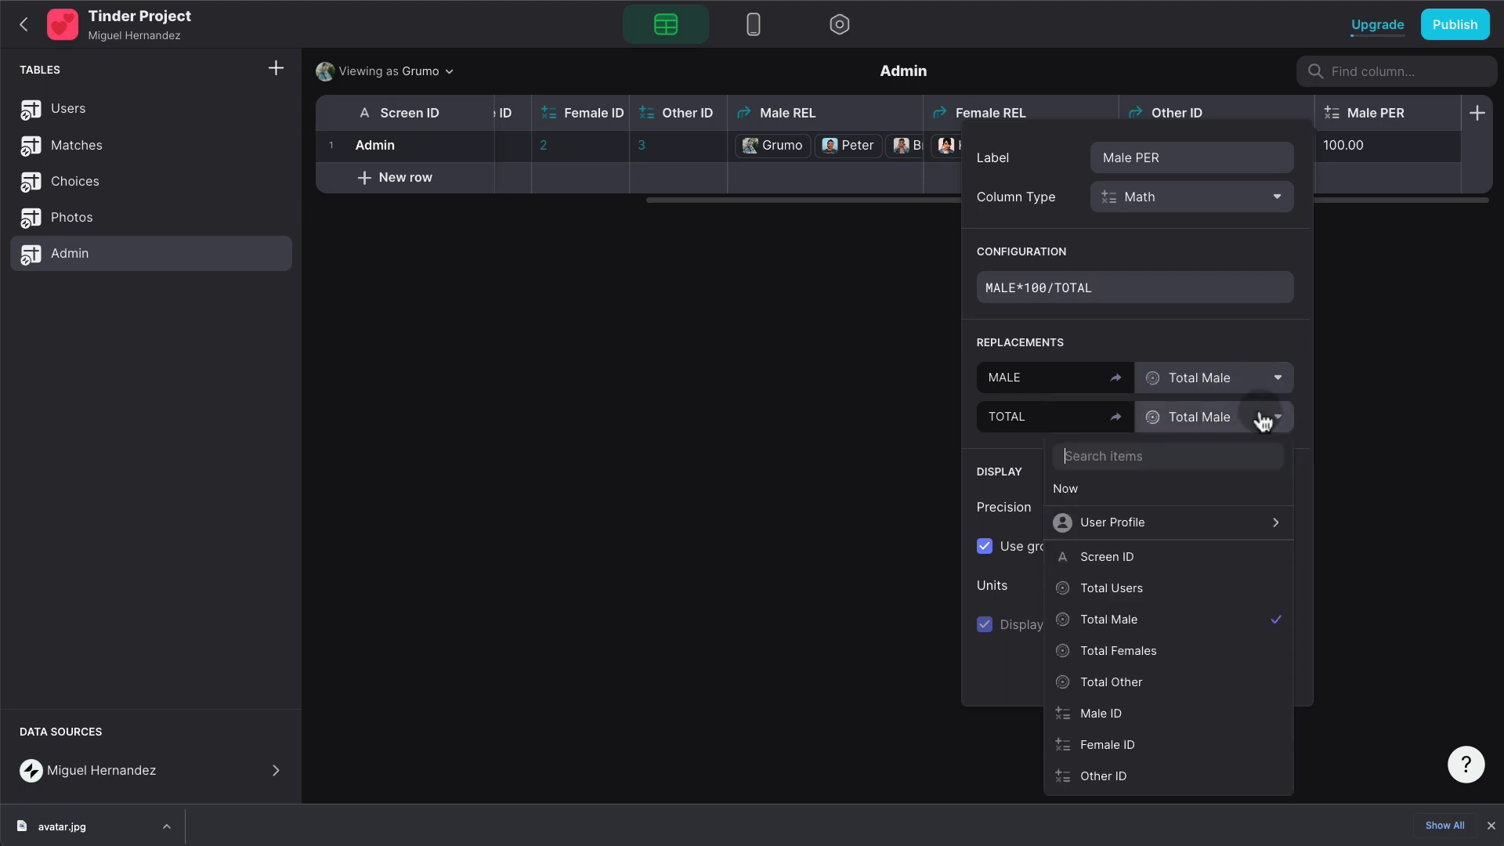
pyautogui.click(1193, 584)
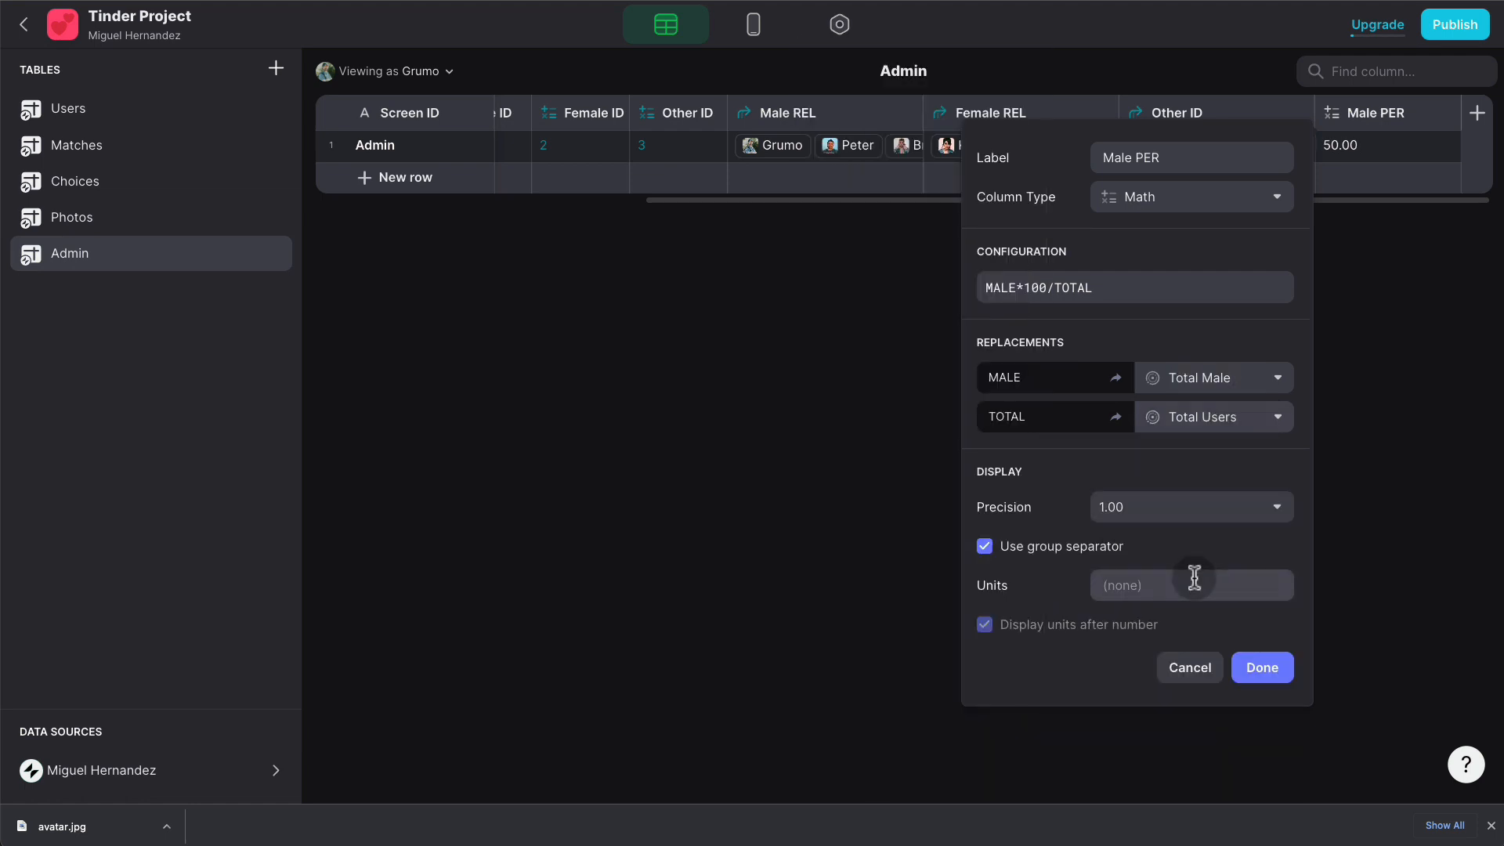
pyautogui.click(1171, 505)
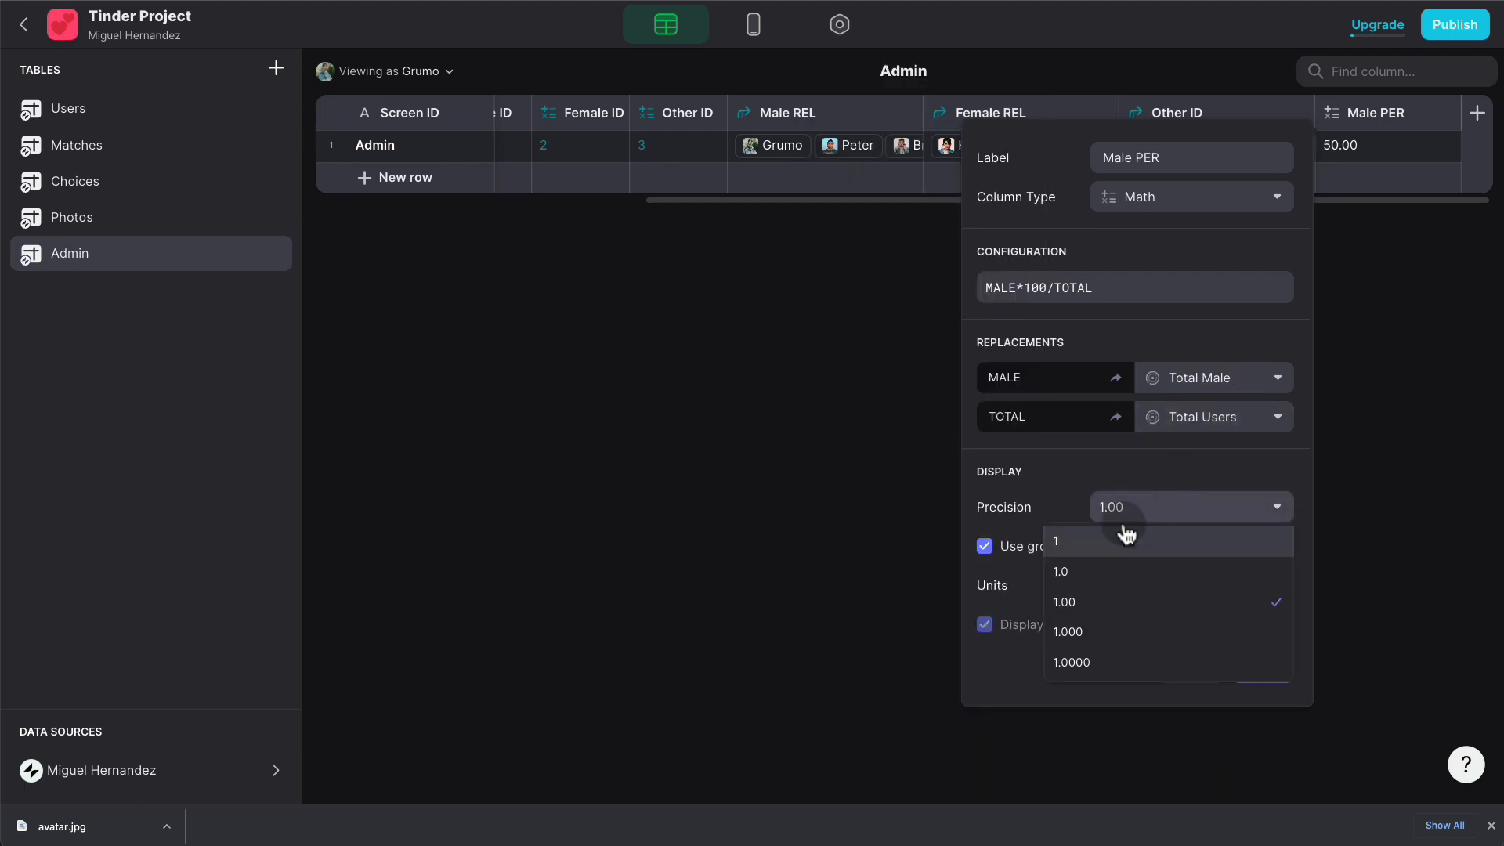
pyautogui.click(1128, 536)
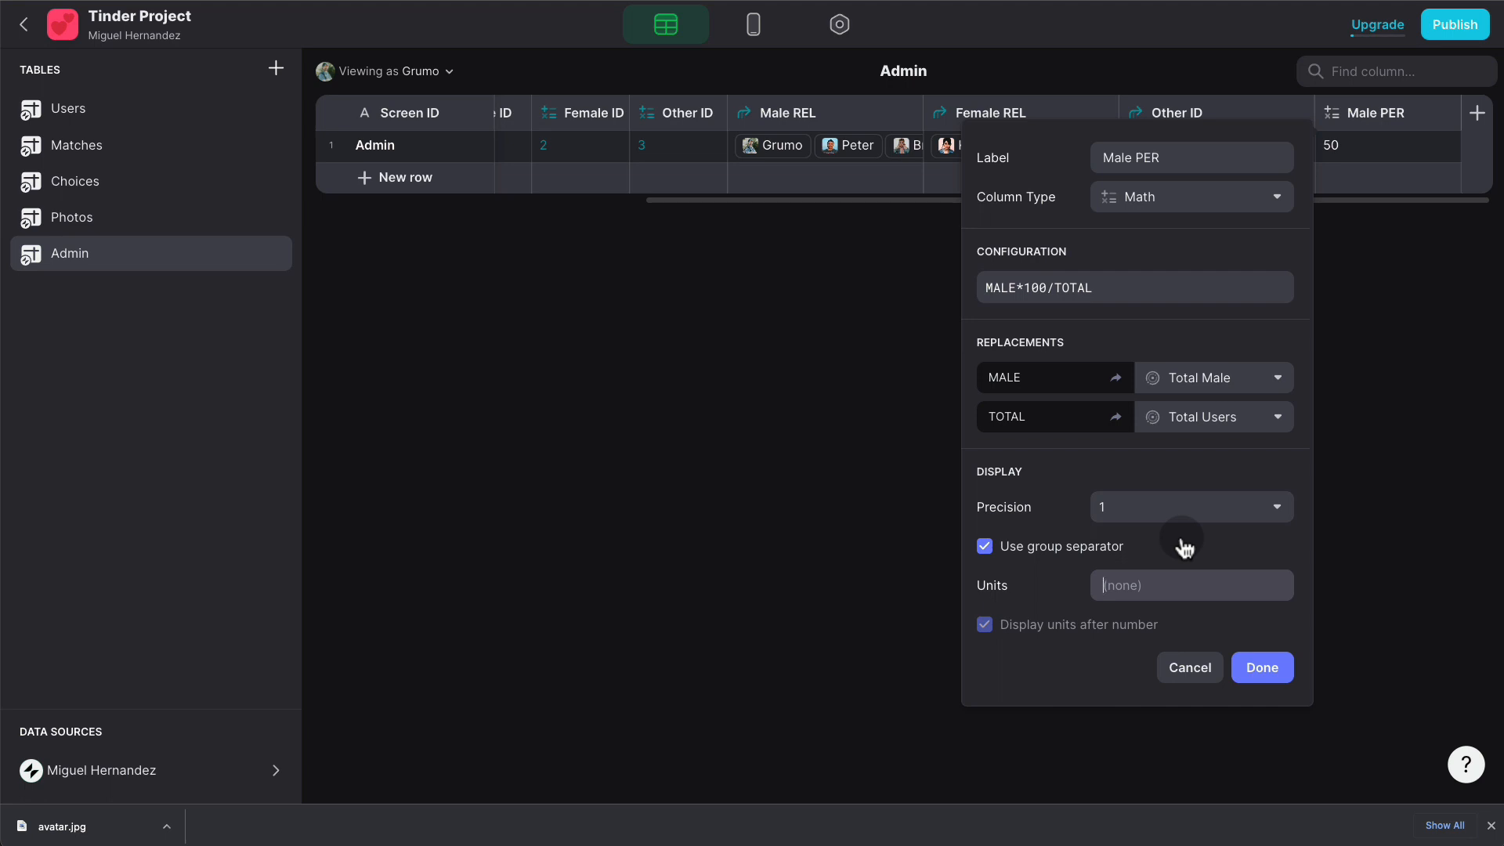
pyautogui.write('%')
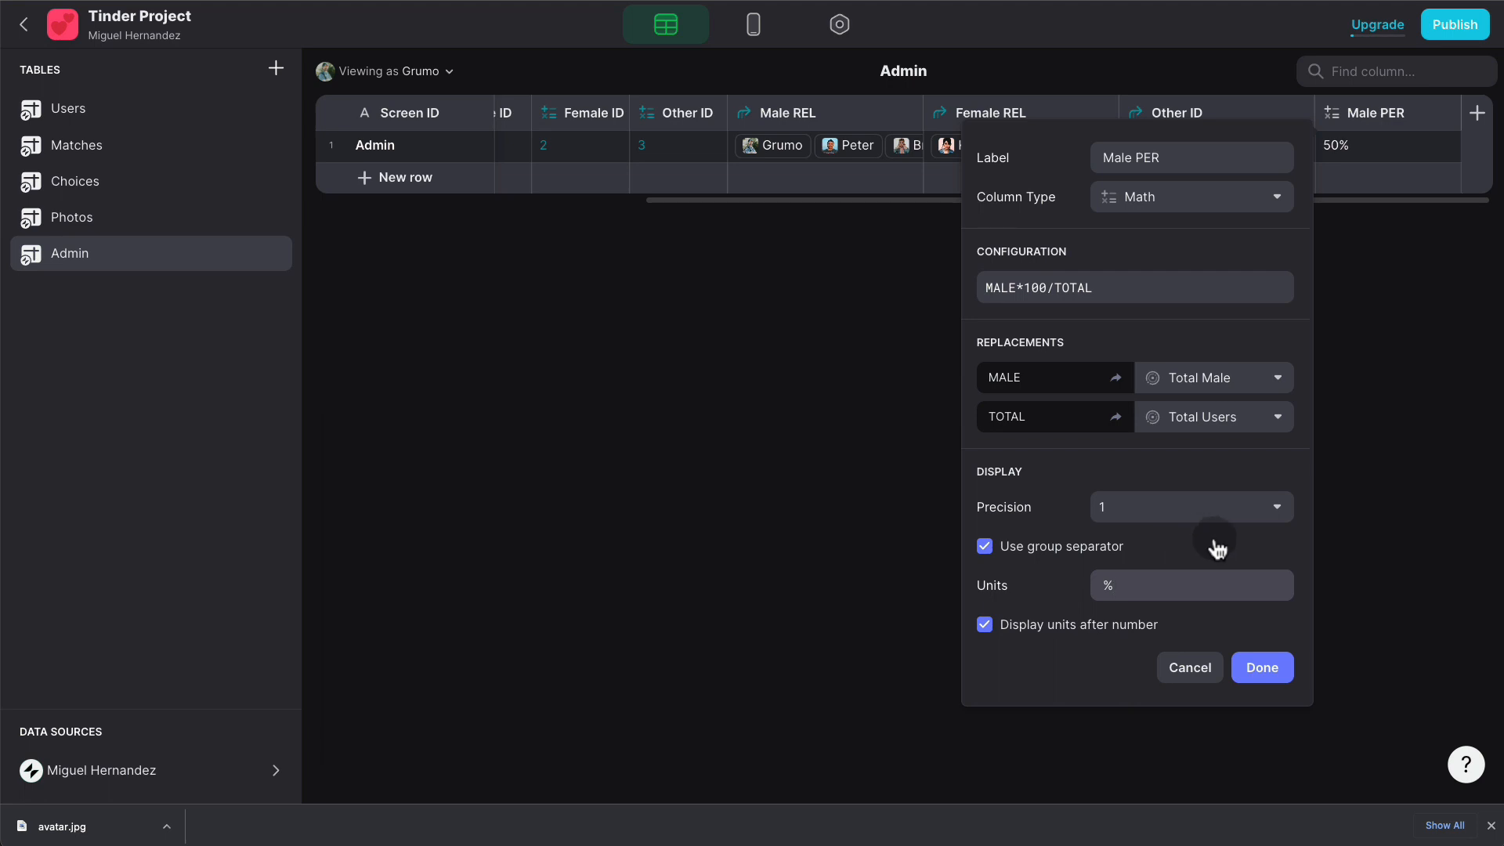
pyautogui.click(1272, 667)
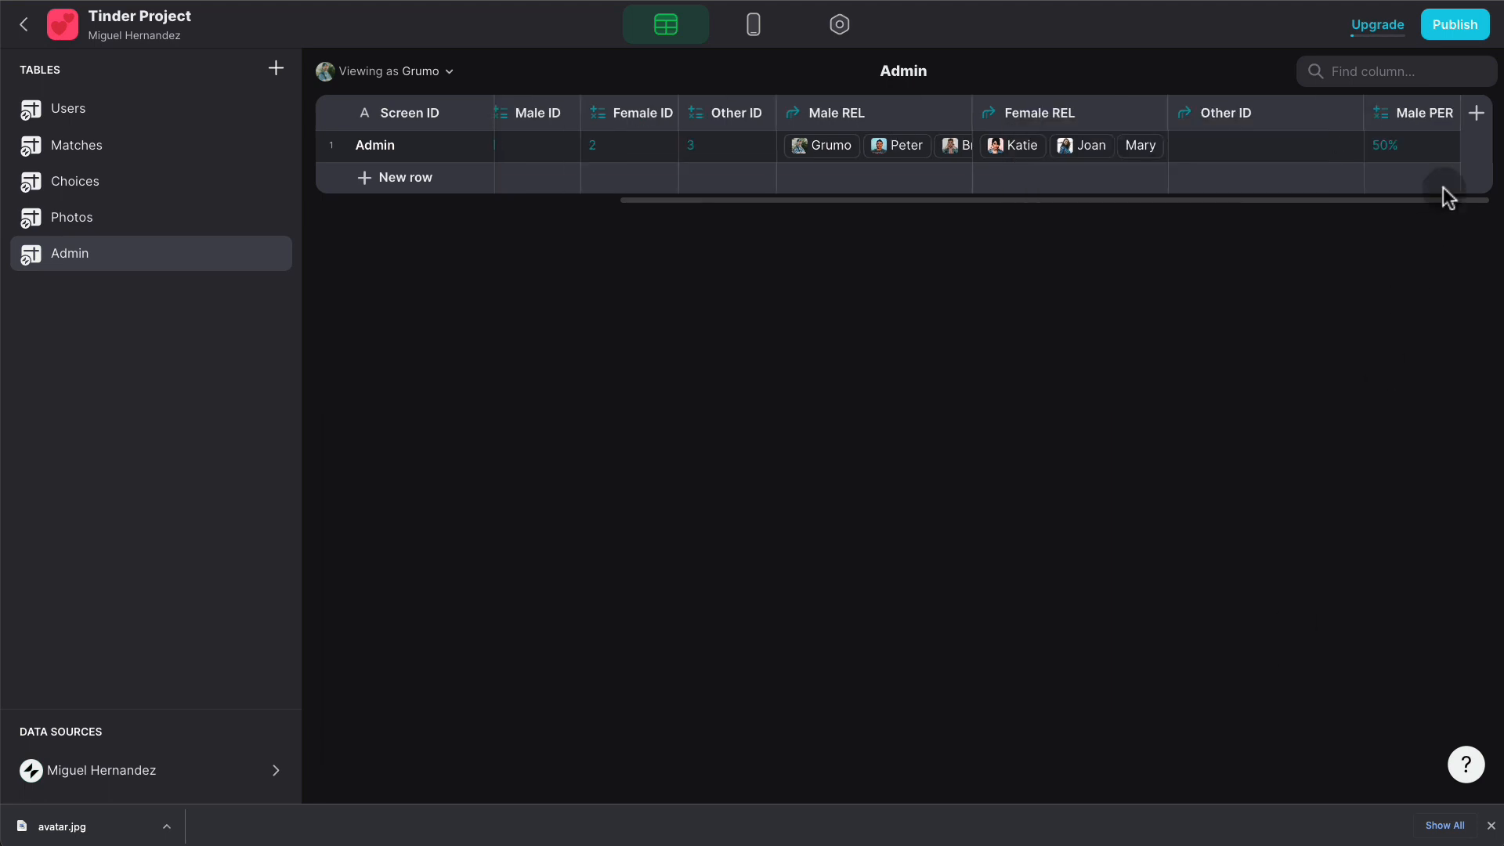
# - Duplicate Male PER as Female PER, computing FEMALE*100/TOTAL with FEMALE mapped to Total Females
pyautogui.click(1446, 115)
pyautogui.click(1332, 177)
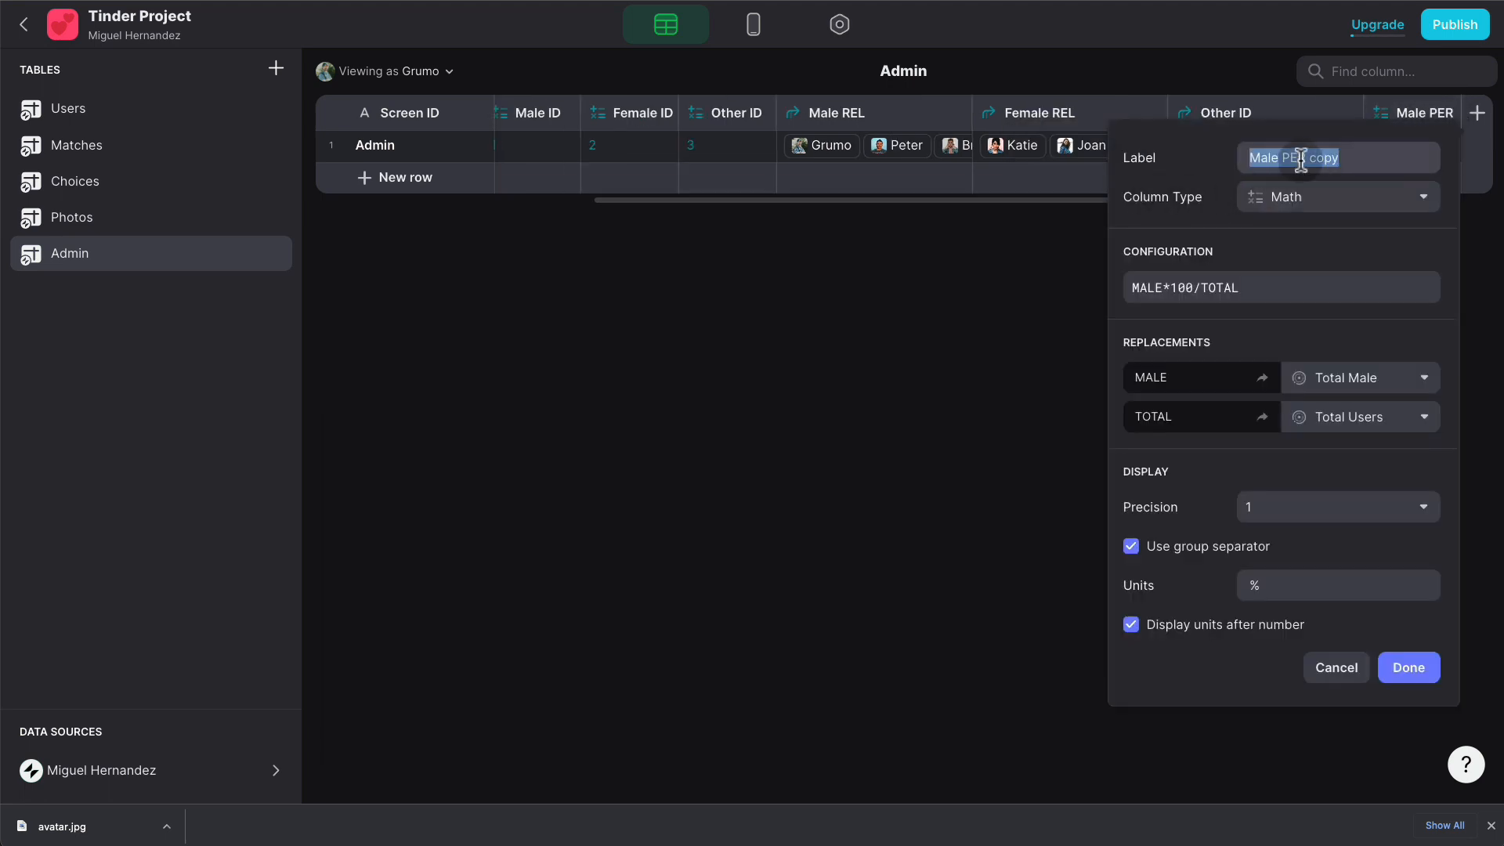
pyautogui.write('Fem')
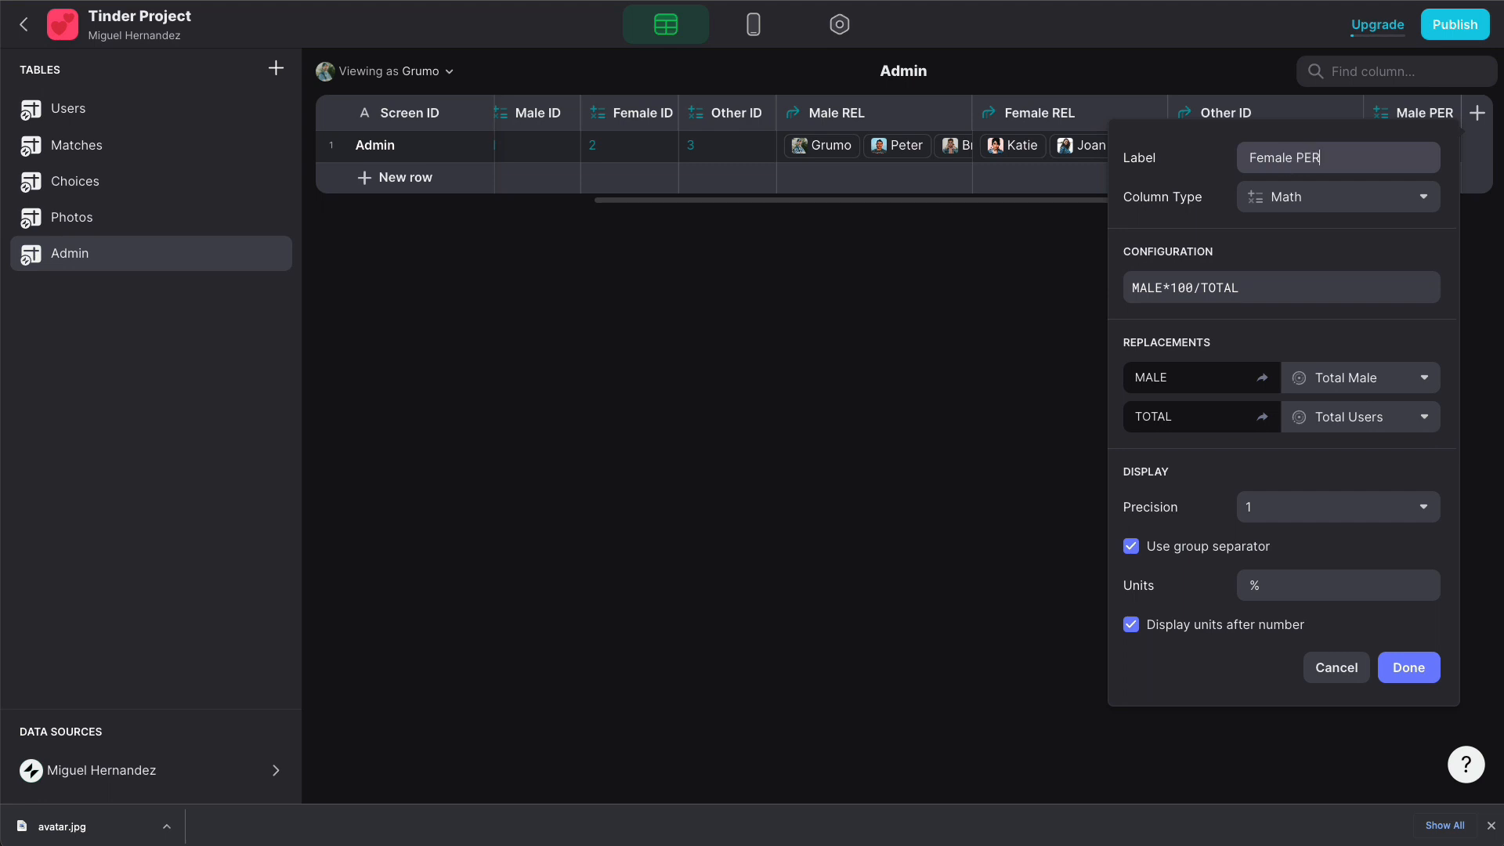
pyautogui.click(1133, 286)
pyautogui.write('FE')
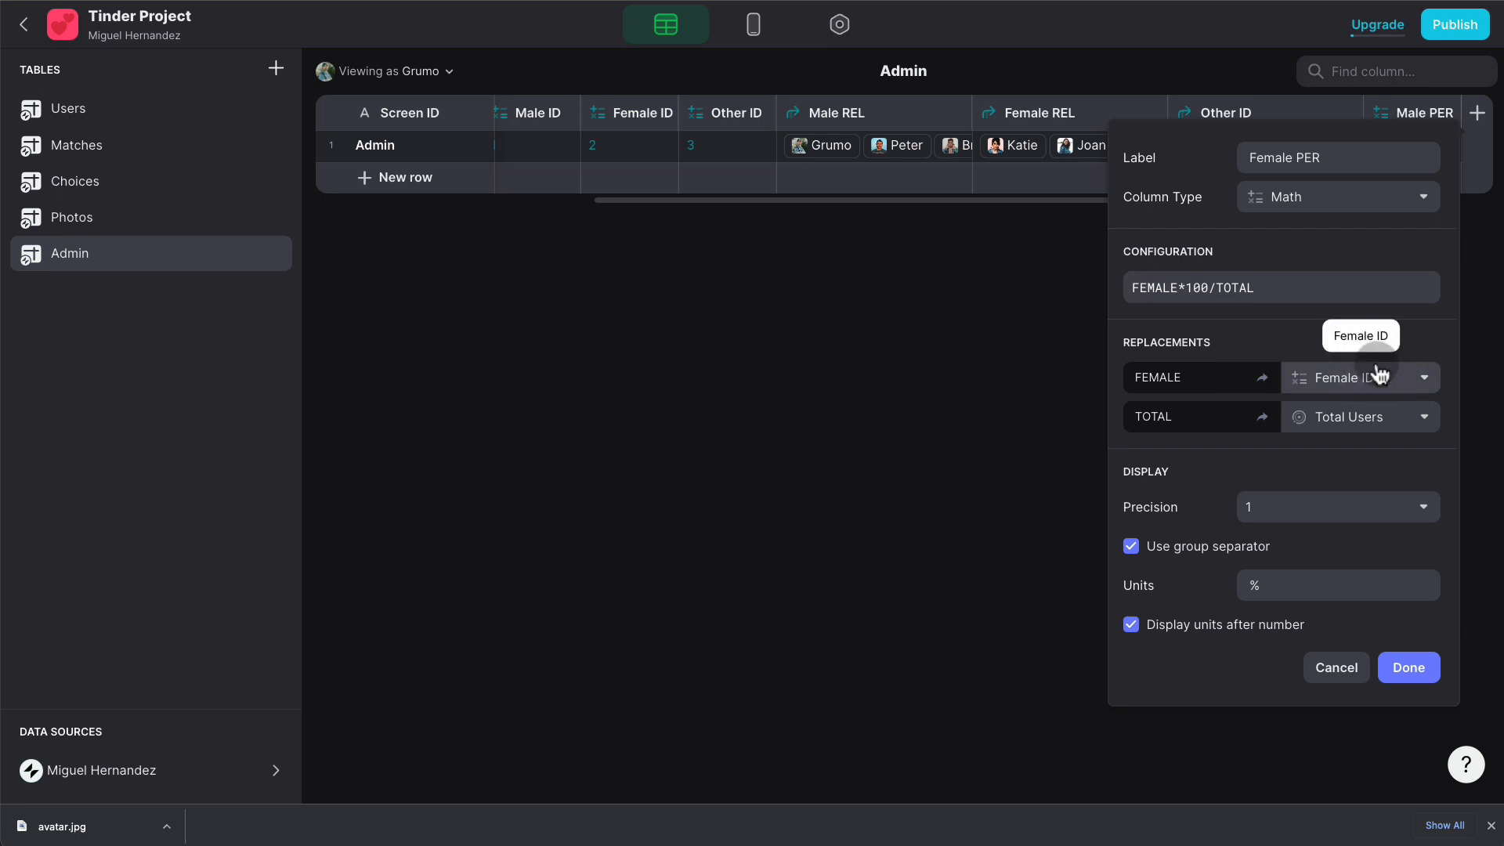
pyautogui.click(1379, 376)
pyautogui.click(1295, 608)
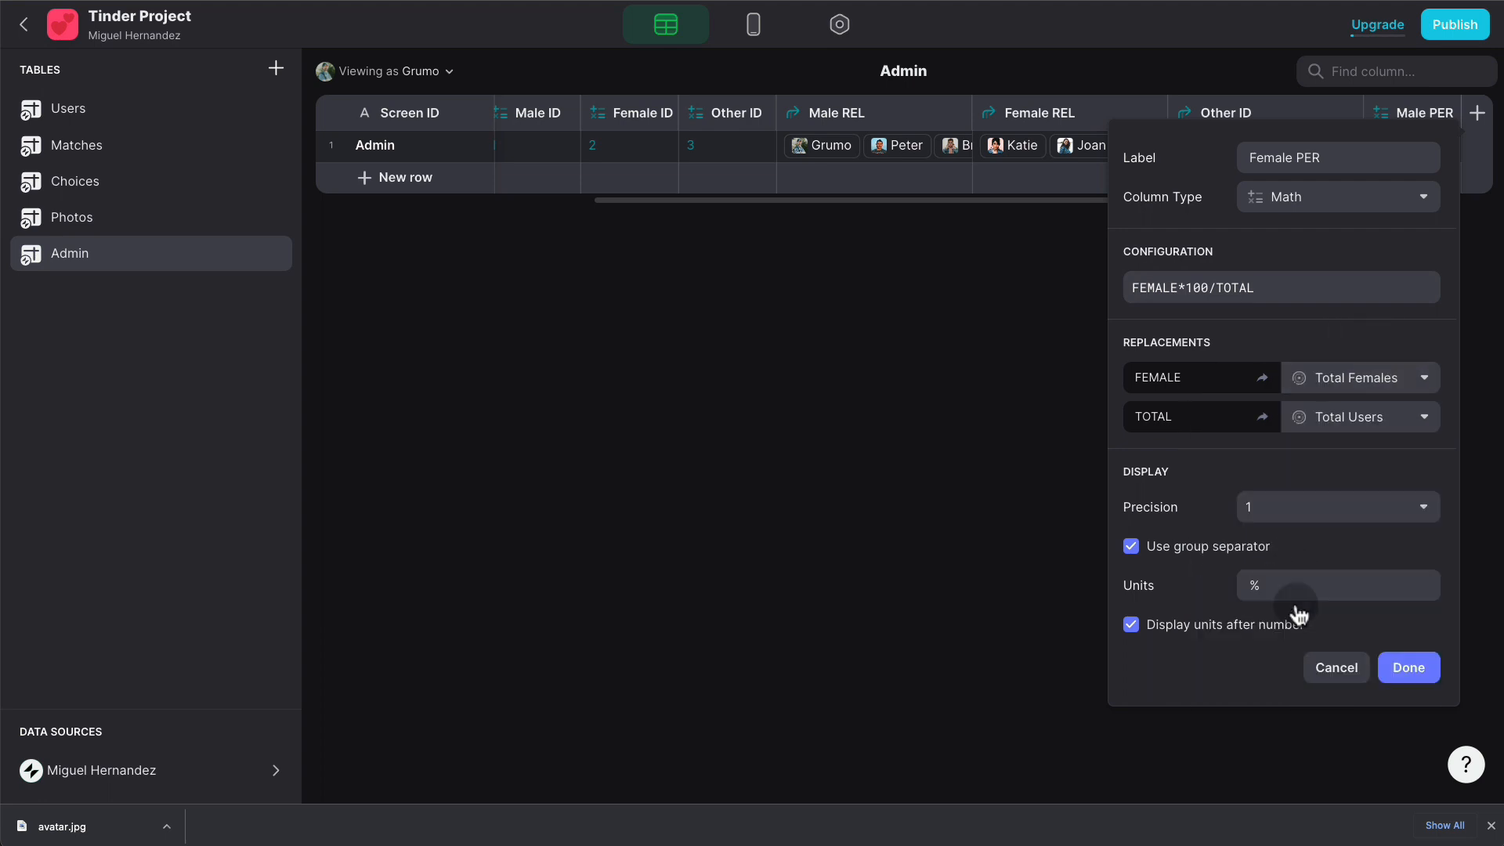
pyautogui.click(1413, 670)
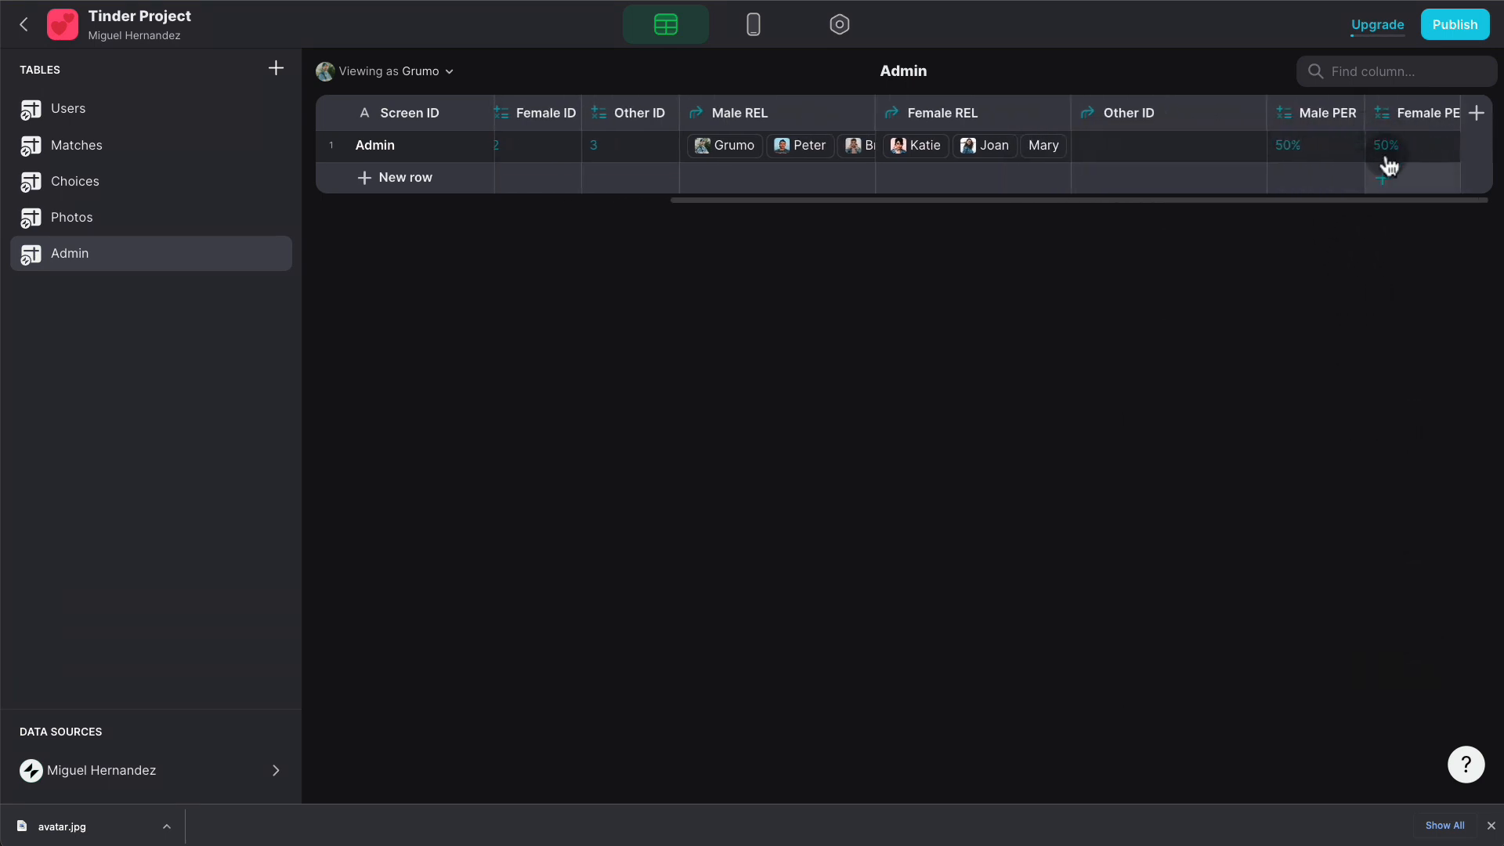
# - Duplicate Female PER as Other PER, computing OTHER*100/TOTAL with OTHER mapped to Total Other
pyautogui.click(1447, 112)
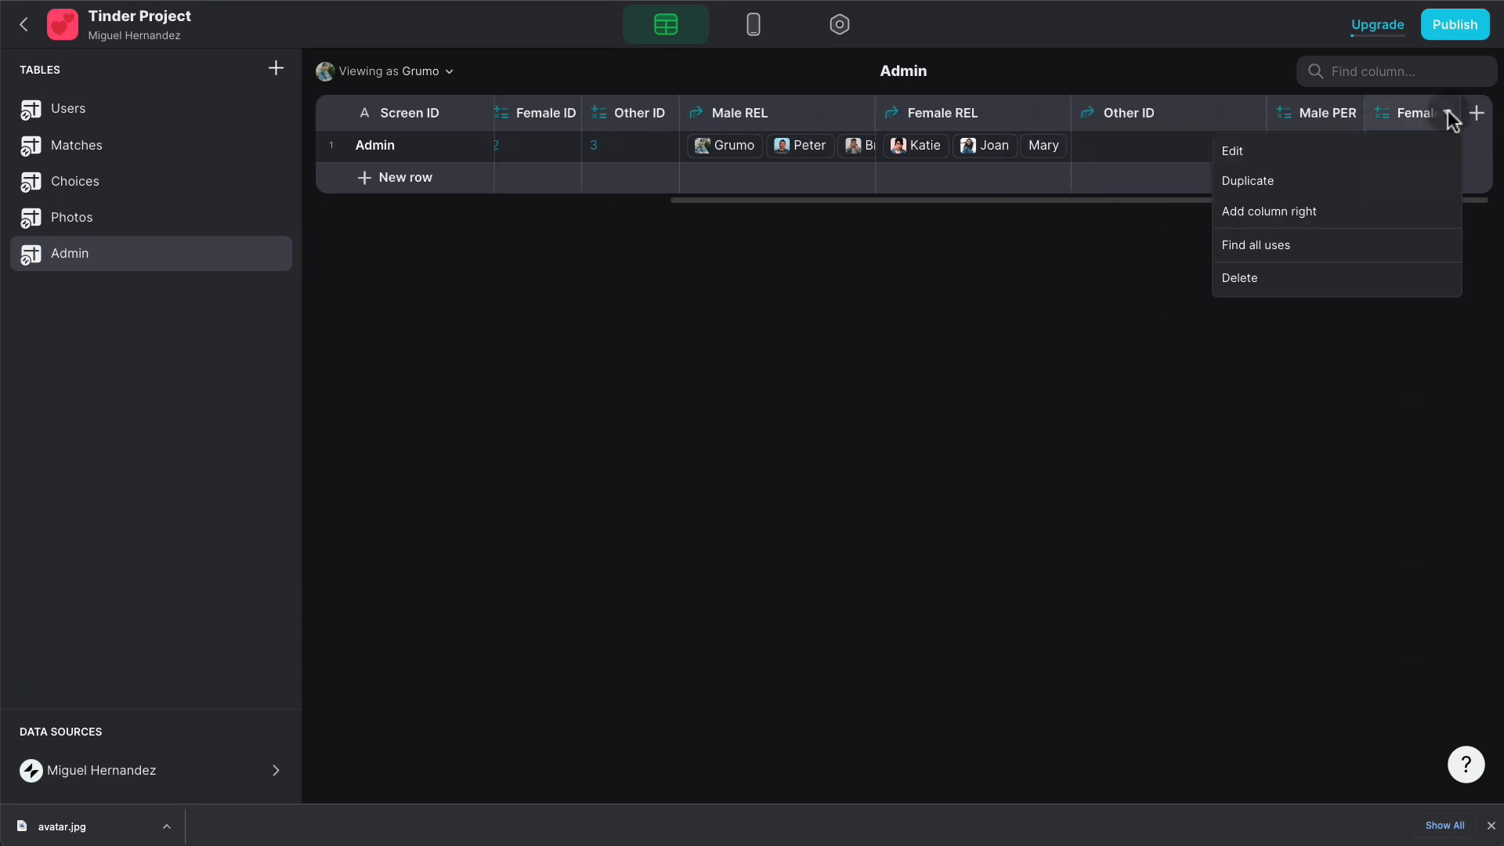
pyautogui.click(1348, 182)
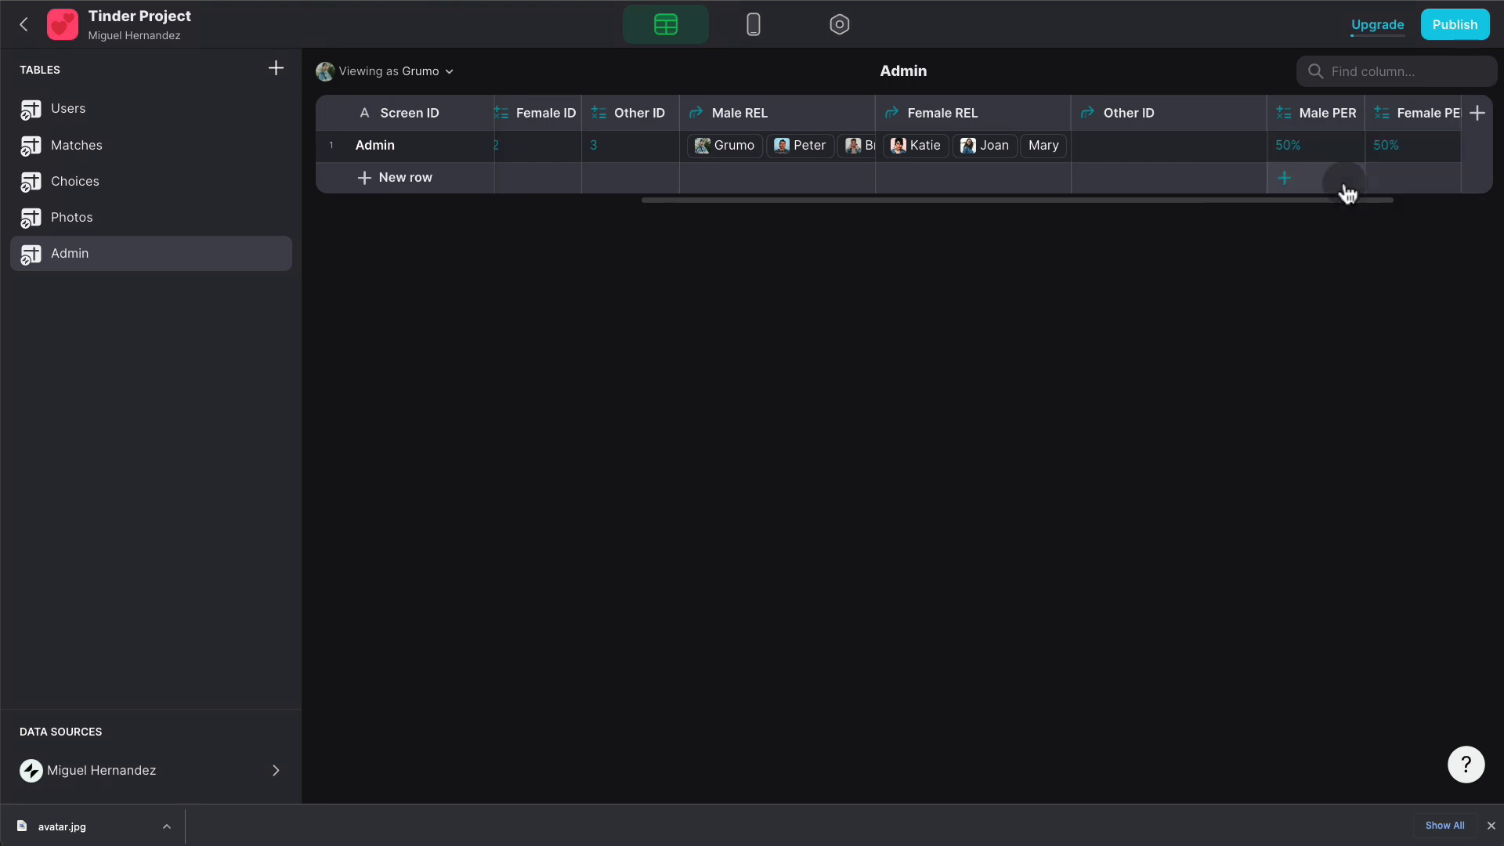
pyautogui.write('Other PER')
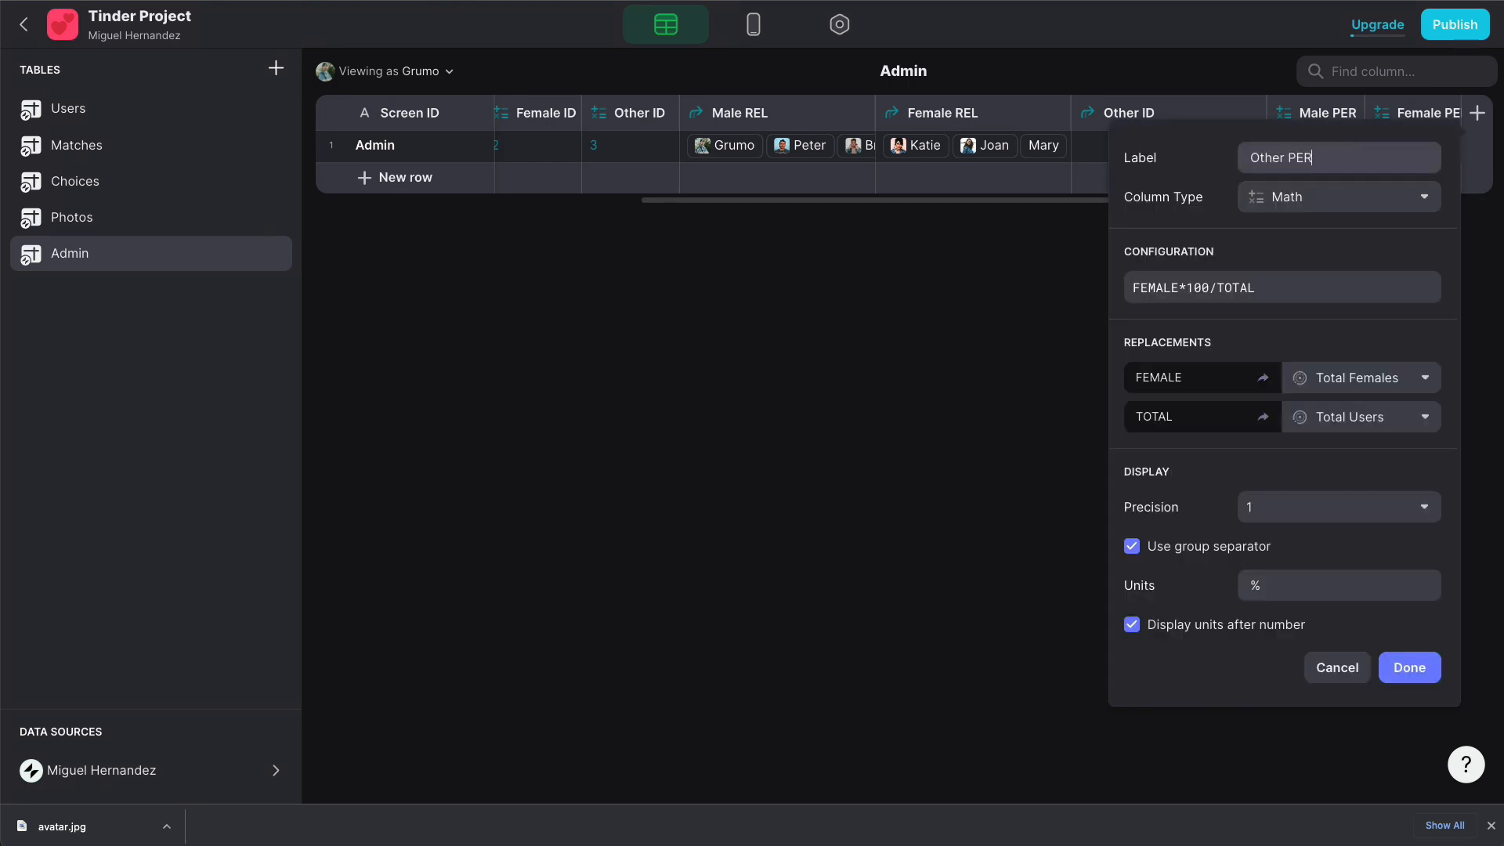
pyautogui.click(1180, 286)
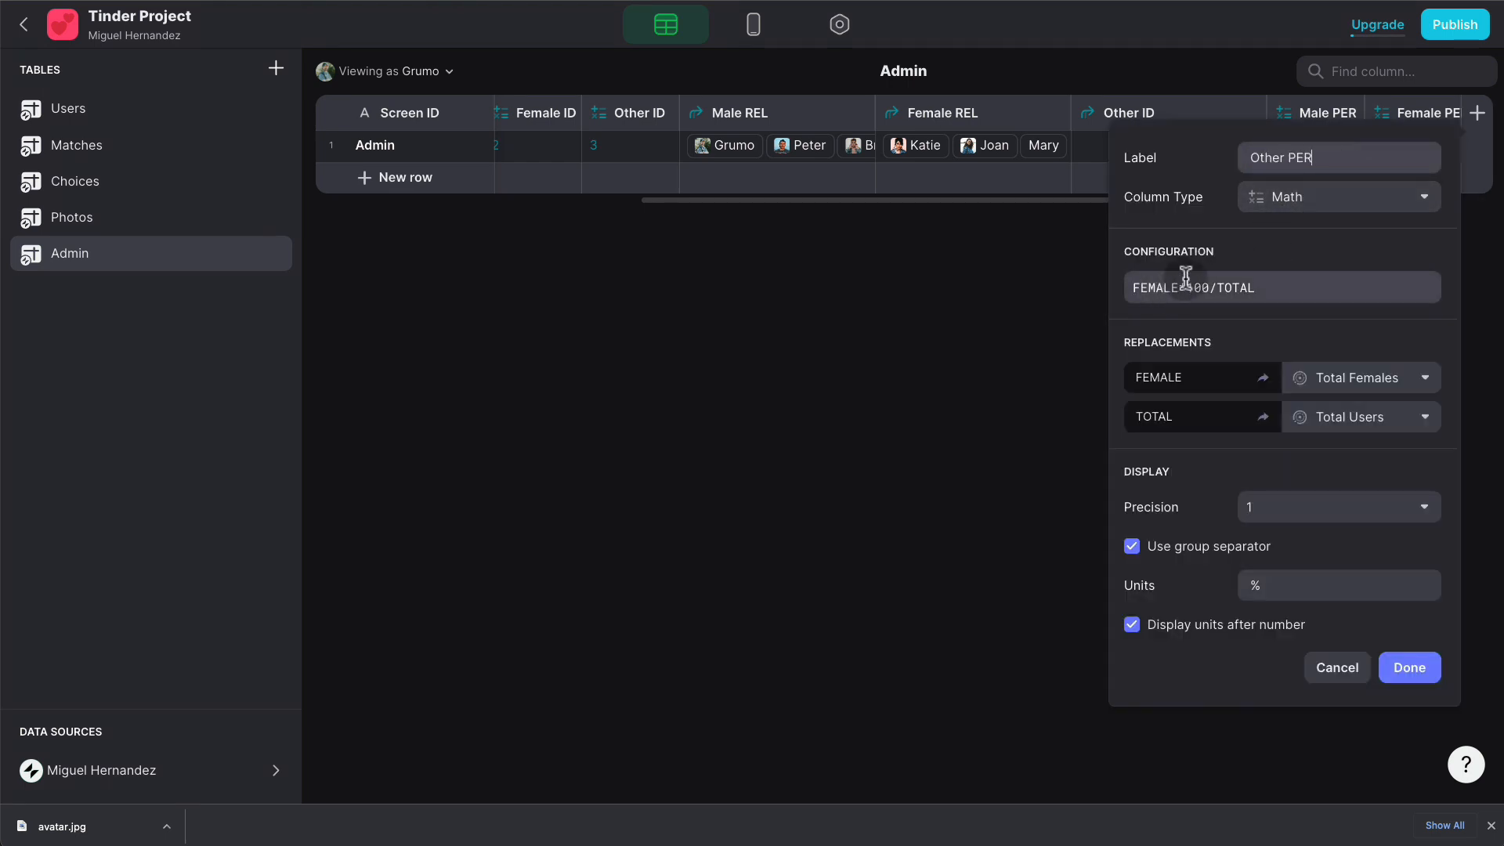
pyautogui.doubleClick(1144, 283)
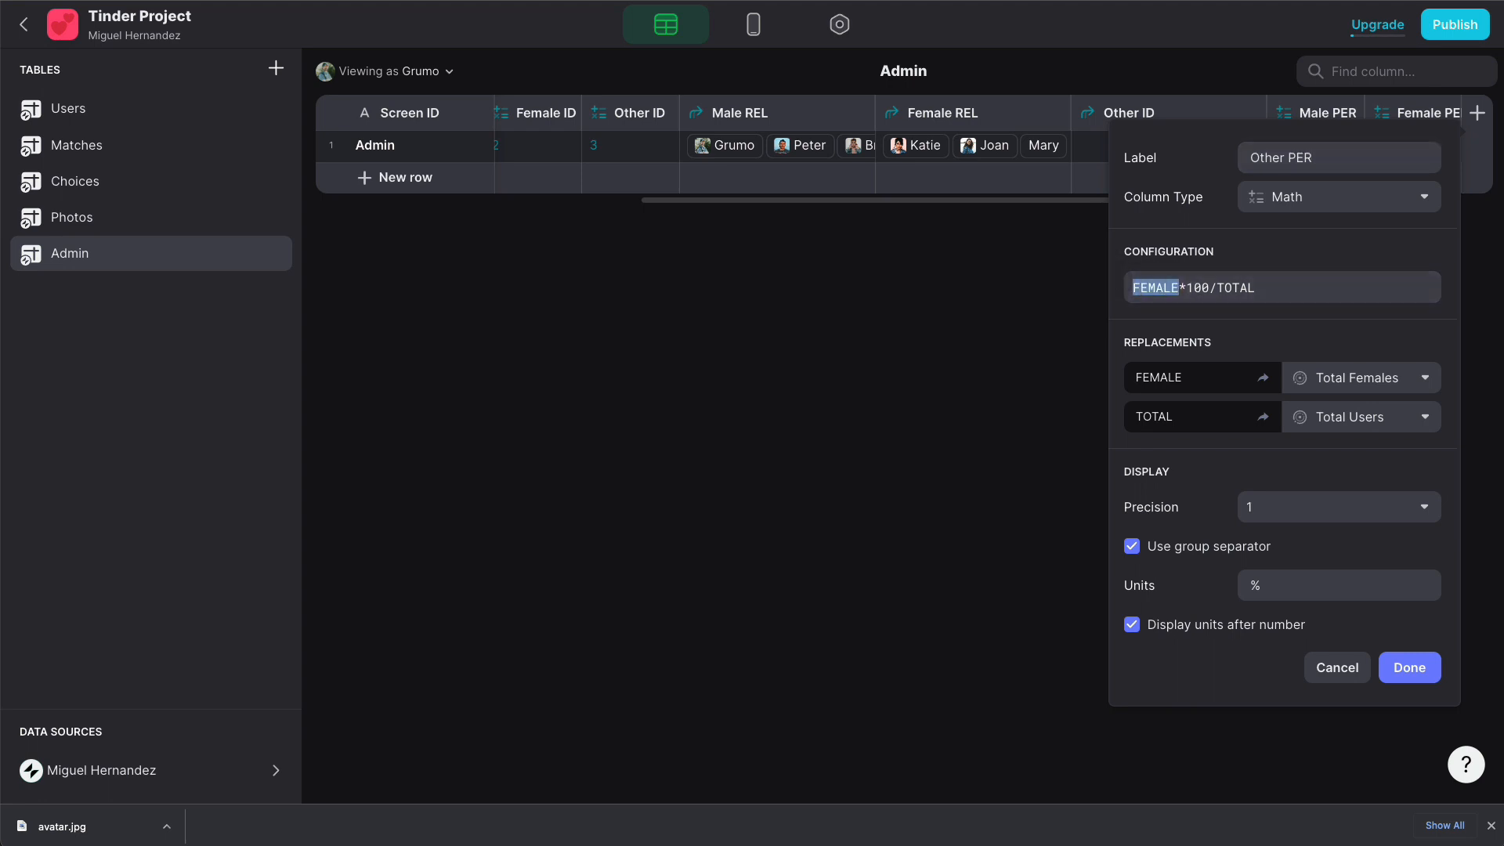
pyautogui.write('OTHER')
pyautogui.click(1353, 379)
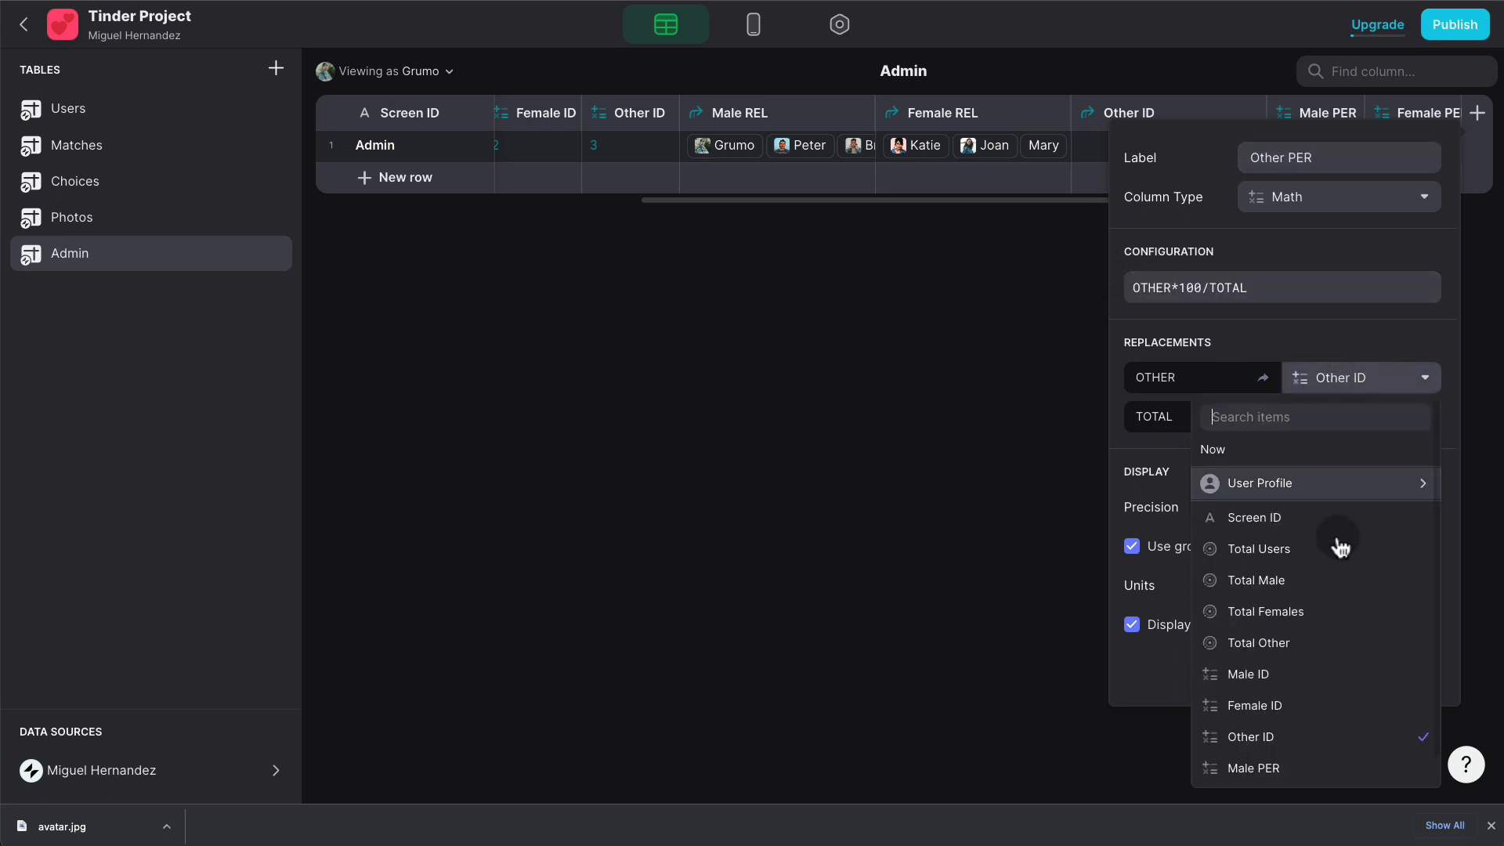
pyautogui.click(1300, 642)
pyautogui.click(1401, 664)
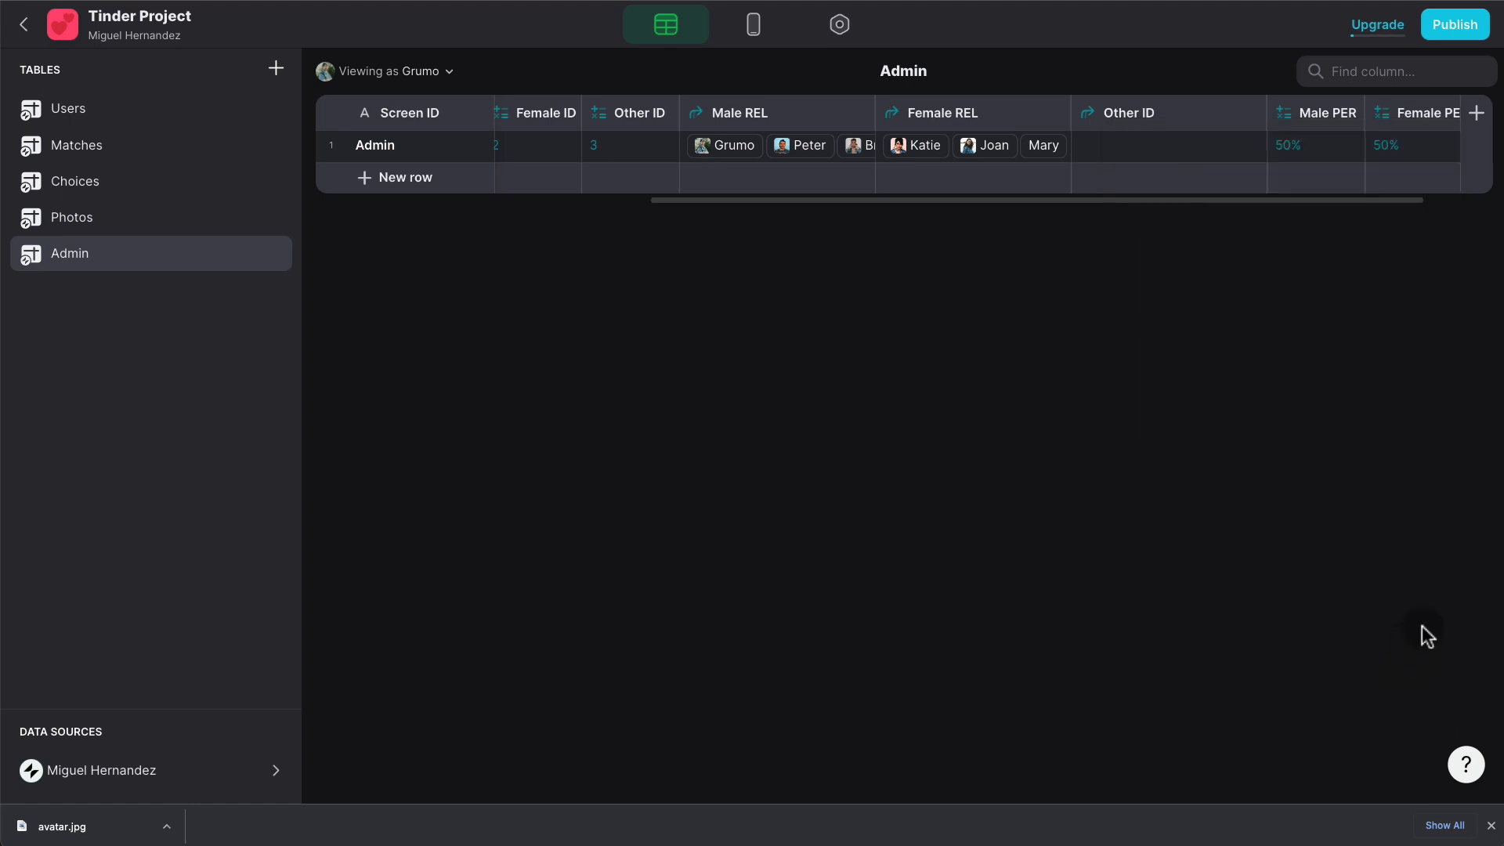
pyautogui.hscroll(1, 1381, 158)
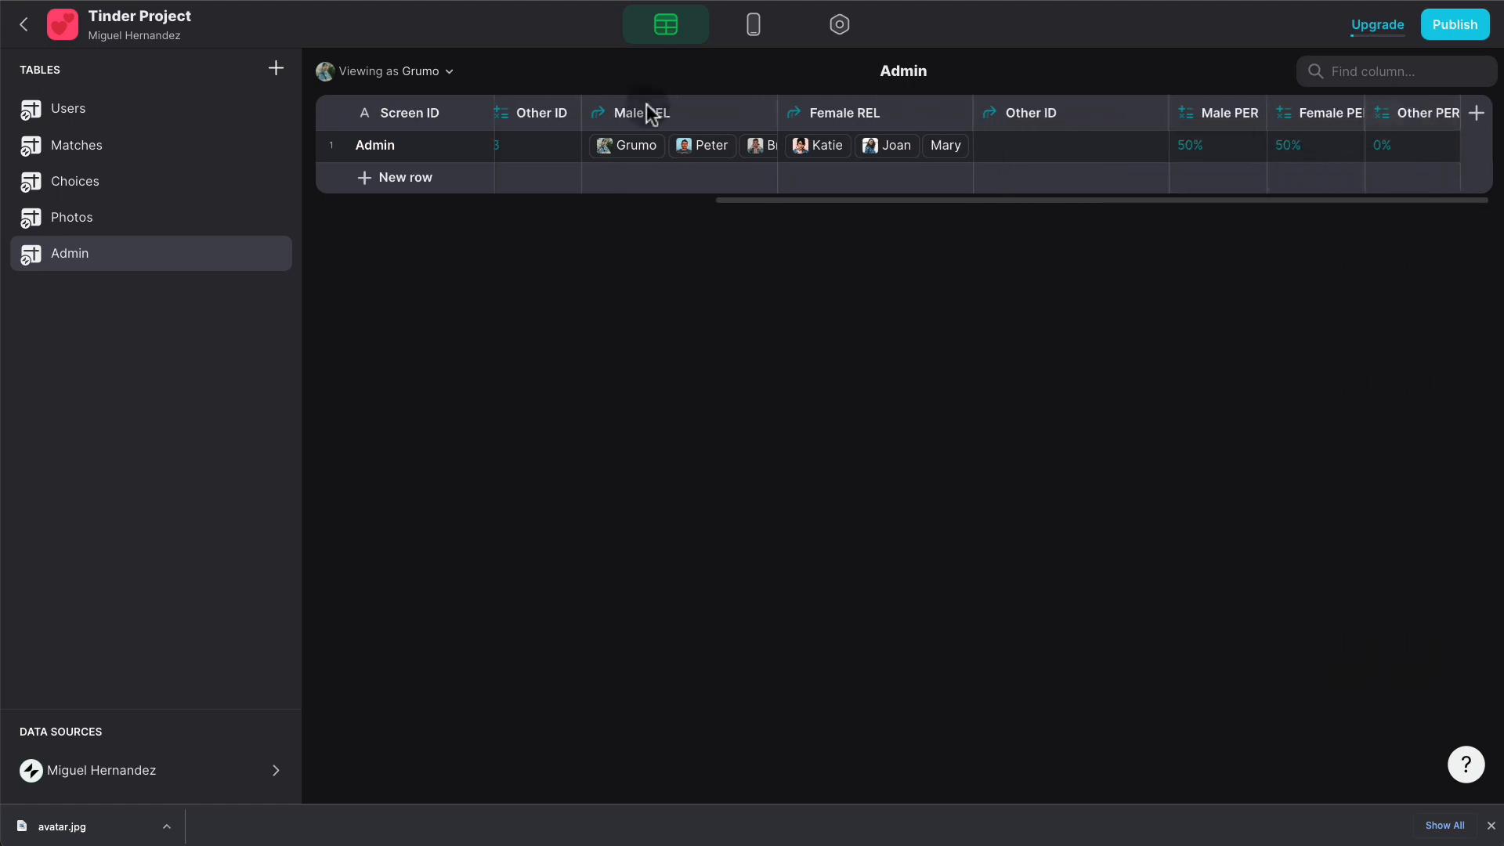
# - Set the second user's Gender to 3, then check Admin percentages: 50%, 43%, 7%
pyautogui.click(175, 102)
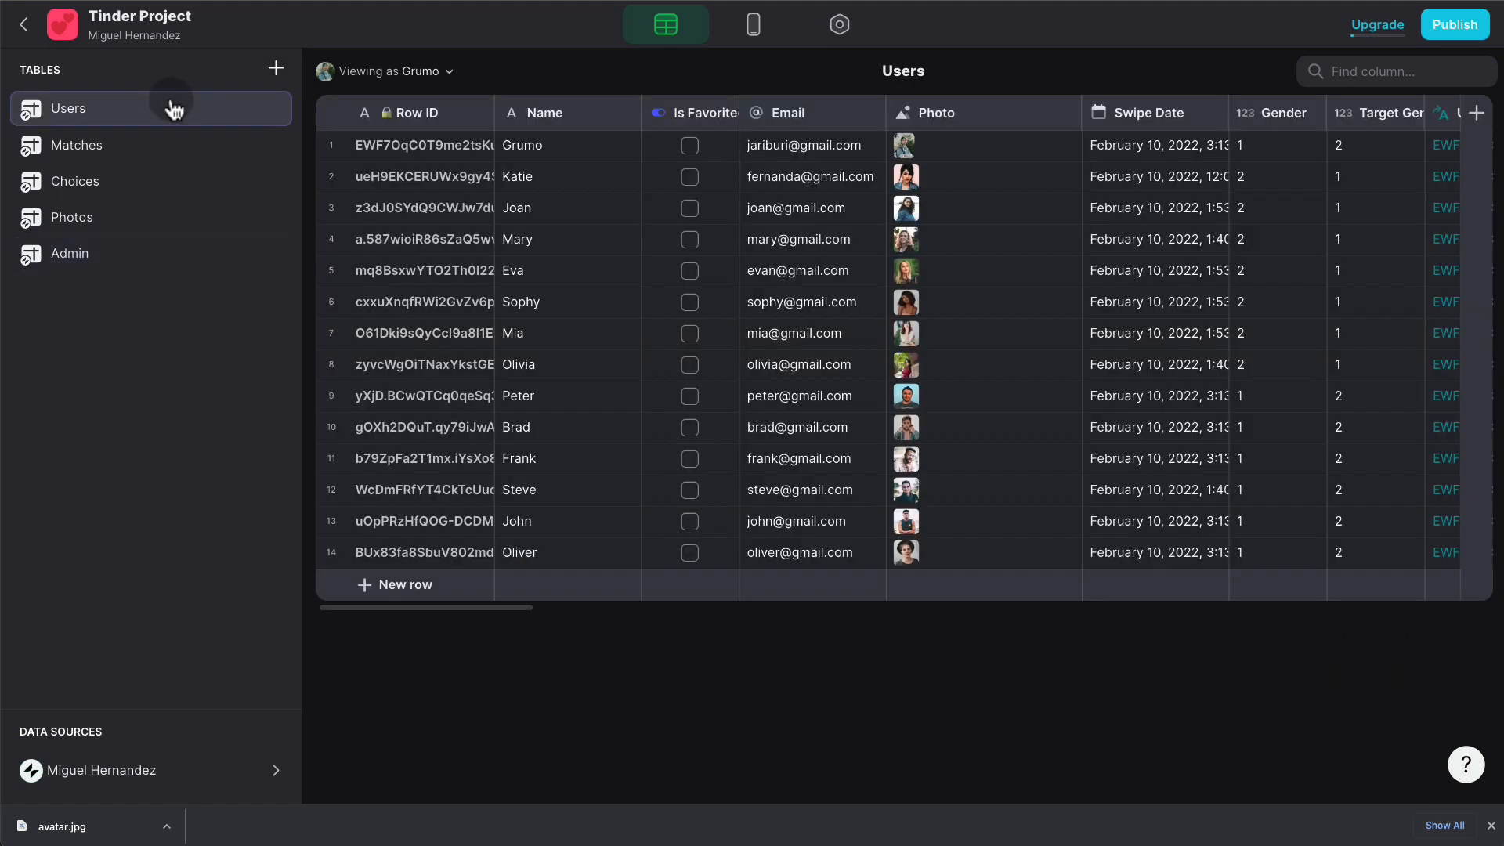
pyautogui.hscroll(3, 1216, 239)
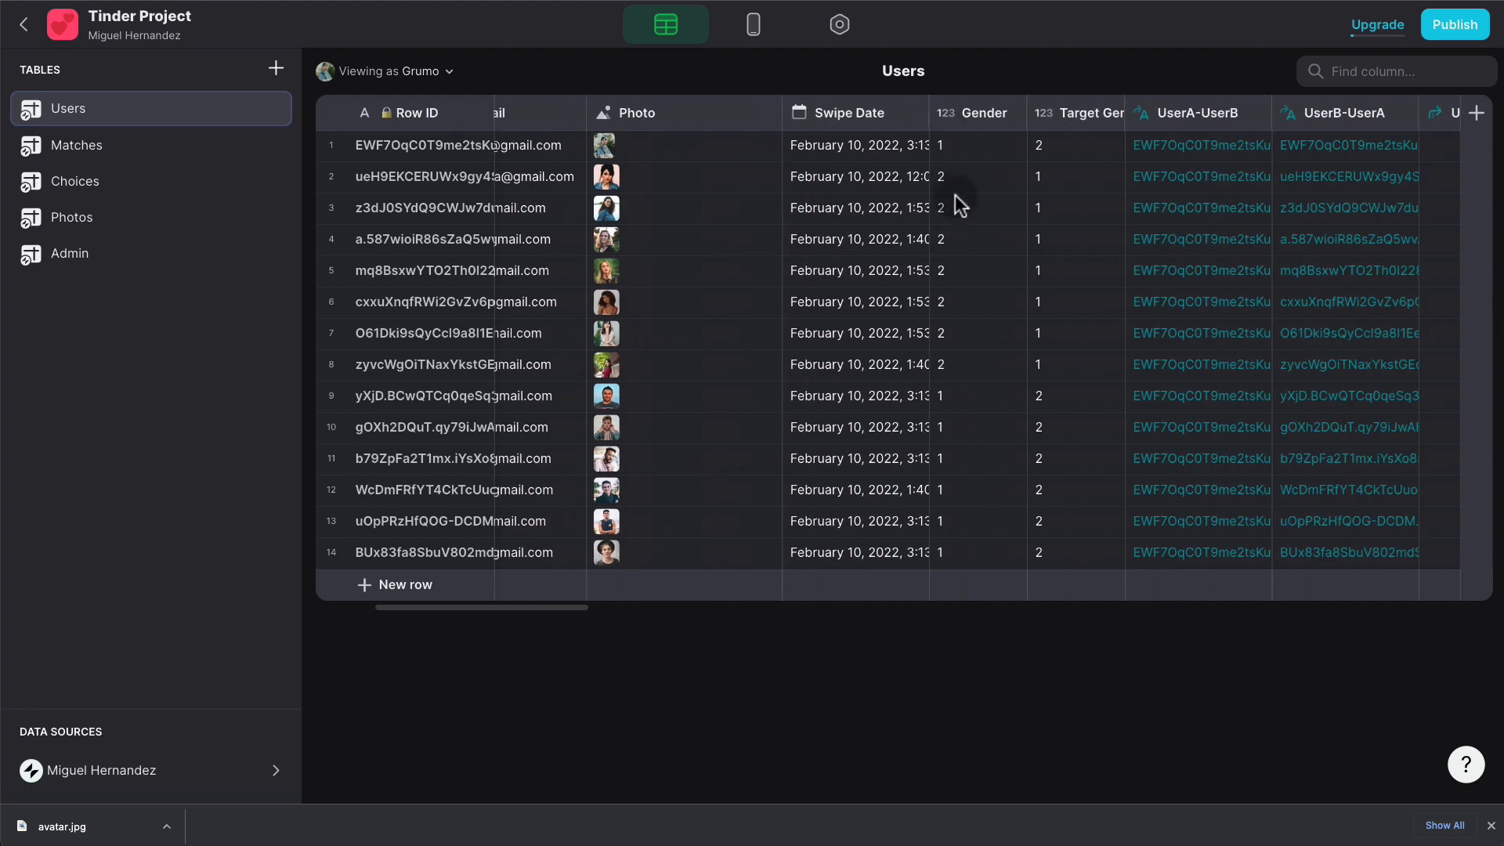
pyautogui.click(957, 173)
pyautogui.write('3')
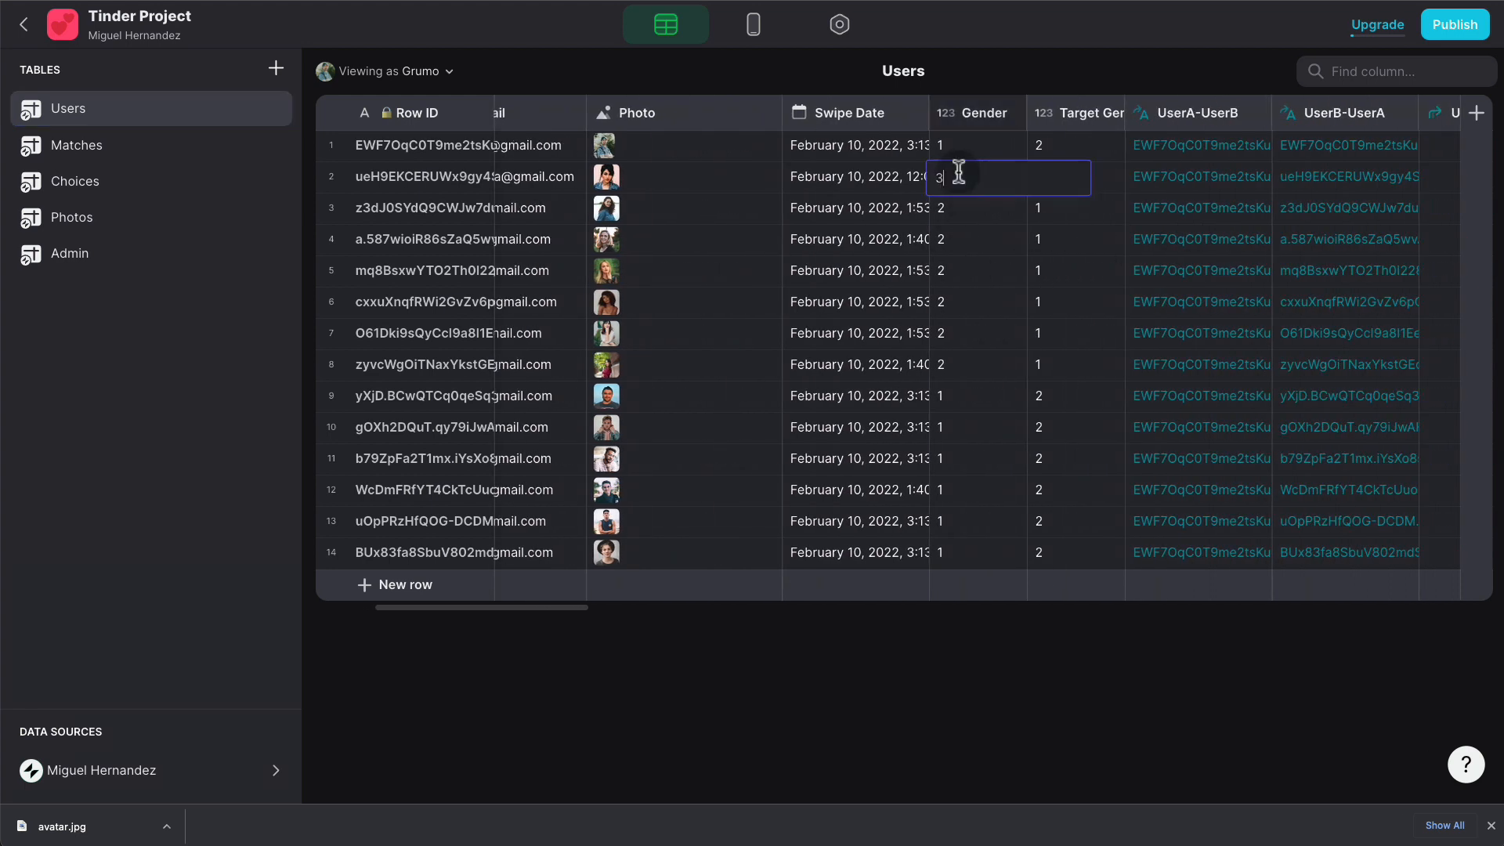
pyautogui.press('Return')
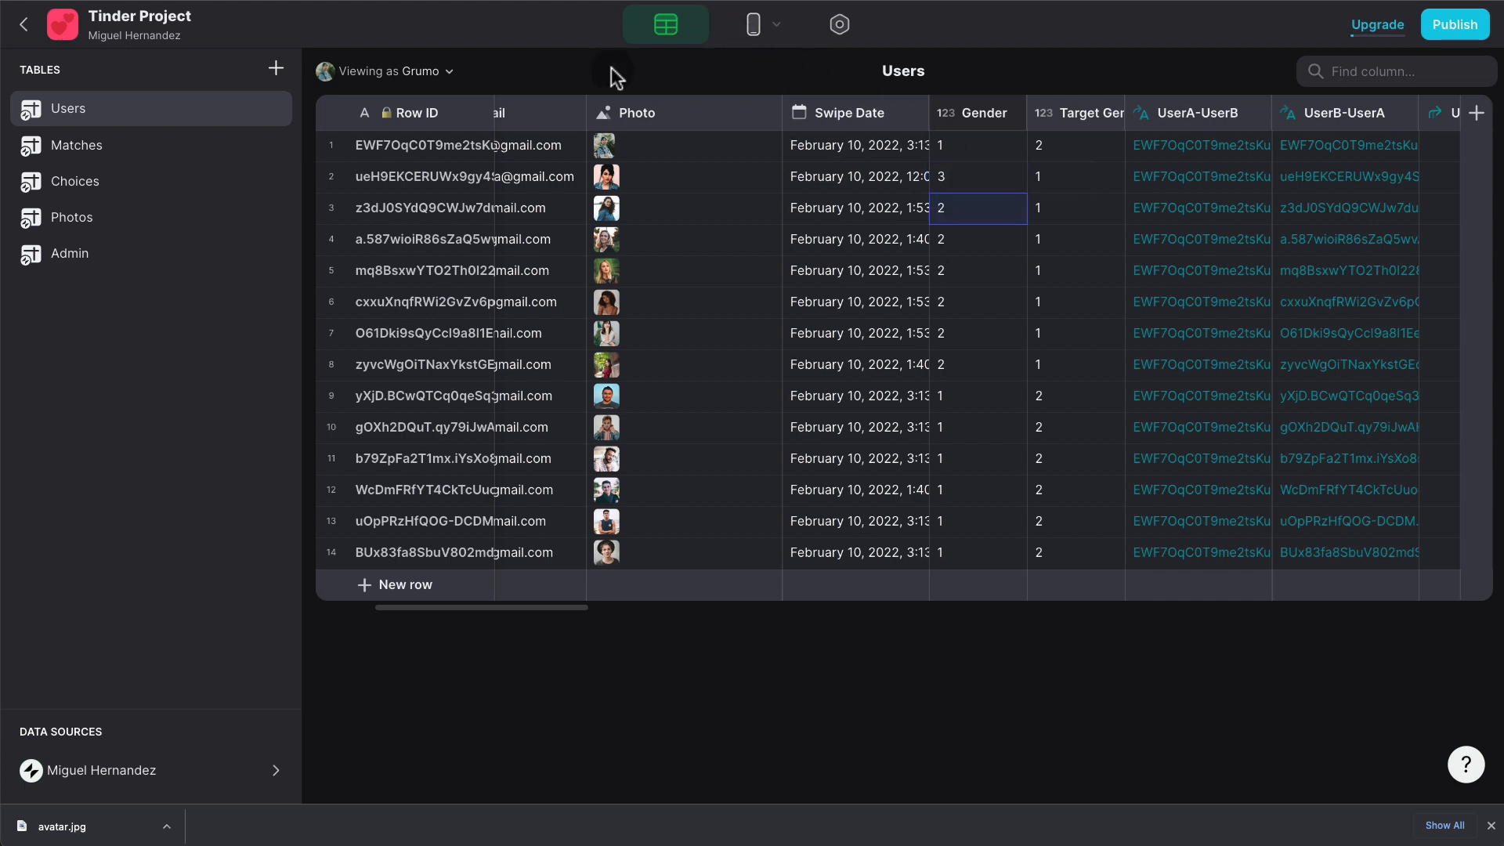
pyautogui.click(66, 252)
pyautogui.hscroll(5, 1141, 143)
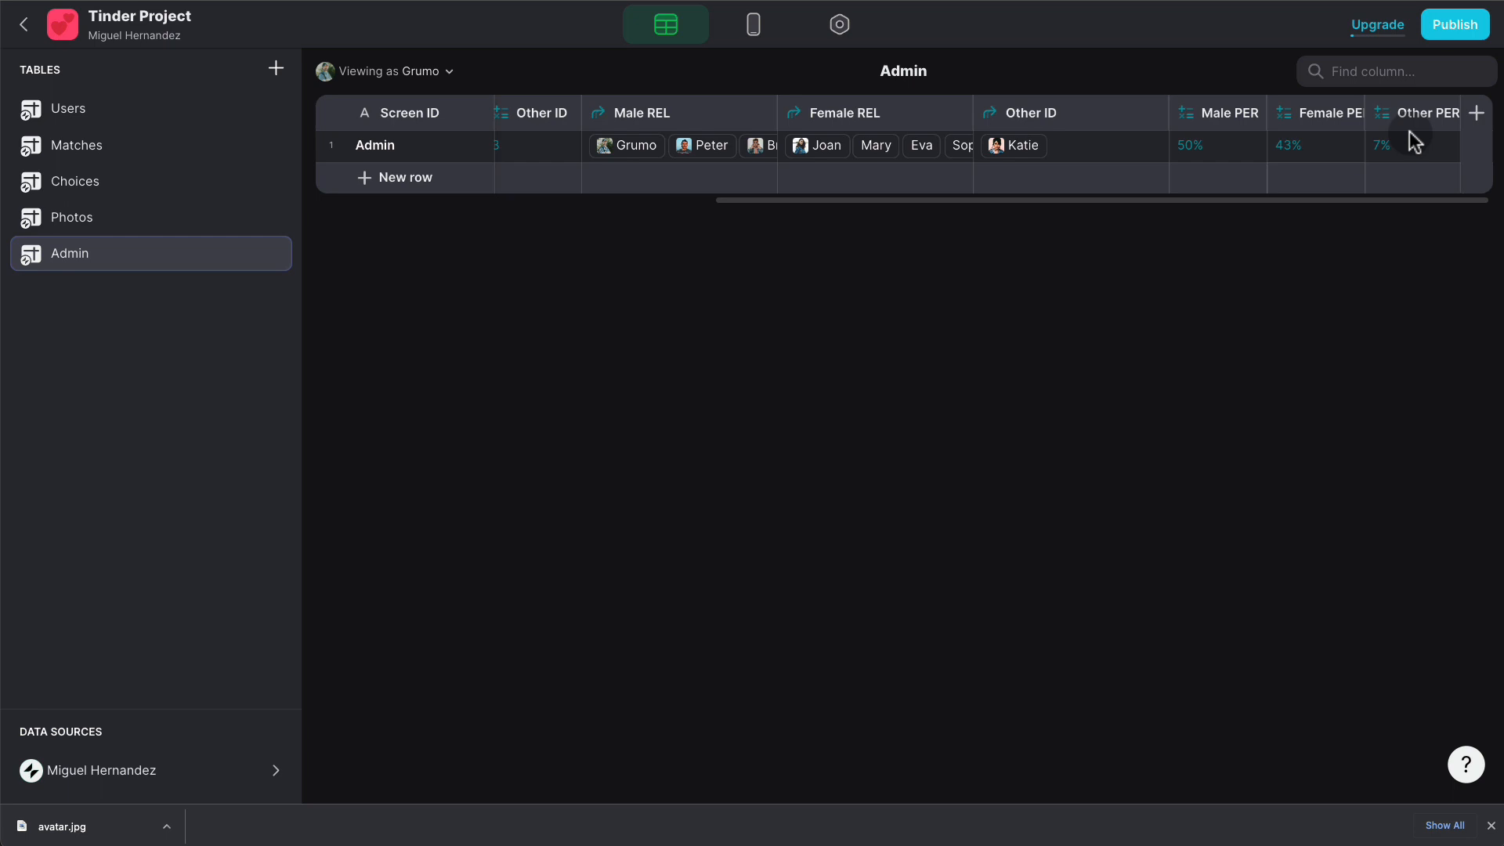
# - Add a row to the Admin screen's basic table, undo the Male PER choice, and return to the data
pyautogui.click(753, 24)
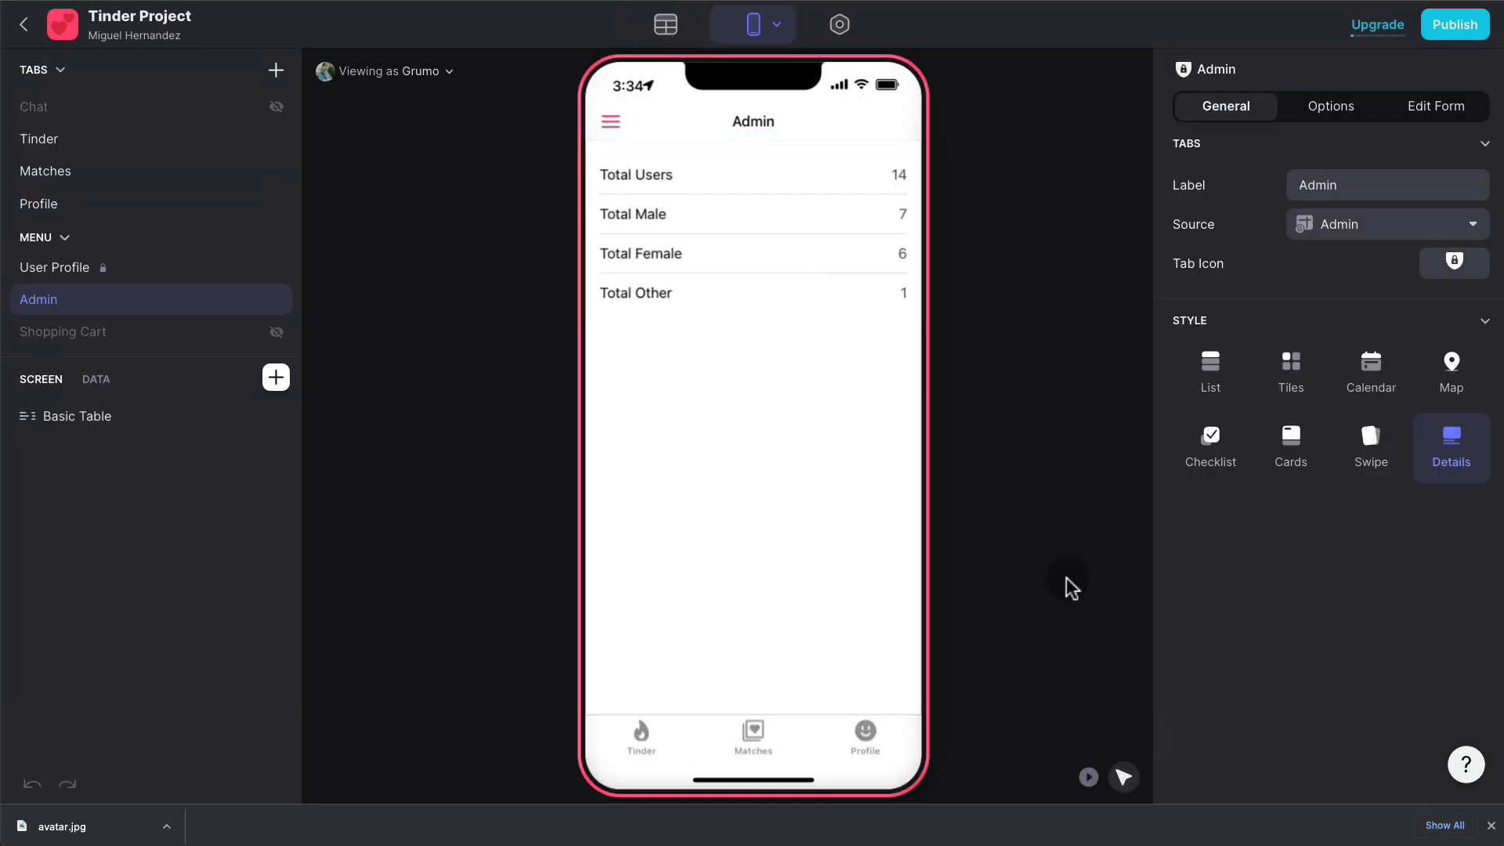
pyautogui.click(692, 245)
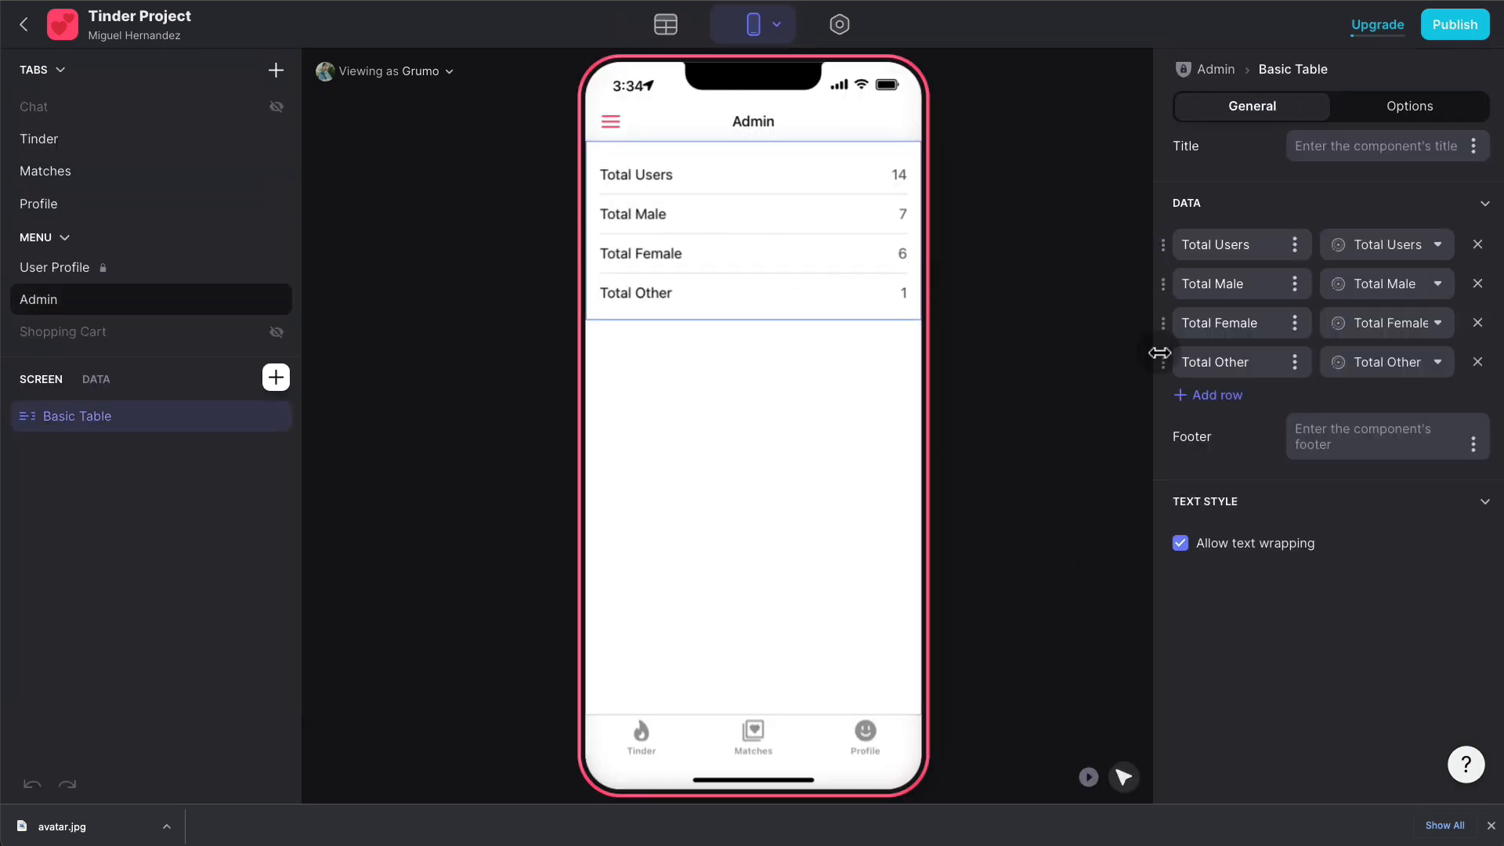
pyautogui.click(1234, 395)
pyautogui.click(1407, 404)
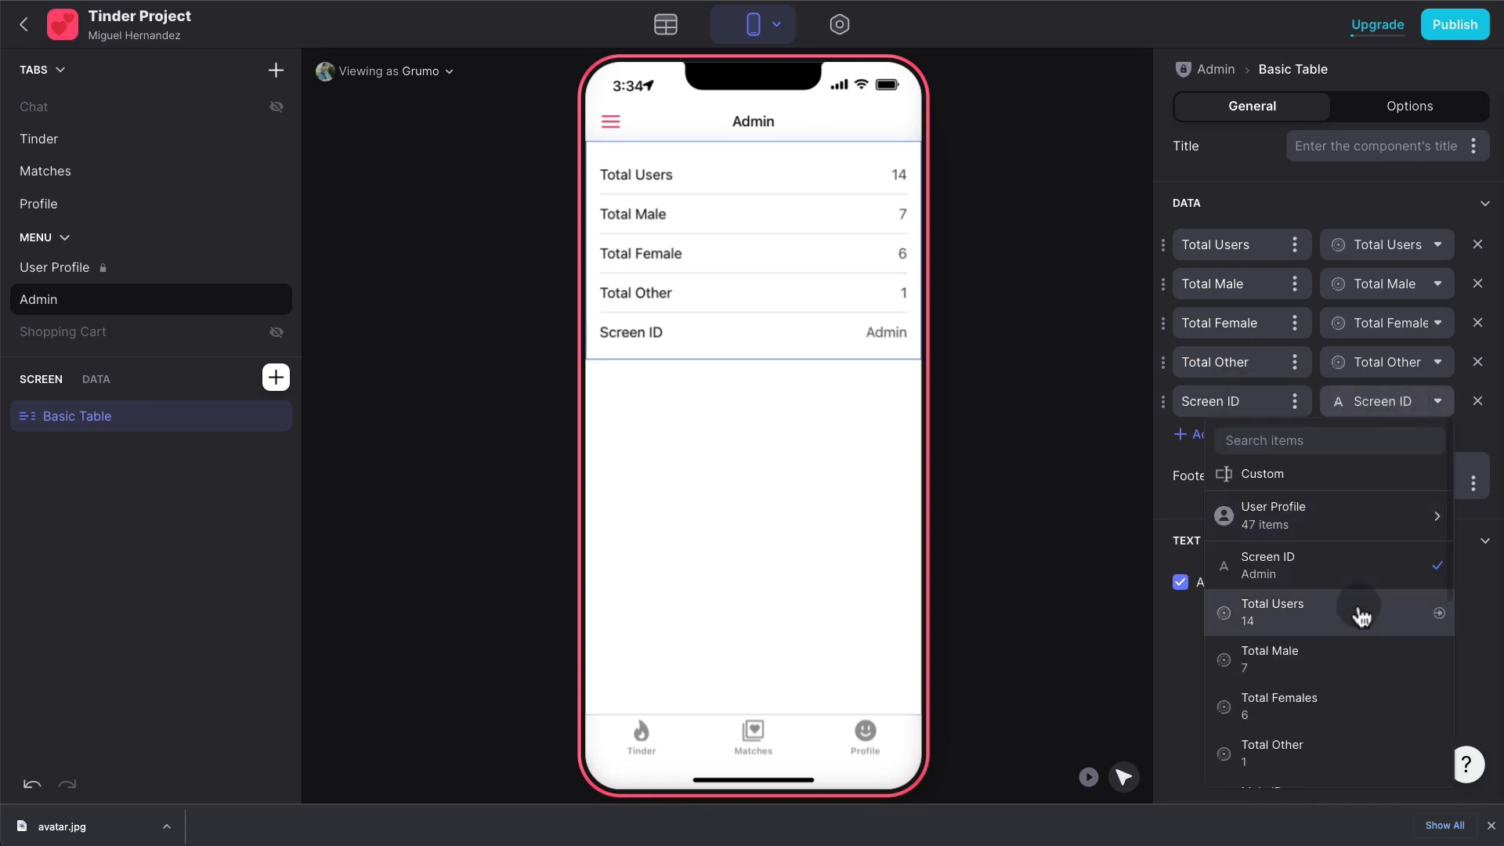
pyautogui.scroll(-3, 1359, 612)
pyautogui.click(1354, 647)
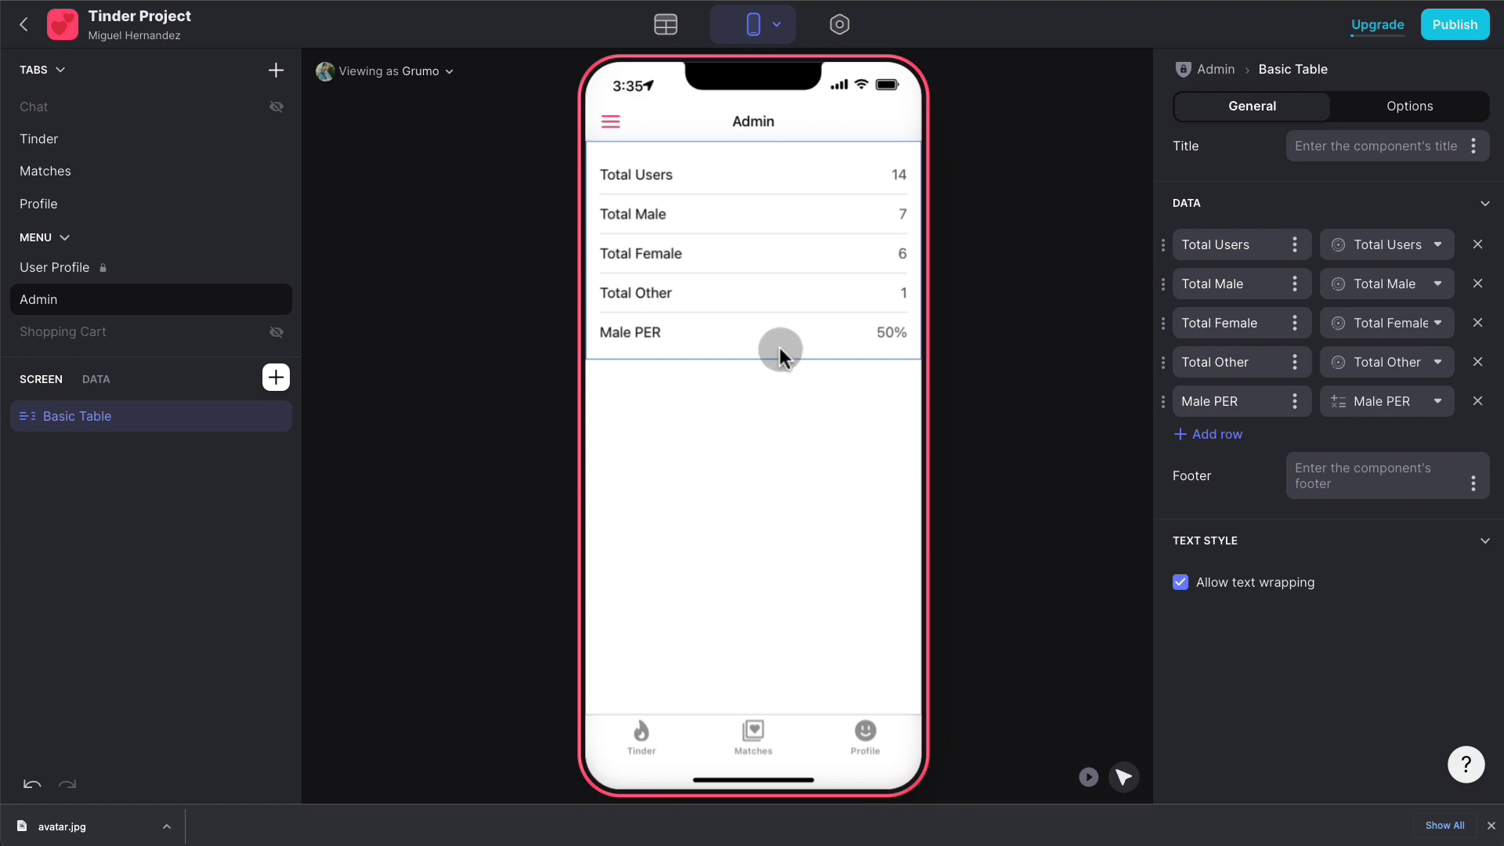
pyautogui.click(43, 783)
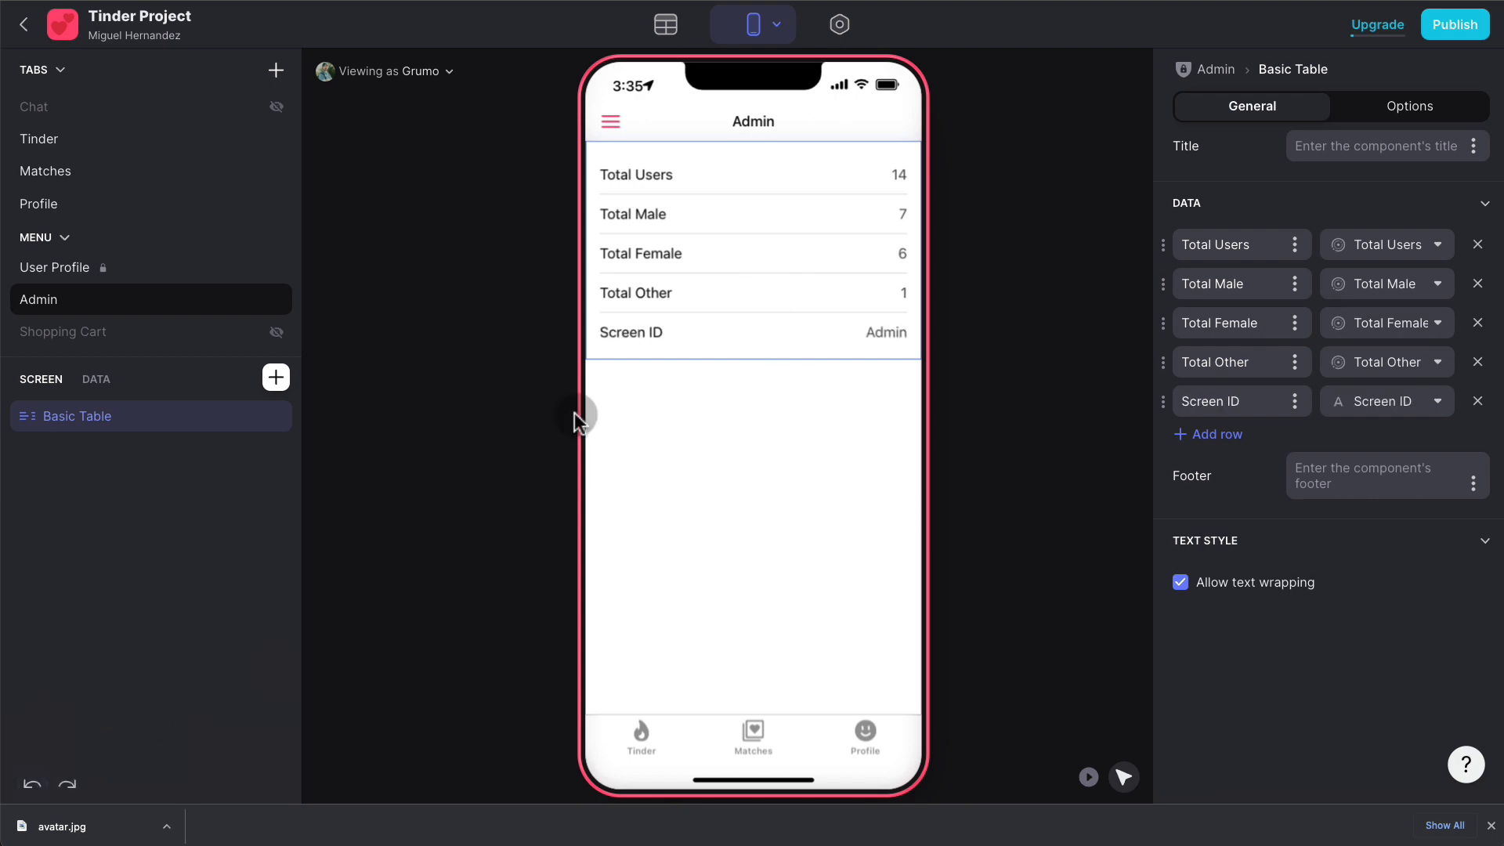
pyautogui.click(674, 31)
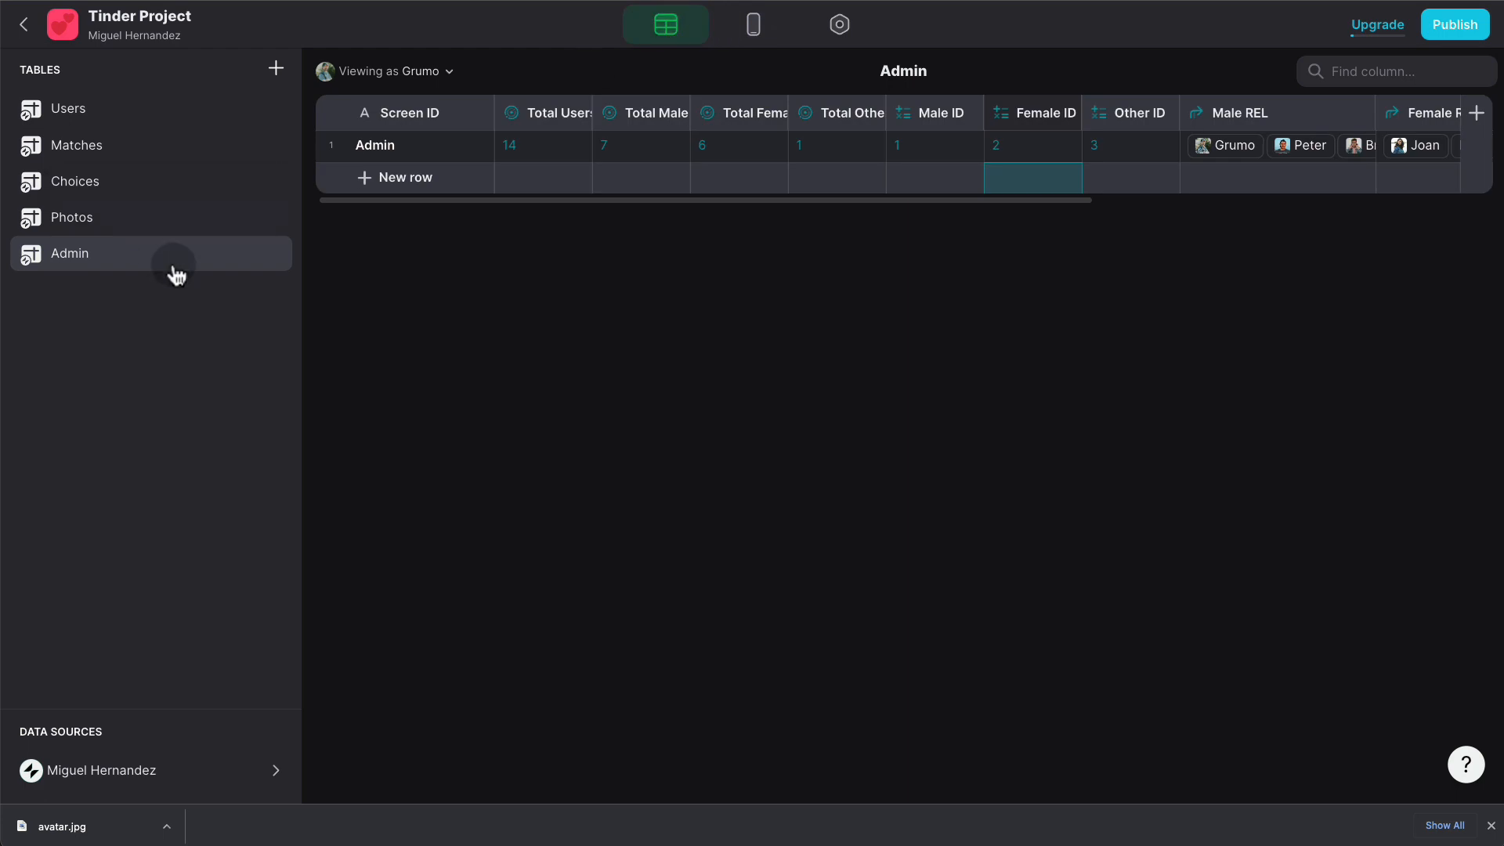
# - Open the Choices table from the Tables sidebar
pyautogui.click(122, 188)
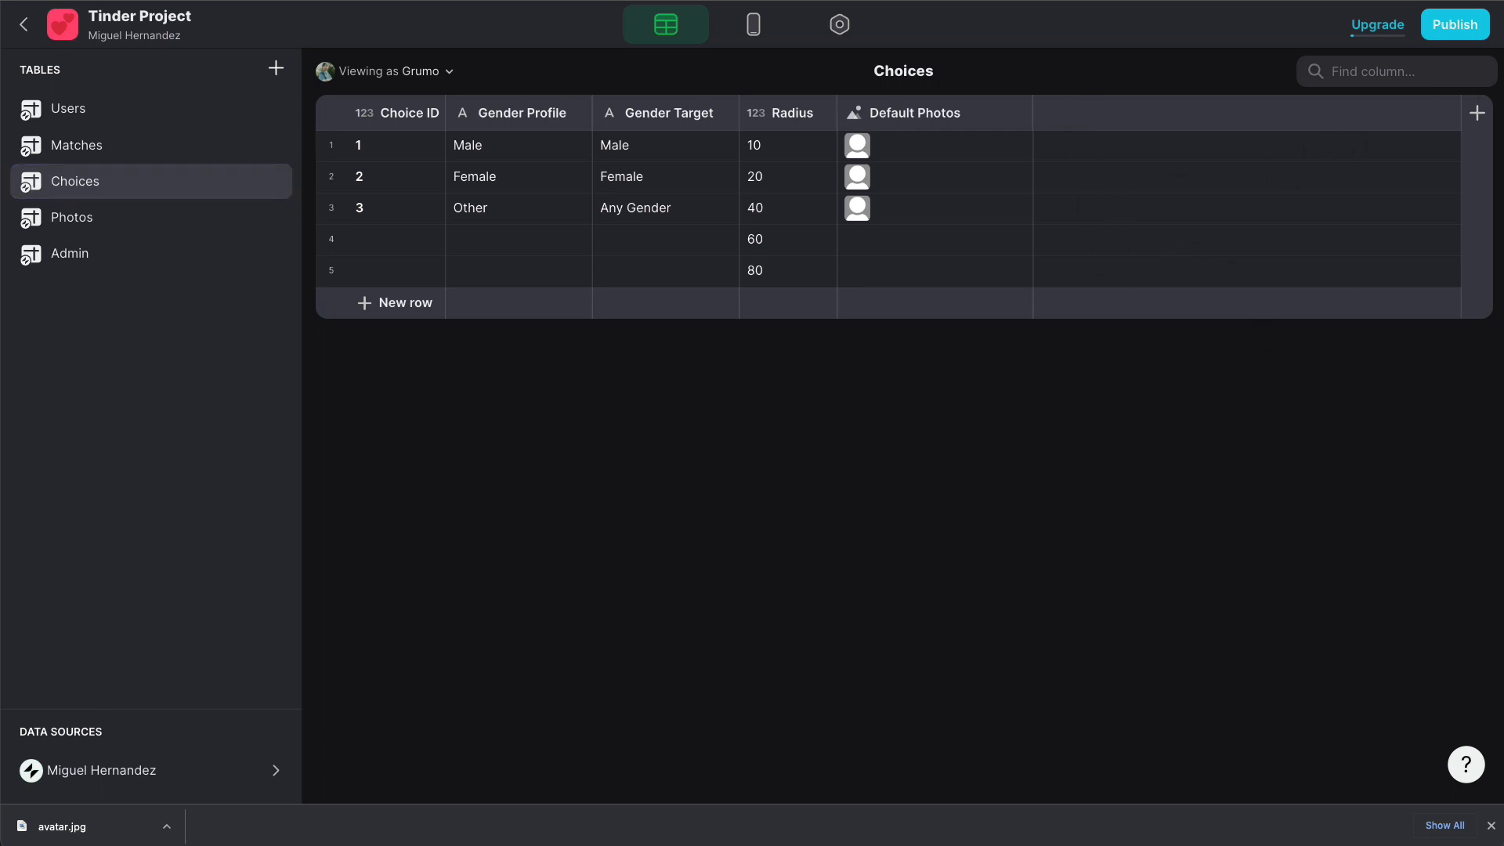
# - Add a 'Total Users' rollup column counting the Users table's Row IDs, showing 14
pyautogui.click(1476, 112)
pyautogui.write('Total Users')
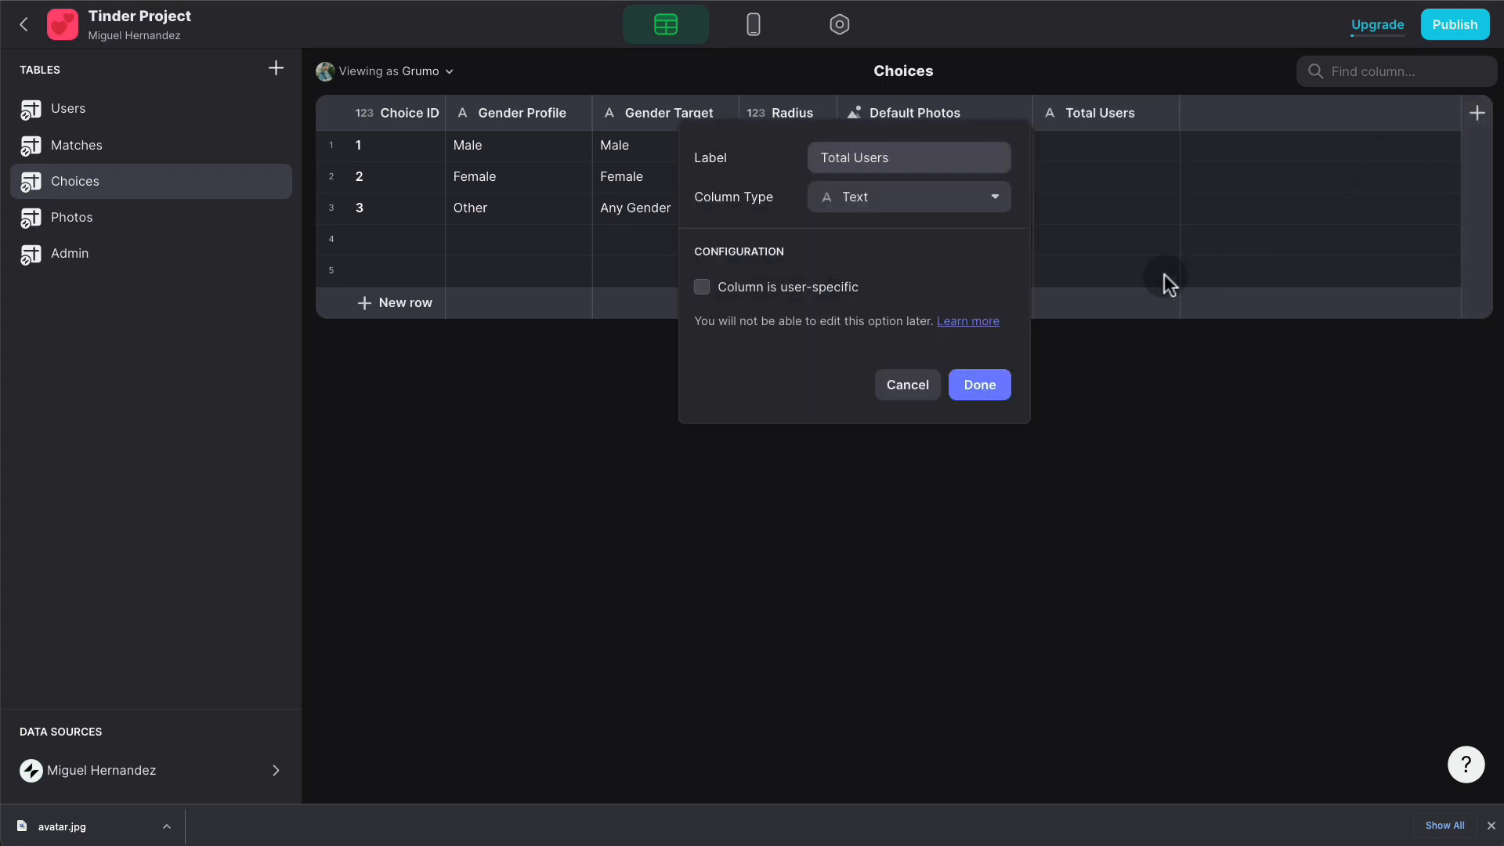
pyautogui.click(900, 197)
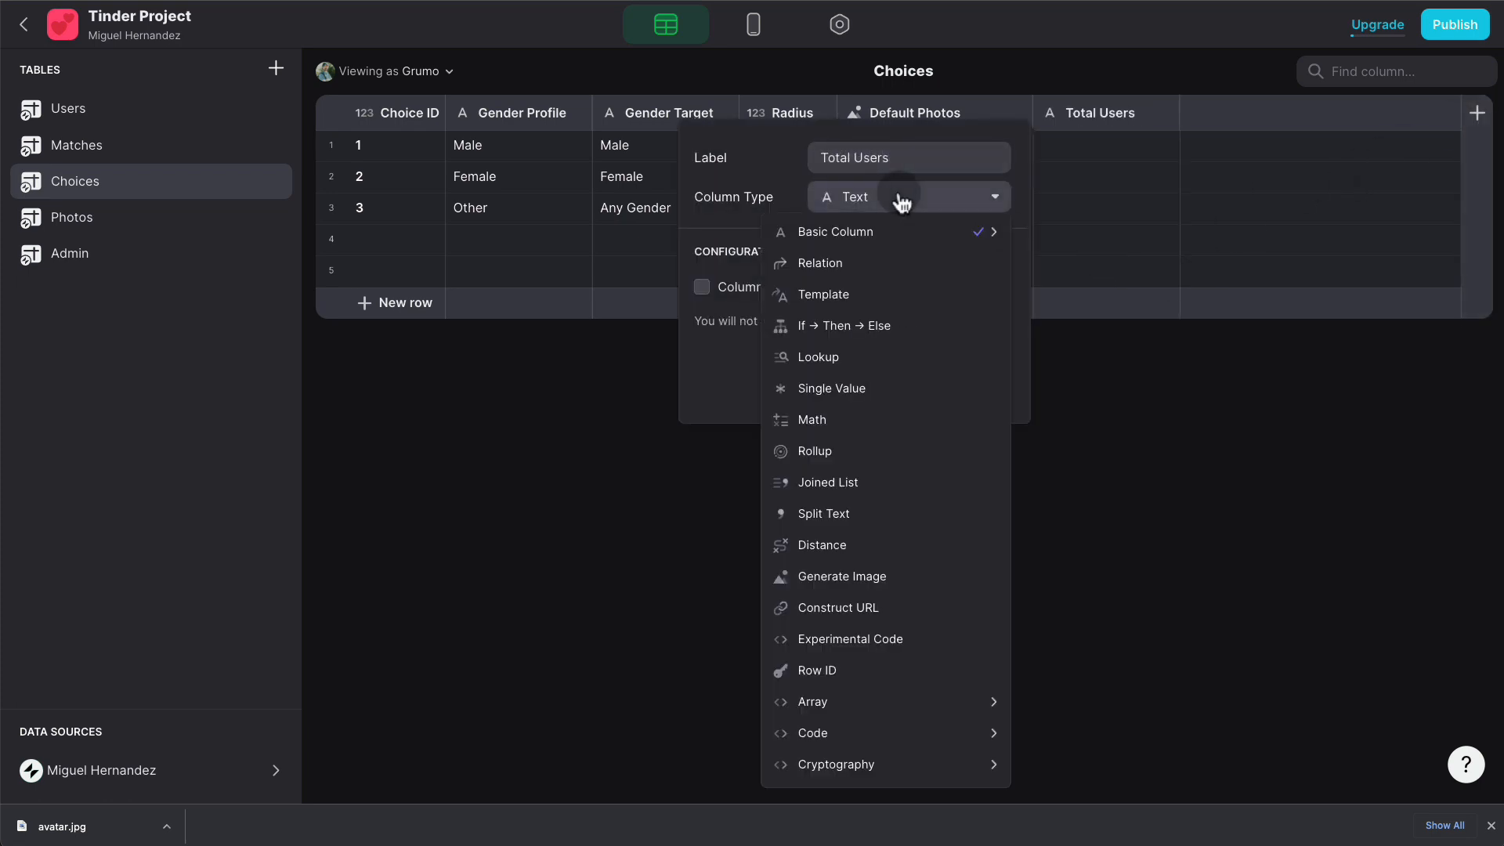
pyautogui.click(840, 450)
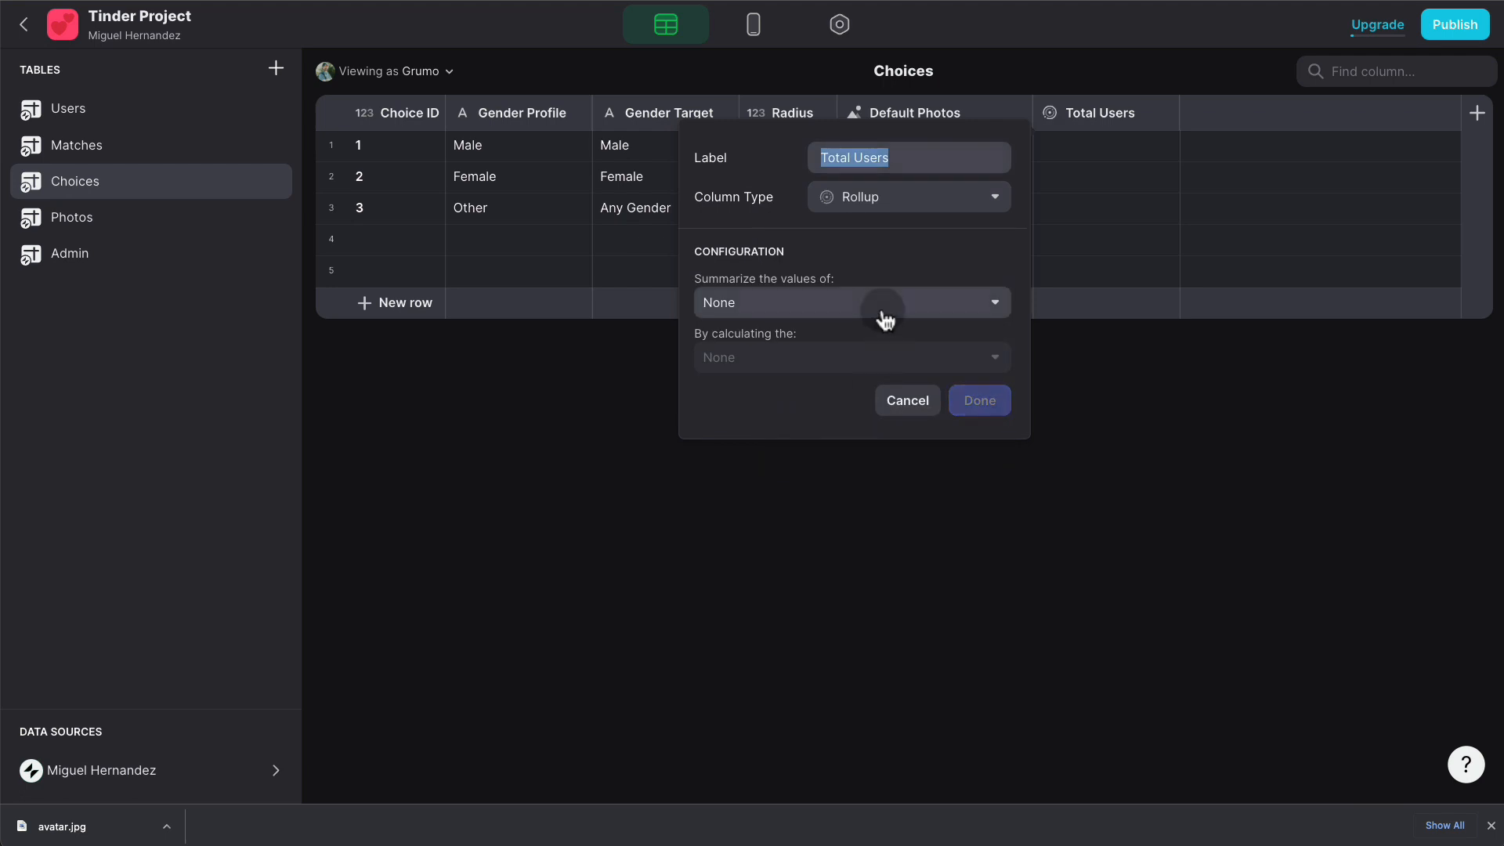
pyautogui.click(885, 307)
pyautogui.moveTo(822, 376)
pyautogui.click(1073, 53)
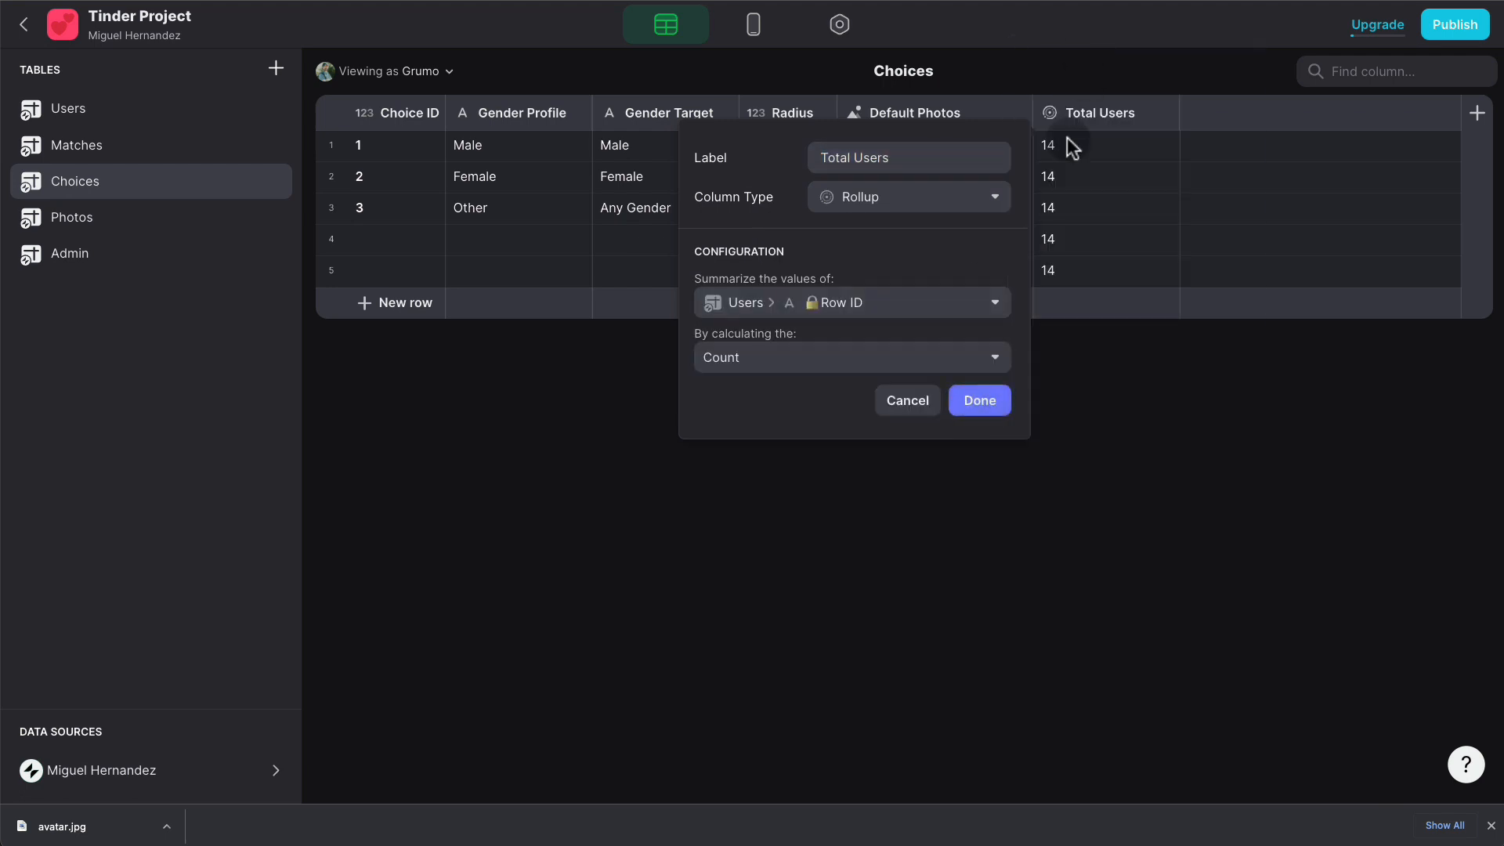
pyautogui.click(846, 357)
pyautogui.click(763, 416)
pyautogui.click(955, 415)
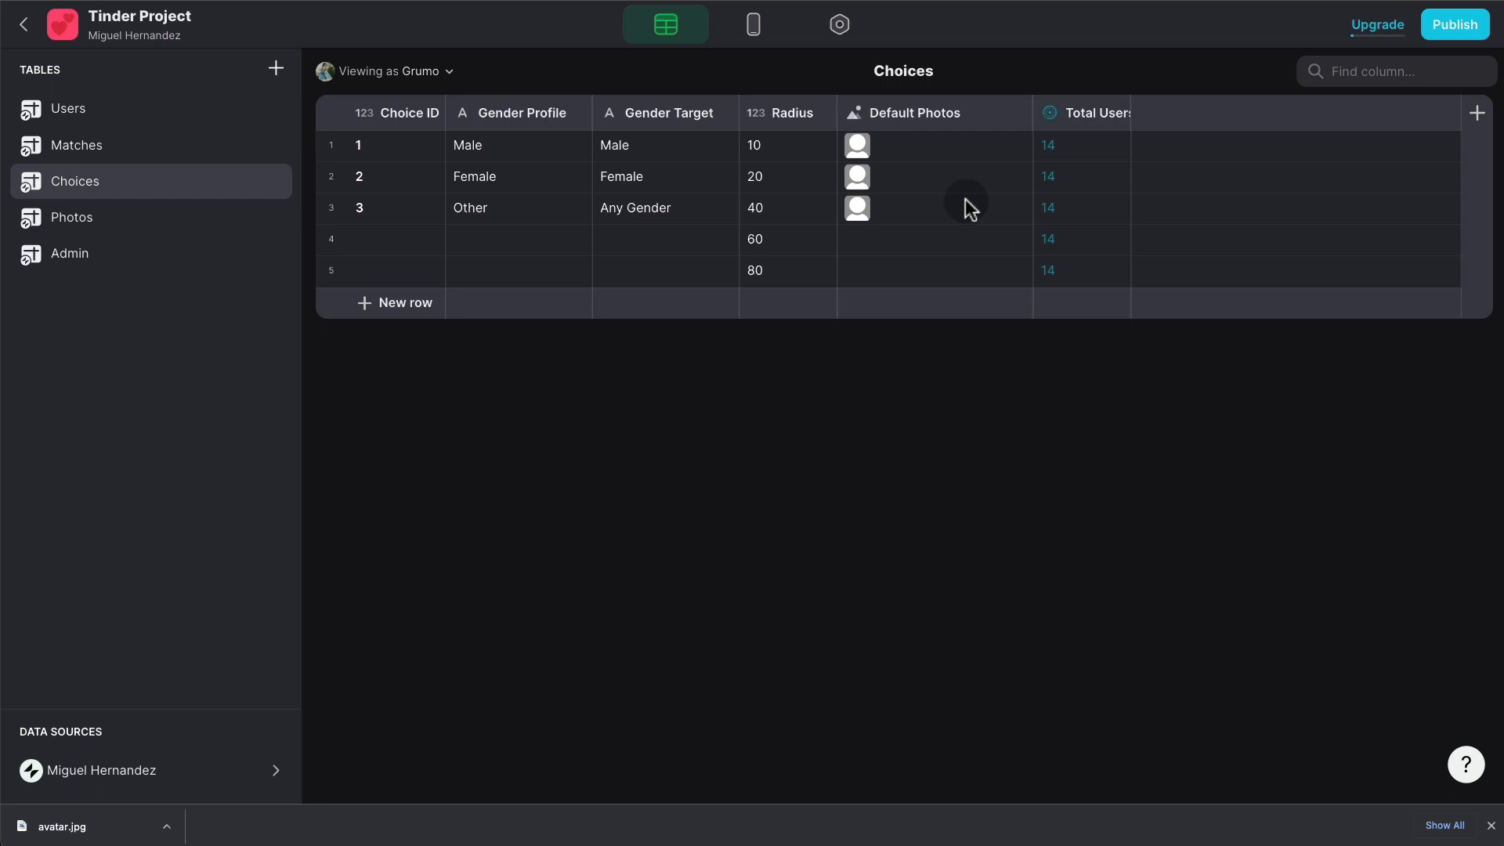
# - Add a new Choices column named 'Gender COUNT' of type Relation
pyautogui.click(1476, 112)
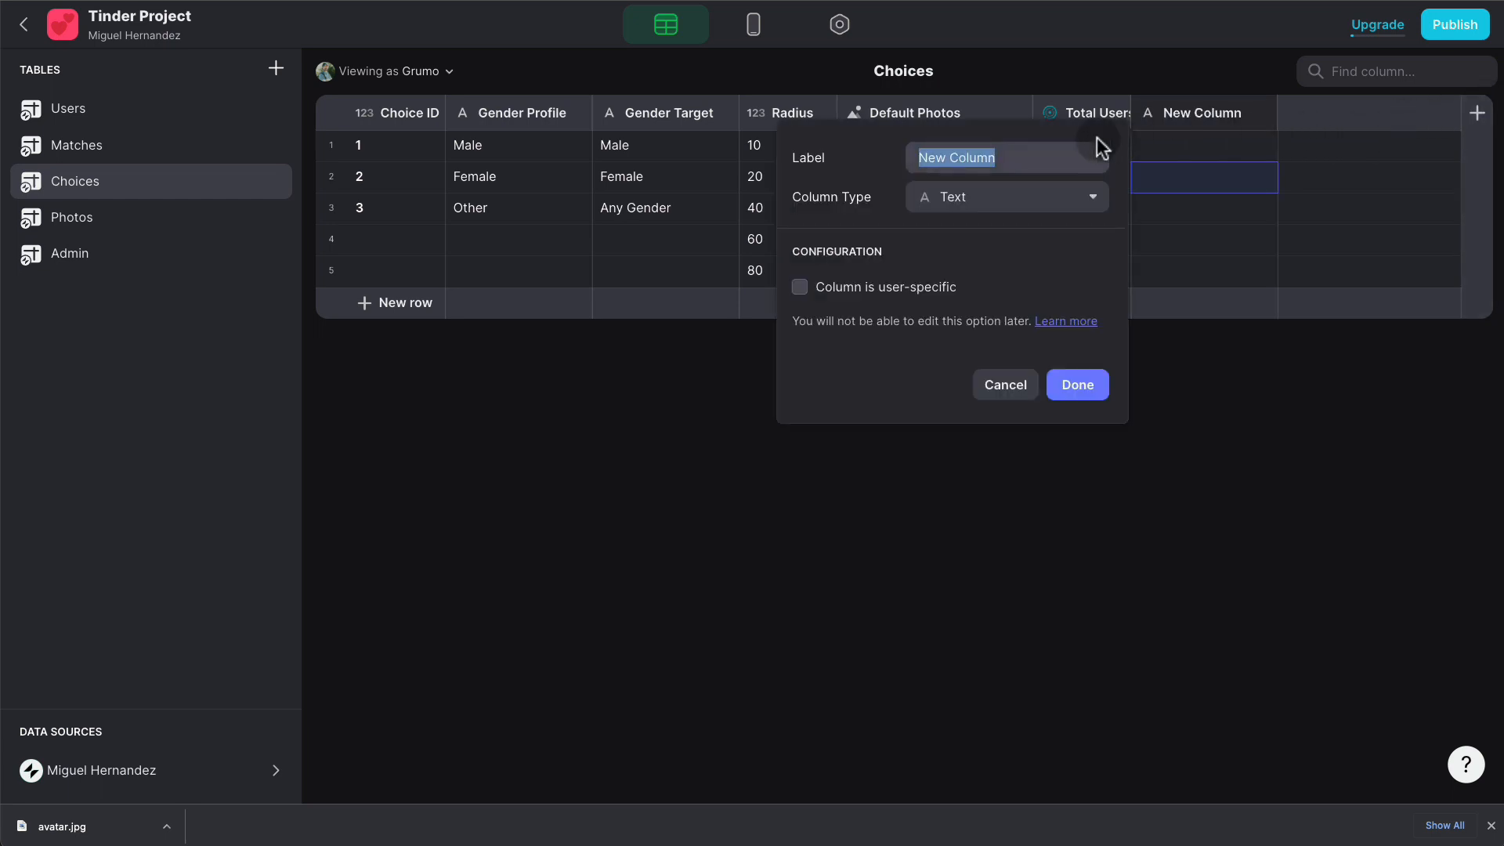
pyautogui.write('Gen')
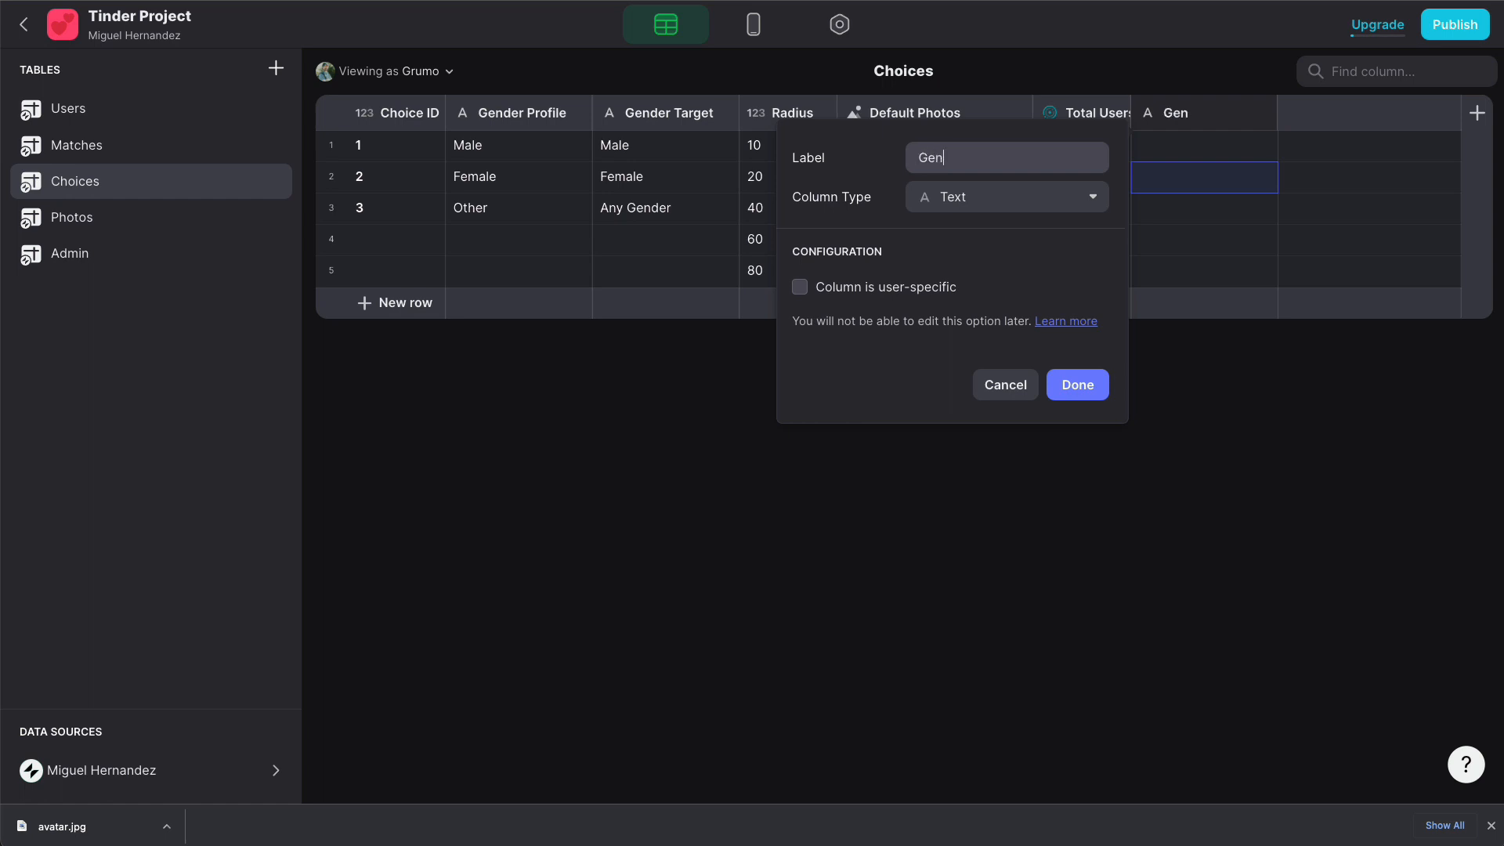
pyautogui.write('der COUNT')
pyautogui.click(963, 205)
pyautogui.click(953, 257)
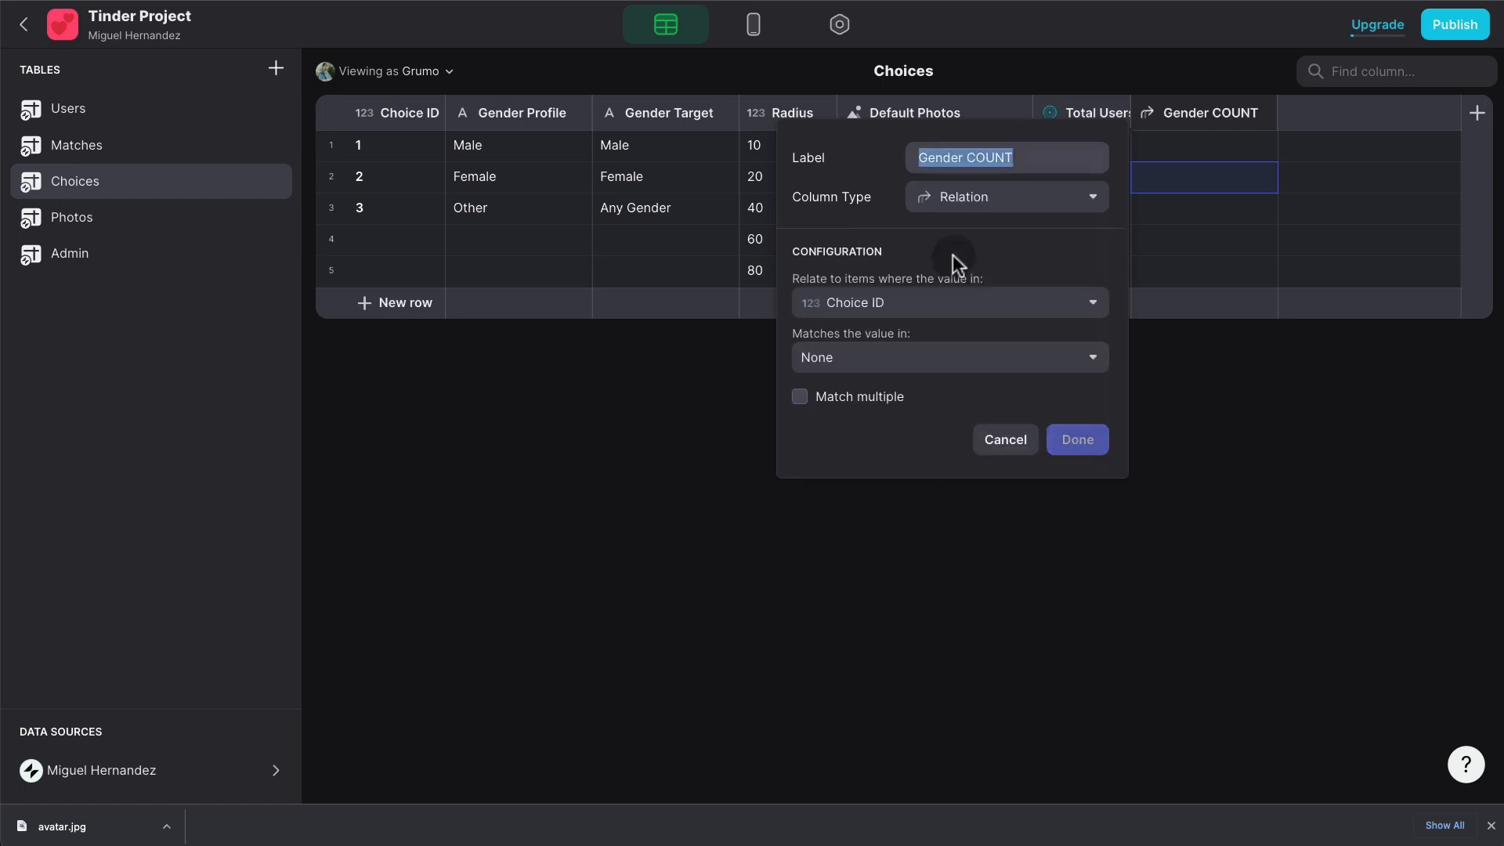
# - Relate Choice ID to the Users table's Gender column, allowing multiple matches
pyautogui.click(940, 302)
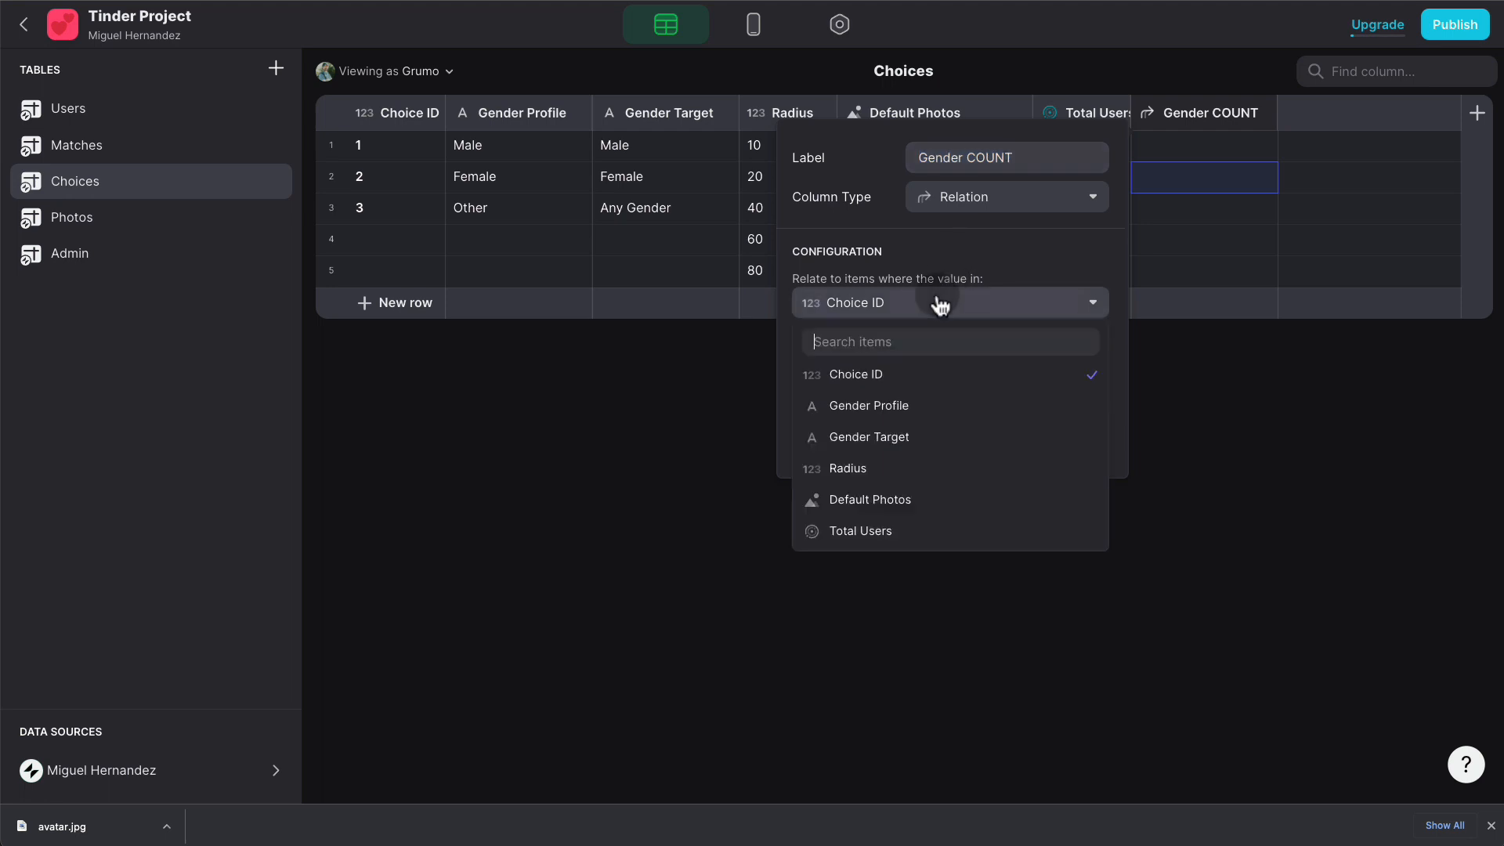
pyautogui.click(907, 373)
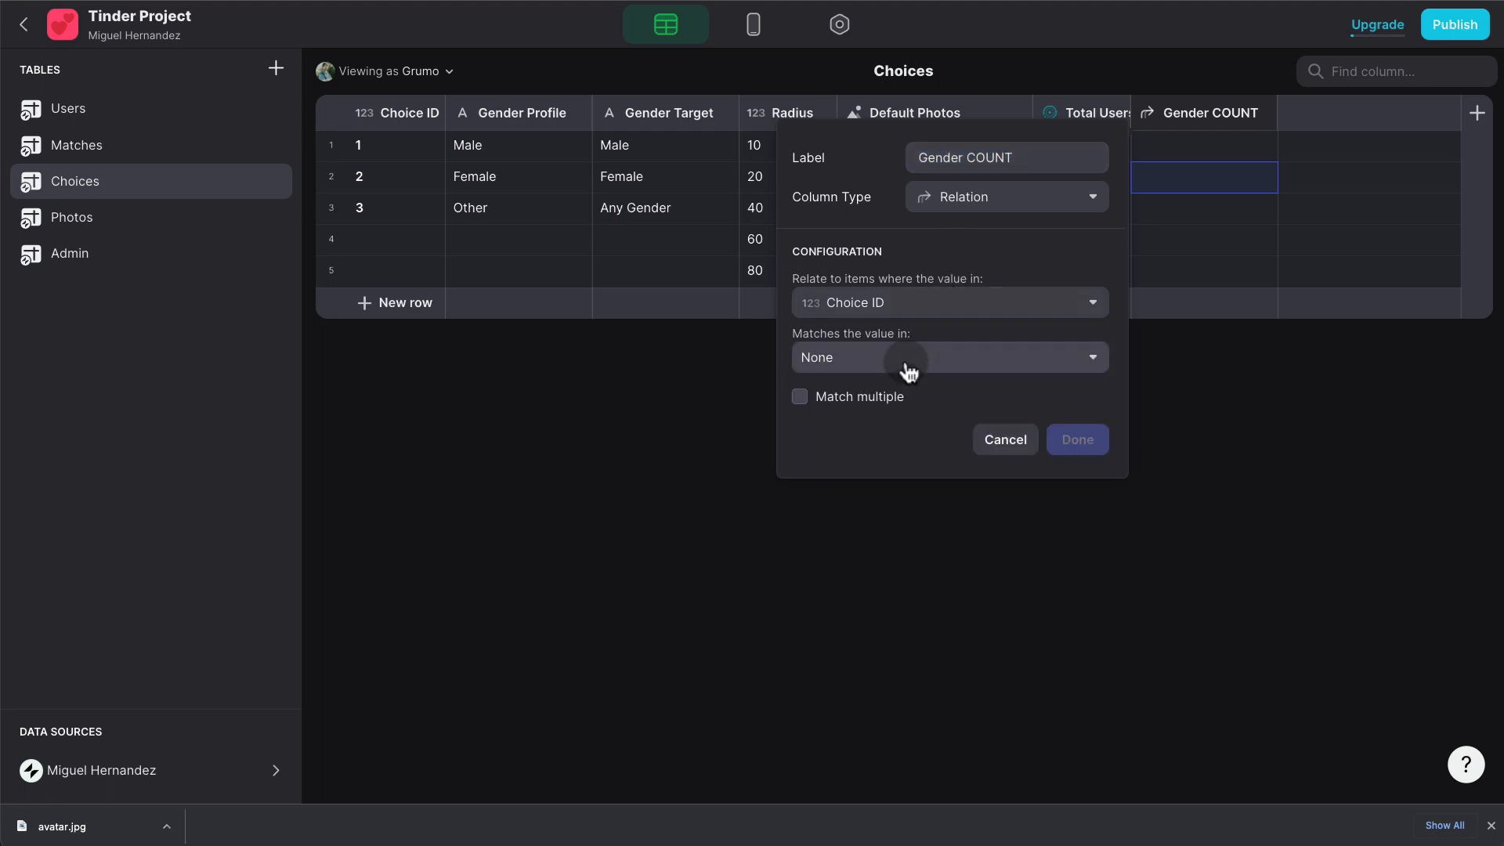
pyautogui.click(948, 360)
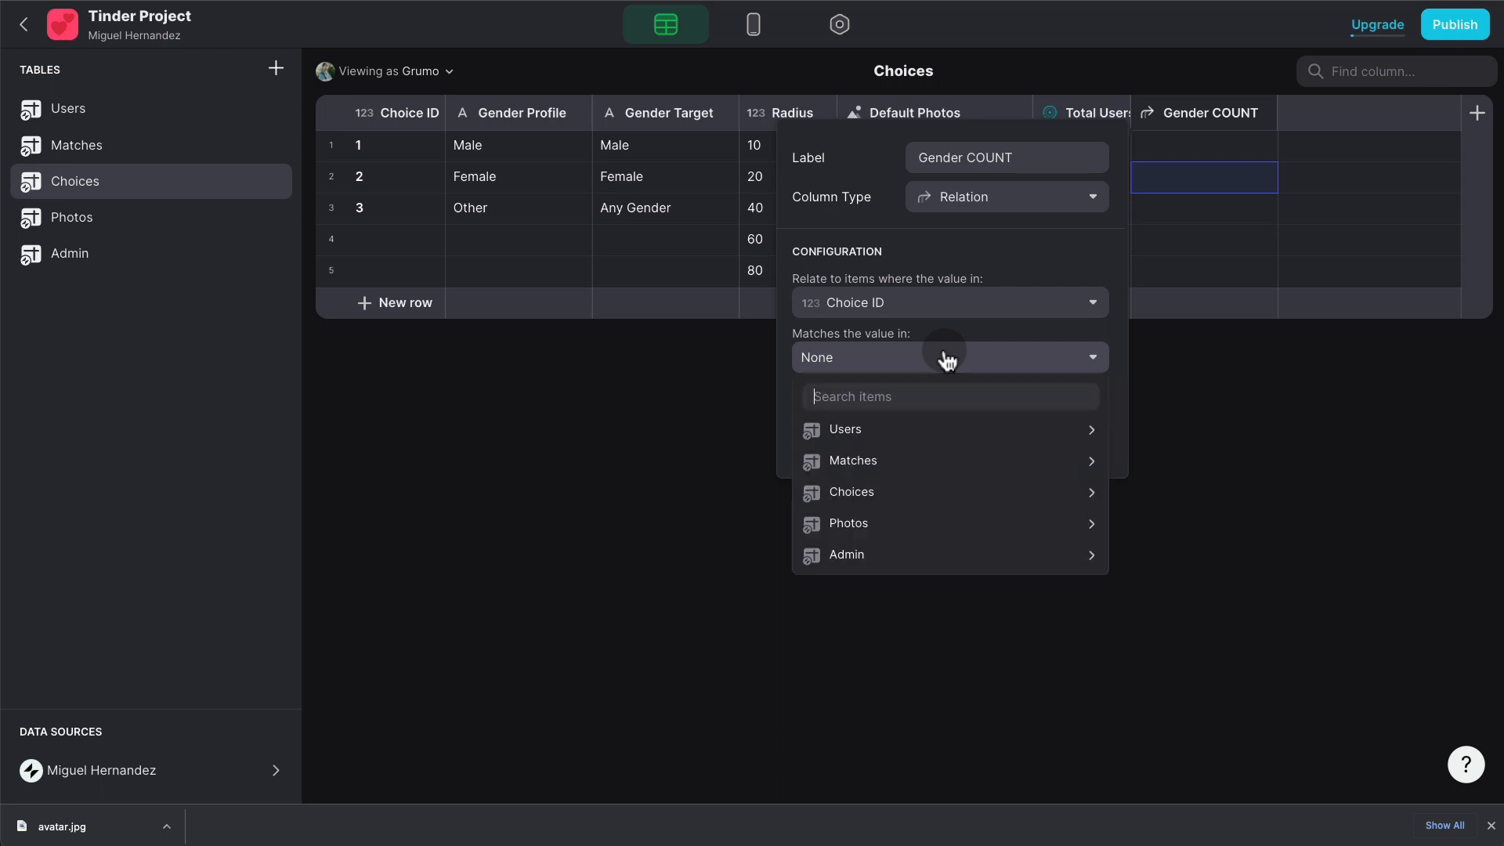
pyautogui.moveTo(923, 436)
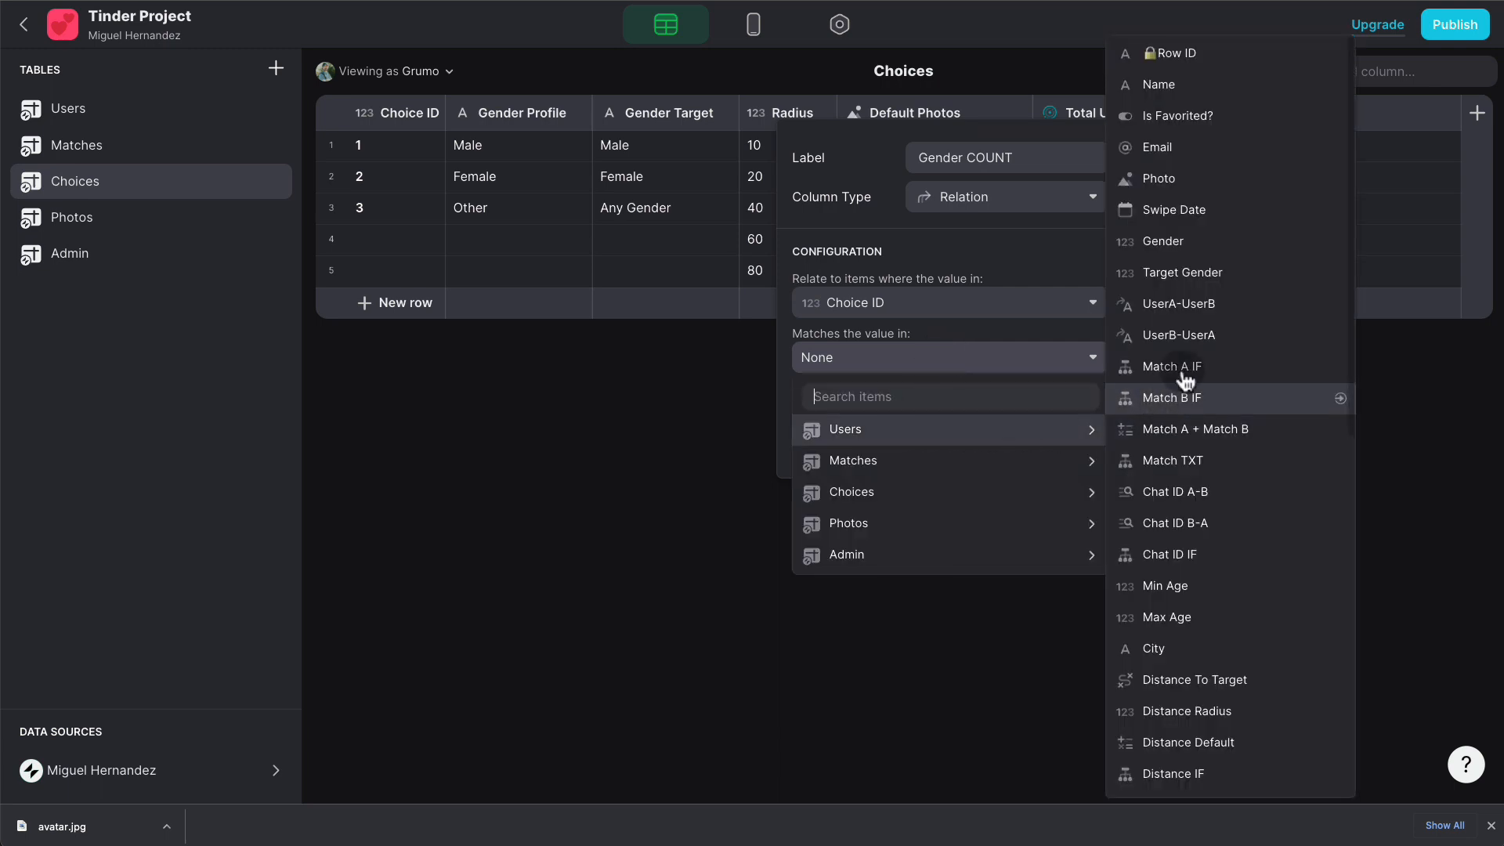
pyautogui.click(1207, 242)
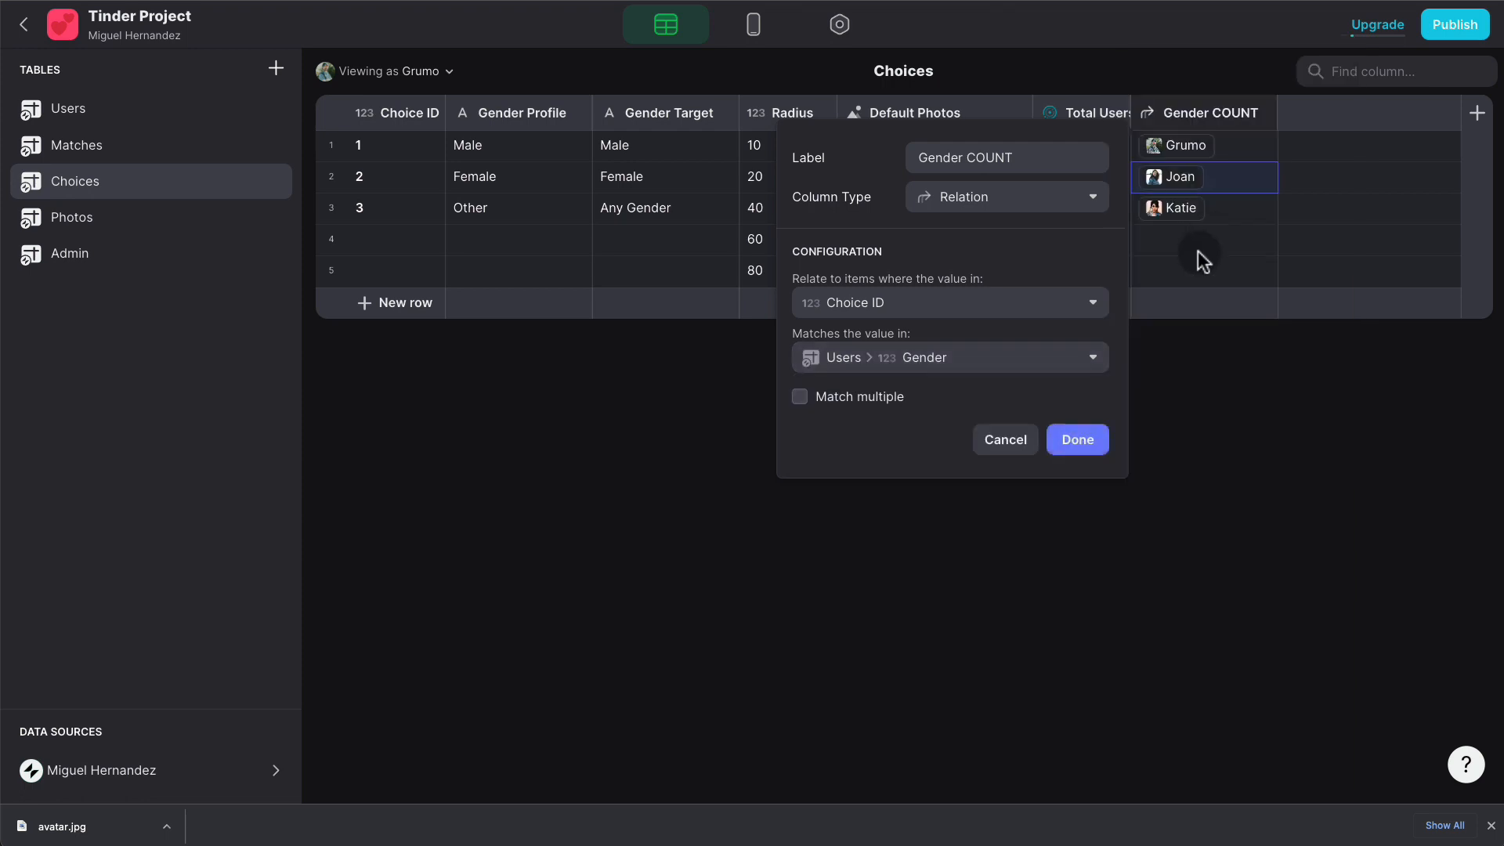
pyautogui.click(863, 400)
pyautogui.click(1082, 436)
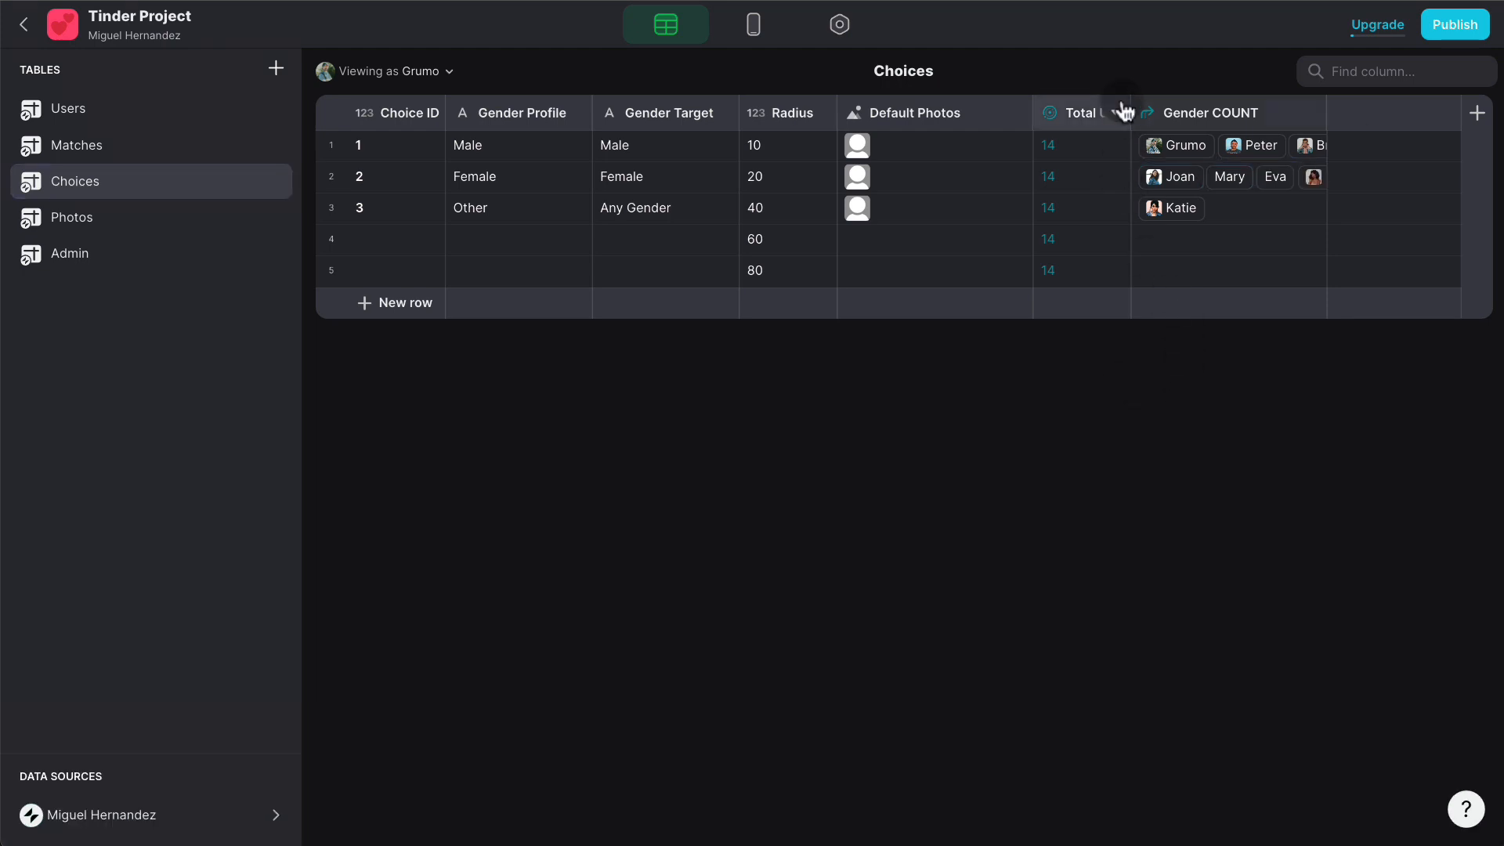
# - Duplicate Total Users as 'Gender COUNT', counting unique Row IDs through the Gender COUNT relation
pyautogui.click(1117, 112)
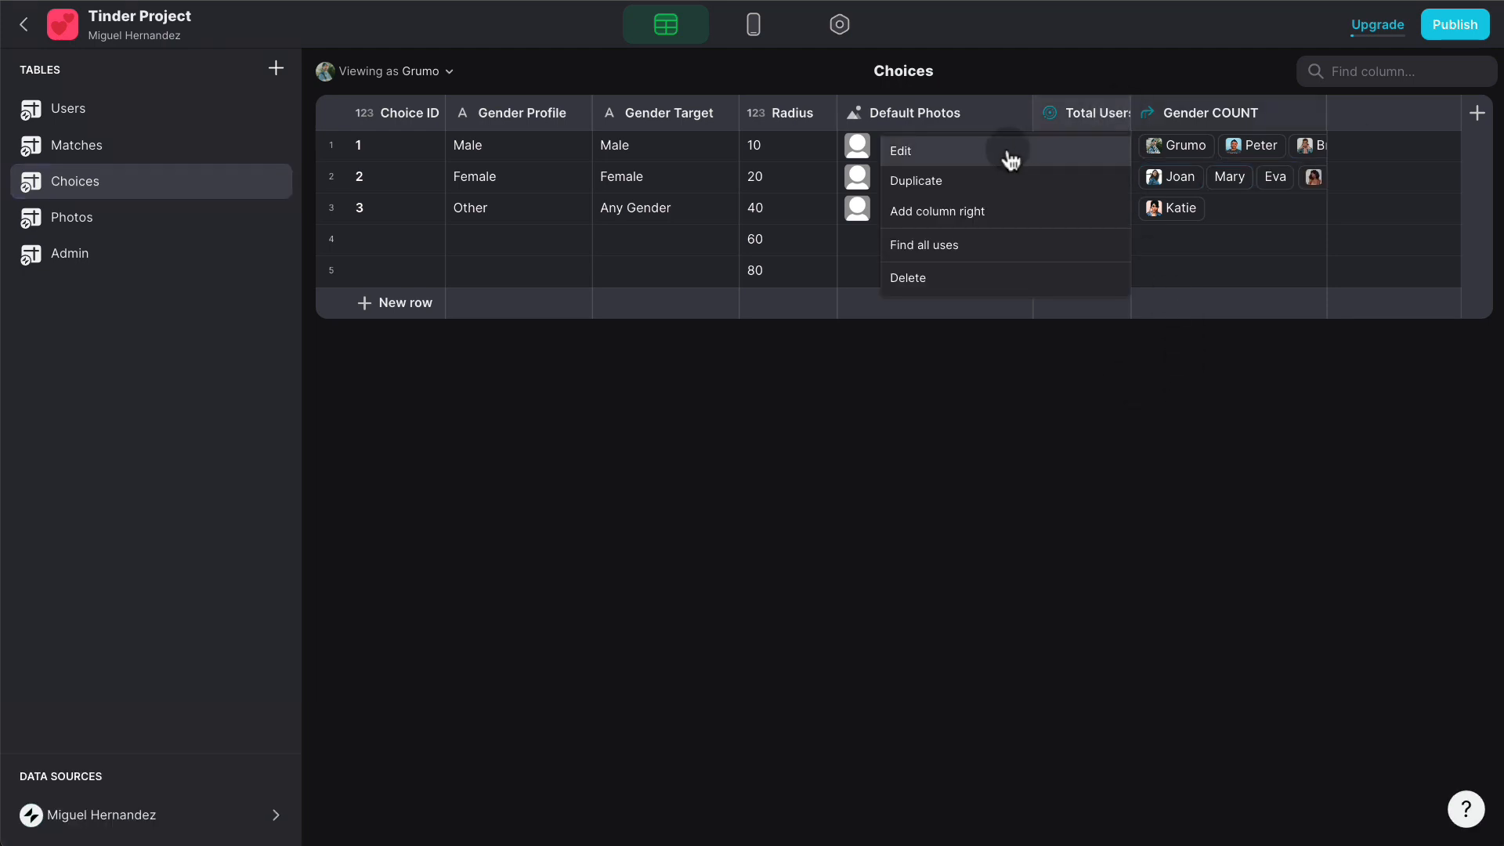
pyautogui.click(962, 179)
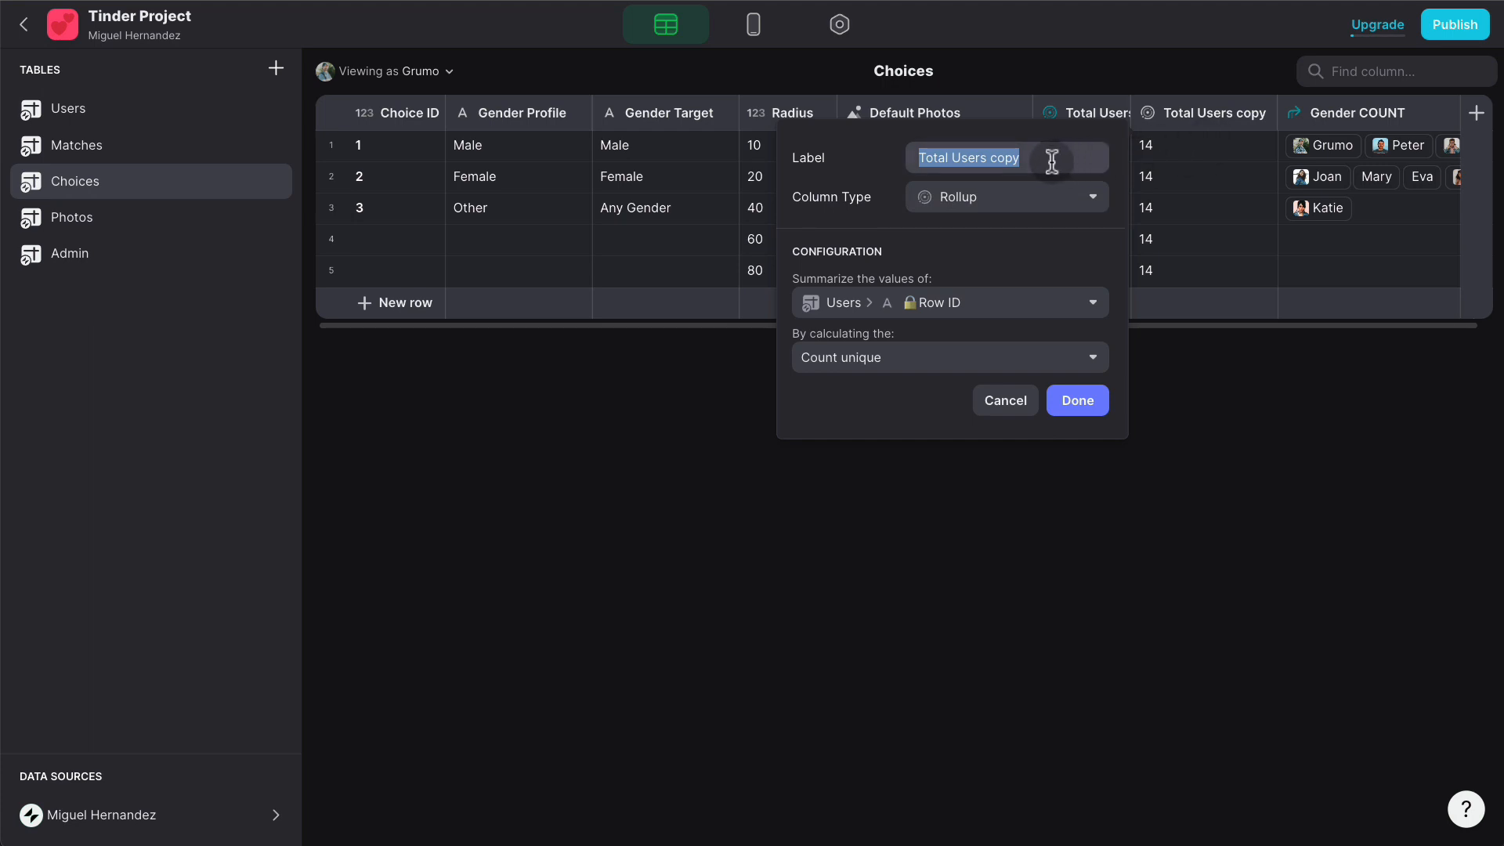
pyautogui.write('Gender COUN')
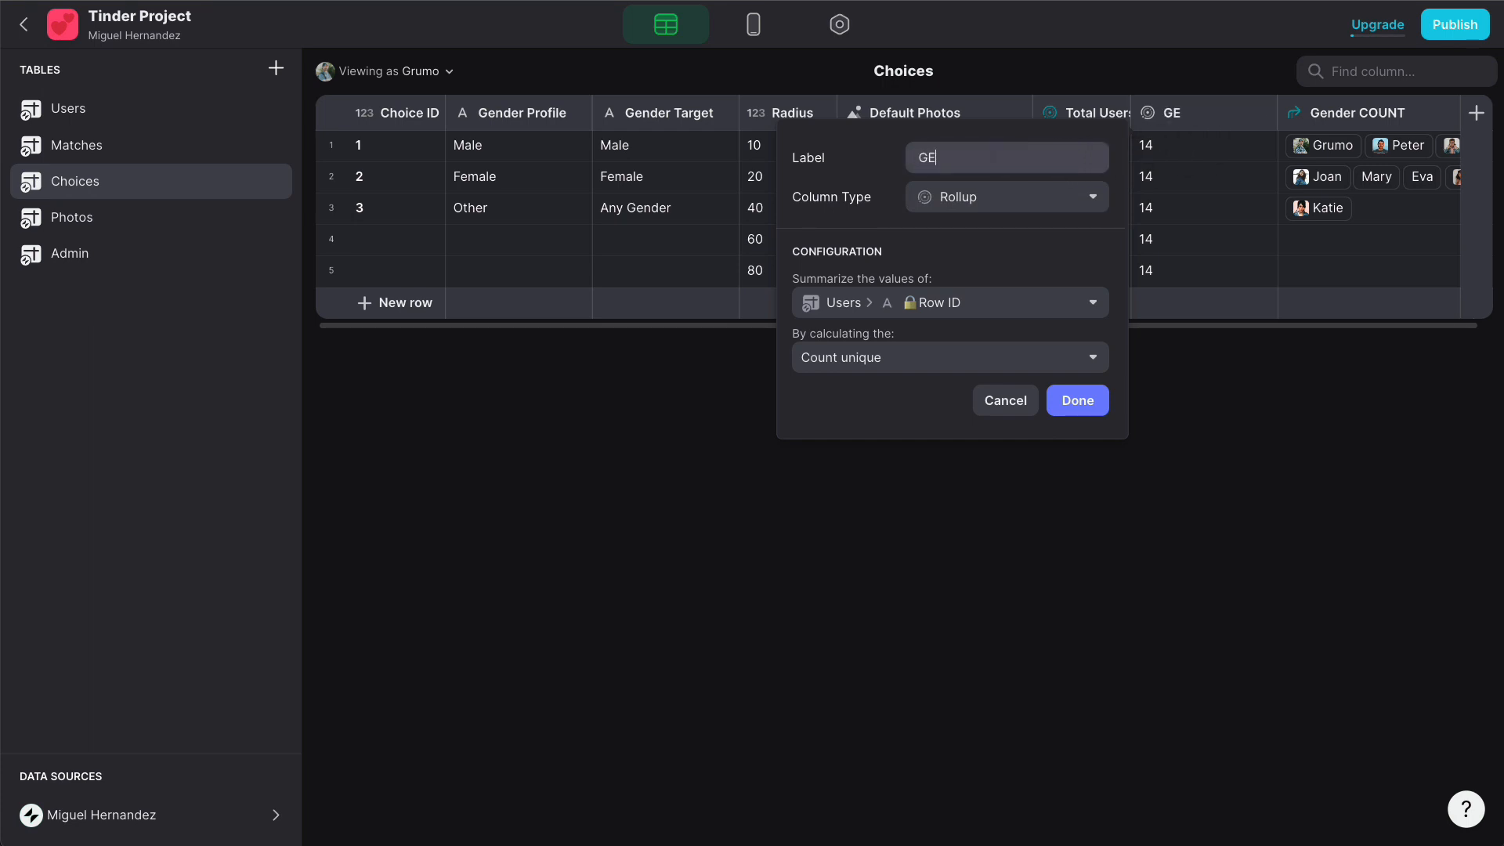
pyautogui.write('T')
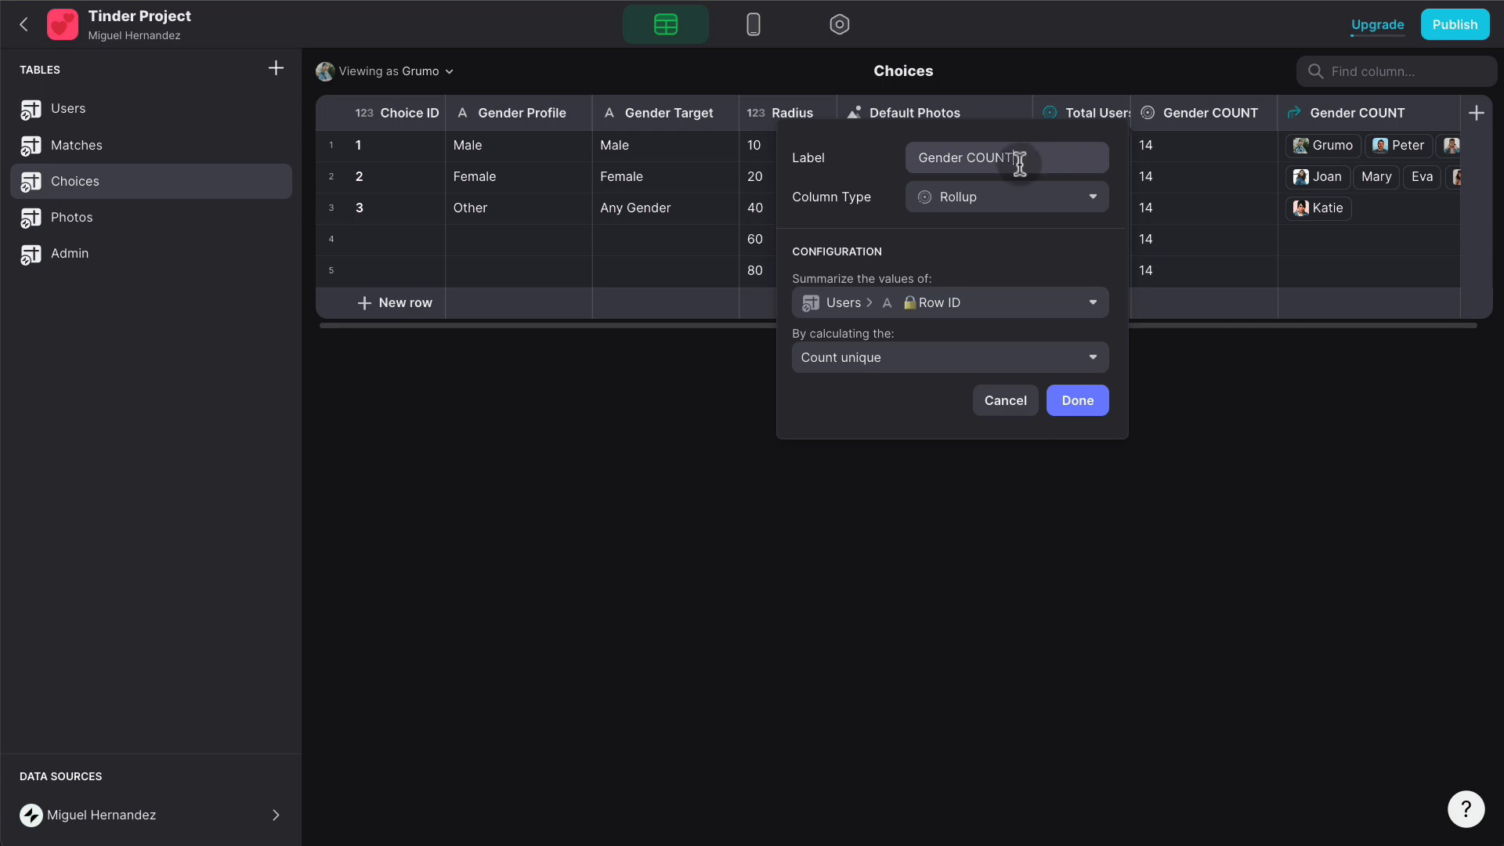
pyautogui.click(1000, 305)
pyautogui.moveTo(977, 385)
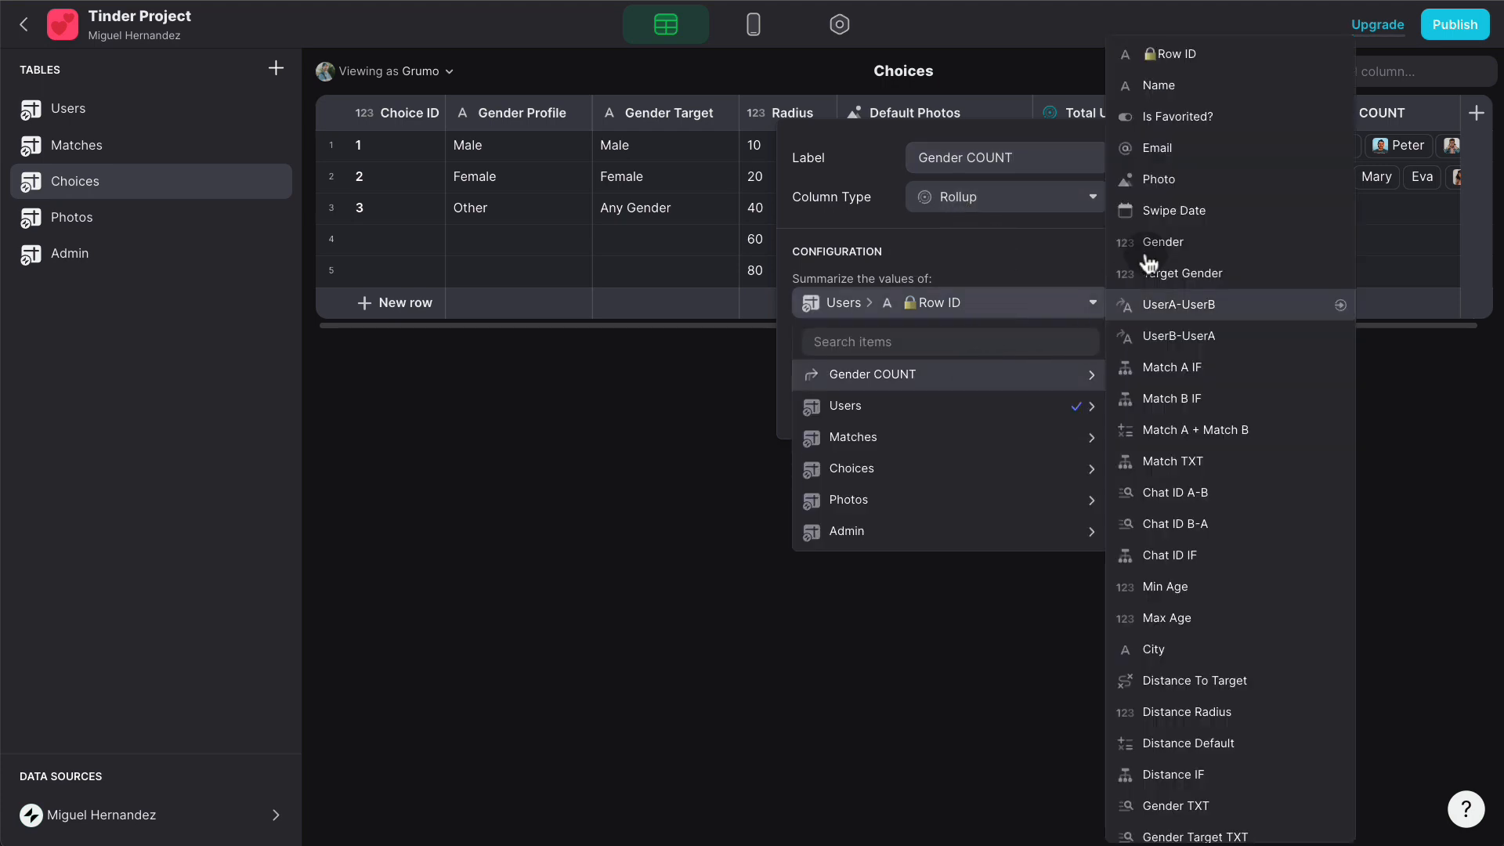
pyautogui.click(1178, 55)
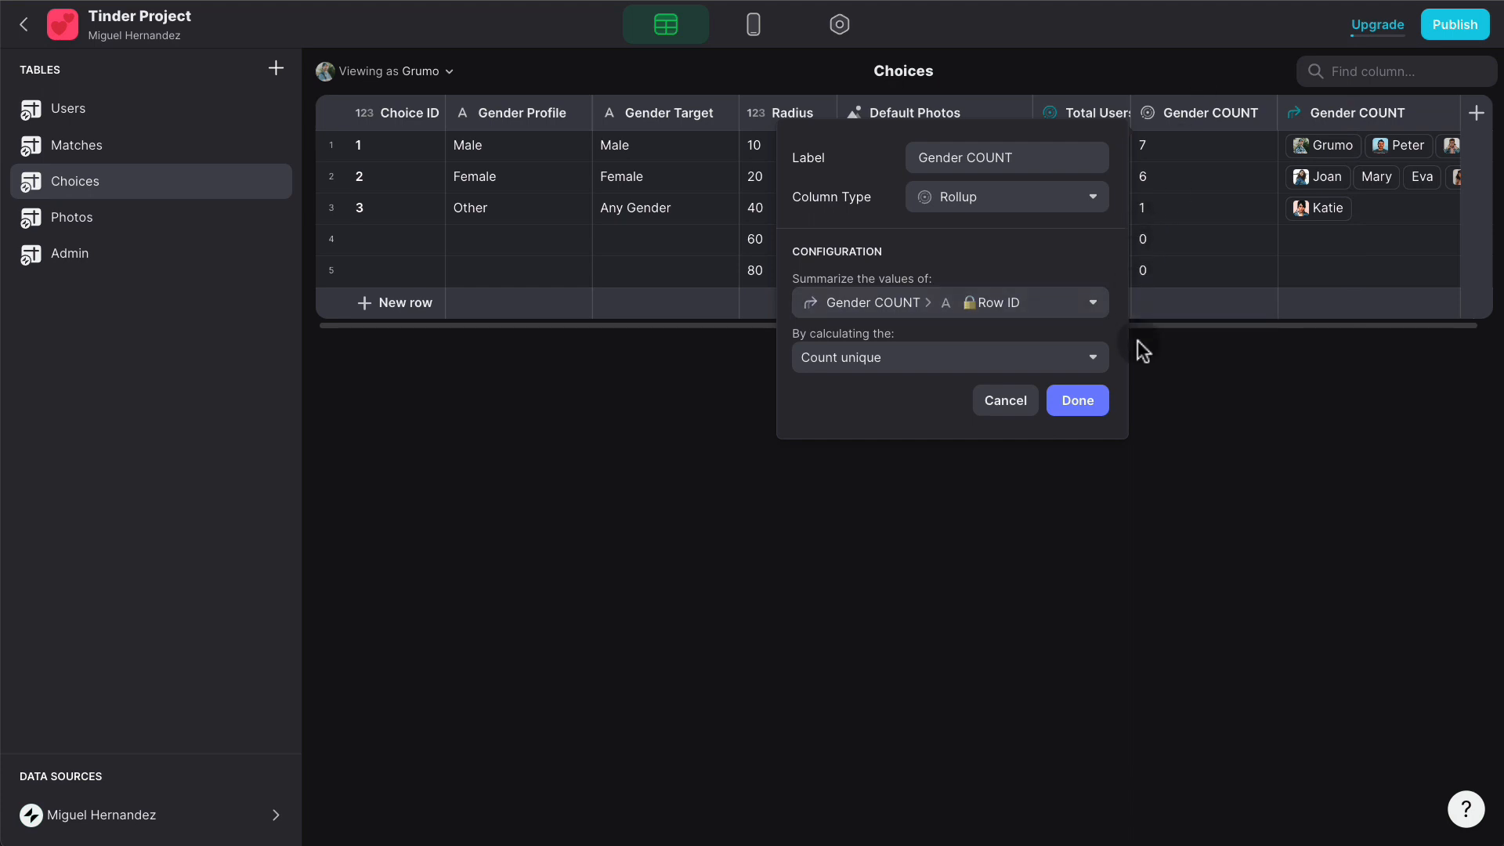
pyautogui.click(1101, 400)
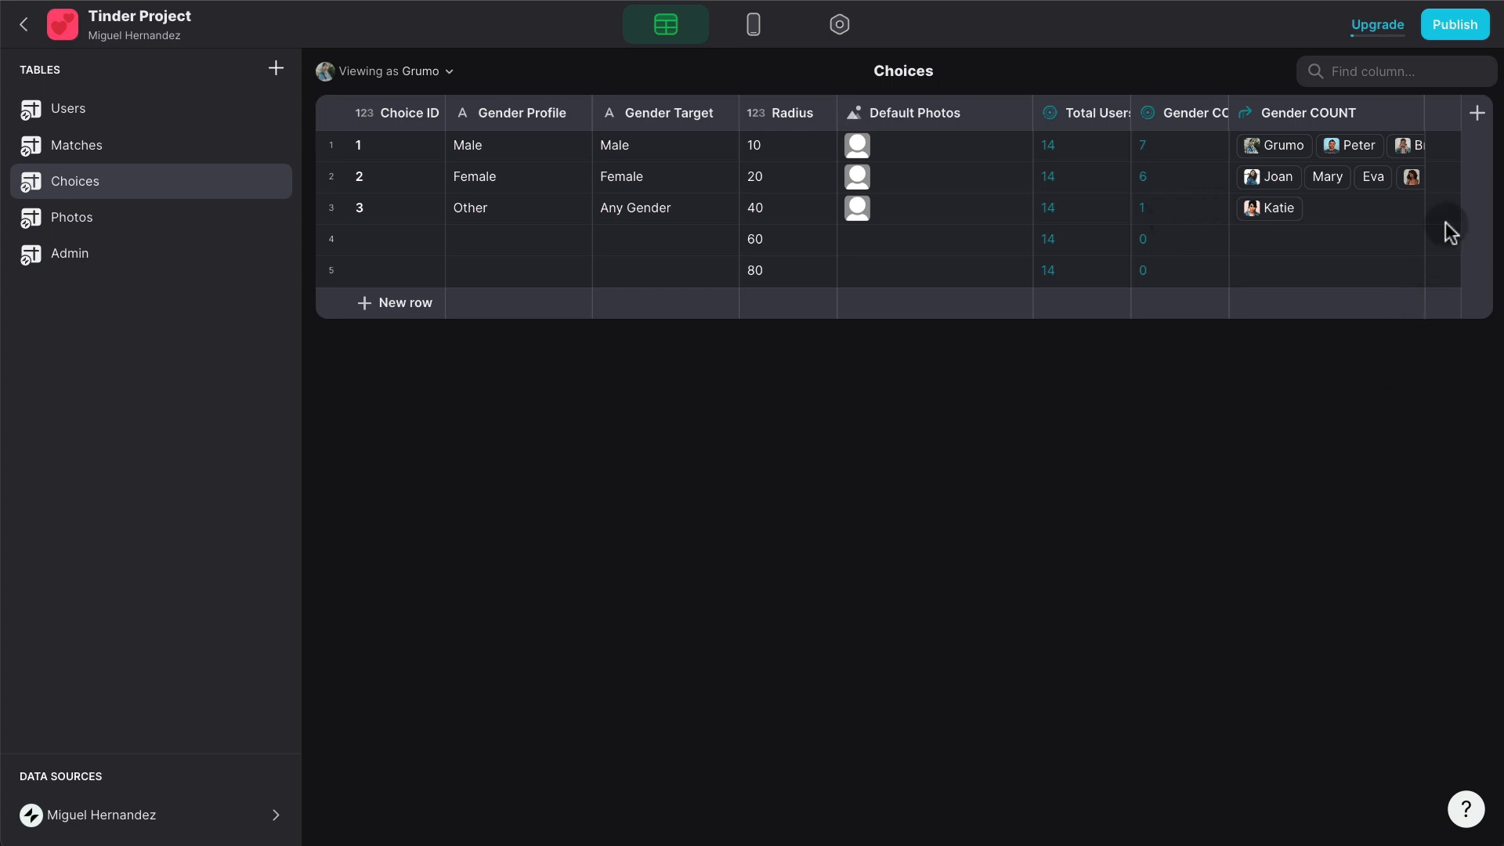
# - Add a 'Gender PER' Math column with the formula COUNT*100/TOTAL
pyautogui.click(1476, 114)
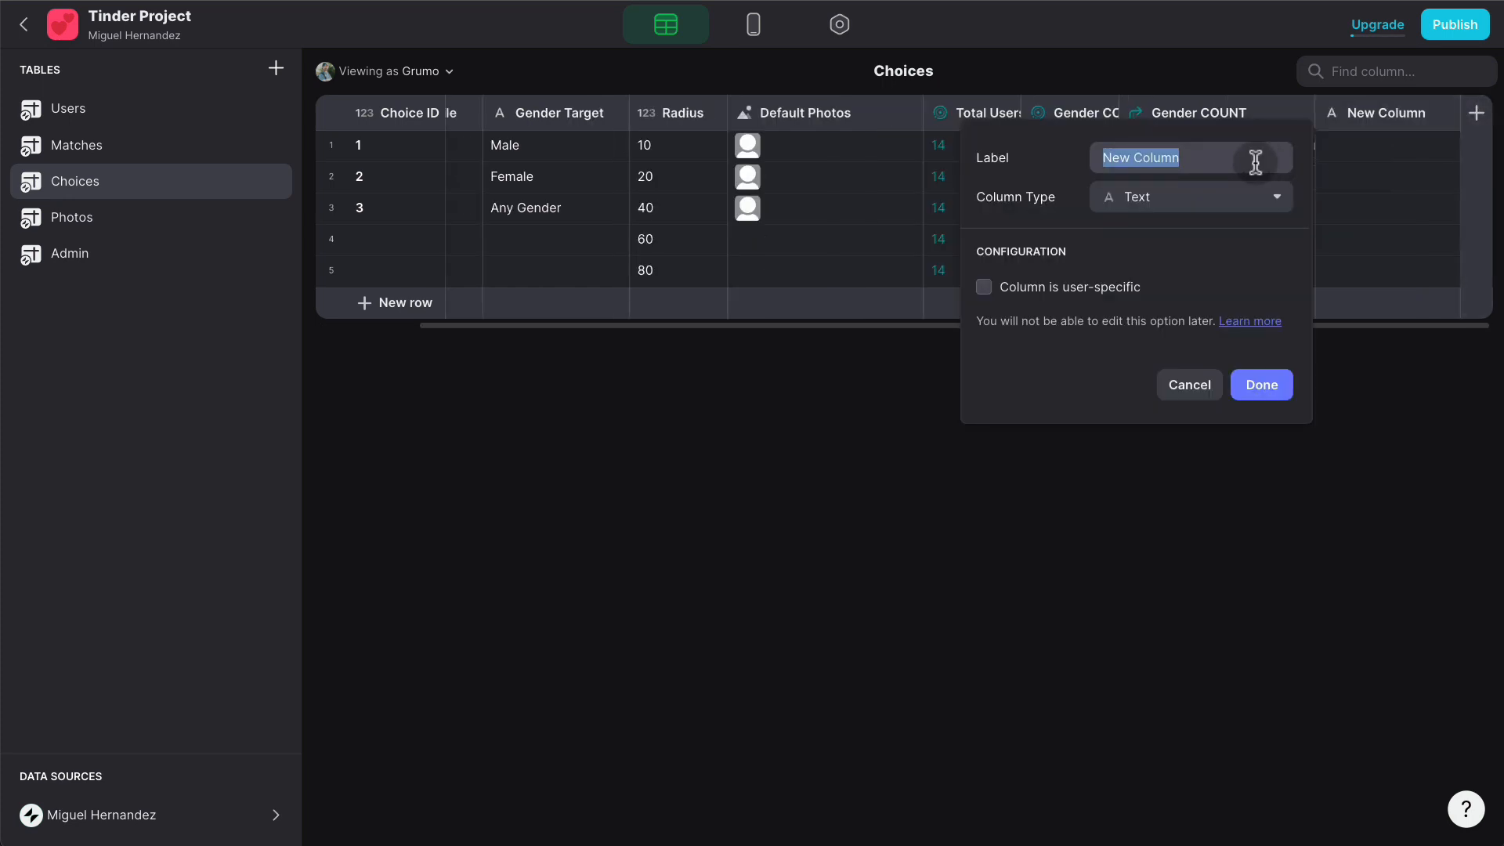
pyautogui.write('Gender PER')
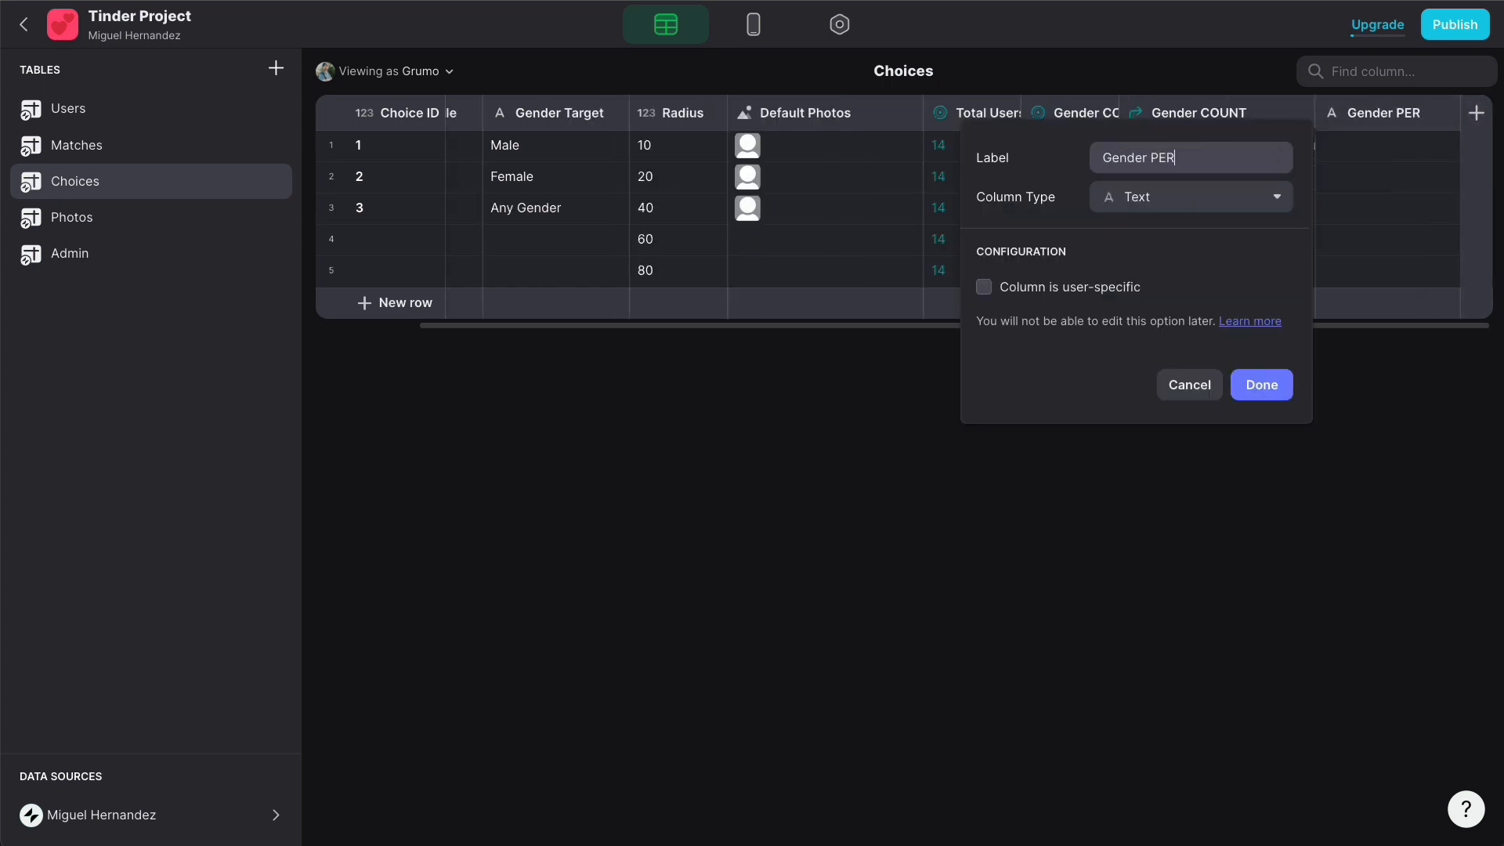
pyautogui.click(1137, 196)
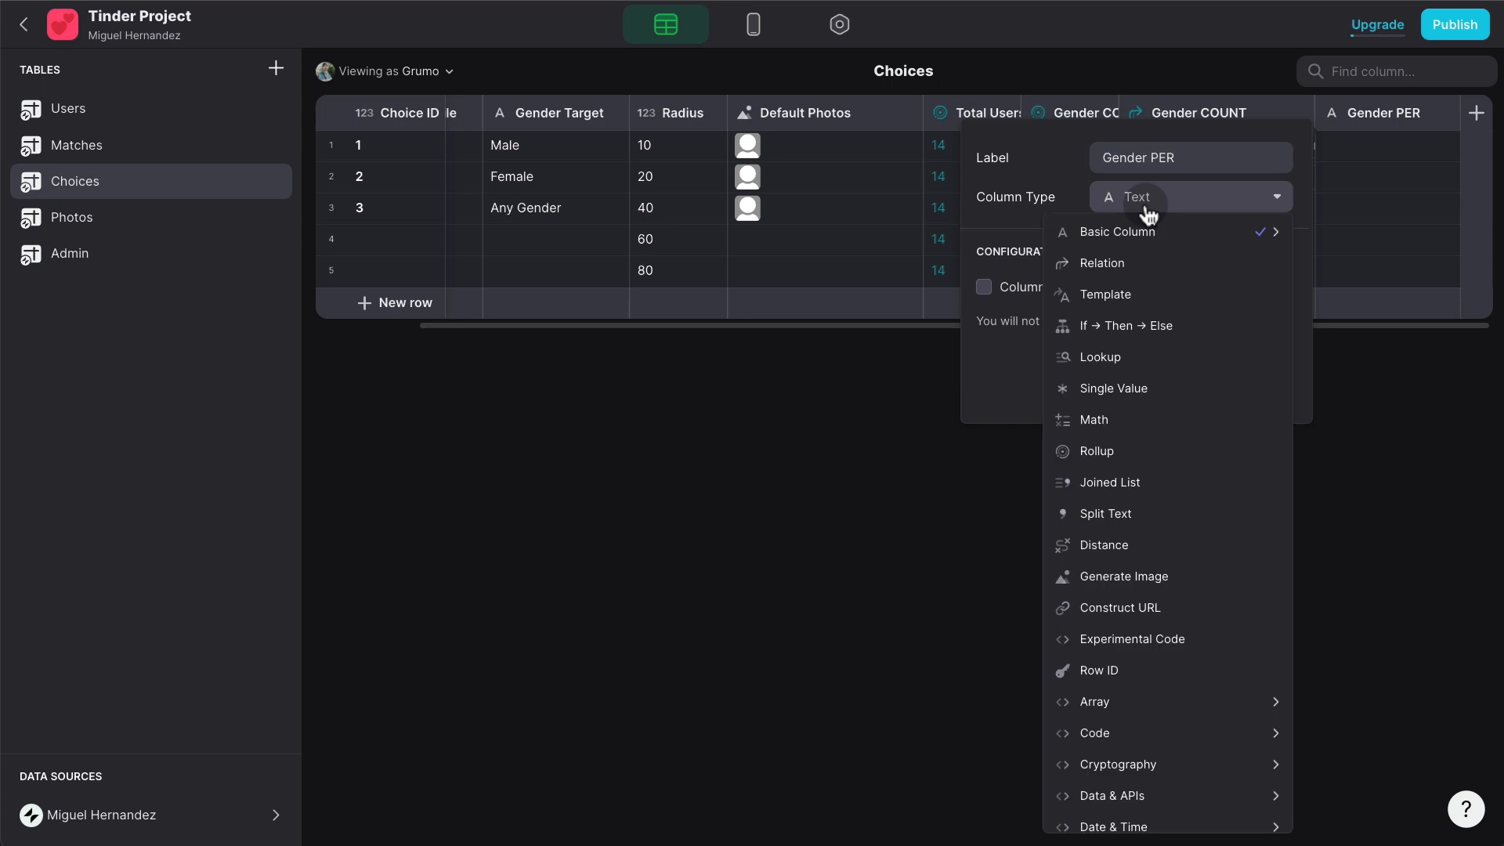
pyautogui.click(1141, 423)
pyautogui.click(1128, 287)
pyautogui.write('COUNT*100/TOTAL')
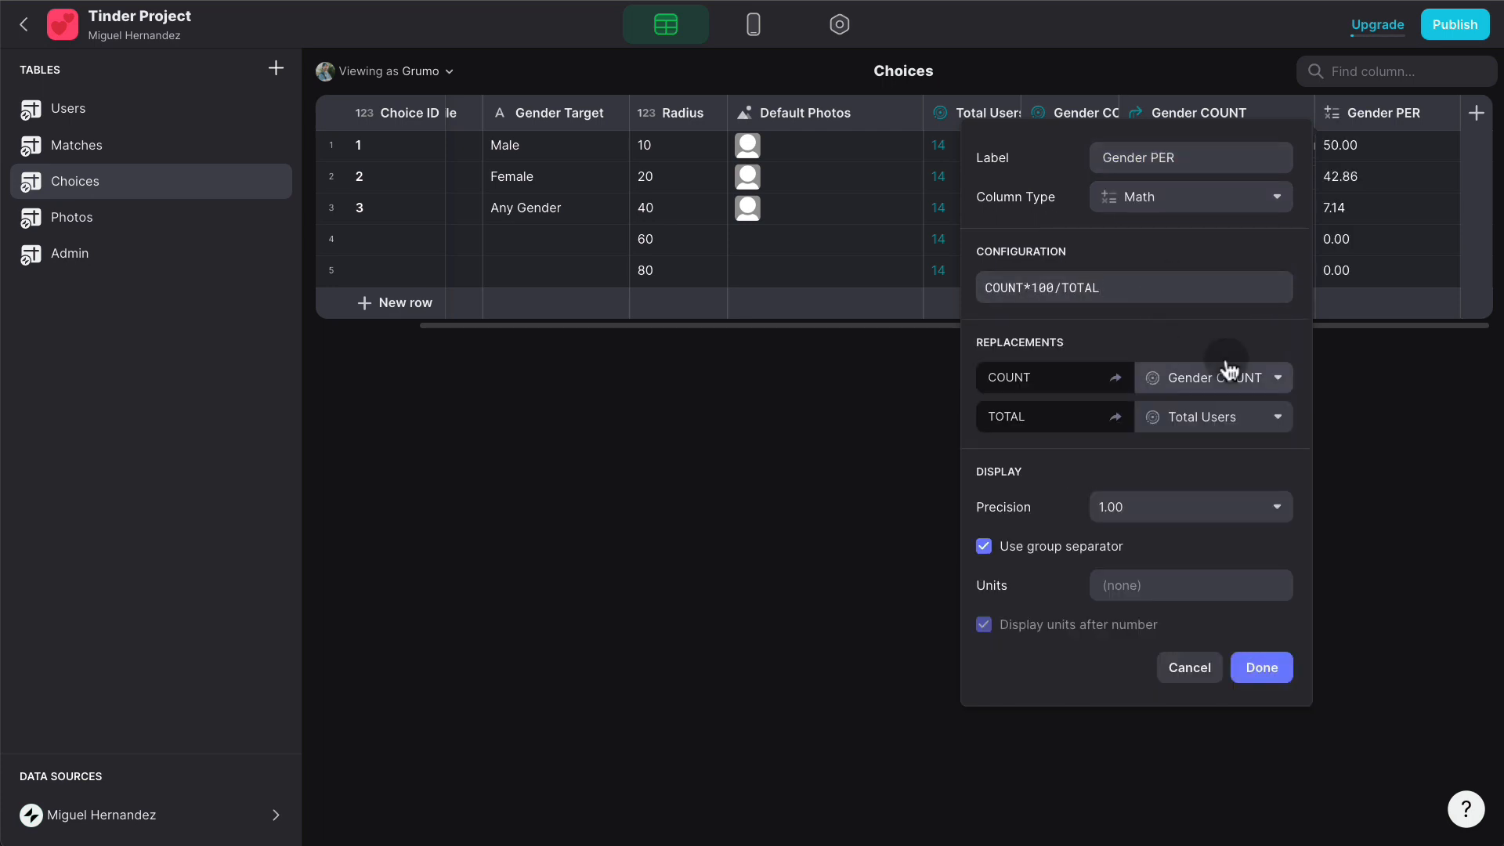
# - Show Gender PER as whole numbers with '%' units
pyautogui.click(1137, 507)
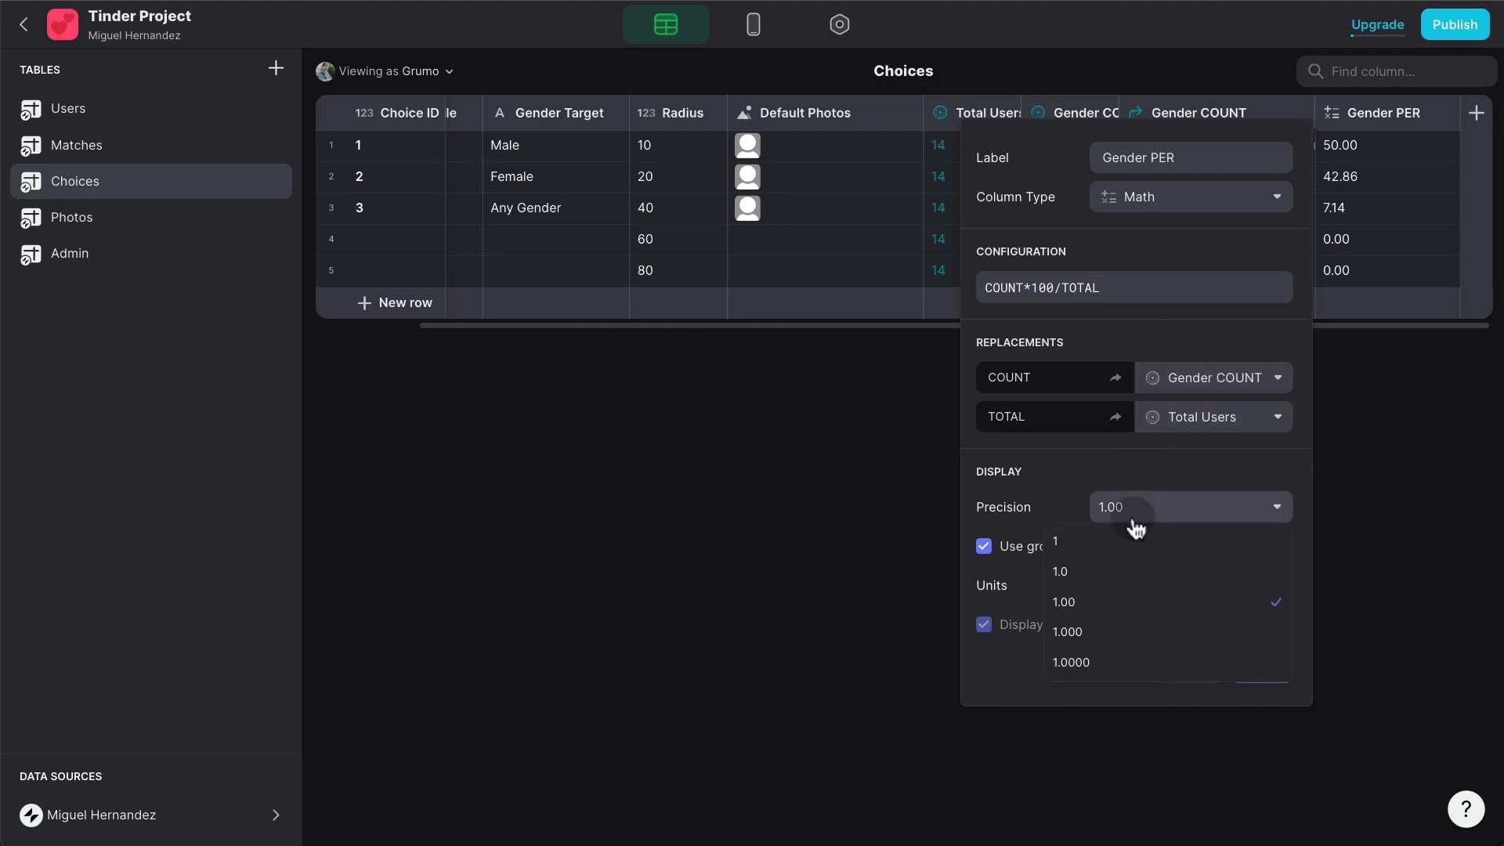
pyautogui.click(1065, 541)
pyautogui.click(1153, 578)
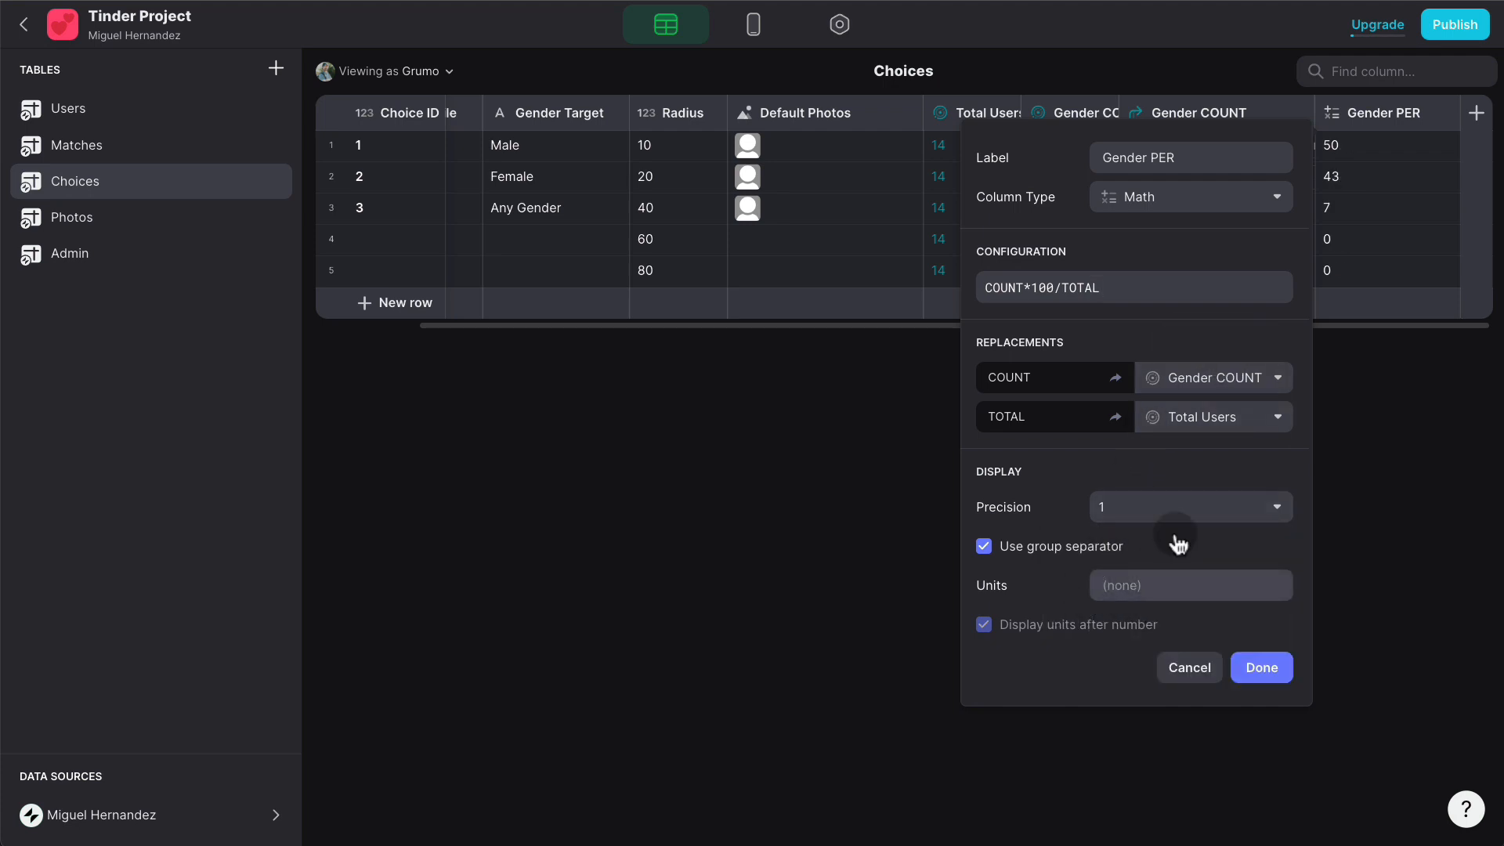
pyautogui.write('%')
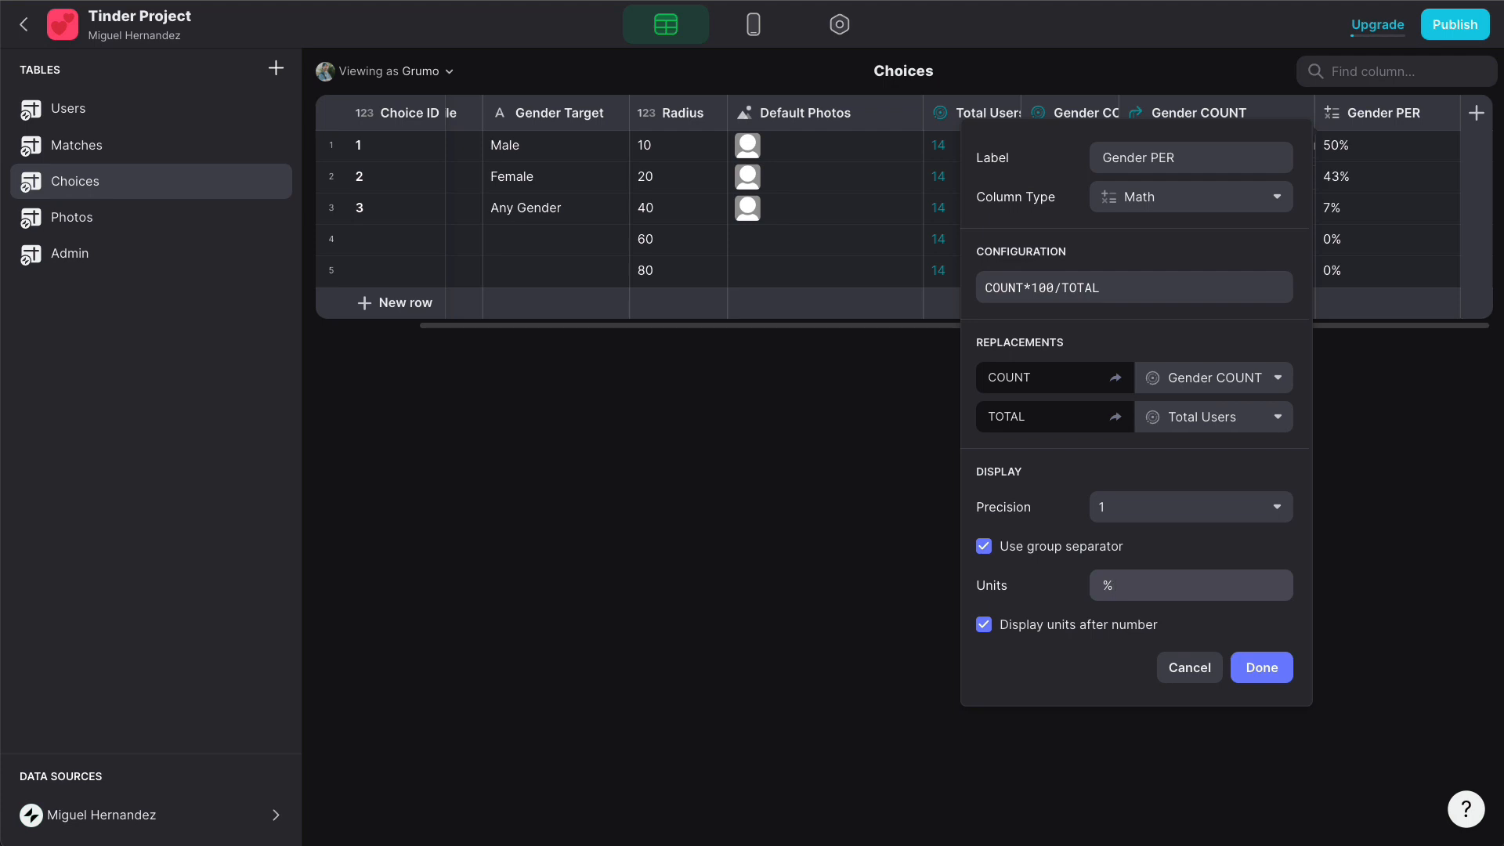
pyautogui.click(1262, 669)
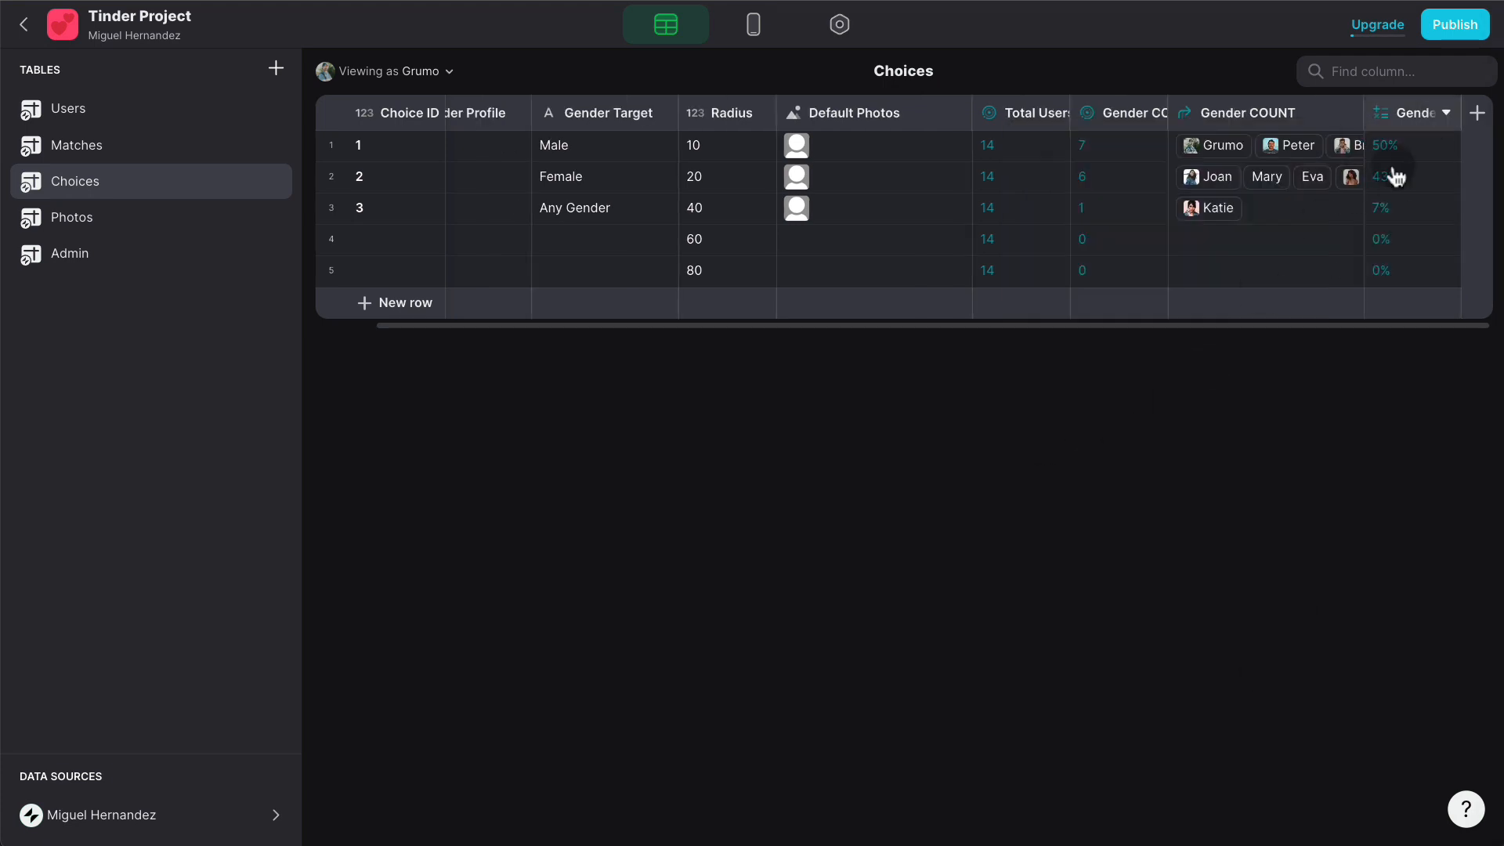
pyautogui.click(152, 255)
# - Insert a chart component on the Admin screen
pyautogui.click(753, 29)
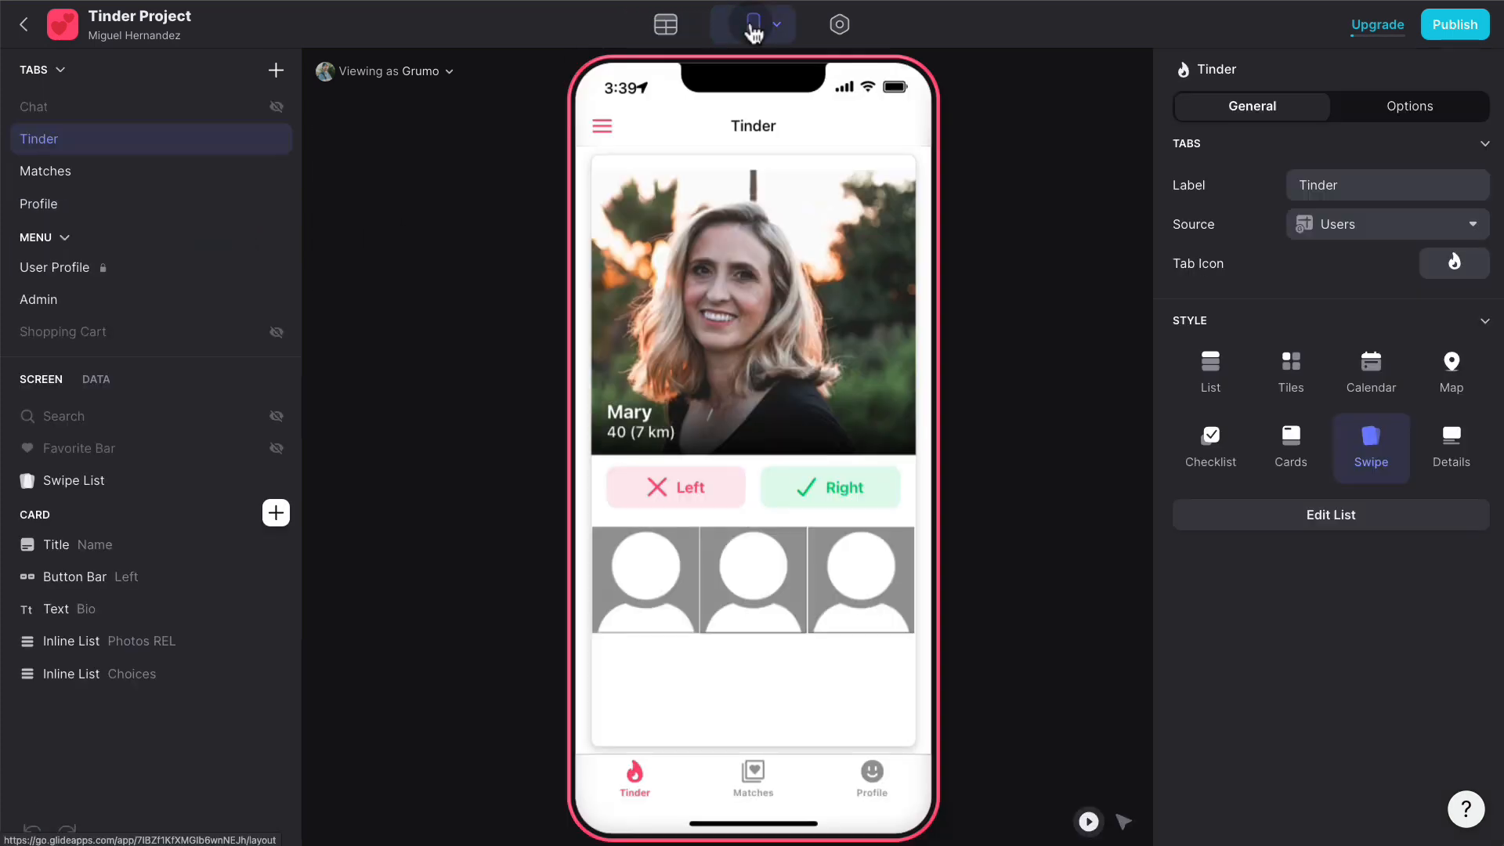
pyautogui.click(616, 123)
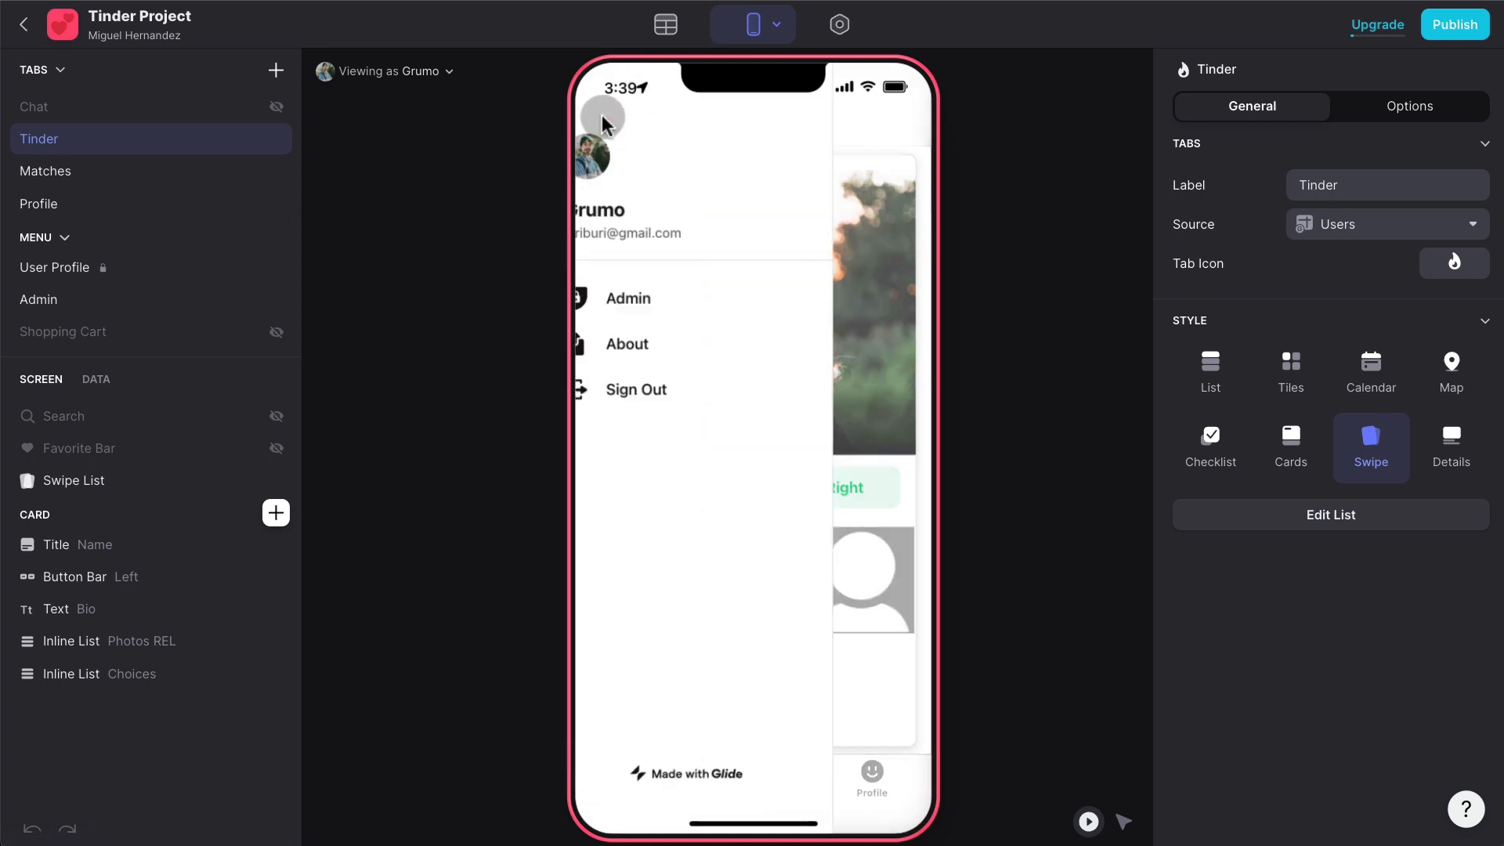
pyautogui.click(683, 282)
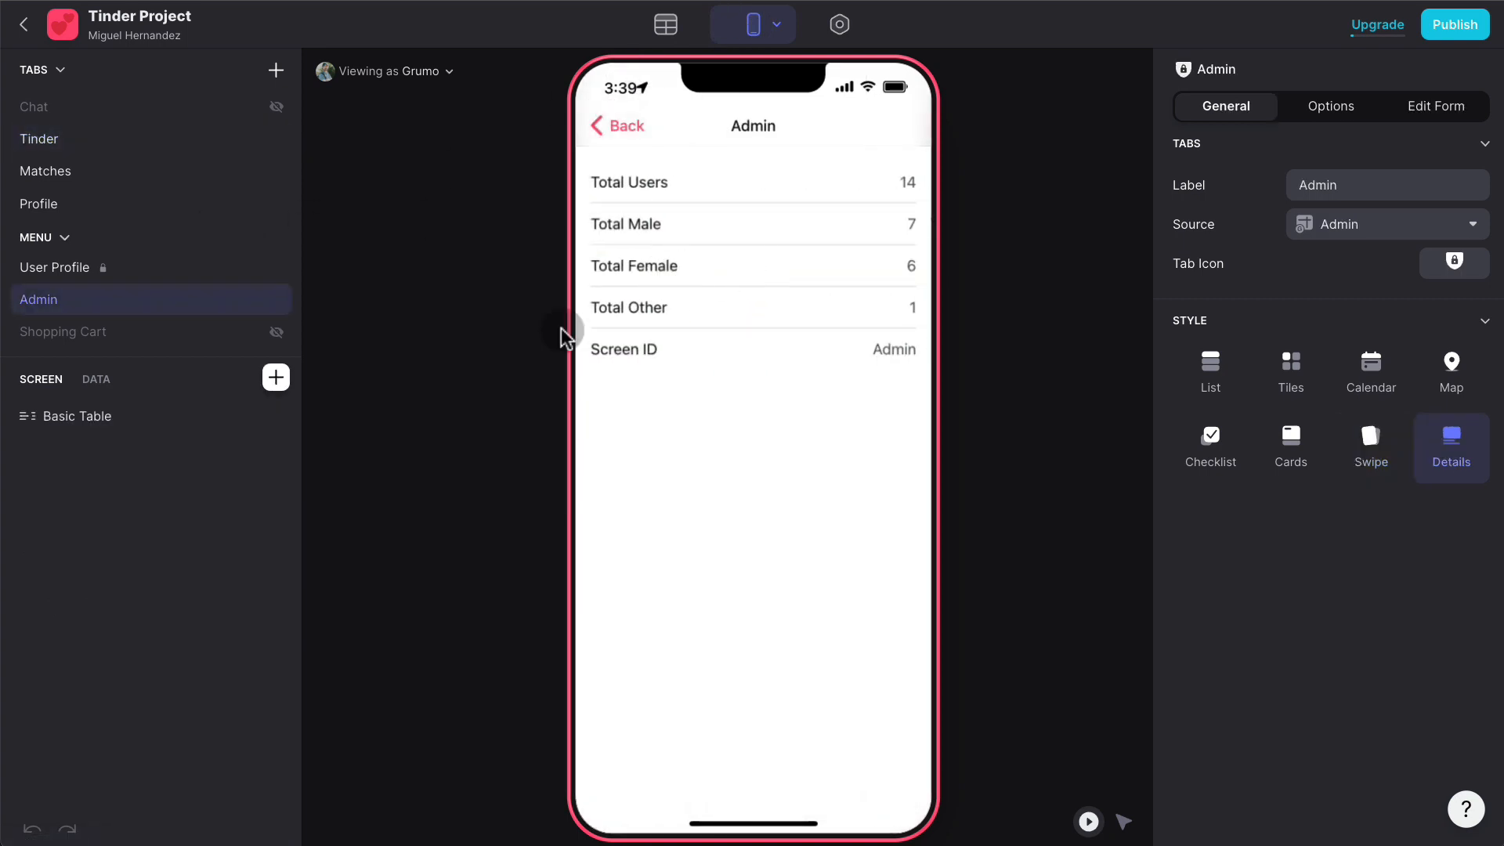
pyautogui.click(276, 378)
pyautogui.write('chart')
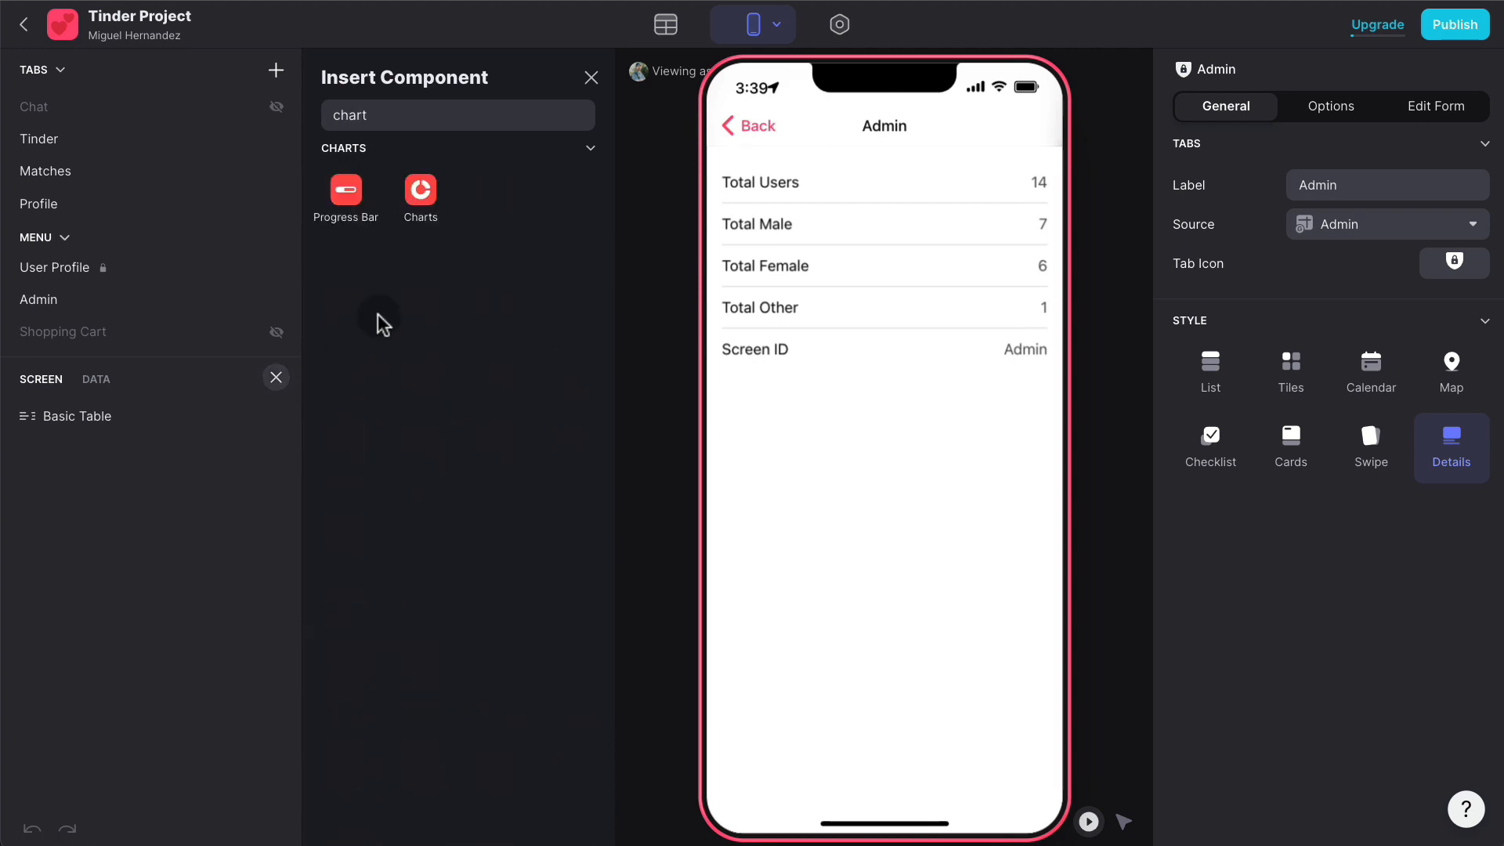
pyautogui.click(420, 192)
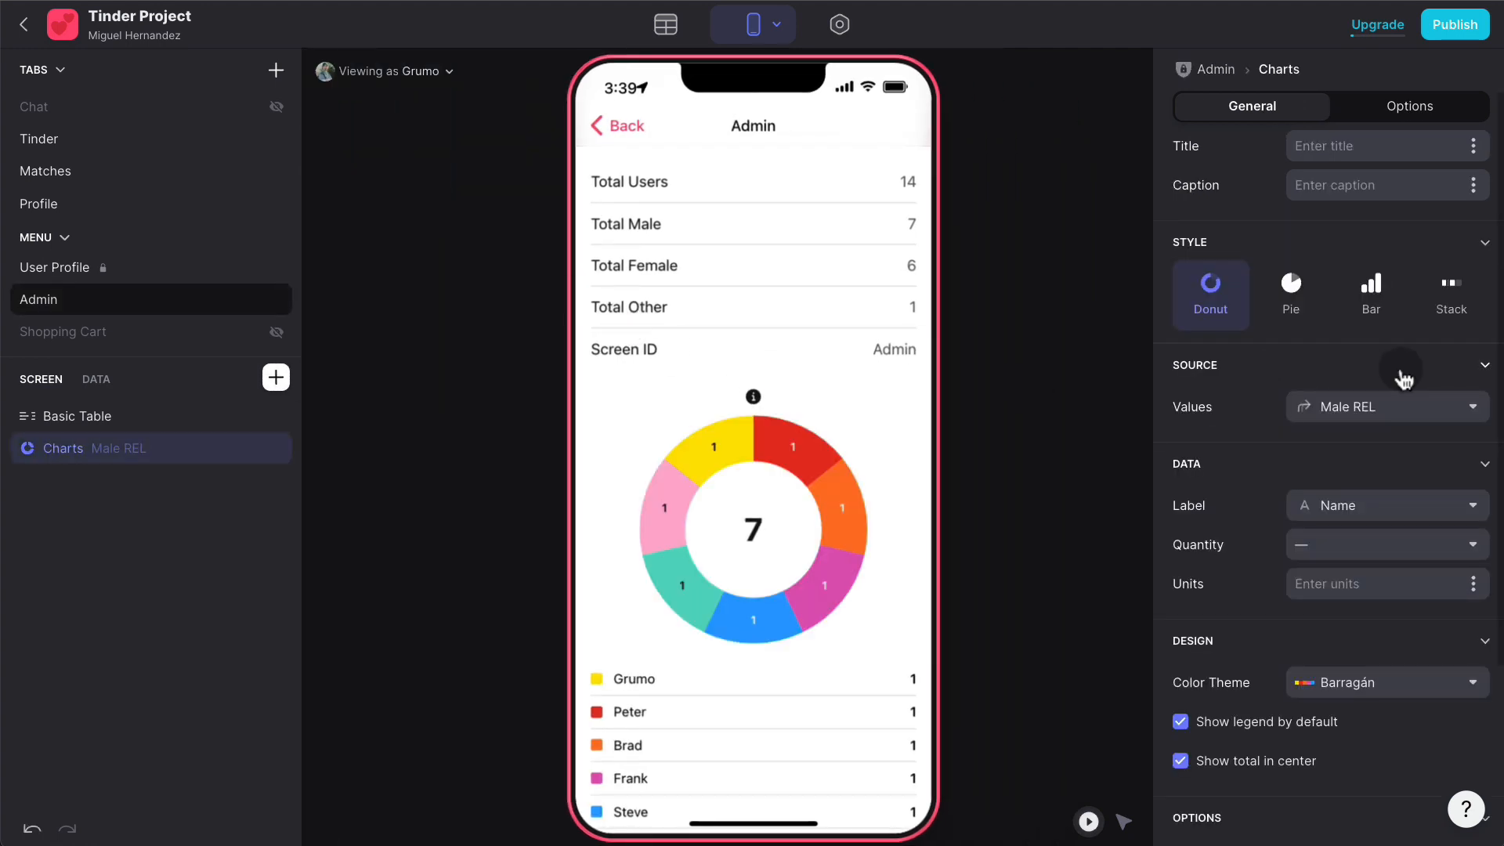
# - Make it a pie chart from Choices, labelled by Gender Profile and sized by Gender PER
pyautogui.click(1392, 415)
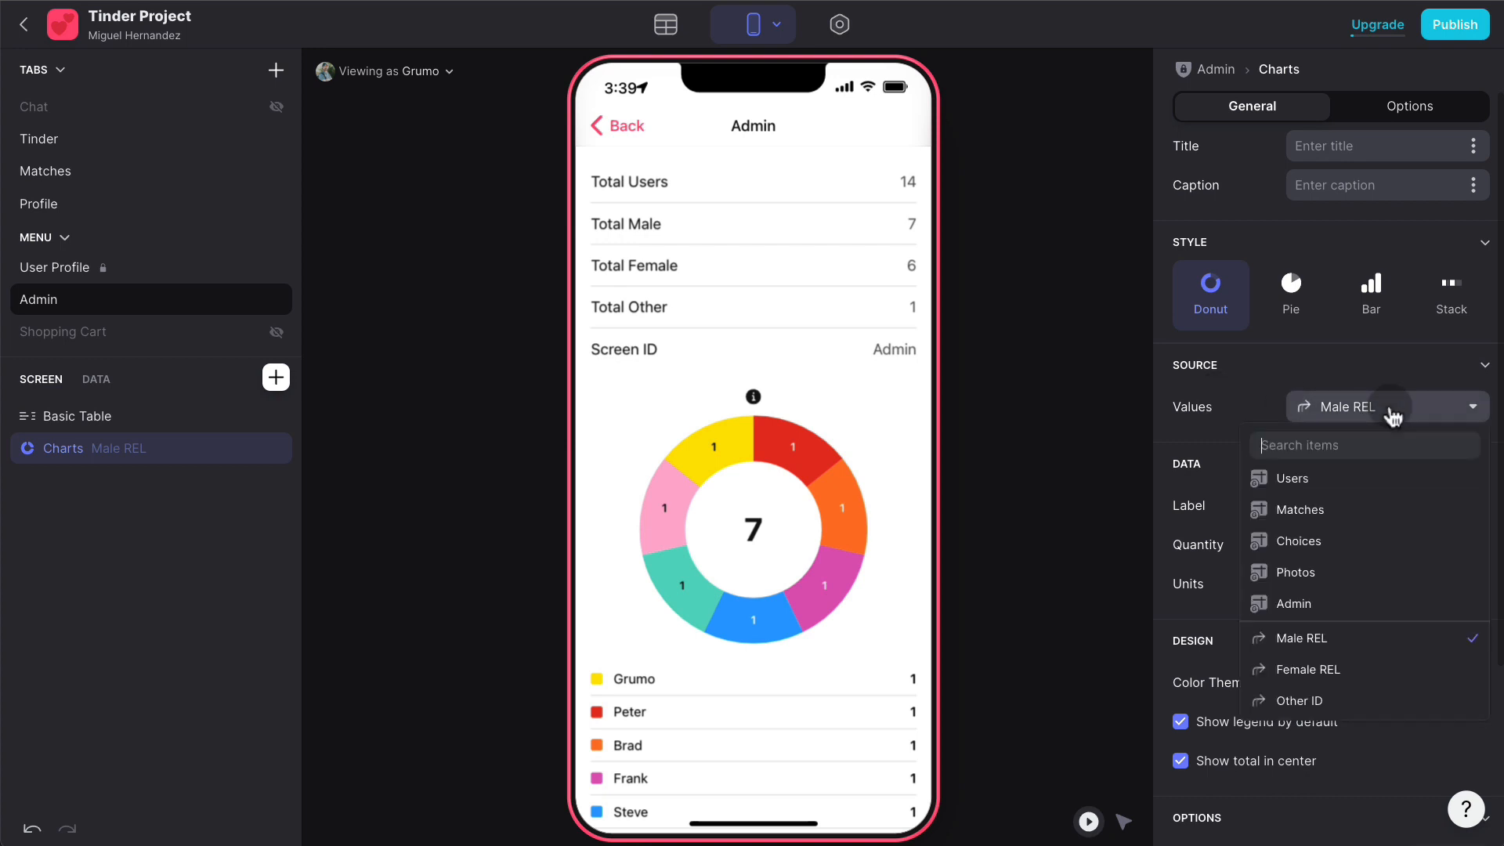
pyautogui.click(1331, 544)
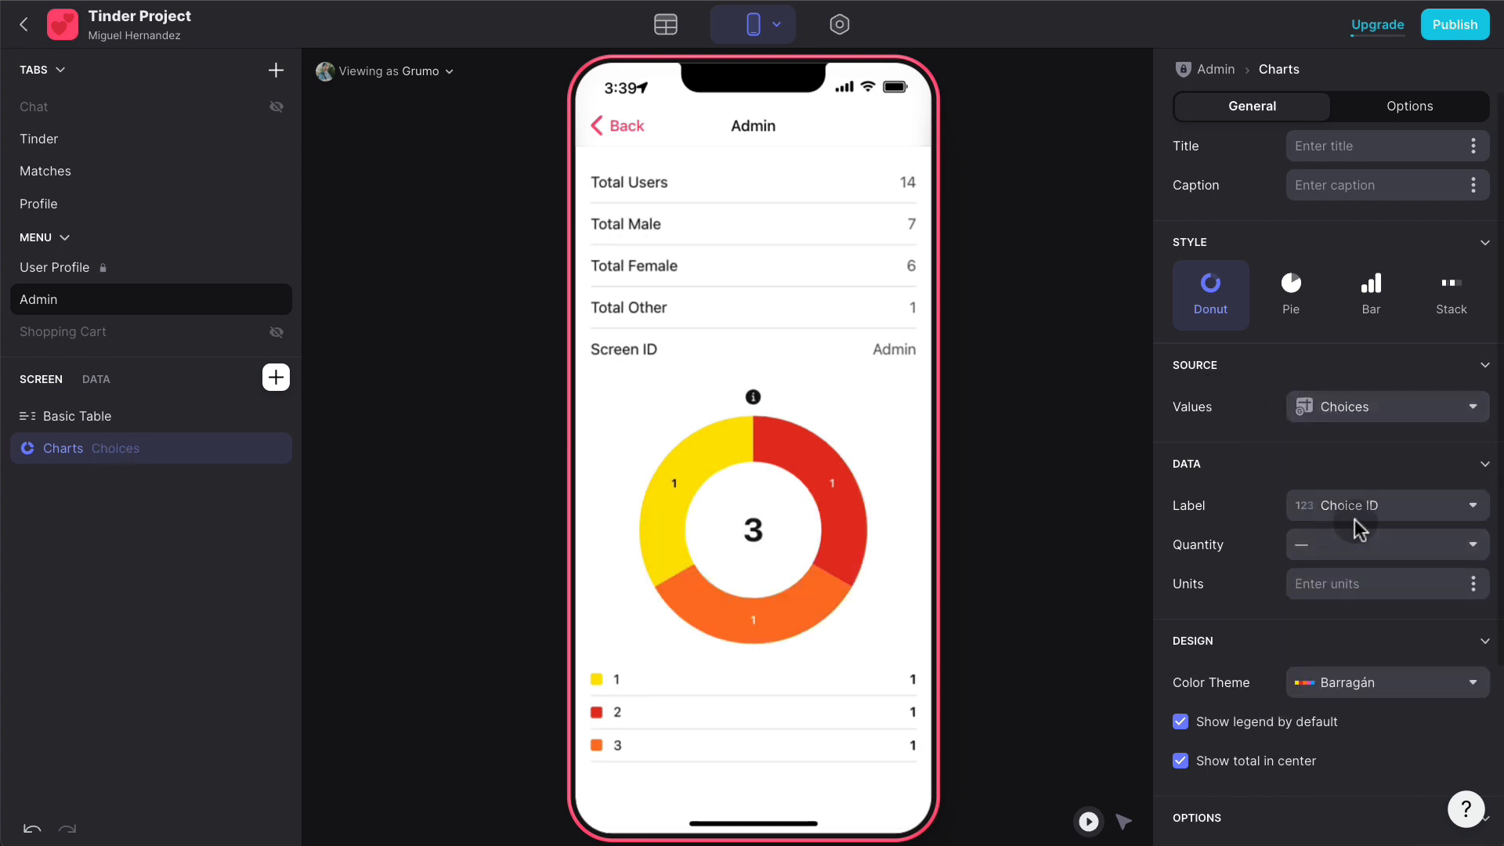
pyautogui.click(1371, 513)
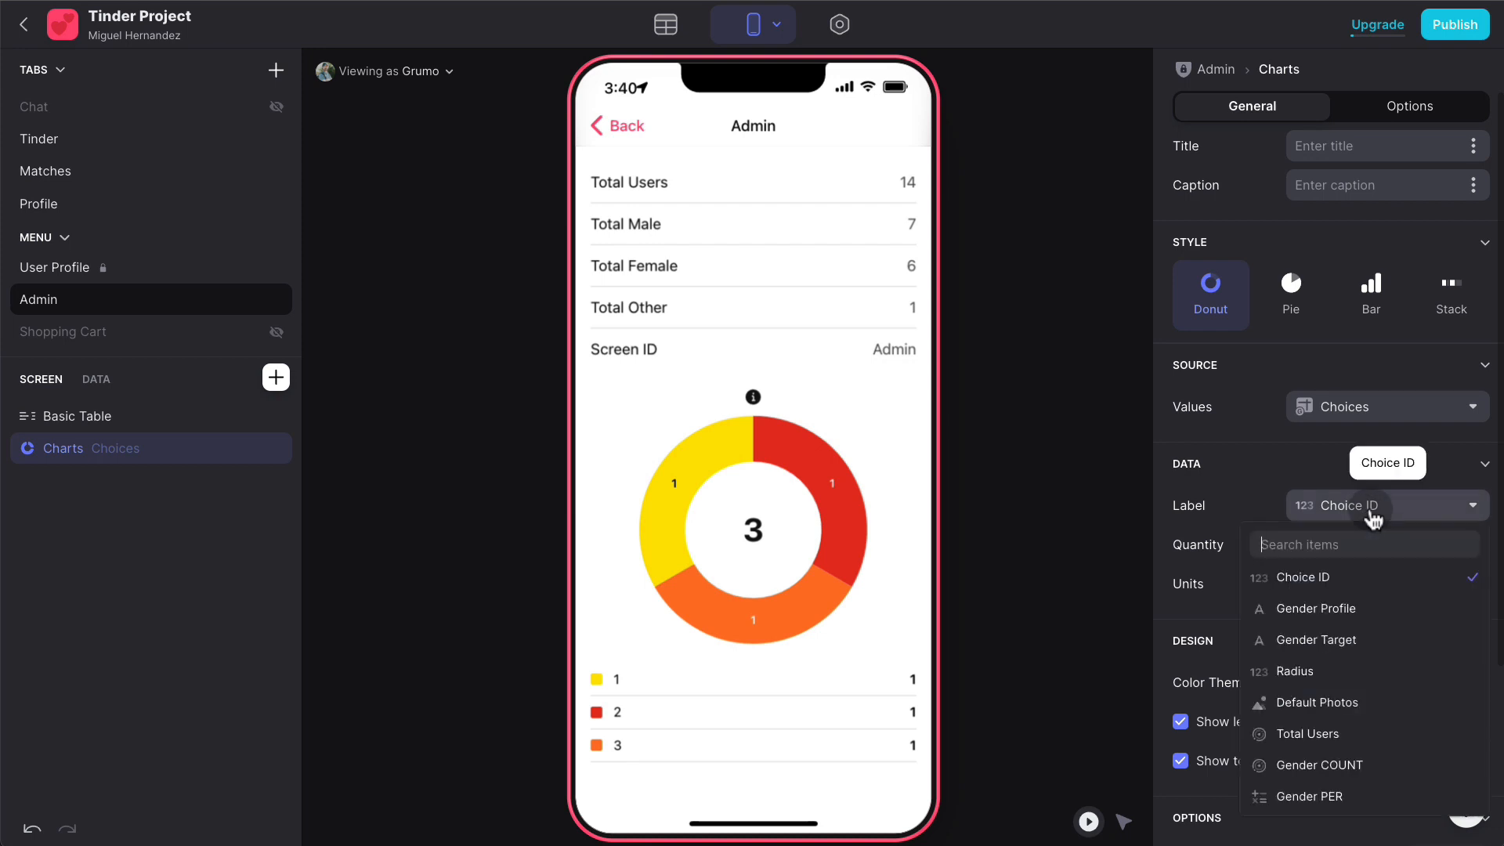
pyautogui.click(1366, 614)
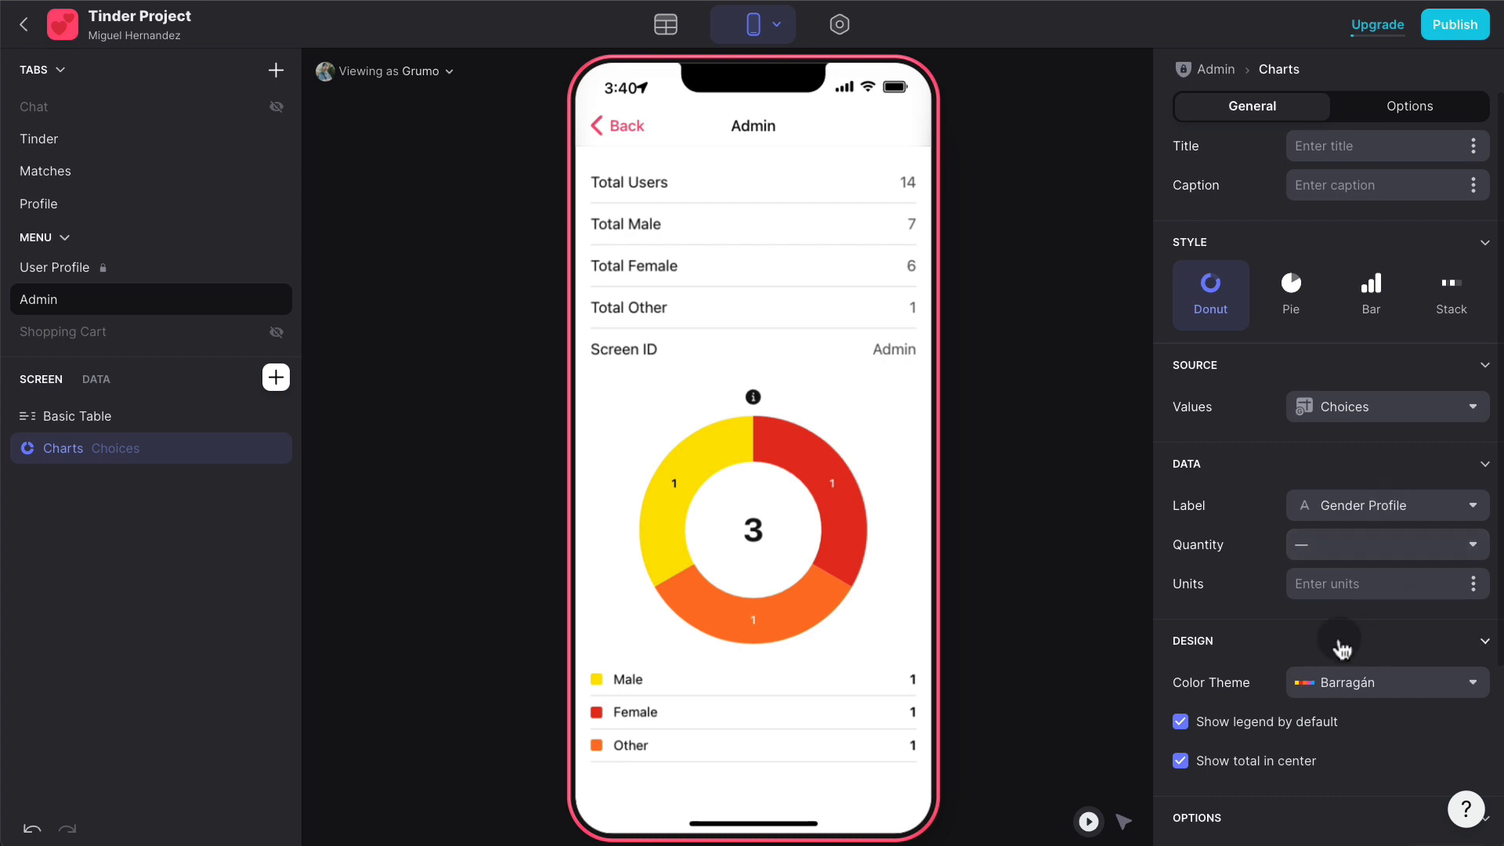
pyautogui.click(1282, 295)
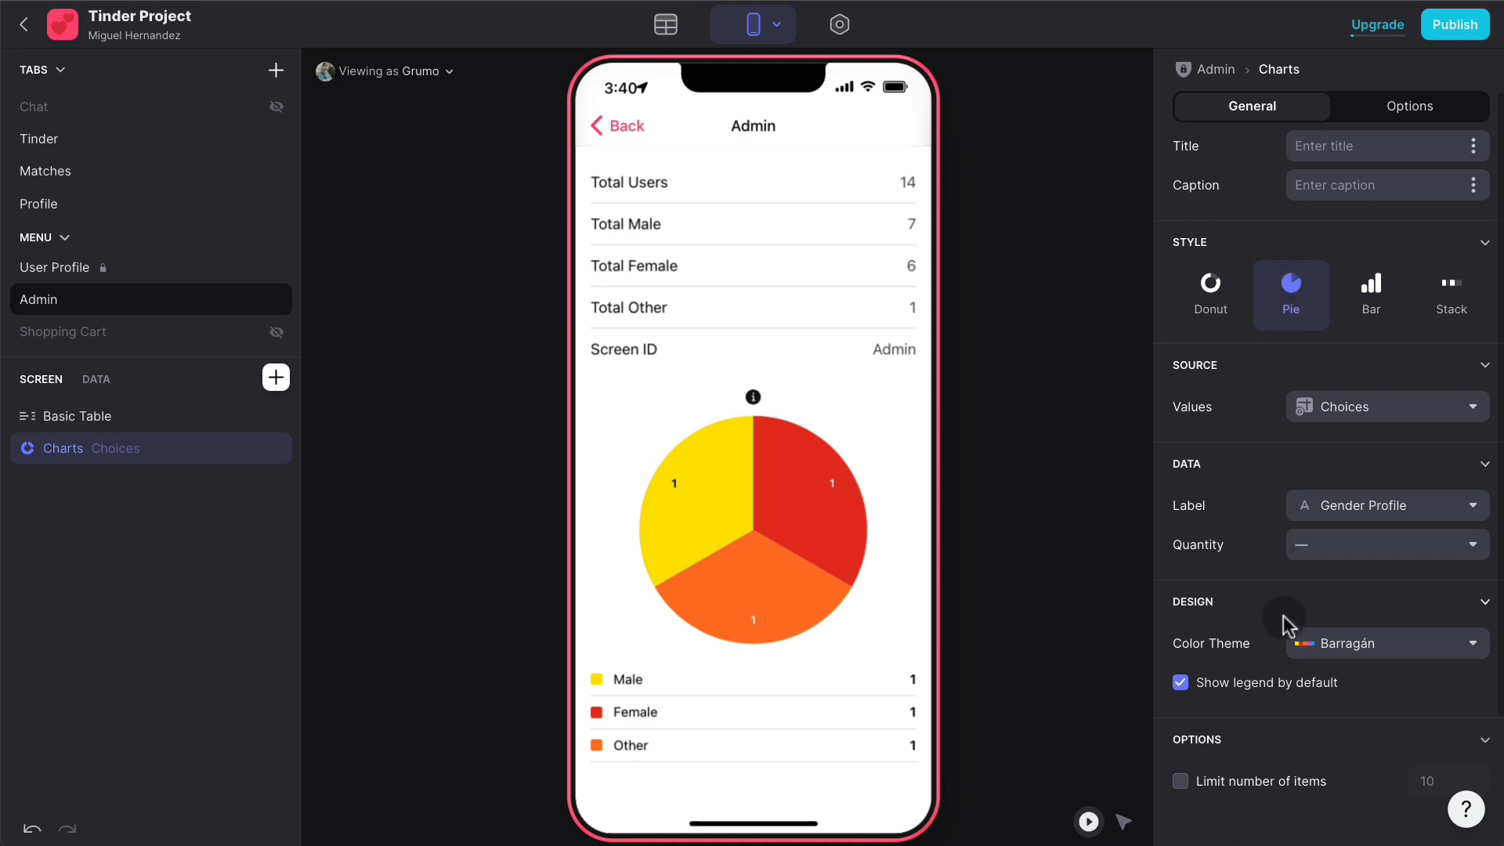
pyautogui.click(1387, 548)
pyautogui.click(1387, 552)
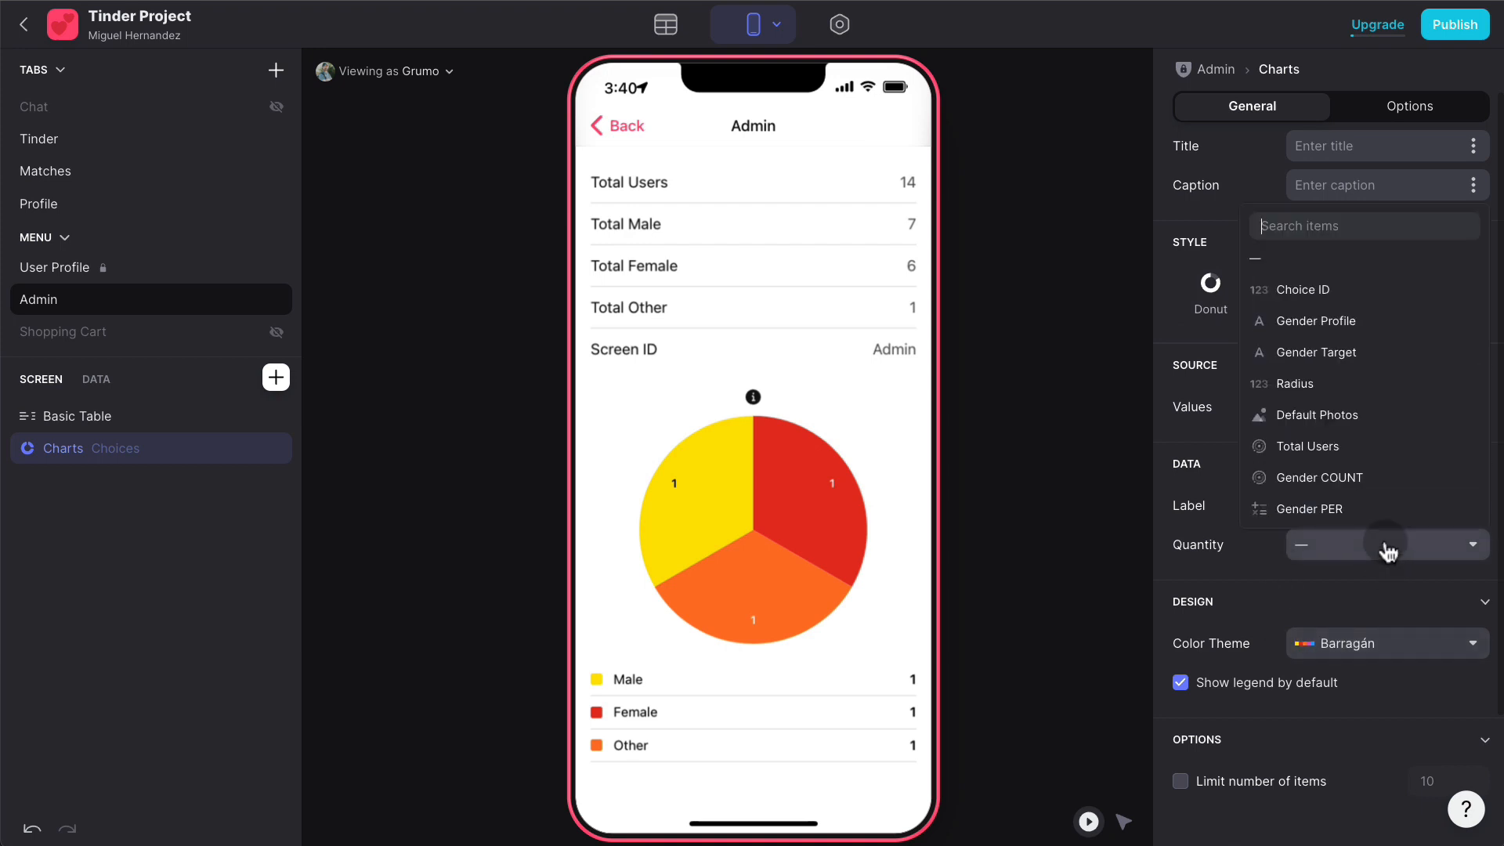
pyautogui.click(1383, 510)
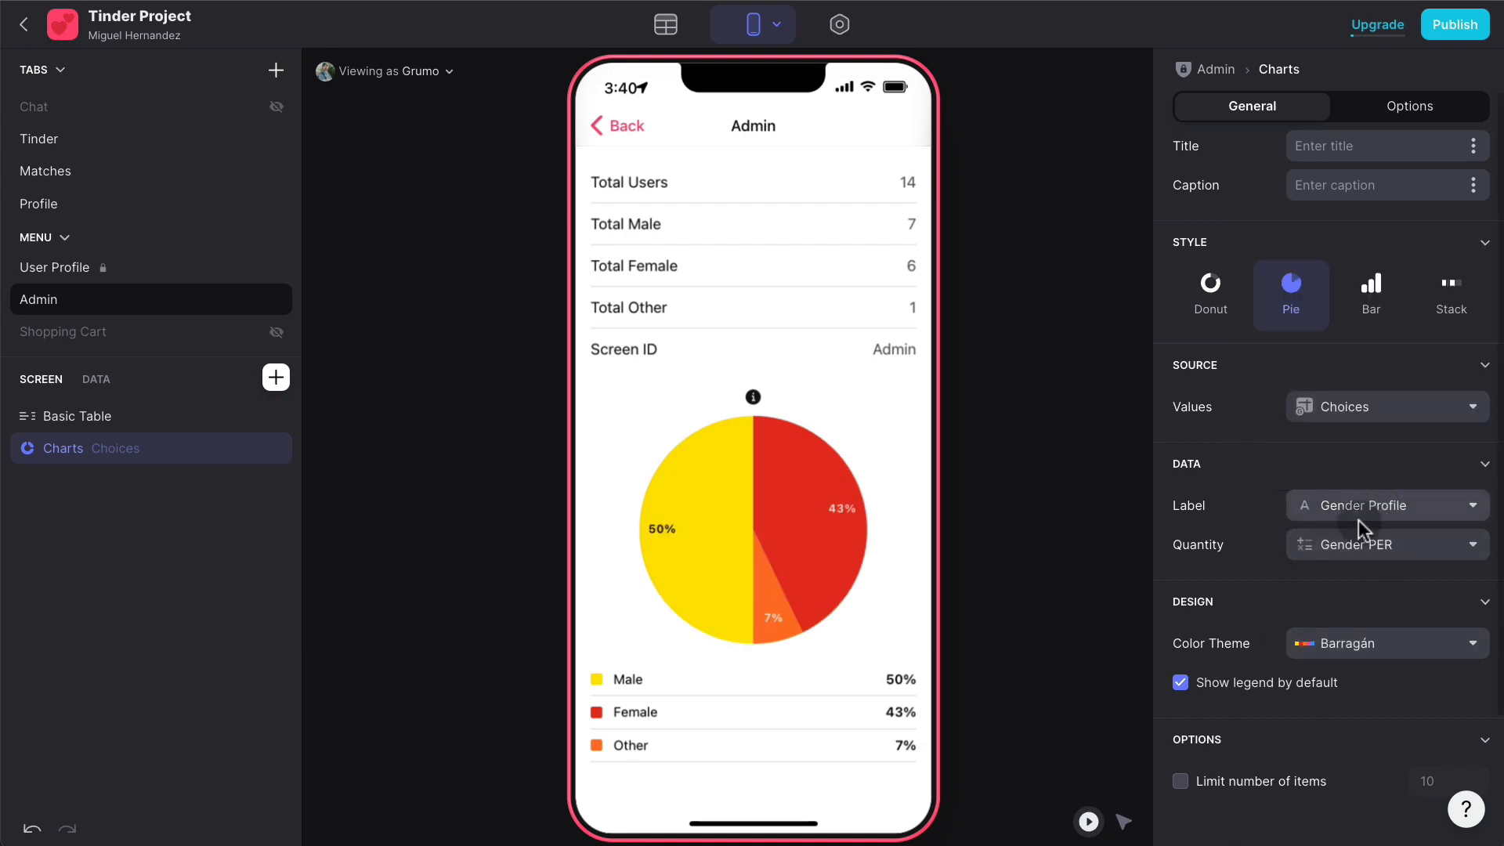
# - Apply the Magritte colour theme and place the stats table below the chart
pyautogui.click(1375, 651)
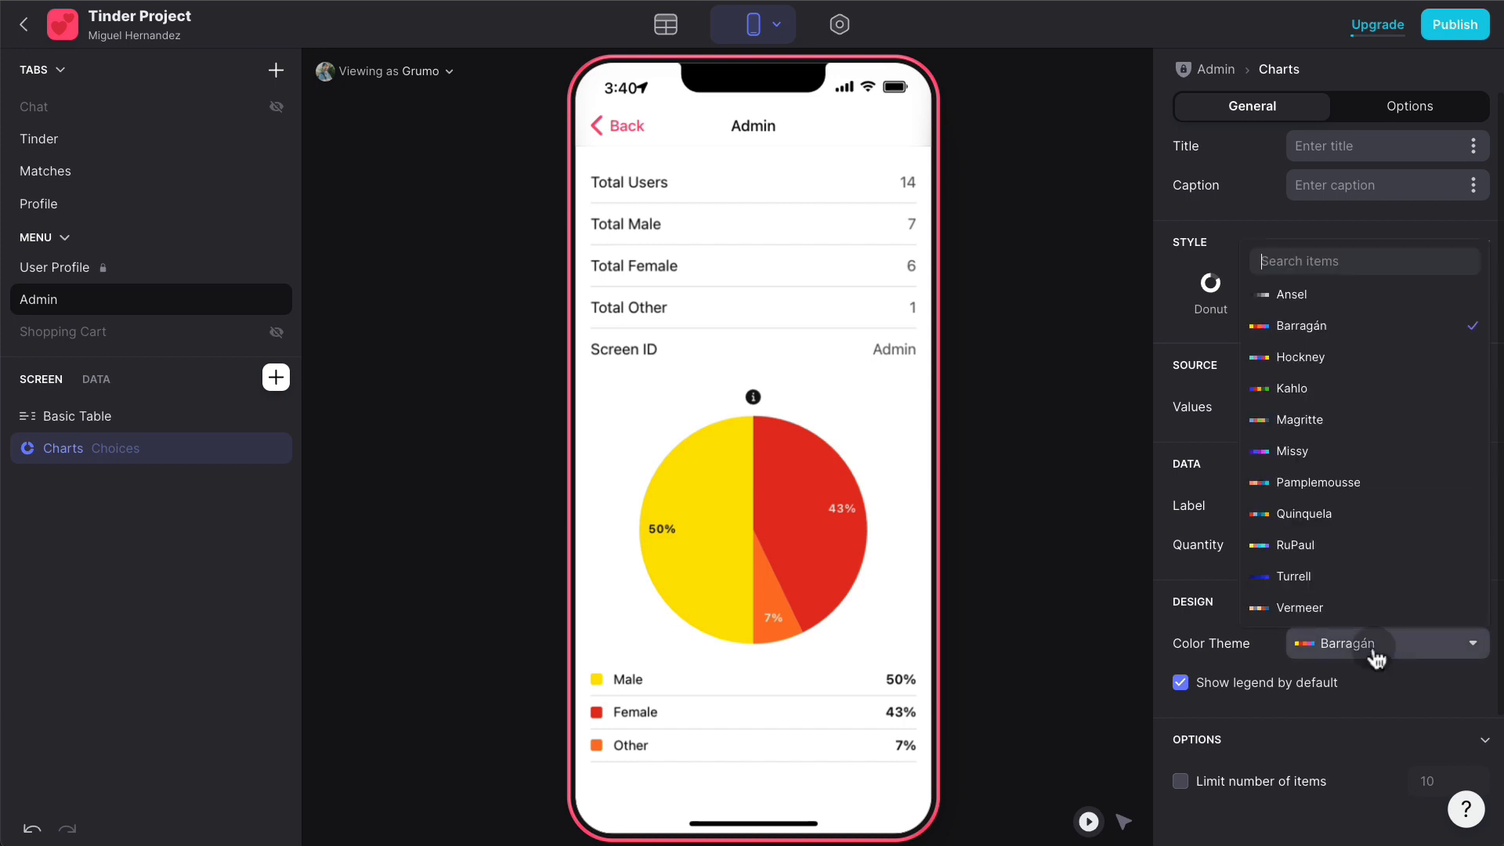
pyautogui.click(1352, 420)
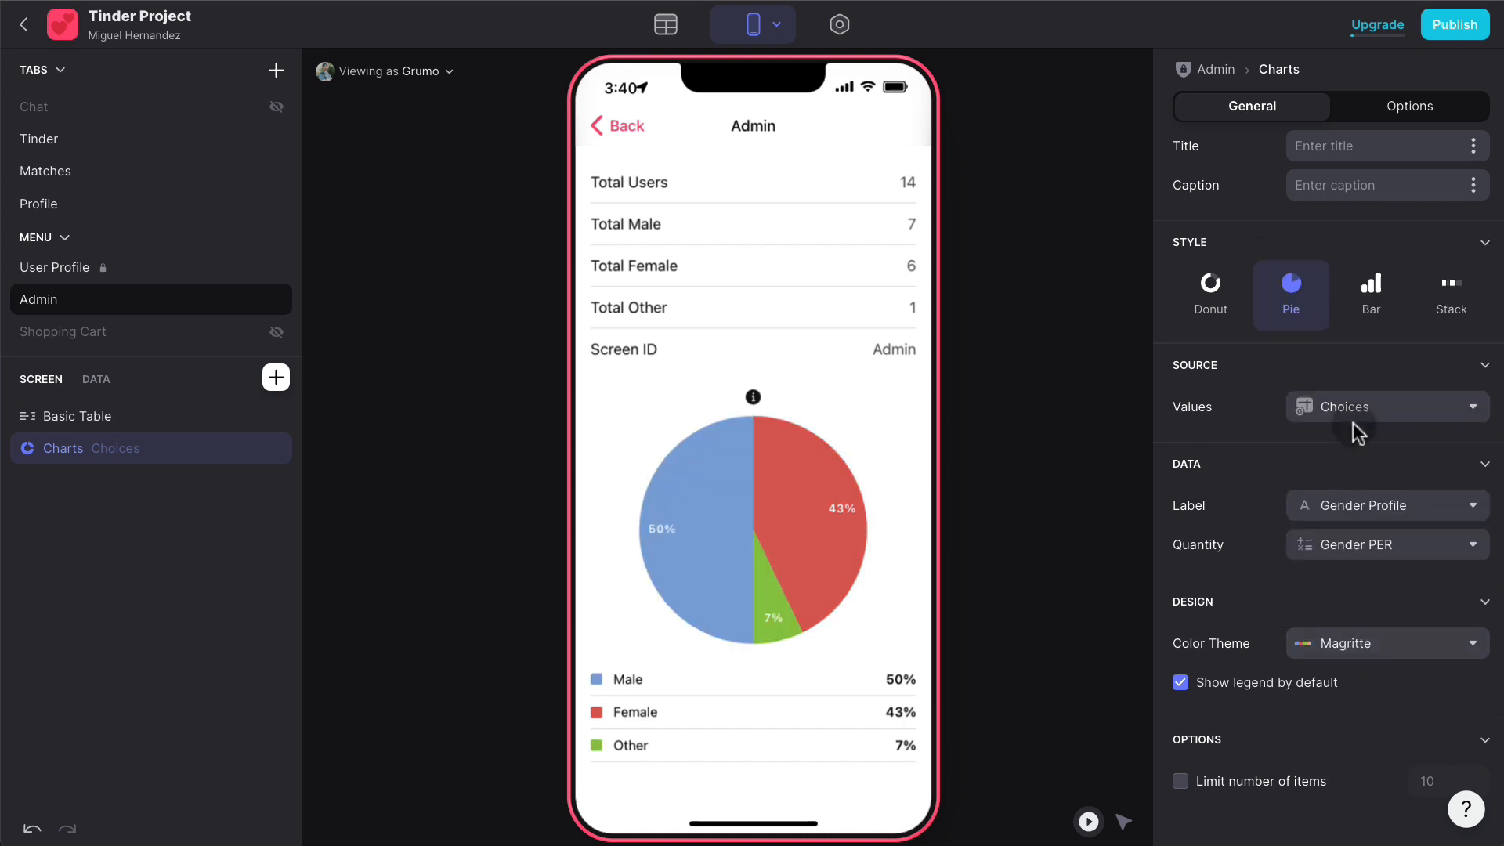
pyautogui.moveTo(92, 427); pyautogui.dragTo(123, 455)
# - Remove the Total Male, Total Female, Total Other and Screen ID rows, leaving only Total Users
pyautogui.click(1013, 343)
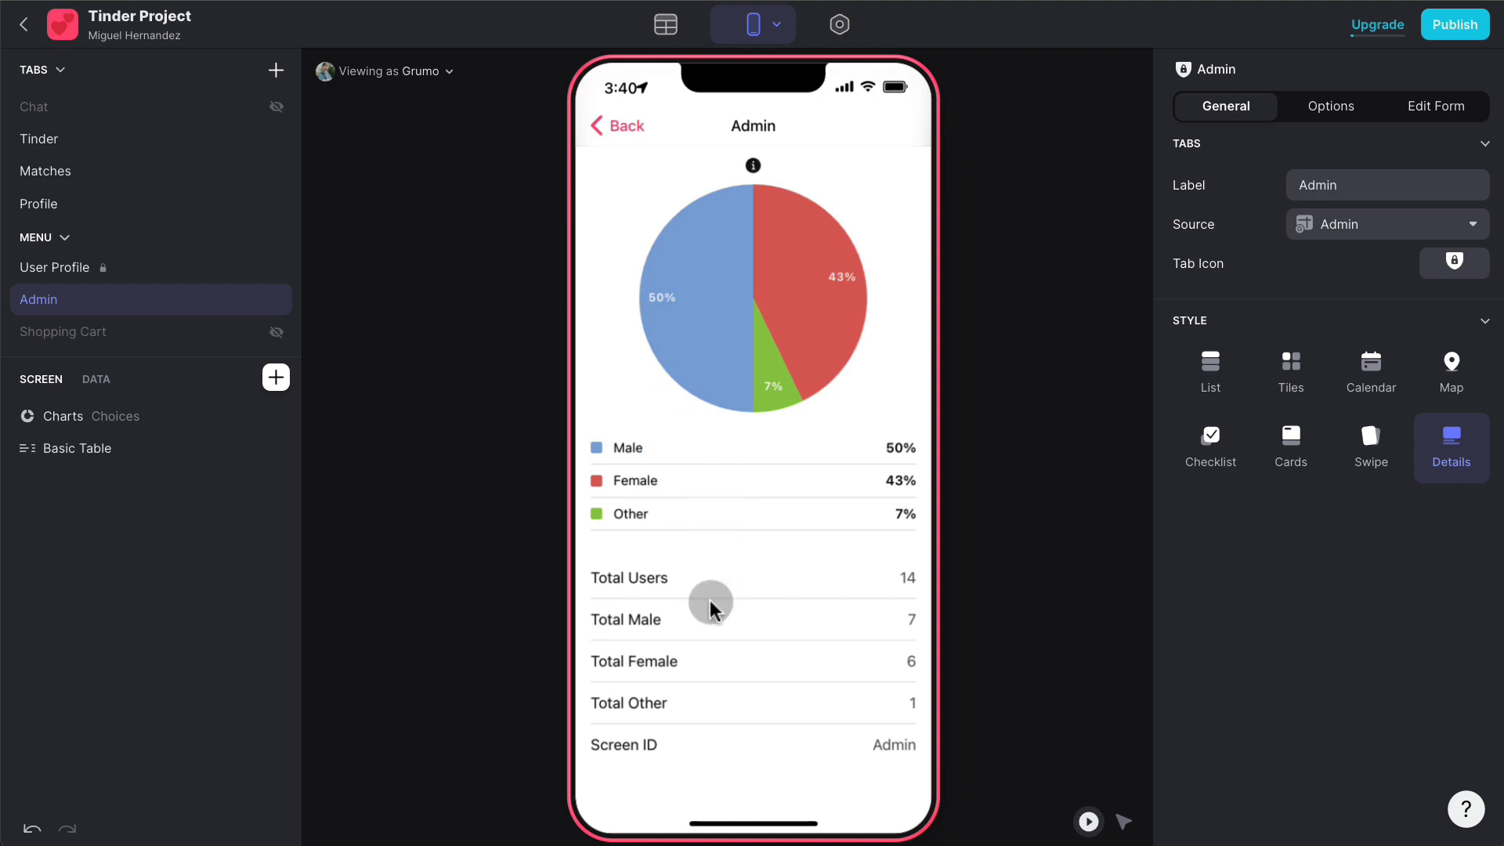
pyautogui.click(751, 628)
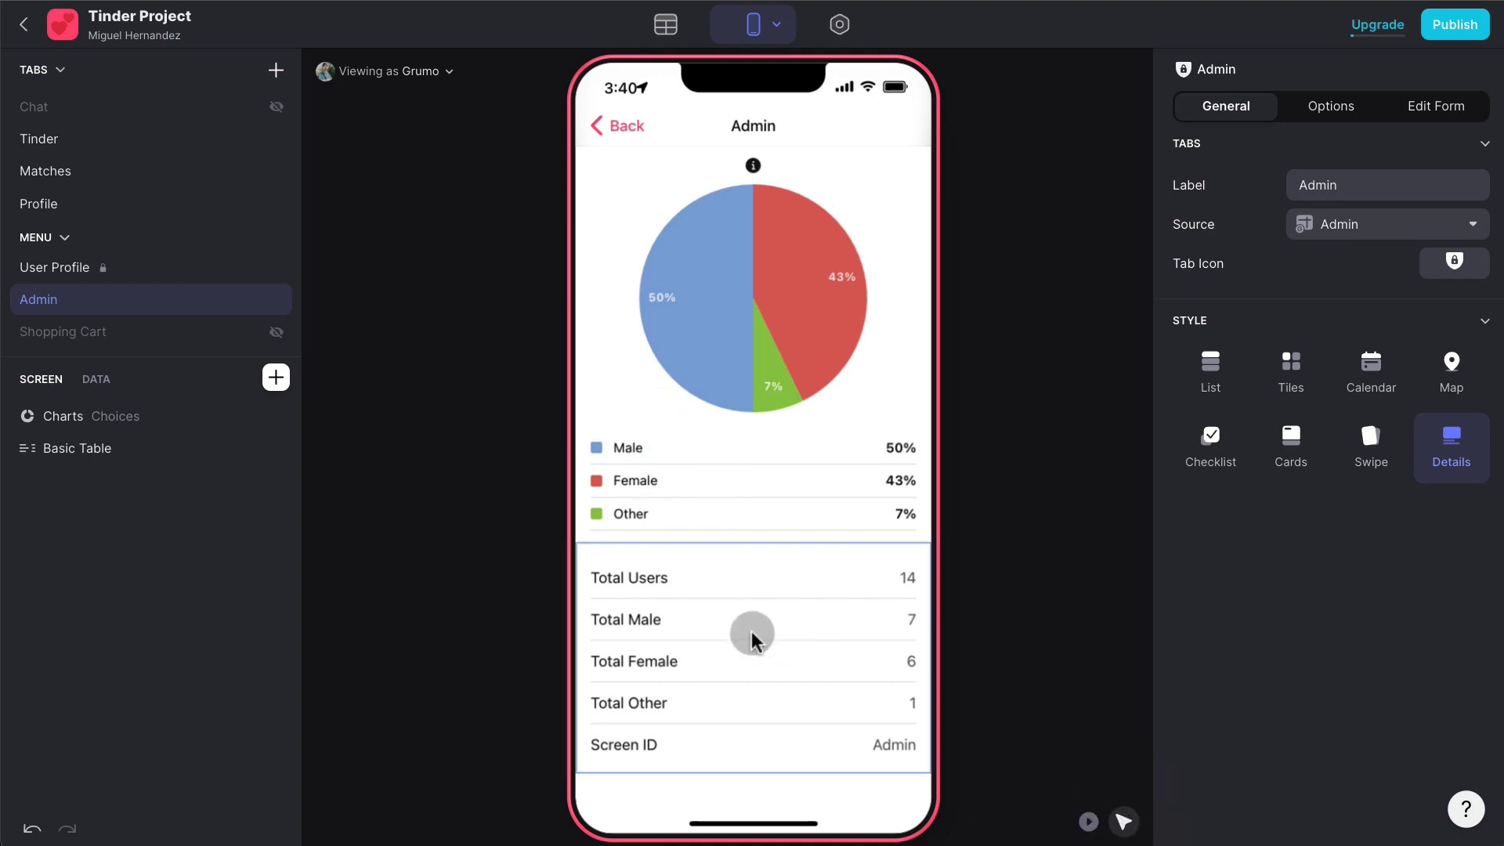
pyautogui.click(1477, 285)
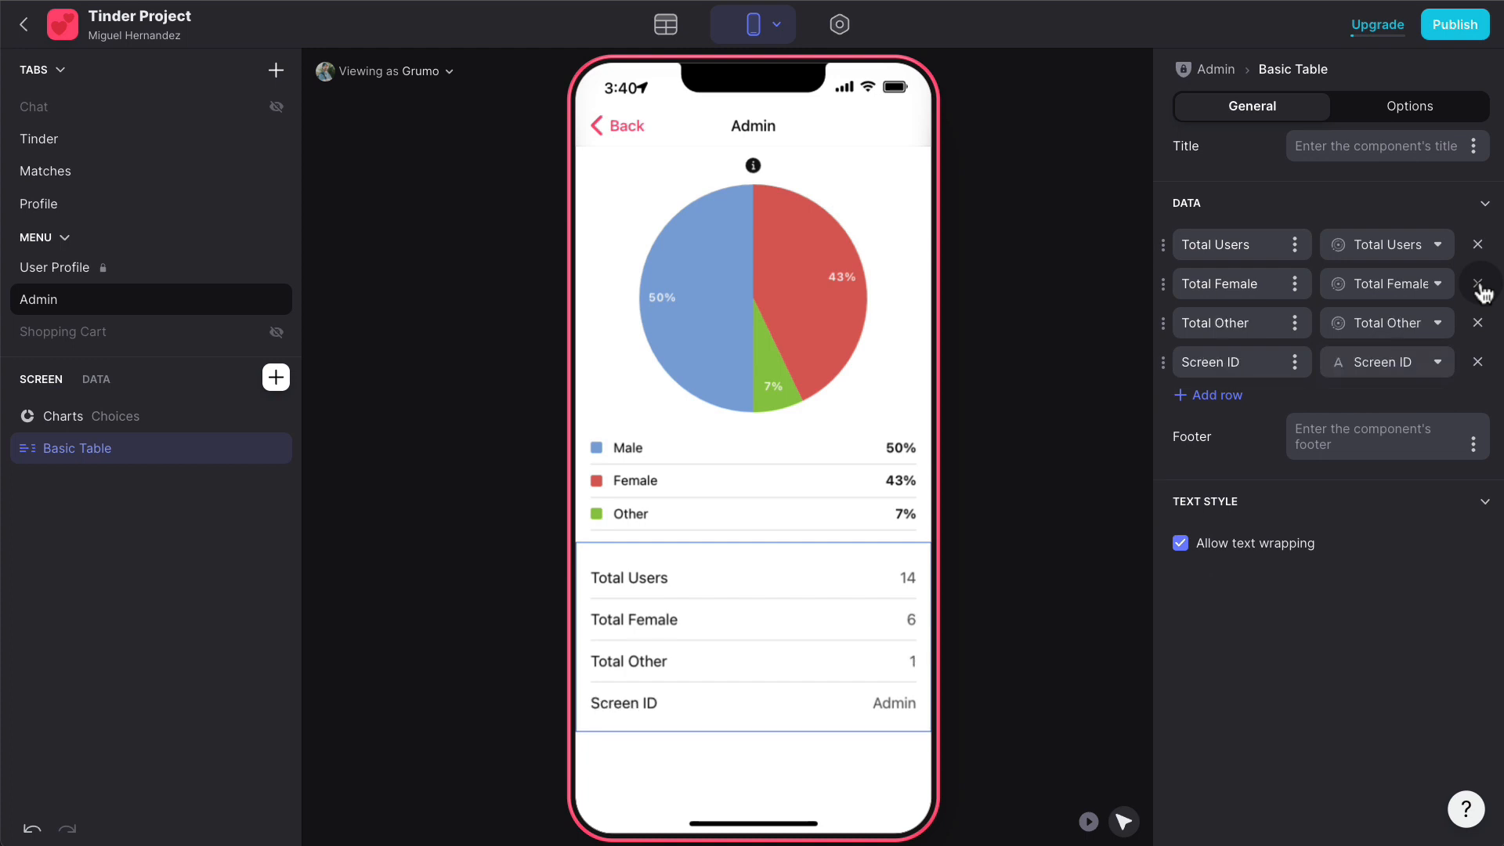
pyautogui.click(1478, 285)
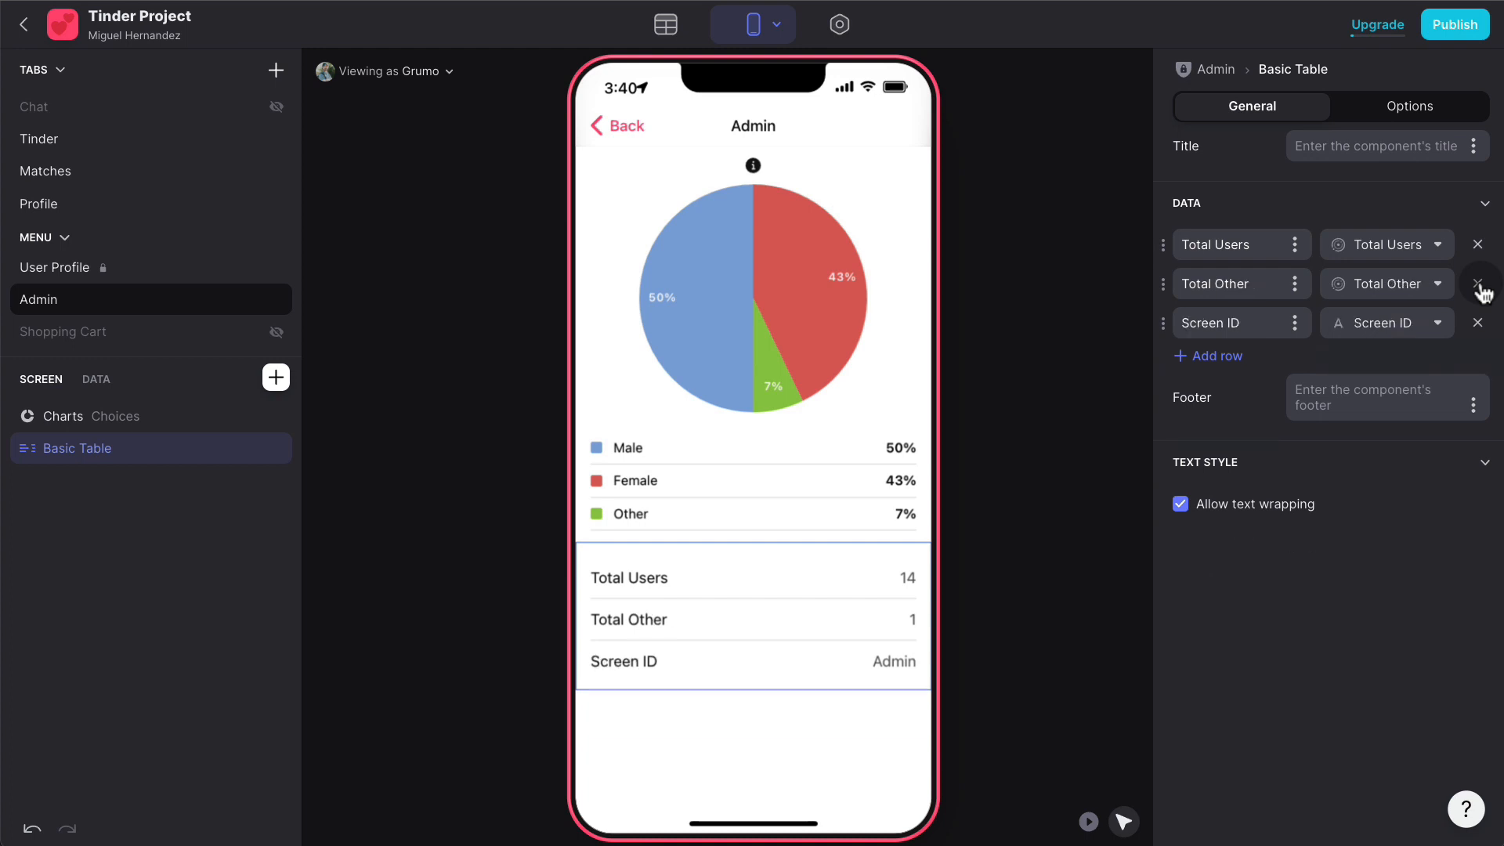
pyautogui.click(1478, 284)
pyautogui.click(1478, 284)
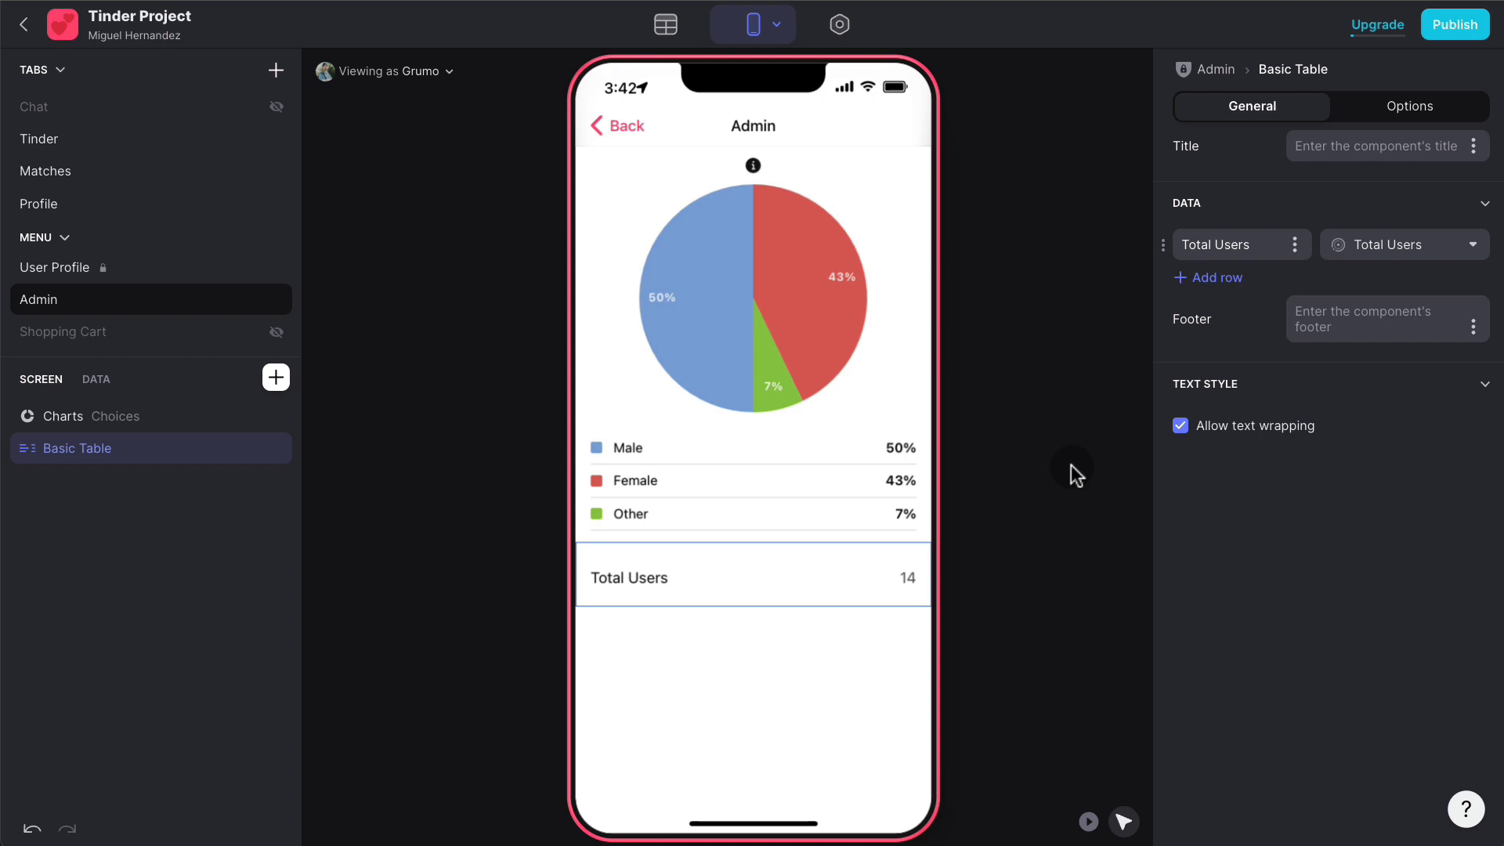
pyautogui.click(665, 24)
# - Add a 'Swipes' Number column to the Users table with precision 1
pyautogui.click(195, 119)
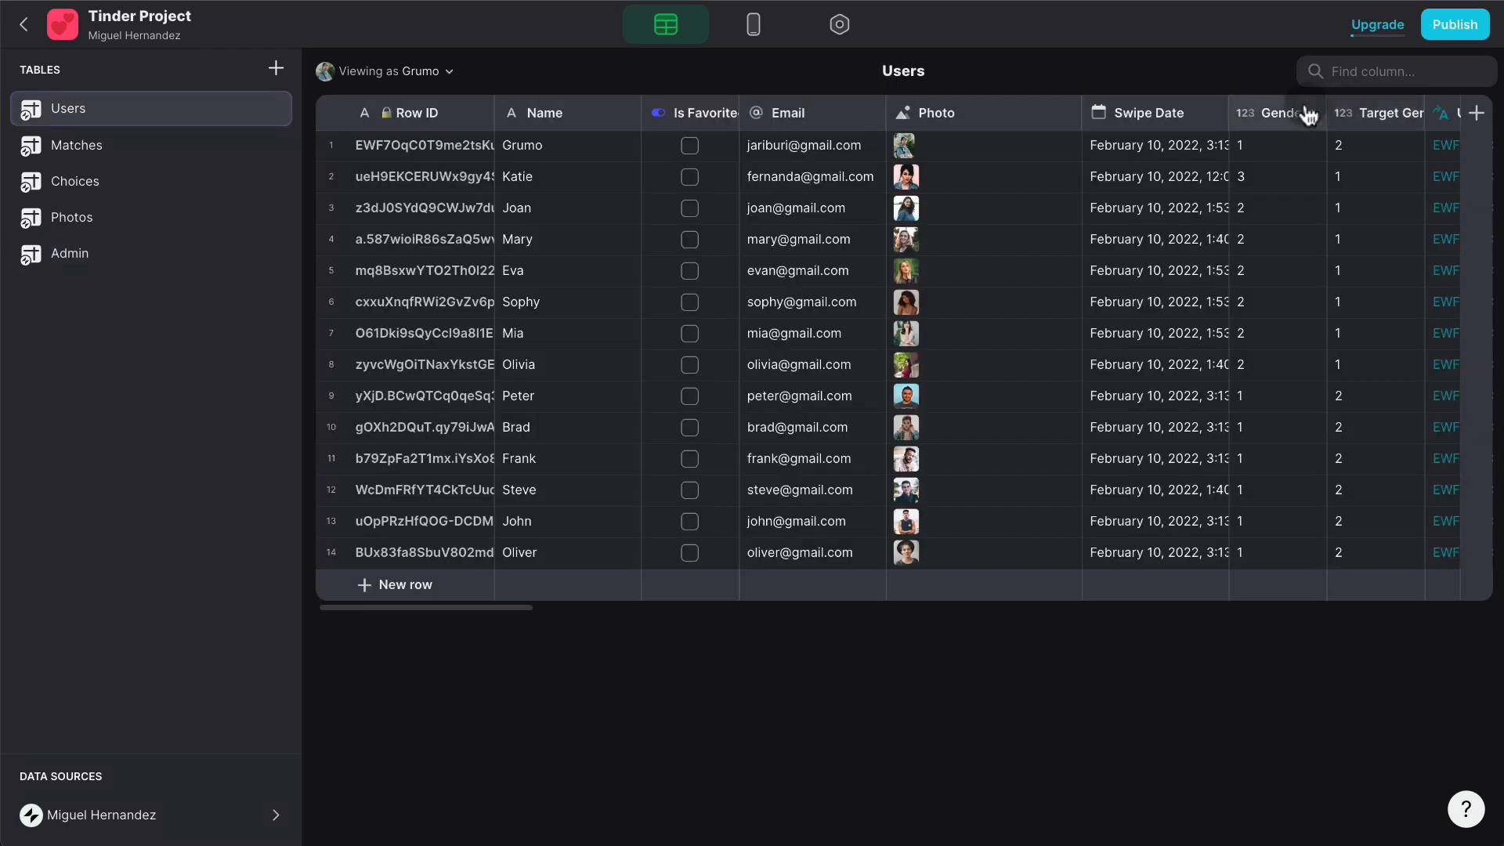
pyautogui.click(1477, 115)
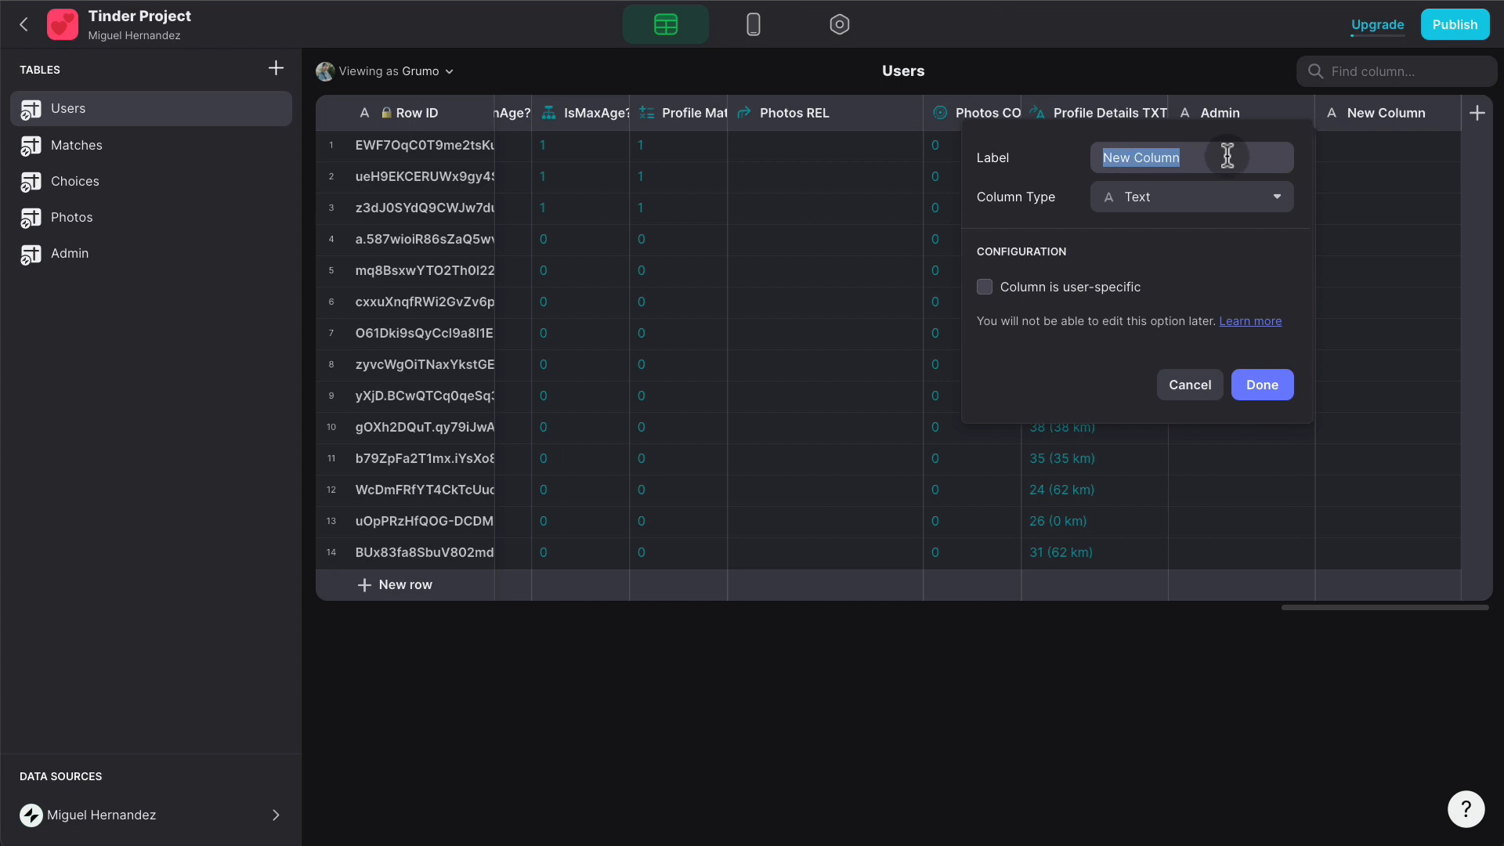
pyautogui.write('Swipers')
pyautogui.press('BackSpace')
pyautogui.press('BackSpace')
pyautogui.write('s')
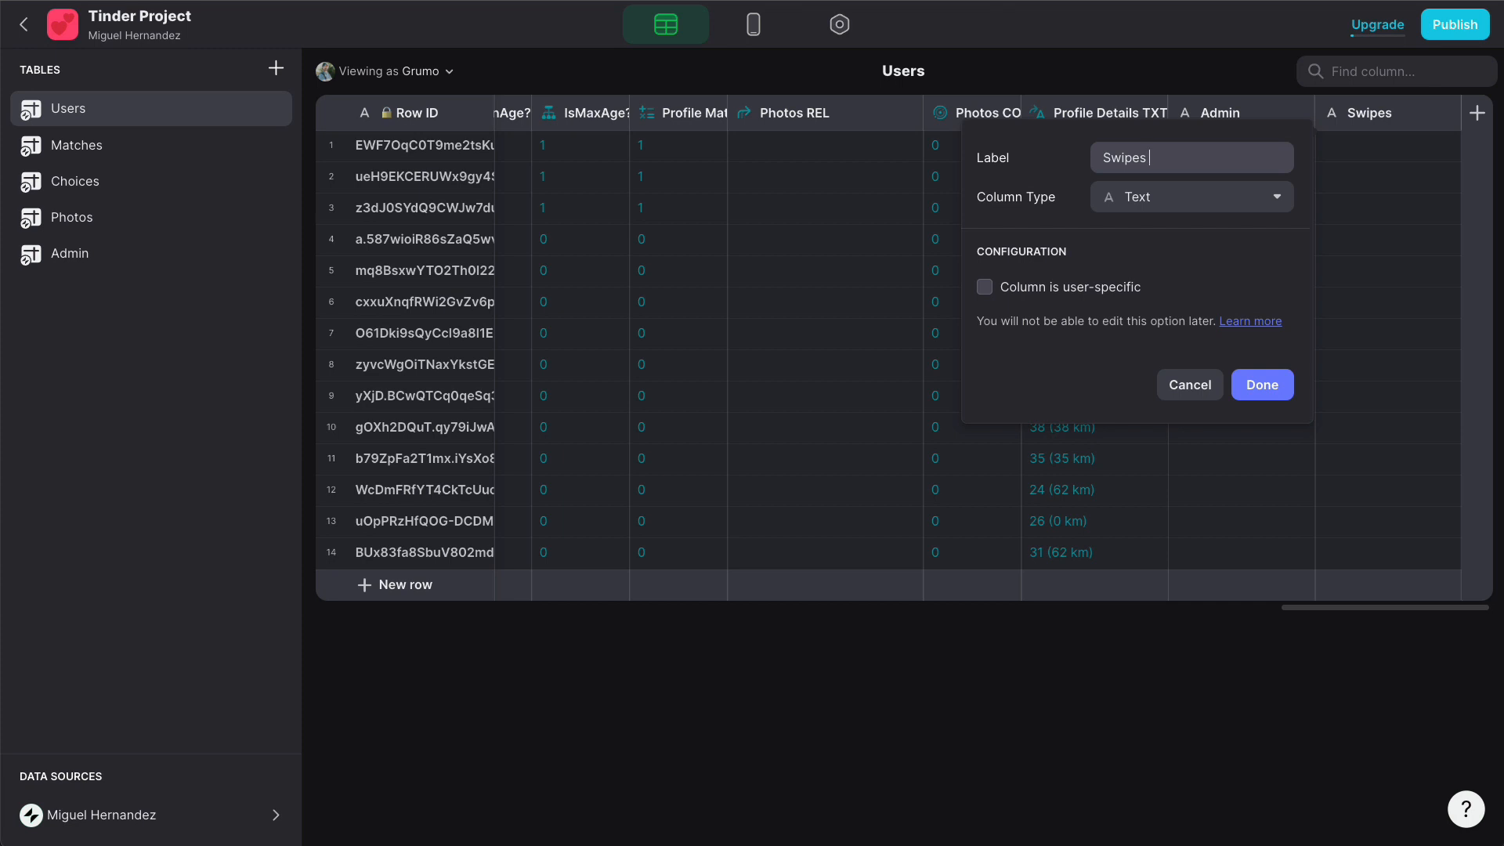
pyautogui.click(1224, 196)
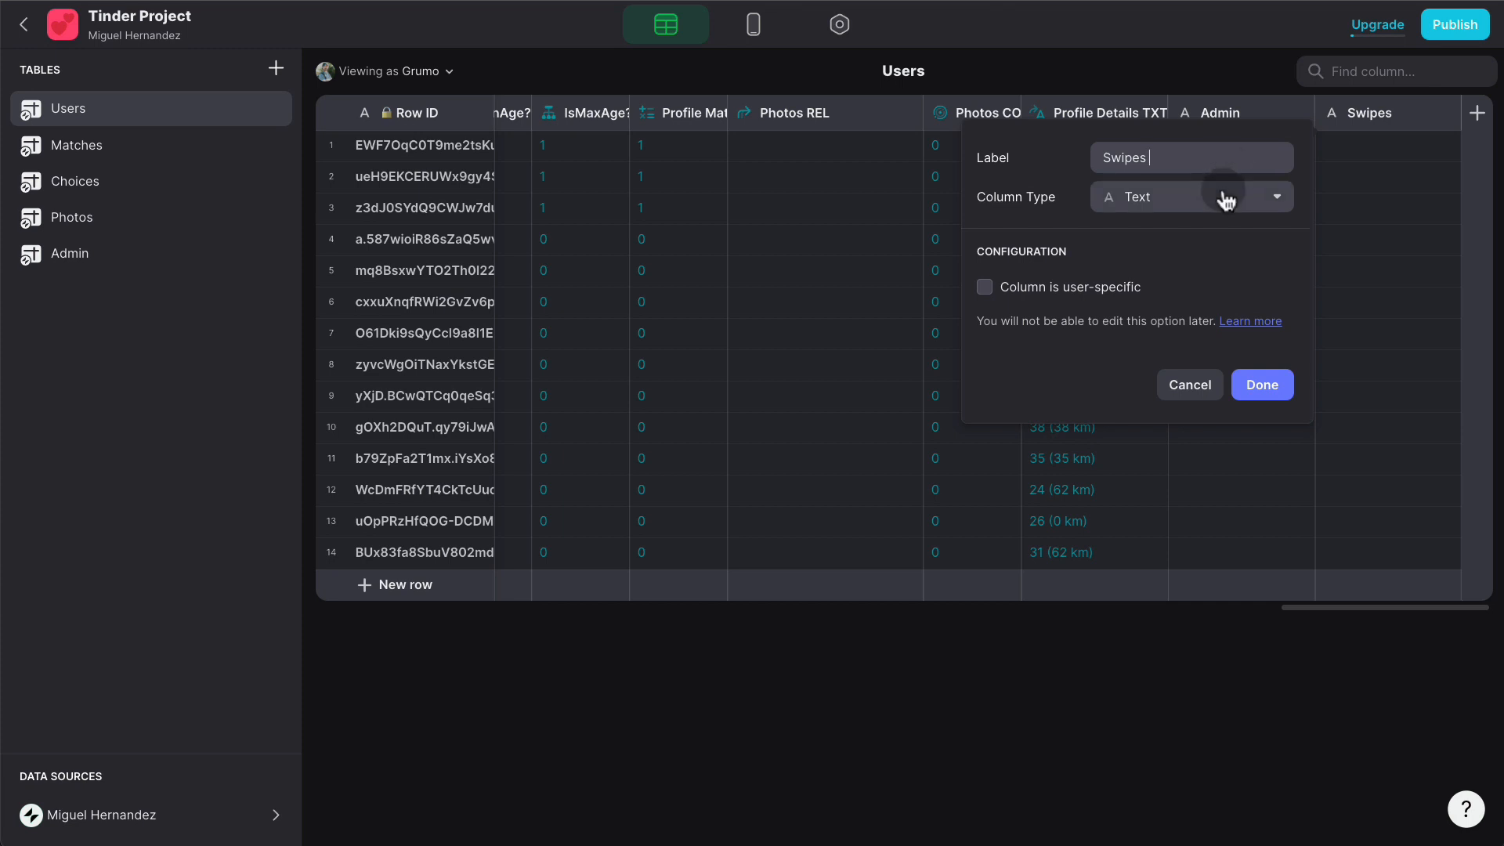
pyautogui.moveTo(1175, 245)
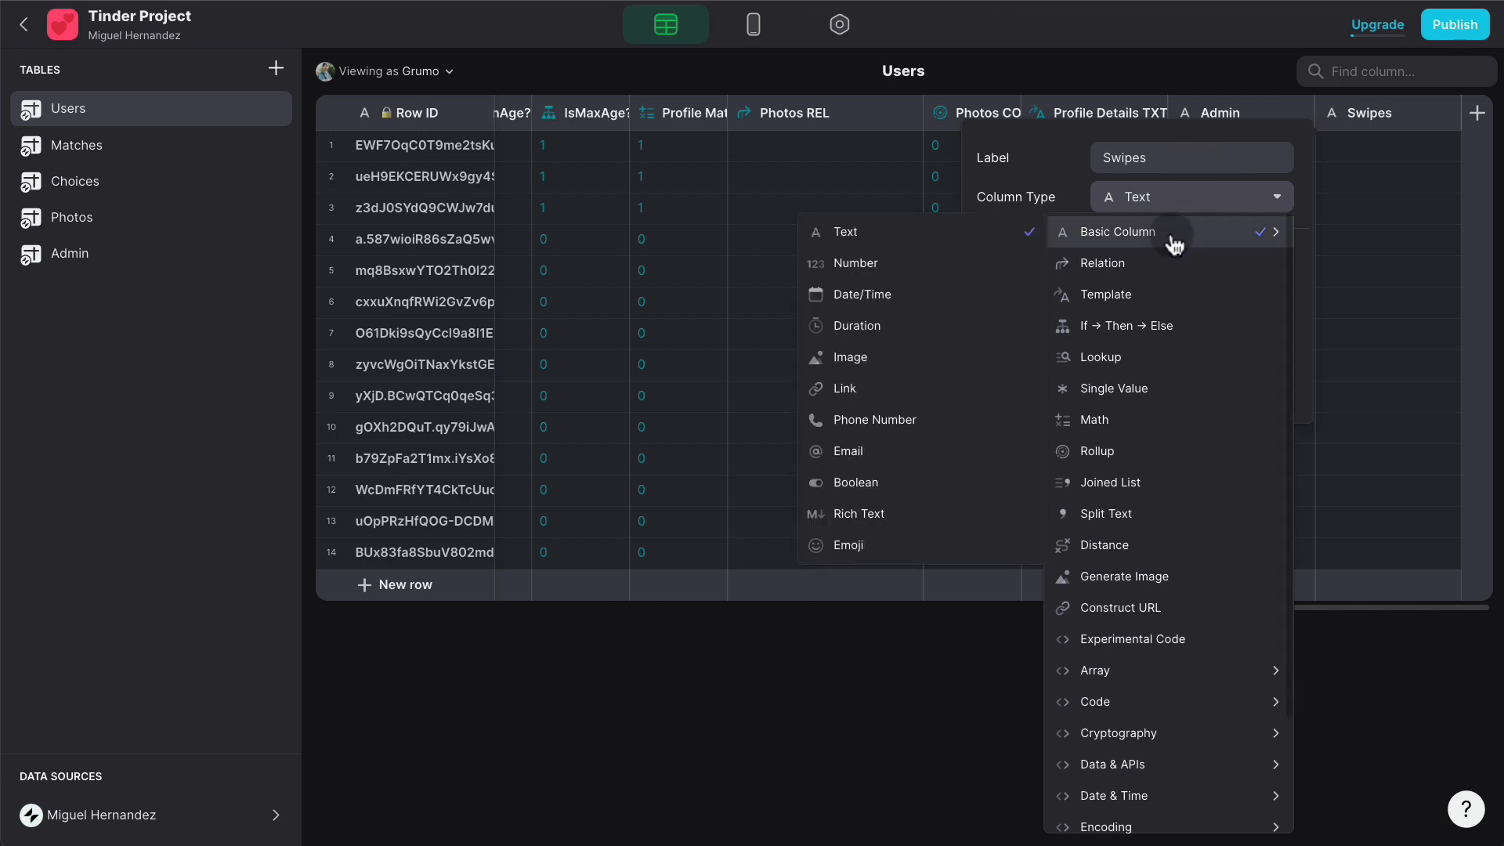
pyautogui.click(913, 264)
pyautogui.click(1201, 415)
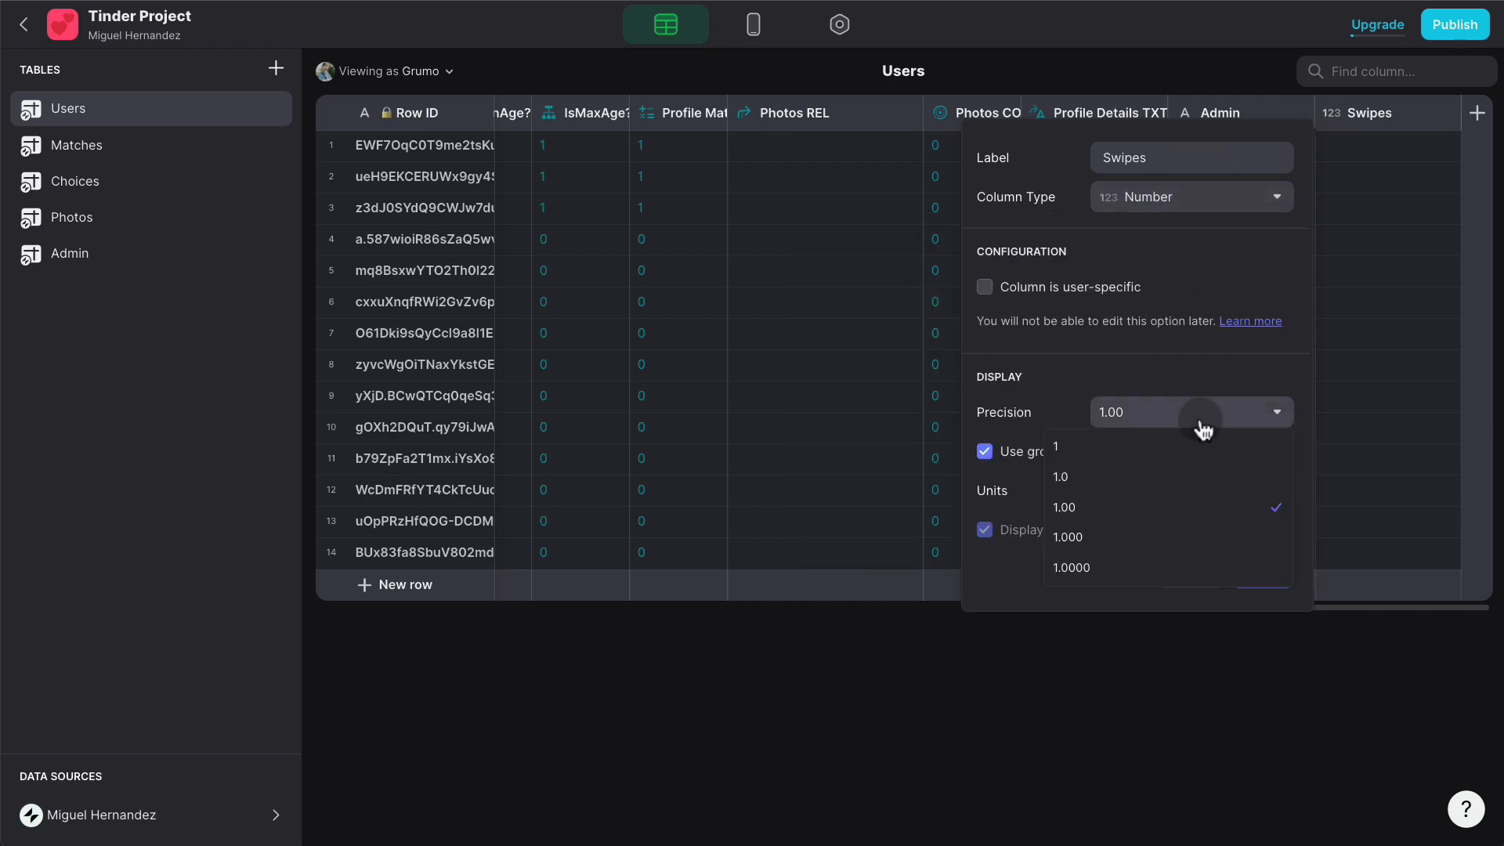
pyautogui.click(1144, 445)
pyautogui.click(1269, 570)
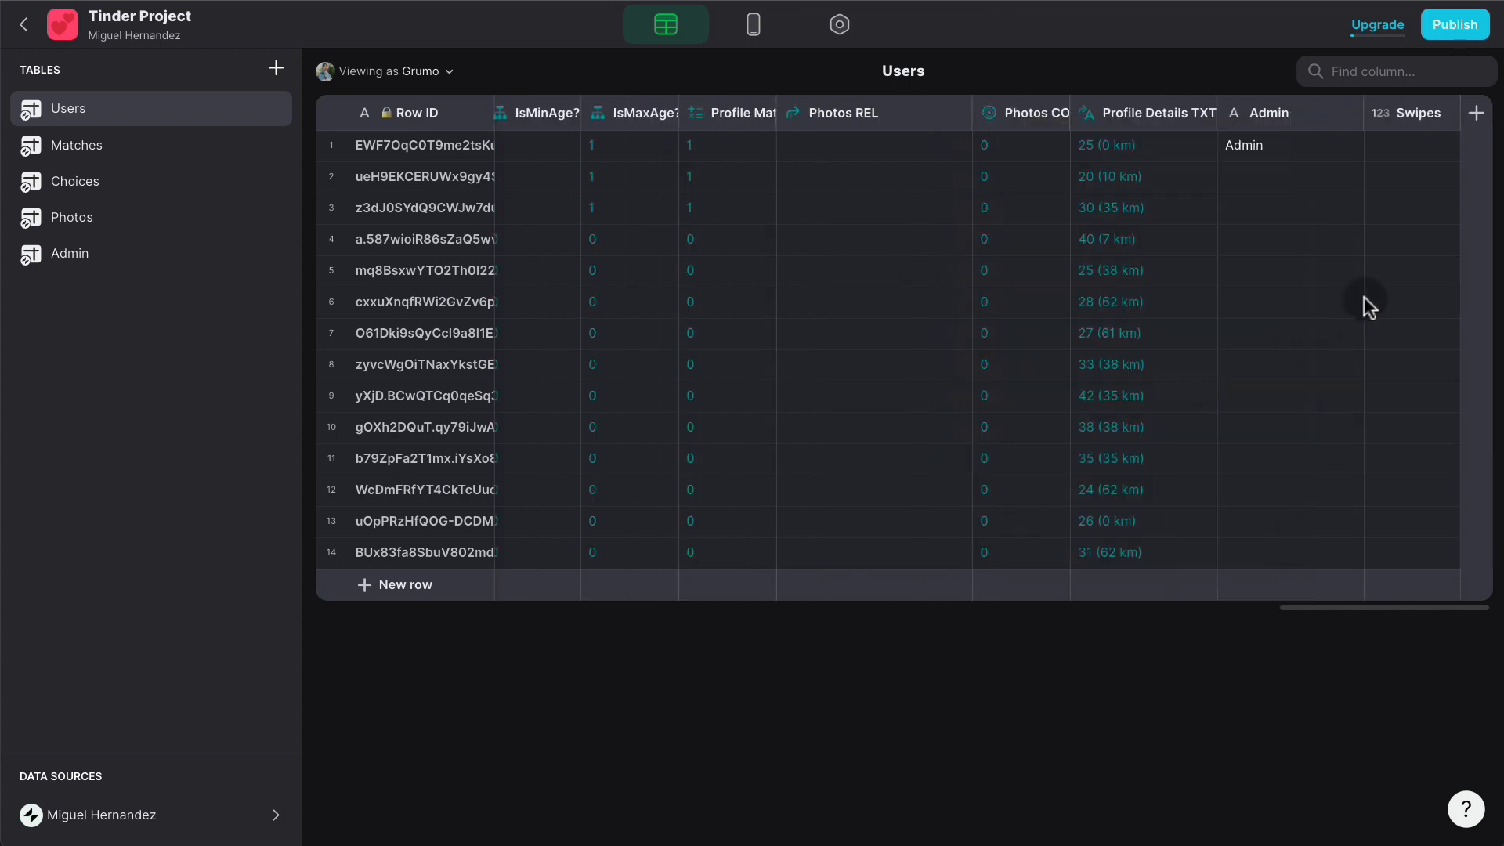
# - Duplicate the Swipes column as 'Likes Received'
pyautogui.click(1445, 114)
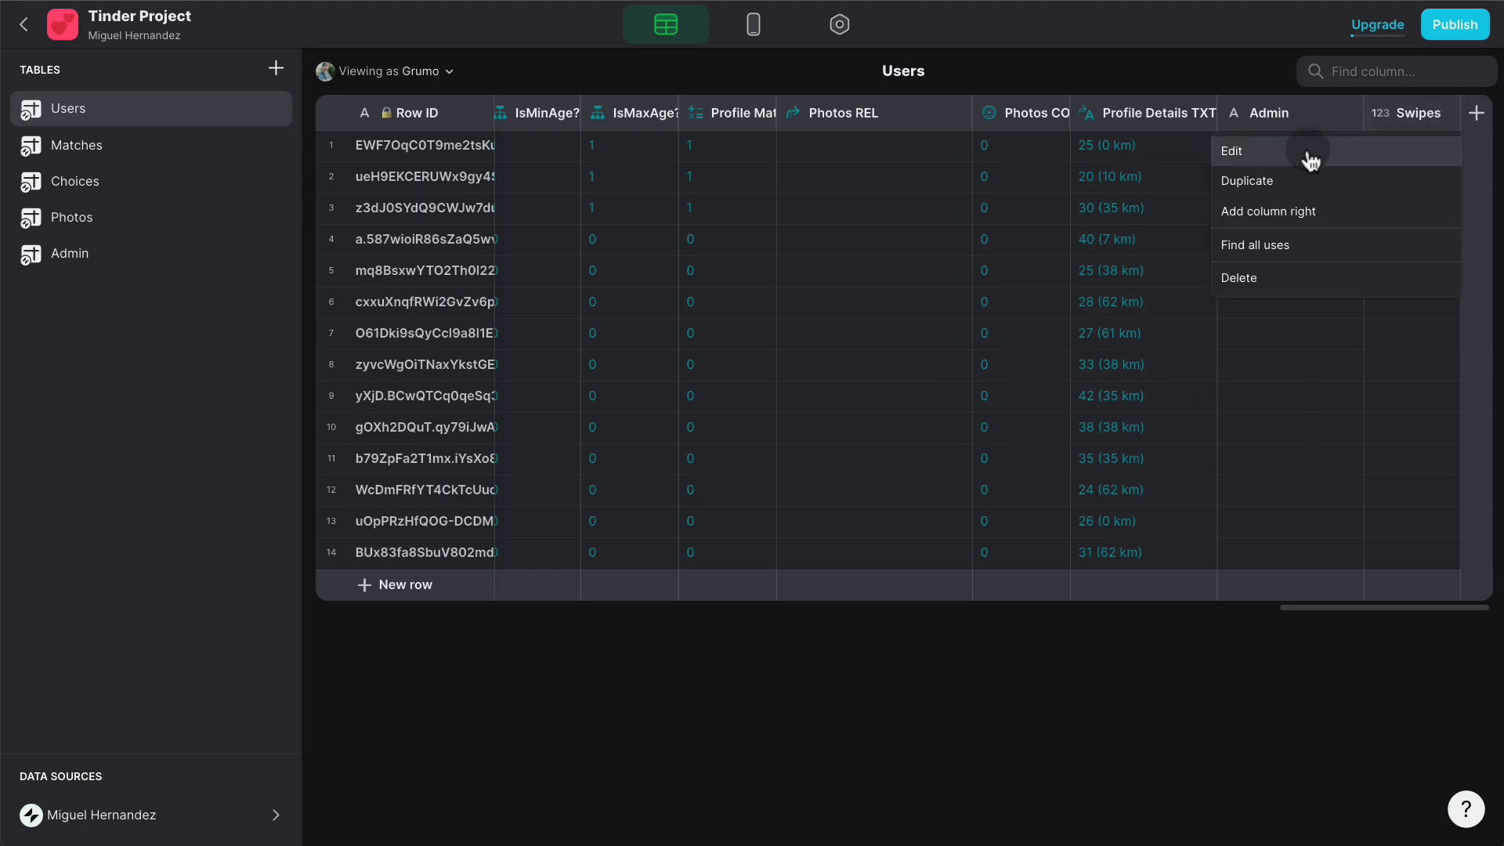
pyautogui.click(1299, 186)
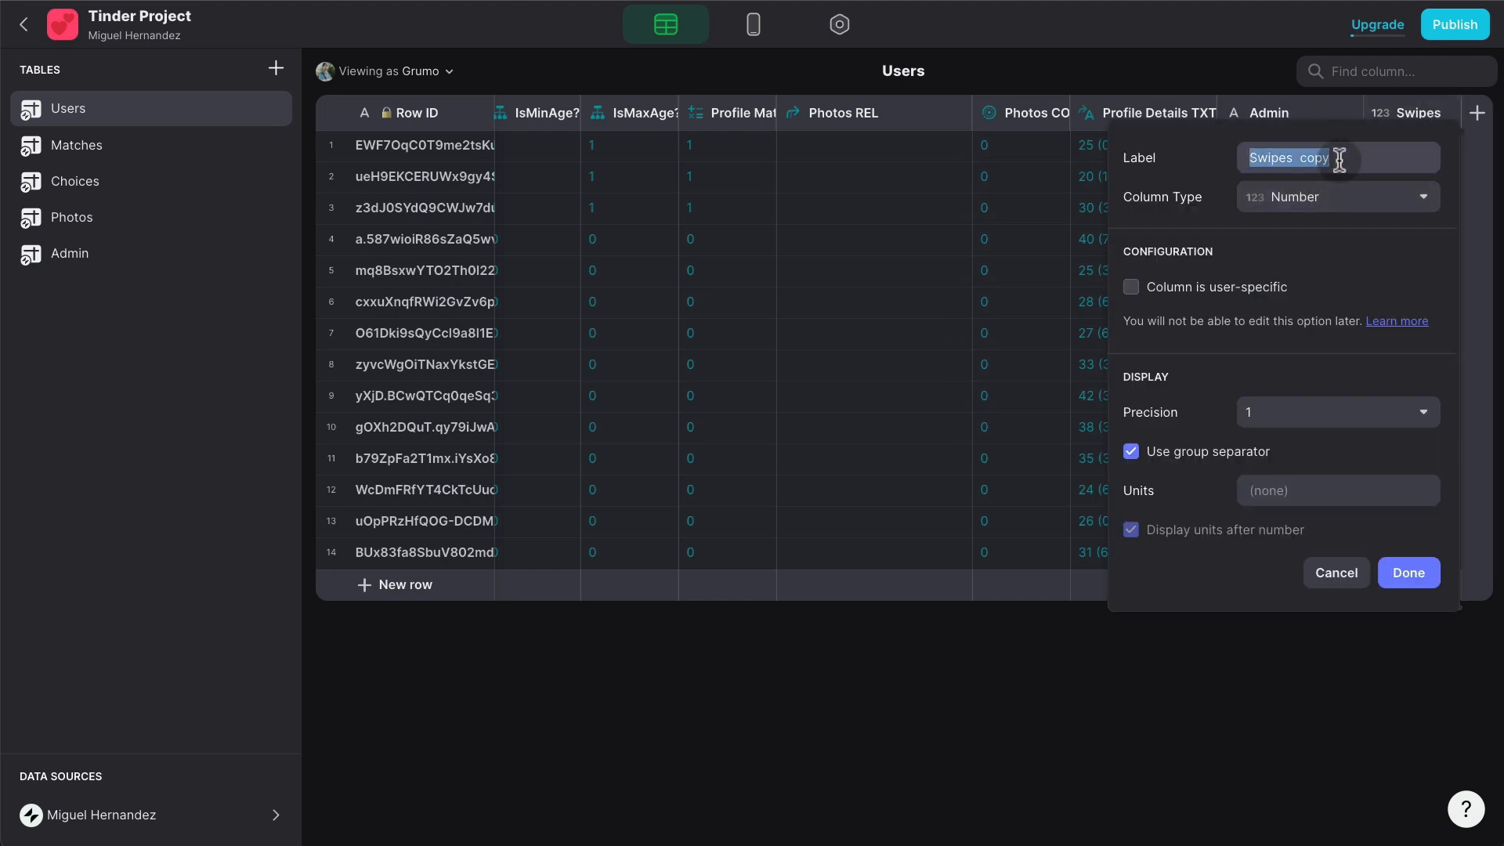
pyautogui.write('Likes R')
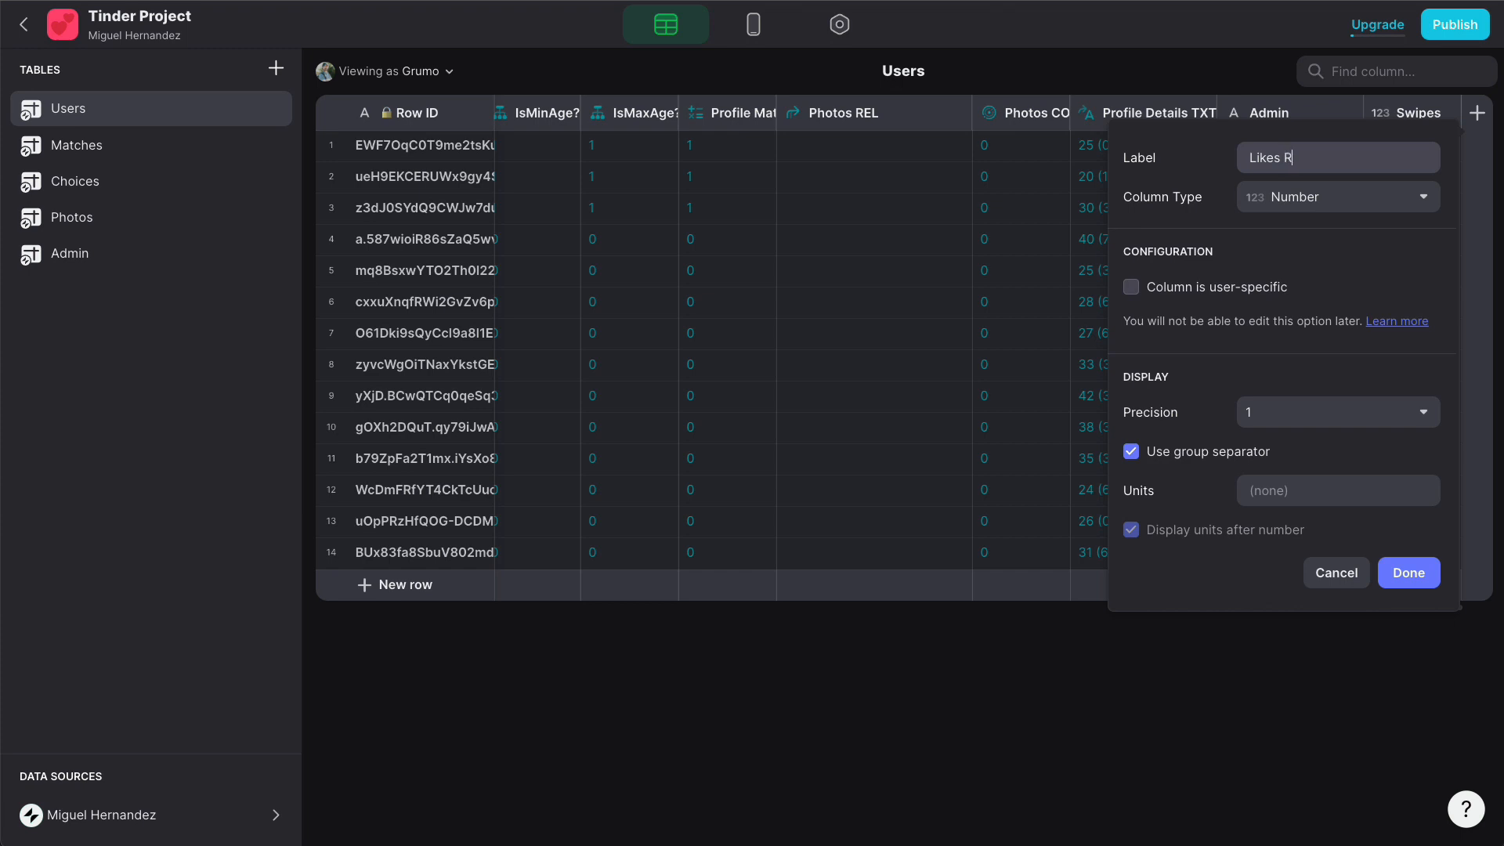
pyautogui.write('eceived')
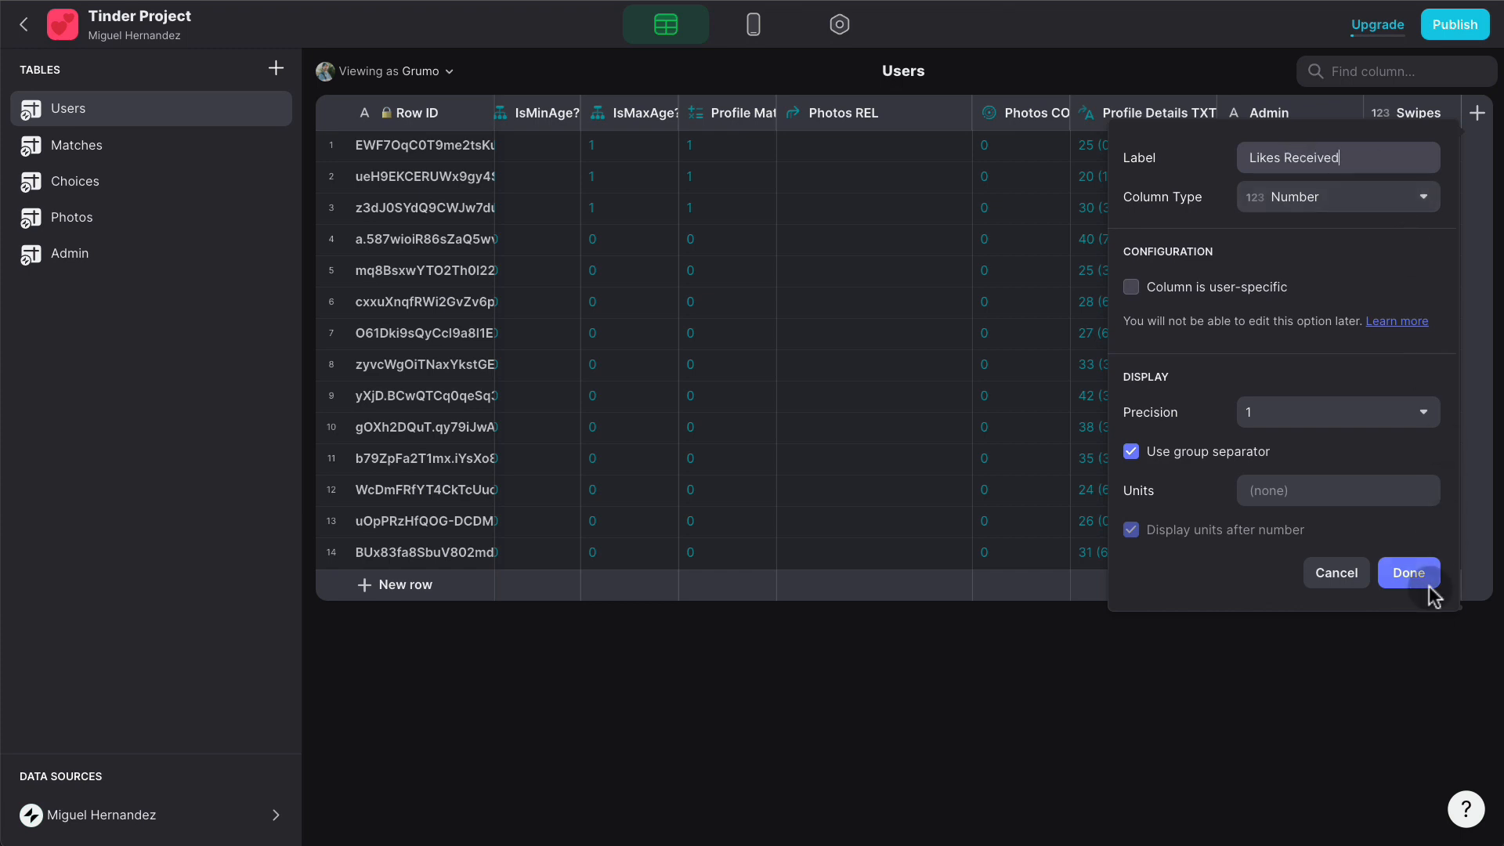
pyautogui.click(1424, 577)
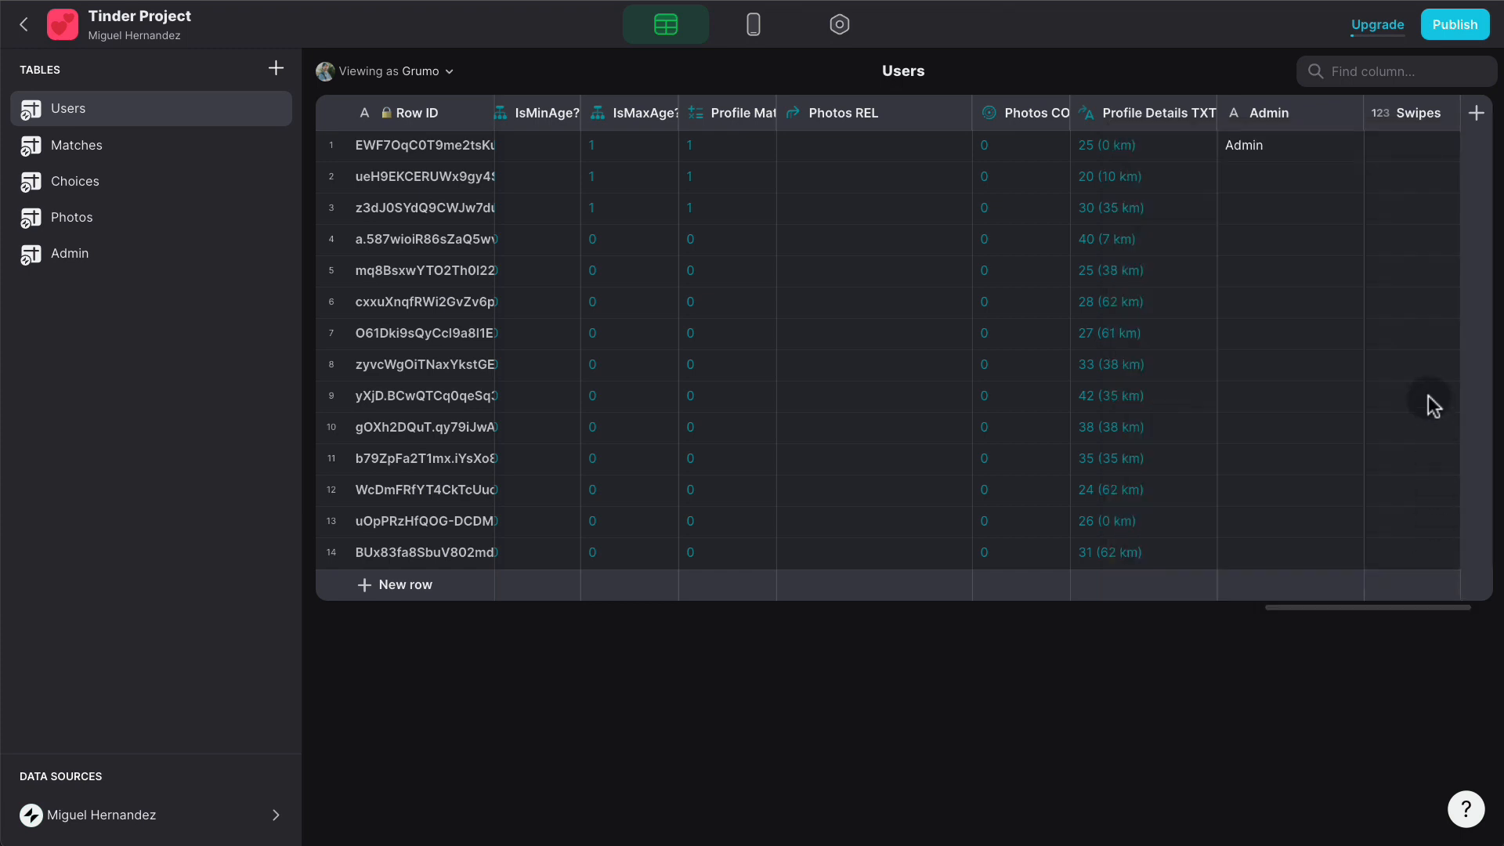
pyautogui.hscroll(3, 1389, 205)
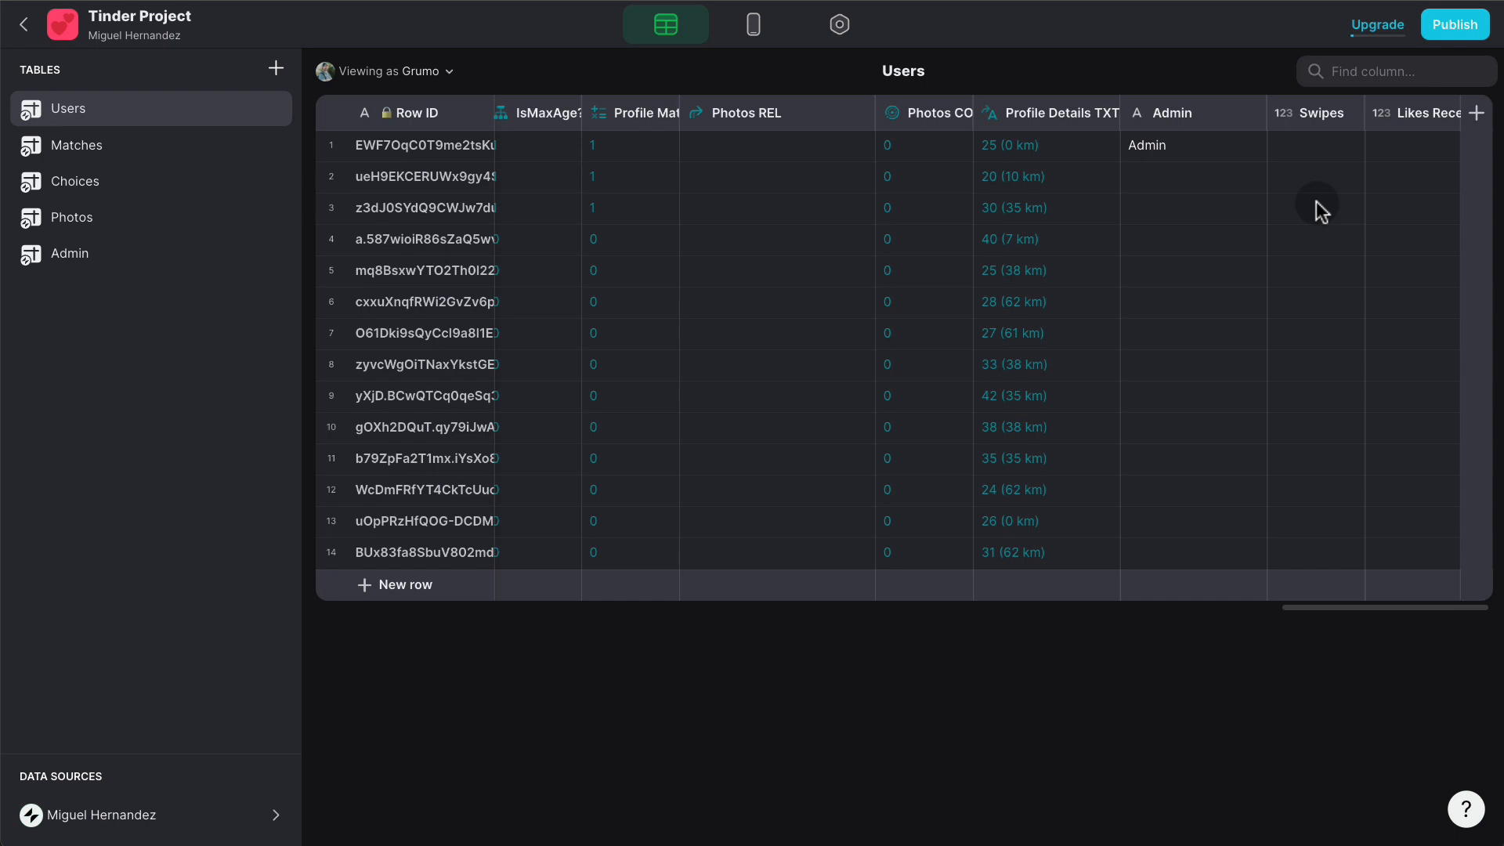
# - Go back to the Tinder screen's swipe list and edit its Swipe Right action
pyautogui.click(753, 30)
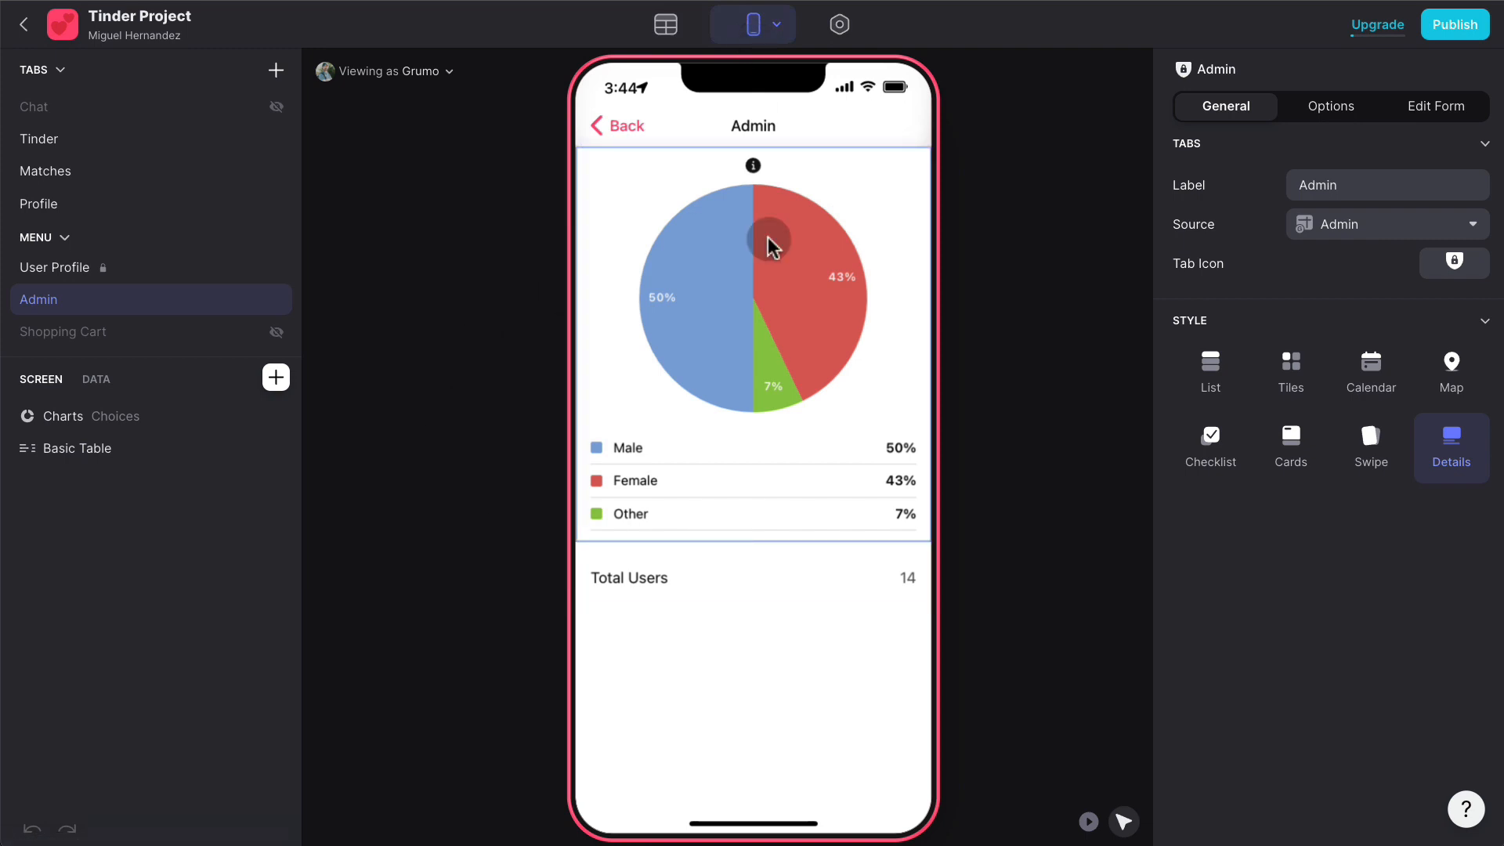
pyautogui.click(595, 140)
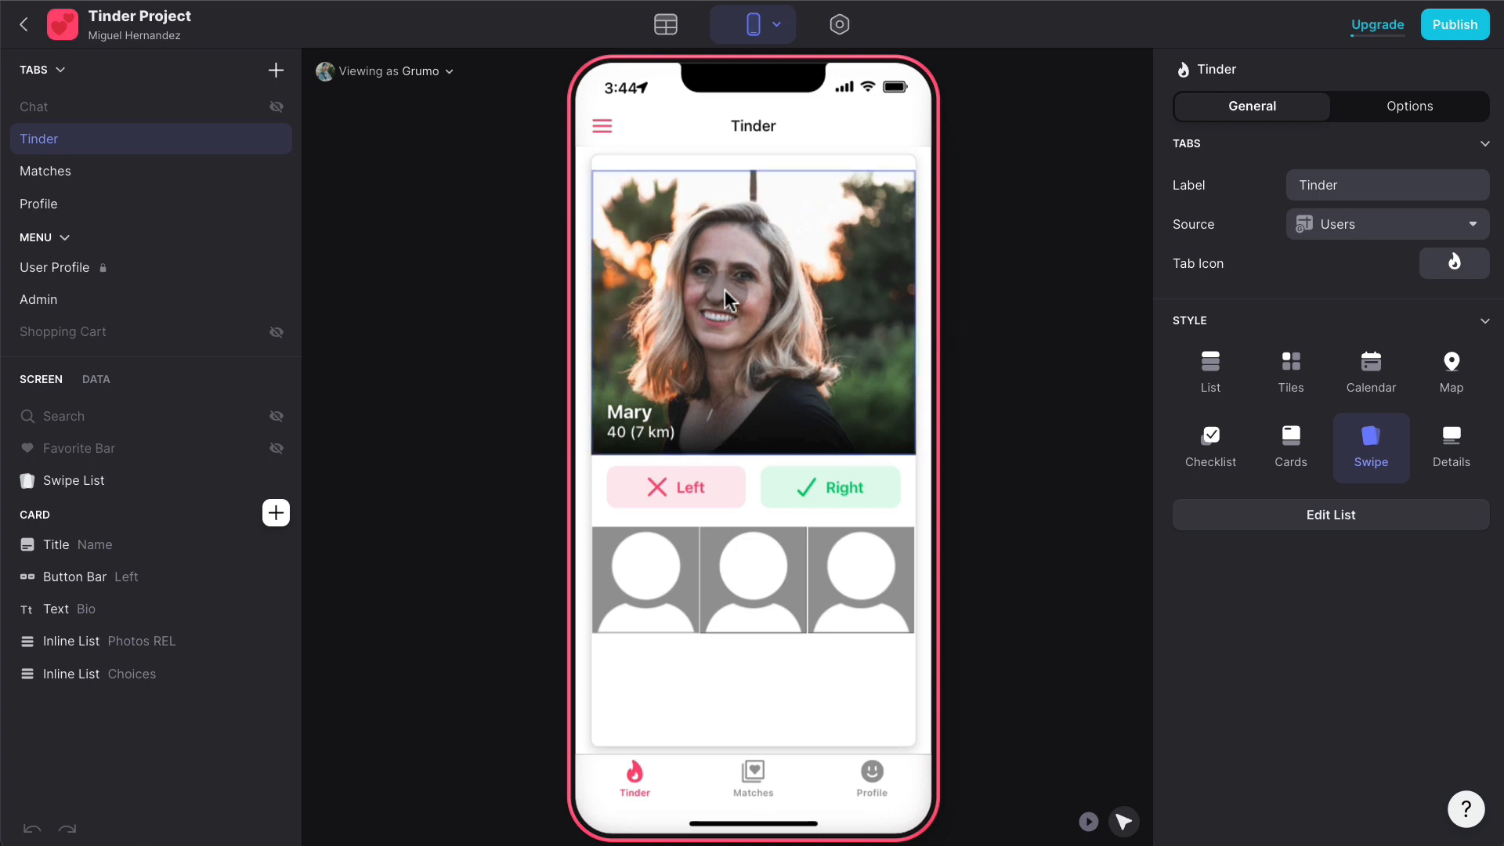
pyautogui.click(161, 480)
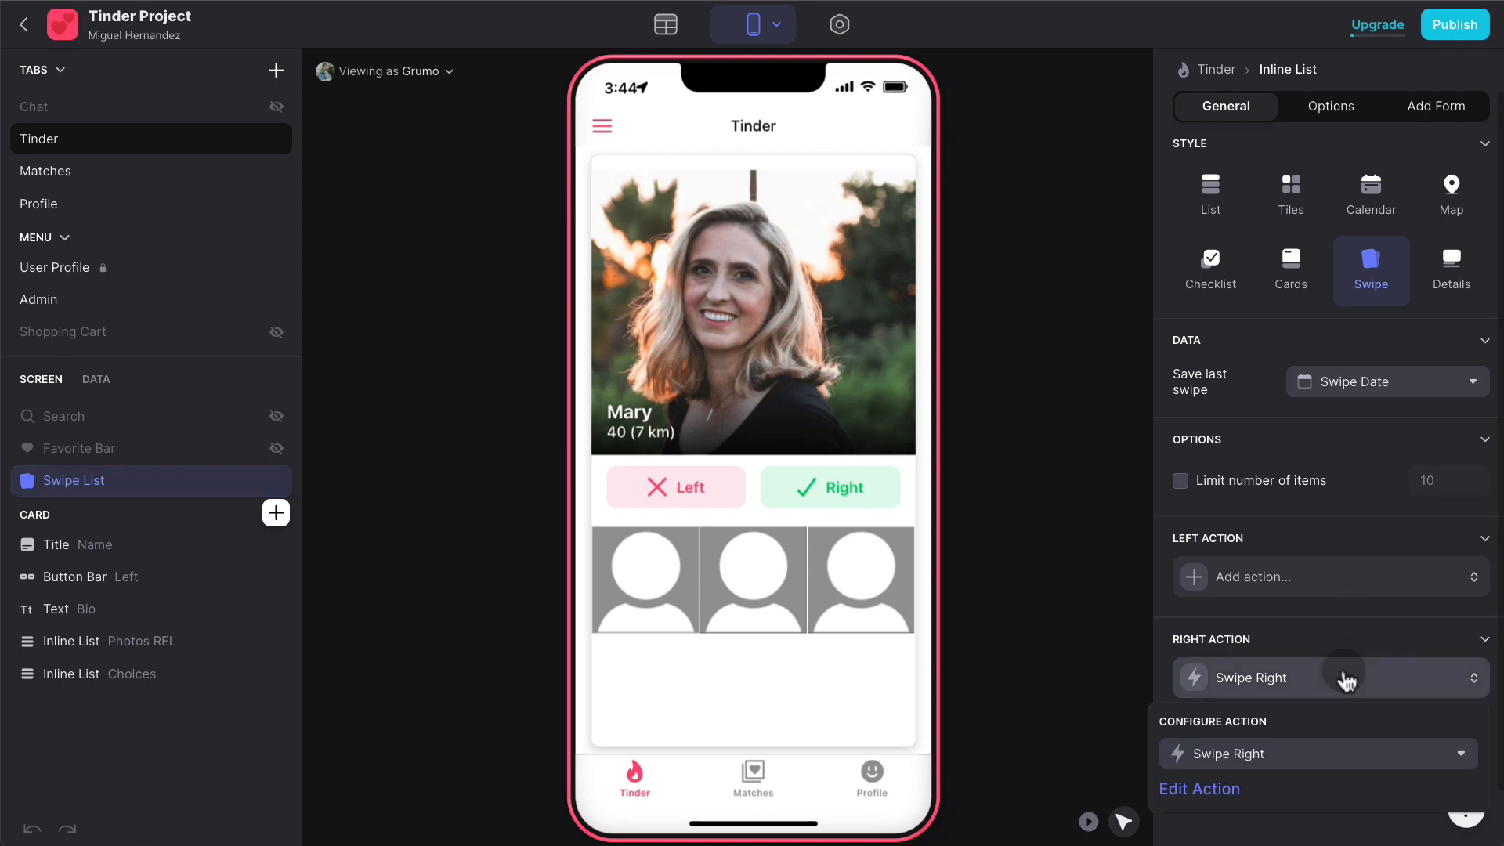
pyautogui.click(1362, 756)
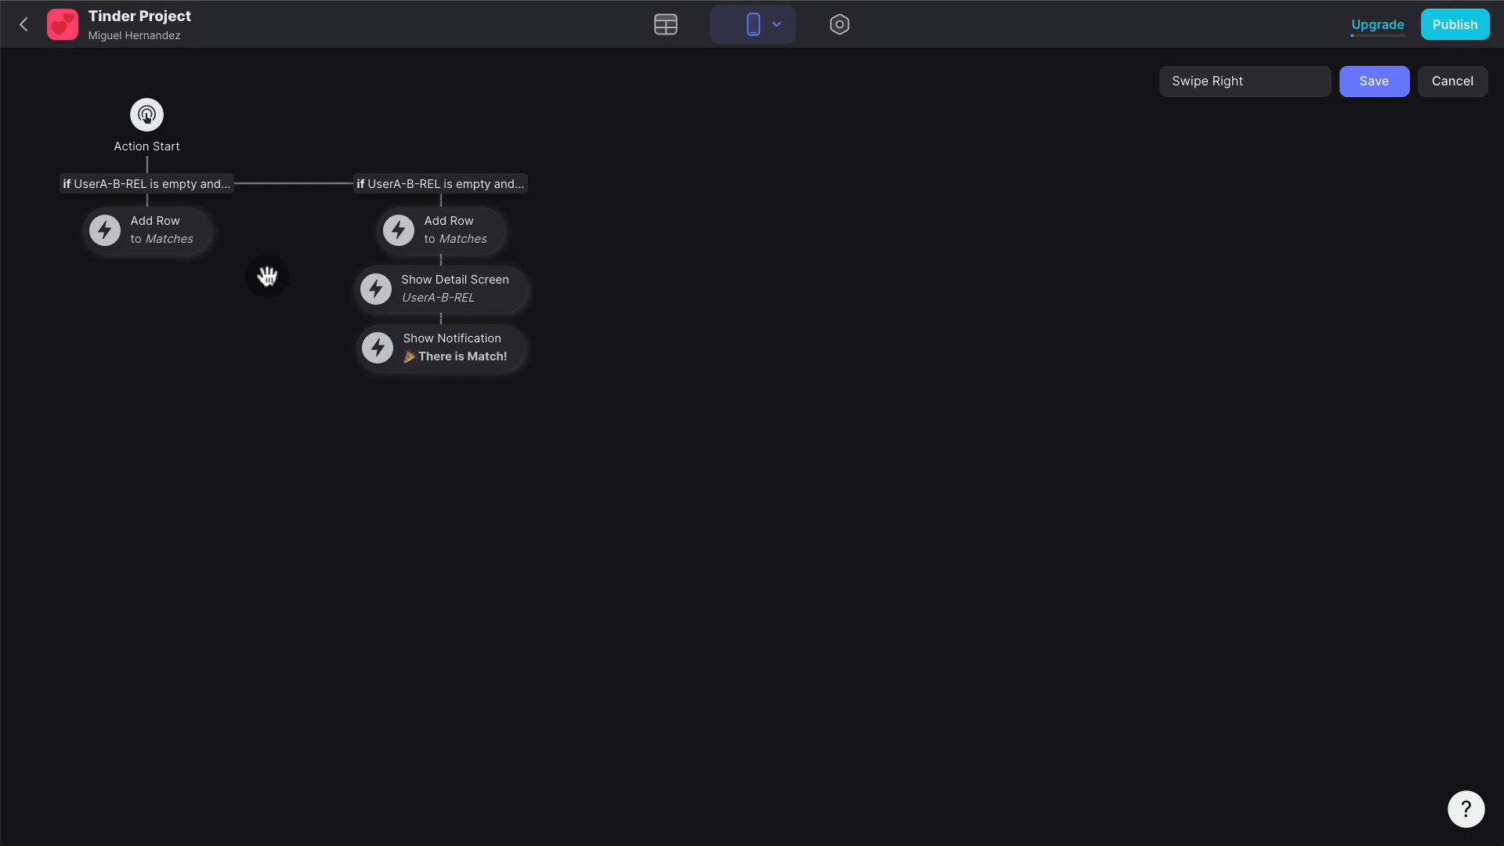
# - In the first branch, add an Increment Number step after Add Row that increments Likes Received
pyautogui.click(148, 260)
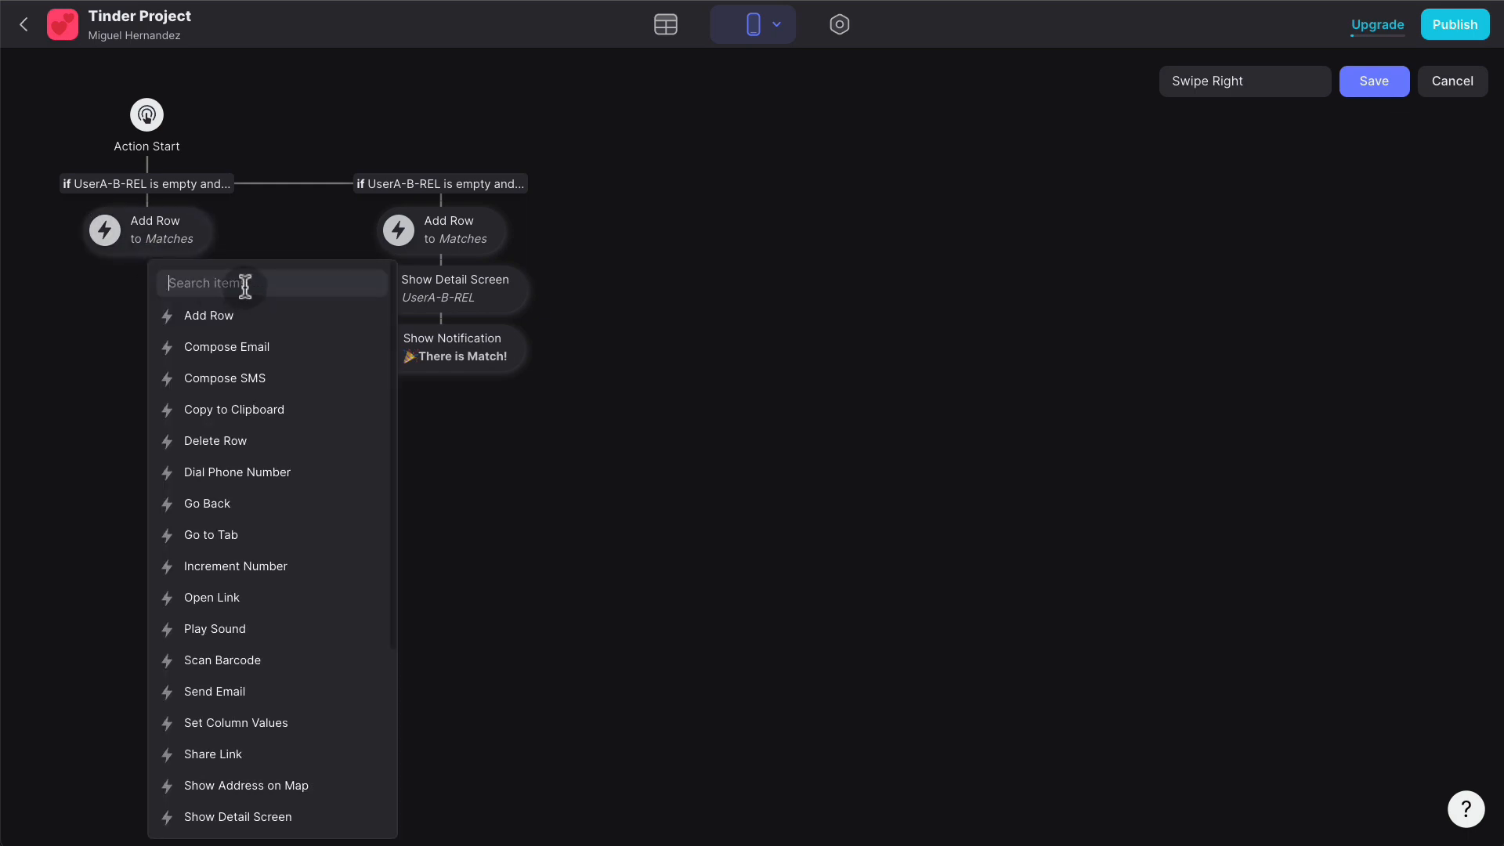
pyautogui.write('incre')
pyautogui.click(261, 312)
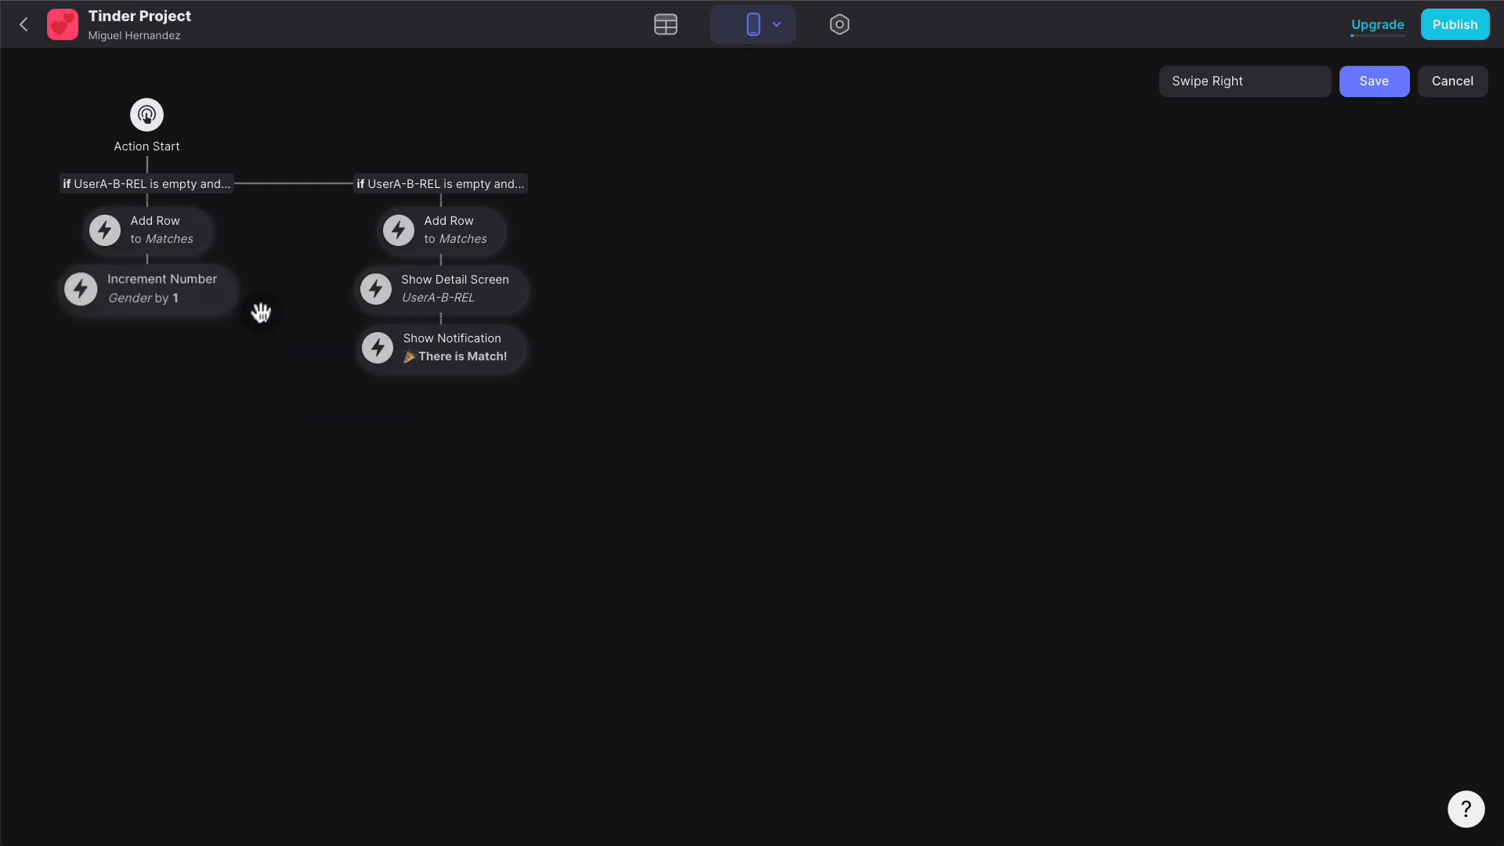
pyautogui.click(174, 295)
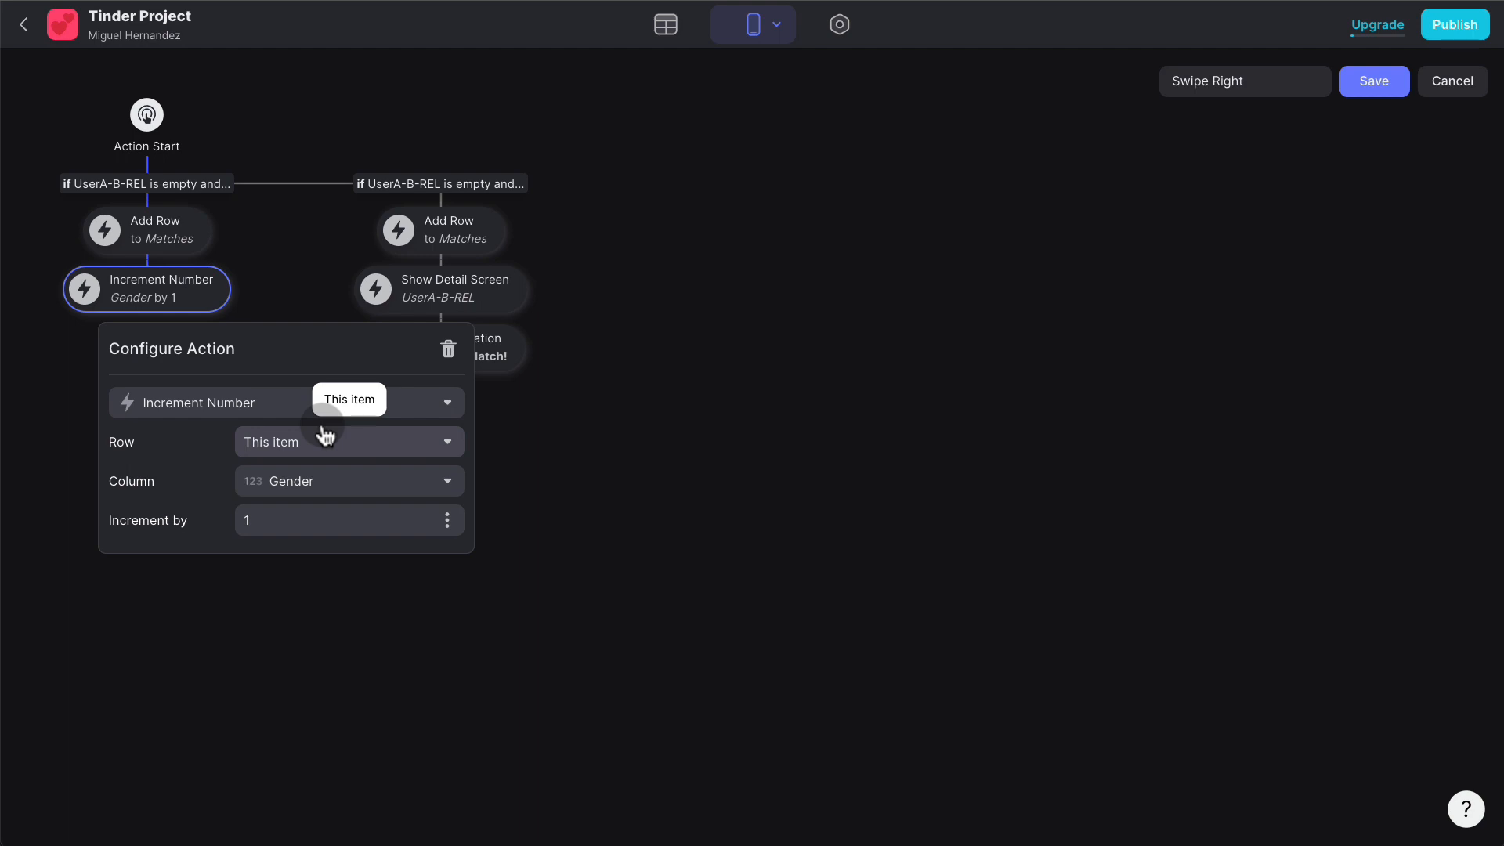
pyautogui.click(329, 480)
pyautogui.scroll(-1, 377, 386)
pyautogui.scroll(-1, 377, 386)
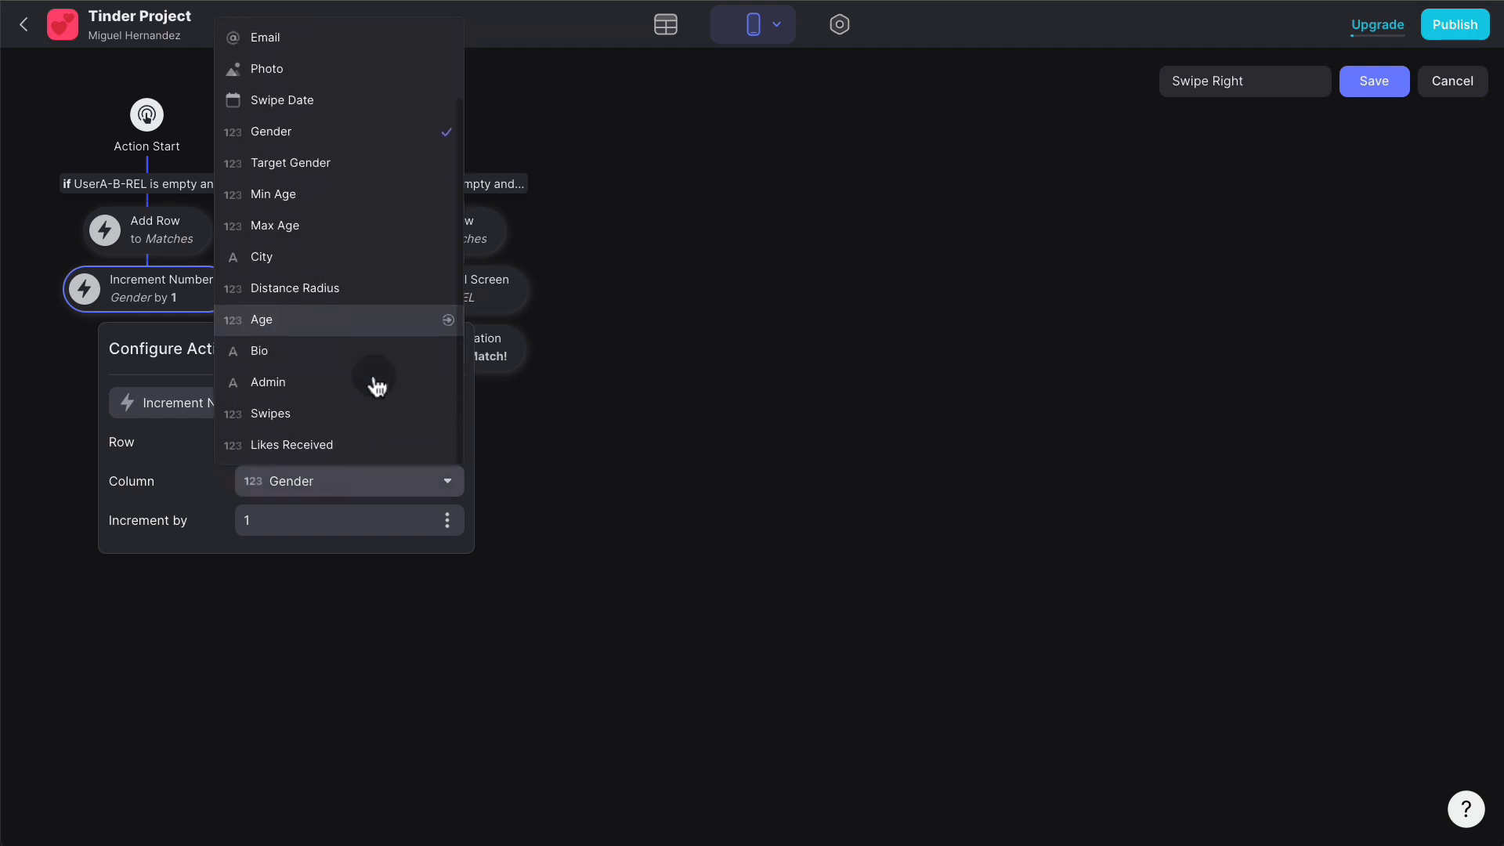
pyautogui.click(349, 436)
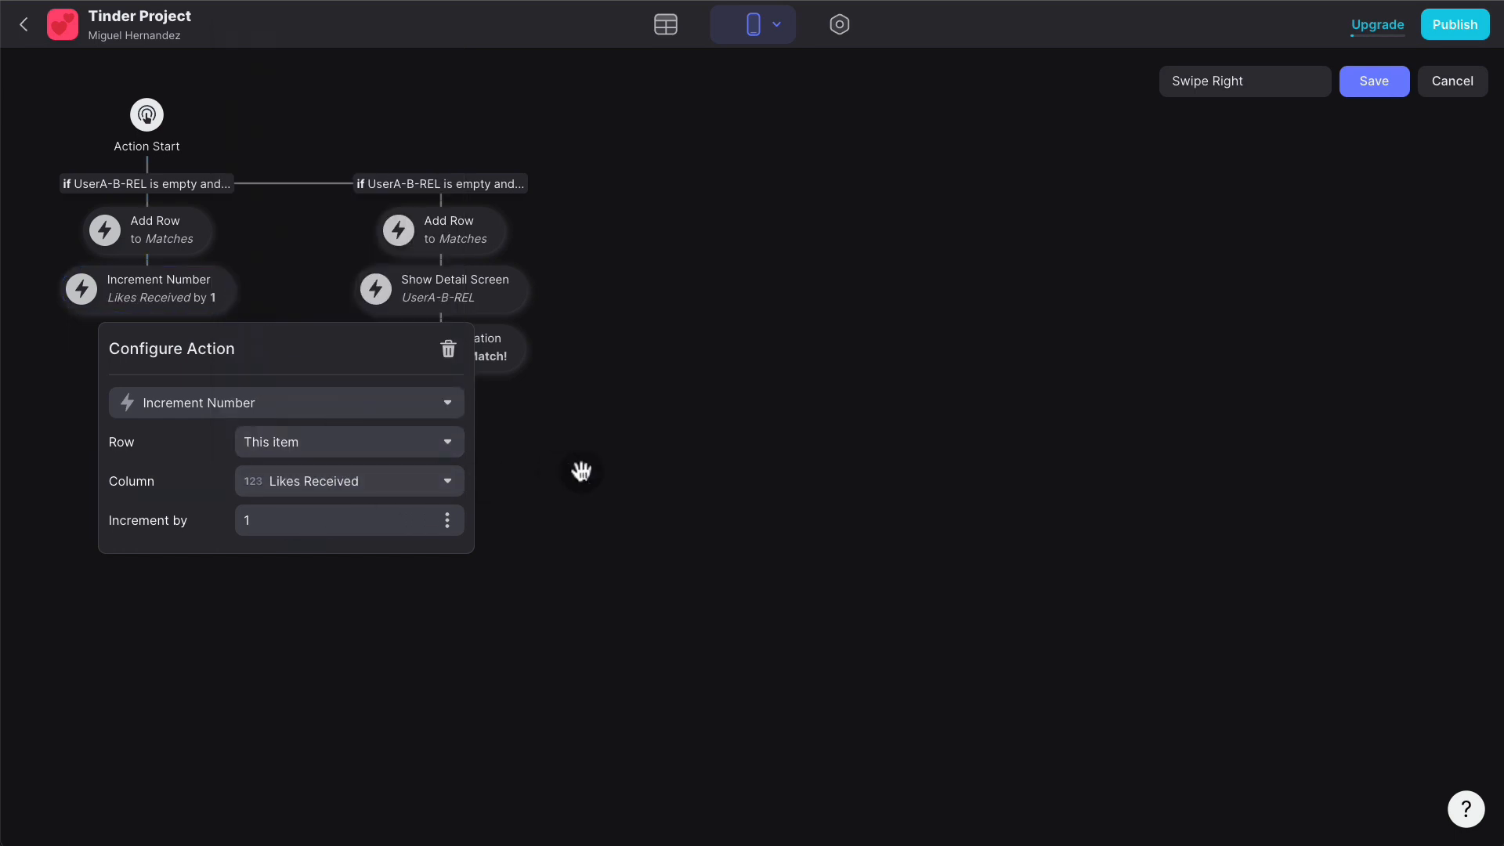
pyautogui.click(581, 471)
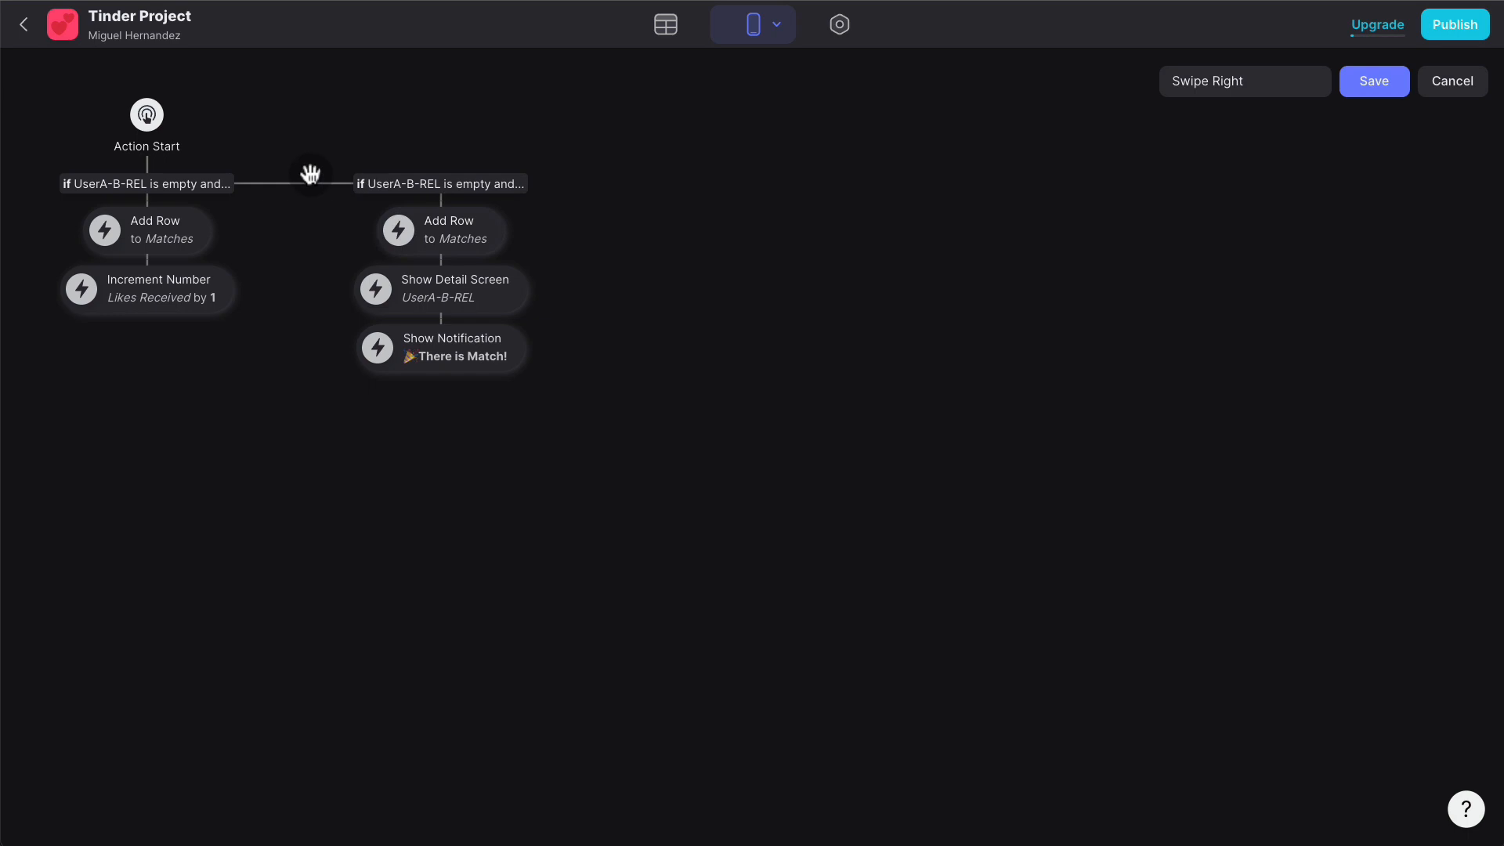
# - Add the same Likes Received Increment Number step after the match row step in the second branch
pyautogui.click(441, 253)
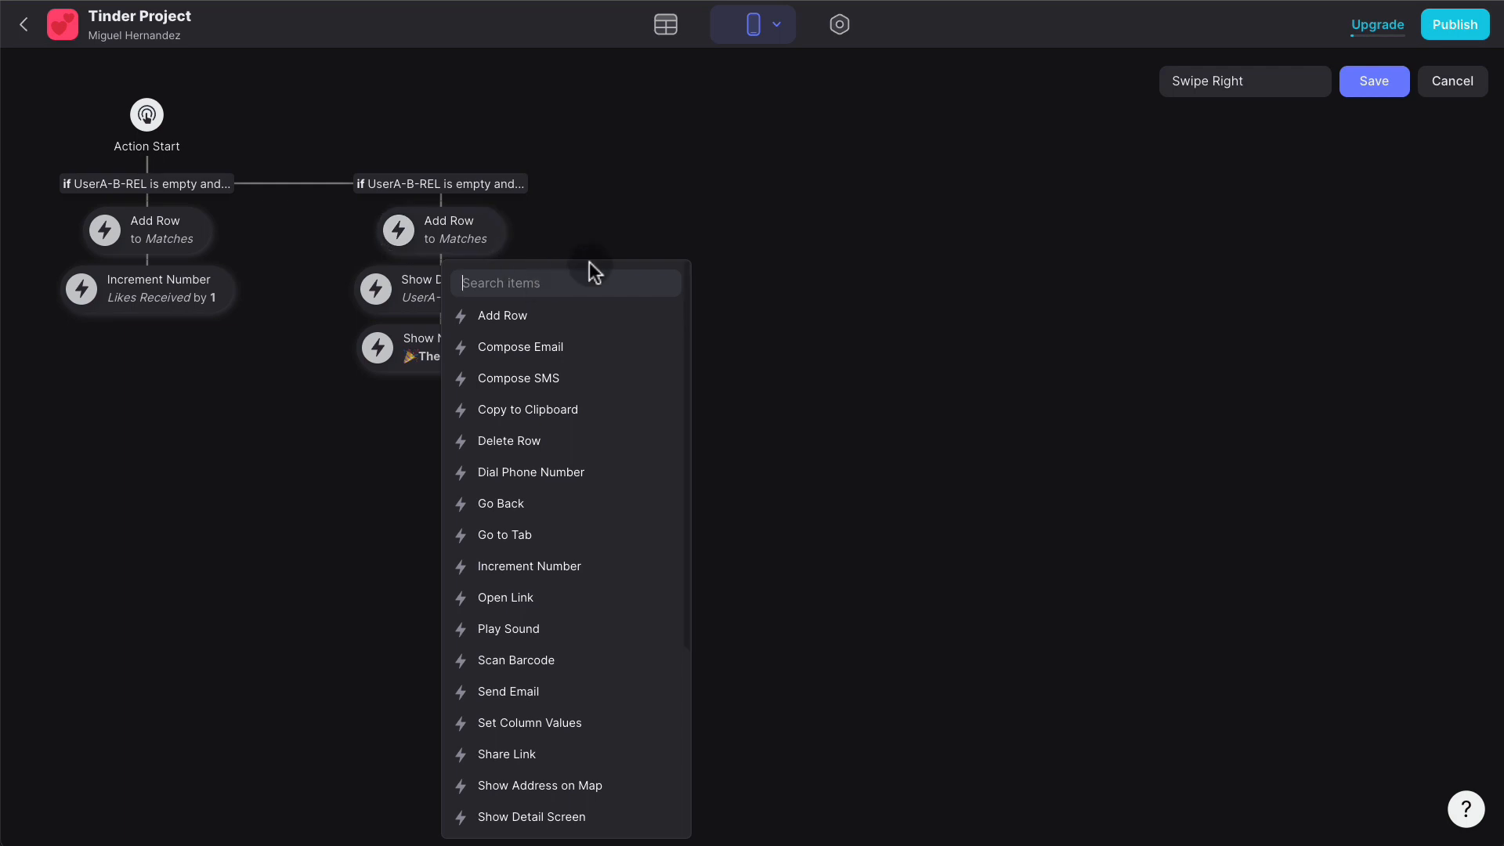
pyautogui.write('incre')
pyautogui.click(593, 319)
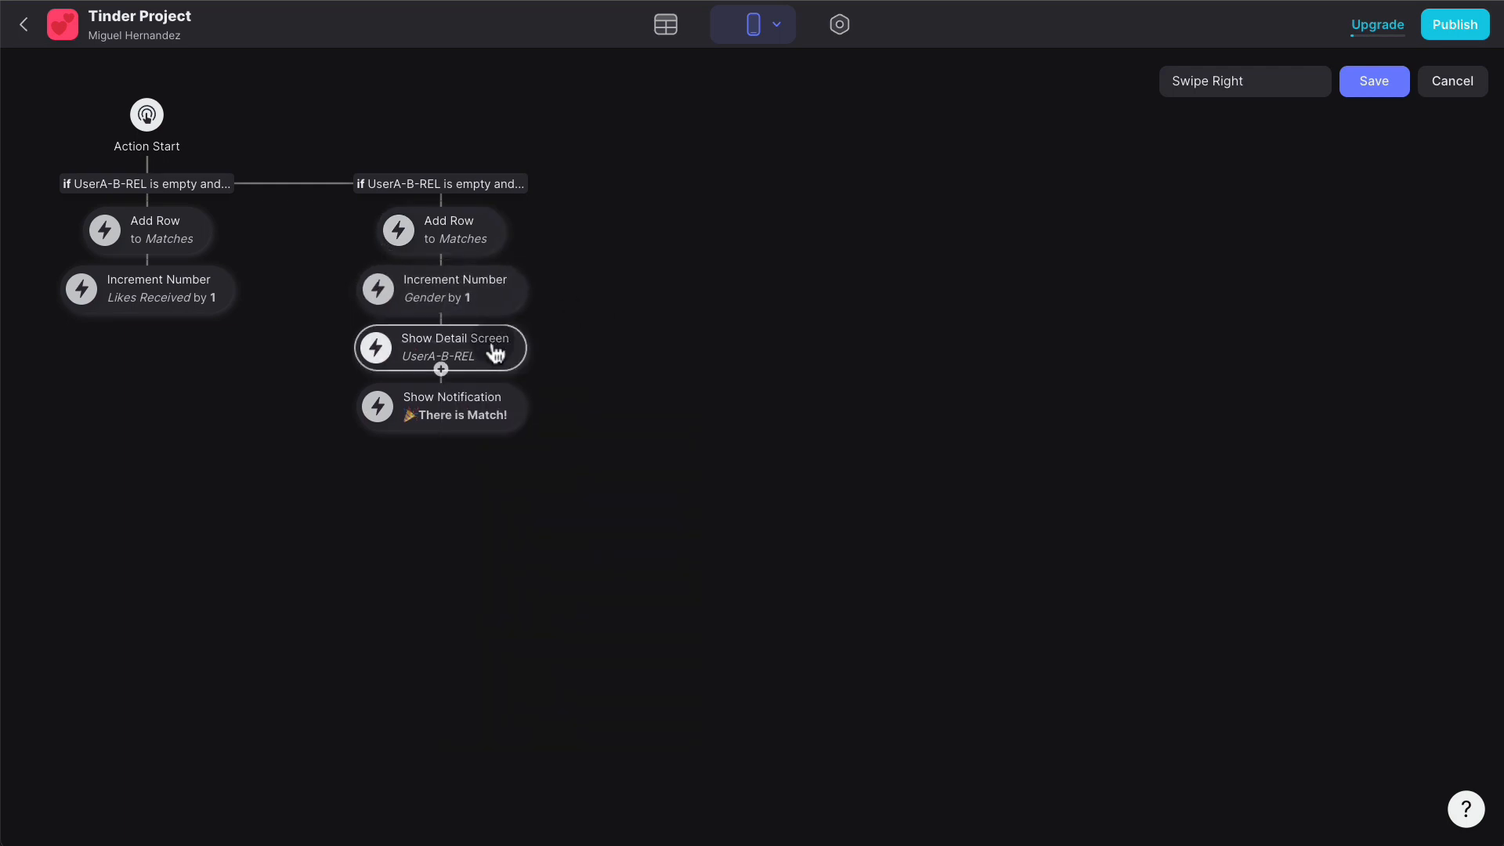
pyautogui.click(473, 302)
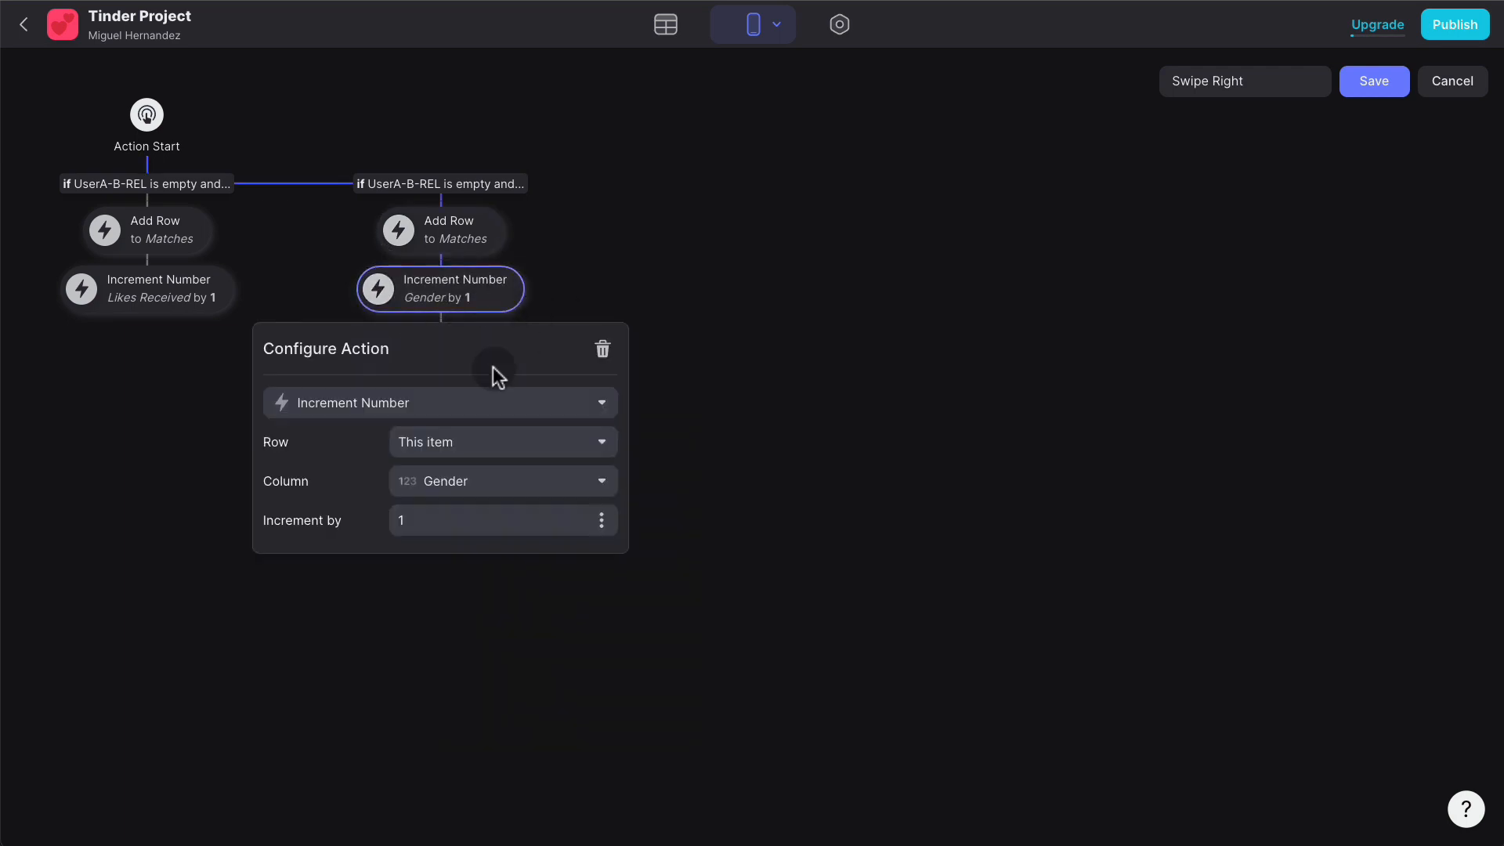
pyautogui.click(503, 481)
pyautogui.scroll(-2, 507, 438)
pyautogui.click(495, 444)
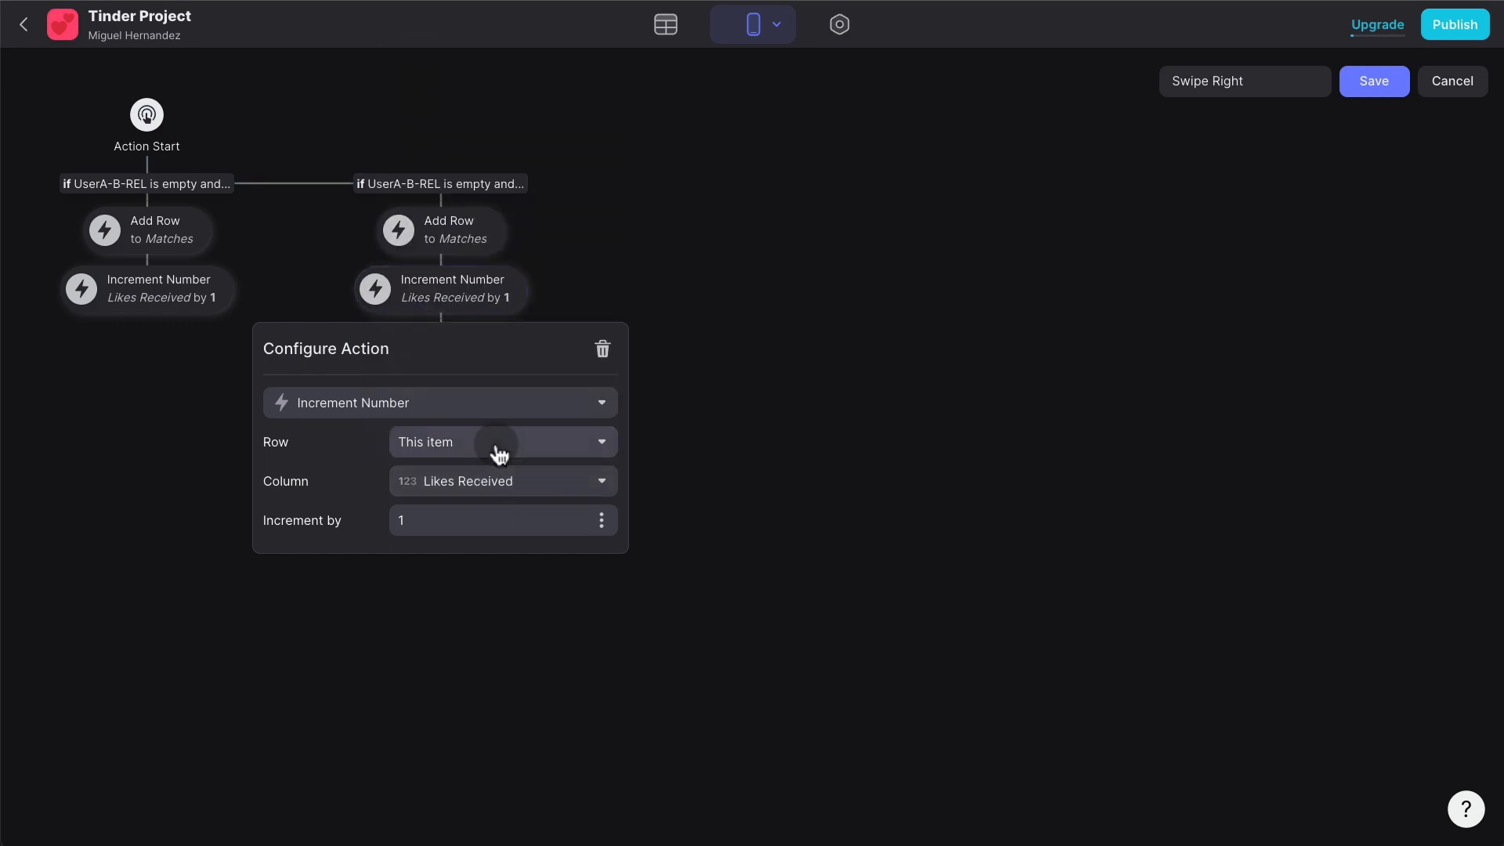
pyautogui.click(740, 423)
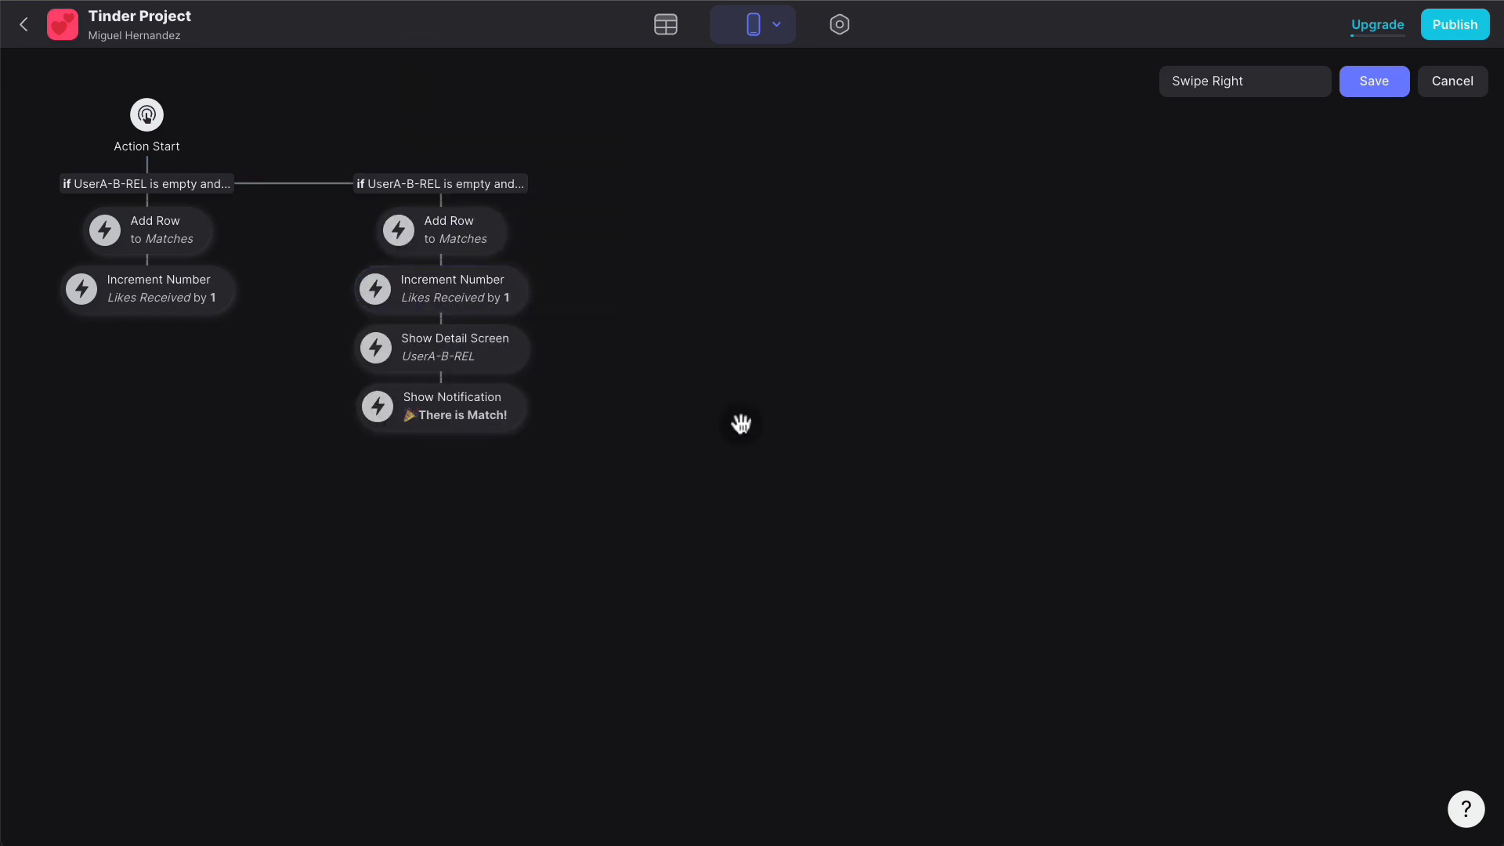
# - Add an extra Increment Number step (Gender) after the left branch's Likes Received increment
pyautogui.click(148, 318)
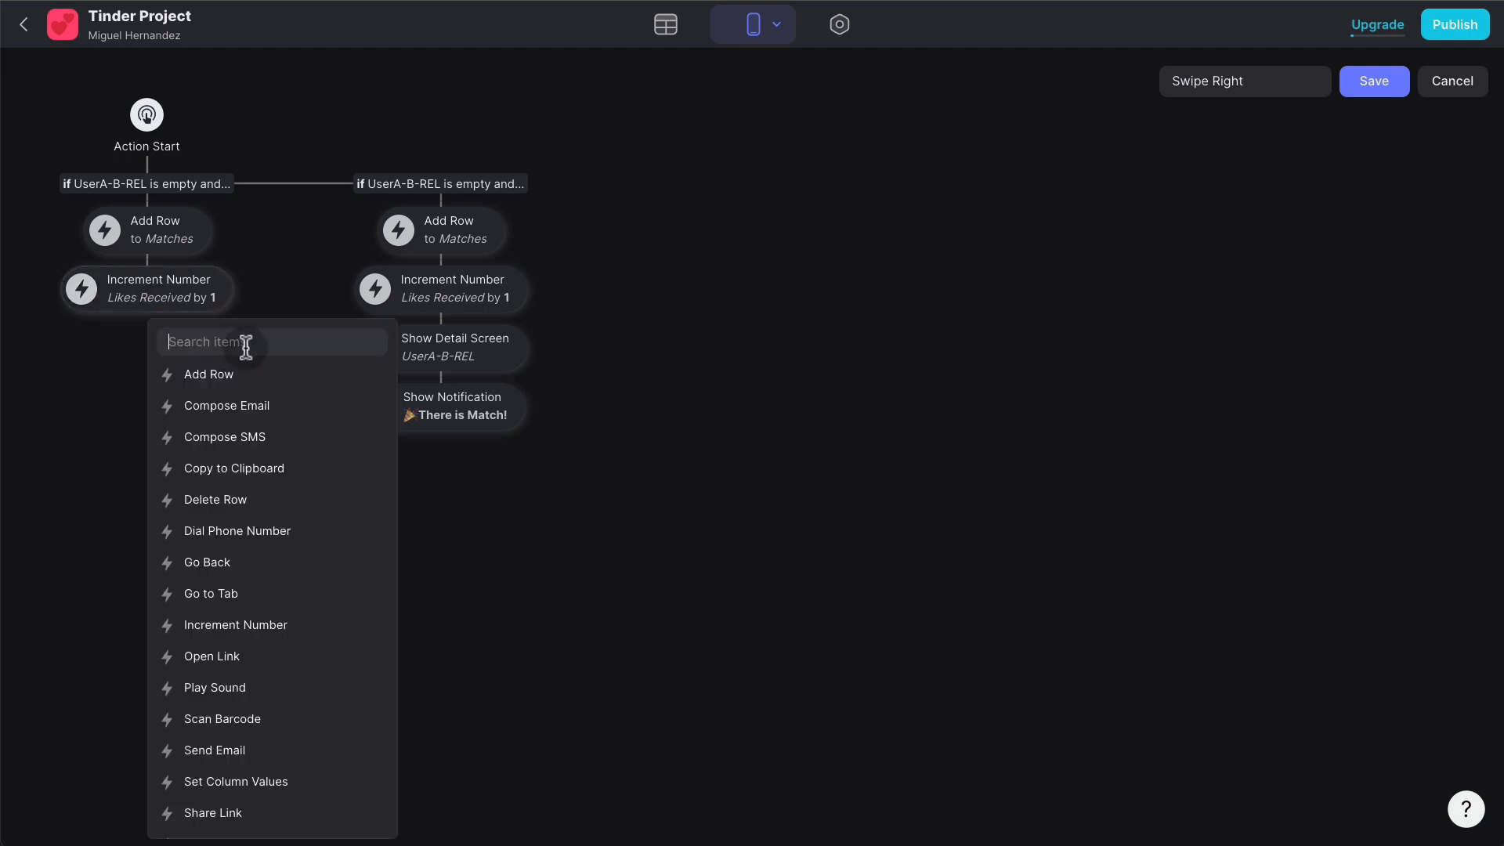
pyautogui.write('incre')
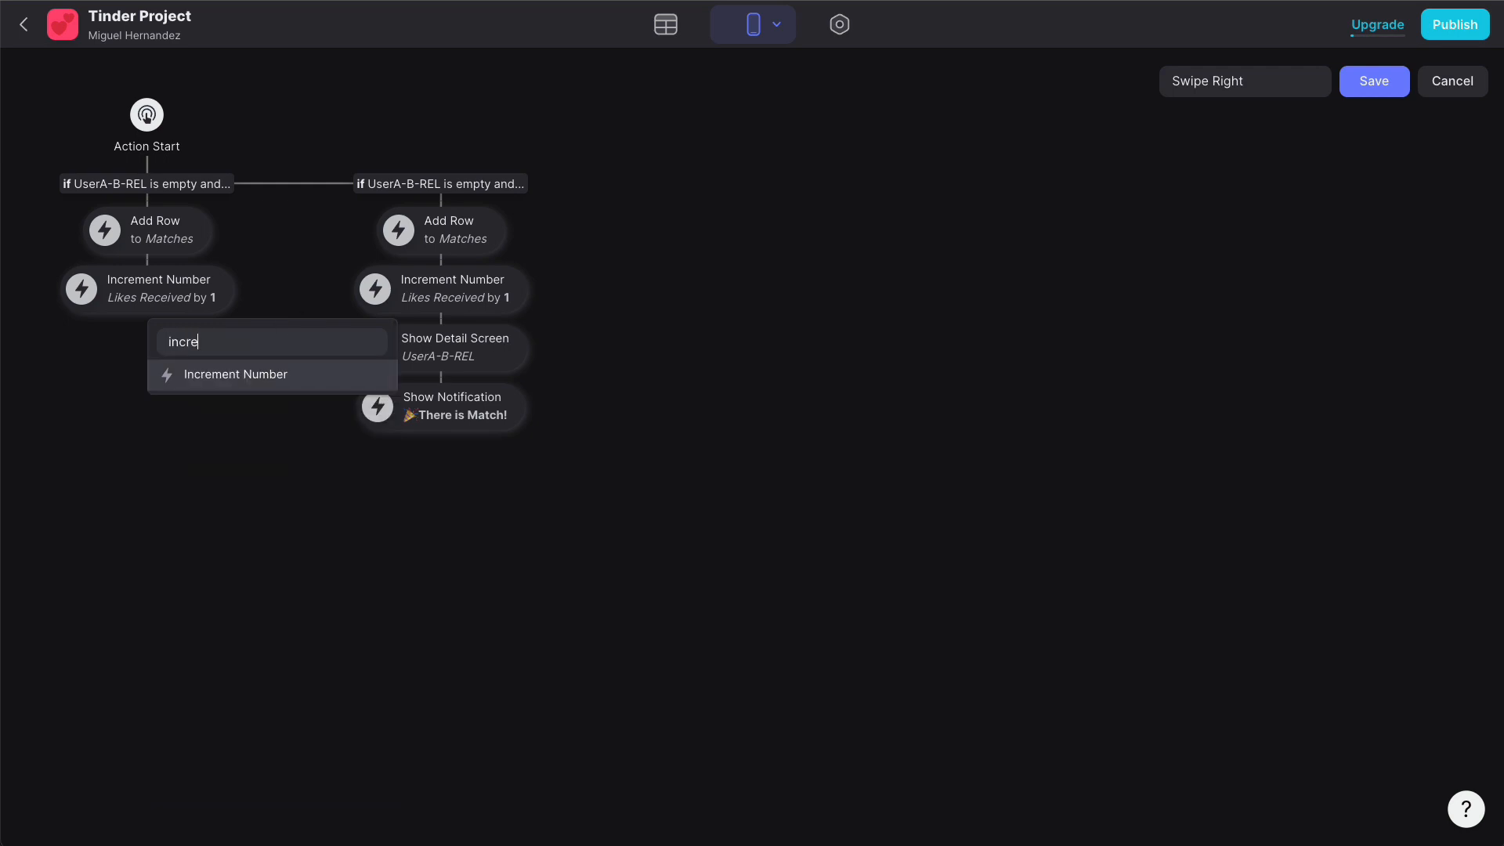
pyautogui.click(312, 374)
pyautogui.click(193, 362)
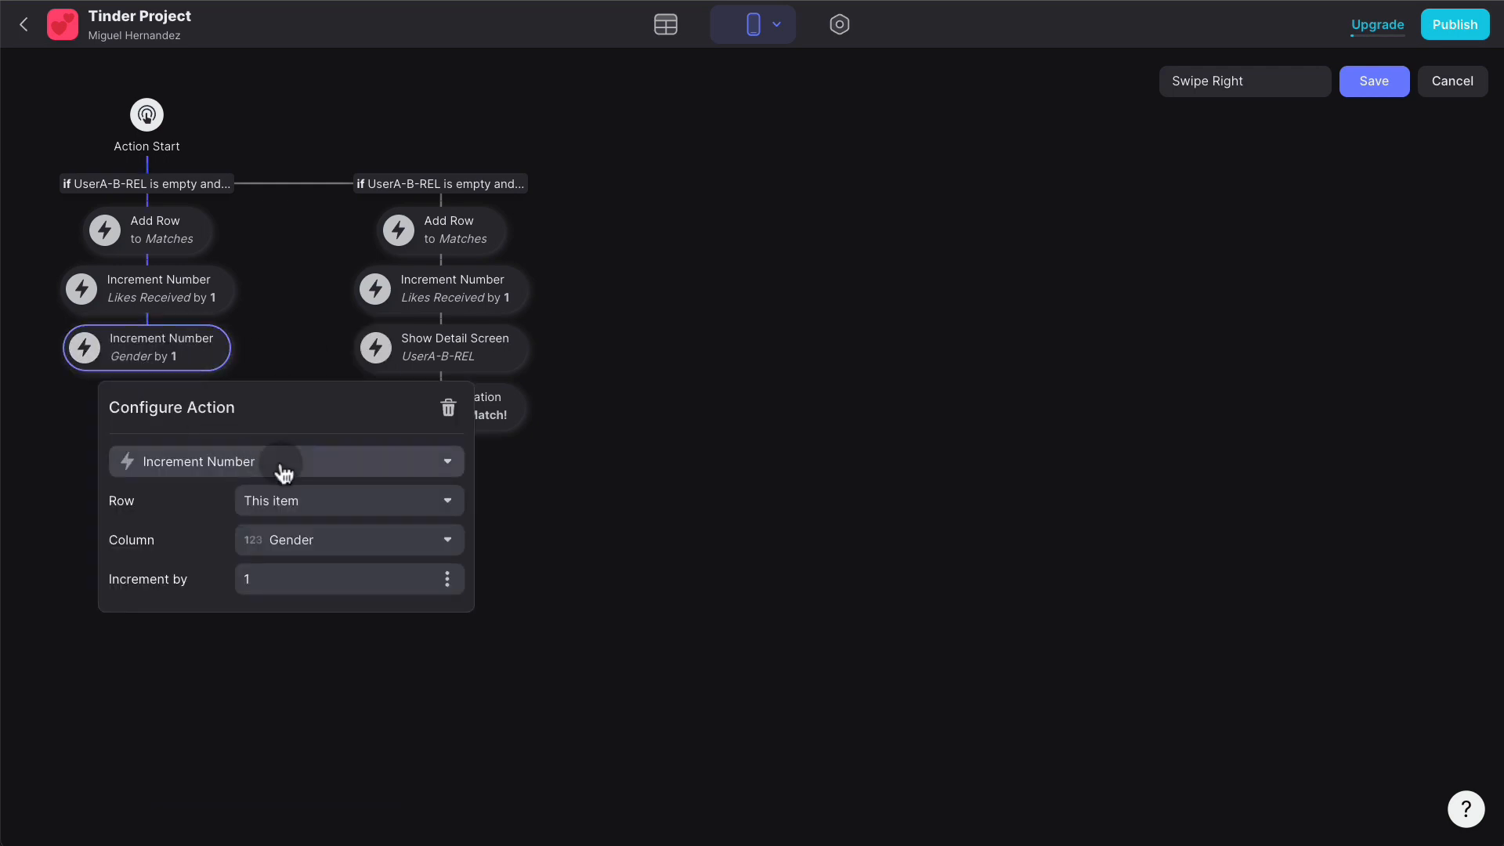
pyautogui.click(317, 501)
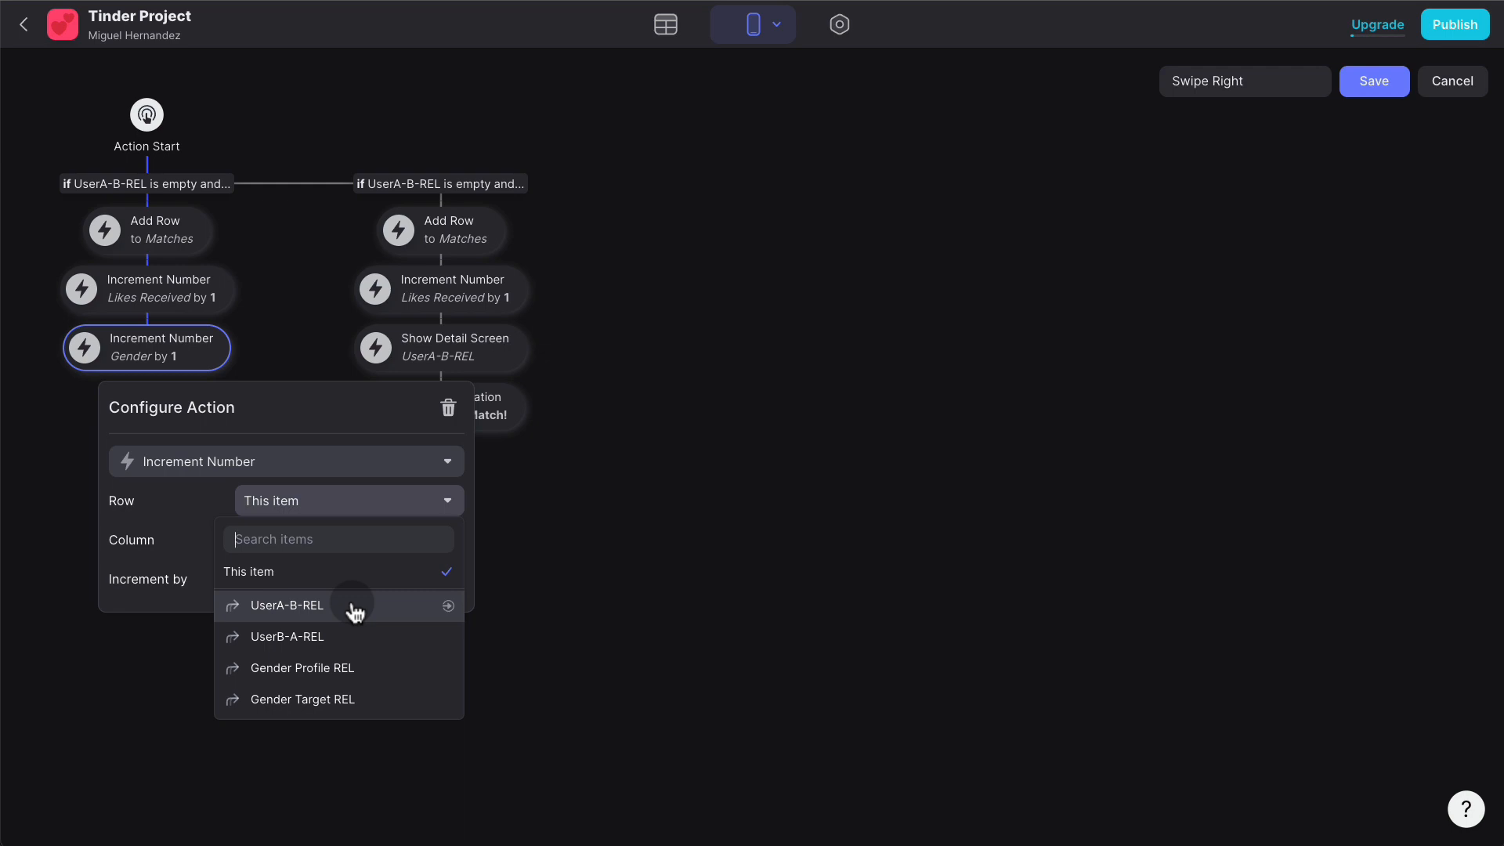
pyautogui.click(564, 543)
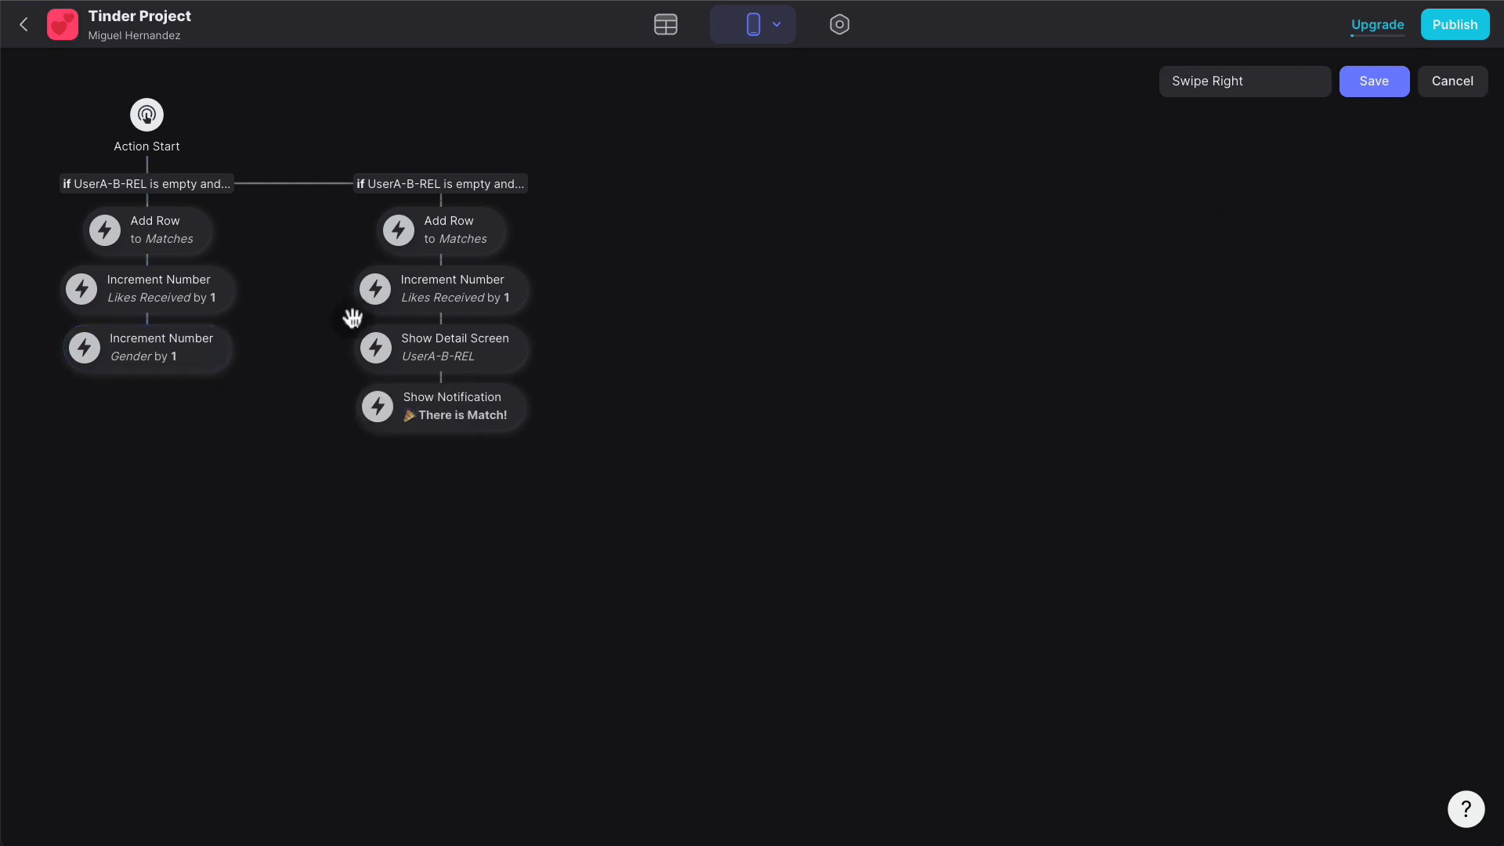
# - Delete the unneeded Gender increment step and save the Swipe Right action
pyautogui.click(215, 345)
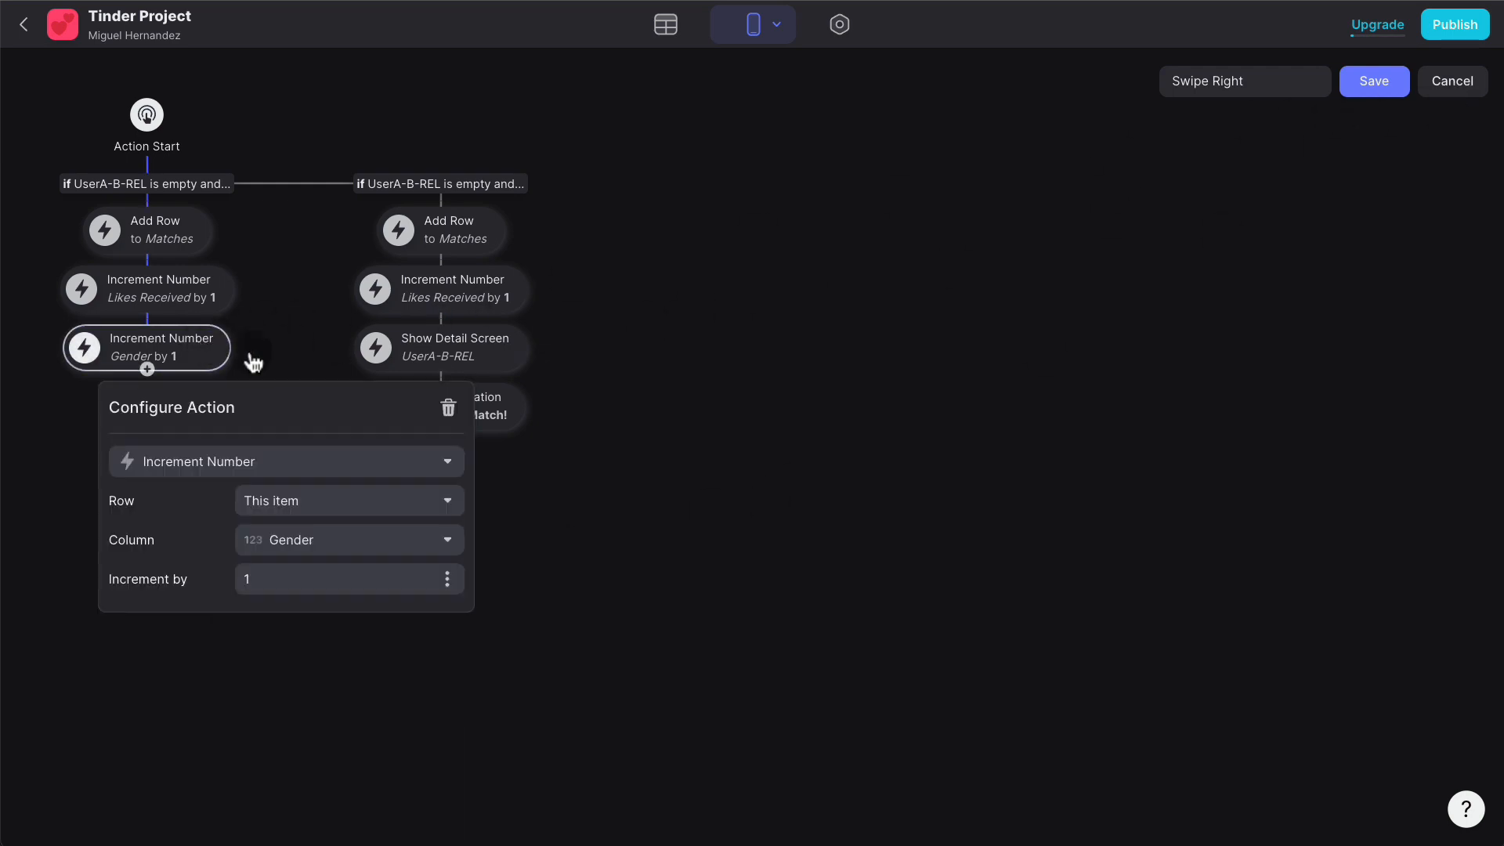
pyautogui.click(448, 407)
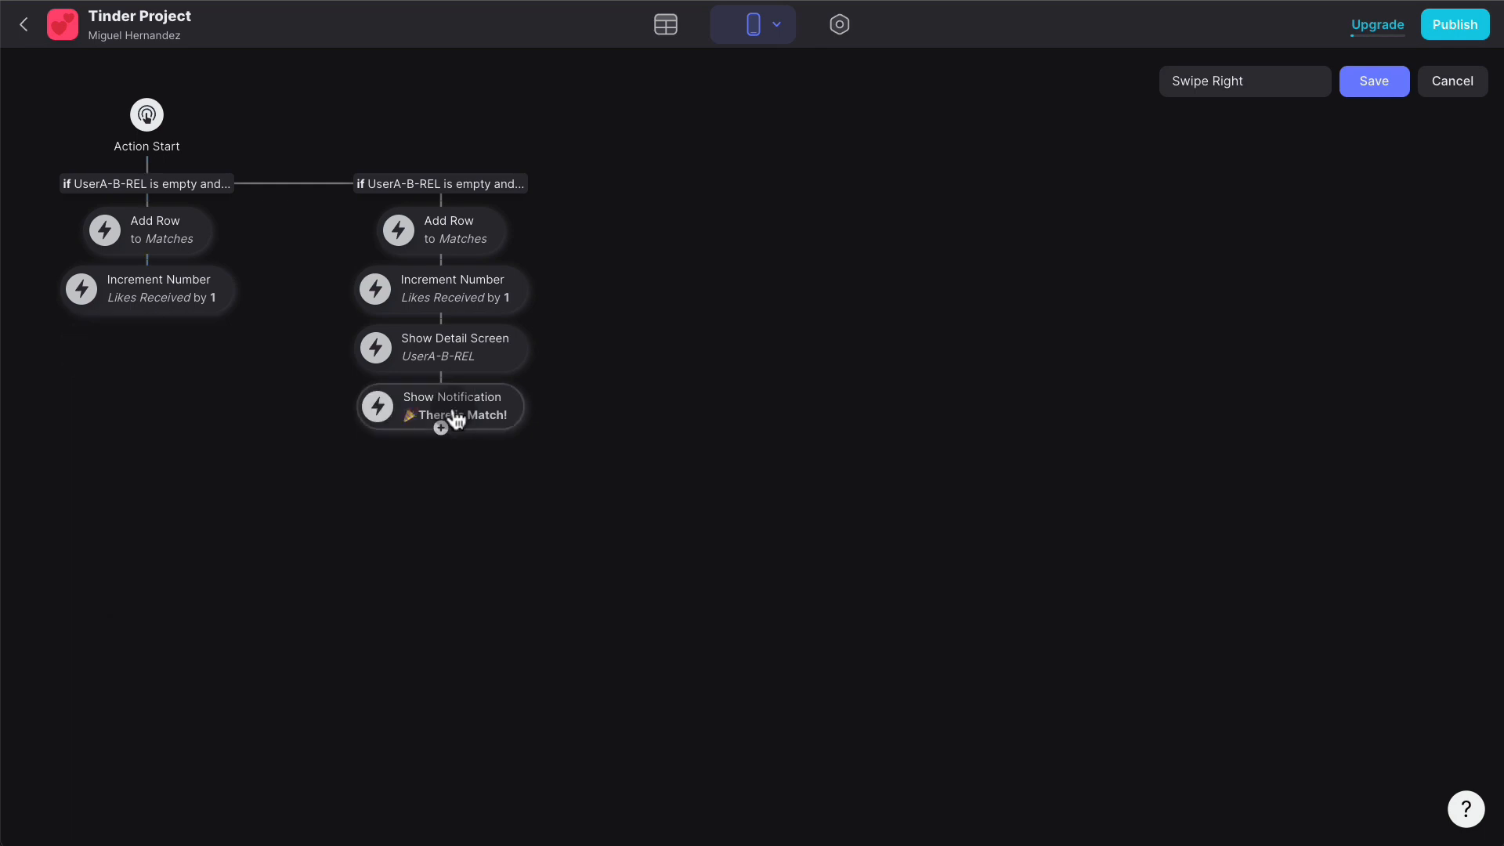
pyautogui.click(1395, 91)
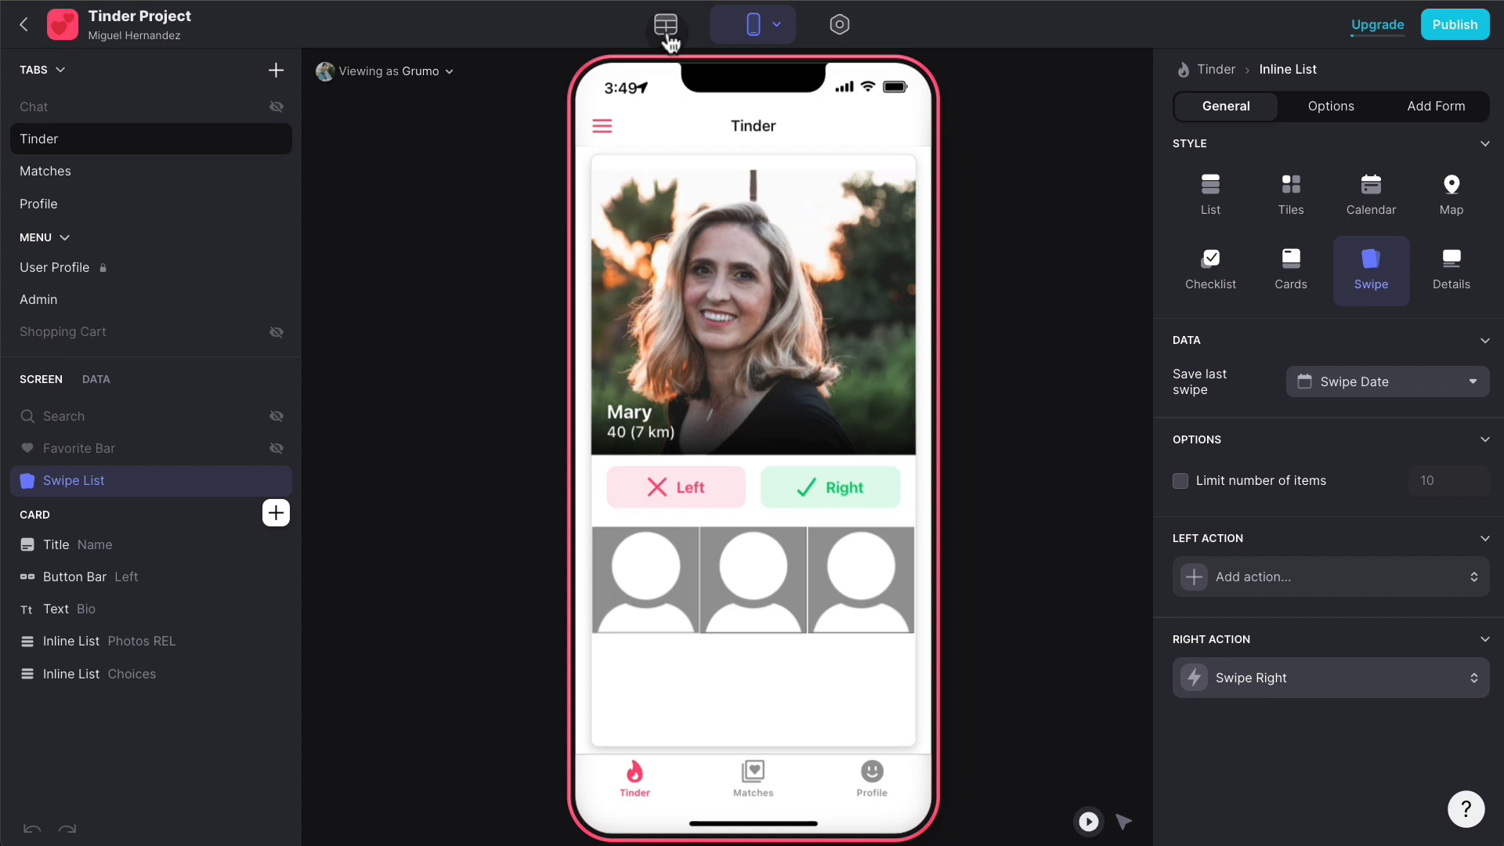
# - Add a 'Current User ID' Template column to Users filled with User Profile > Row ID
pyautogui.click(667, 35)
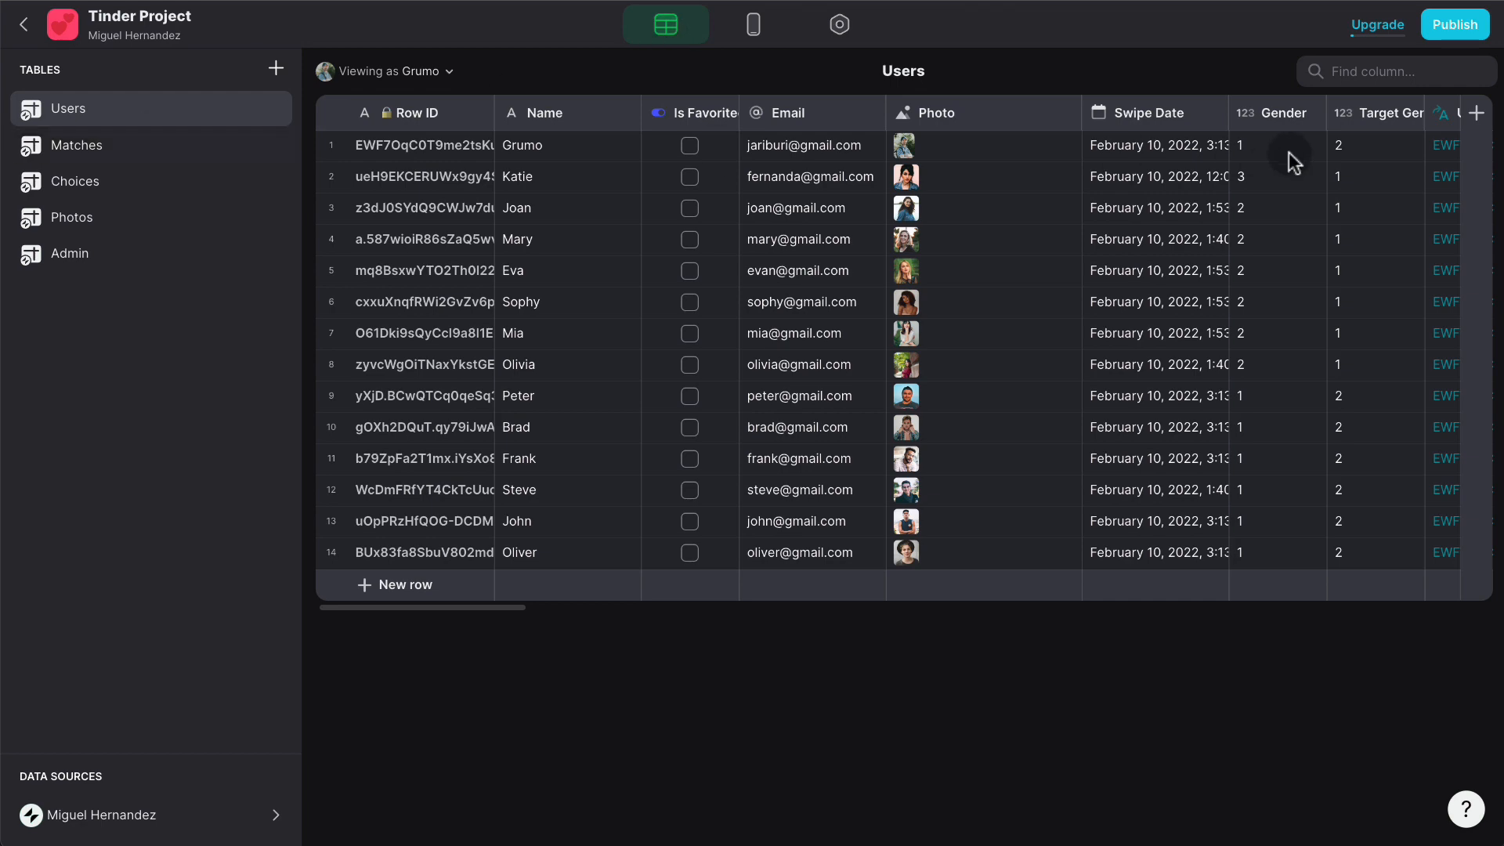
pyautogui.hscroll(20, 1394, 175)
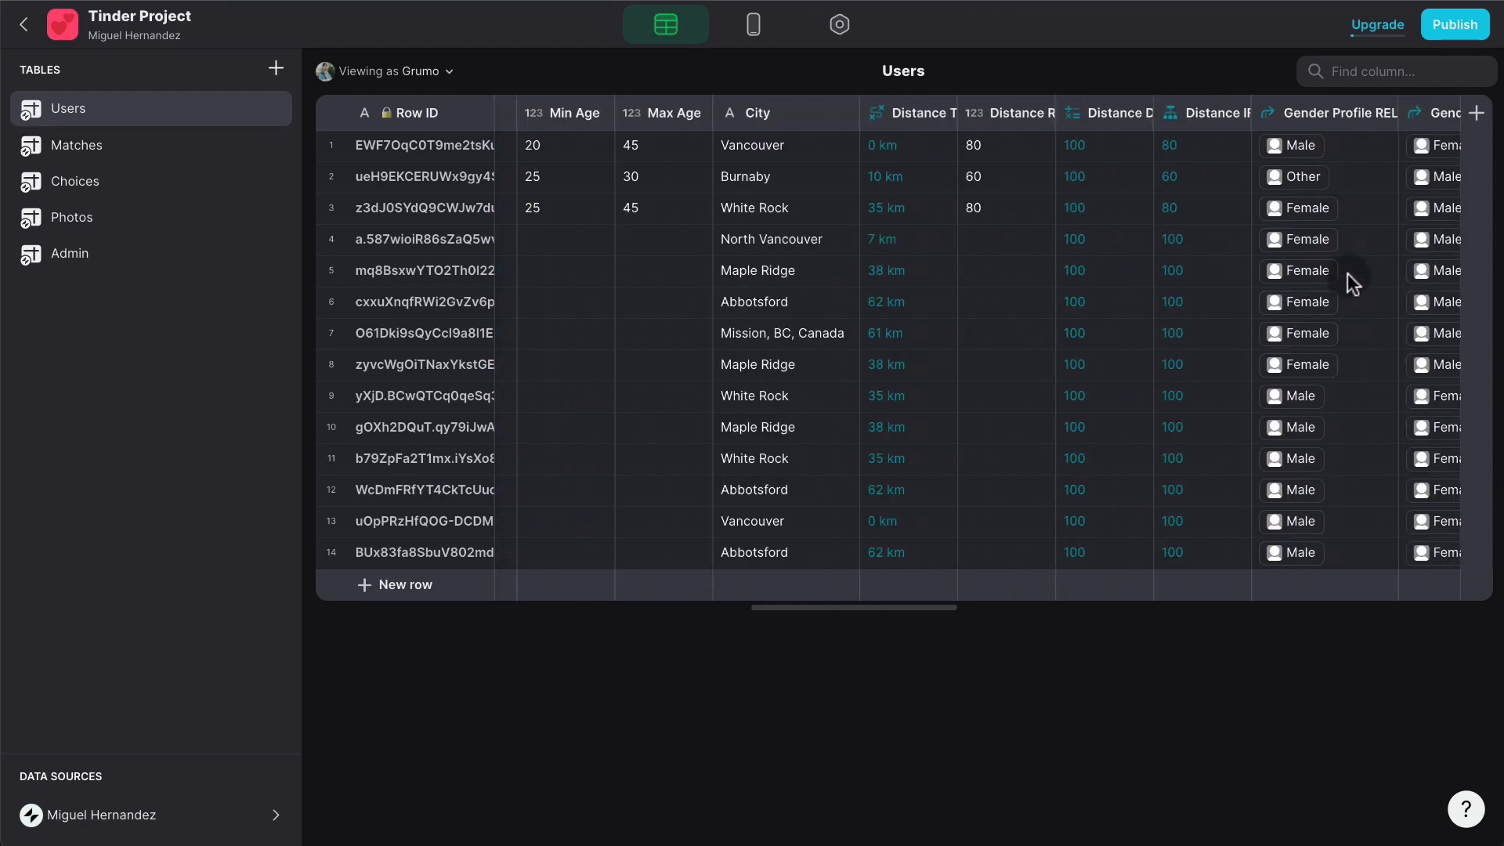
pyautogui.hscroll(8, 1347, 275)
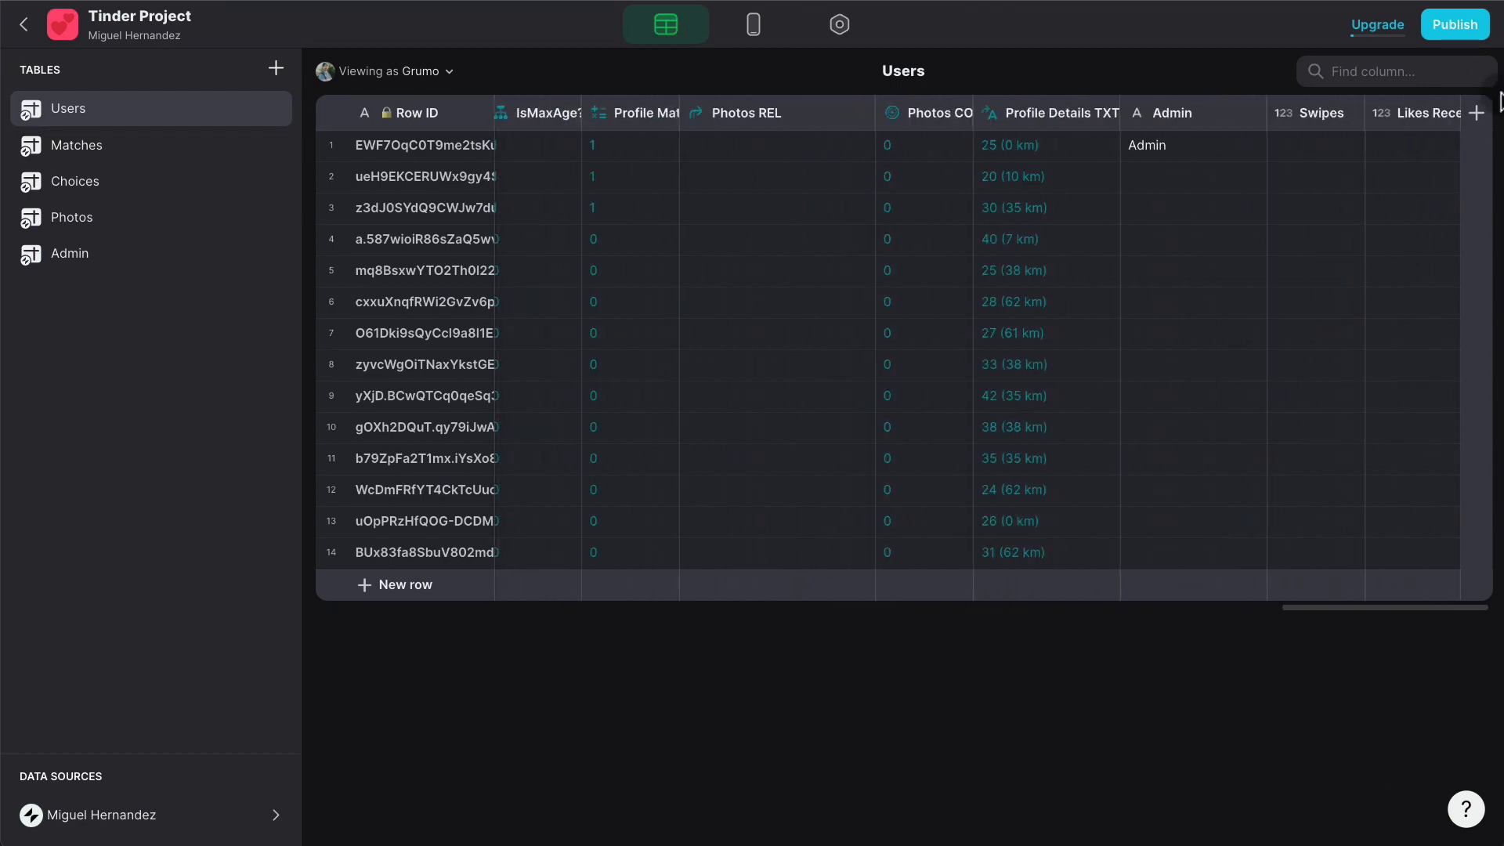
pyautogui.click(1477, 112)
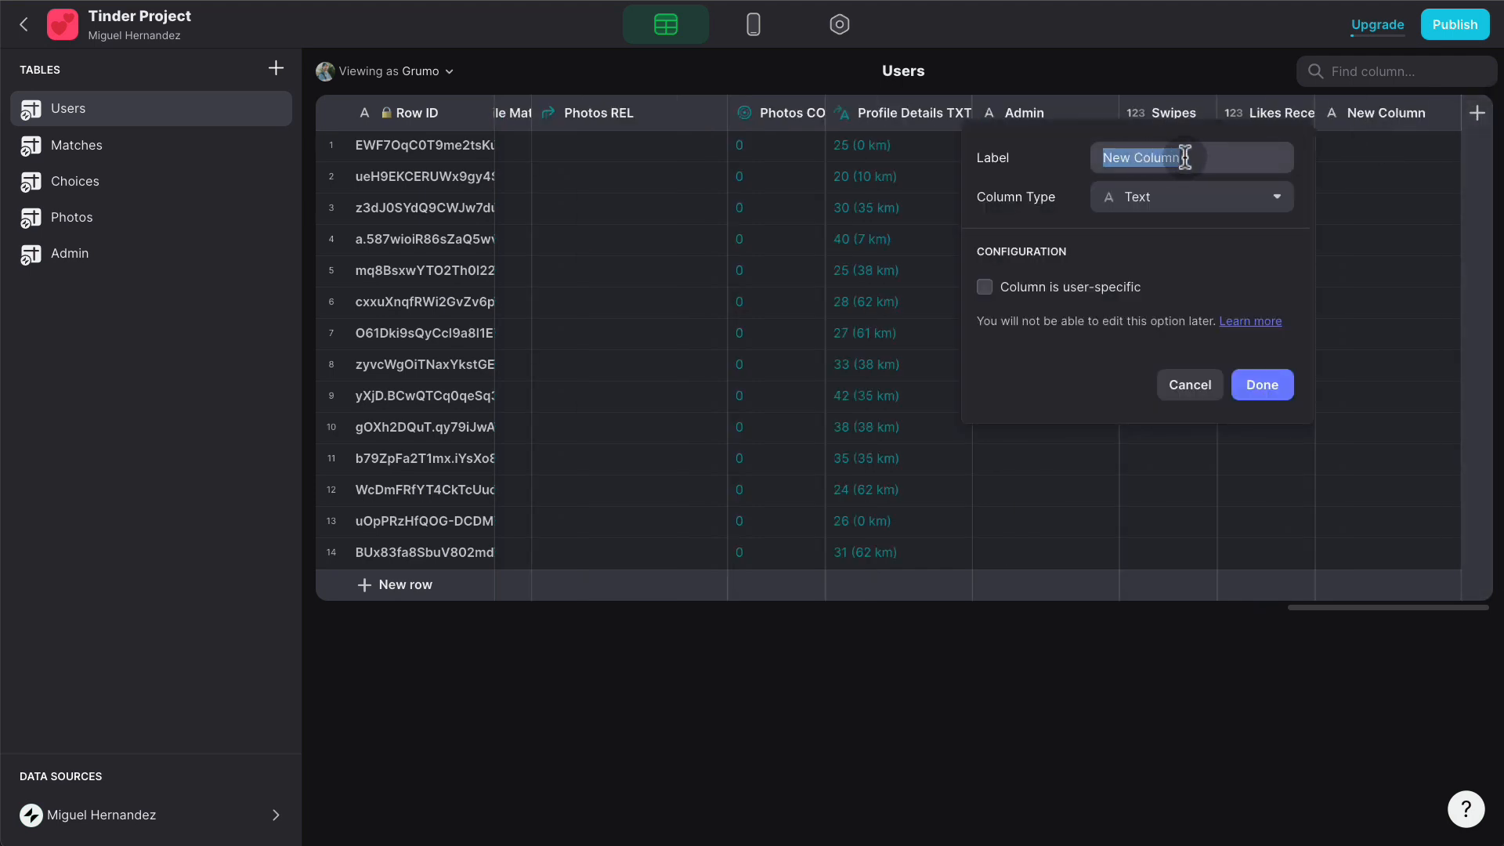
pyautogui.write('Curren')
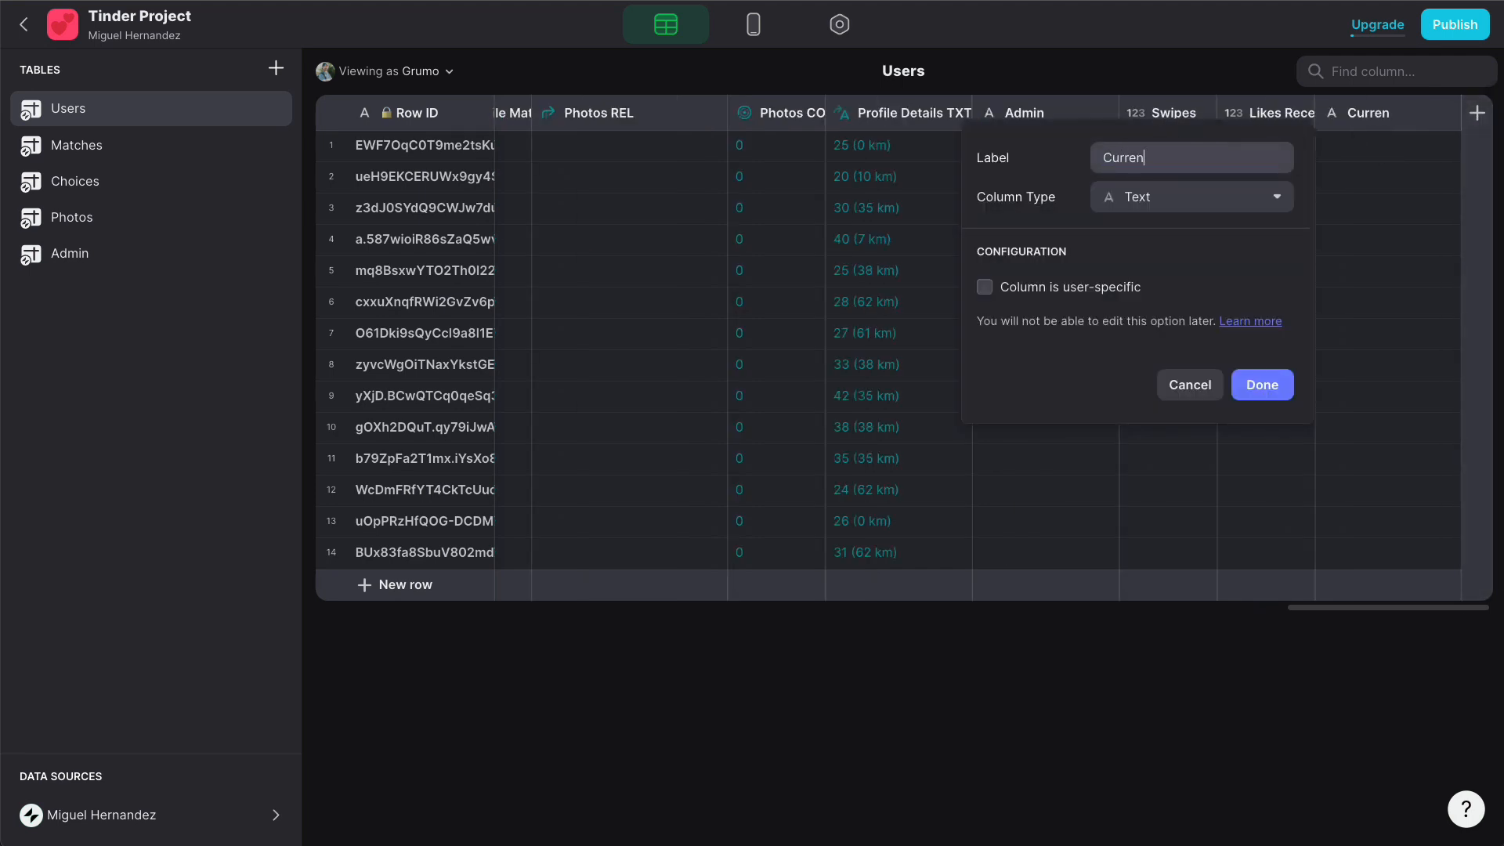
pyautogui.write('t User ID')
pyautogui.click(1167, 205)
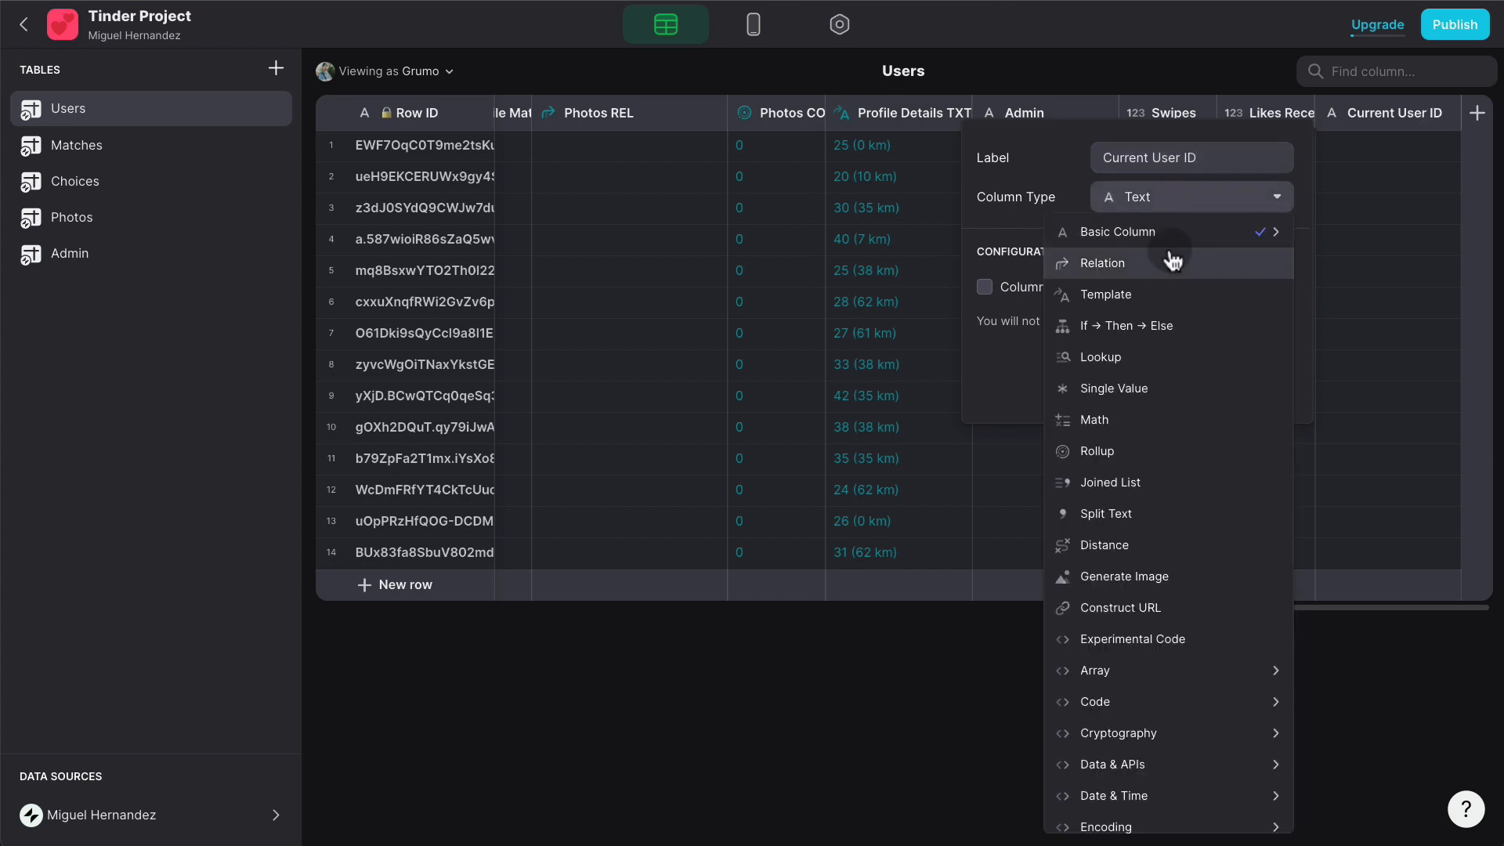
pyautogui.click(1152, 300)
pyautogui.click(1278, 288)
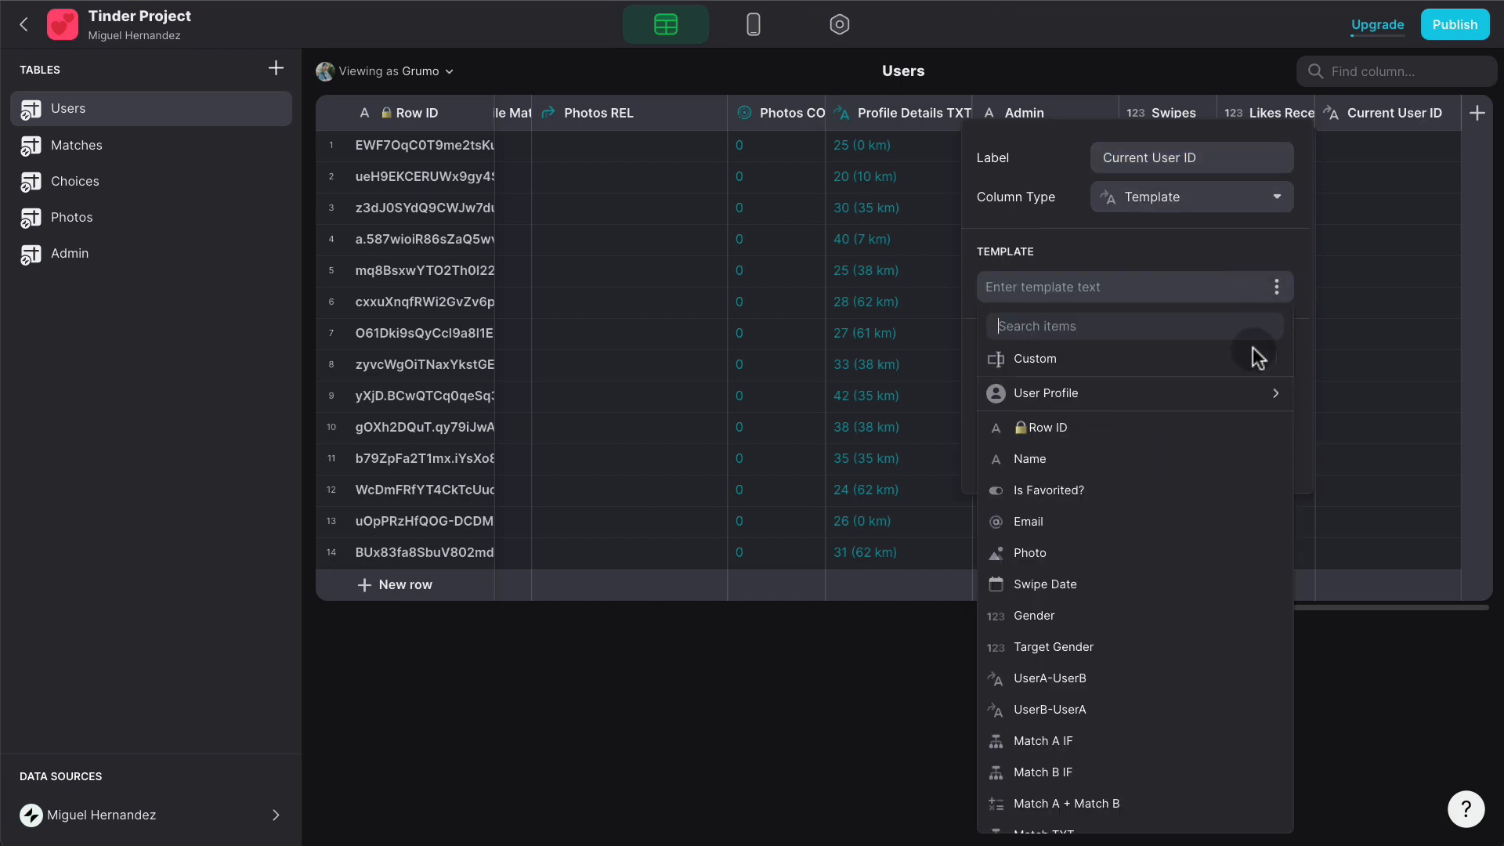
pyautogui.click(1206, 398)
pyautogui.click(787, 59)
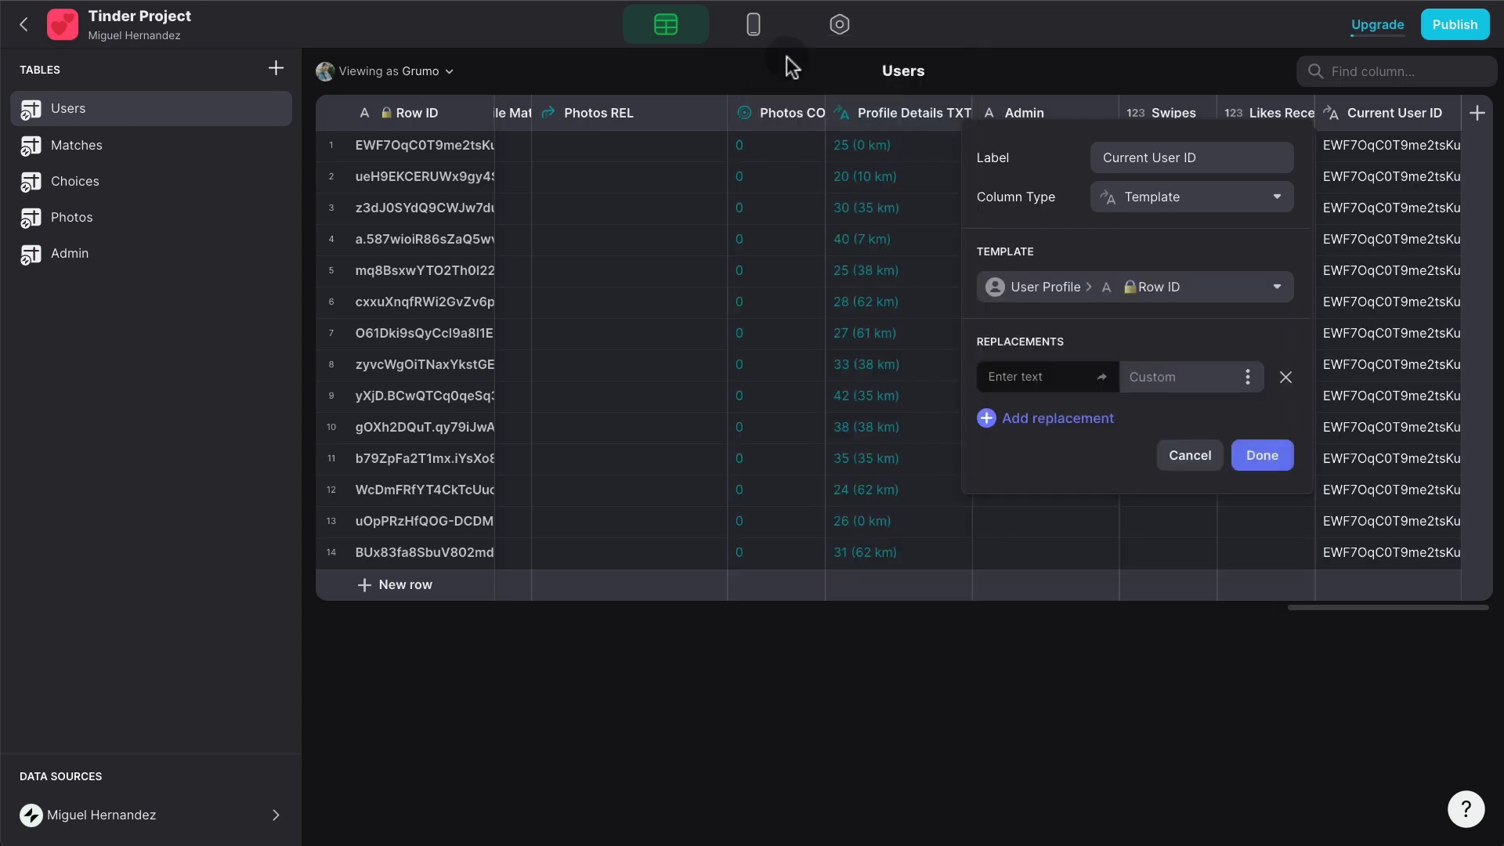
pyautogui.click(1237, 453)
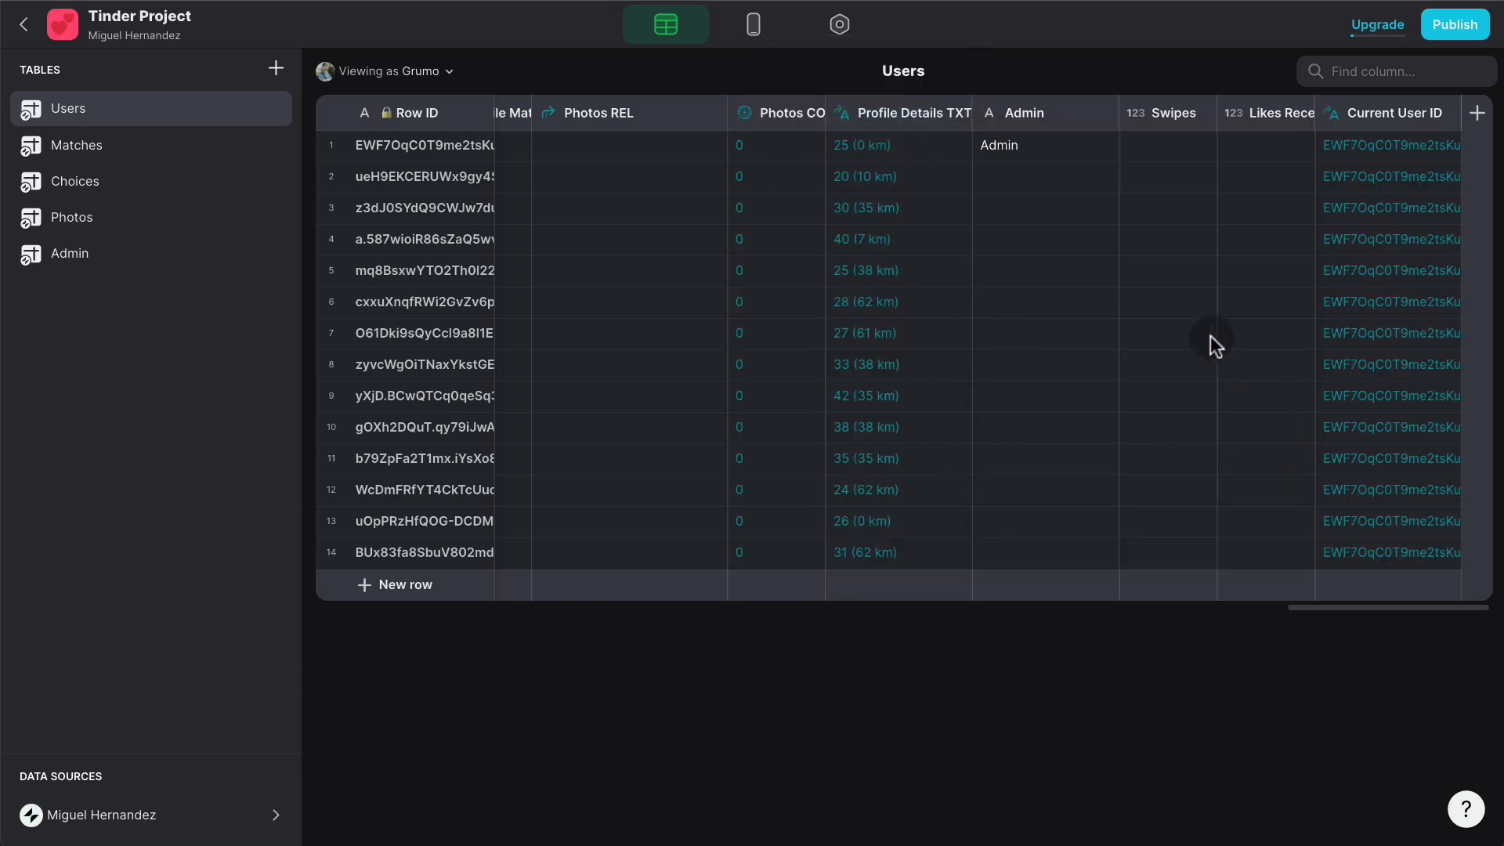
# - Add a 'Current USER REL' Relation column matching Current User ID to the Users Row ID
pyautogui.click(1477, 114)
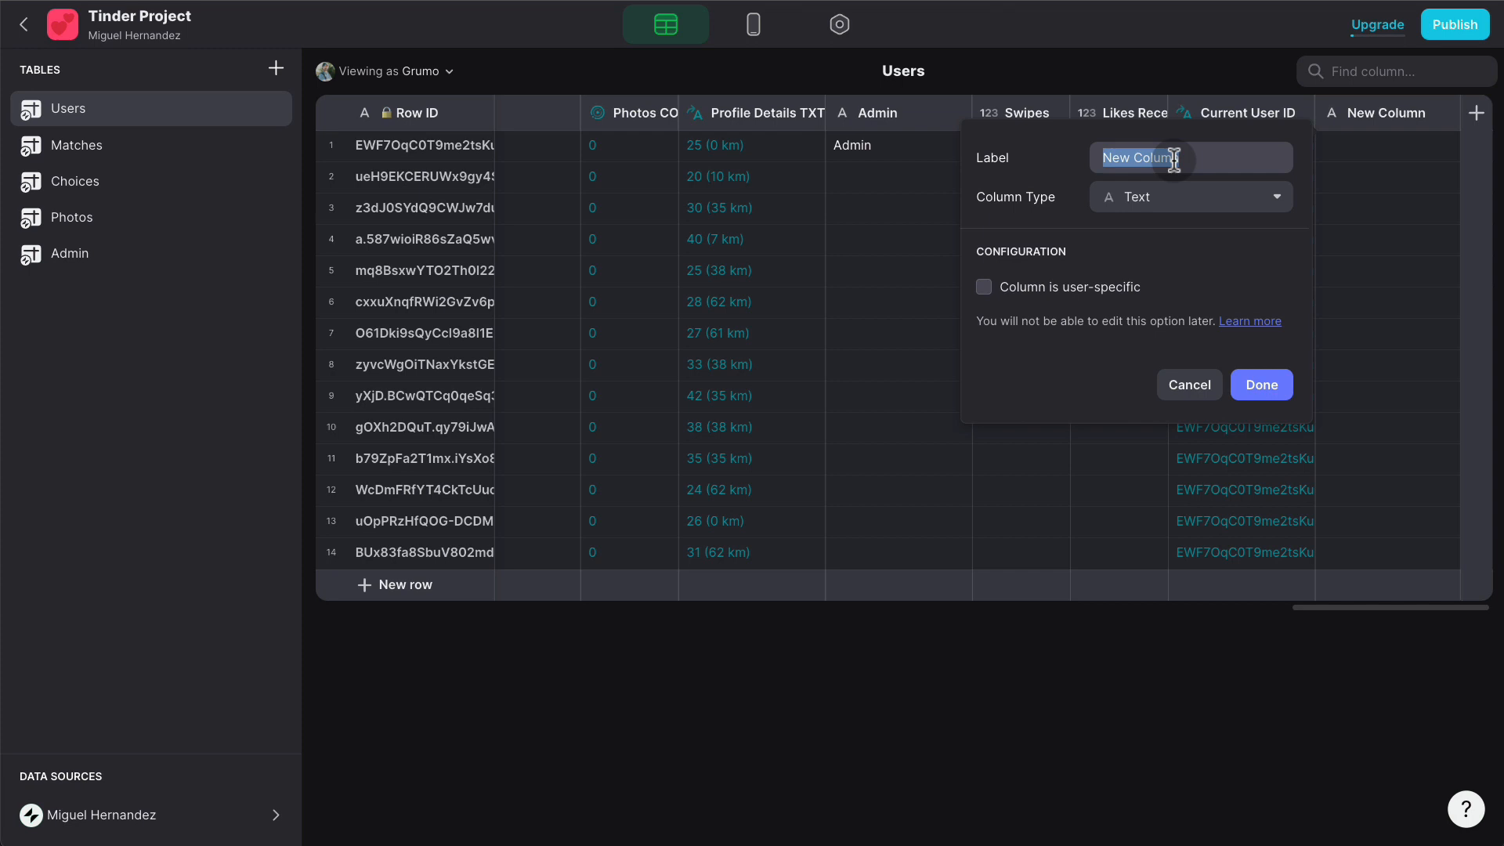
pyautogui.write('Current US')
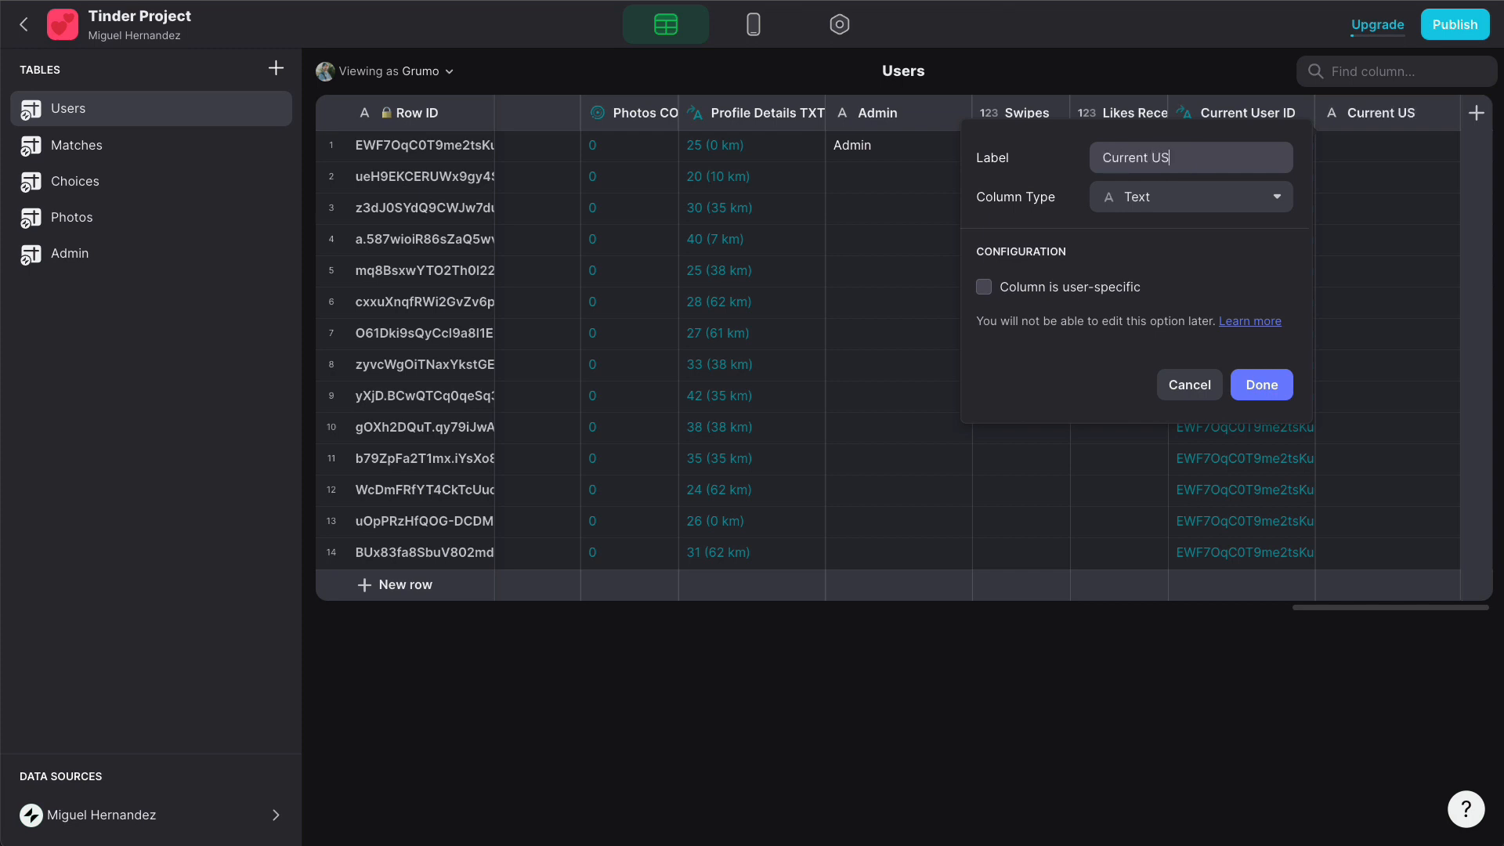
pyautogui.write('ER REL')
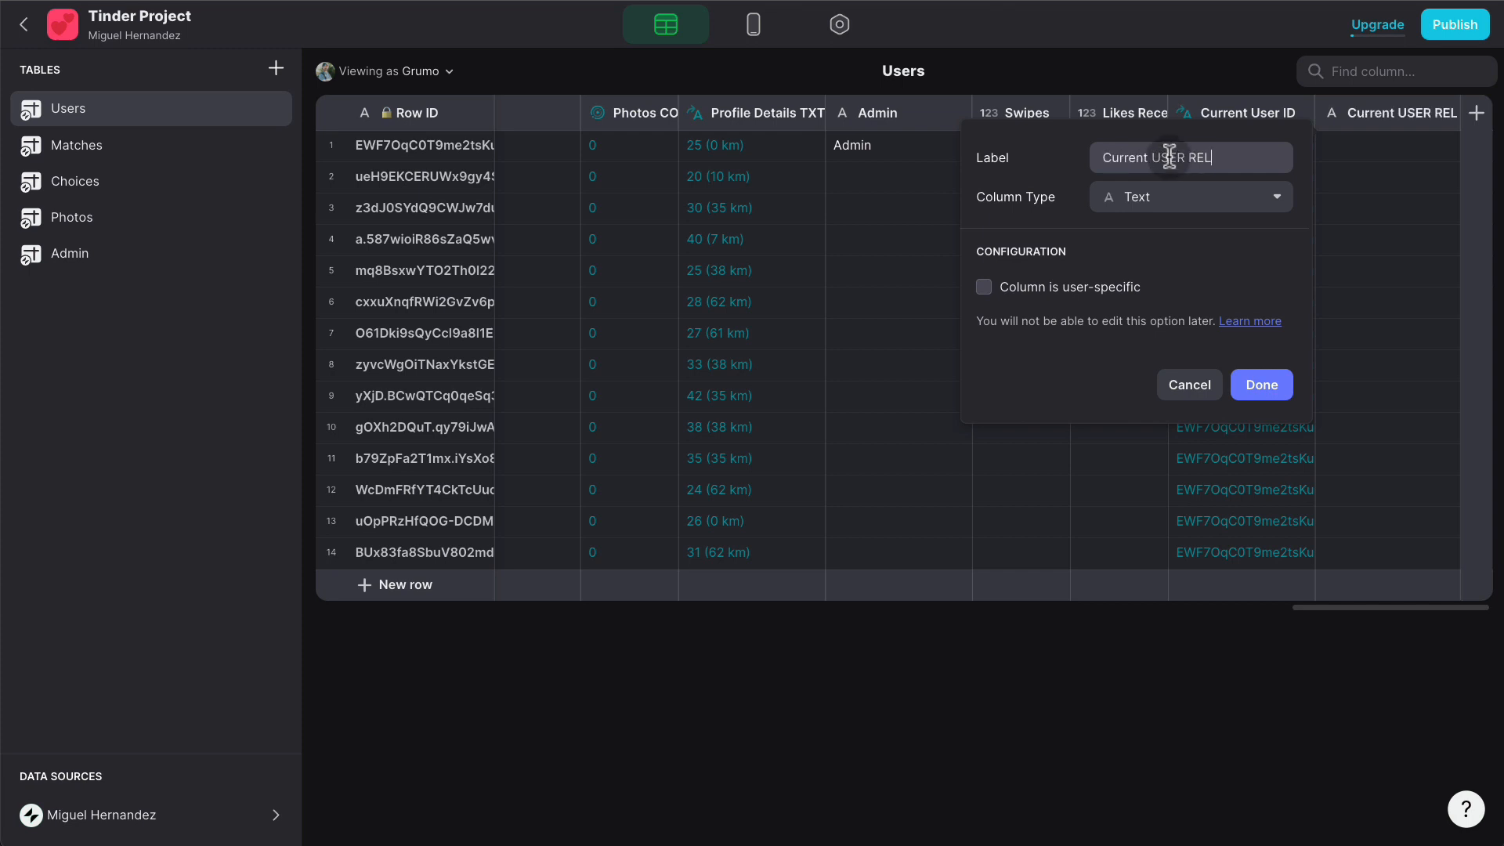
pyautogui.click(1167, 195)
pyautogui.click(1149, 263)
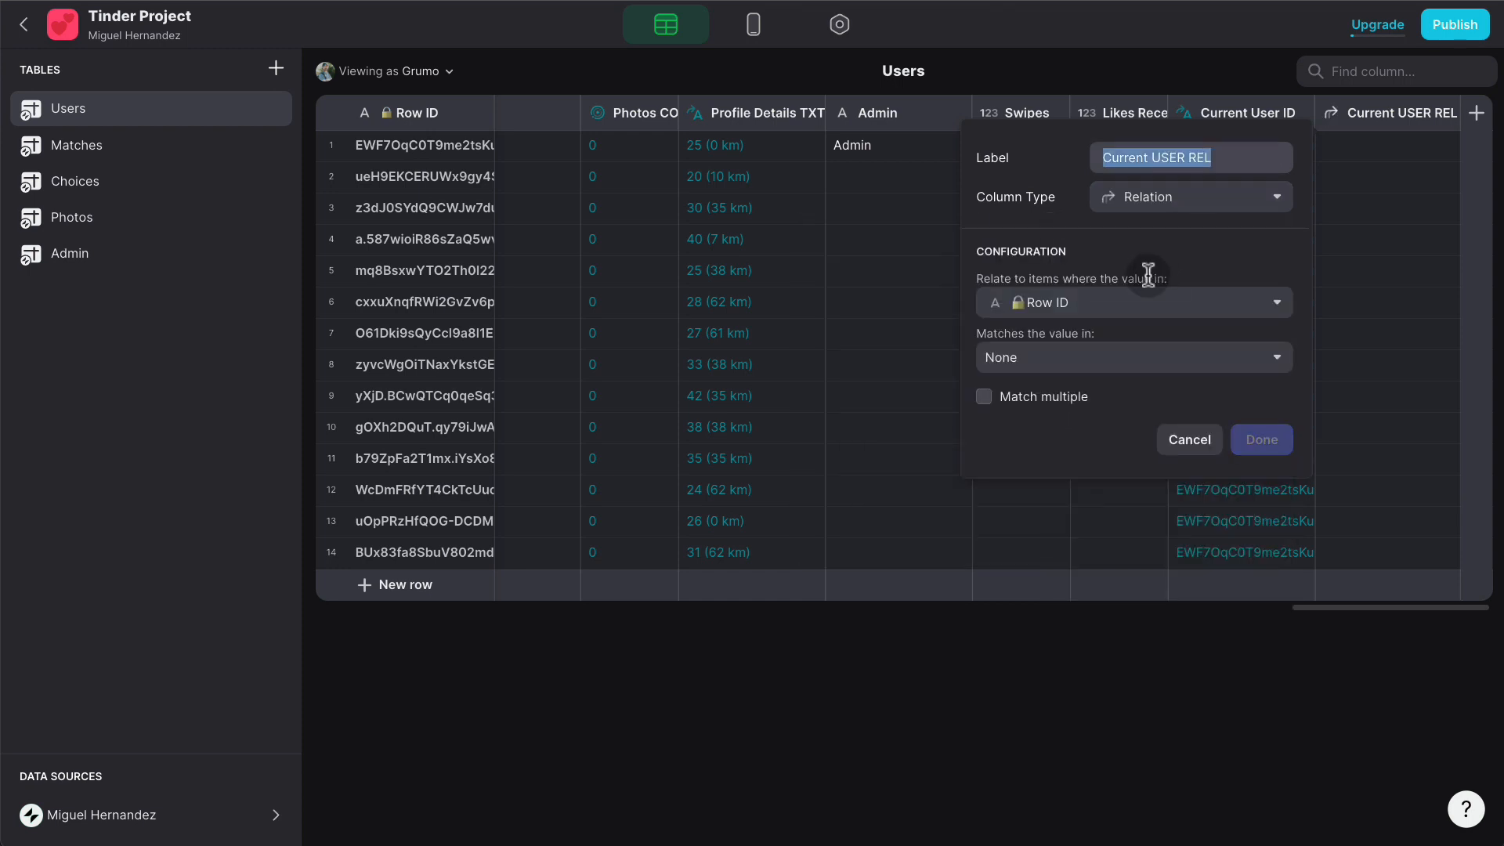
pyautogui.click(1148, 306)
pyautogui.scroll(-5, 1127, 611)
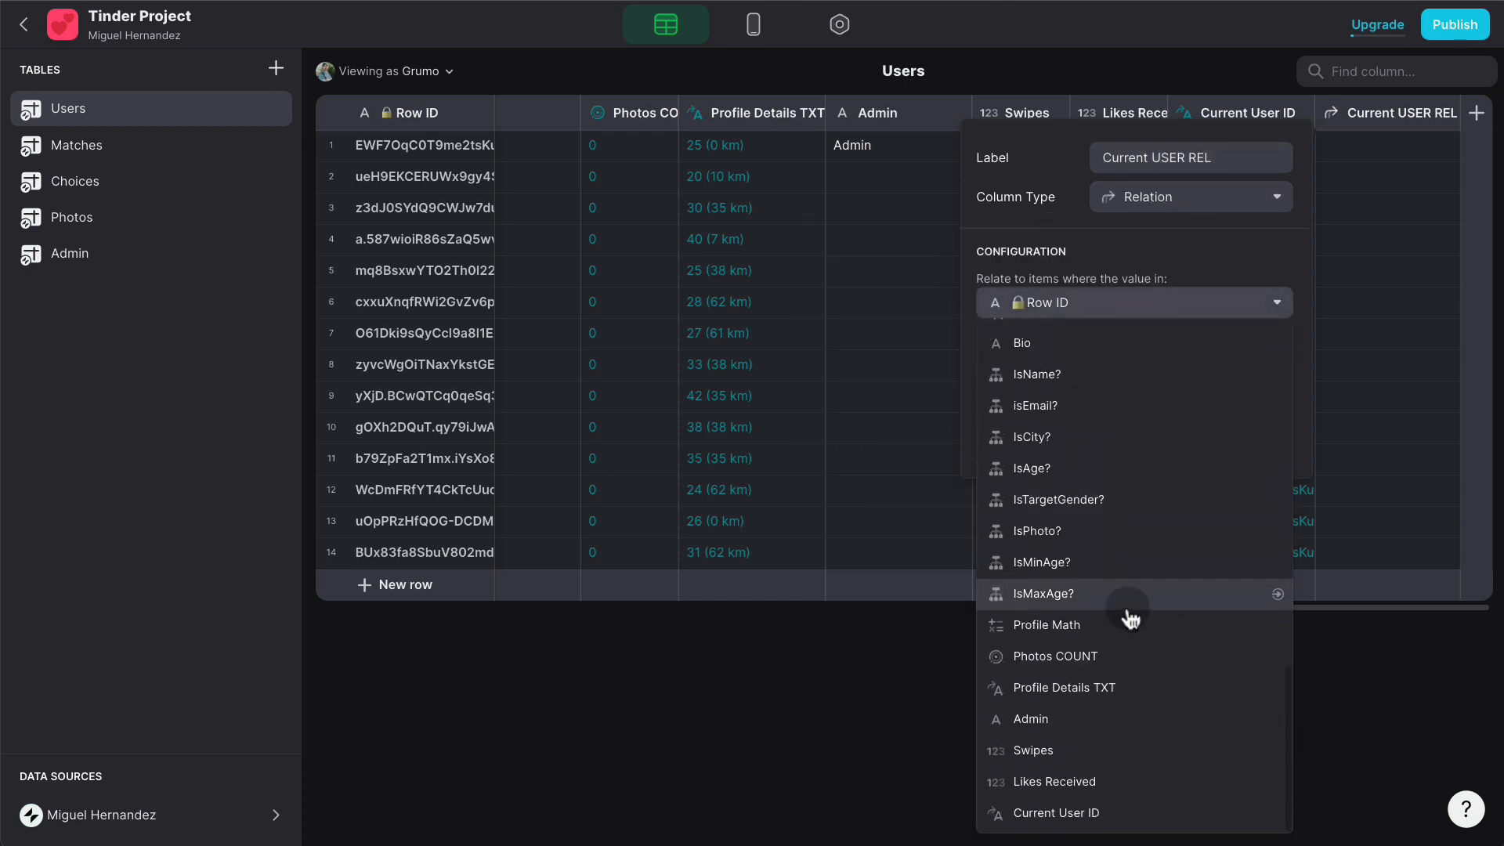
pyautogui.click(1100, 815)
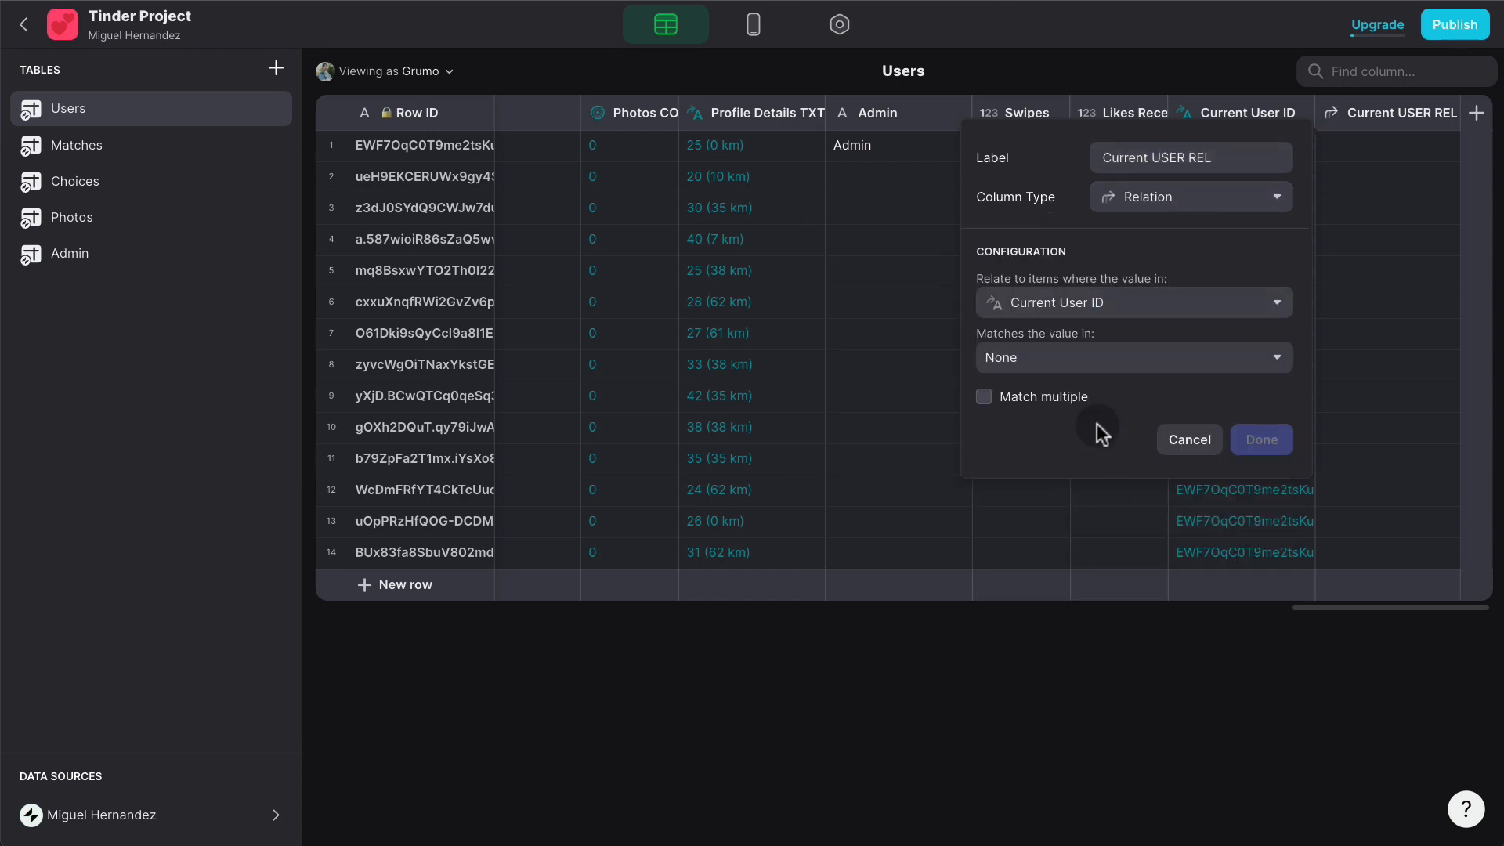
pyautogui.click(1095, 354)
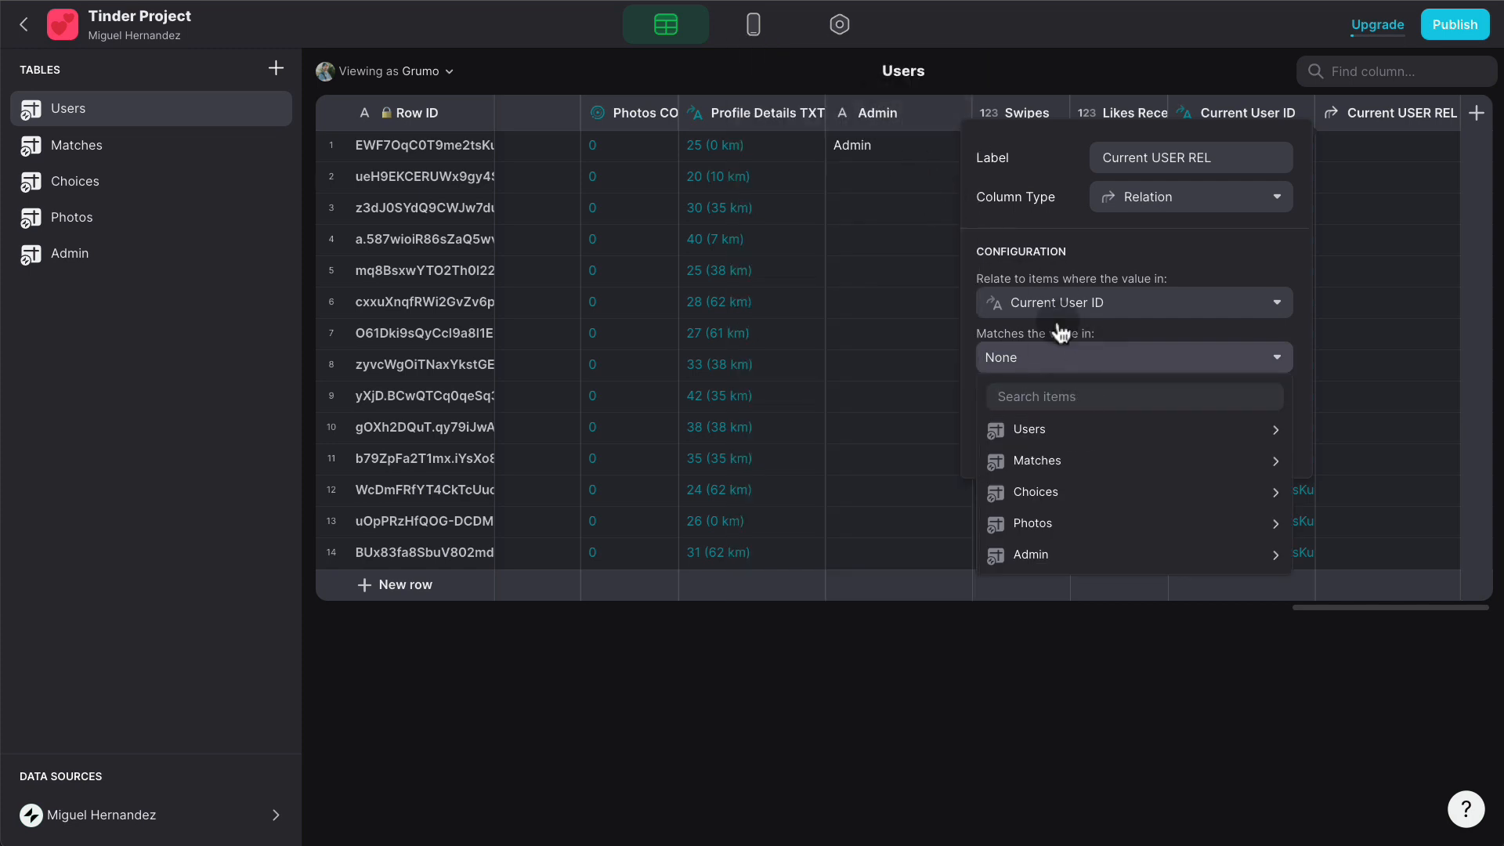
pyautogui.moveTo(1069, 435)
pyautogui.click(845, 55)
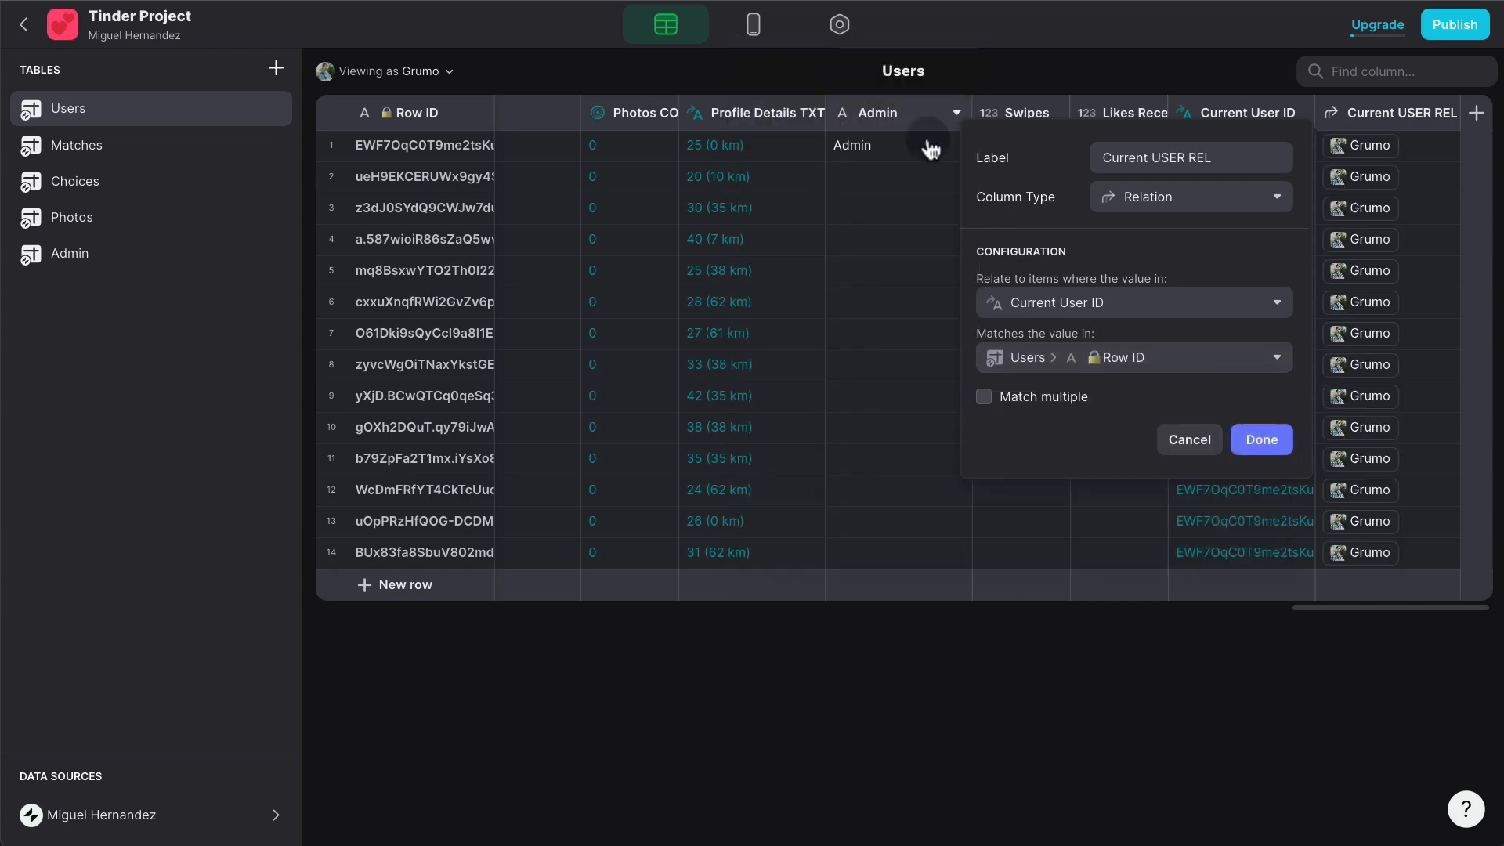
pyautogui.click(1273, 439)
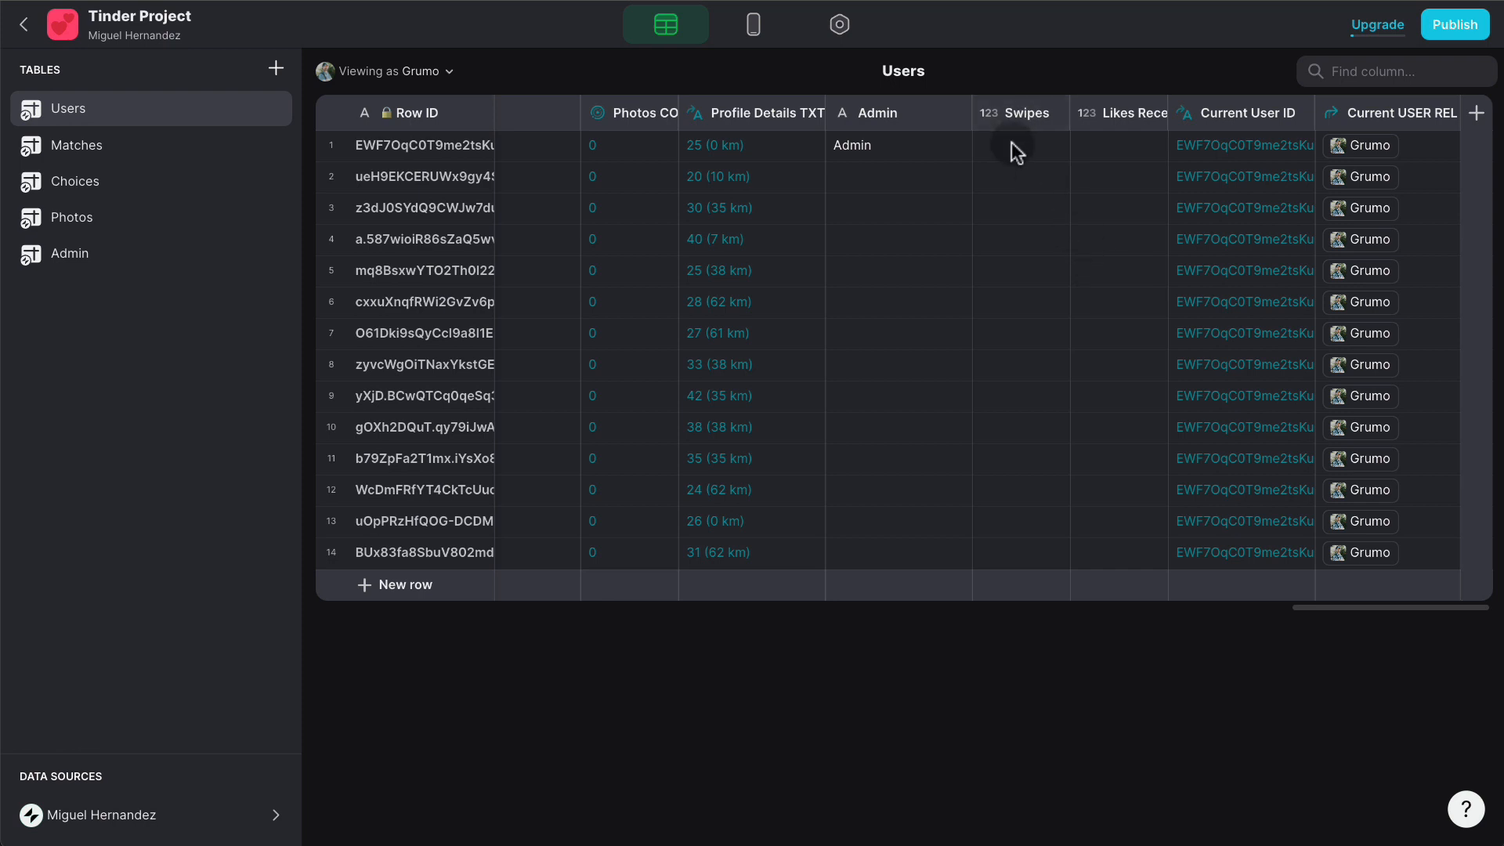
# - Open the Swipe List's Swipe Right action for editing in the Layout view
pyautogui.click(759, 31)
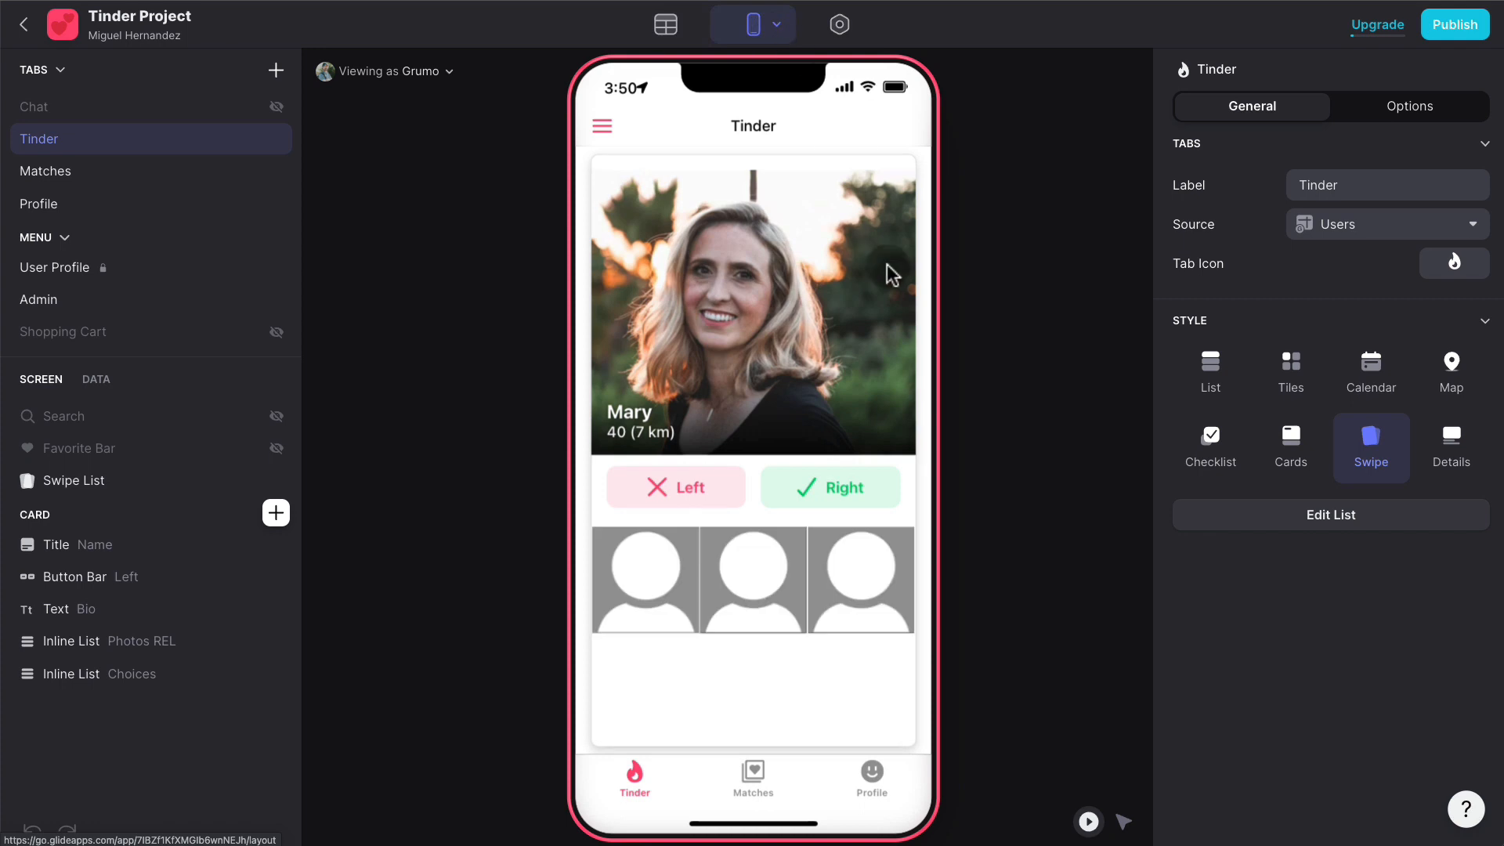
pyautogui.click(86, 477)
pyautogui.click(1317, 675)
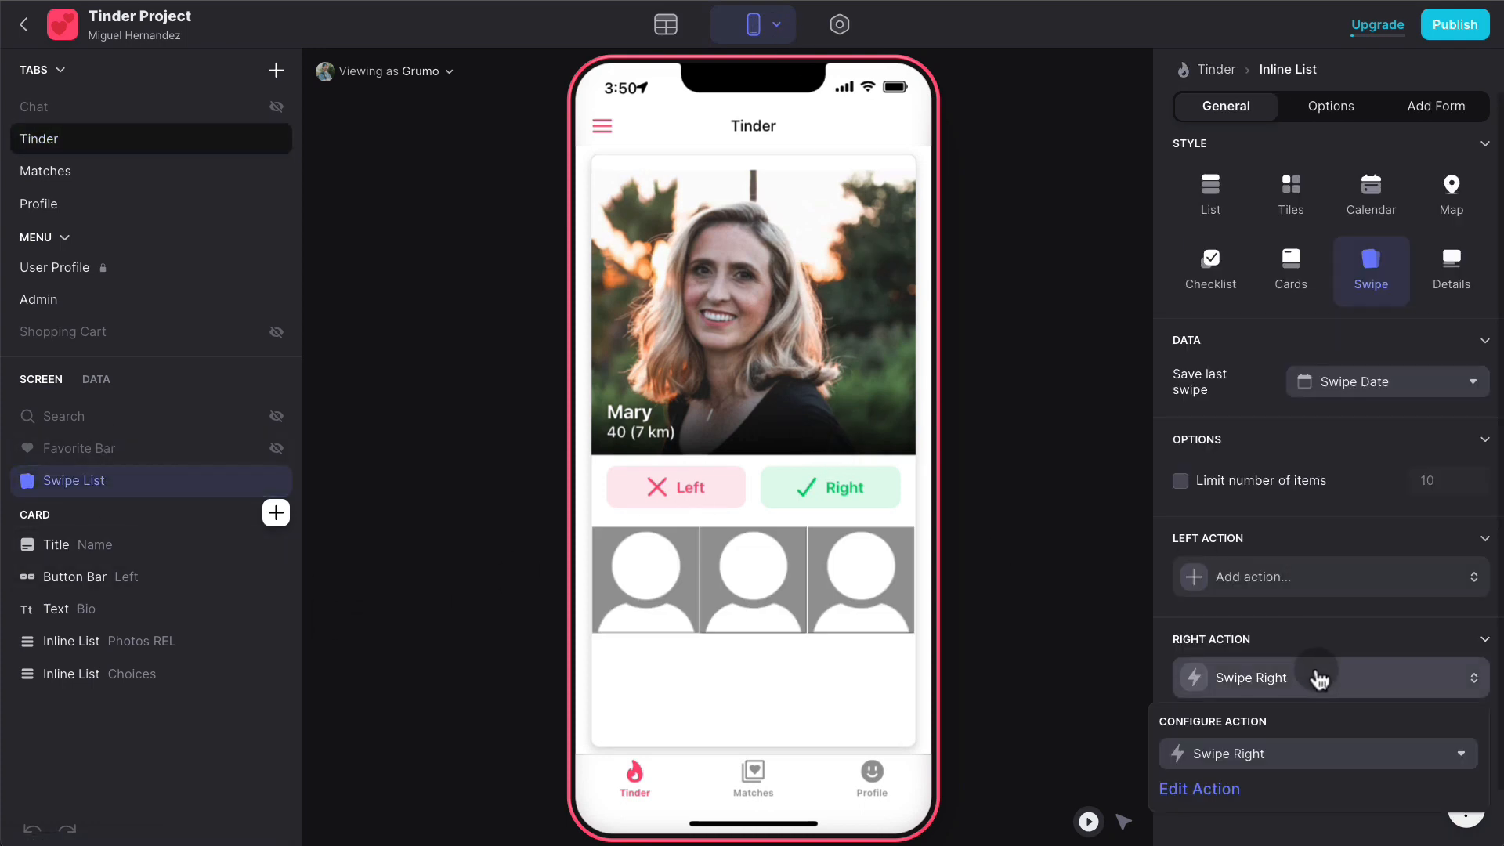
pyautogui.click(1191, 783)
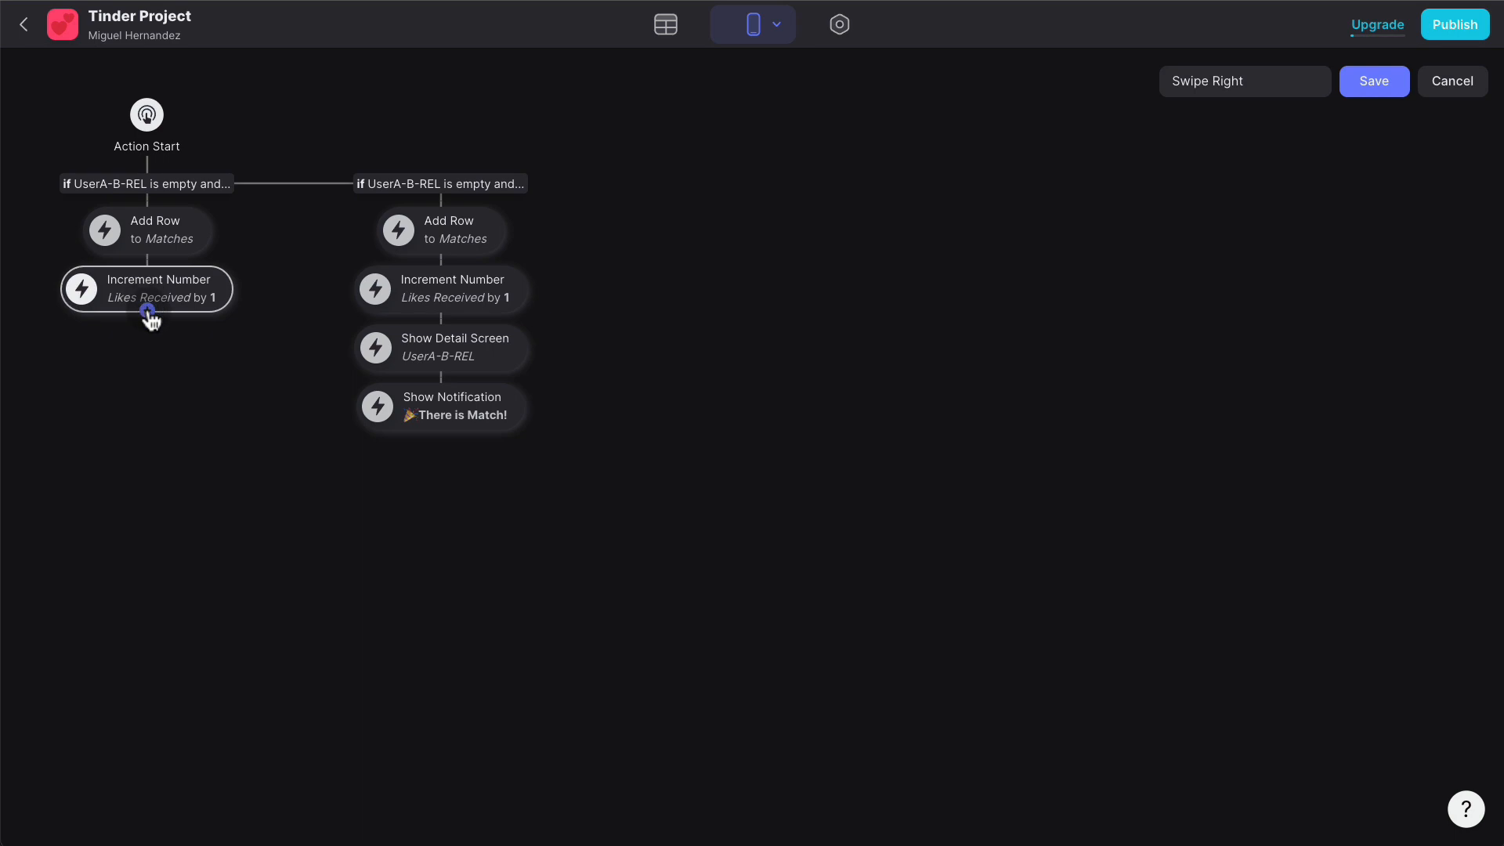
# - In the first branch, add an Increment Number step on Swipes for the Current USER REL row
pyautogui.click(148, 313)
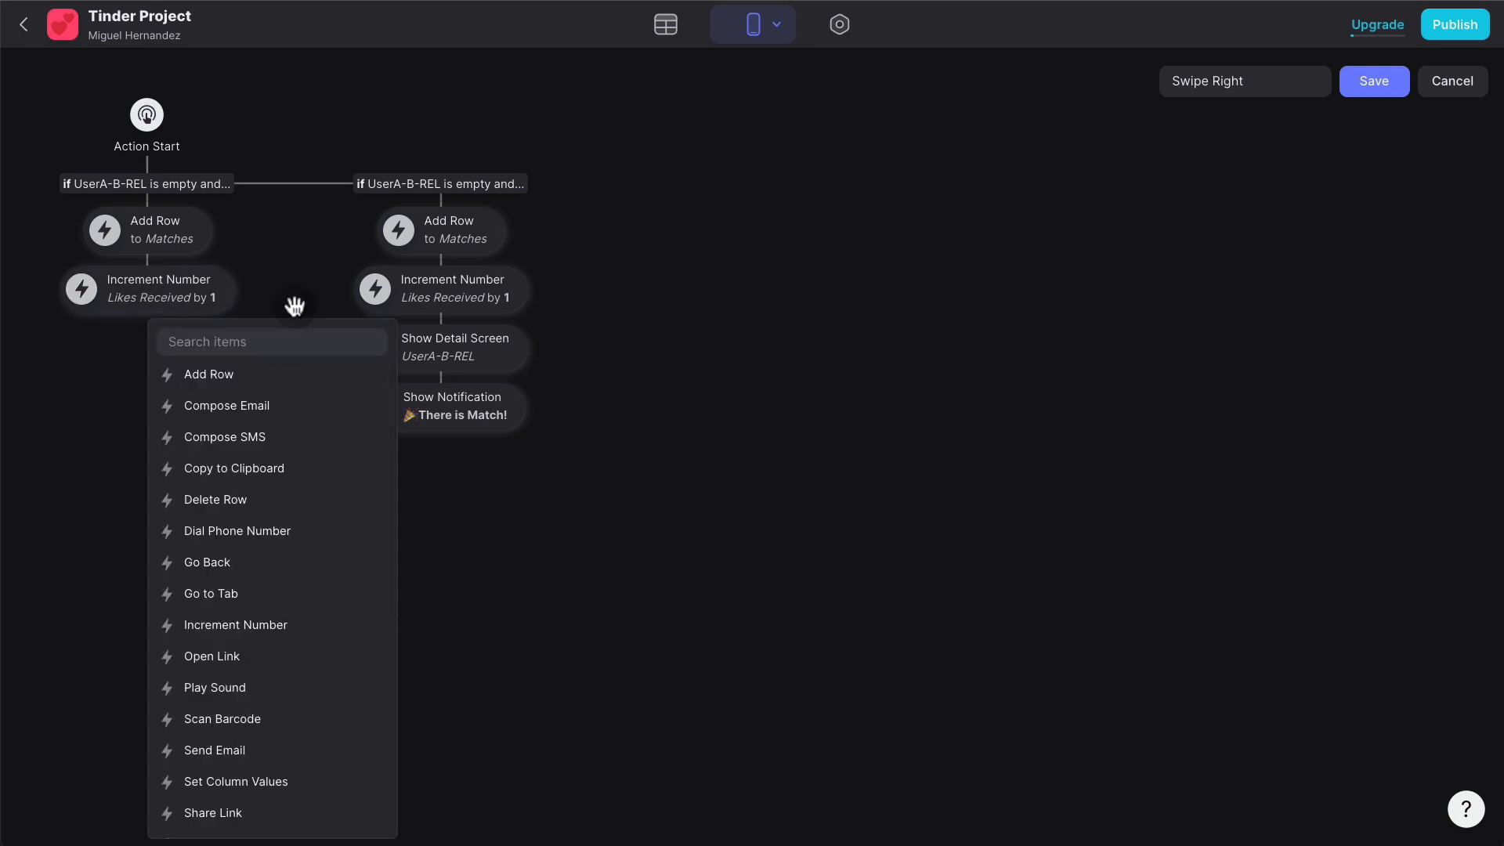
pyautogui.write('incre')
pyautogui.click(250, 373)
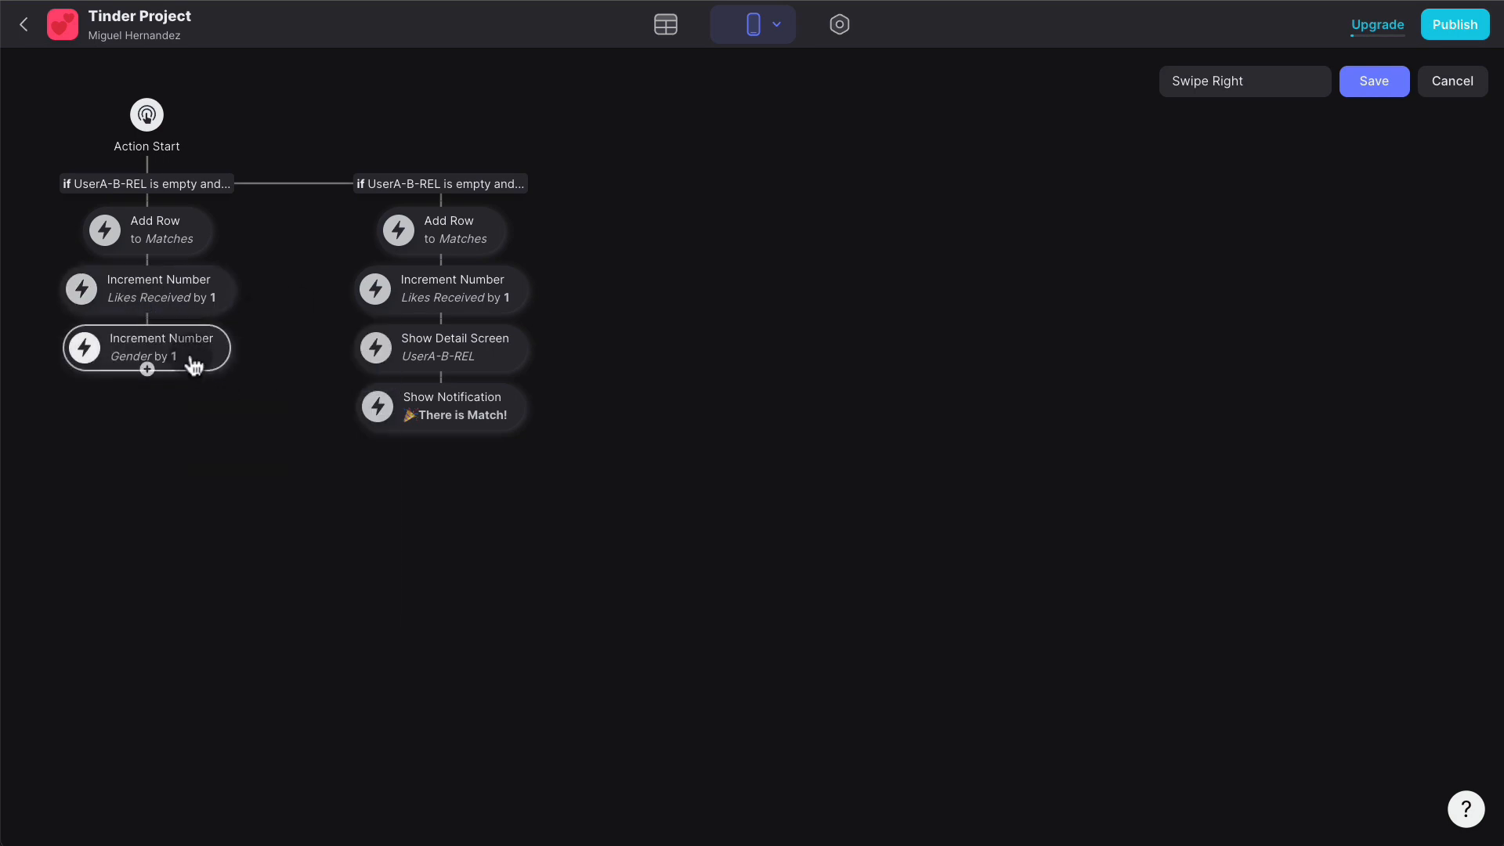
pyautogui.click(195, 360)
pyautogui.click(331, 505)
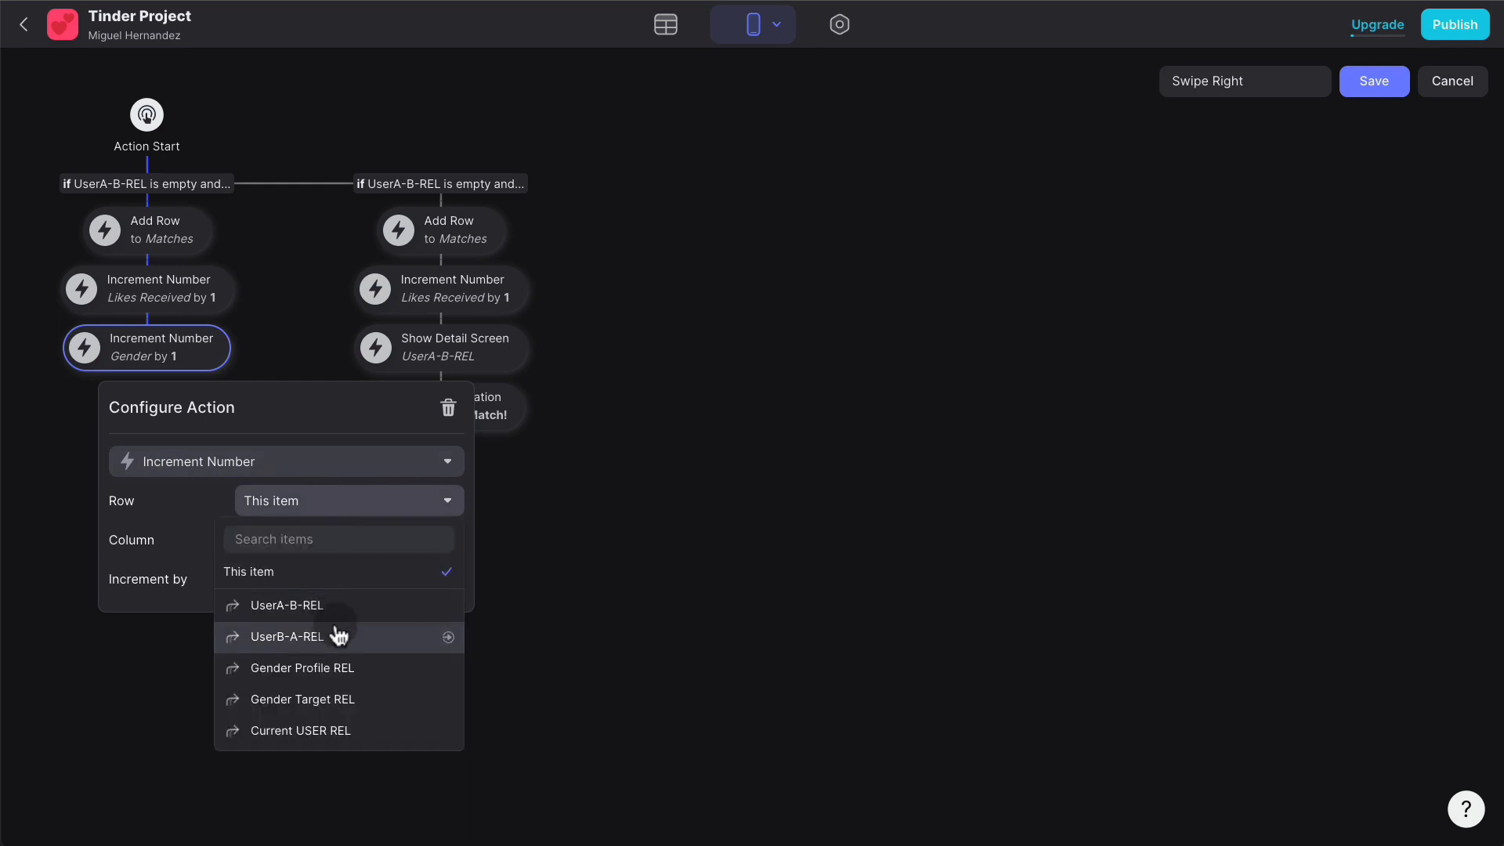
pyautogui.click(337, 730)
pyautogui.click(339, 548)
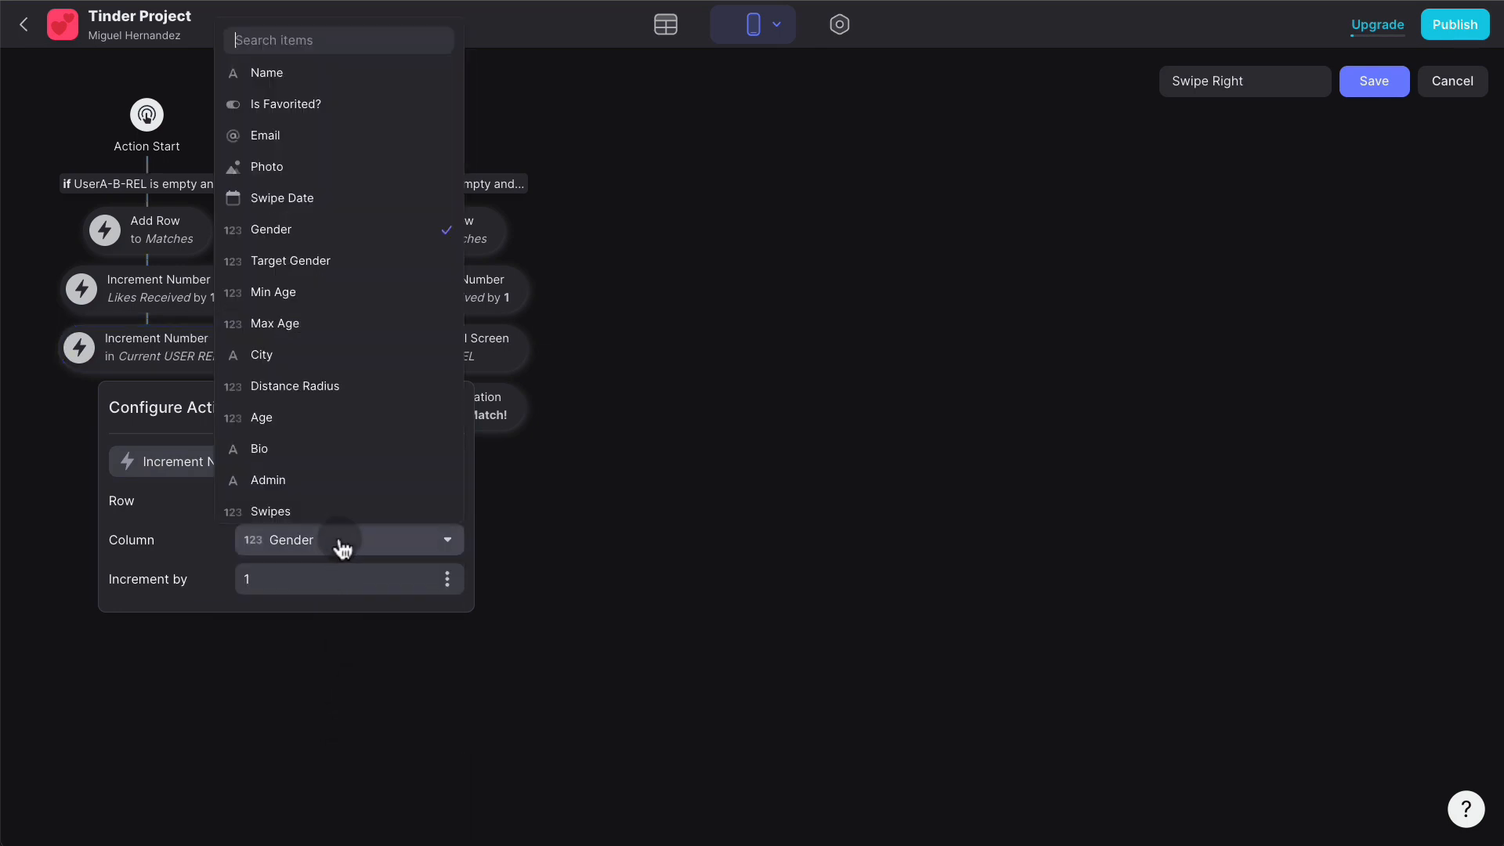
pyautogui.scroll(-1, 337, 493)
pyautogui.click(341, 490)
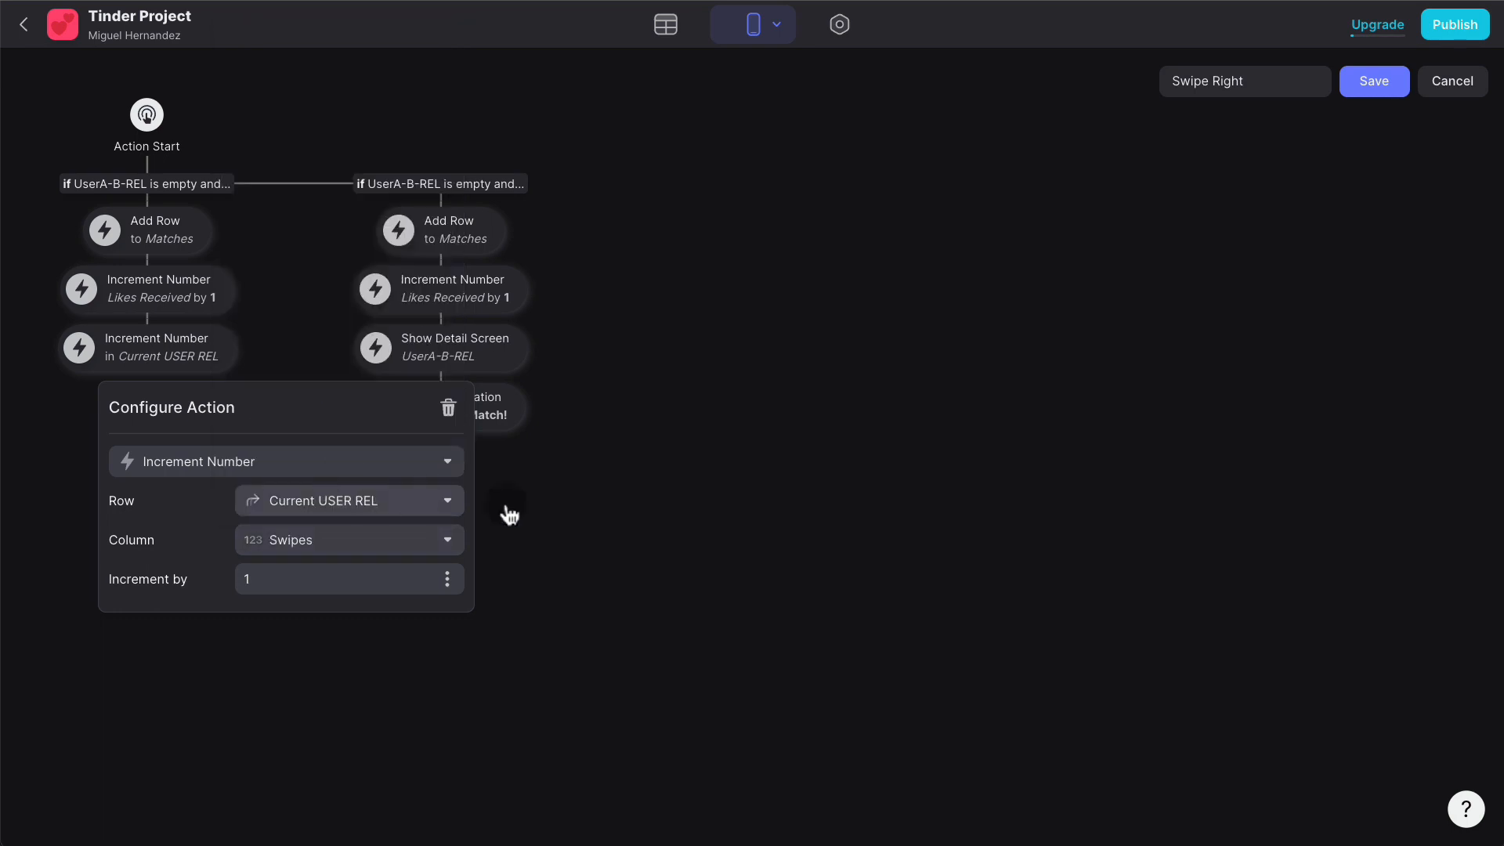
pyautogui.click(597, 510)
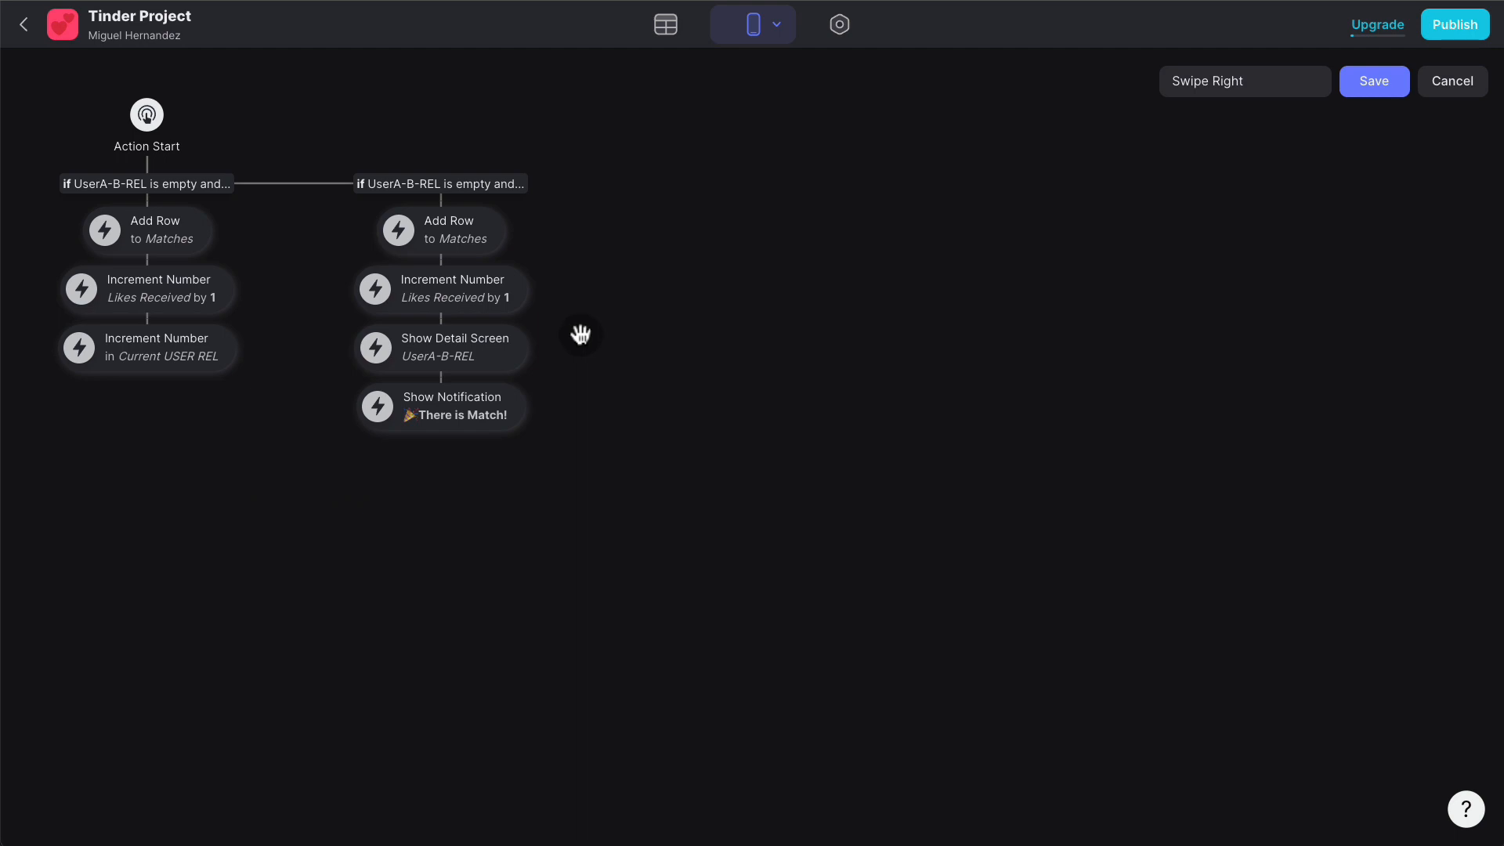
# - Add the same Current USER REL Swipes increment to the second branch and save the action
pyautogui.click(441, 312)
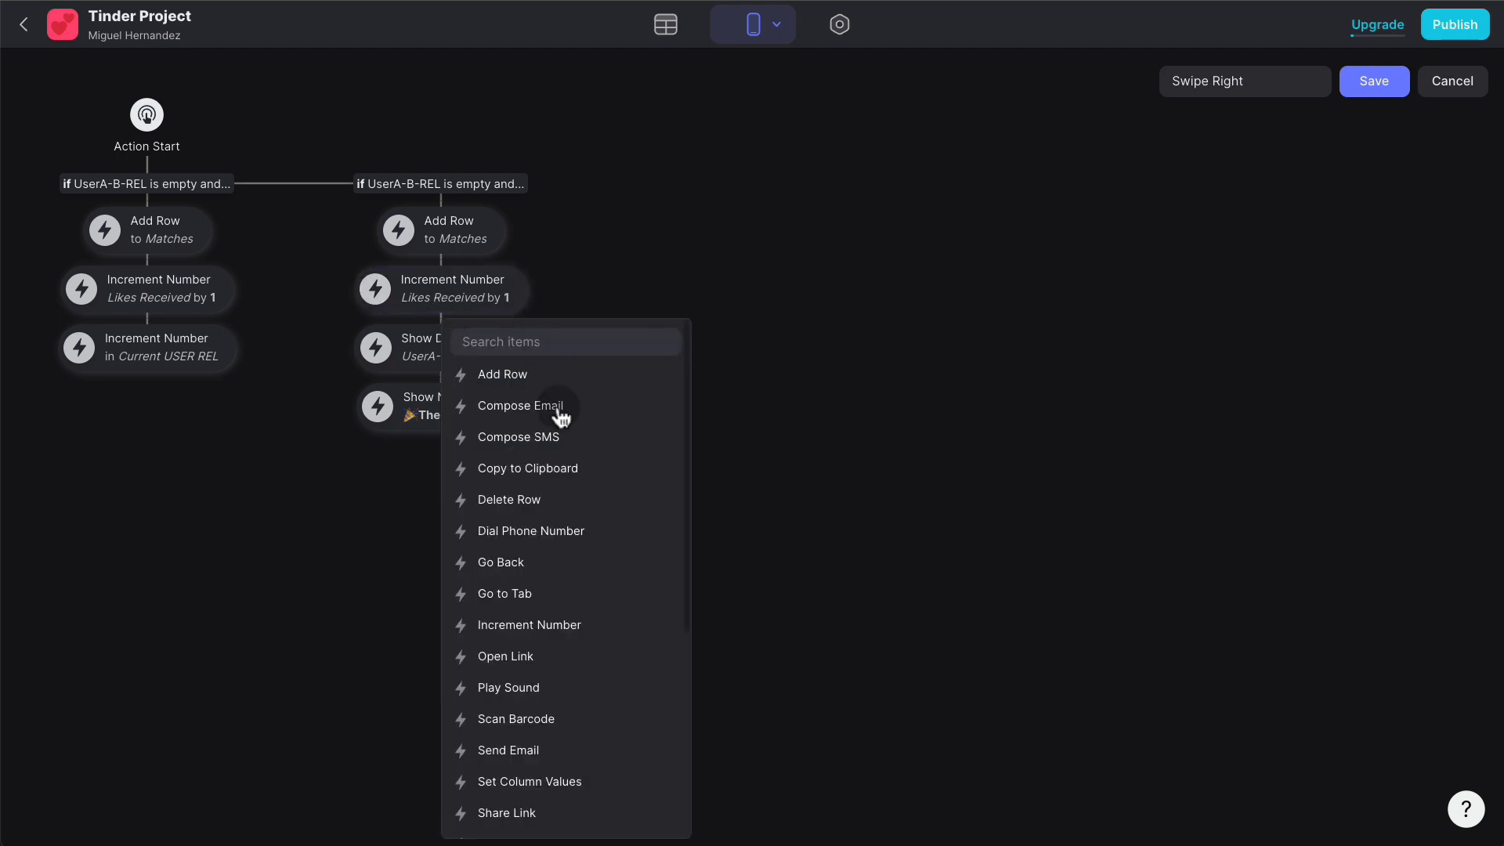
pyautogui.write('incre')
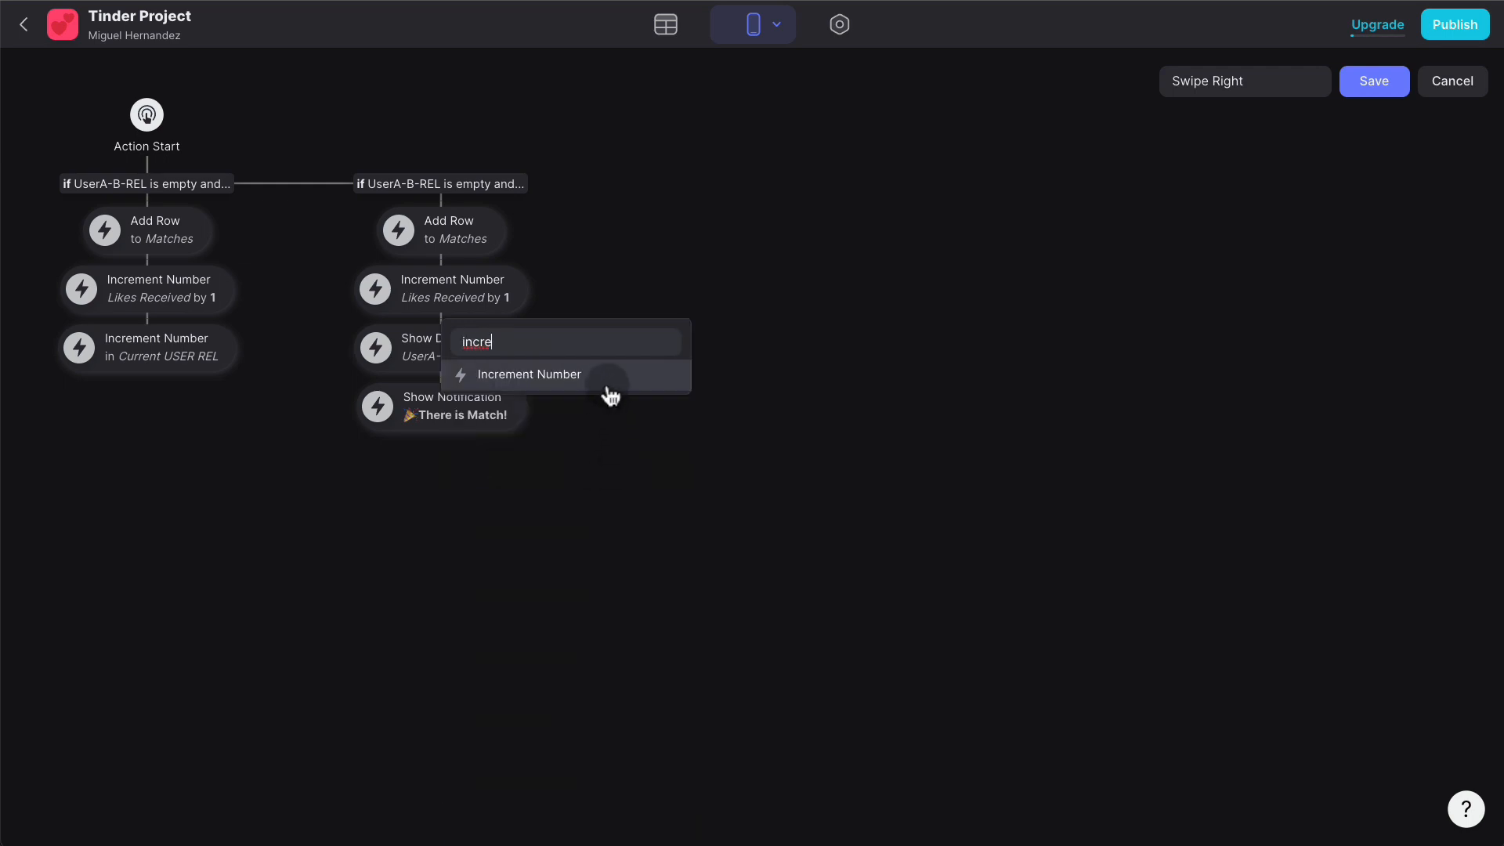
pyautogui.click(610, 393)
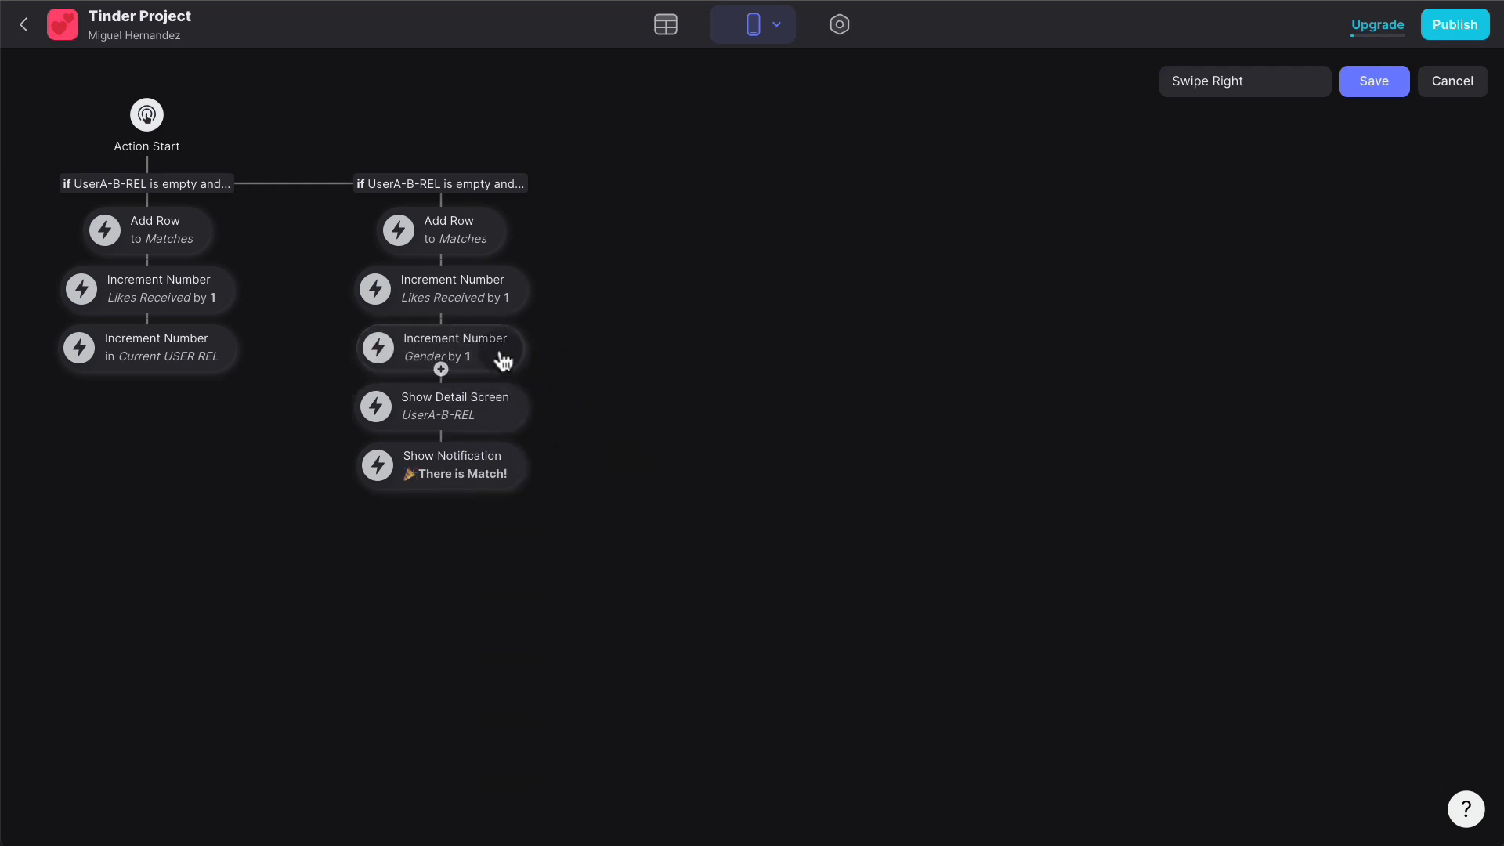
pyautogui.click(506, 501)
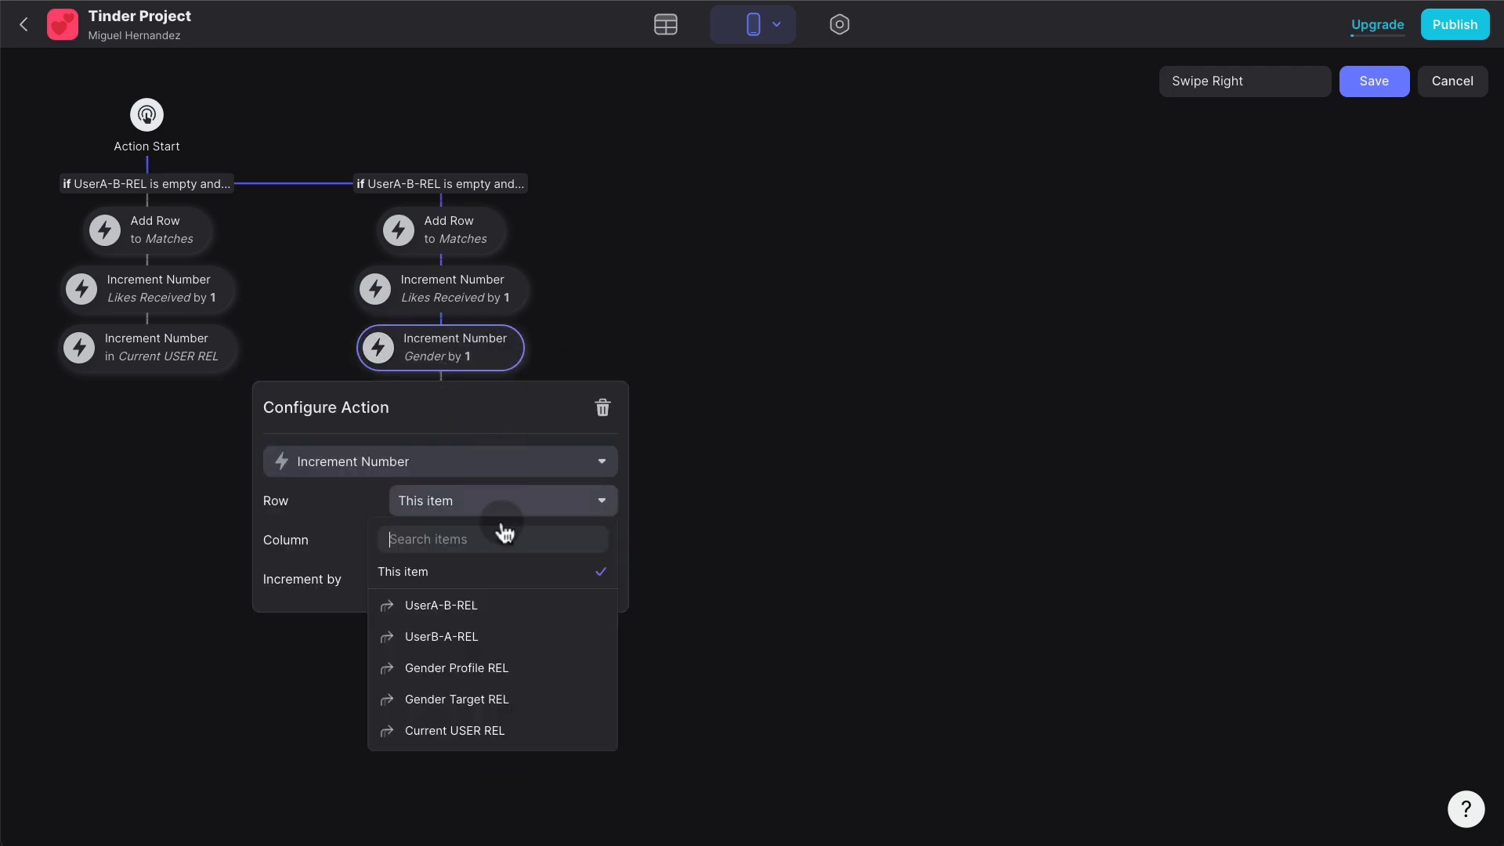
pyautogui.click(482, 714)
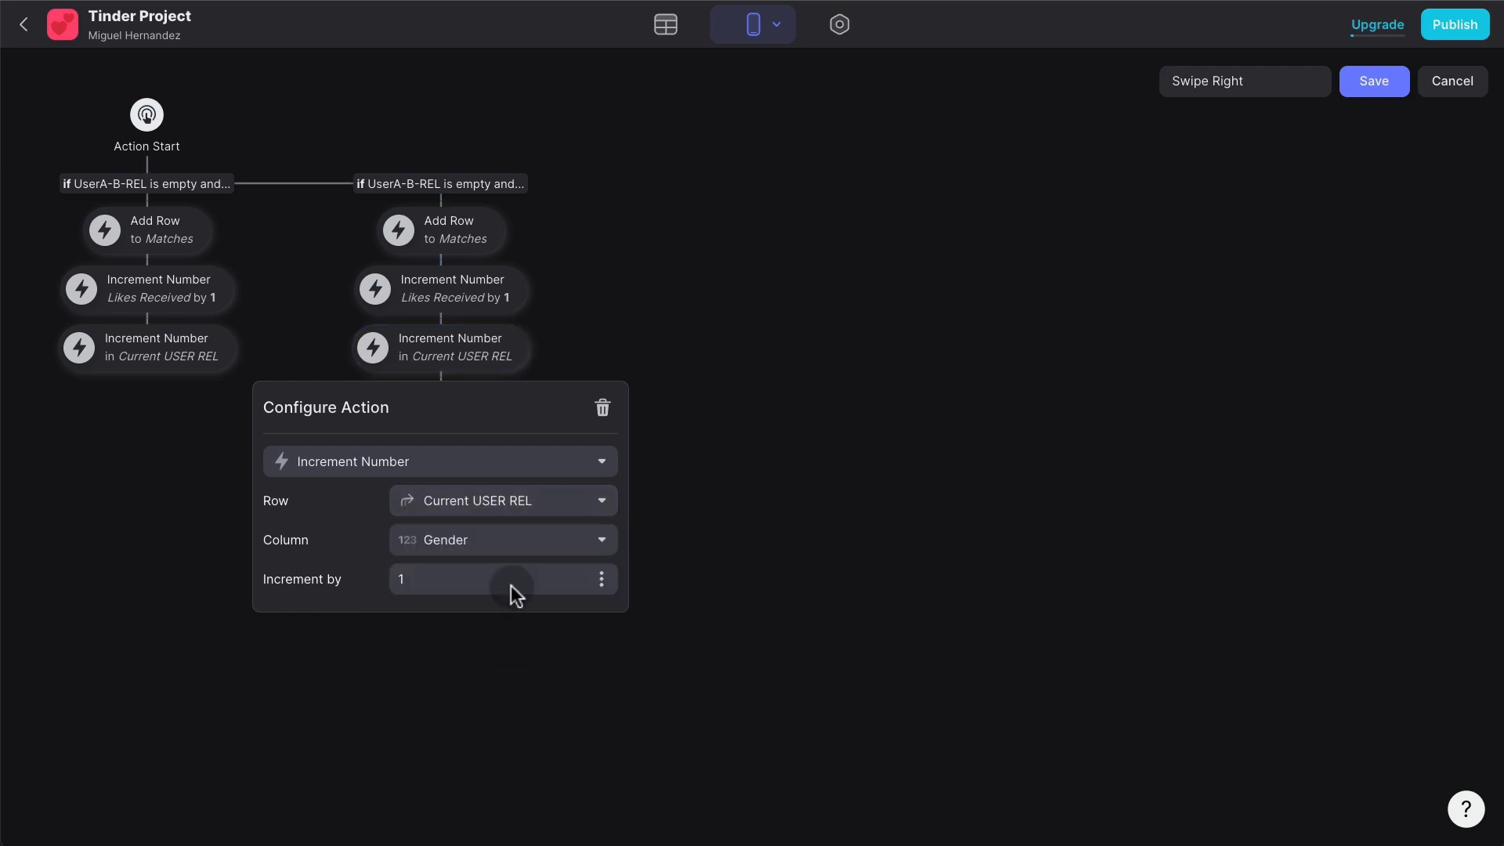
pyautogui.click(514, 545)
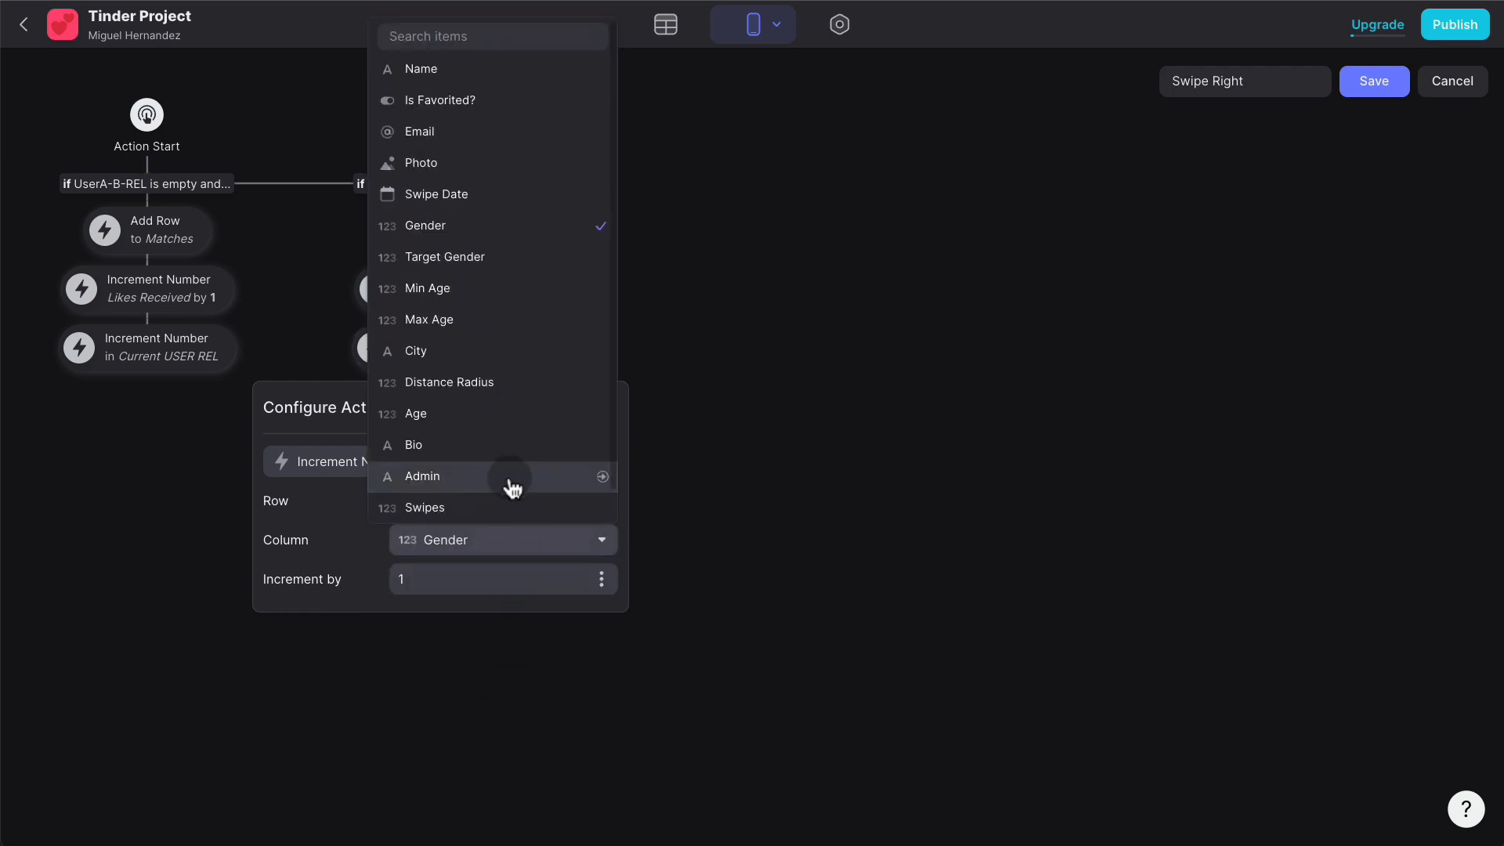
pyautogui.click(501, 509)
pyautogui.click(865, 386)
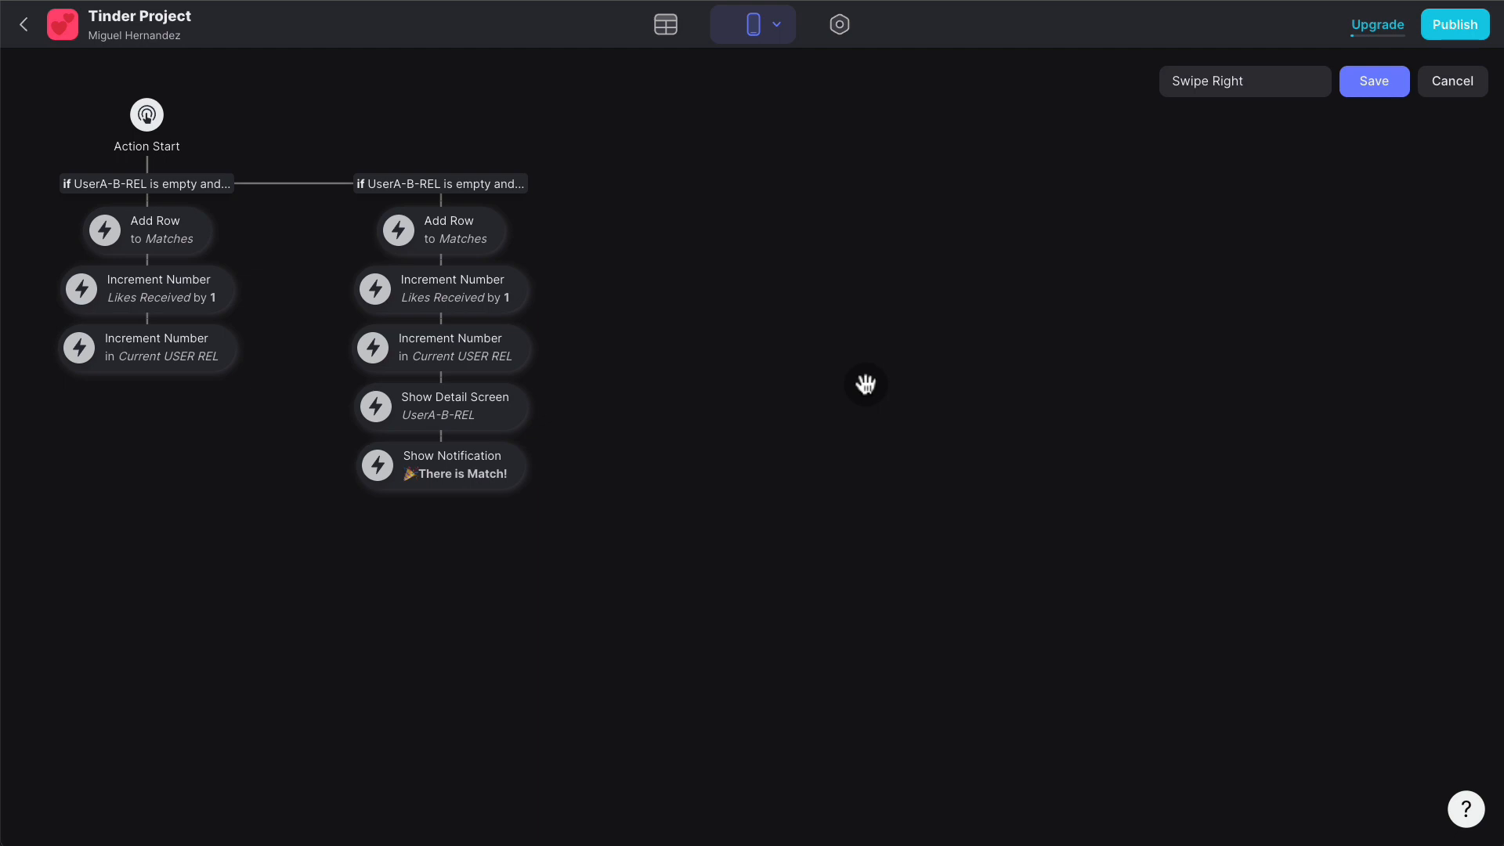
pyautogui.click(1388, 89)
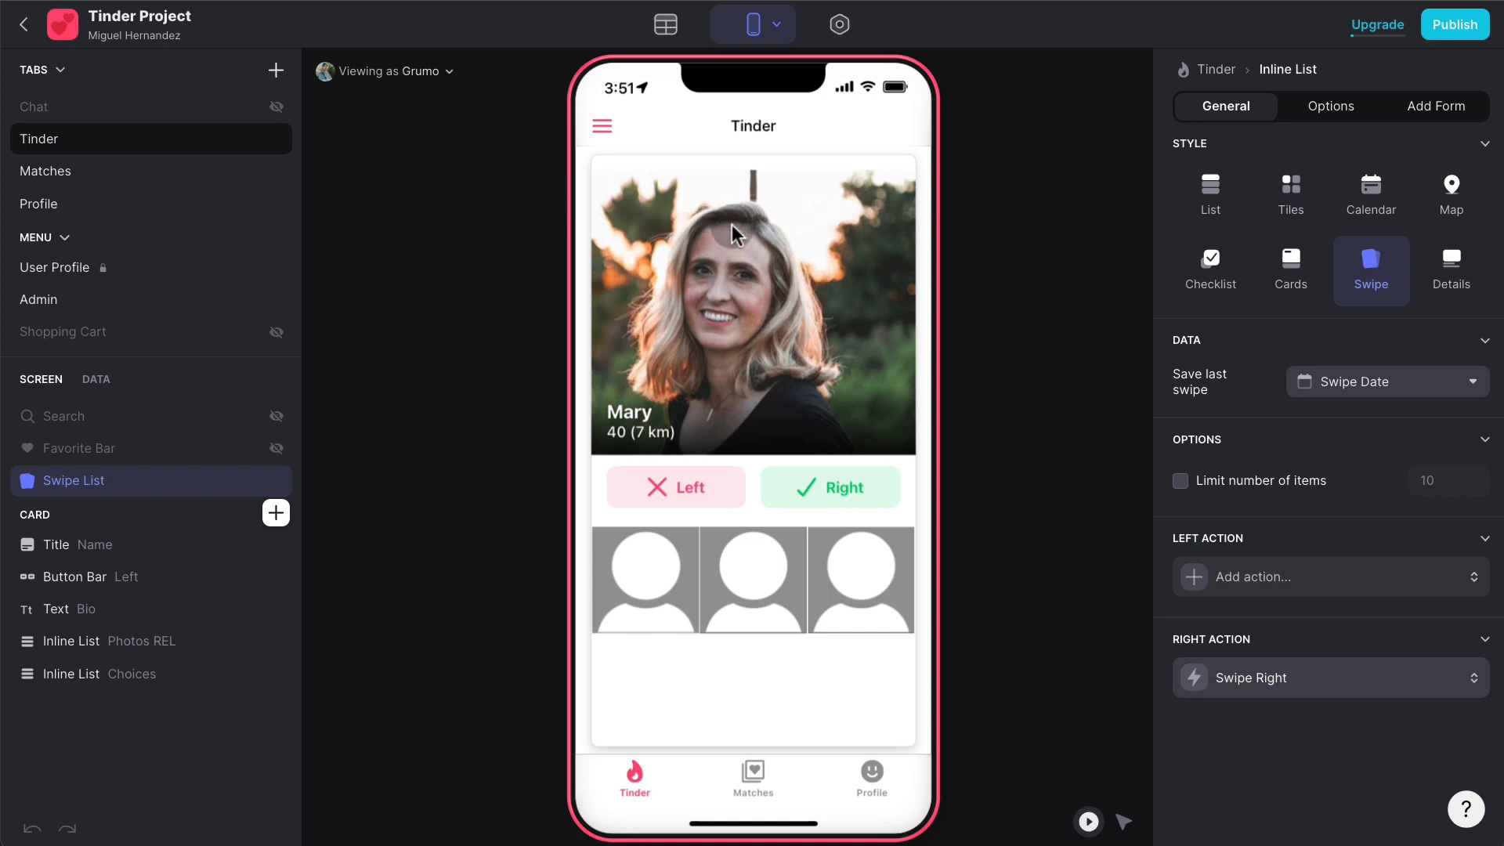
# - Test a right swipe on the top card, check Swipes and Likes Received in Users, and return to Layout
pyautogui.moveTo(708, 279); pyautogui.dragTo(1097, 280)
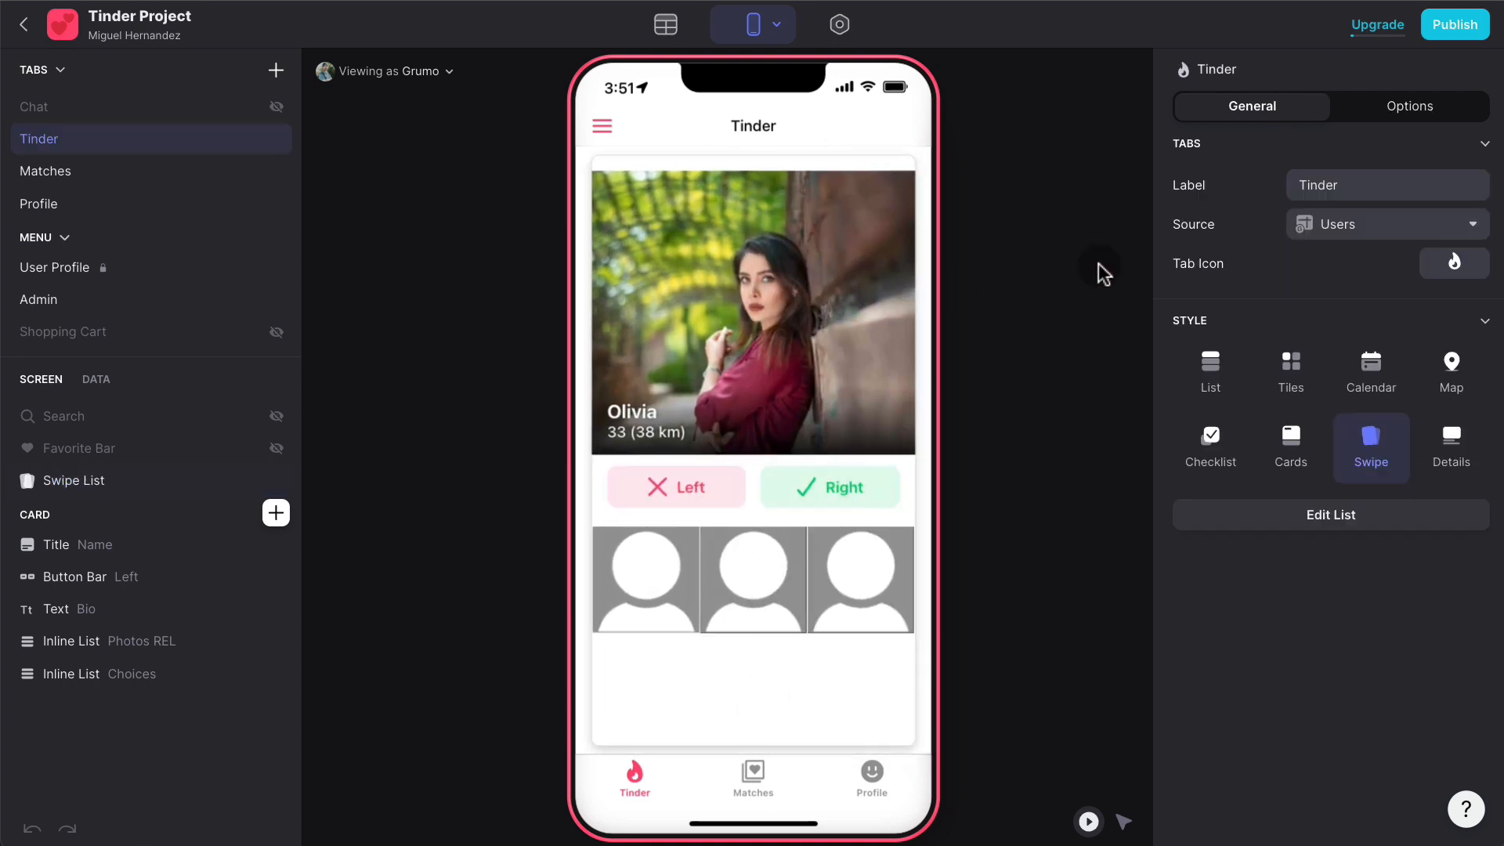
pyautogui.click(667, 25)
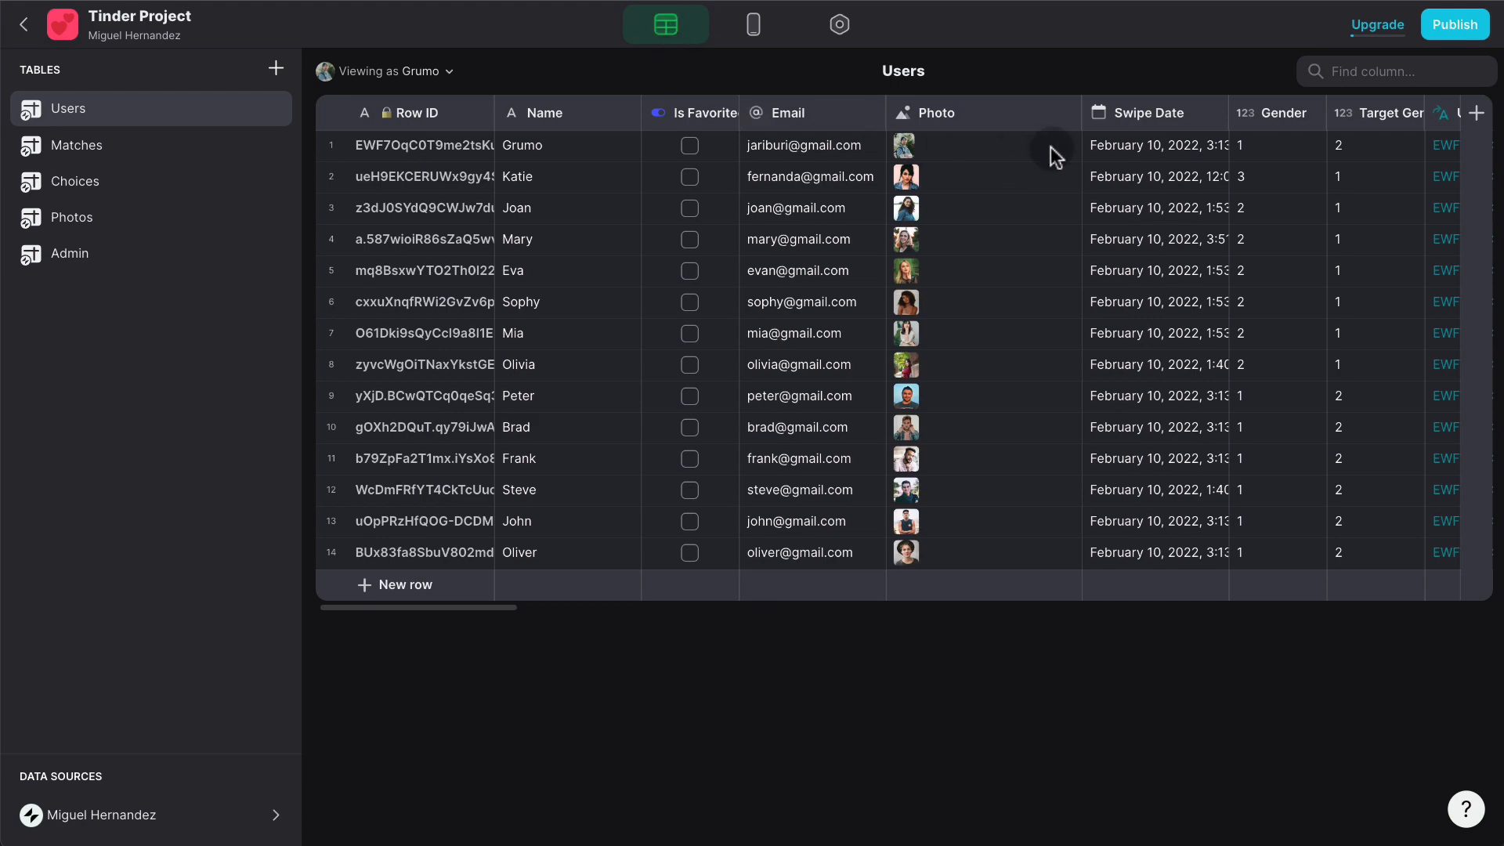
pyautogui.hscroll(20, 1051, 148)
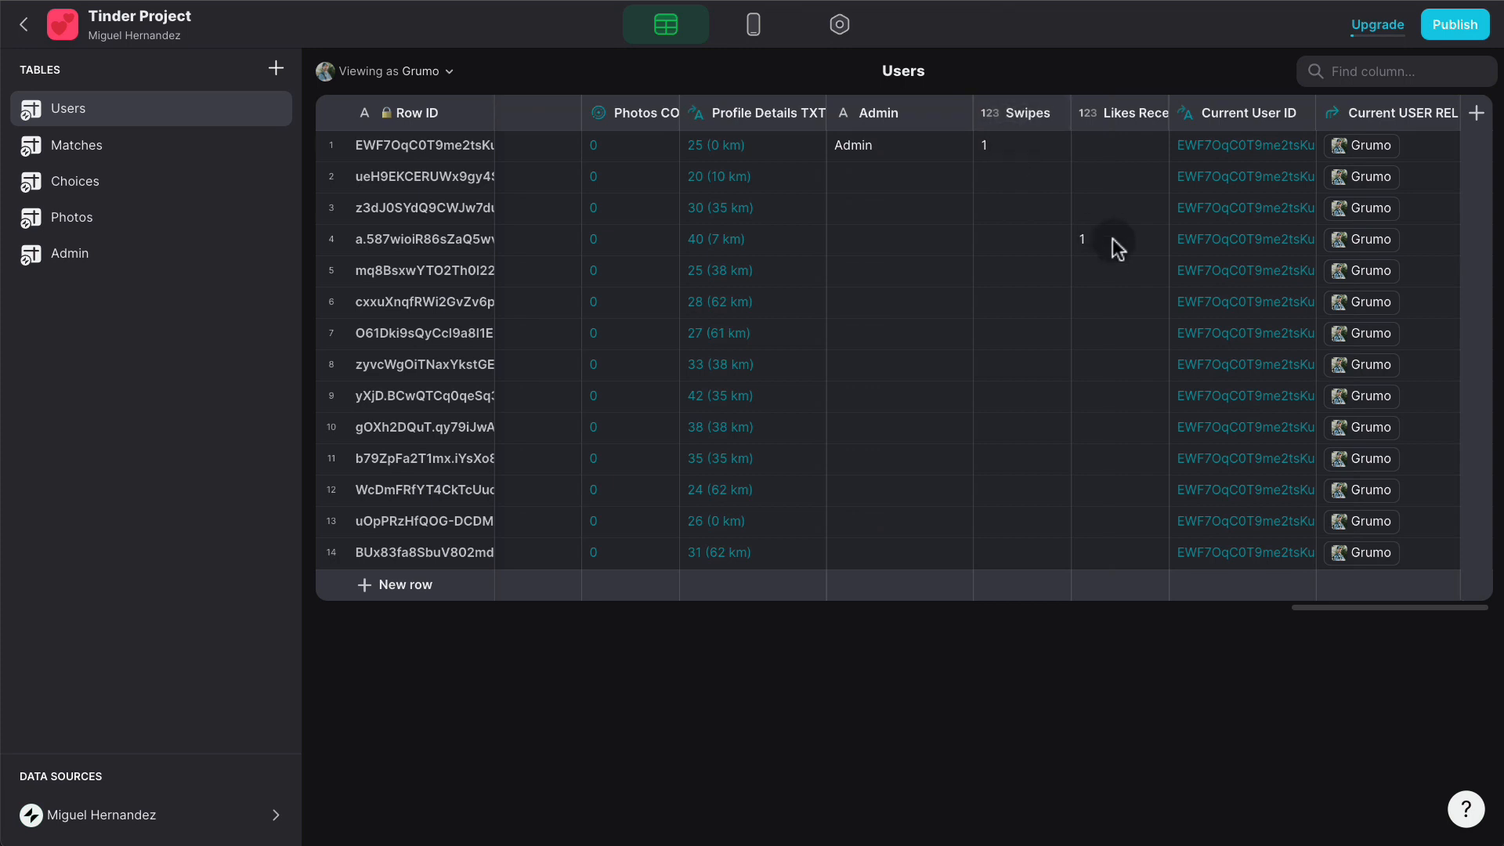
pyautogui.click(754, 24)
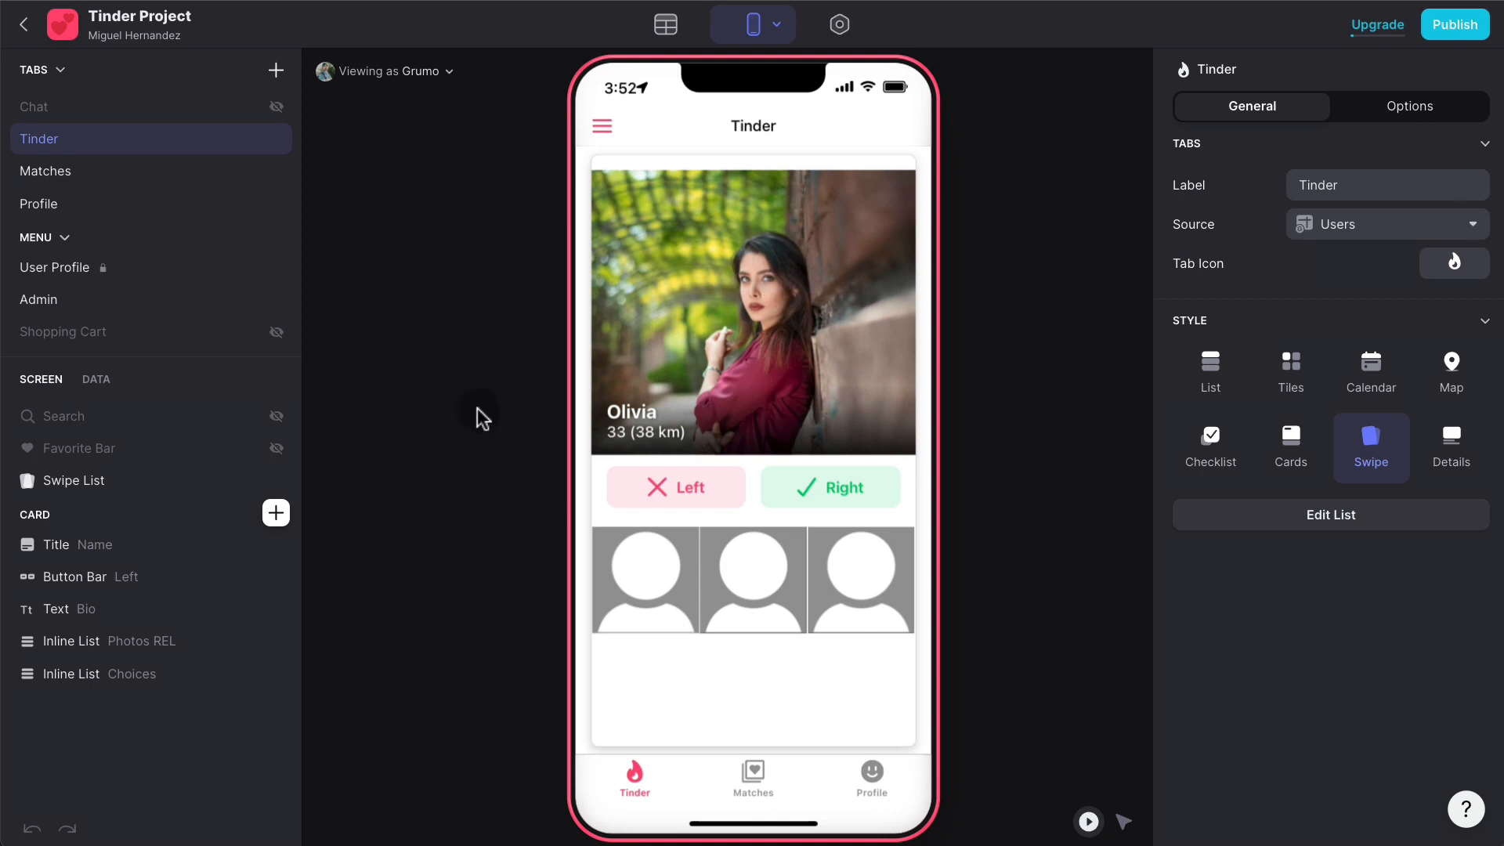
# - Create a new custom action named 'Left Swipe' for the swipe list's left swipe
pyautogui.click(111, 481)
pyautogui.click(1306, 576)
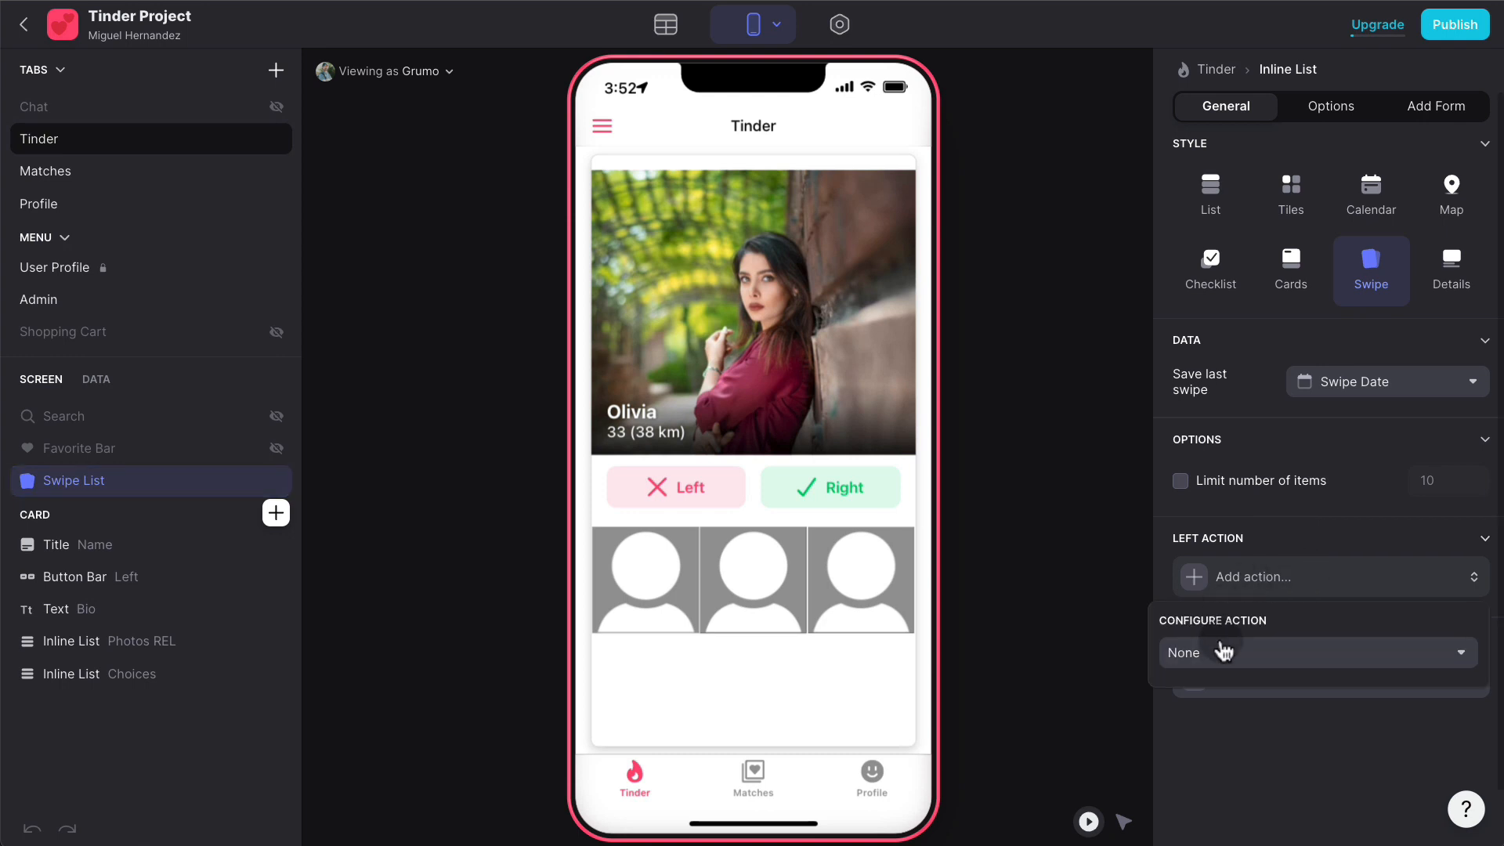
pyautogui.click(1224, 660)
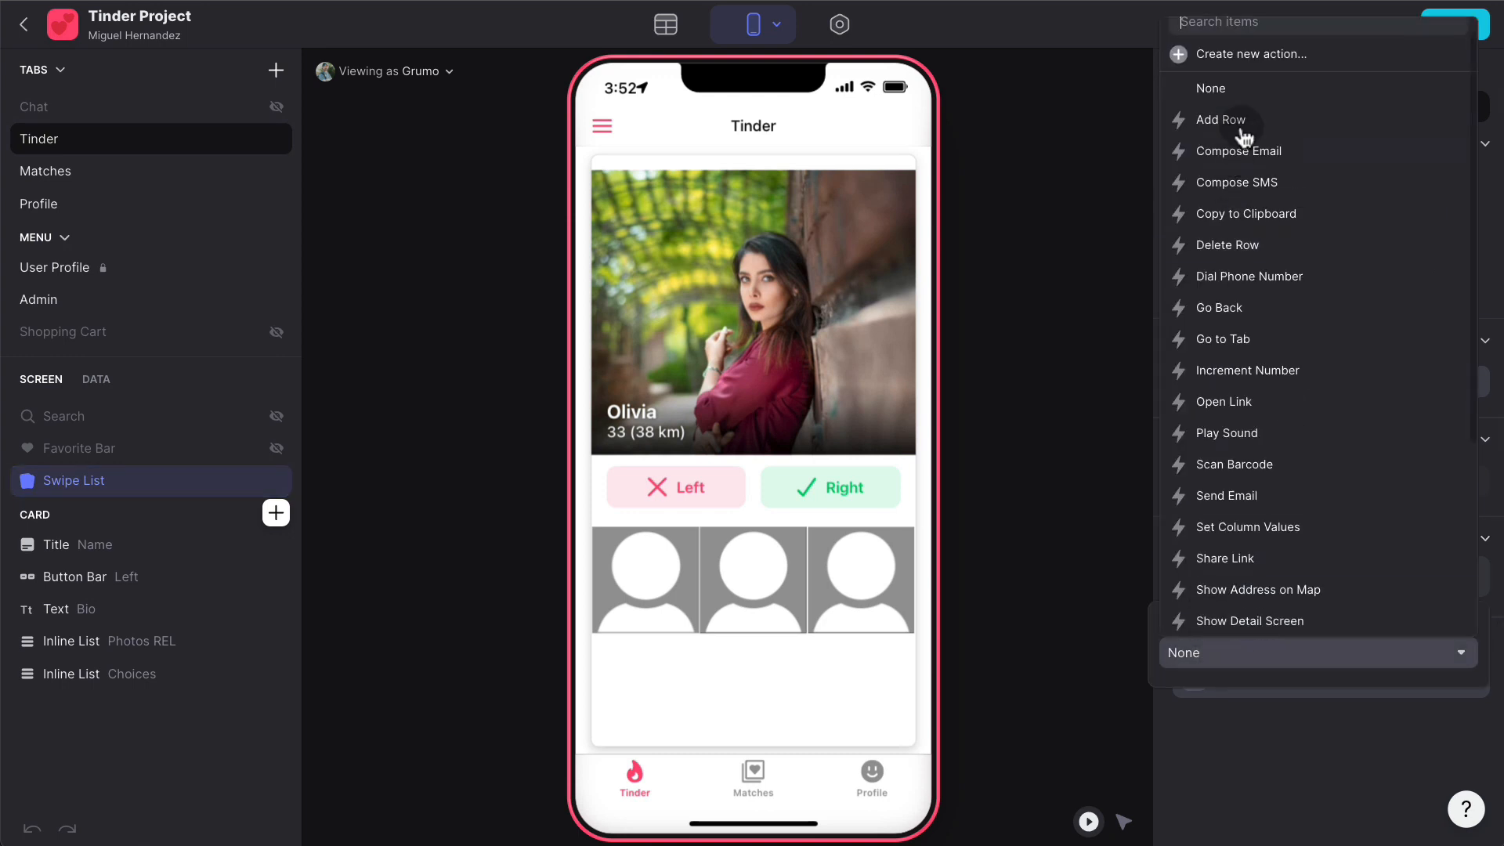
pyautogui.click(1282, 56)
pyautogui.click(1249, 94)
pyautogui.write('Left Swipe')
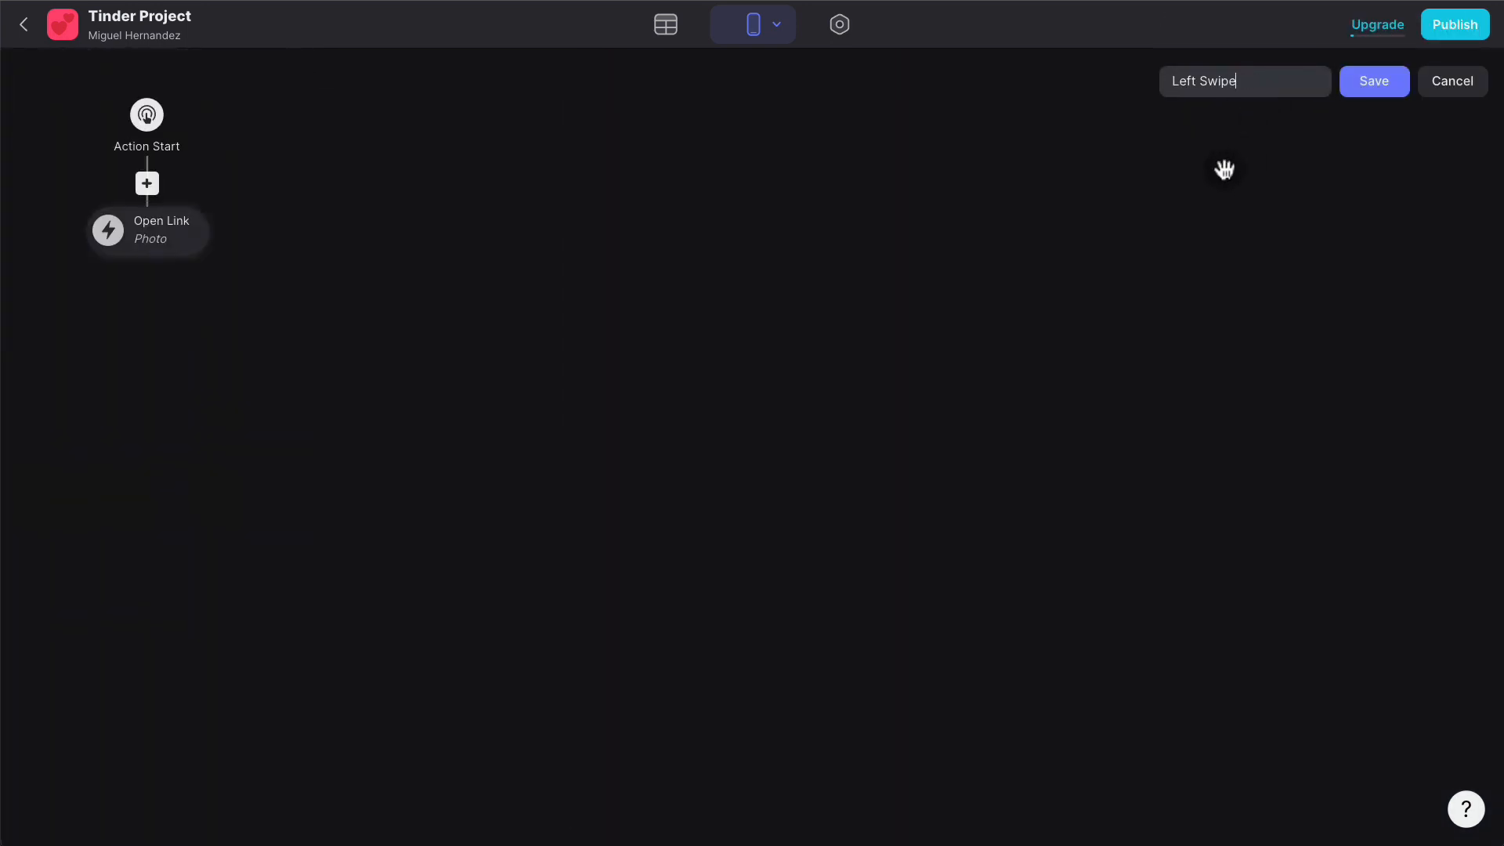
# - Make its step an Increment Number on Swipes for the Current USER REL row, then save
pyautogui.click(178, 237)
pyautogui.click(261, 343)
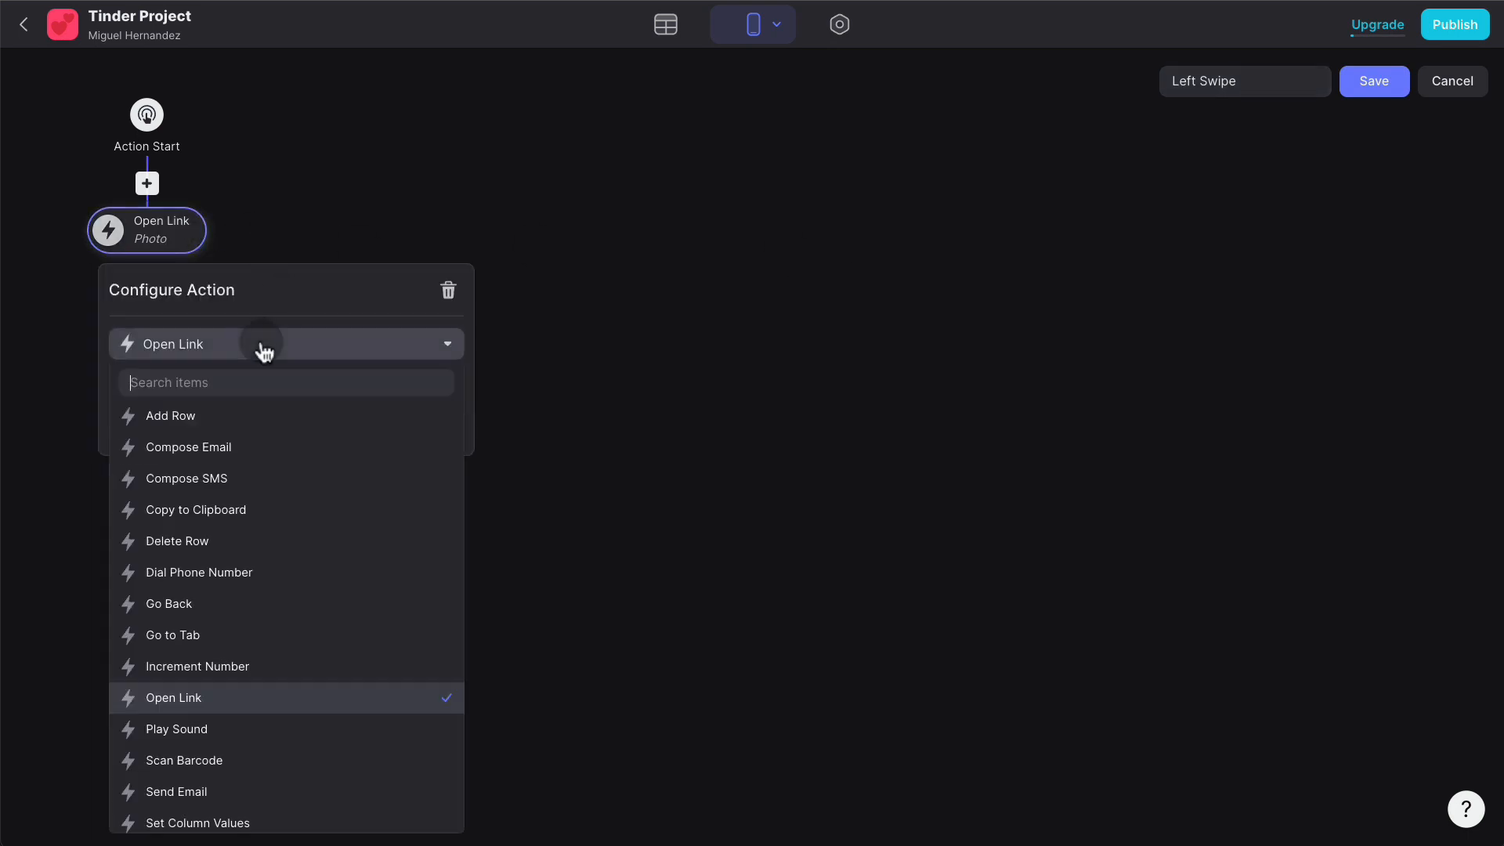
pyautogui.write('incre')
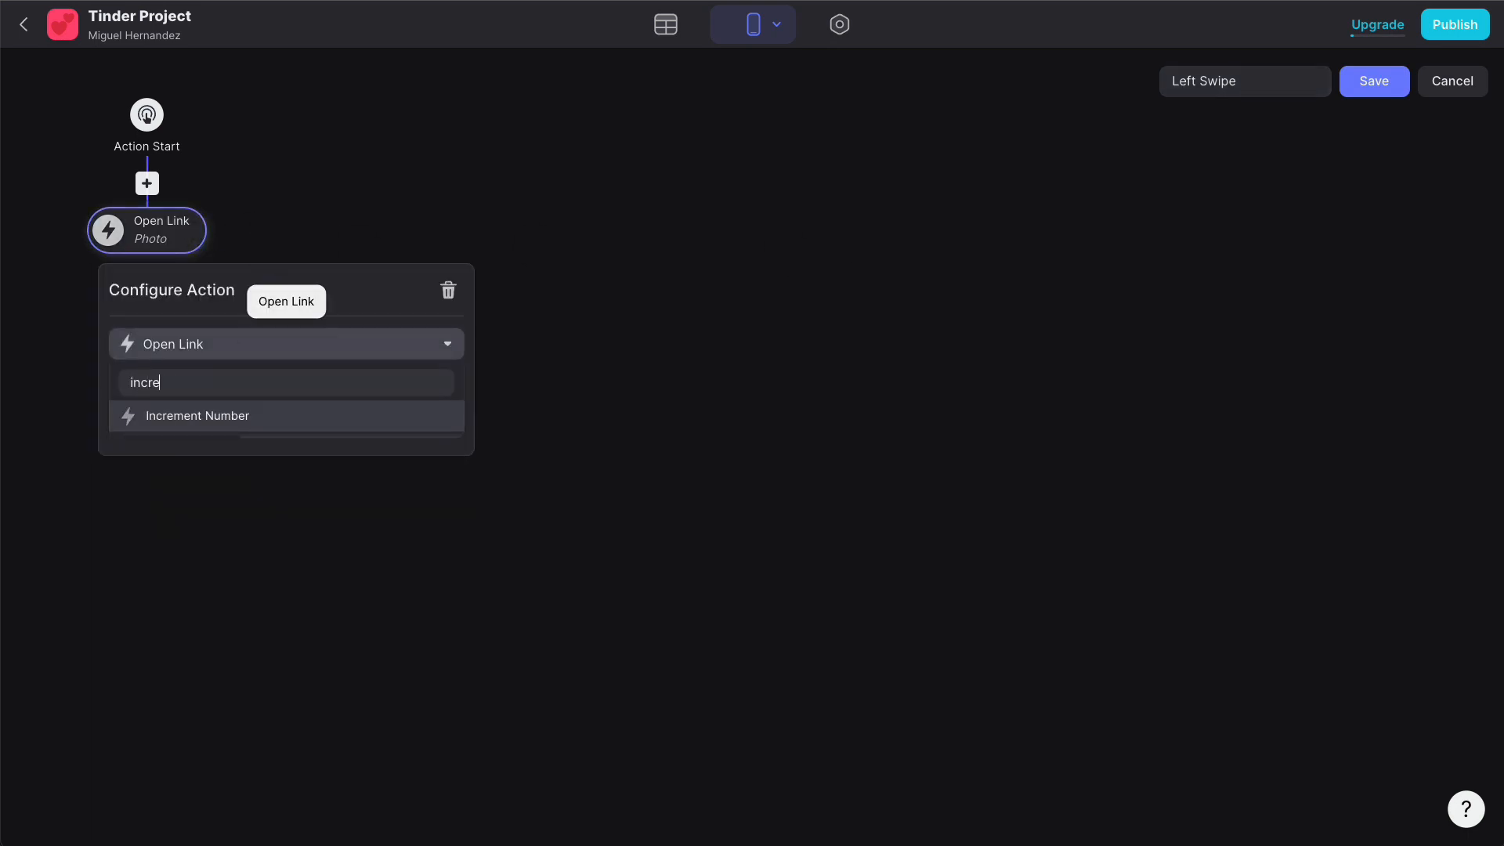
pyautogui.click(235, 417)
pyautogui.click(340, 389)
pyautogui.click(339, 613)
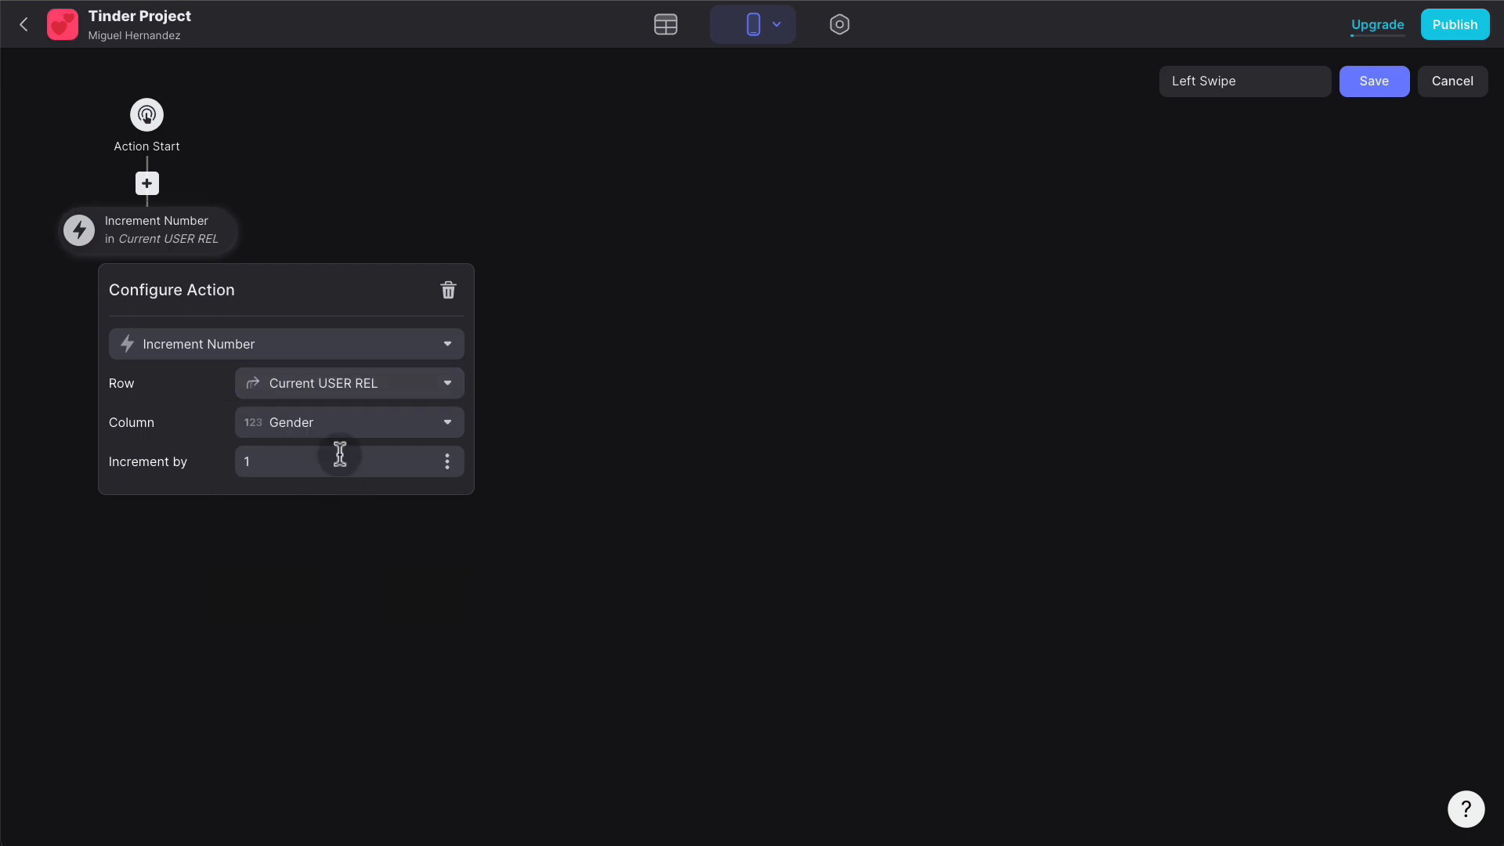
pyautogui.click(345, 426)
pyautogui.scroll(-1, 368, 675)
pyautogui.click(315, 775)
pyautogui.click(532, 511)
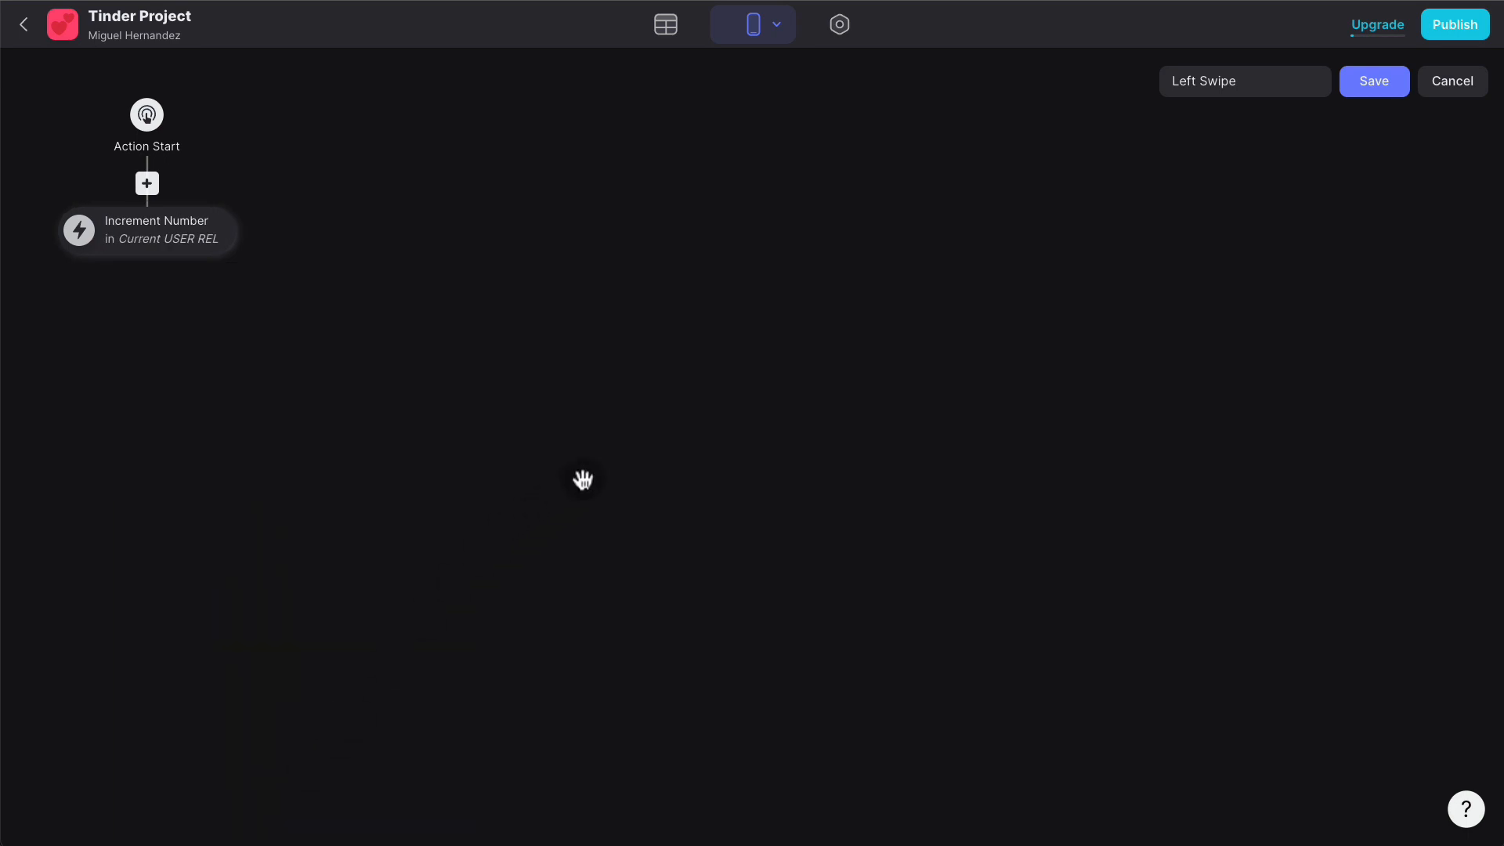
pyautogui.click(1383, 91)
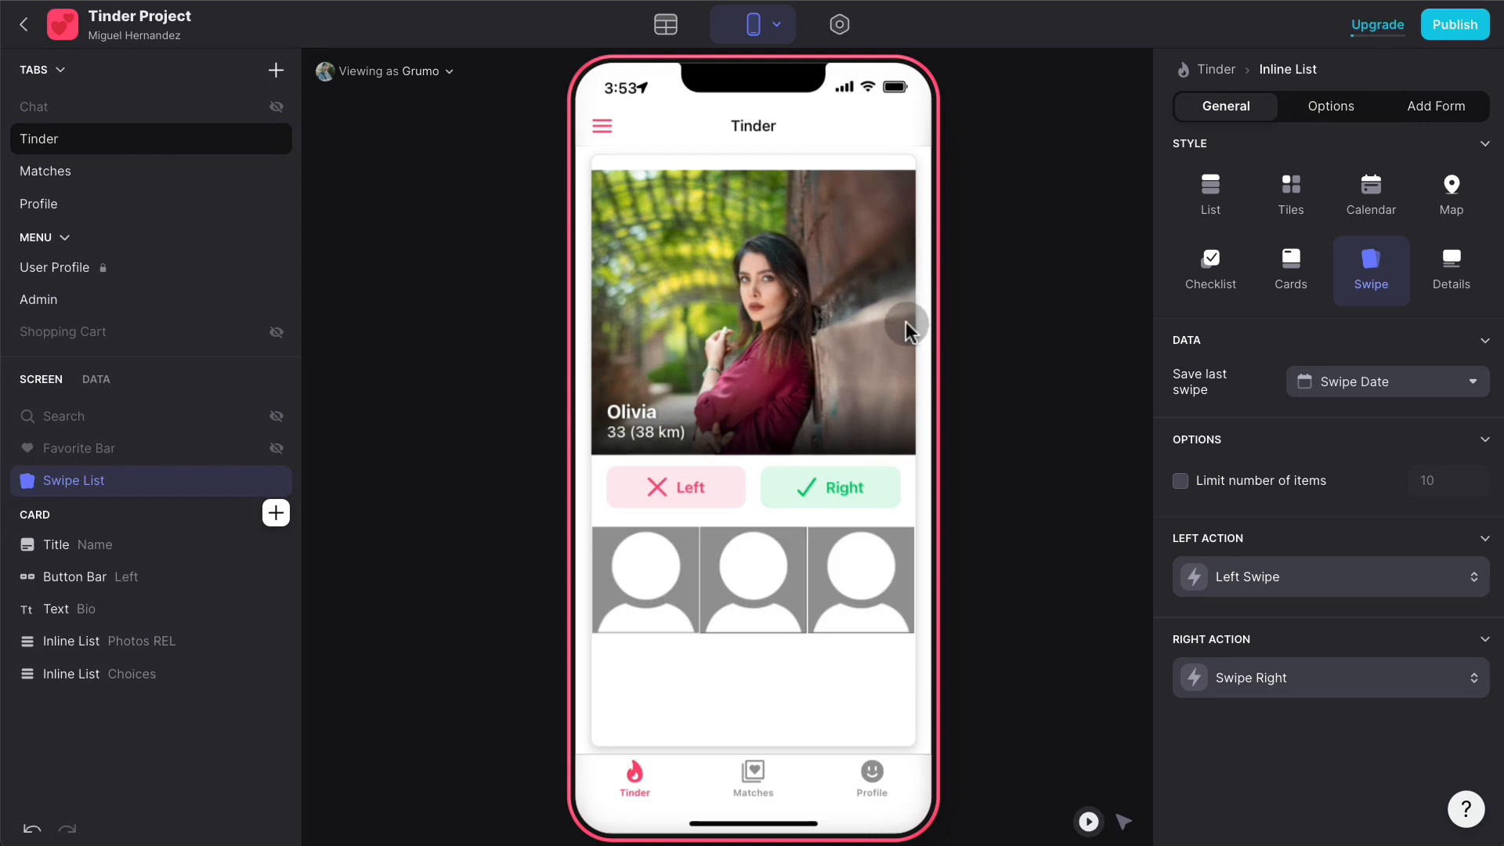
# - Swipe four profile cards left in the preview, starting with Olivia
pyautogui.moveTo(813, 307); pyautogui.dragTo(548, 268)
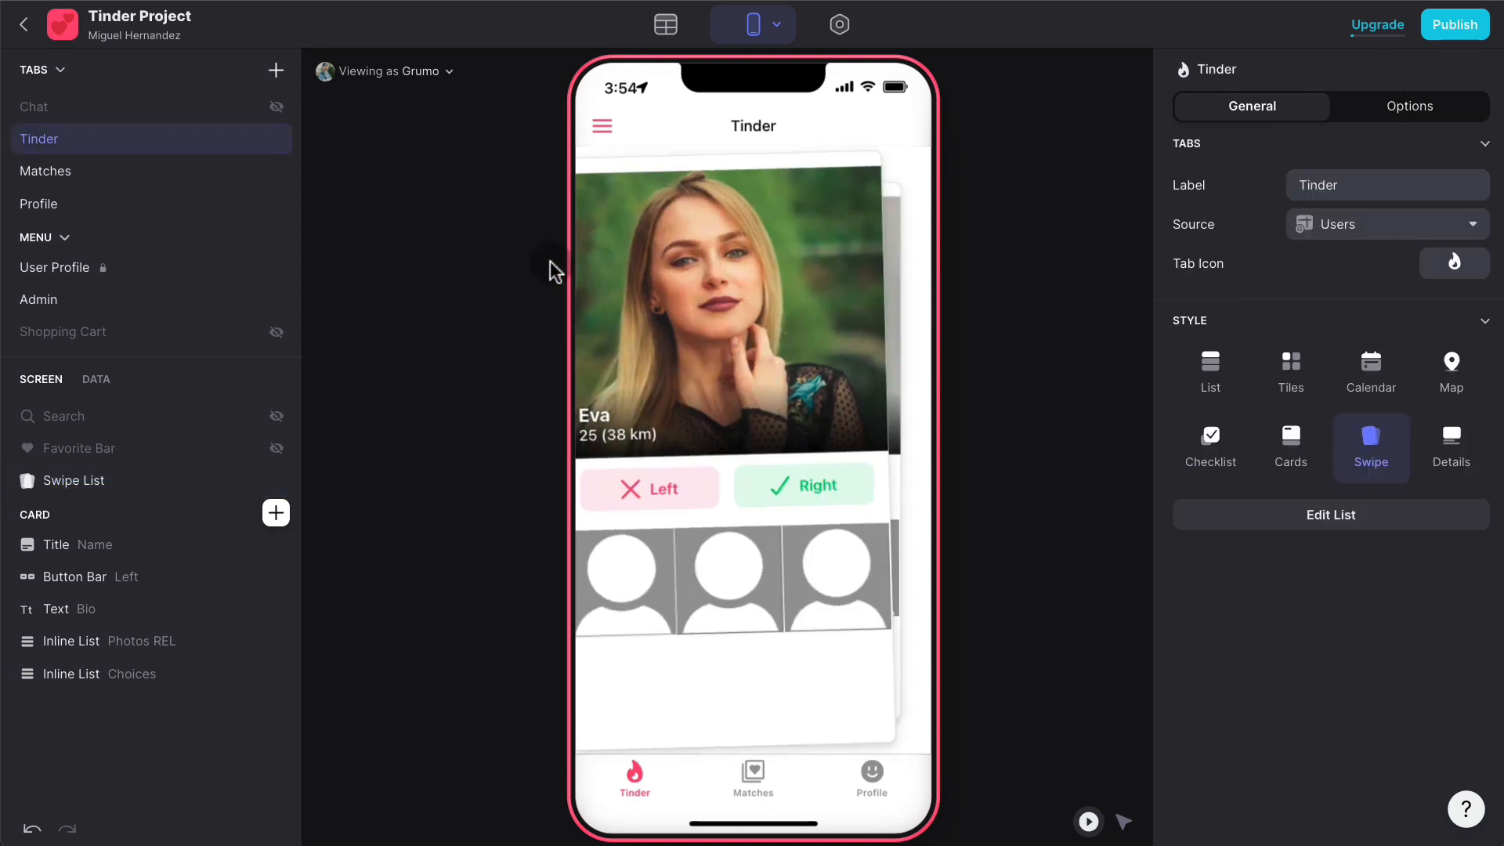
pyautogui.moveTo(813, 270); pyautogui.dragTo(626, 265)
pyautogui.moveTo(753, 265); pyautogui.dragTo(611, 258)
pyautogui.moveTo(813, 263); pyautogui.dragTo(673, 157)
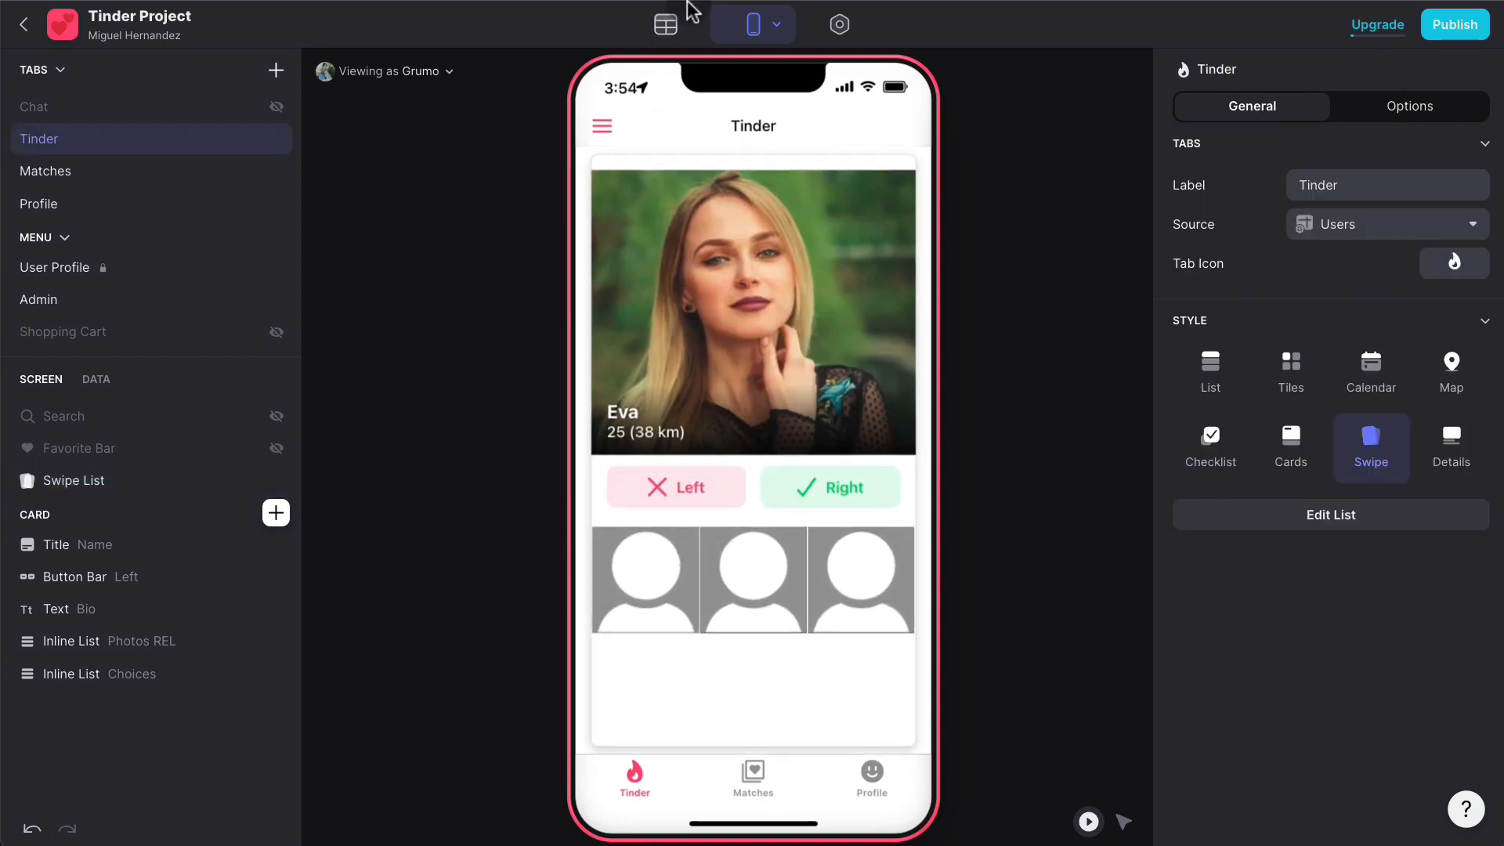
# - View the Users table scrolled to its Swipes and Likes Received columns
pyautogui.click(666, 25)
pyautogui.hscroll(20, 1356, 265)
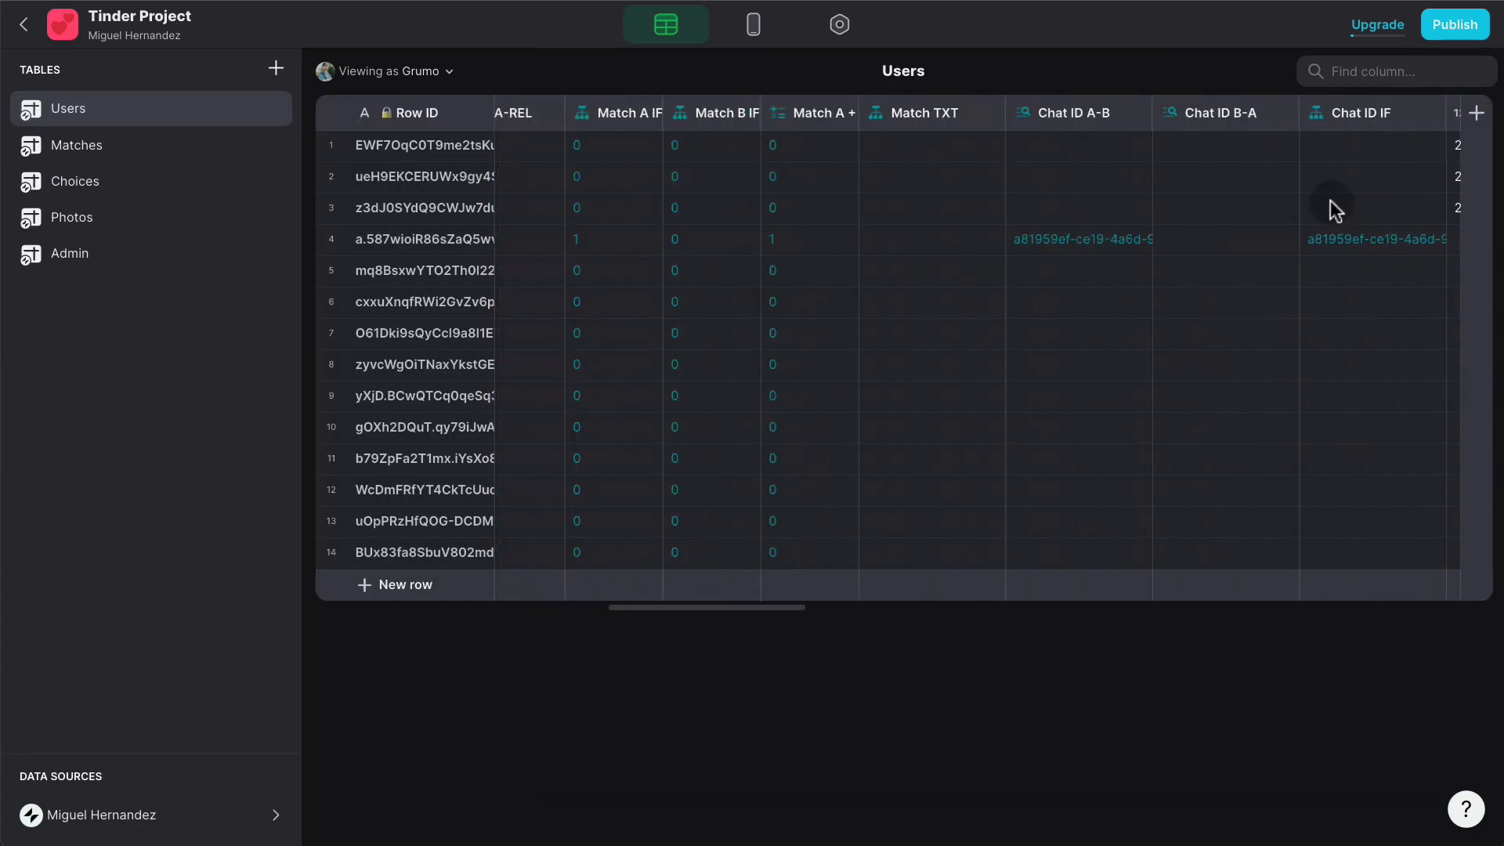
pyautogui.hscroll(10, 1300, 167)
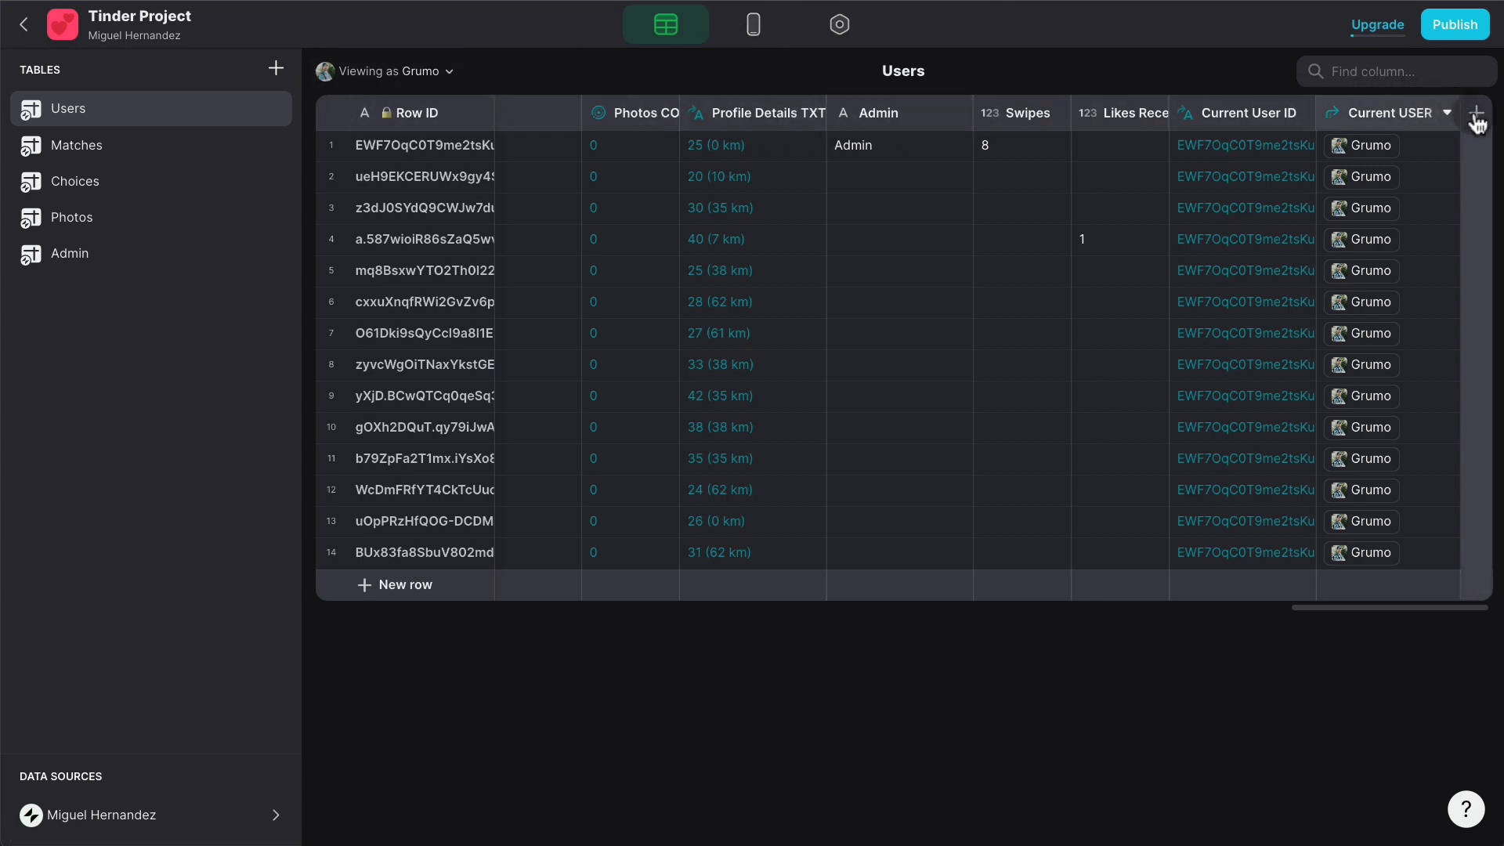
# - Duplicate the Likes Received column as a new 'Dislikes Received' column
pyautogui.click(1151, 114)
pyautogui.click(1027, 177)
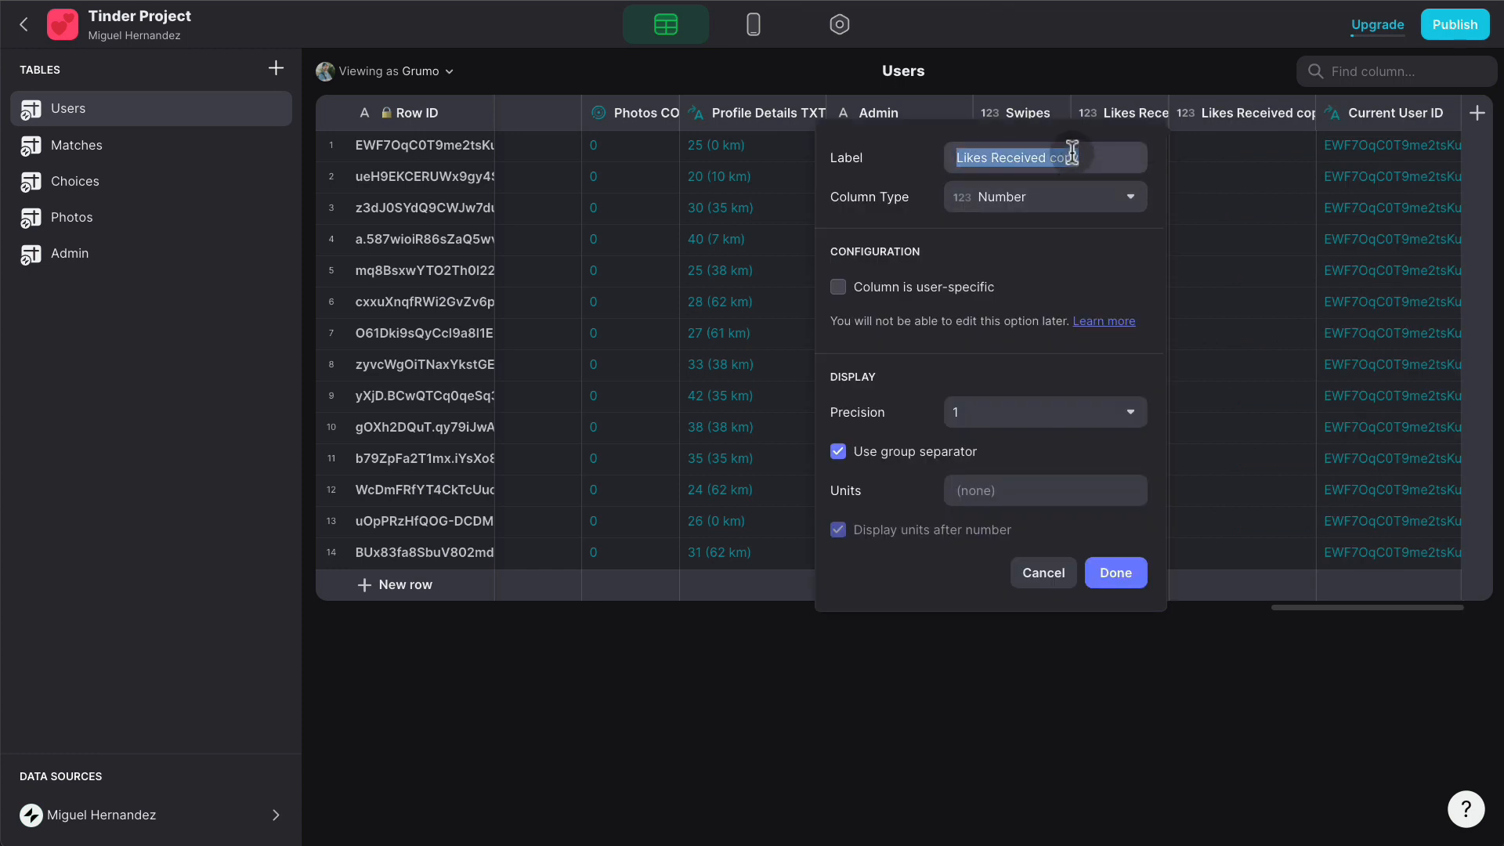
pyautogui.write('Dislikes Receive')
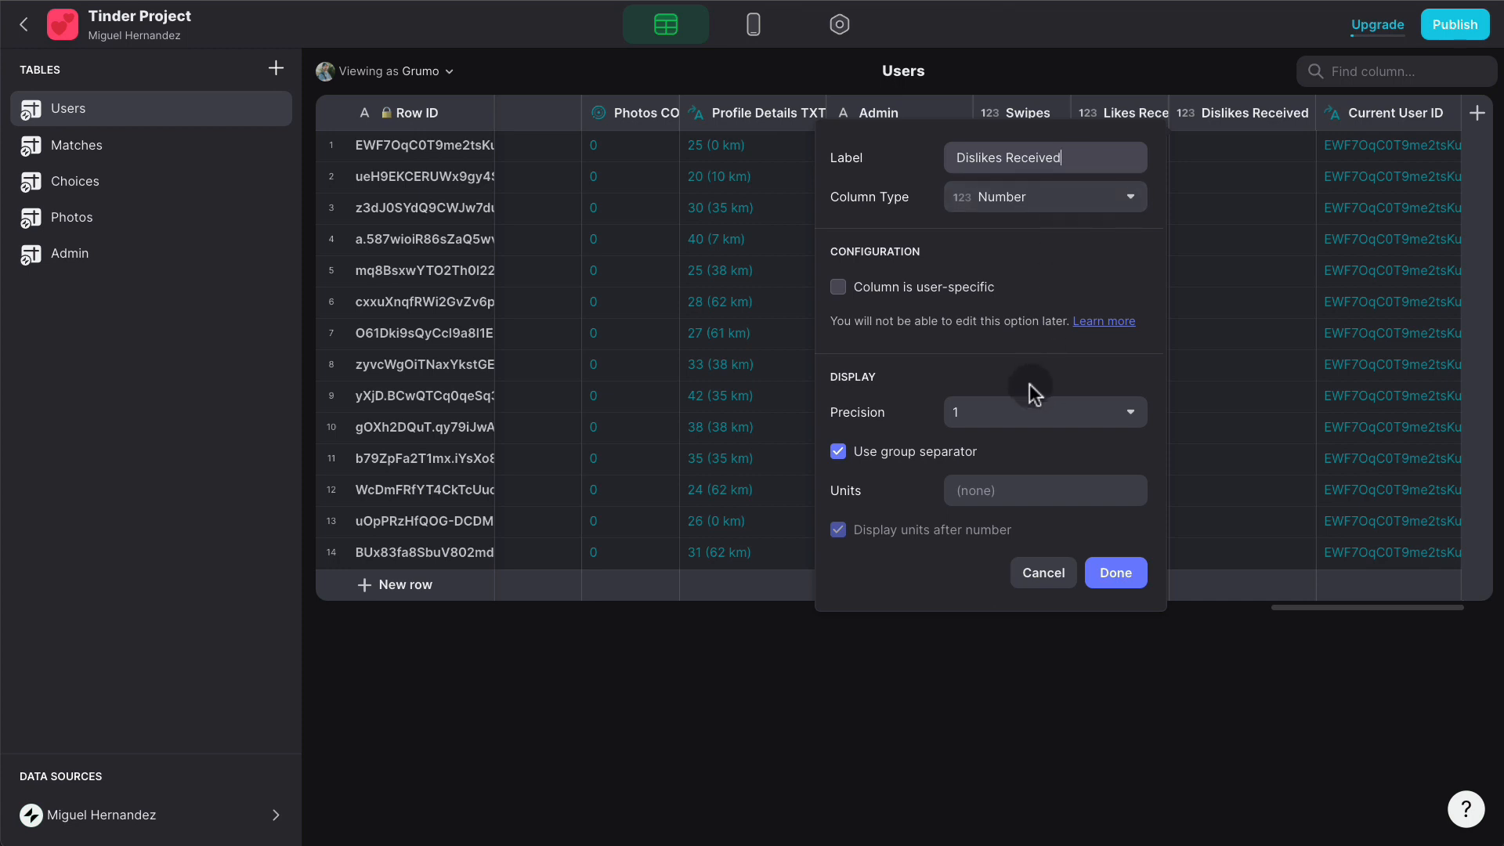
pyautogui.click(1123, 574)
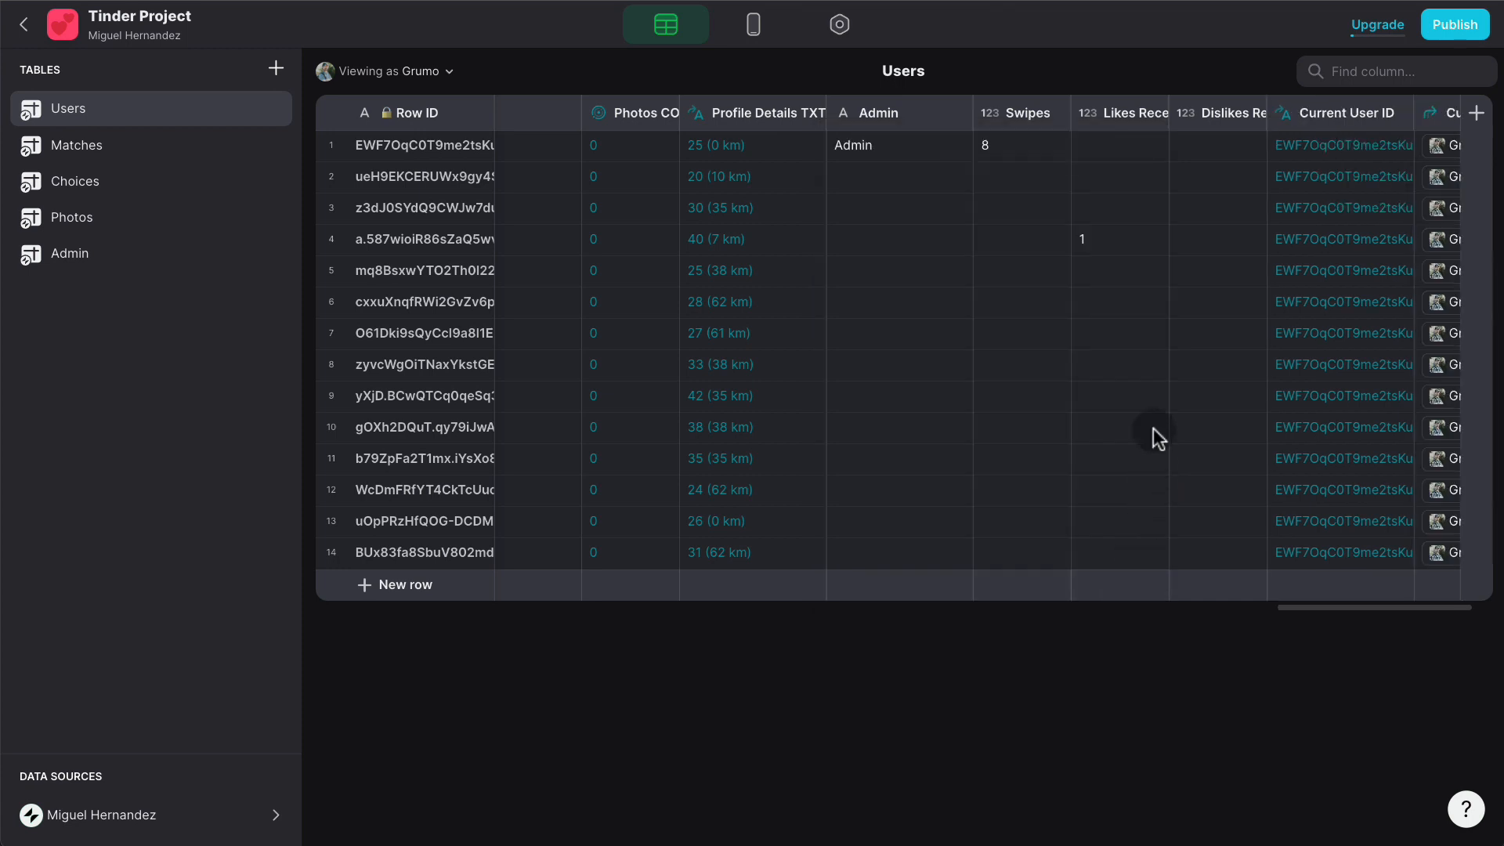
# - Open the swipe list's Left Swipe action for editing in the Layout view
pyautogui.click(753, 24)
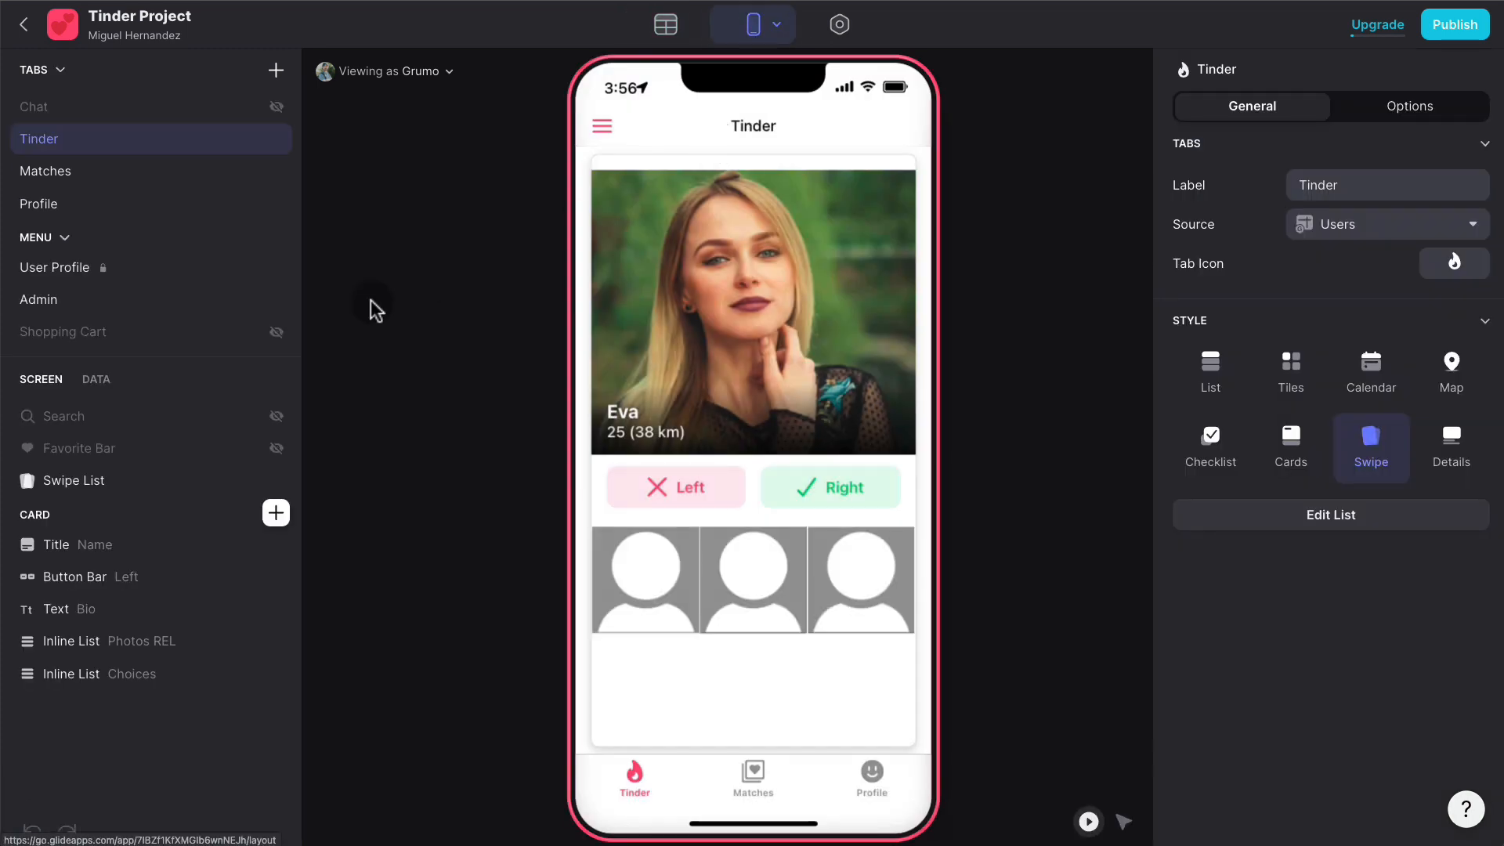
pyautogui.click(110, 482)
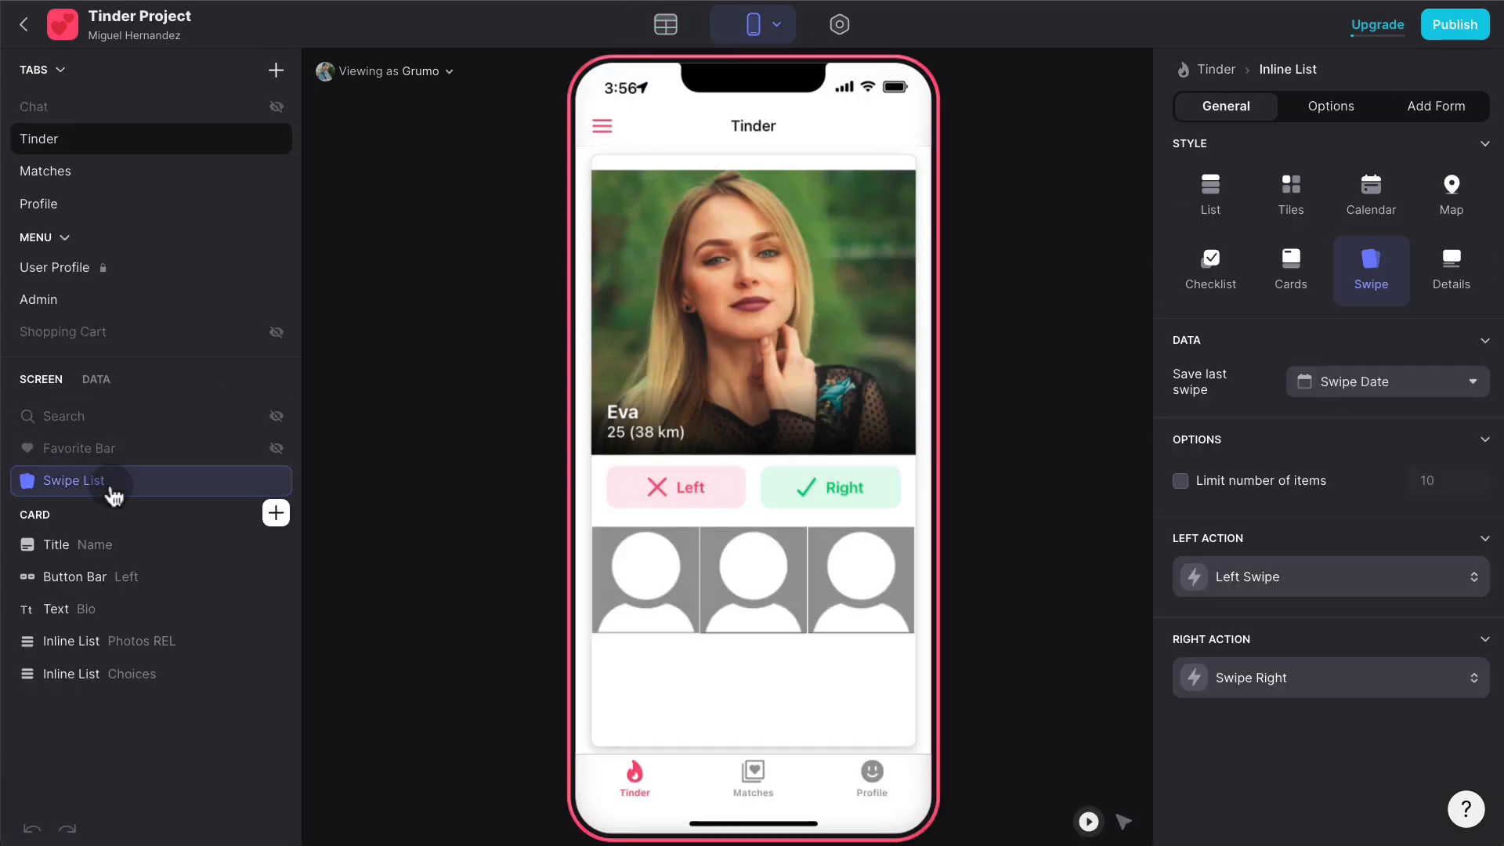
pyautogui.click(1335, 584)
pyautogui.click(1229, 678)
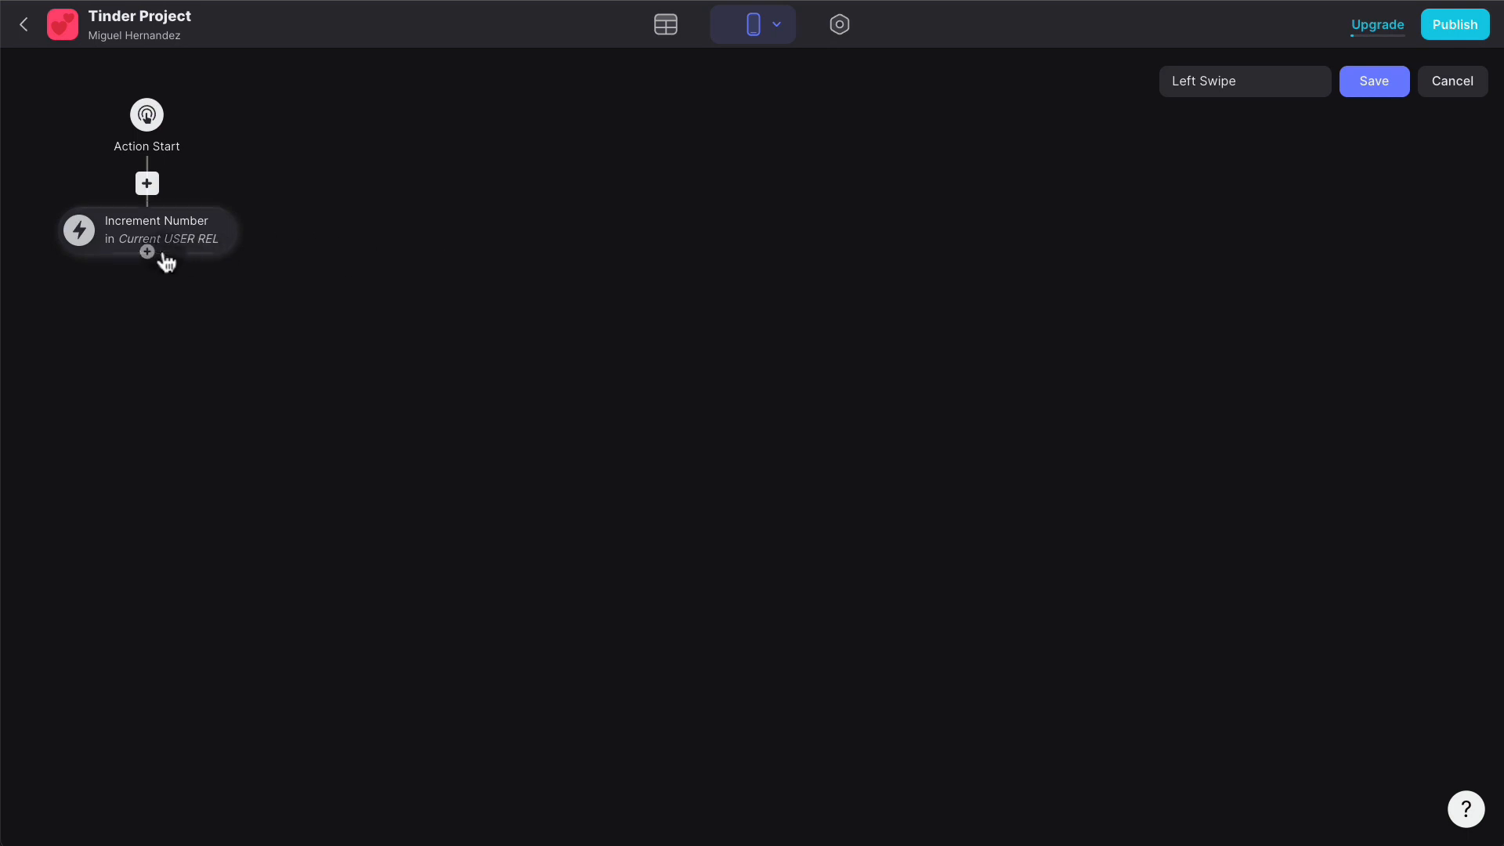
# - Add a second Increment Number step on Dislikes Received and save the Left Swipe action
pyautogui.click(146, 248)
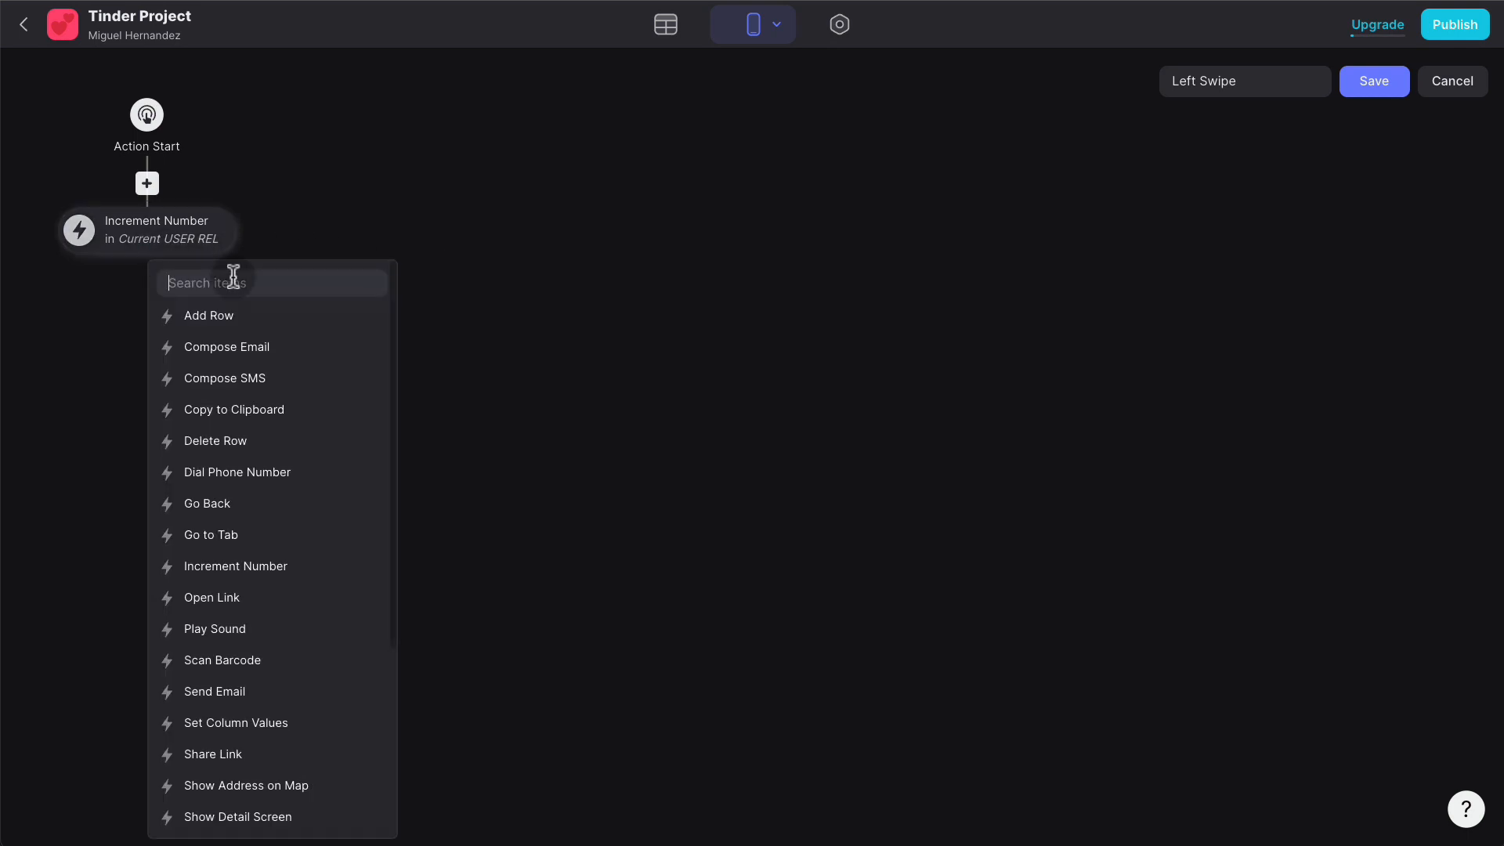
pyautogui.write('incre')
pyautogui.click(188, 312)
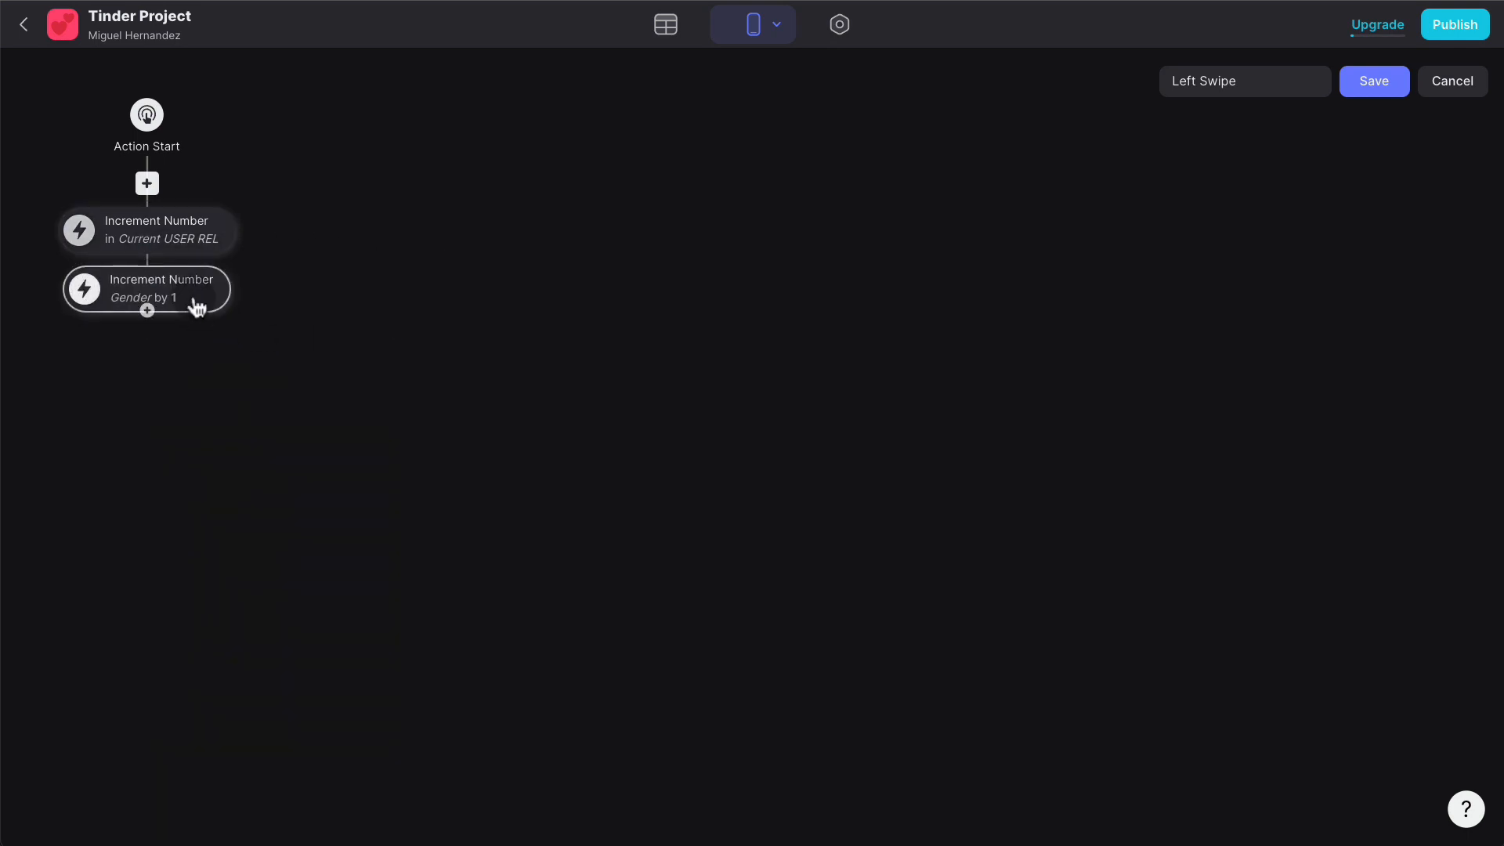
pyautogui.click(329, 482)
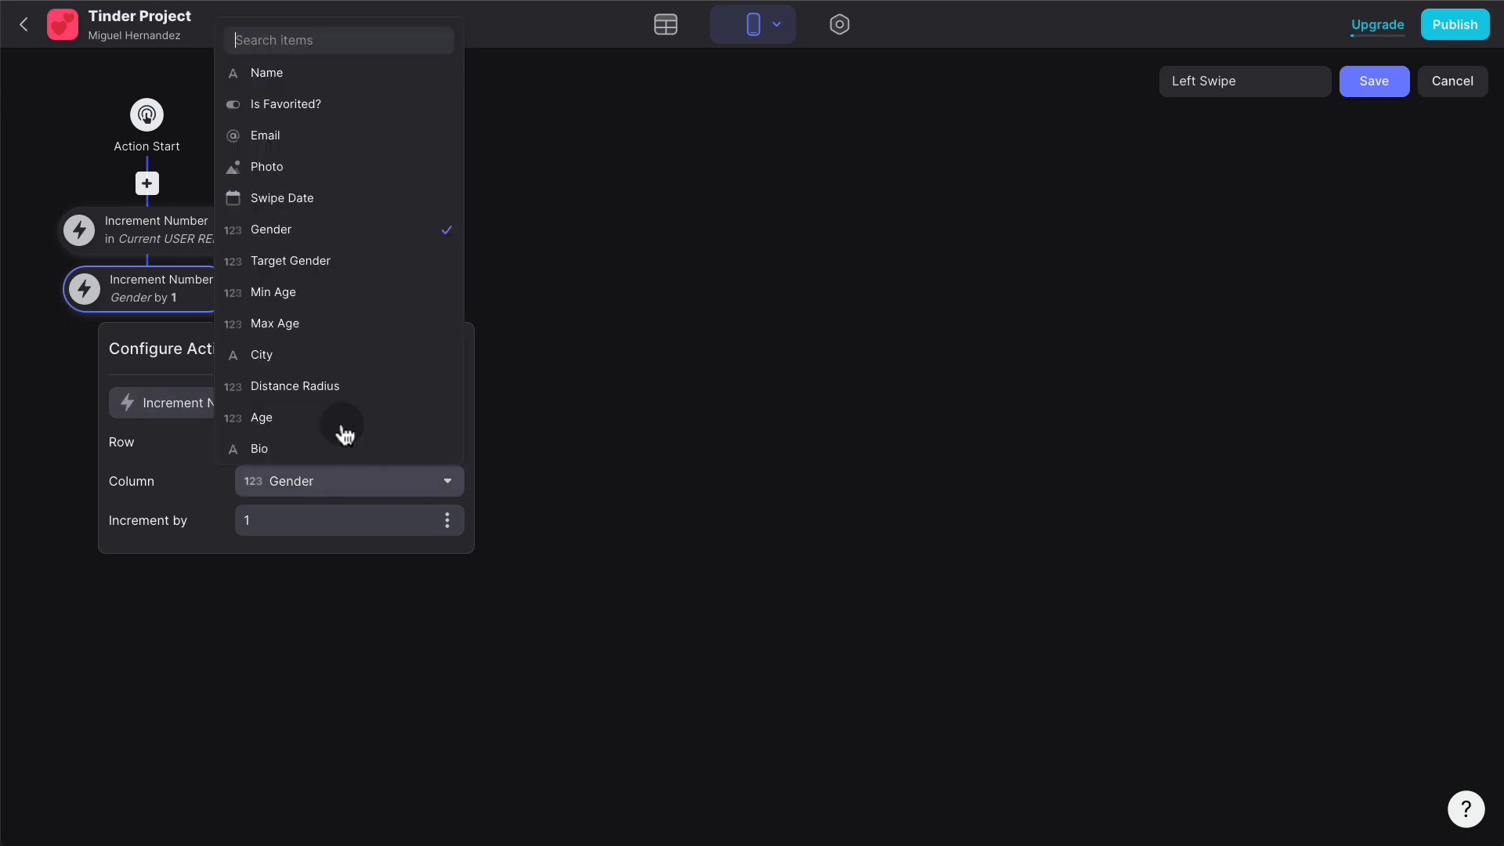
pyautogui.scroll(-3, 347, 415)
pyautogui.scroll(3, 350, 383)
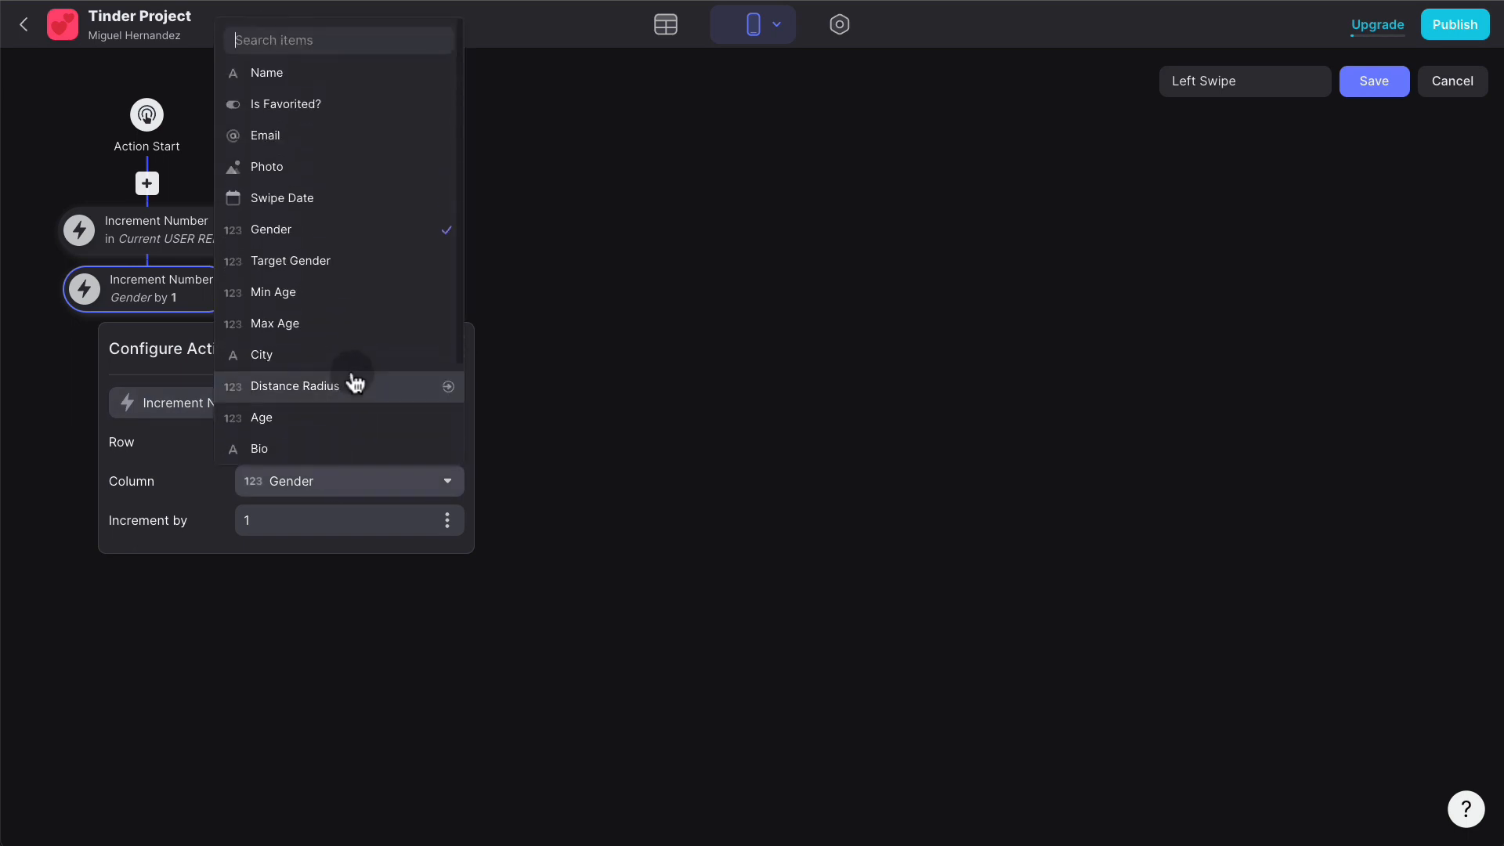
pyautogui.write('dis')
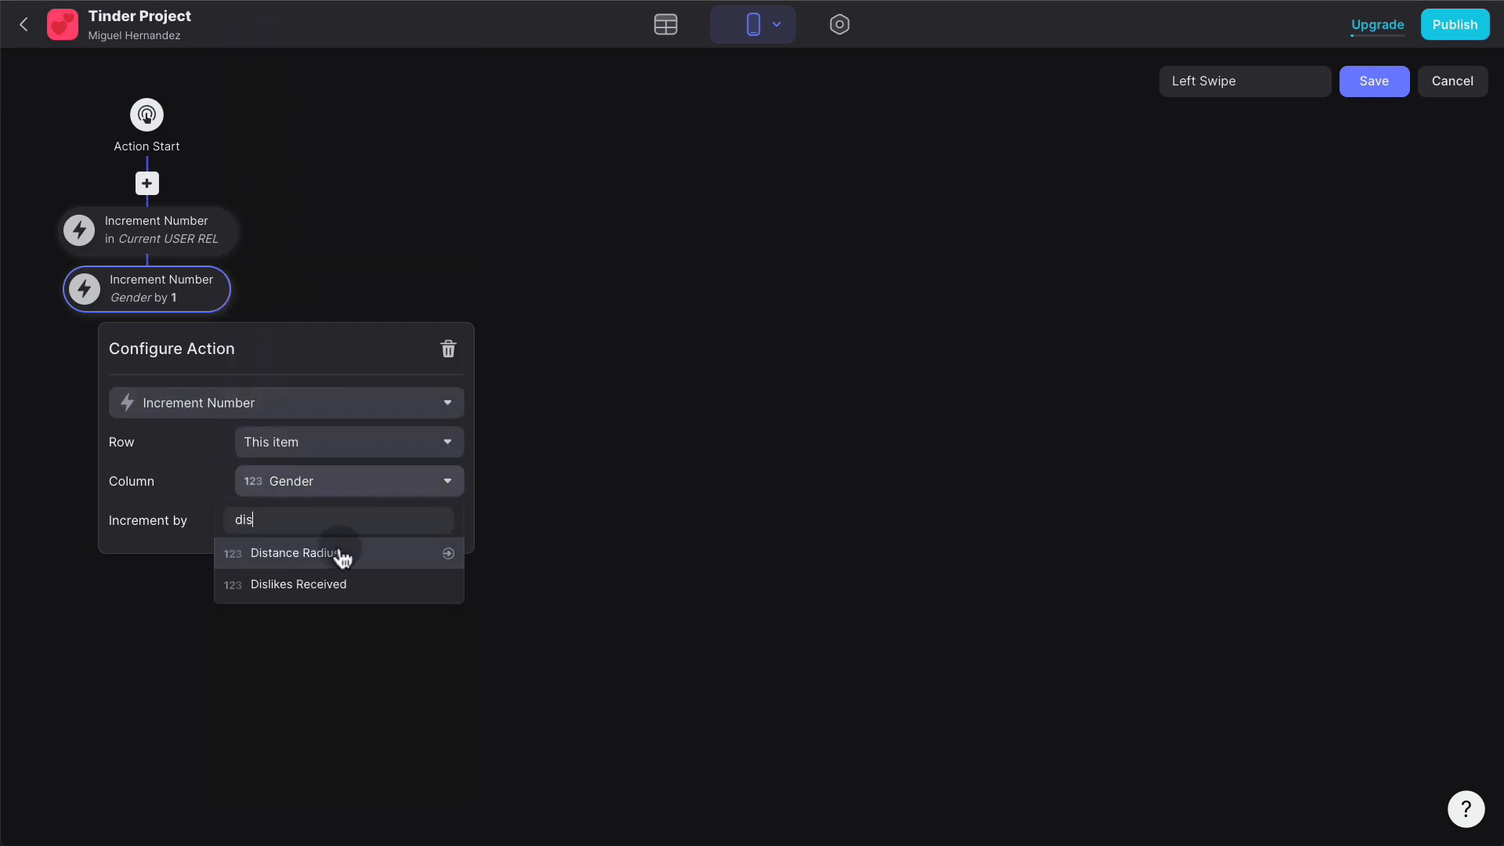
pyautogui.click(336, 584)
pyautogui.click(593, 468)
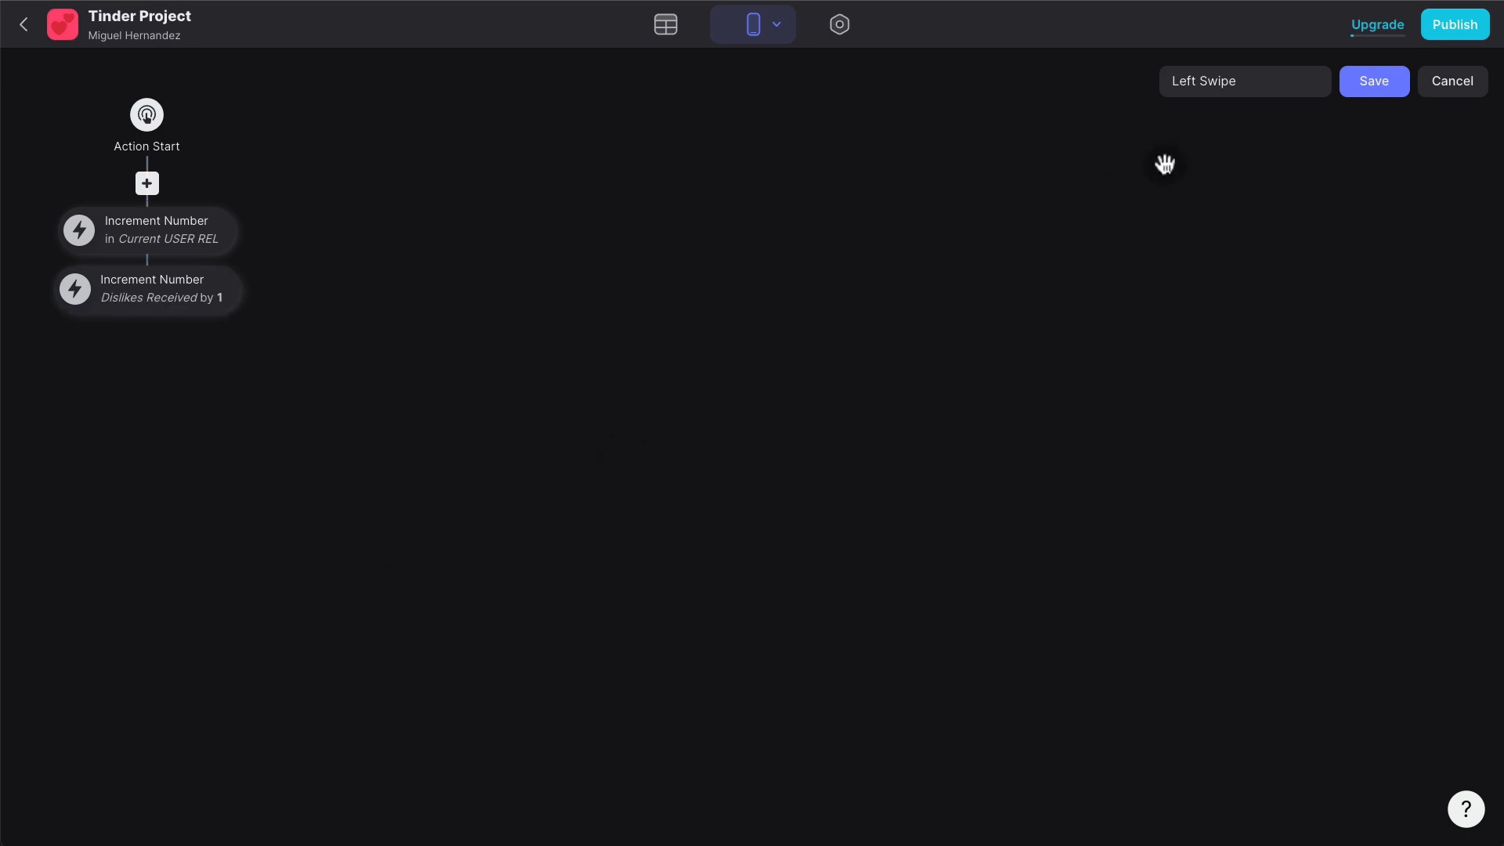
pyautogui.click(1369, 84)
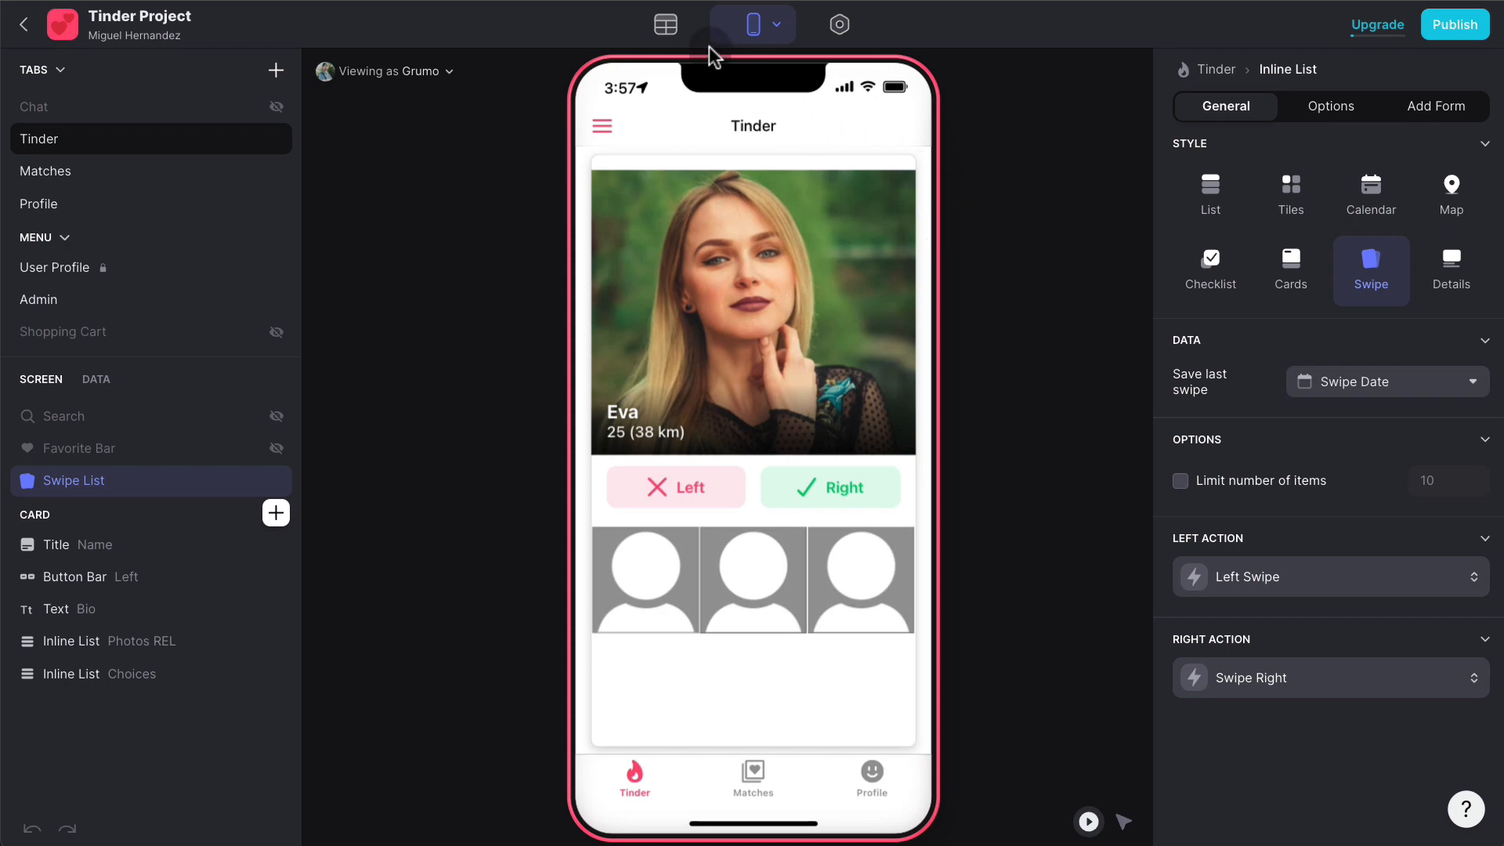
# - Enter 10 as the Swipes value for Users rows 2–5
pyautogui.click(665, 25)
pyautogui.hscroll(10, 1035, 207)
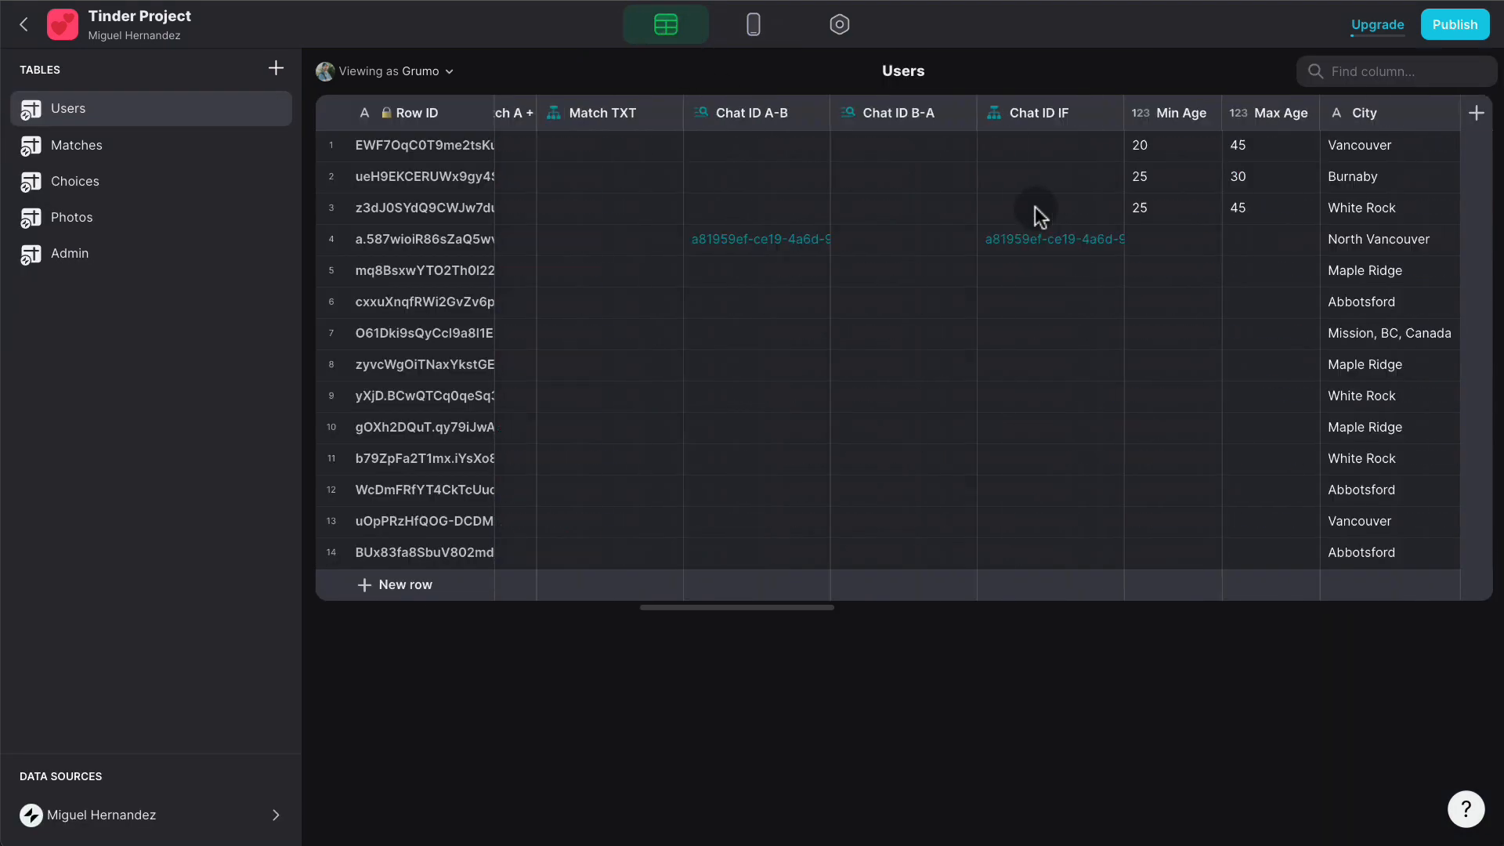
pyautogui.hscroll(15, 1035, 207)
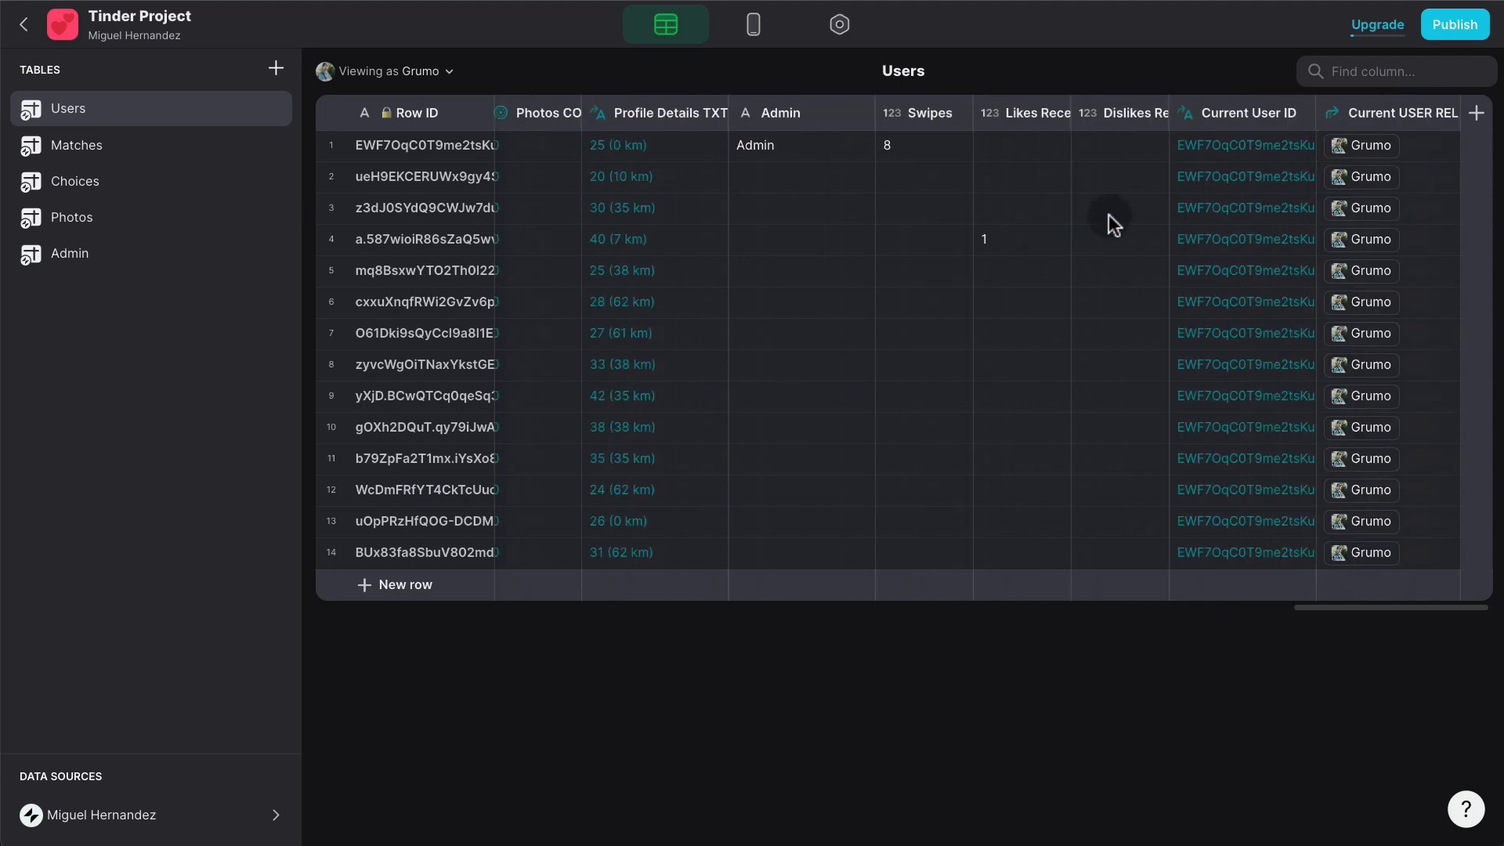
pyautogui.click(934, 177)
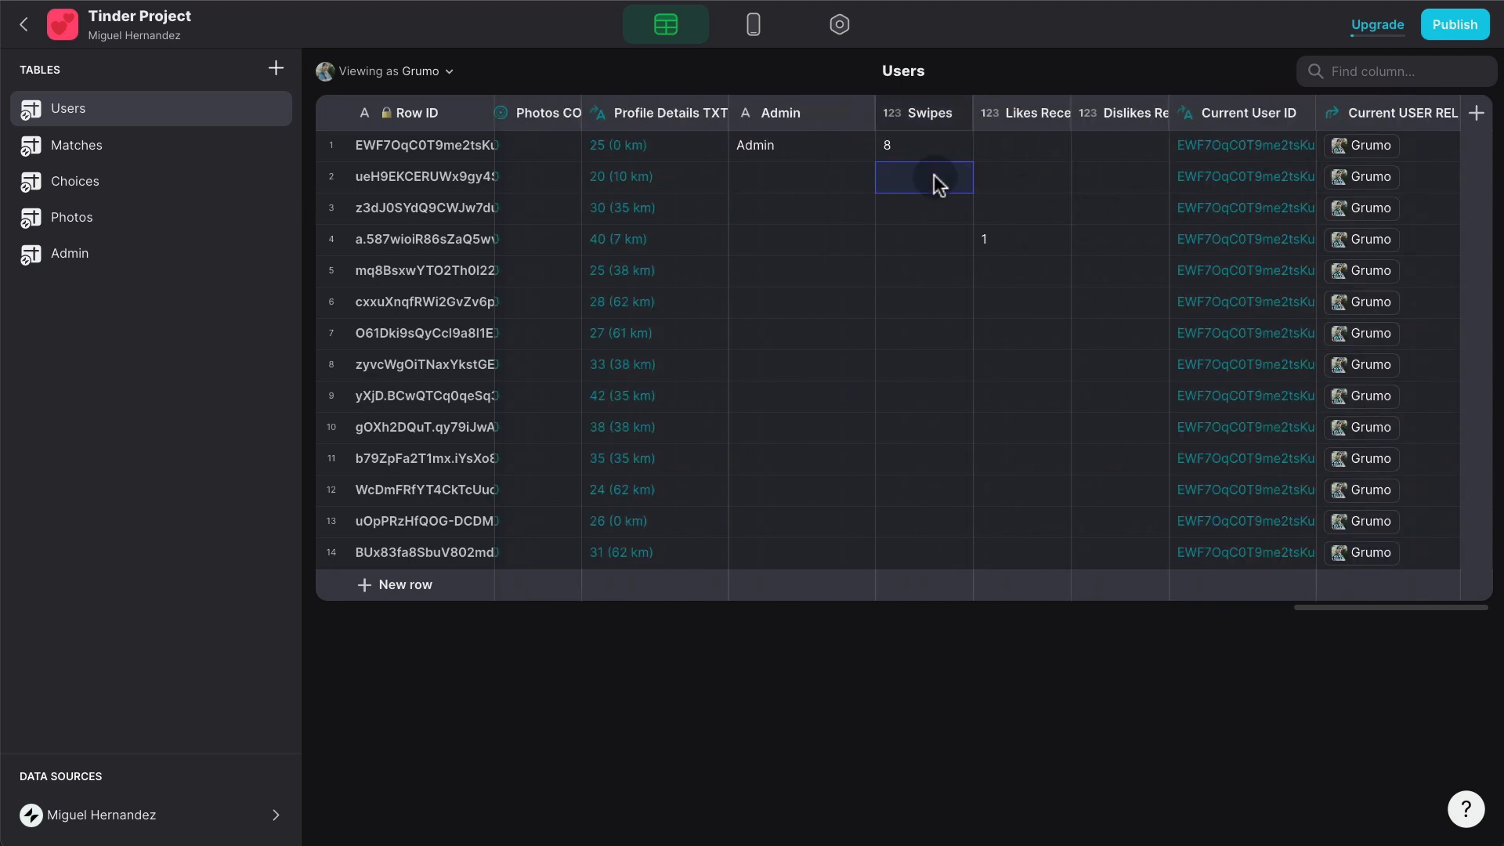
pyautogui.write('10')
pyautogui.press('Return')
pyautogui.write('10')
pyautogui.press('Return')
pyautogui.write('10')
pyautogui.press('Return')
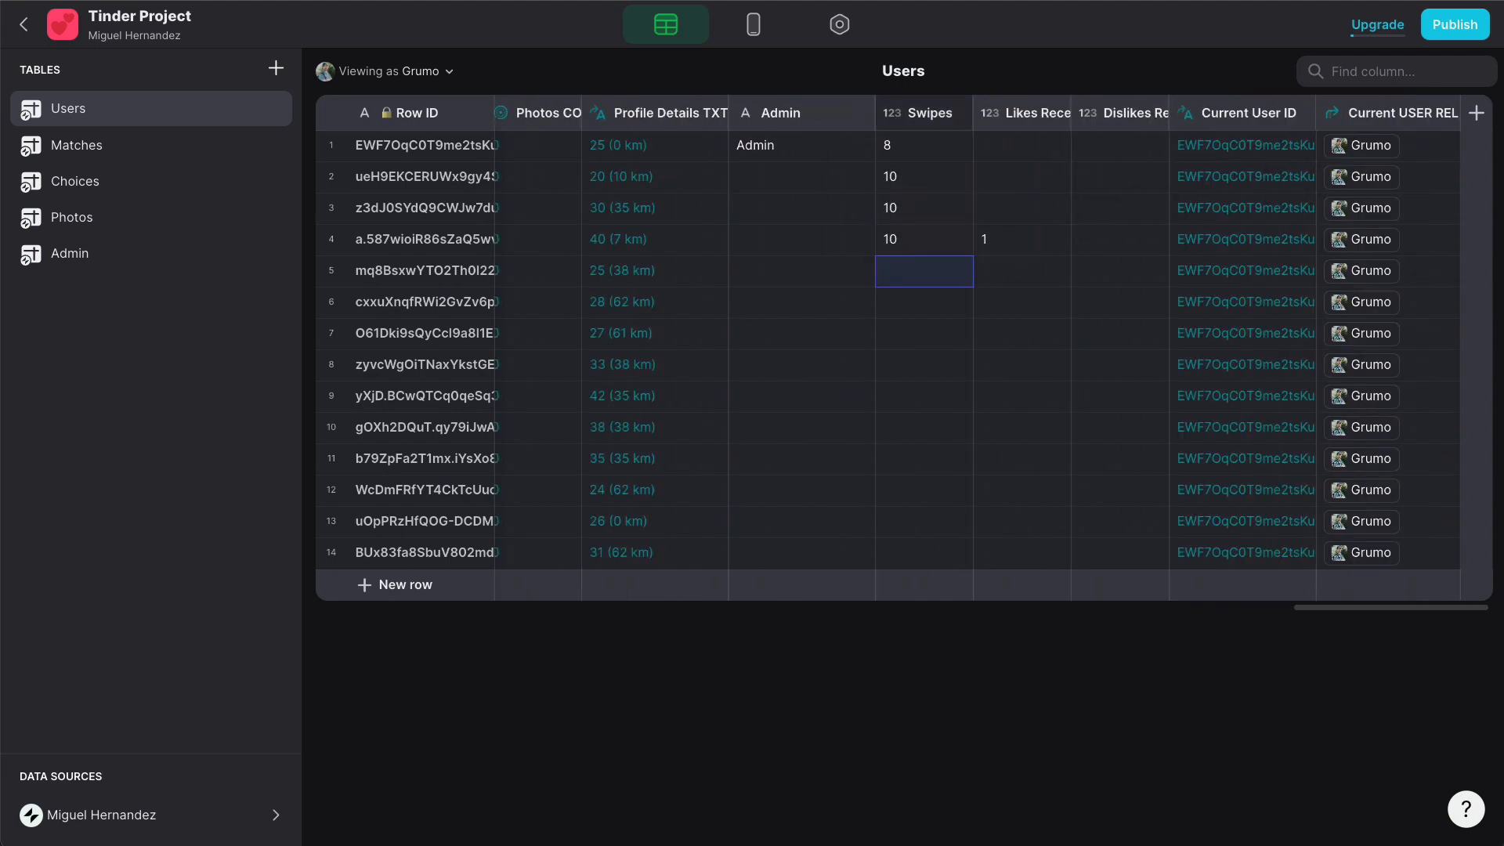
pyautogui.write('10')
pyautogui.press('Return')
# - Copy the four 10 values and paste them into Swipes for rows 6–13
pyautogui.moveTo(934, 182); pyautogui.dragTo(929, 271)
pyautogui.hotkey('ctrl', 'c')
pyautogui.click(929, 303)
pyautogui.hotkey('ctrl', 'v')
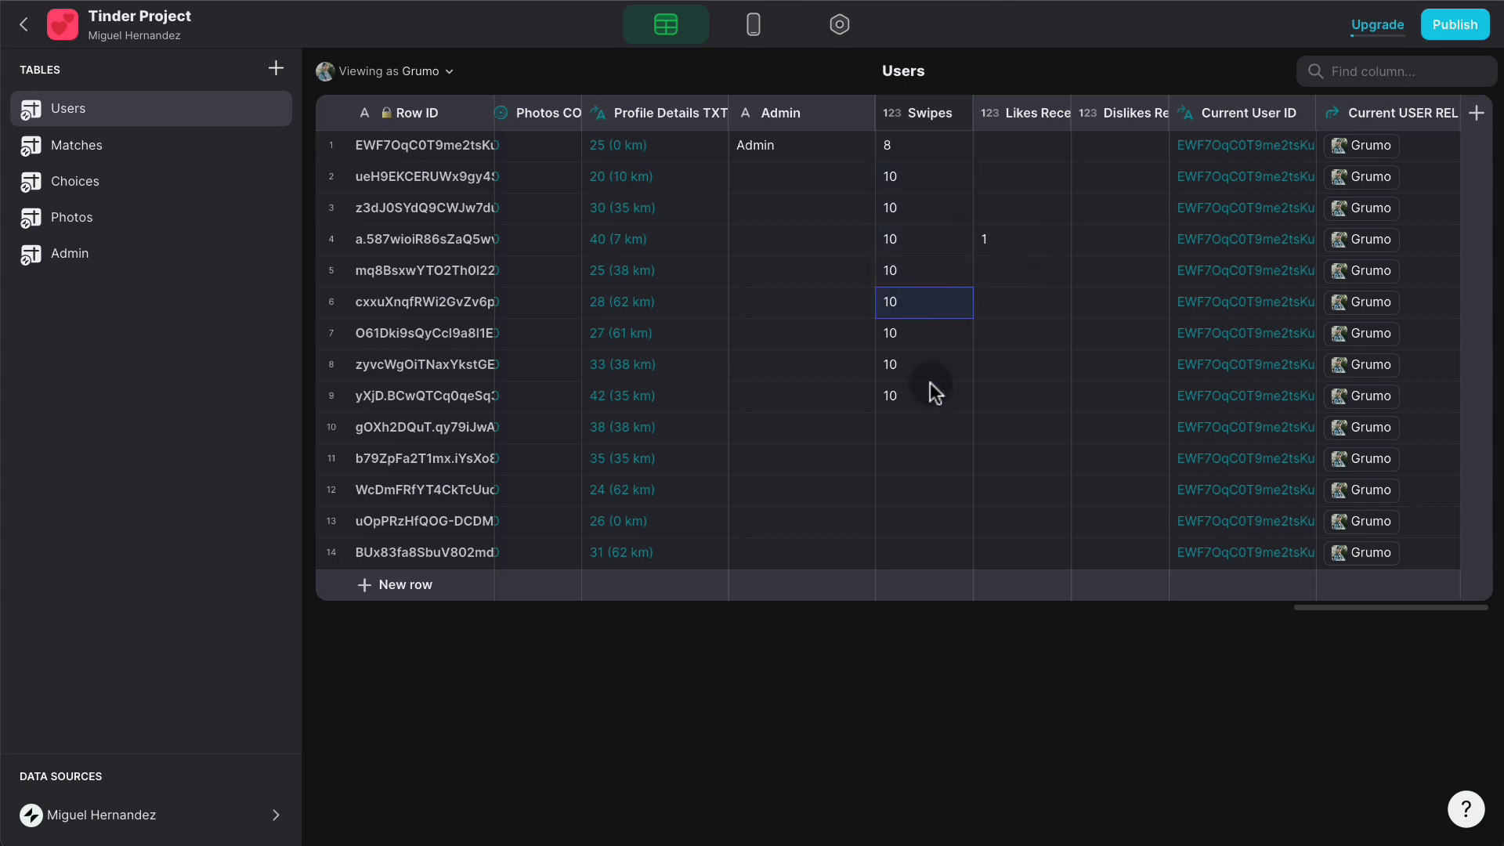
pyautogui.click(926, 427)
pyautogui.hotkey('ctrl', 'v')
# - Set row 14's Swipes to 15 and start entering Likes Received values with 1
pyautogui.click(914, 552)
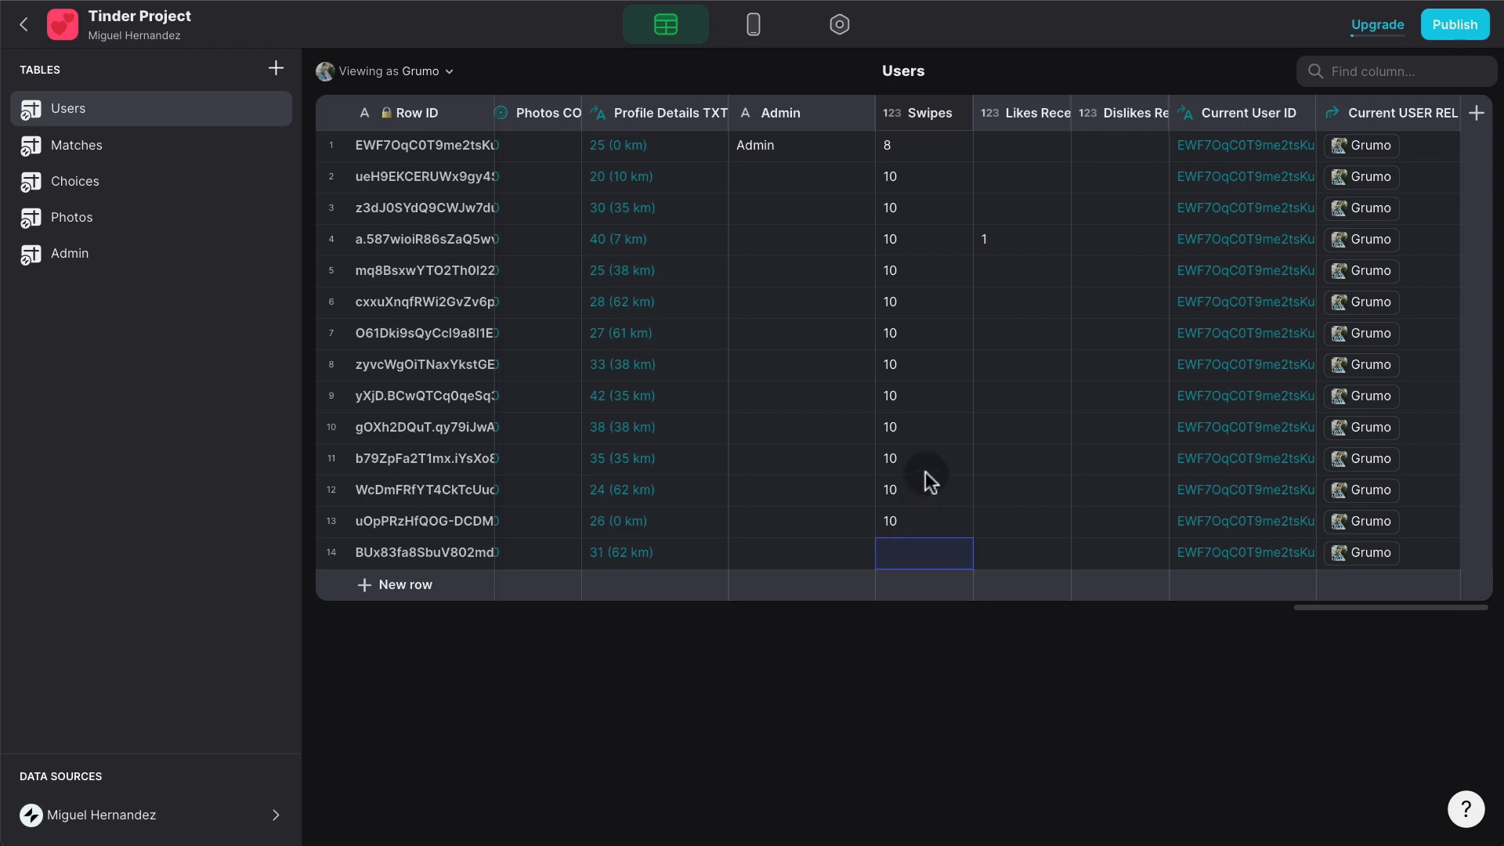
pyautogui.write('15')
pyautogui.click(1030, 159)
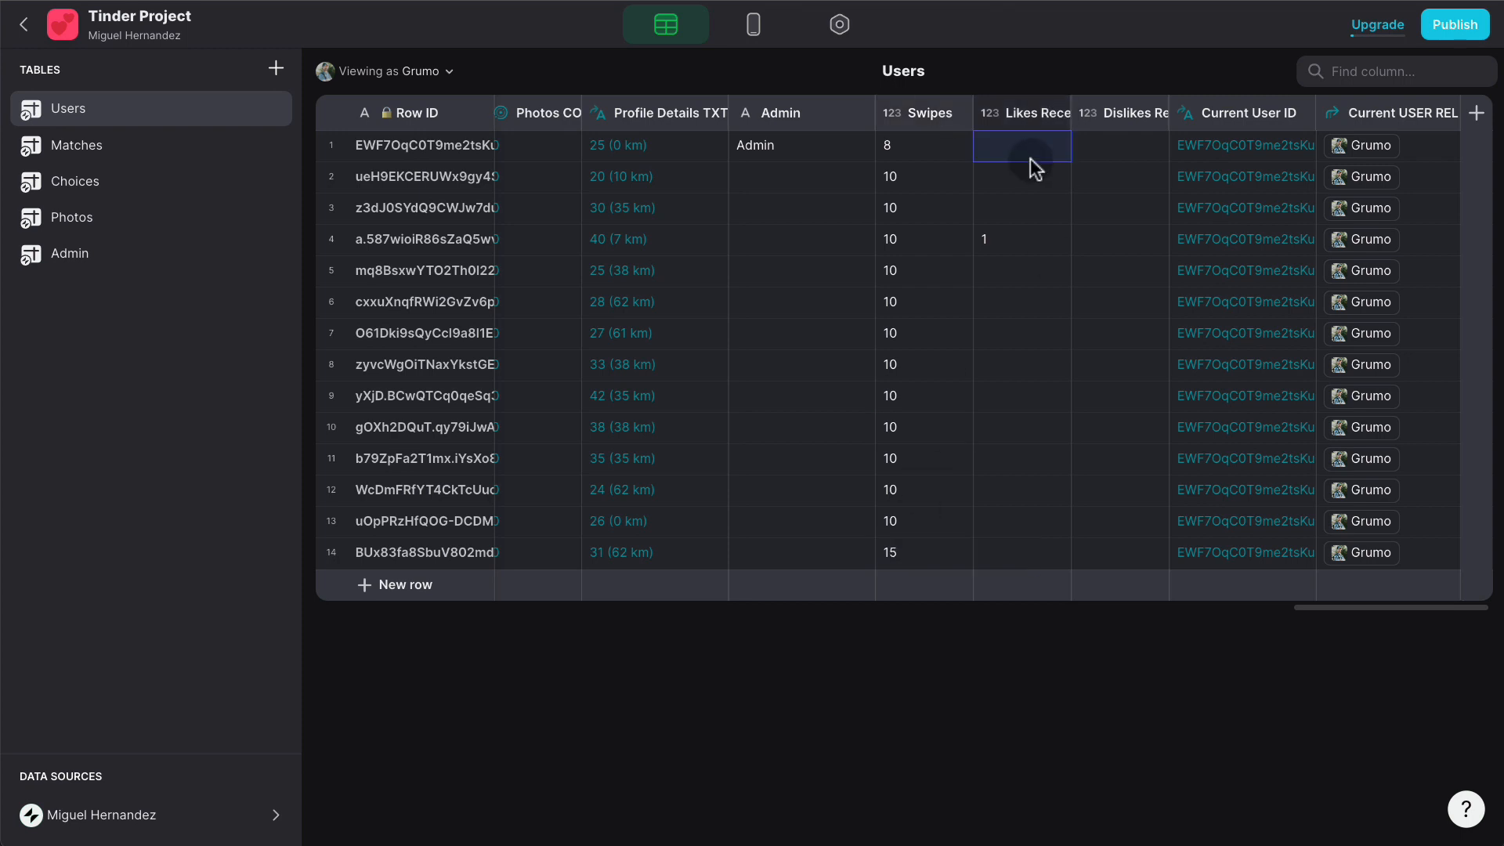
pyautogui.write('1')
pyautogui.press('Return')
pyautogui.write('1')
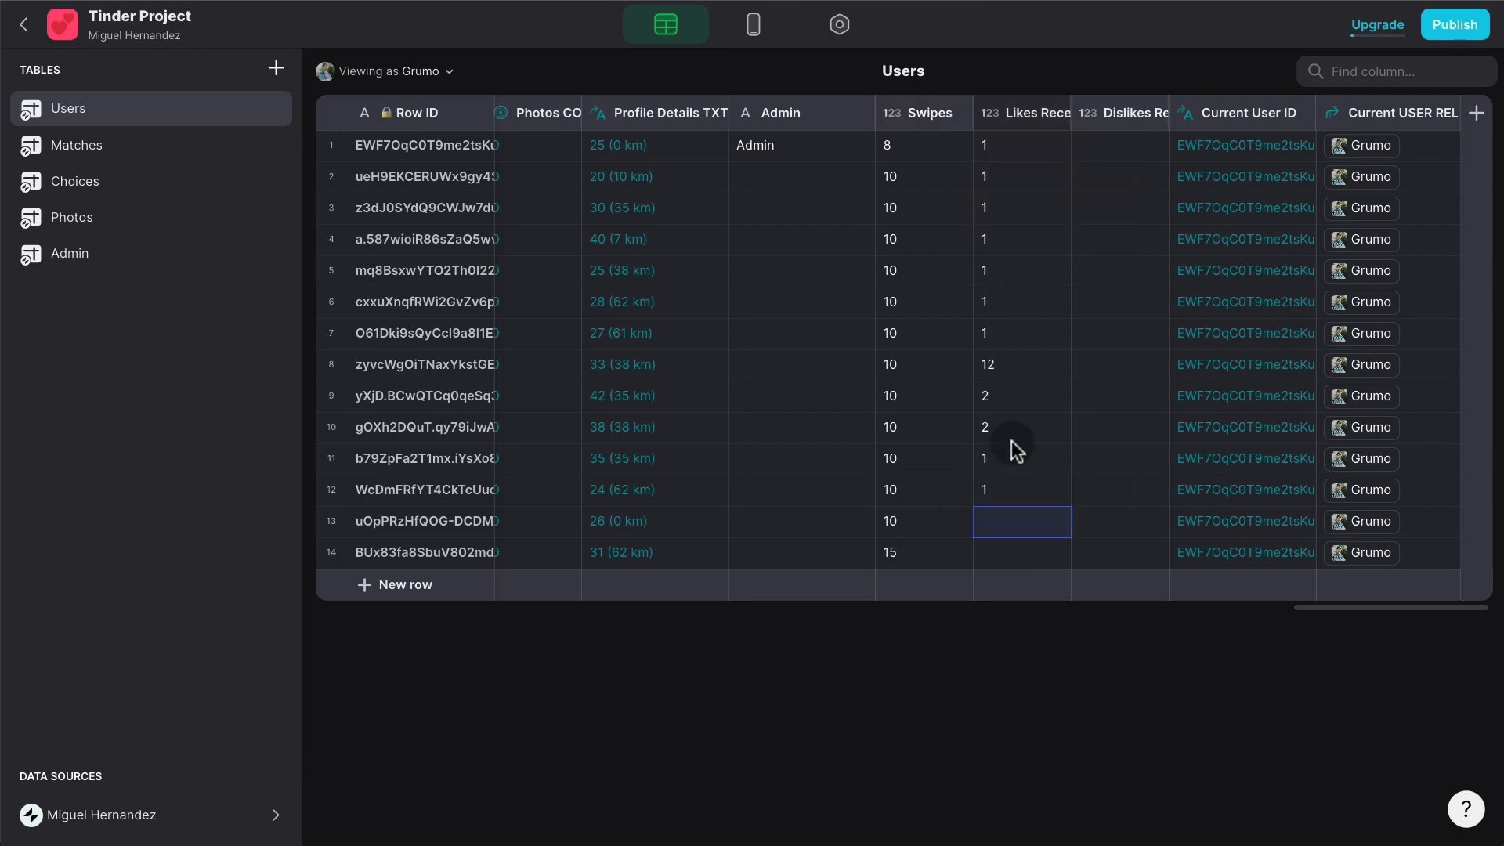
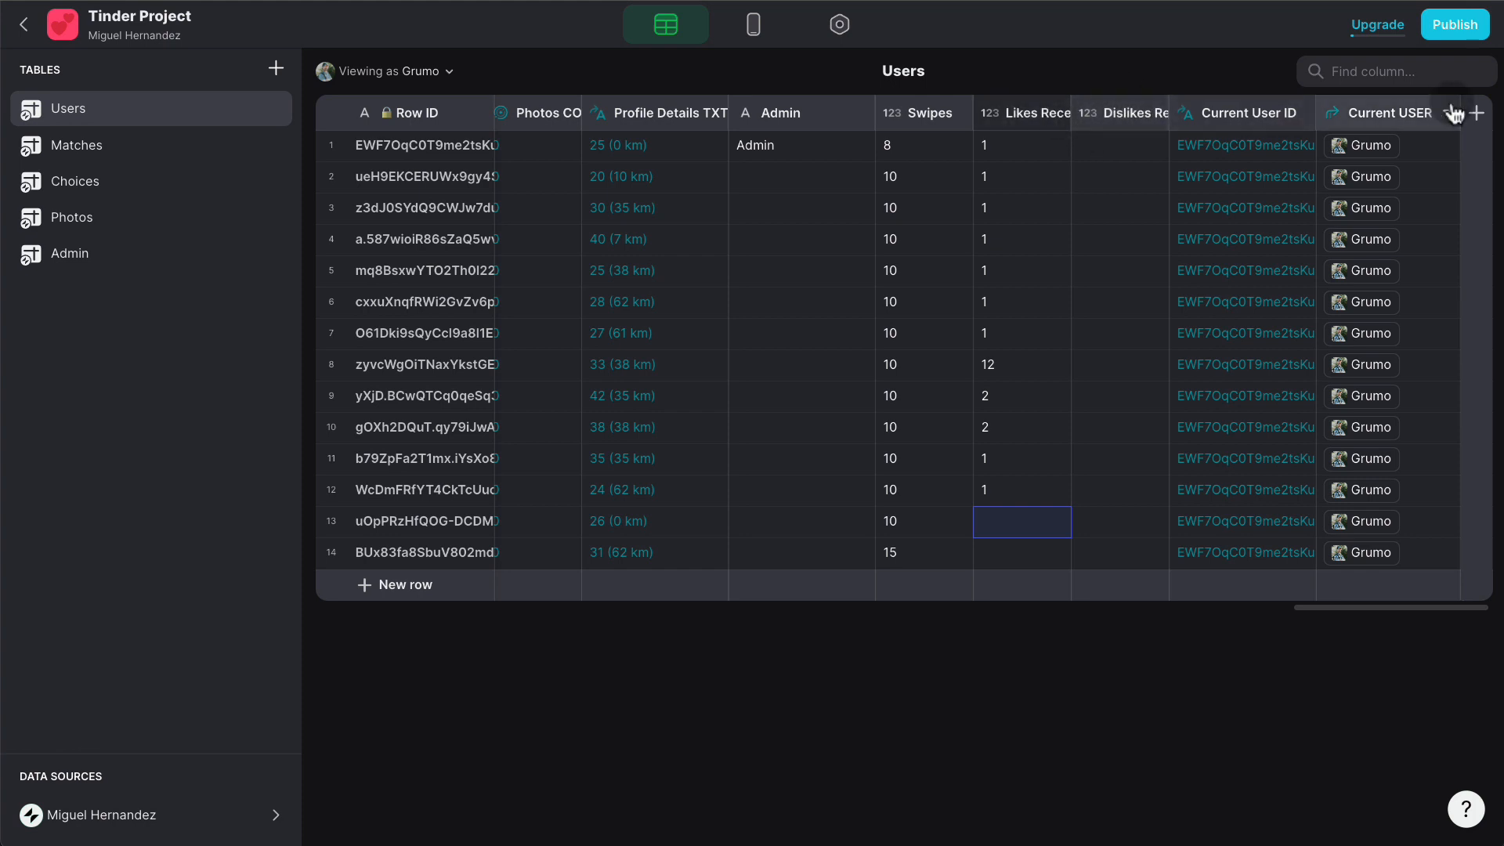
# - Add a Math column named Total Swipes Received to the Users table with formula A+B
pyautogui.click(1477, 119)
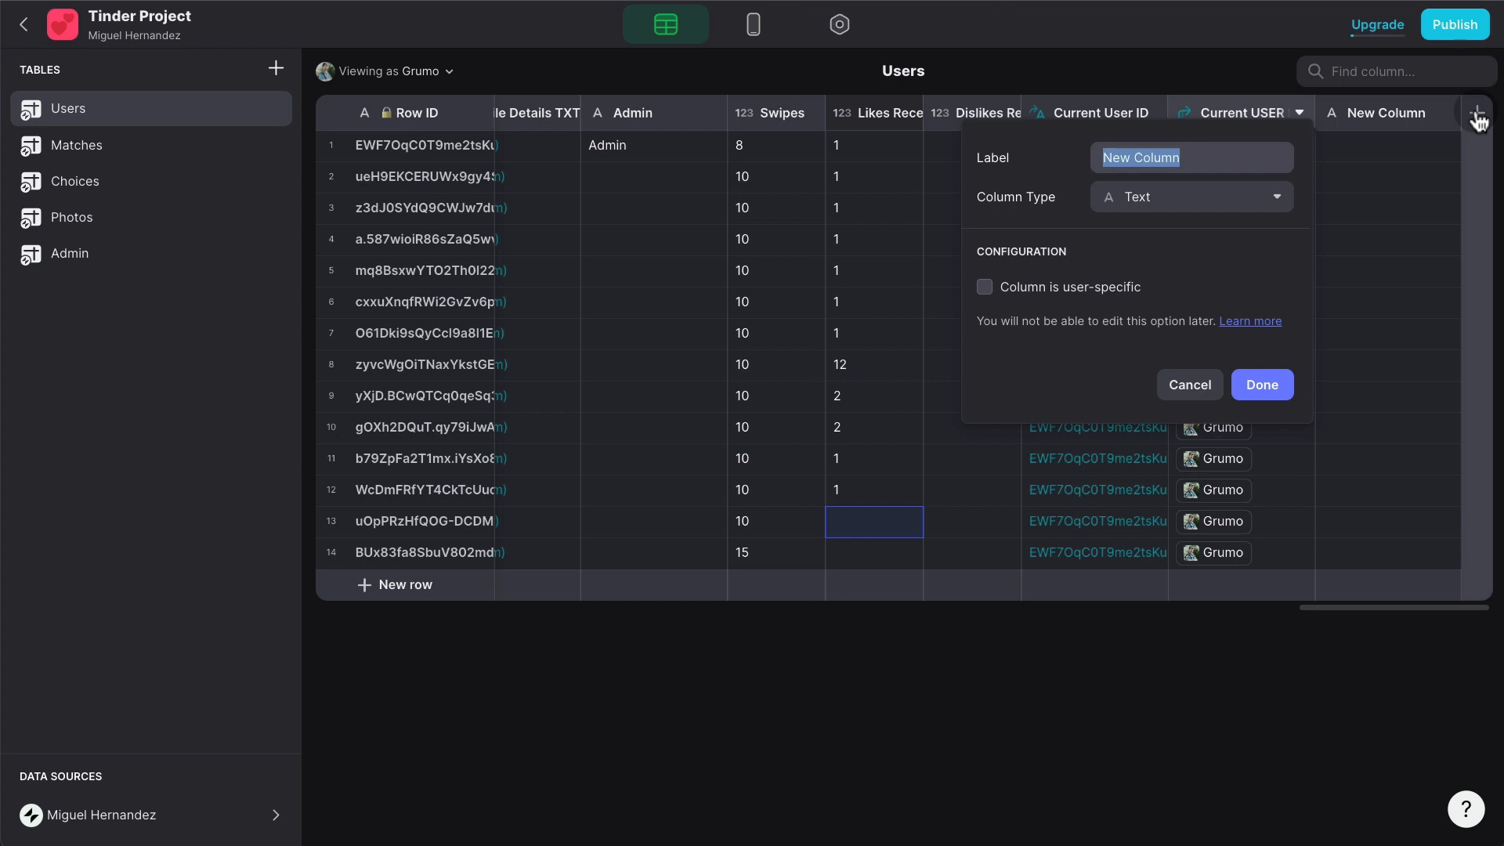
pyautogui.write('Total Swip')
pyautogui.press('BackSpace')
pyautogui.press('BackSpace')
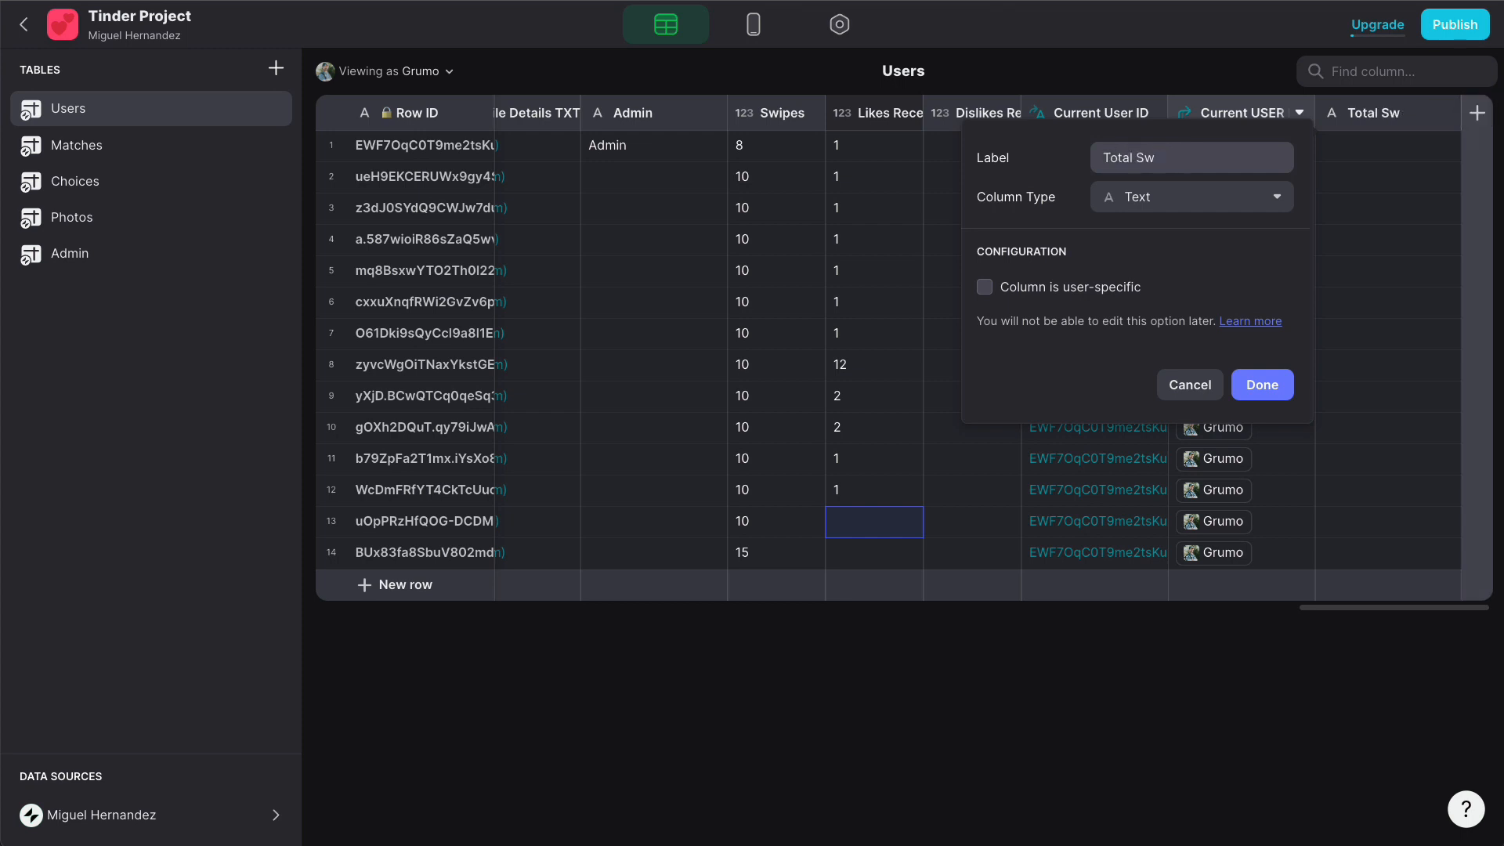
pyautogui.write('ipes Received')
pyautogui.click(1265, 197)
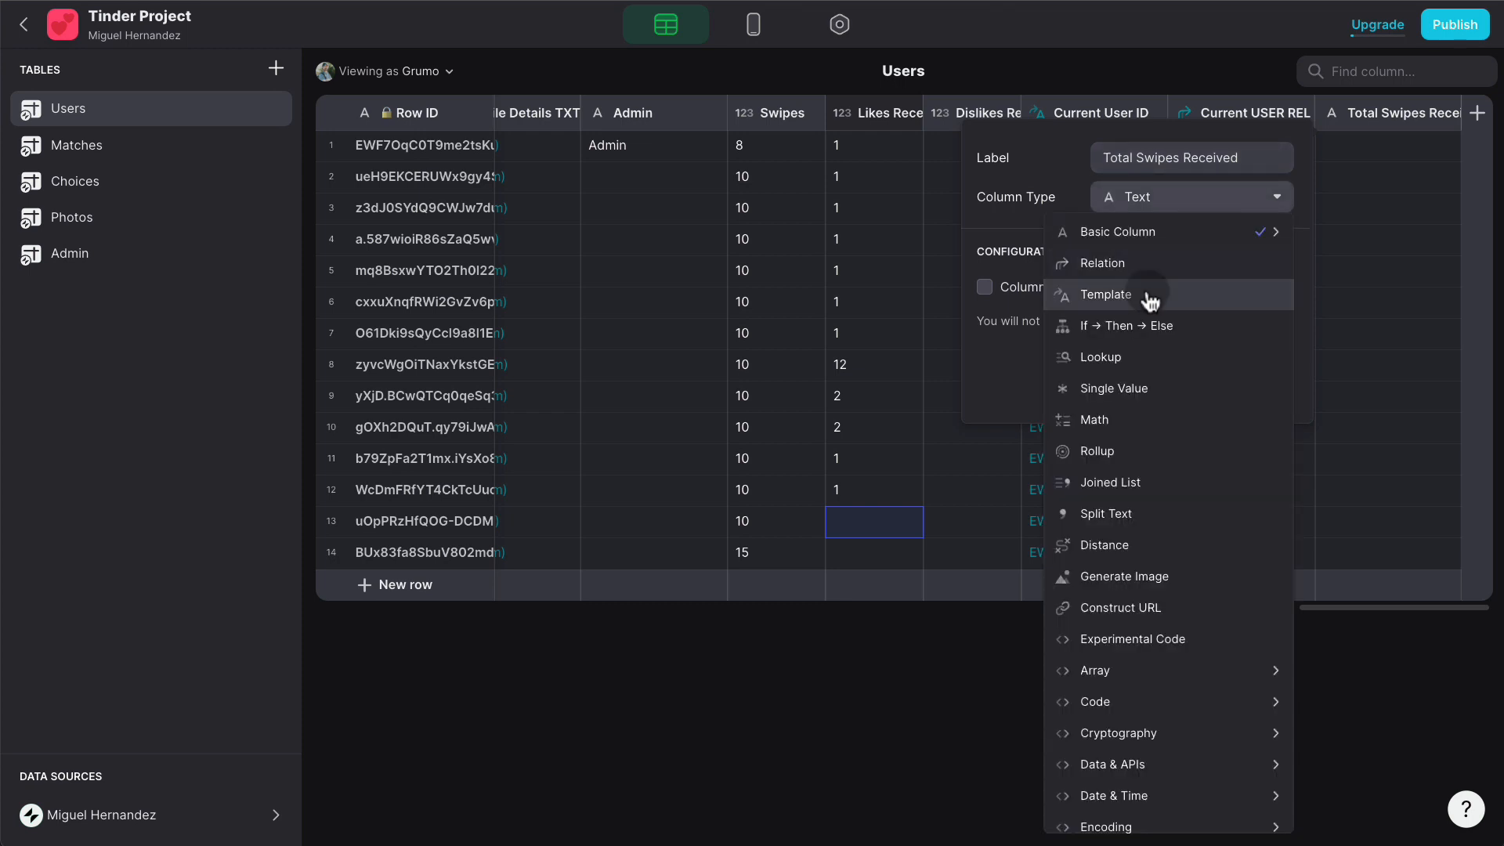
pyautogui.click(1137, 419)
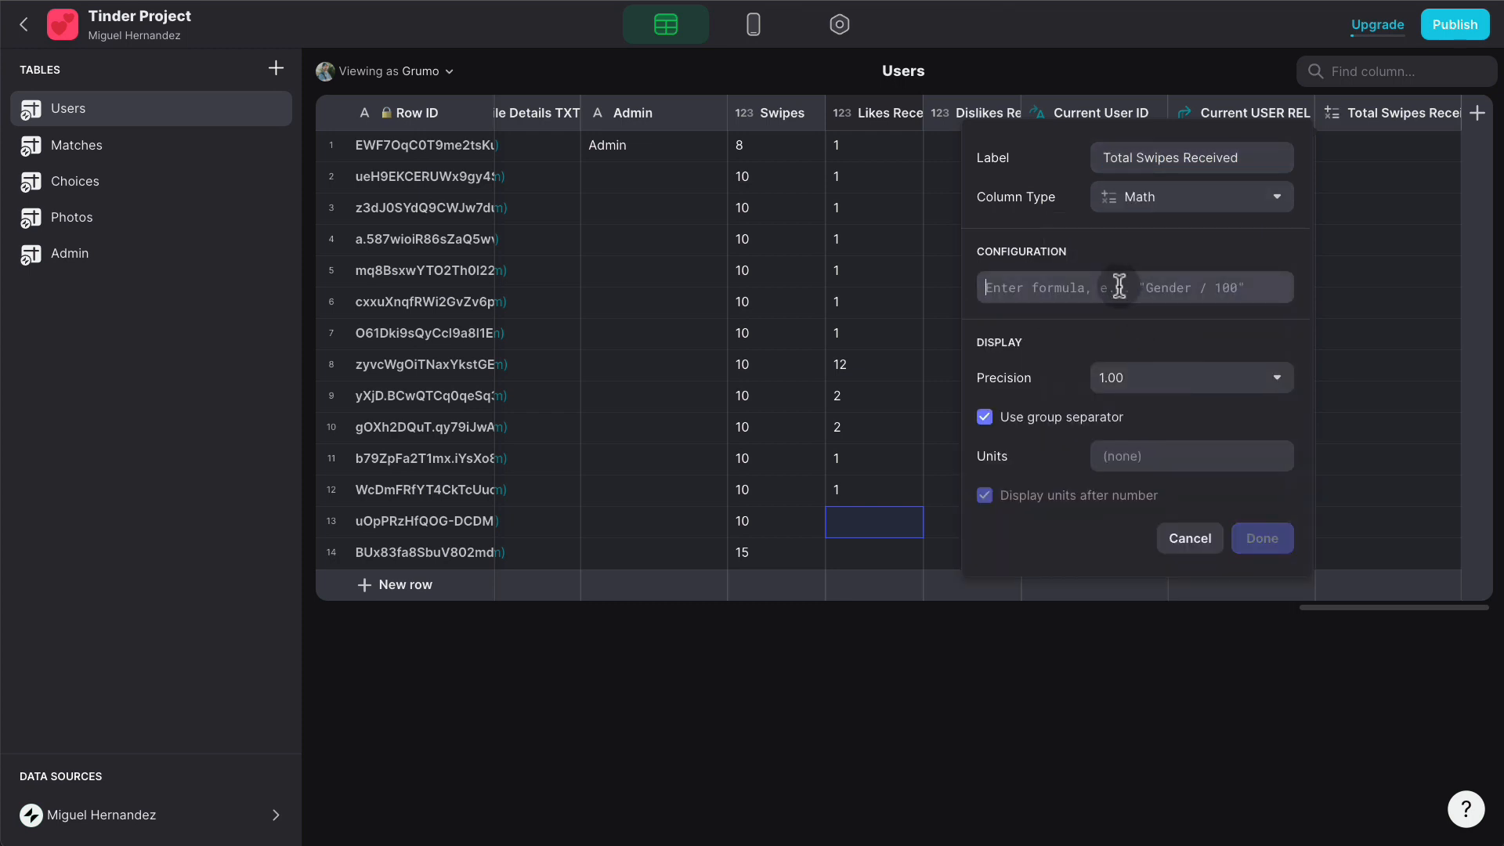
pyautogui.write('A+B')
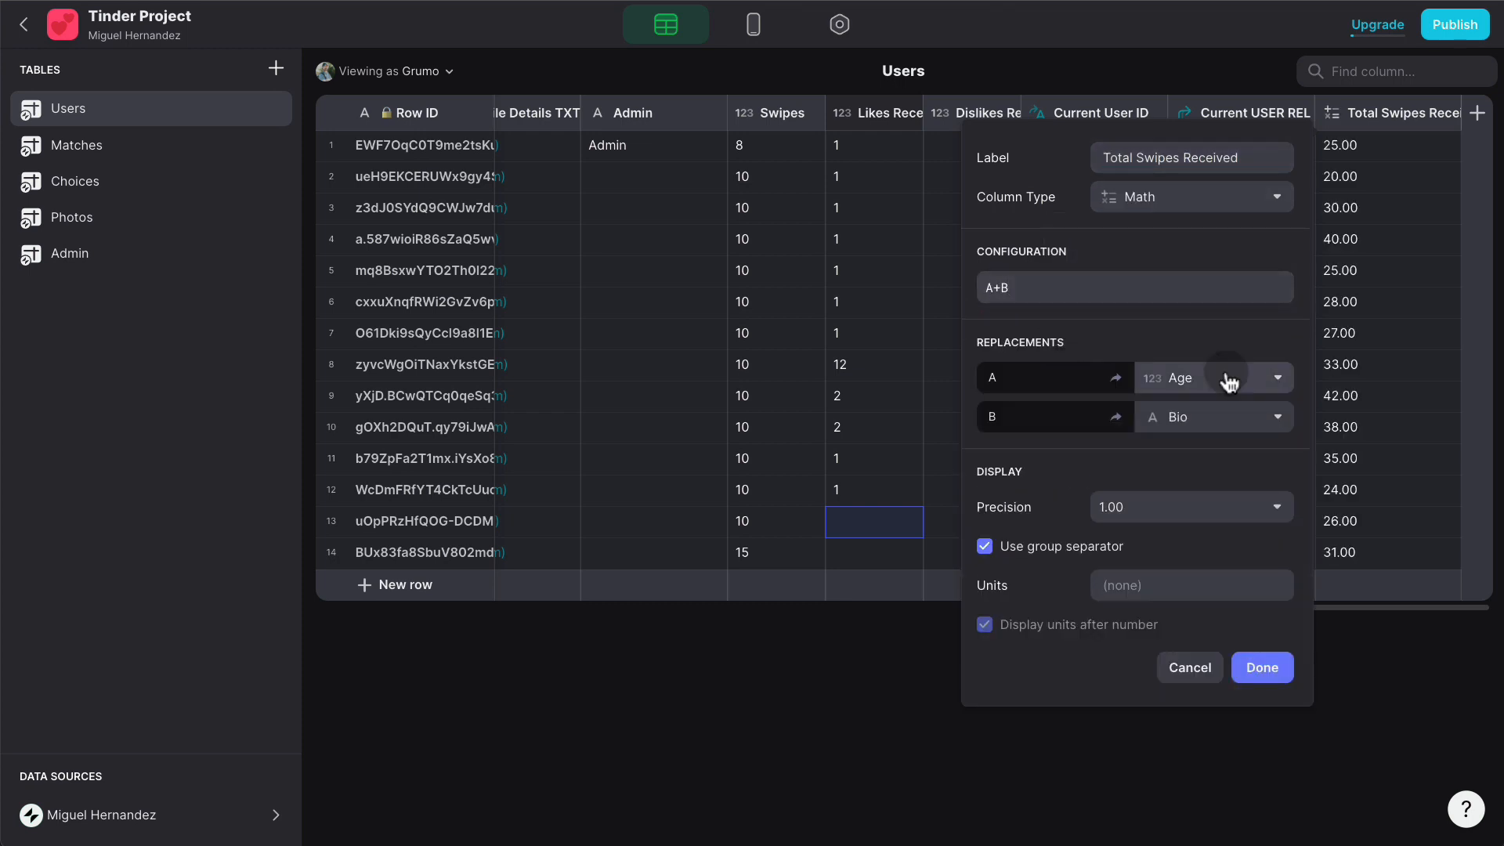
# - Map A to Likes Received and B to Dislikes Received at precision 1, and place the column after Dislikes Received
pyautogui.click(1228, 381)
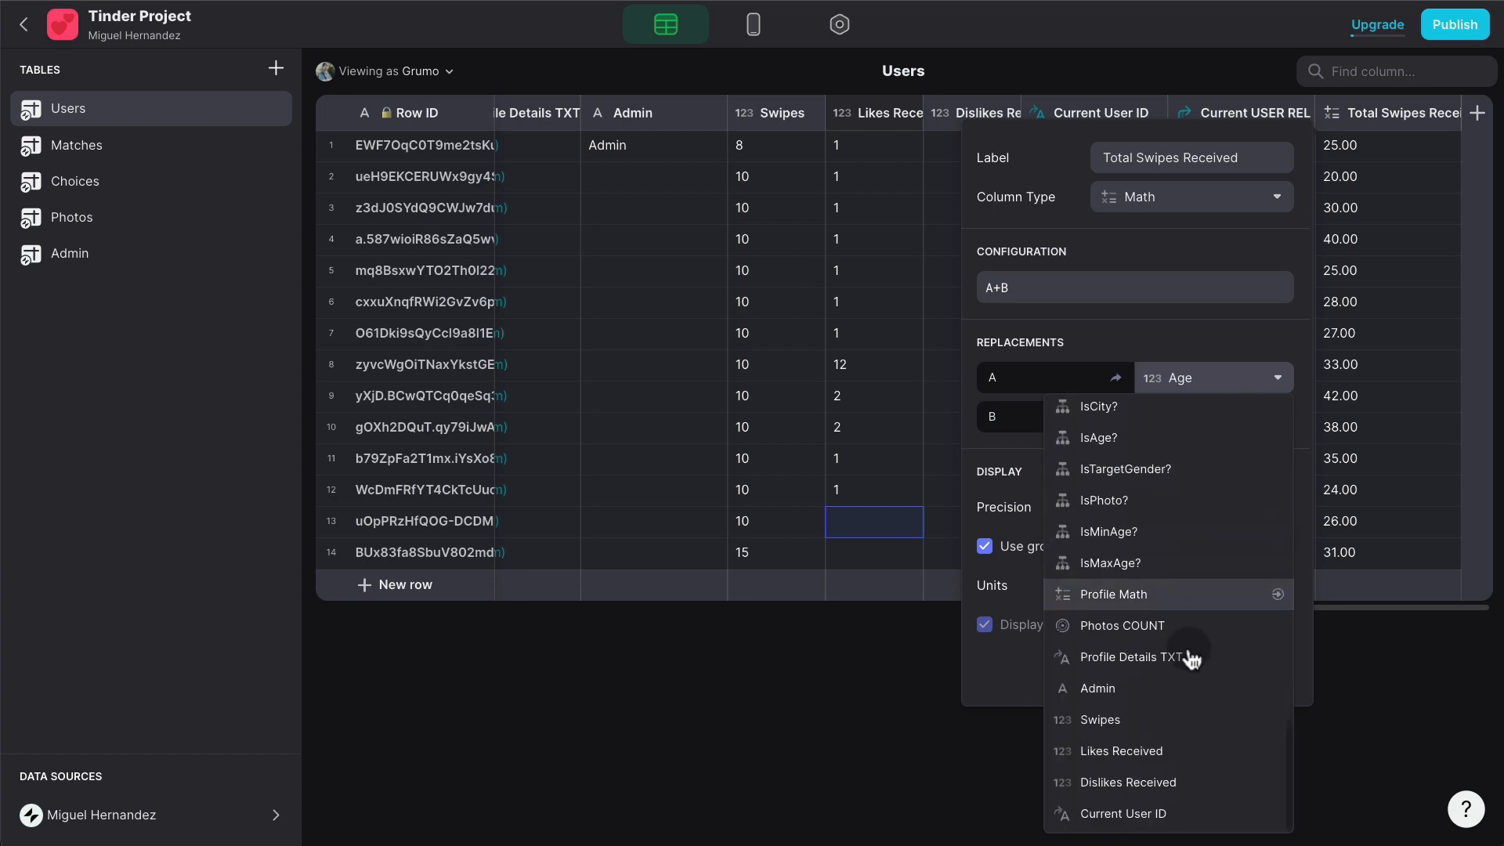
pyautogui.click(1178, 744)
pyautogui.click(1239, 420)
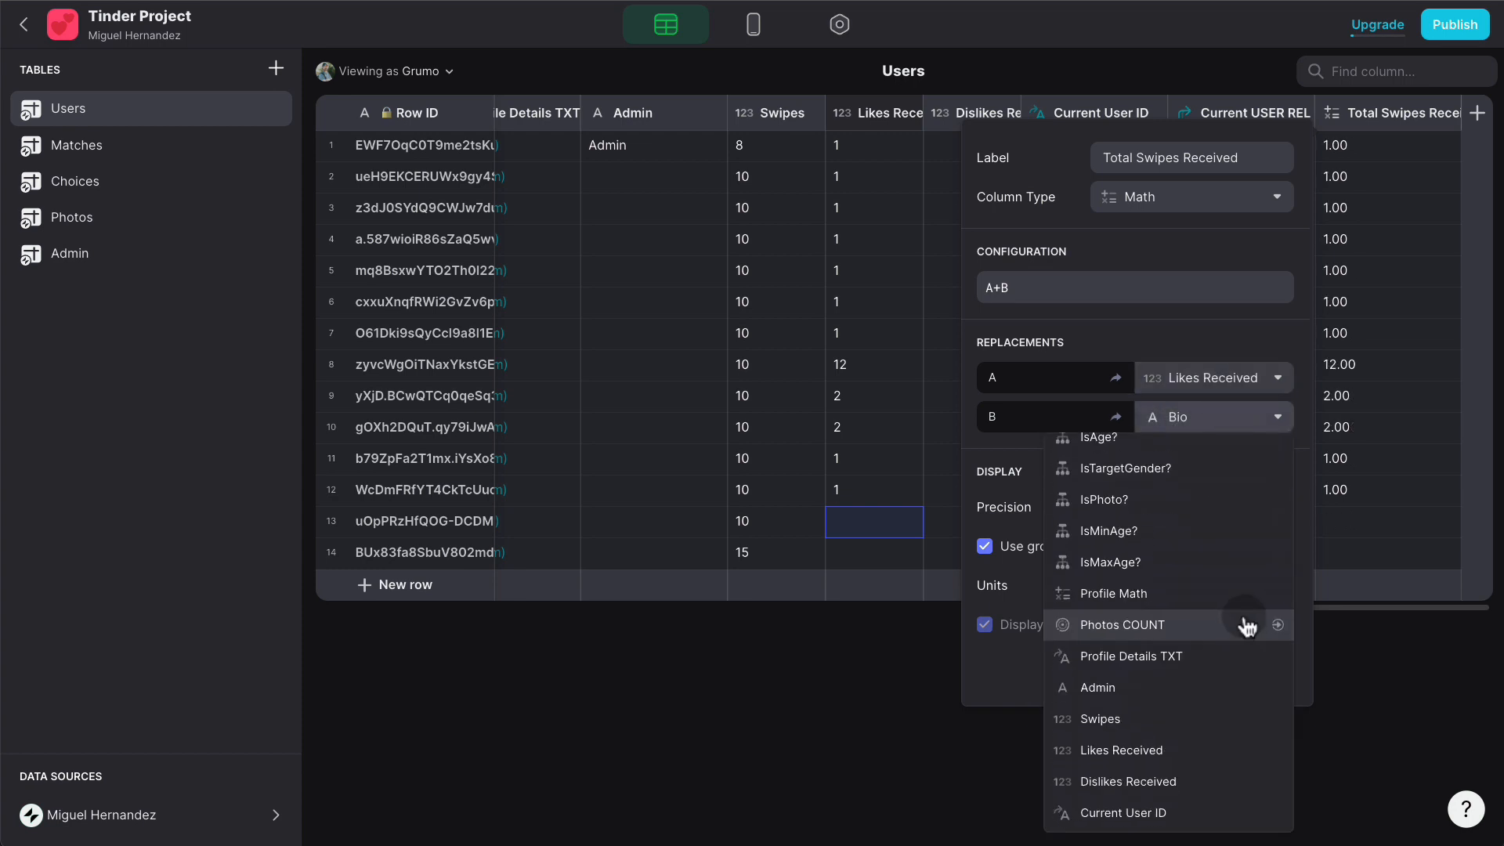
pyautogui.click(1174, 779)
pyautogui.click(1138, 510)
pyautogui.click(1138, 534)
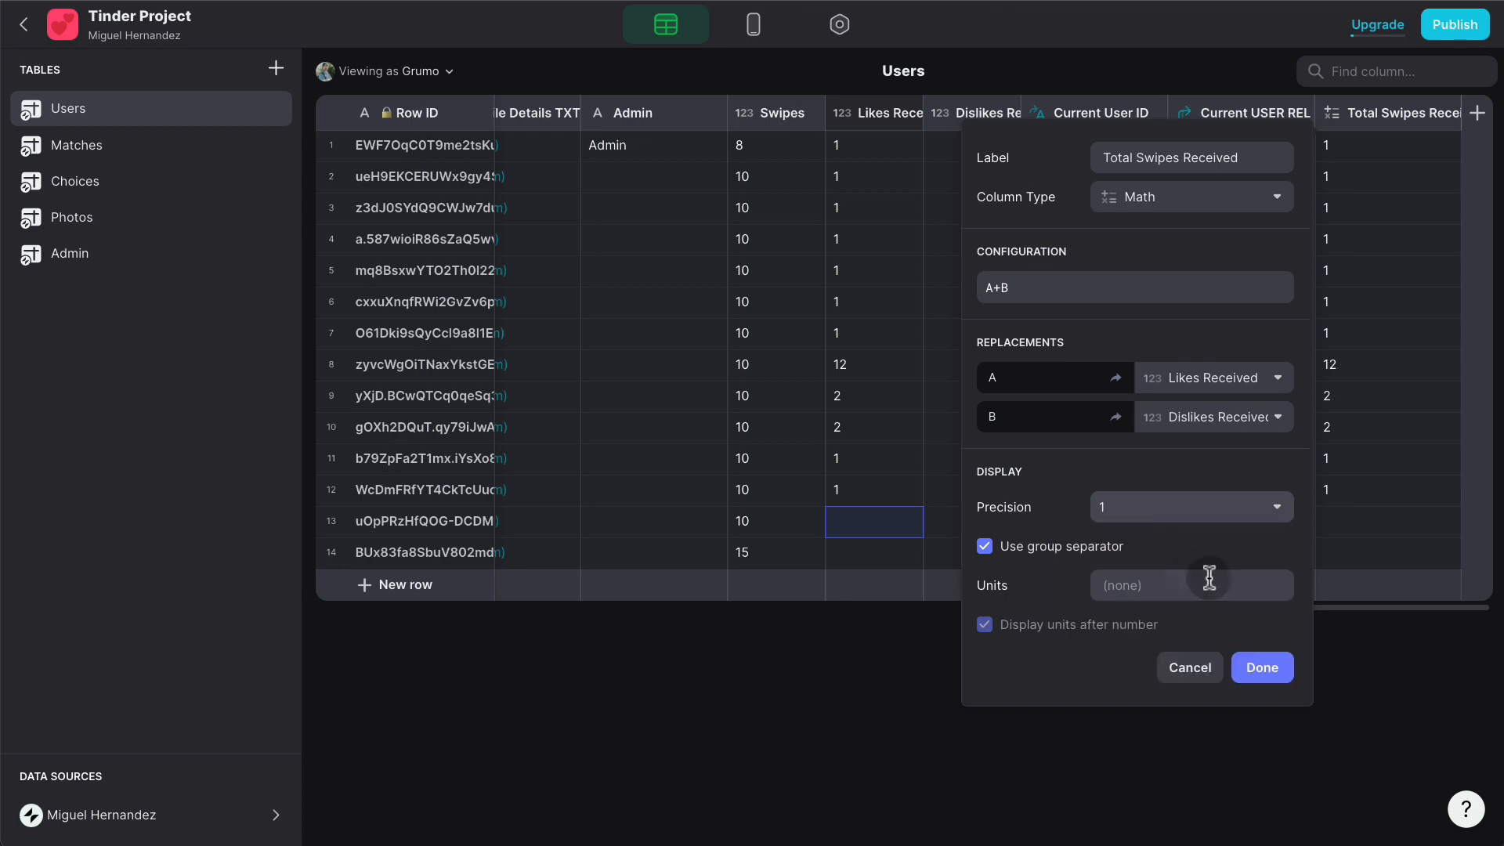
pyautogui.click(1260, 664)
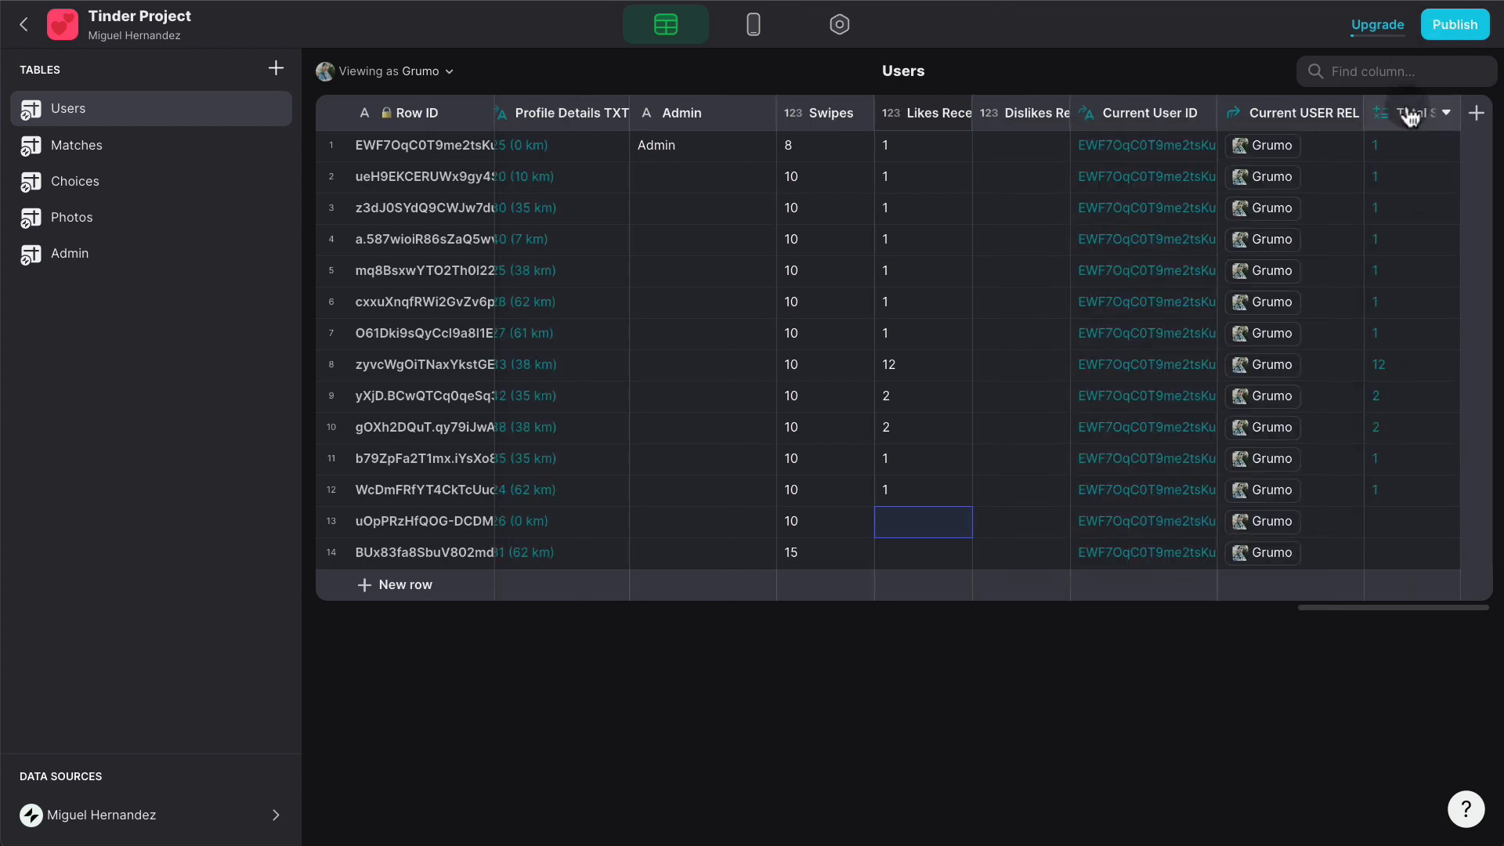
pyautogui.moveTo(1409, 116); pyautogui.dragTo(1148, 127)
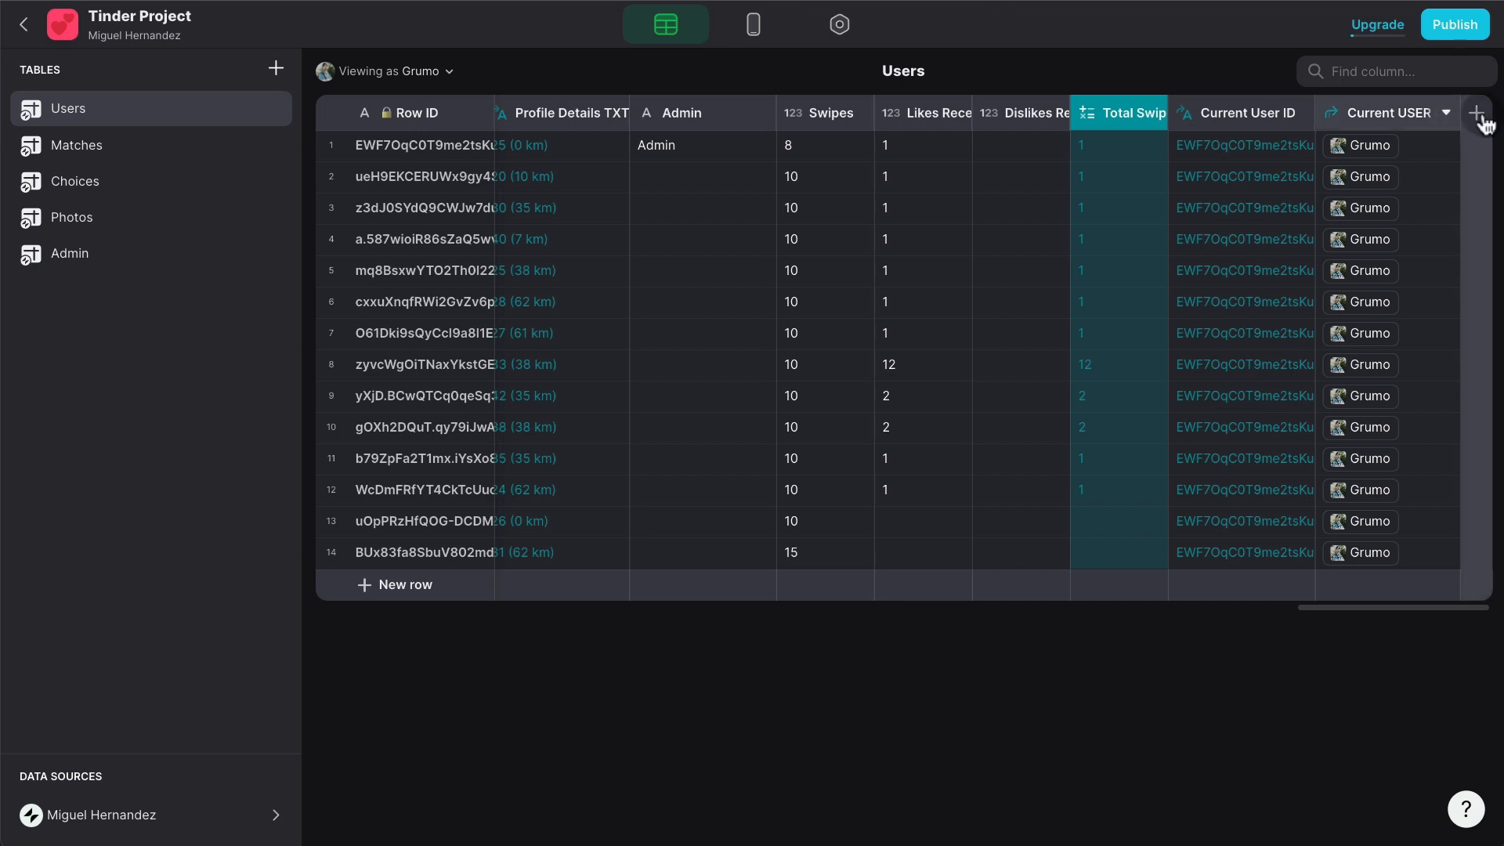
pyautogui.click(1021, 198)
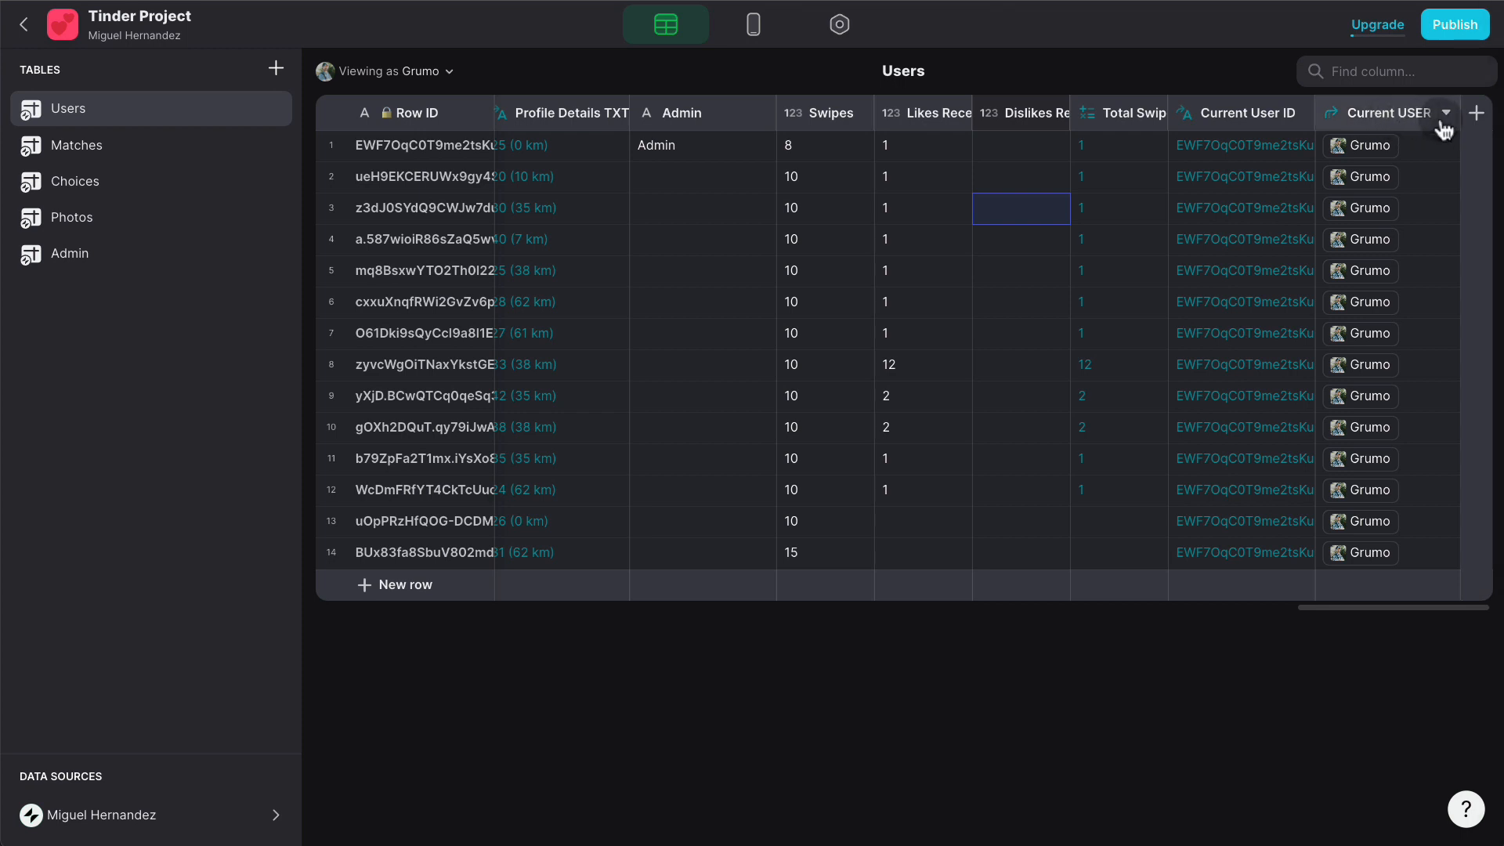
# - Add a Math column named Liked PER with formula A*100/B
pyautogui.click(1476, 112)
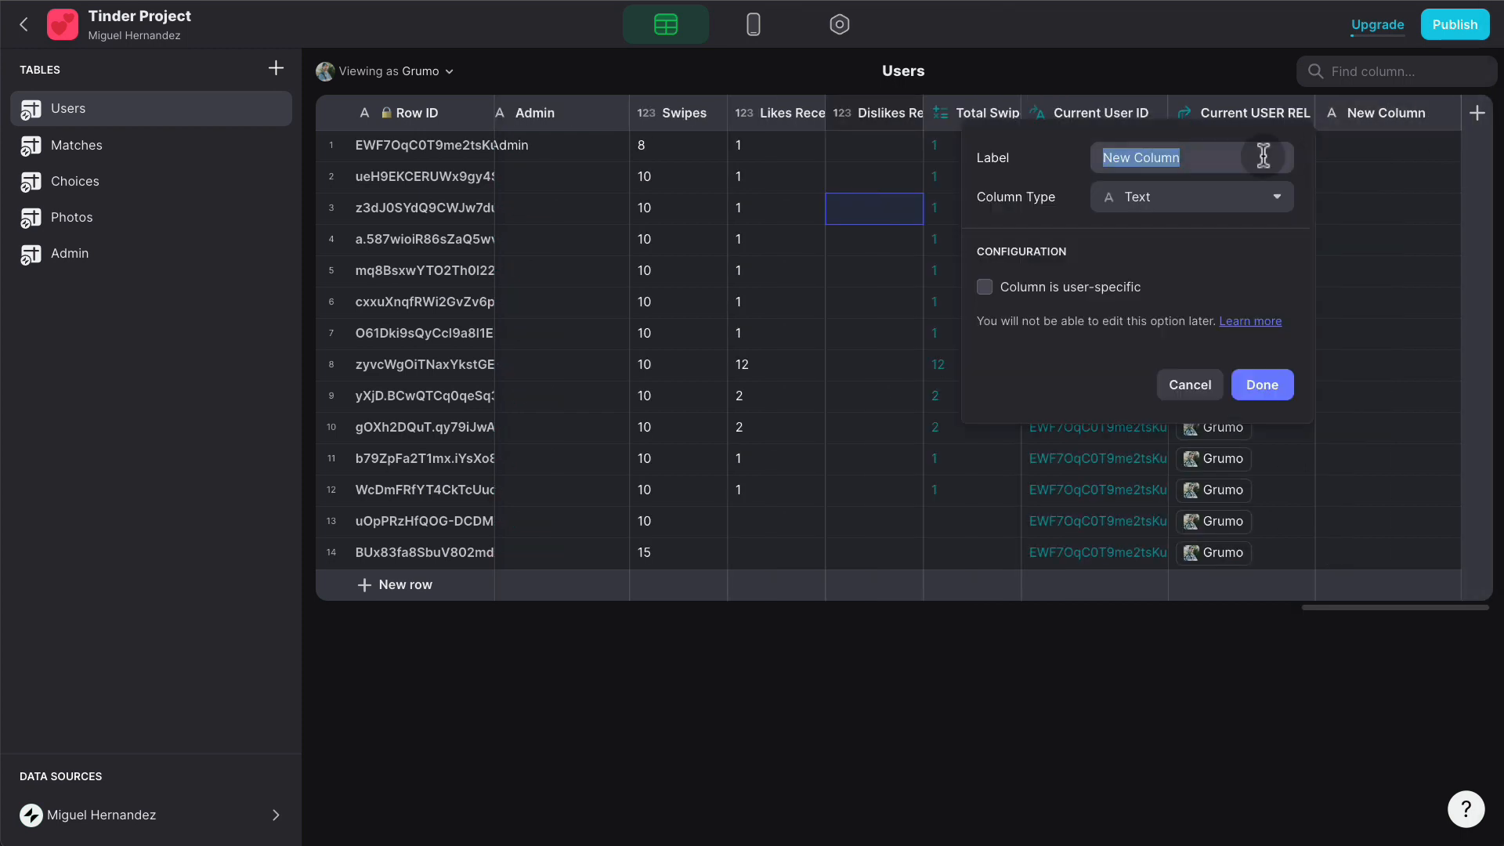
pyautogui.write('L')
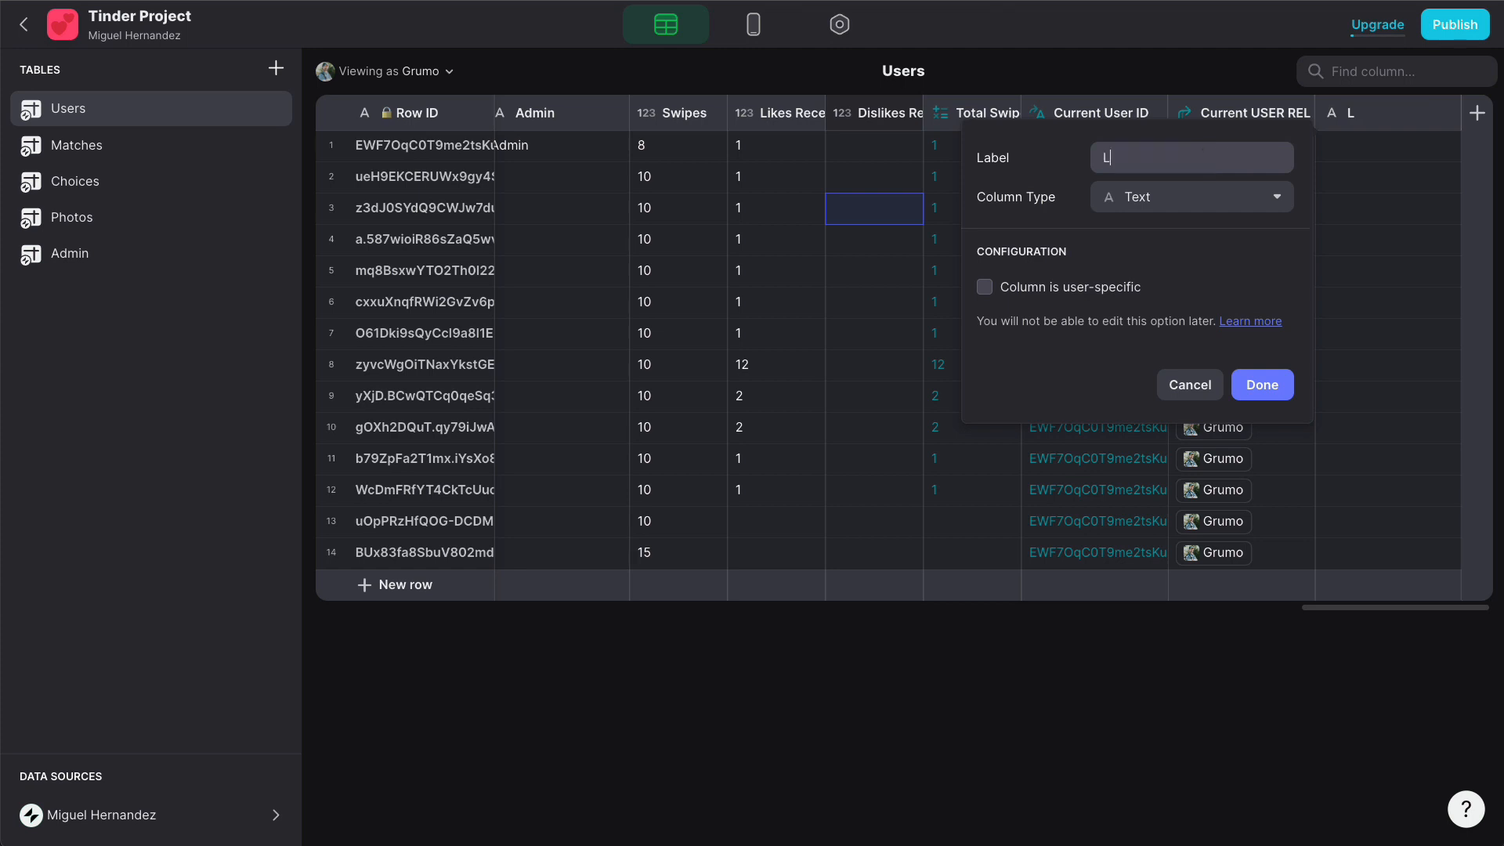
pyautogui.write('iked PER')
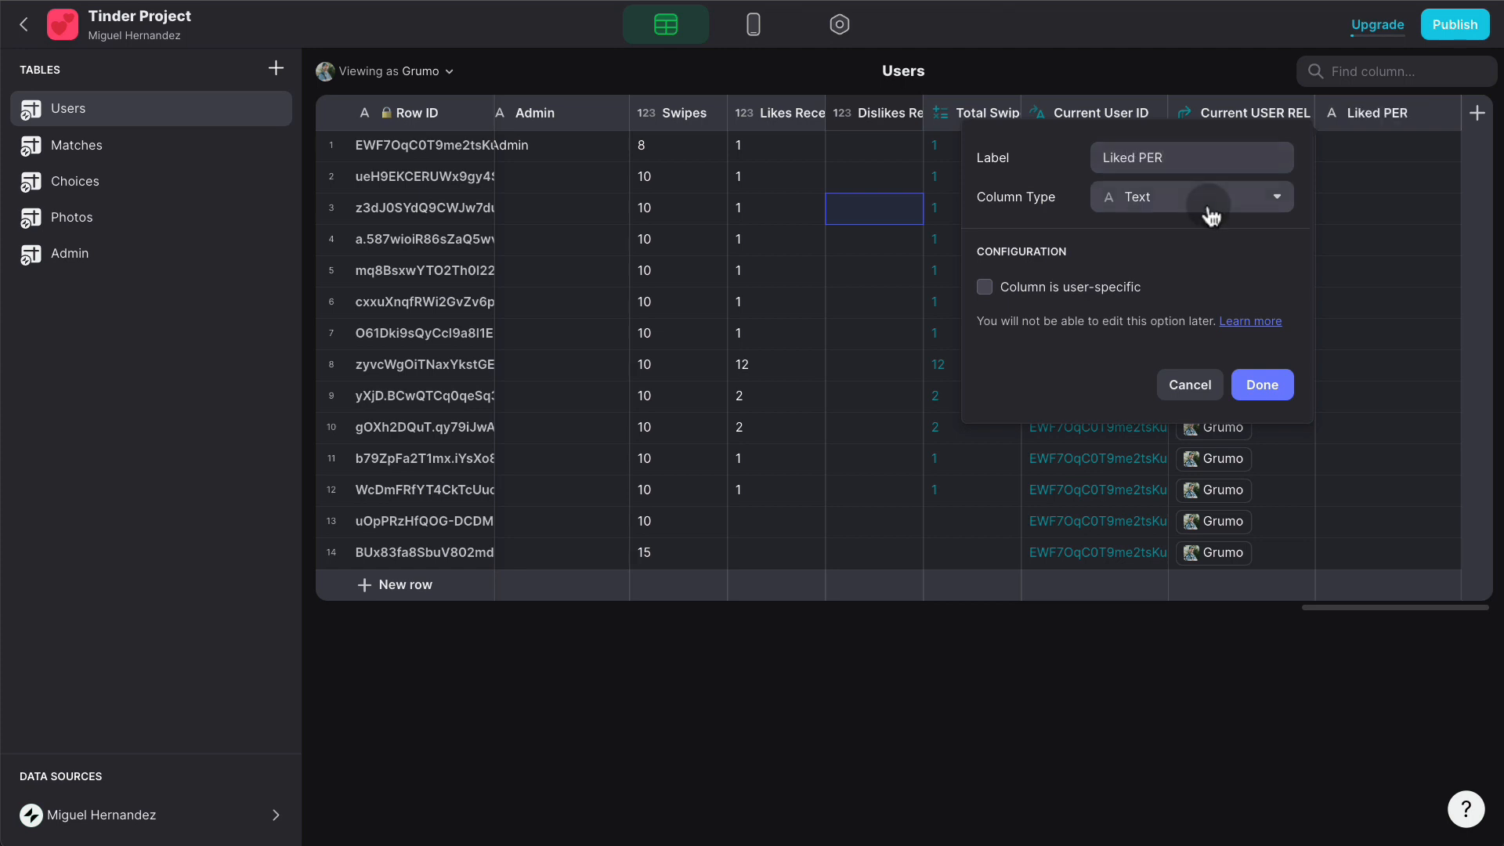
pyautogui.click(1203, 207)
pyautogui.click(1049, 419)
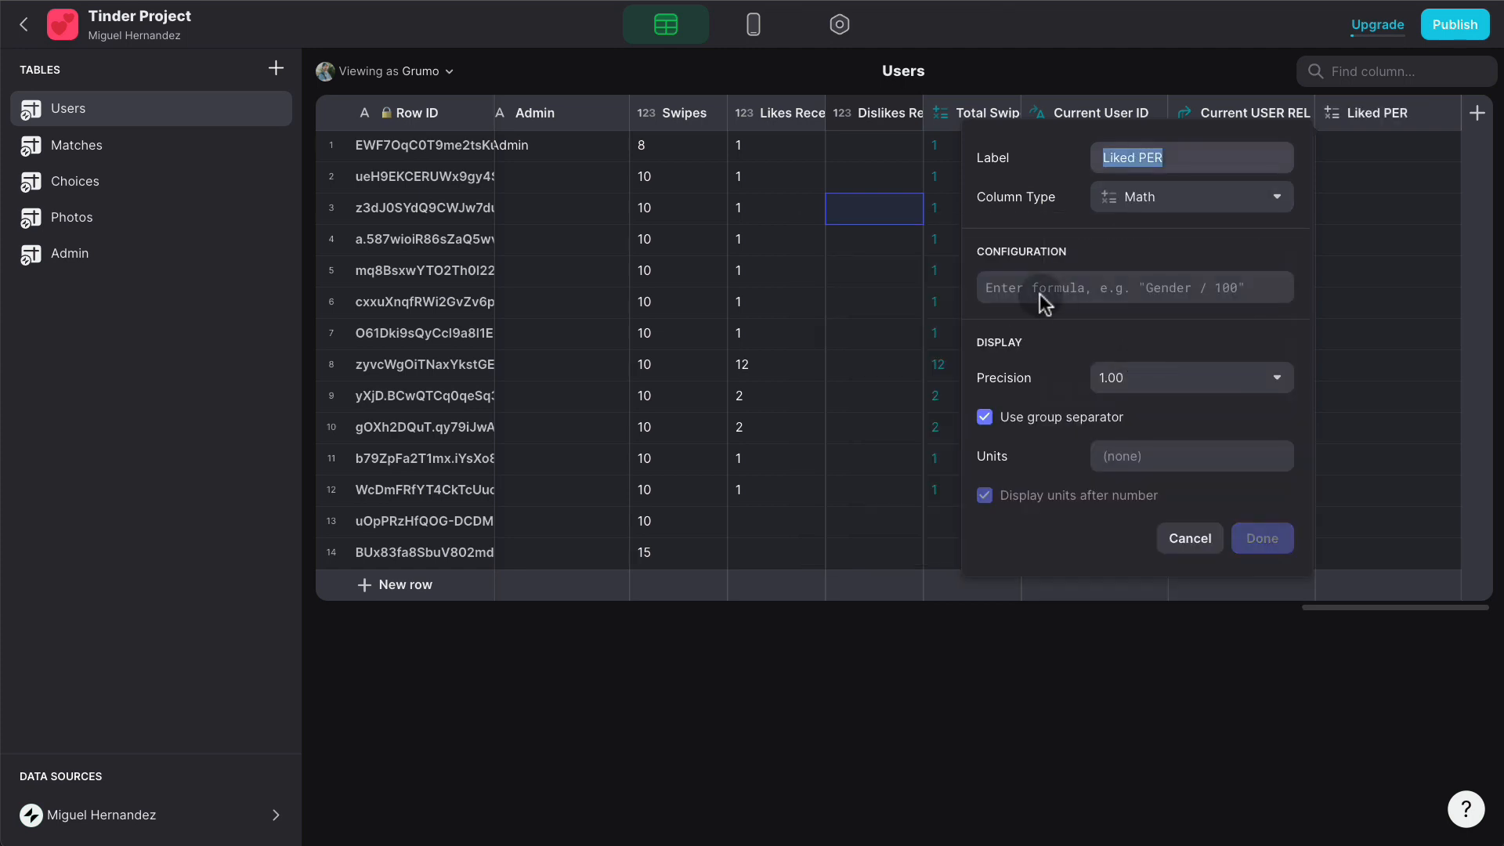
pyautogui.write('A*100/B')
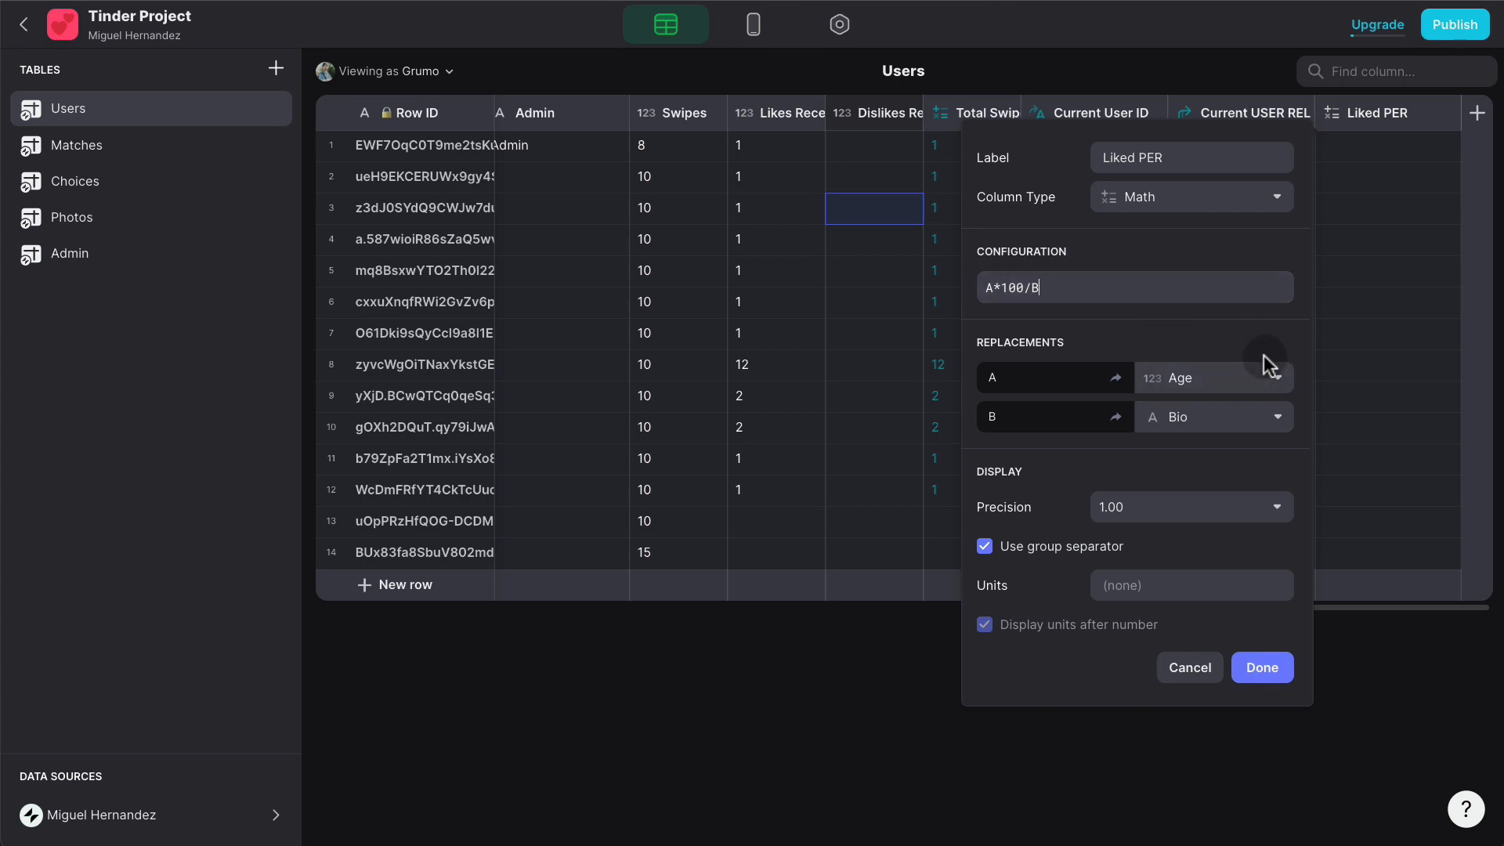
# - Map A to Likes Received and B to Total Swipes Received, with precision 1 and unit %
pyautogui.click(1232, 379)
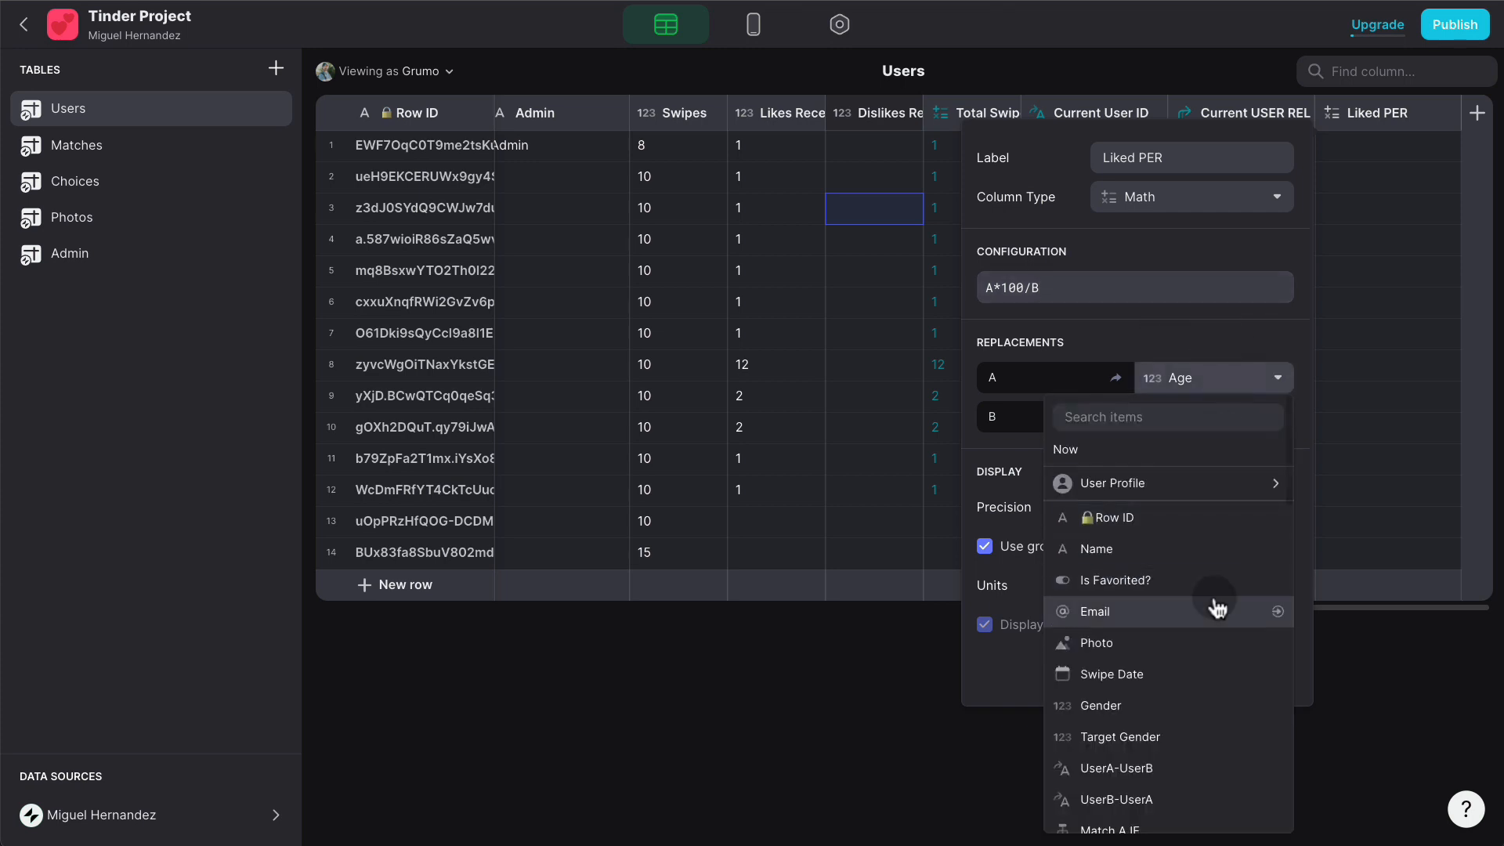
pyautogui.scroll(-5, 1217, 608)
pyautogui.click(1182, 719)
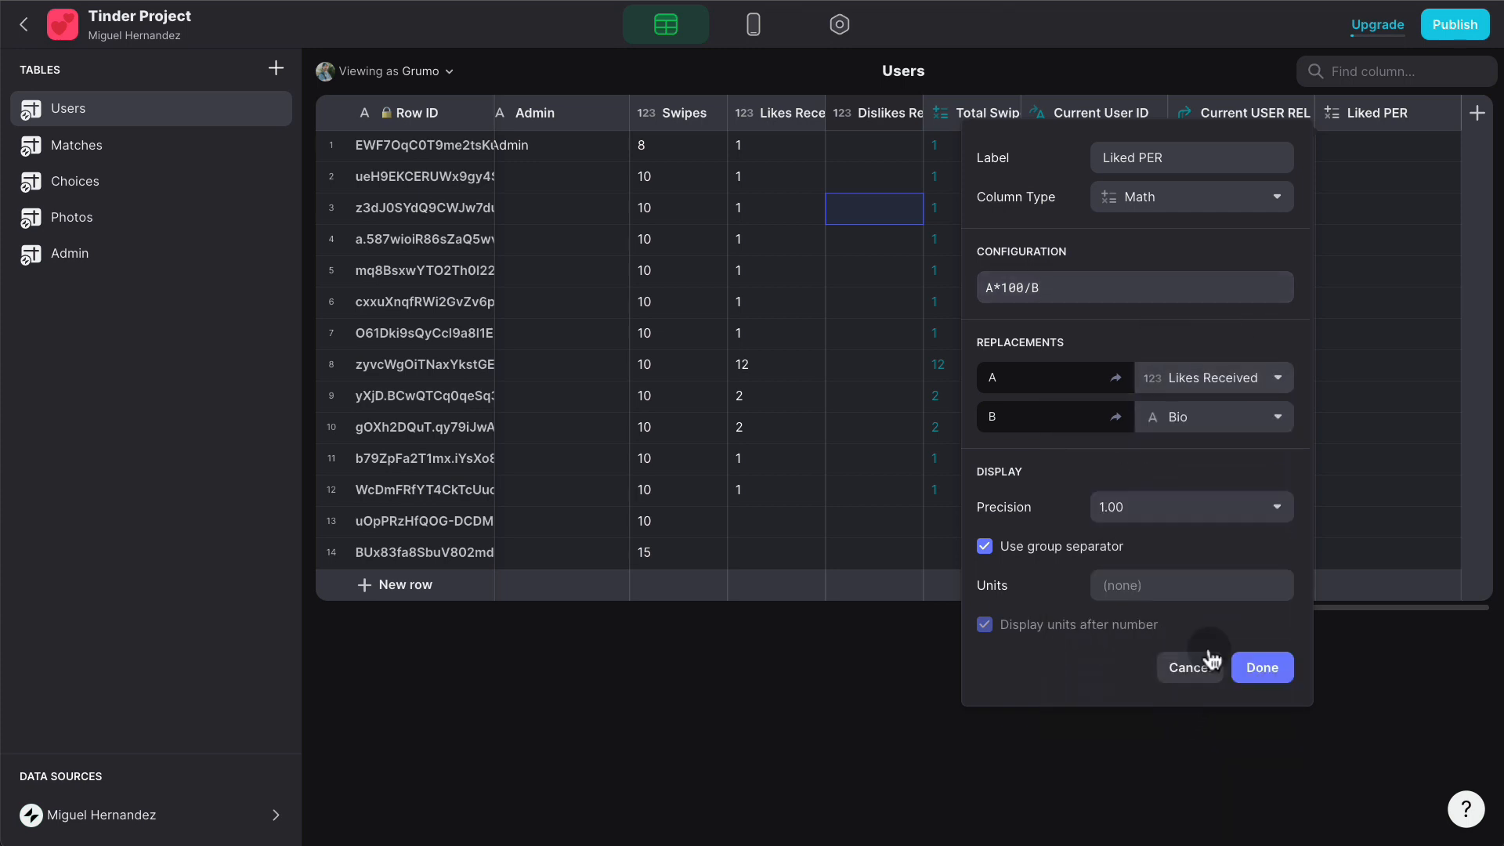
pyautogui.click(1204, 423)
pyautogui.scroll(-5, 1238, 595)
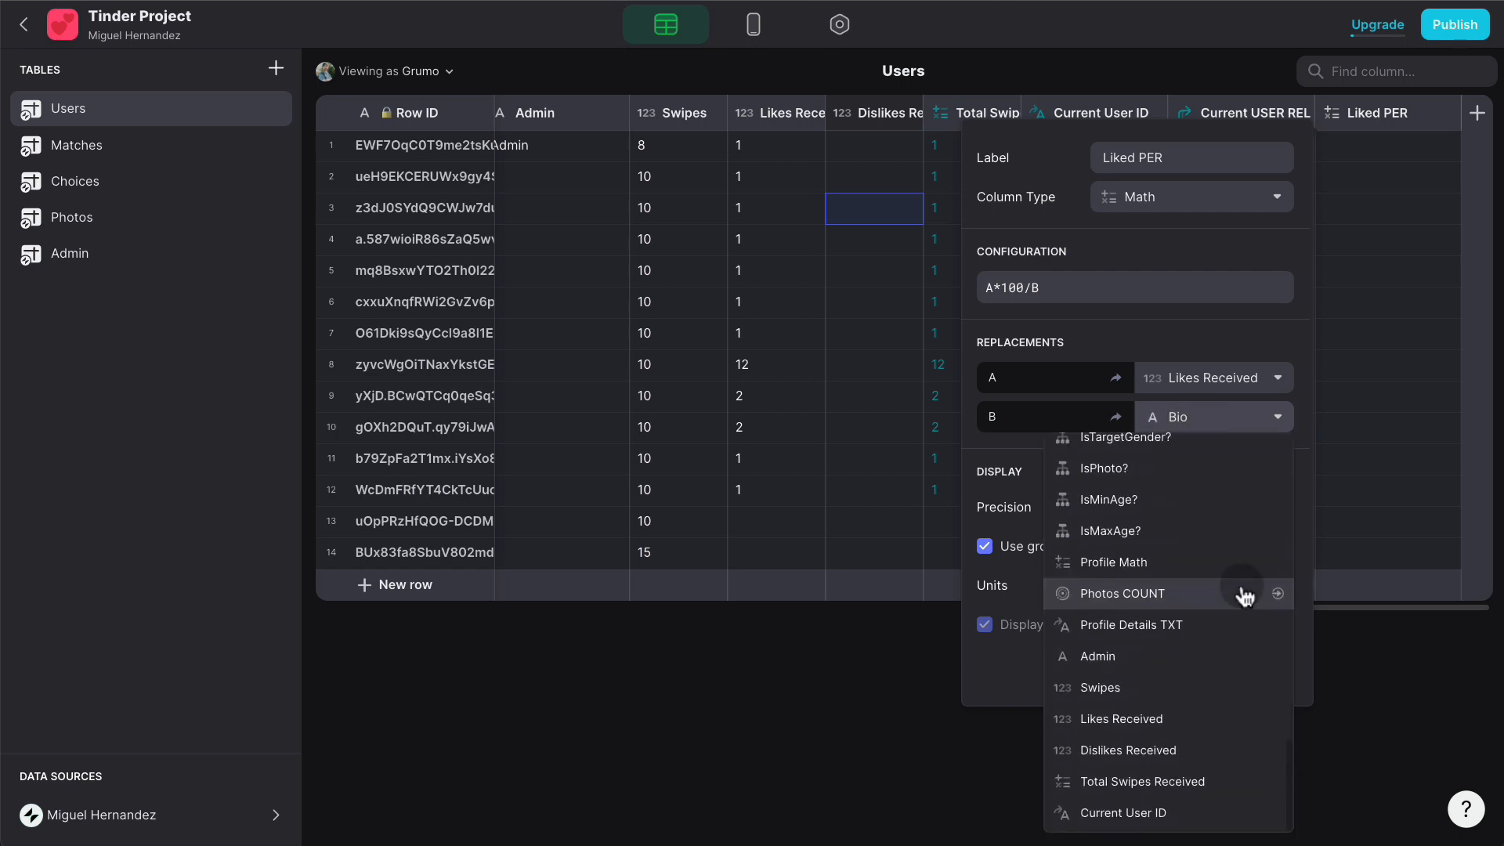
pyautogui.click(1210, 777)
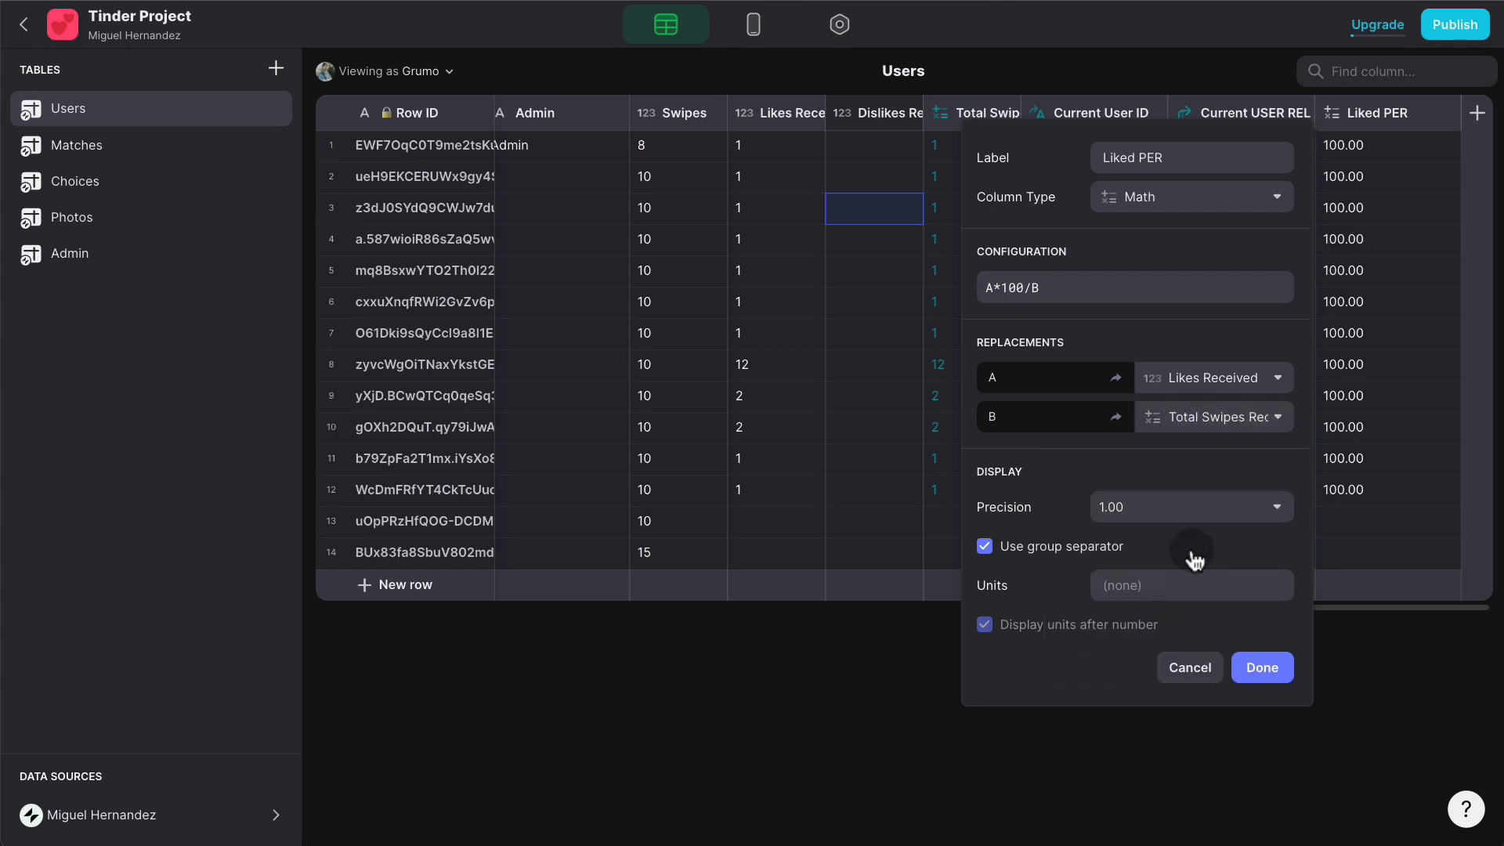
pyautogui.click(1151, 509)
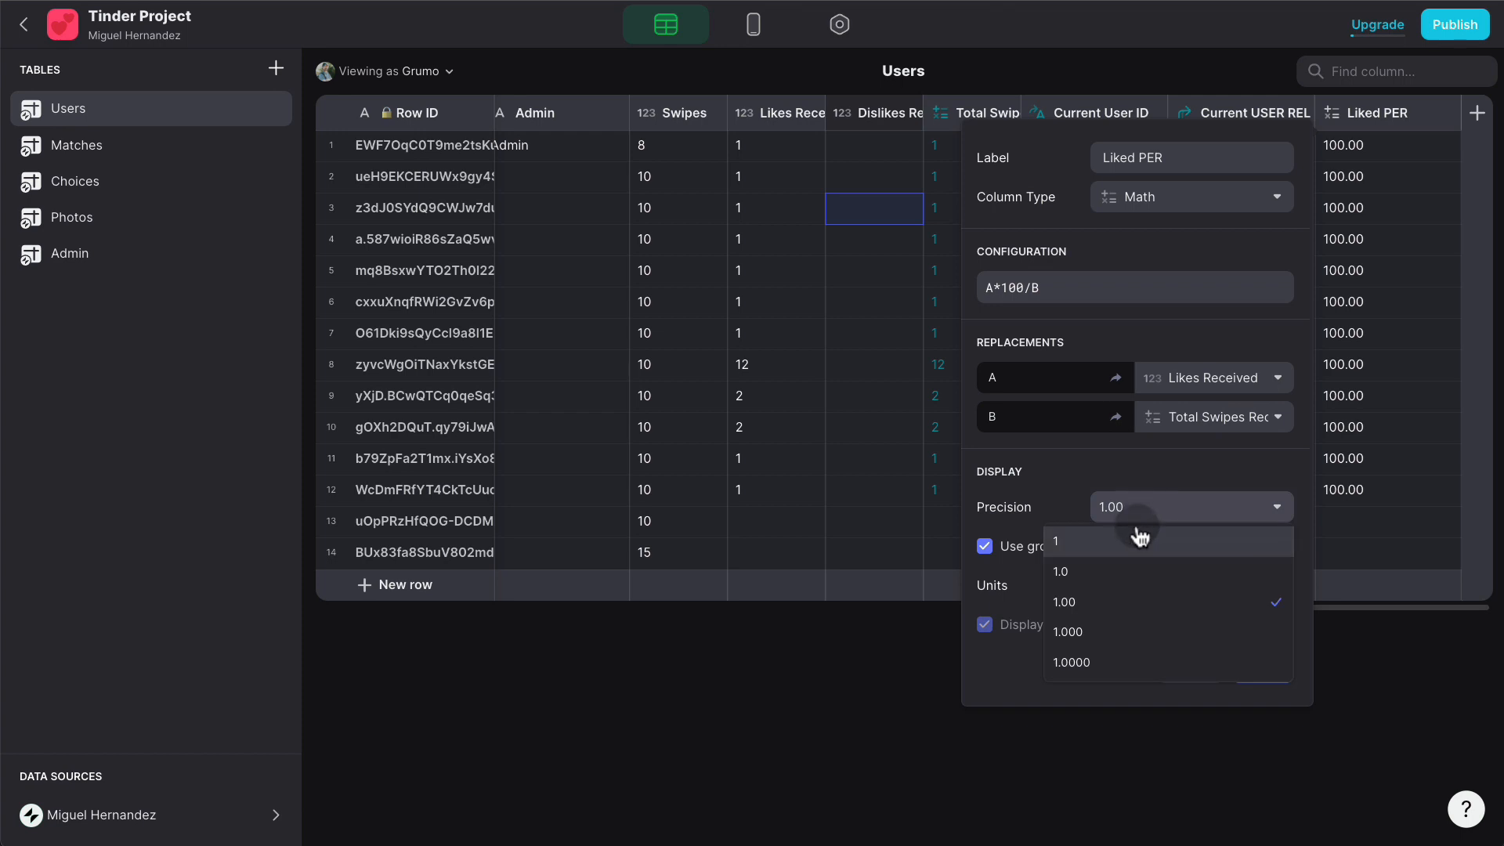
pyautogui.click(1157, 539)
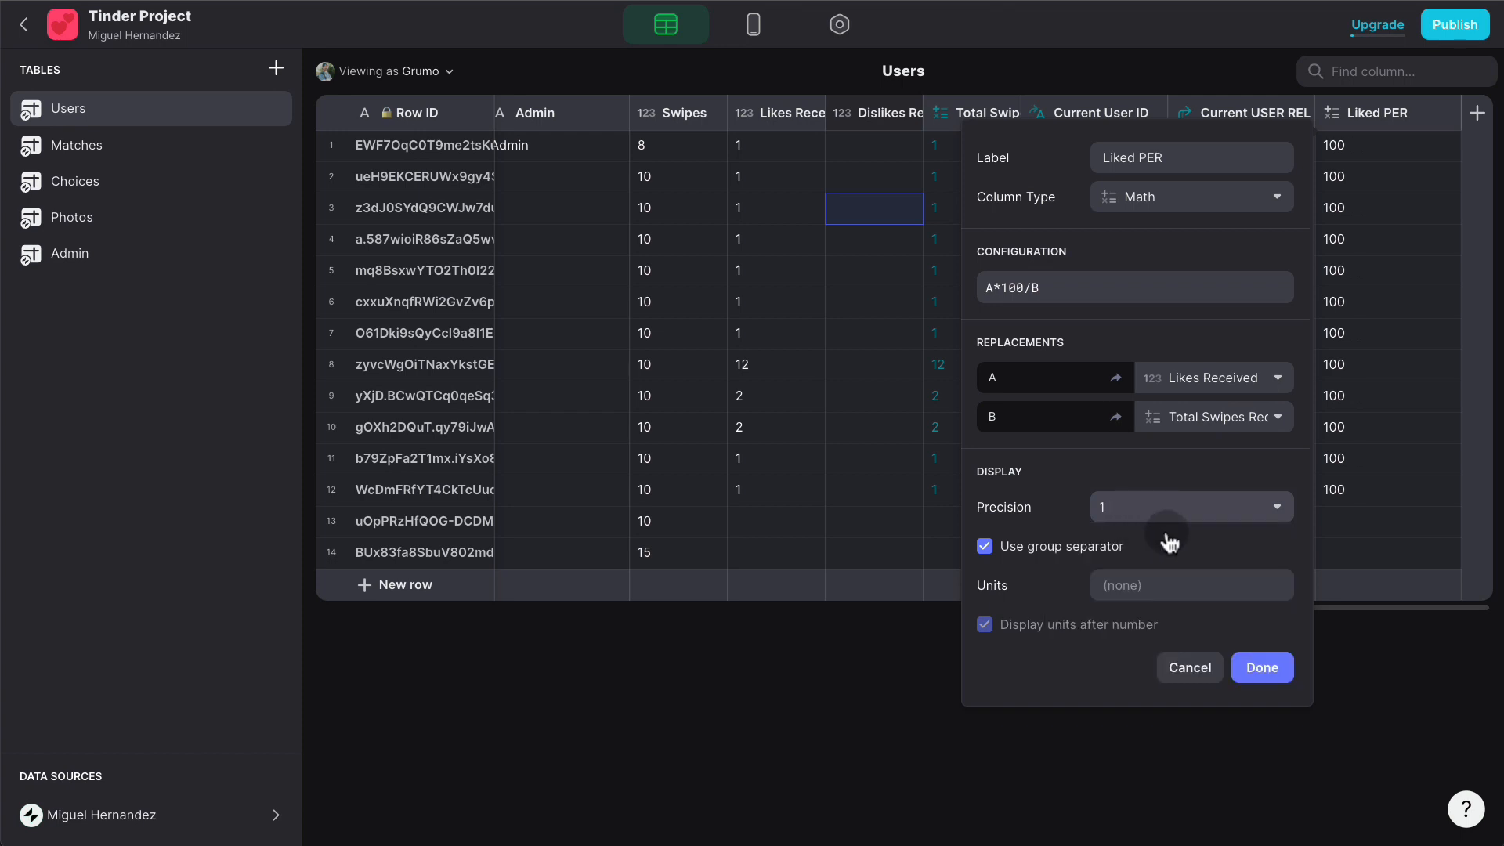
pyautogui.click(1158, 578)
pyautogui.write('%')
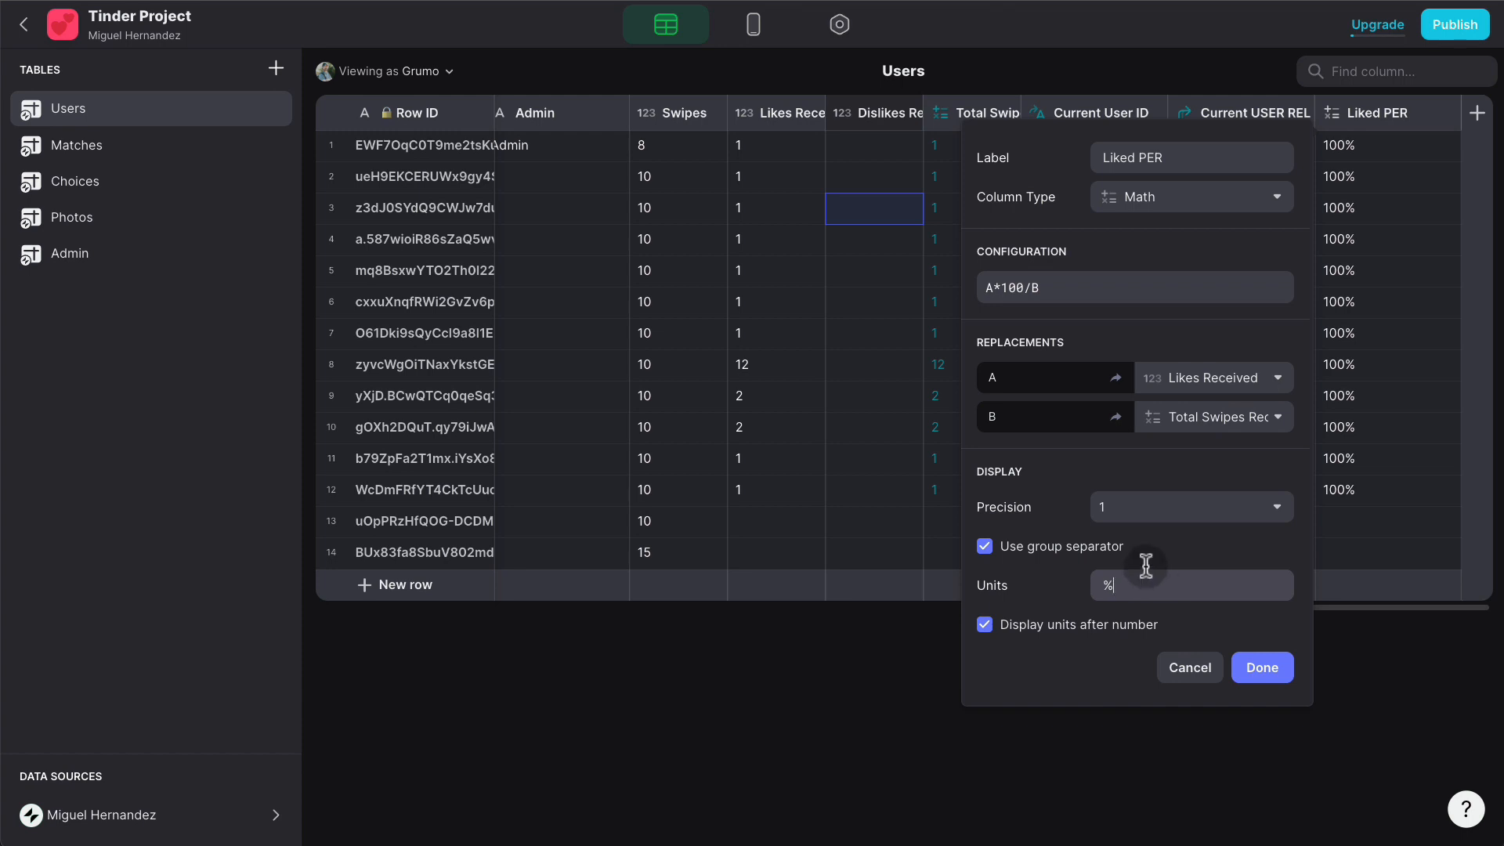
pyautogui.click(1262, 667)
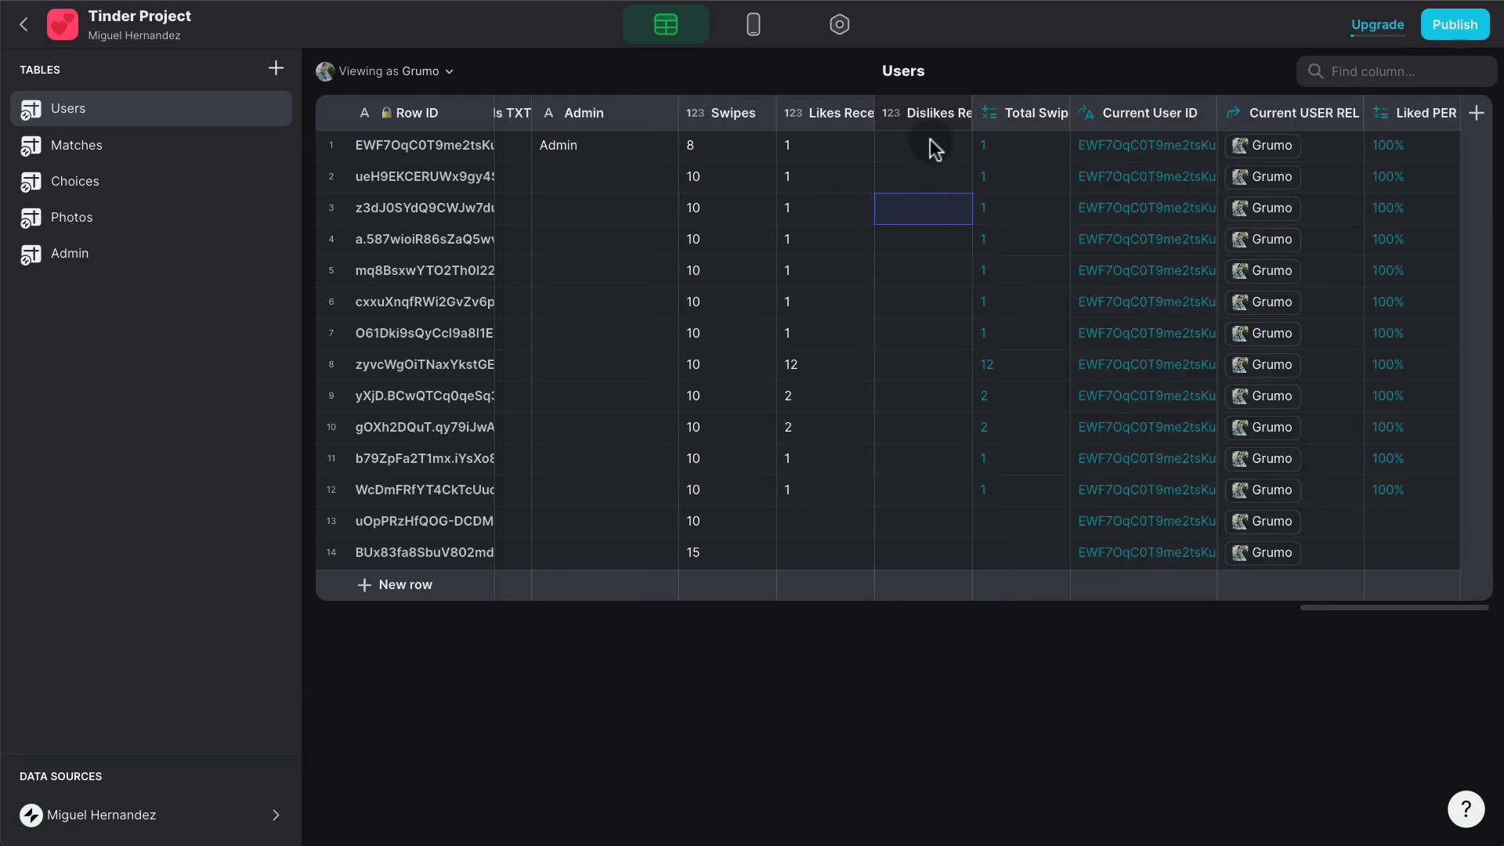
# - Enter Dislikes Received values 2, 3, 4, 10, 5, 3, 4, 4, 2, 4, 2 for rows 2–12
pyautogui.click(921, 178)
pyautogui.write('2')
pyautogui.press('Return')
pyautogui.doubleClick(917, 210)
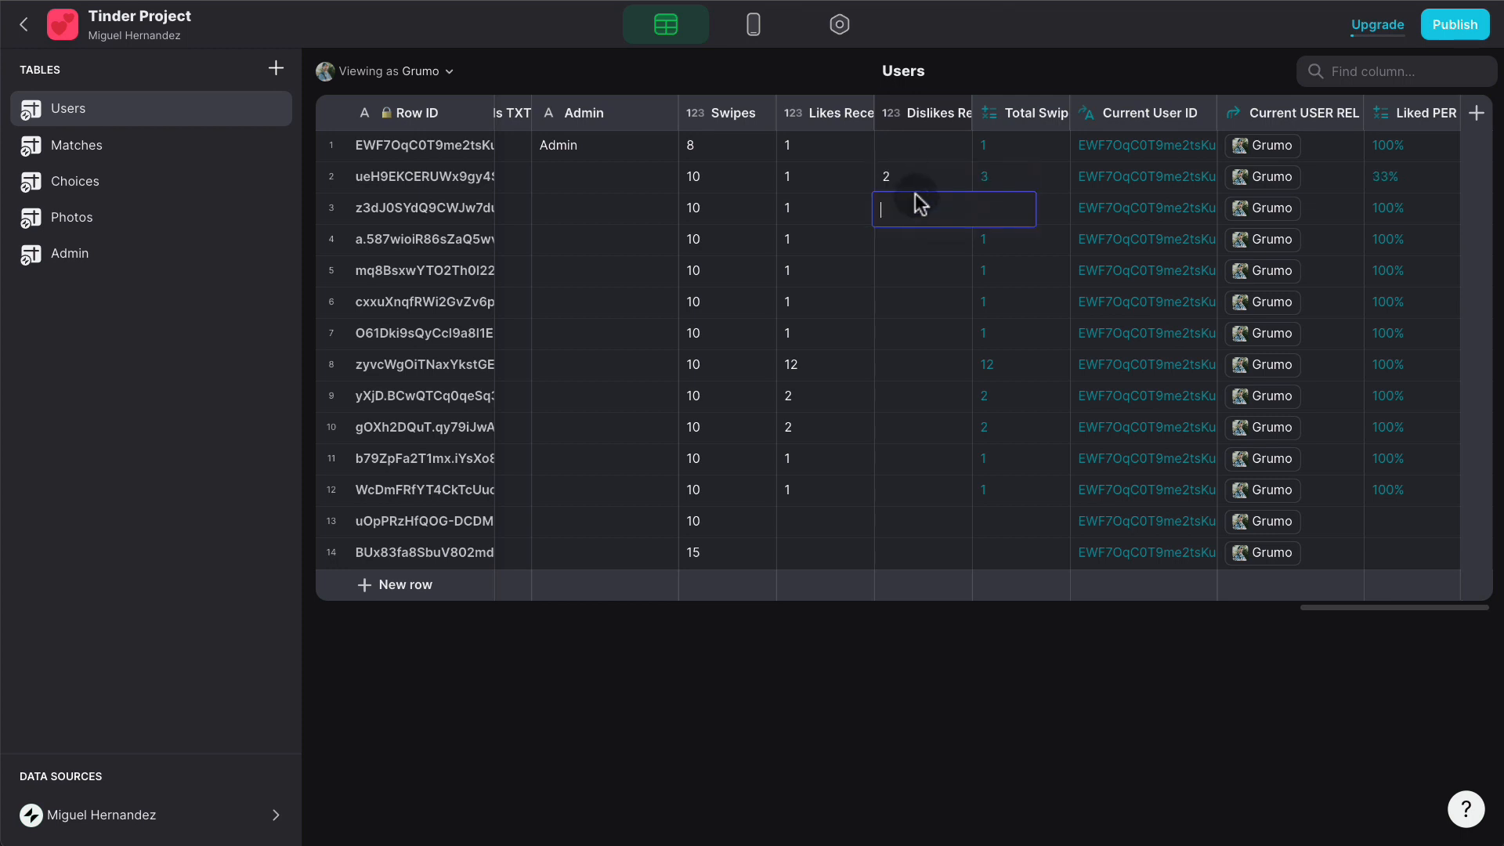
pyautogui.write('3')
pyautogui.press('Return')
pyautogui.doubleClick(895, 238)
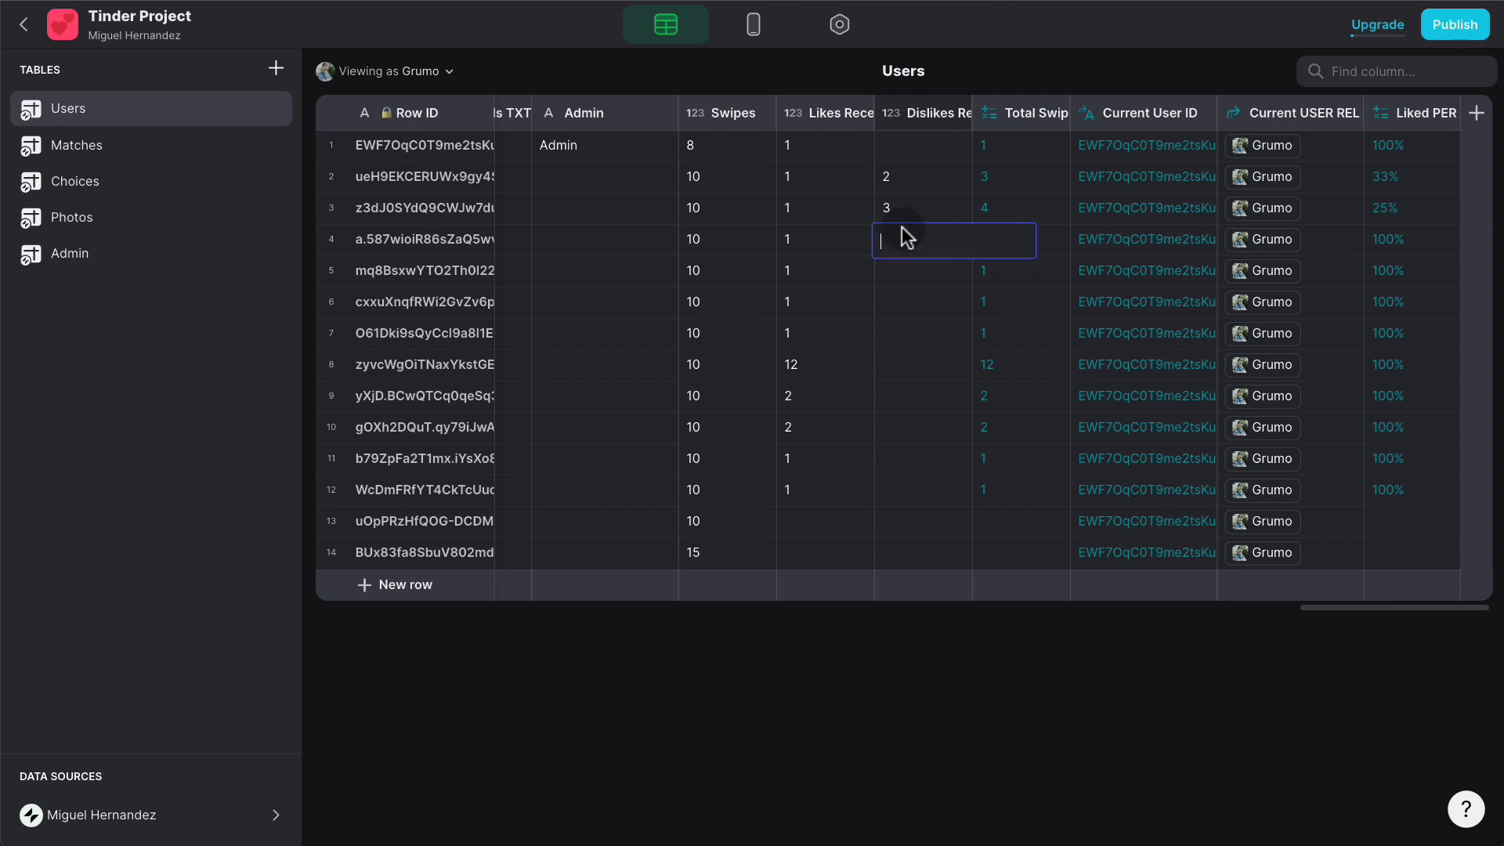
pyautogui.write('4')
pyautogui.press('Return')
pyautogui.write('10')
pyautogui.press('Return')
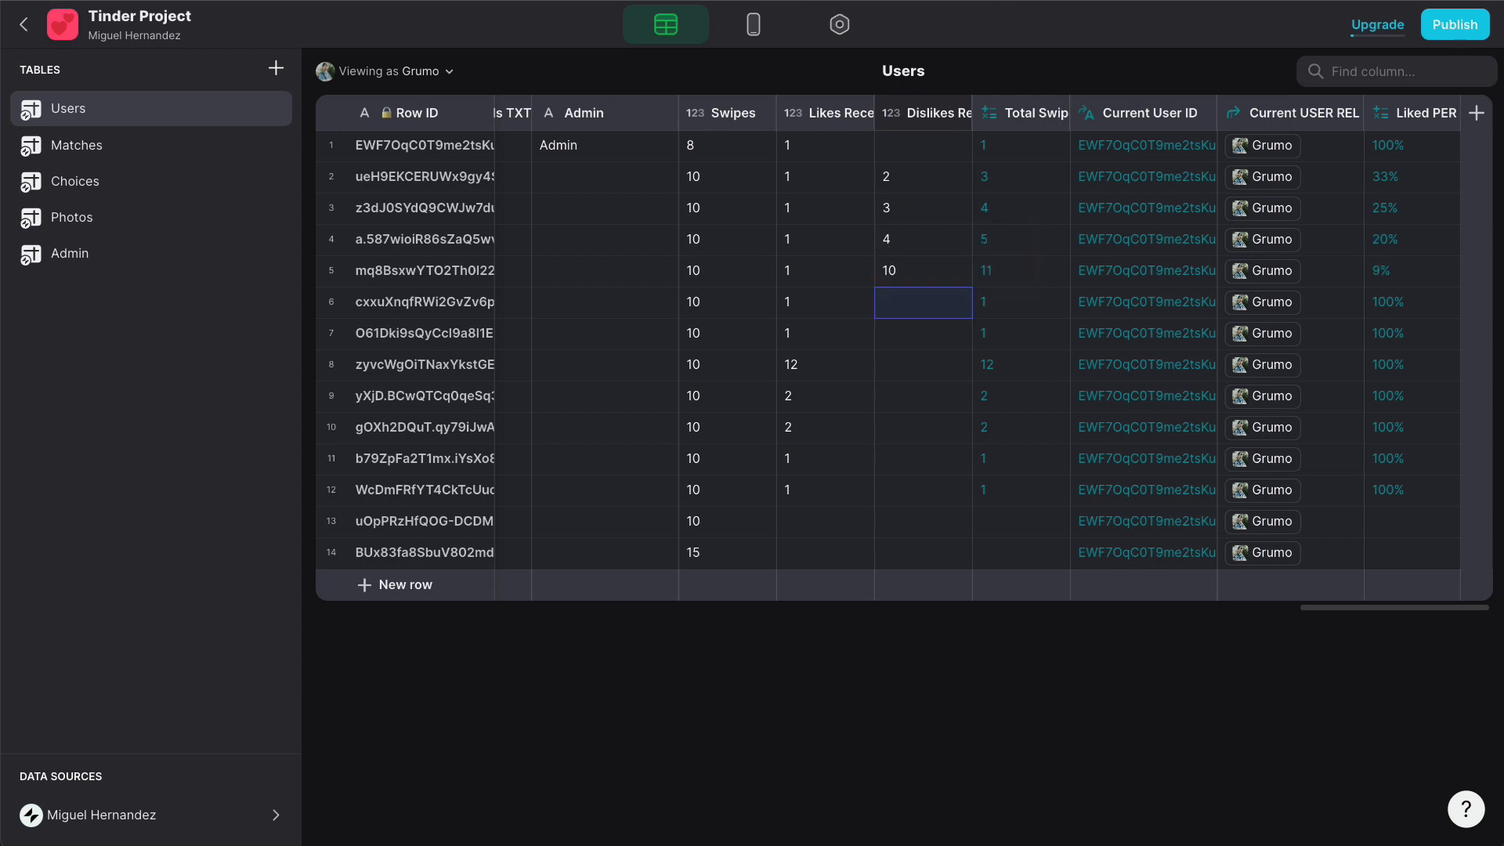
pyautogui.write('5')
pyautogui.press('Return')
pyautogui.write('3')
pyautogui.press('Return')
pyautogui.write('4')
pyautogui.press('Return')
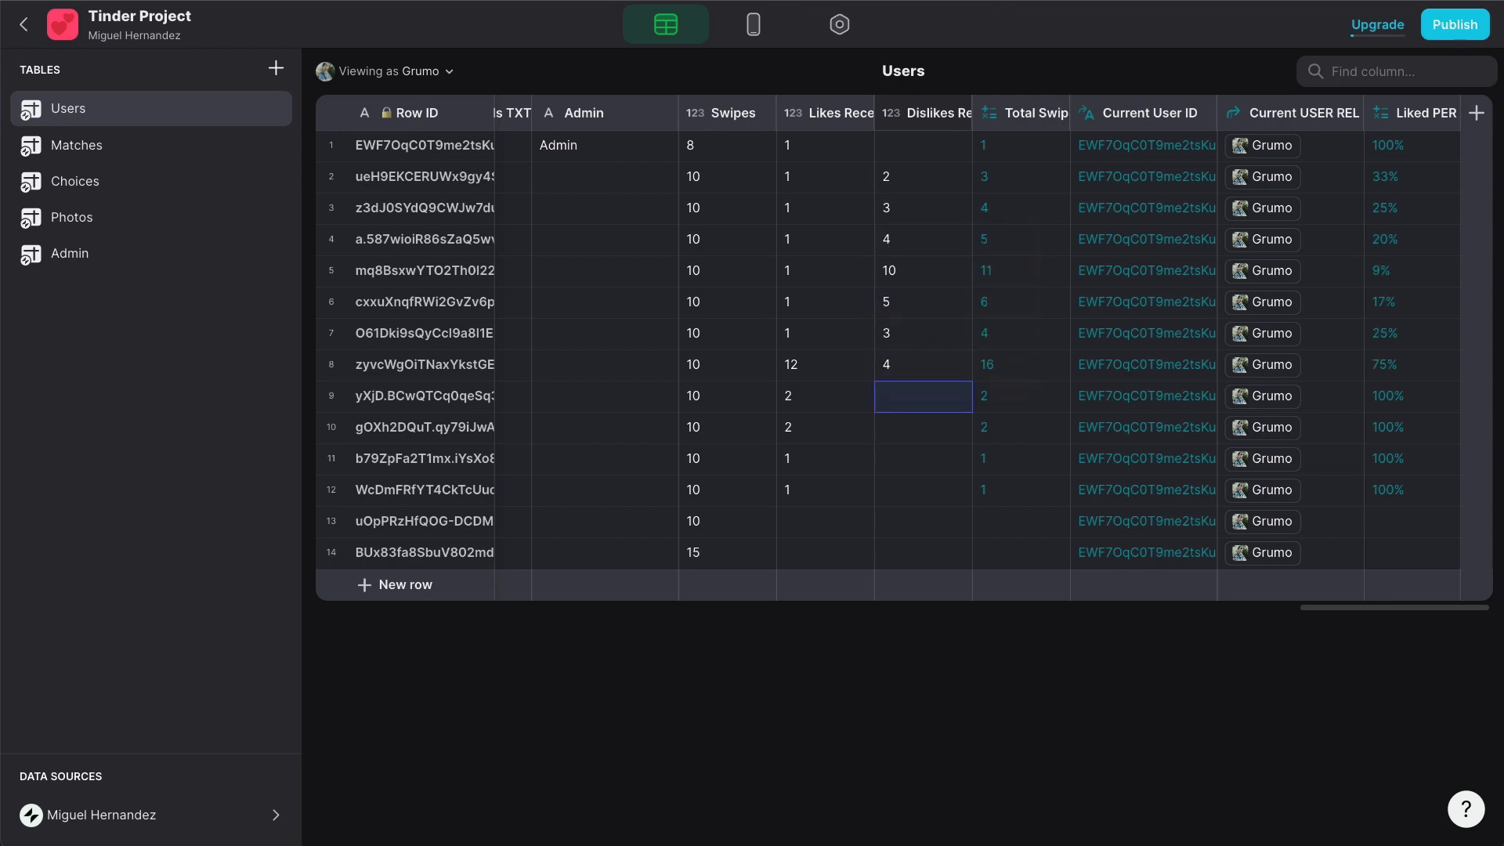
pyautogui.write('4')
pyautogui.press('Return')
pyautogui.write('2')
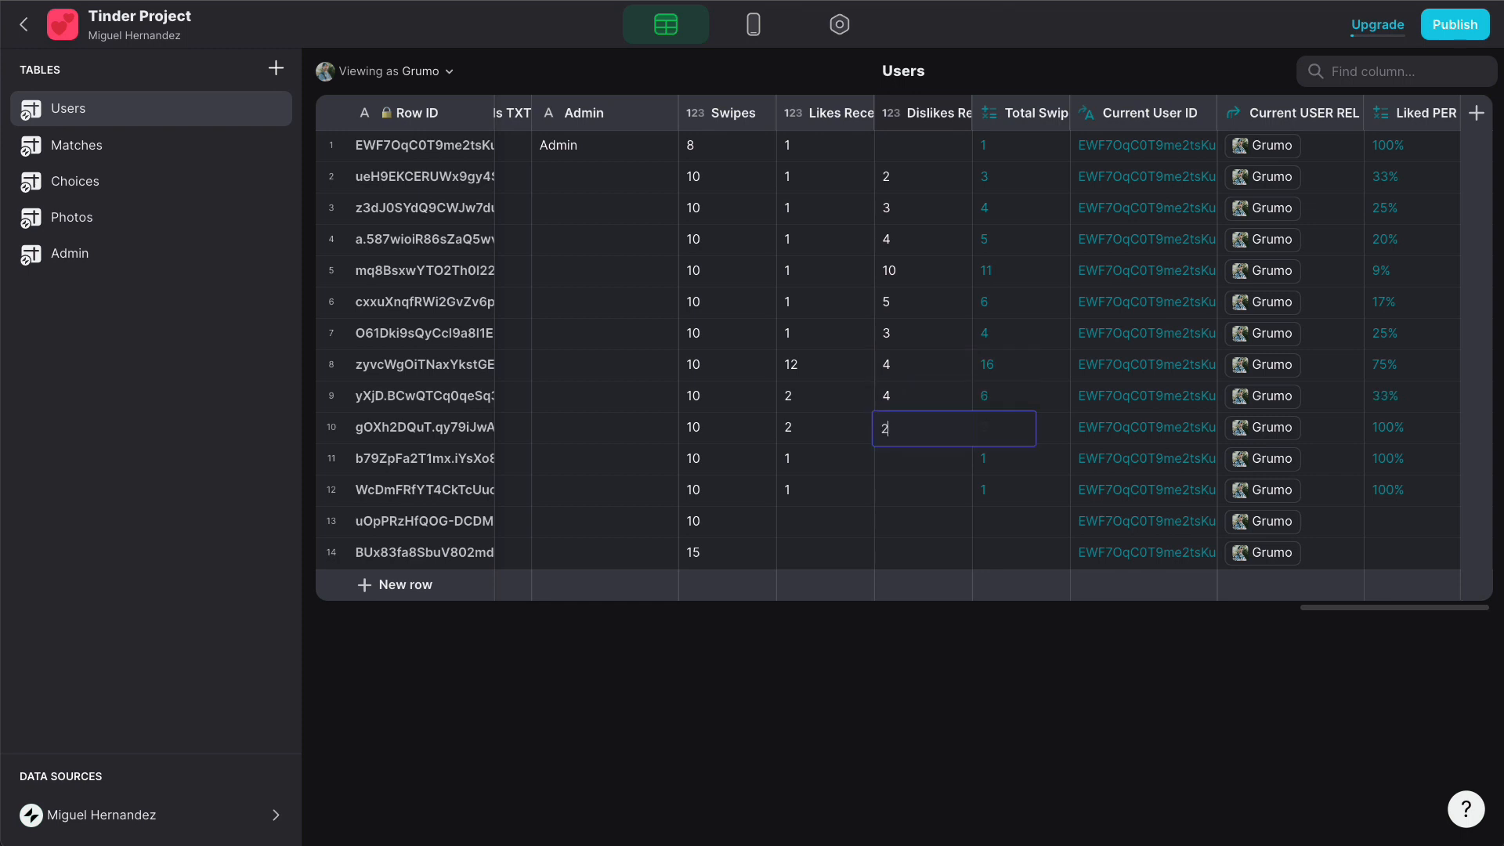
pyautogui.press('Return')
pyautogui.write('4')
pyautogui.press('Return')
pyautogui.write('2')
pyautogui.press('Return')
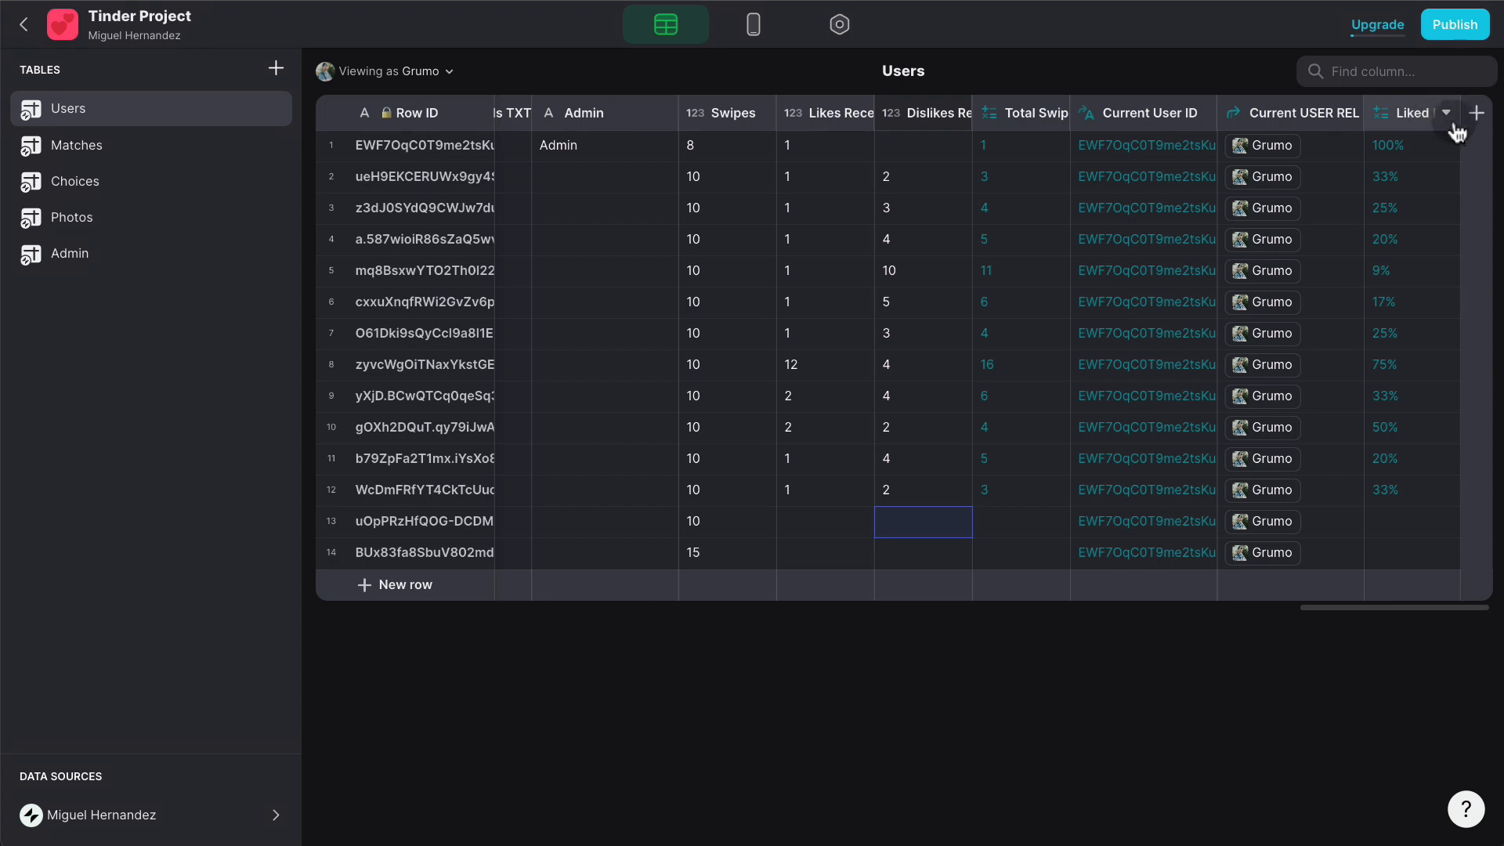
# - Add a Template column named Liked PER TXT with pattern "A Liked (B of C)"
pyautogui.click(1476, 112)
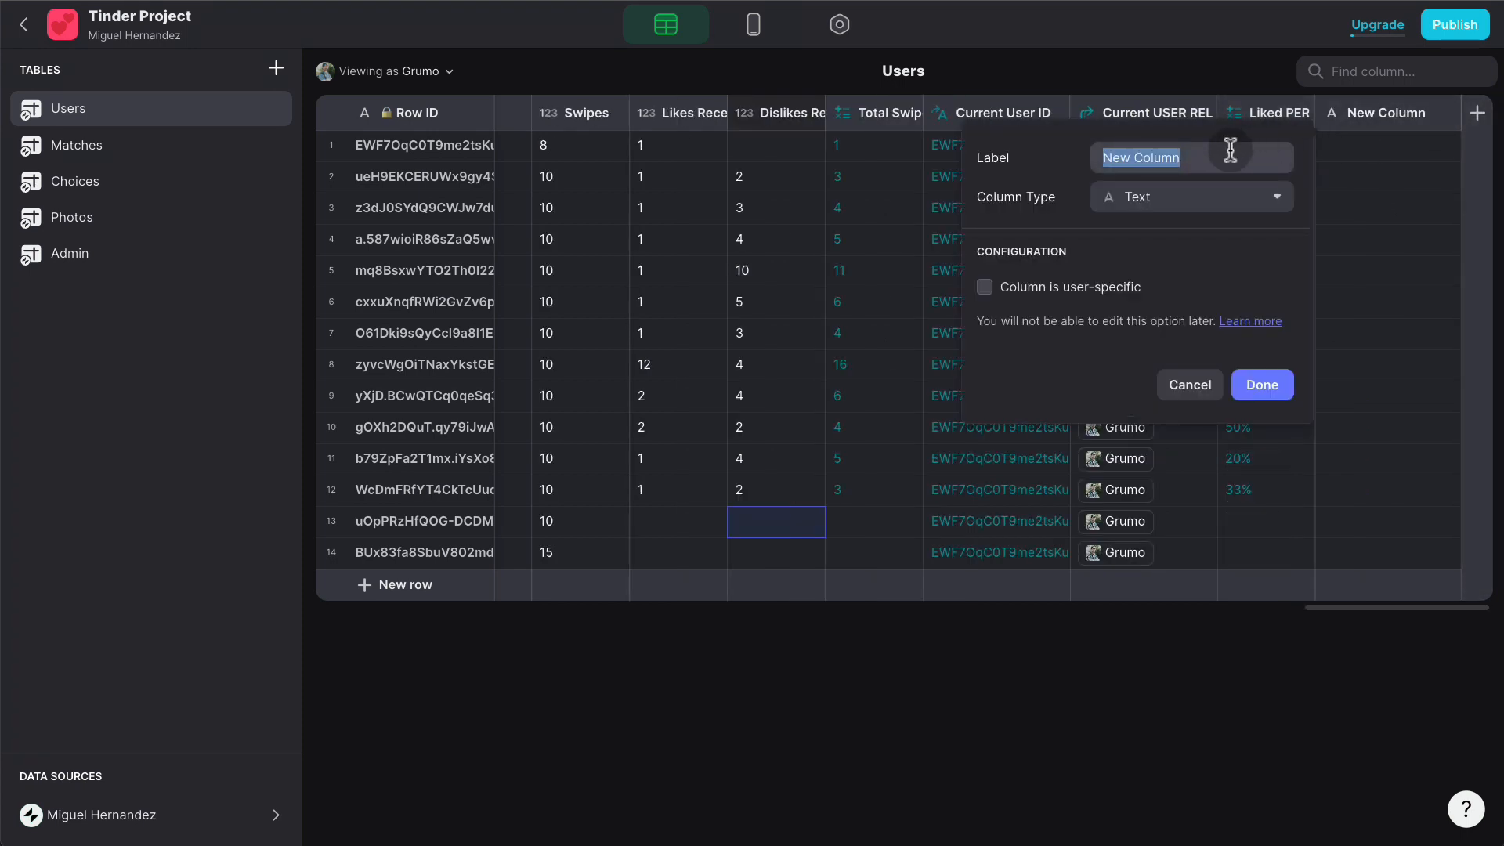
pyautogui.write('Like')
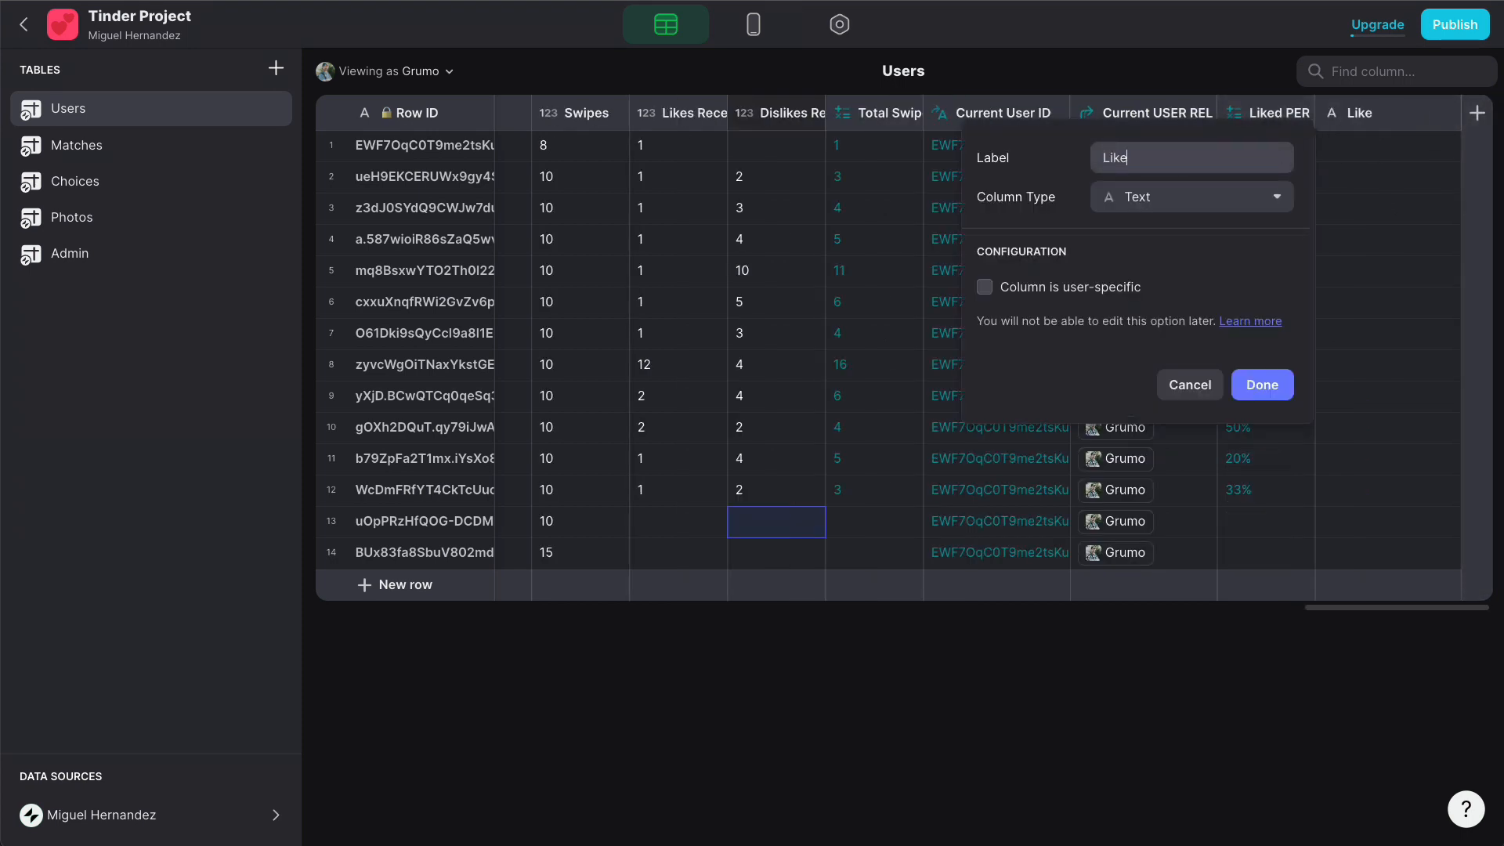
pyautogui.write('d PER TXT')
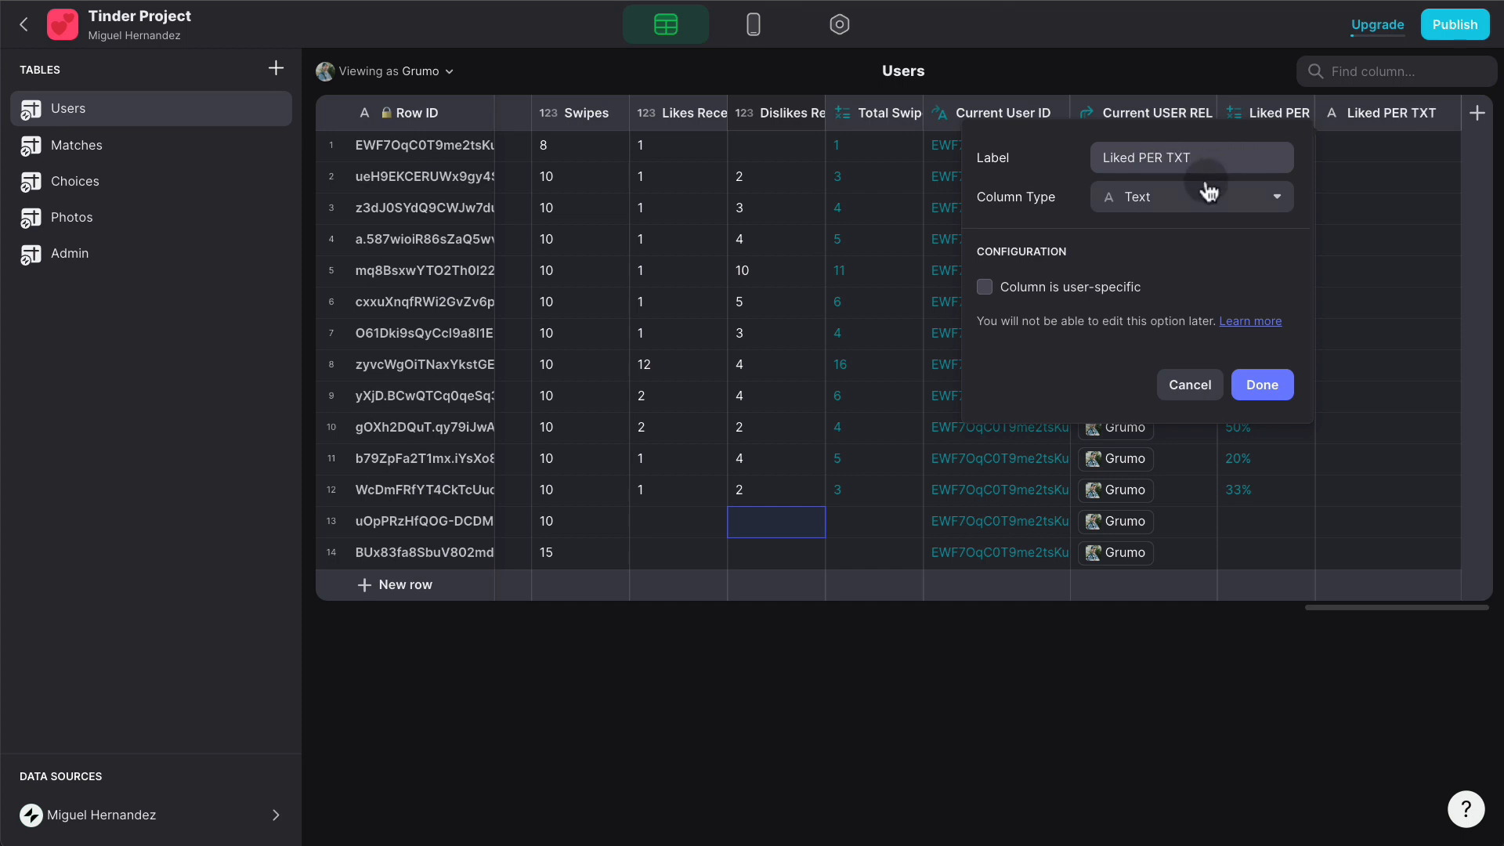
pyautogui.click(1209, 197)
pyautogui.click(1102, 290)
pyautogui.write('A Liked (B of C)')
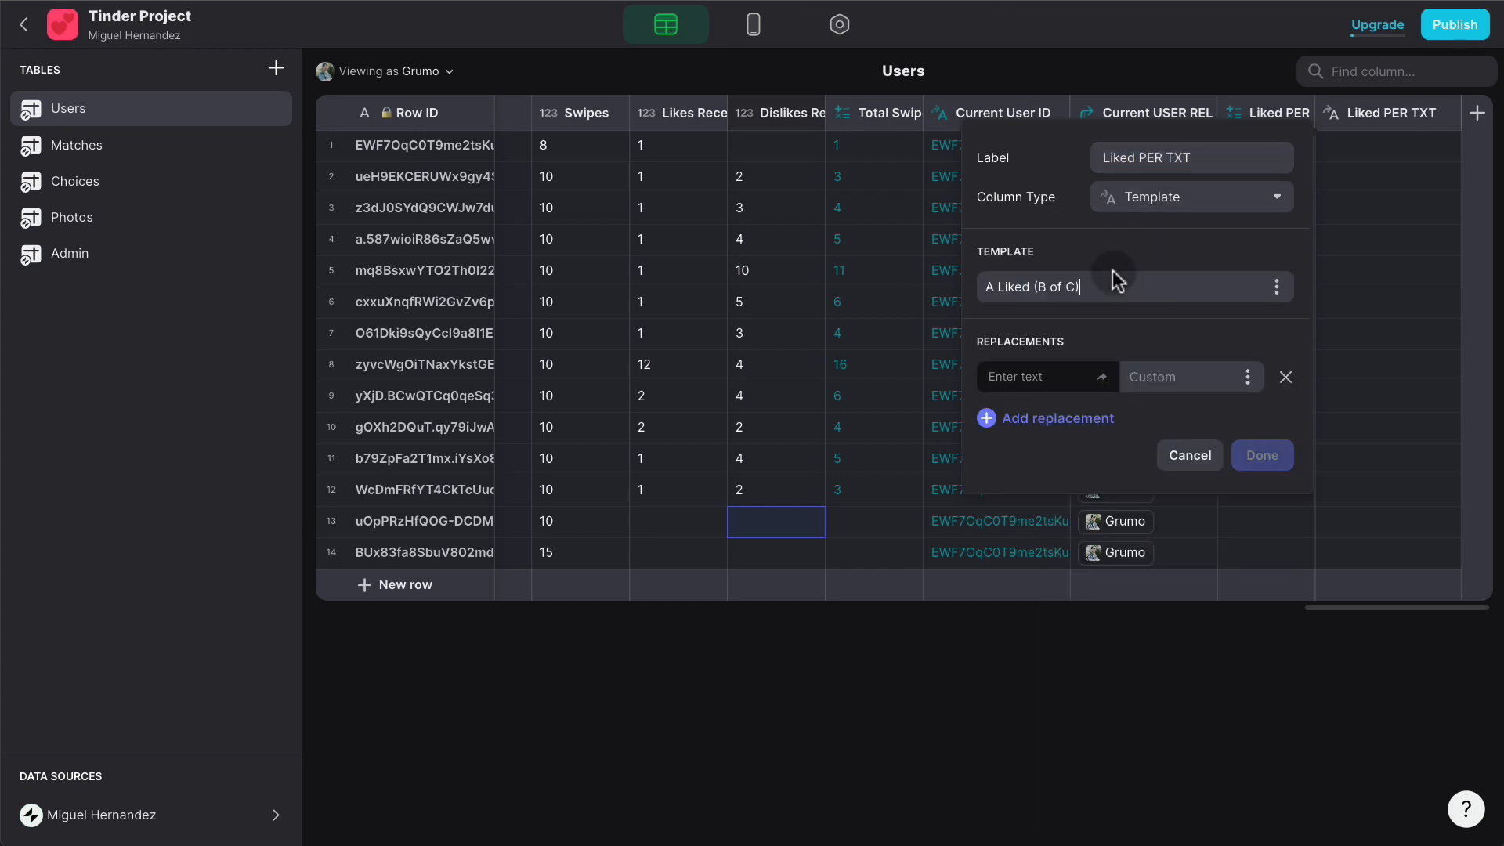
# - Replace placeholder A with Liked PER and B with Likes Received
pyautogui.click(1051, 376)
pyautogui.write('A')
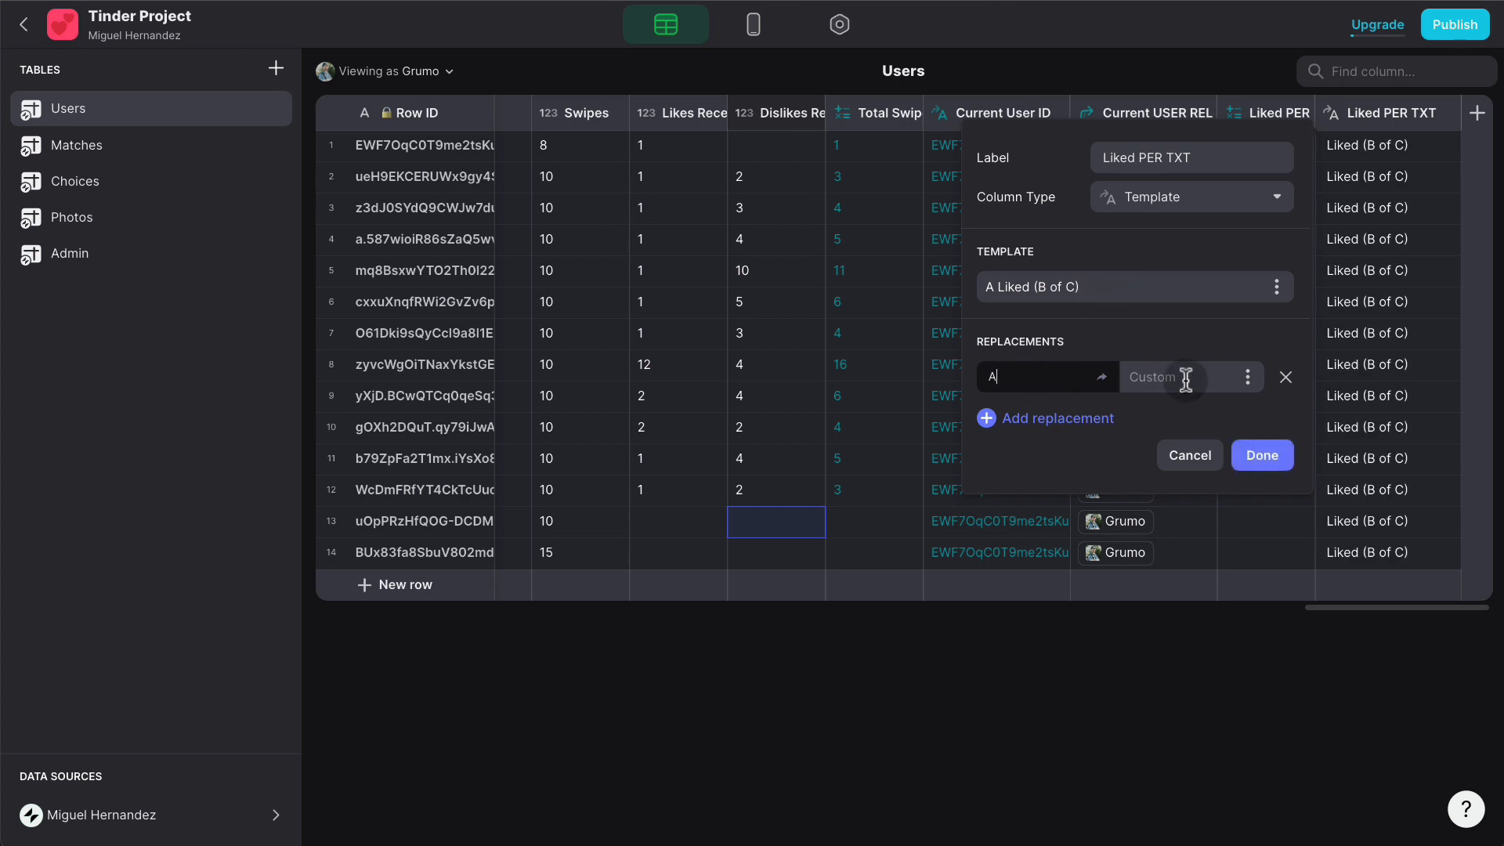
pyautogui.click(1245, 379)
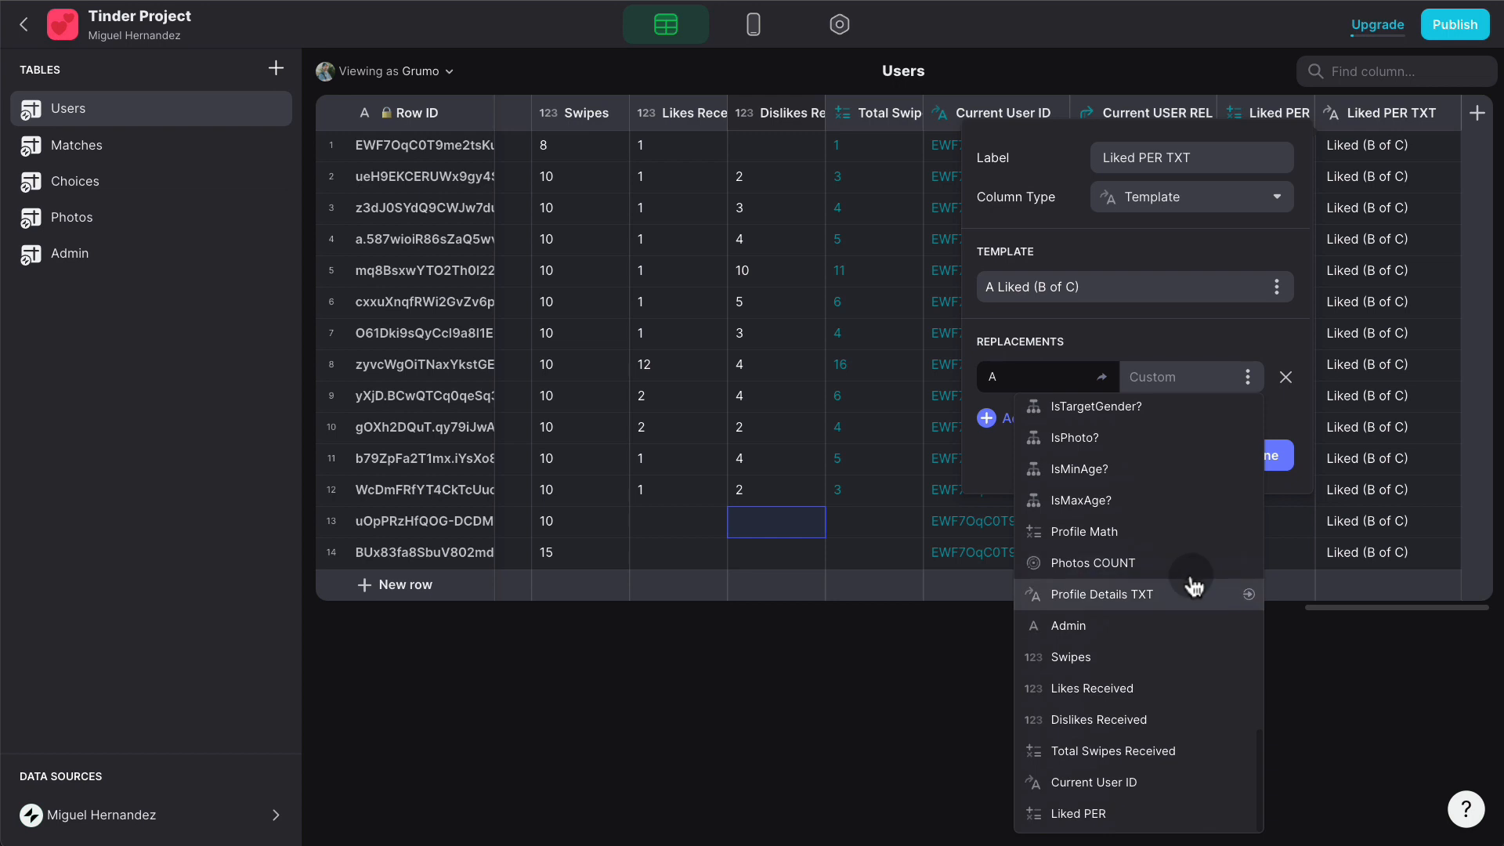
pyautogui.click(1136, 810)
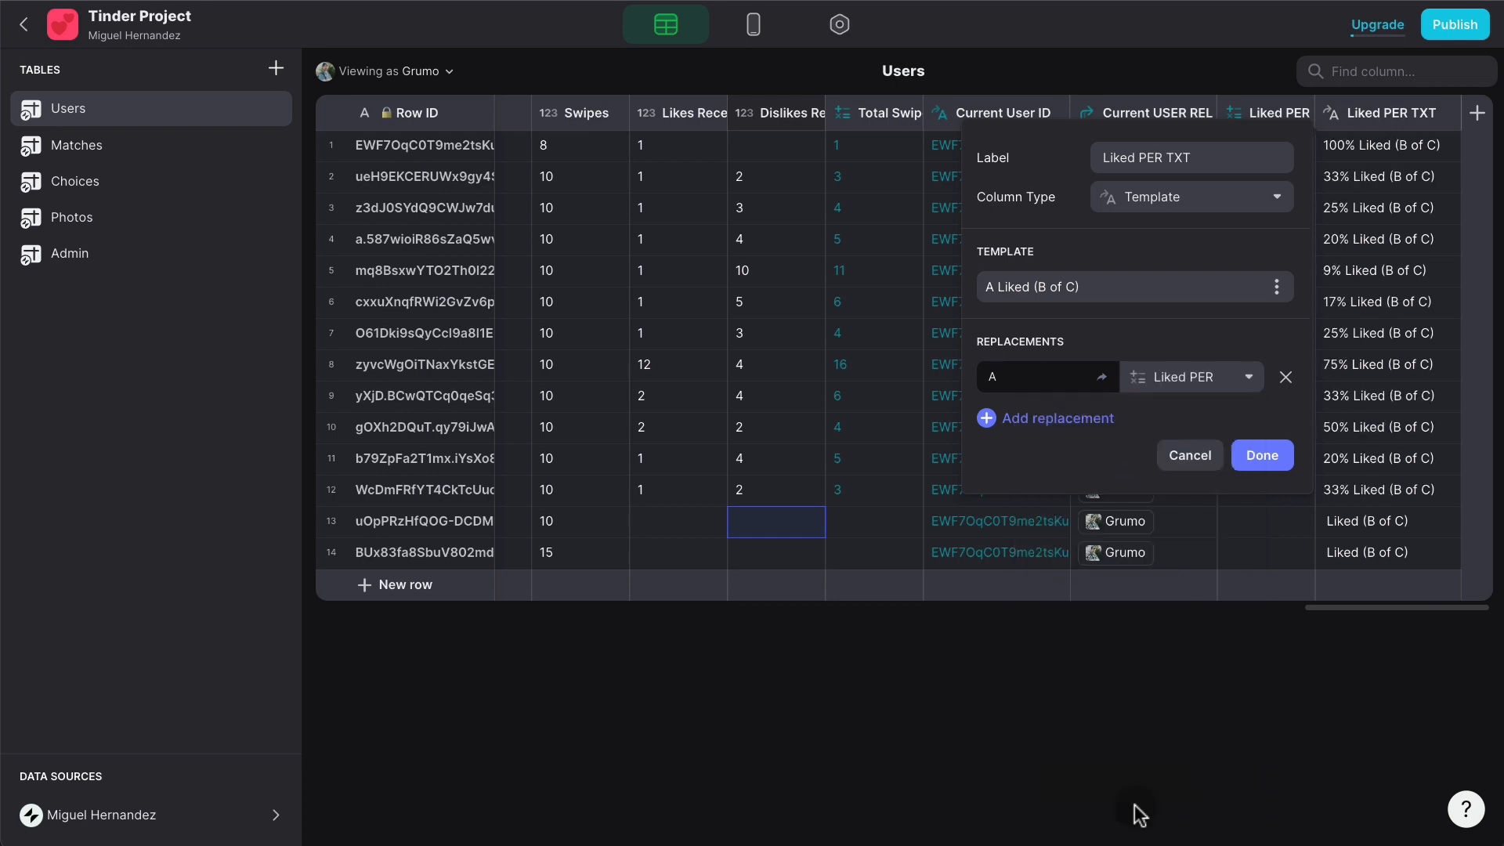
pyautogui.click(1067, 417)
pyautogui.write('B')
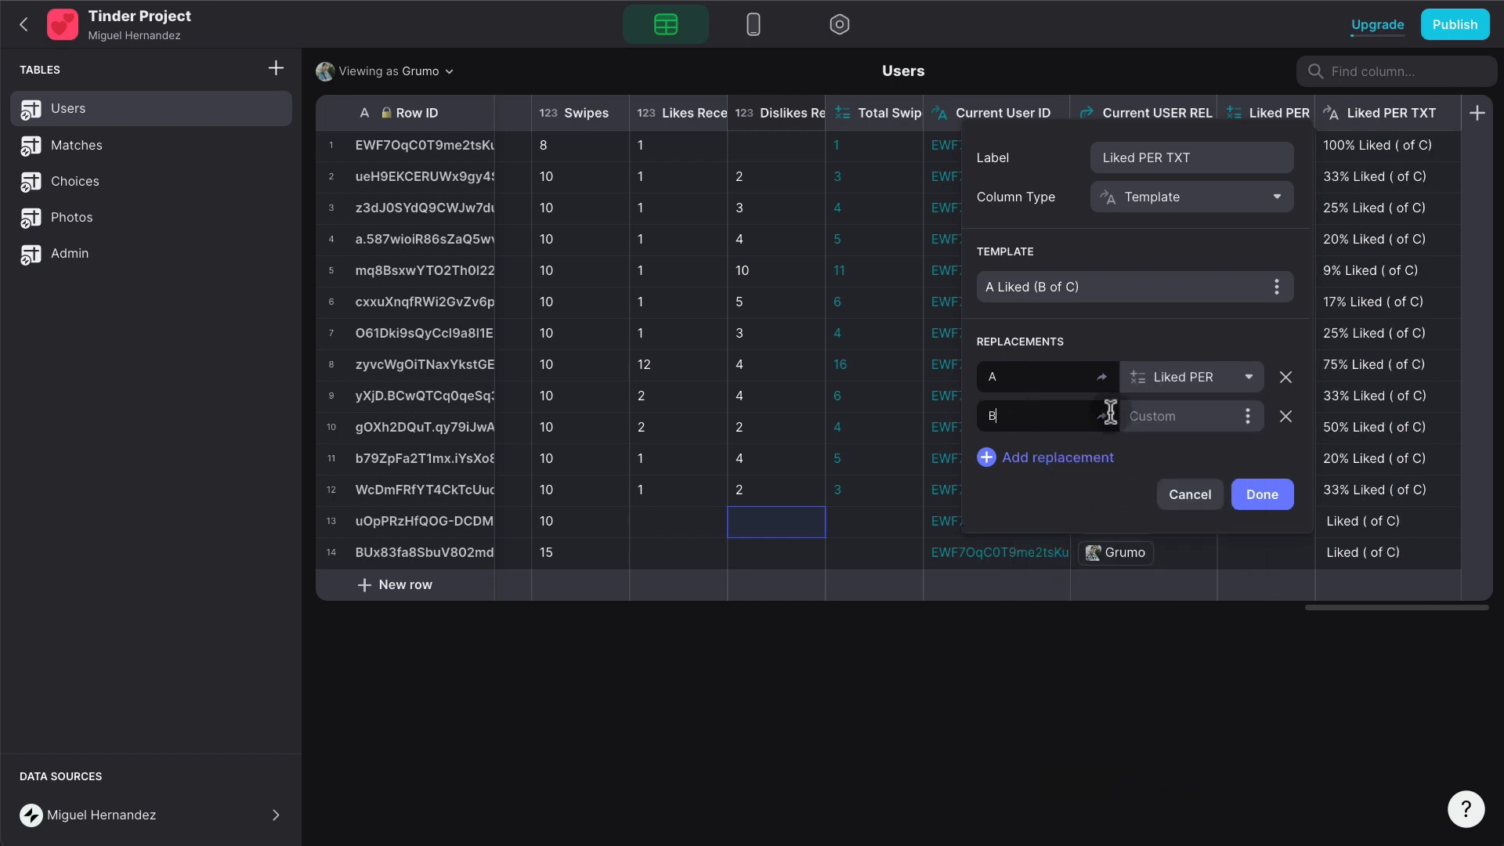
pyautogui.click(1247, 416)
pyautogui.scroll(-5, 1241, 626)
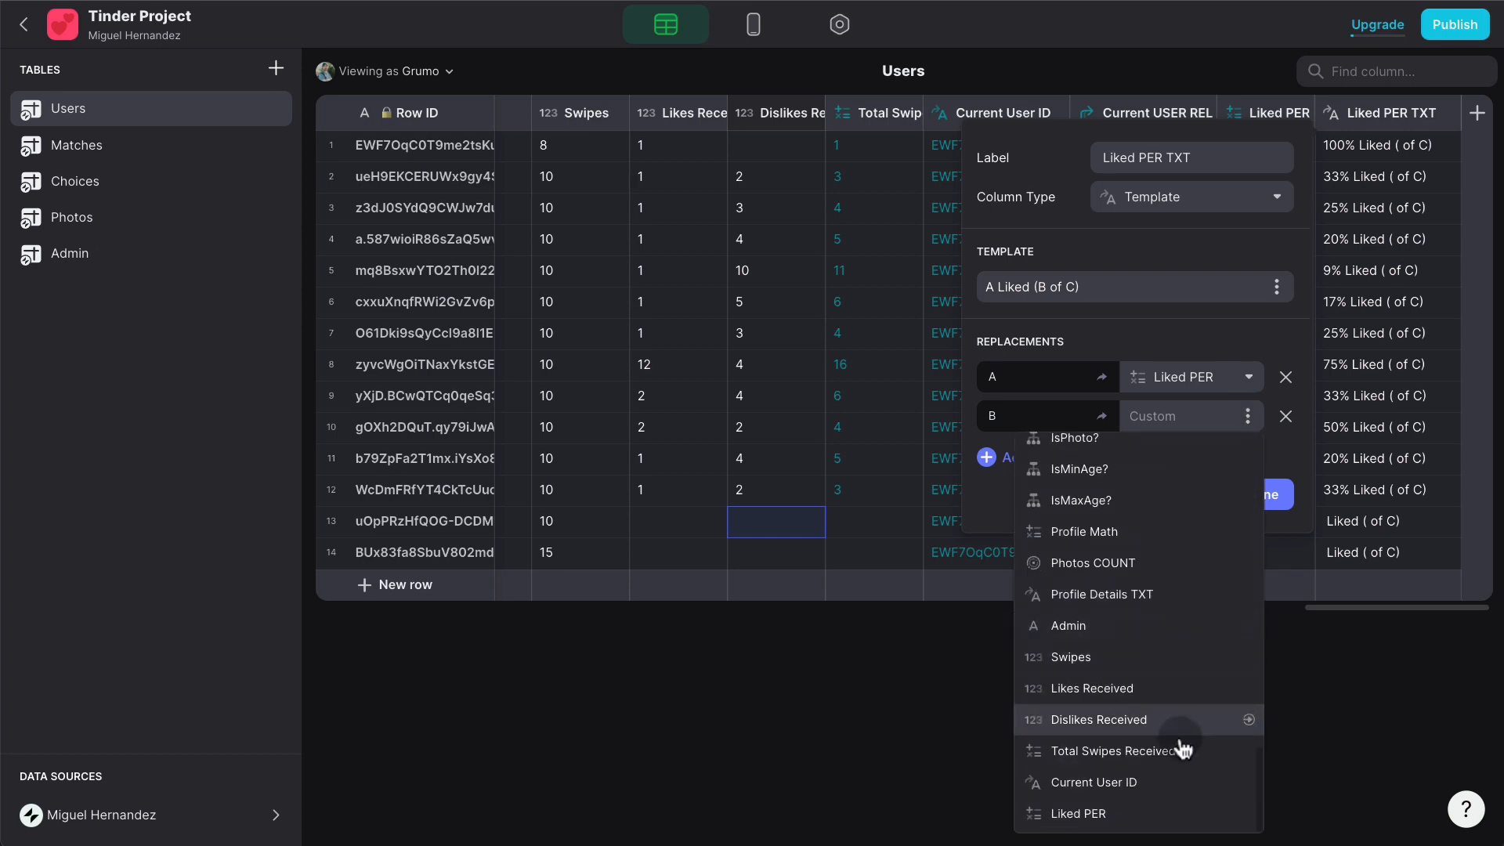
pyautogui.click(1172, 687)
# - Replace placeholder C with Total Swipes Received and save the Liked PER TXT column
pyautogui.click(1065, 458)
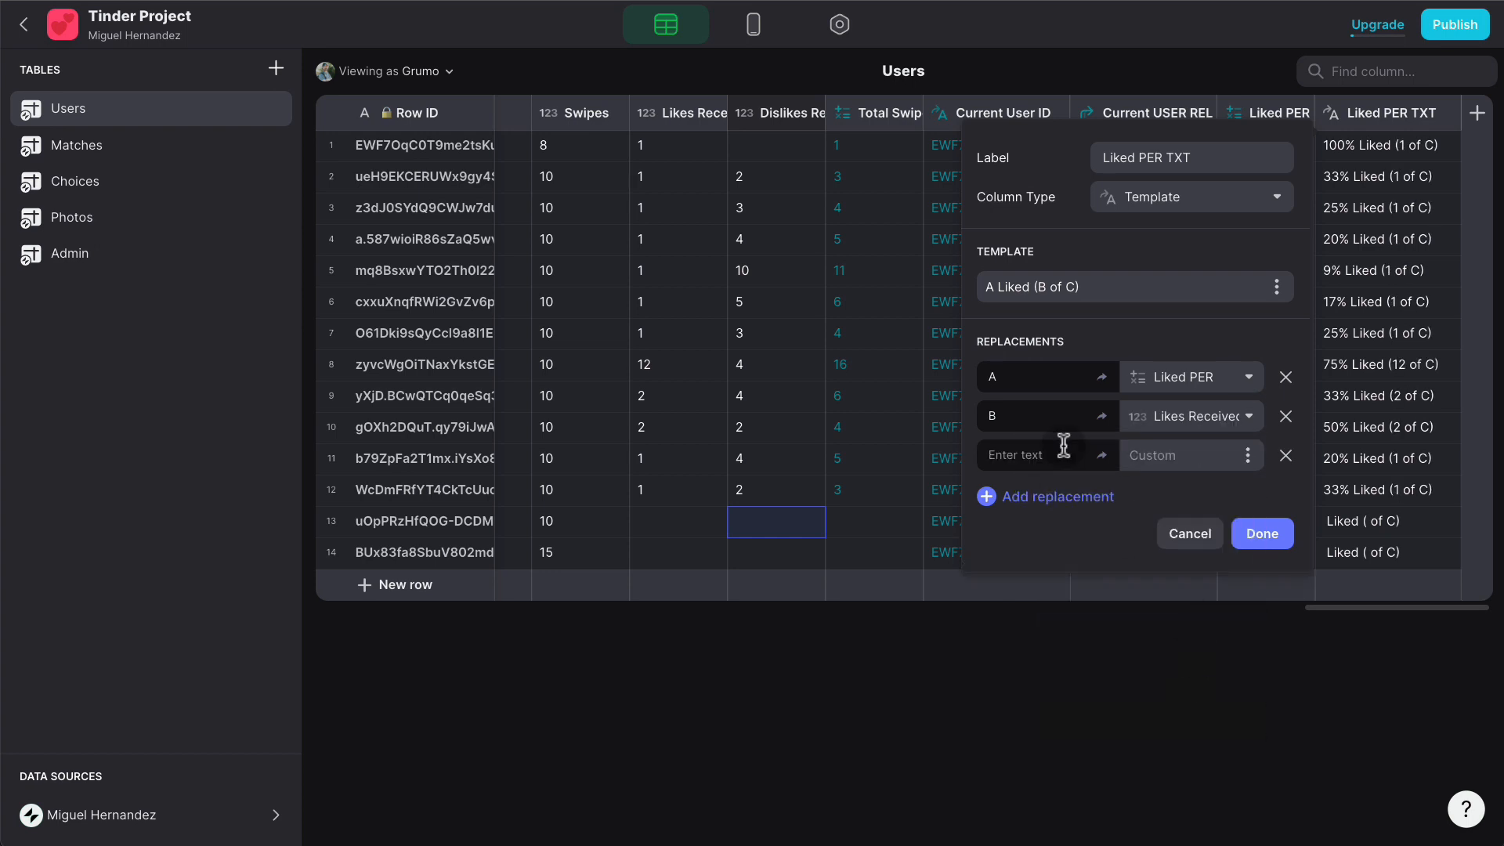
pyautogui.write('C')
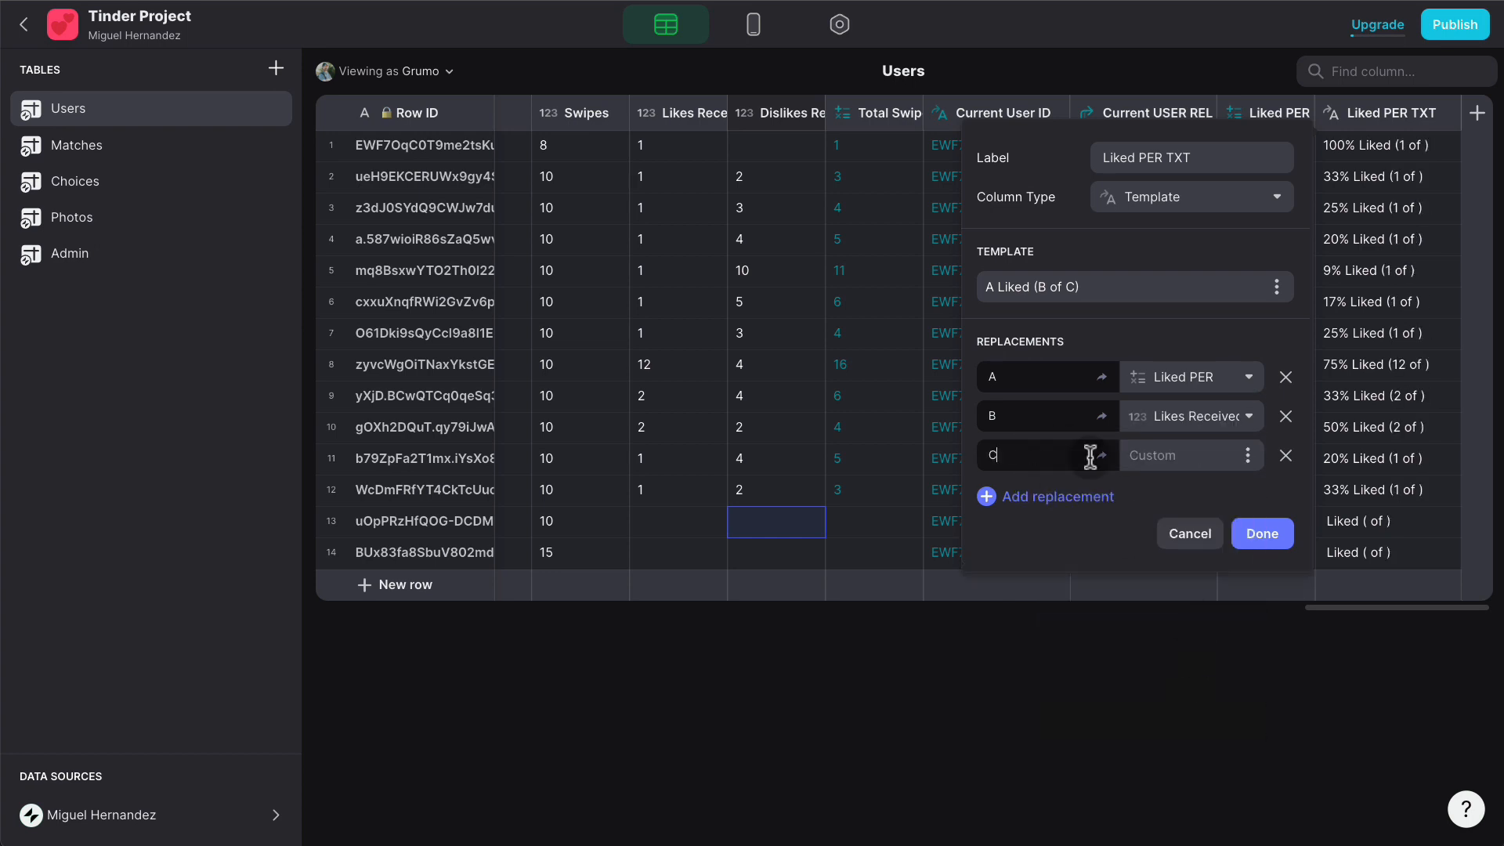
pyautogui.click(1247, 457)
pyautogui.scroll(-5, 1218, 383)
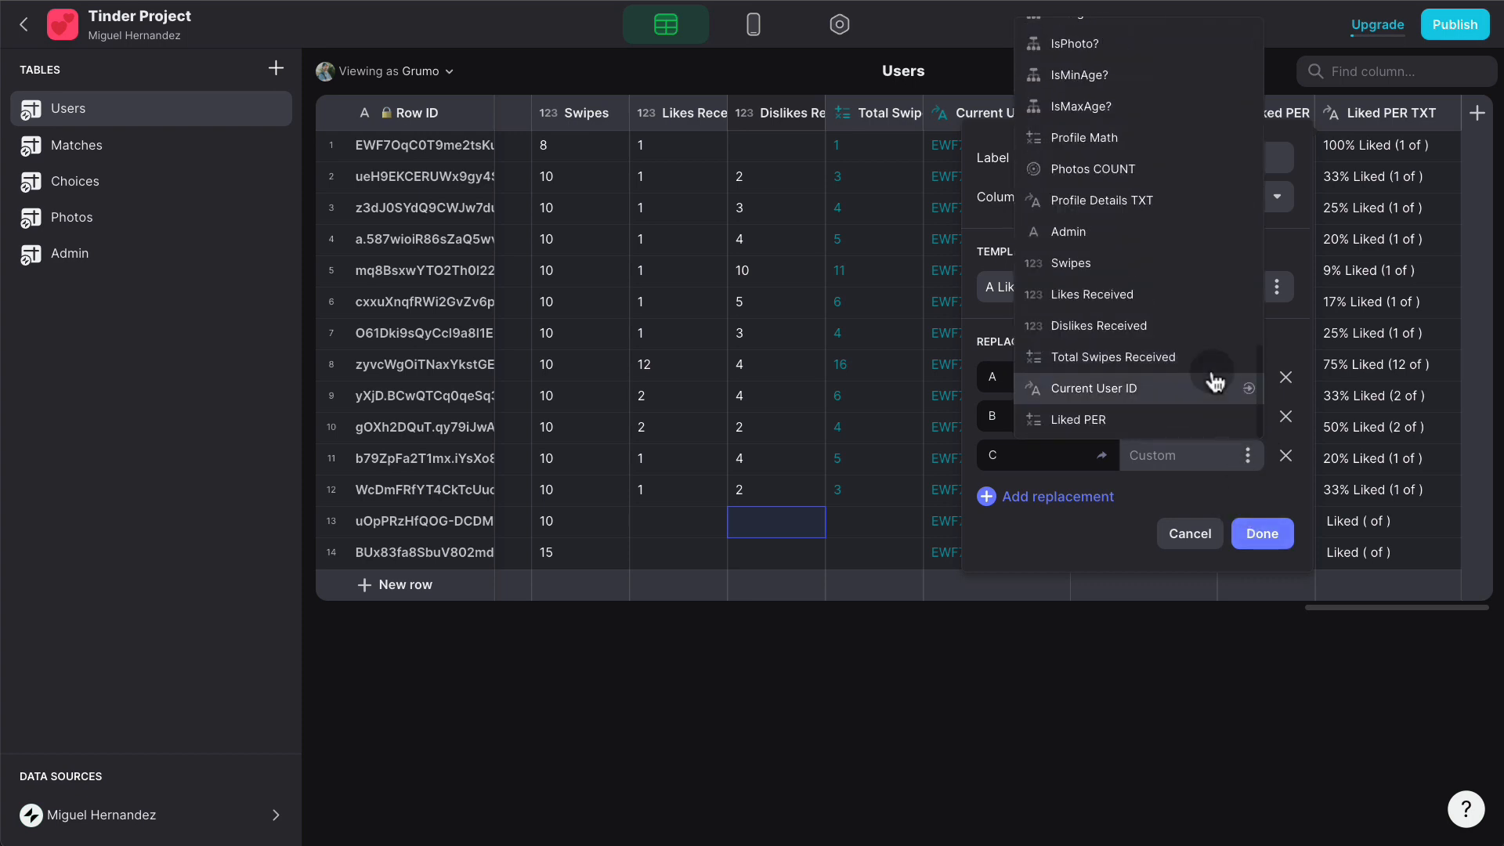
pyautogui.click(1209, 356)
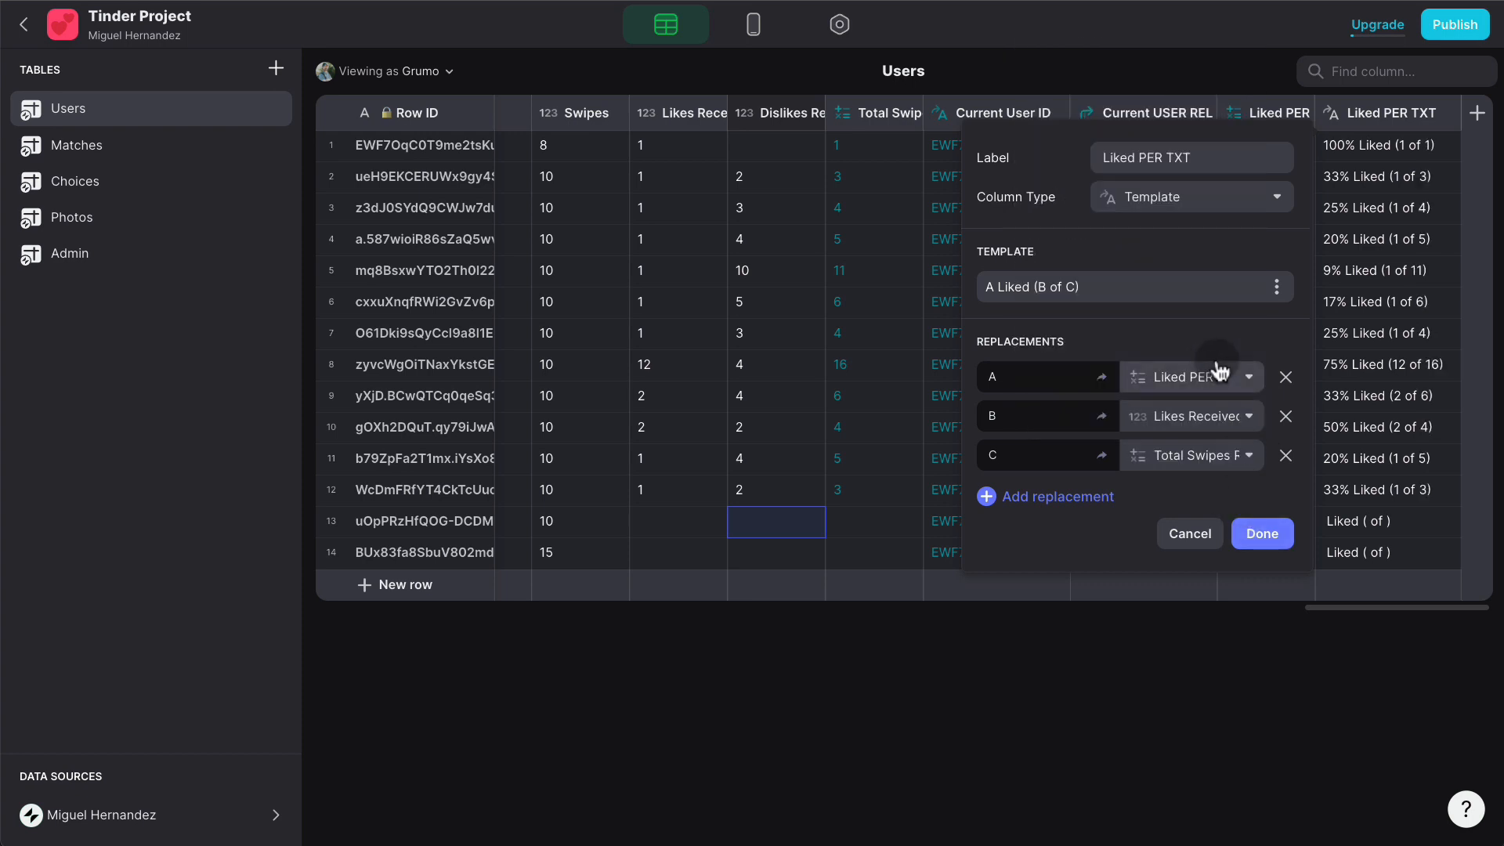
pyautogui.click(1276, 537)
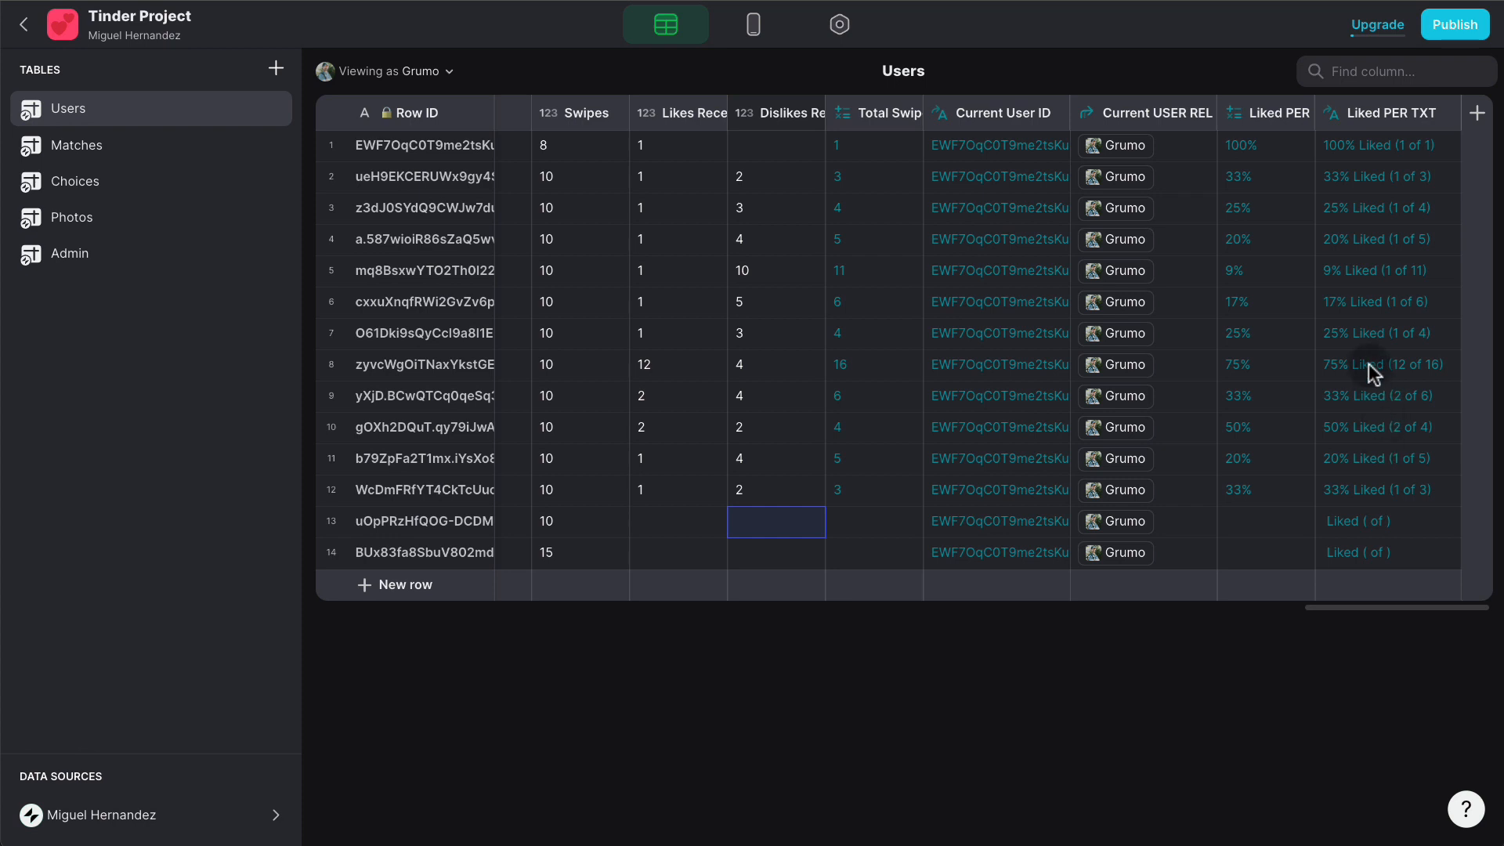
# - Add an If-Then-Else column named Like PER TXT IF testing Total Swipes Received greater than 0
pyautogui.click(1471, 112)
pyautogui.tripleClick(1226, 154)
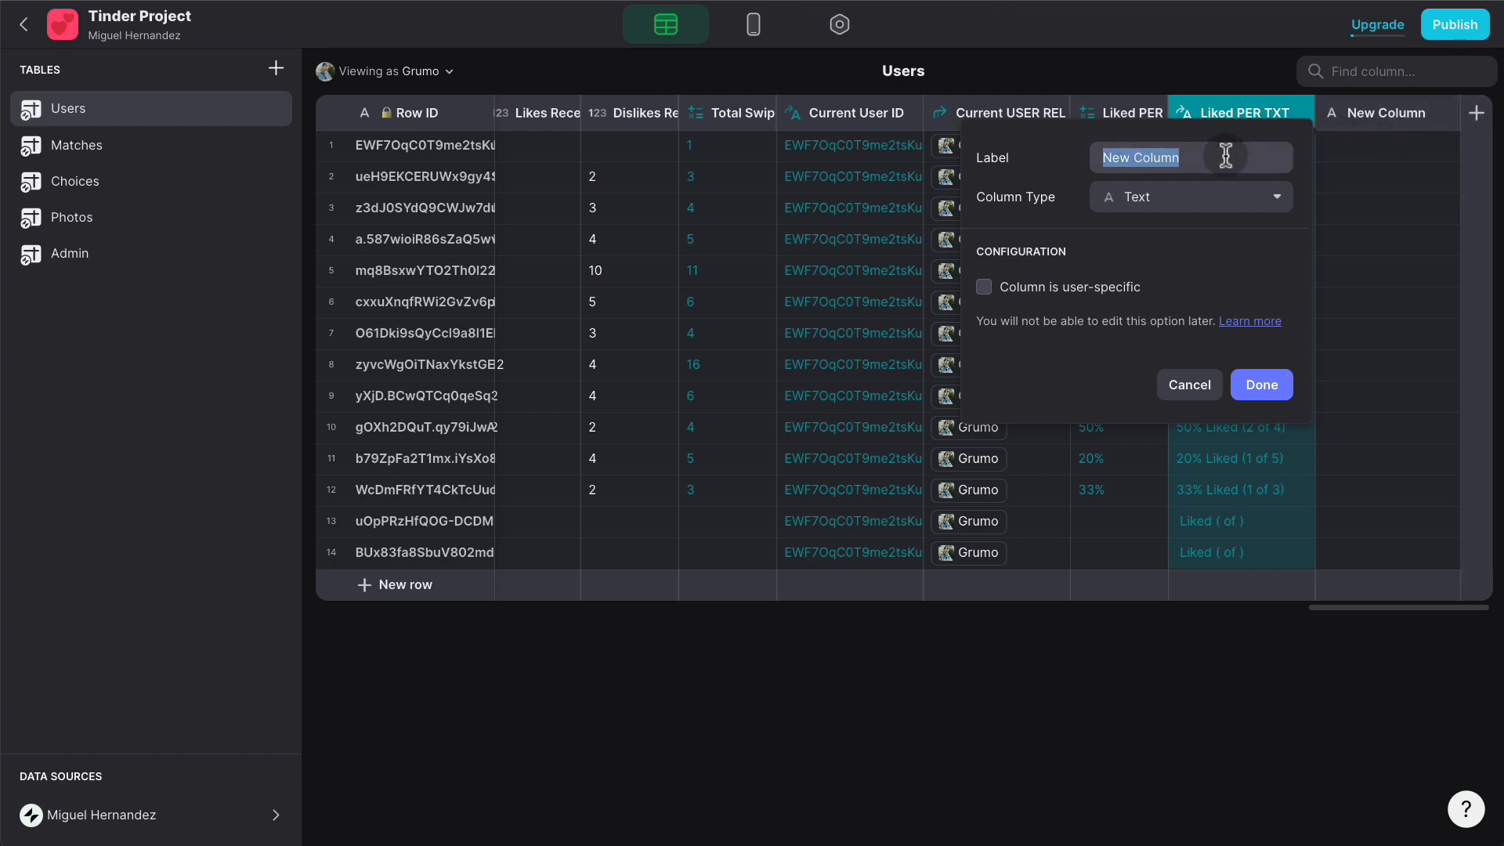
pyautogui.write('Like PER TXT IF')
pyautogui.click(1245, 192)
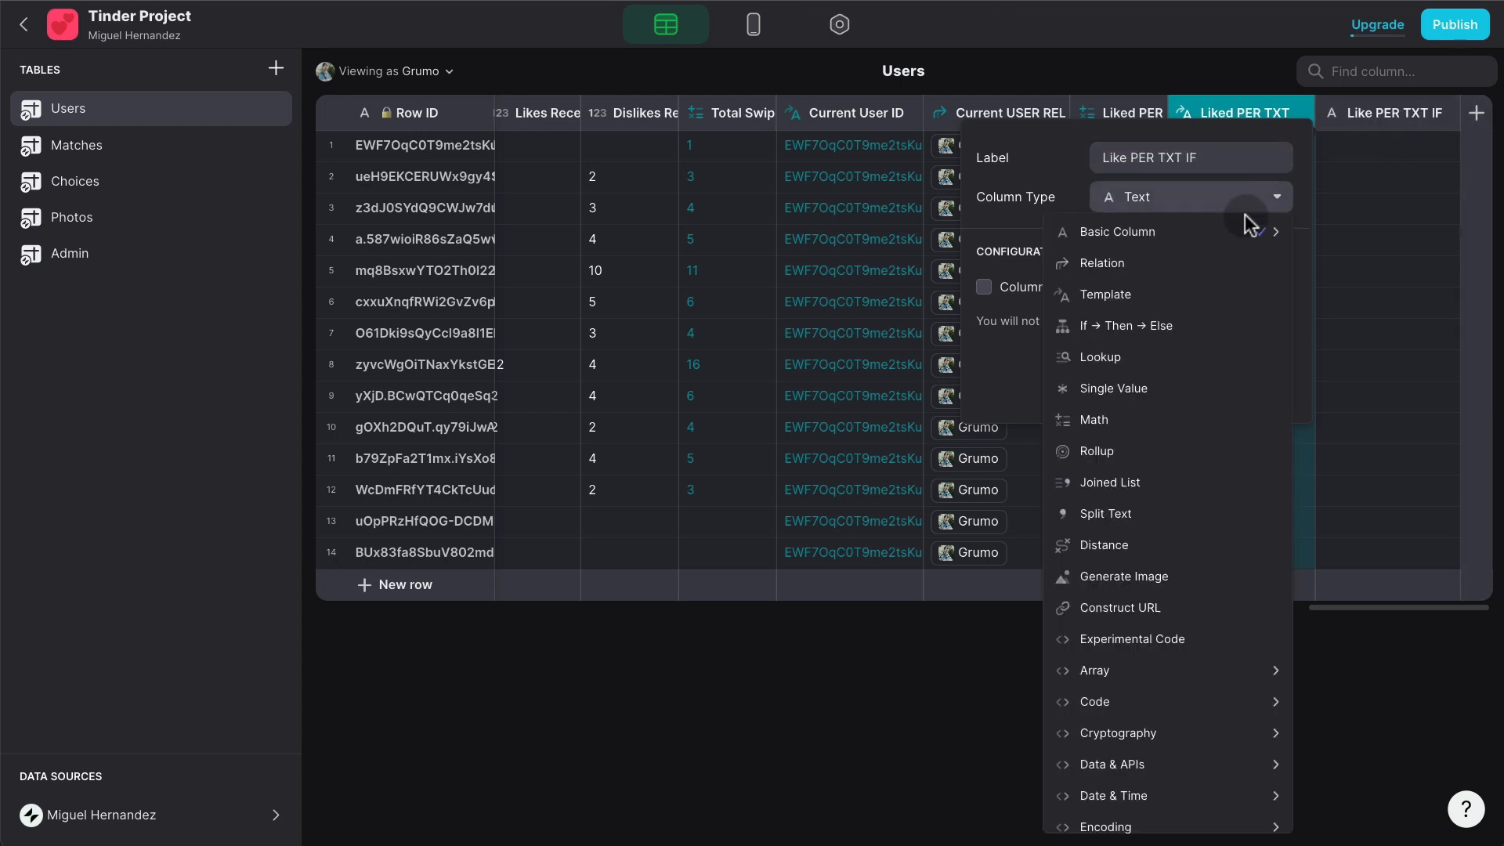
pyautogui.click(1191, 326)
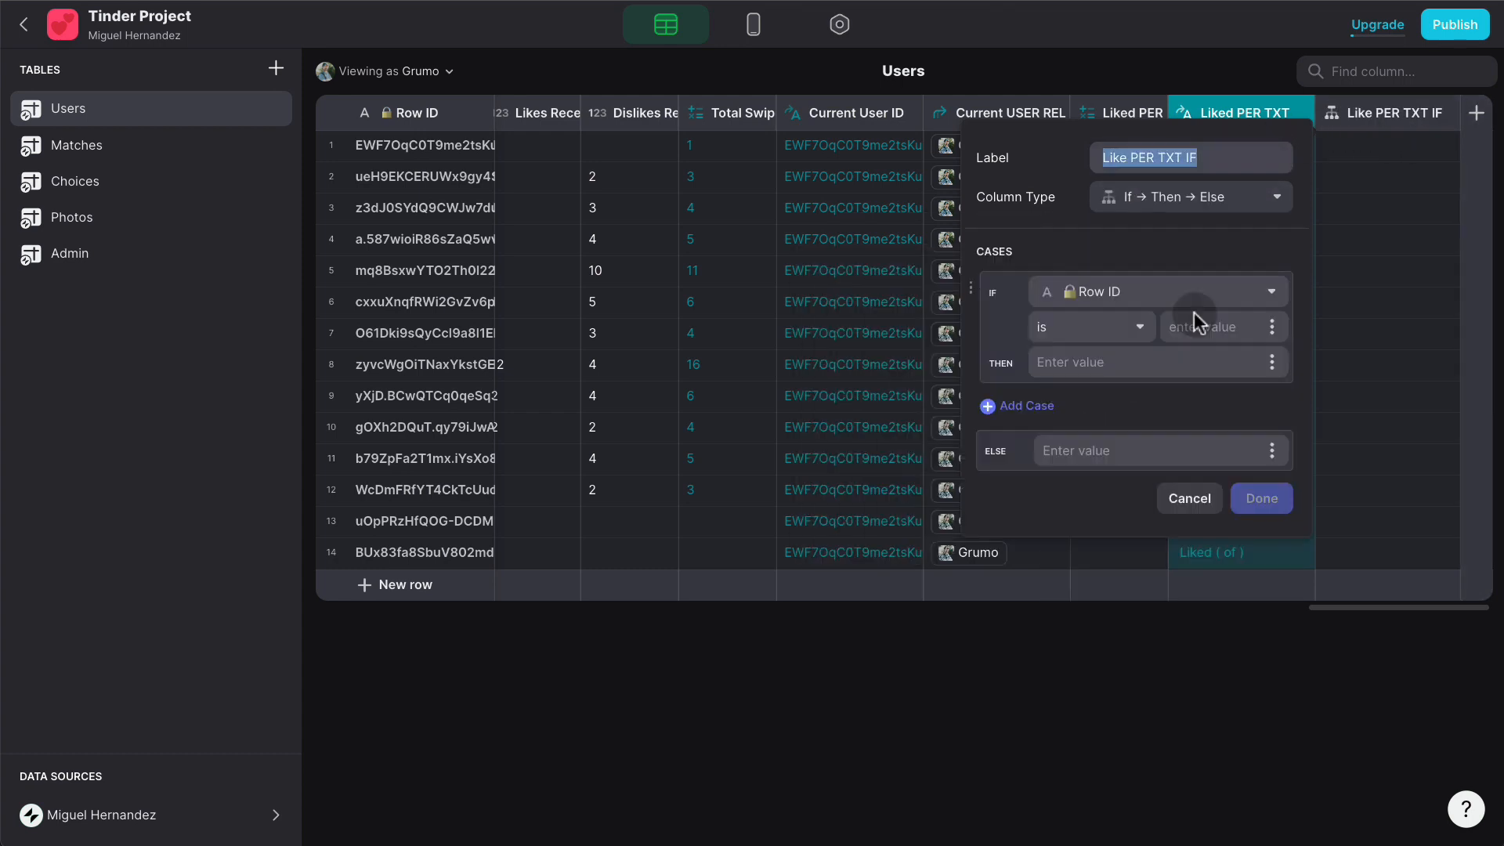
pyautogui.click(1155, 304)
pyautogui.scroll(-5, 1158, 485)
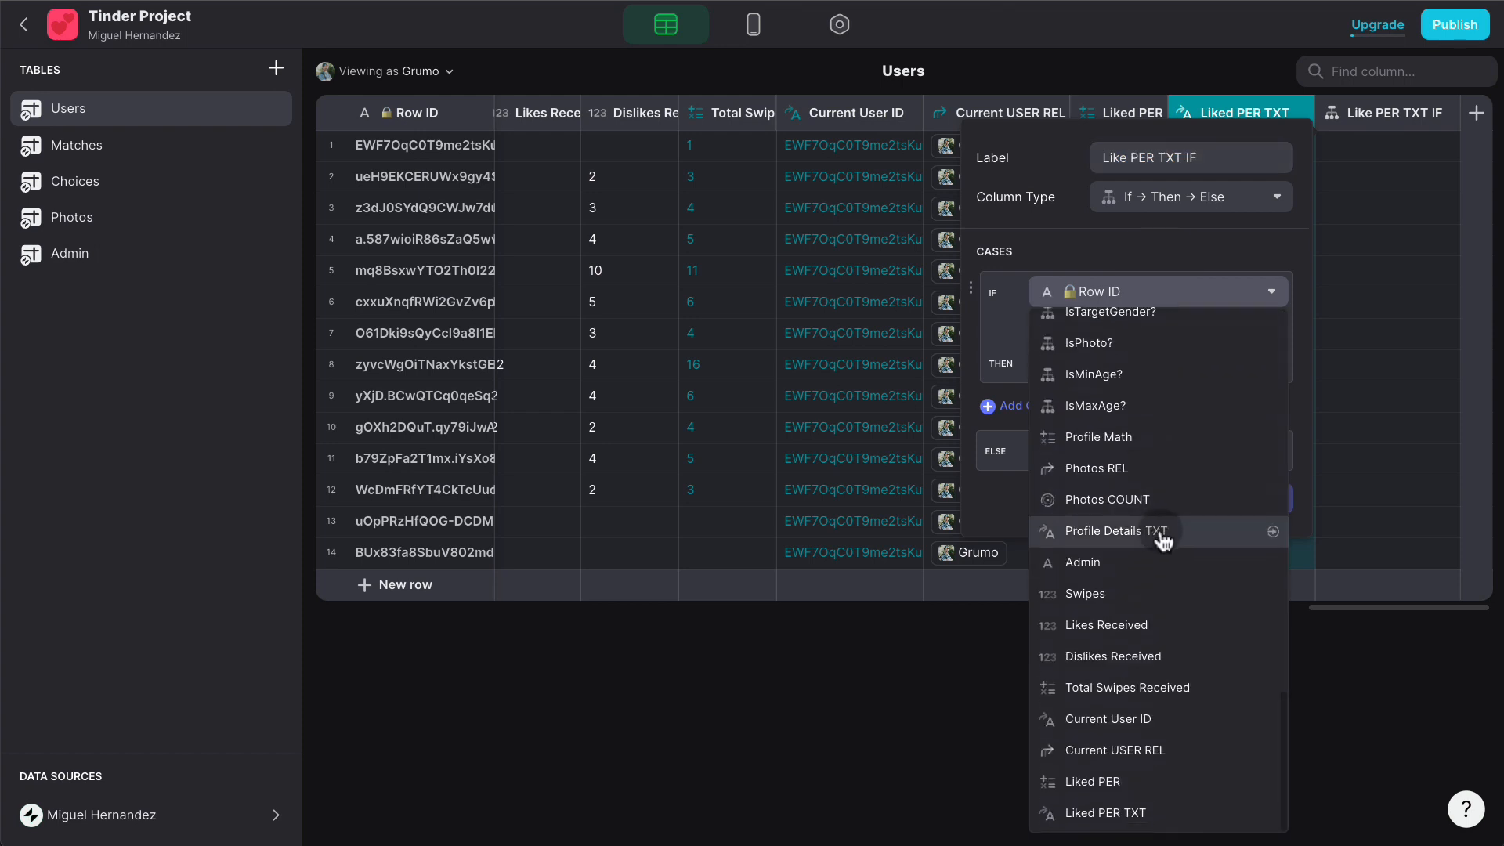
pyautogui.click(1175, 689)
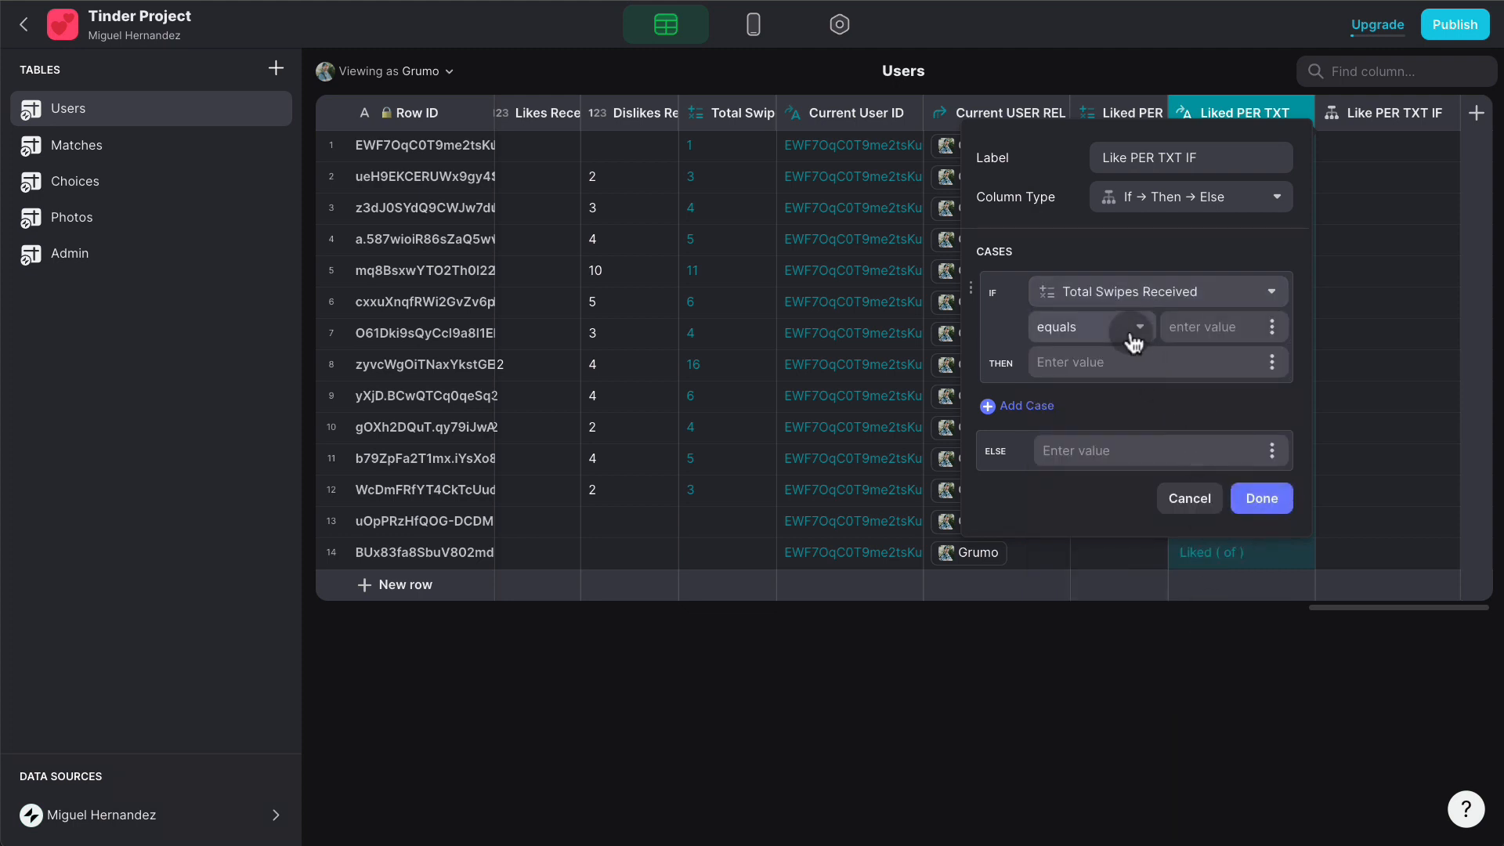
pyautogui.click(1131, 335)
pyautogui.click(1047, 511)
# - Show Liked PER TXT when true, otherwise "Not Enough Data", and save the column
pyautogui.click(1271, 362)
pyautogui.scroll(-5, 1190, 744)
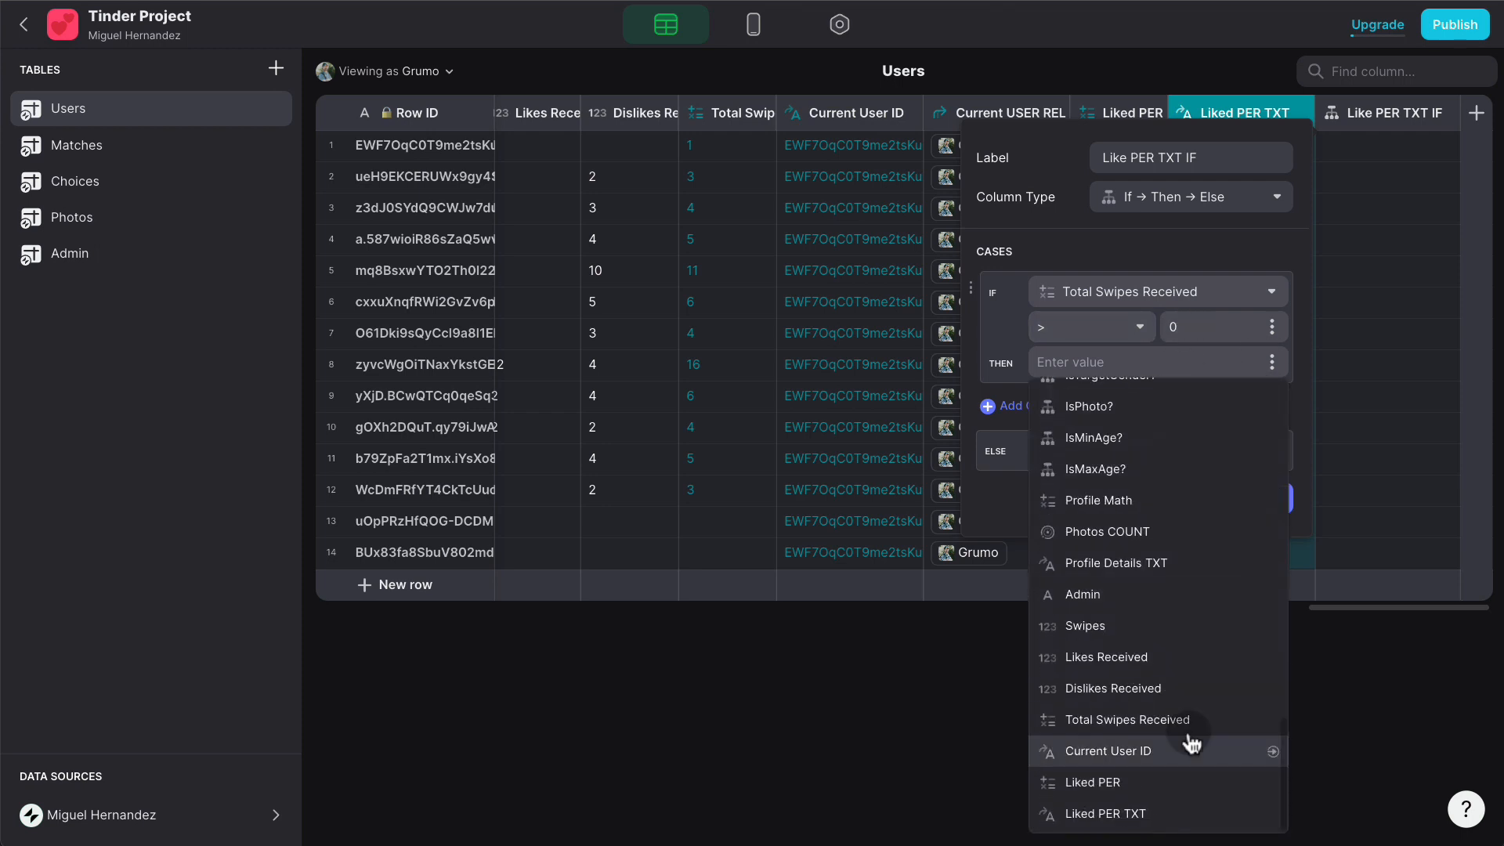
pyautogui.click(1172, 815)
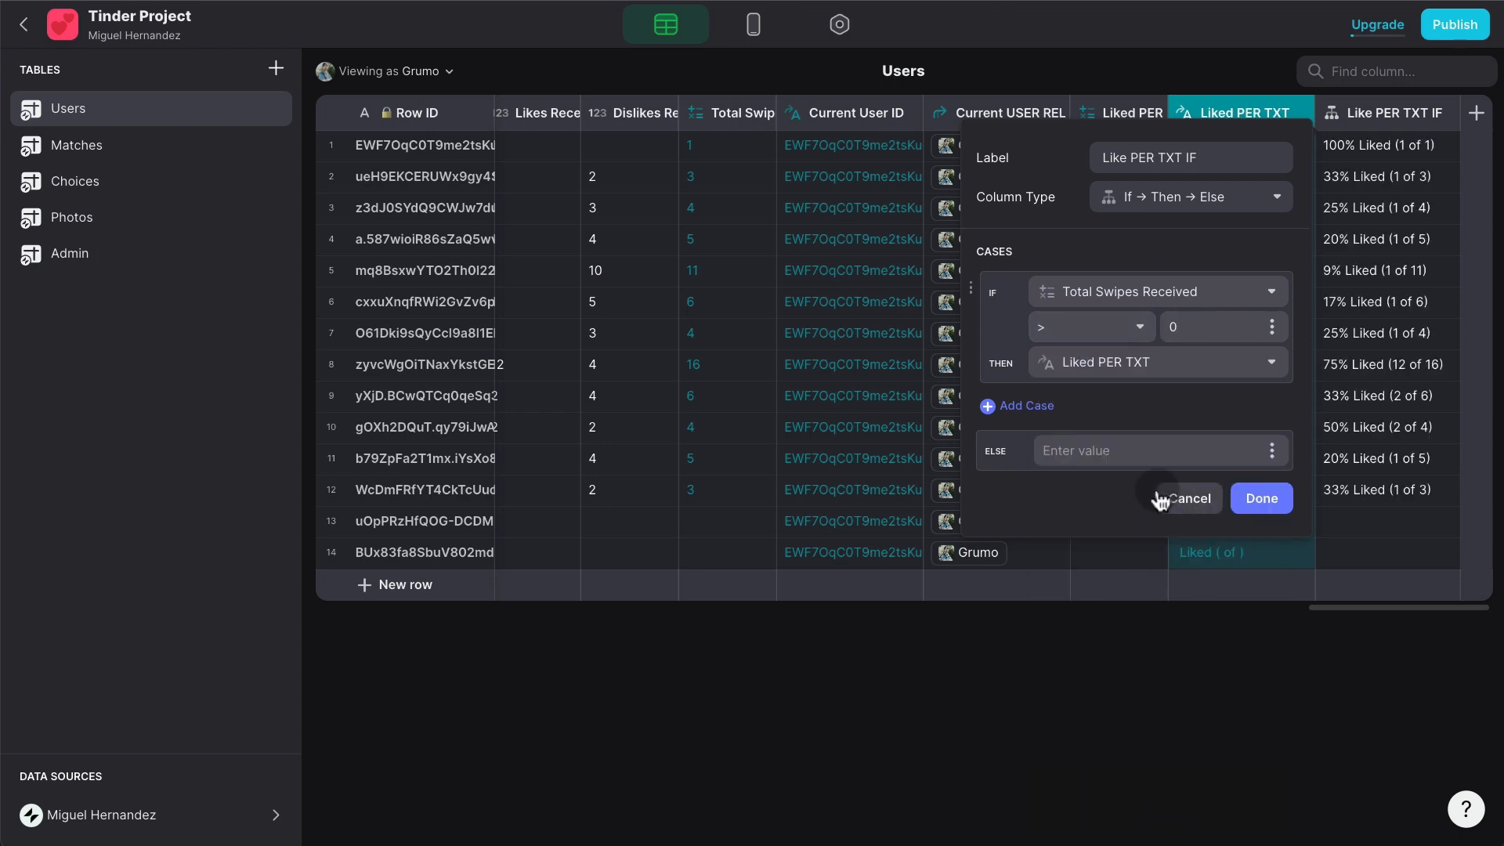
pyautogui.click(1150, 444)
pyautogui.write('Not Enough Data')
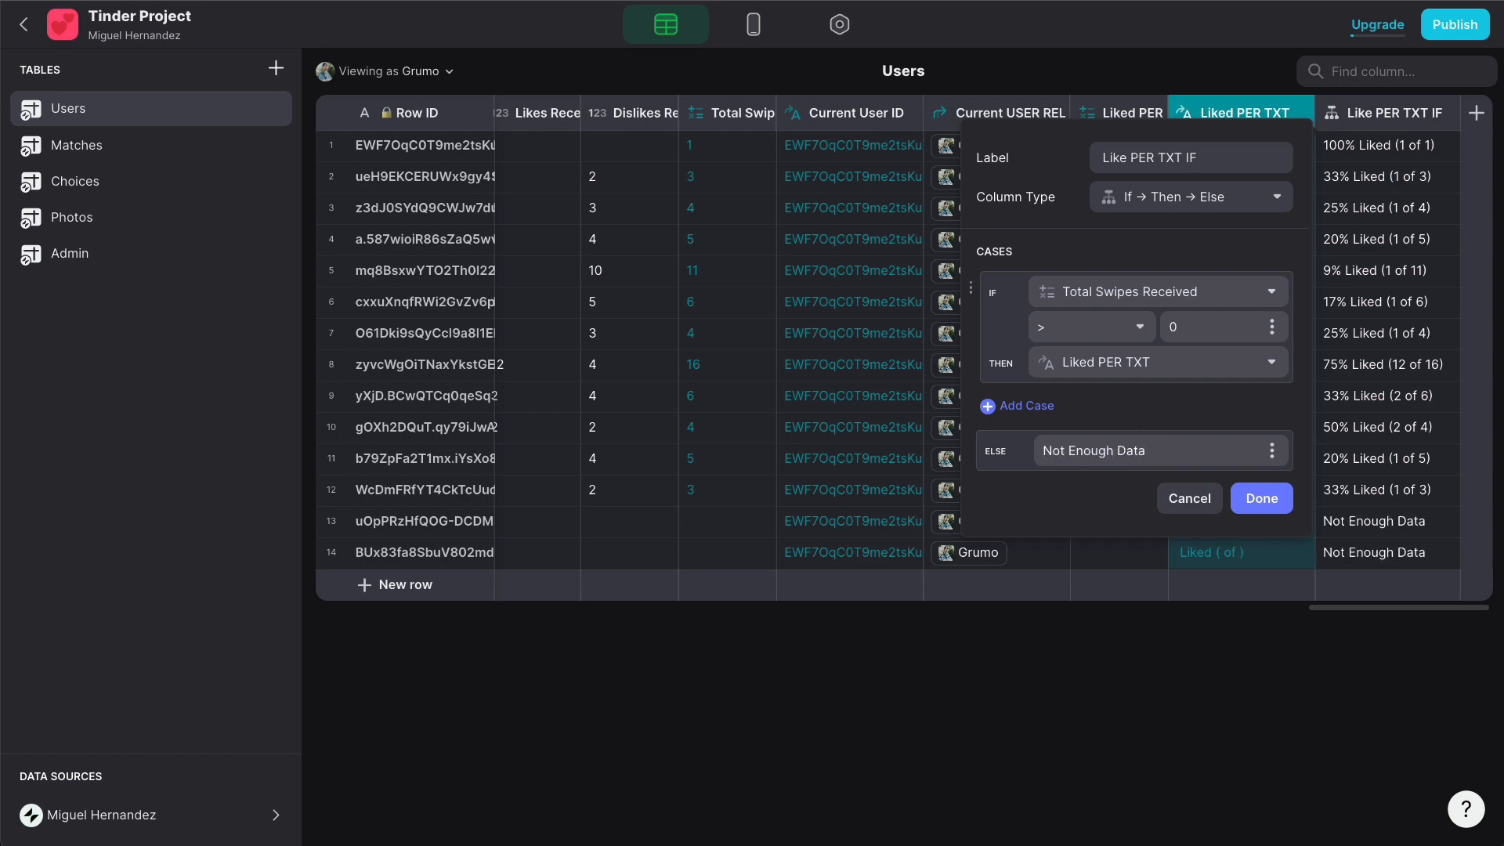
pyautogui.click(1274, 498)
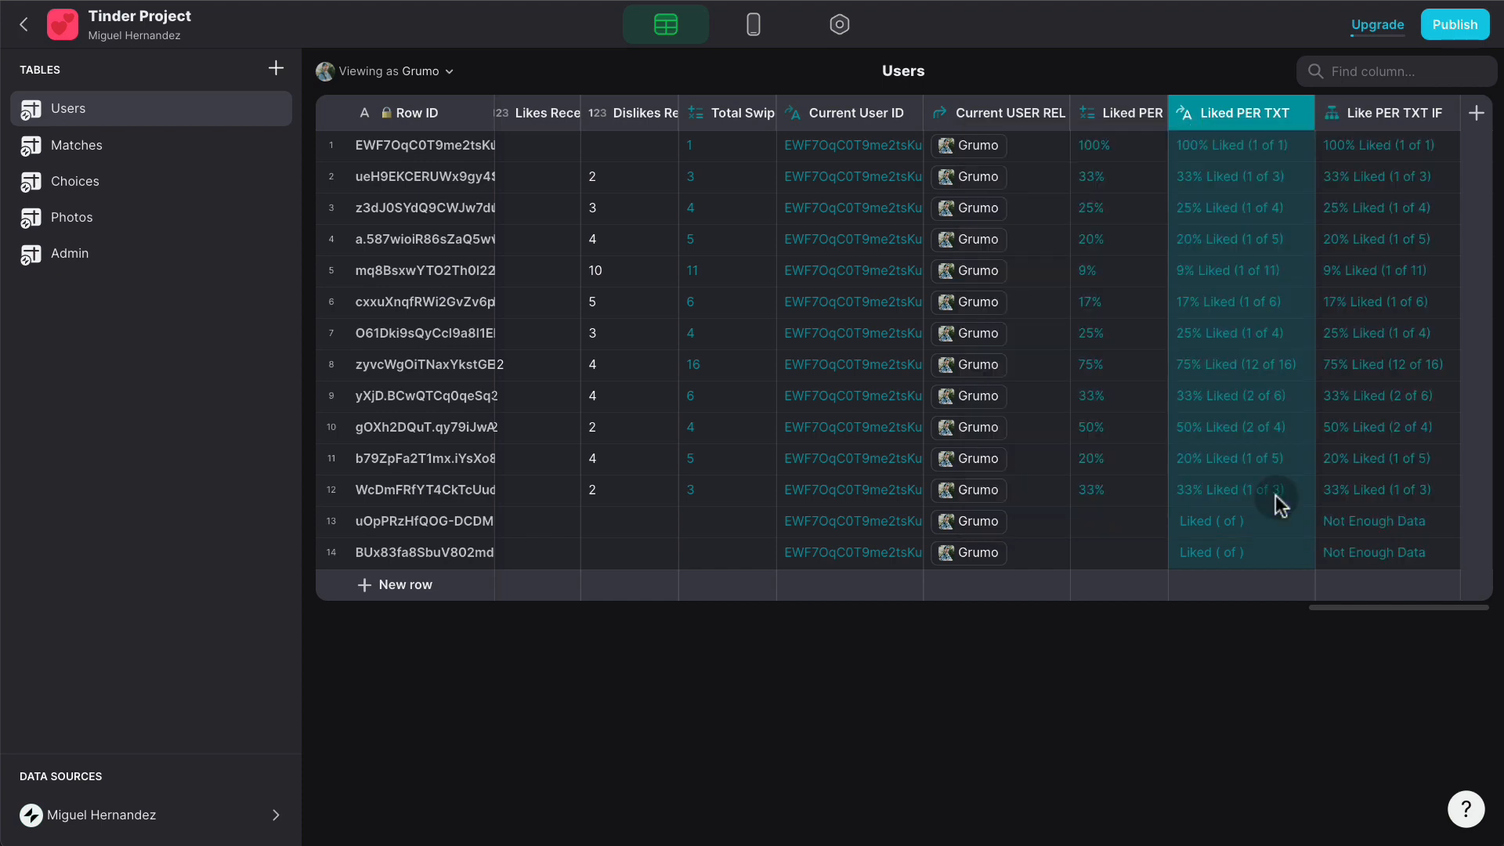
# - Add a Liked Percentage row showing Like PER TXT IF to the Profile screen's details table
pyautogui.click(753, 28)
pyautogui.click(872, 773)
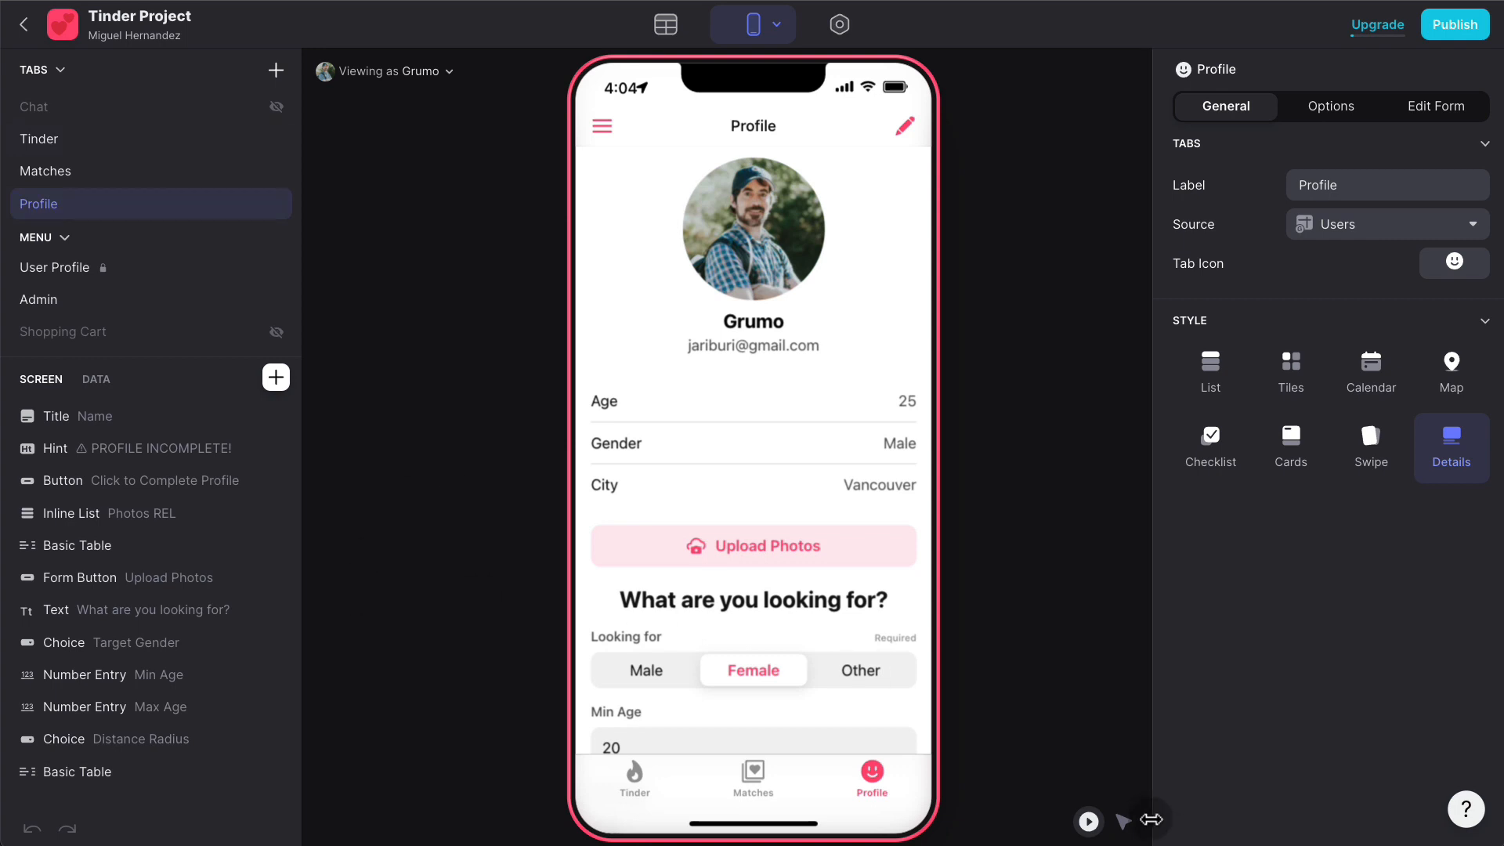
pyautogui.click(1128, 820)
pyautogui.click(831, 468)
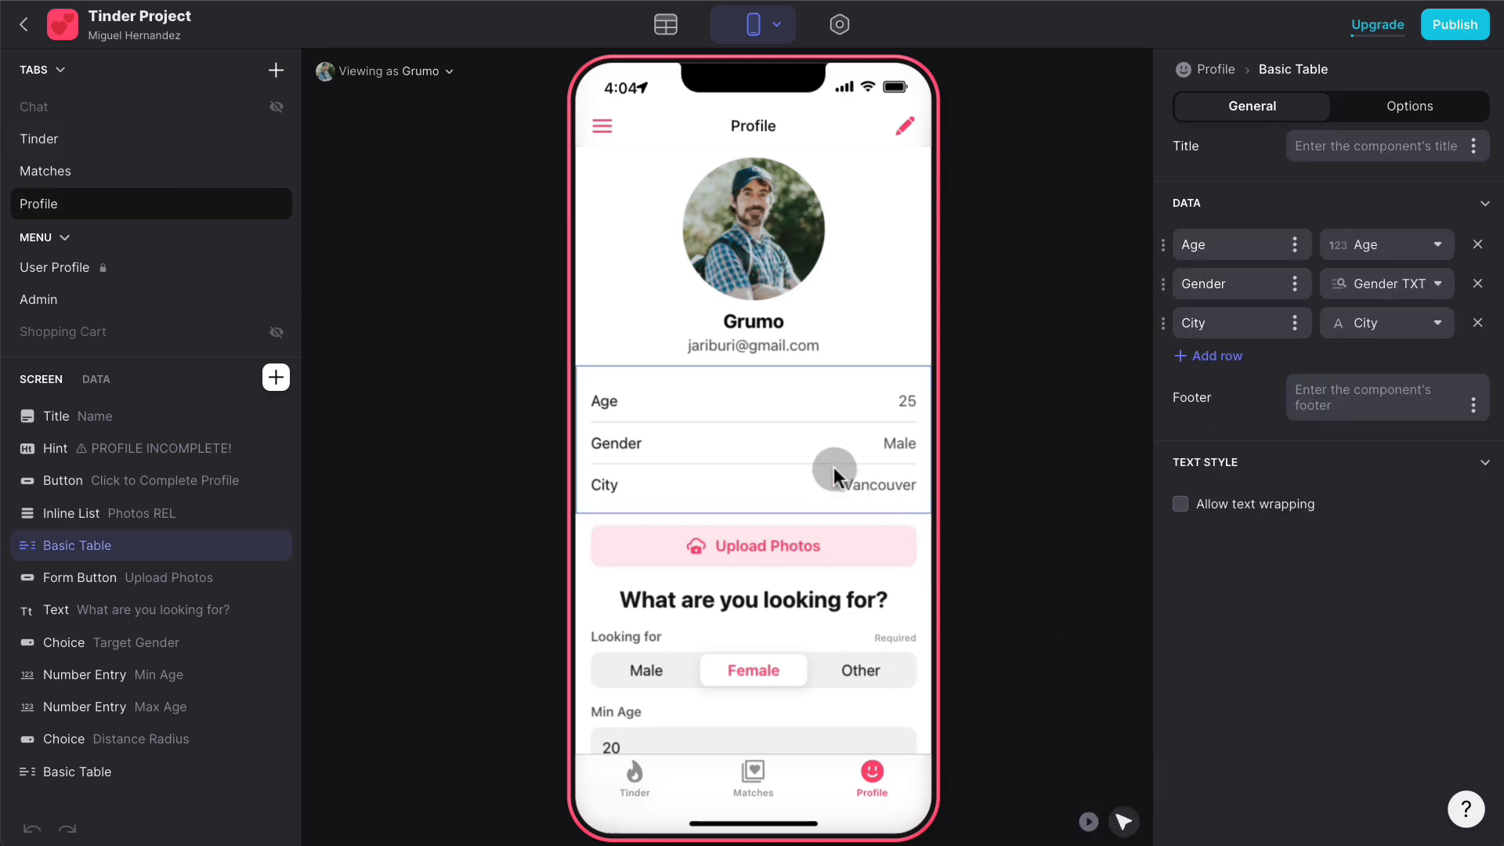
pyautogui.click(1214, 356)
pyautogui.click(1387, 362)
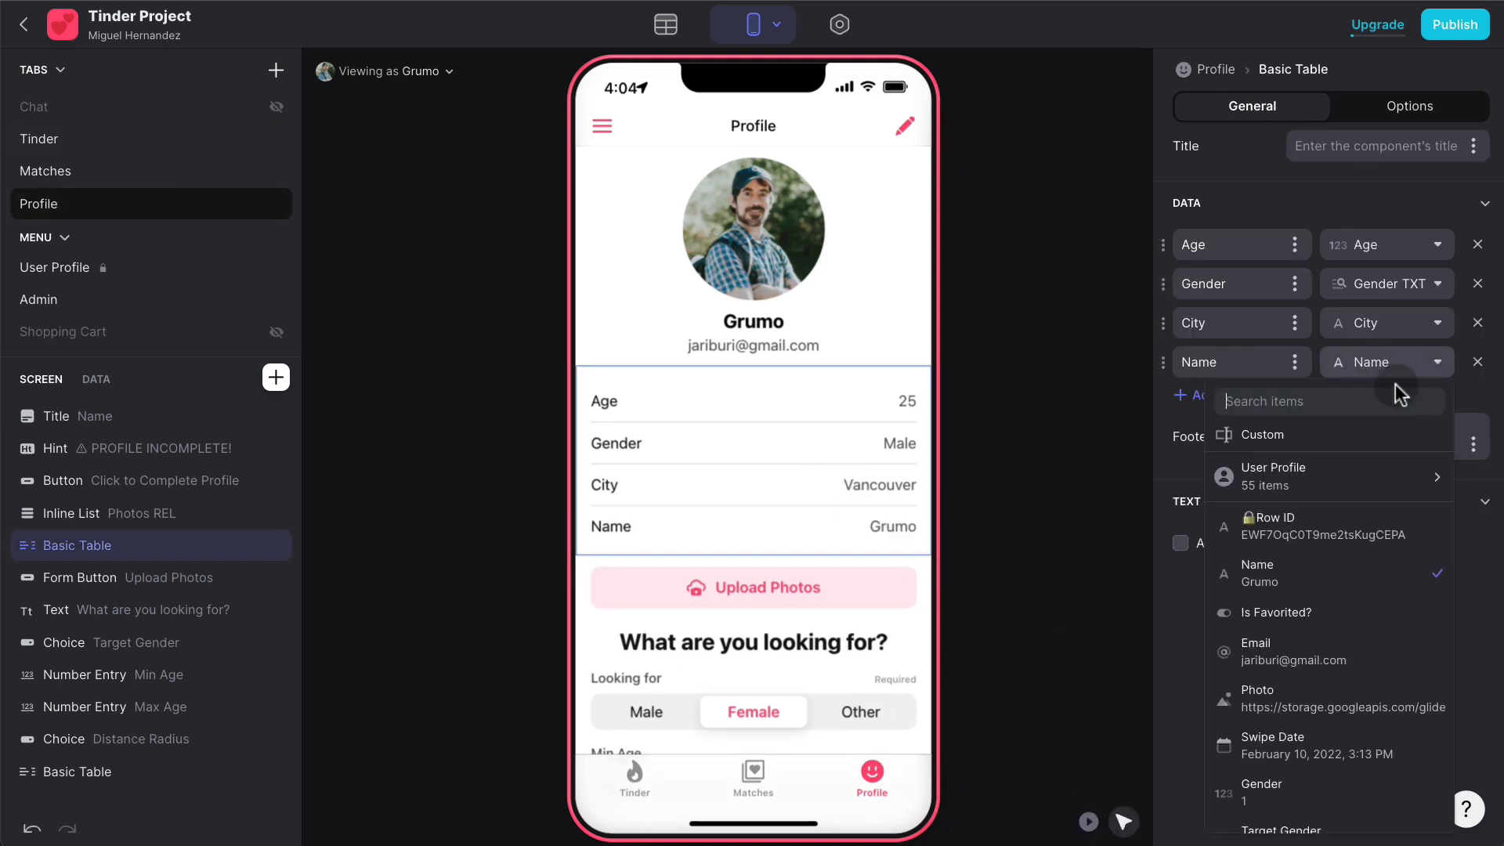
pyautogui.scroll(-5, 1394, 670)
pyautogui.scroll(-5, 1392, 669)
pyautogui.click(1352, 799)
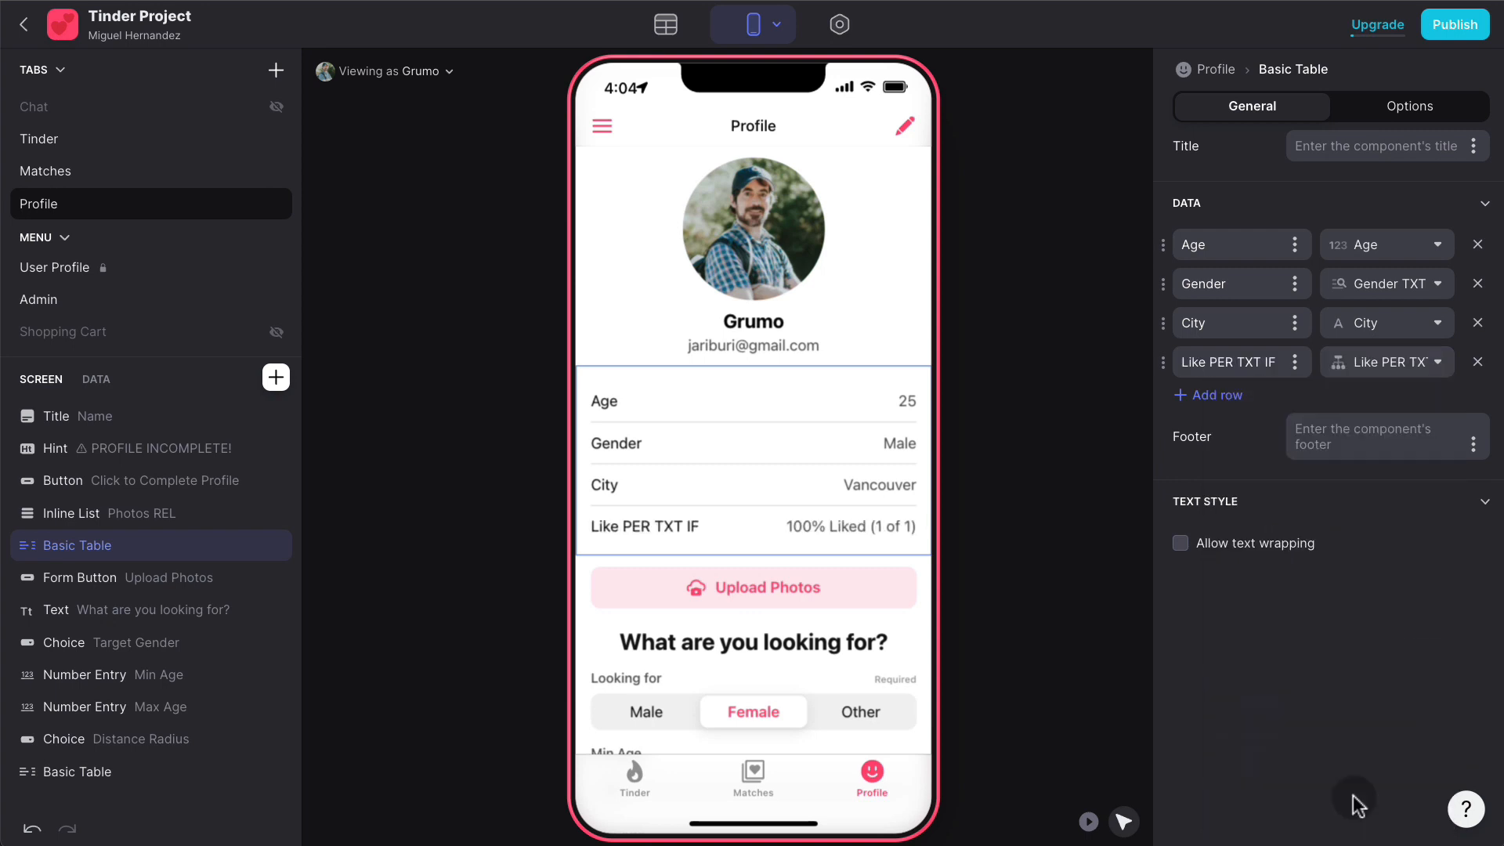
pyautogui.click(1265, 362)
pyautogui.write('Liked')
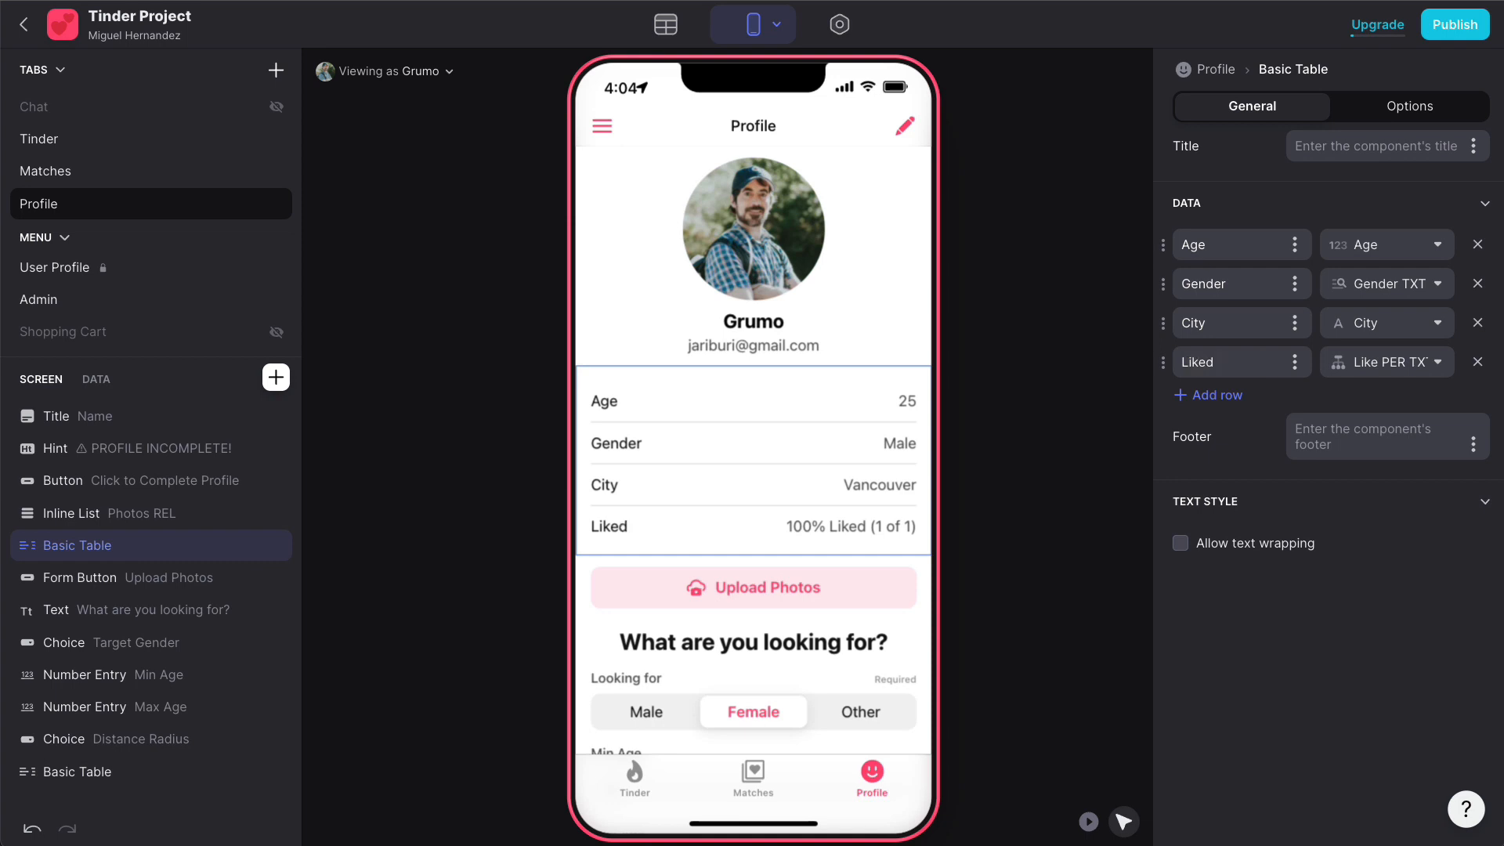
pyautogui.write(' Percentage')
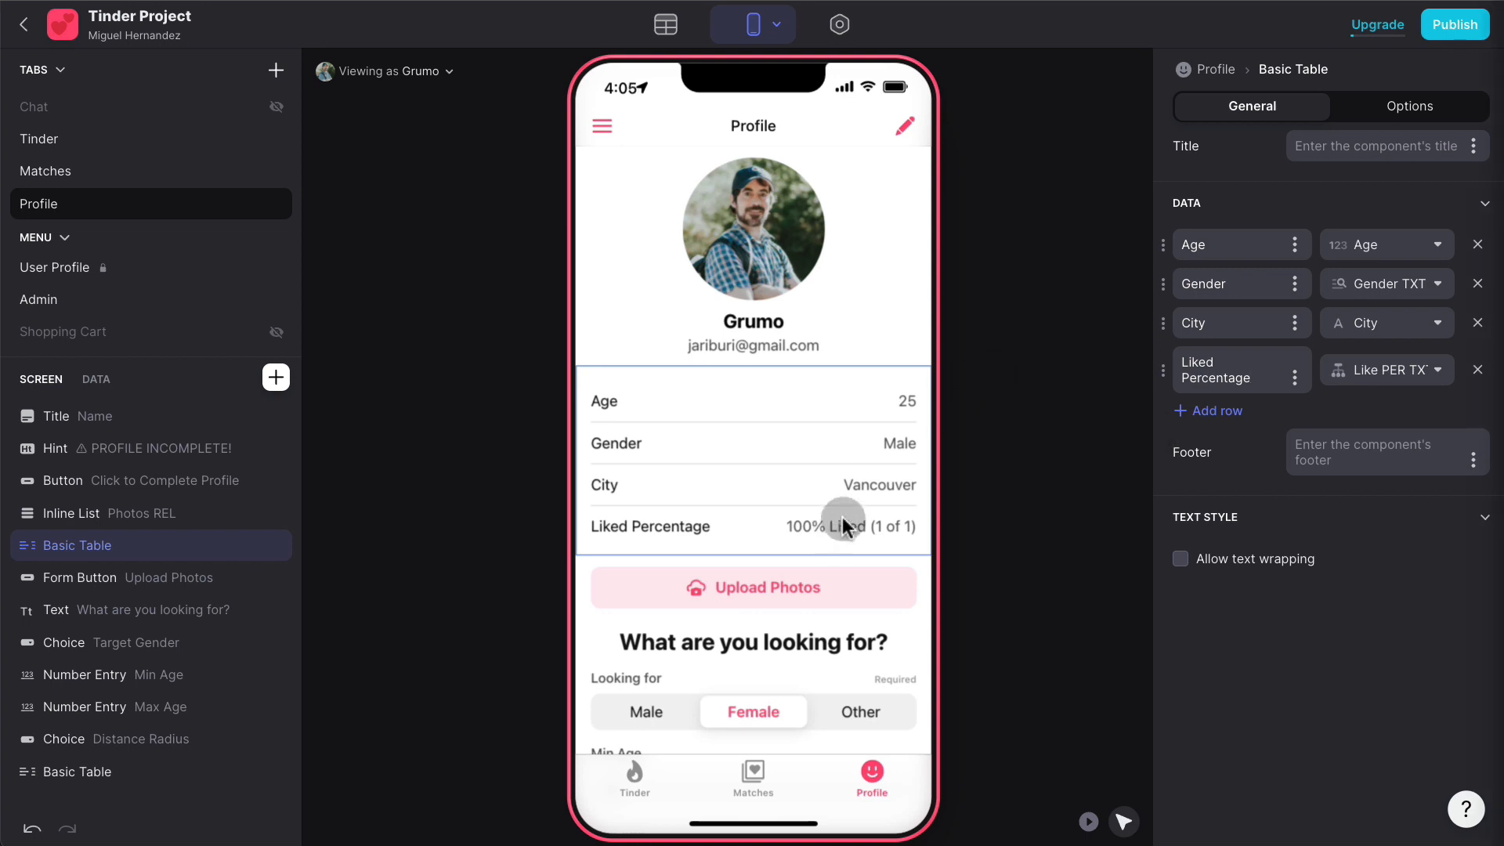
# - Go to the Admin screen in the preview and open its data table
pyautogui.click(606, 130)
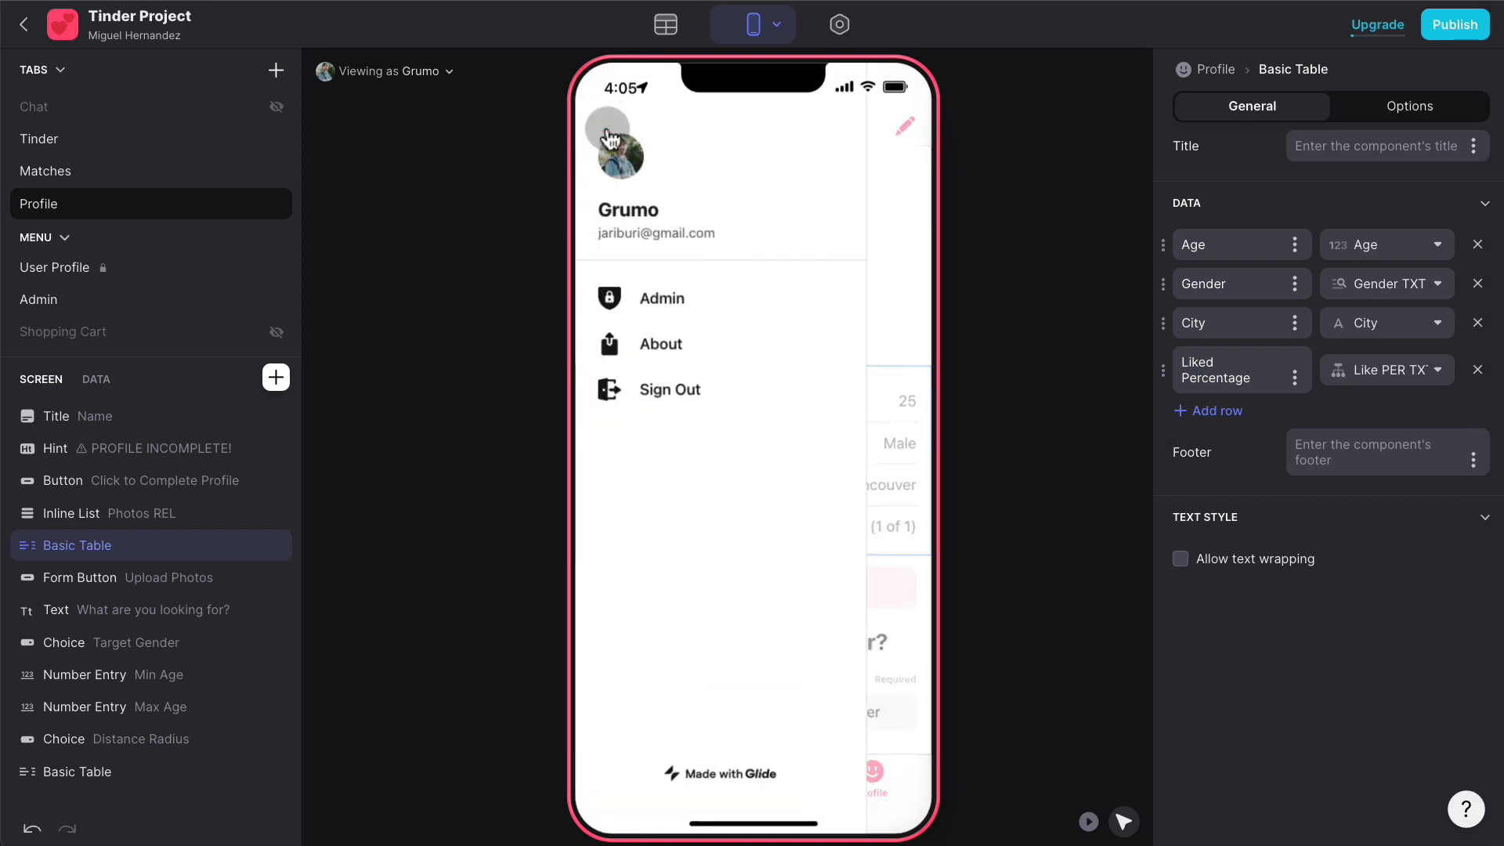
pyautogui.click(662, 298)
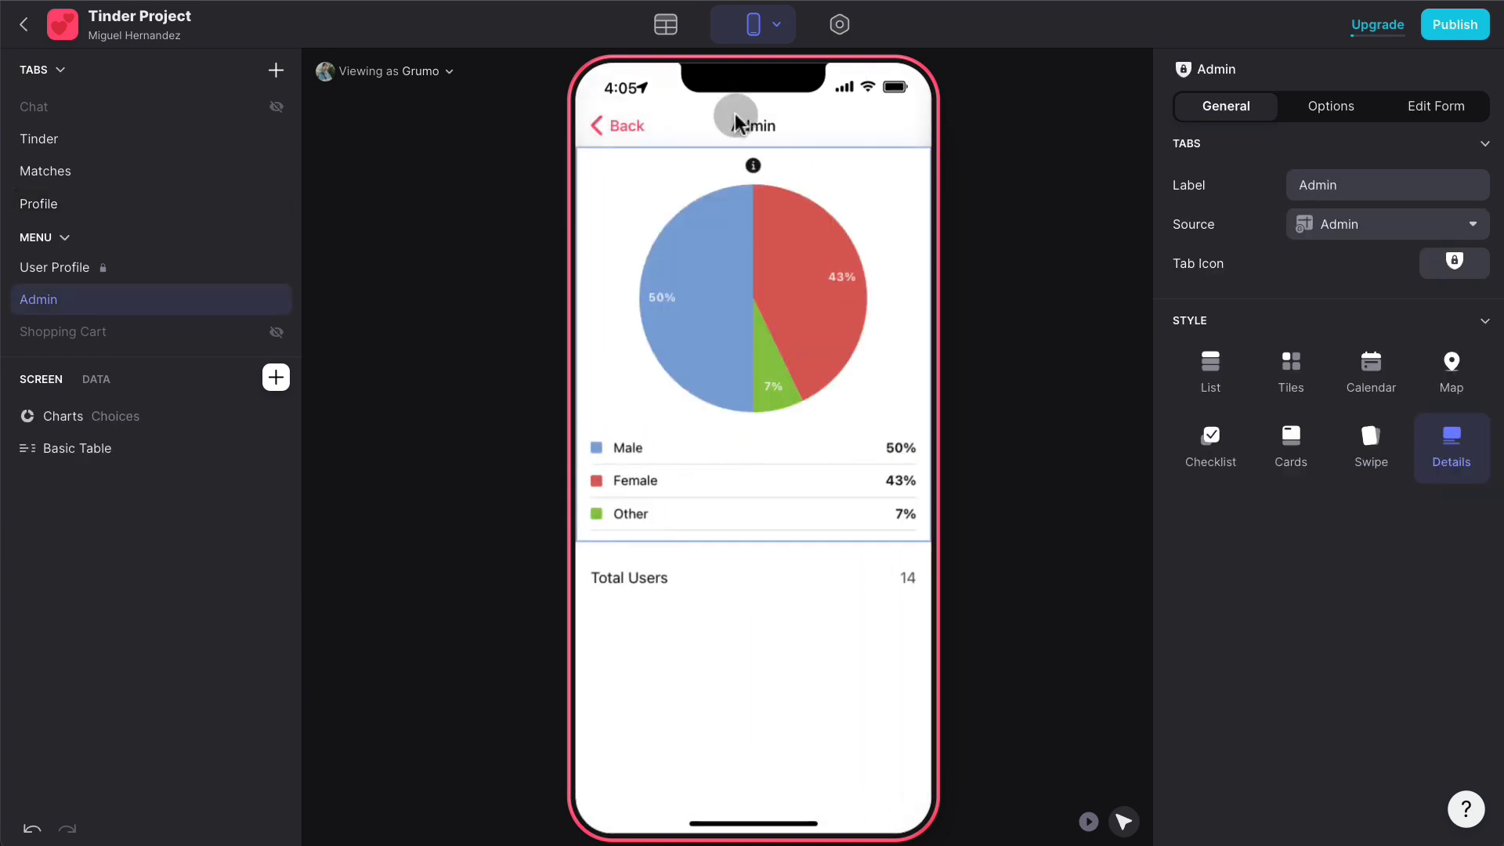
pyautogui.click(665, 24)
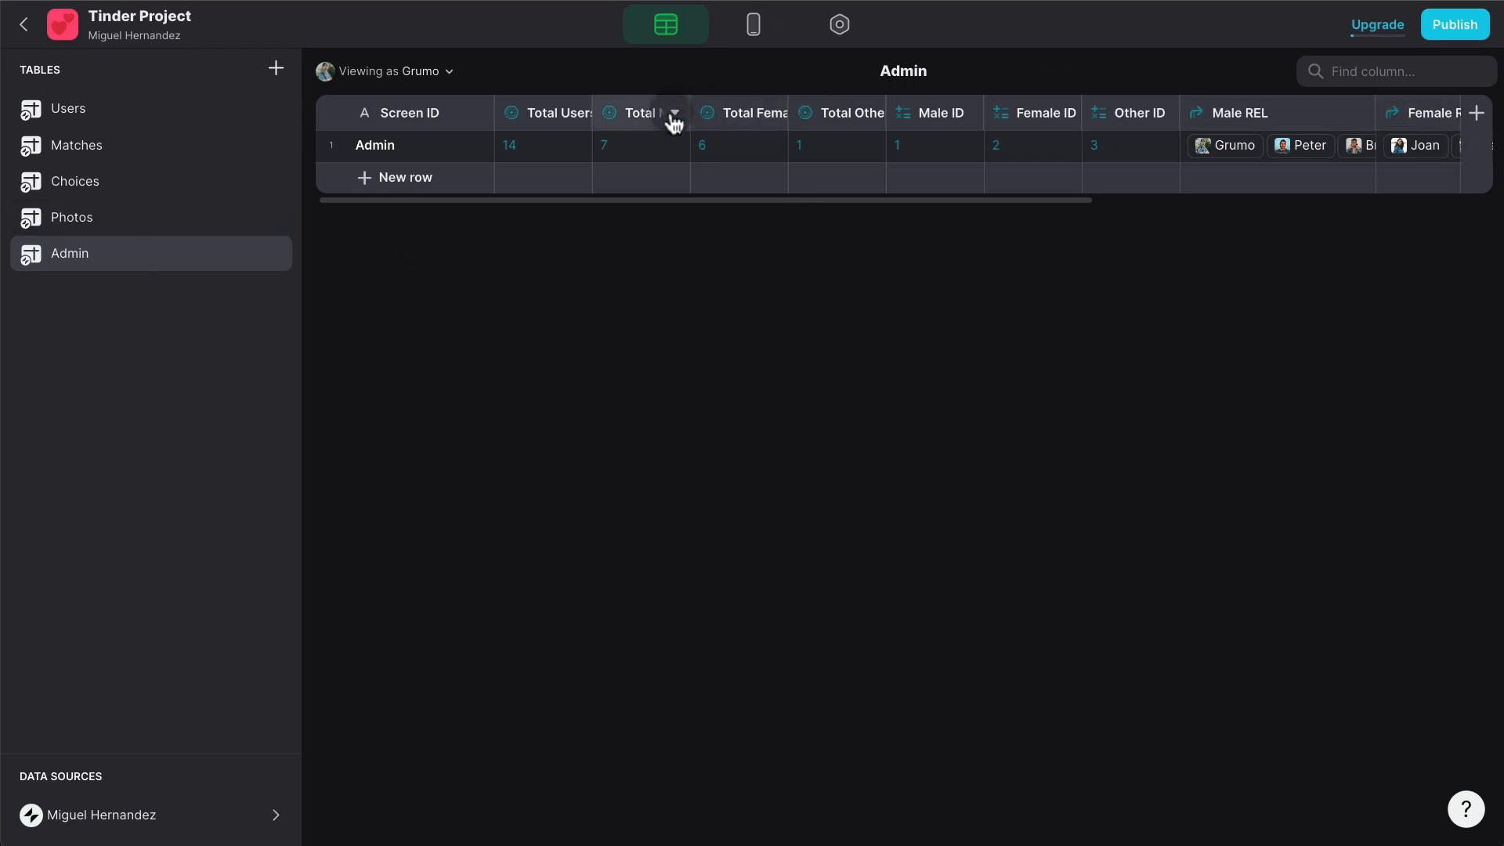
# - Duplicate Total Other as a Total Swipes rollup summing Users > Swipes, totalling 143
pyautogui.click(873, 117)
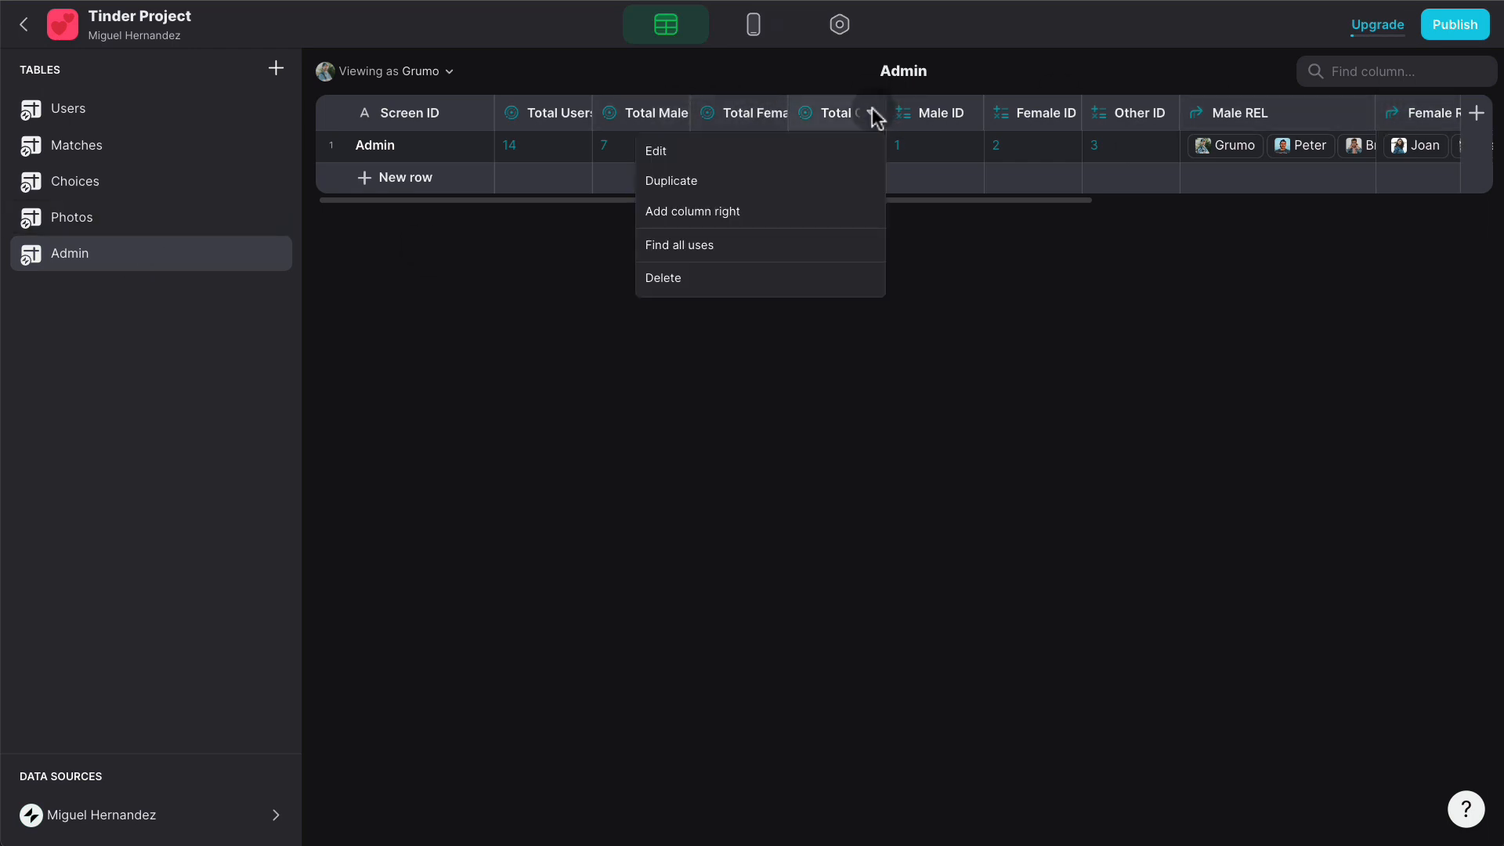
pyautogui.click(788, 175)
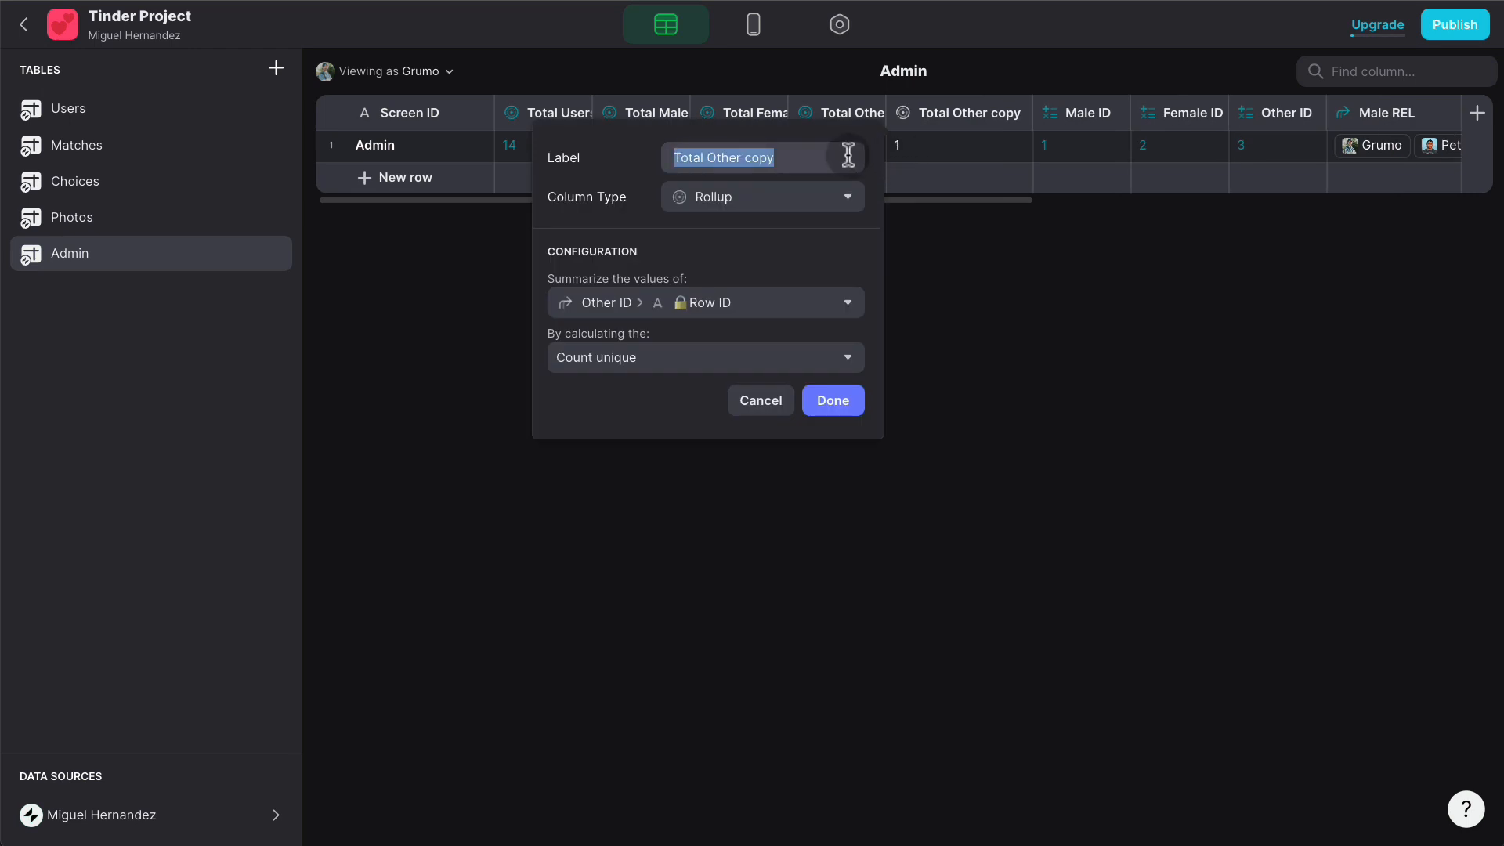
pyautogui.write('Total Swo')
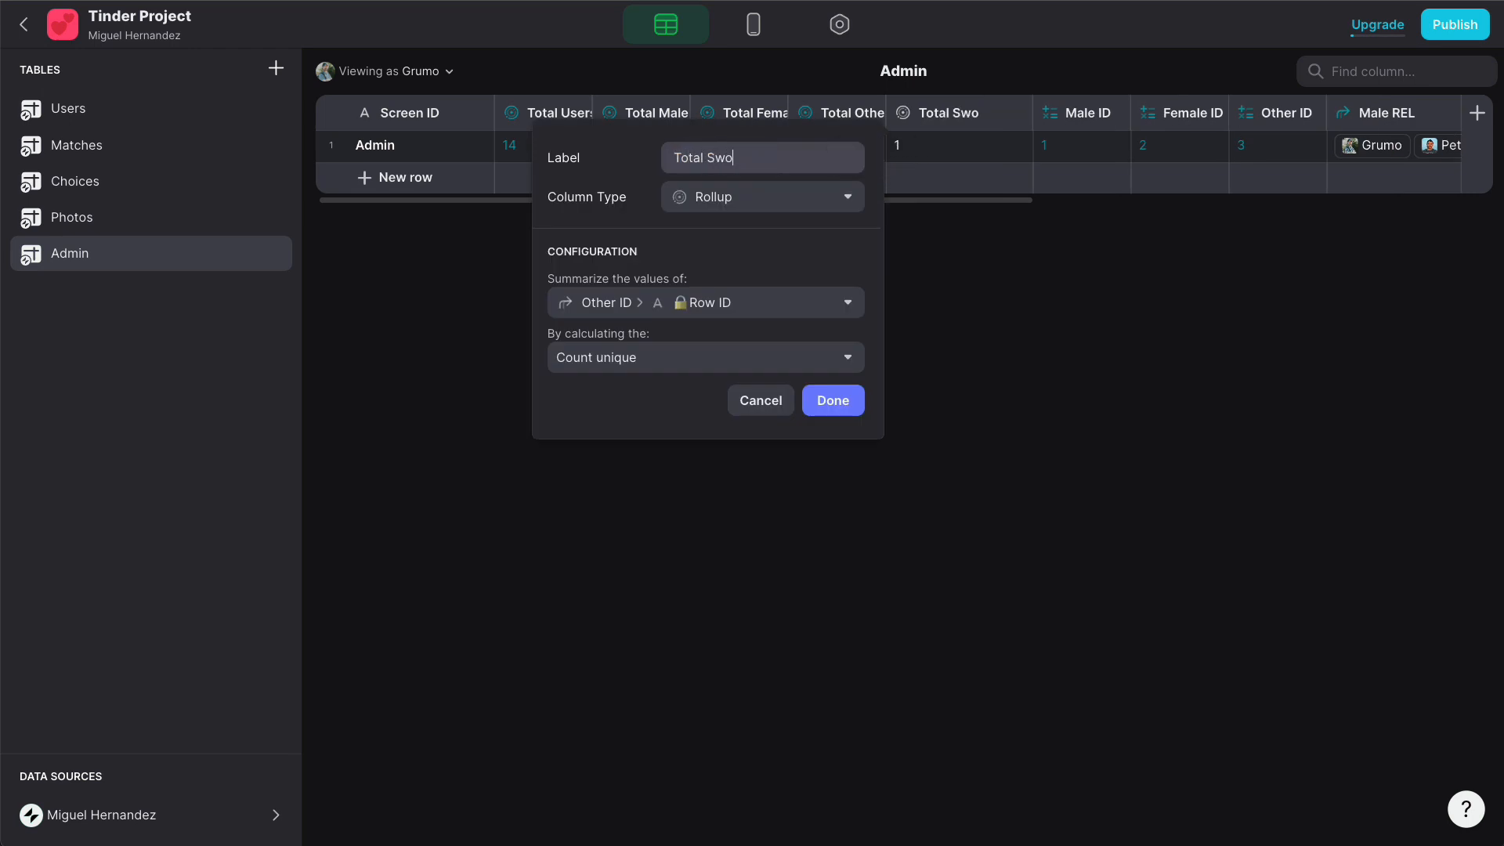
pyautogui.press('BackSpace')
pyautogui.write('ipes')
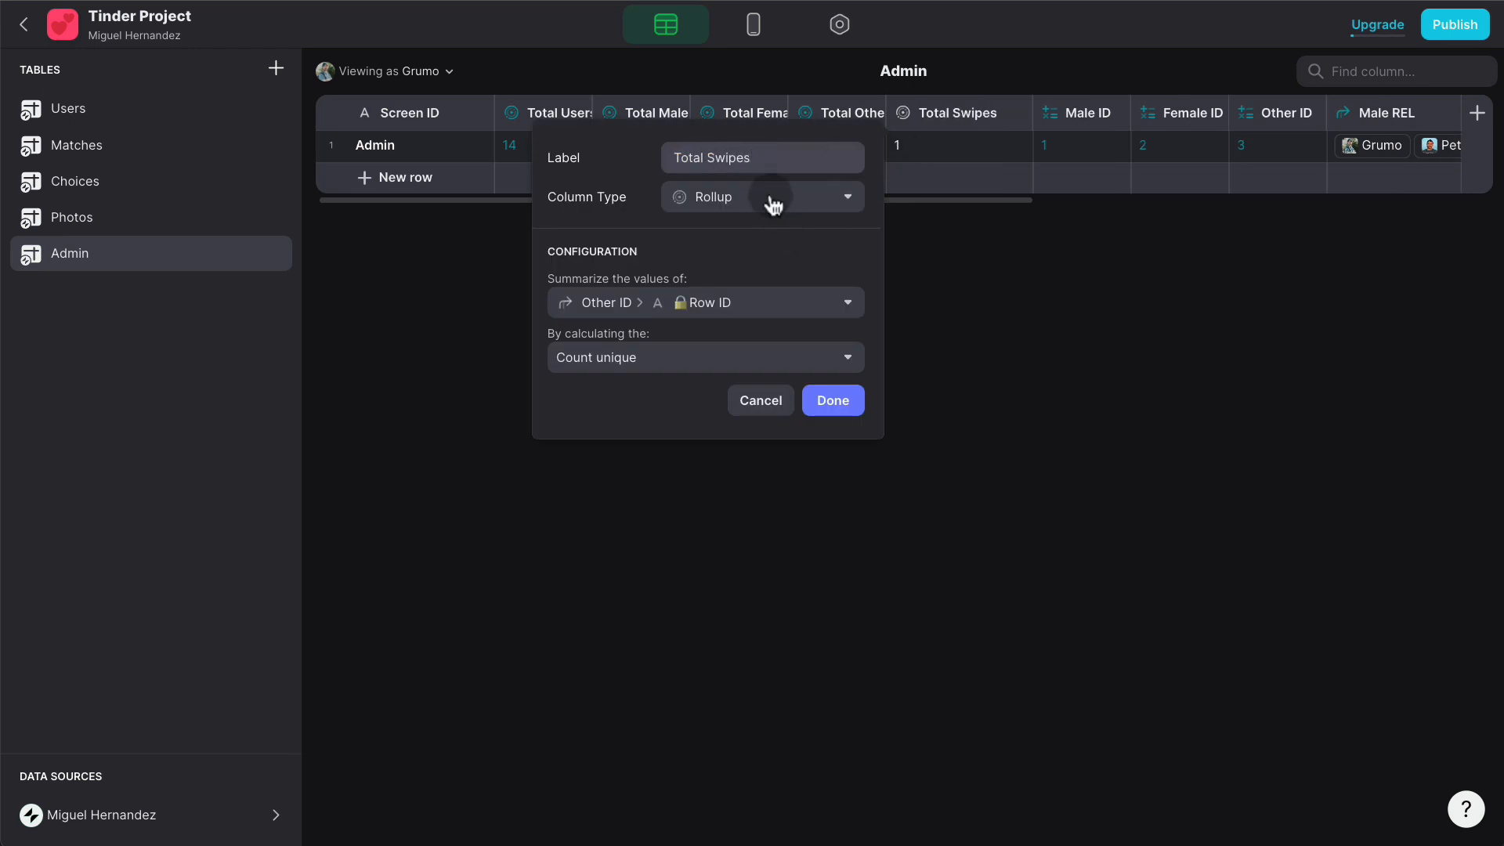
pyautogui.click(745, 304)
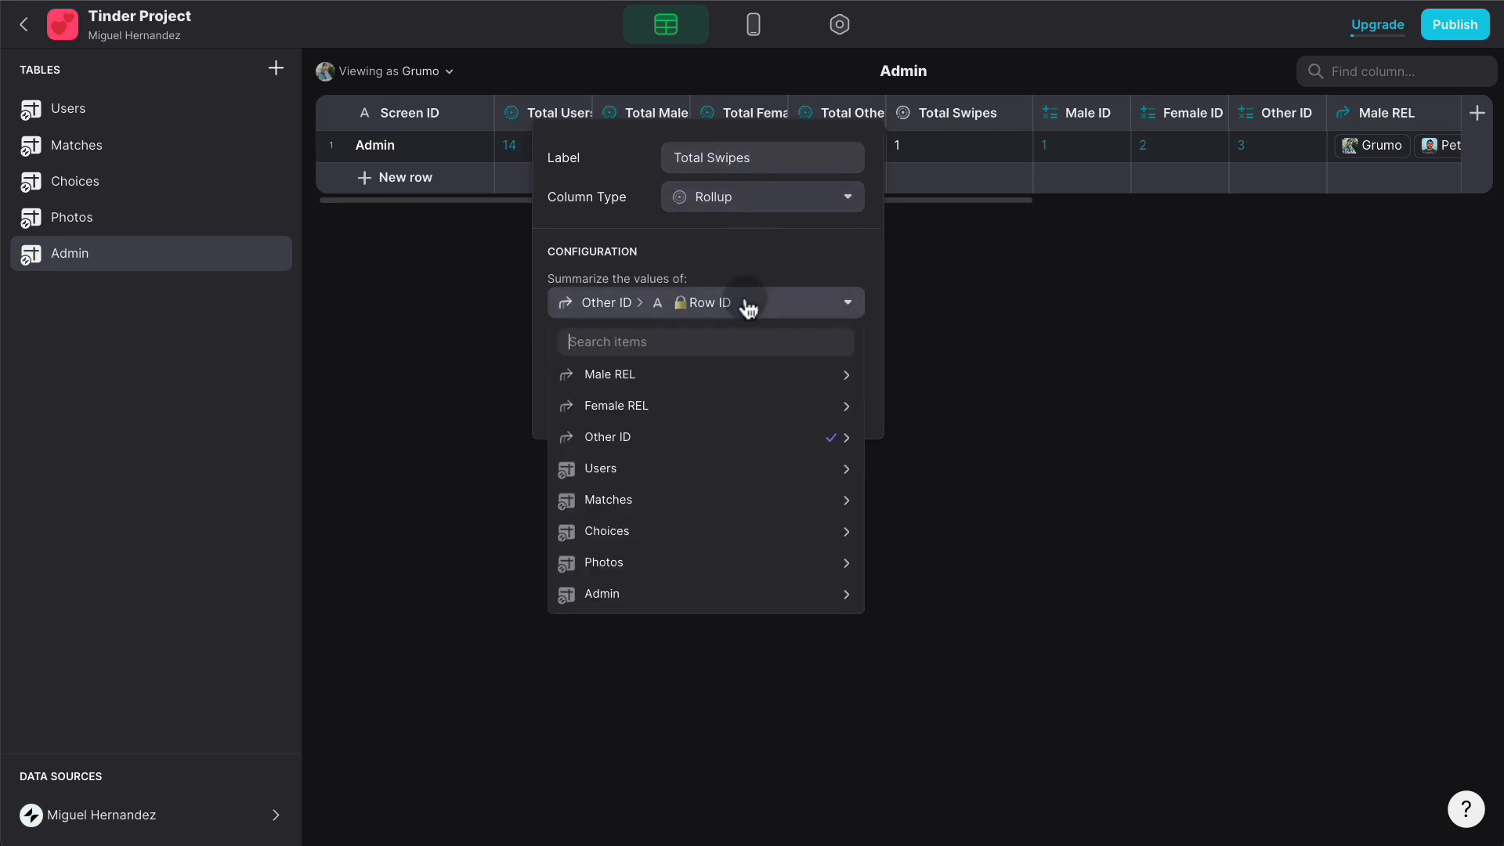
pyautogui.click(685, 472)
pyautogui.scroll(-10, 1024, 520)
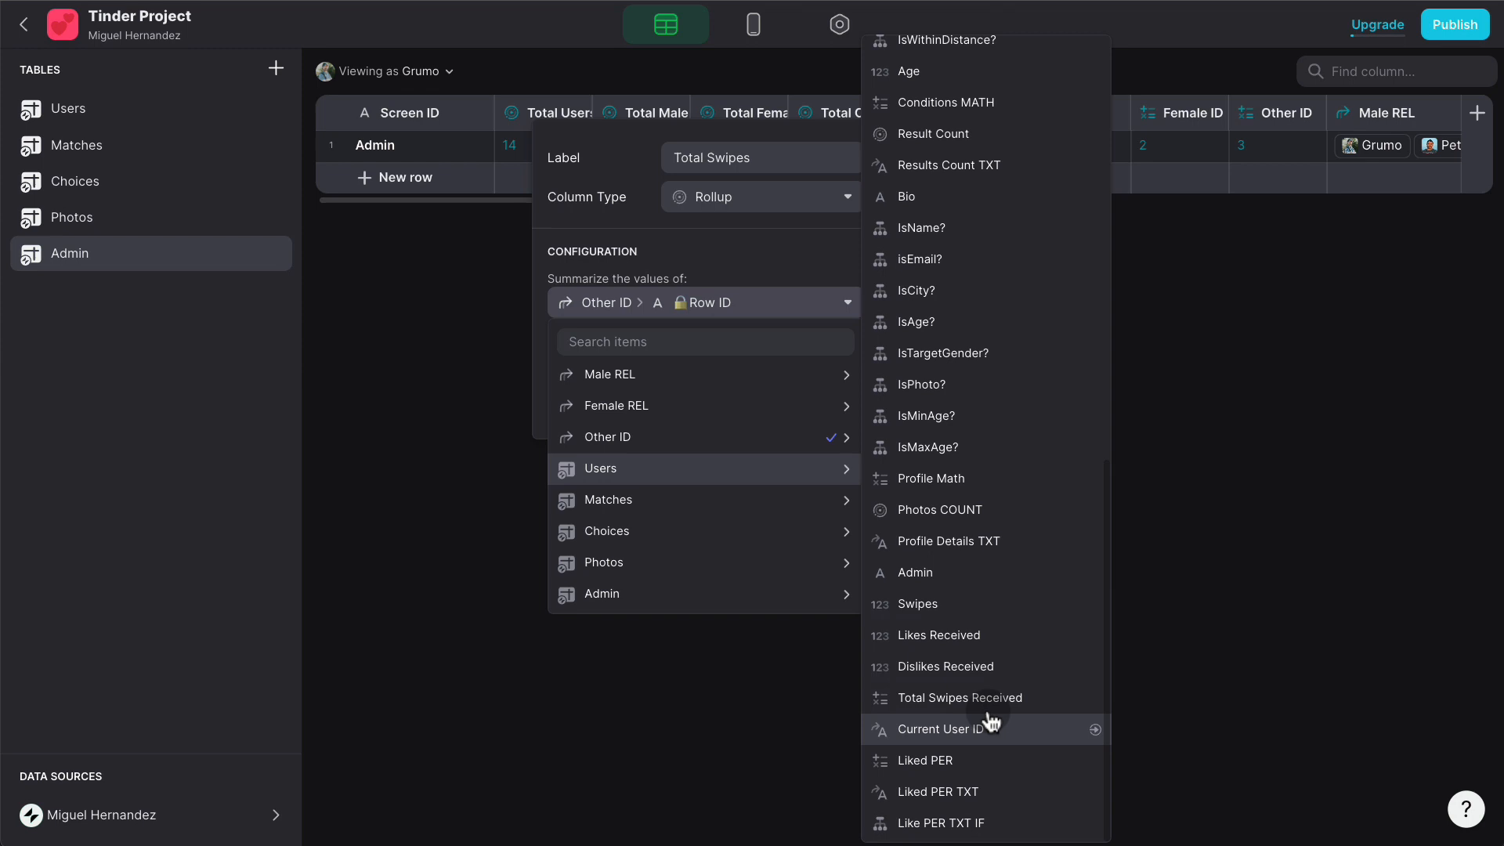
pyautogui.click(956, 605)
pyautogui.click(634, 362)
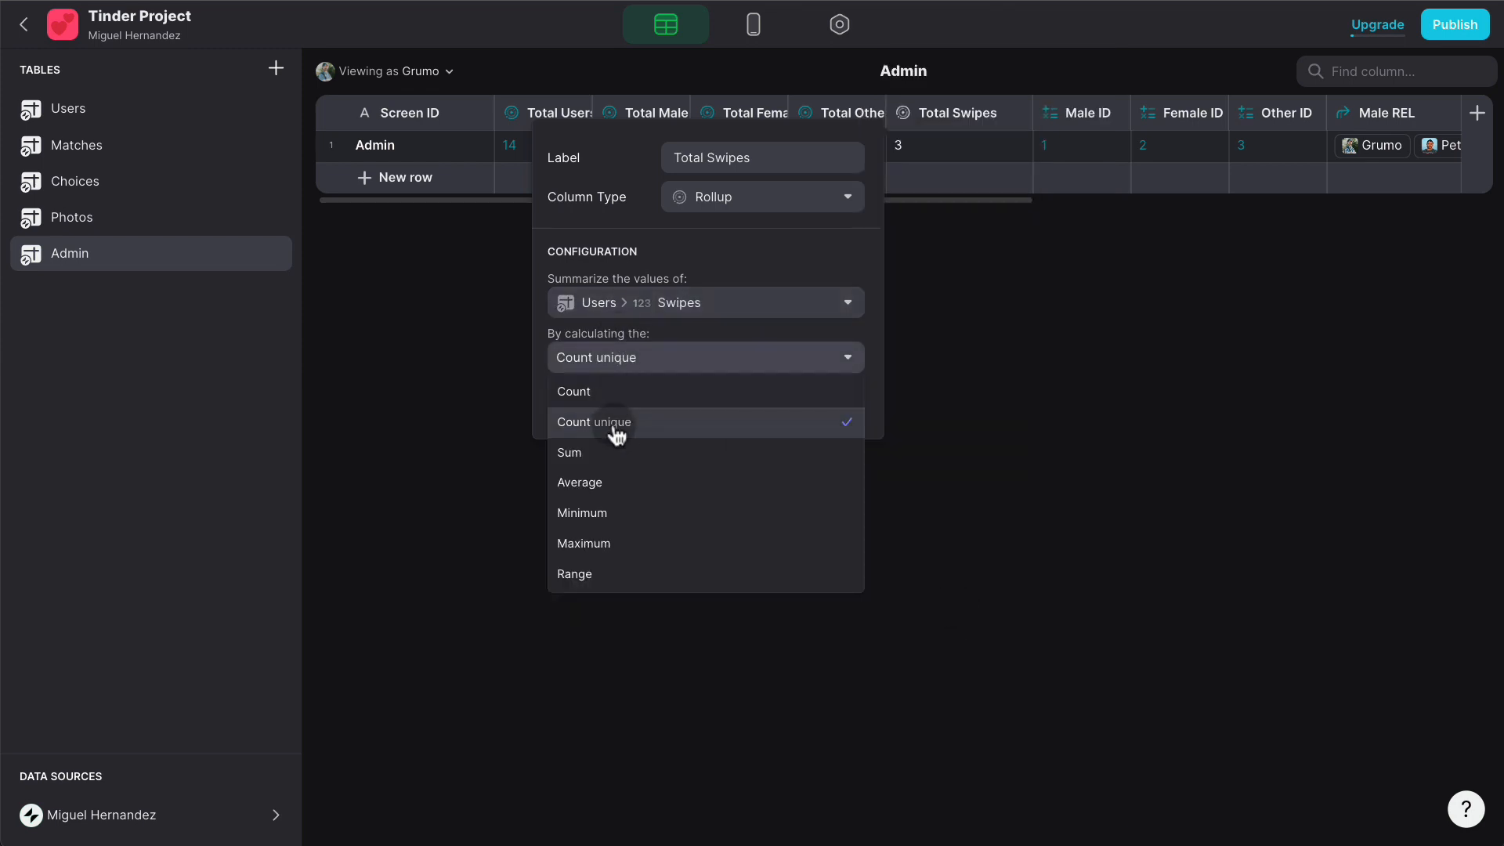
pyautogui.click(626, 449)
pyautogui.click(832, 400)
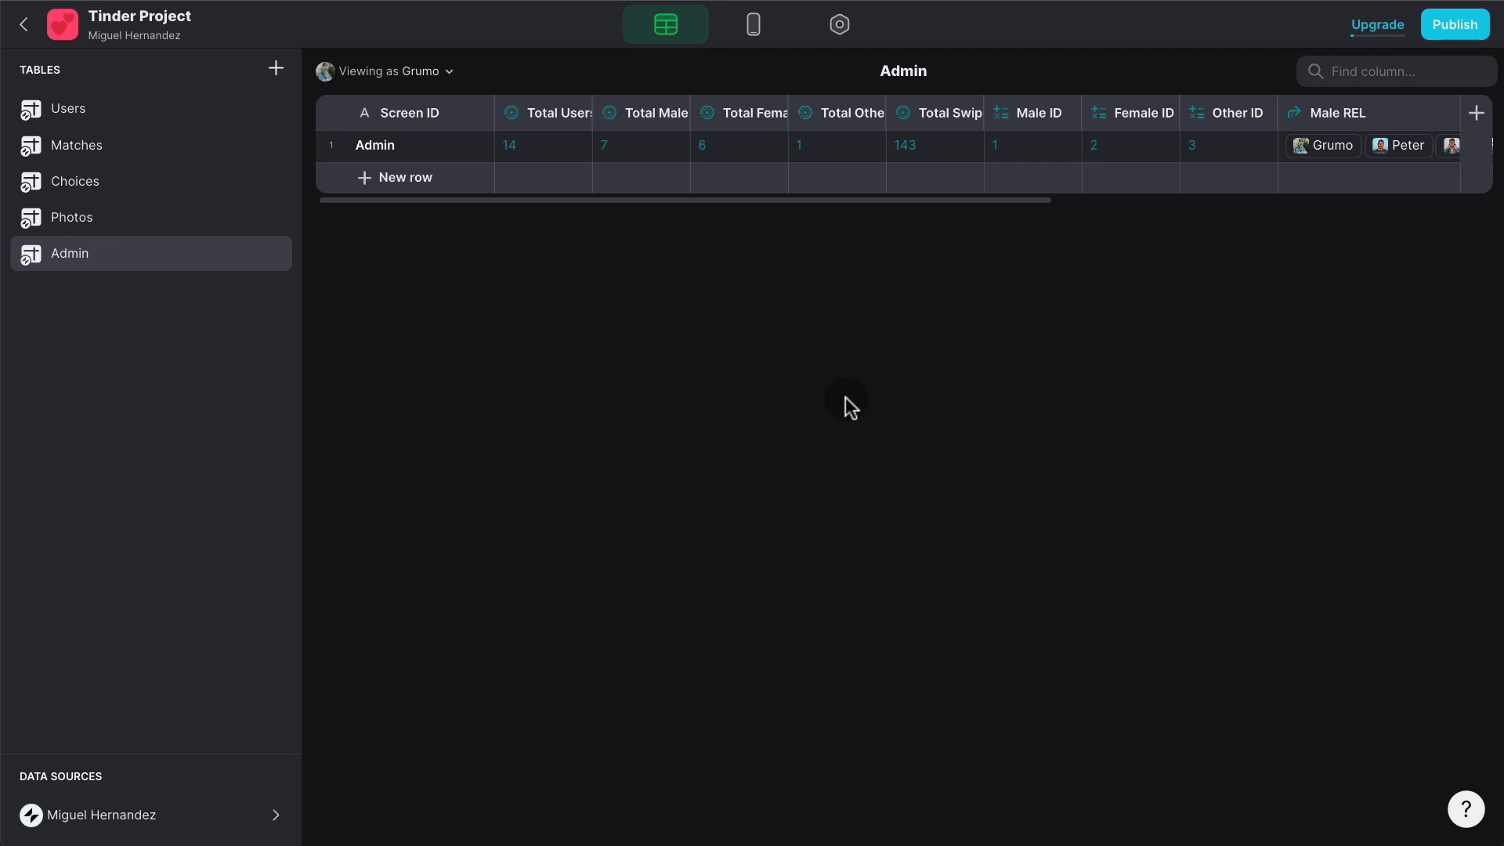
pyautogui.click(974, 116)
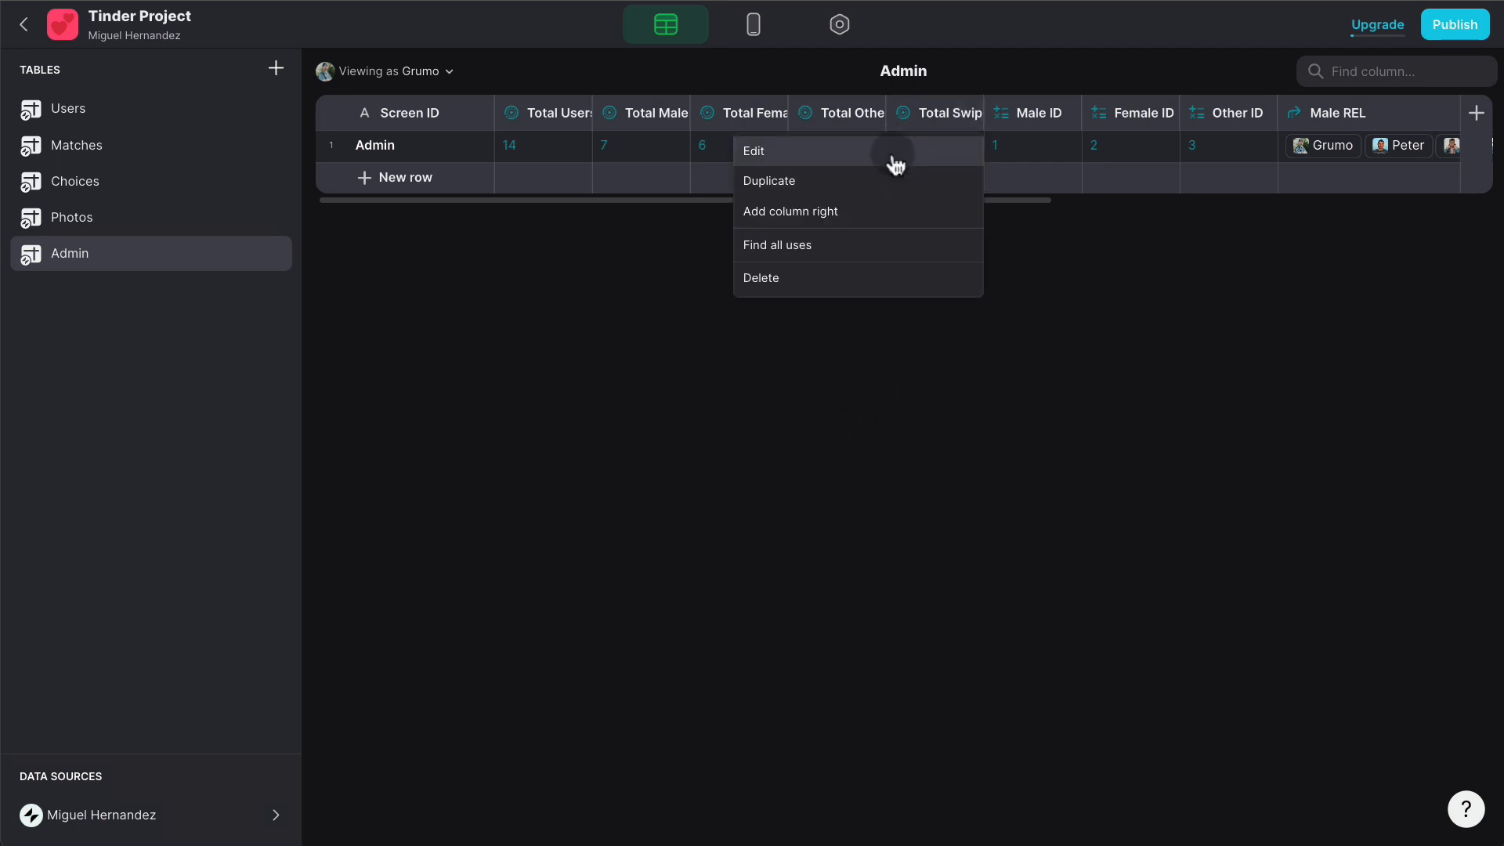
# - Turn the rollup into Average Liked %, averaging Users > Liked PER to 37%, then return to the layout
pyautogui.click(890, 160)
pyautogui.tripleClick(766, 160)
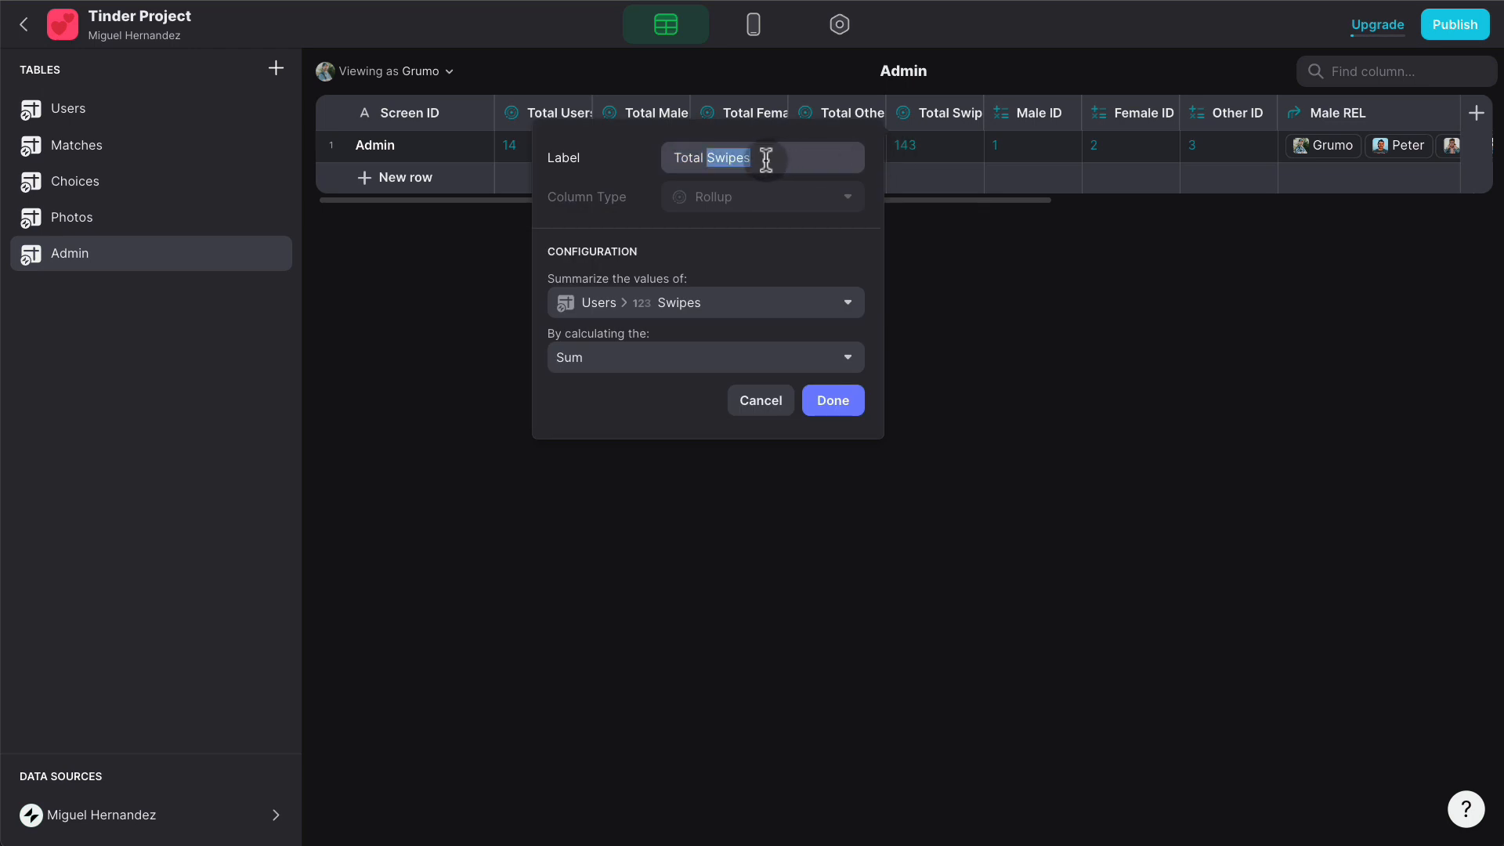
pyautogui.write('Aver')
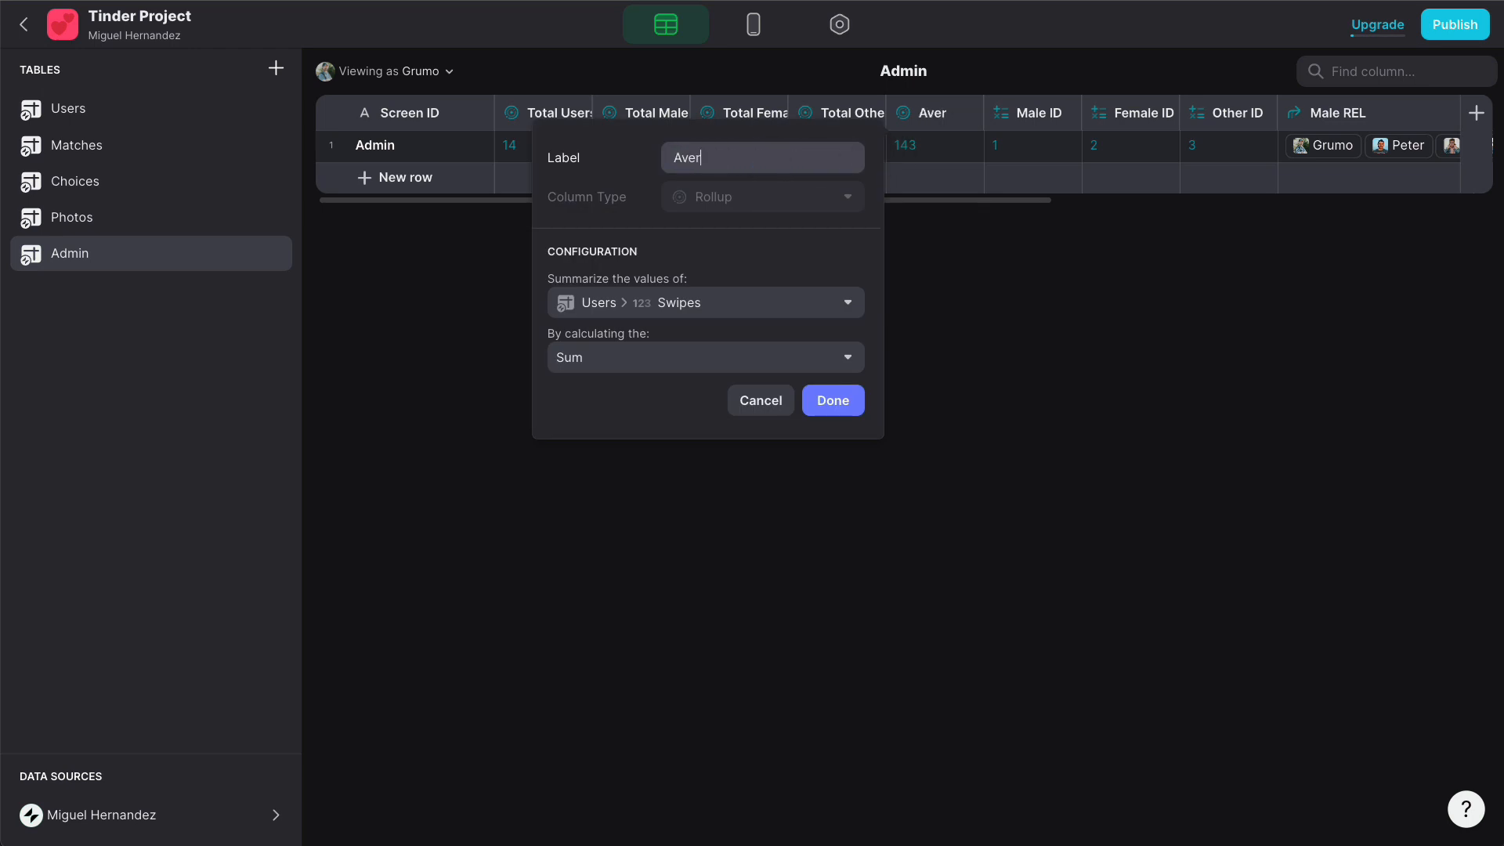
pyautogui.write('age Liked %')
pyautogui.click(727, 304)
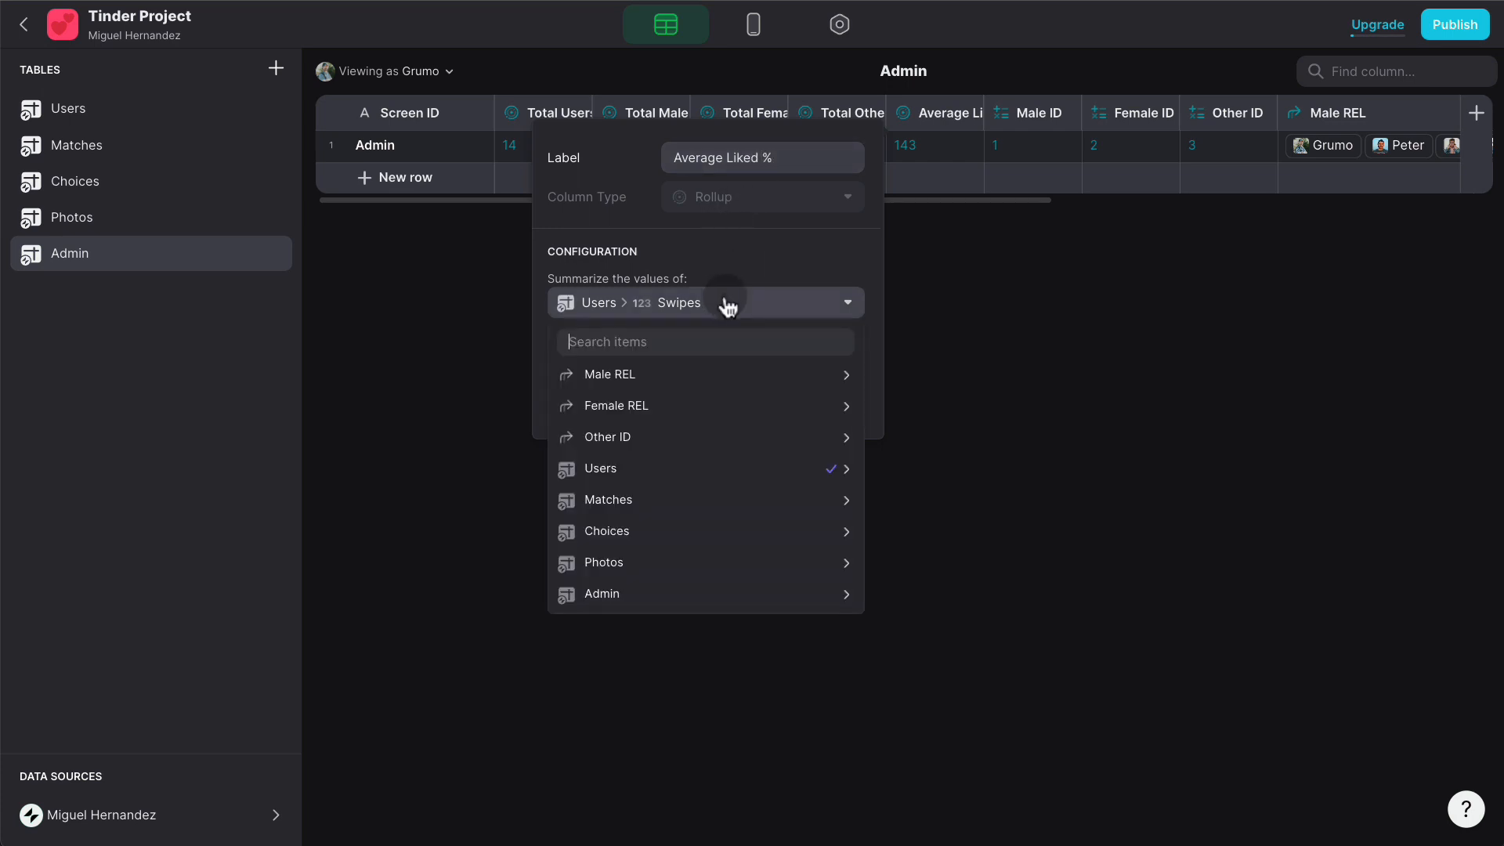
pyautogui.moveTo(744, 576)
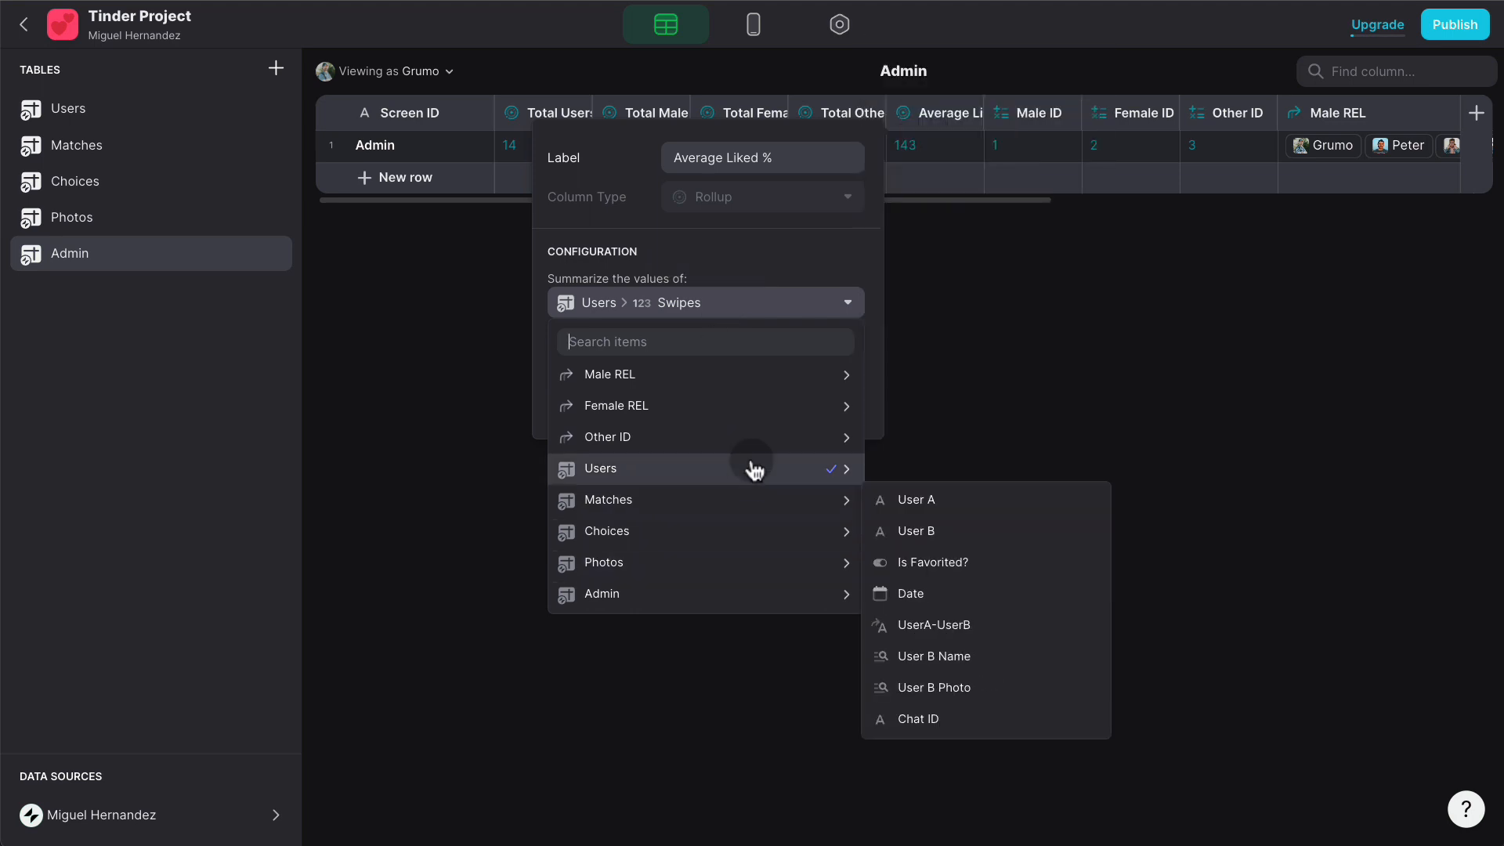
pyautogui.moveTo(752, 468)
pyautogui.scroll(-10, 963, 501)
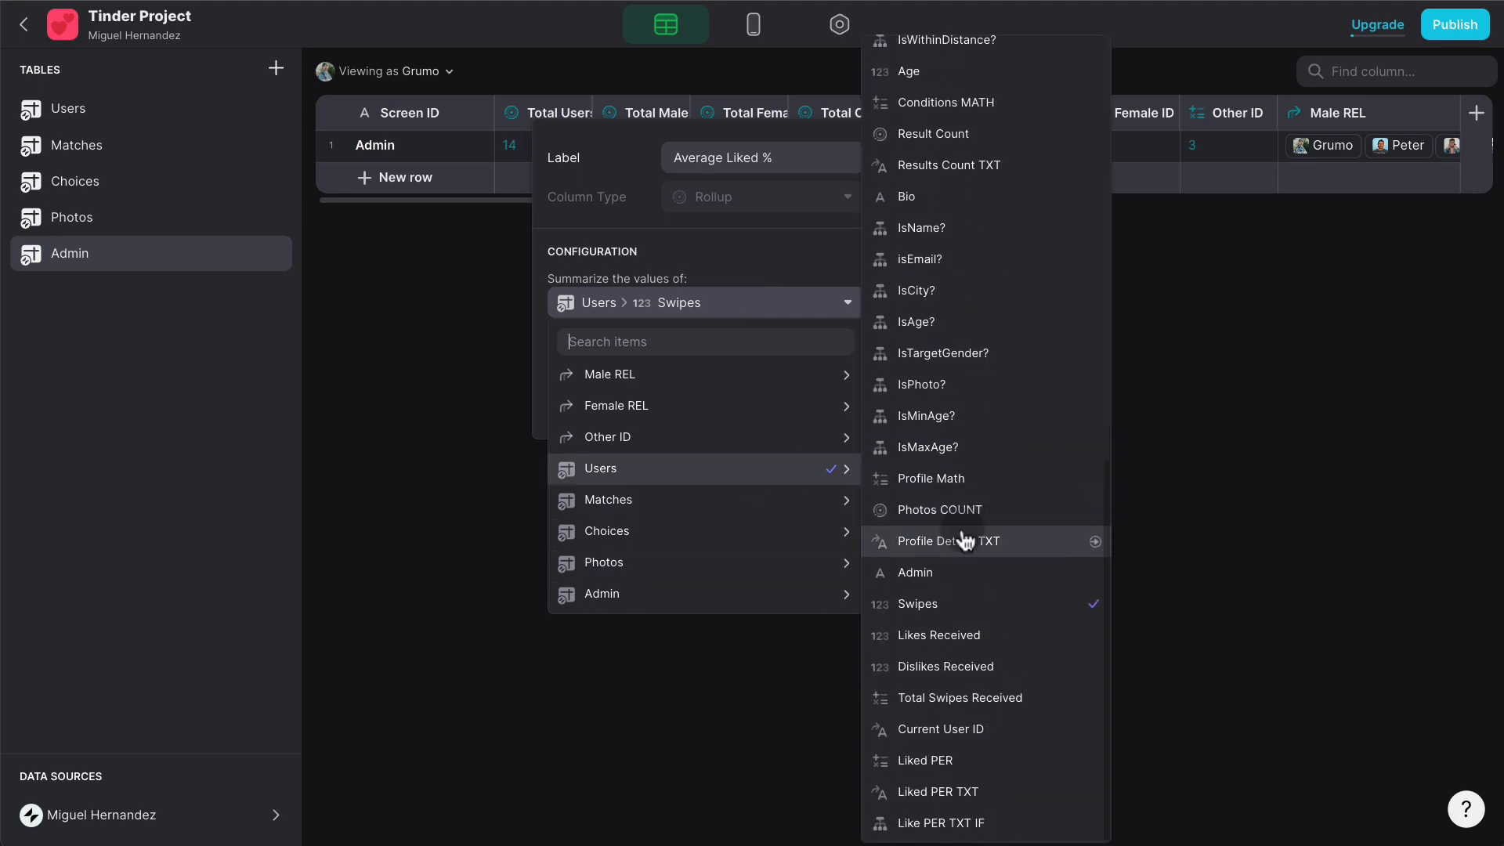
pyautogui.click(982, 760)
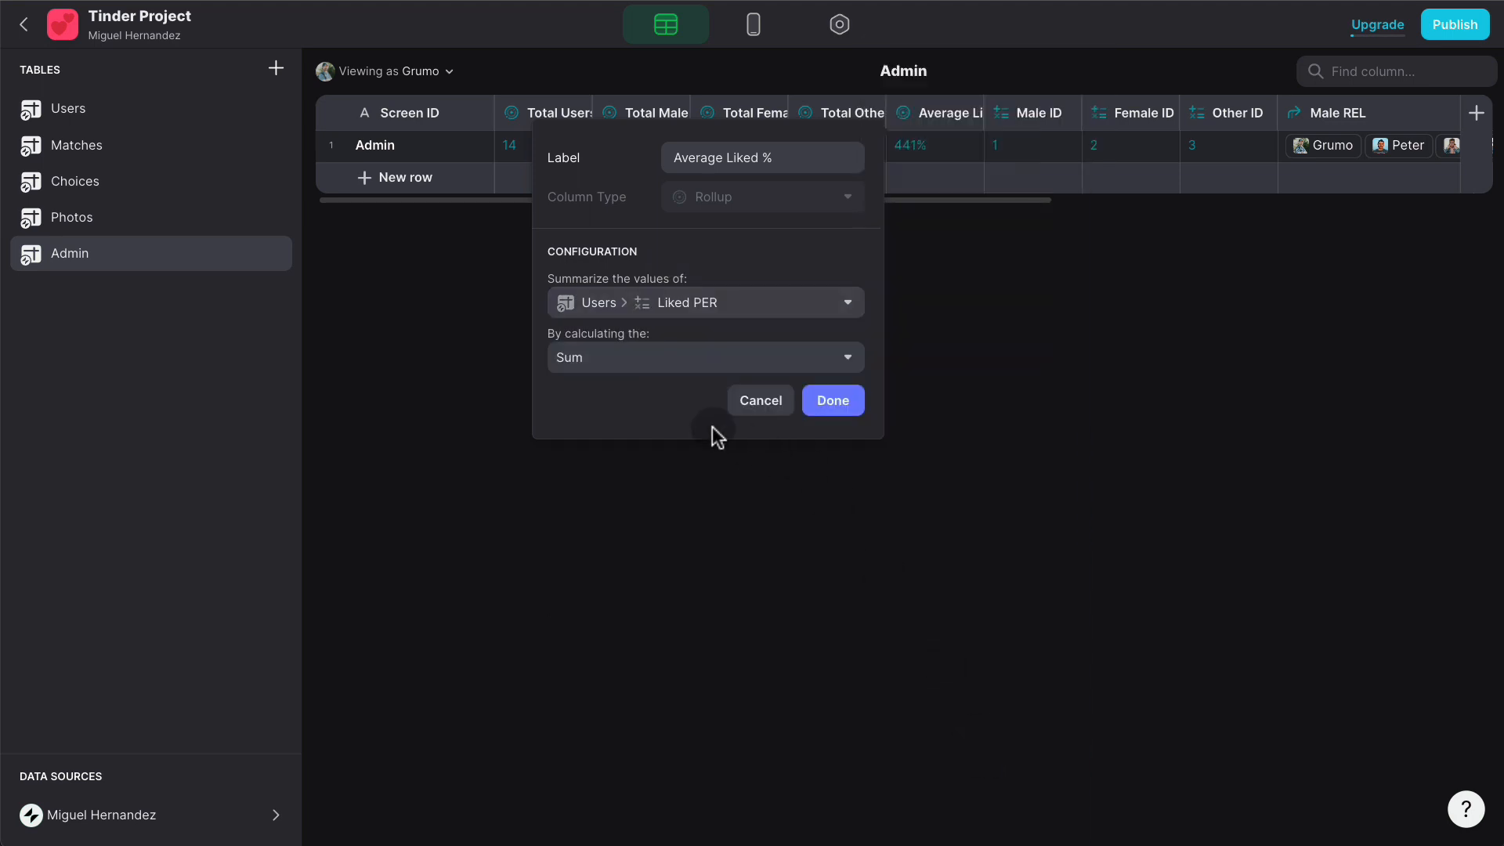
pyautogui.click(648, 364)
pyautogui.click(638, 479)
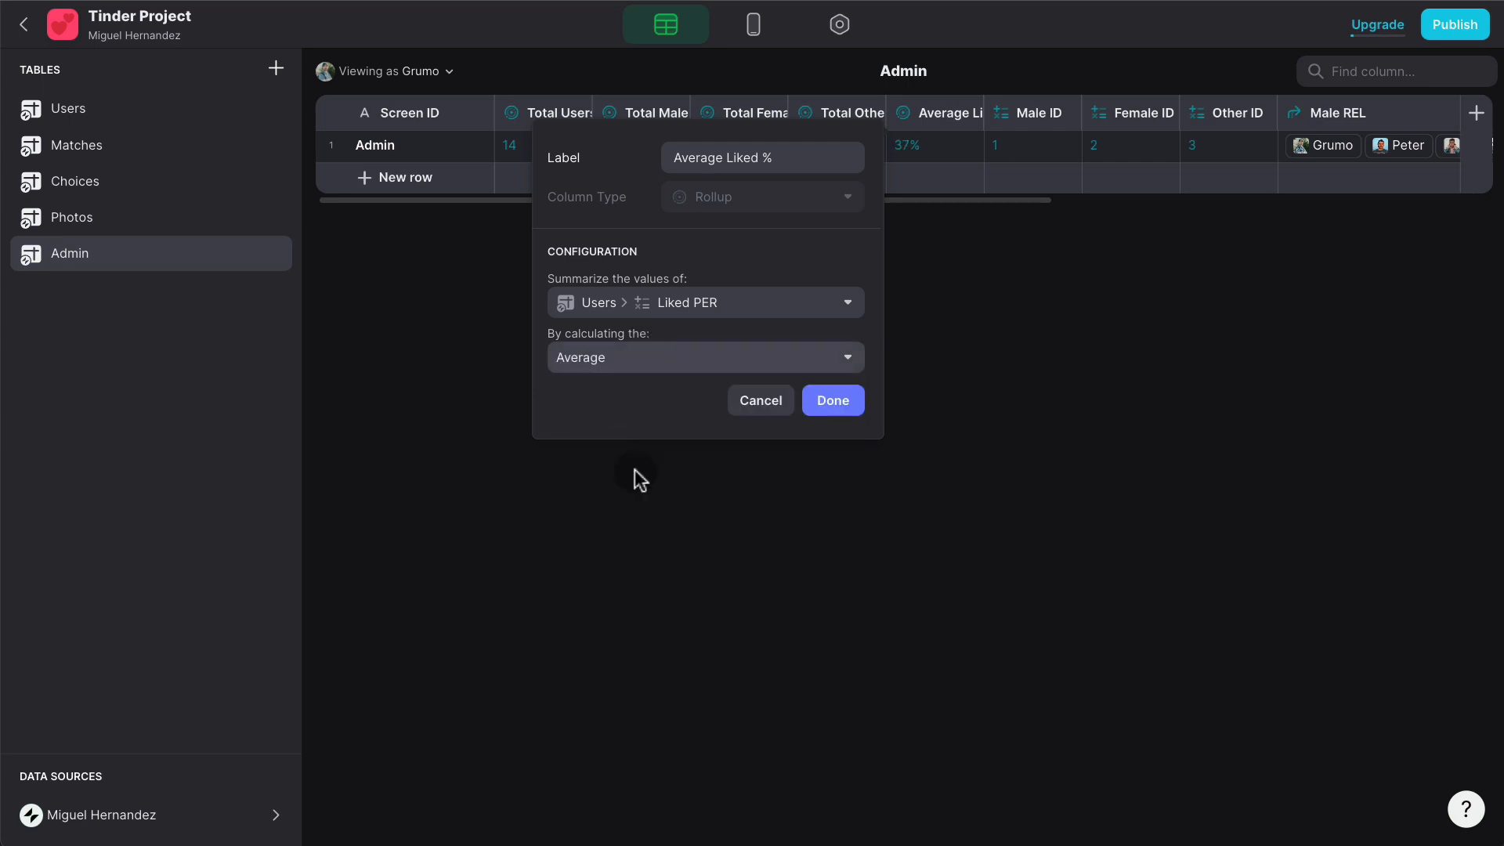
pyautogui.click(835, 403)
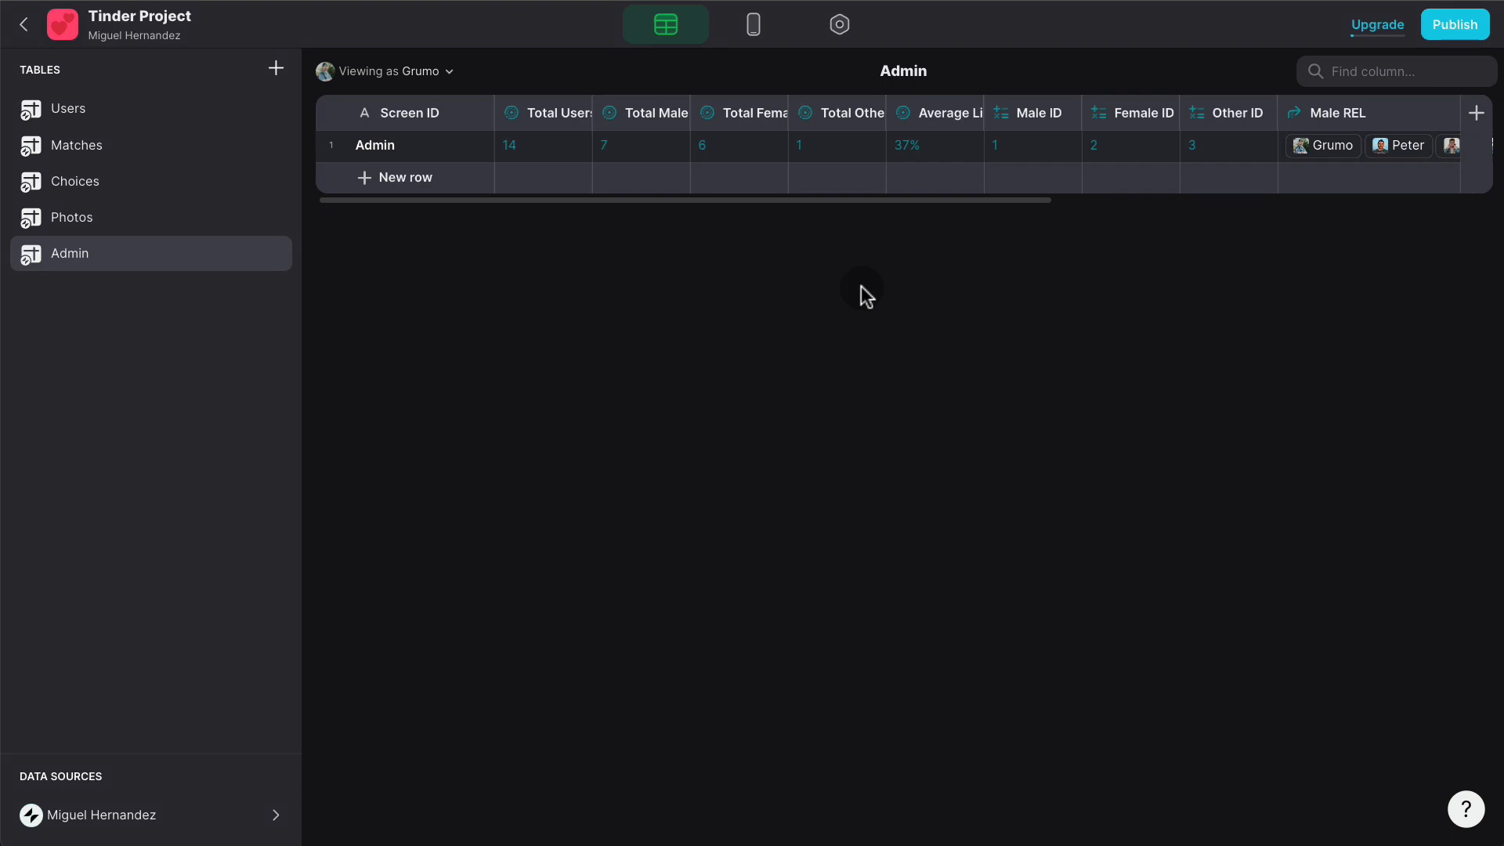
pyautogui.click(752, 29)
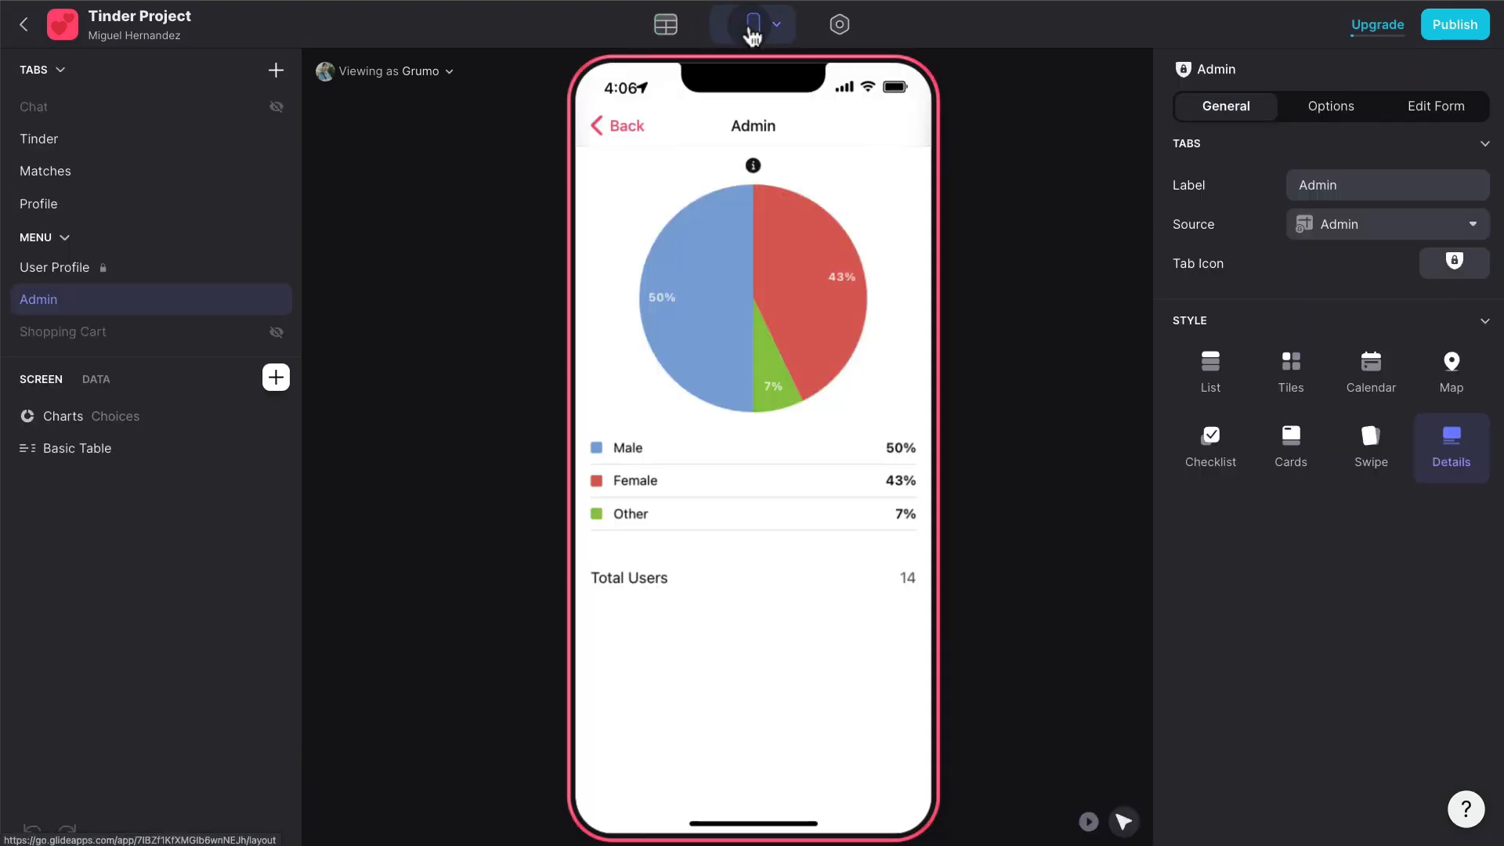
# - Add a Total Swipes row showing 143 beneath Total Users in the Admin stats table
pyautogui.click(636, 578)
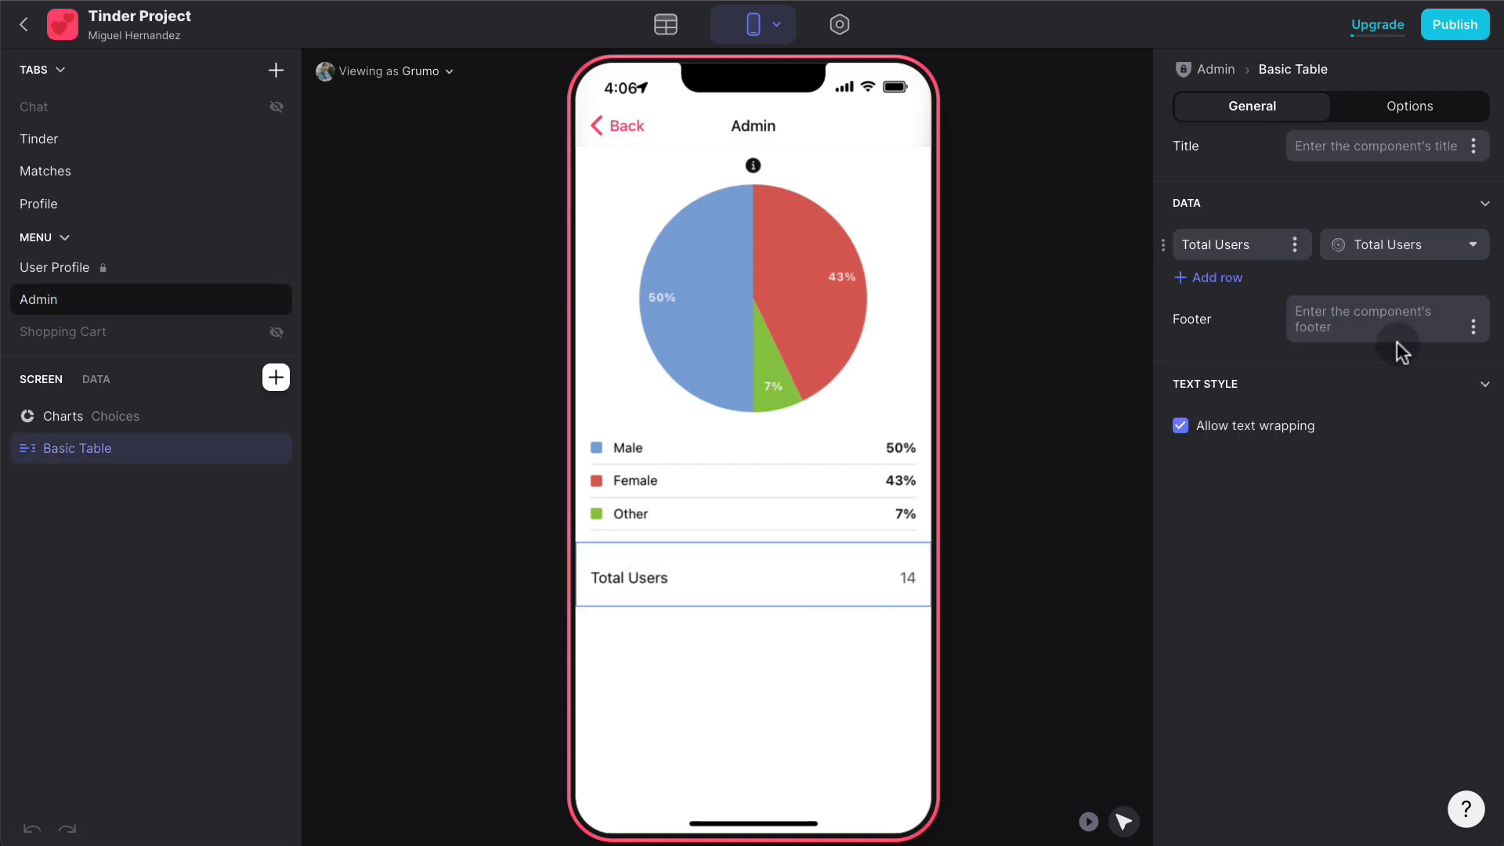
pyautogui.click(1210, 278)
pyautogui.click(1437, 283)
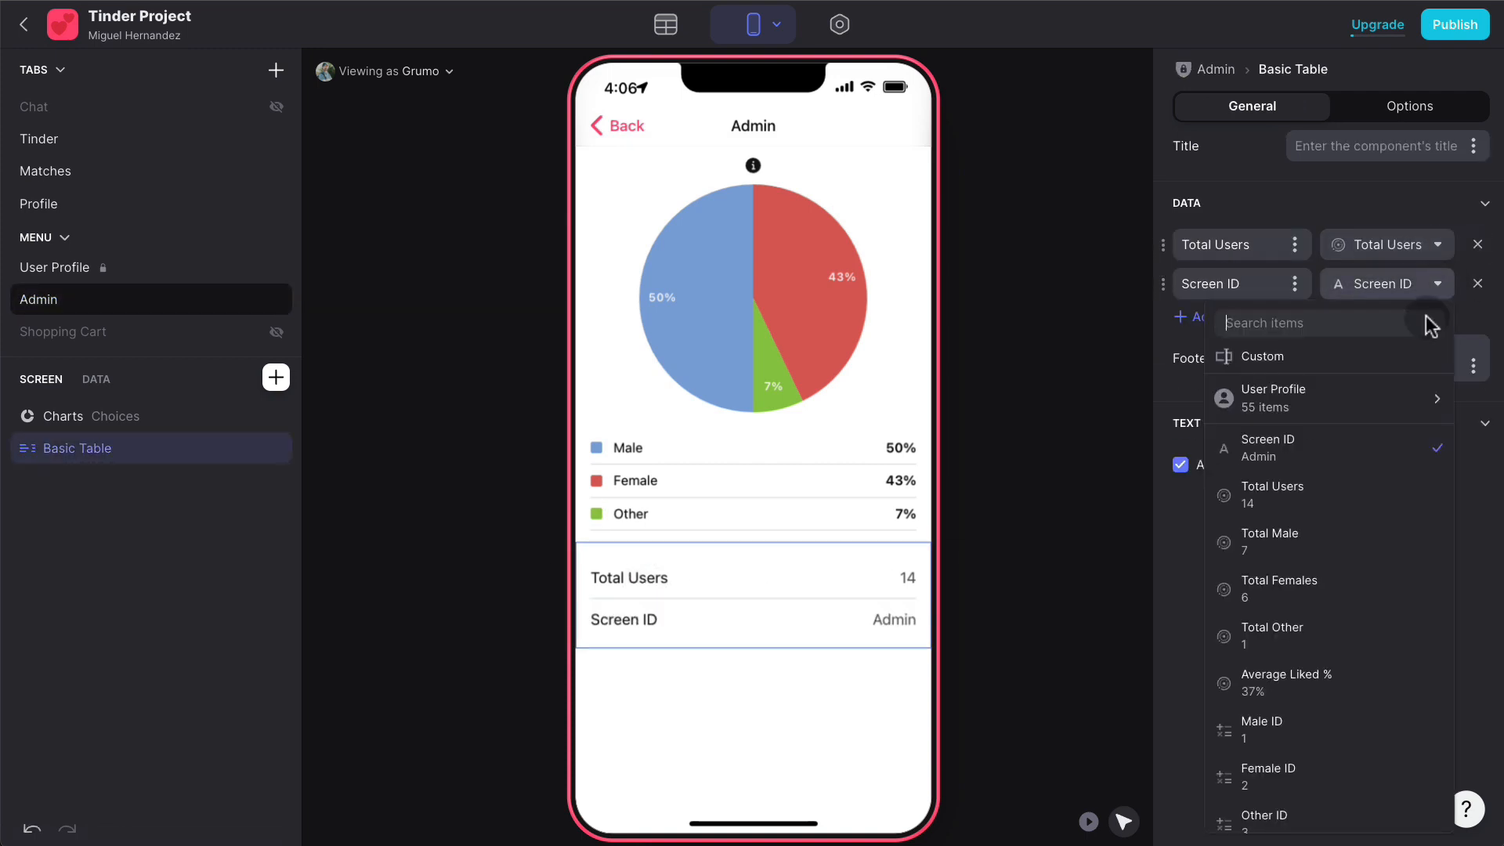
pyautogui.scroll(-5, 1349, 514)
pyautogui.scroll(5, 1349, 514)
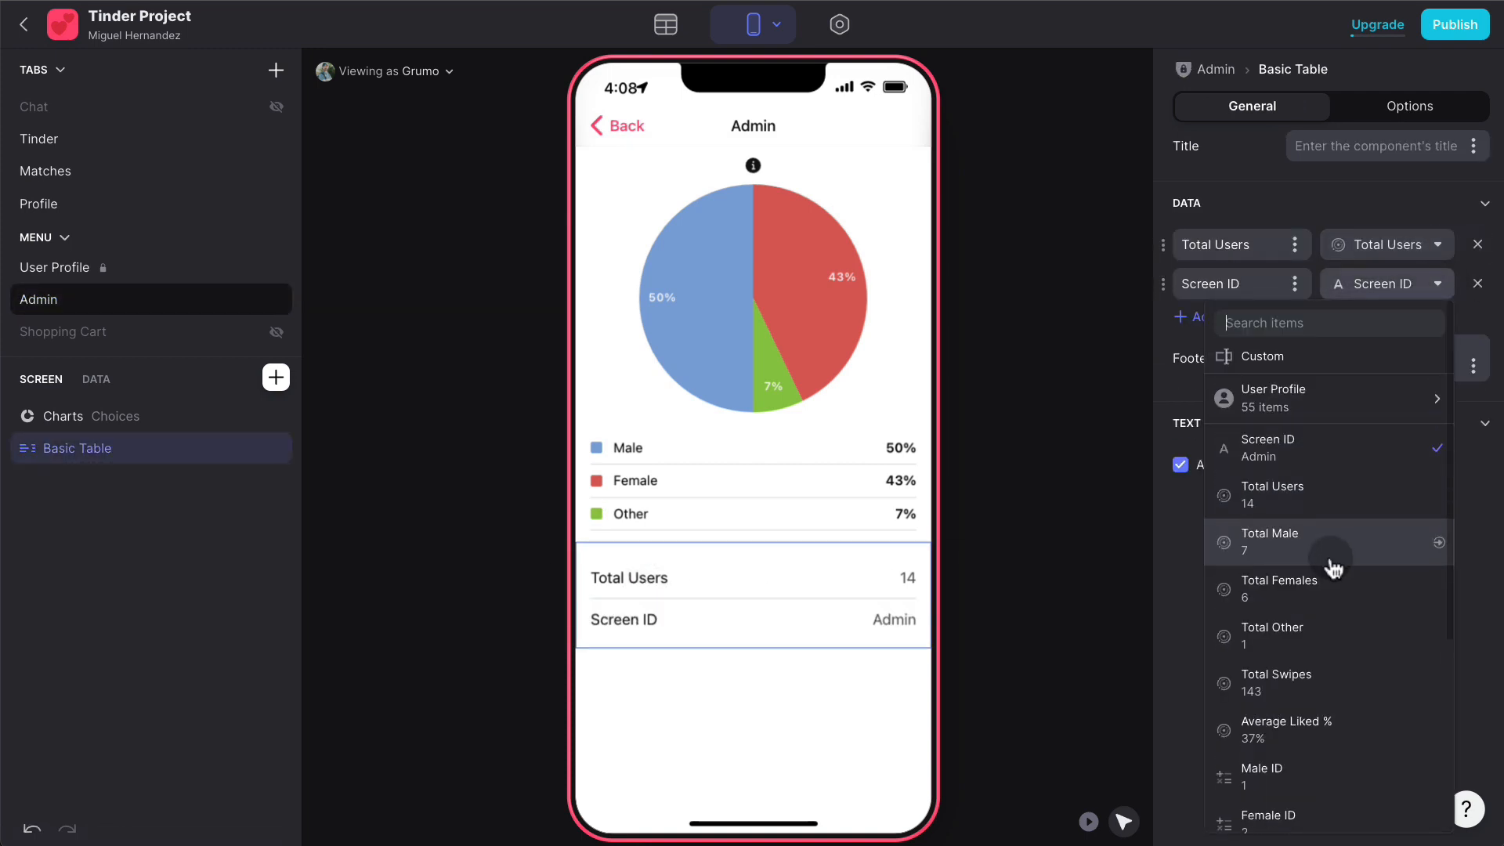
pyautogui.click(1321, 672)
# - Add an Average Liked % row showing 37%, then open the Matches data table
pyautogui.click(1218, 316)
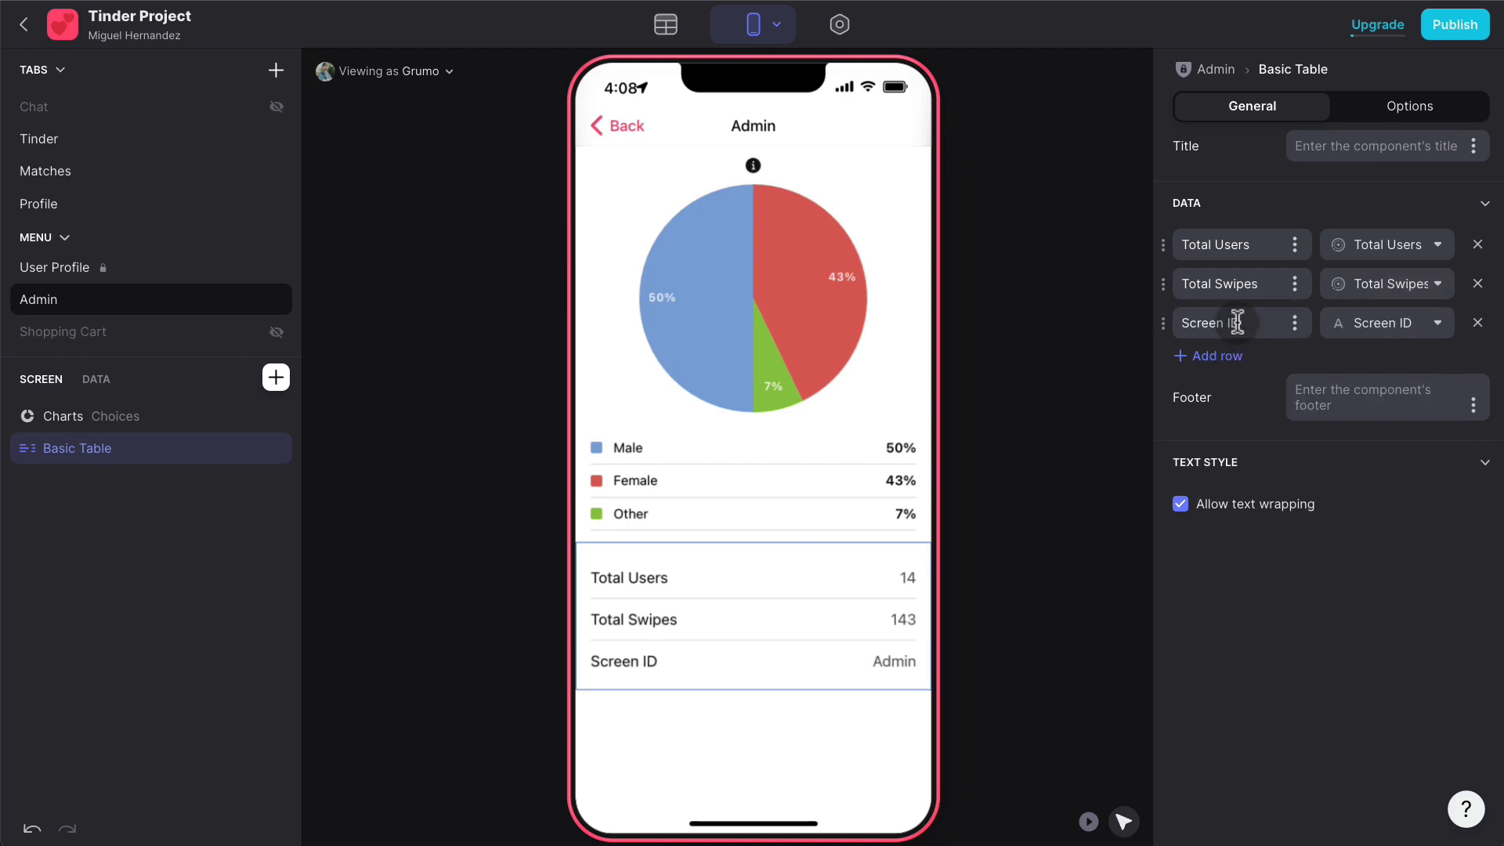
pyautogui.click(1437, 323)
pyautogui.scroll(-3, 1359, 572)
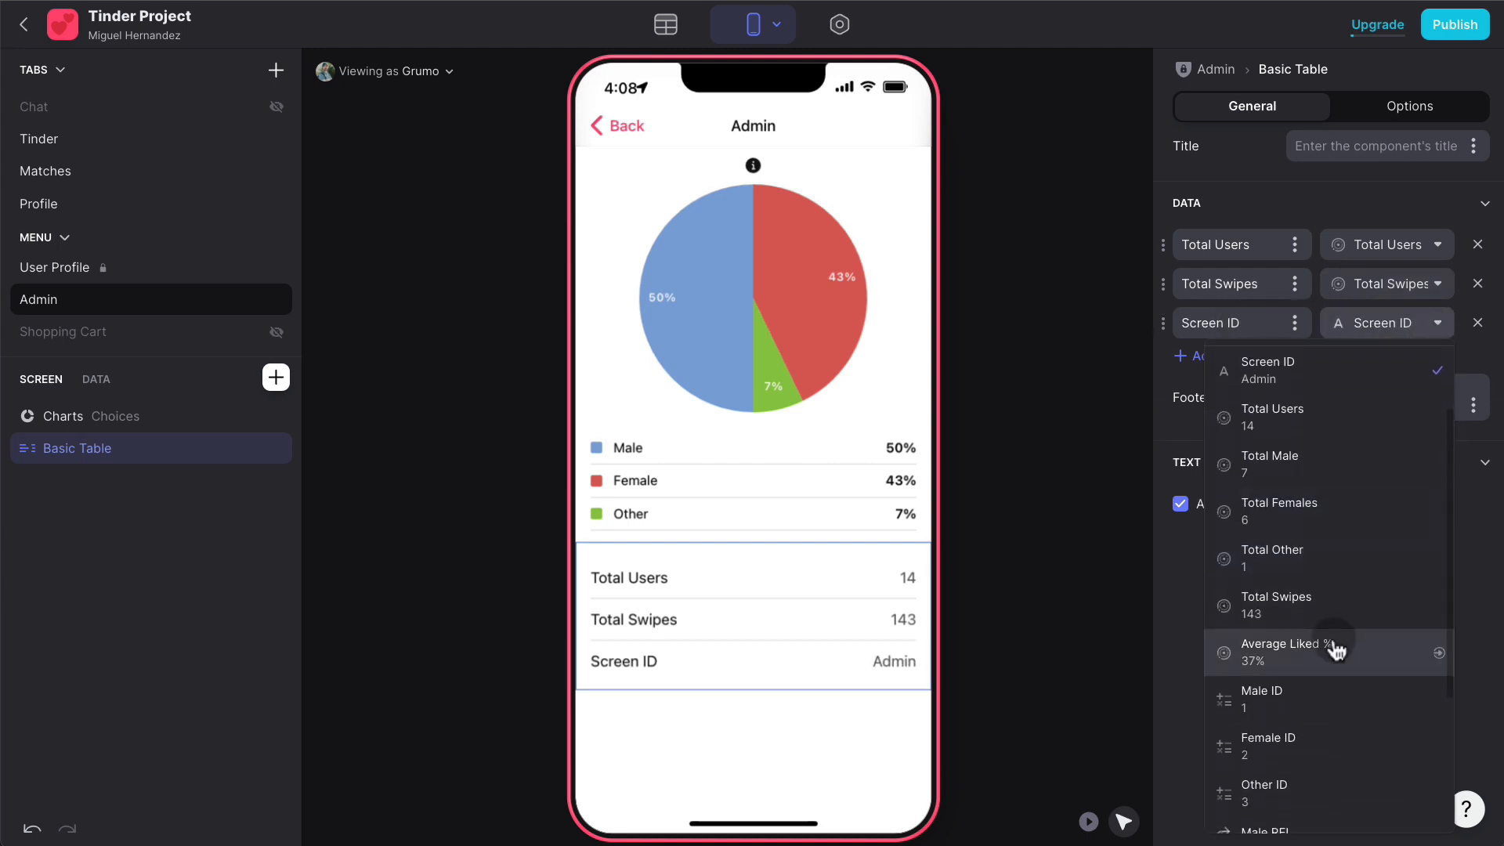
pyautogui.click(1333, 646)
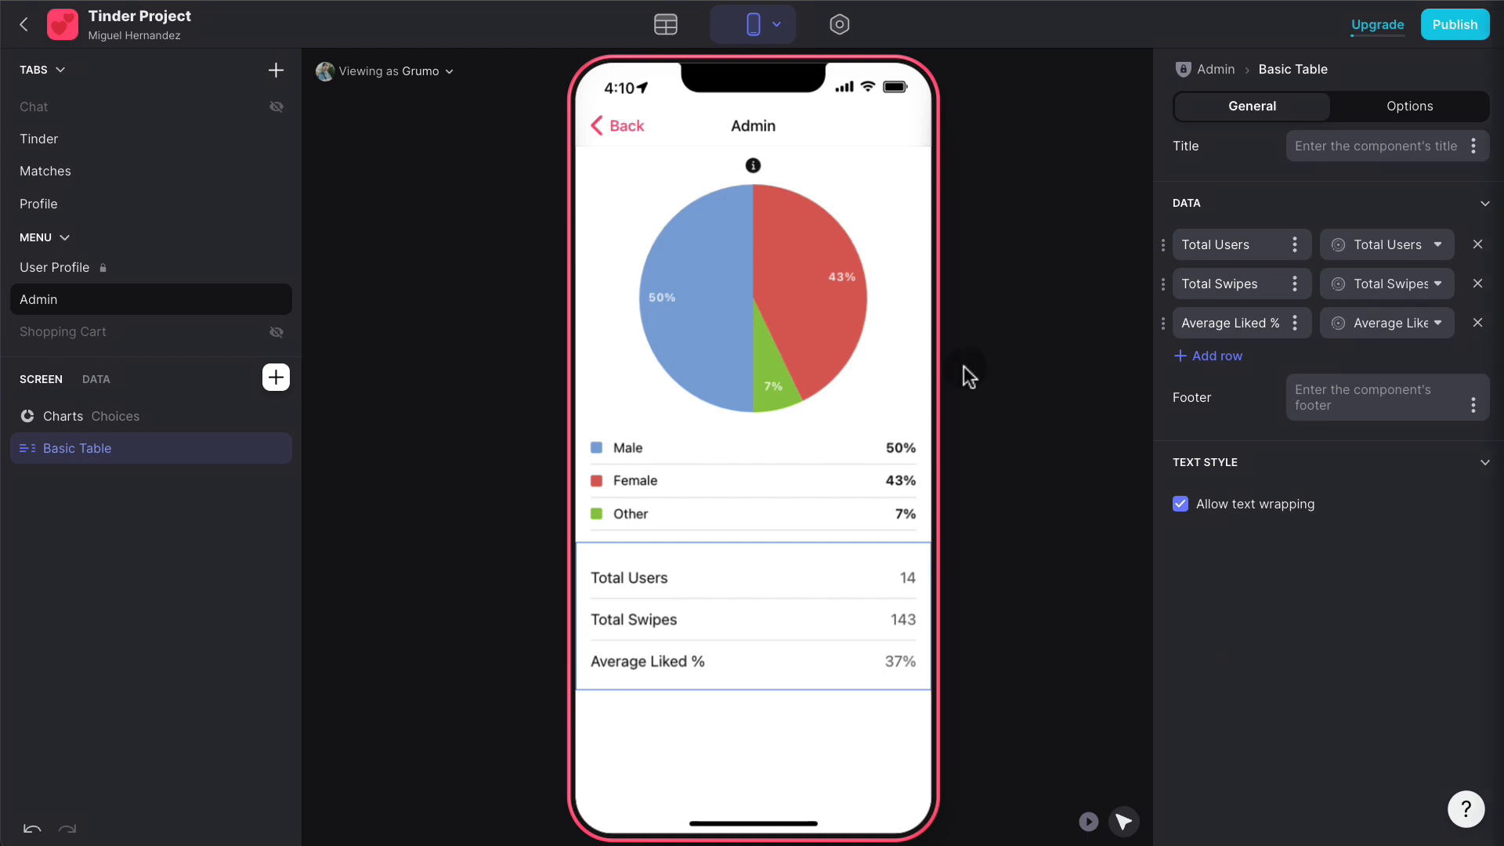
pyautogui.click(672, 44)
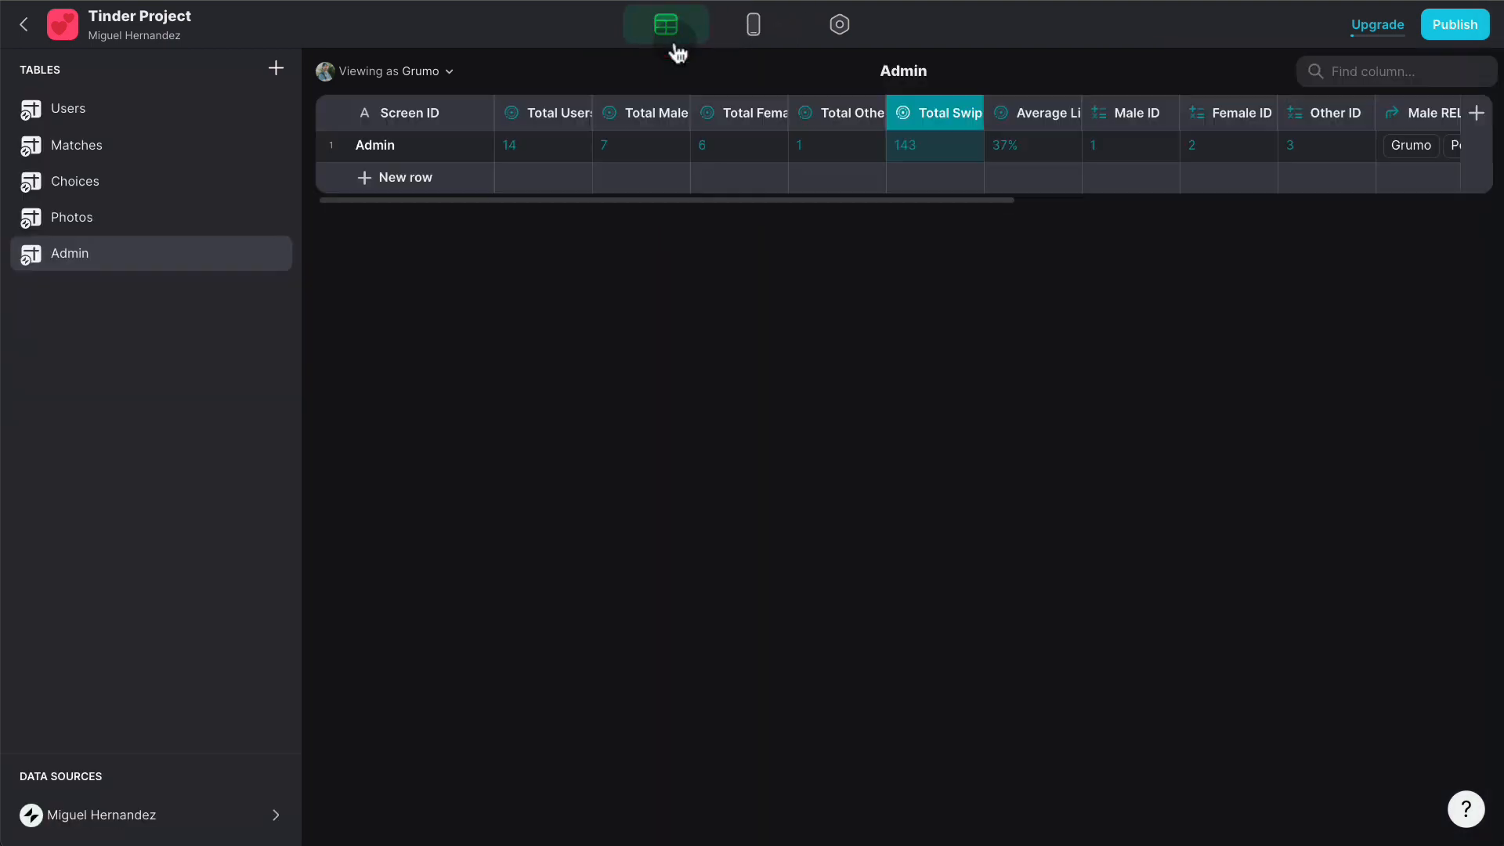
pyautogui.click(115, 147)
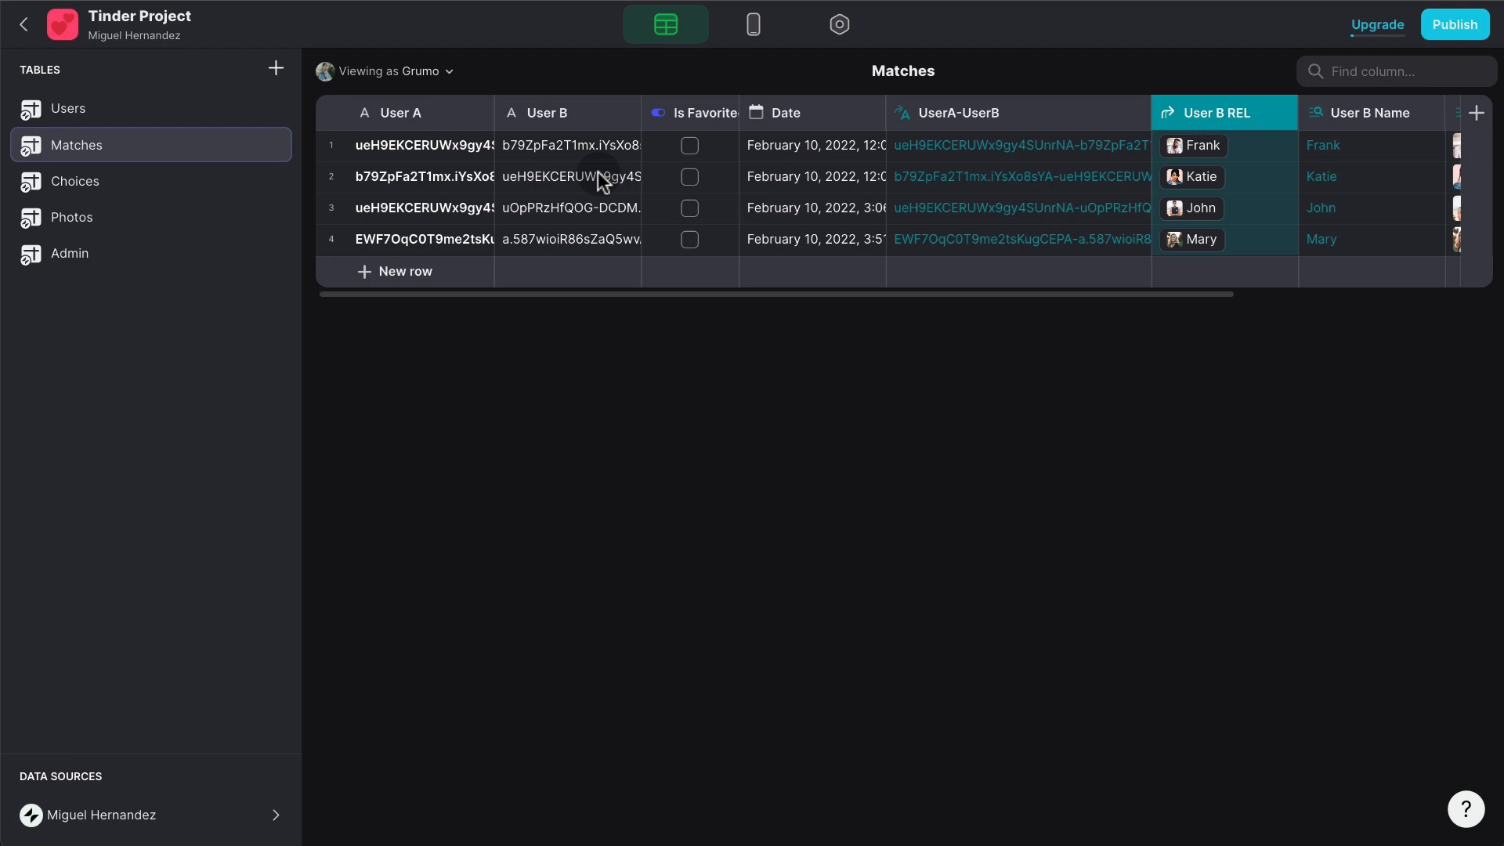
# - Add a new Matches column labelled Chat REL with the Relation type
pyautogui.hscroll(5, 839, 172)
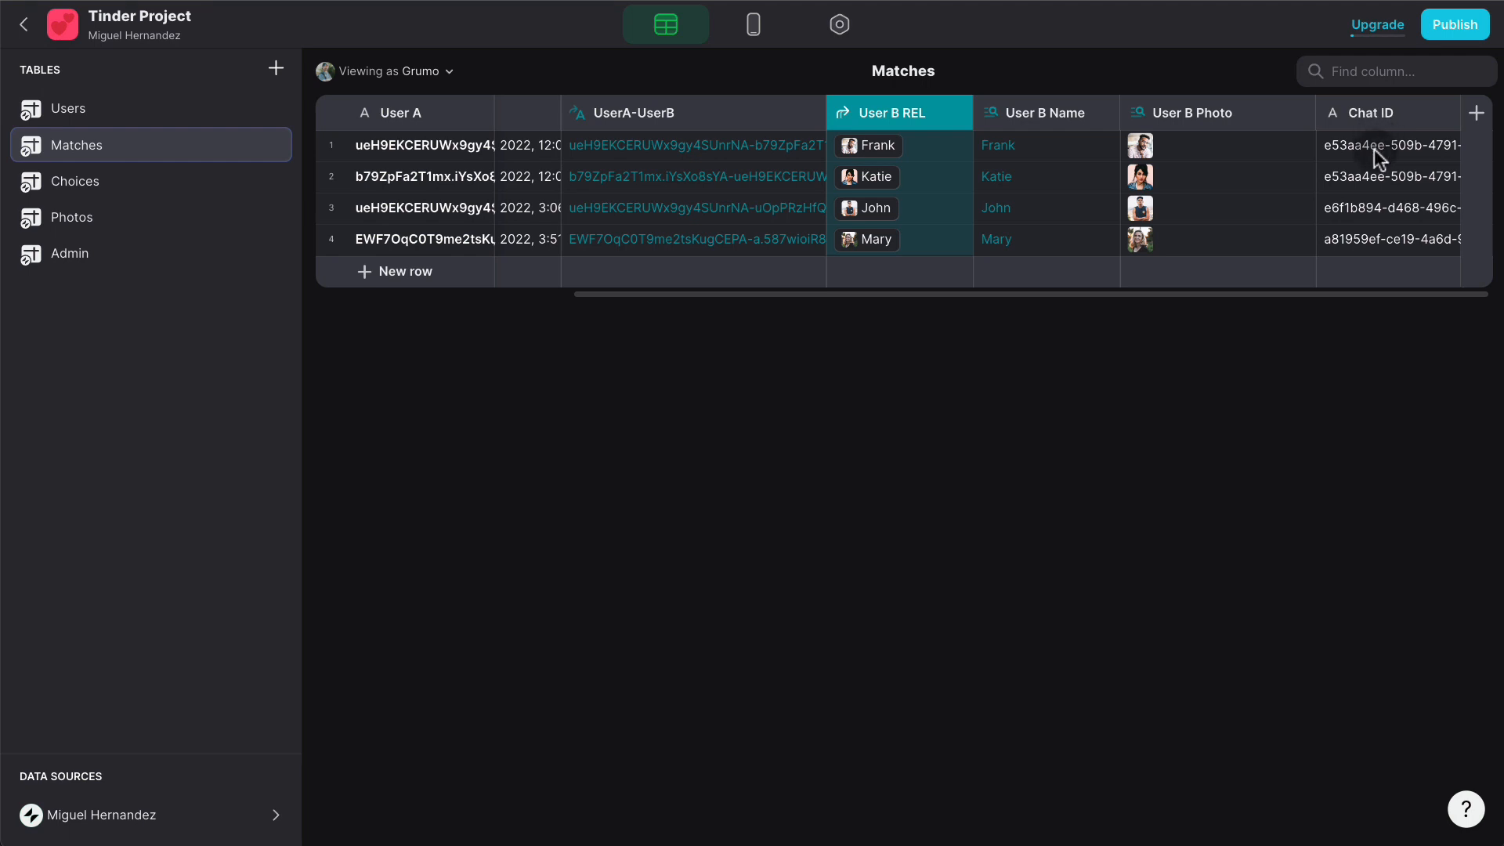
pyautogui.click(1476, 112)
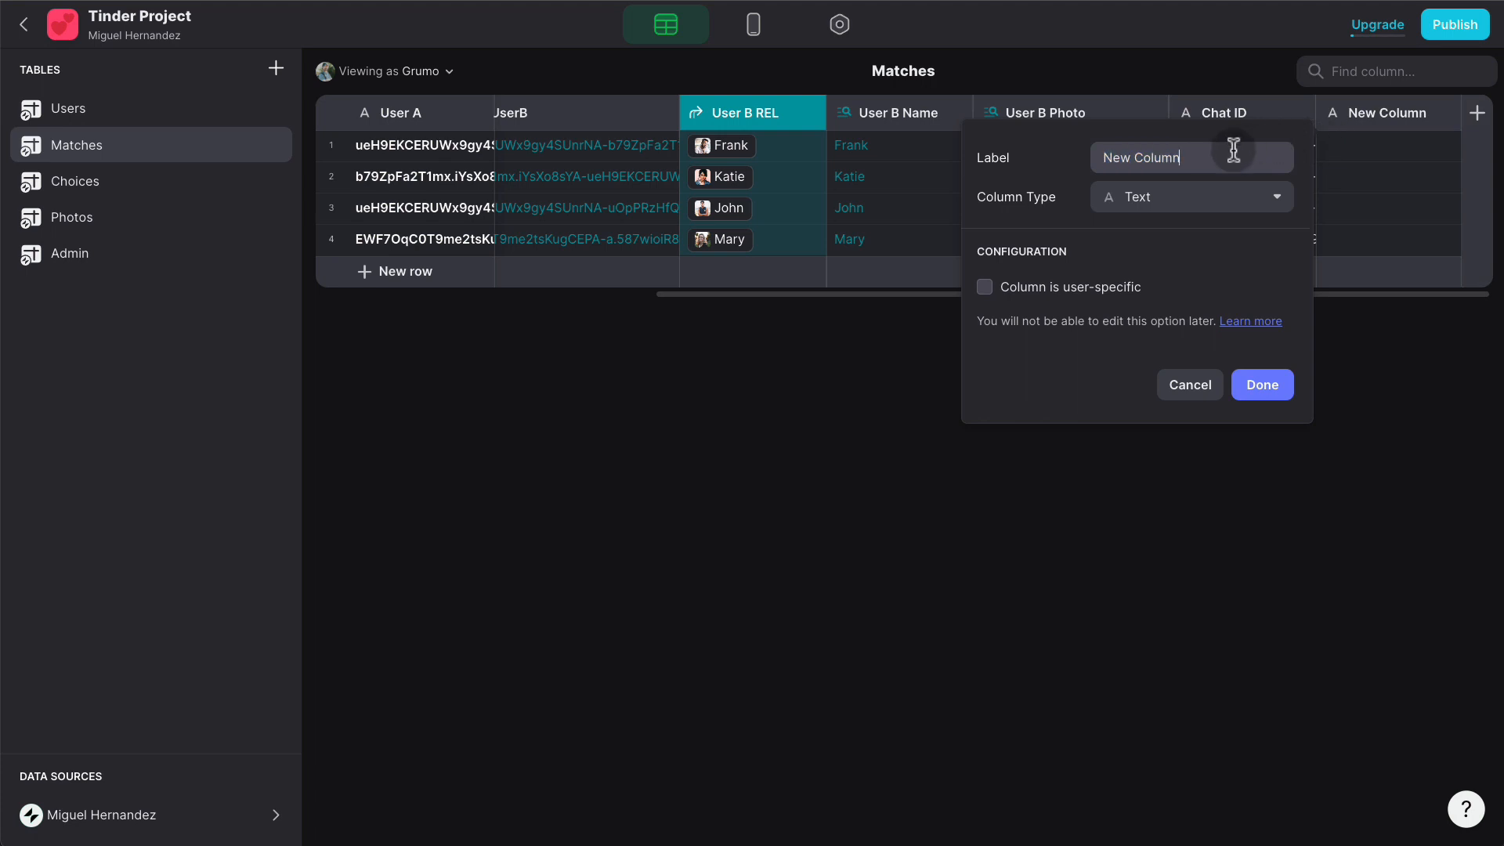
pyautogui.write('Chat ')
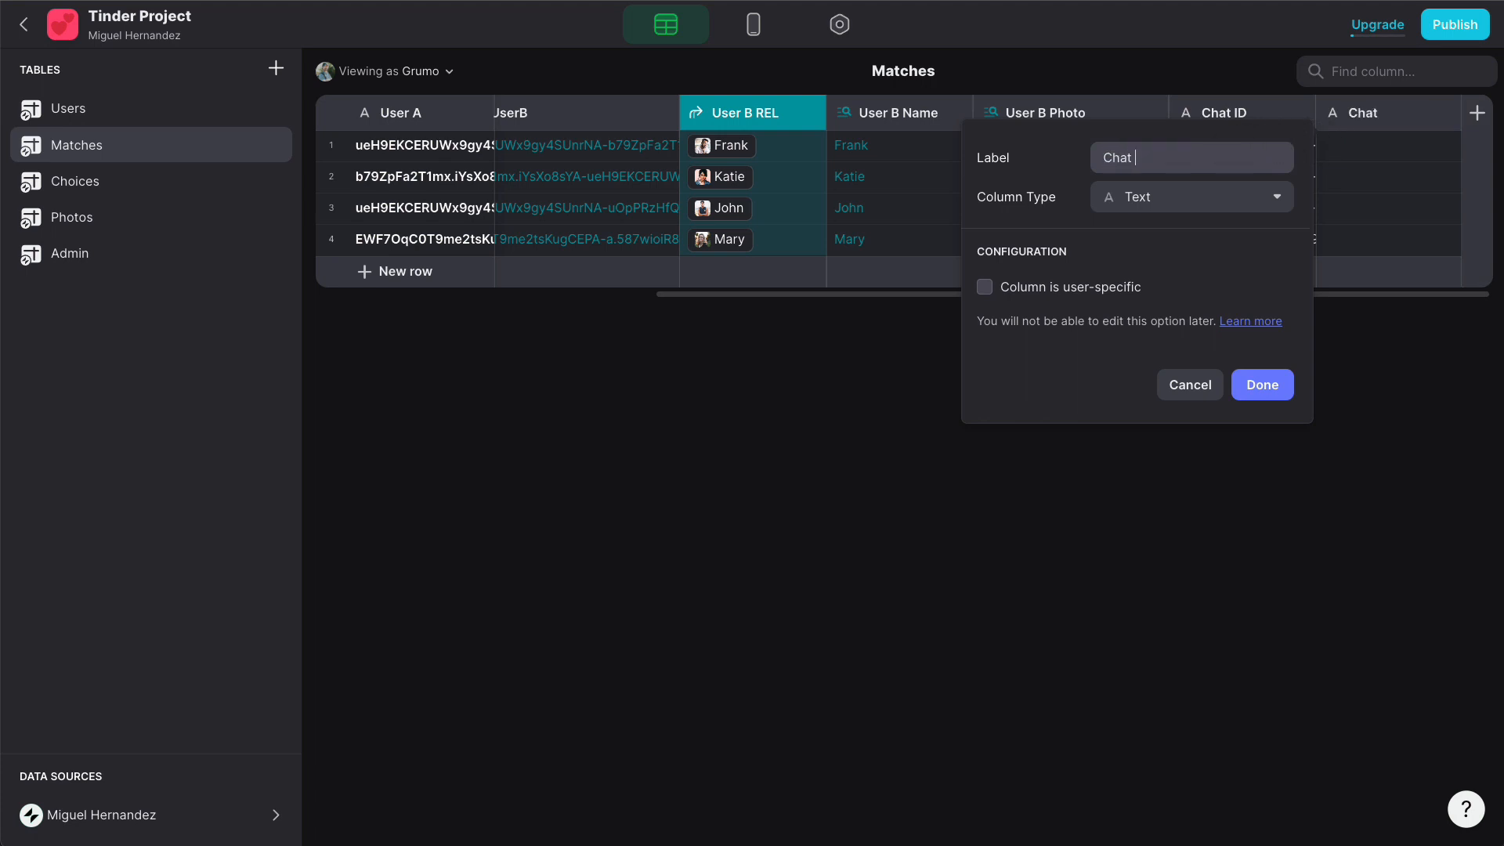
pyautogui.write('REL')
pyautogui.click(1121, 205)
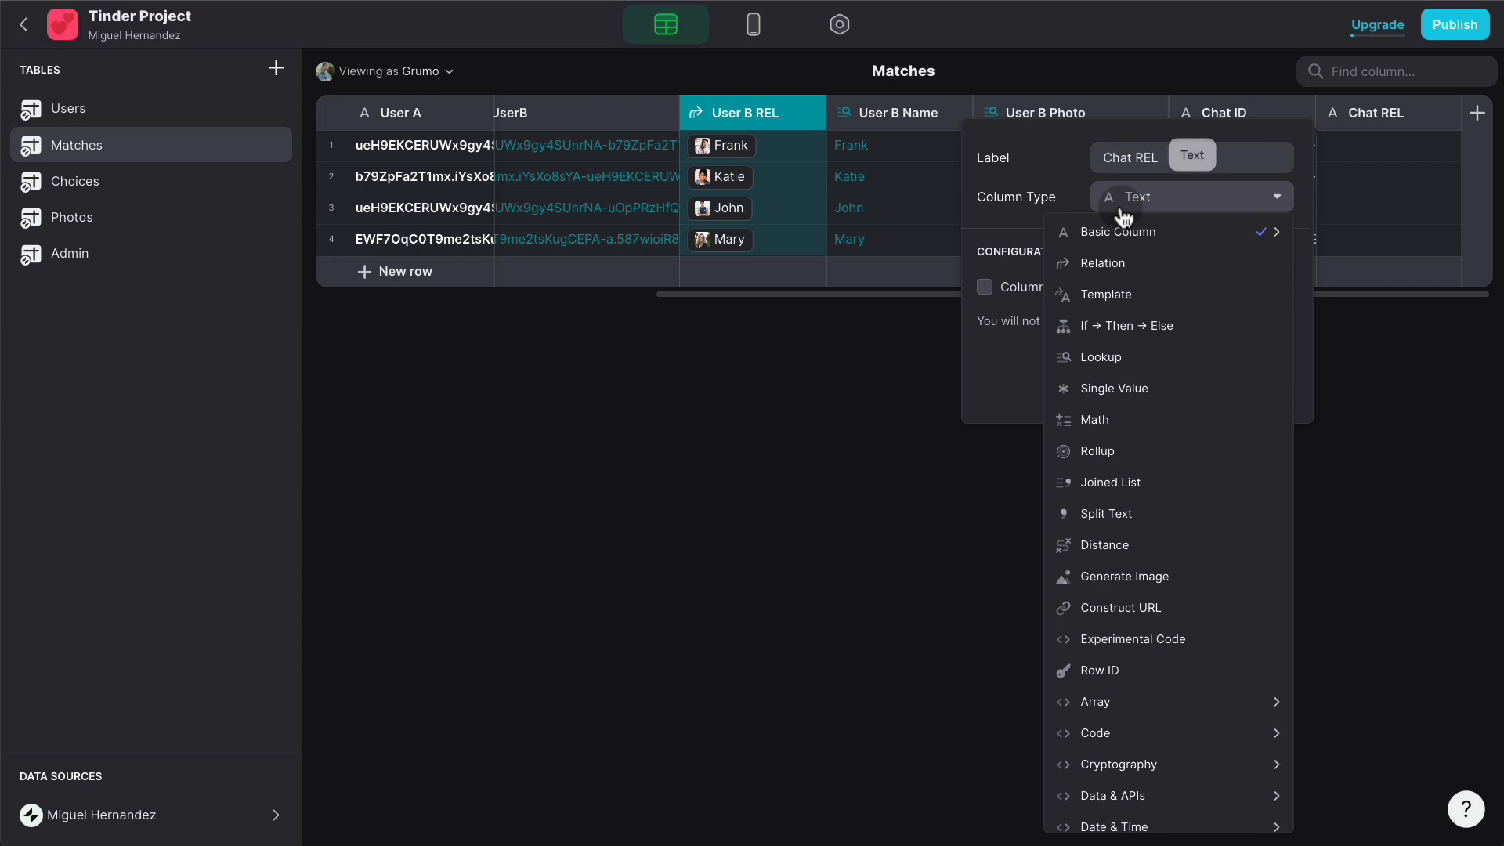
pyautogui.moveTo(1134, 235)
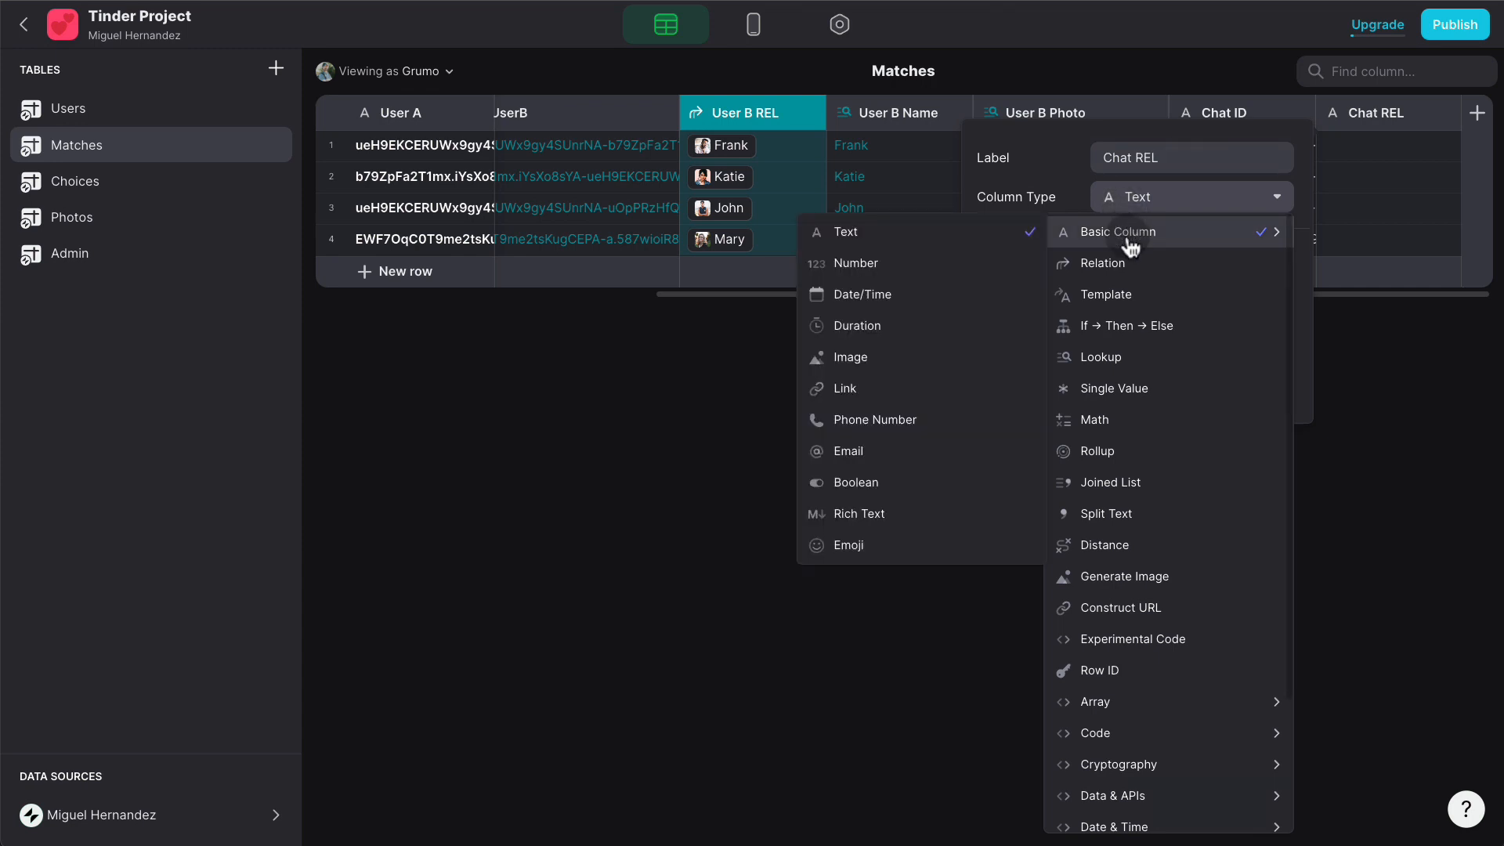
pyautogui.click(1127, 263)
# - Relate Chat REL's Chat ID to Chat ID in Matches, allowing multiple matches
pyautogui.click(1145, 307)
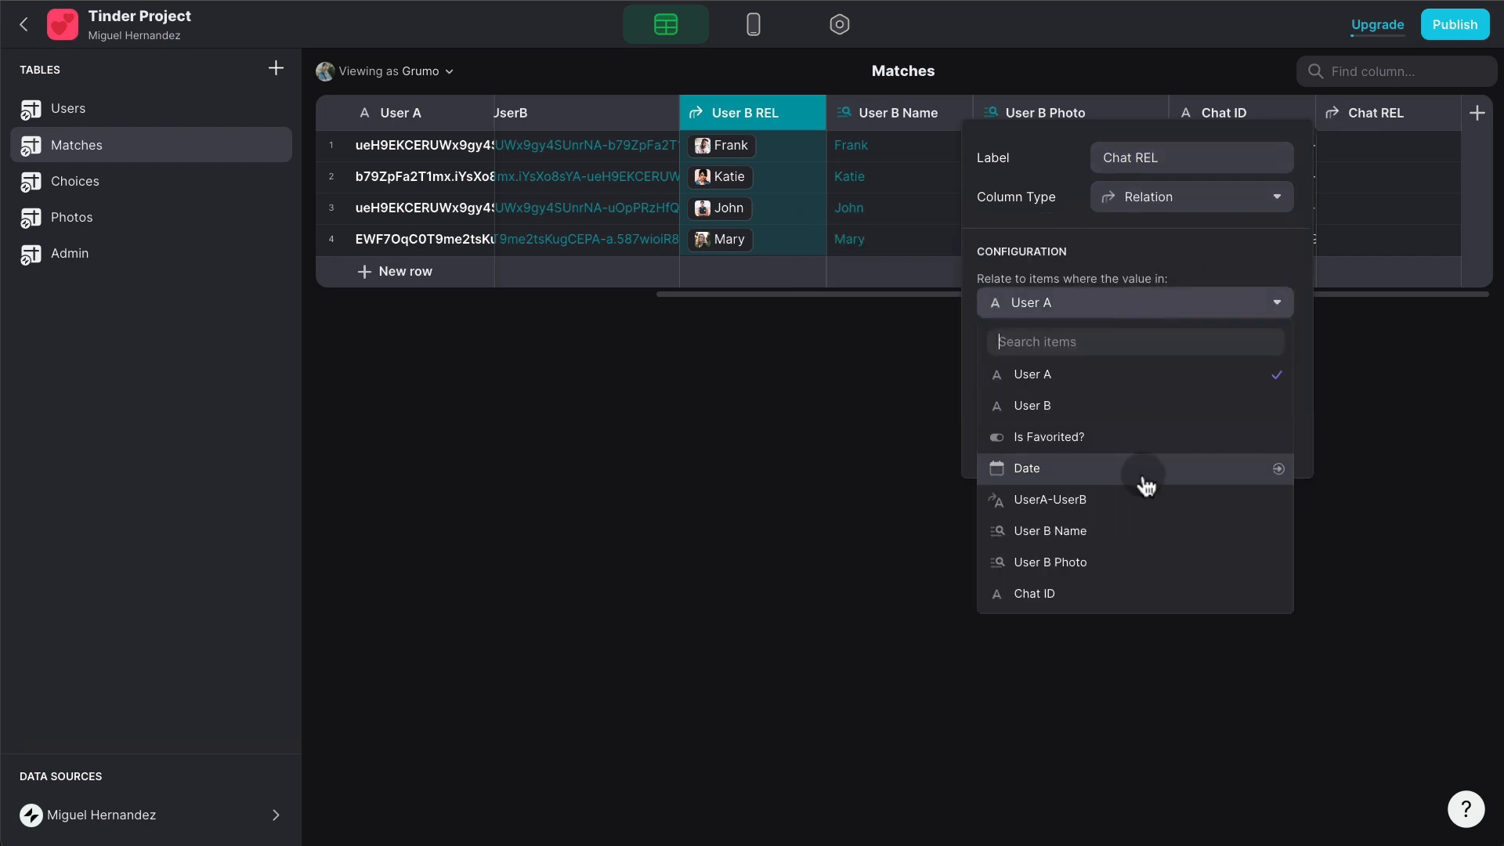
pyautogui.click(1002, 589)
pyautogui.click(1093, 357)
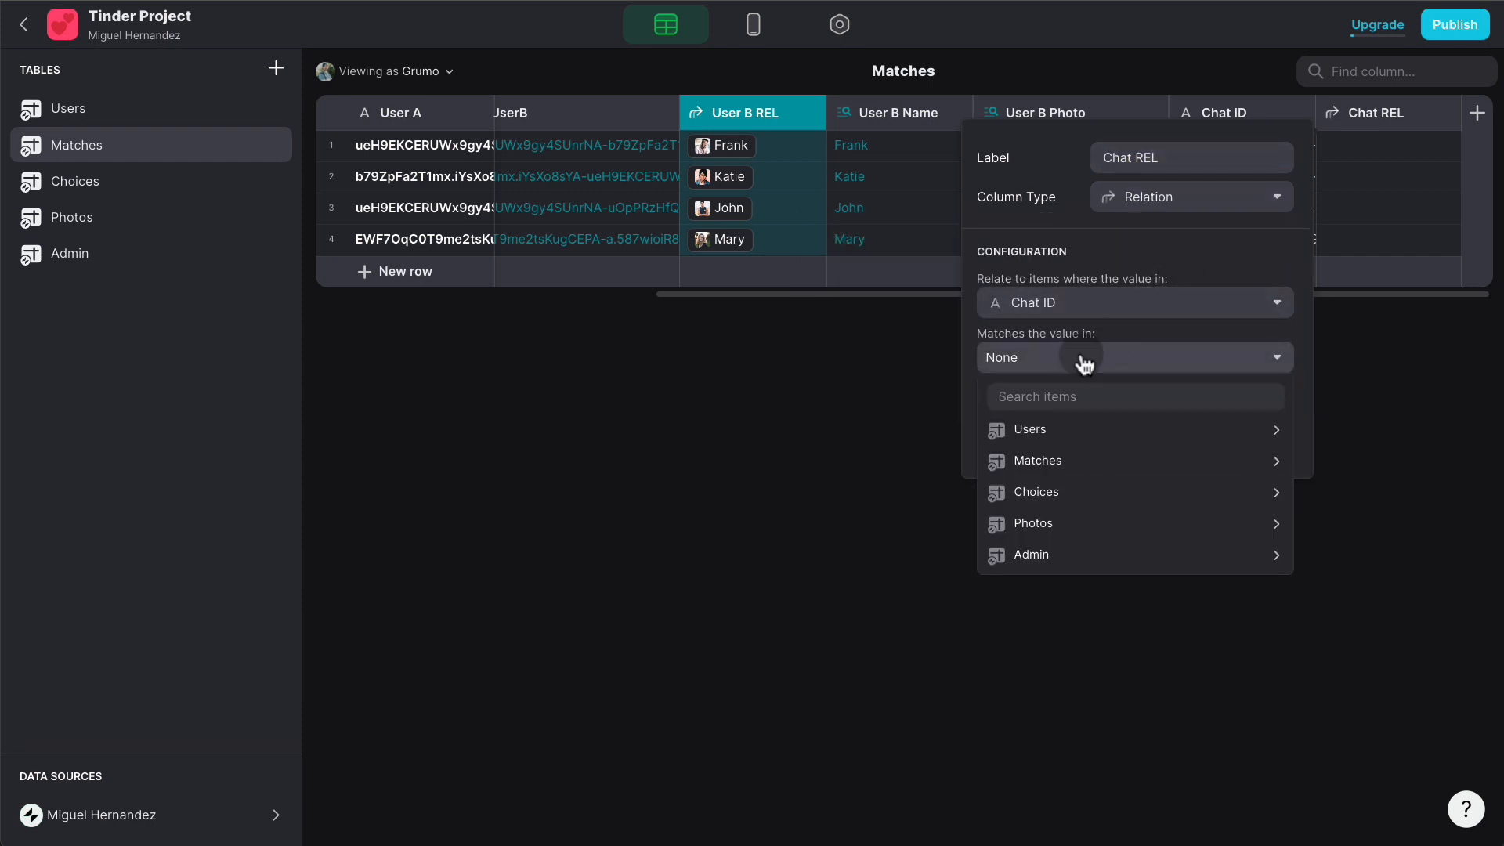
pyautogui.moveTo(1097, 462)
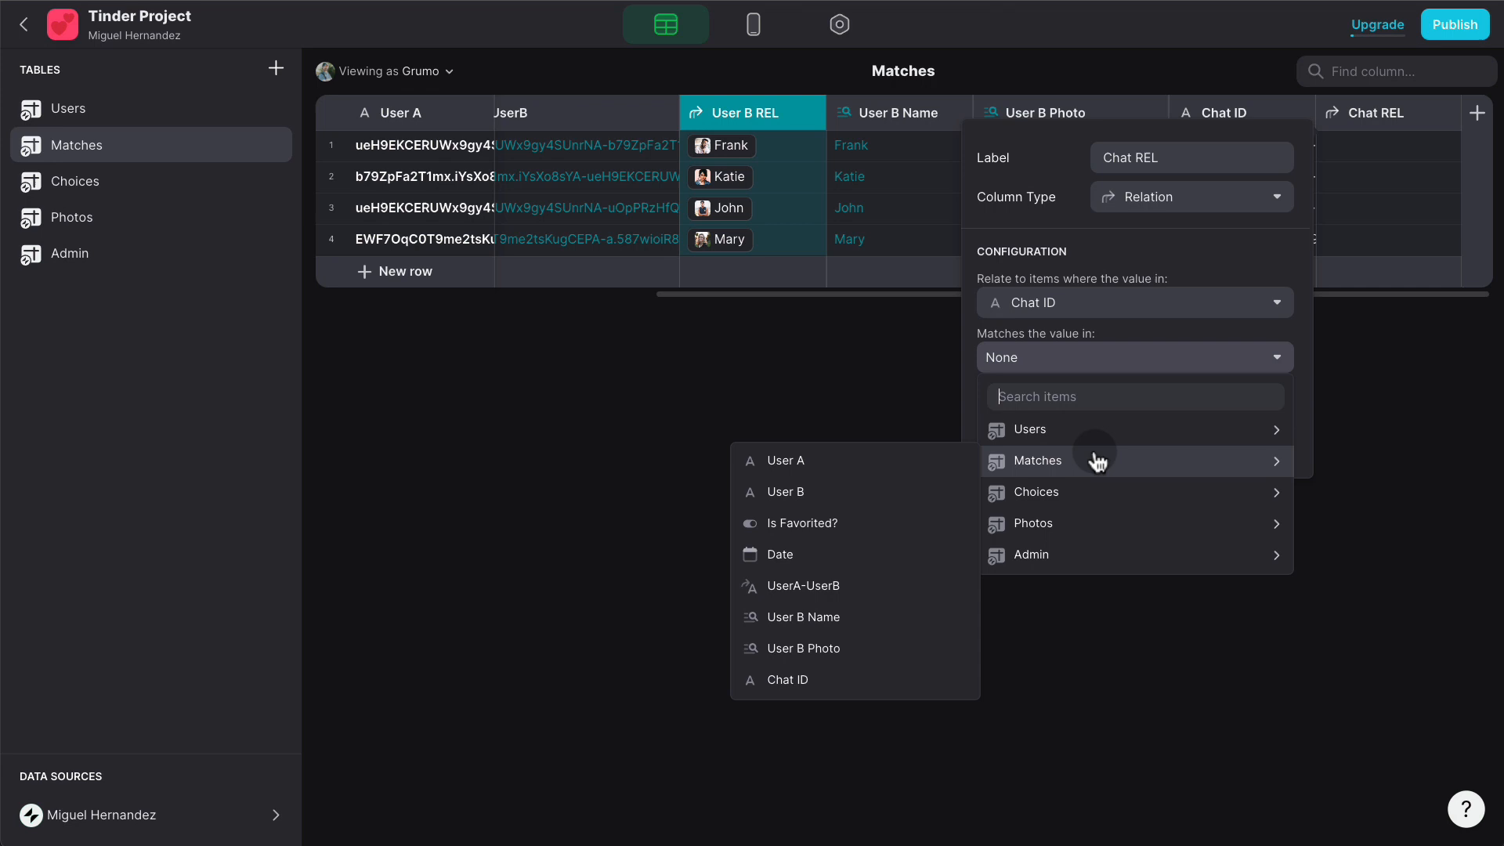
pyautogui.click(842, 680)
pyautogui.click(1046, 397)
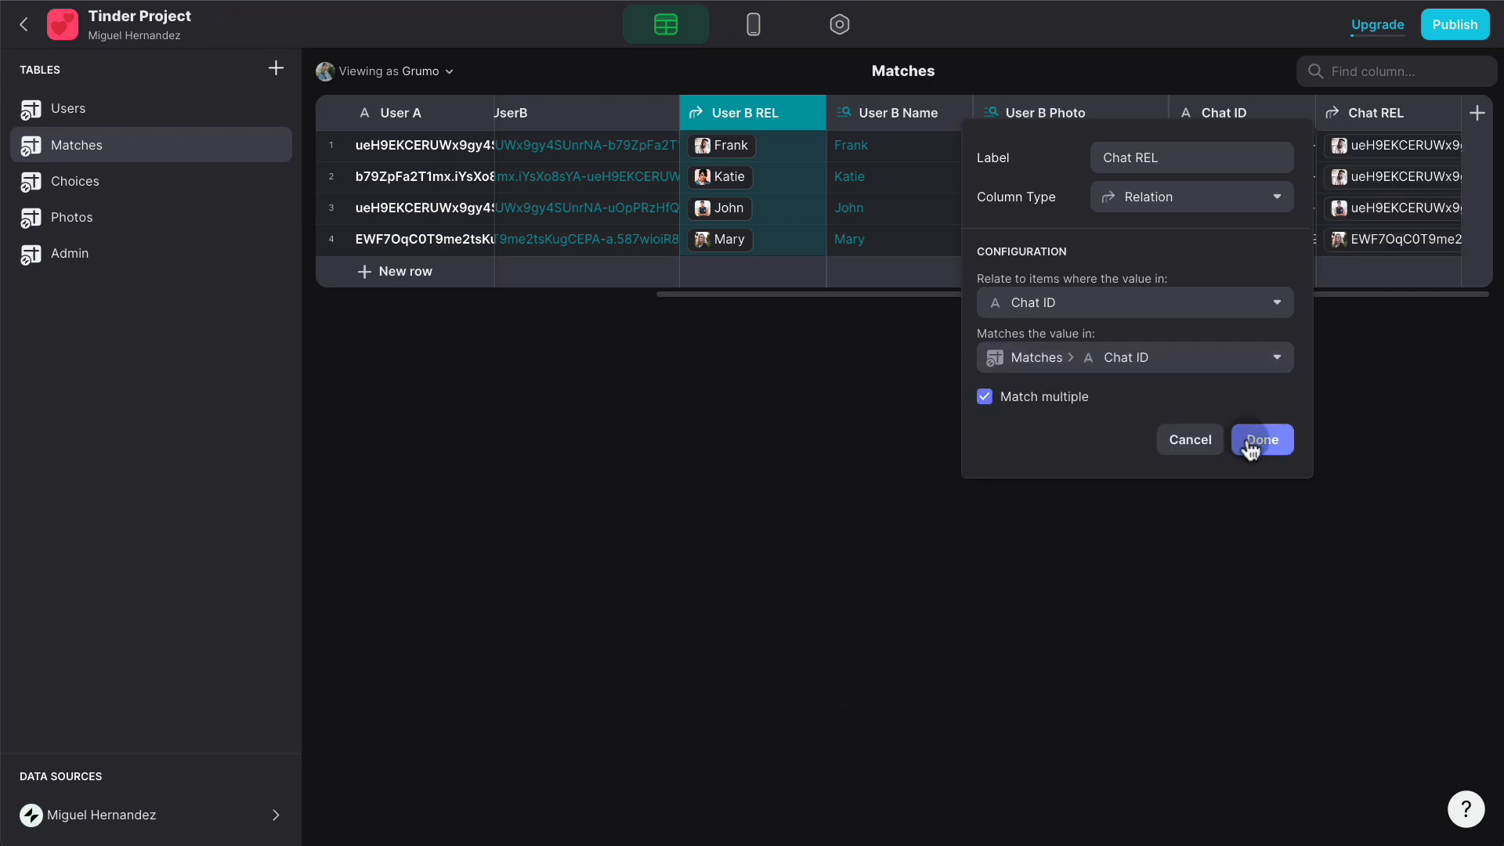
pyautogui.click(1261, 439)
# - Add a Chat COUNT rollup column counting User A through Chat REL, giving 2, 2, 1, 1
pyautogui.click(1476, 112)
pyautogui.write('C')
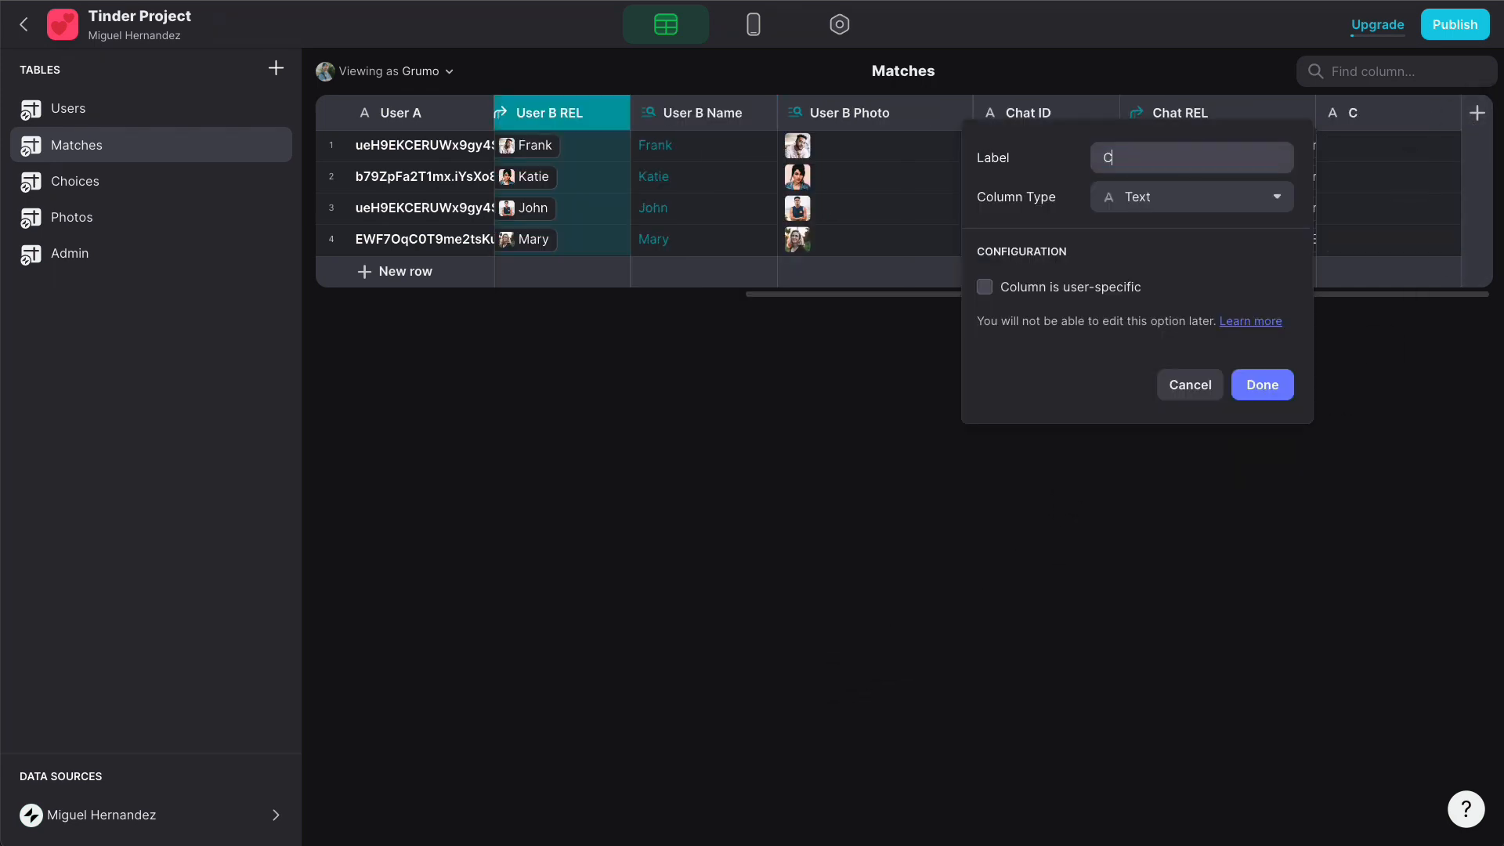
pyautogui.write('hat COUNT')
pyautogui.click(1249, 196)
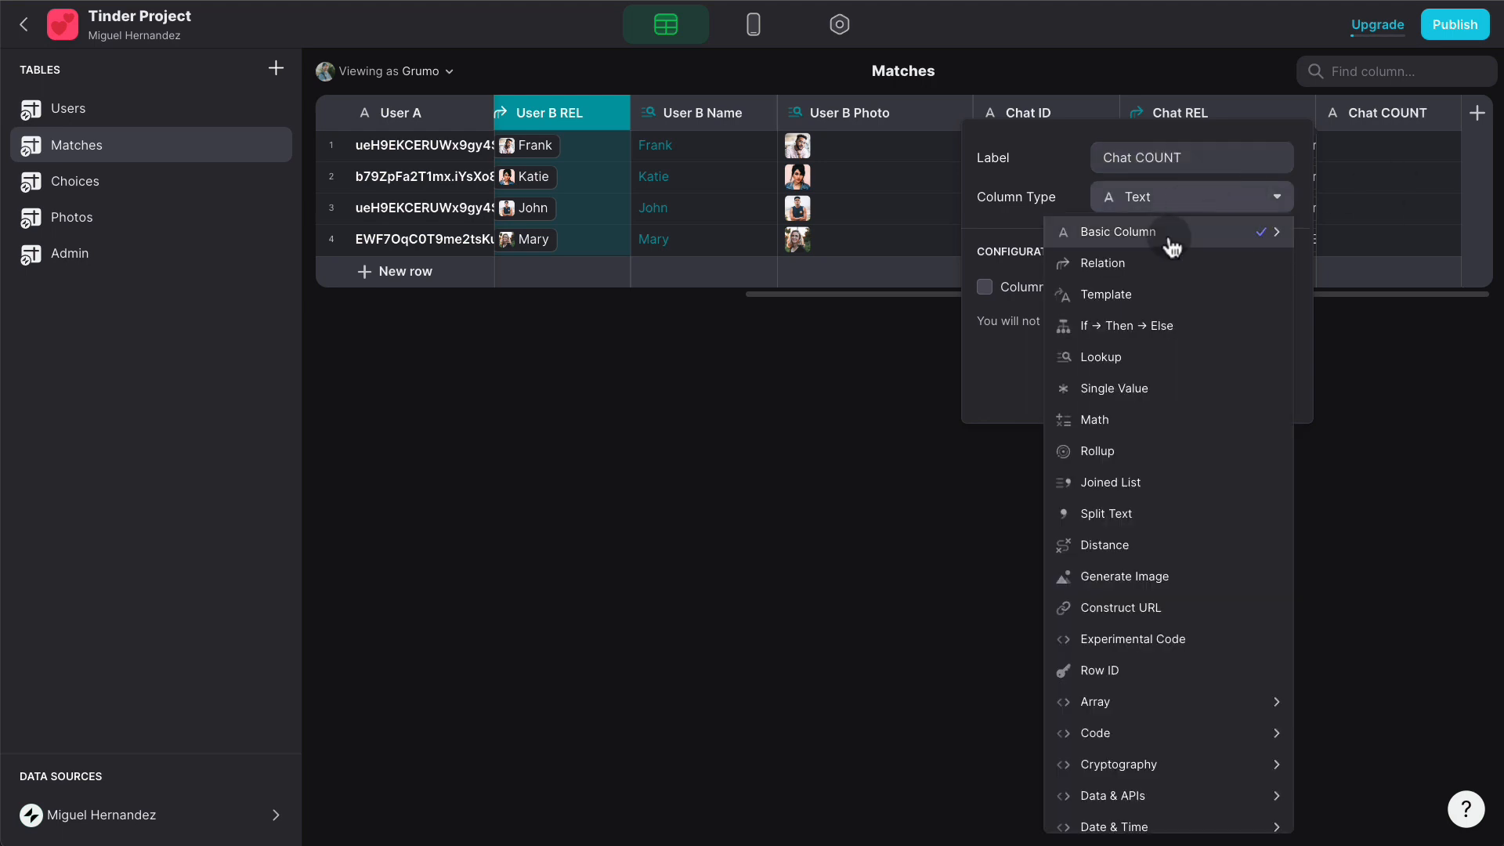
pyautogui.click(1124, 458)
pyautogui.click(1057, 308)
pyautogui.moveTo(1069, 379)
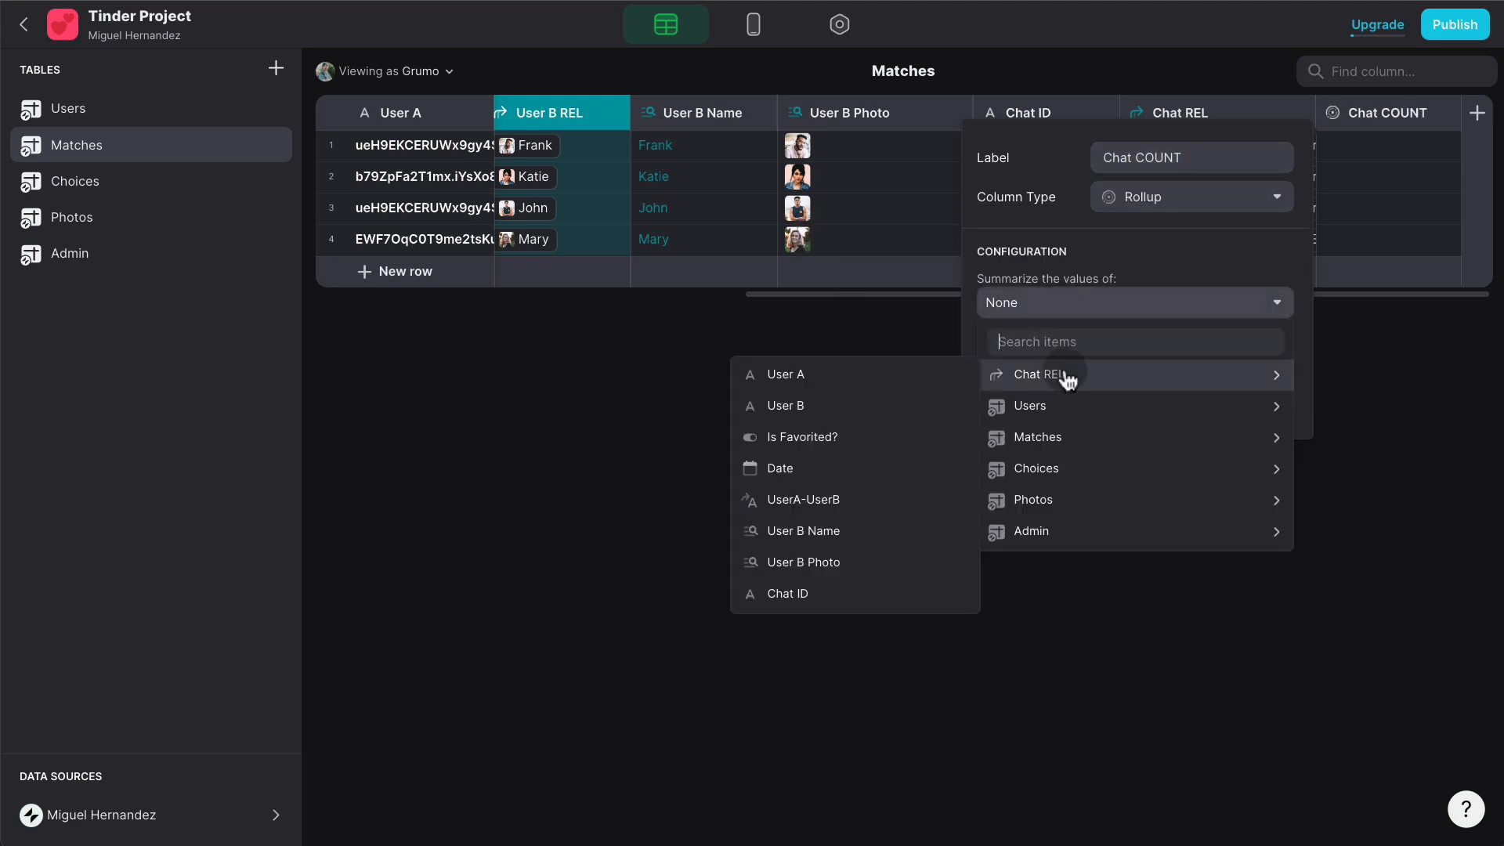
pyautogui.click(978, 376)
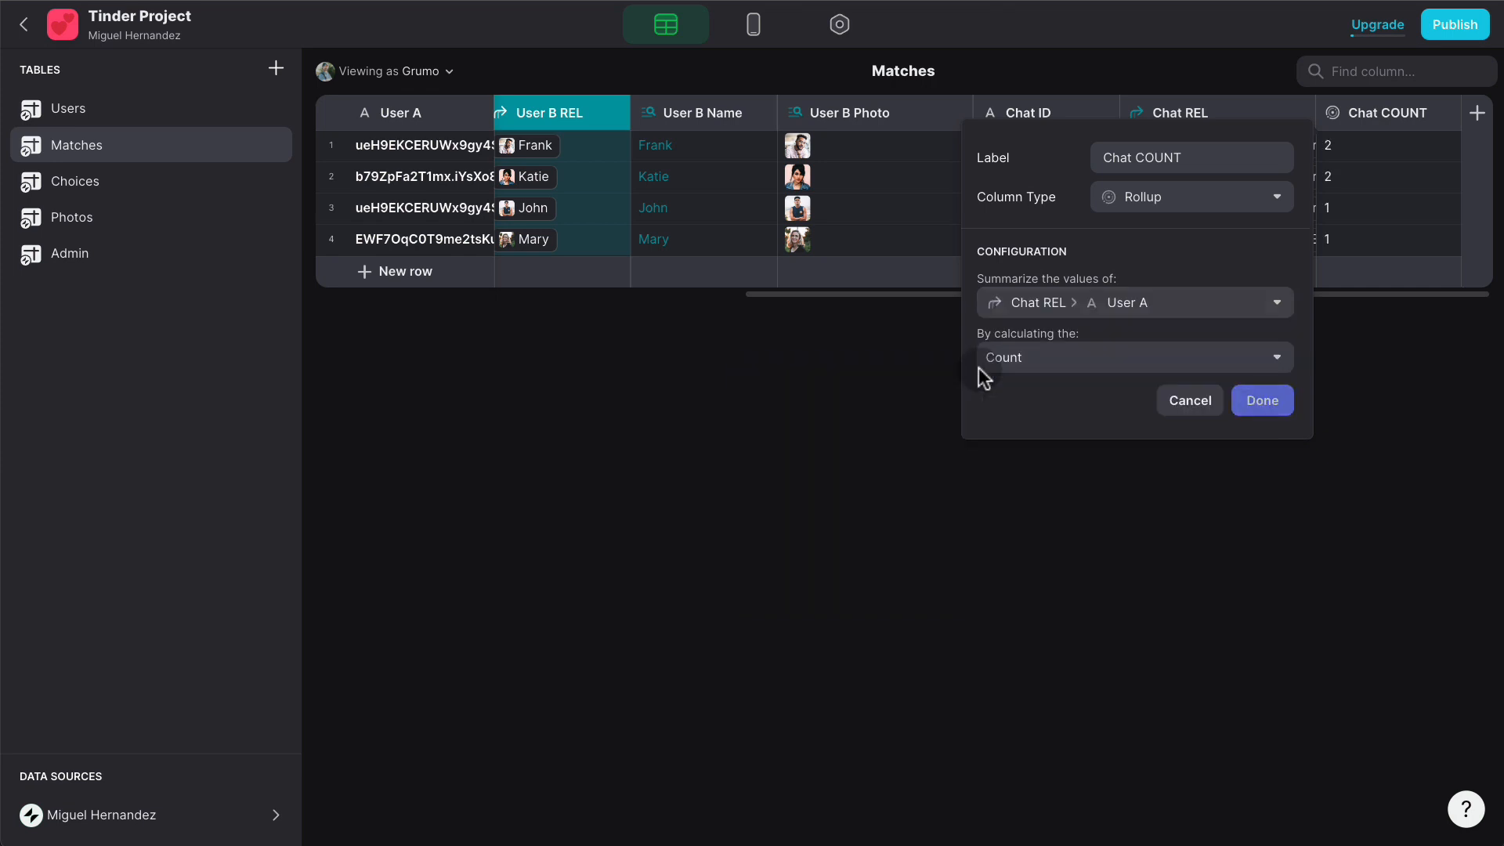
pyautogui.click(1270, 400)
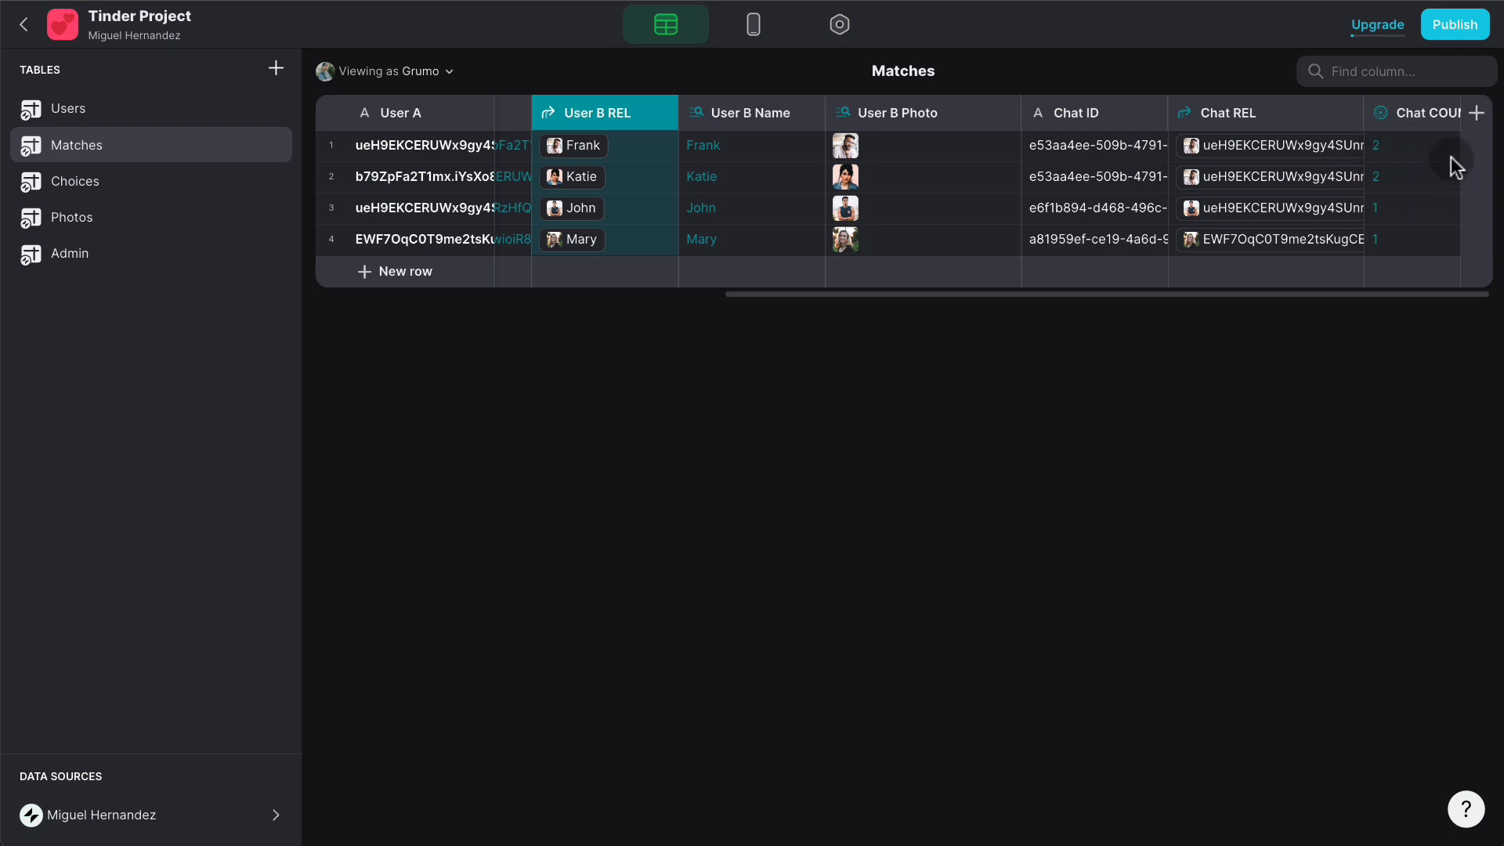
# - Add a Matches column labelled IsMatch? with the If-Then-Else type
pyautogui.click(1477, 115)
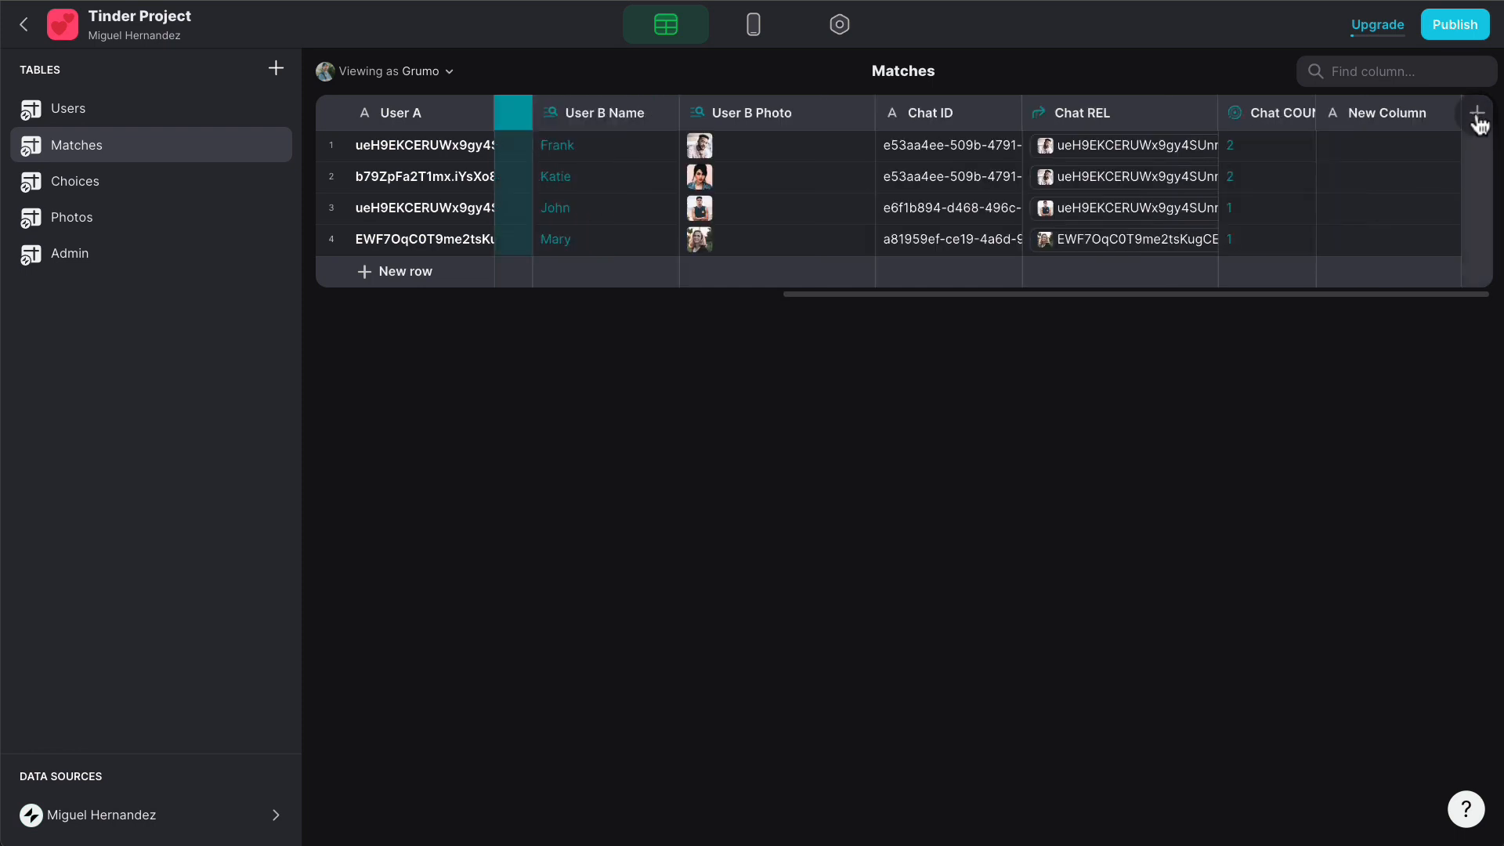
pyautogui.click(1199, 161)
pyautogui.tripleClick(1199, 163)
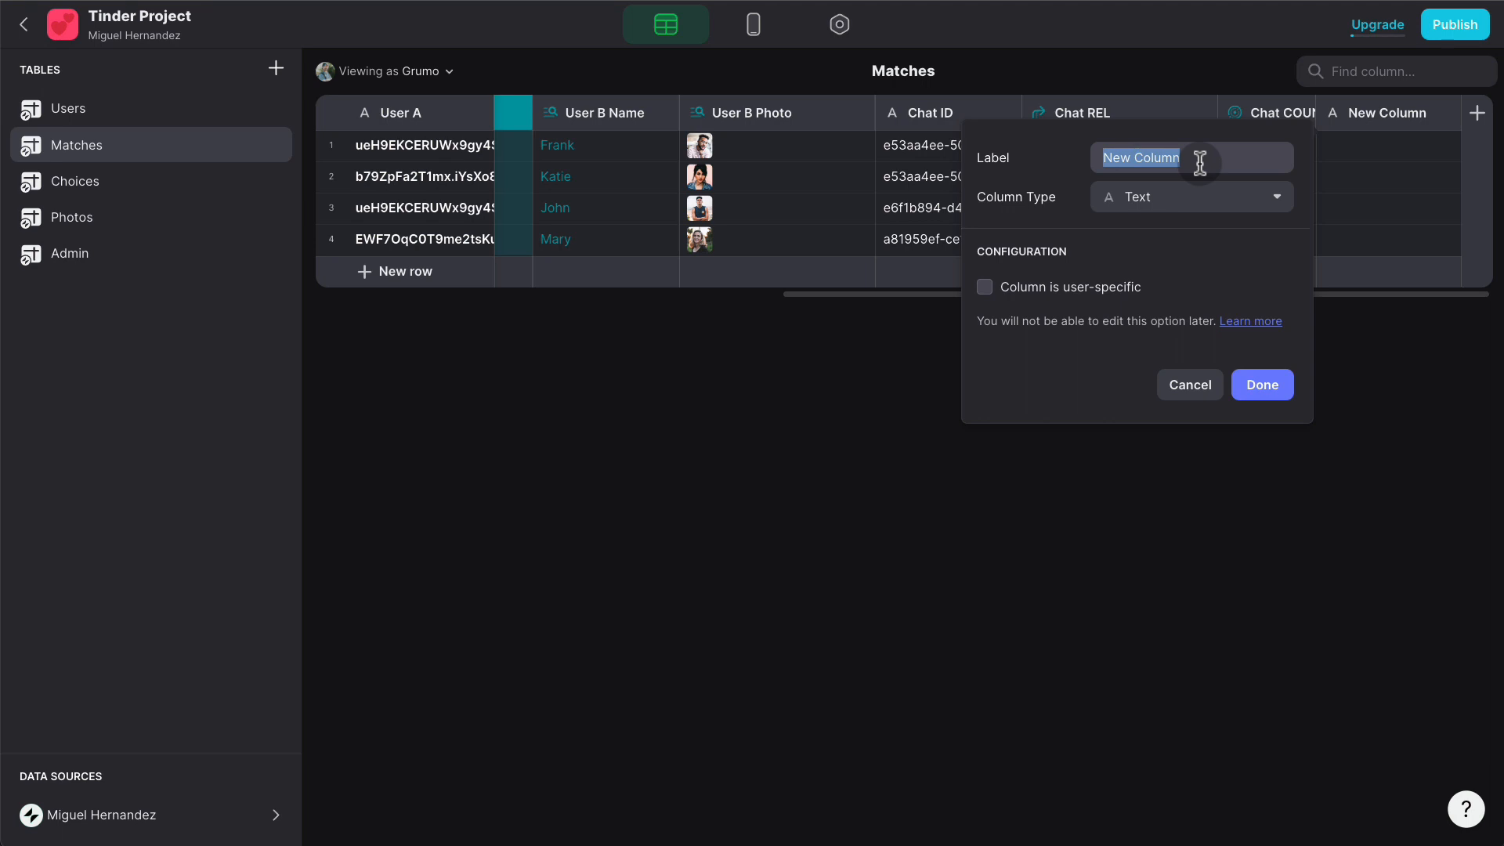
pyautogui.write('Is')
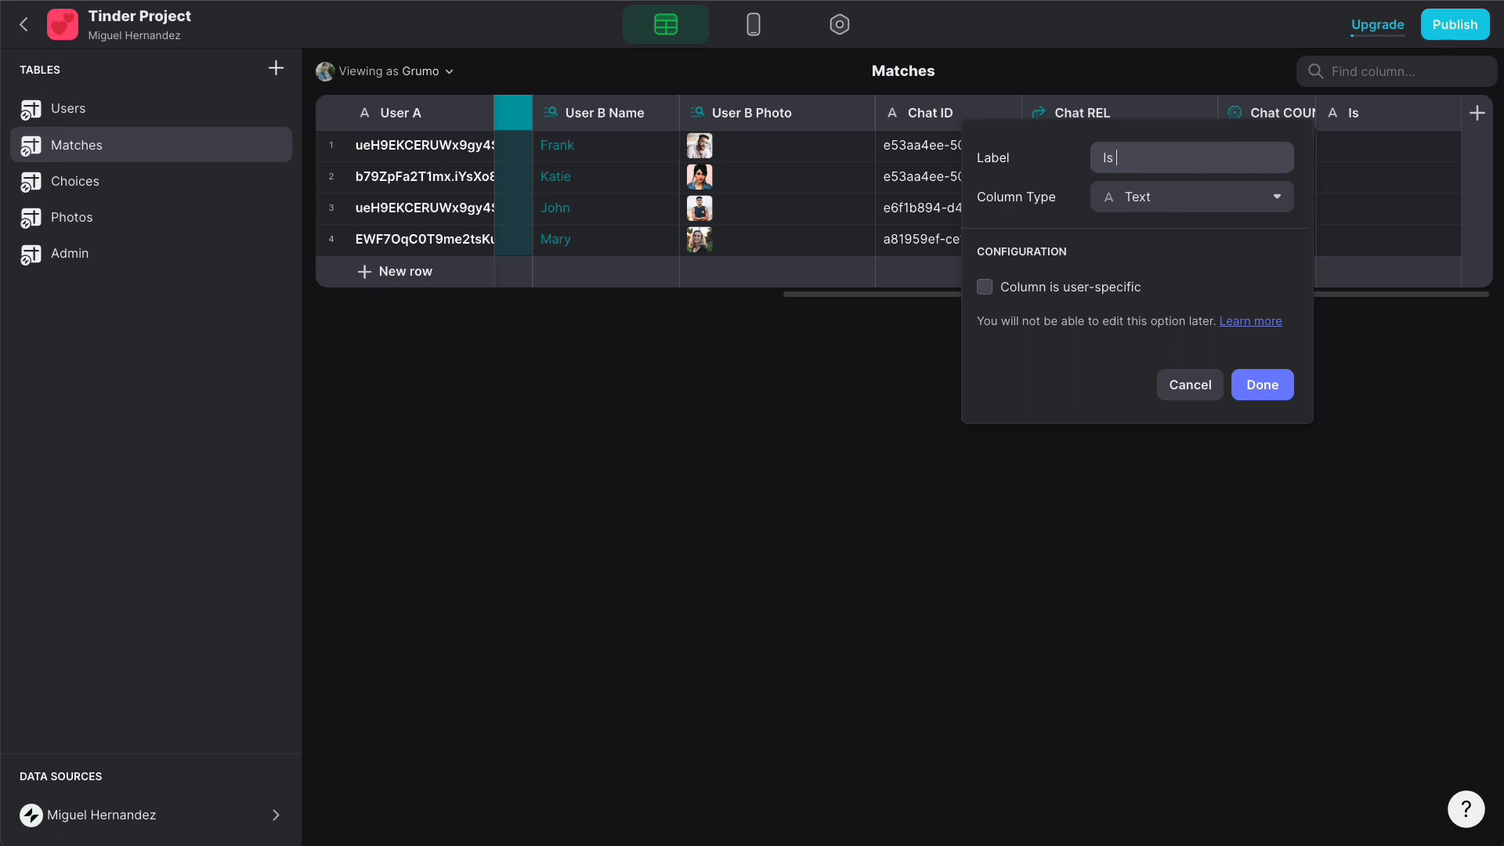
pyautogui.write('Match?')
pyautogui.click(1174, 201)
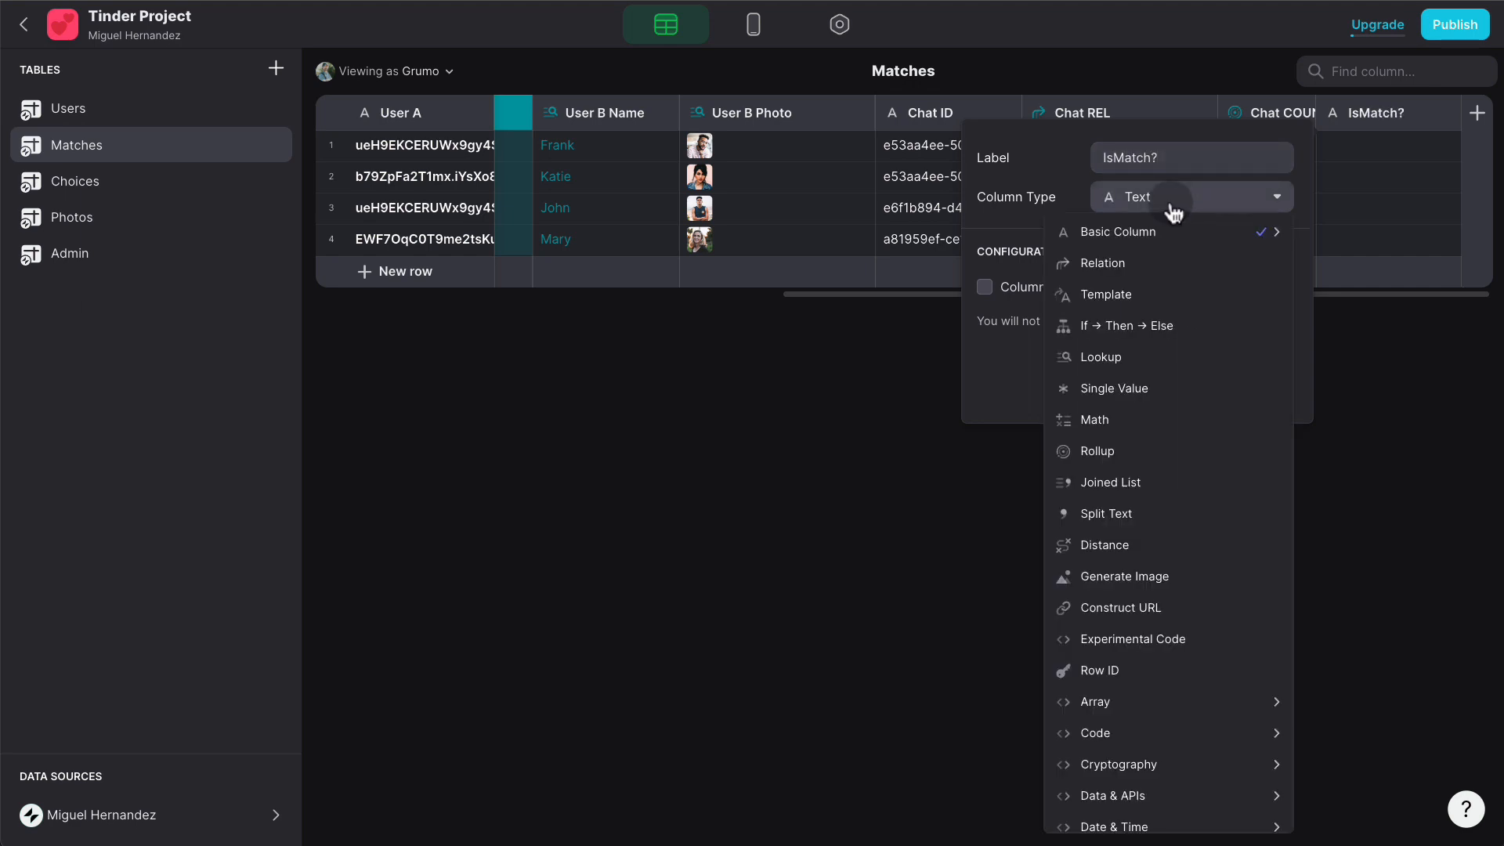
pyautogui.click(1145, 324)
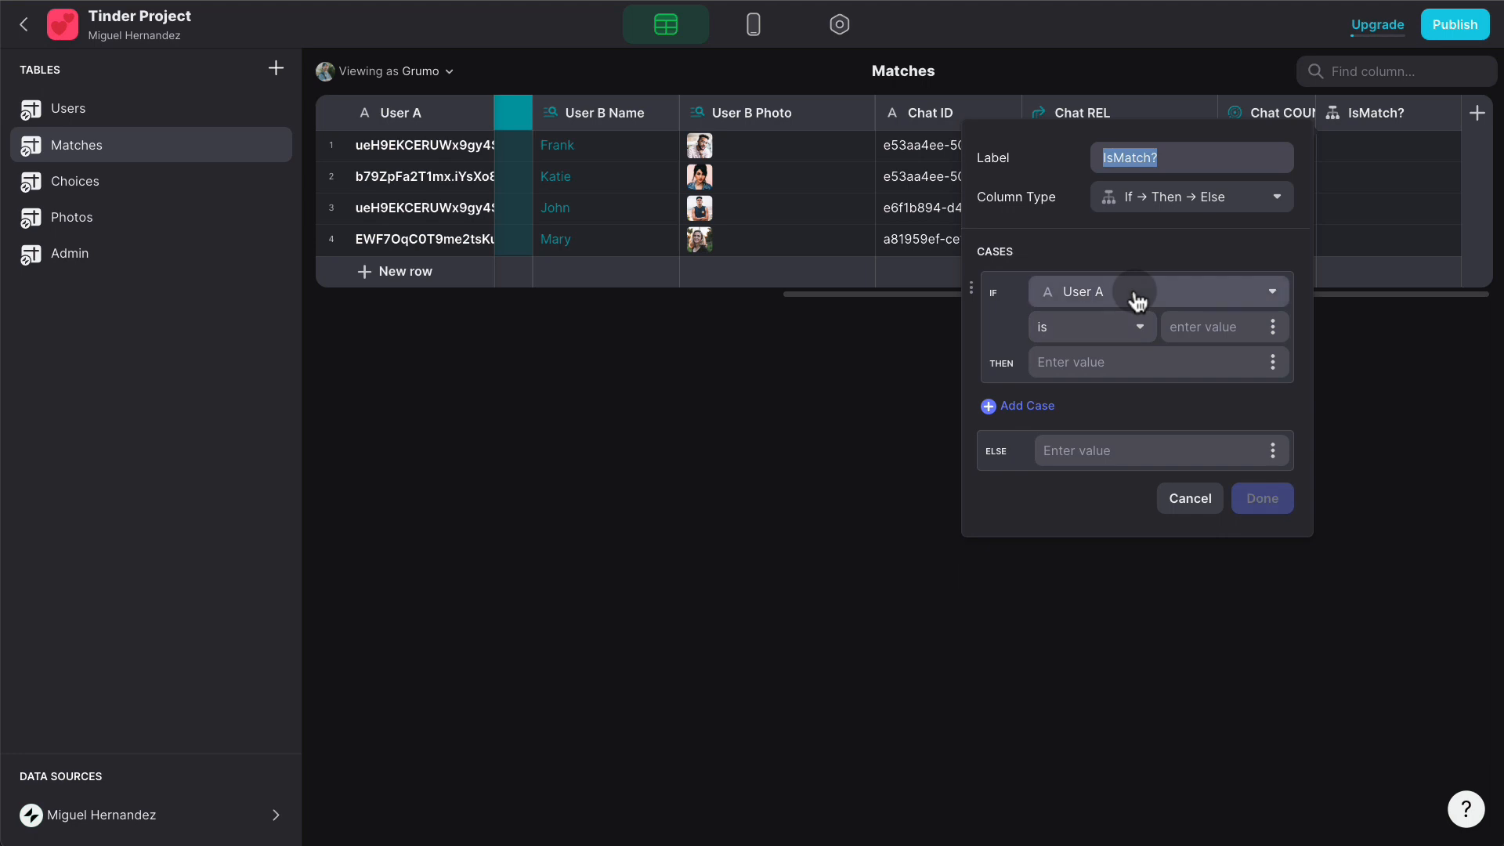
# - Set IsMatch? to return 1 when Chat COUNT equals 2, otherwise 0
pyautogui.click(1137, 302)
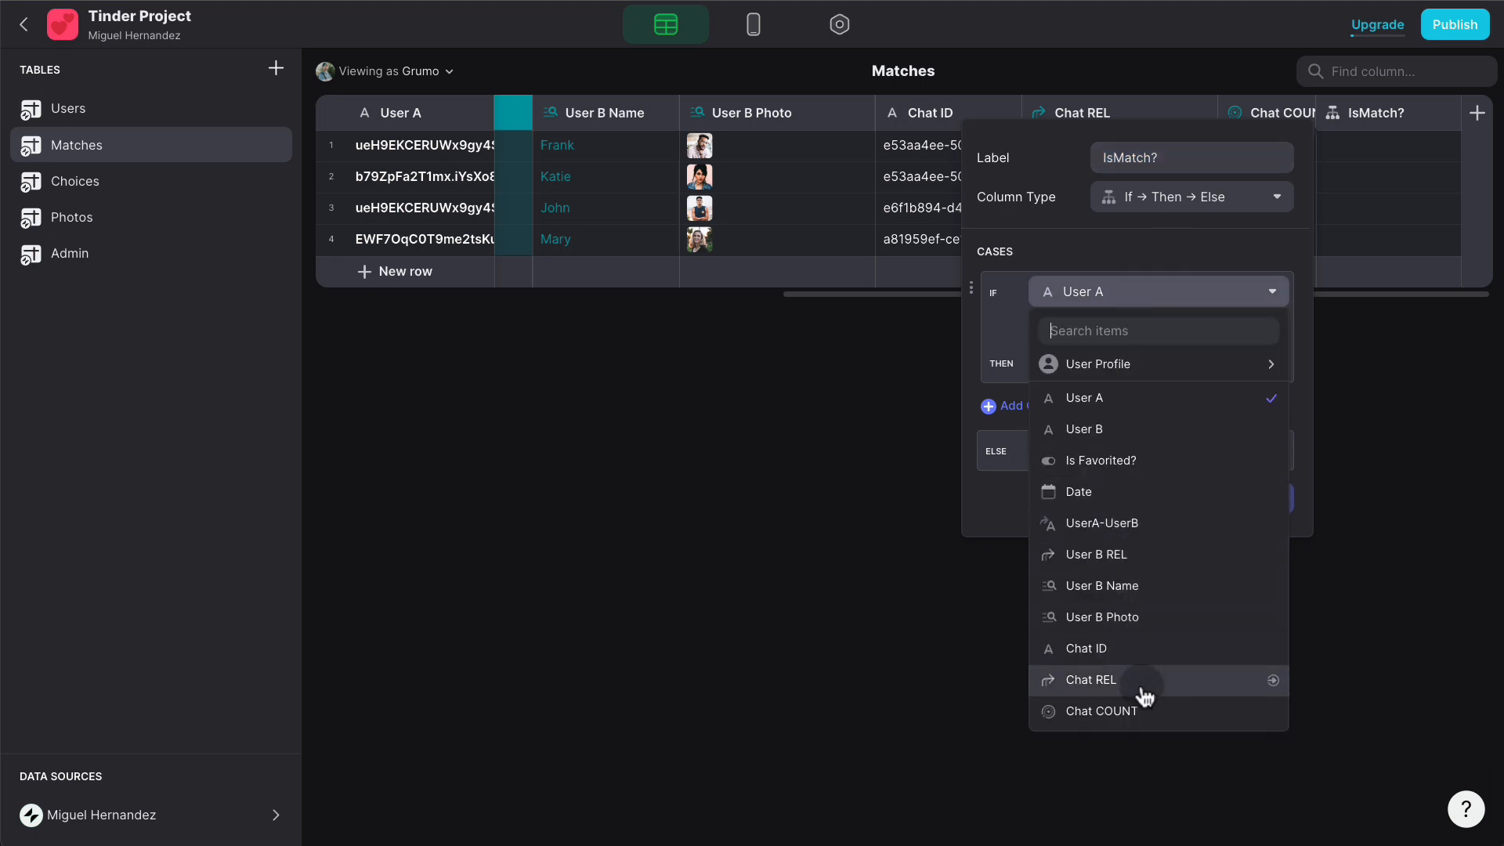
pyautogui.click(1141, 709)
pyautogui.click(1097, 326)
pyautogui.click(1197, 325)
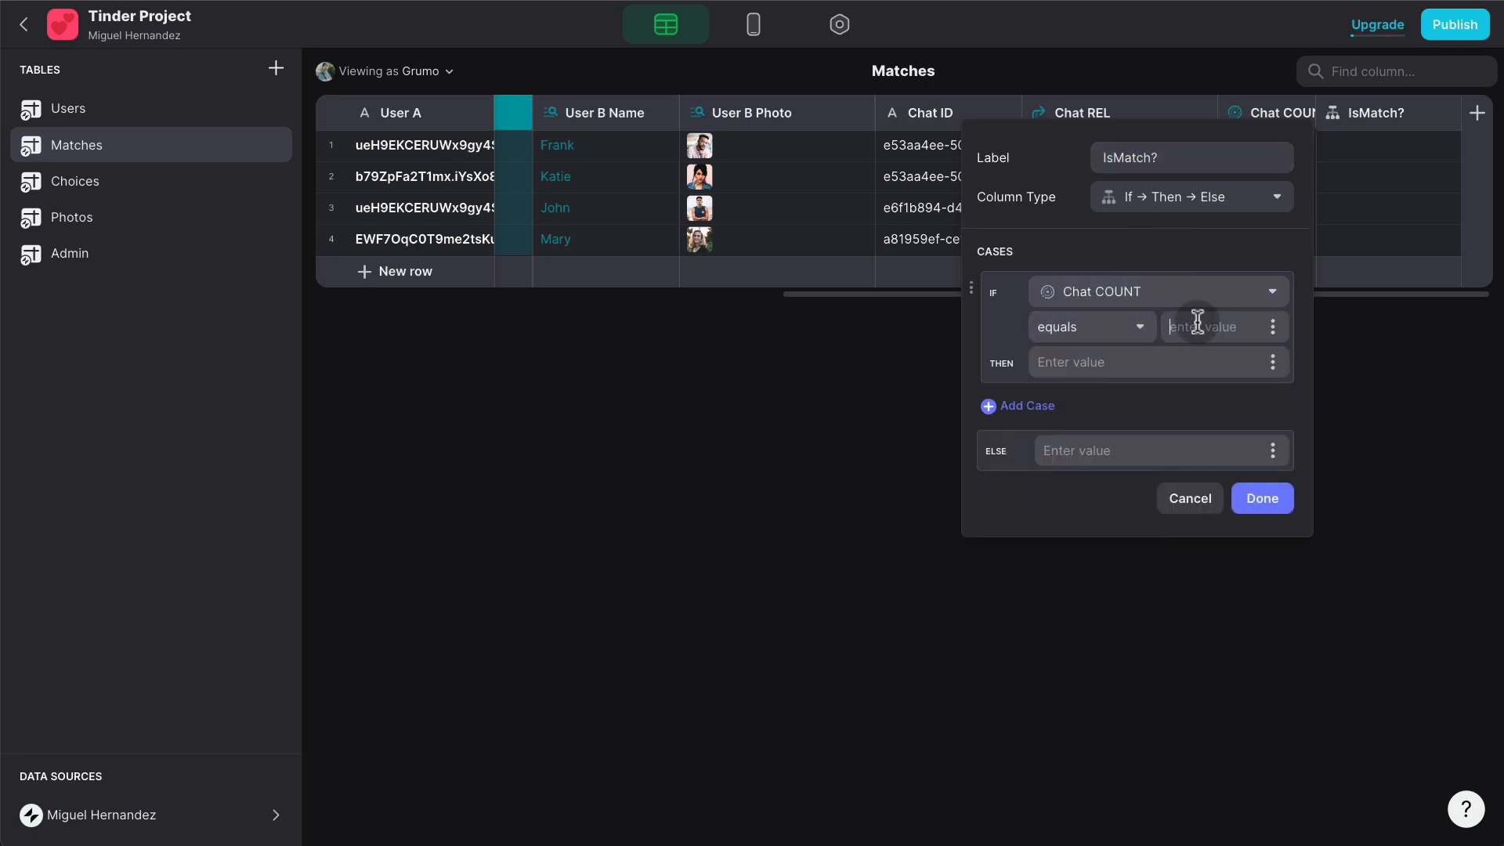
pyautogui.write('2')
pyautogui.click(1157, 359)
pyautogui.write('1')
pyautogui.click(1115, 447)
pyautogui.write('0')
pyautogui.click(1253, 498)
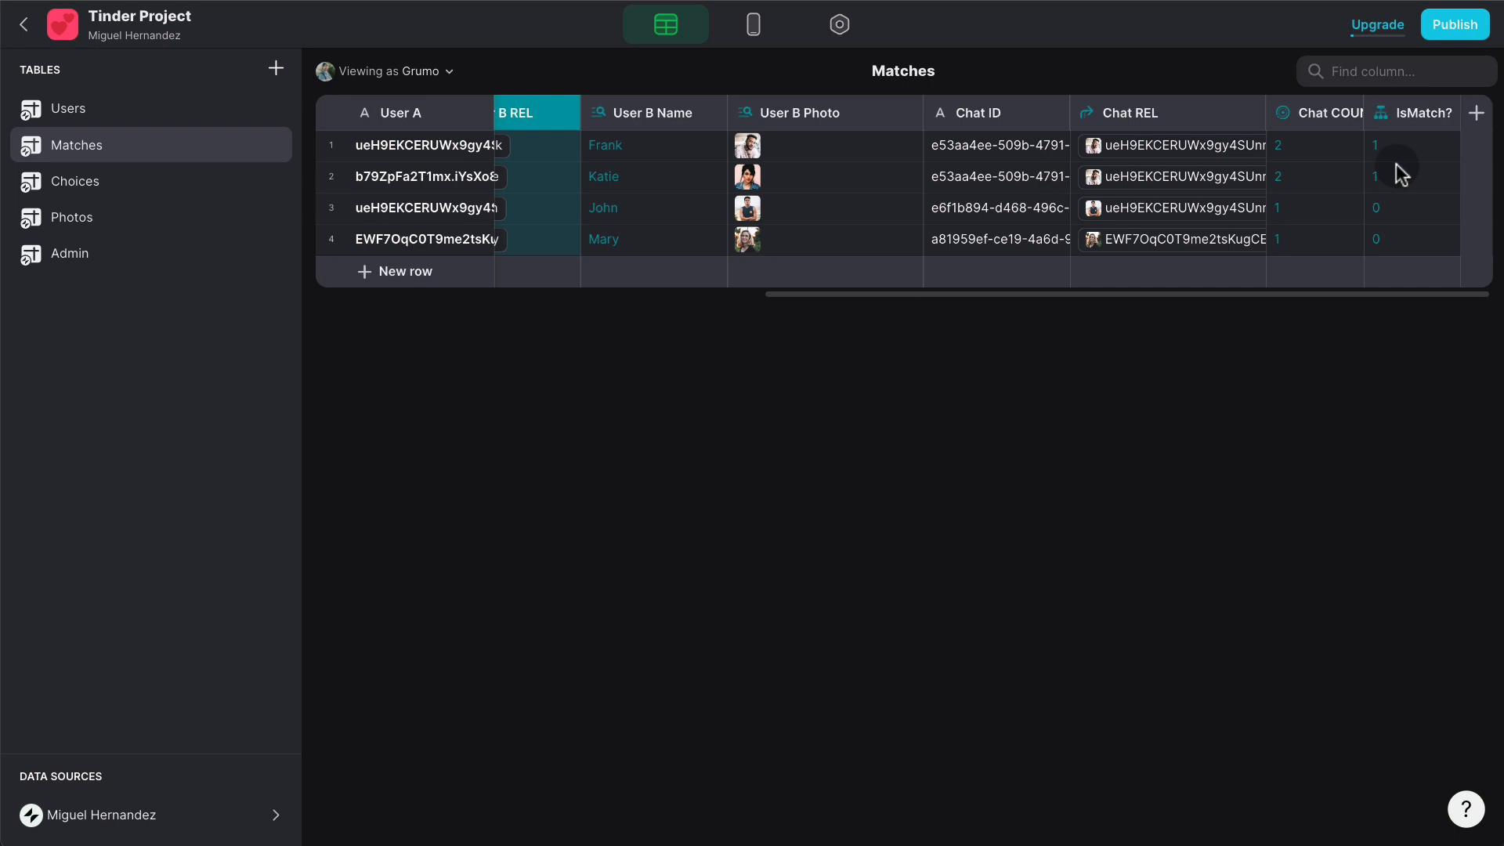
pyautogui.click(753, 25)
# - Show the Tinder screen in the preview and review the Matches table columns
pyautogui.click(619, 131)
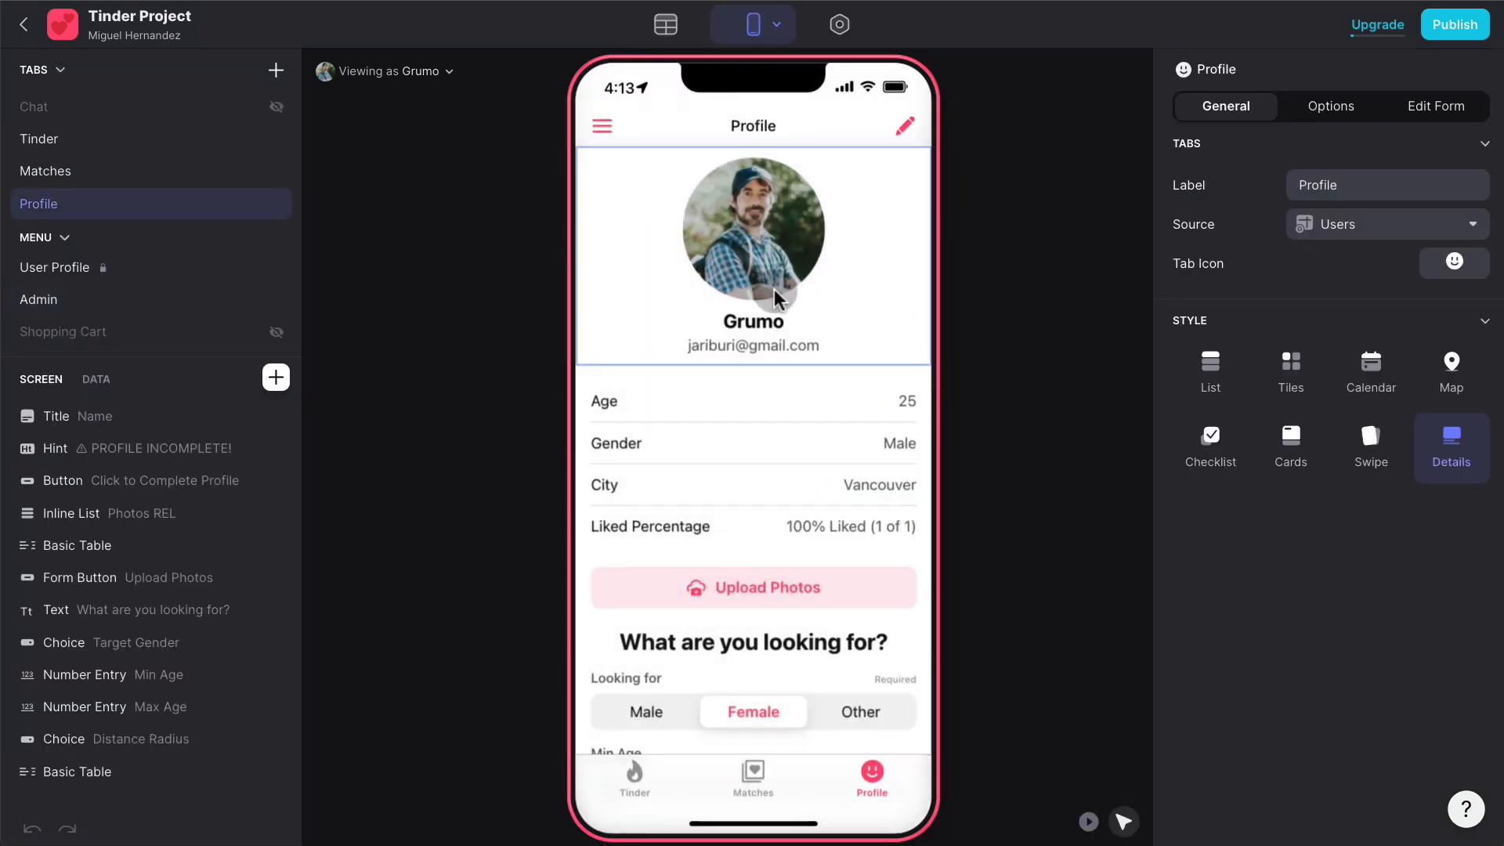
pyautogui.click(634, 776)
pyautogui.click(665, 25)
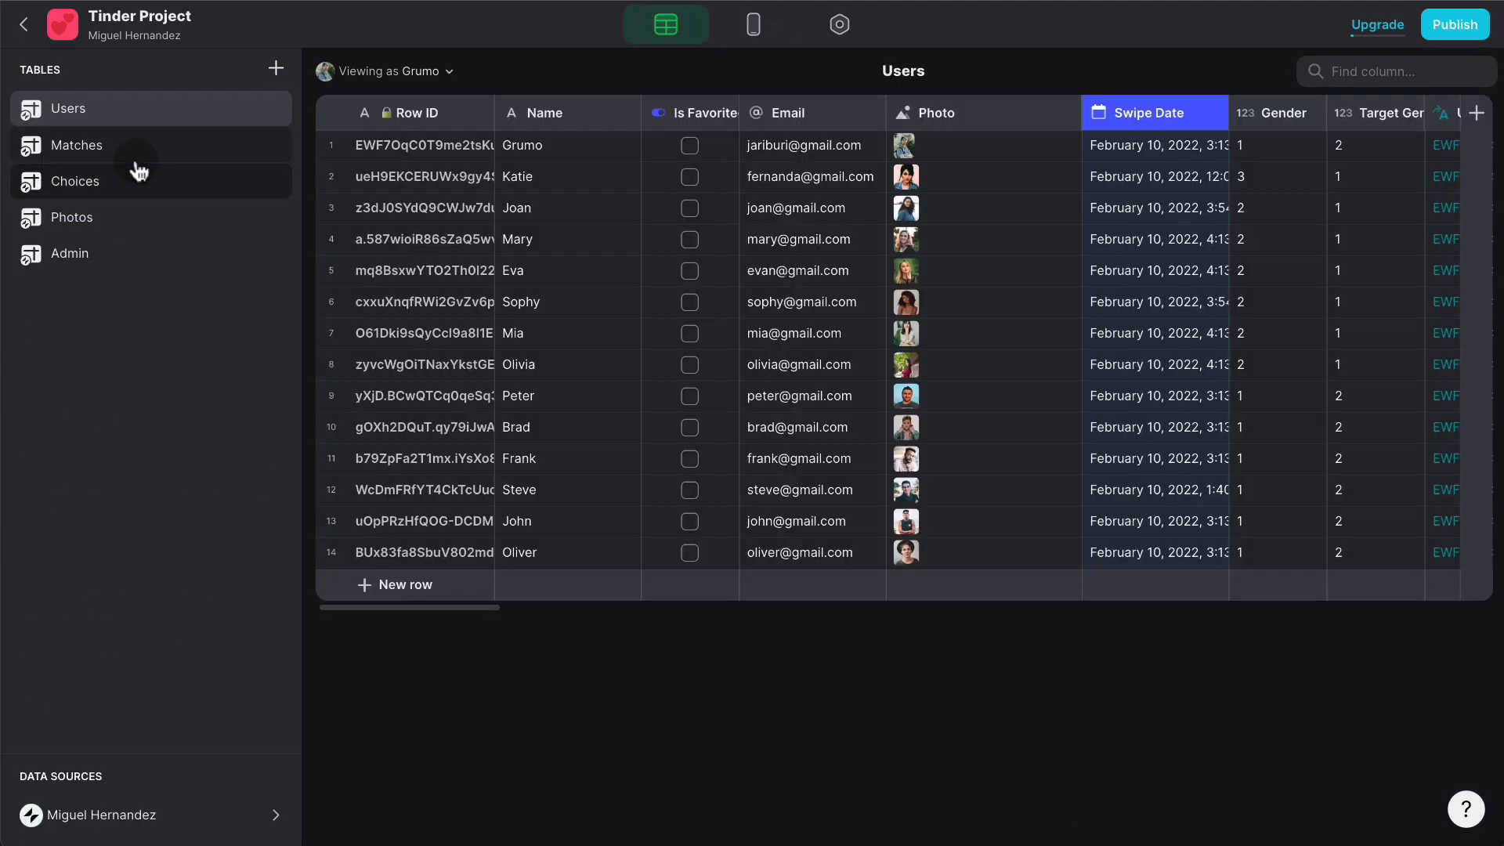
pyautogui.click(133, 149)
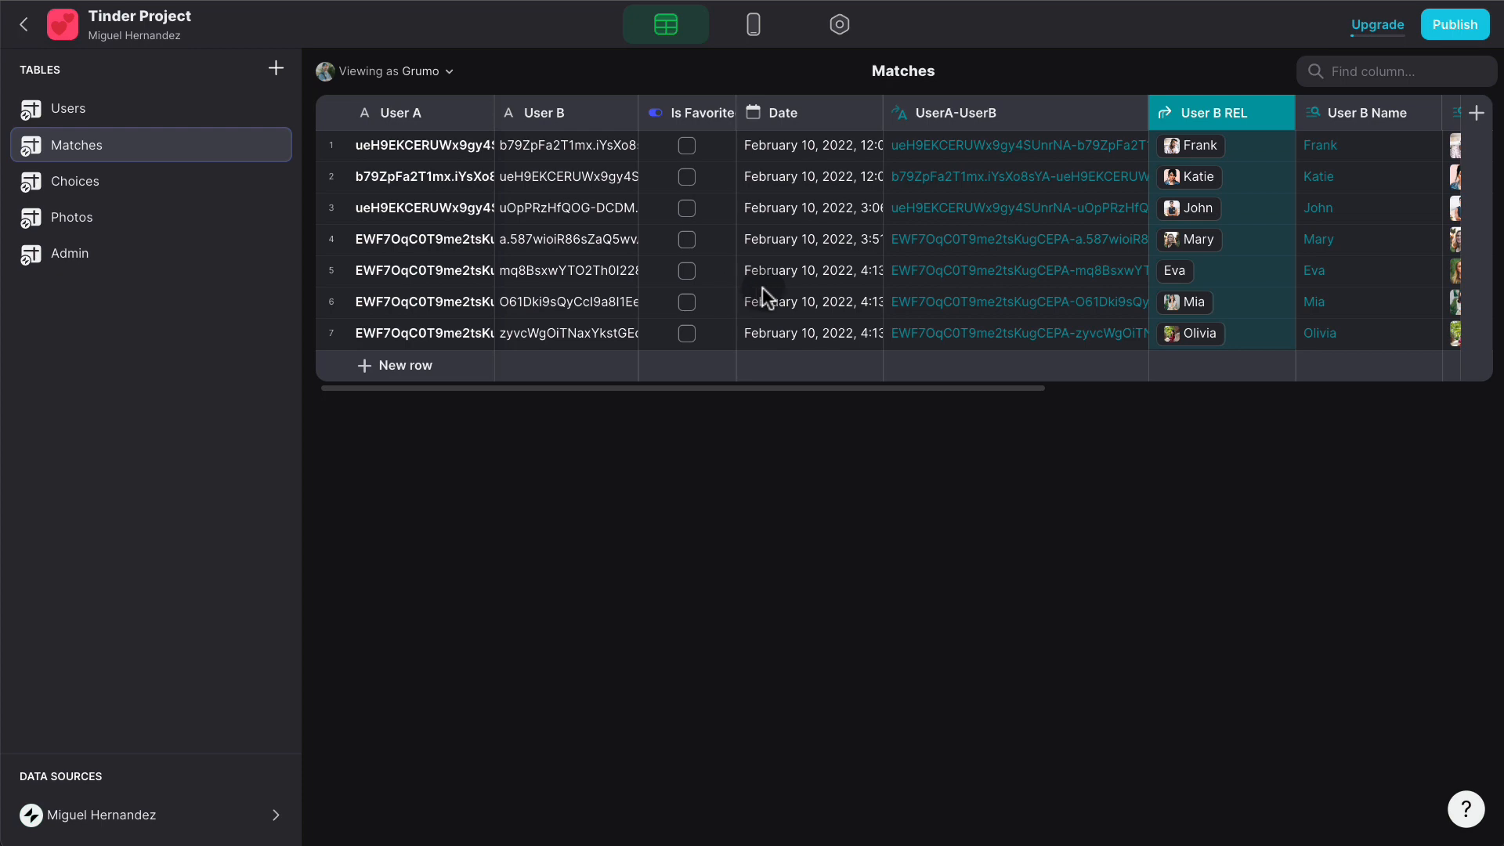
pyautogui.hscroll(8, 818, 302)
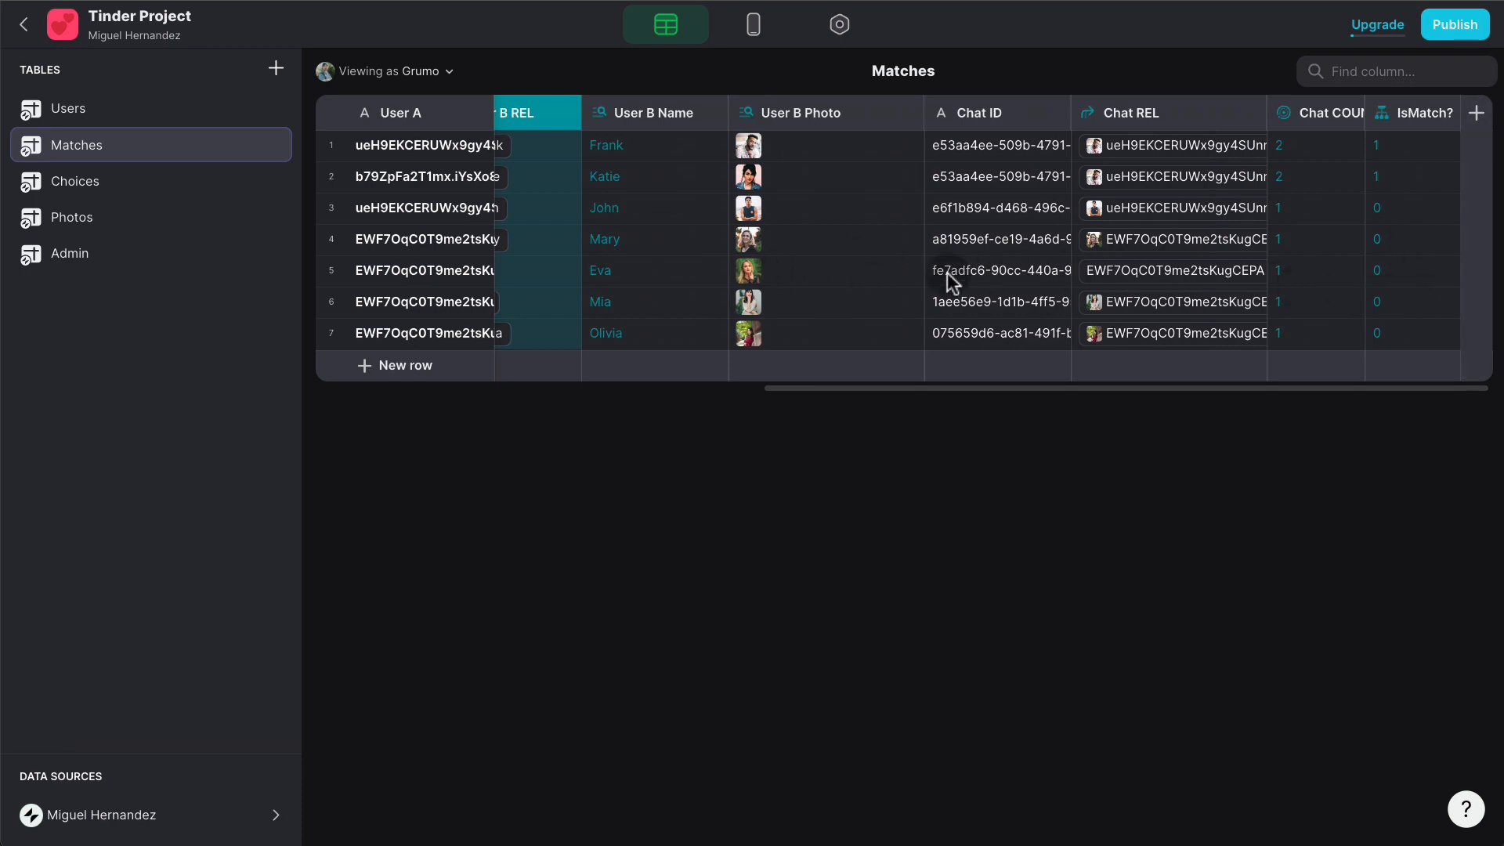
# - Preview the app as user Eva in the screen editor
pyautogui.click(402, 69)
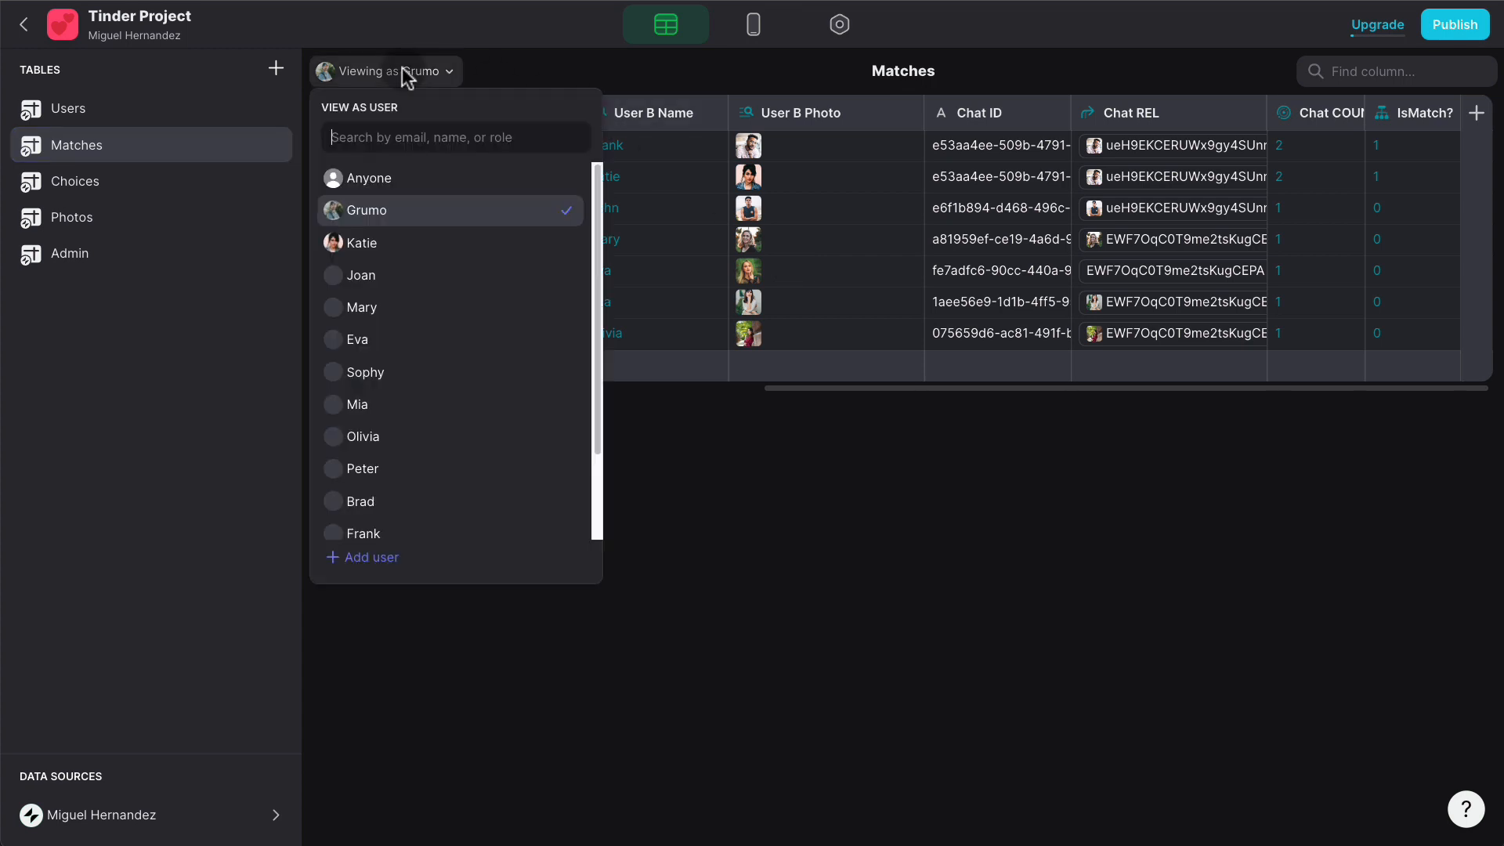
pyautogui.click(397, 339)
pyautogui.click(753, 24)
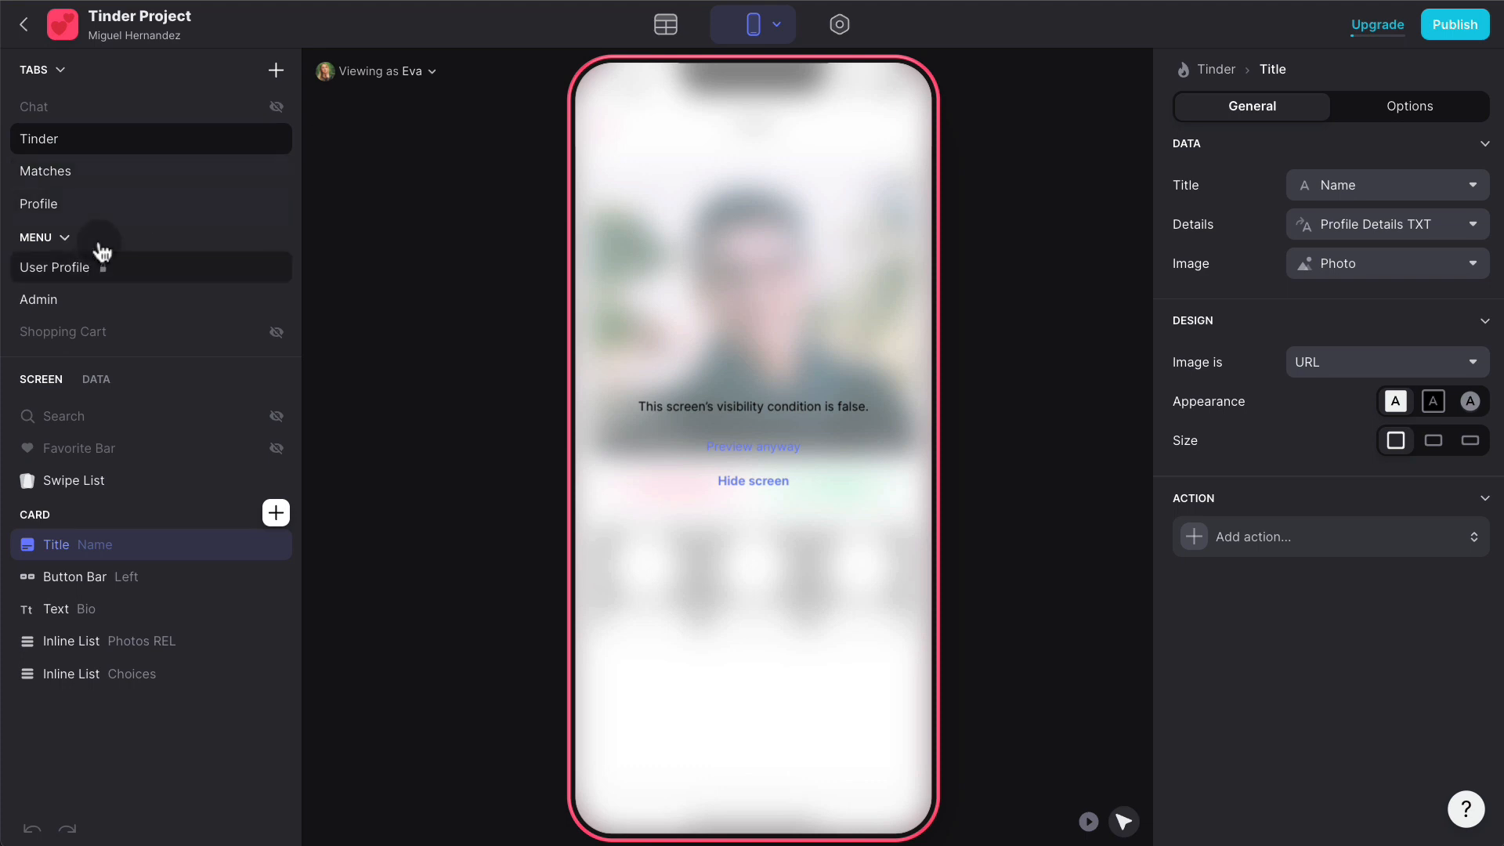
pyautogui.click(94, 203)
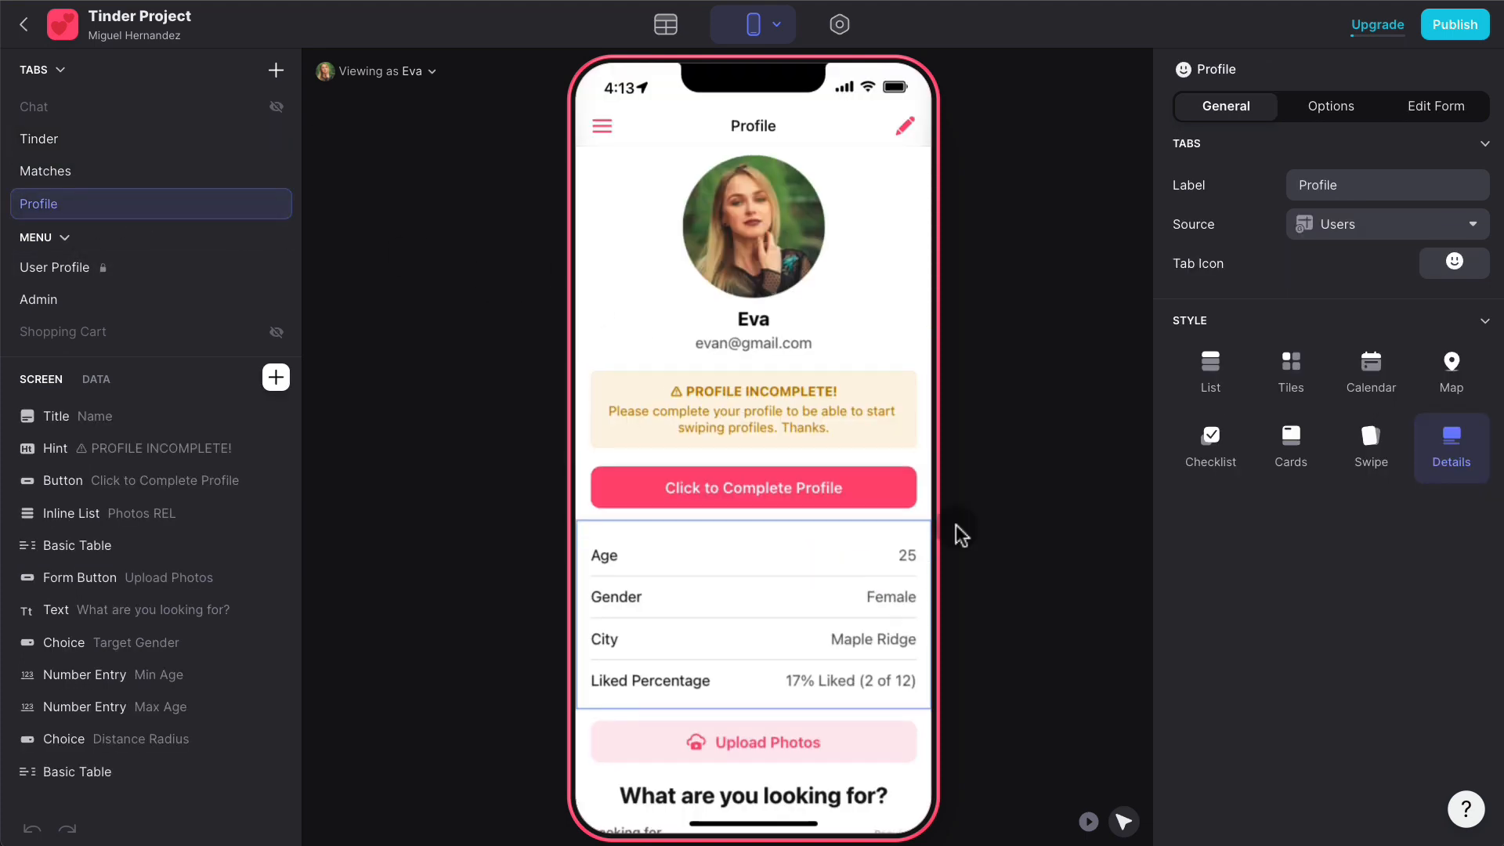
pyautogui.scroll(-1, 960, 536)
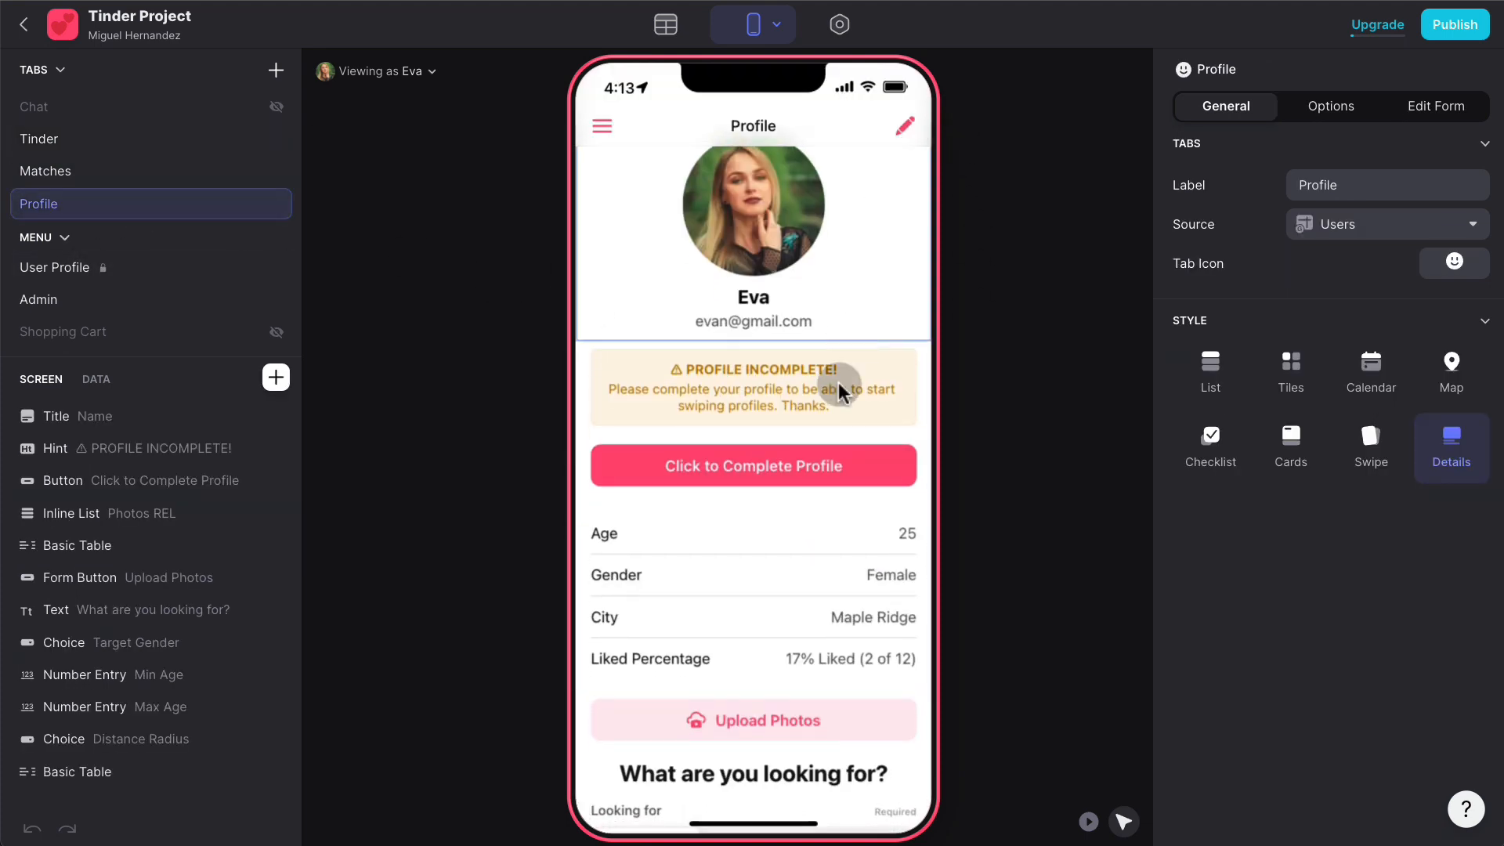
pyautogui.click(1088, 820)
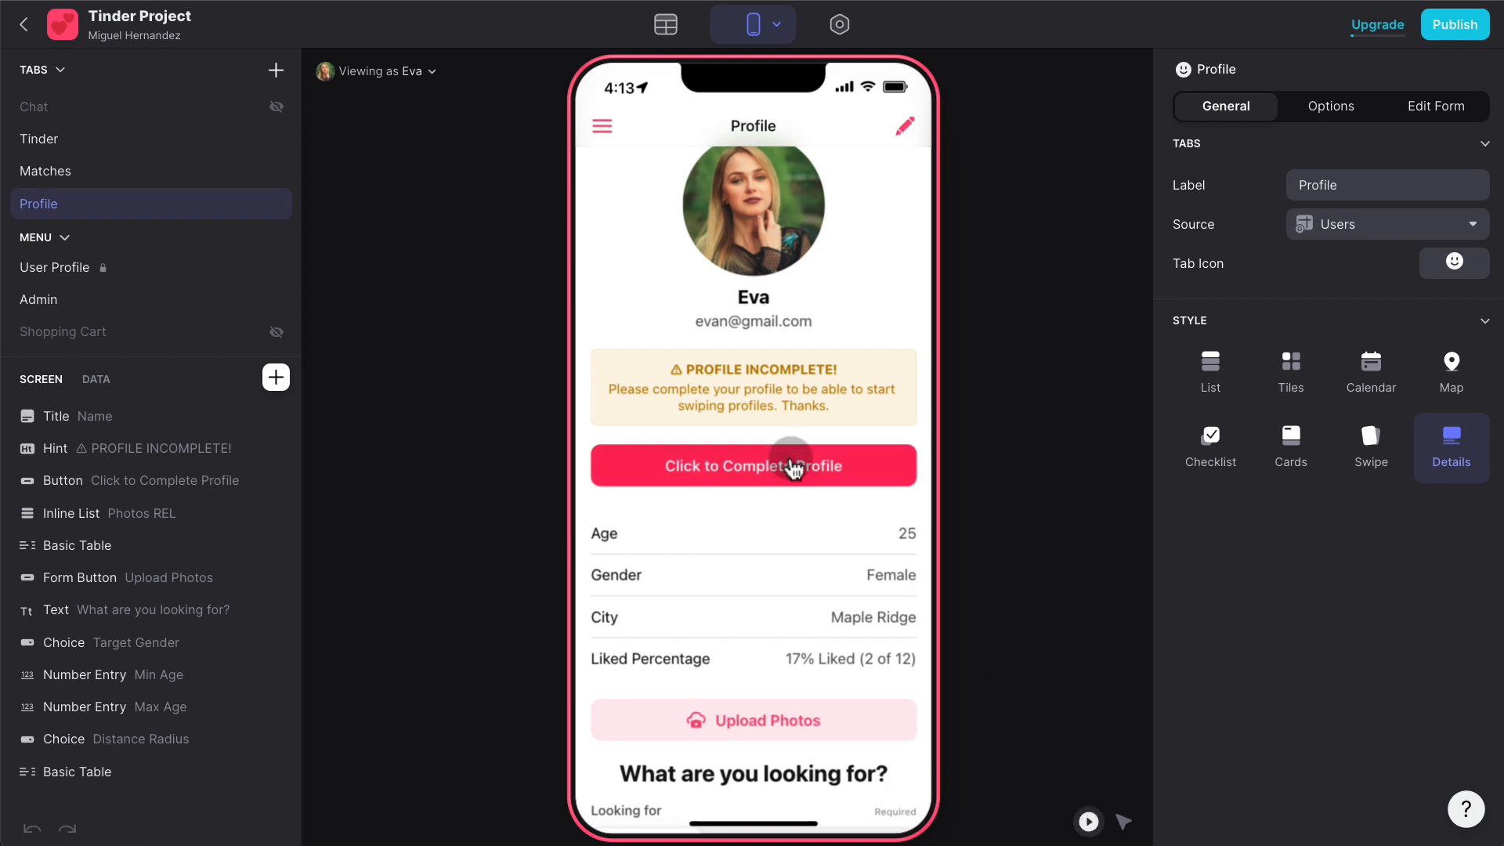
pyautogui.click(792, 466)
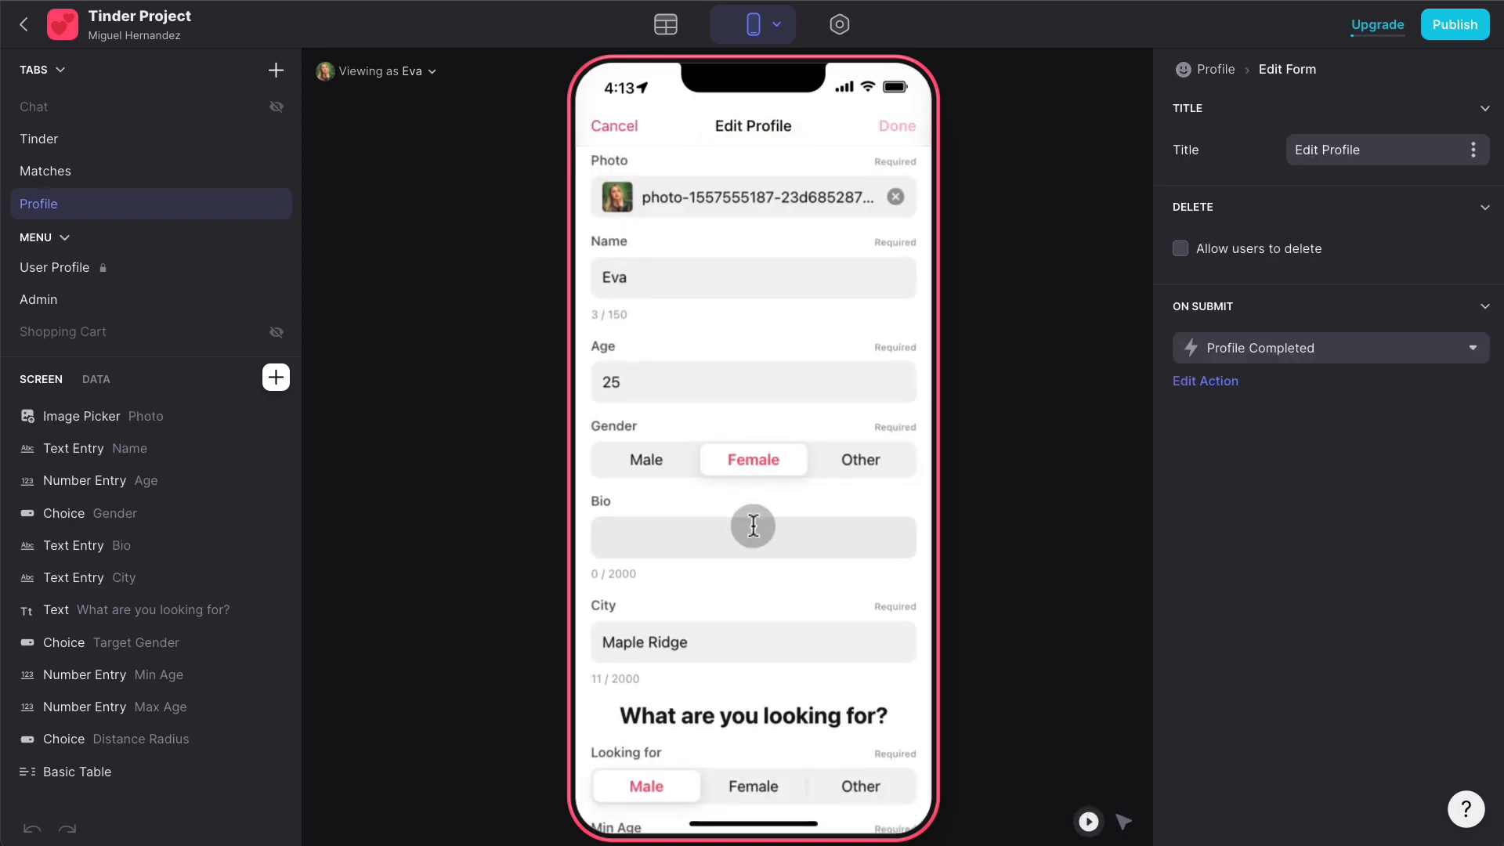
pyautogui.scroll(-4, 752, 523)
pyautogui.click(675, 544)
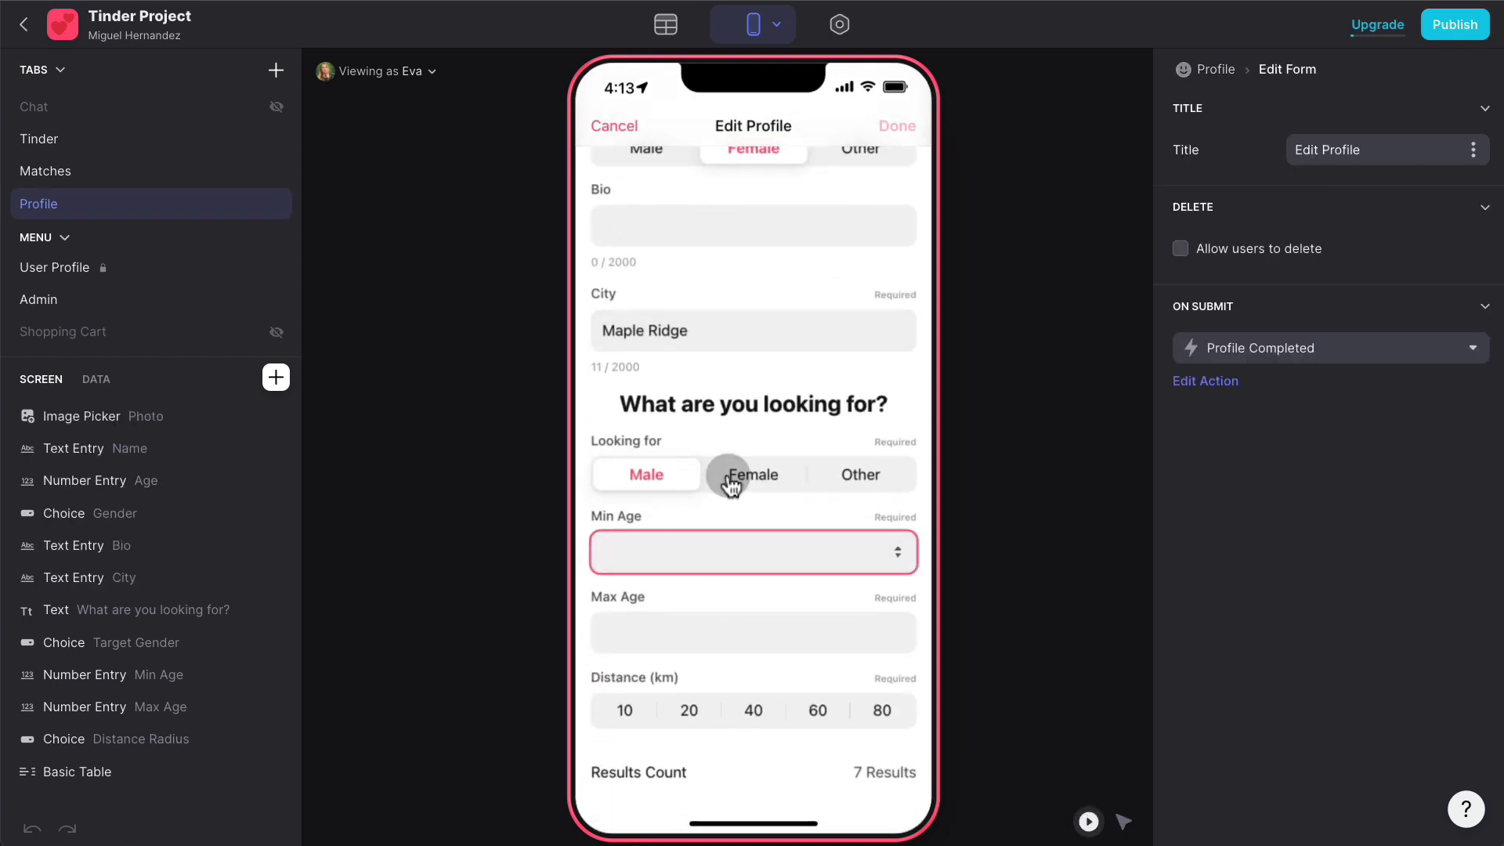
pyautogui.write('25')
pyautogui.click(736, 623)
pyautogui.write('45')
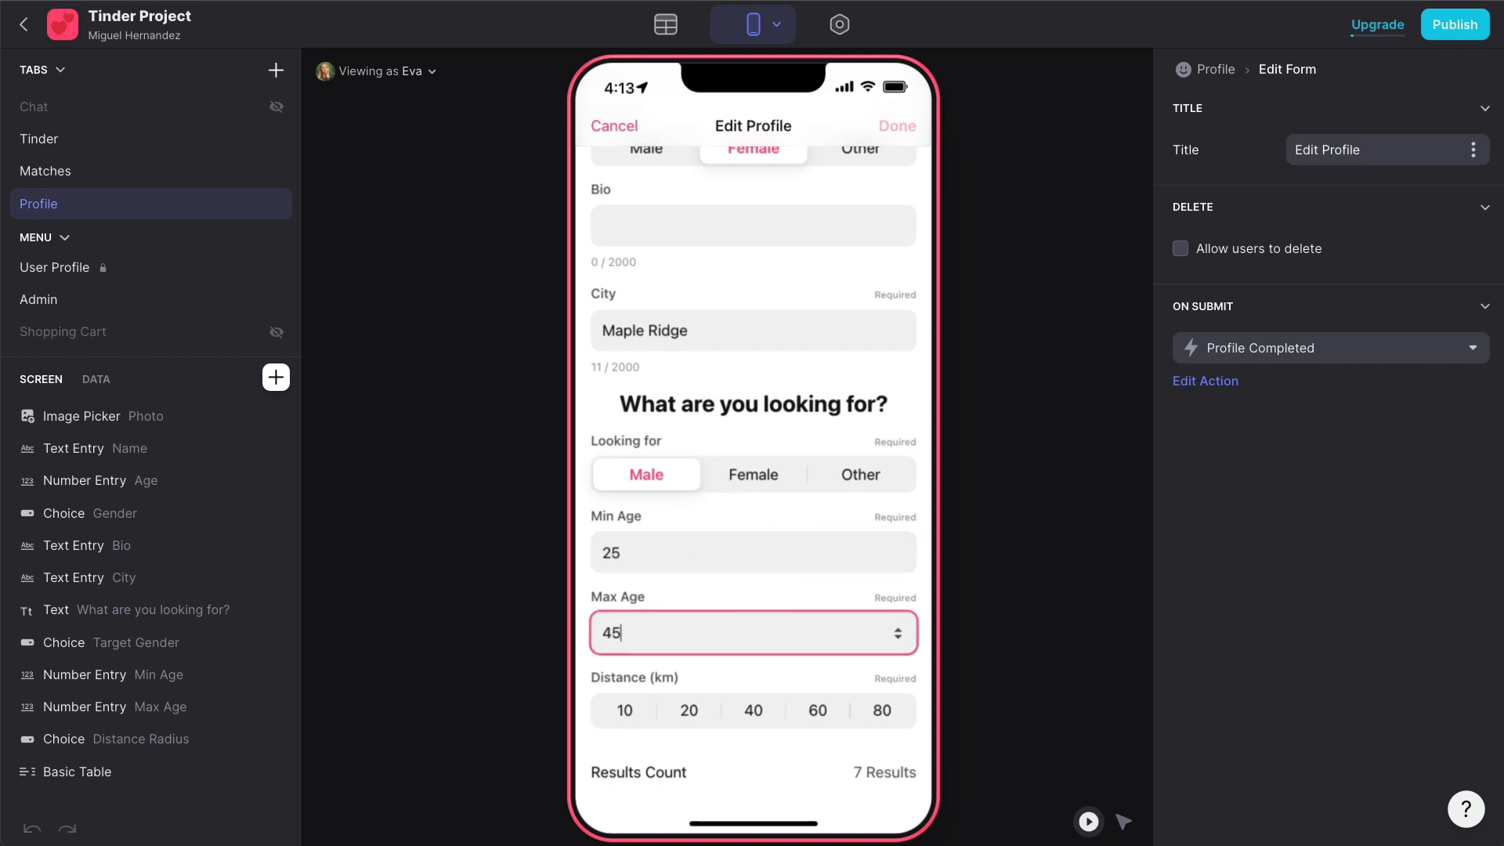
pyautogui.click(881, 709)
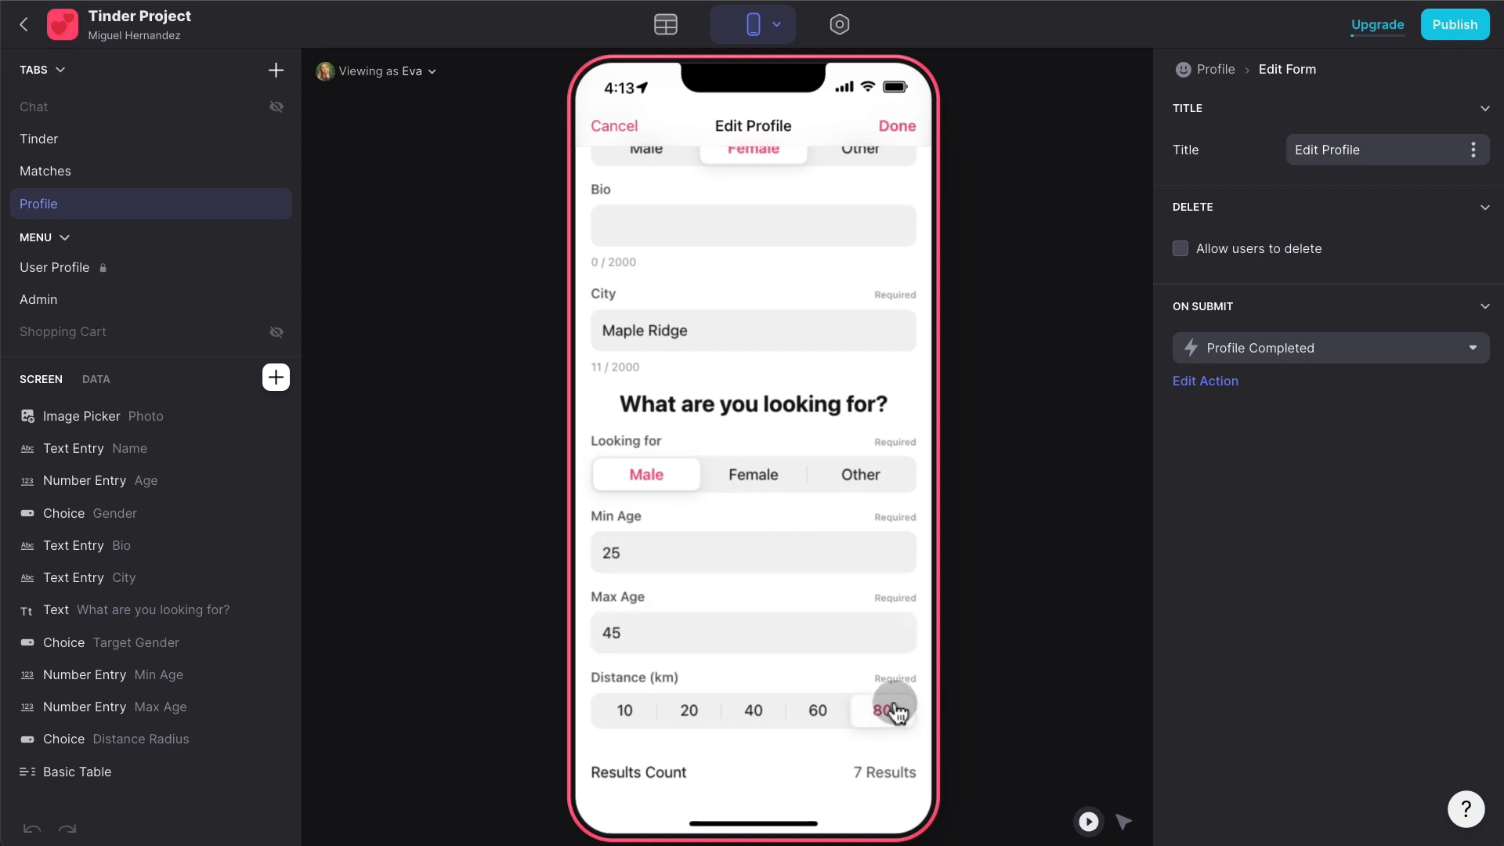
pyautogui.click(897, 135)
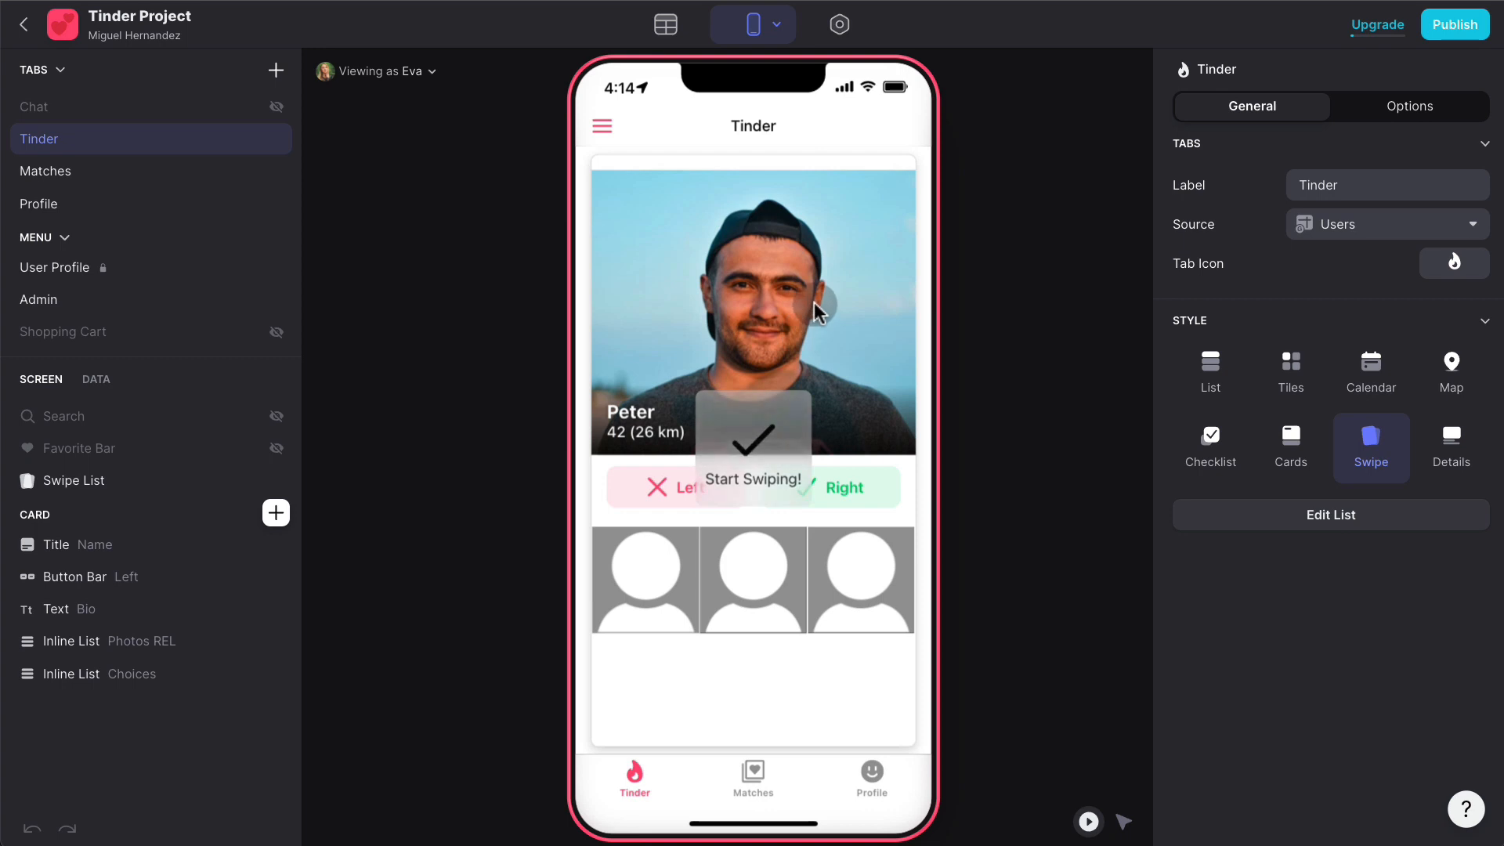
# - Swipe through profile cards and swipe right to get "There is Match!"
pyautogui.moveTo(814, 303); pyautogui.dragTo(520, 295)
pyautogui.moveTo(674, 295)
pyautogui.mouseDown()
pyautogui.moveTo(777, 304)
pyautogui.moveTo(669, 298)
pyautogui.mouseUp()
pyautogui.moveTo(808, 306); pyautogui.dragTo(1135, 335)
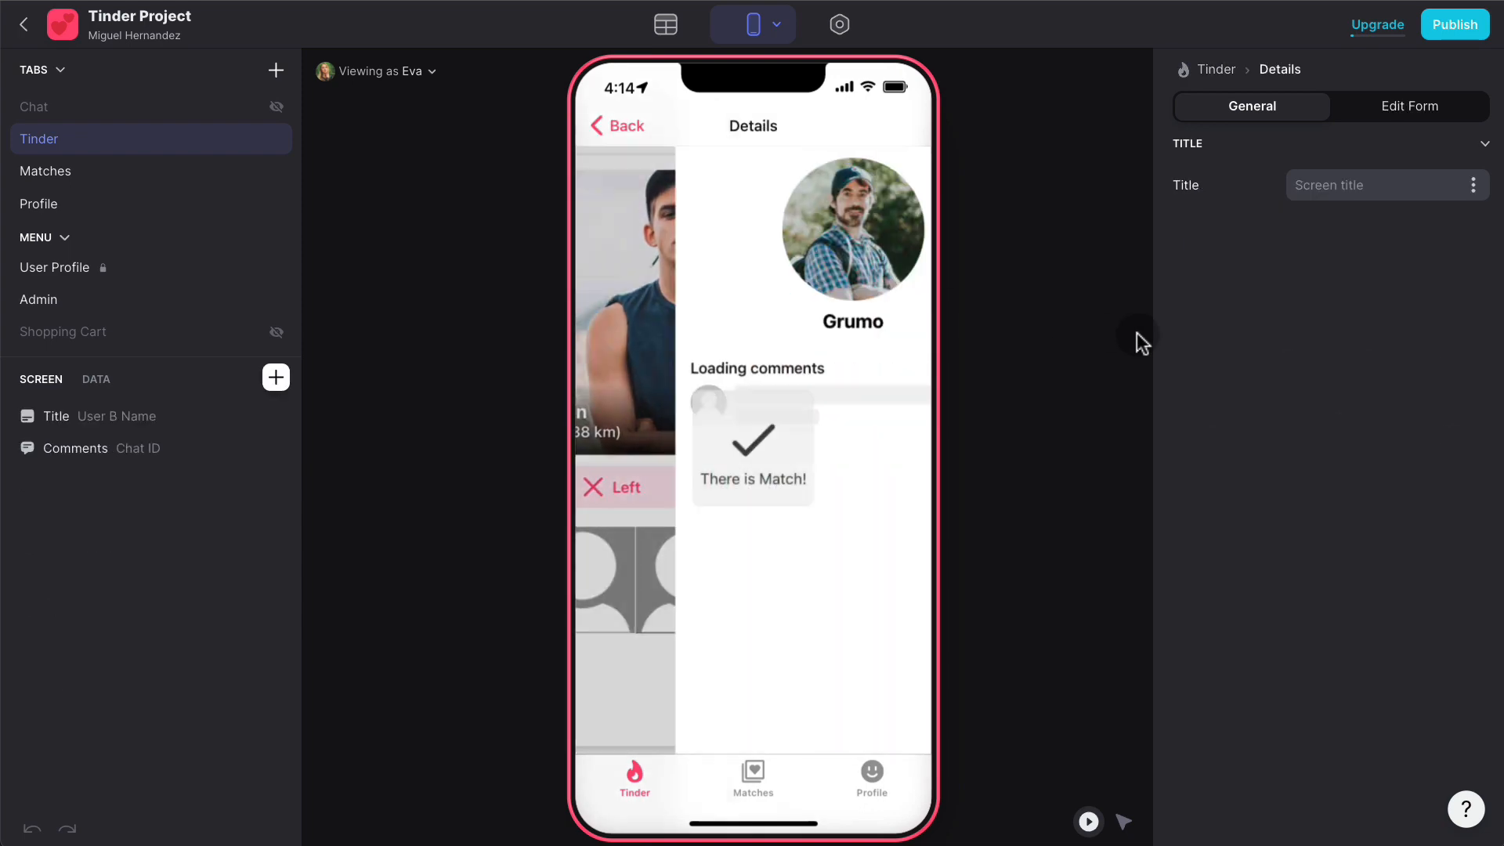
# - Check the new Matches row (Chat COUNT 2, IsMatch? 1), then open the Admin table
pyautogui.click(667, 29)
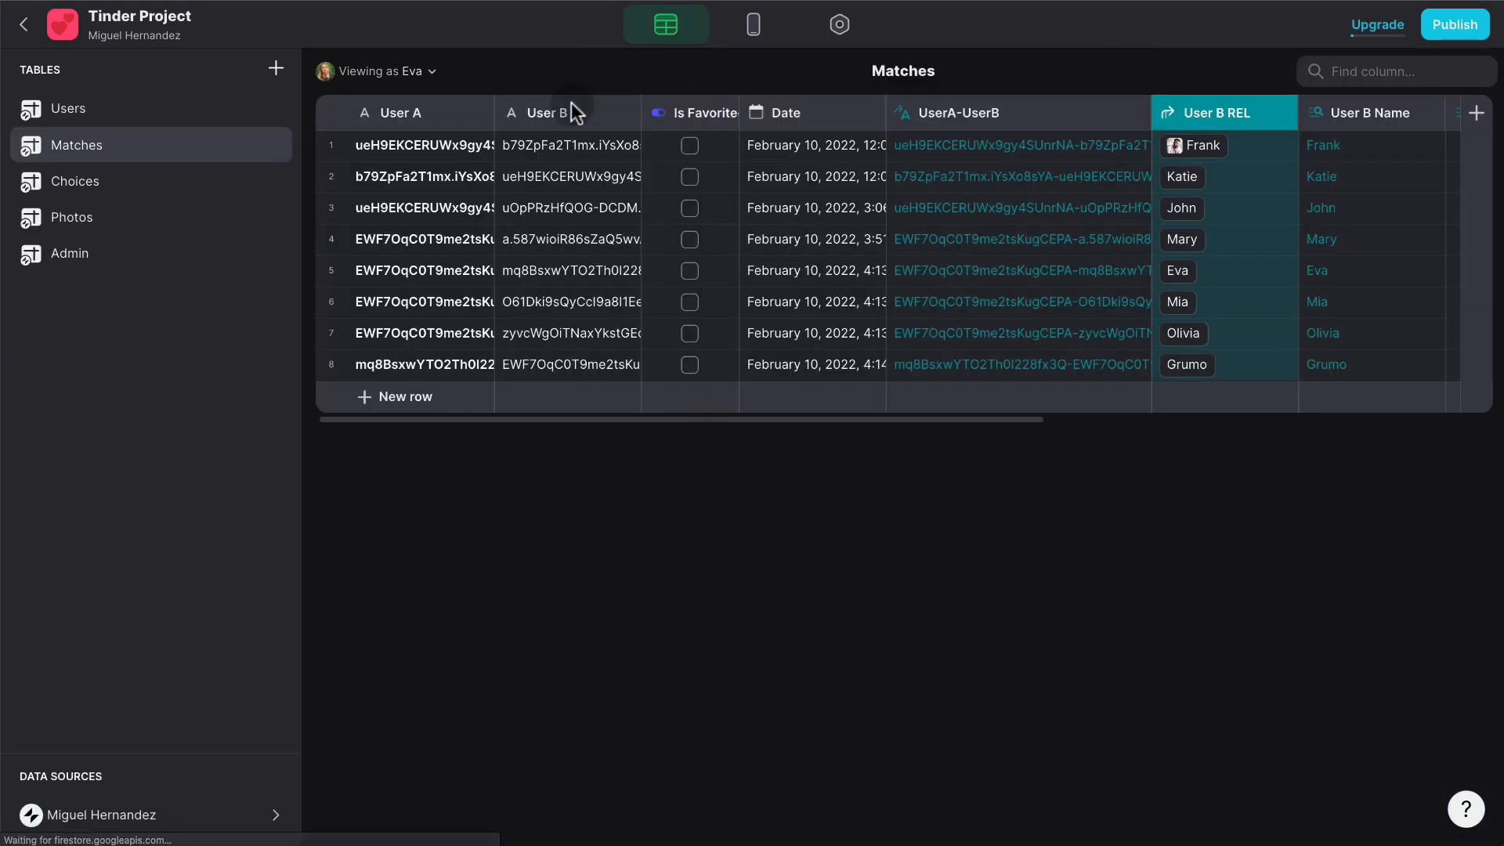
pyautogui.hscroll(10, 1222, 258)
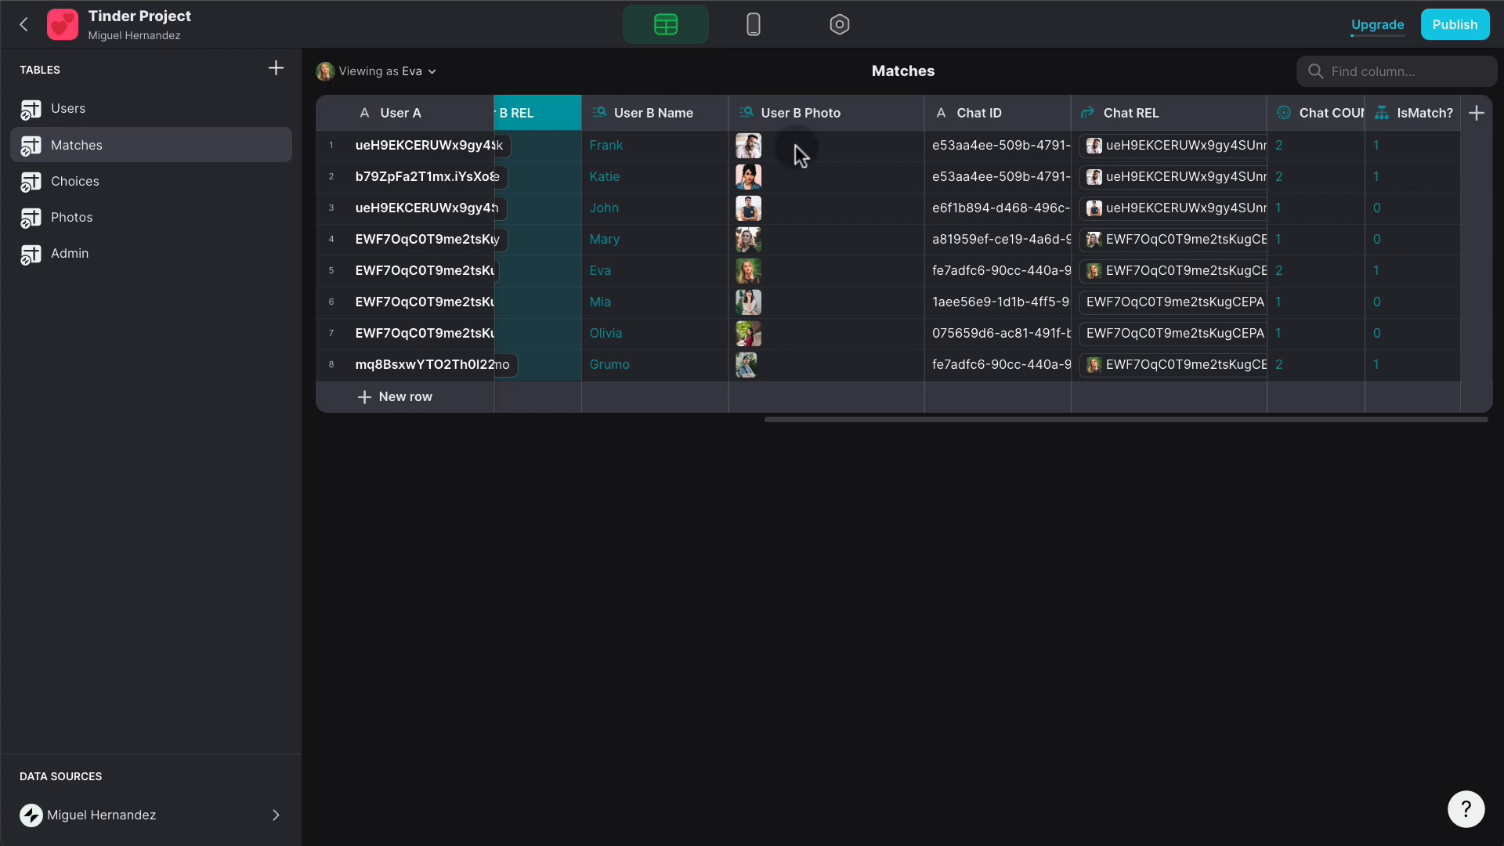
pyautogui.click(123, 258)
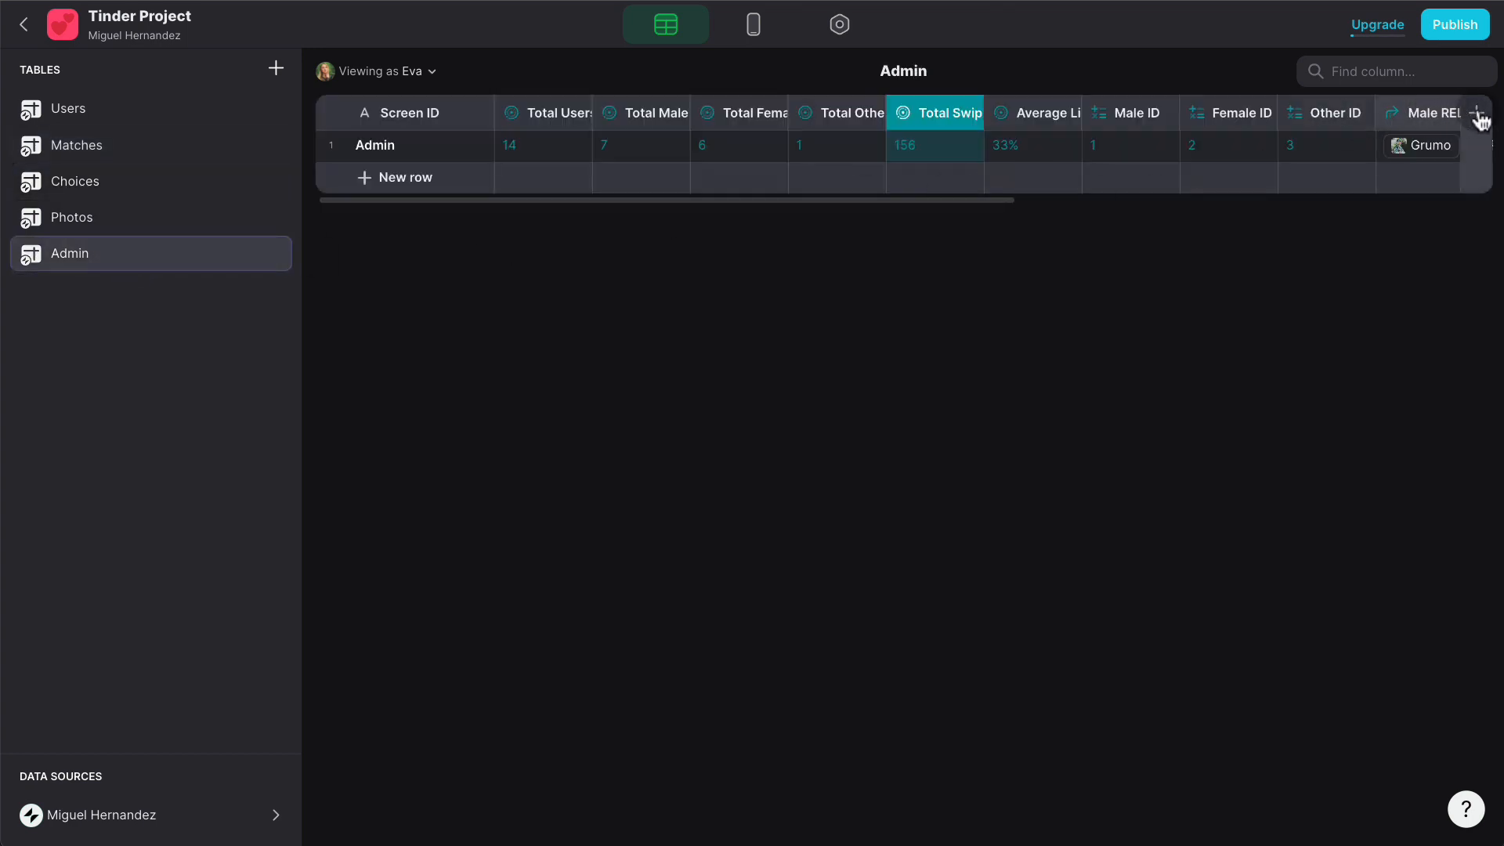
# - Duplicate the Total Swipes column and rename the copy Total Matches*2
pyautogui.click(973, 116)
pyautogui.click(842, 179)
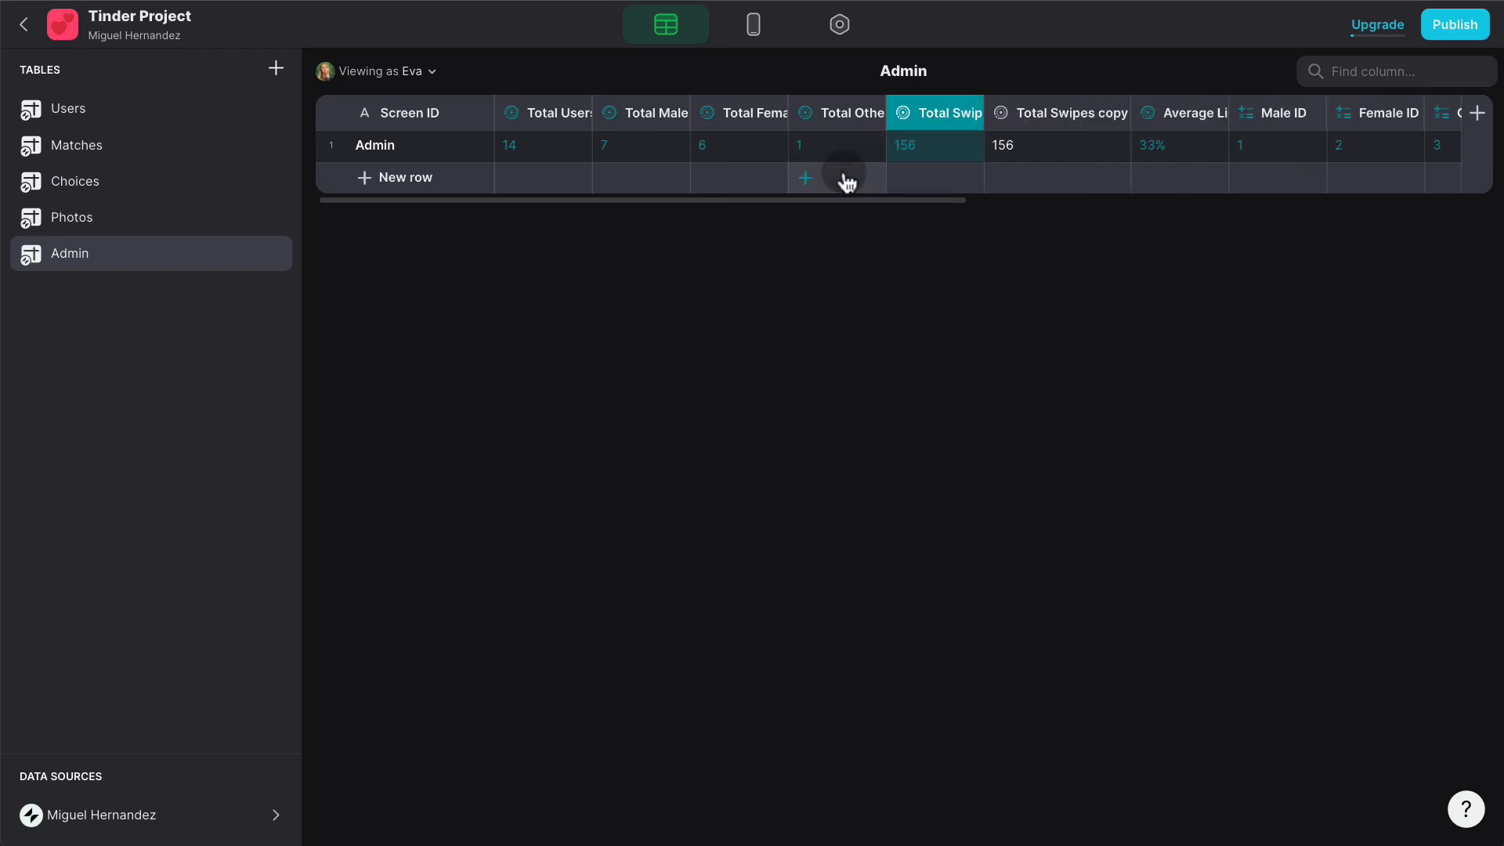
pyautogui.doubleClick(903, 164)
pyautogui.tripleClick(902, 165)
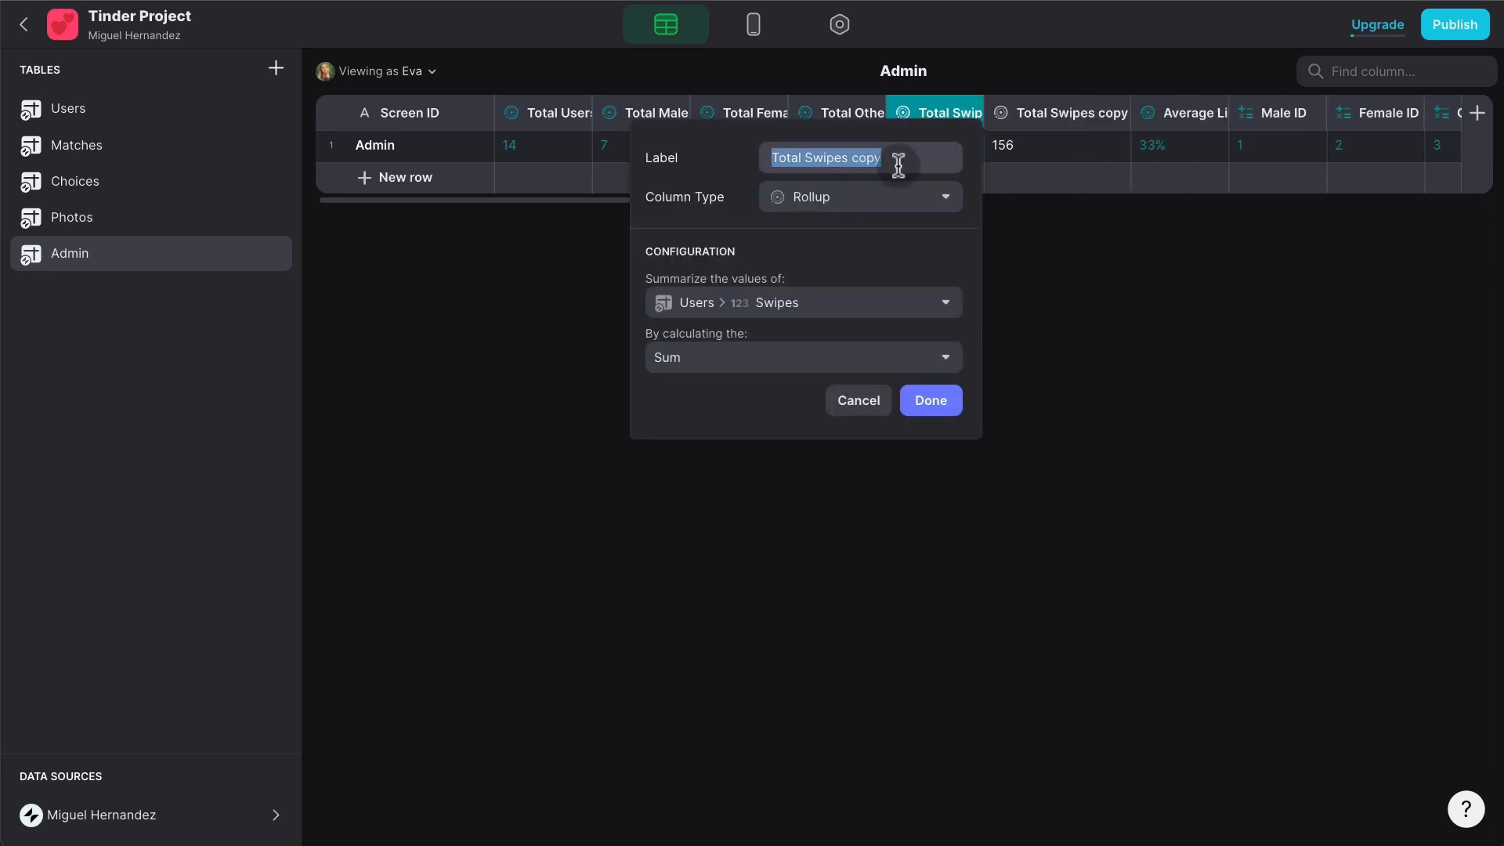
pyautogui.write('Totall M')
pyautogui.press('BackSpace')
pyautogui.press('BackSpace')
pyautogui.press('BackSpace')
pyautogui.write('Mat')
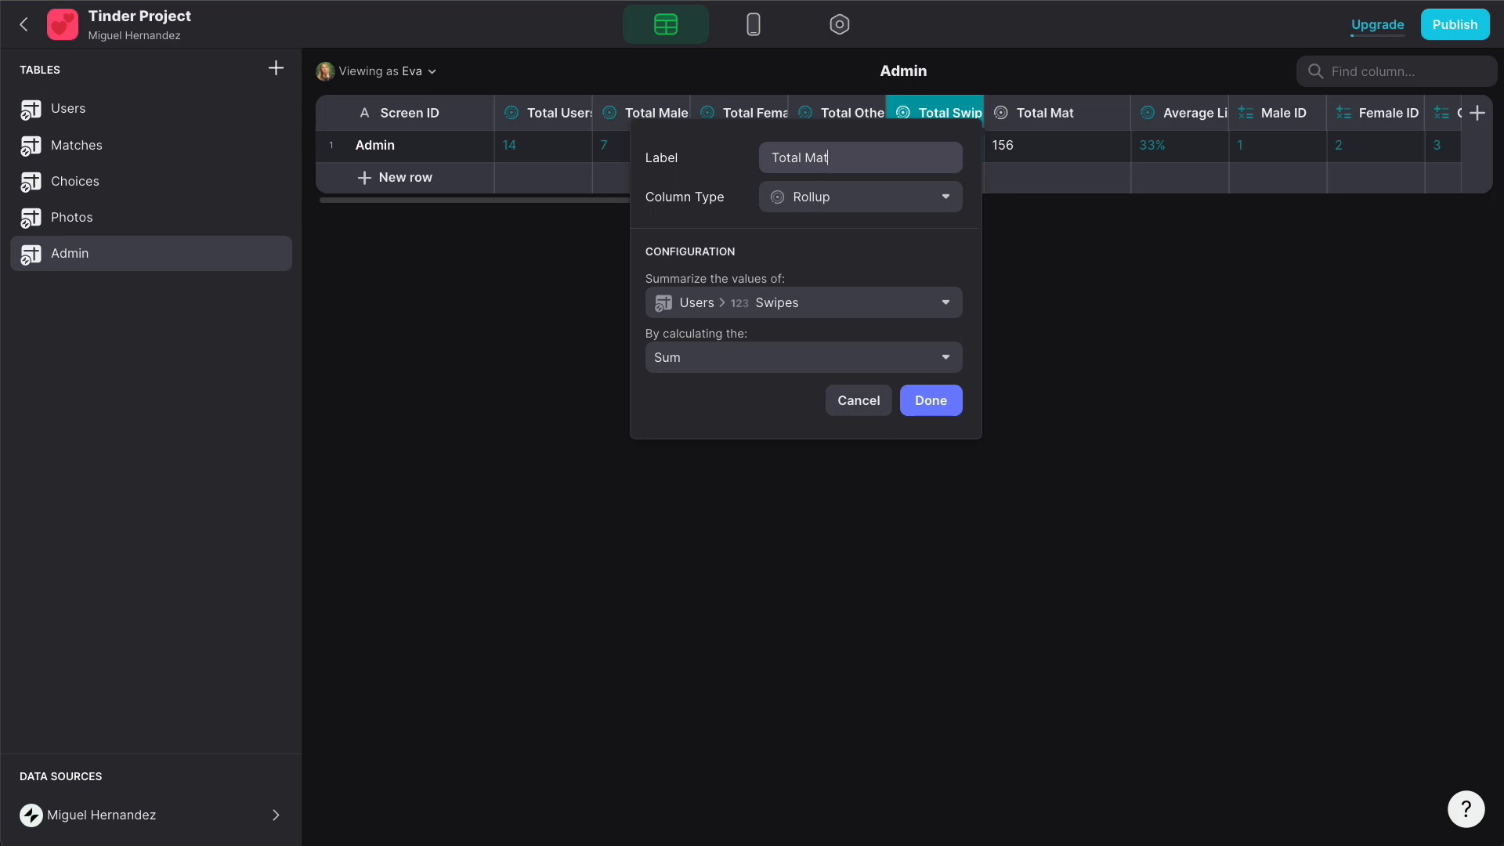
pyautogui.write('ches*2')
# - Make Total Matches*2 a Sum rollup of Matches > IsMatch?, showing 4
pyautogui.click(899, 205)
pyautogui.click(707, 200)
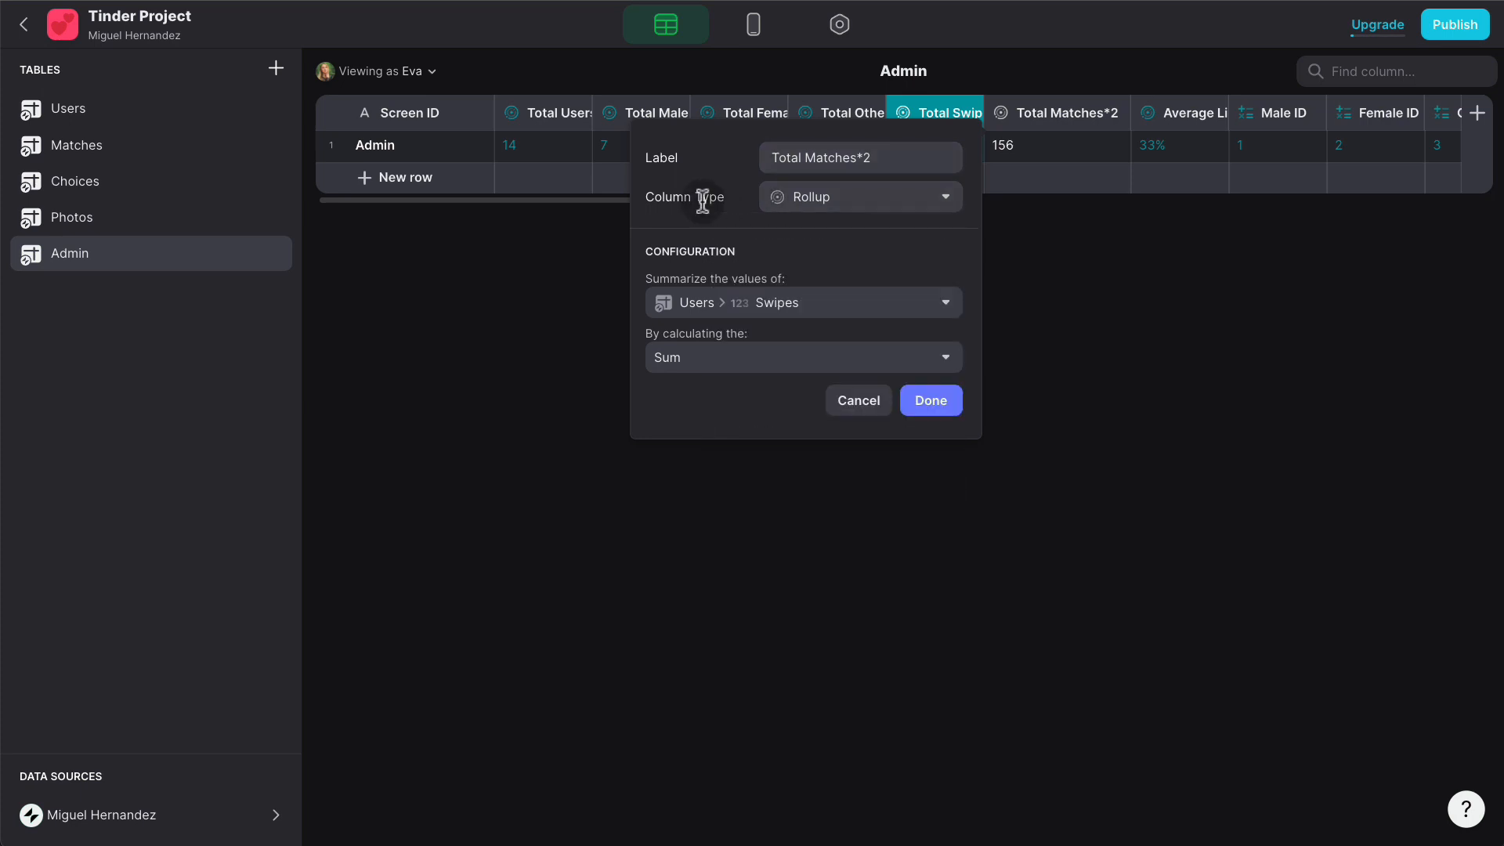
pyautogui.click(852, 303)
pyautogui.moveTo(812, 394)
pyautogui.moveTo(796, 500)
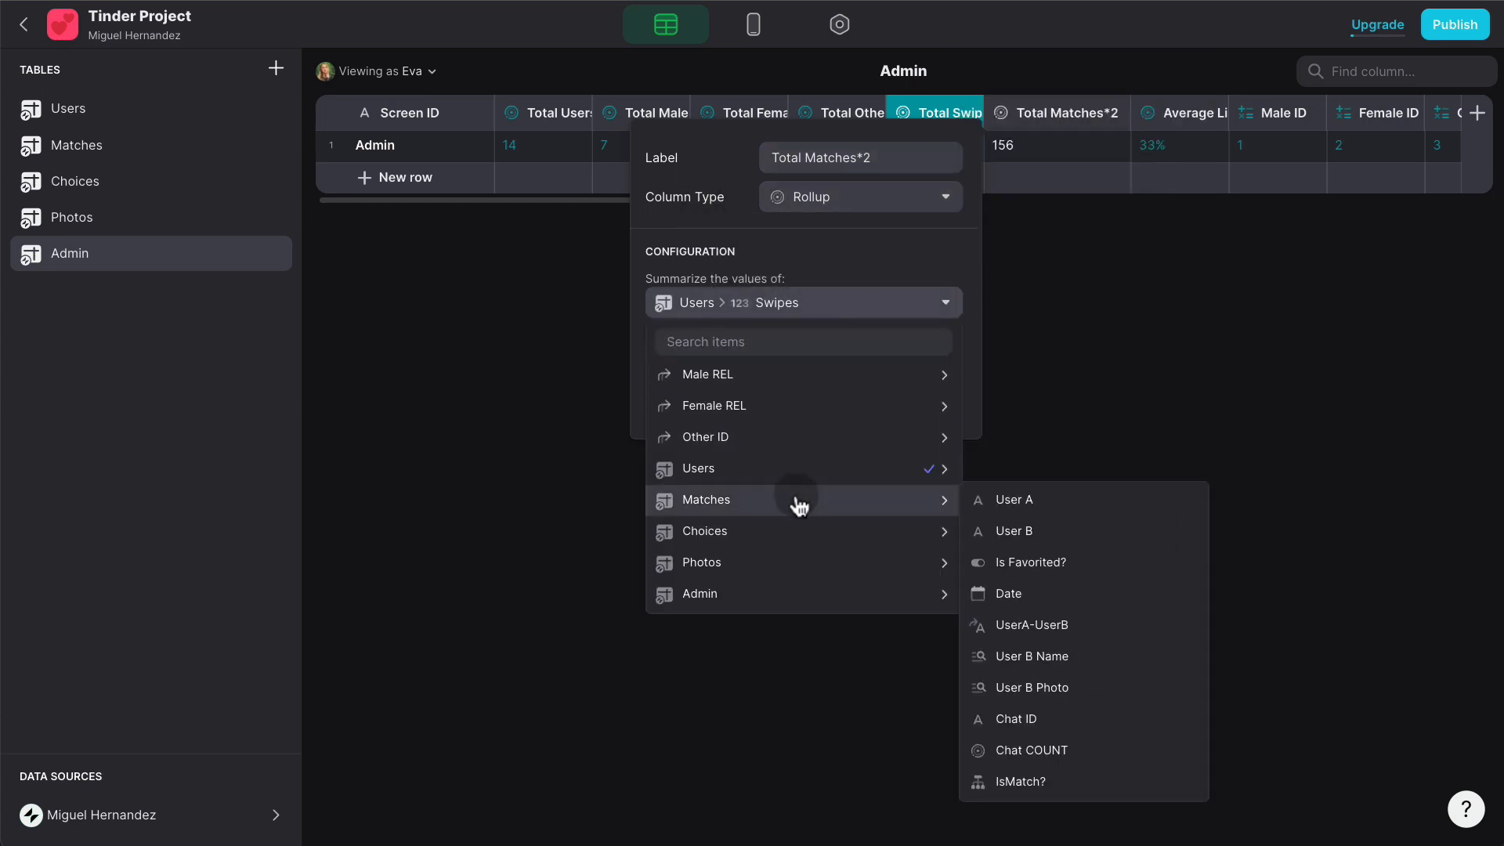
pyautogui.click(1063, 783)
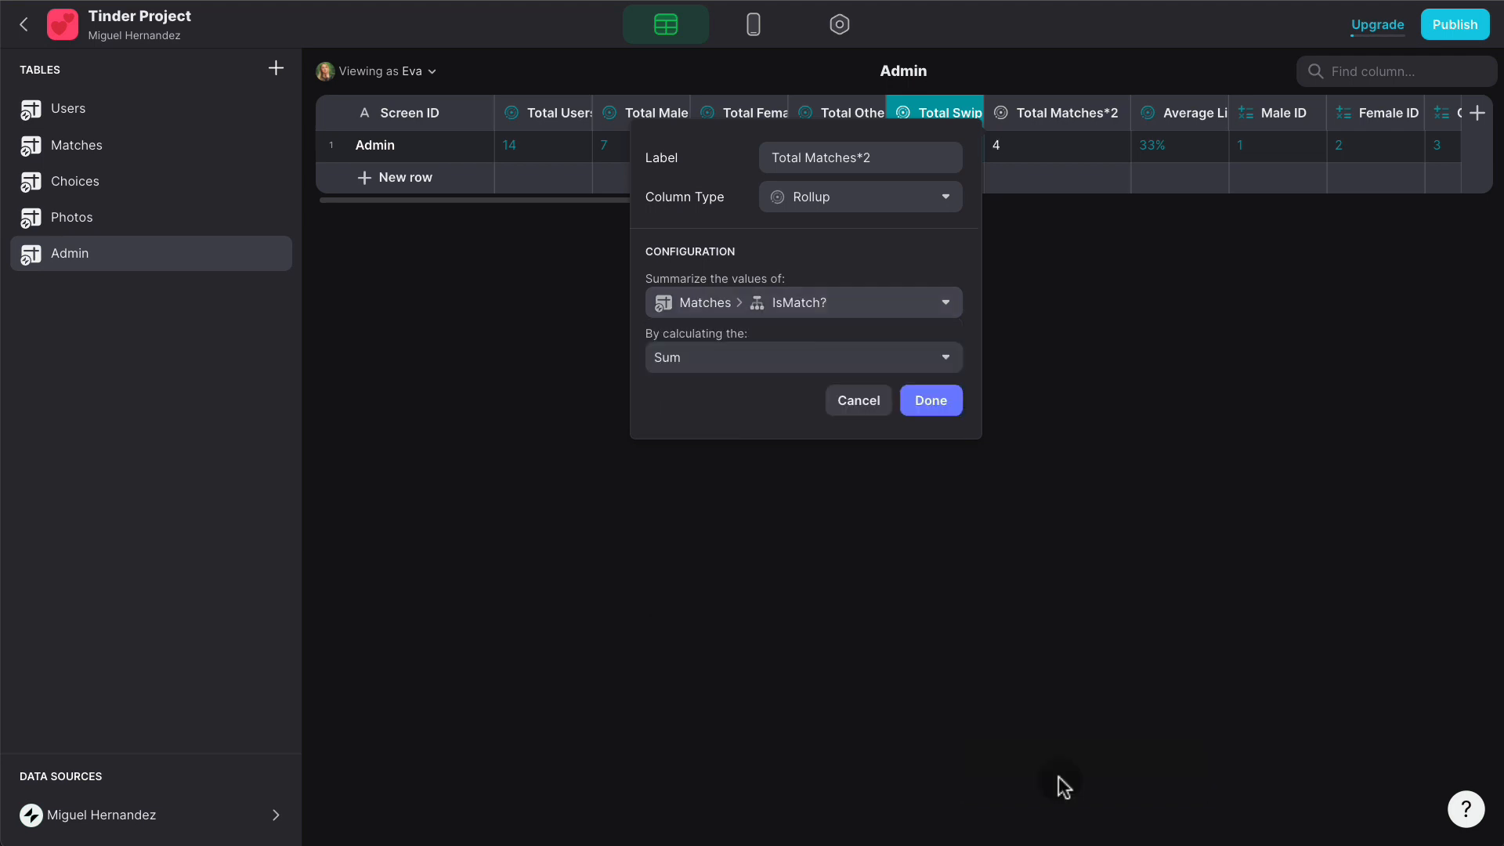
pyautogui.click(750, 363)
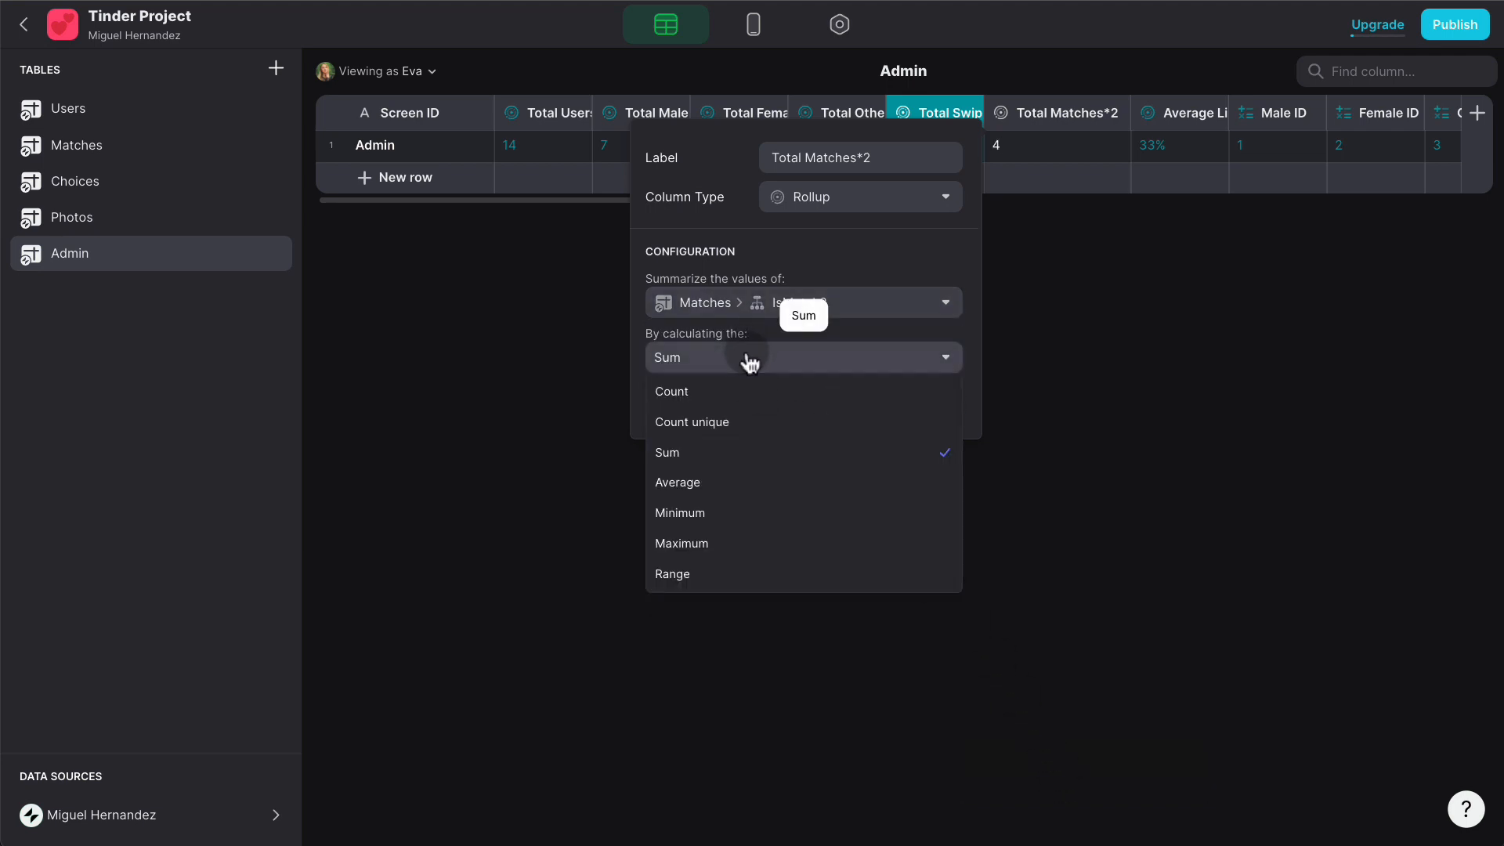
pyautogui.click(750, 363)
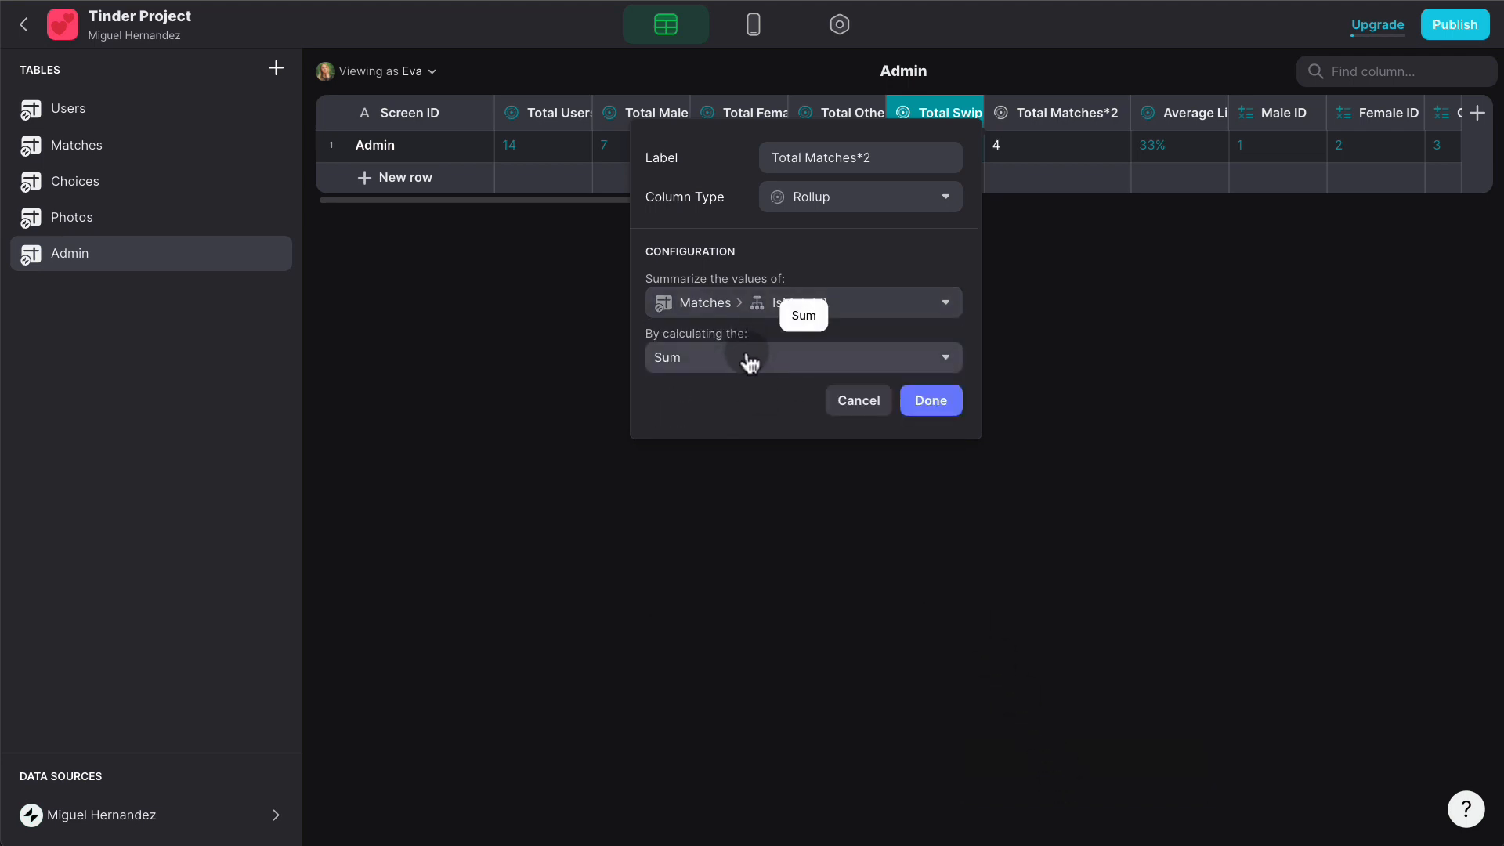
pyautogui.click(912, 403)
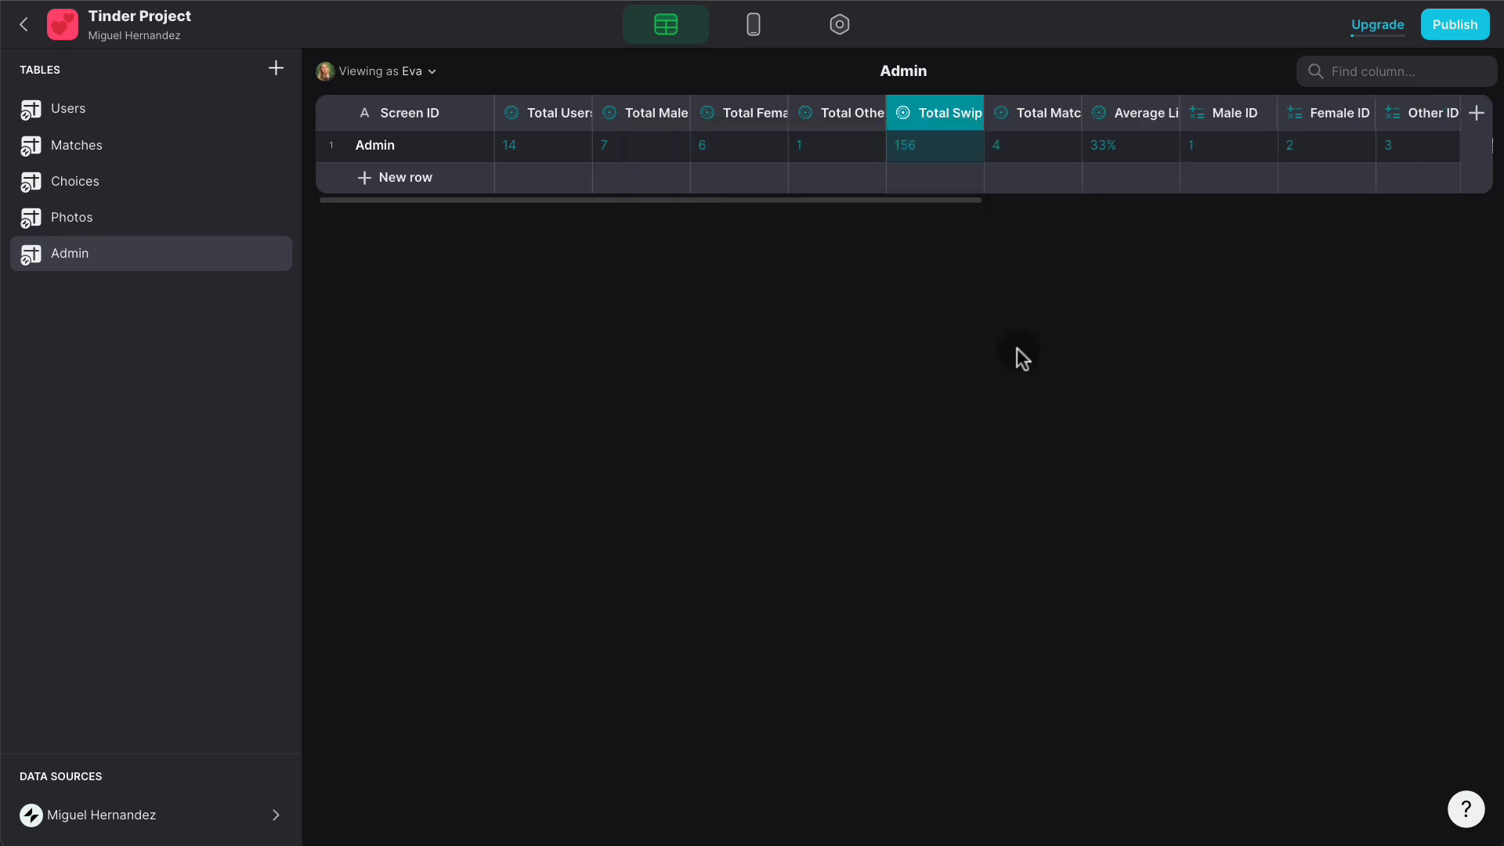
pyautogui.click(1477, 115)
# - Create a Total Matches math column A/2 with A = Total Matches*2, whole numbers, showing 2
pyautogui.write('Total Matches')
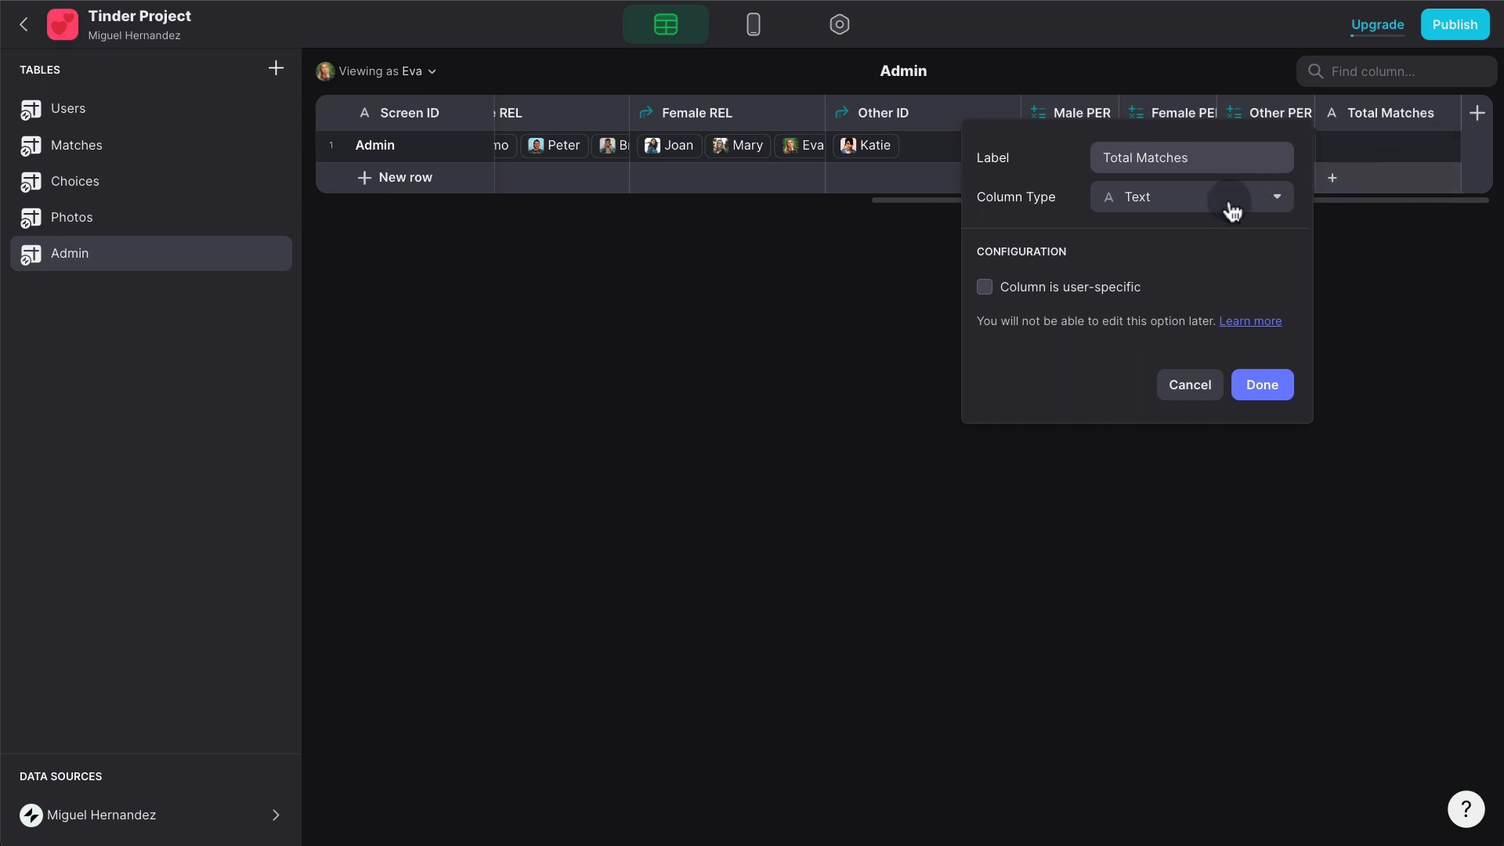
pyautogui.click(1202, 202)
pyautogui.click(1154, 417)
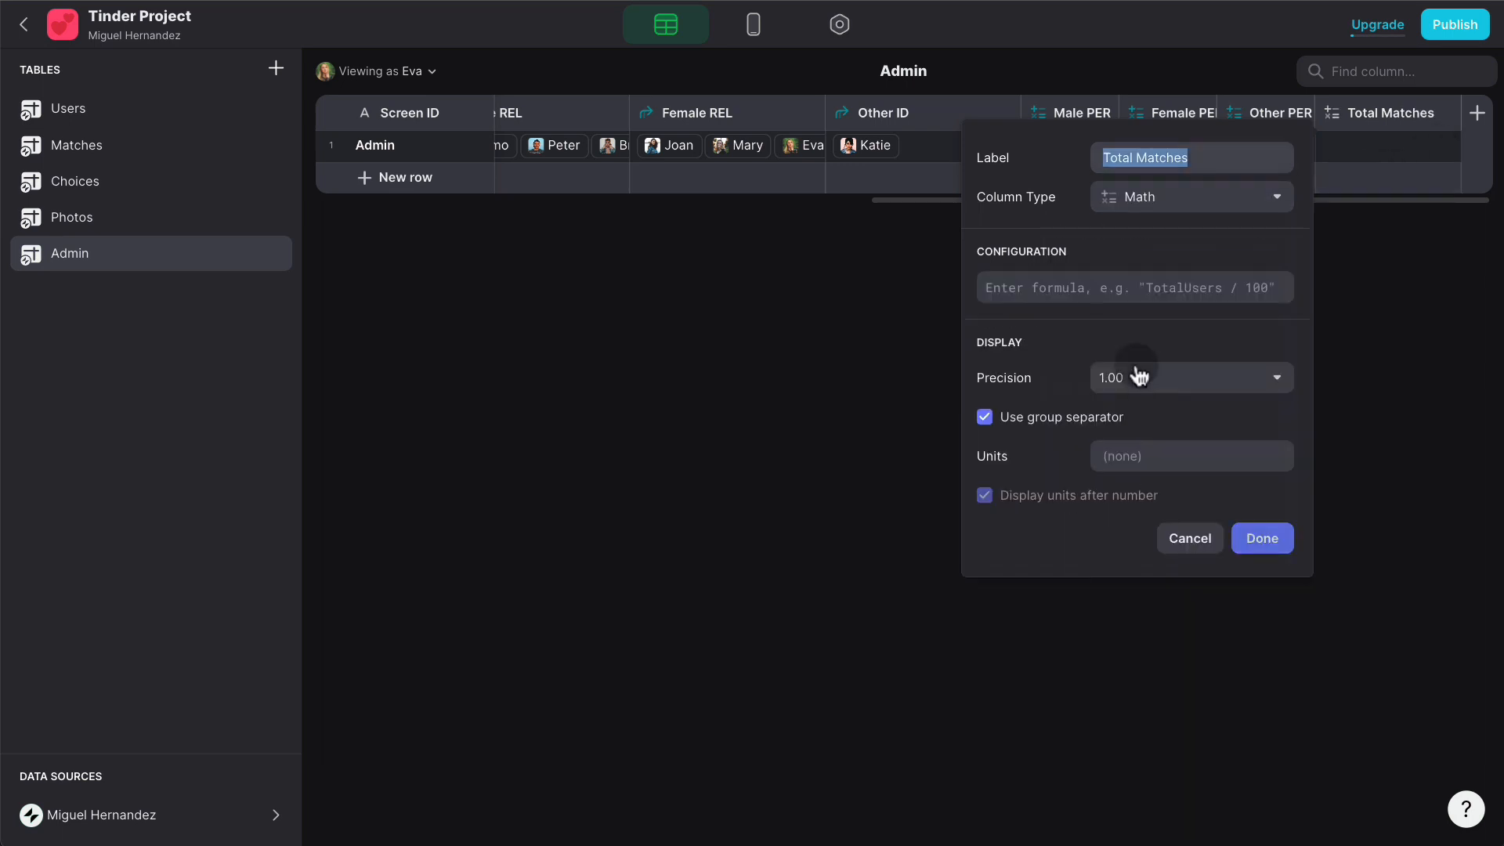
pyautogui.click(1092, 287)
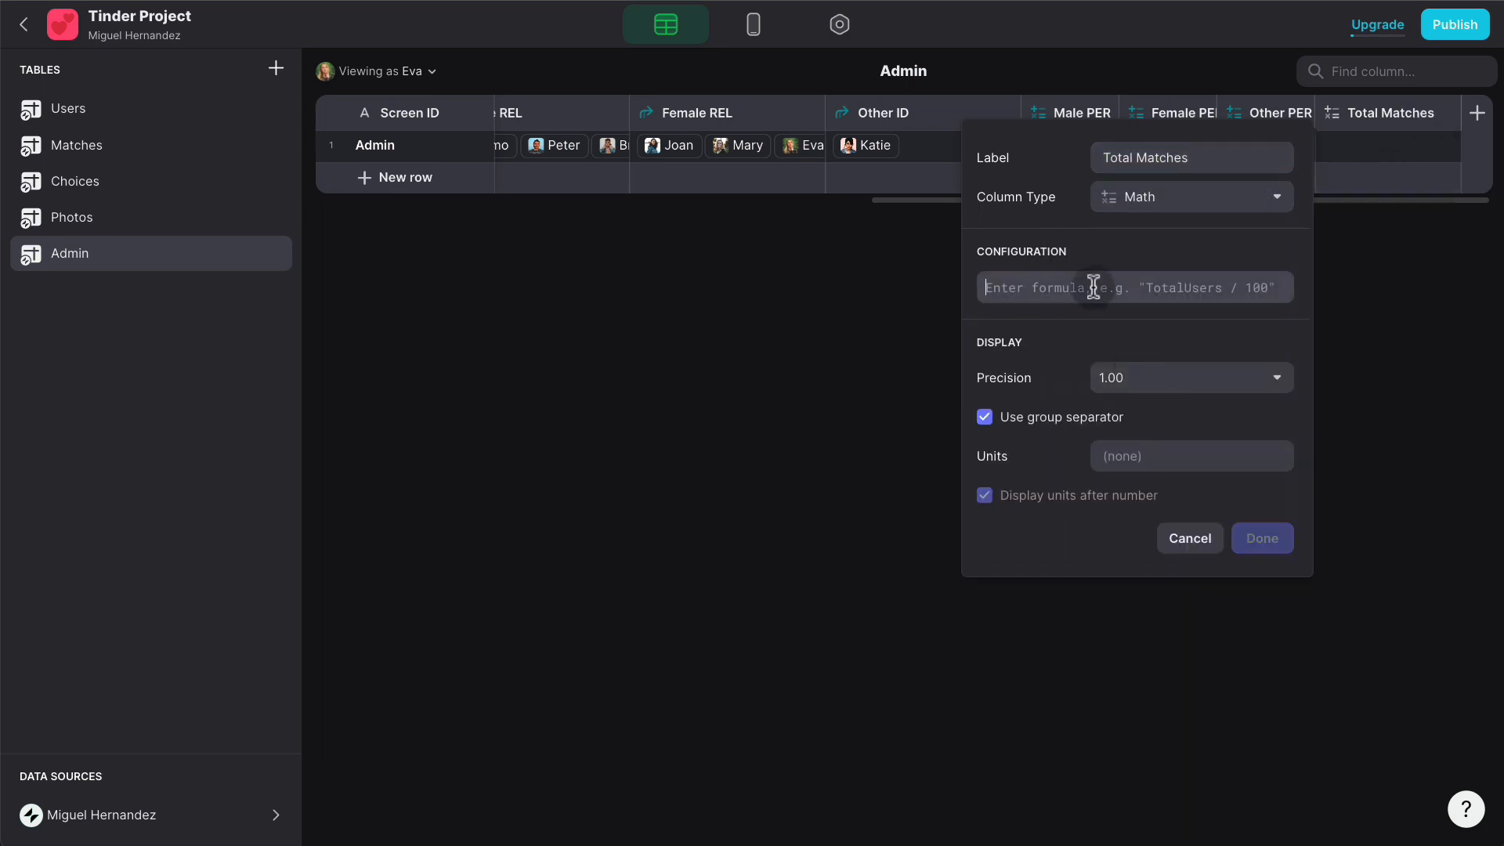
pyautogui.write('A/2')
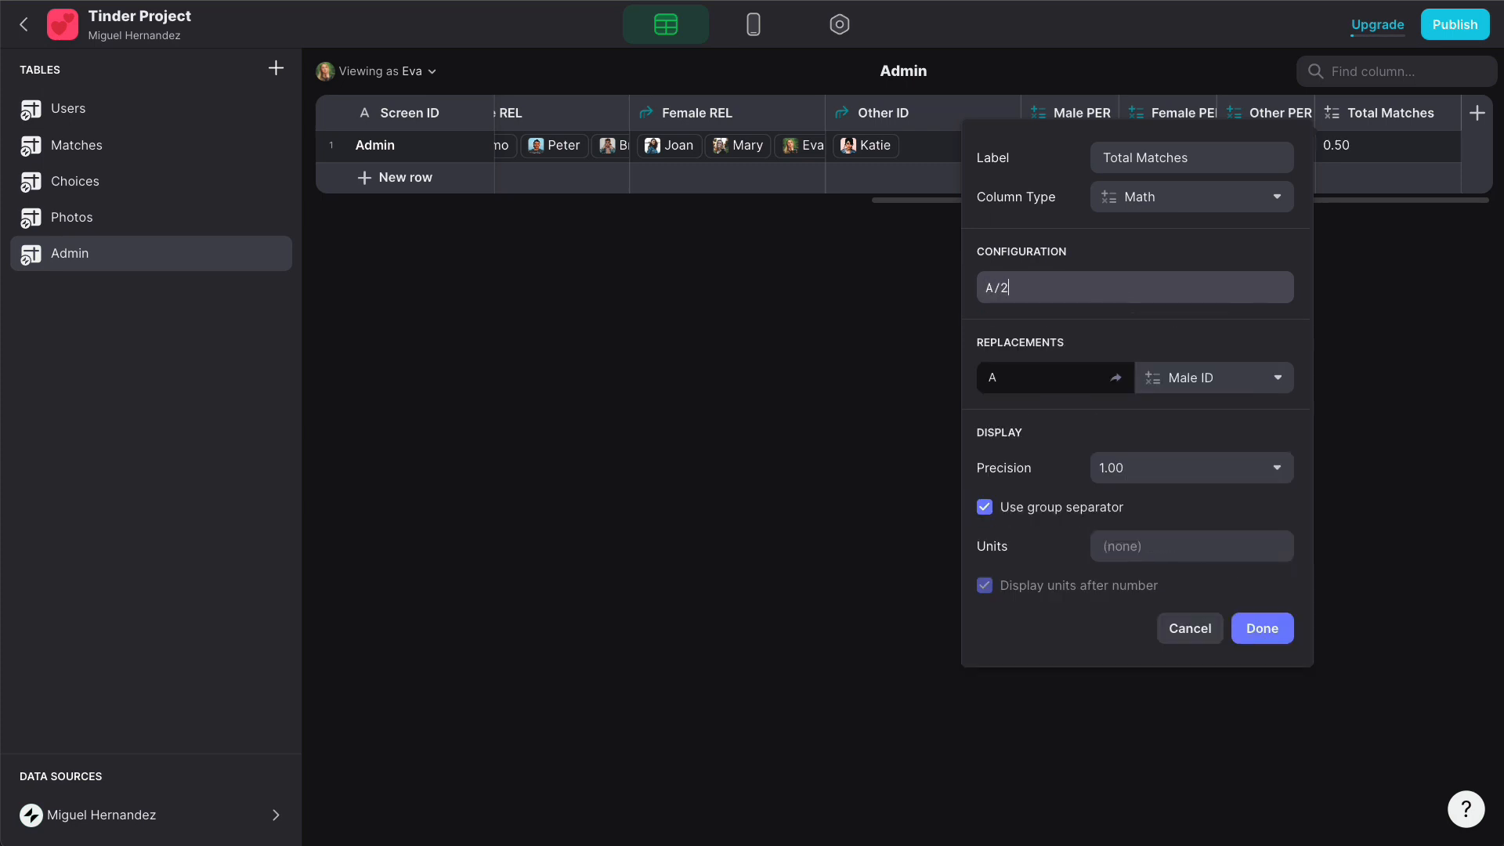
pyautogui.click(1232, 380)
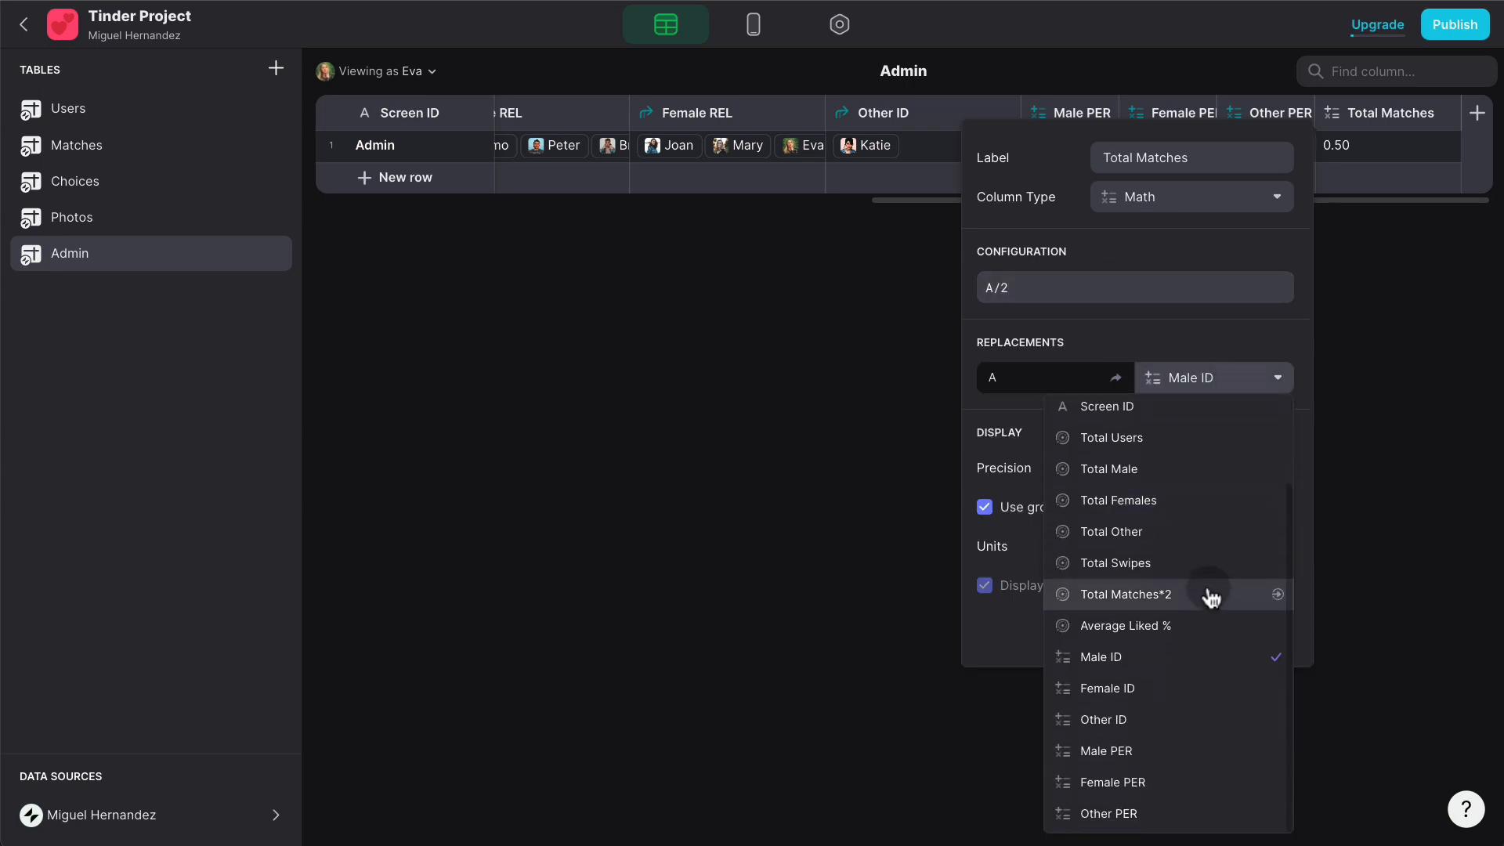
pyautogui.click(1205, 595)
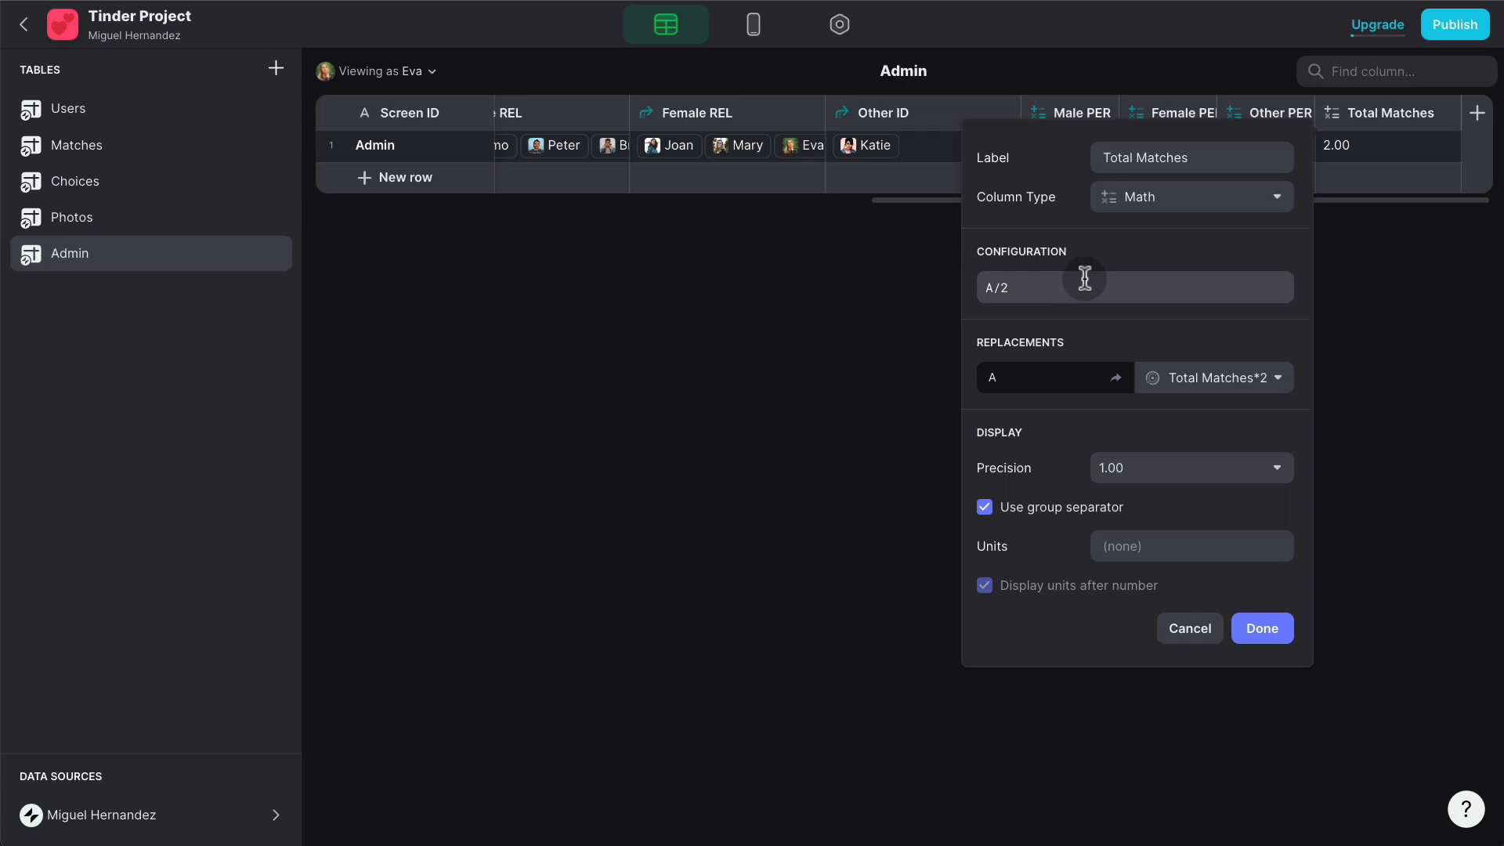
pyautogui.click(1167, 467)
pyautogui.click(1112, 505)
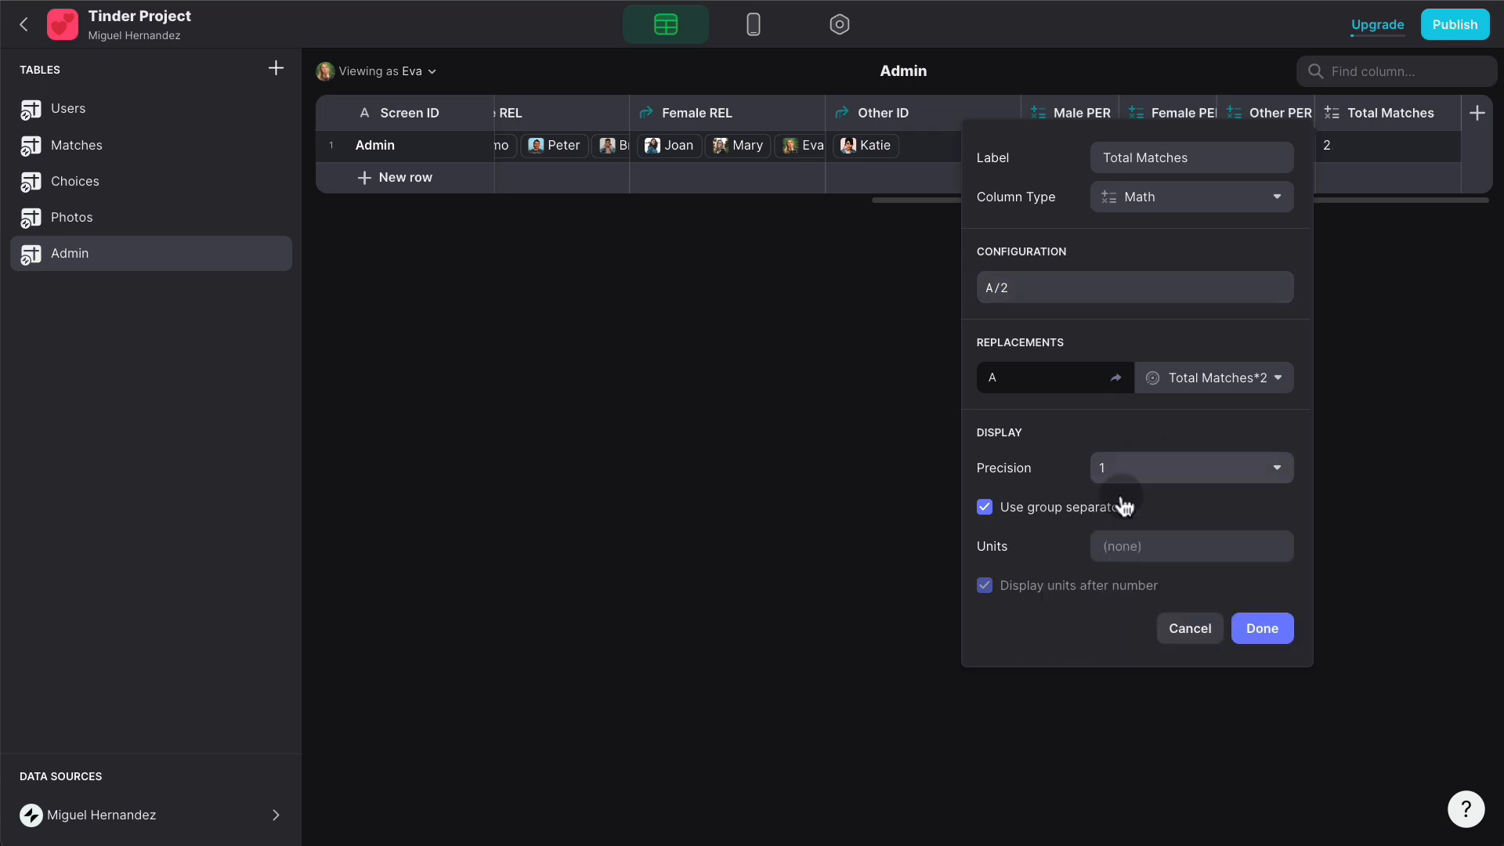
pyautogui.click(1258, 632)
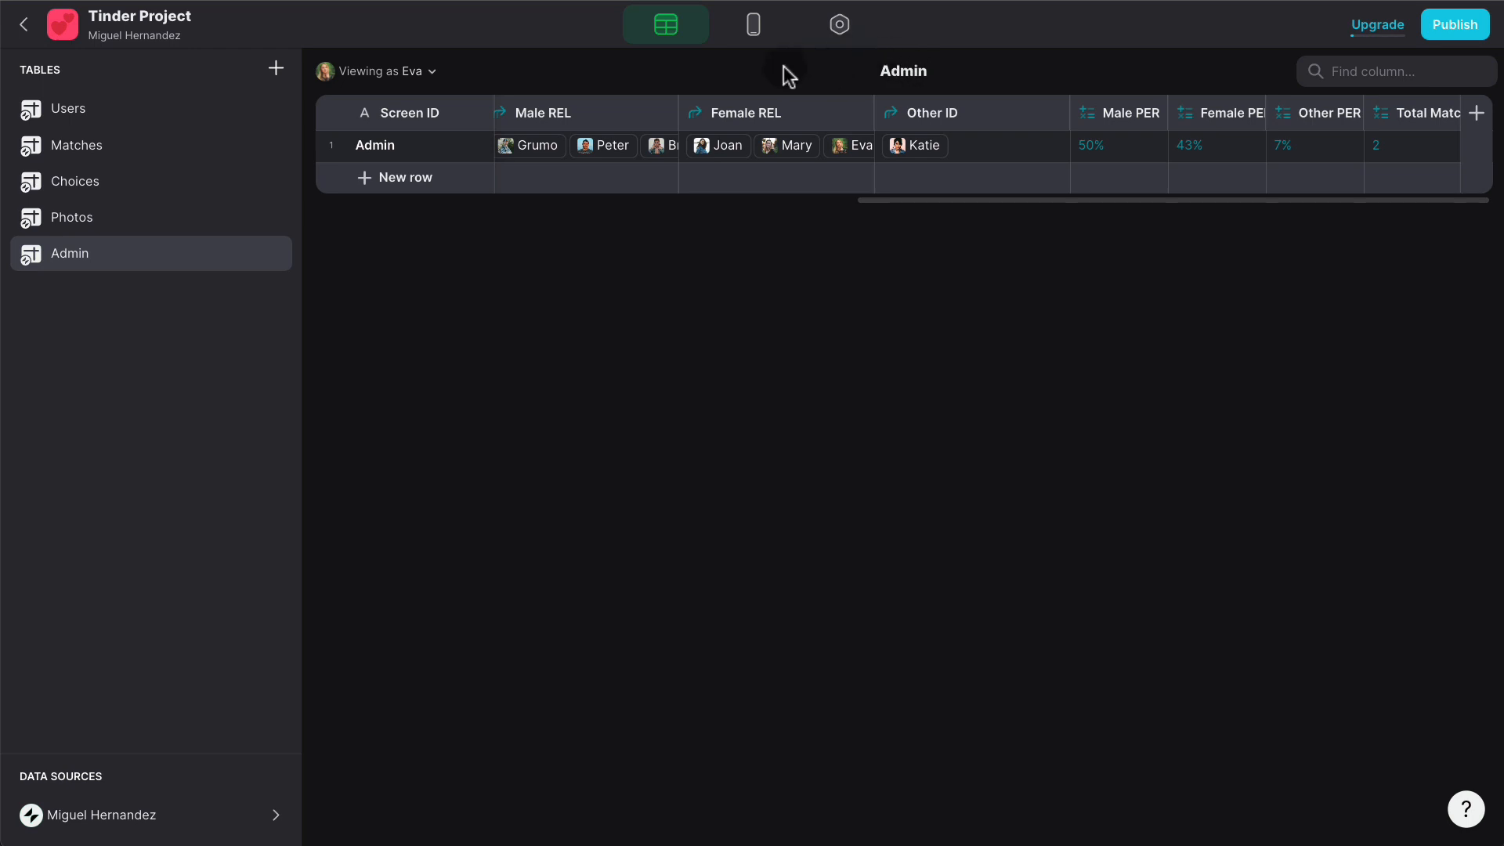
pyautogui.click(757, 28)
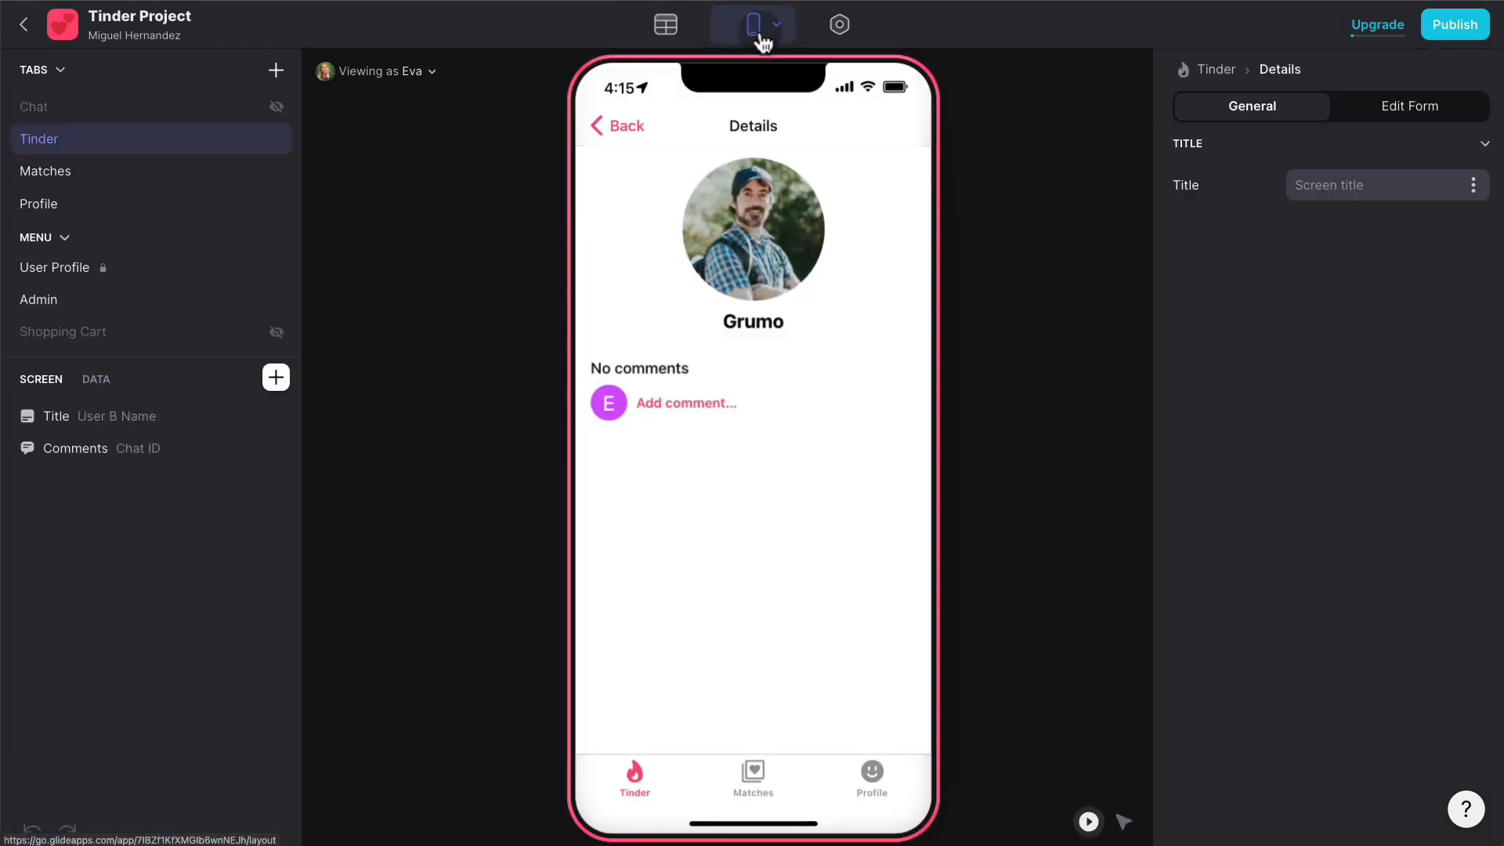
# - Preview the app as an admin user and open the Admin screen
pyautogui.click(590, 119)
pyautogui.click(639, 135)
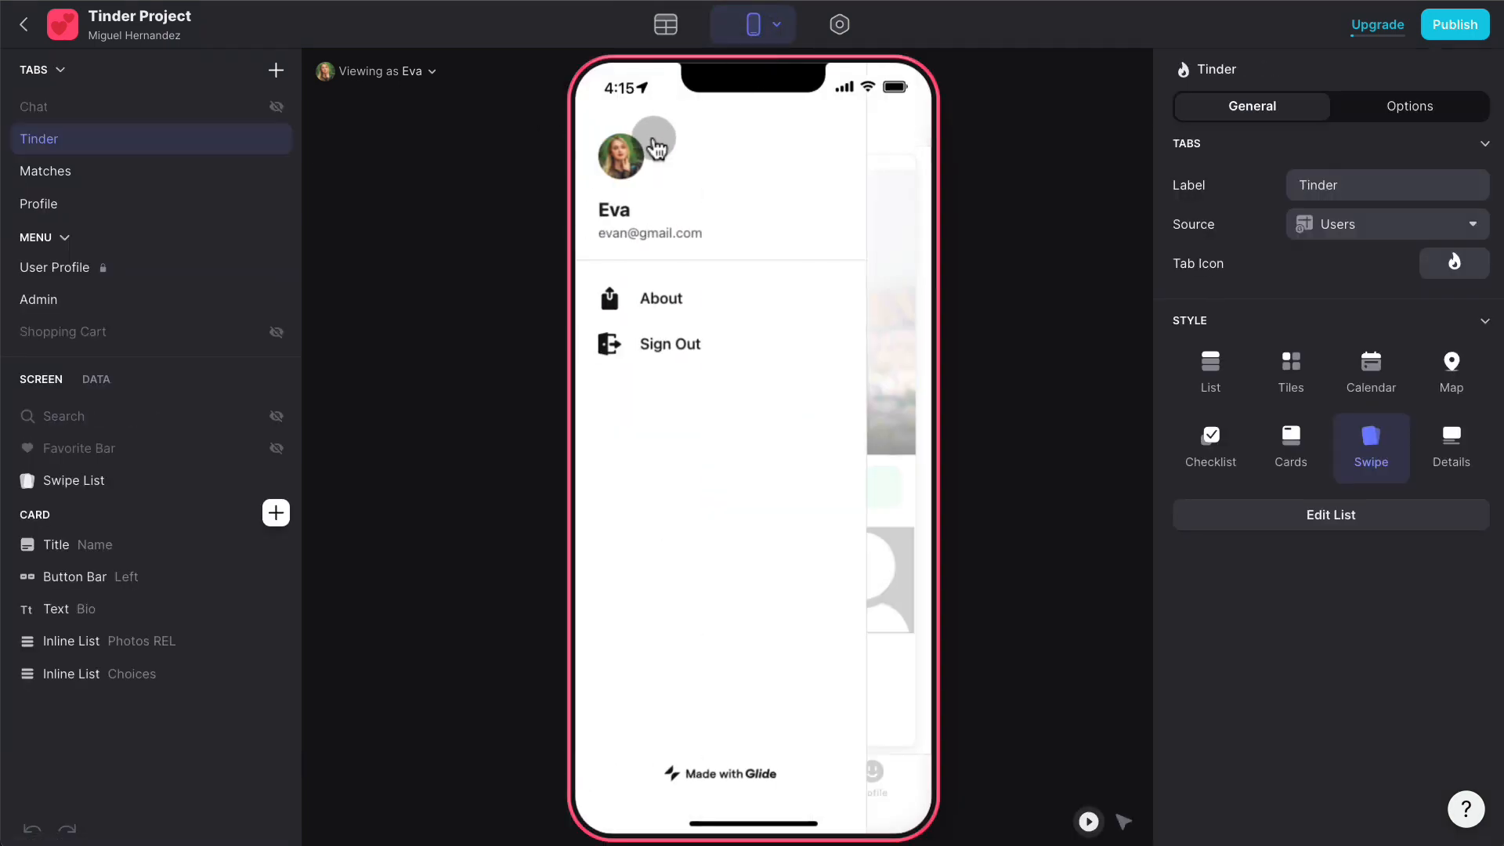
pyautogui.click(395, 74)
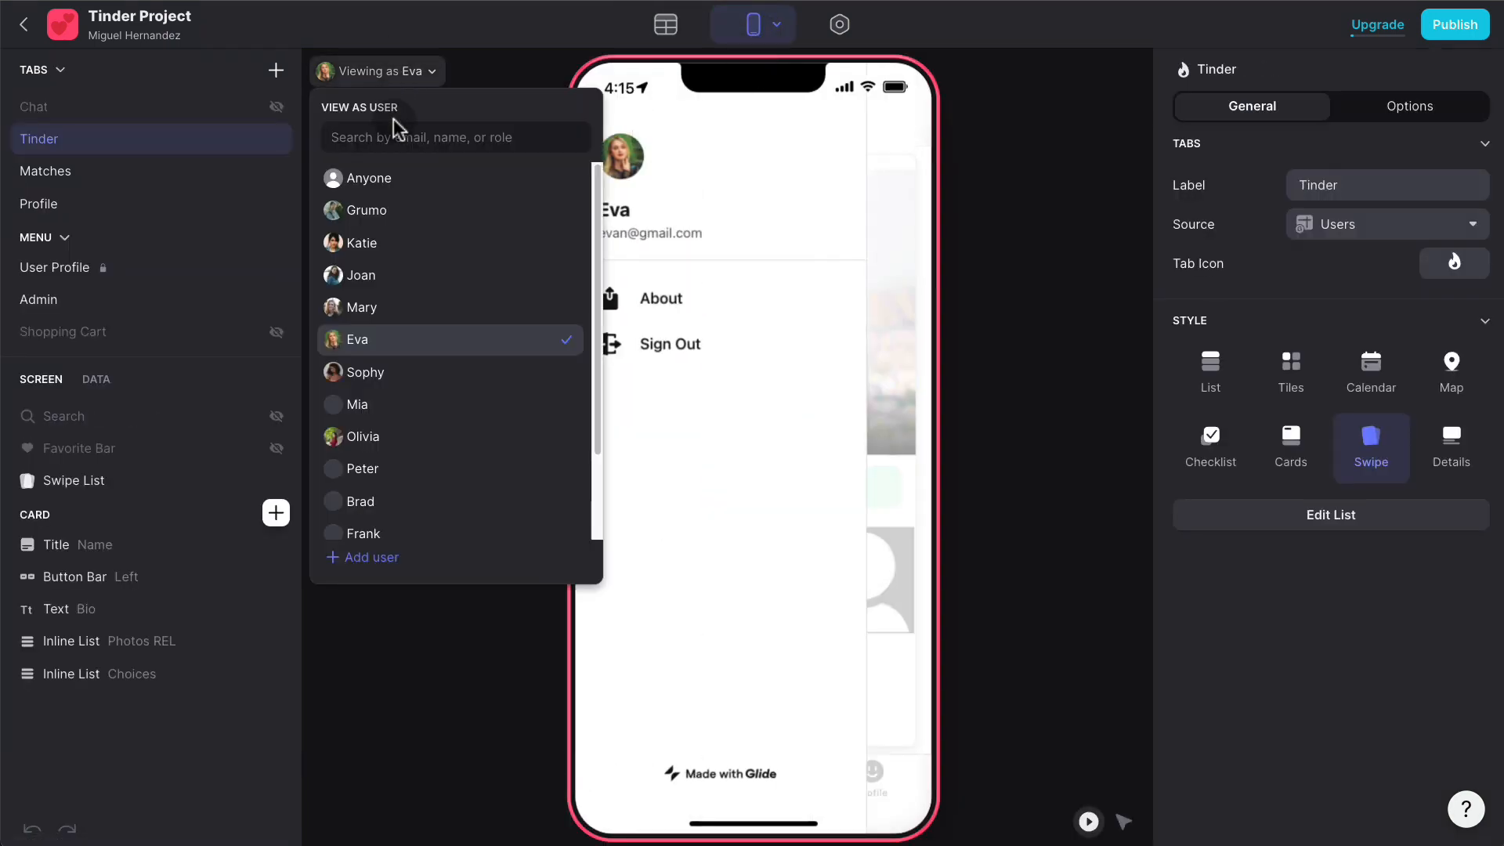
pyautogui.click(433, 215)
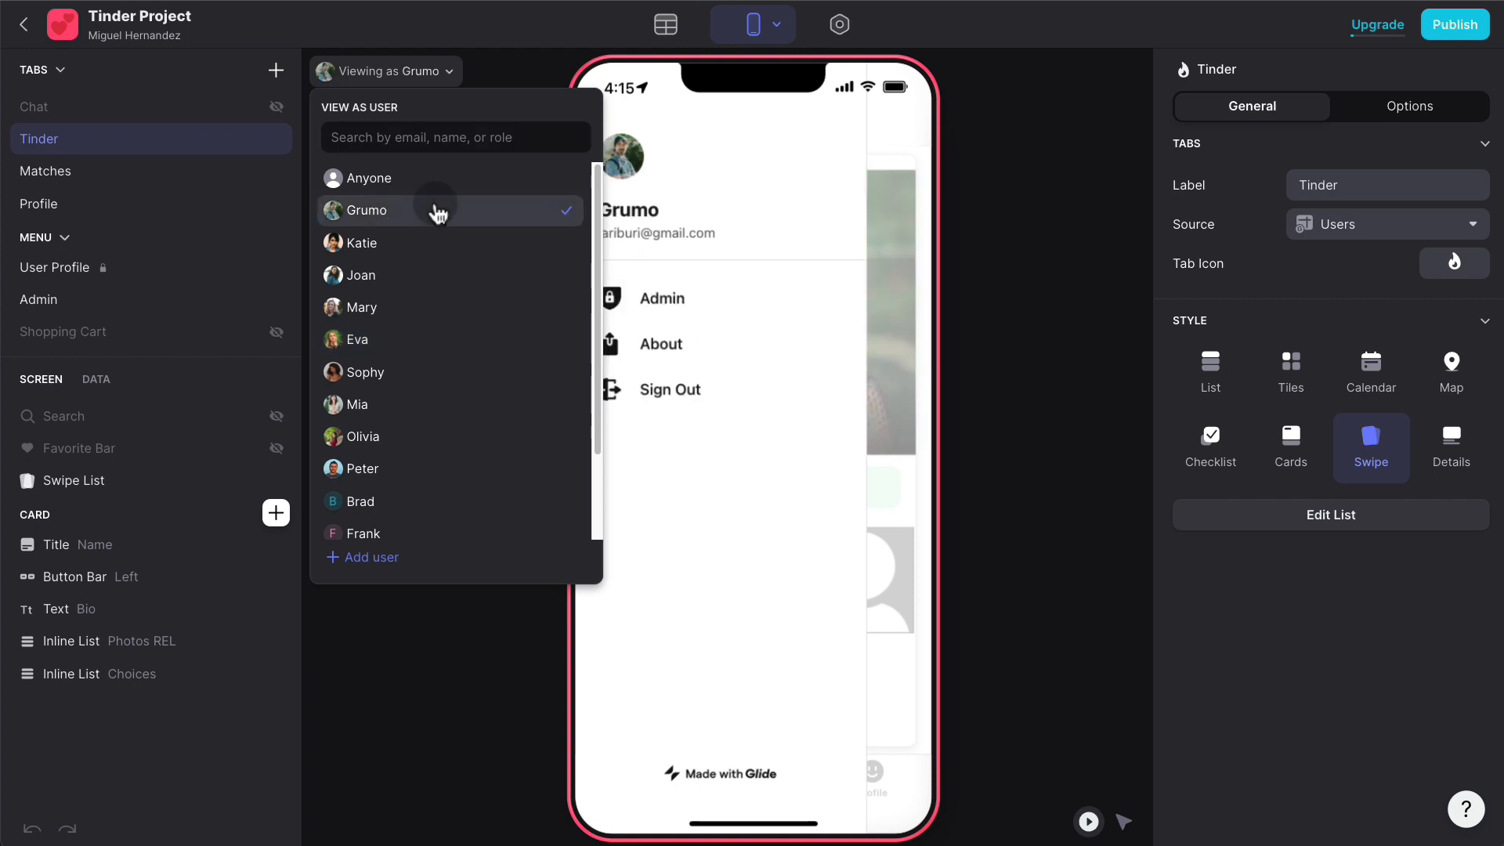
pyautogui.click(707, 305)
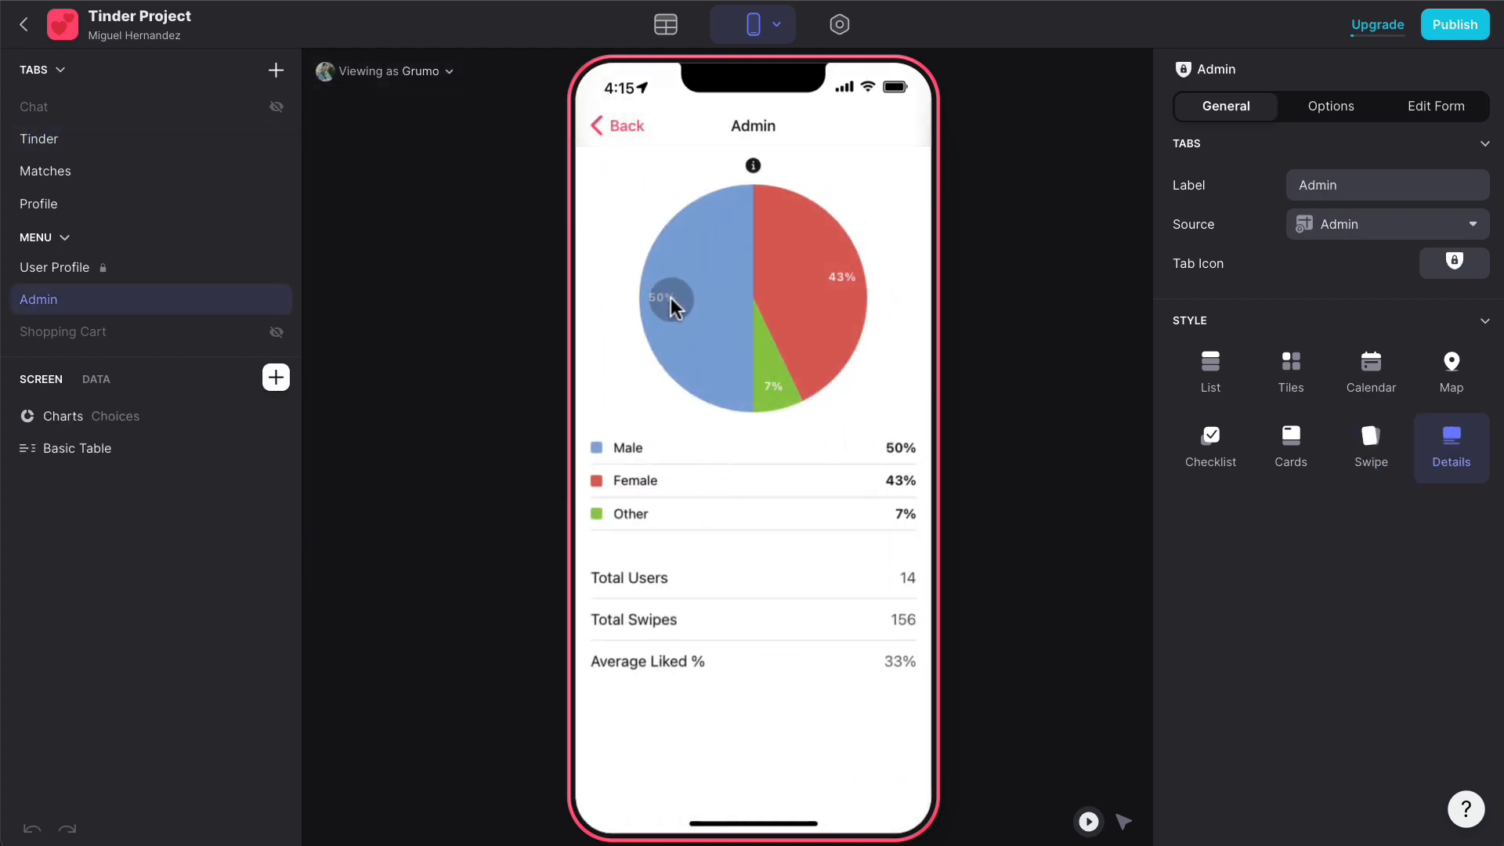
# - Add a Total Matches row showing 2 to the Admin stats table
pyautogui.click(97, 453)
pyautogui.click(1208, 359)
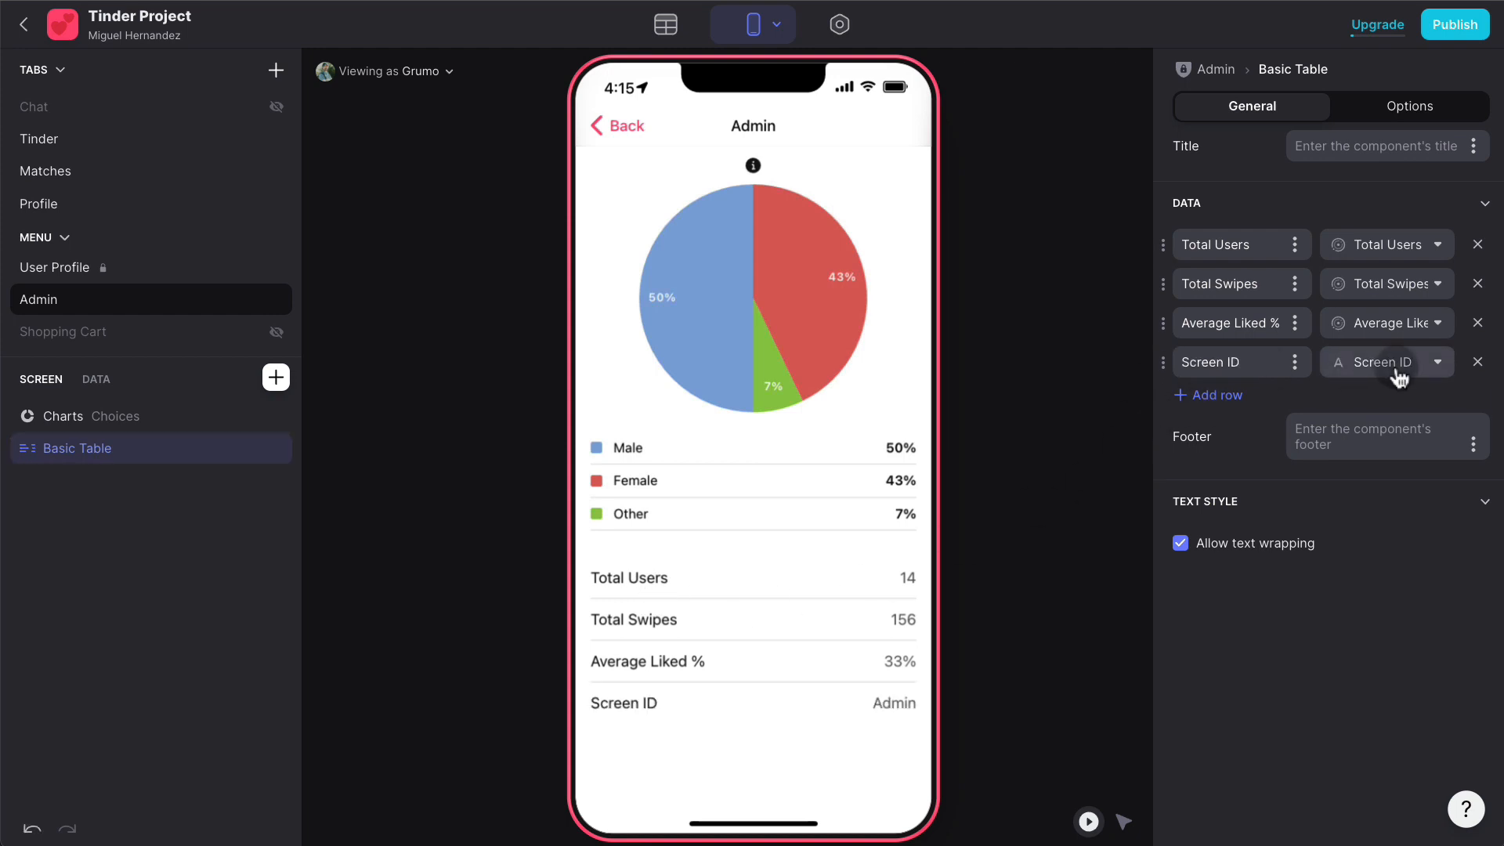
pyautogui.click(1396, 365)
pyautogui.scroll(-5, 1319, 745)
pyautogui.click(1309, 793)
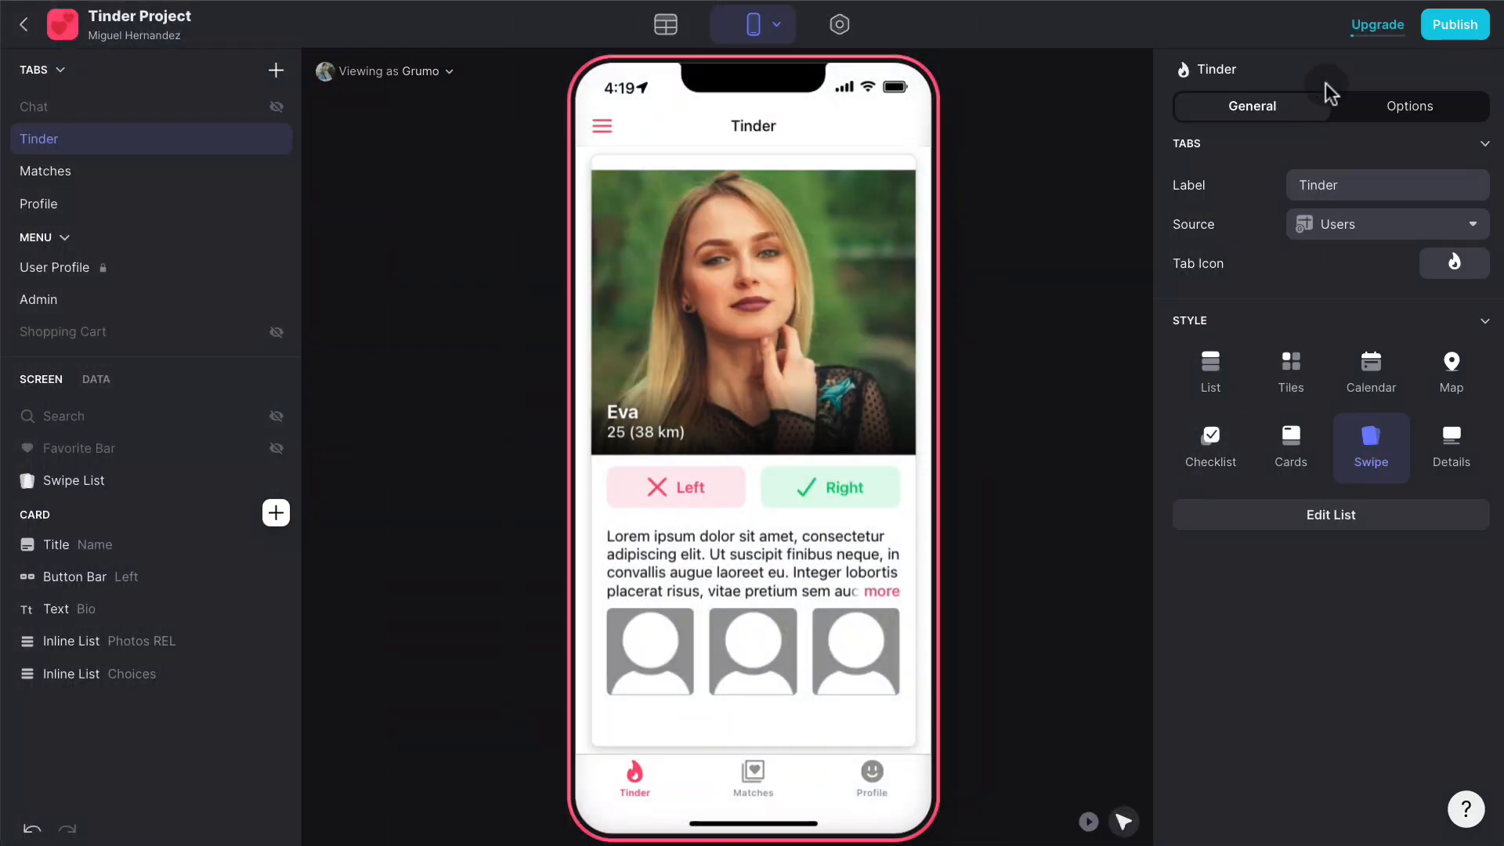
pyautogui.click(1455, 31)
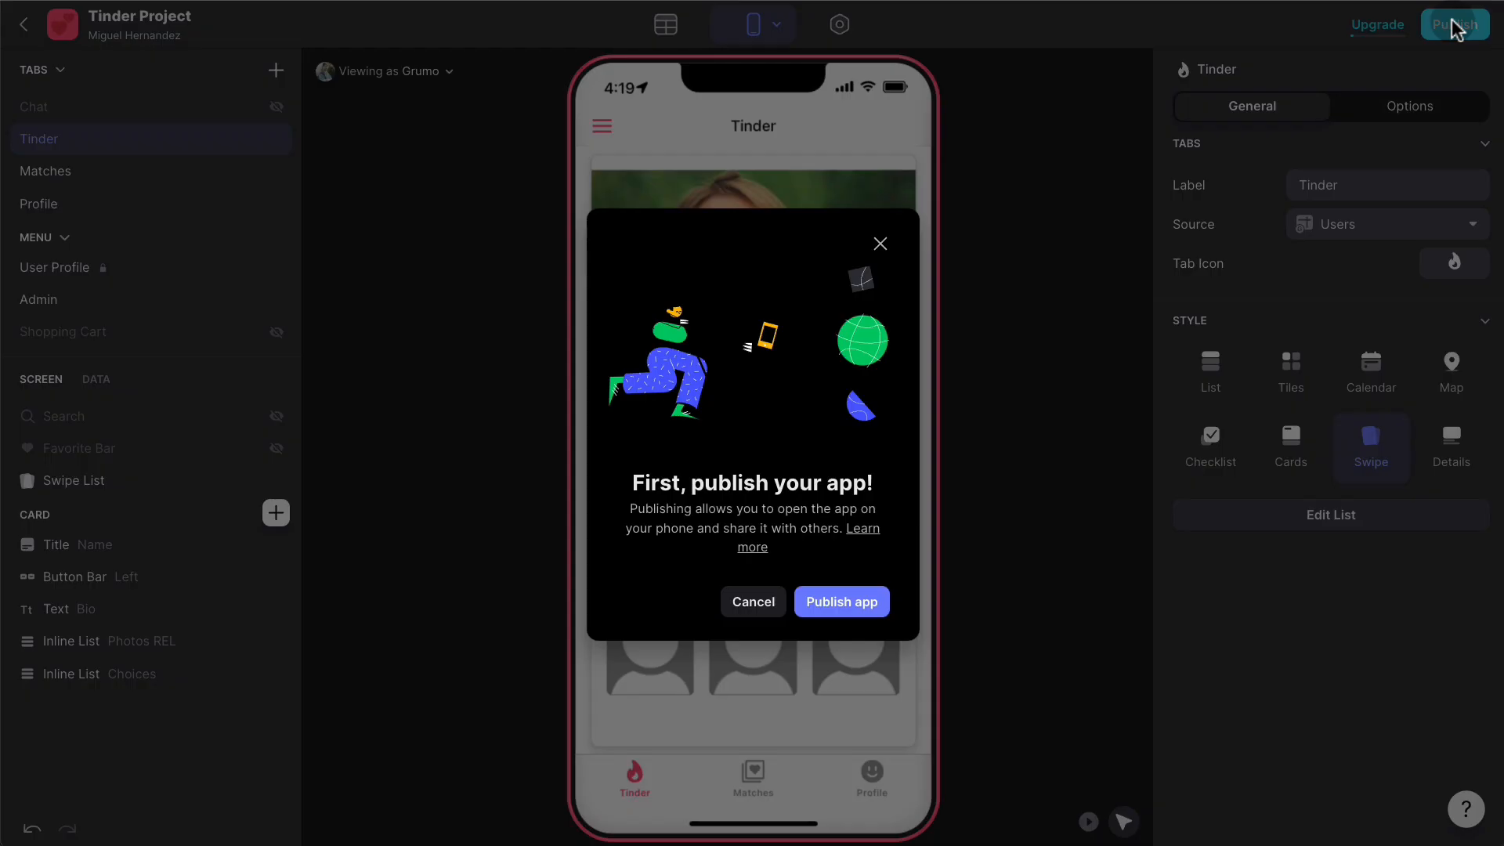
# - Publish the app, change its link to tinderproject after mytinderapp is taken, and copy the link
pyautogui.click(870, 603)
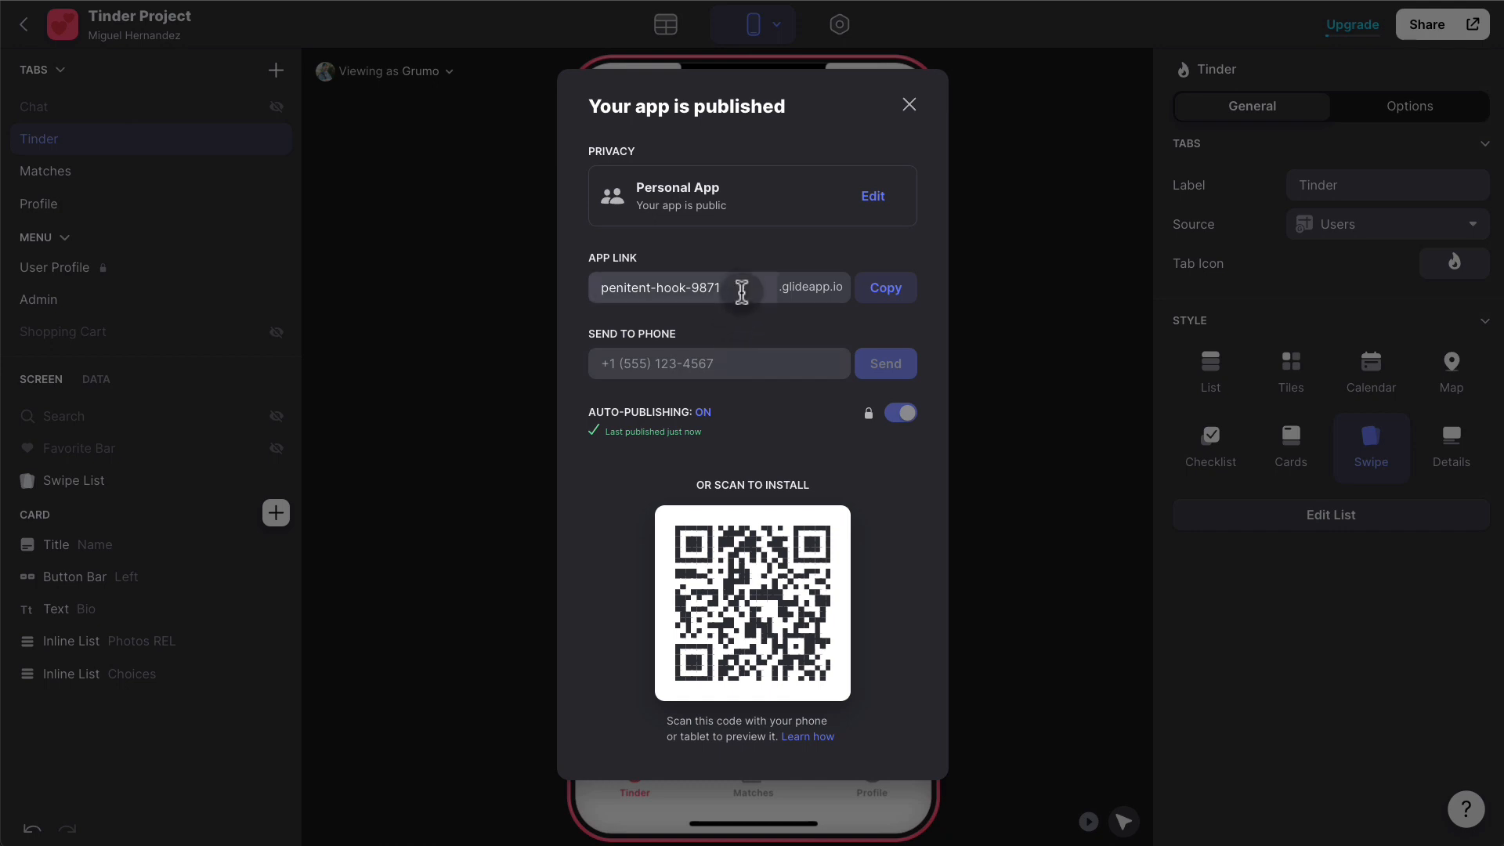
pyautogui.click(750, 288)
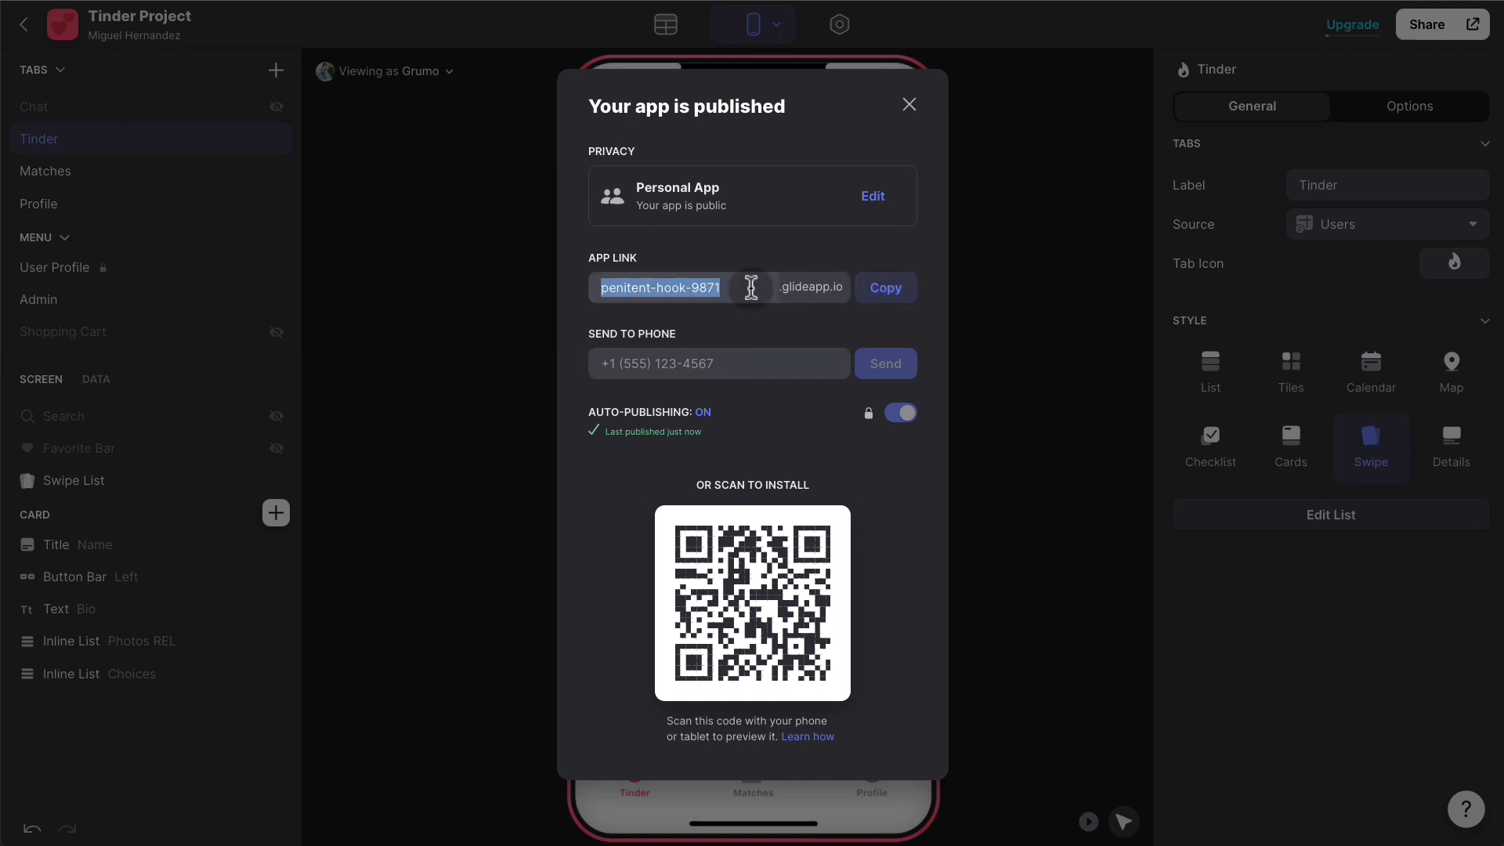
pyautogui.write('mytind')
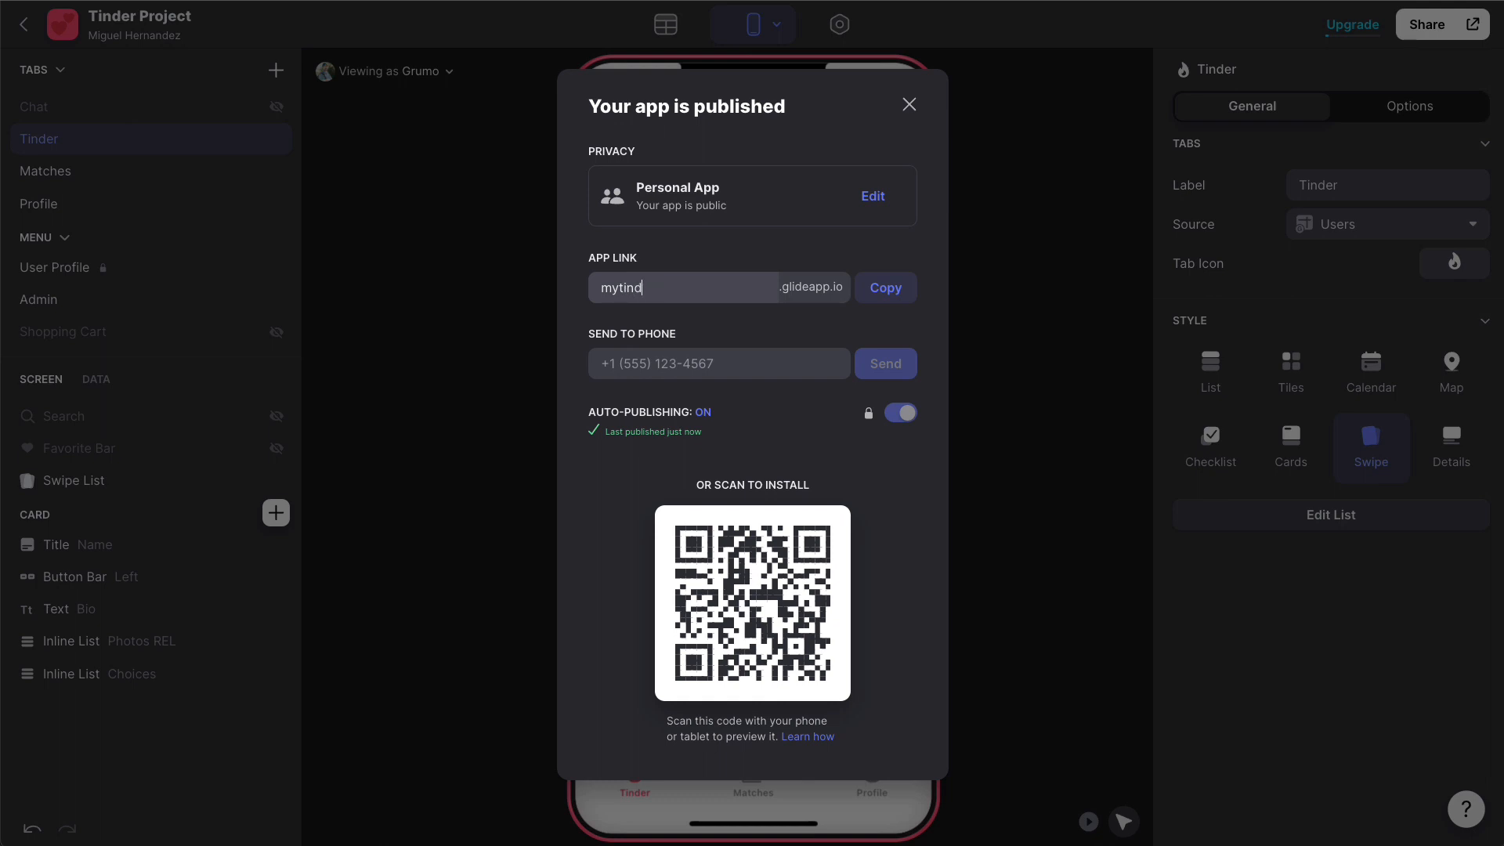
pyautogui.write('erapp')
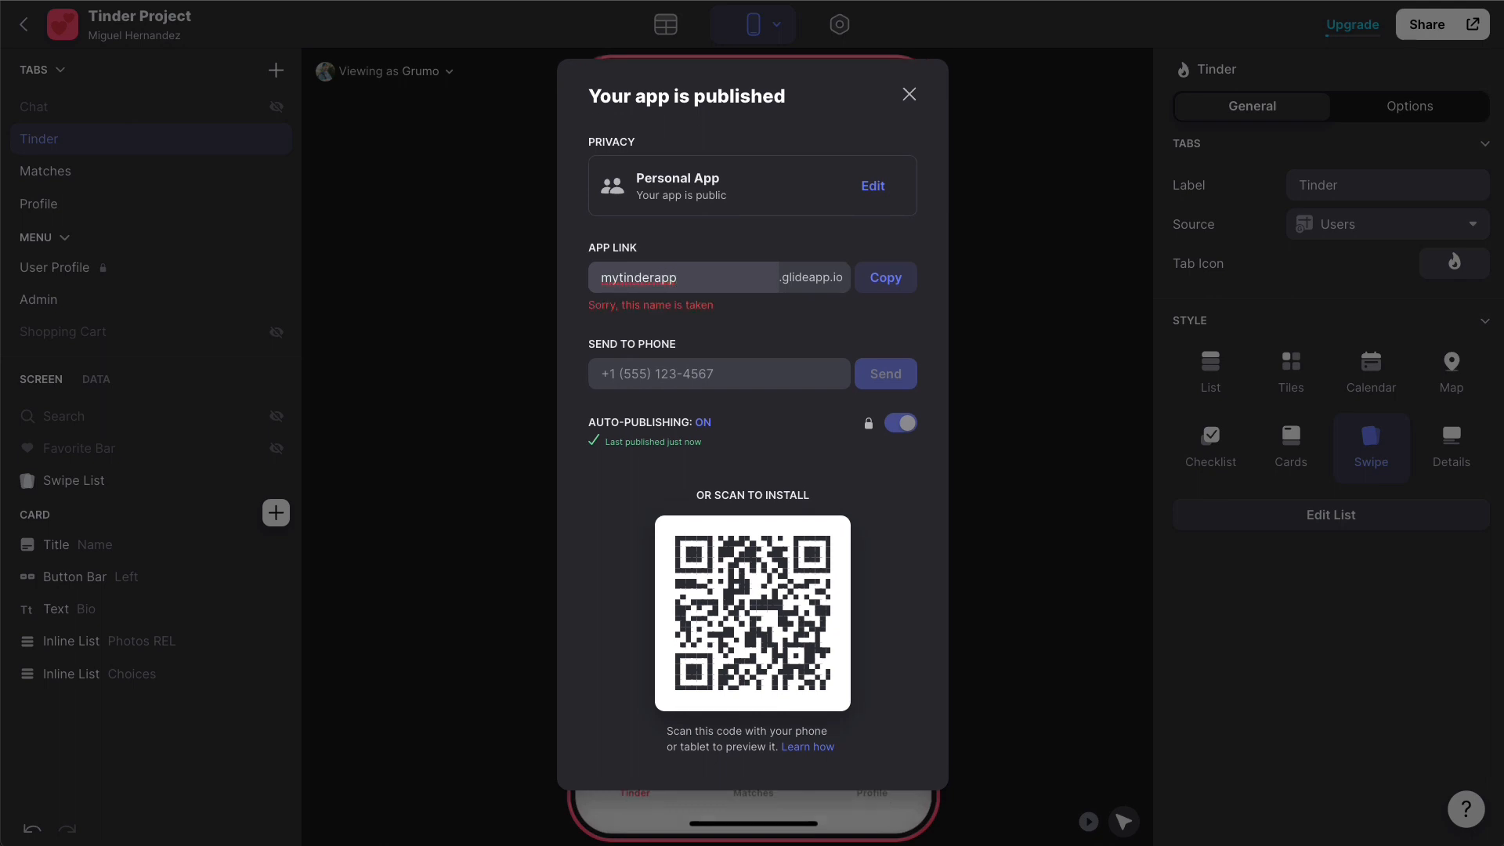
pyautogui.click(712, 275)
pyautogui.doubleClick(713, 275)
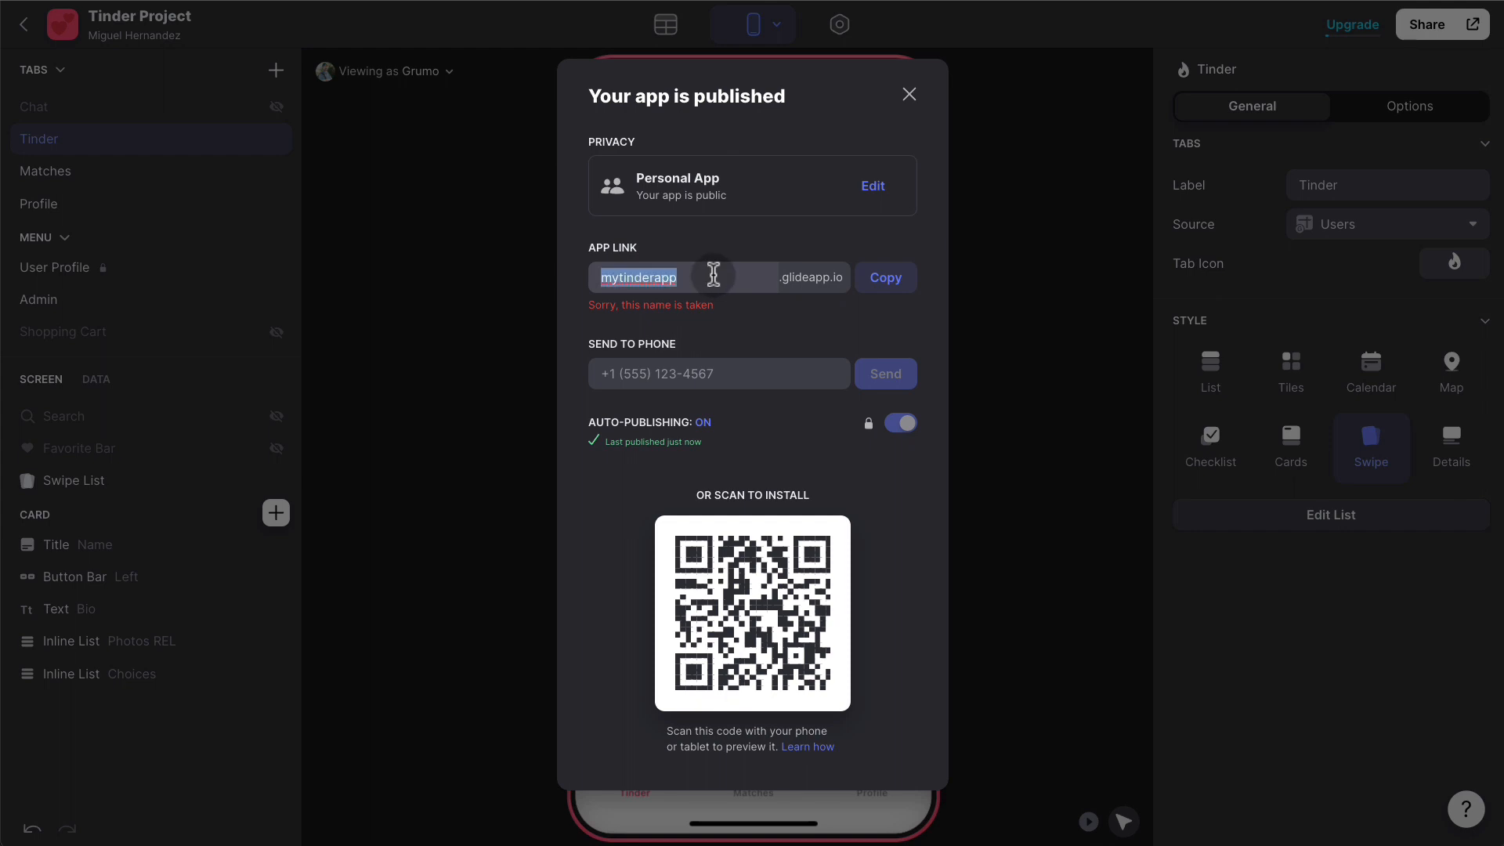
pyautogui.write('tinder')
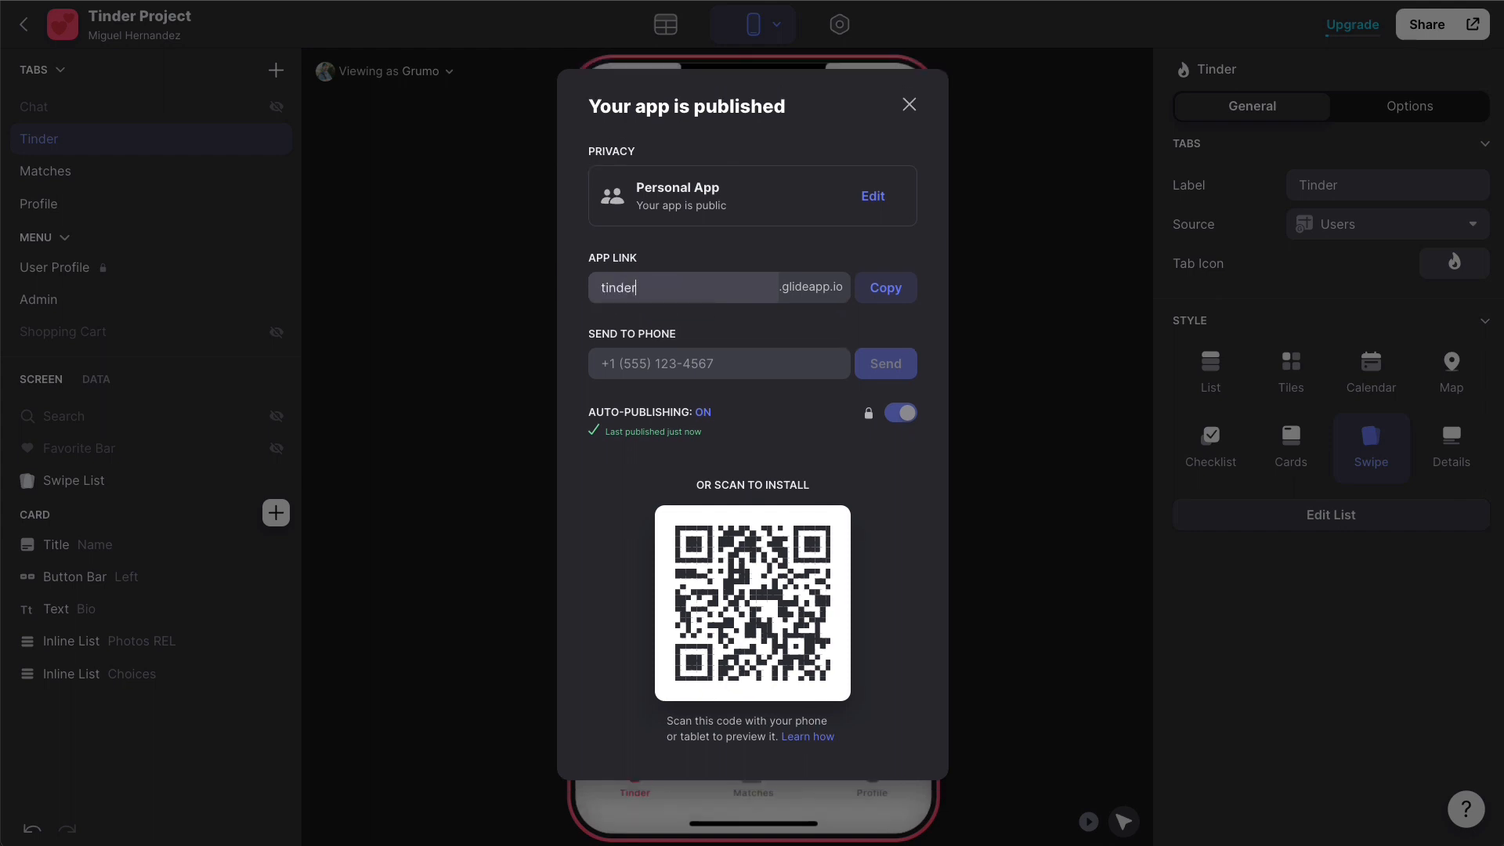
pyautogui.write('project')
pyautogui.click(912, 294)
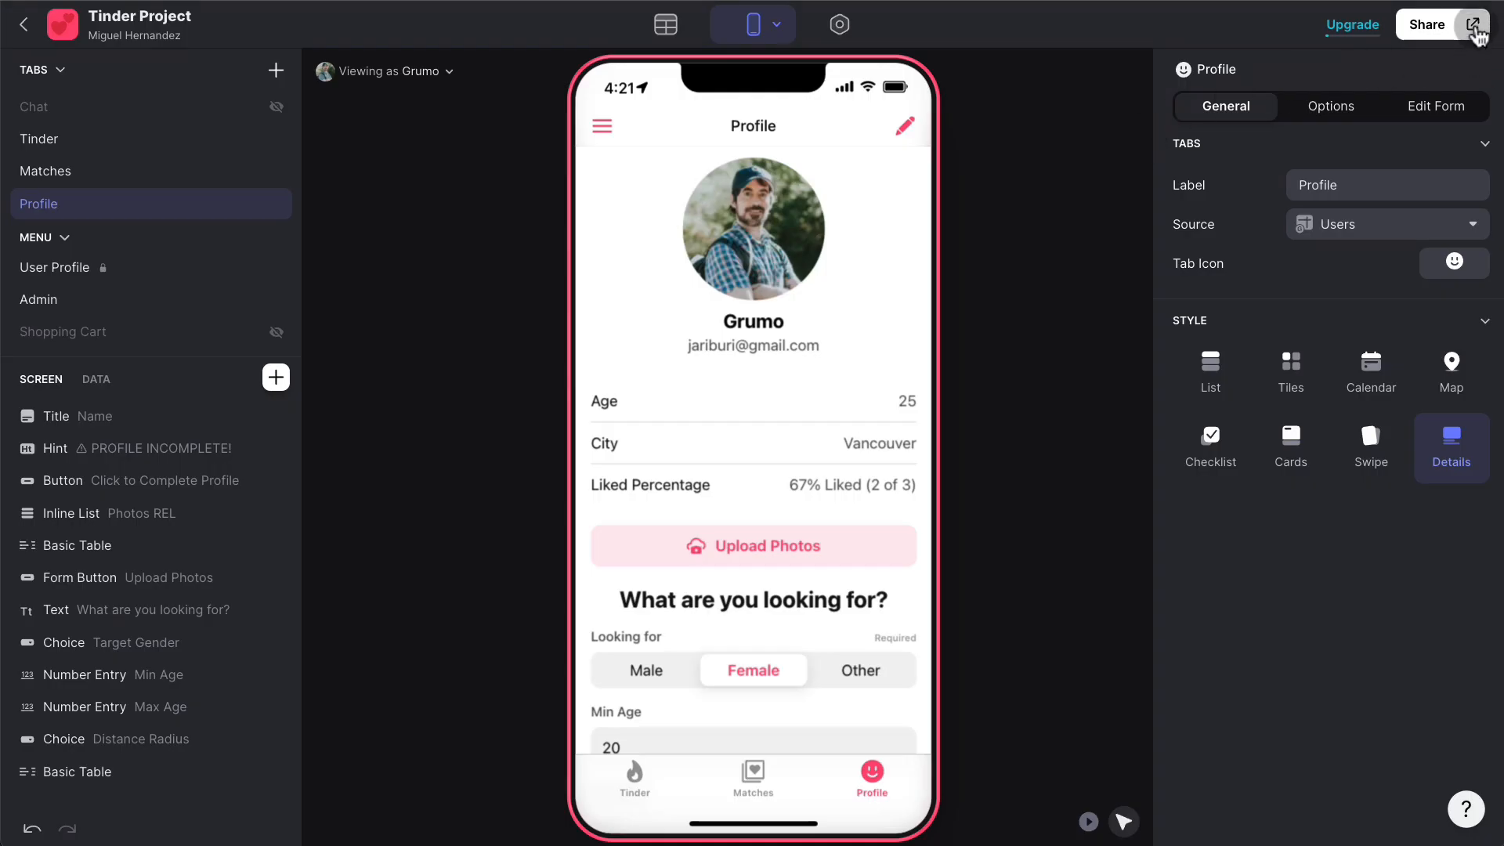
# - Open the live Tinder Project app in a new tab and sign in with a Google account
pyautogui.click(1473, 26)
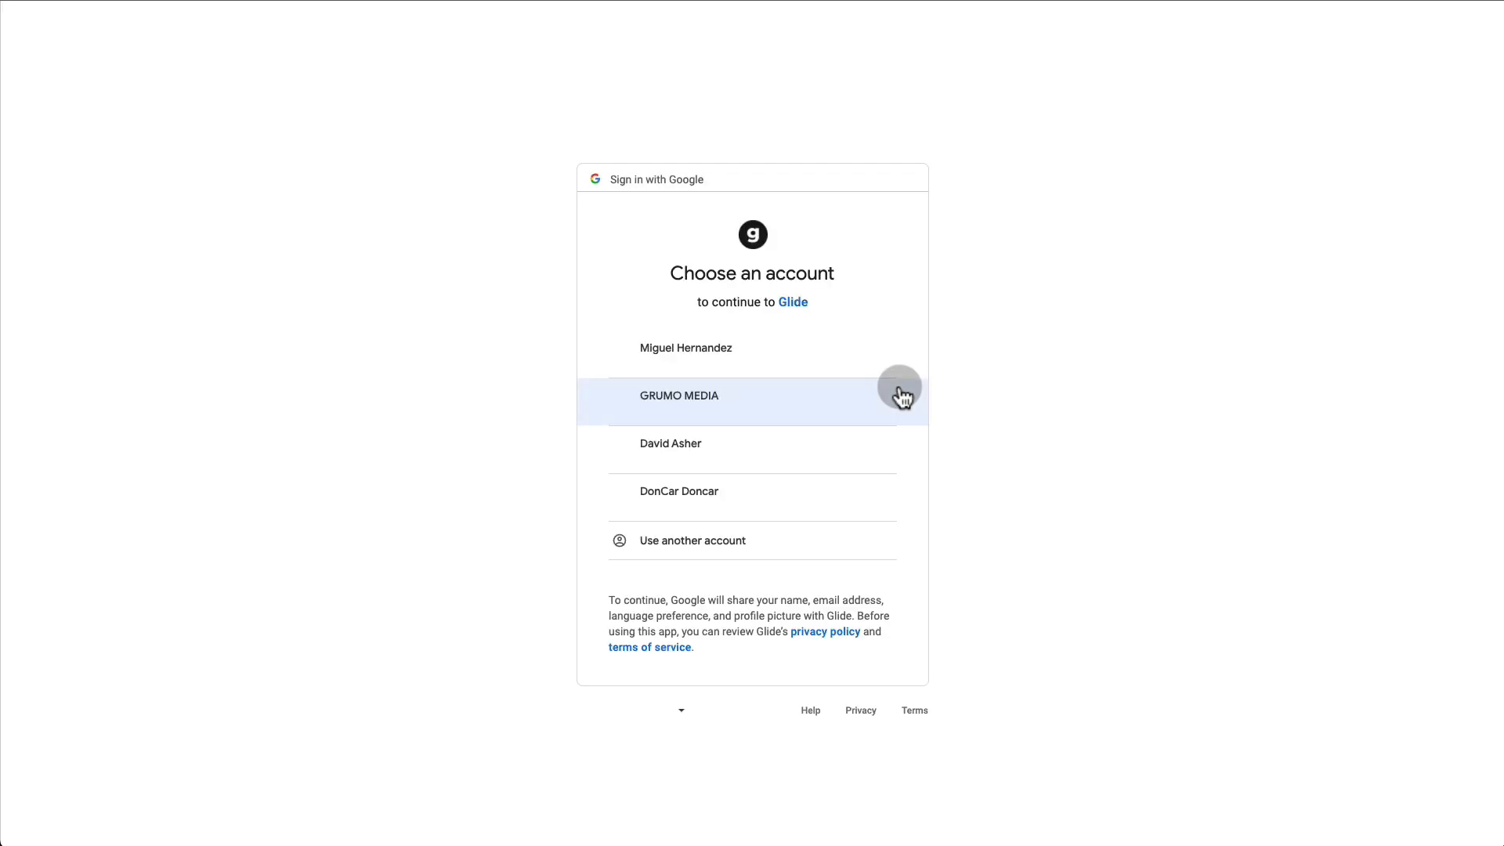
pyautogui.click(826, 347)
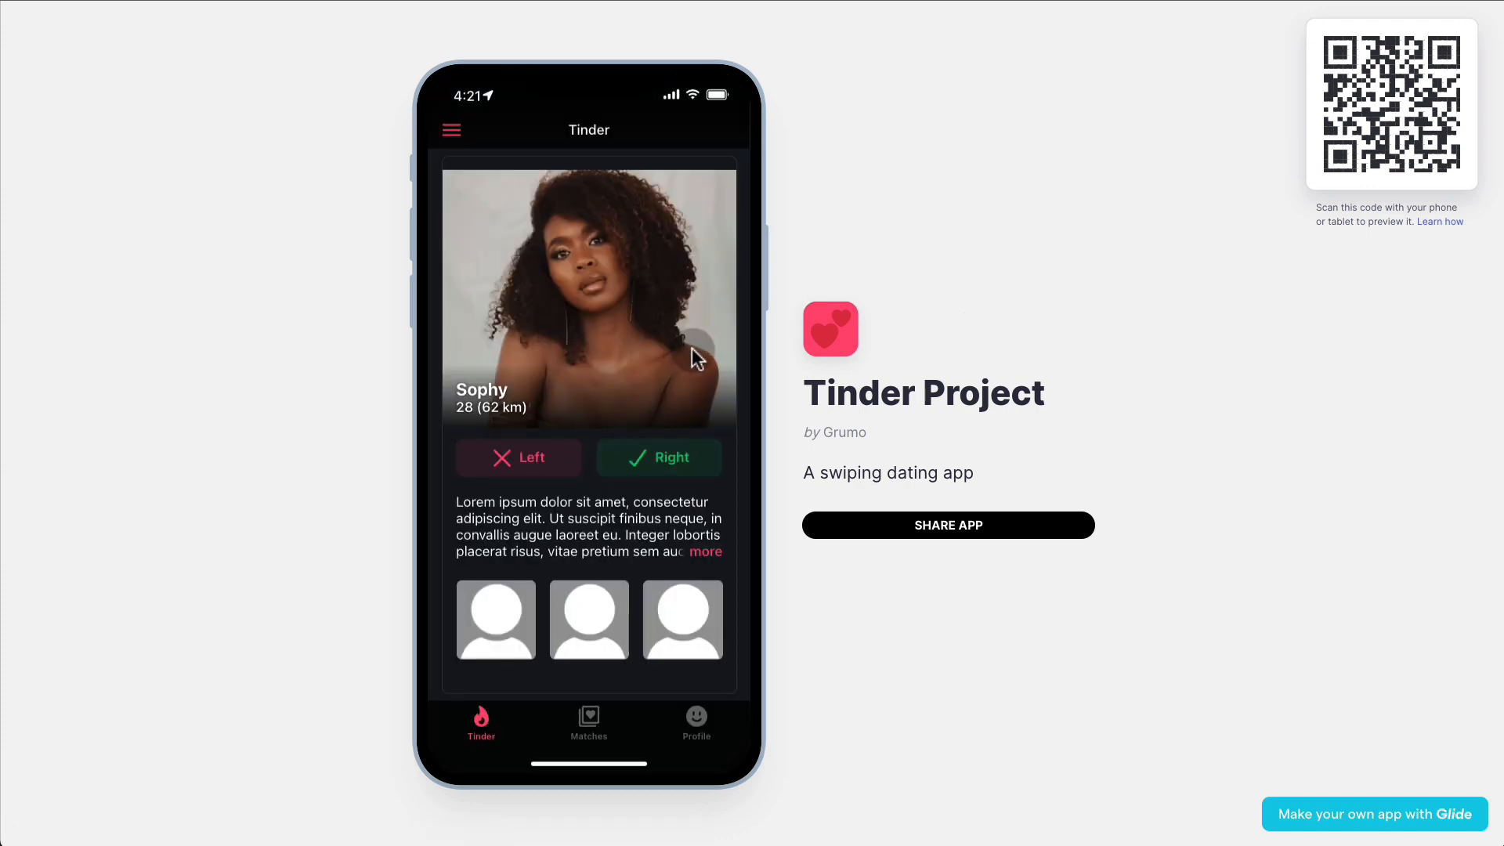
# - Swipe through four profile cards on the live app
pyautogui.hscroll(4, 657, 342)
pyautogui.hscroll(4, 627, 328)
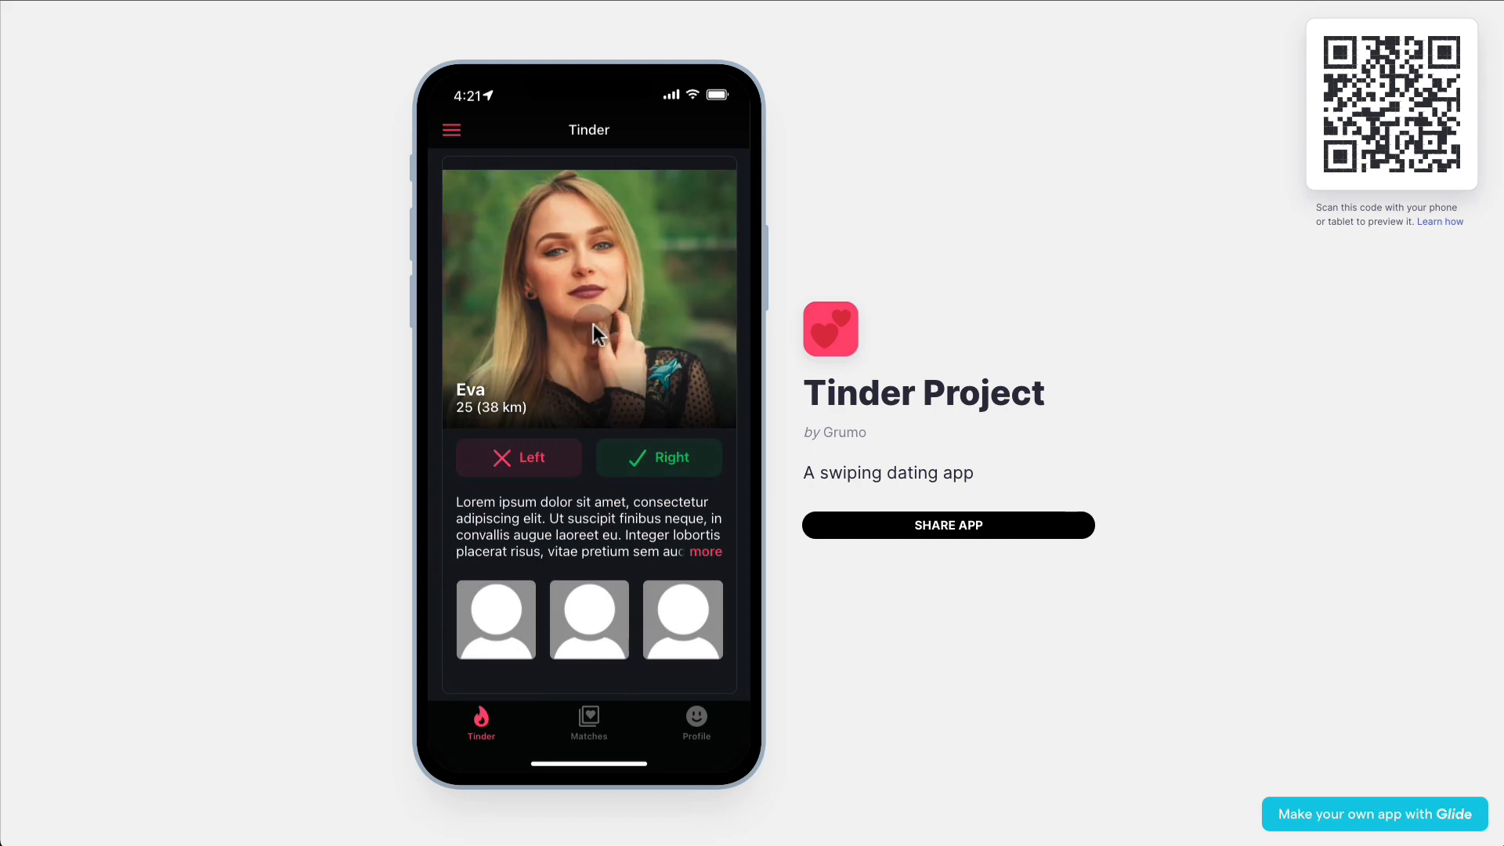
pyautogui.hscroll(6, 594, 322)
pyautogui.hscroll(6, 696, 298)
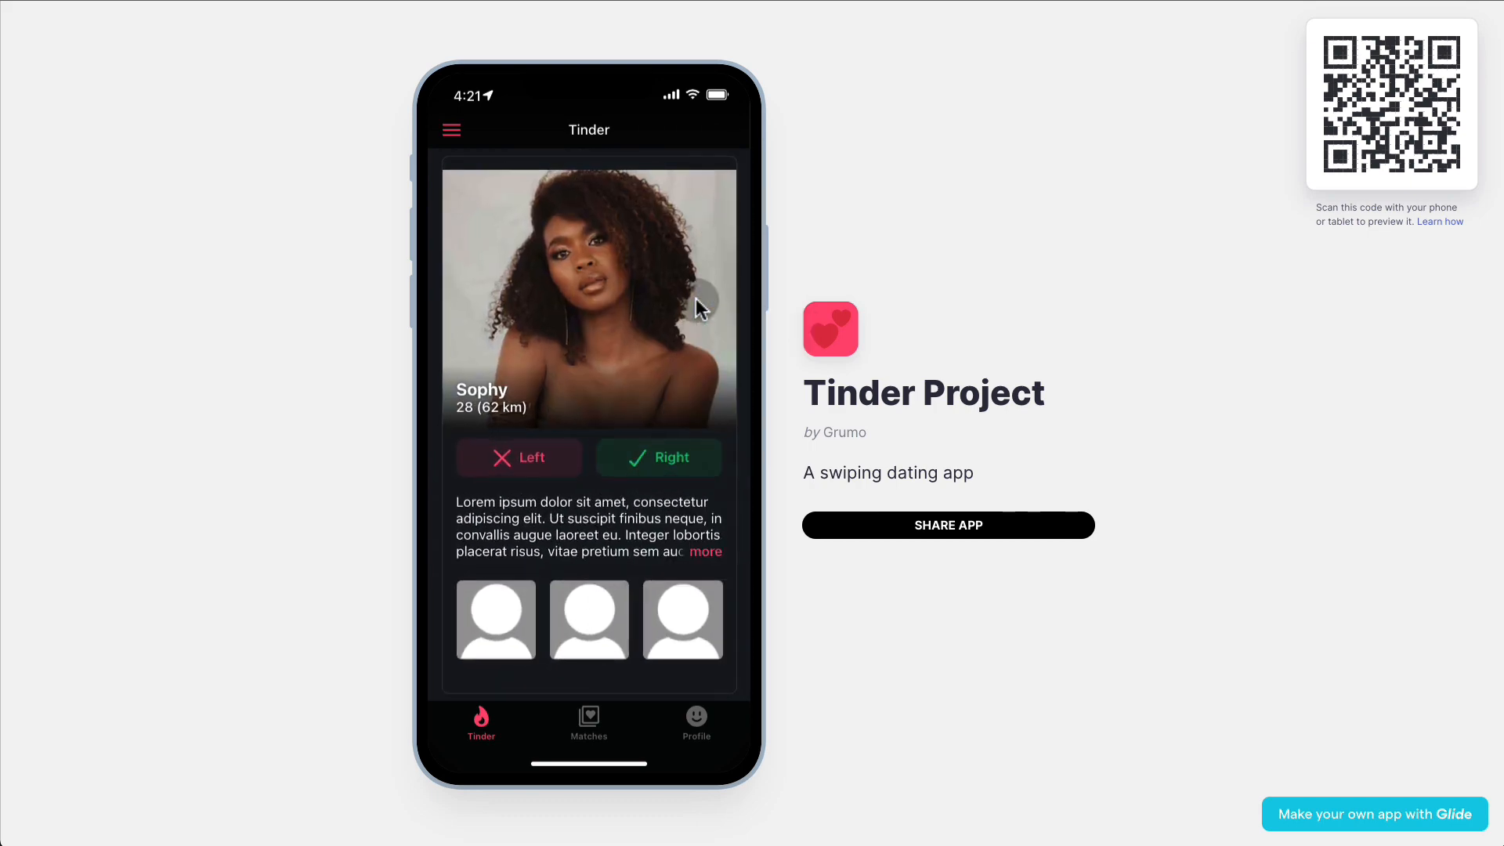
# - Post the comment 'Hola Eva' on the match Eva from the Matches list
pyautogui.click(605, 710)
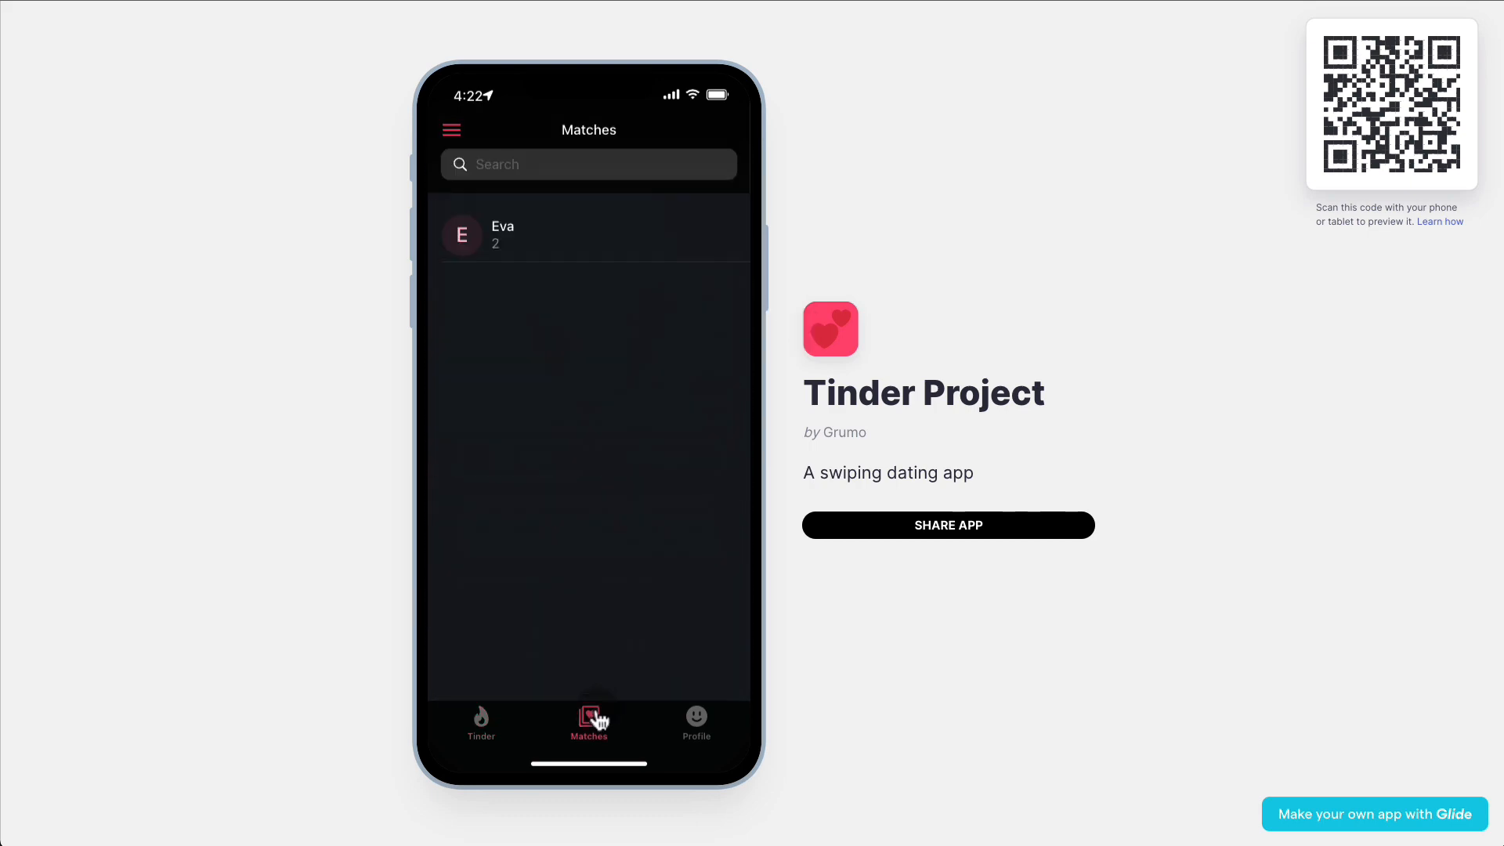
pyautogui.click(562, 238)
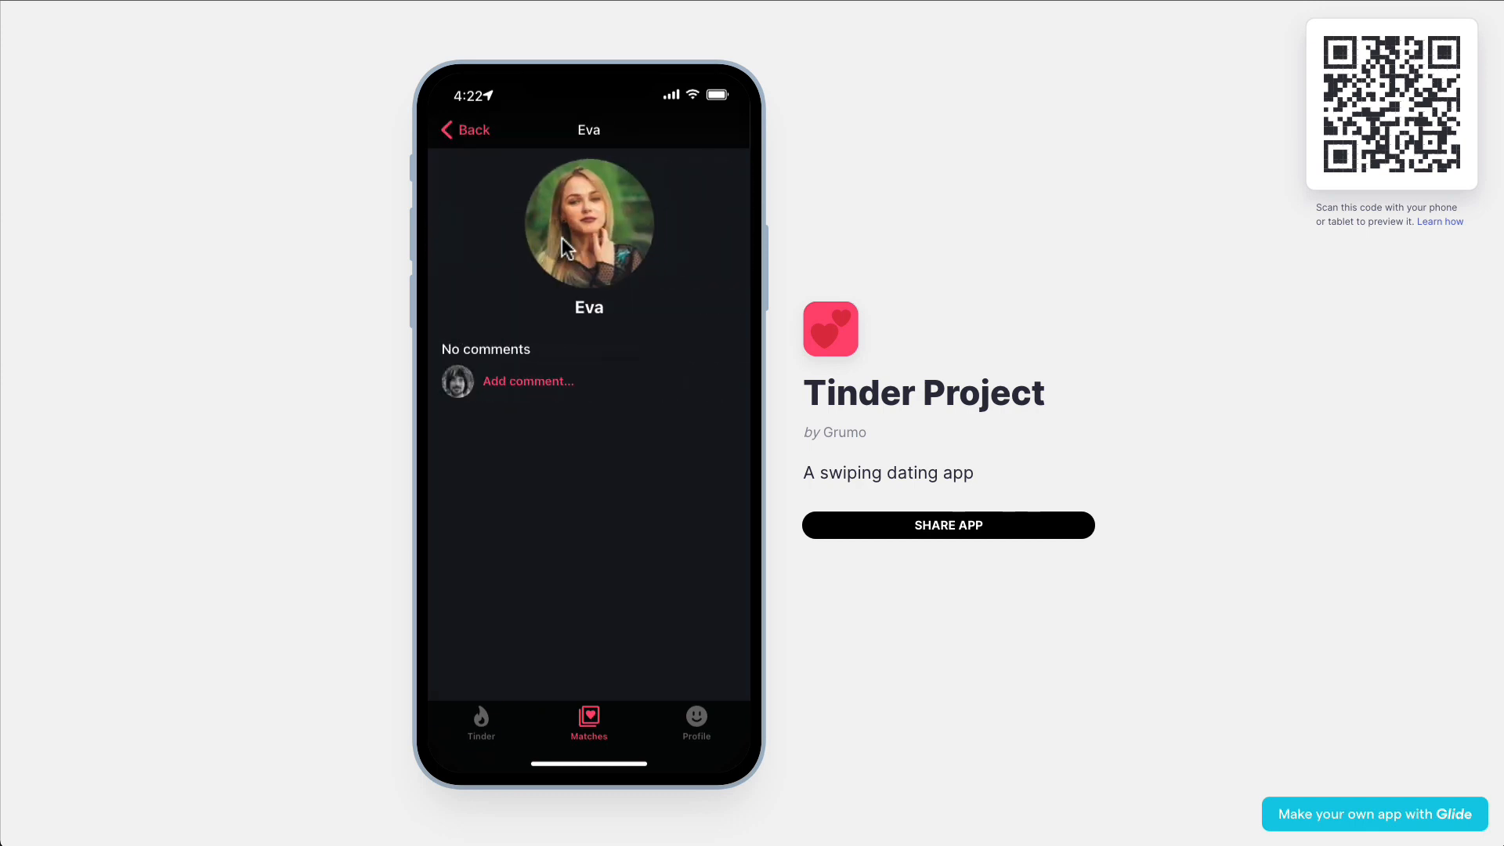
pyautogui.click(559, 378)
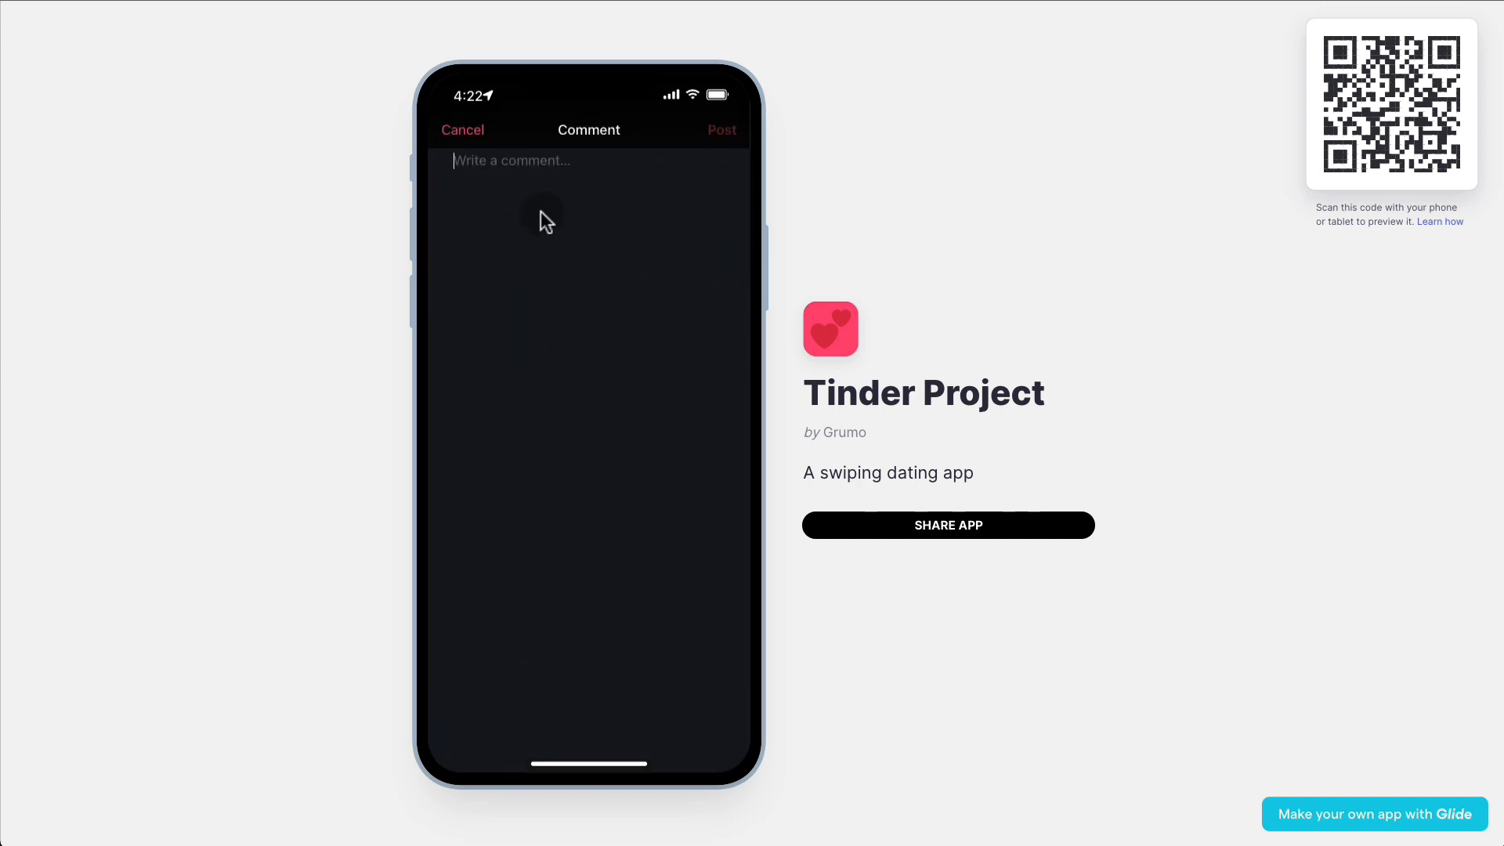
pyautogui.write('Hola Eva!')
pyautogui.click(728, 130)
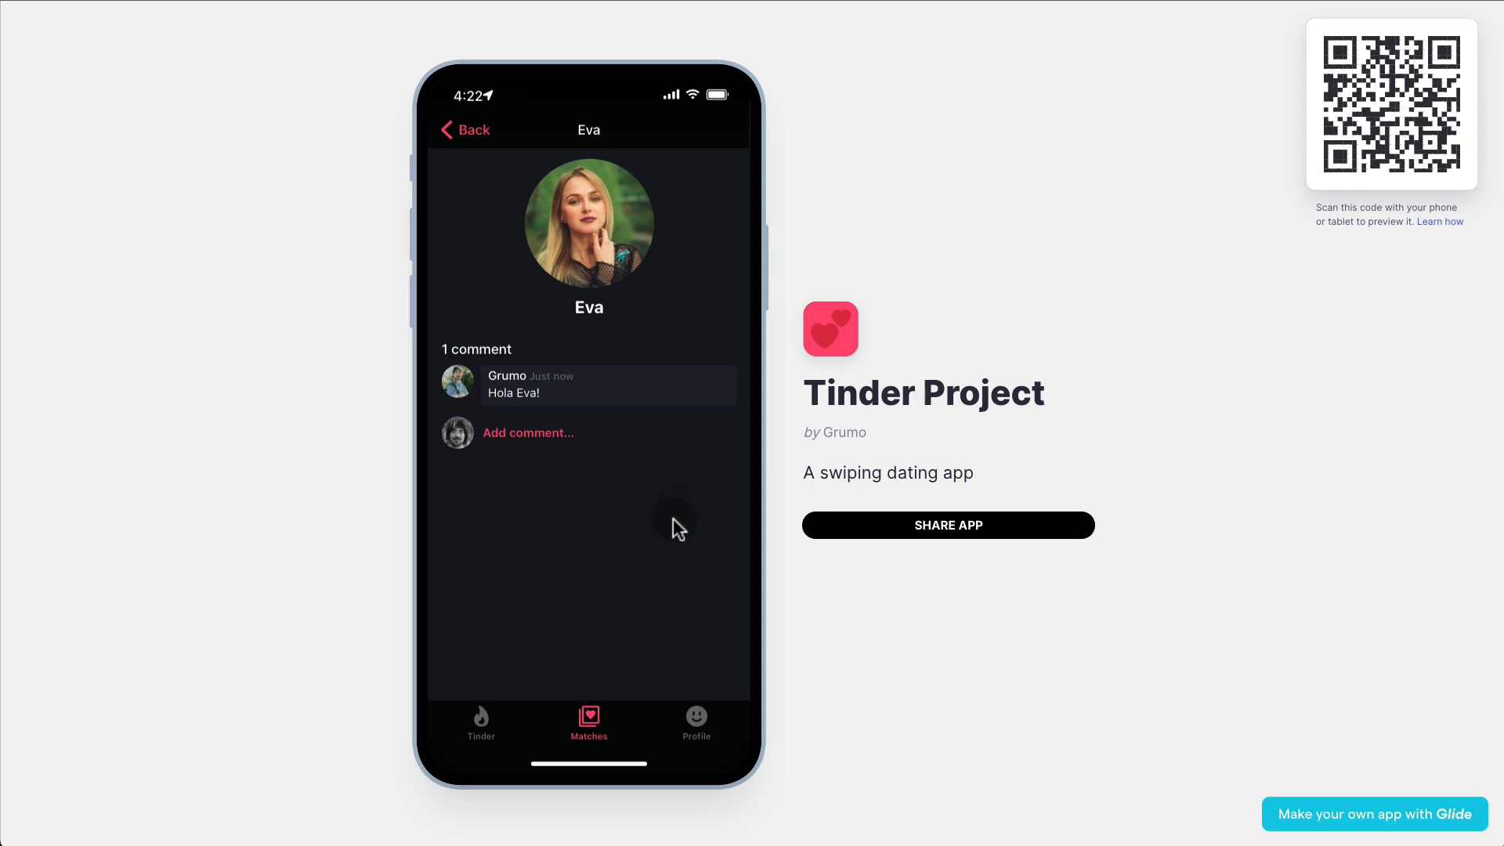
# - On the Profile screen, try Distance values 60, 40, 20 and 60 km, then restore 80 km
pyautogui.click(709, 720)
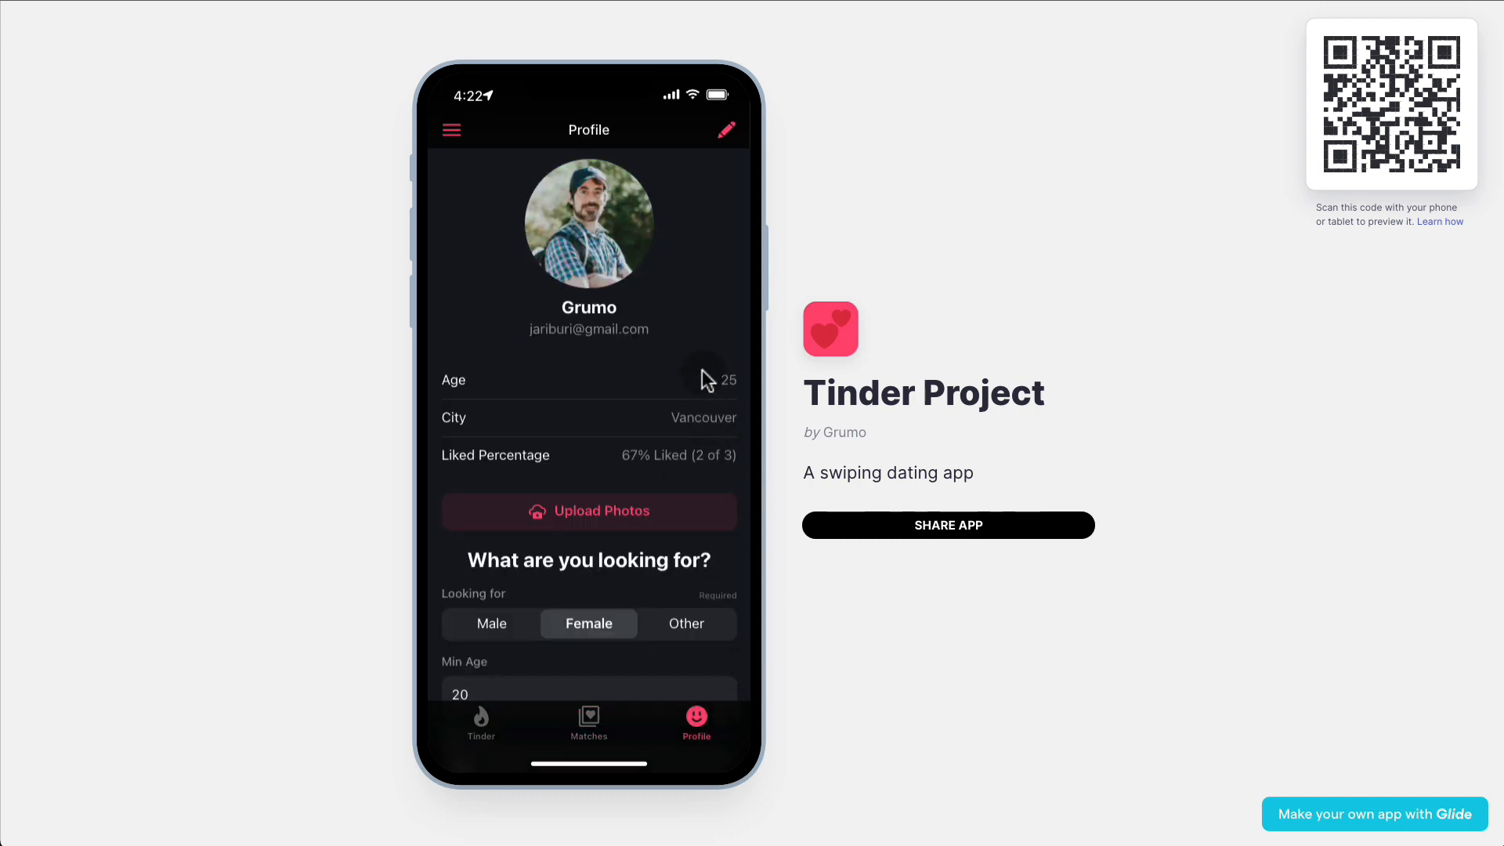
pyautogui.scroll(-3, 700, 370)
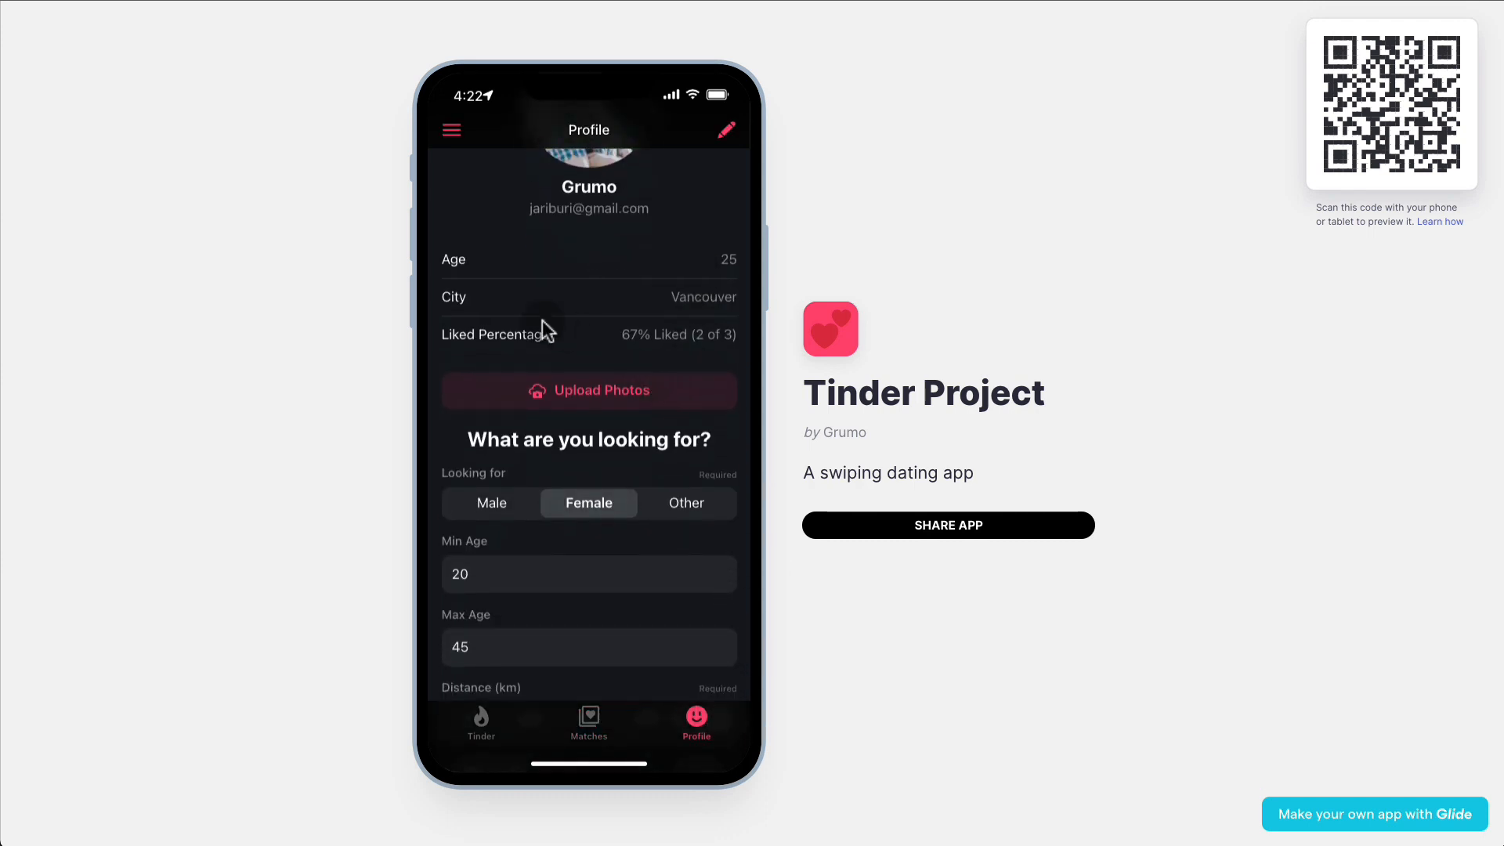
pyautogui.scroll(-2, 576, 323)
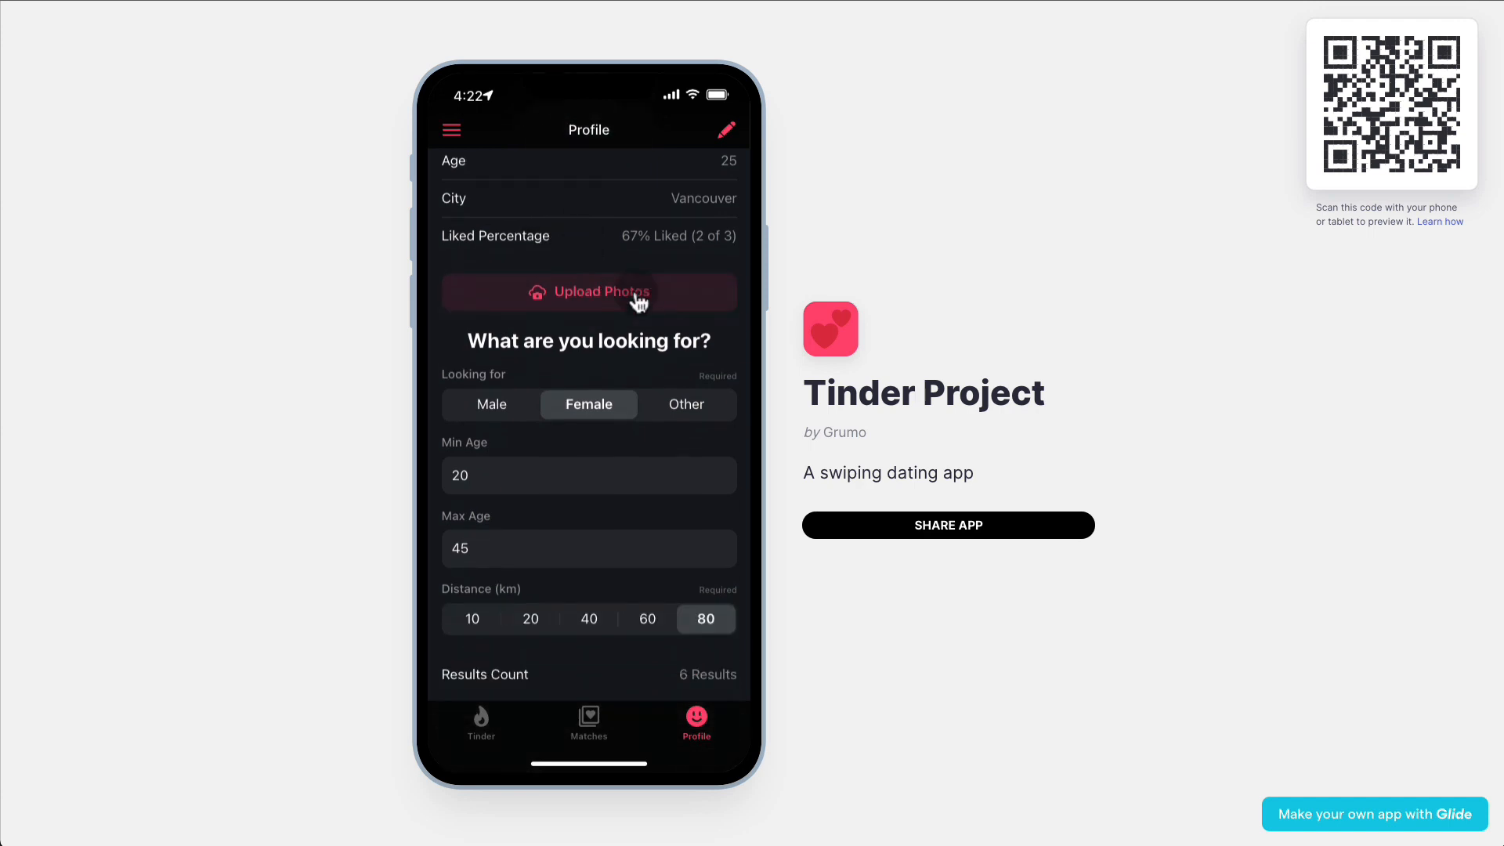
pyautogui.click(648, 622)
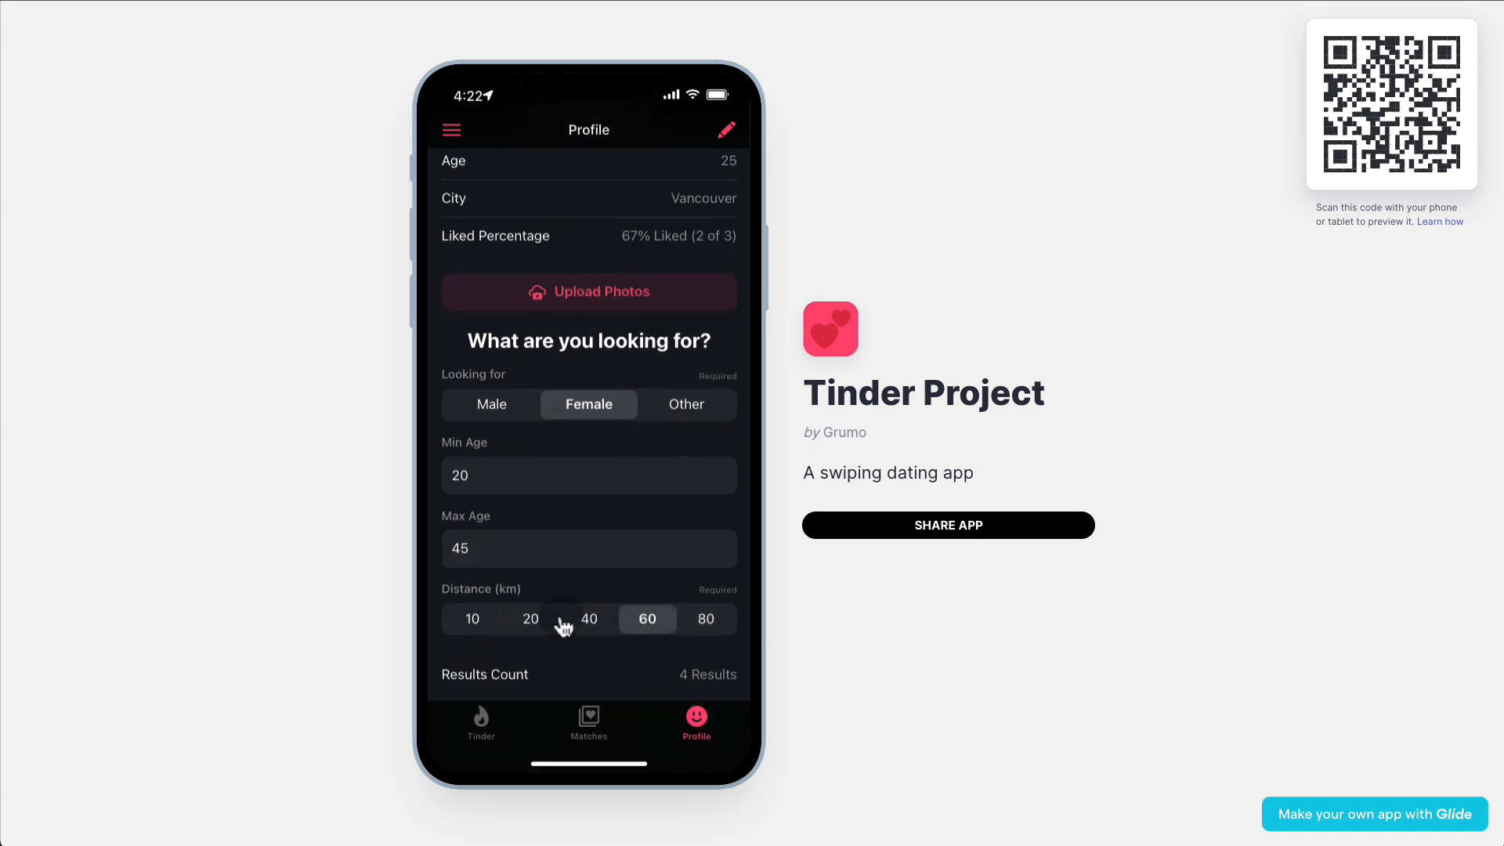
pyautogui.click(583, 620)
pyautogui.click(554, 627)
pyautogui.click(647, 622)
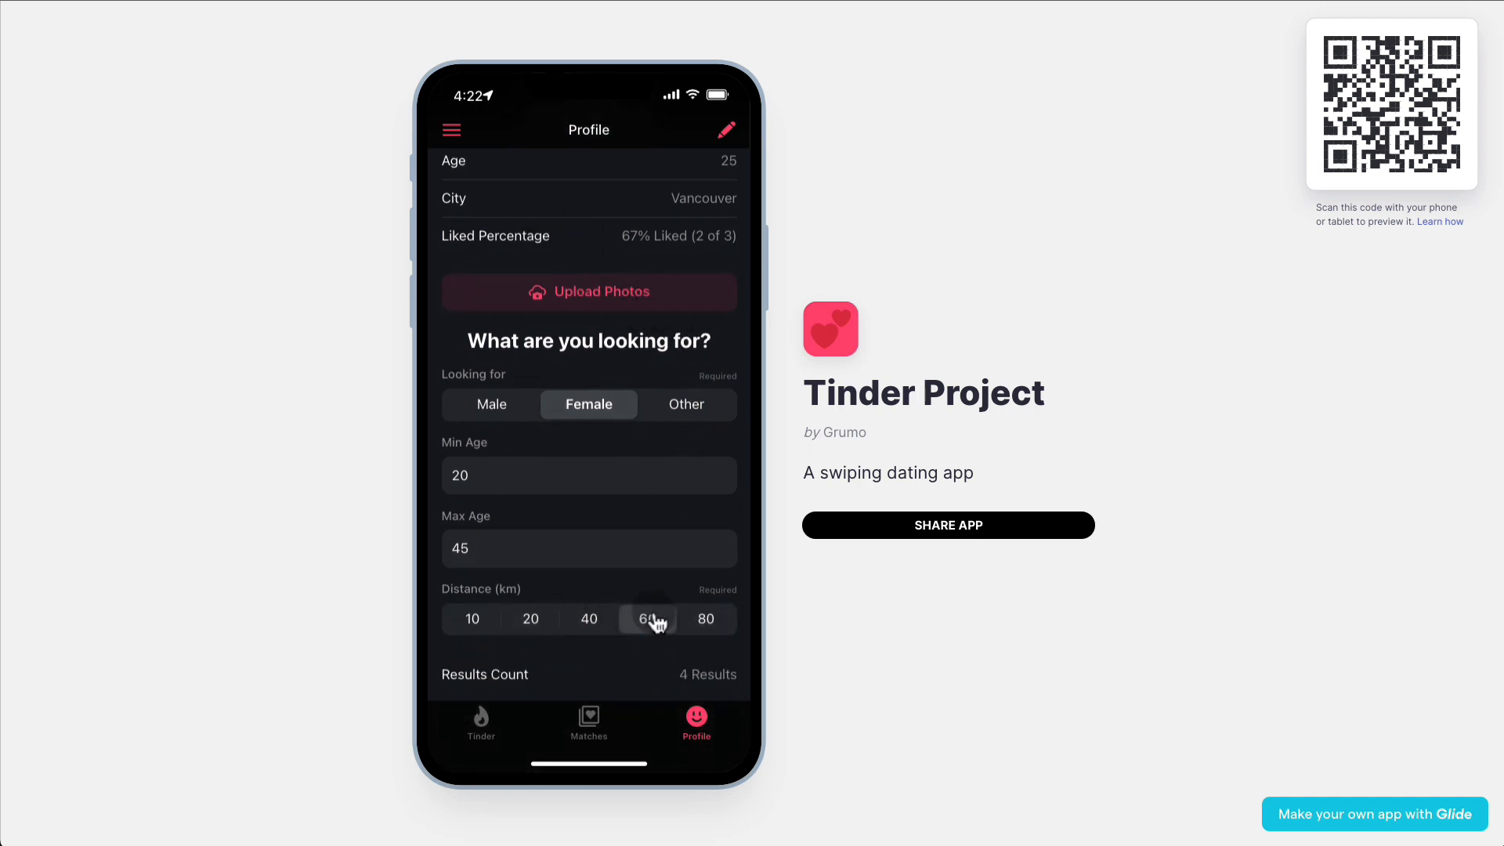
pyautogui.click(704, 621)
pyautogui.scroll(5, 623, 452)
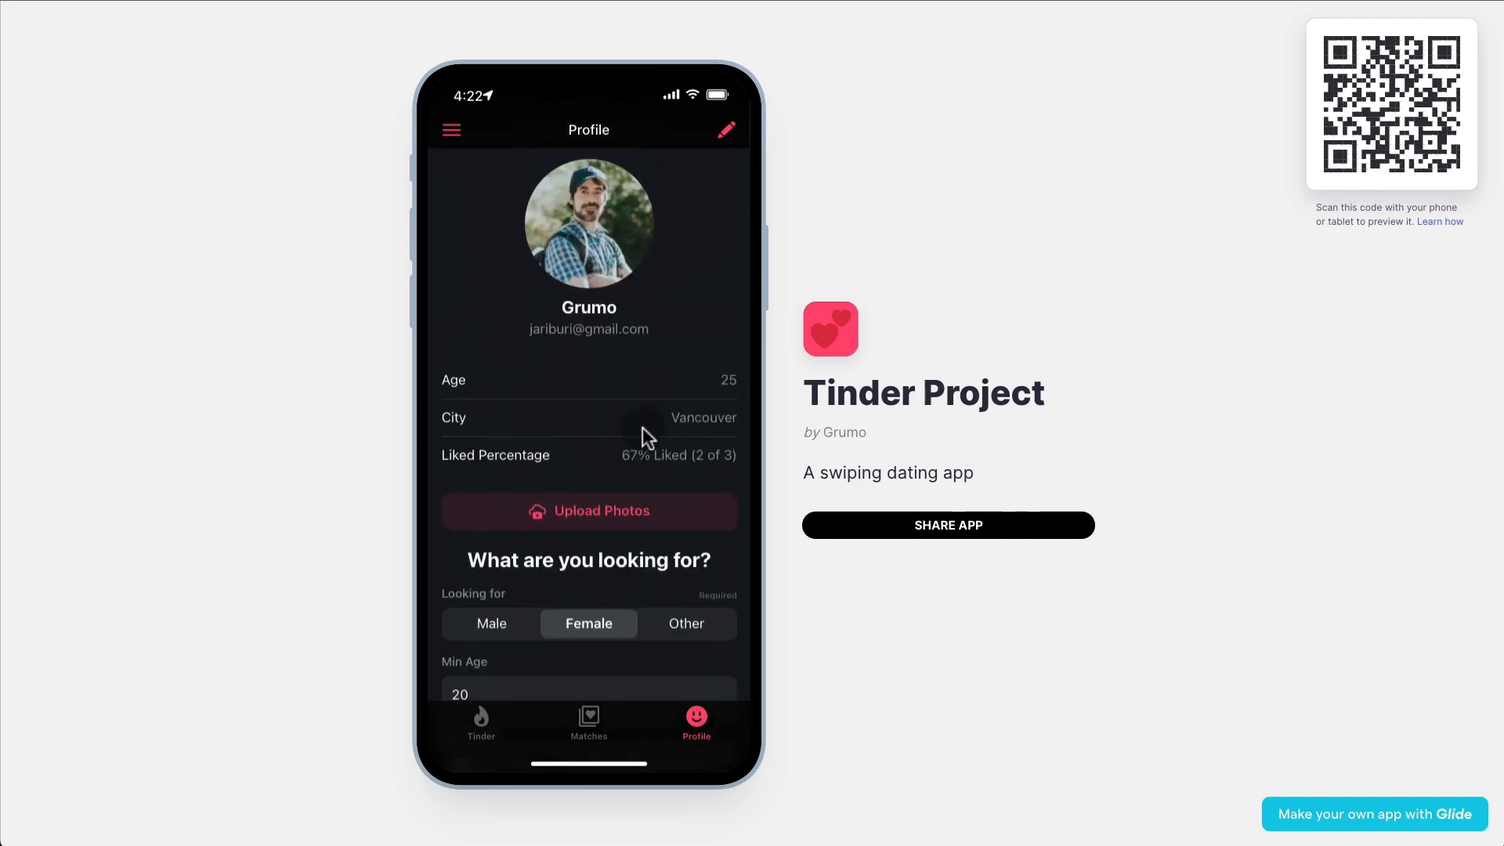